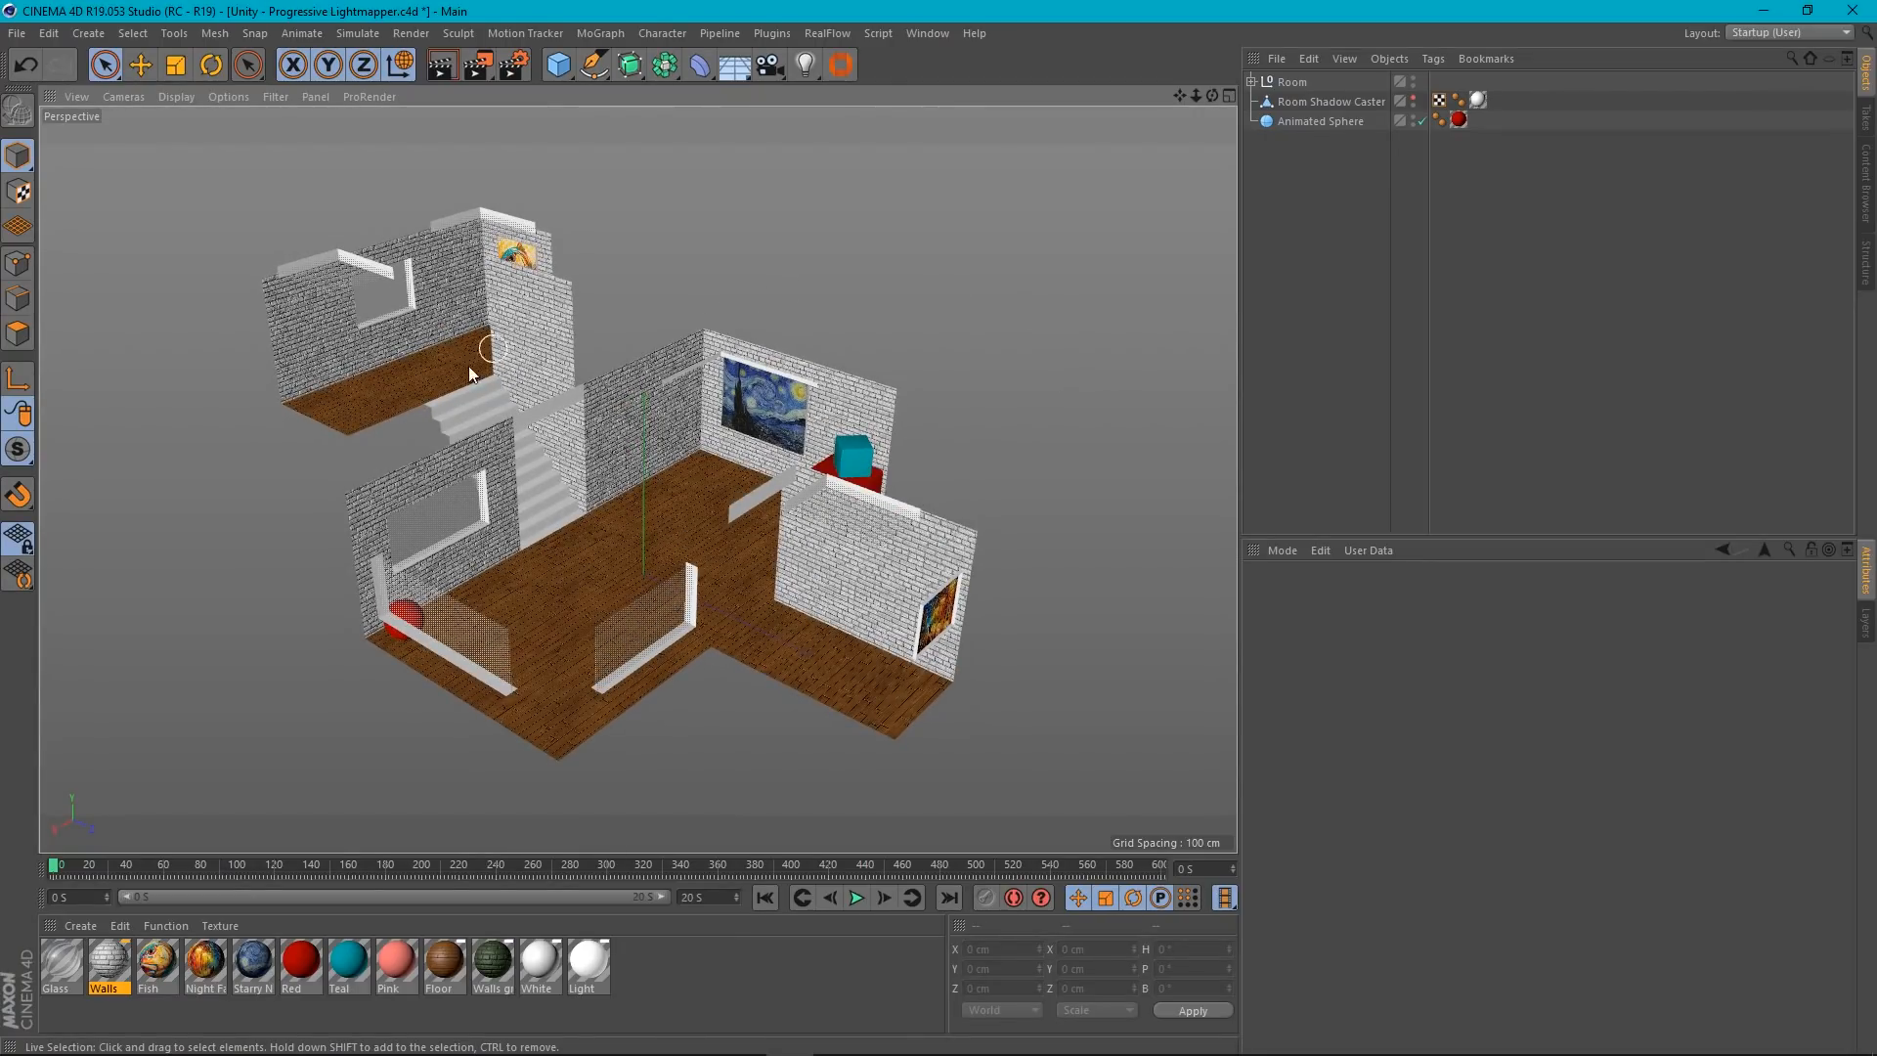
# Expand the Room group, examine its Room mesh from several angles, and collapse the group again.
pyautogui.click(1287, 84)
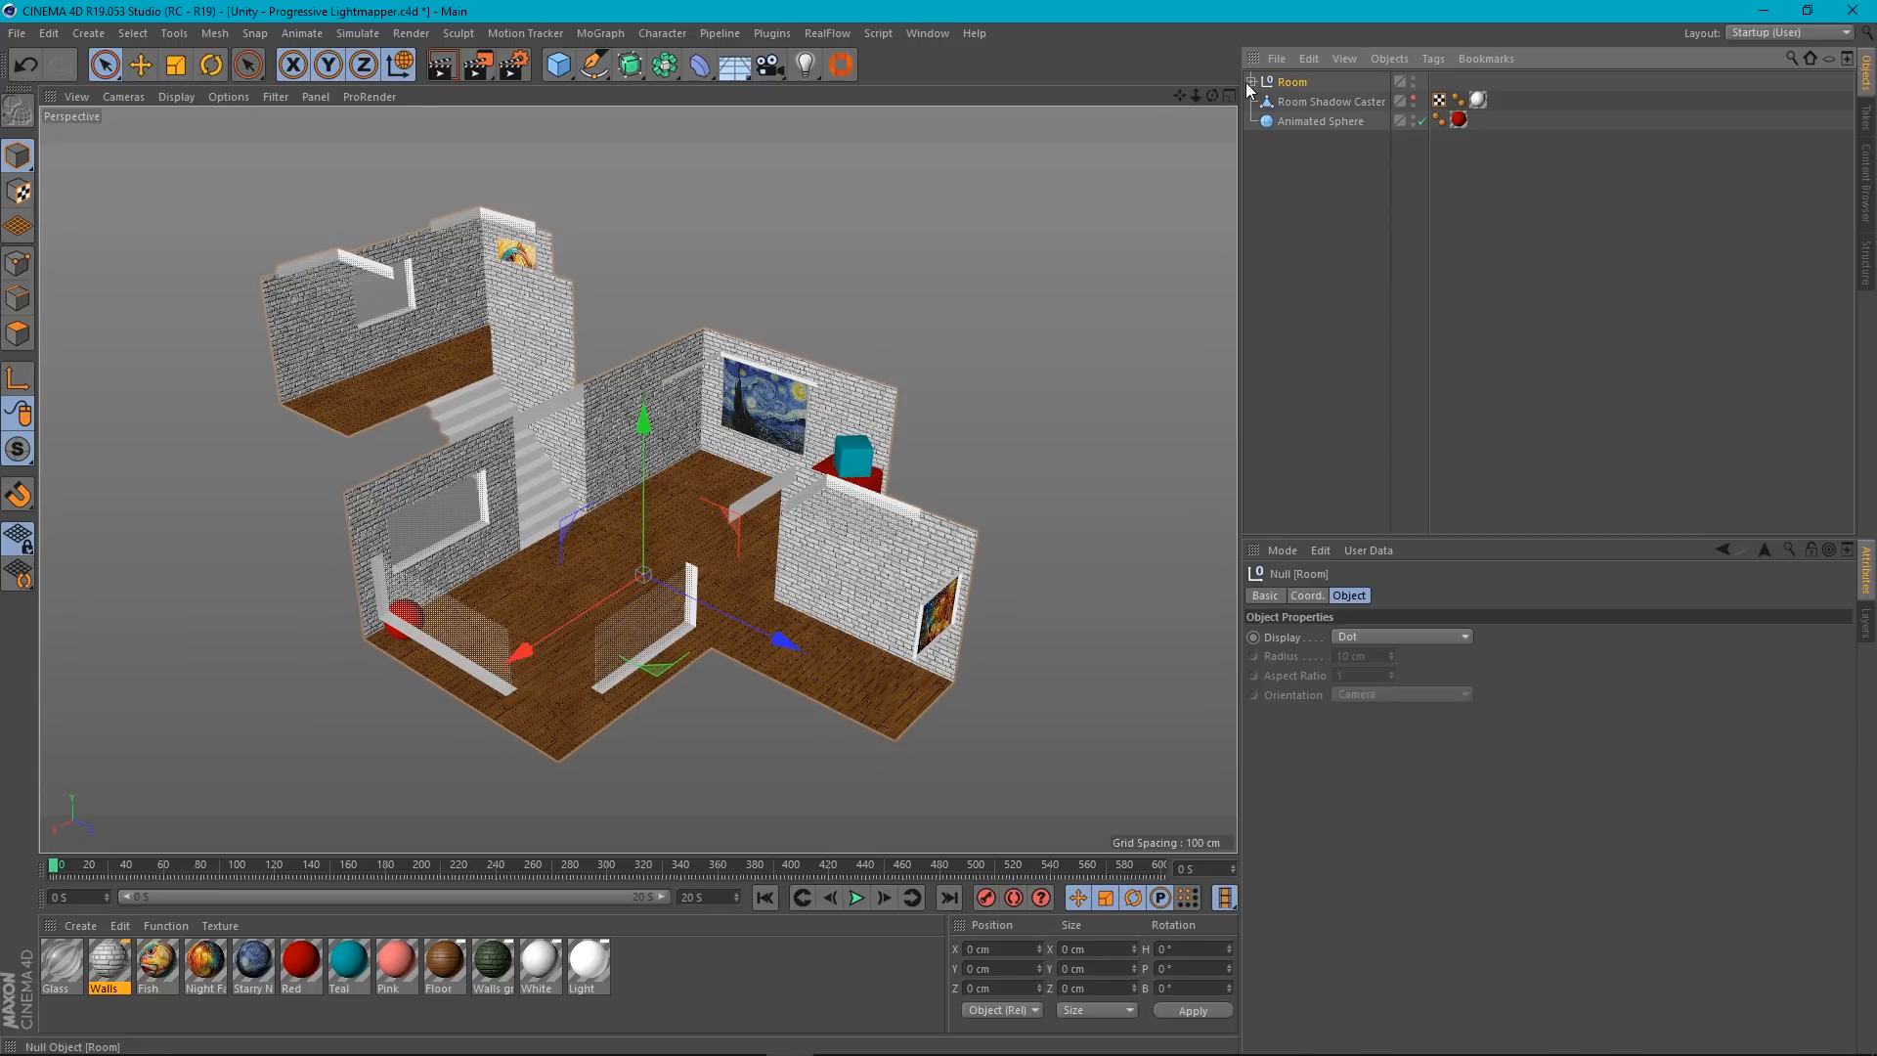
pyautogui.click(1251, 82)
pyautogui.click(1303, 102)
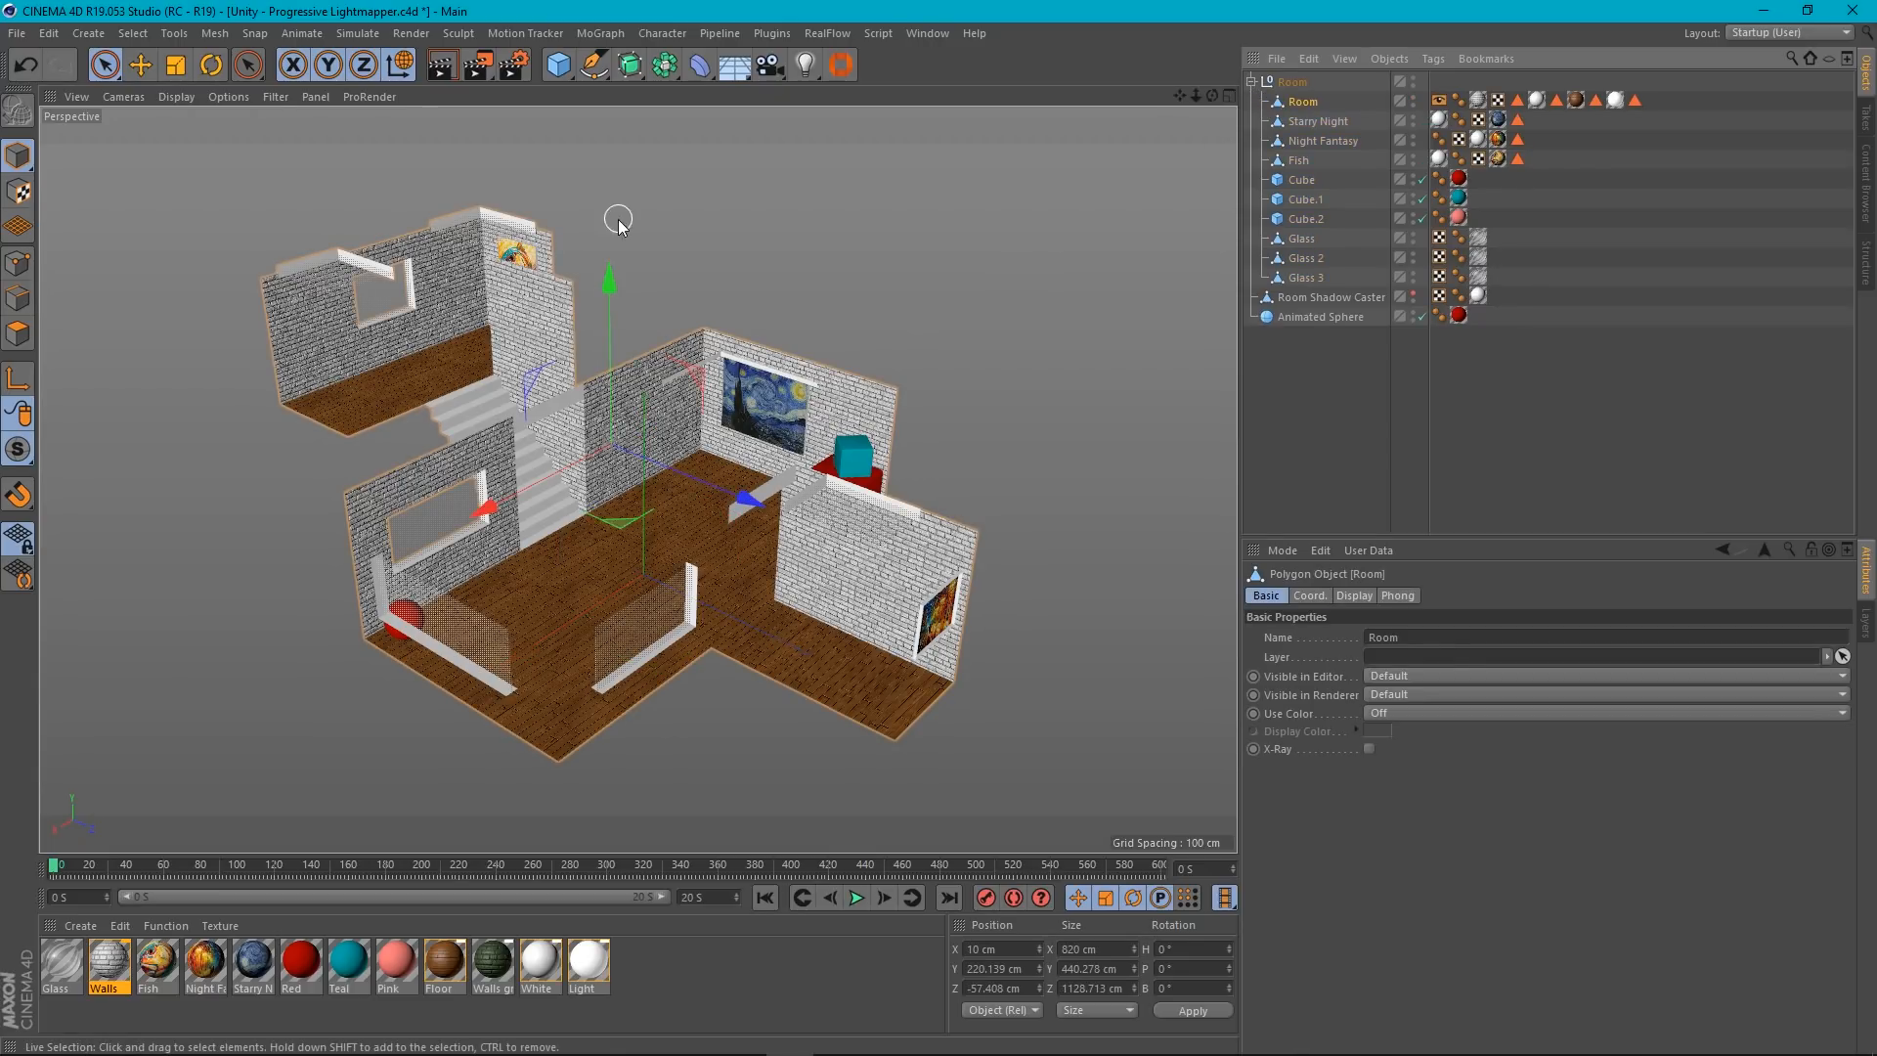
pyautogui.moveTo(613, 280)
pyautogui.mouseDown()
pyautogui.moveTo(594, 627)
pyautogui.moveTo(592, 117)
pyautogui.moveTo(587, 327)
pyautogui.moveTo(610, 281)
pyautogui.mouseUp()
pyautogui.hotkey('ctrl', 'z')
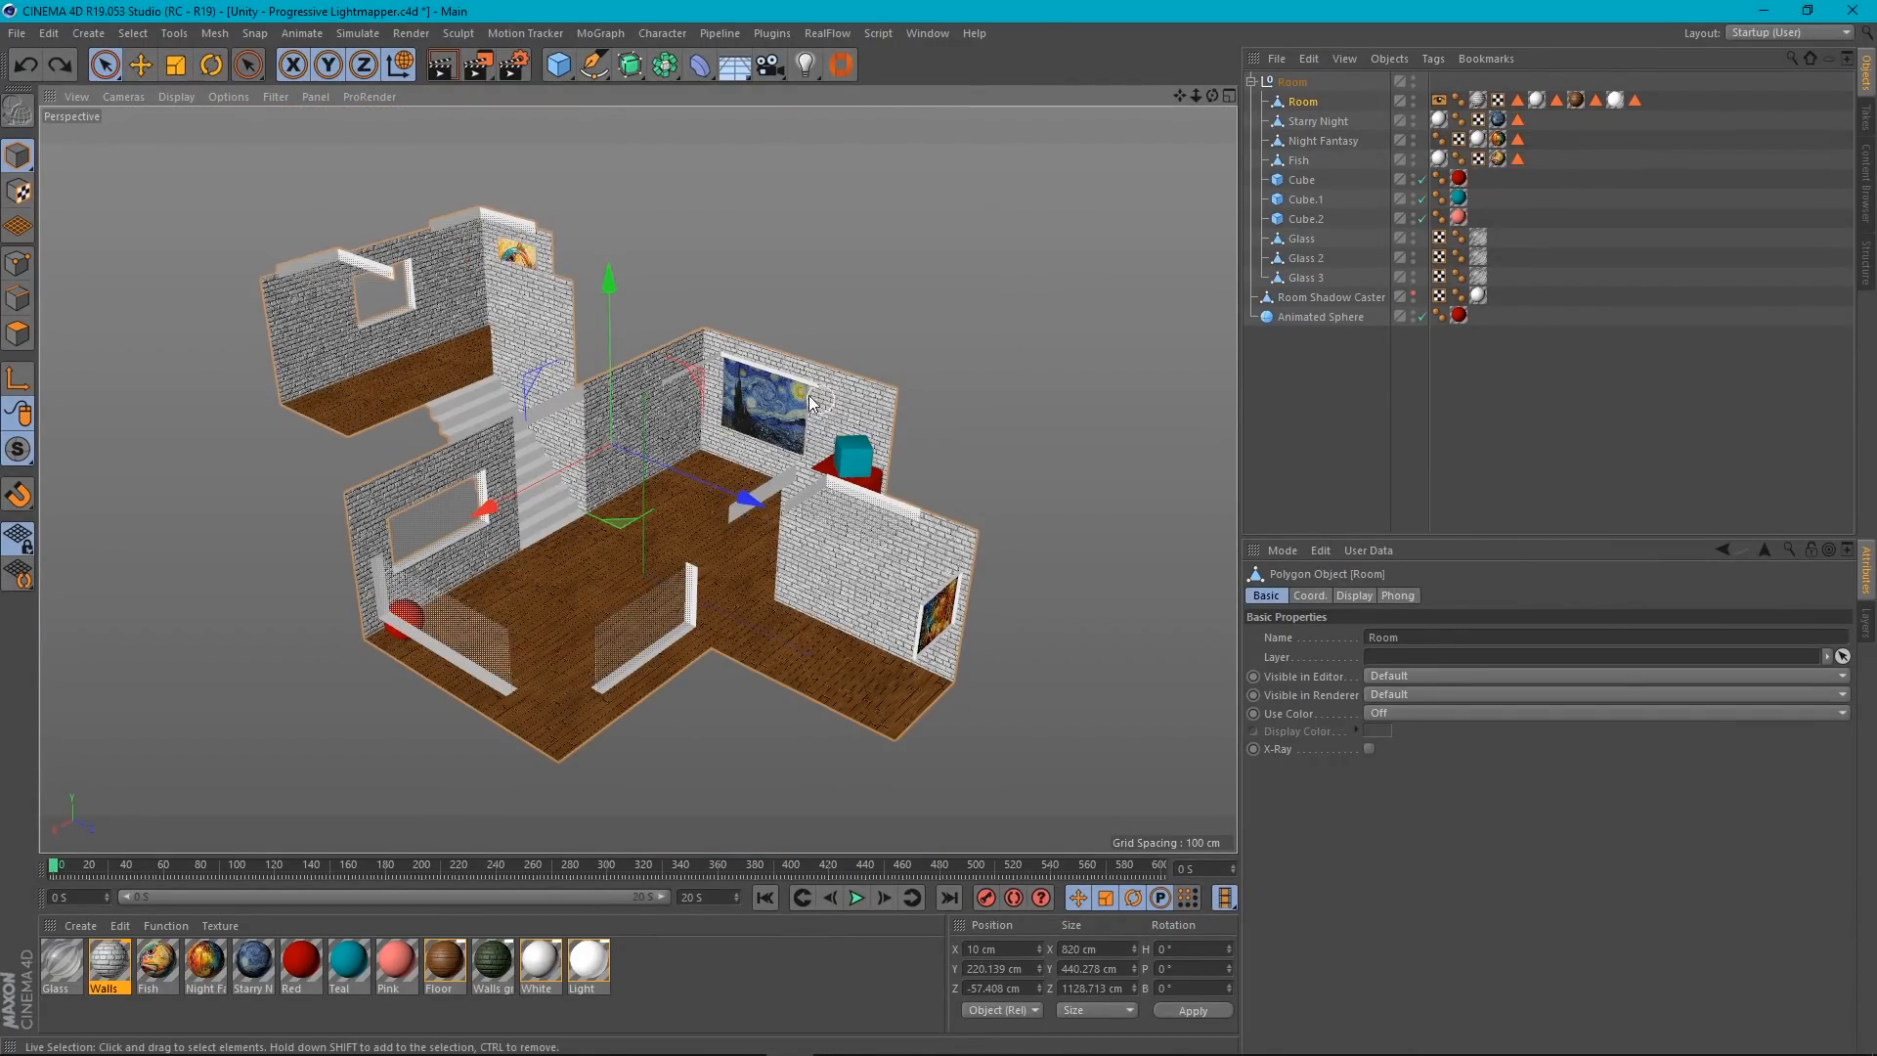
pyautogui.keyDown('alt'); pyautogui.moveTo(809, 435); pyautogui.dragTo(727, 493); pyautogui.keyUp('alt')
pyautogui.scroll(10, 723, 489)
pyautogui.scroll(-8, 727, 497)
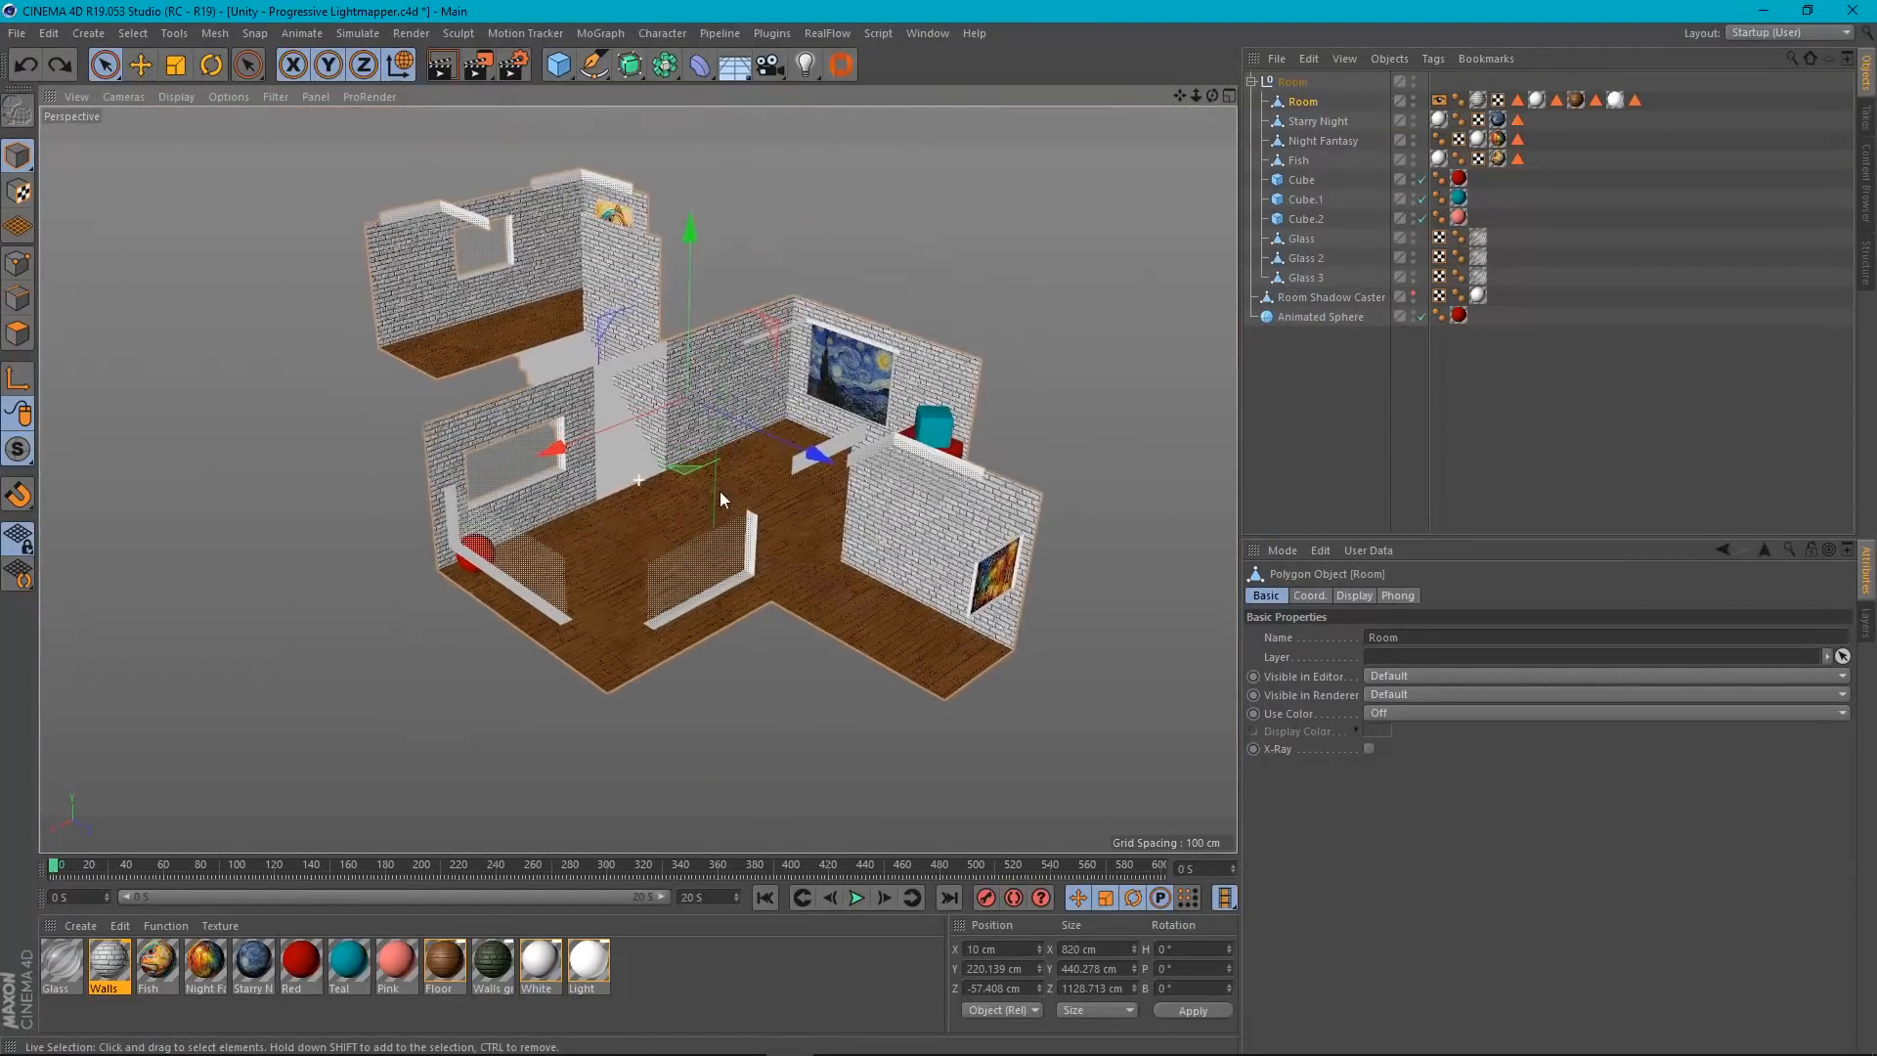
pyautogui.keyDown('alt'); pyautogui.moveTo(741, 342); pyautogui.dragTo(782, 352); pyautogui.keyUp('alt')
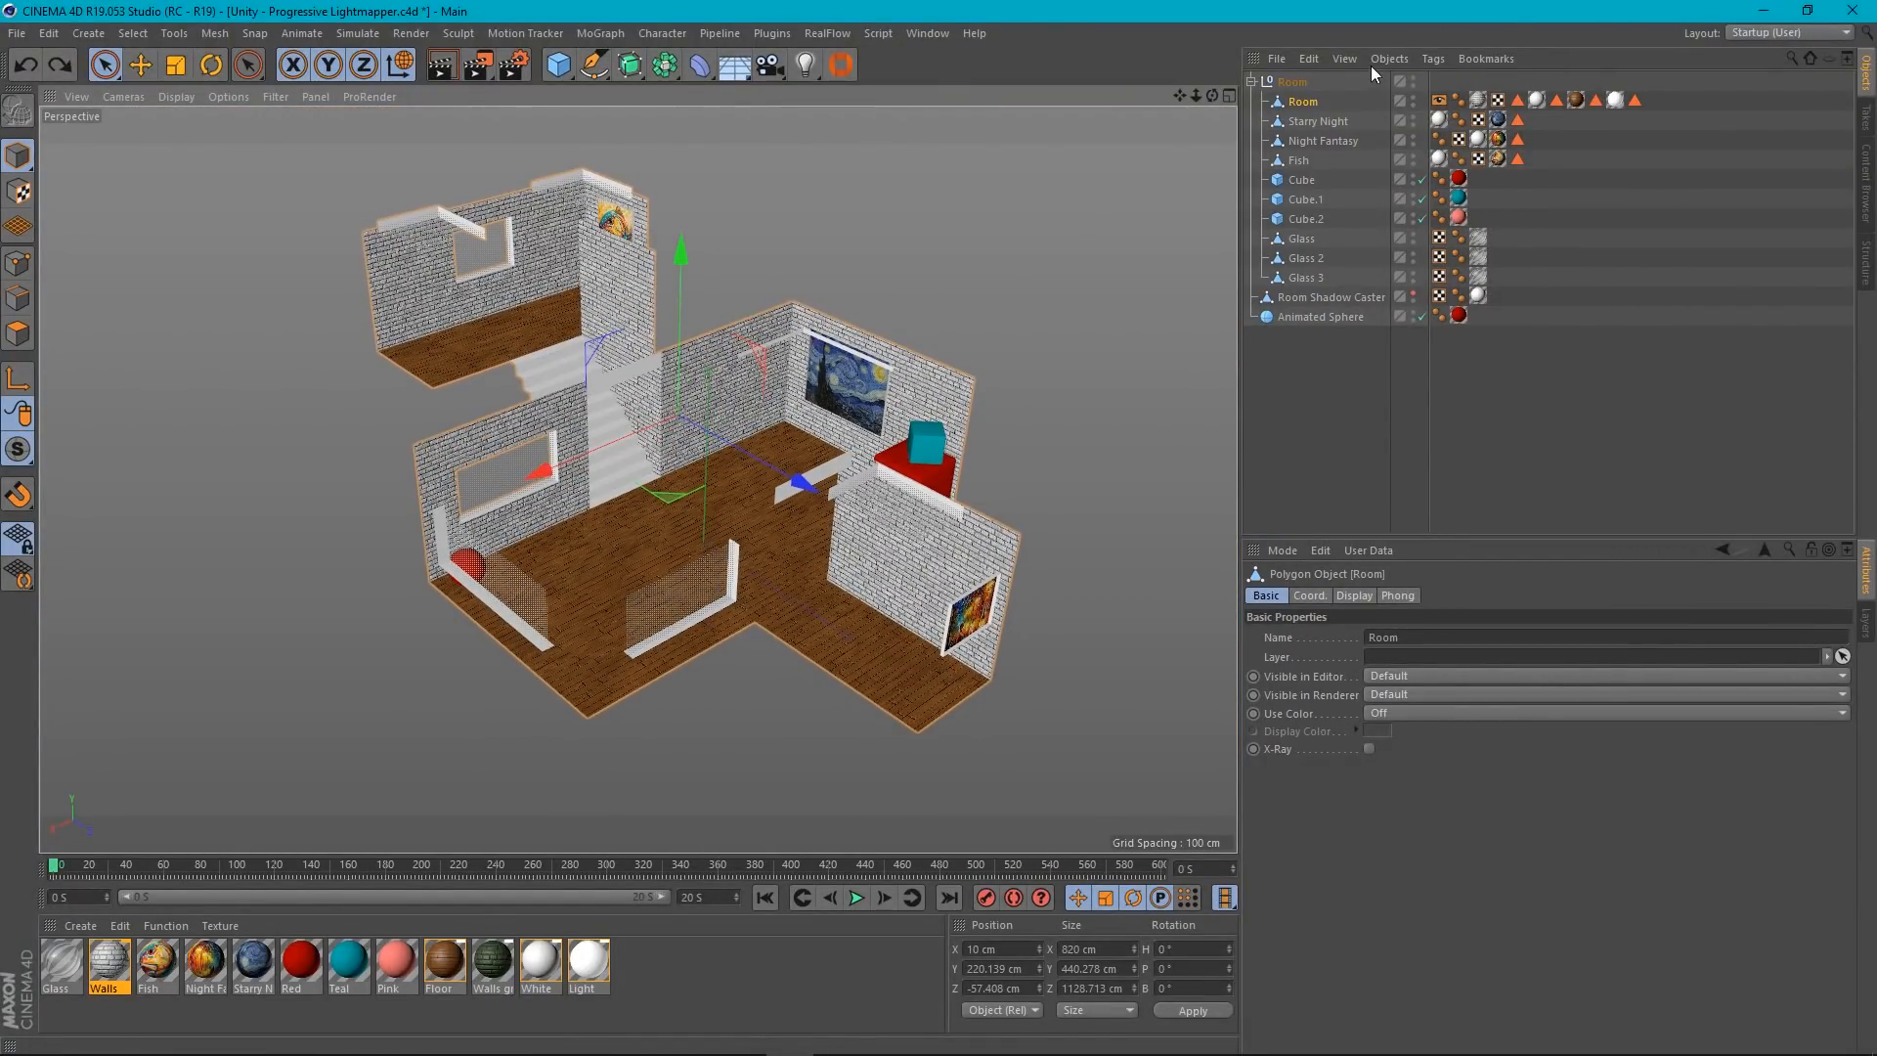
pyautogui.click(1249, 82)
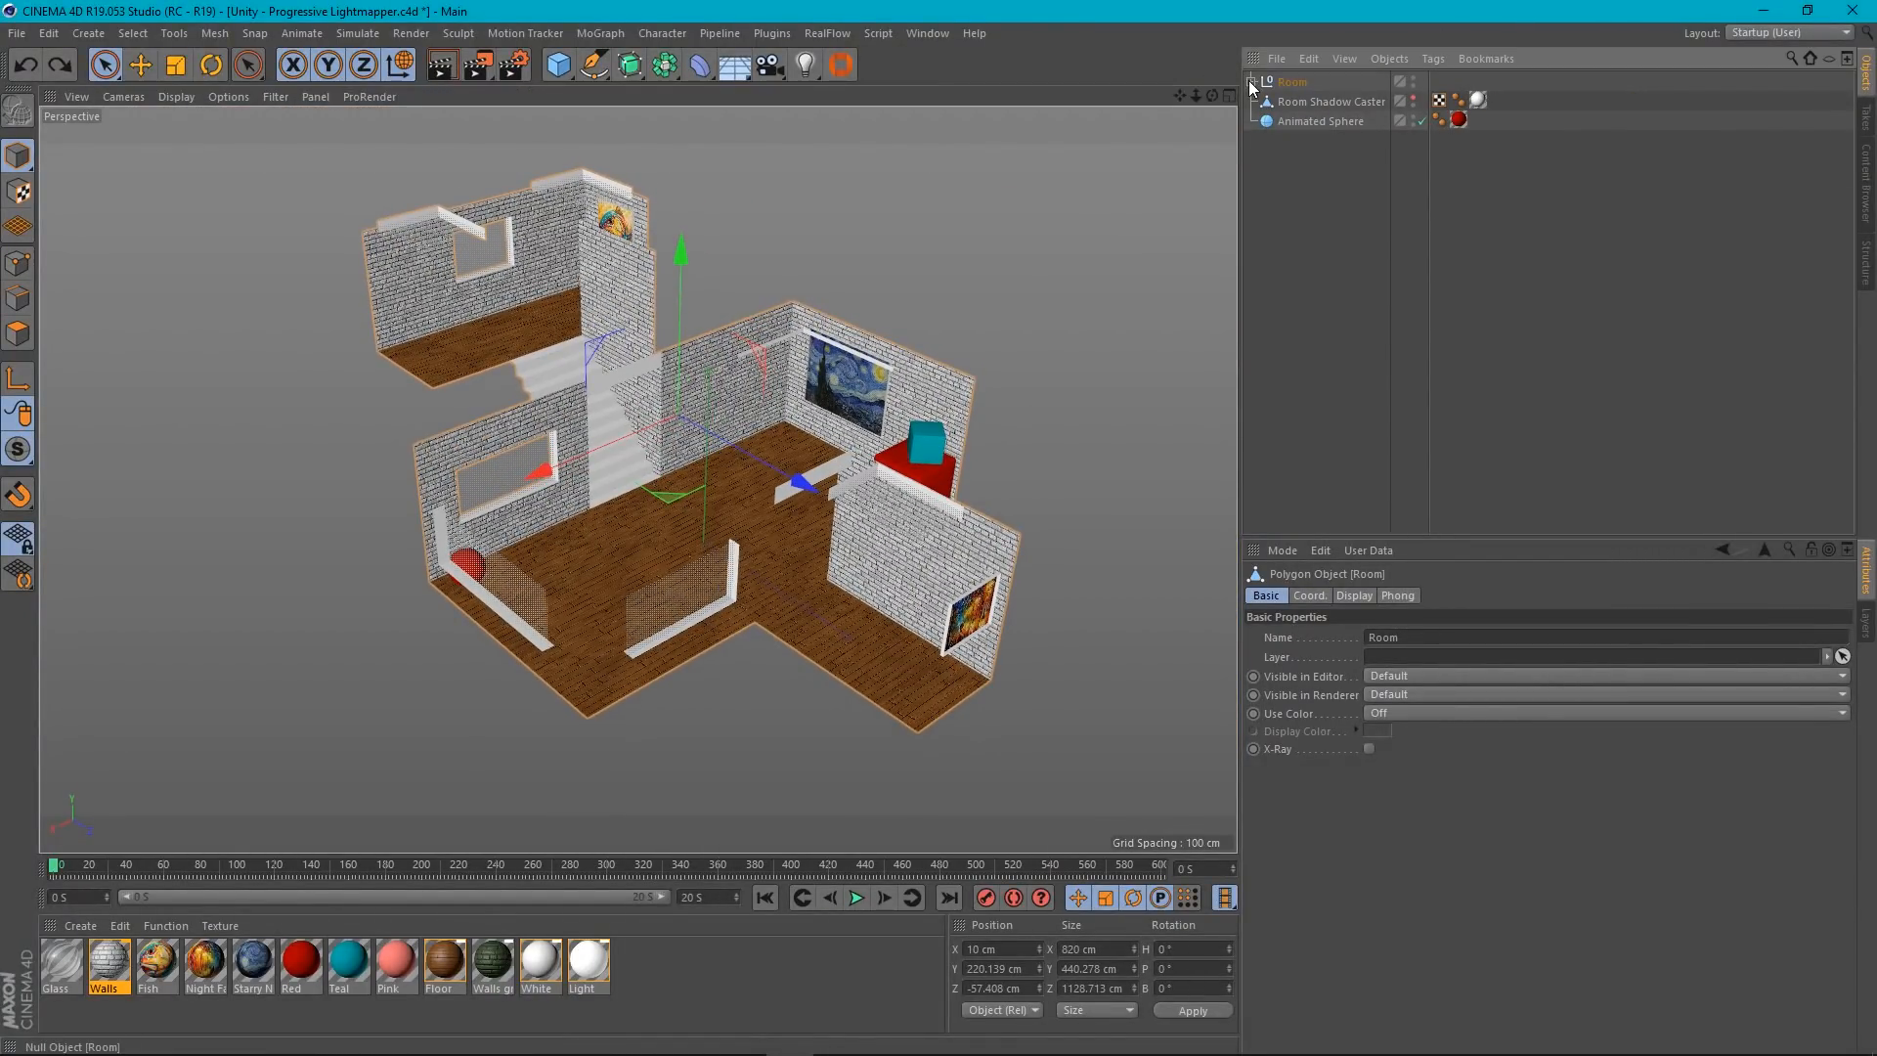
# Show the Room Shadow Caster to examine the closed exterior of the house, and hide it again.
pyautogui.click(1412, 96)
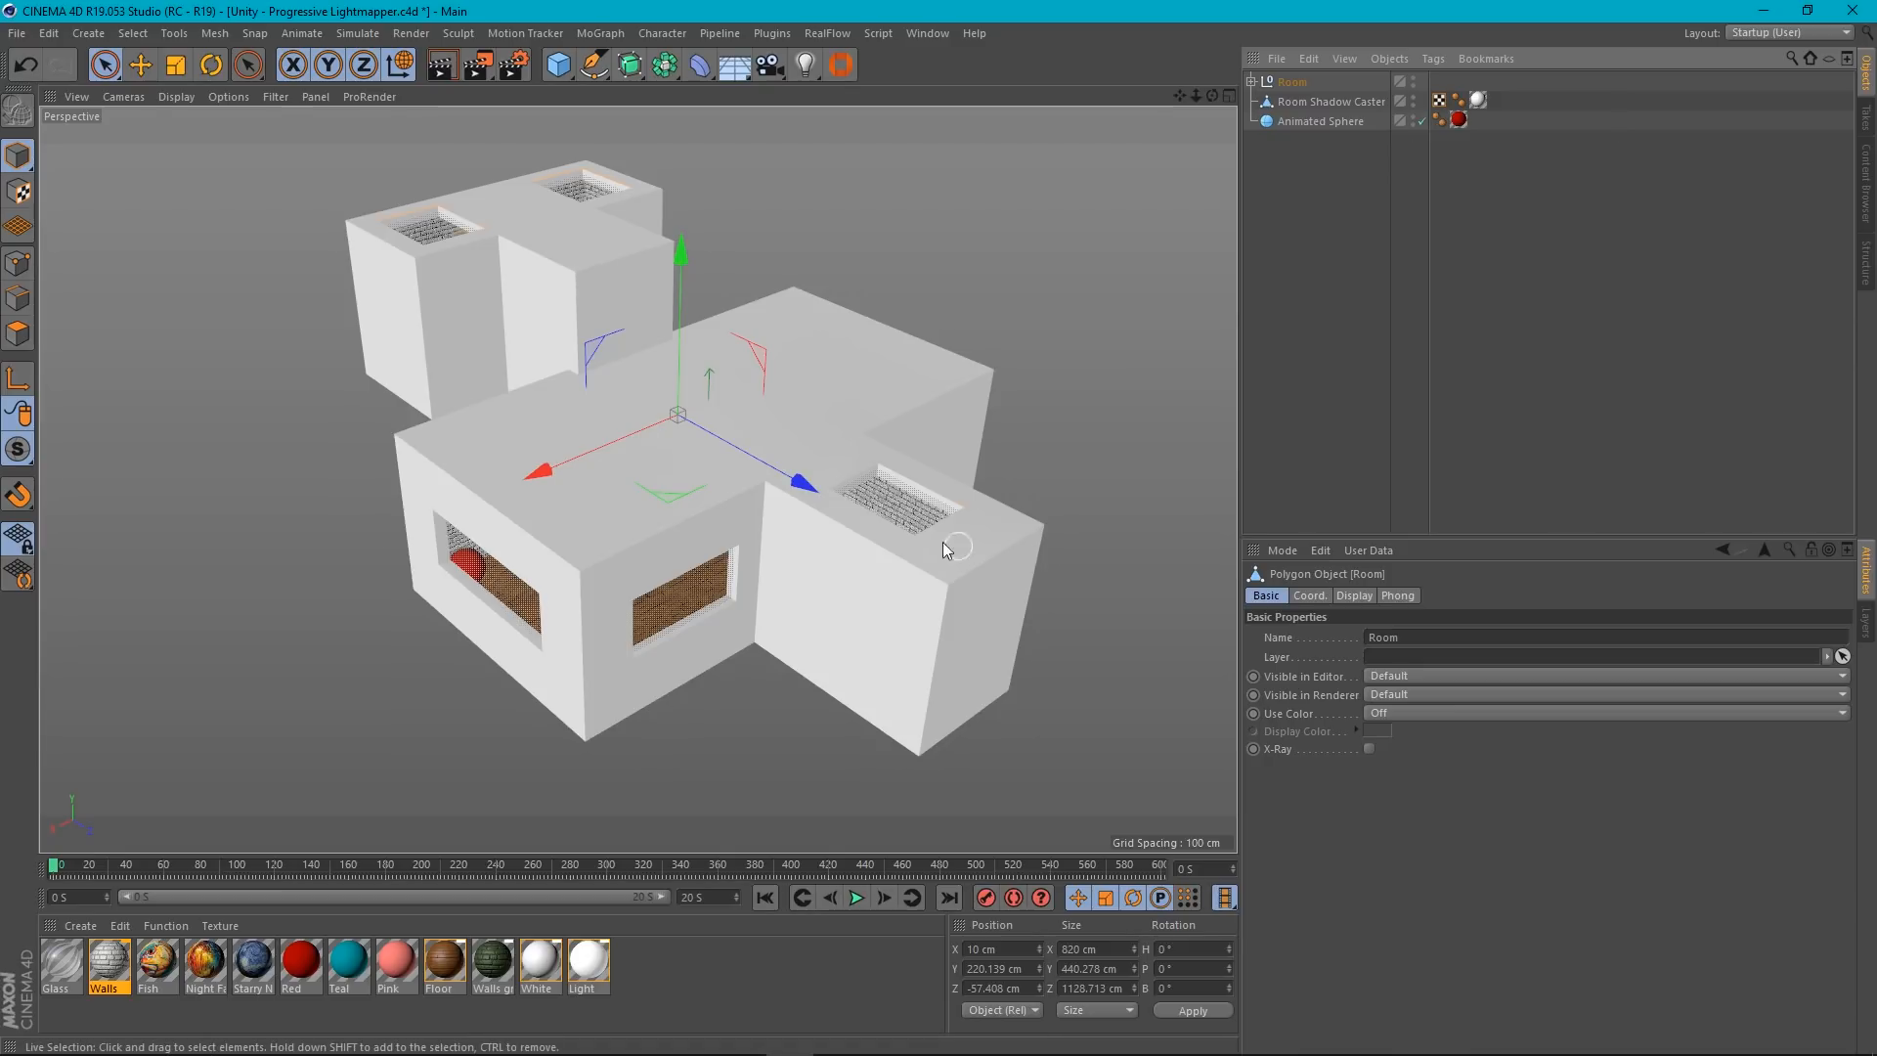
pyautogui.scroll(5, 831, 557)
pyautogui.keyDown('alt'); pyautogui.moveTo(836, 540); pyautogui.dragTo(835, 555); pyautogui.keyUp('alt')
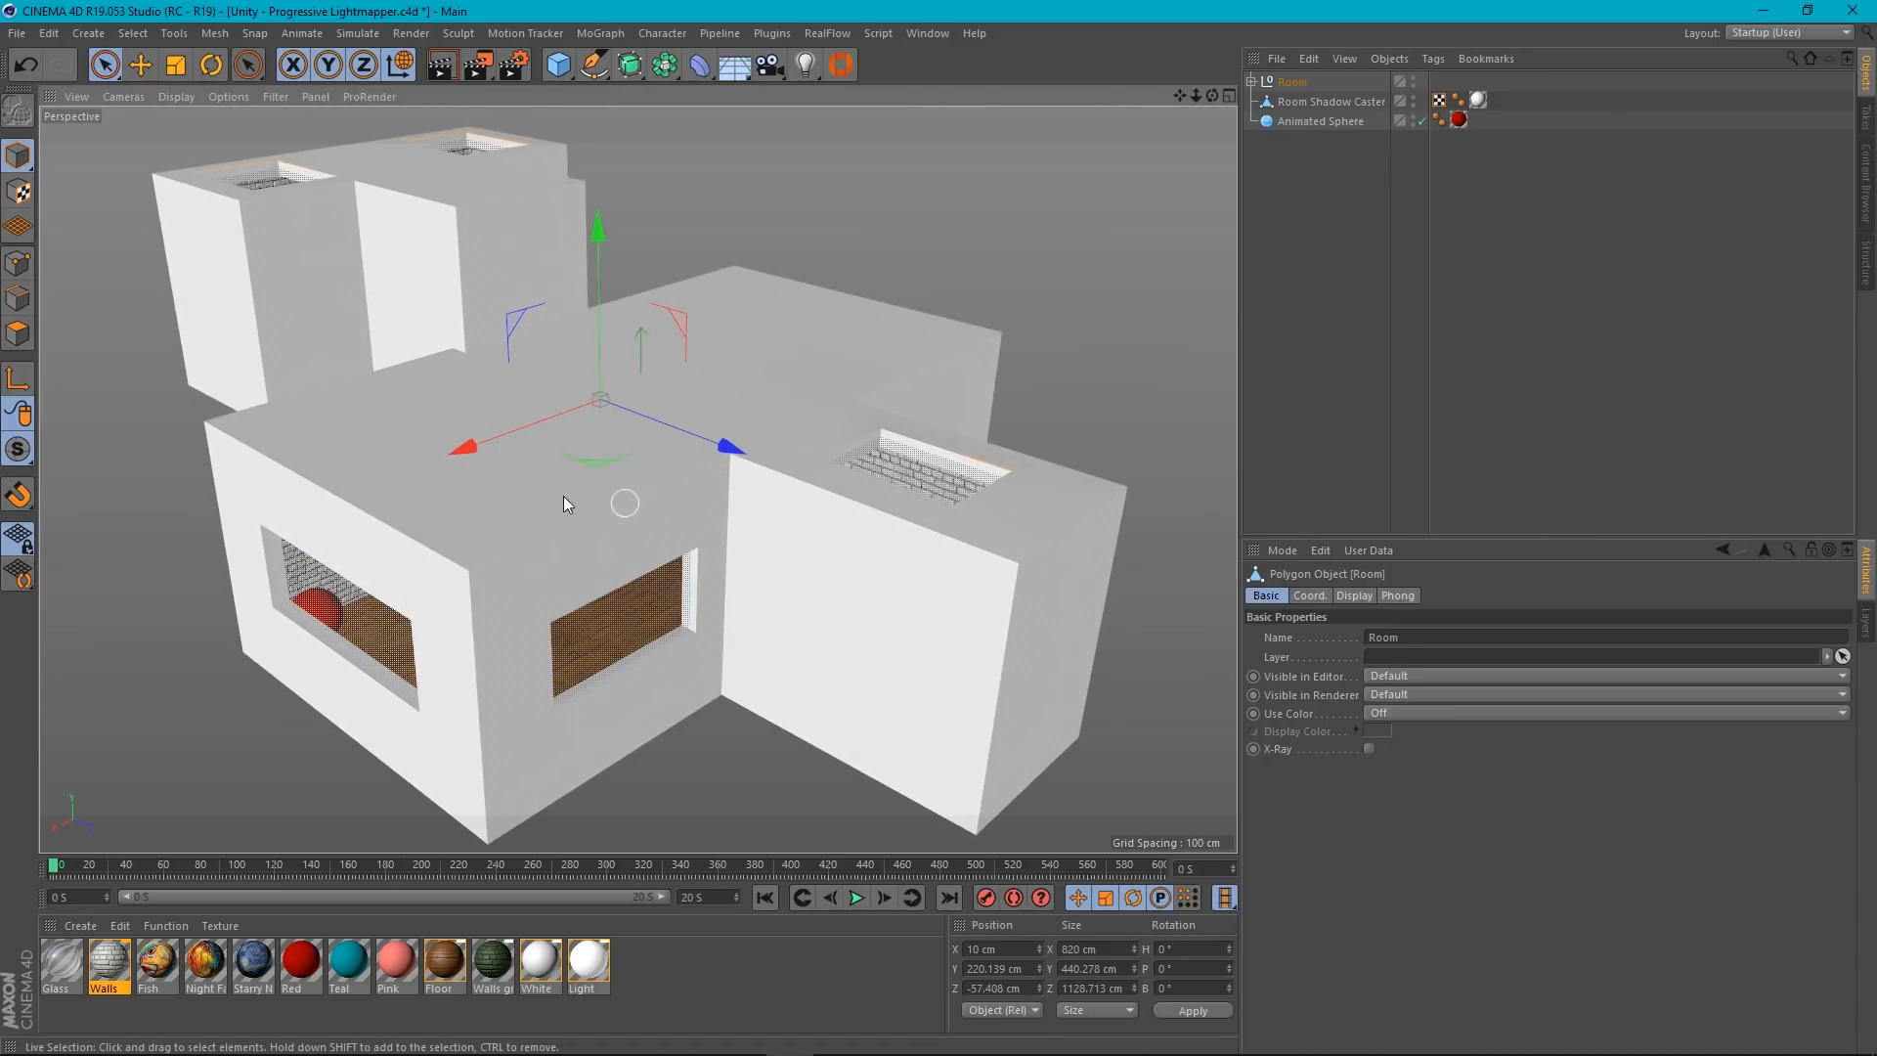
pyautogui.click(1414, 97)
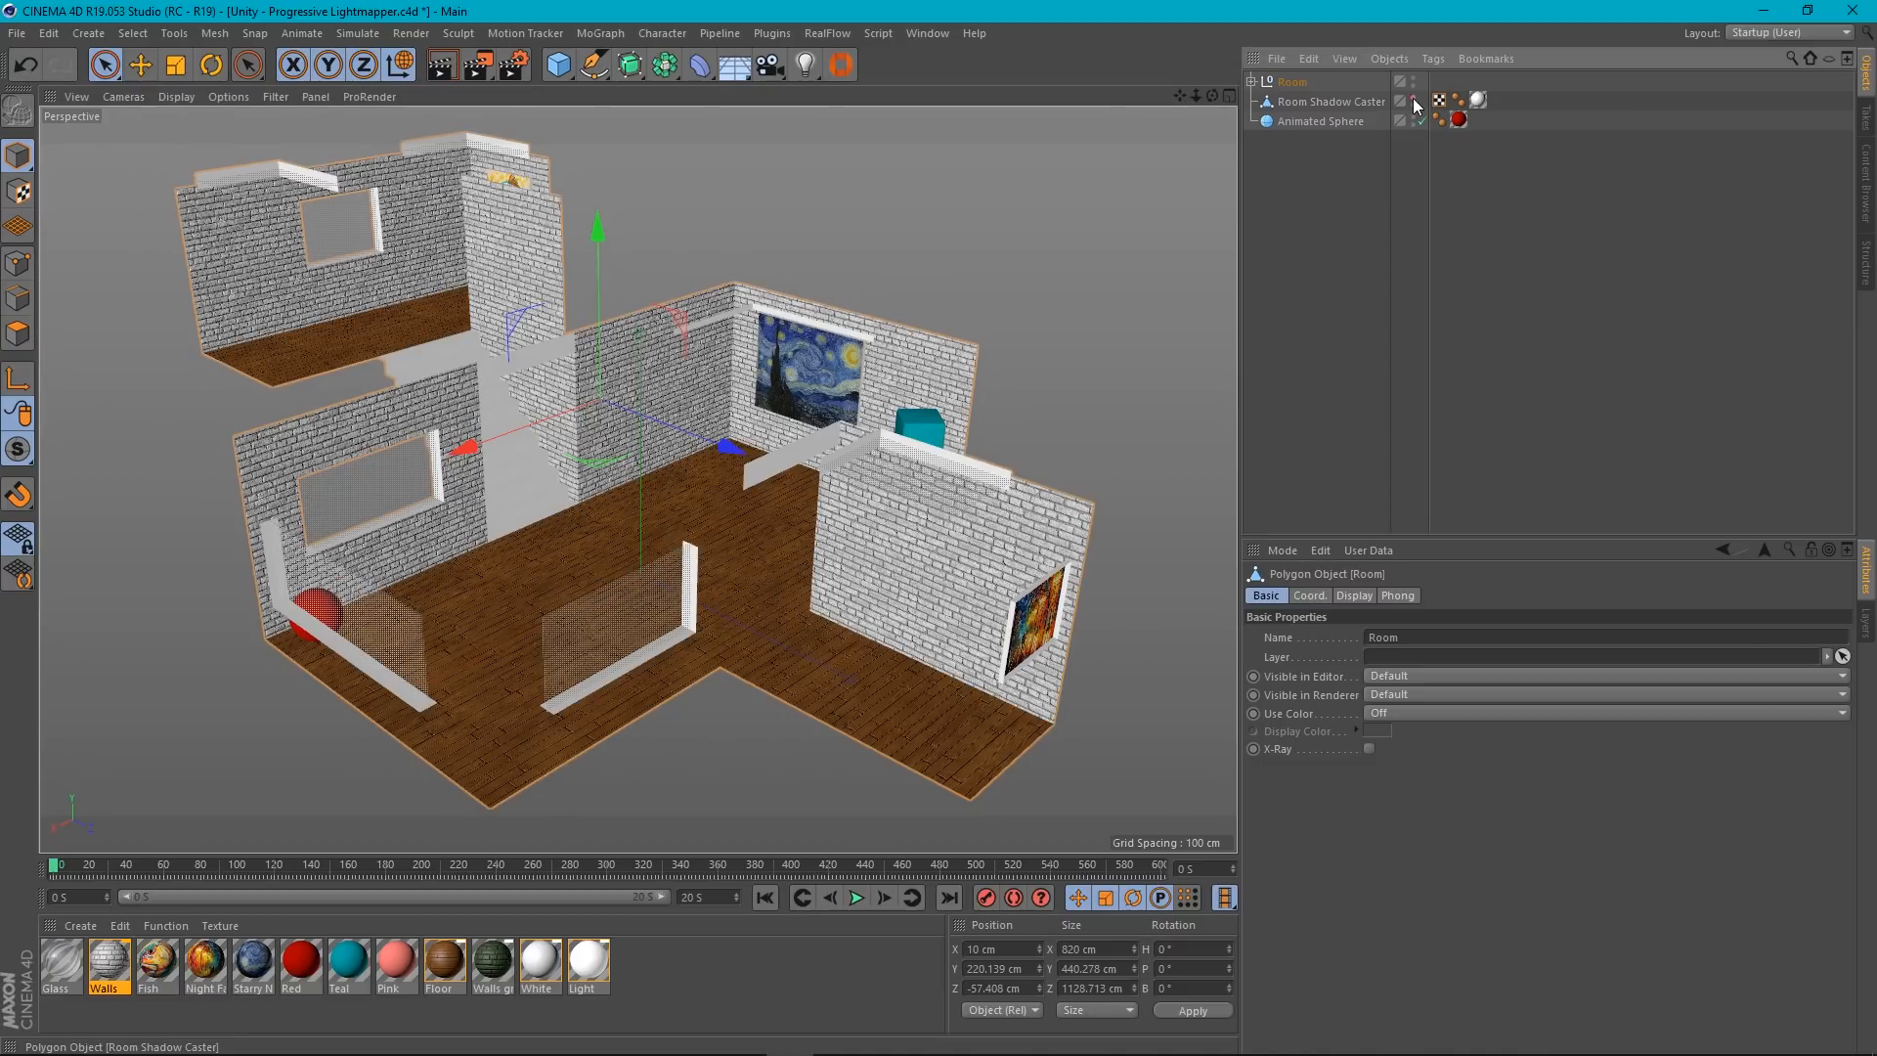
# Play the Animated Sphere's motion through the room, then stop playback and return to the start of the animation.
pyautogui.click(1324, 121)
pyautogui.keyDown('alt'); pyautogui.moveTo(821, 401); pyautogui.dragTo(703, 411); pyautogui.keyUp('alt')
pyautogui.scroll(12, 460, 328)
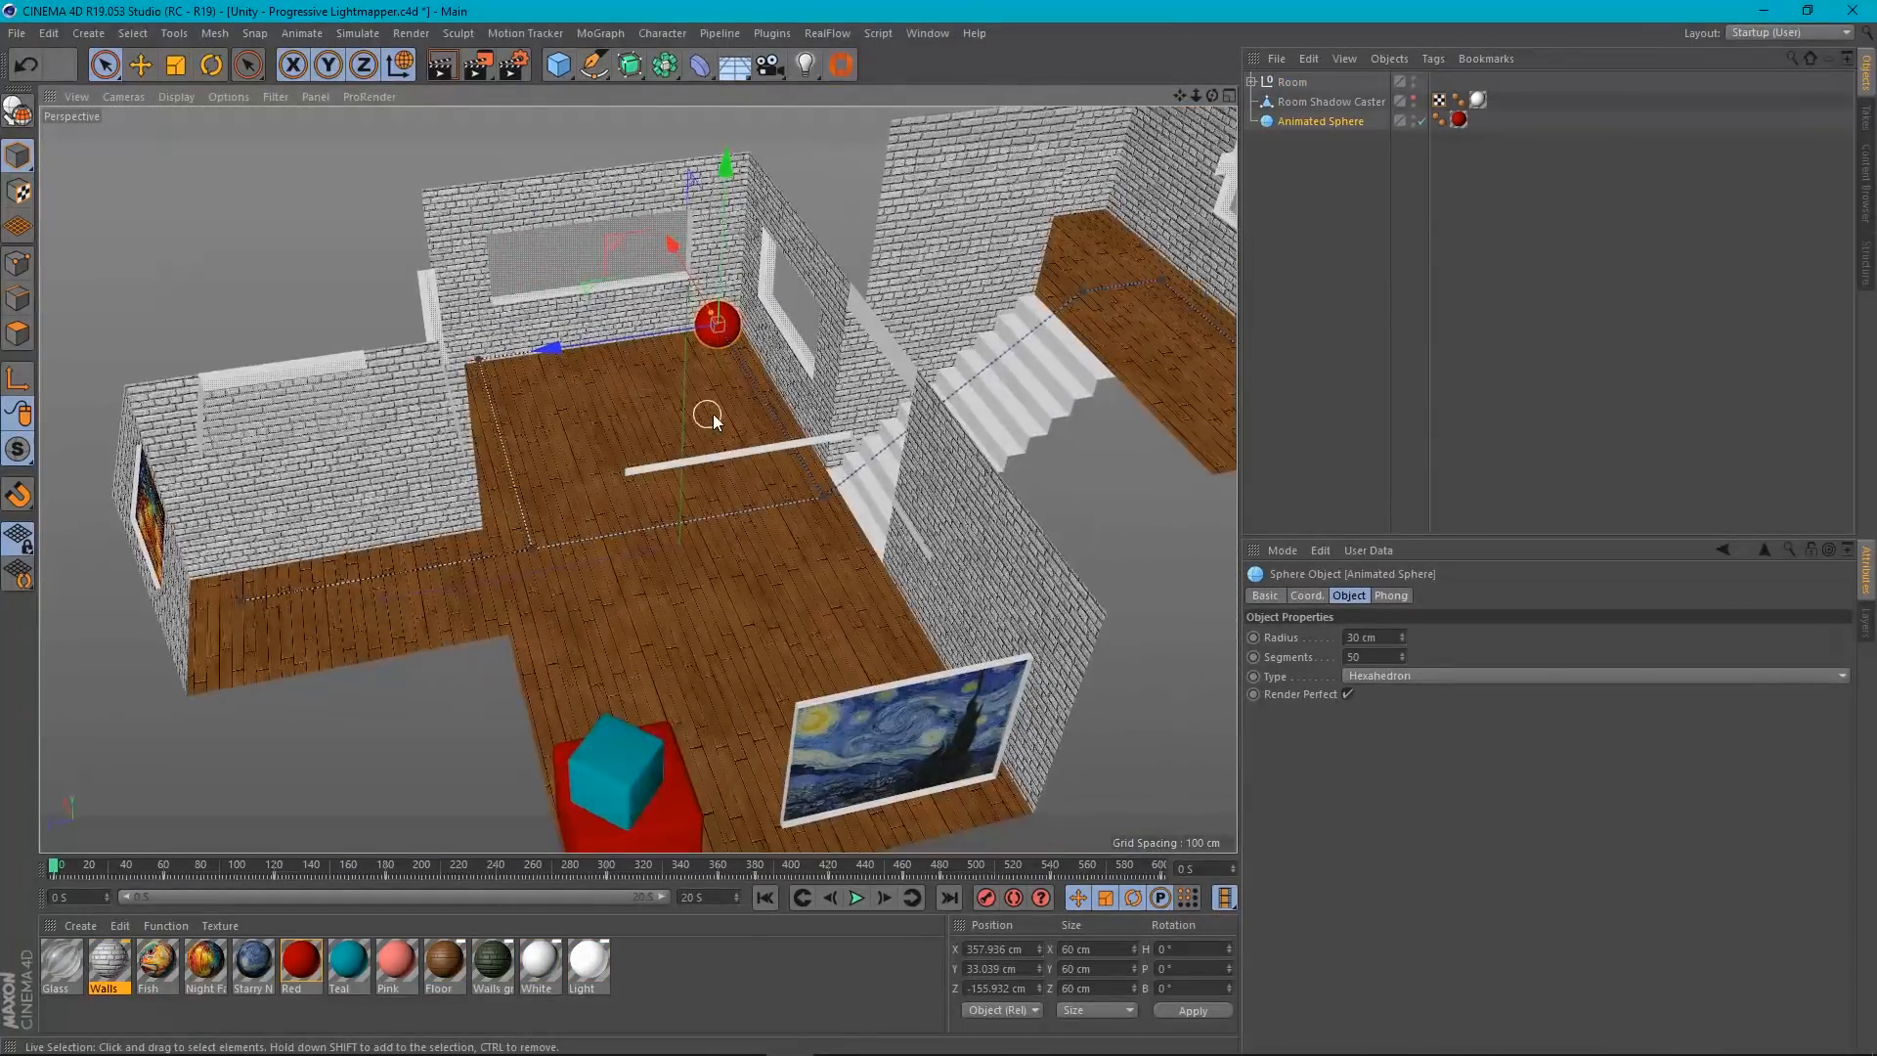
pyautogui.click(856, 898)
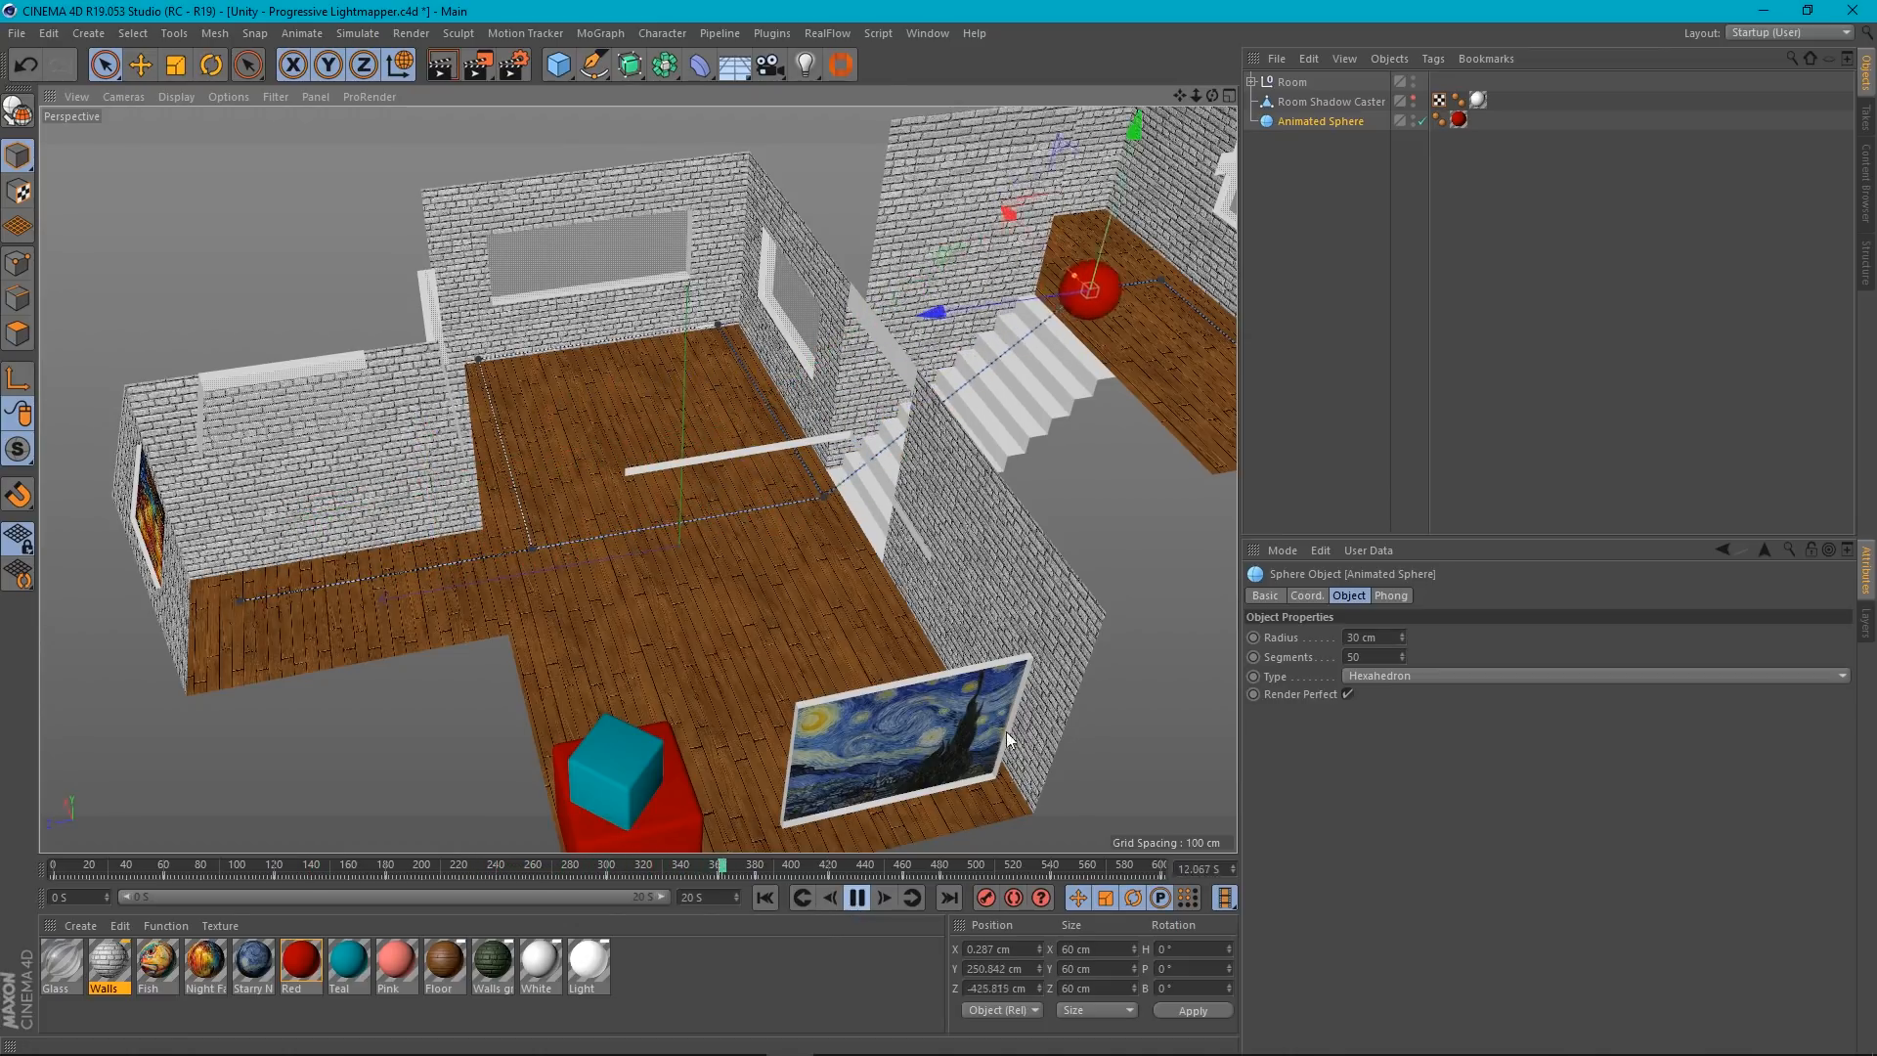
pyautogui.scroll(-2, 982, 537)
pyautogui.keyDown('alt'); pyautogui.moveTo(1044, 565); pyautogui.dragTo(954, 567, button='middle'); pyautogui.keyUp('alt')
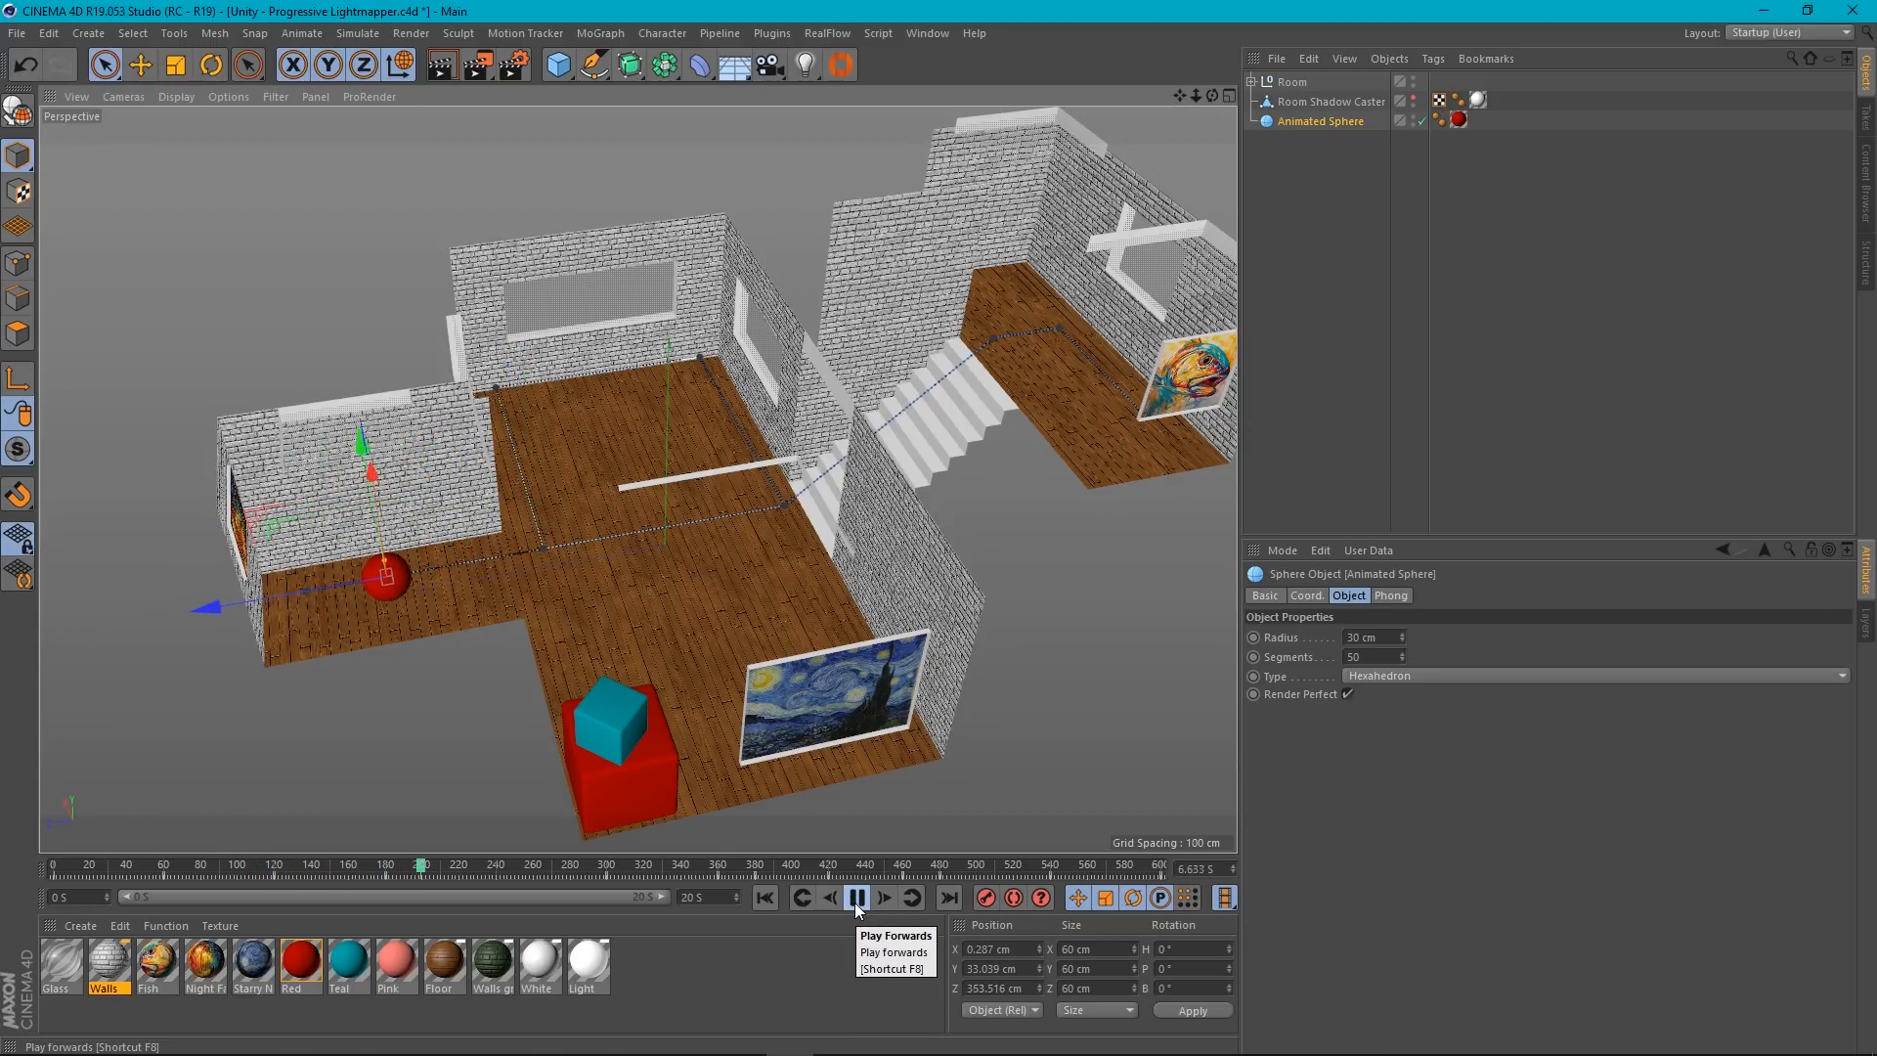
pyautogui.click(855, 901)
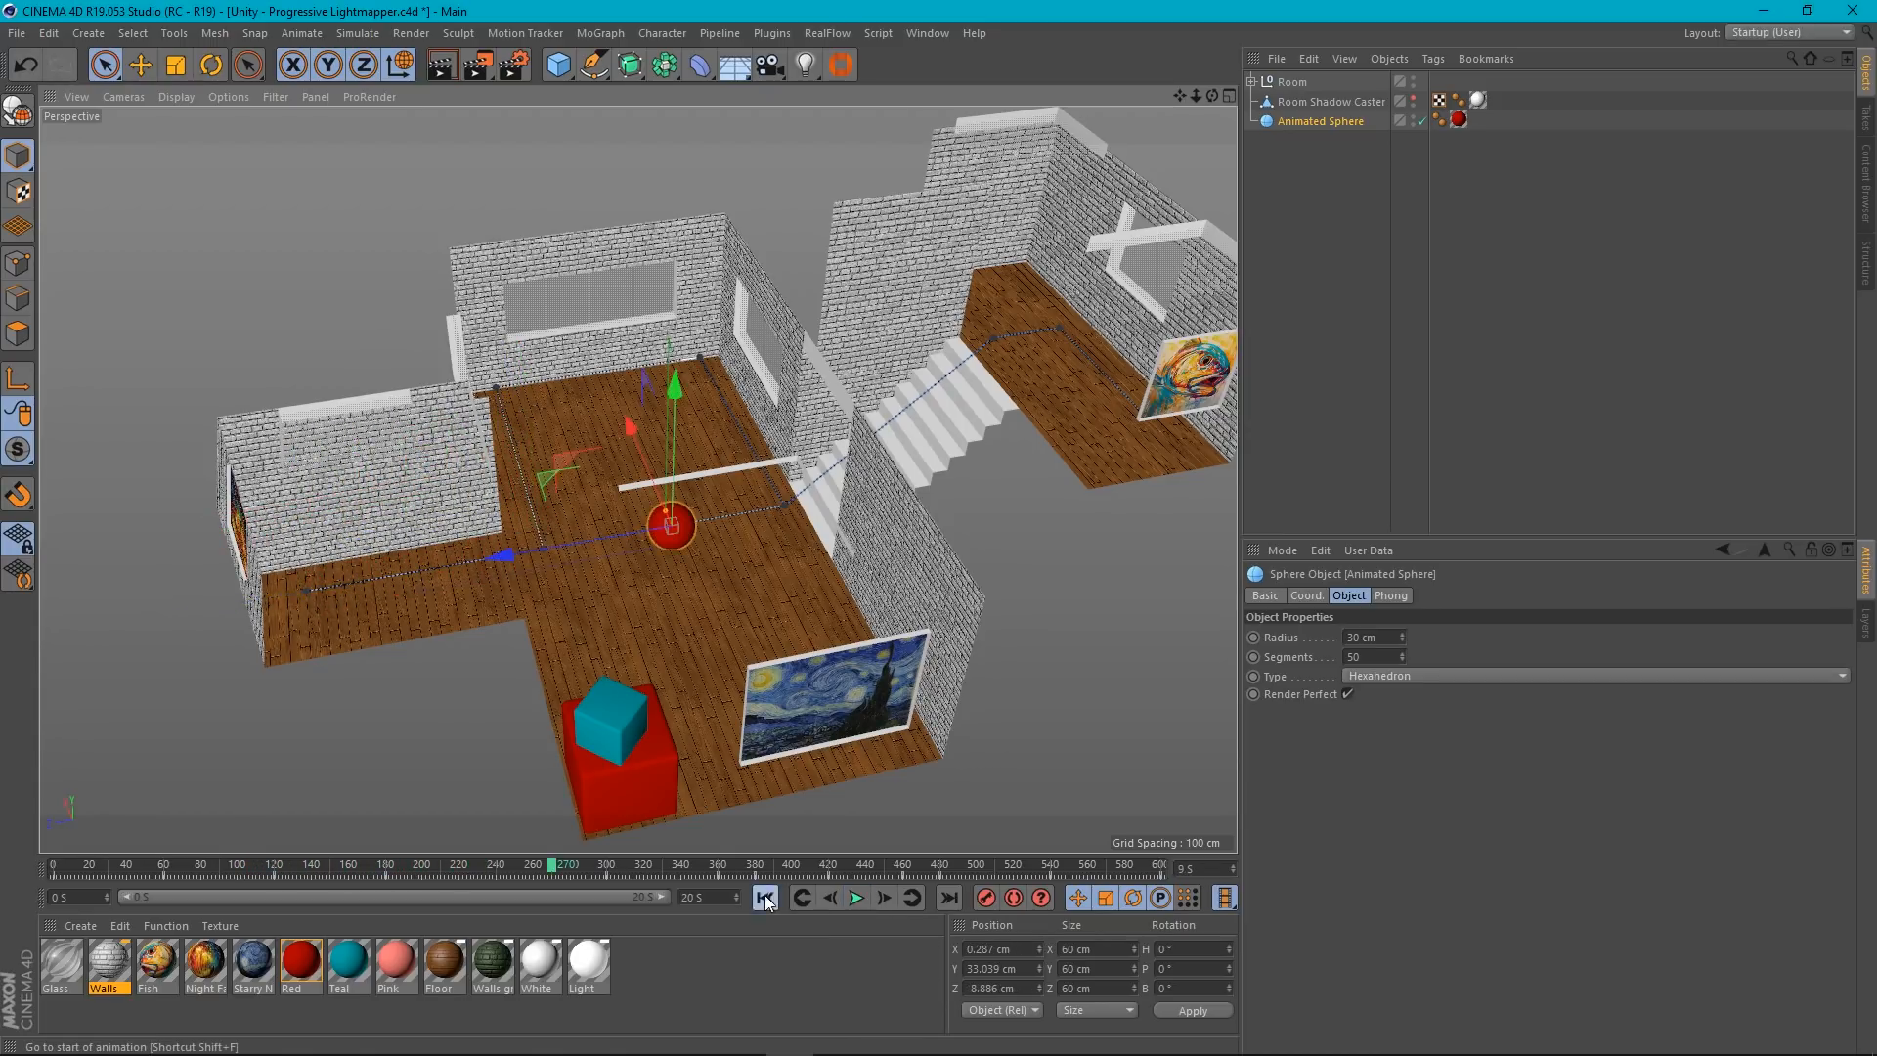
pyautogui.click(765, 897)
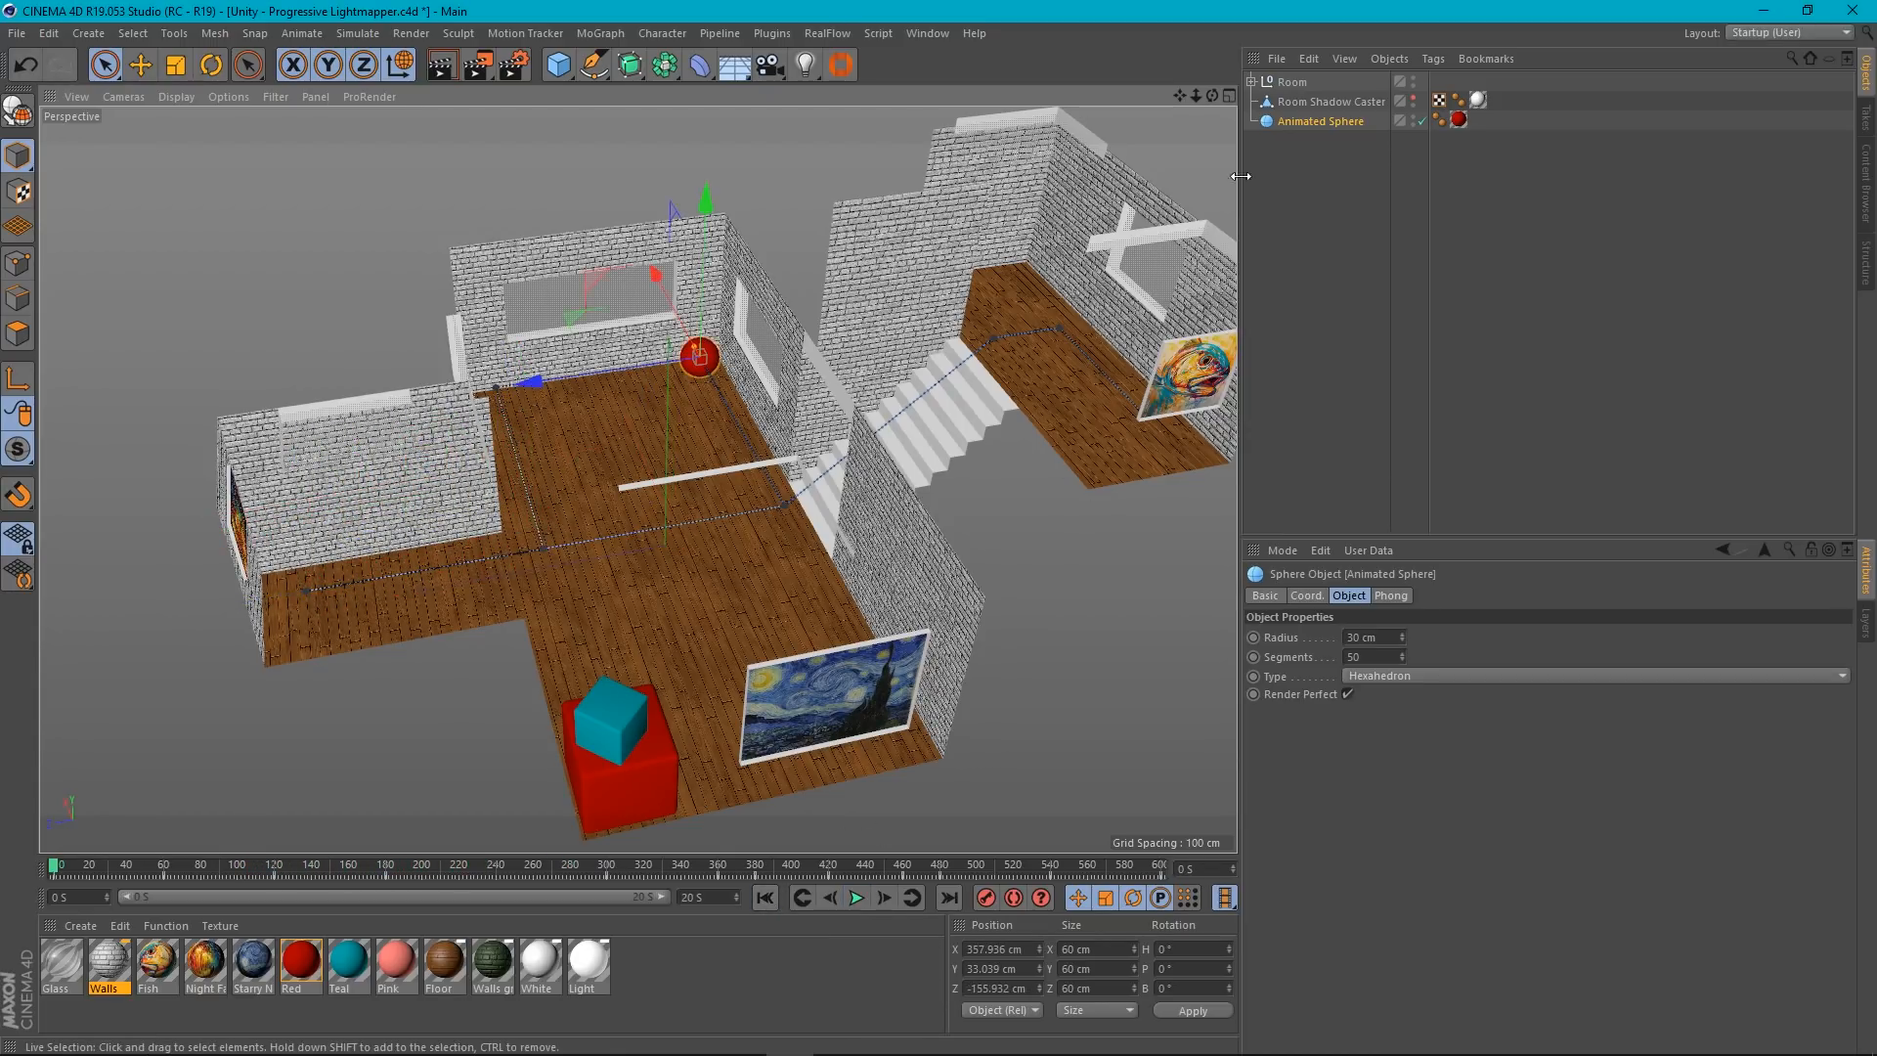
pyautogui.click(1362, 178)
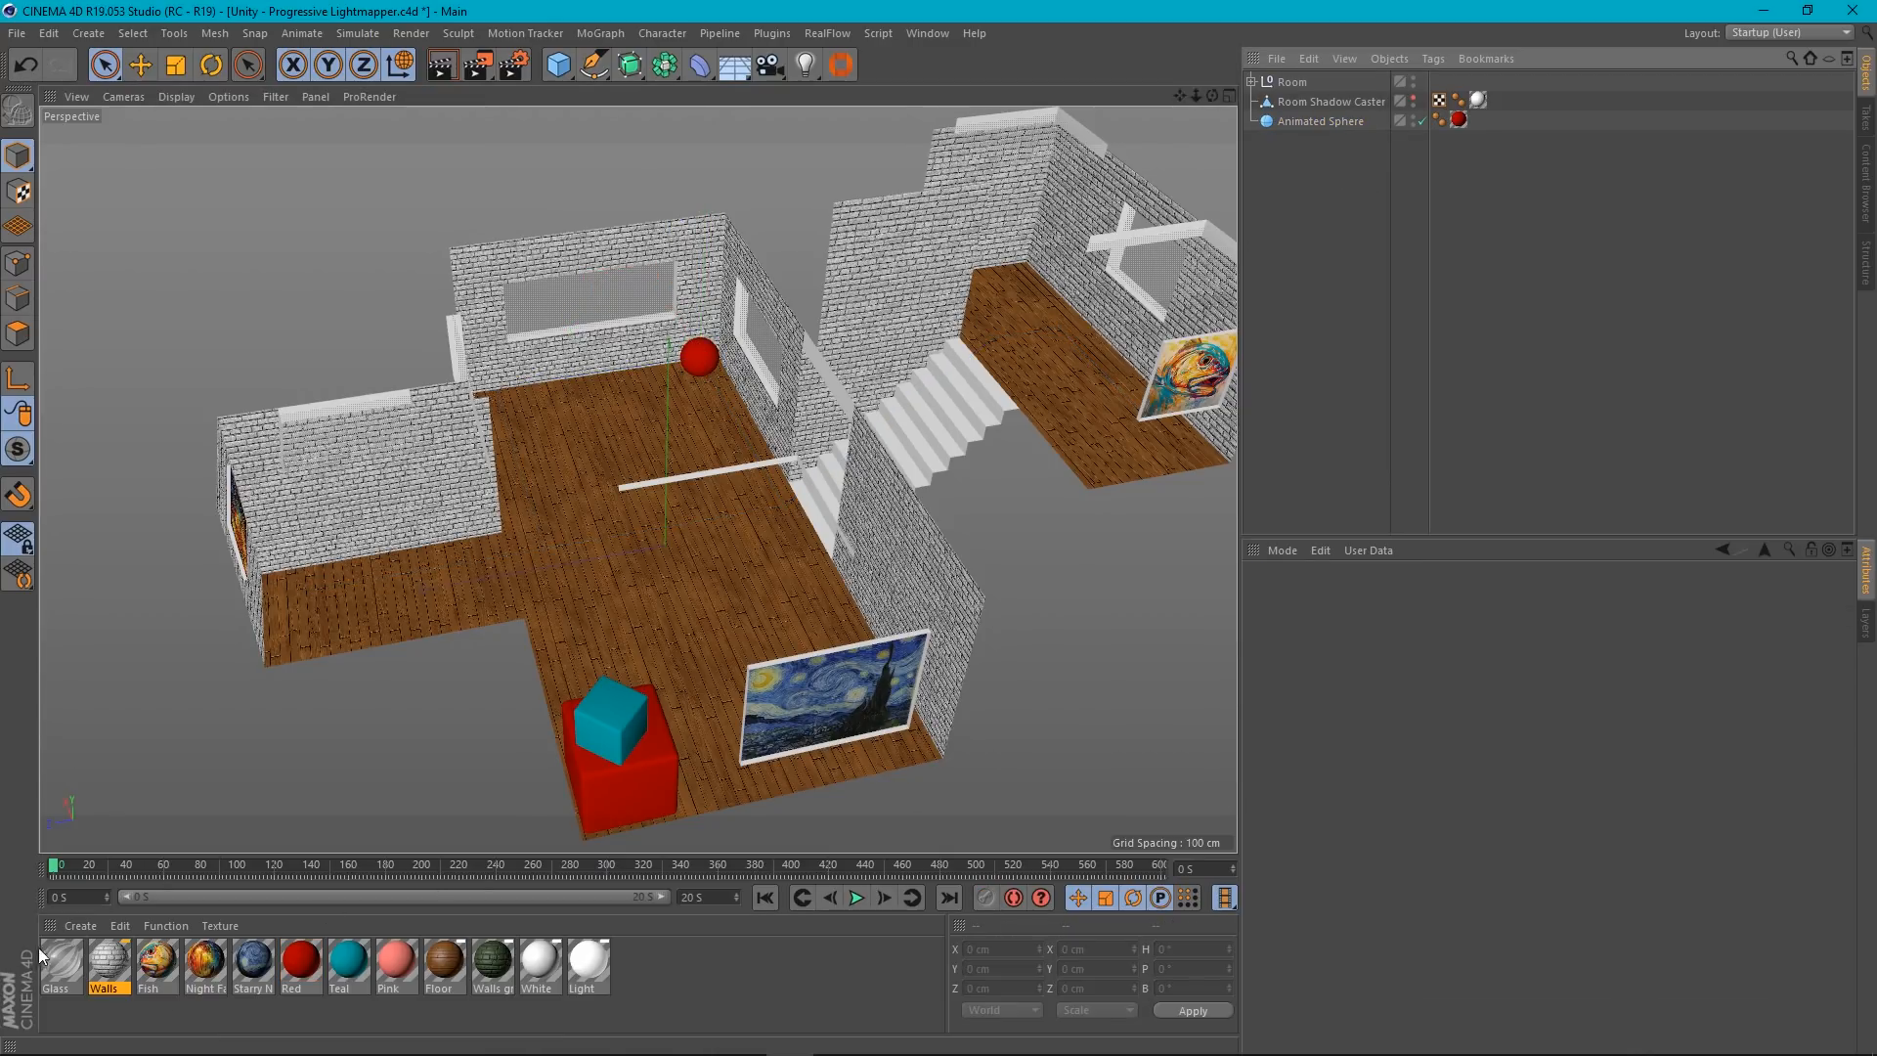
# View the room from the window side and check the Glass material in the Material Editor.
pyautogui.keyDown('alt'); pyautogui.moveTo(436, 614); pyautogui.dragTo(348, 606); pyautogui.keyUp('alt')
pyautogui.keyDown('alt'); pyautogui.moveTo(348, 607); pyautogui.dragTo(672, 556, button='middle'); pyautogui.keyUp('alt')
pyautogui.scroll(1, 599, 541)
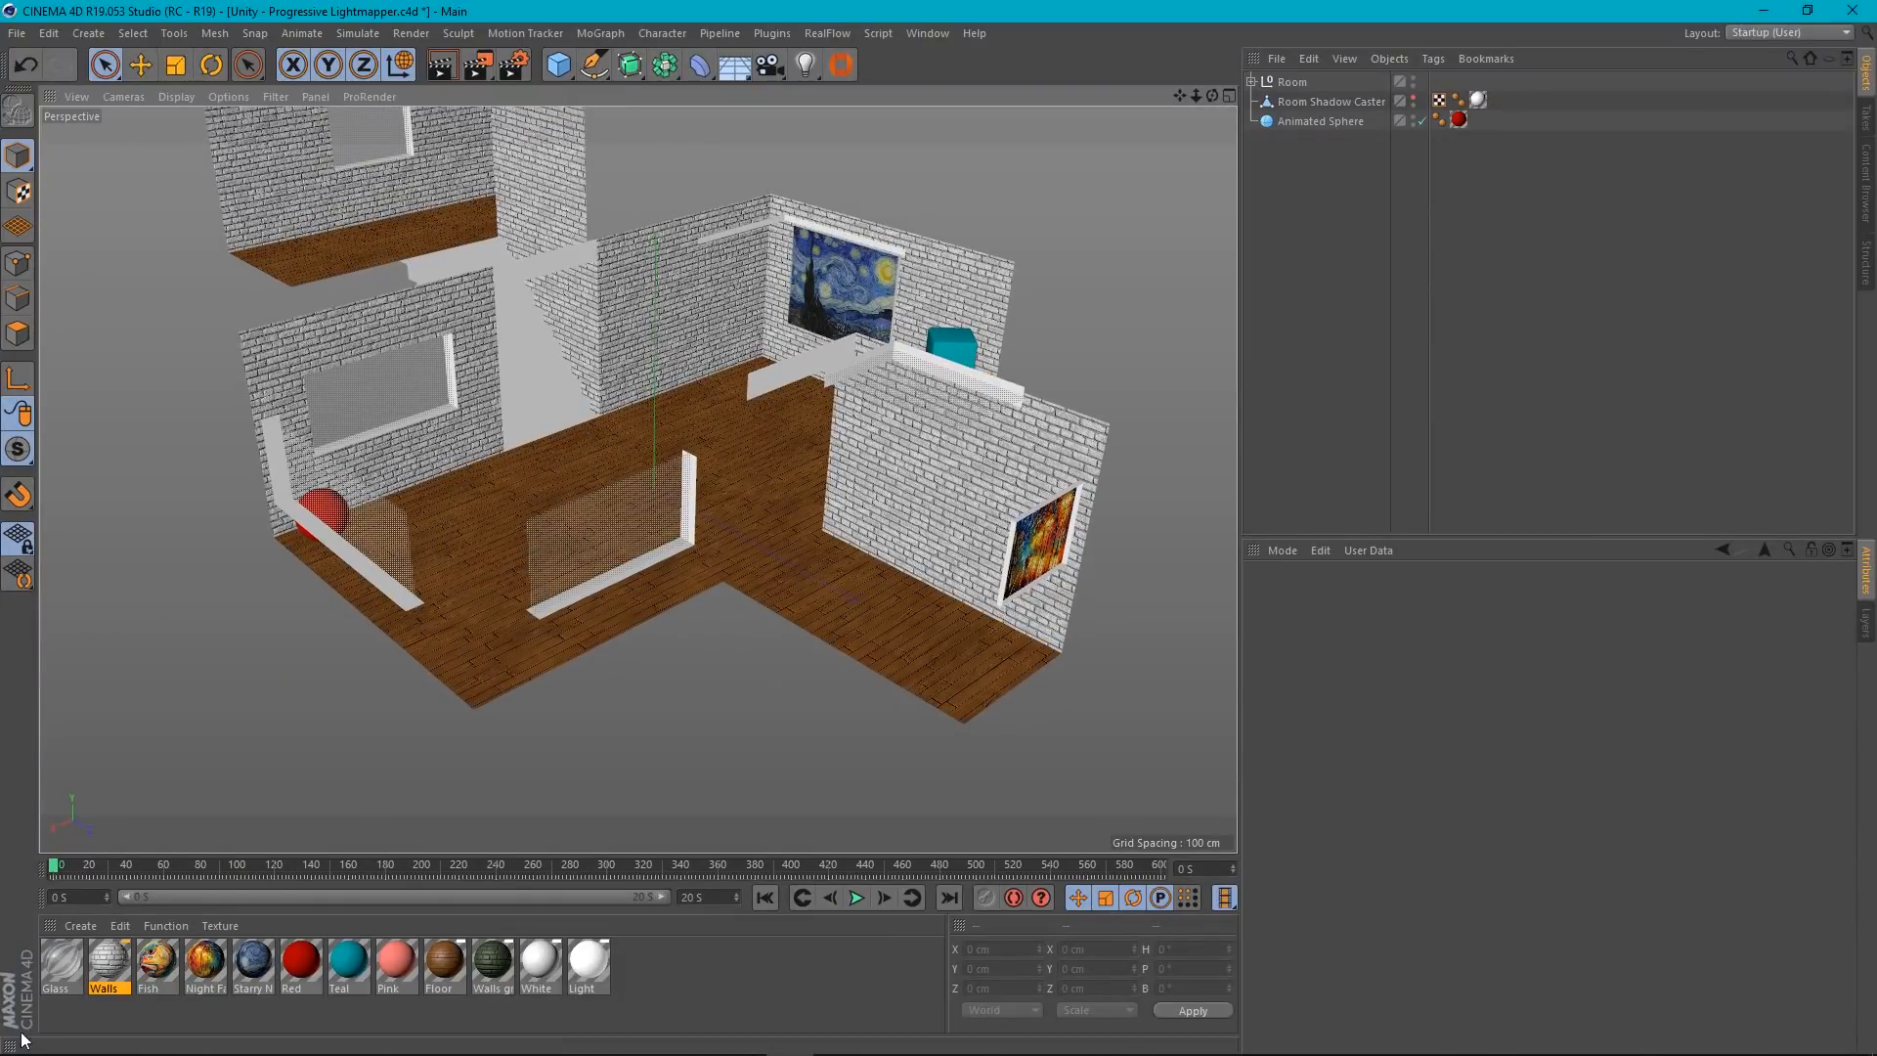
pyautogui.doubleClick(56, 961)
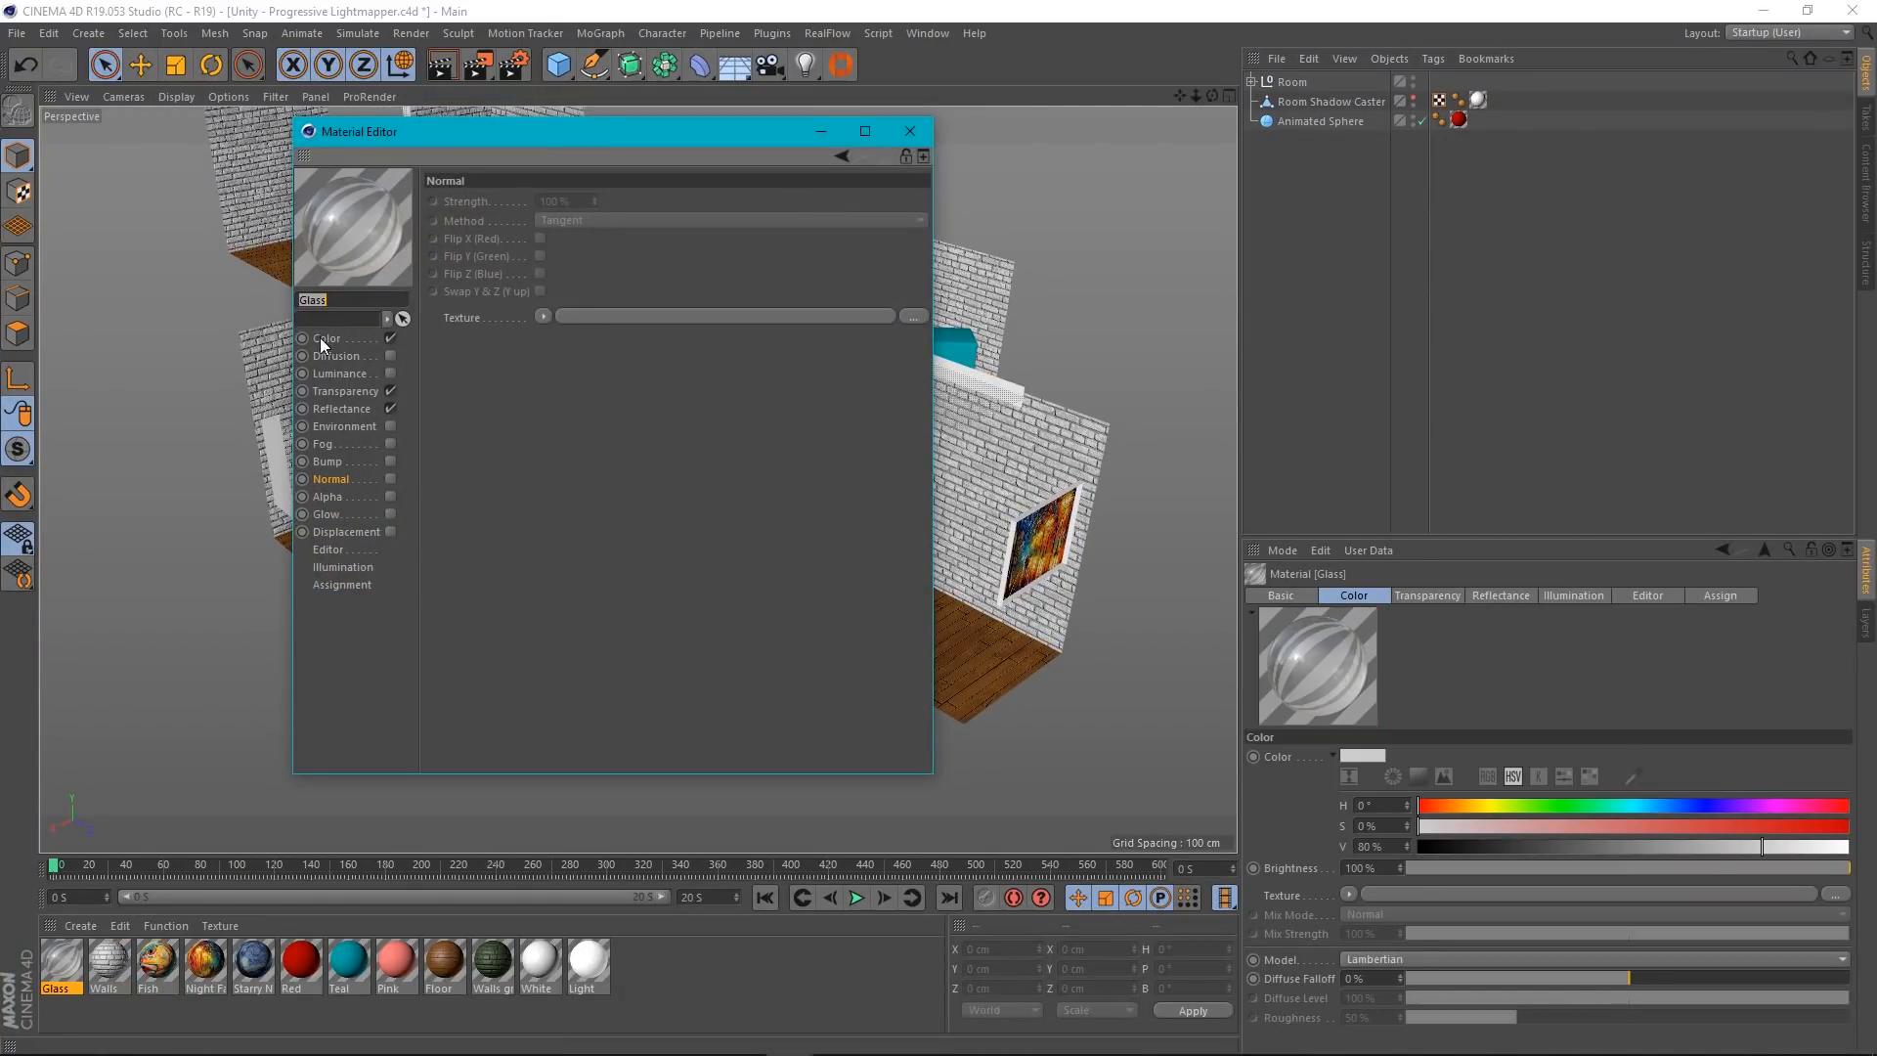
pyautogui.click(353, 299)
pyautogui.click(909, 131)
# Open the Walls material and examine its Normal, Reflectance and Diffusion channels.
pyautogui.doubleClick(115, 961)
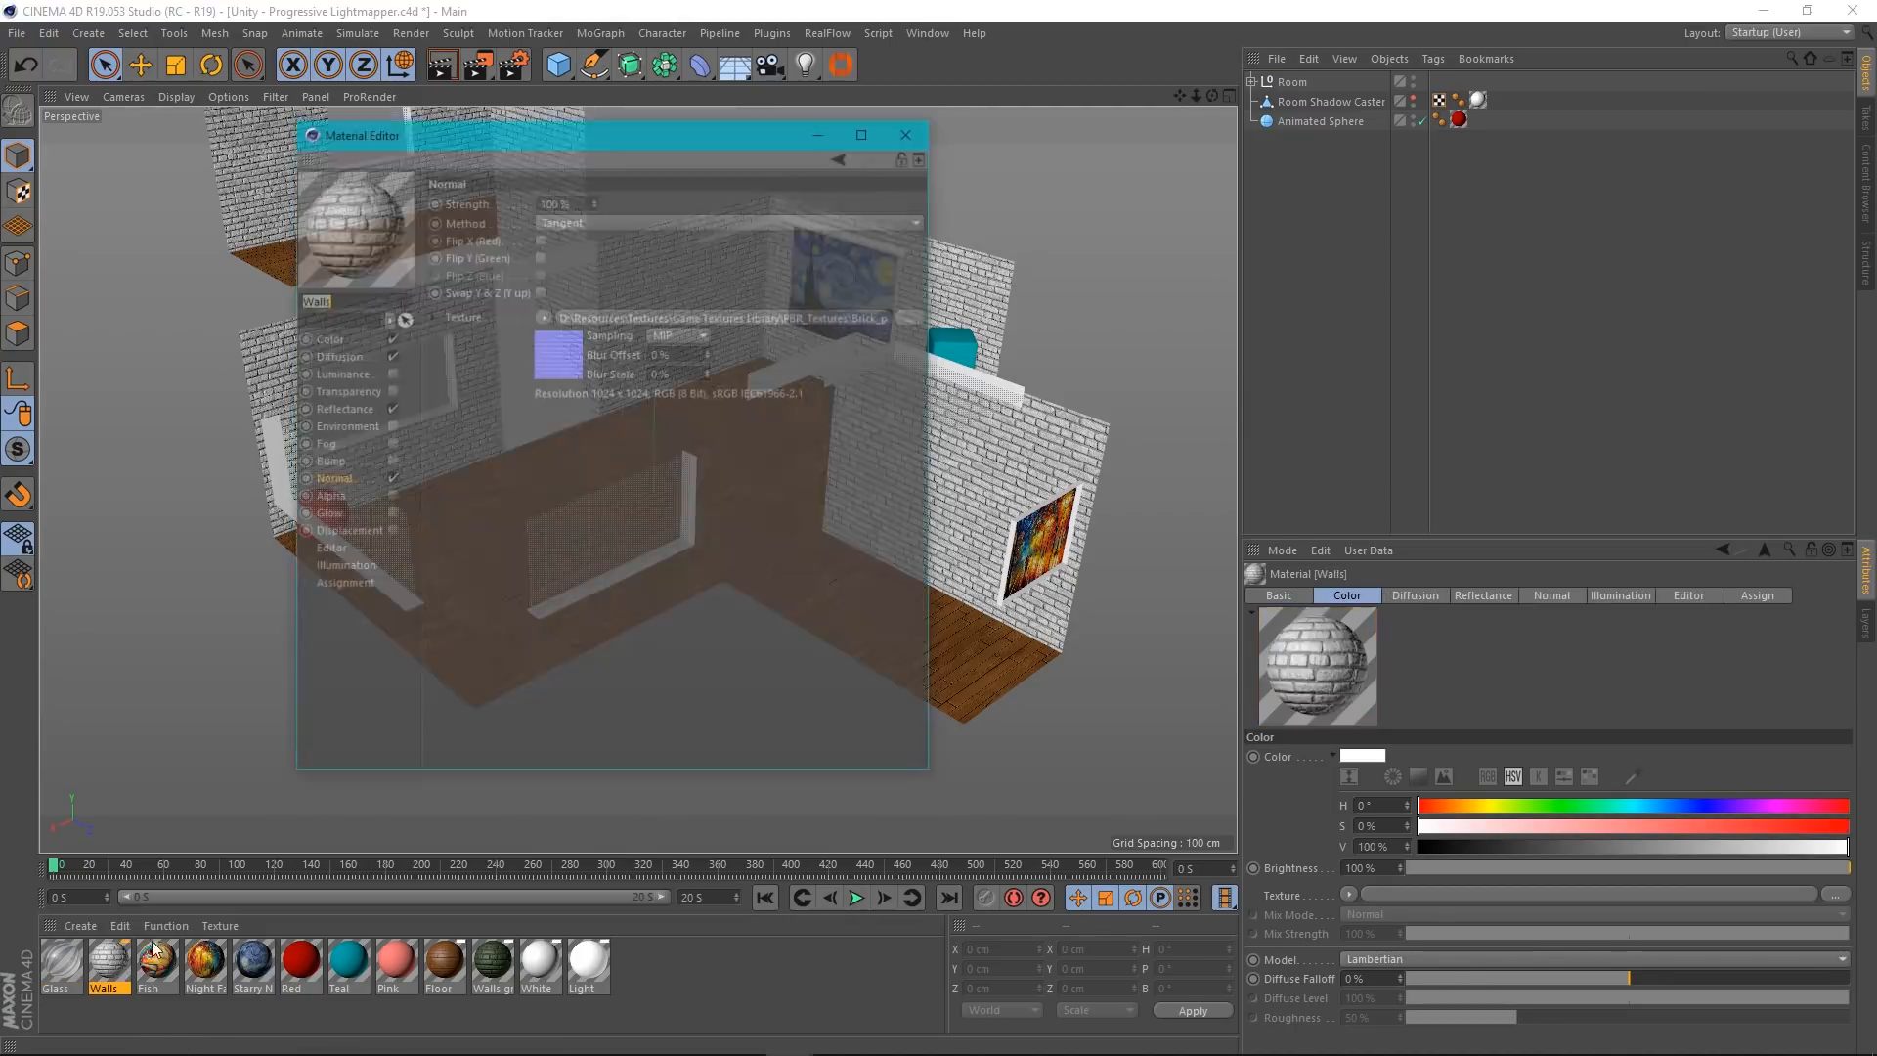
pyautogui.moveTo(438, 133); pyautogui.dragTo(726, 122)
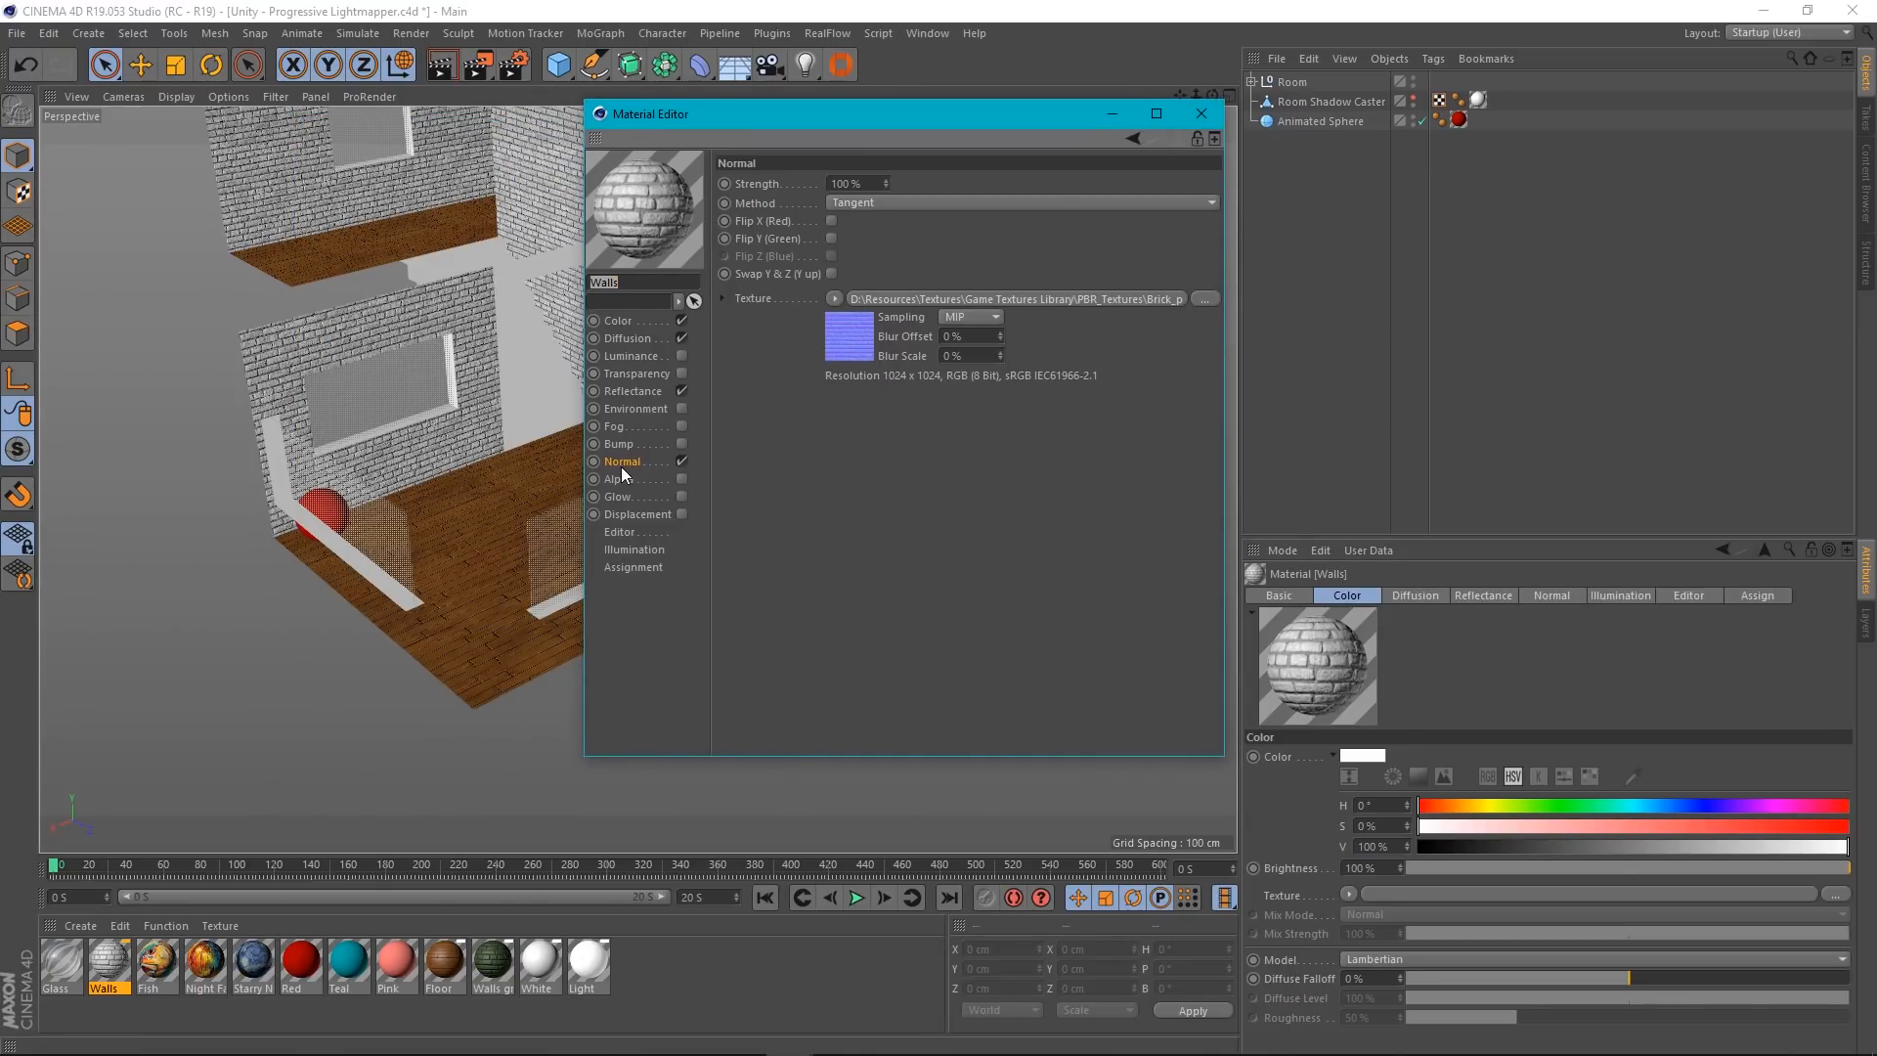
pyautogui.click(618, 391)
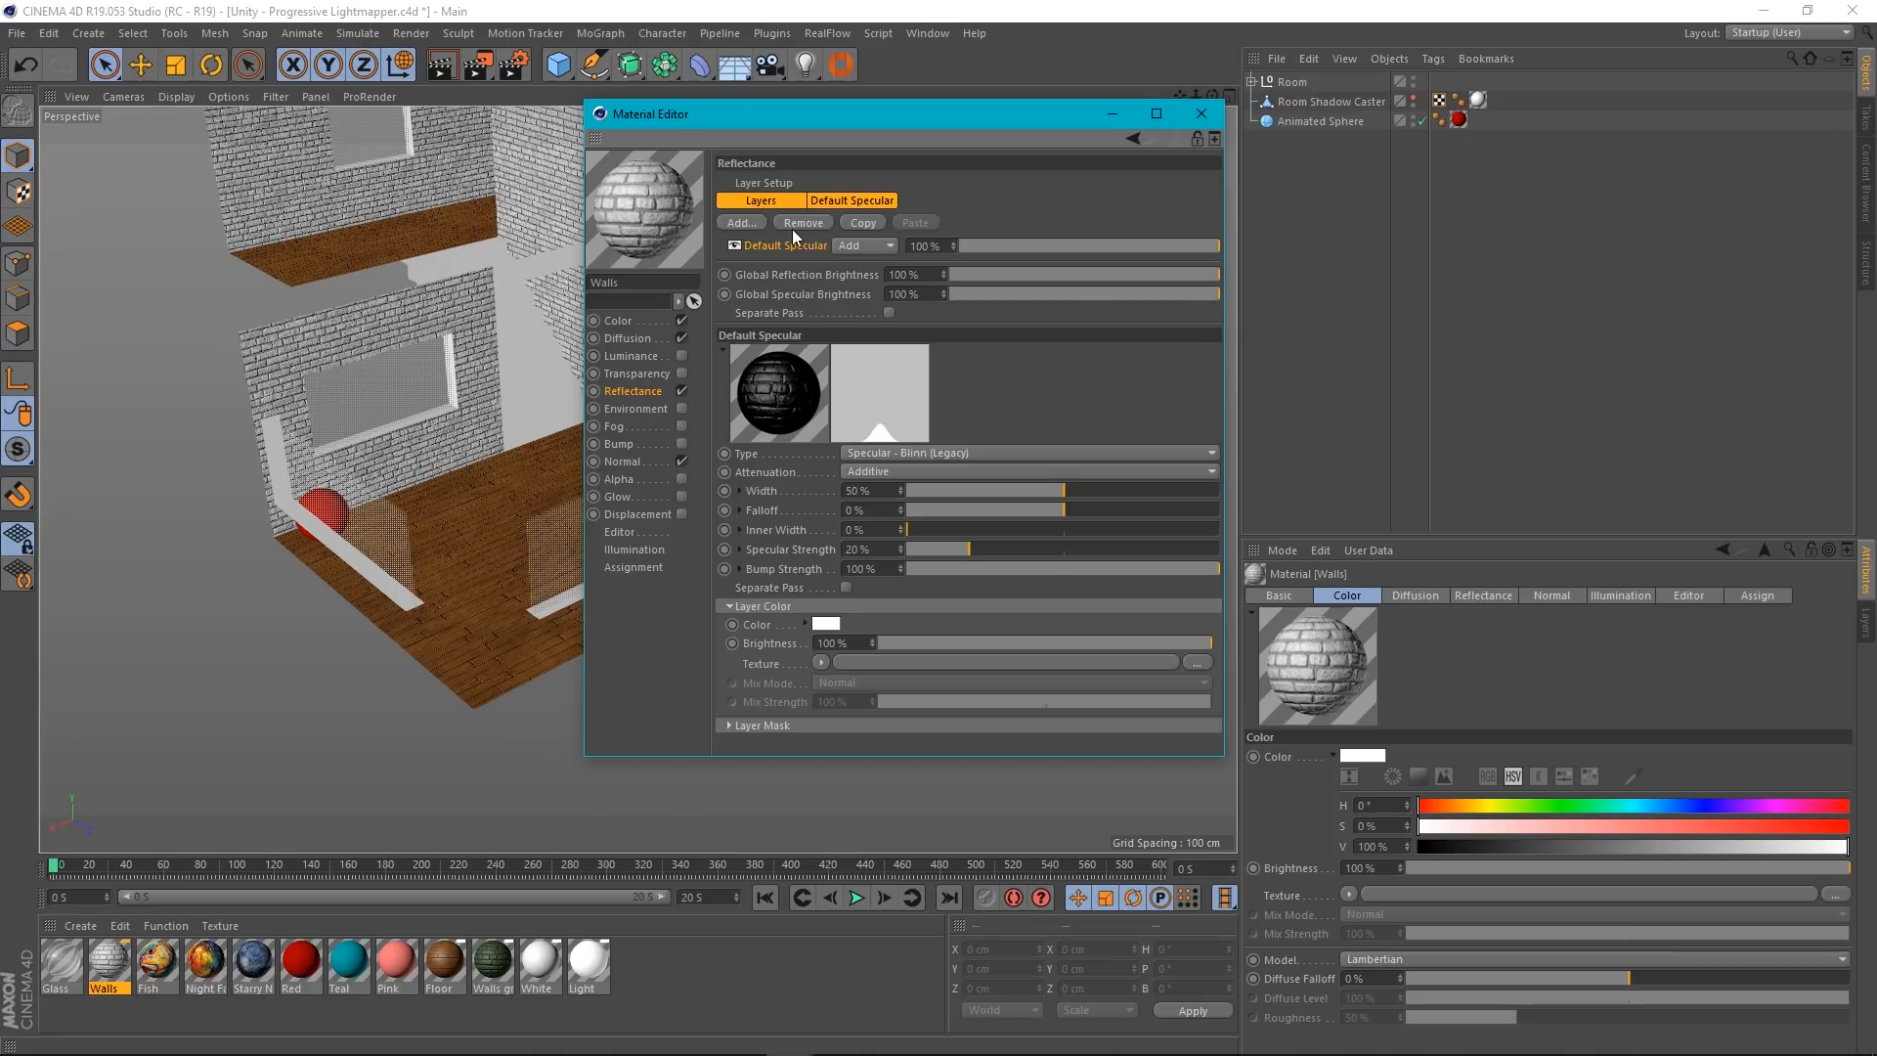
pyautogui.click(626, 338)
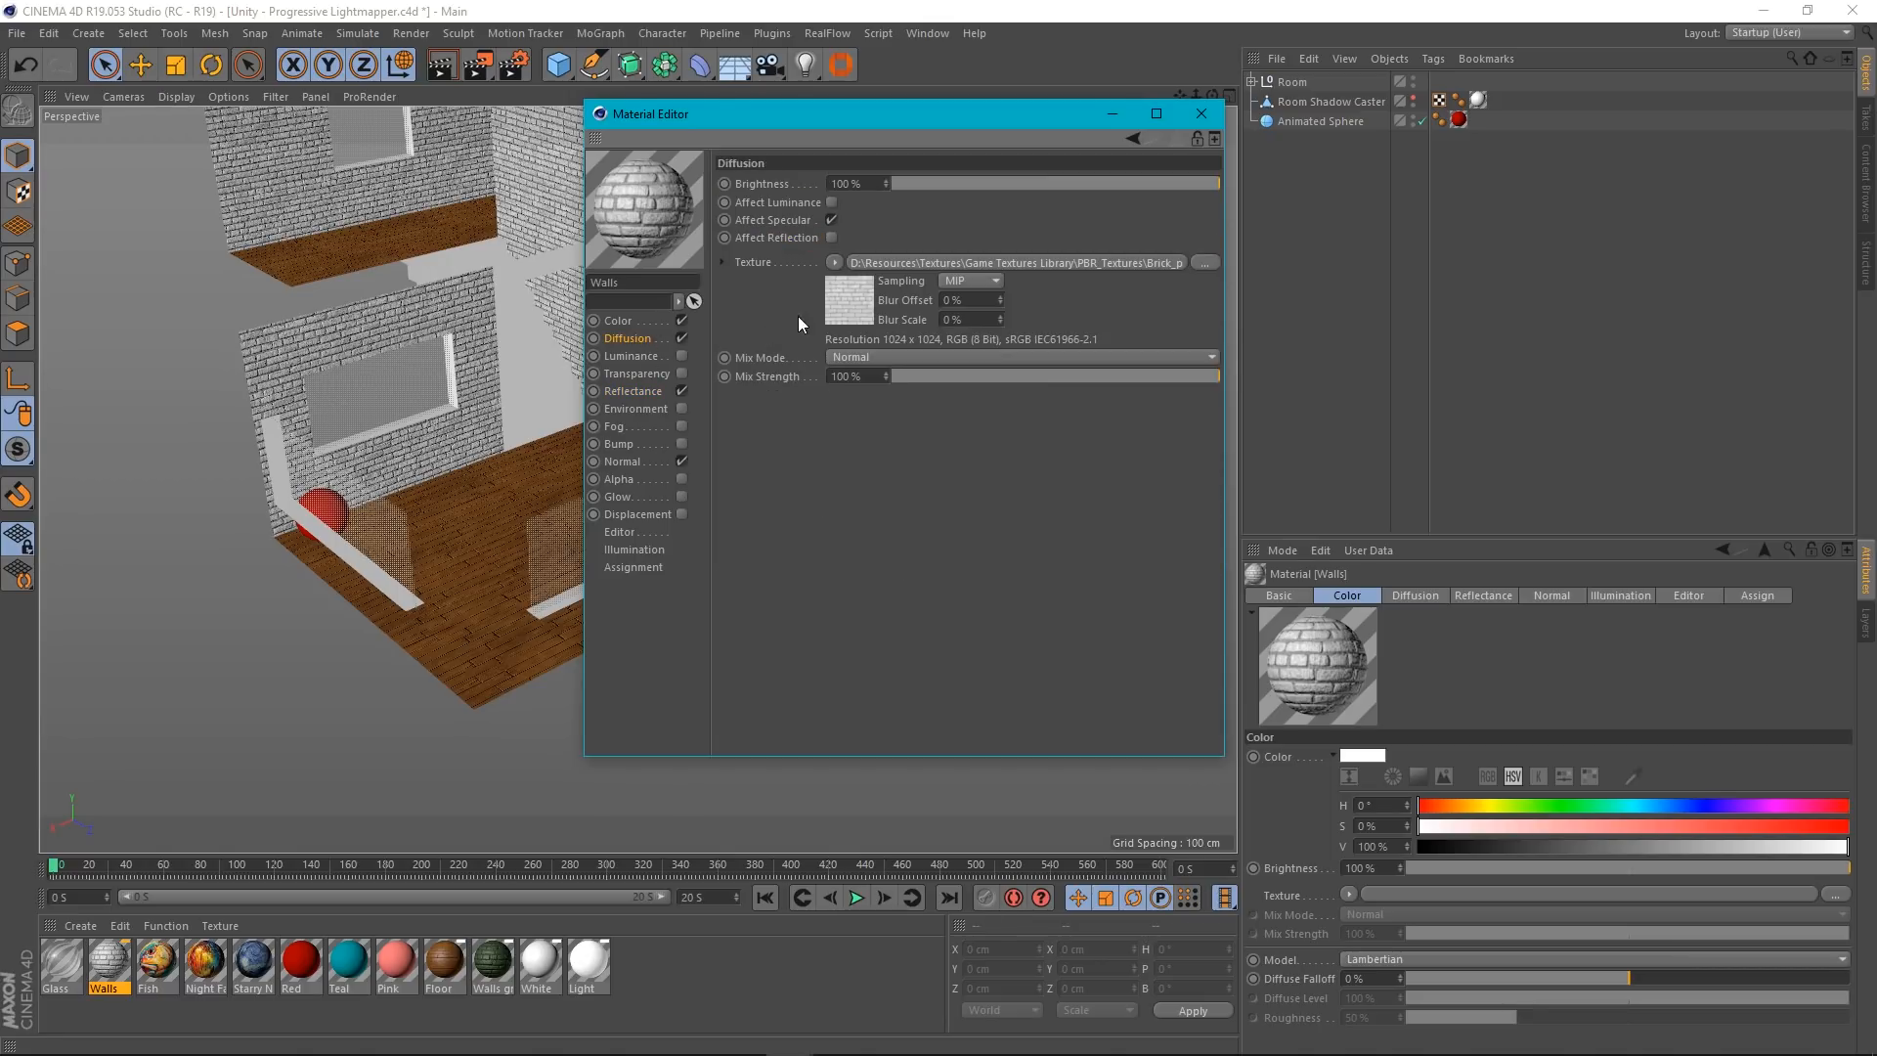
# Preview the Walls material with Diffusion and Reflectance off, then re-enable both channels and close the editor.
pyautogui.click(682, 338)
pyautogui.click(681, 391)
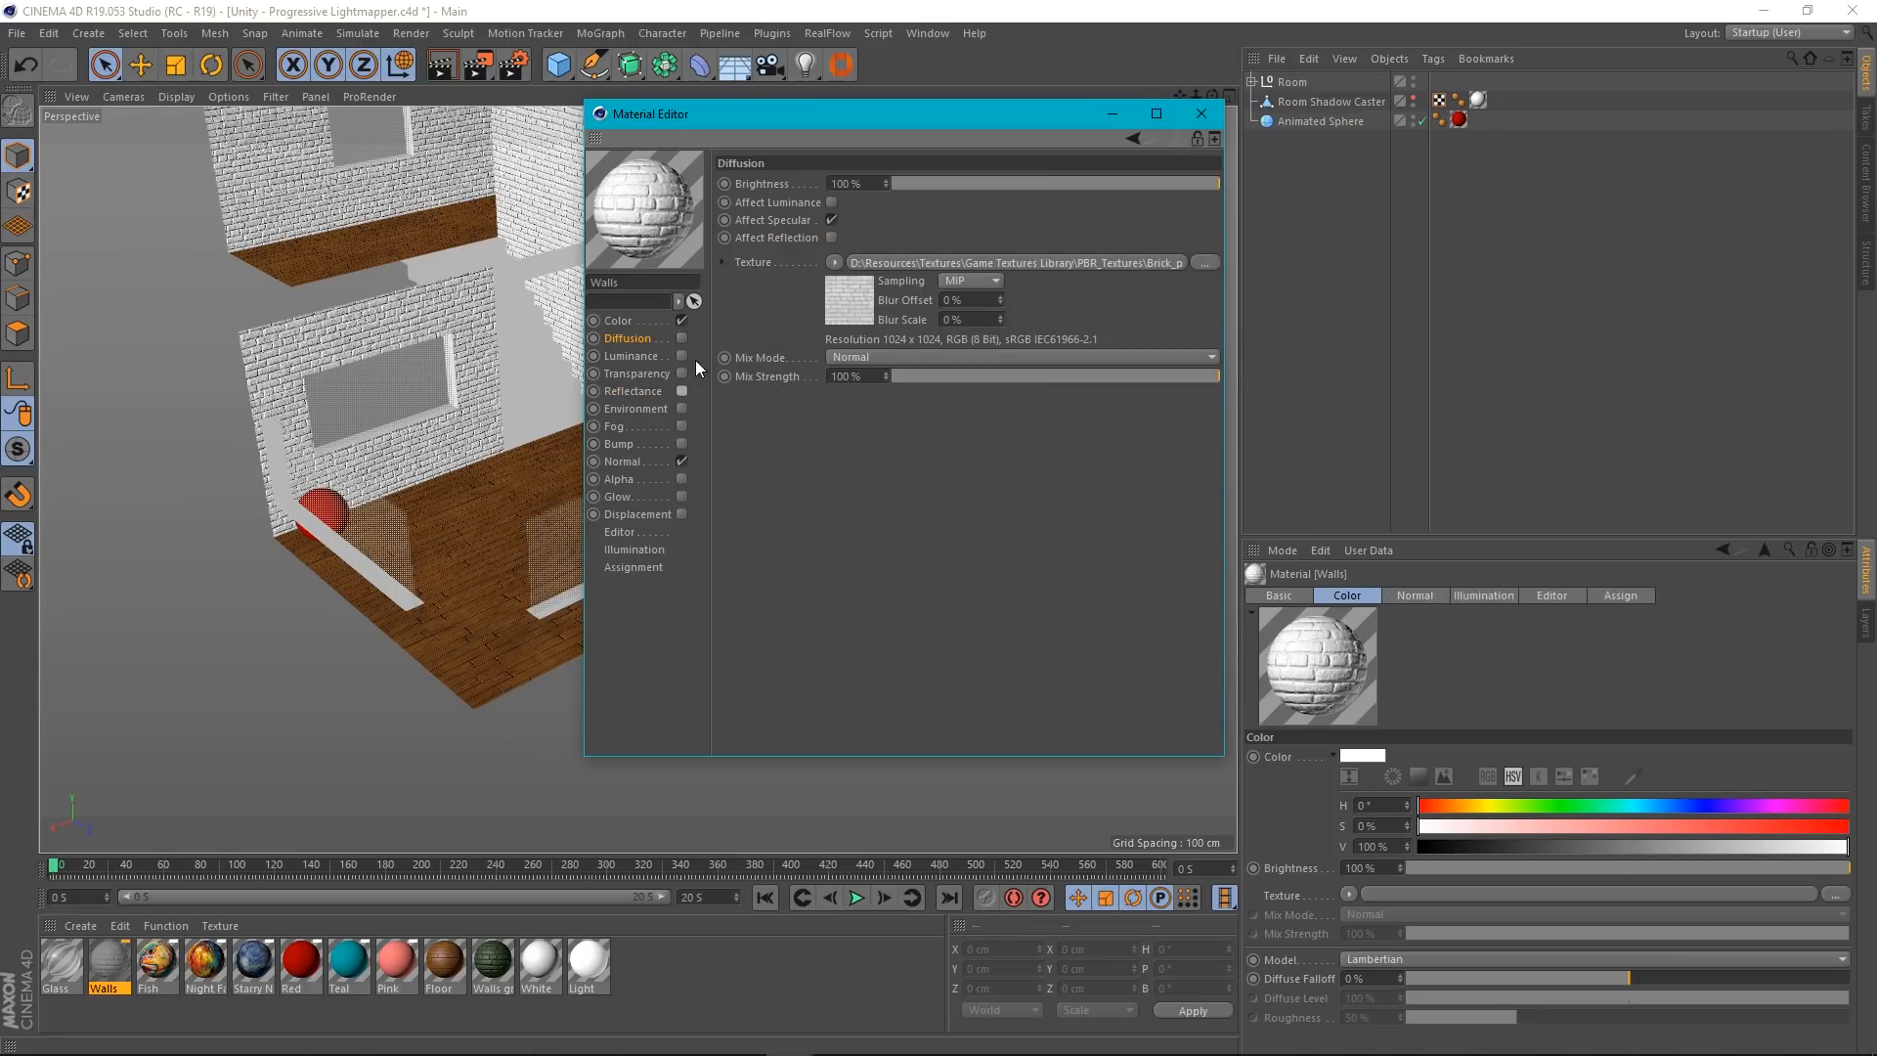
pyautogui.click(619, 322)
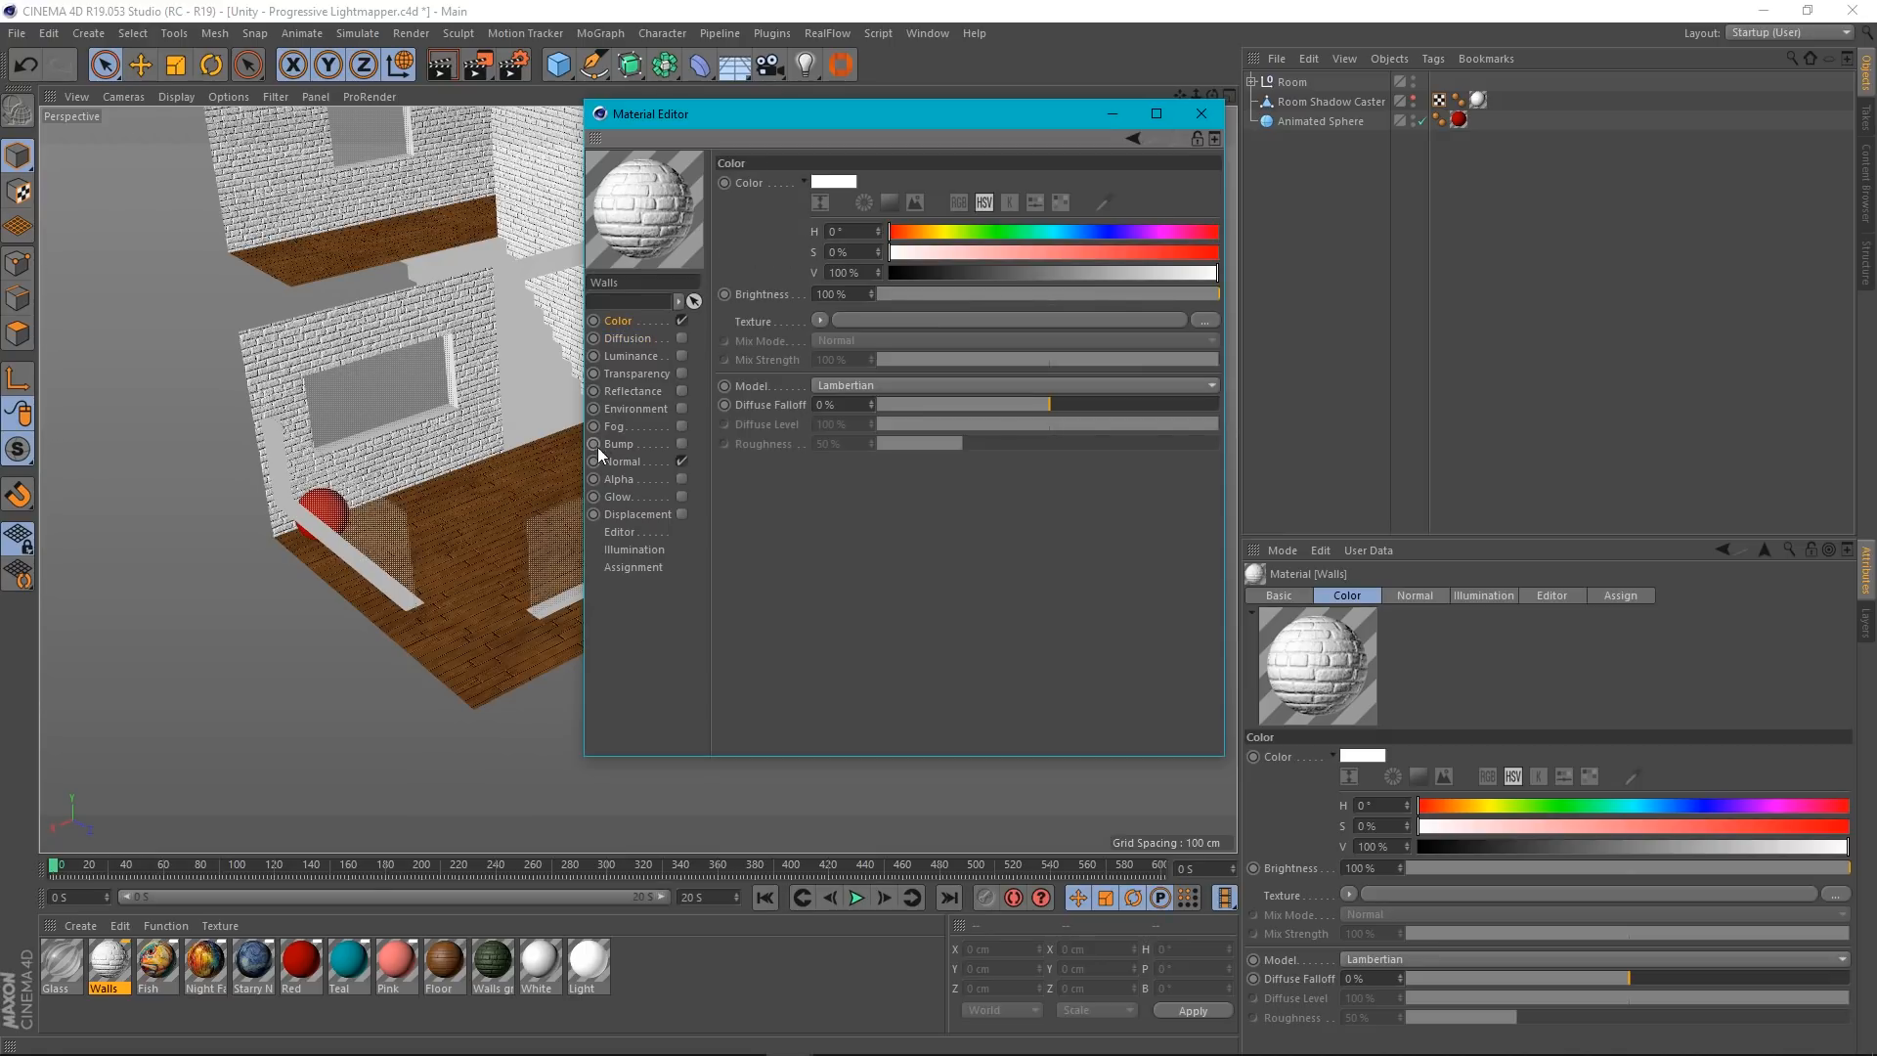
pyautogui.click(630, 460)
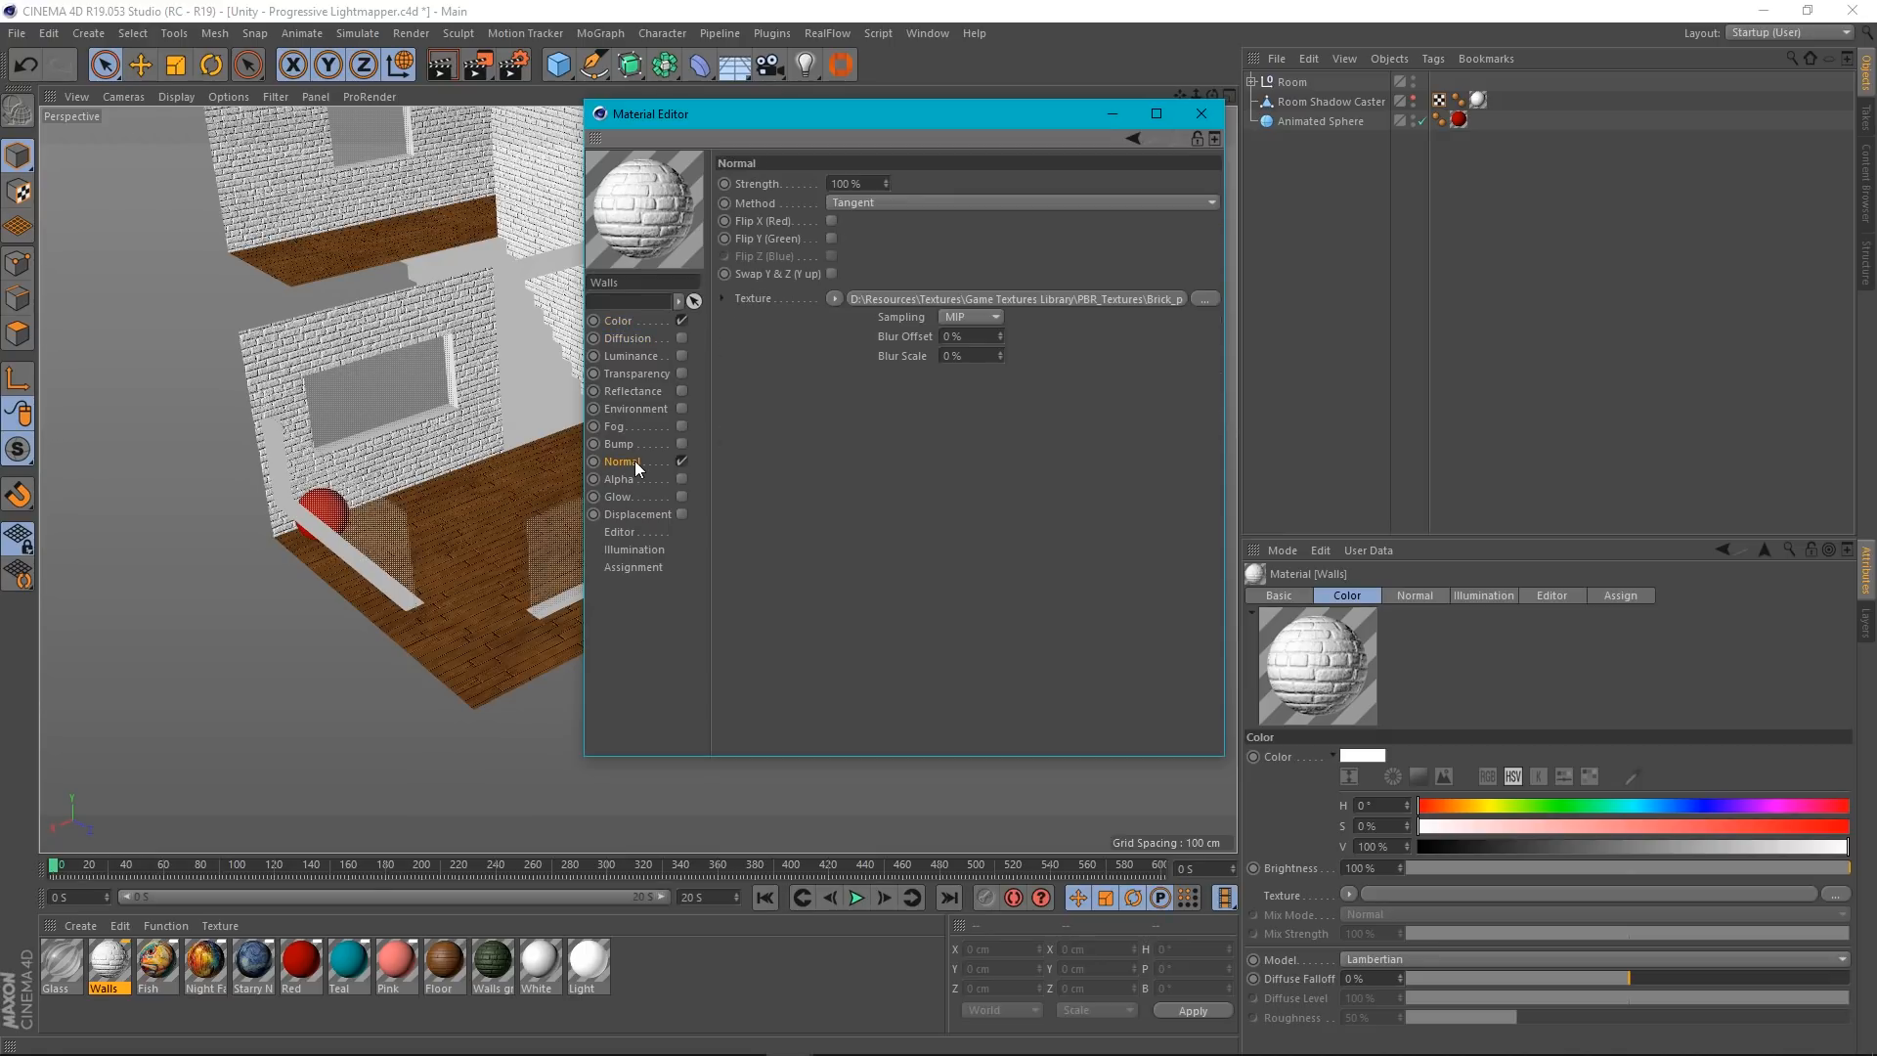
pyautogui.click(682, 338)
pyautogui.click(682, 391)
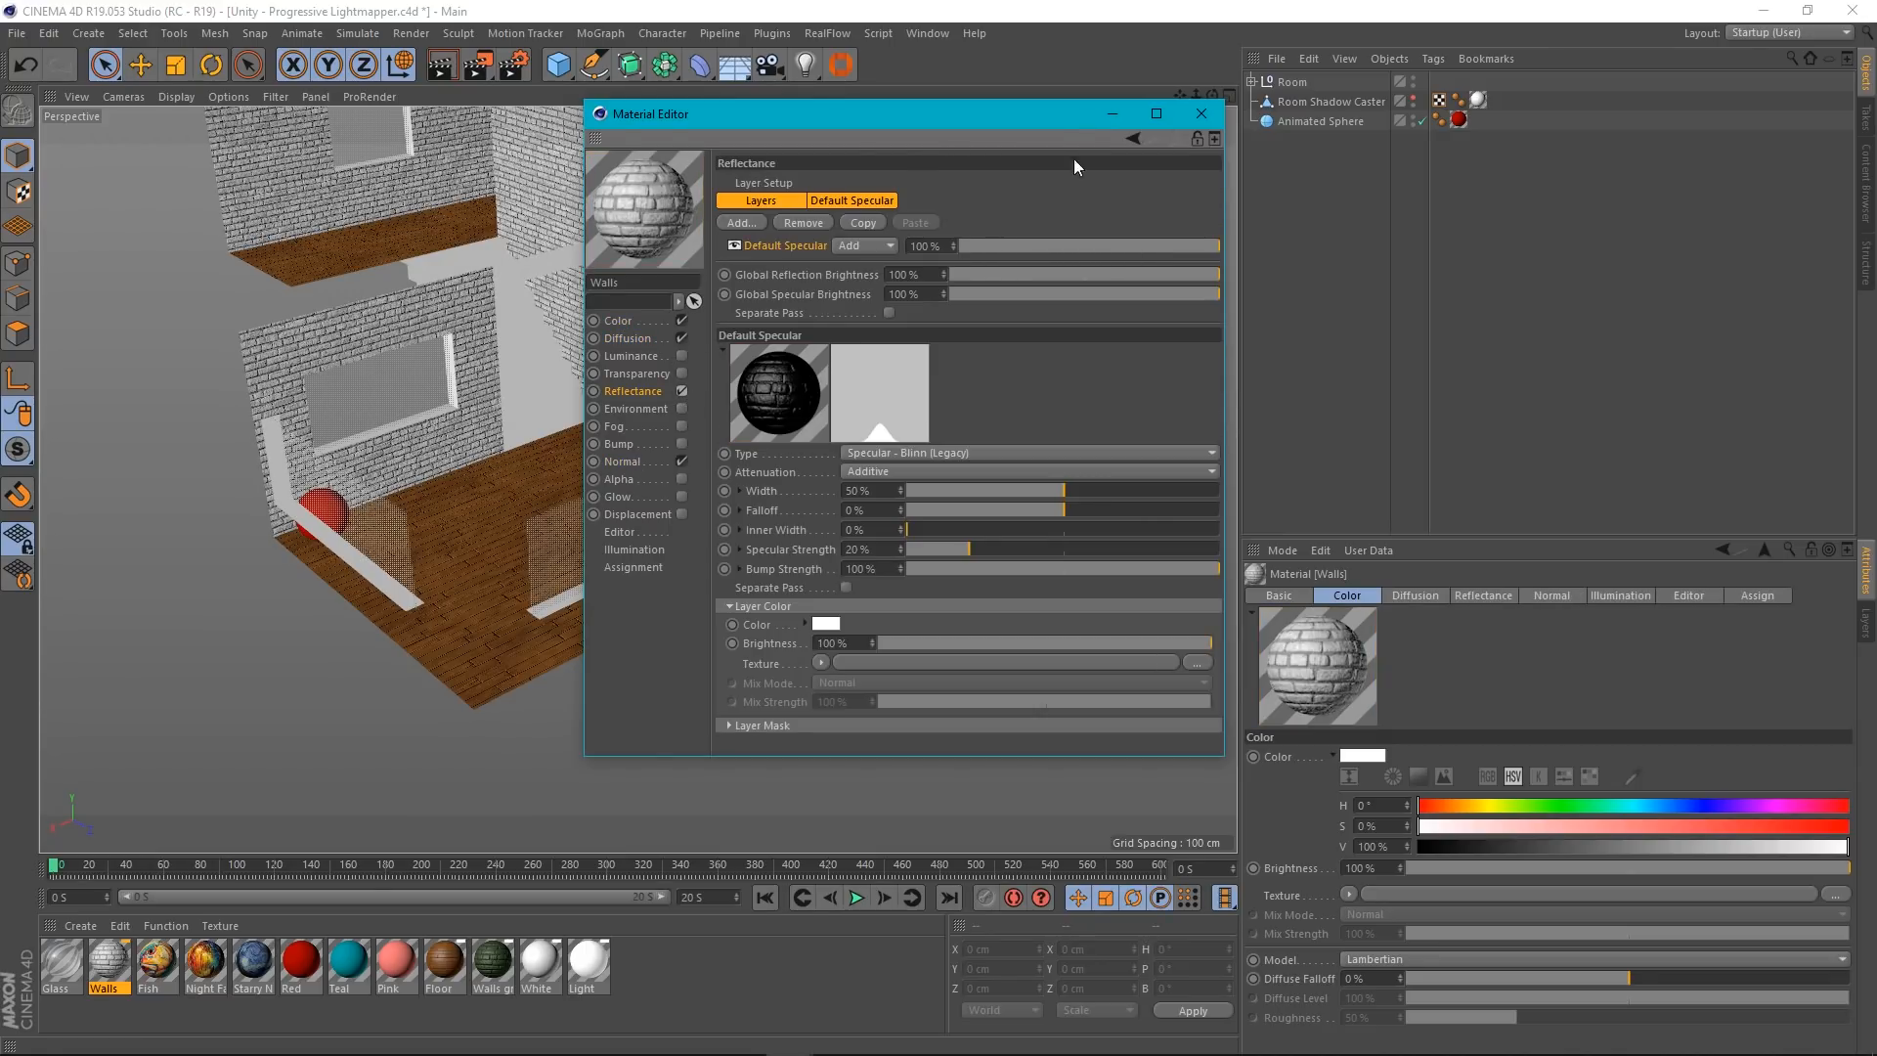
pyautogui.click(1201, 114)
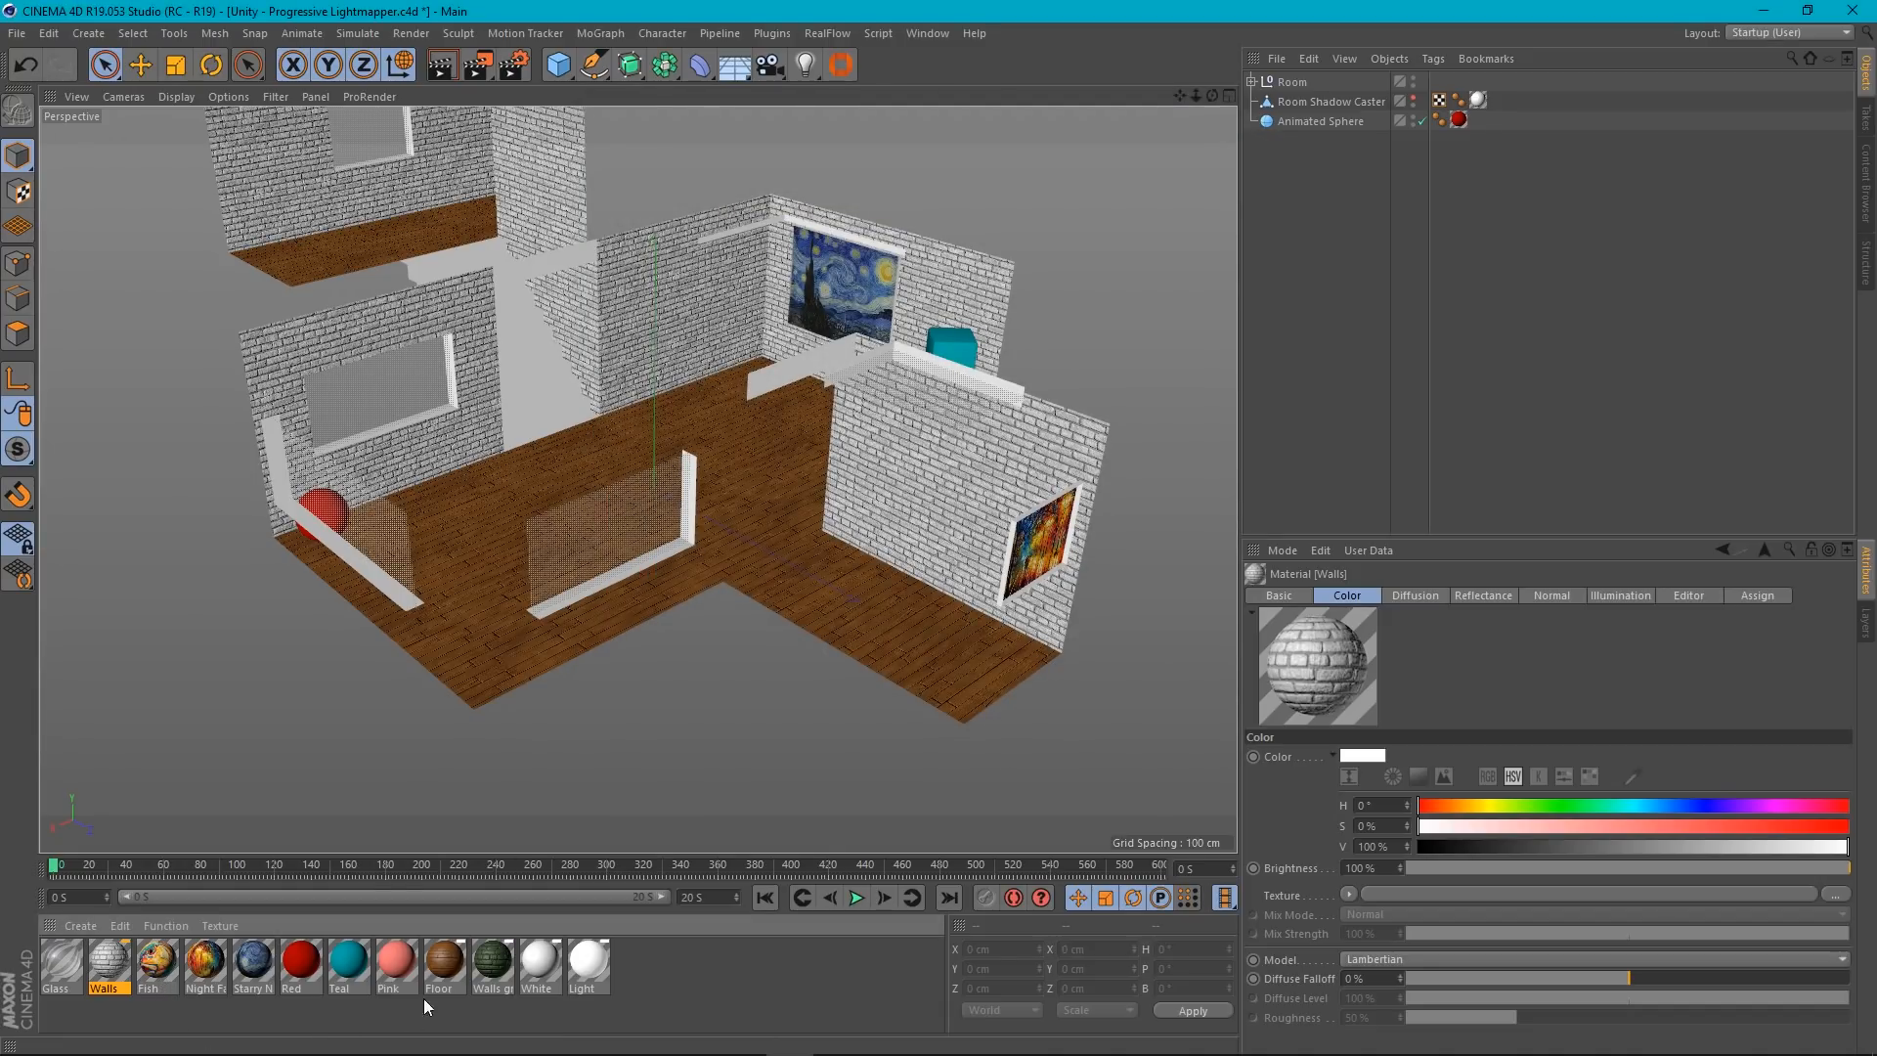
# Enlarge the material area slightly and examine the Floor material's Normal and Color channels.
pyautogui.moveTo(433, 854)
pyautogui.mouseDown()
pyautogui.moveTo(436, 811)
pyautogui.moveTo(432, 826)
pyautogui.mouseUp()
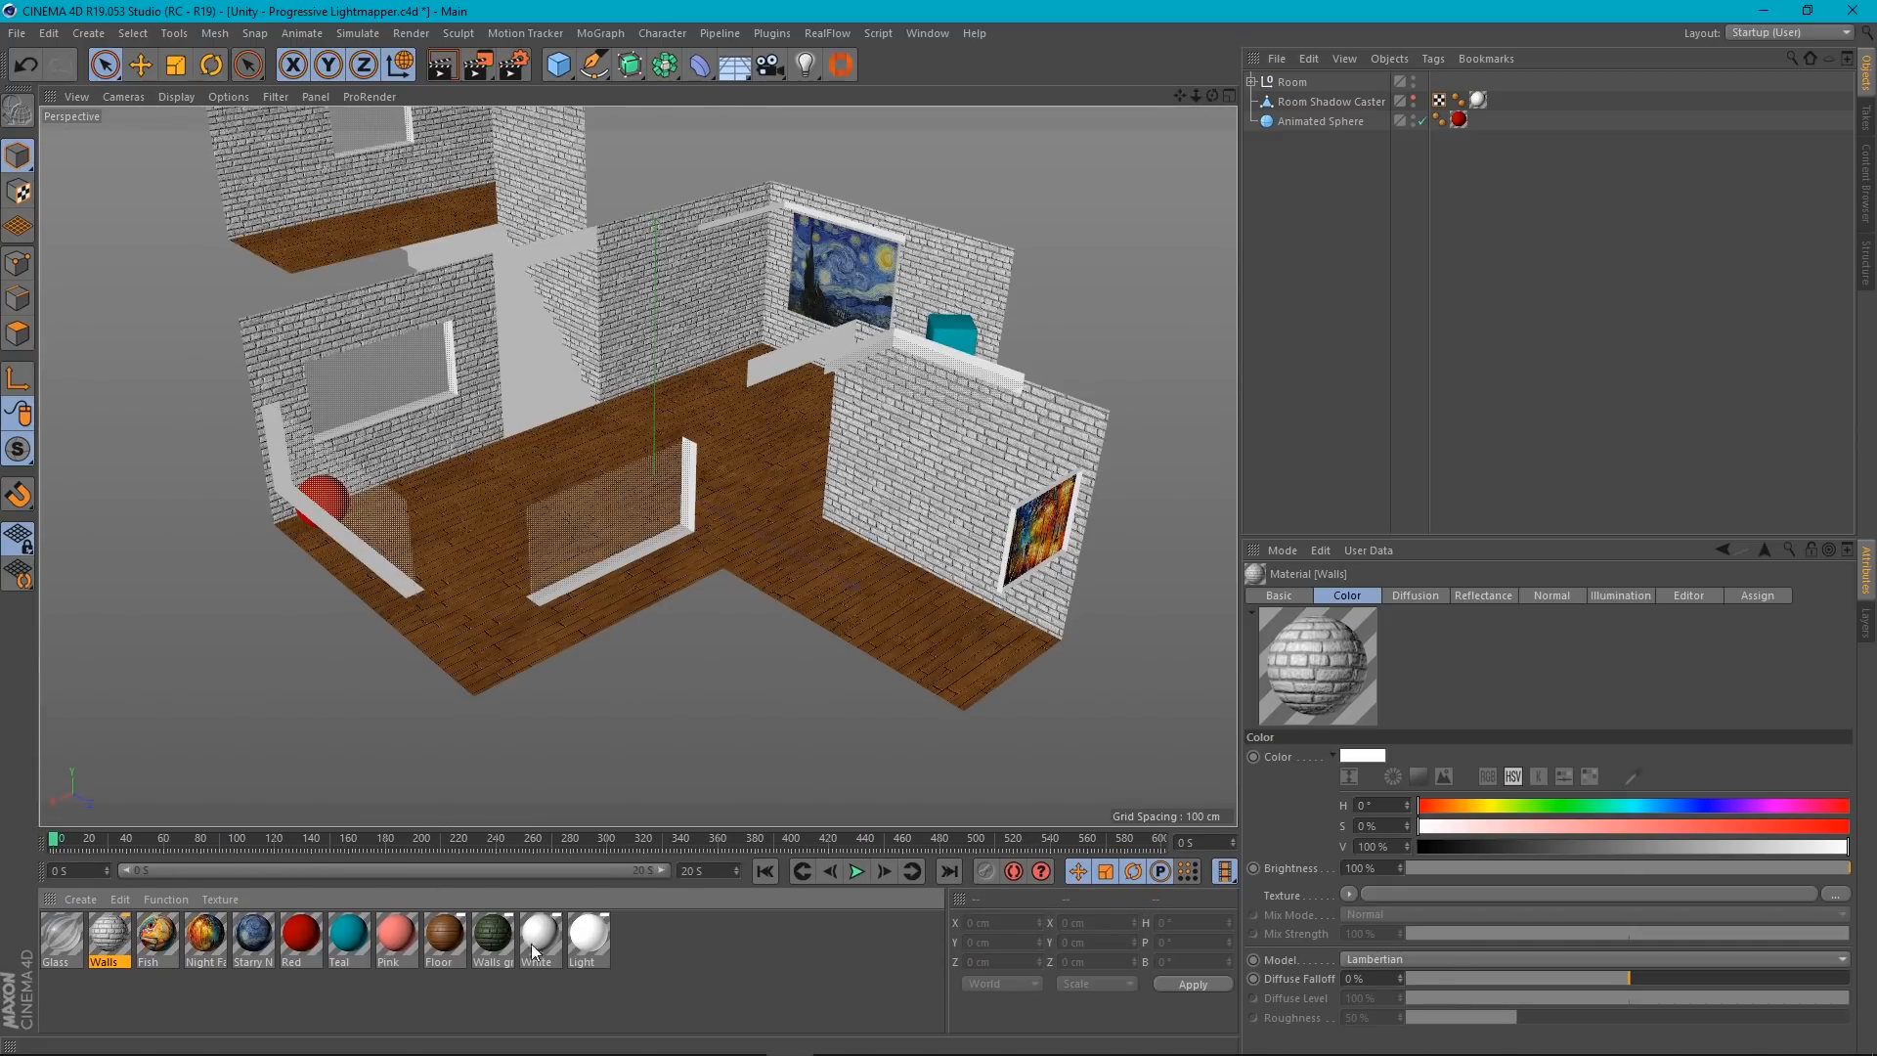
pyautogui.doubleClick(457, 935)
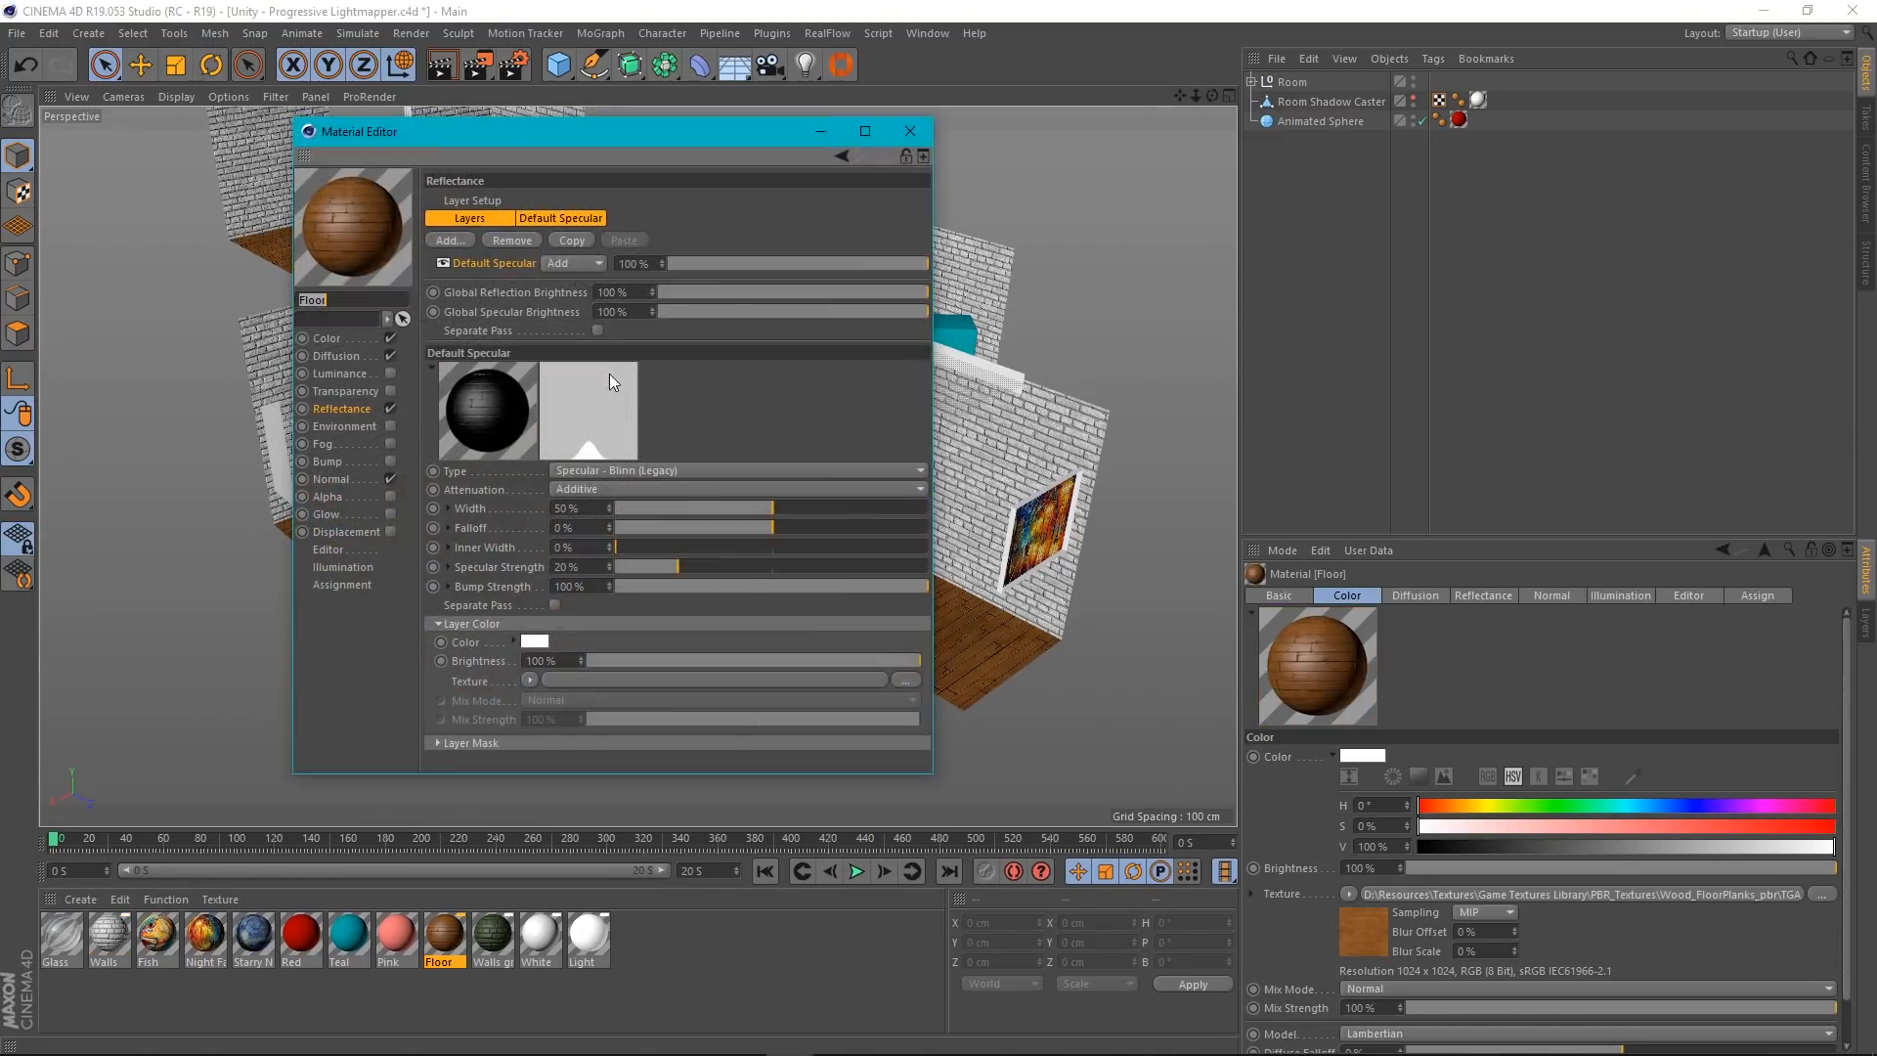
pyautogui.click(333, 478)
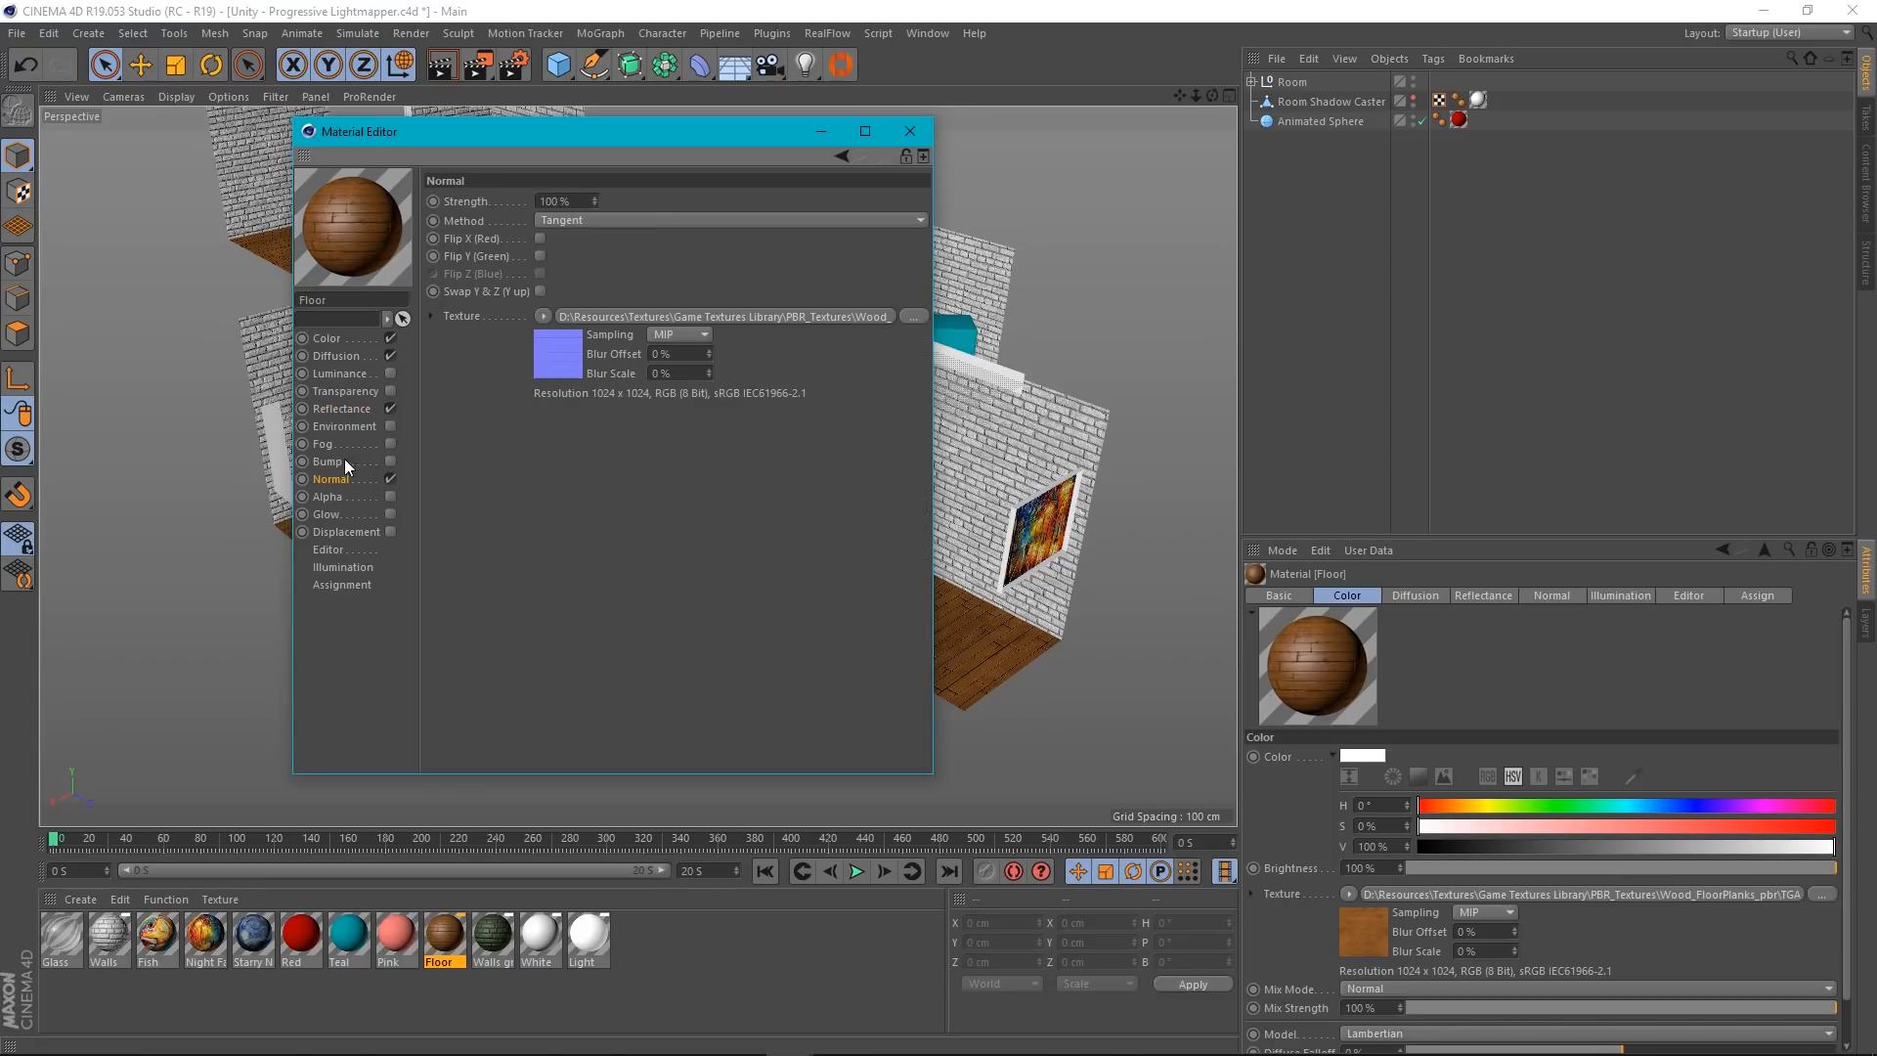
pyautogui.click(333, 339)
pyautogui.click(910, 130)
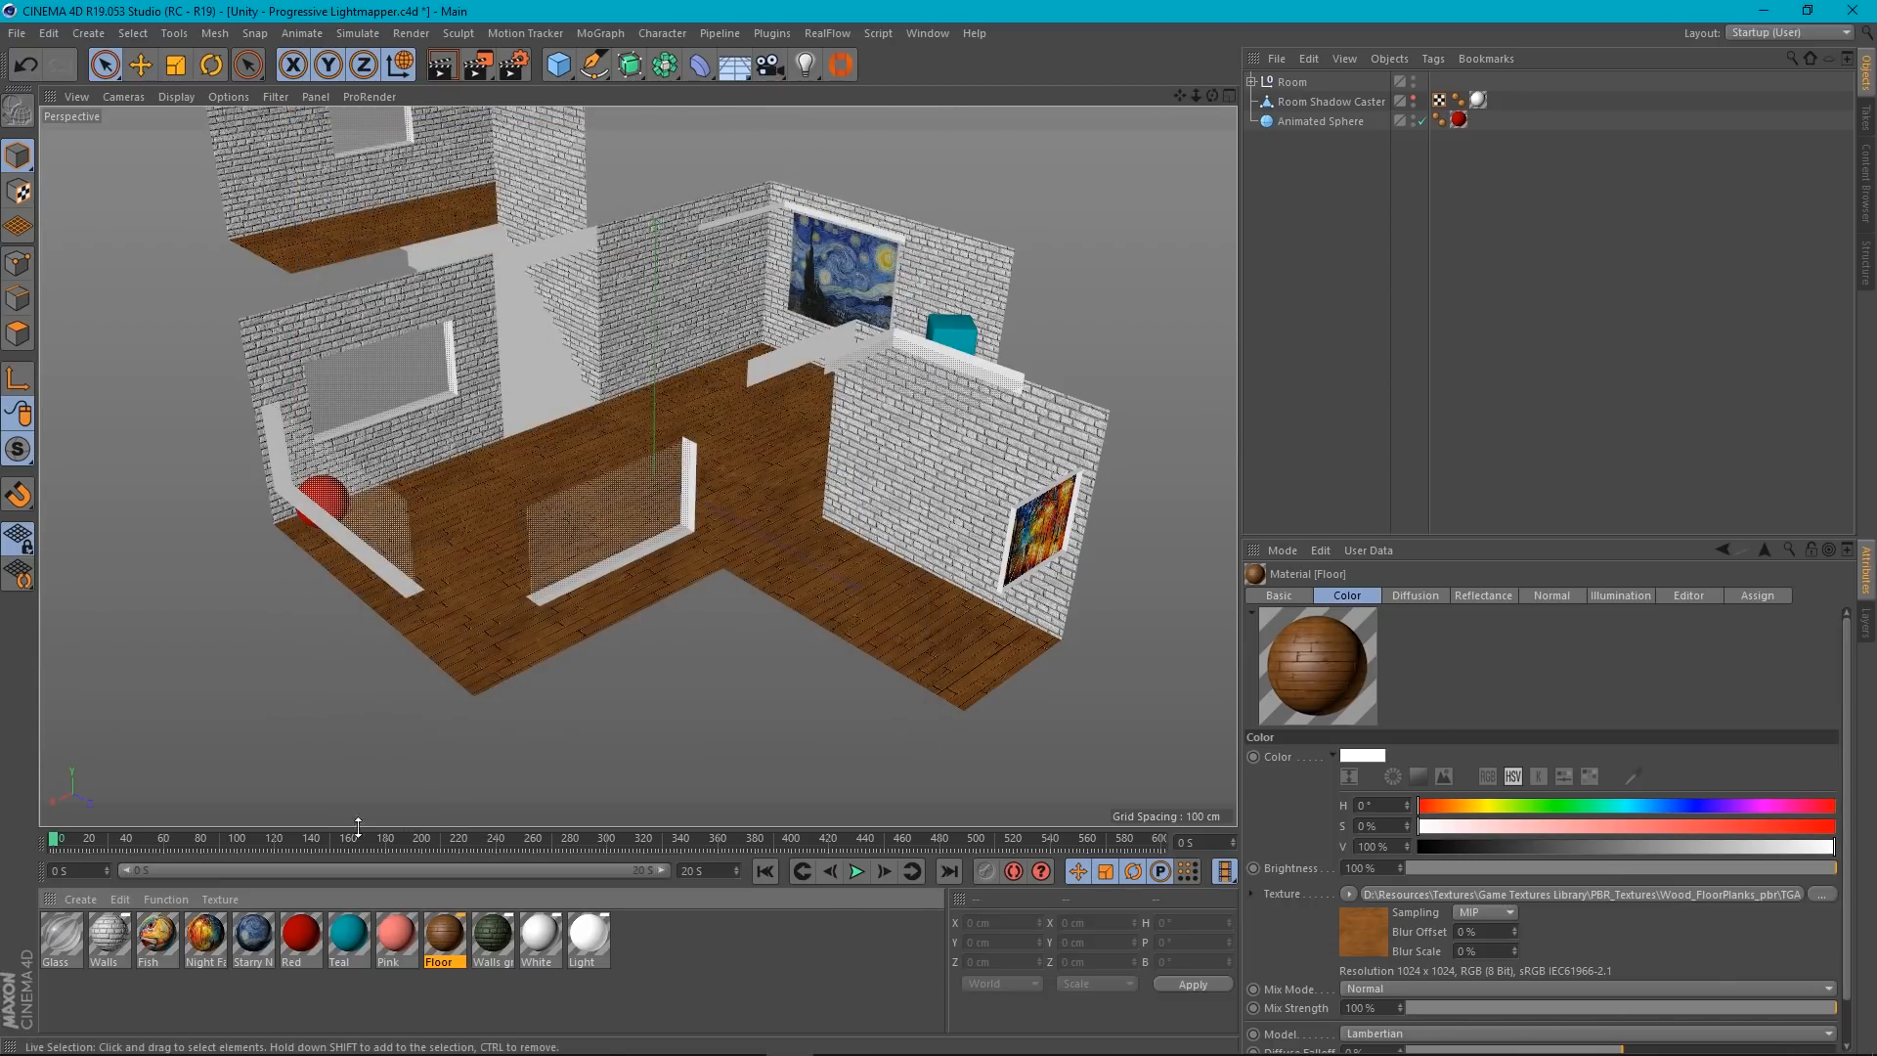
pyautogui.scroll(-3, 741, 522)
pyautogui.keyDown('alt'); pyautogui.moveTo(766, 395); pyautogui.dragTo(737, 491, button='middle'); pyautogui.keyUp('alt')
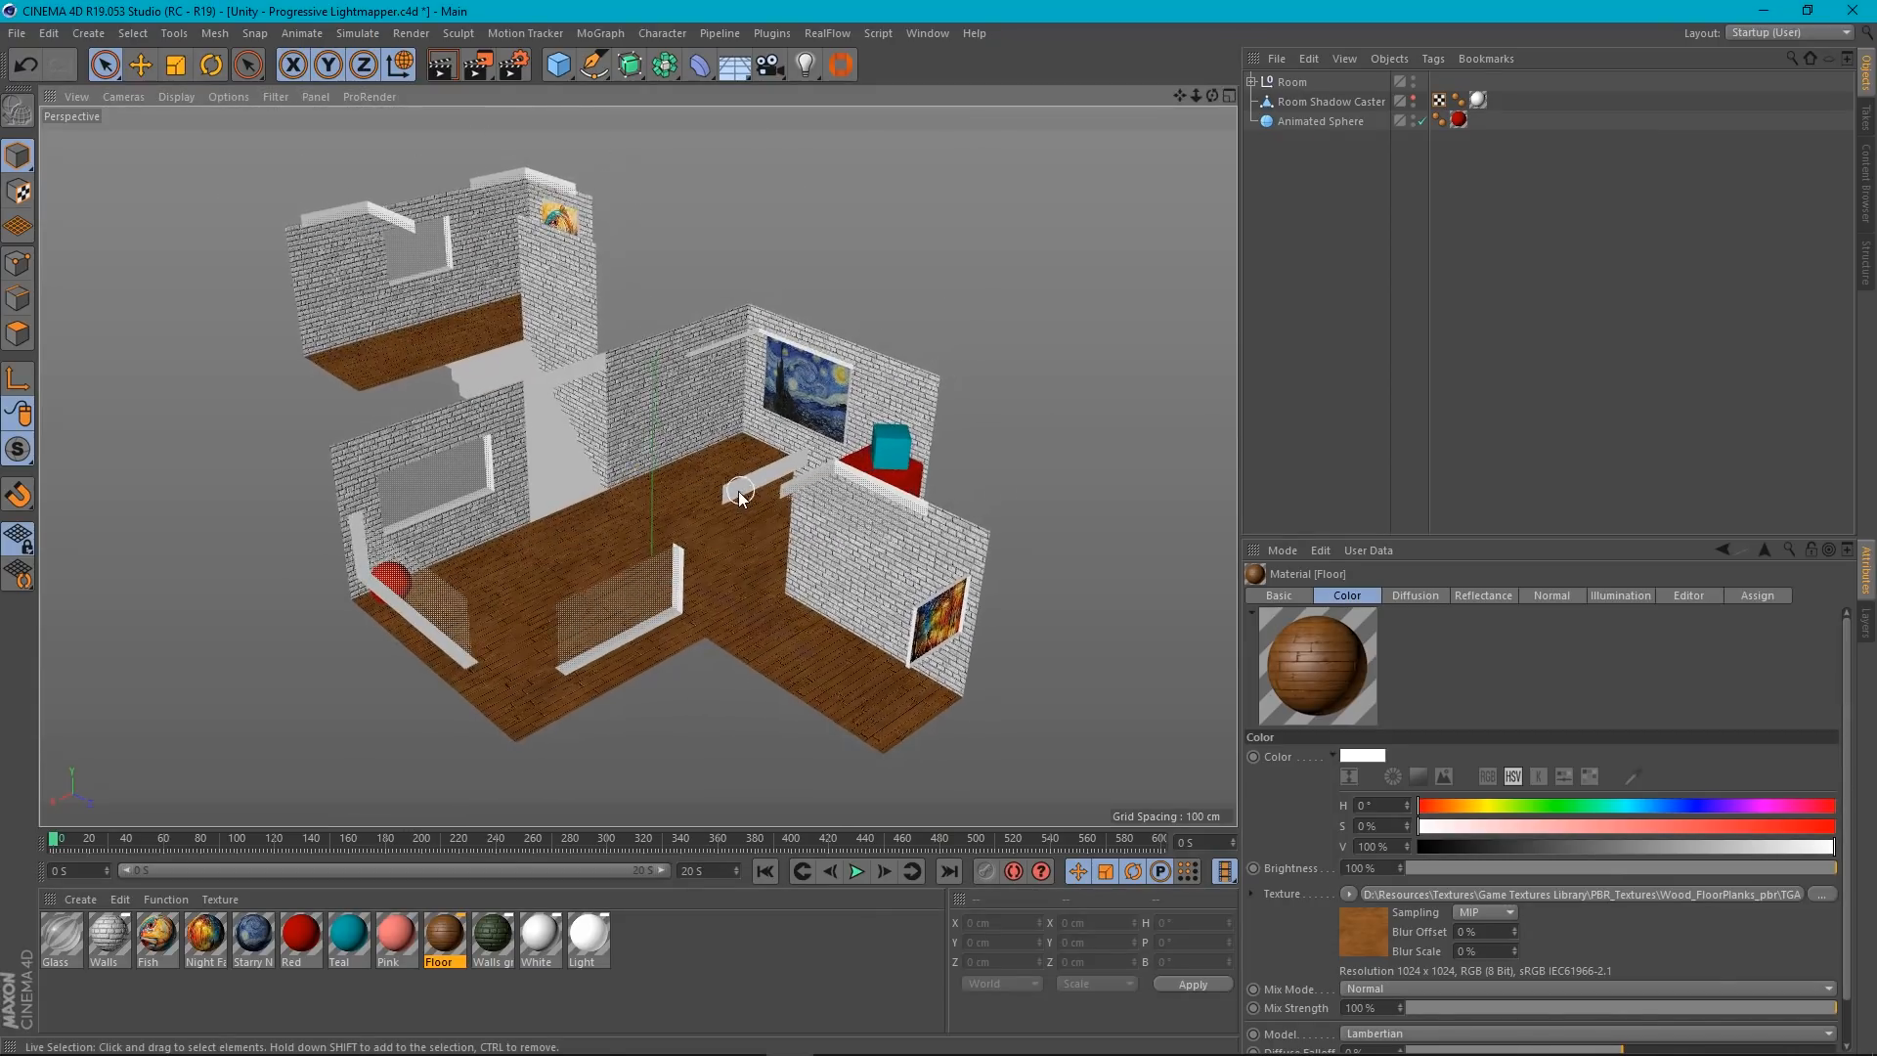
pyautogui.keyDown('alt'); pyautogui.moveTo(730, 543); pyautogui.dragTo(731, 545); pyautogui.keyUp('alt')
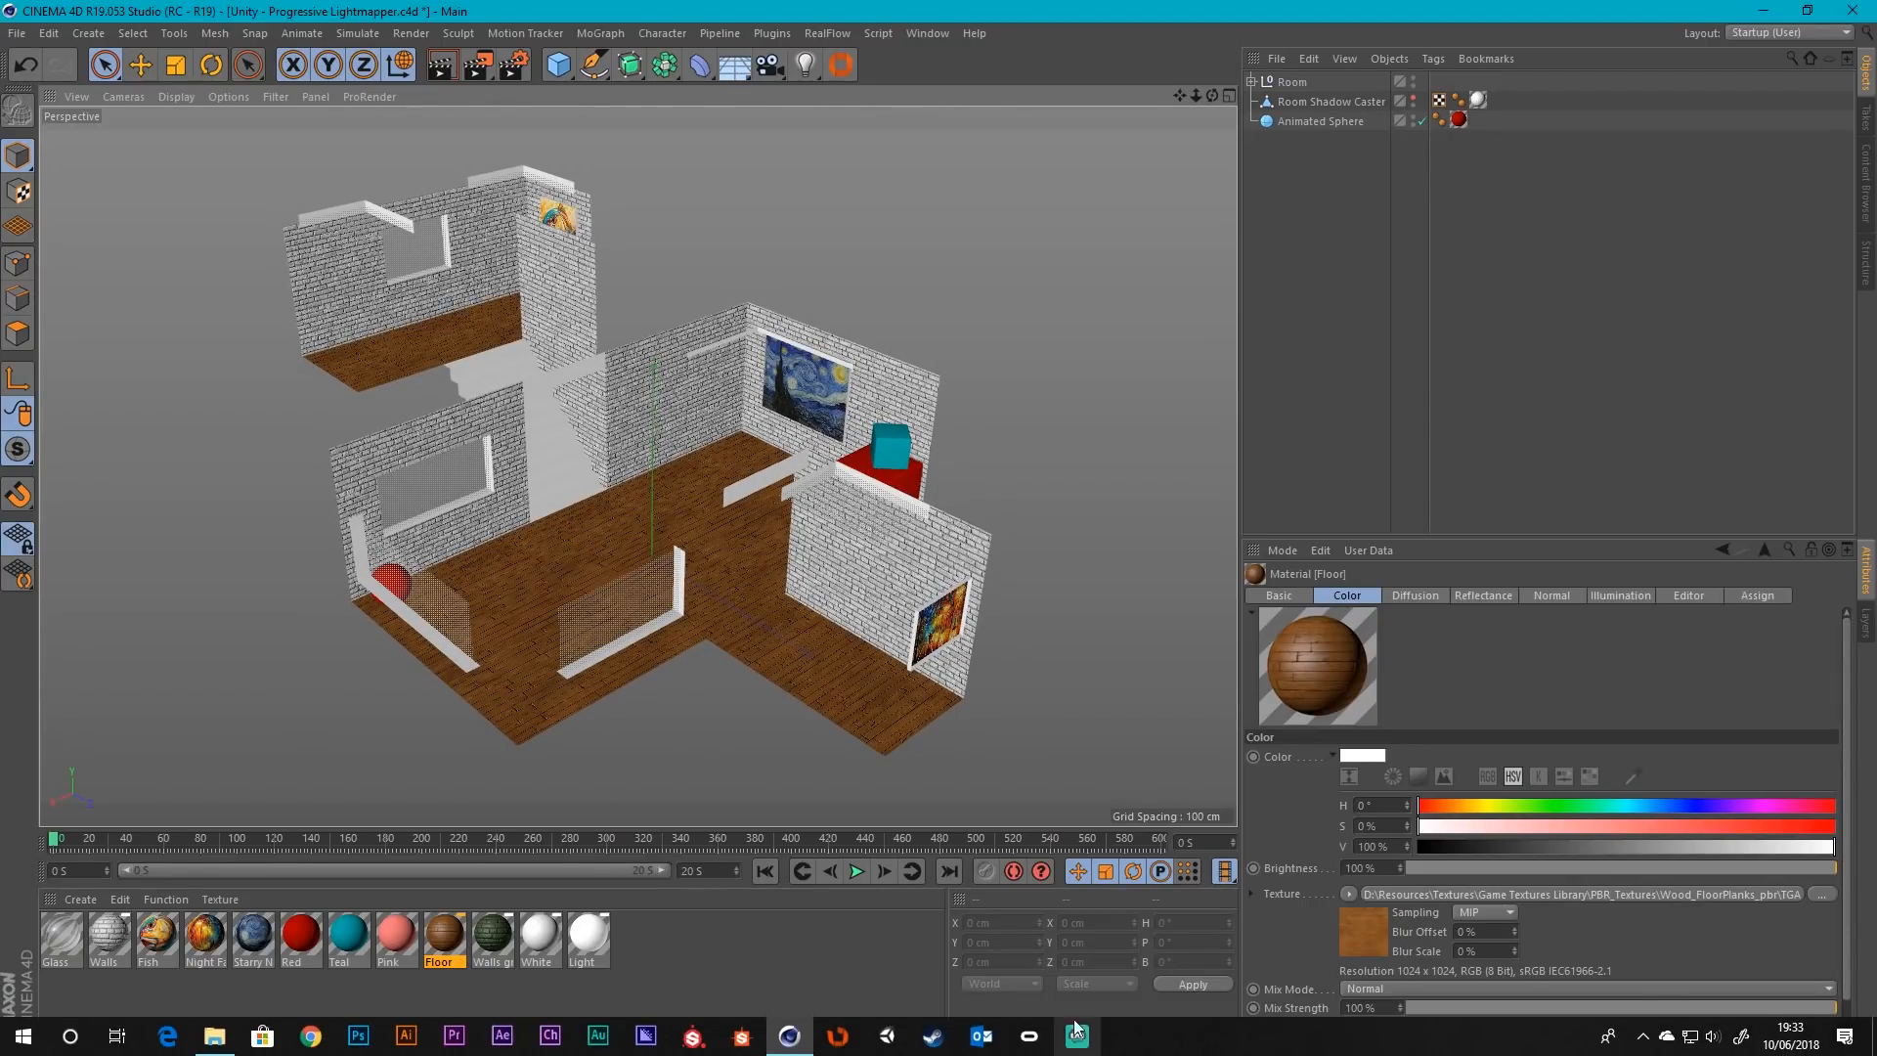
# Switch to Unity and create a new project named Progressive Lightmapper, using the 3D template in the Unity Projects folder.
pyautogui.click(900, 1042)
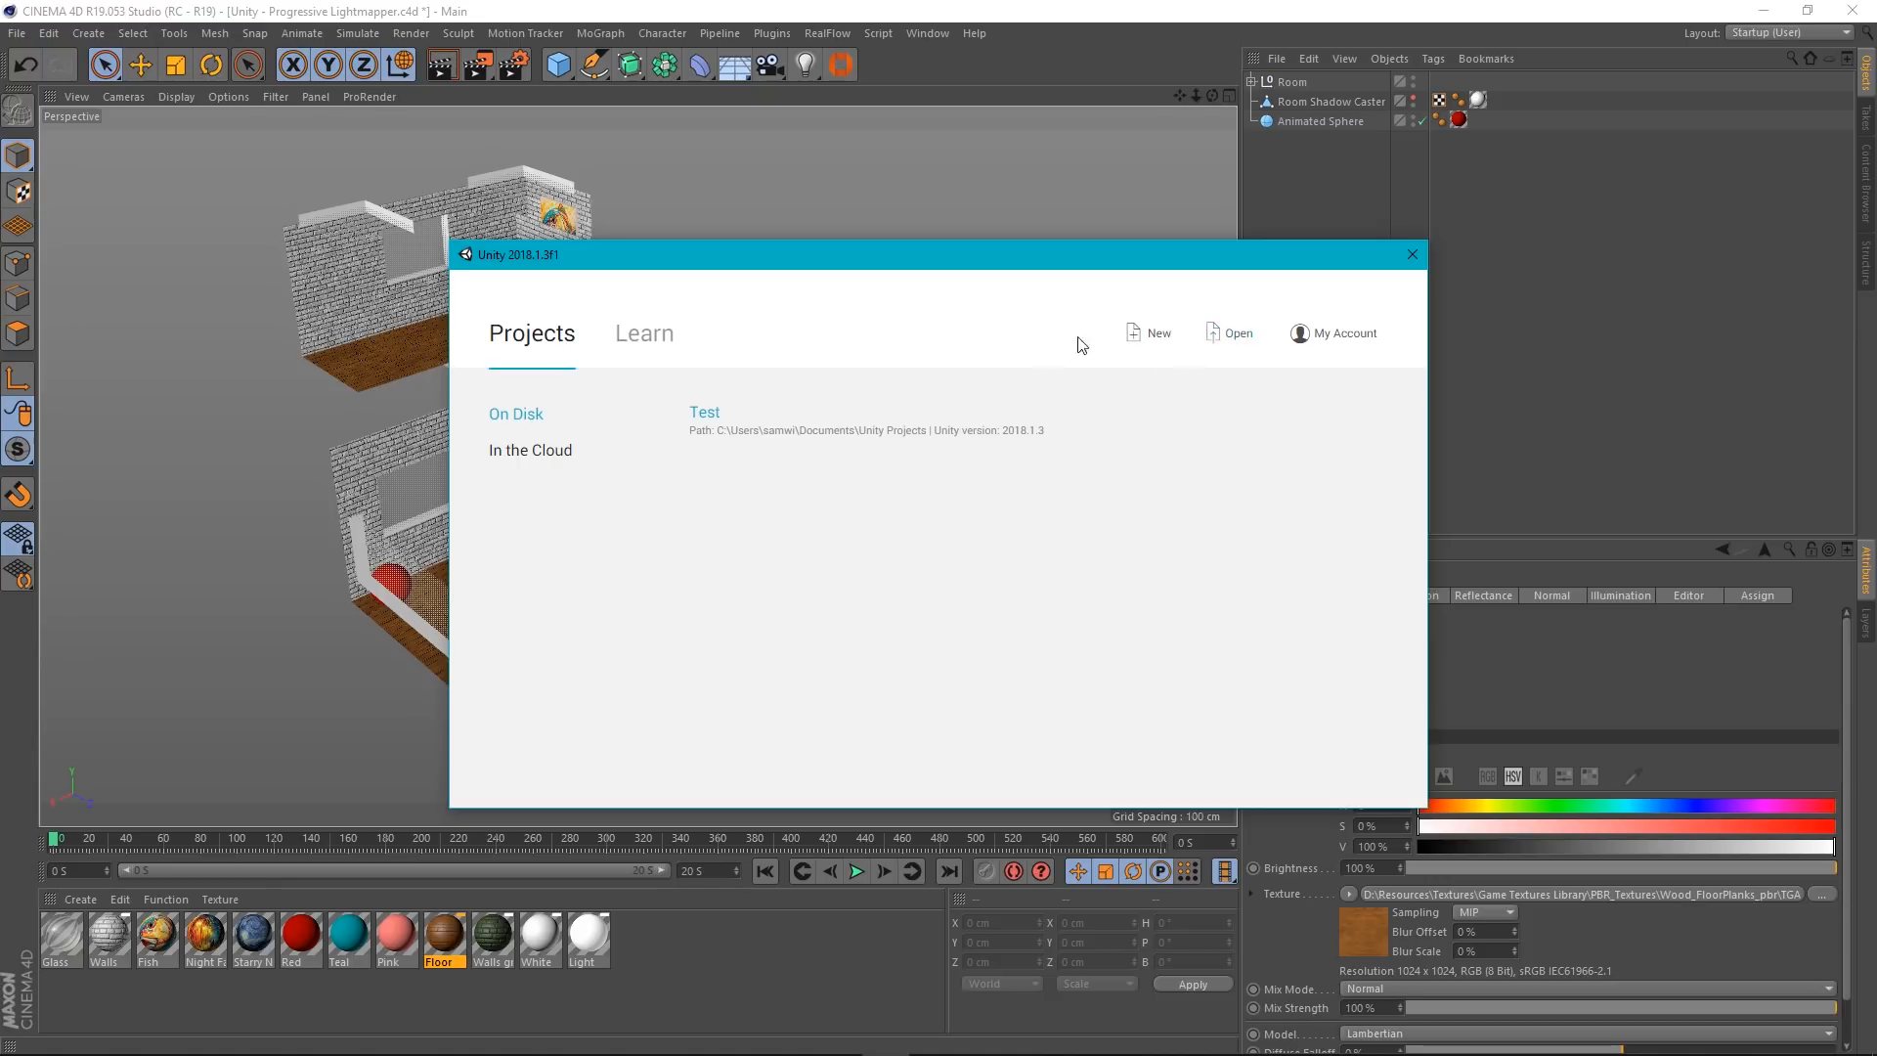
pyautogui.click(1155, 339)
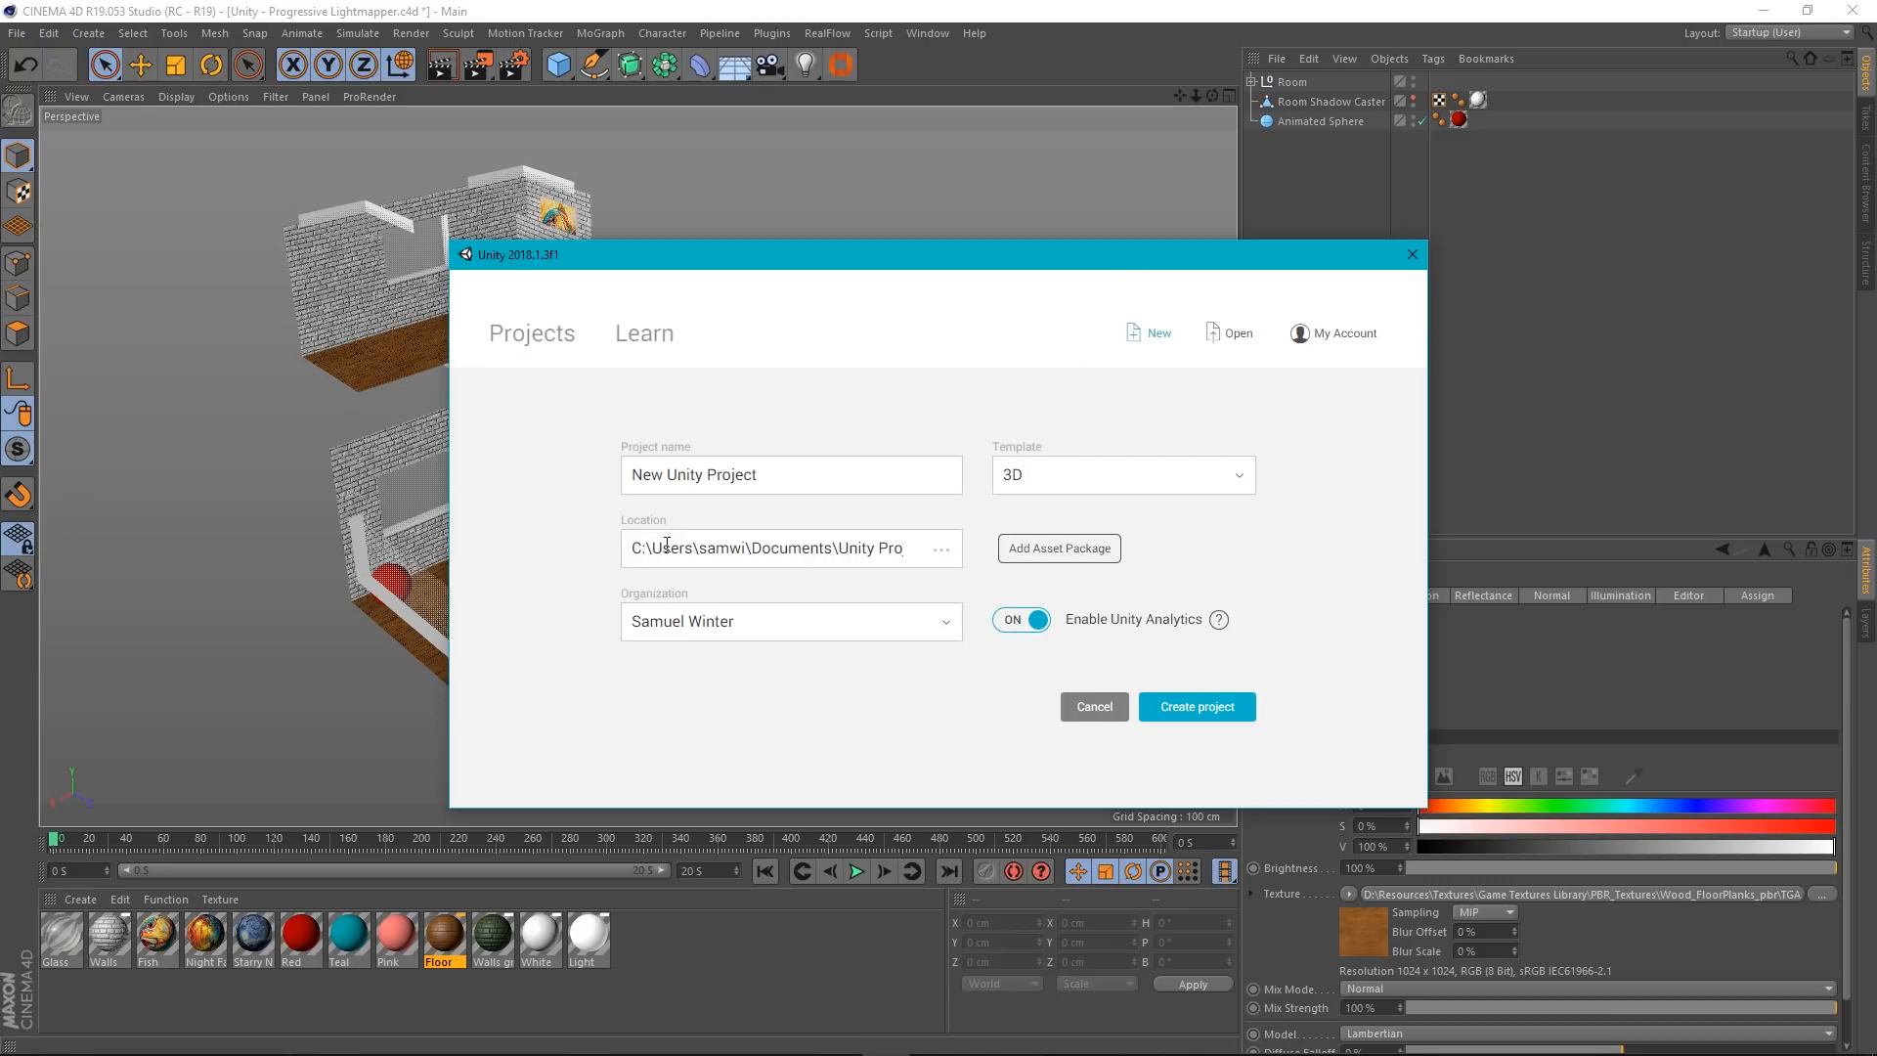
pyautogui.moveTo(667, 545); pyautogui.dragTo(925, 536)
pyautogui.click(810, 546)
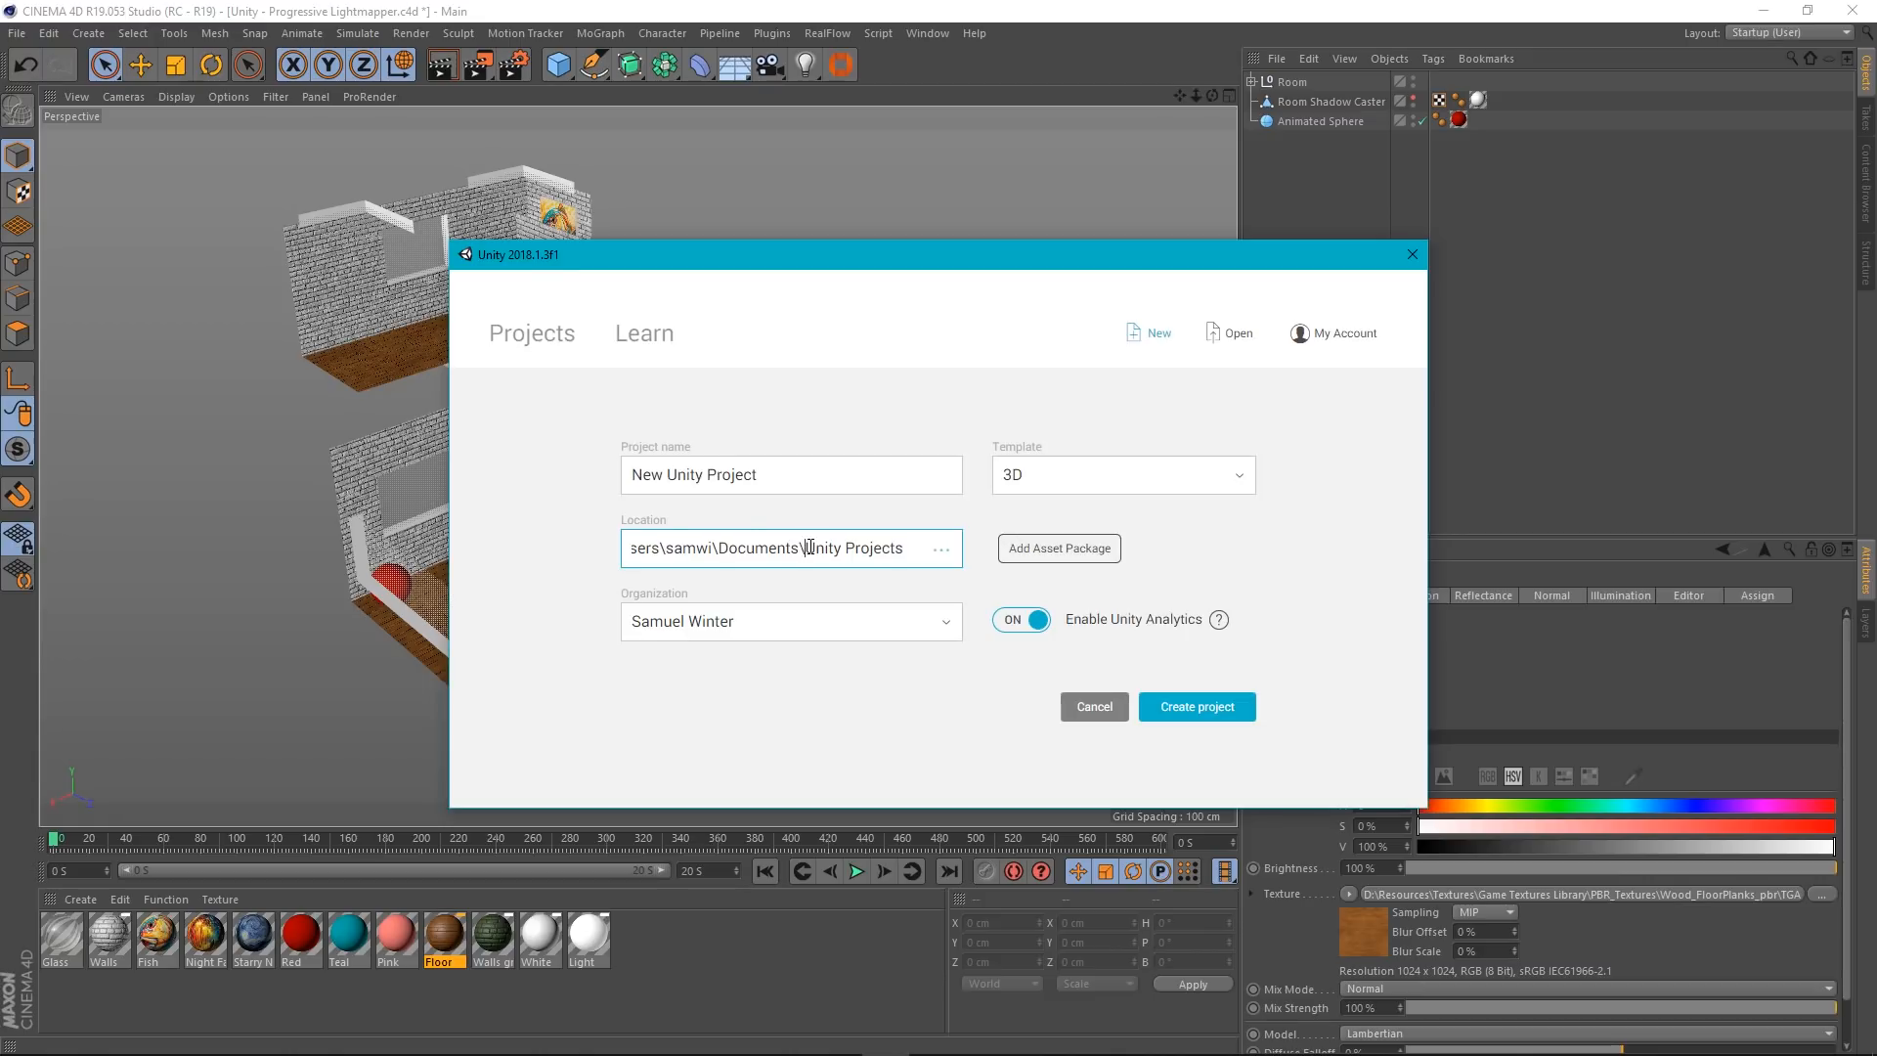
pyautogui.moveTo(810, 548); pyautogui.dragTo(973, 552)
pyautogui.click(843, 474)
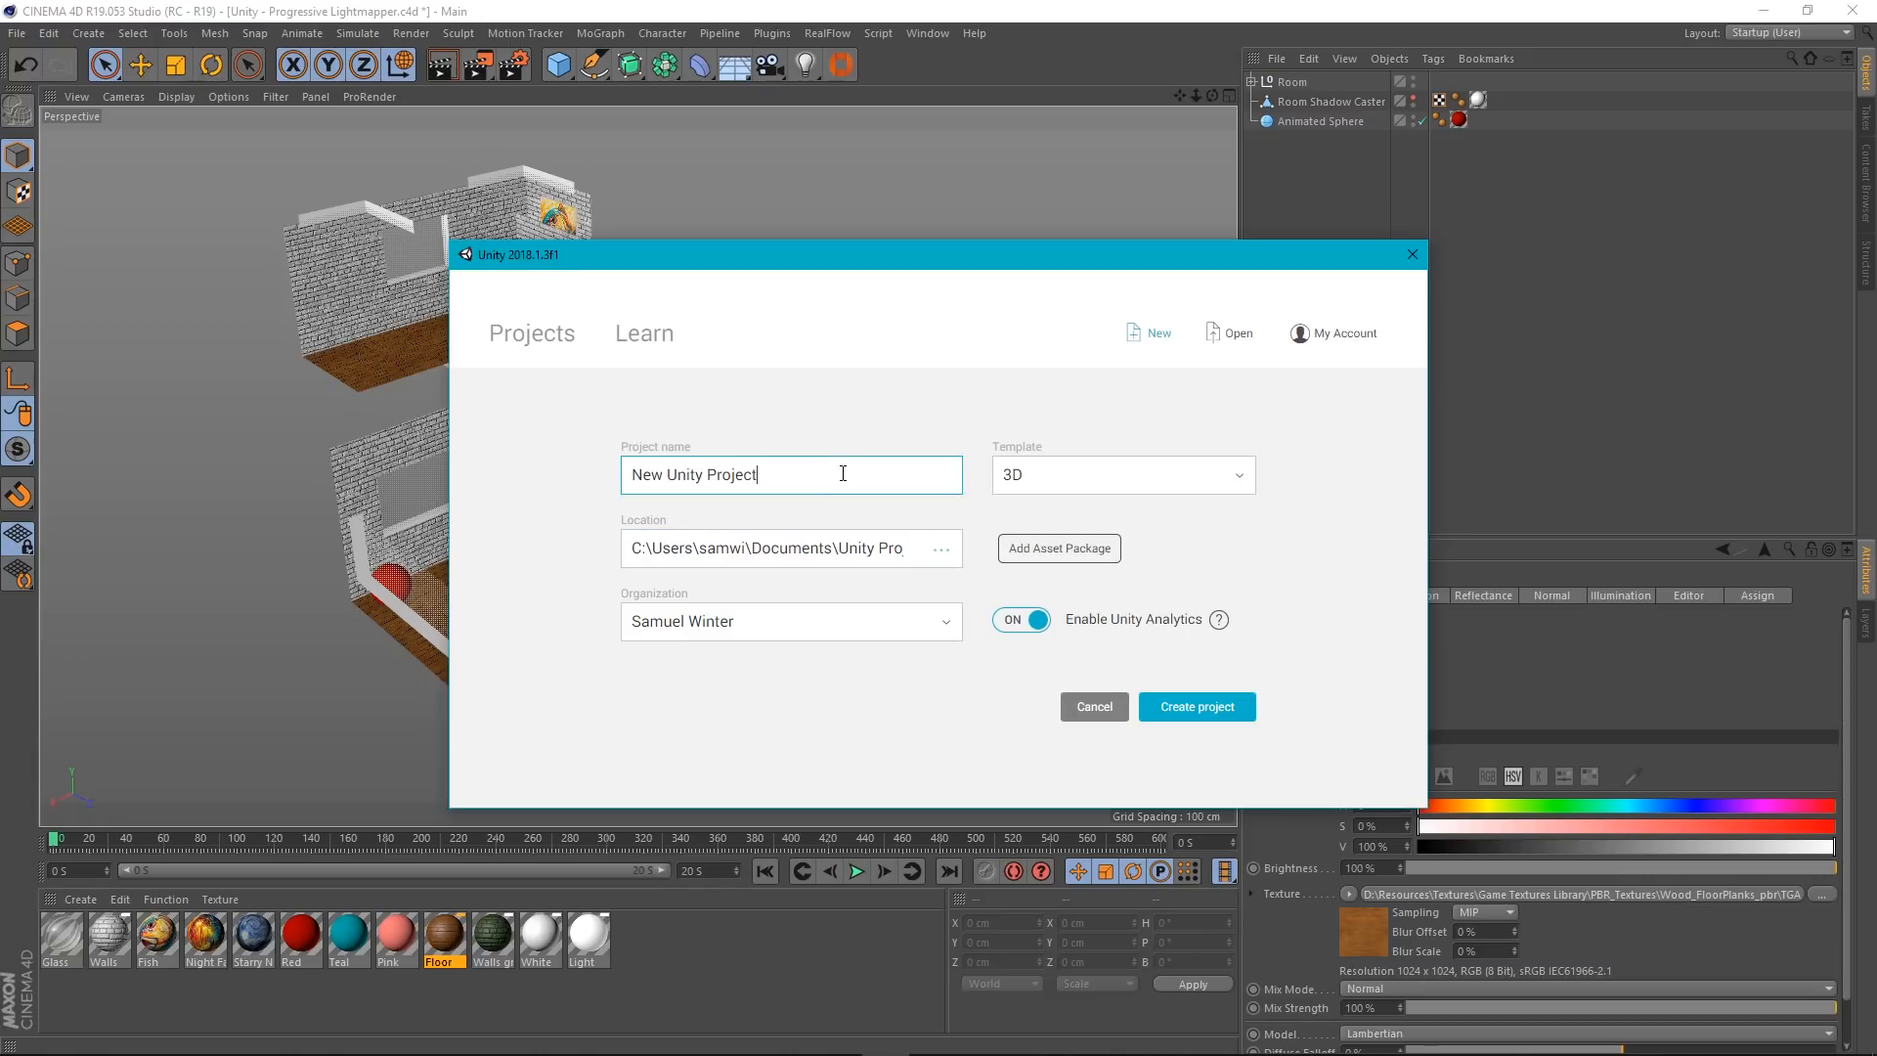
pyautogui.moveTo(782, 481); pyautogui.dragTo(516, 494)
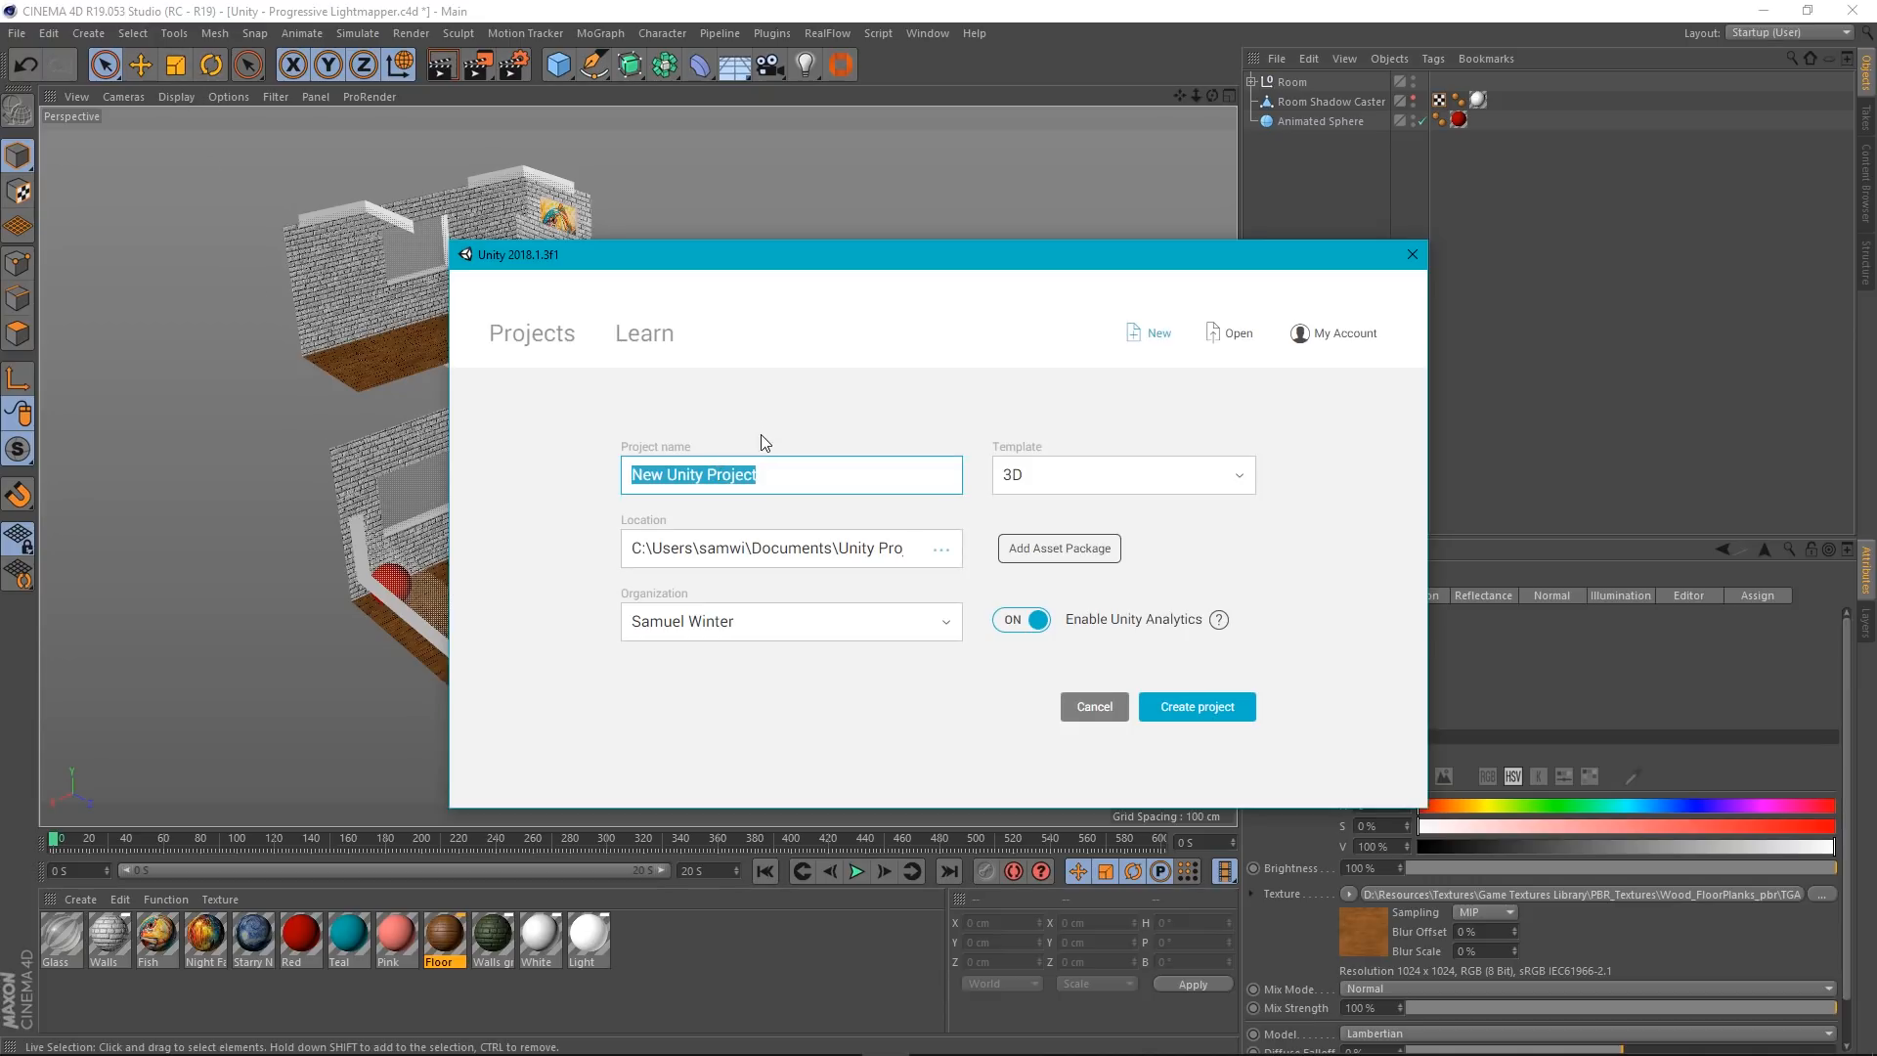
pyautogui.write('Progressive Lightmapper')
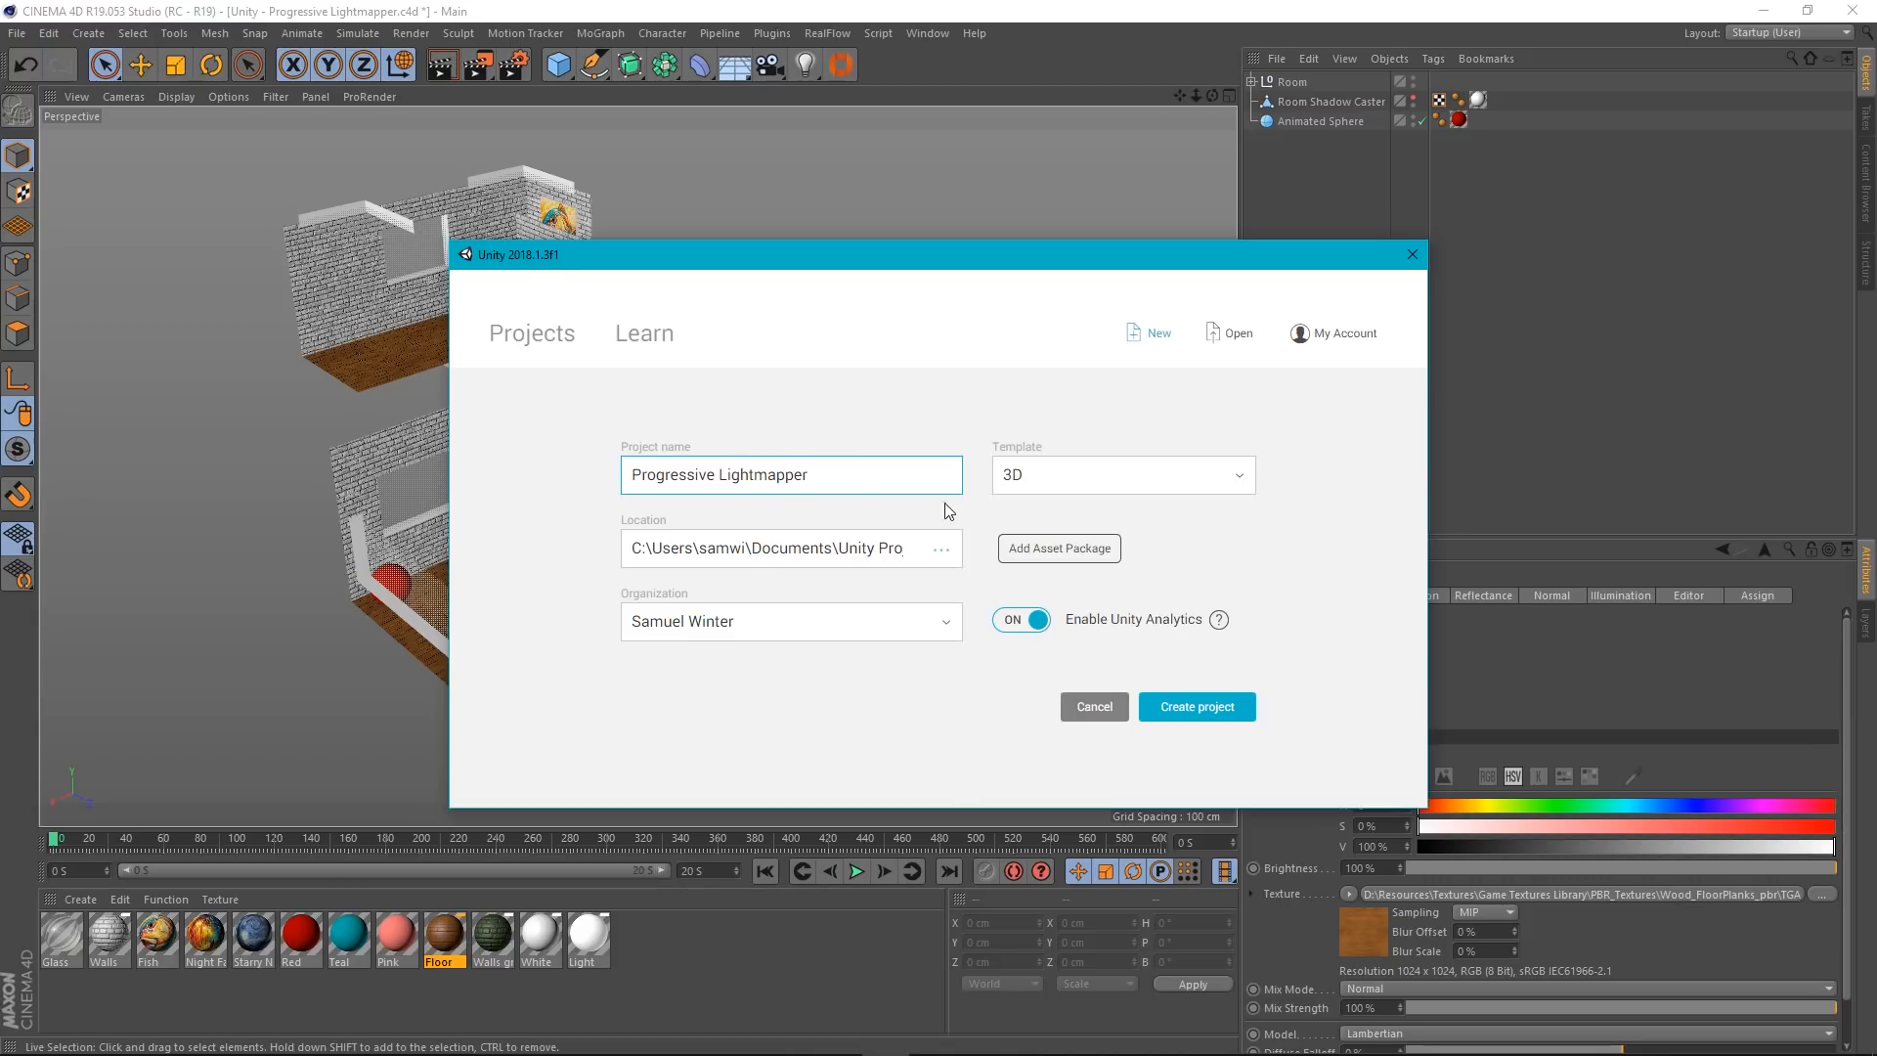
pyautogui.click(1204, 713)
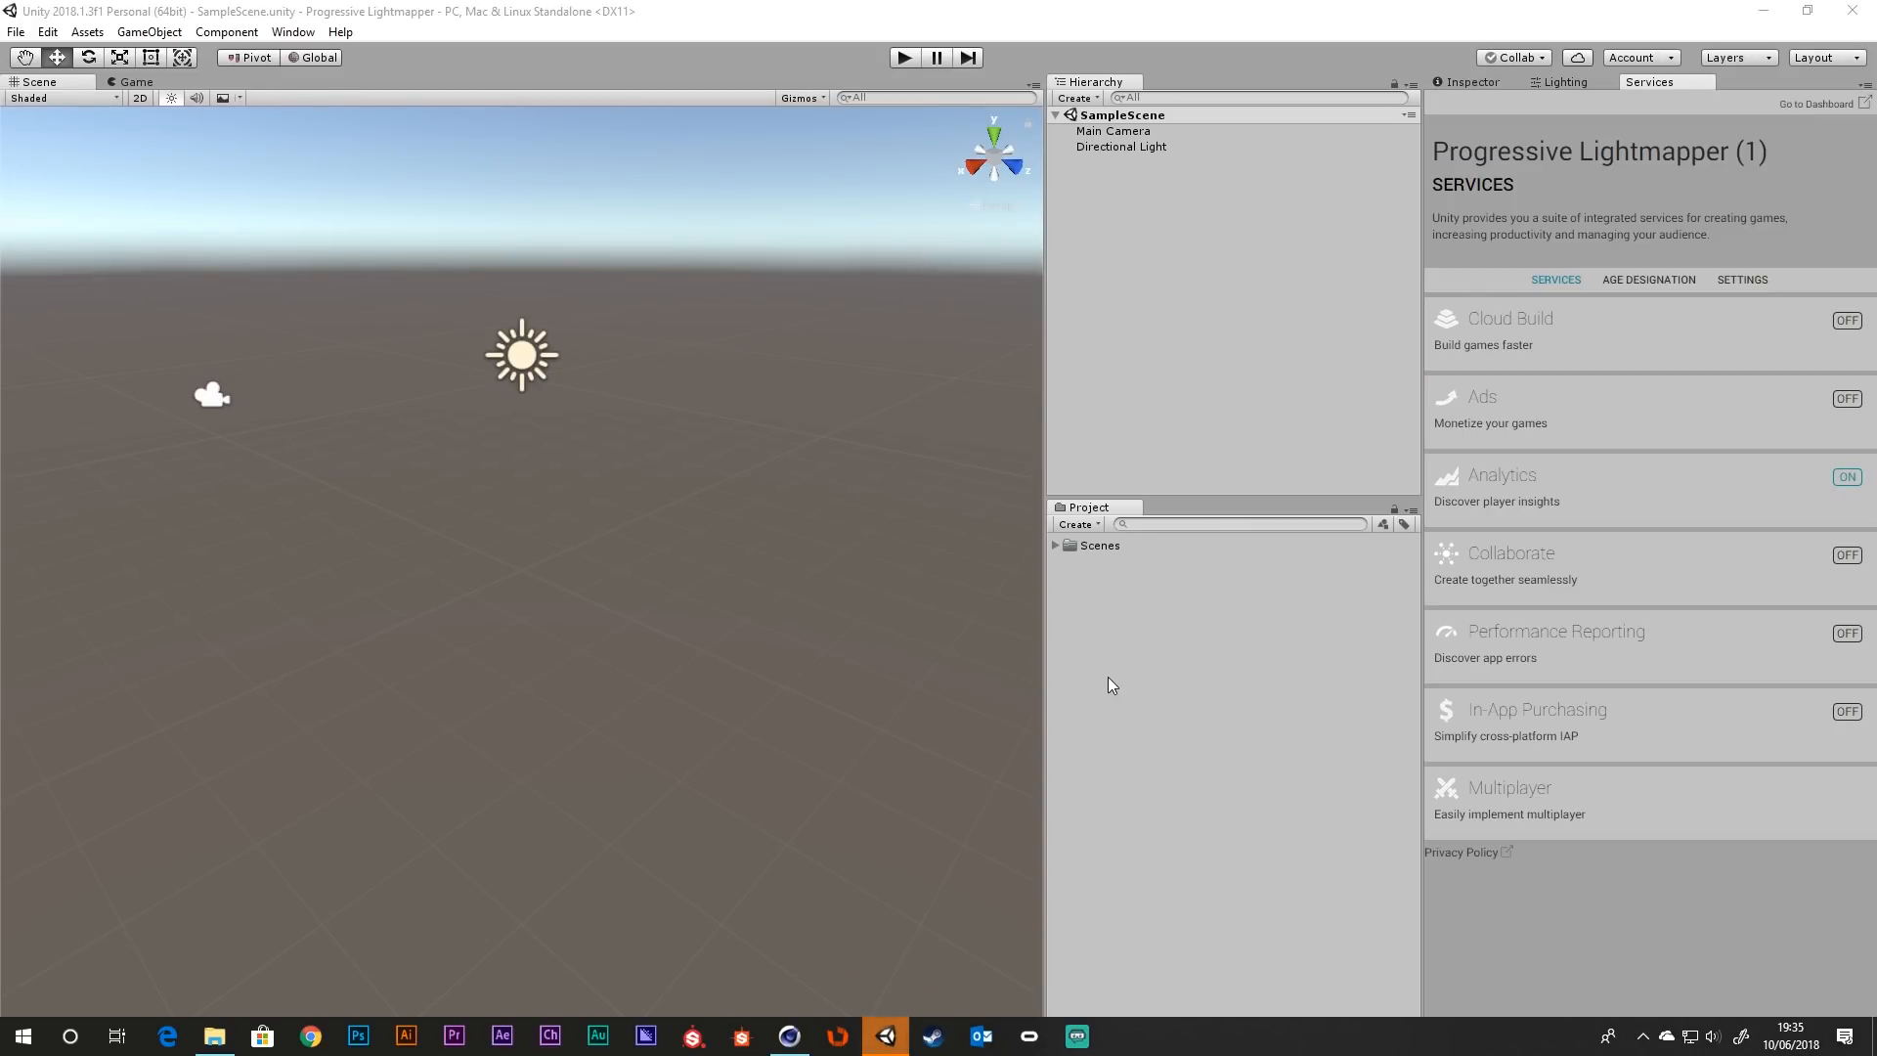
# Switch the editor to the Default window layout.
pyautogui.click(1065, 5)
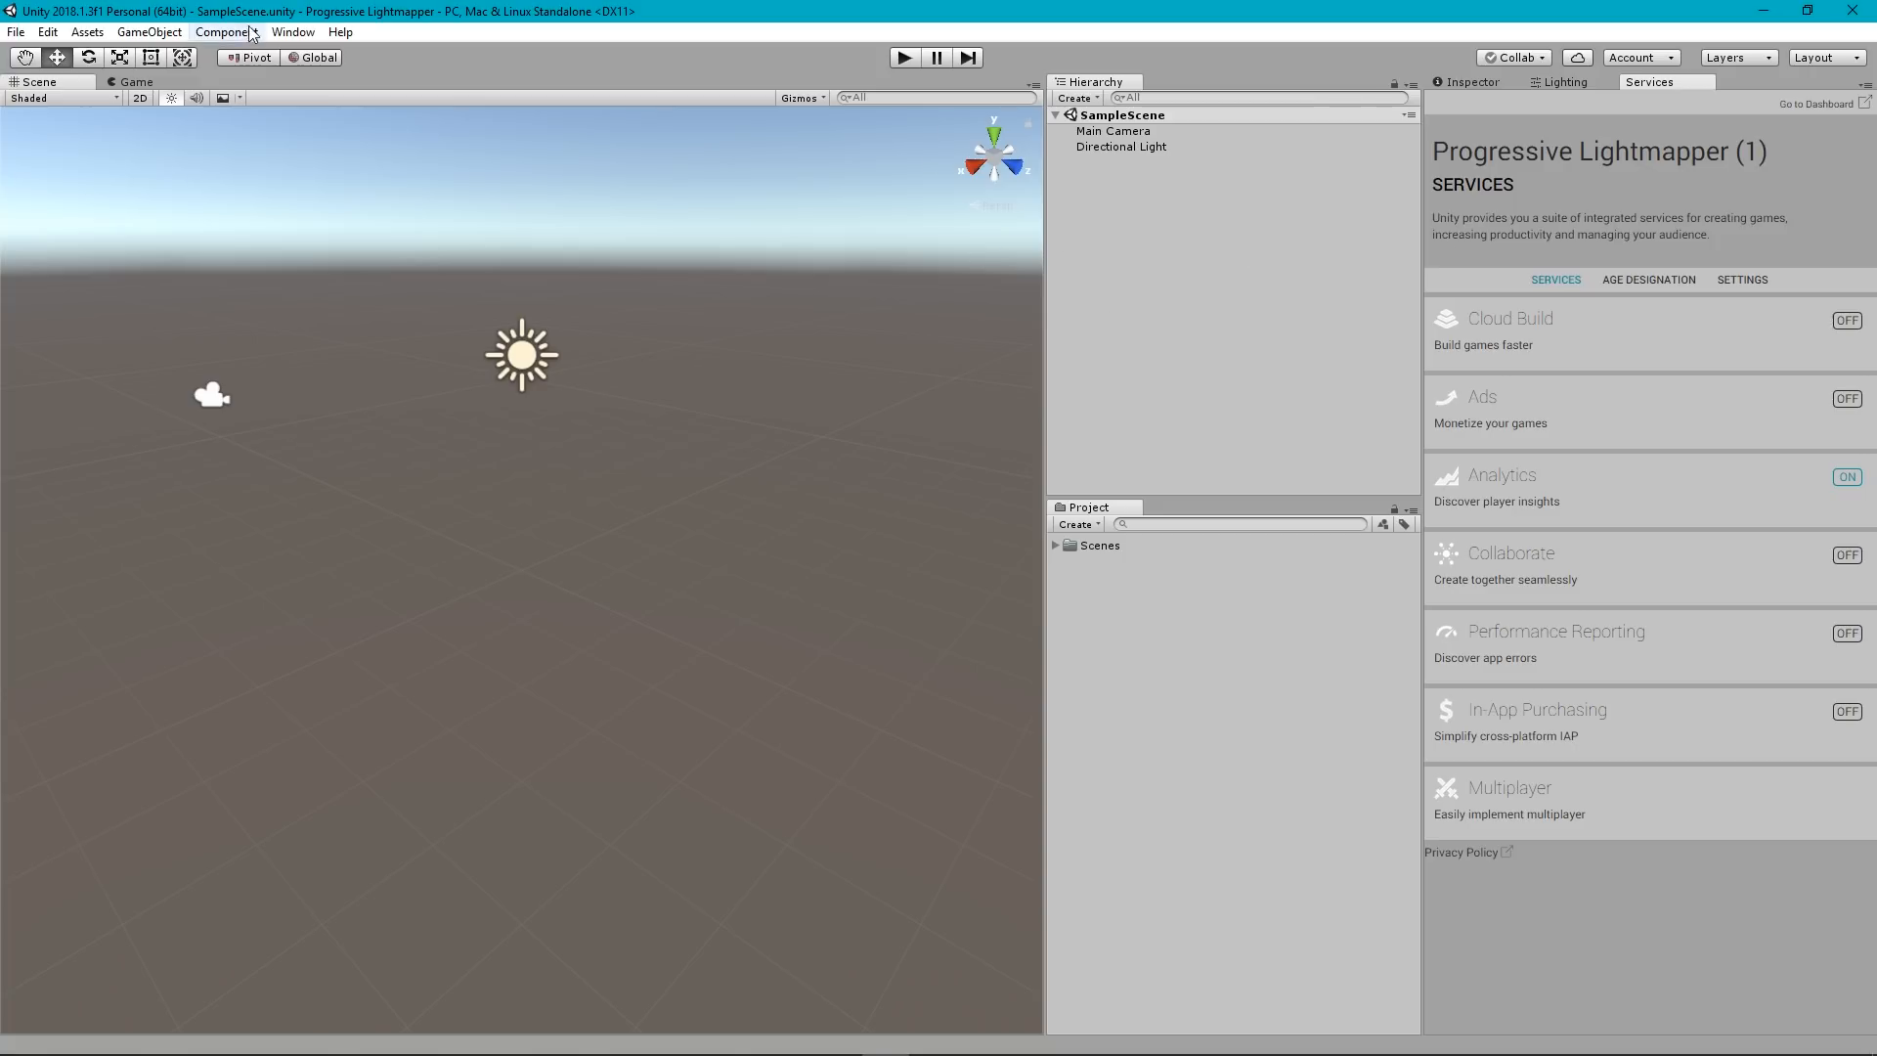
pyautogui.click(294, 32)
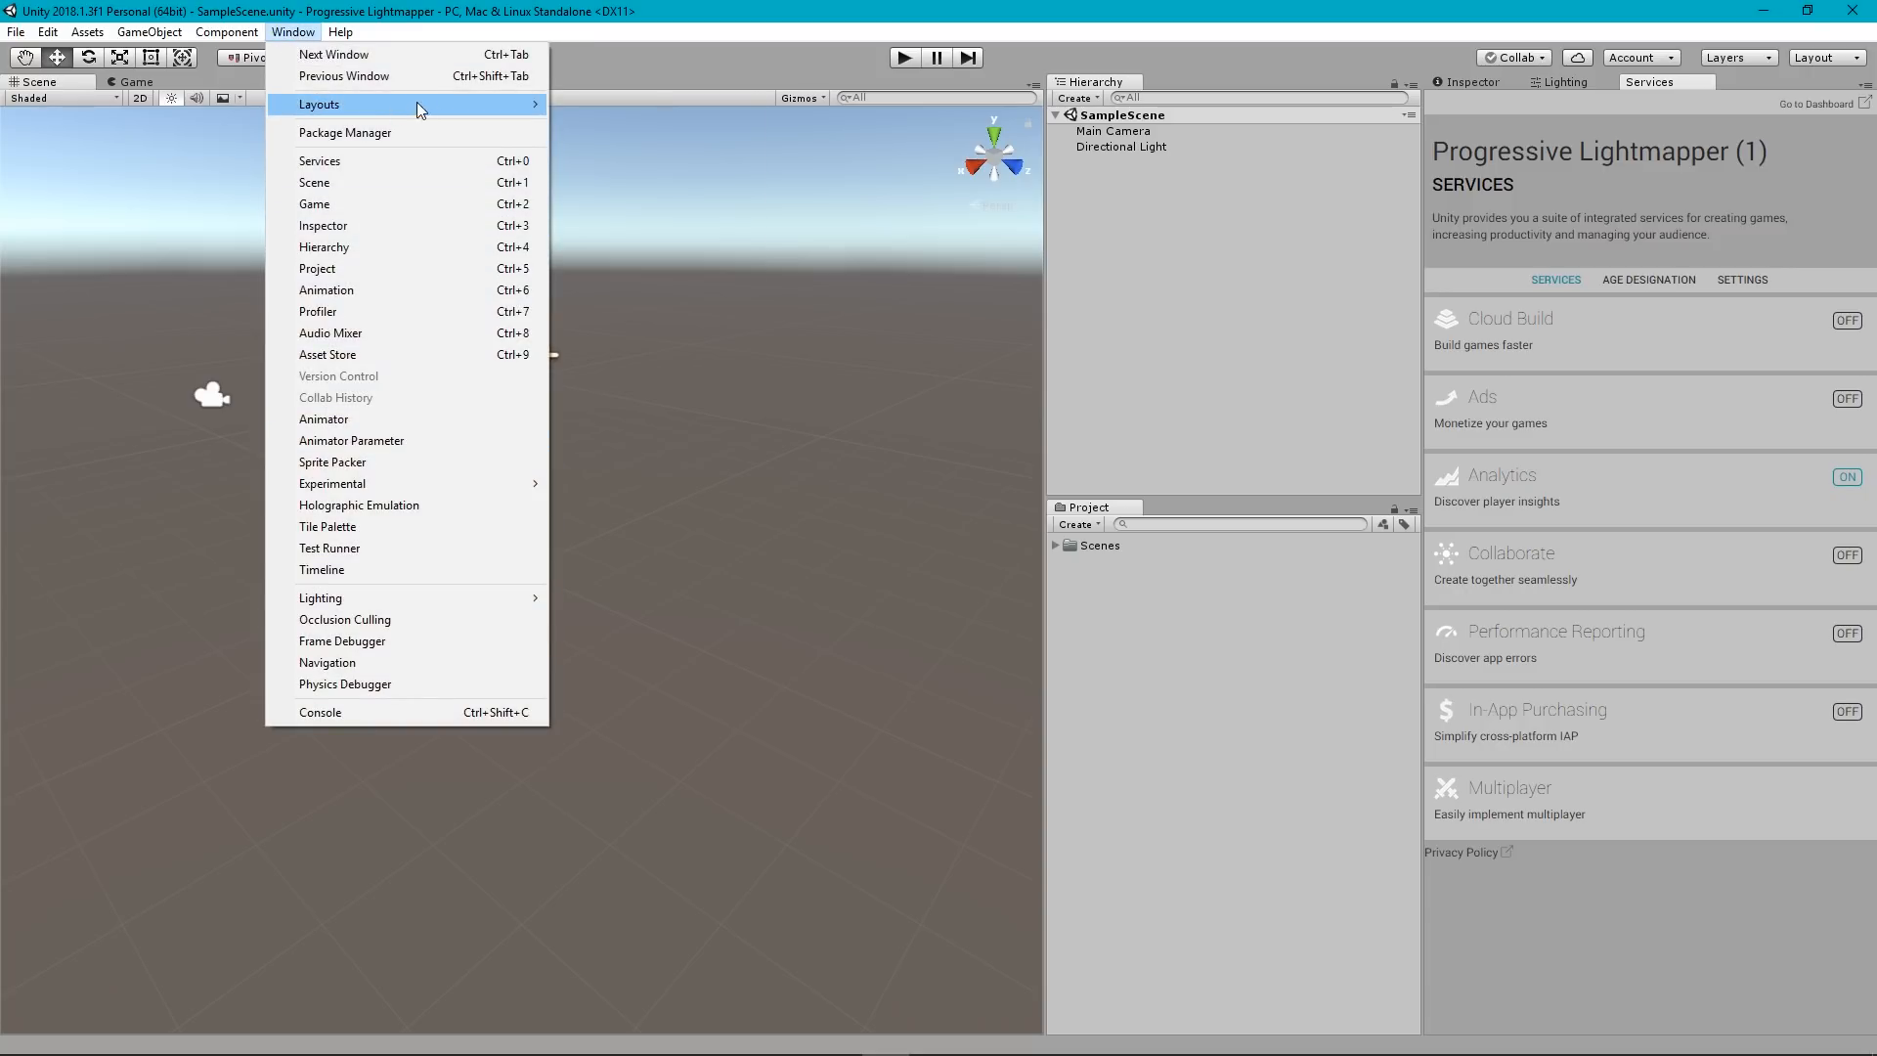
pyautogui.moveTo(420, 104)
pyautogui.click(608, 149)
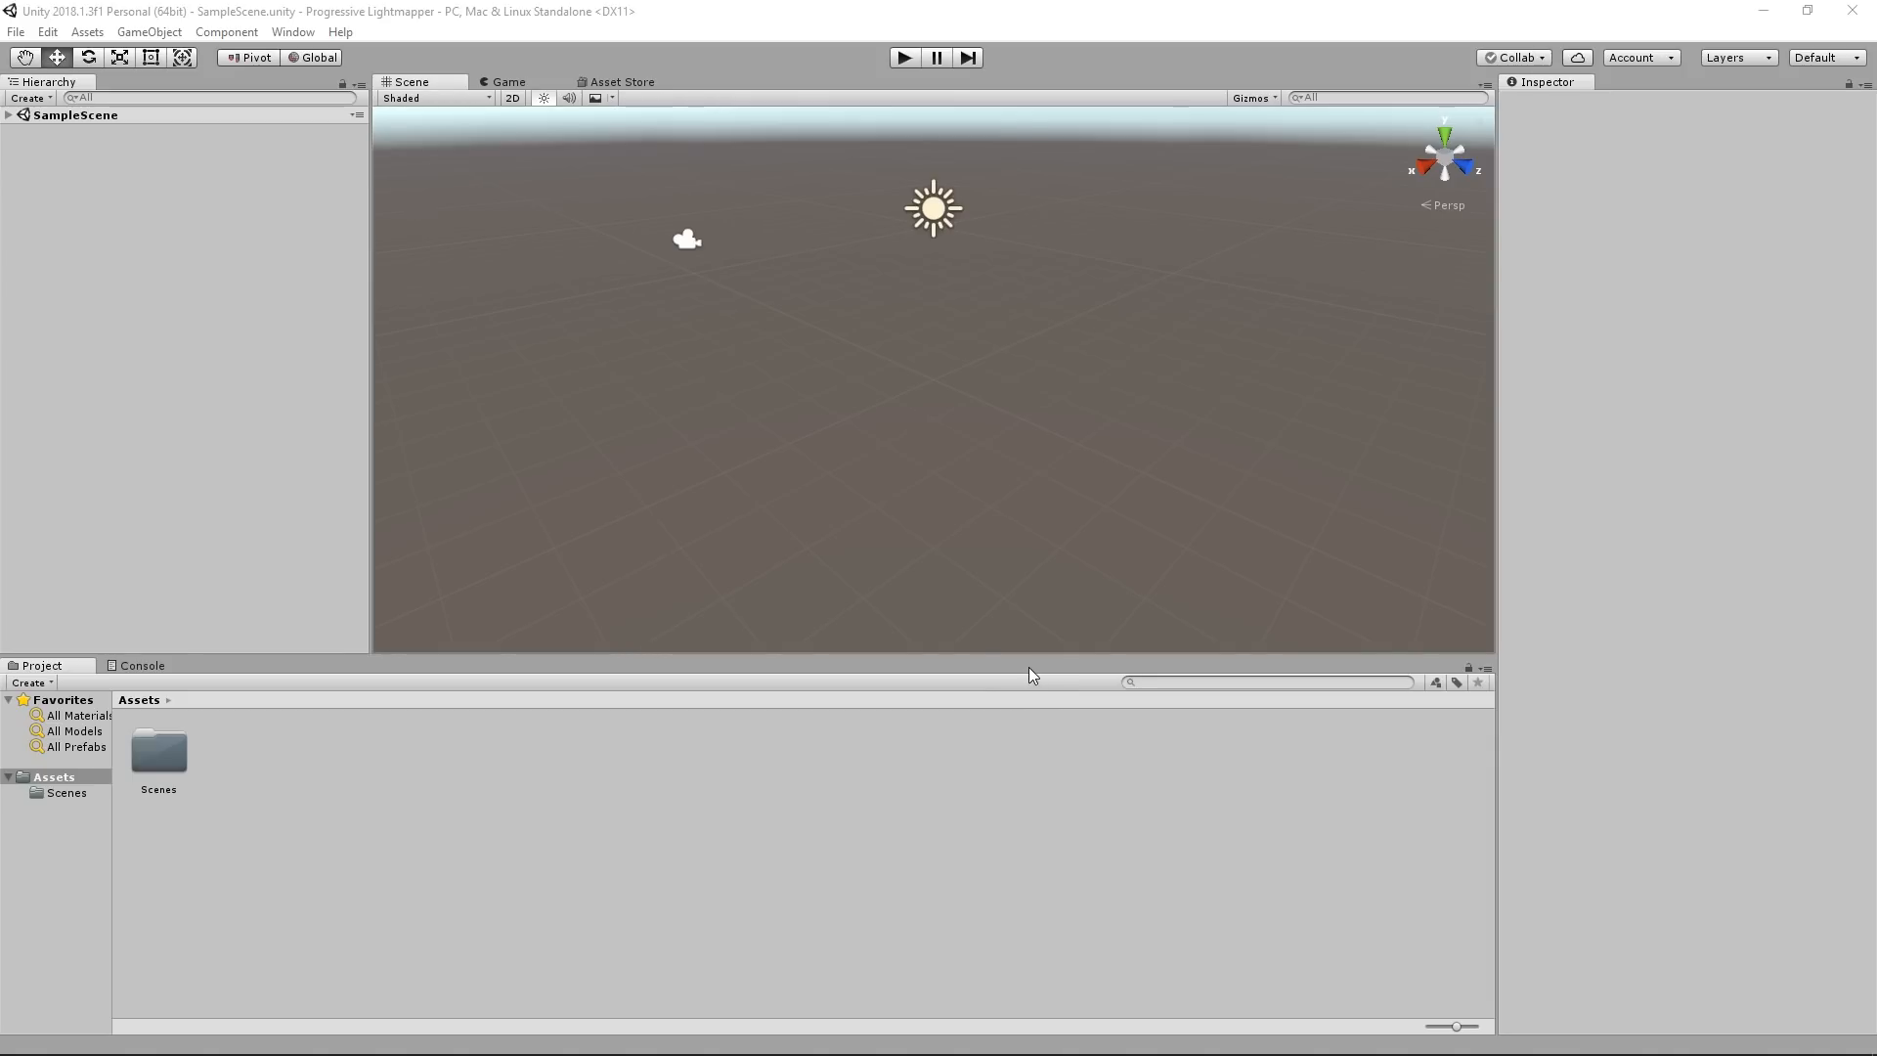
pyautogui.click(693, 3)
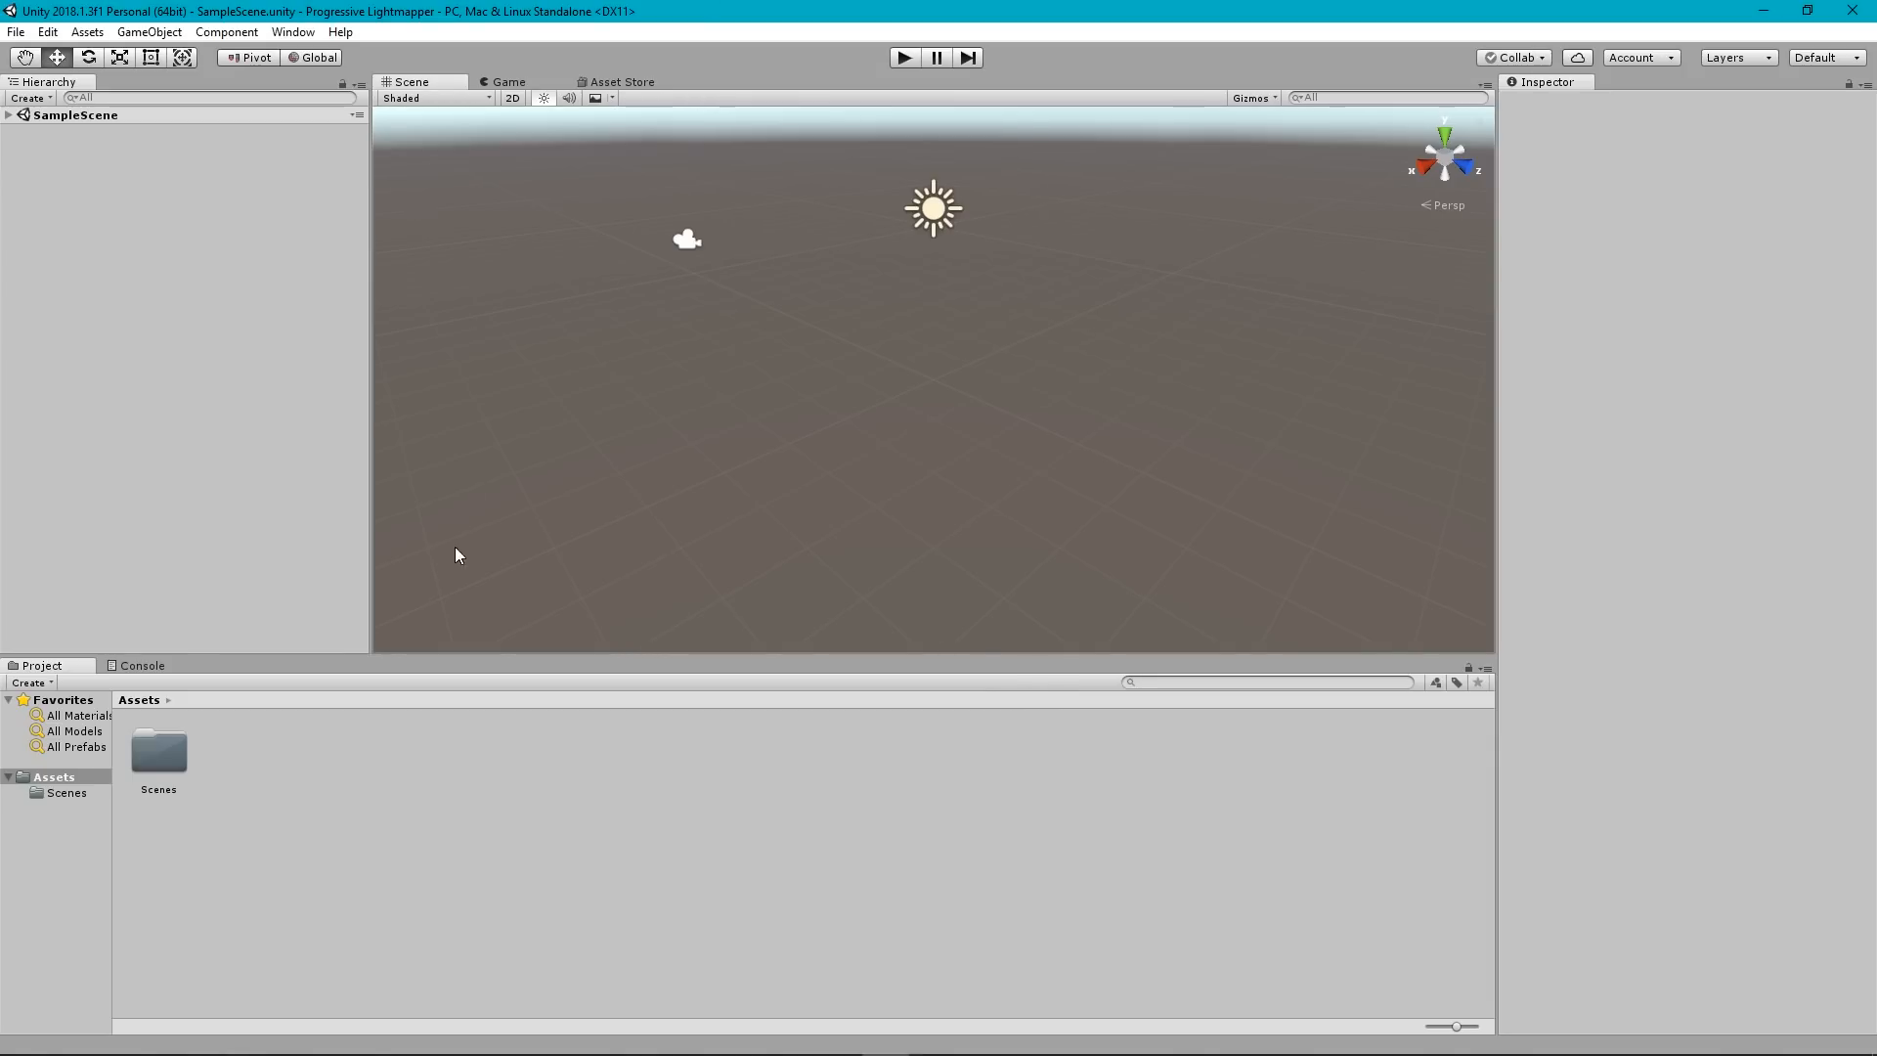
# Switch the editor to the Tall window layout.
pyautogui.click(294, 32)
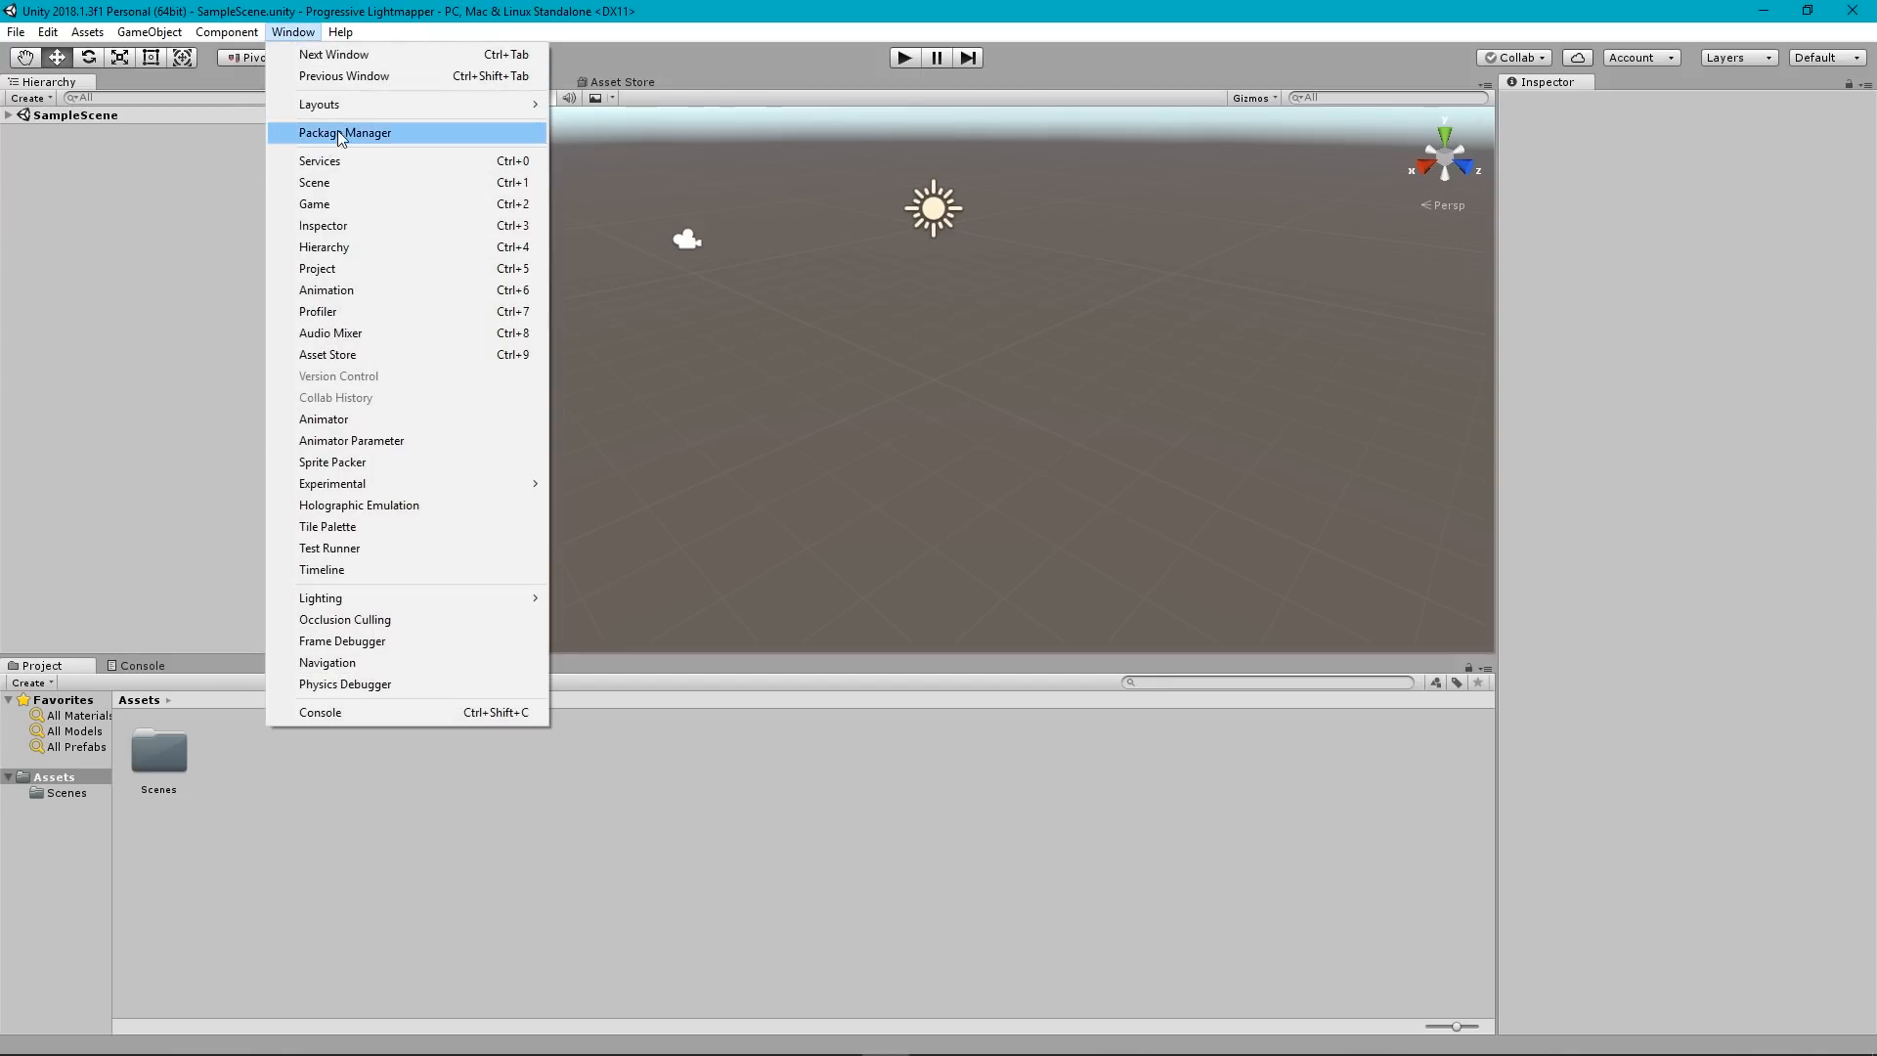
pyautogui.moveTo(436, 104)
pyautogui.click(614, 168)
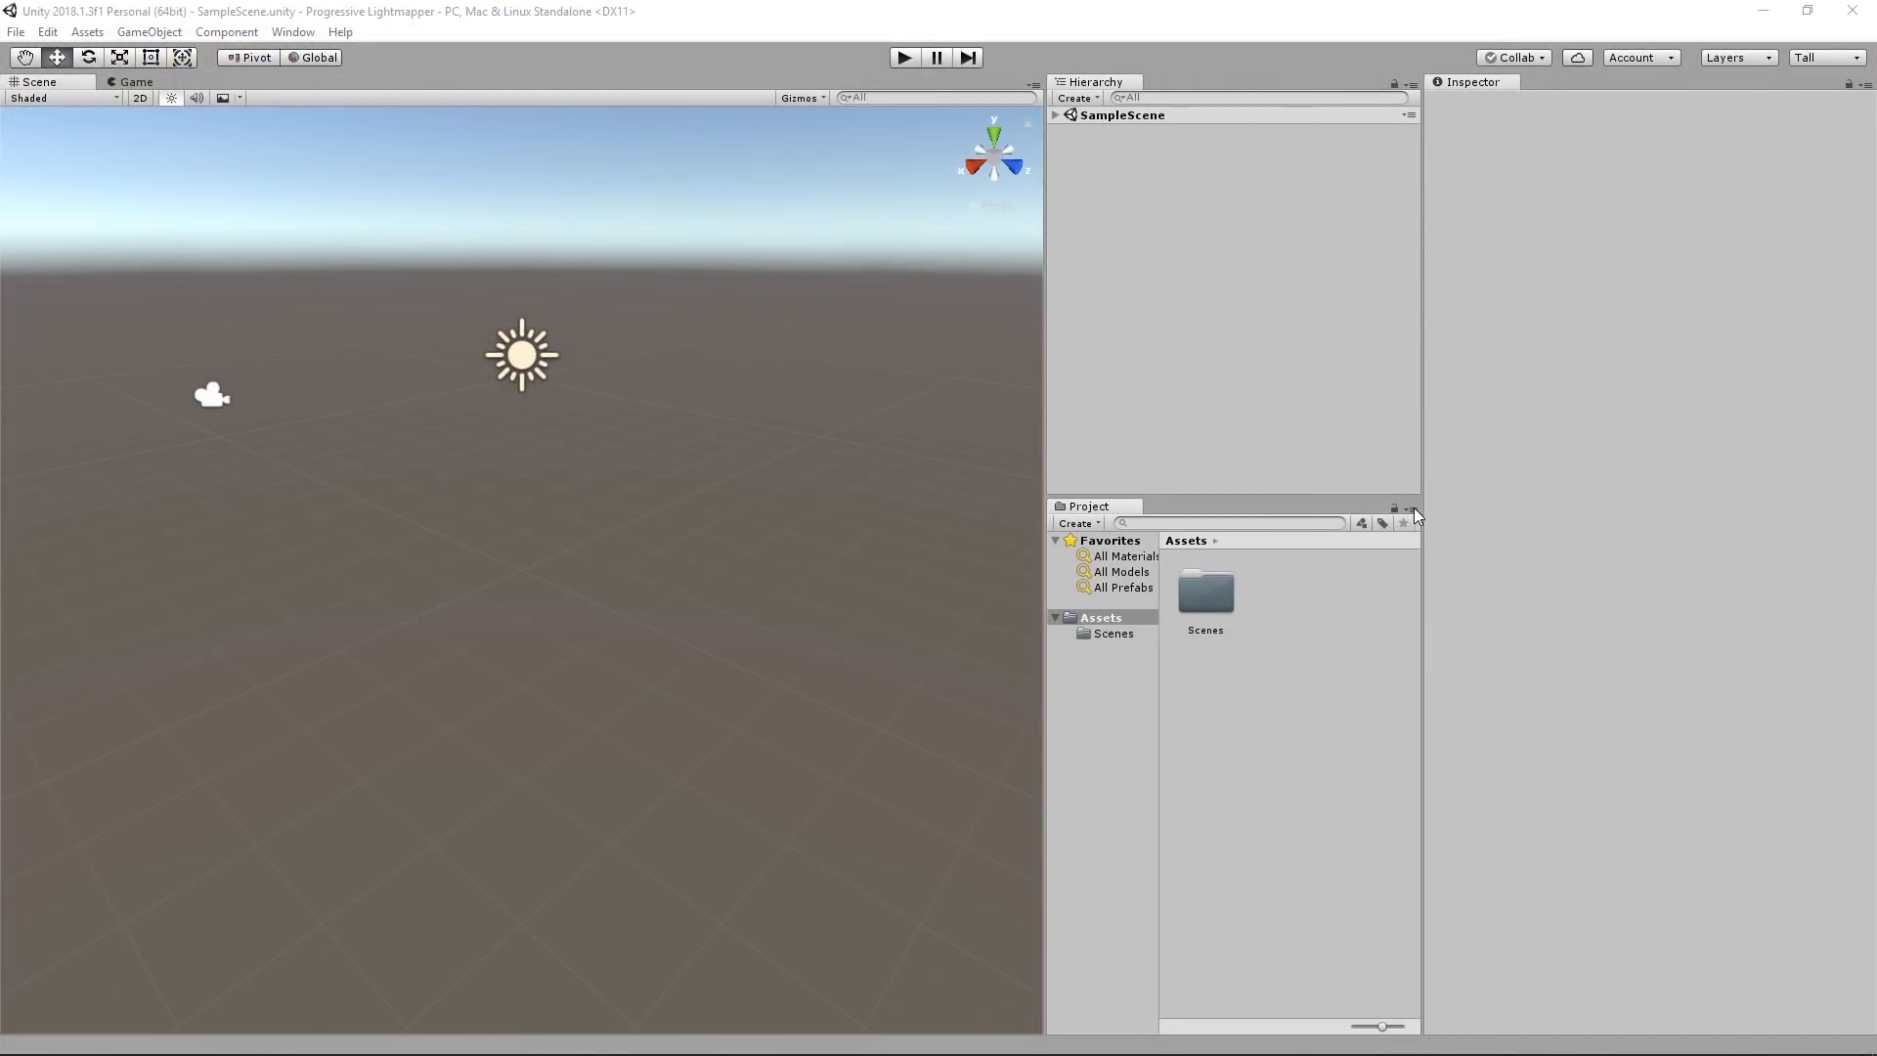
# Show the Project panel in a single column and make the Hierarchy panel slightly taller.
pyautogui.click(1414, 508)
pyautogui.click(1481, 531)
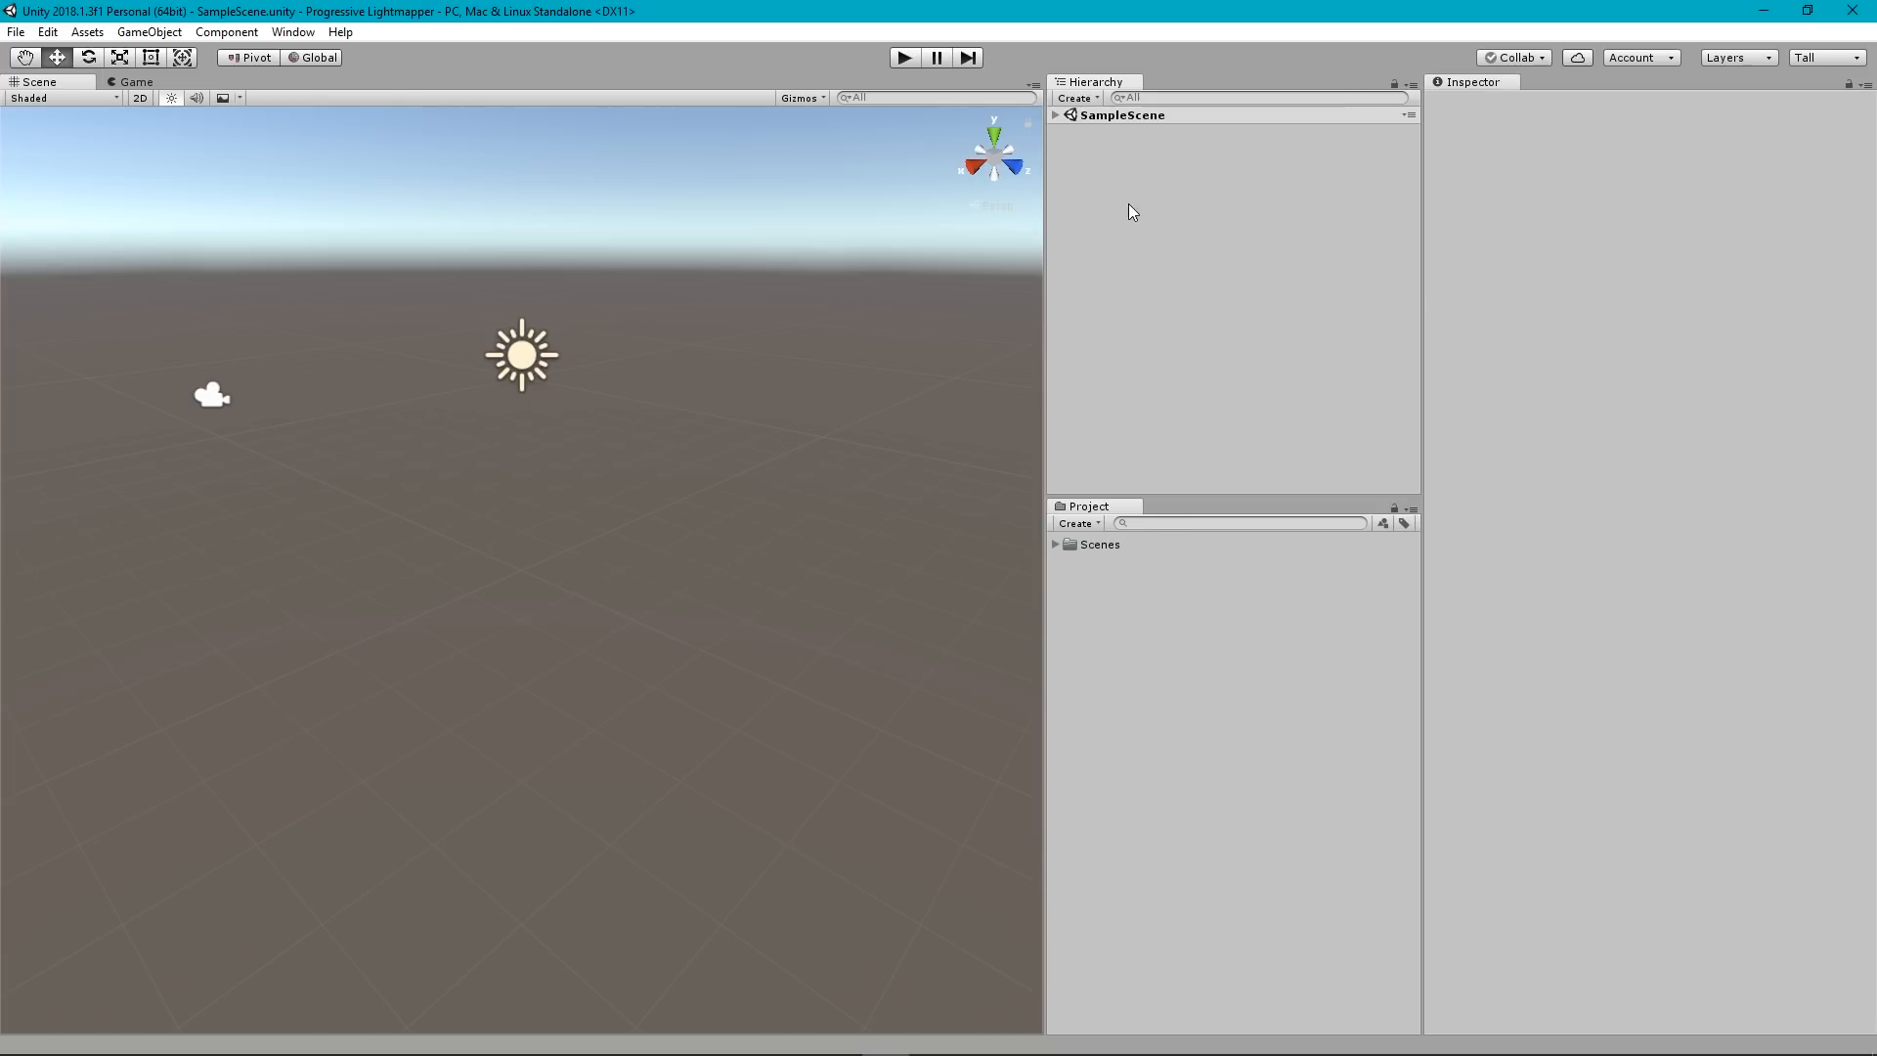
pyautogui.moveTo(1185, 491)
pyautogui.mouseDown()
pyautogui.moveTo(1177, 548)
pyautogui.moveTo(1174, 517)
pyautogui.mouseUp()
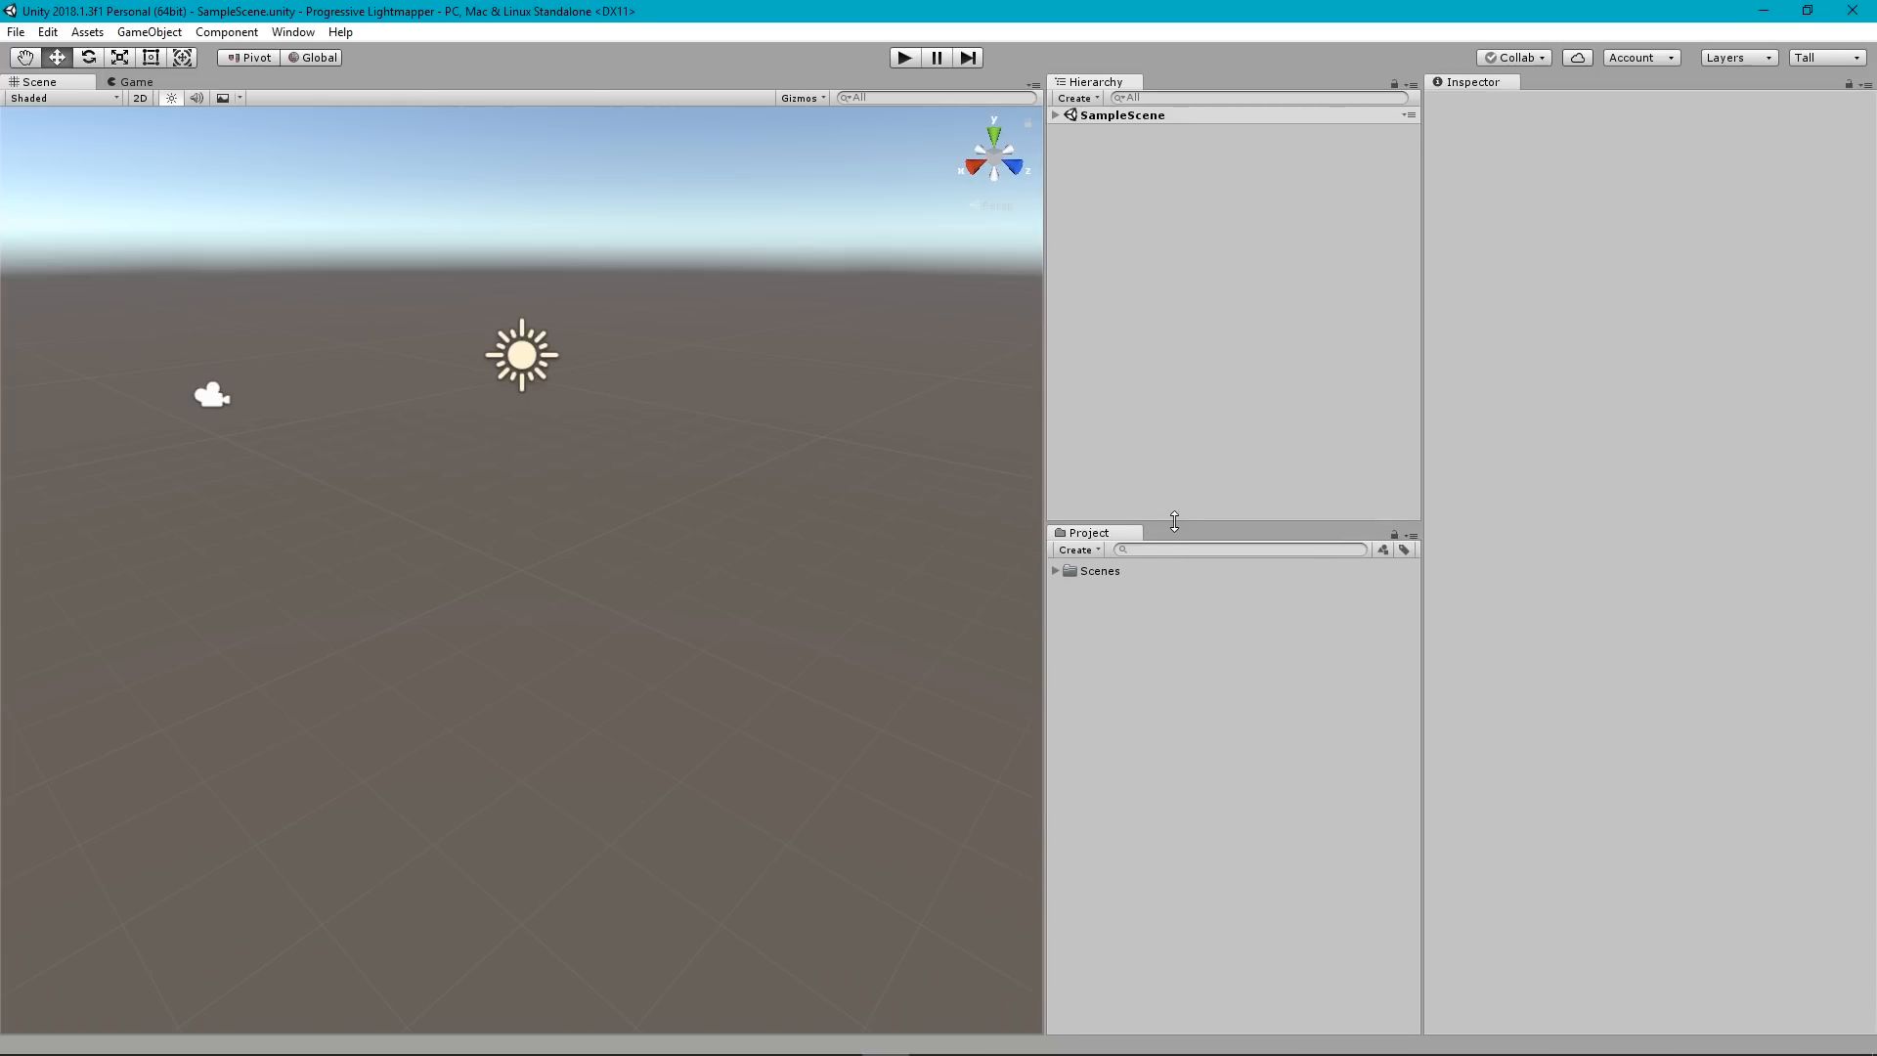
# Create a folder named #Imports in the project's assets.
pyautogui.click(1085, 552)
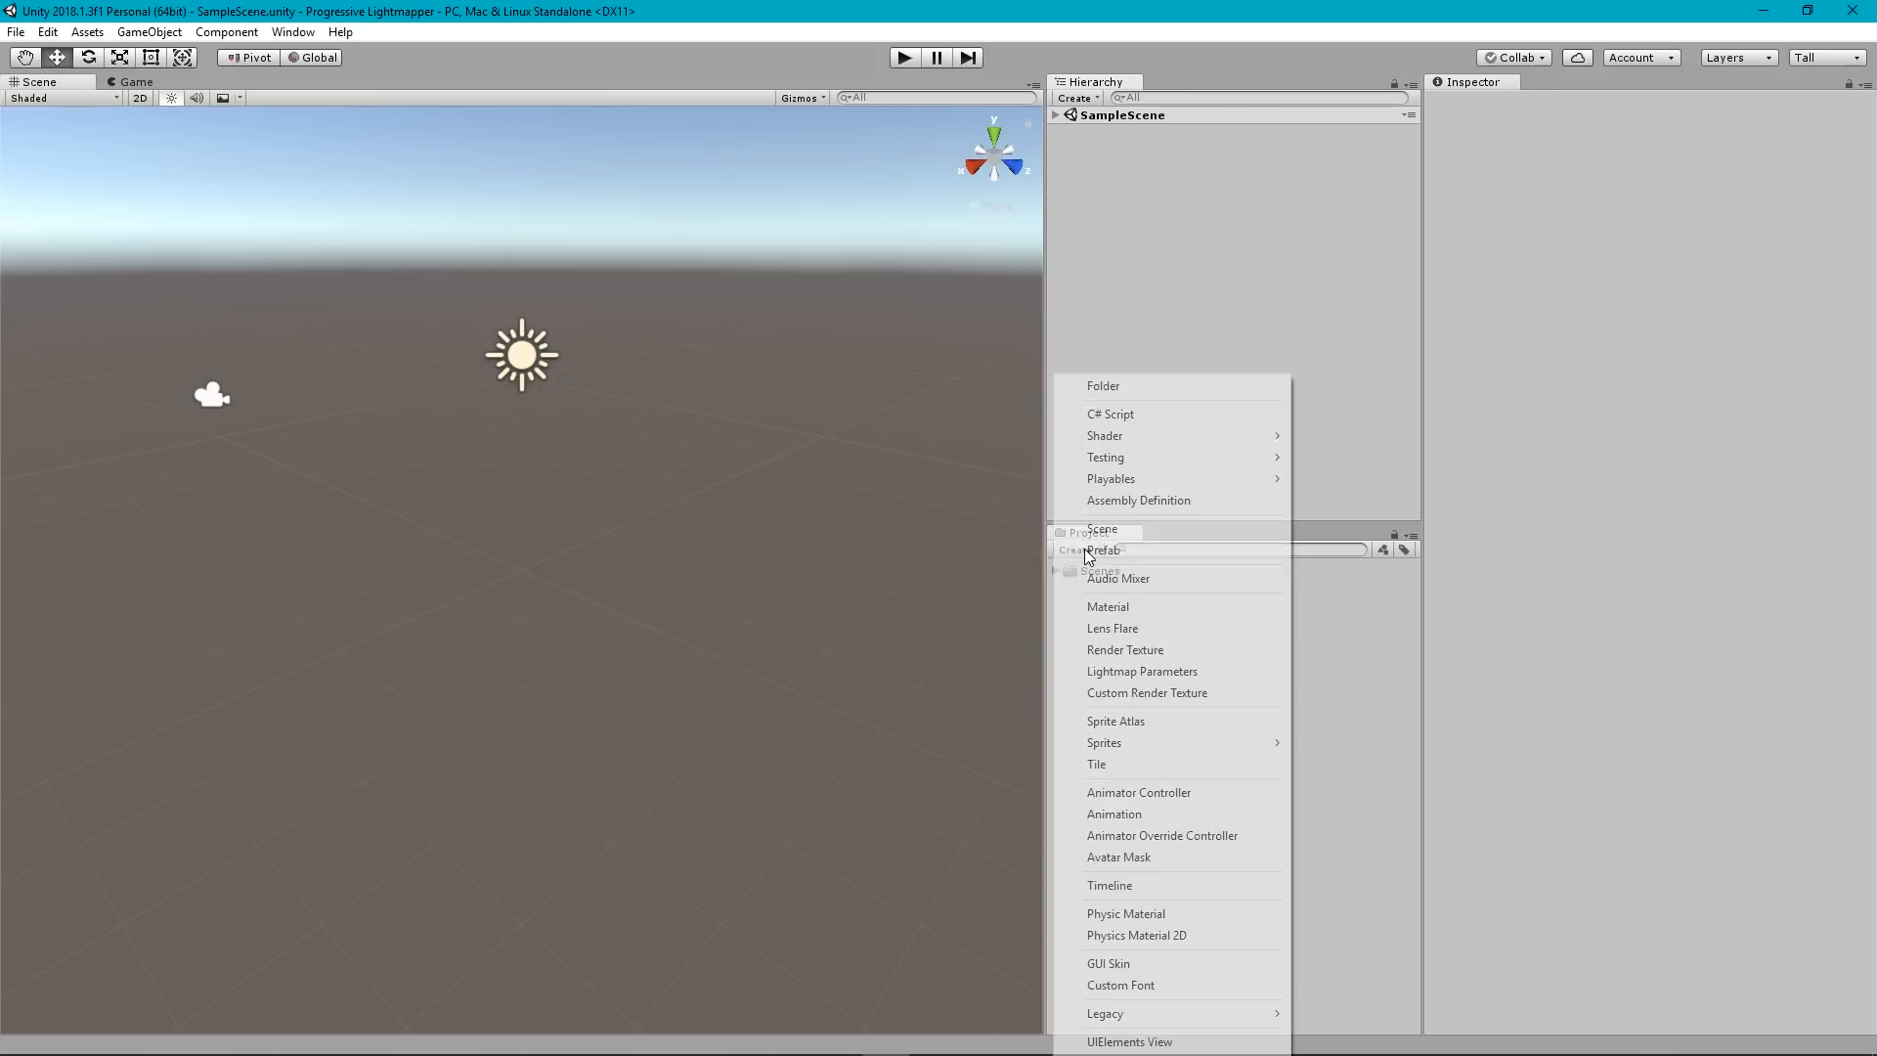
pyautogui.click(1113, 381)
pyautogui.write('#')
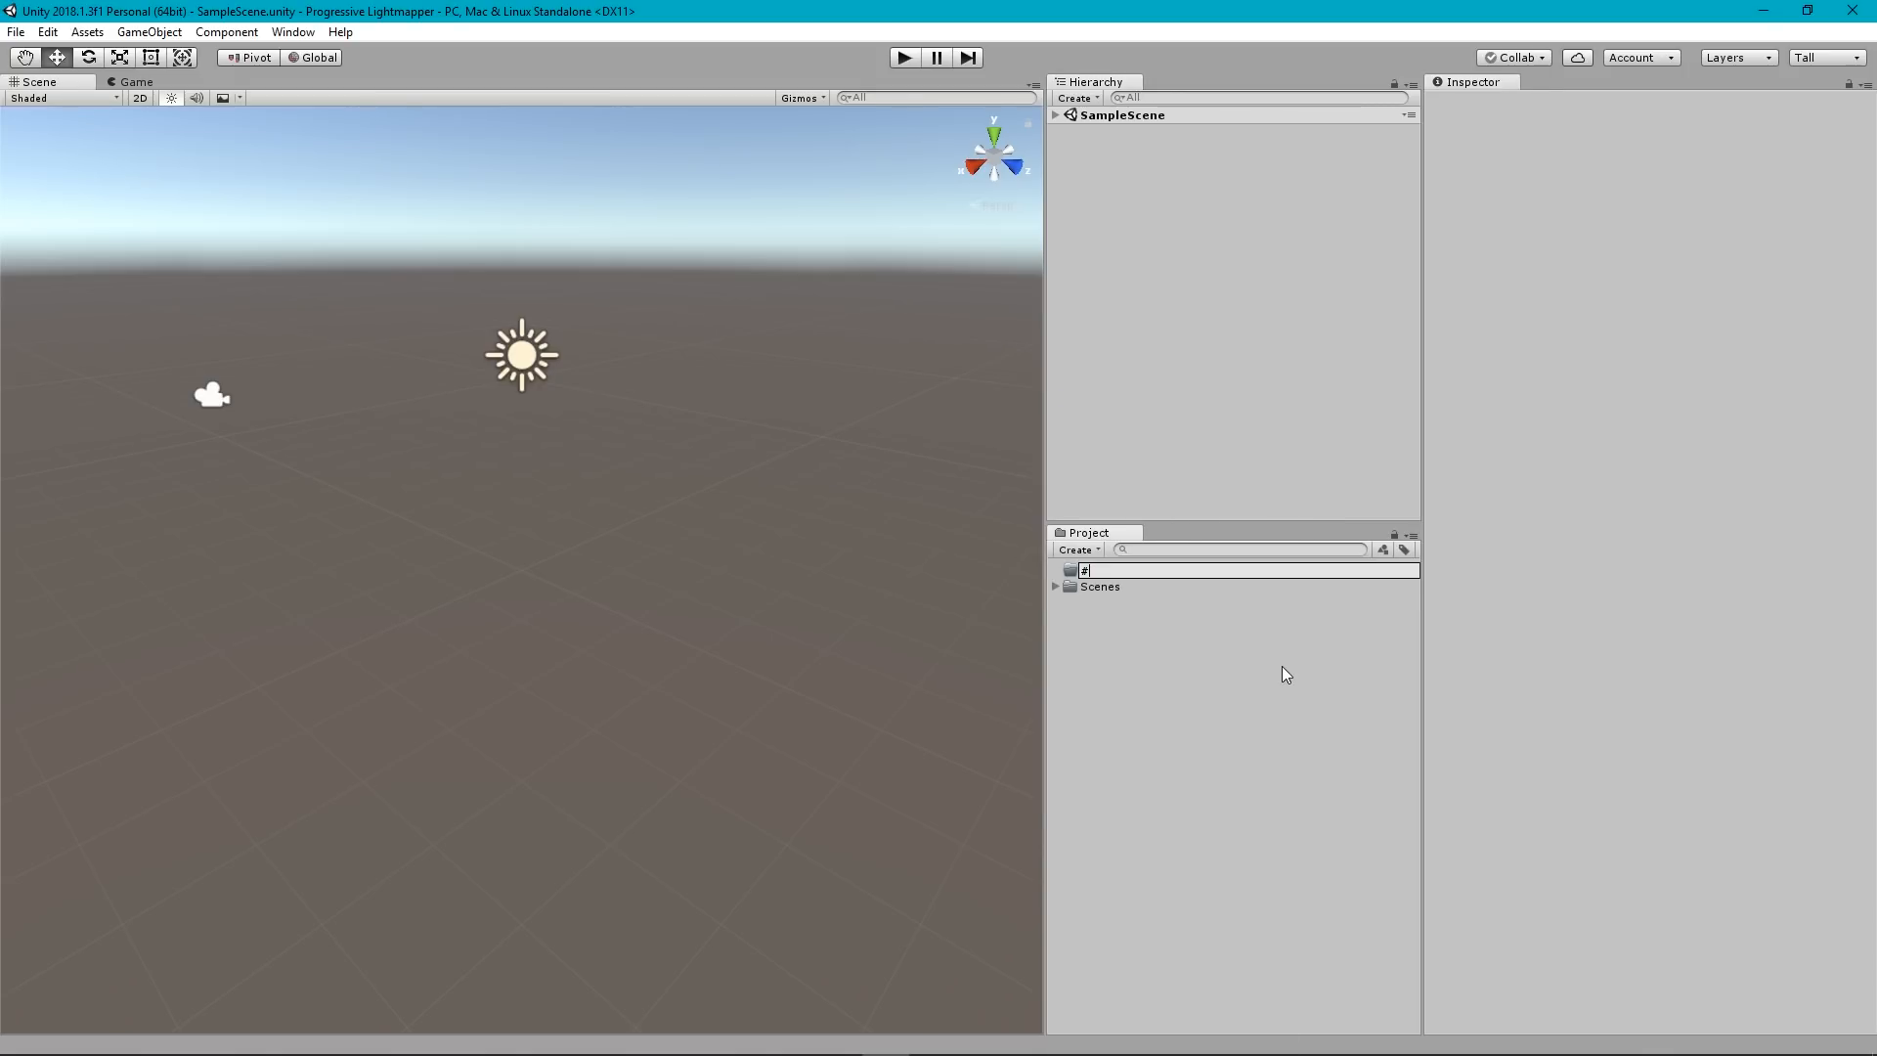
pyautogui.write('Imports')
pyautogui.press('Return')
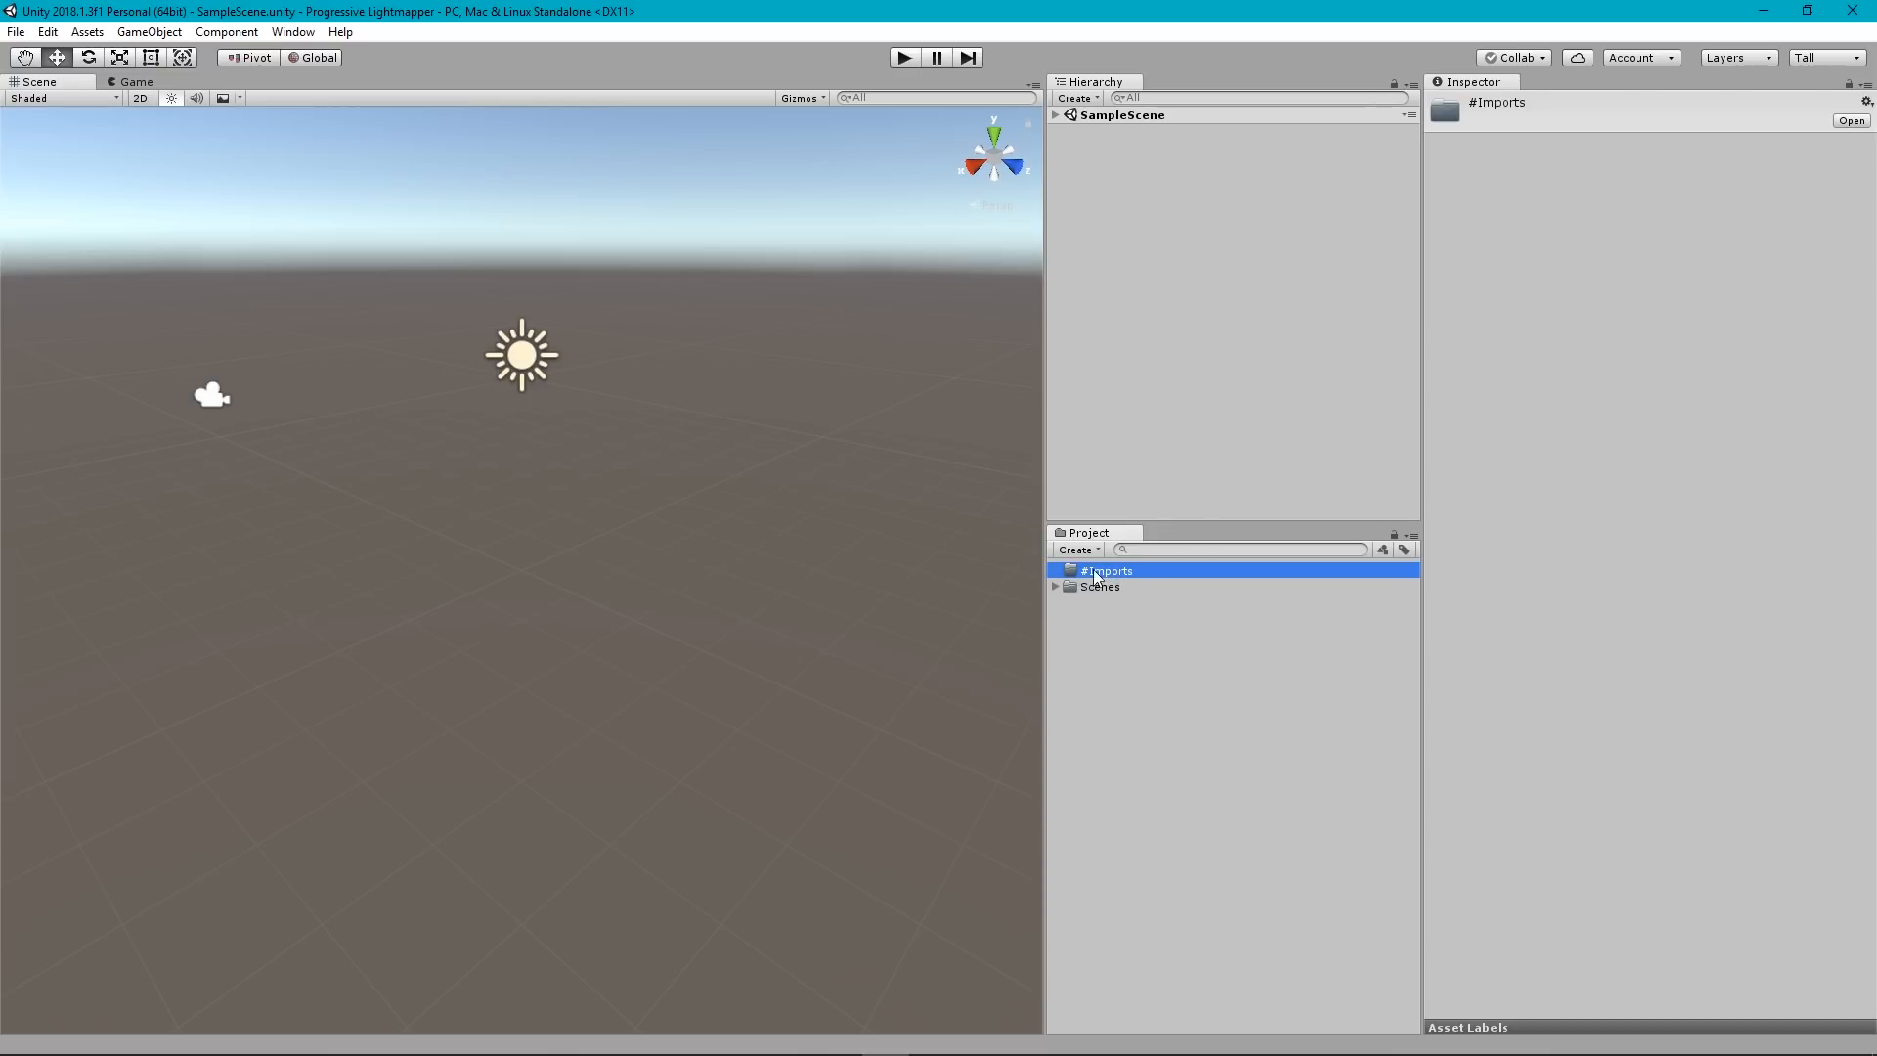
pyautogui.click(1178, 724)
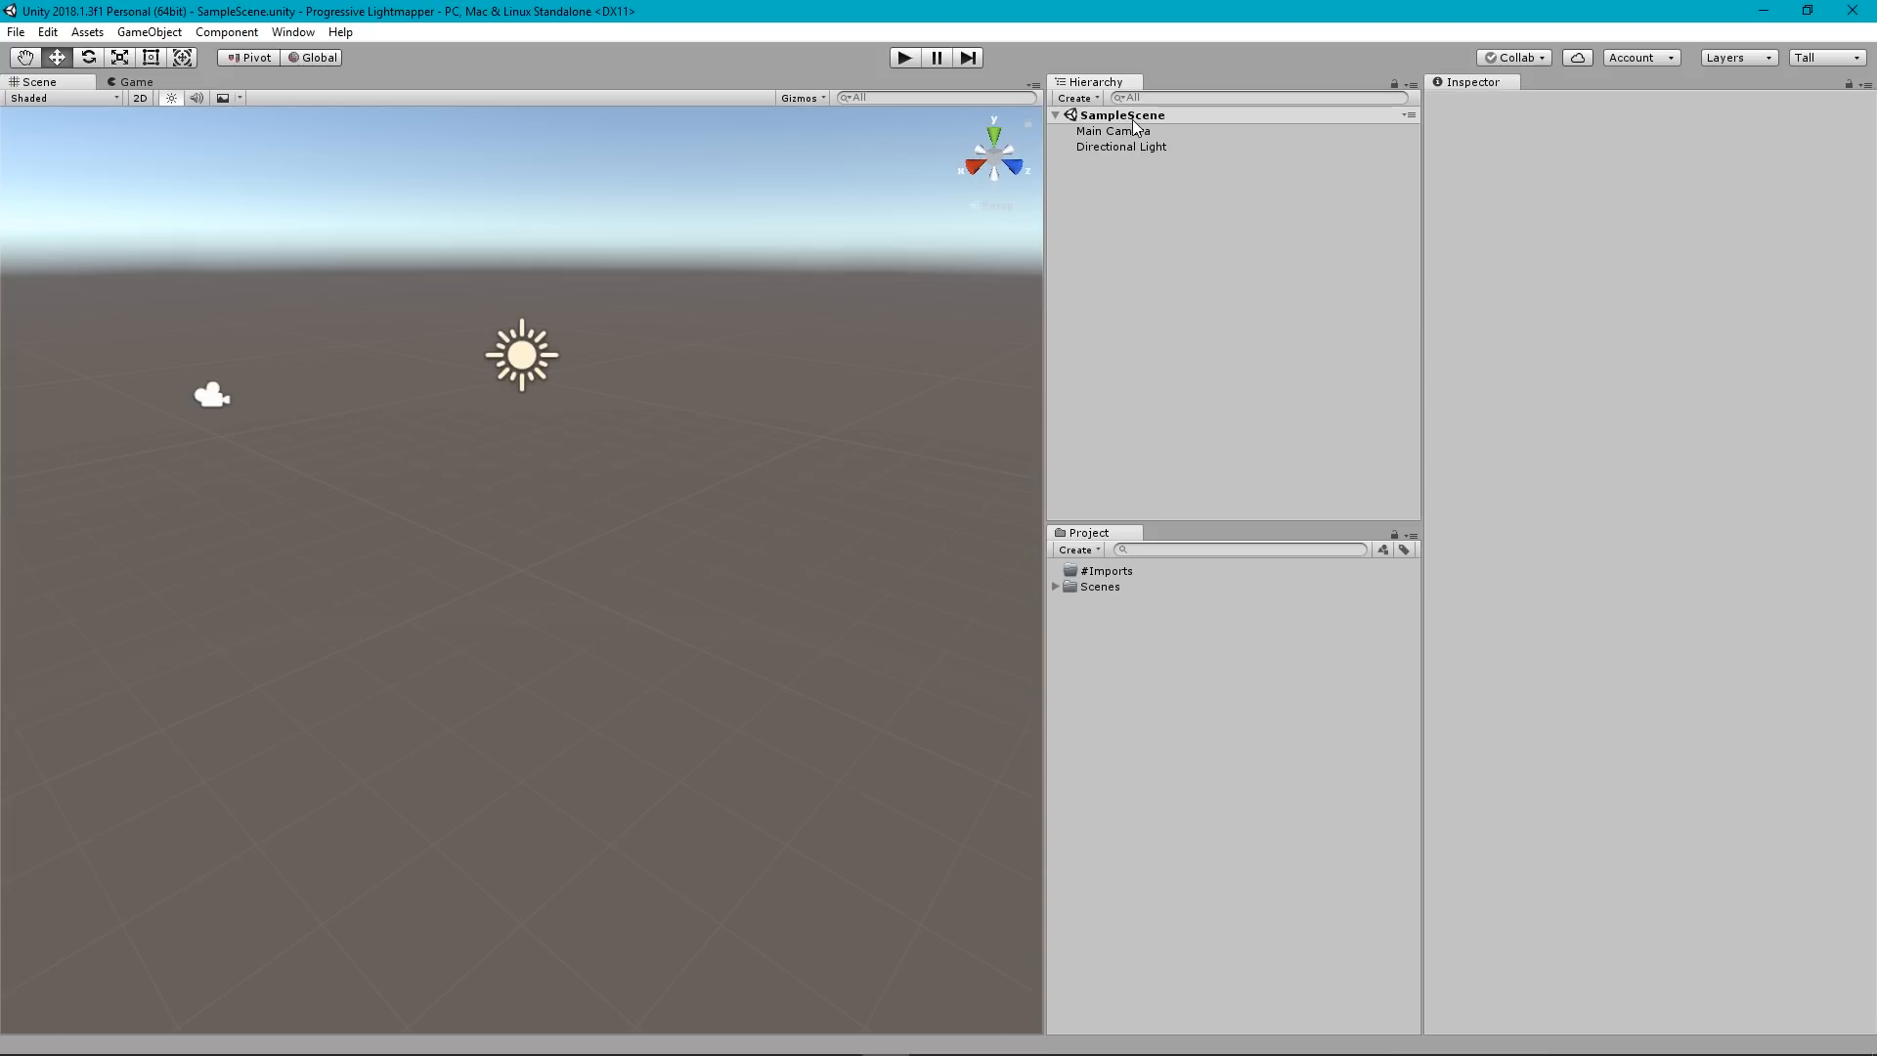
# Save the open scene as Progressive Lightmapper in the project's Assets folder.
pyautogui.click(1056, 588)
pyautogui.click(1056, 587)
pyautogui.click(17, 33)
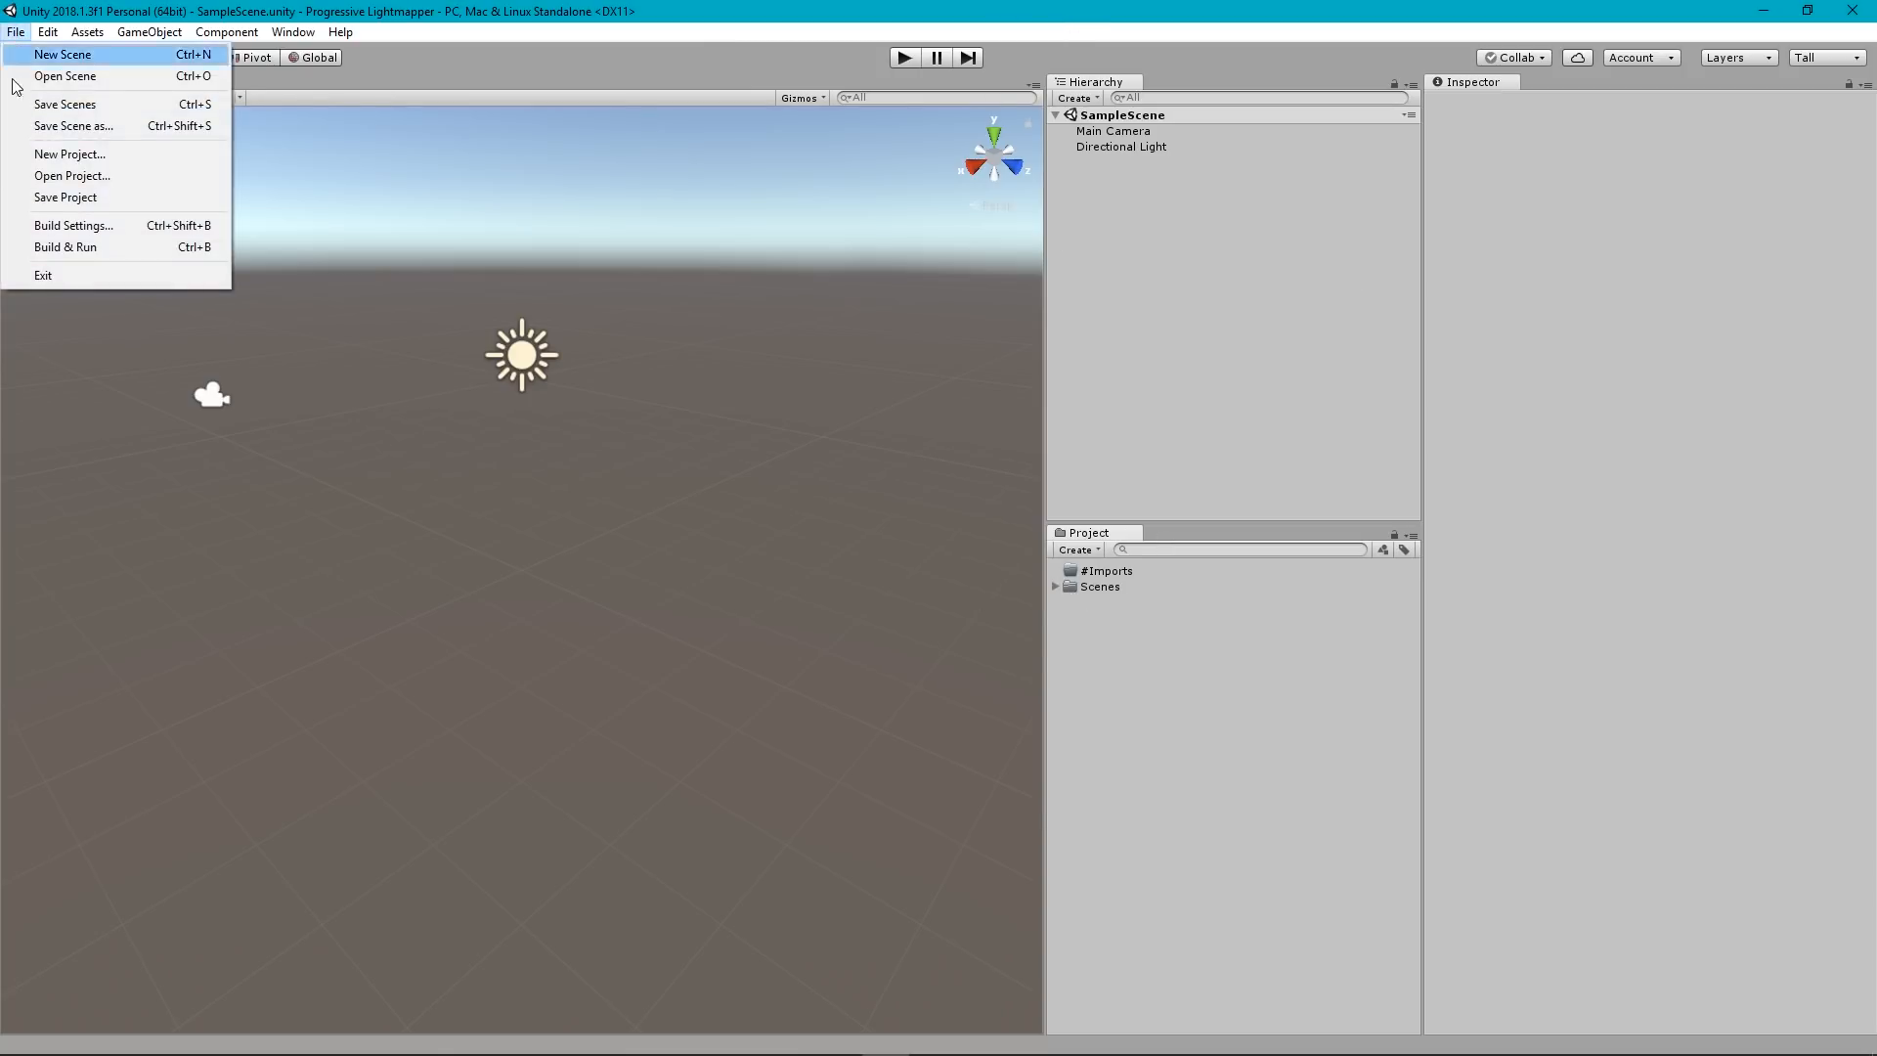
pyautogui.click(82, 133)
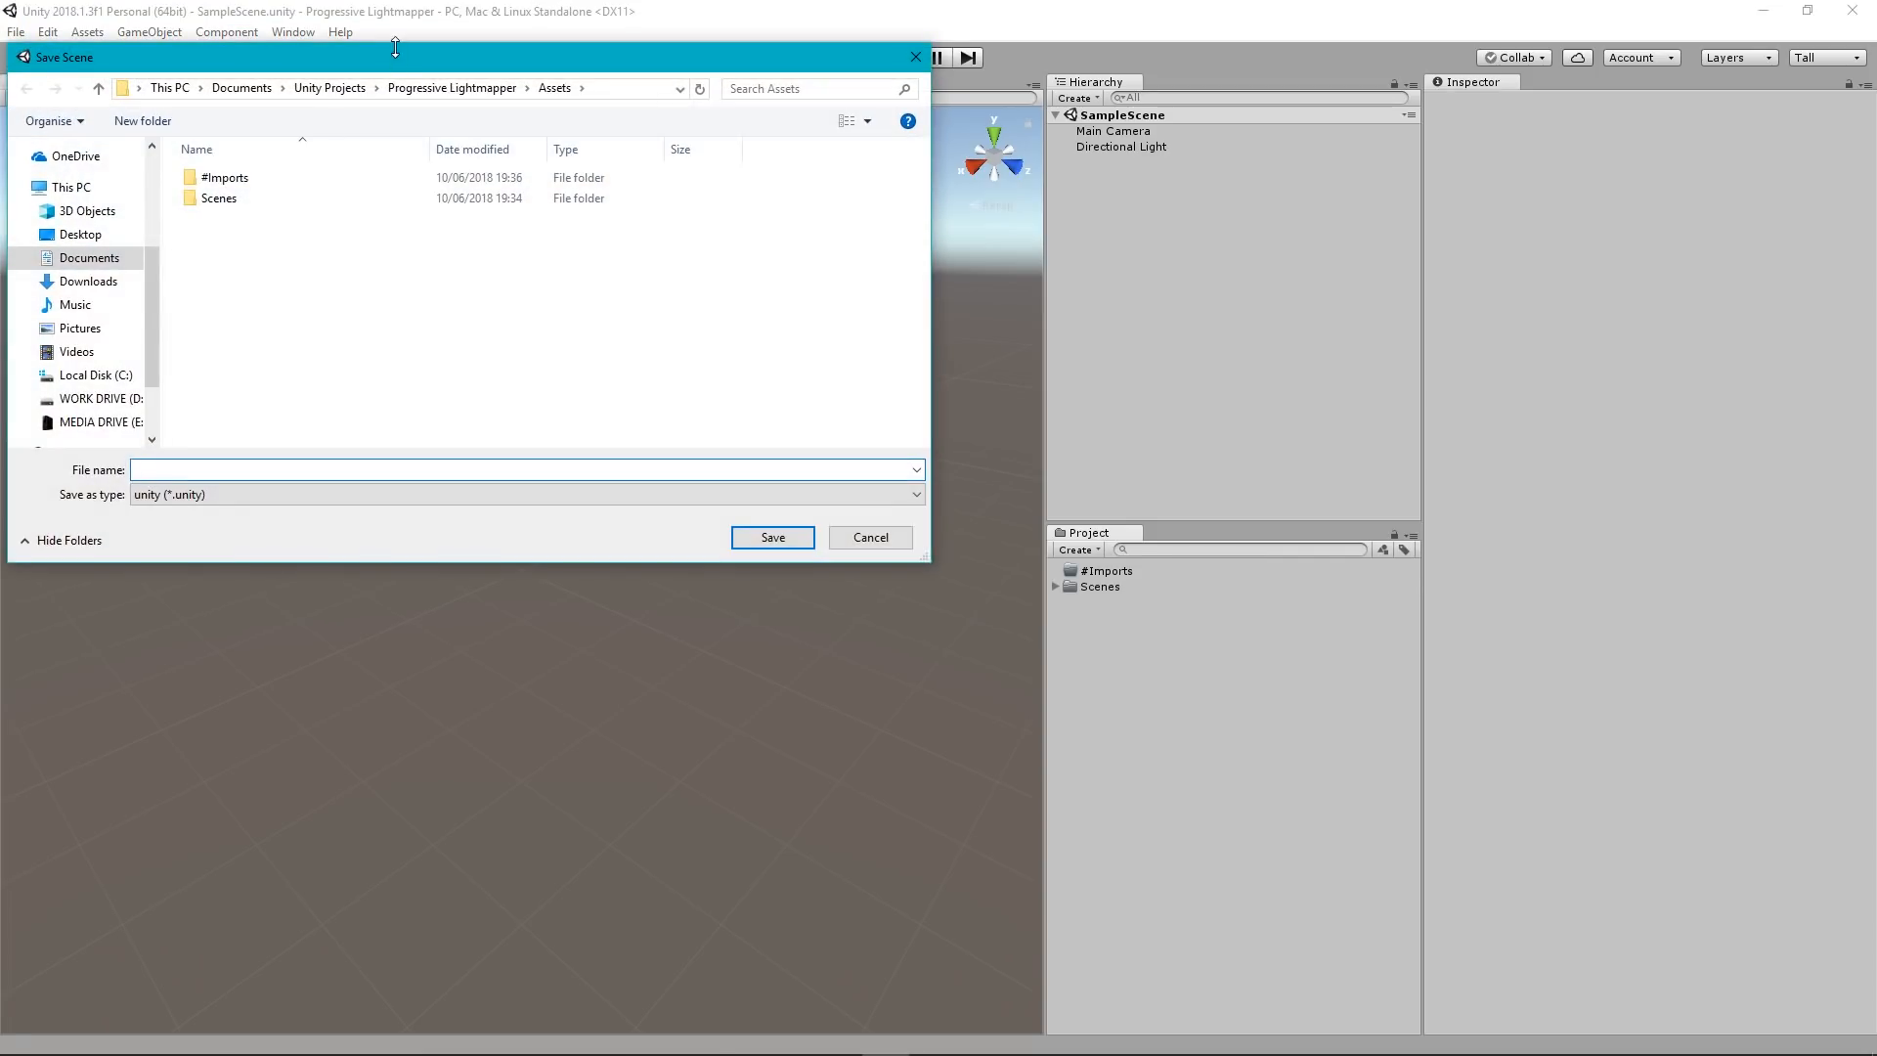
pyautogui.moveTo(400, 70); pyautogui.dragTo(957, 234)
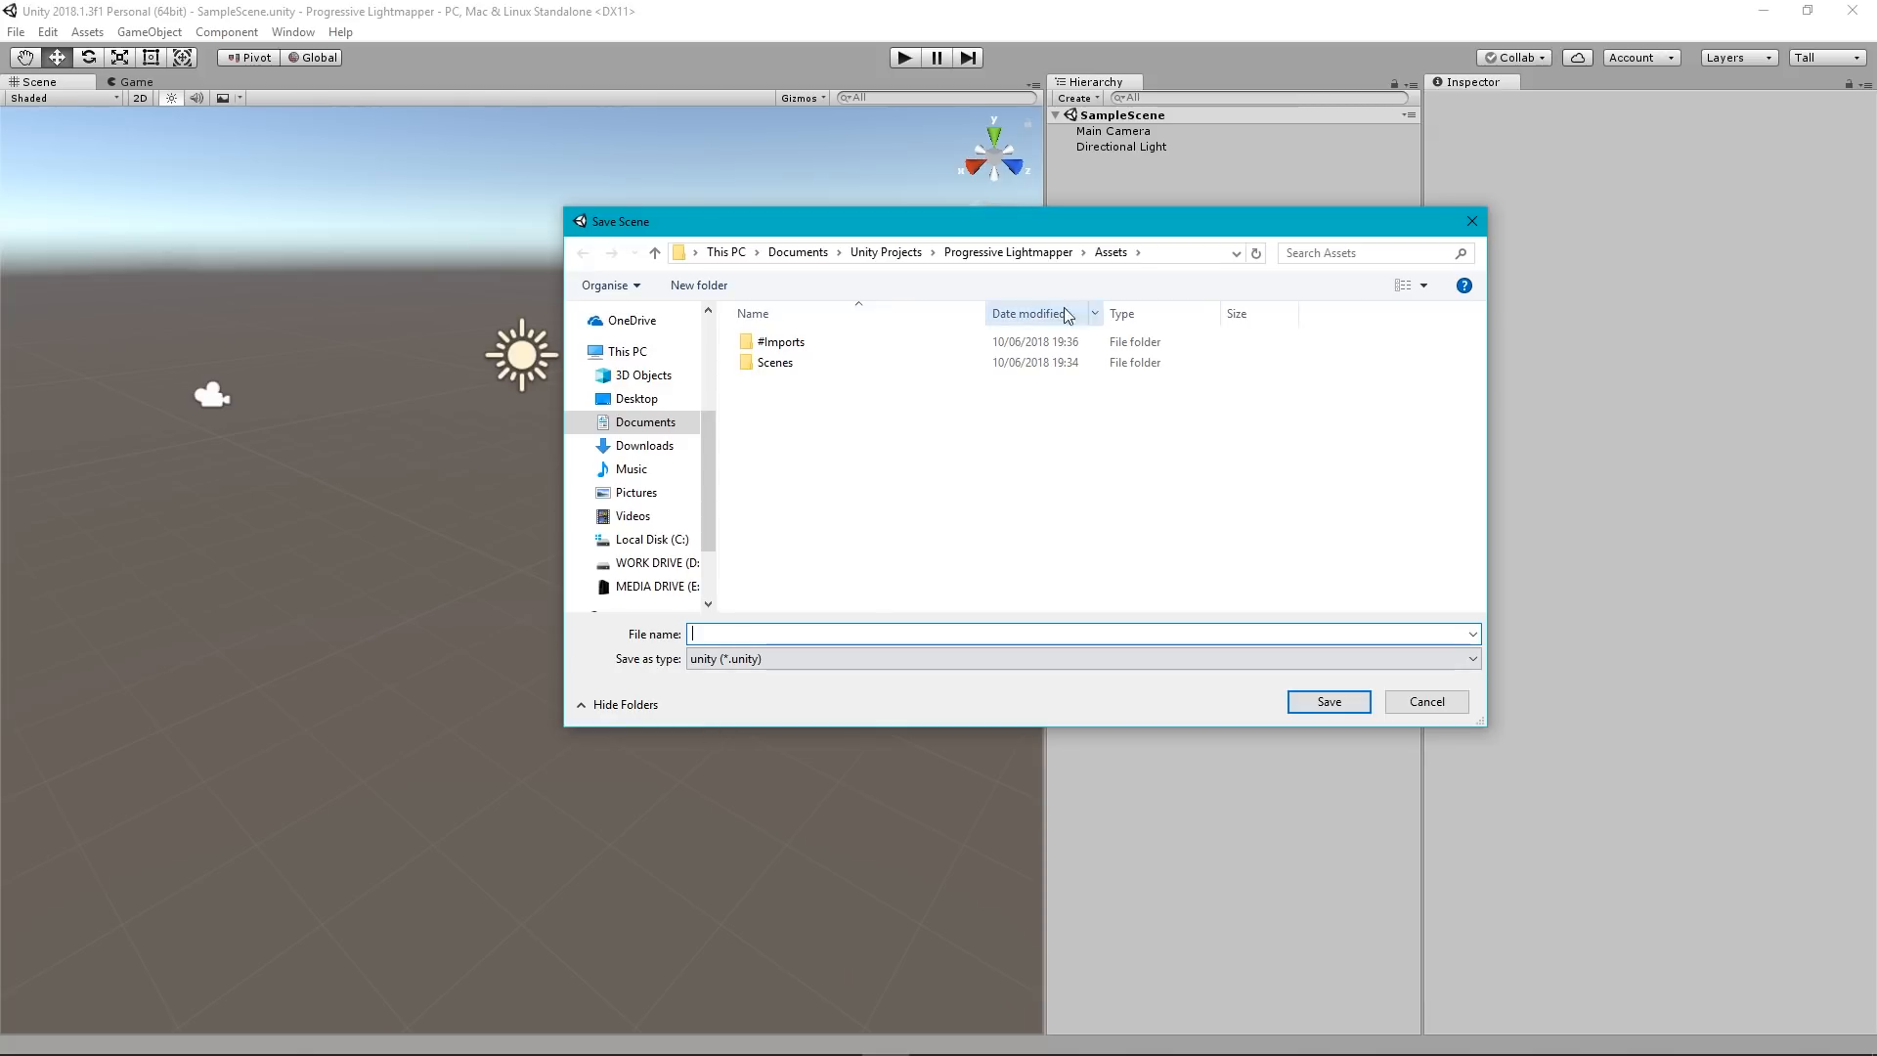
pyautogui.click(1161, 261)
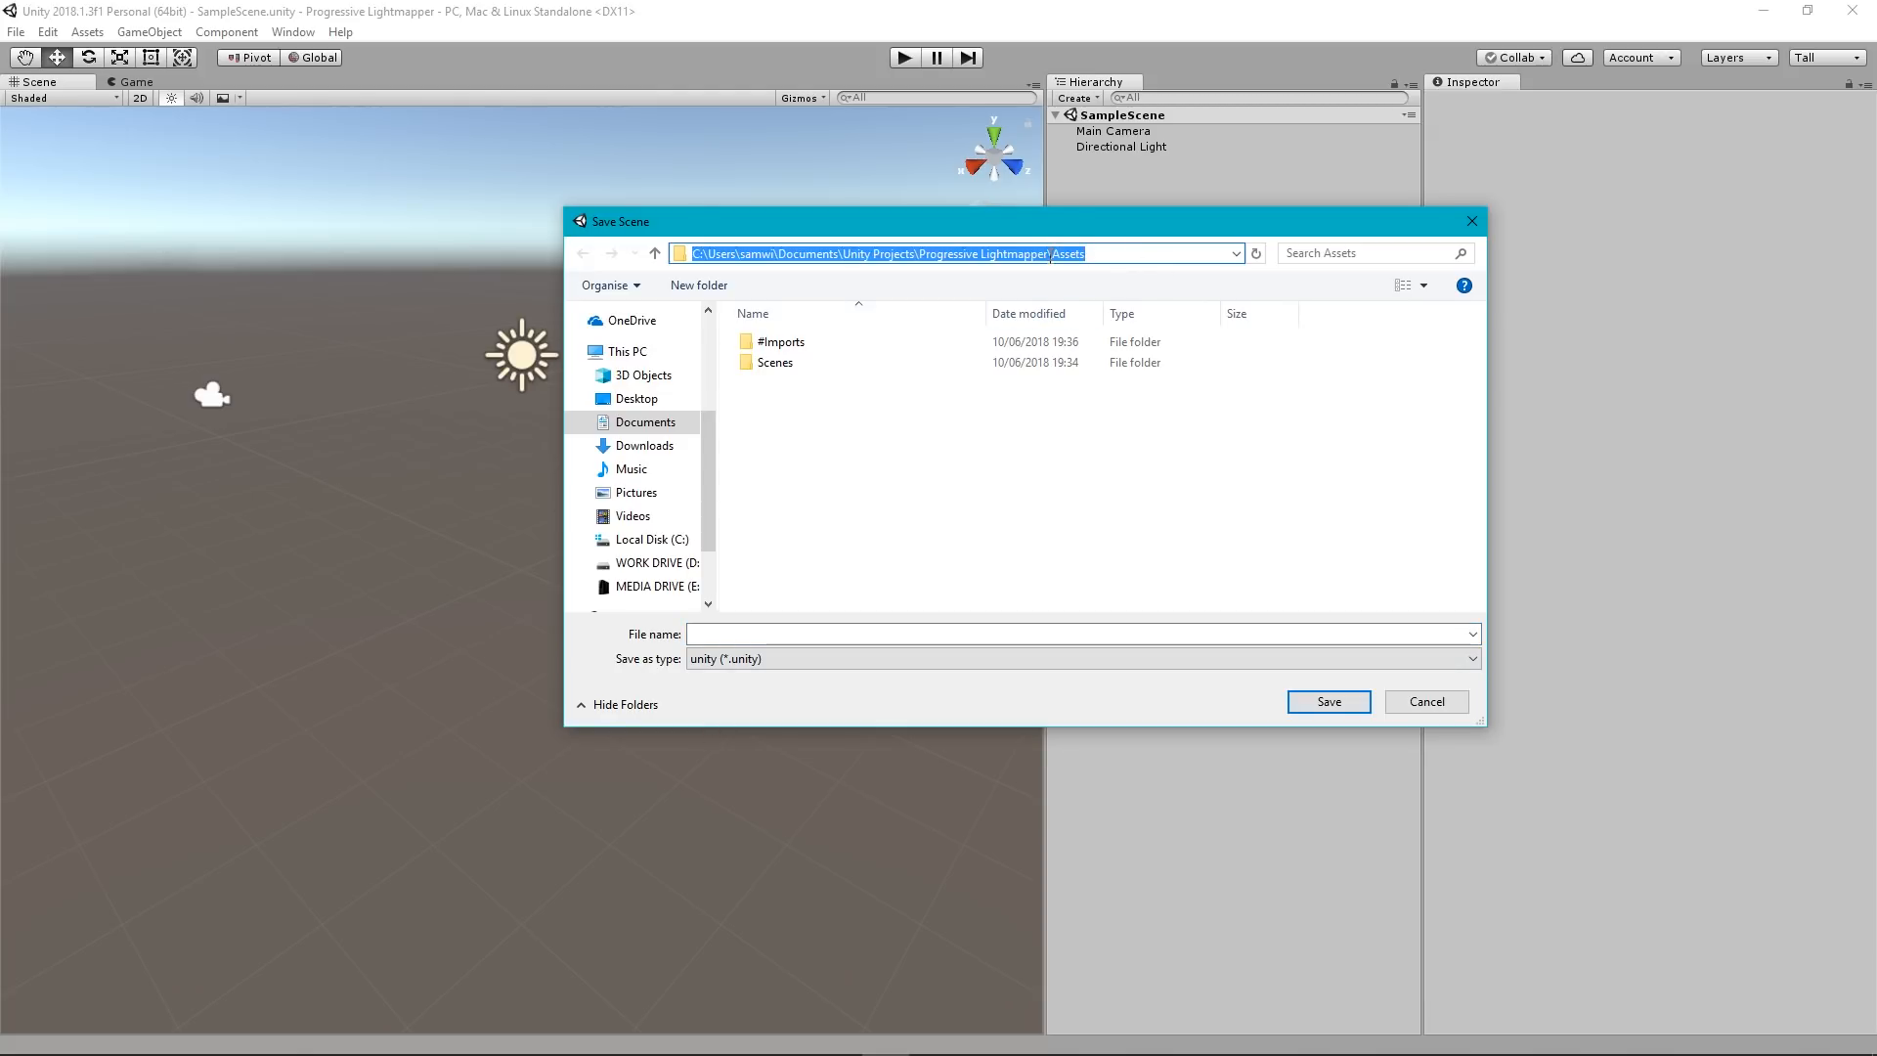
pyautogui.moveTo(1049, 256); pyautogui.dragTo(919, 258)
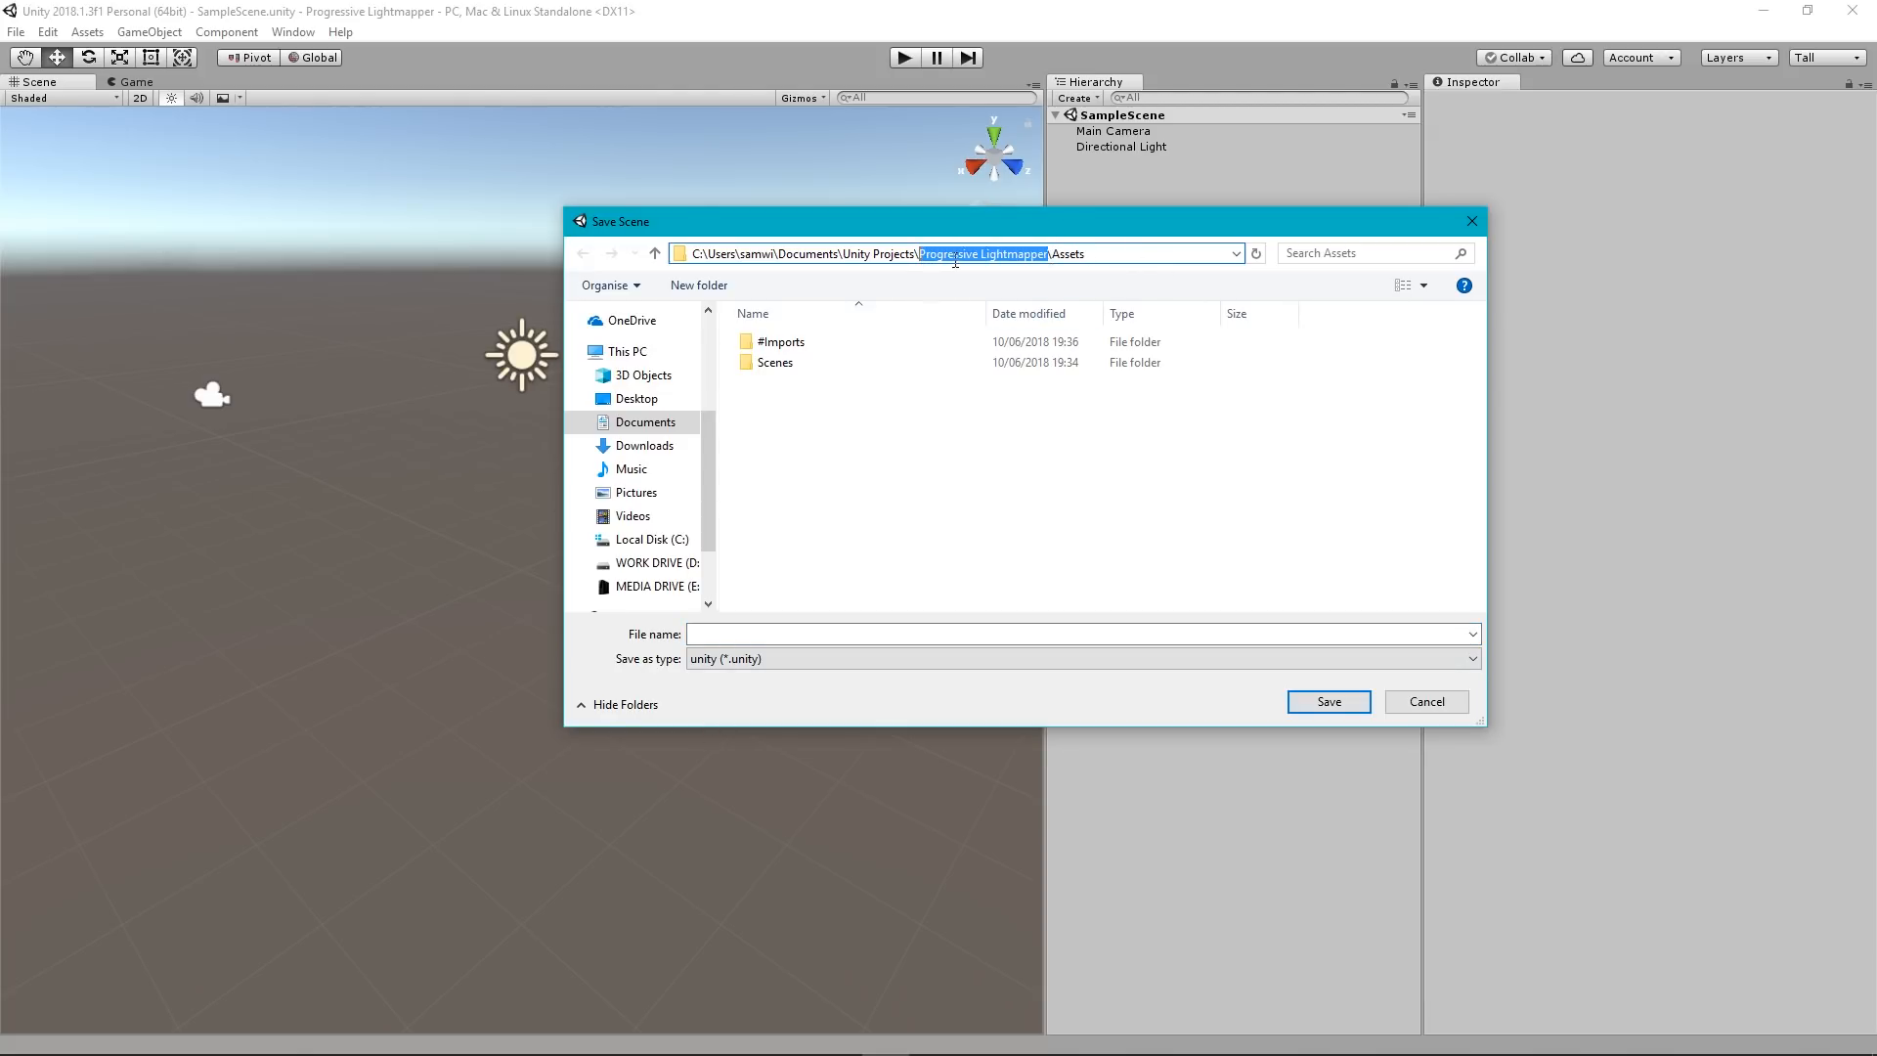
pyautogui.click(739, 635)
pyautogui.write('Progressive Lightmapper')
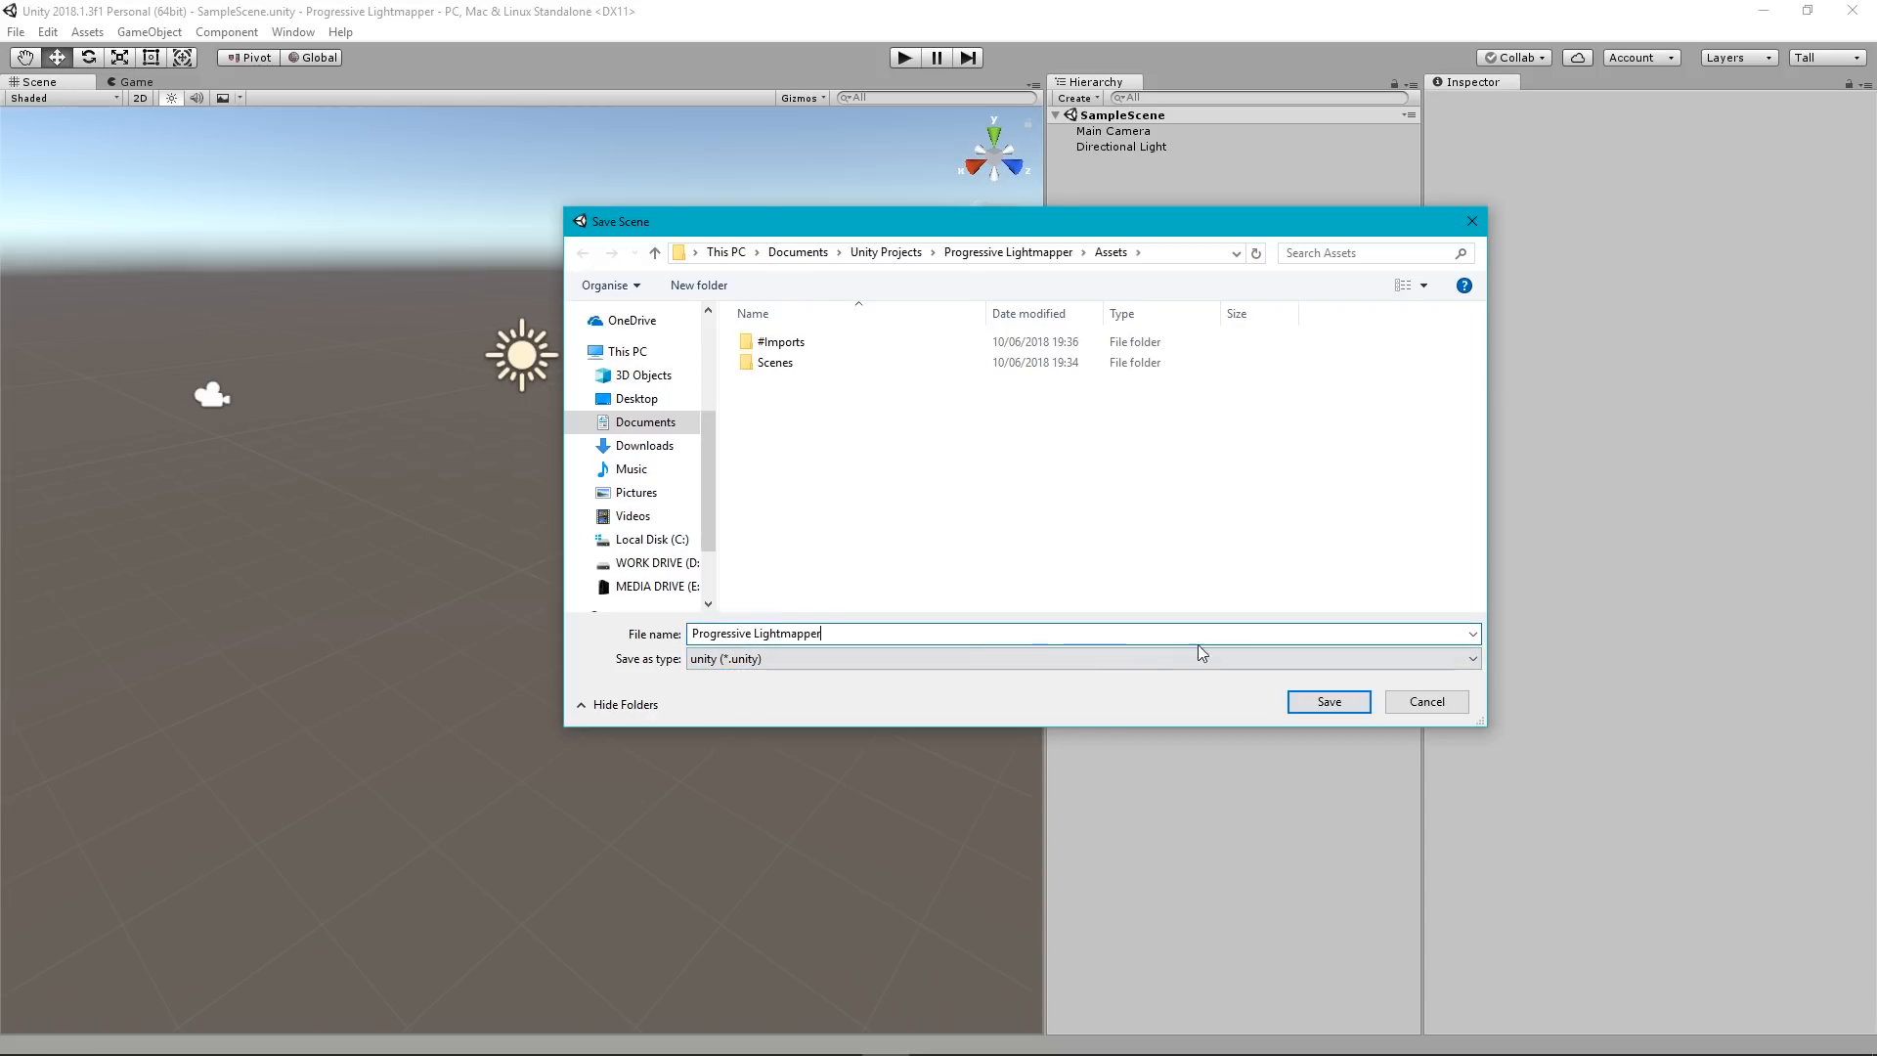
pyautogui.click(1315, 704)
# Delete the Scenes folder from the project's assets.
pyautogui.click(1099, 590)
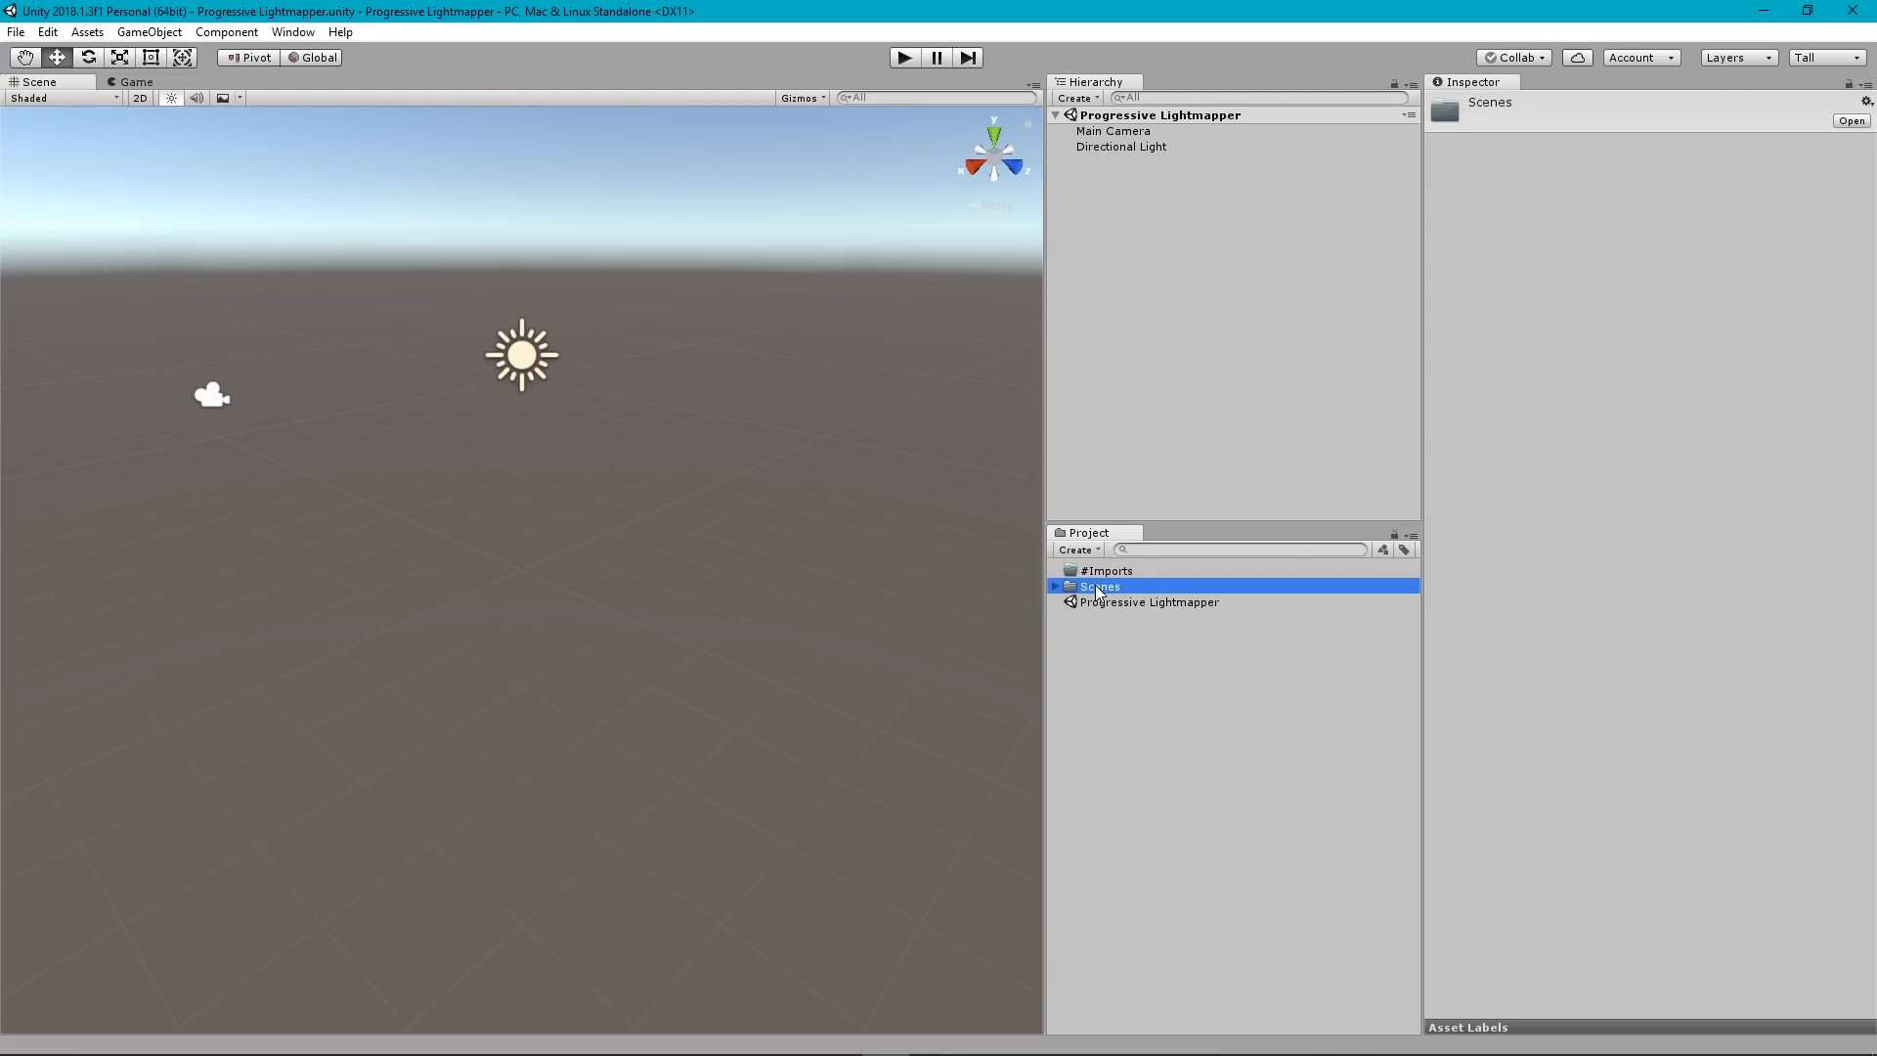
pyautogui.press('Delete')
pyautogui.click(1002, 580)
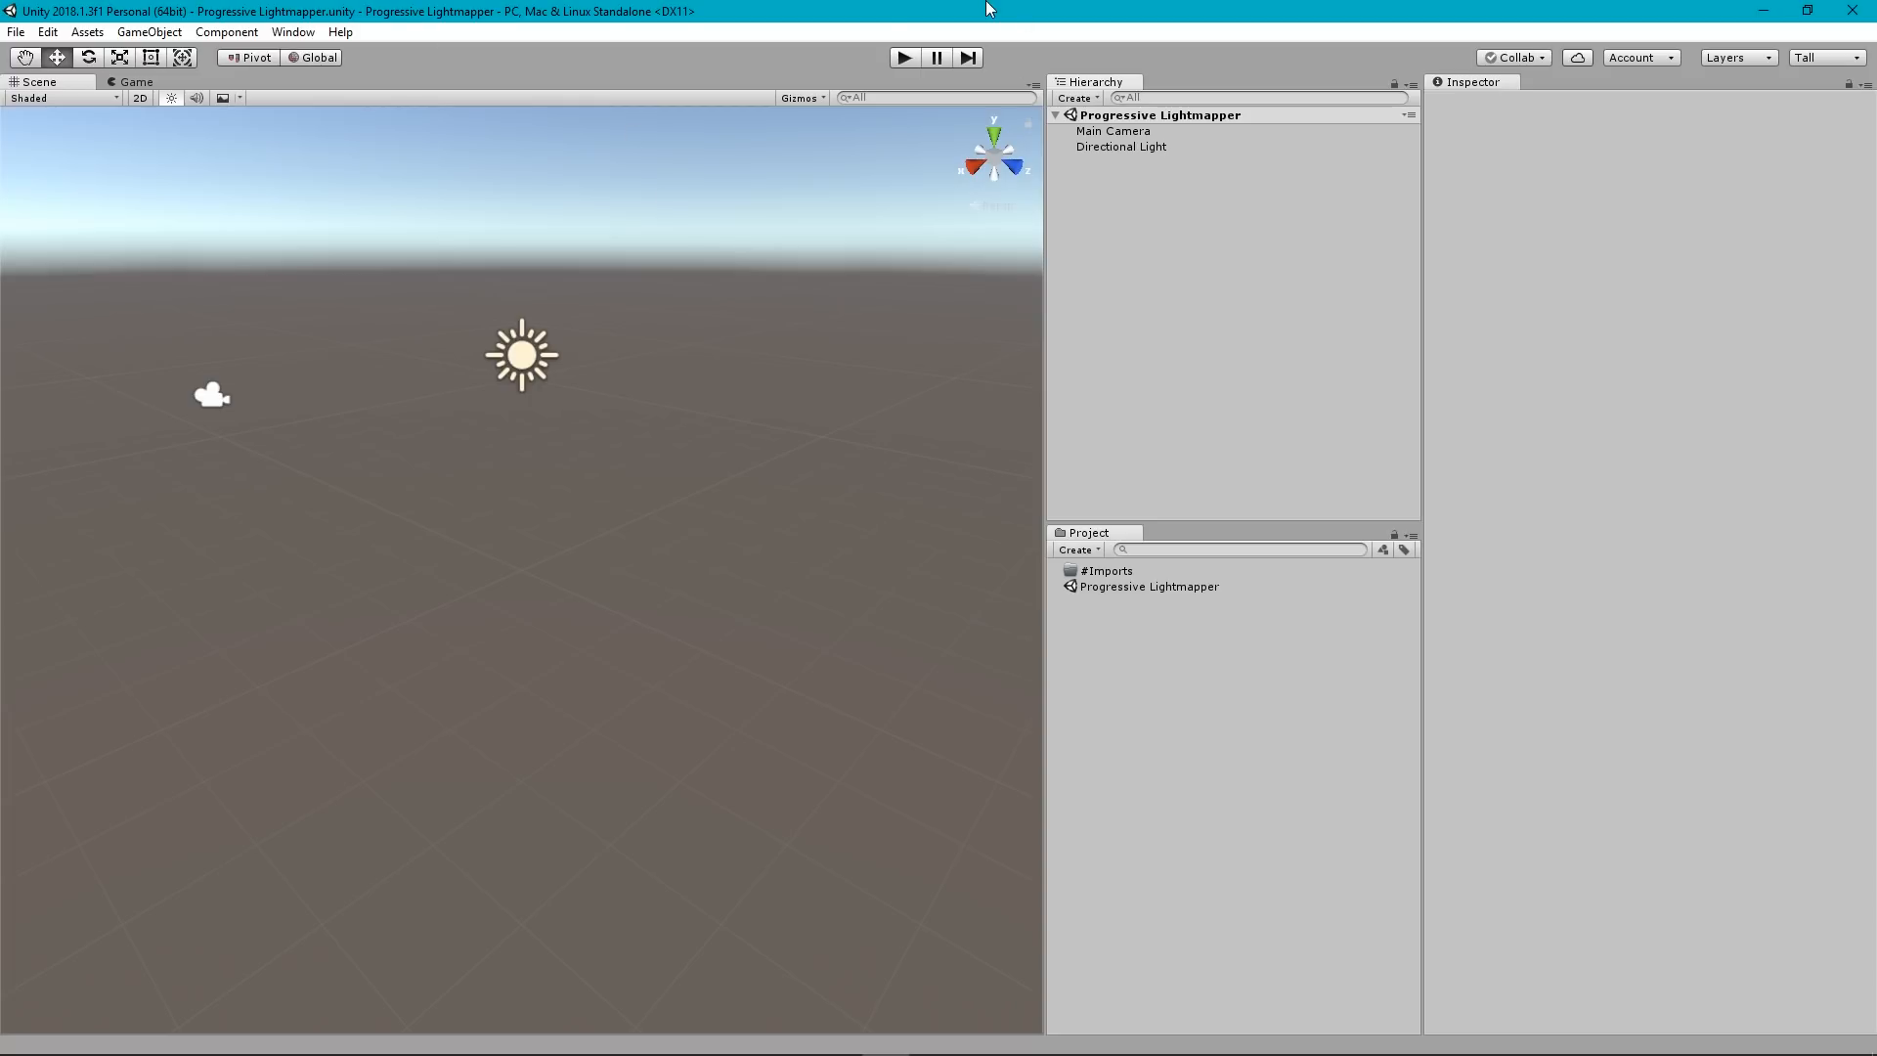
# Set the Color Space to Linear in the project's Player settings.
pyautogui.click(47, 31)
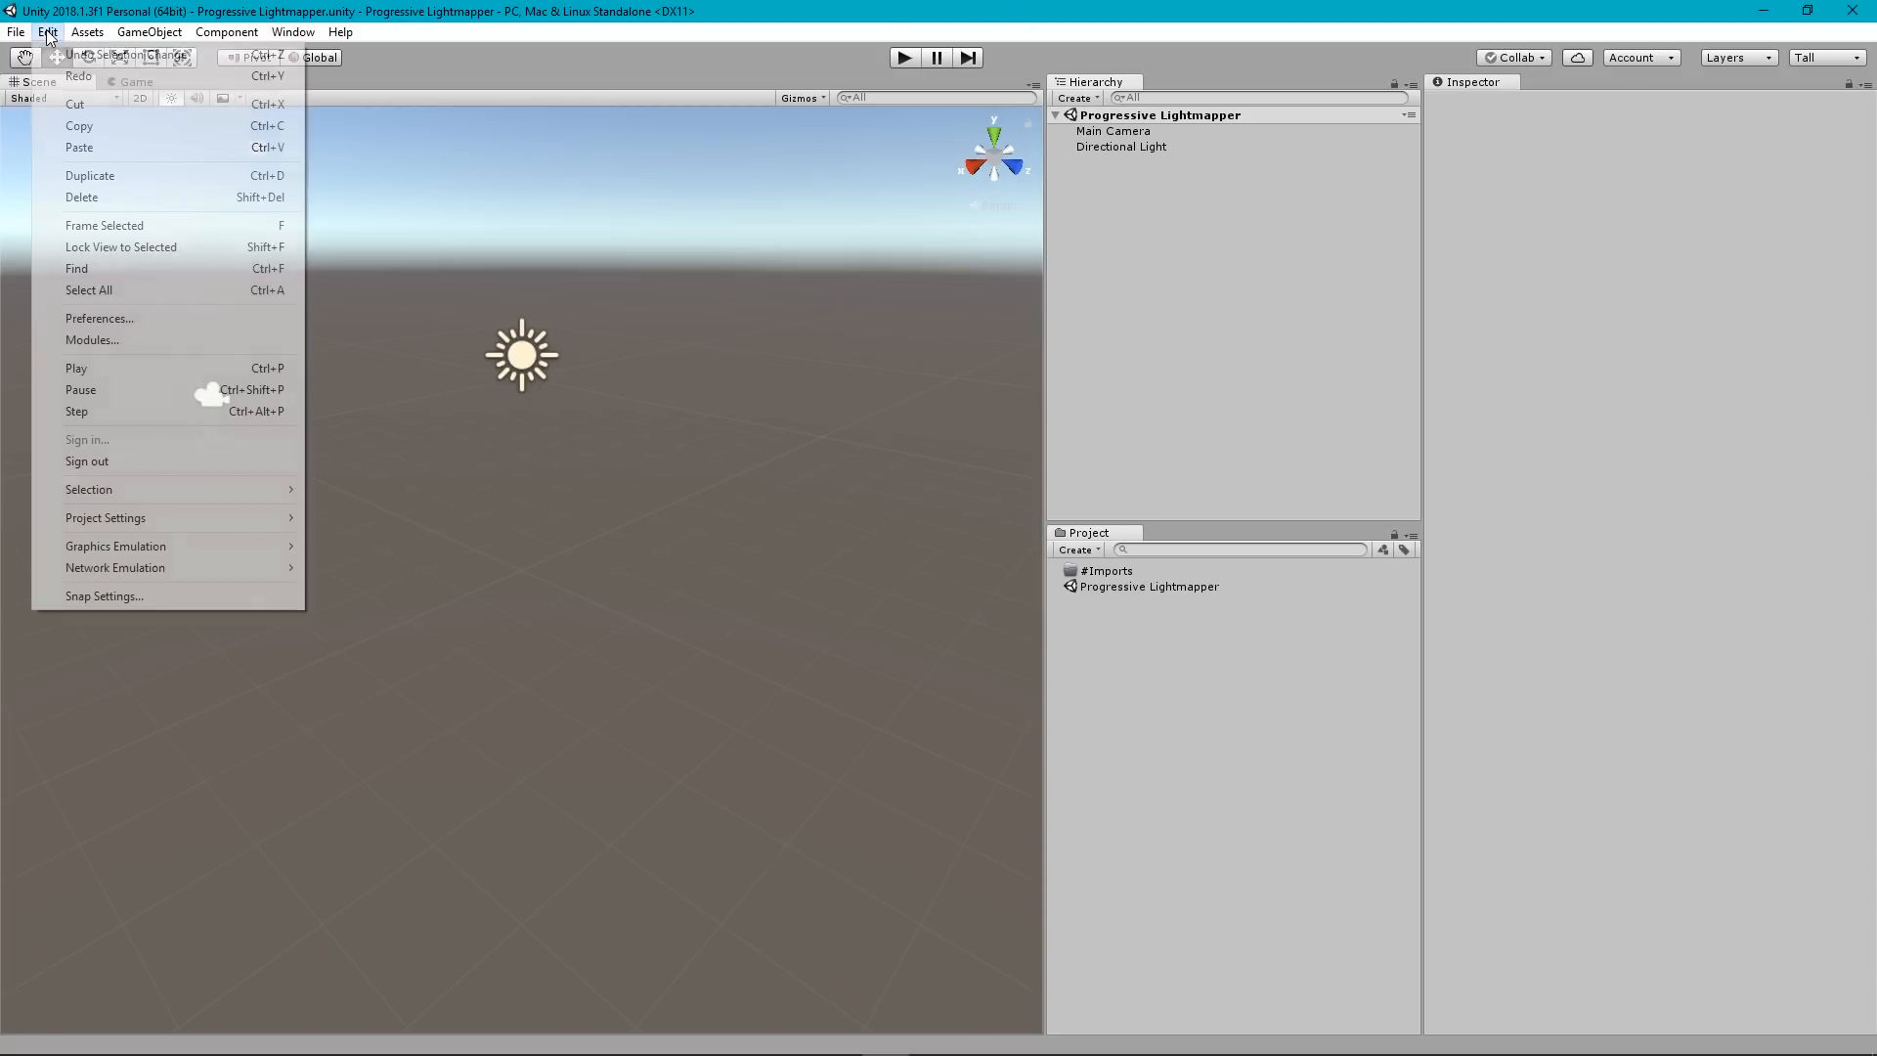
pyautogui.moveTo(178, 516)
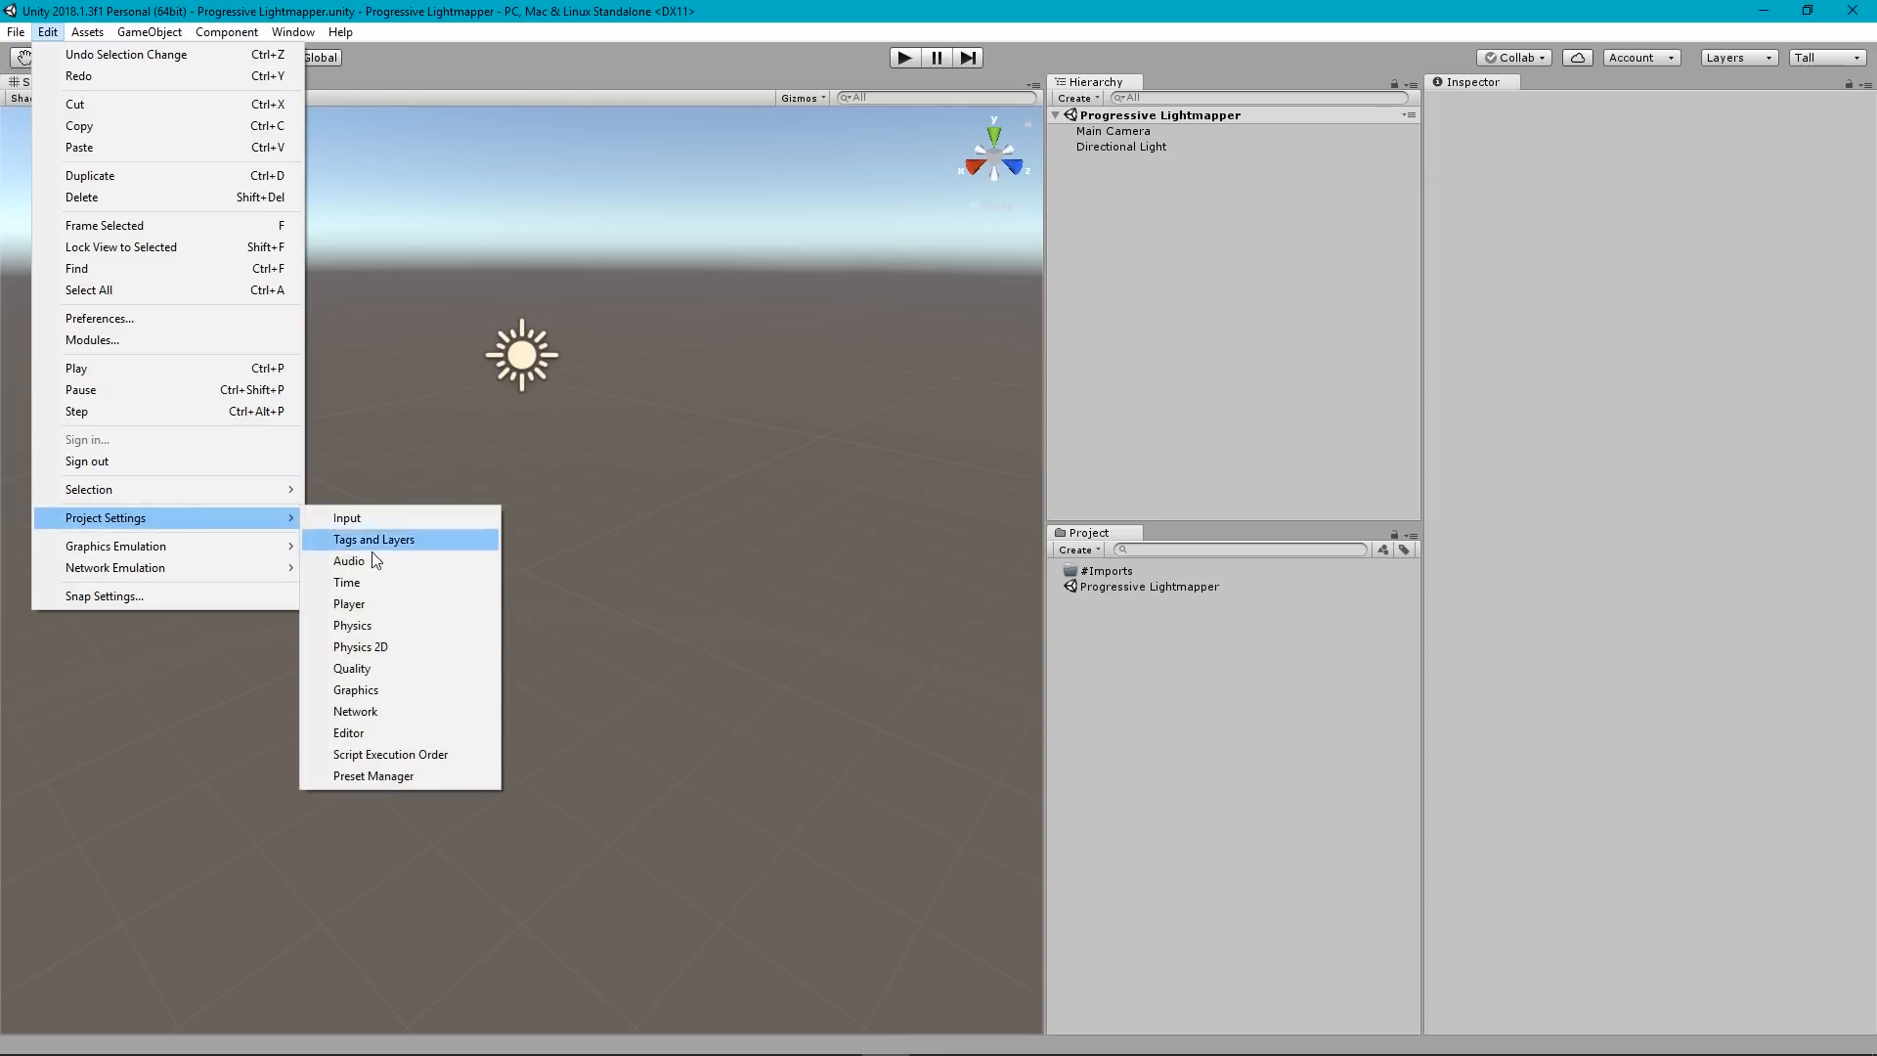
pyautogui.click(362, 606)
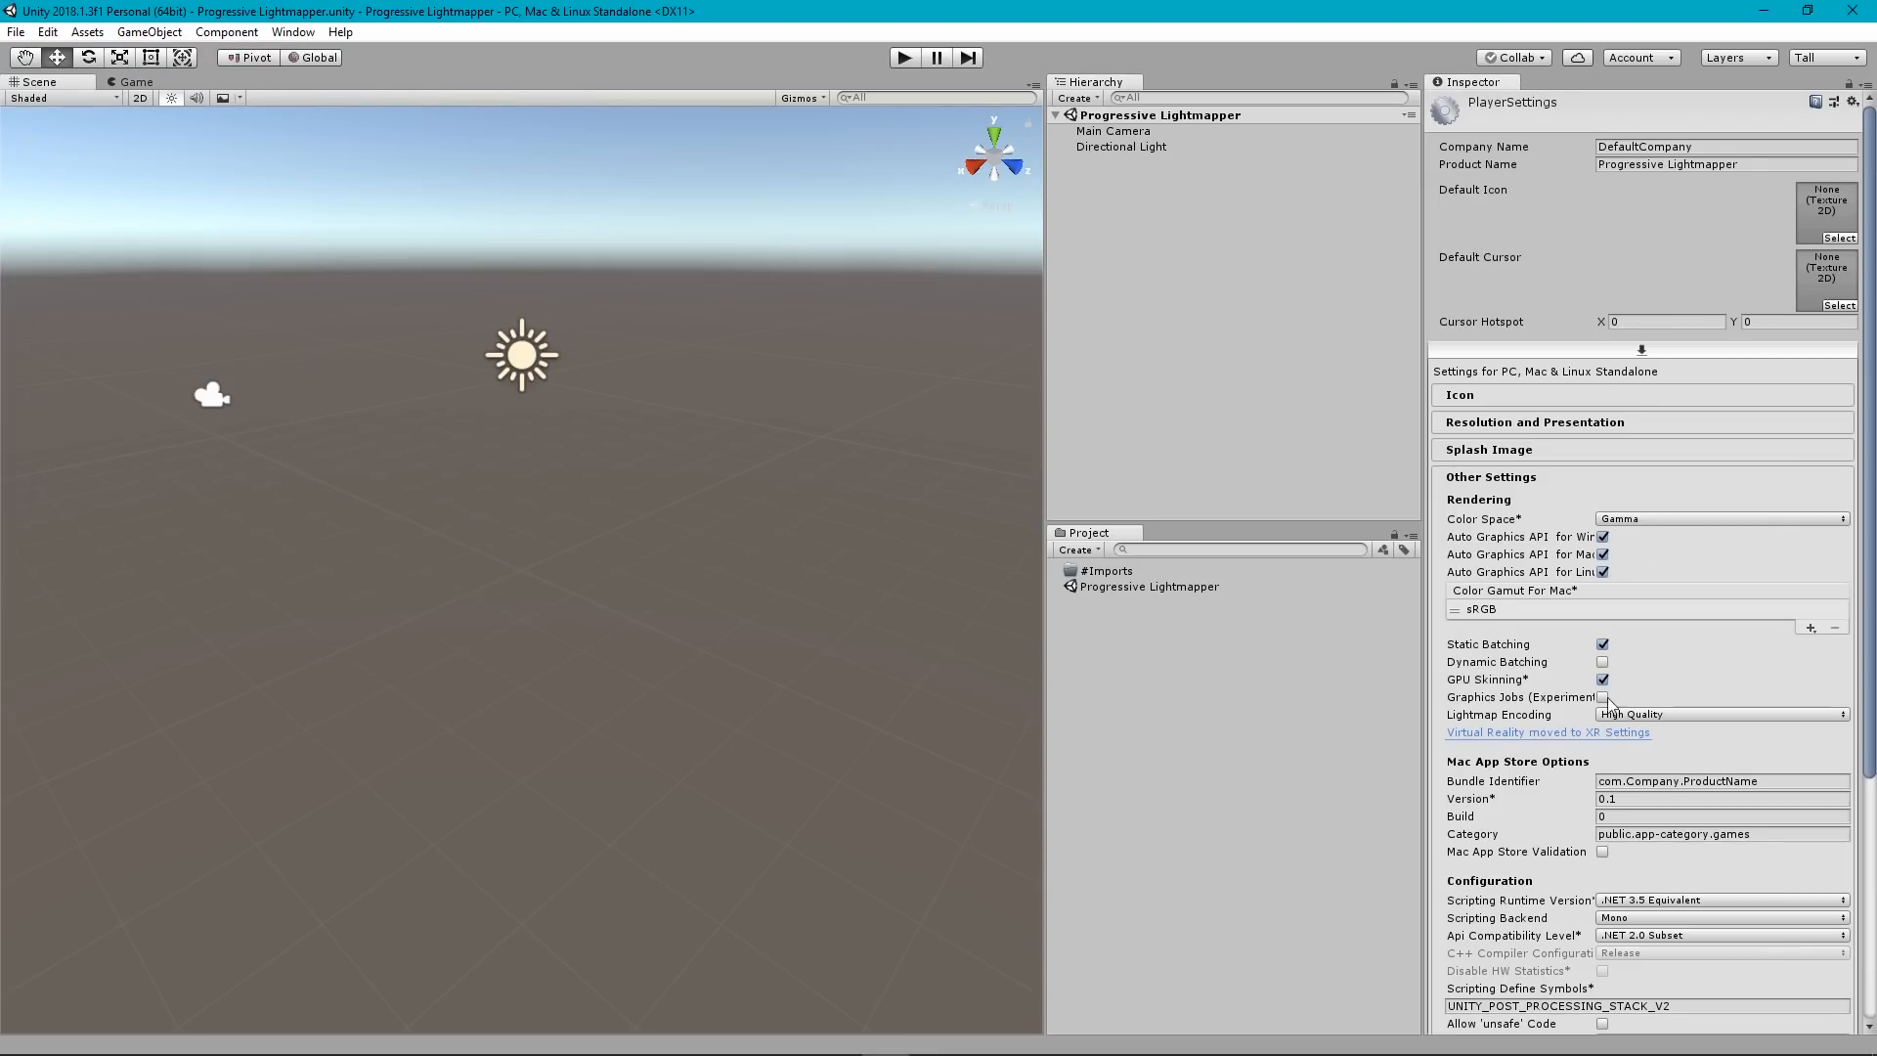
pyautogui.click(1673, 518)
pyautogui.click(1658, 561)
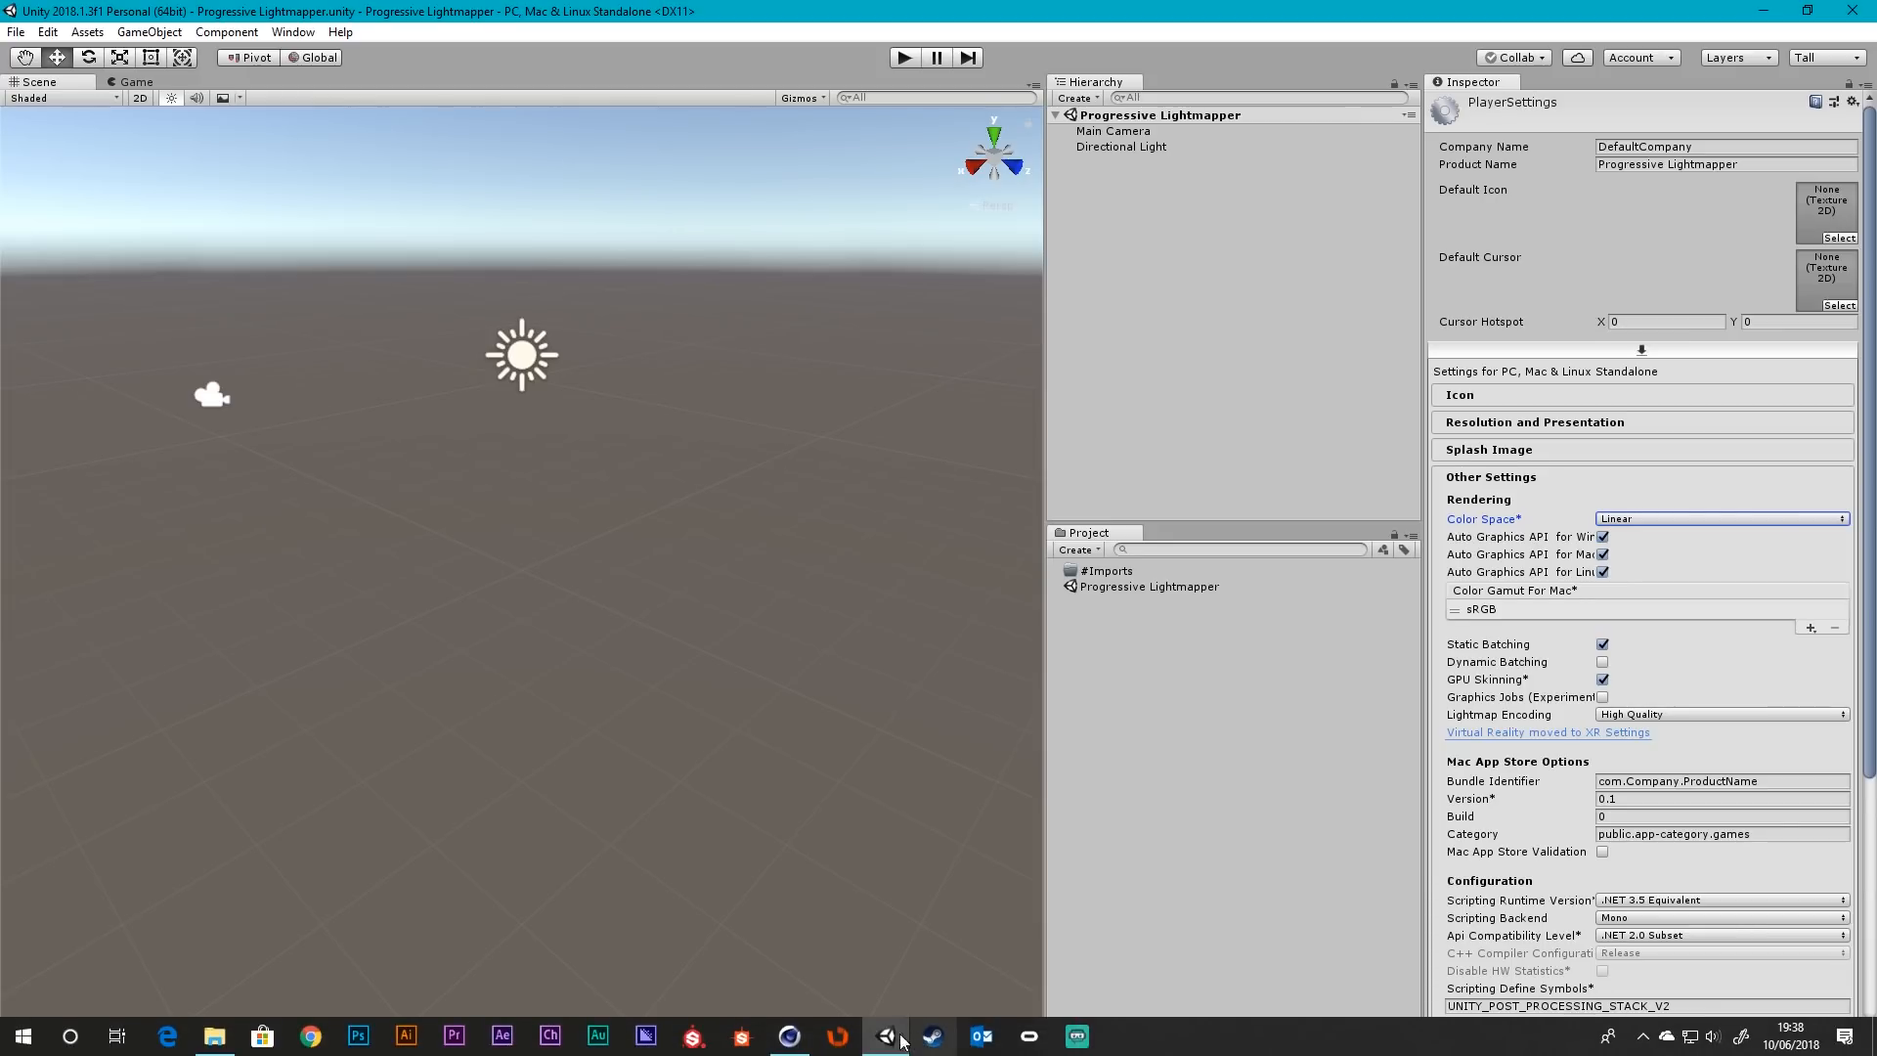
# Switch to Cinema 4D and inspect the Room, Room Shadow Caster and Animated Sphere objects one after another.
pyautogui.click(791, 1044)
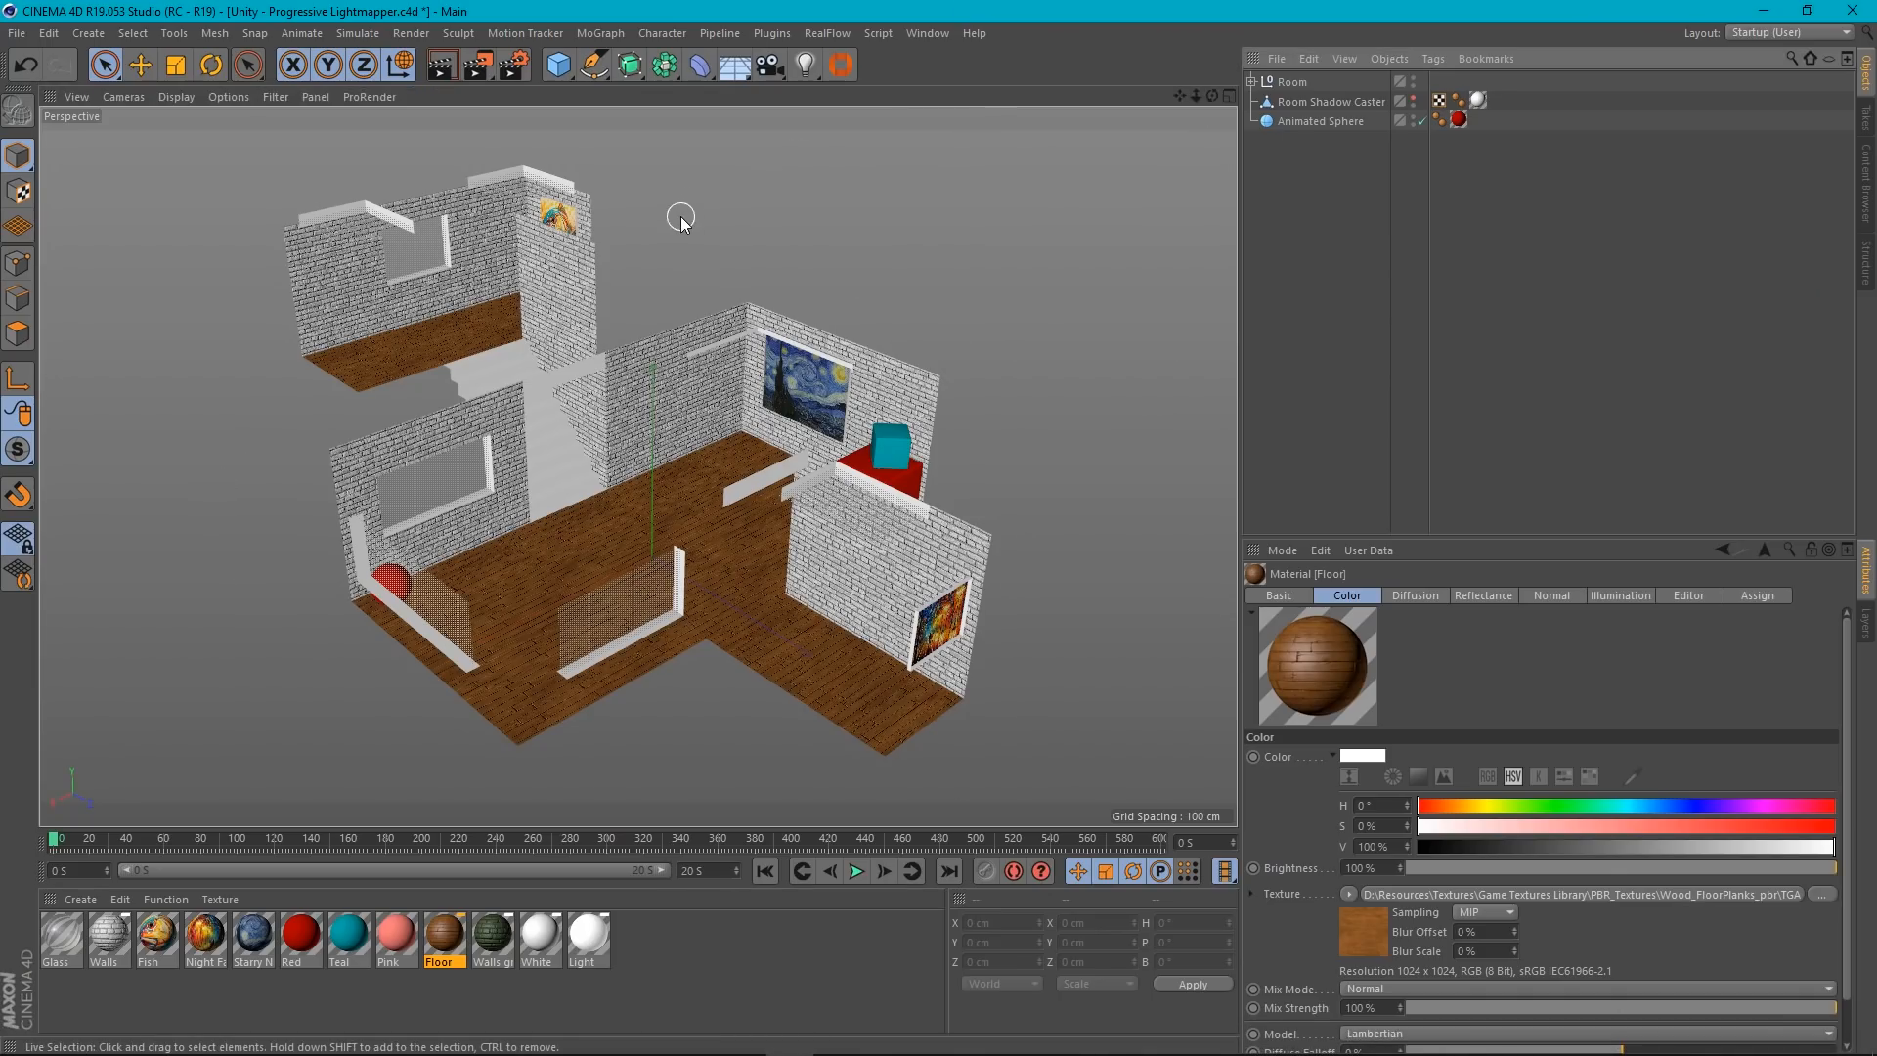
pyautogui.click(1291, 86)
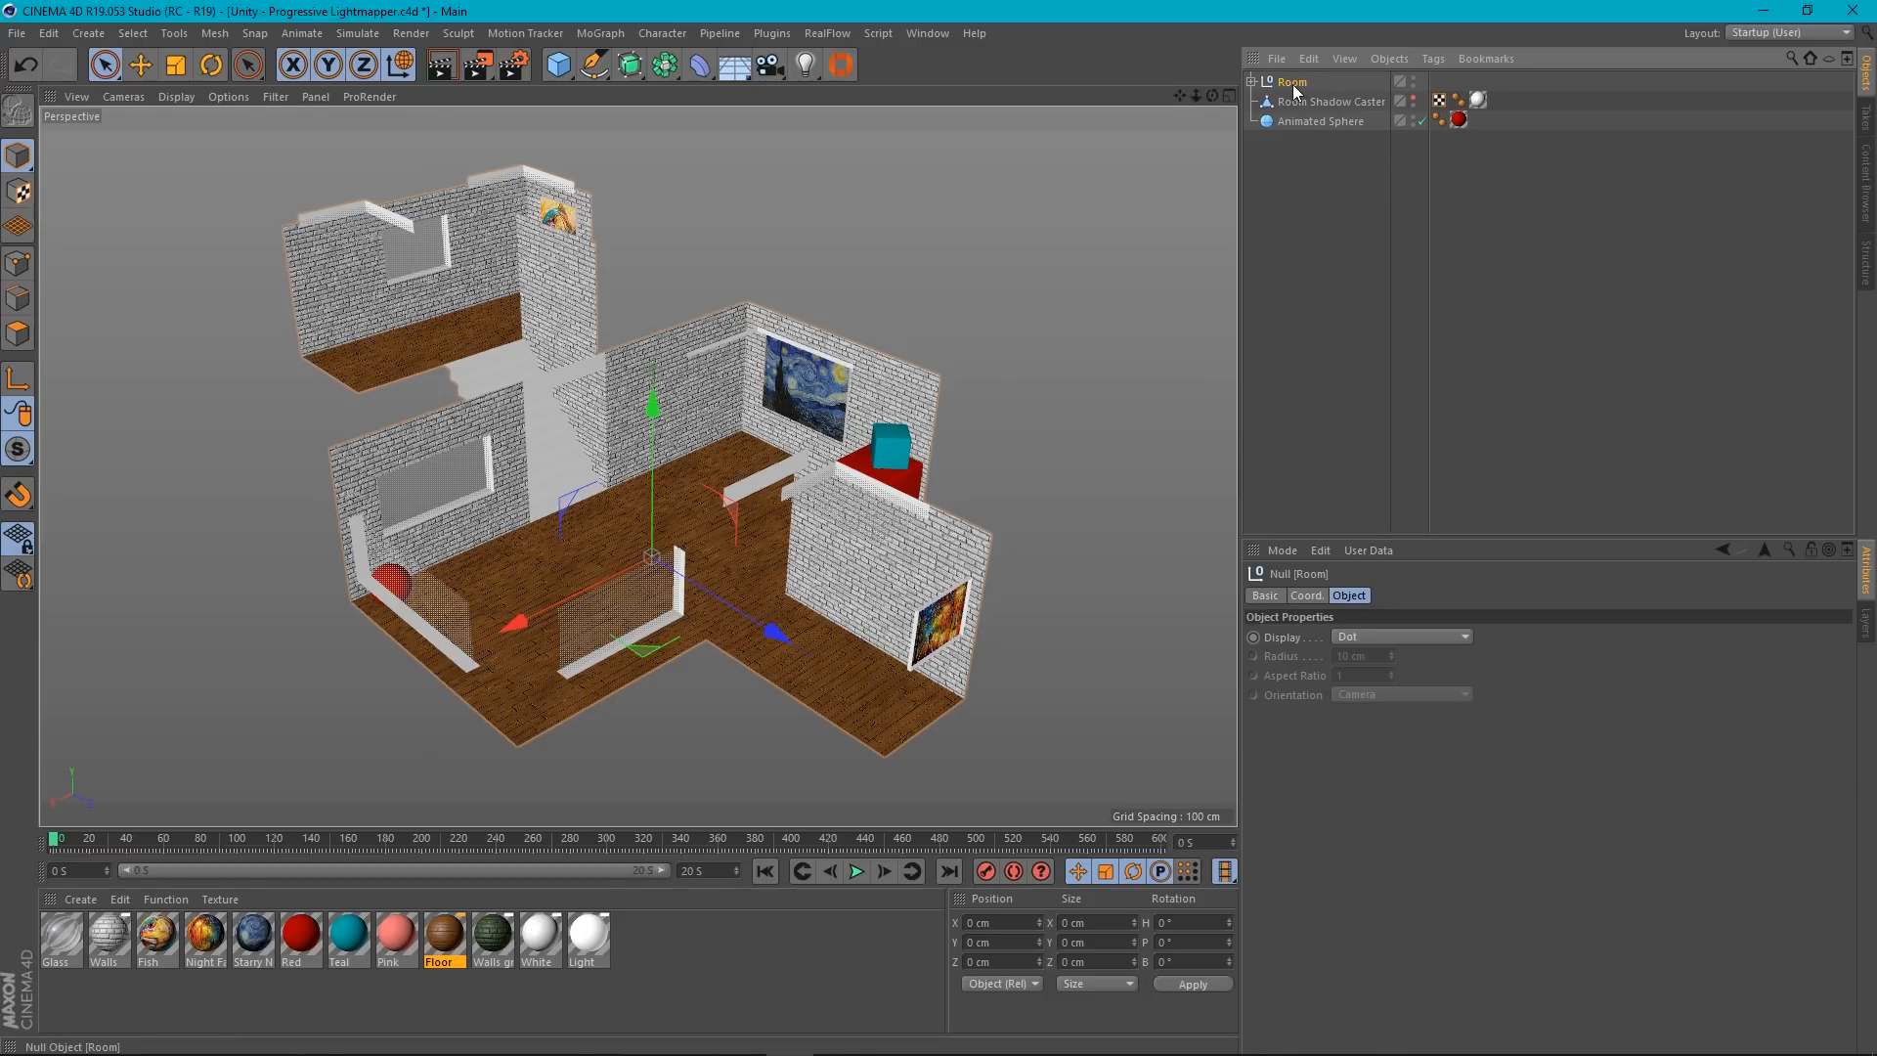
pyautogui.click(1368, 102)
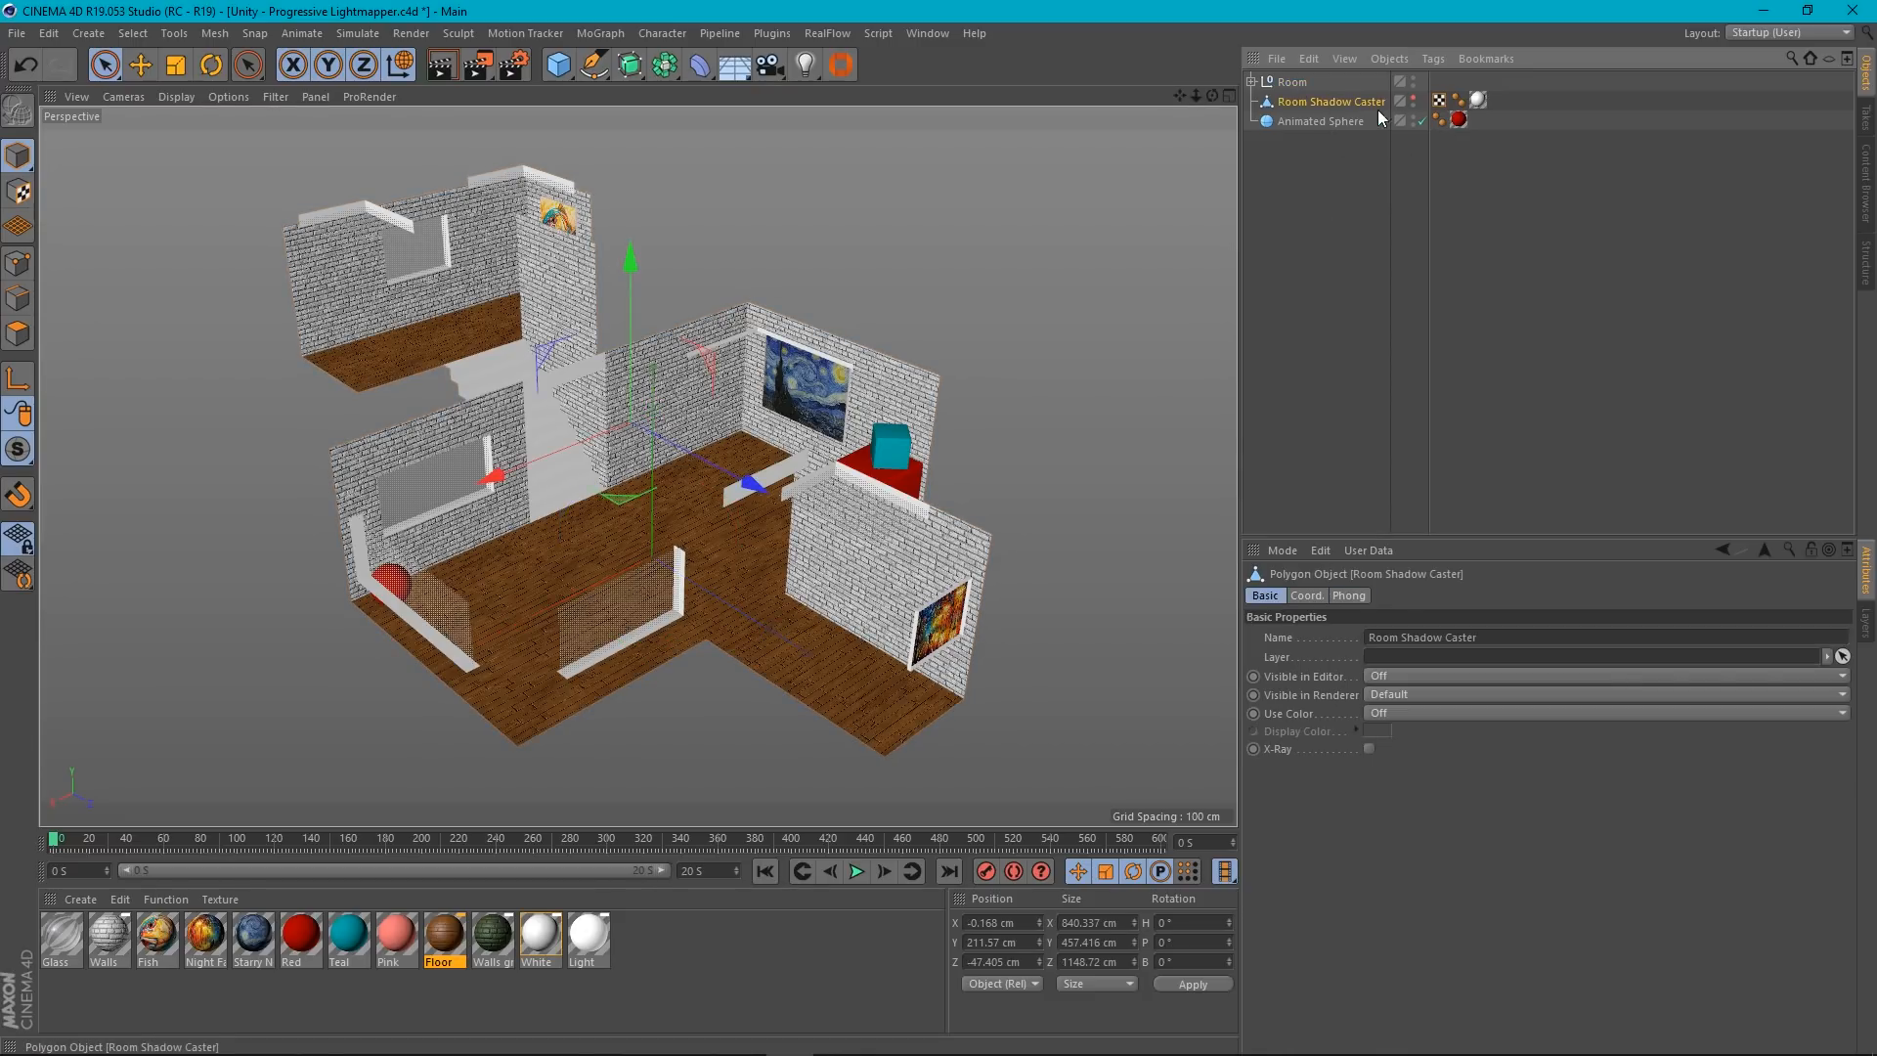
pyautogui.click(1317, 121)
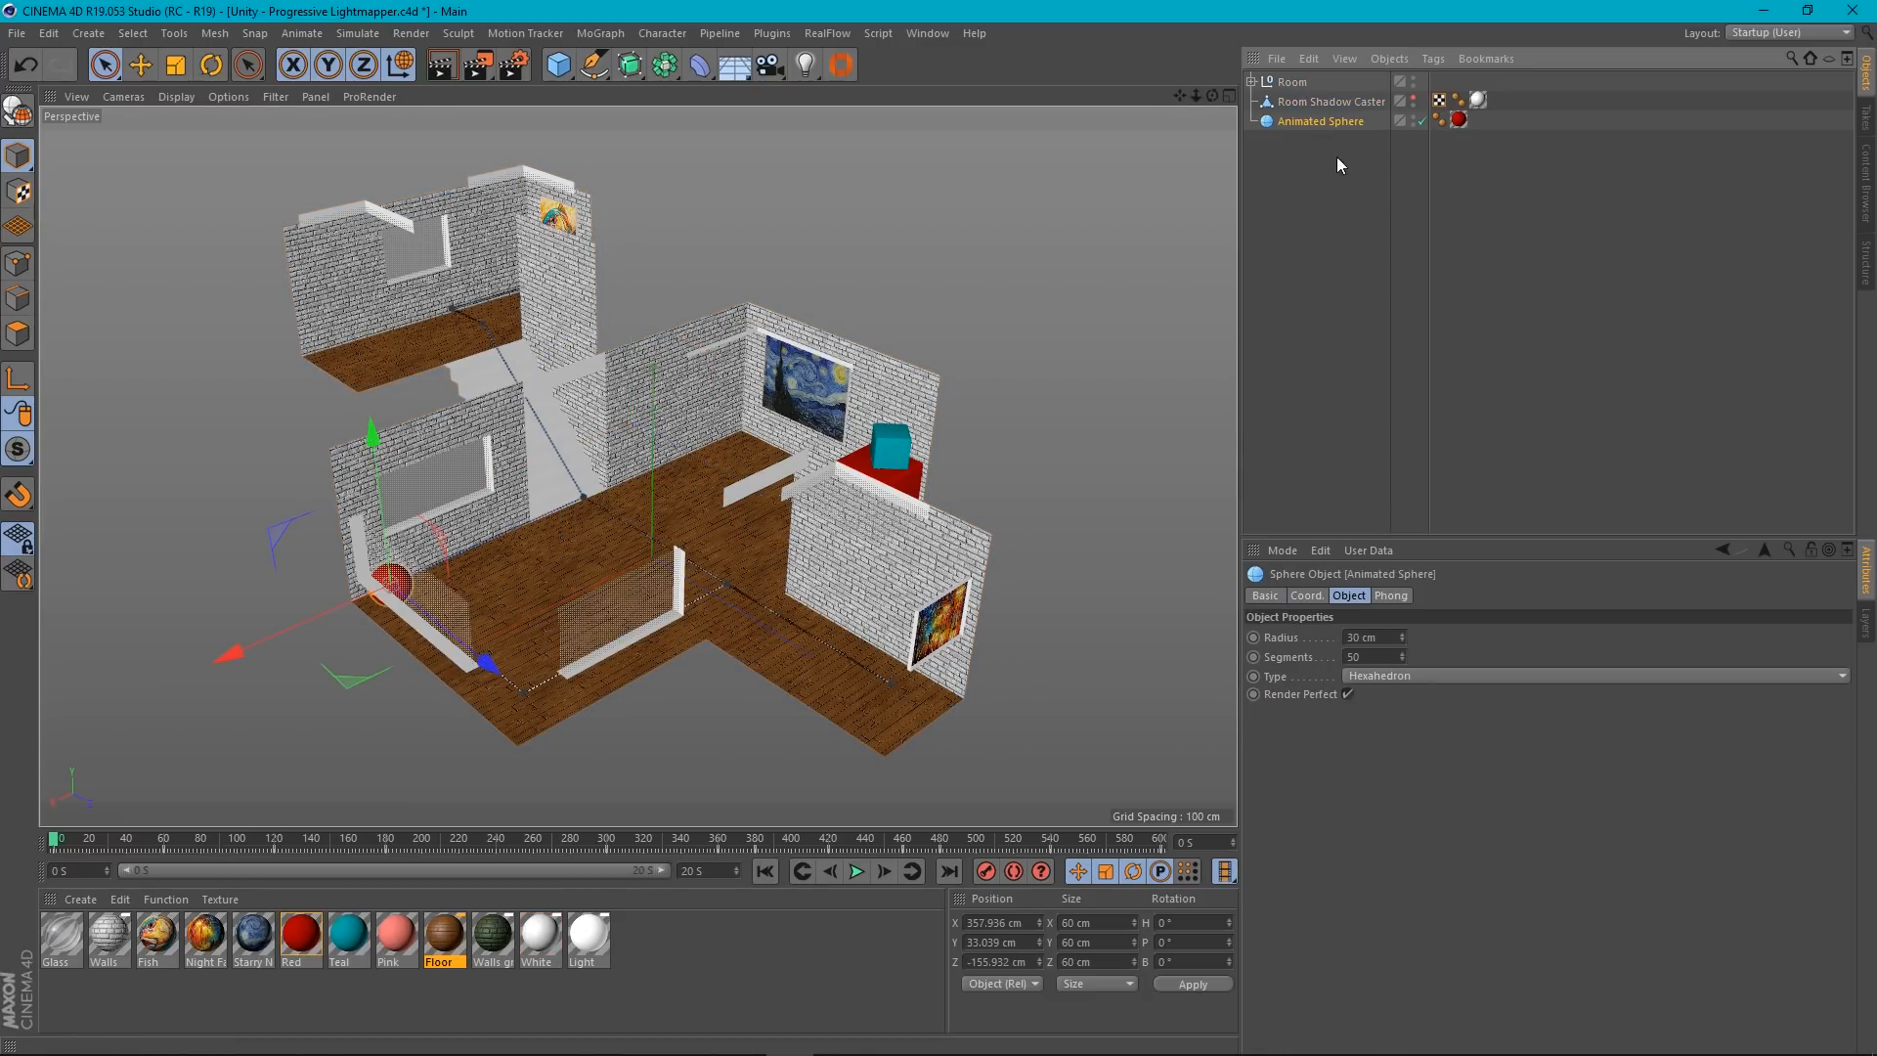
# Select the Room object and start exporting it in FBX format.
pyautogui.click(1294, 84)
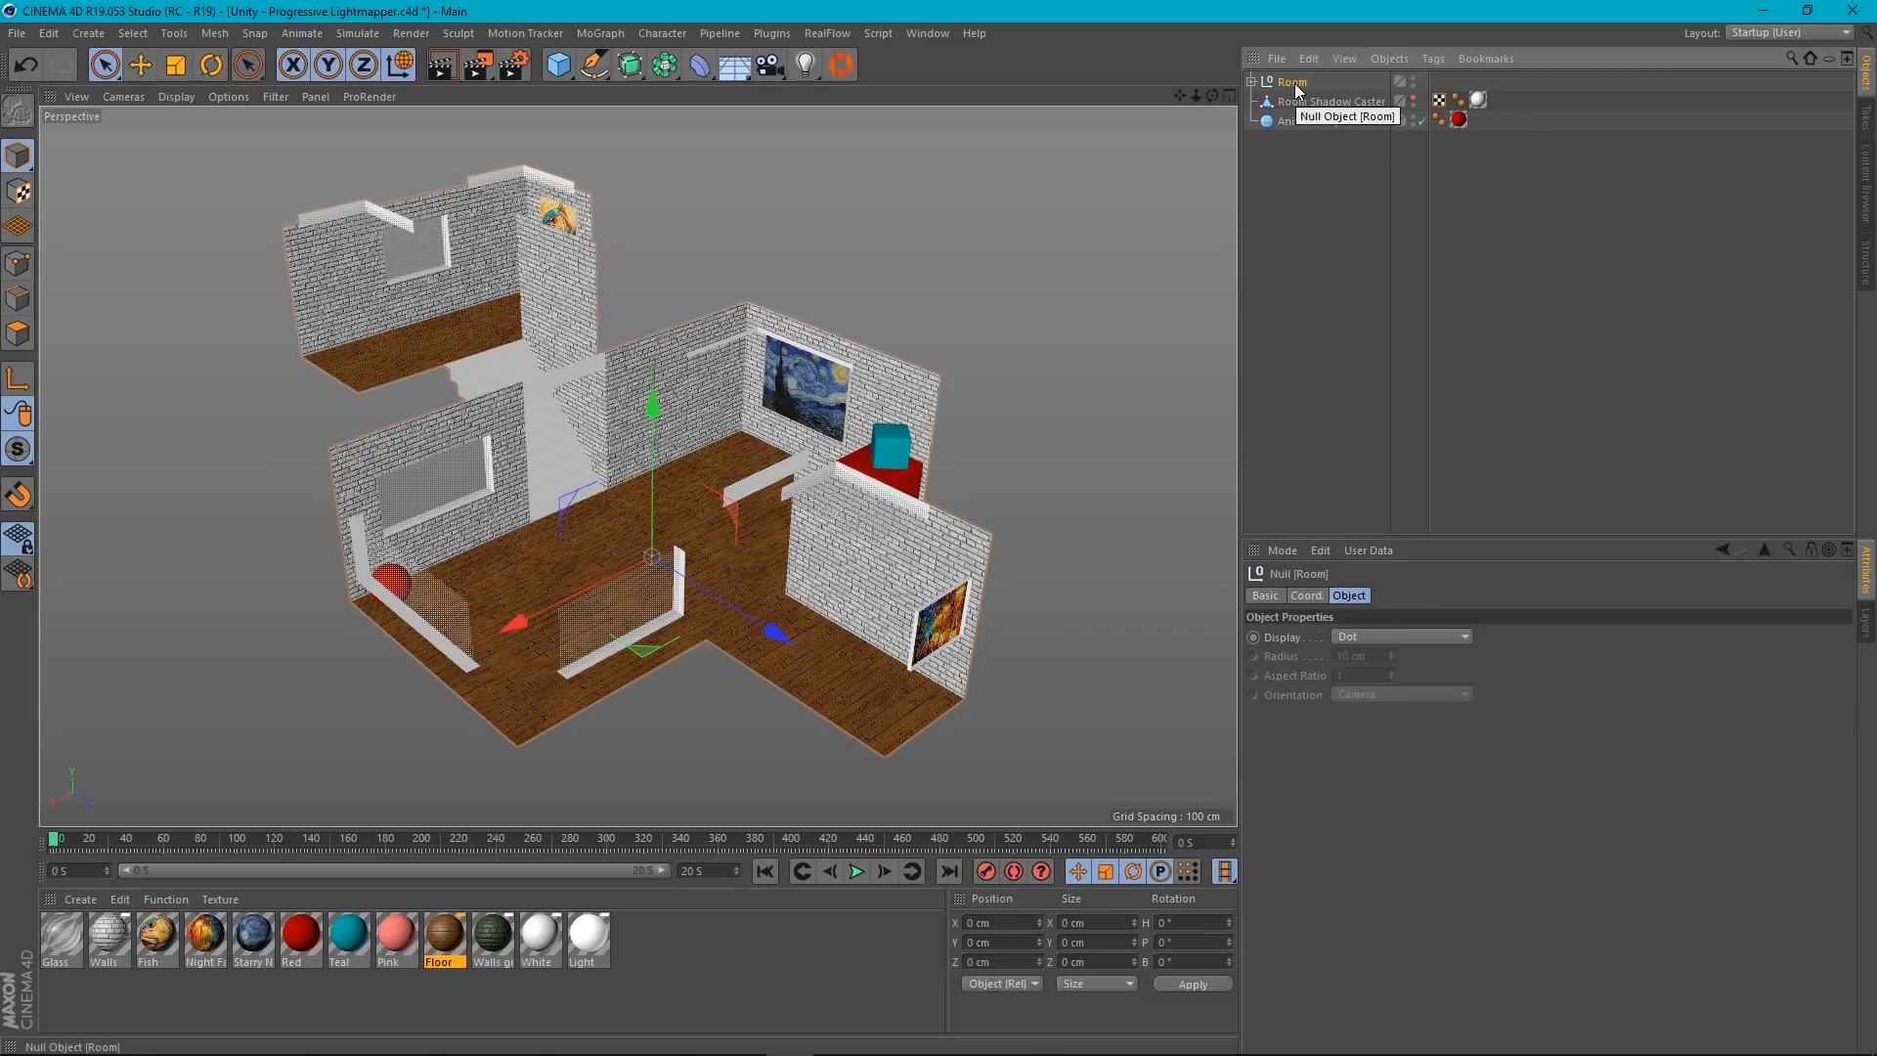
pyautogui.click(17, 33)
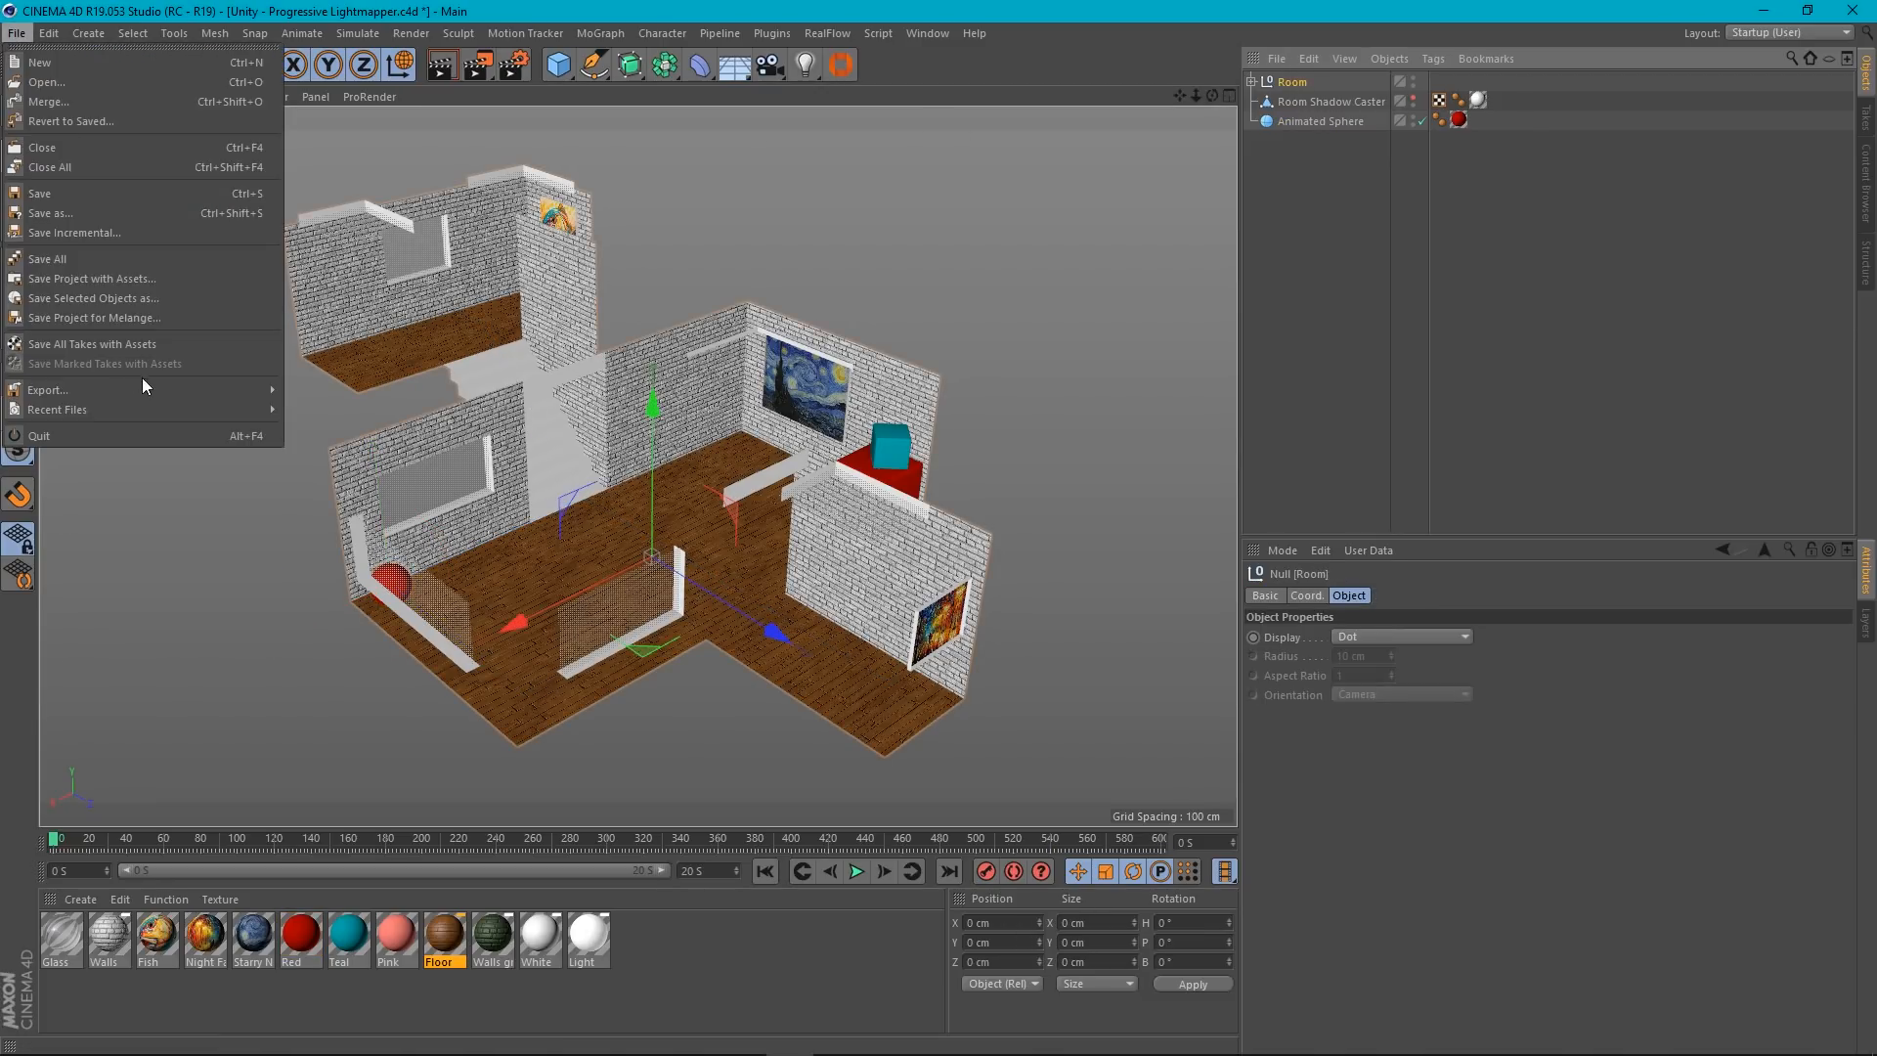
pyautogui.moveTo(142, 389)
pyautogui.click(337, 563)
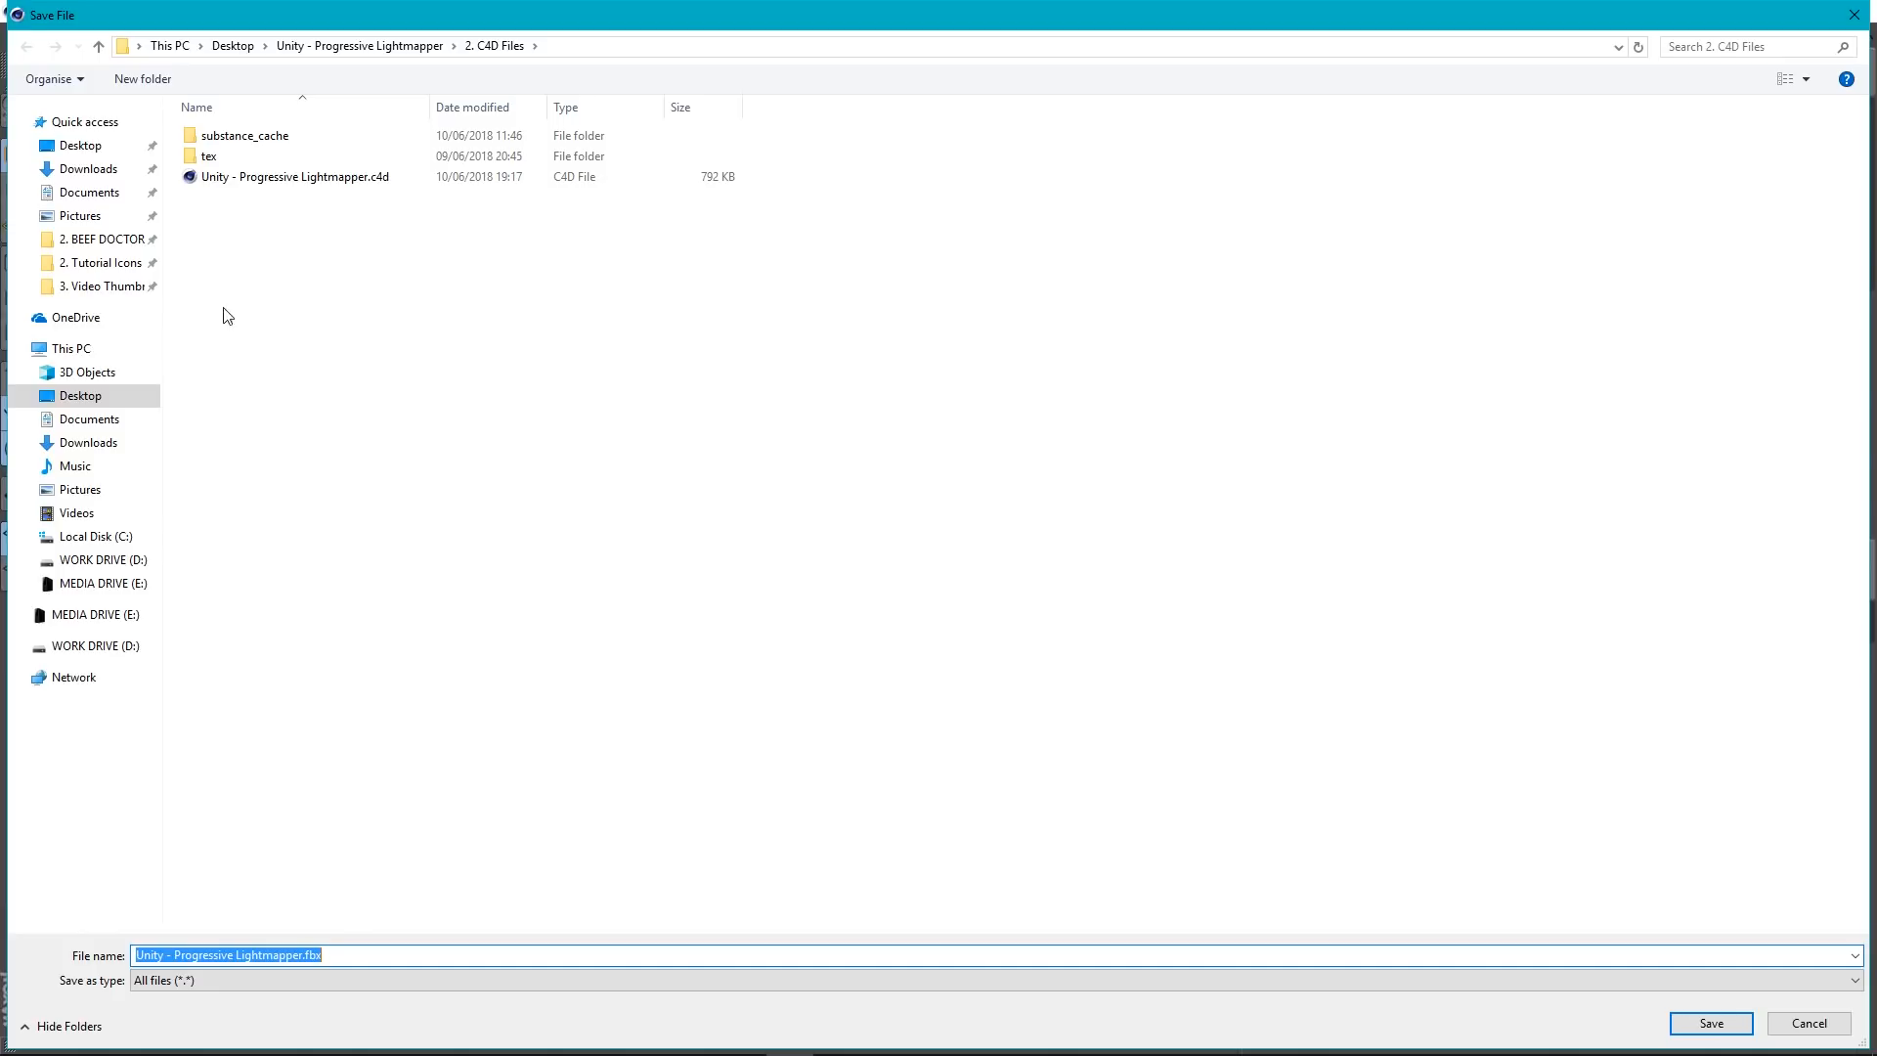
# Browse to the Assets folder of the Progressive Lightmapper project and pin its #Imports folder to Quick access.
pyautogui.click(83, 196)
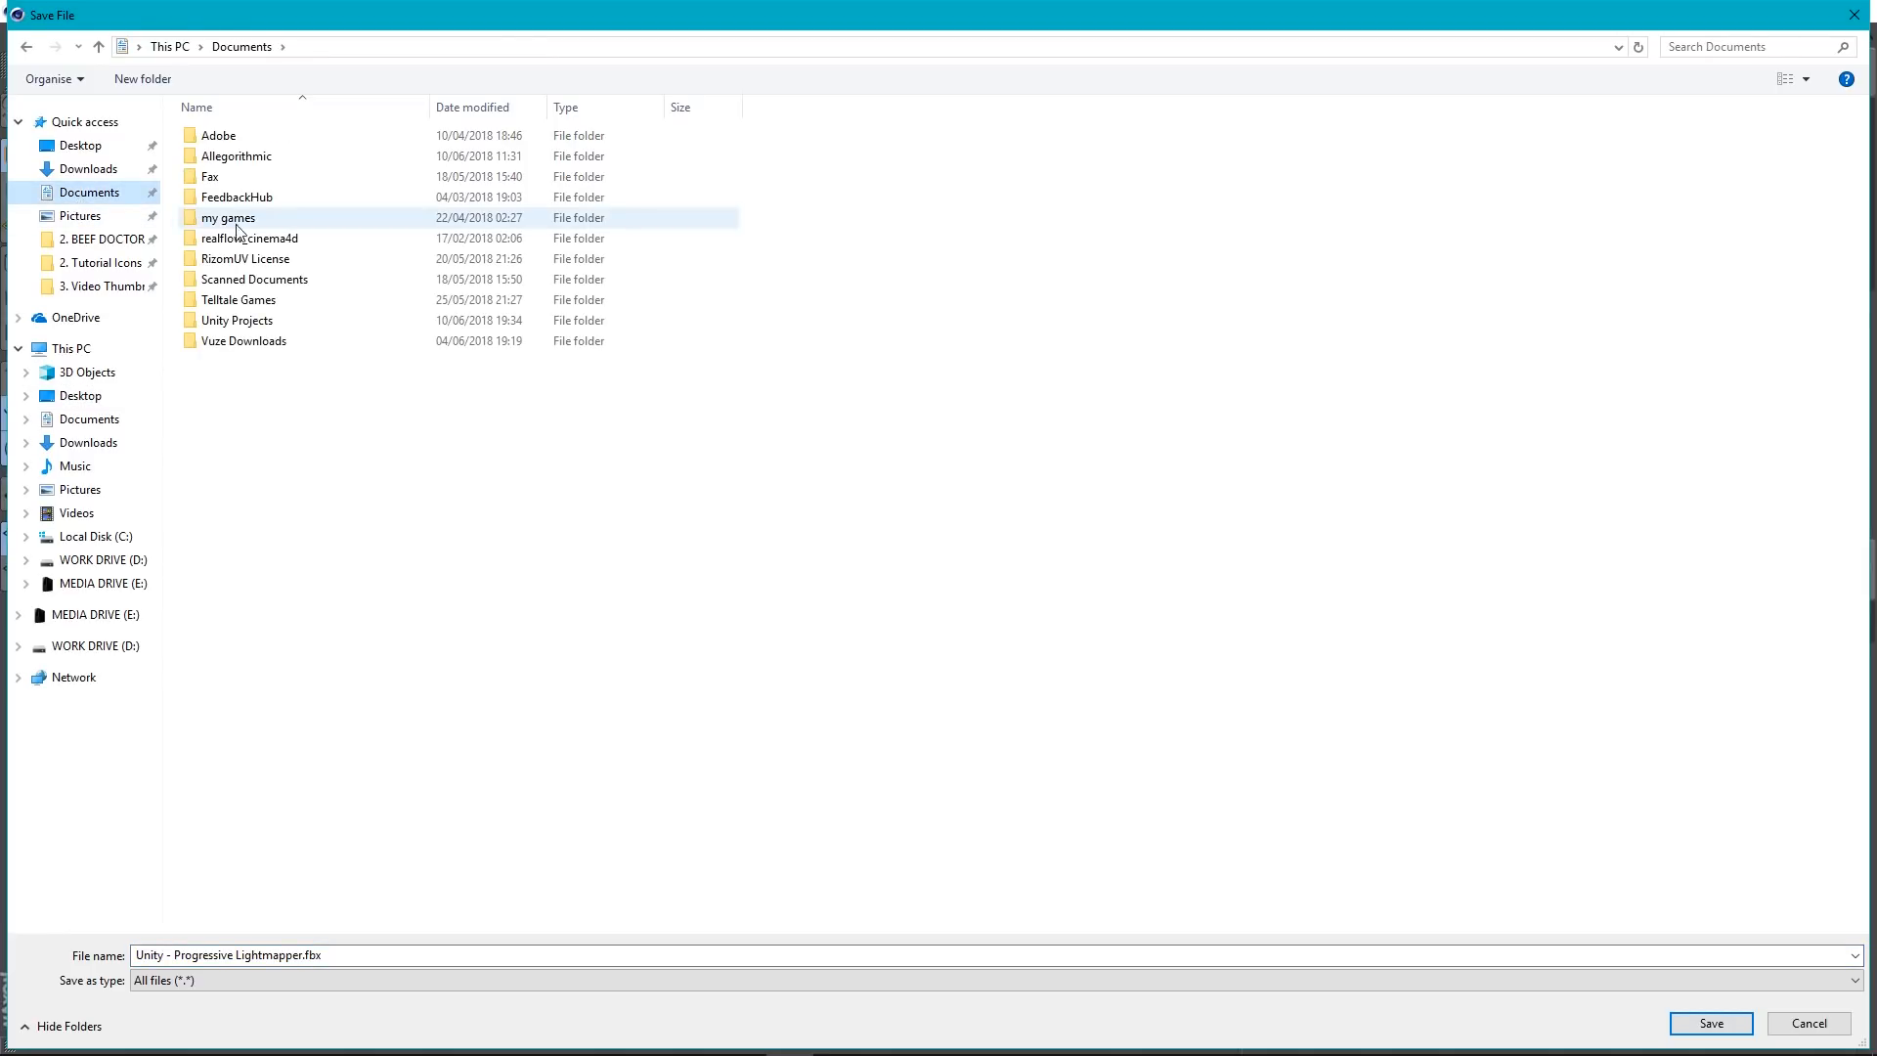
pyautogui.doubleClick(235, 322)
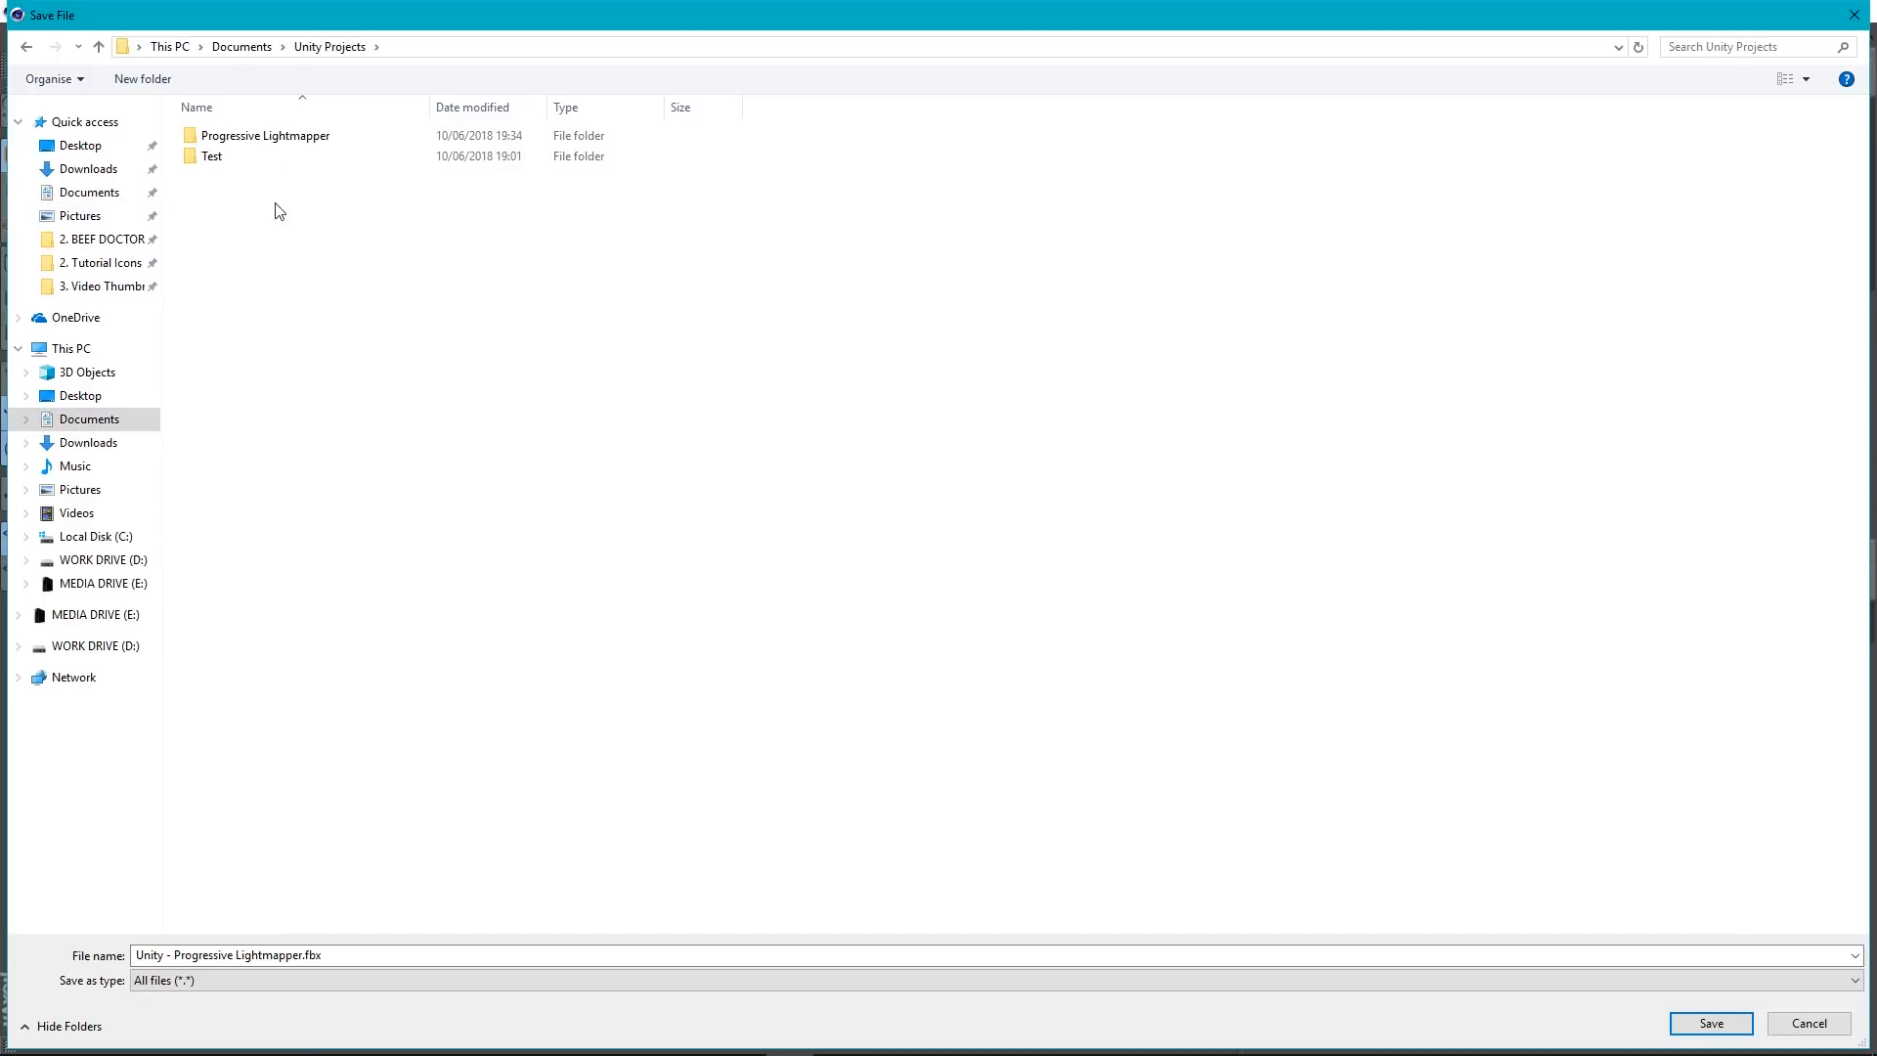
pyautogui.click(268, 140)
pyautogui.doubleClick(268, 141)
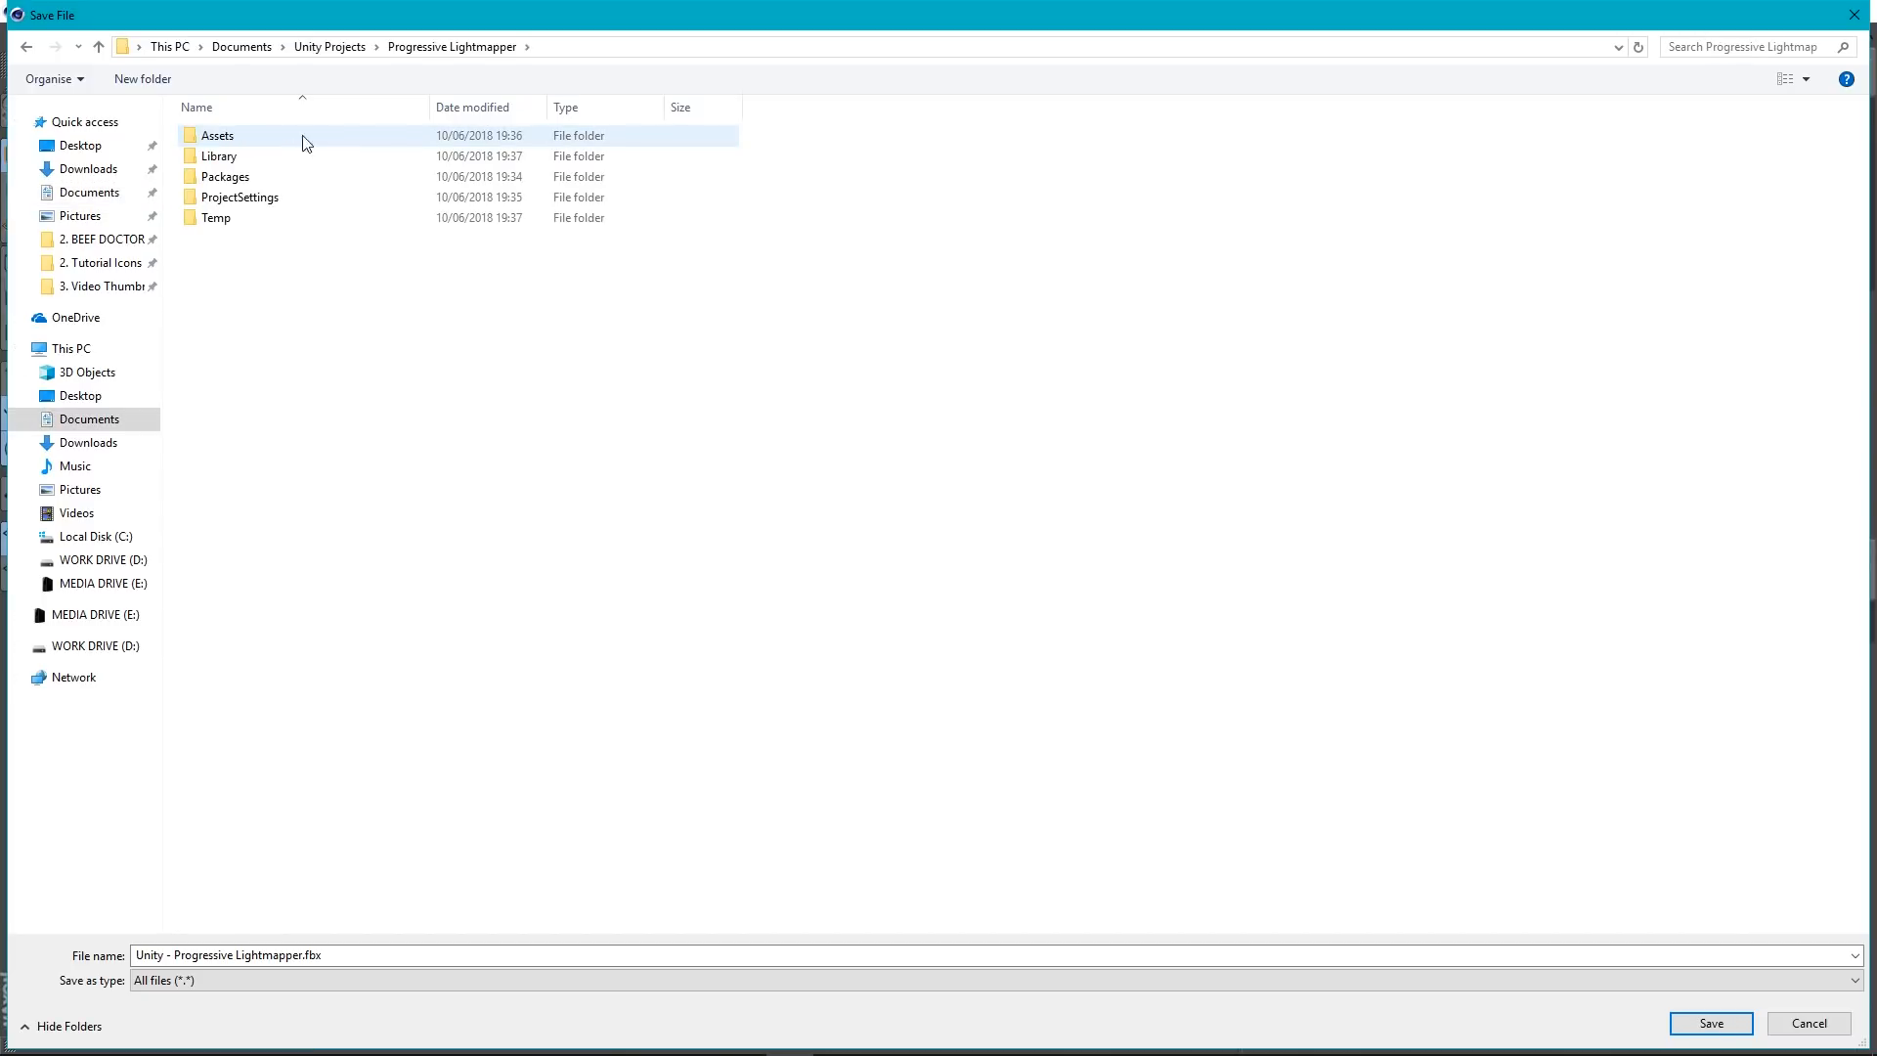
pyautogui.doubleClick(221, 141)
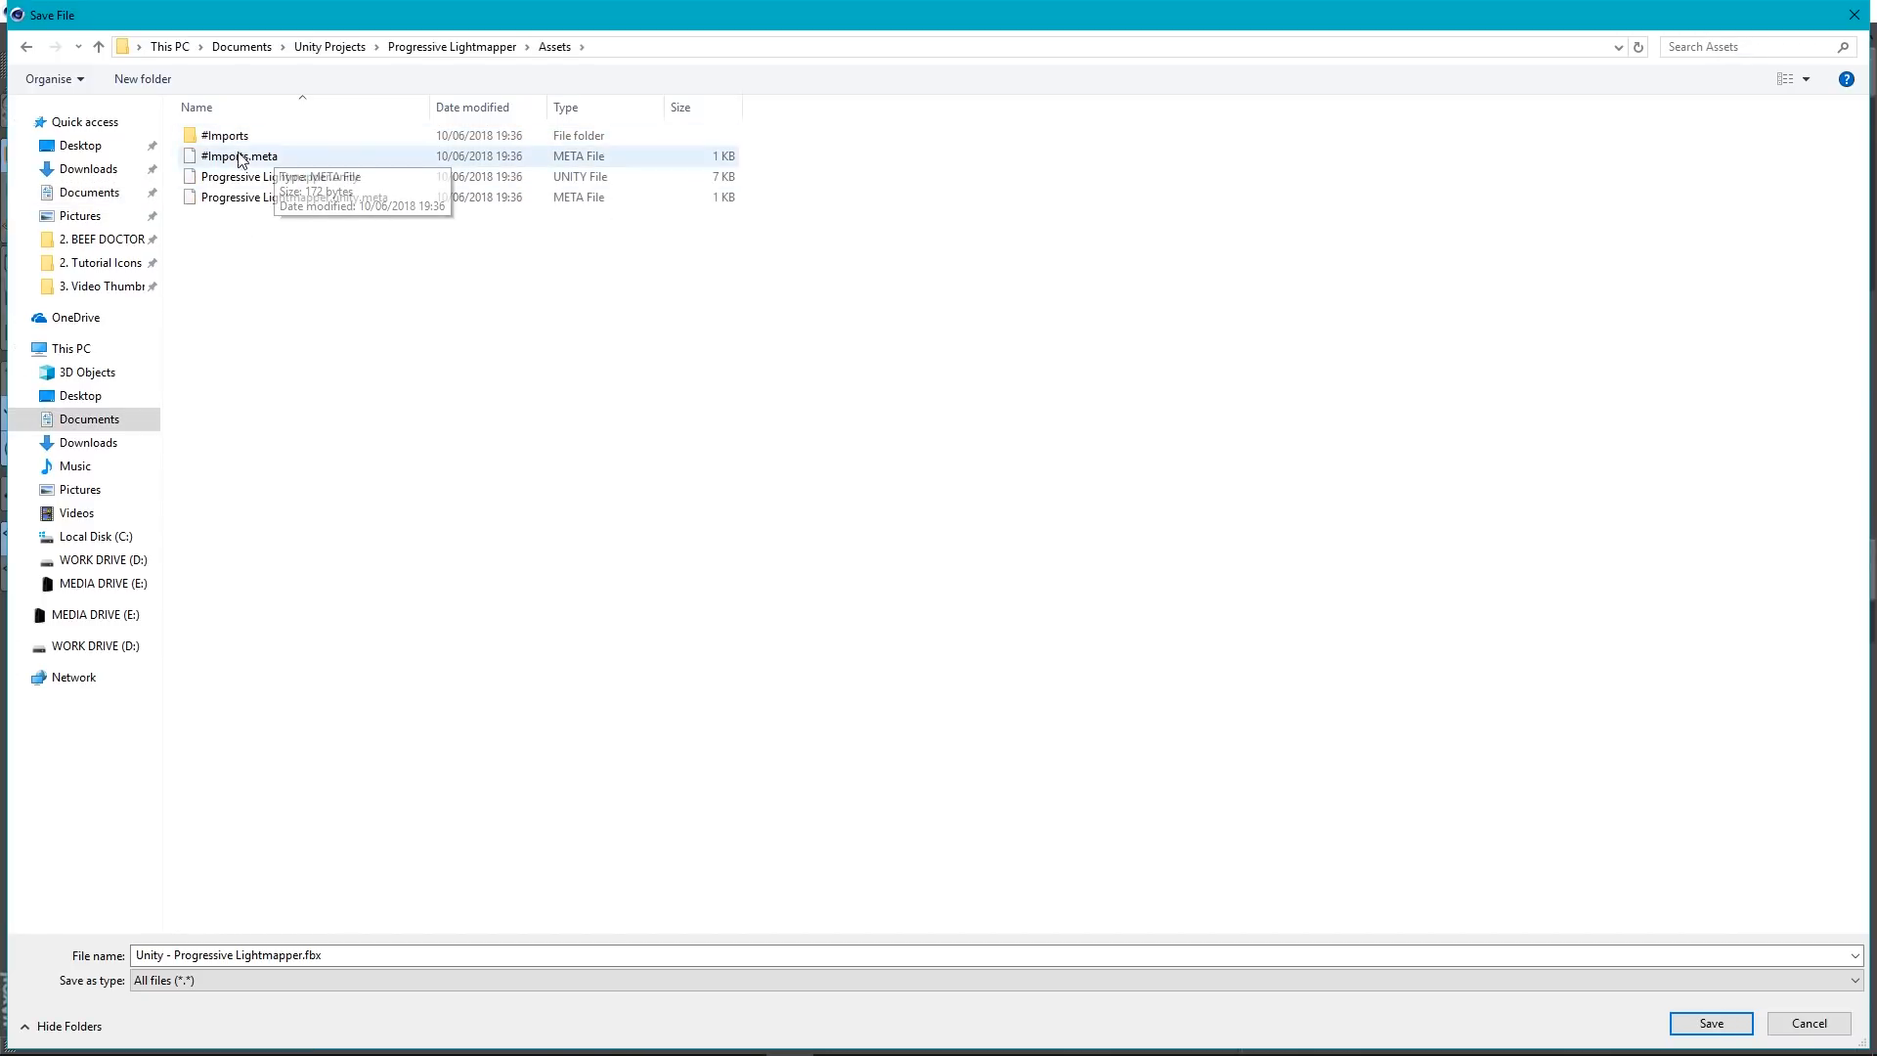
pyautogui.moveTo(235, 142); pyautogui.dragTo(91, 306)
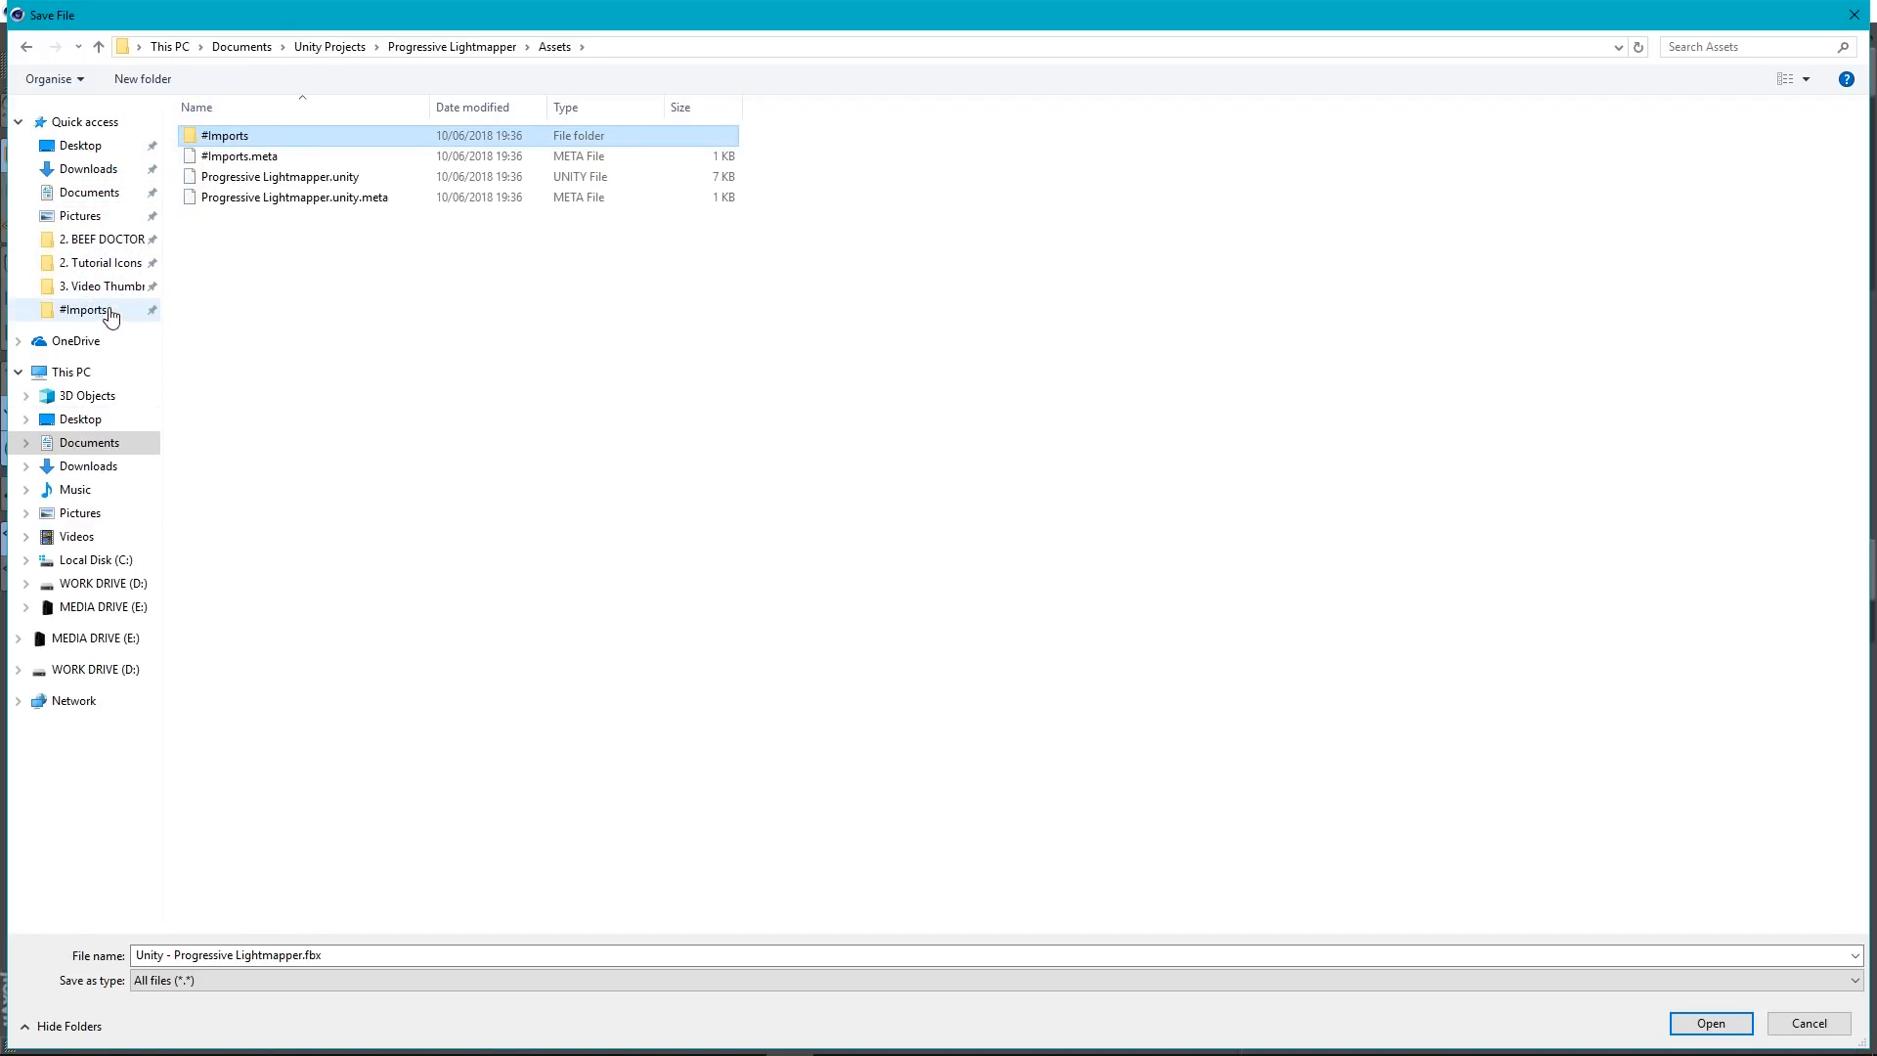
# Save the FBX export under the name Room in the #Imports folder.
pyautogui.click(91, 311)
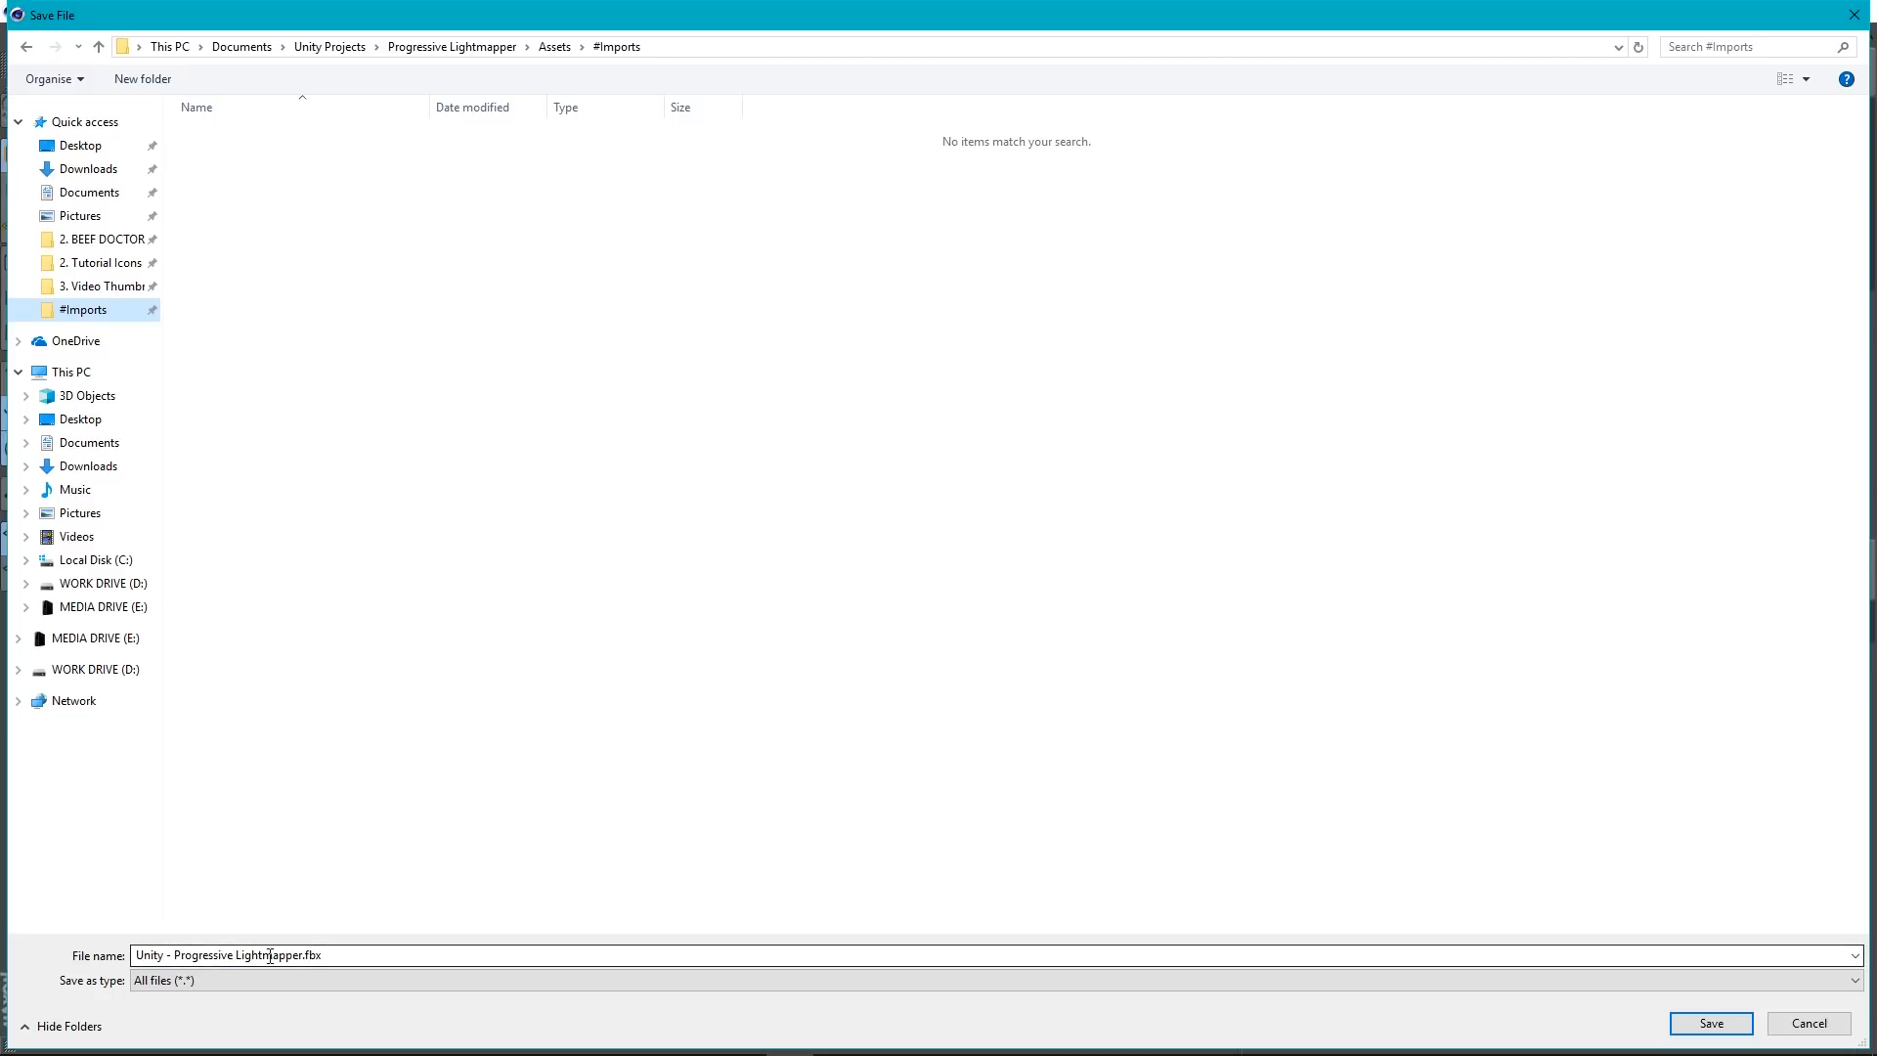
pyautogui.click(358, 956)
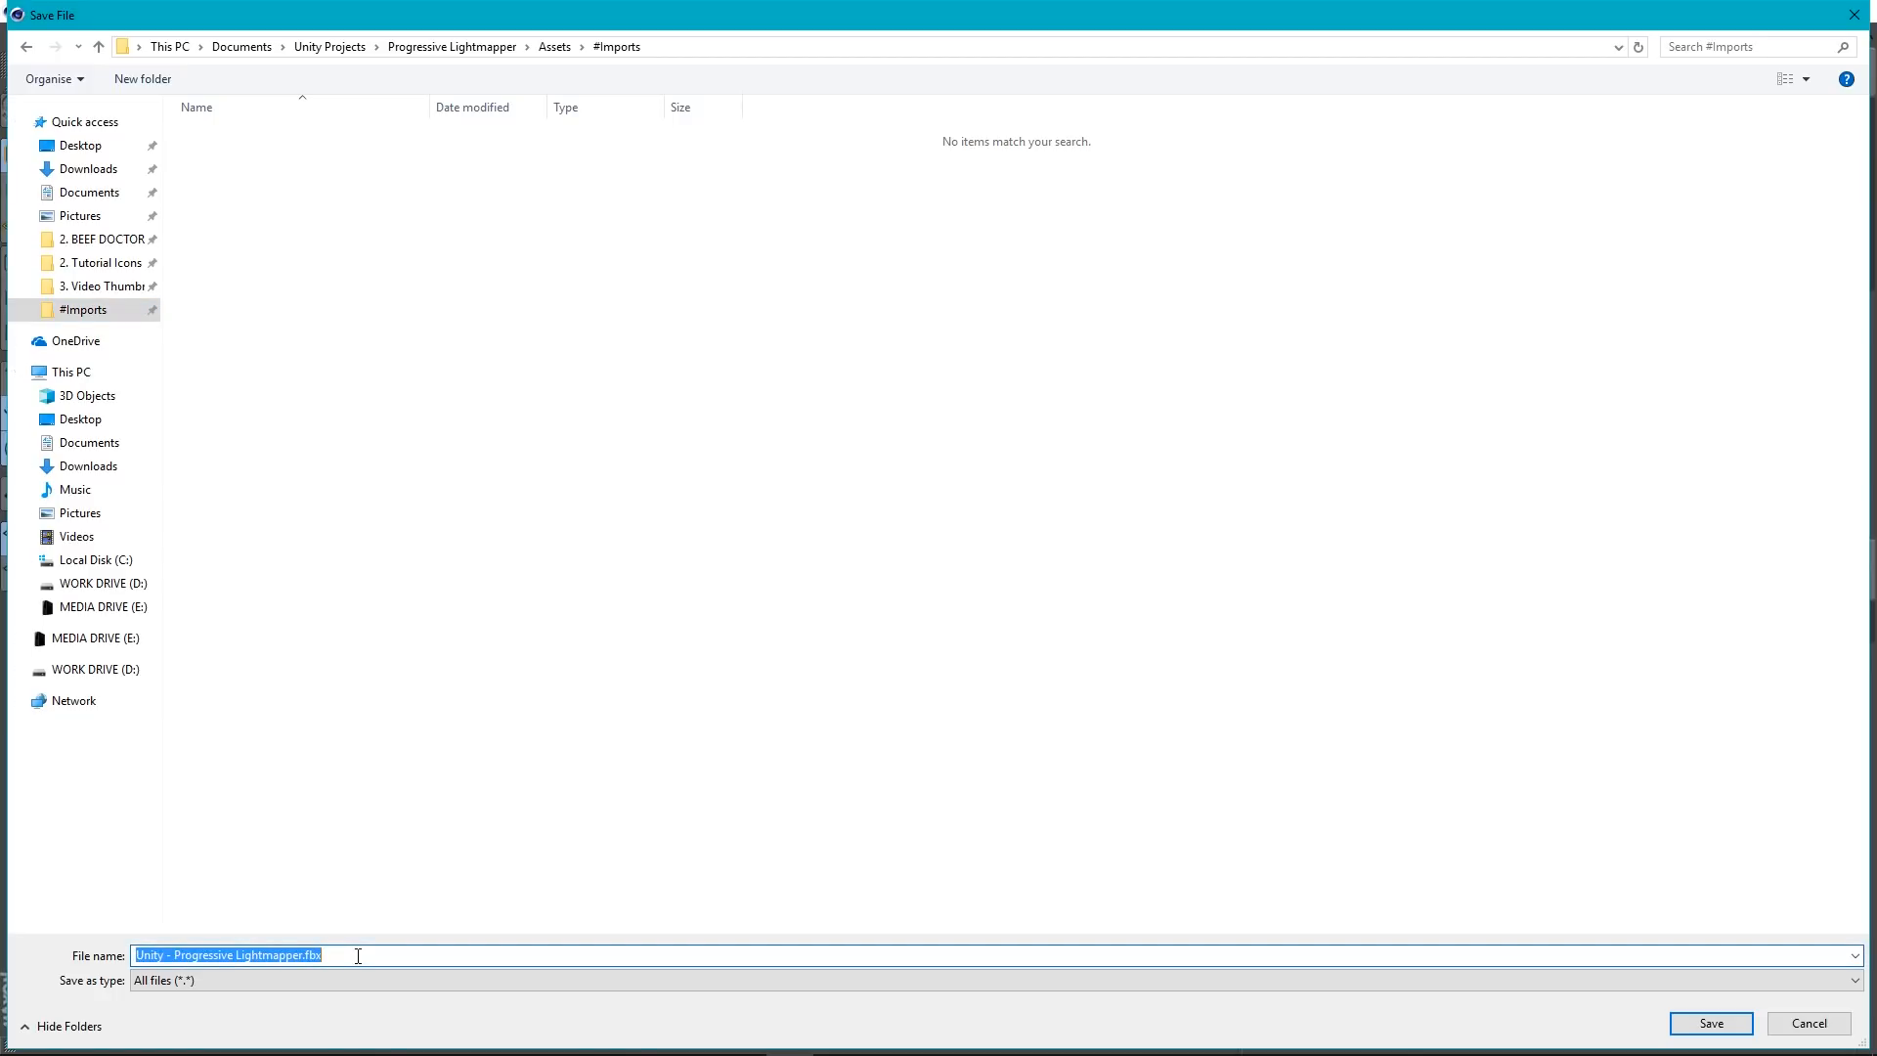
pyautogui.write('Room')
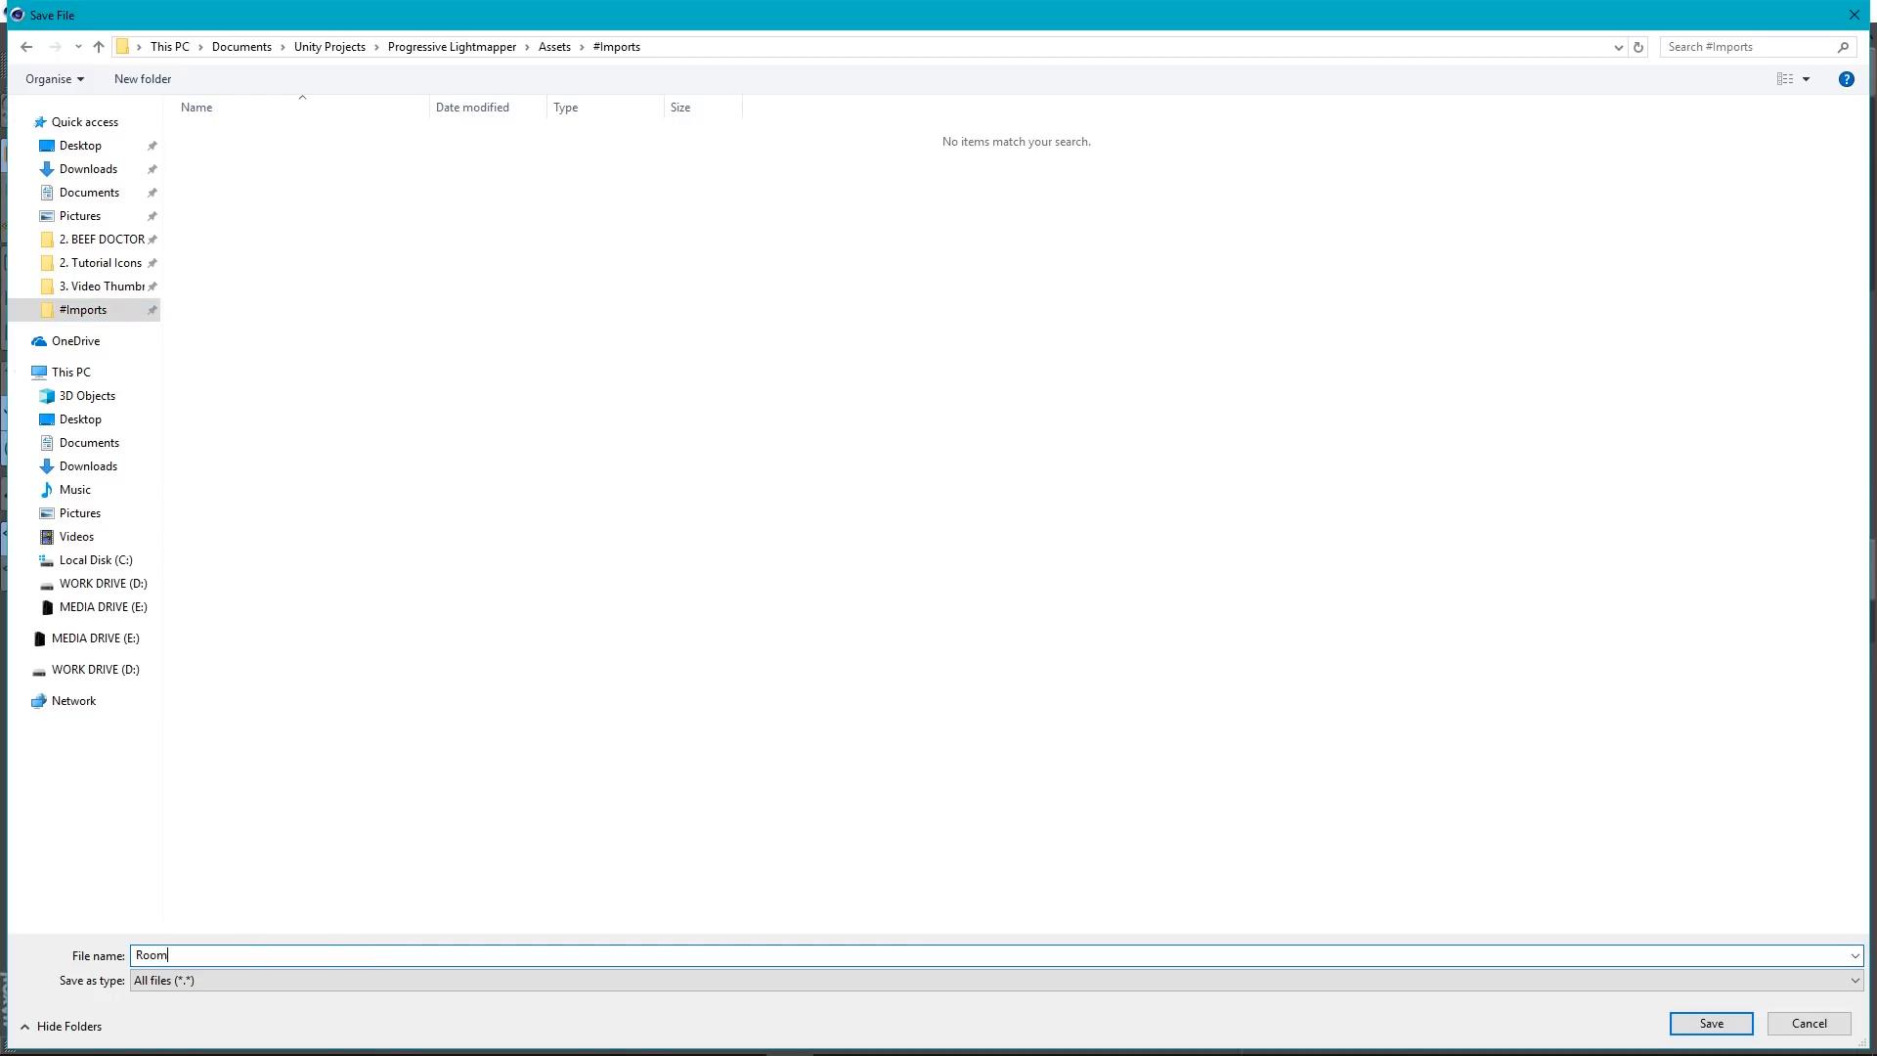
pyautogui.click(1711, 1023)
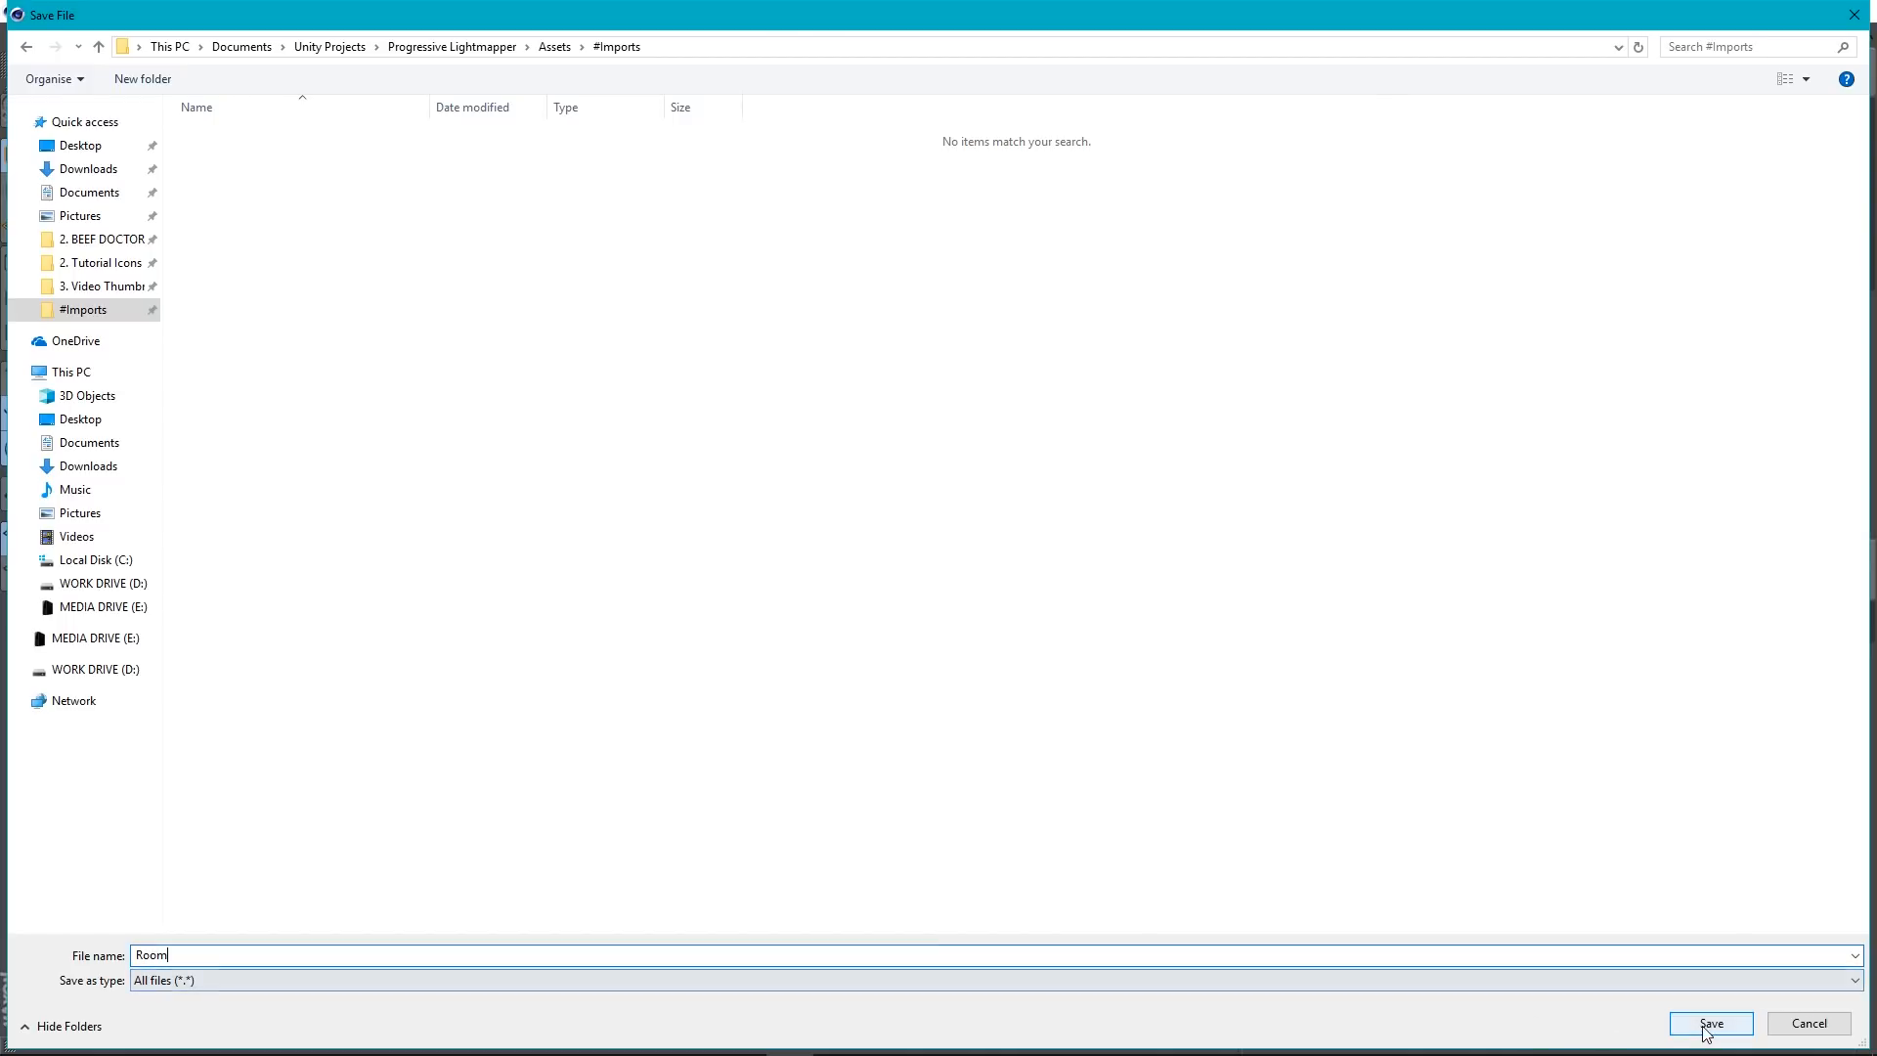
# Keep the FBX version at 7.5 (2016) and export the selected room with the current settings.
pyautogui.moveTo(1575, 595); pyautogui.dragTo(655, 205)
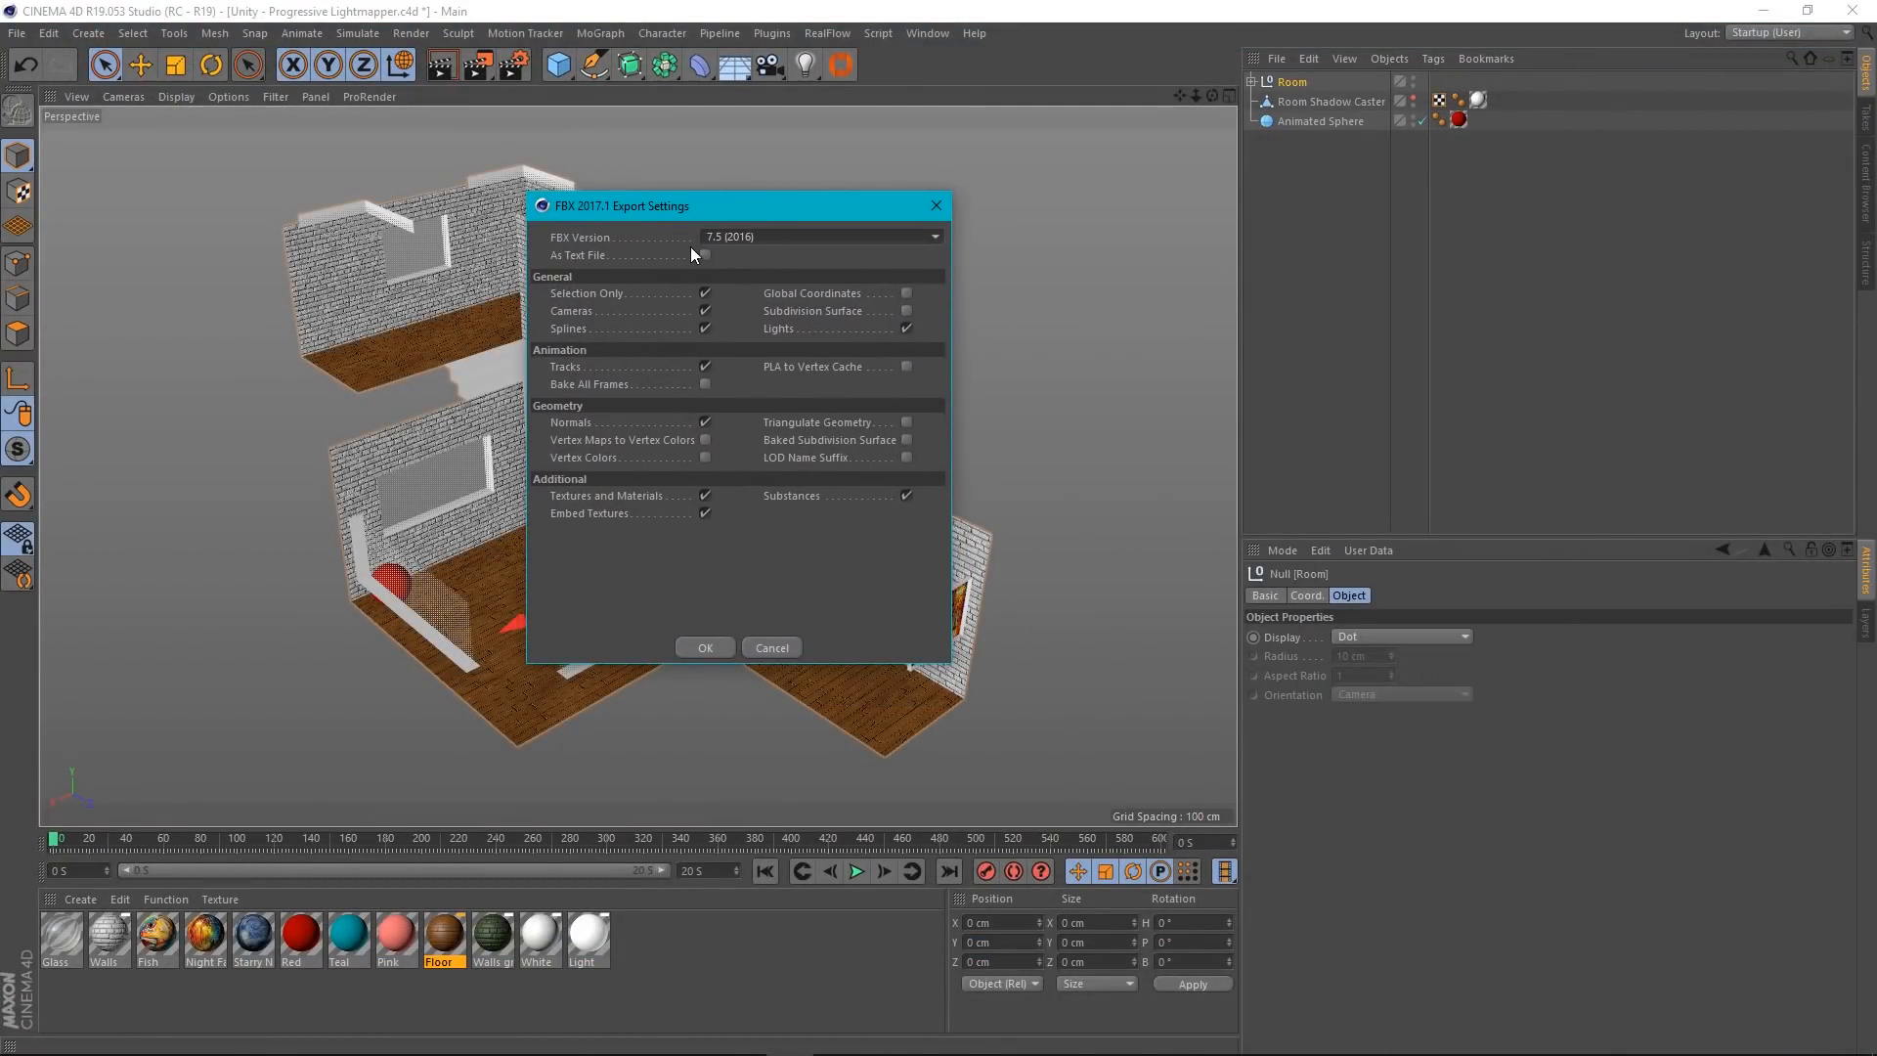
pyautogui.click(791, 232)
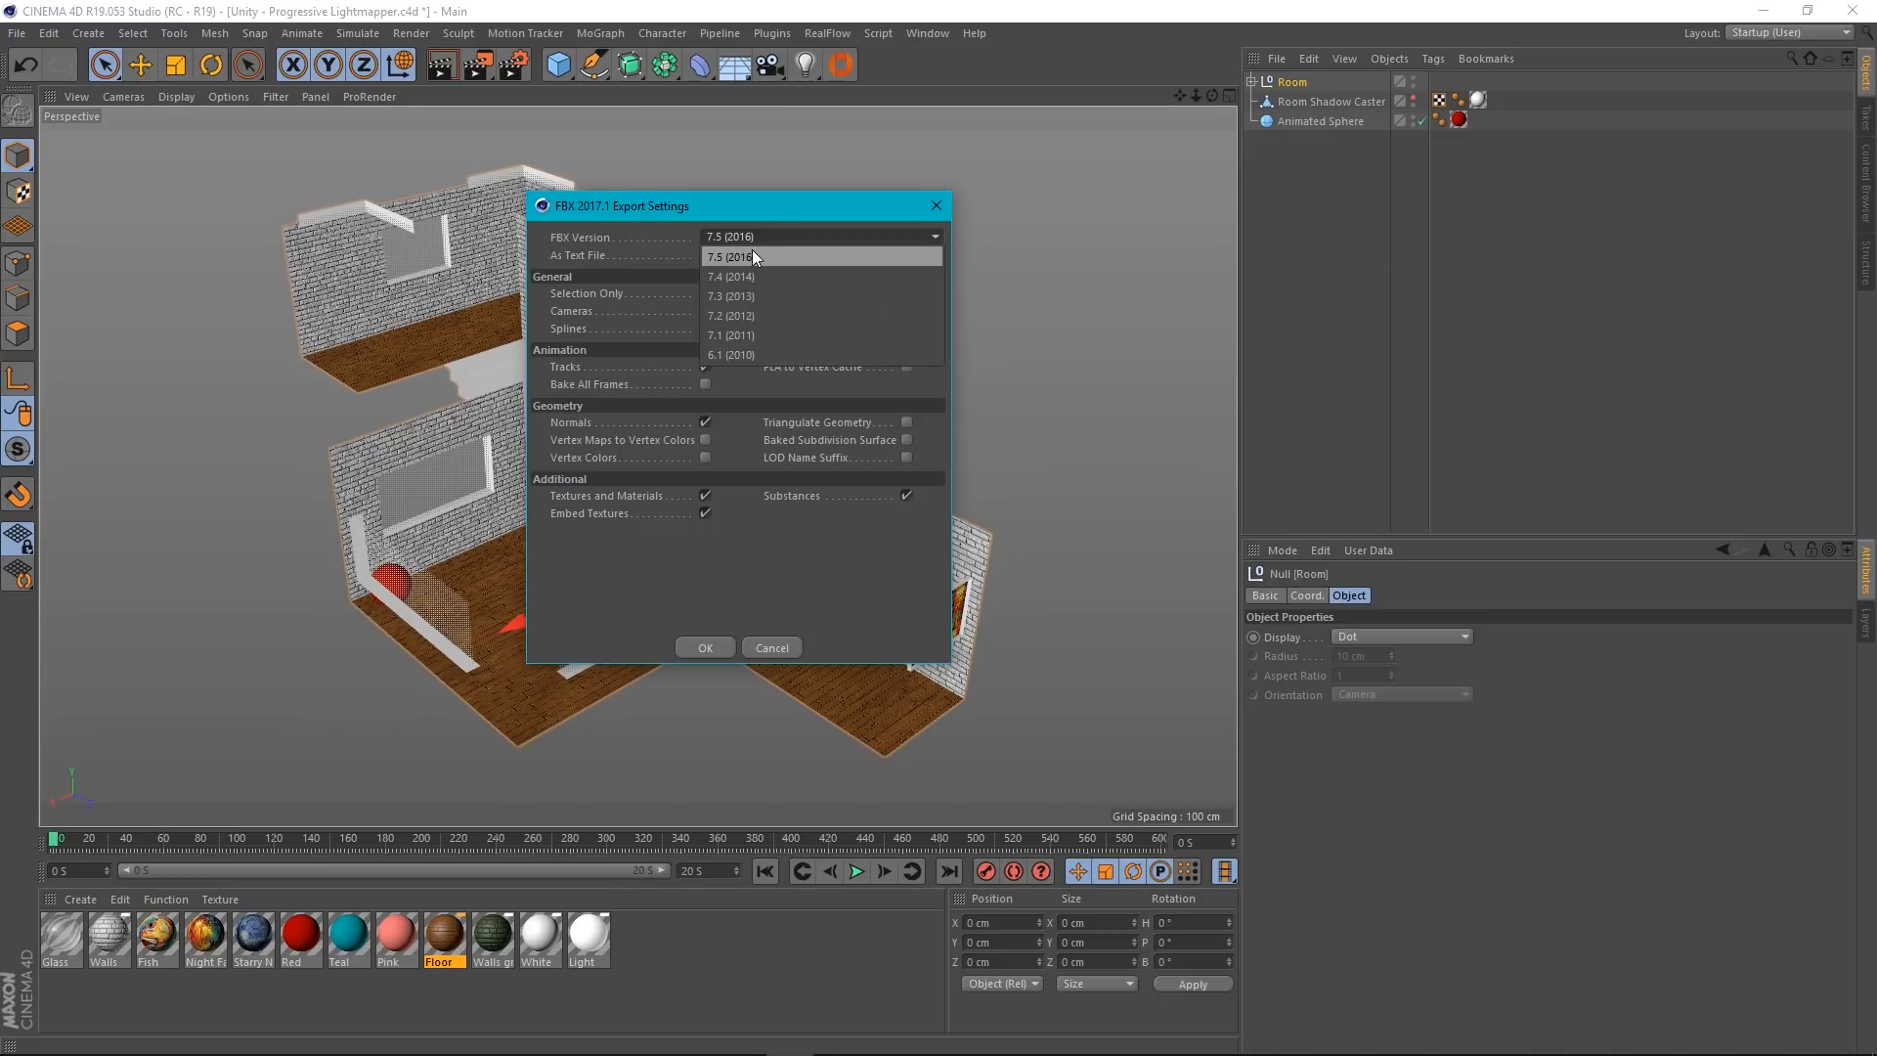
pyautogui.click(795, 236)
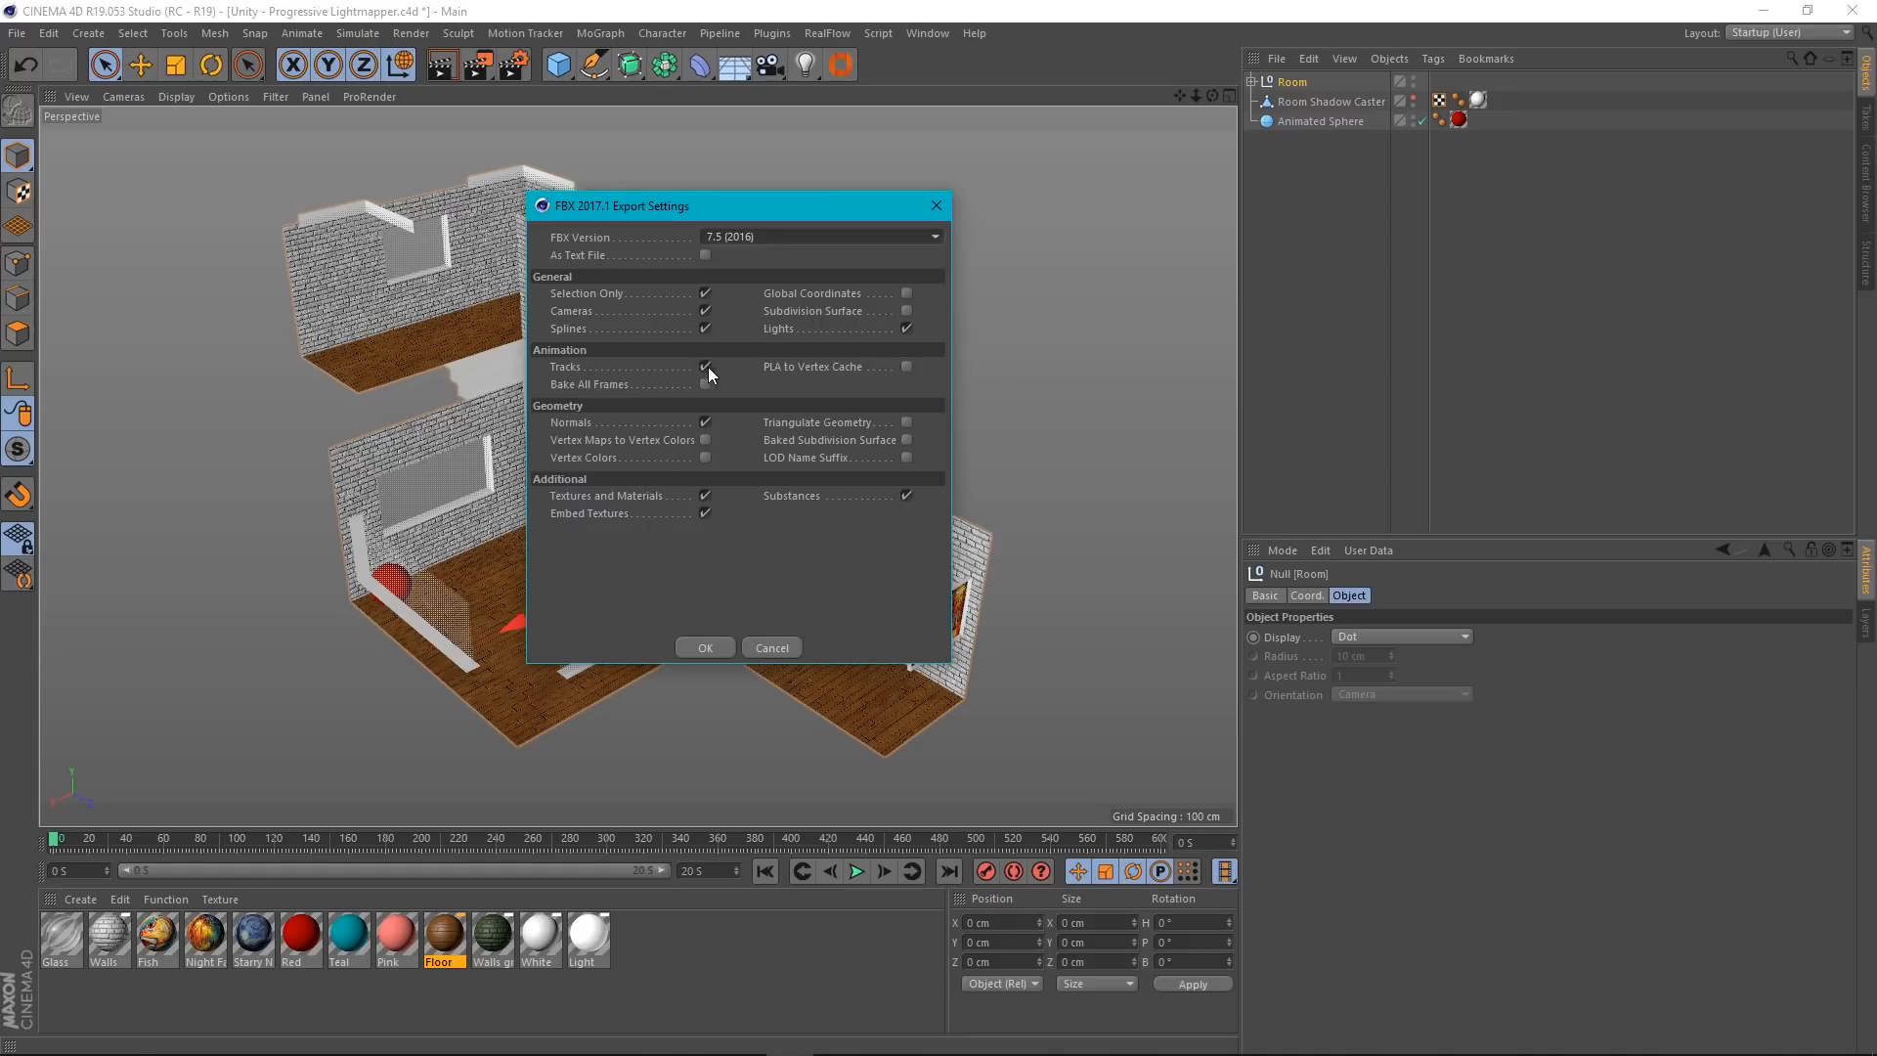
pyautogui.click(705, 646)
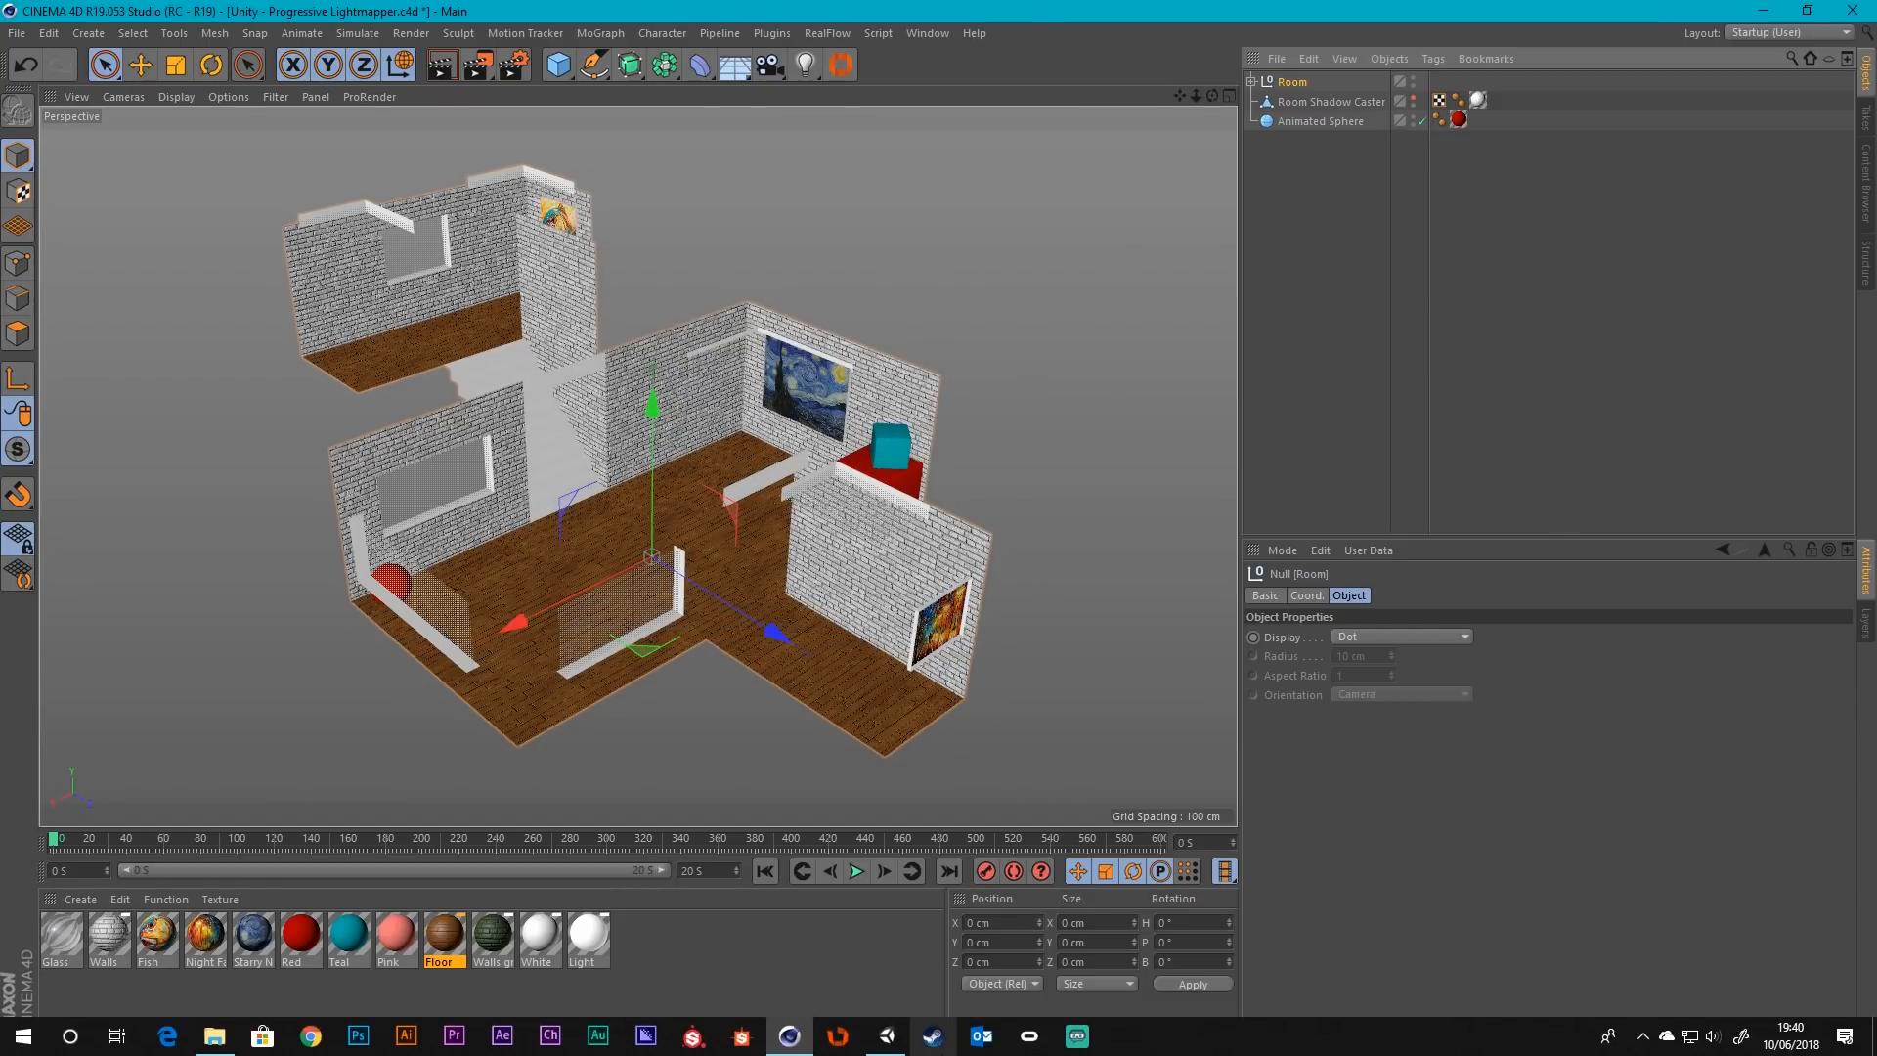
# Switch to Unity and add the Room model from the #Imports folder to the scene hierarchy.
pyautogui.click(887, 1038)
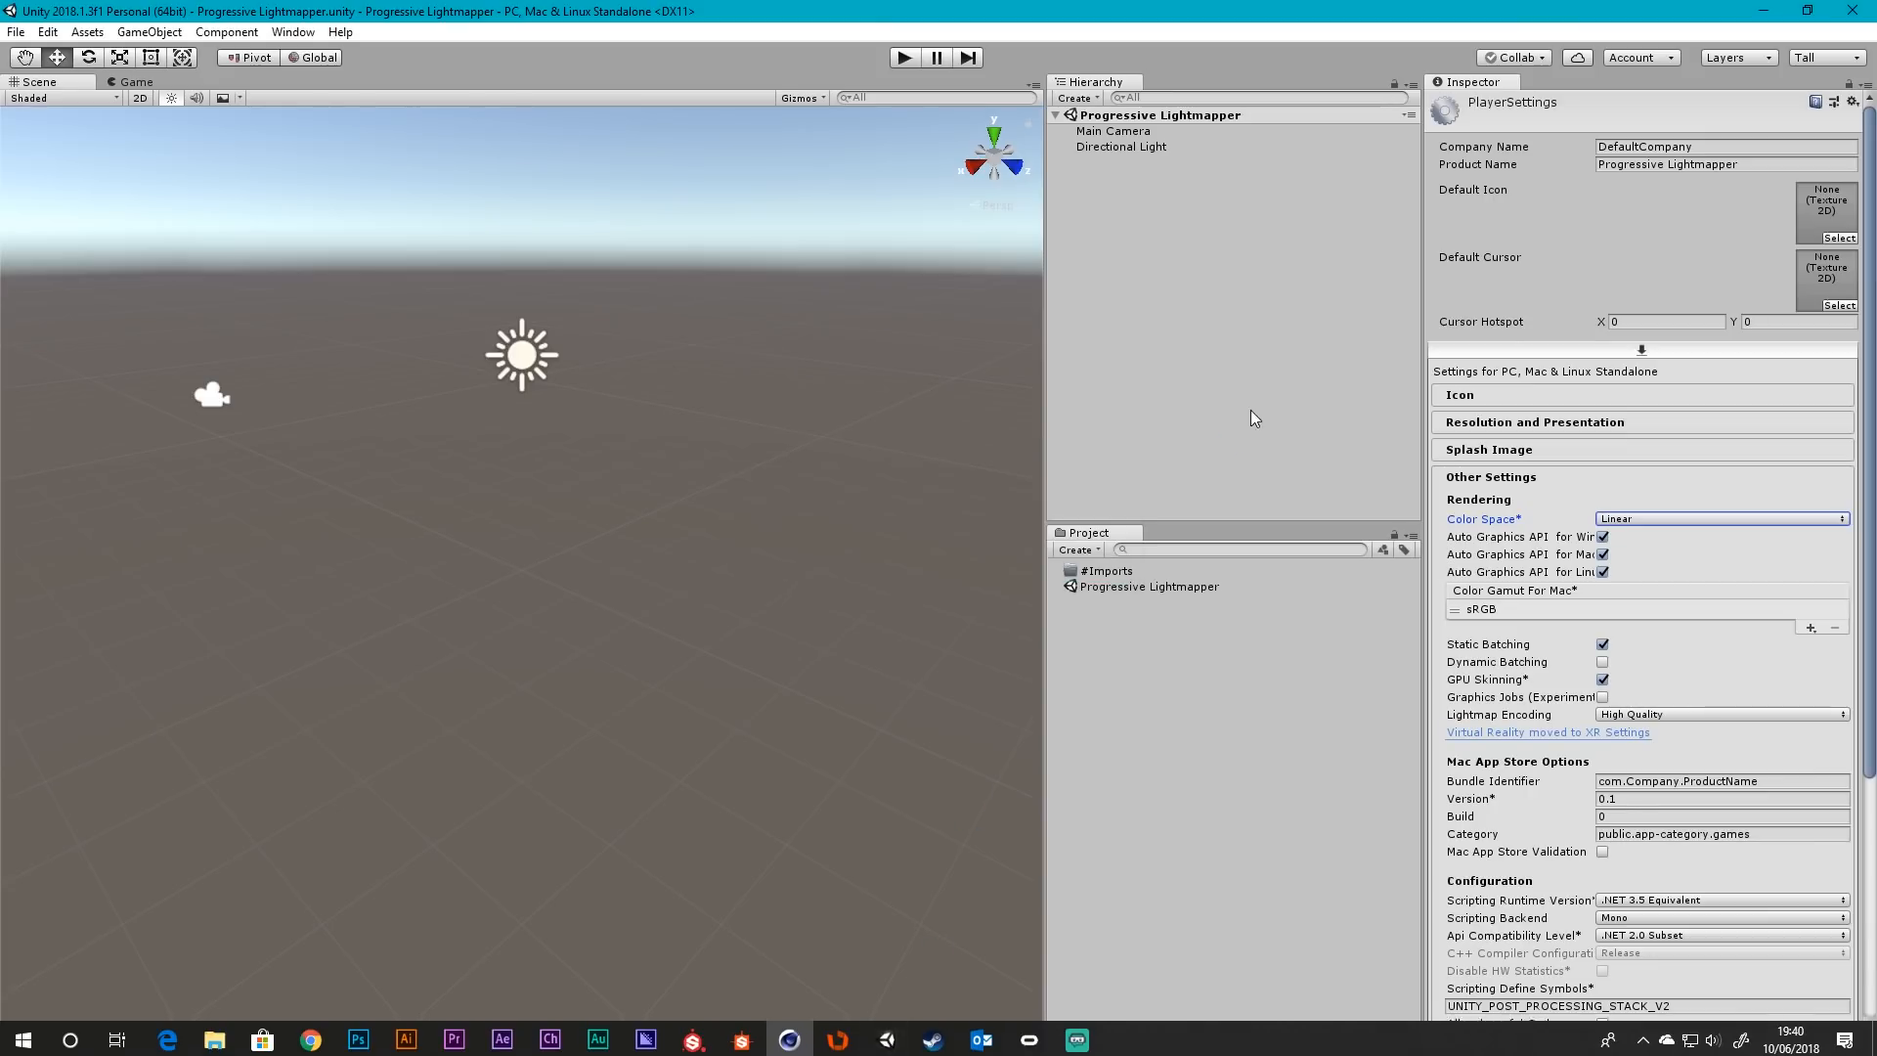
pyautogui.click(1056, 571)
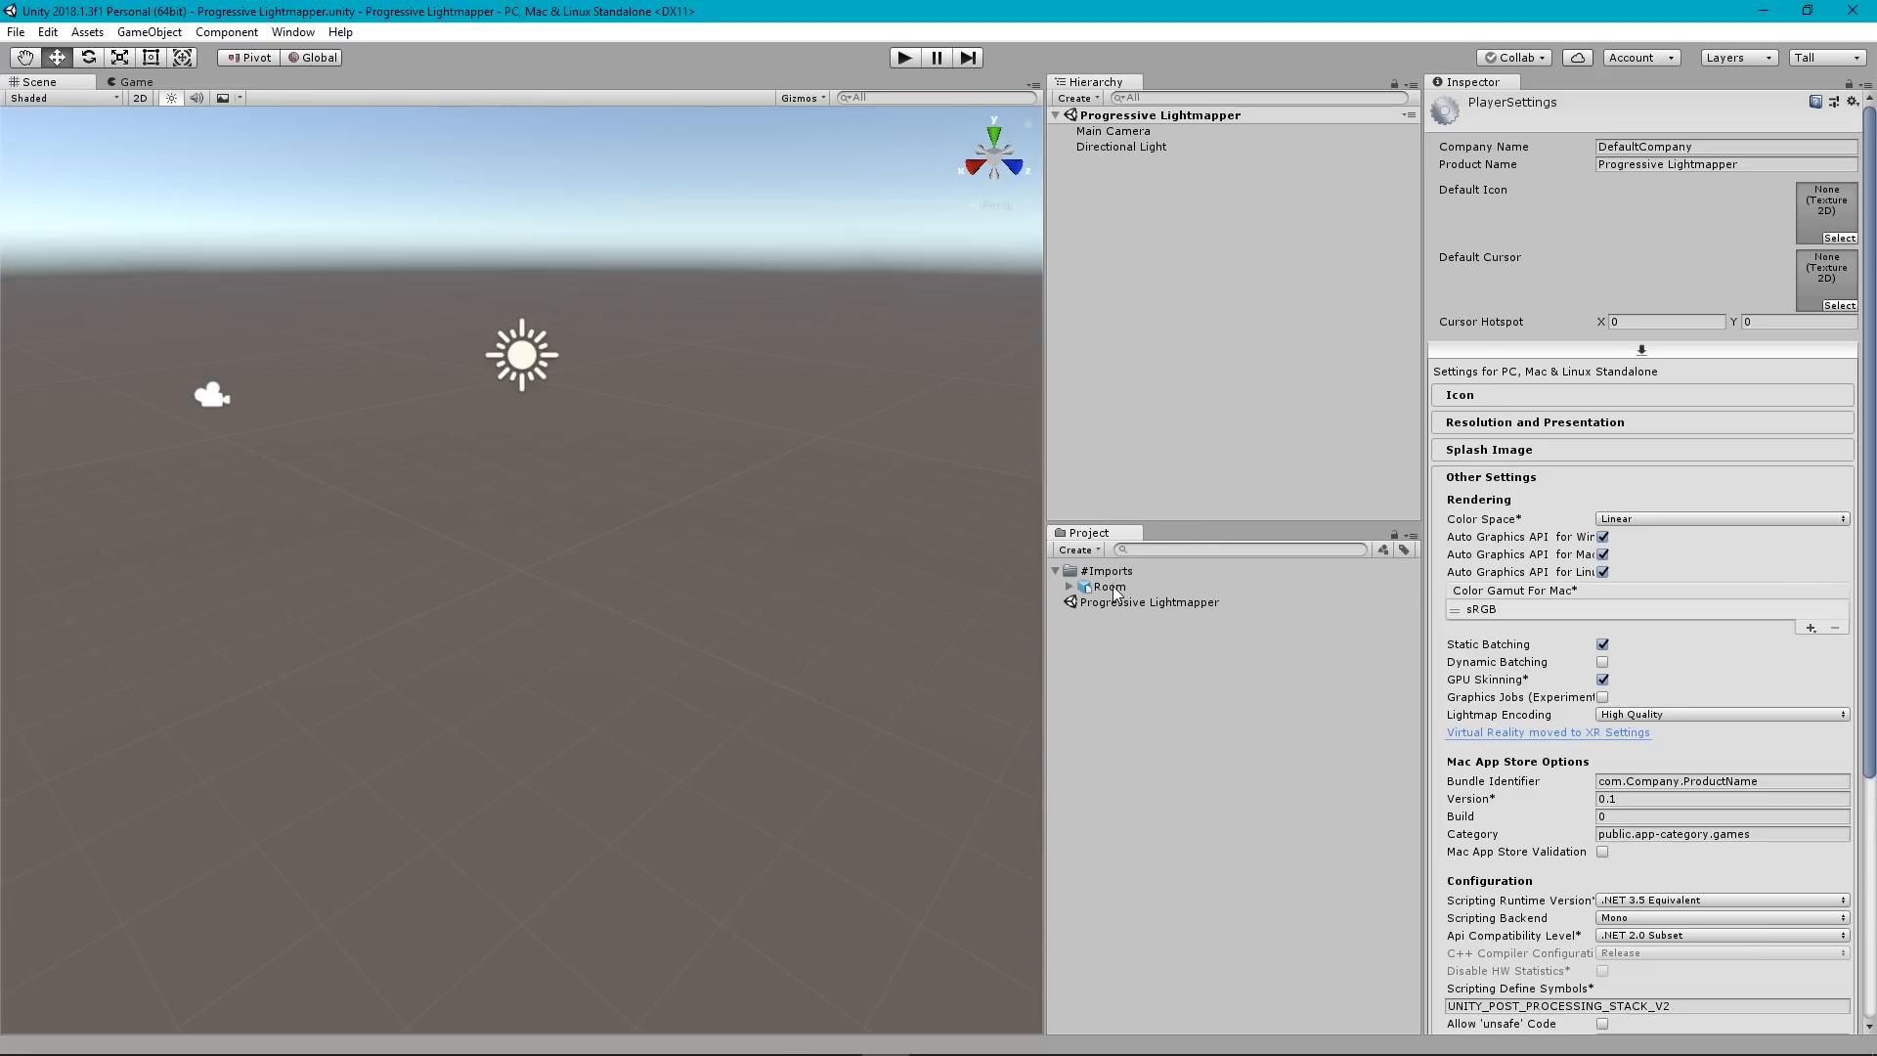
pyautogui.click(1114, 593)
pyautogui.moveTo(1115, 593); pyautogui.dragTo(1112, 266)
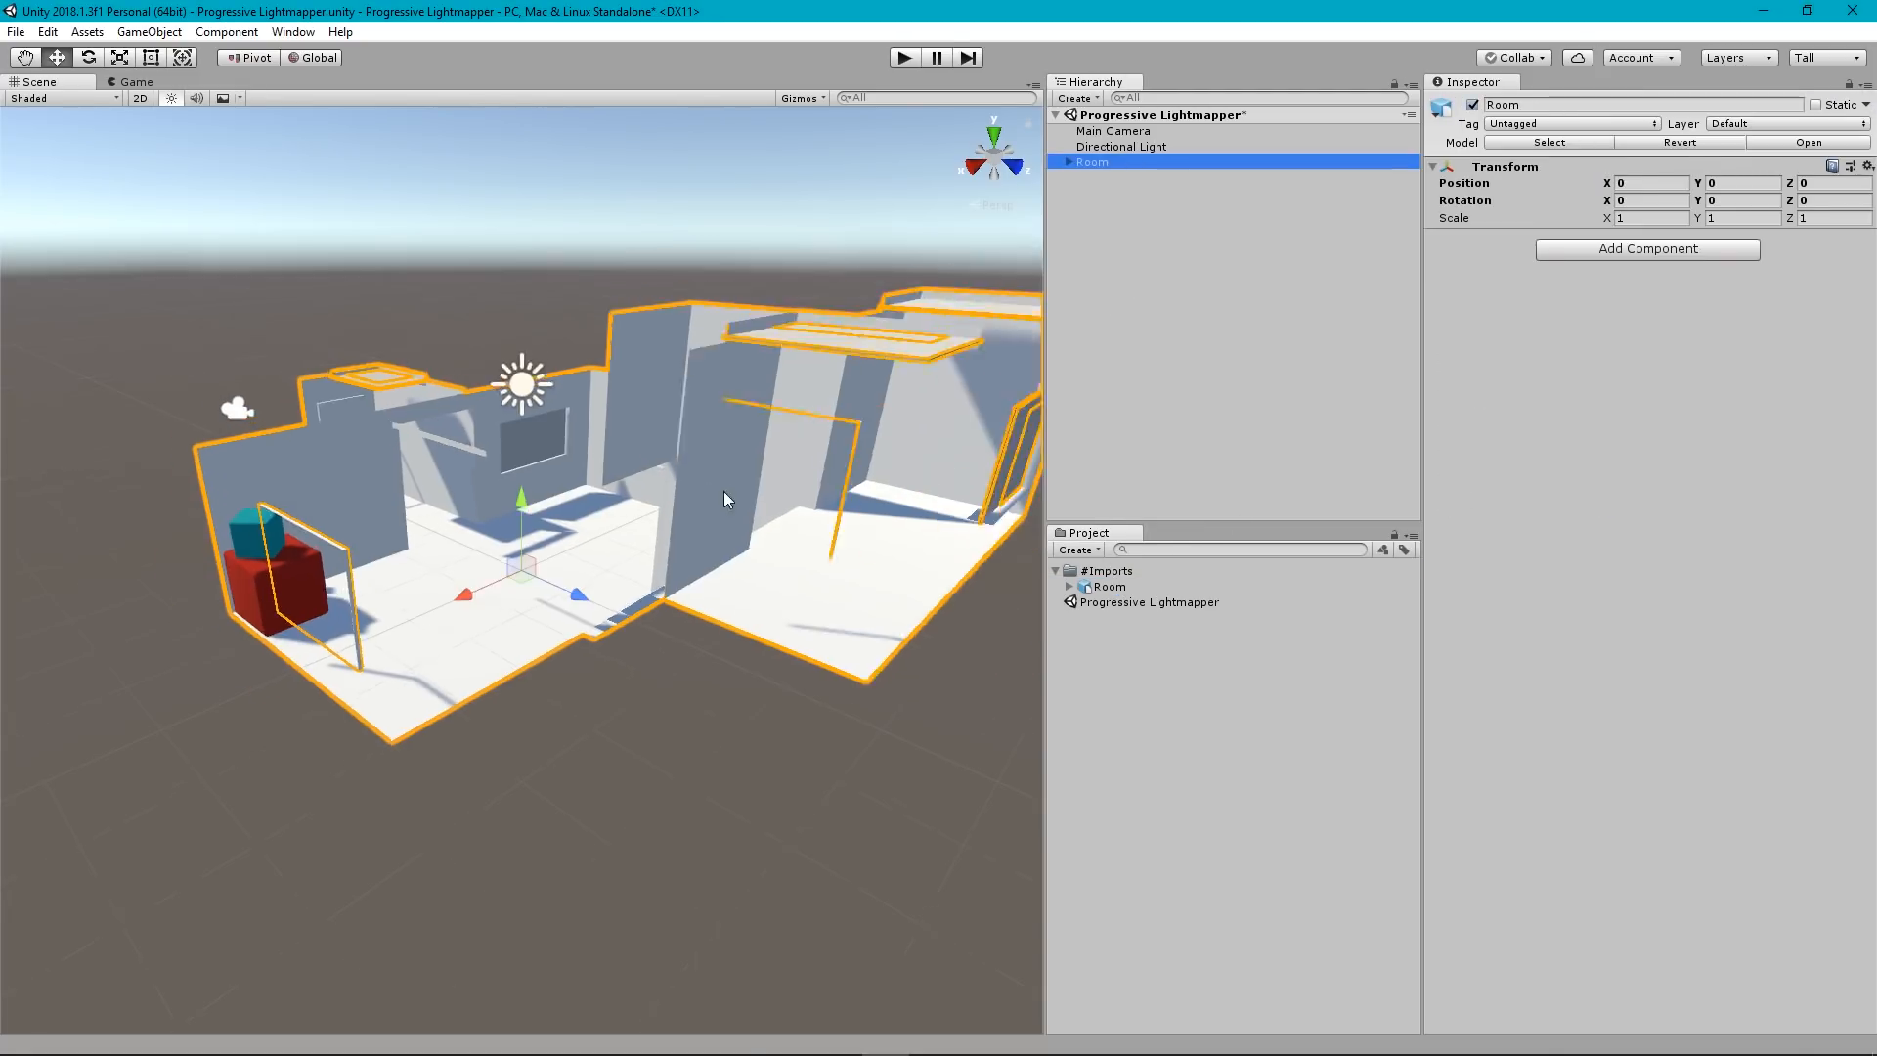
# Inspect the imported room from several angles, including its child objects and the red Cube's components.
pyautogui.keyDown('alt'); pyautogui.moveTo(723, 491); pyautogui.dragTo(1745, 557); pyautogui.keyUp('alt')
pyautogui.click(1085, 162)
pyautogui.click(1069, 162)
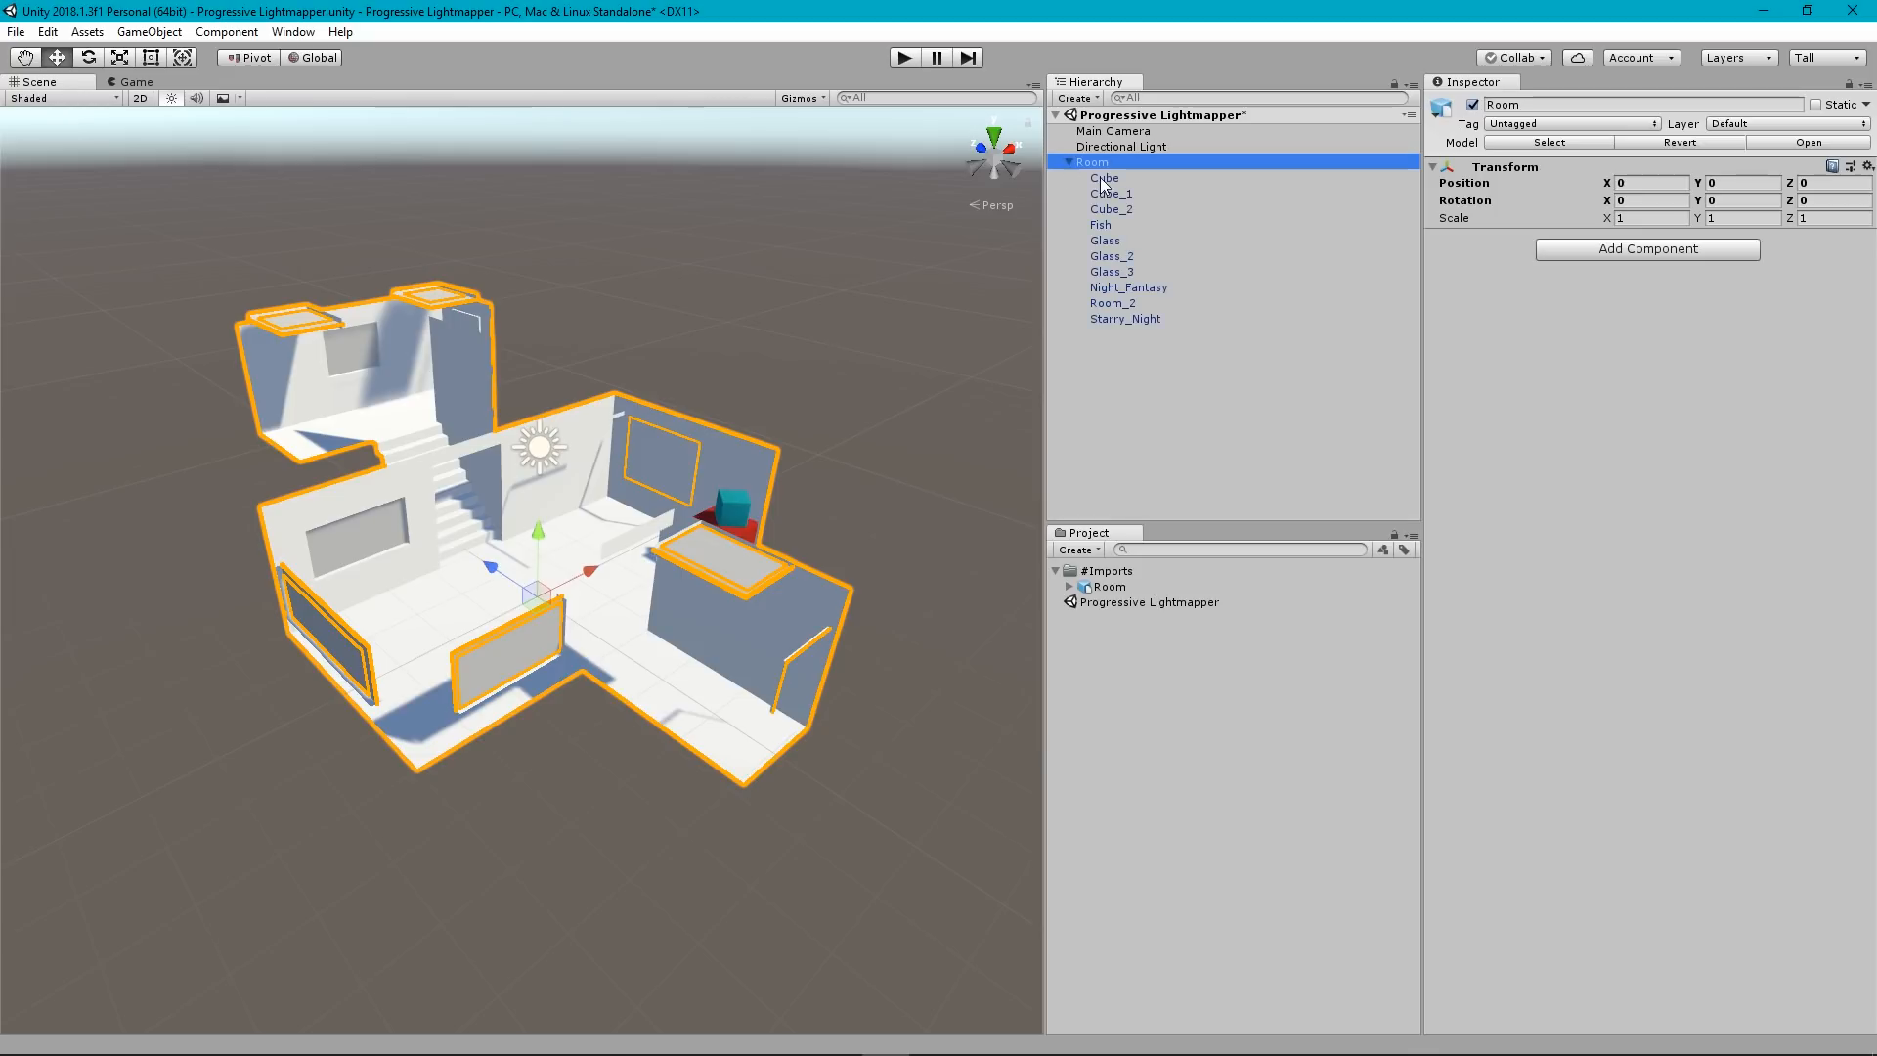
pyautogui.click(1104, 178)
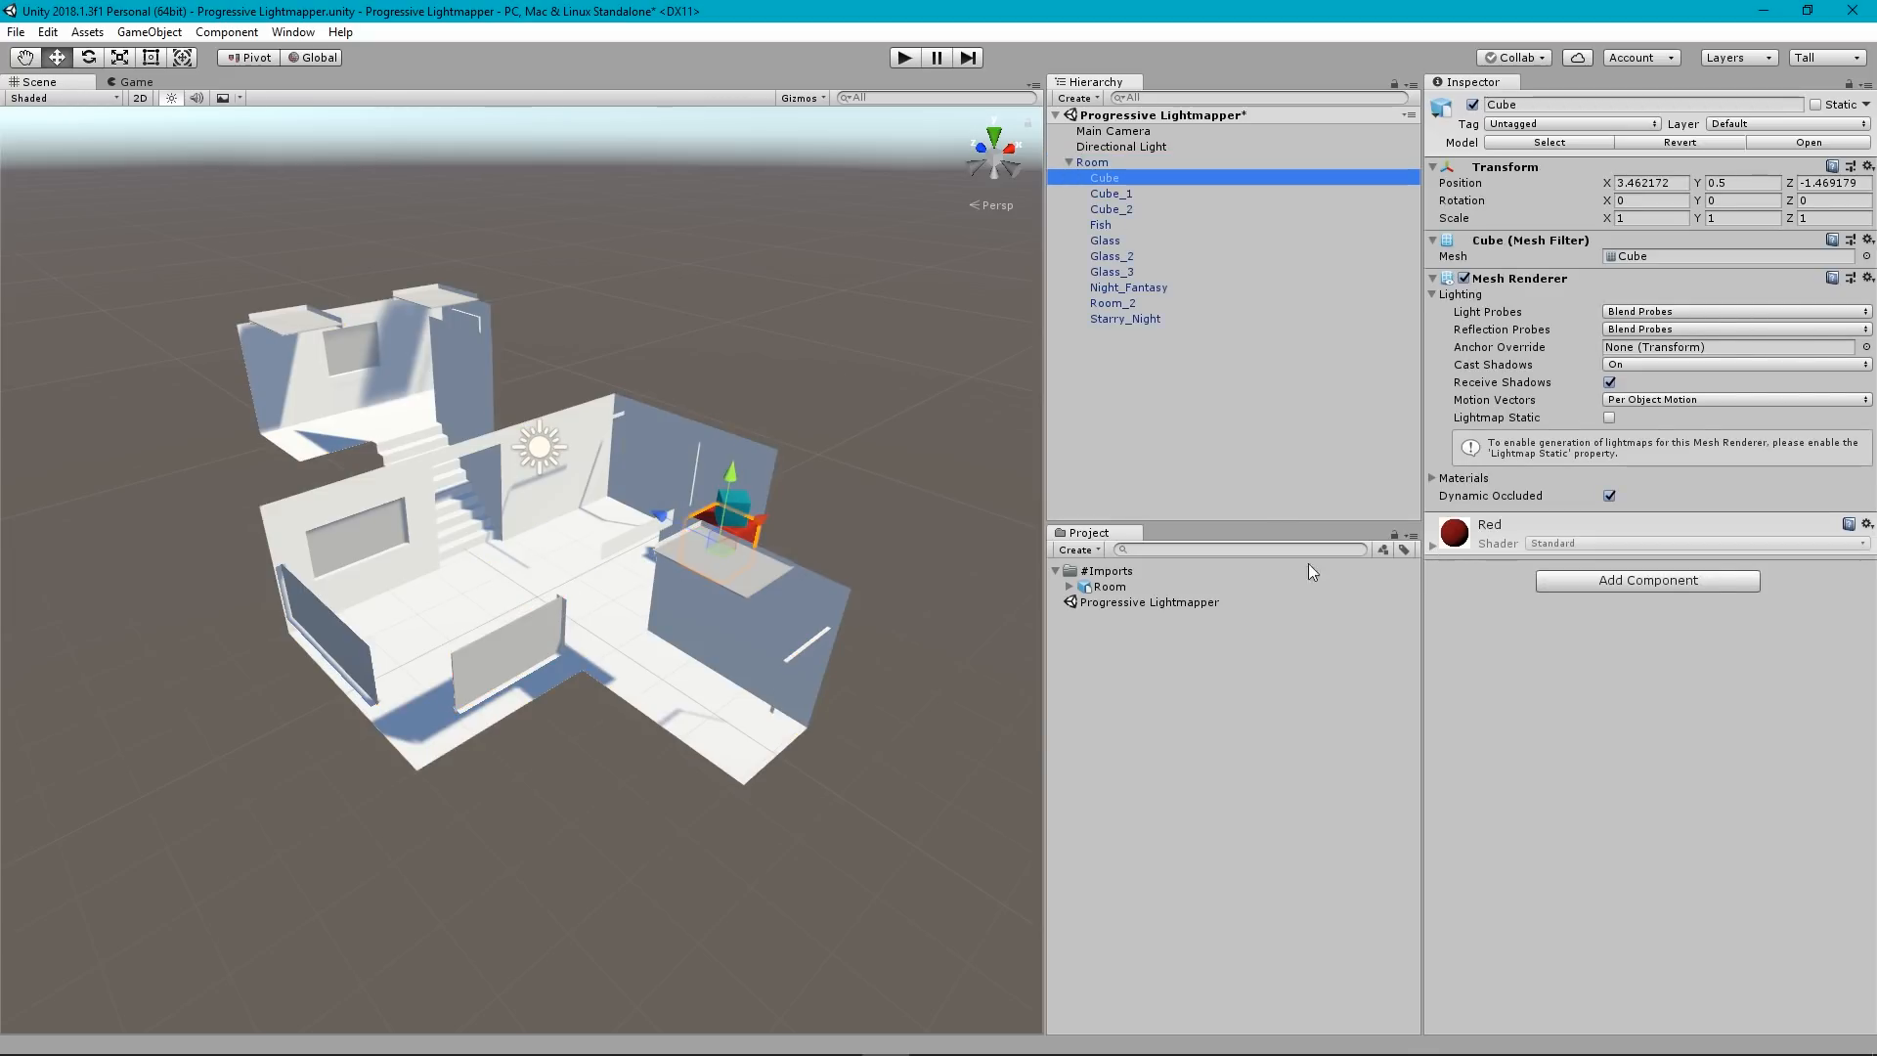
pyautogui.keyDown('alt'); pyautogui.moveTo(645, 625); pyautogui.dragTo(944, 593); pyautogui.keyUp('alt')
pyautogui.scroll(4, 591, 496)
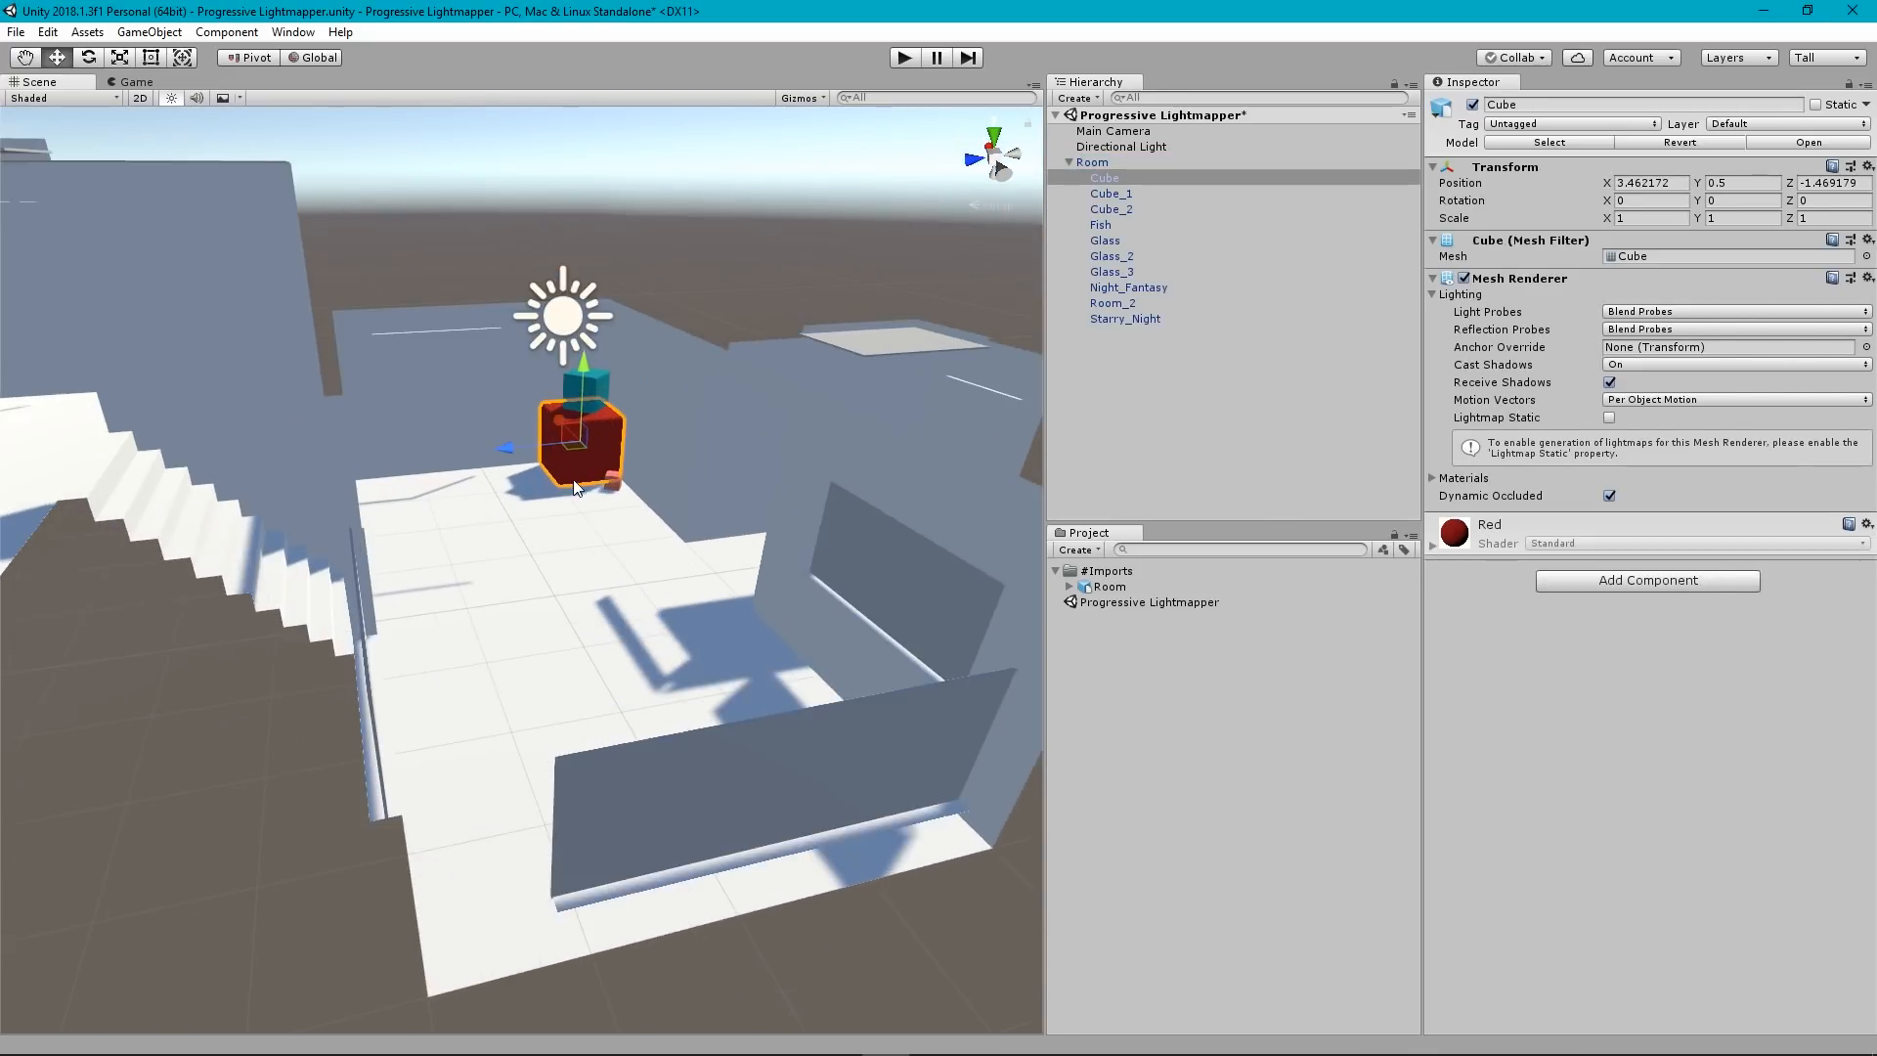
pyautogui.scroll(-3, 592, 461)
pyautogui.keyDown('alt'); pyautogui.moveTo(595, 462); pyautogui.dragTo(389, 608); pyautogui.keyUp('alt')
pyautogui.scroll(-3, 382, 615)
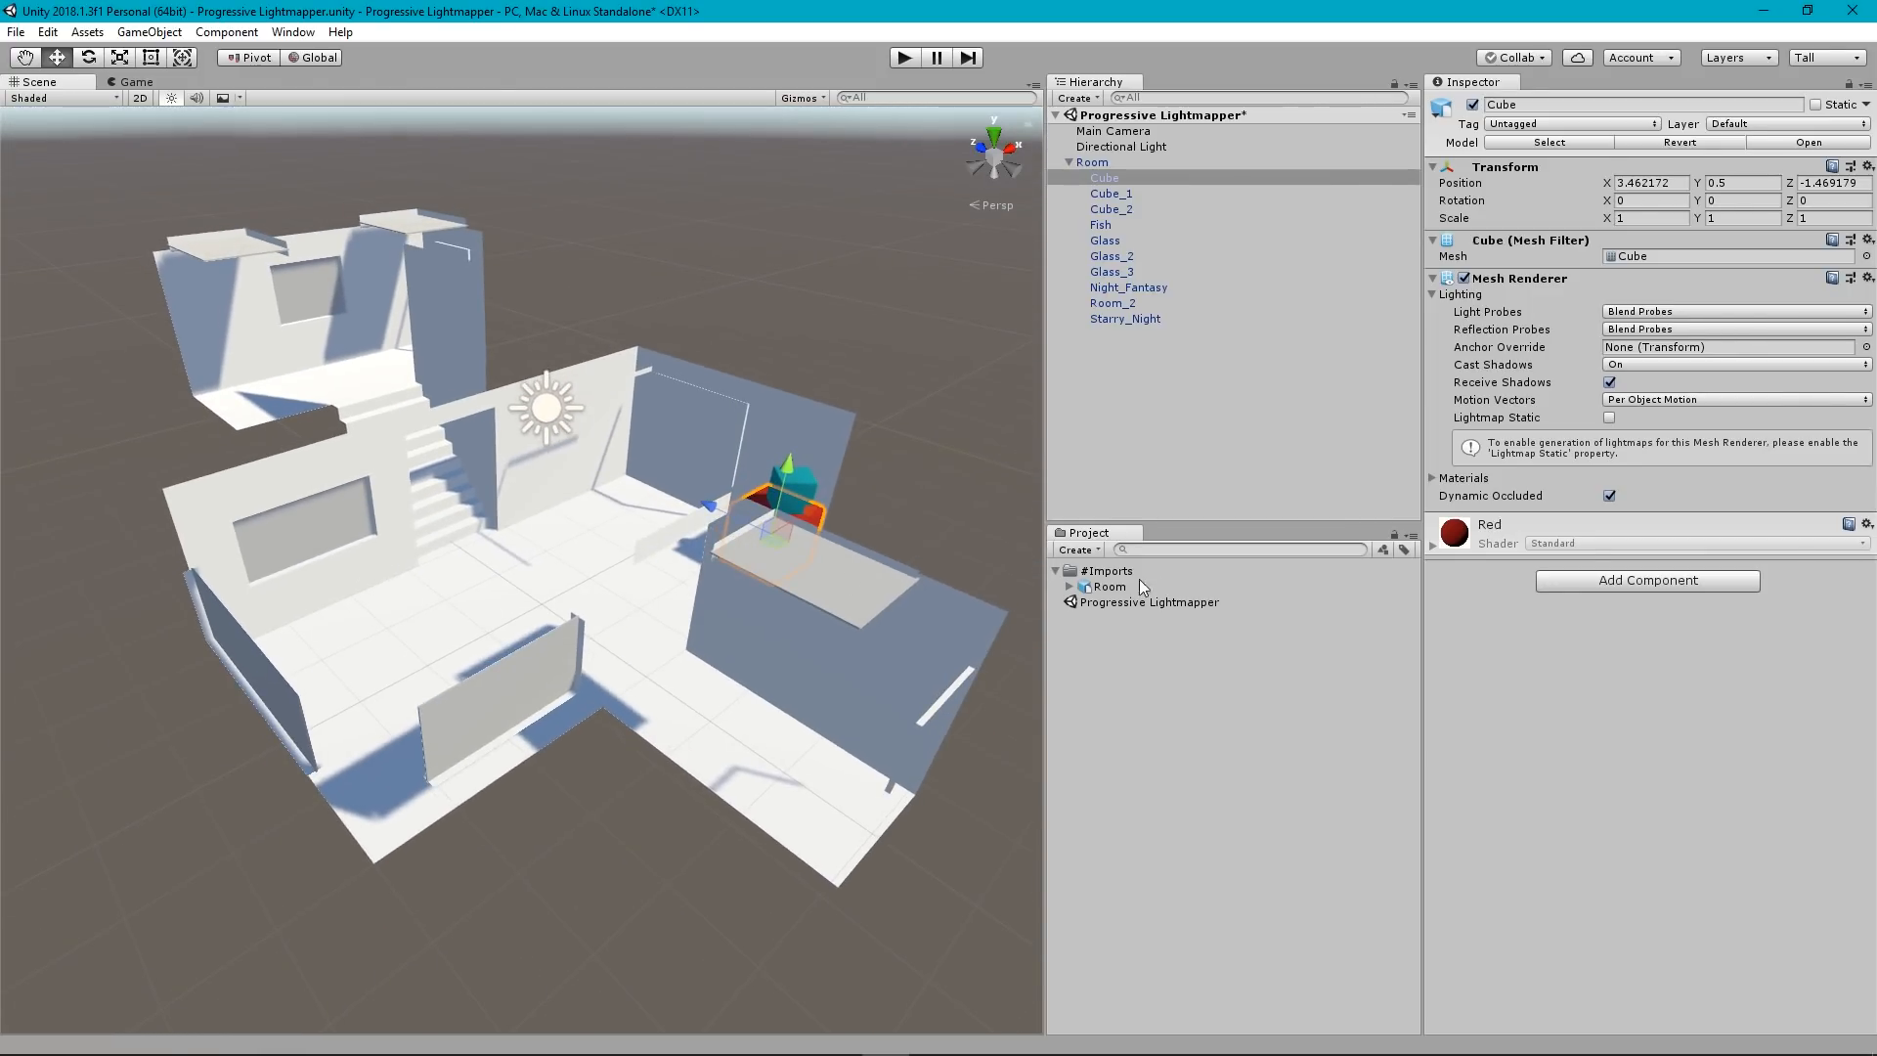
pyautogui.click(1069, 163)
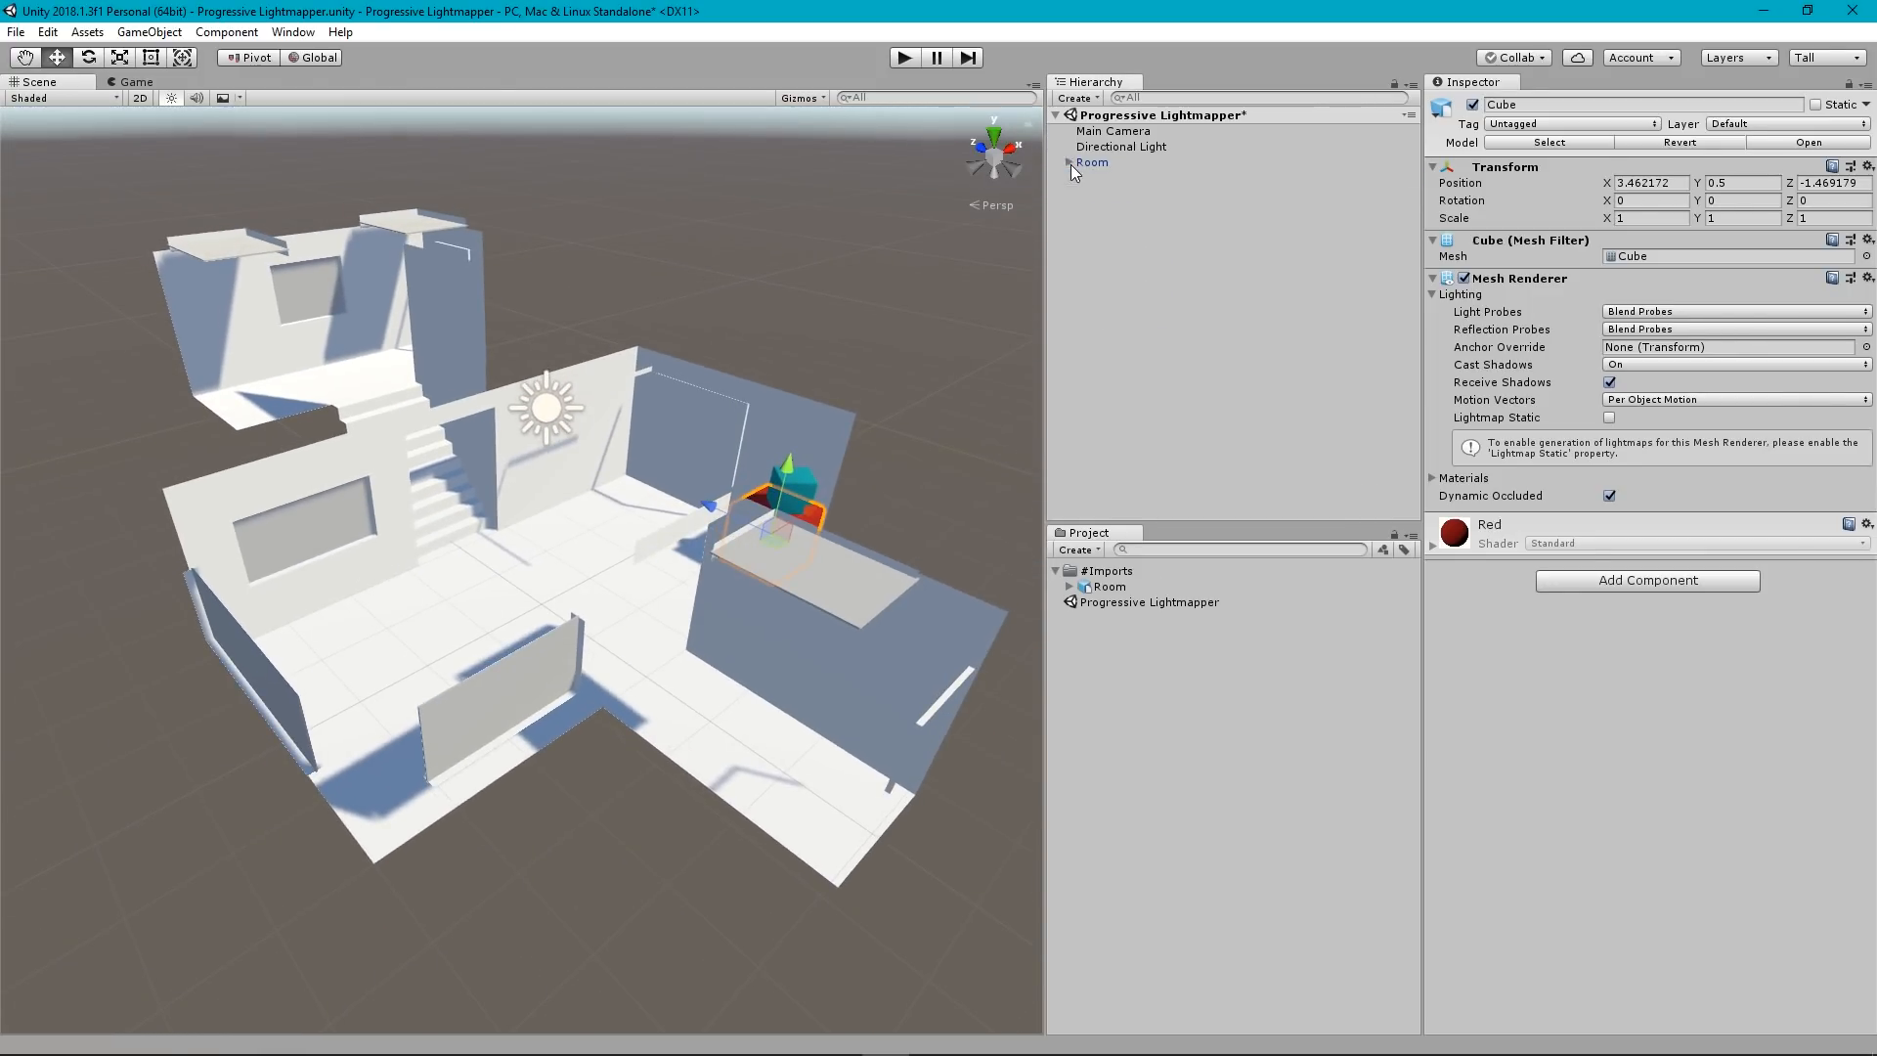
# Set the Room model's material location to Use External Materials (Legacy), apply it and fix the floor and brick normal maps.
pyautogui.click(1110, 587)
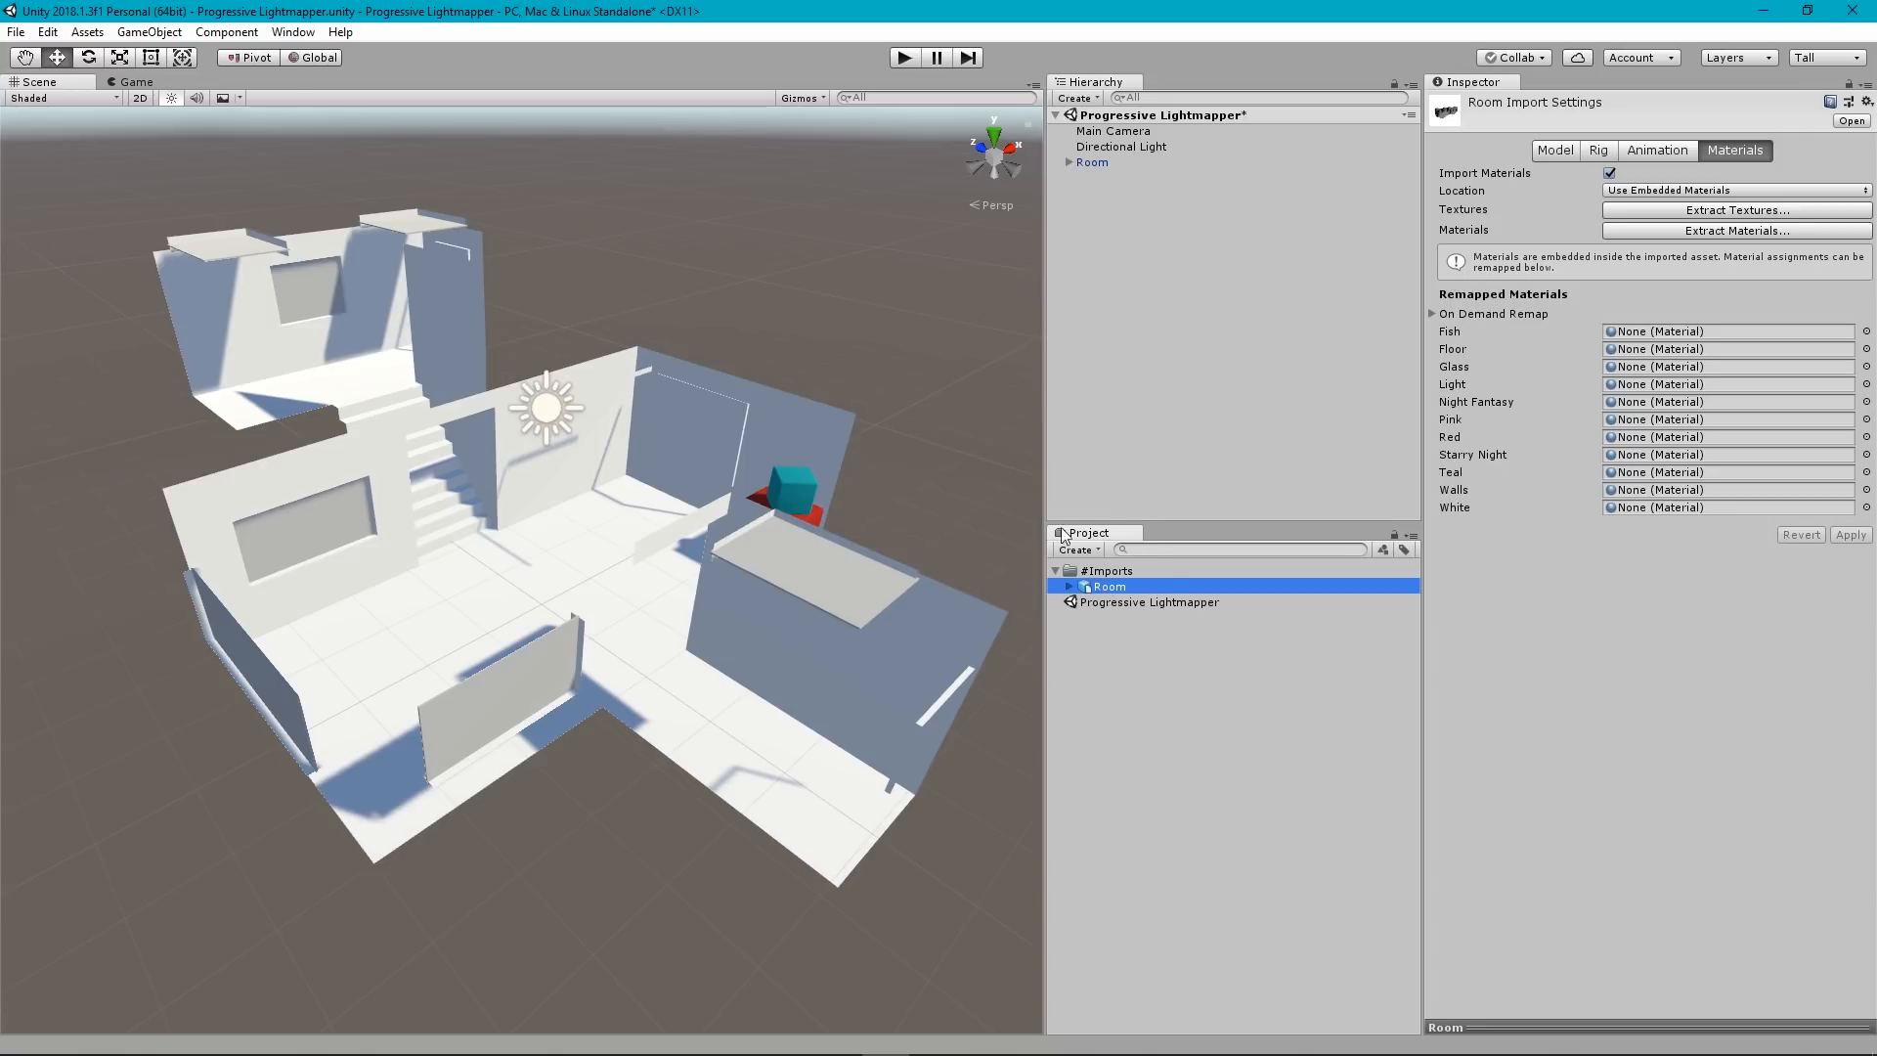
pyautogui.click(1556, 152)
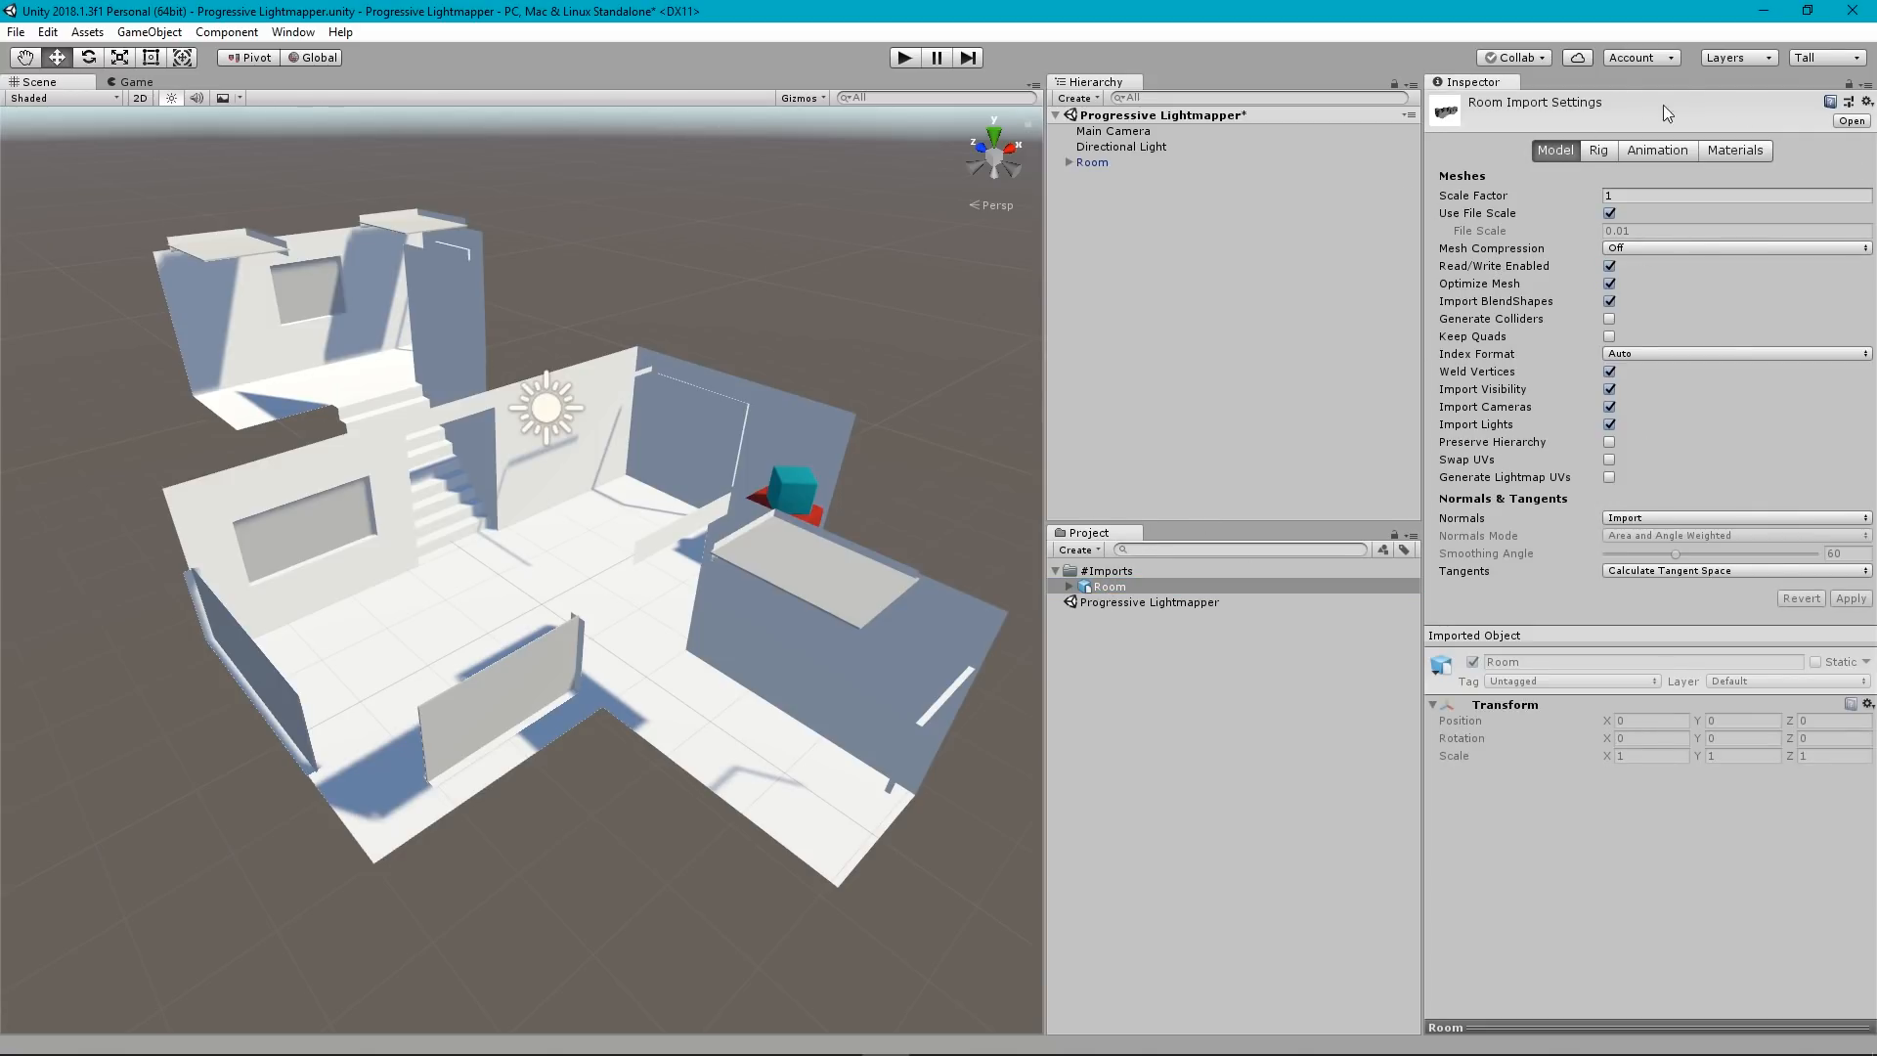
pyautogui.click(1716, 148)
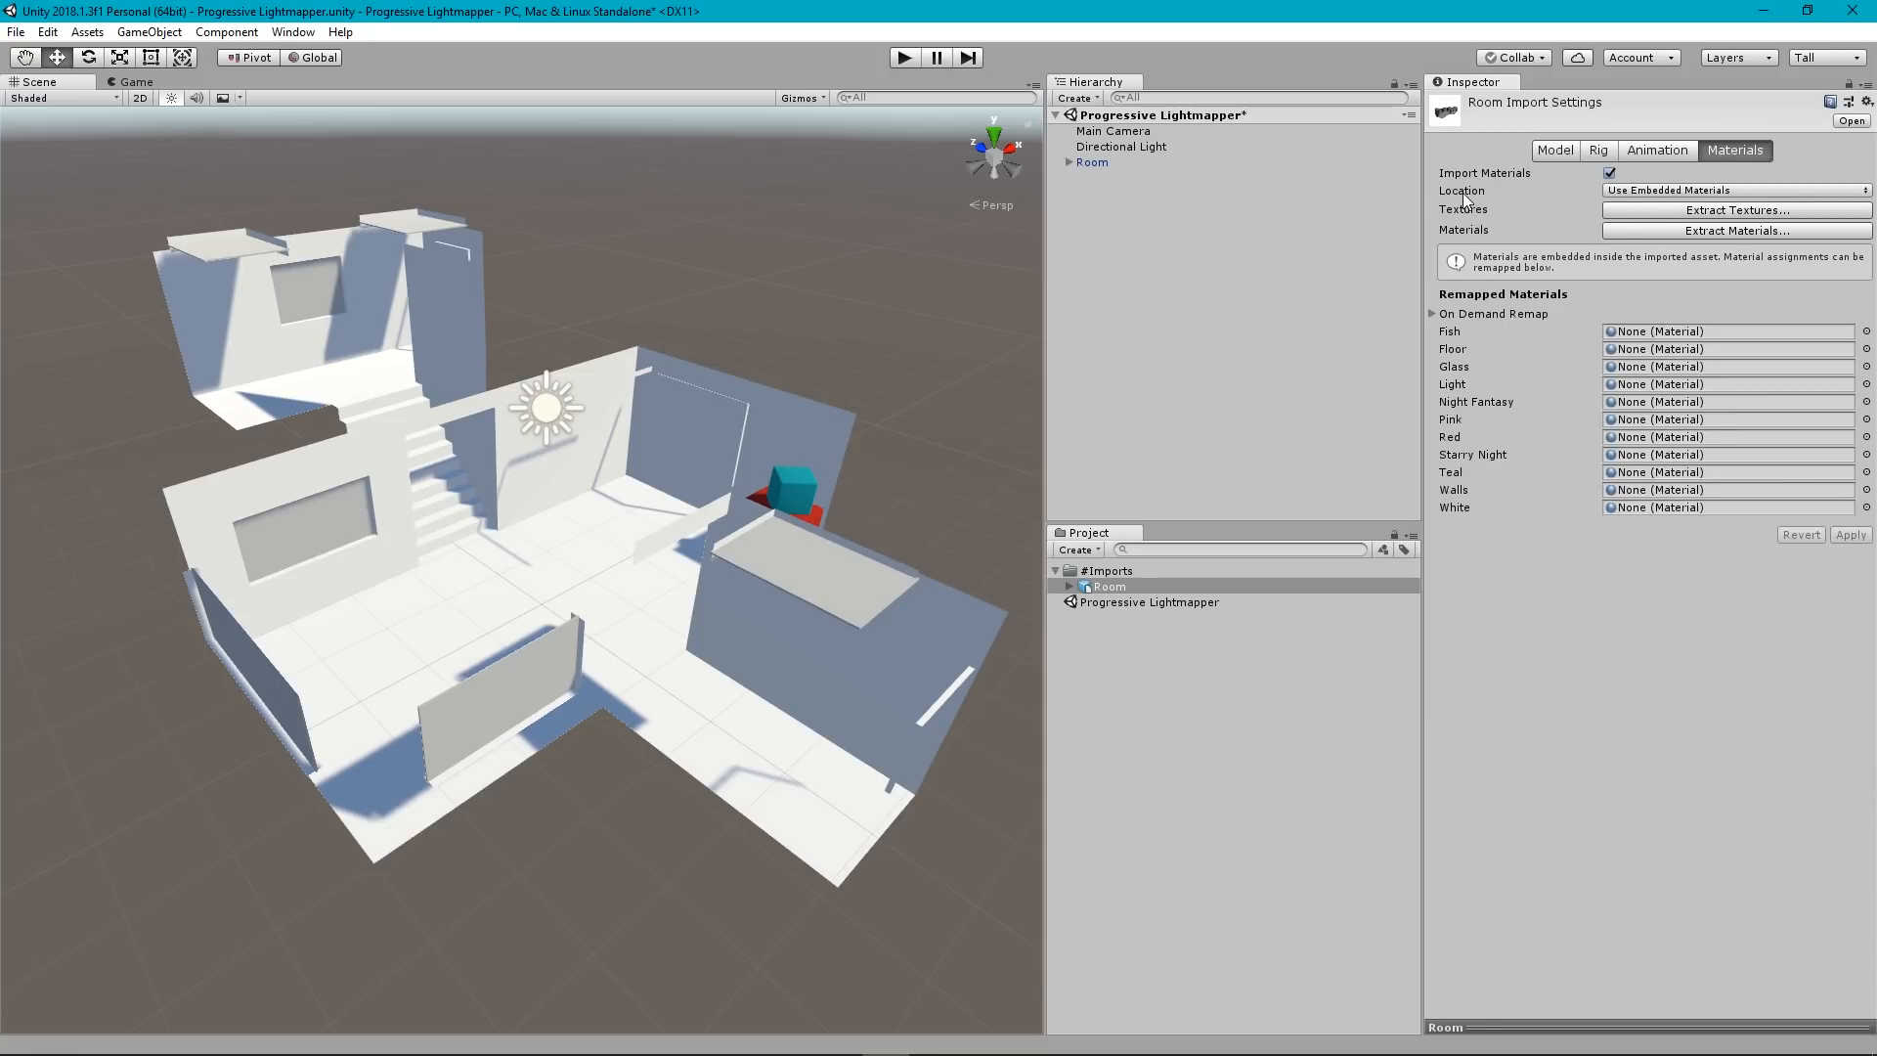
pyautogui.click(1728, 190)
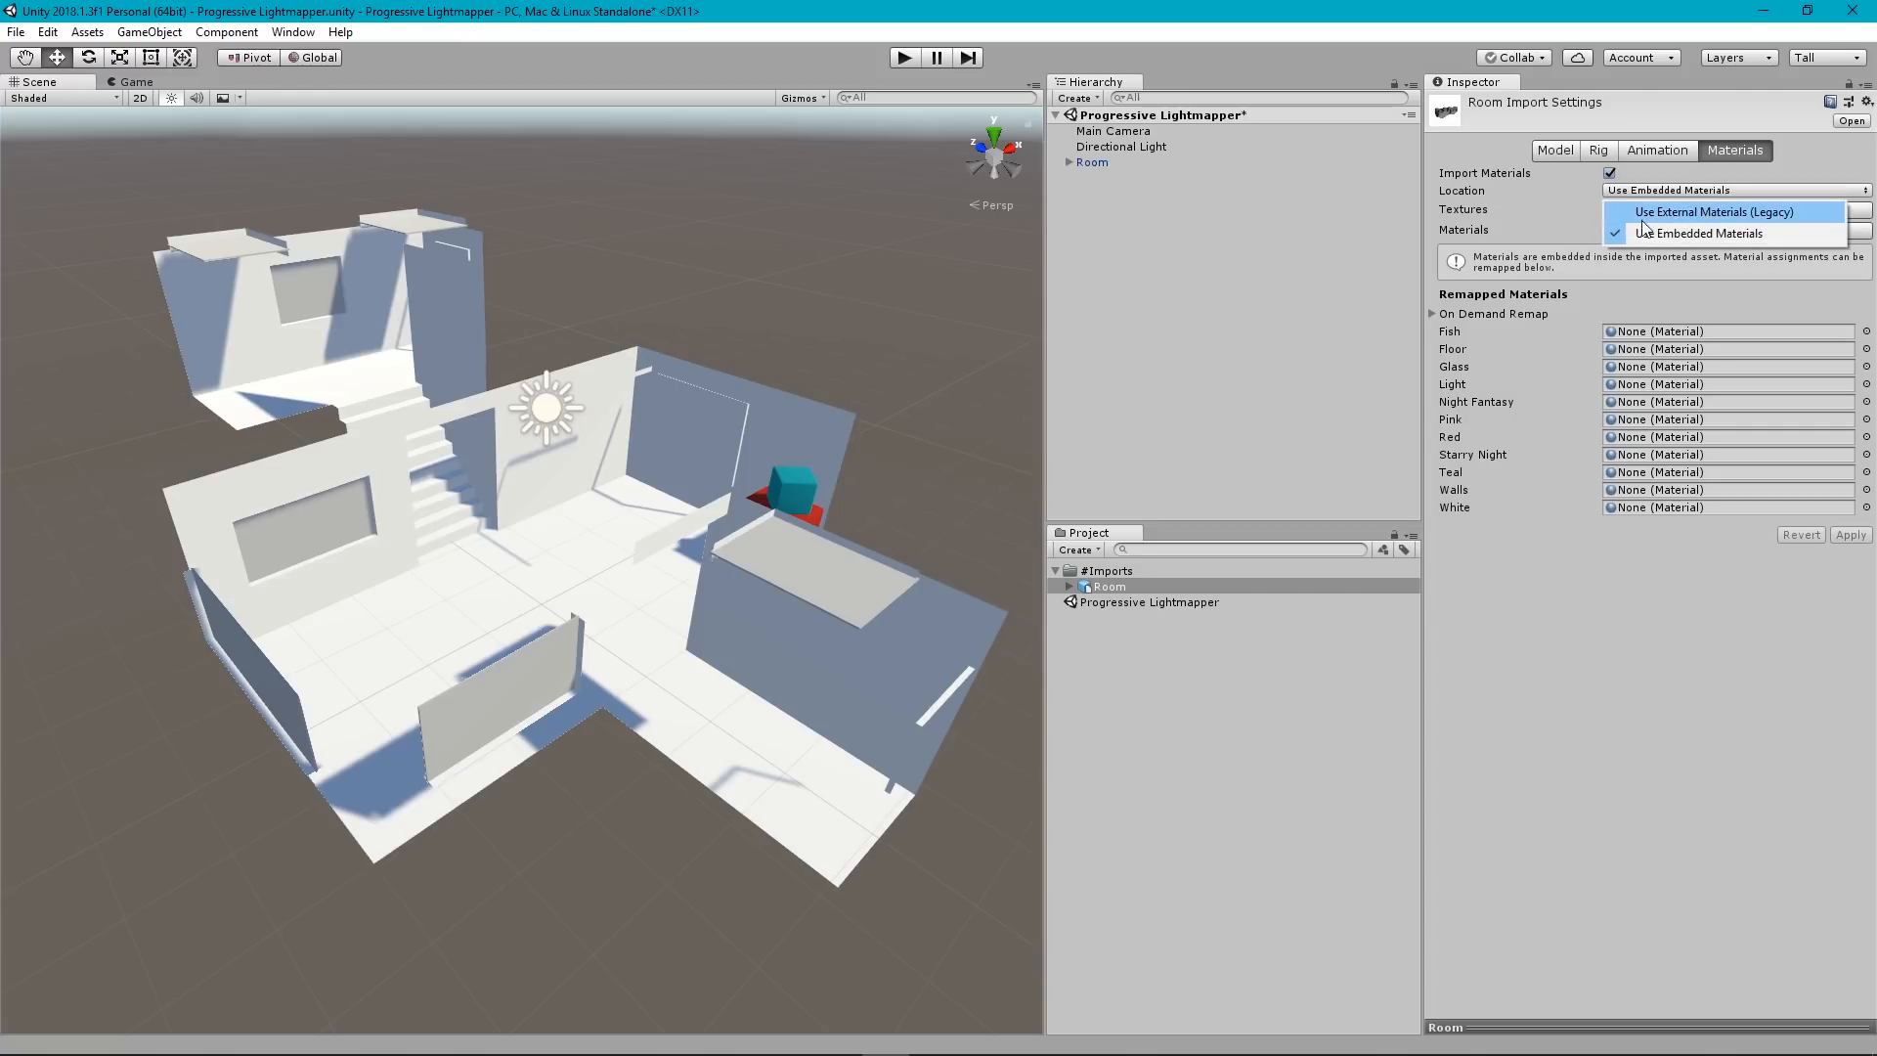
pyautogui.click(1687, 212)
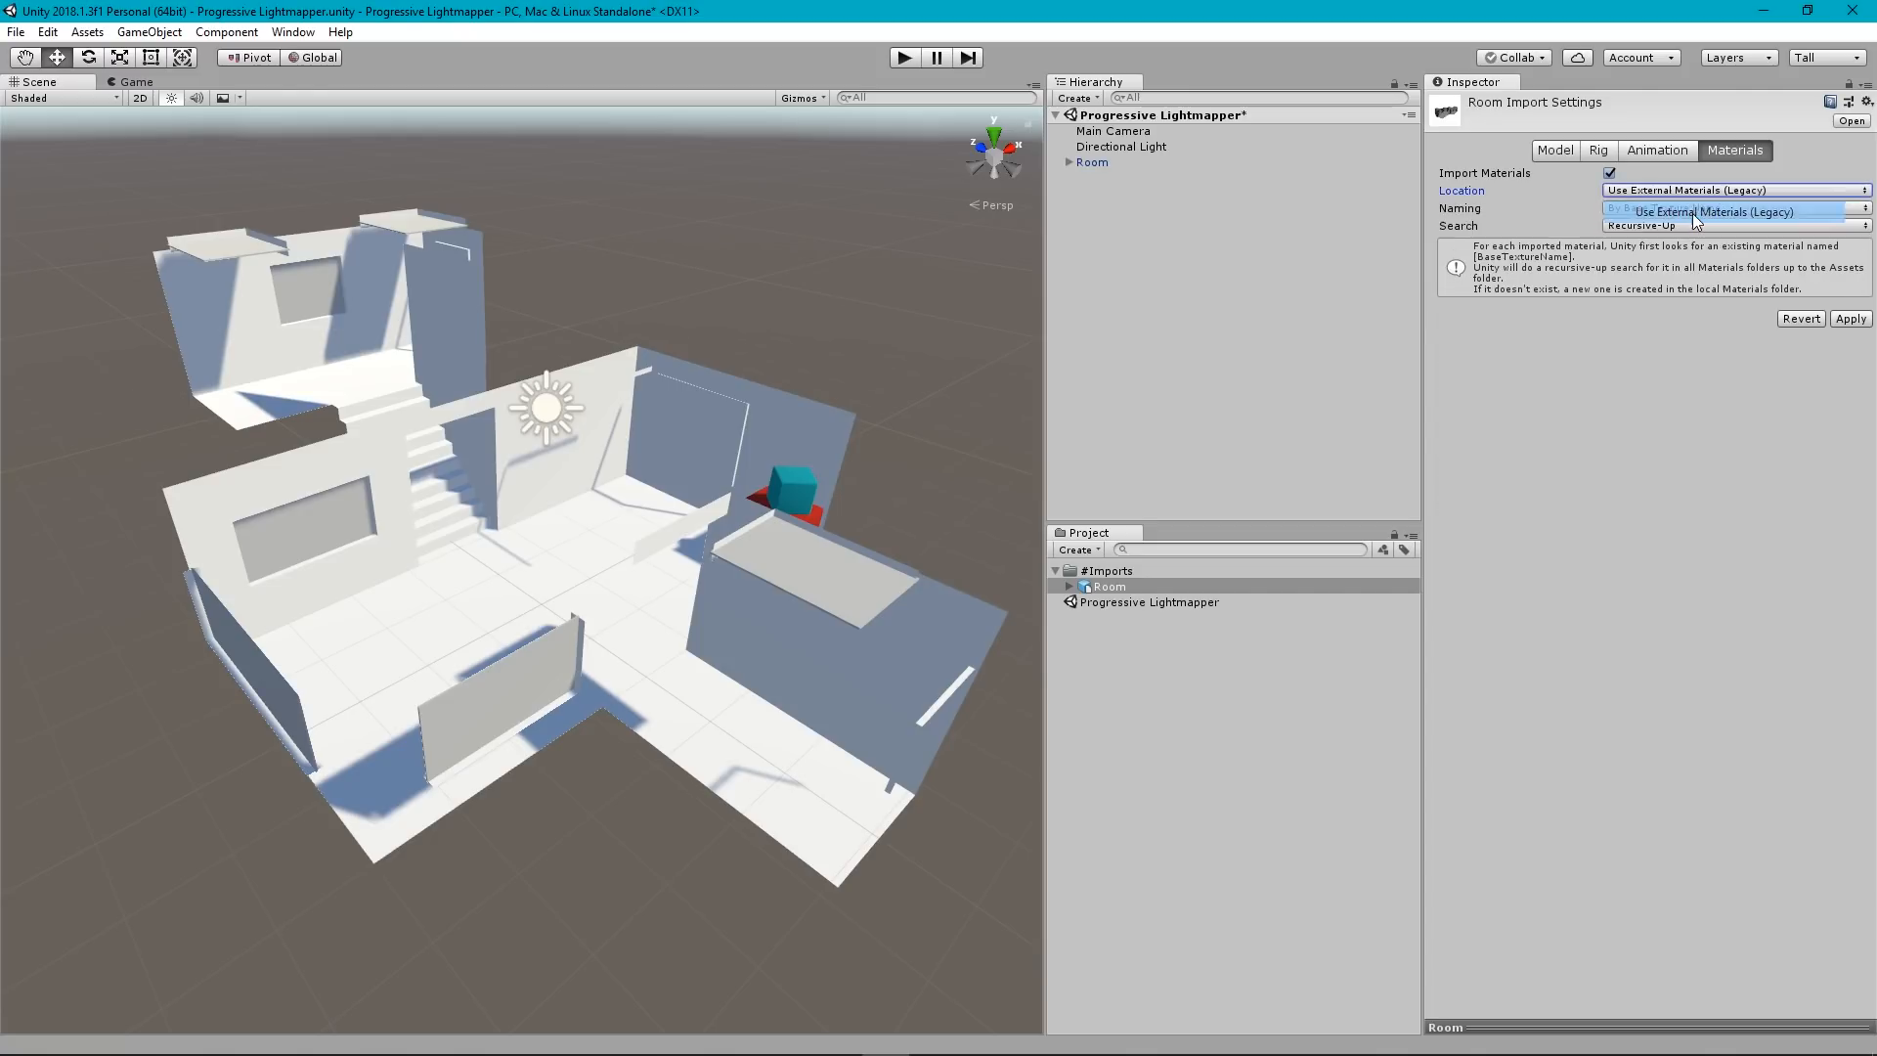
pyautogui.click(1857, 322)
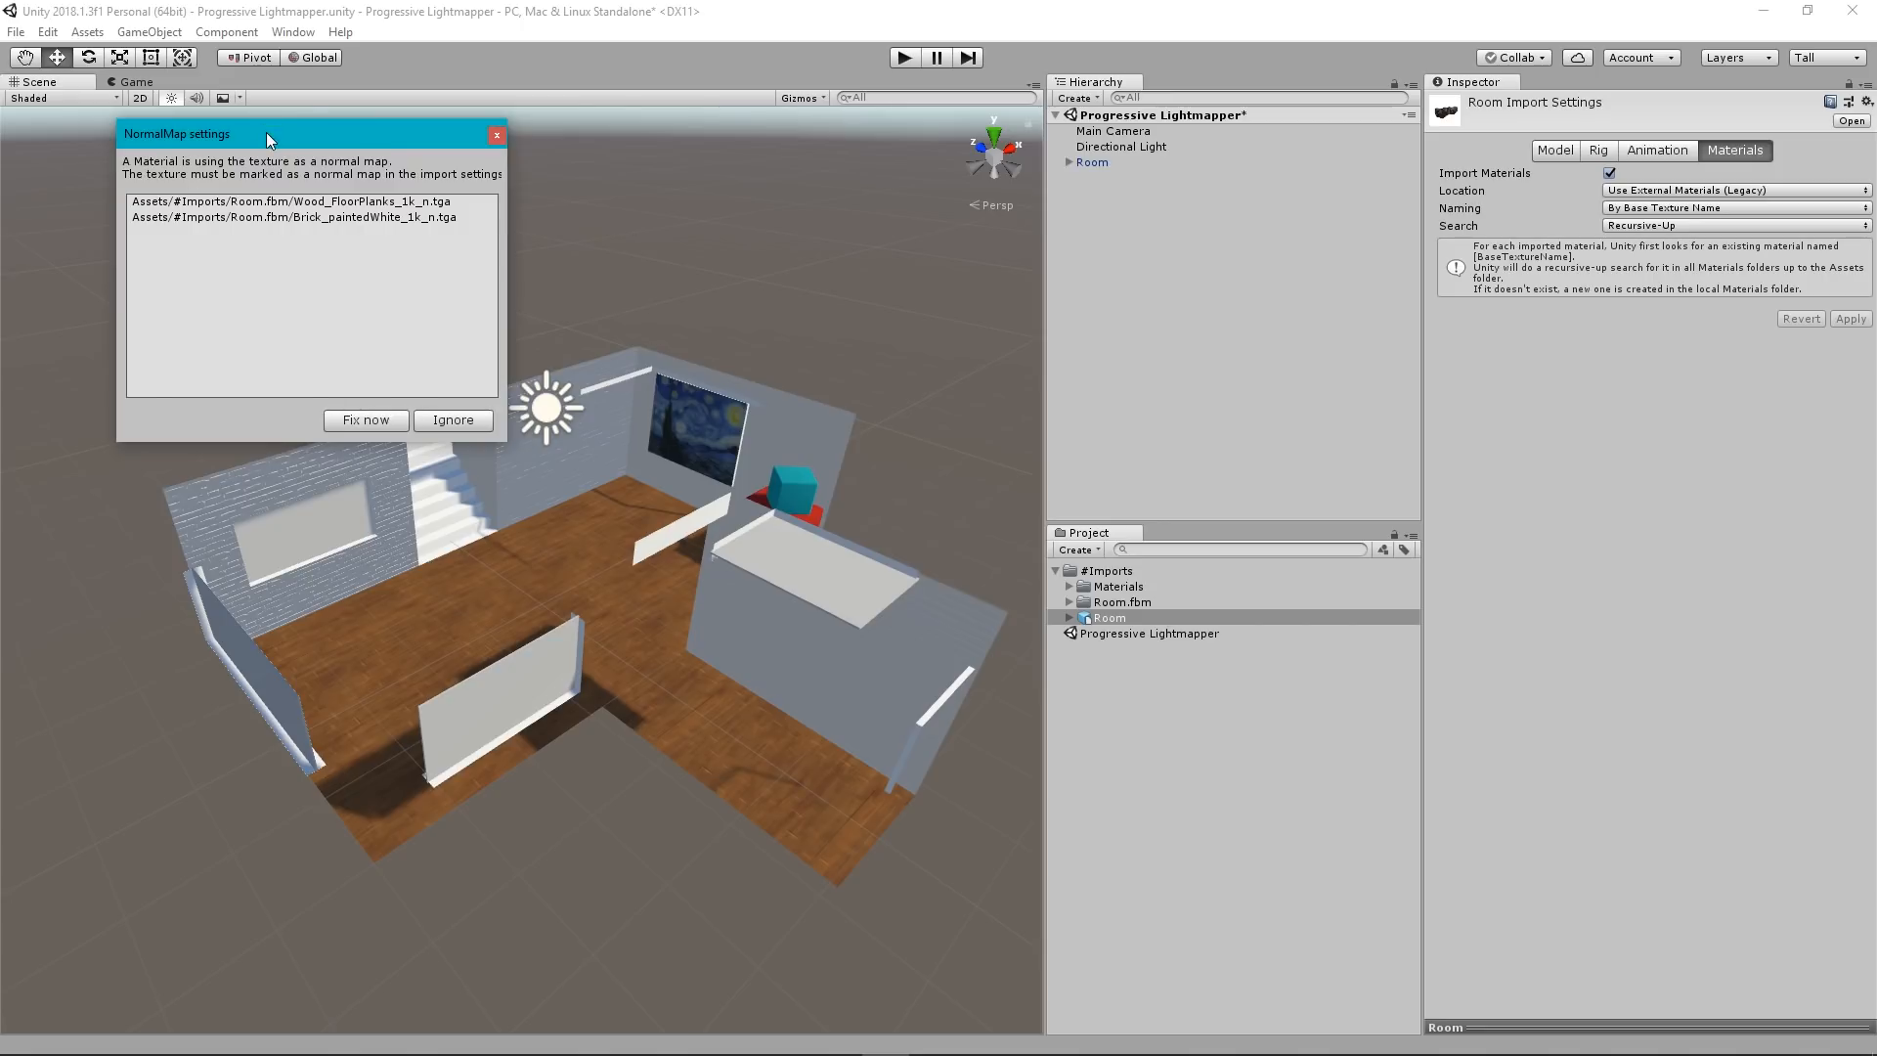
pyautogui.moveTo(266, 132); pyautogui.dragTo(688, 227)
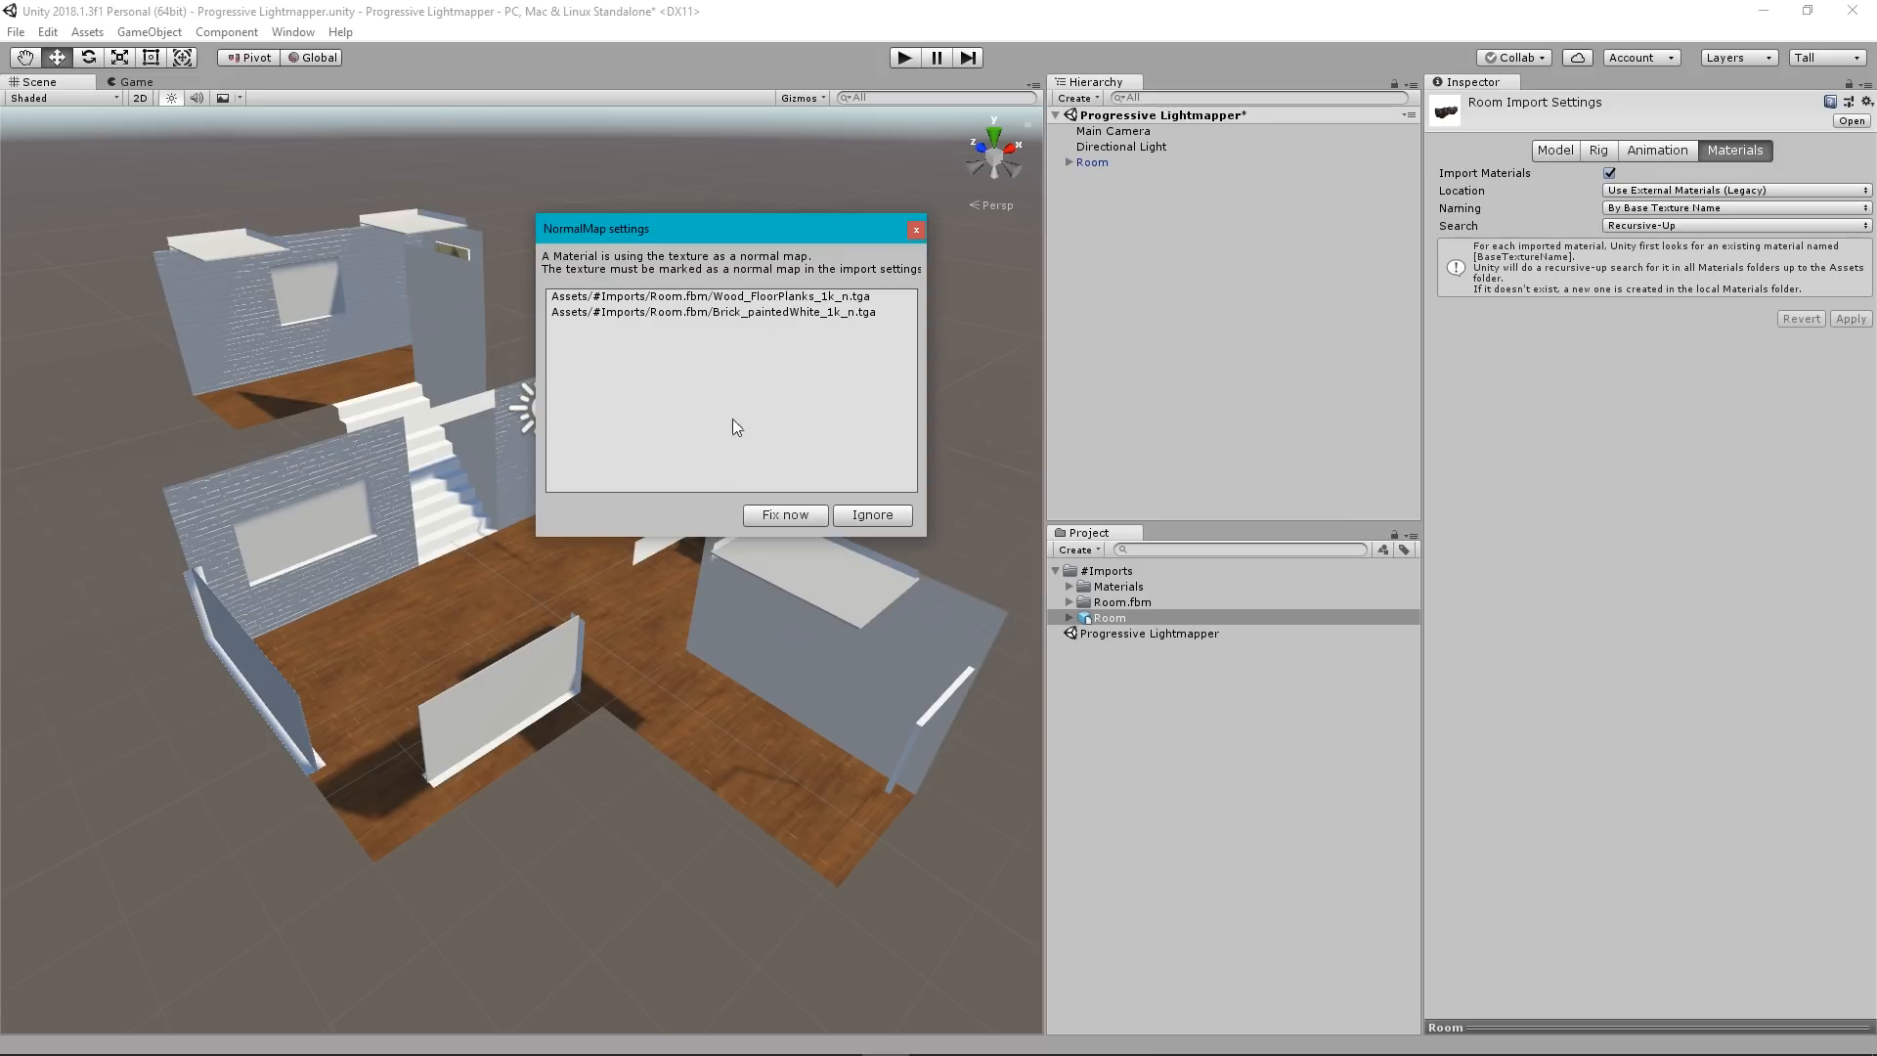
pyautogui.click(788, 512)
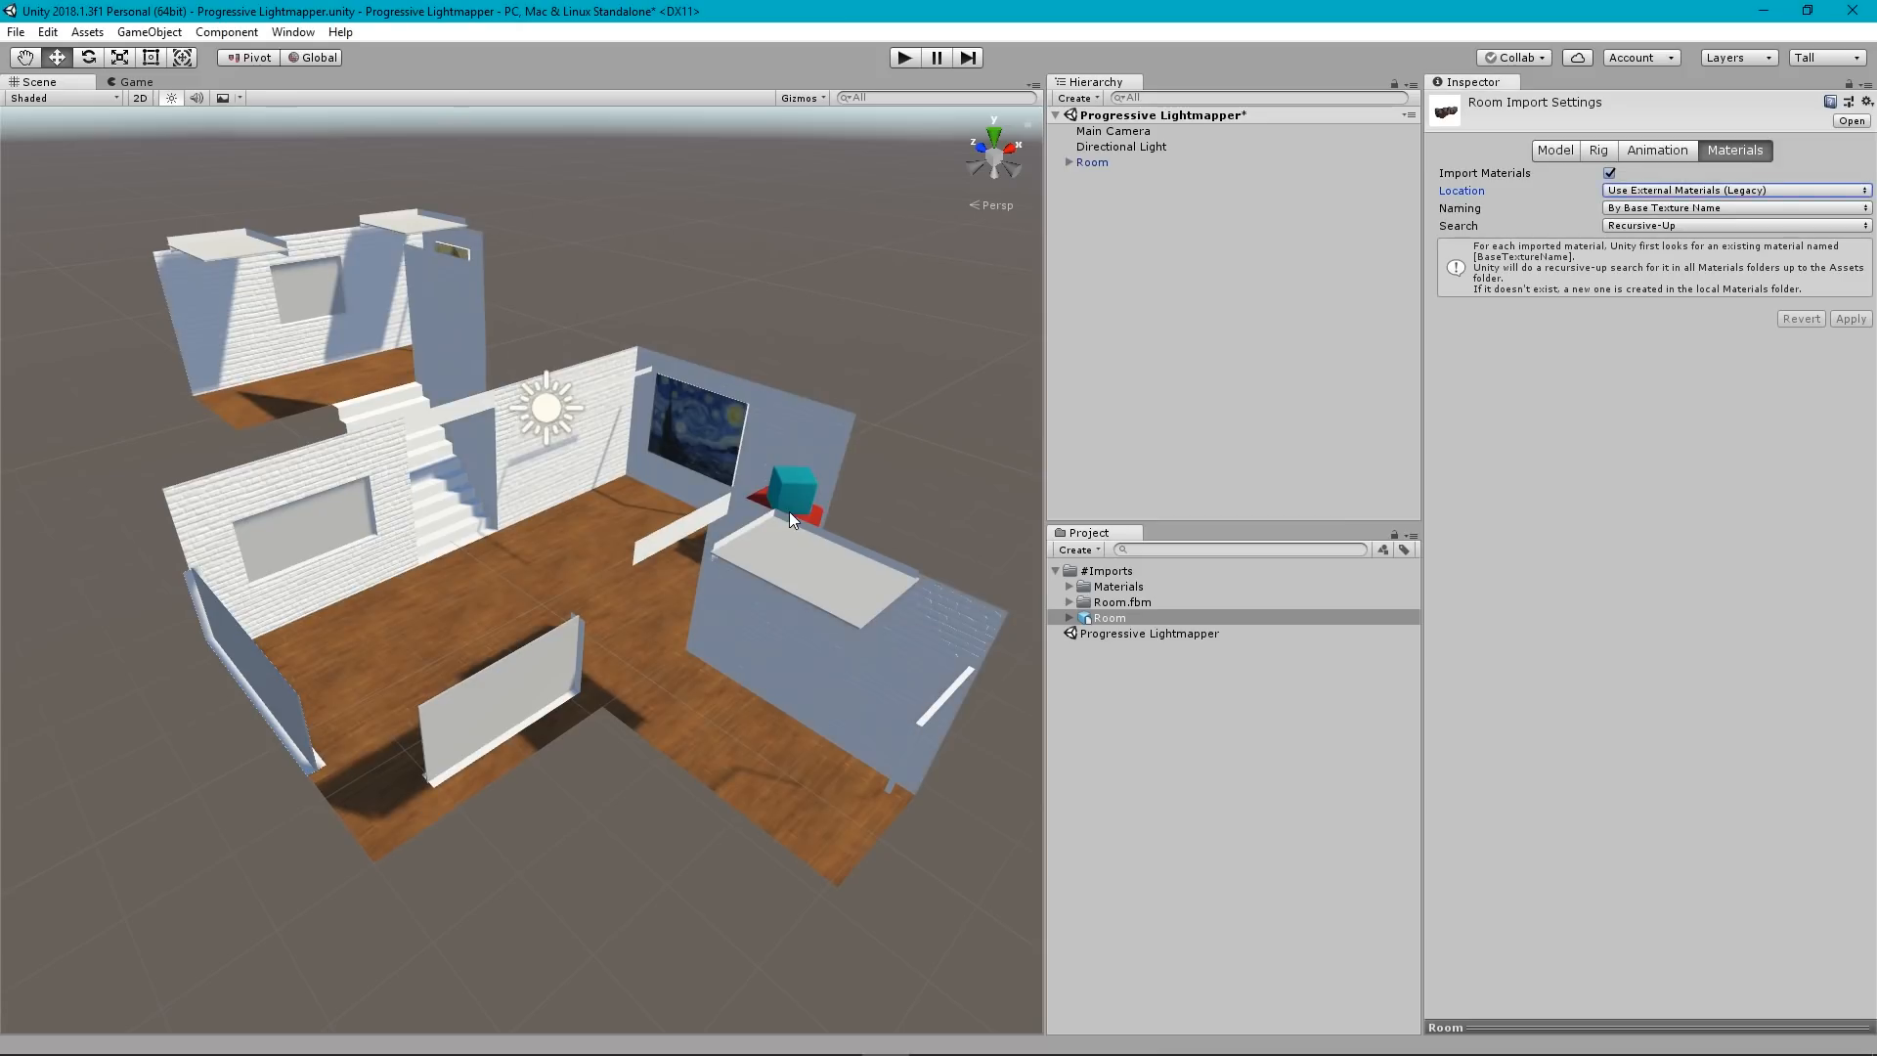
# Examine the textured brick walls, wooden floor and window glass inside the room up close.
pyautogui.scroll(4, 483, 542)
pyautogui.keyDown('alt'); pyautogui.moveTo(515, 540); pyautogui.dragTo(466, 509); pyautogui.keyUp('alt')
pyautogui.press('w')
pyautogui.moveTo(466, 510)
pyautogui.mouseDown(button='right')
pyautogui.moveTo(603, 407)
pyautogui.moveTo(742, 404)
pyautogui.moveTo(616, 398)
pyautogui.moveTo(344, 452)
pyautogui.moveTo(1603, 425)
pyautogui.moveTo(1480, 396)
pyautogui.moveTo(1006, 385)
pyautogui.moveTo(855, 398)
pyautogui.moveTo(1340, 396)
pyautogui.moveTo(1664, 474)
pyautogui.moveTo(1357, 489)
pyautogui.moveTo(1663, 535)
pyautogui.moveTo(102, 520)
pyautogui.mouseUp(button='right')
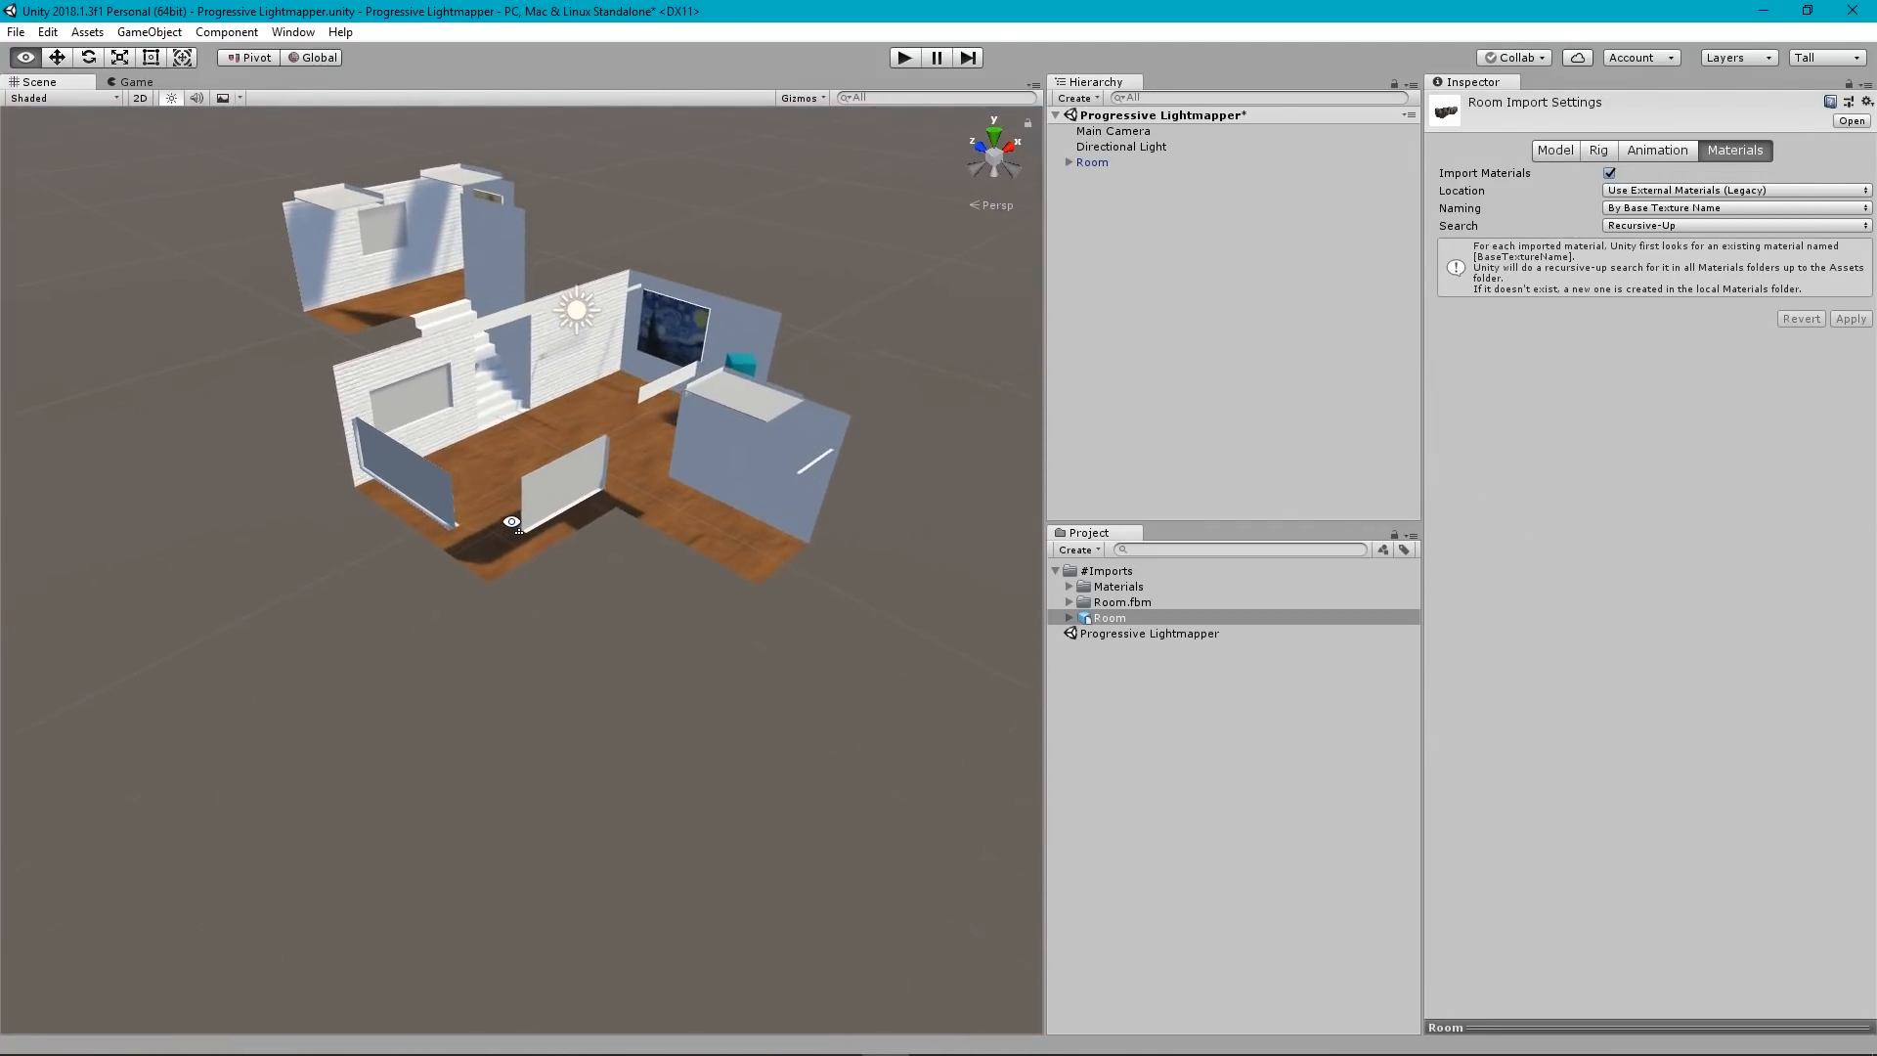
pyautogui.moveTo(534, 507)
pyautogui.mouseDown(button='right')
pyautogui.moveTo(794, 444)
pyautogui.moveTo(545, 614)
pyautogui.moveTo(519, 495)
pyautogui.moveTo(487, 492)
pyautogui.mouseUp(button='right')
pyautogui.moveTo(612, 470); pyautogui.dragTo(1857, 354, button='right')
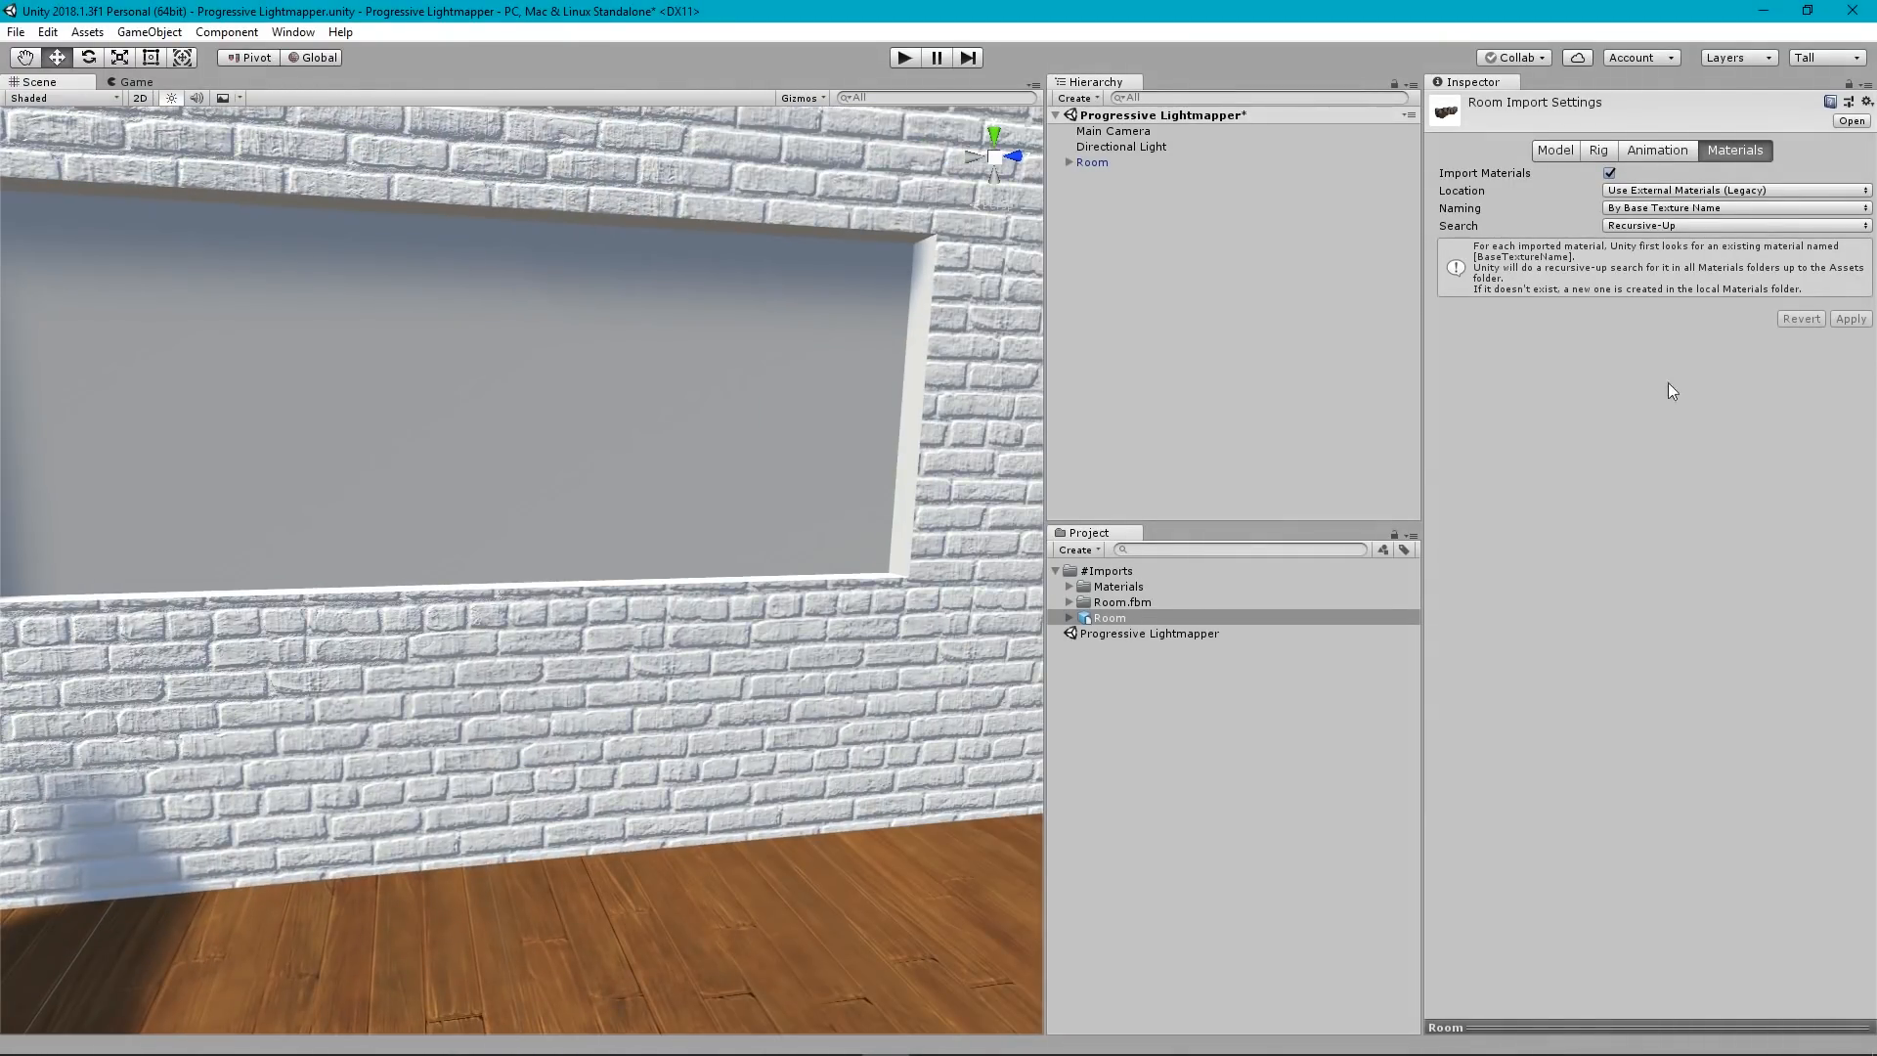
pyautogui.click(660, 443)
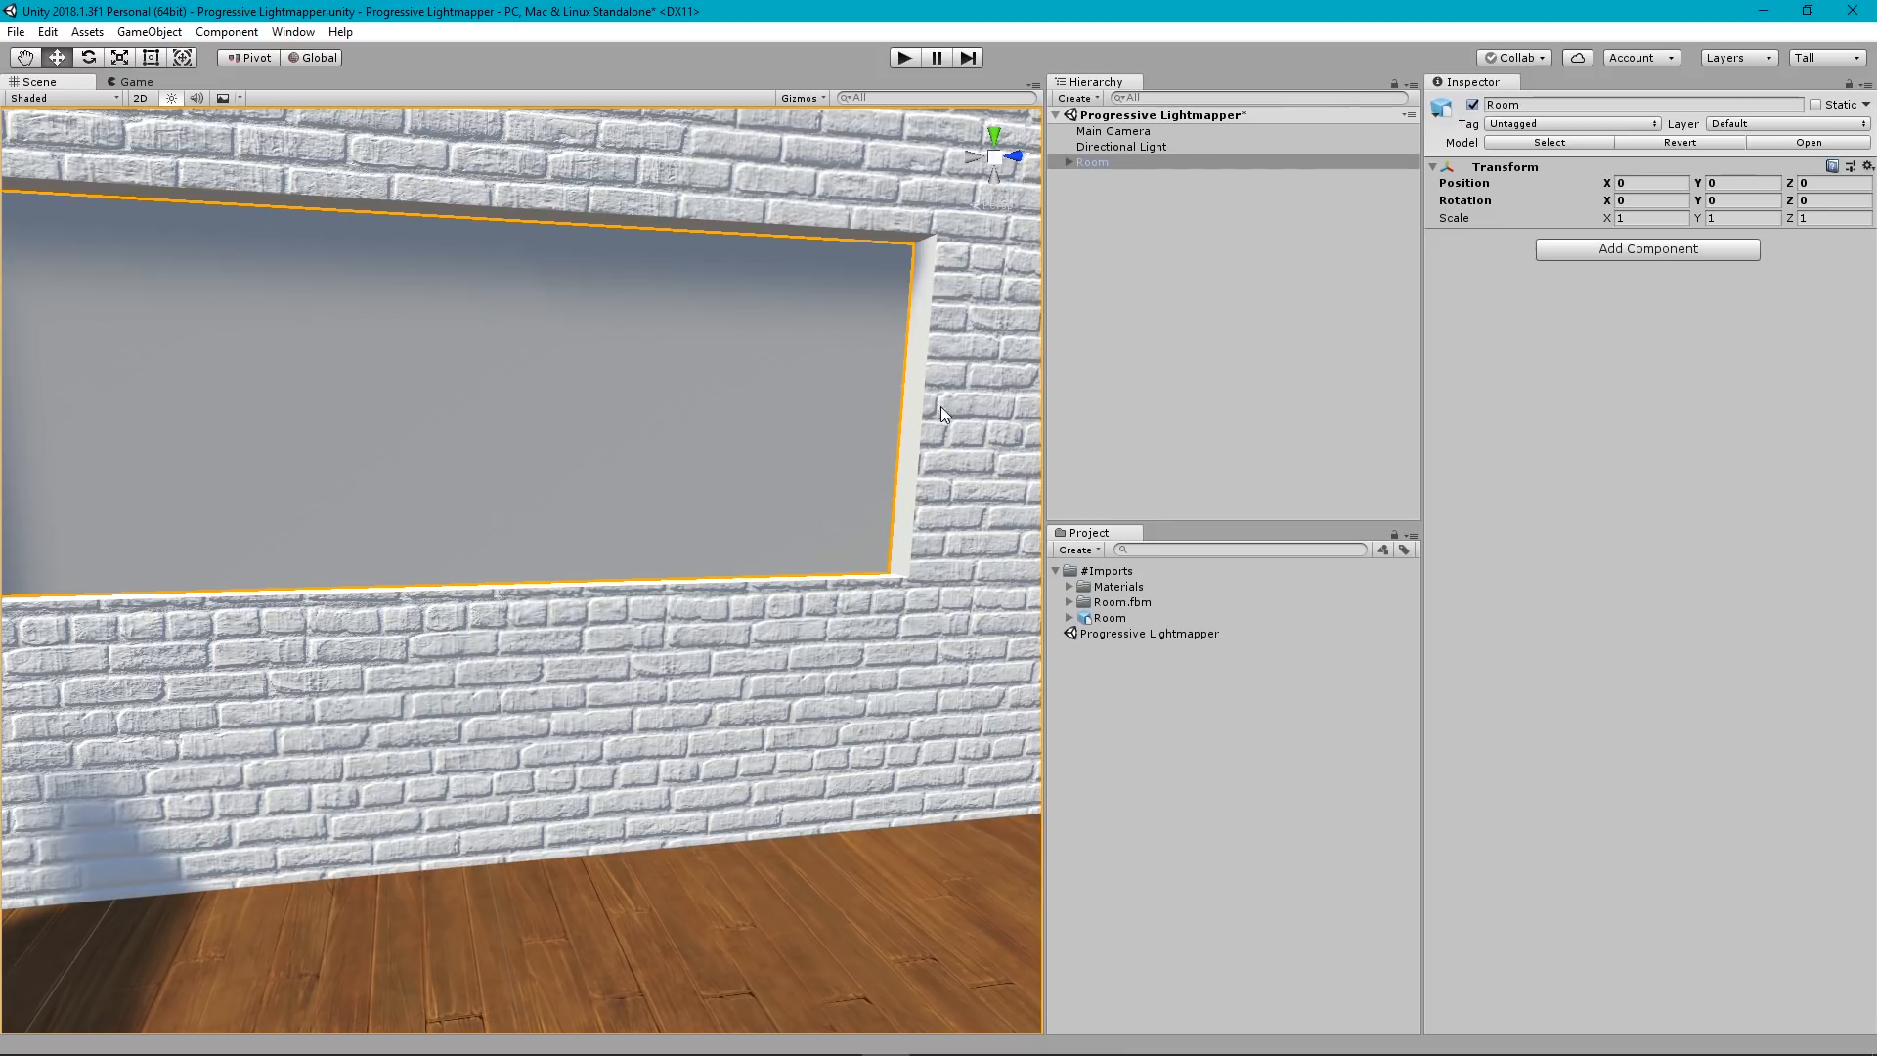
# Turn off the selection outline and turn on the selection wire for the Scene view.
pyautogui.moveTo(751, 414); pyautogui.dragTo(807, 416, button='right')
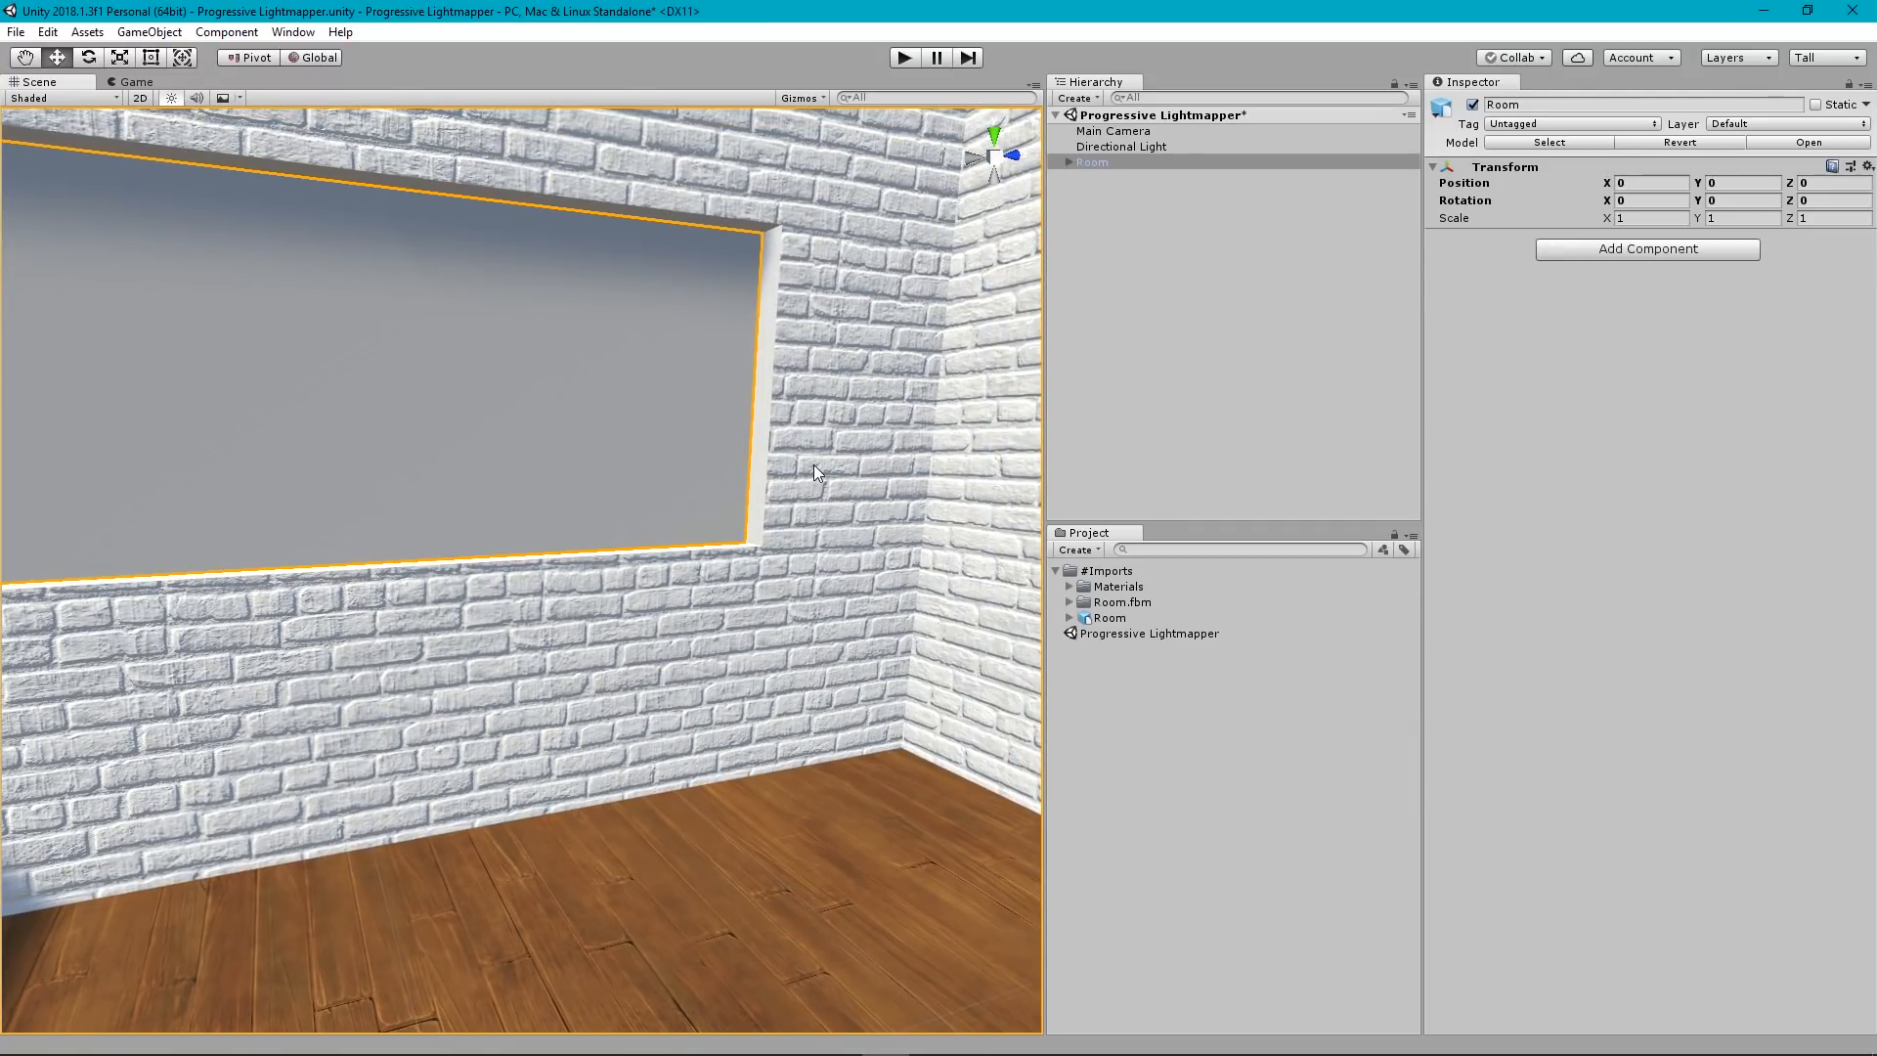
pyautogui.click(811, 96)
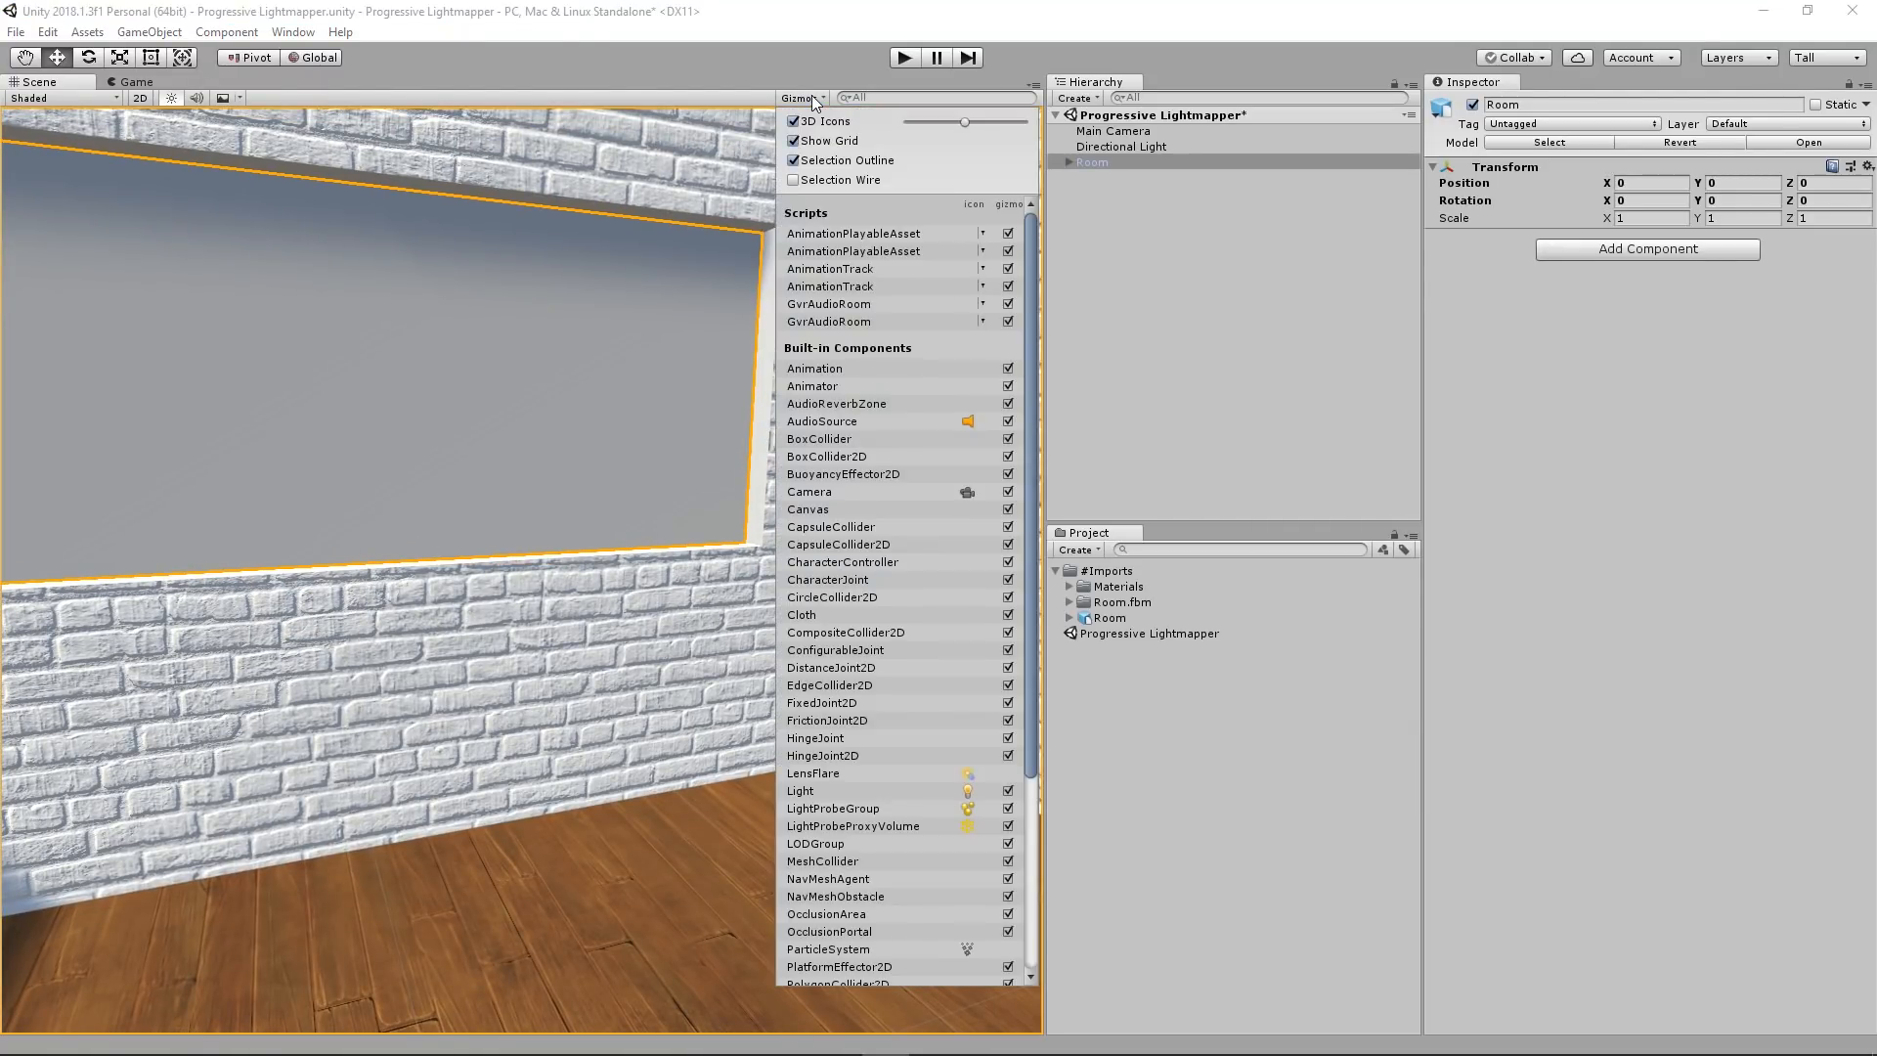
pyautogui.click(819, 162)
pyautogui.click(825, 181)
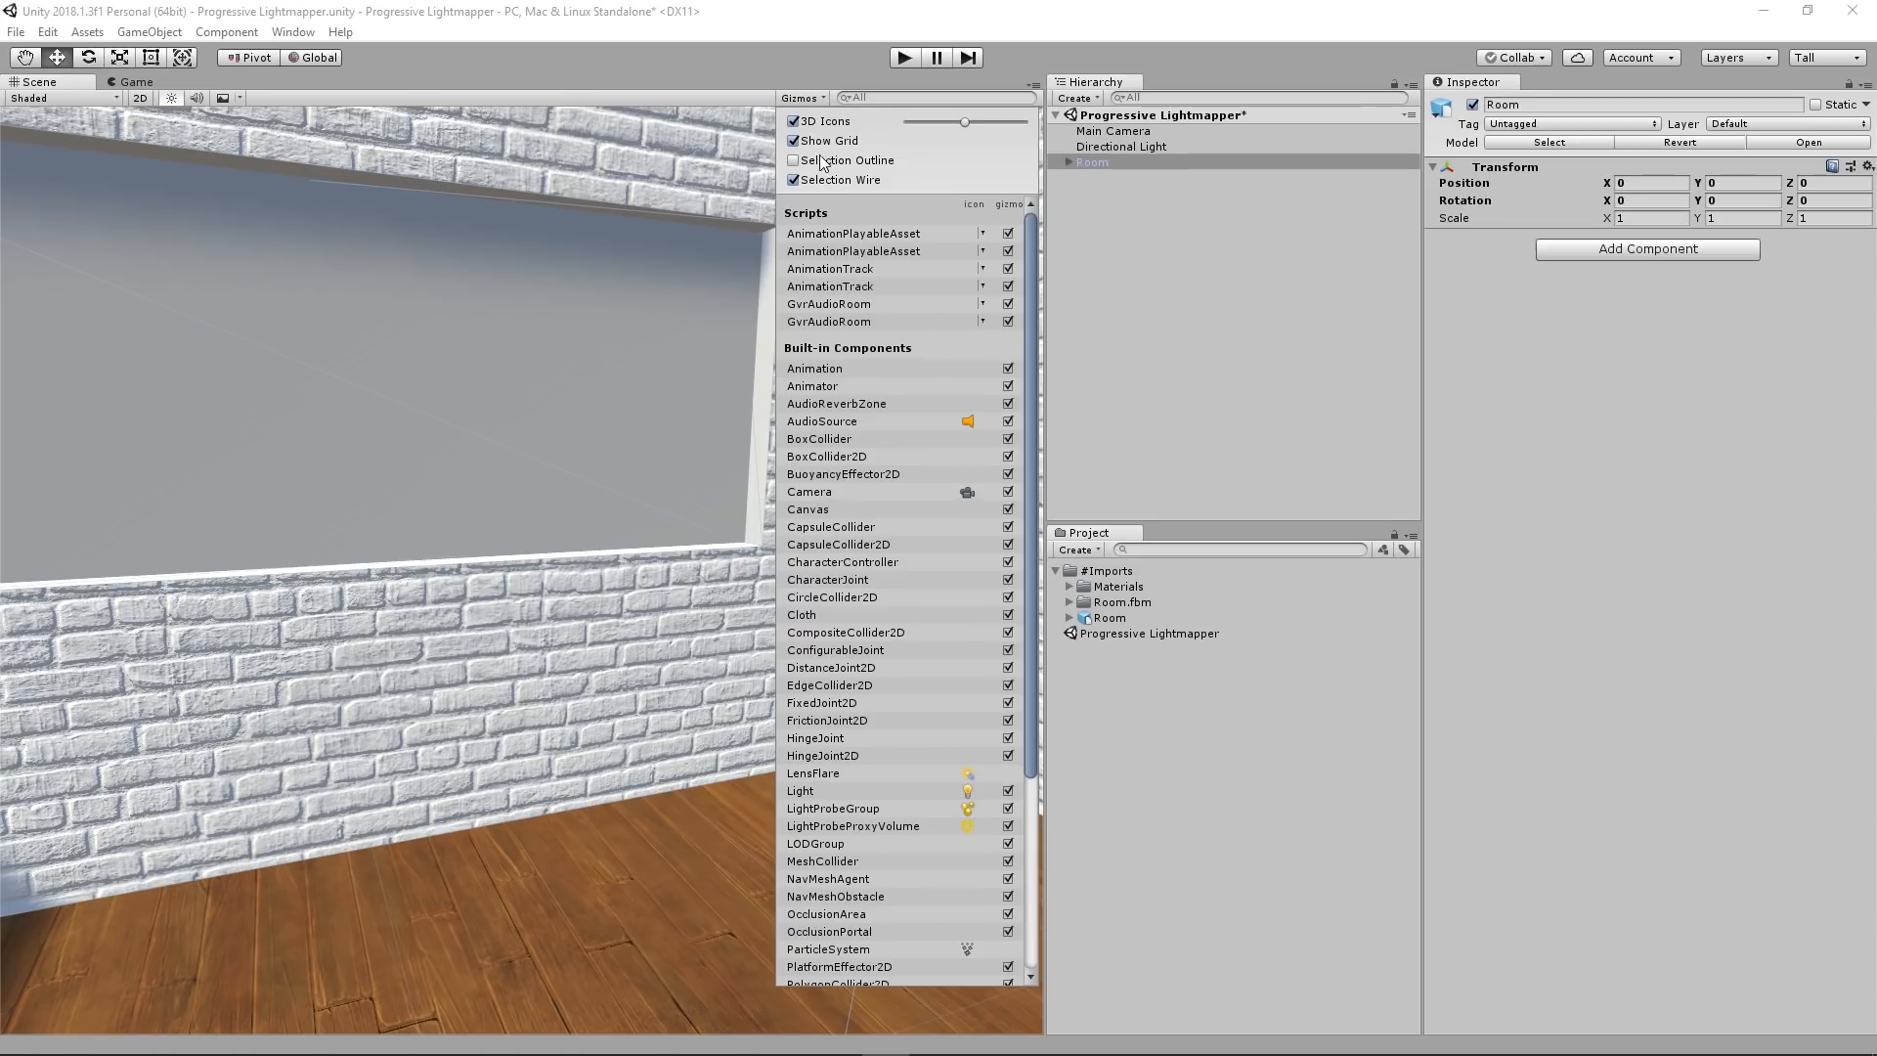
pyautogui.click(816, 143)
pyautogui.click(806, 10)
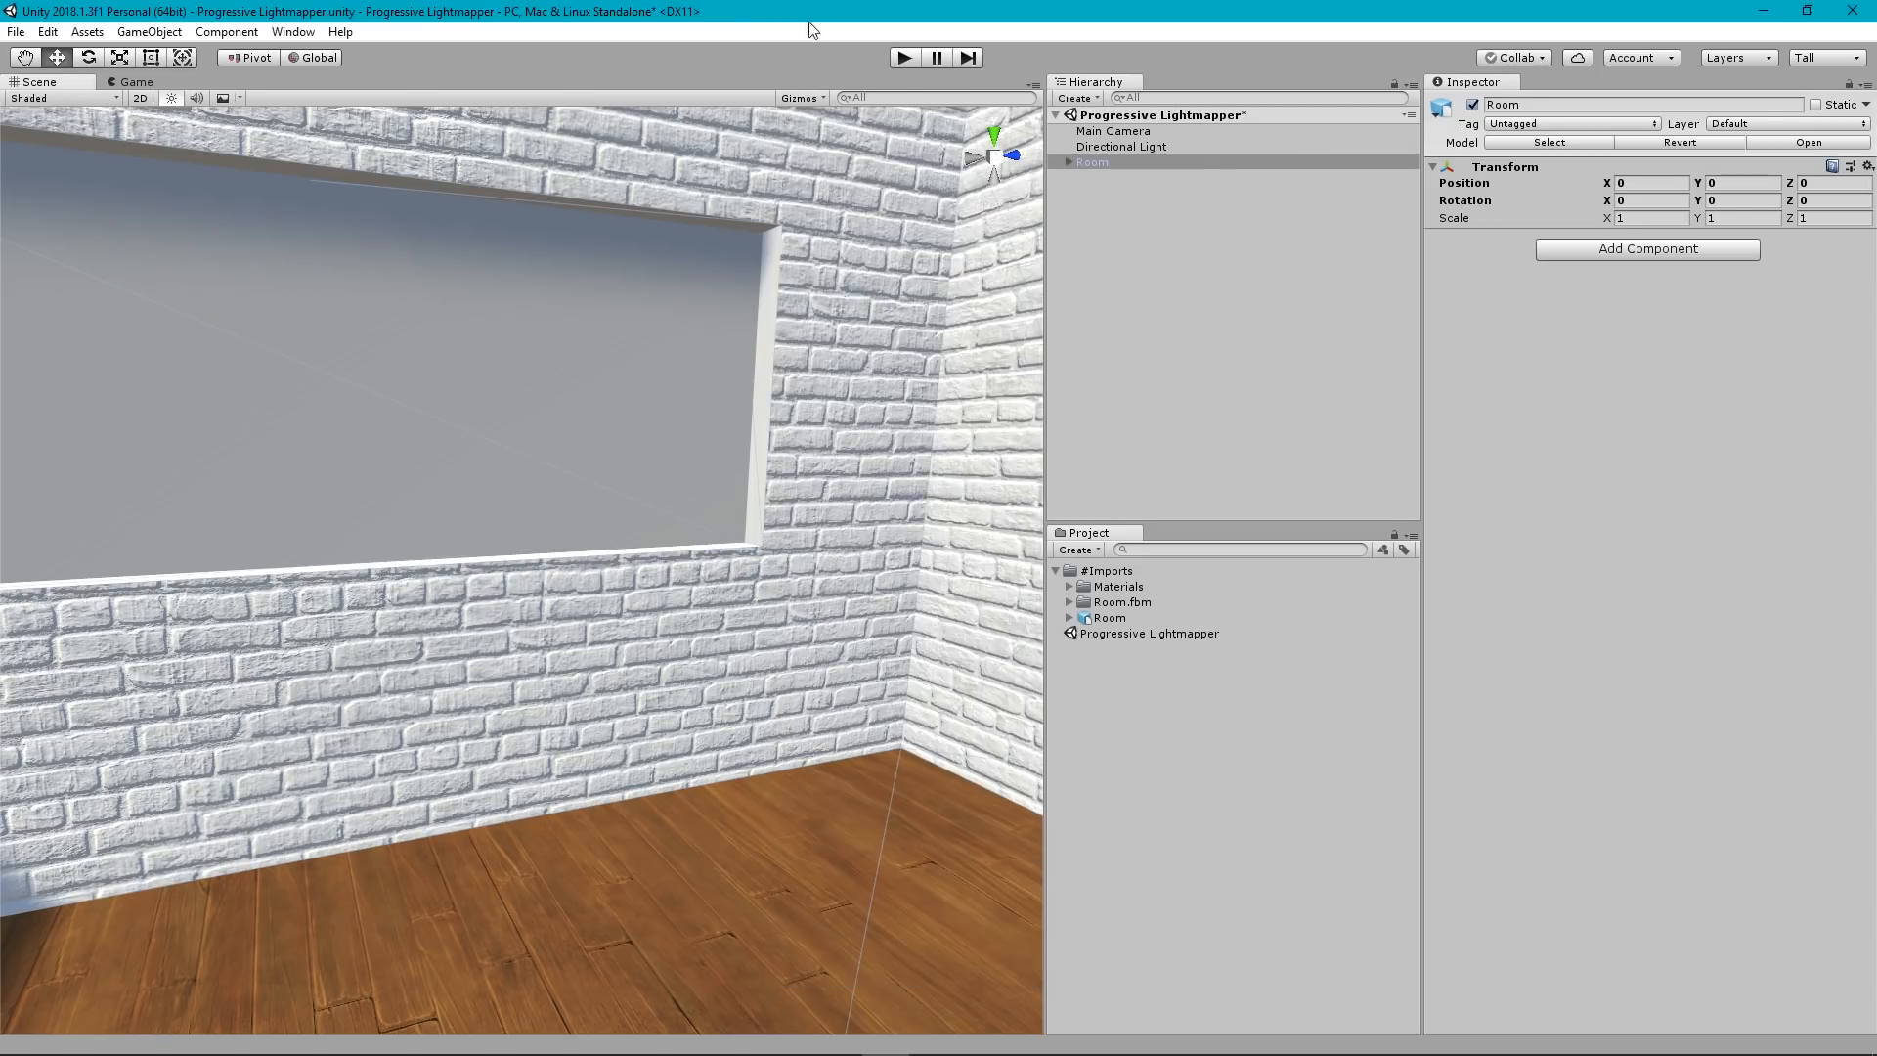
pyautogui.moveTo(795, 514); pyautogui.dragTo(737, 498, button='right')
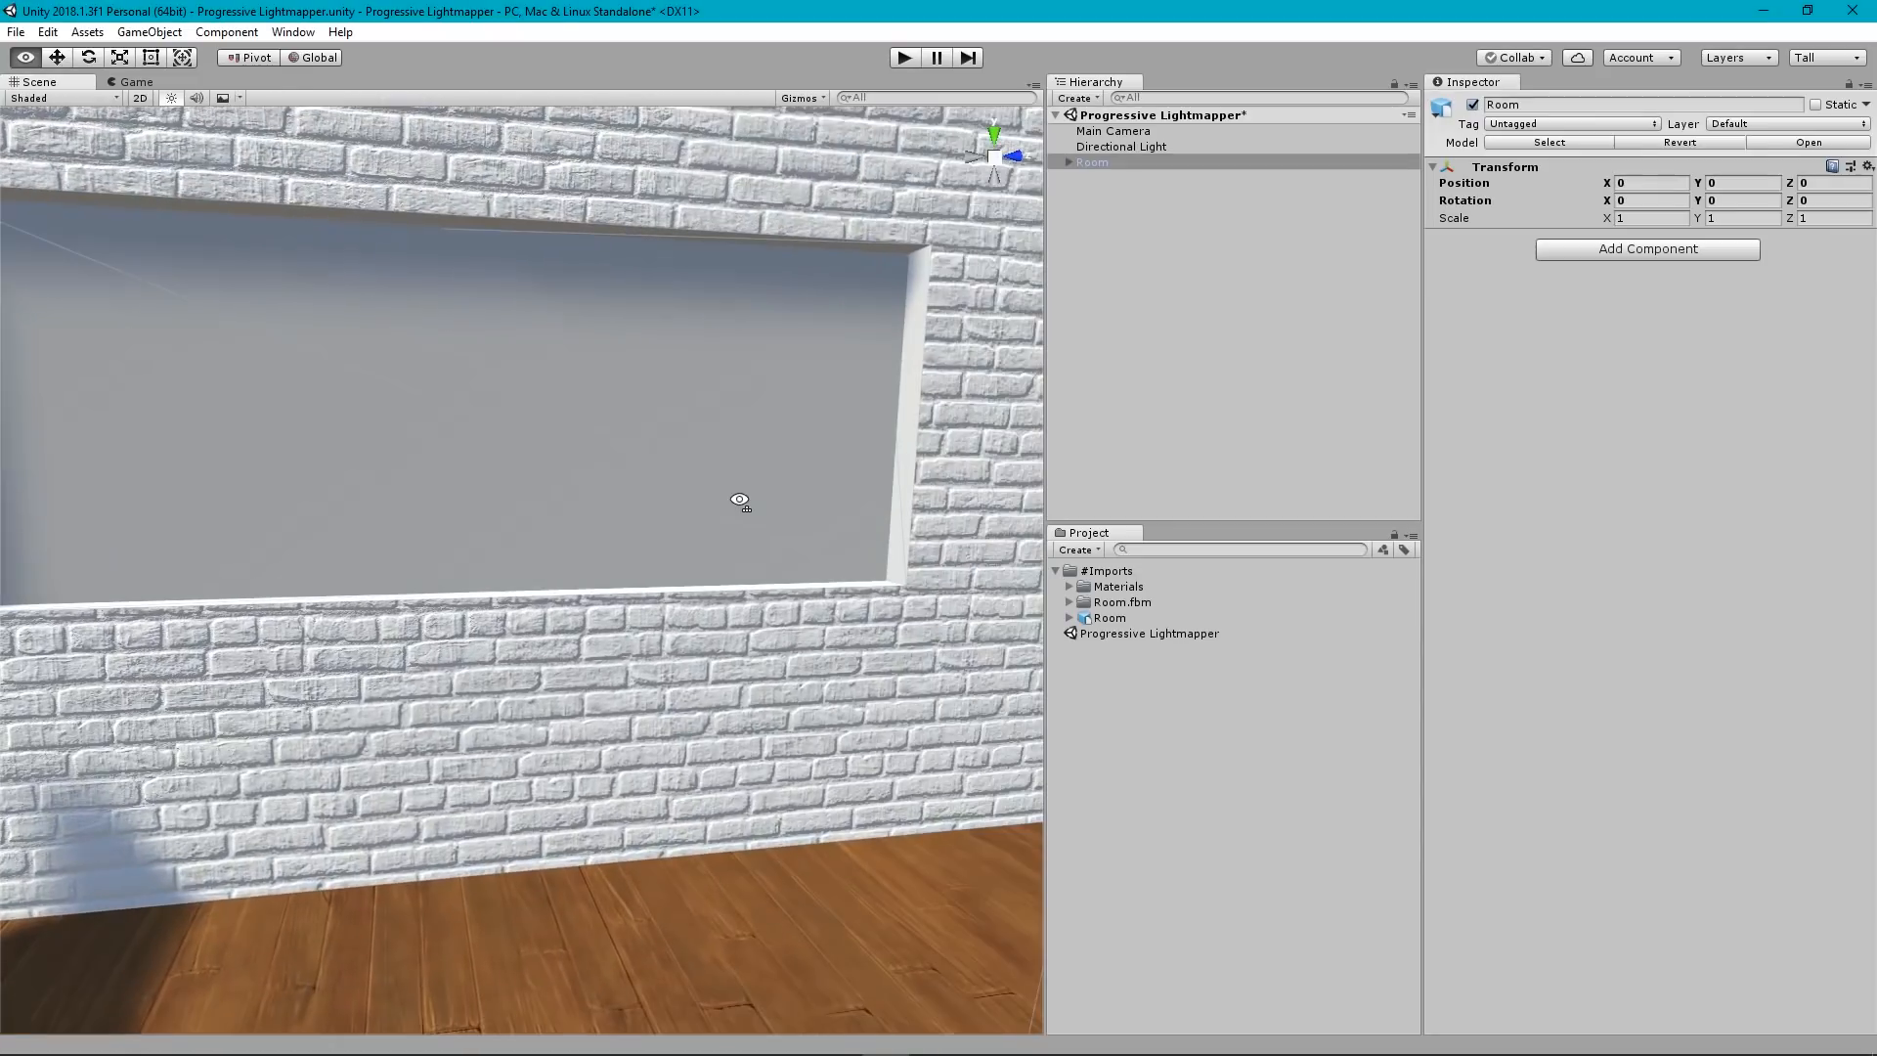
# Select the window Glass object and give its material a white albedo colour and the Transparent rendering mode.
pyautogui.click(749, 450)
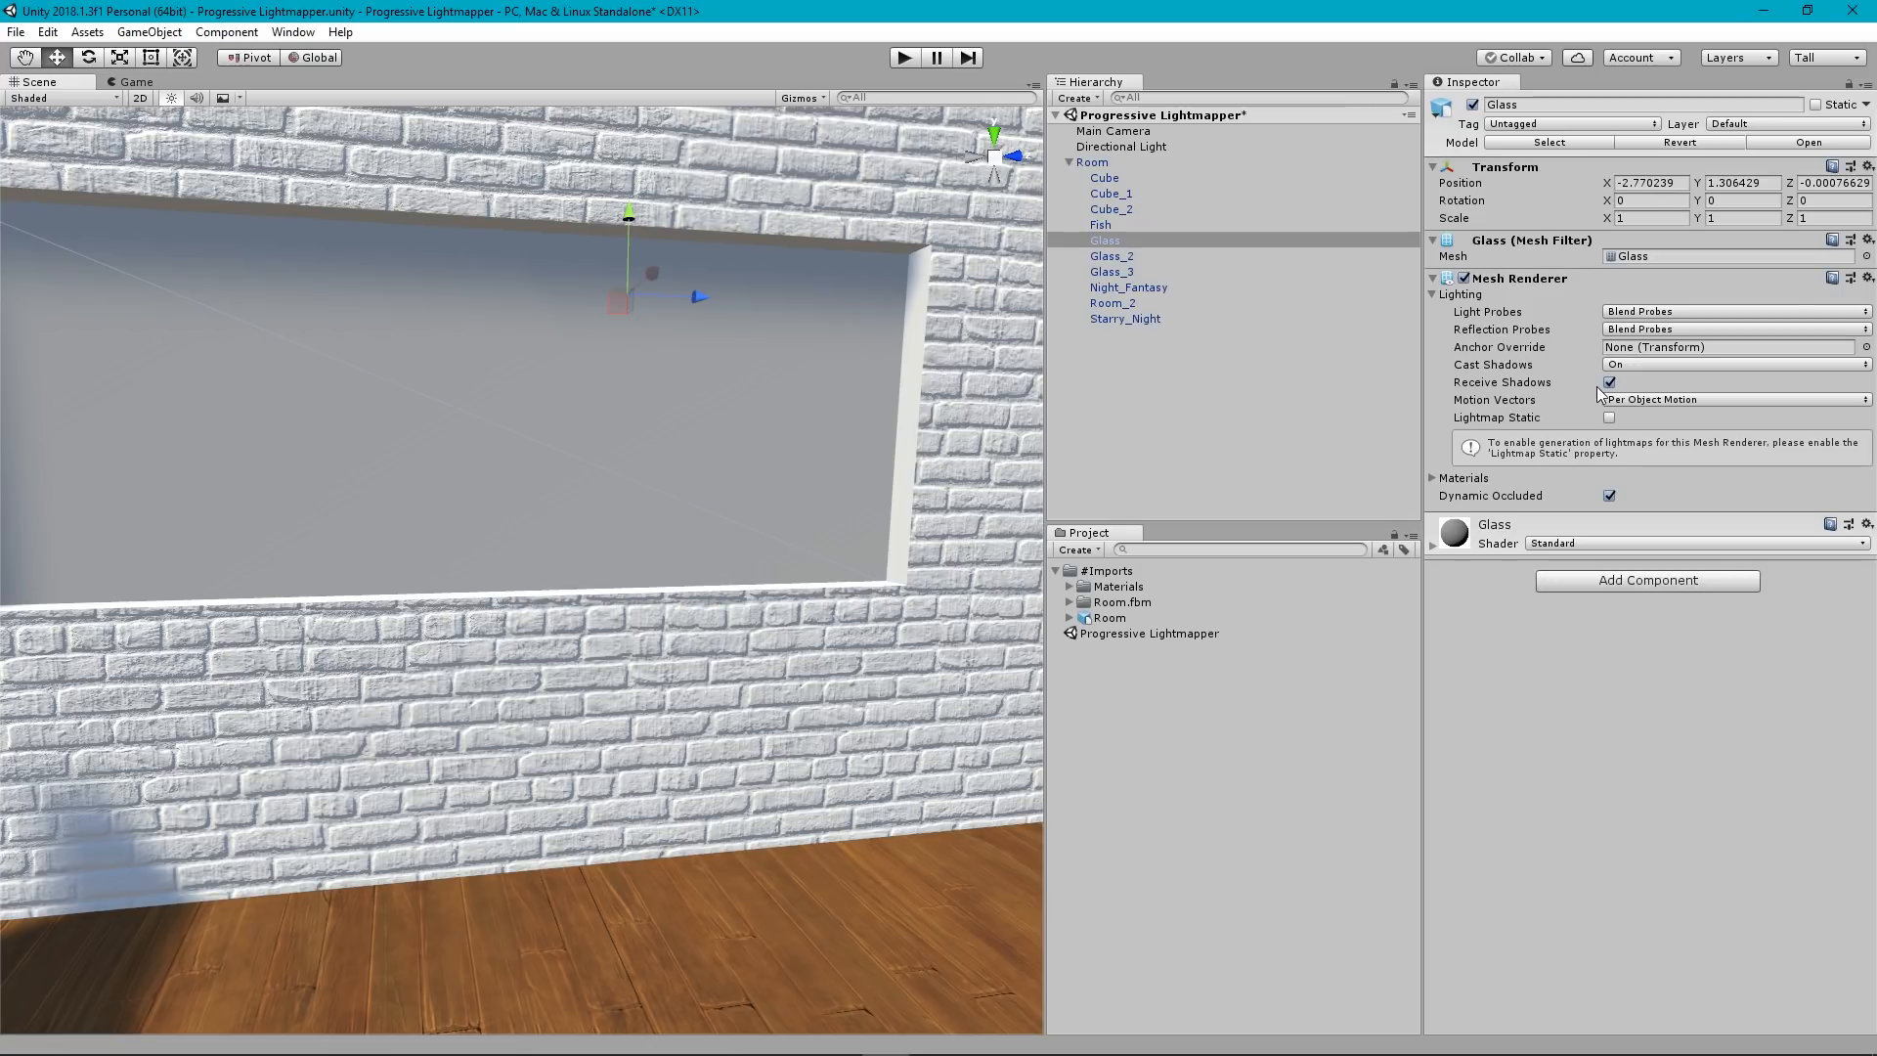
pyautogui.click(1431, 547)
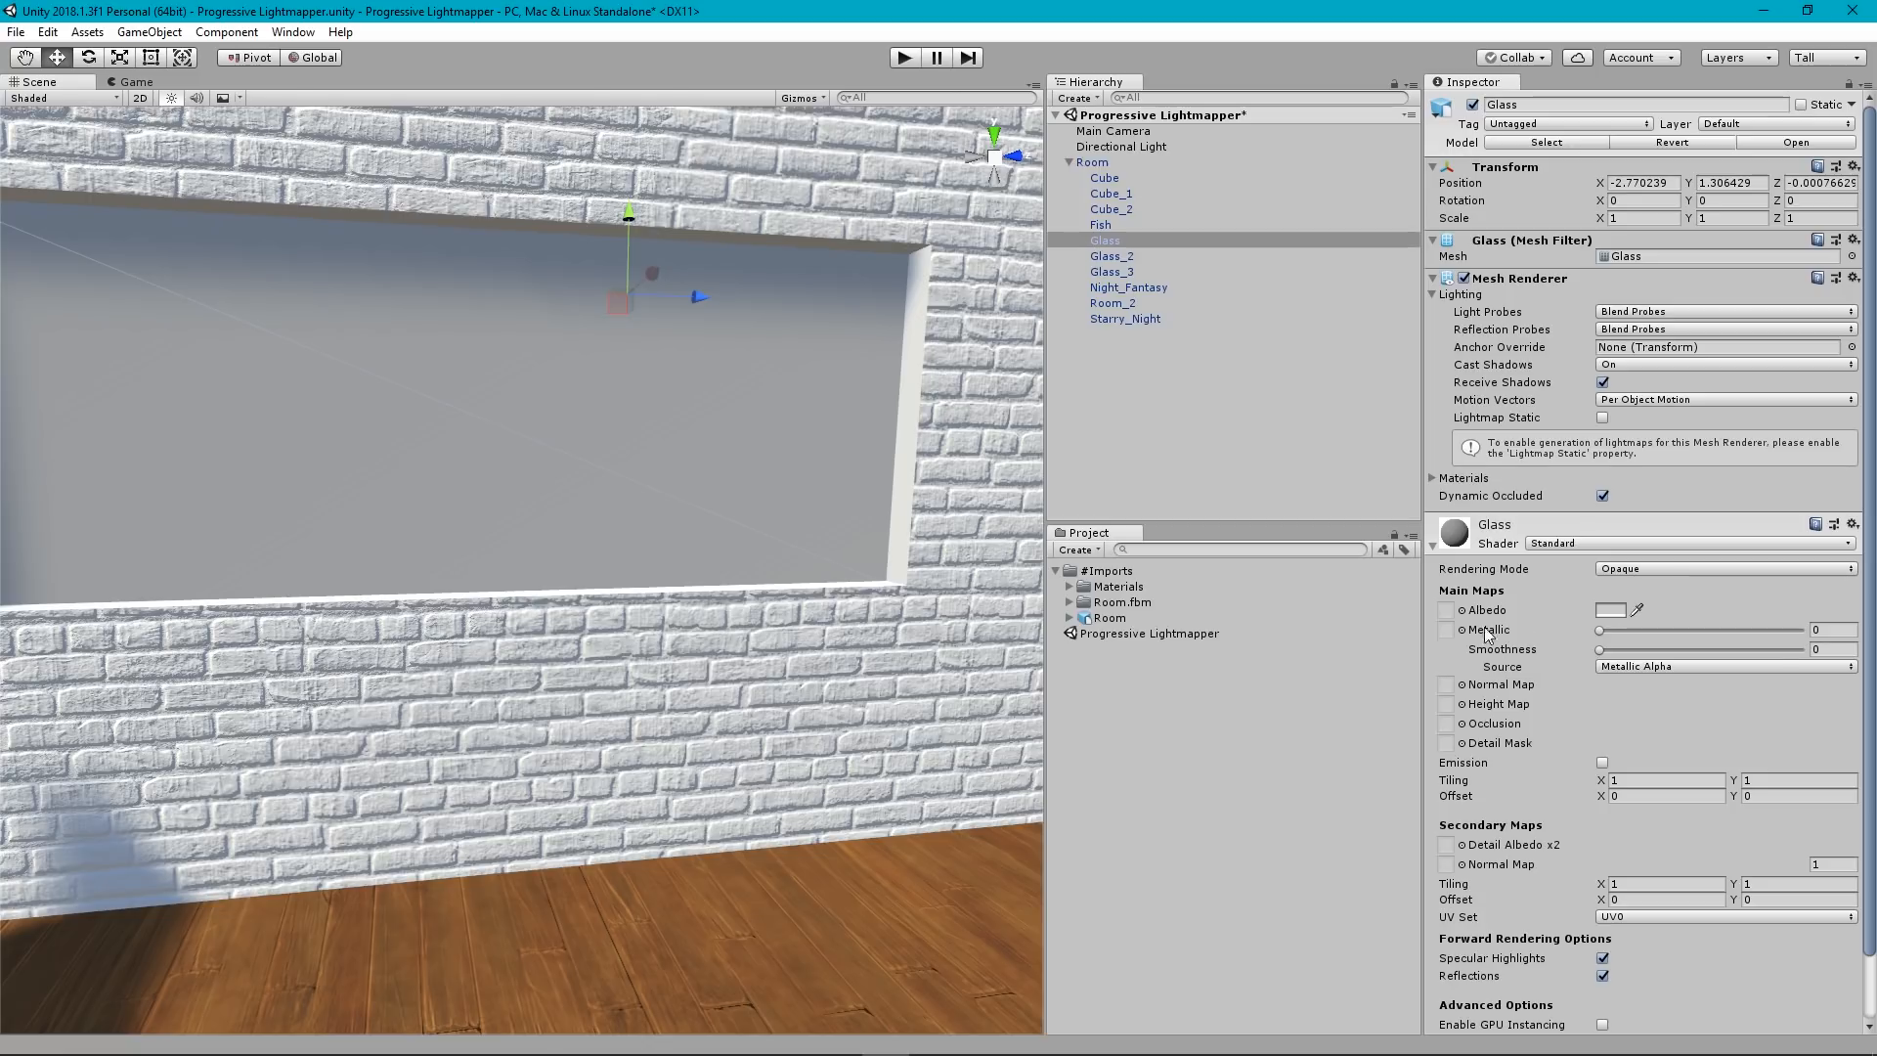
pyautogui.click(1609, 610)
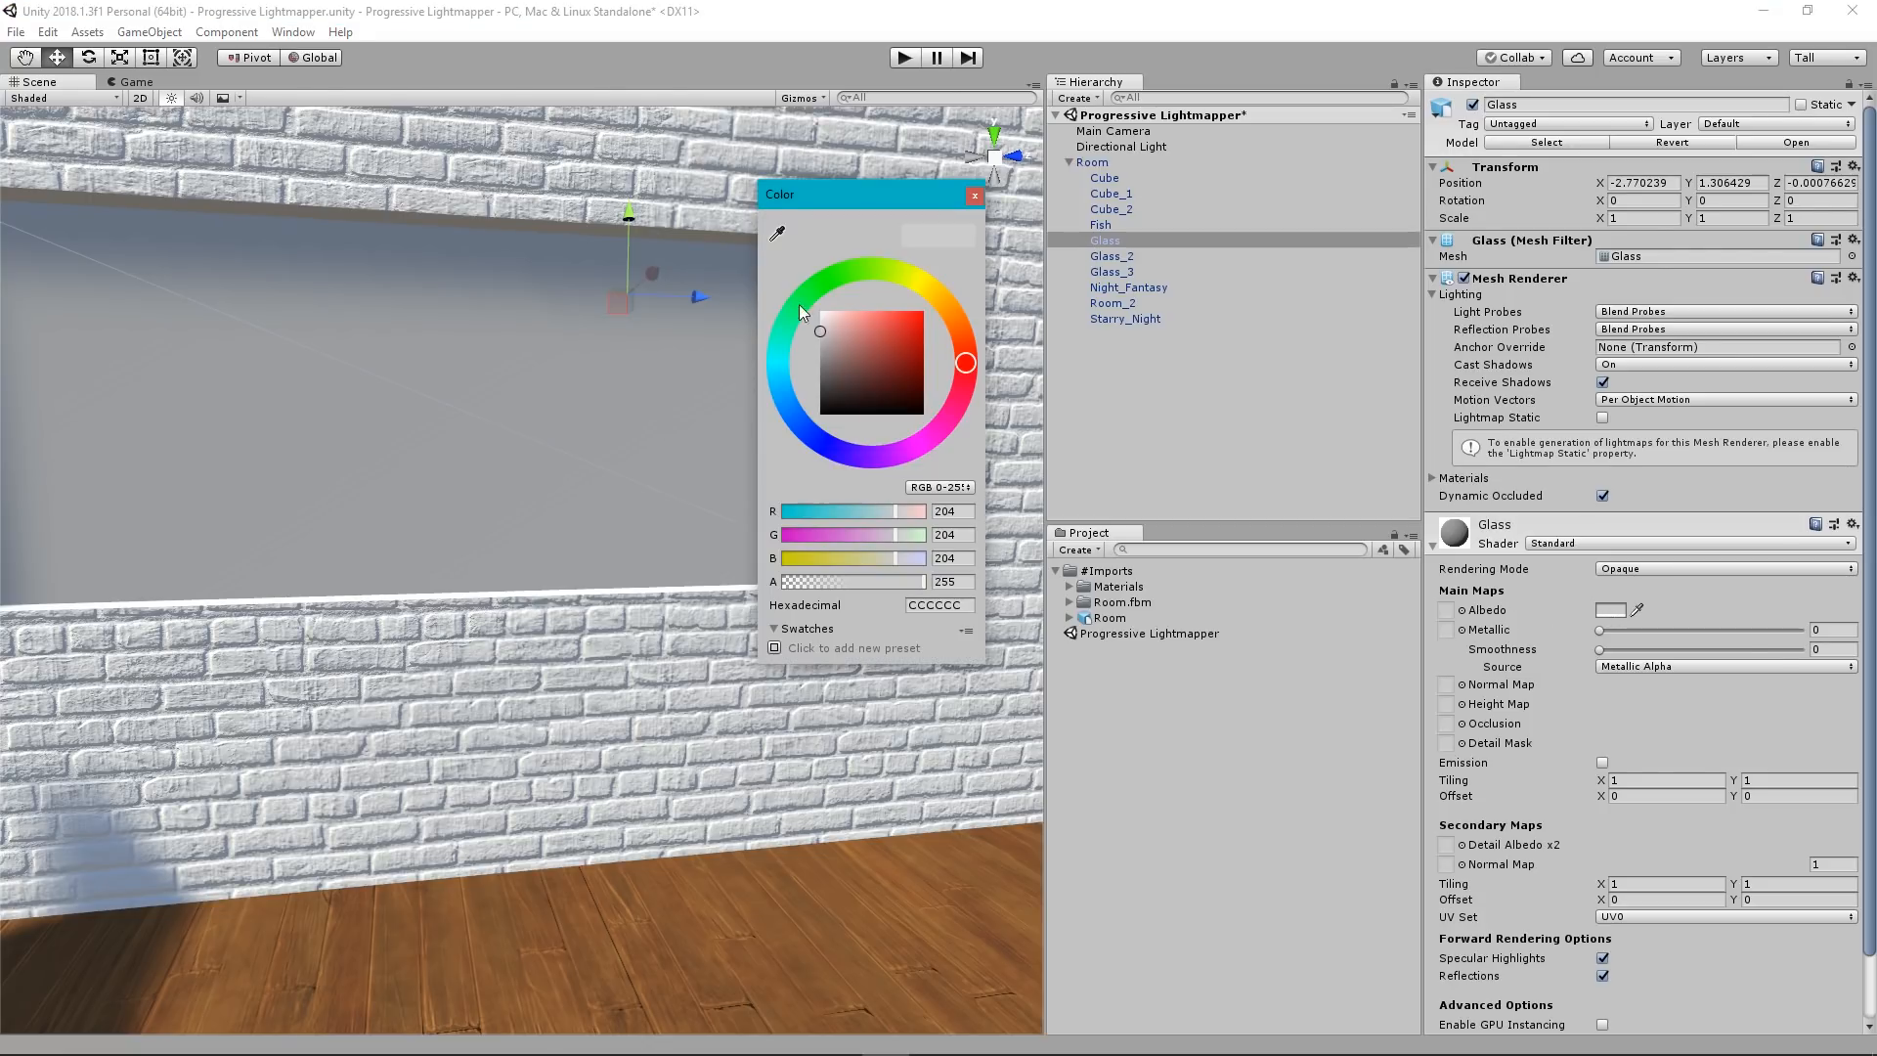
pyautogui.moveTo(833, 337); pyautogui.dragTo(810, 301)
pyautogui.click(975, 195)
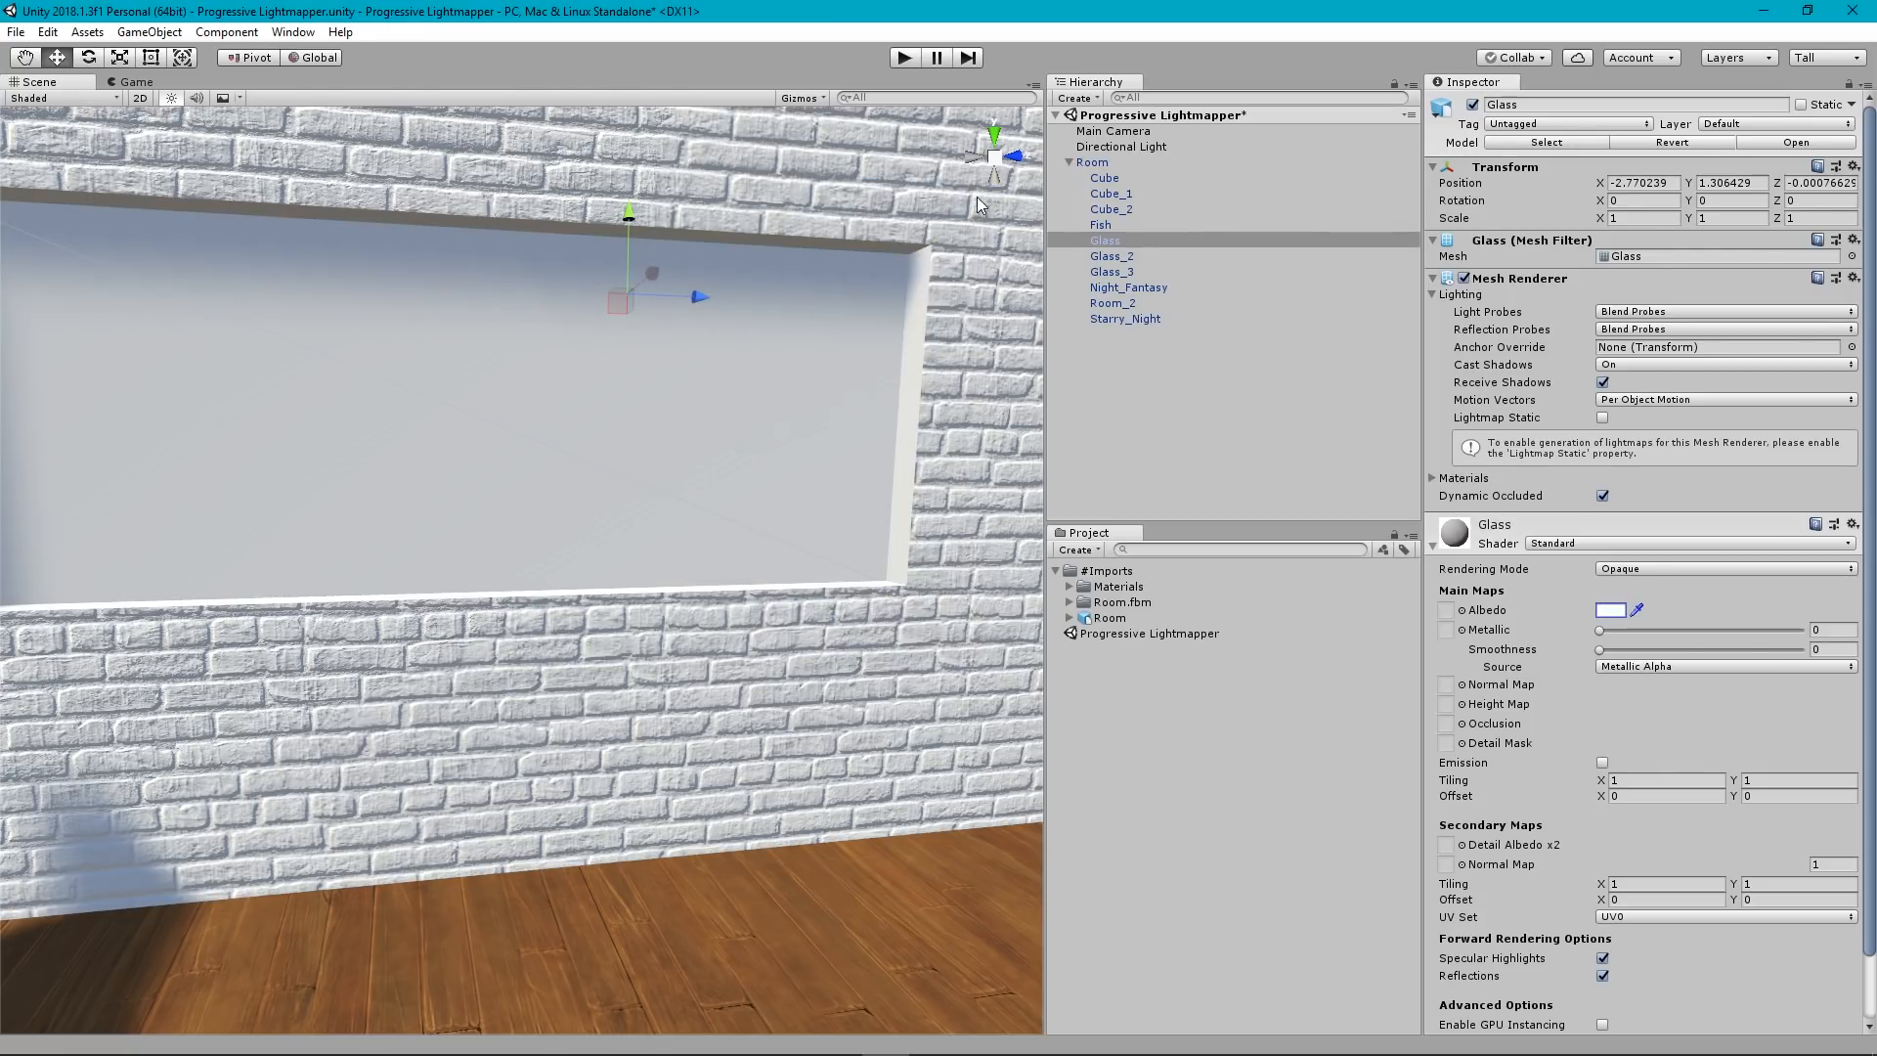
pyautogui.click(1642, 571)
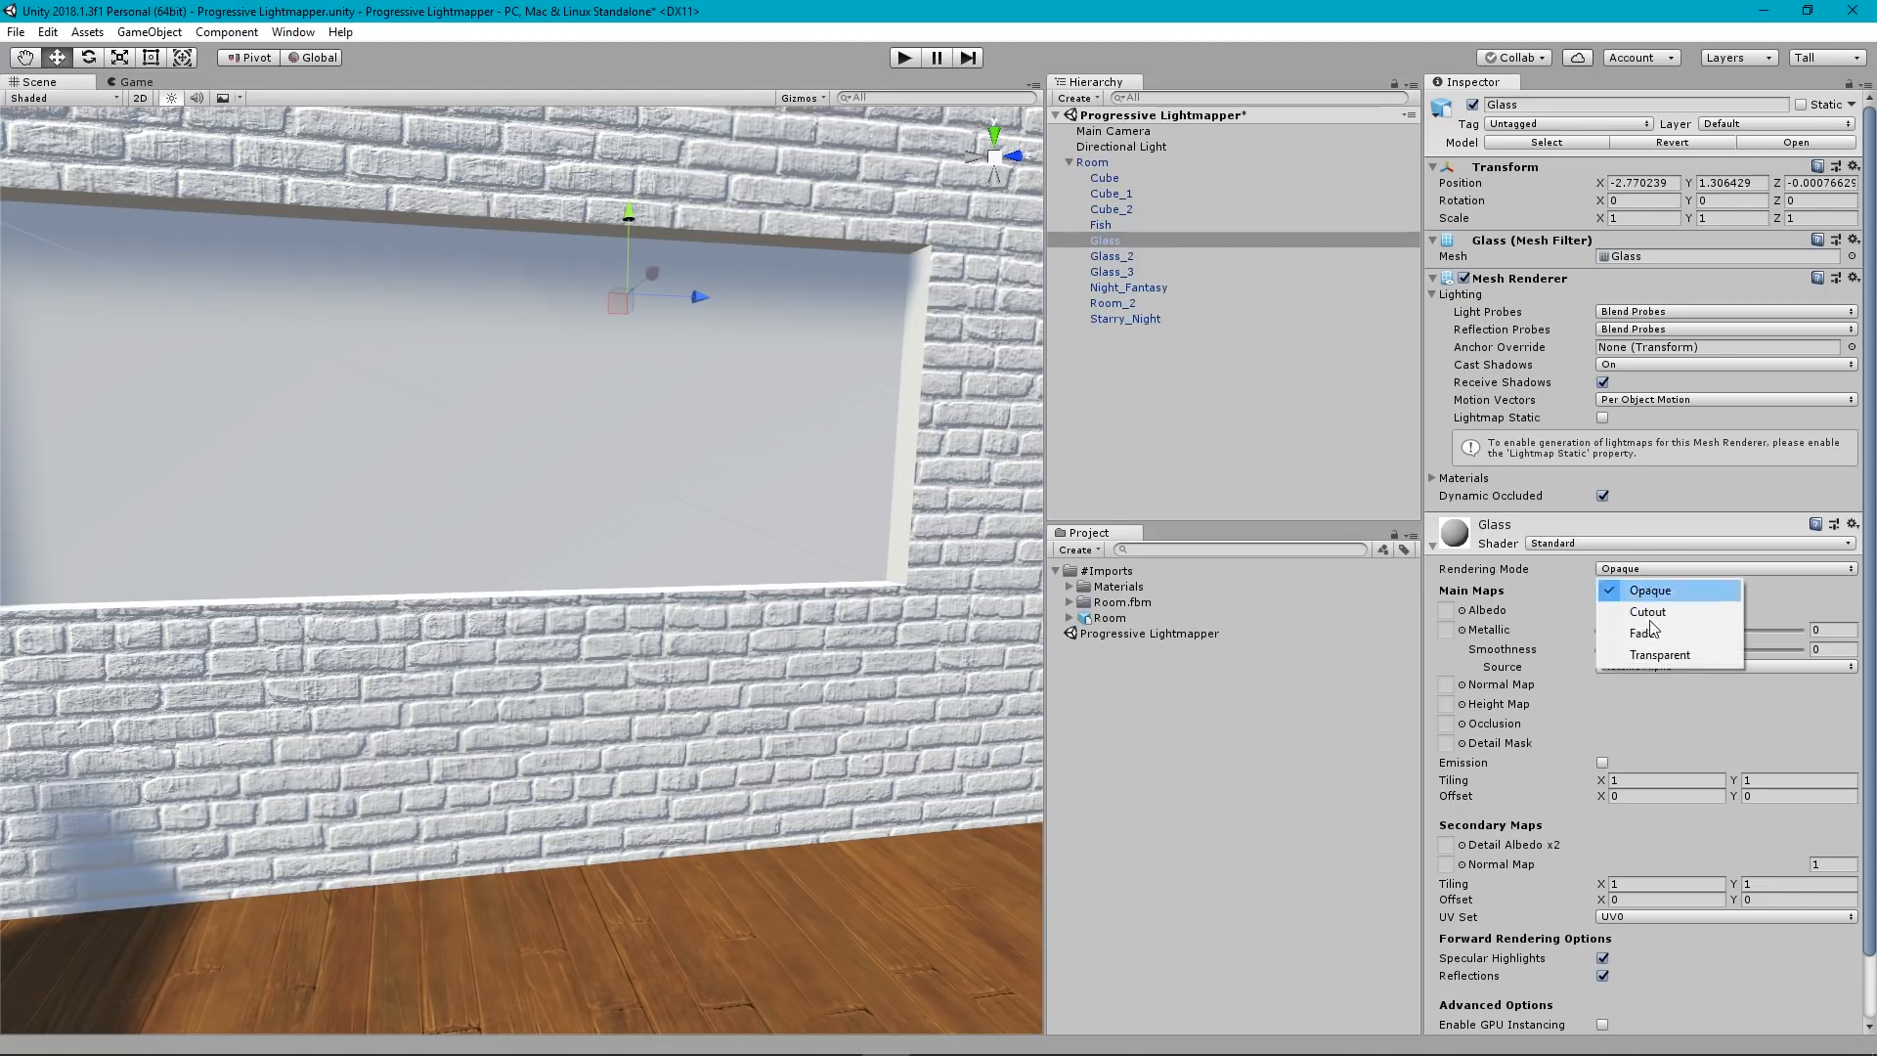
pyautogui.click(1659, 655)
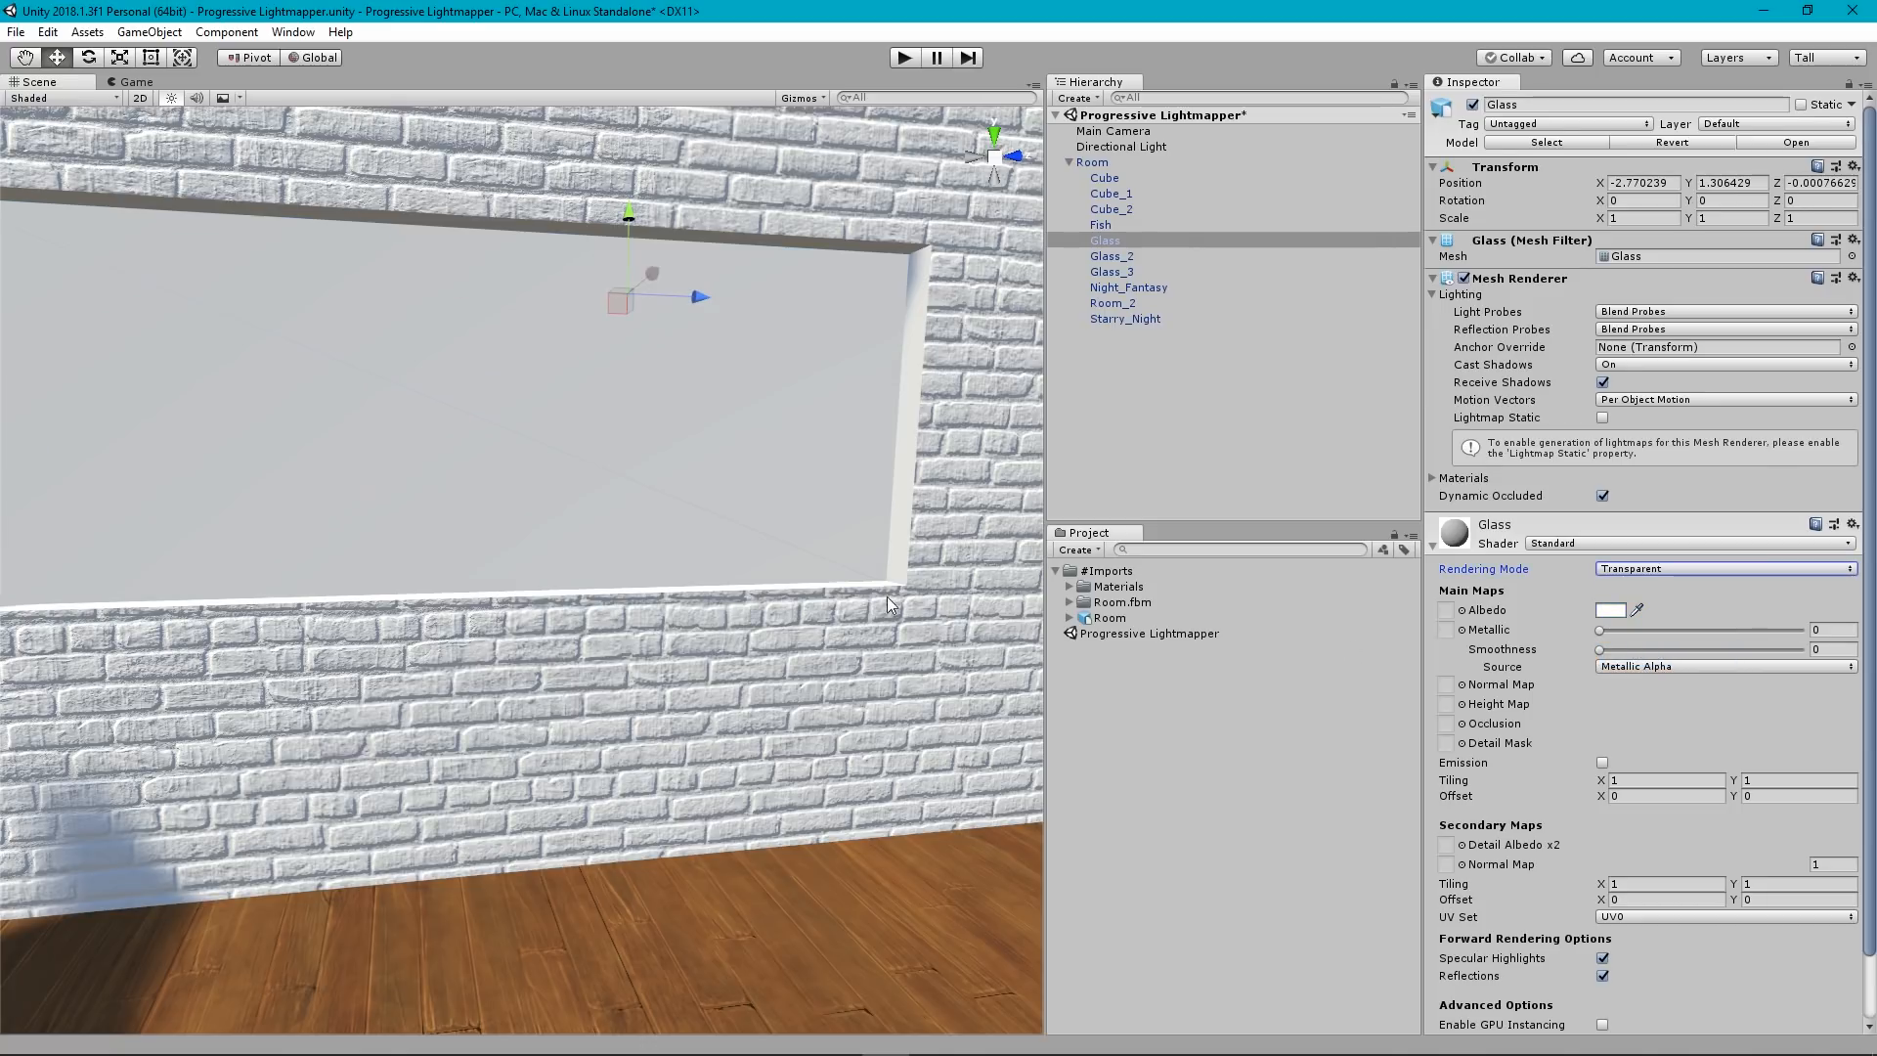
pyautogui.keyDown('alt'); pyautogui.moveTo(907, 460); pyautogui.dragTo(921, 476); pyautogui.keyUp('alt')
pyautogui.moveTo(921, 475); pyautogui.dragTo(923, 483, button='right')
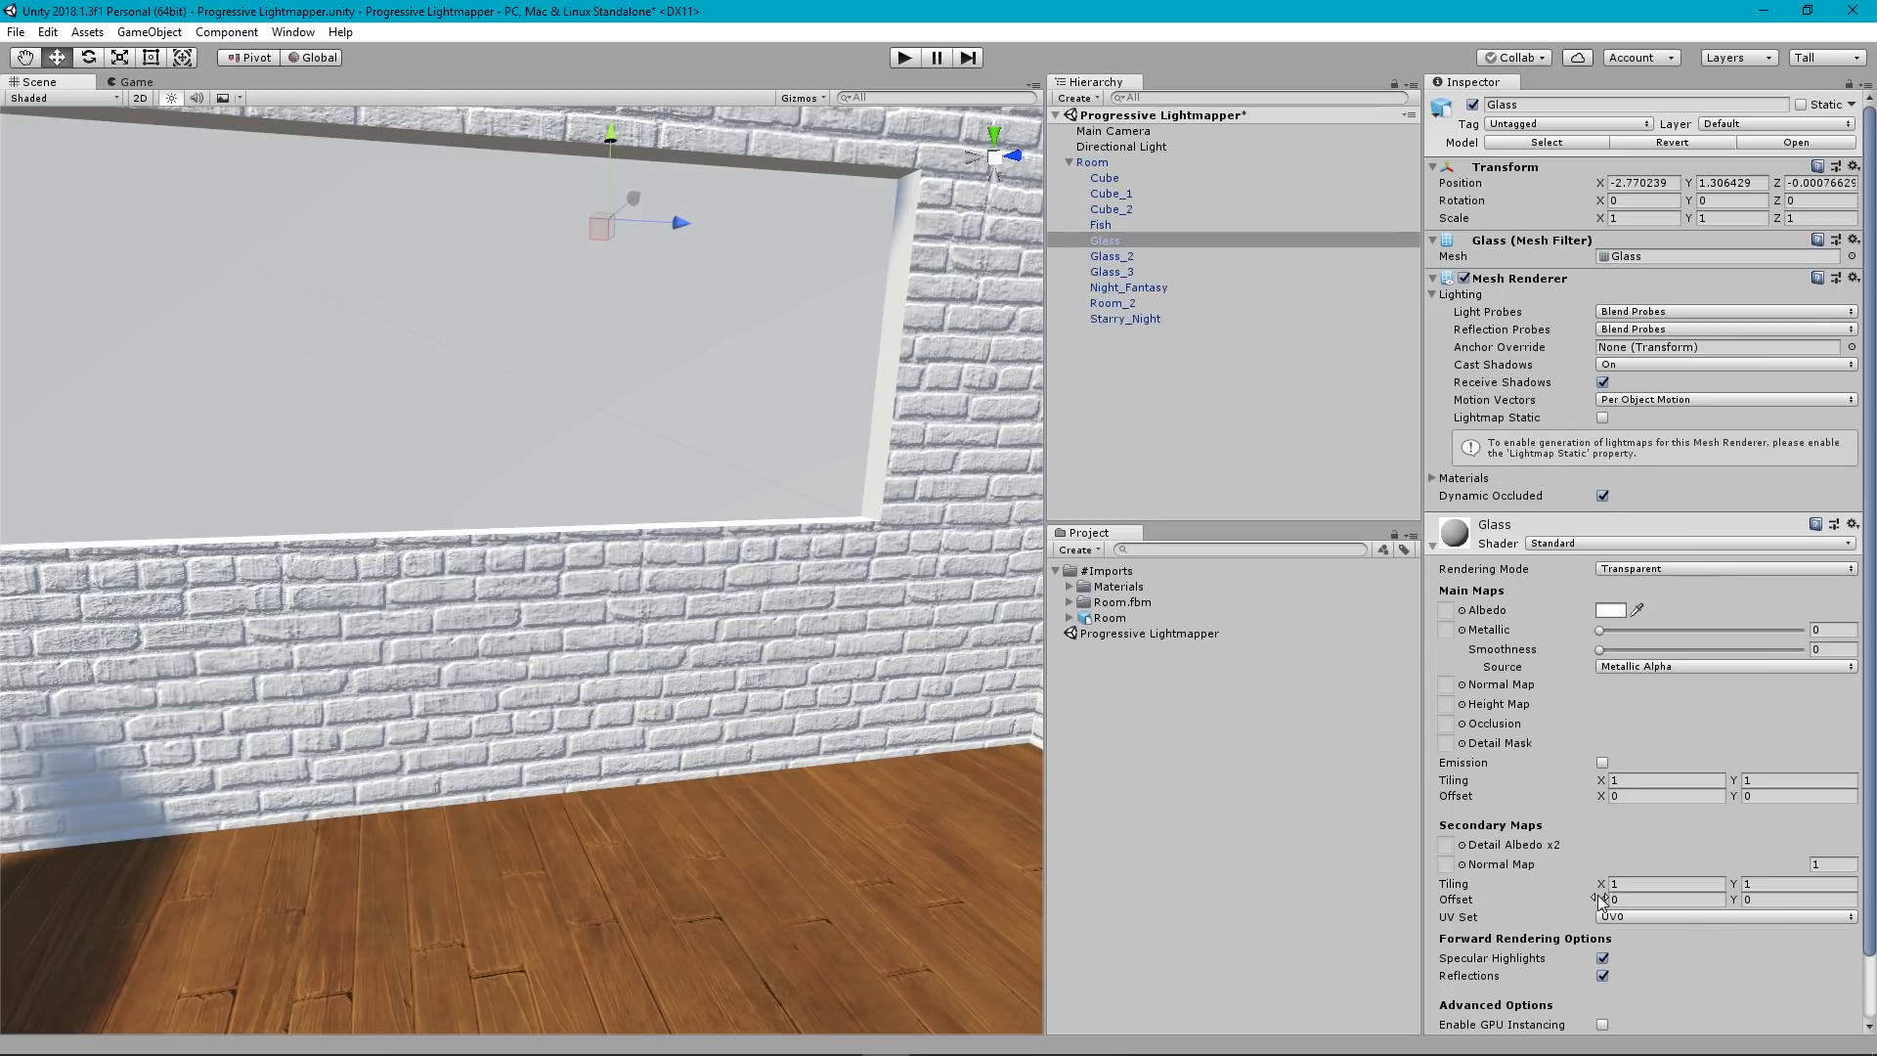
pyautogui.moveTo(743, 486); pyautogui.dragTo(774, 453, button='right')
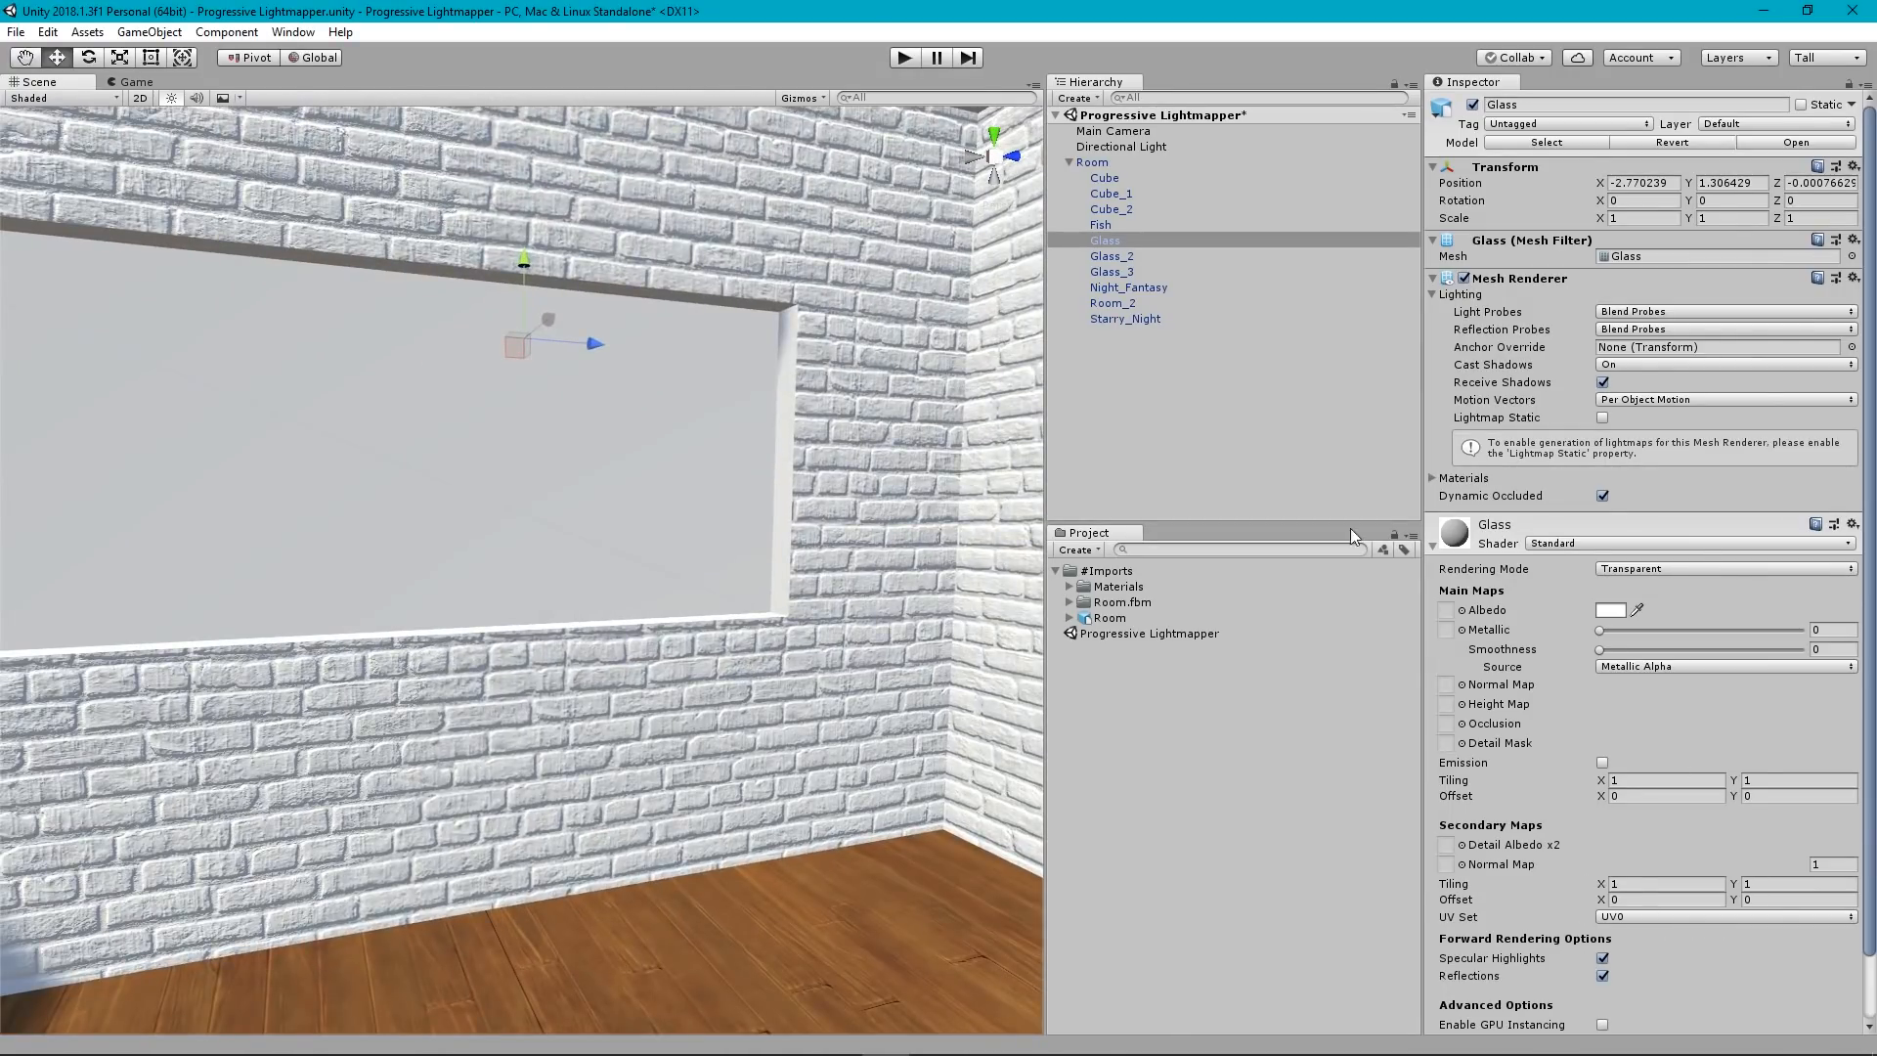
# Set the Glass material's albedo colour to black (000000) with an alpha of 43.
pyautogui.click(1610, 610)
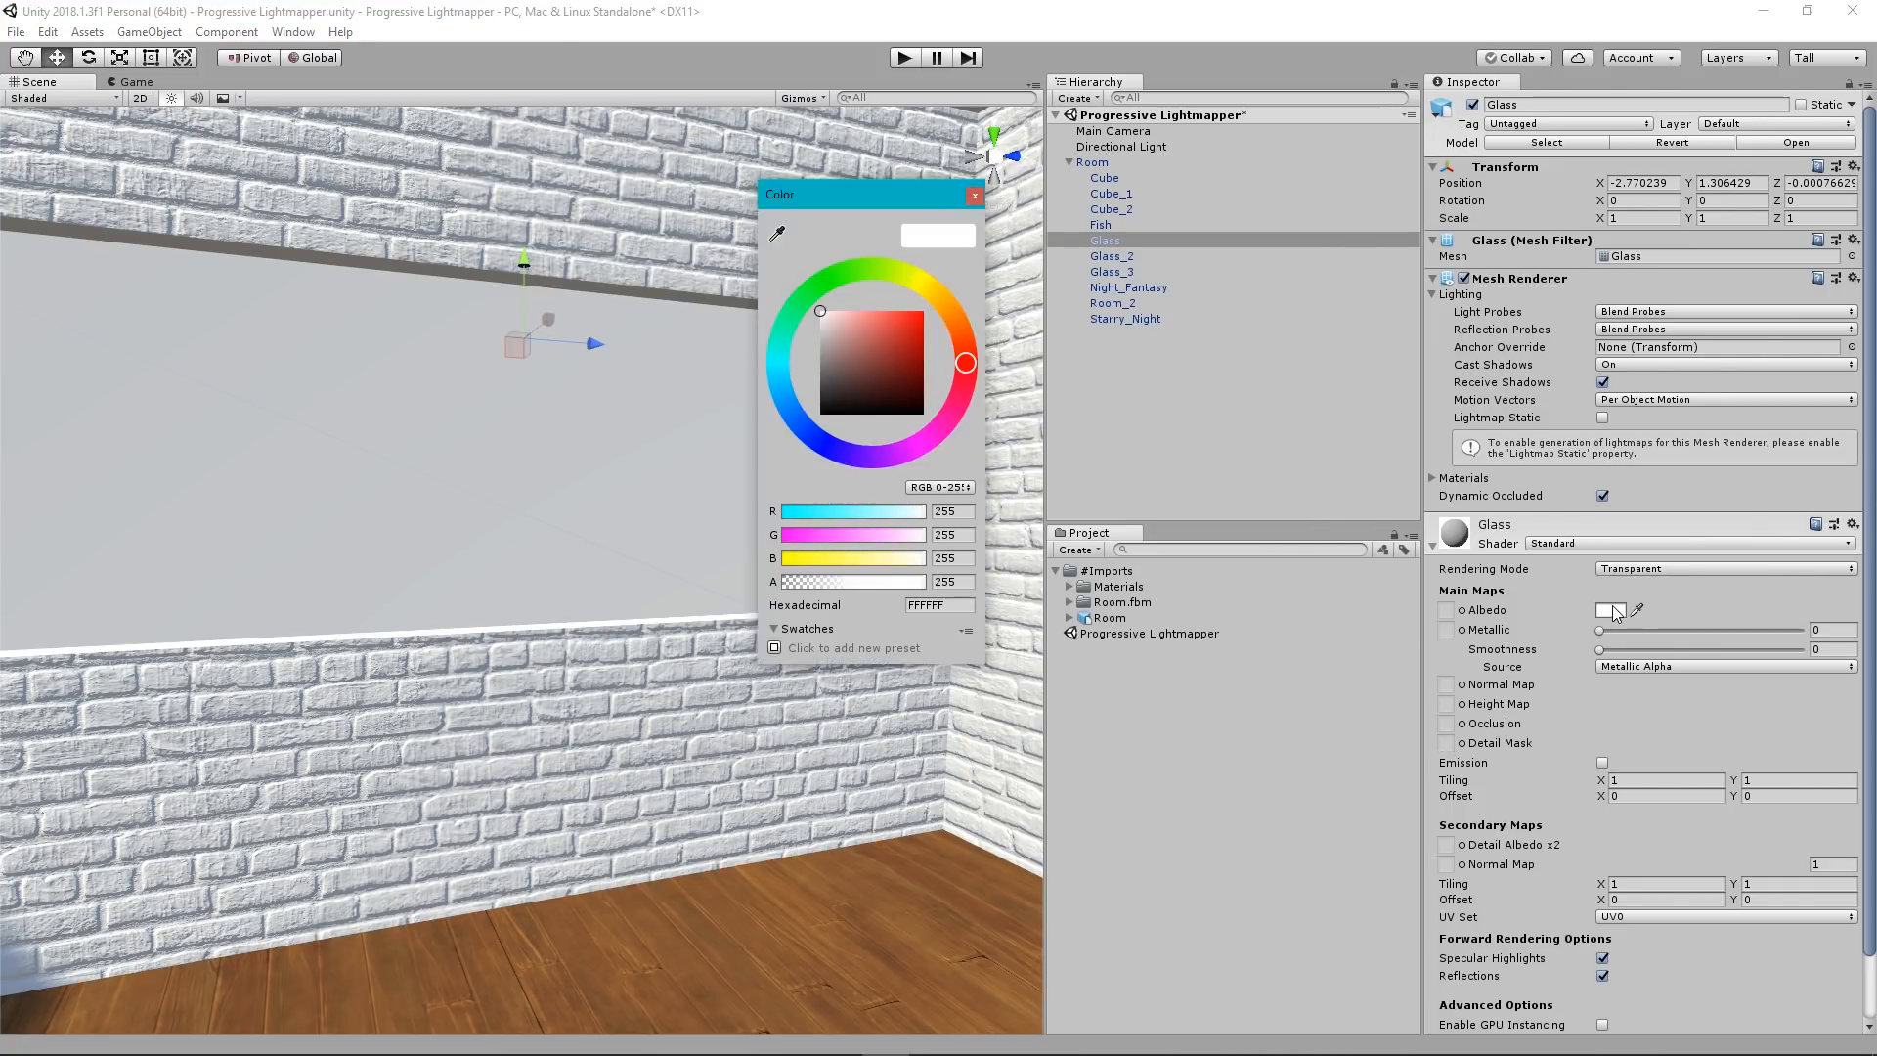
pyautogui.moveTo(840, 188); pyautogui.dragTo(1194, 165)
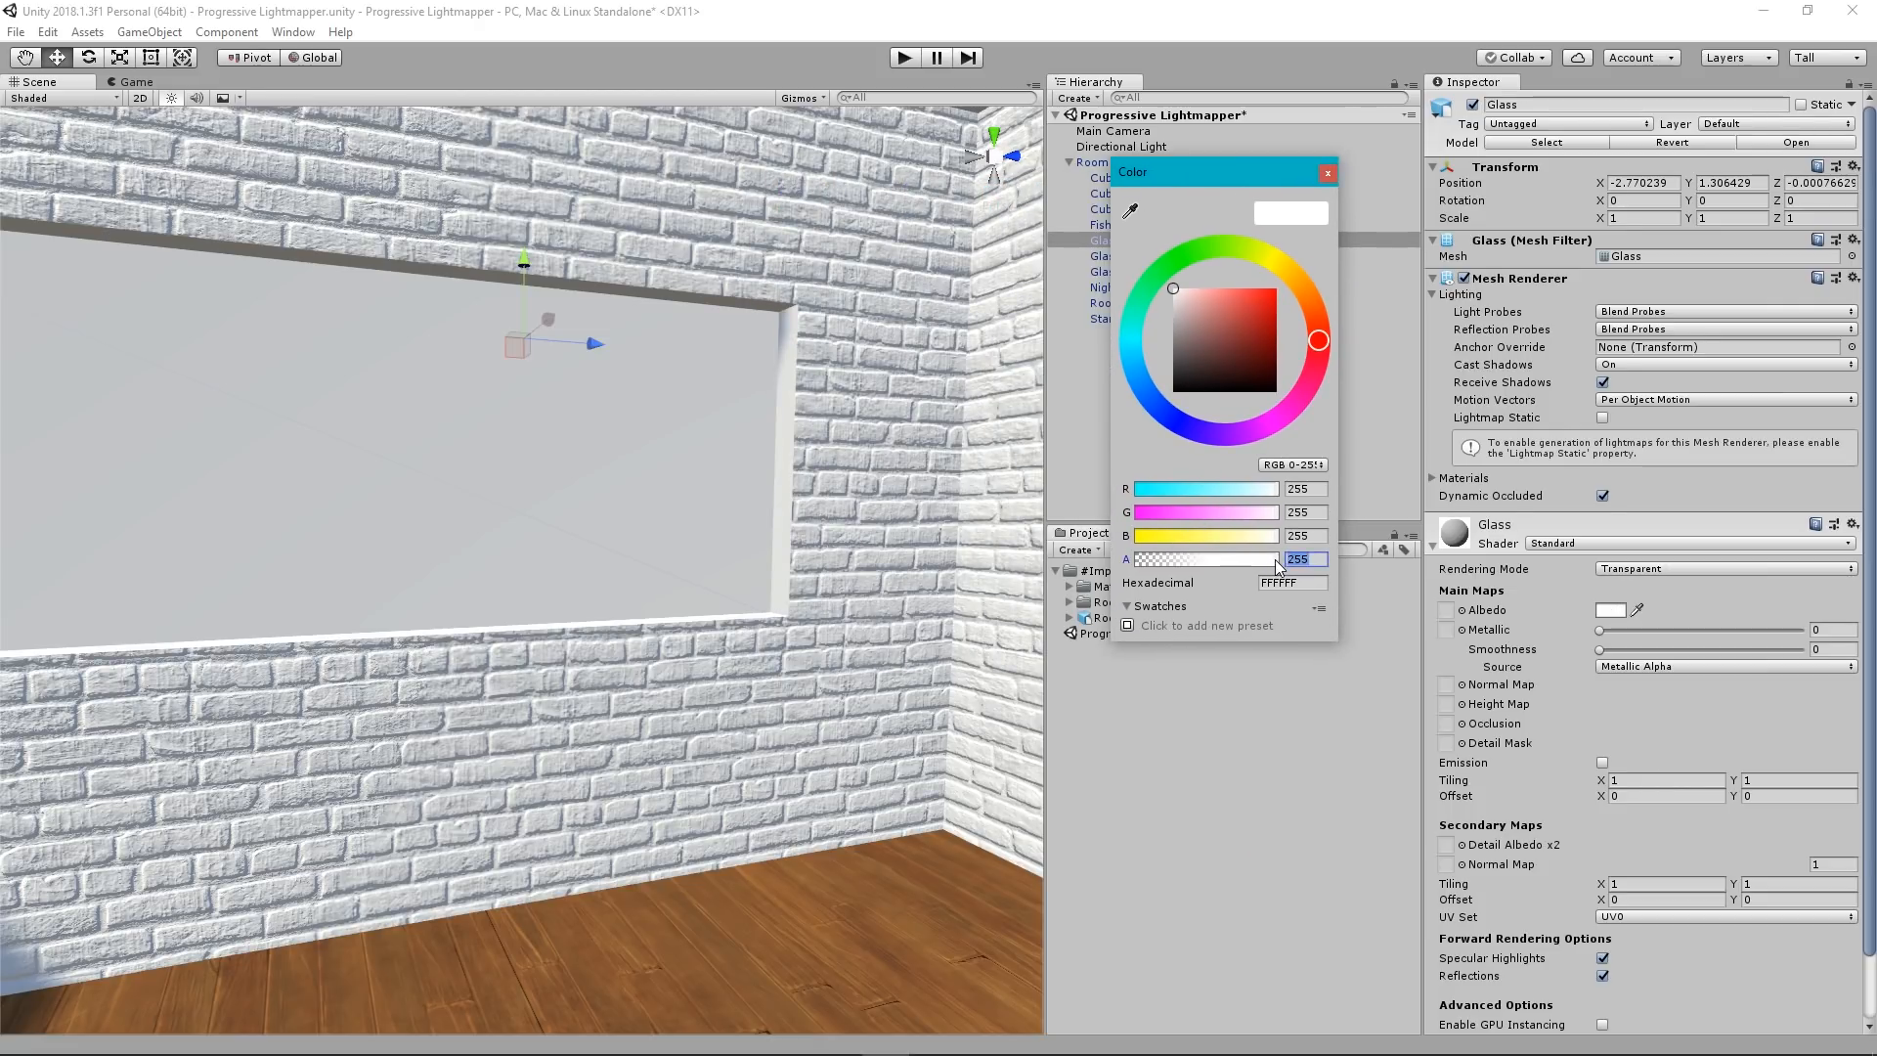
pyautogui.moveTo(1275, 559); pyautogui.dragTo(1099, 577)
pyautogui.moveTo(837, 541); pyautogui.dragTo(684, 511, button='right')
pyautogui.click(1611, 611)
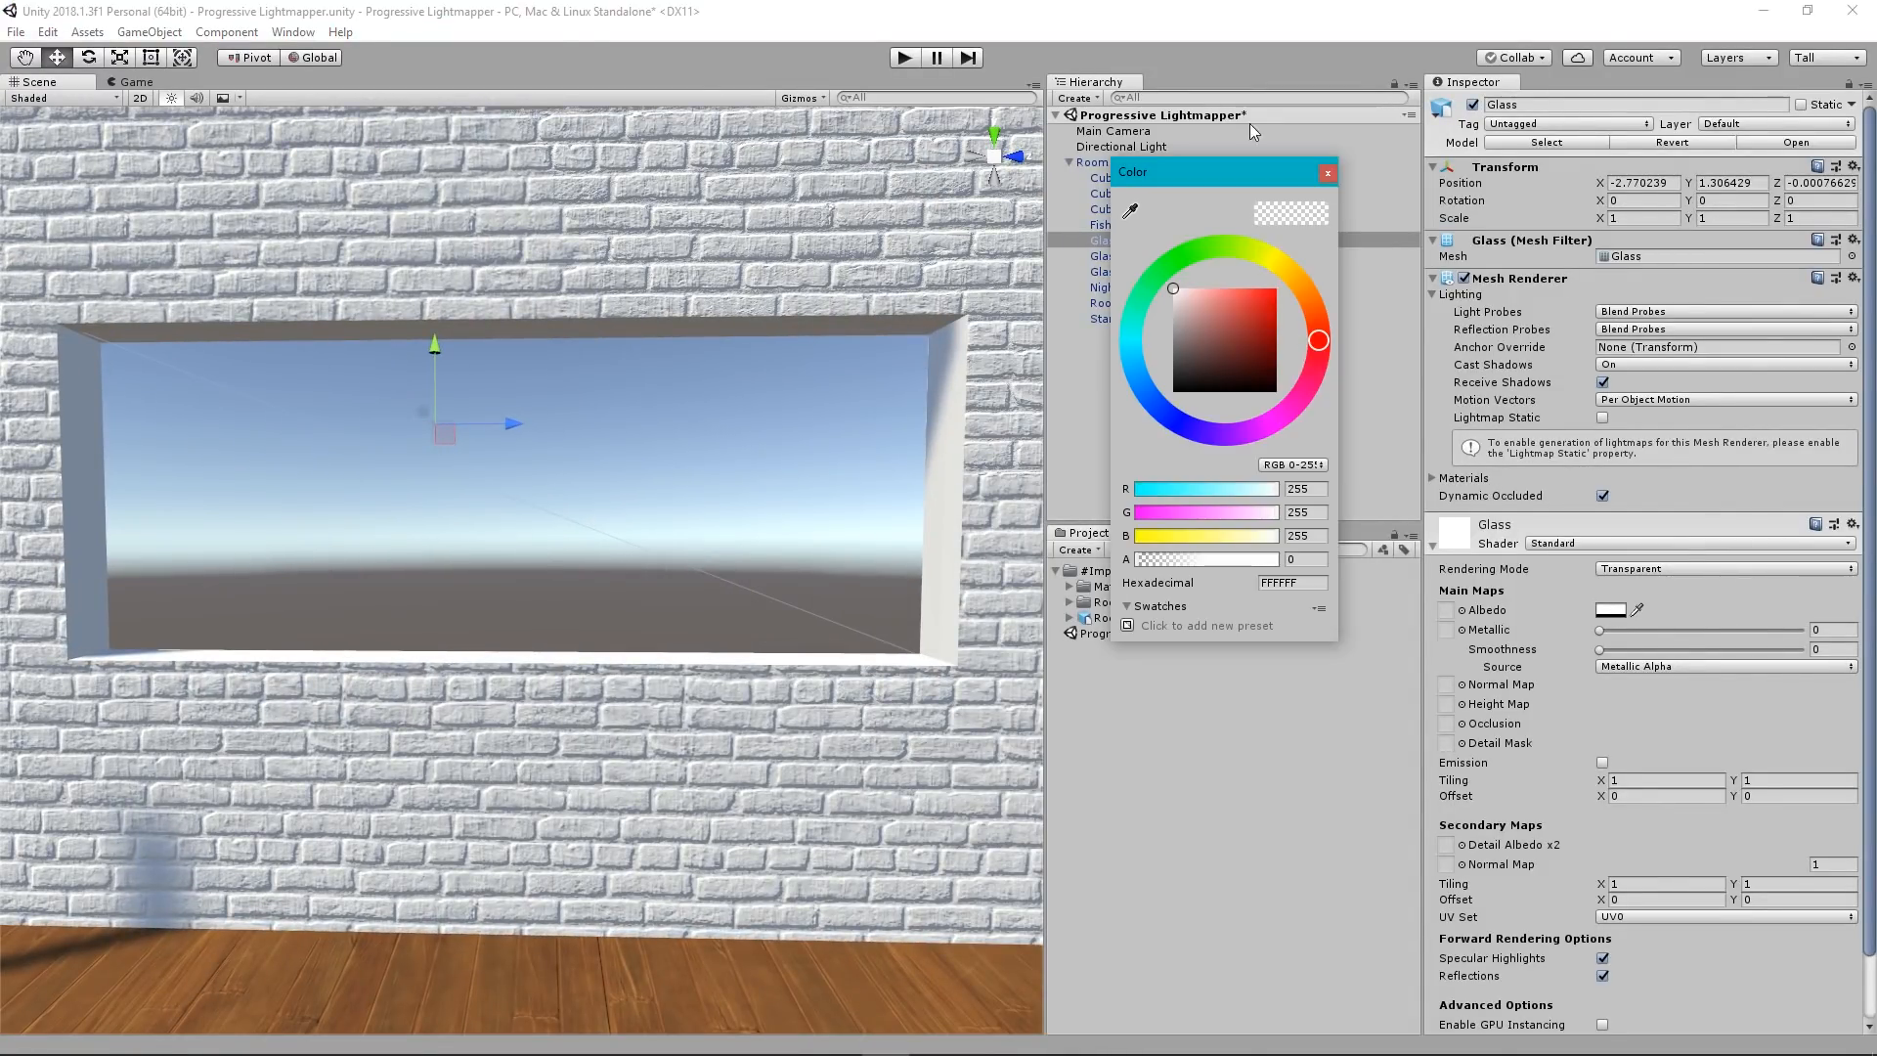
pyautogui.moveTo(1173, 289); pyautogui.dragTo(1173, 392)
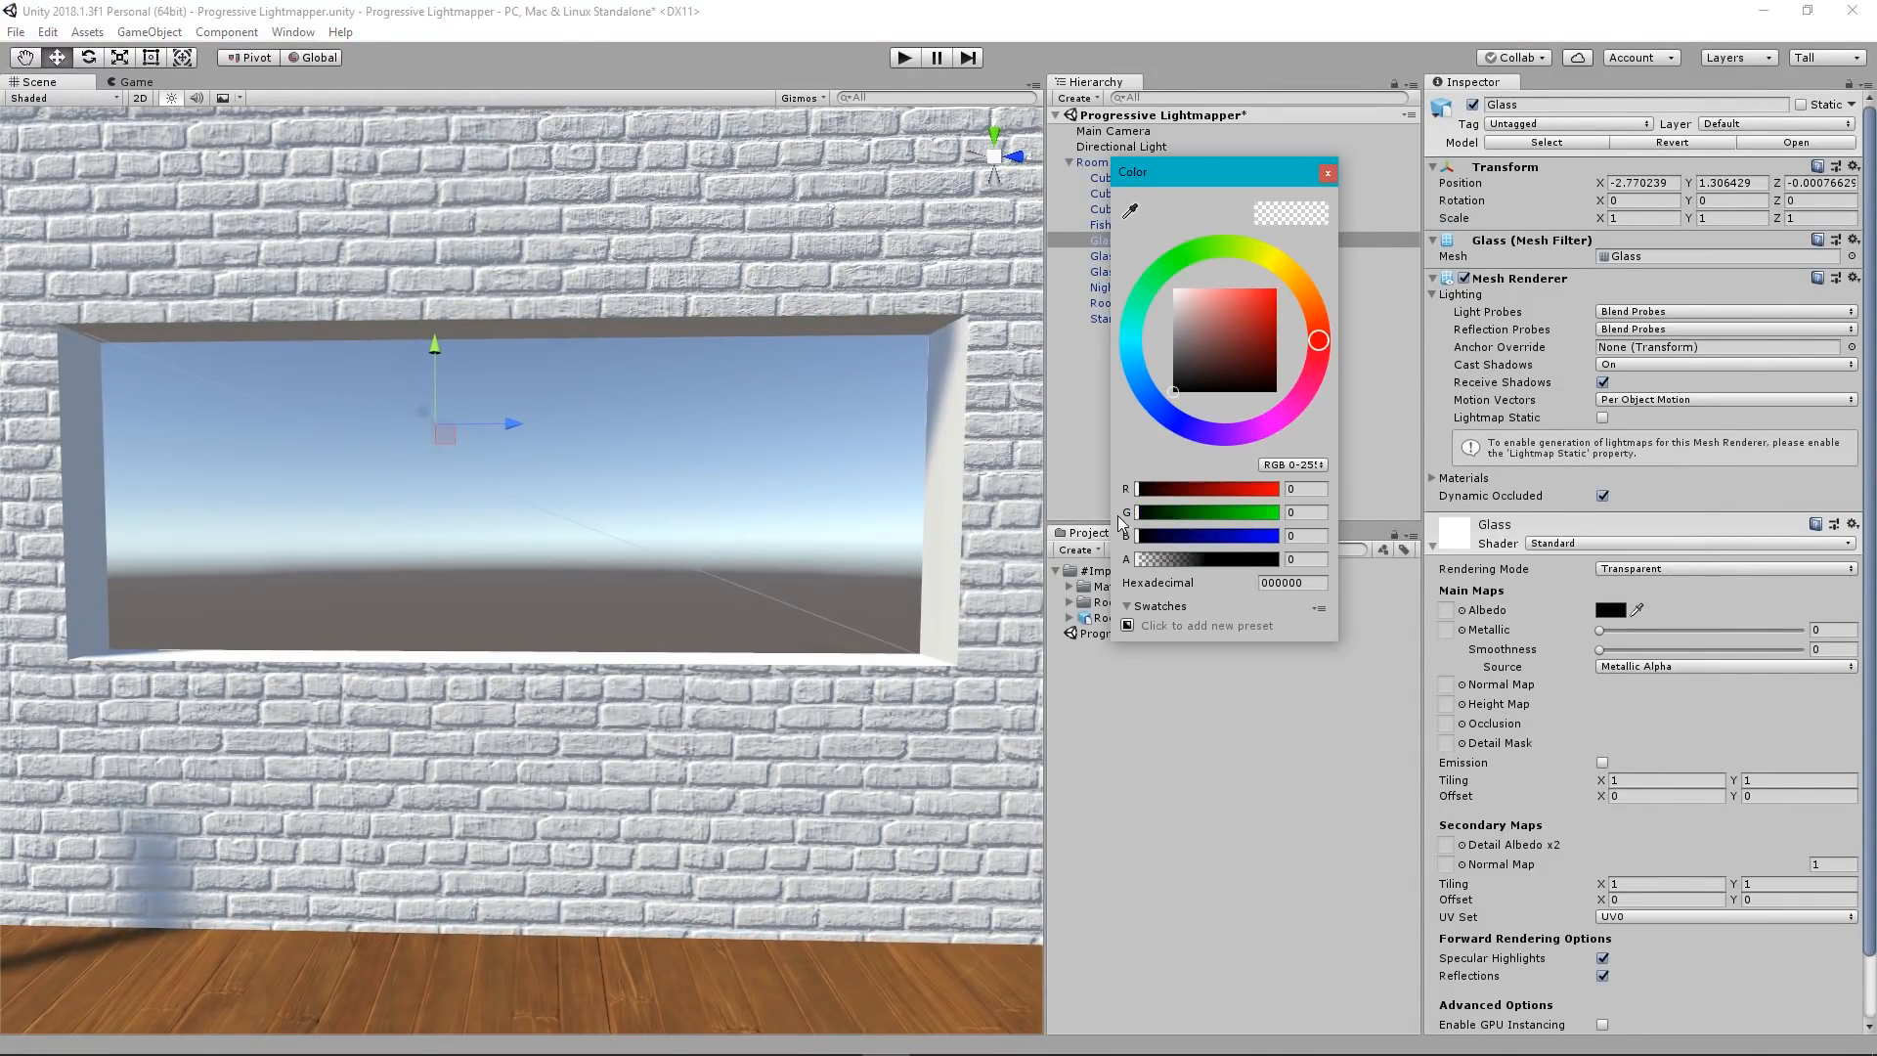
pyautogui.moveTo(1137, 569)
pyautogui.mouseDown()
pyautogui.moveTo(1290, 575)
pyautogui.moveTo(1068, 584)
pyautogui.moveTo(1160, 585)
pyautogui.mouseUp()
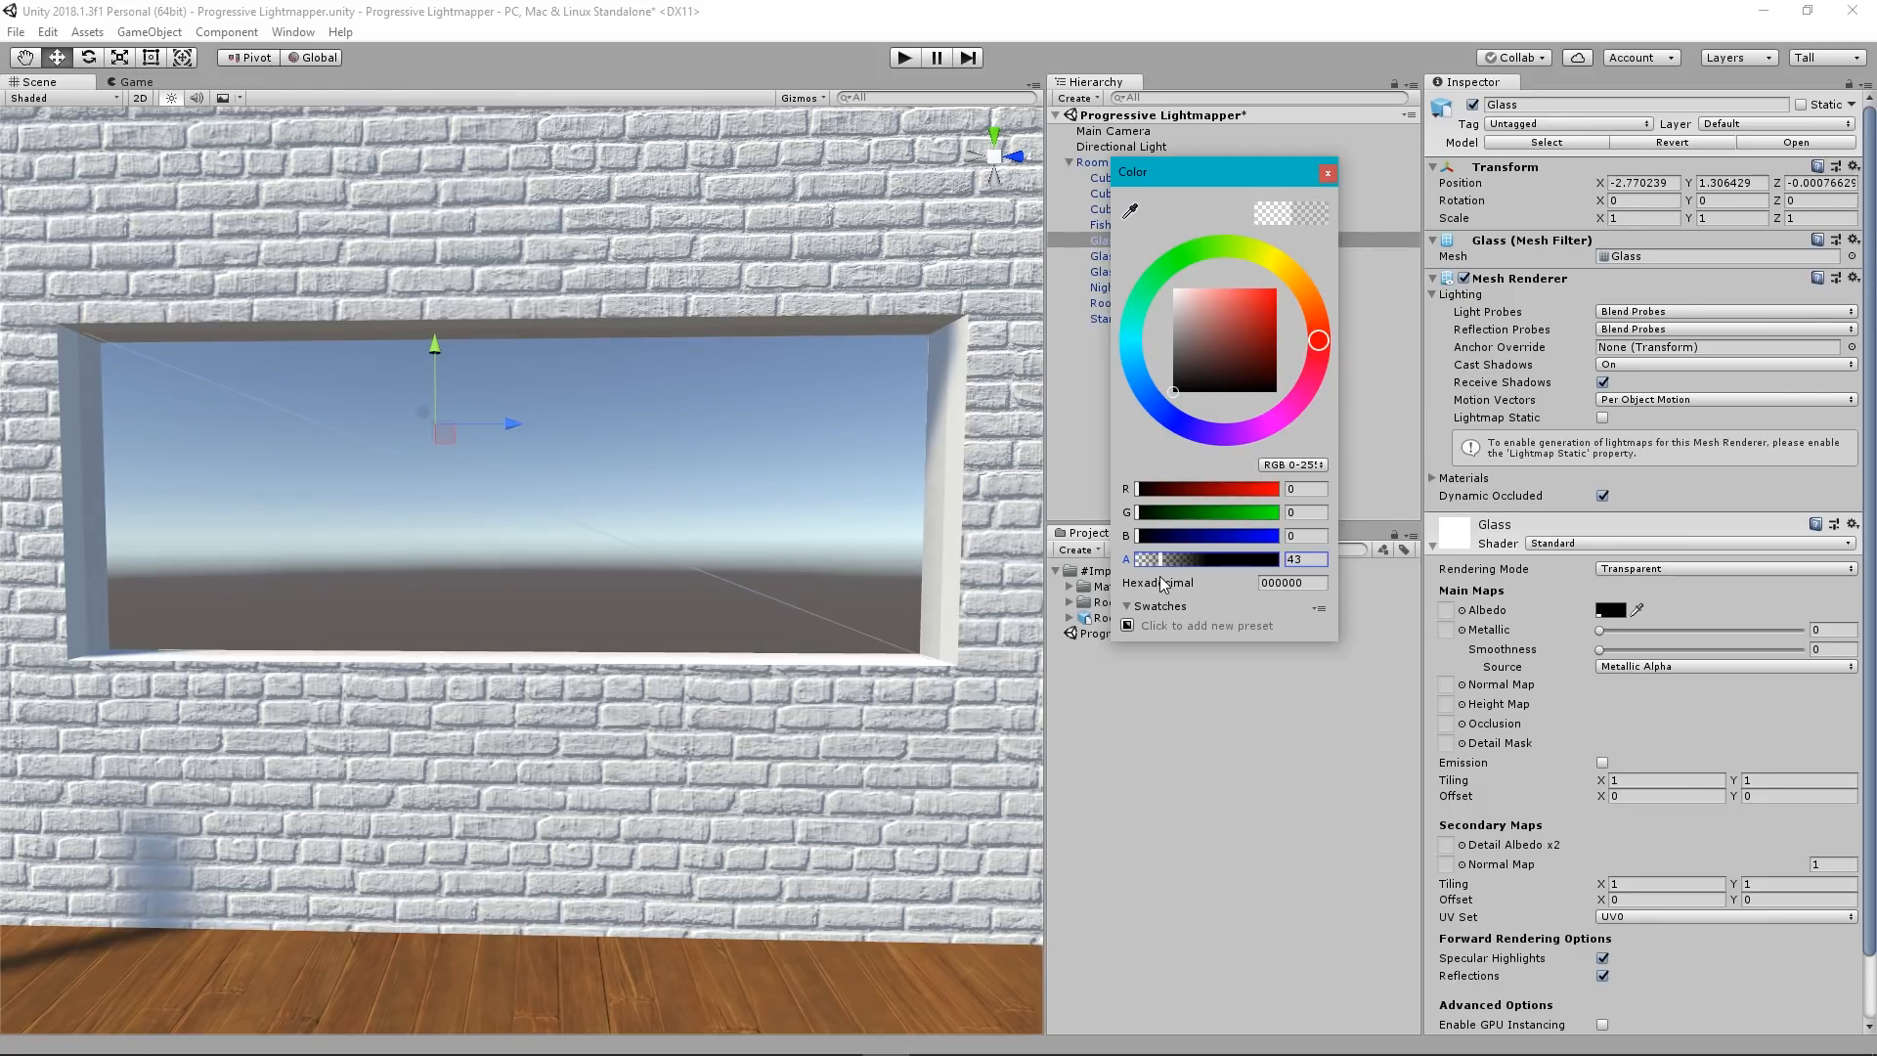
pyautogui.click(1327, 174)
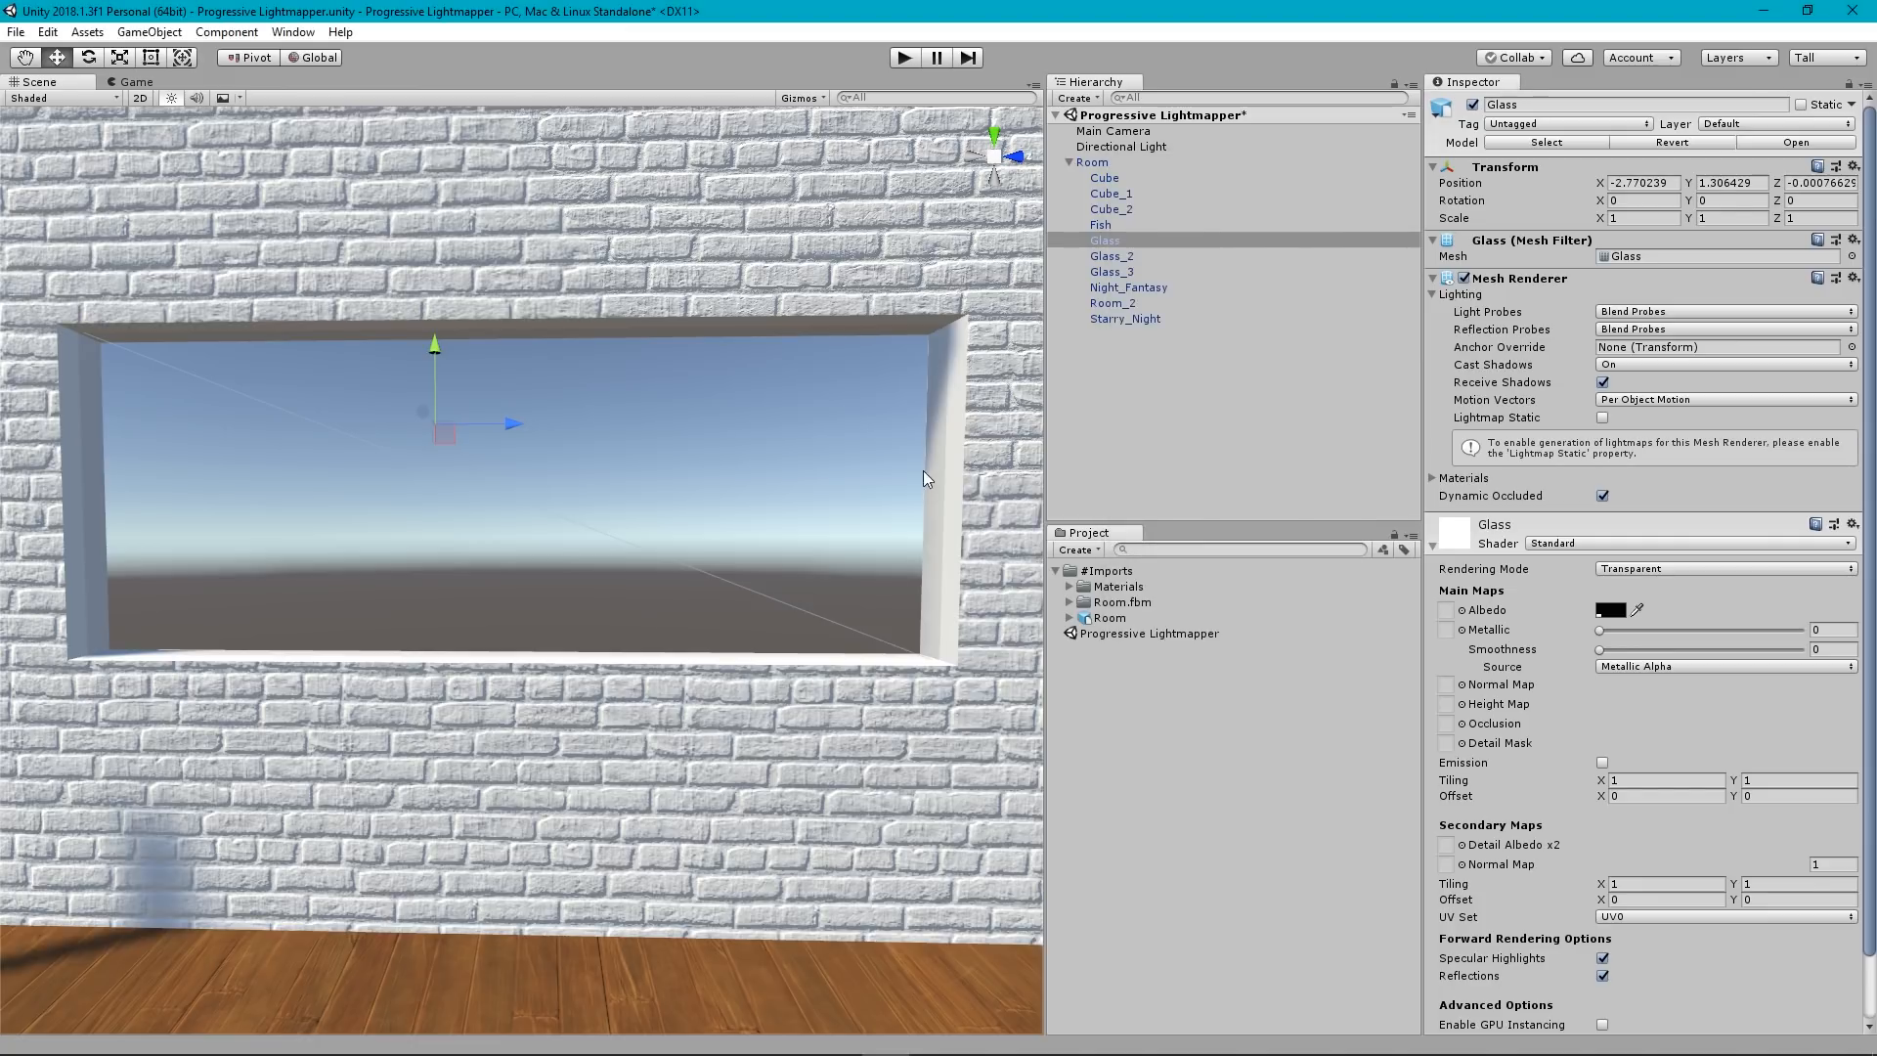
# Open the Lighting settings window, dock it beside the Inspector and widen that area.
pyautogui.keyDown('alt'); pyautogui.moveTo(927, 479); pyautogui.dragTo(428, 584); pyautogui.keyUp('alt')
pyautogui.moveTo(428, 582); pyautogui.dragTo(1581, 658, button='right')
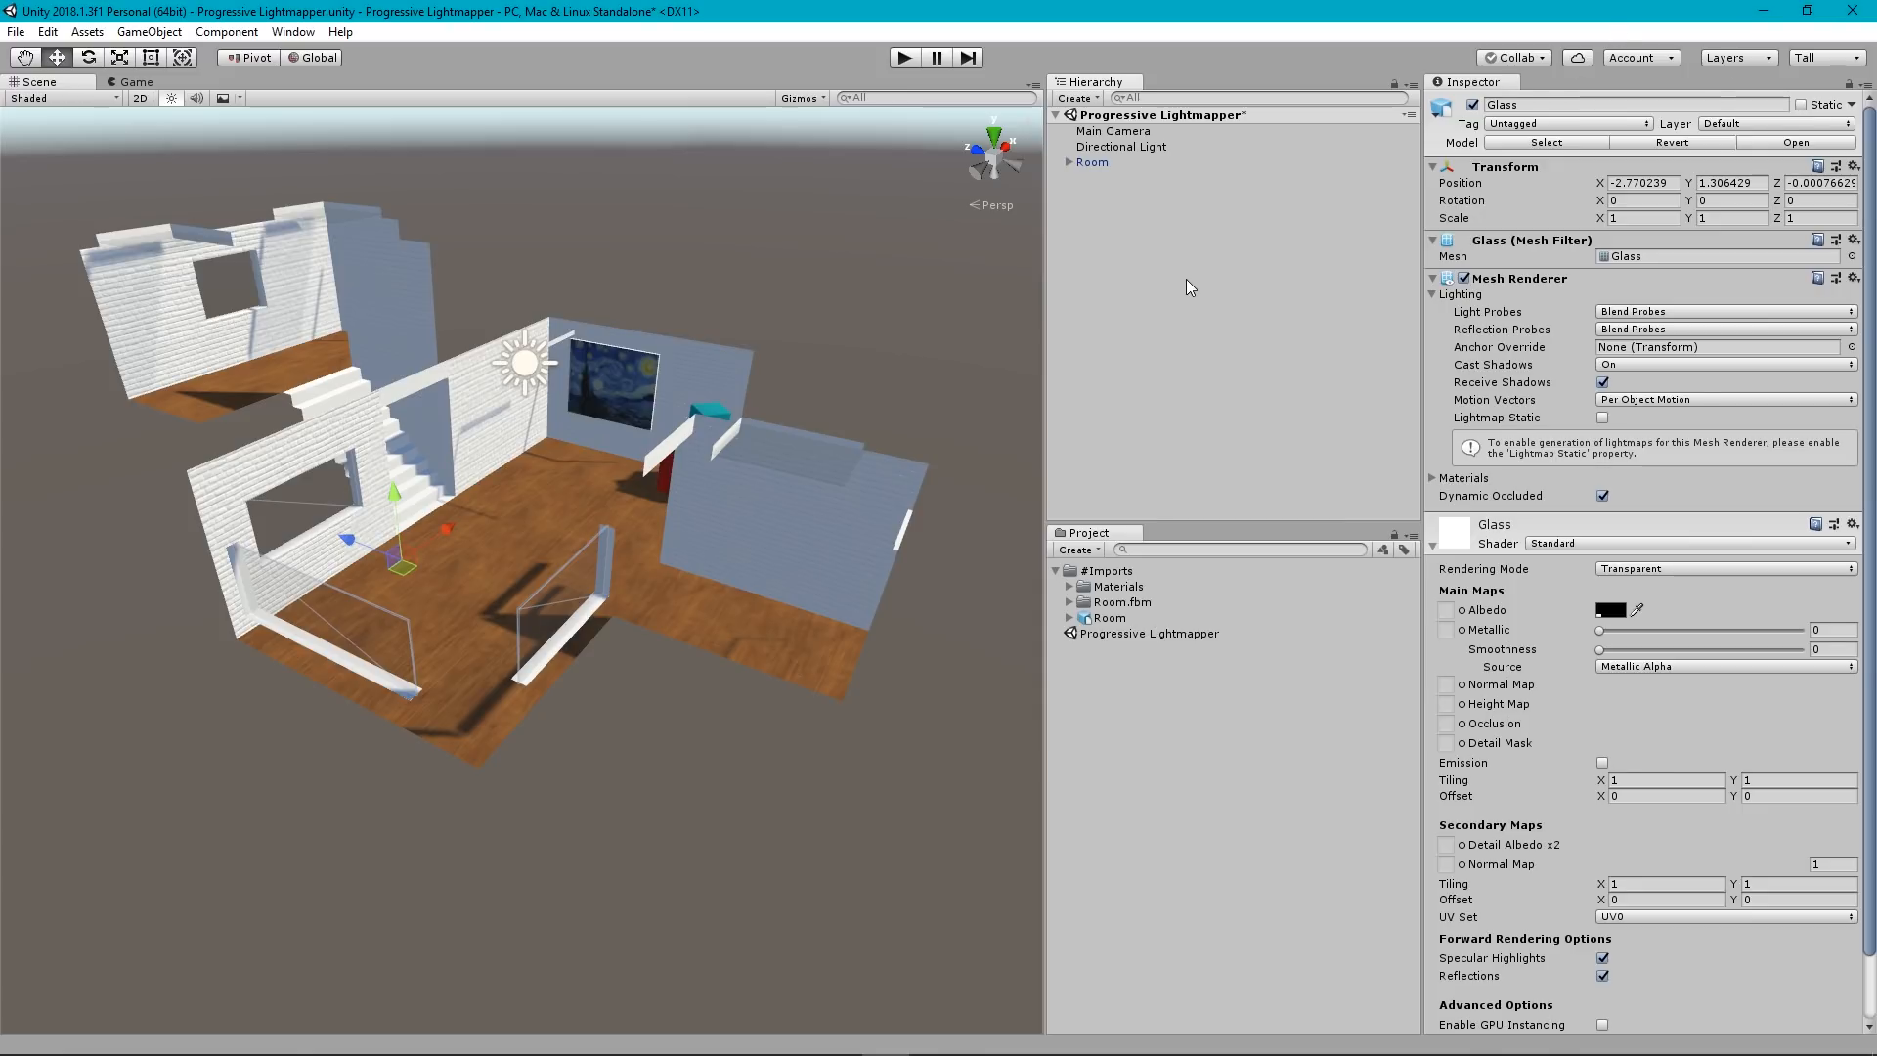
pyautogui.click(293, 32)
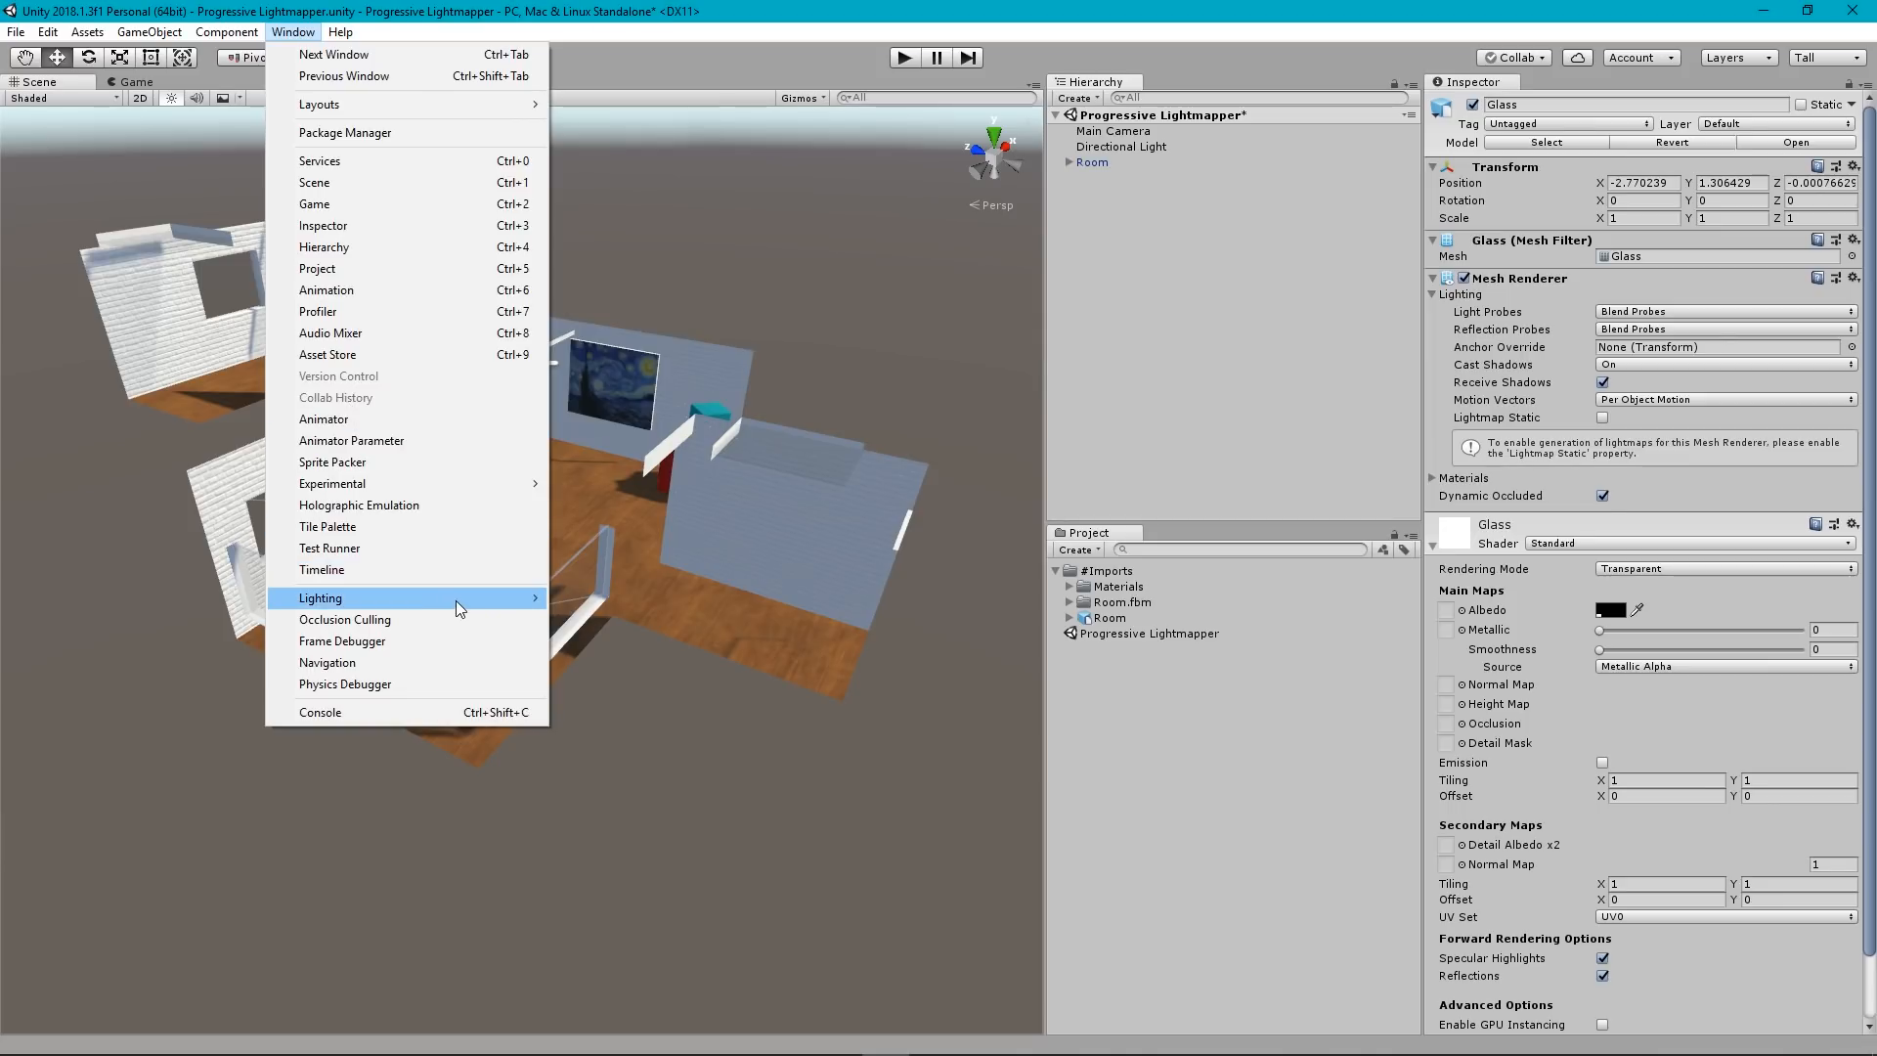
pyautogui.moveTo(459, 598)
pyautogui.click(598, 599)
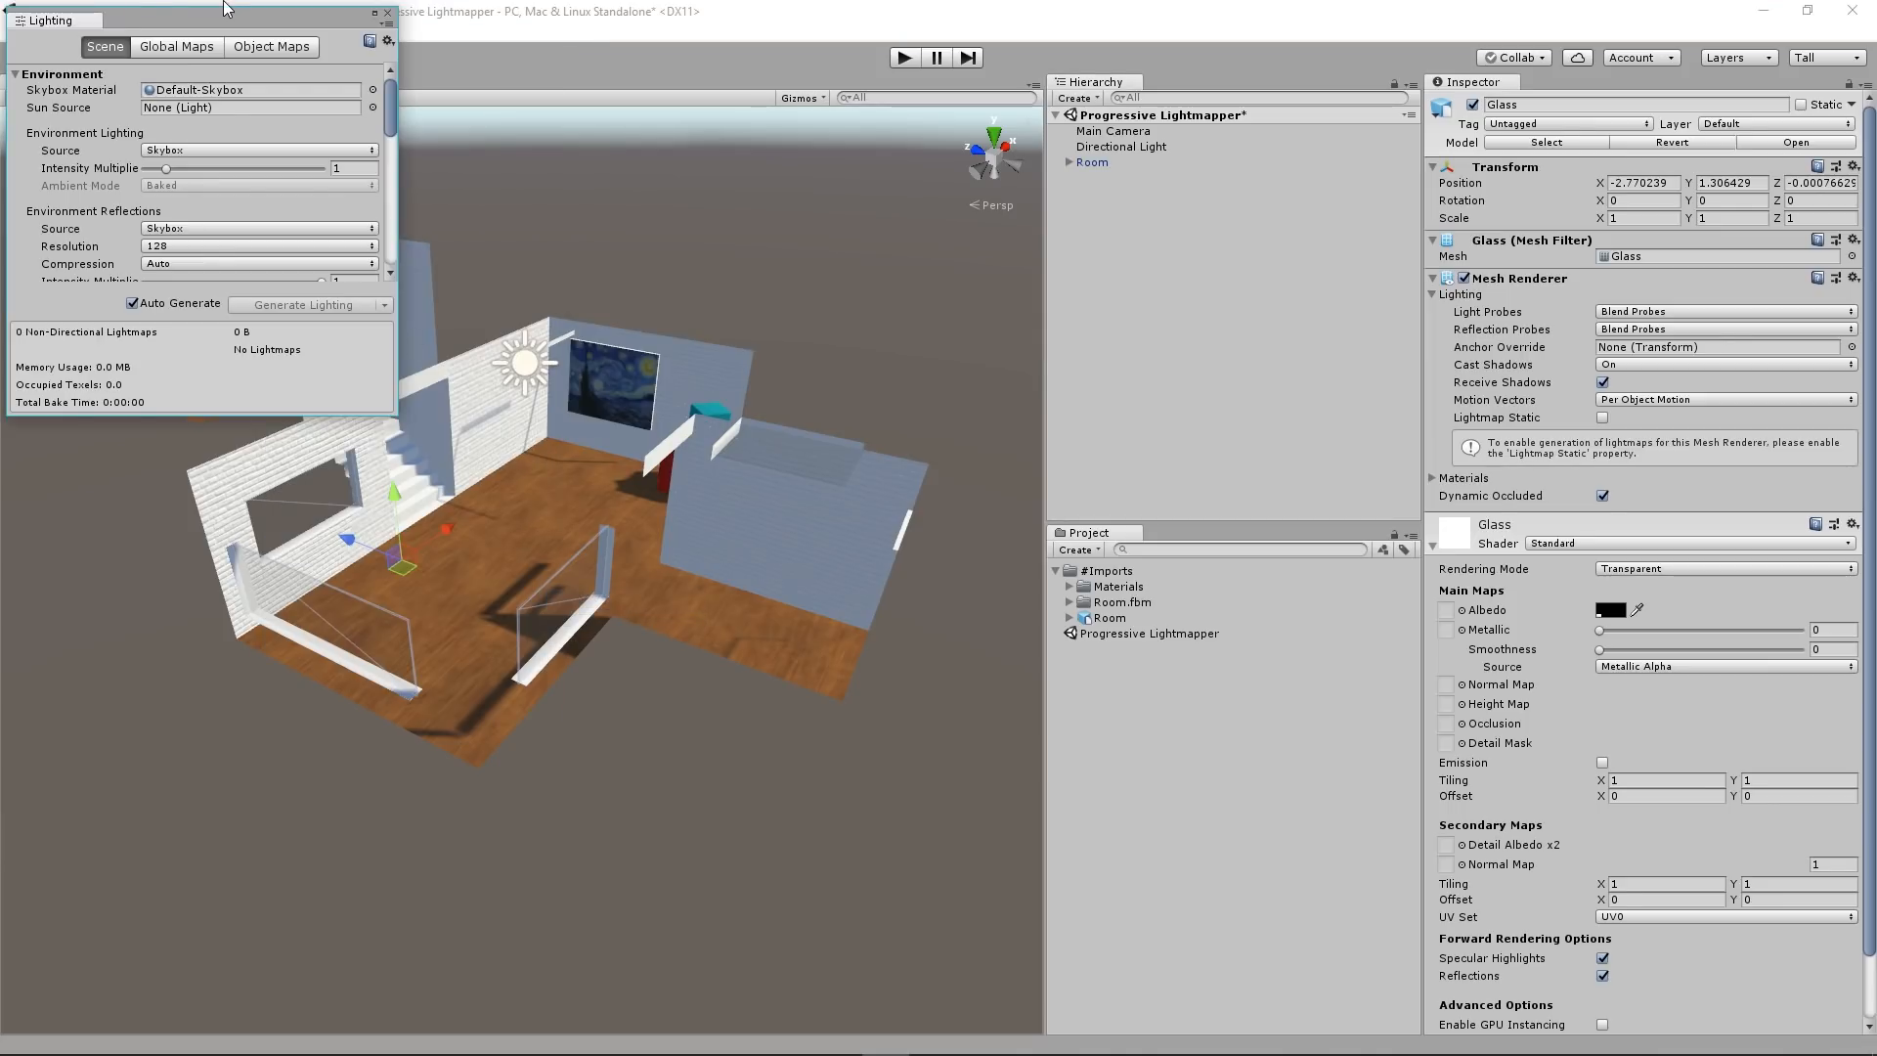
pyautogui.moveTo(225, 20); pyautogui.dragTo(1575, 90)
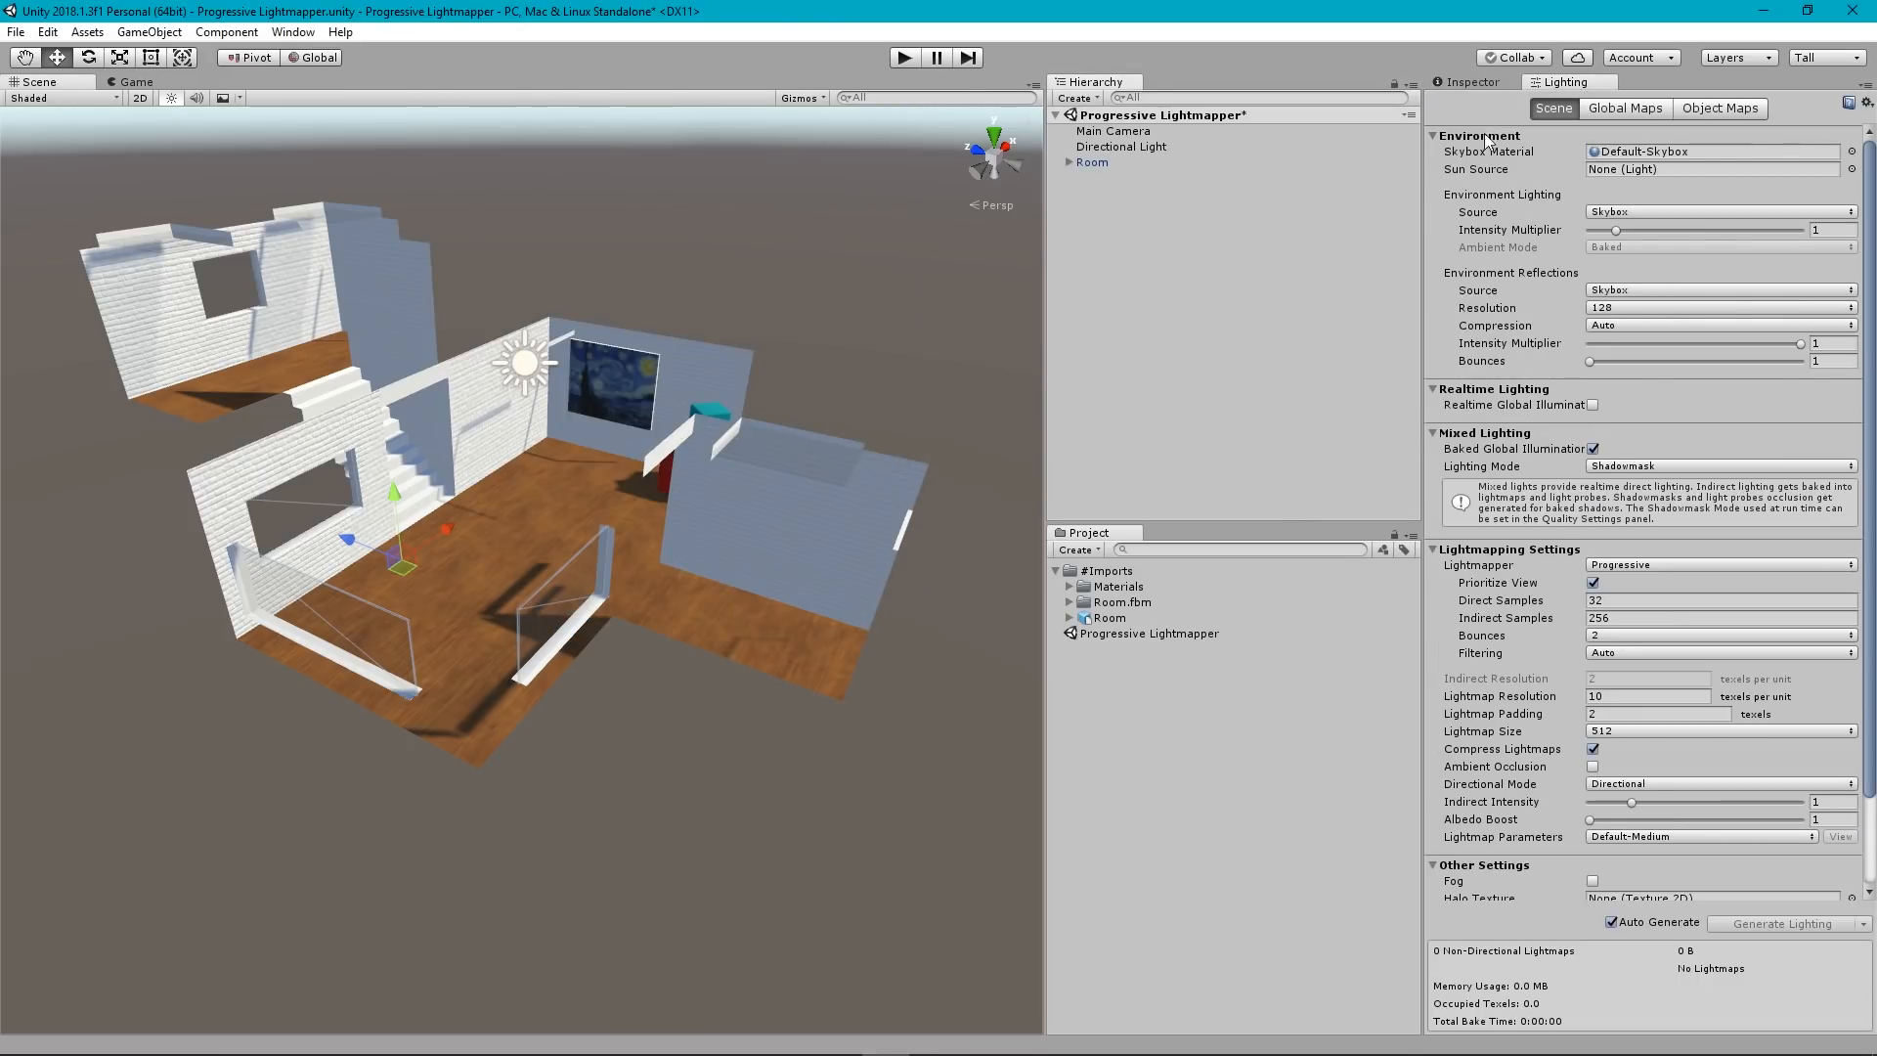
pyautogui.click(1473, 83)
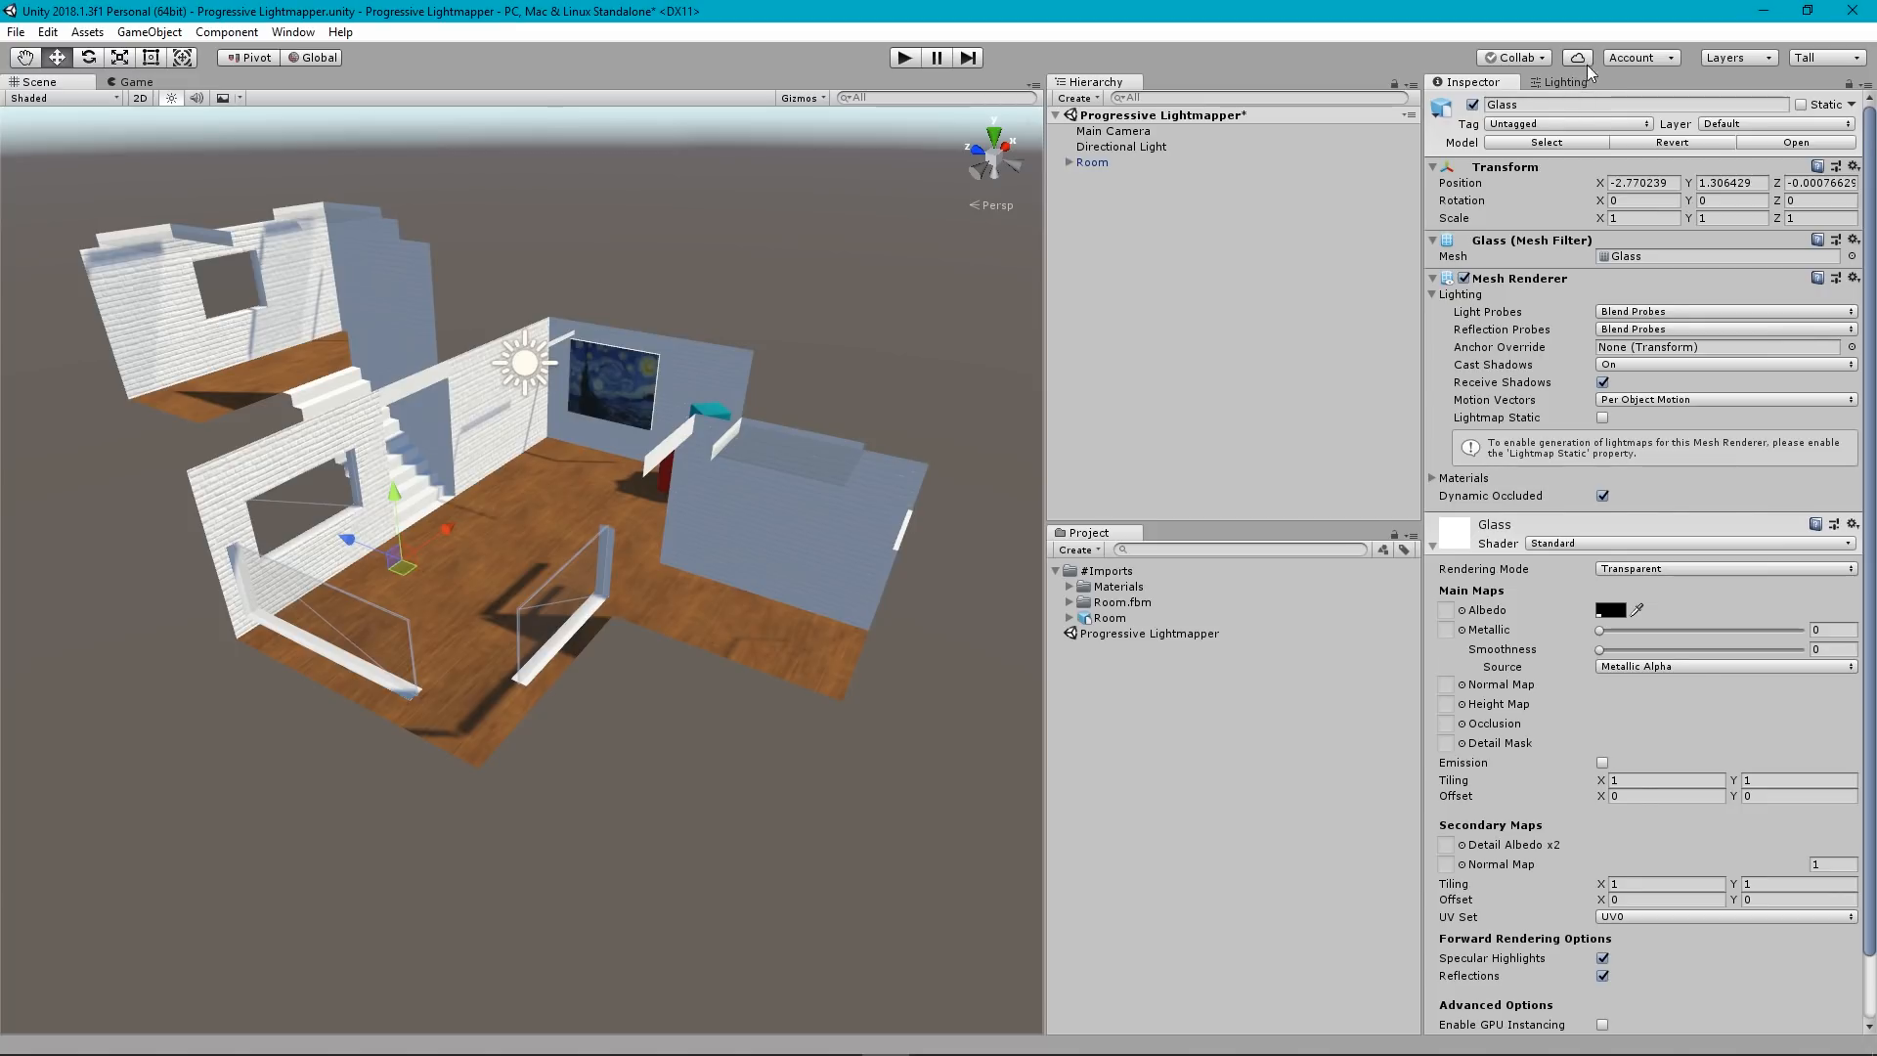
pyautogui.click(1576, 82)
pyautogui.moveTo(1422, 347); pyautogui.dragTo(1333, 360)
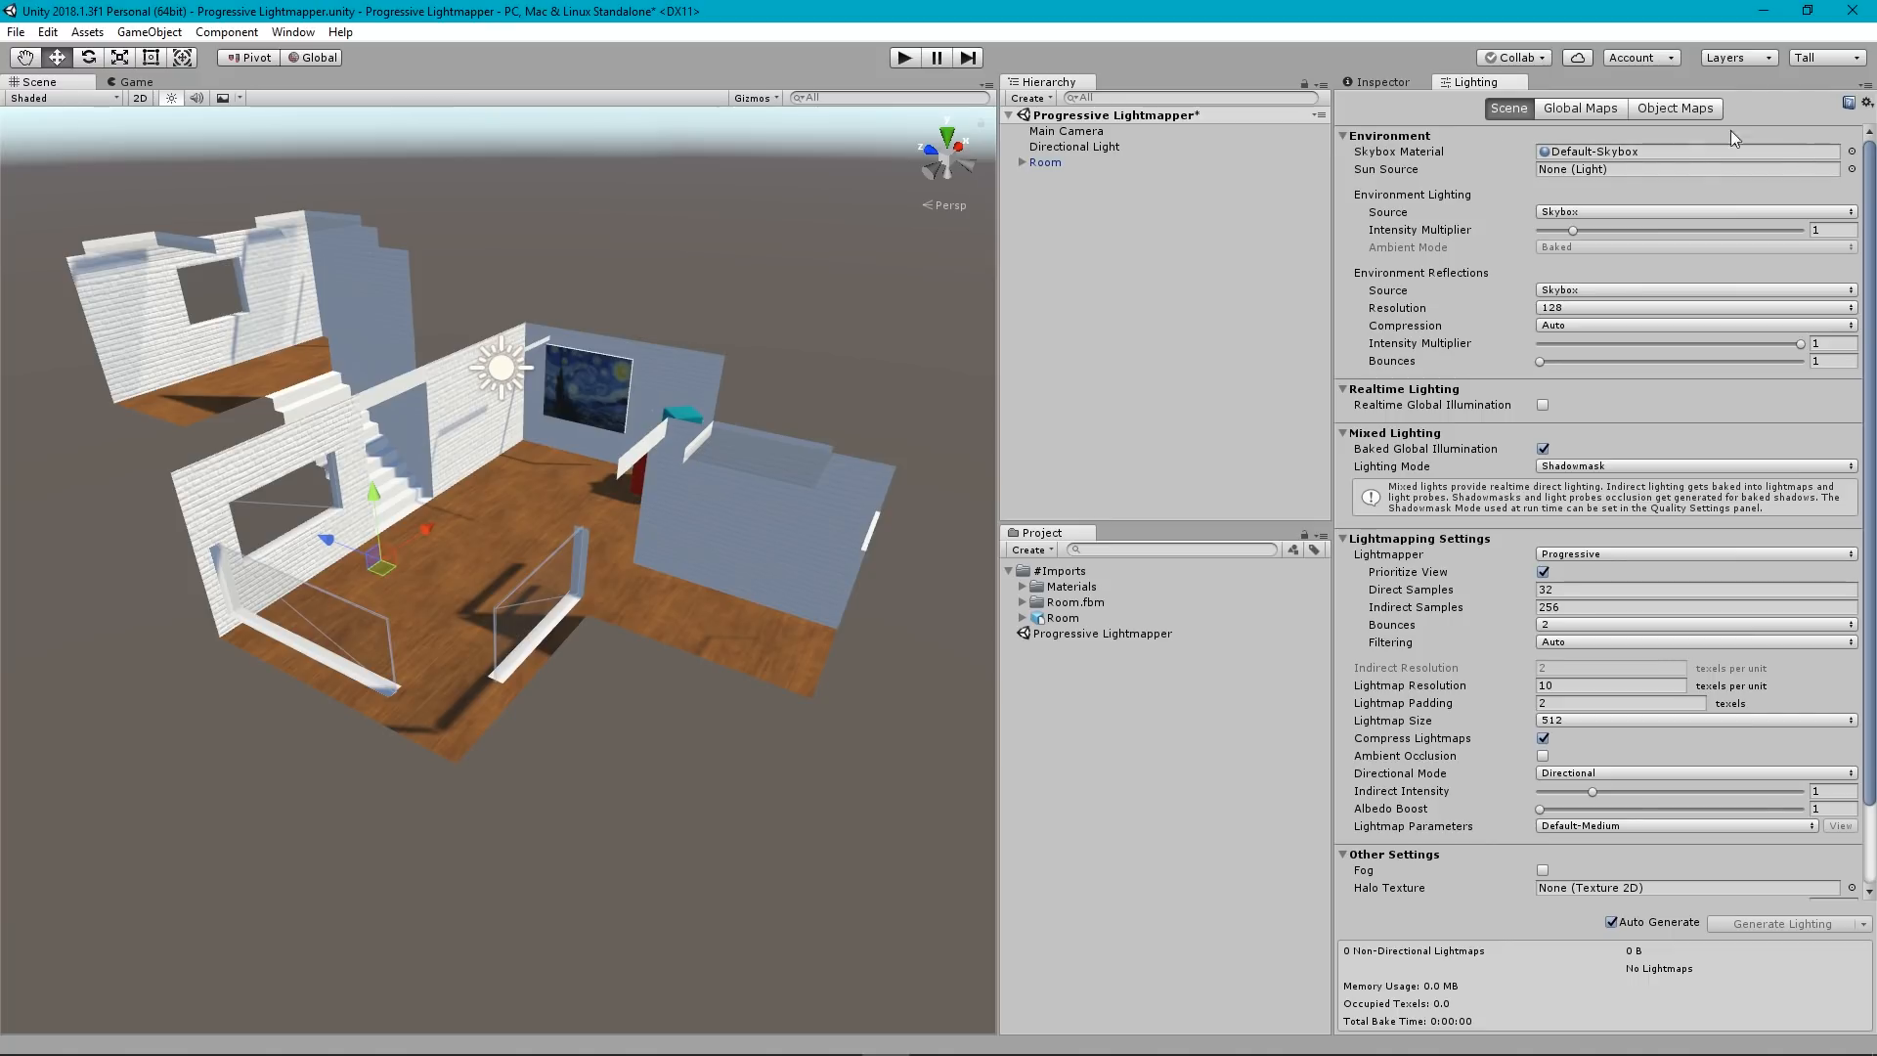
# Collapse the Environment lighting settings and turn off Auto Generate for the lightmaps.
pyautogui.moveTo(665, 435); pyautogui.dragTo(673, 283, button='right')
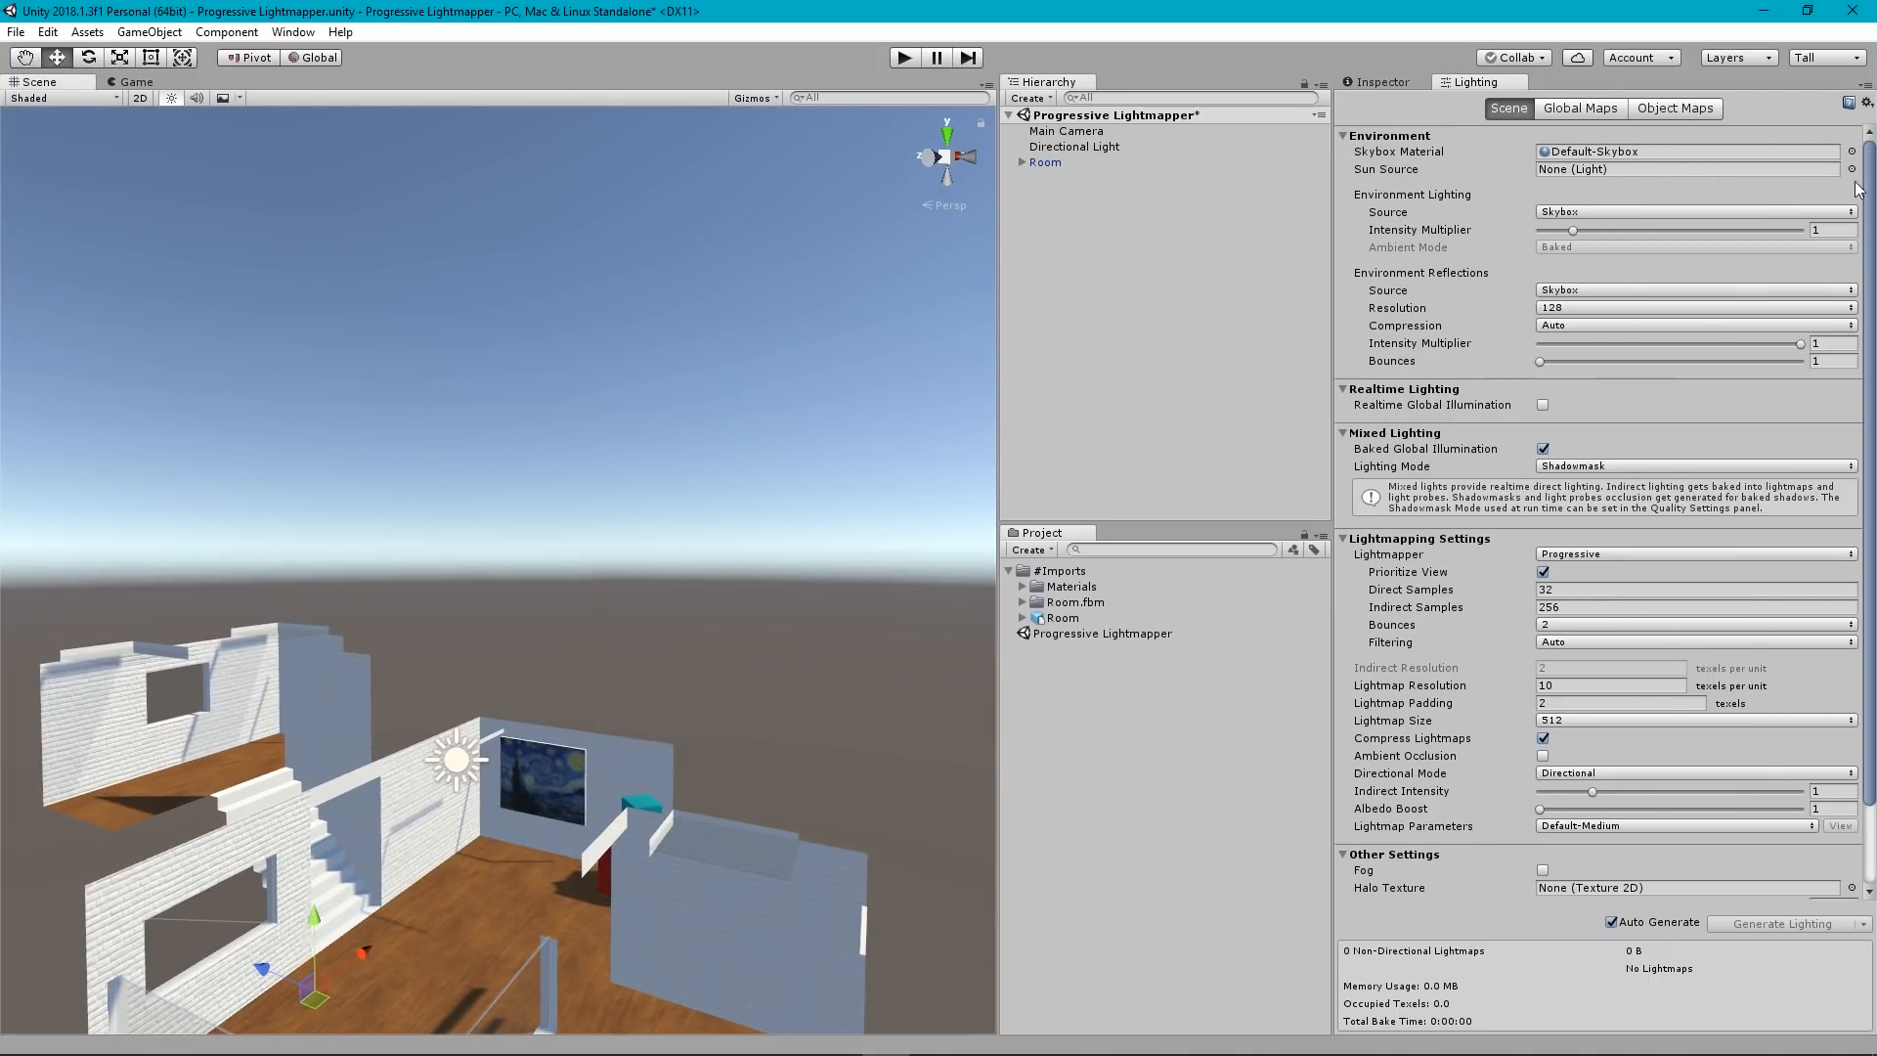
pyautogui.click(1344, 136)
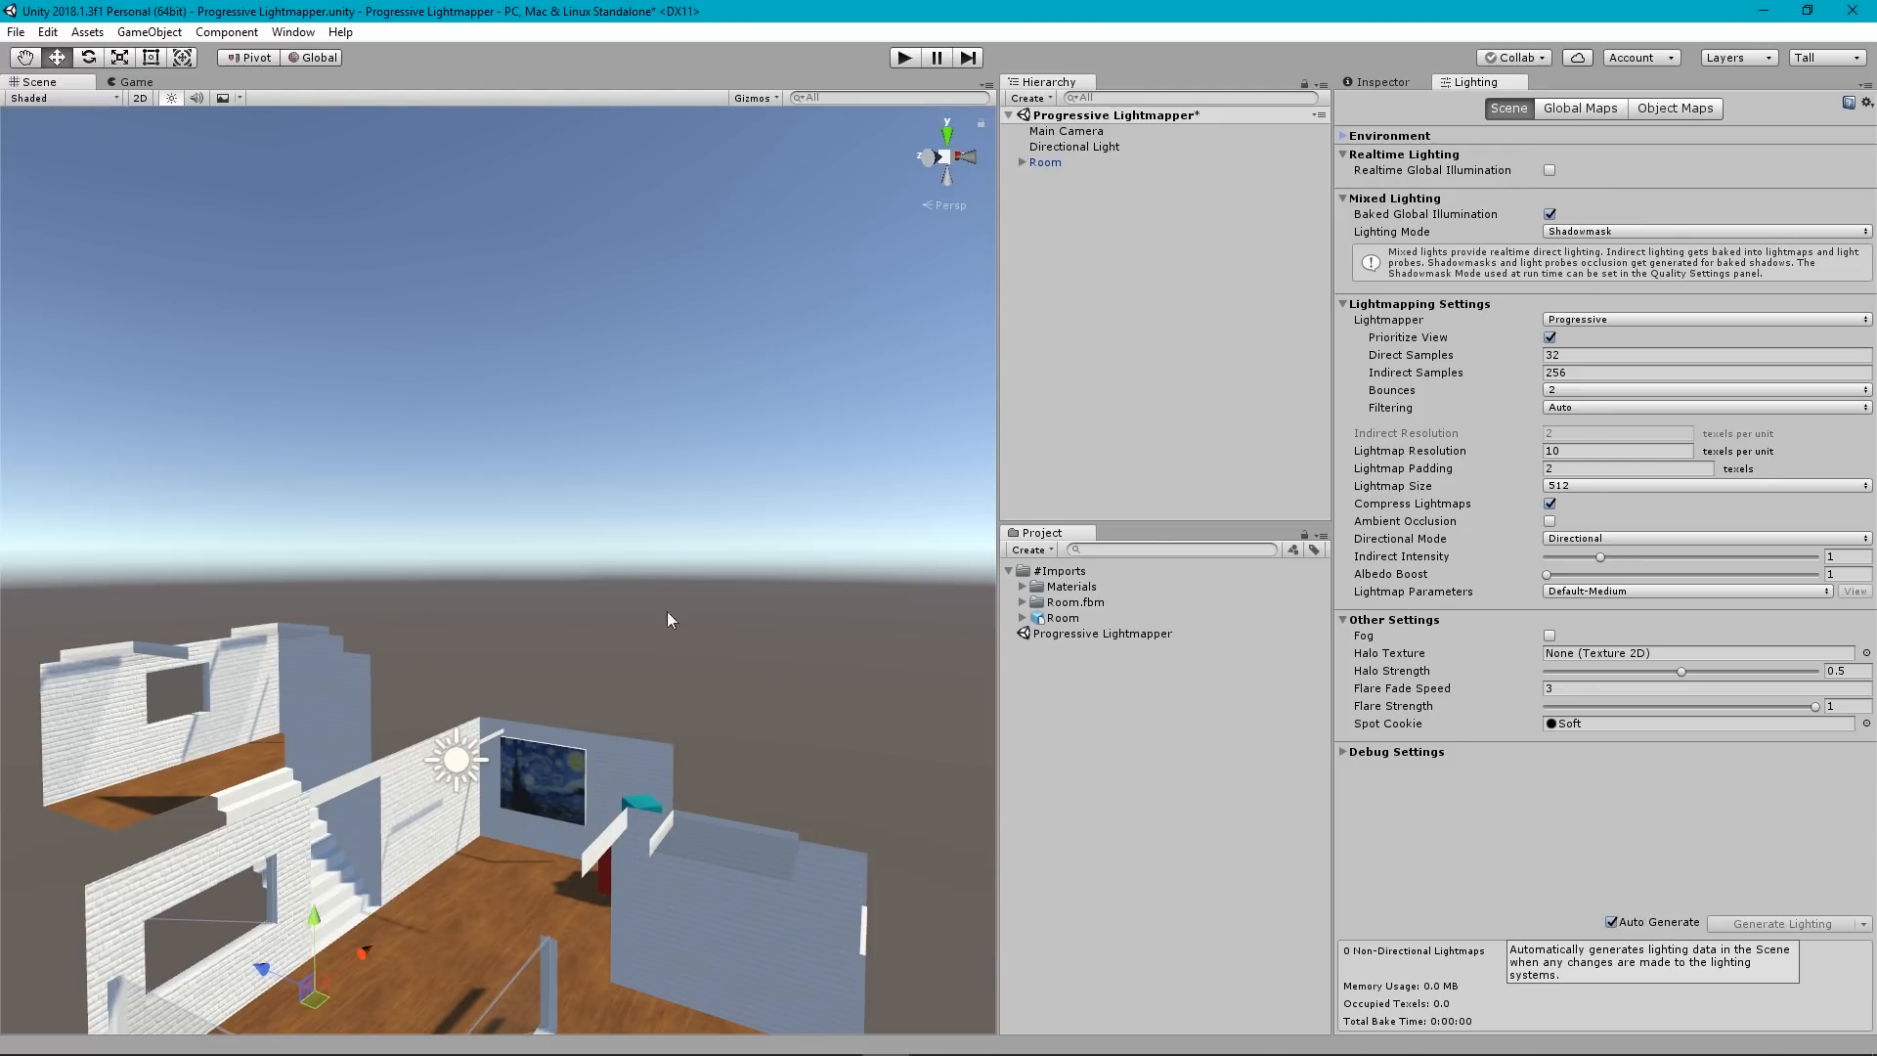
pyautogui.moveTo(667, 613); pyautogui.dragTo(639, 698, button='right')
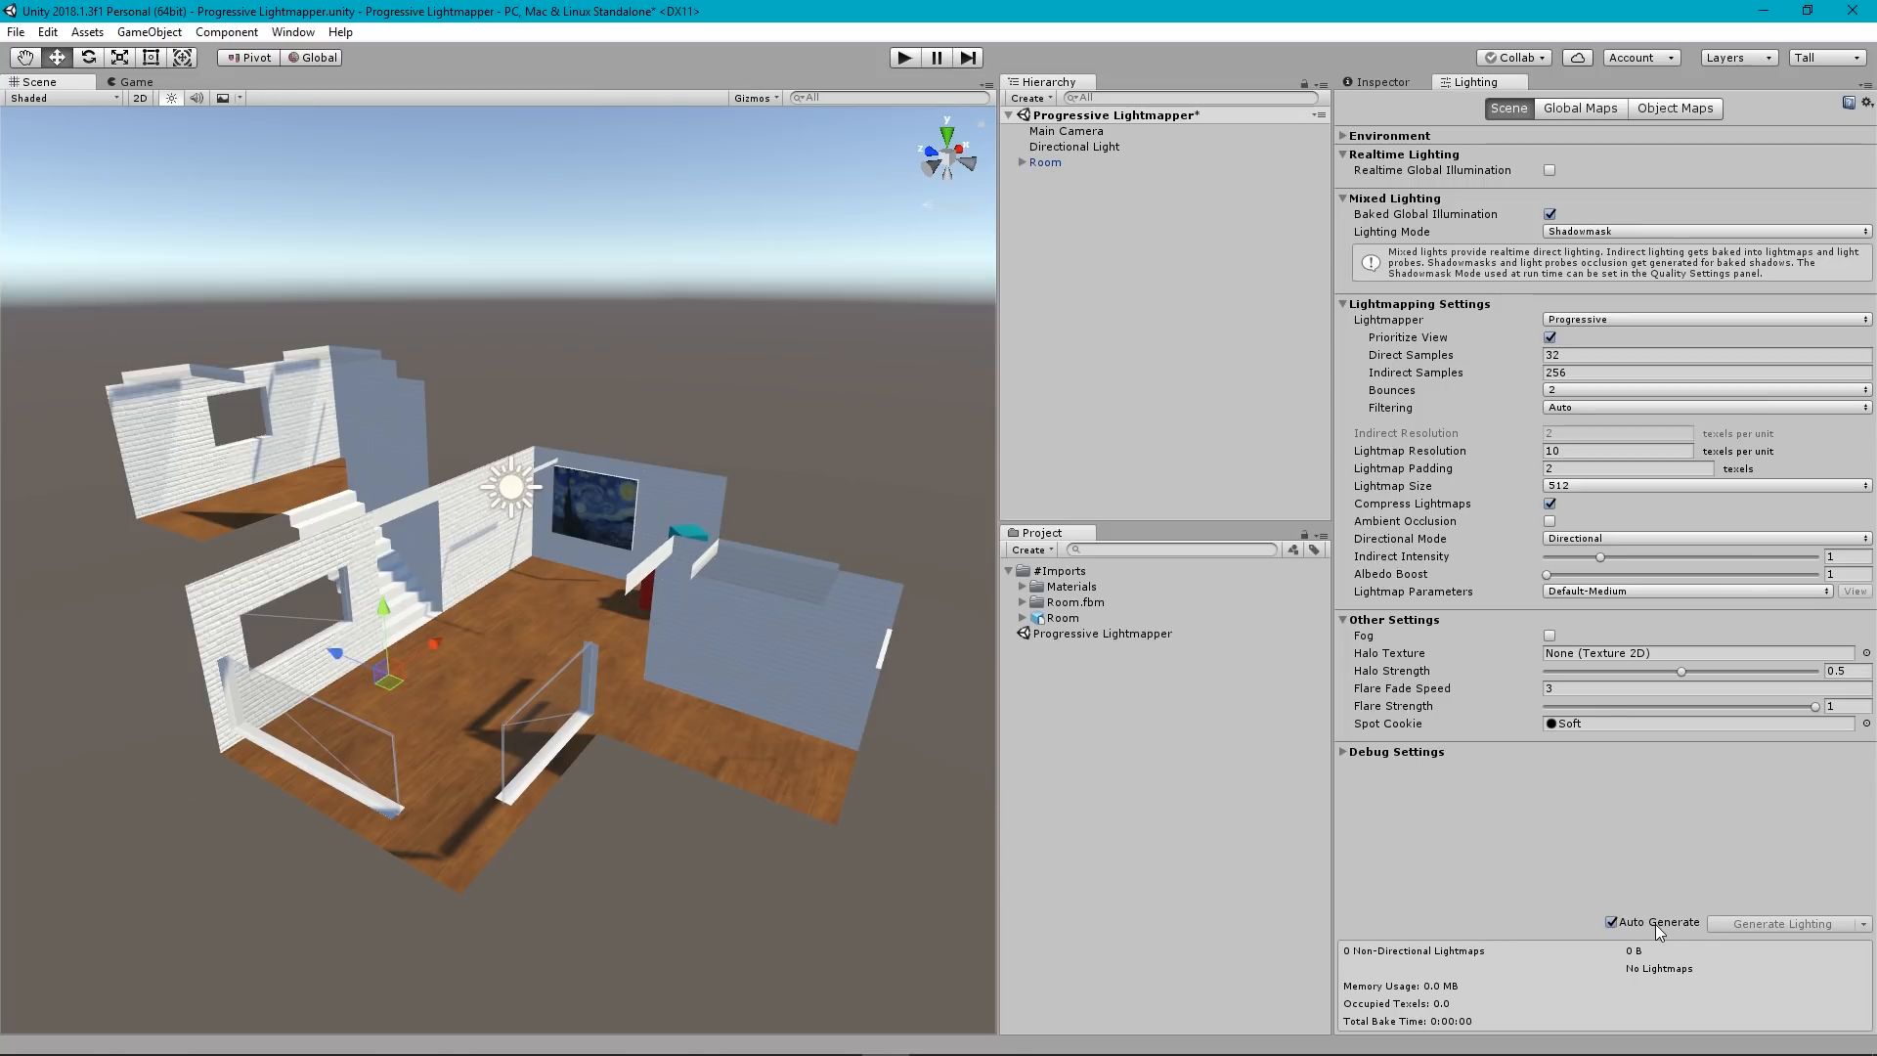
pyautogui.moveTo(678, 706); pyautogui.dragTo(672, 726, button='right')
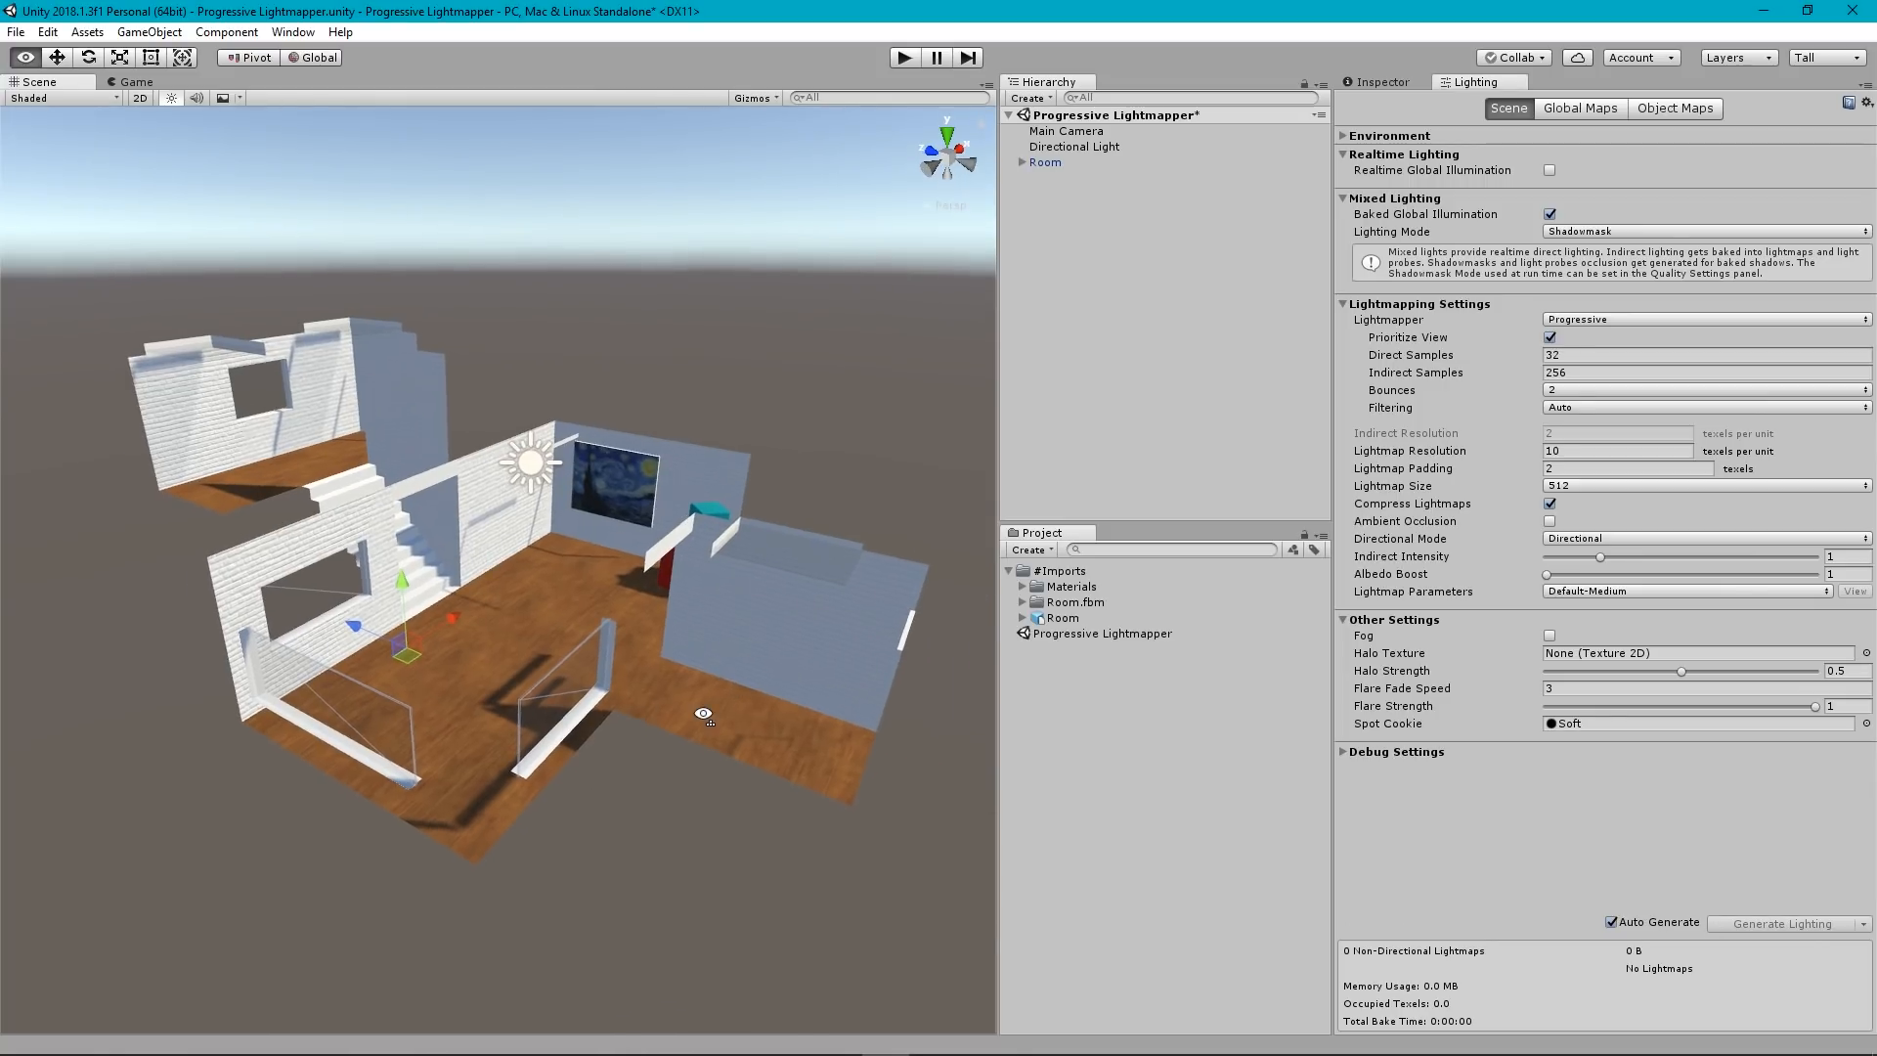
pyautogui.click(1612, 922)
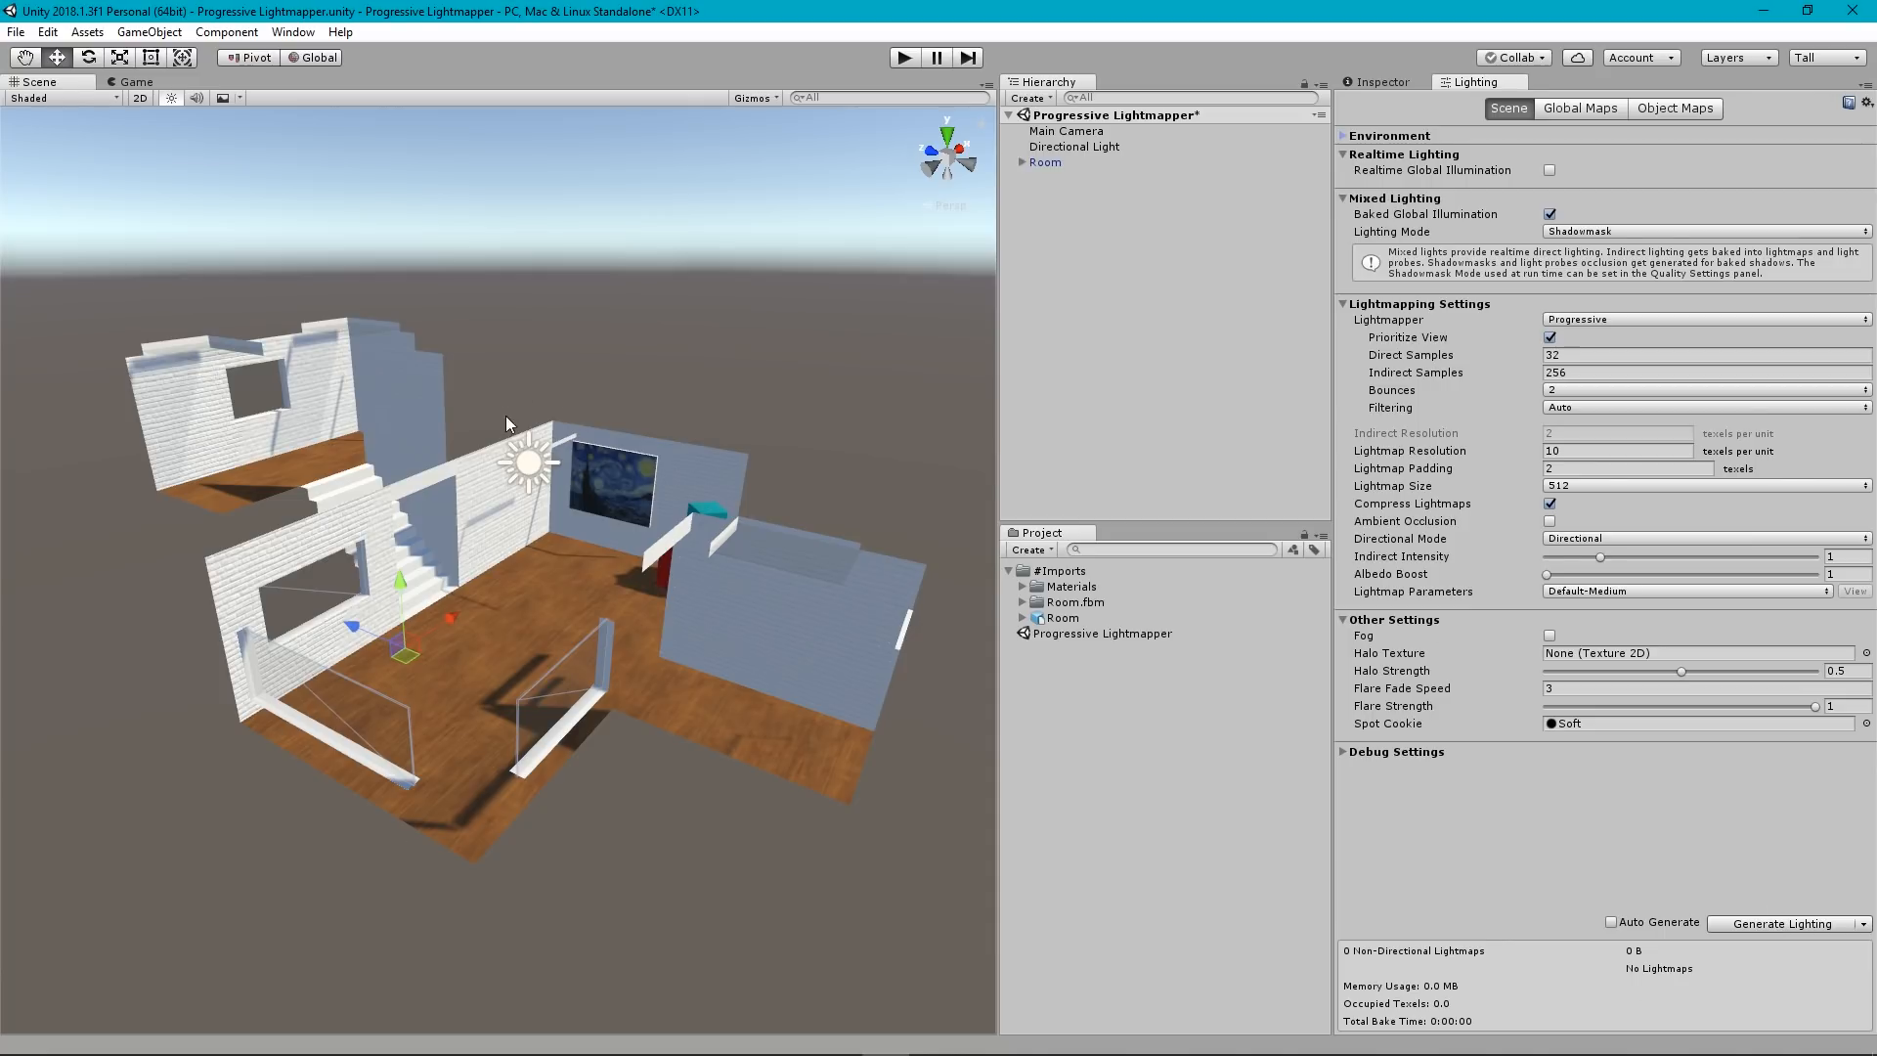
pyautogui.moveTo(677, 539)
pyautogui.mouseDown(button='right')
pyautogui.moveTo(626, 555)
pyautogui.moveTo(680, 546)
pyautogui.mouseUp(button='right')
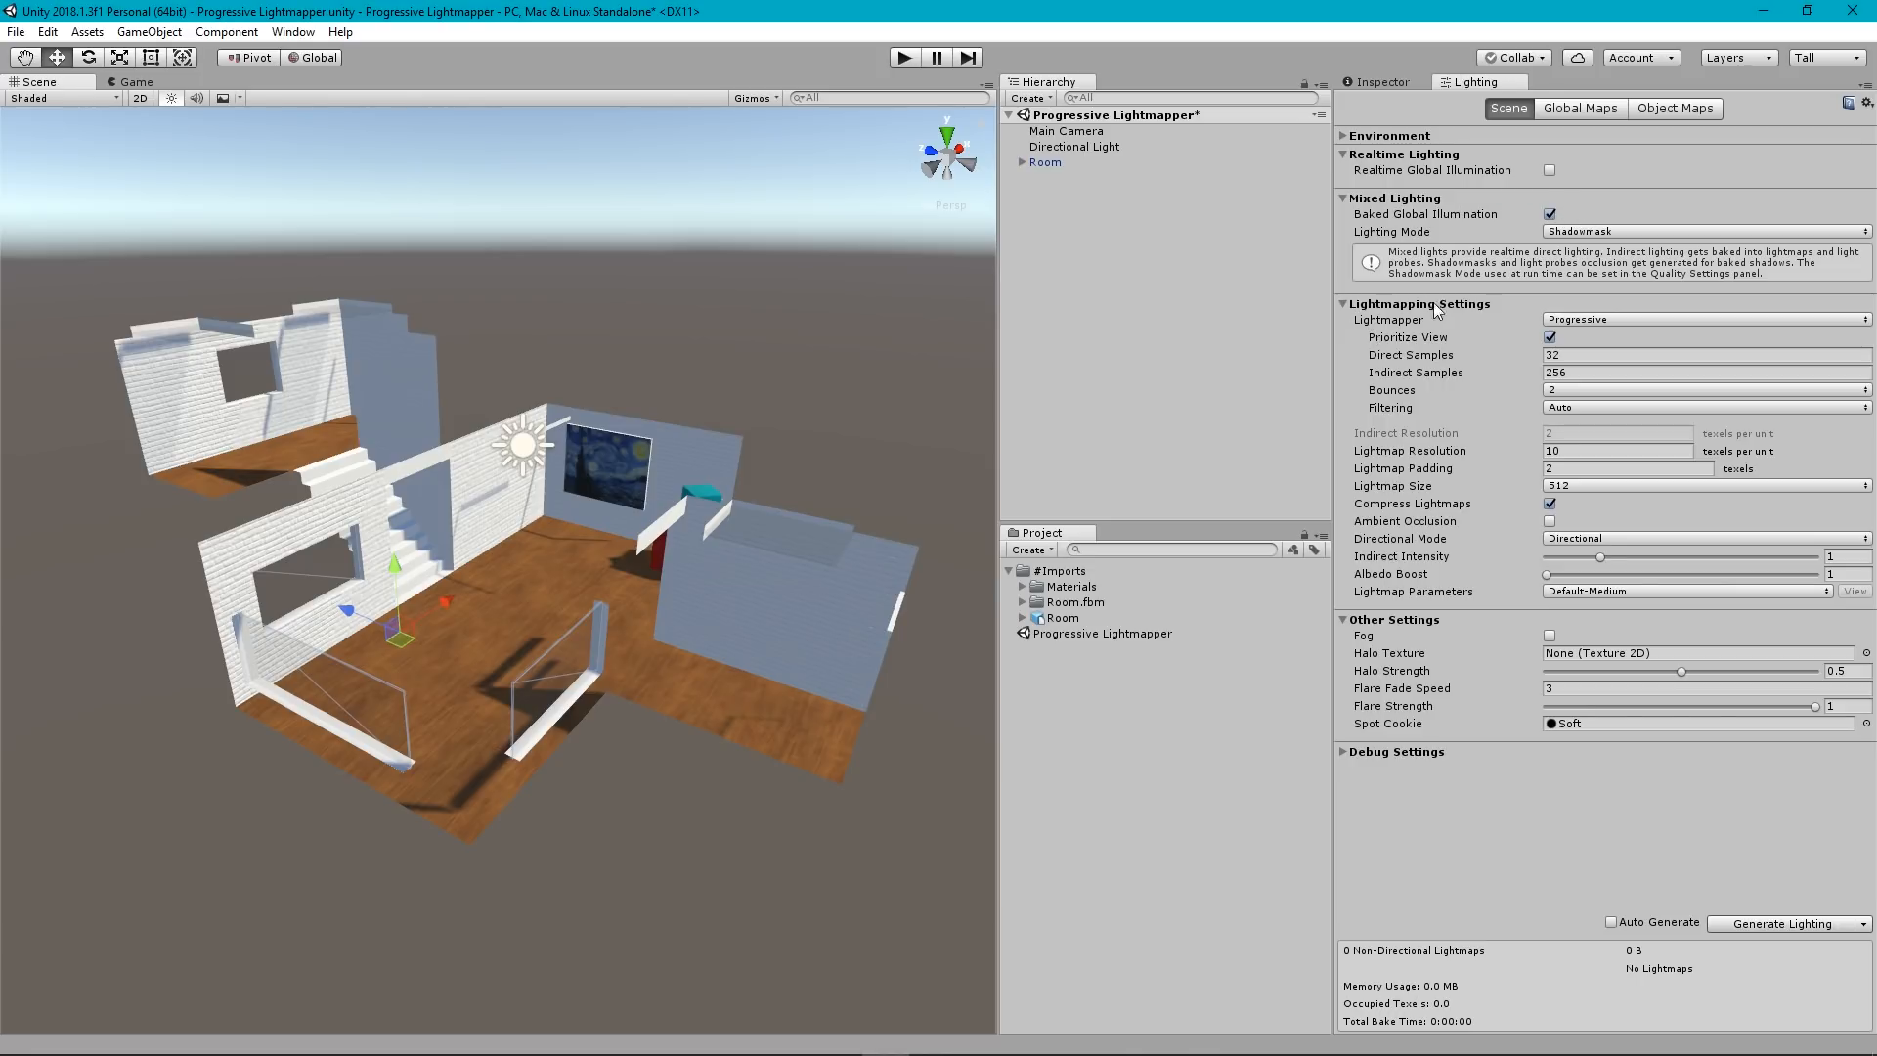
# Switch the lightmapper to Enlighten to view its settings and return it to Progressive.
pyautogui.click(1609, 317)
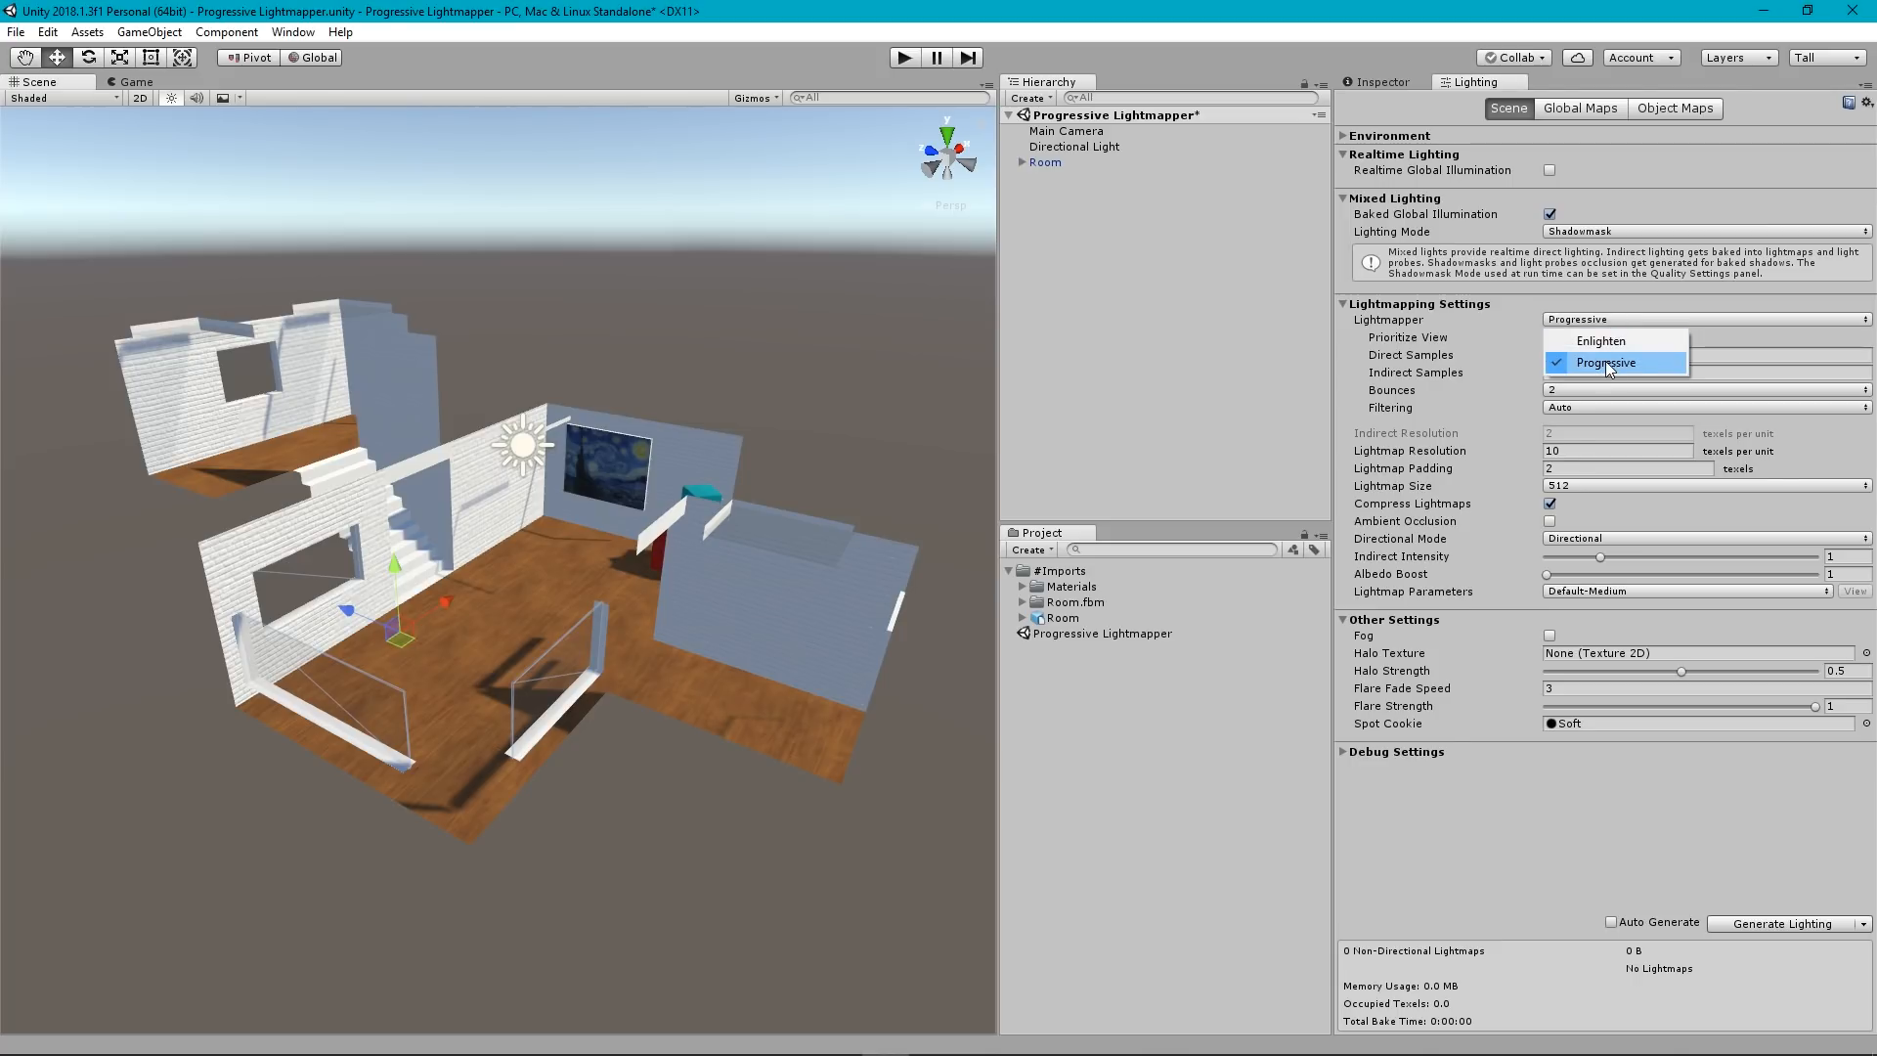
pyautogui.click(1601, 342)
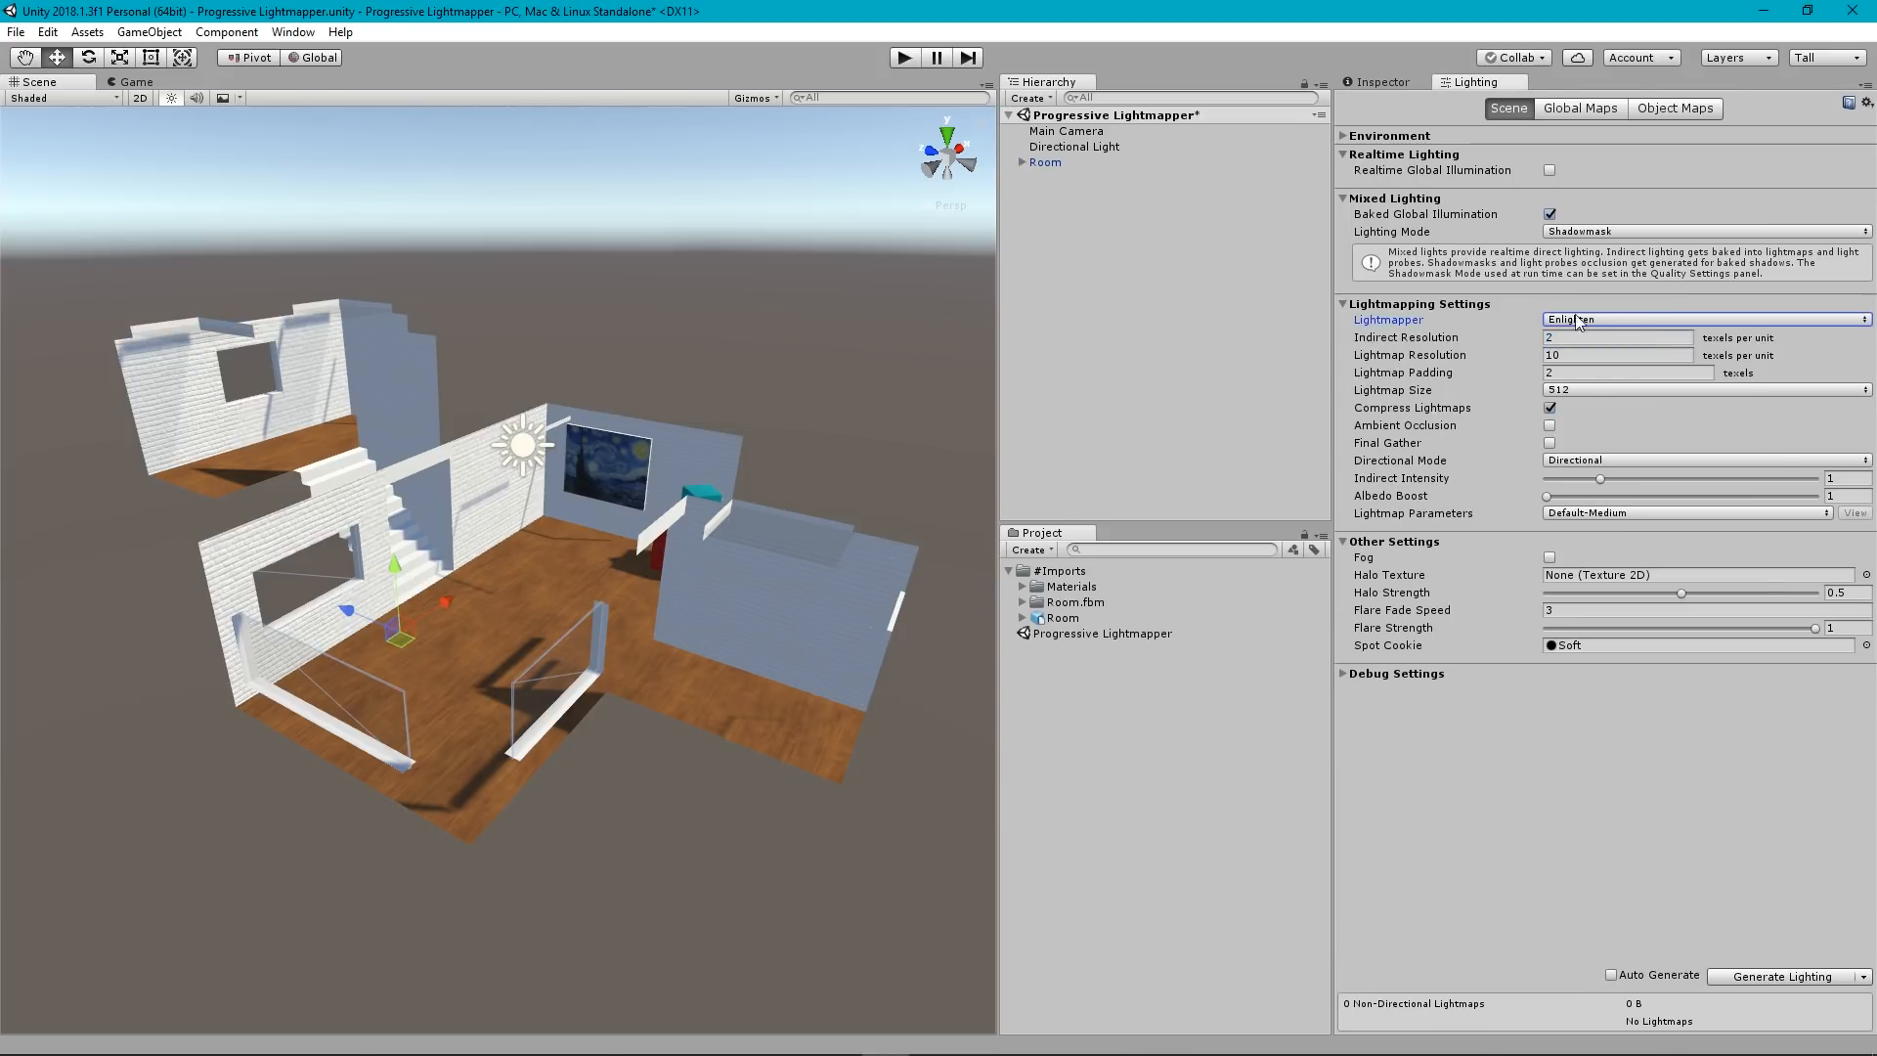
pyautogui.click(1583, 320)
pyautogui.click(1606, 363)
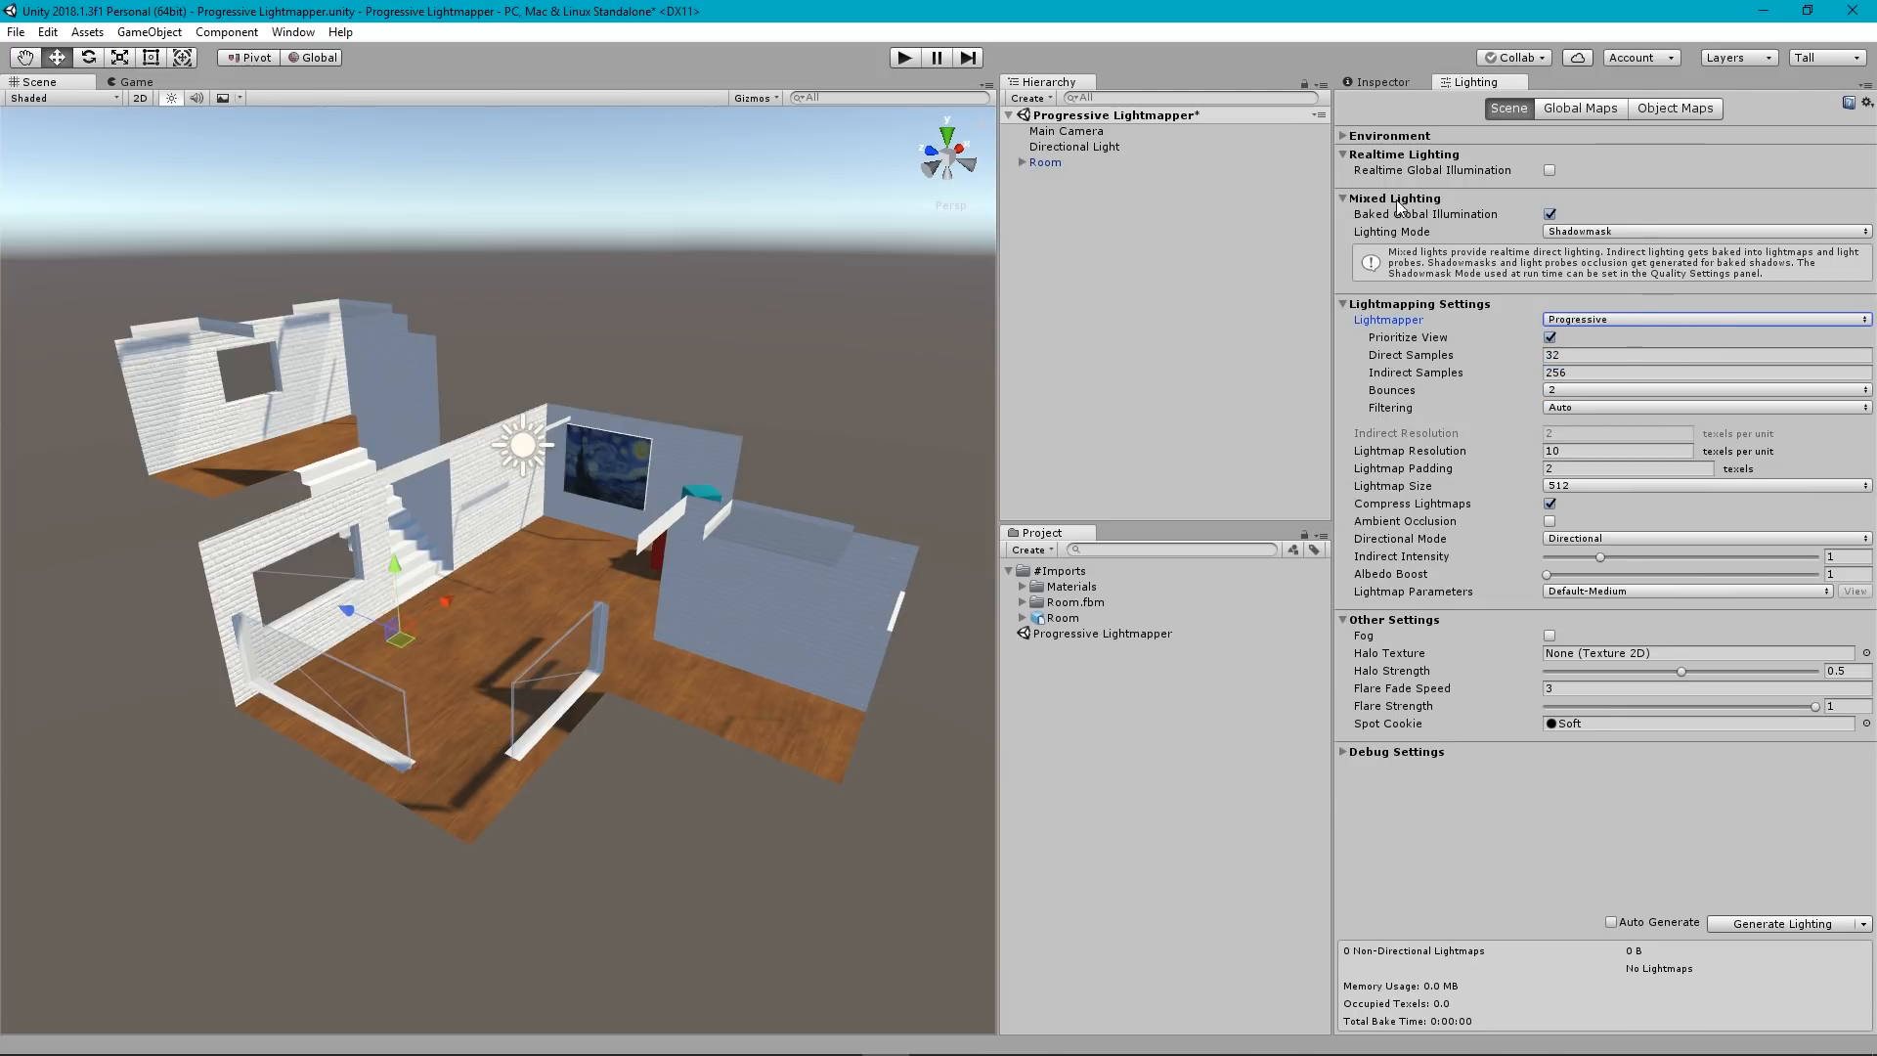
# Keep the lighting mode on Shadowmask and generate the scene's lighting.
pyautogui.click(1609, 231)
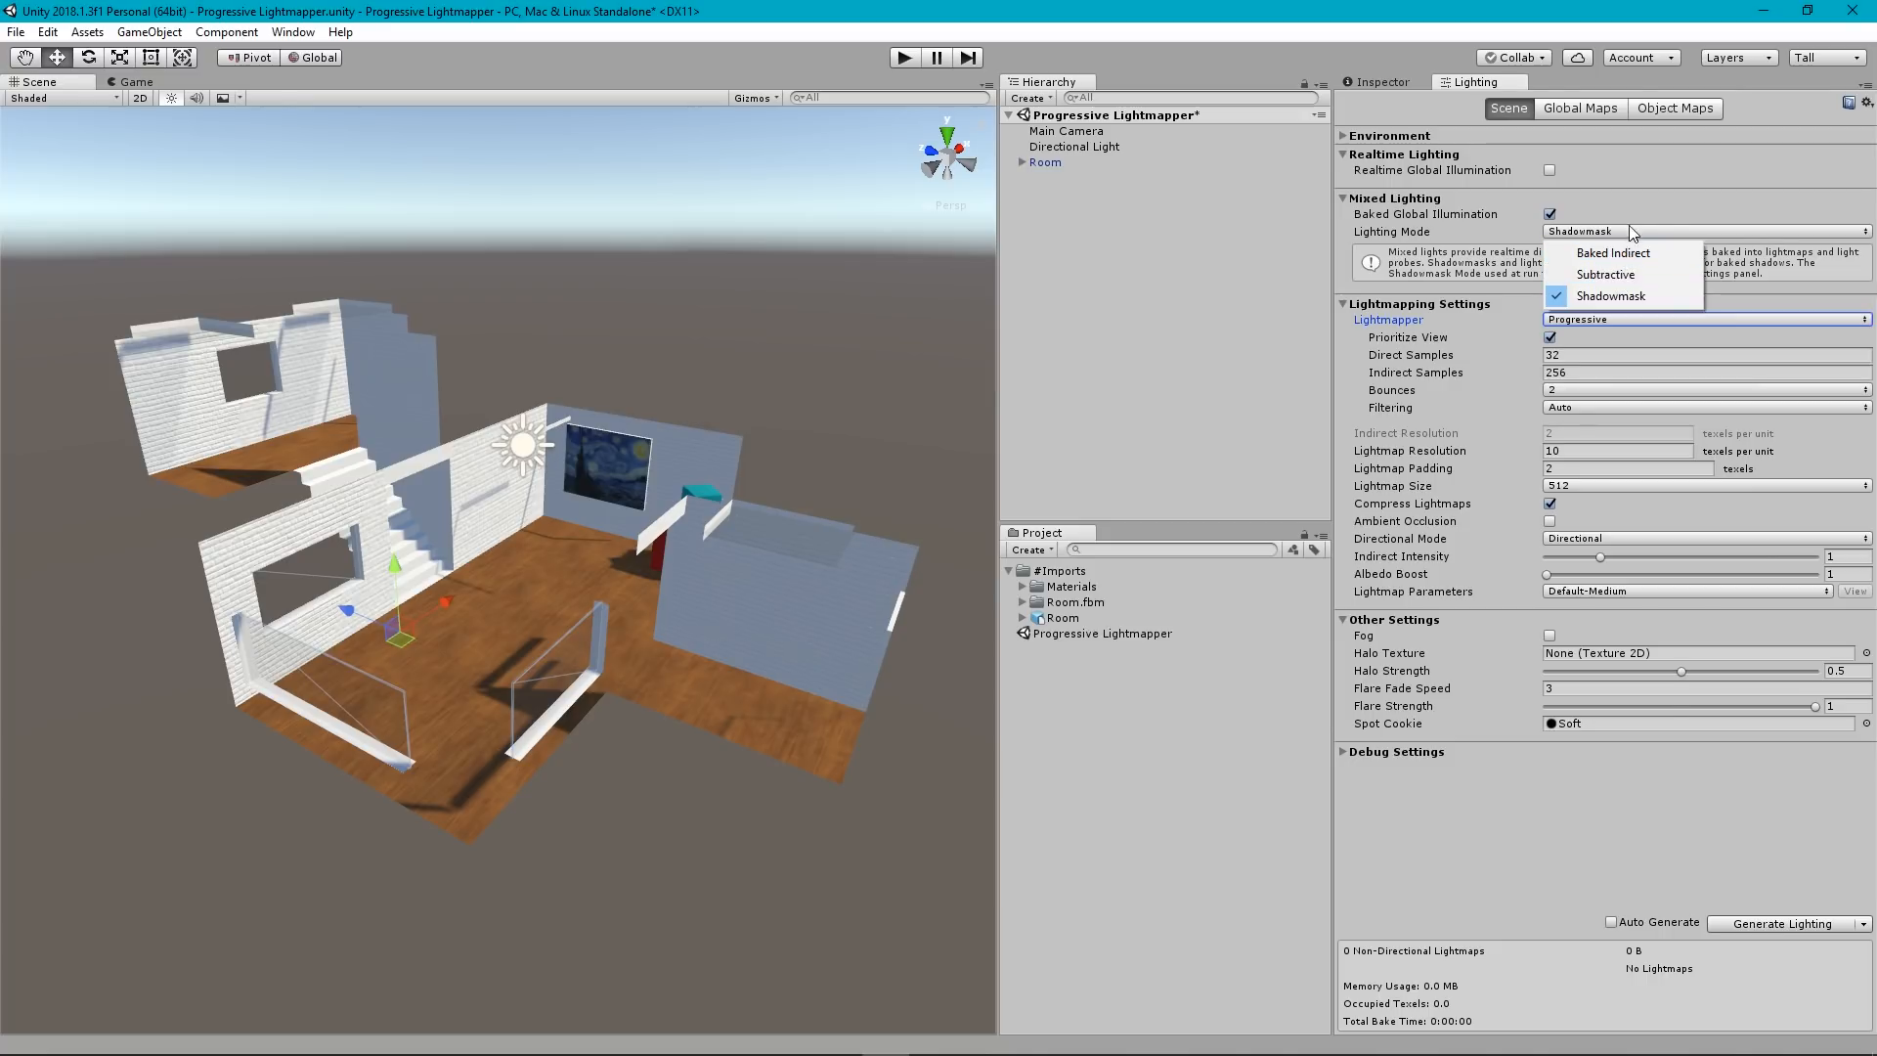
pyautogui.click(1845, 235)
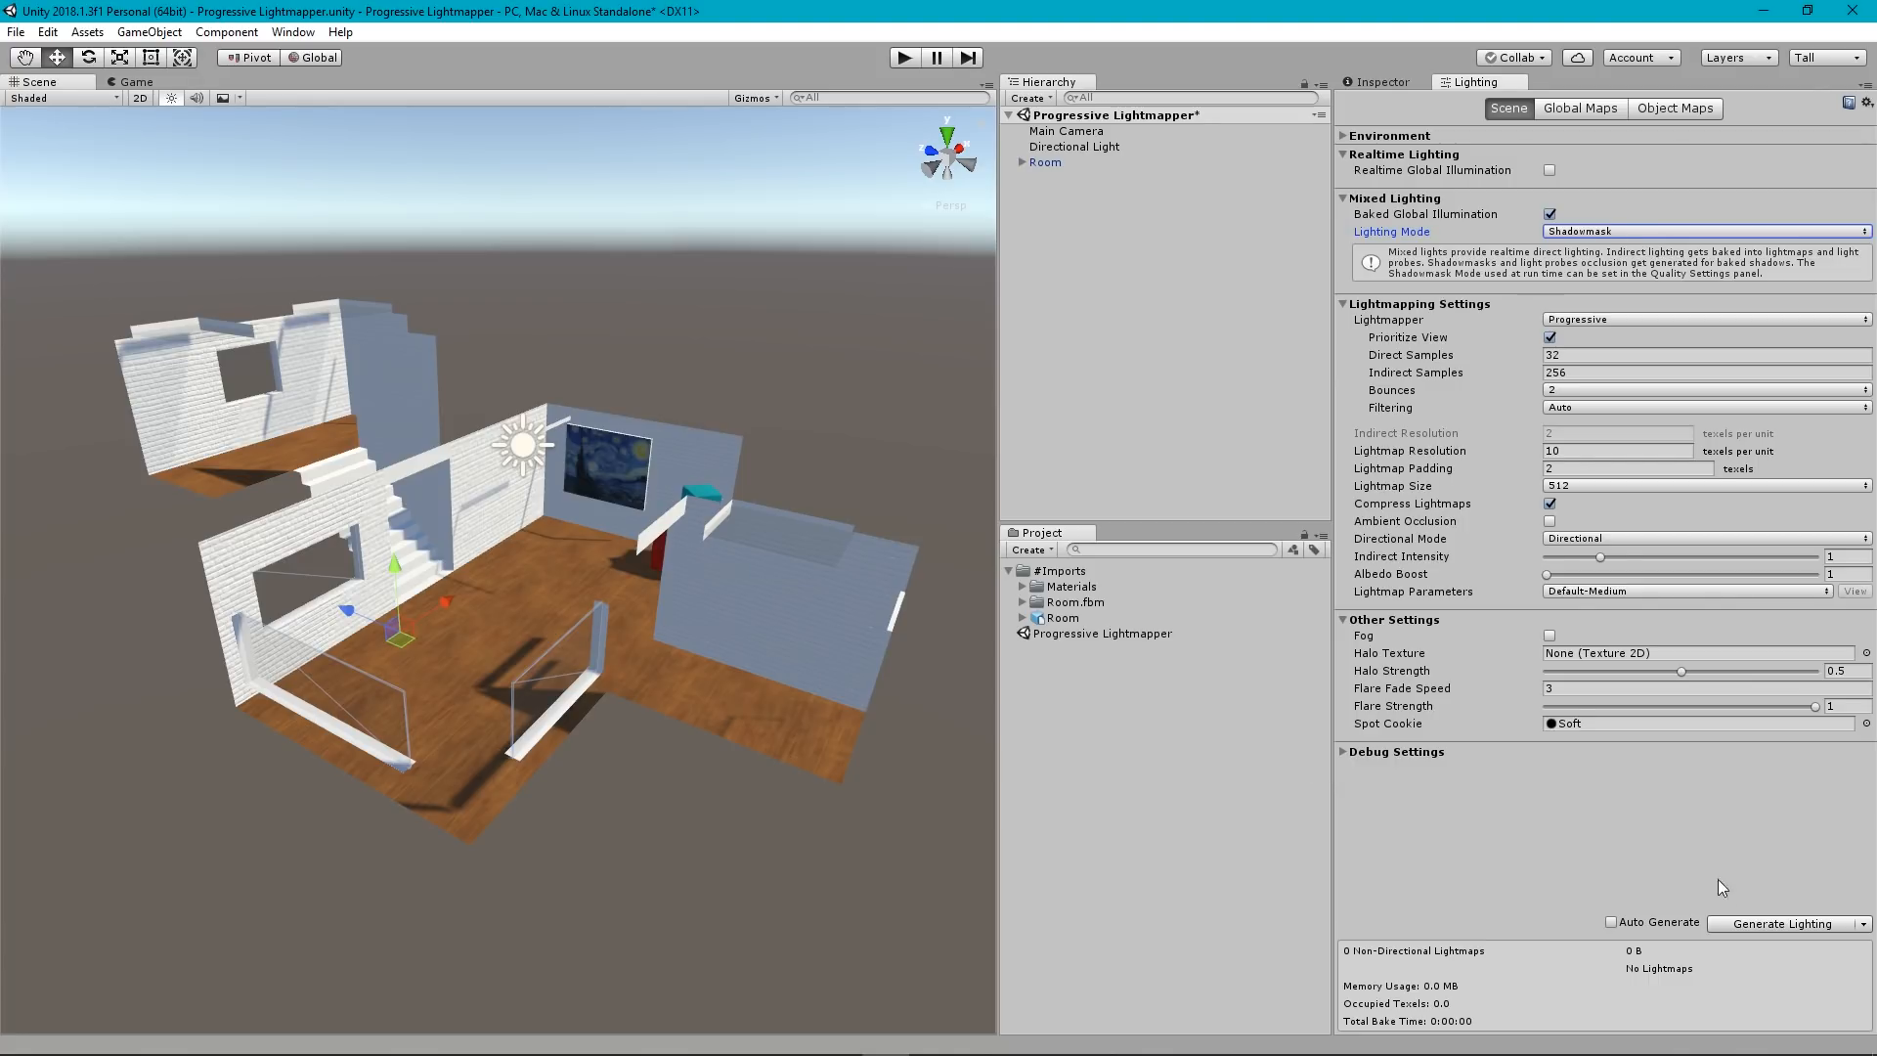
pyautogui.click(1769, 928)
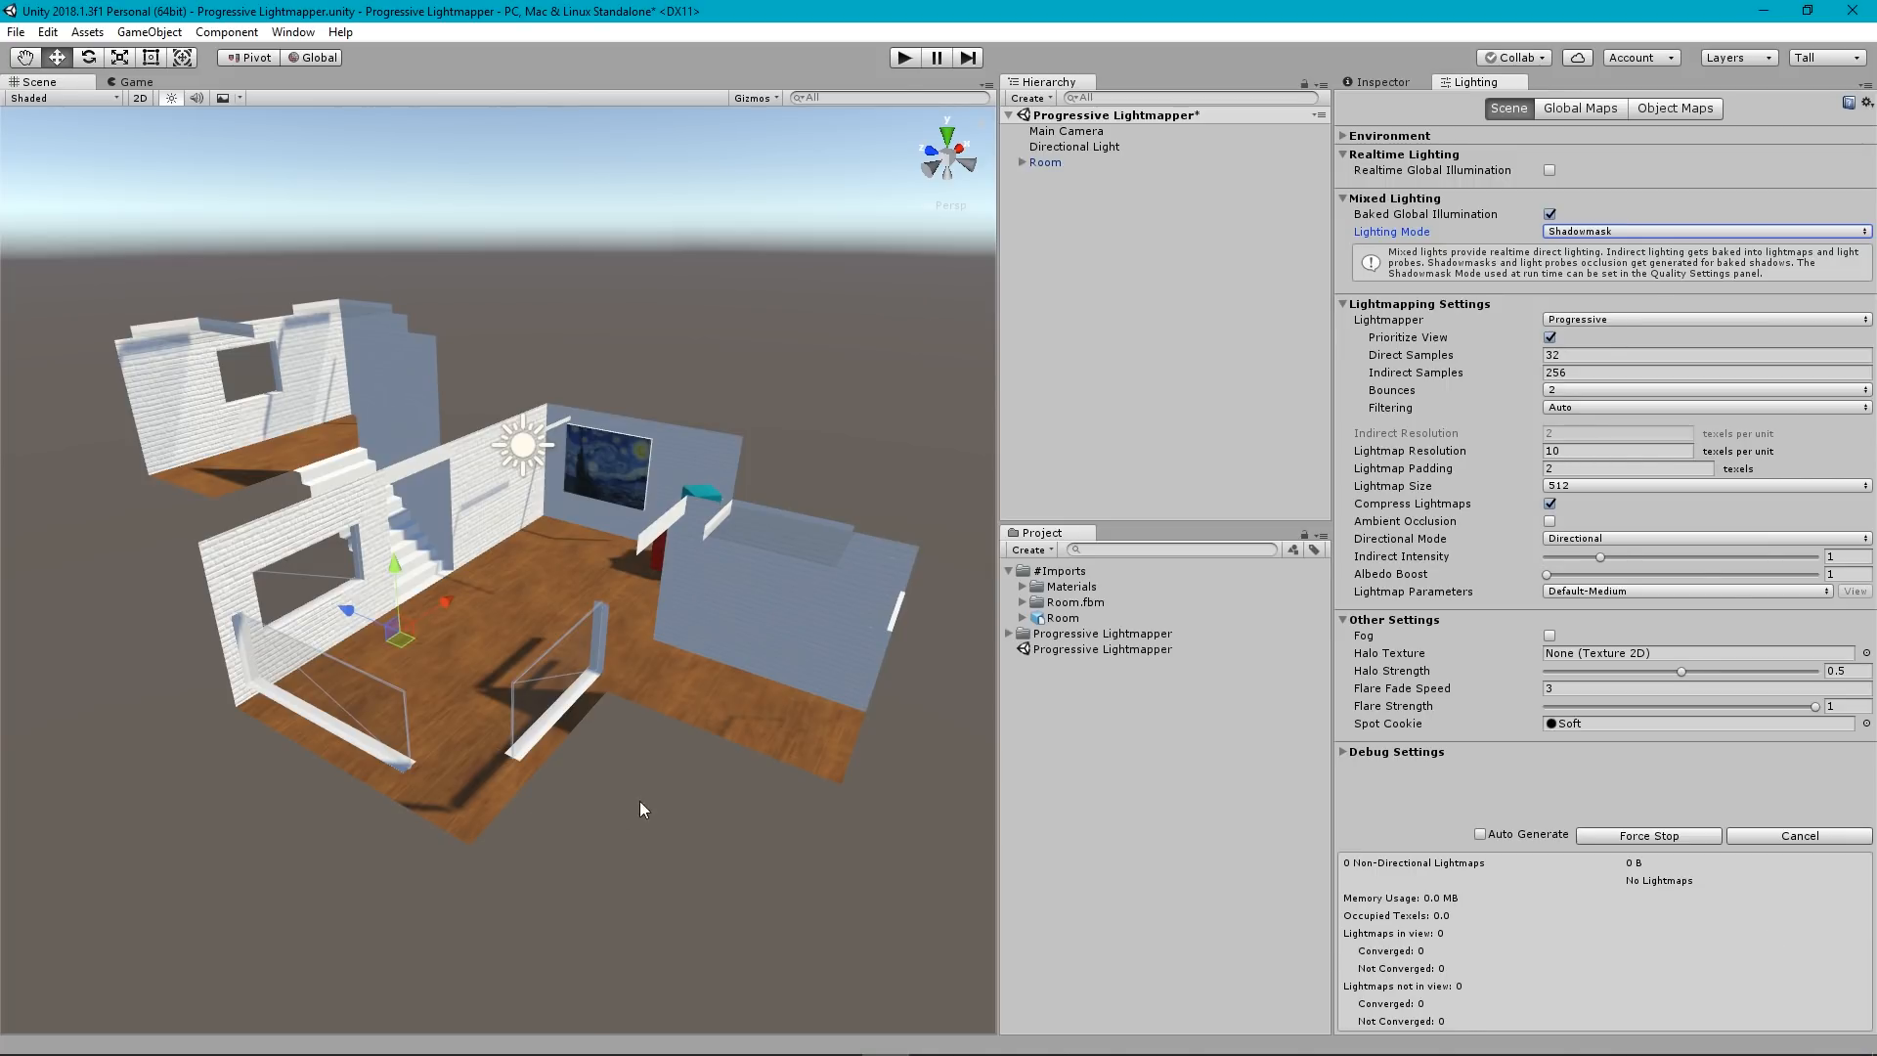
pyautogui.keyDown('alt'); pyautogui.moveTo(639, 801); pyautogui.dragTo(583, 784); pyautogui.keyUp('alt')
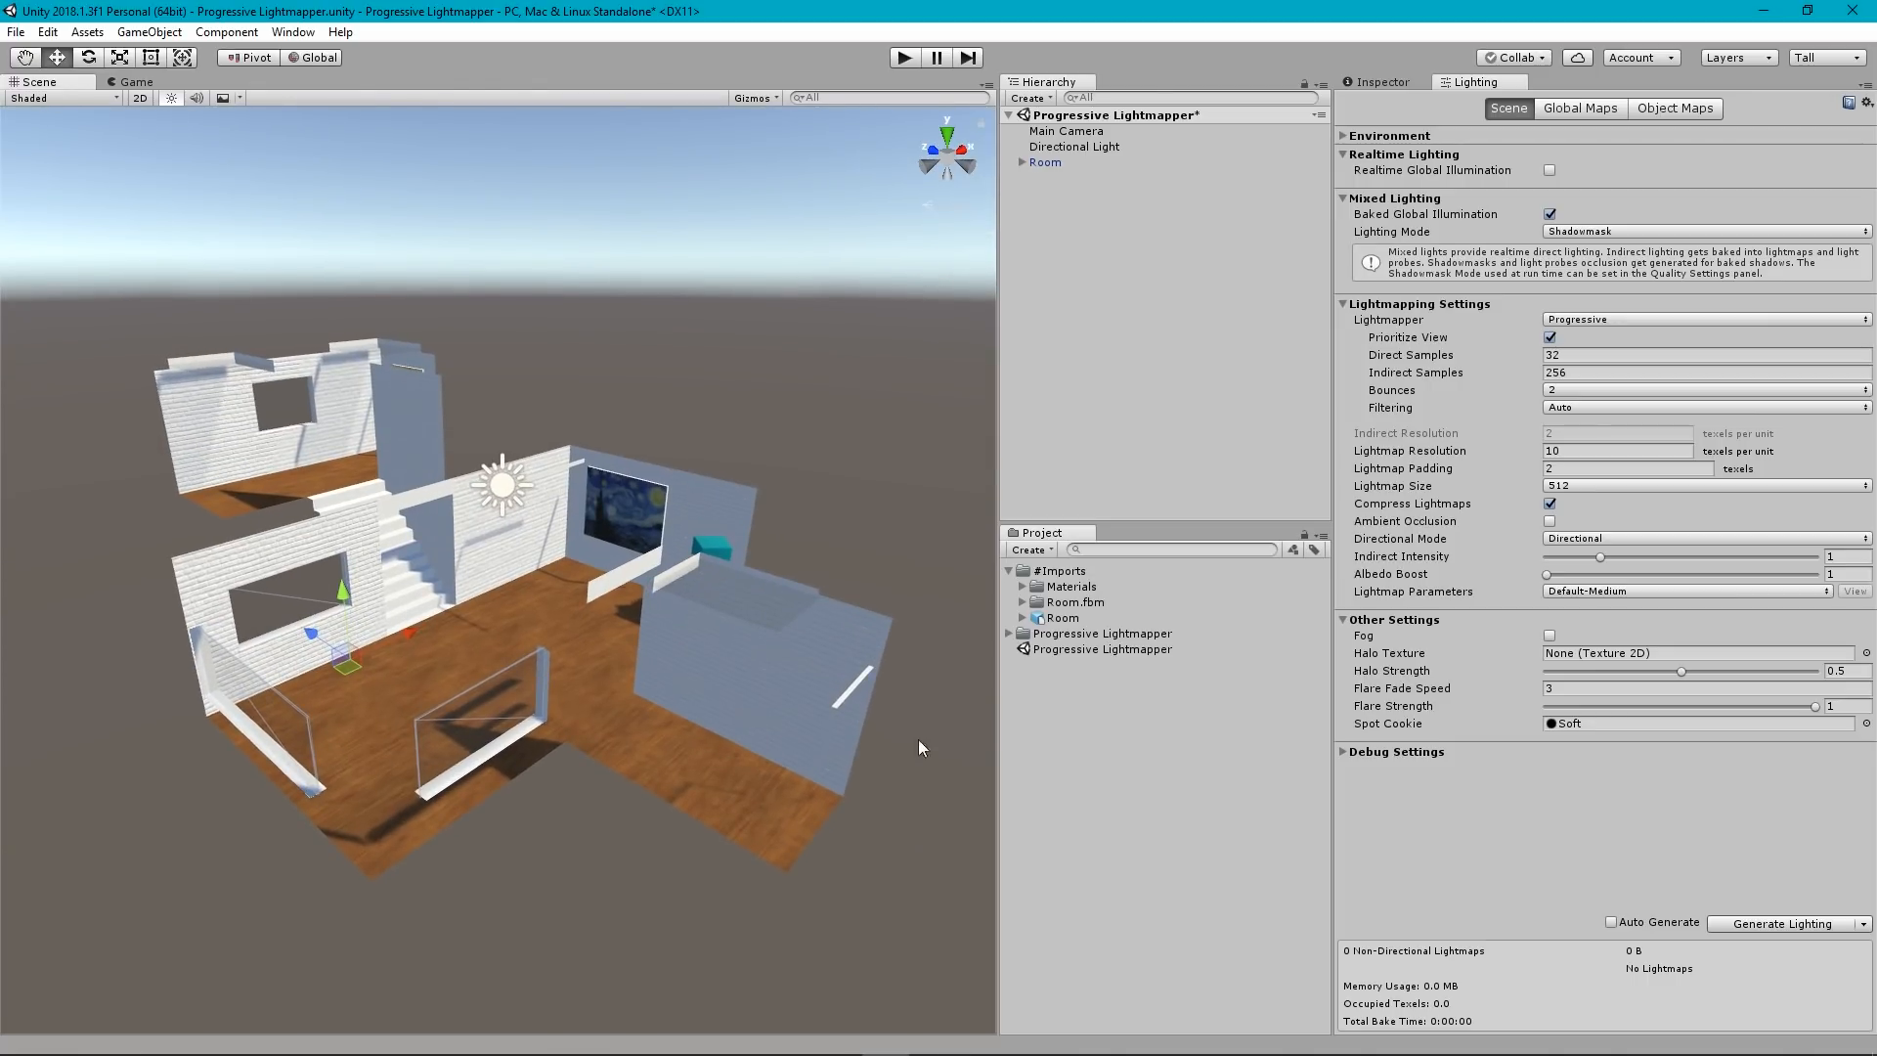
# Select the Room object in the scene and show its properties in the Inspector.
pyautogui.click(1045, 164)
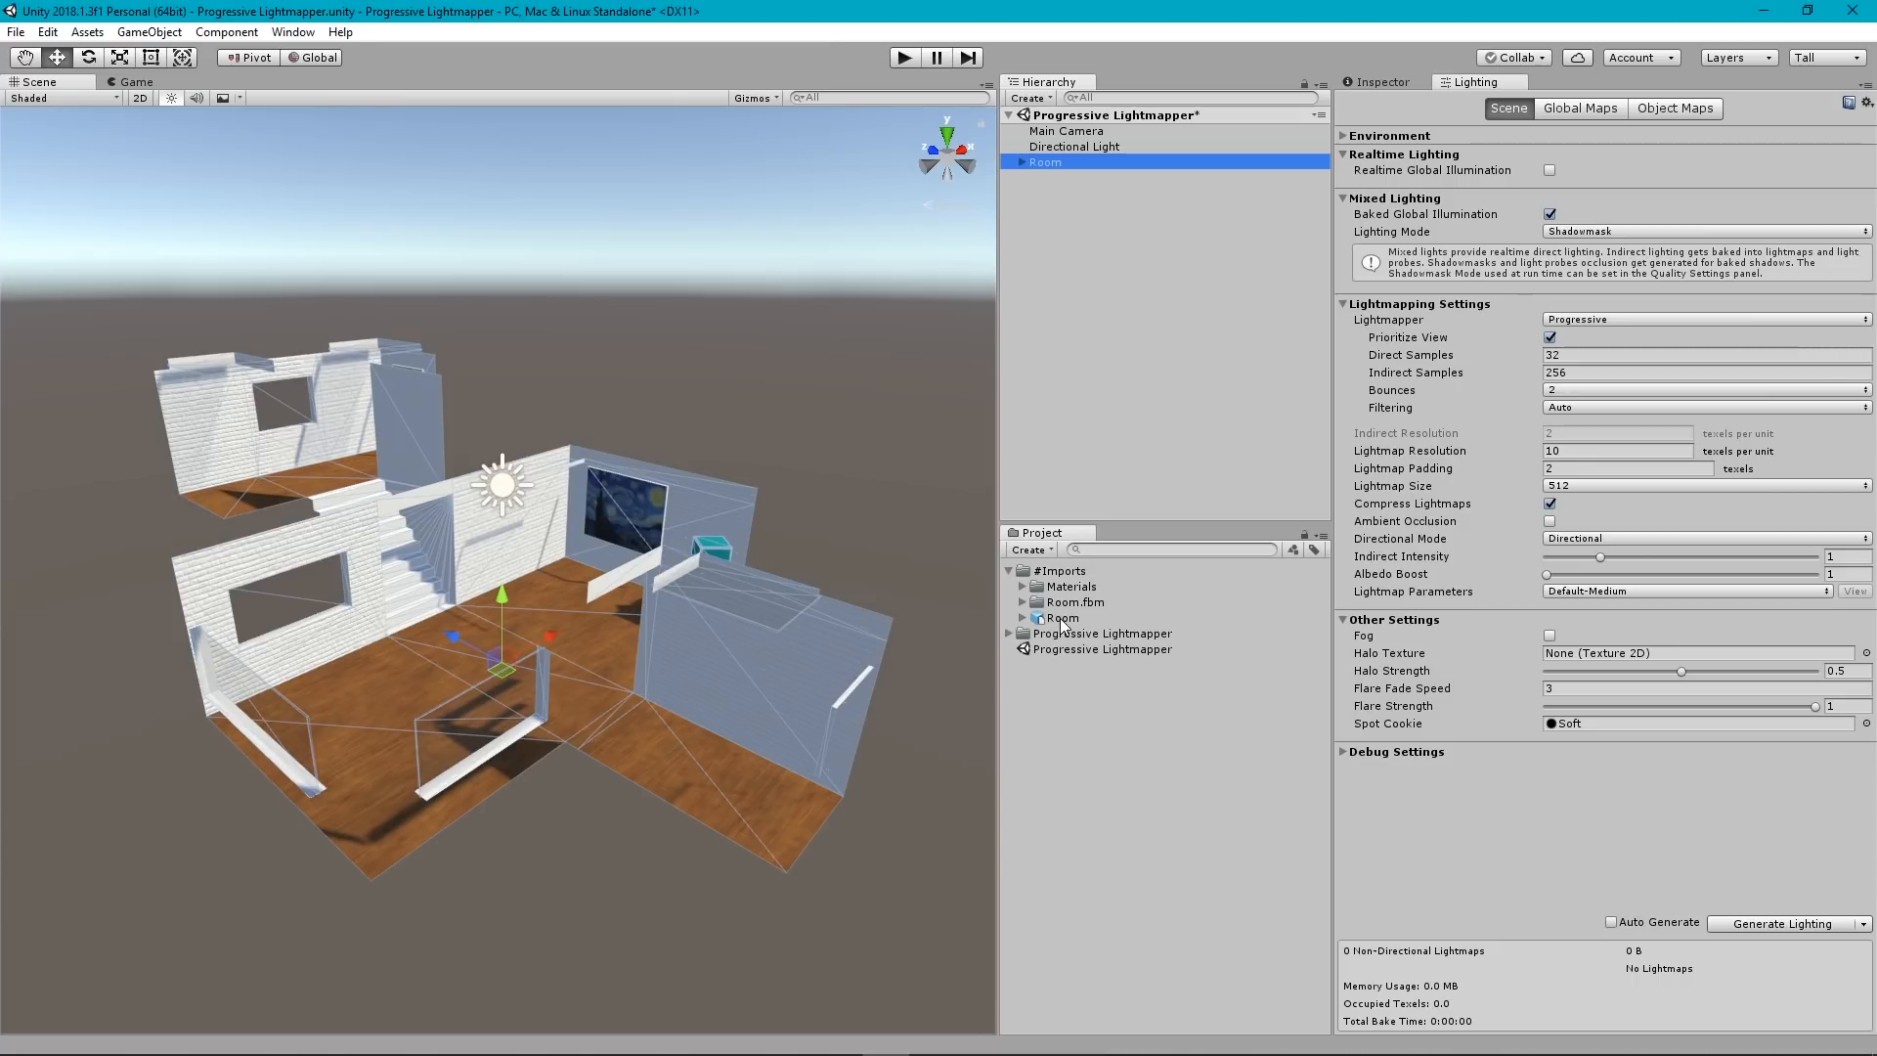
pyautogui.keyDown('alt'); pyautogui.moveTo(919, 440); pyautogui.dragTo(954, 445); pyautogui.keyUp('alt')
pyautogui.scroll(-2, 966, 442)
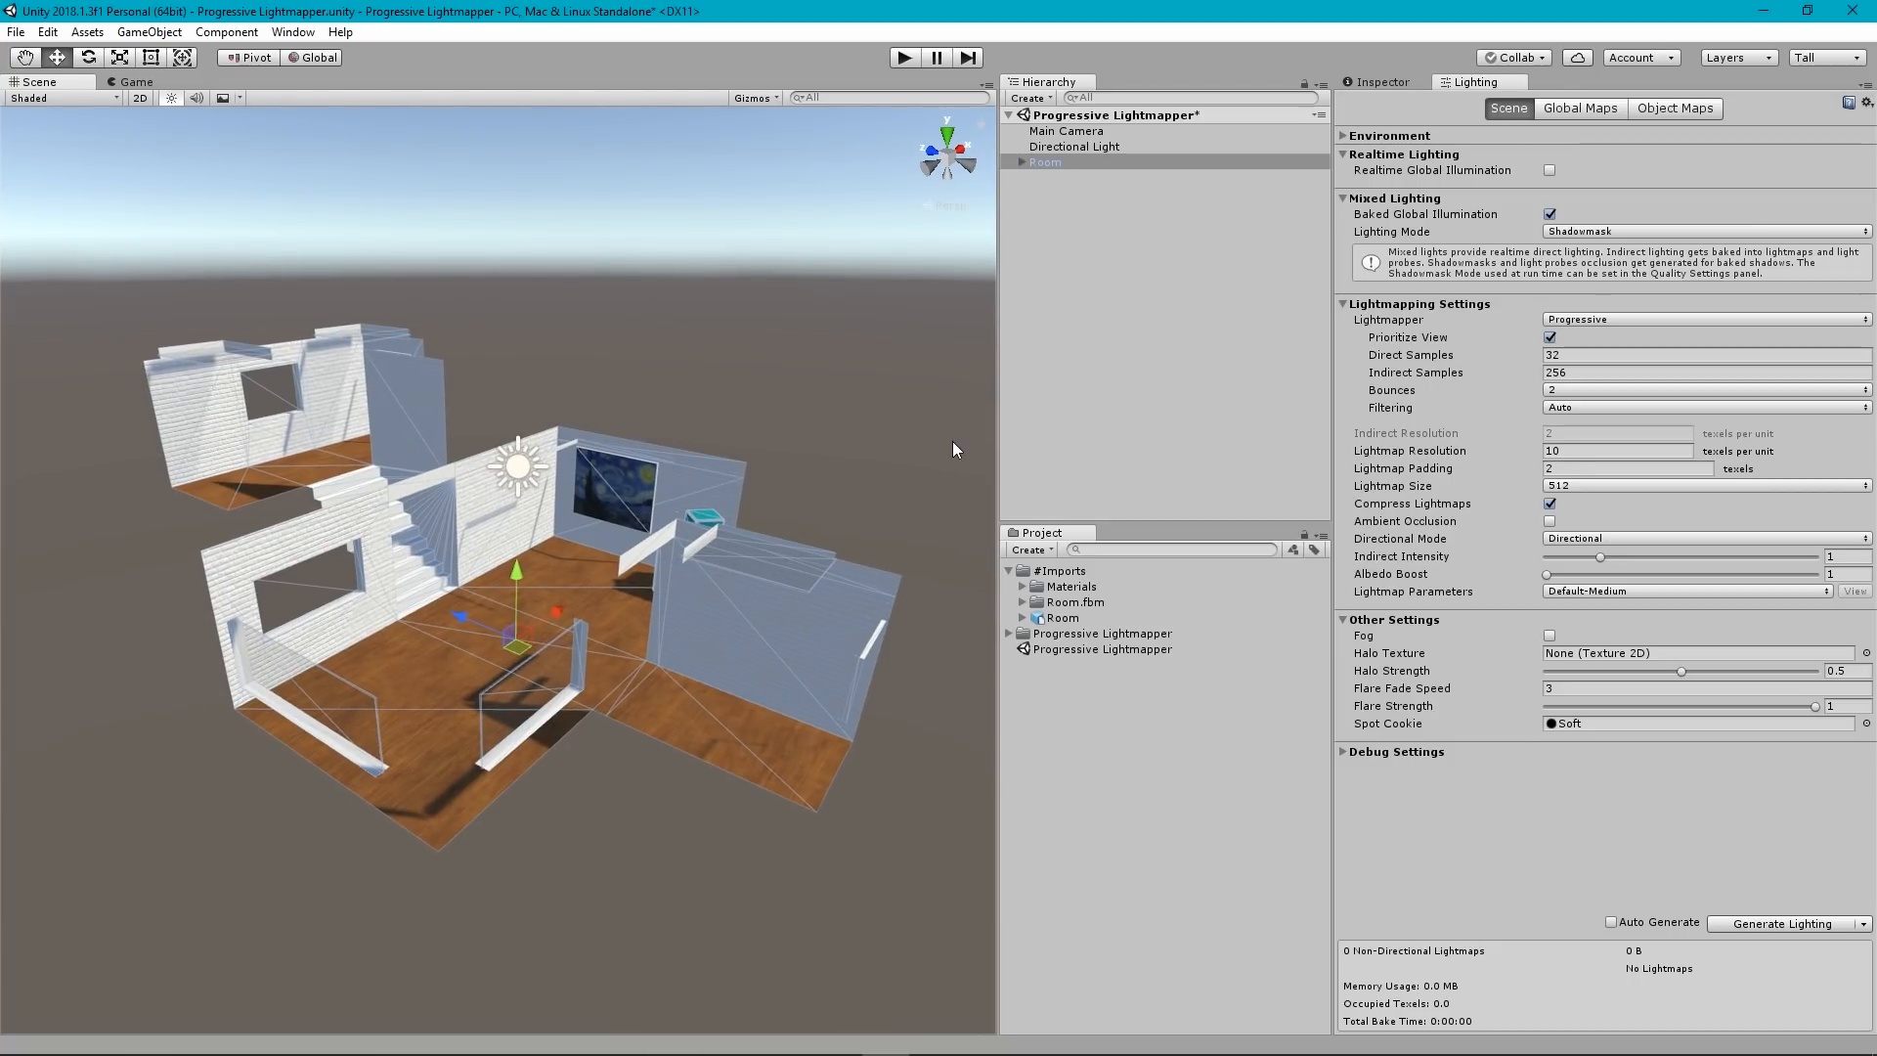
pyautogui.click(1047, 162)
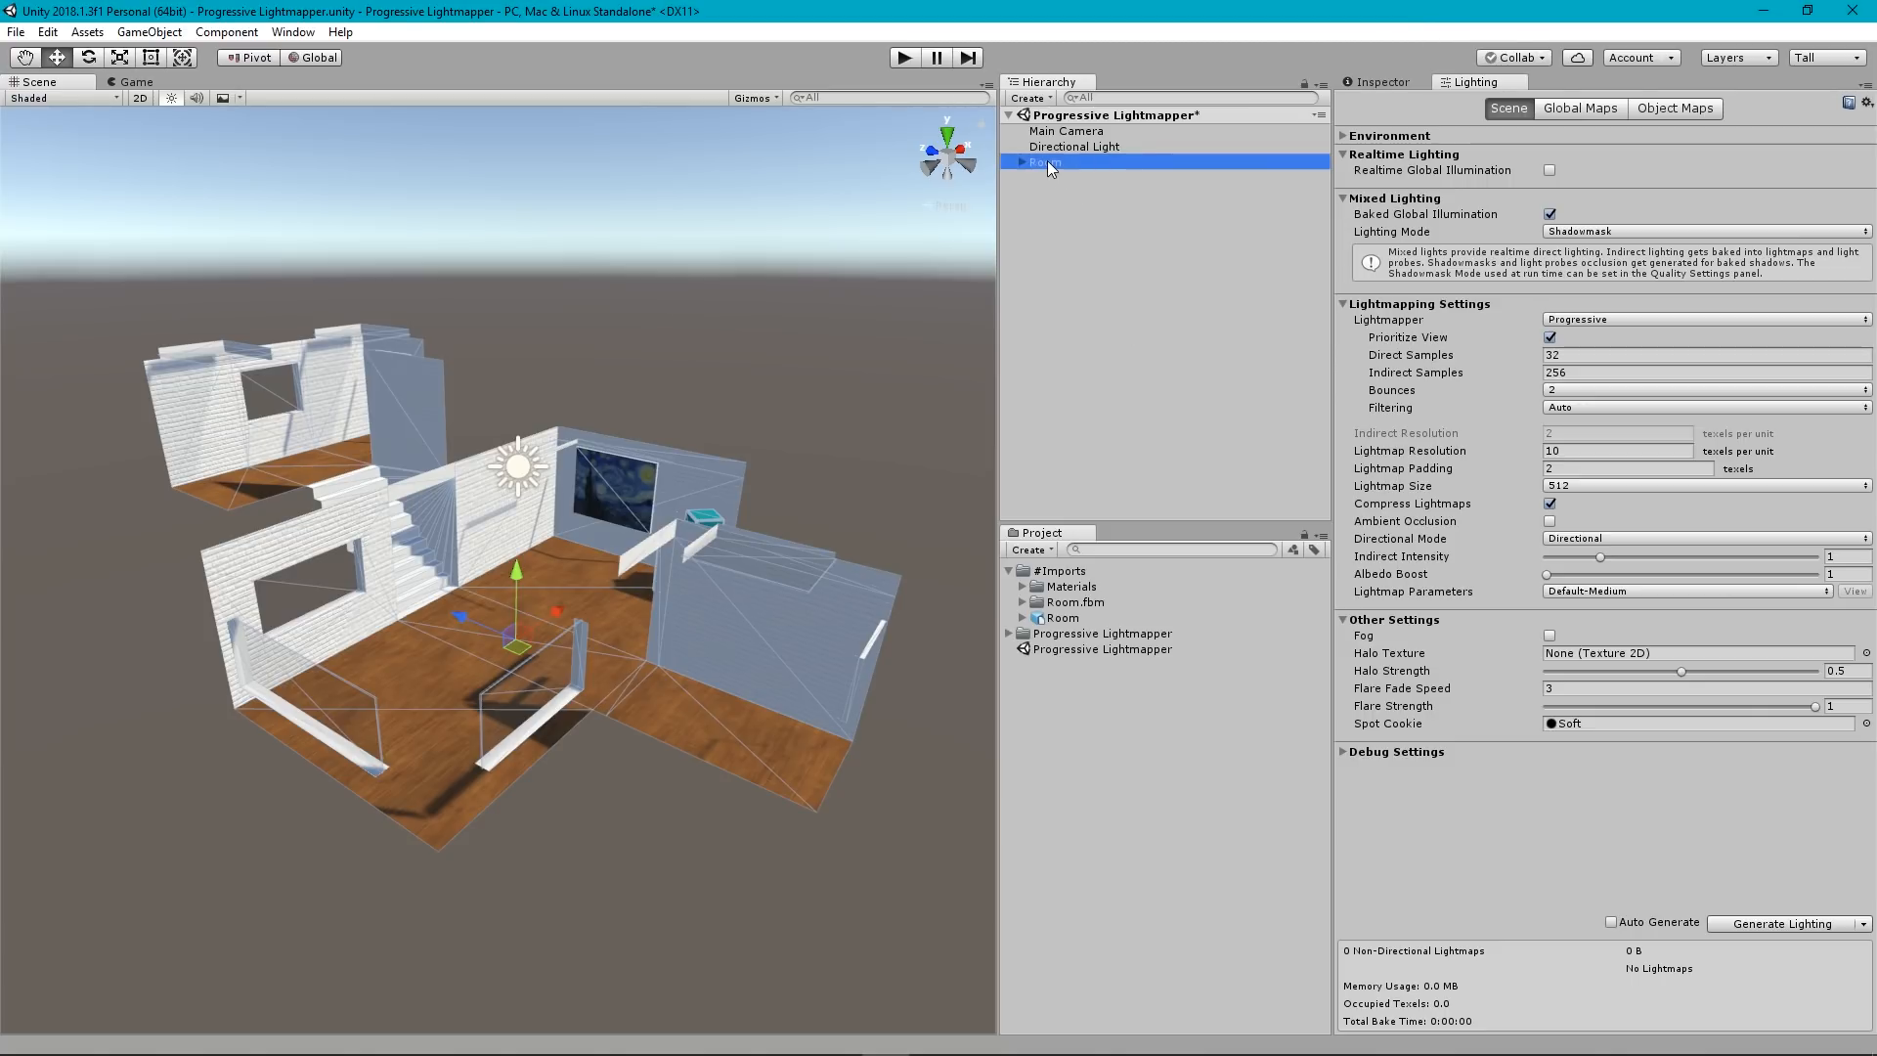
pyautogui.click(1375, 82)
pyautogui.click(1198, 202)
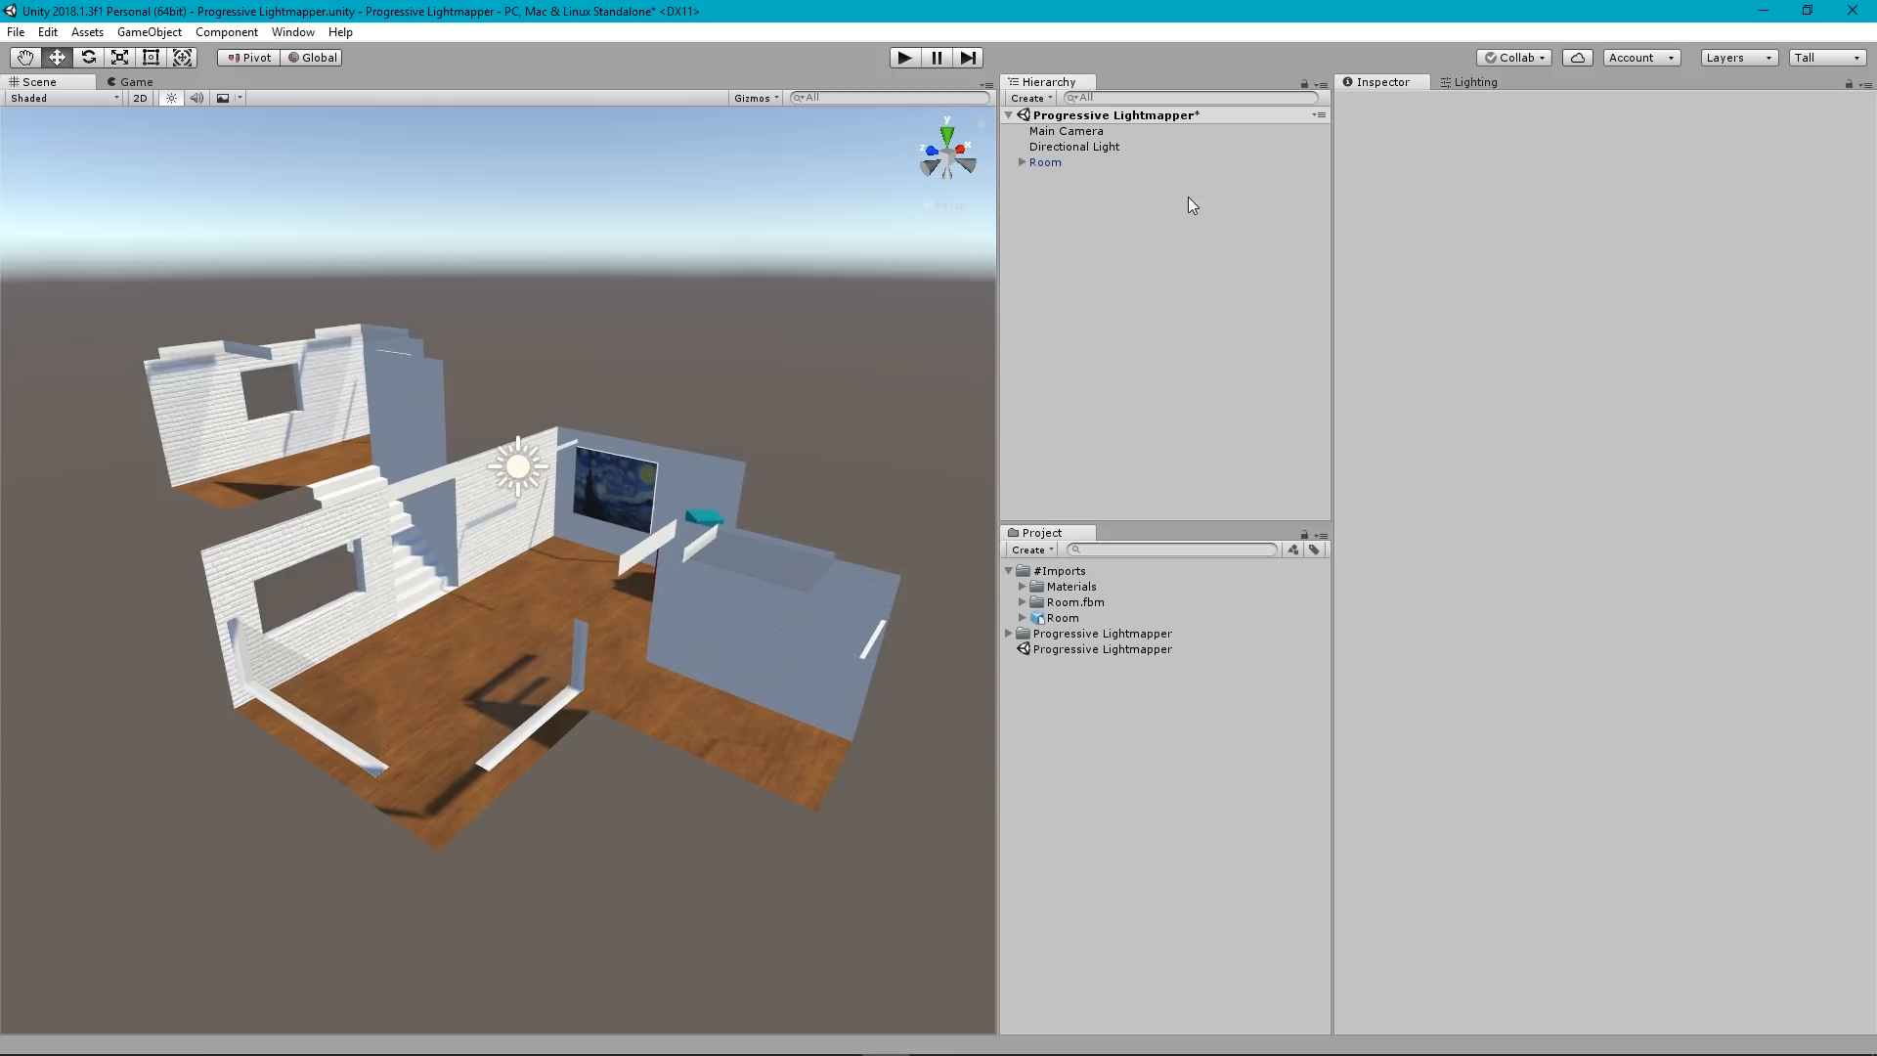
pyautogui.click(1044, 163)
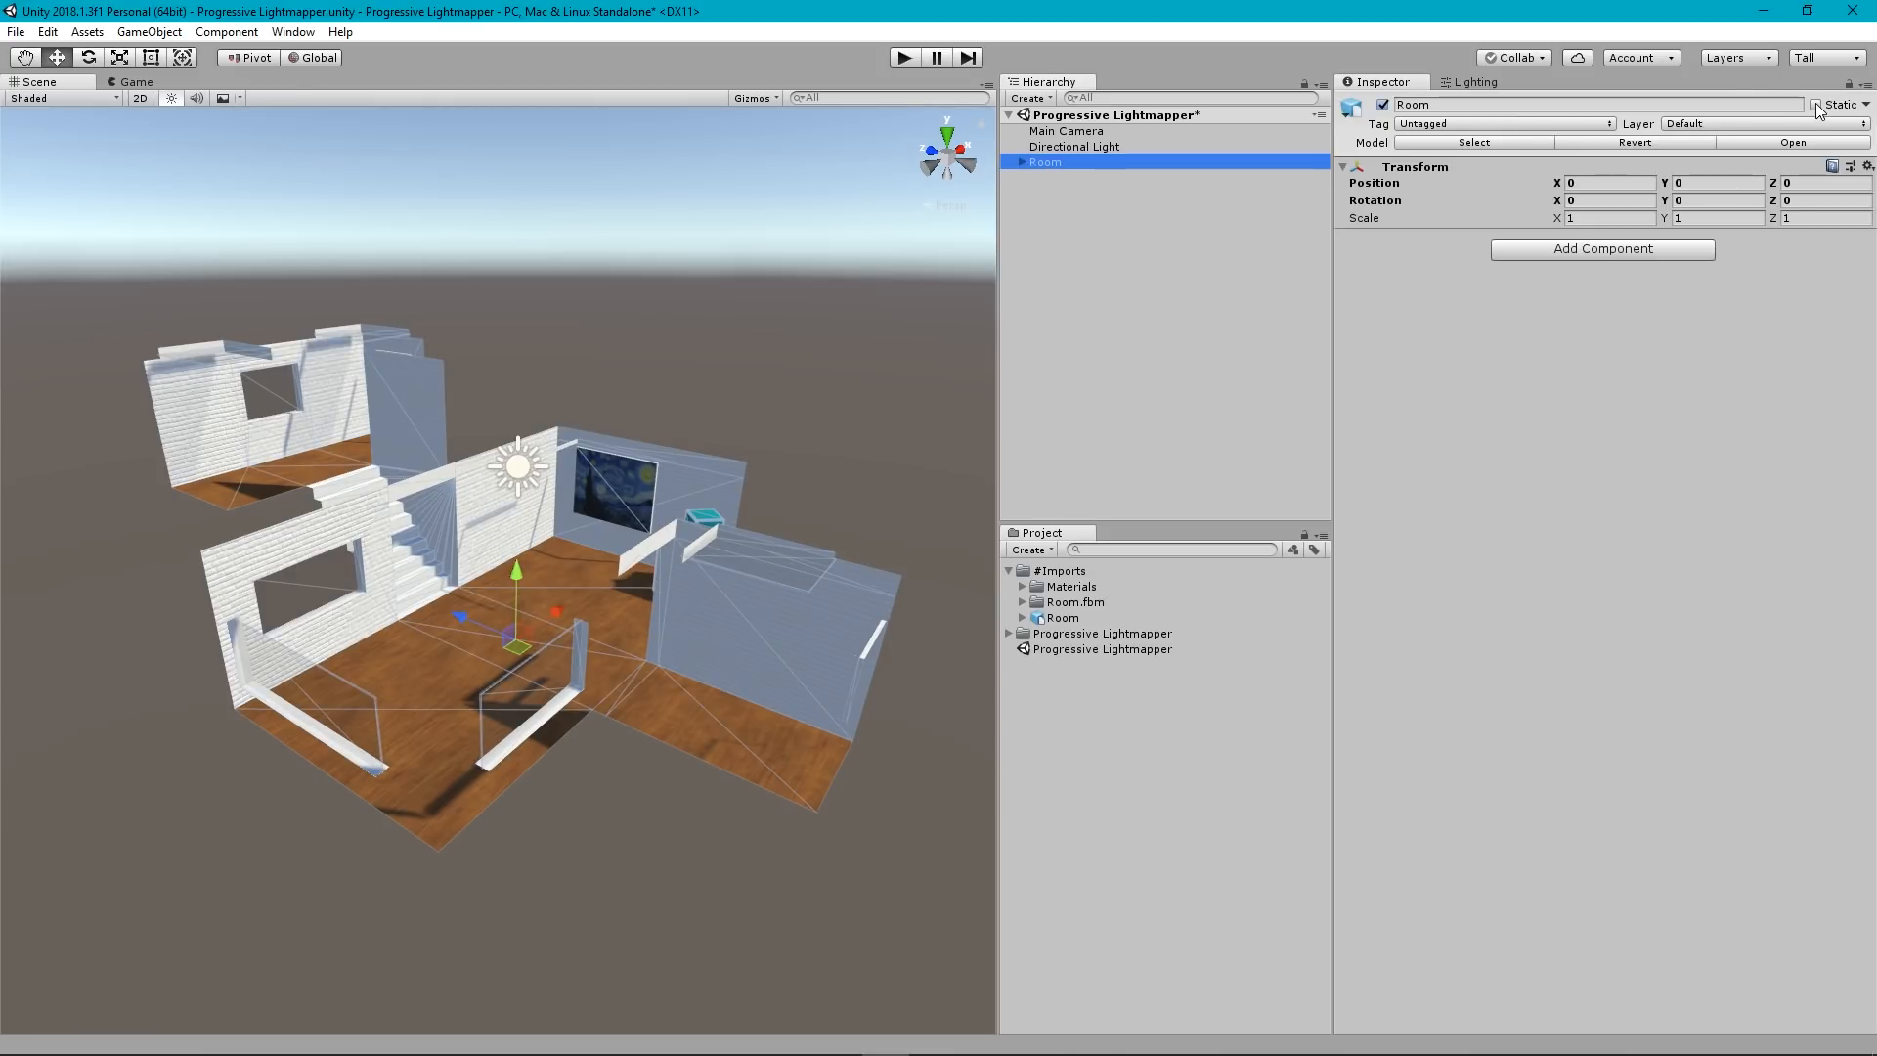
# Examine the static flag options available for the Room object.
pyautogui.click(1866, 106)
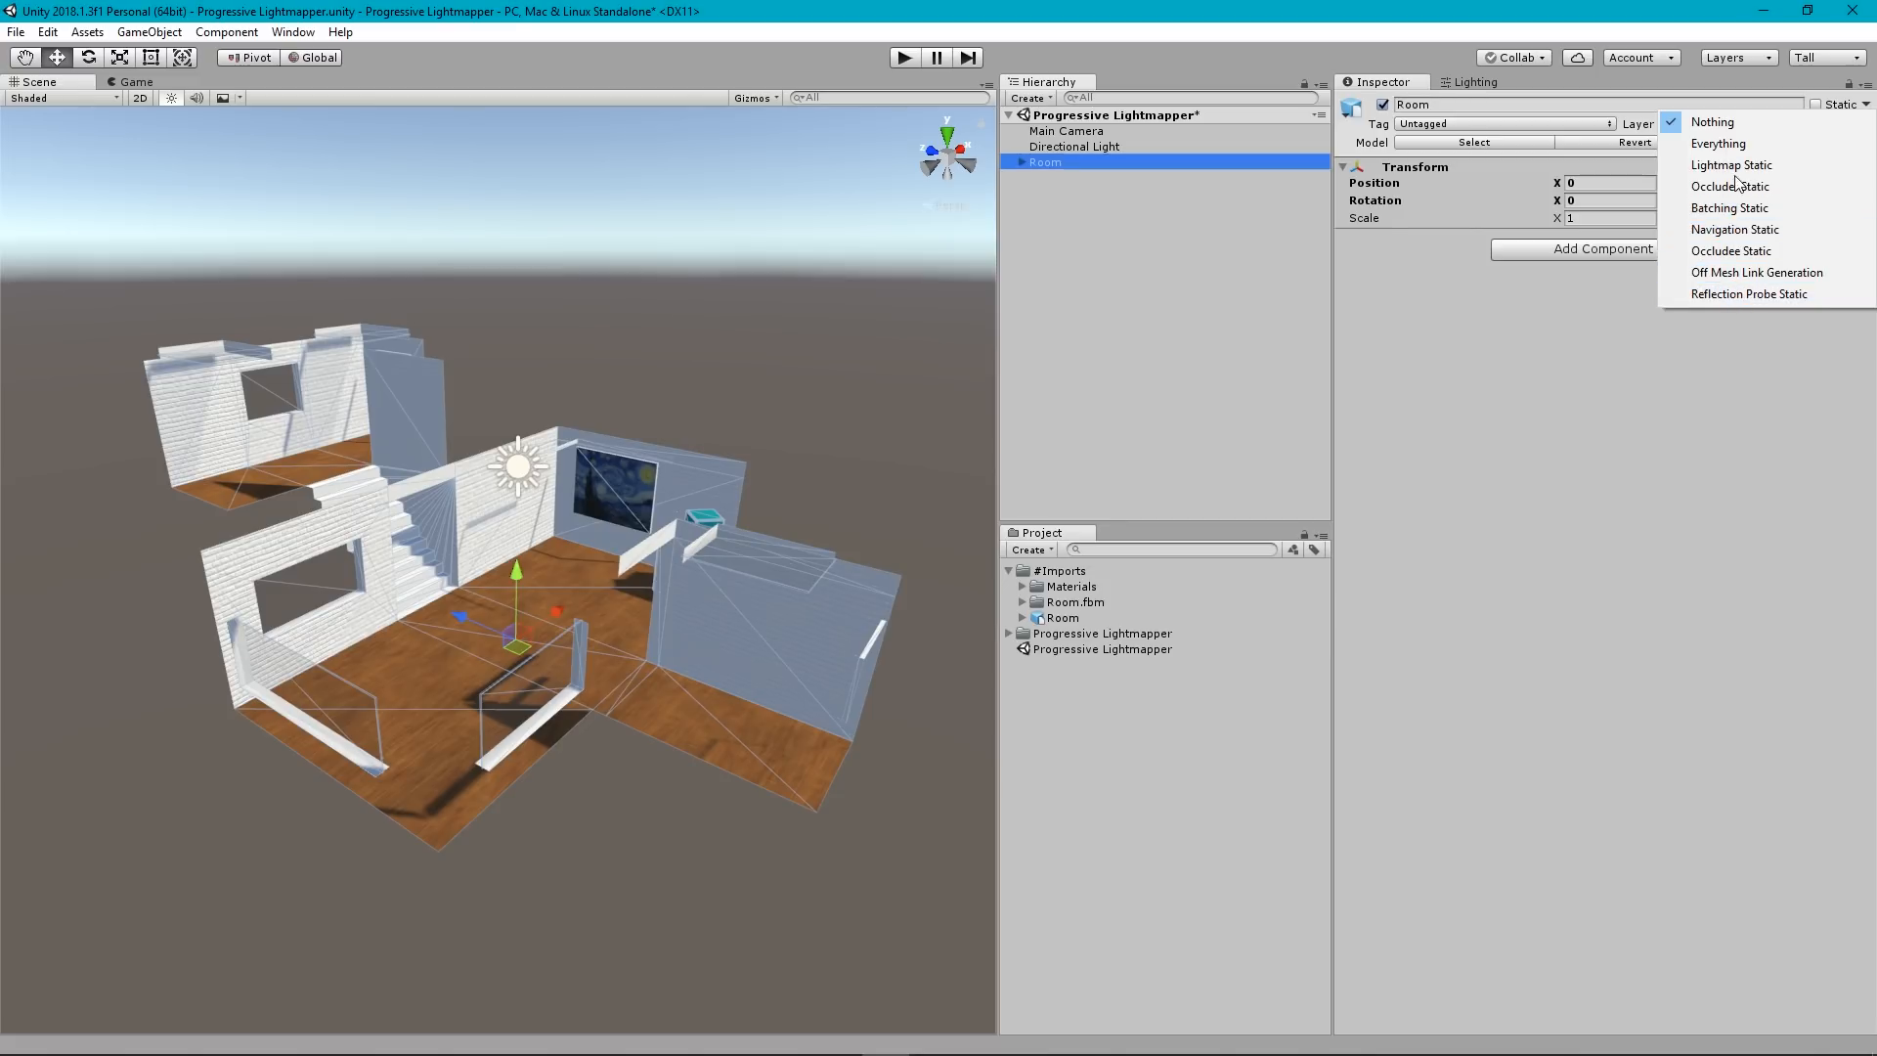
pyautogui.click(1754, 122)
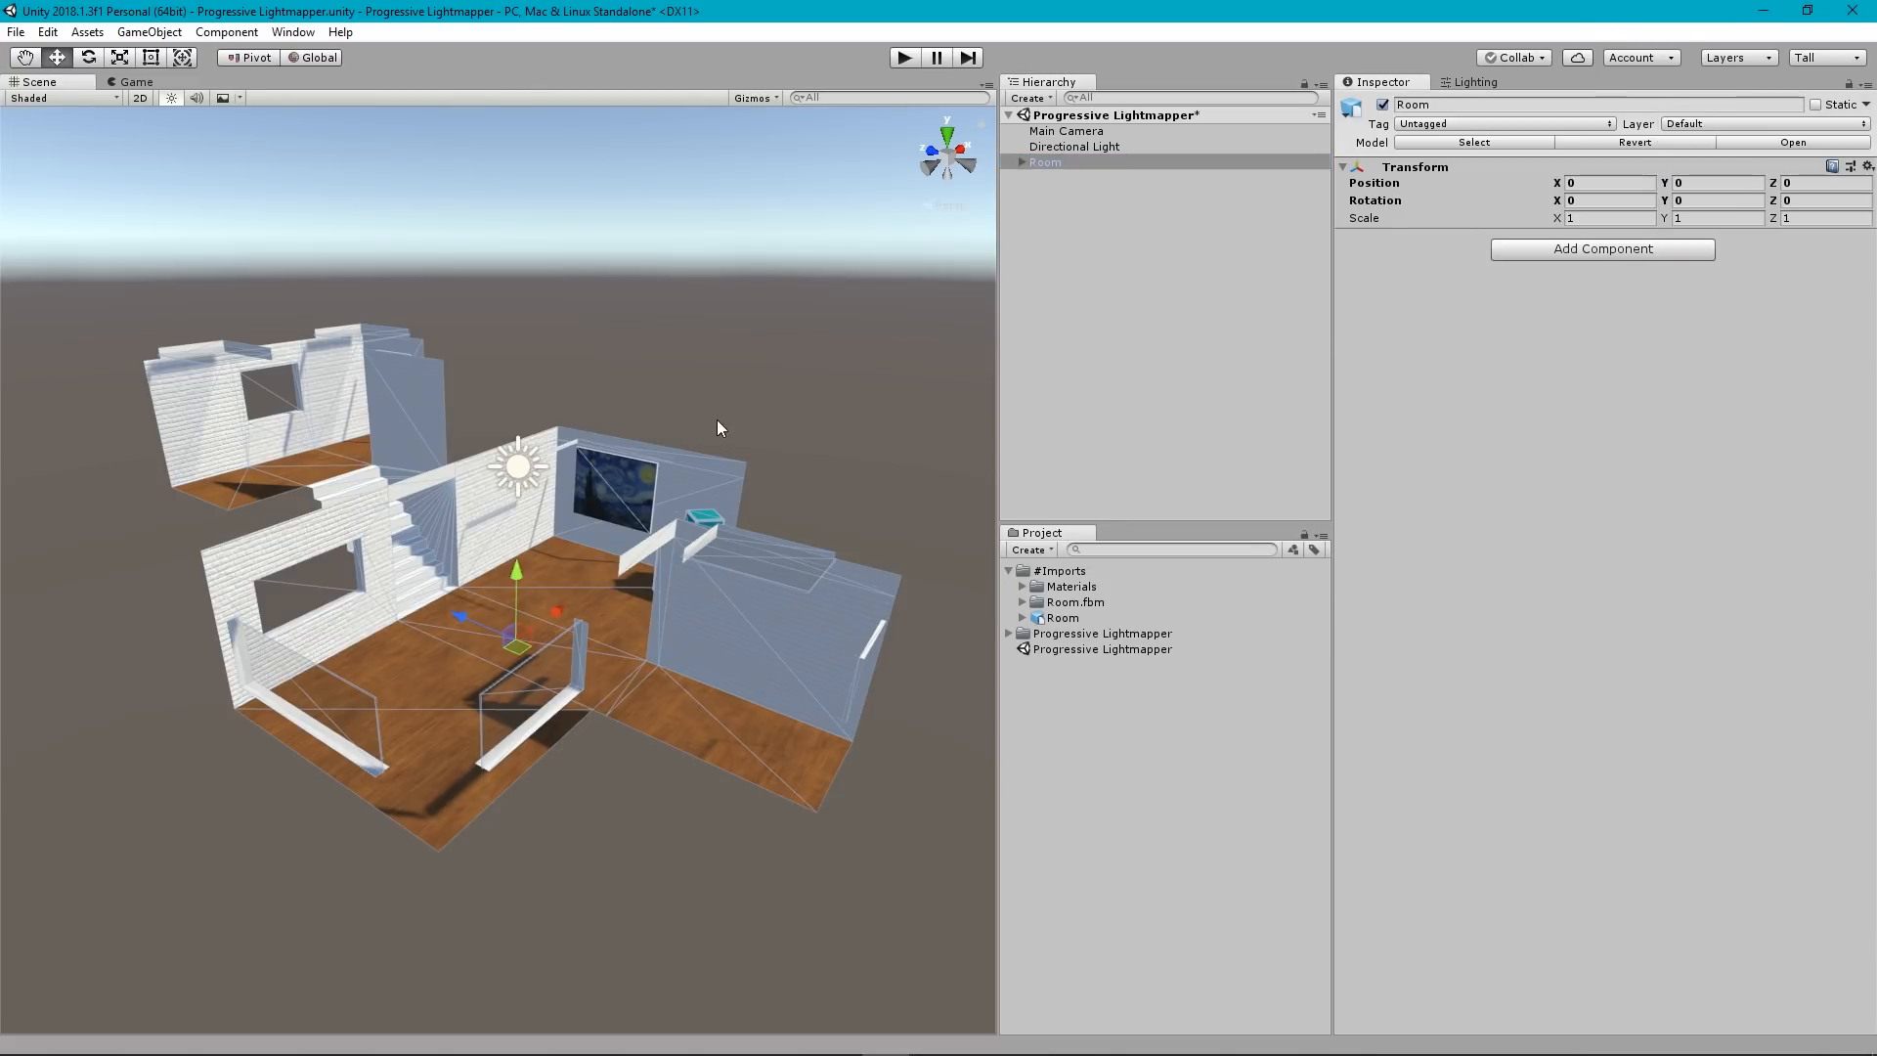
pyautogui.moveTo(683, 462); pyautogui.dragTo(680, 478, button='right')
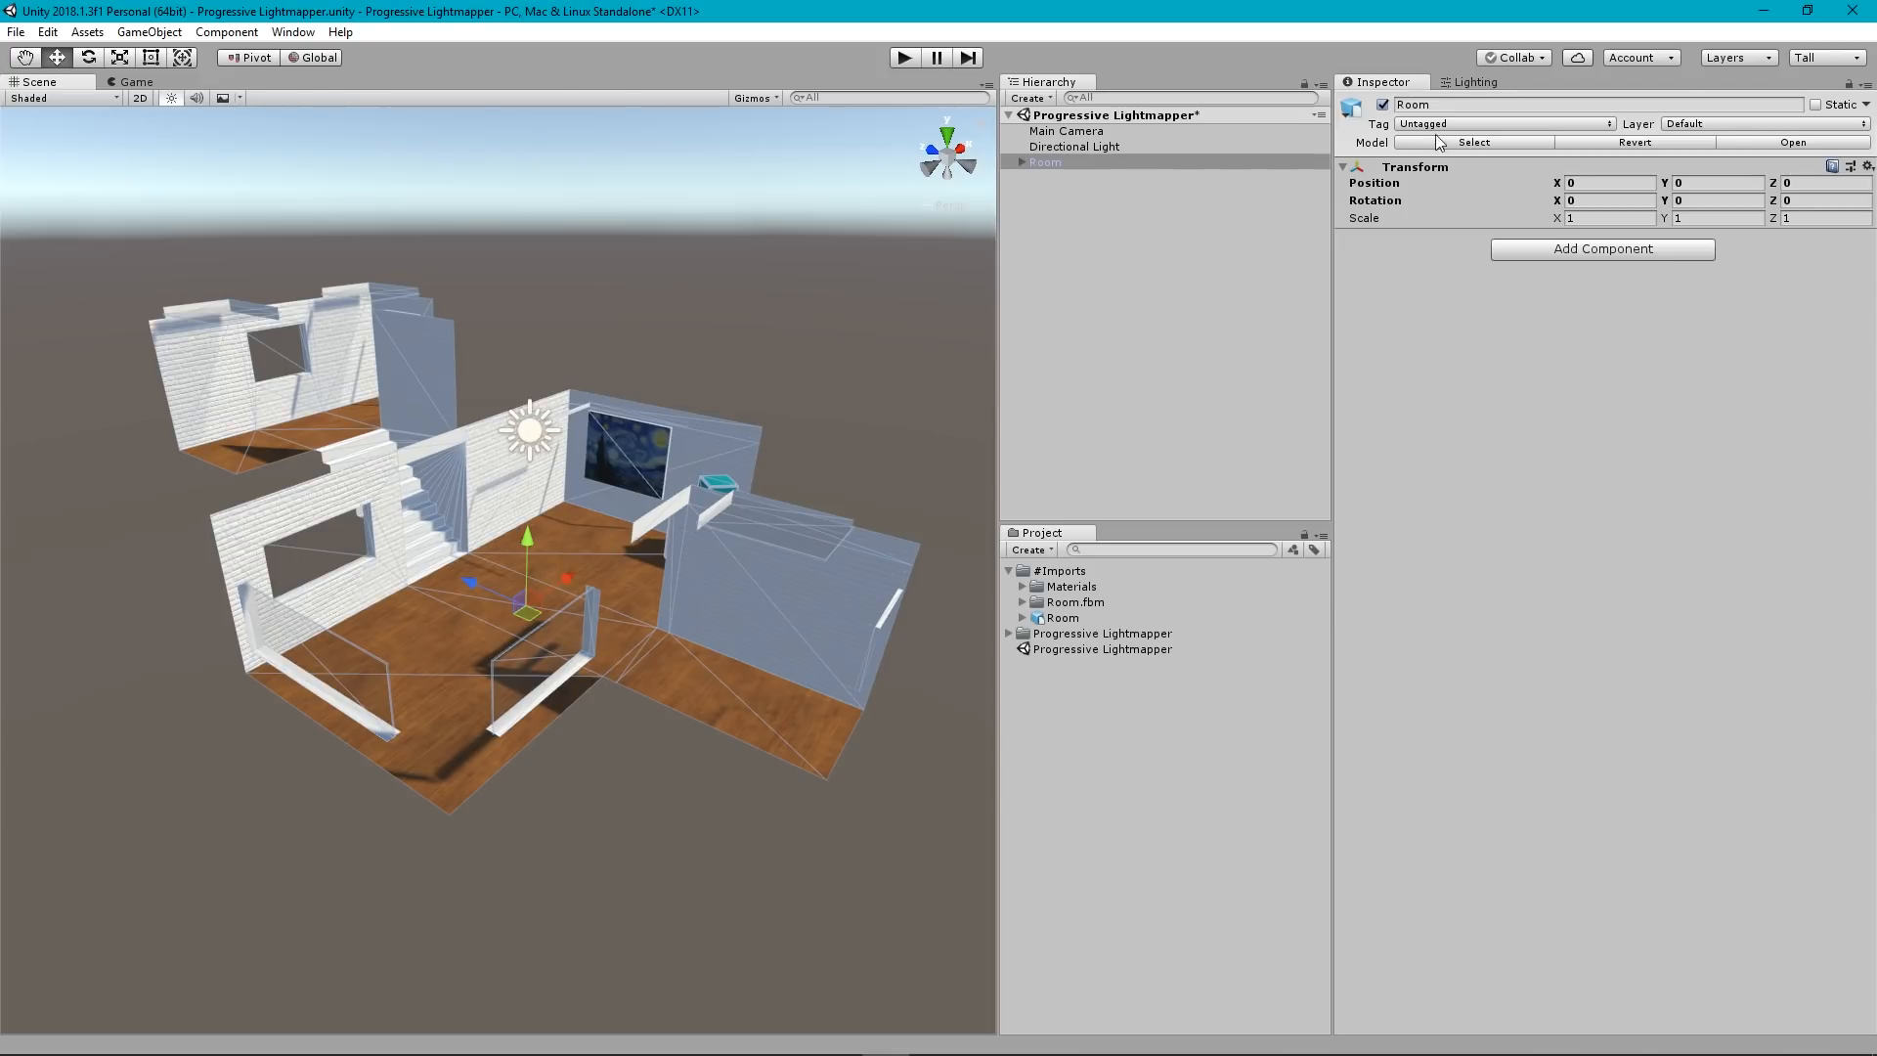
pyautogui.click(1867, 107)
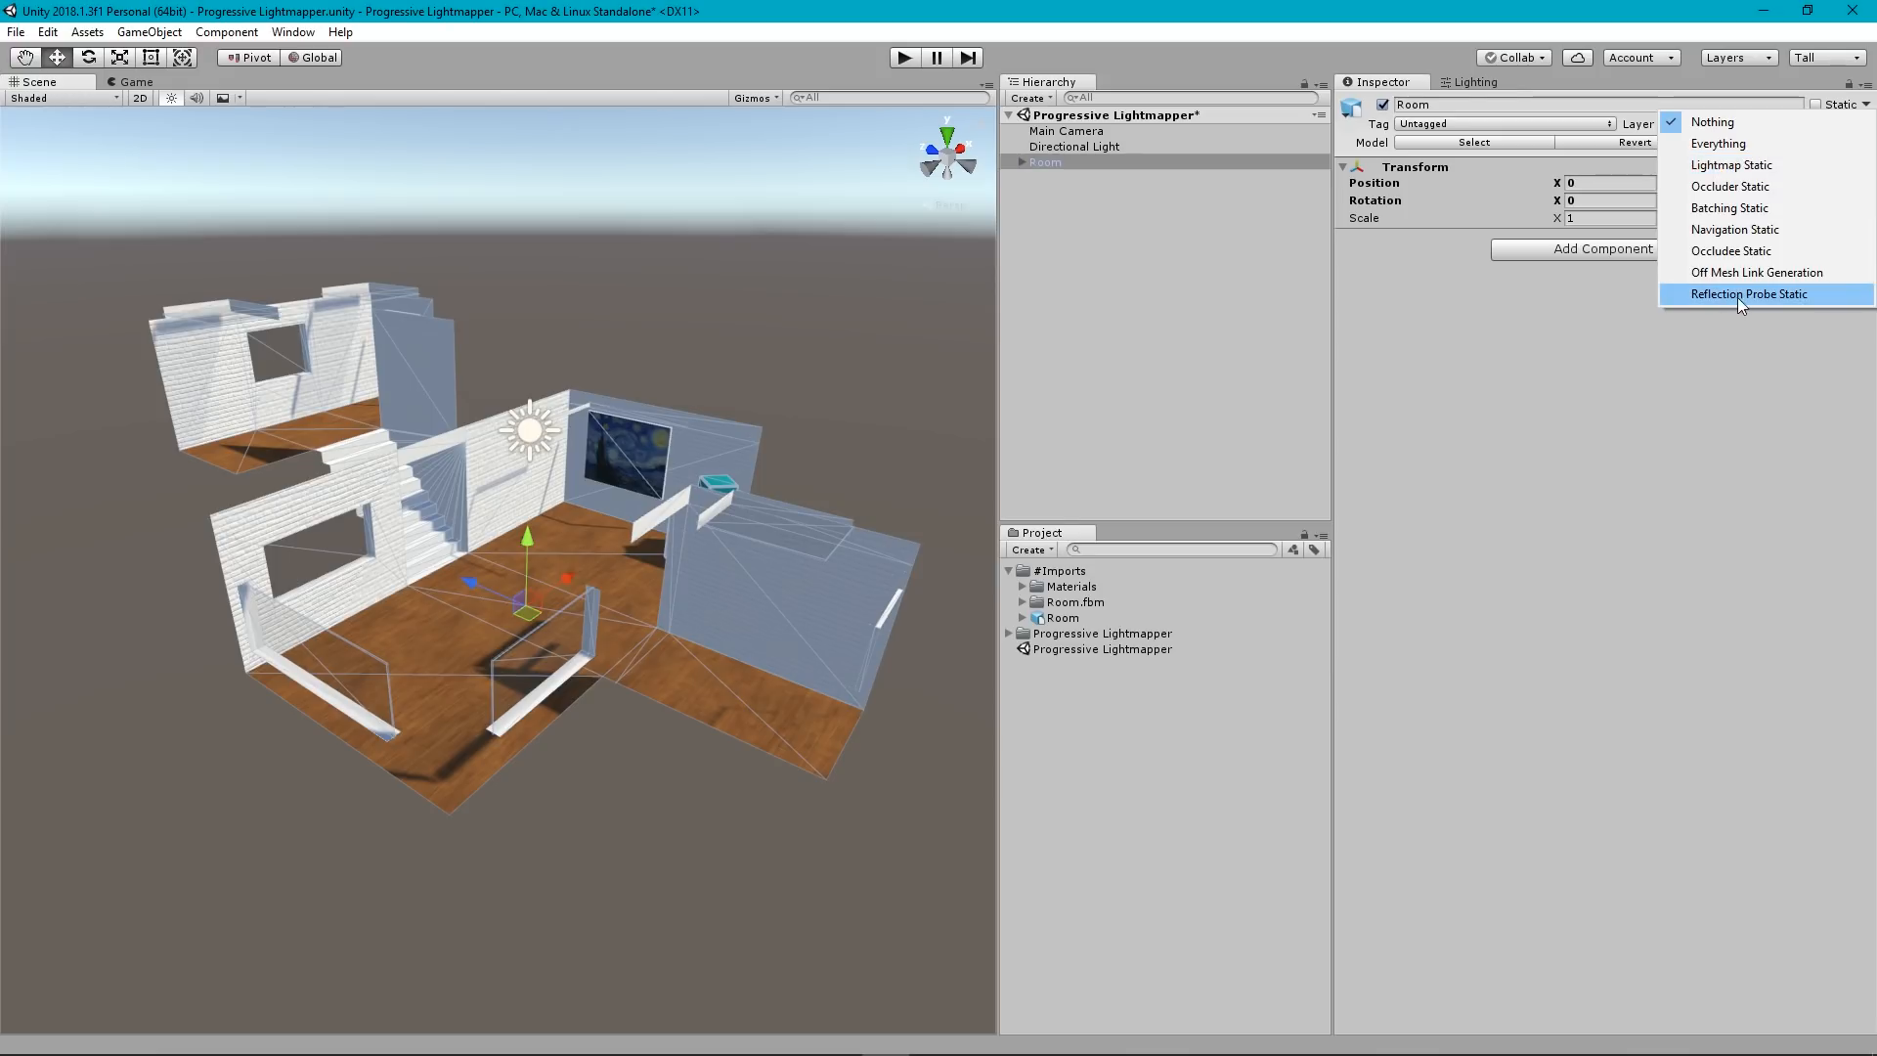
pyautogui.click(1521, 3)
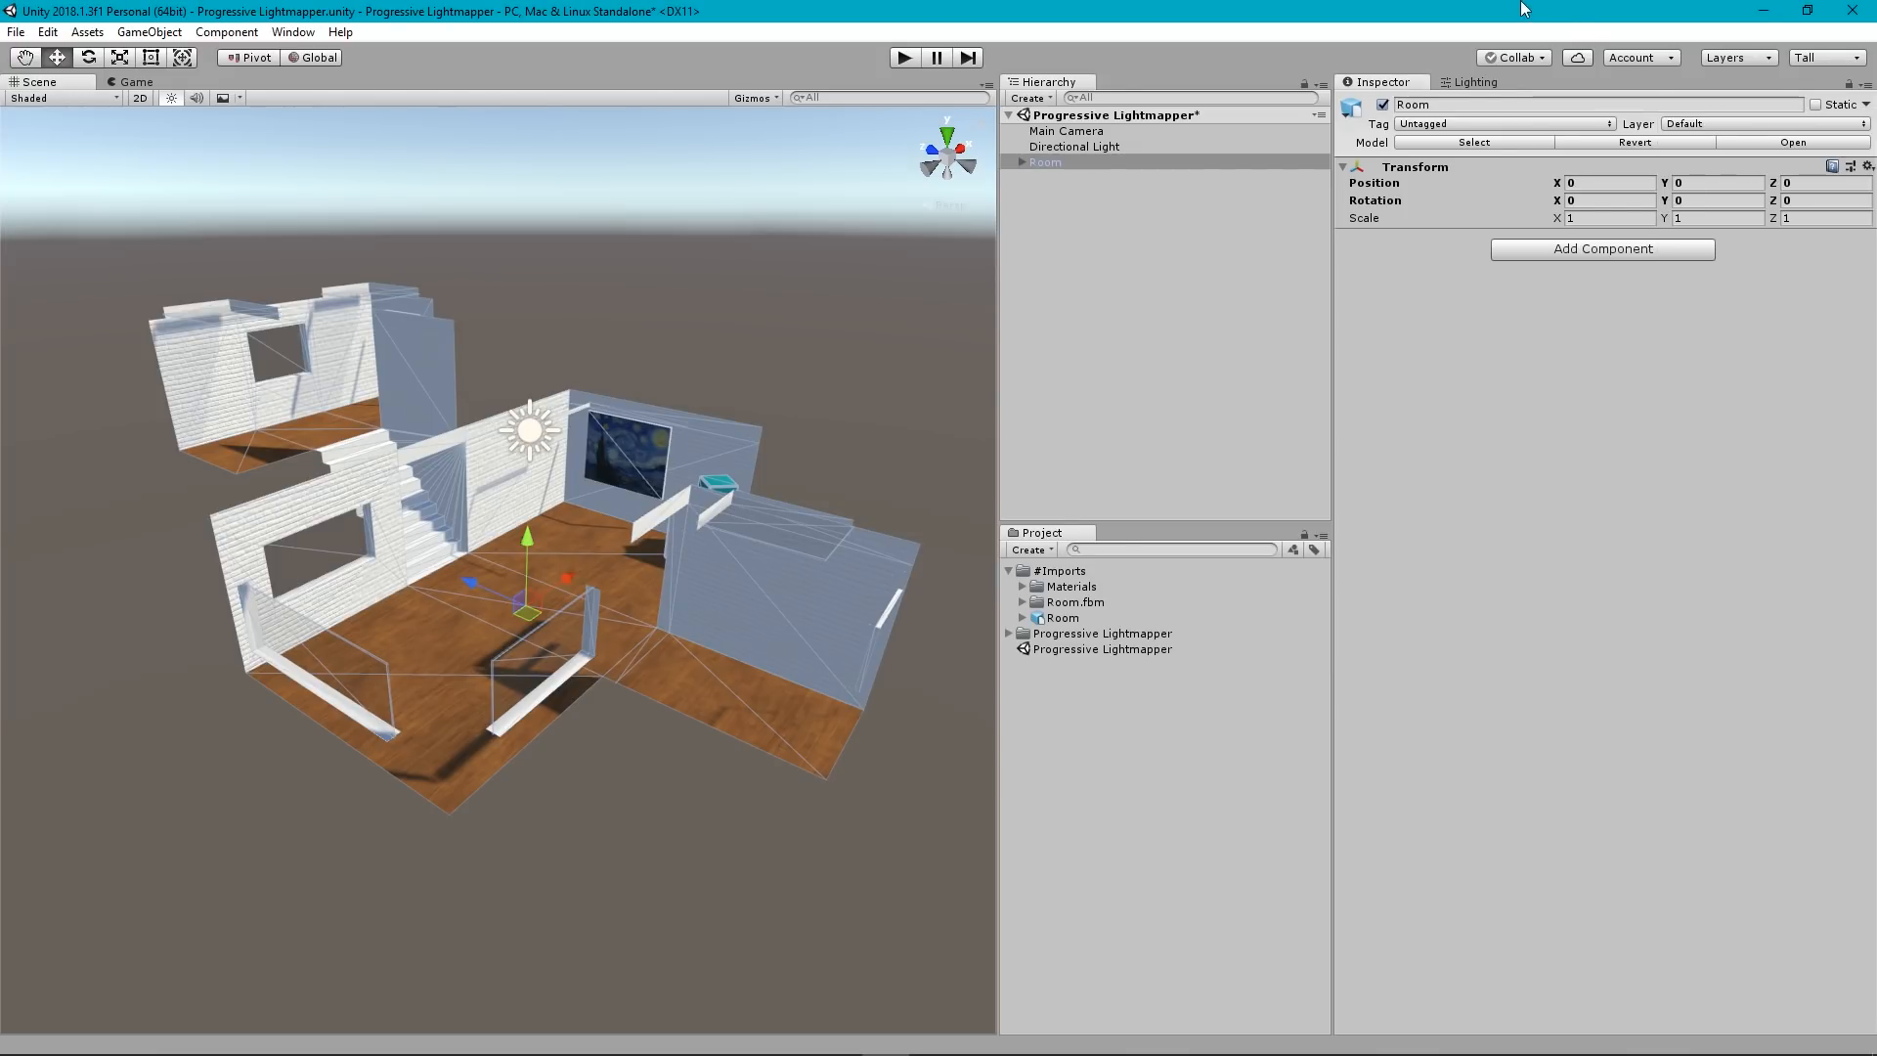
# Make the Room and all its child objects static, and check which static flags are enabled.
pyautogui.click(1816, 105)
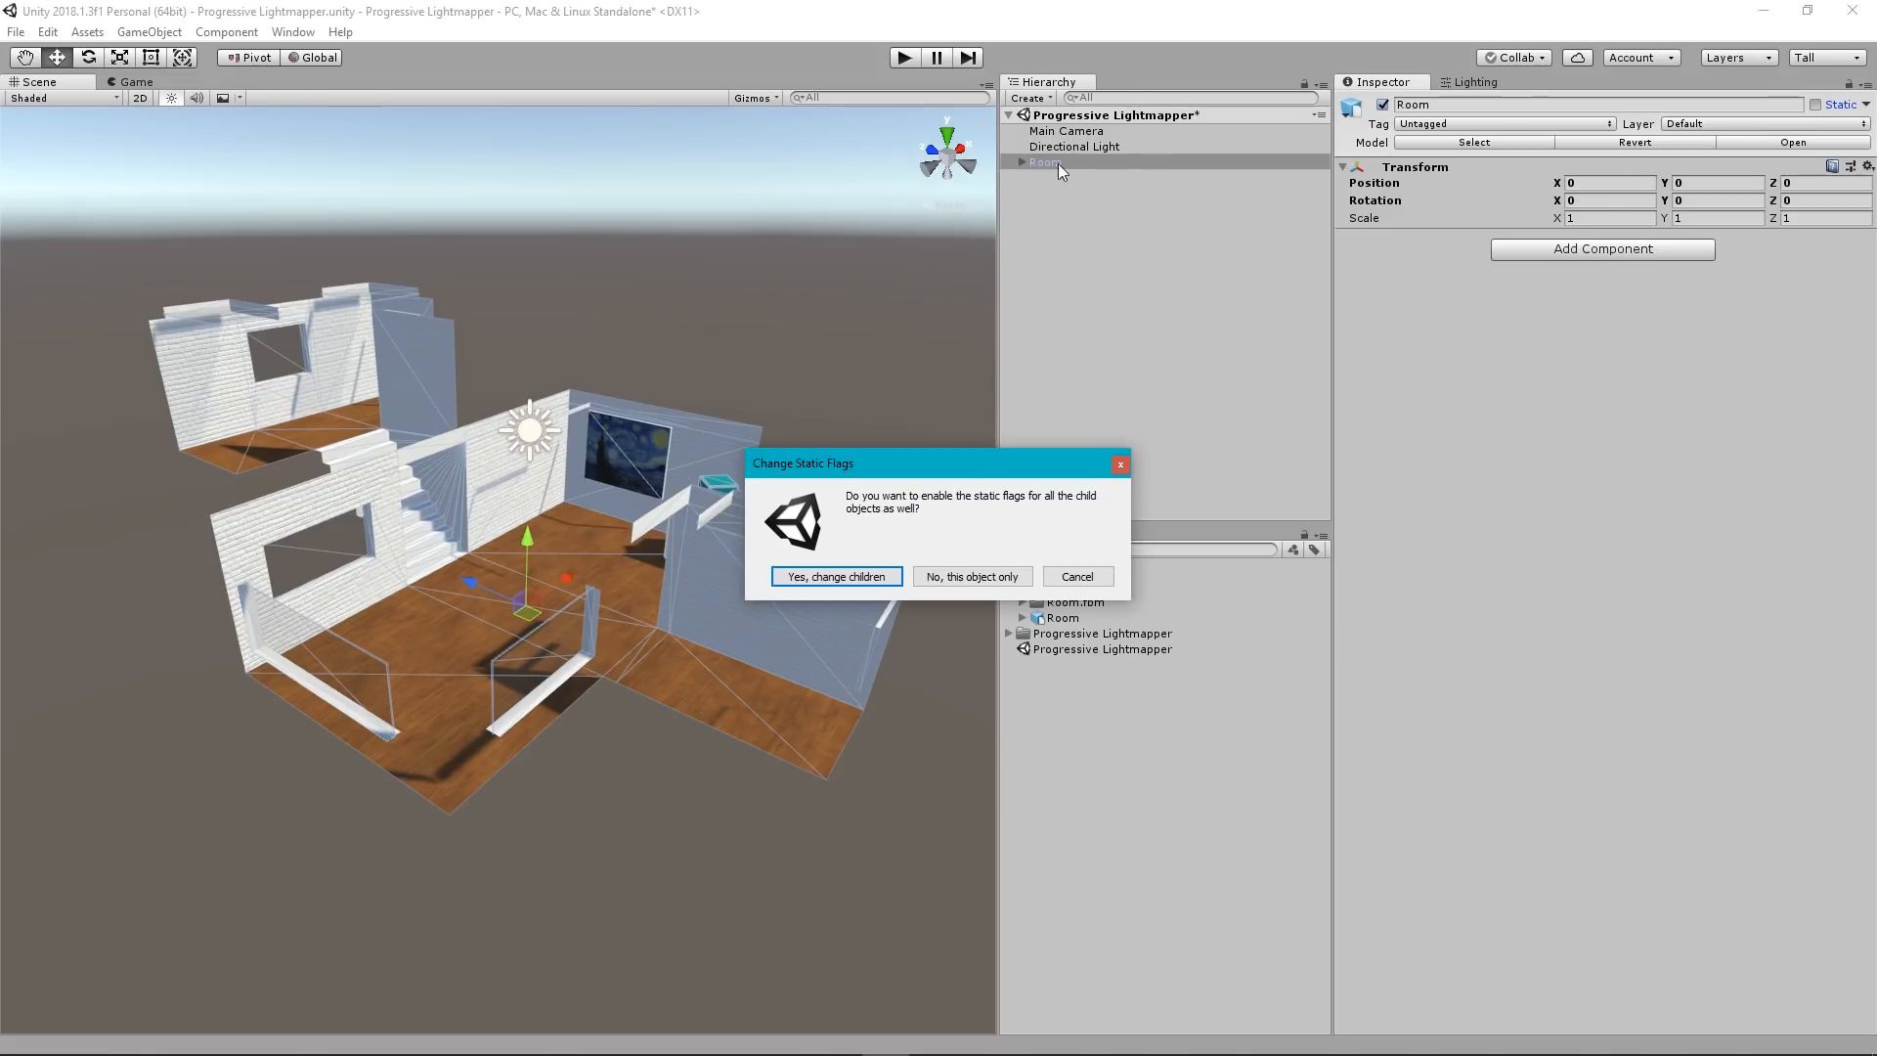
pyautogui.click(814, 577)
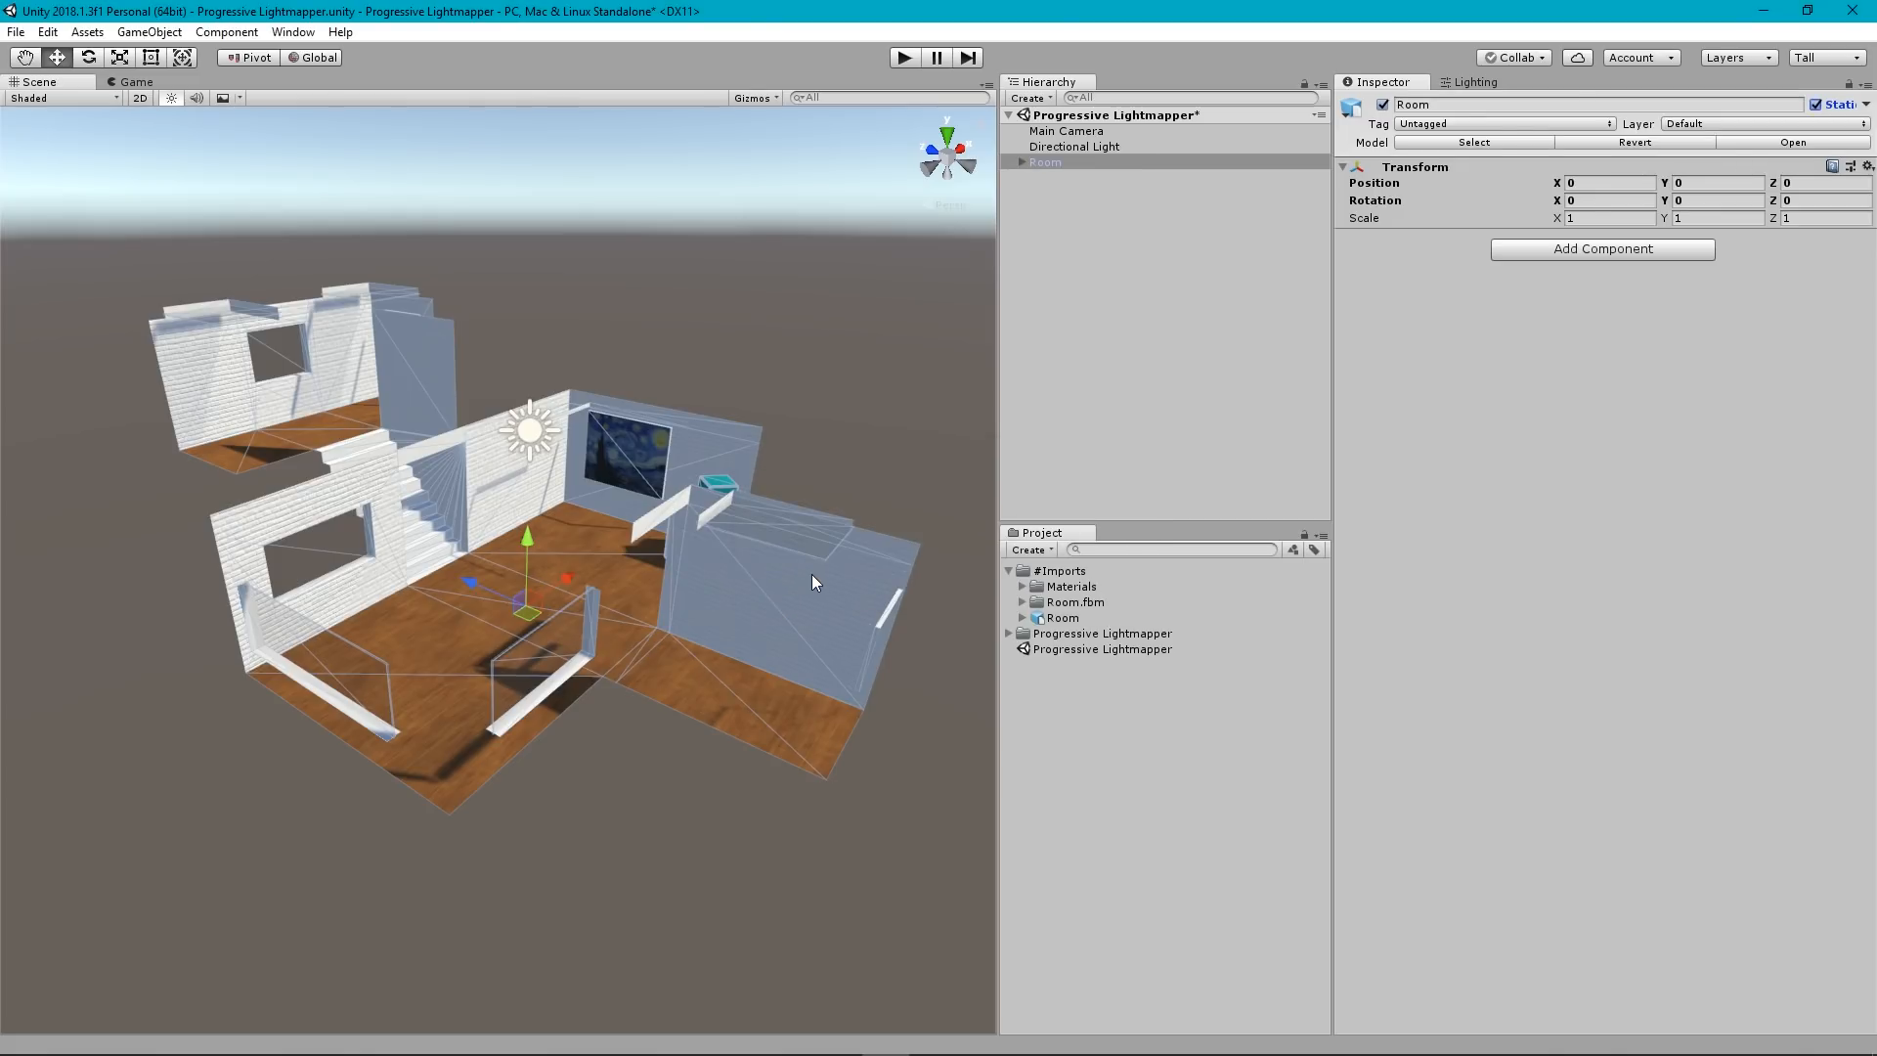
pyautogui.click(1865, 104)
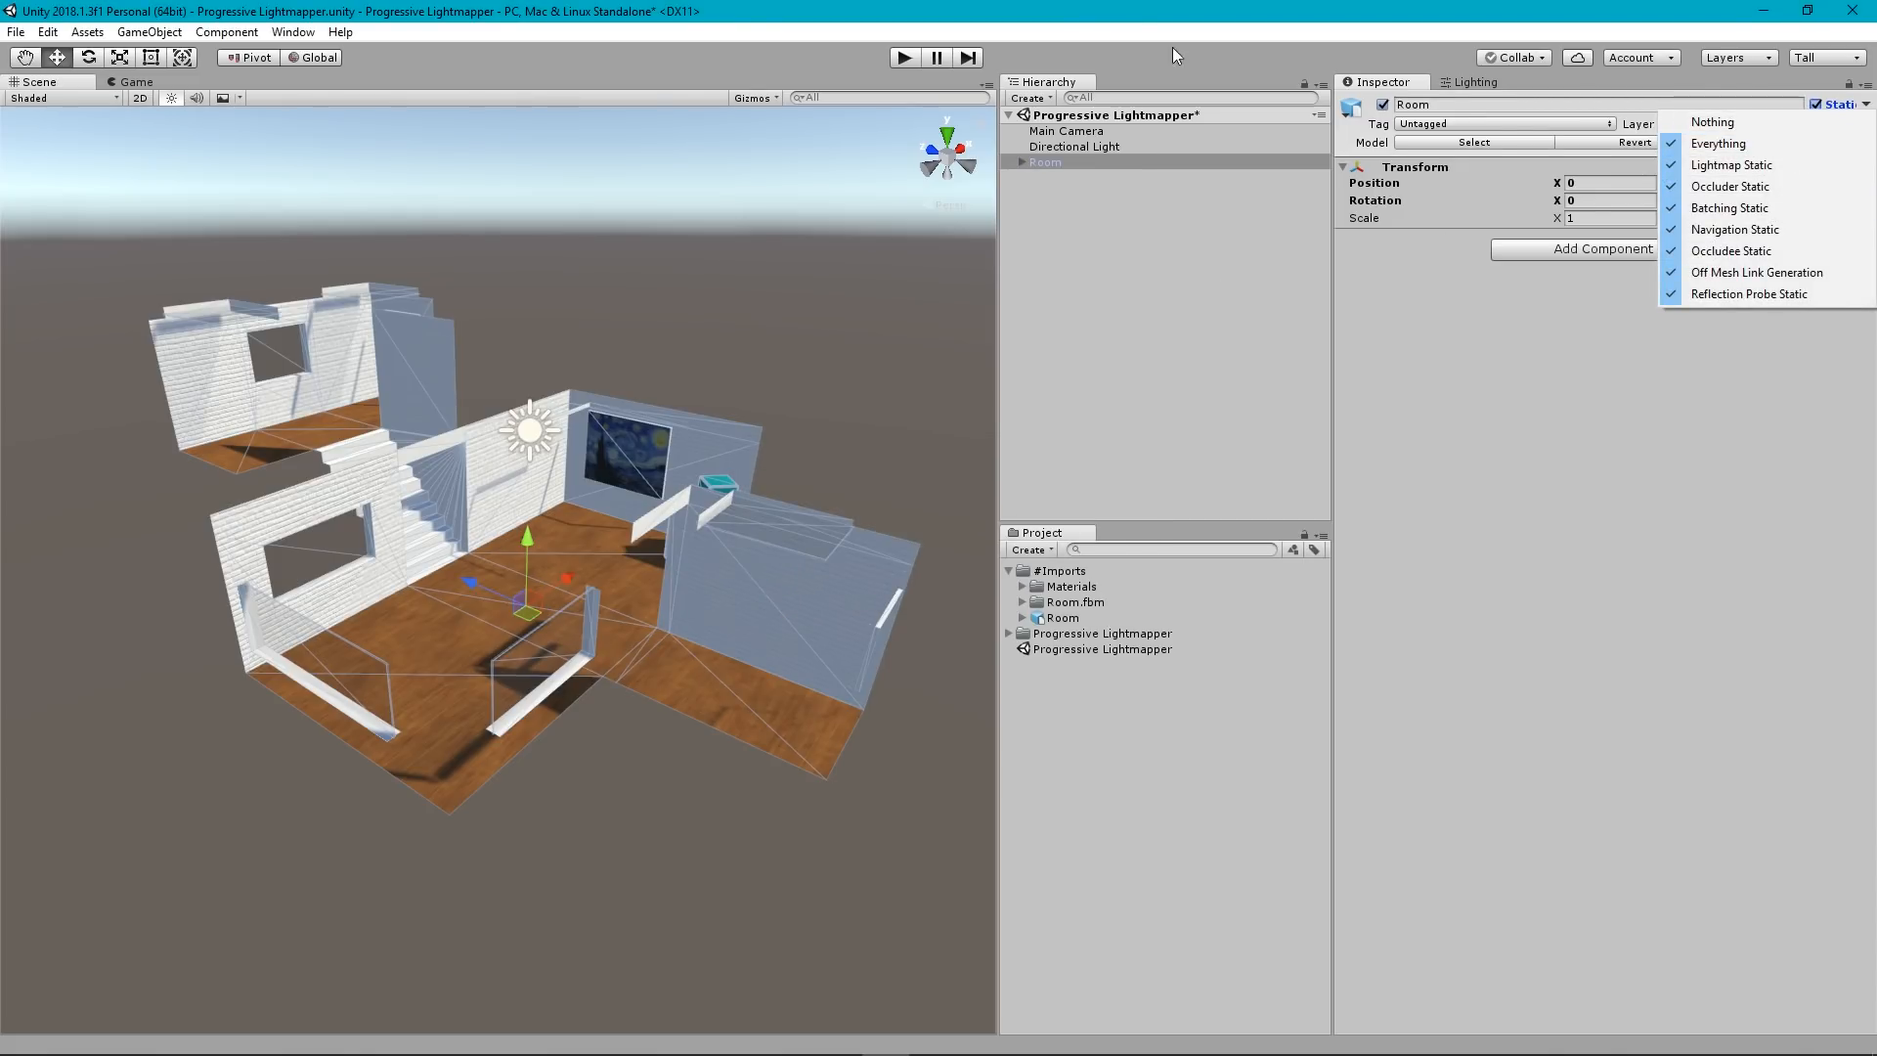
pyautogui.click(1098, 8)
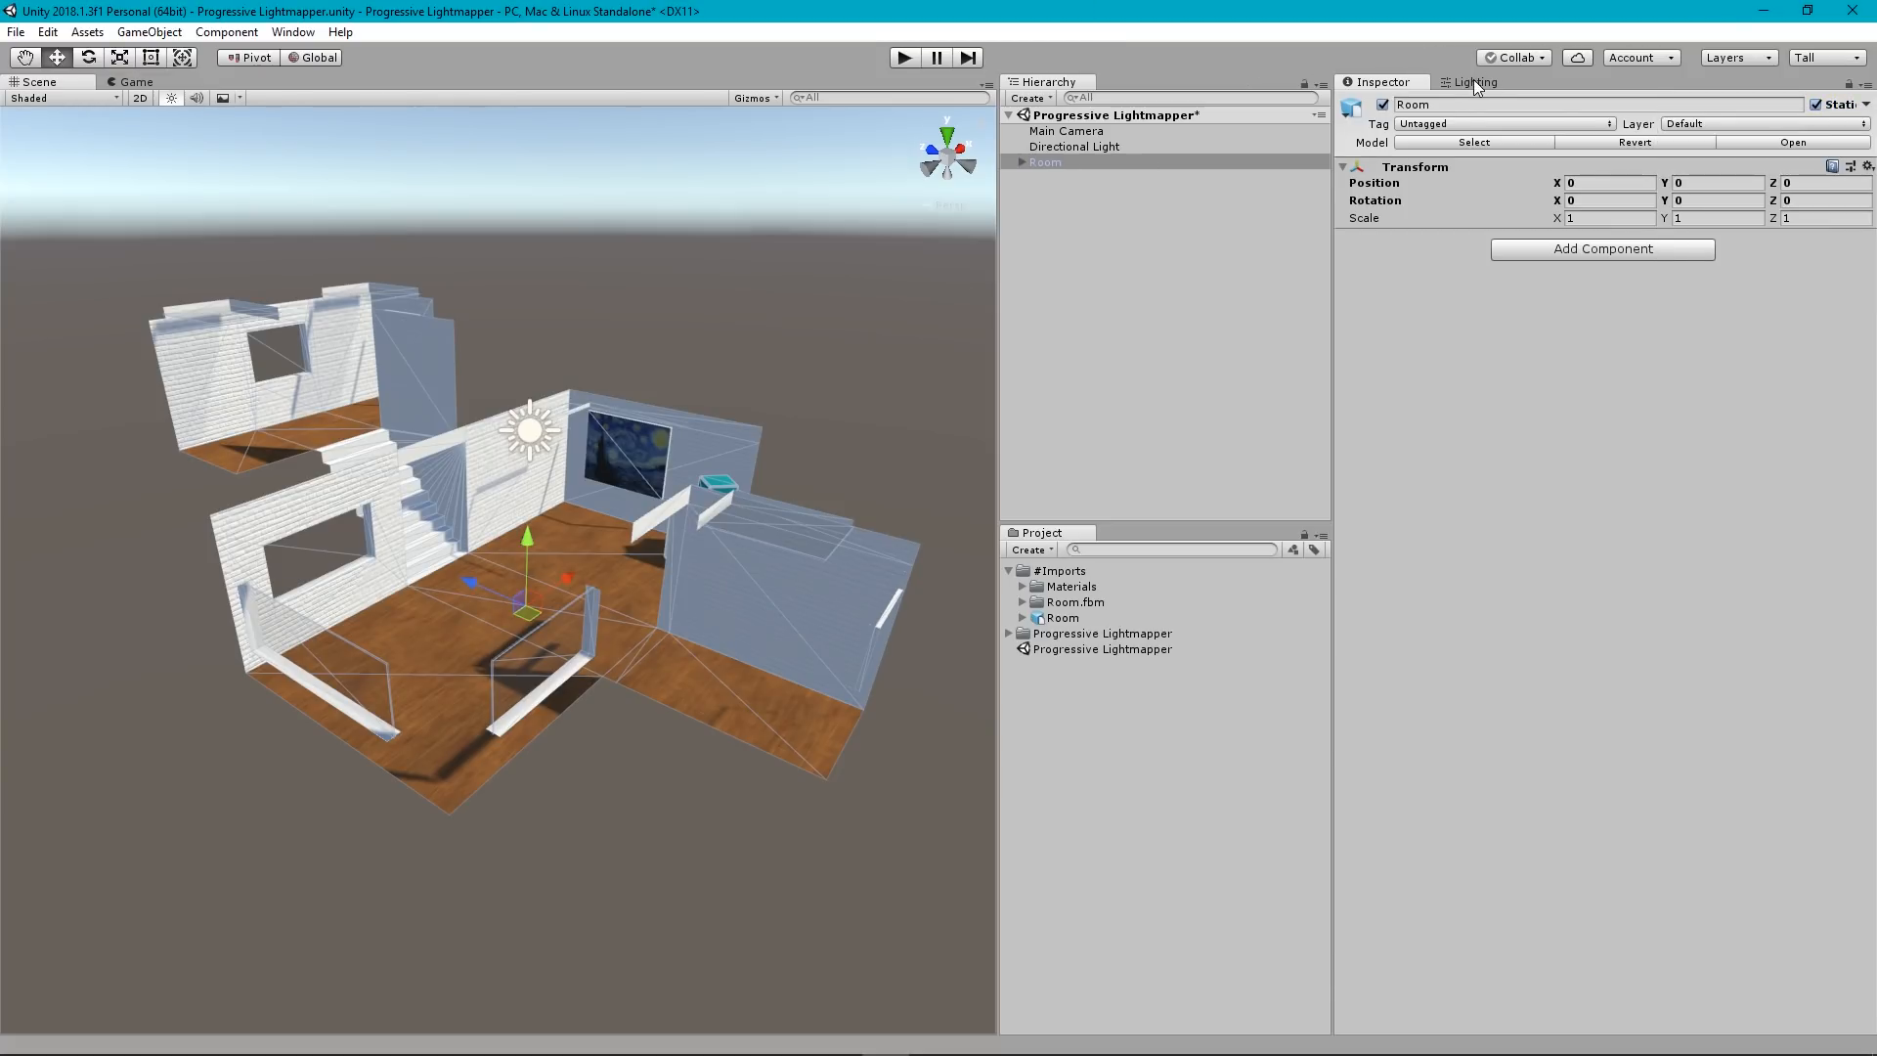
# Generate the lighting from the Lighting settings and inspect the baked walls, floor and stairs from inside the room.
pyautogui.click(1474, 80)
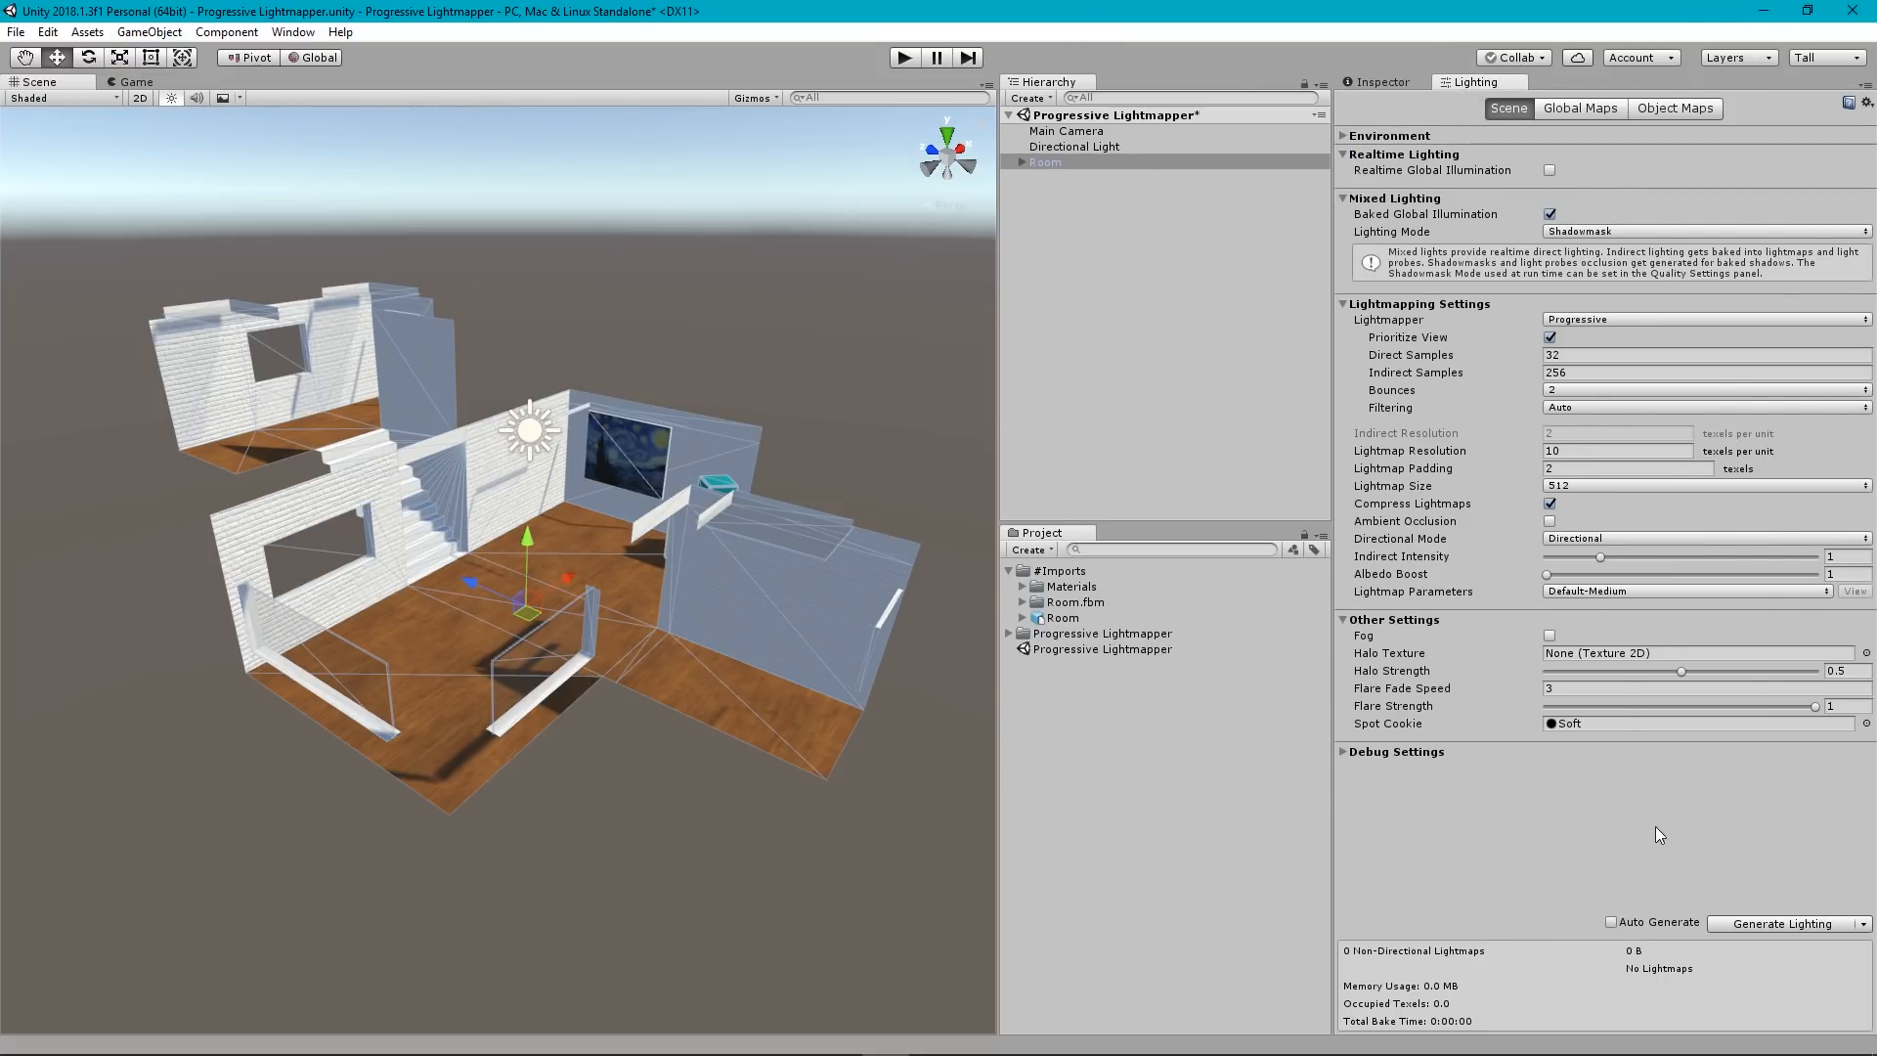
pyautogui.click(1774, 925)
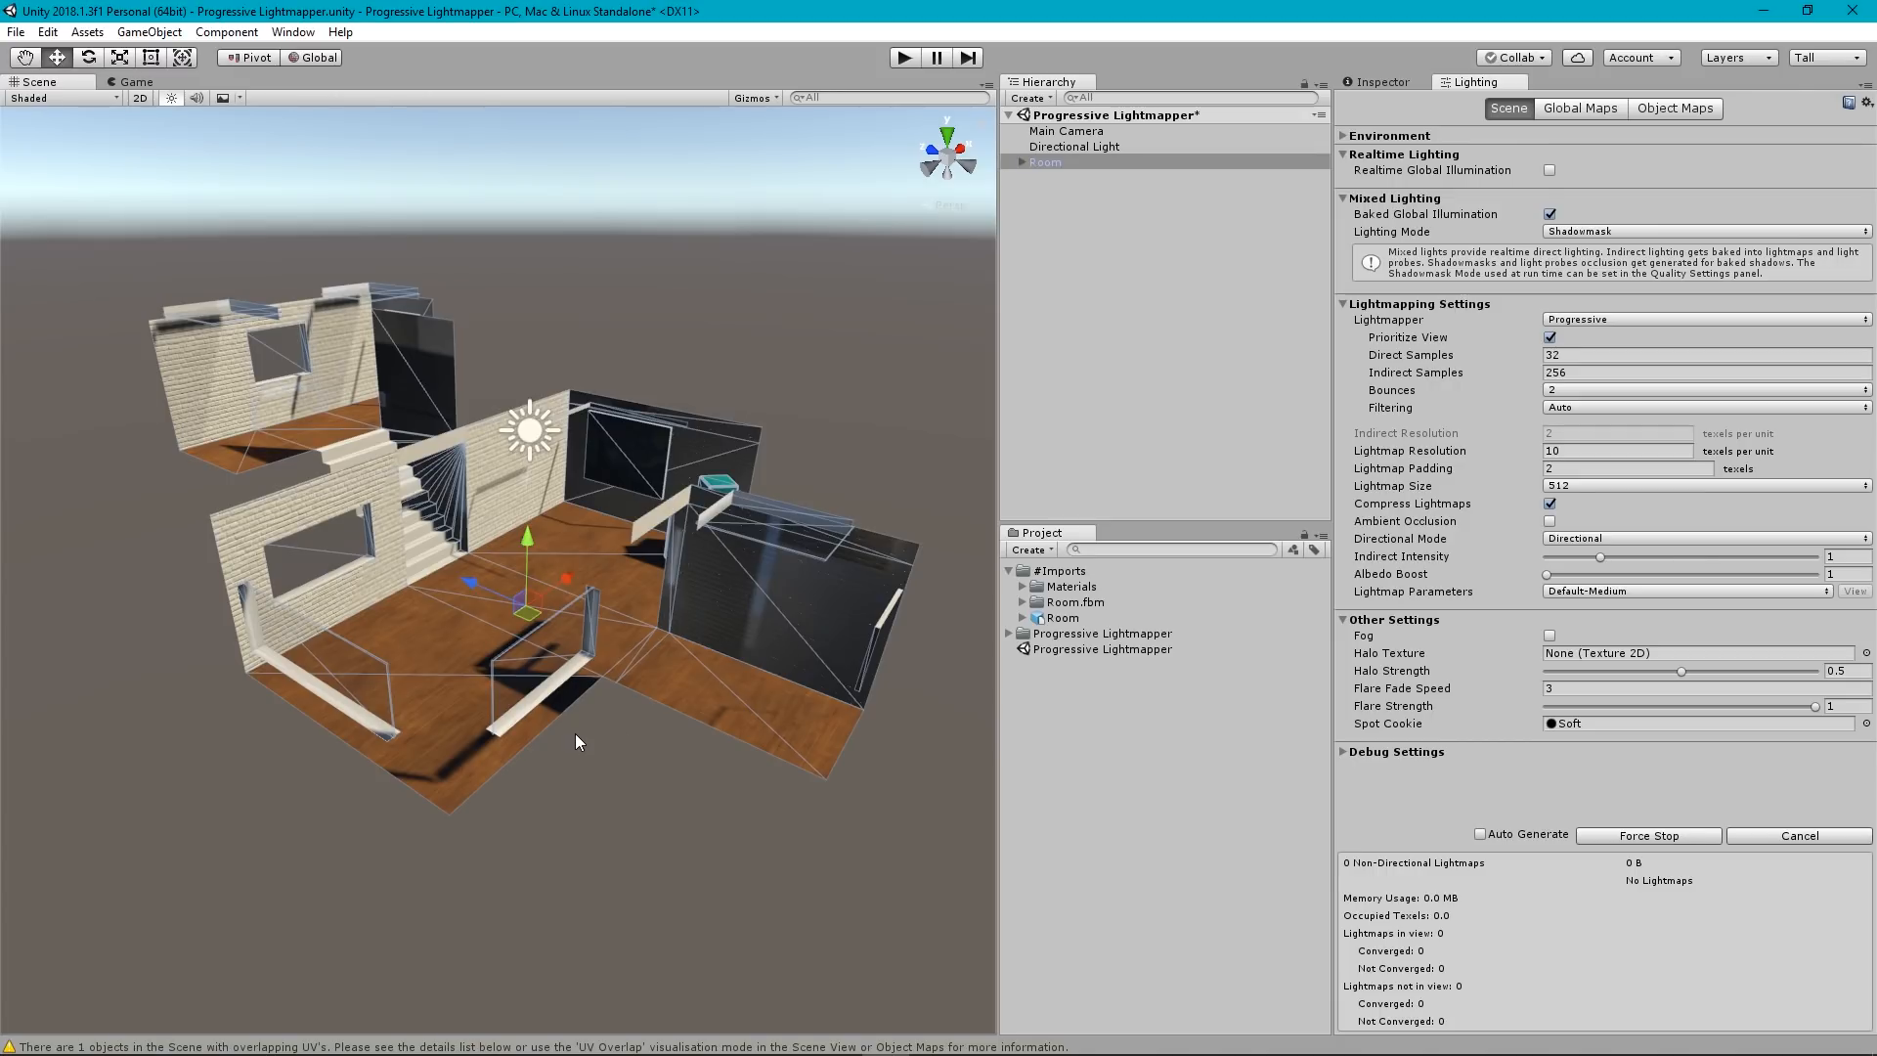
pyautogui.keyDown('alt'); pyautogui.moveTo(576, 735); pyautogui.dragTo(868, 724); pyautogui.keyUp('alt')
pyautogui.press('w')
pyautogui.moveTo(868, 721); pyautogui.dragTo(1012, 604, button='right')
pyautogui.moveTo(759, 533); pyautogui.dragTo(1136, 543, button='right')
pyautogui.moveTo(825, 569); pyautogui.dragTo(976, 517, button='right')
pyautogui.press('f')
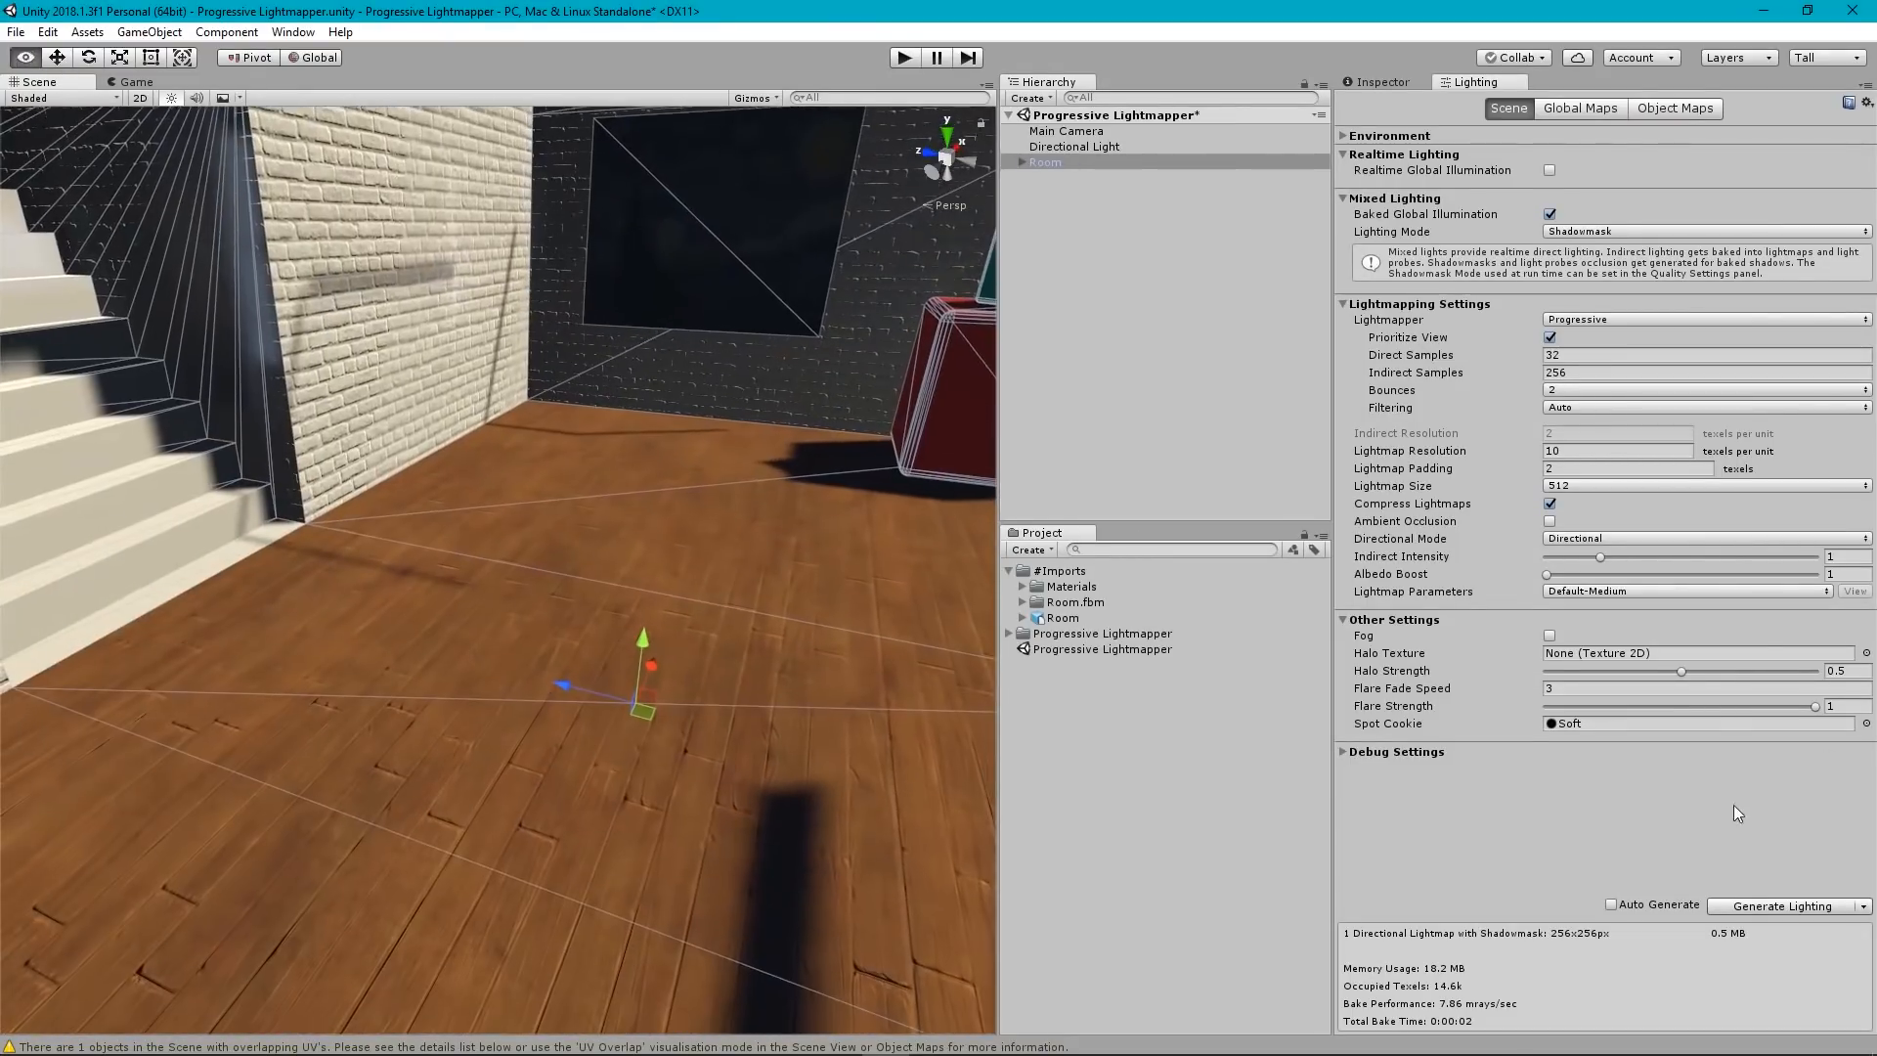
pyautogui.moveTo(430, 677); pyautogui.dragTo(626, 334, button='right')
# Switch to Cinema 4D, select the UVW tag of the Room mesh inside the Room group, and load the BP - UV Edit layout.
pyautogui.click(792, 1033)
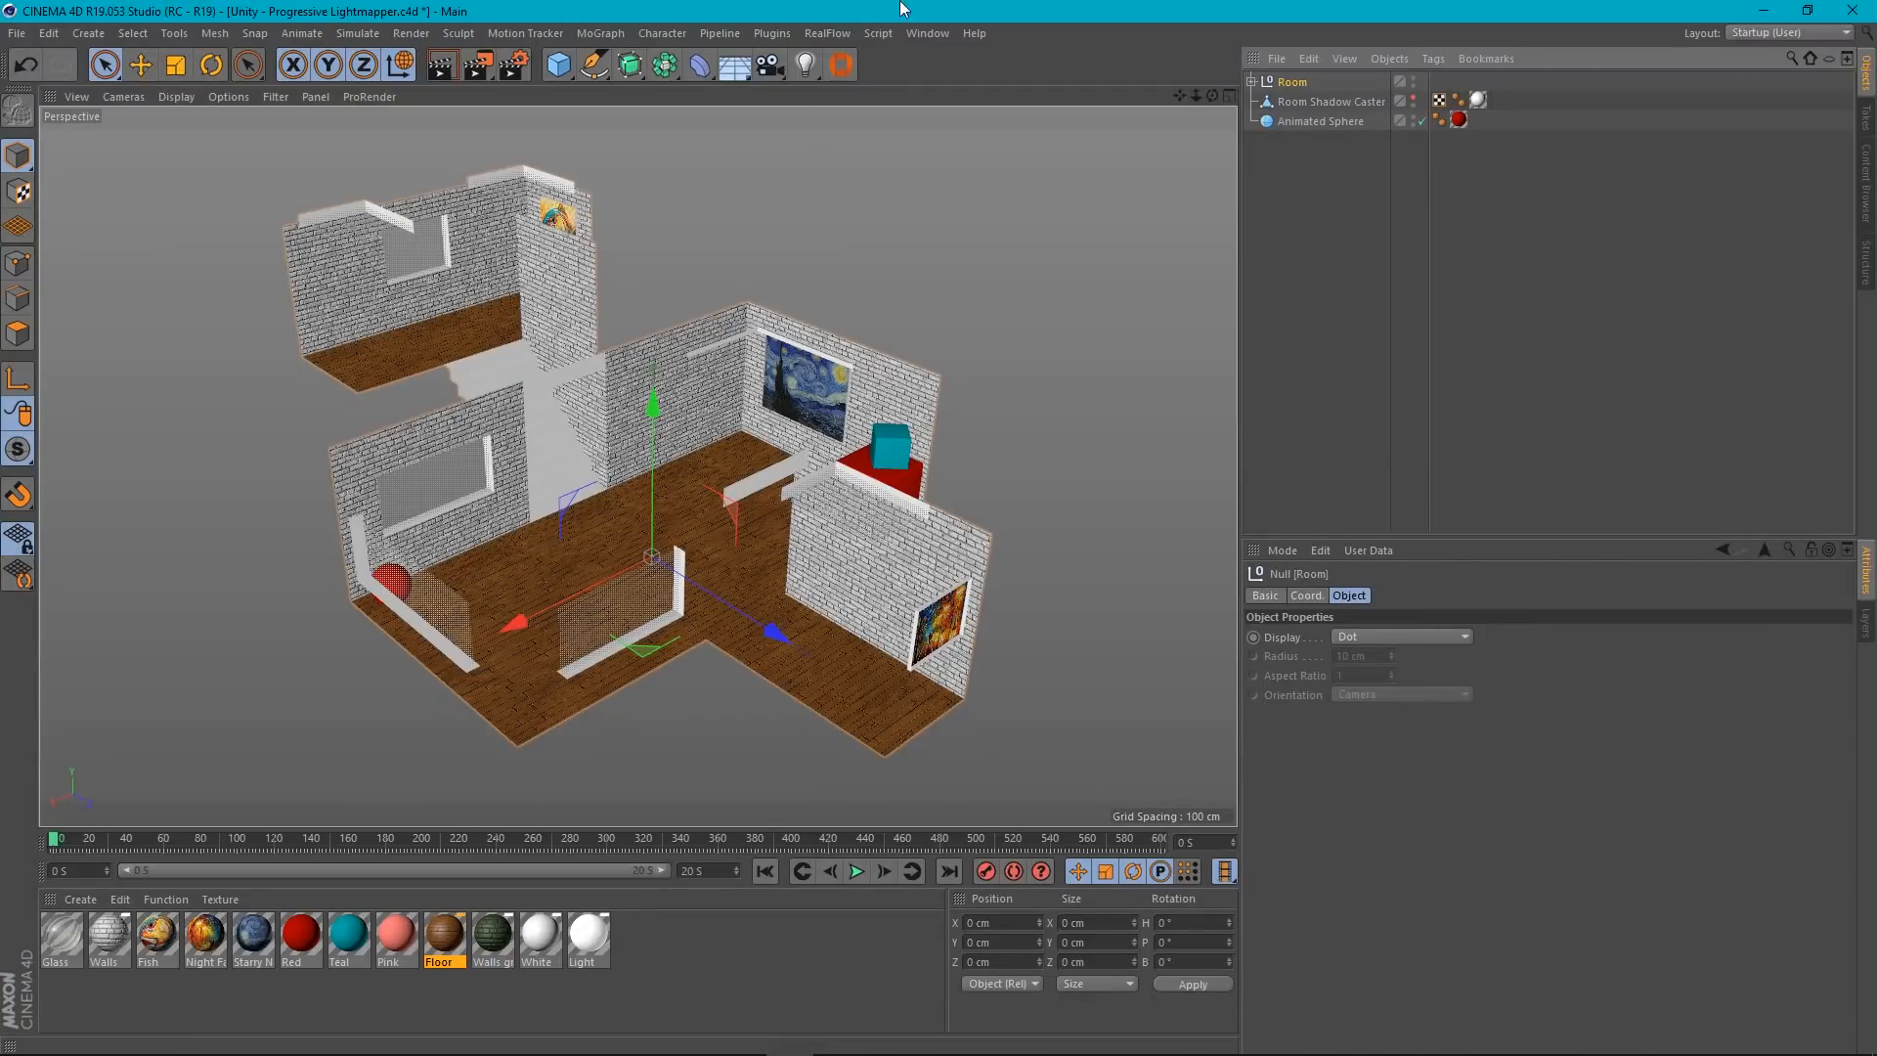
pyautogui.click(1251, 82)
pyautogui.click(1303, 101)
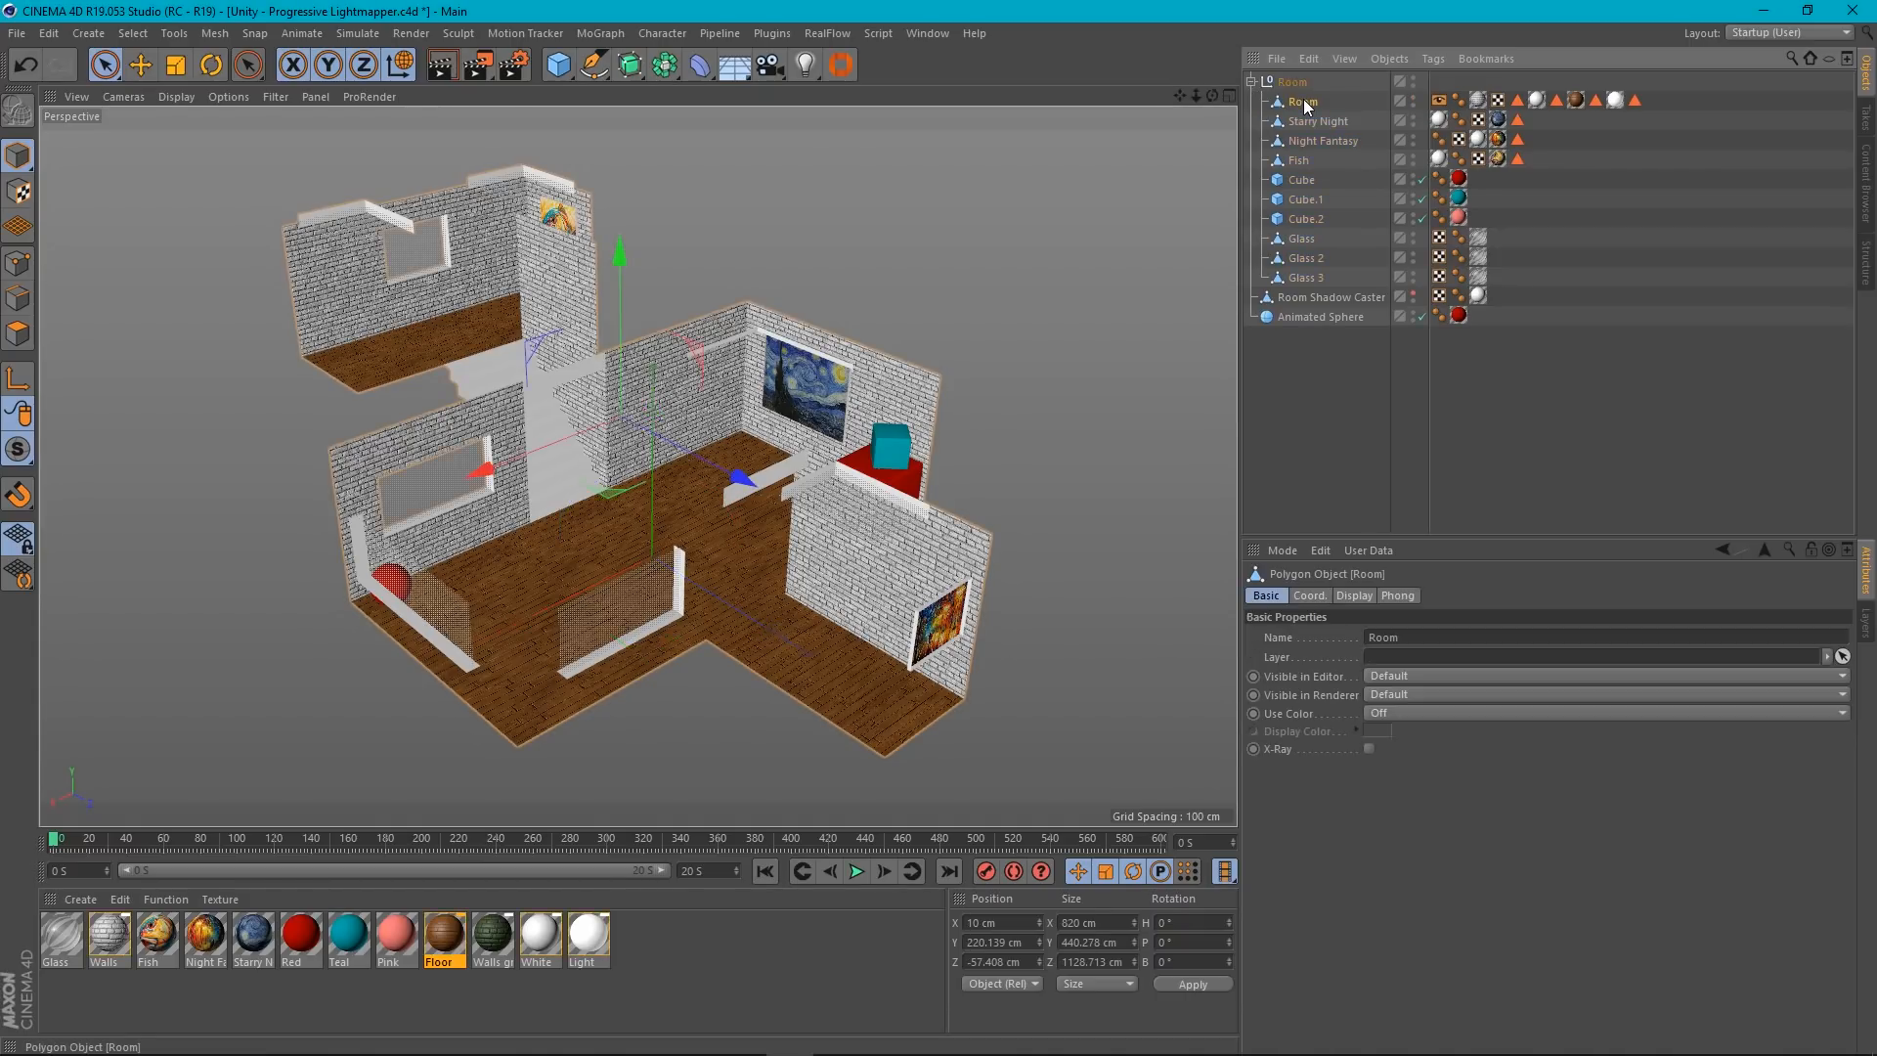
pyautogui.click(1498, 100)
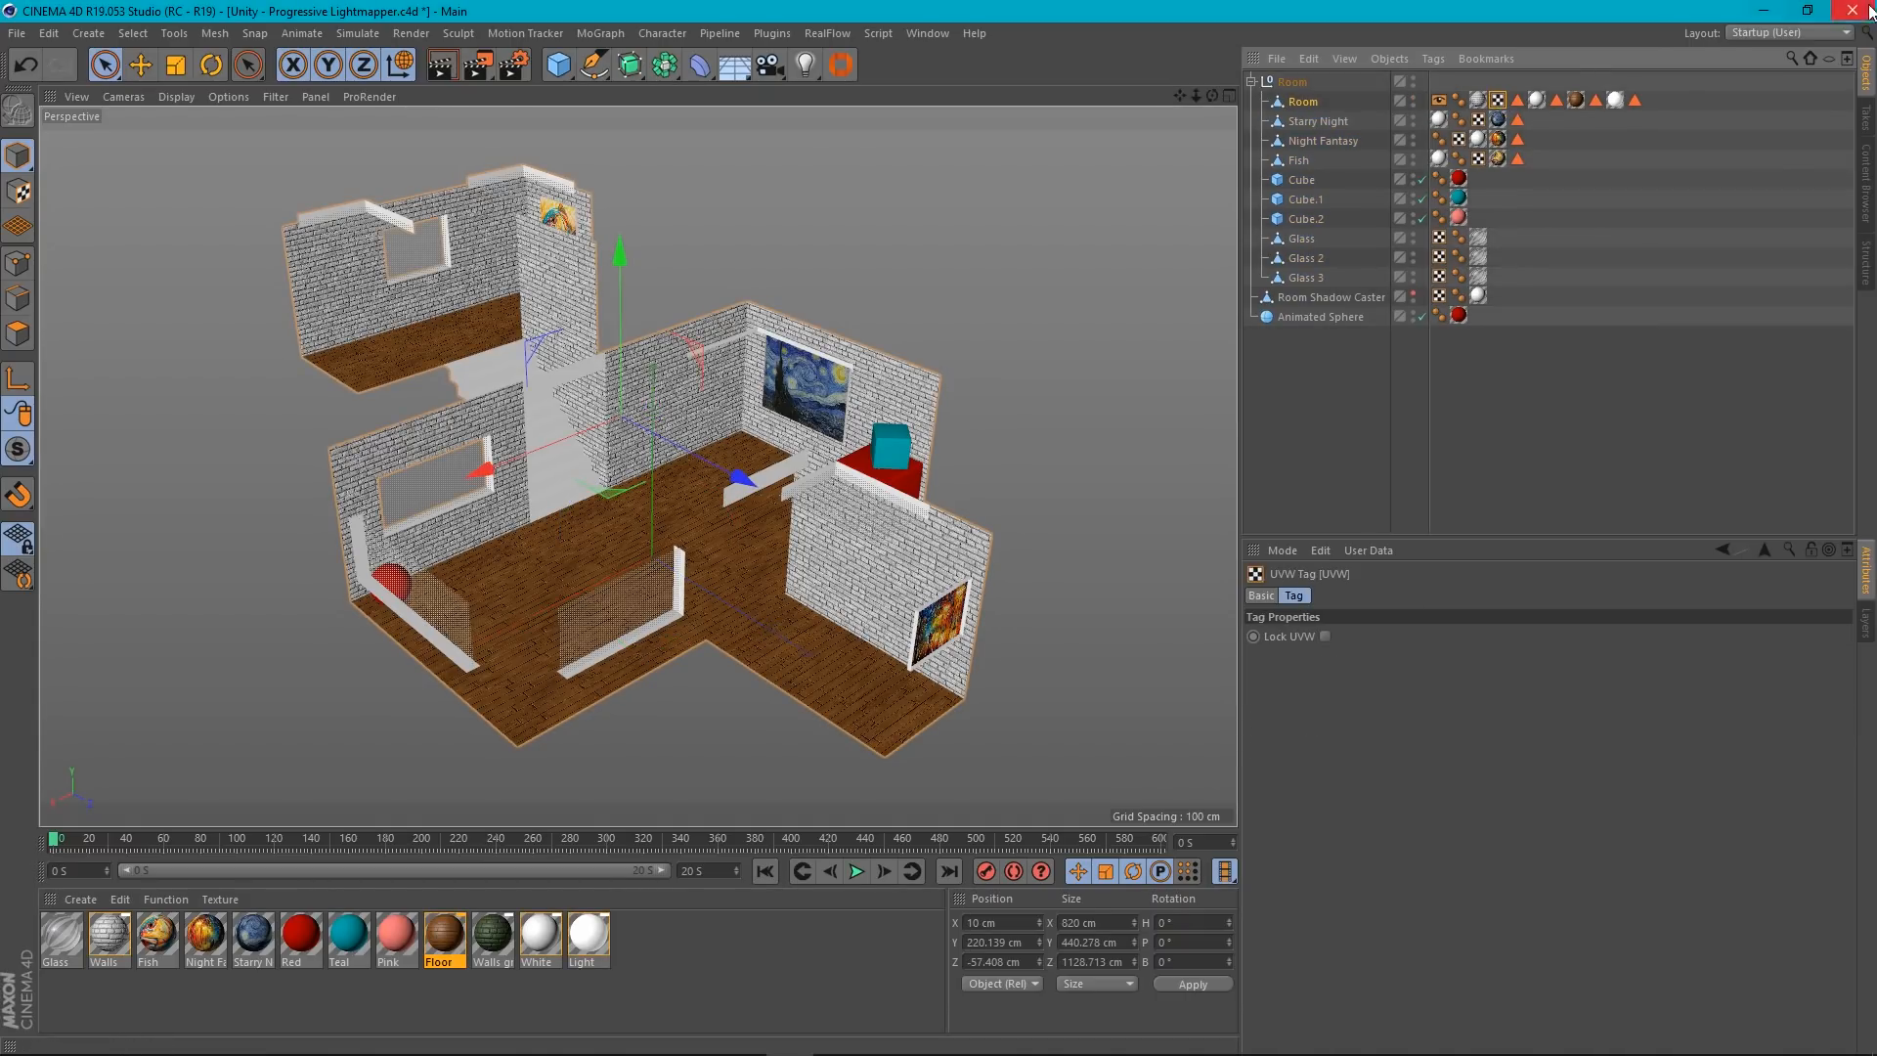
pyautogui.click(1738, 37)
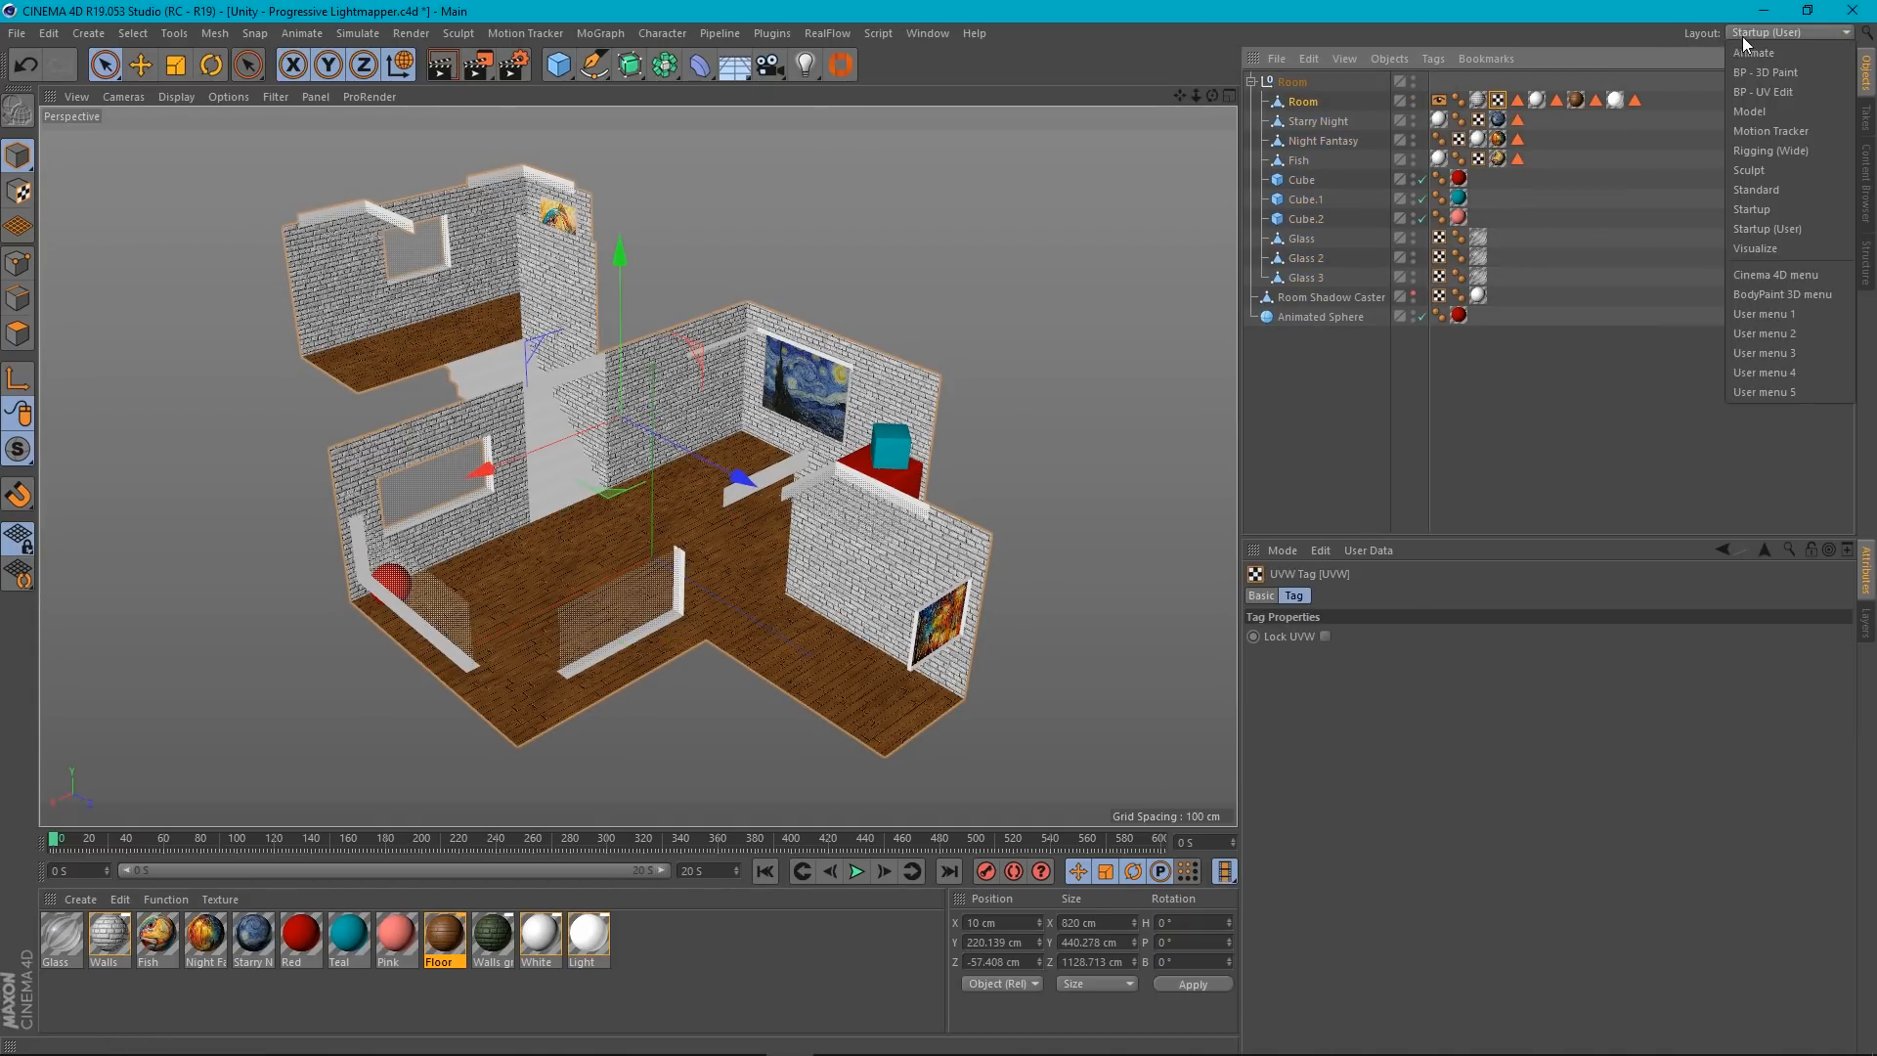
pyautogui.click(1783, 90)
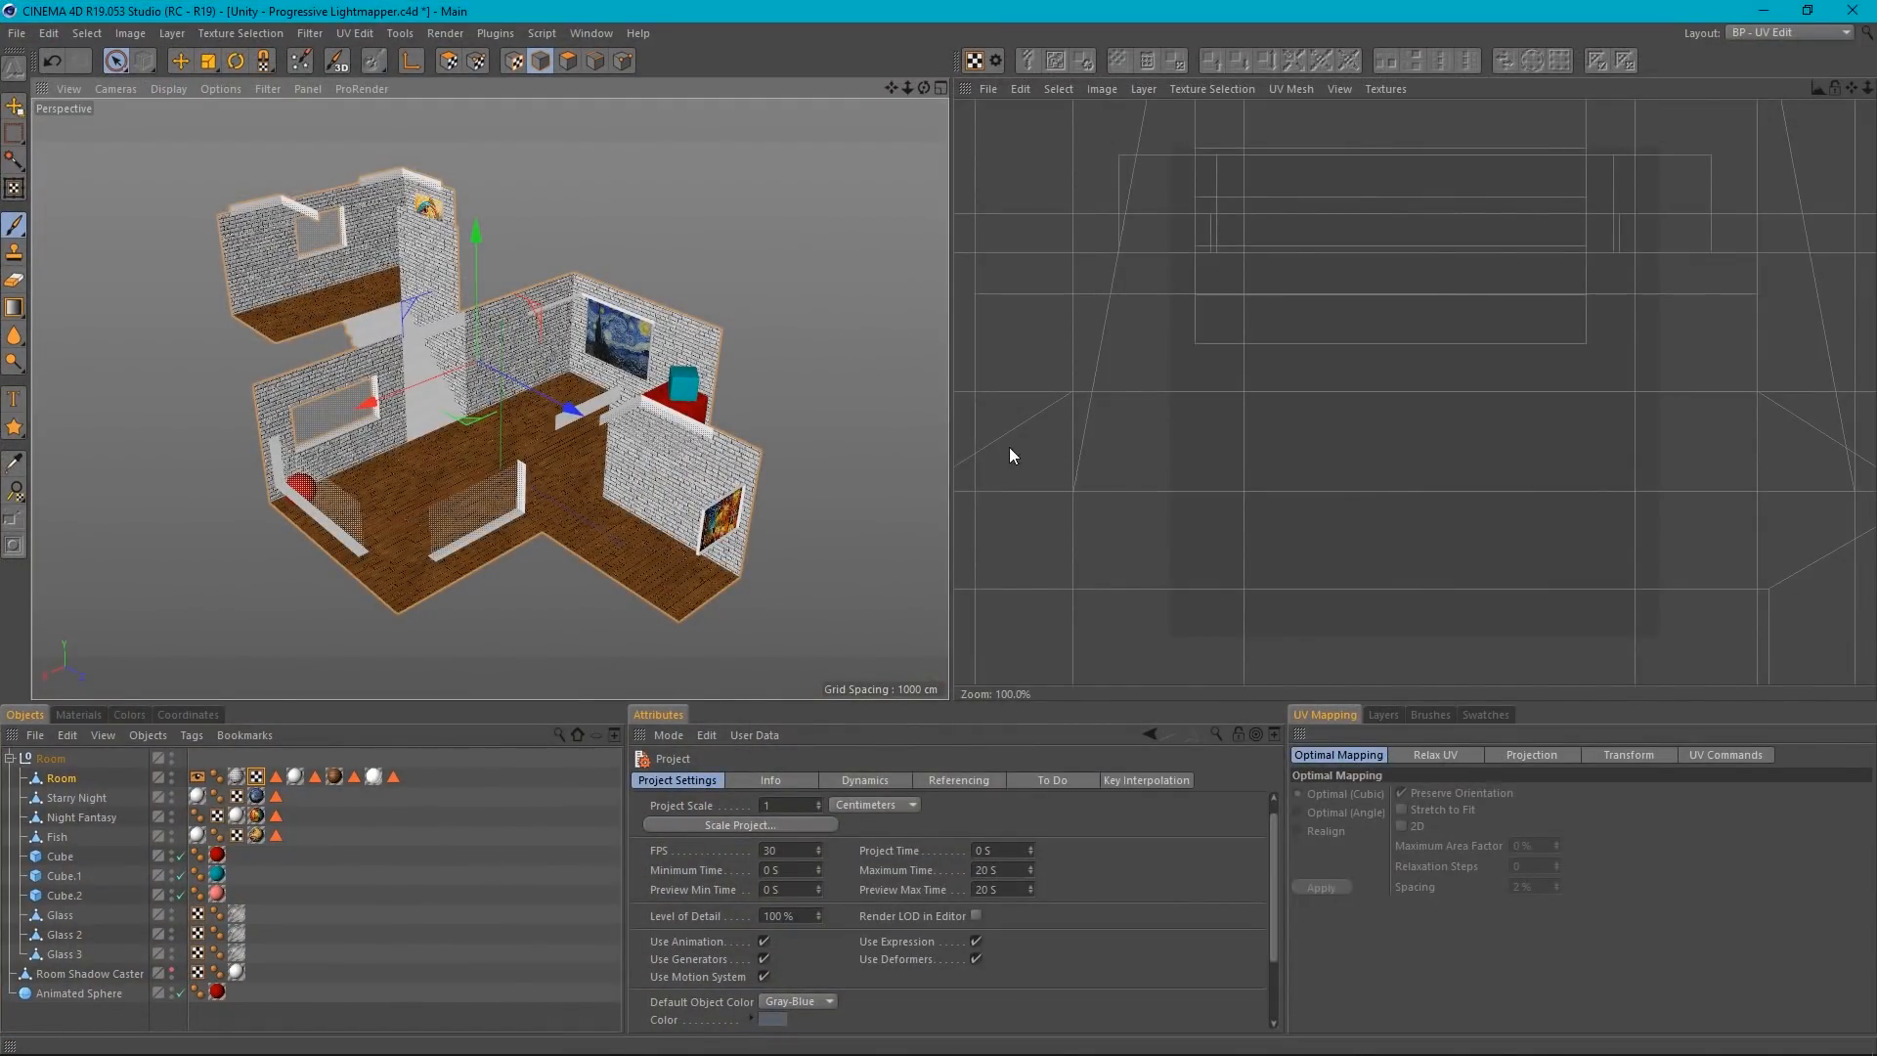
# Examine the Room mesh's UV layout for overlapping polygons and its position relative to the texture area.
pyautogui.scroll(-10, 1132, 407)
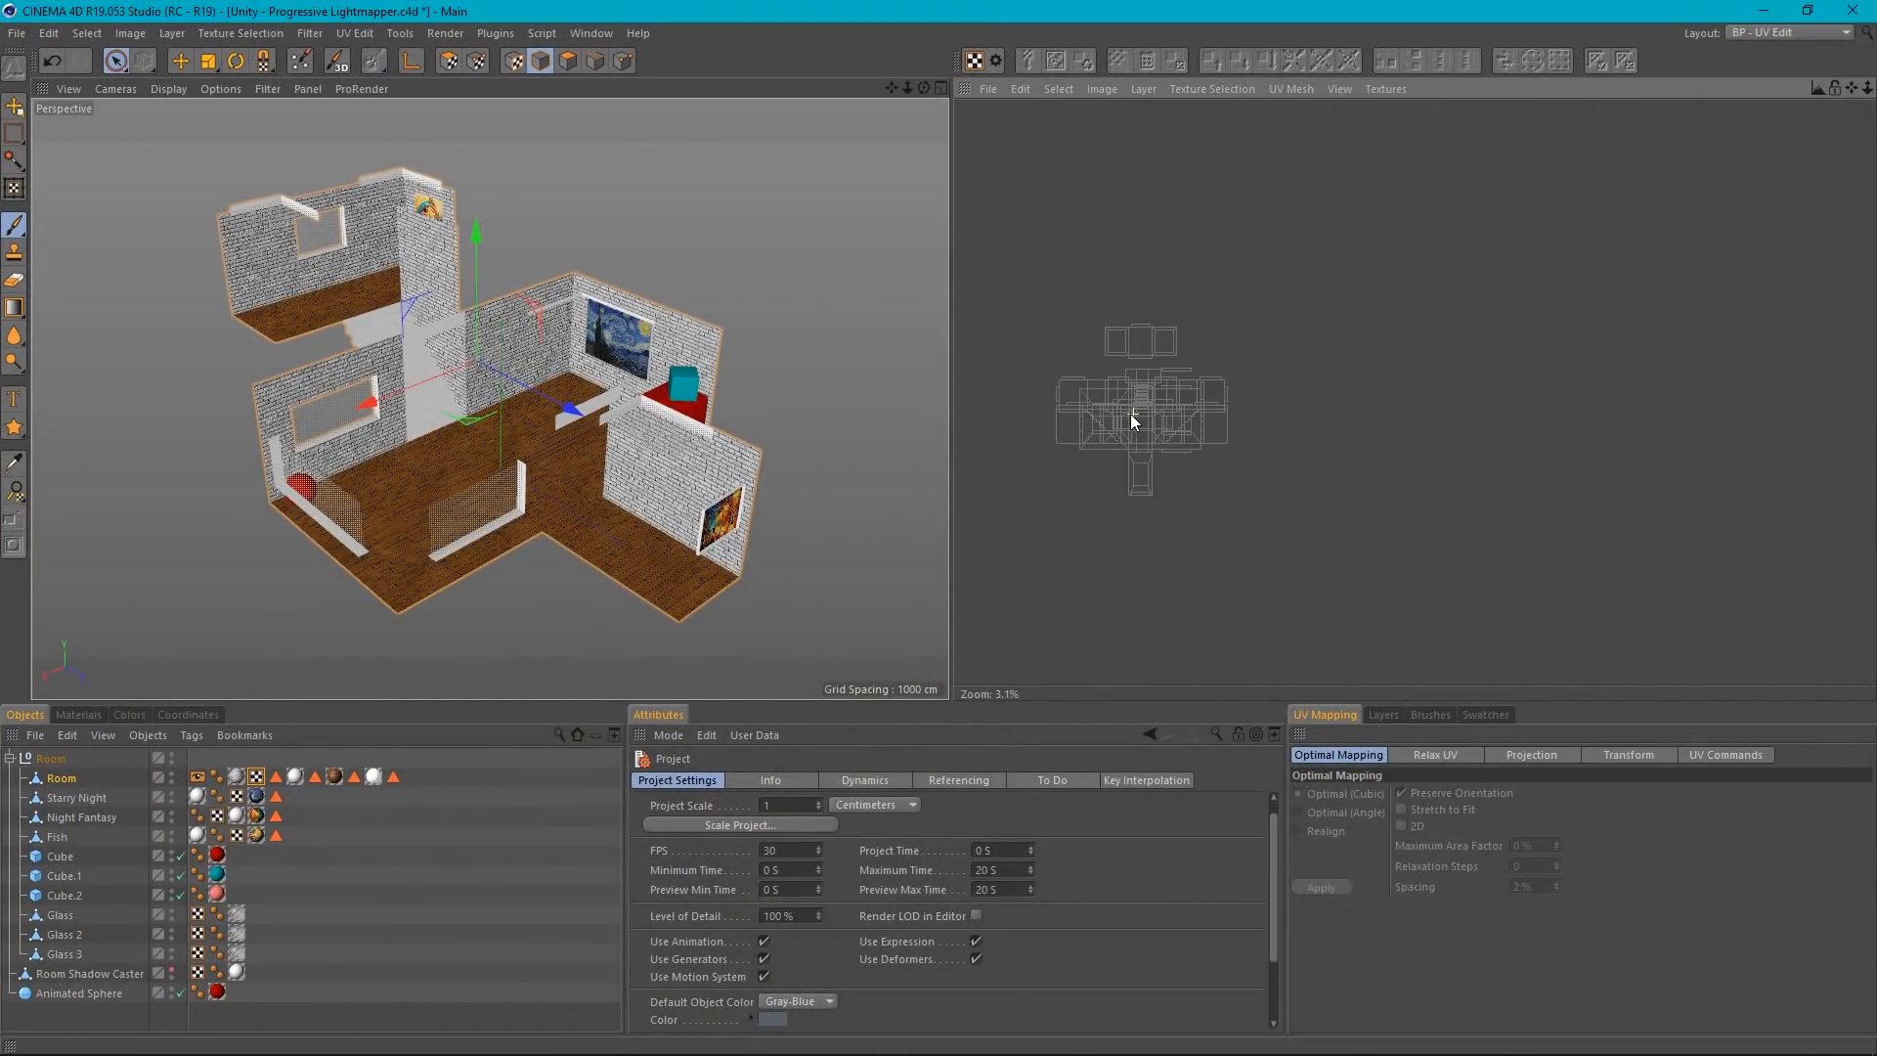
pyautogui.scroll(5, 1130, 413)
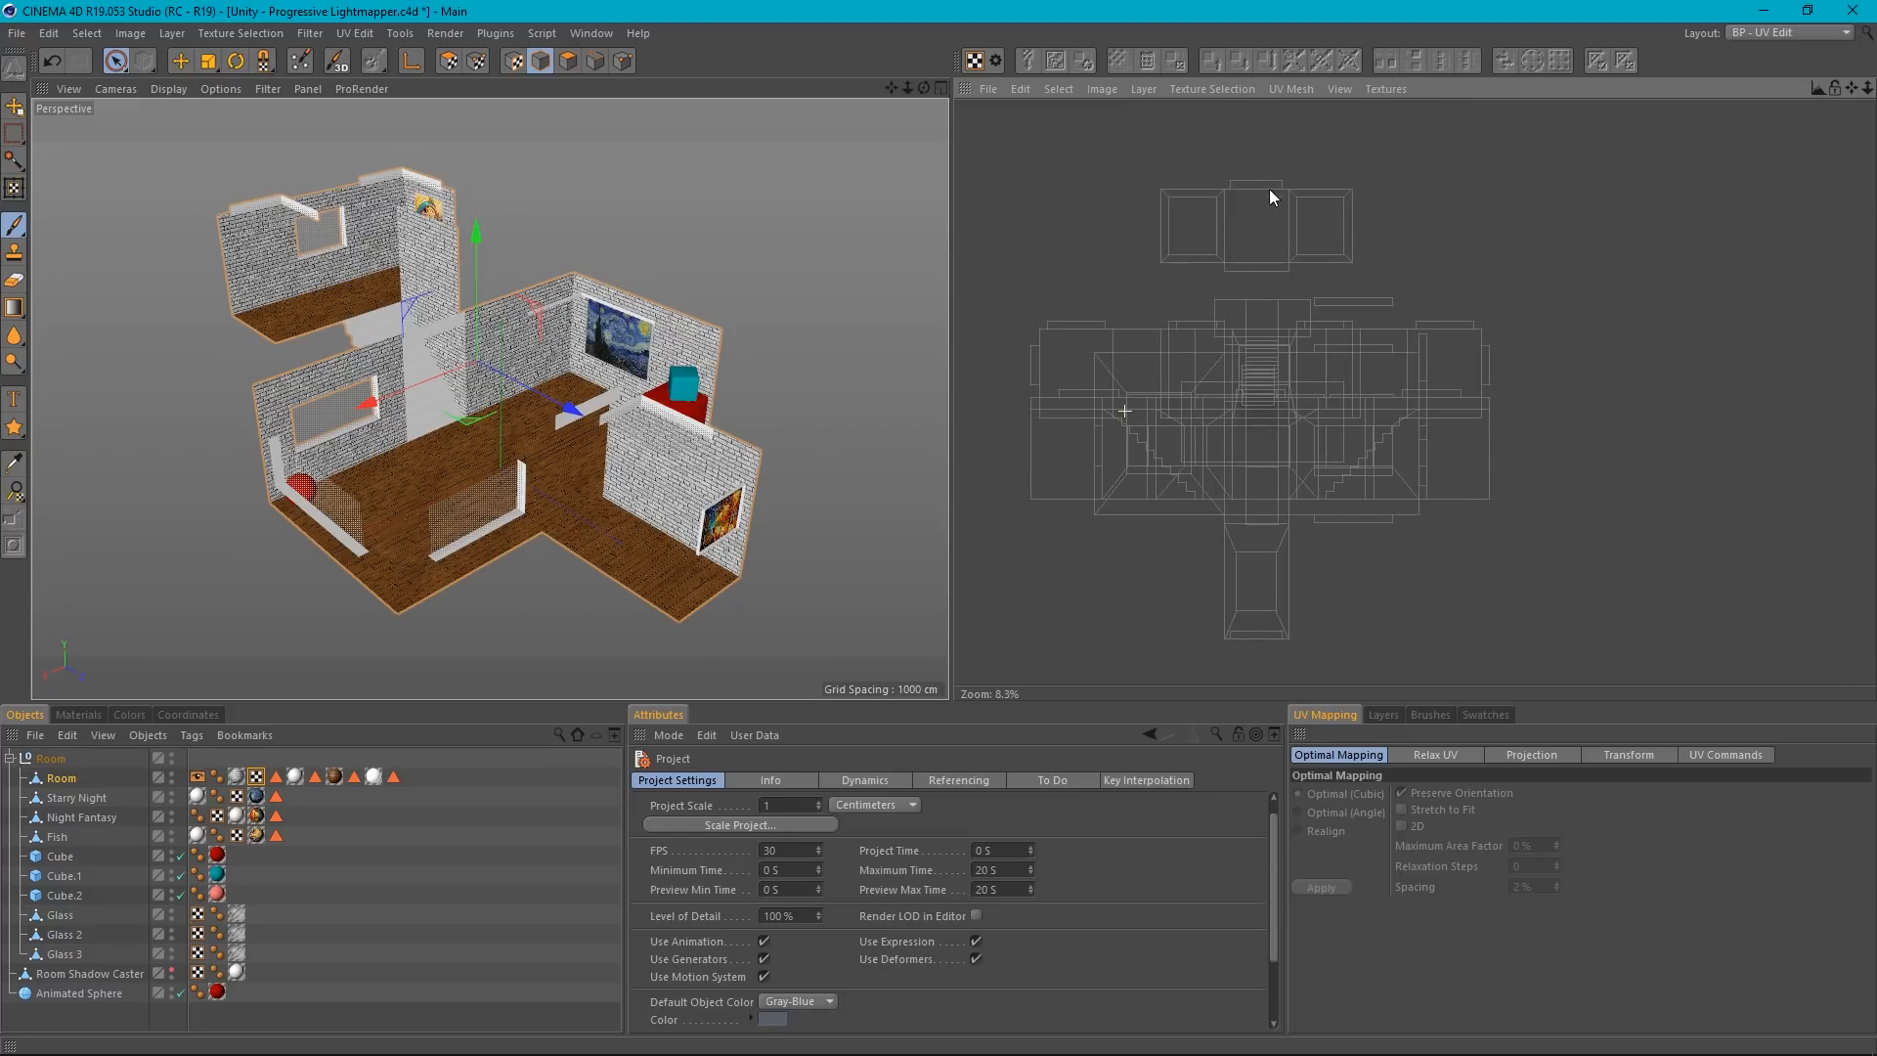
pyautogui.click(61, 779)
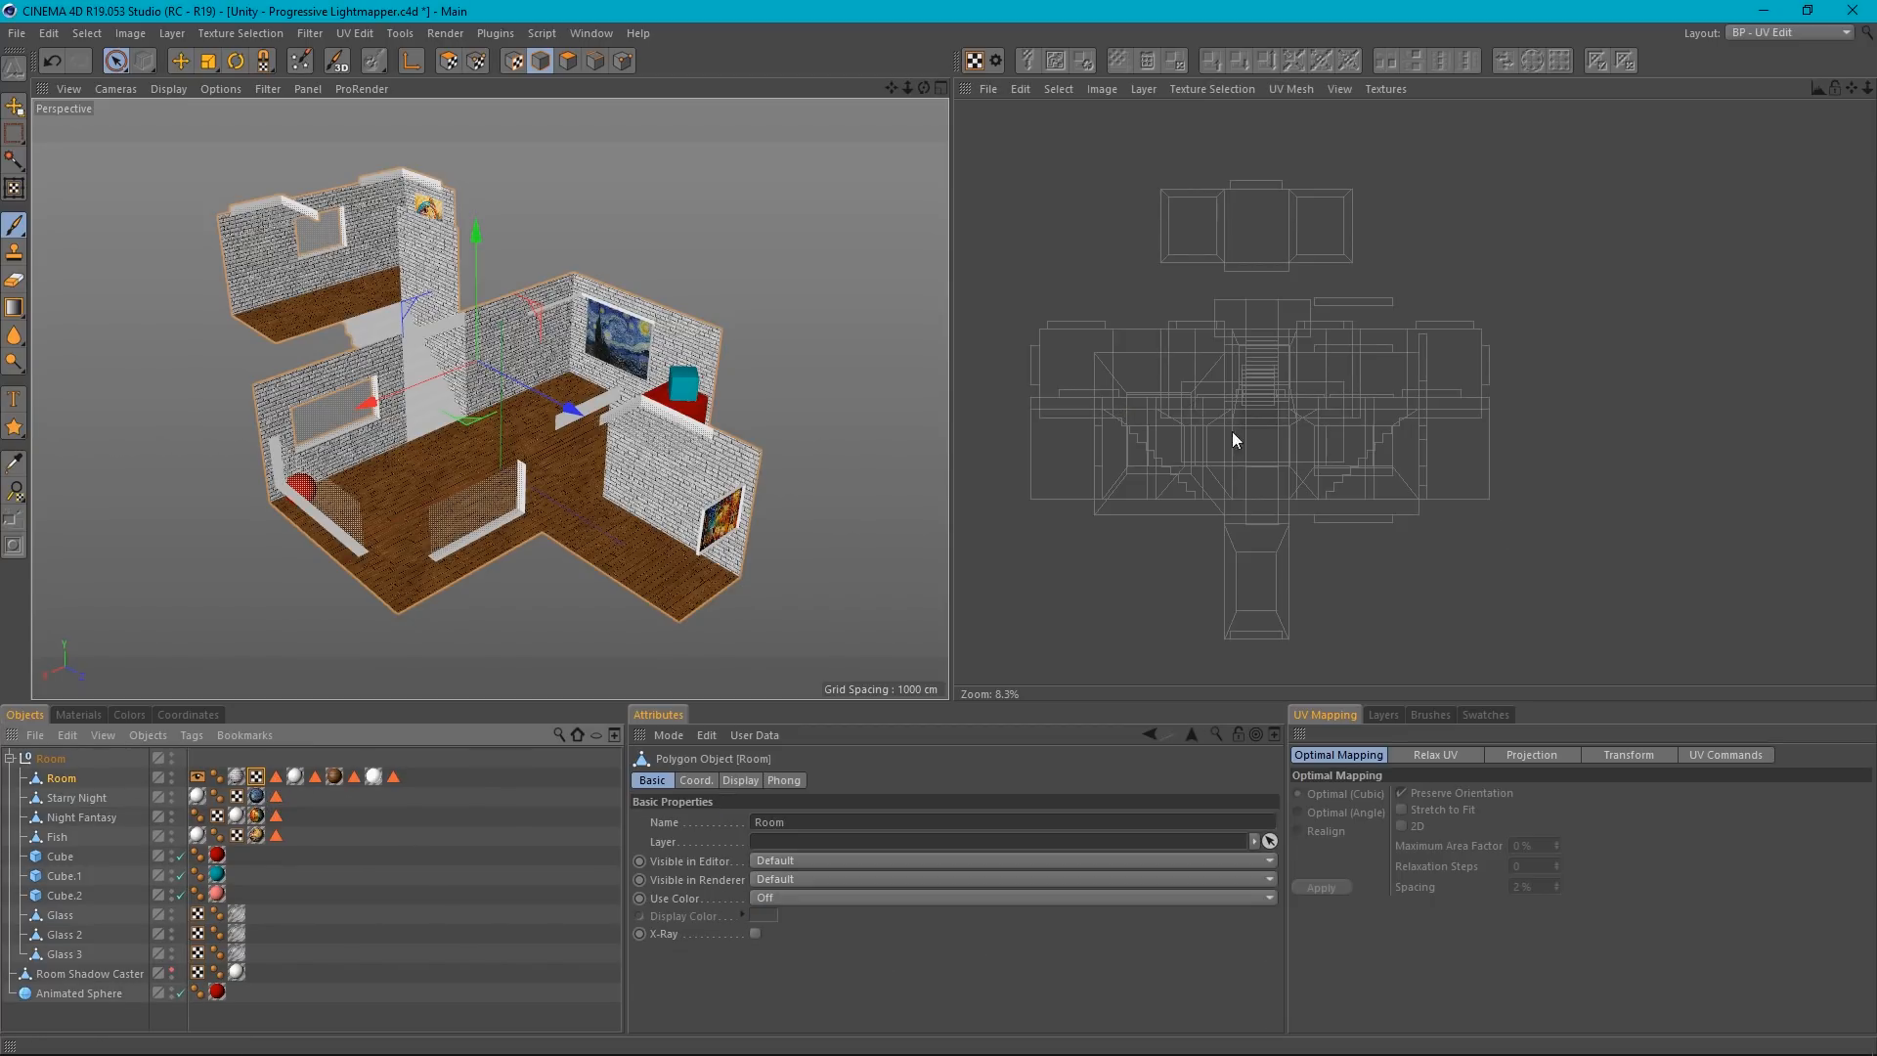
pyautogui.scroll(4, 1246, 440)
pyautogui.scroll(3, 1312, 326)
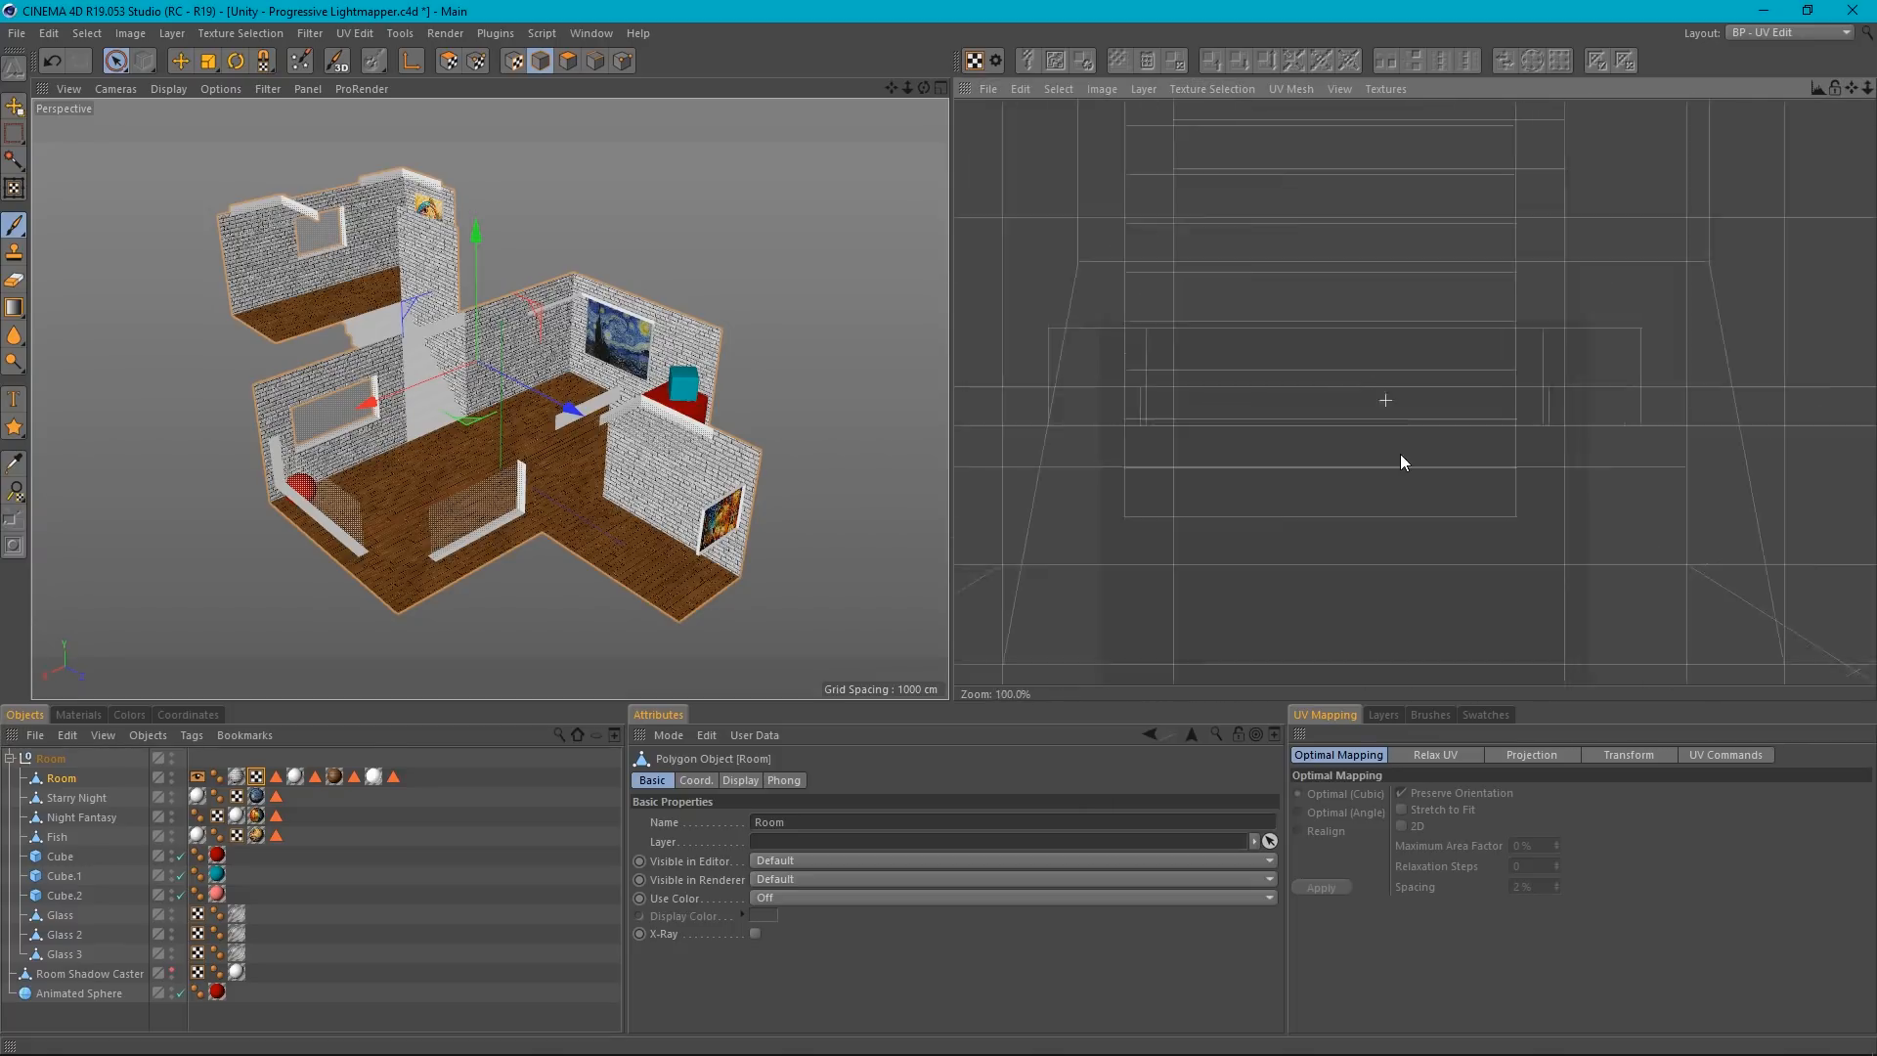
pyautogui.scroll(-6, 1333, 526)
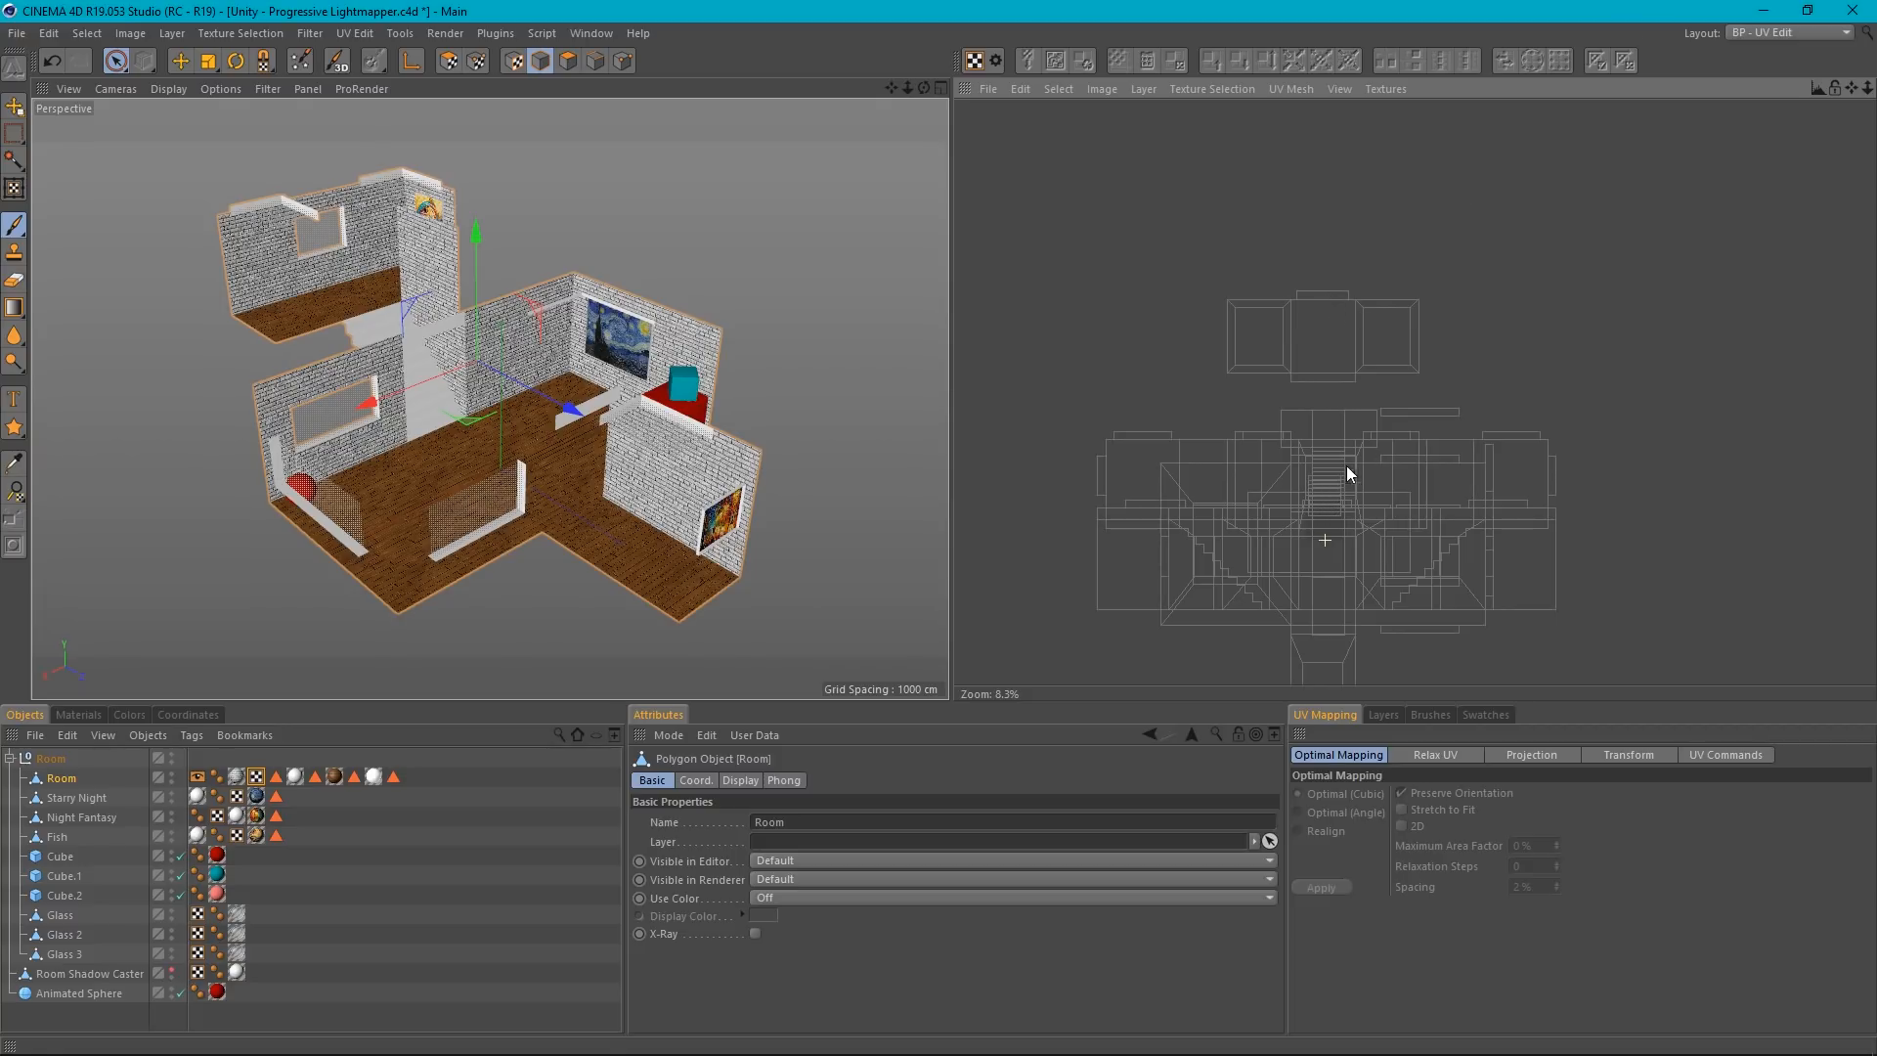
pyautogui.scroll(-1, 1365, 543)
pyautogui.scroll(2, 1363, 459)
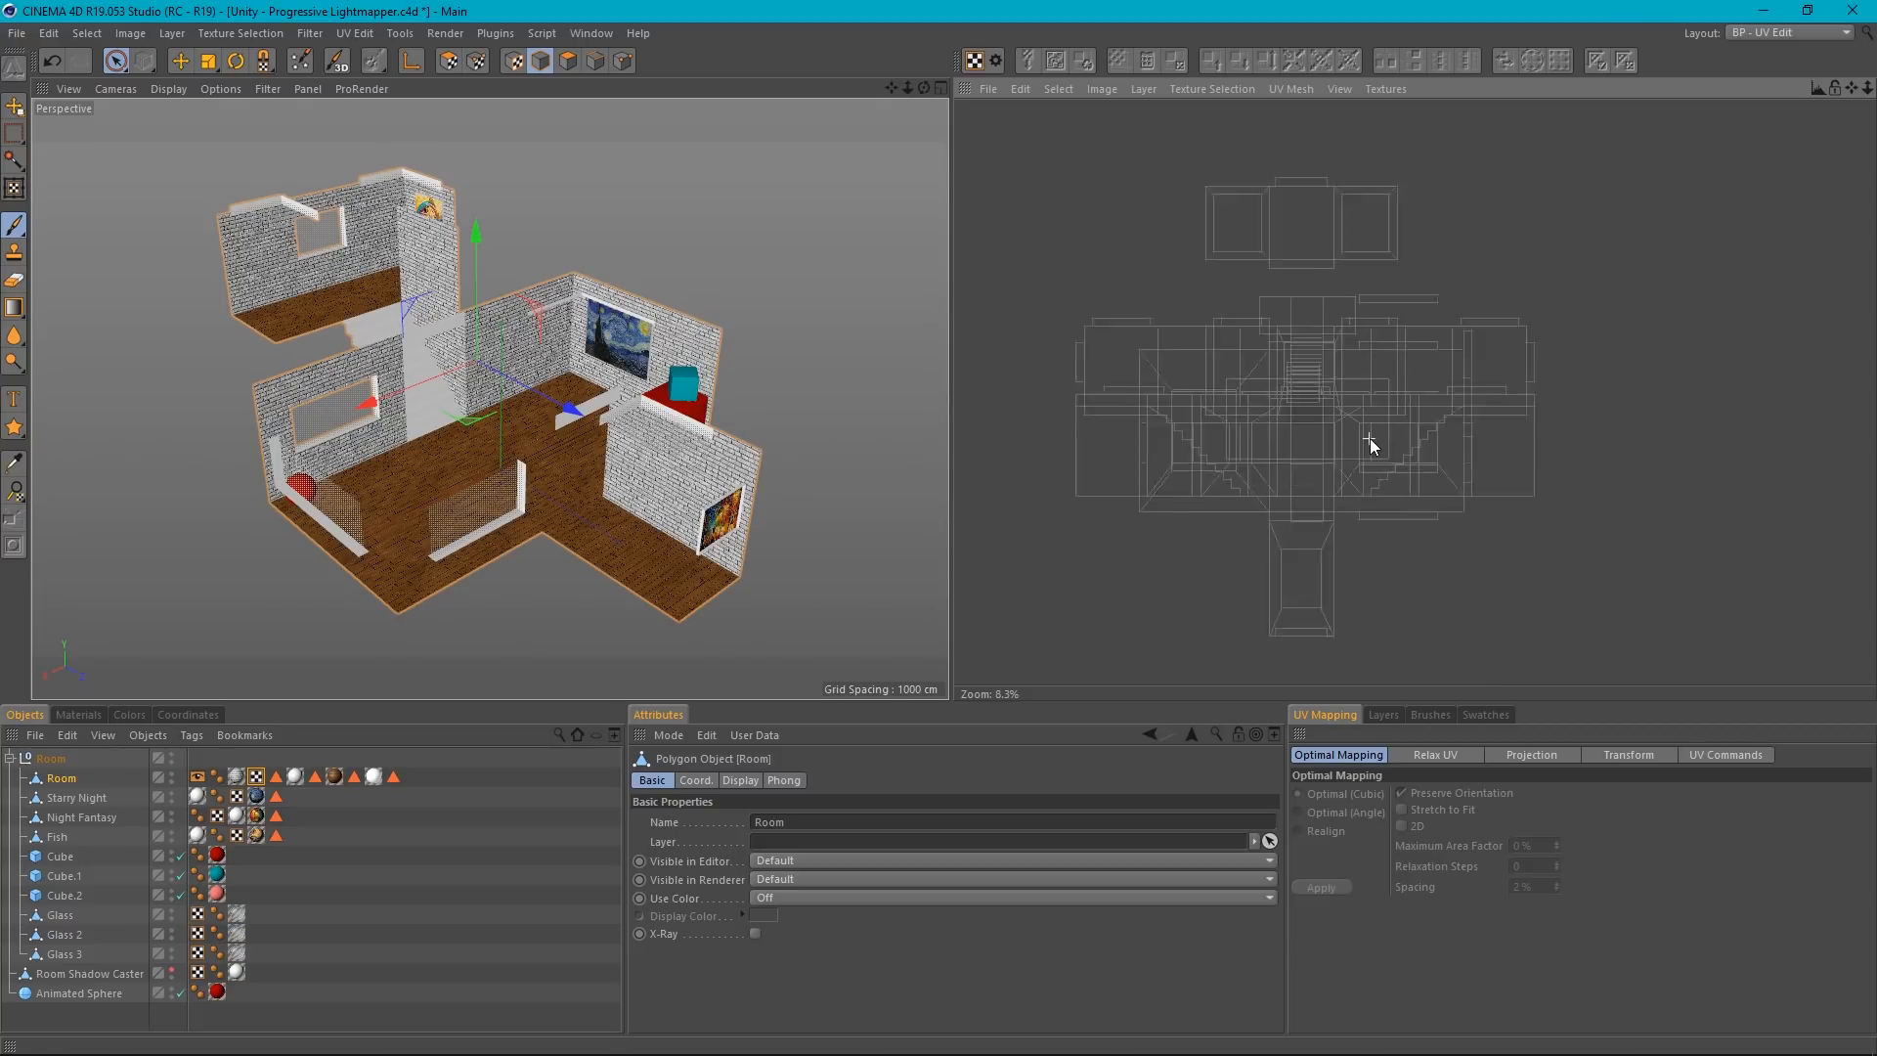
pyautogui.scroll(2, 1337, 474)
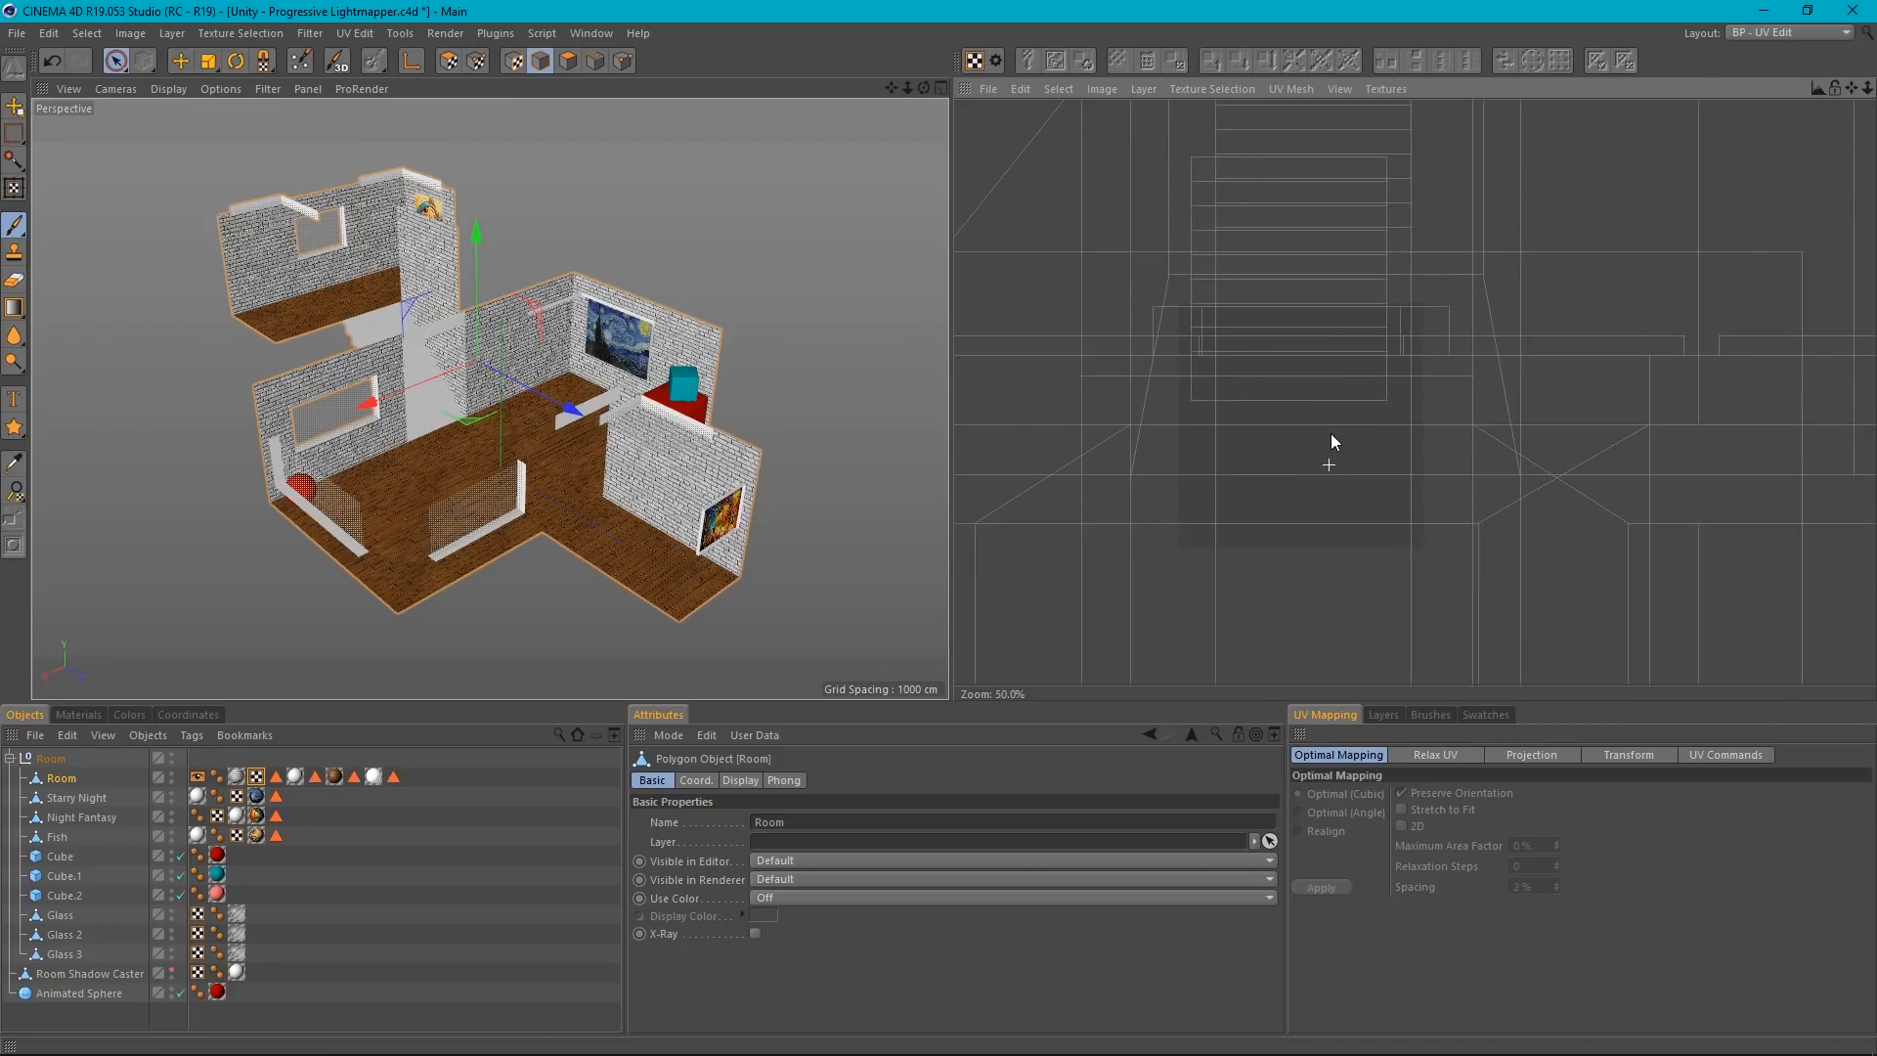
pyautogui.scroll(-3, 1331, 438)
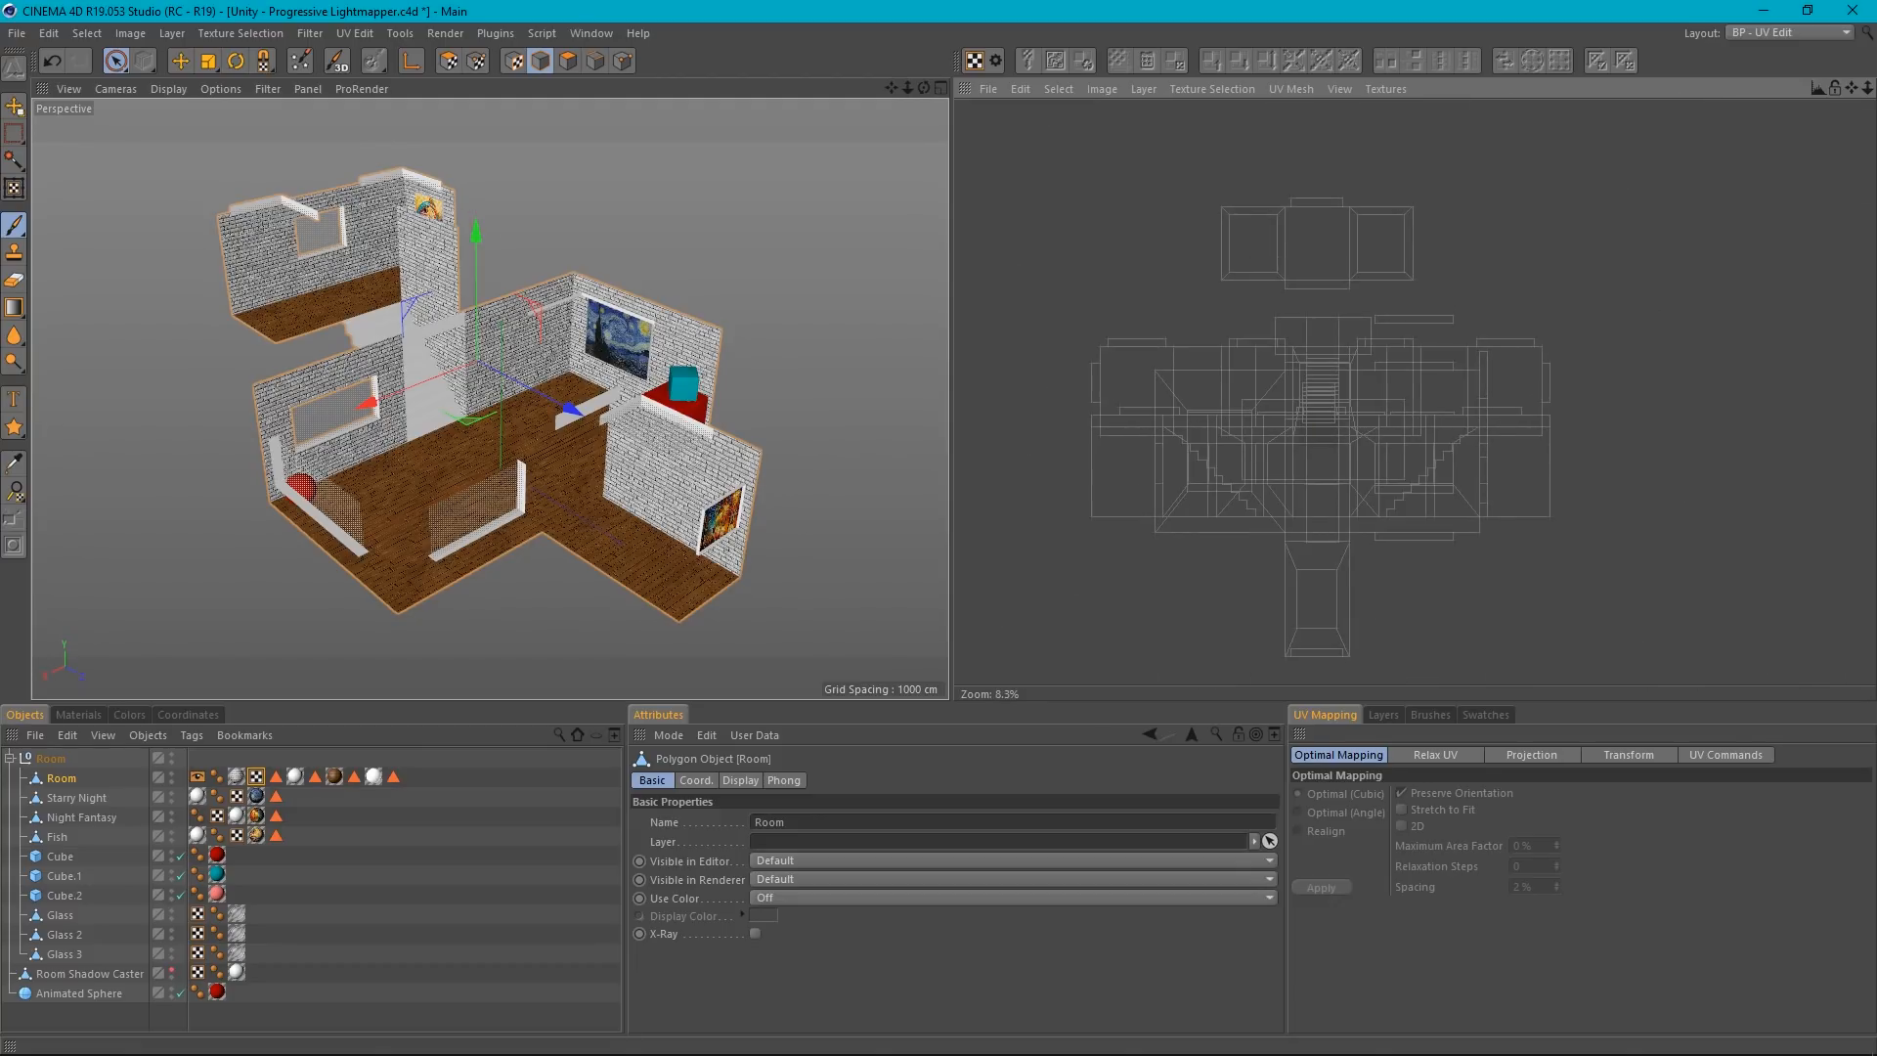
pyautogui.moveTo(639, 565)
pyautogui.keyDown('alt'); pyautogui.mouseDown()
pyautogui.moveTo(625, 454)
pyautogui.moveTo(719, 563)
pyautogui.moveTo(666, 539)
pyautogui.mouseUp(); pyautogui.keyUp('alt')
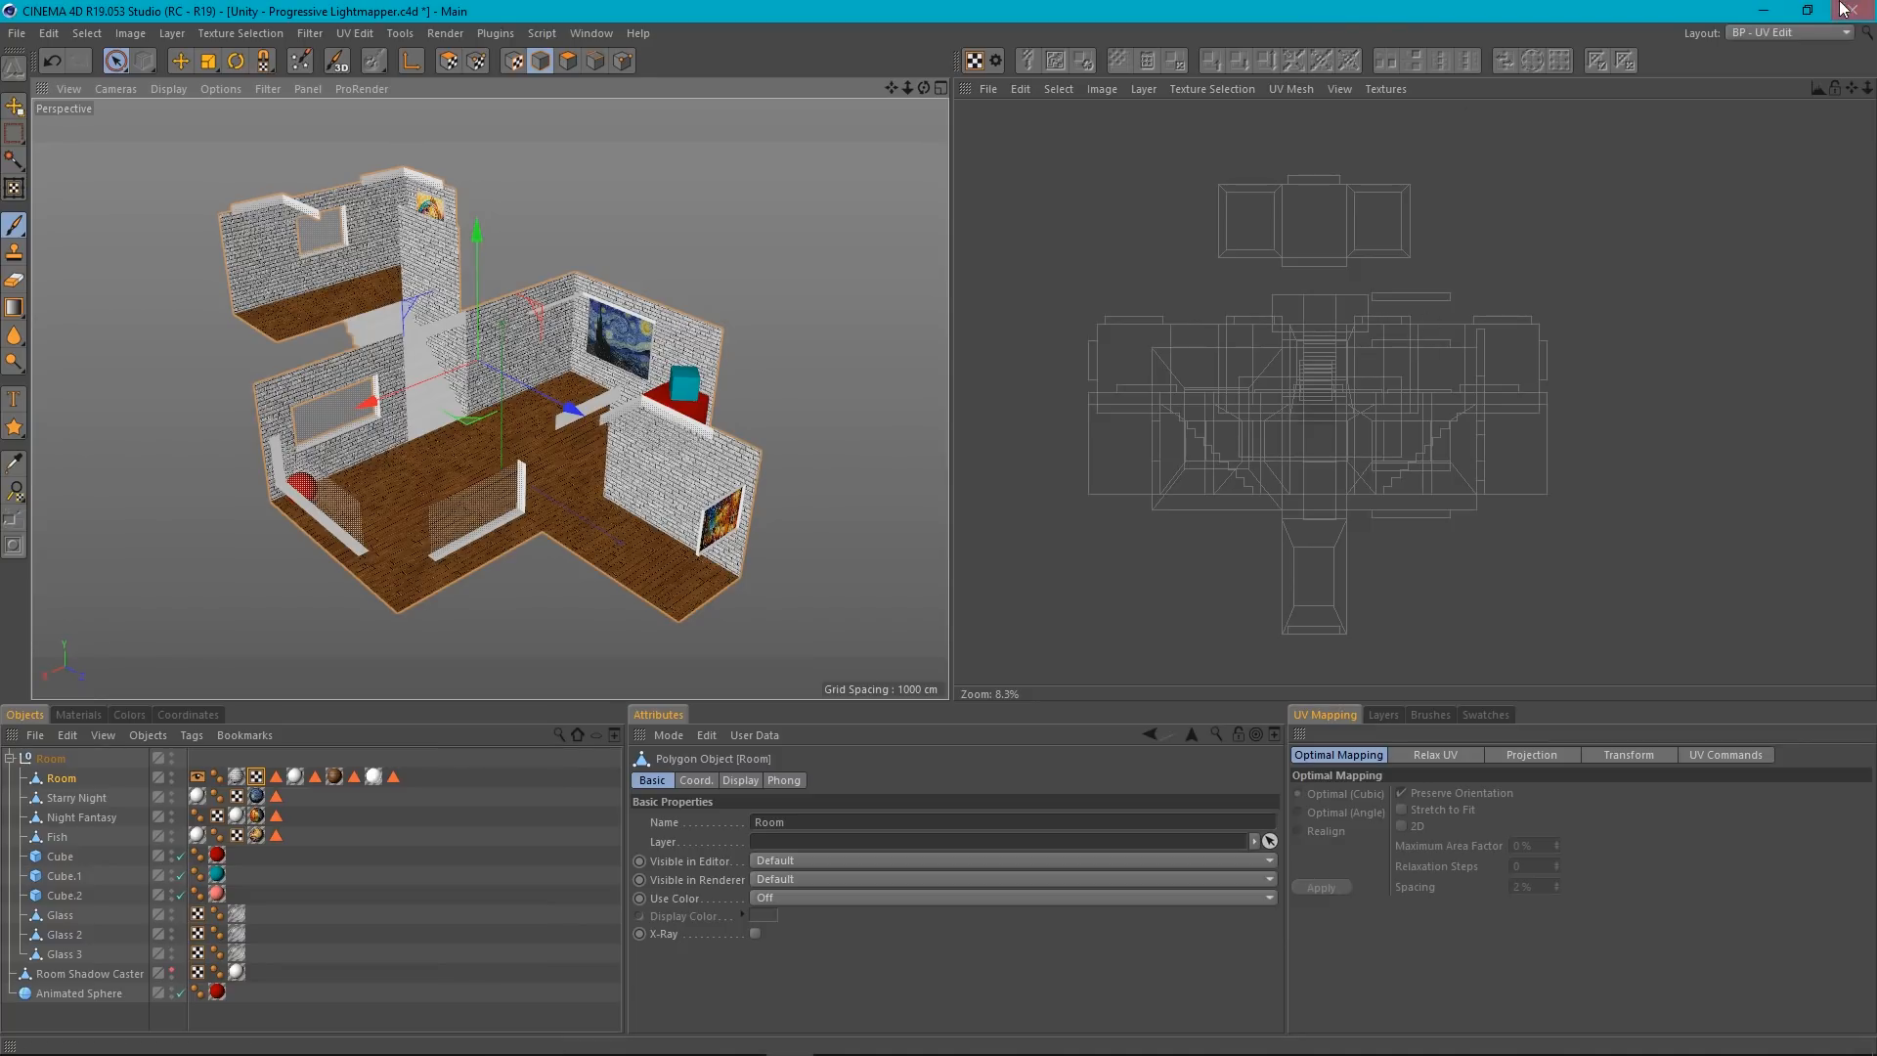
# Restore the Startup (User) layout and clear the object selection.
pyautogui.click(1773, 33)
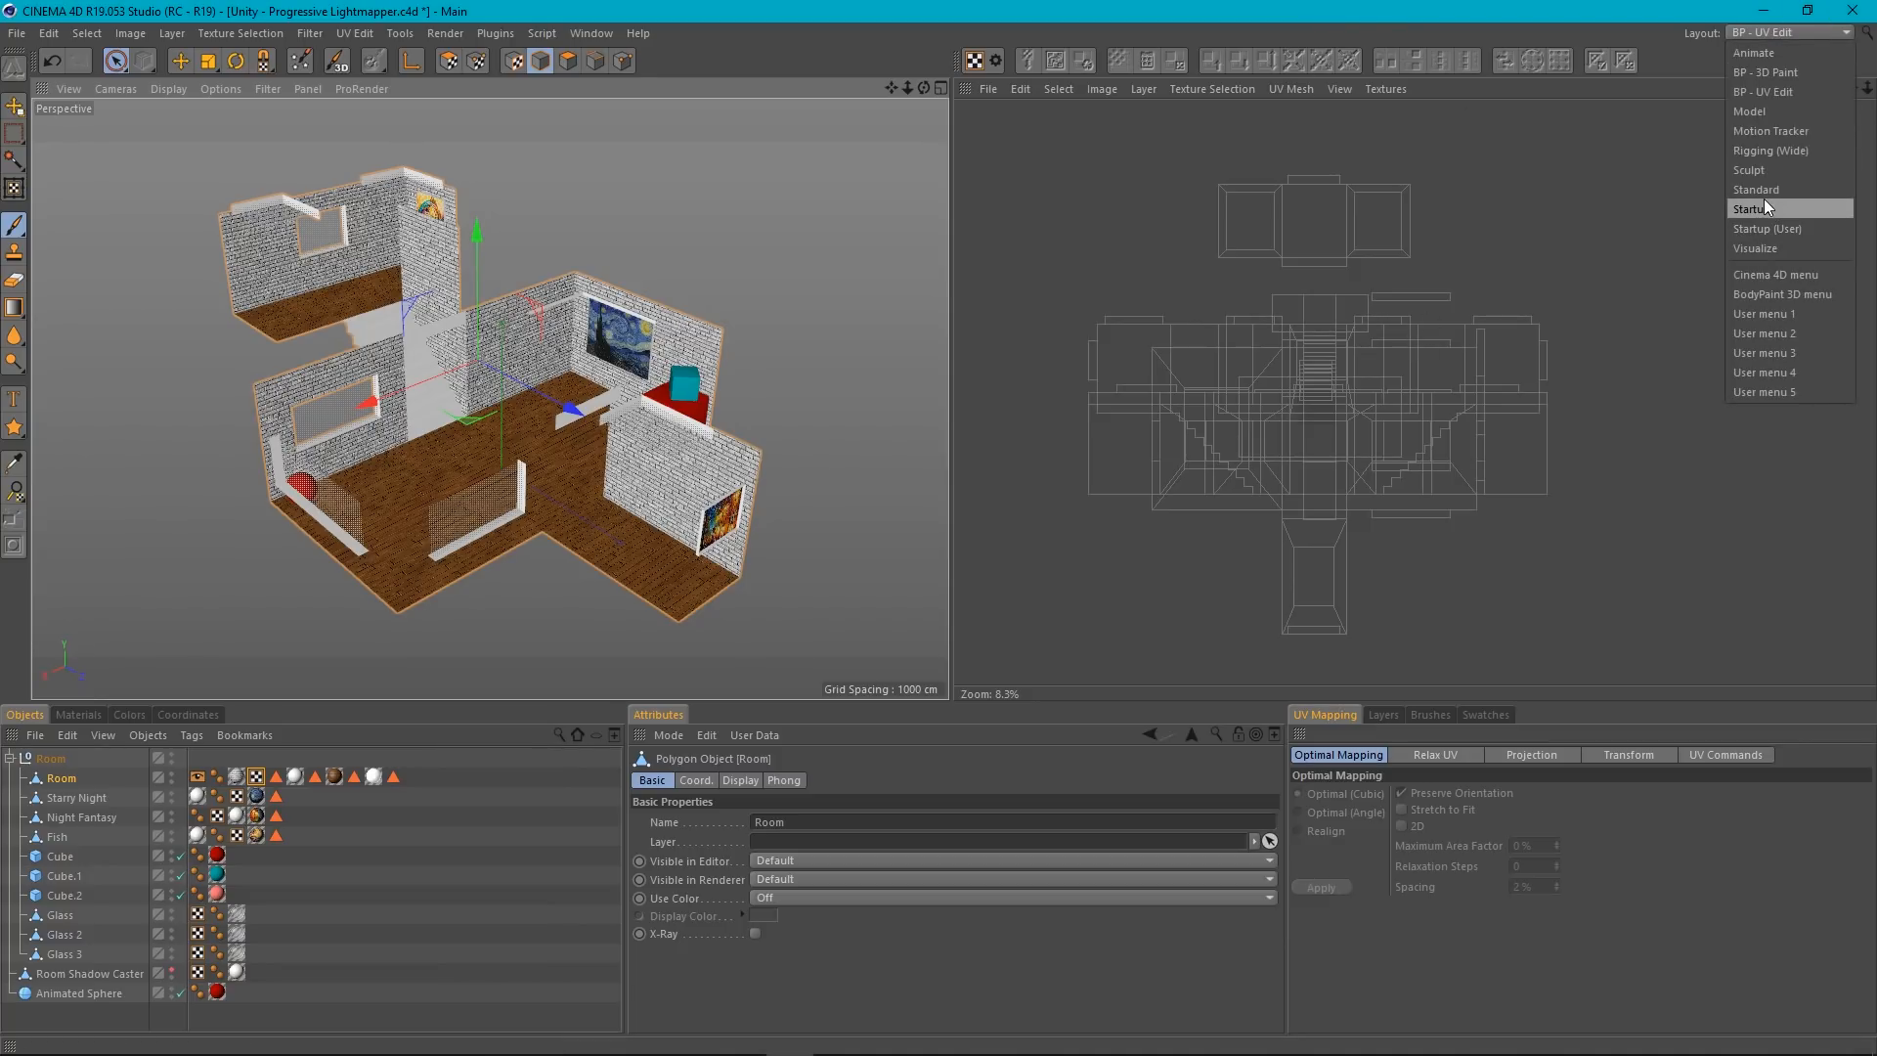
pyautogui.click(1772, 229)
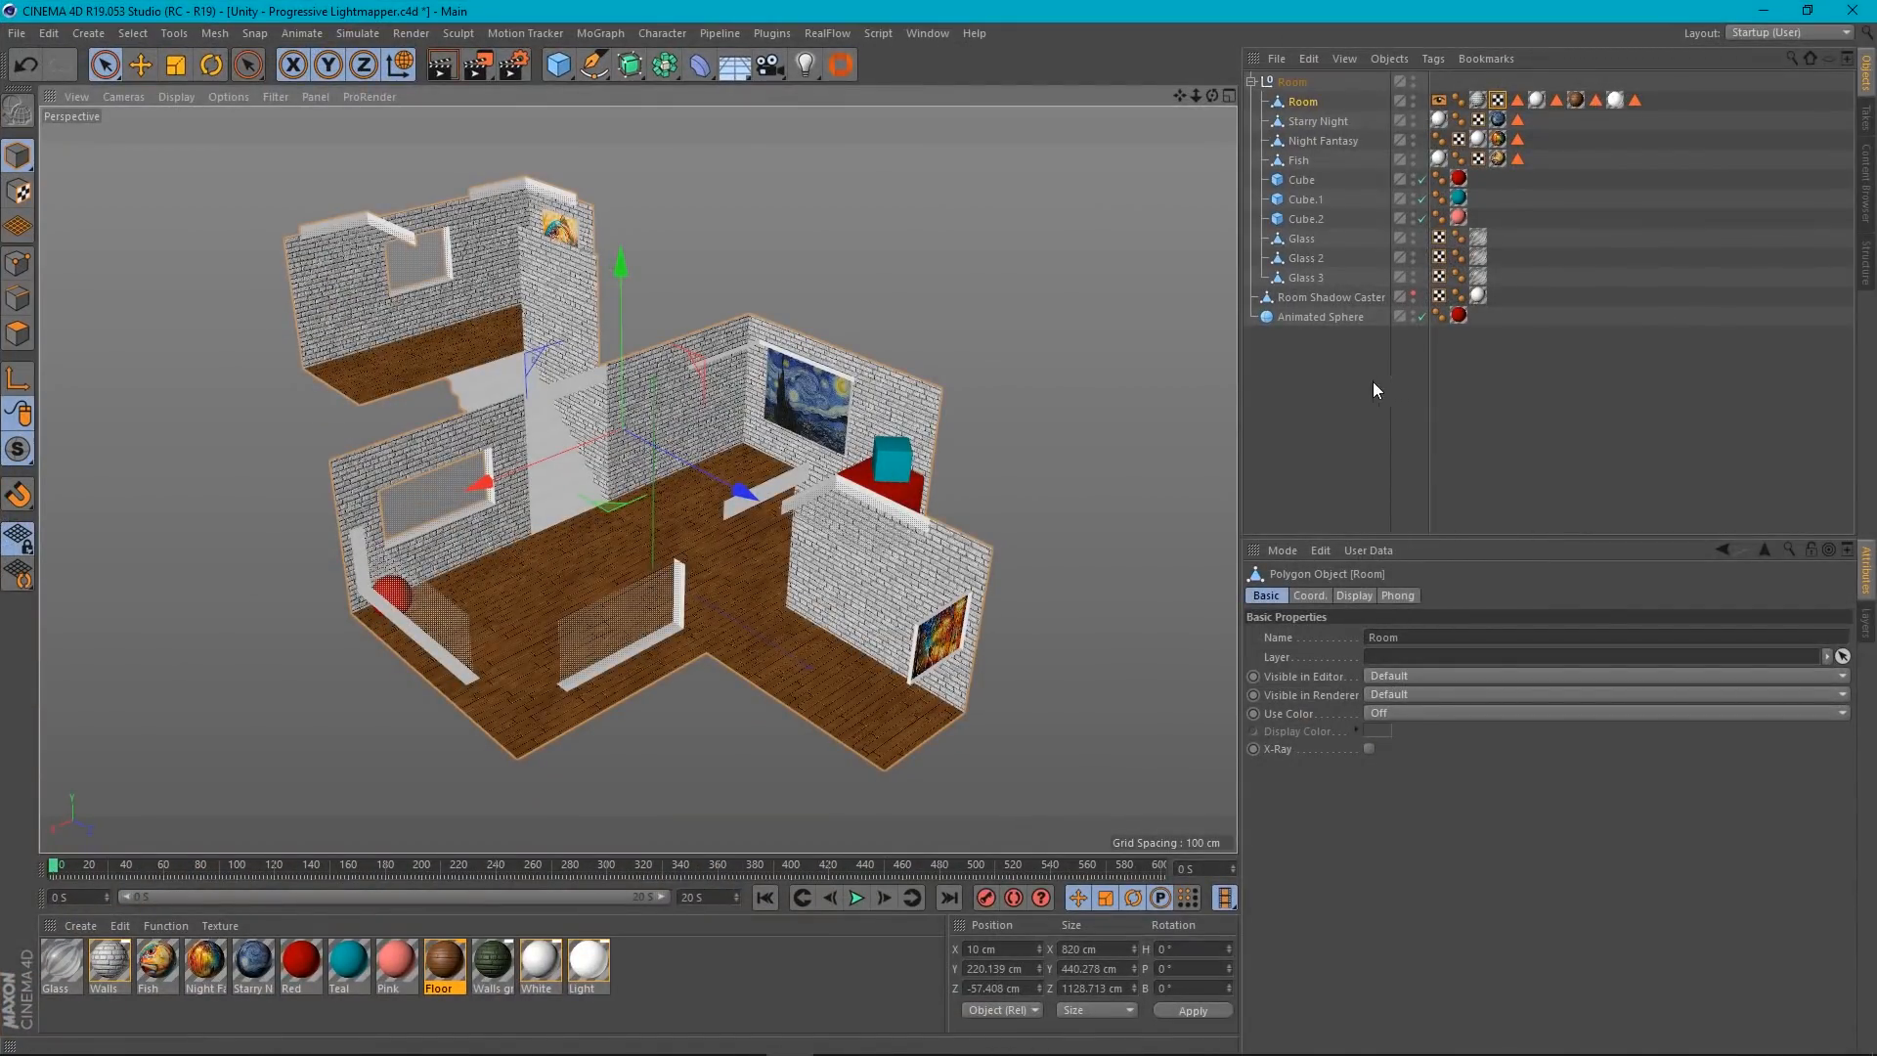
pyautogui.click(1337, 405)
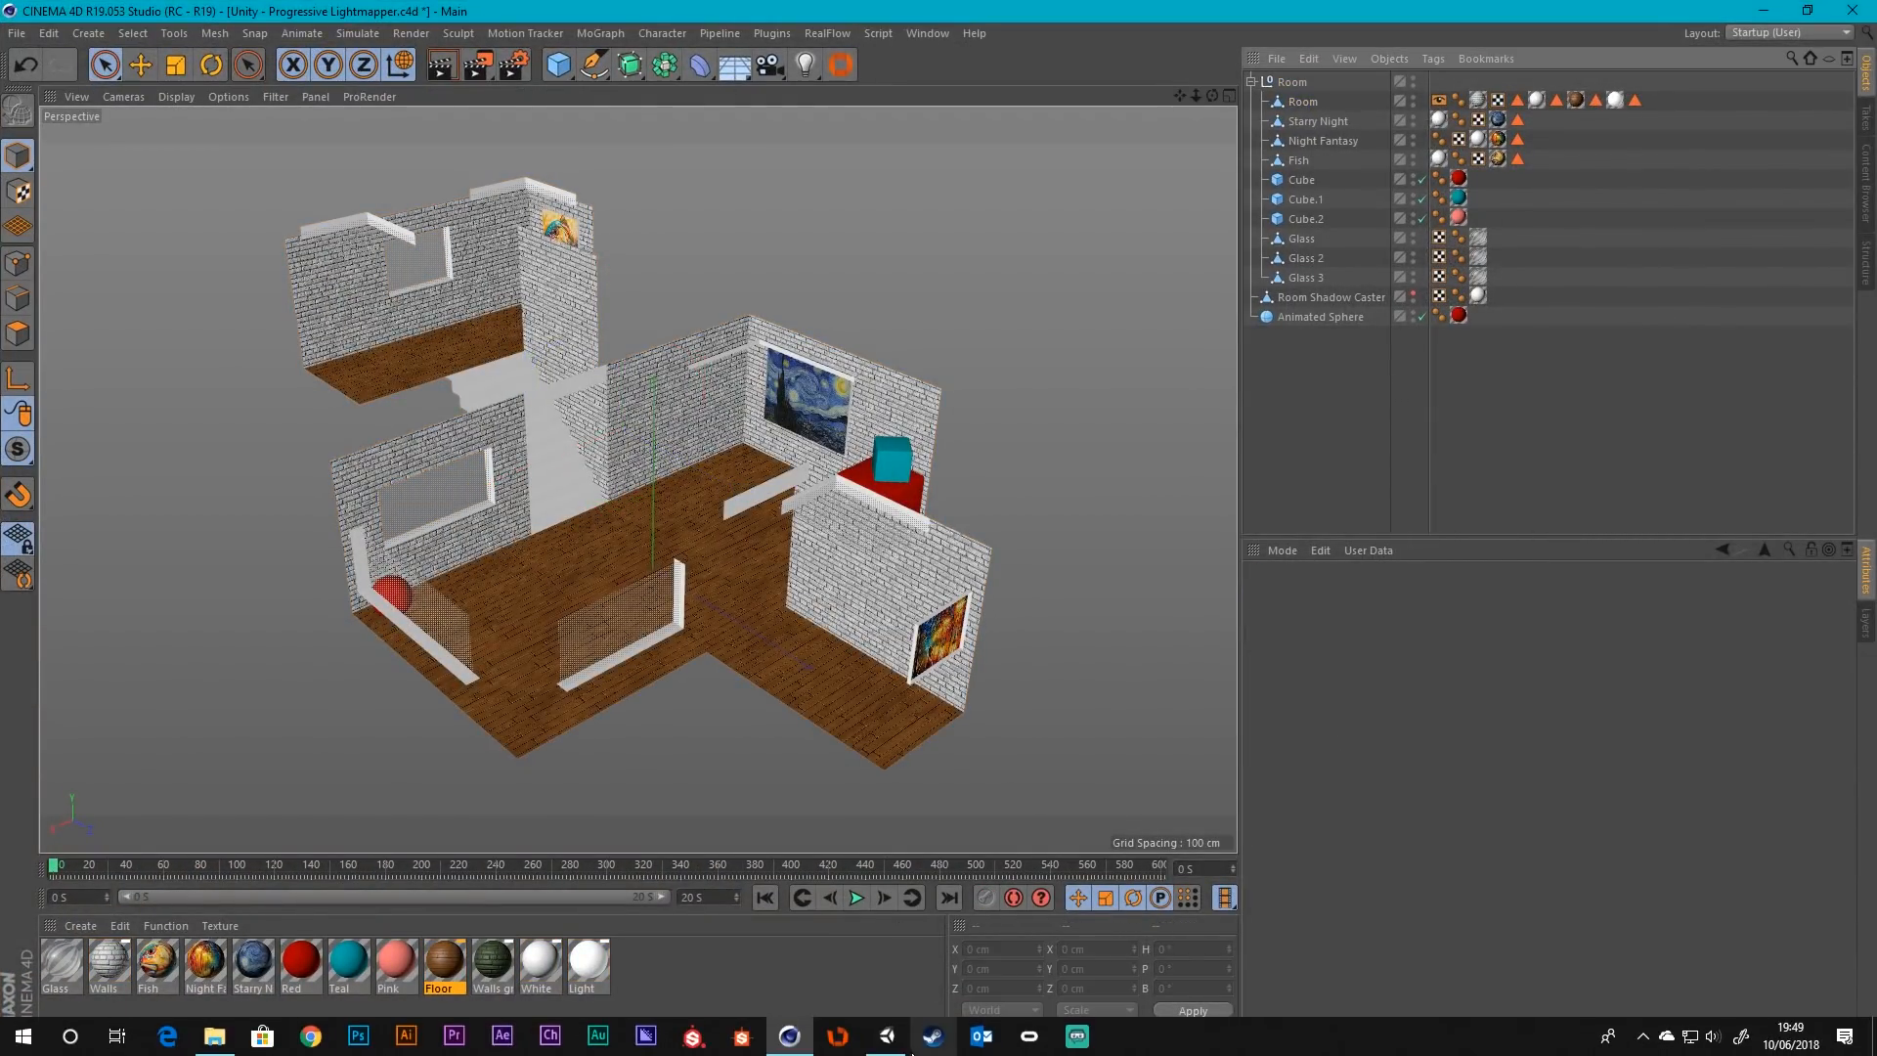
# Switch to Unity and open the Model import settings of the Room asset in the #Imports folder.
pyautogui.click(886, 1036)
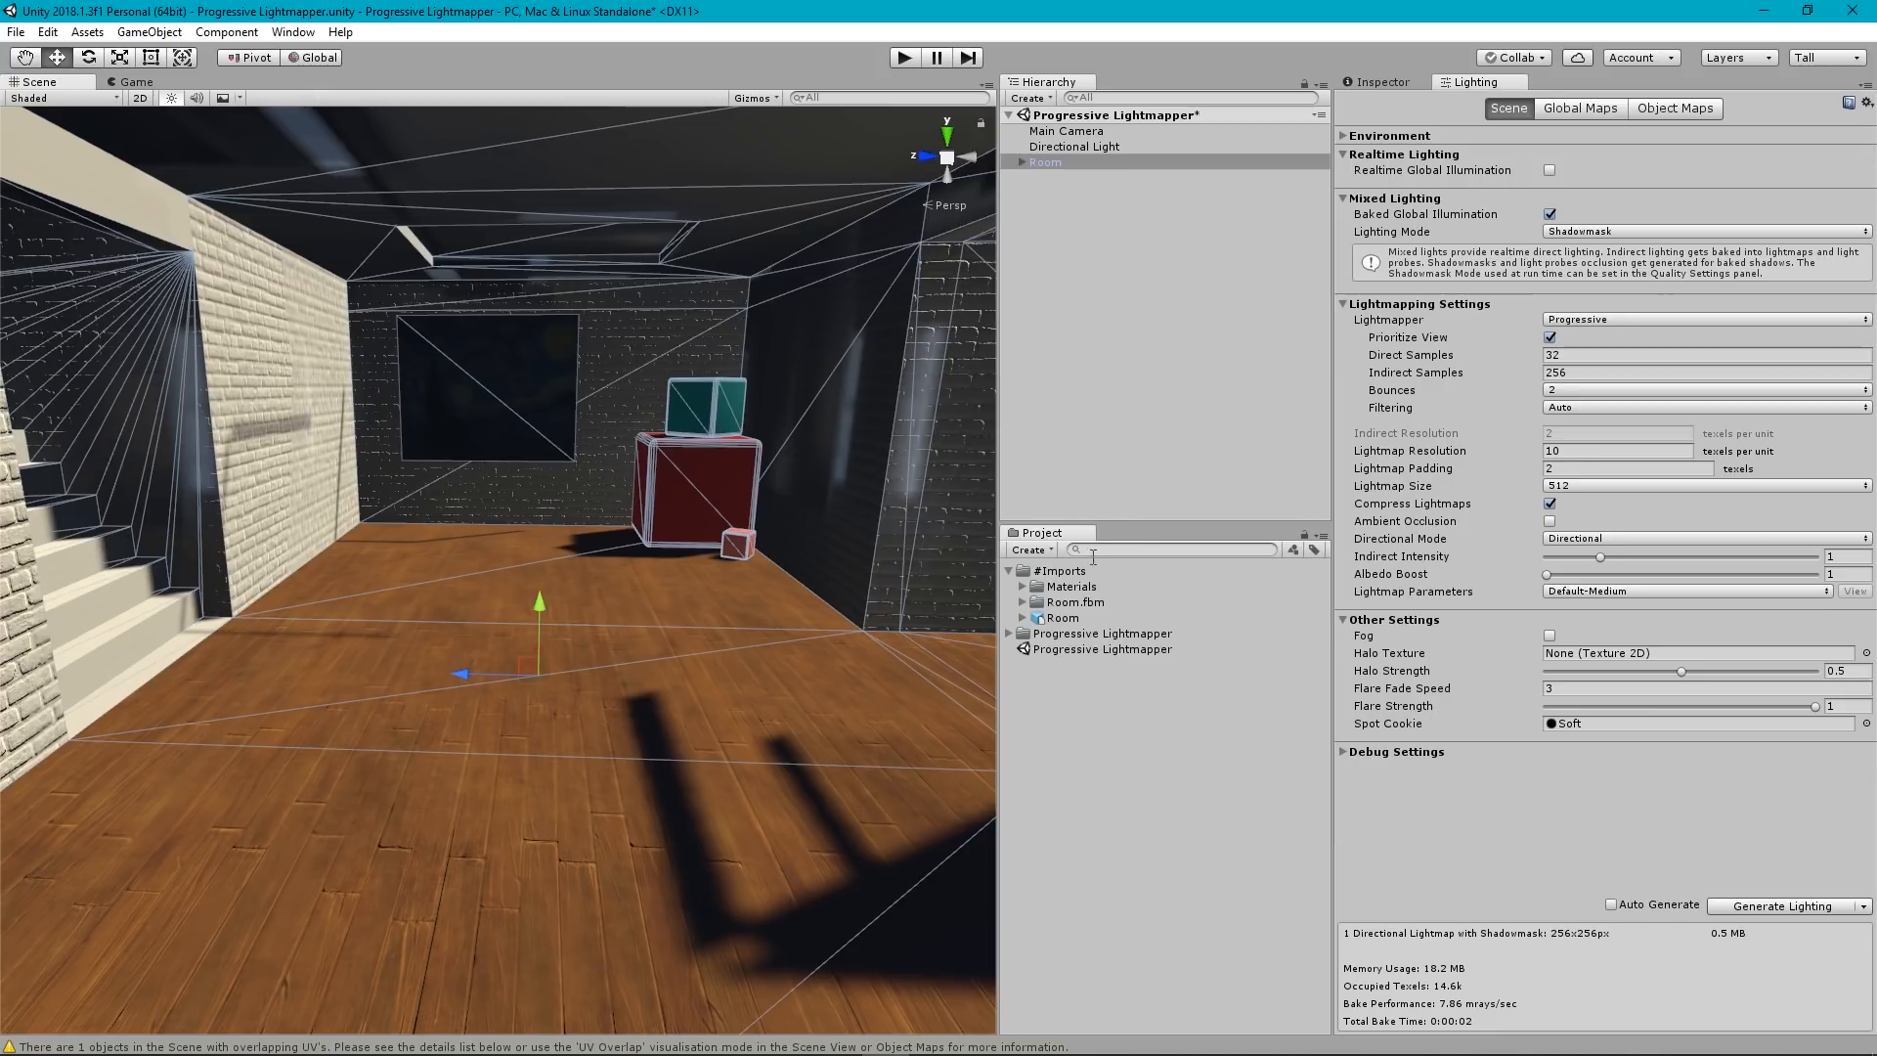
pyautogui.click(1060, 618)
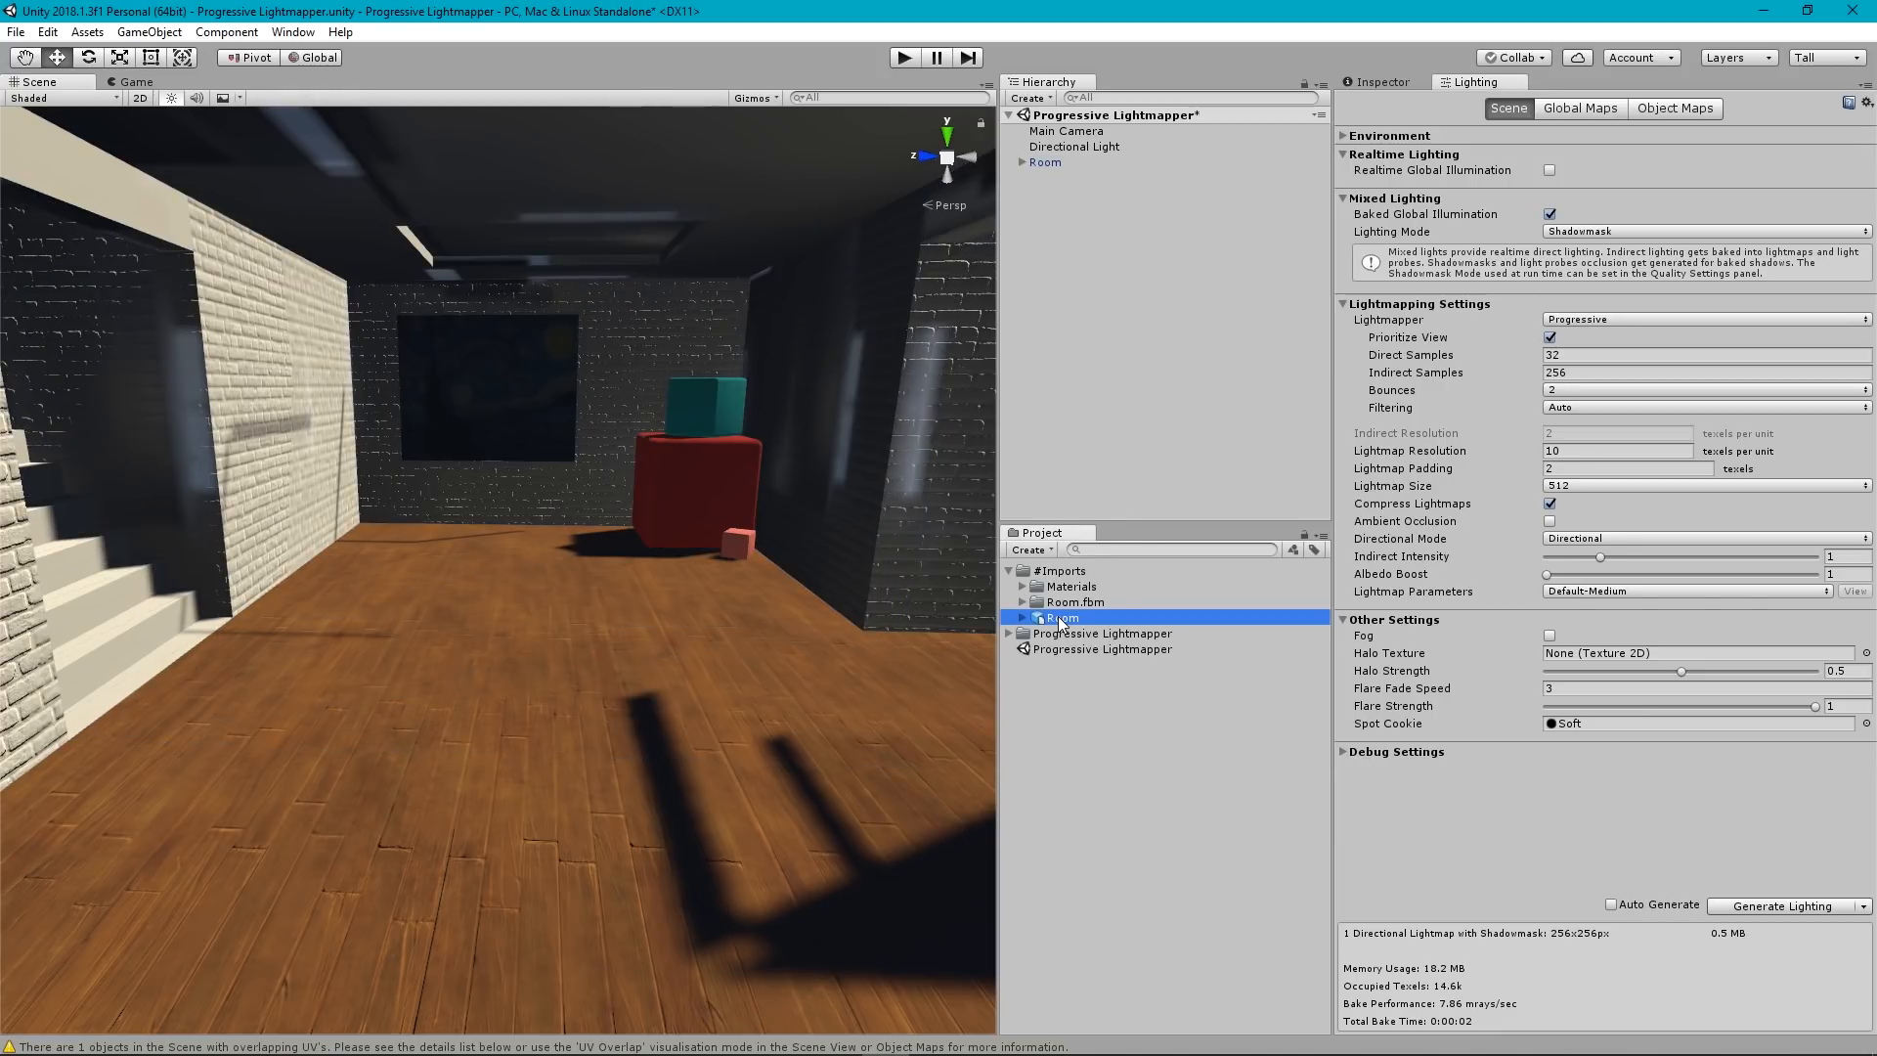
pyautogui.click(1391, 78)
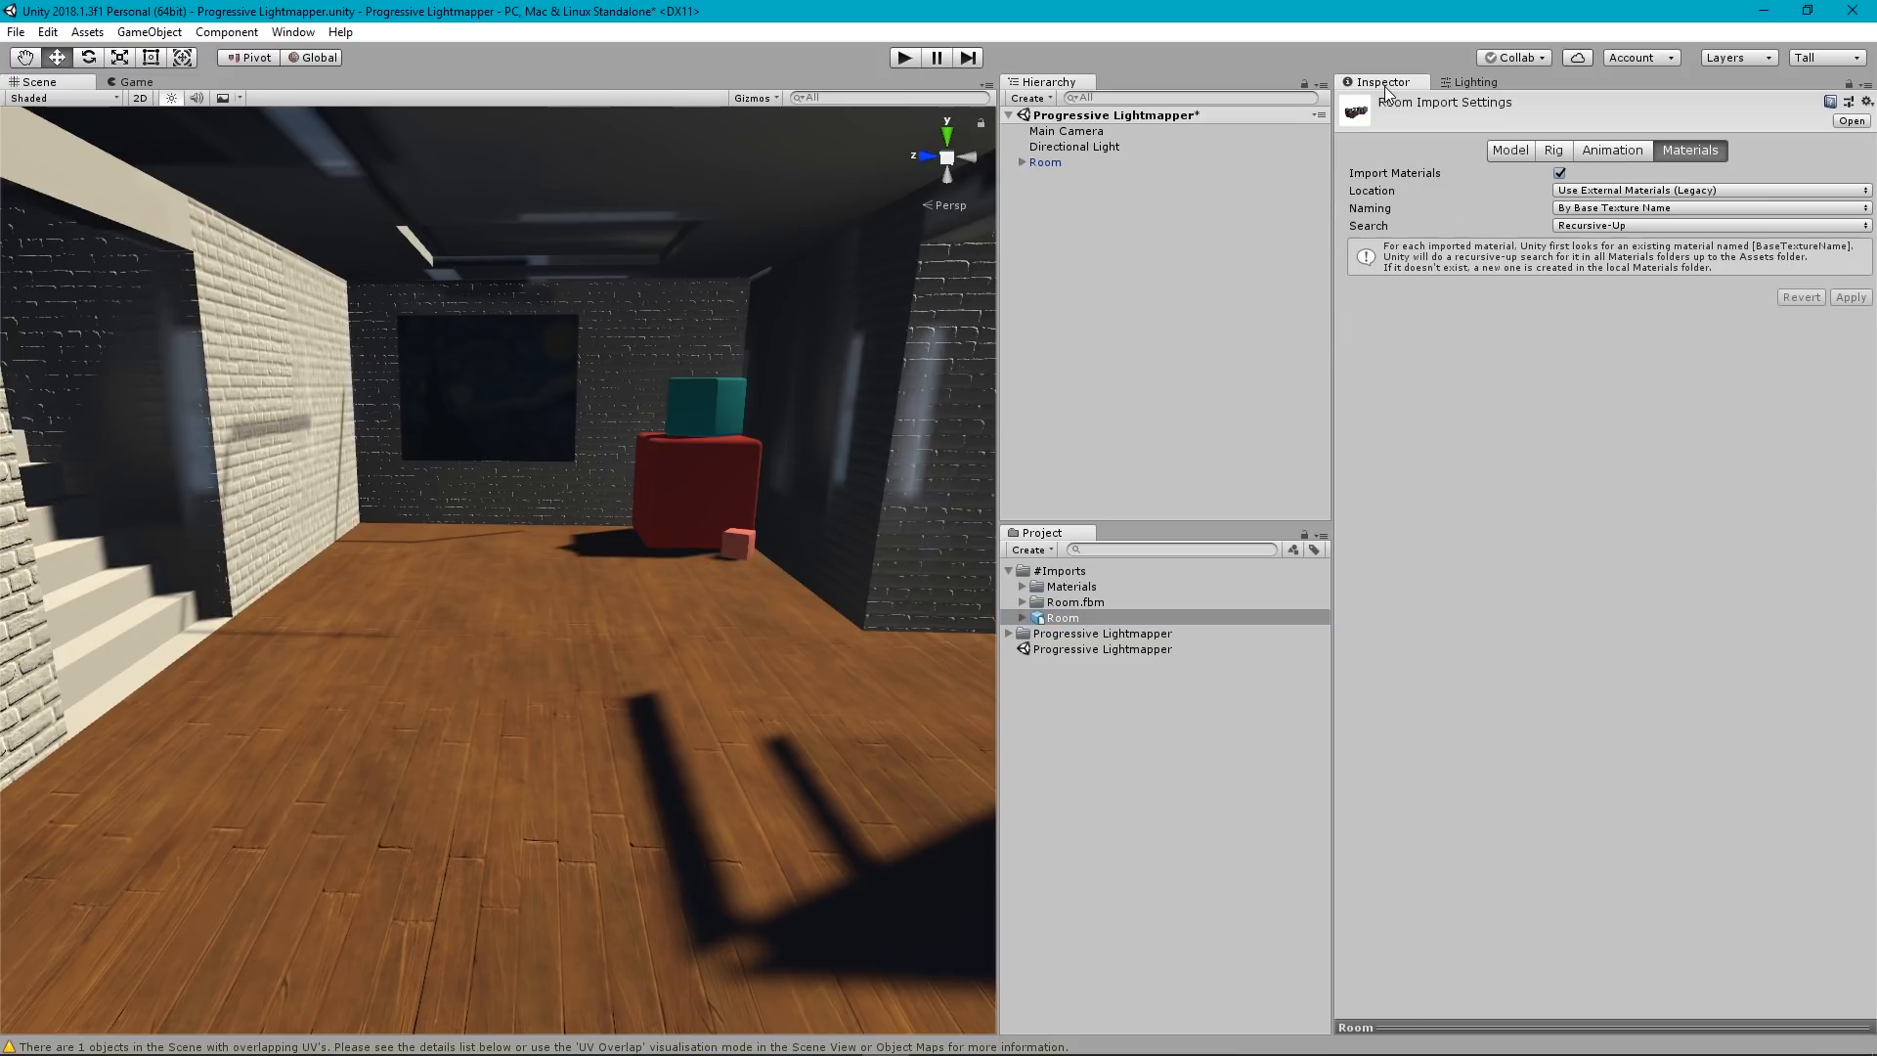
pyautogui.click(1509, 153)
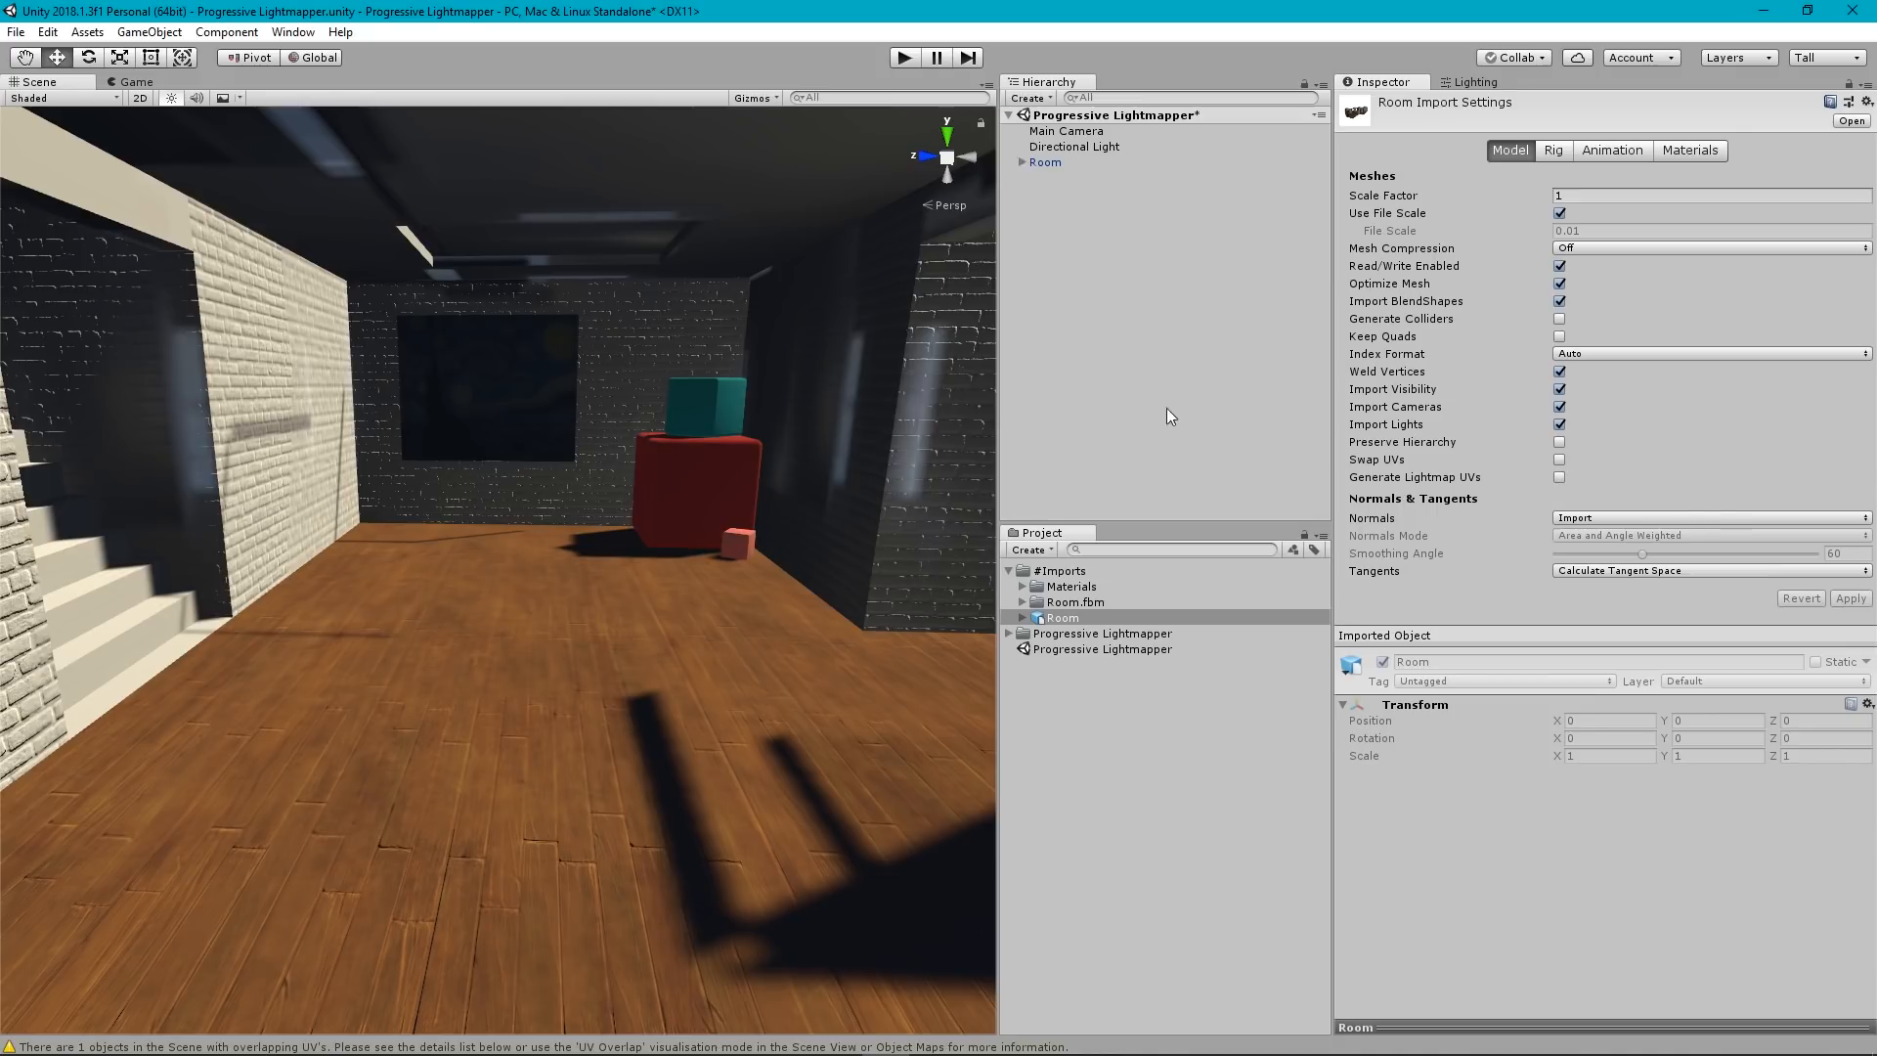
# Enable Generate Lightmap UVs for the imported Room model and apply the import settings.
pyautogui.moveTo(647, 501); pyautogui.dragTo(901, 448, button='right')
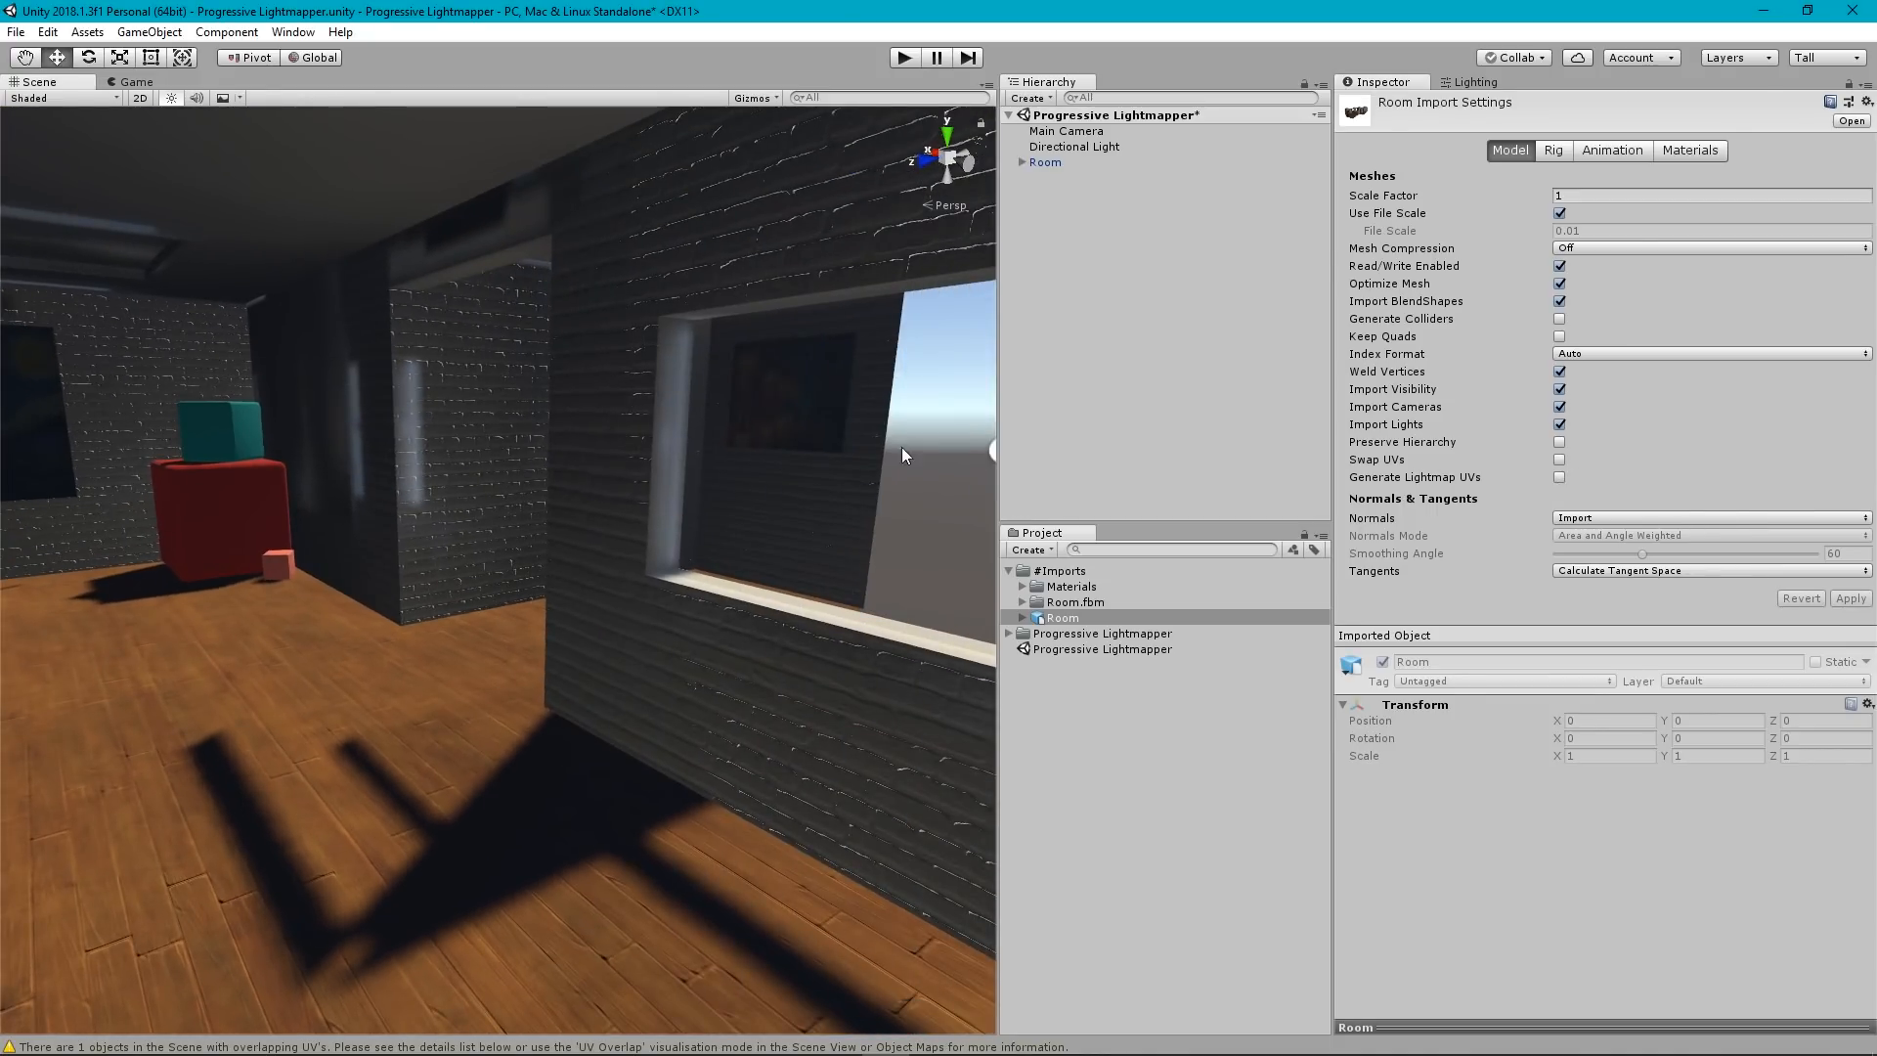
pyautogui.moveTo(661, 485); pyautogui.dragTo(449, 421, button='right')
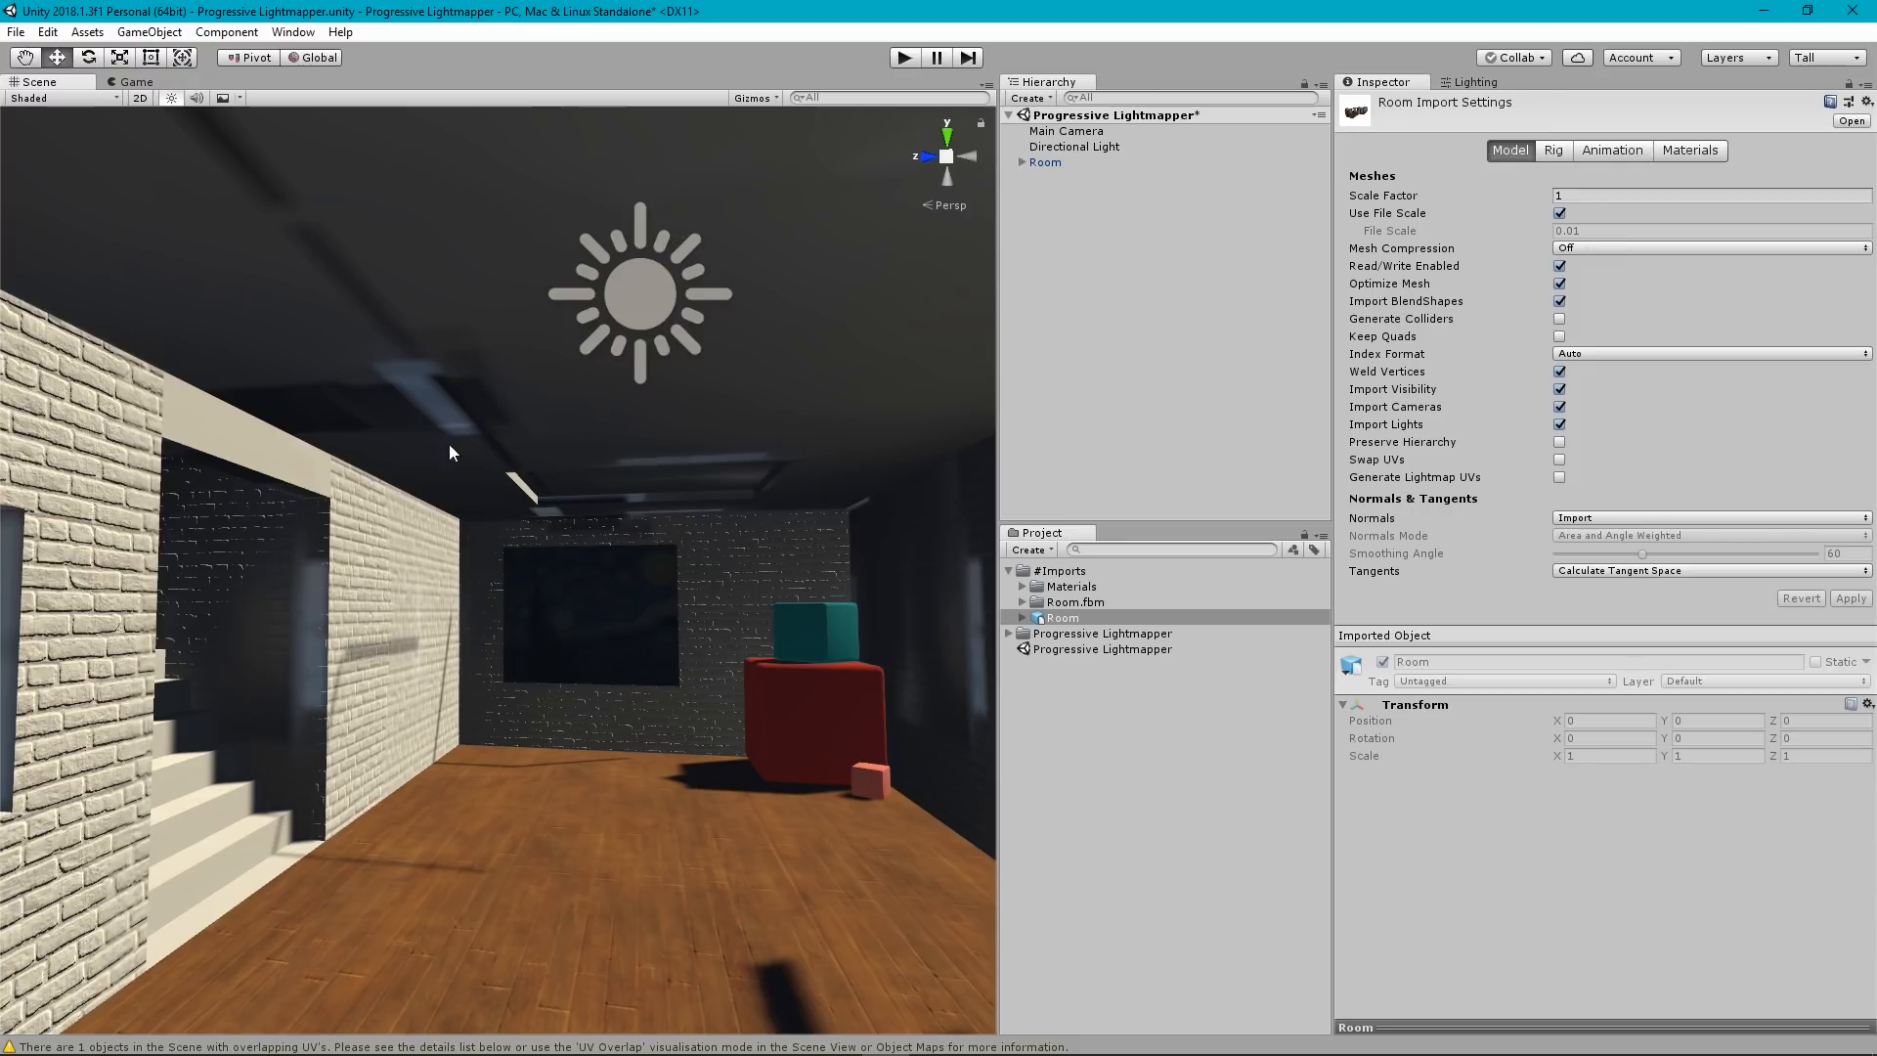
pyautogui.moveTo(440, 394); pyautogui.dragTo(740, 555, button='right')
pyautogui.press('w')
pyautogui.press('s')
pyautogui.press('d')
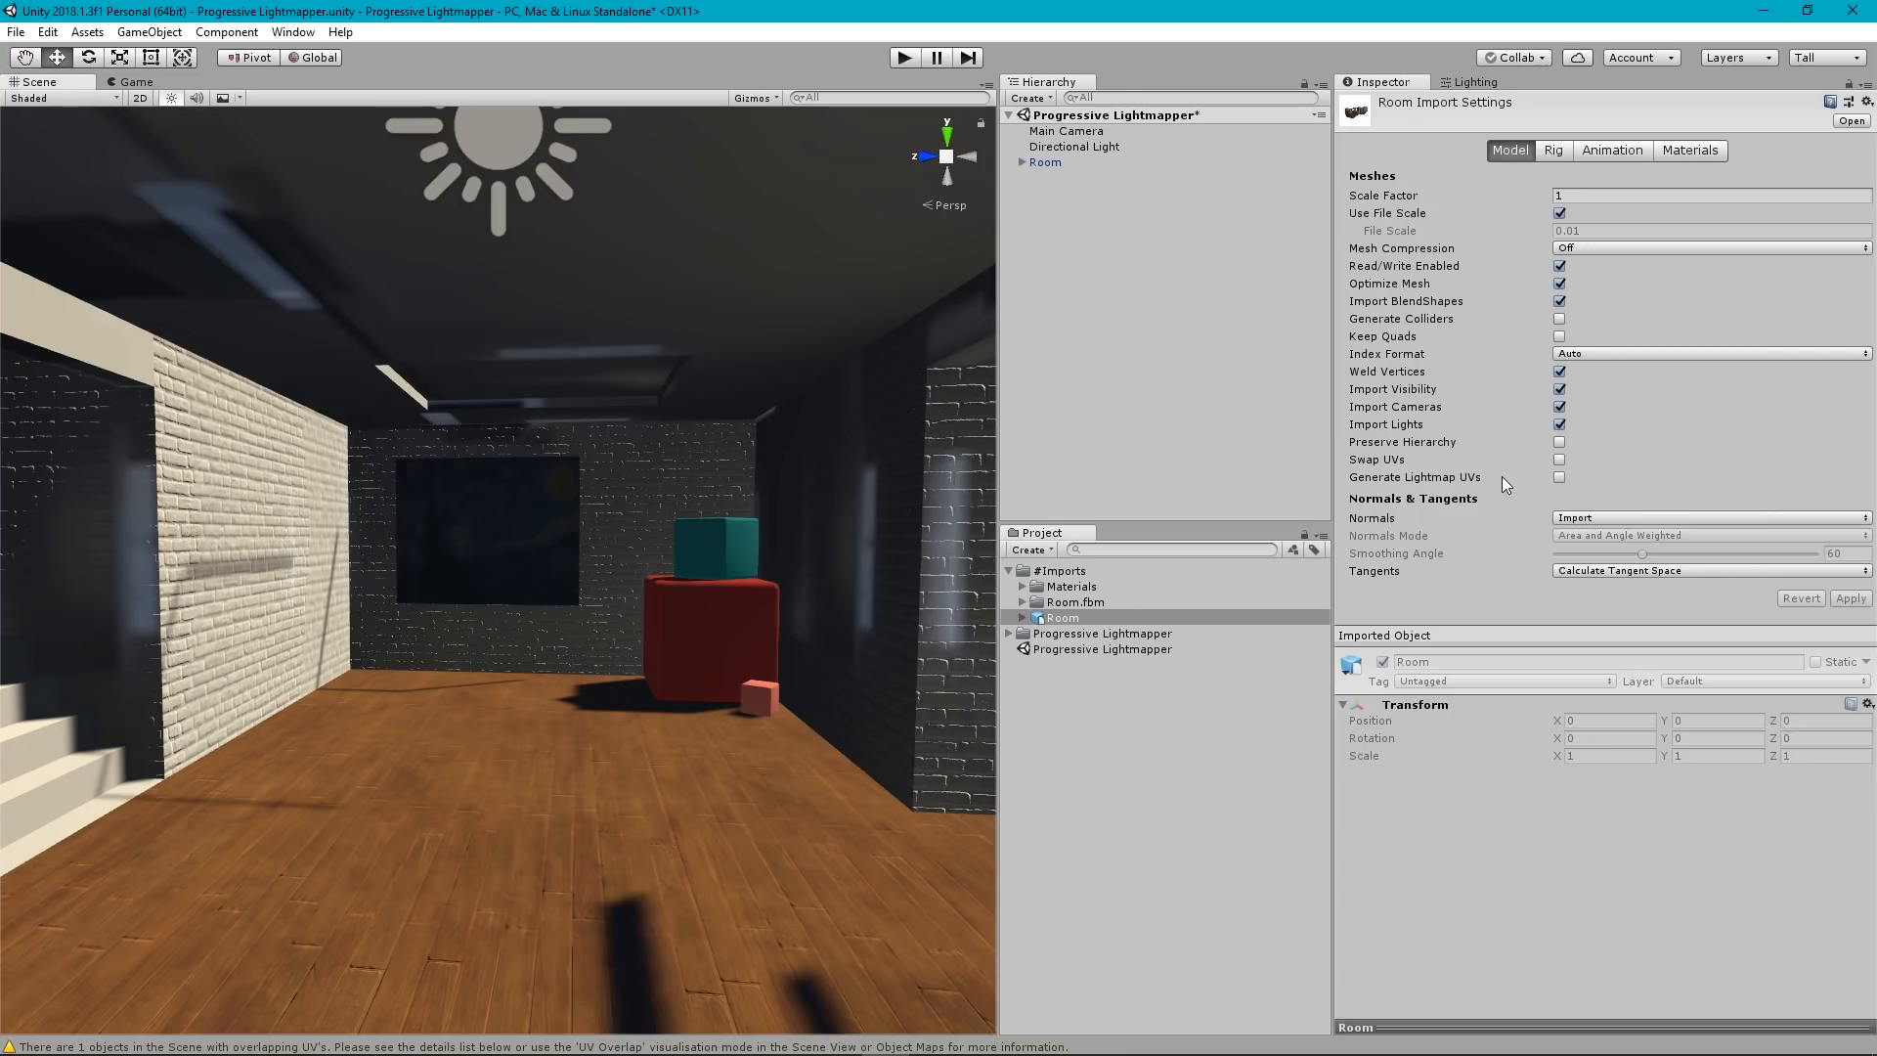
pyautogui.click(1559, 477)
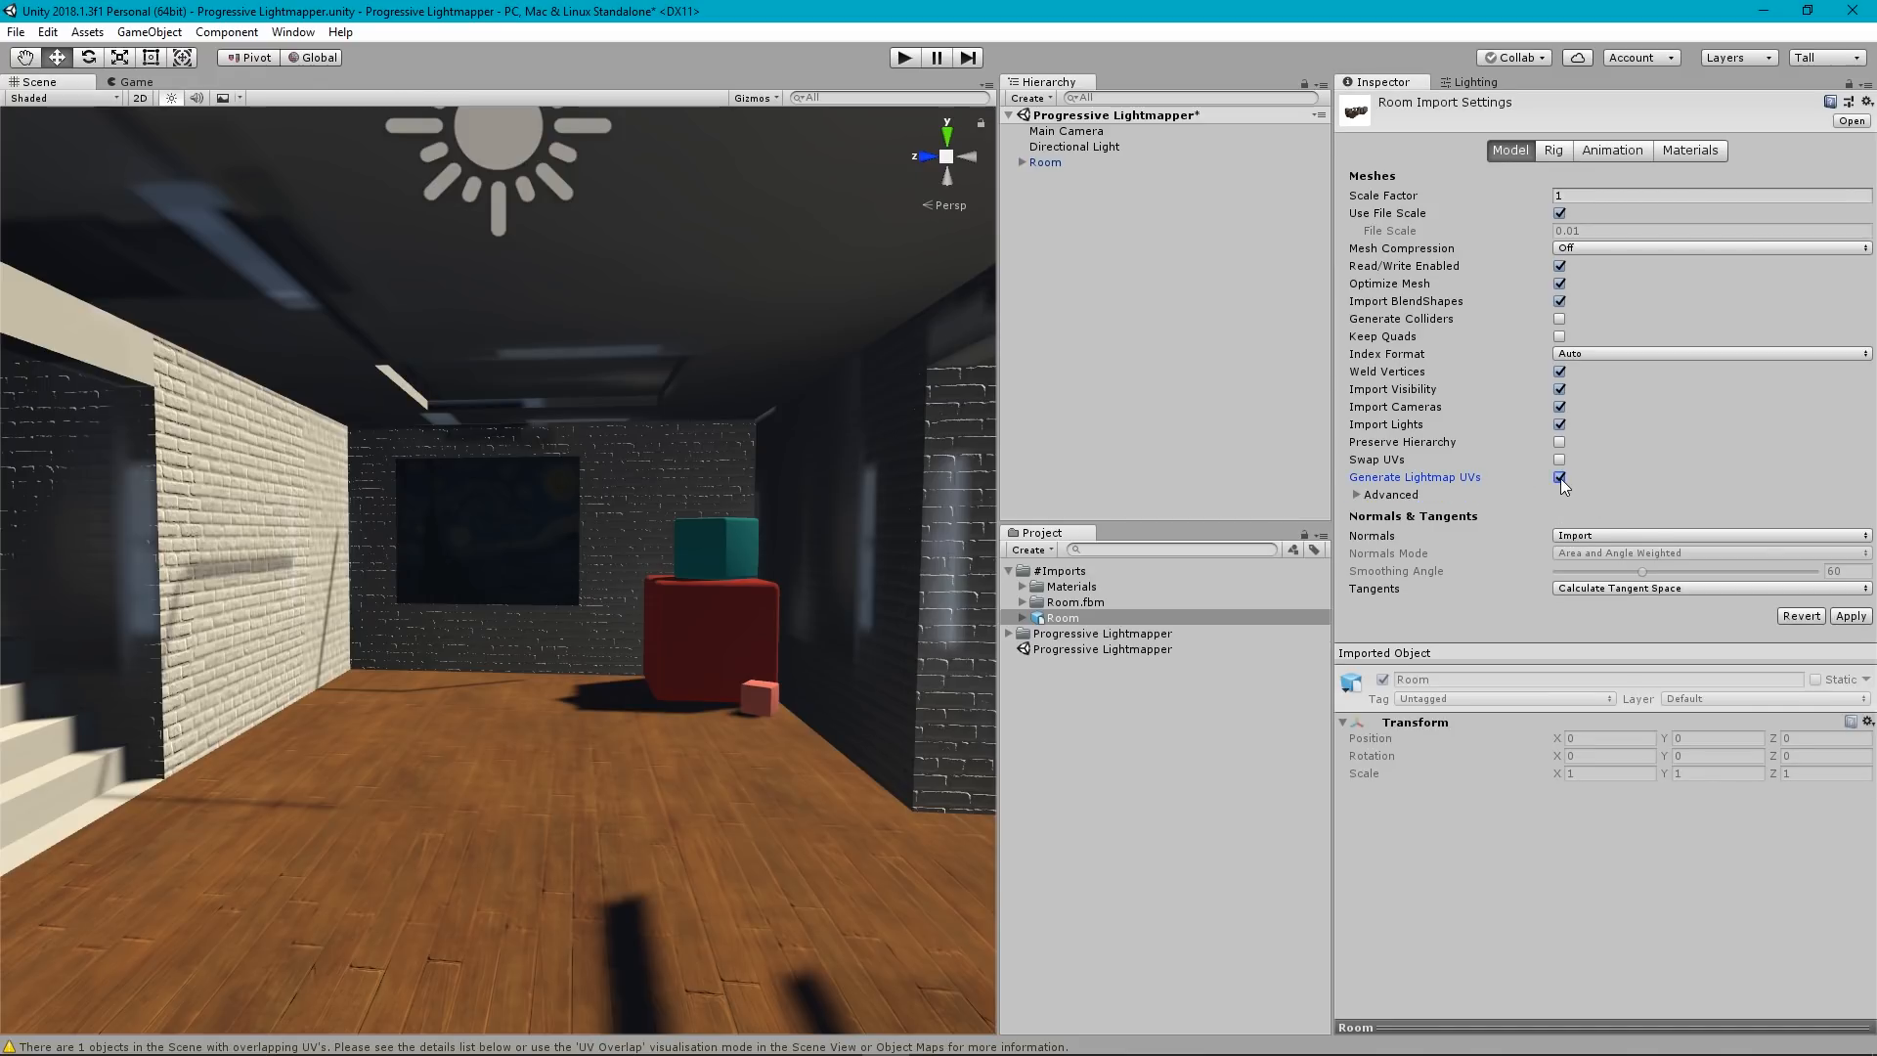
pyautogui.click(1850, 616)
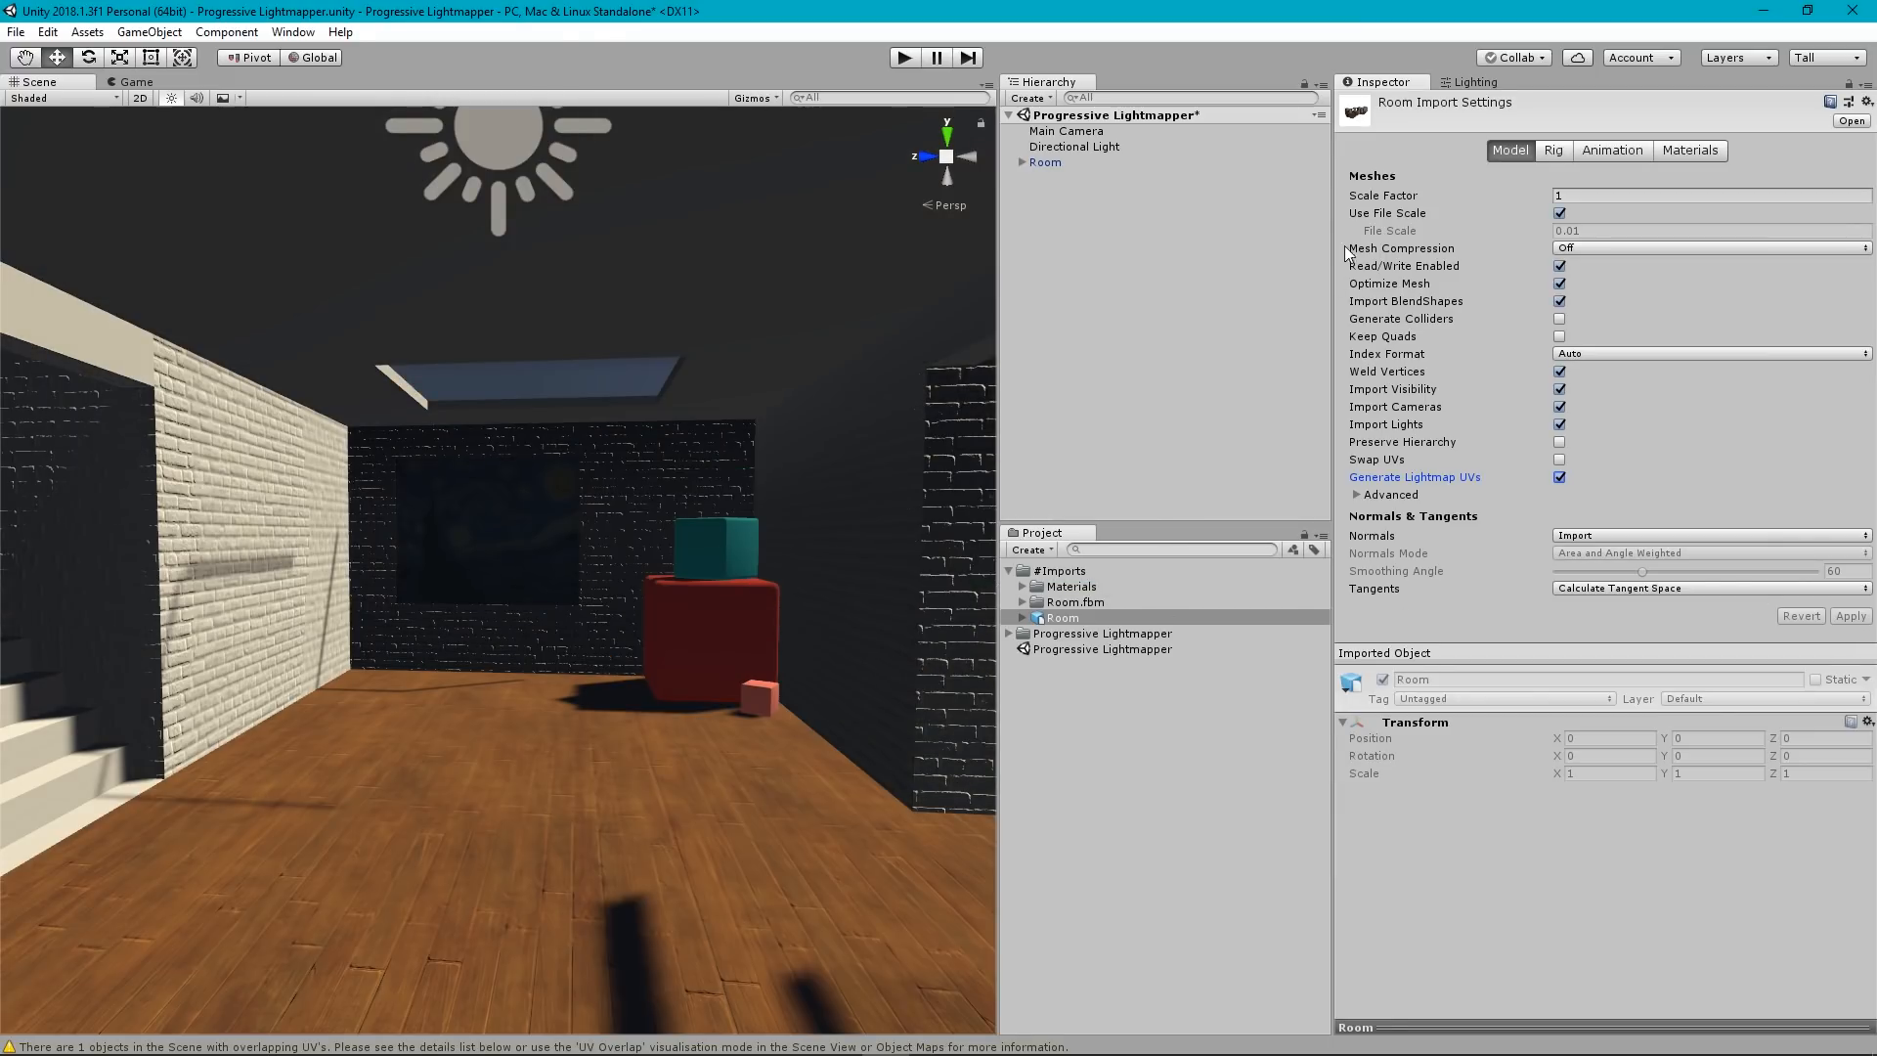
# Generate the lighting again with the Room's new lightmap UVs and look closer at the room's far wall and cubes.
pyautogui.click(1476, 83)
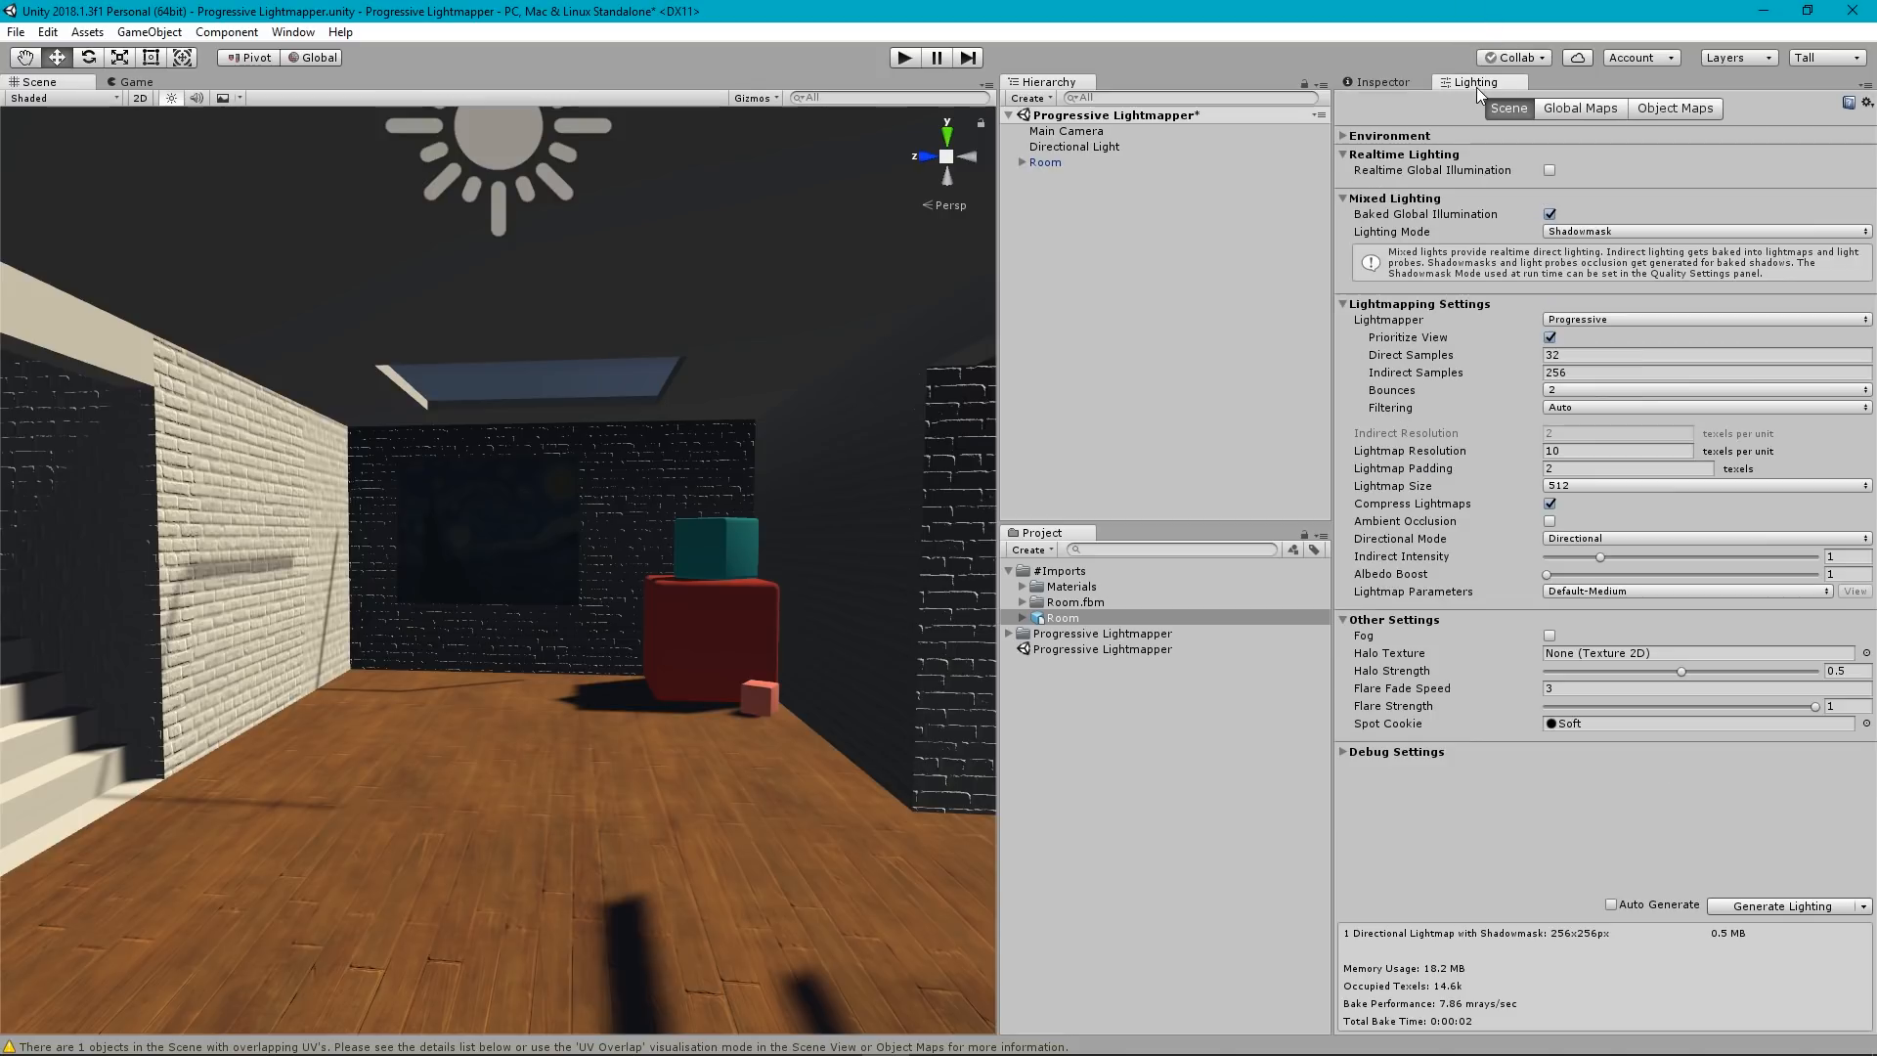
pyautogui.click(1752, 906)
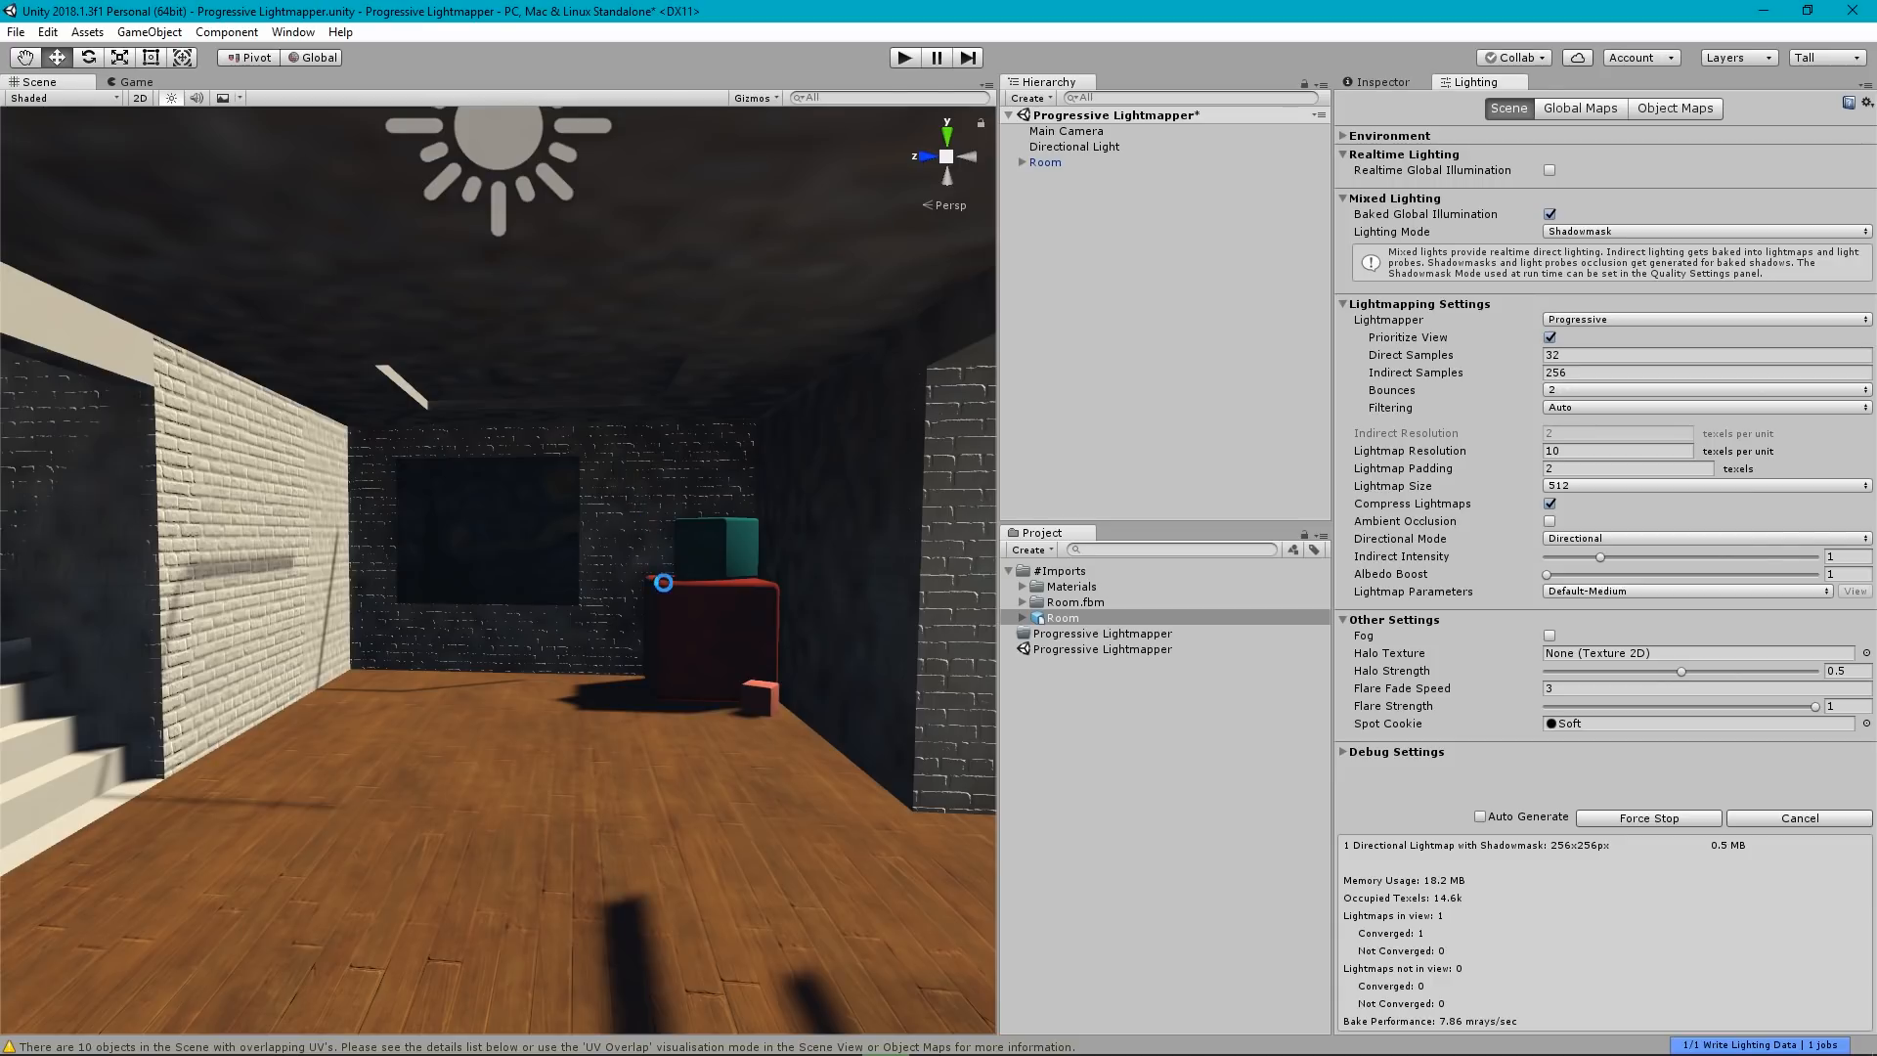
pyautogui.moveTo(726, 655)
pyautogui.mouseDown(button='right')
pyautogui.moveTo(963, 673)
pyautogui.moveTo(1171, 654)
pyautogui.moveTo(456, 681)
pyautogui.moveTo(652, 784)
pyautogui.moveTo(496, 812)
pyautogui.moveTo(751, 748)
pyautogui.moveTo(762, 645)
pyautogui.moveTo(737, 649)
pyautogui.mouseUp(button='right')
pyautogui.press('w')
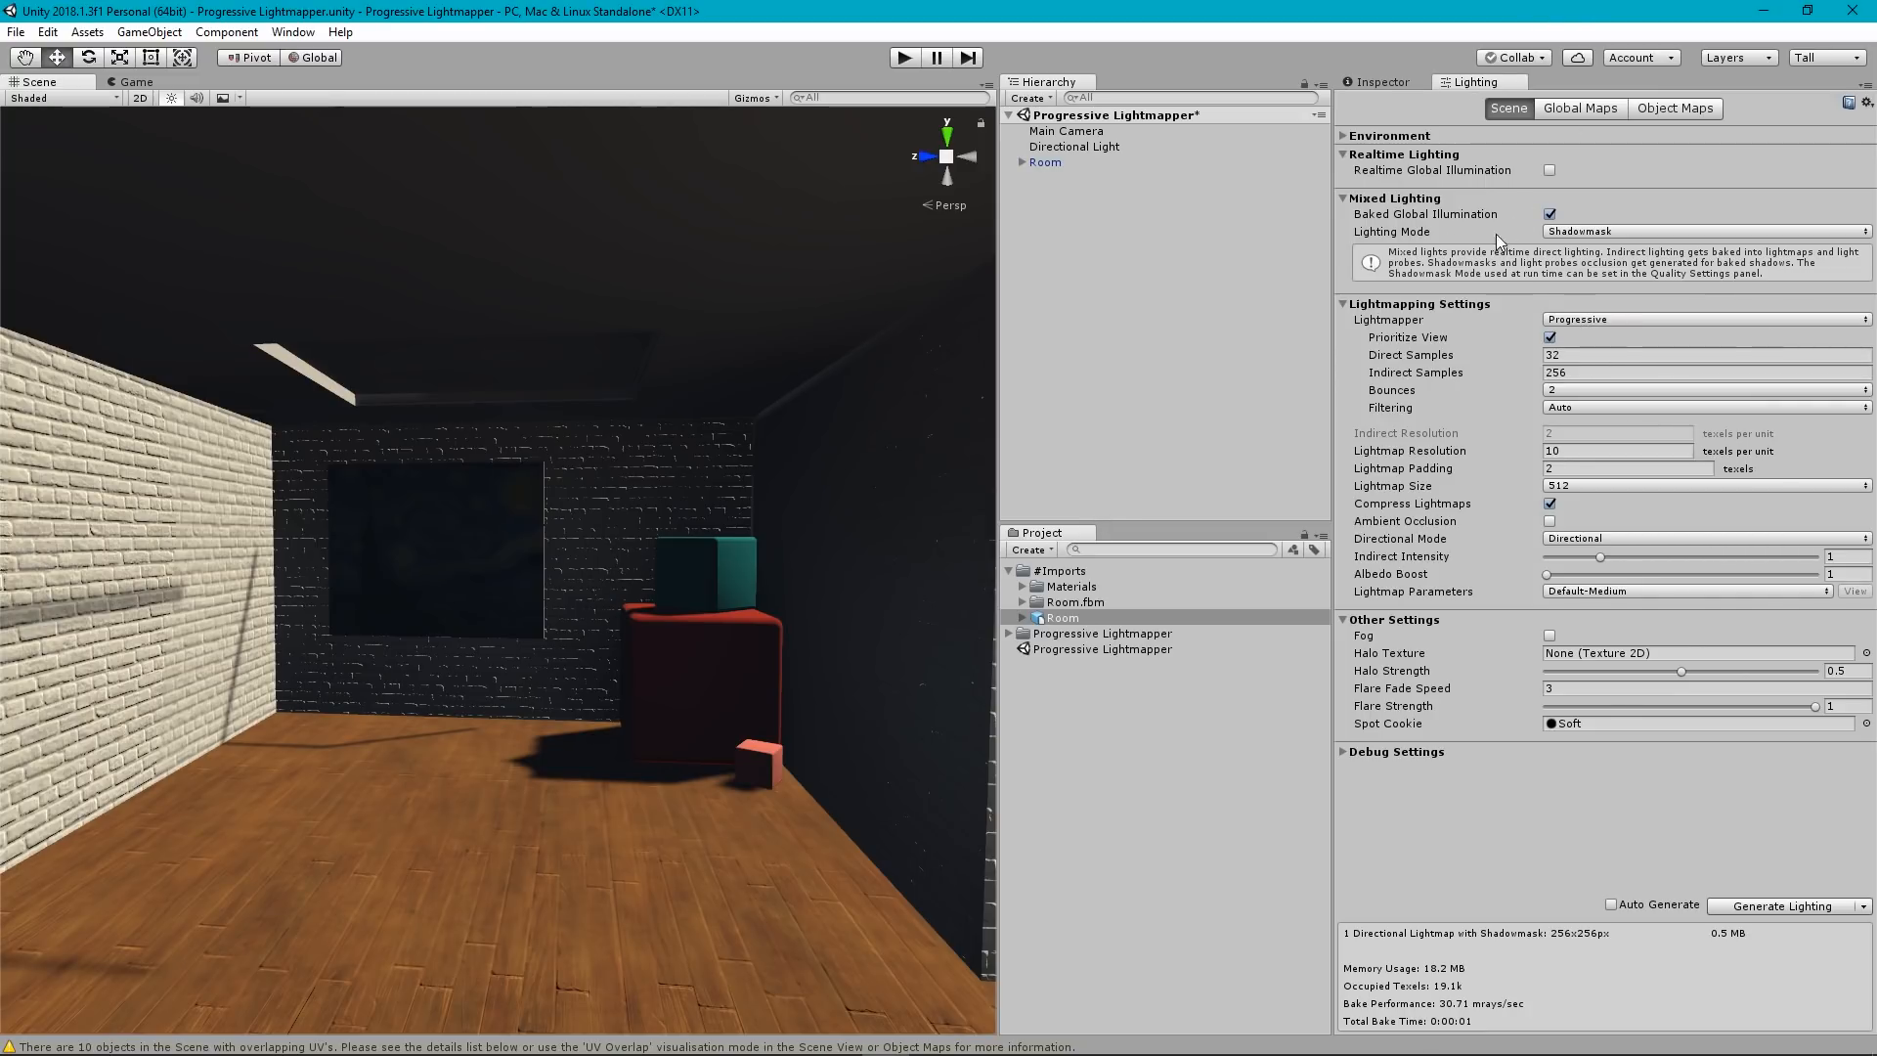
# Set the mixed Lighting Mode to Baked Indirect and generate the lighting.
pyautogui.click(1592, 233)
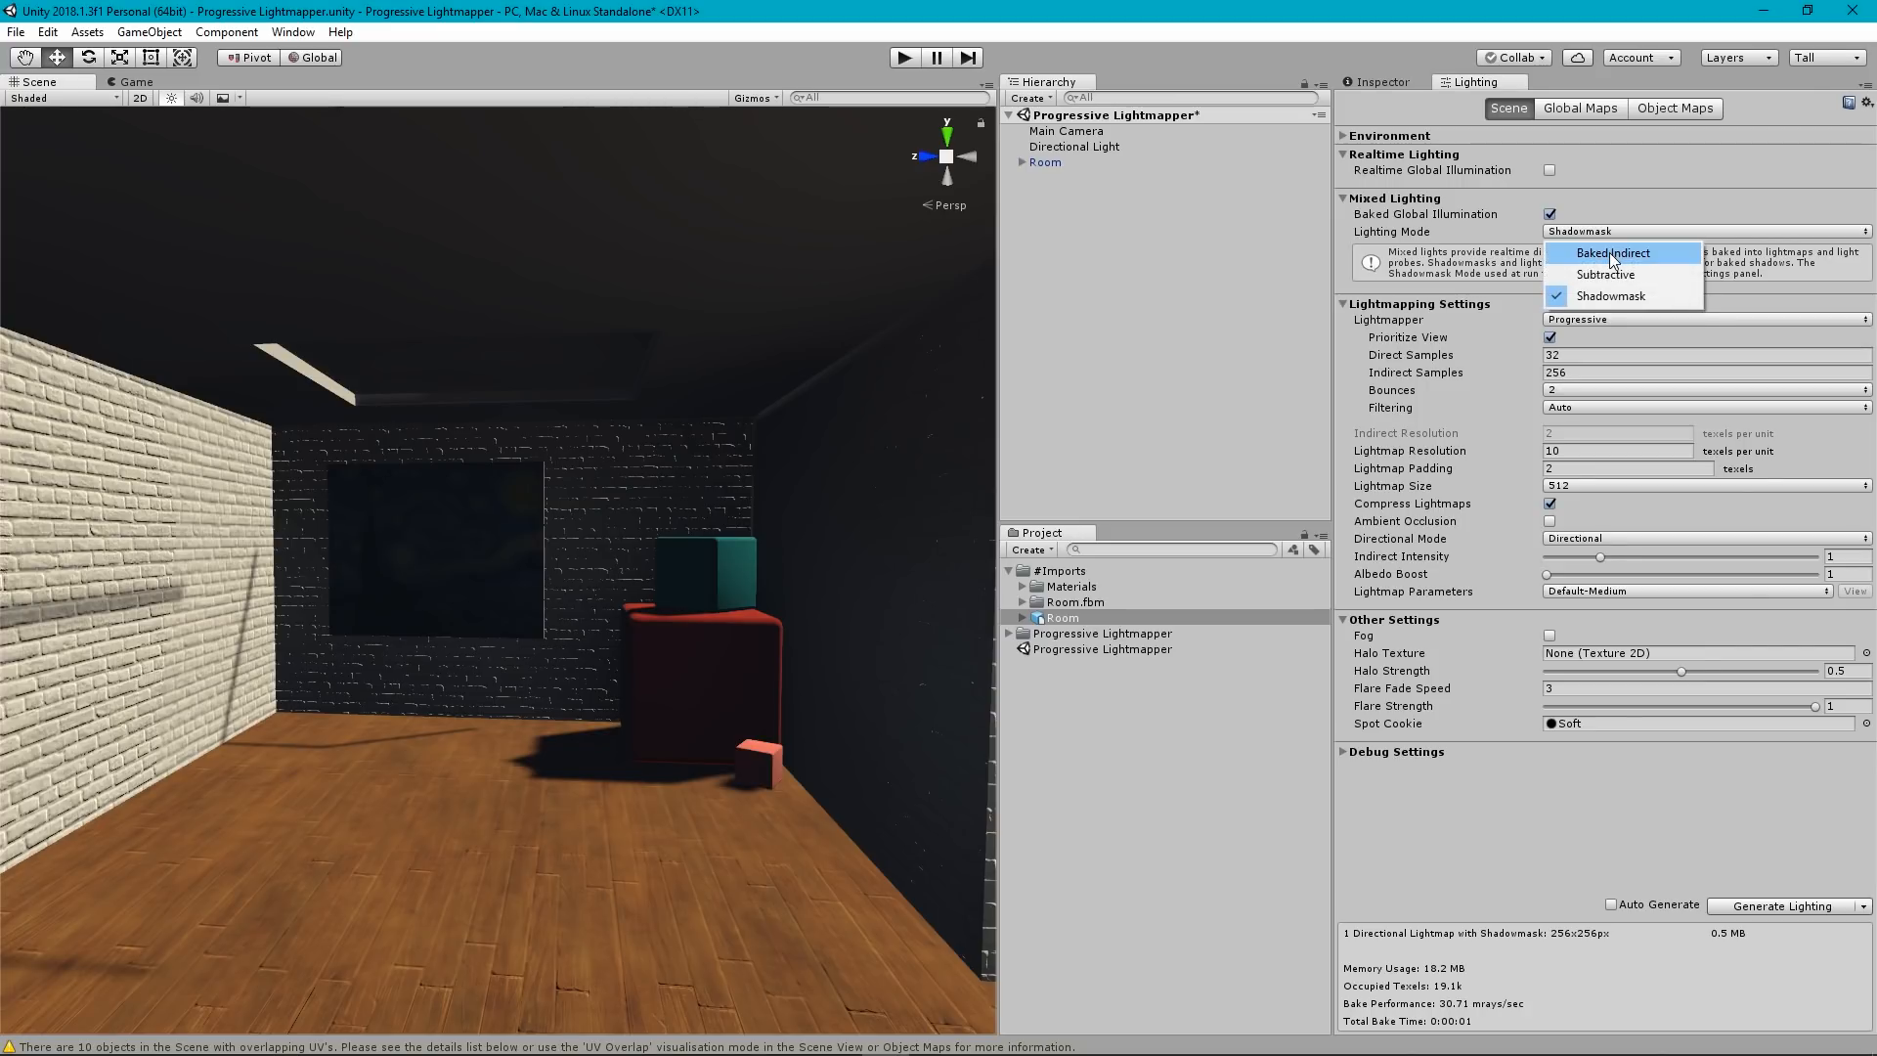
pyautogui.click(1611, 256)
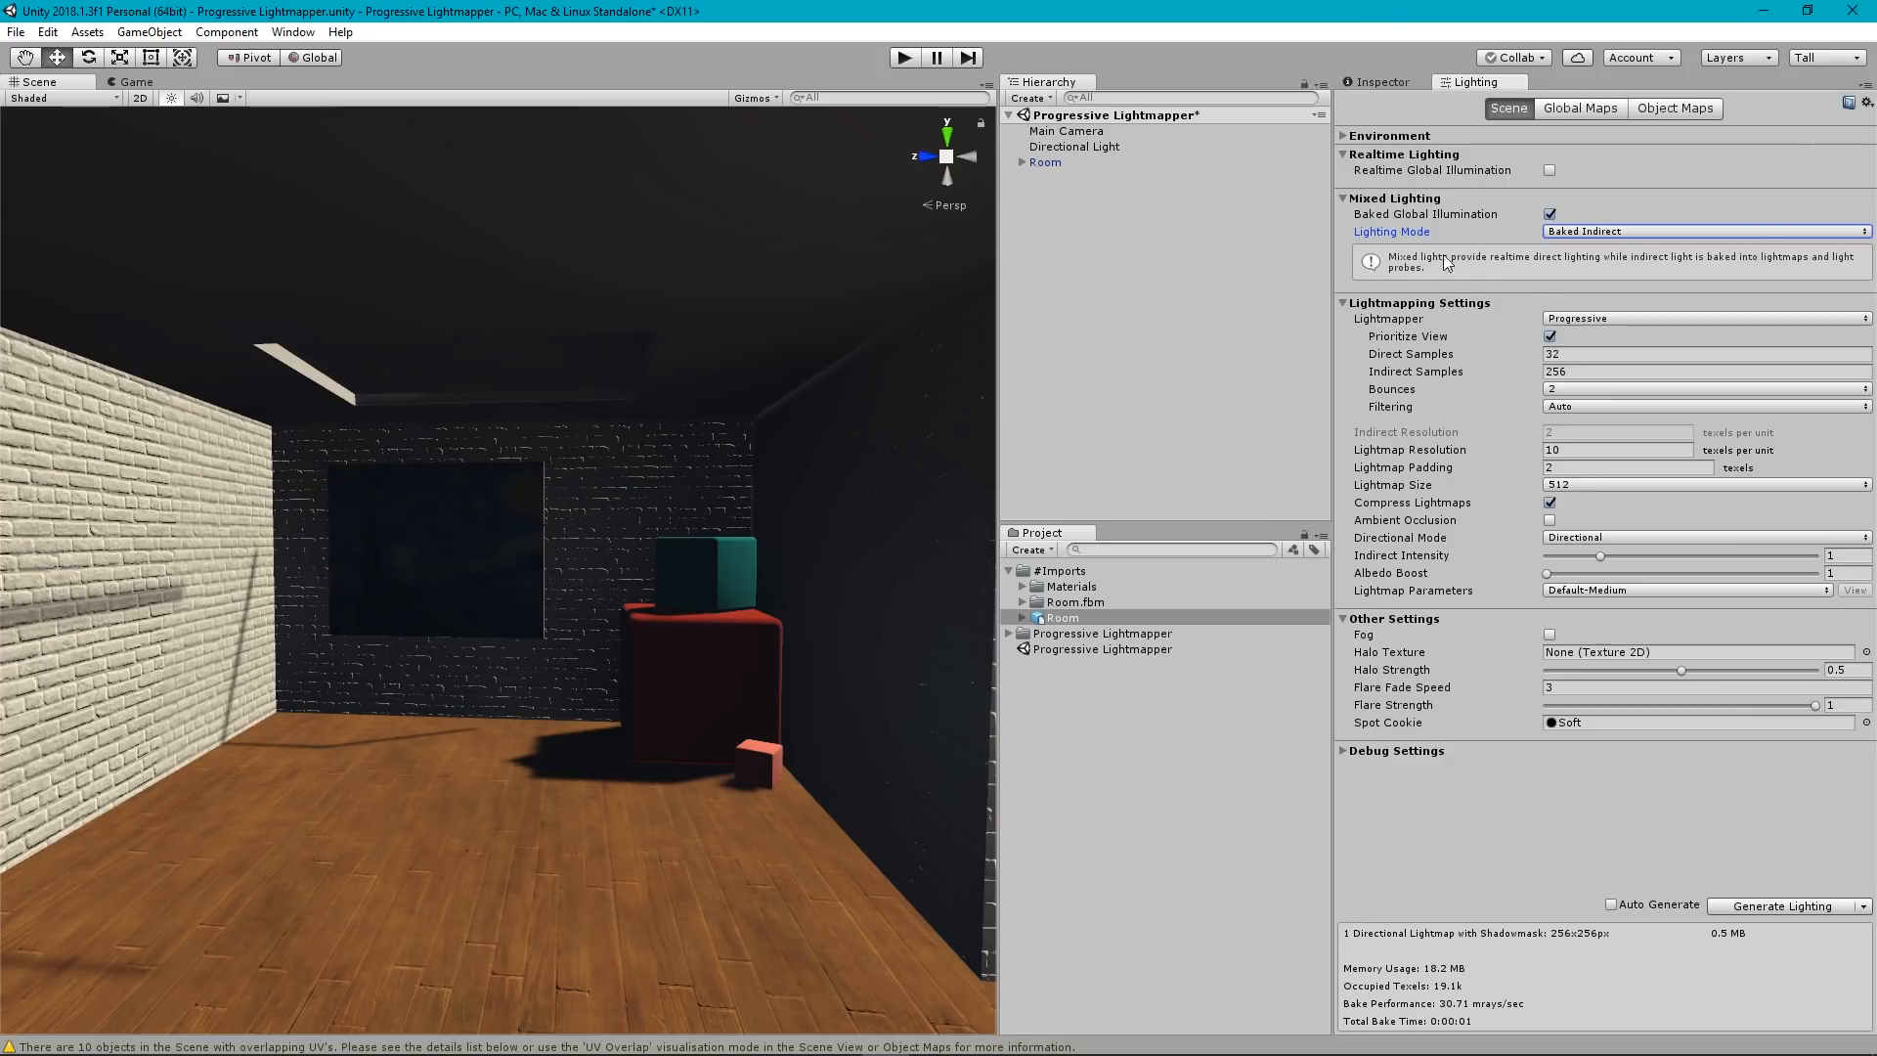
pyautogui.click(1755, 907)
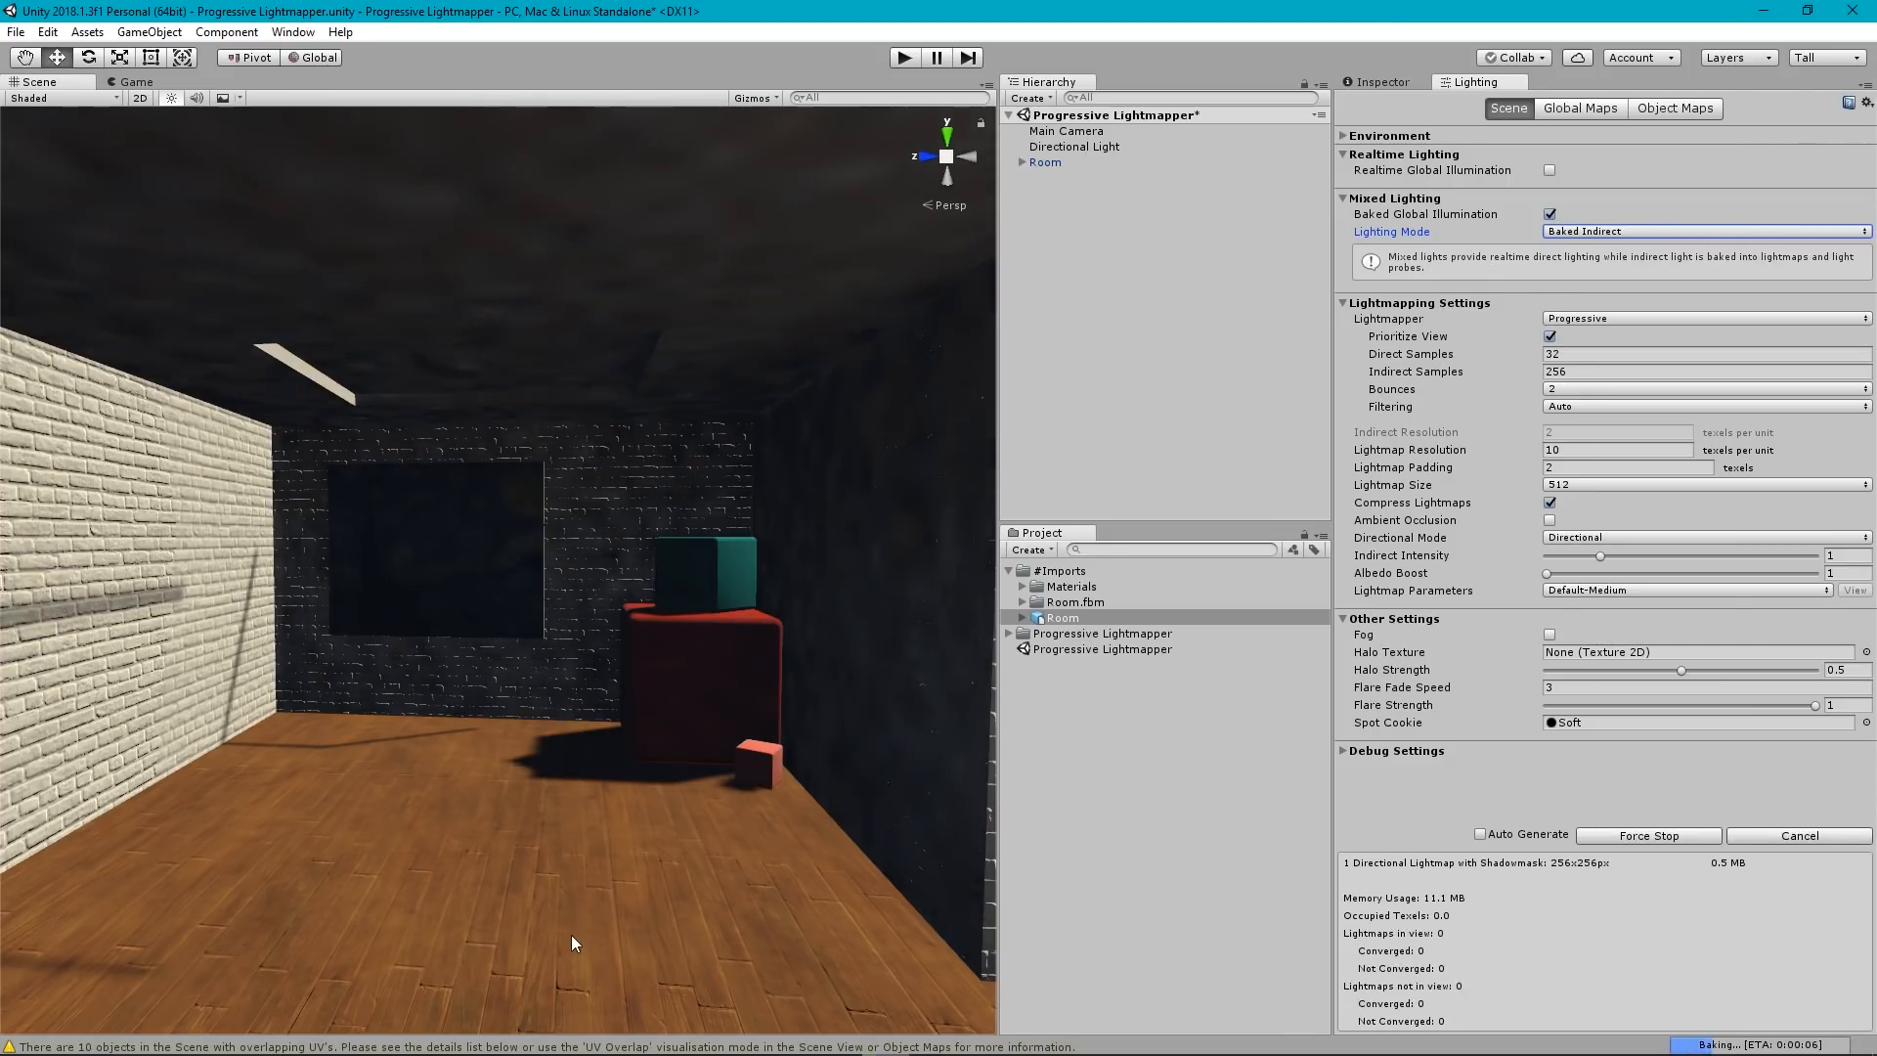
# Examine the Baked Indirect result on the room's walls, floor and windows from outside and inside.
pyautogui.moveTo(680, 811); pyautogui.dragTo(516, 704, button='right')
pyautogui.press('s')
pyautogui.press('w')
pyautogui.press('s')
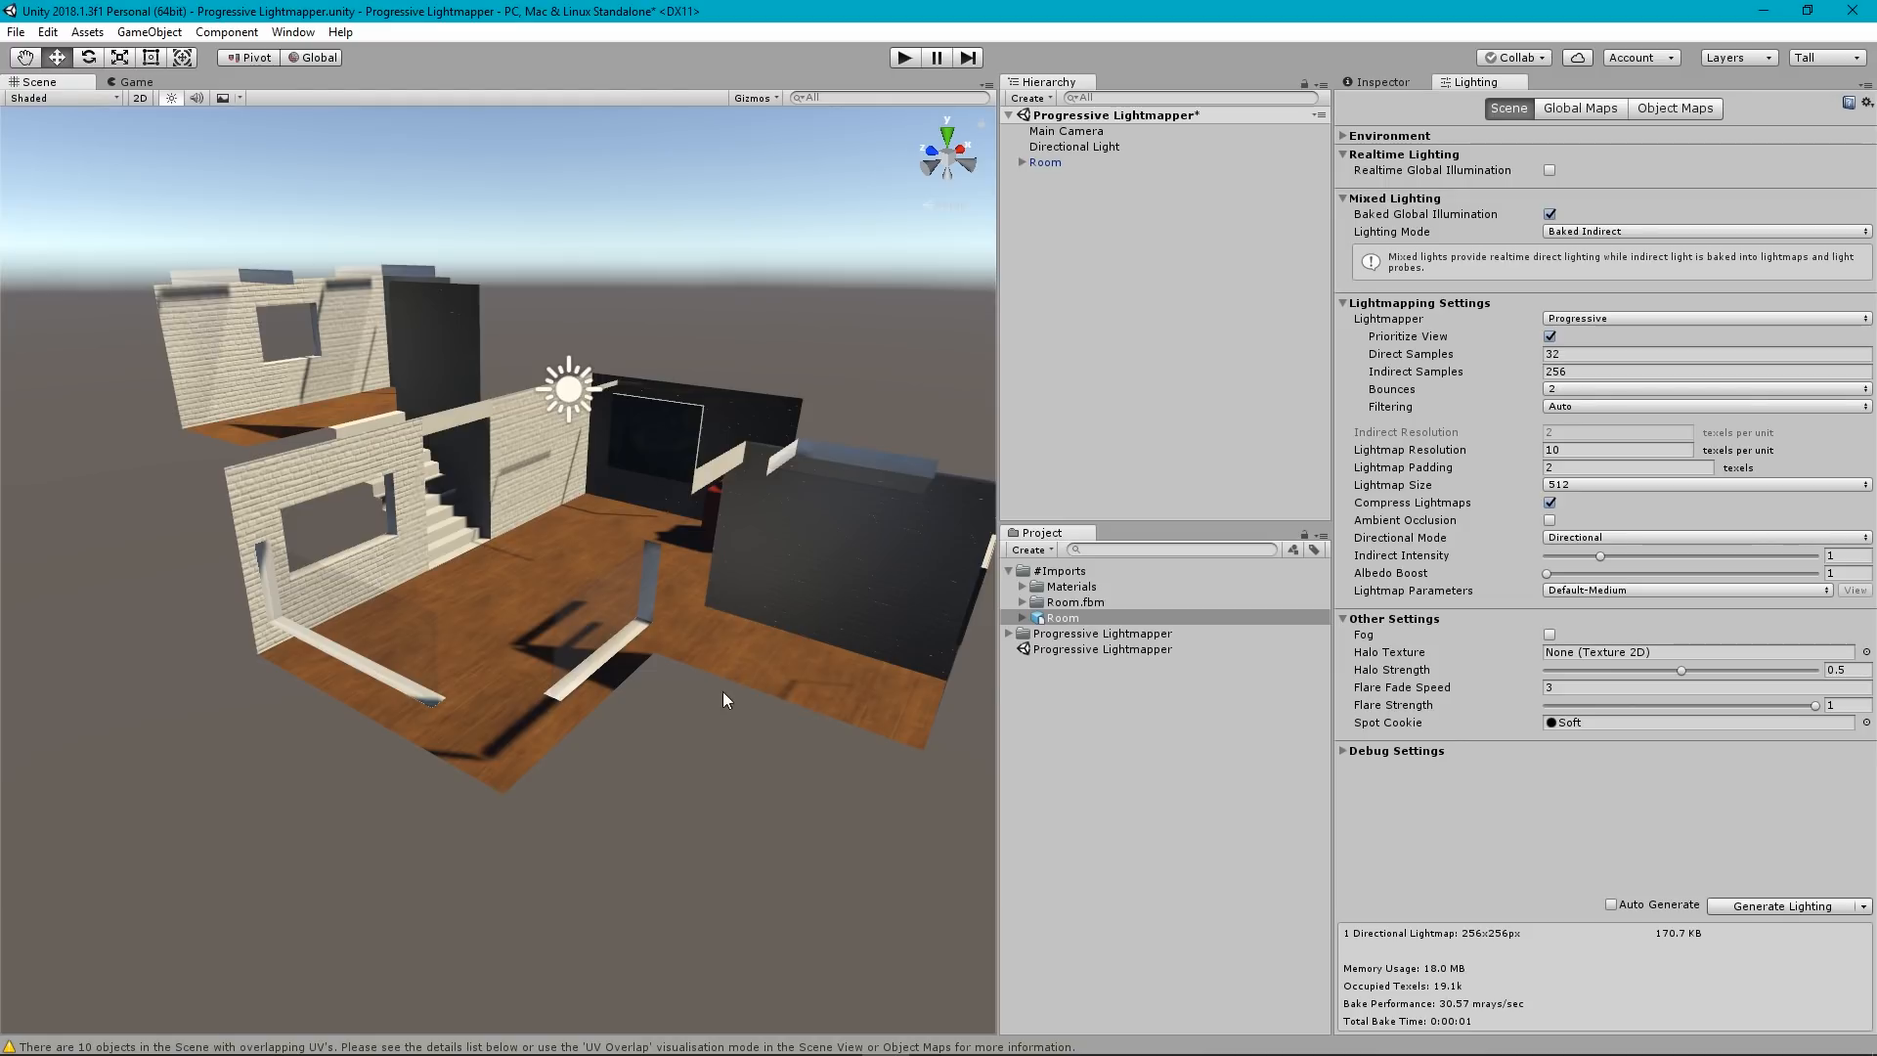
pyautogui.press('w')
pyautogui.moveTo(724, 693); pyautogui.dragTo(1425, 683, button='right')
pyautogui.press('s')
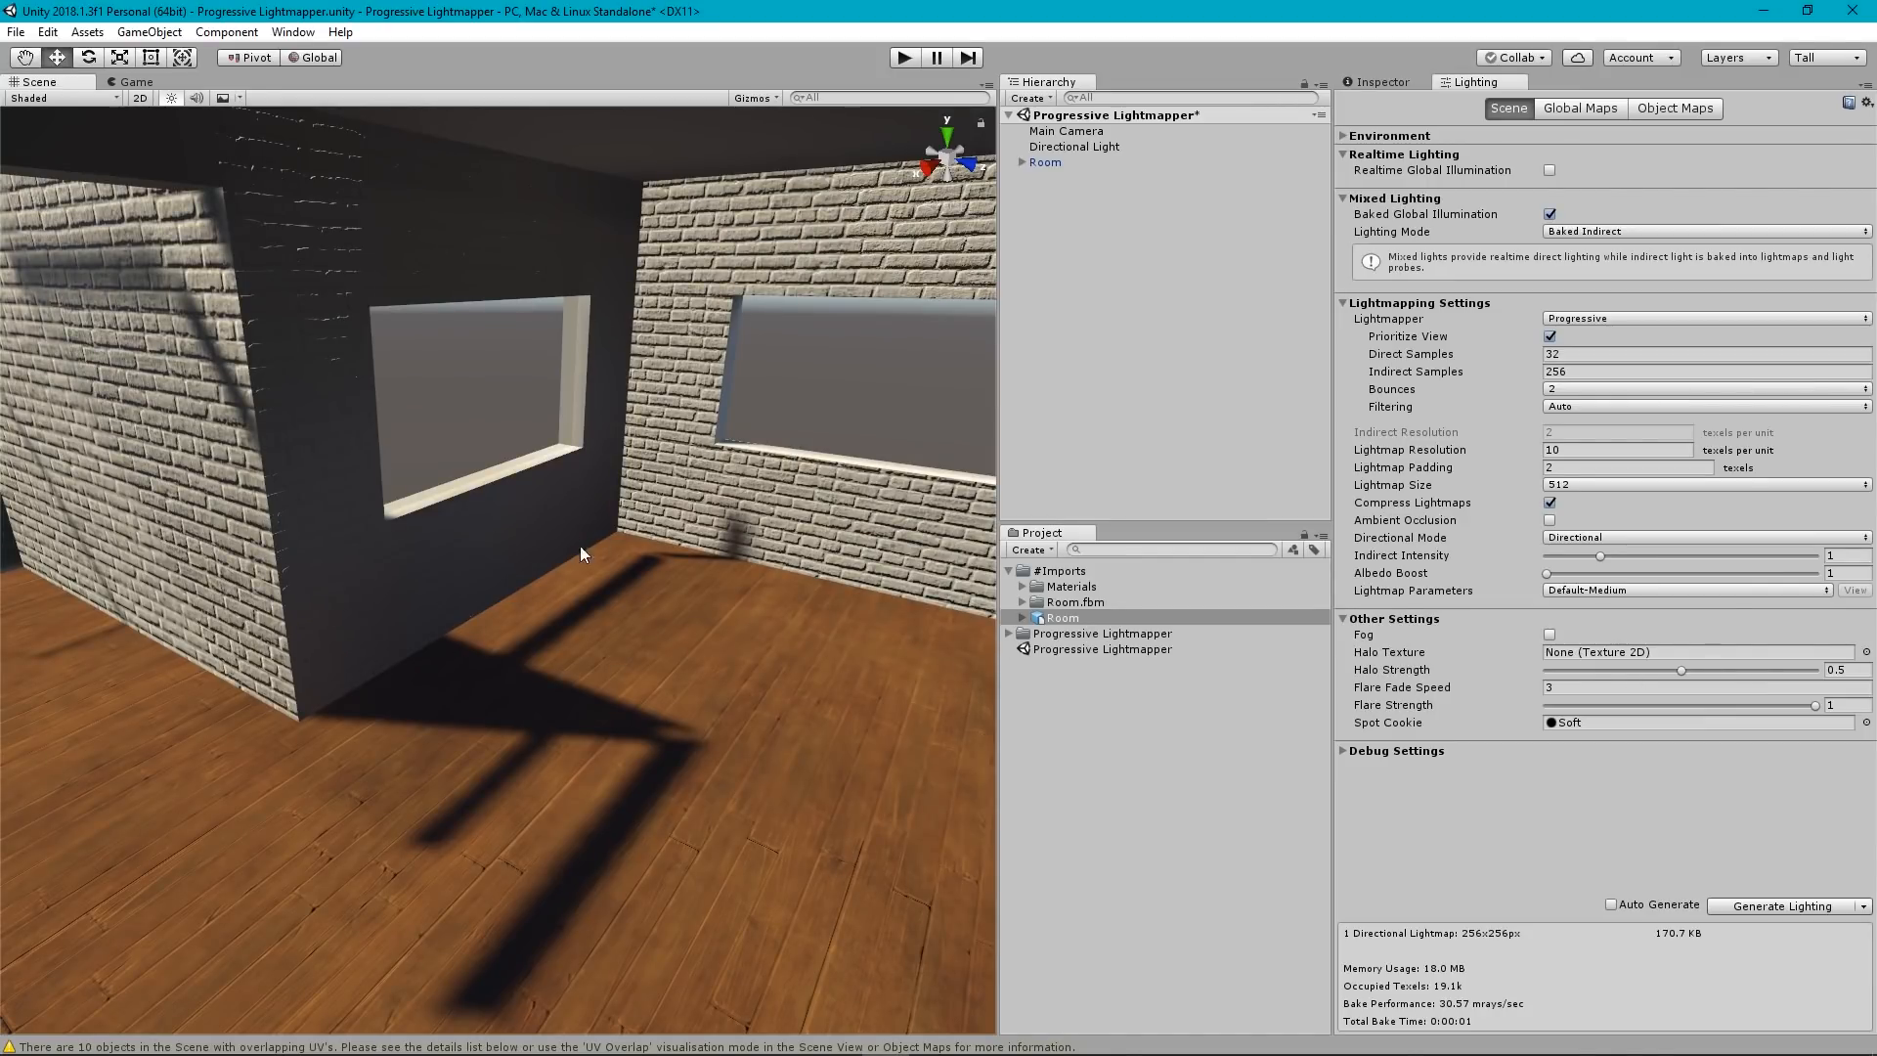
pyautogui.moveTo(581, 553); pyautogui.dragTo(311, 471, button='right')
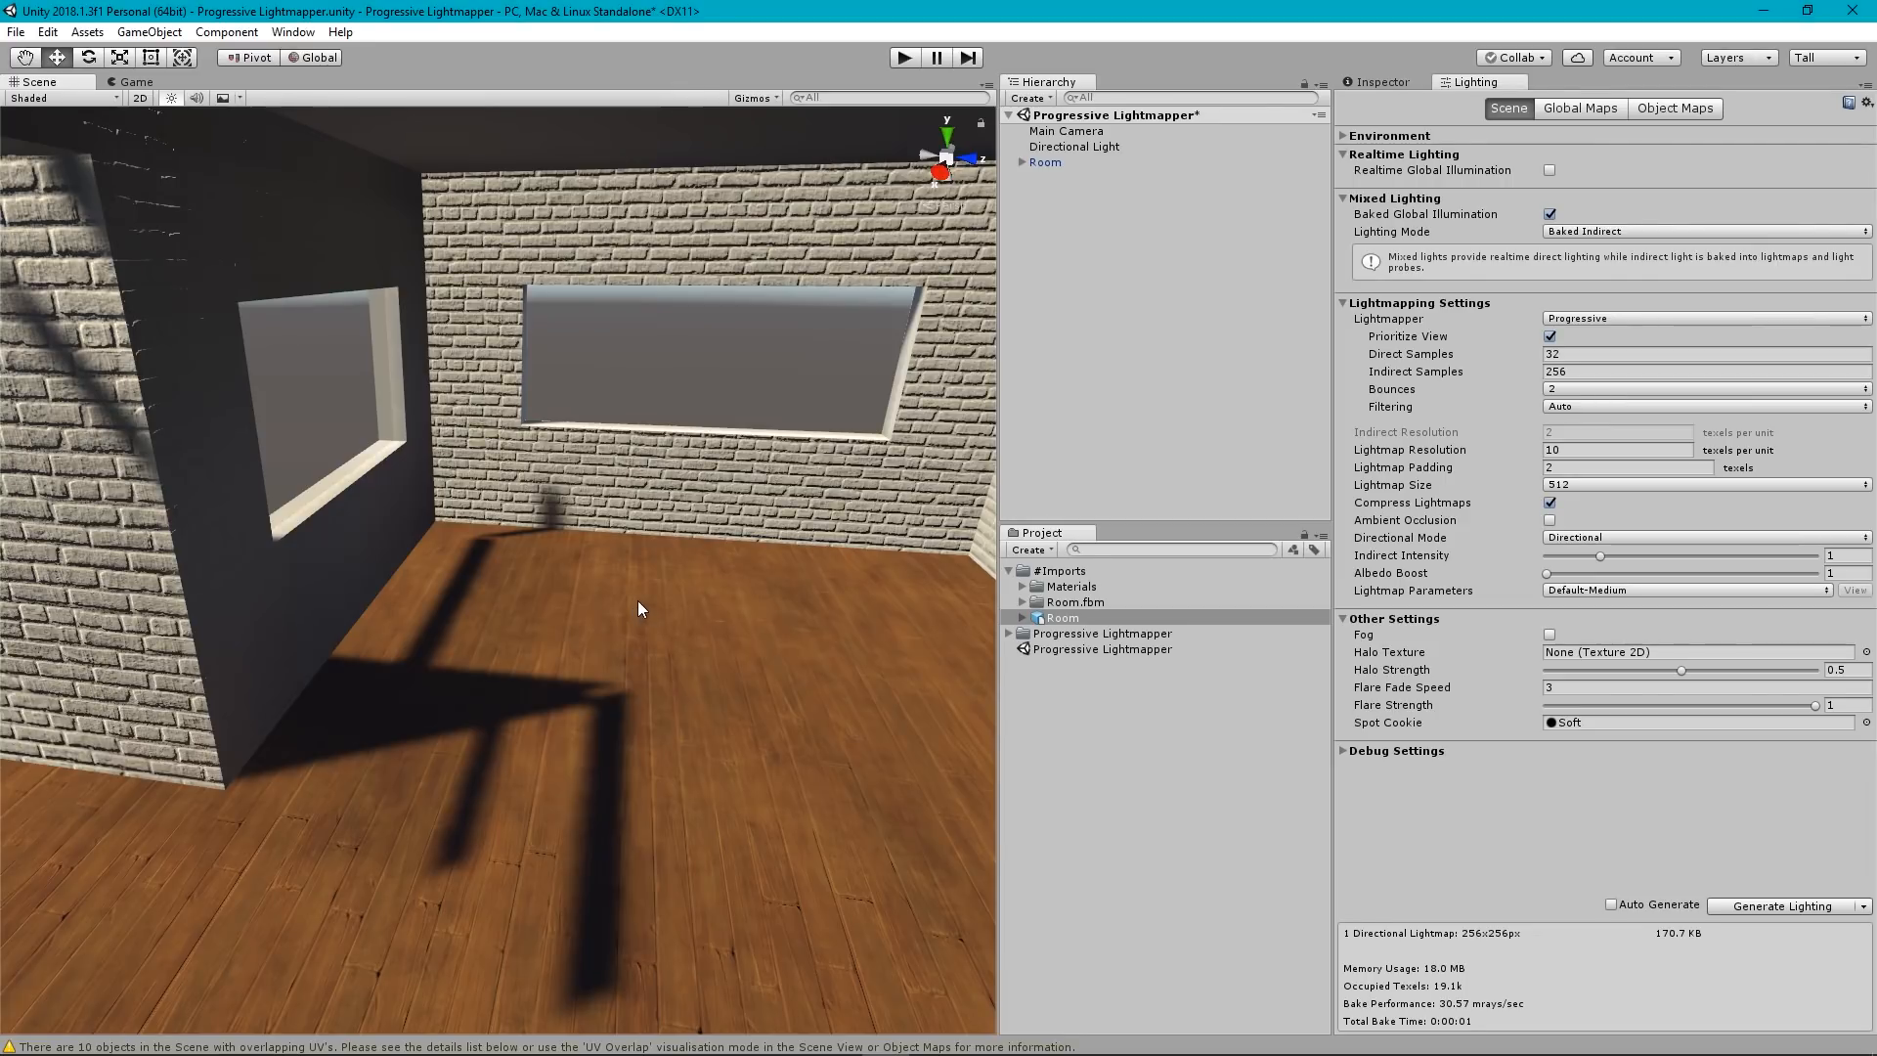
pyautogui.moveTo(637, 600); pyautogui.dragTo(1545, 497, button='right')
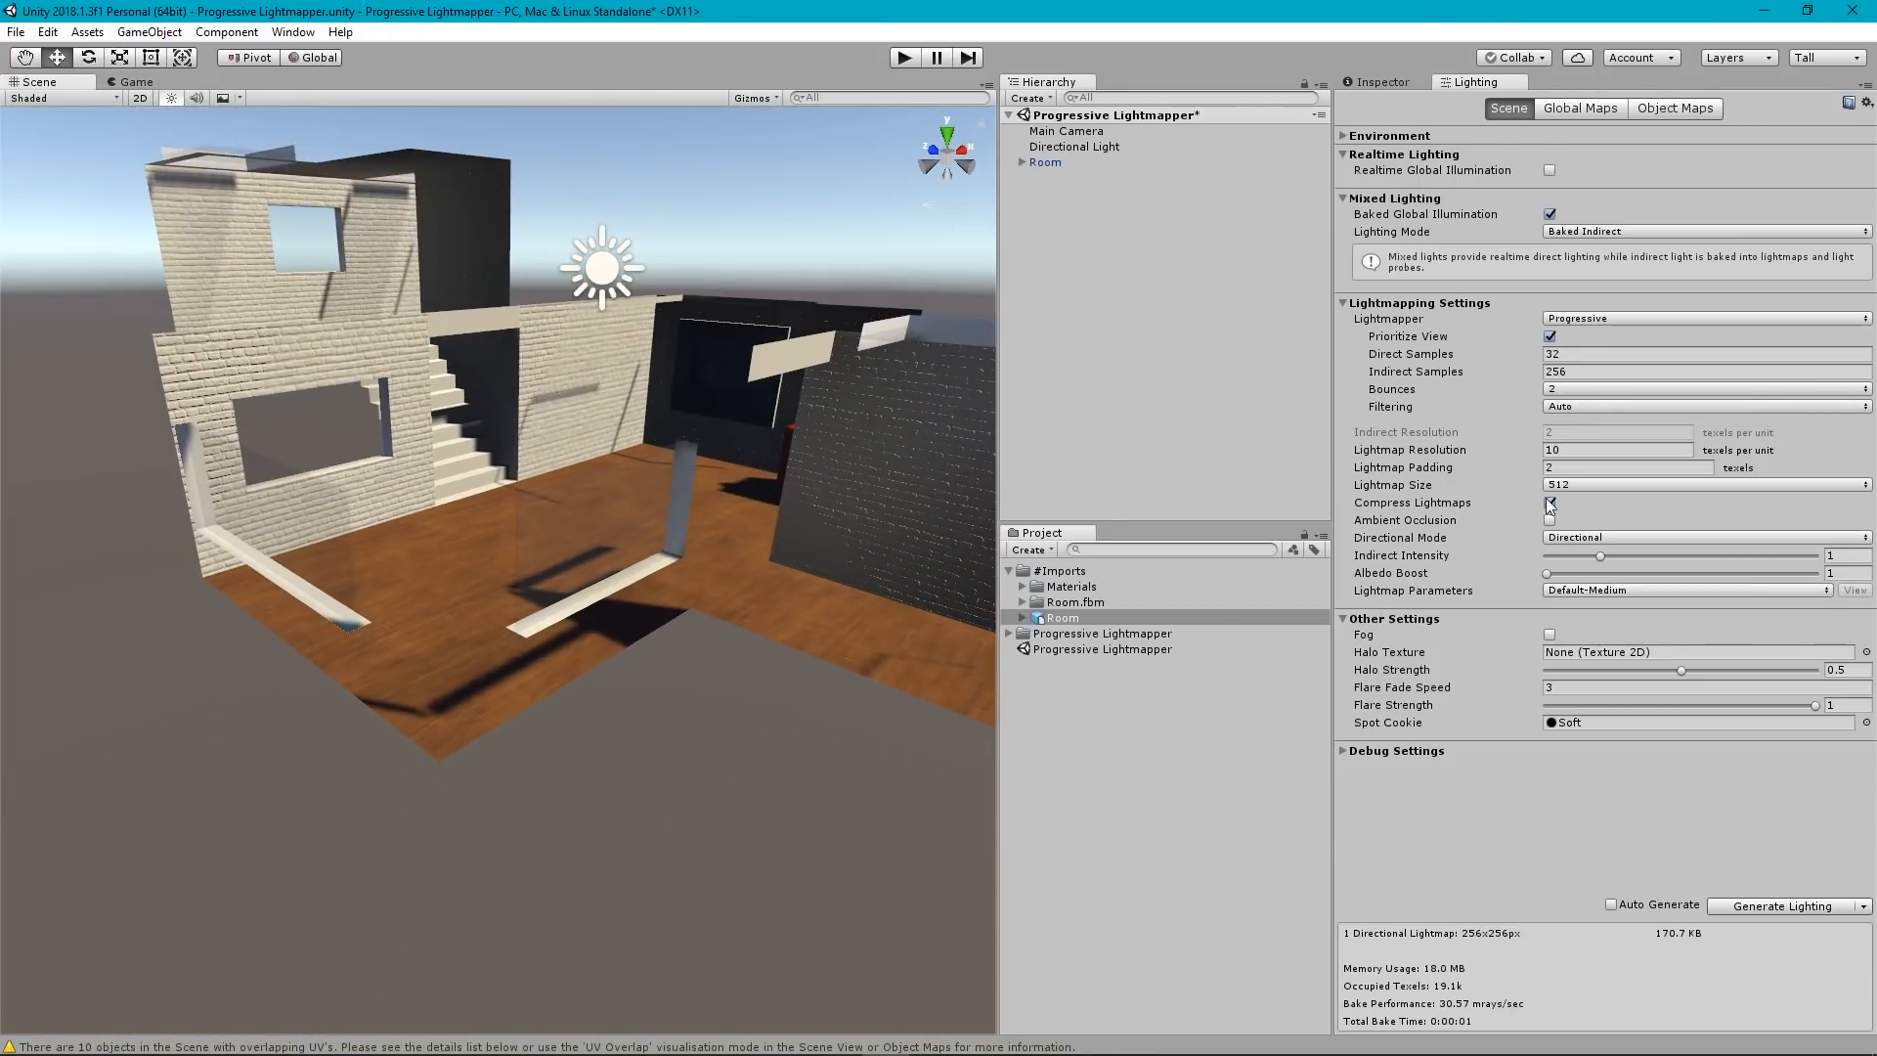
# Set the Directional Light's mode to Baked and regenerate the scene's lighting.
pyautogui.click(1051, 149)
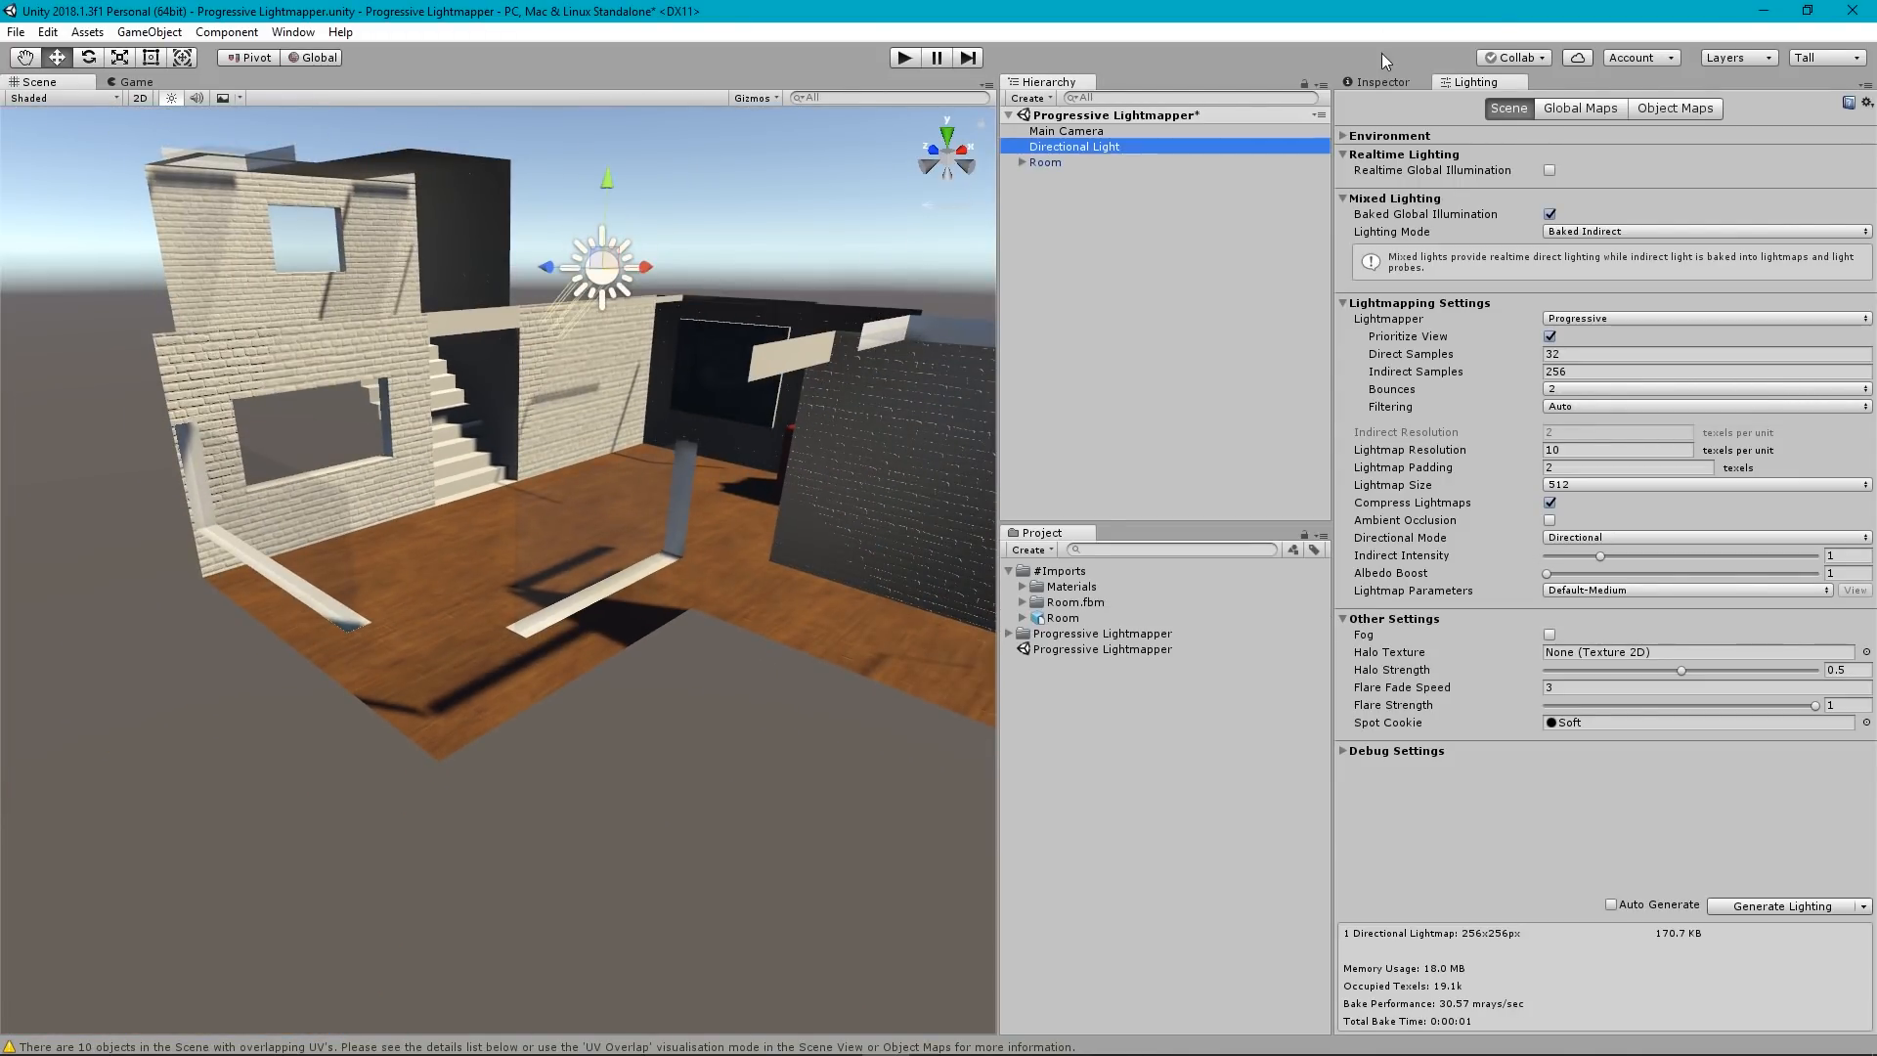
pyautogui.click(1378, 86)
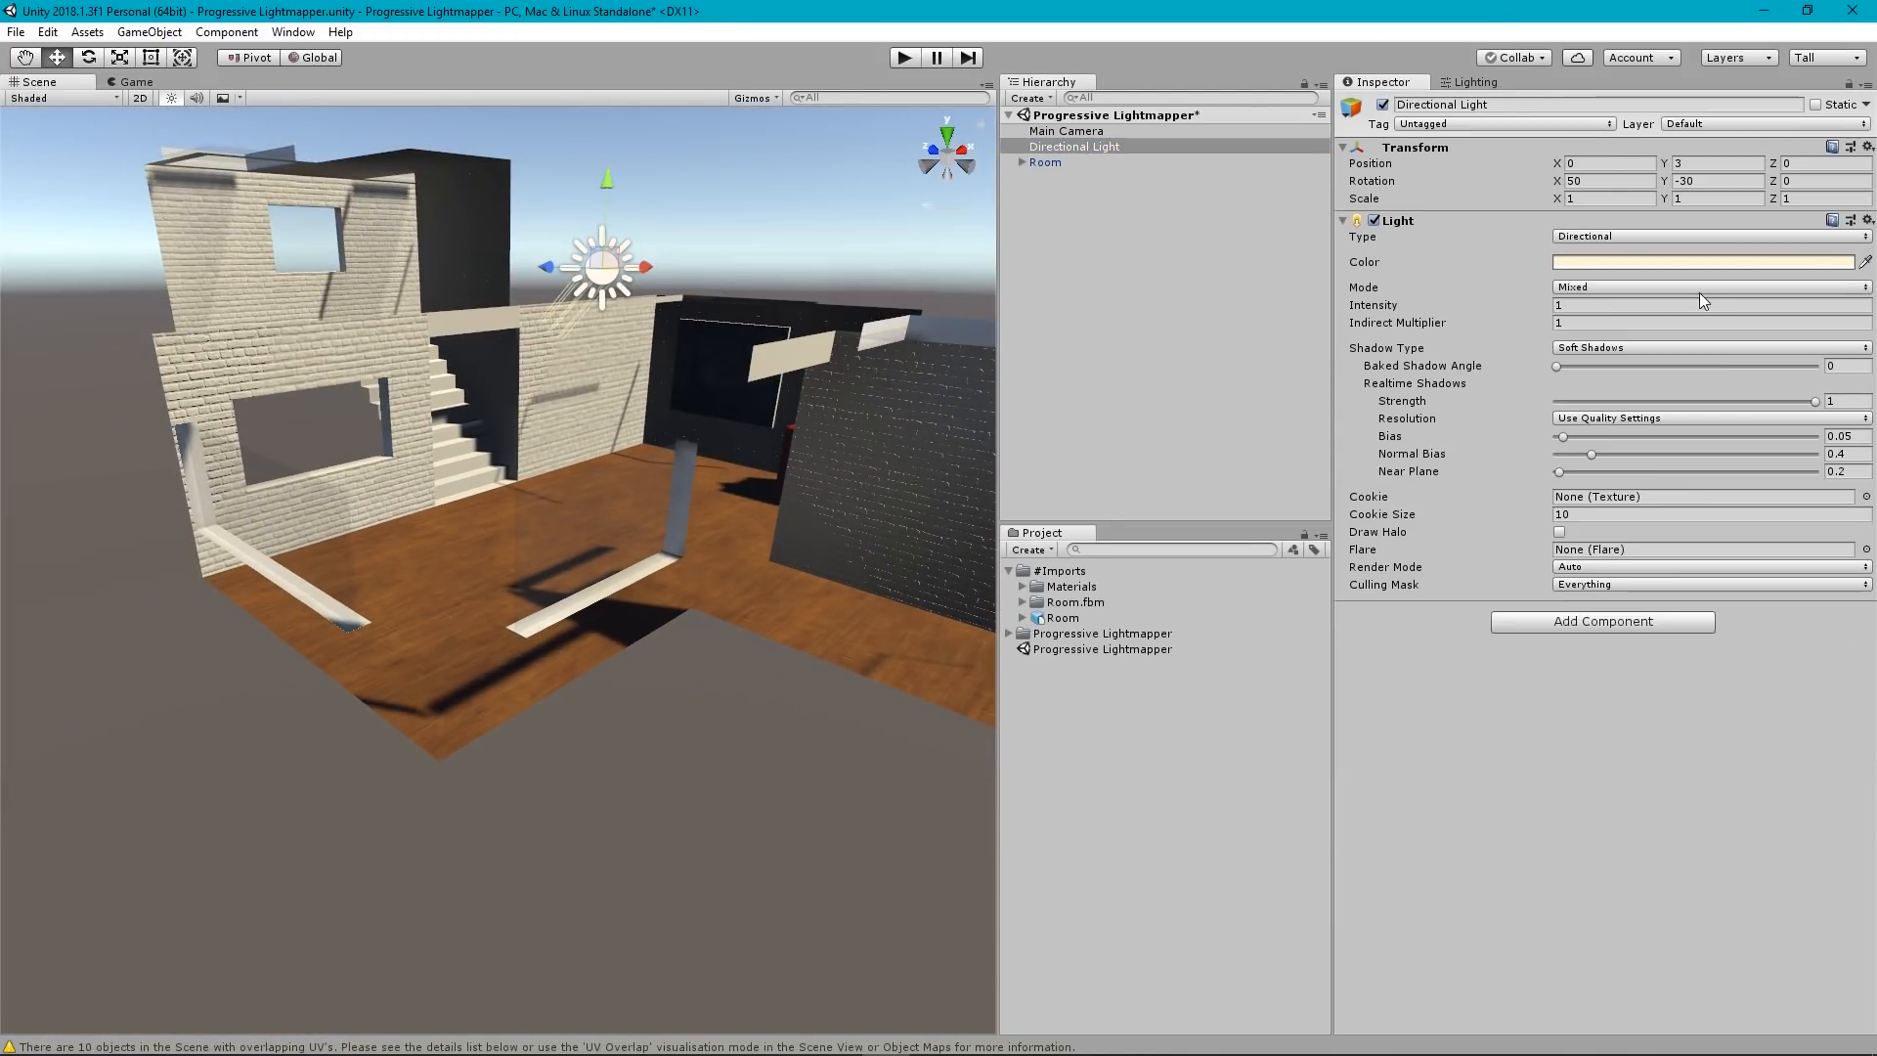
pyautogui.click(1608, 289)
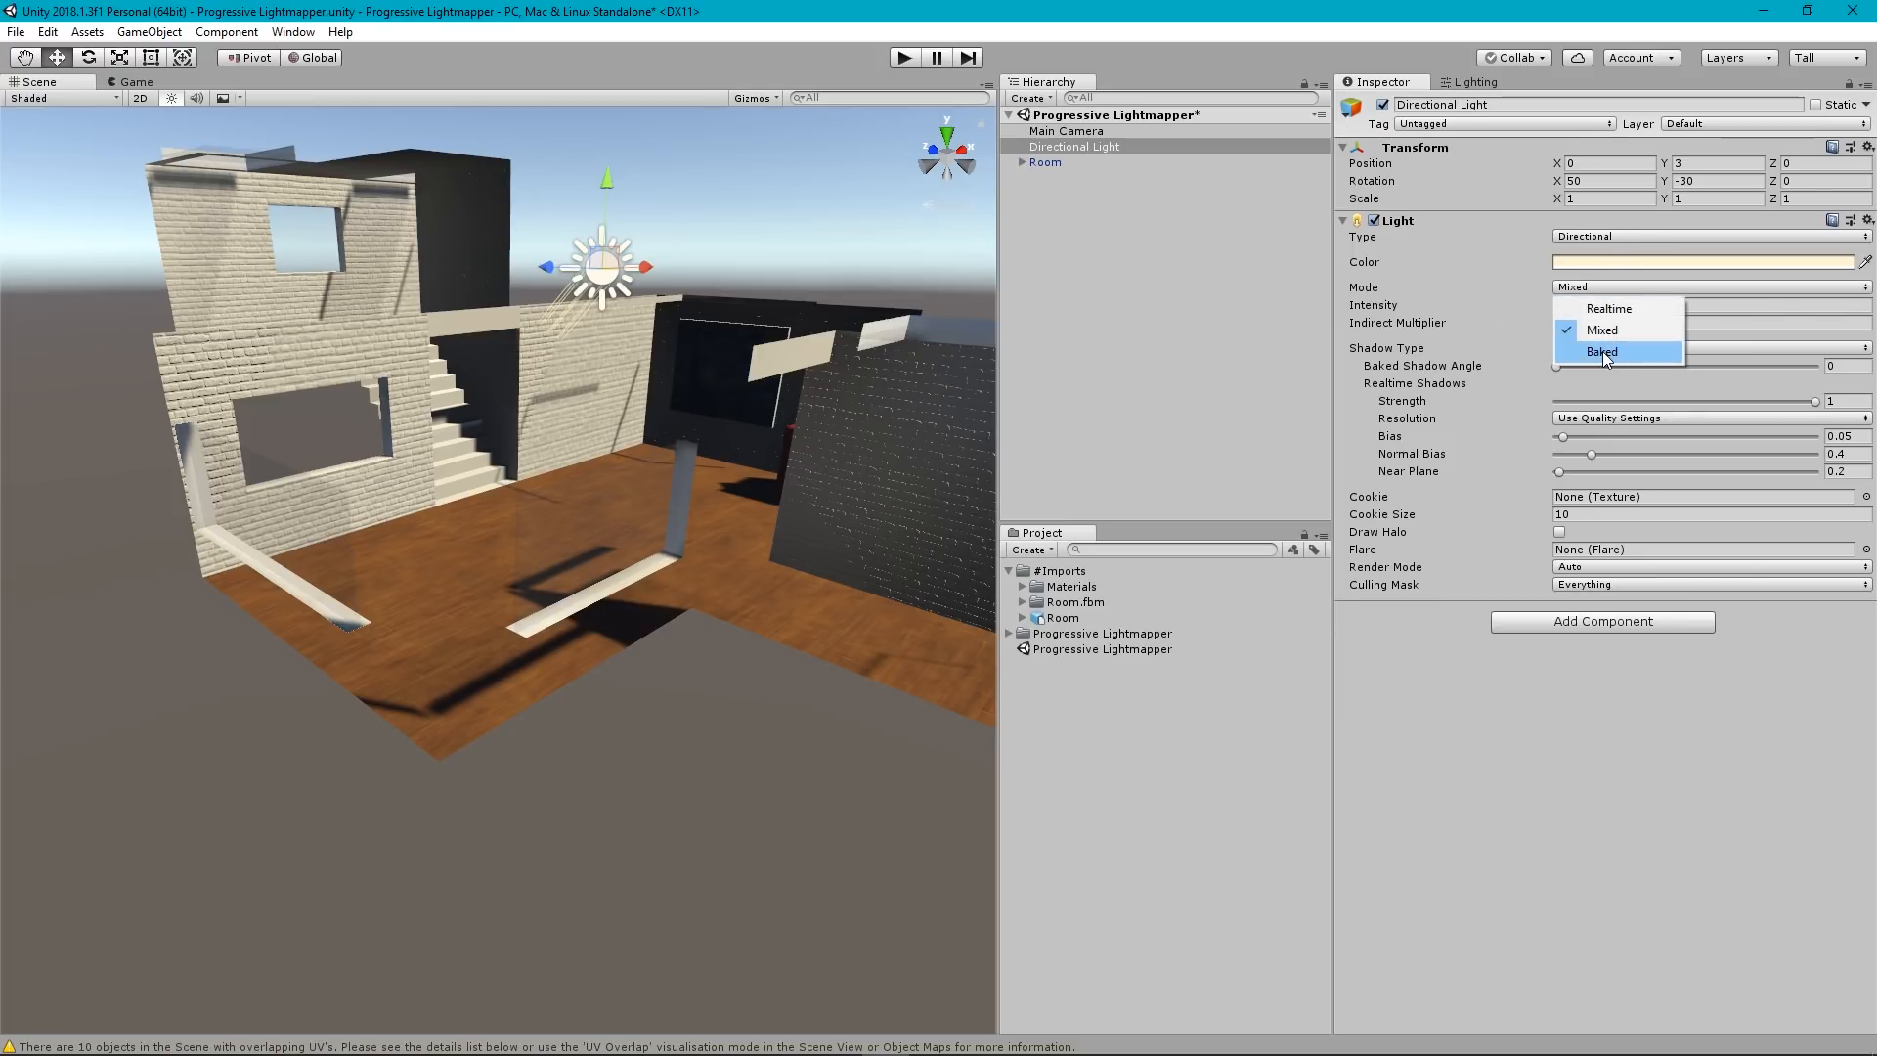
pyautogui.click(1606, 354)
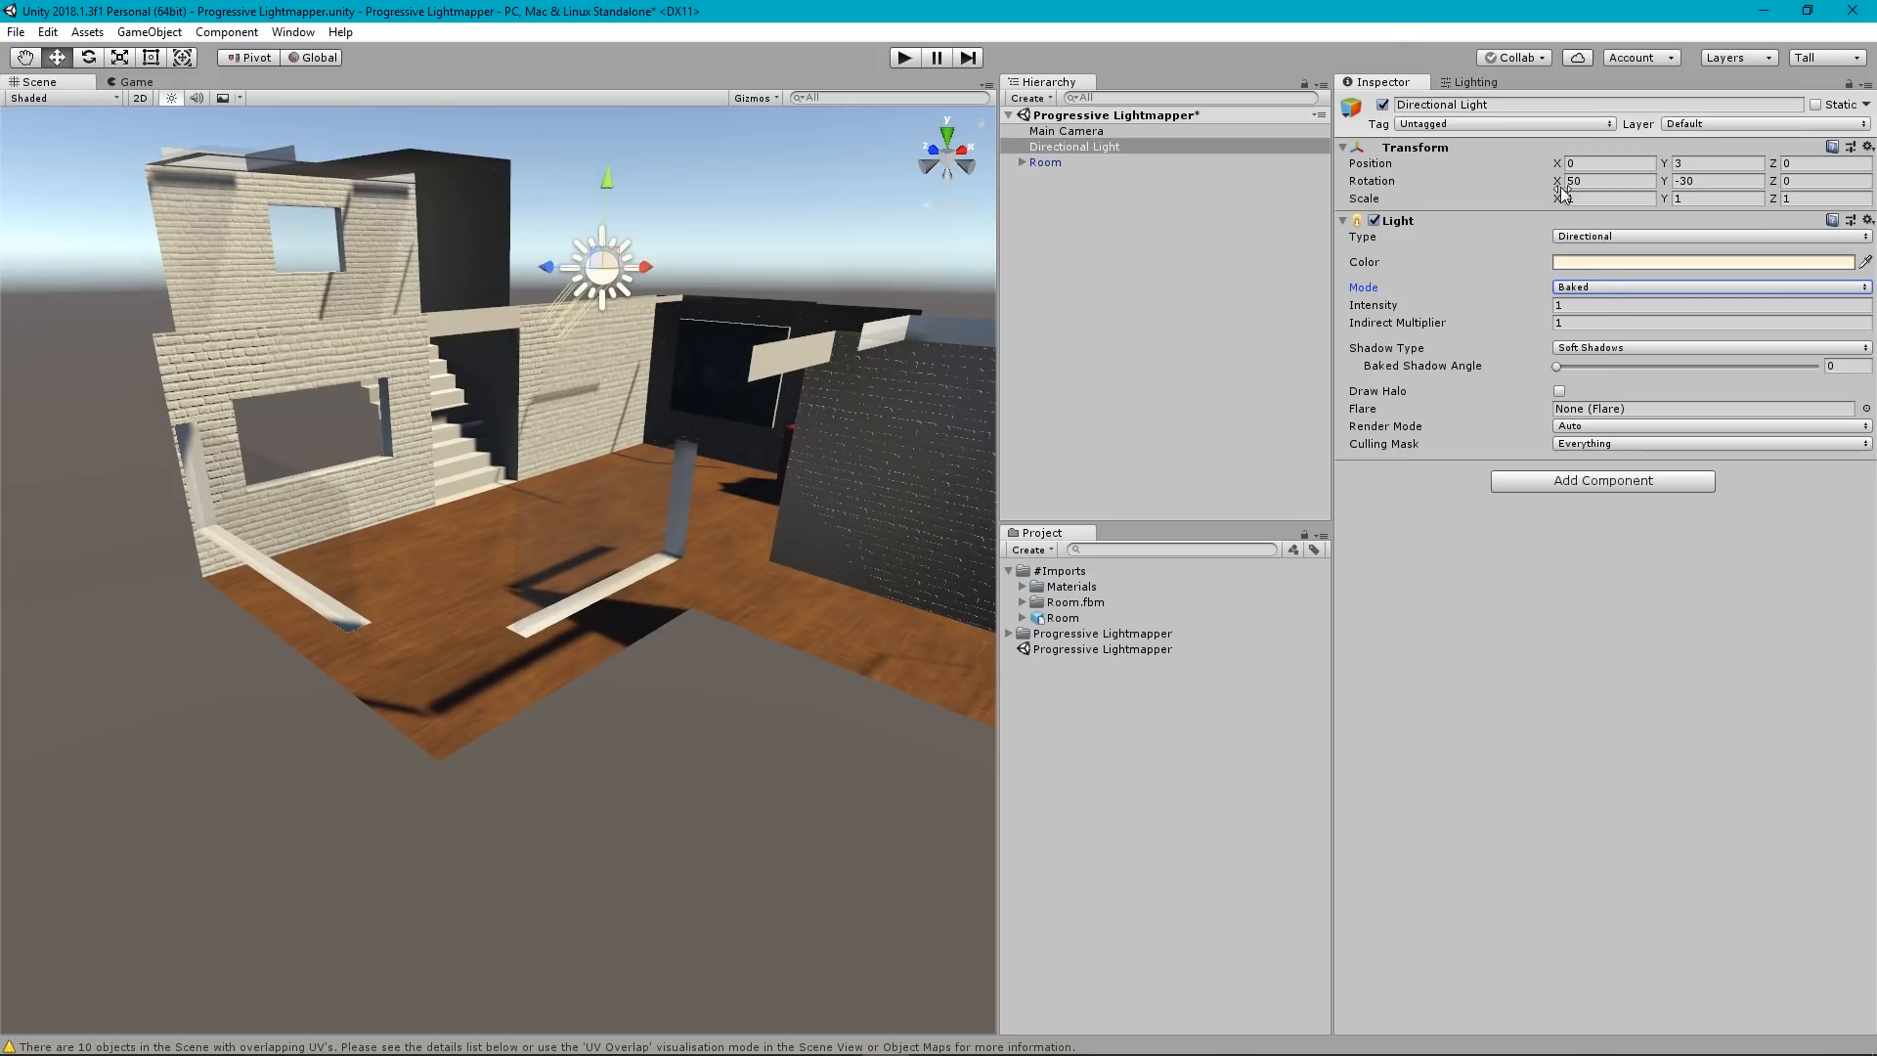
pyautogui.click(1472, 82)
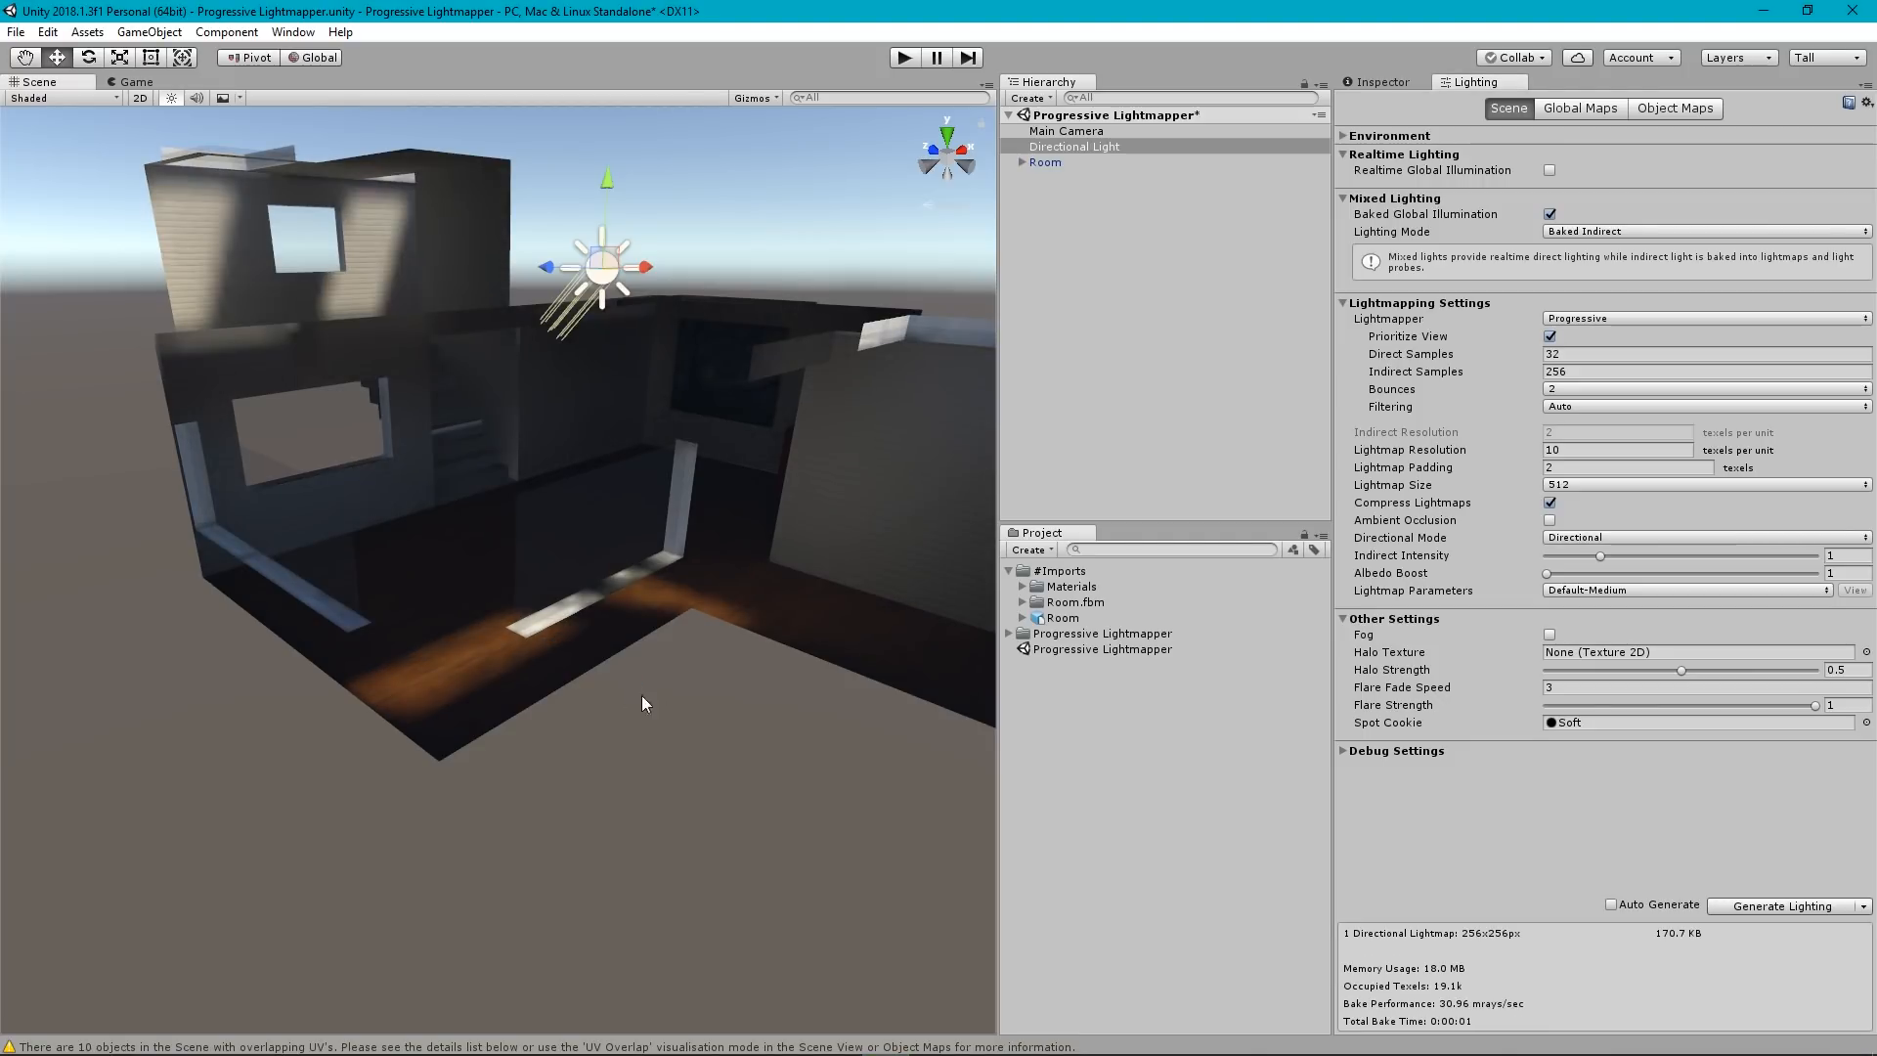
# Inspect the fully baked light and shadows in the skylight corridor, the main room's corners and around the windows.
pyautogui.moveTo(641, 695); pyautogui.dragTo(1485, 600, button='right')
pyautogui.press('w')
pyautogui.press('s')
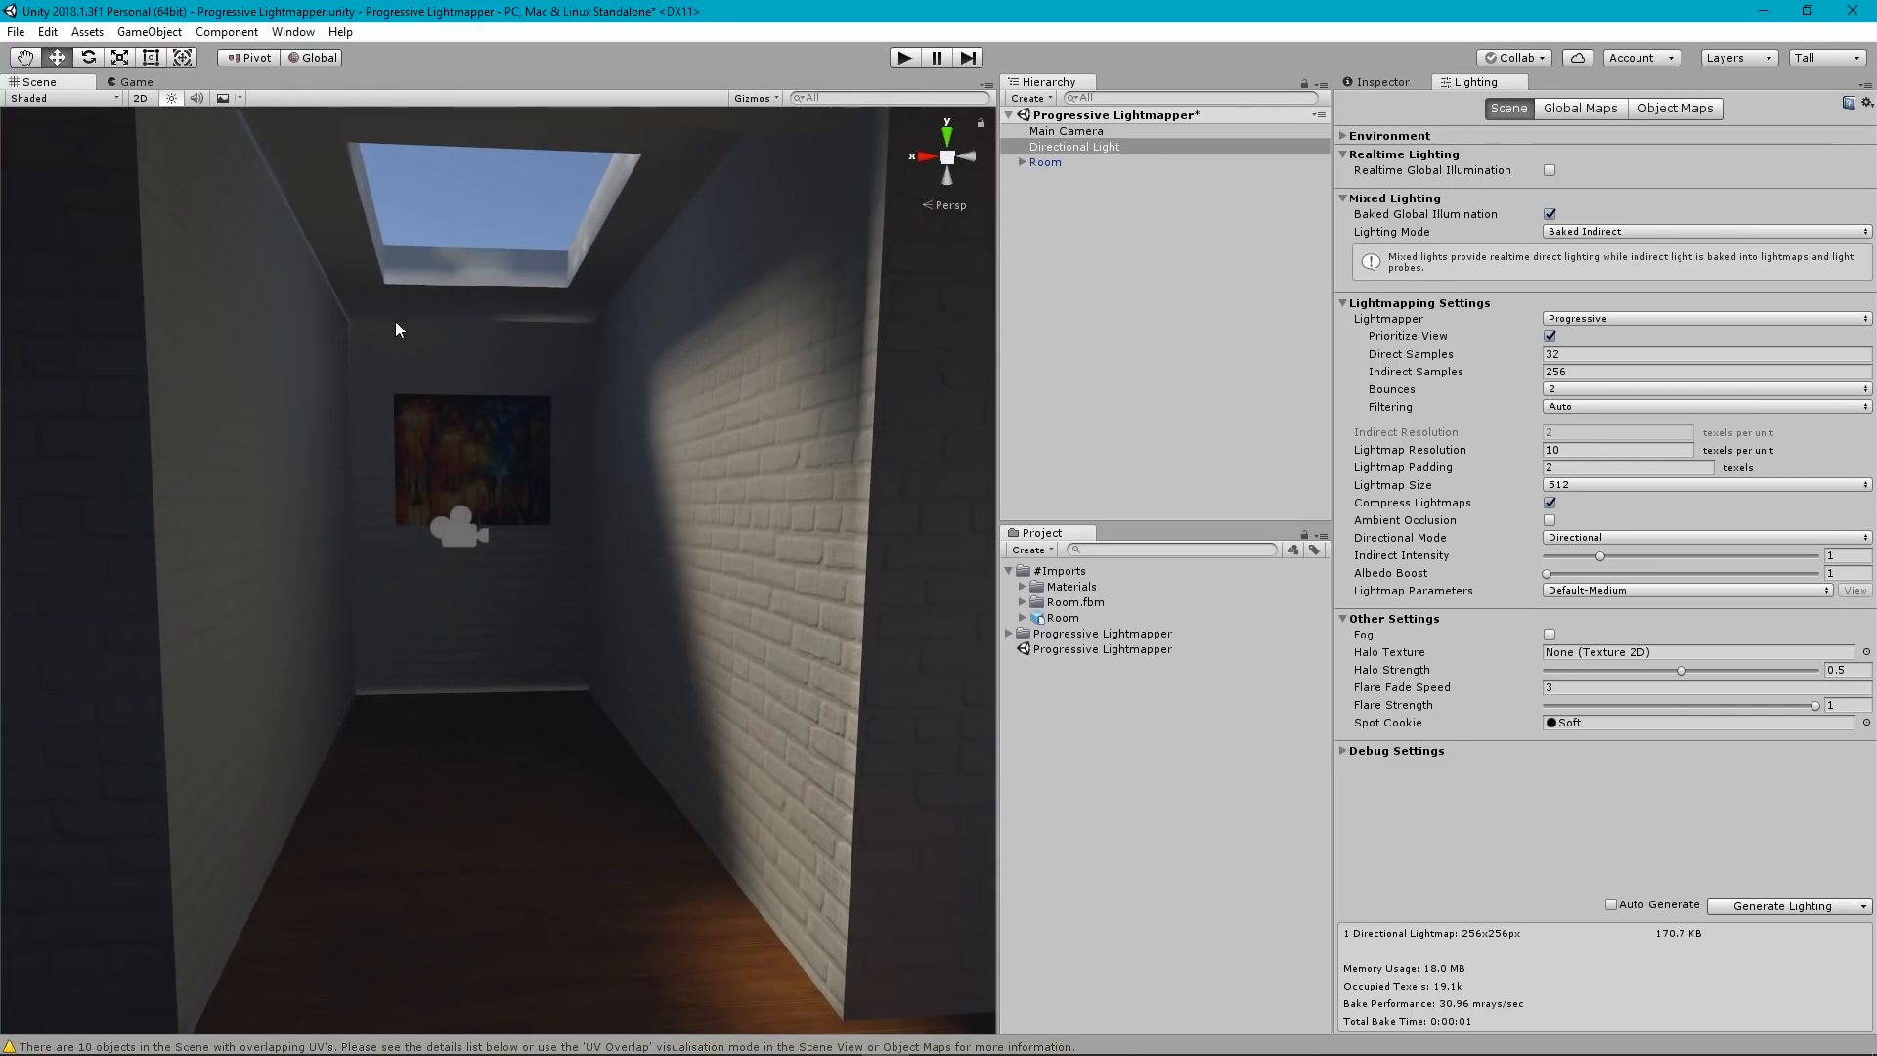
pyautogui.moveTo(469, 611); pyautogui.dragTo(1765, 645, button='right')
pyautogui.press('w')
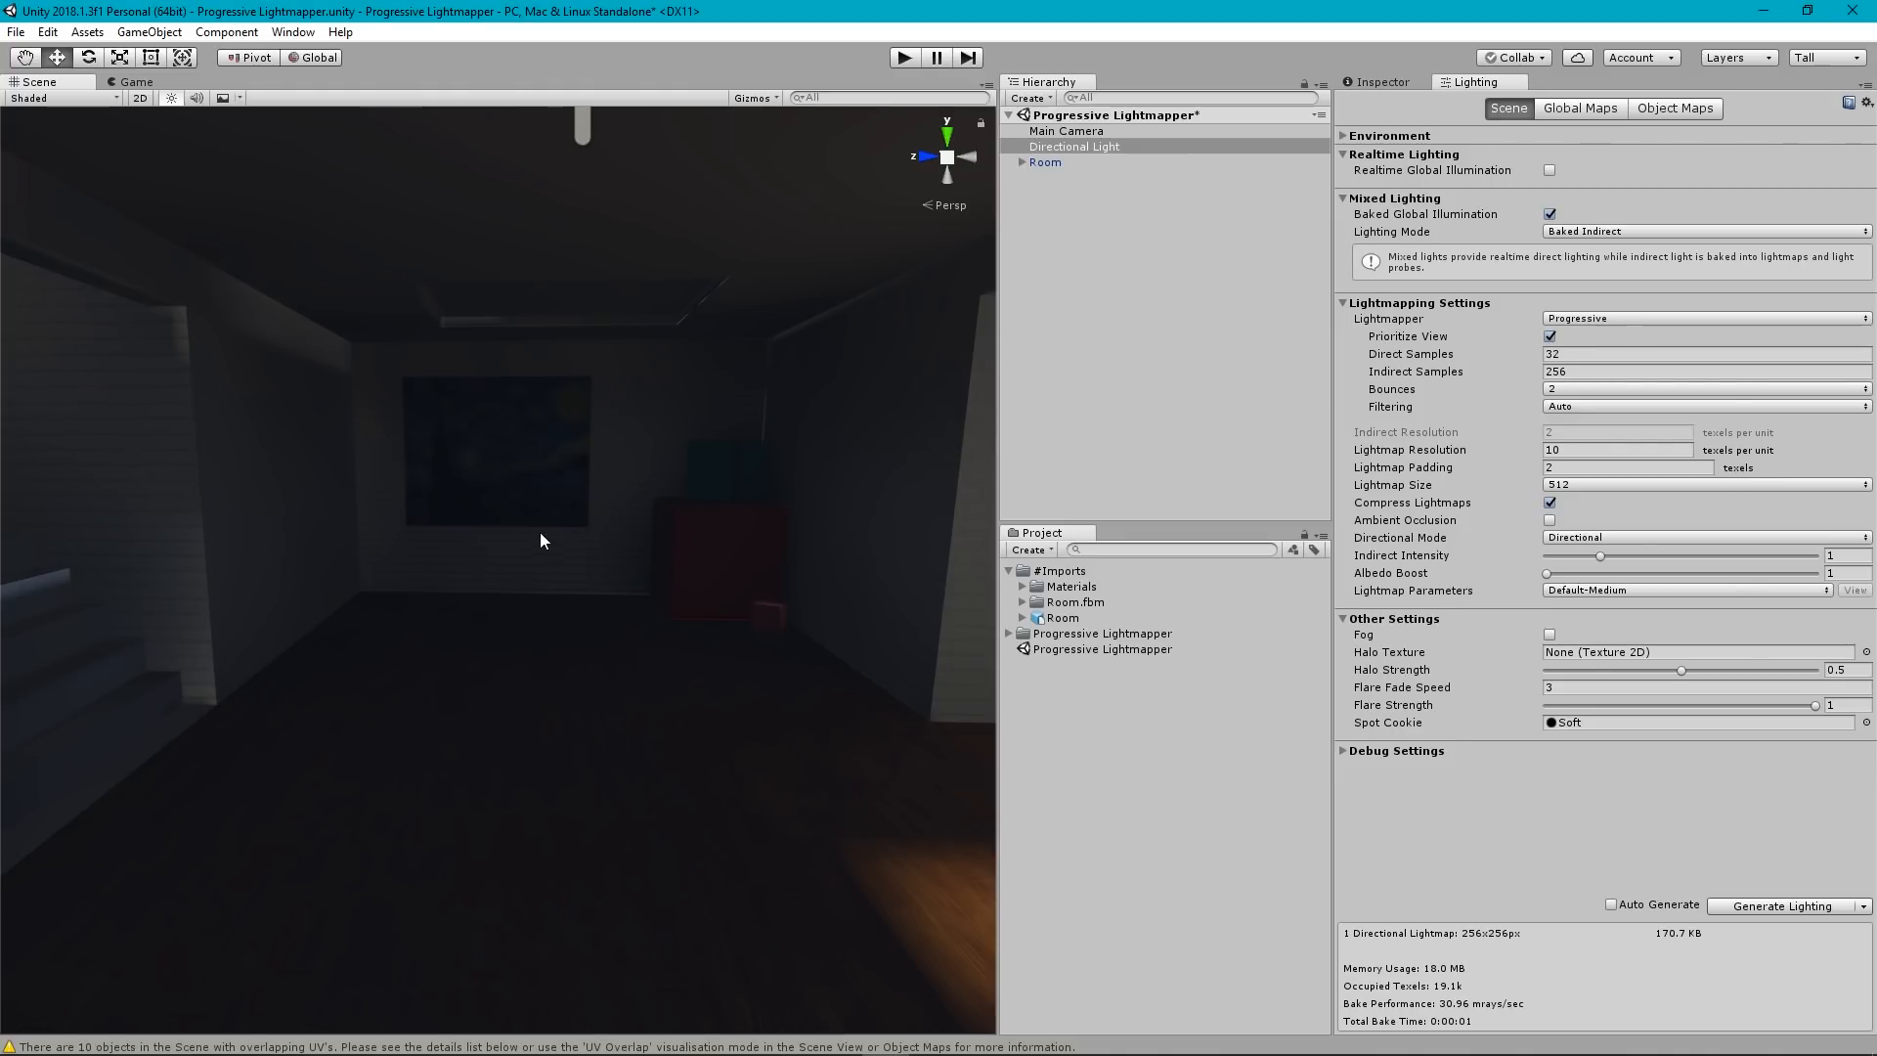
pyautogui.moveTo(540, 532)
pyautogui.mouseDown(button='right')
pyautogui.moveTo(720, 511)
pyautogui.moveTo(532, 512)
pyautogui.mouseUp(button='right')
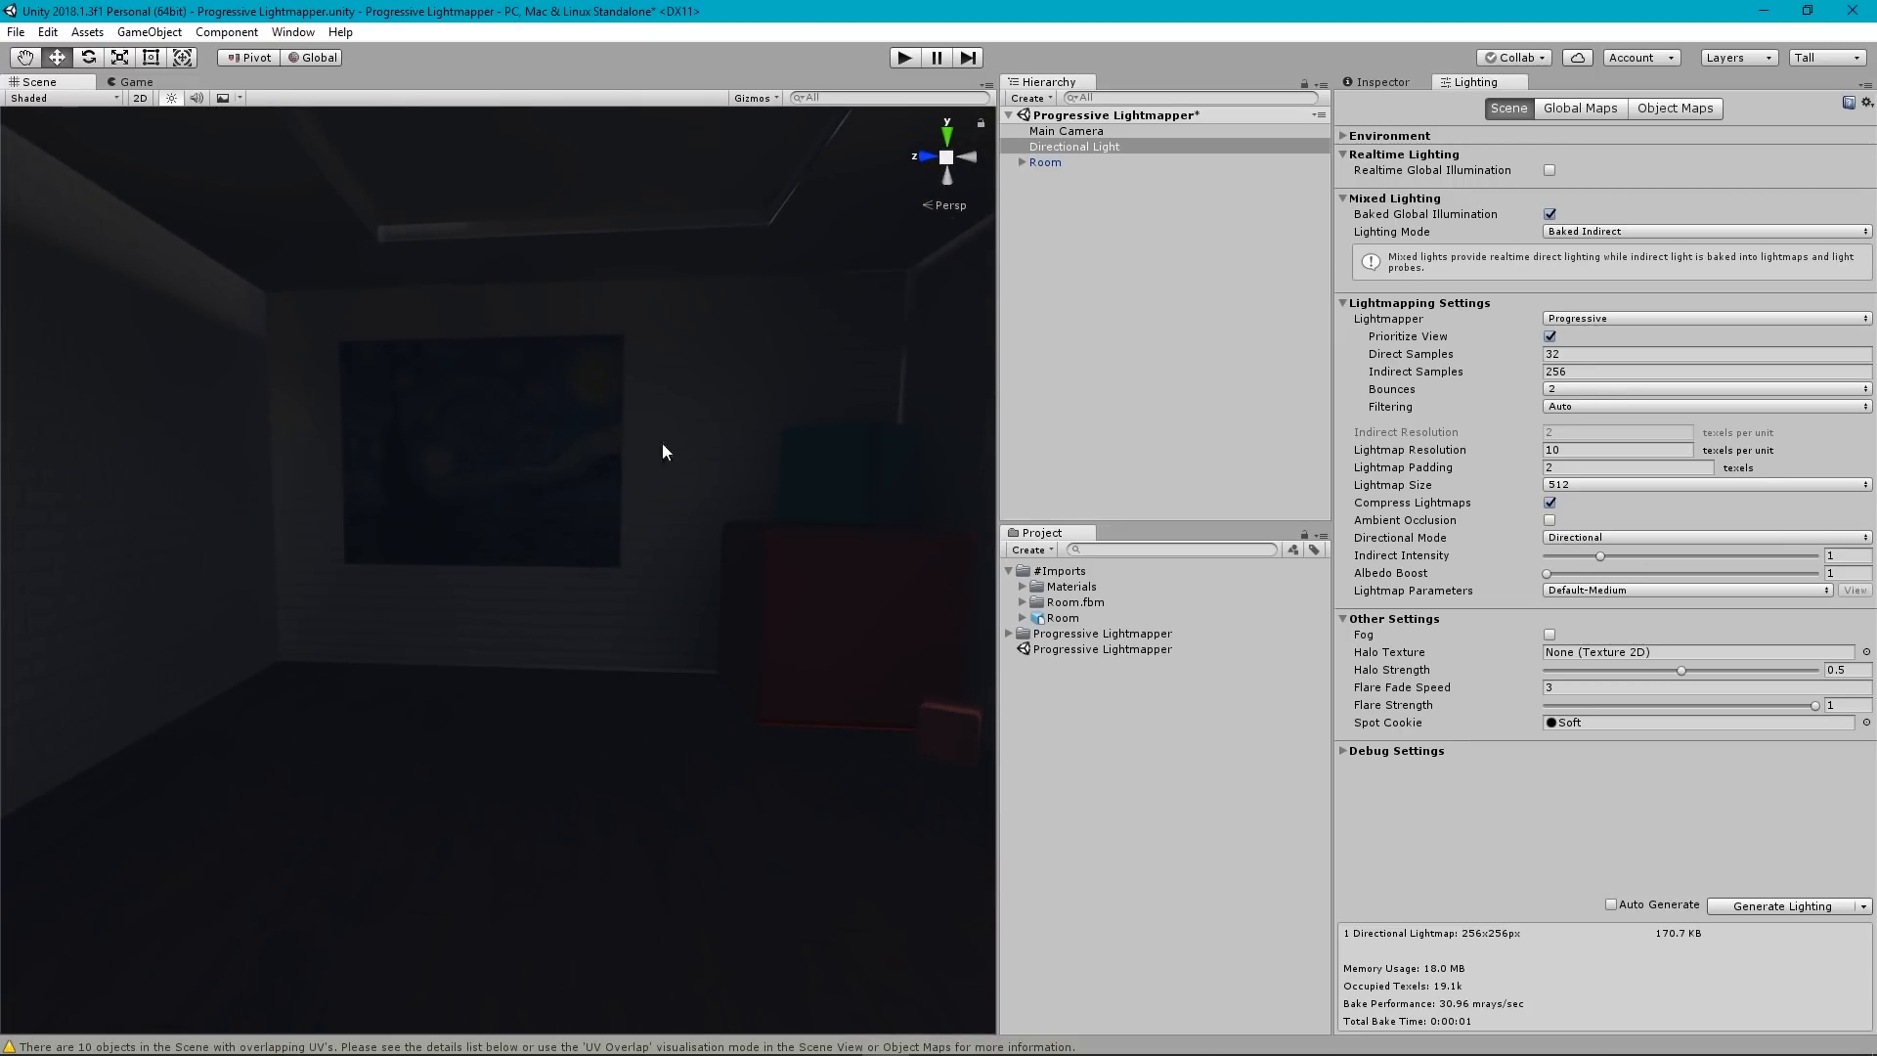
pyautogui.moveTo(748, 563); pyautogui.dragTo(1047, 473, button='right')
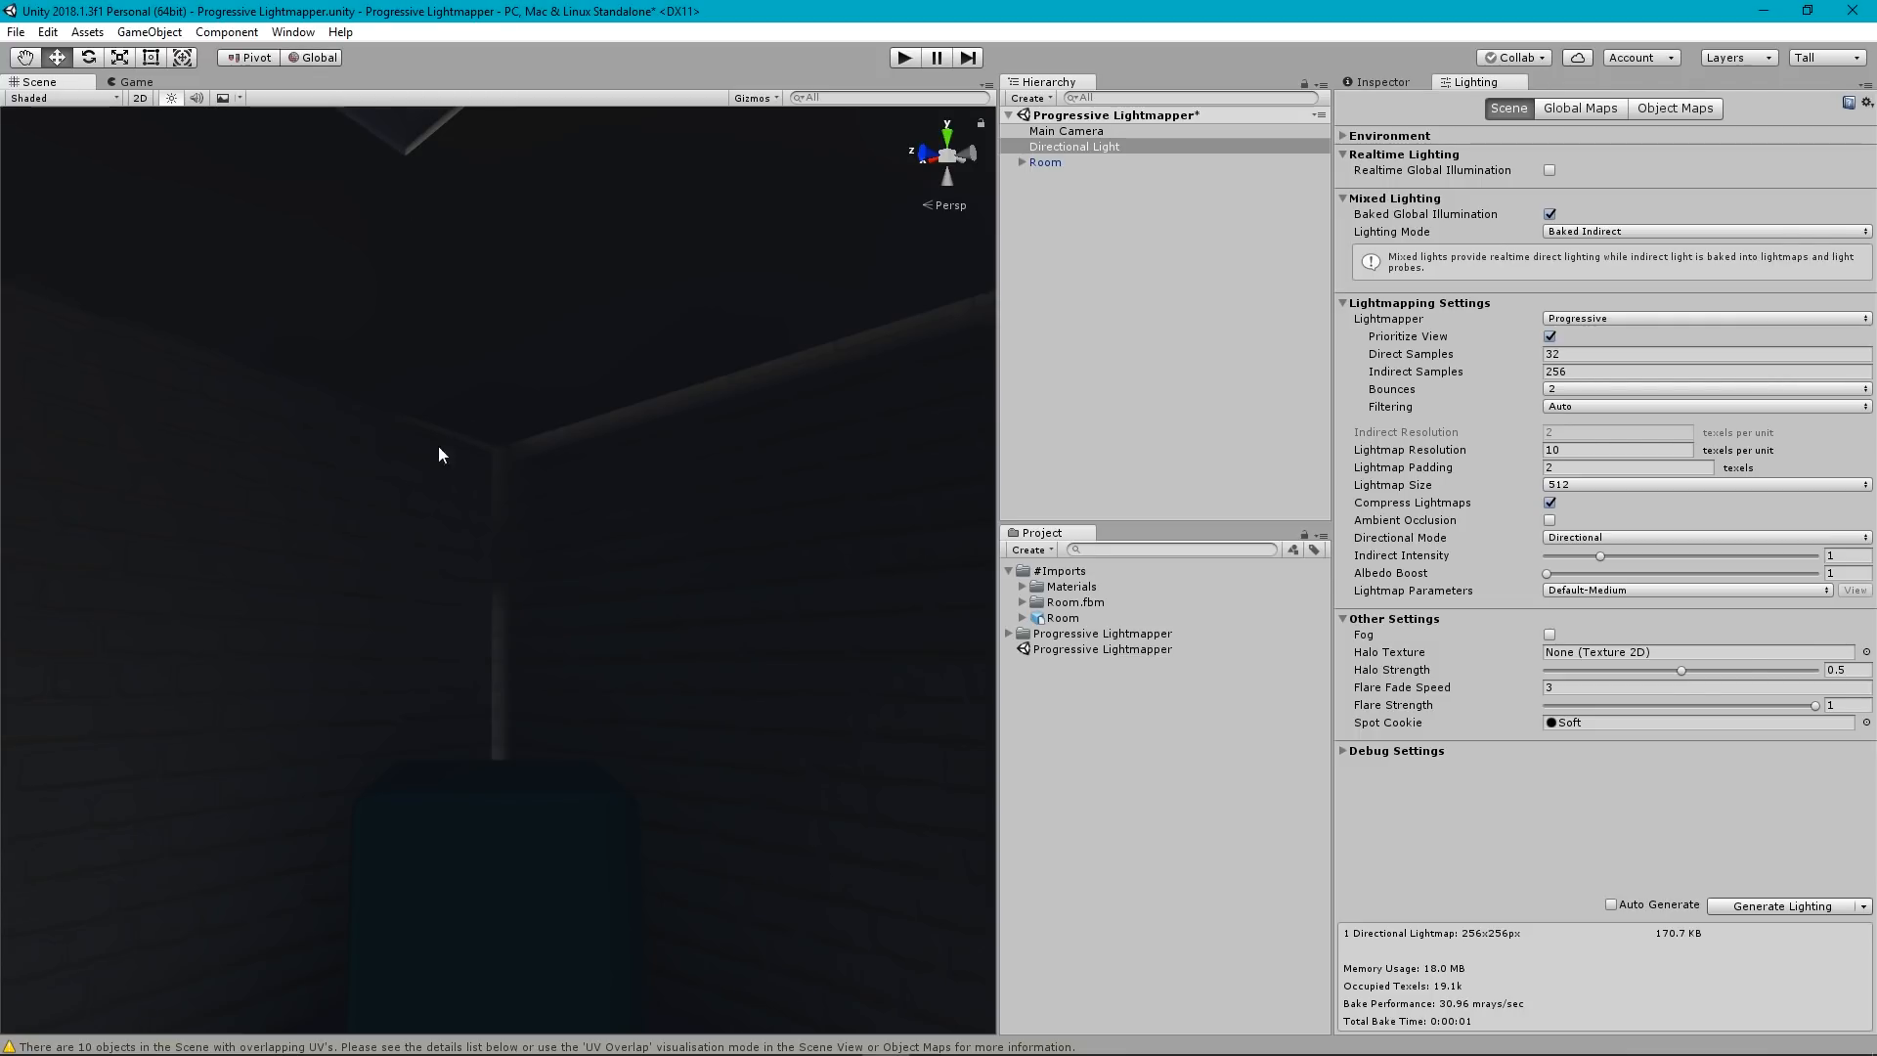
pyautogui.moveTo(439, 448); pyautogui.dragTo(821, 322, button='right')
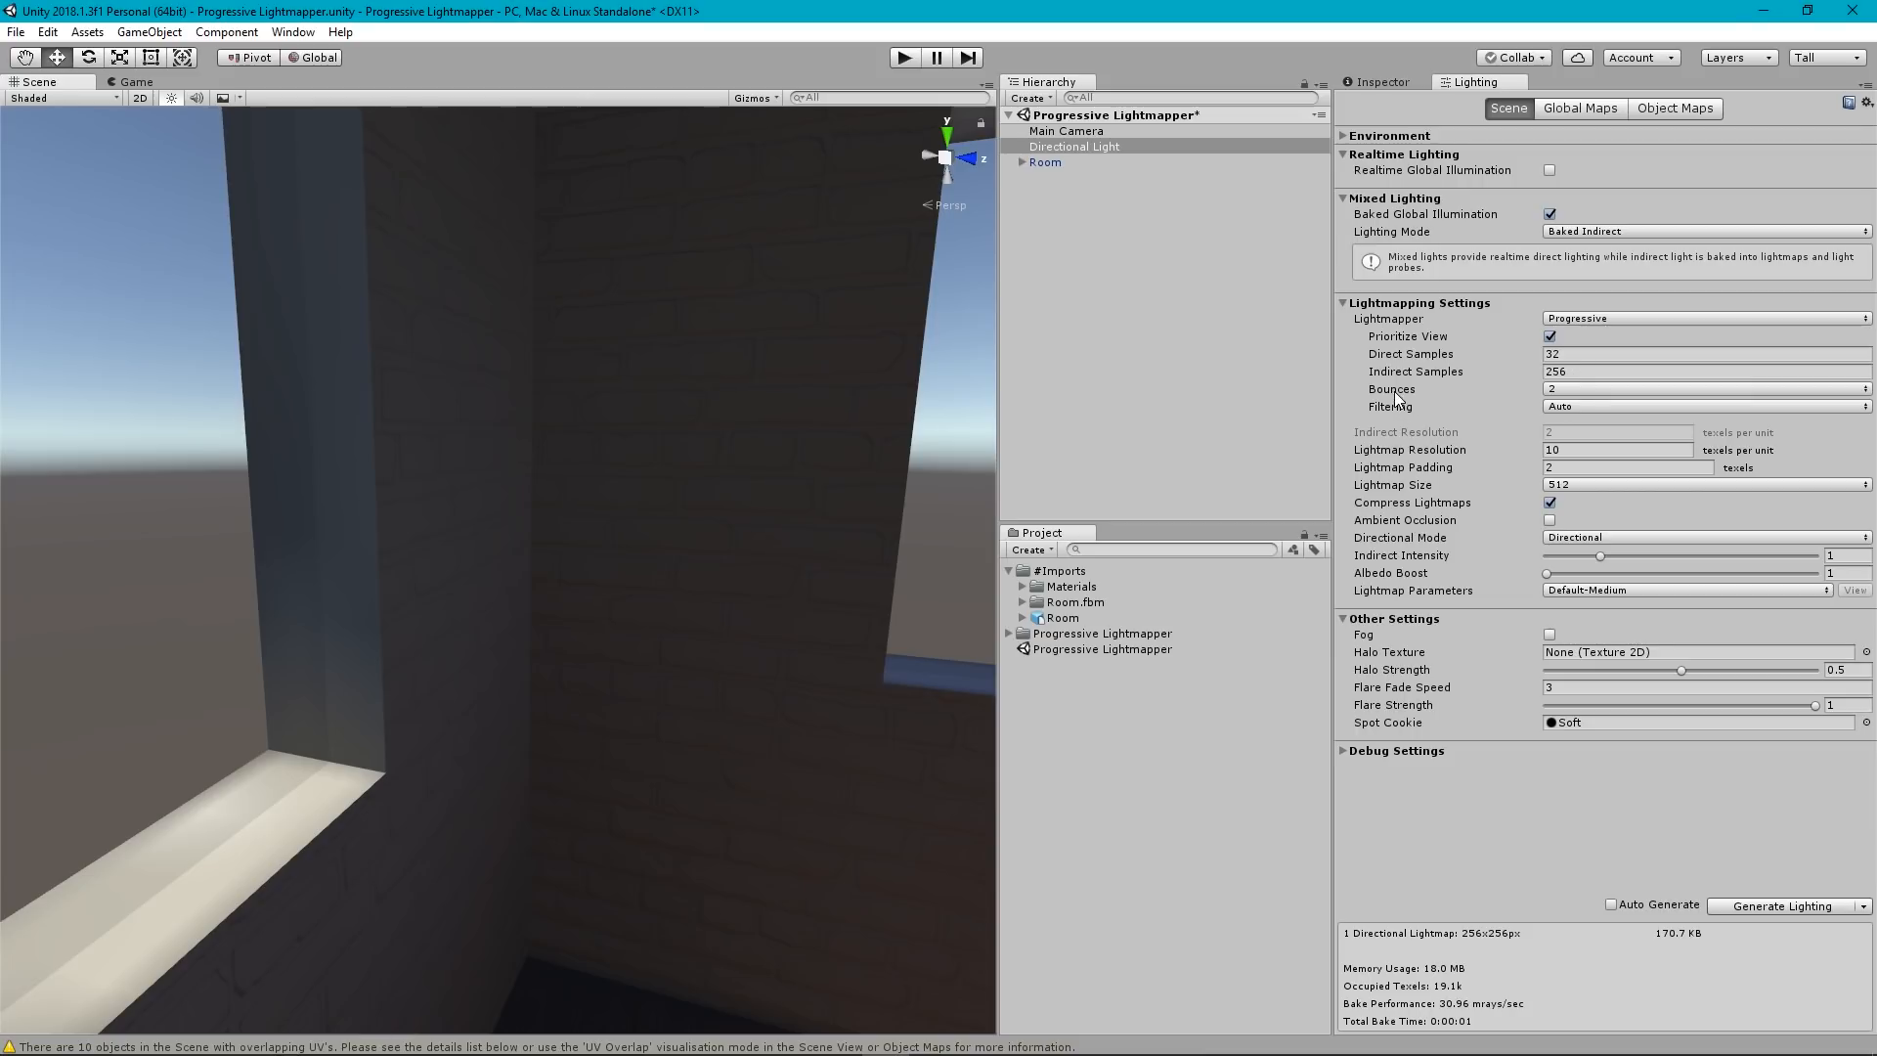
pyautogui.moveTo(637, 627)
pyautogui.mouseDown(button='right')
pyautogui.moveTo(1352, 626)
pyautogui.moveTo(1552, 618)
pyautogui.moveTo(1716, 583)
pyautogui.moveTo(57, 589)
pyautogui.moveTo(86, 589)
pyautogui.mouseUp(button='right')
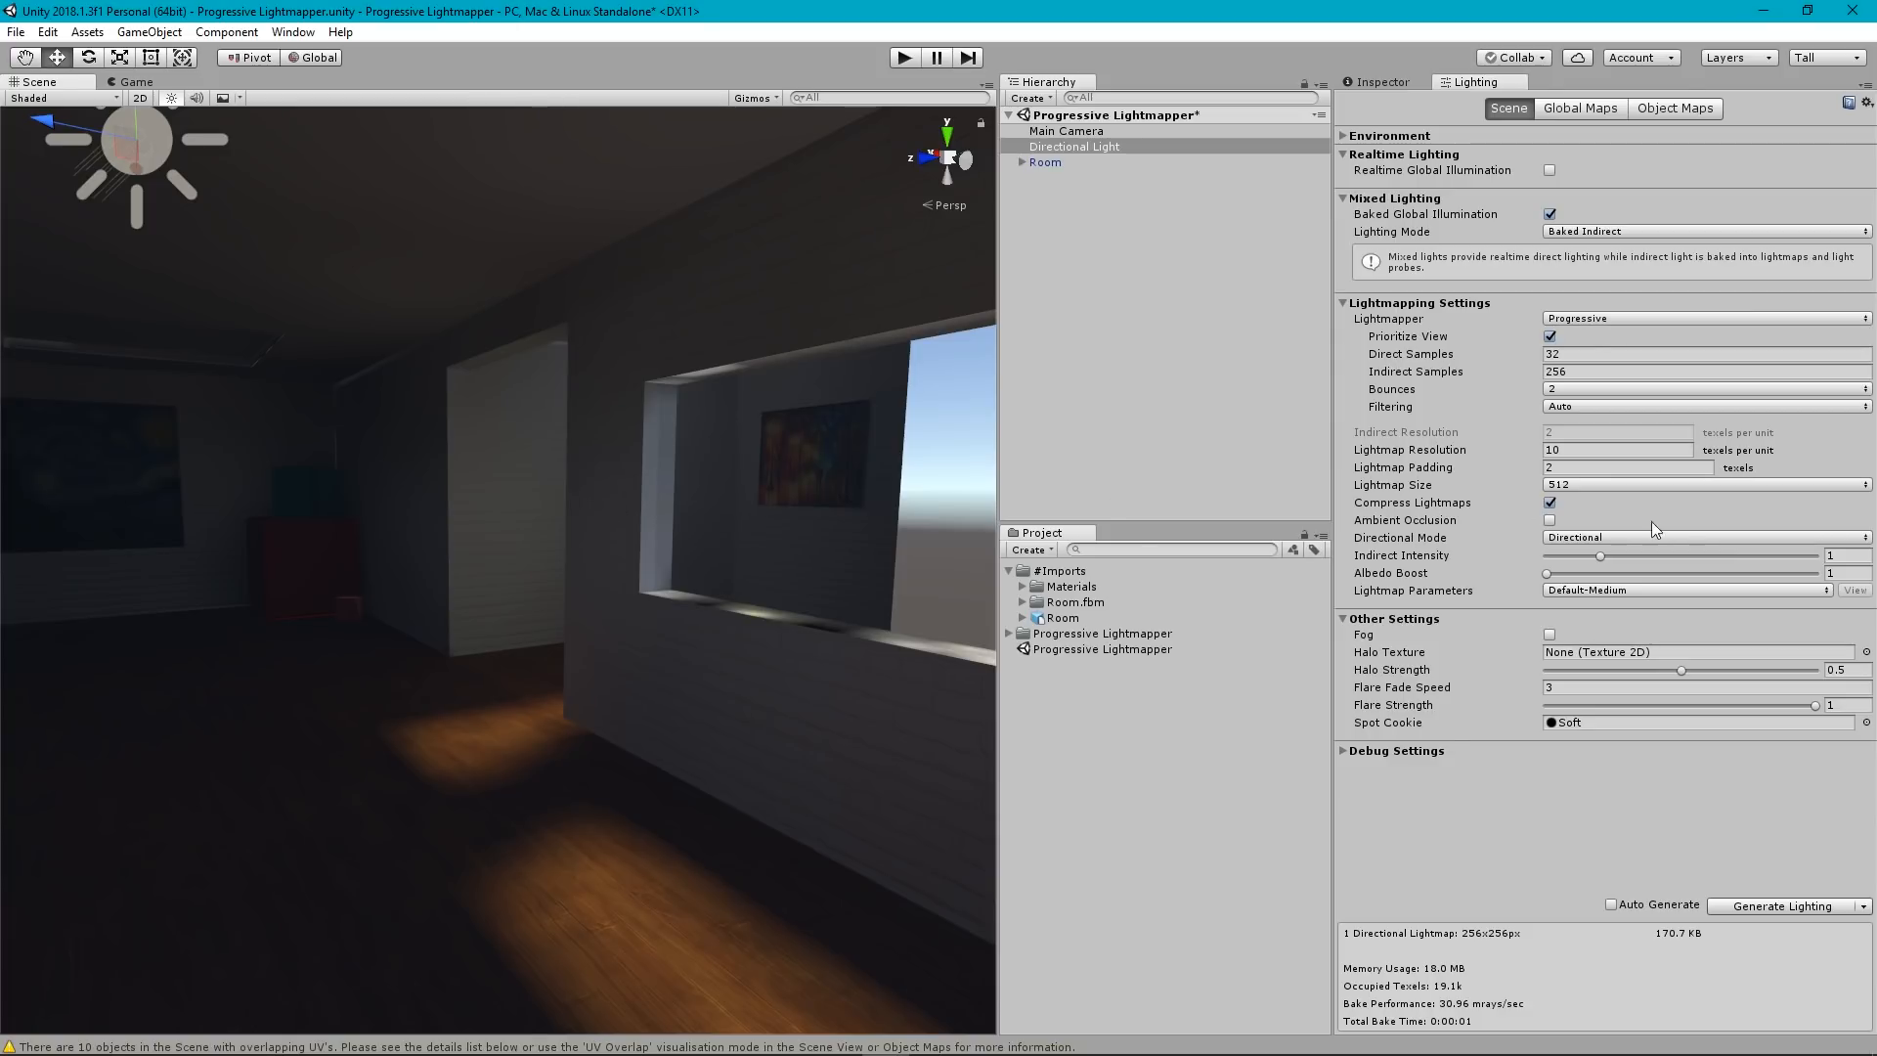
# Set the Progressive Lightmapper's number of light bounces to 4.
pyautogui.moveTo(759, 503); pyautogui.dragTo(586, 491, button='right')
pyautogui.press('w')
pyautogui.click(1562, 390)
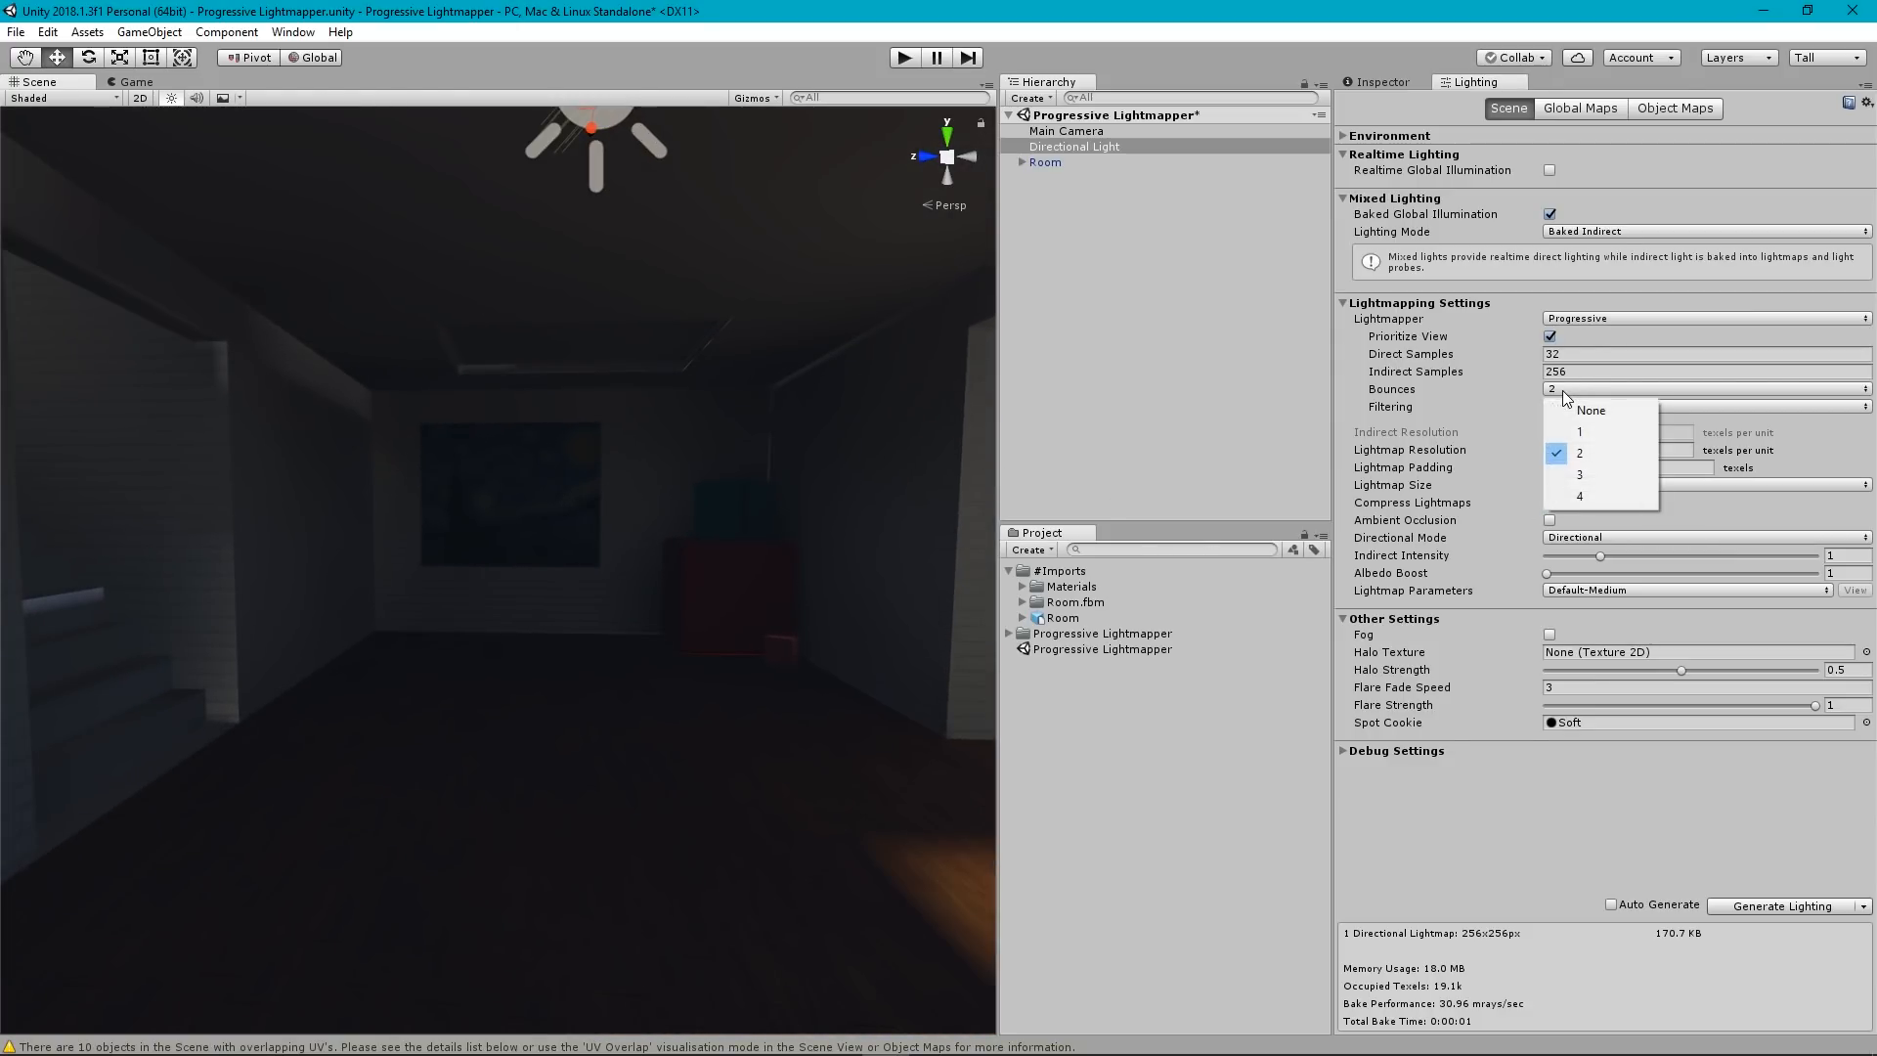
pyautogui.click(1586, 497)
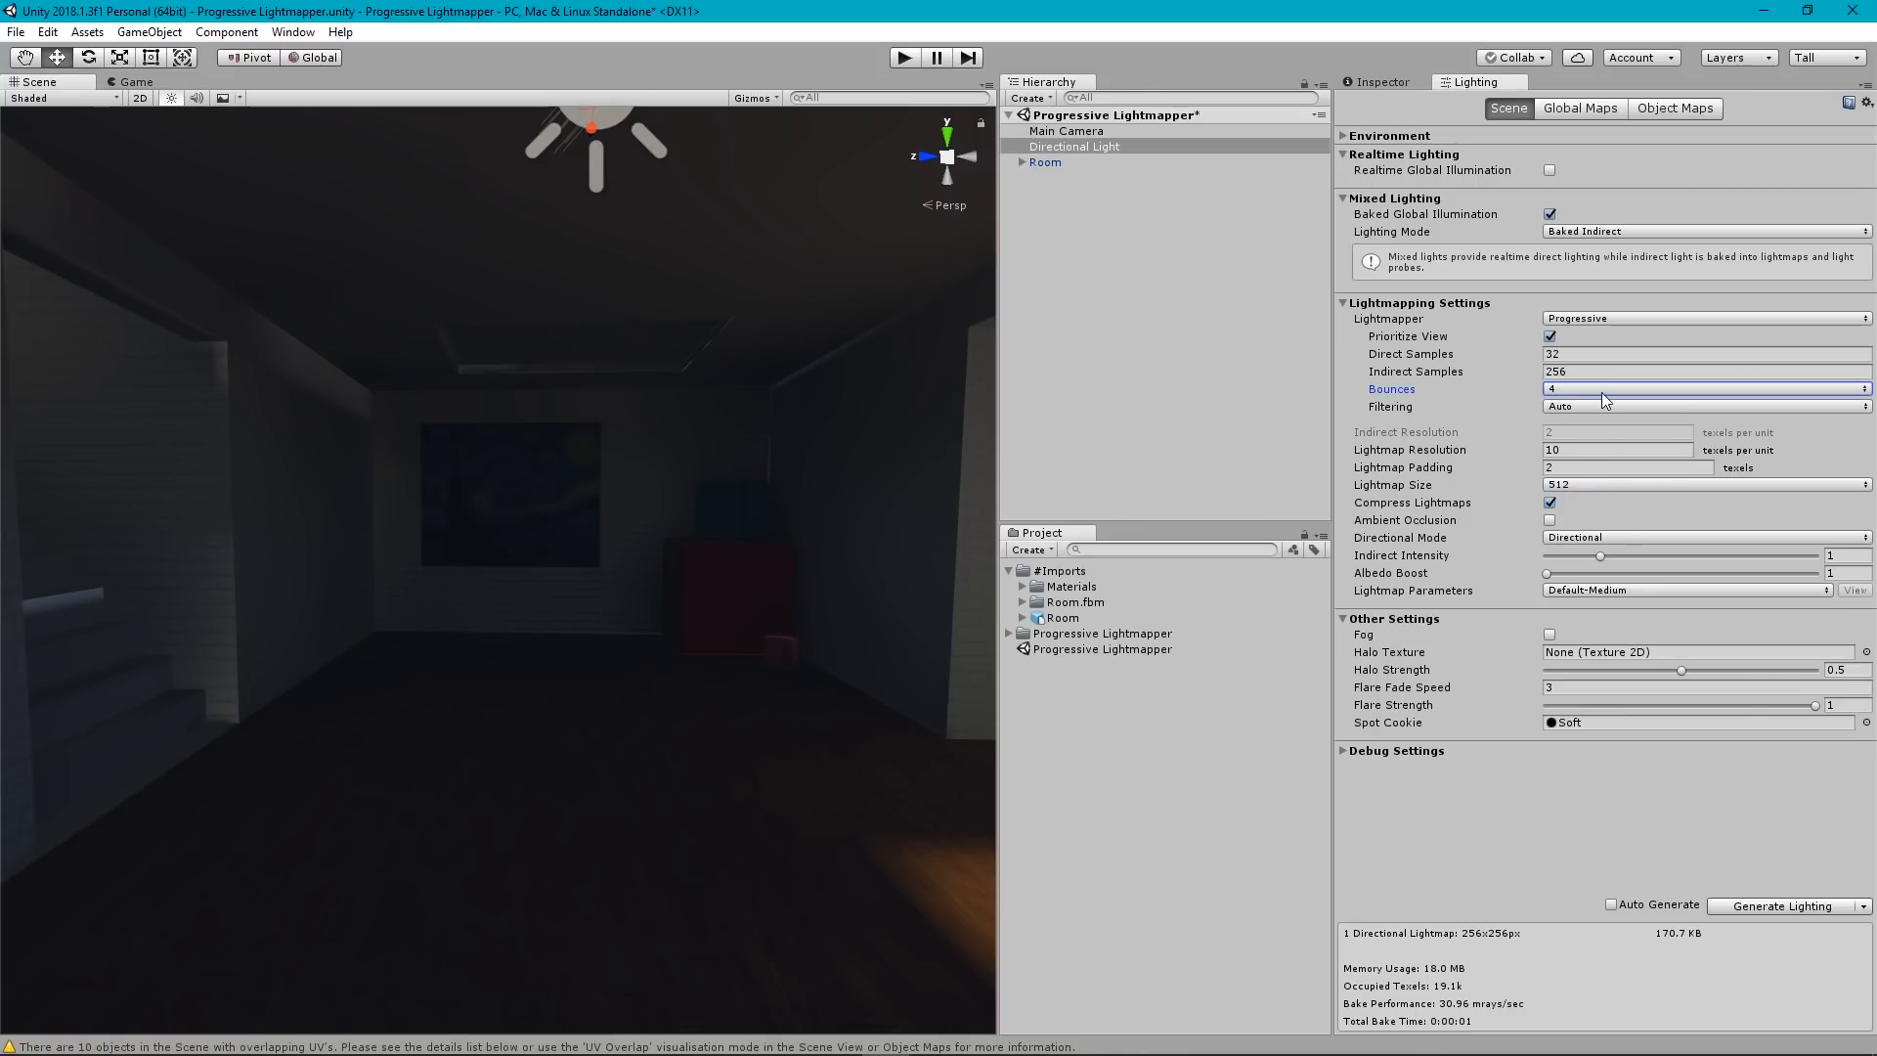
# Regenerate the scene's lighting with the increased bounces and check the result around the room's windows.
pyautogui.click(1768, 909)
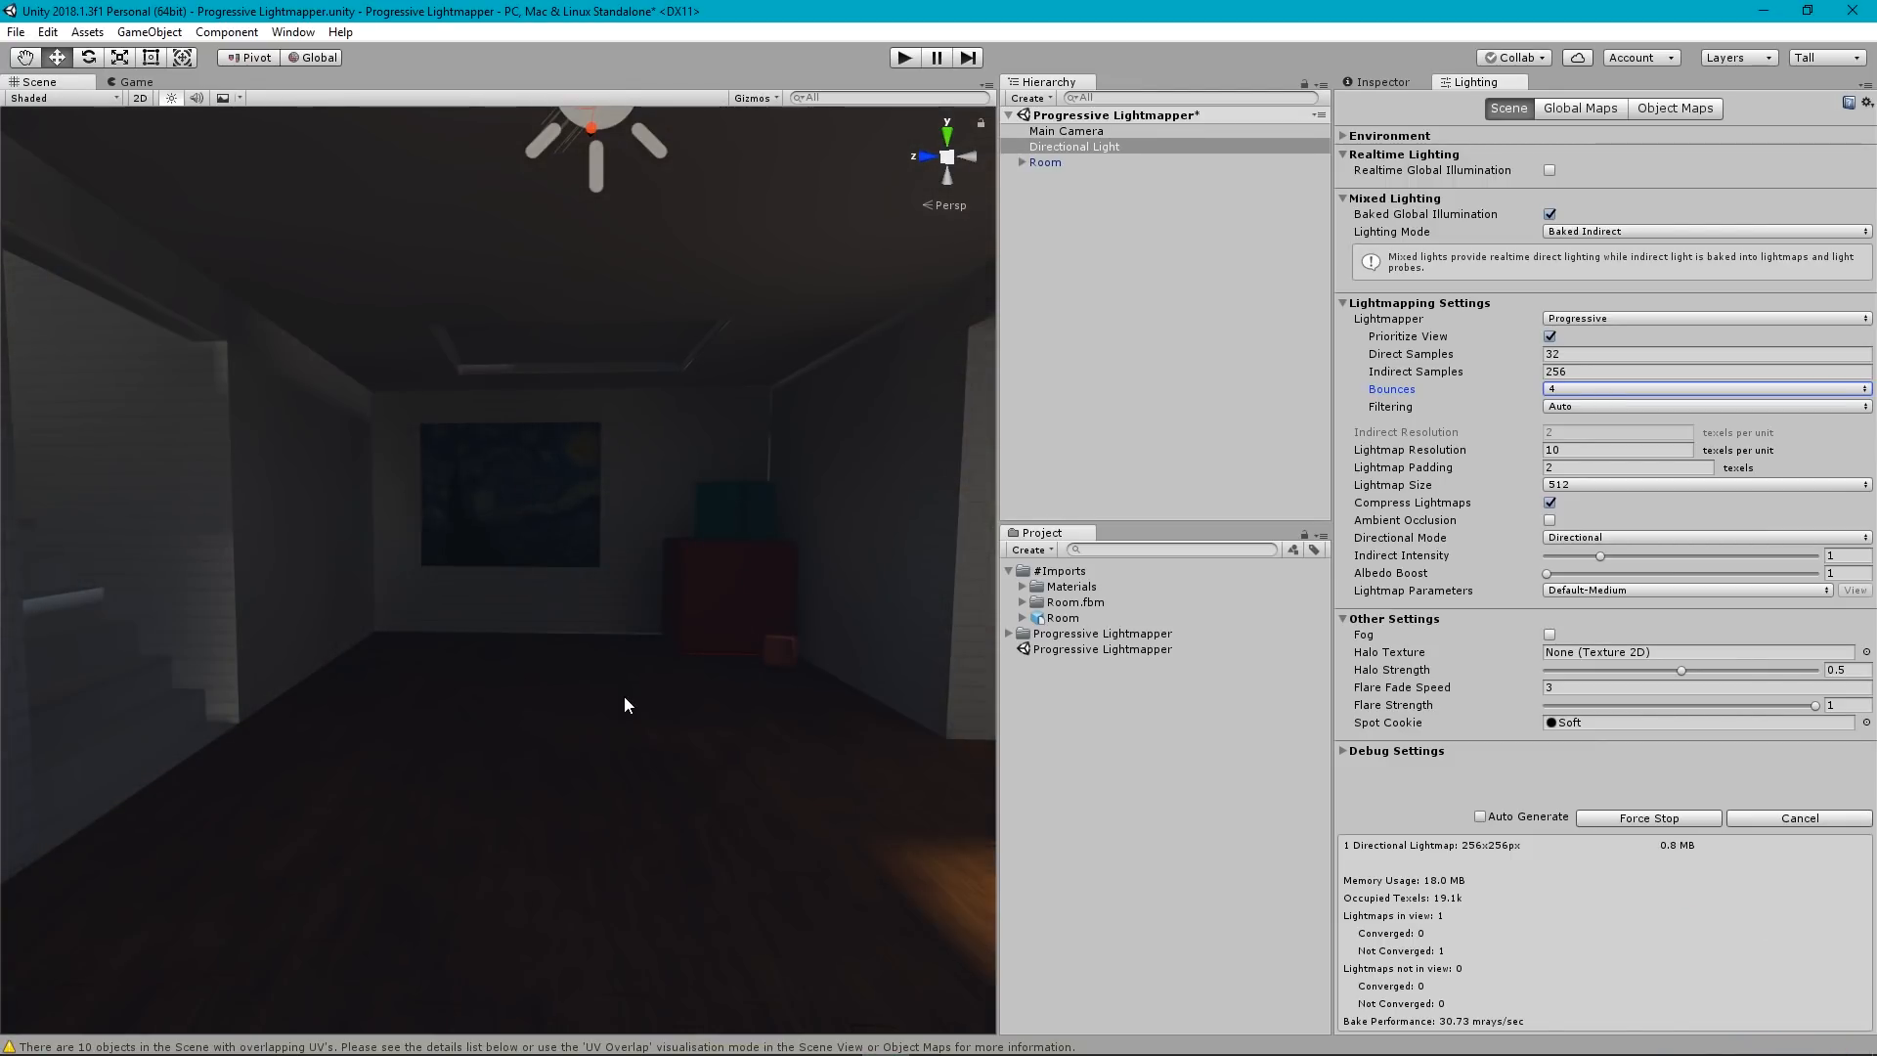
pyautogui.moveTo(625, 704)
pyautogui.mouseDown(button='right')
pyautogui.moveTo(742, 671)
pyautogui.moveTo(386, 719)
pyautogui.moveTo(419, 725)
pyautogui.moveTo(34, 753)
pyautogui.moveTo(1779, 763)
pyautogui.moveTo(1631, 817)
pyautogui.moveTo(1675, 830)
pyautogui.moveTo(406, 779)
pyautogui.moveTo(545, 746)
pyautogui.moveTo(544, 779)
pyautogui.moveTo(607, 783)
pyautogui.moveTo(255, 788)
pyautogui.moveTo(736, 827)
pyautogui.moveTo(113, 759)
pyautogui.moveTo(56, 780)
pyautogui.moveTo(1532, 771)
pyautogui.moveTo(1716, 191)
pyautogui.mouseUp(button='right')
pyautogui.press('s')
pyautogui.press('w')
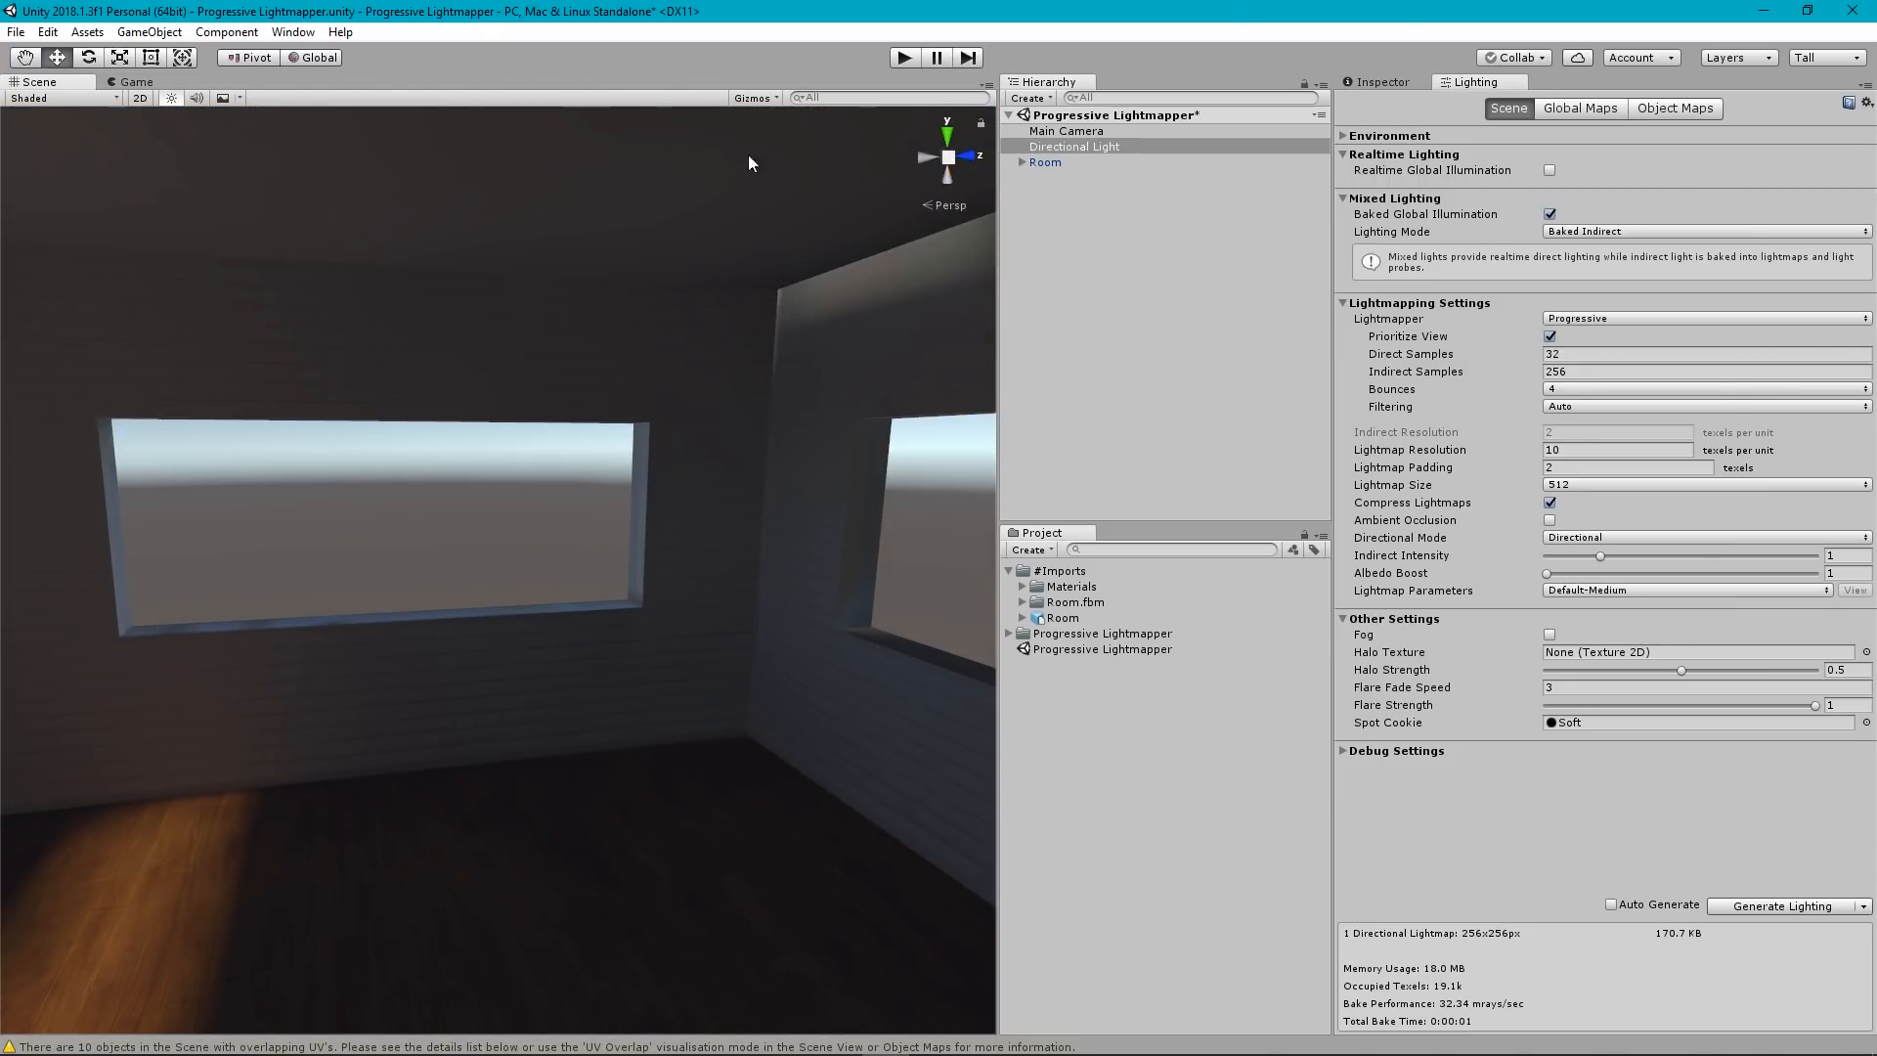
# Check the Room object's static options and expand it to list its child objects.
pyautogui.click(1042, 166)
pyautogui.click(1380, 82)
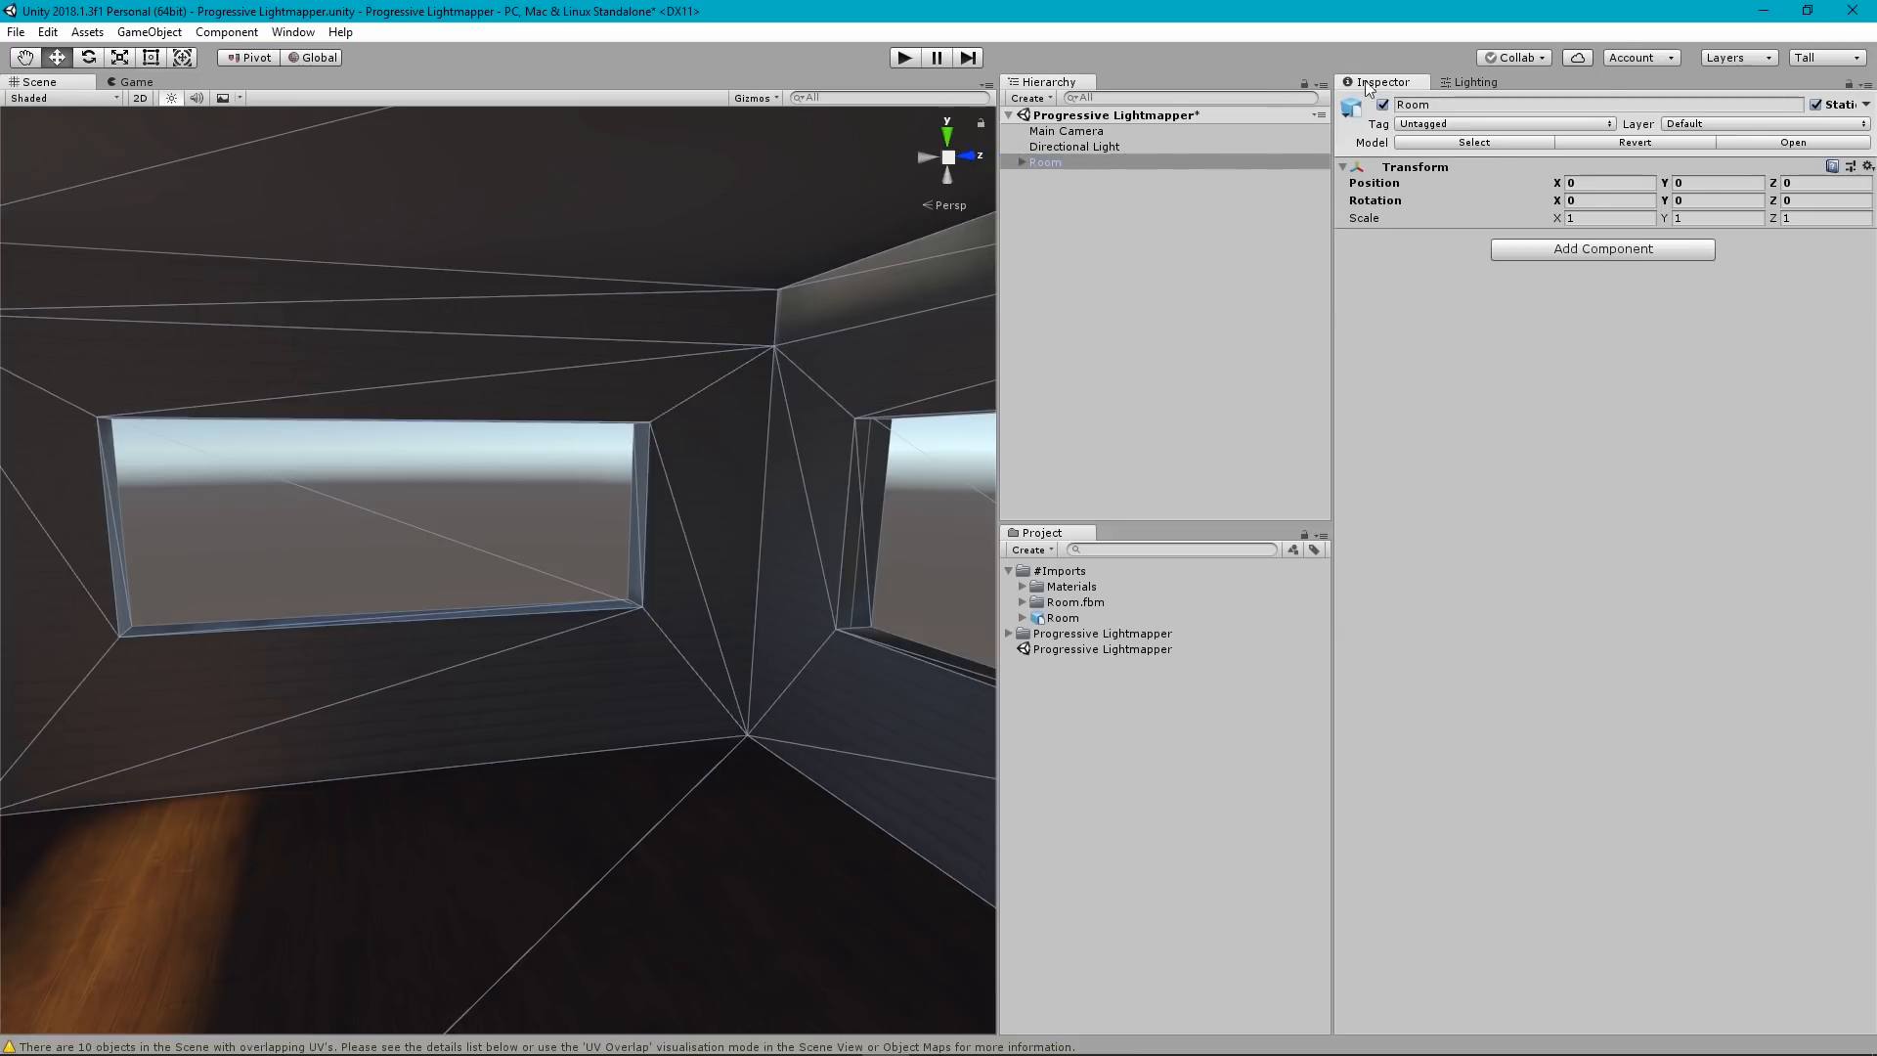
pyautogui.click(1866, 105)
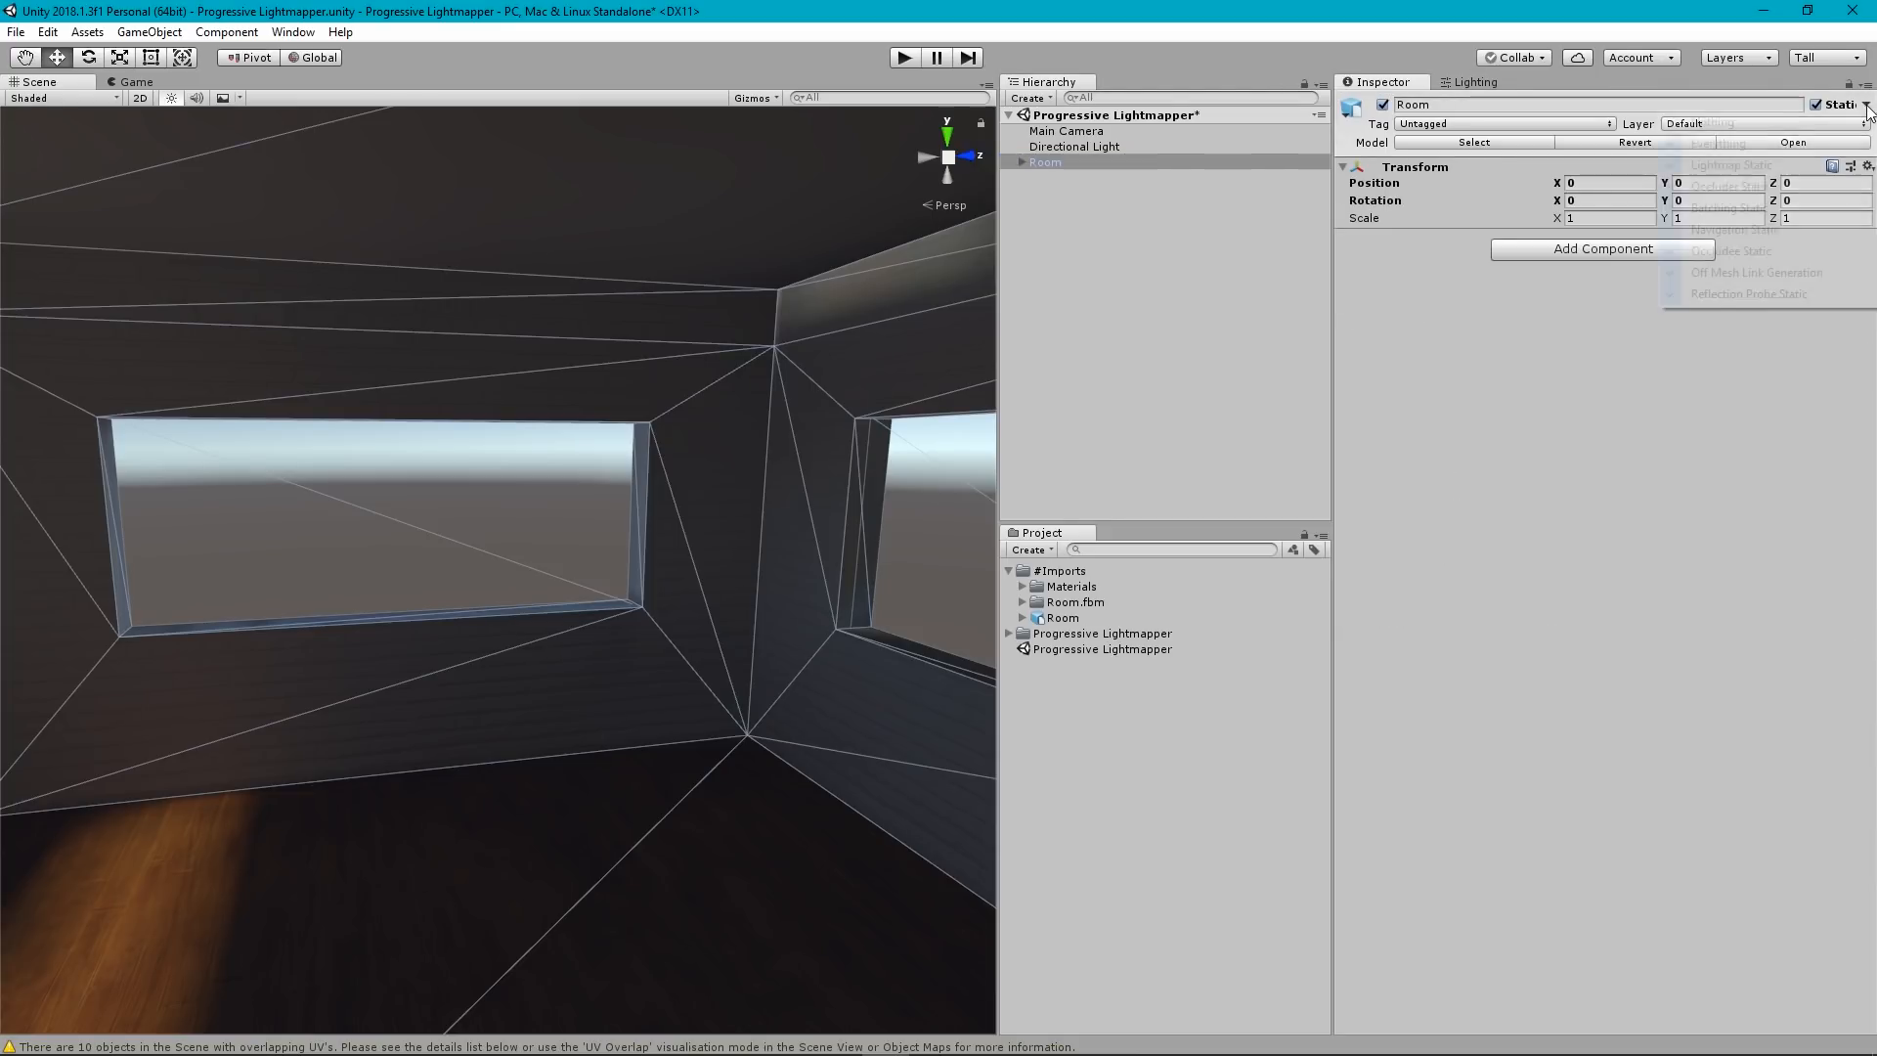
pyautogui.click(1385, 10)
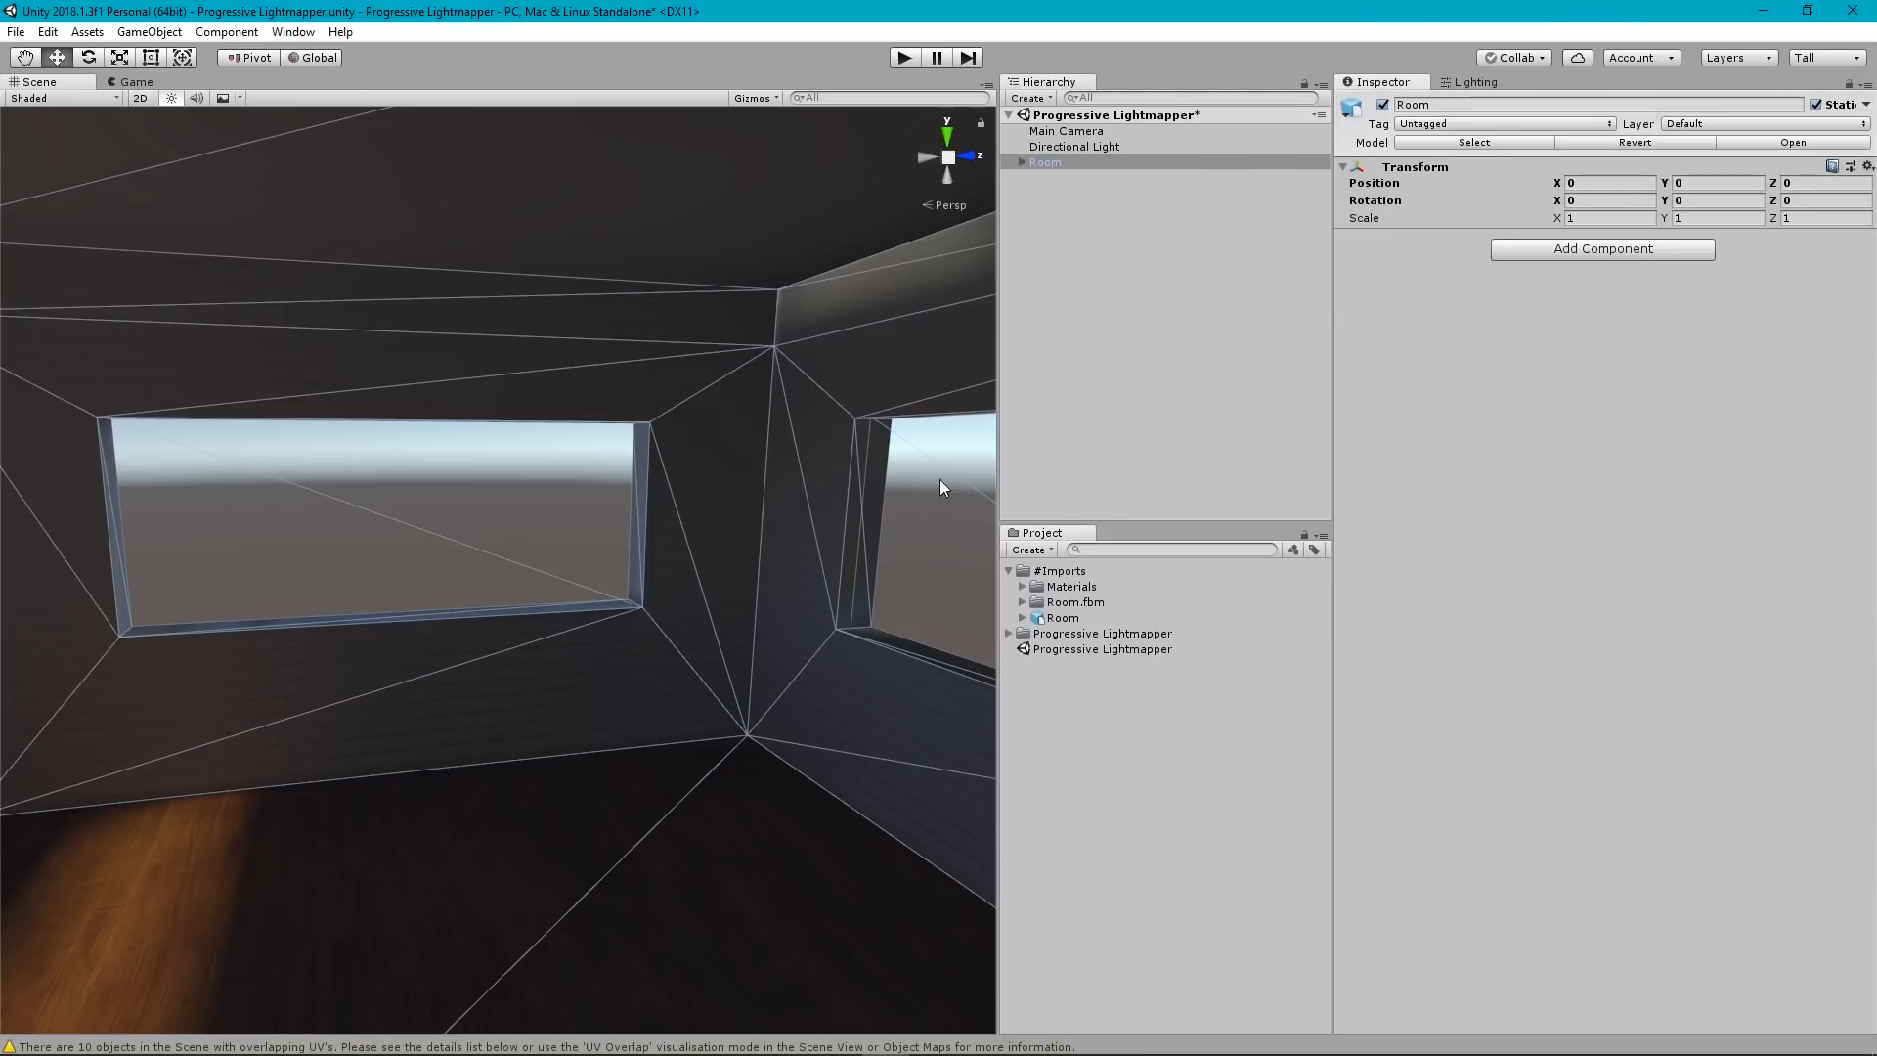
pyautogui.click(1023, 163)
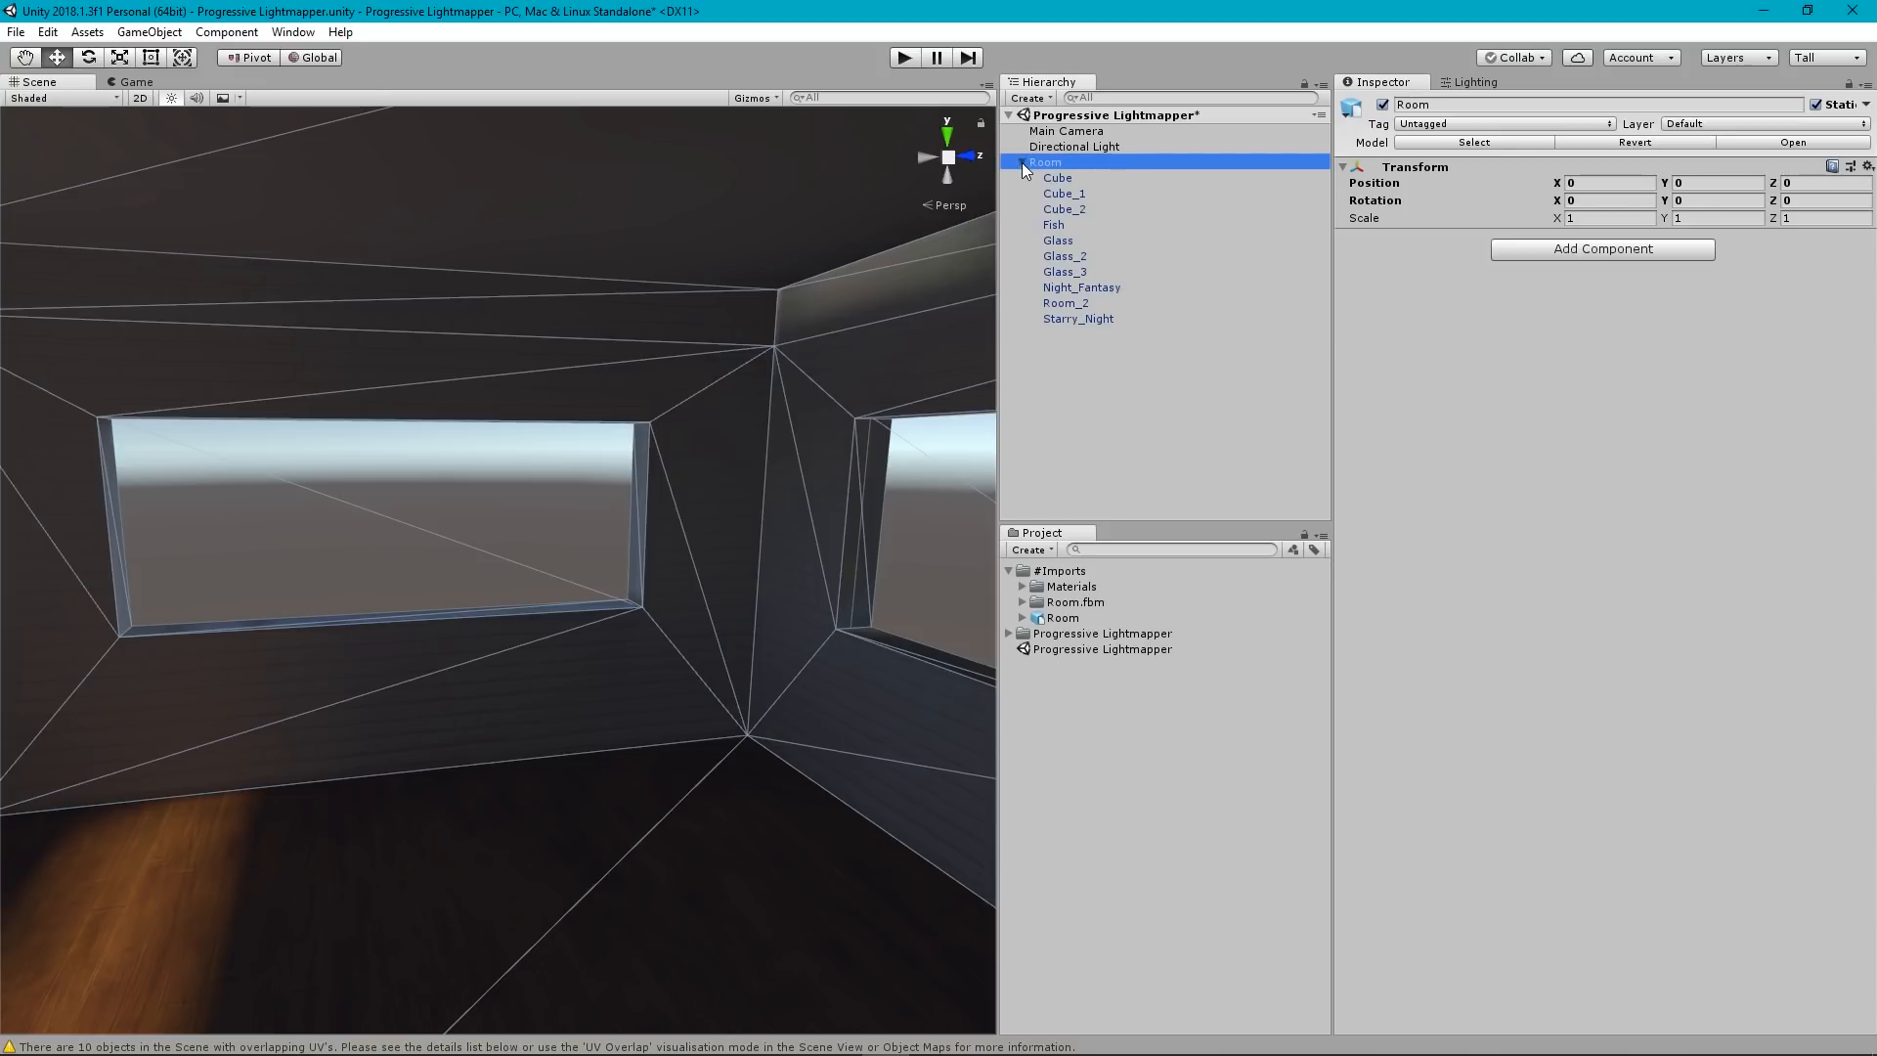
pyautogui.click(1095, 407)
# Switch the scene view to Baked Lightmap and inspect the texel checkerboard across the room.
pyautogui.moveTo(616, 540); pyautogui.dragTo(403, 510, button='right')
pyautogui.click(66, 94)
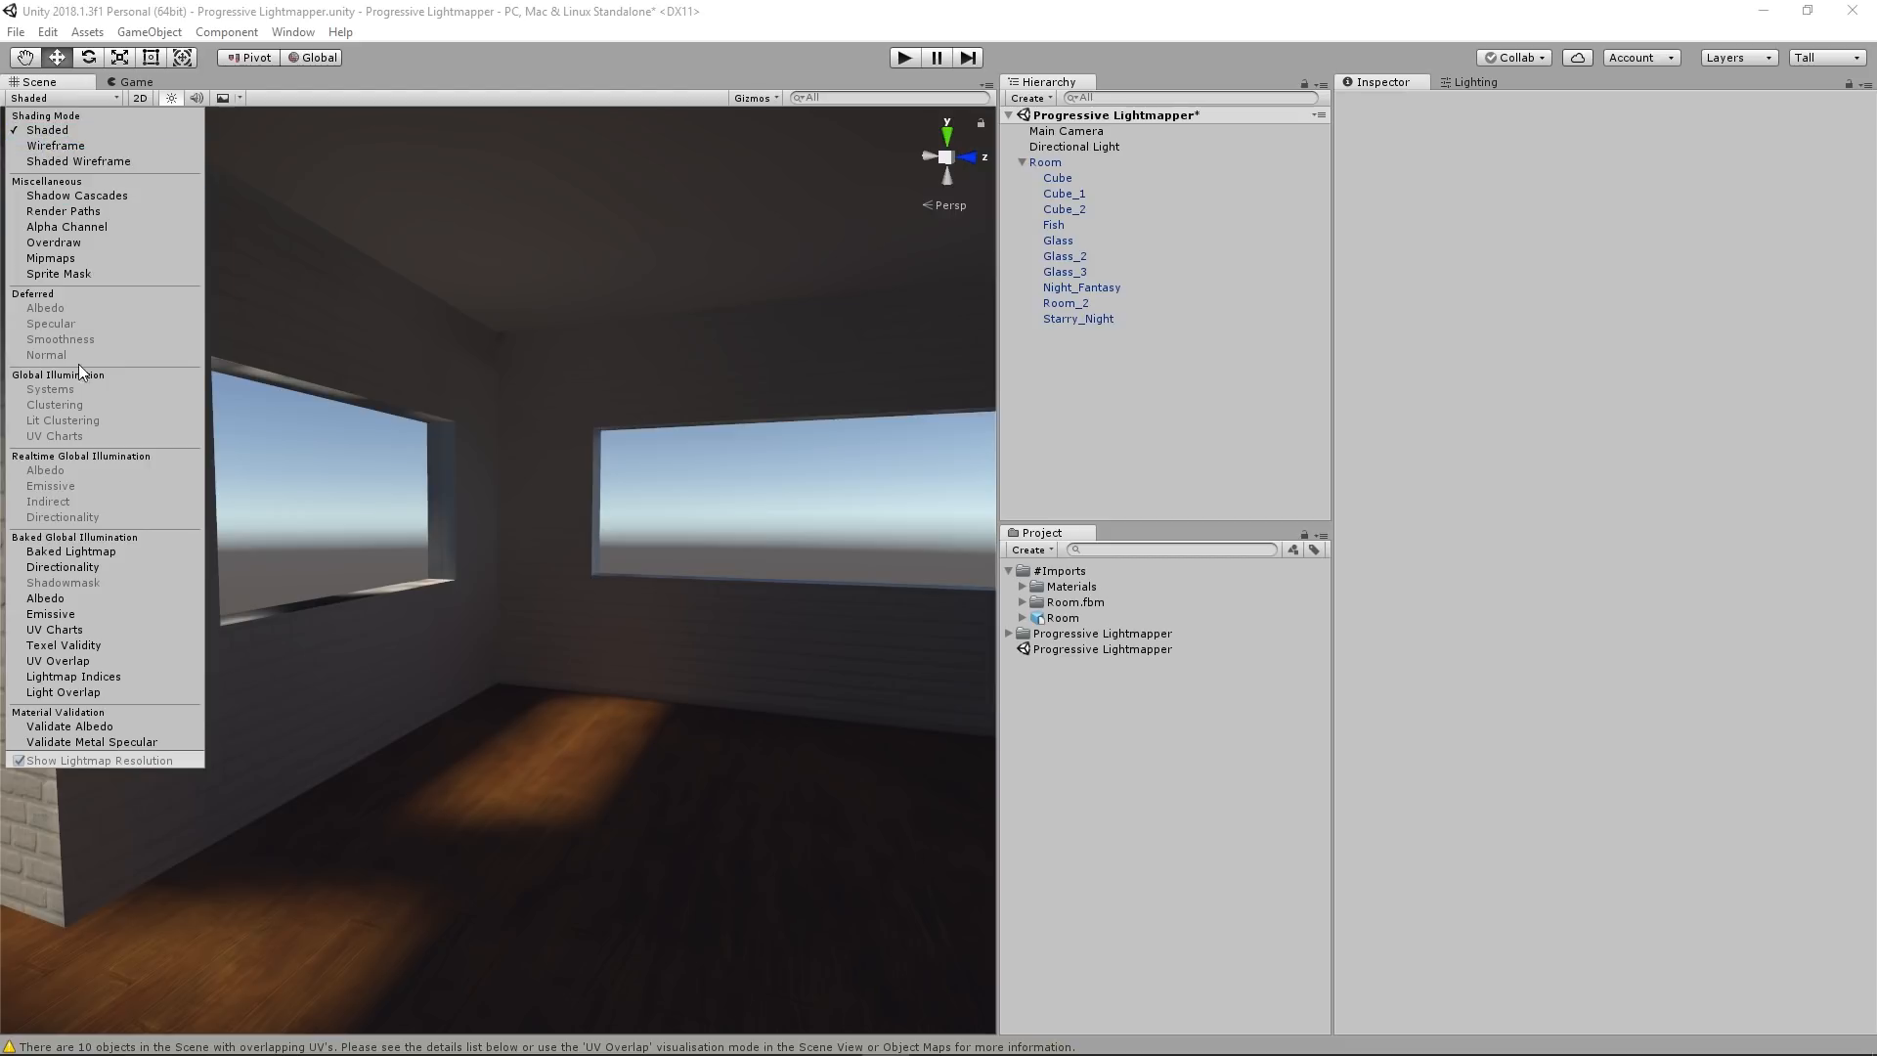
pyautogui.click(68, 554)
pyautogui.moveTo(595, 561)
pyautogui.mouseDown(button='right')
pyautogui.moveTo(613, 570)
pyautogui.moveTo(420, 602)
pyautogui.moveTo(651, 598)
pyautogui.moveTo(901, 533)
pyautogui.moveTo(1476, 573)
pyautogui.moveTo(1381, 554)
pyautogui.moveTo(708, 604)
pyautogui.moveTo(724, 542)
pyautogui.moveTo(706, 538)
pyautogui.mouseUp(button='right')
pyautogui.press('w')
pyautogui.press('s')
pyautogui.press('w')
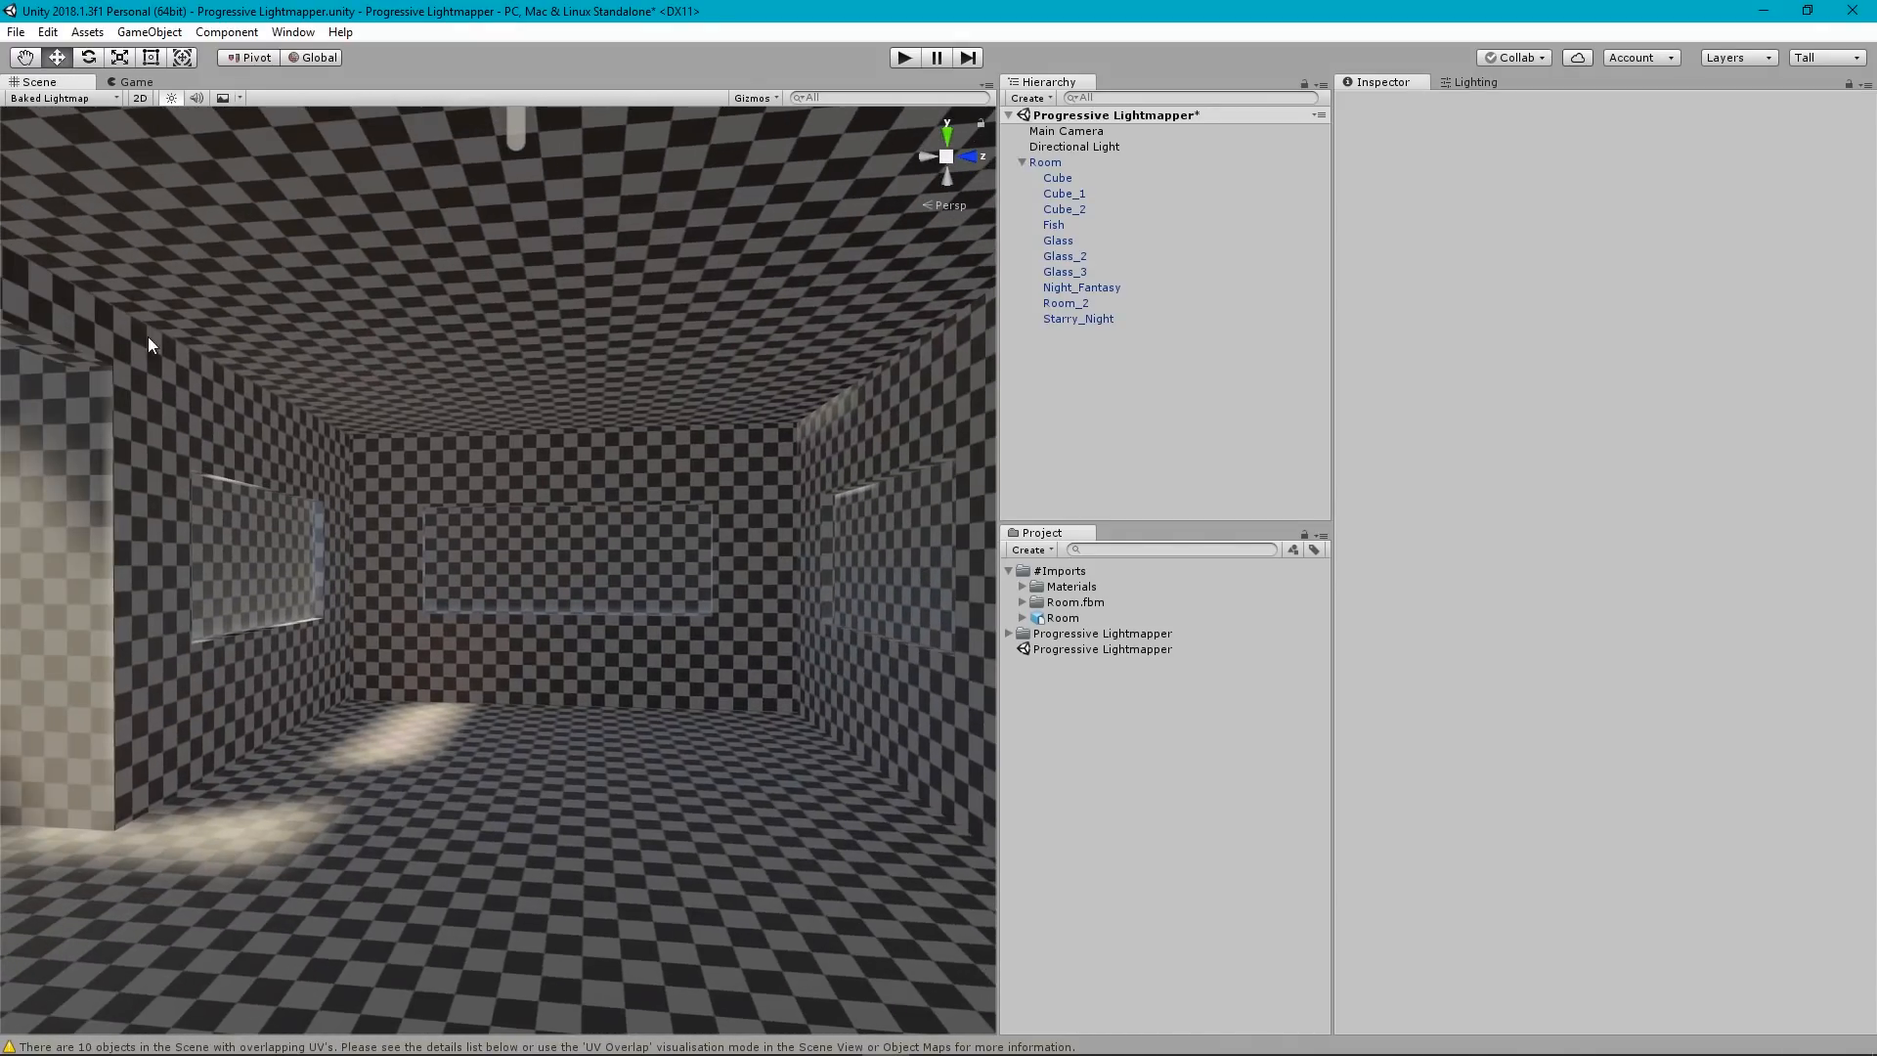
# Turn off Show Lightmap Resolution to examine the plain baked lightmap at the windows, and turn it back on.
pyautogui.click(72, 98)
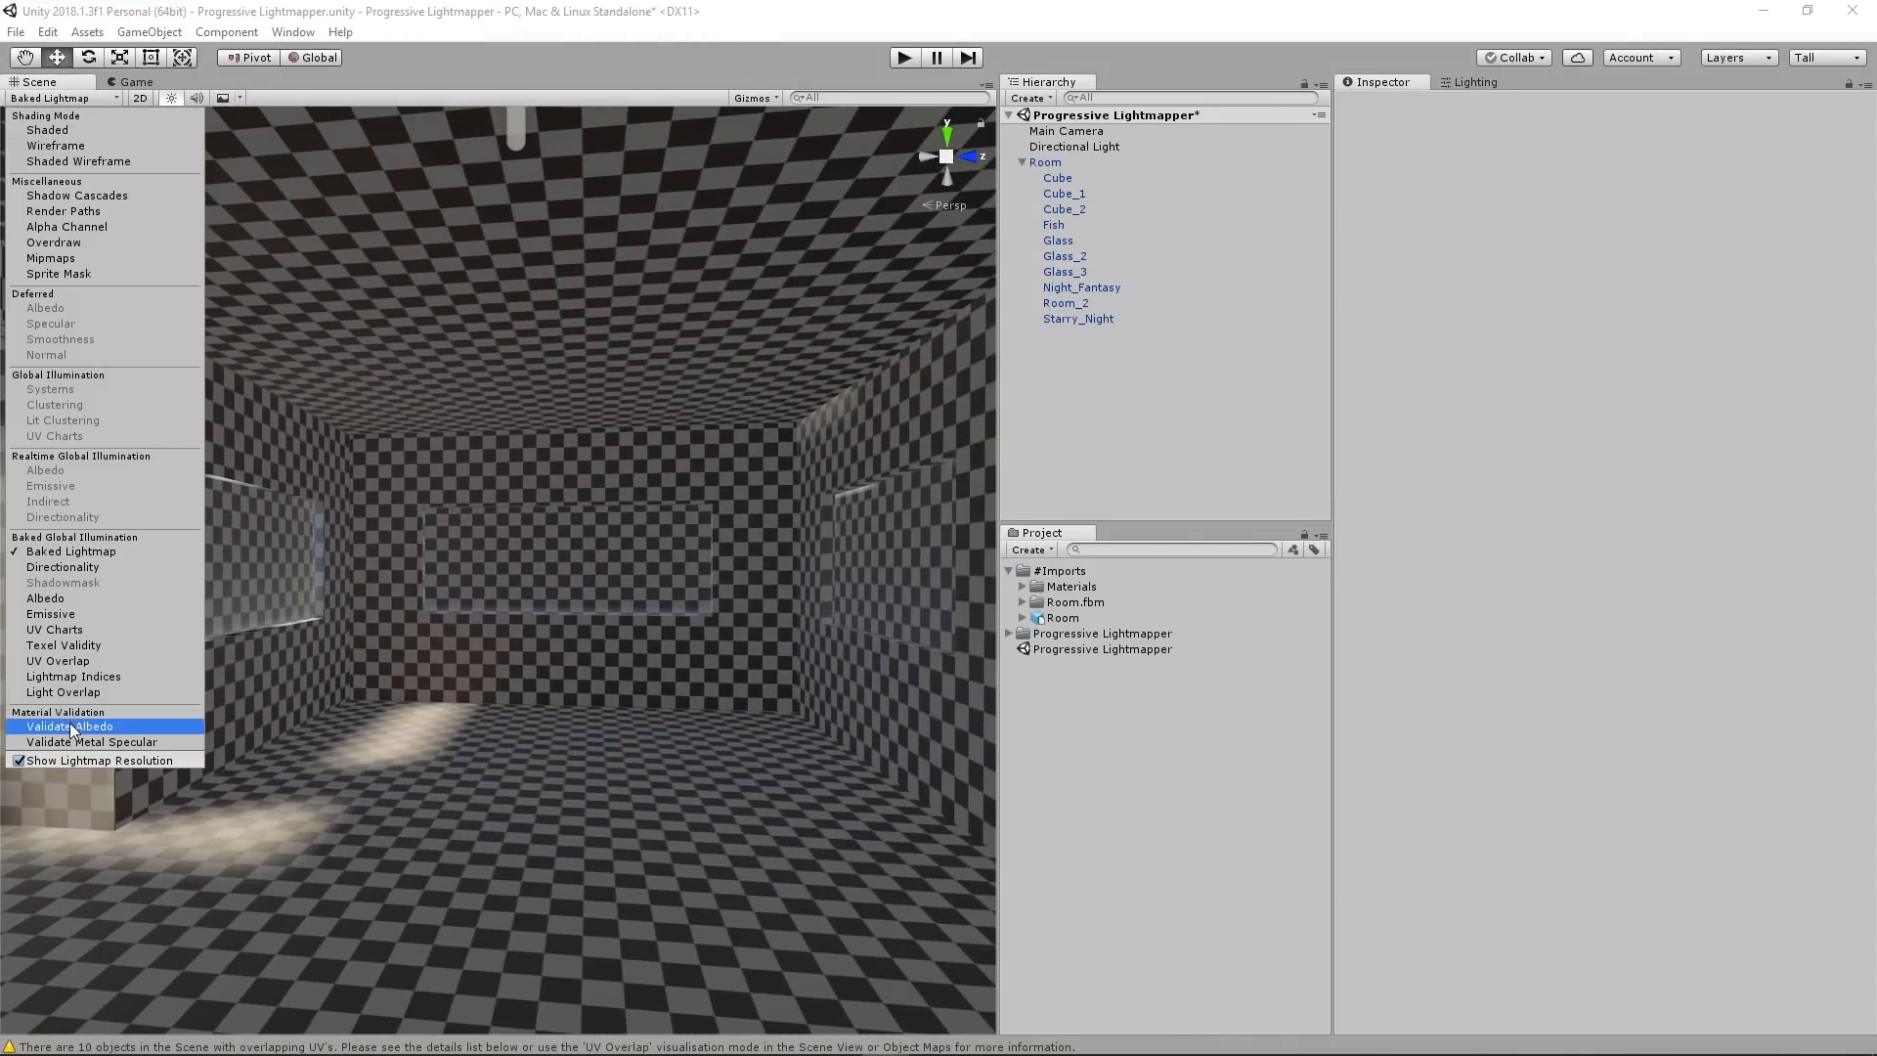
pyautogui.click(21, 761)
pyautogui.moveTo(657, 712); pyautogui.dragTo(790, 726, button='right')
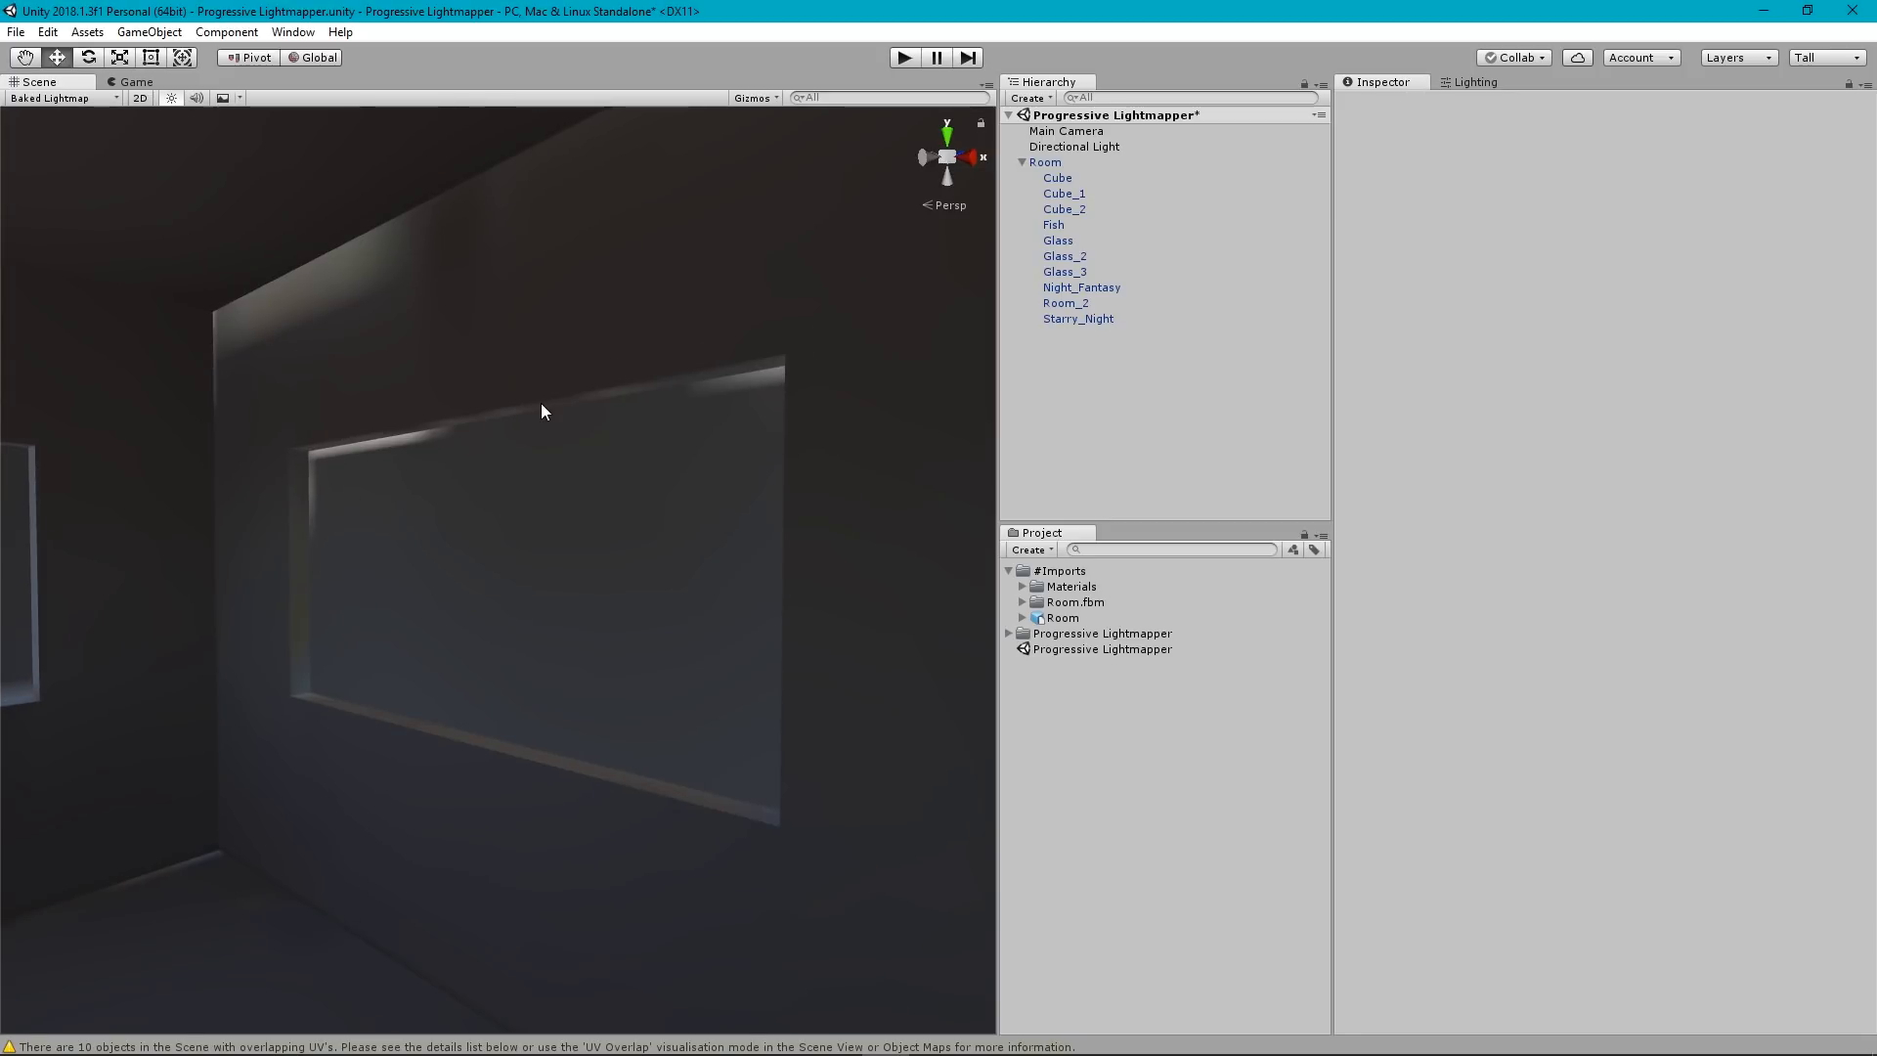
pyautogui.moveTo(679, 436)
pyautogui.mouseDown(button='right')
pyautogui.moveTo(627, 477)
pyautogui.moveTo(652, 458)
pyautogui.mouseUp(button='right')
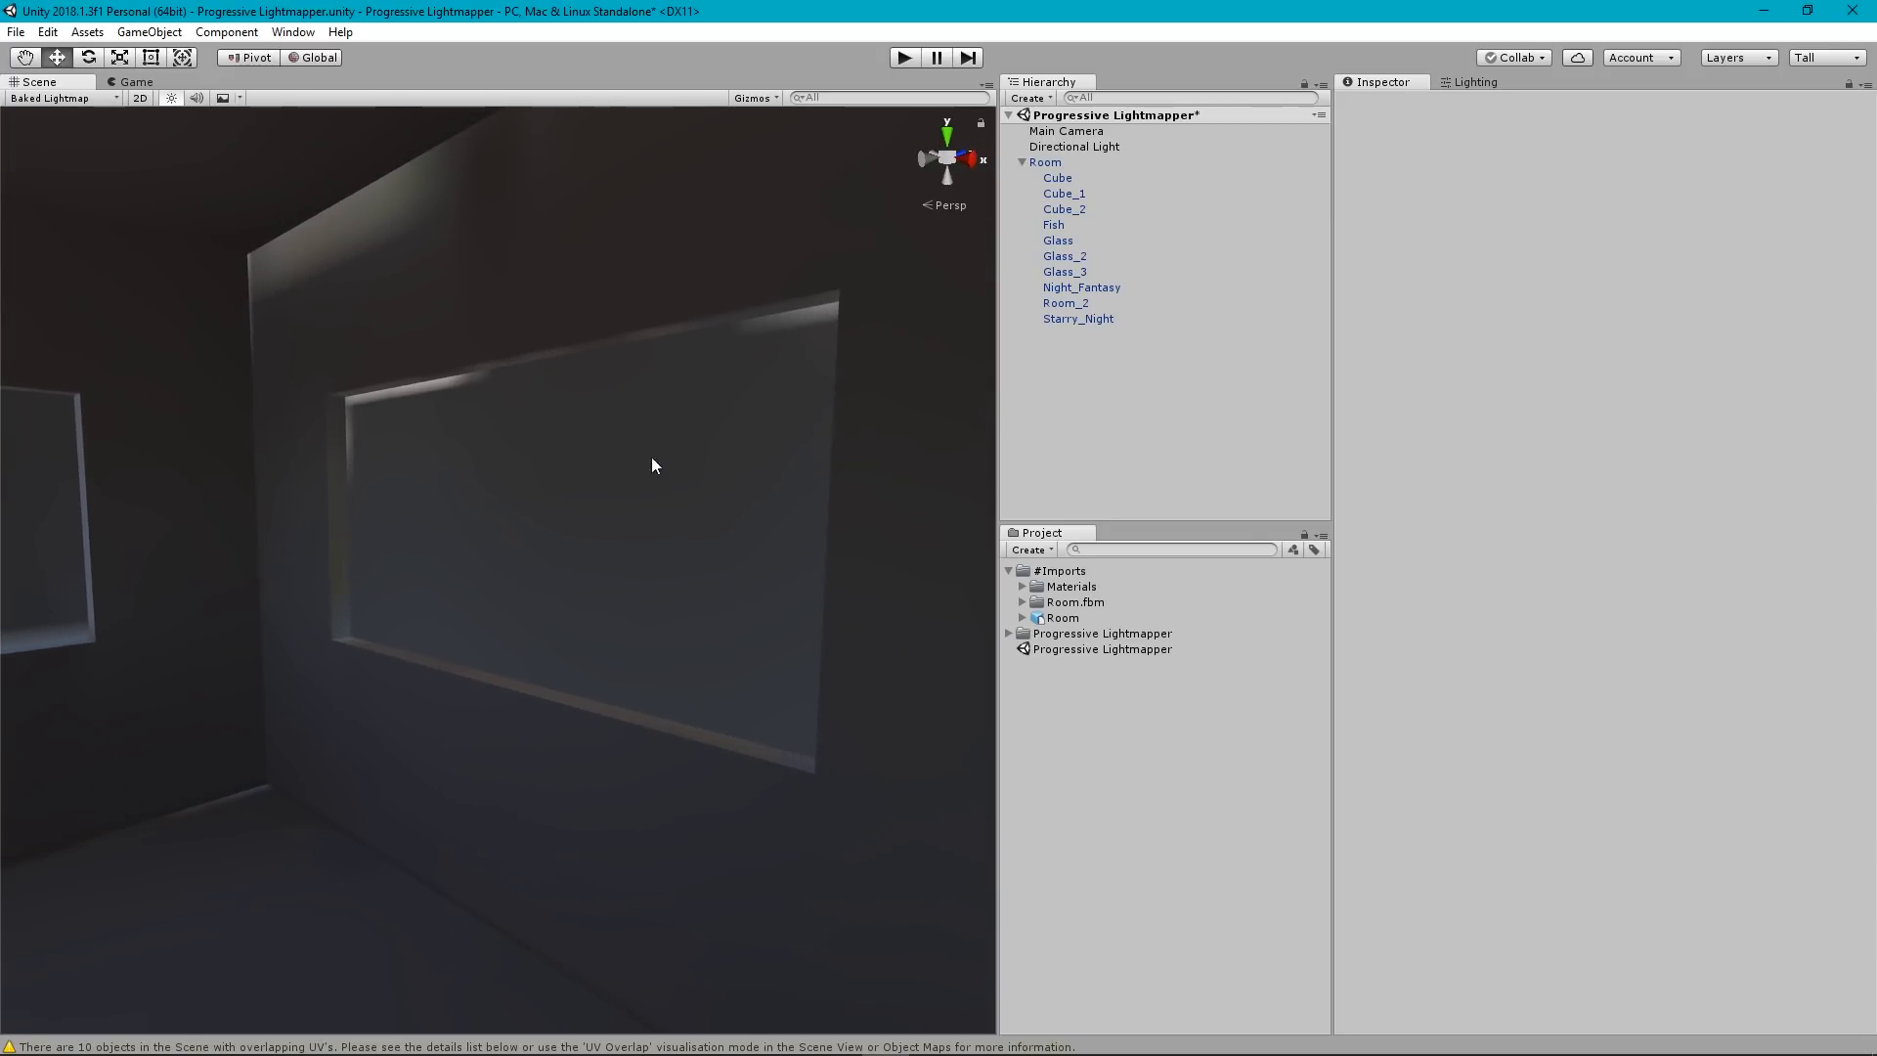
pyautogui.click(61, 99)
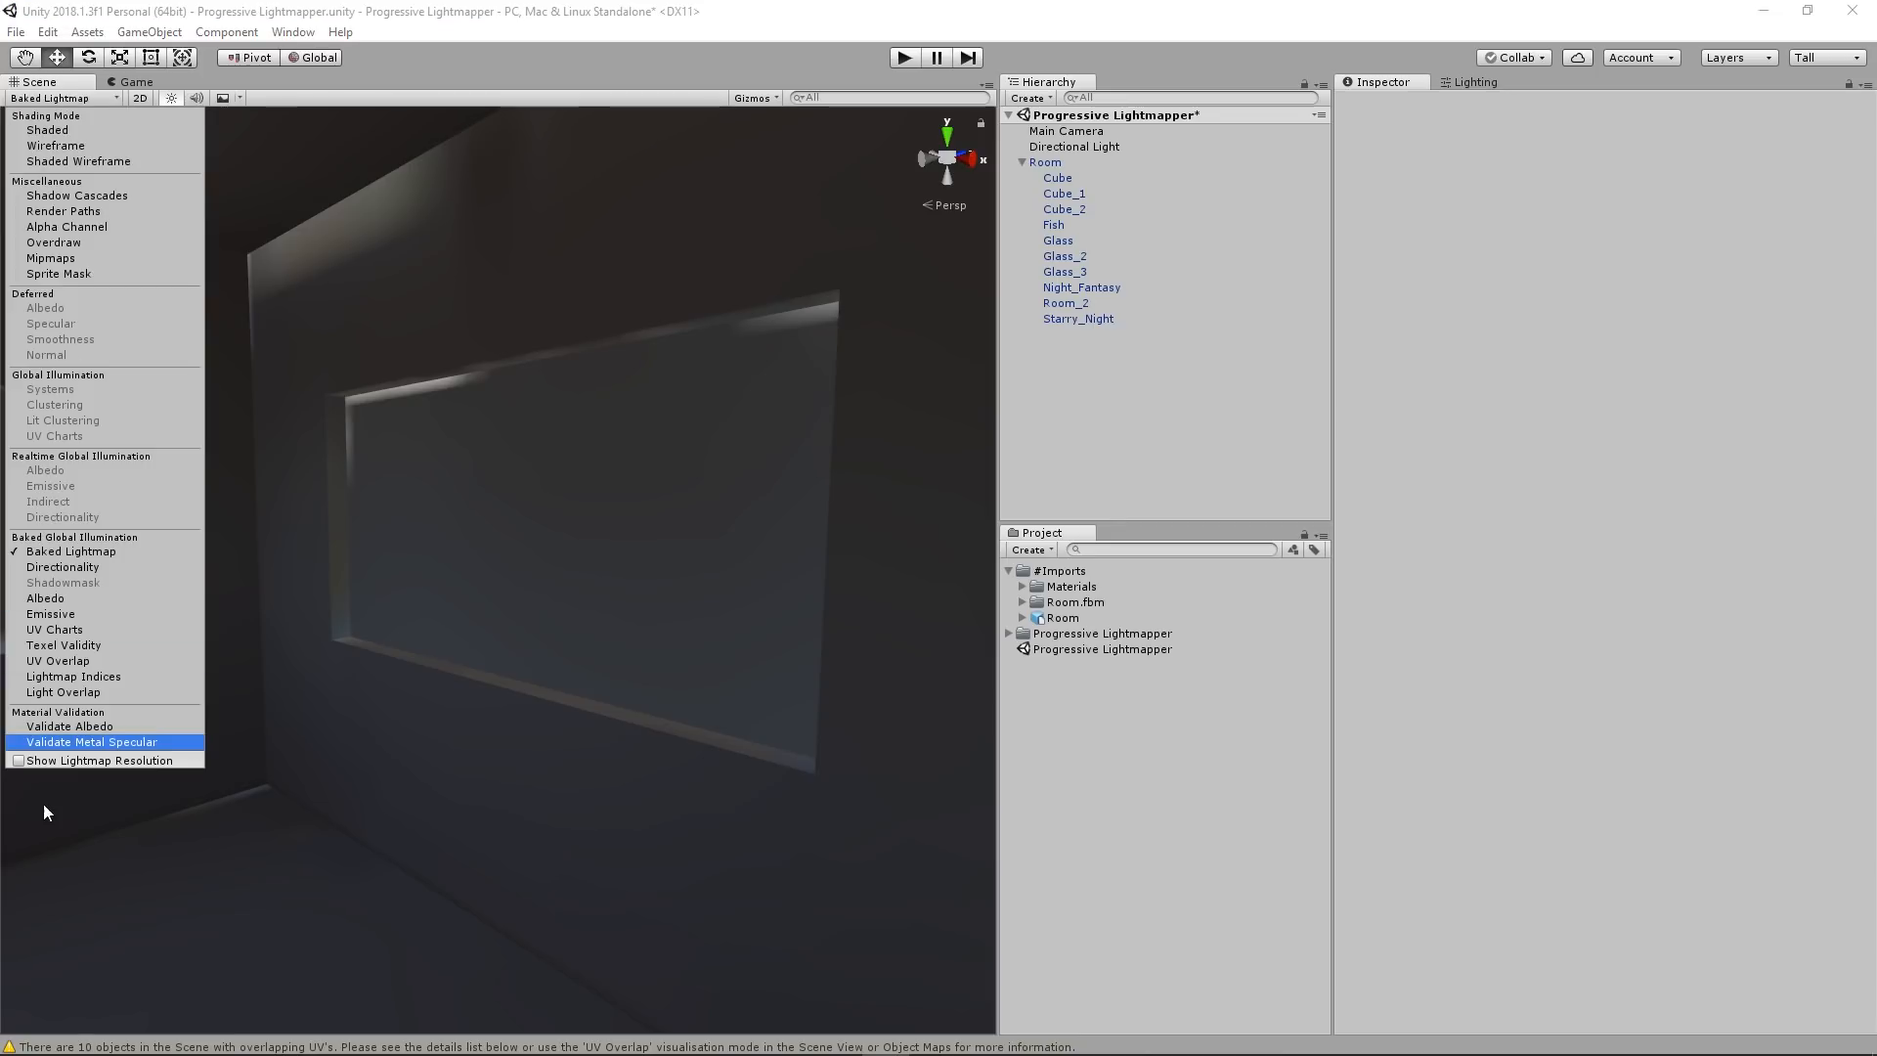
pyautogui.click(18, 760)
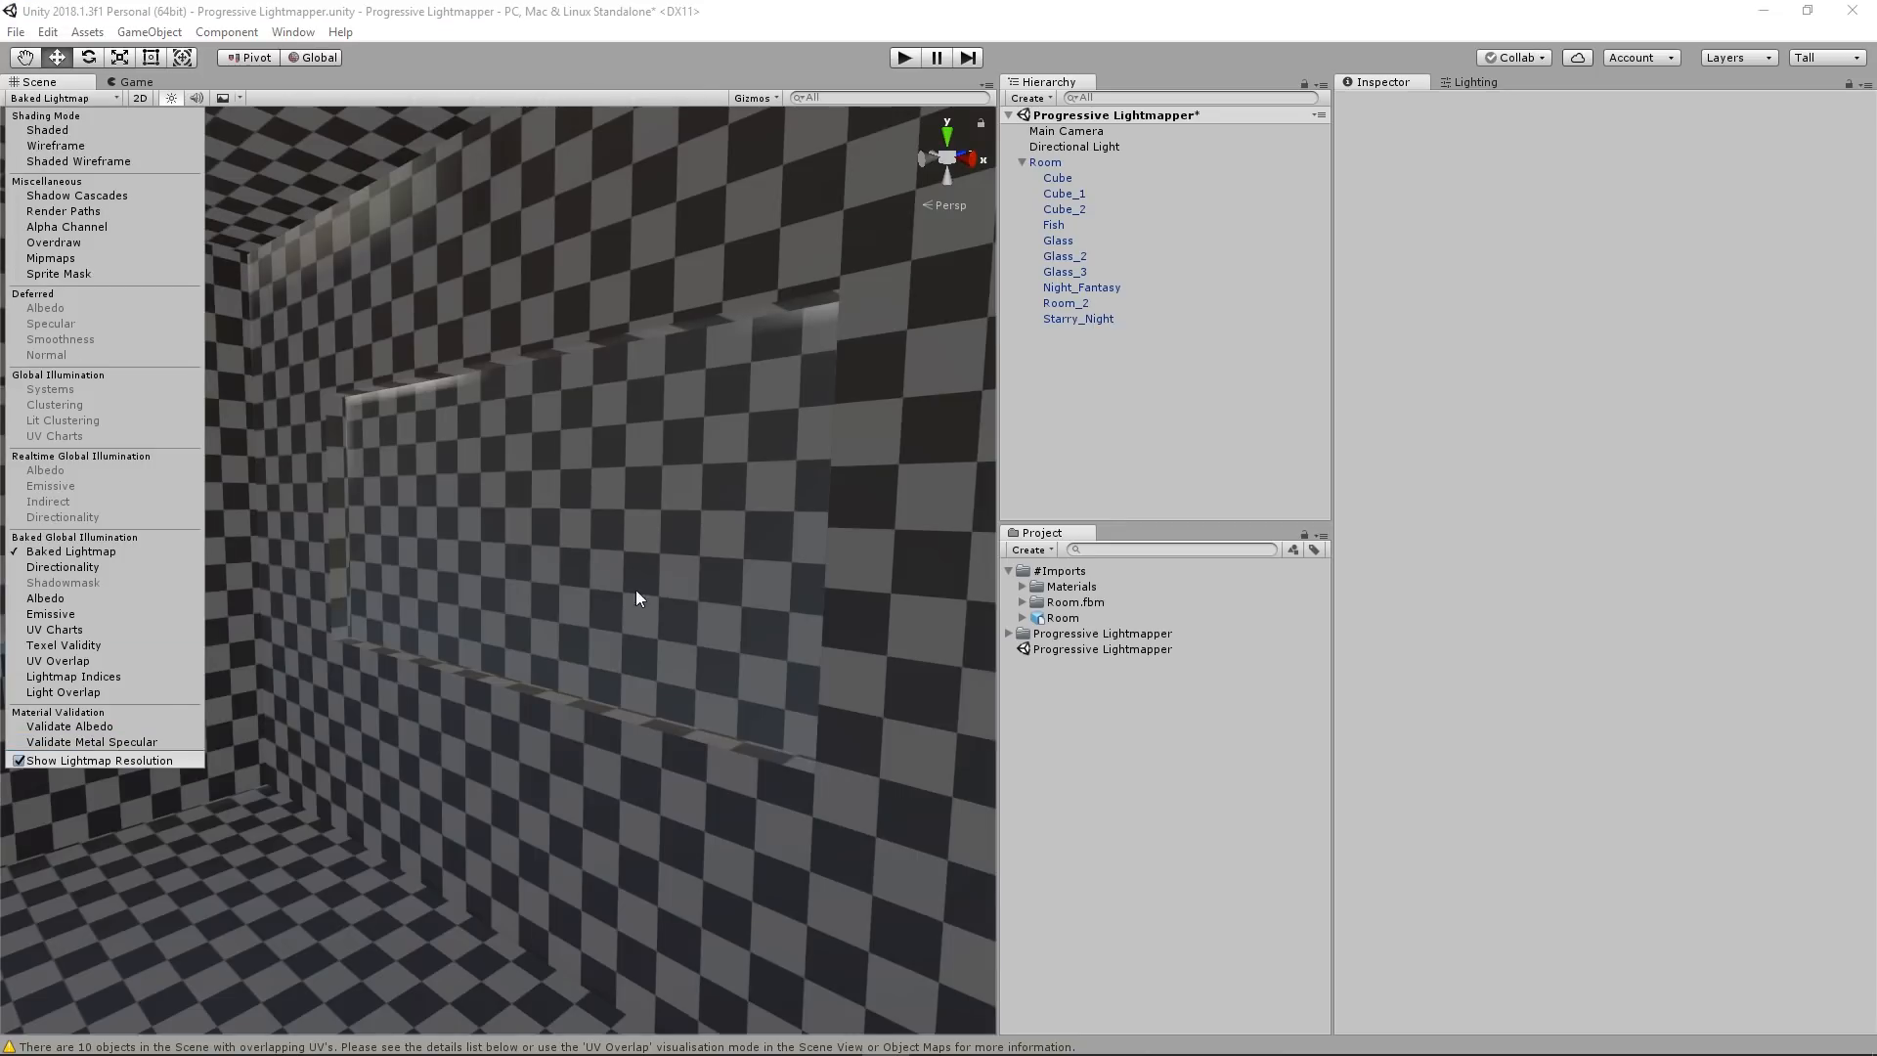
pyautogui.moveTo(635, 598)
pyautogui.keyDown('alt'); pyautogui.mouseDown()
pyautogui.moveTo(147, 591)
pyautogui.moveTo(452, 616)
pyautogui.moveTo(684, 591)
pyautogui.moveTo(687, 570)
pyautogui.moveTo(666, 588)
pyautogui.moveTo(553, 553)
pyautogui.moveTo(93, 577)
pyautogui.moveTo(616, 583)
pyautogui.moveTo(587, 584)
pyautogui.mouseUp(); pyautogui.keyUp('alt')
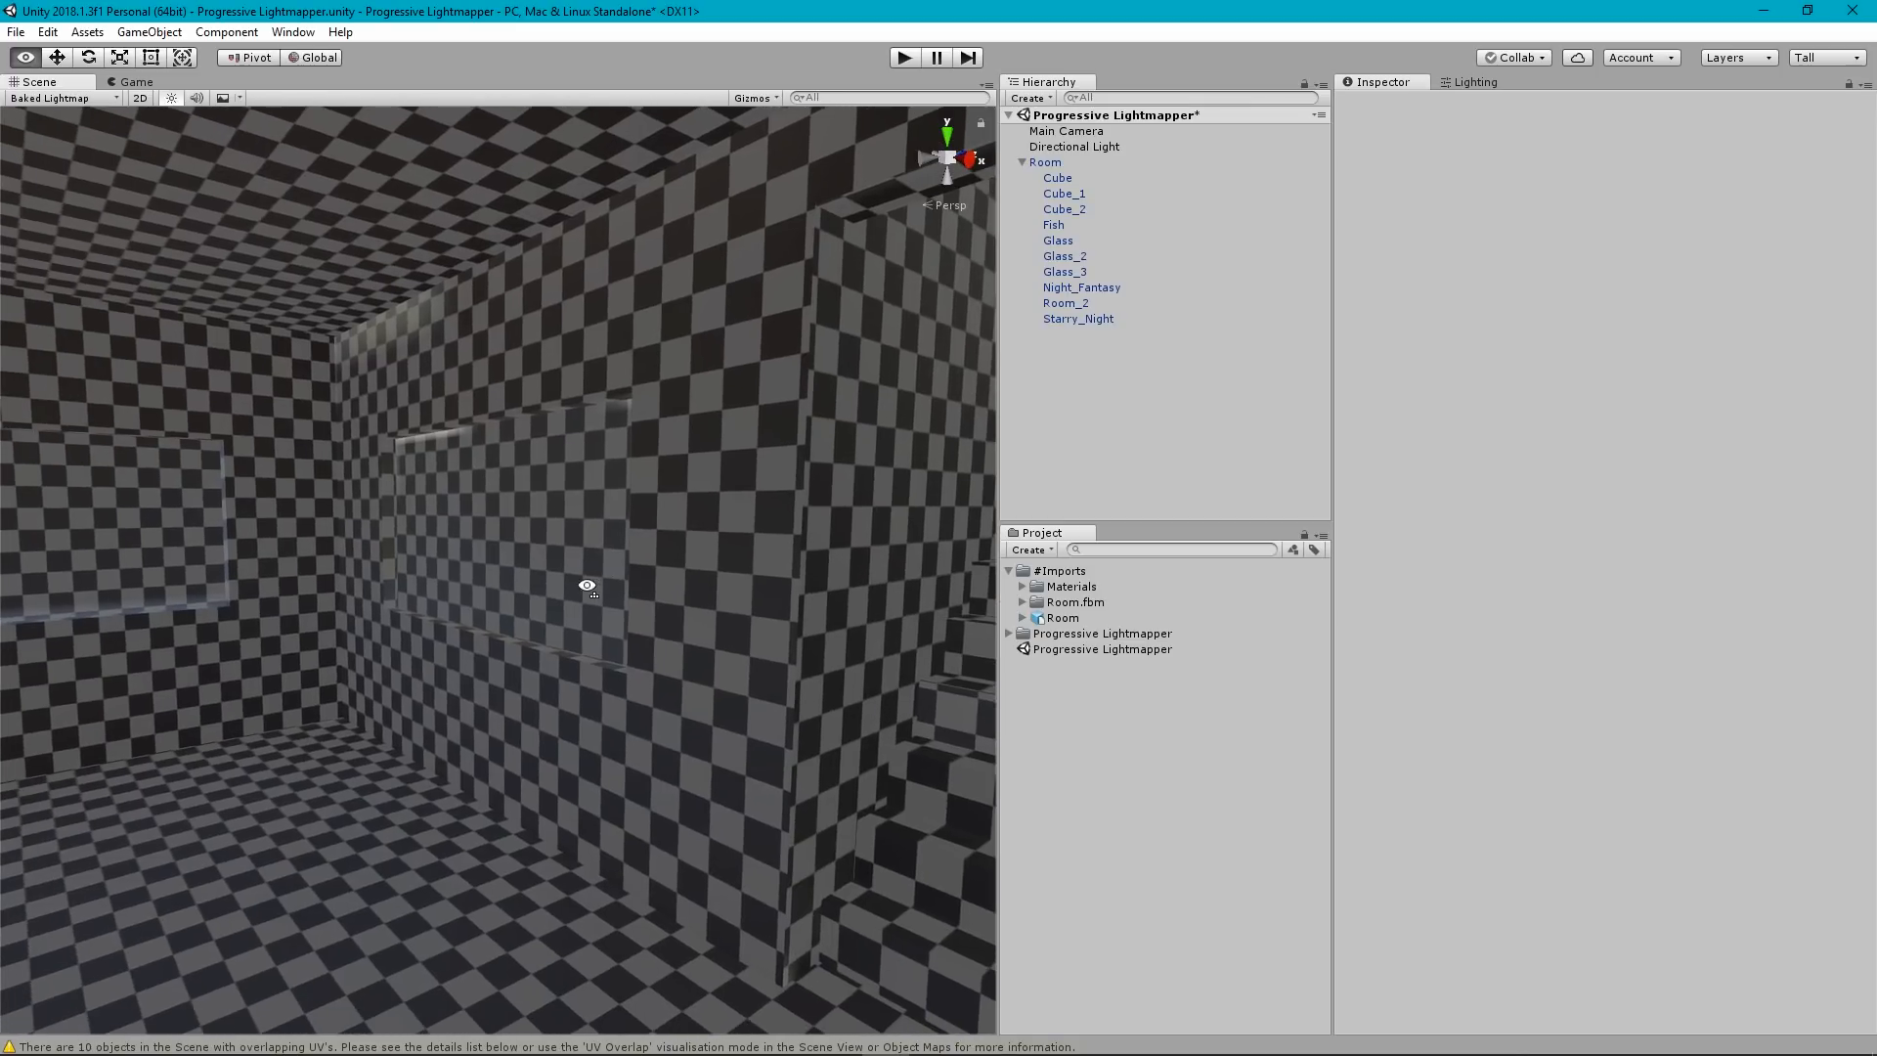
# Disable Lightmap Static for the Glass, Glass_2 and Glass_3 objects together.
pyautogui.click(1059, 242)
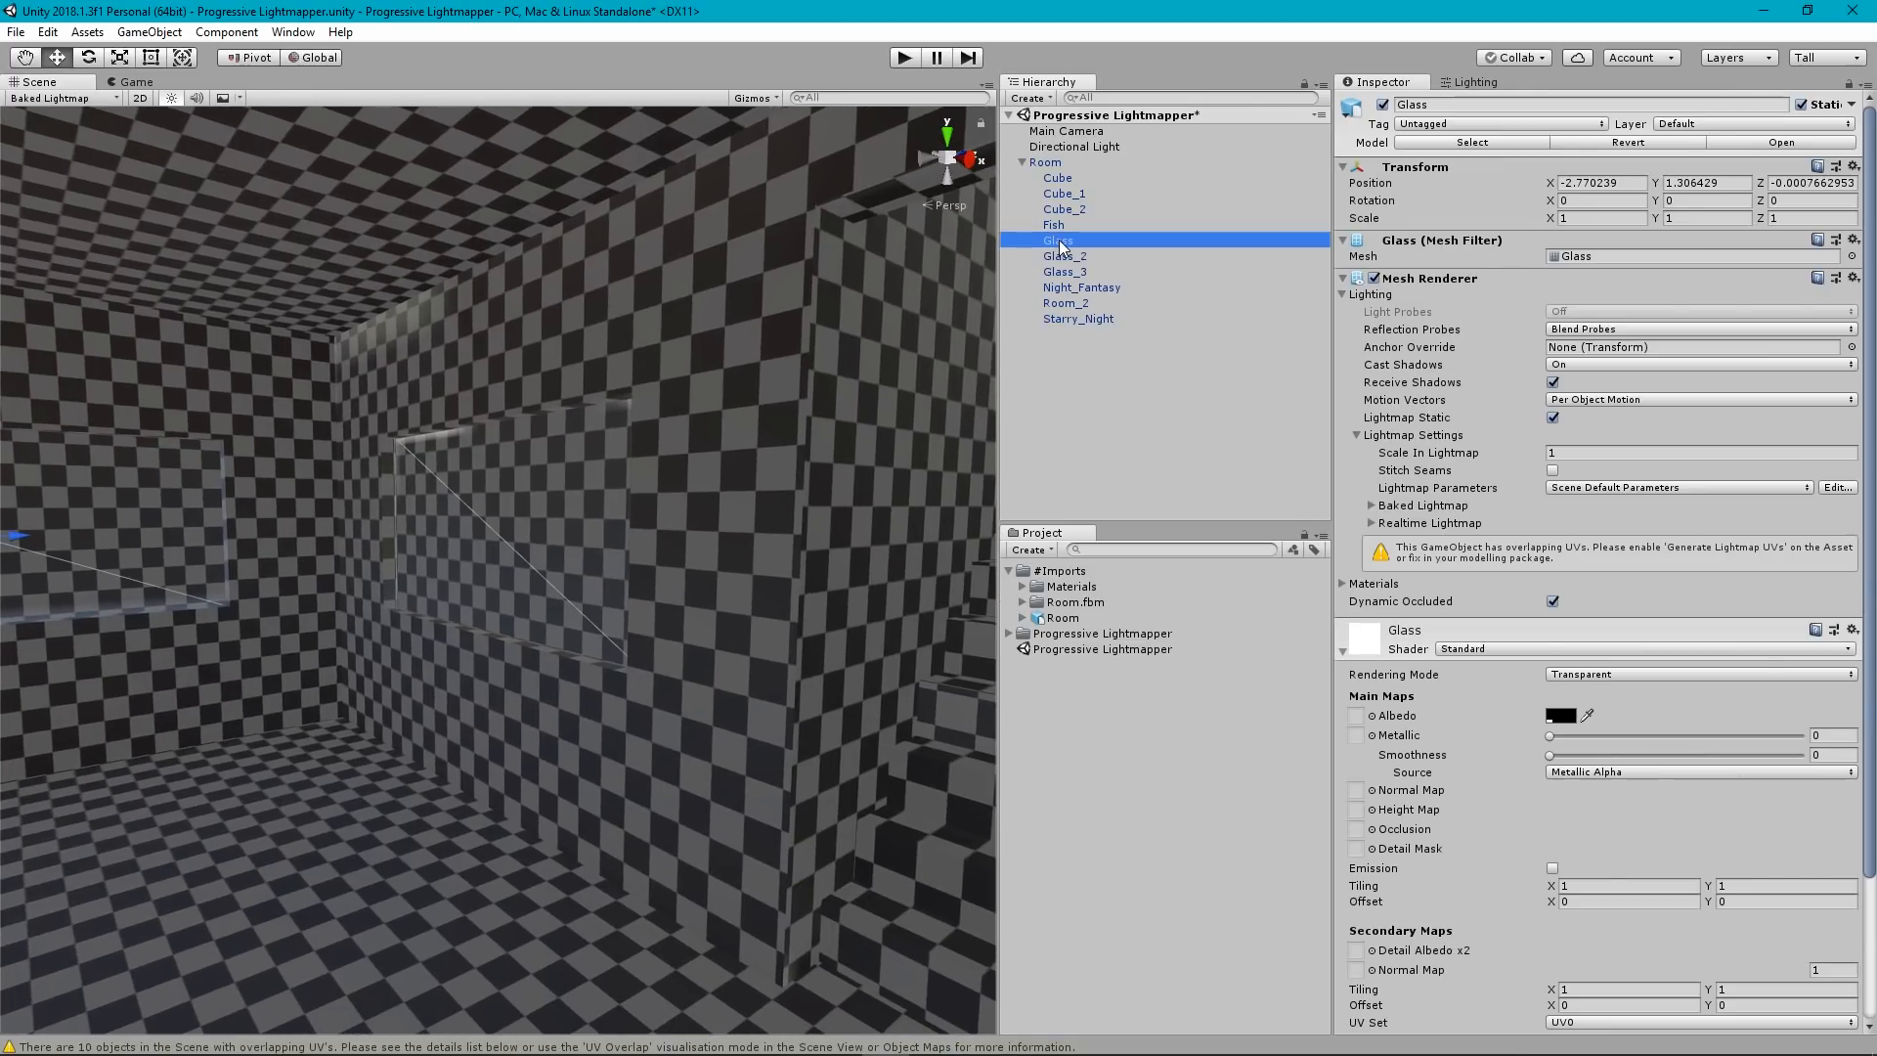
pyautogui.keyDown('ctrl'); pyautogui.click(1066, 257); pyautogui.keyUp('ctrl')
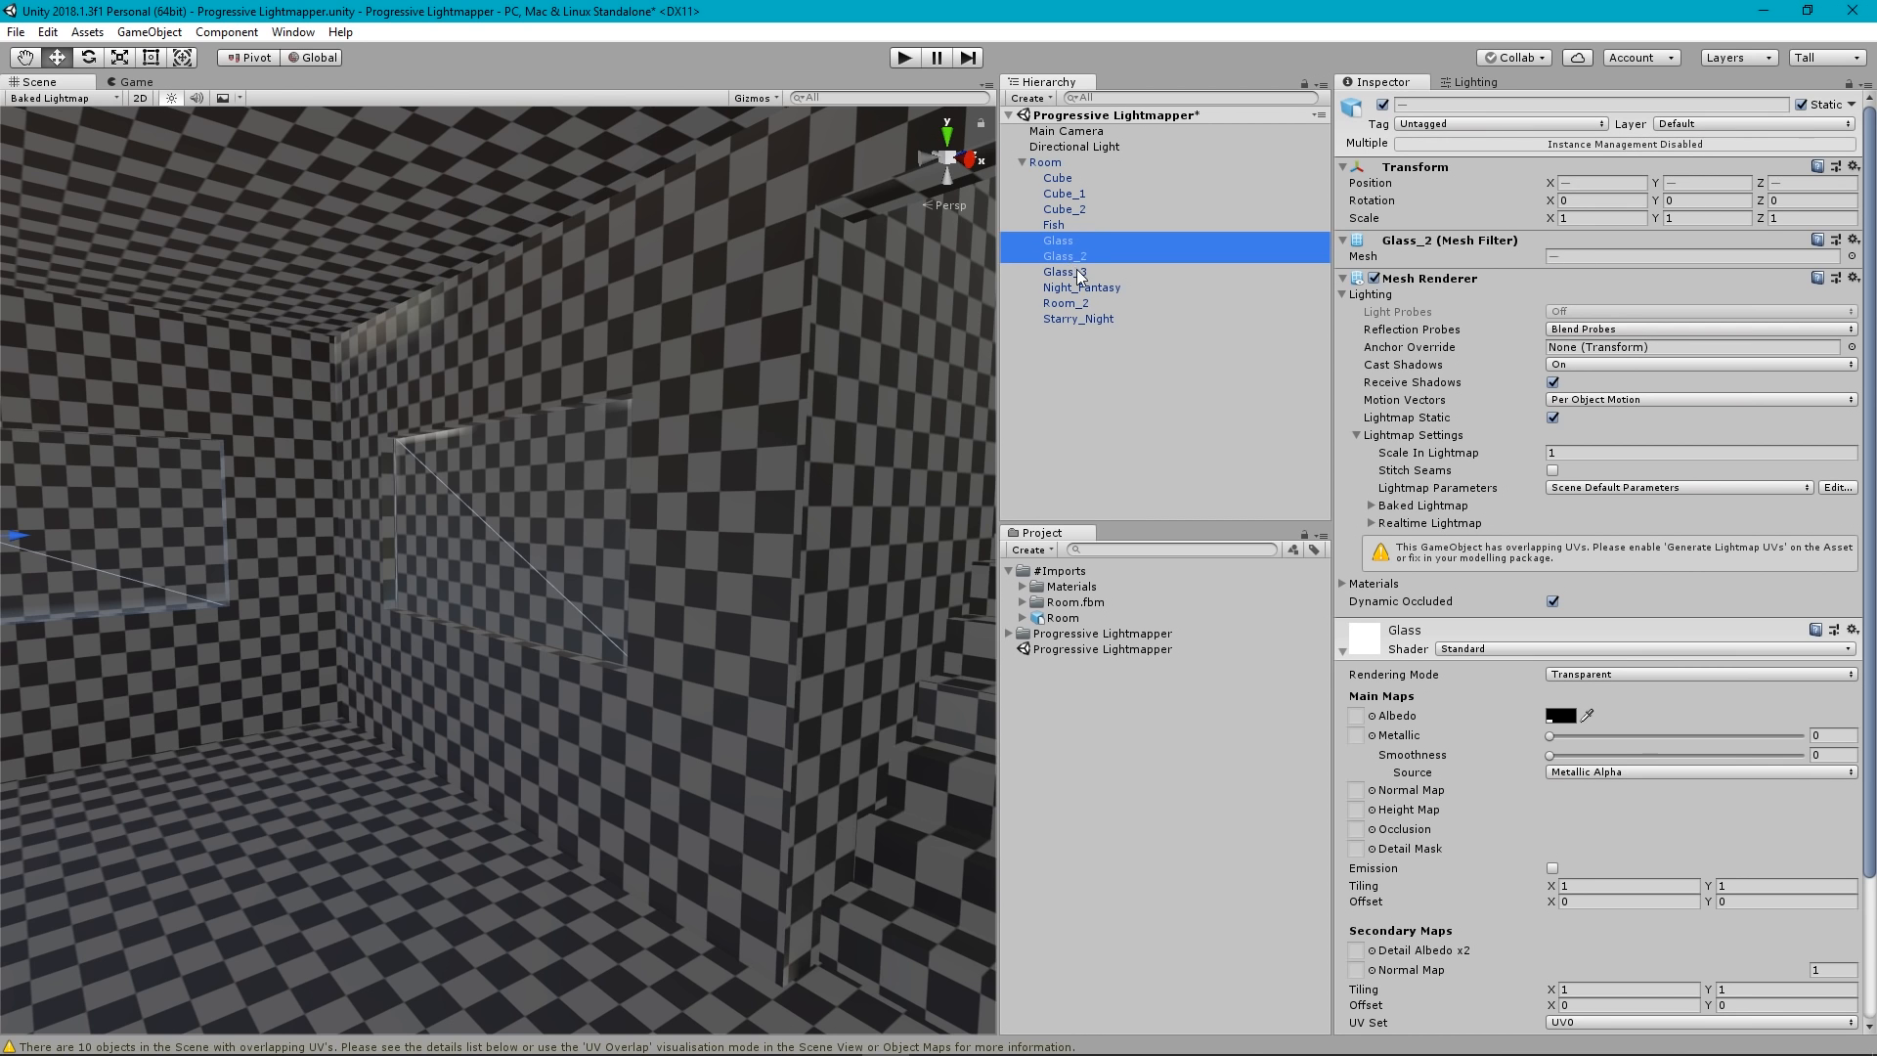
pyautogui.keyDown('ctrl'); pyautogui.click(1078, 274); pyautogui.keyUp('ctrl')
pyautogui.moveTo(768, 365); pyautogui.dragTo(1427, 379, button='right')
pyautogui.press('s')
pyautogui.press('w')
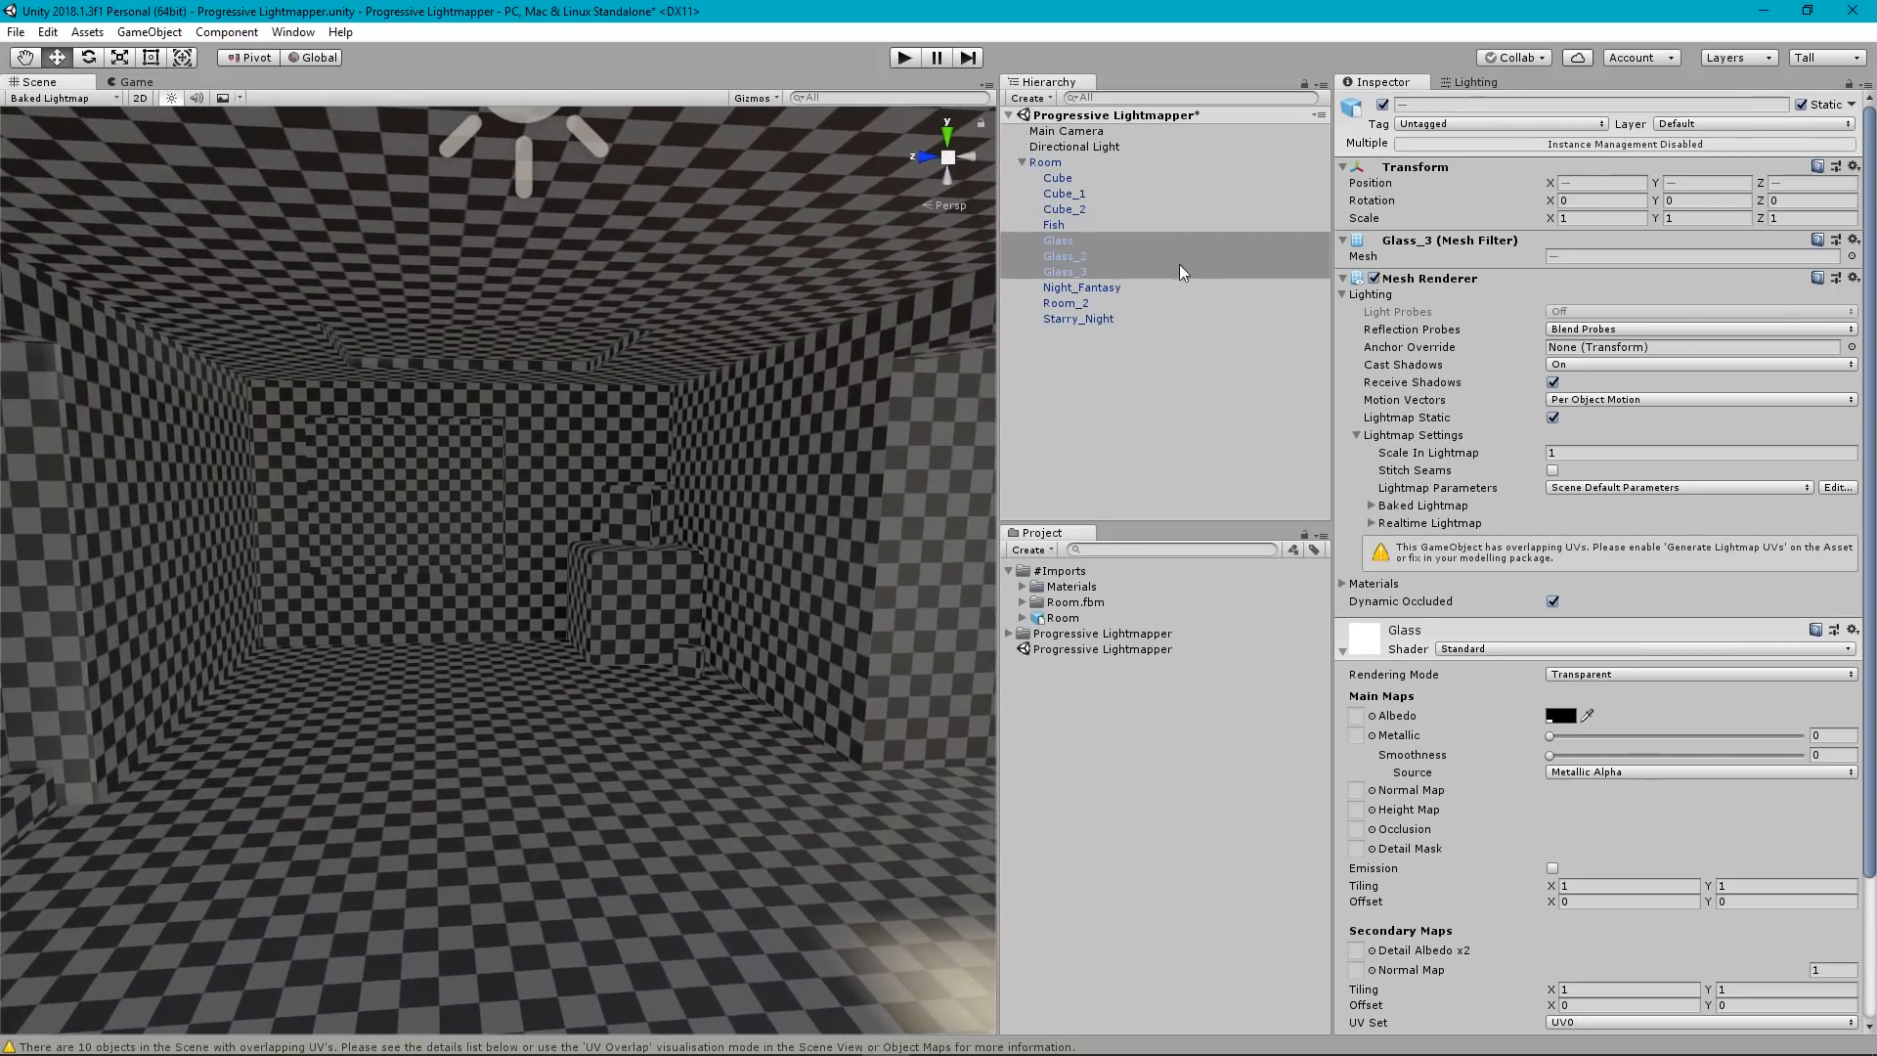
pyautogui.click(1852, 105)
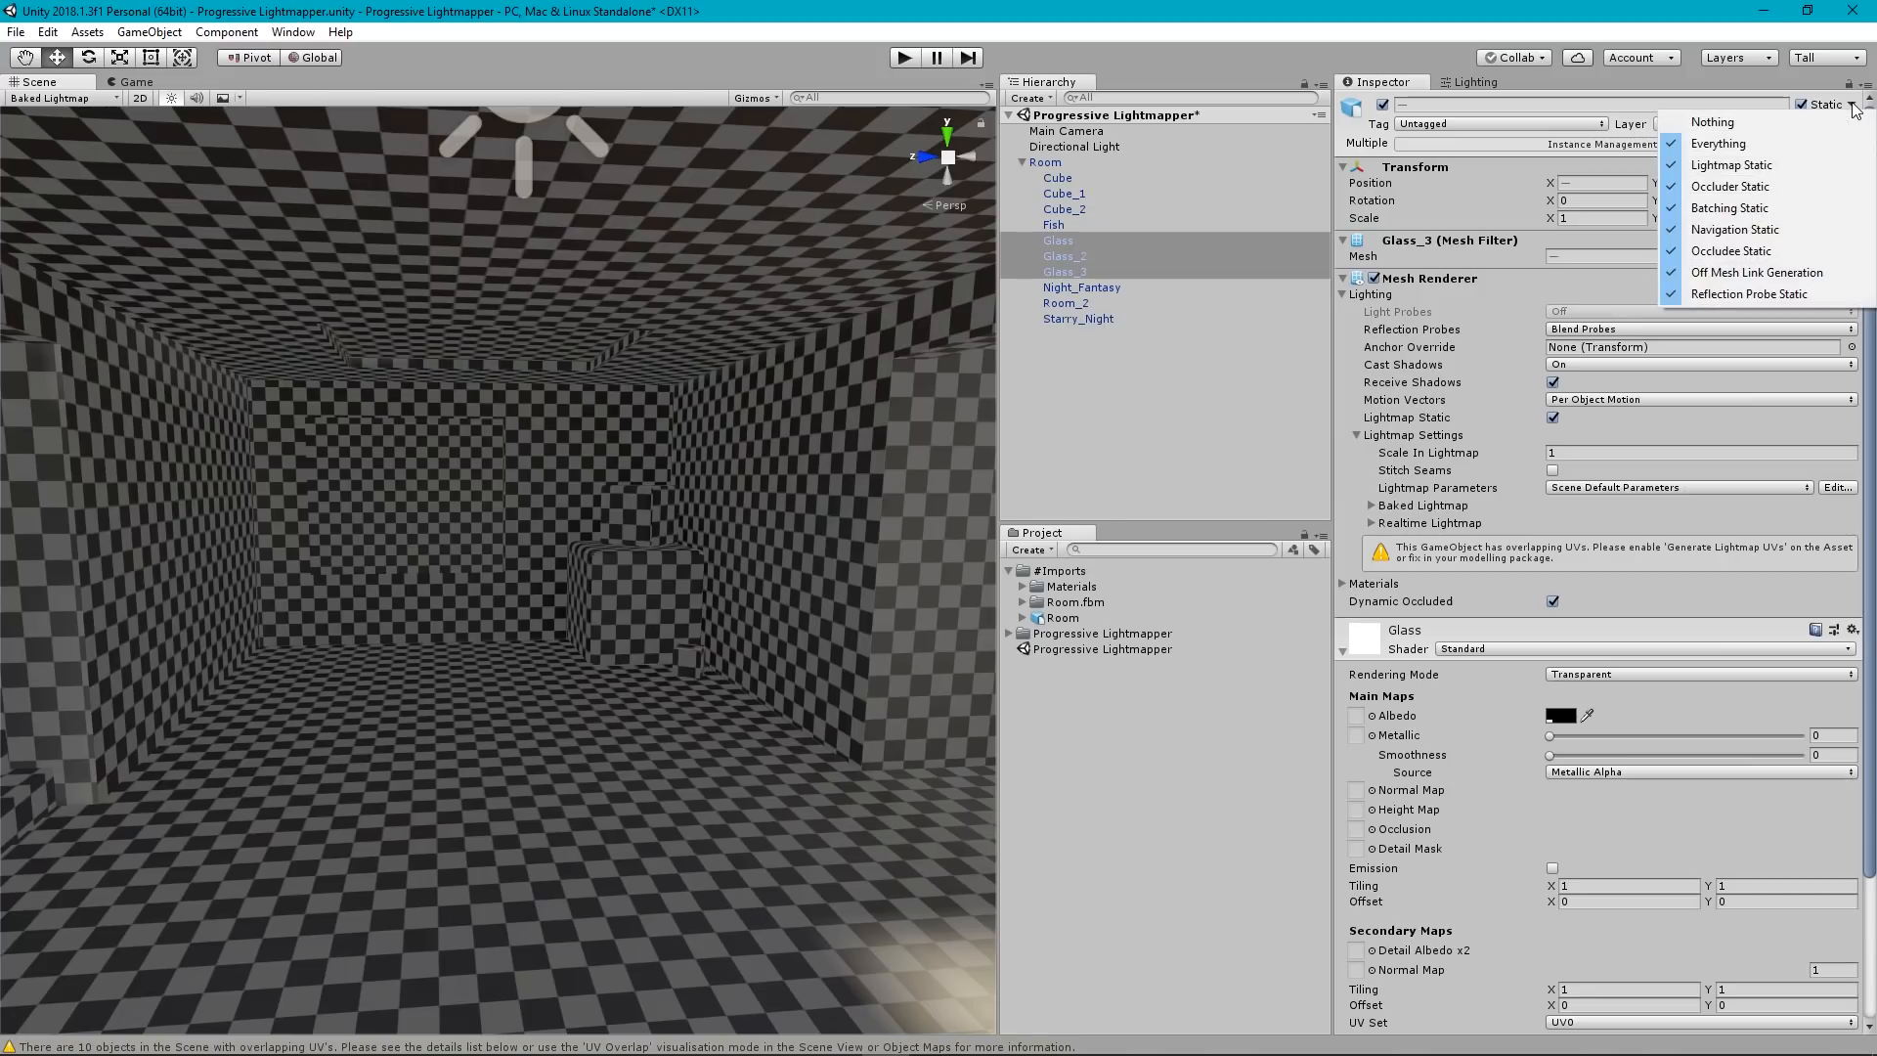
pyautogui.click(1730, 166)
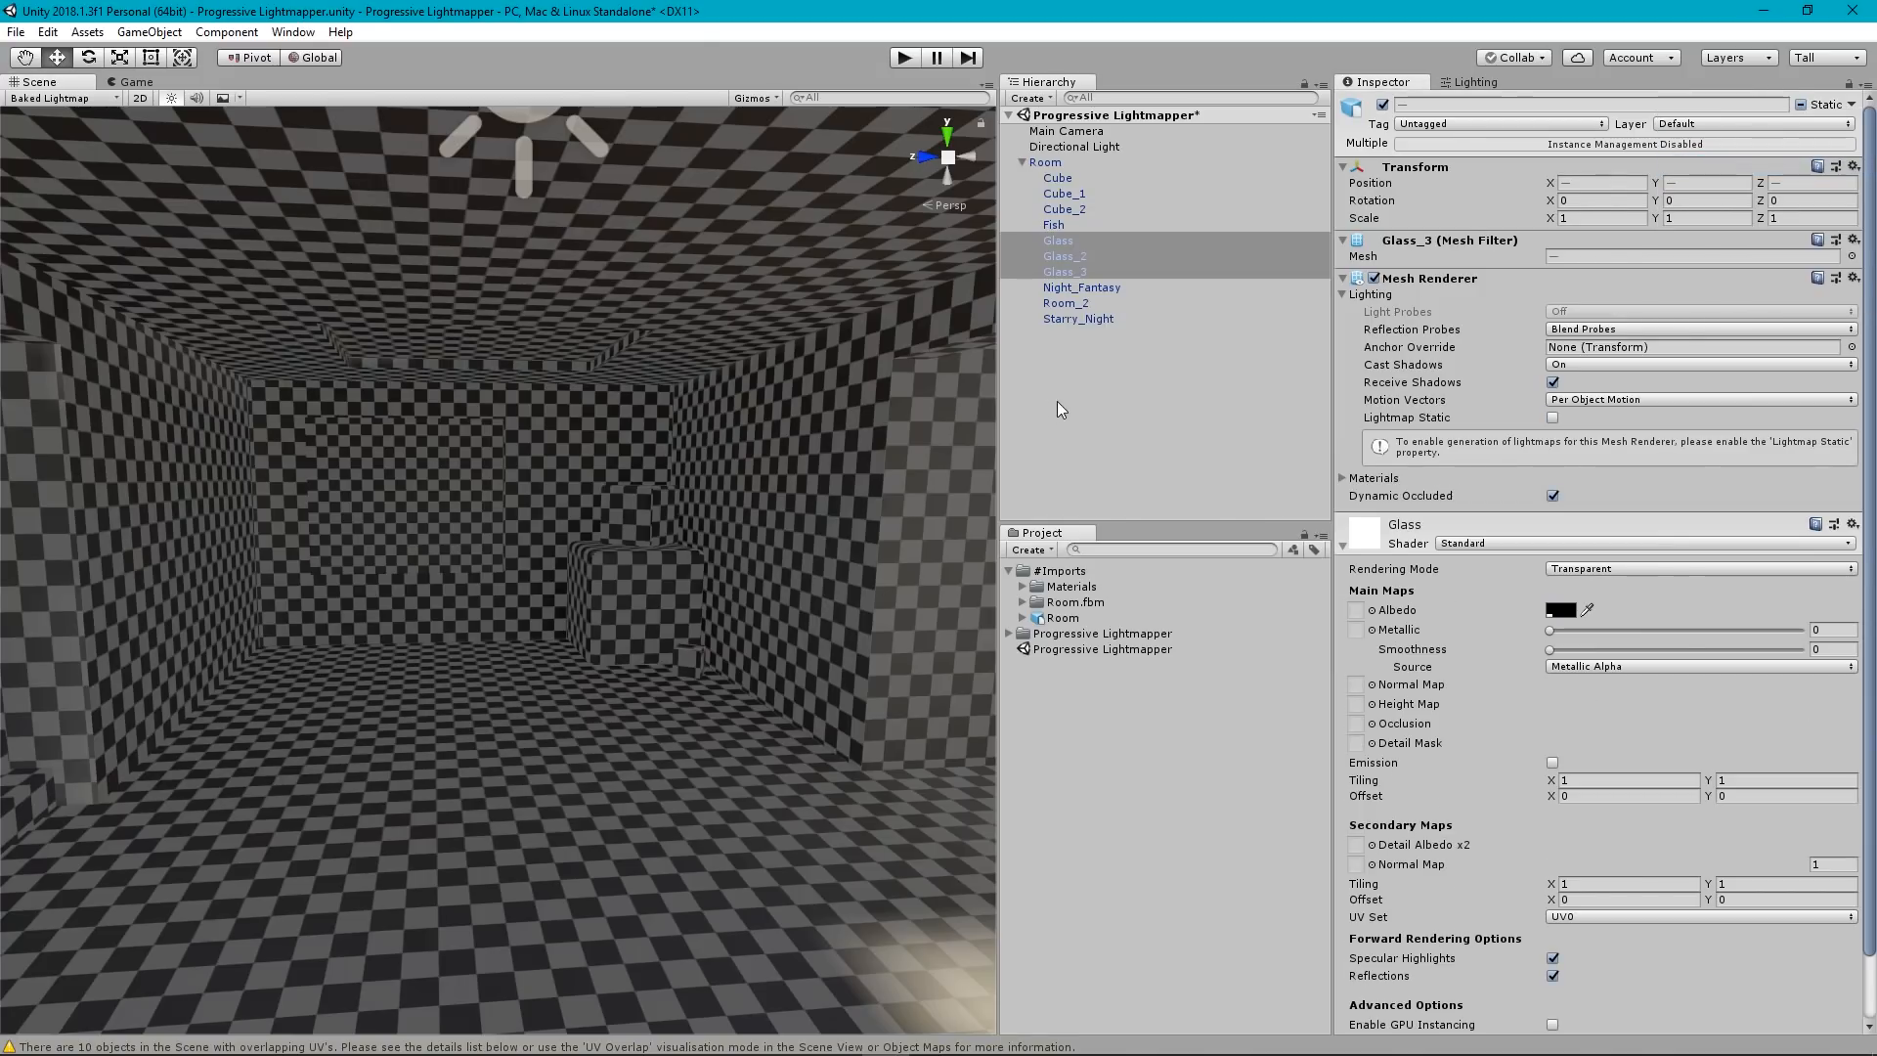
pyautogui.click(1100, 401)
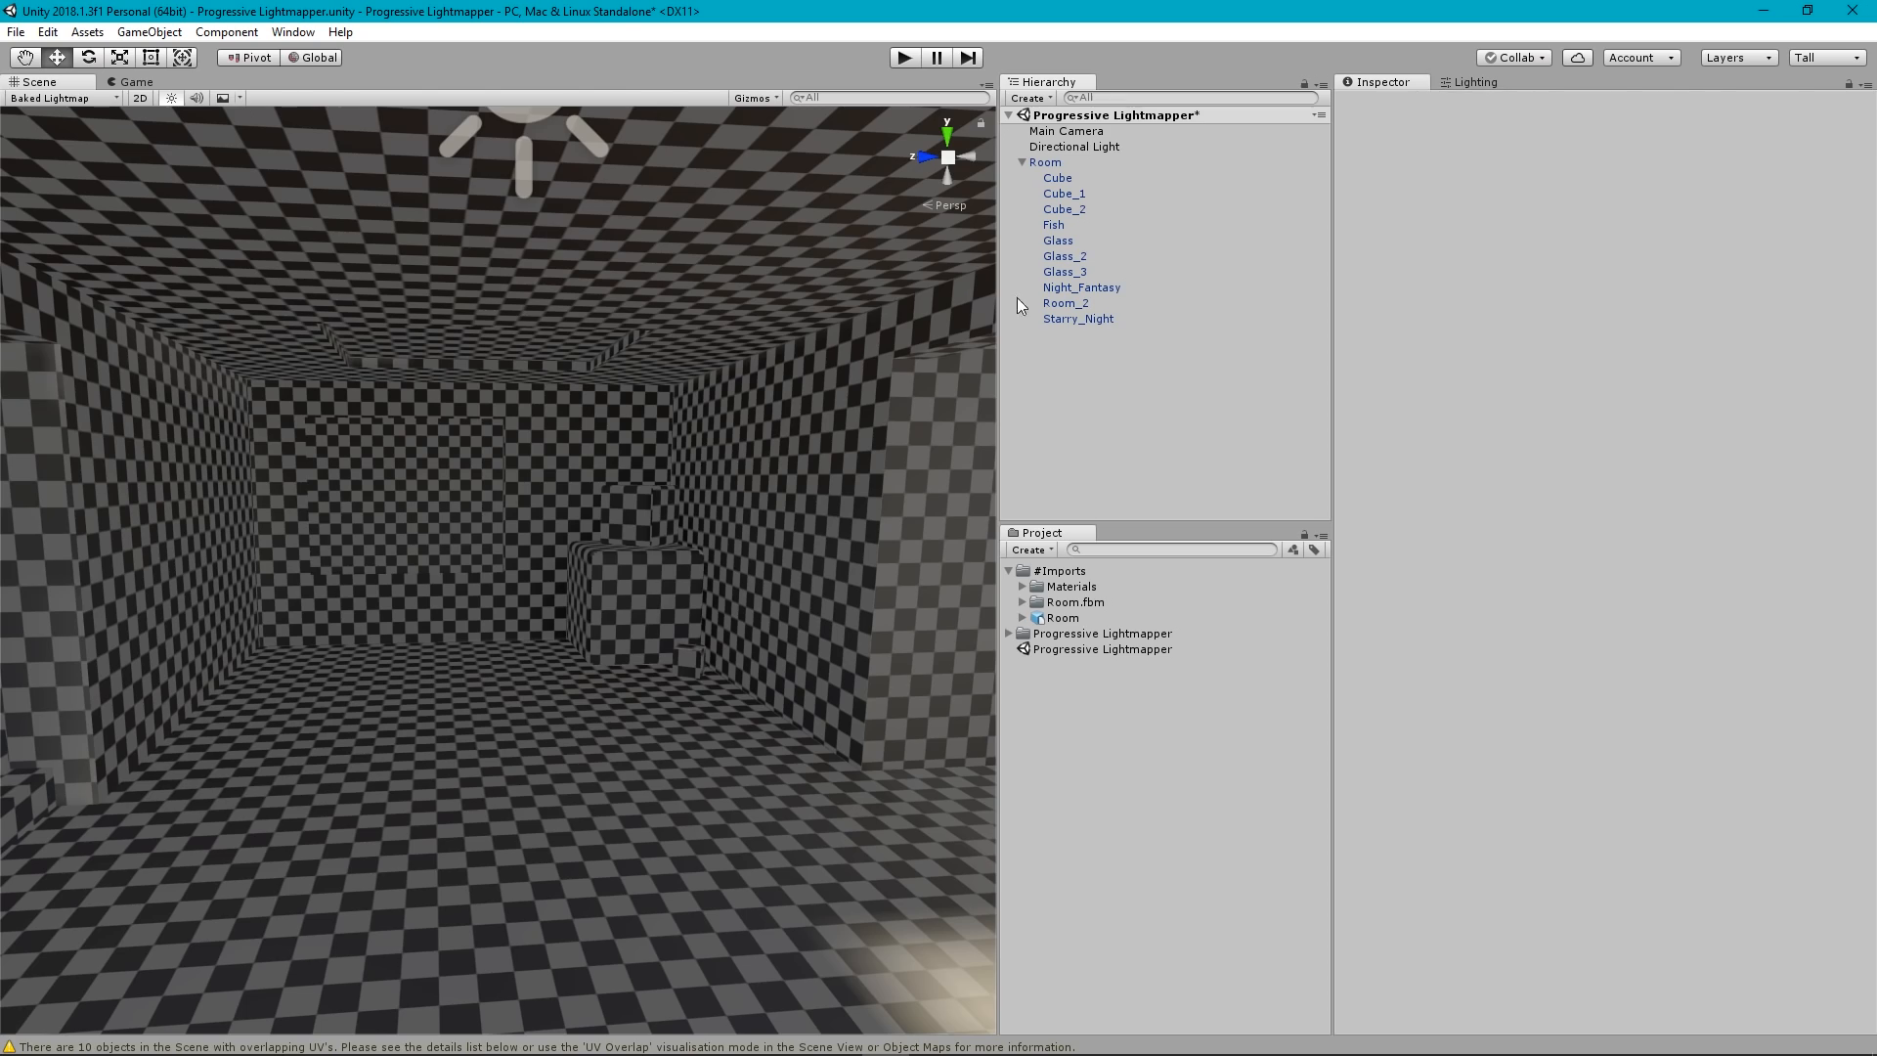
# Regenerate the lighting without the glass panes and inspect the window openings in the lightmap view.
pyautogui.moveTo(587, 625); pyautogui.dragTo(489, 604, button='right')
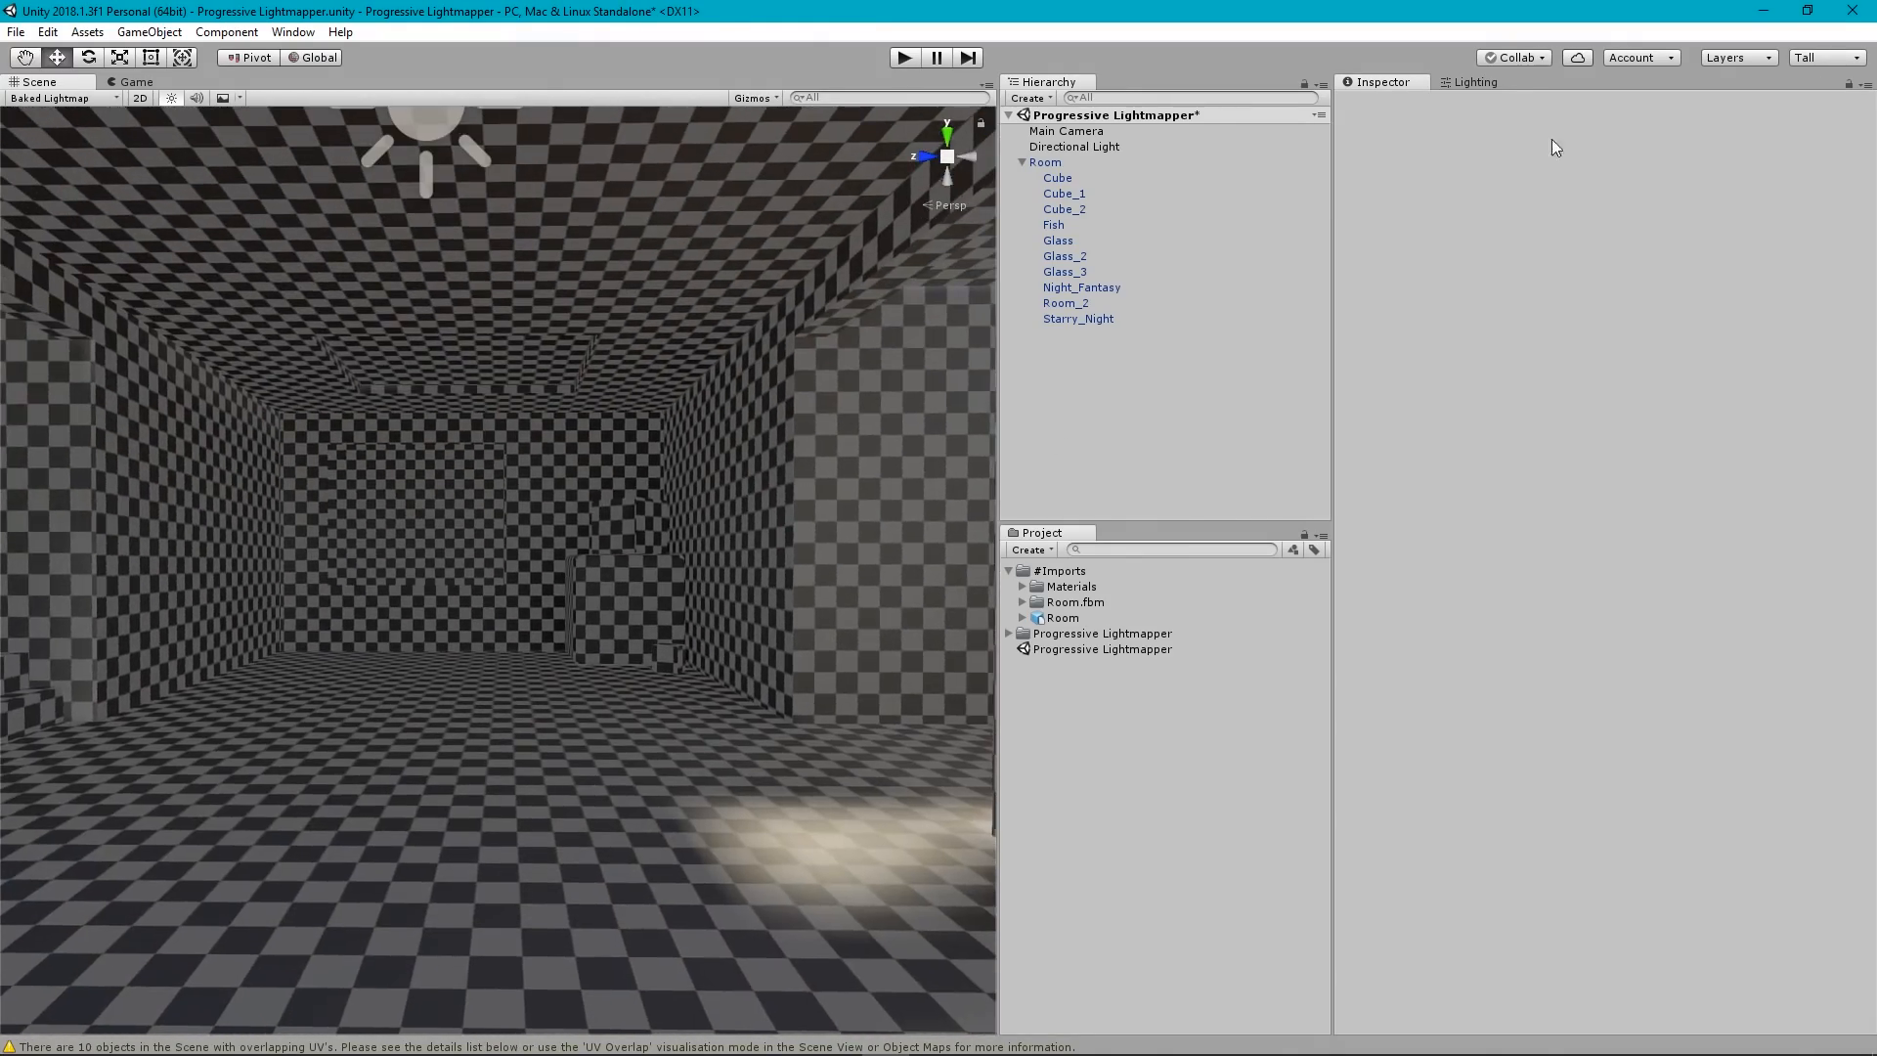
pyautogui.click(1474, 82)
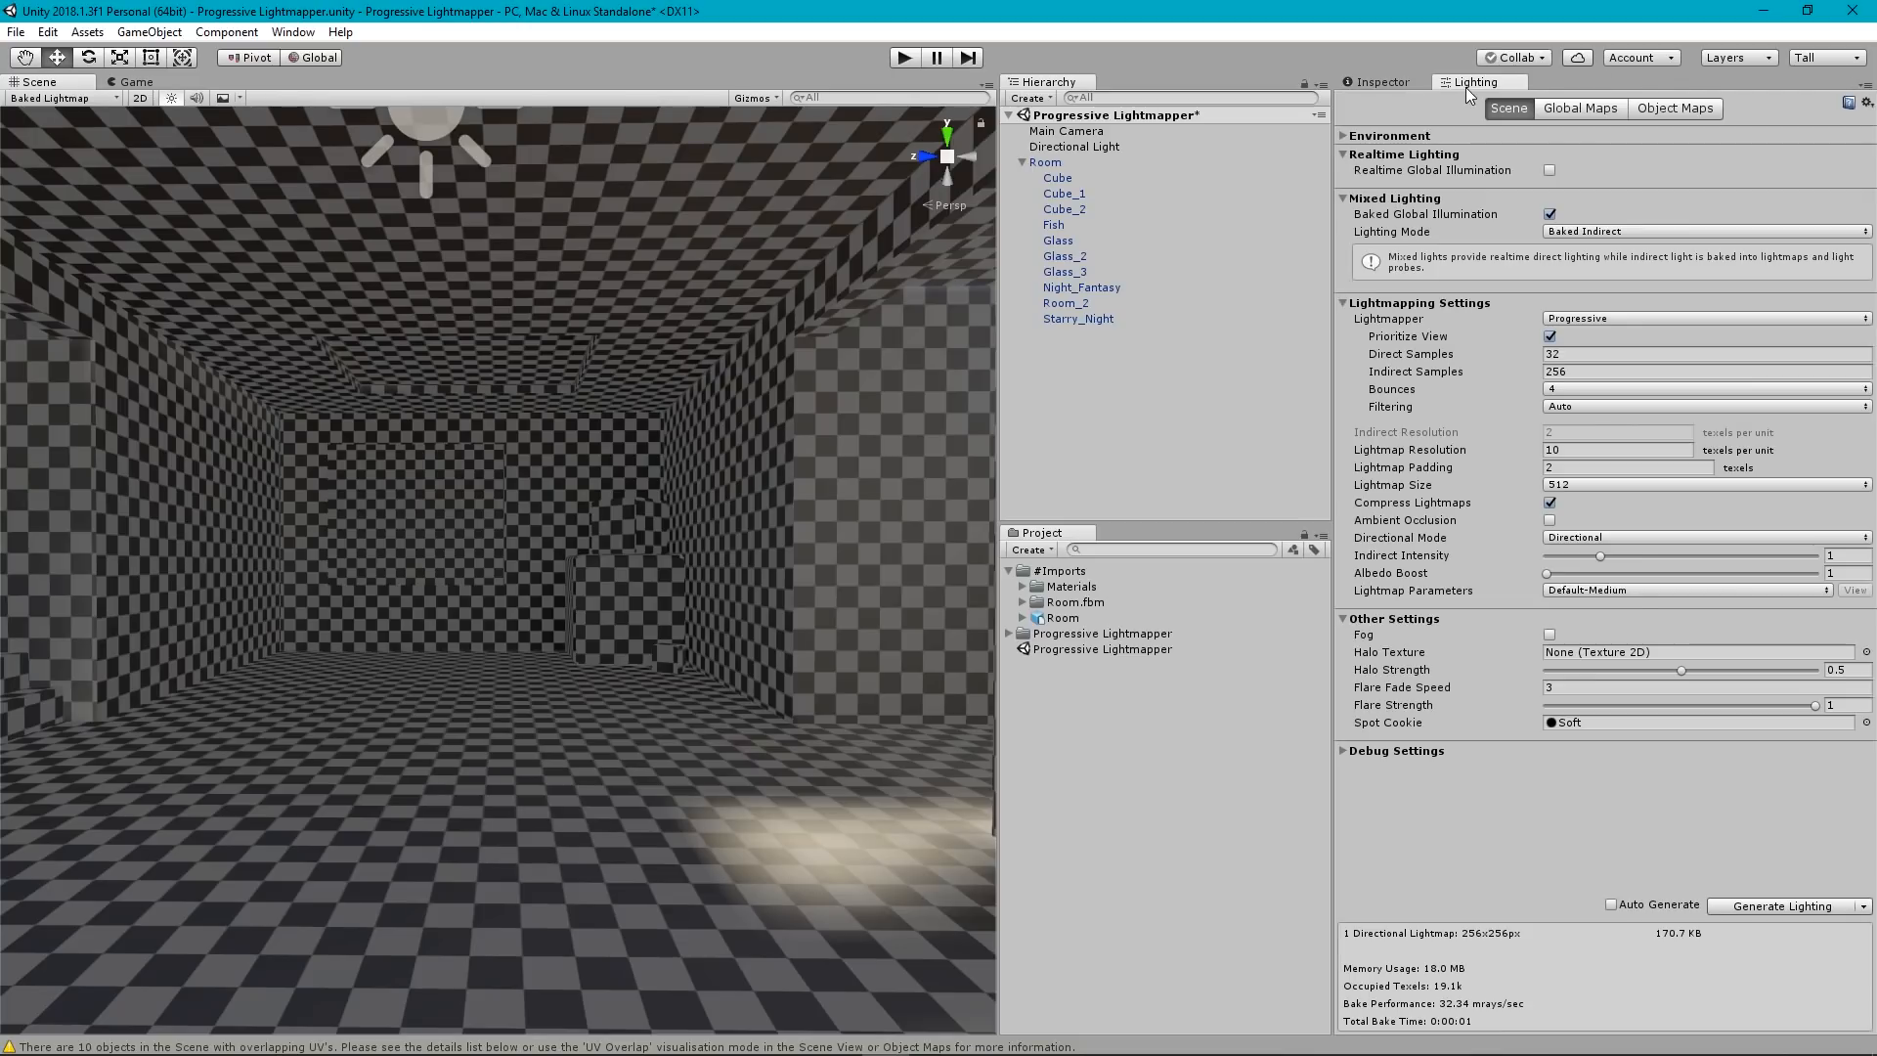
pyautogui.click(1773, 907)
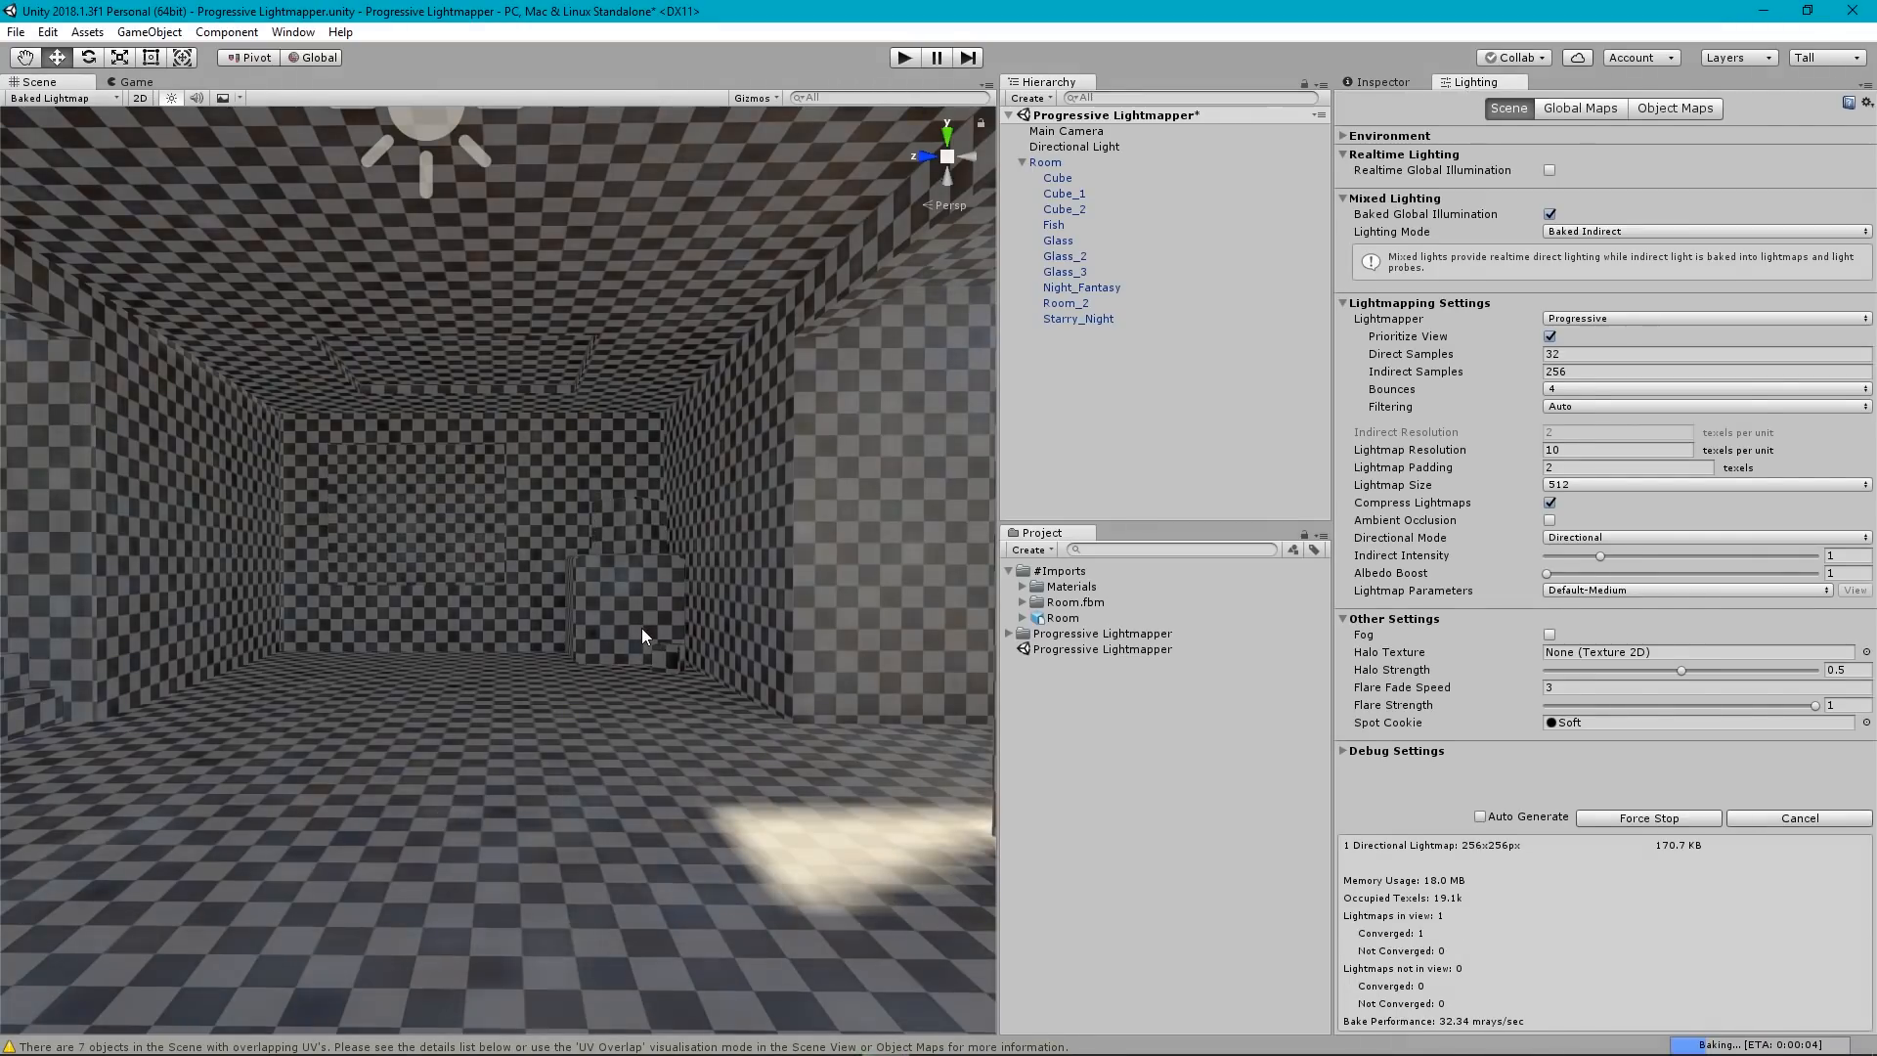
pyautogui.moveTo(641, 627); pyautogui.dragTo(427, 660, button='right')
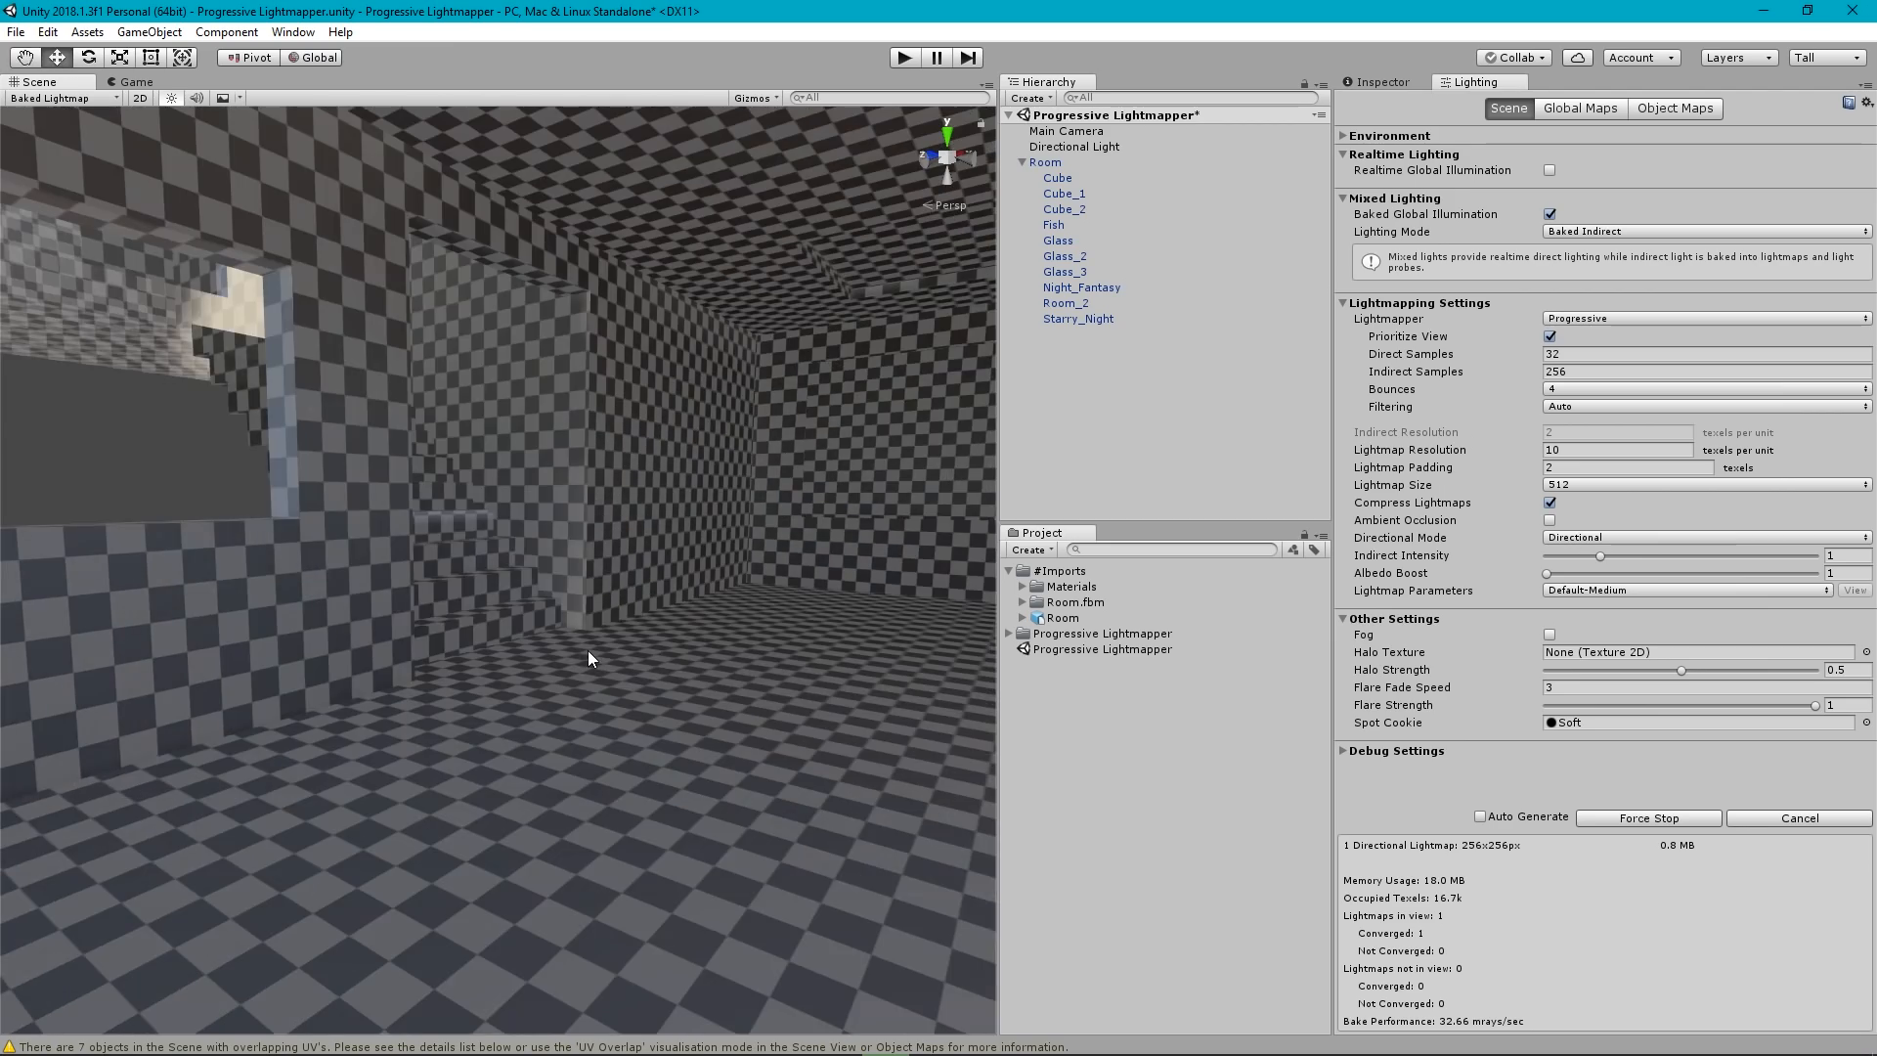
pyautogui.moveTo(593, 650); pyautogui.dragTo(797, 675, button='right')
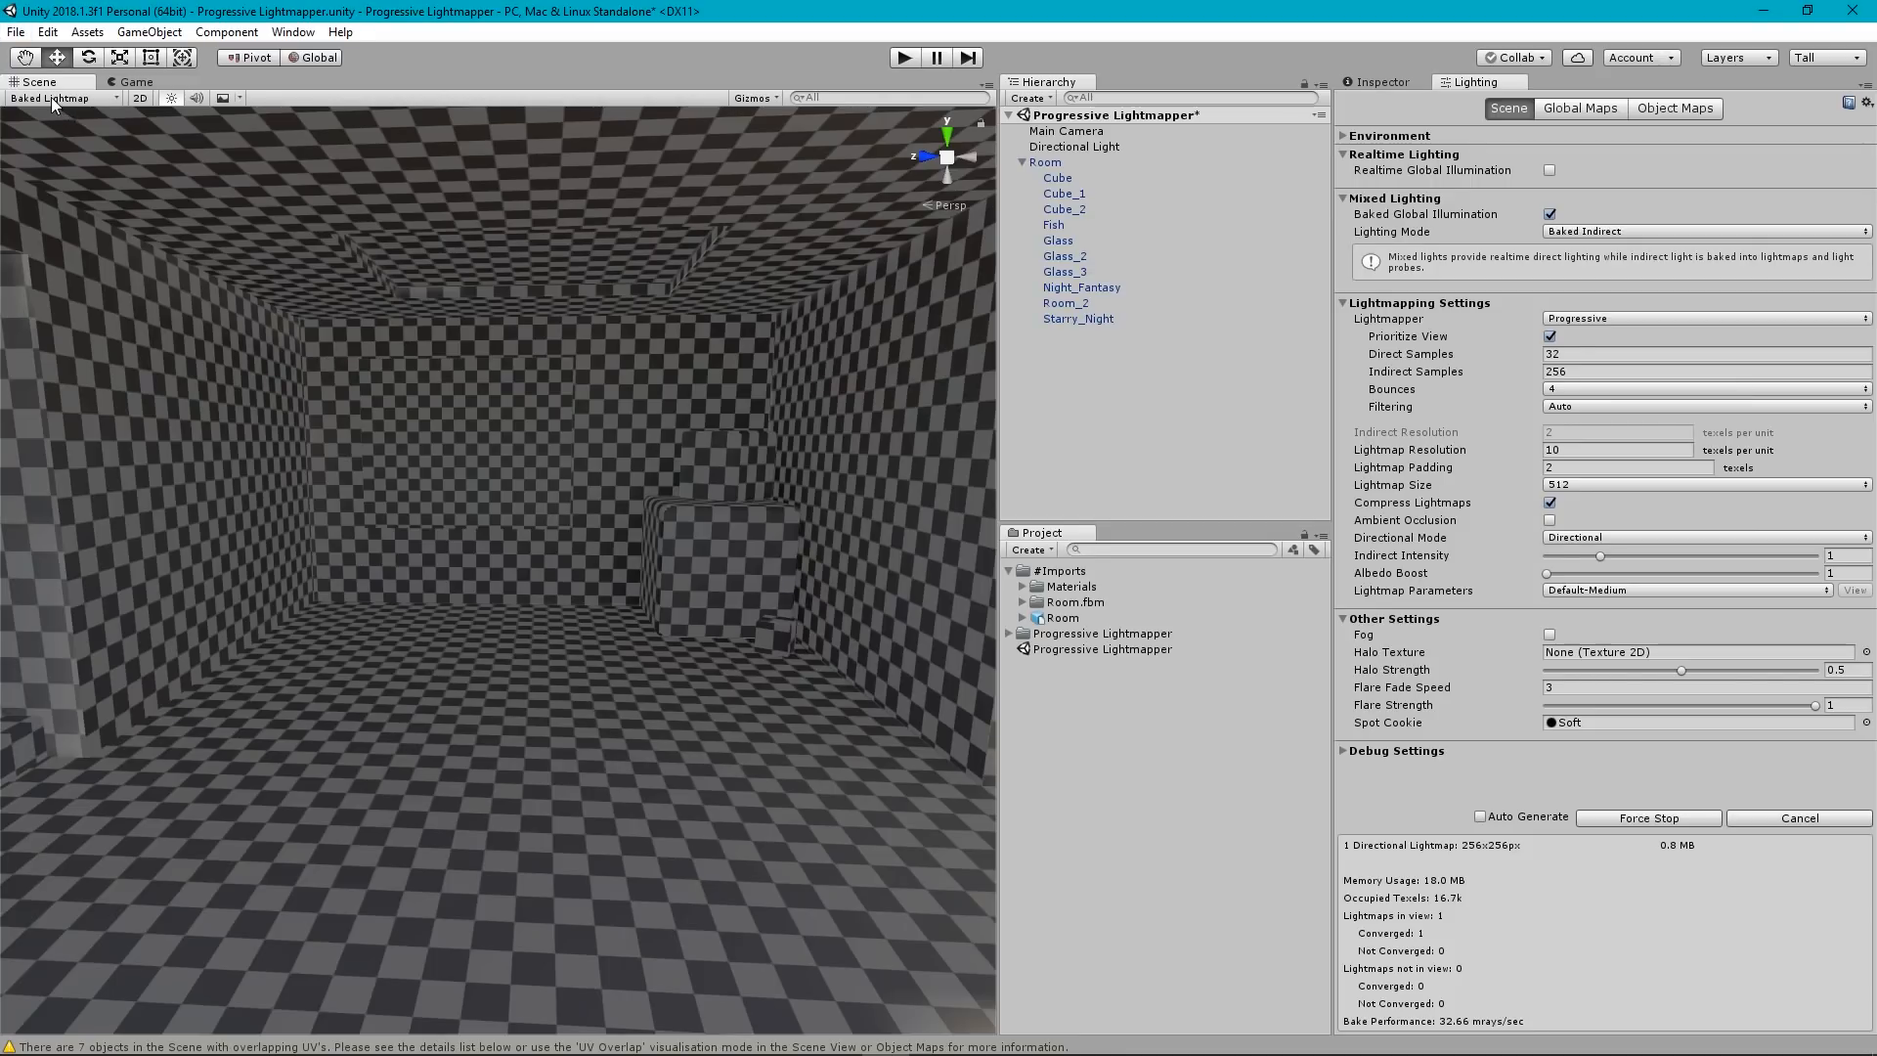
# Return the scene view to Shaded and inspect the baked lighting on the stairs and across the main room.
pyautogui.click(51, 98)
pyautogui.click(34, 129)
pyautogui.moveTo(691, 658)
pyautogui.mouseDown(button='right')
pyautogui.moveTo(469, 635)
pyautogui.moveTo(138, 649)
pyautogui.moveTo(132, 615)
pyautogui.moveTo(979, 681)
pyautogui.moveTo(650, 679)
pyautogui.moveTo(361, 620)
pyautogui.moveTo(358, 724)
pyautogui.mouseUp(button='right')
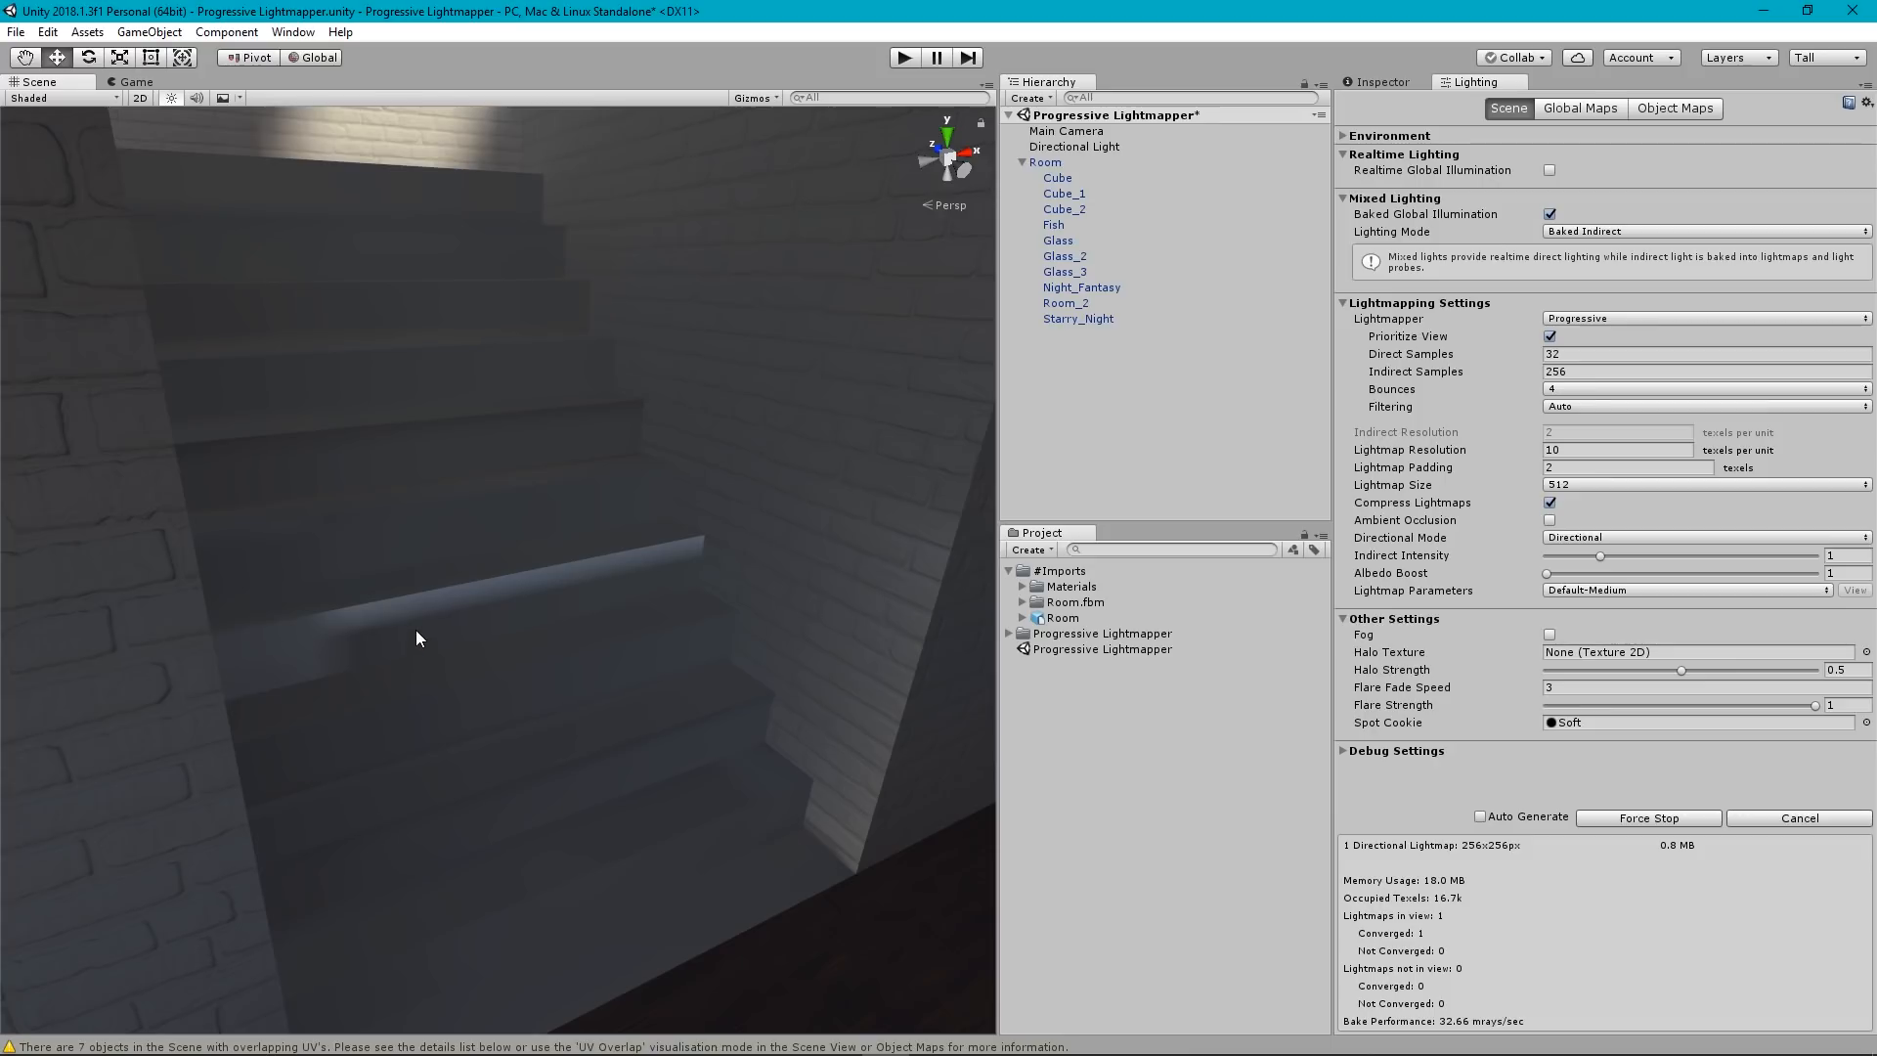
pyautogui.moveTo(779, 684)
pyautogui.mouseDown(button='right')
pyautogui.moveTo(382, 678)
pyautogui.moveTo(436, 637)
pyautogui.moveTo(977, 663)
pyautogui.moveTo(1199, 571)
pyautogui.moveTo(1163, 567)
pyautogui.mouseUp(button='right')
pyautogui.press('s')
pyautogui.press('d')
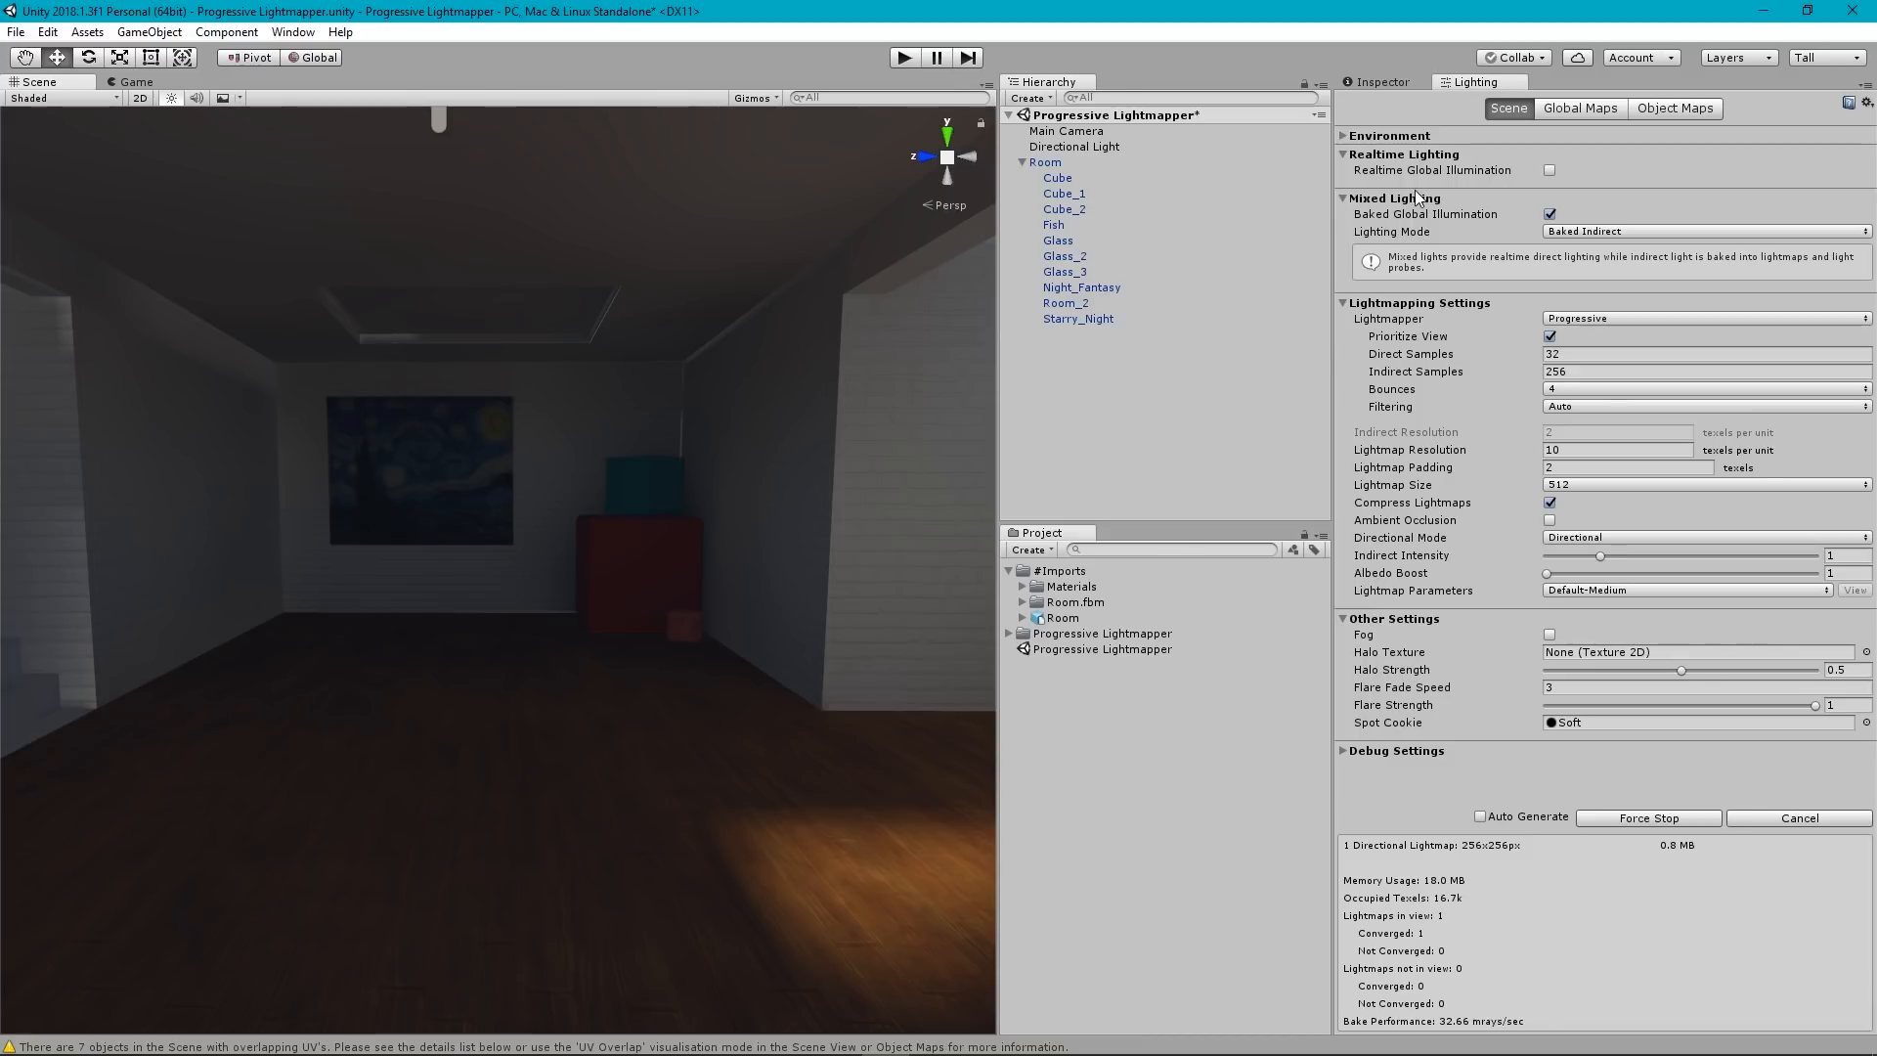
pyautogui.moveTo(680, 511)
pyautogui.mouseDown(button='right')
pyautogui.moveTo(490, 574)
pyautogui.moveTo(822, 521)
pyautogui.moveTo(1105, 584)
pyautogui.moveTo(1224, 575)
pyautogui.moveTo(1252, 543)
pyautogui.moveTo(1099, 532)
pyautogui.moveTo(1254, 531)
pyautogui.moveTo(474, 529)
pyautogui.moveTo(676, 523)
pyautogui.moveTo(659, 548)
pyautogui.mouseUp(button='right')
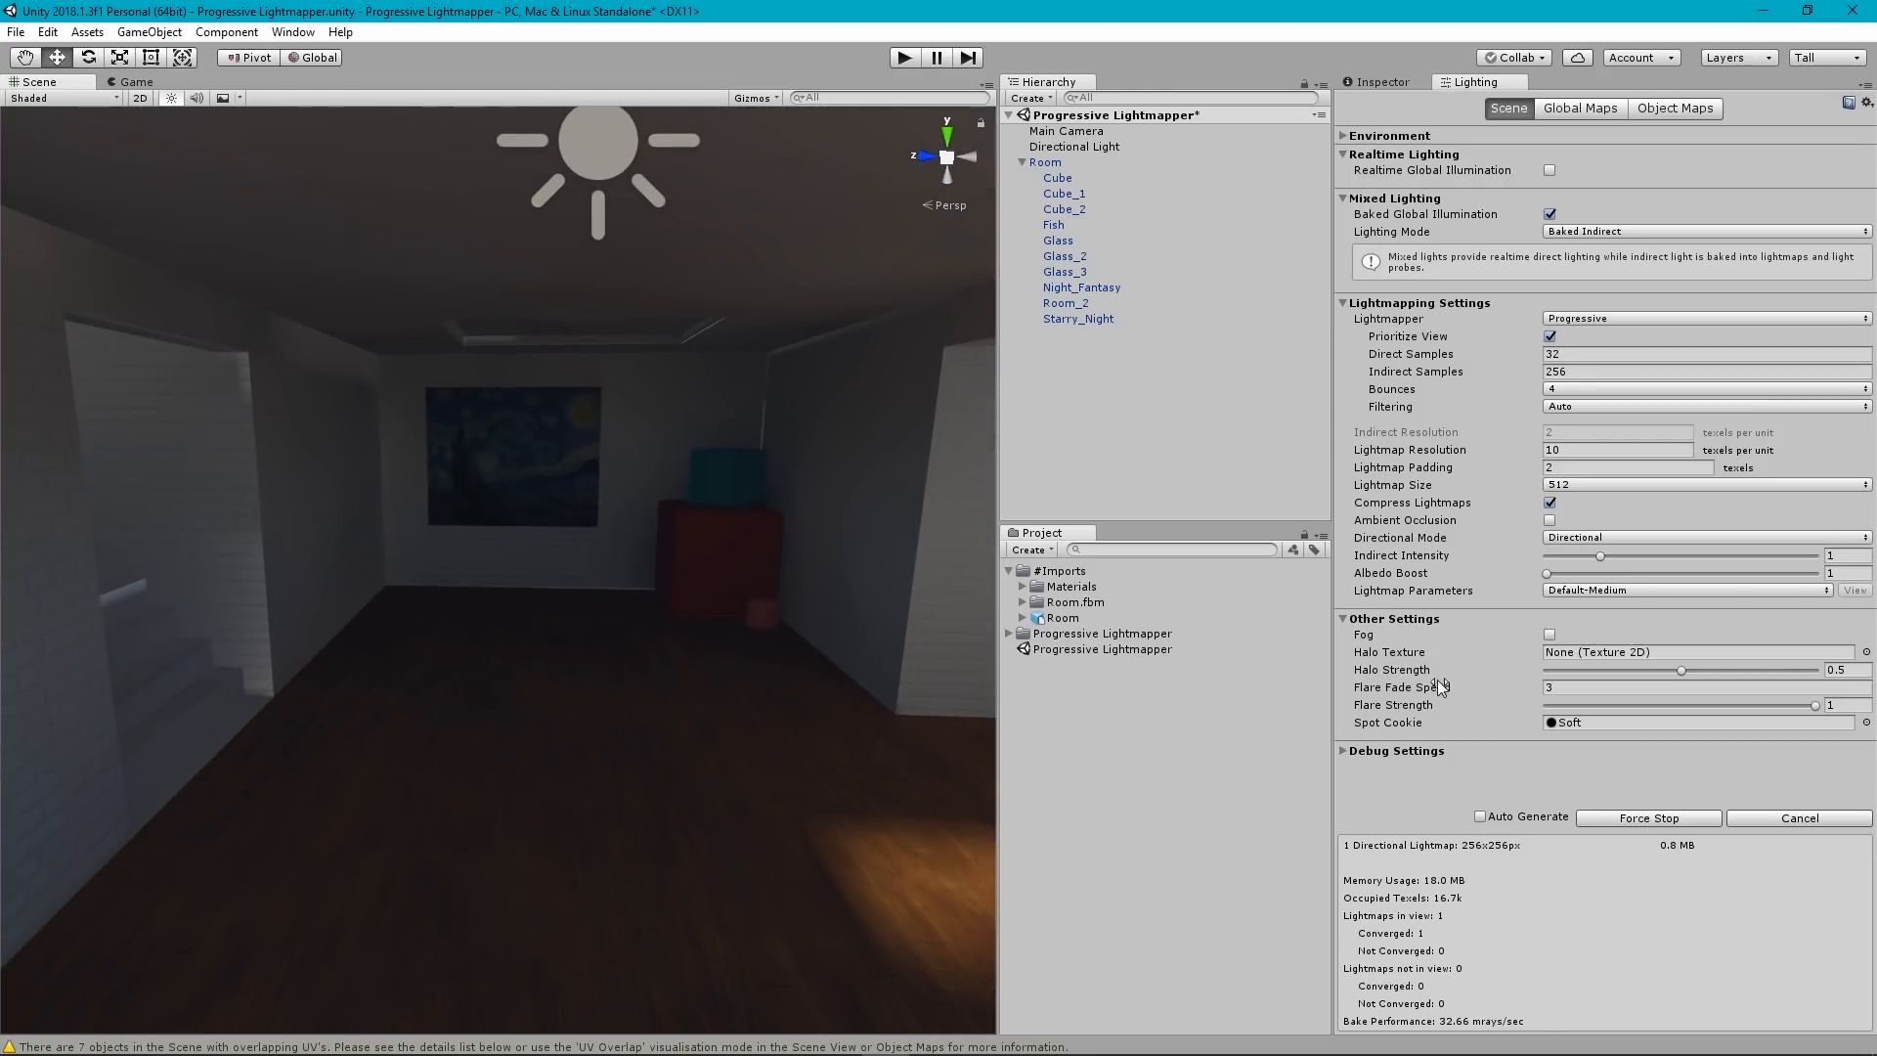
# Collapse the Other Settings section, set Indirect Samples to 512 and regenerate the lighting.
pyautogui.click(1379, 620)
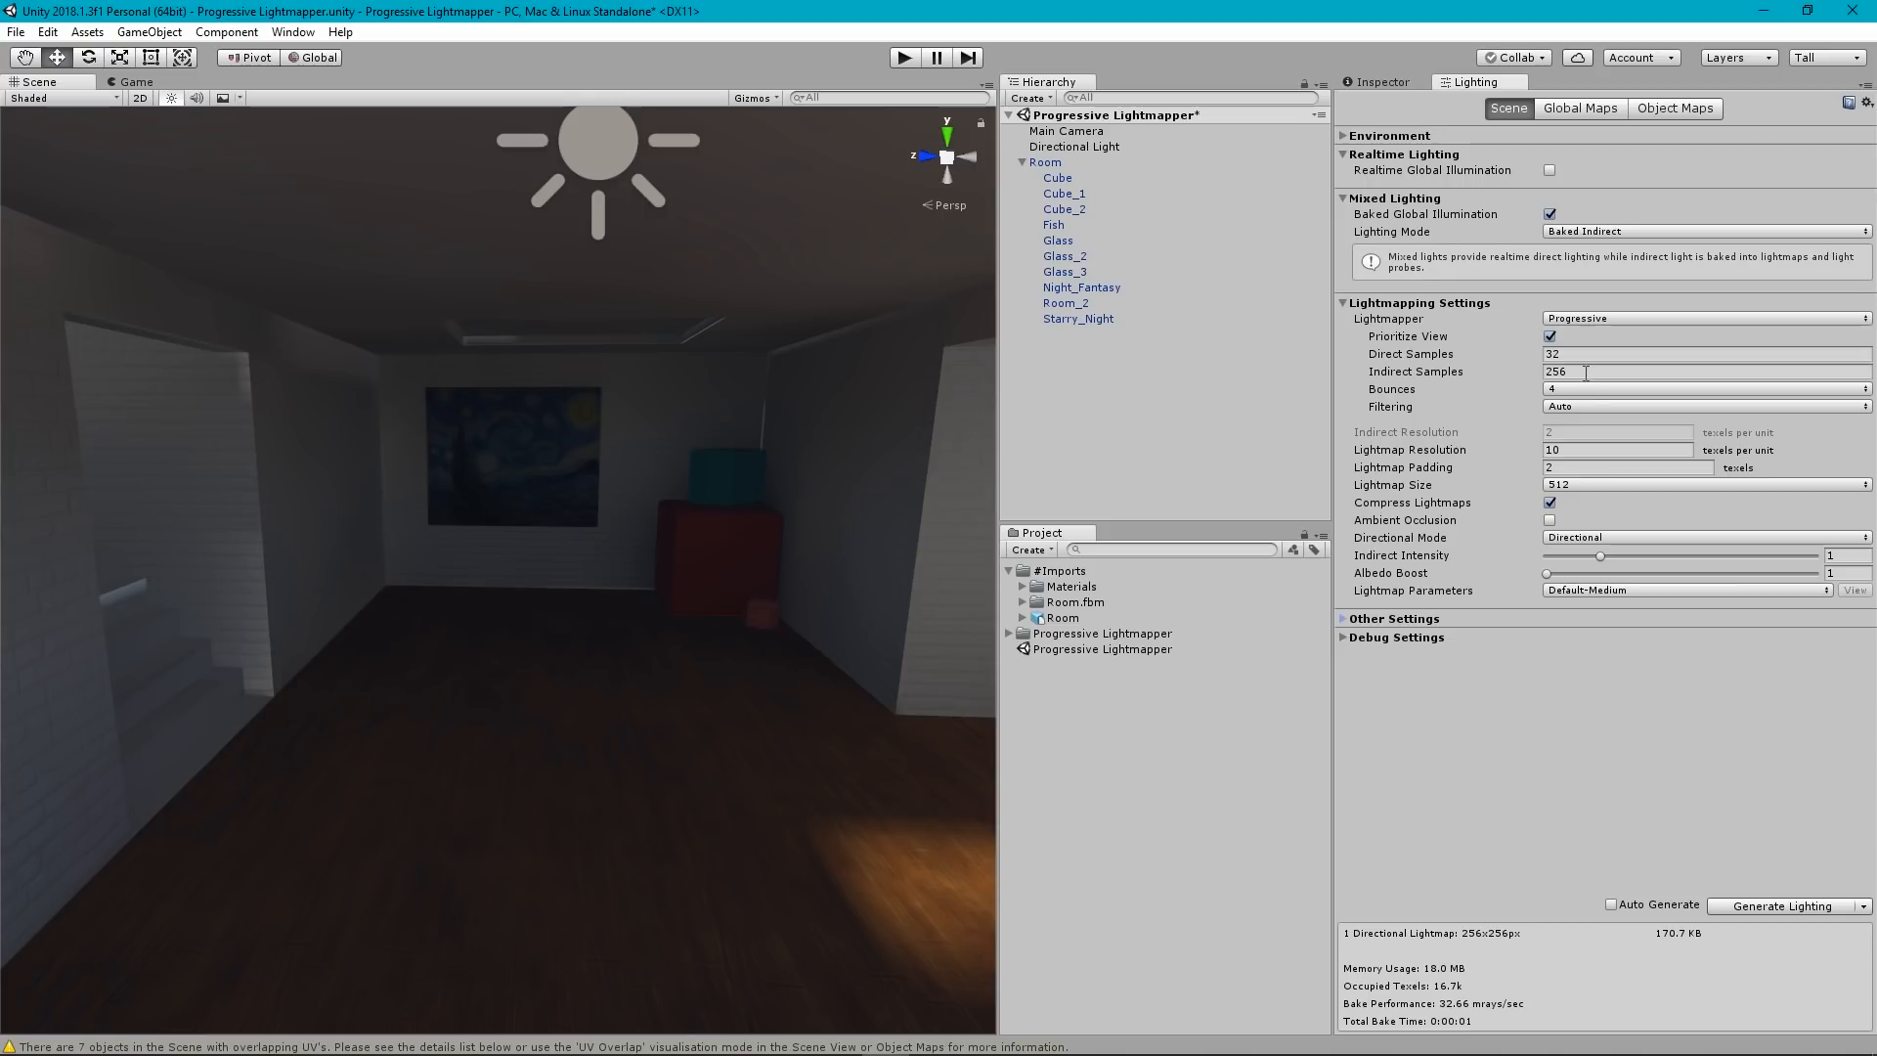
pyautogui.click(1578, 372)
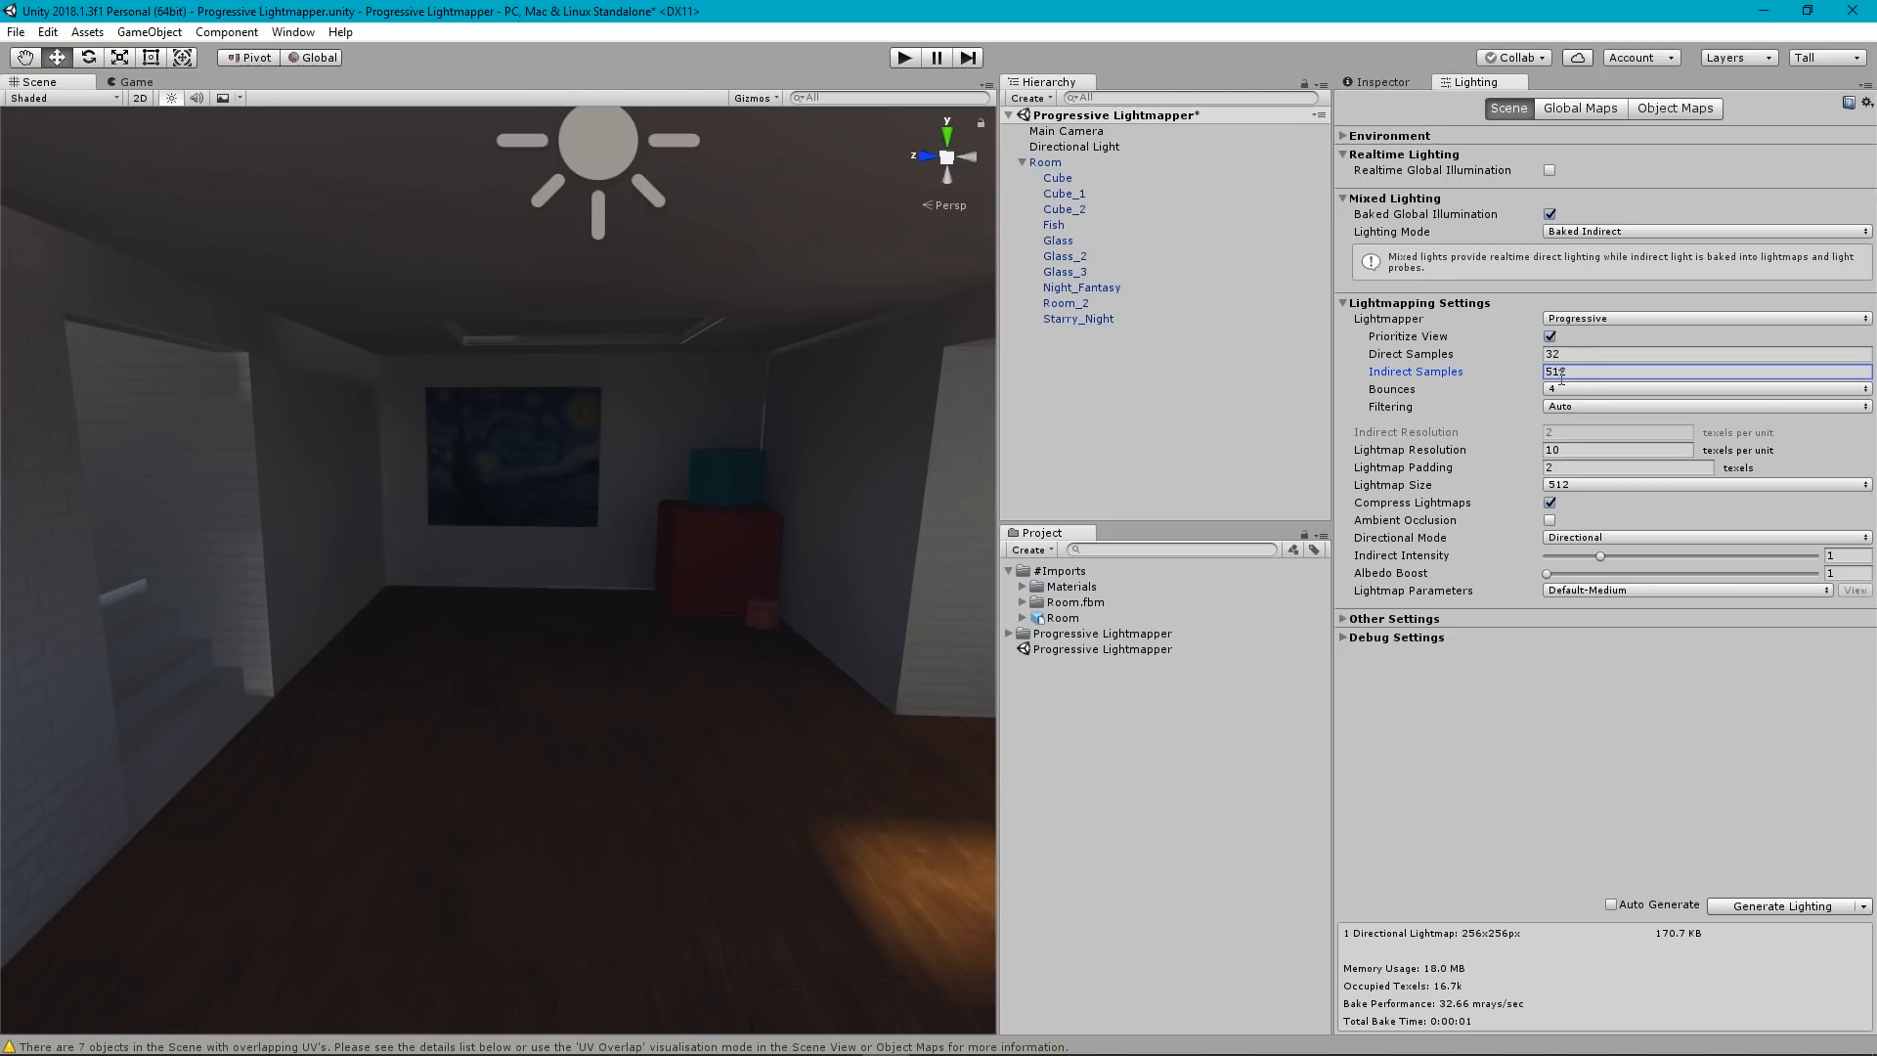
pyautogui.click(1789, 908)
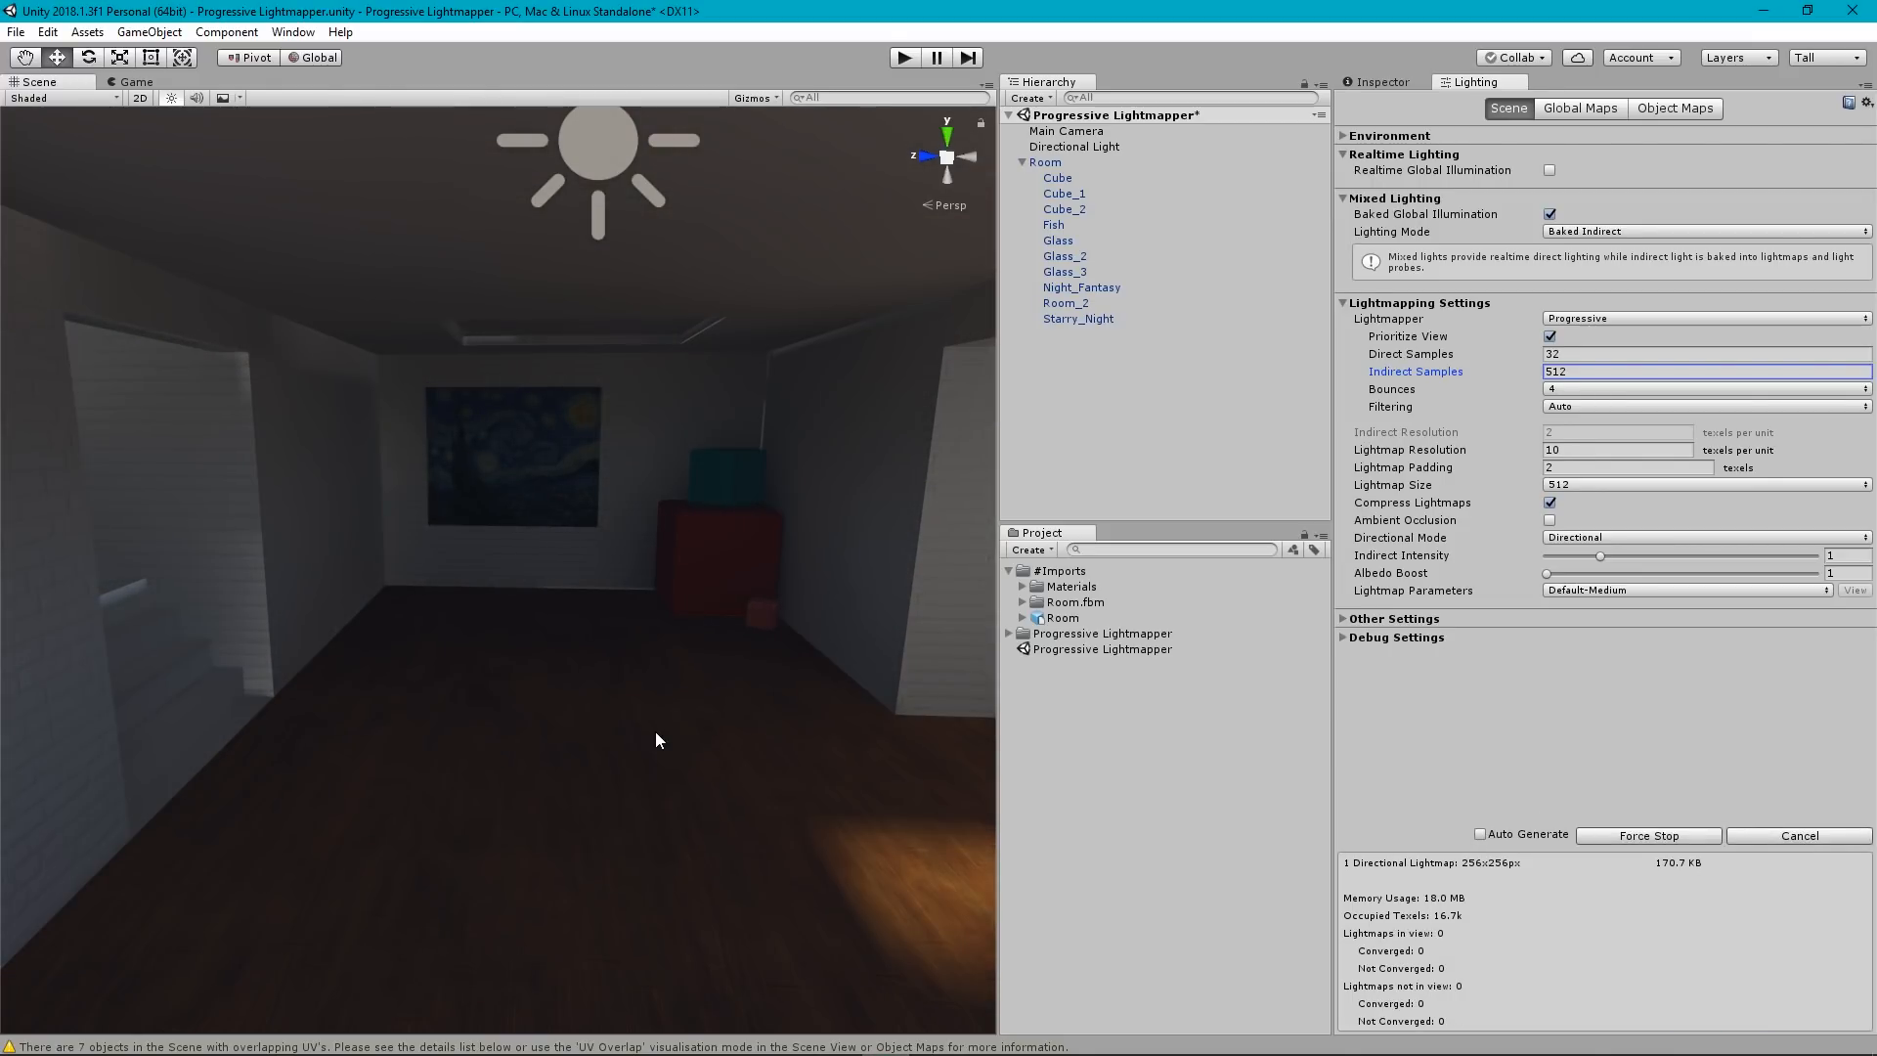
pyautogui.moveTo(655, 731); pyautogui.dragTo(744, 701, button='right')
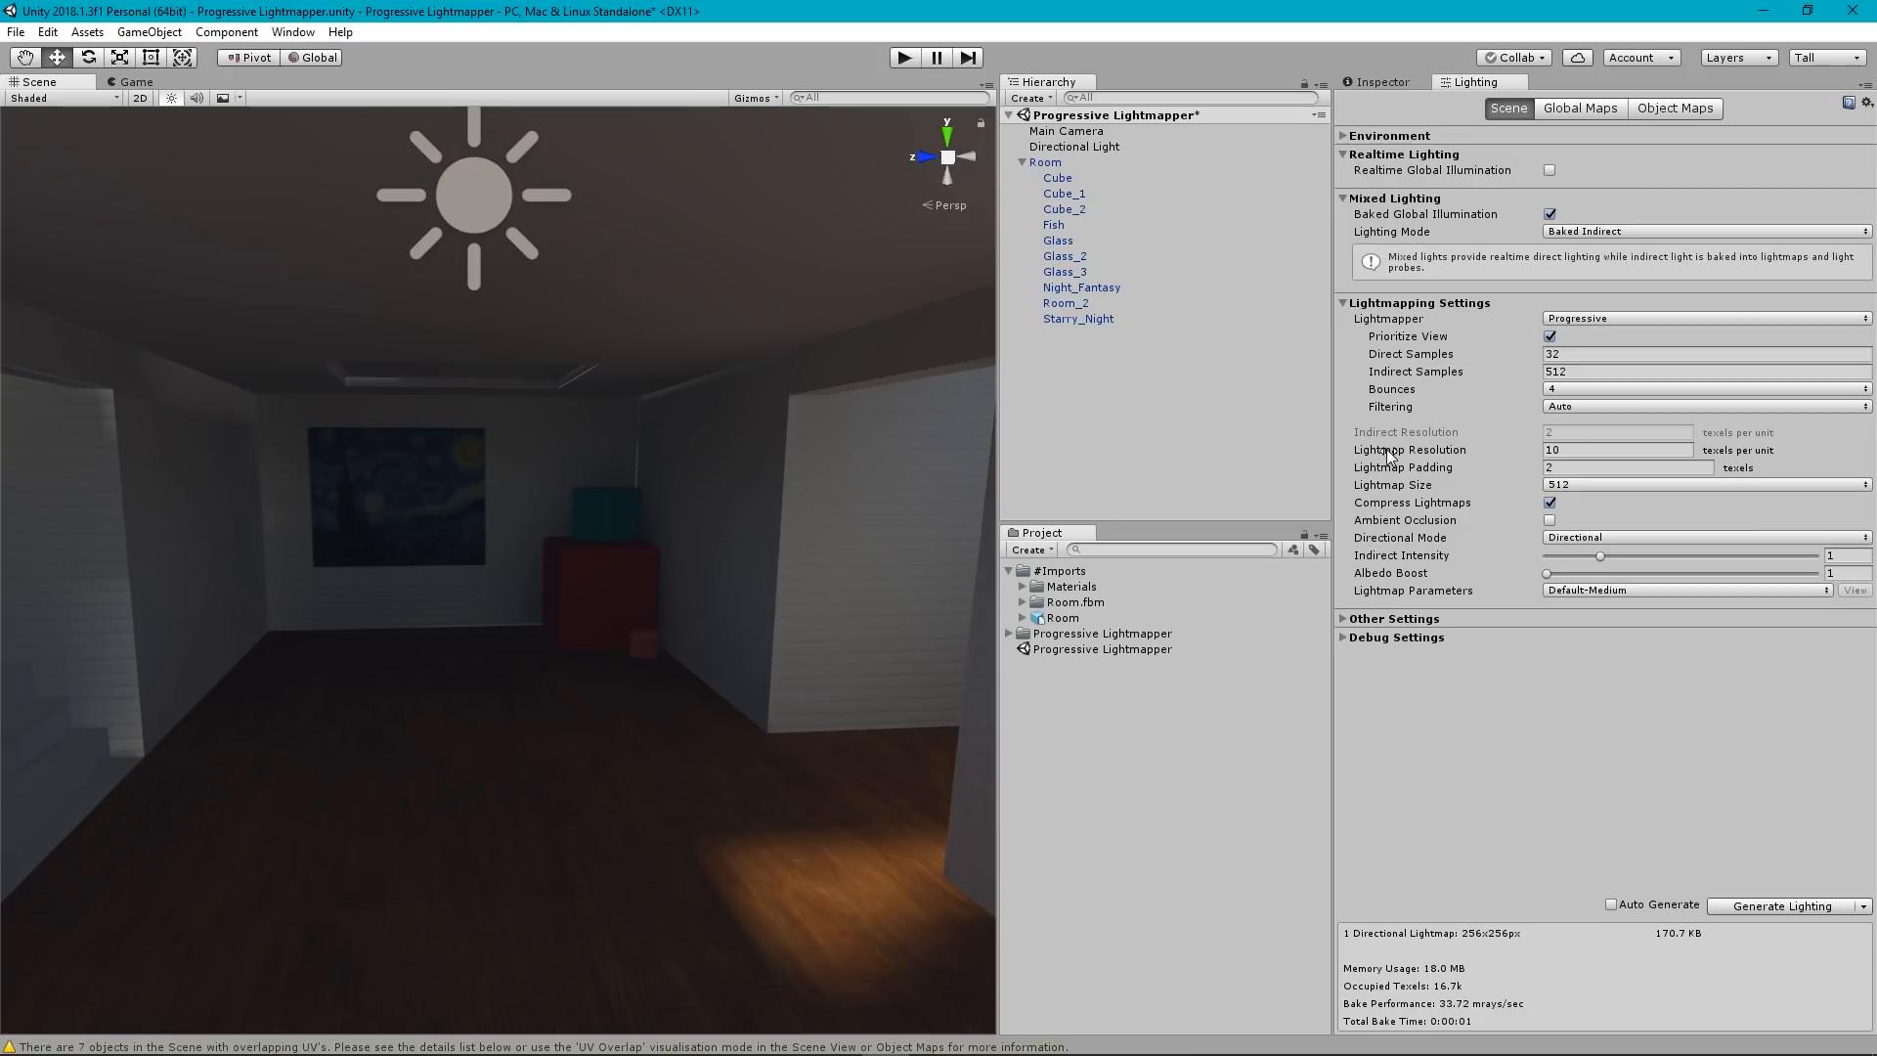
# Show the scene in Baked Lightmap mode and set the Lightmap Resolution to 20 texels per unit.
pyautogui.click(41, 98)
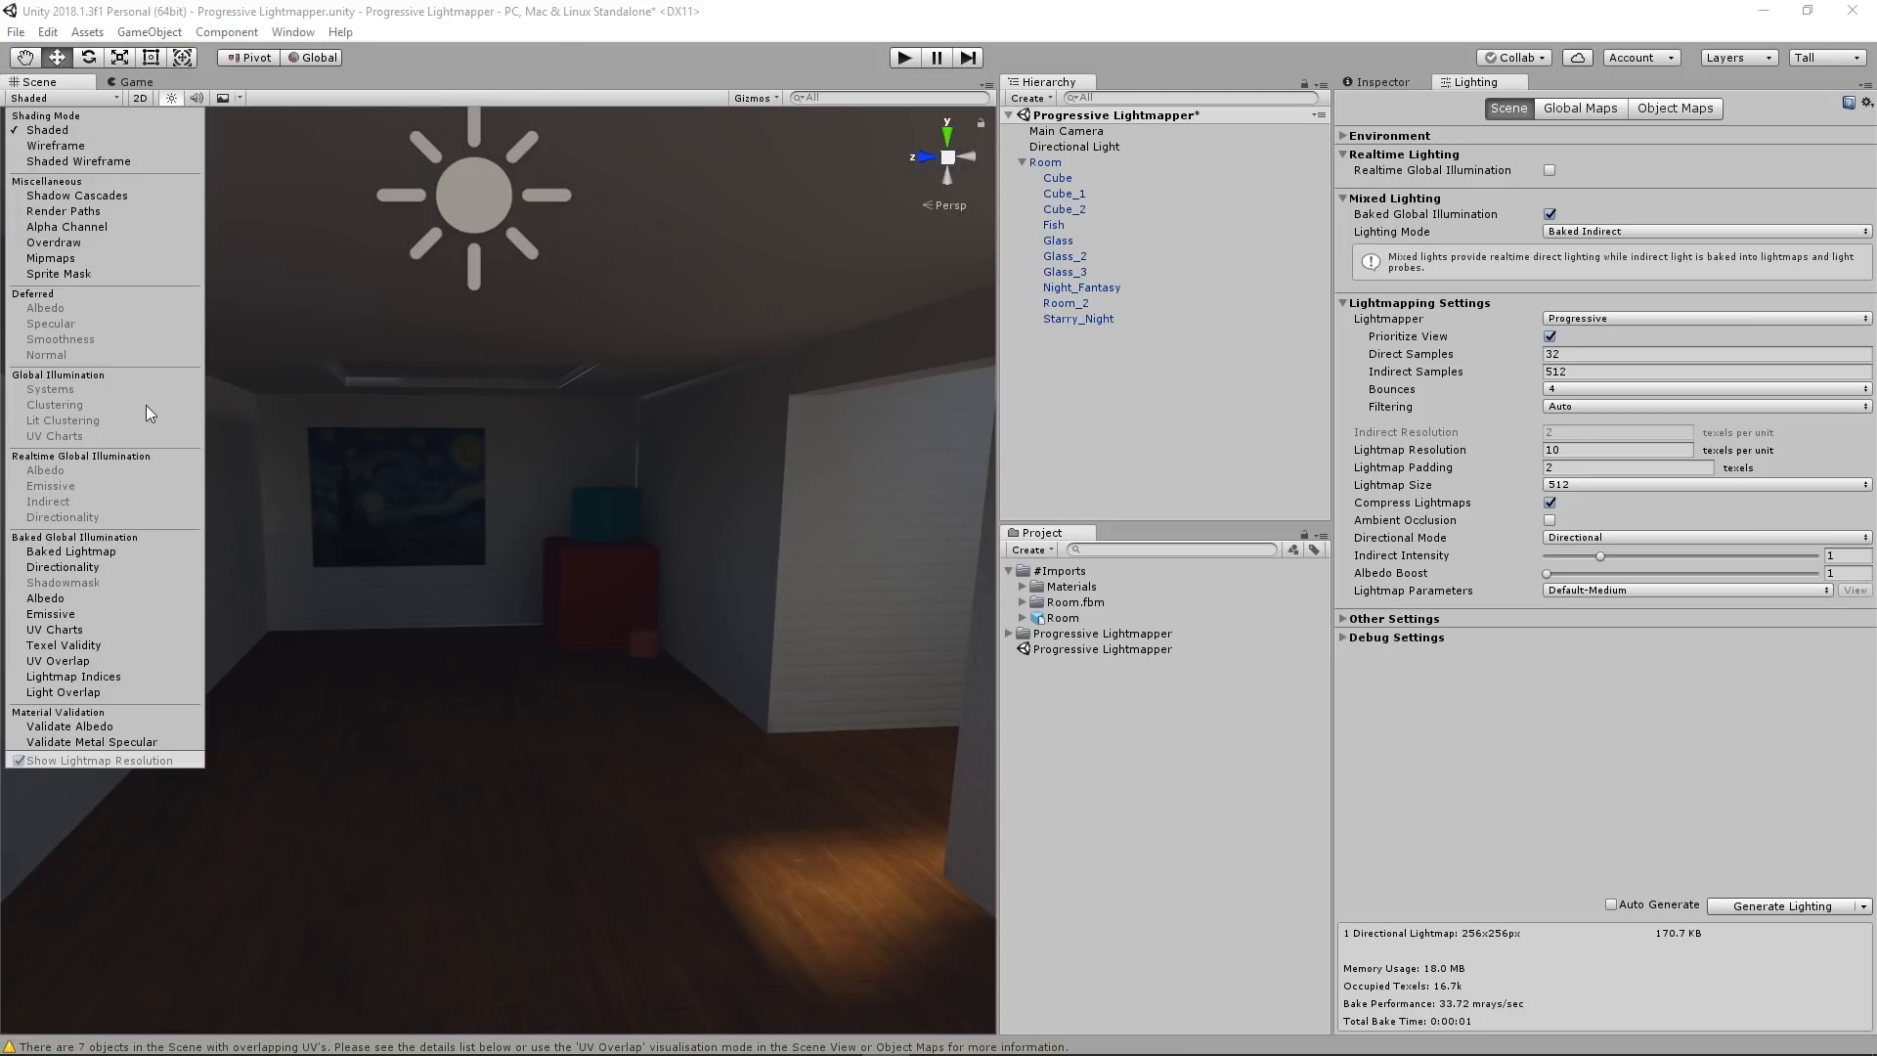
pyautogui.click(90, 553)
pyautogui.moveTo(655, 631)
pyautogui.mouseDown(button='right')
pyautogui.moveTo(593, 627)
pyautogui.moveTo(649, 629)
pyautogui.moveTo(662, 578)
pyautogui.moveTo(629, 537)
pyautogui.moveTo(802, 560)
pyautogui.moveTo(665, 619)
pyautogui.moveTo(697, 620)
pyautogui.mouseUp(button='right')
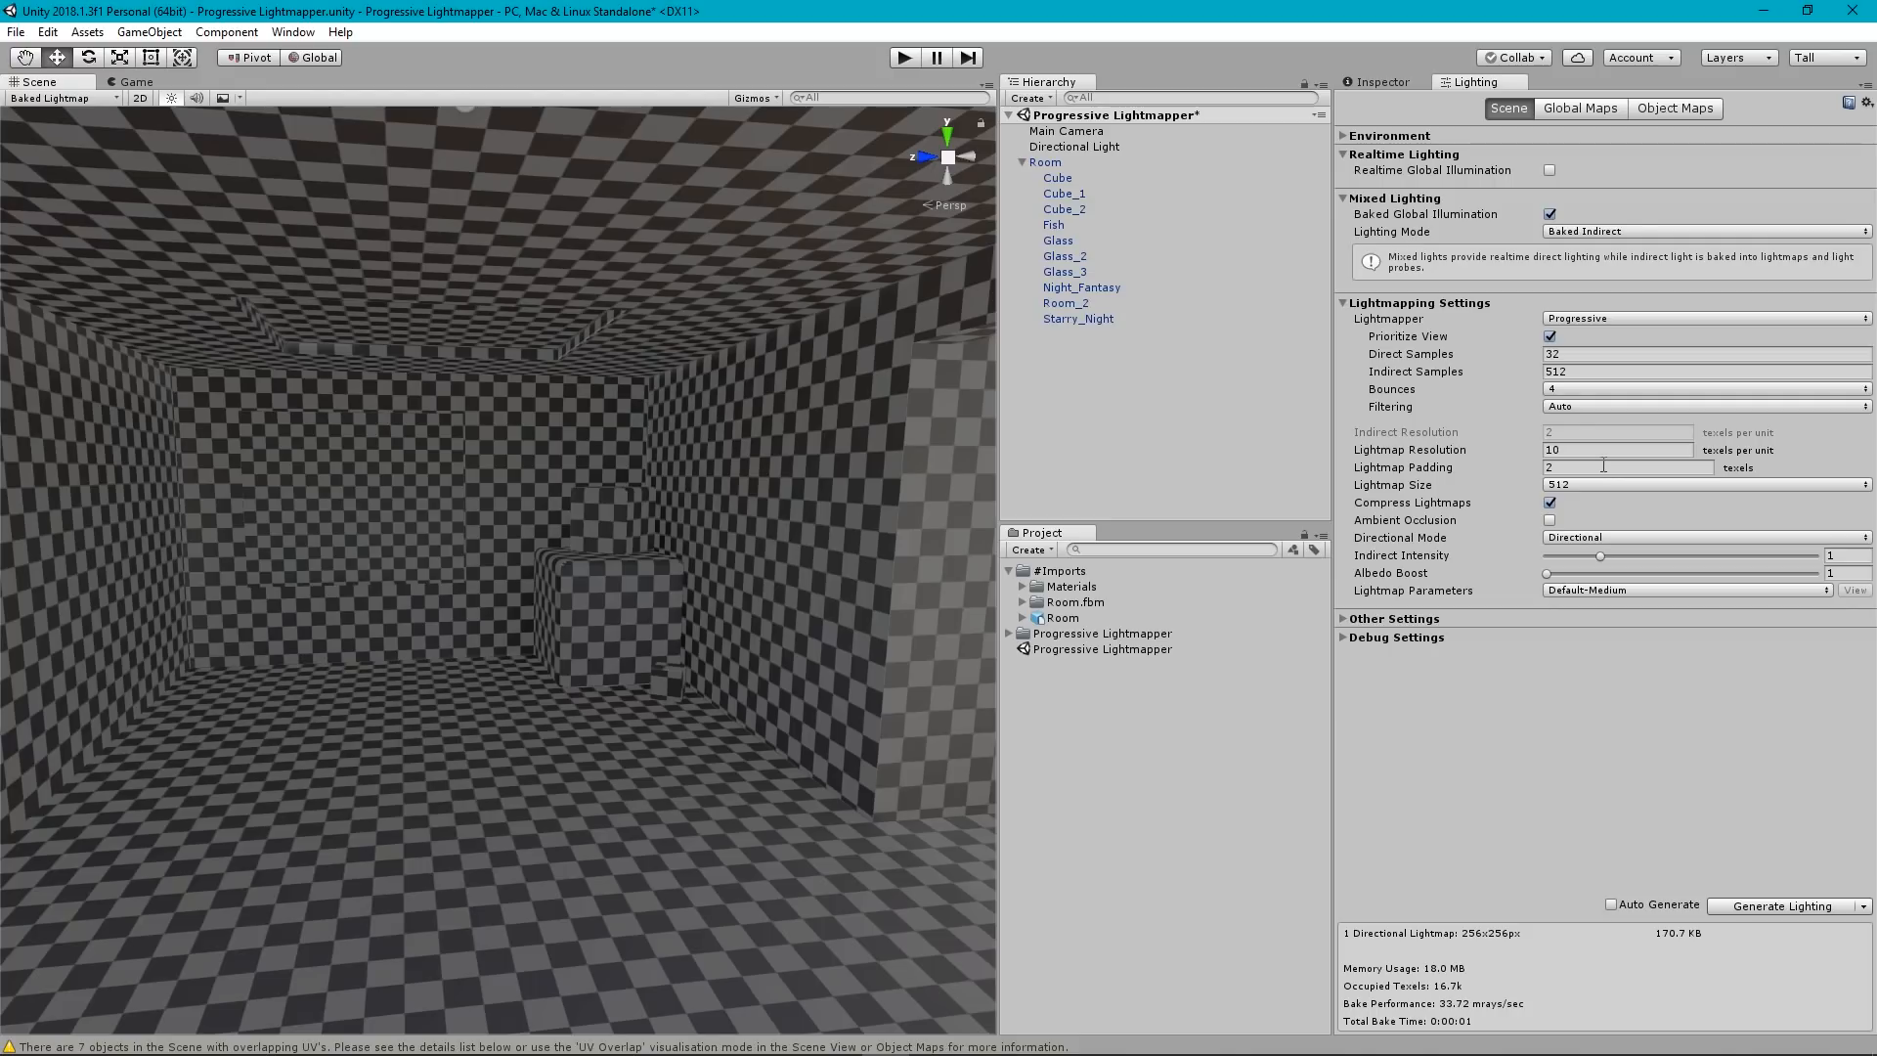
pyautogui.click(1577, 450)
pyautogui.write('20')
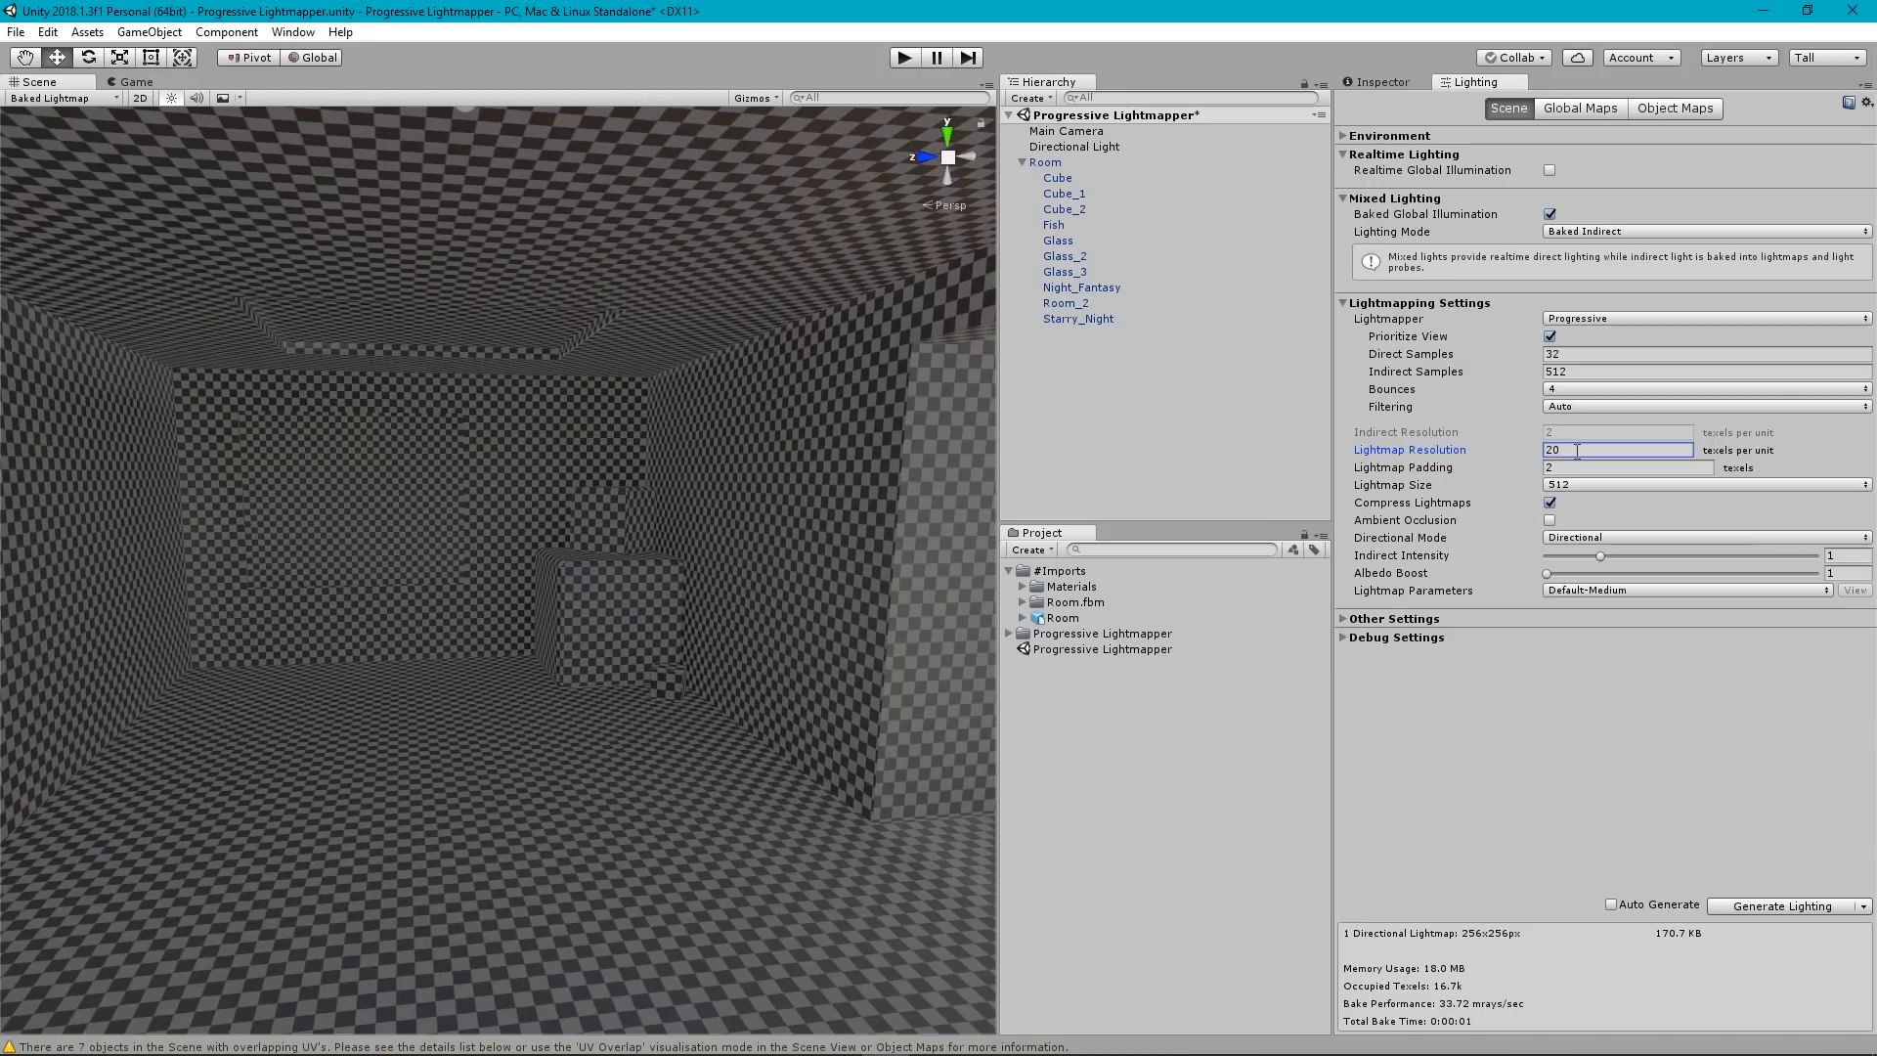
# Return the scene view to Shaded and regenerate the lighting with the new lightmap resolution.
pyautogui.moveTo(935, 527)
pyautogui.mouseDown(button='right')
pyautogui.moveTo(922, 515)
pyautogui.moveTo(1416, 565)
pyautogui.moveTo(1509, 542)
pyautogui.moveTo(990, 559)
pyautogui.moveTo(192, 227)
pyautogui.mouseUp(button='right')
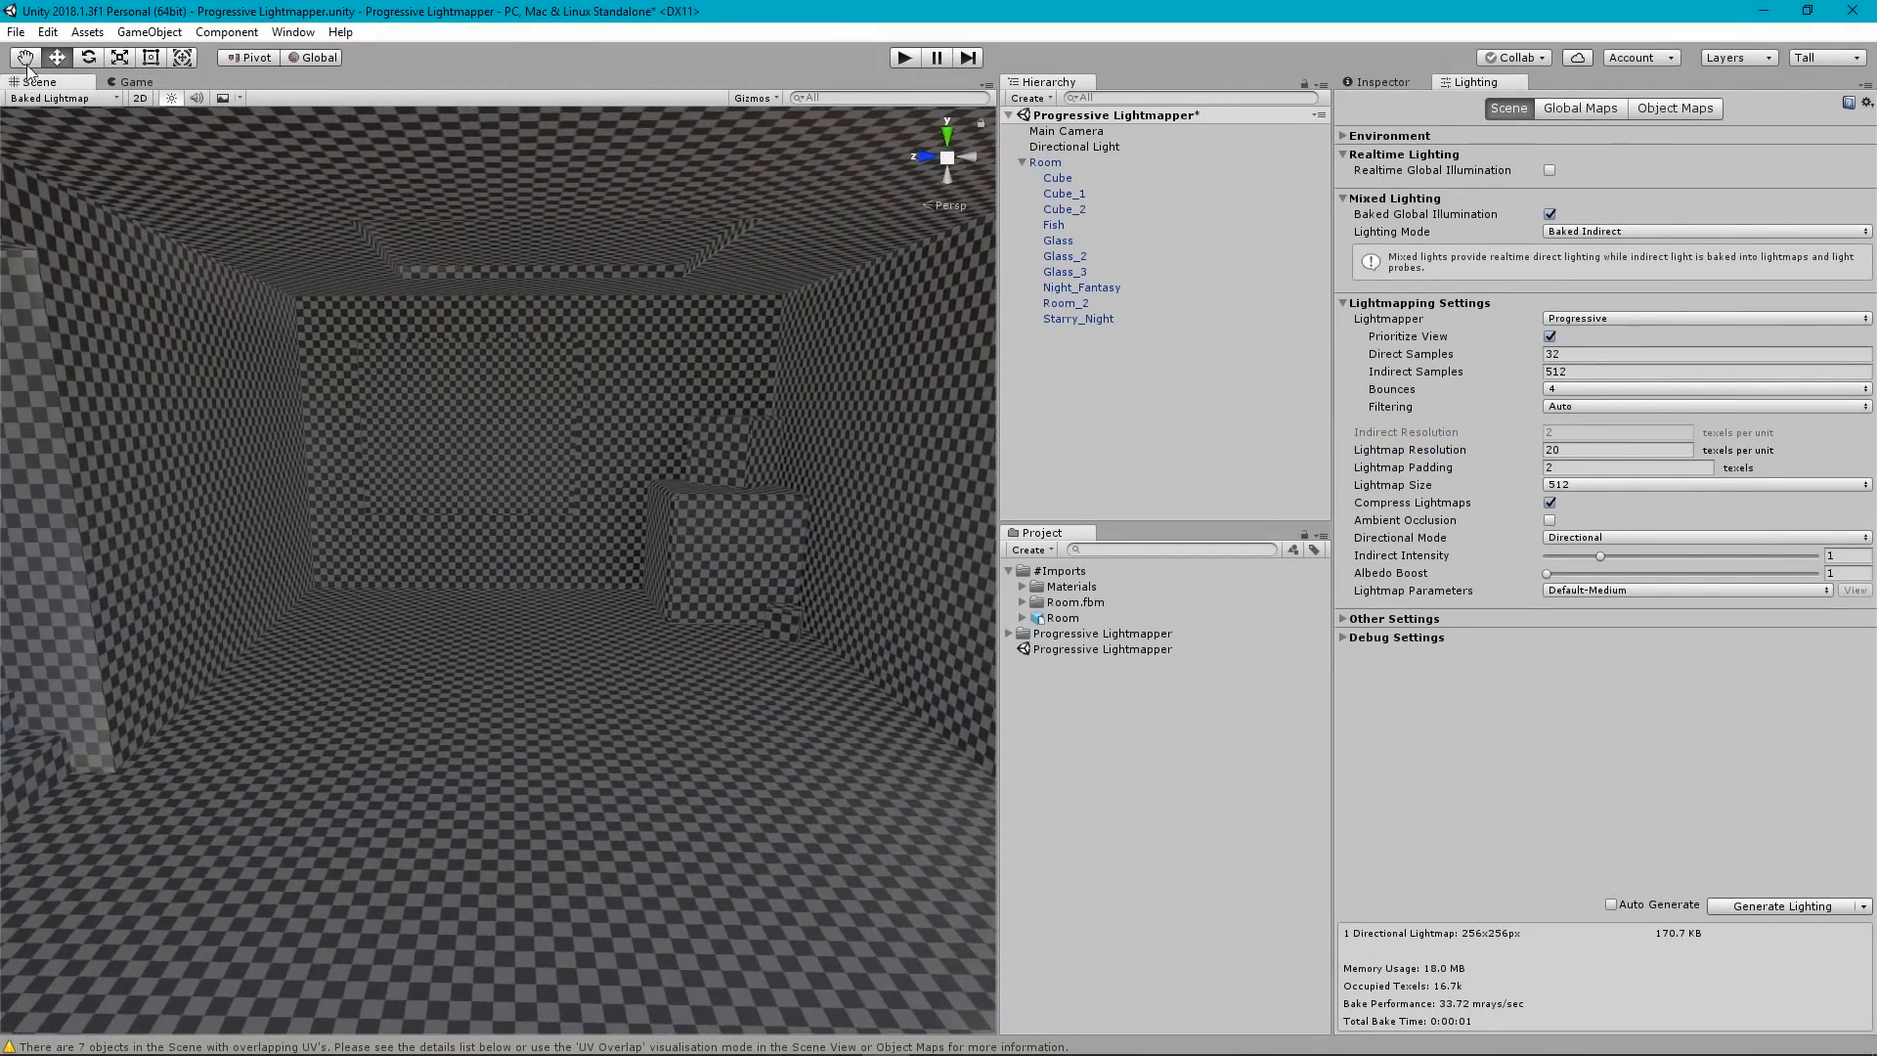
pyautogui.click(35, 99)
pyautogui.click(68, 130)
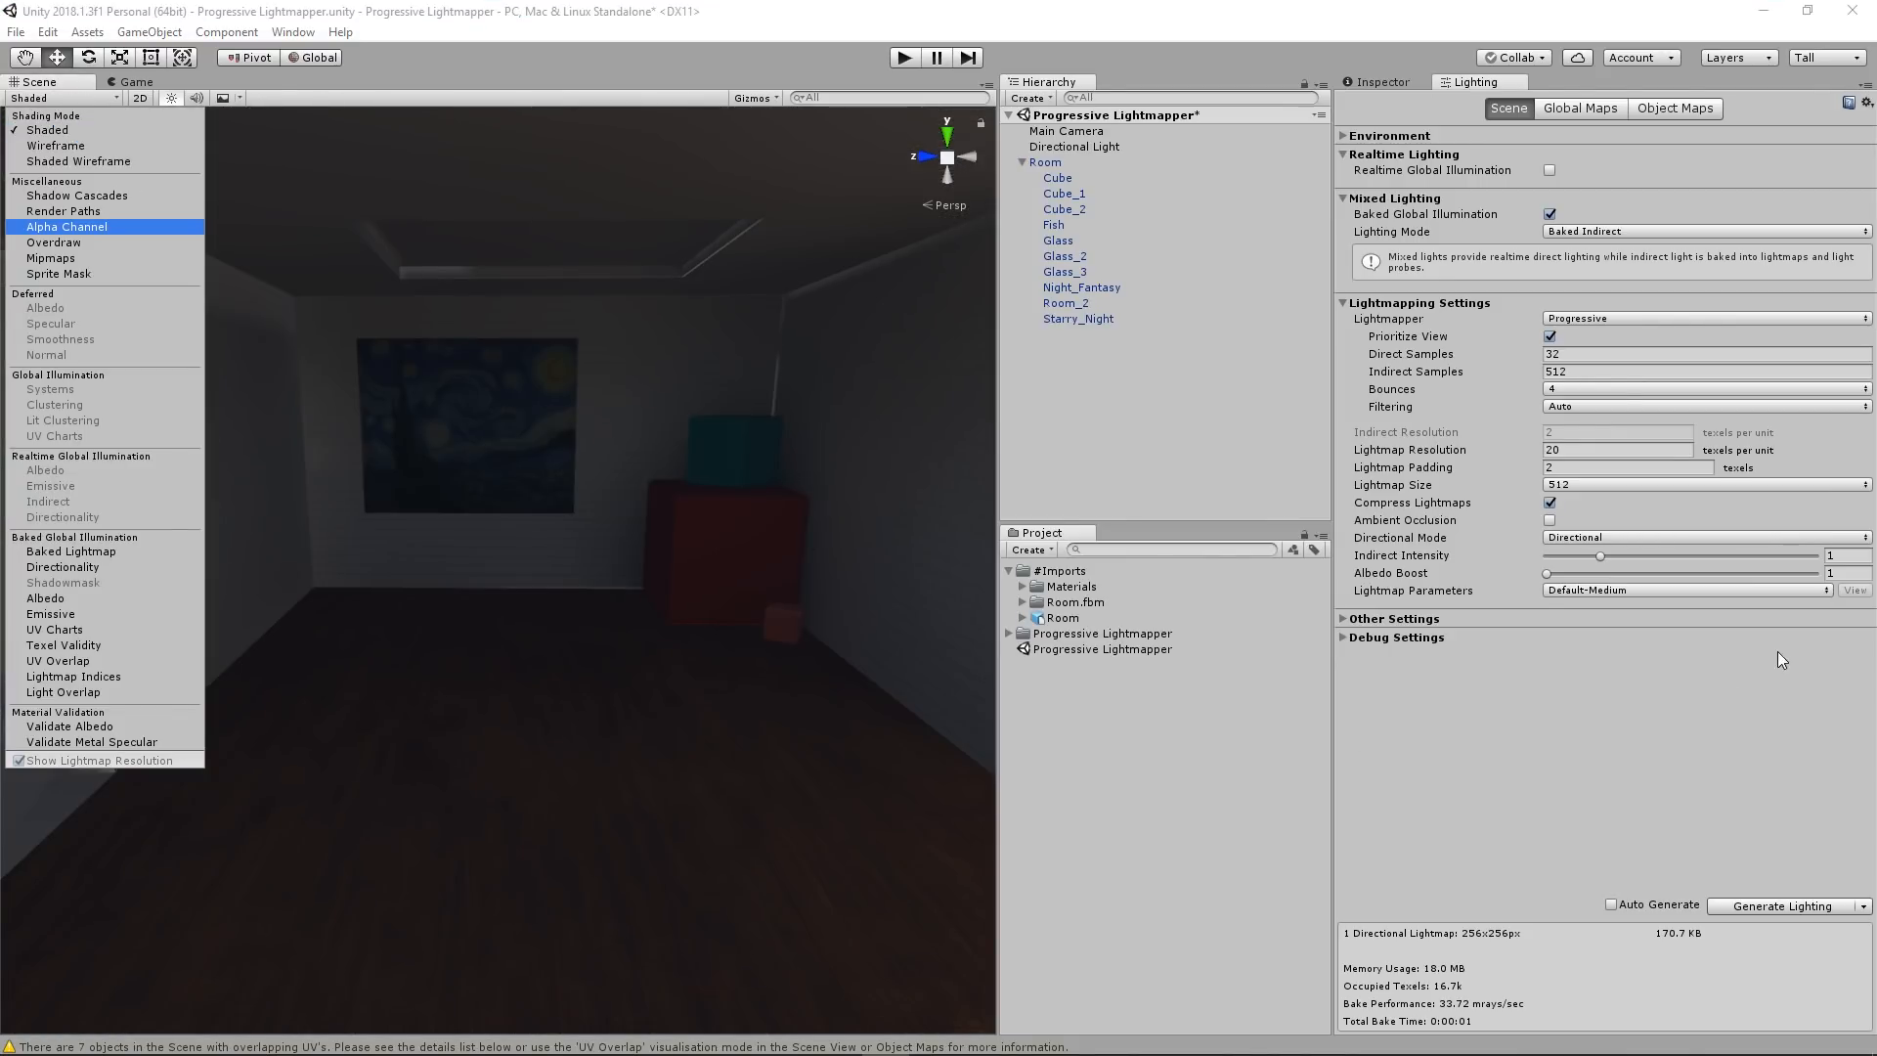
pyautogui.click(1779, 905)
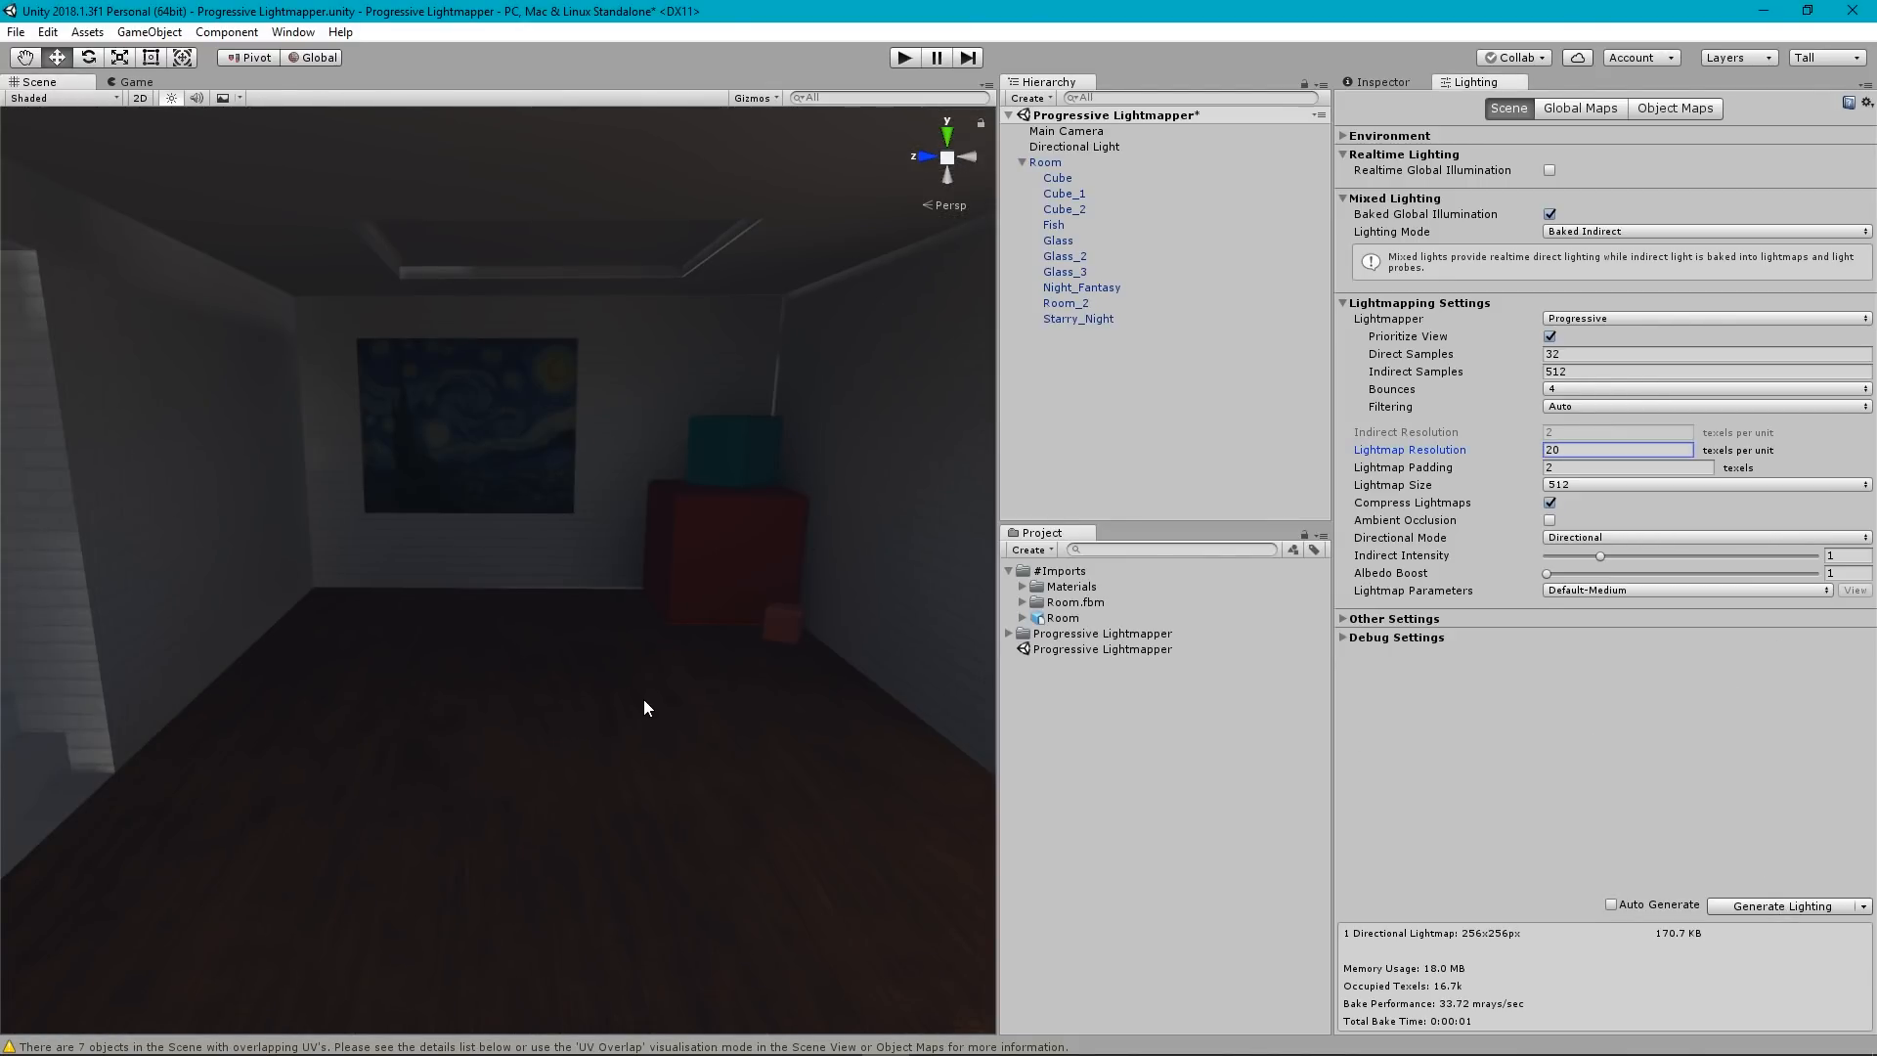
pyautogui.click(1793, 907)
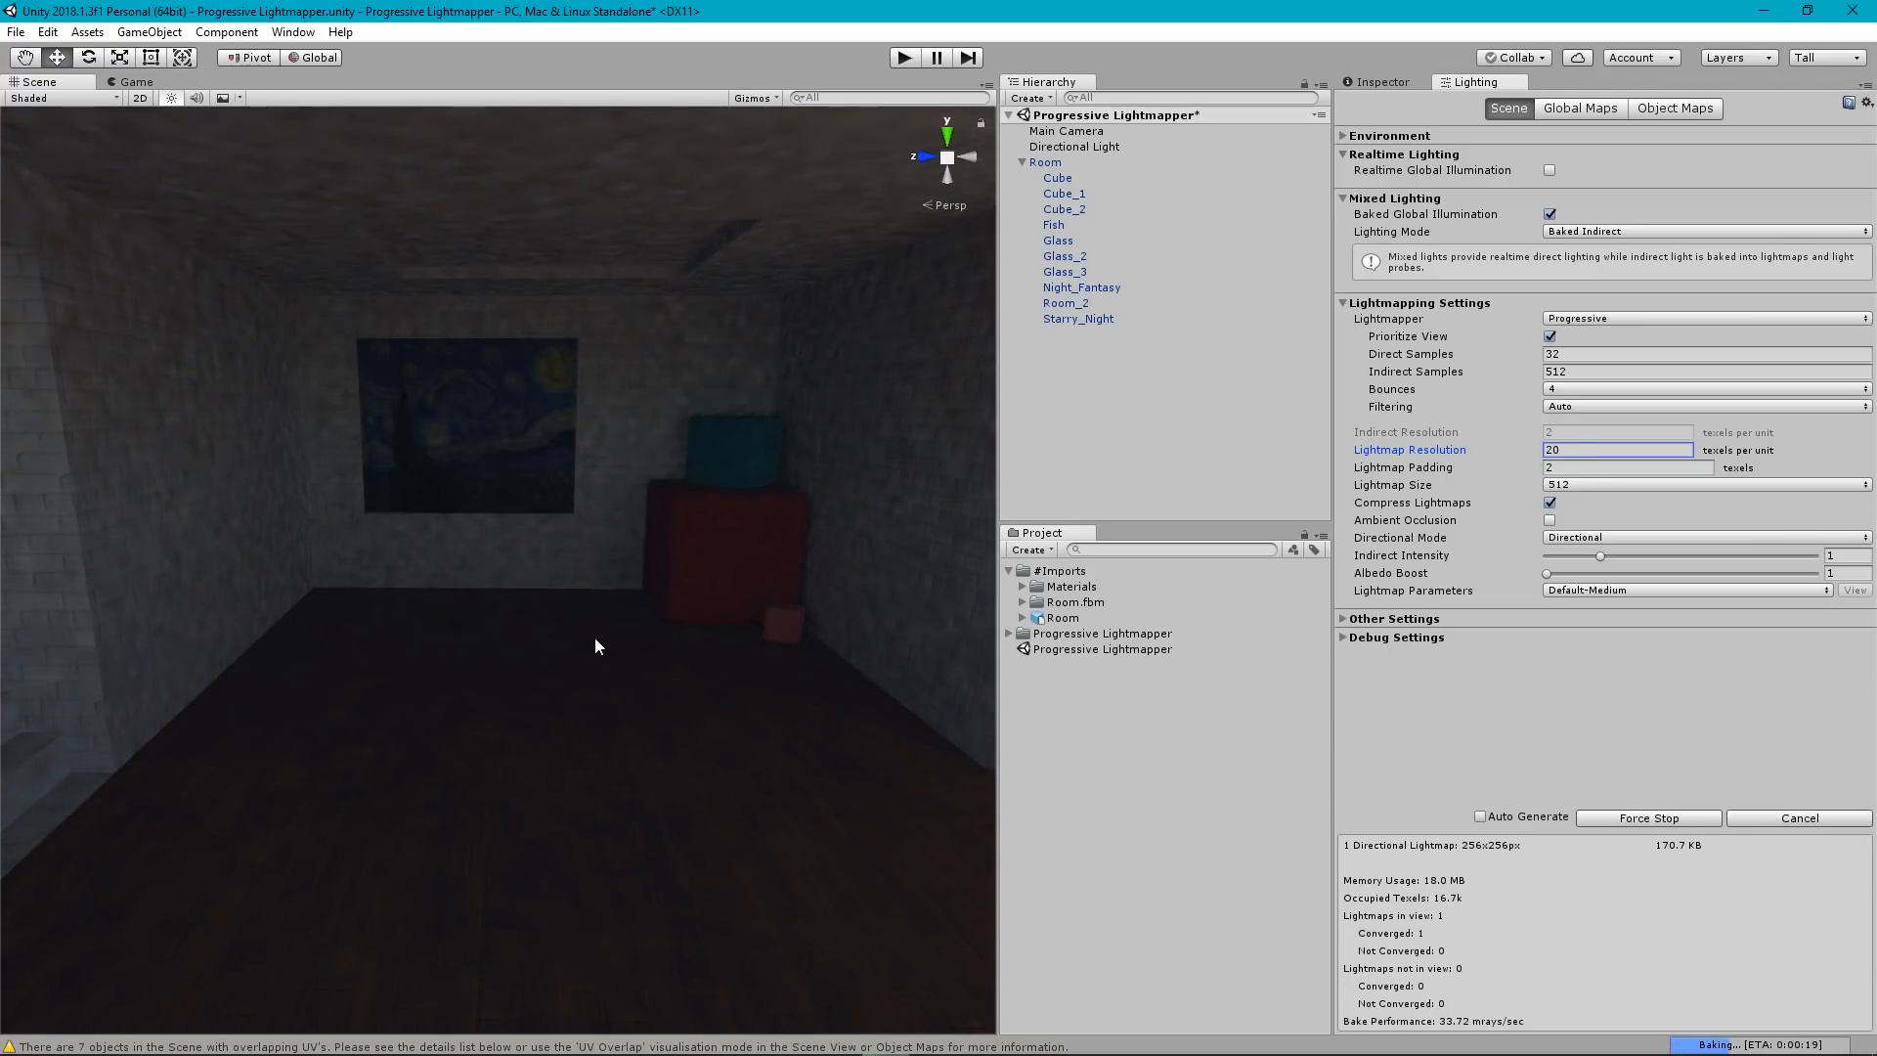
pyautogui.moveTo(594, 636); pyautogui.dragTo(1139, 626, button='right')
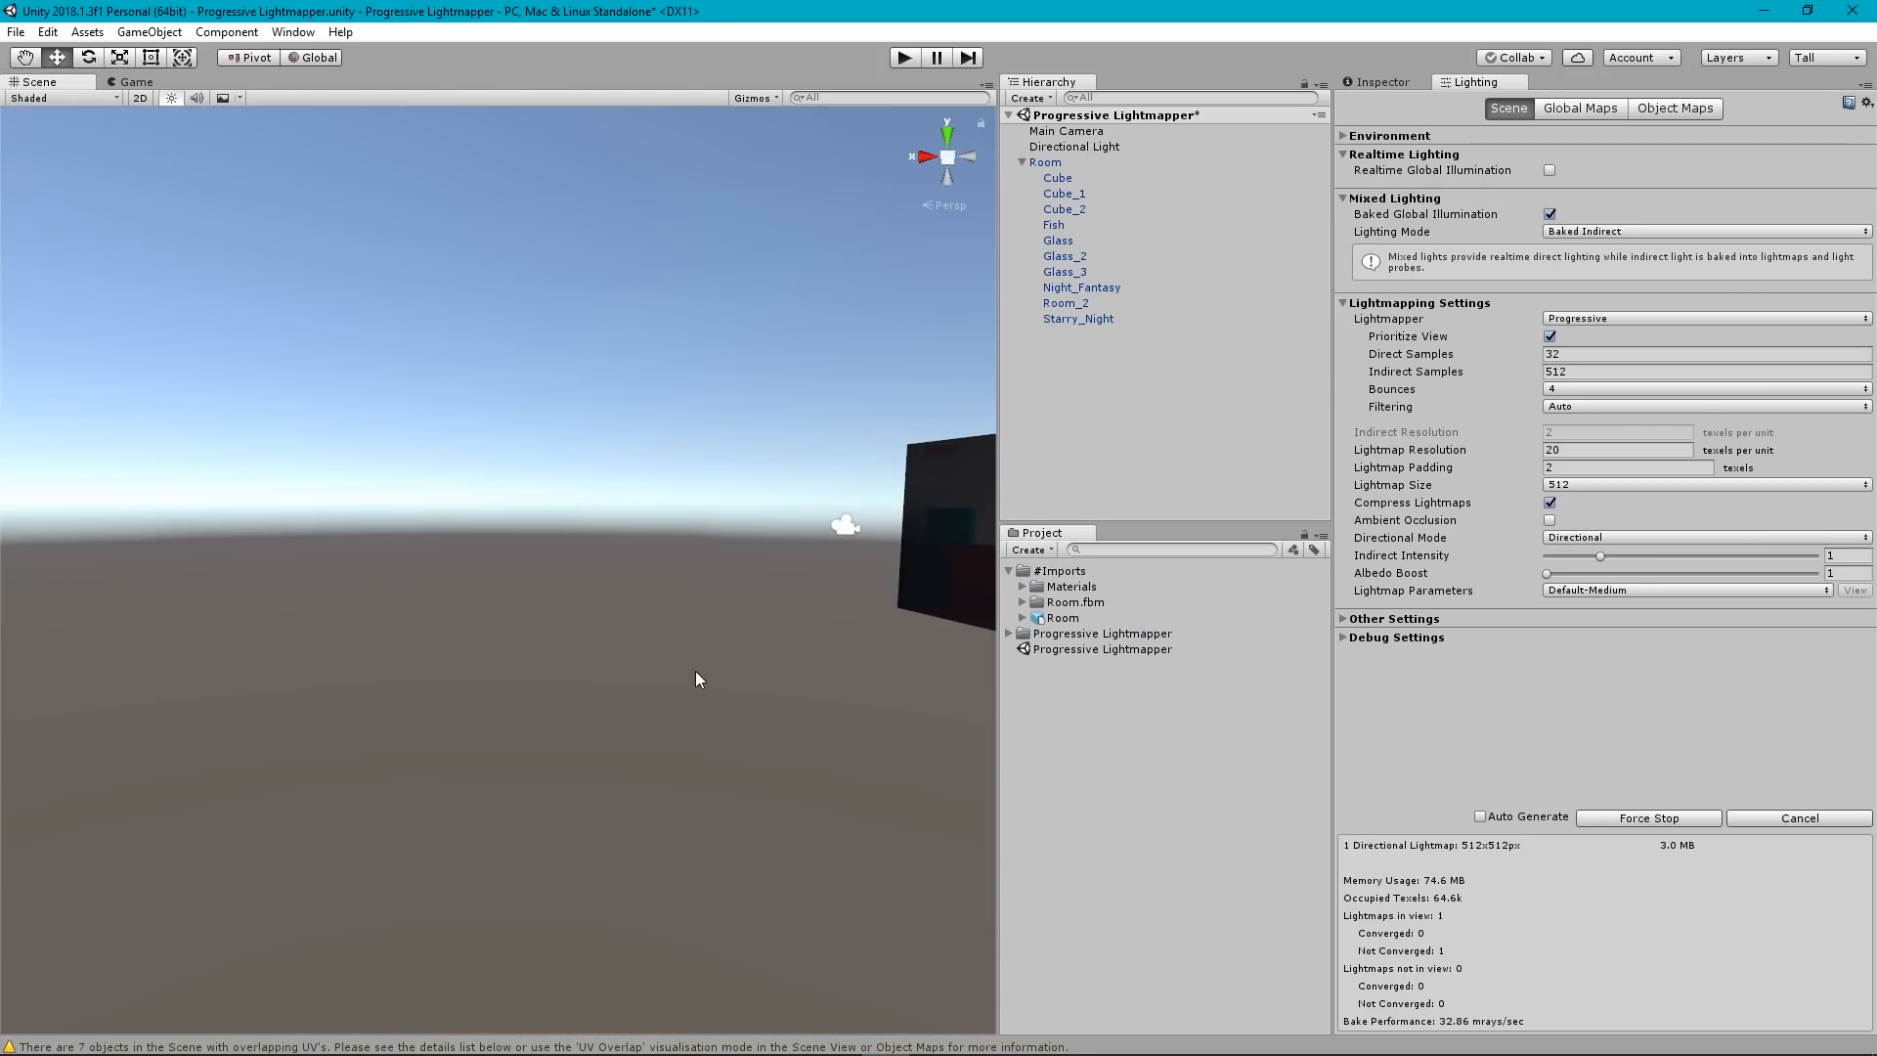
pyautogui.moveTo(695, 671)
pyautogui.mouseDown(button='right')
pyautogui.moveTo(870, 655)
pyautogui.moveTo(1053, 606)
pyautogui.moveTo(1090, 575)
pyautogui.moveTo(1095, 619)
pyautogui.moveTo(987, 572)
pyautogui.moveTo(734, 645)
pyautogui.moveTo(720, 620)
pyautogui.moveTo(695, 700)
pyautogui.moveTo(705, 671)
pyautogui.moveTo(167, 661)
pyautogui.moveTo(1864, 658)
pyautogui.moveTo(290, 607)
pyautogui.moveTo(1812, 663)
pyautogui.moveTo(1715, 657)
pyautogui.moveTo(1711, 626)
pyautogui.moveTo(1675, 669)
pyautogui.moveTo(1611, 680)
pyautogui.moveTo(1269, 677)
pyautogui.moveTo(1188, 696)
pyautogui.moveTo(1272, 677)
pyautogui.moveTo(1758, 675)
pyautogui.moveTo(20, 673)
pyautogui.moveTo(531, 704)
pyautogui.moveTo(587, 771)
pyautogui.moveTo(16, 746)
pyautogui.moveTo(352, 626)
pyautogui.moveTo(424, 625)
pyautogui.moveTo(308, 624)
pyautogui.moveTo(276, 650)
pyautogui.mouseUp(button='right')
pyautogui.press('w')
pyautogui.press('w')
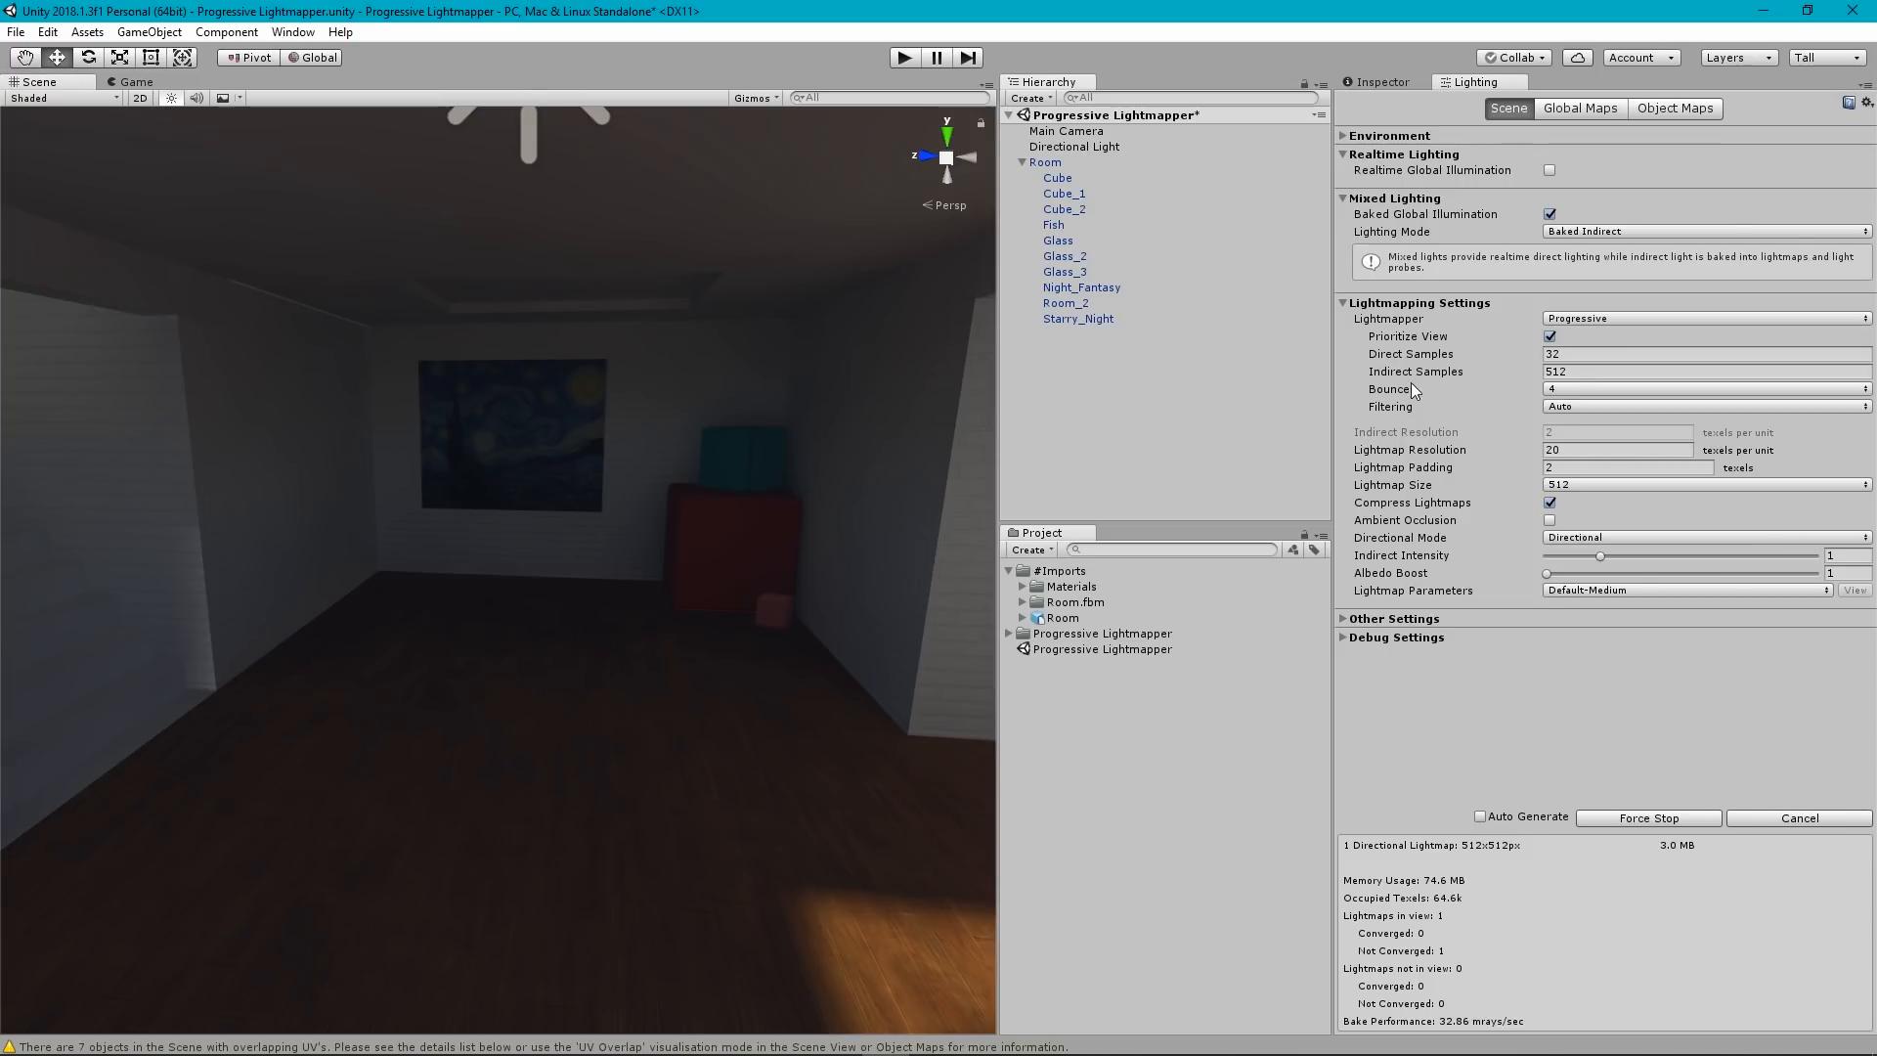
# Raise the Lightmap Resolution to 40 texels per unit.
pyautogui.click(1579, 449)
pyautogui.write('4')
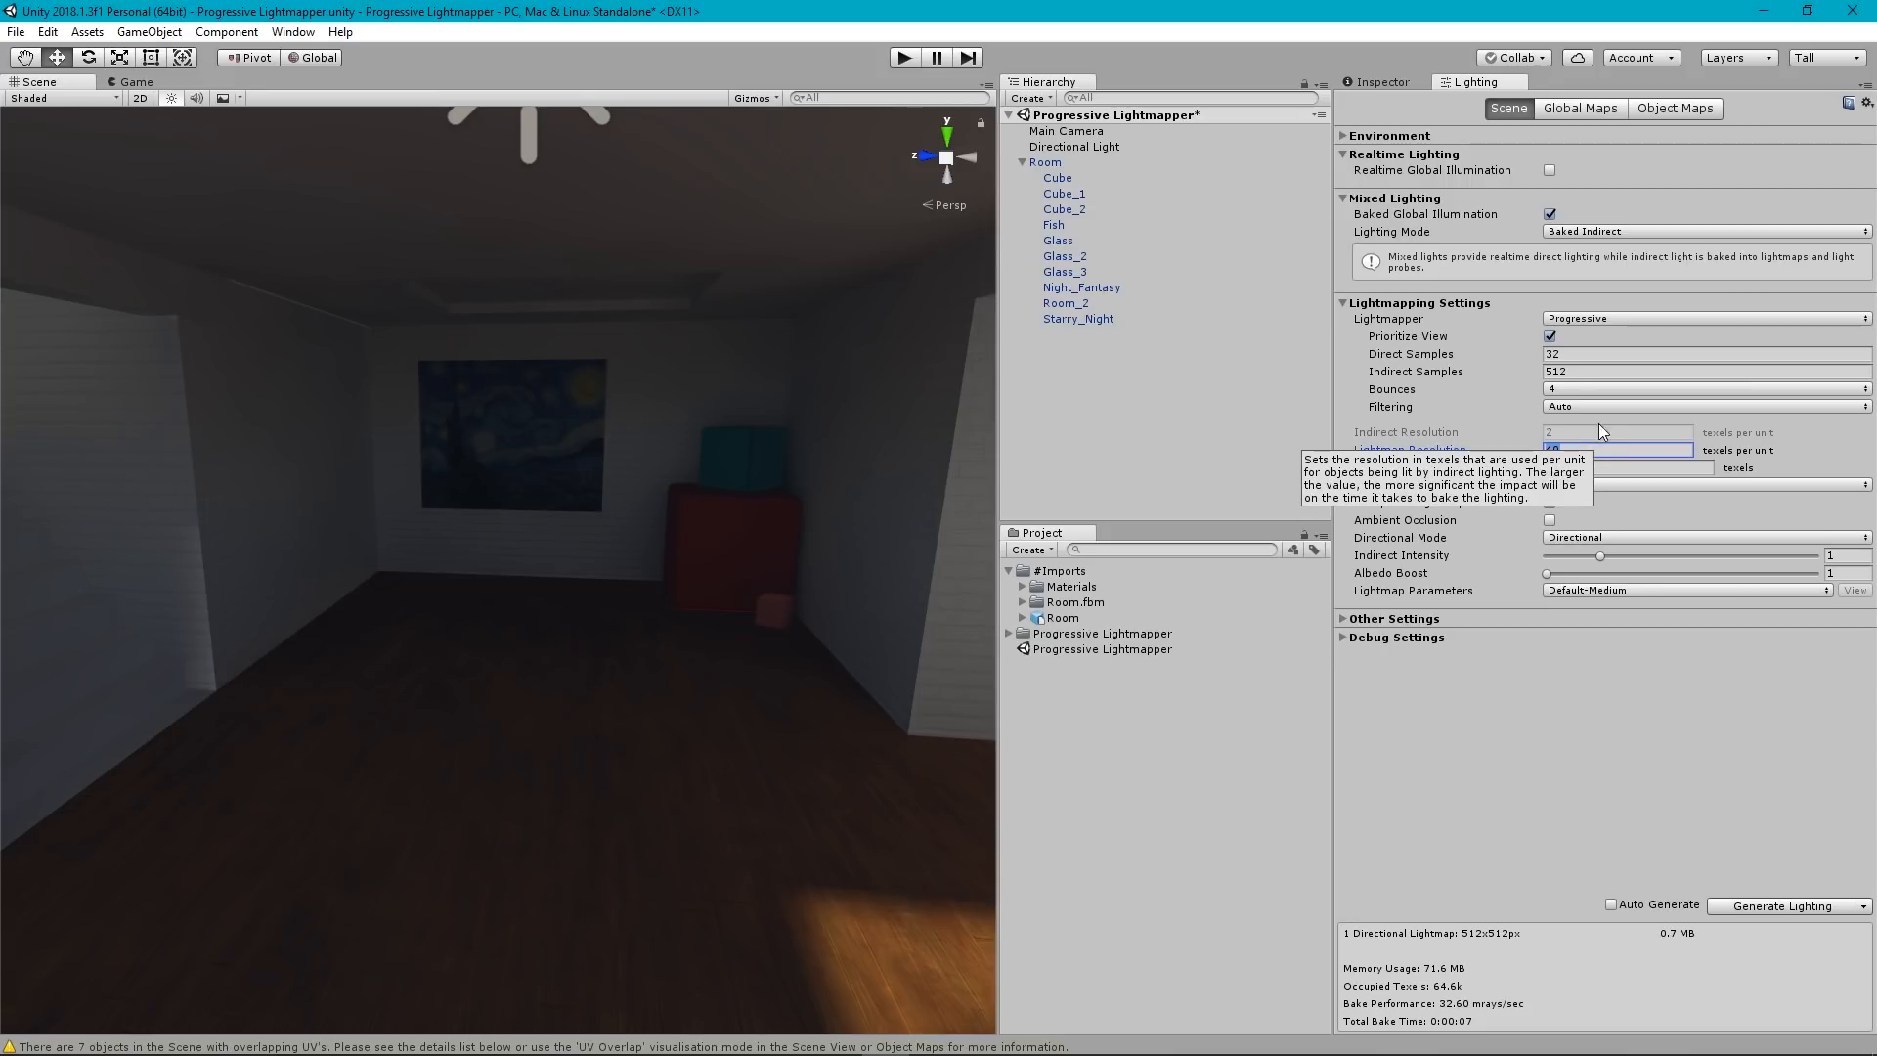
pyautogui.click(1577, 451)
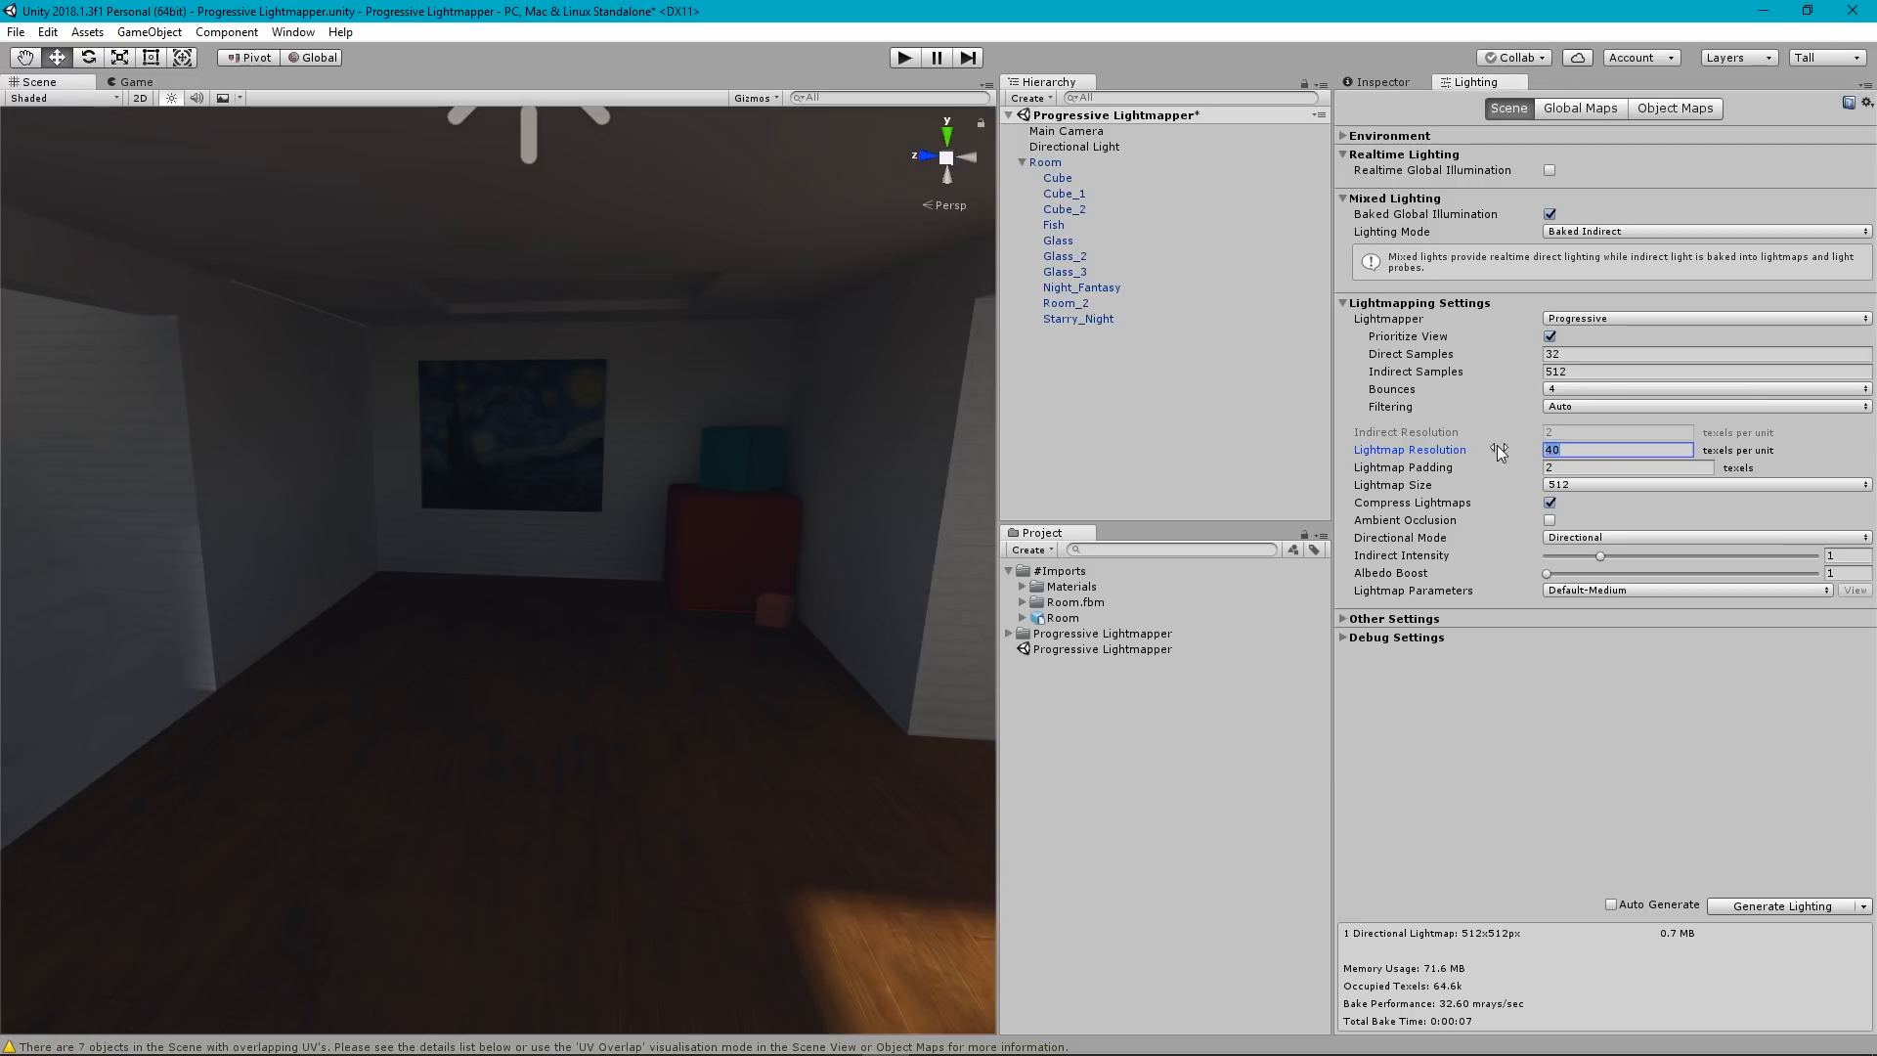
pyautogui.click(1360, 374)
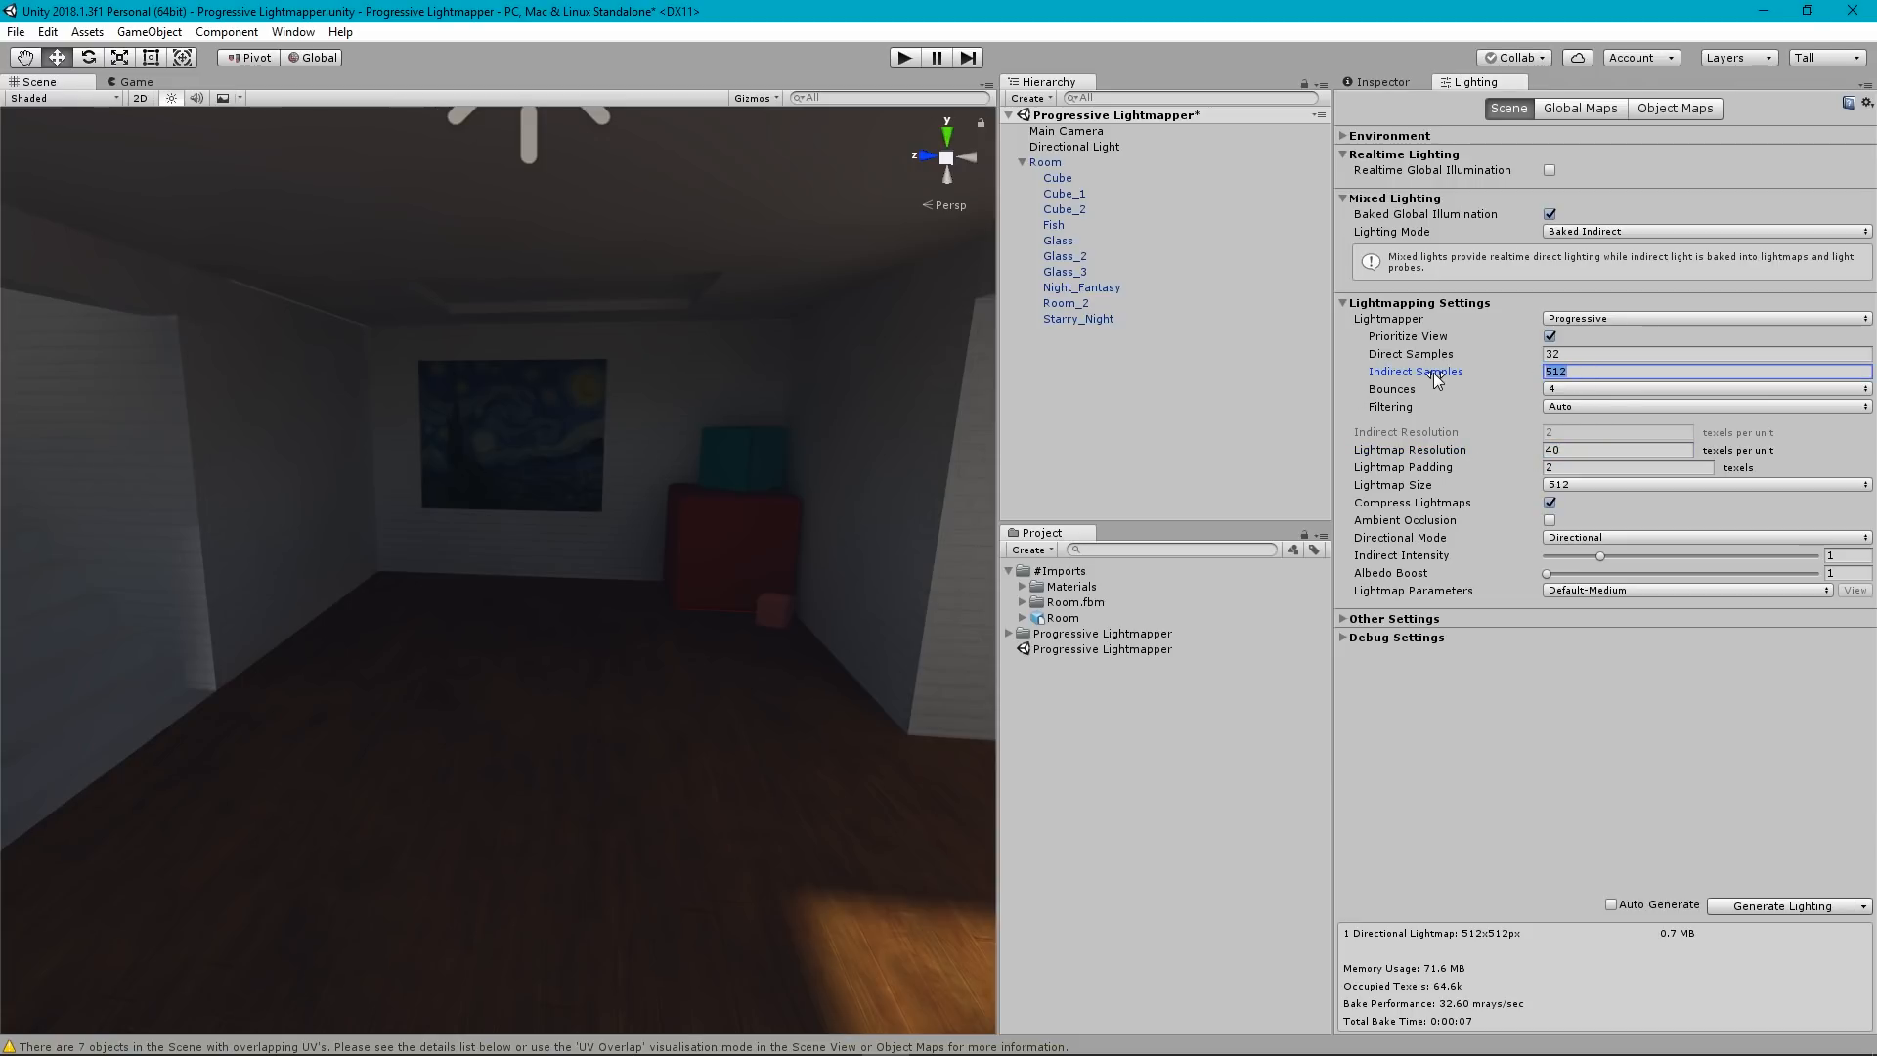
pyautogui.click(1545, 451)
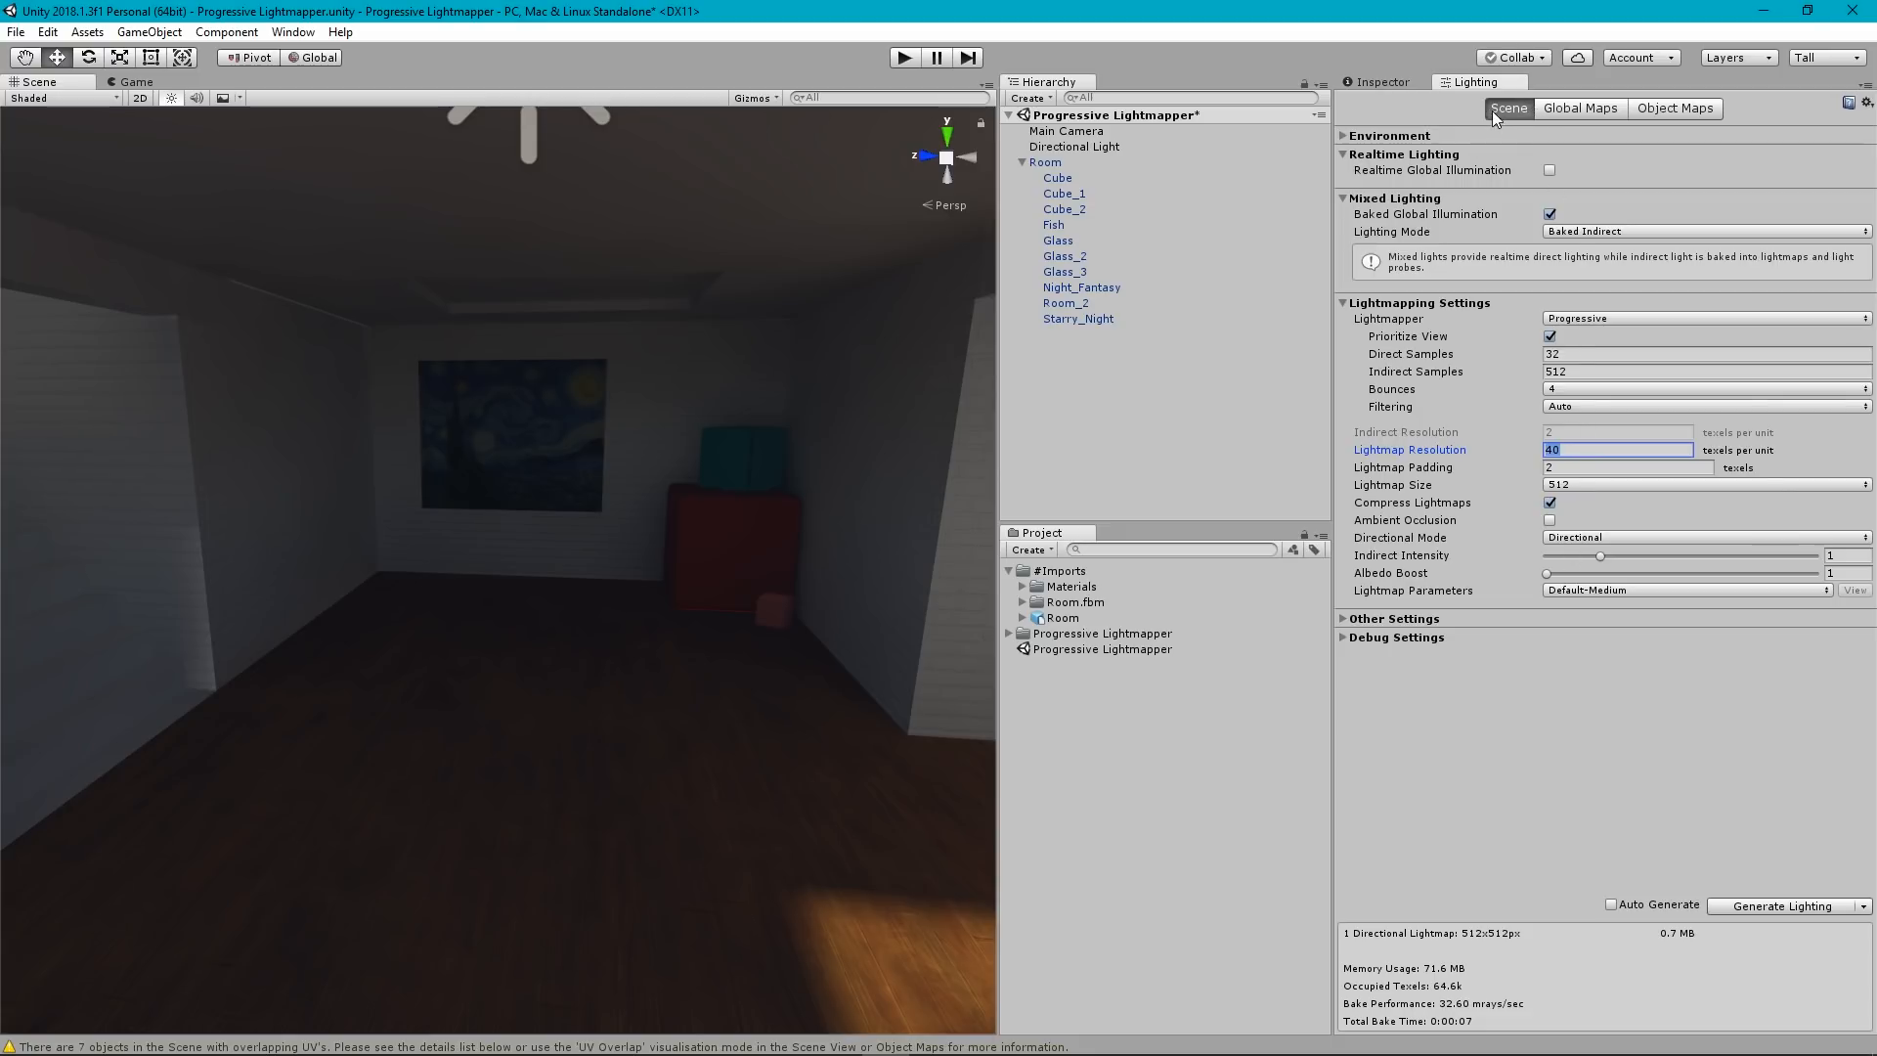
# Examine the baked global maps and locate the intensity and directionality lightmap textures in the project.
pyautogui.click(1579, 110)
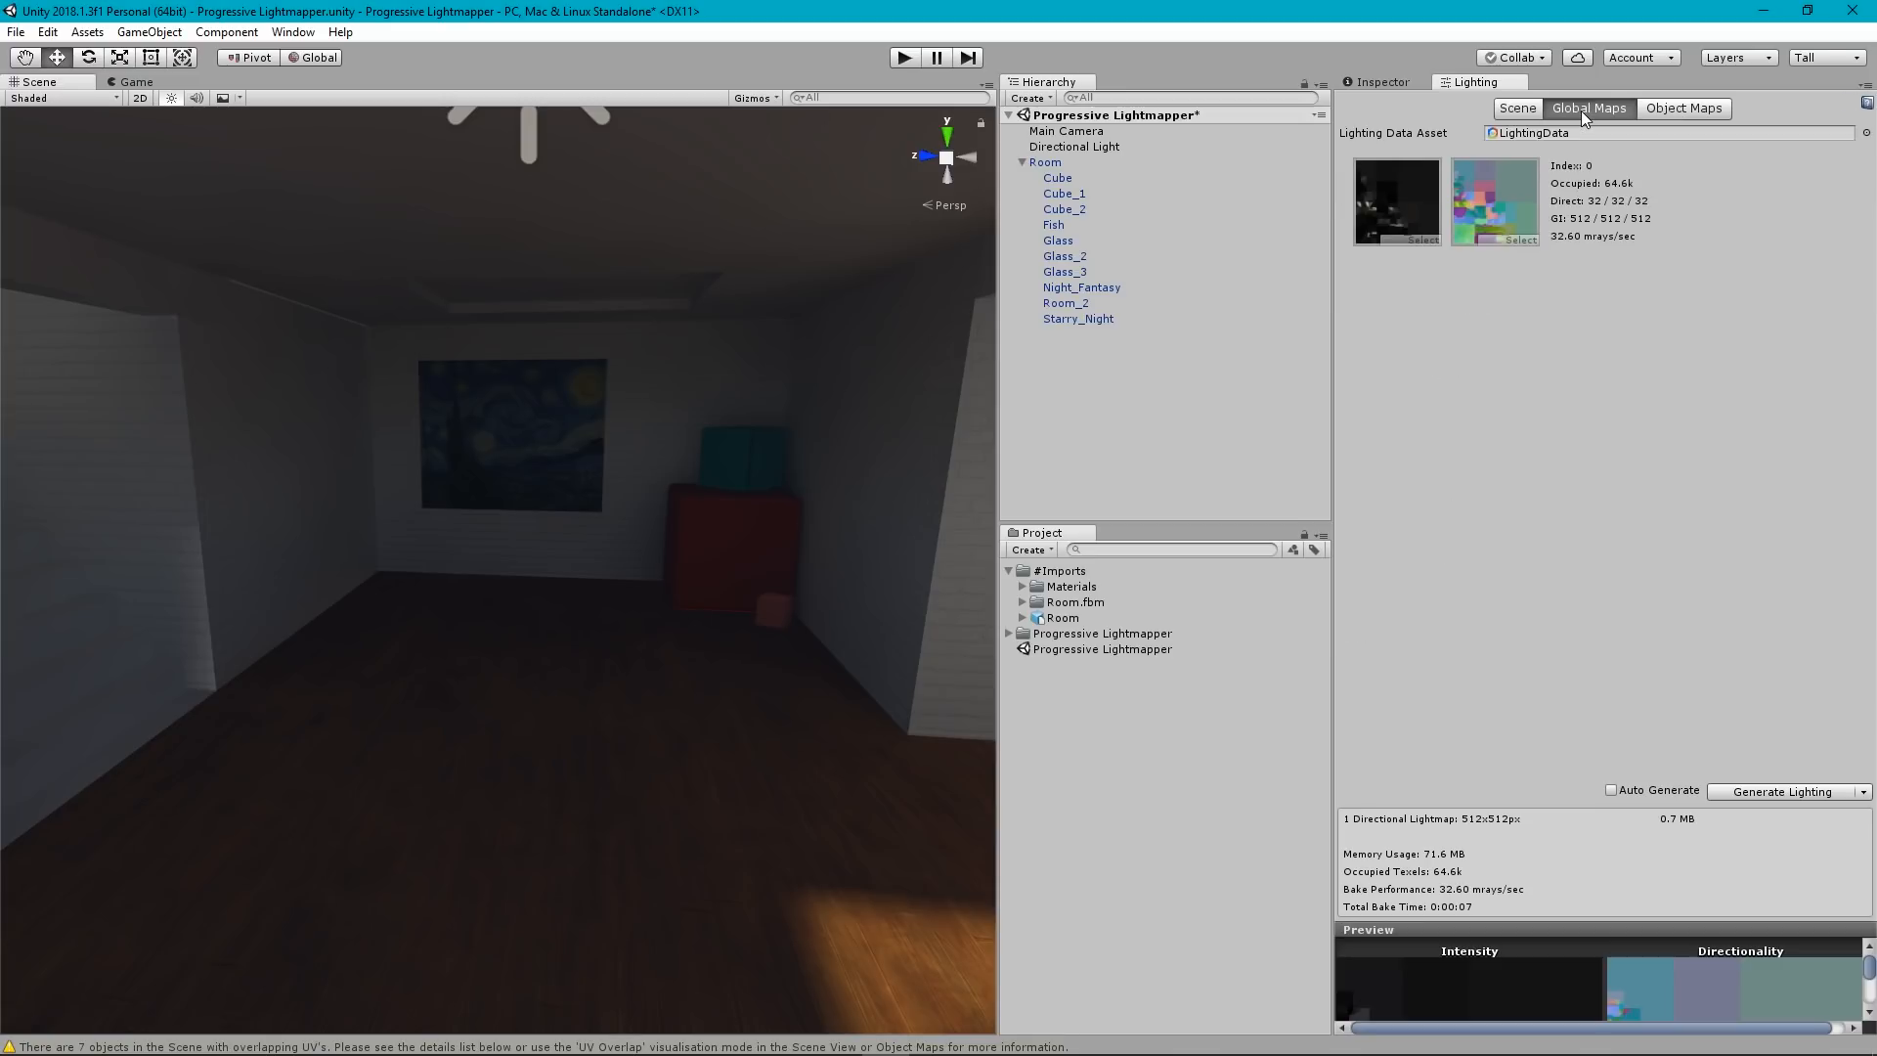
pyautogui.click(1400, 204)
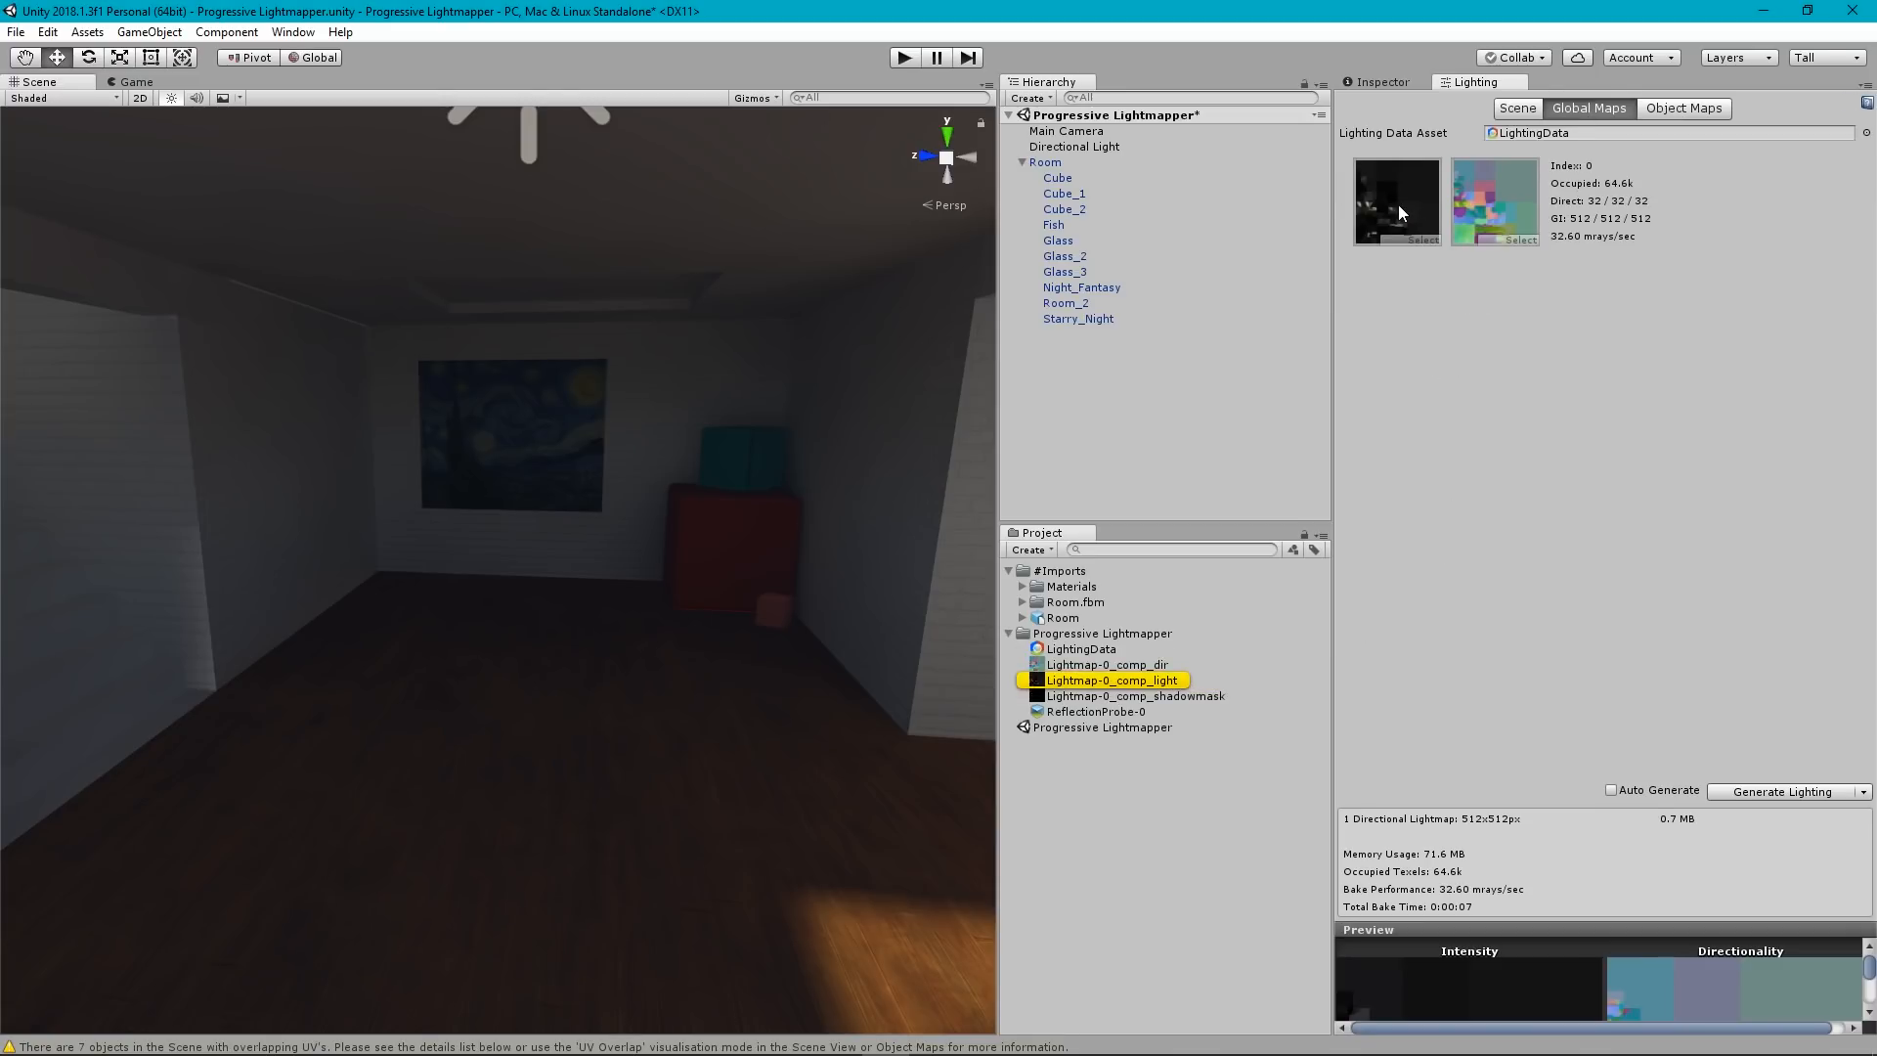
pyautogui.click(1498, 214)
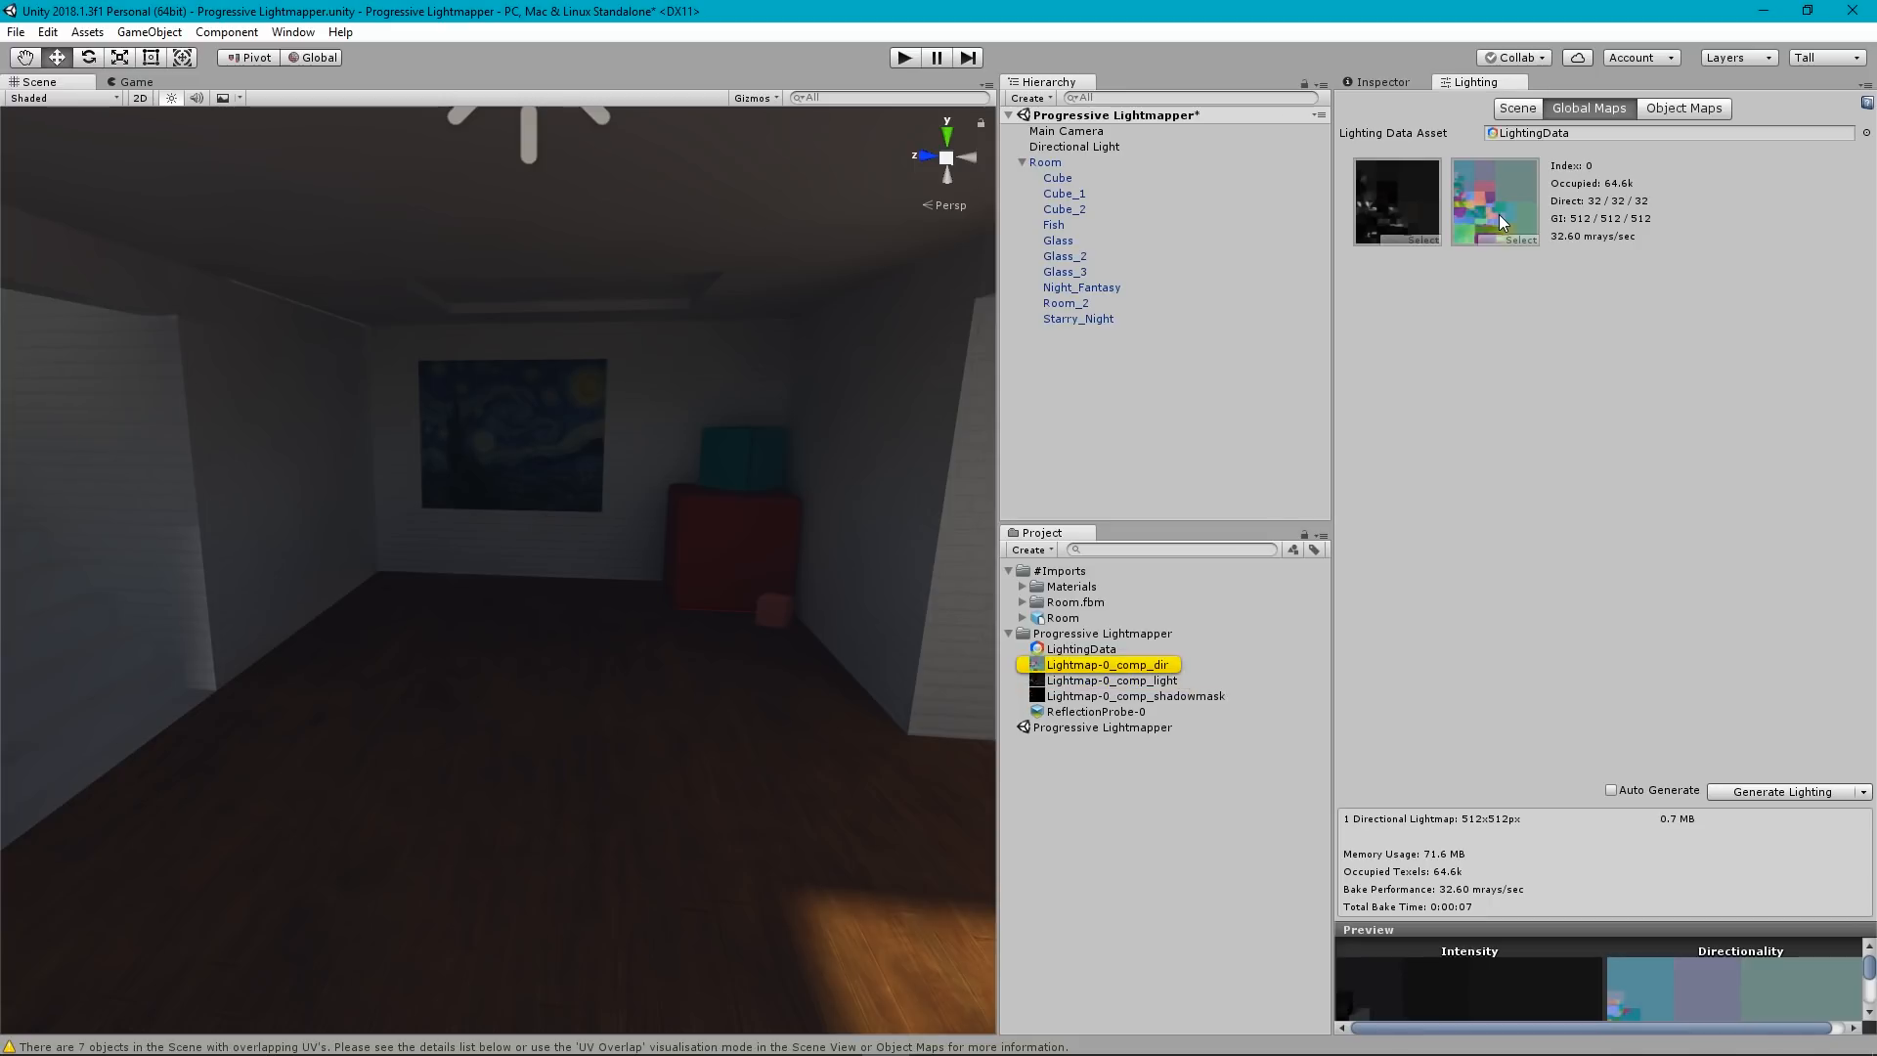
pyautogui.click(1369, 197)
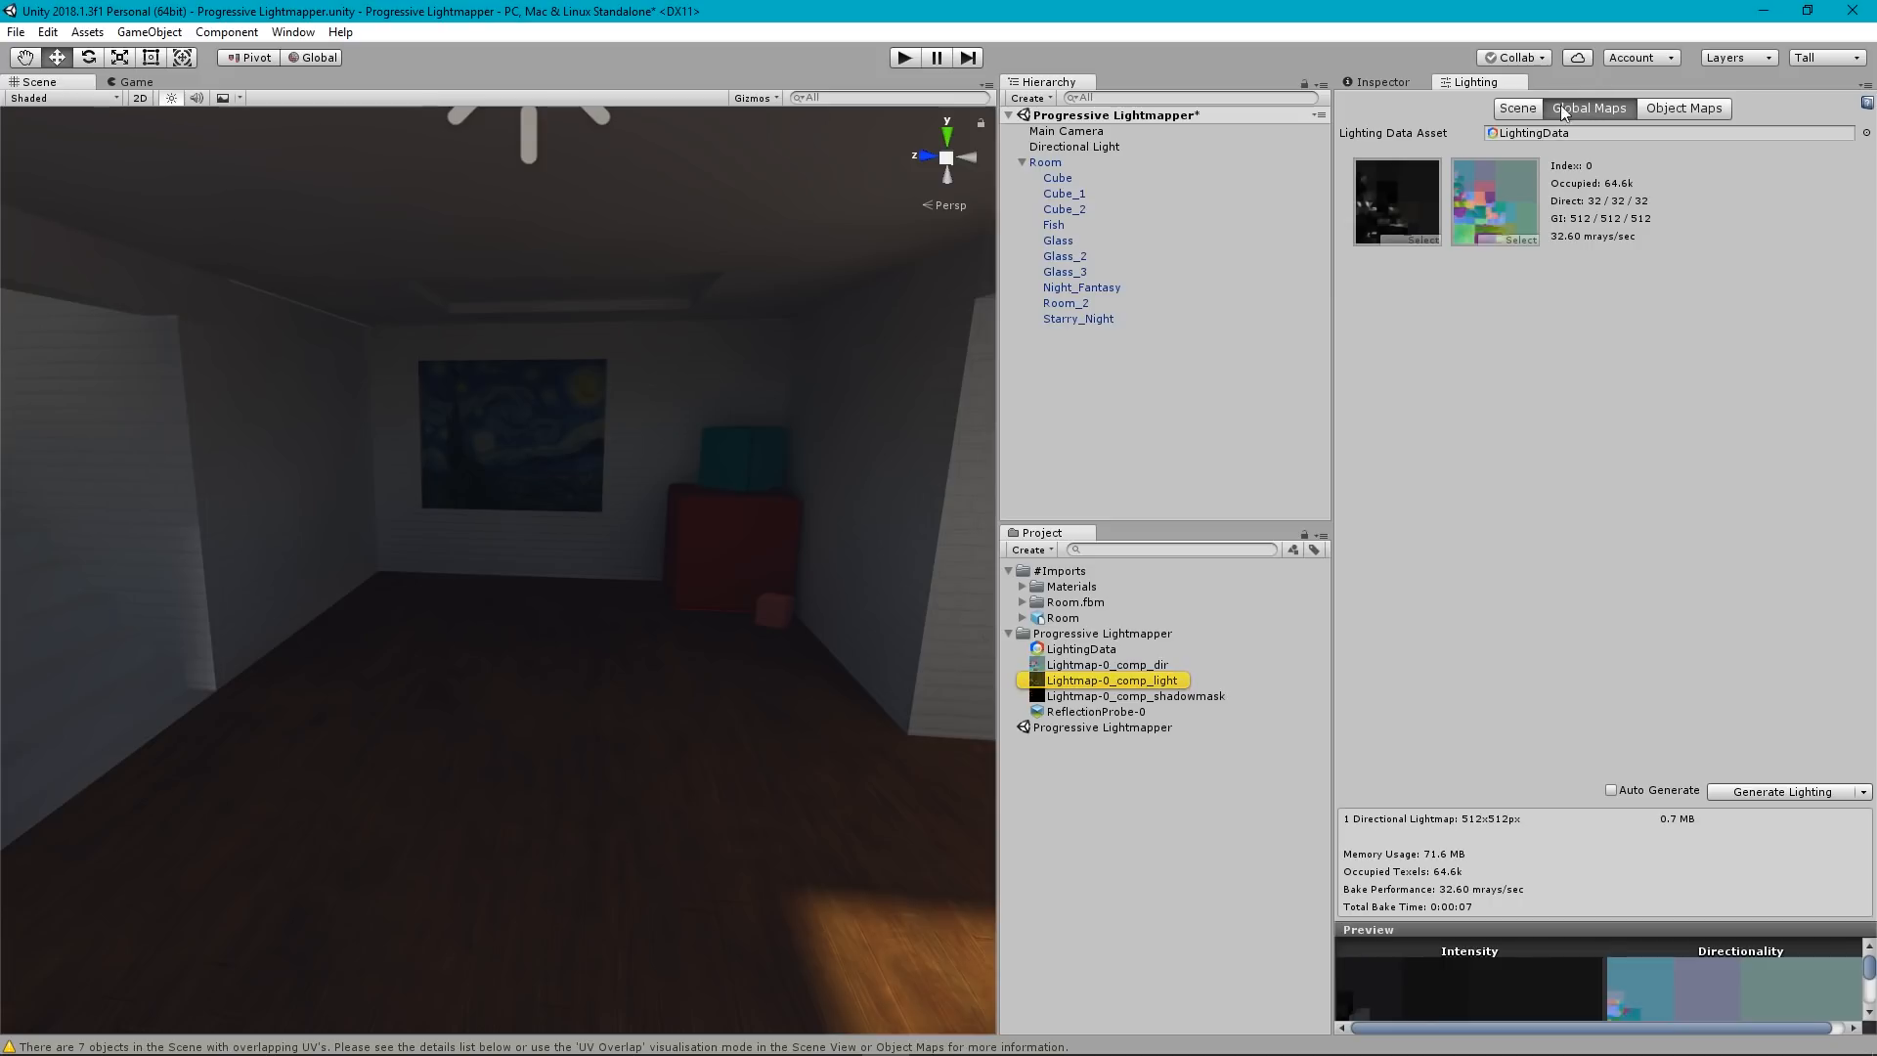
pyautogui.click(1520, 112)
# Set the Lightmap Size to 1024 in the scene's lightmapping settings.
pyautogui.keyDown('alt'); pyautogui.moveTo(610, 577); pyautogui.dragTo(362, 509); pyautogui.keyUp('alt')
pyautogui.moveTo(361, 509)
pyautogui.mouseDown(button='right')
pyautogui.moveTo(666, 541)
pyautogui.moveTo(899, 463)
pyautogui.moveTo(276, 408)
pyautogui.moveTo(657, 459)
pyautogui.mouseUp(button='right')
pyautogui.press('a')
pyautogui.press('w')
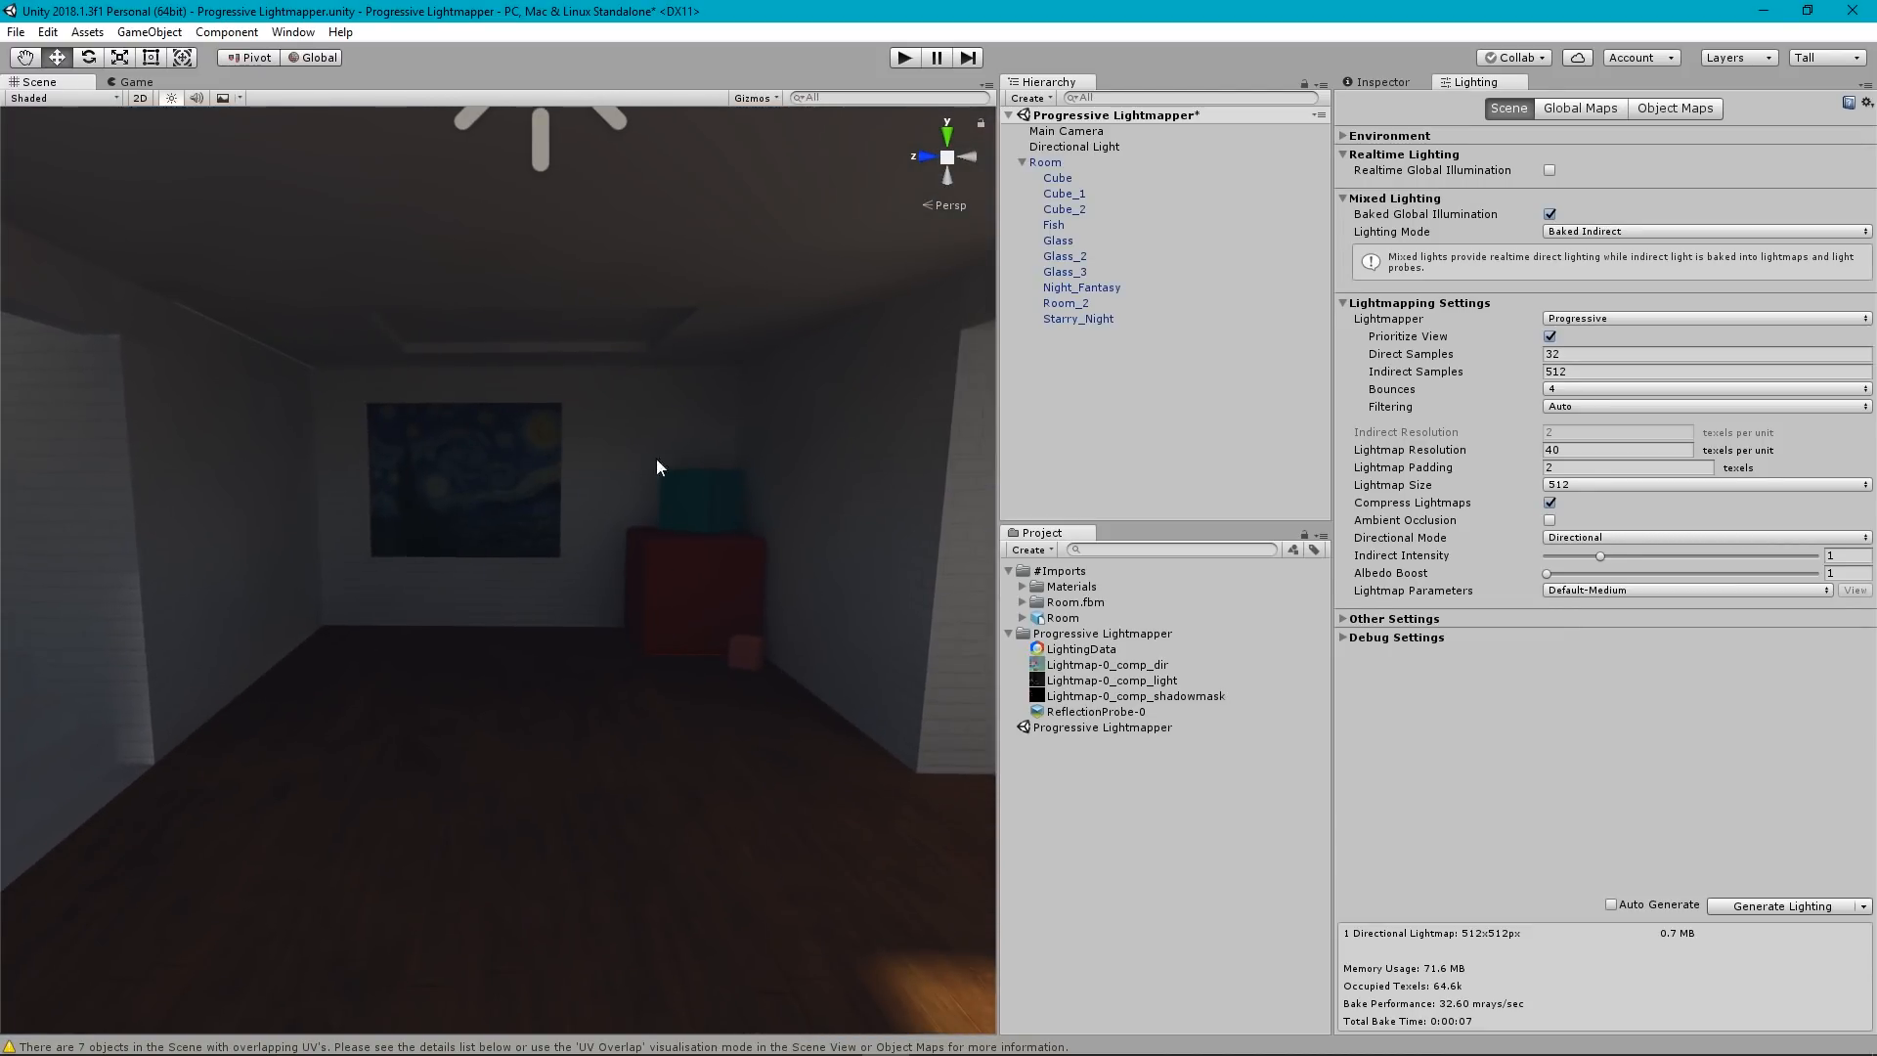
pyautogui.click(1590, 485)
pyautogui.click(1596, 618)
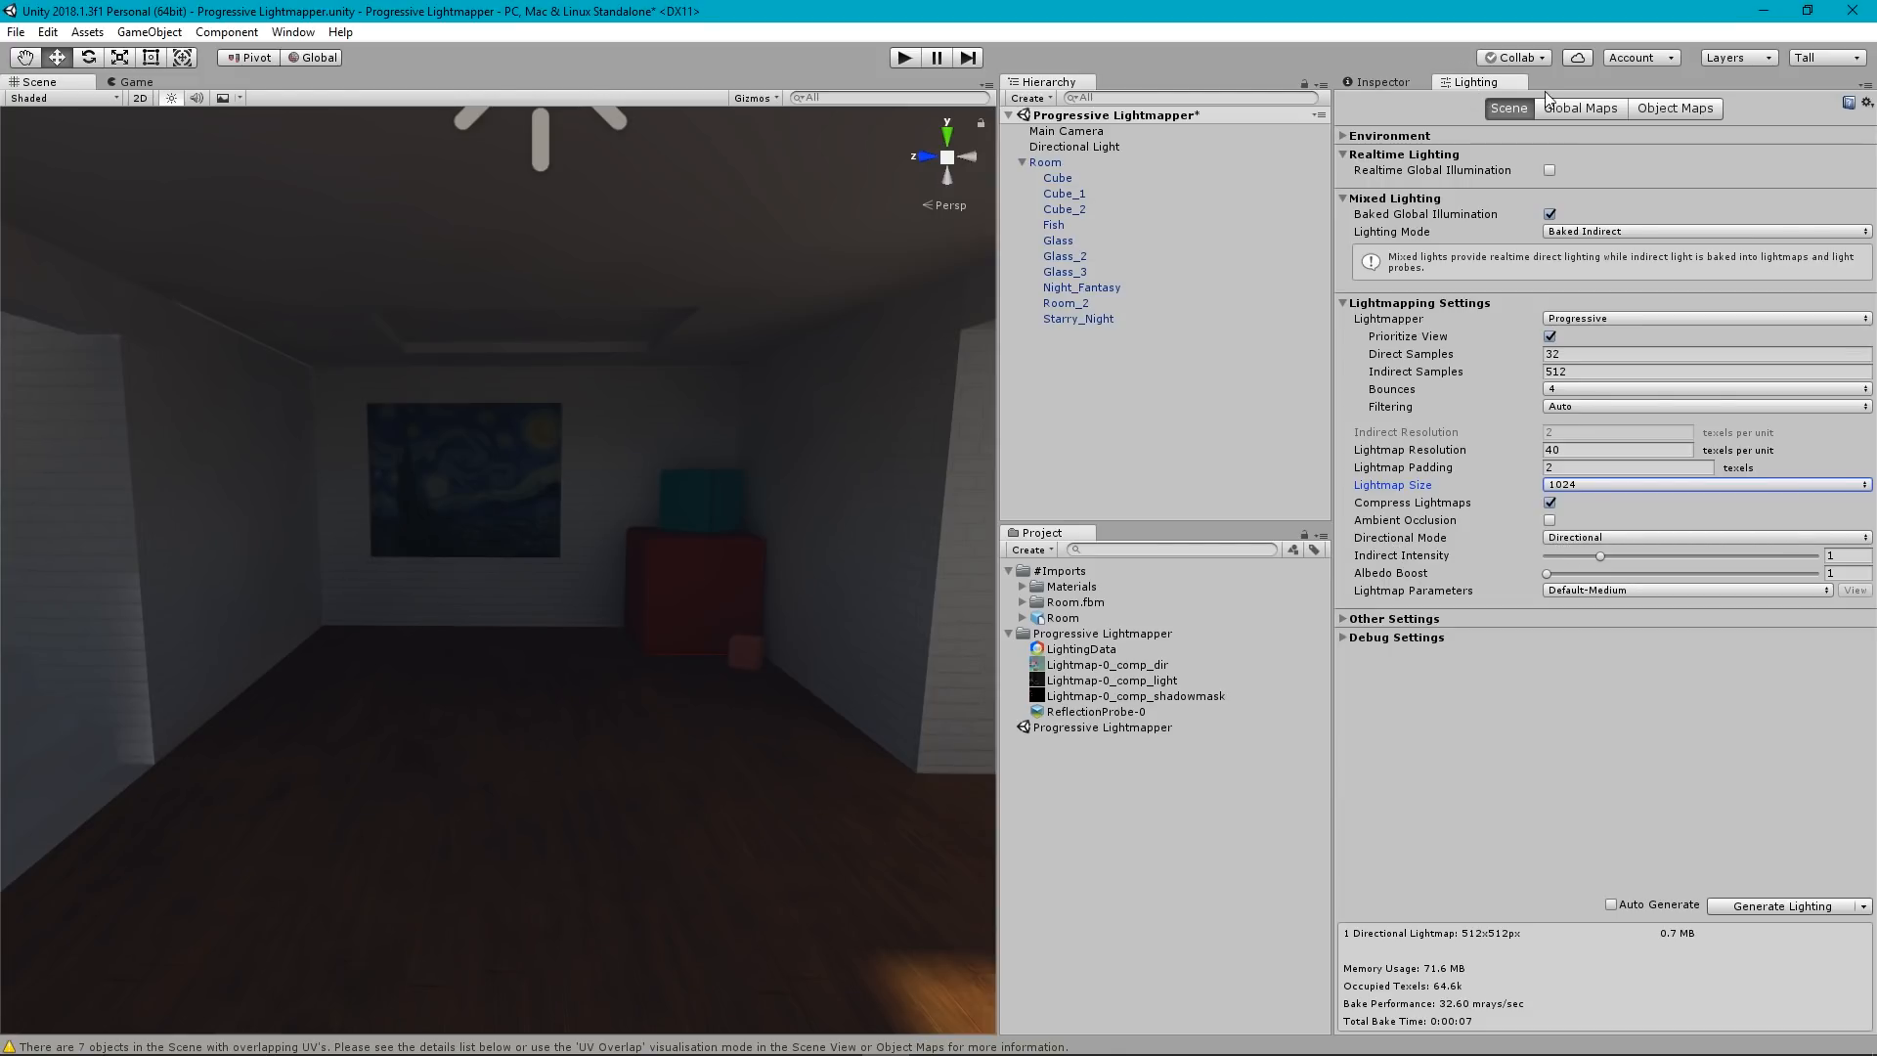
# Examine the baked intensity and directionality lightmaps in an enlarged preview of the global maps.
pyautogui.click(1579, 107)
pyautogui.click(1480, 207)
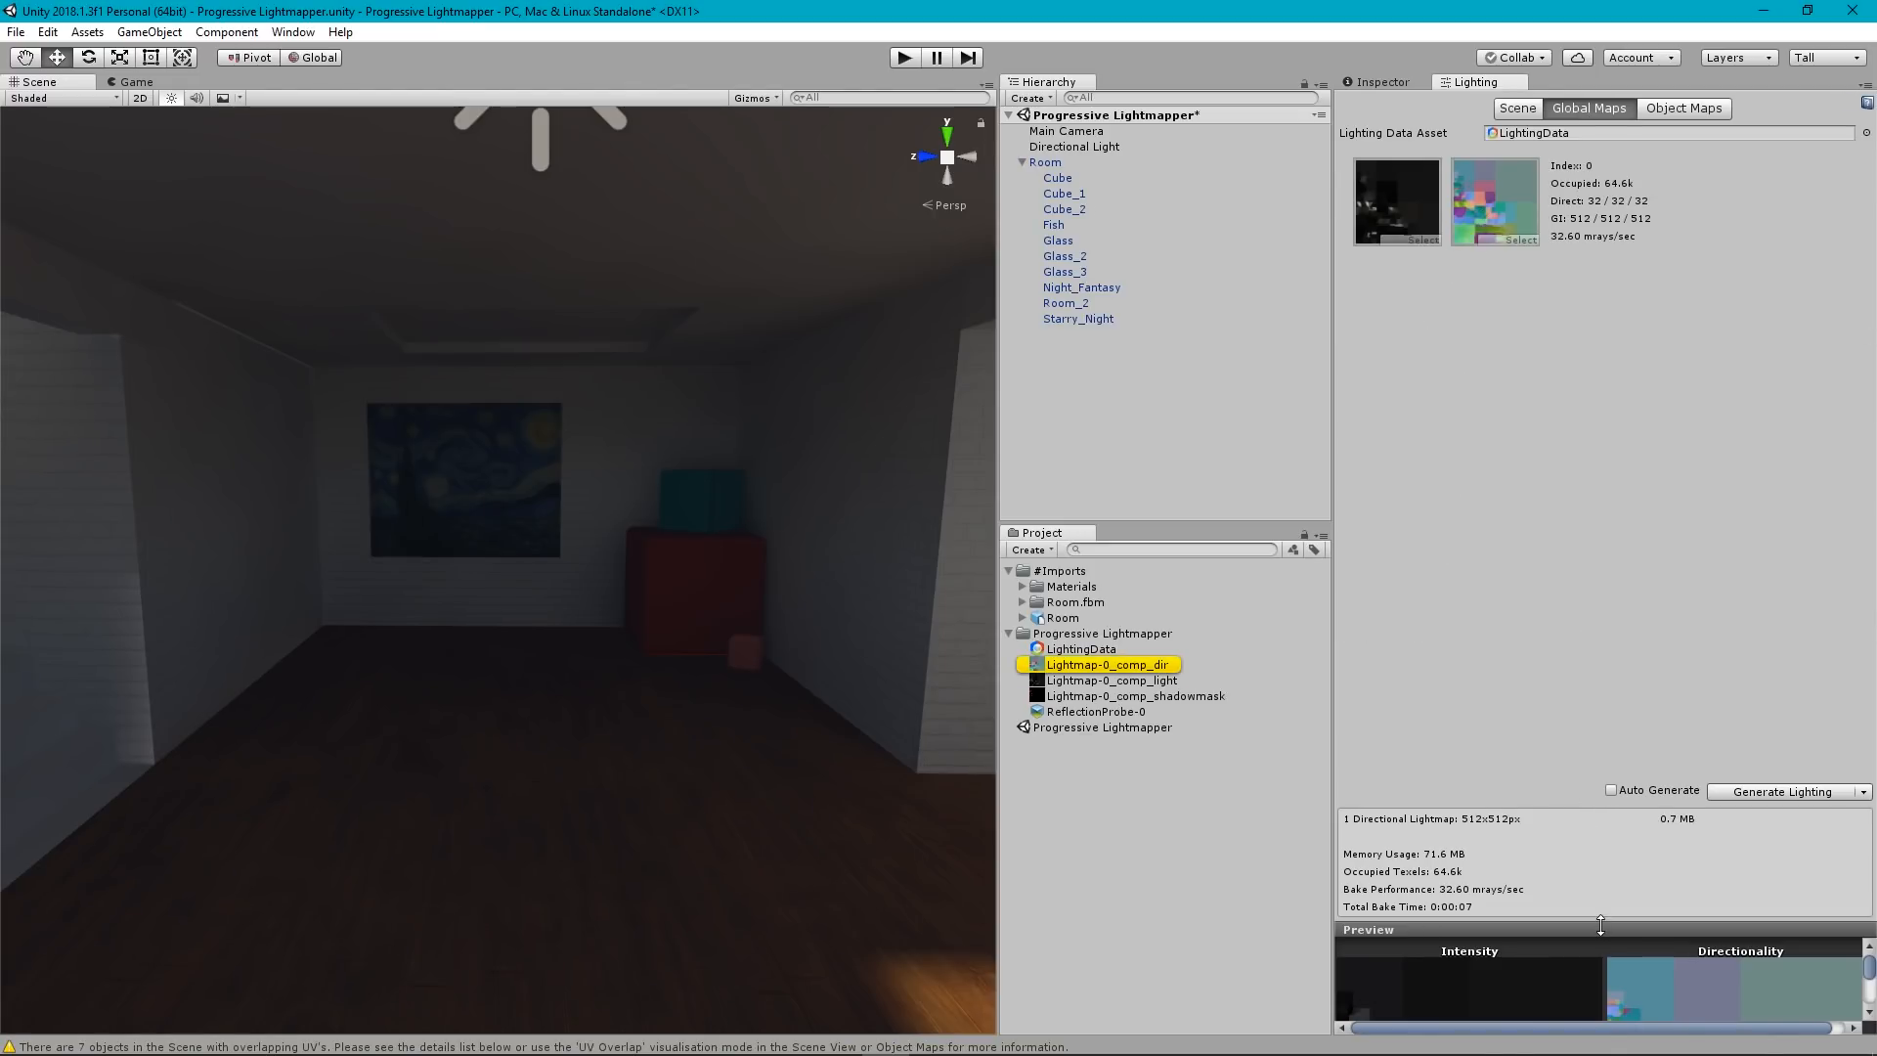
pyautogui.moveTo(1600, 915); pyautogui.dragTo(1521, 486)
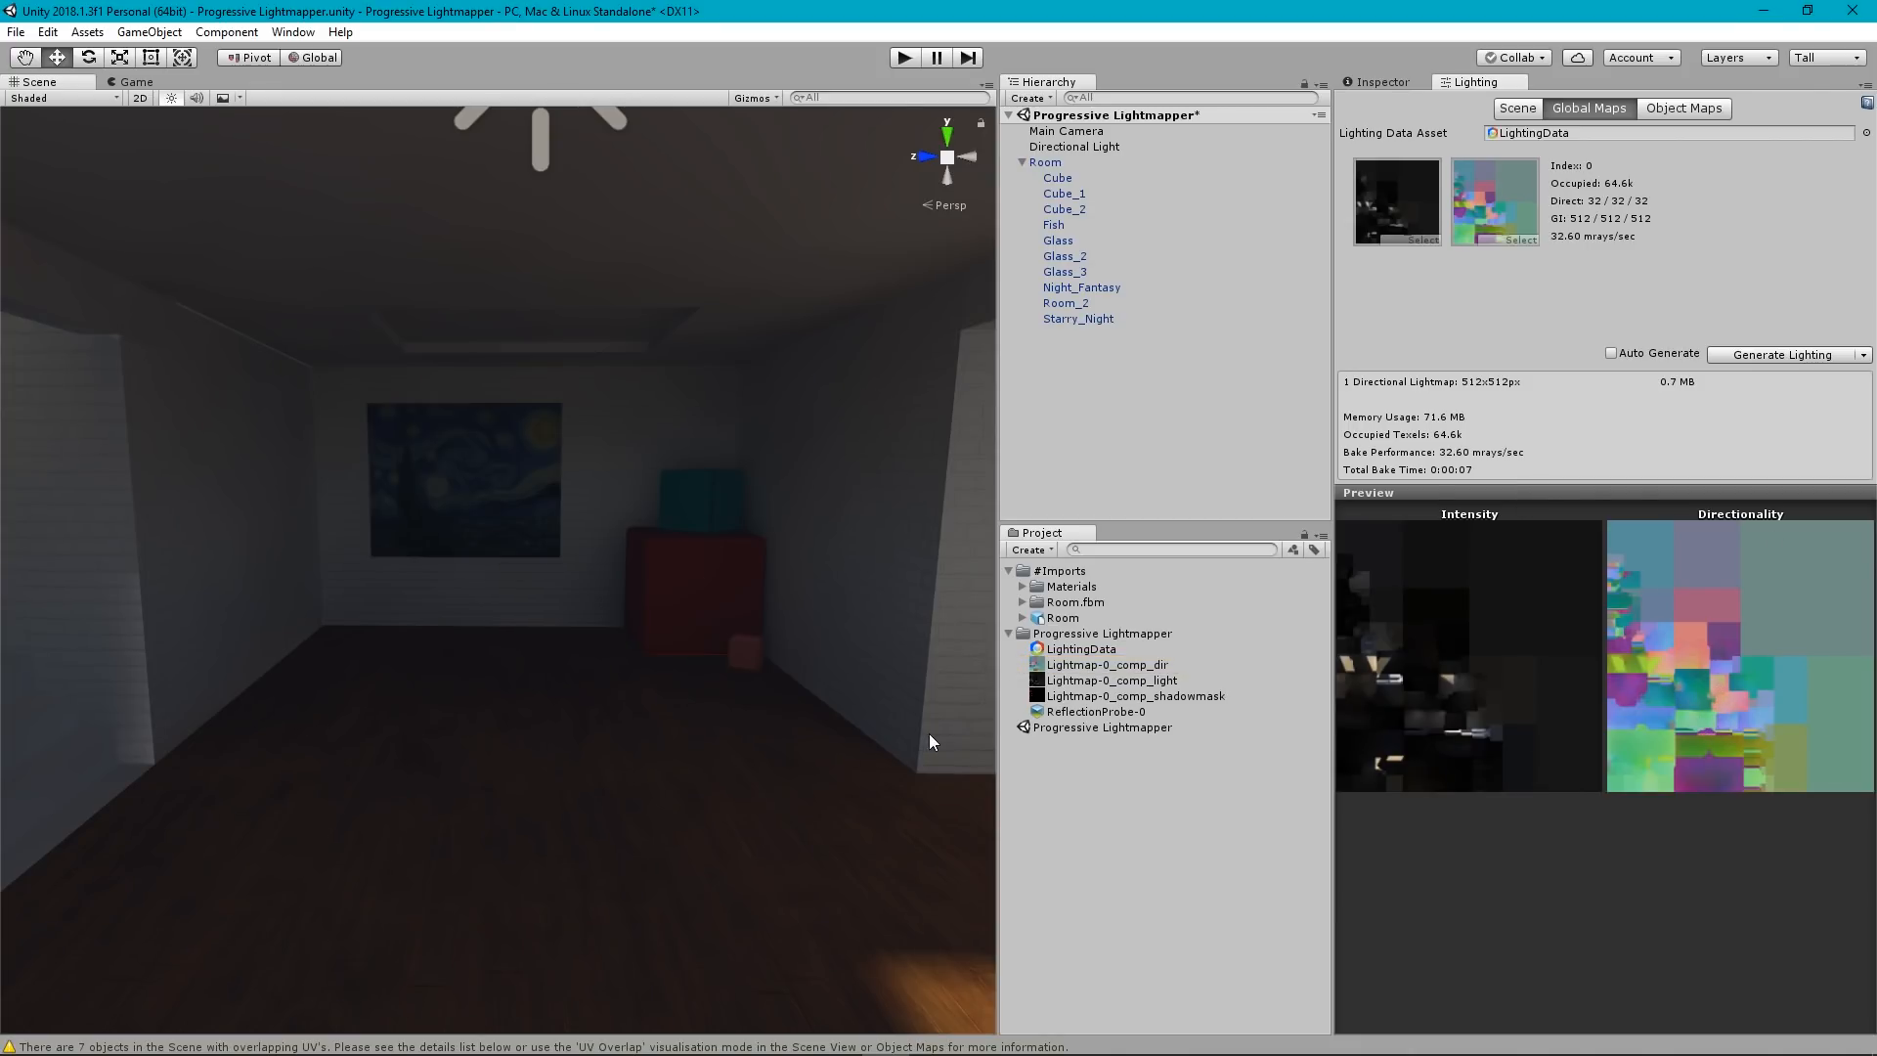
# Inspect the baked shading on the brick walls around the window, in the side area and across the main room.
pyautogui.moveTo(928, 734)
pyautogui.mouseDown(button='right')
pyautogui.moveTo(737, 741)
pyautogui.moveTo(733, 699)
pyautogui.moveTo(742, 720)
pyautogui.moveTo(549, 695)
pyautogui.moveTo(565, 714)
pyautogui.mouseUp(button='right')
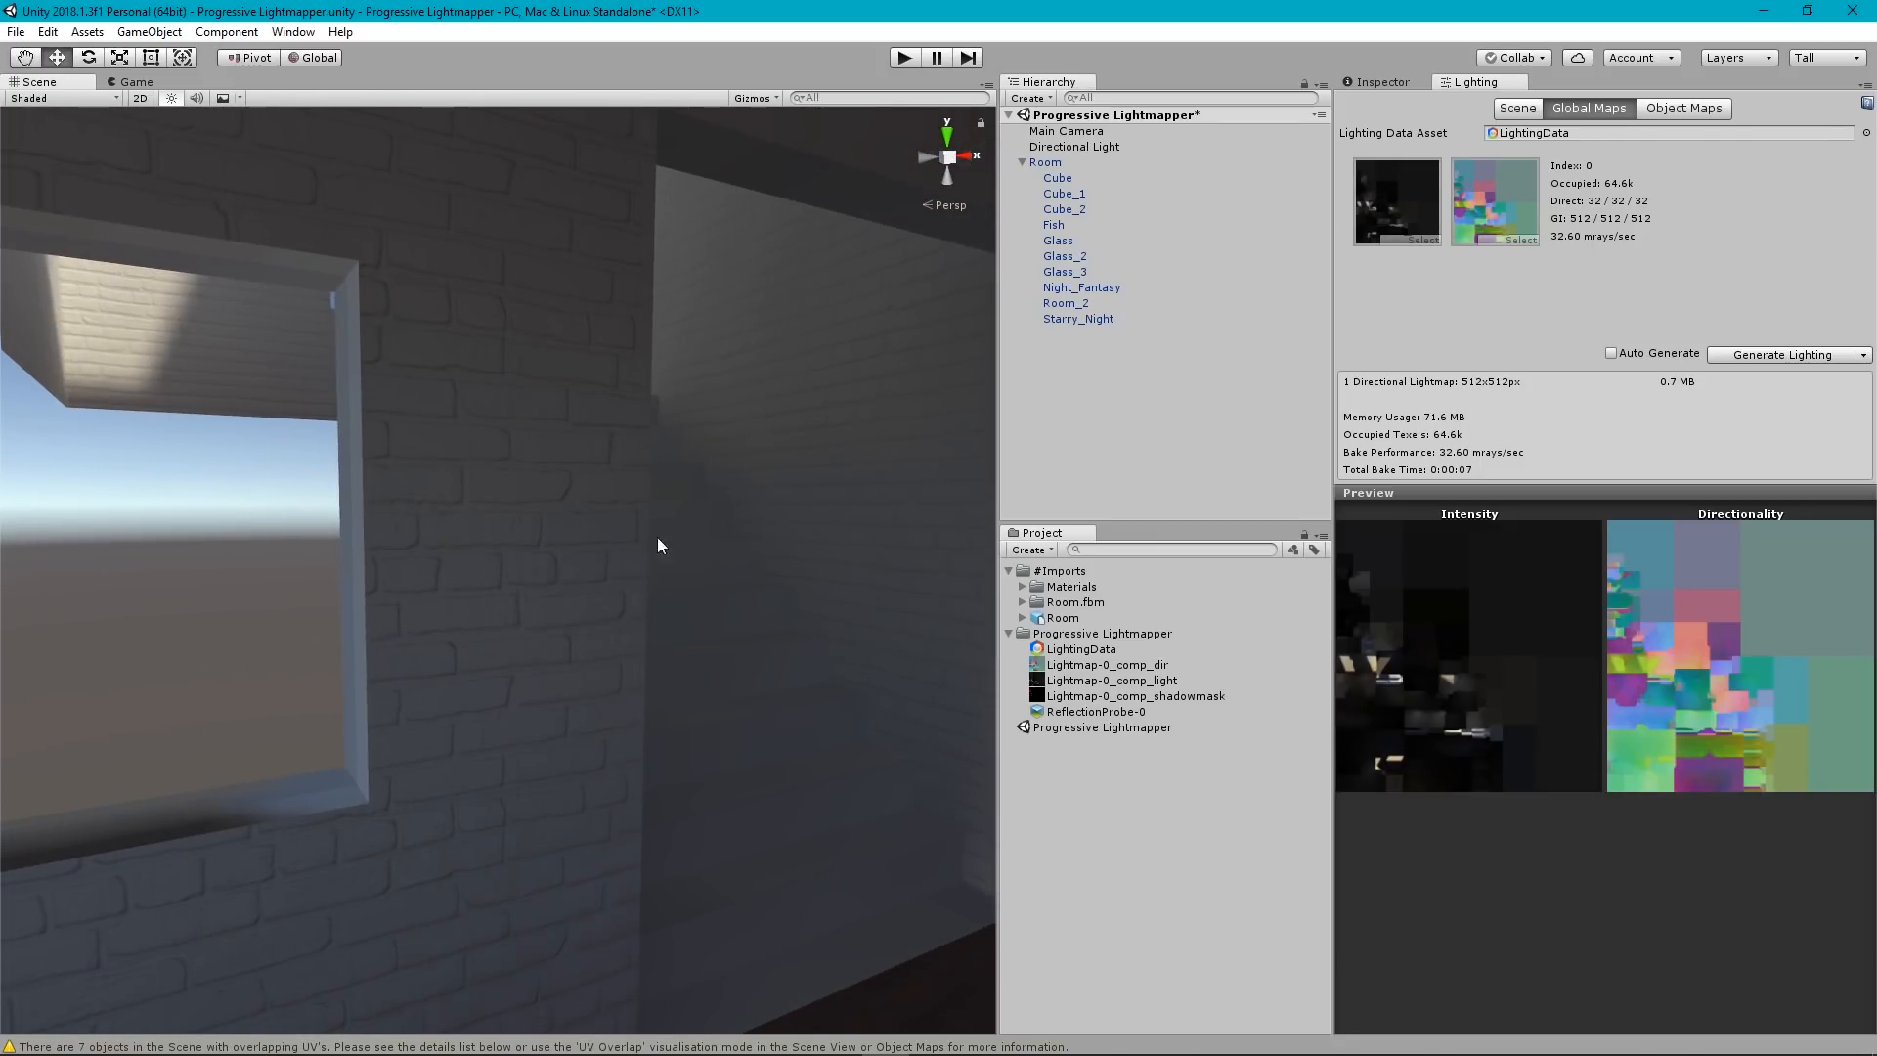
pyautogui.moveTo(501, 829)
pyautogui.mouseDown(button='right')
pyautogui.moveTo(495, 637)
pyautogui.moveTo(685, 705)
pyautogui.moveTo(753, 607)
pyautogui.moveTo(929, 627)
pyautogui.moveTo(1152, 606)
pyautogui.moveTo(1069, 642)
pyautogui.moveTo(900, 658)
pyautogui.moveTo(931, 625)
pyautogui.mouseUp(button='right')
pyautogui.moveTo(962, 584); pyautogui.dragTo(1020, 635, button='right')
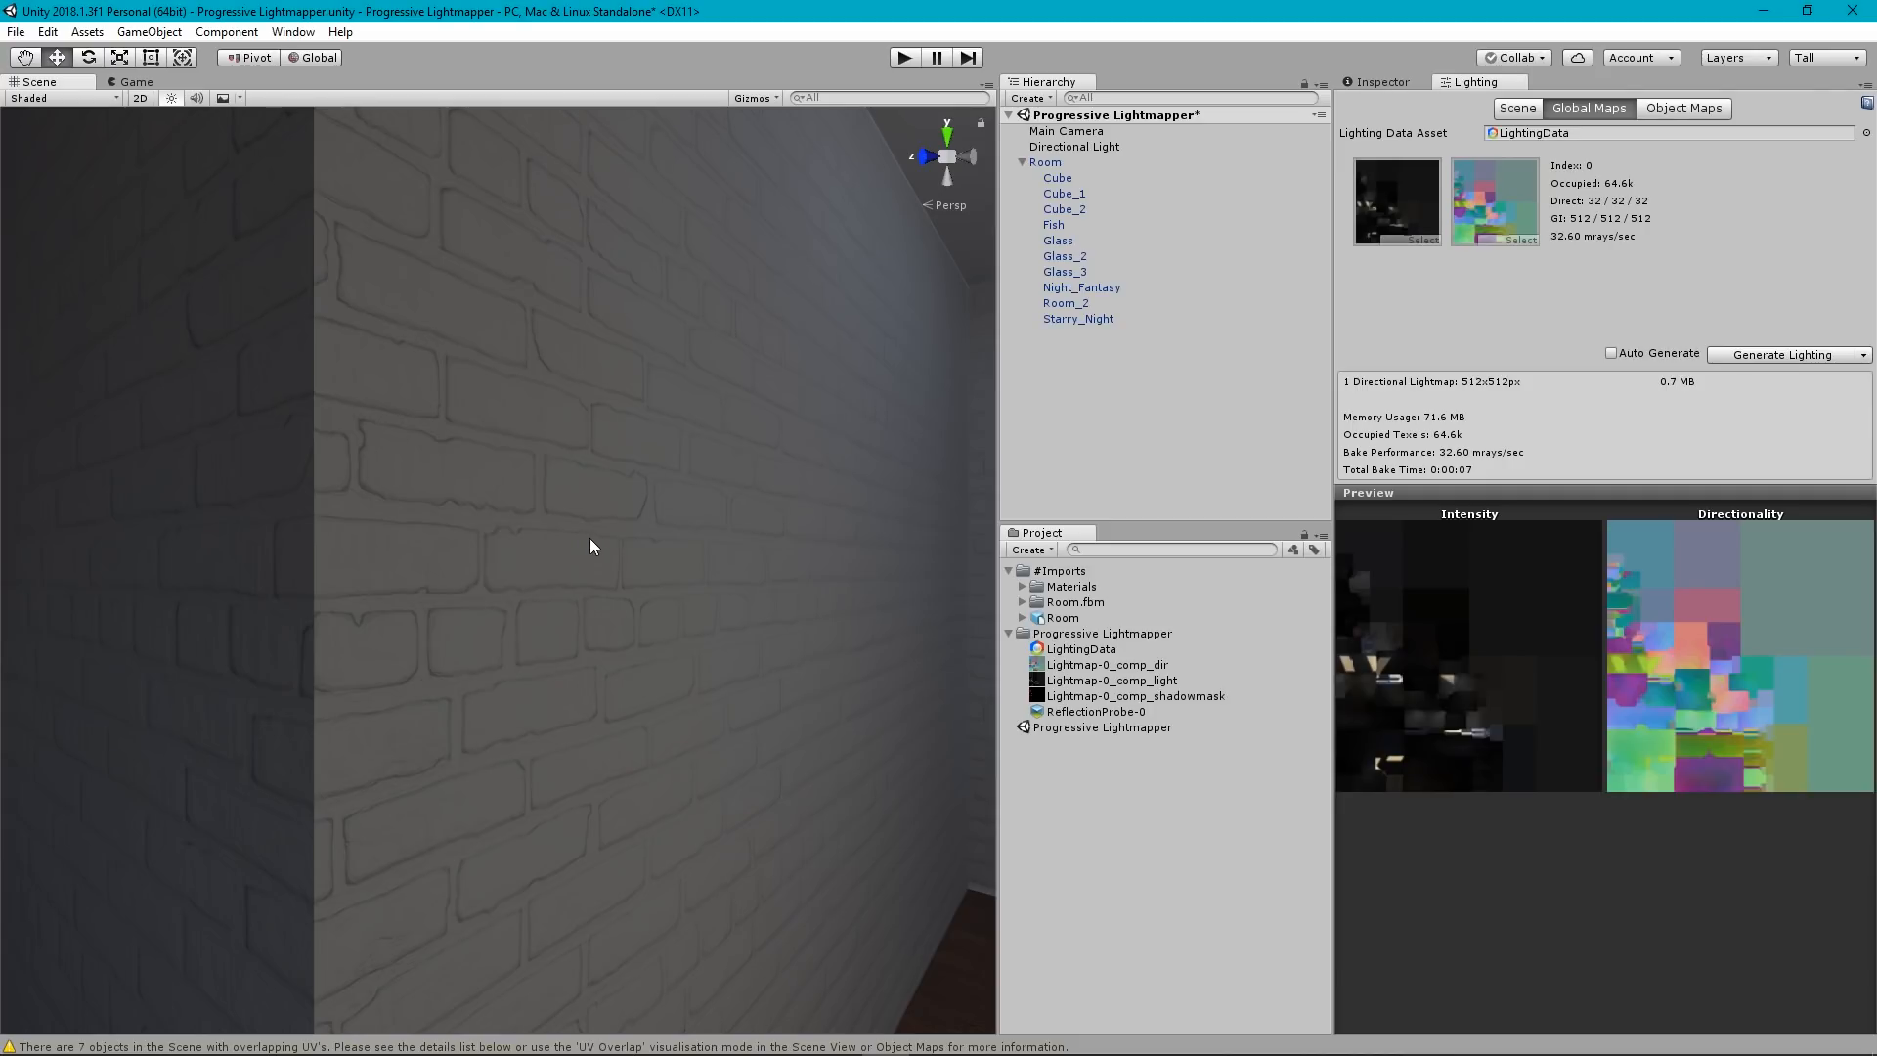
pyautogui.moveTo(592, 704)
pyautogui.mouseDown(button='right')
pyautogui.moveTo(586, 720)
pyautogui.moveTo(825, 737)
pyautogui.moveTo(959, 712)
pyautogui.moveTo(1019, 731)
pyautogui.moveTo(320, 734)
pyautogui.mouseUp(button='right')
pyautogui.press('s')
pyautogui.press('d')
pyautogui.press('a')
pyautogui.press('w')
pyautogui.press('w')
pyautogui.press('d')
pyautogui.press('s')
pyautogui.press('s')
pyautogui.press('w')
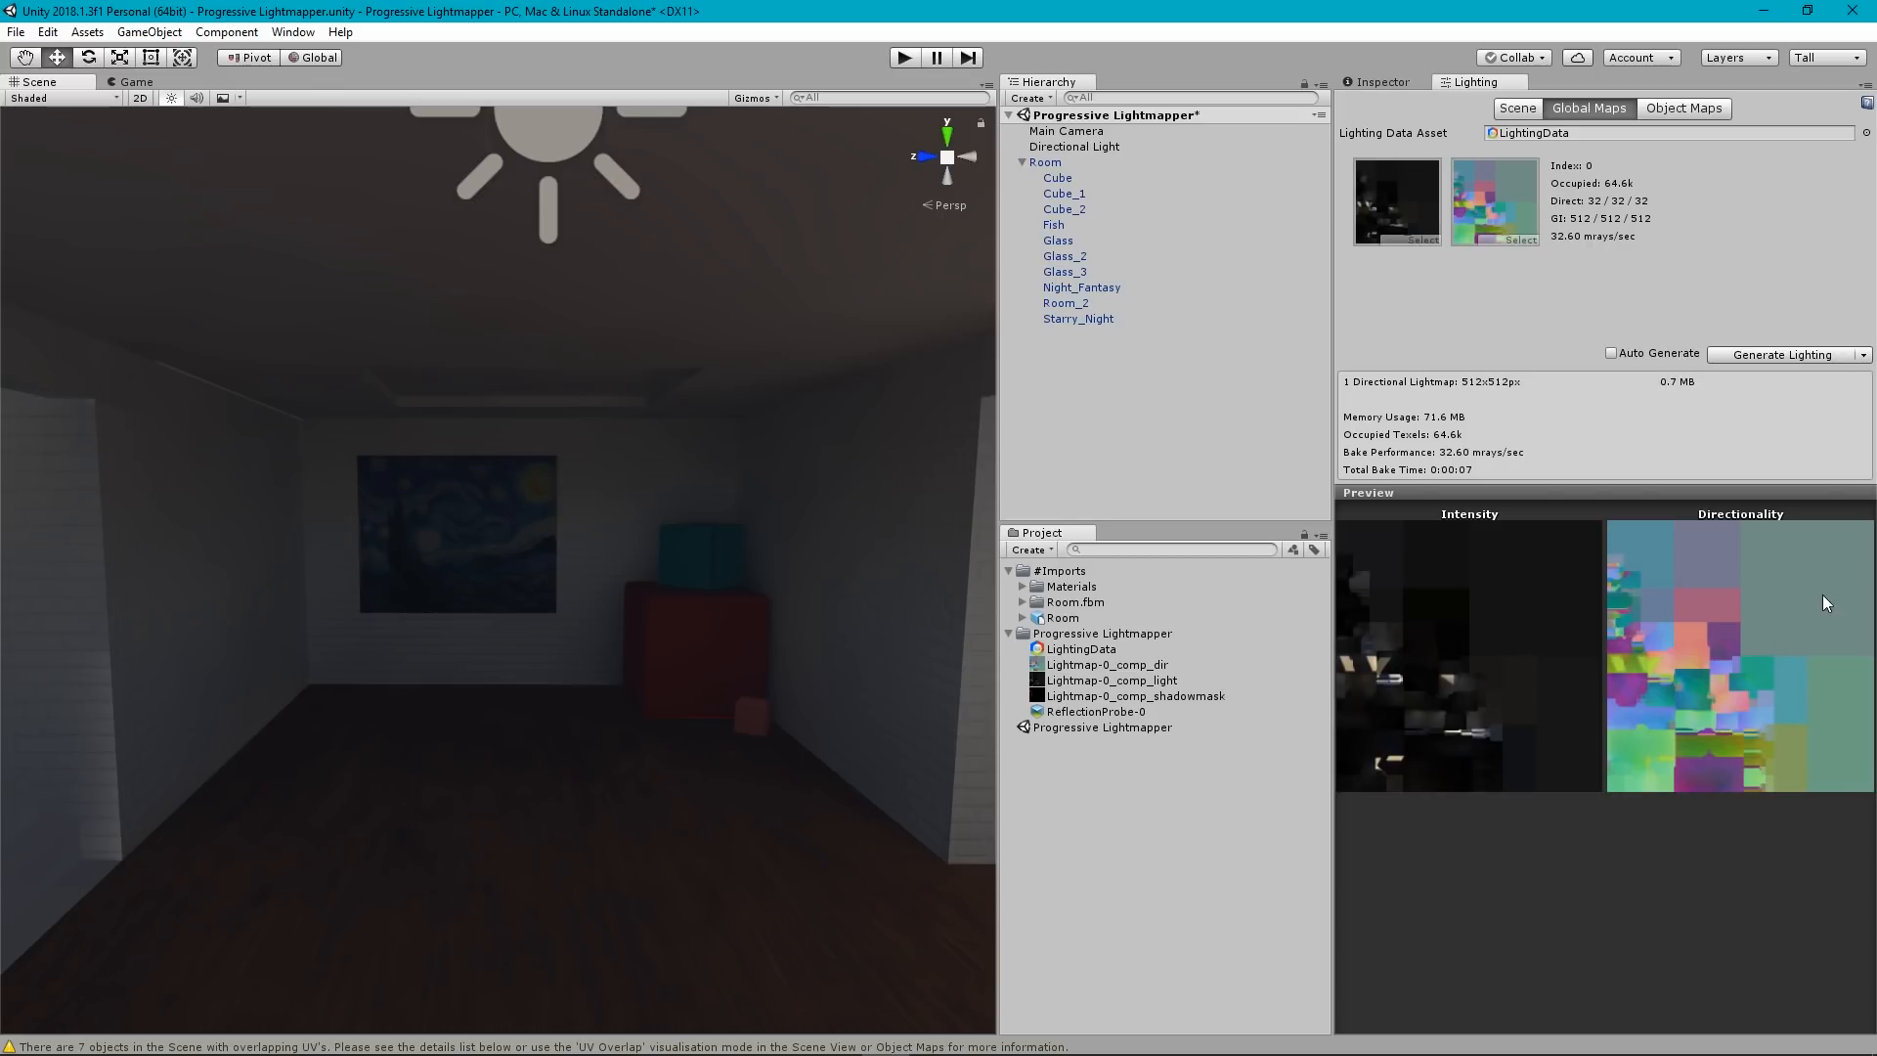
# Set the Directional Mode to Non-Directional in the scene's lightmapping settings and regenerate the lighting.
pyautogui.click(1517, 108)
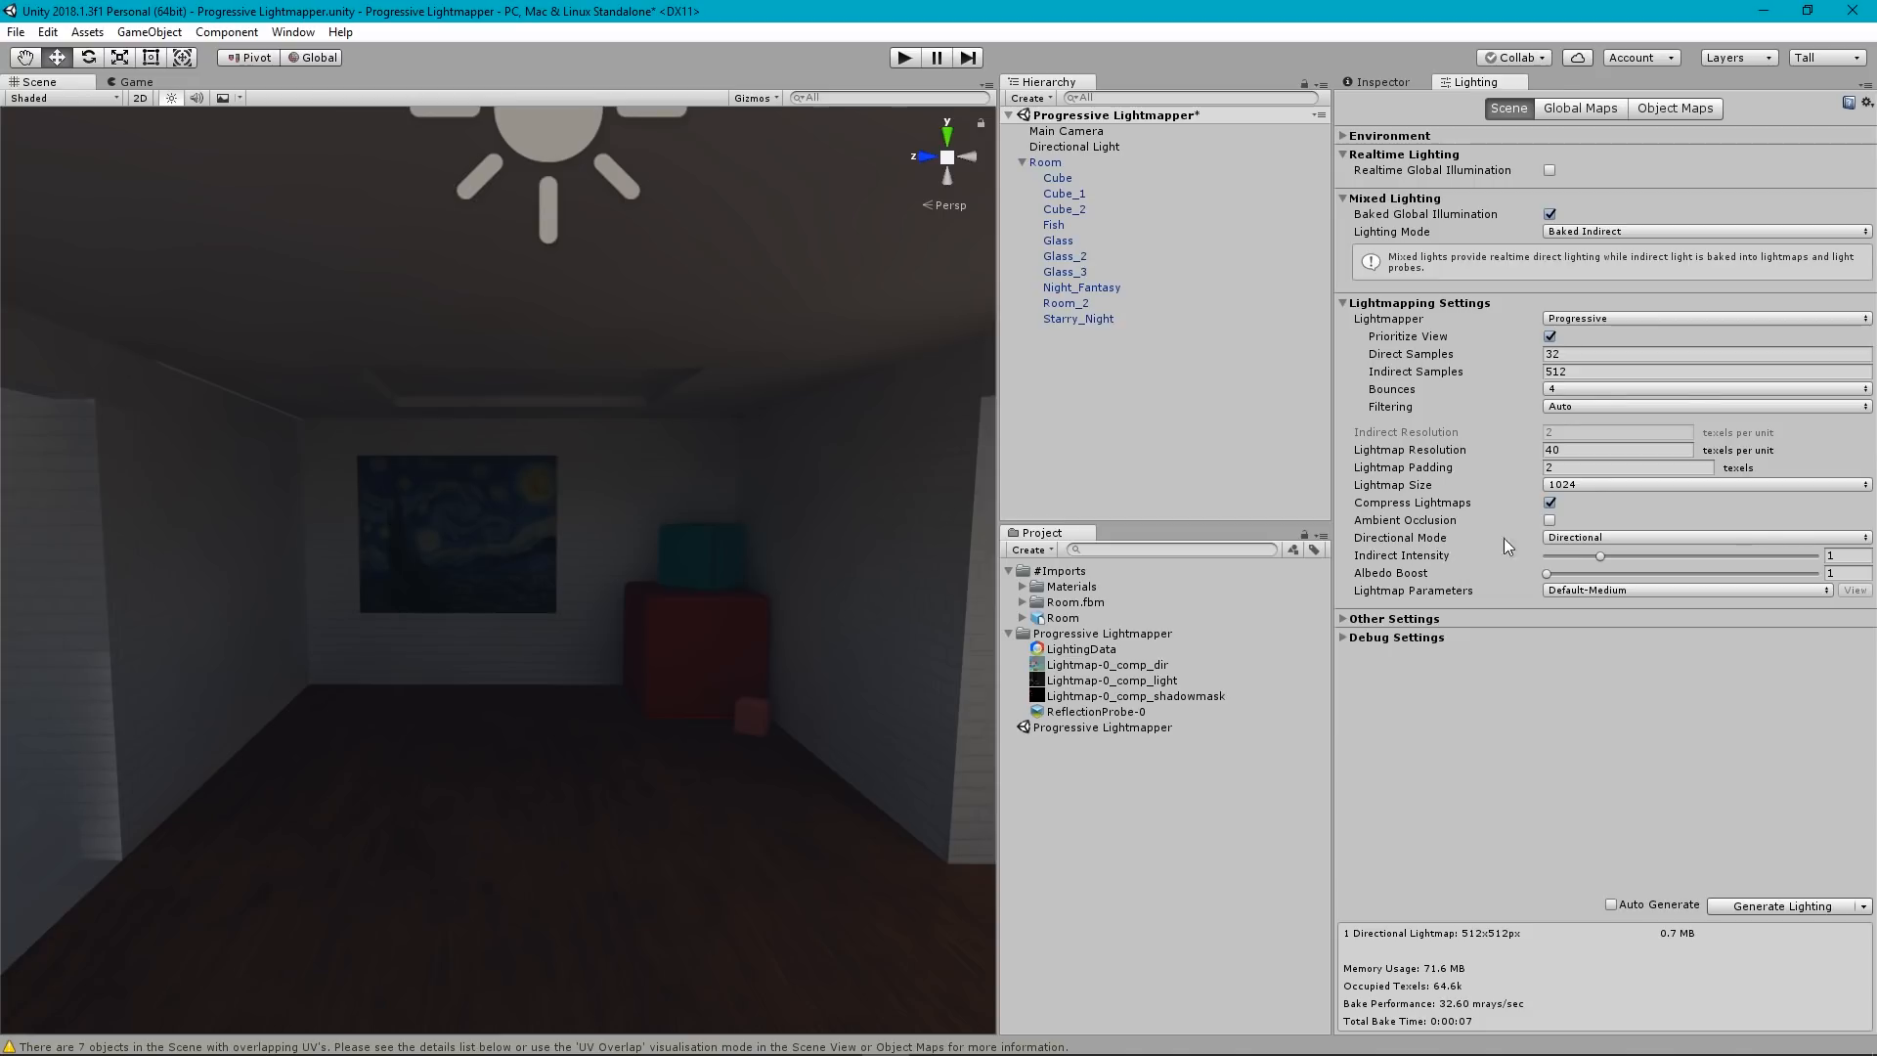
pyautogui.click(1579, 536)
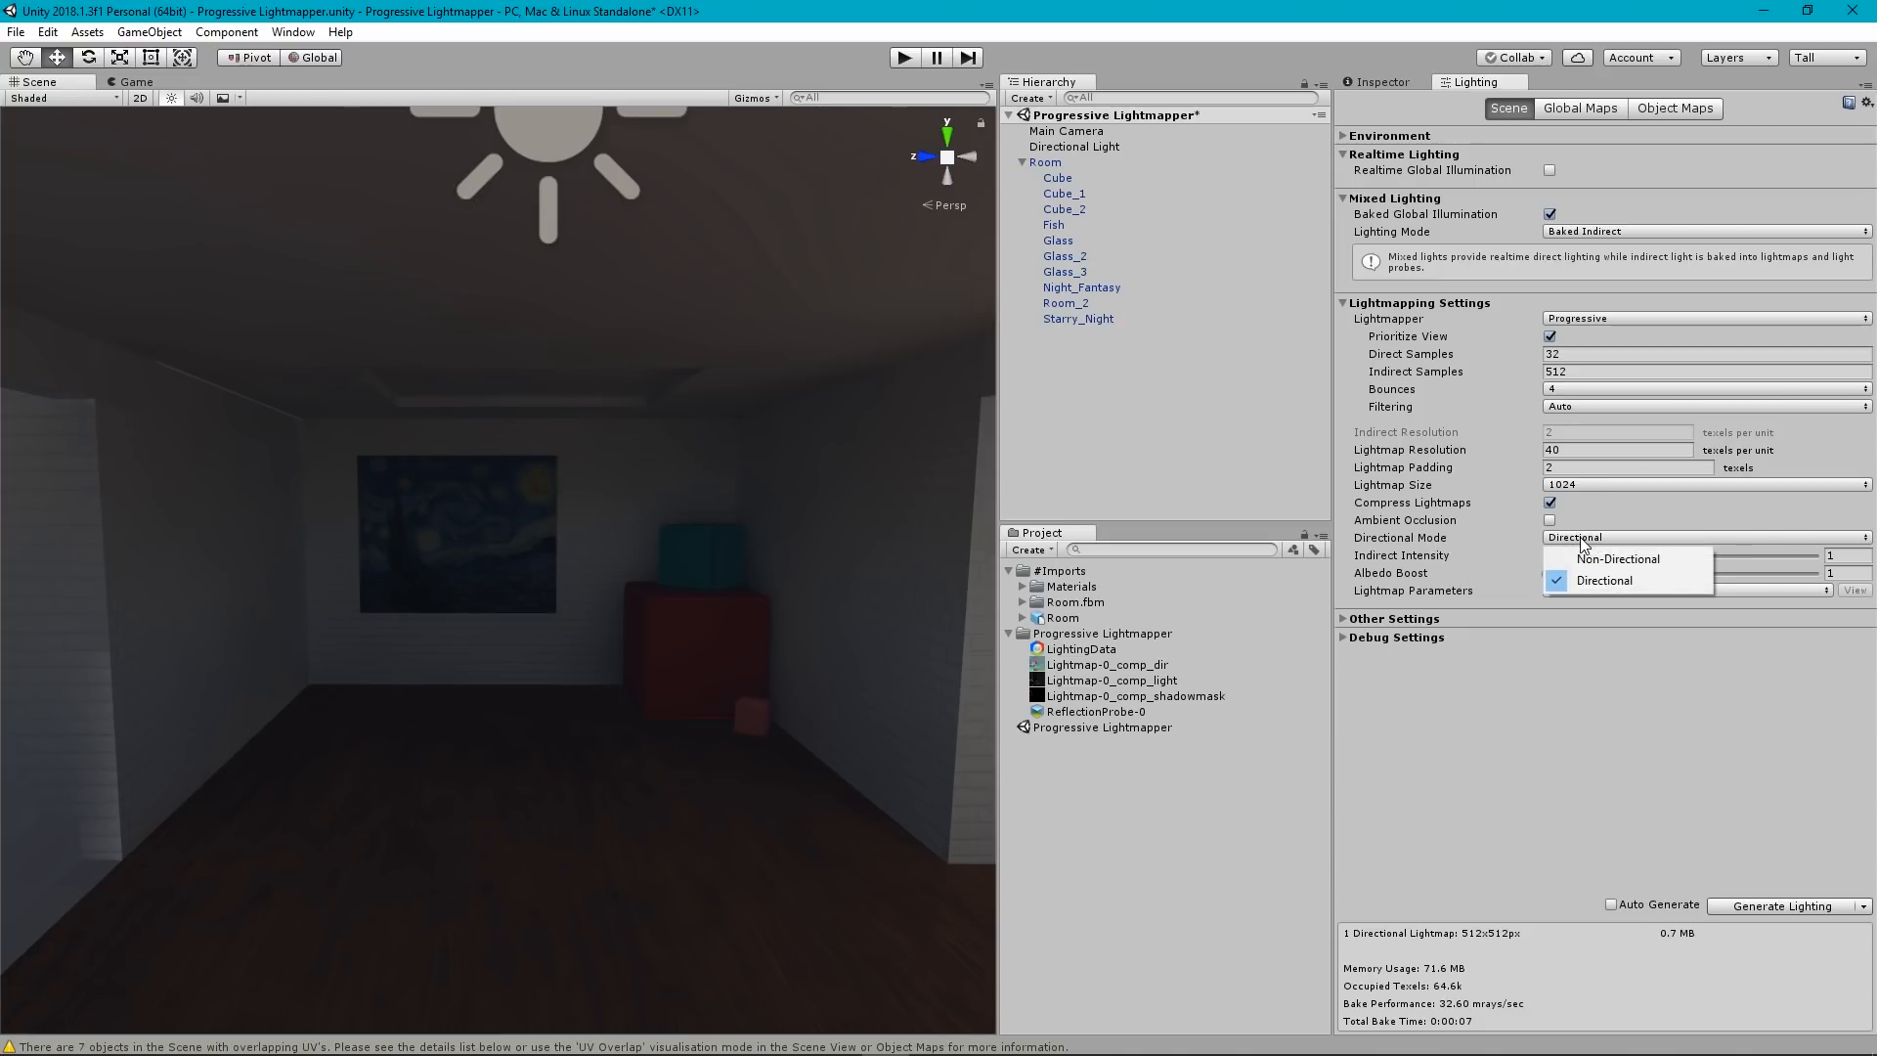
pyautogui.click(1640, 559)
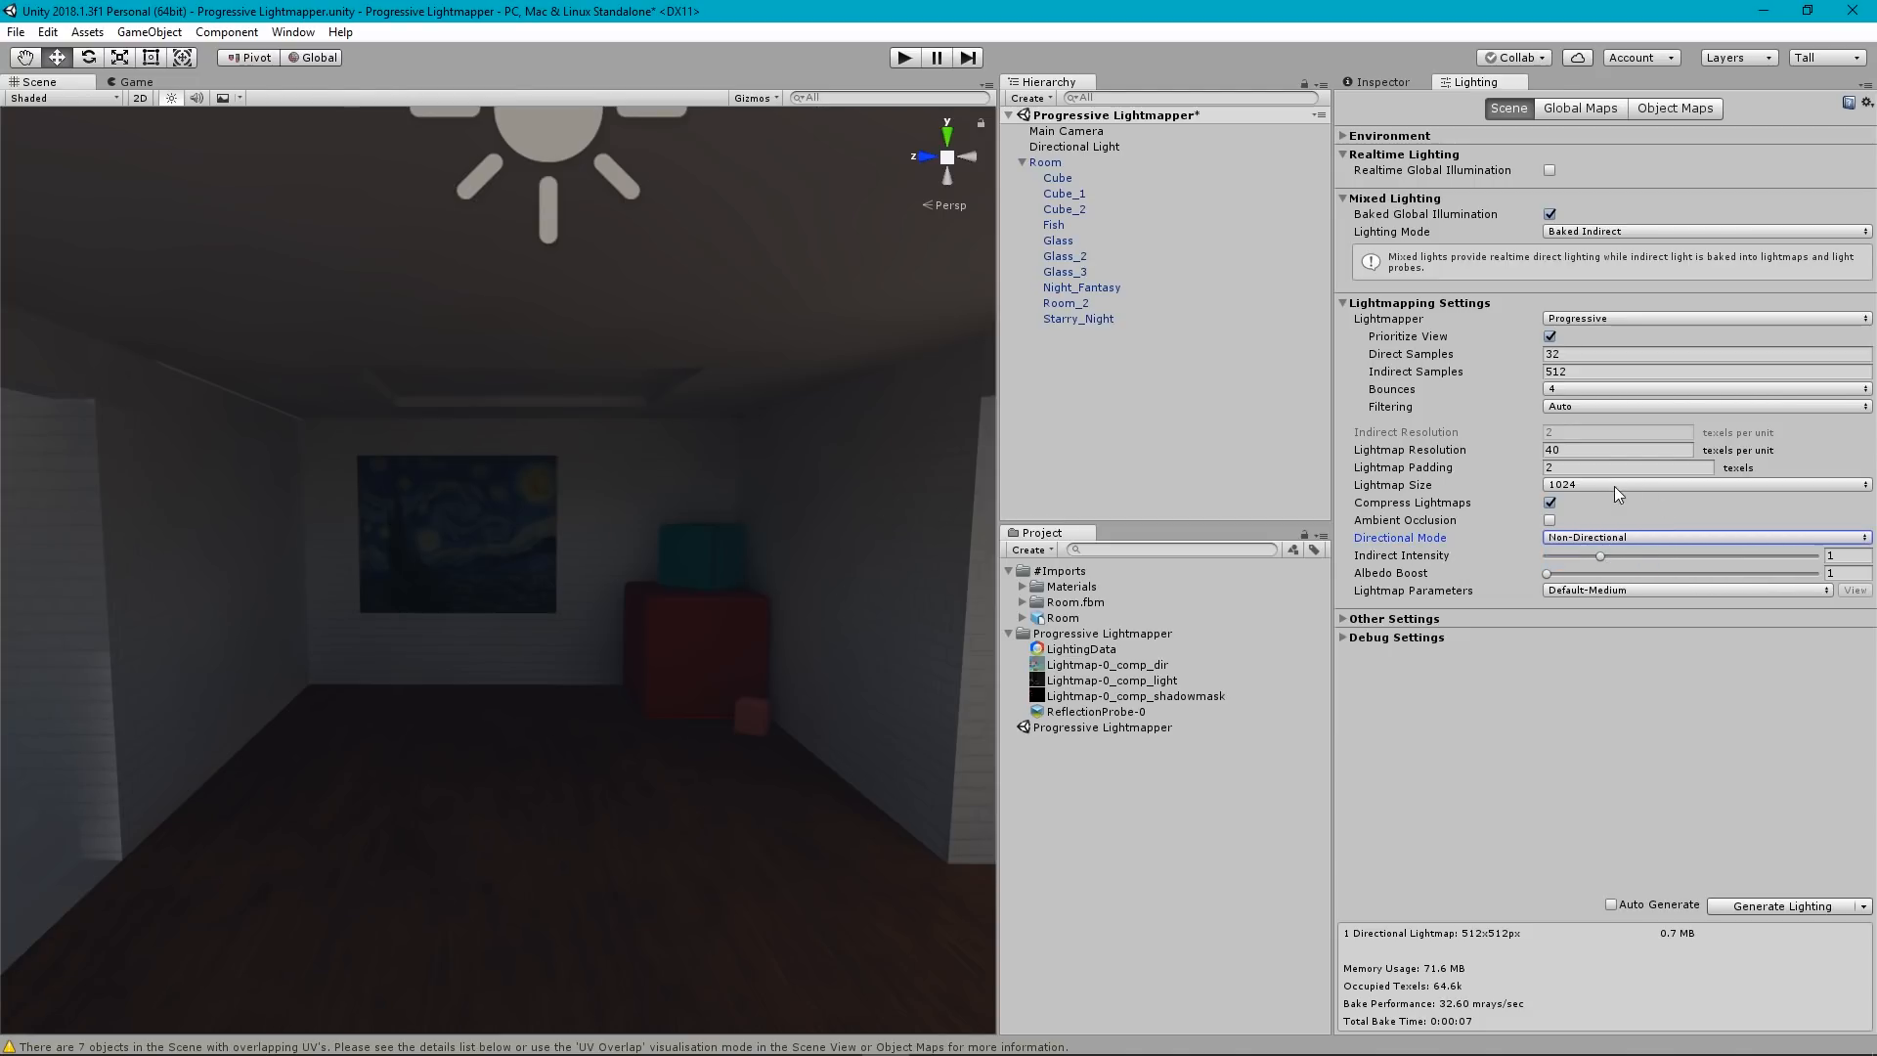
pyautogui.click(1756, 905)
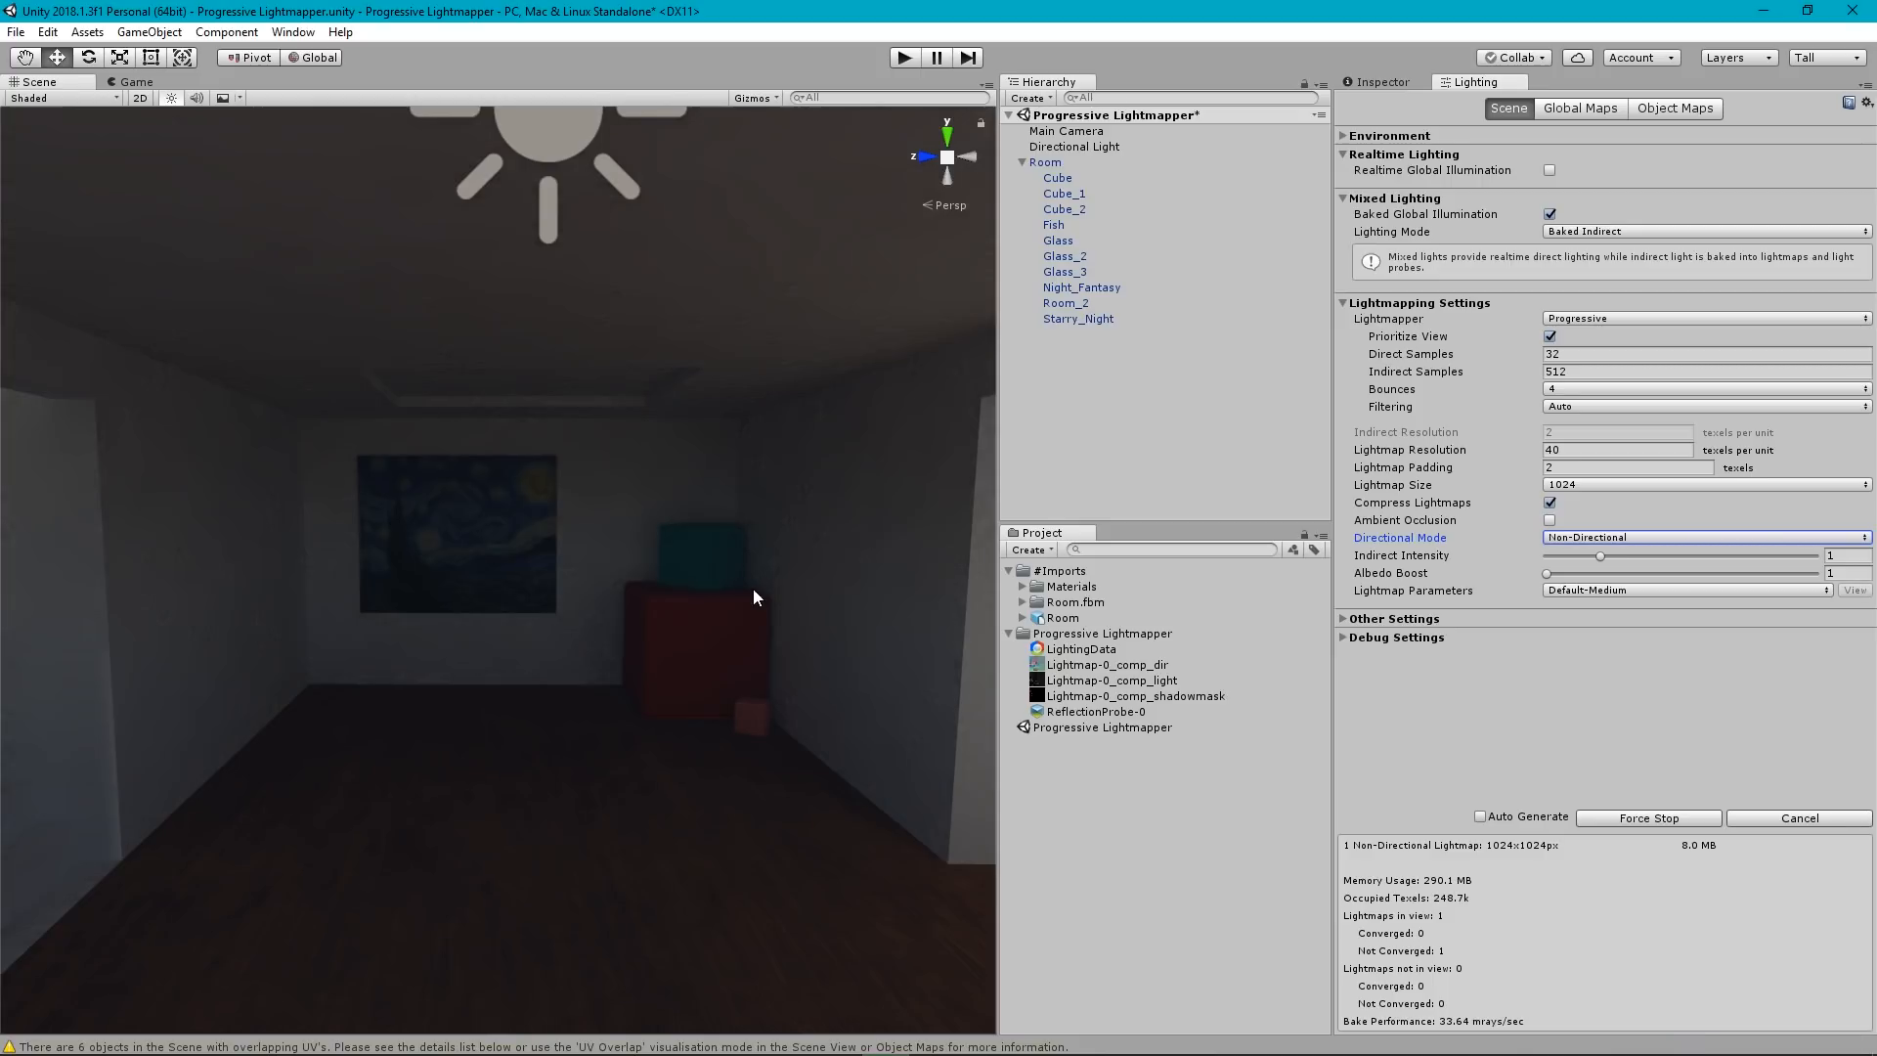
pyautogui.moveTo(753, 596)
pyautogui.mouseDown(button='right')
pyautogui.moveTo(691, 591)
pyautogui.moveTo(665, 618)
pyautogui.moveTo(664, 591)
pyautogui.moveTo(930, 554)
pyautogui.moveTo(977, 507)
pyautogui.moveTo(1101, 500)
pyautogui.moveTo(1428, 548)
pyautogui.moveTo(1338, 577)
pyautogui.moveTo(1355, 562)
pyautogui.moveTo(1035, 577)
pyautogui.moveTo(306, 557)
pyautogui.moveTo(231, 495)
pyautogui.moveTo(243, 524)
pyautogui.moveTo(75, 567)
pyautogui.moveTo(50, 540)
pyautogui.moveTo(875, 545)
pyautogui.moveTo(1075, 626)
pyautogui.moveTo(1206, 566)
pyautogui.moveTo(1316, 627)
pyautogui.moveTo(1259, 695)
pyautogui.moveTo(1280, 677)
pyautogui.moveTo(1245, 600)
pyautogui.moveTo(764, 576)
pyautogui.moveTo(850, 544)
pyautogui.moveTo(920, 558)
pyautogui.moveTo(841, 518)
pyautogui.moveTo(795, 753)
pyautogui.moveTo(649, 620)
pyautogui.moveTo(838, 534)
pyautogui.moveTo(744, 560)
pyautogui.moveTo(850, 582)
pyautogui.moveTo(783, 558)
pyautogui.moveTo(807, 564)
pyautogui.mouseUp(button='right')
pyautogui.press('w')
pyautogui.press('a')
pyautogui.press('d')
pyautogui.press('w')
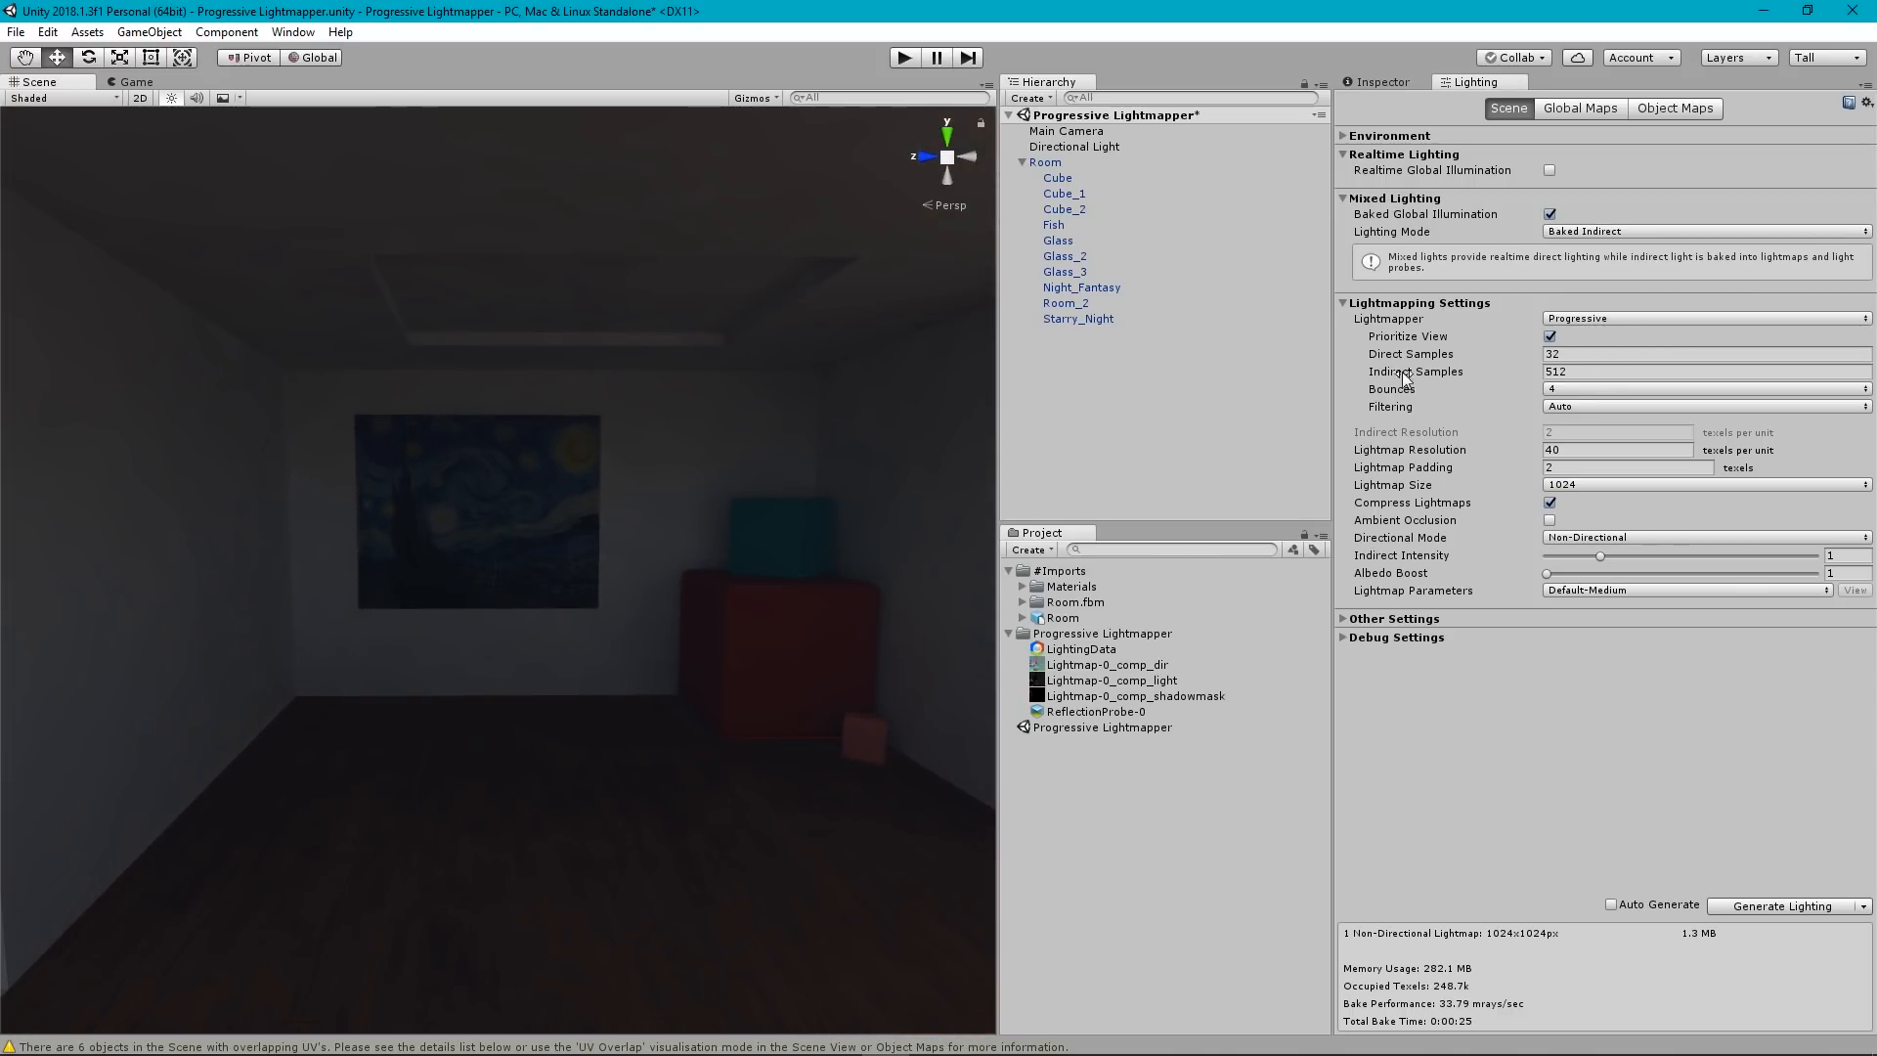
# Set Indirect Samples to 1000 and the Lightmap Resolution to 60 texels per unit.
pyautogui.click(1589, 372)
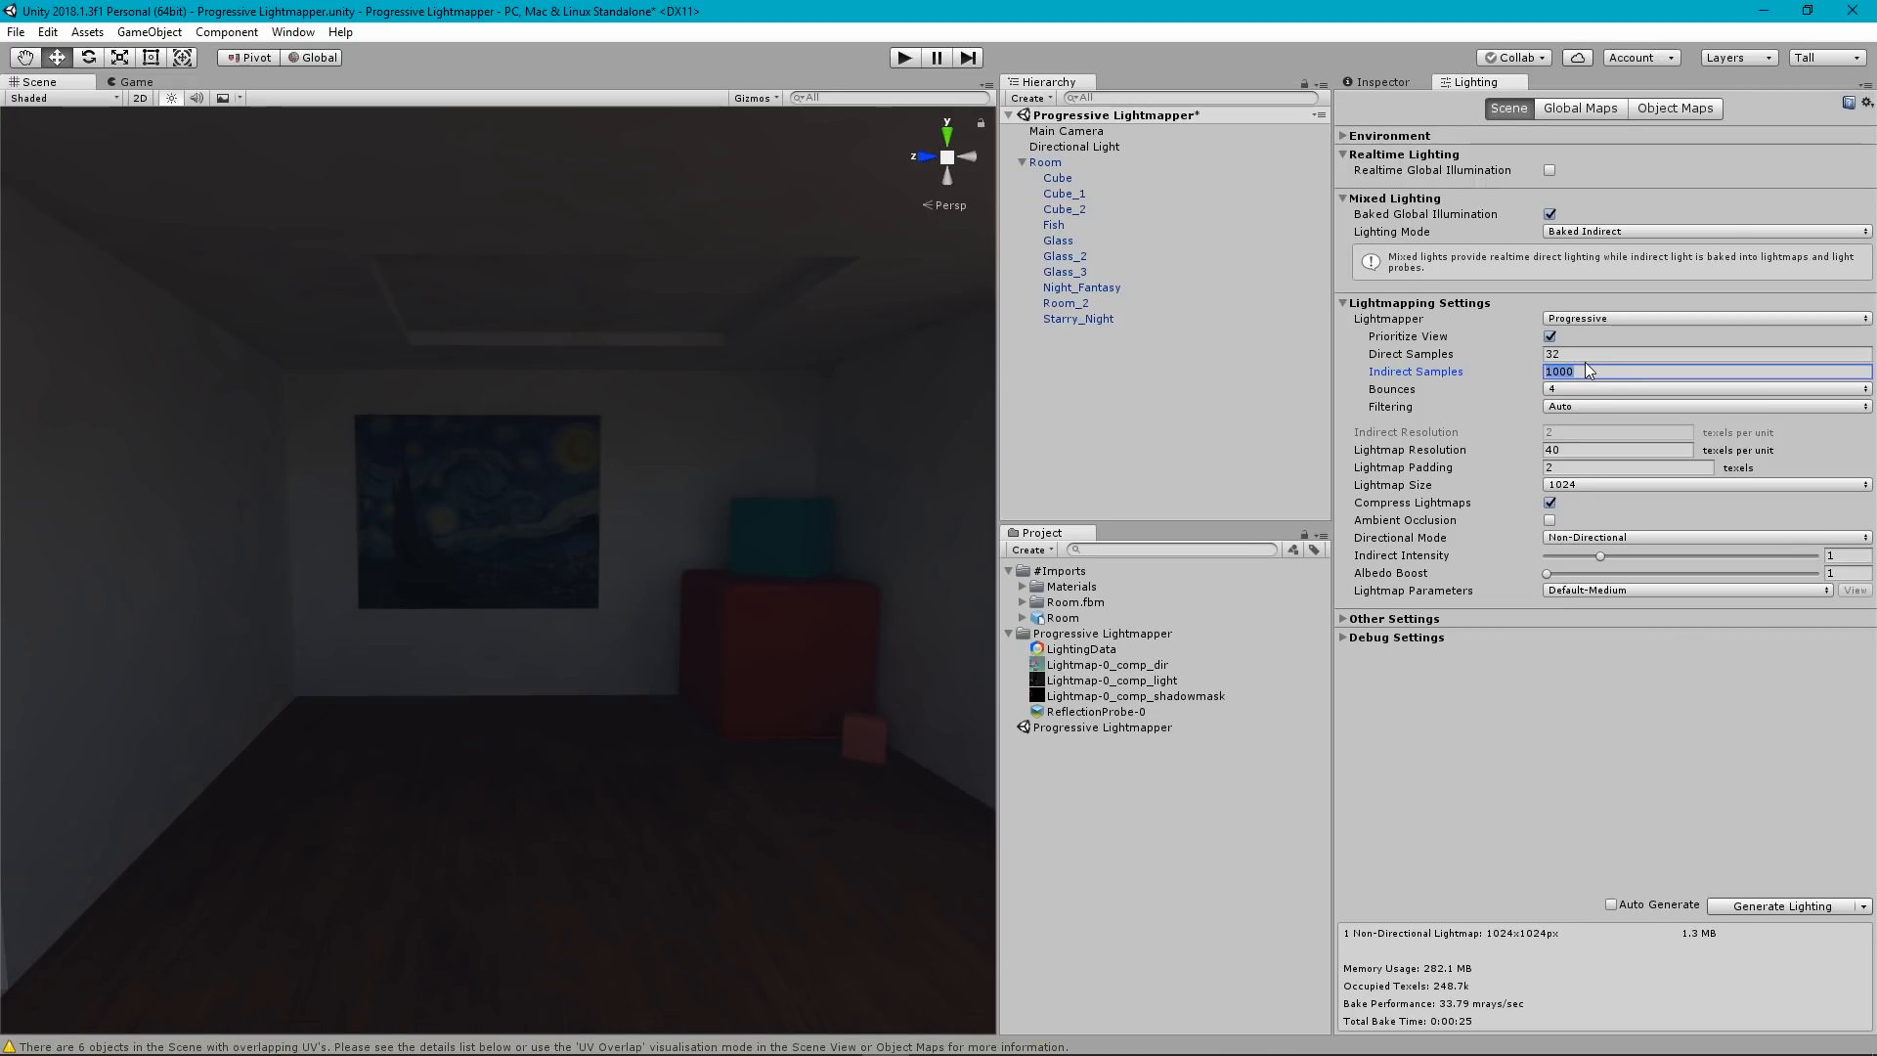
pyautogui.click(1554, 451)
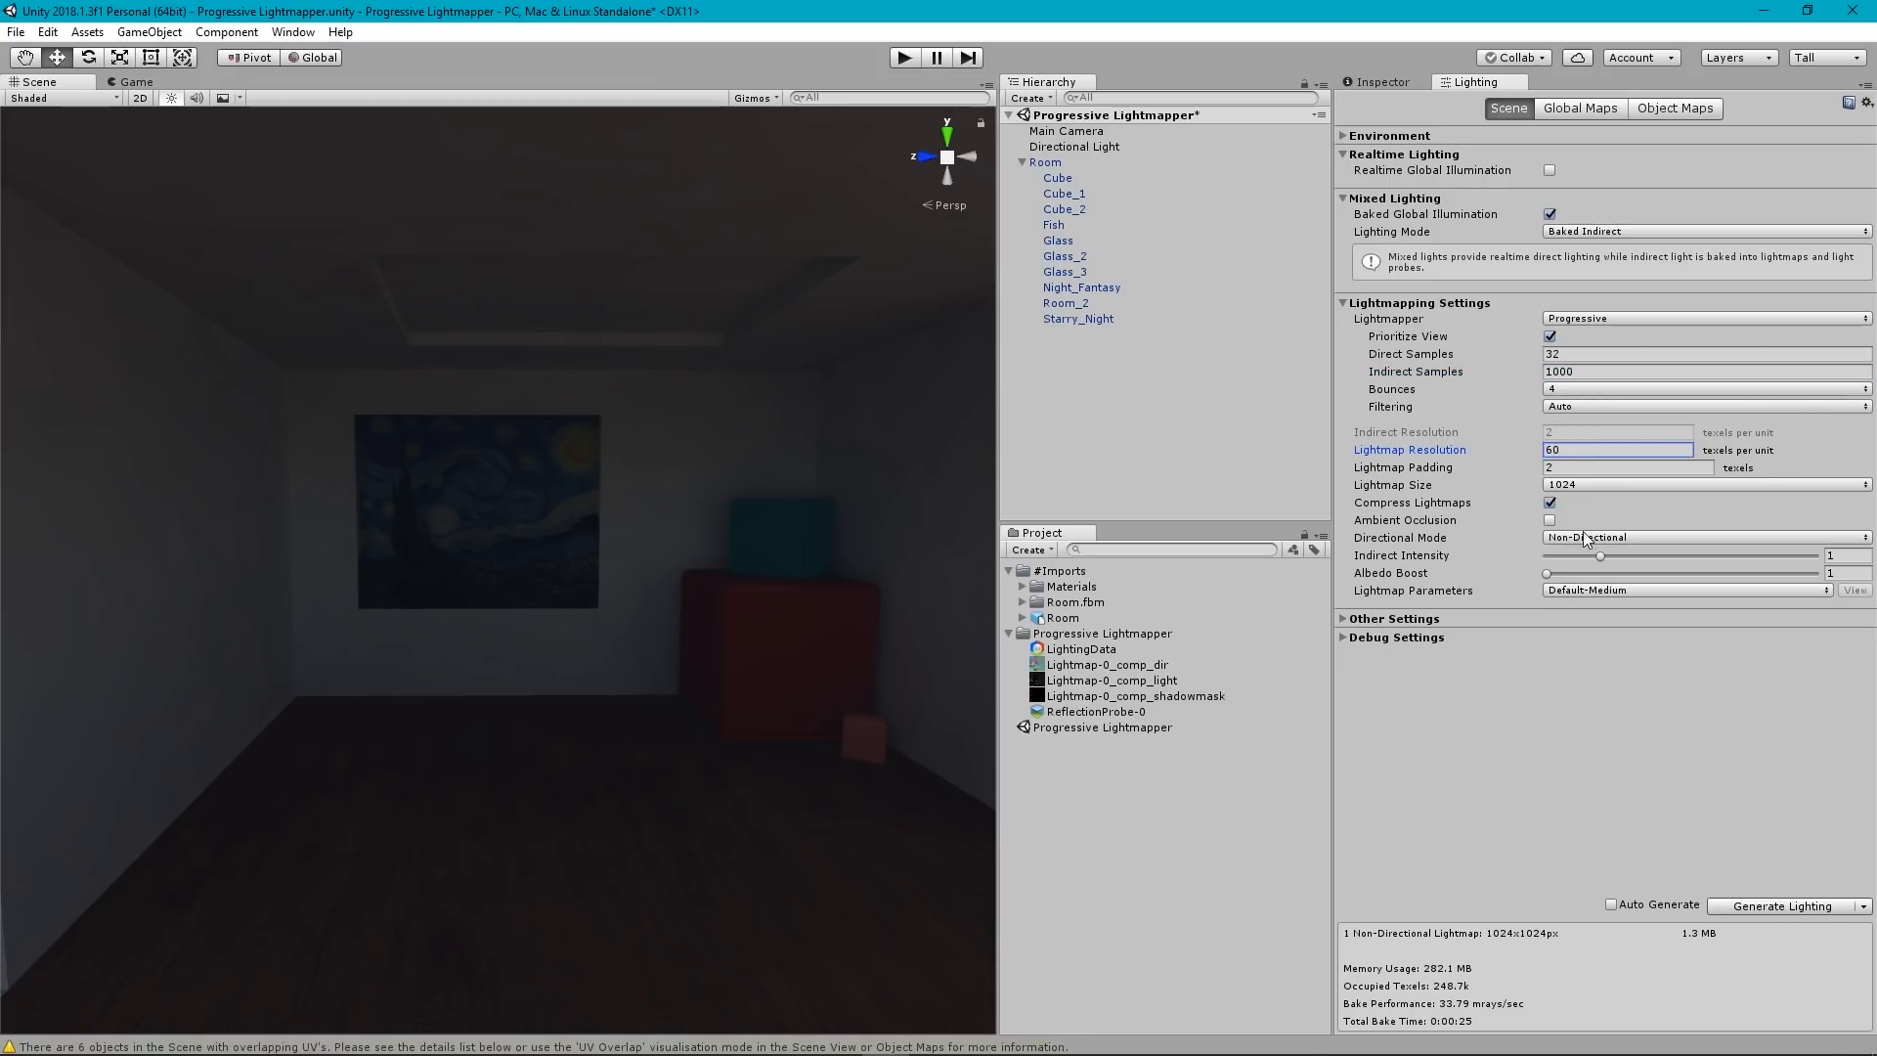
pyautogui.moveTo(596, 559)
pyautogui.mouseDown(button='right')
pyautogui.moveTo(750, 578)
pyautogui.moveTo(1516, 543)
pyautogui.moveTo(766, 596)
pyautogui.moveTo(556, 570)
pyautogui.moveTo(642, 562)
pyautogui.moveTo(611, 555)
pyautogui.moveTo(664, 543)
pyautogui.moveTo(669, 516)
pyautogui.mouseUp(button='right')
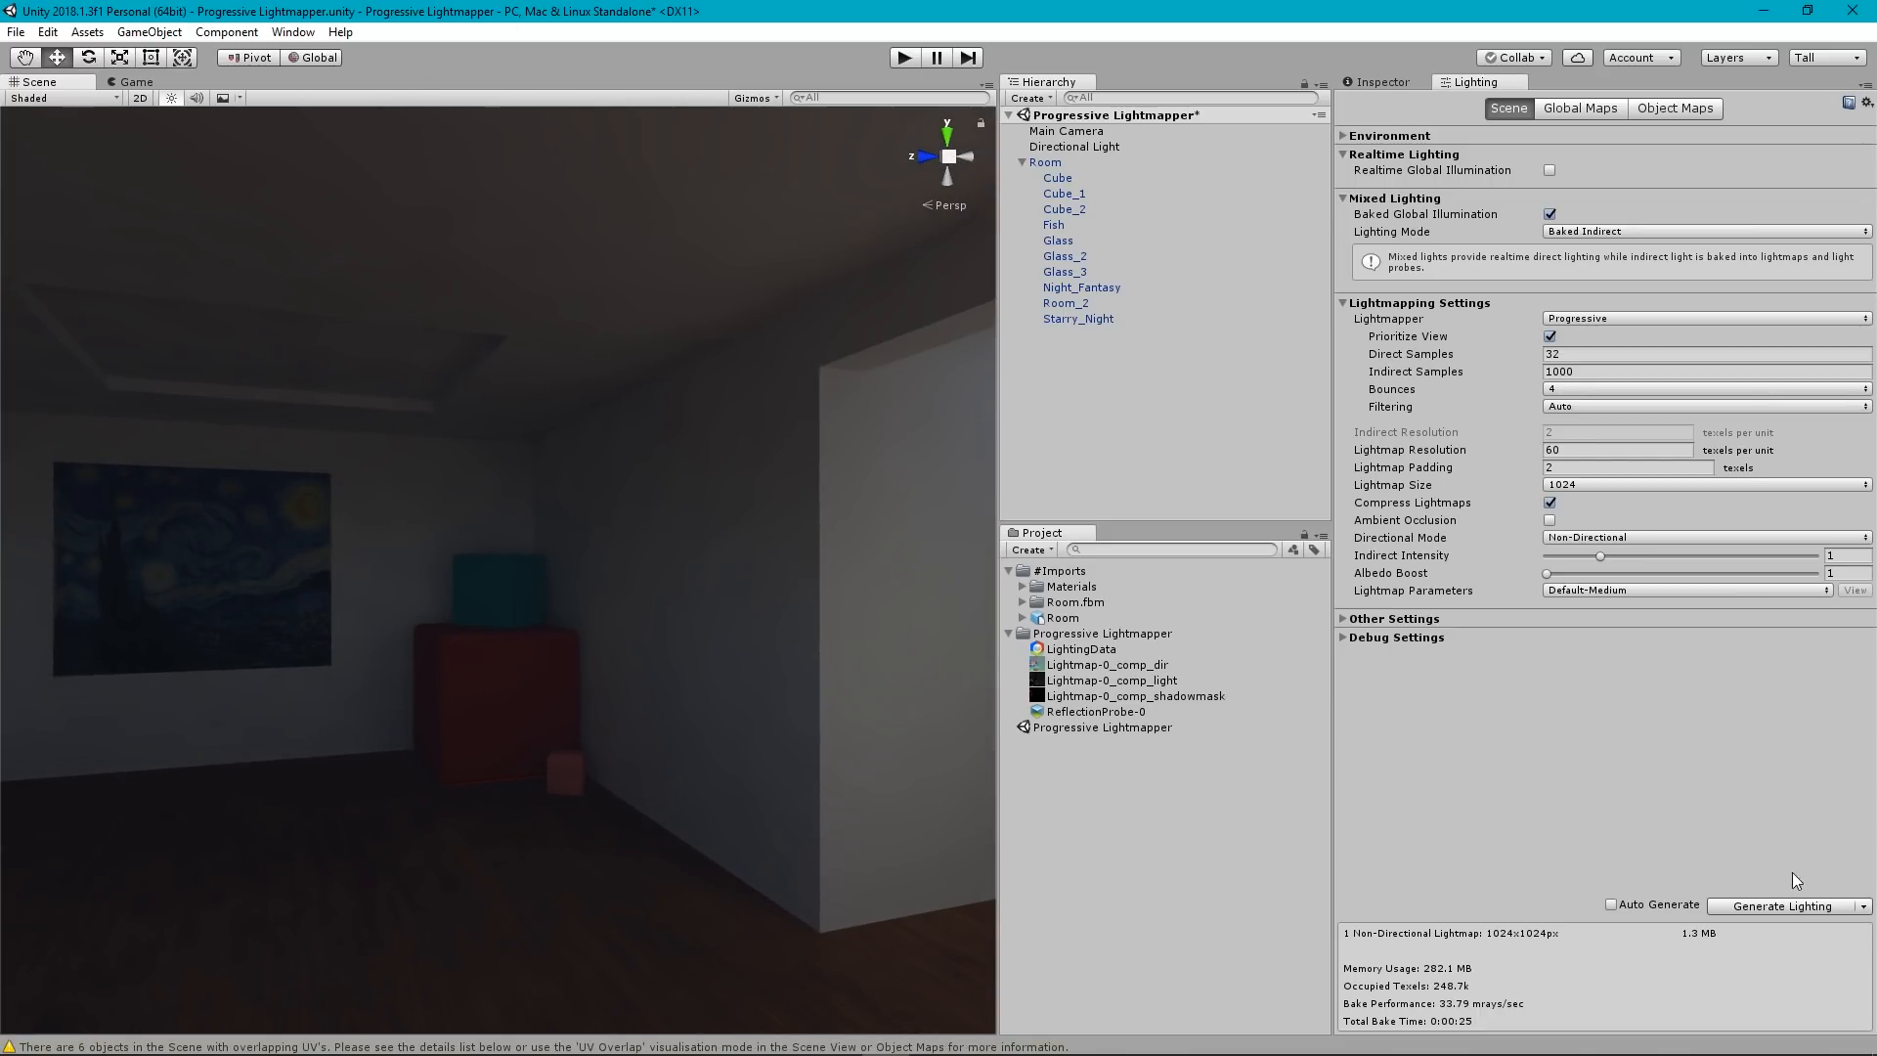
# Regenerate the lighting and inspect the windows, the skylight walls and the main room during the bake.
pyautogui.click(1777, 905)
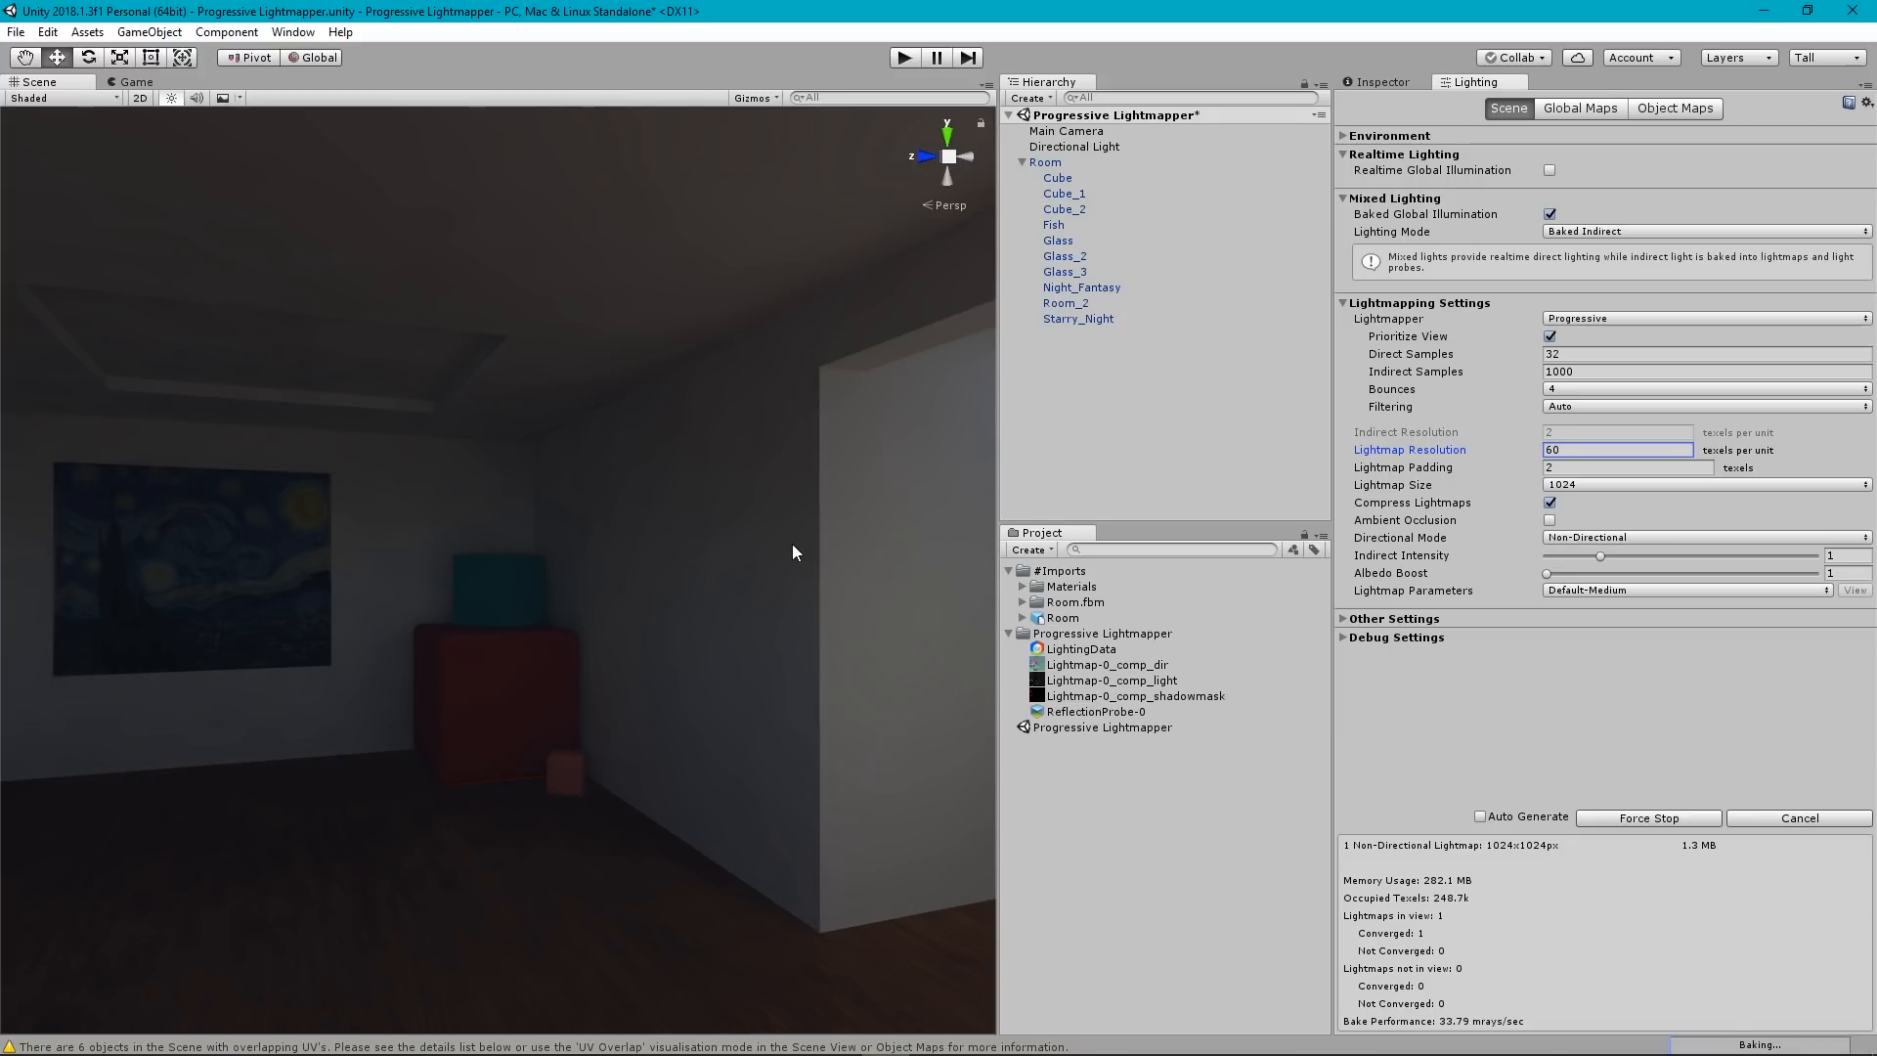
pyautogui.moveTo(813, 543); pyautogui.dragTo(135, 576, button='right')
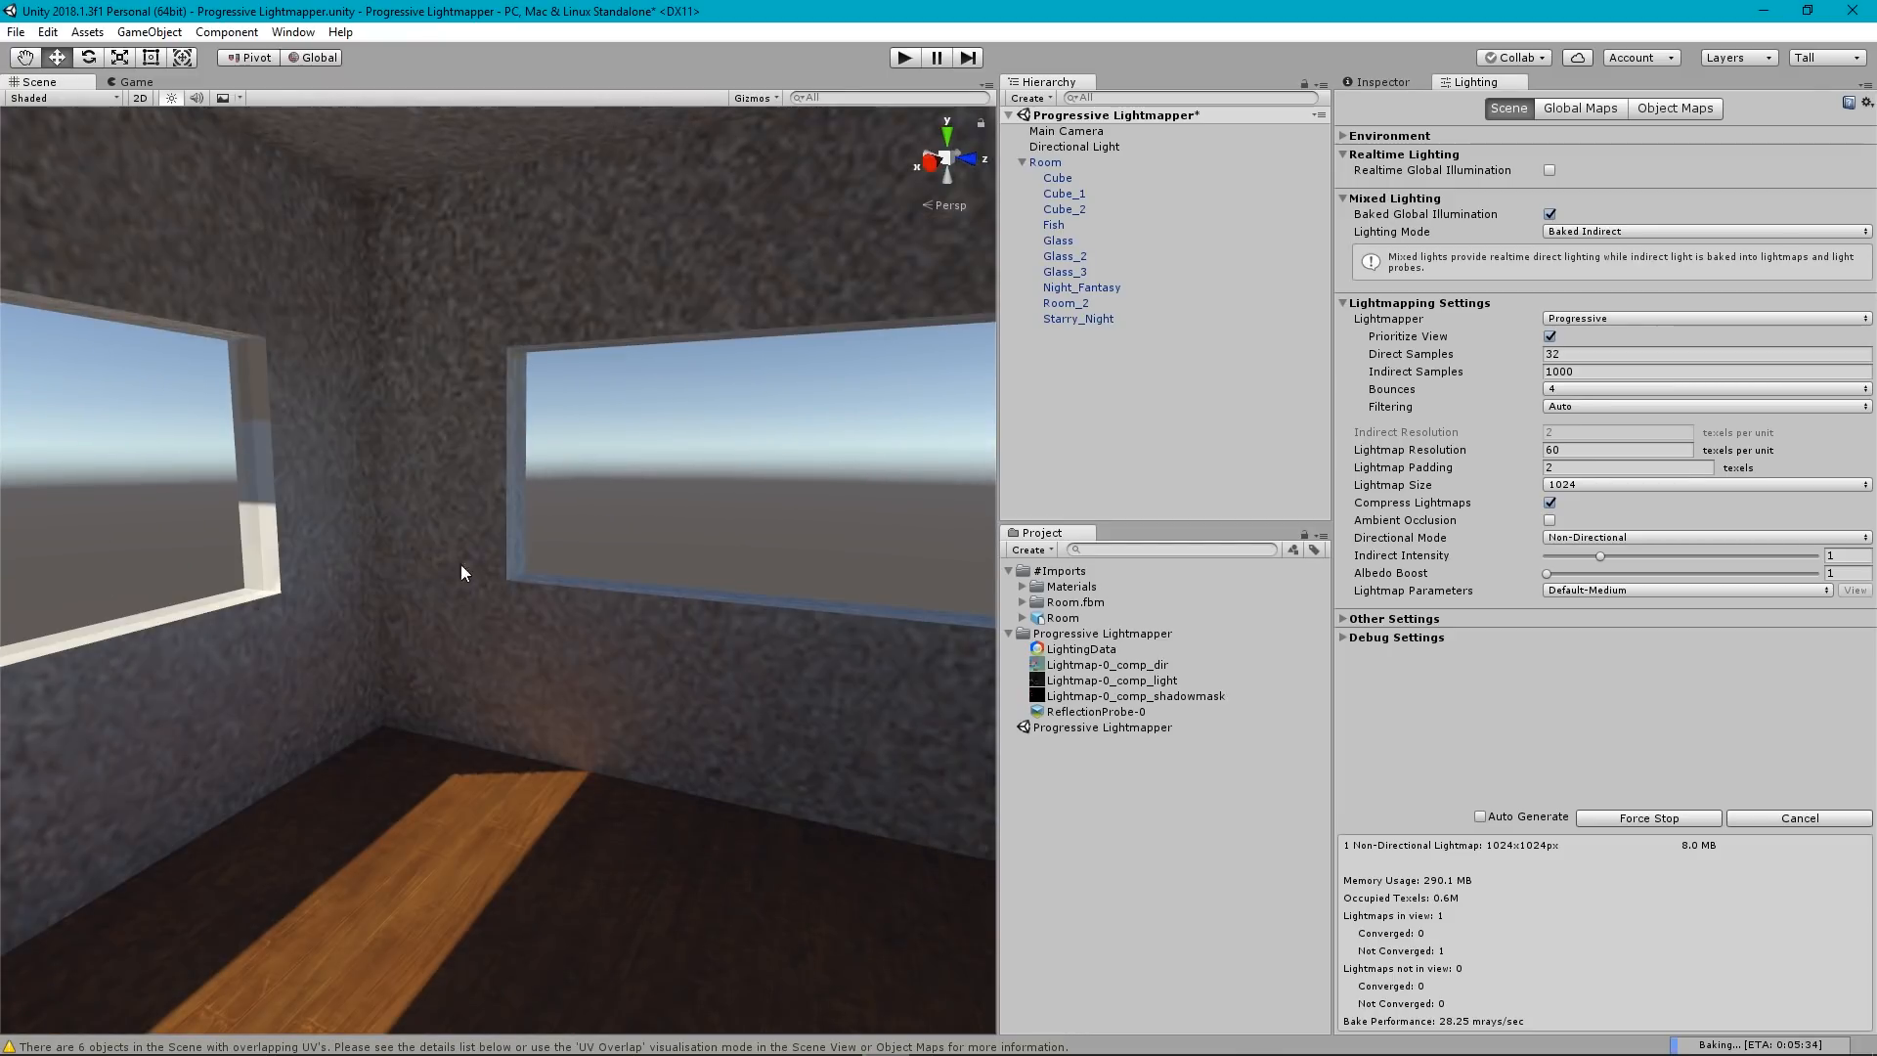
pyautogui.moveTo(649, 575)
pyautogui.mouseDown(button='right')
pyautogui.moveTo(192, 587)
pyautogui.moveTo(238, 590)
pyautogui.mouseUp(button='right')
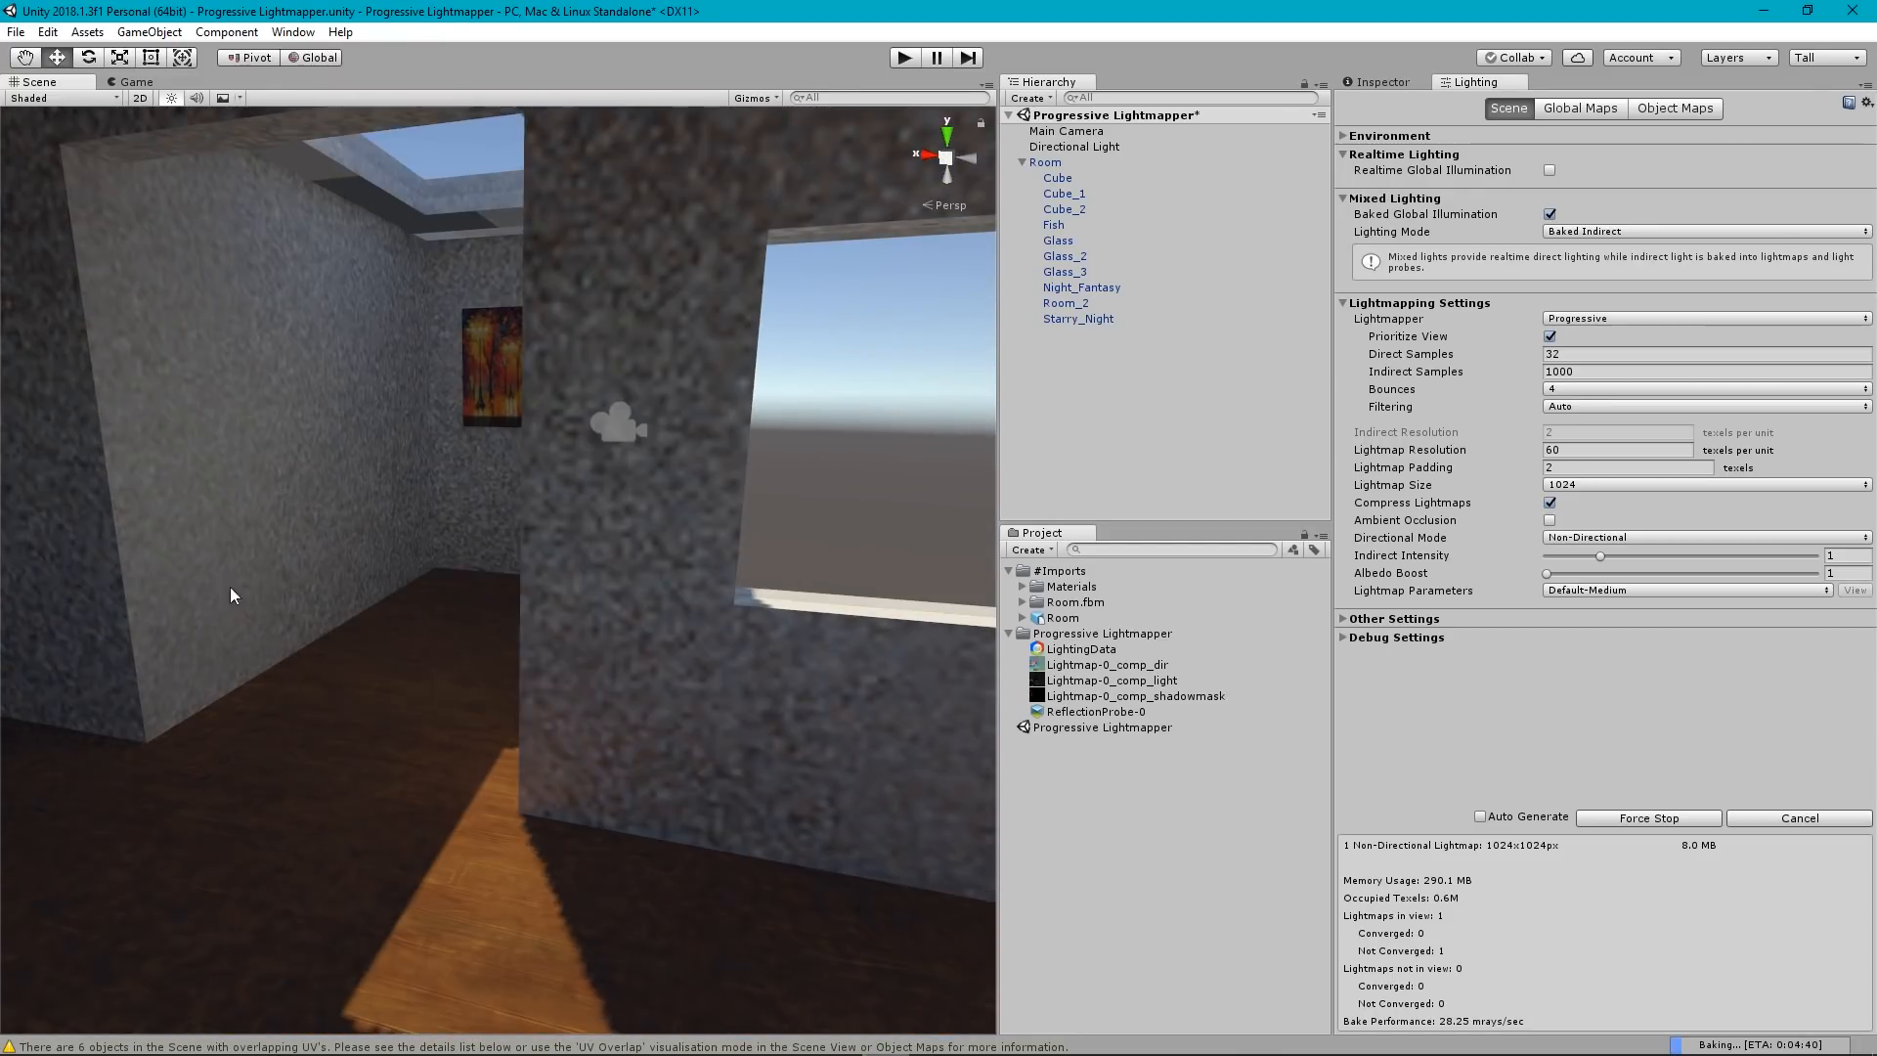
pyautogui.moveTo(632, 563)
pyautogui.mouseDown(button='right')
pyautogui.moveTo(1798, 554)
pyautogui.moveTo(1721, 438)
pyautogui.moveTo(1673, 408)
pyautogui.moveTo(1691, 308)
pyautogui.moveTo(1656, 385)
pyautogui.moveTo(218, 469)
pyautogui.moveTo(477, 418)
pyautogui.mouseUp(button='right')
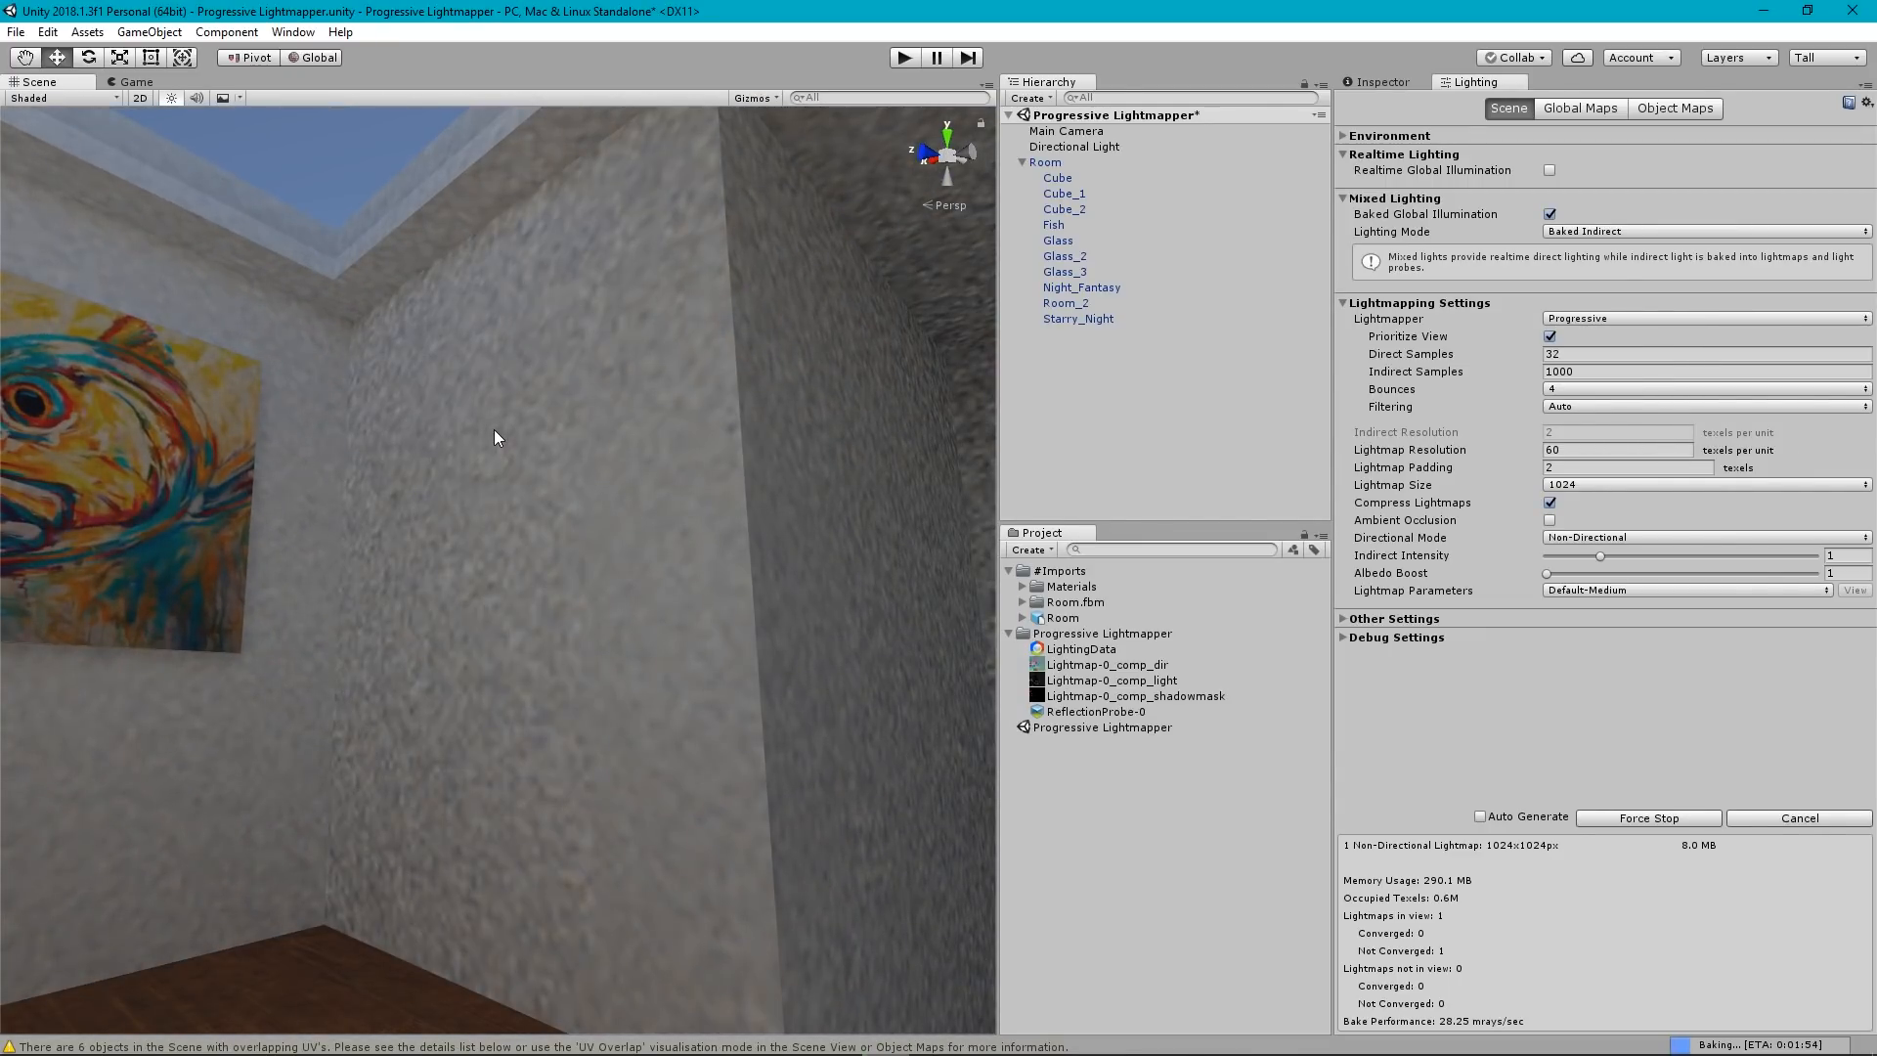
pyautogui.moveTo(503, 431); pyautogui.dragTo(1053, 460, button='right')
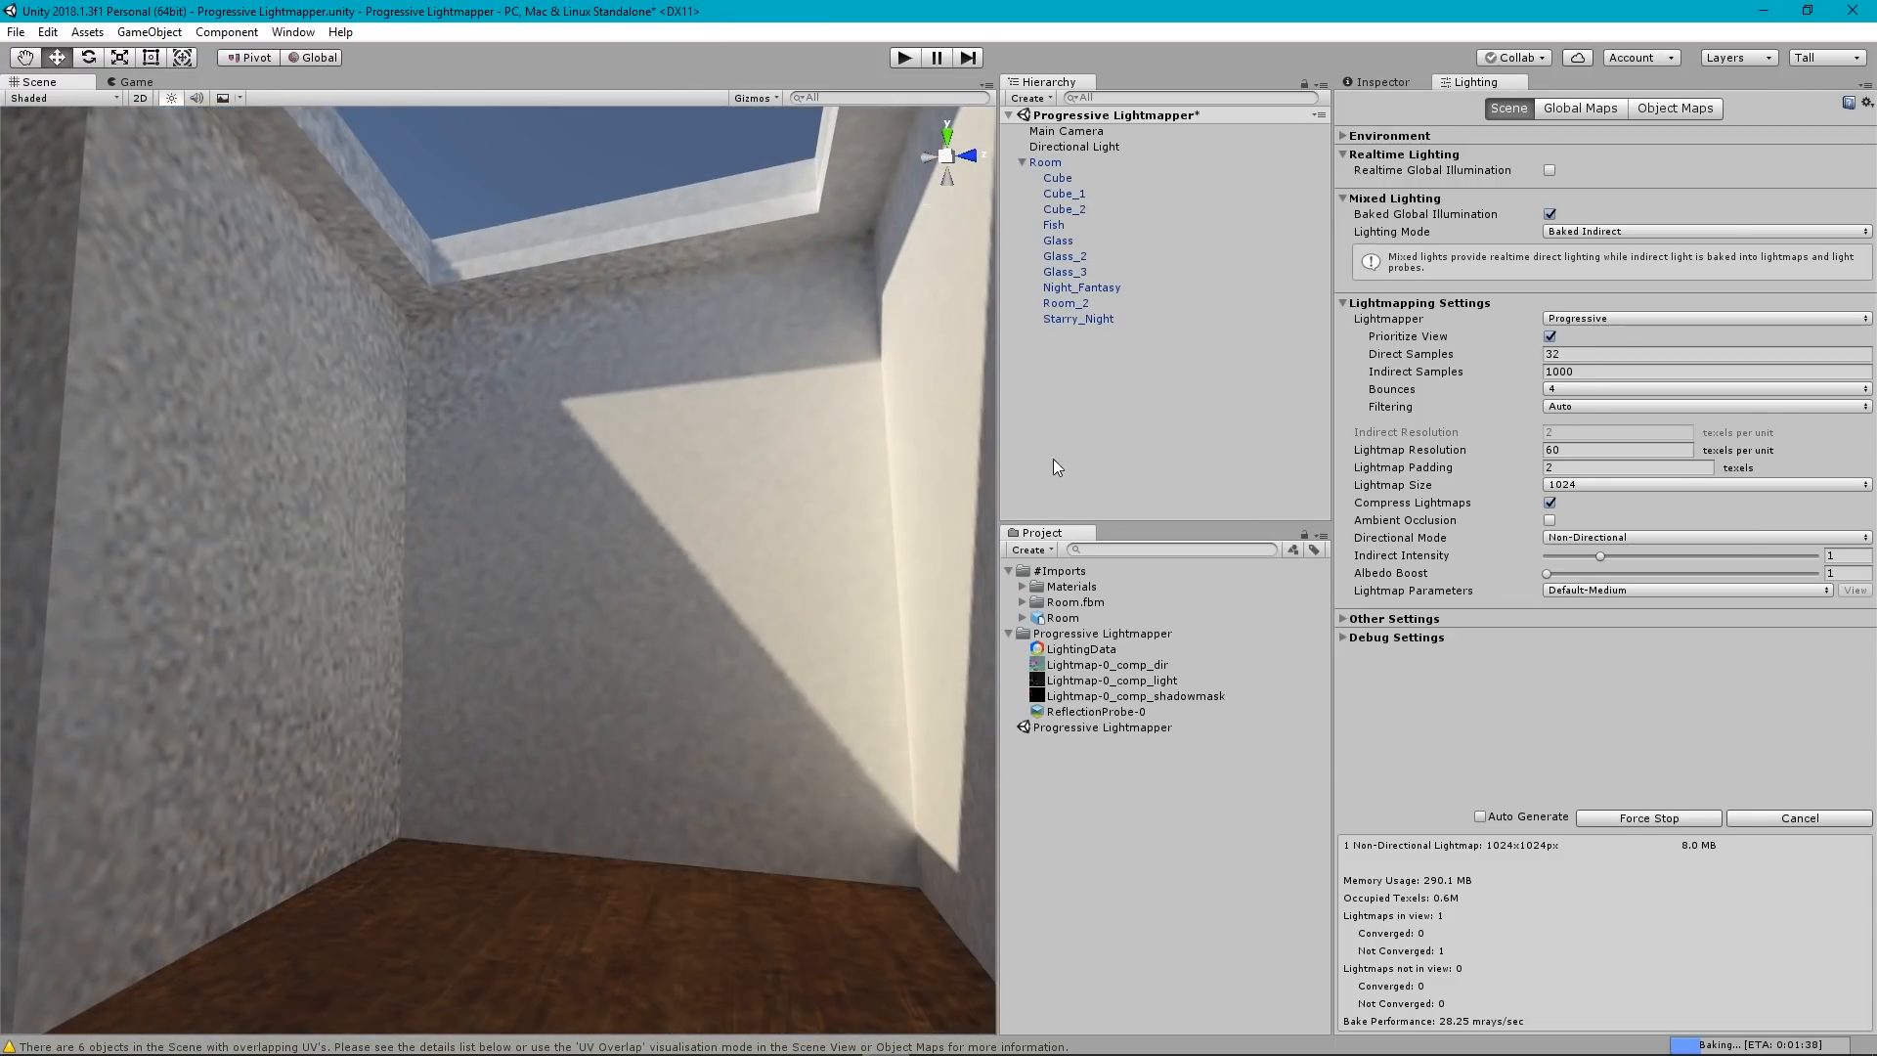
pyautogui.moveTo(877, 499)
pyautogui.mouseDown(button='right')
pyautogui.moveTo(461, 670)
pyautogui.moveTo(126, 595)
pyautogui.moveTo(1828, 611)
pyautogui.moveTo(1601, 631)
pyautogui.moveTo(1592, 526)
pyautogui.moveTo(1644, 535)
pyautogui.mouseUp(button='right')
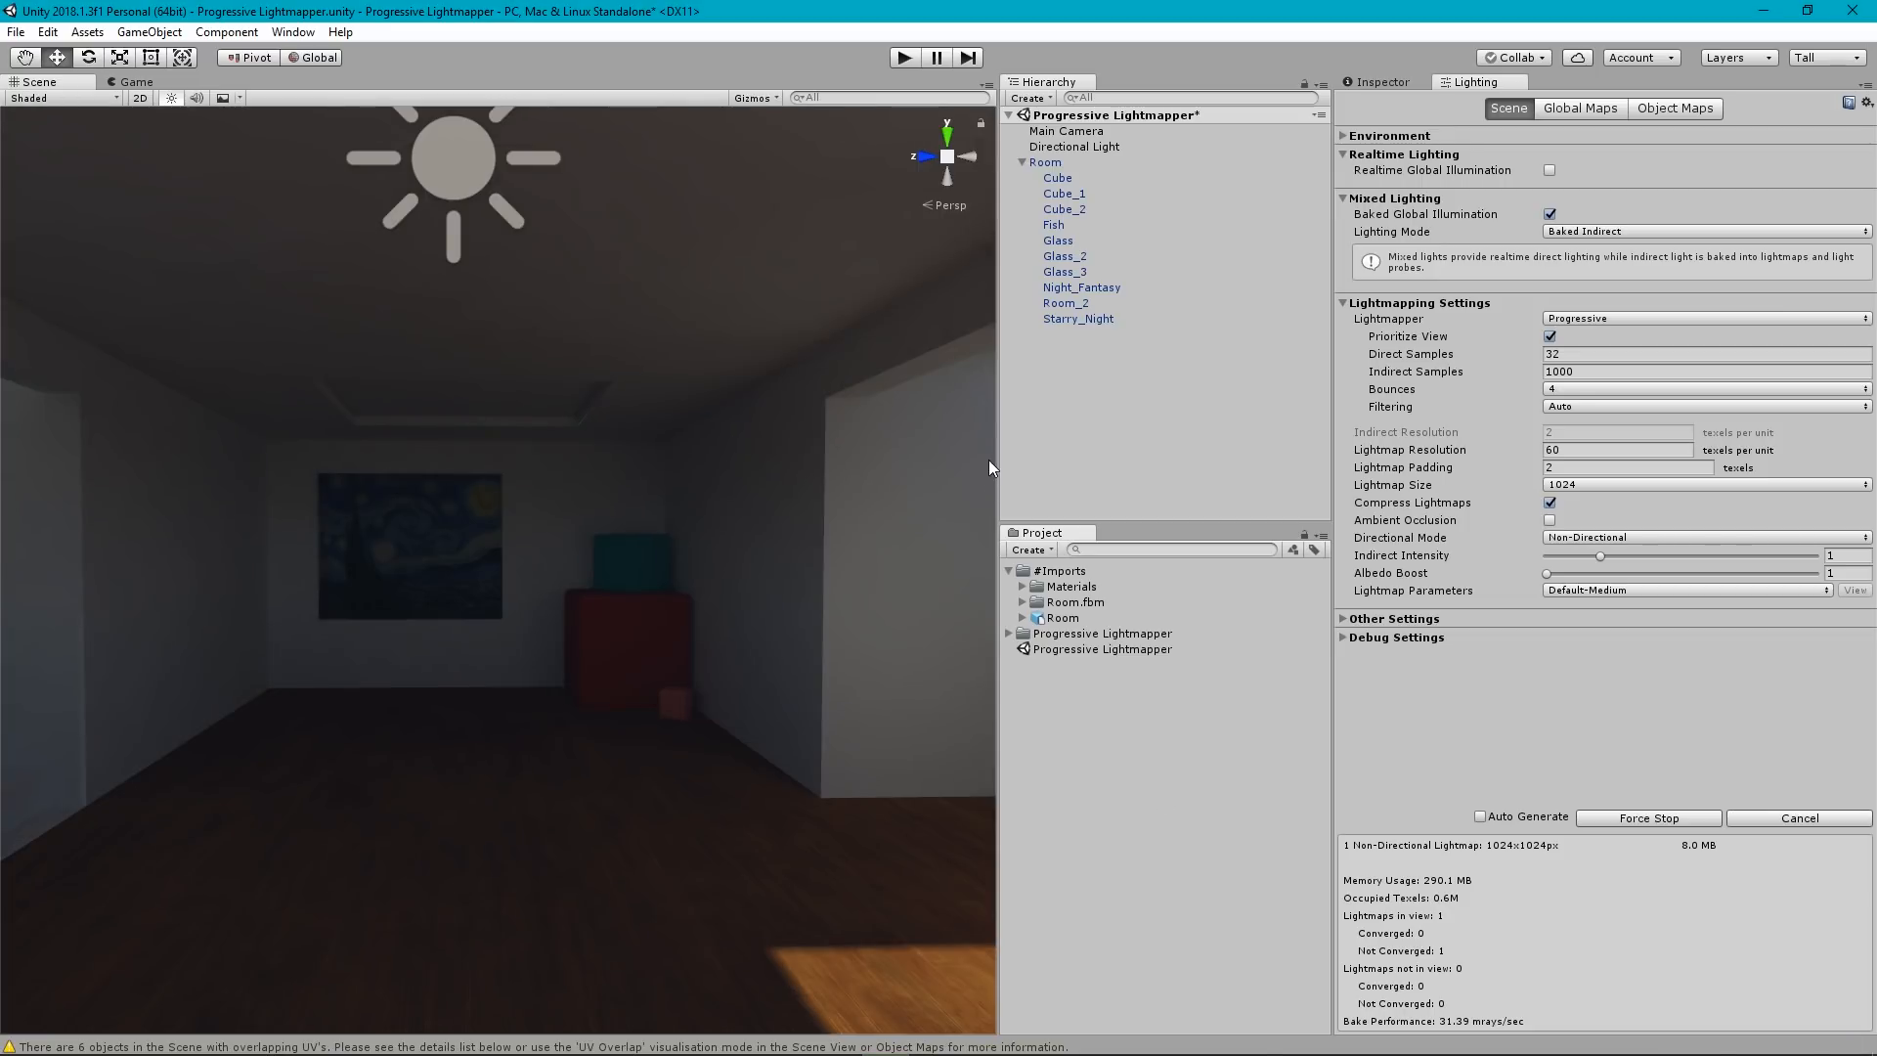
# Inspect the brick walls, windows and floor of the room from inside and outside while the lighting bakes.
pyautogui.moveTo(988, 461)
pyautogui.mouseDown(button='right')
pyautogui.moveTo(858, 549)
pyautogui.moveTo(754, 586)
pyautogui.moveTo(548, 616)
pyautogui.moveTo(545, 600)
pyautogui.moveTo(658, 616)
pyautogui.moveTo(1148, 596)
pyautogui.moveTo(1429, 619)
pyautogui.moveTo(1445, 577)
pyautogui.moveTo(264, 586)
pyautogui.moveTo(637, 537)
pyautogui.moveTo(461, 574)
pyautogui.moveTo(365, 544)
pyautogui.moveTo(801, 578)
pyautogui.moveTo(130, 590)
pyautogui.moveTo(1724, 590)
pyautogui.moveTo(1270, 758)
pyautogui.moveTo(1155, 653)
pyautogui.moveTo(1253, 683)
pyautogui.moveTo(1681, 637)
pyautogui.moveTo(1729, 579)
pyautogui.moveTo(1587, 646)
pyautogui.moveTo(1597, 597)
pyautogui.moveTo(1574, 637)
pyautogui.moveTo(1472, 657)
pyautogui.mouseUp(button='right')
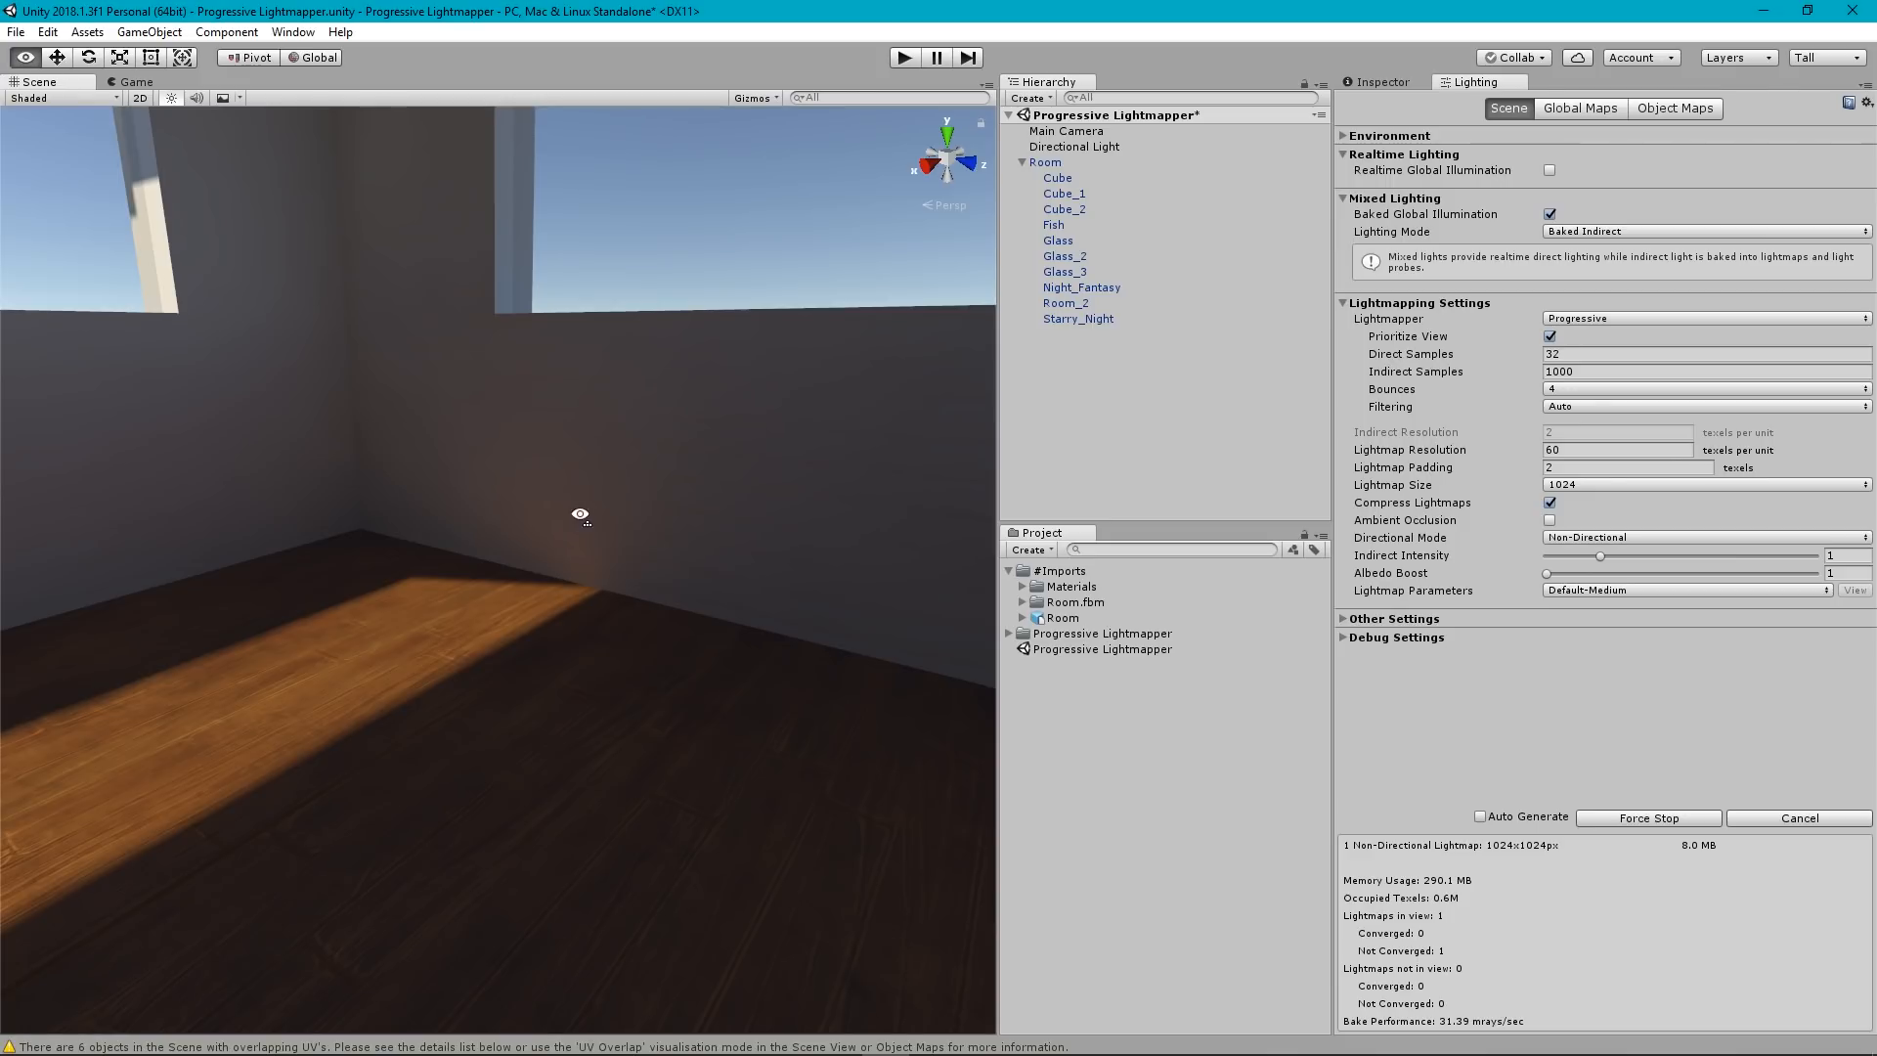
pyautogui.moveTo(579, 514)
pyautogui.mouseDown(button='right')
pyautogui.moveTo(796, 495)
pyautogui.moveTo(841, 431)
pyautogui.moveTo(518, 473)
pyautogui.moveTo(624, 508)
pyautogui.moveTo(167, 512)
pyautogui.moveTo(1677, 508)
pyautogui.moveTo(1613, 507)
pyautogui.moveTo(1569, 533)
pyautogui.moveTo(1654, 526)
pyautogui.moveTo(62, 514)
pyautogui.moveTo(1708, 518)
pyautogui.moveTo(1586, 520)
pyautogui.moveTo(1615, 478)
pyautogui.moveTo(1358, 420)
pyautogui.moveTo(1715, 453)
pyautogui.moveTo(1642, 342)
pyautogui.moveTo(1629, 403)
pyautogui.moveTo(1646, 428)
pyautogui.moveTo(1627, 408)
pyautogui.moveTo(1621, 440)
pyautogui.moveTo(1451, 491)
pyautogui.moveTo(1476, 472)
pyautogui.mouseUp(button='right')
pyautogui.press('s')
pyautogui.press('w')
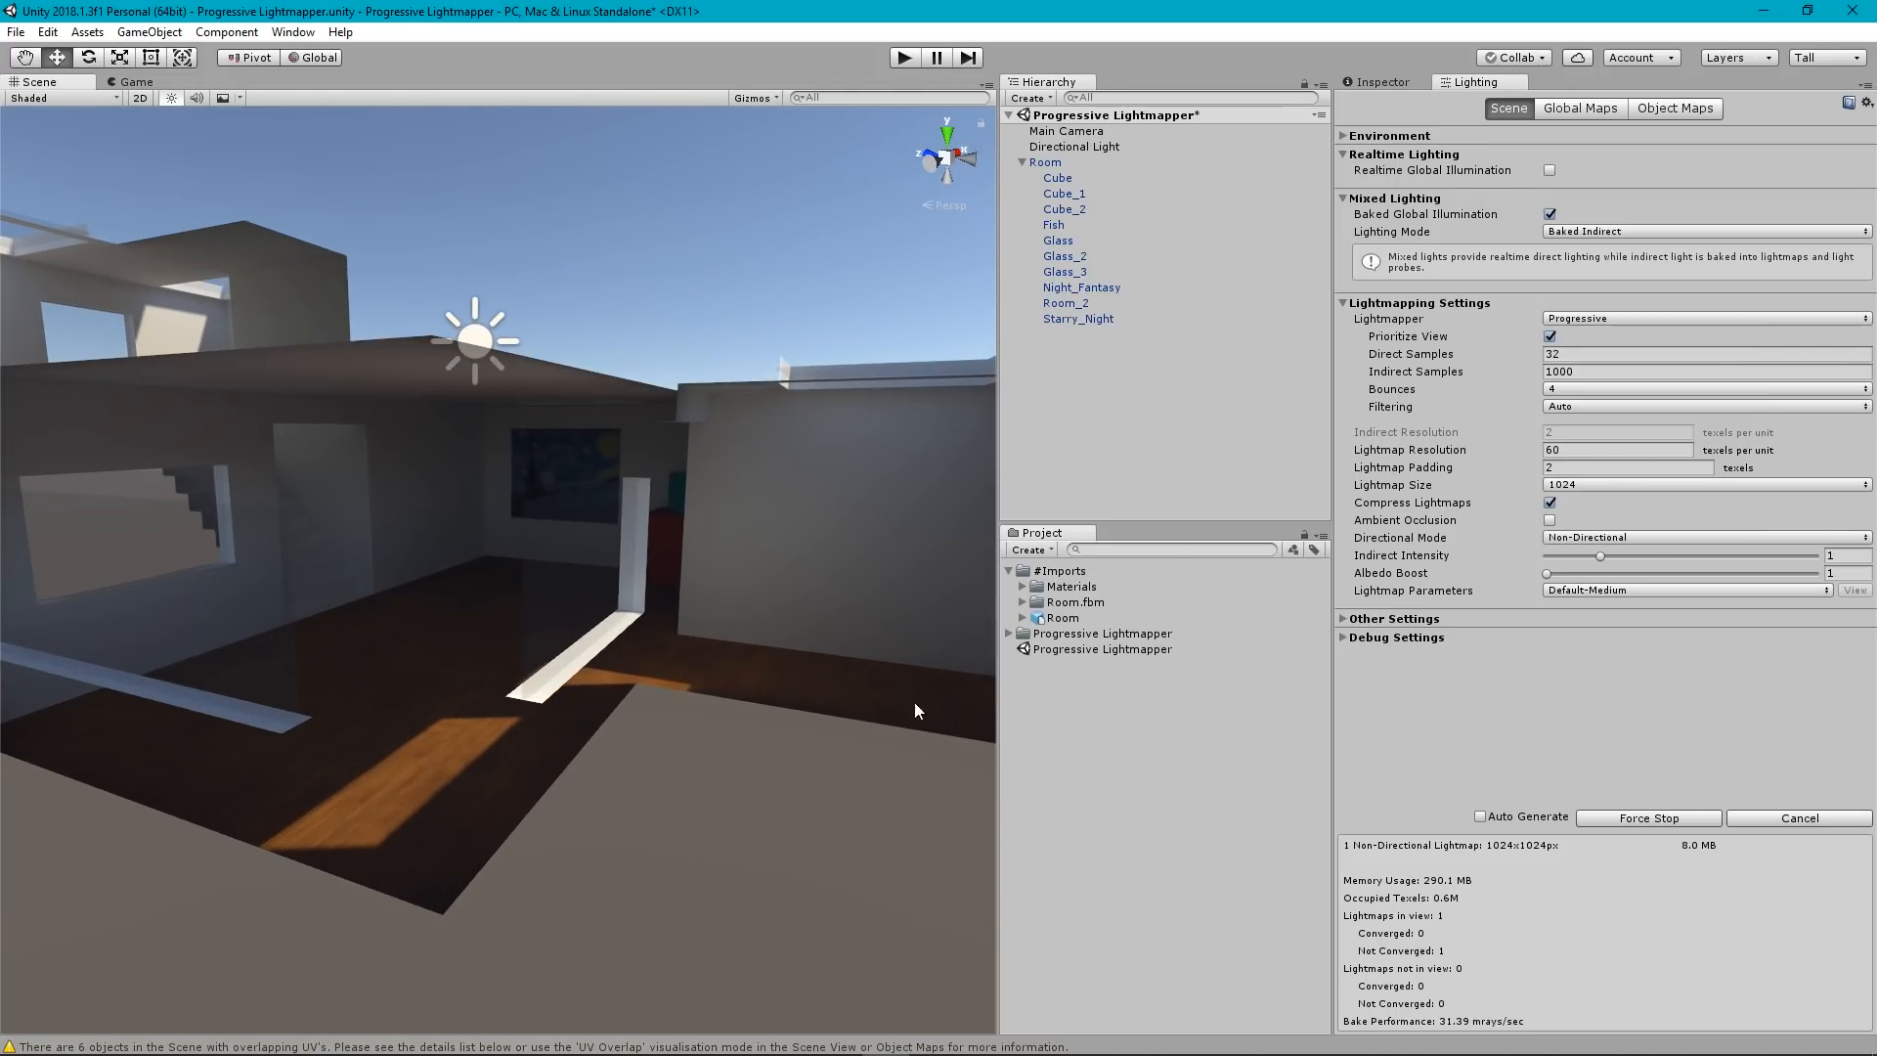
pyautogui.moveTo(698, 645); pyautogui.dragTo(564, 664, button='right')
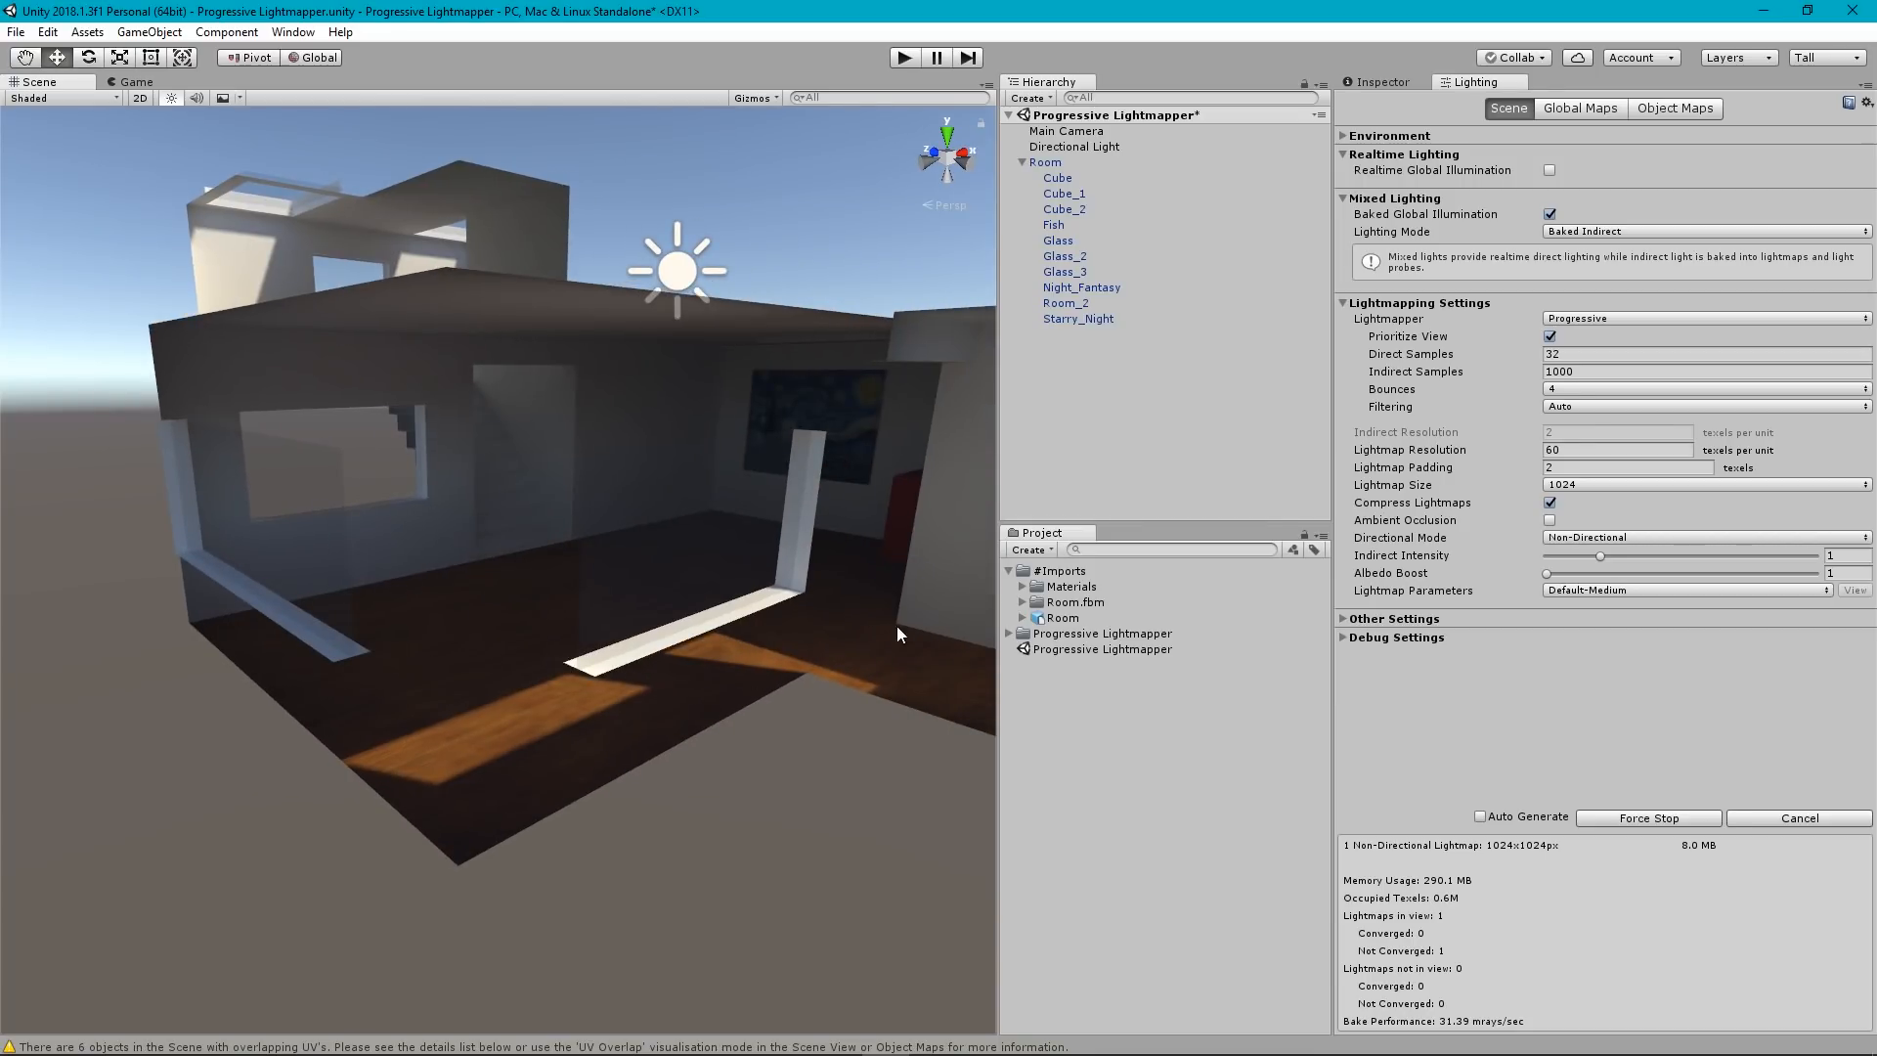
pyautogui.moveTo(758, 645); pyautogui.dragTo(1134, 647, button='right')
pyautogui.press('w')
pyautogui.moveTo(1563, 624); pyautogui.dragTo(1819, 669, button='right')
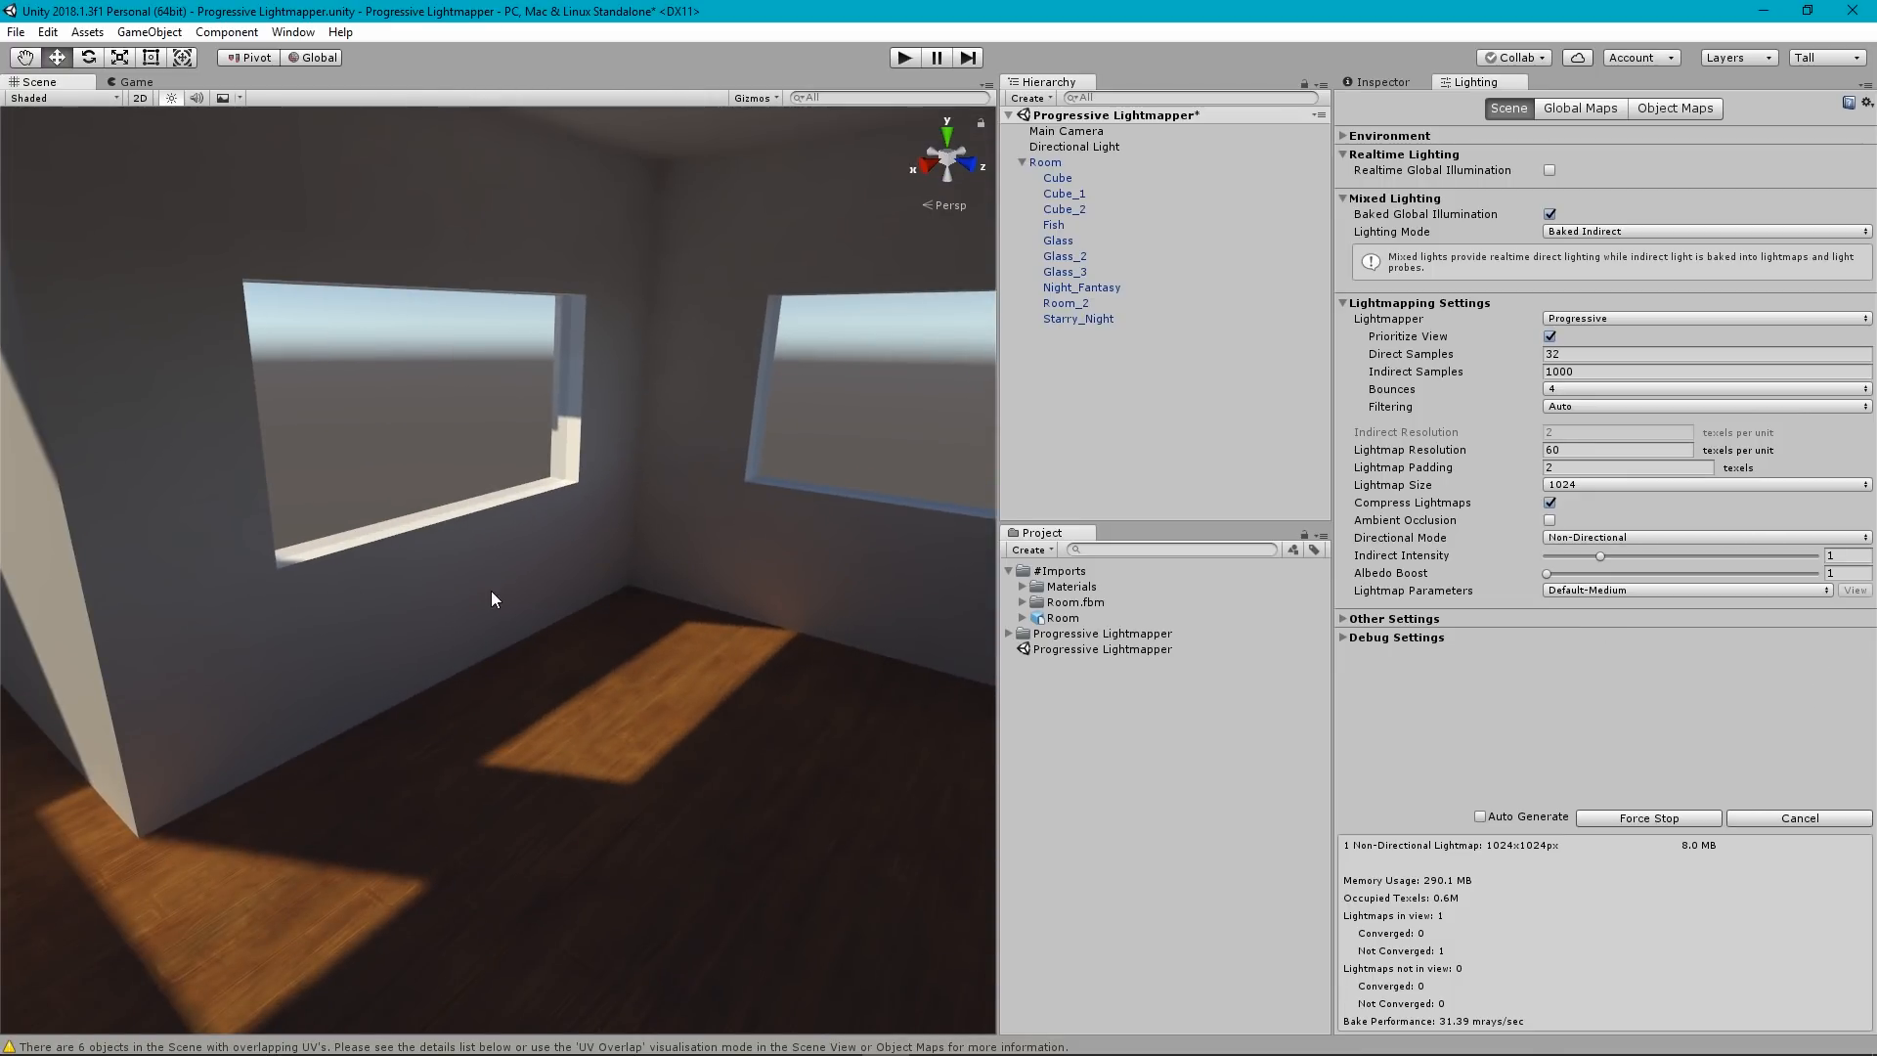
pyautogui.moveTo(493, 599); pyautogui.dragTo(1364, 598, button='right')
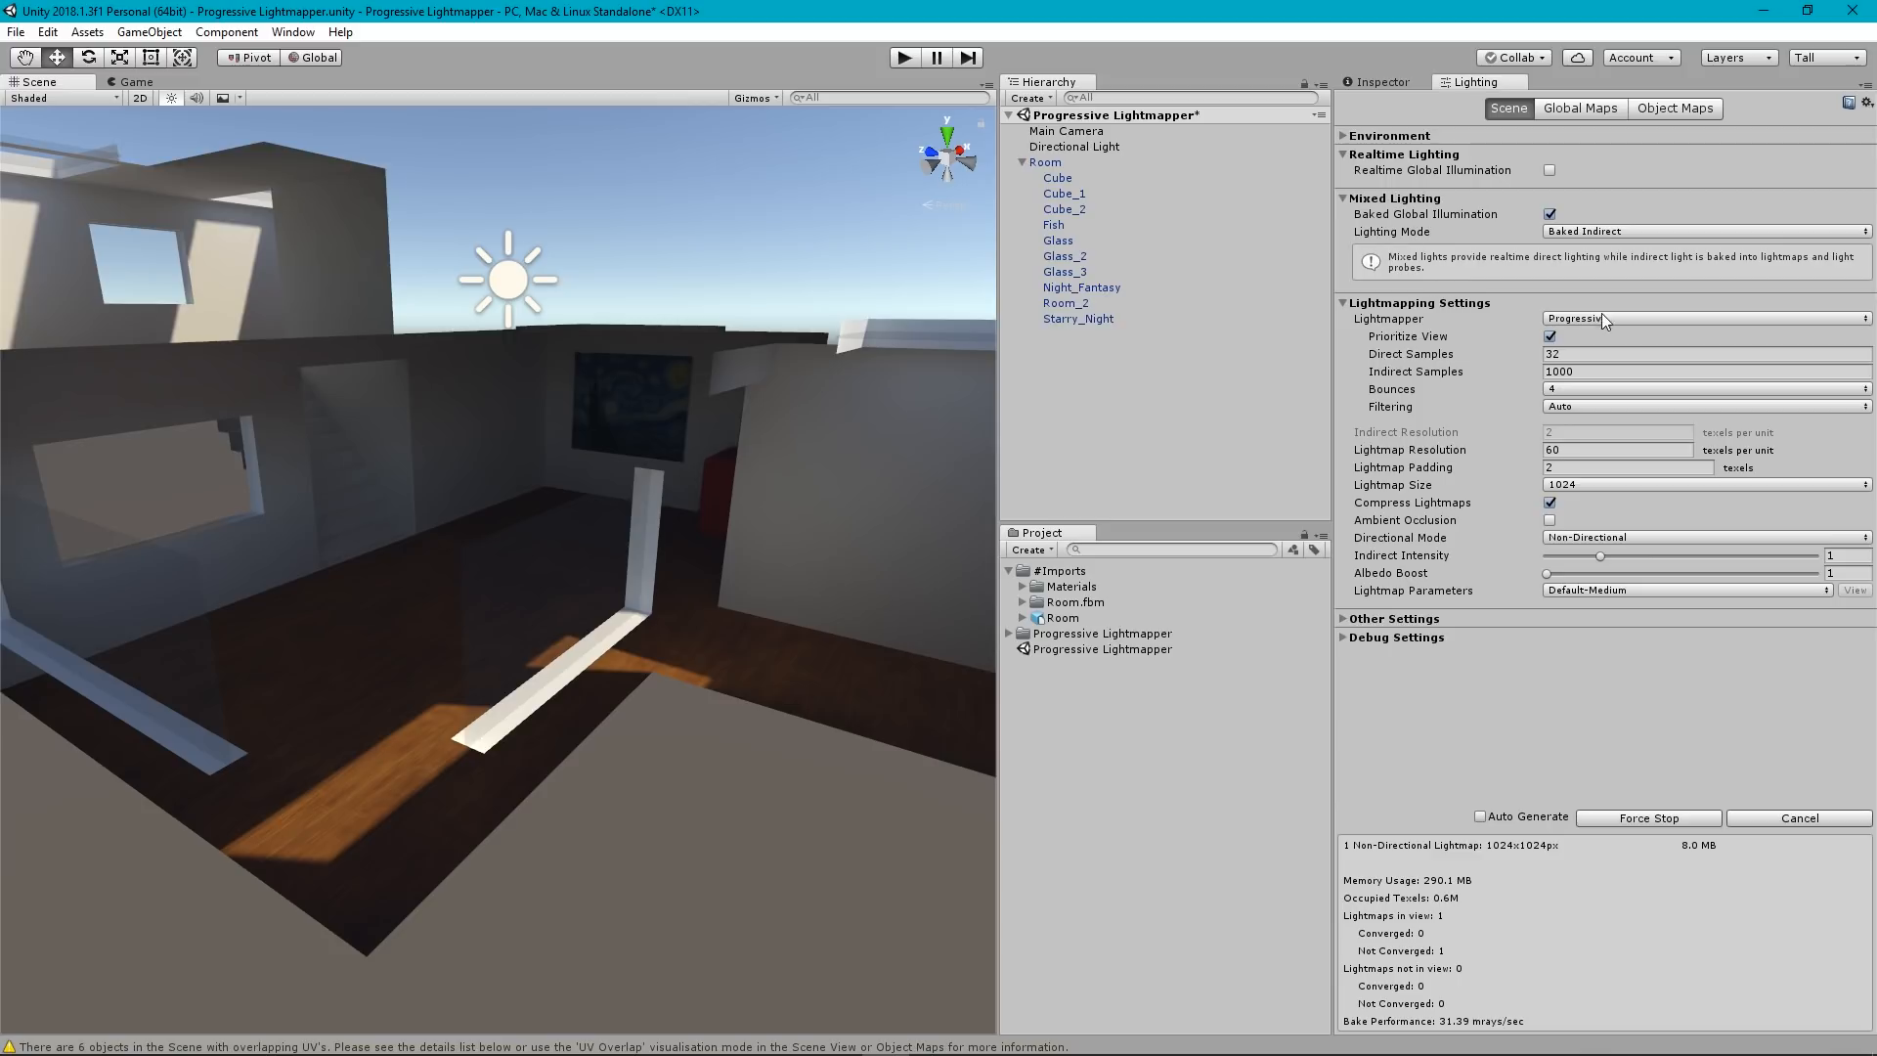
# Review the Directional Light's component settings, collapse the Room hierarchy and return to the scene's lighting settings.
pyautogui.click(1087, 149)
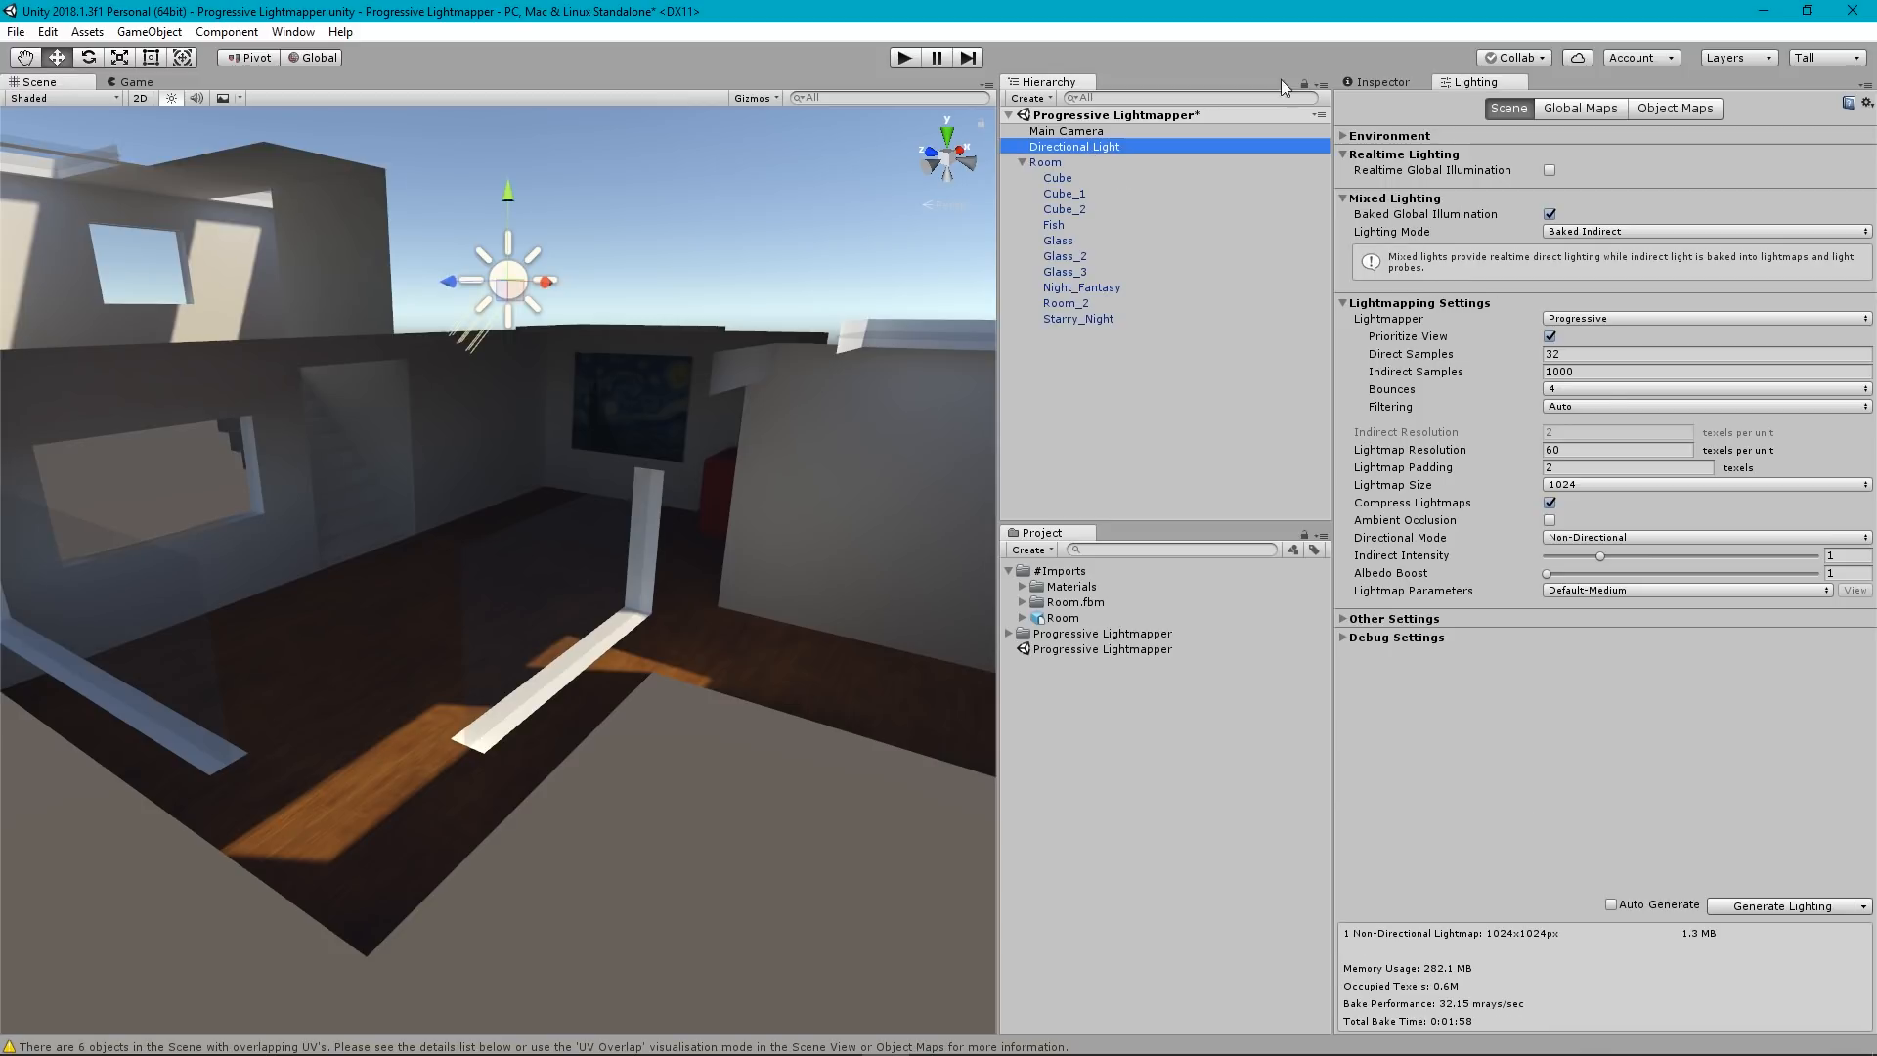
pyautogui.click(1400, 80)
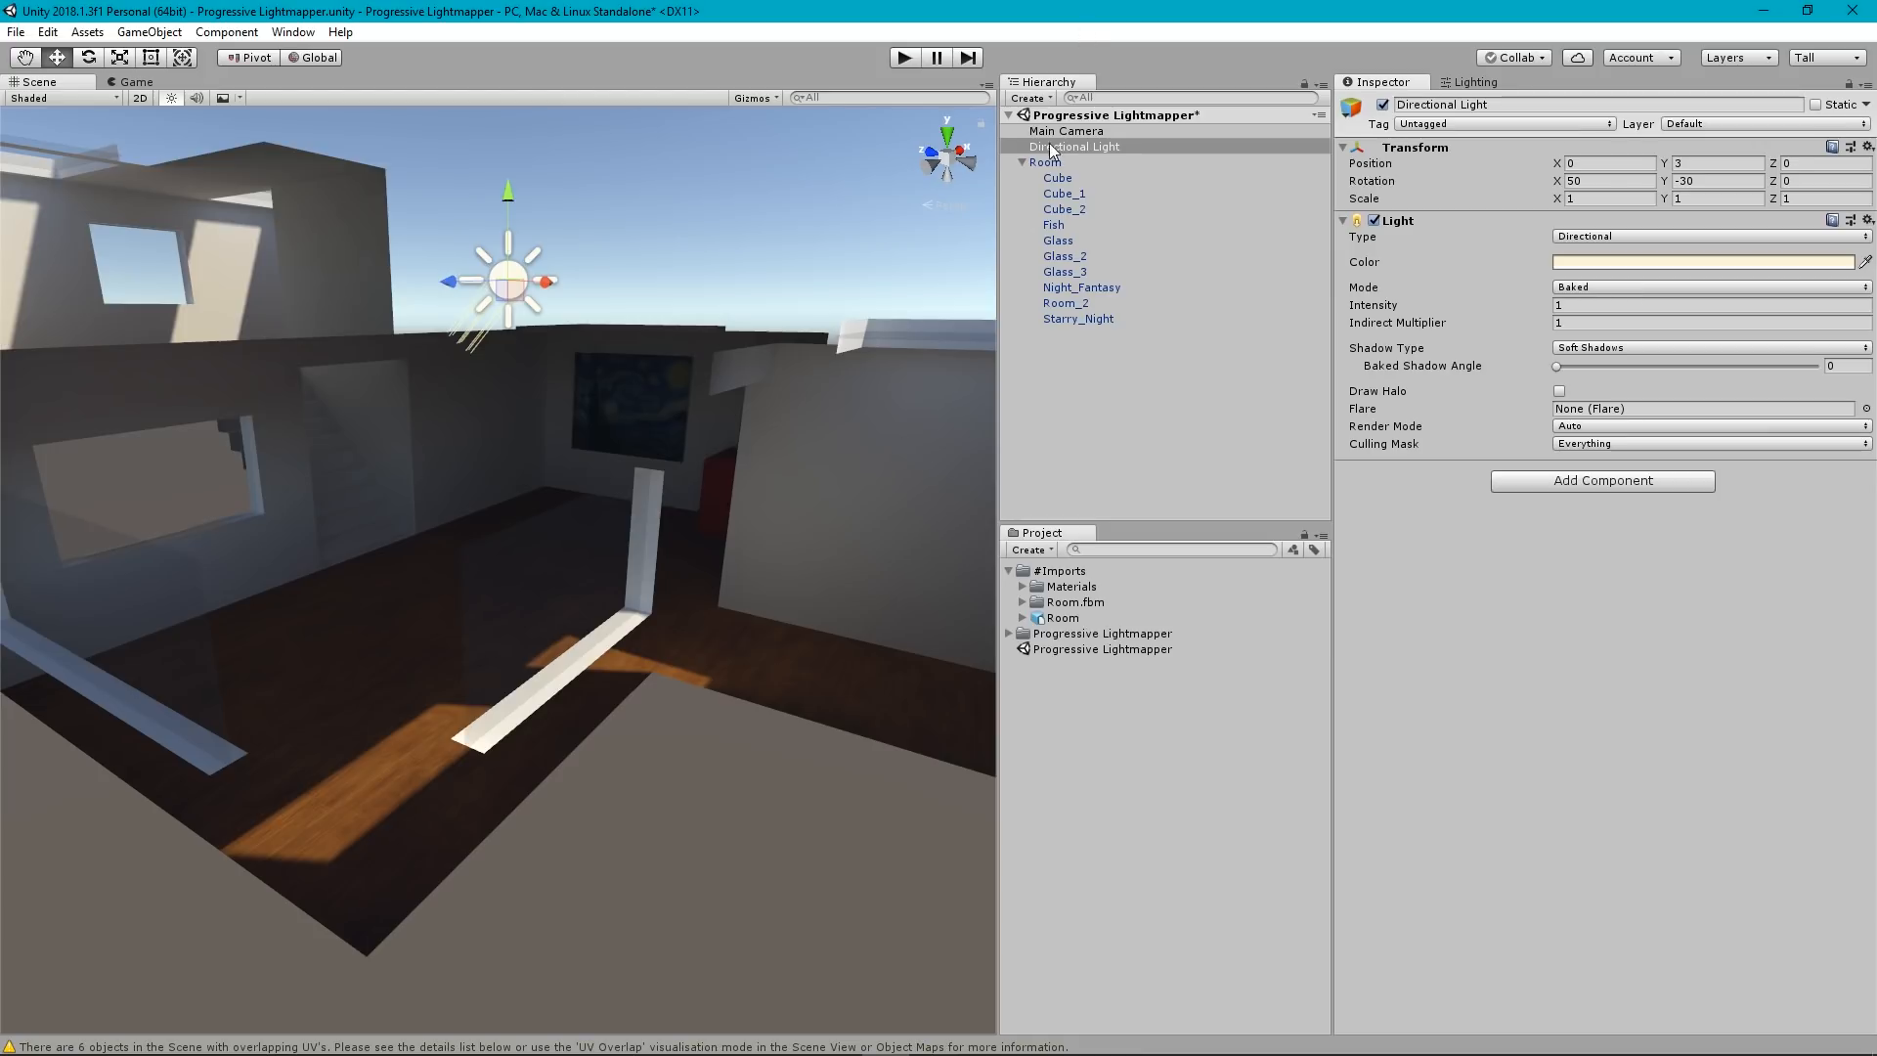
pyautogui.click(1021, 163)
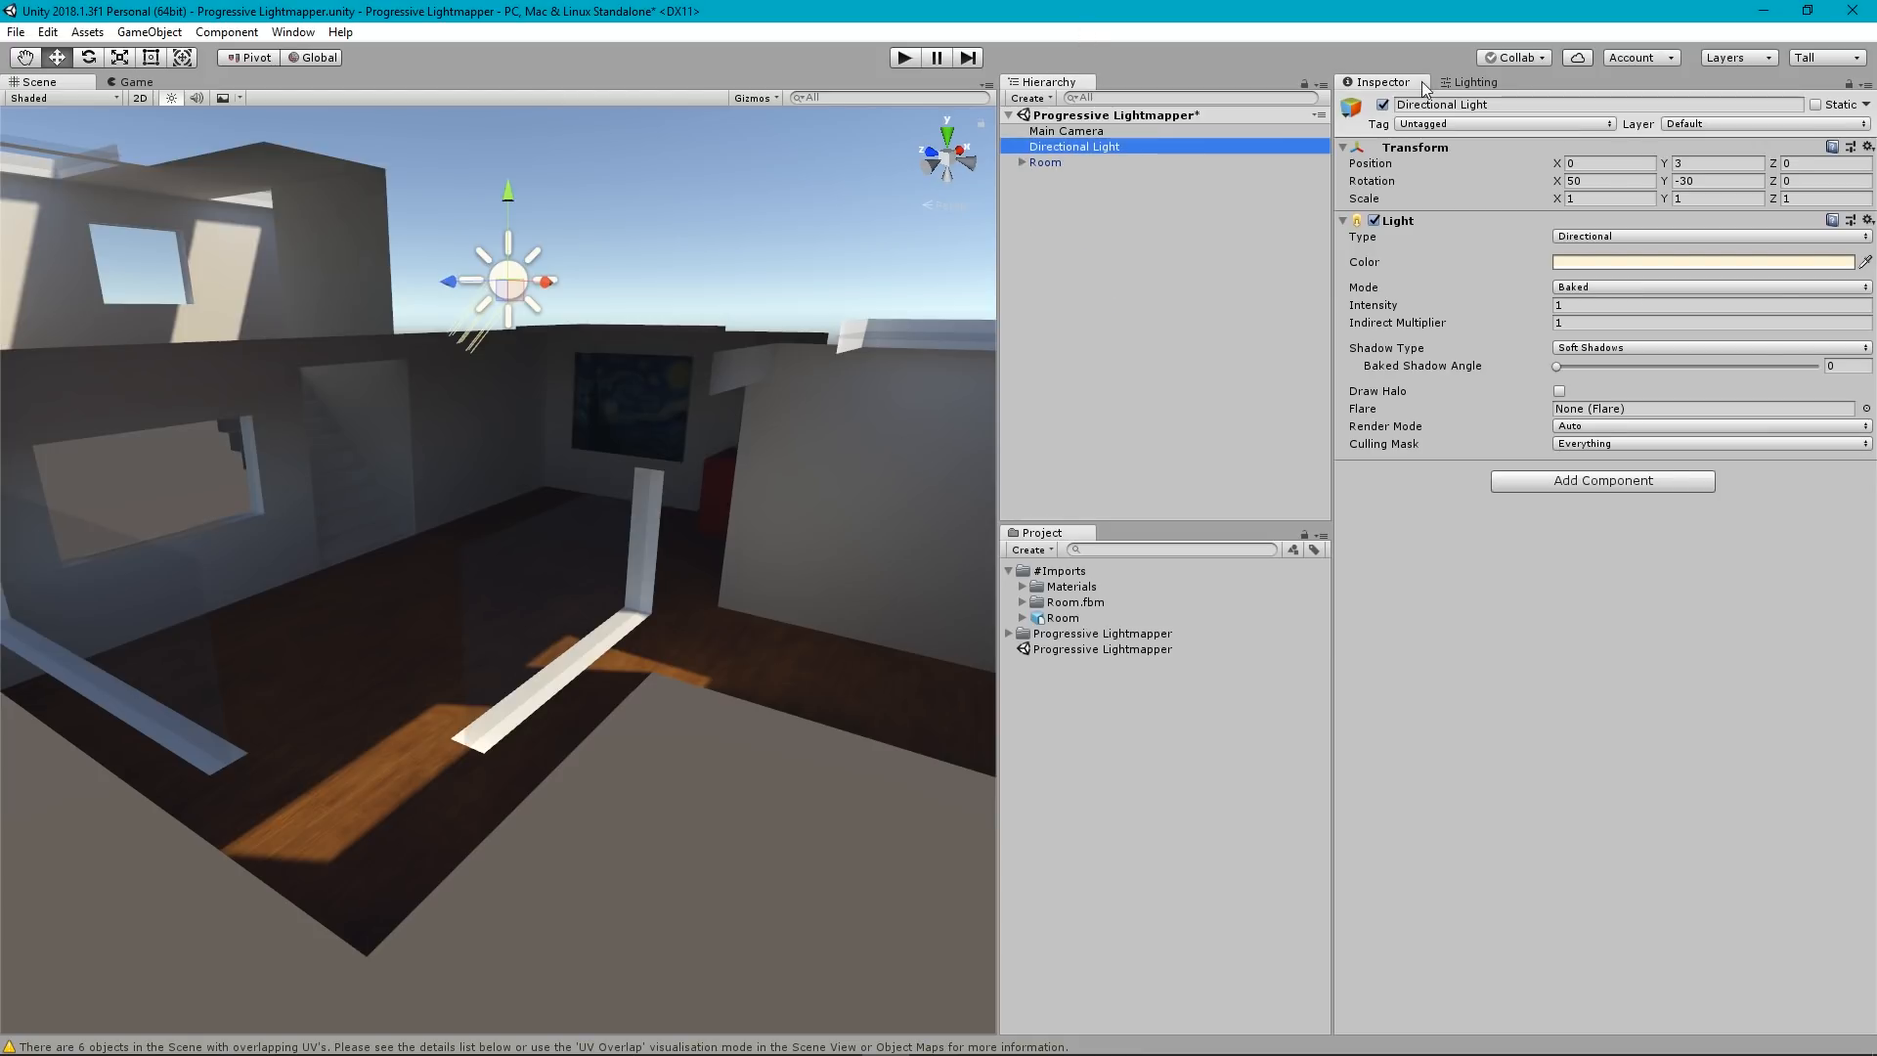
pyautogui.click(1469, 78)
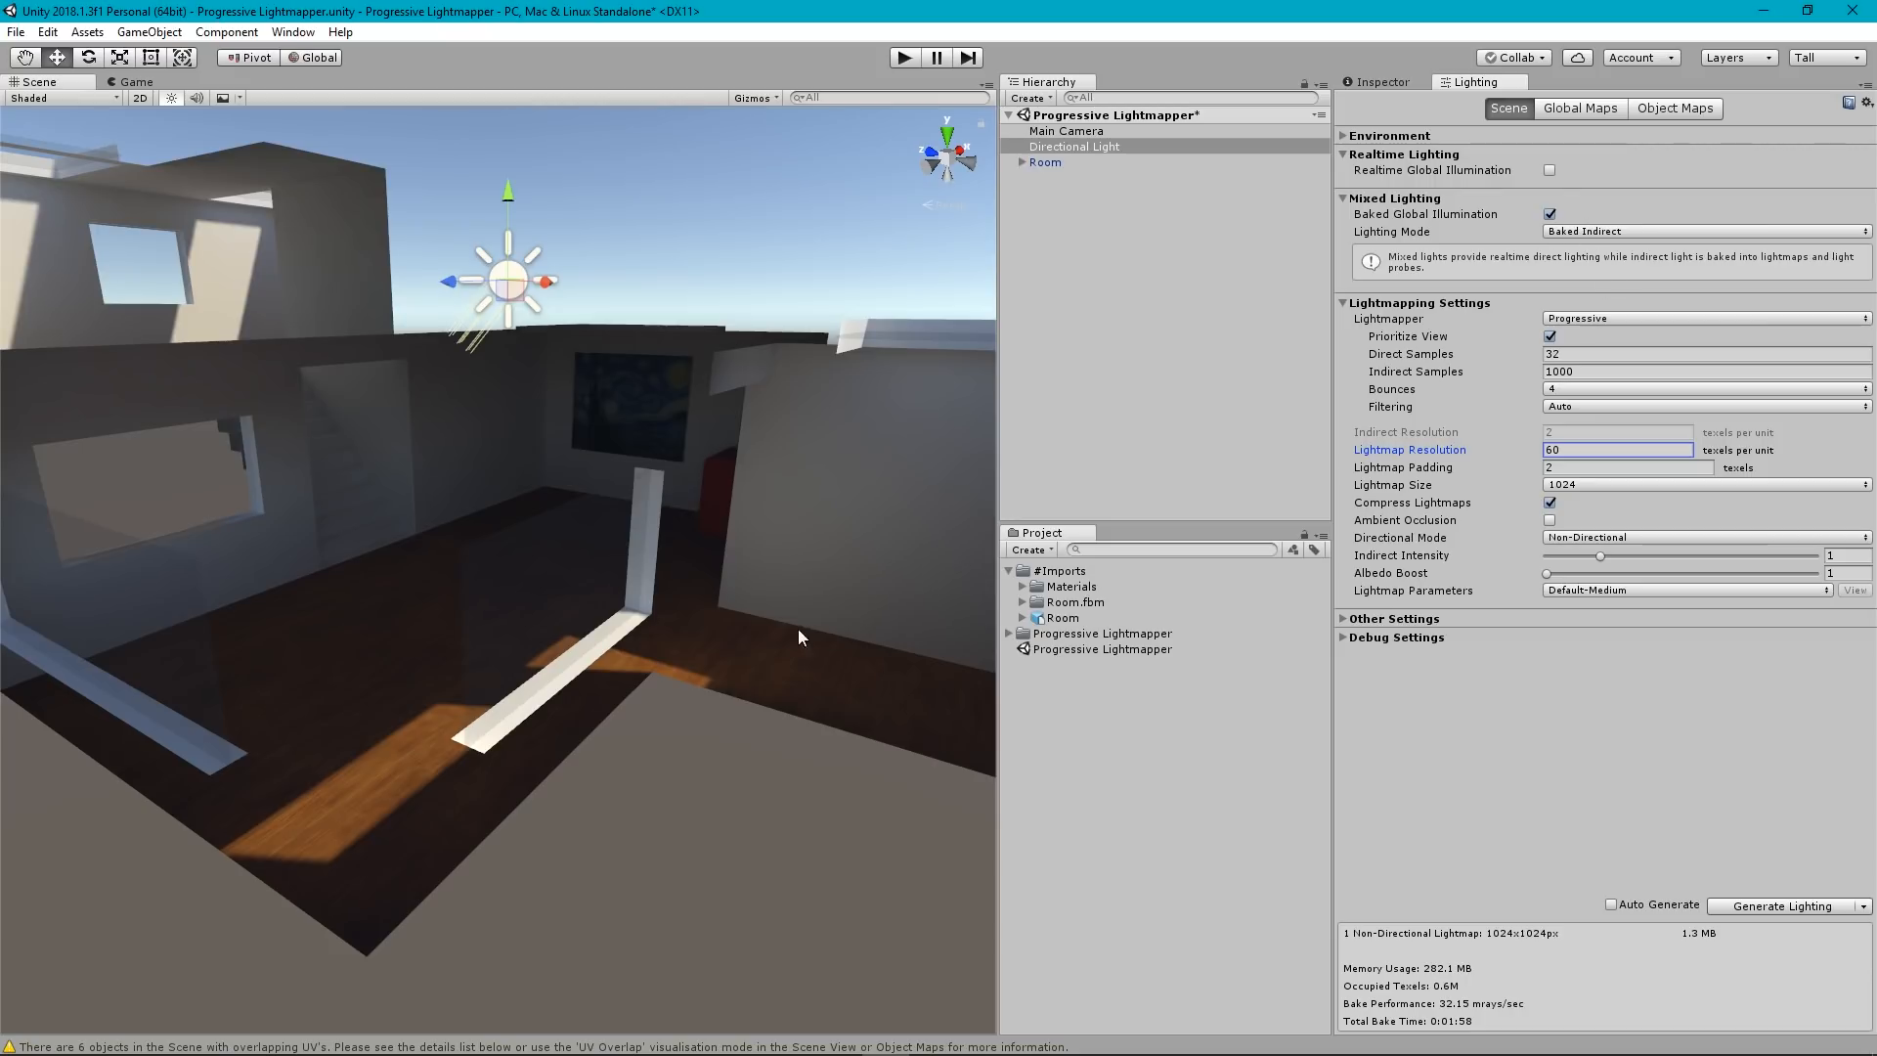
# Look over the finished bake from outside the room and clear the baked lighting data.
pyautogui.moveTo(853, 578); pyautogui.dragTo(936, 532, button='right')
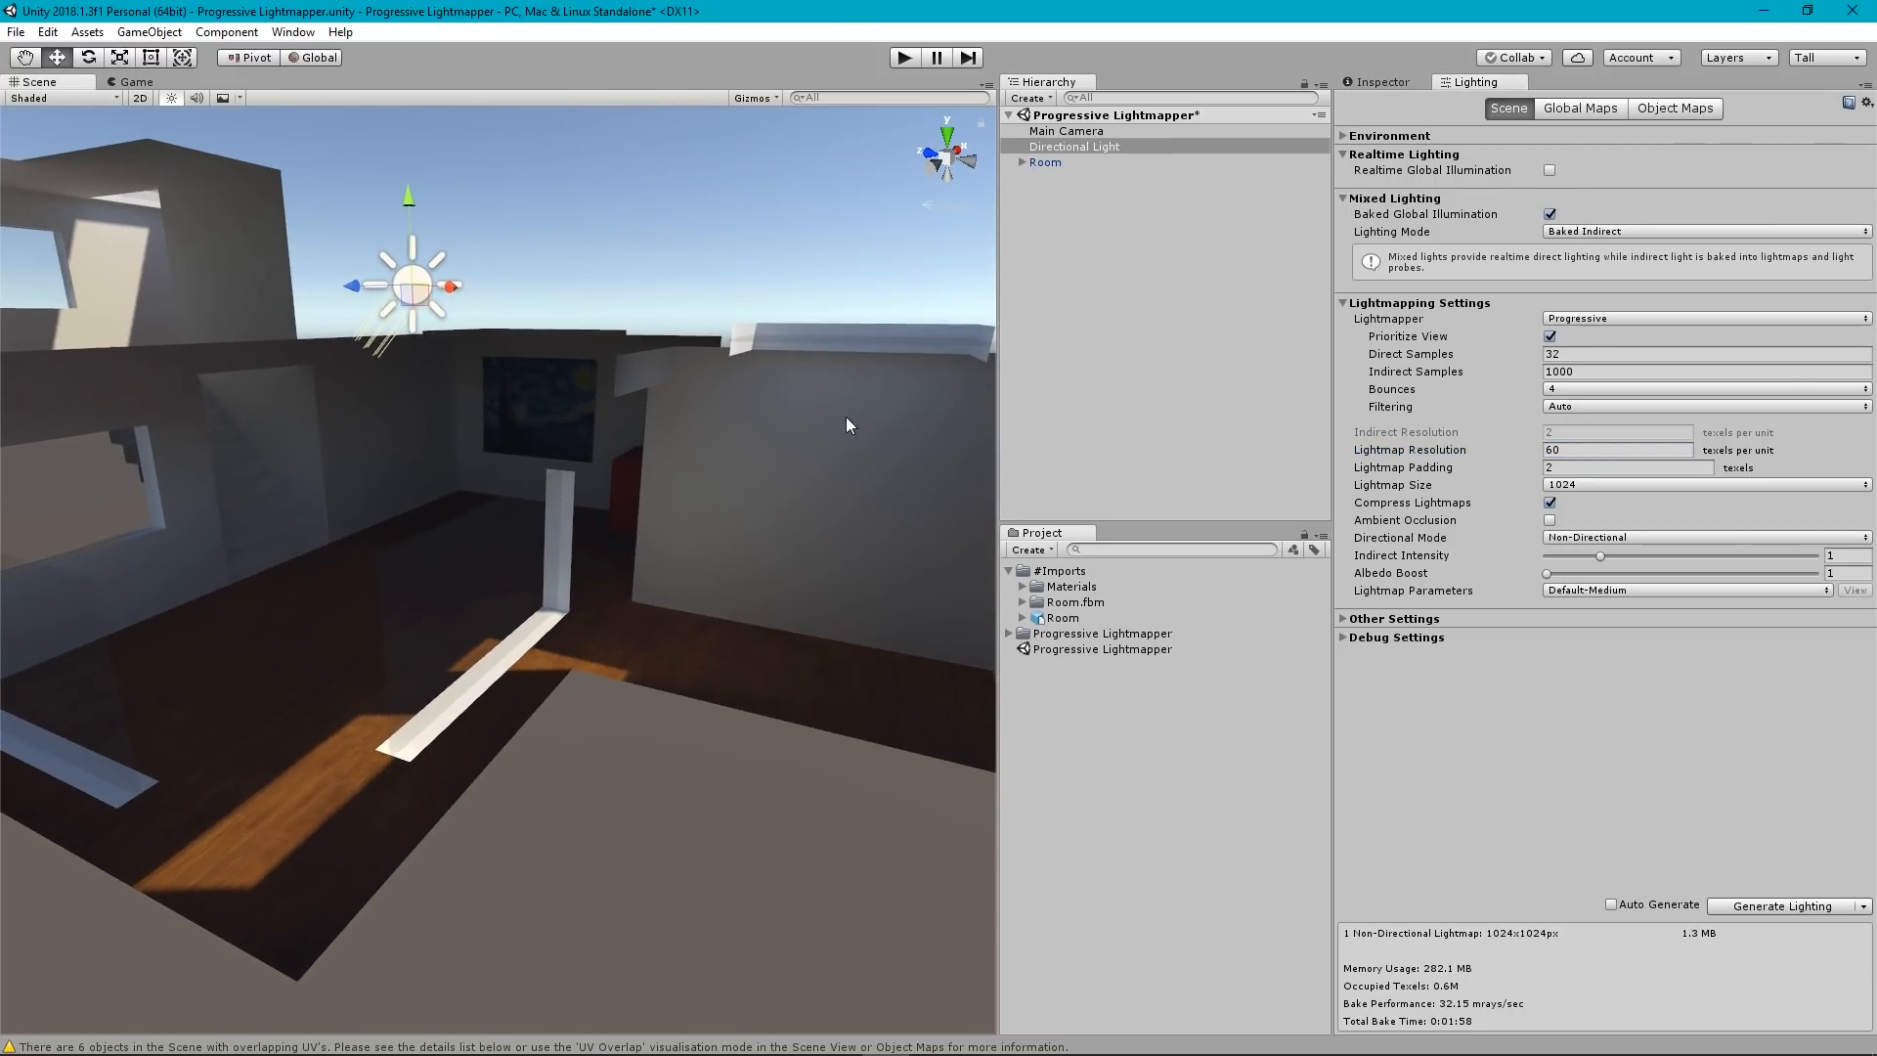
pyautogui.moveTo(613, 545)
pyautogui.keyDown('alt'); pyautogui.mouseDown()
pyautogui.moveTo(544, 544)
pyautogui.moveTo(630, 556)
pyautogui.mouseUp(); pyautogui.keyUp('alt')
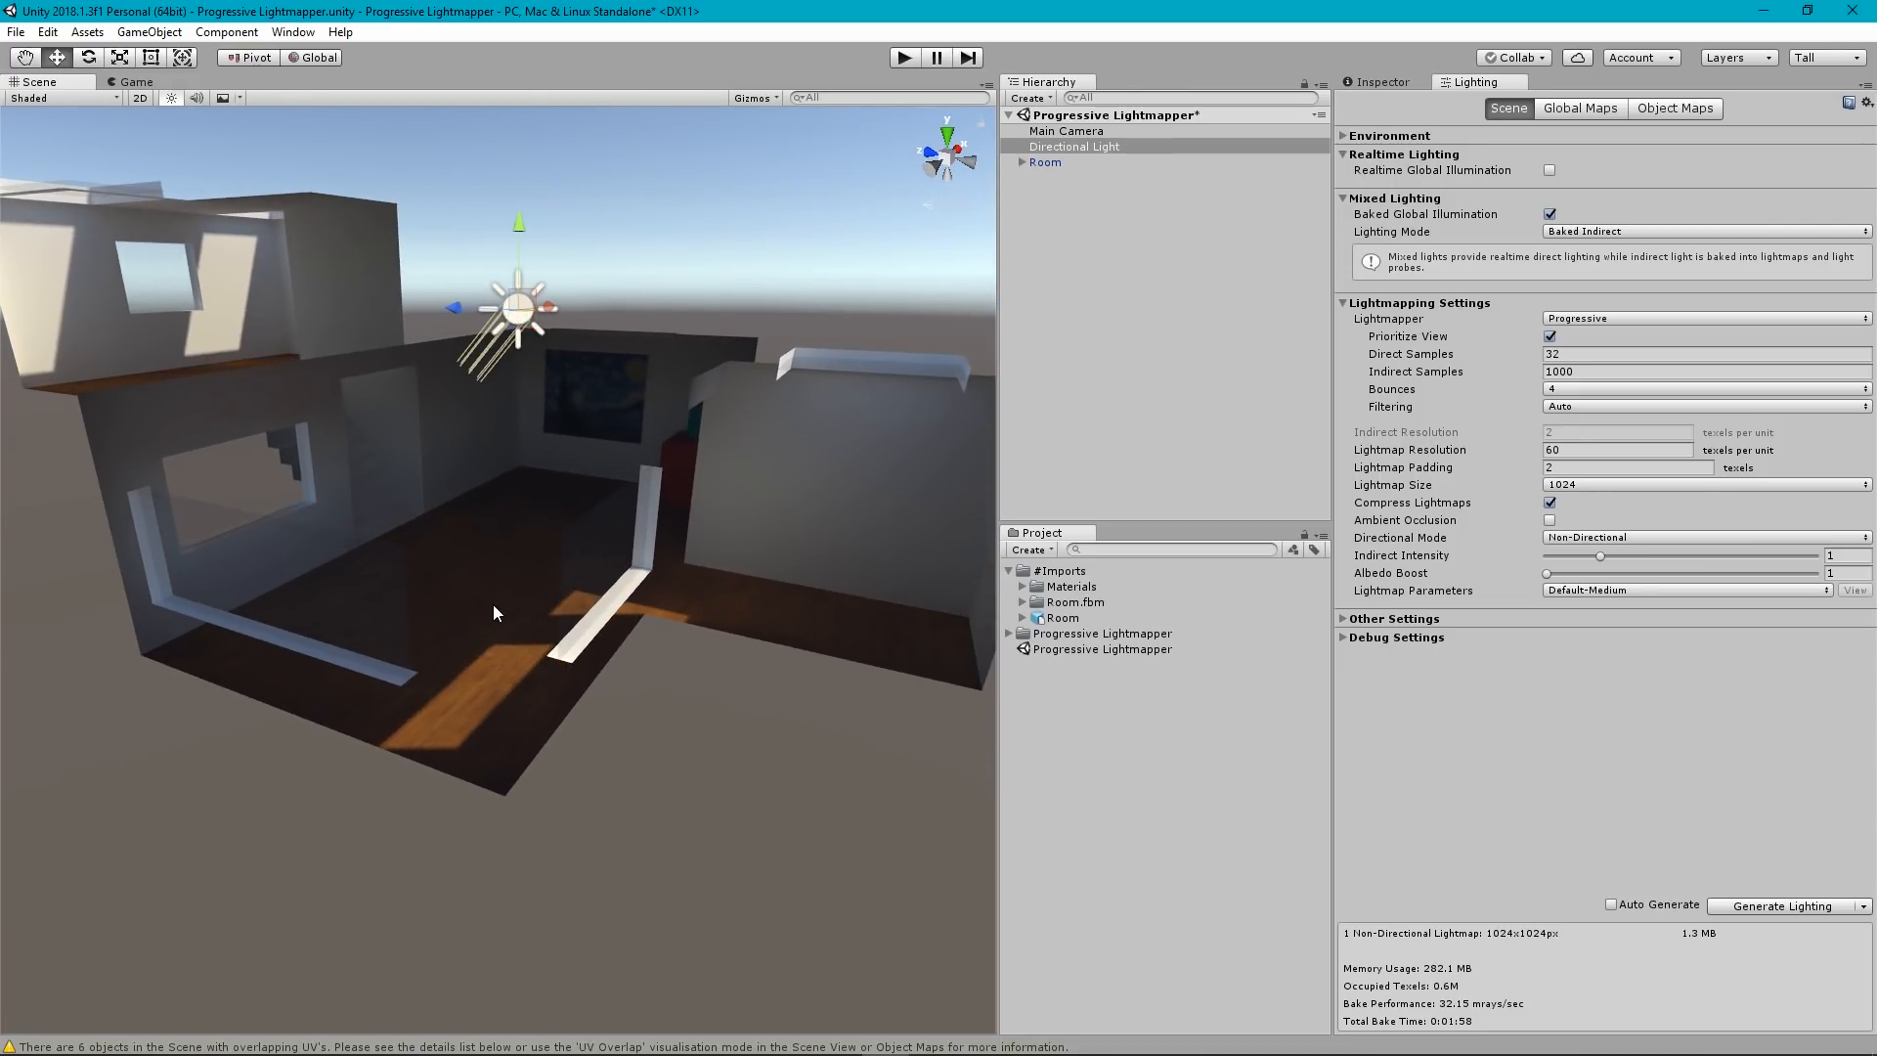
pyautogui.keyDown('alt'); pyautogui.moveTo(541, 582); pyautogui.dragTo(604, 594); pyautogui.keyUp('alt')
pyautogui.press('w')
pyautogui.moveTo(604, 594); pyautogui.dragTo(498, 606, button='right')
pyautogui.press('s')
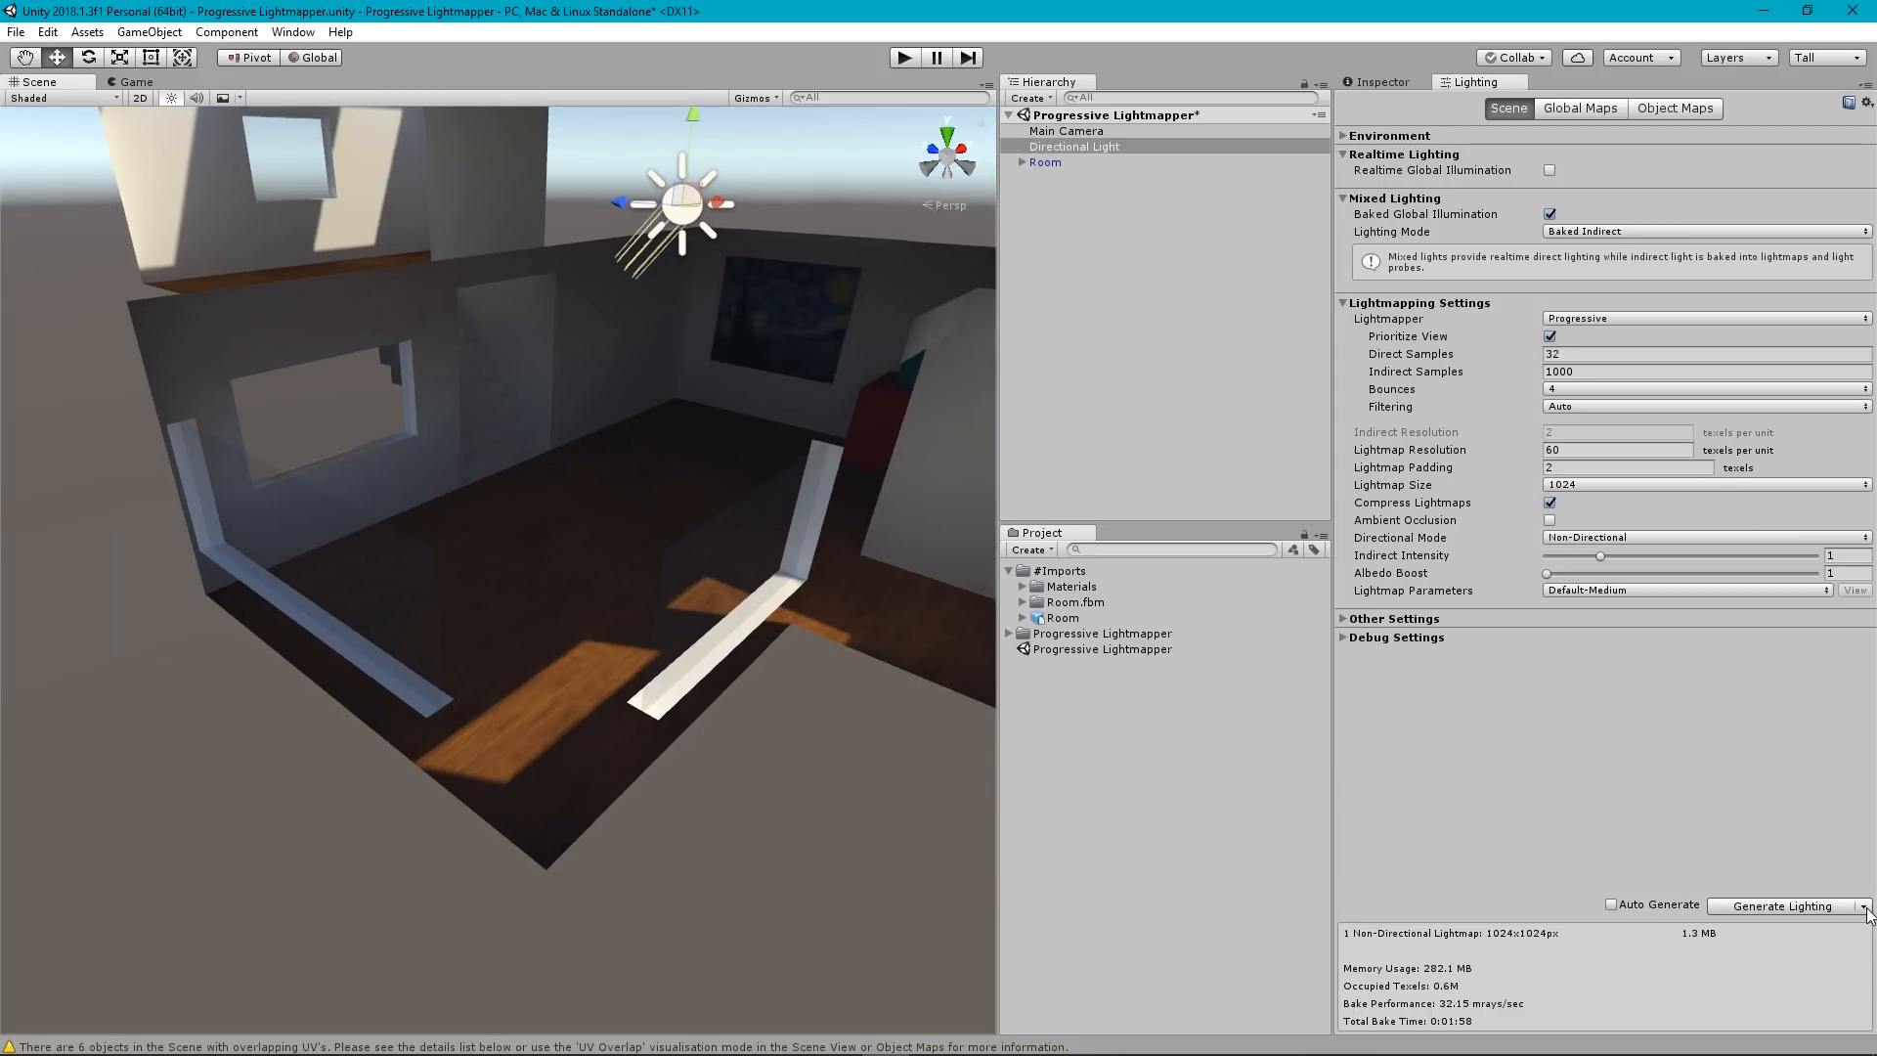
pyautogui.click(1864, 907)
pyautogui.click(1273, 8)
pyautogui.click(1864, 907)
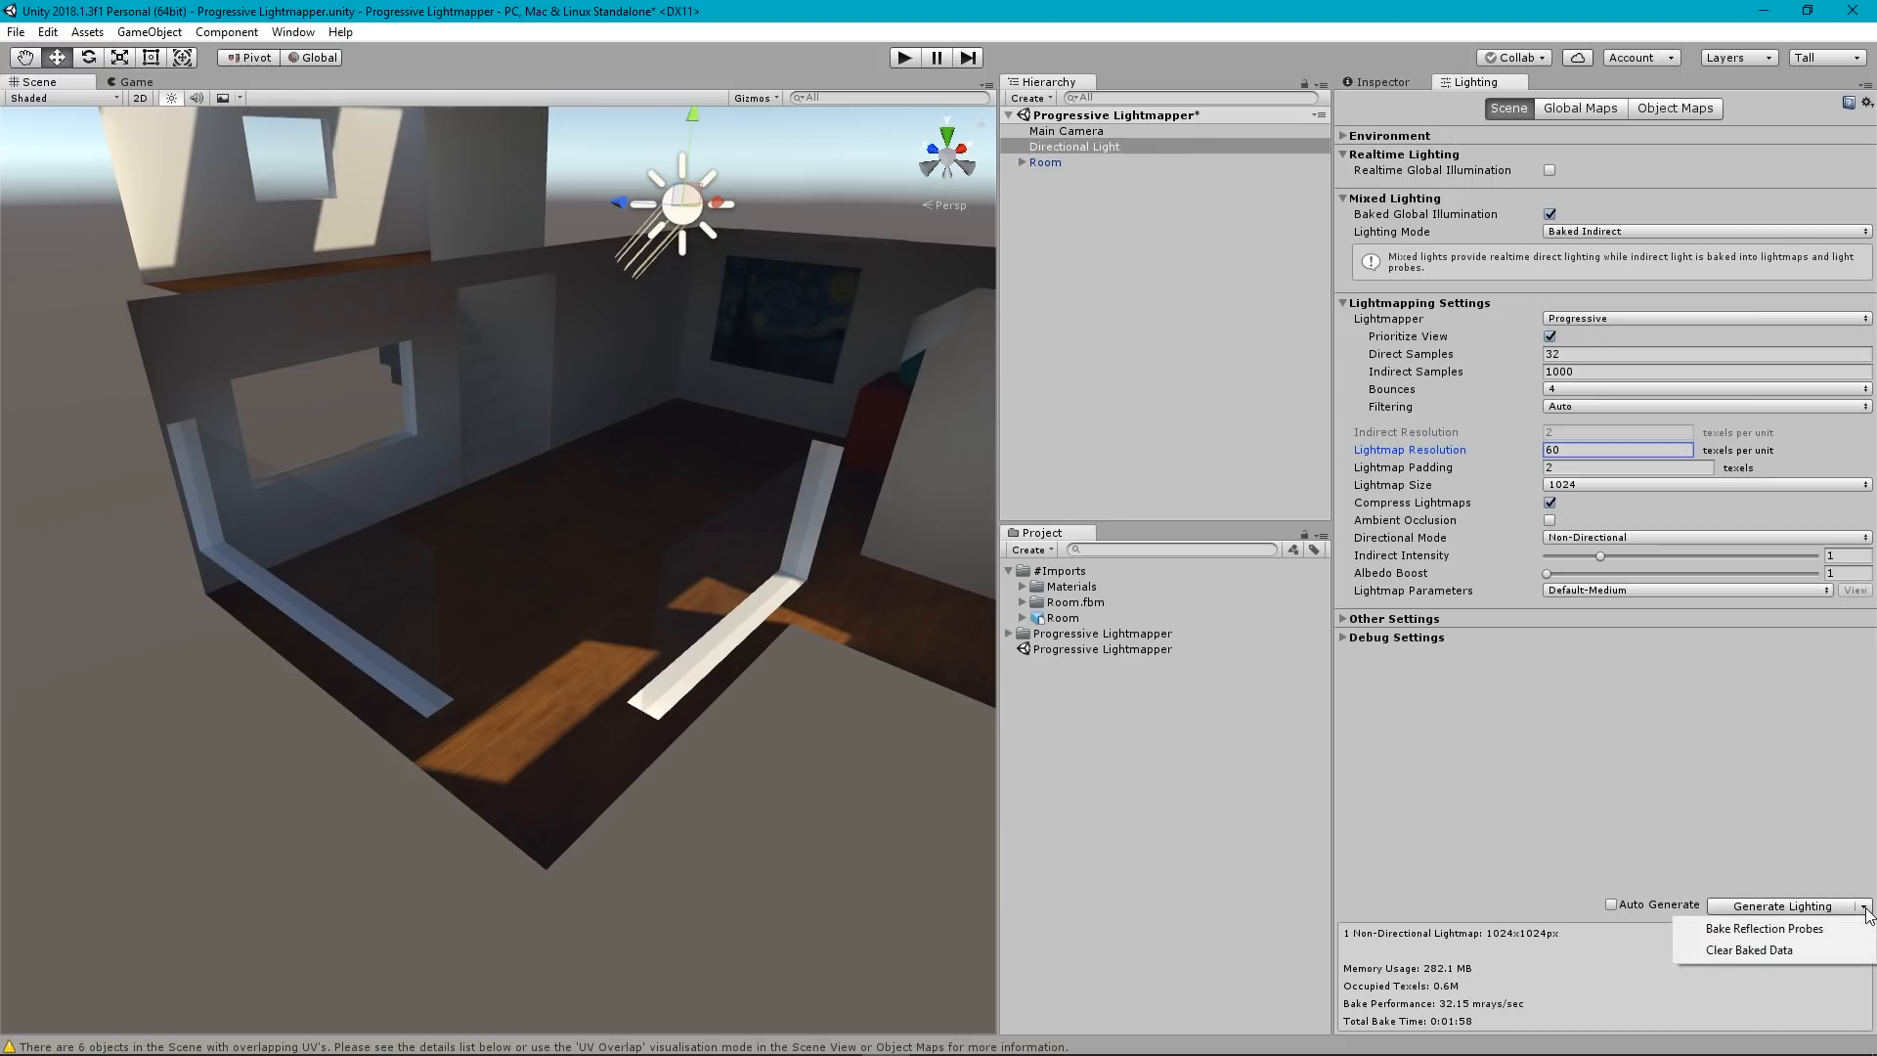
pyautogui.click(1748, 954)
# Rotate the Directional Light to 15.95 on the Y axis so the sun enters from another angle.
pyautogui.keyDown('alt'); pyautogui.moveTo(735, 750); pyautogui.dragTo(646, 721); pyautogui.keyUp('alt')
pyautogui.press('d')
pyautogui.moveTo(647, 722); pyautogui.dragTo(1773, 747, button='right')
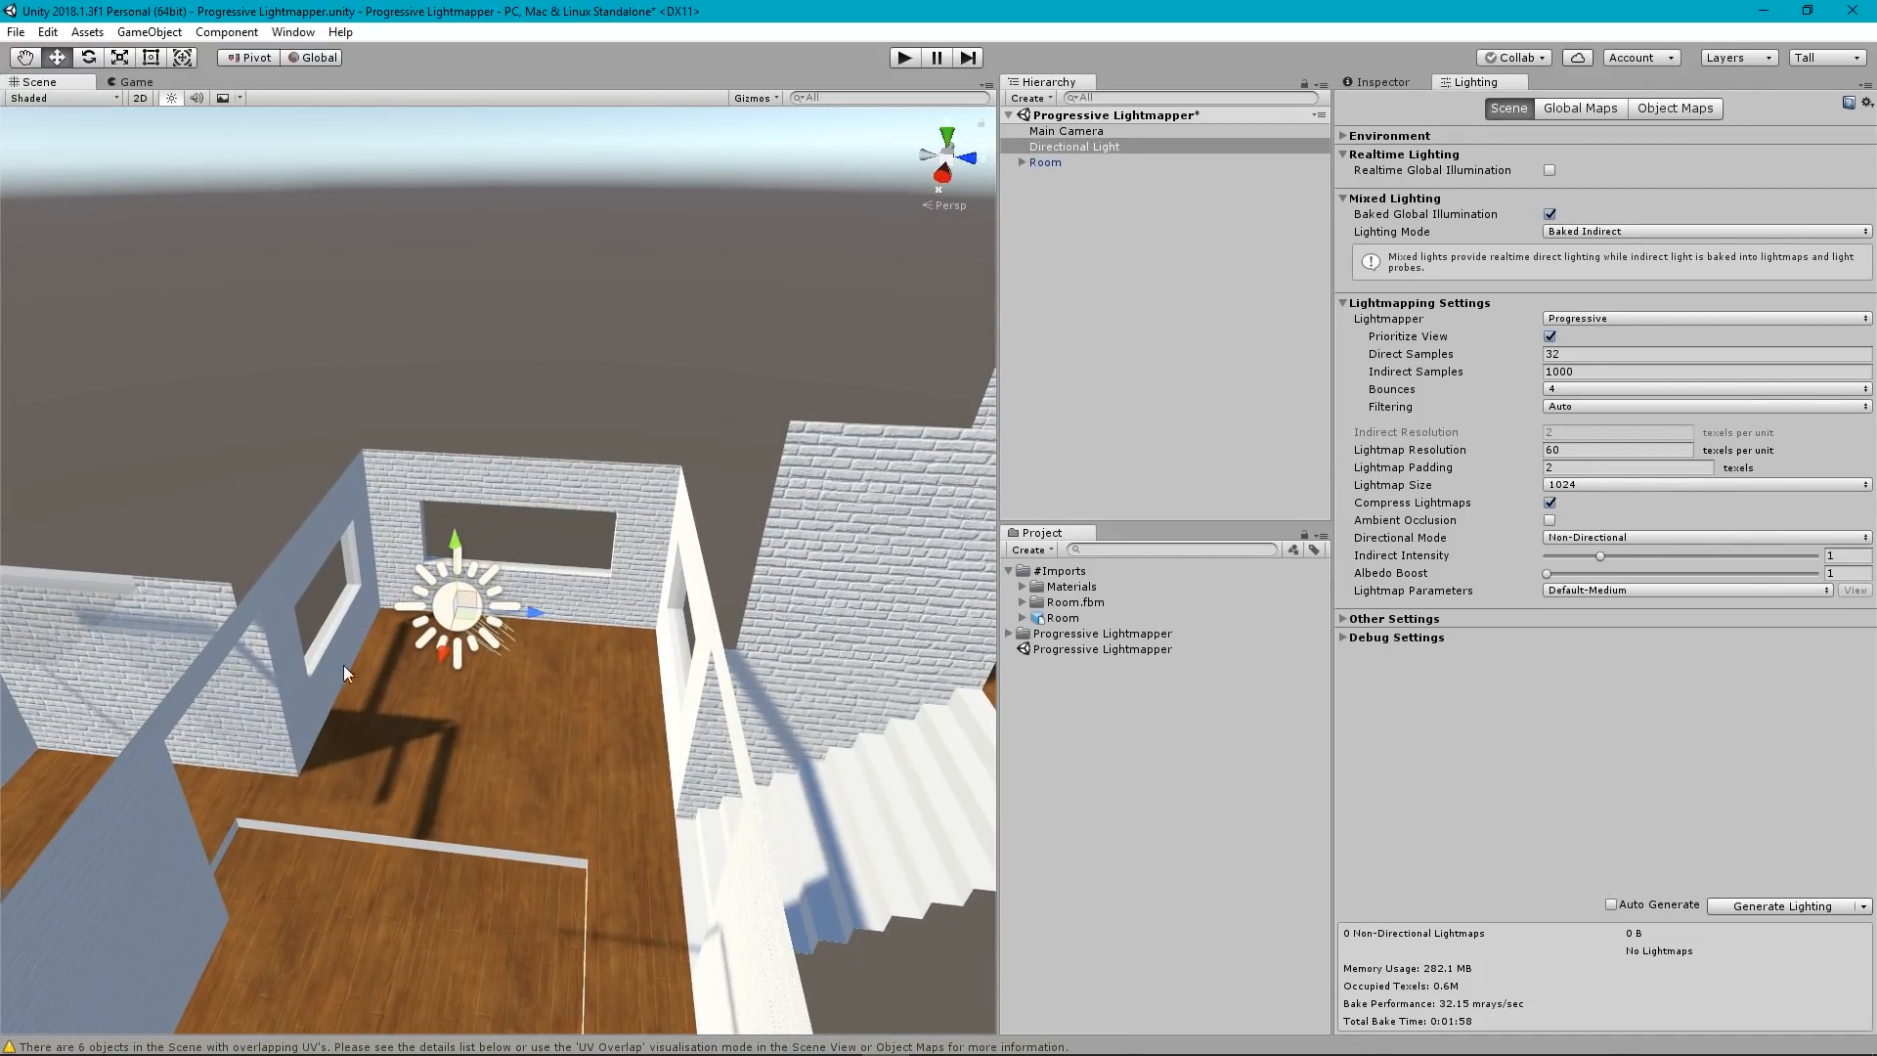
pyautogui.click(1055, 147)
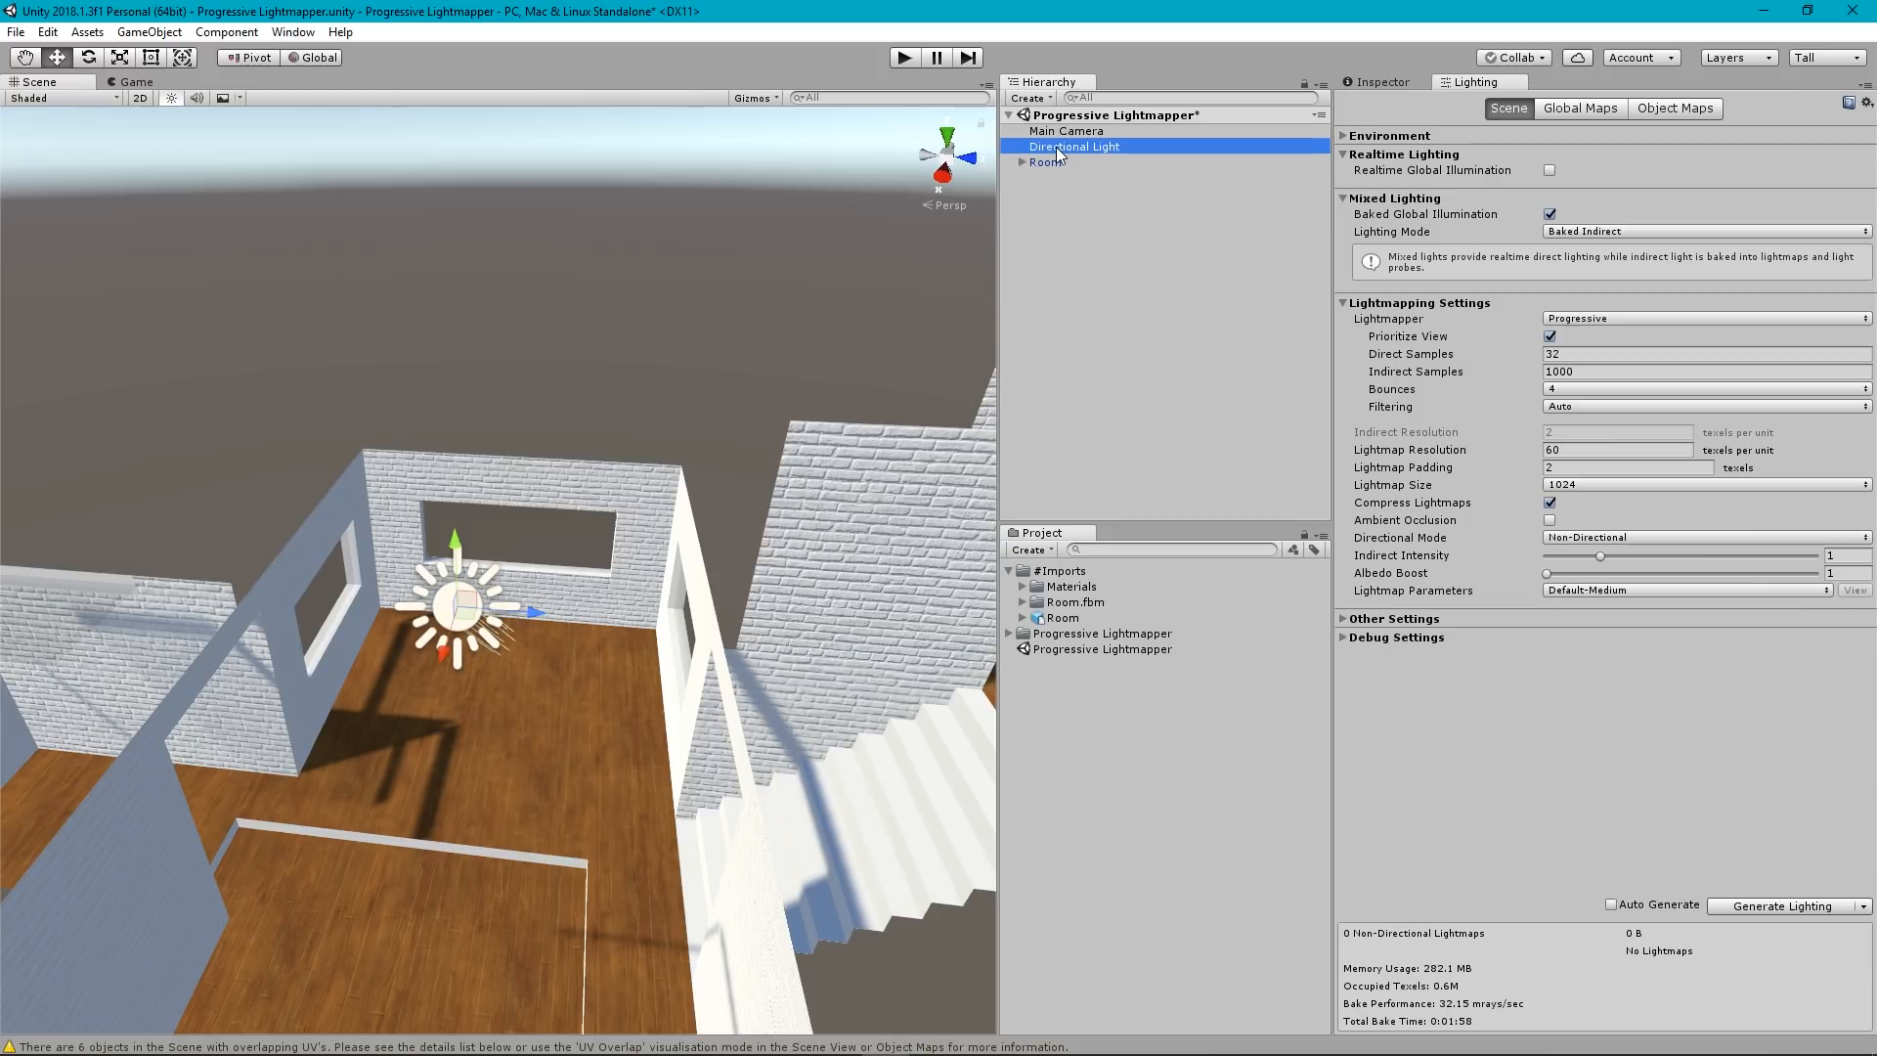
pyautogui.click(1387, 83)
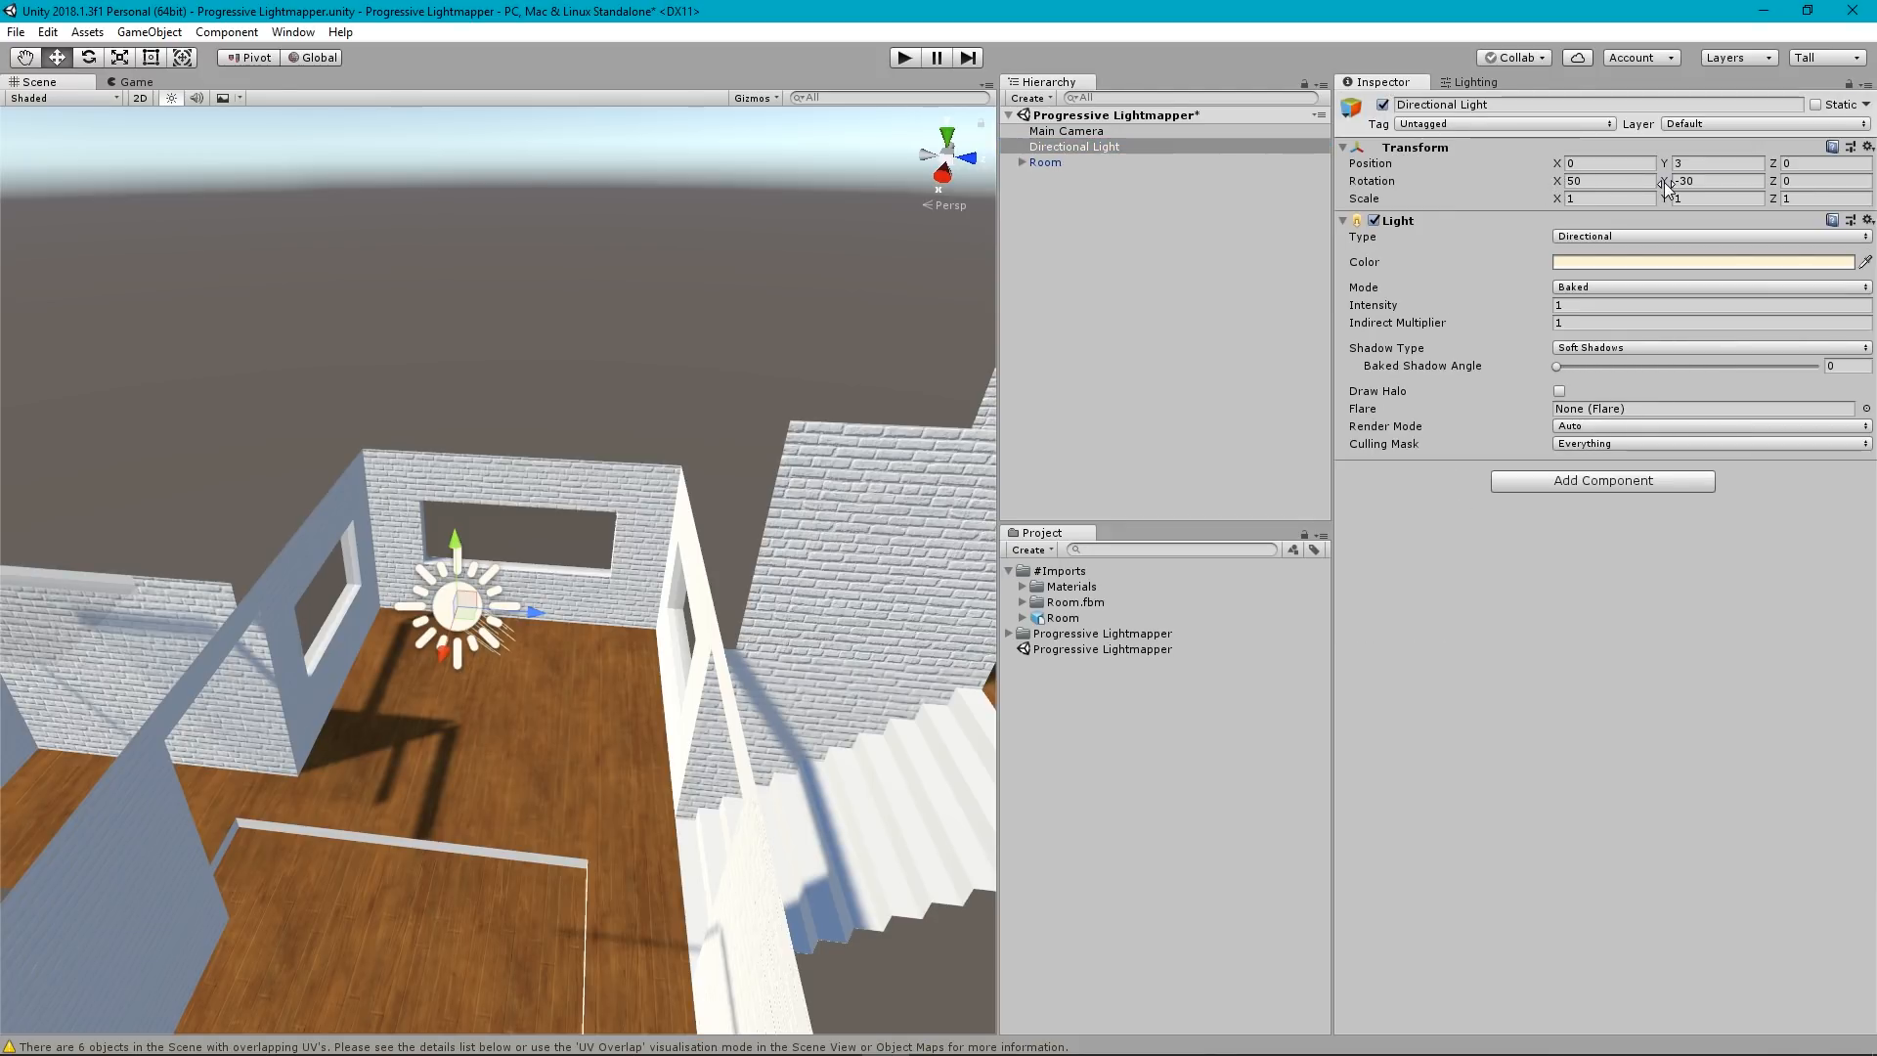
pyautogui.moveTo(1666, 185); pyautogui.dragTo(1302, 249)
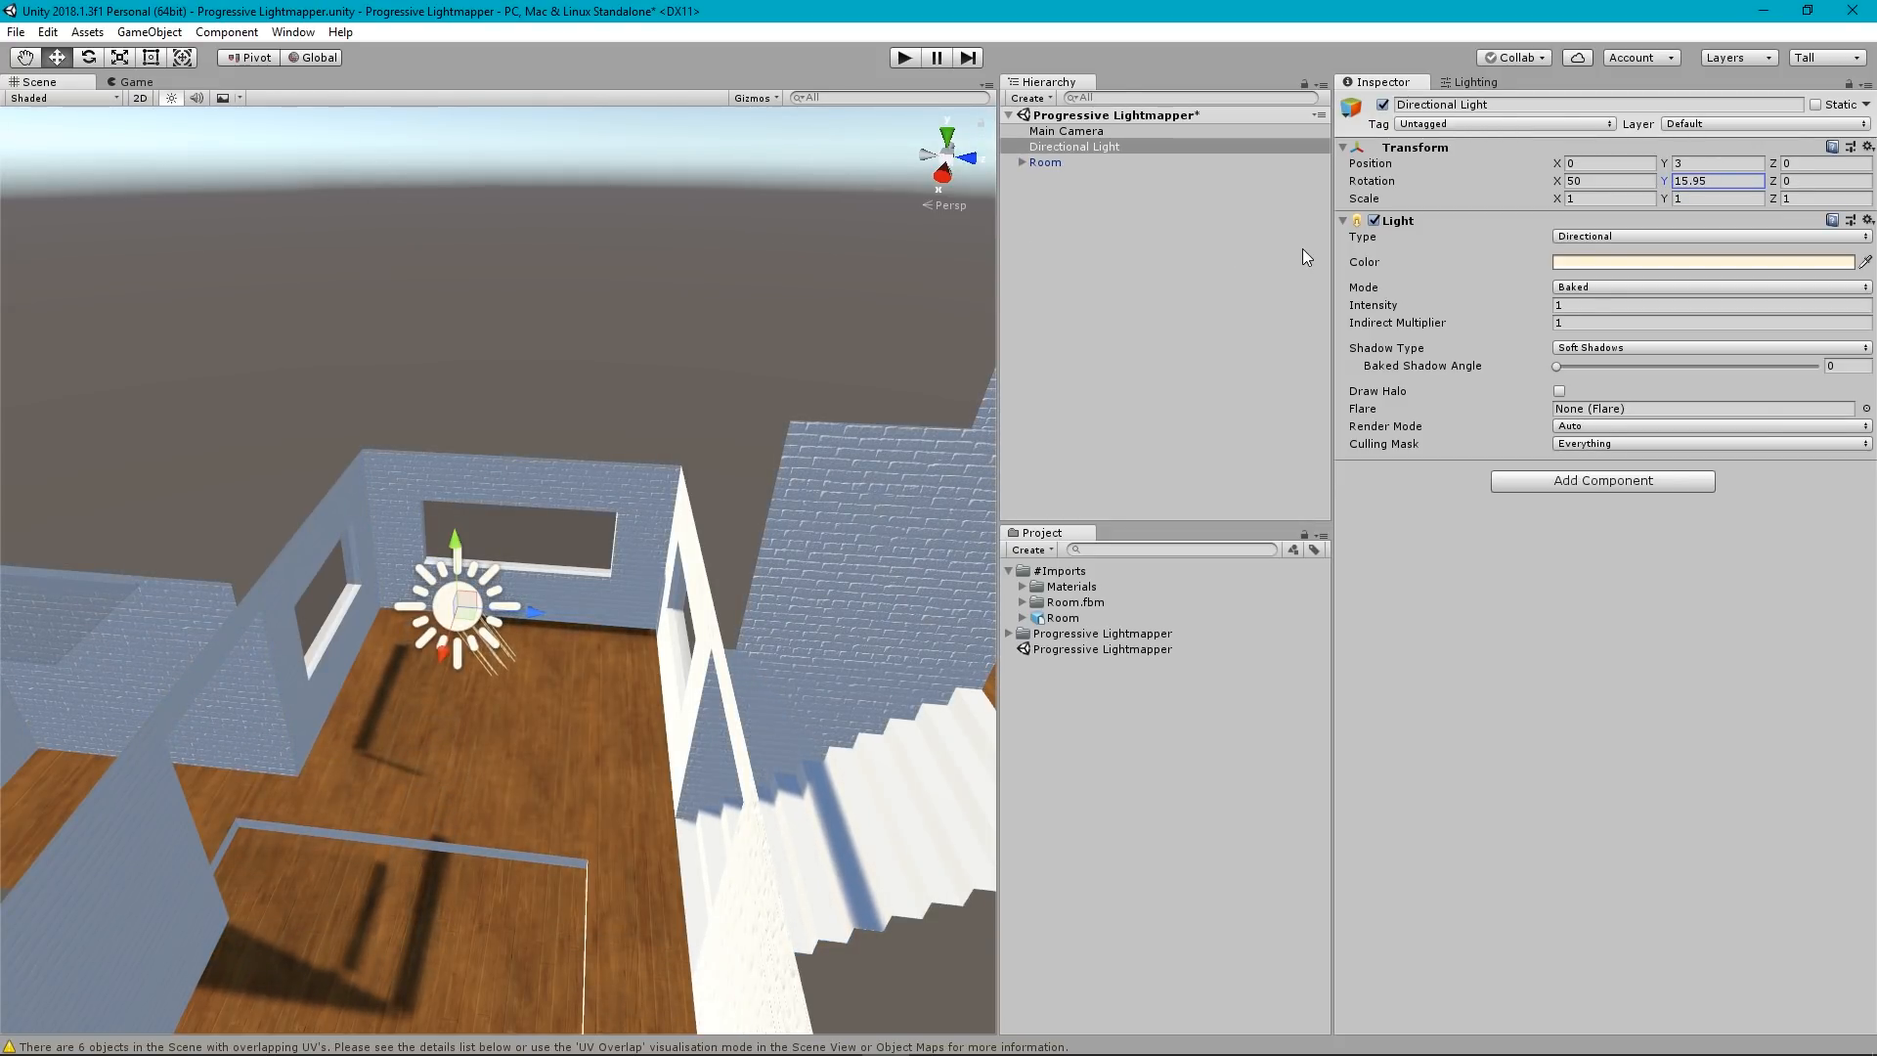
# Examine how the rotated sunlight and its shadows fall on the room's floor, stairs and window walls.
pyautogui.scroll(-6, 367, 706)
pyautogui.keyDown('alt'); pyautogui.moveTo(171, 684); pyautogui.dragTo(365, 754); pyautogui.keyUp('alt')
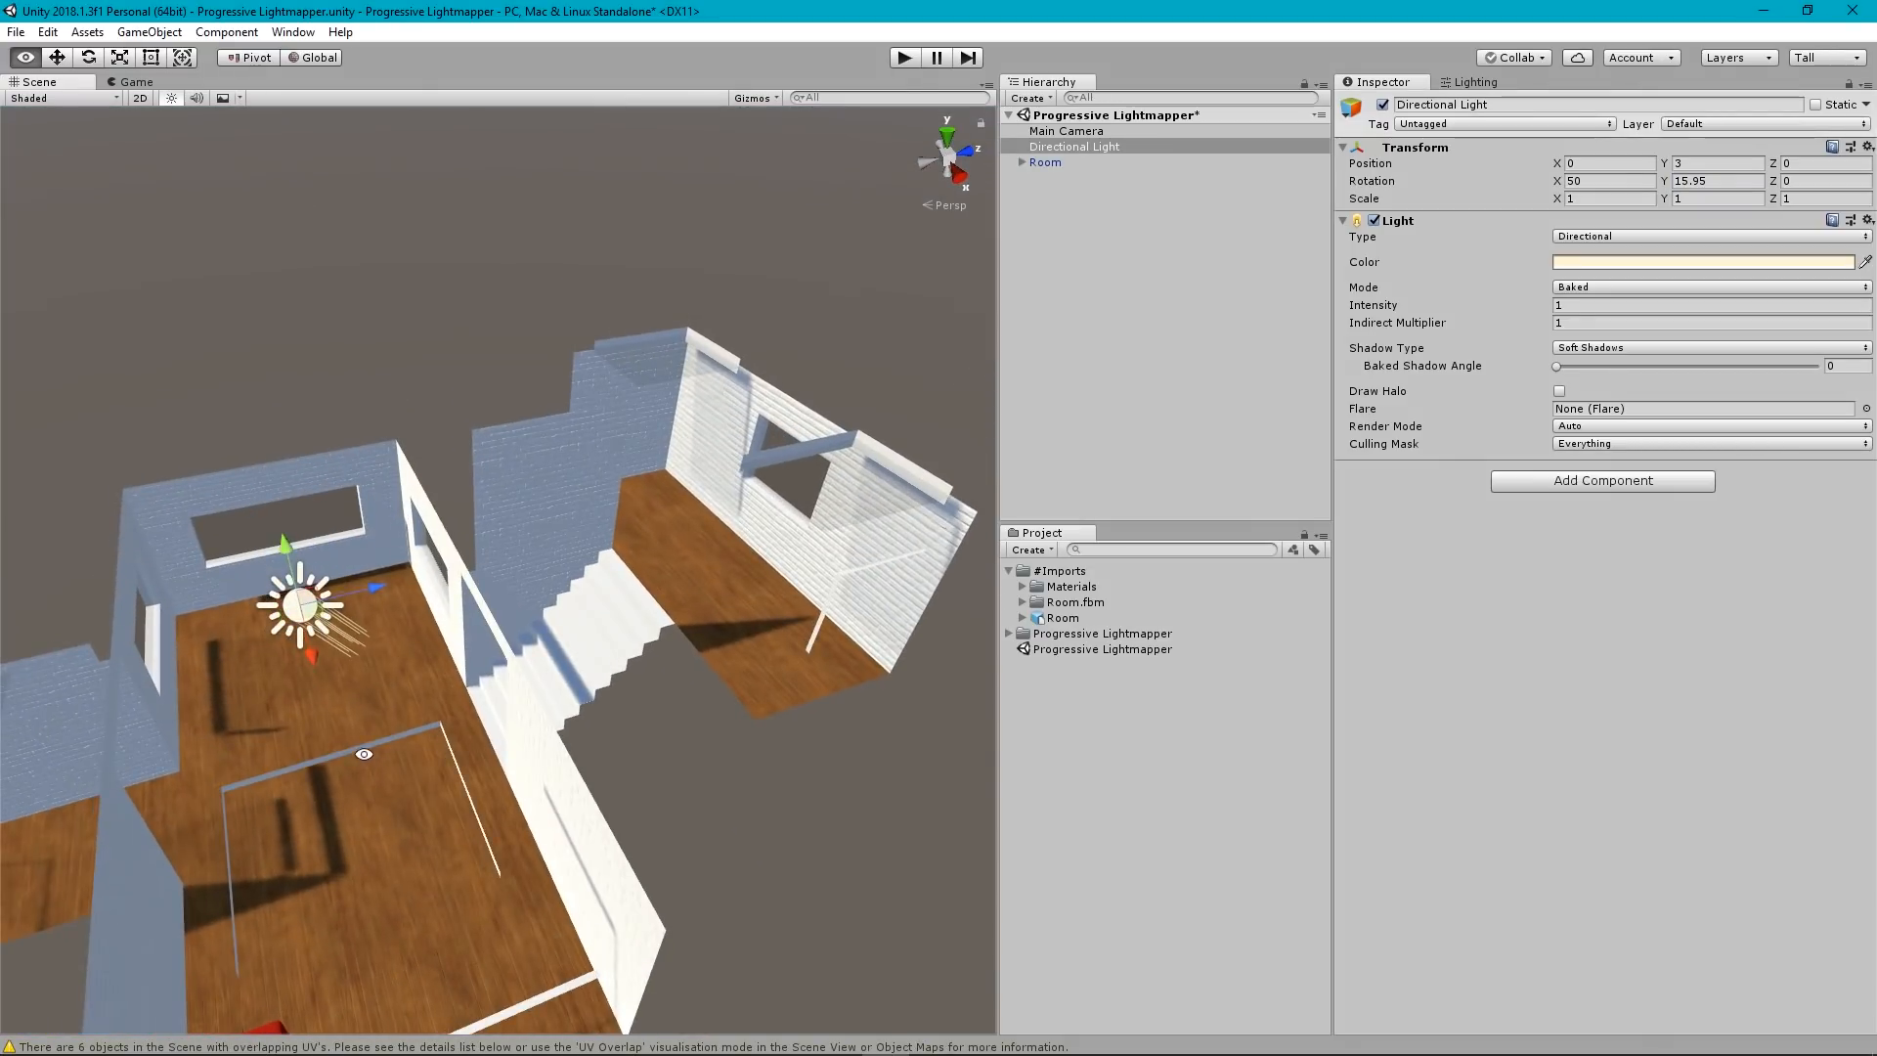
pyautogui.moveTo(225, 661); pyautogui.dragTo(314, 658, button='middle')
pyautogui.keyDown('alt'); pyautogui.moveTo(314, 658); pyautogui.dragTo(280, 724); pyautogui.keyUp('alt')
pyautogui.moveTo(280, 723); pyautogui.dragTo(423, 714, button='middle')
pyautogui.keyDown('alt'); pyautogui.moveTo(524, 707); pyautogui.dragTo(723, 342); pyautogui.keyUp('alt')
pyautogui.scroll(6, 360, 622)
pyautogui.scroll(3, 384, 655)
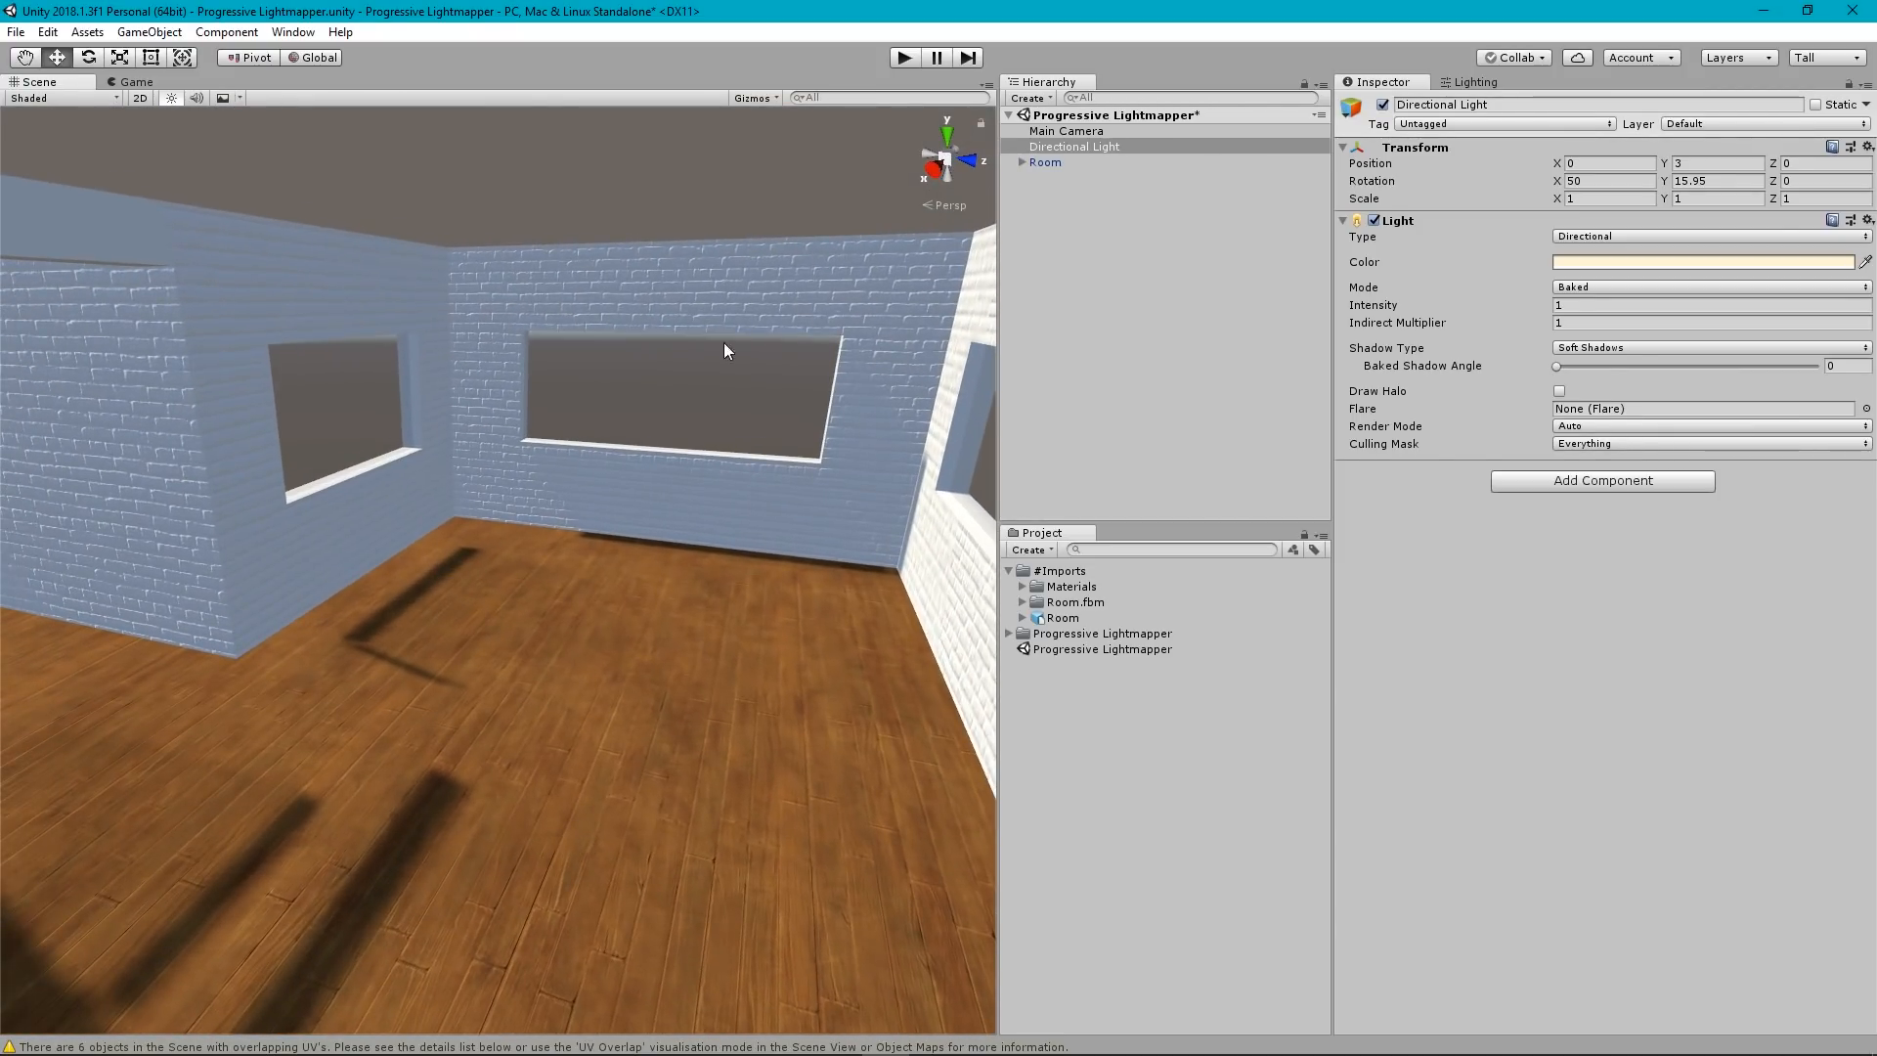
# Select the Room_2 mesh inside the Room object and show its Mesh Renderer lighting settings.
pyautogui.click(1021, 161)
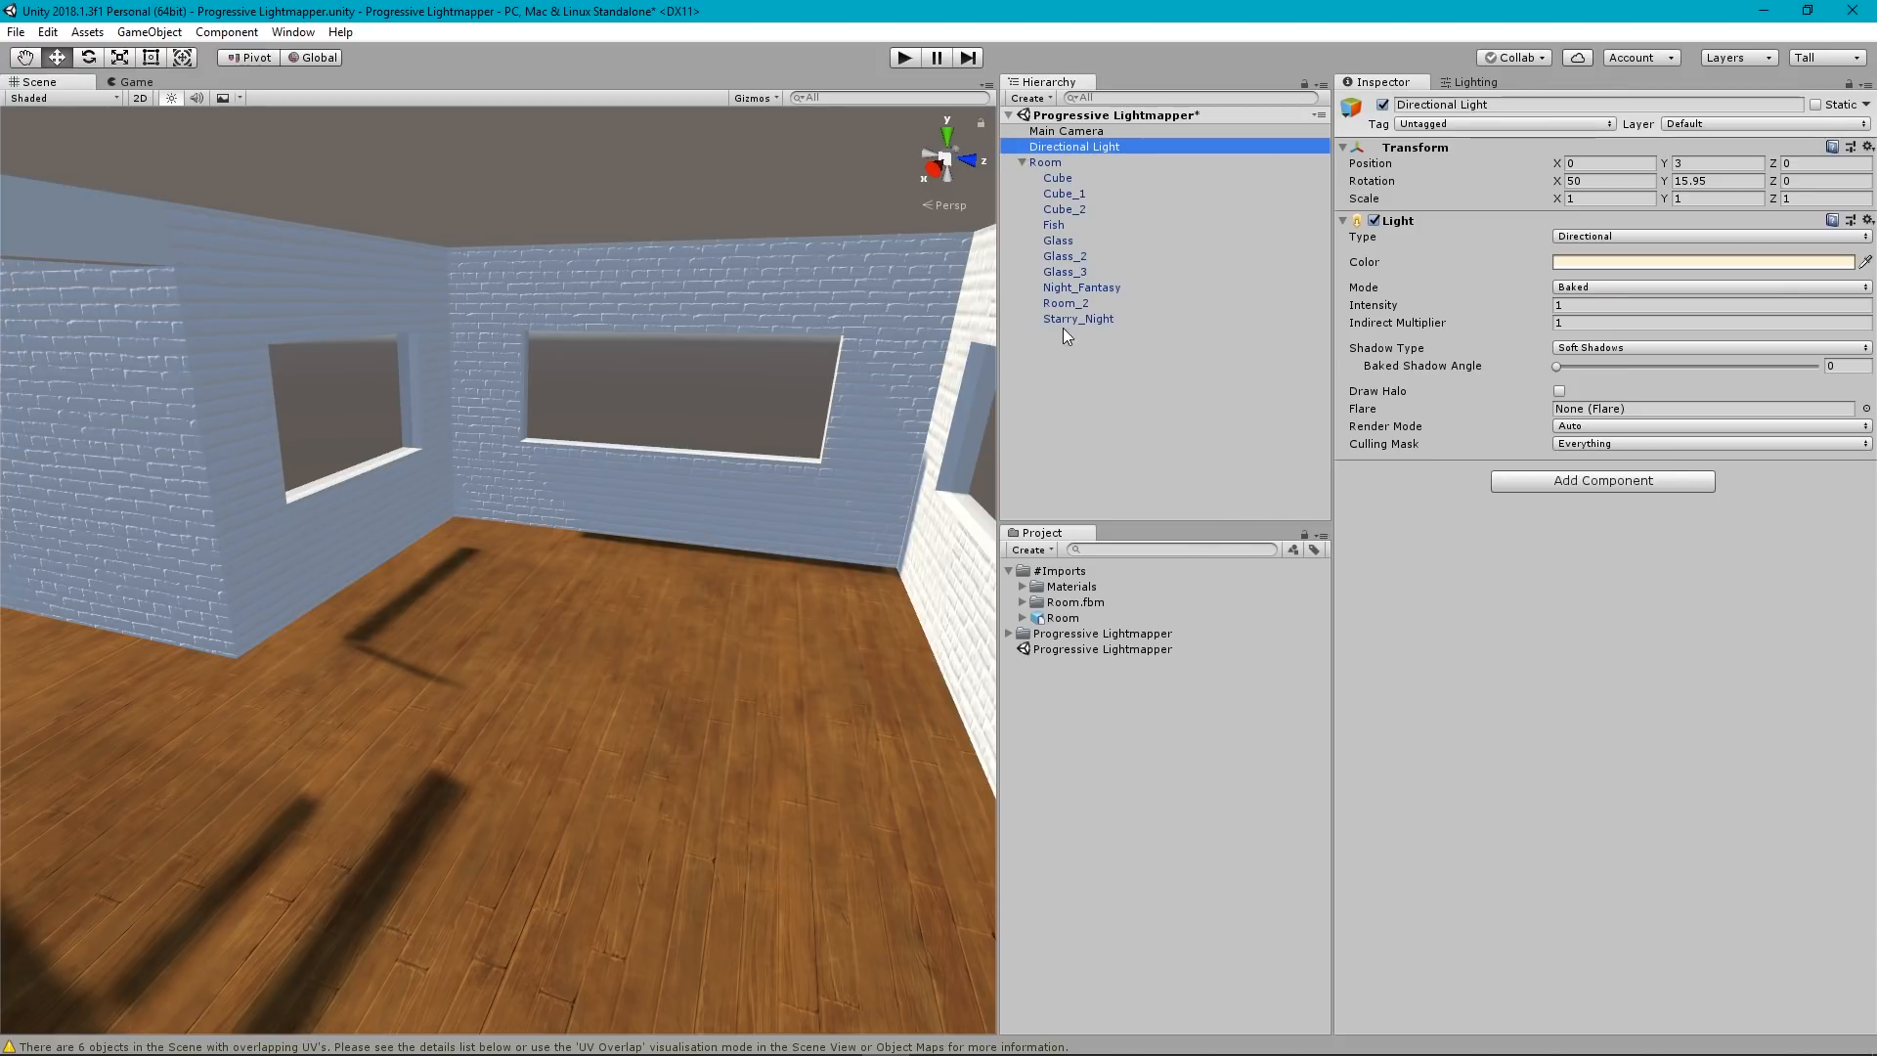
pyautogui.click(833, 290)
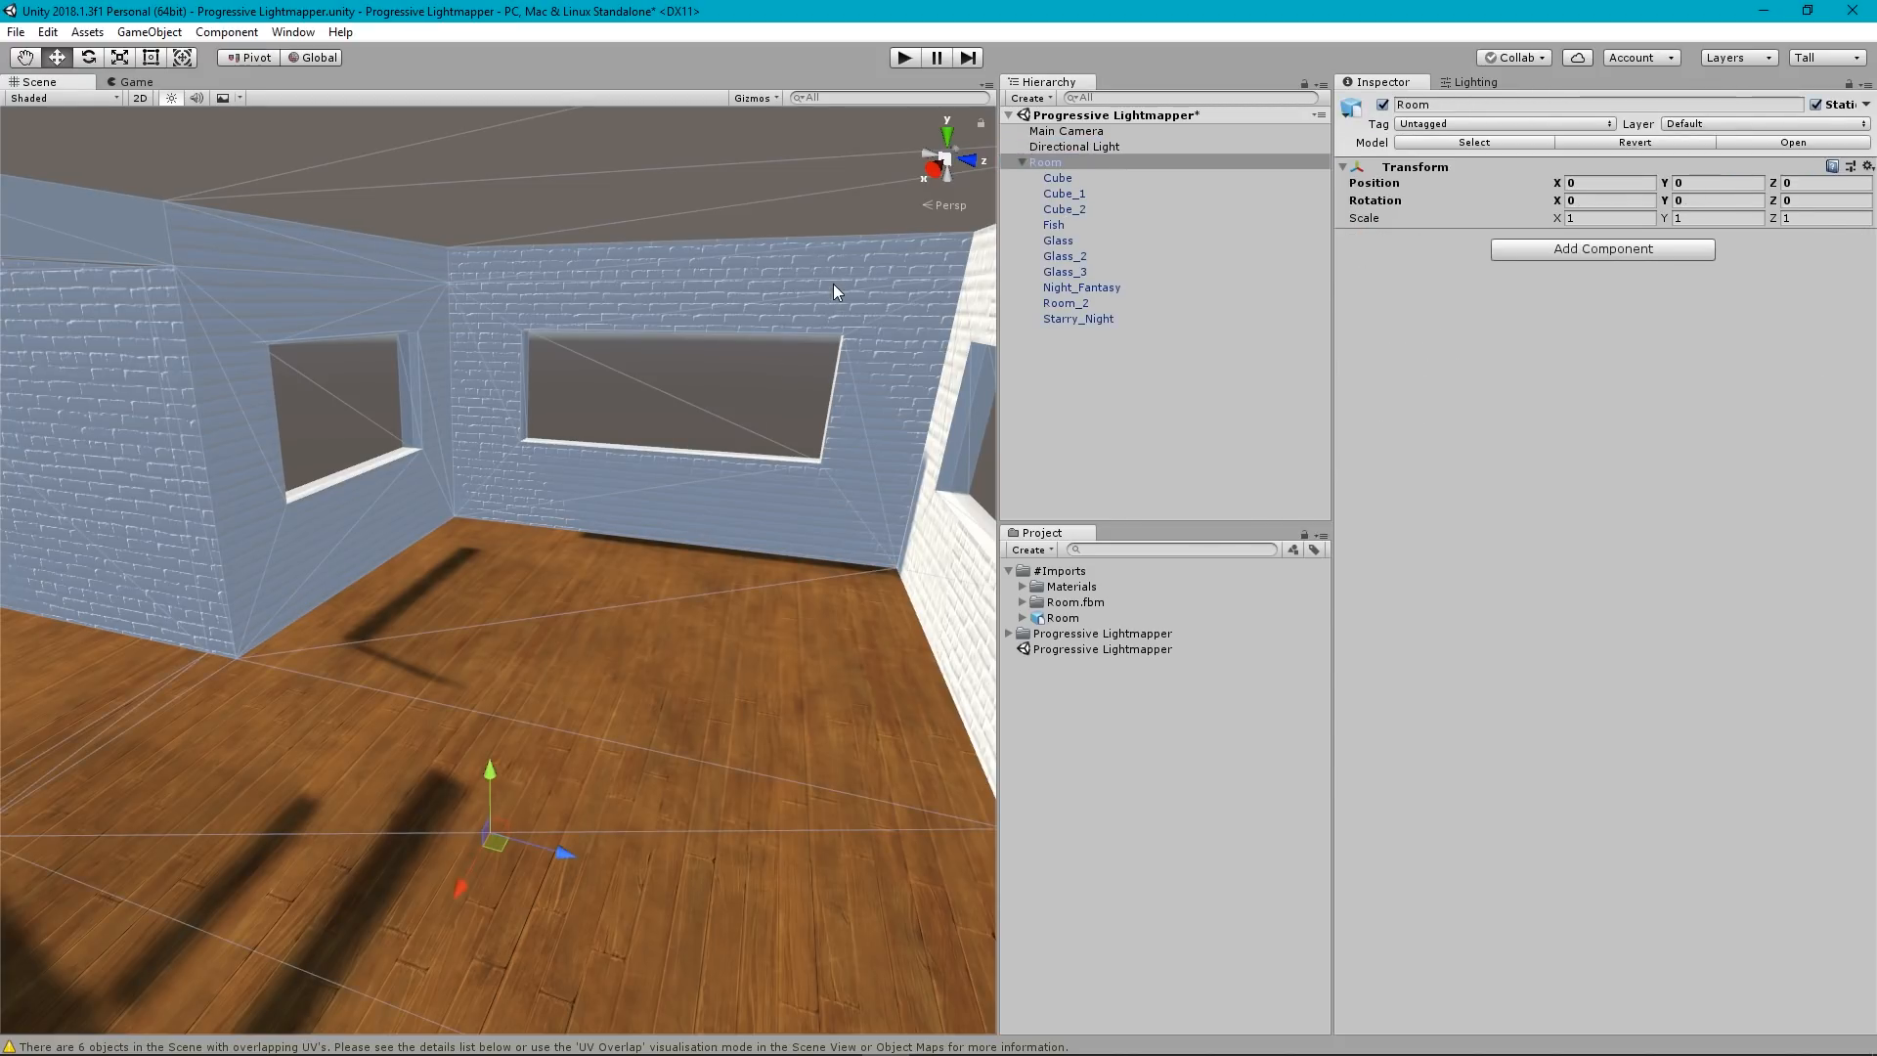
pyautogui.click(833, 286)
pyautogui.click(1063, 305)
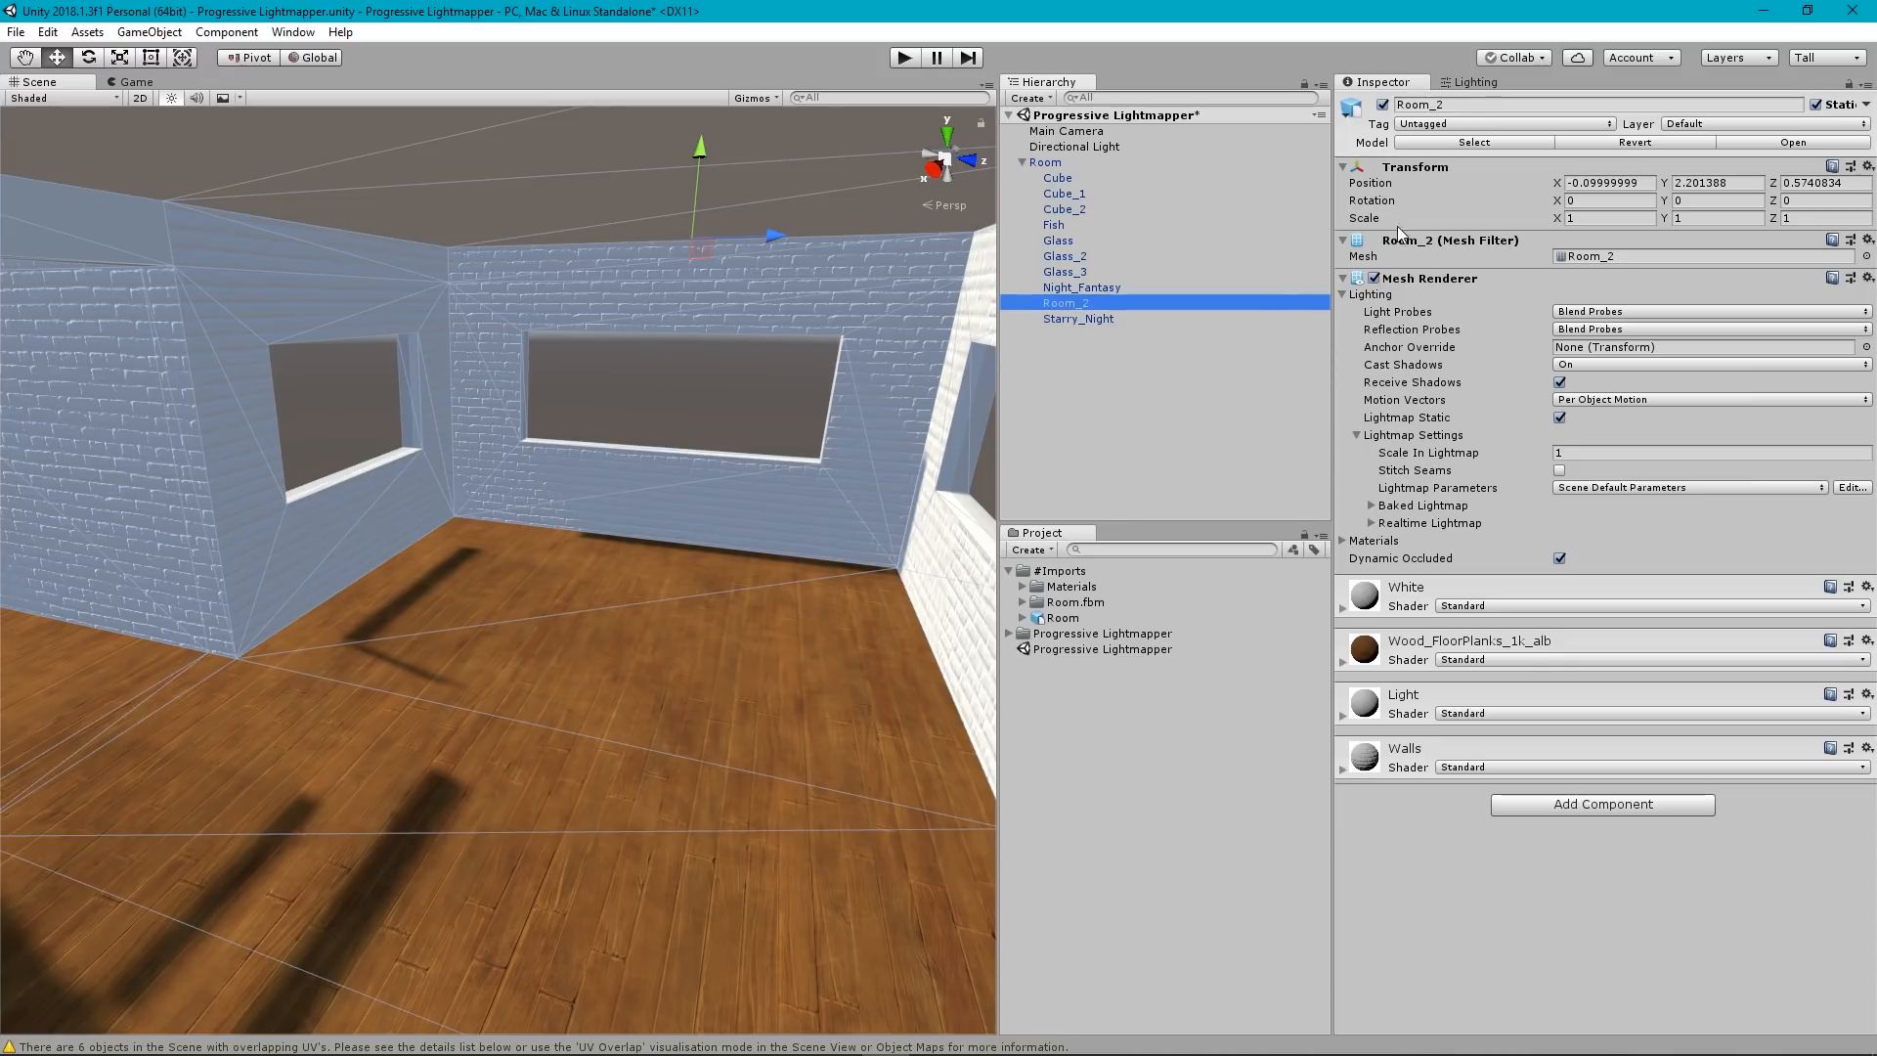
pyautogui.click(1344, 294)
pyautogui.click(1344, 295)
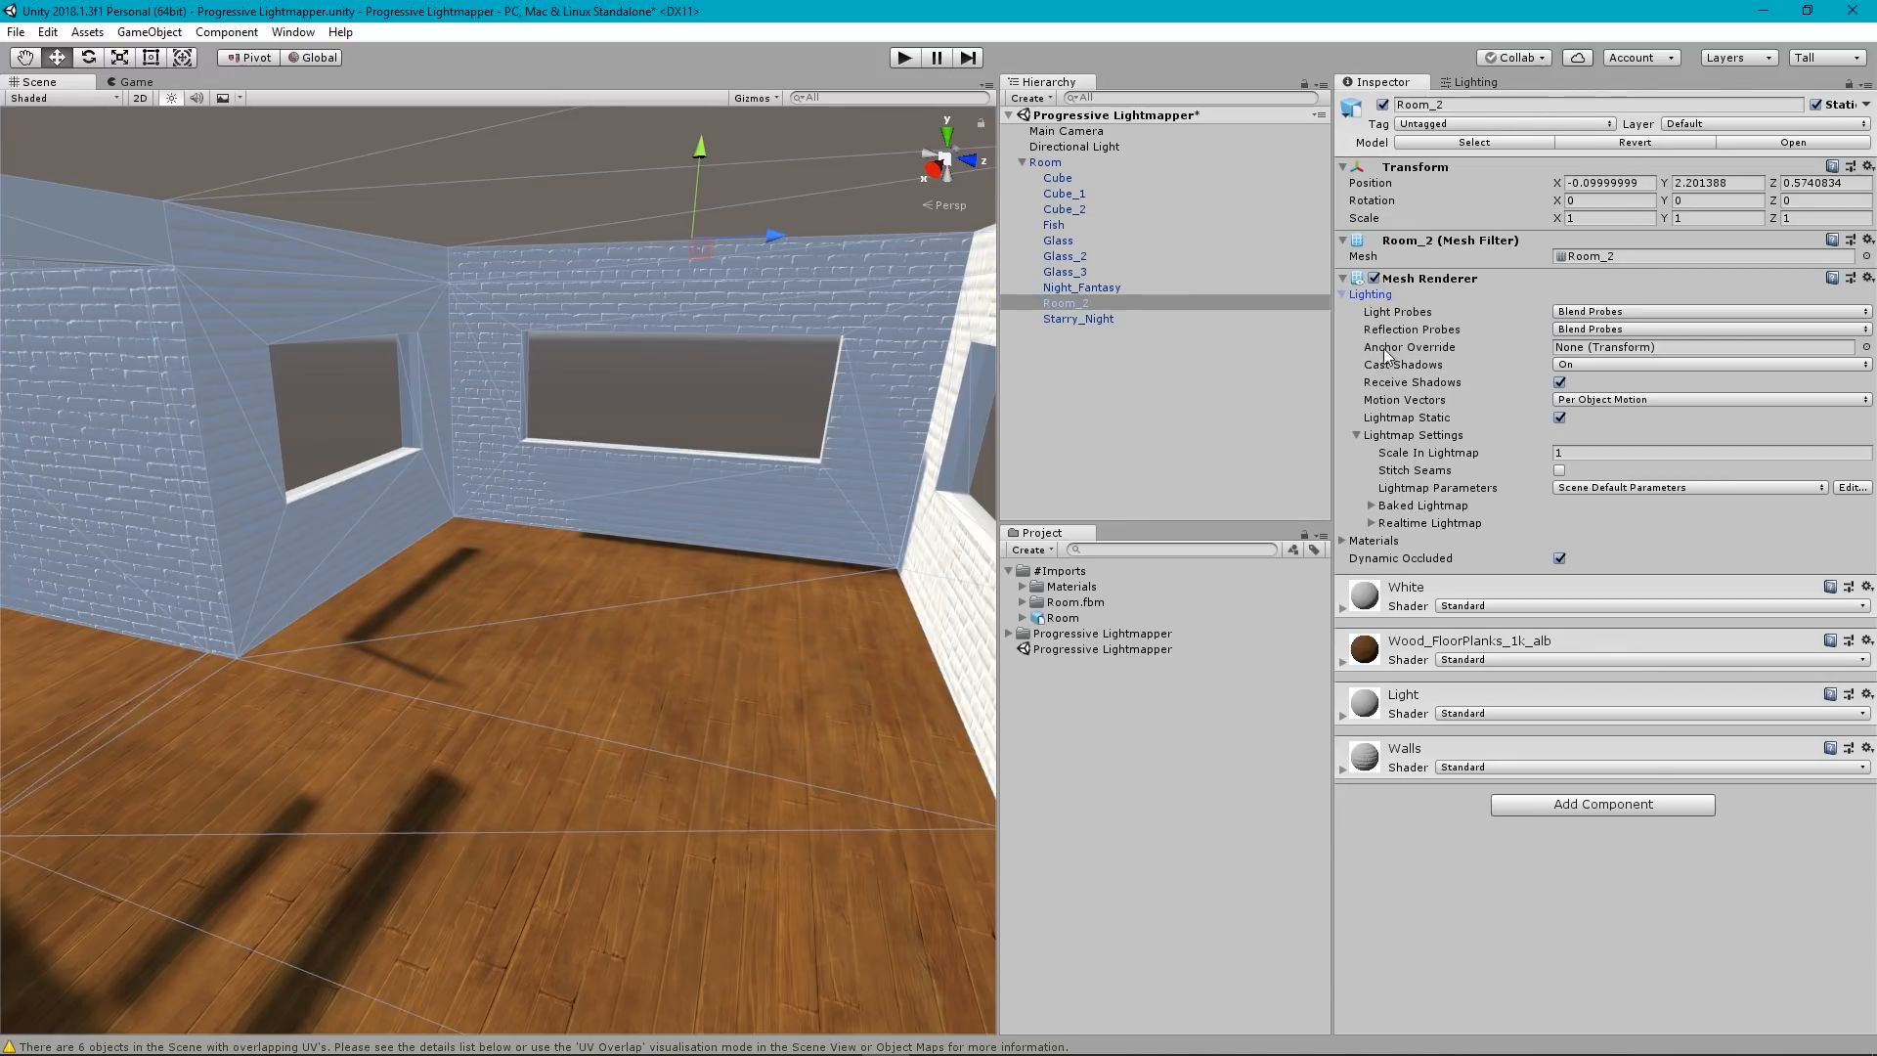
# Turn Cast Shadows off and back on for Room_2 to compare the shadows on the floor.
pyautogui.click(1609, 366)
pyautogui.click(1601, 386)
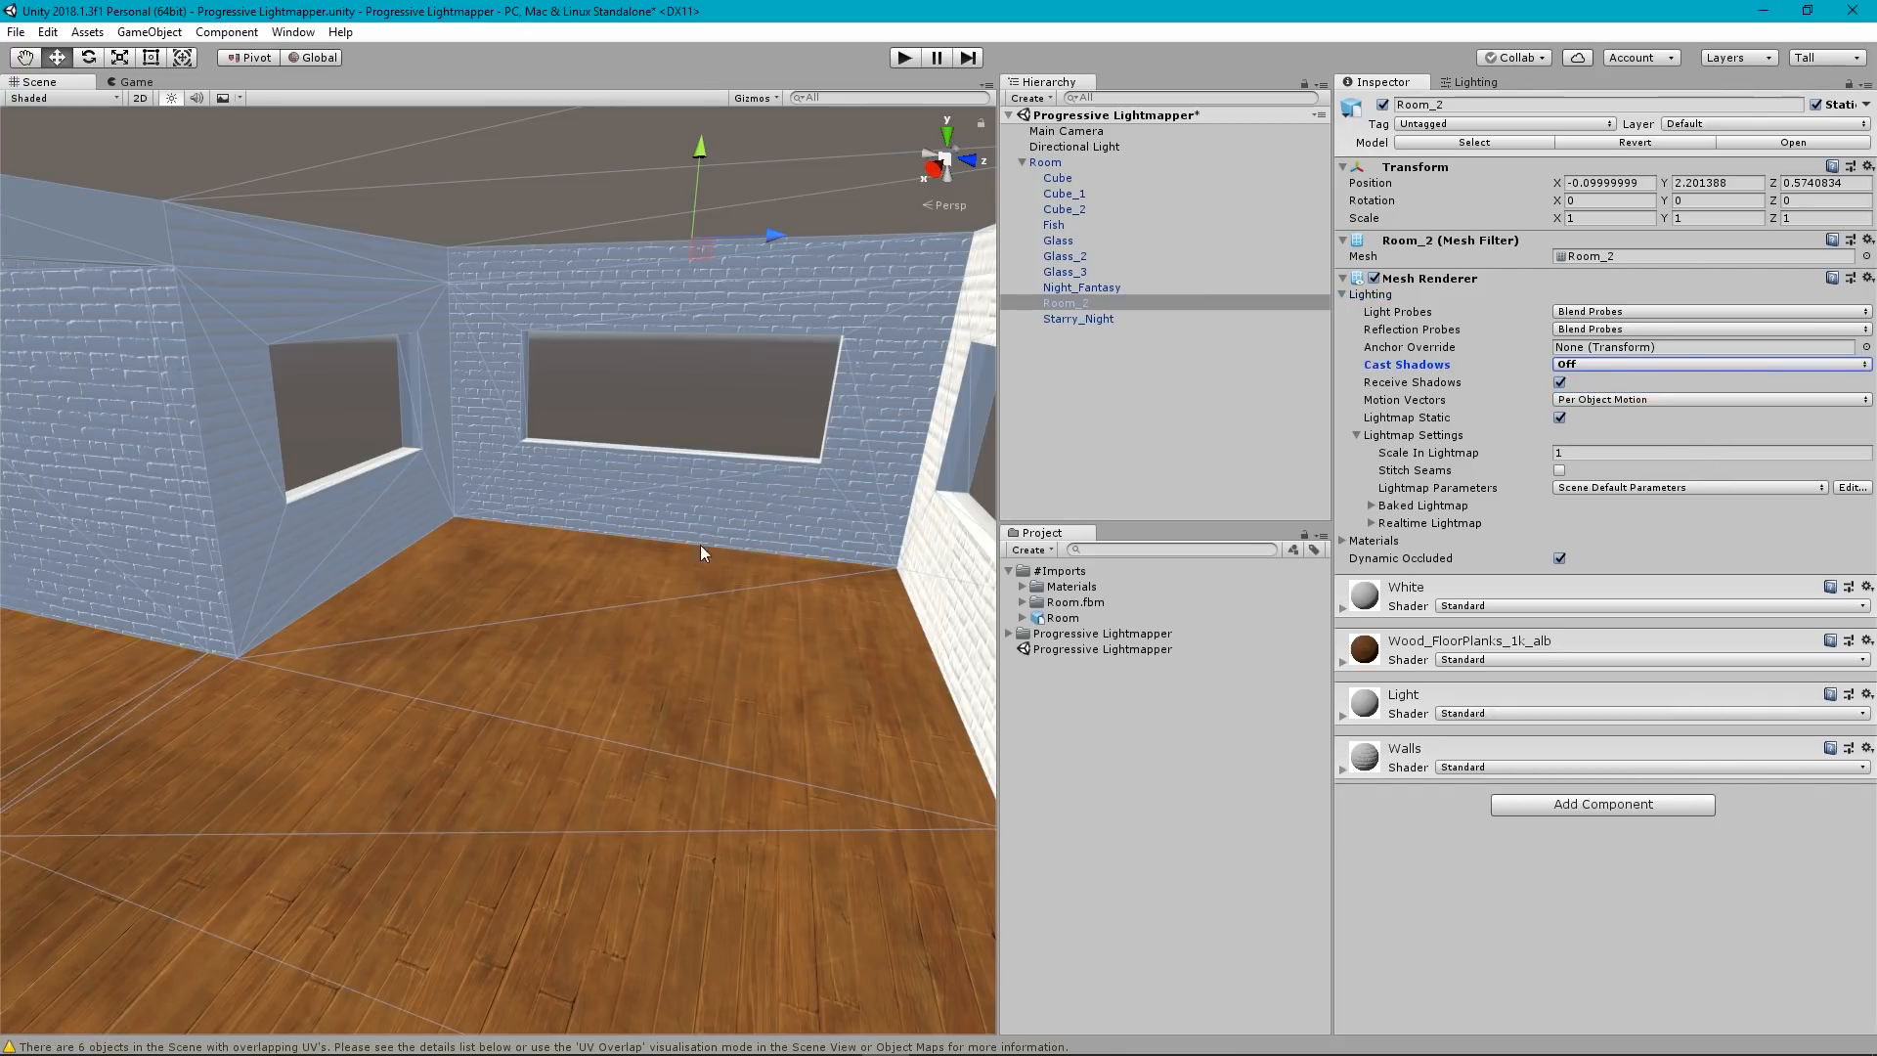
pyautogui.click(1576, 366)
pyautogui.click(1595, 407)
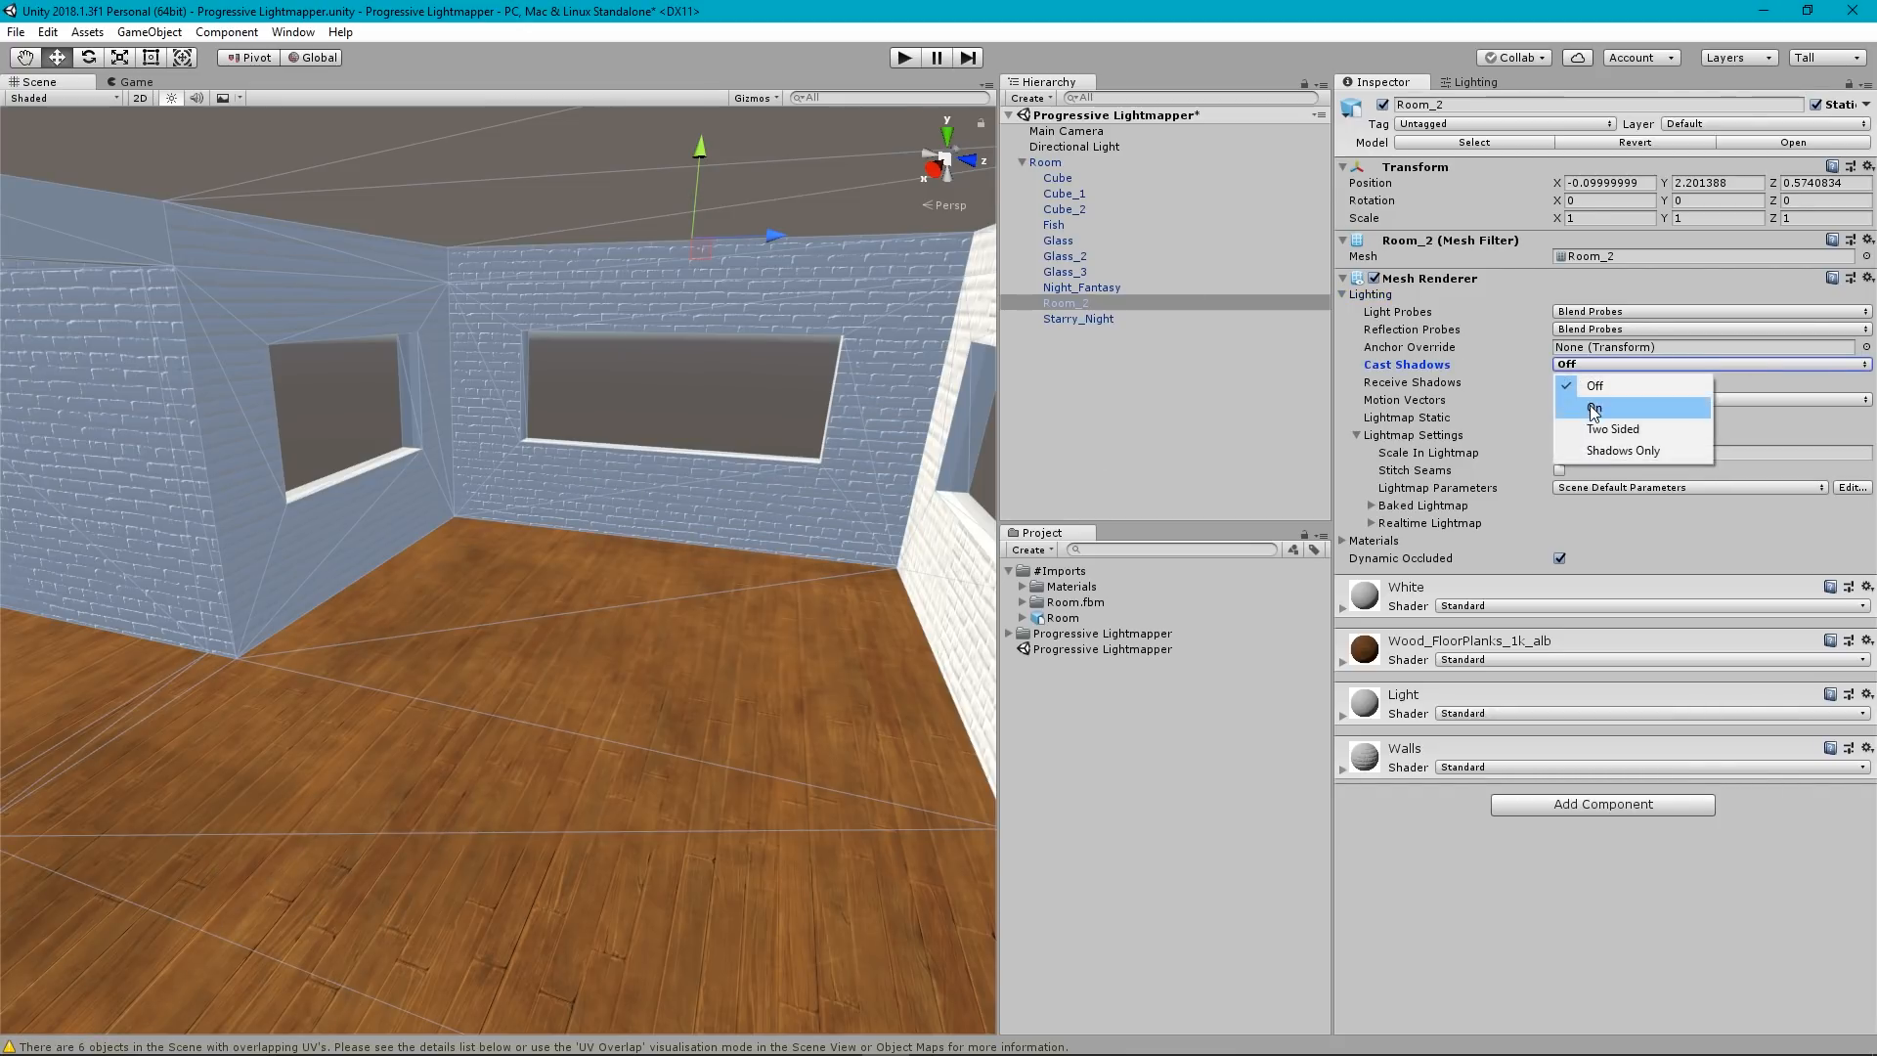
# Set Room_2's Cast Shadows to Two Sided and inspect the resulting shadows on the floor and along the walls.
pyautogui.click(1576, 367)
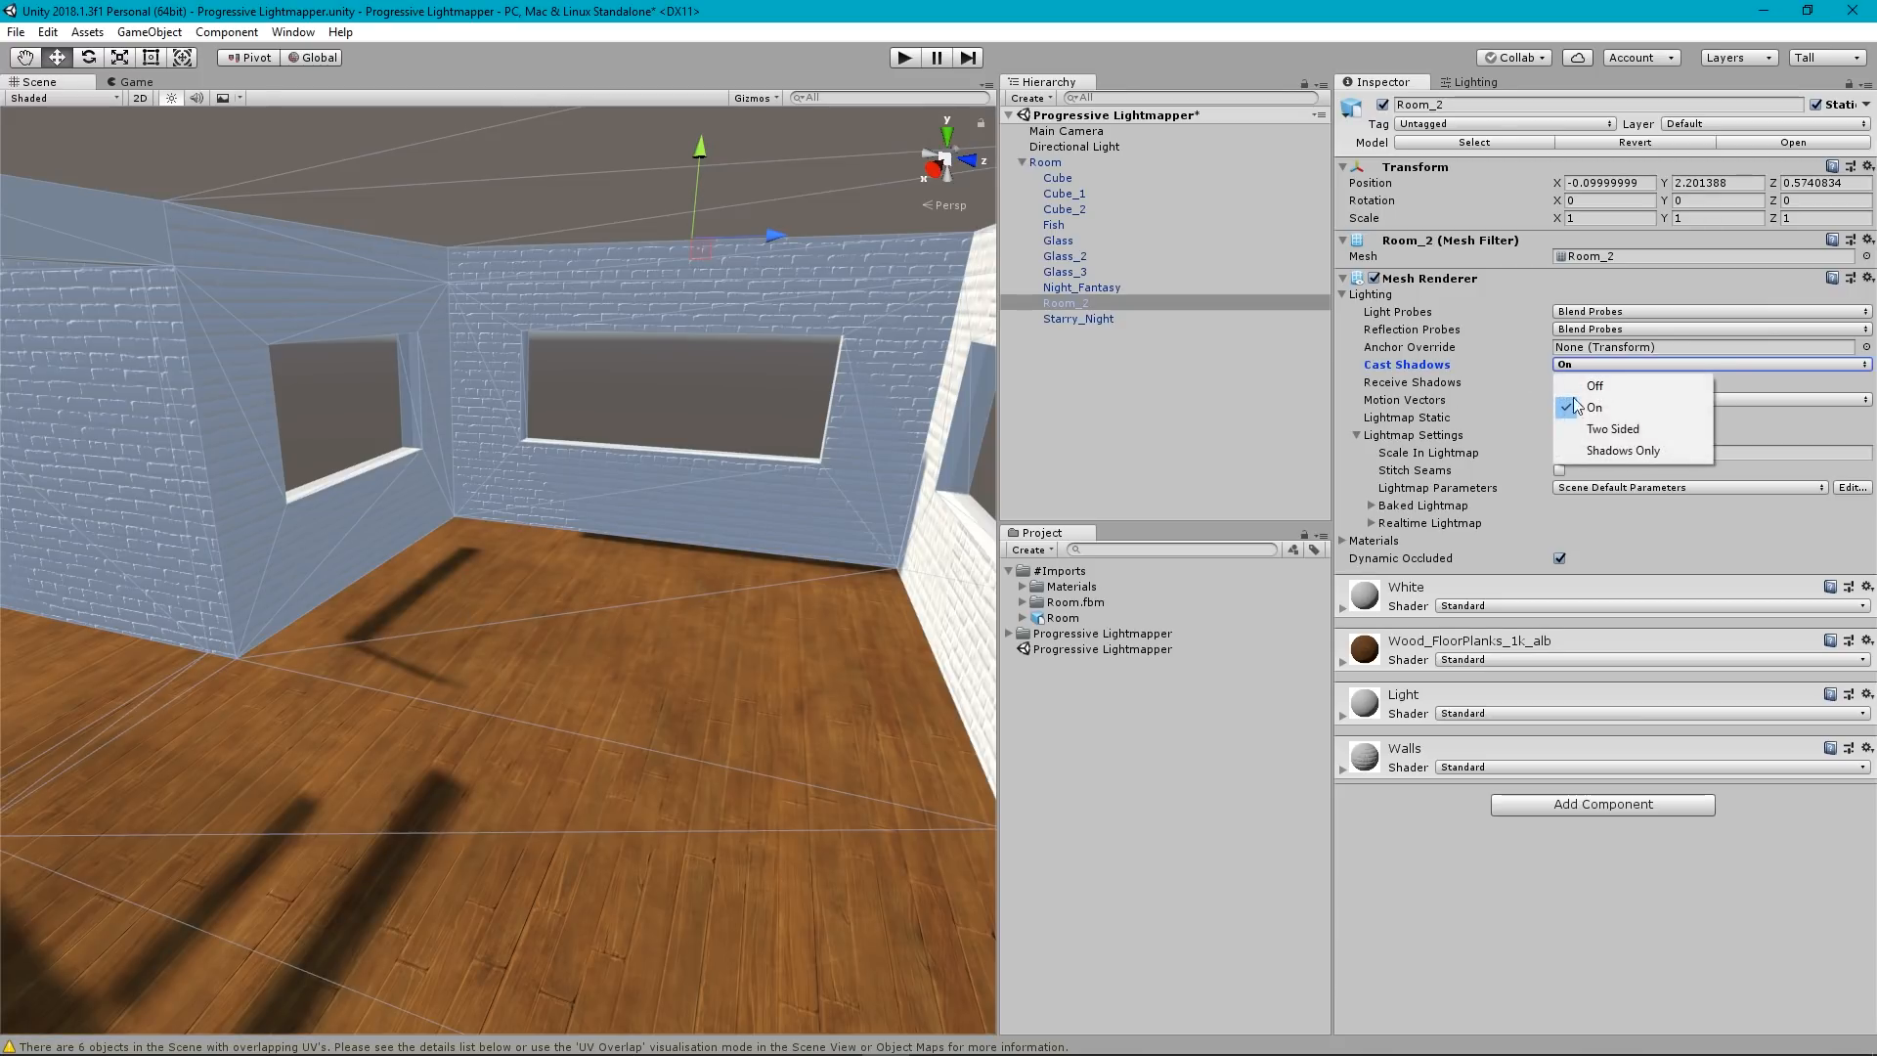
pyautogui.click(1608, 430)
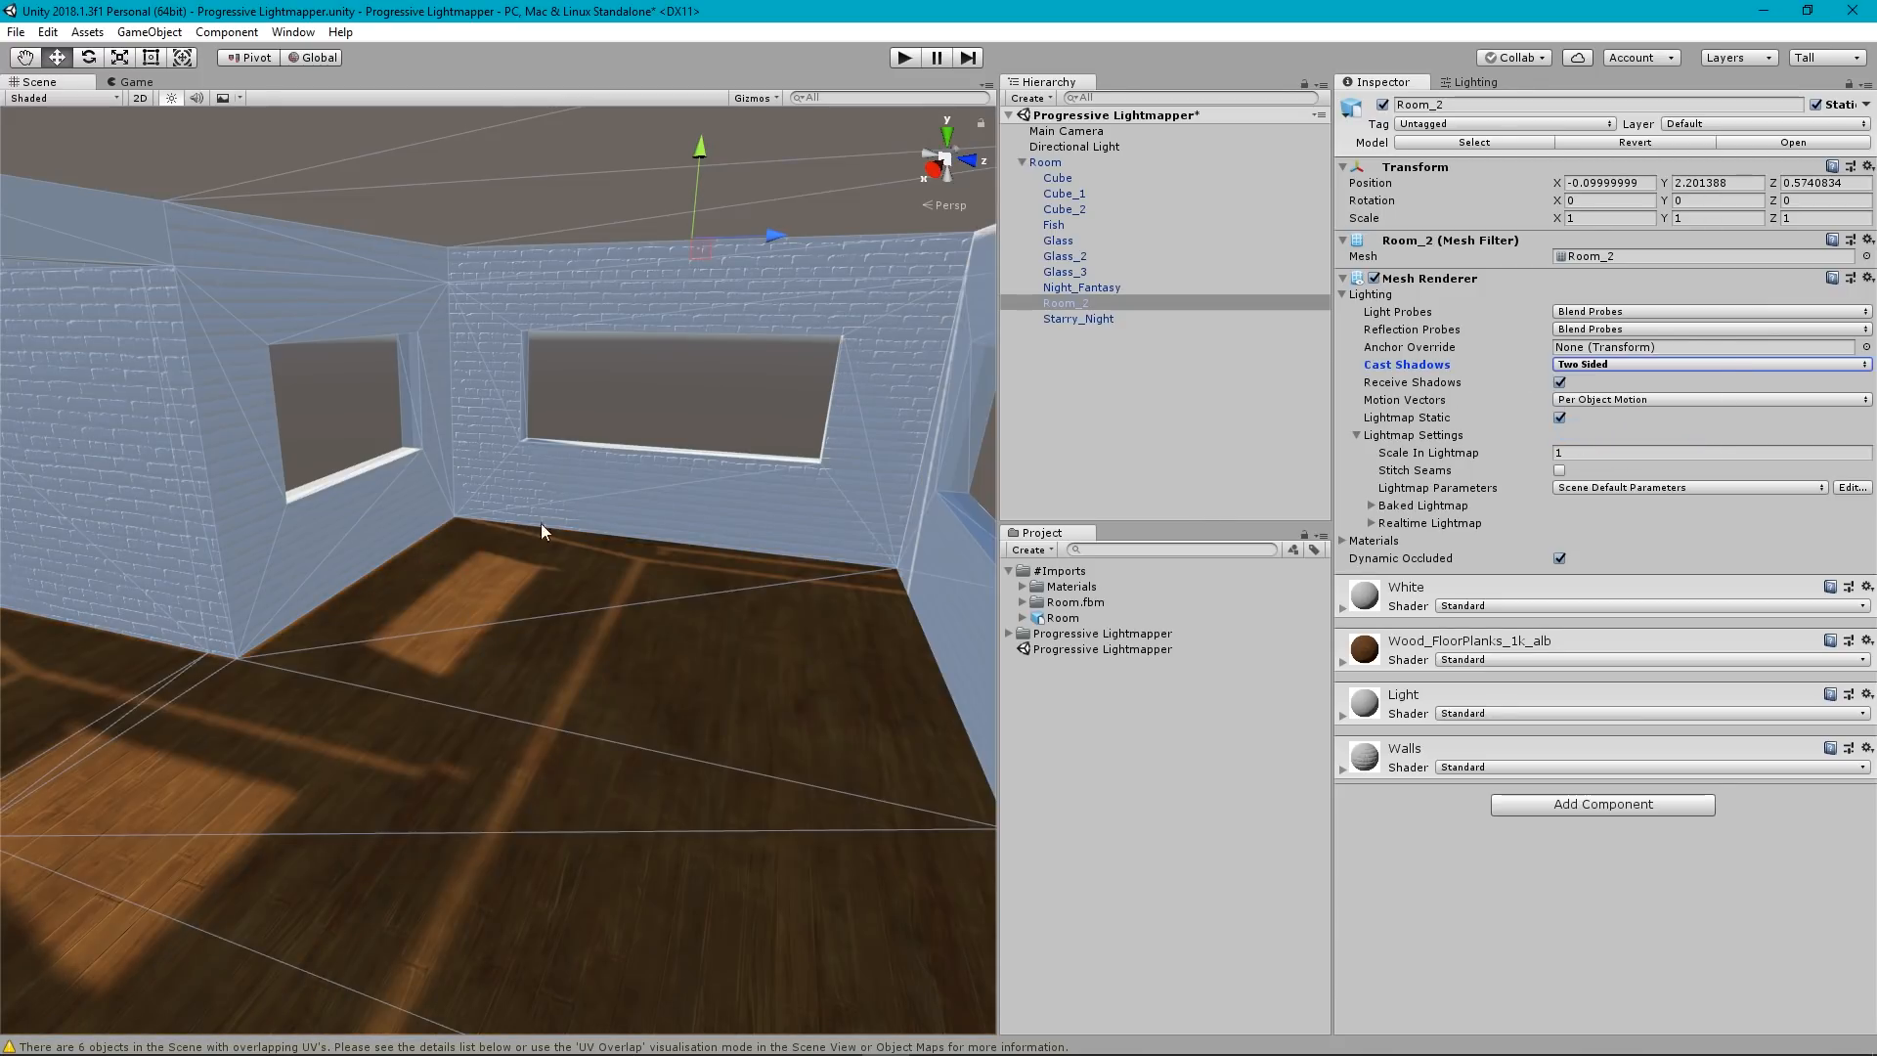
pyautogui.keyDown('alt'); pyautogui.moveTo(542, 530); pyautogui.dragTo(661, 544); pyautogui.keyUp('alt')
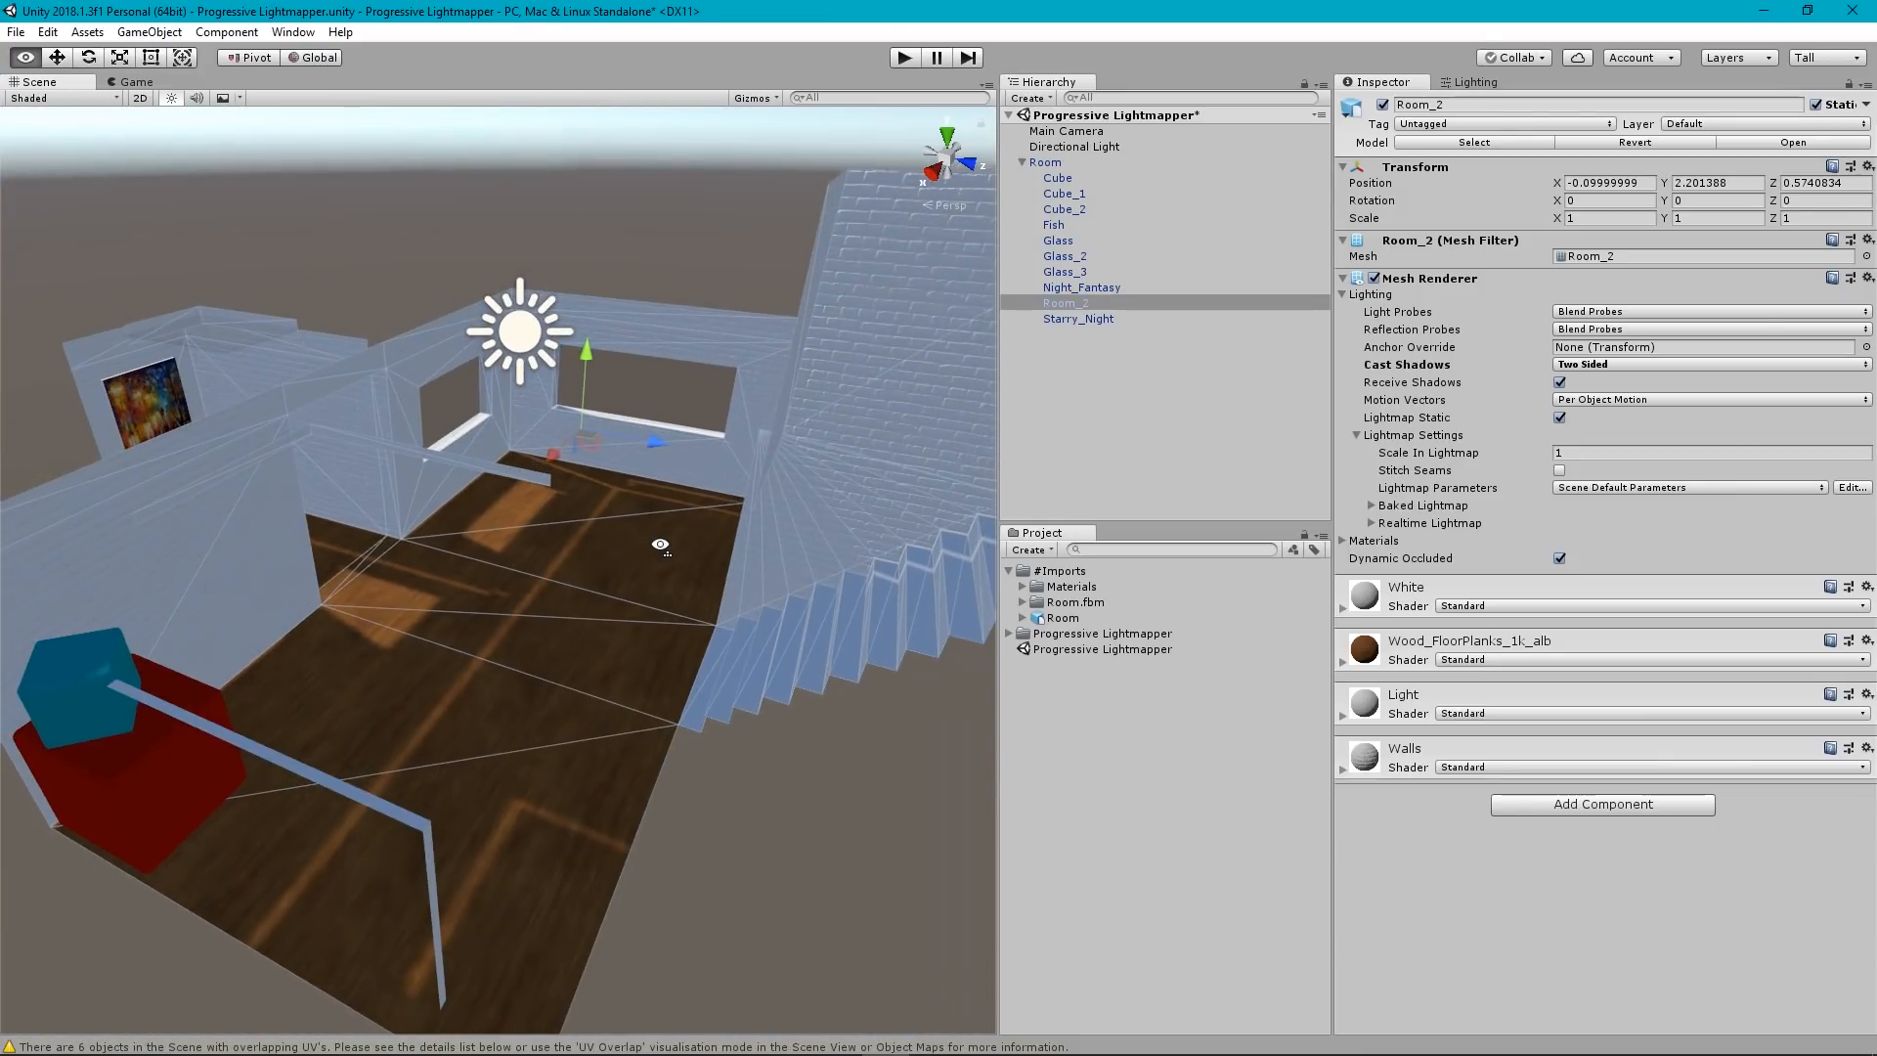
pyautogui.press('w')
pyautogui.moveTo(661, 544); pyautogui.dragTo(778, 476, button='right')
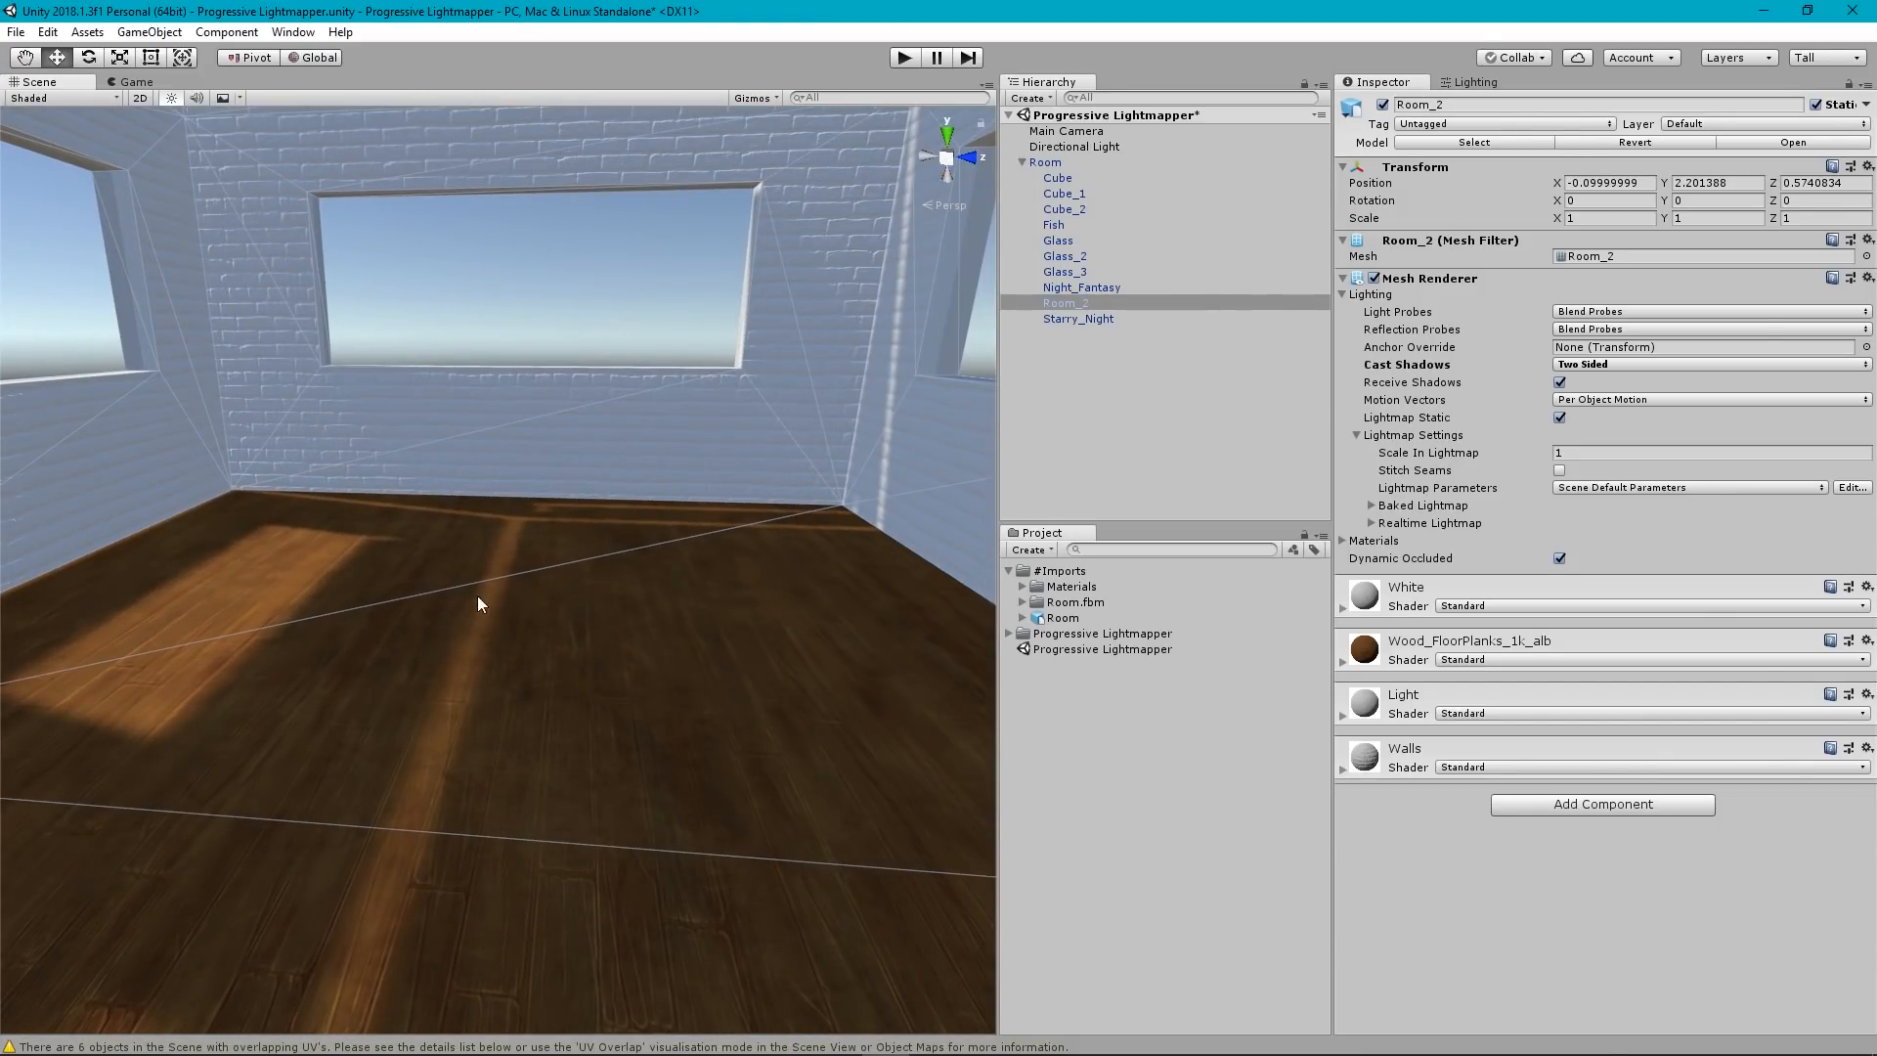
pyautogui.keyDown('alt'); pyautogui.moveTo(479, 603); pyautogui.dragTo(376, 391); pyautogui.keyUp('alt')
pyautogui.keyDown('alt'); pyautogui.moveTo(501, 563); pyautogui.dragTo(831, 895); pyautogui.keyUp('alt')
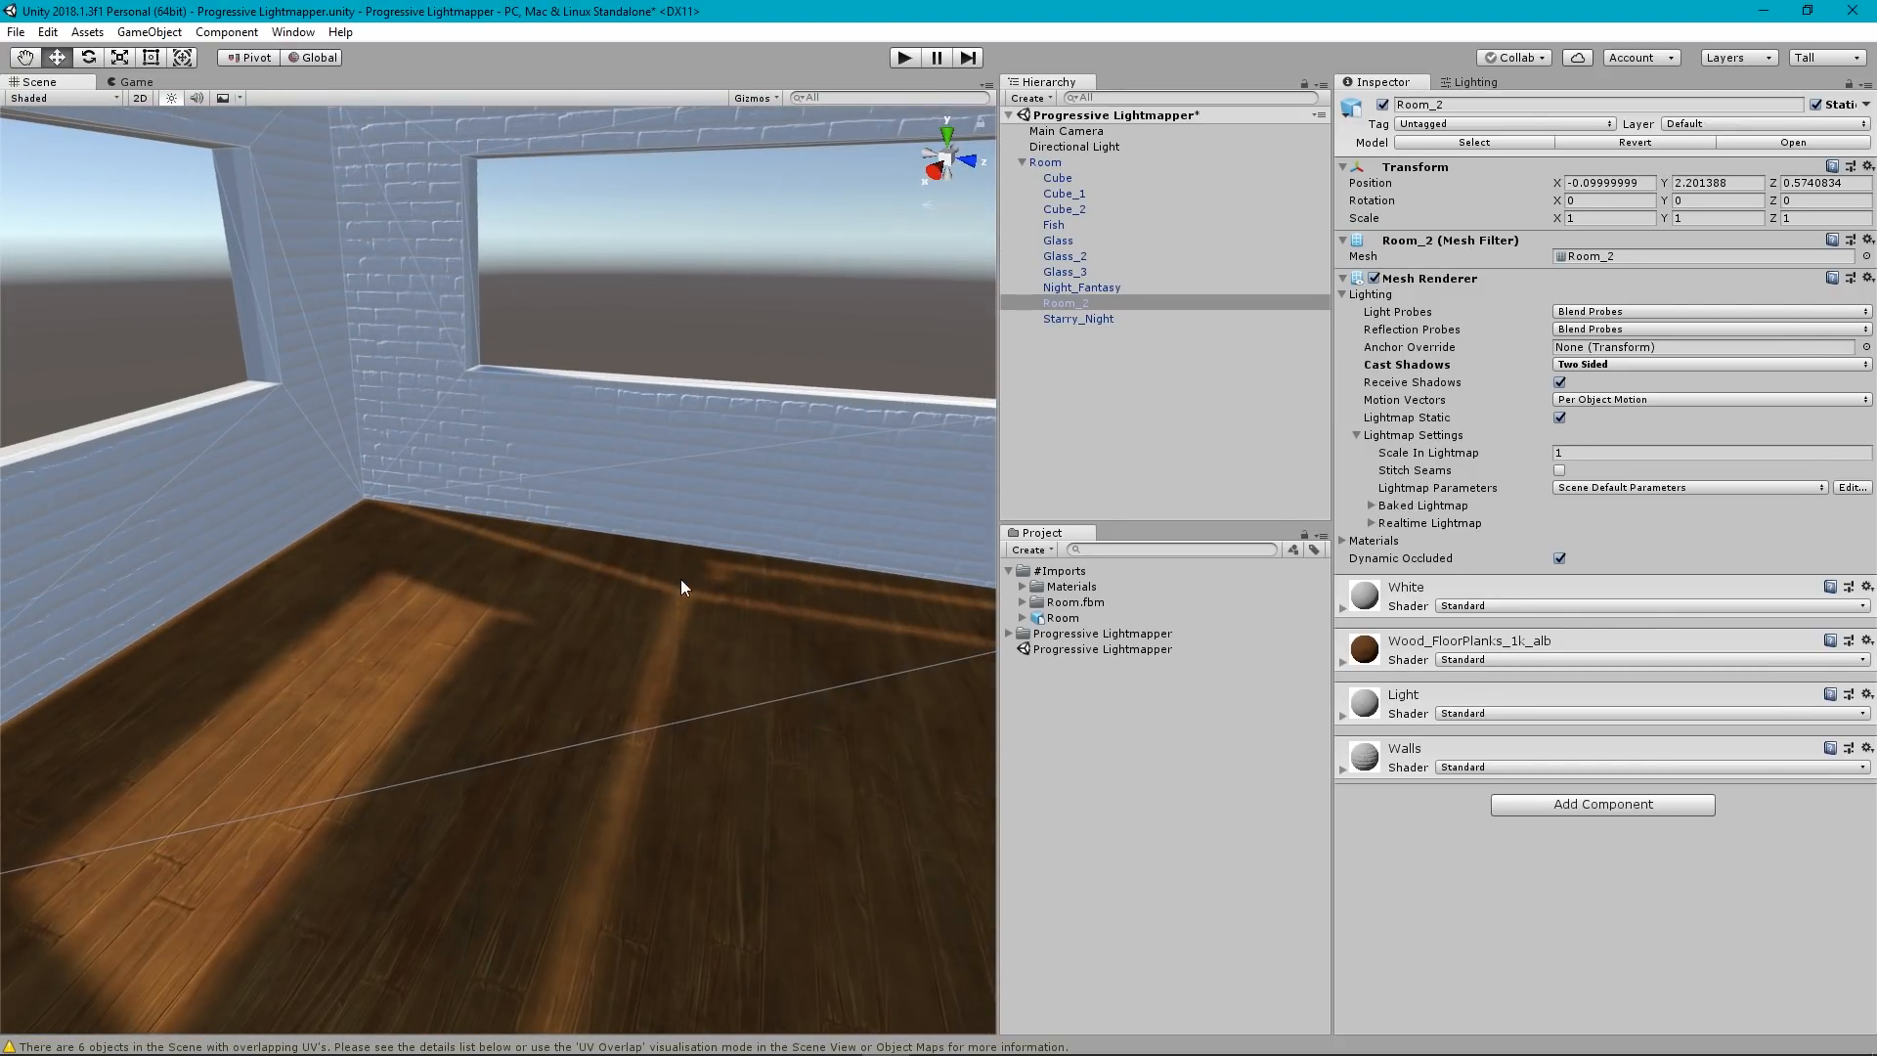
# Set the Directional Light's Mode to Realtime.
pyautogui.click(1058, 148)
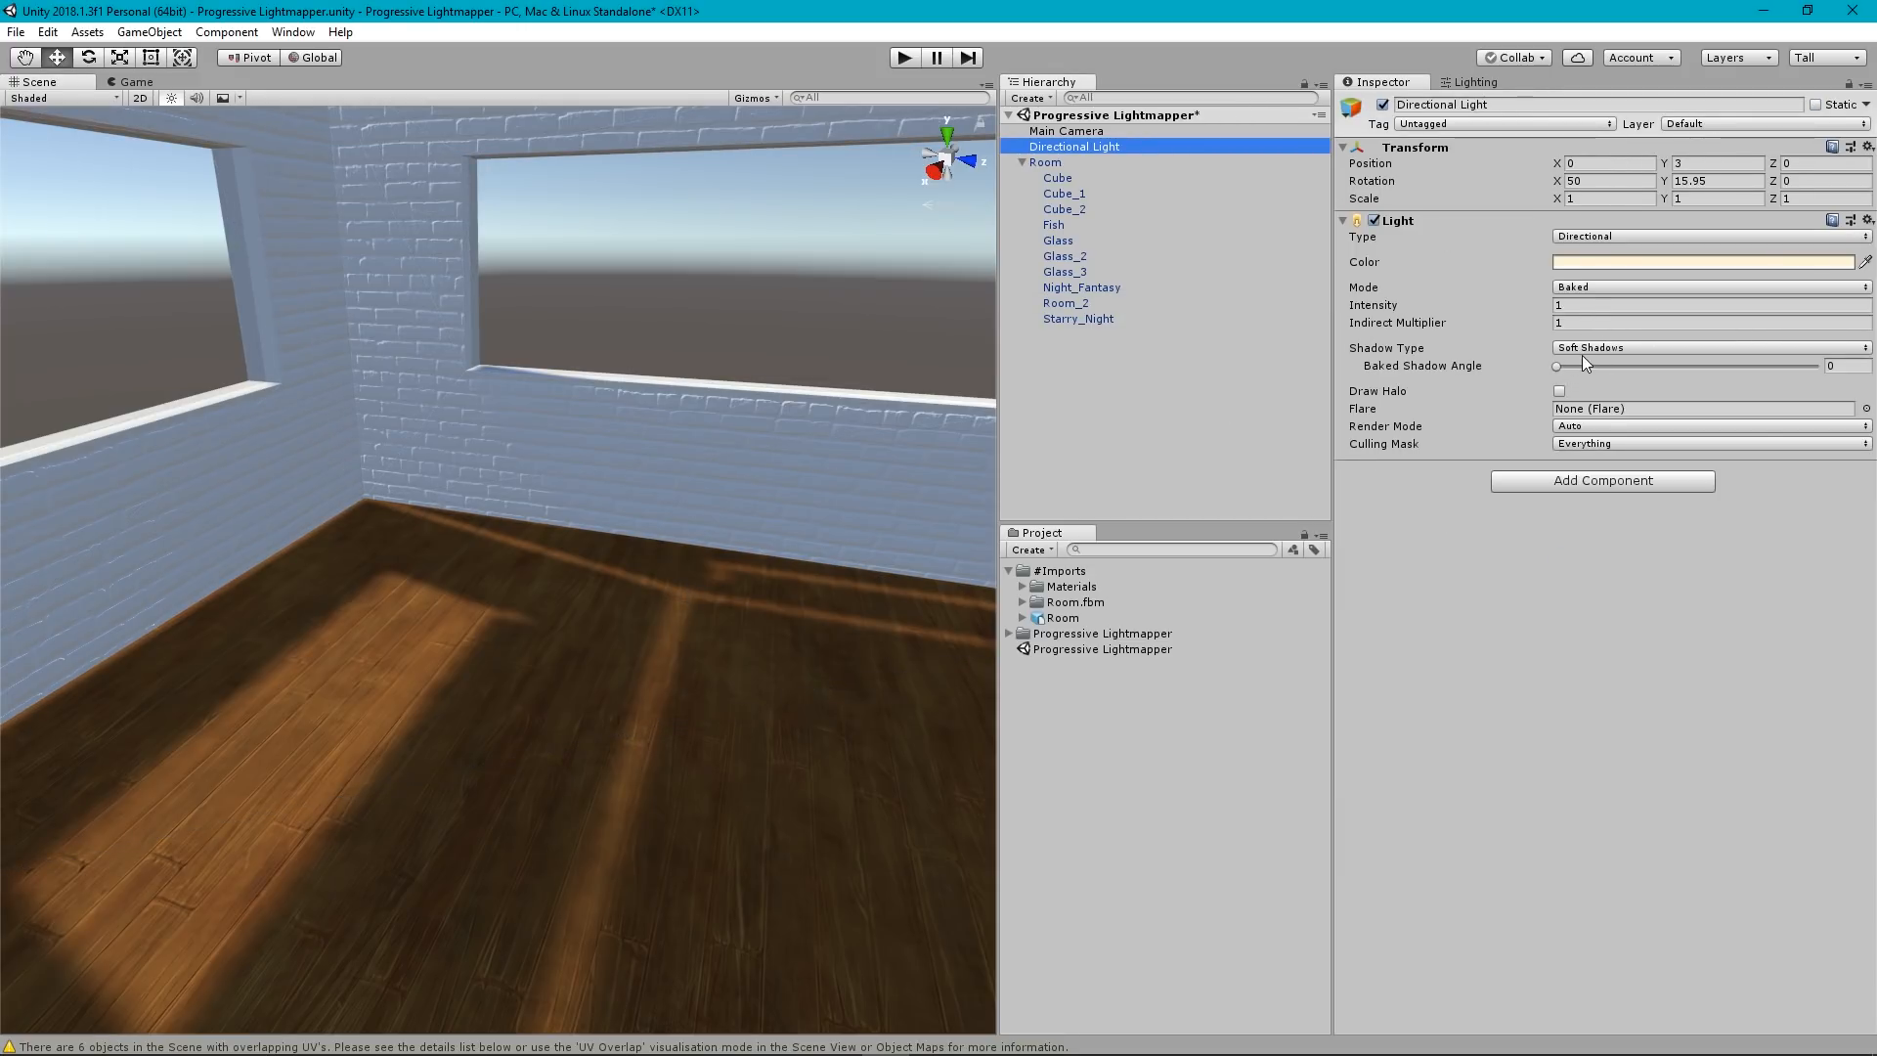
pyautogui.click(1580, 285)
pyautogui.click(1609, 309)
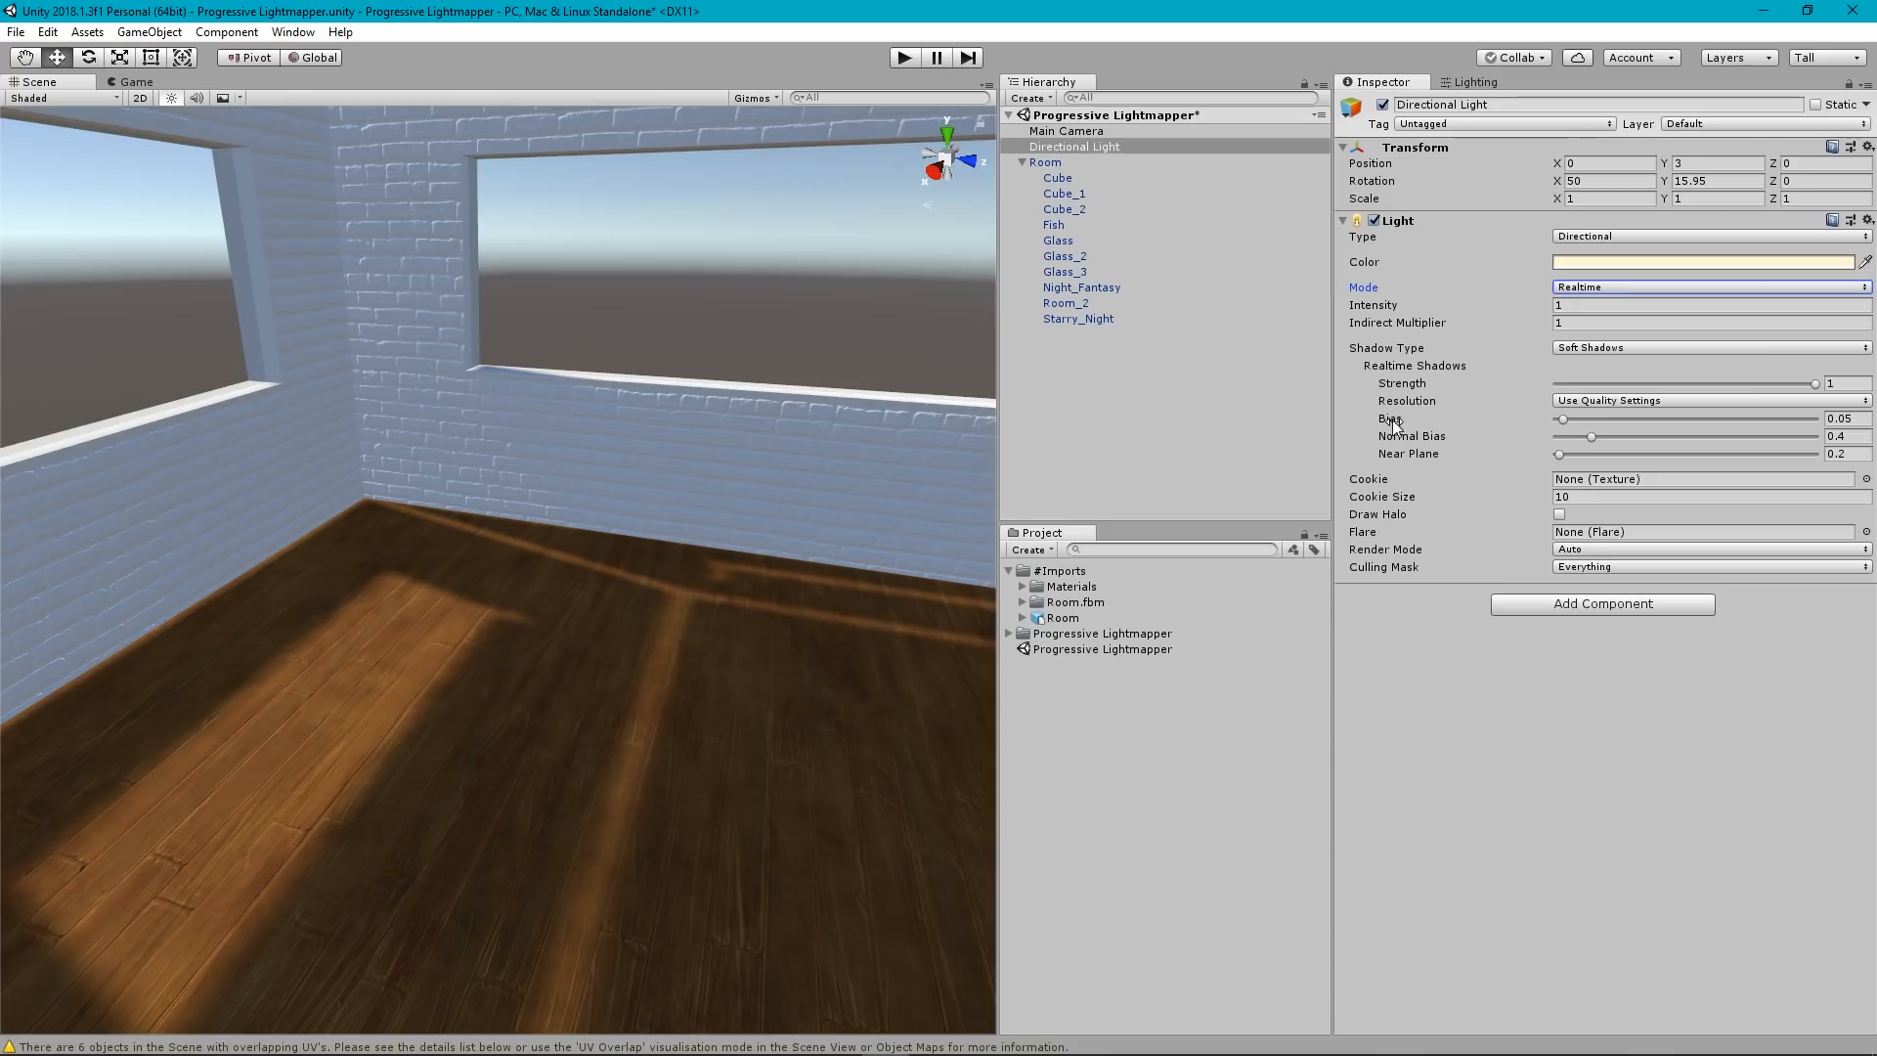
# Set the Directional Light's realtime shadow Normal Bias and Bias to 0 and check the floor shadows.
pyautogui.moveTo(1542, 419); pyautogui.dragTo(1438, 436)
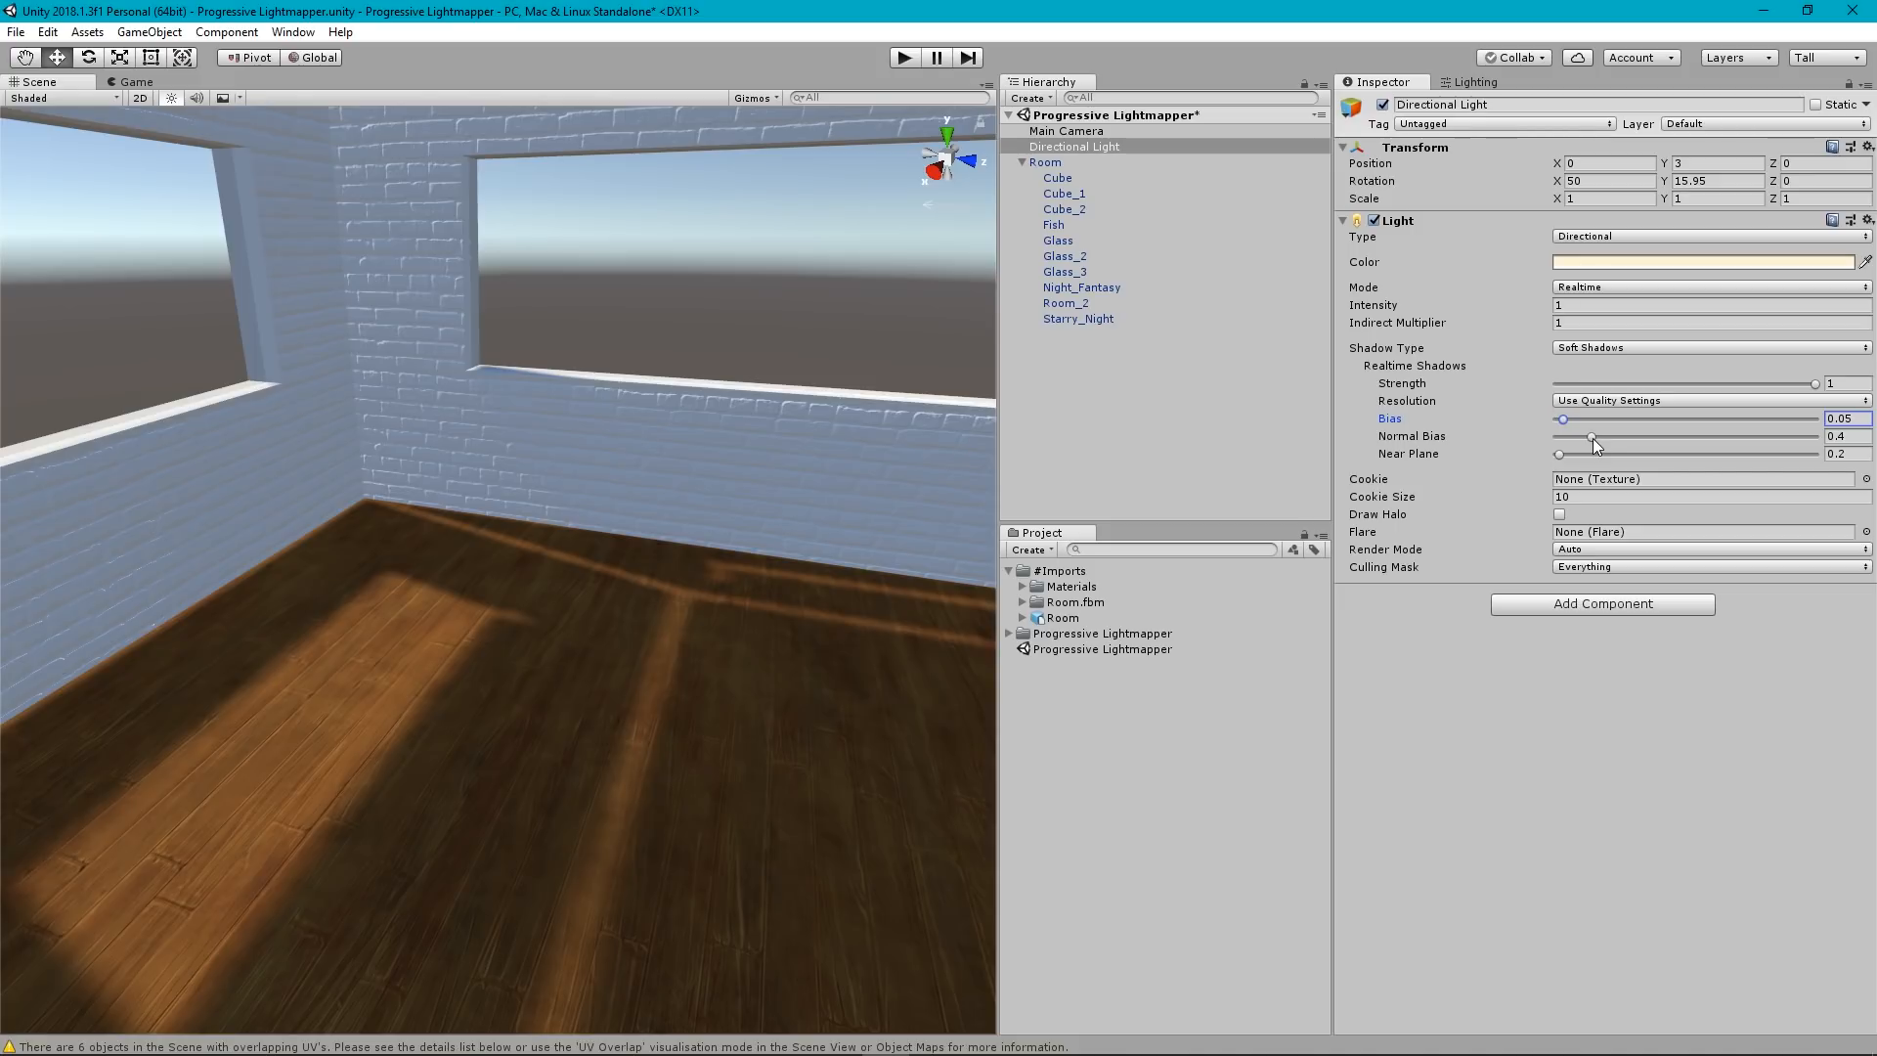
pyautogui.moveTo(1593, 438); pyautogui.dragTo(1557, 447)
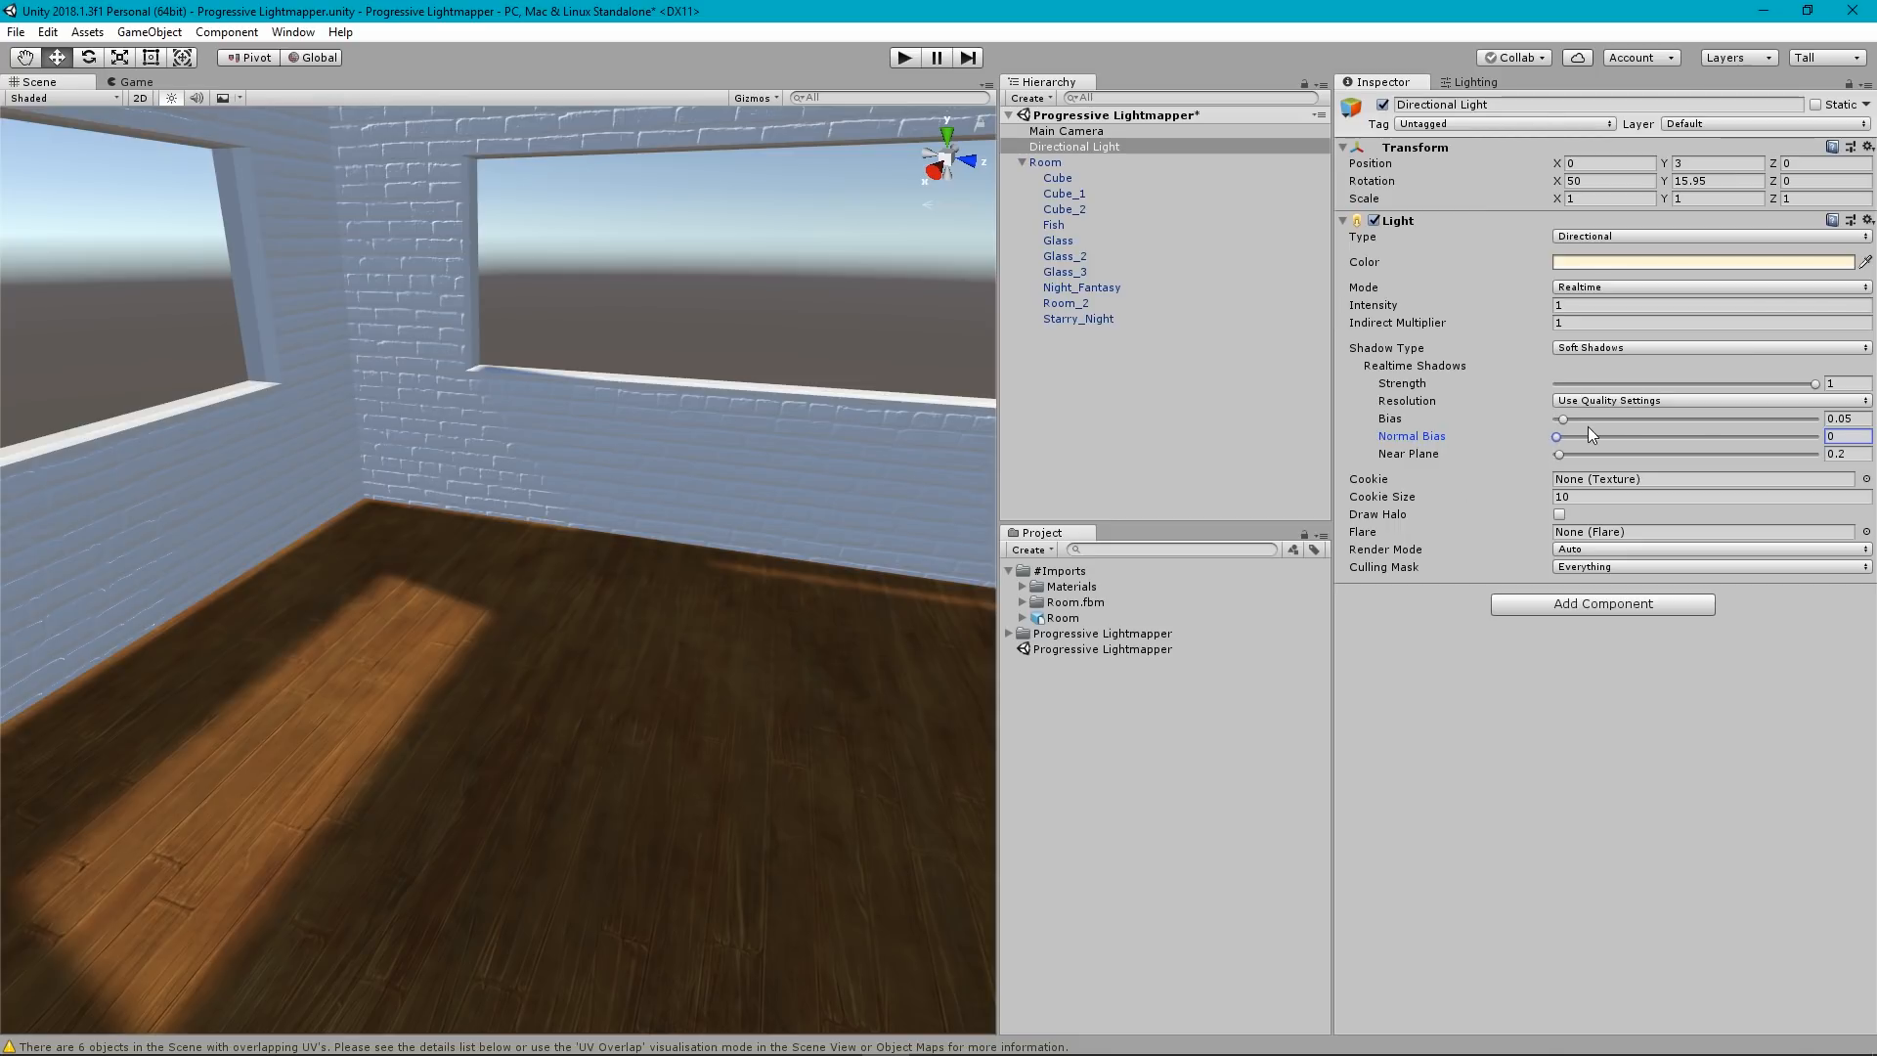
pyautogui.moveTo(1563, 419); pyautogui.dragTo(1534, 427)
pyautogui.scroll(-3, 543, 552)
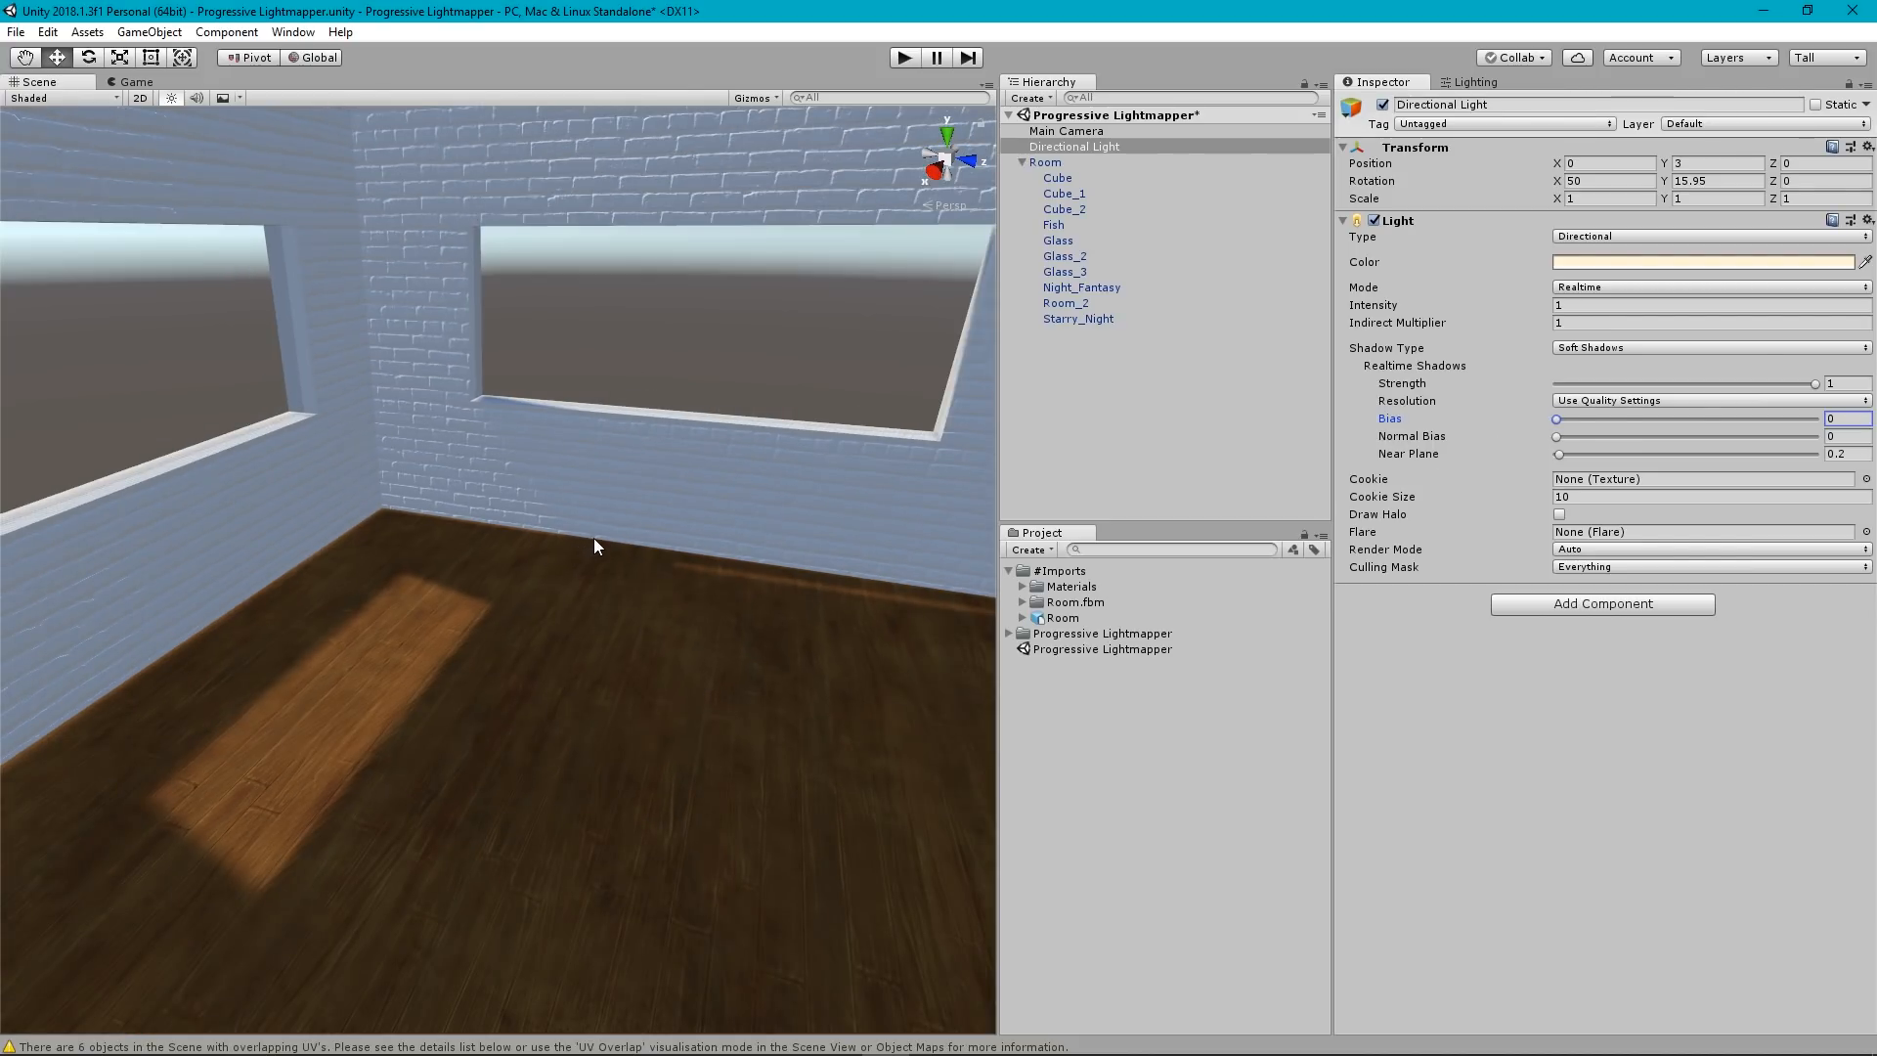
# Undo the Directional Light's Bias and Normal Bias changes and set its Mode to Baked.
pyautogui.hotkey('ctrl', 'z')
pyautogui.hotkey('ctrl', 'z')
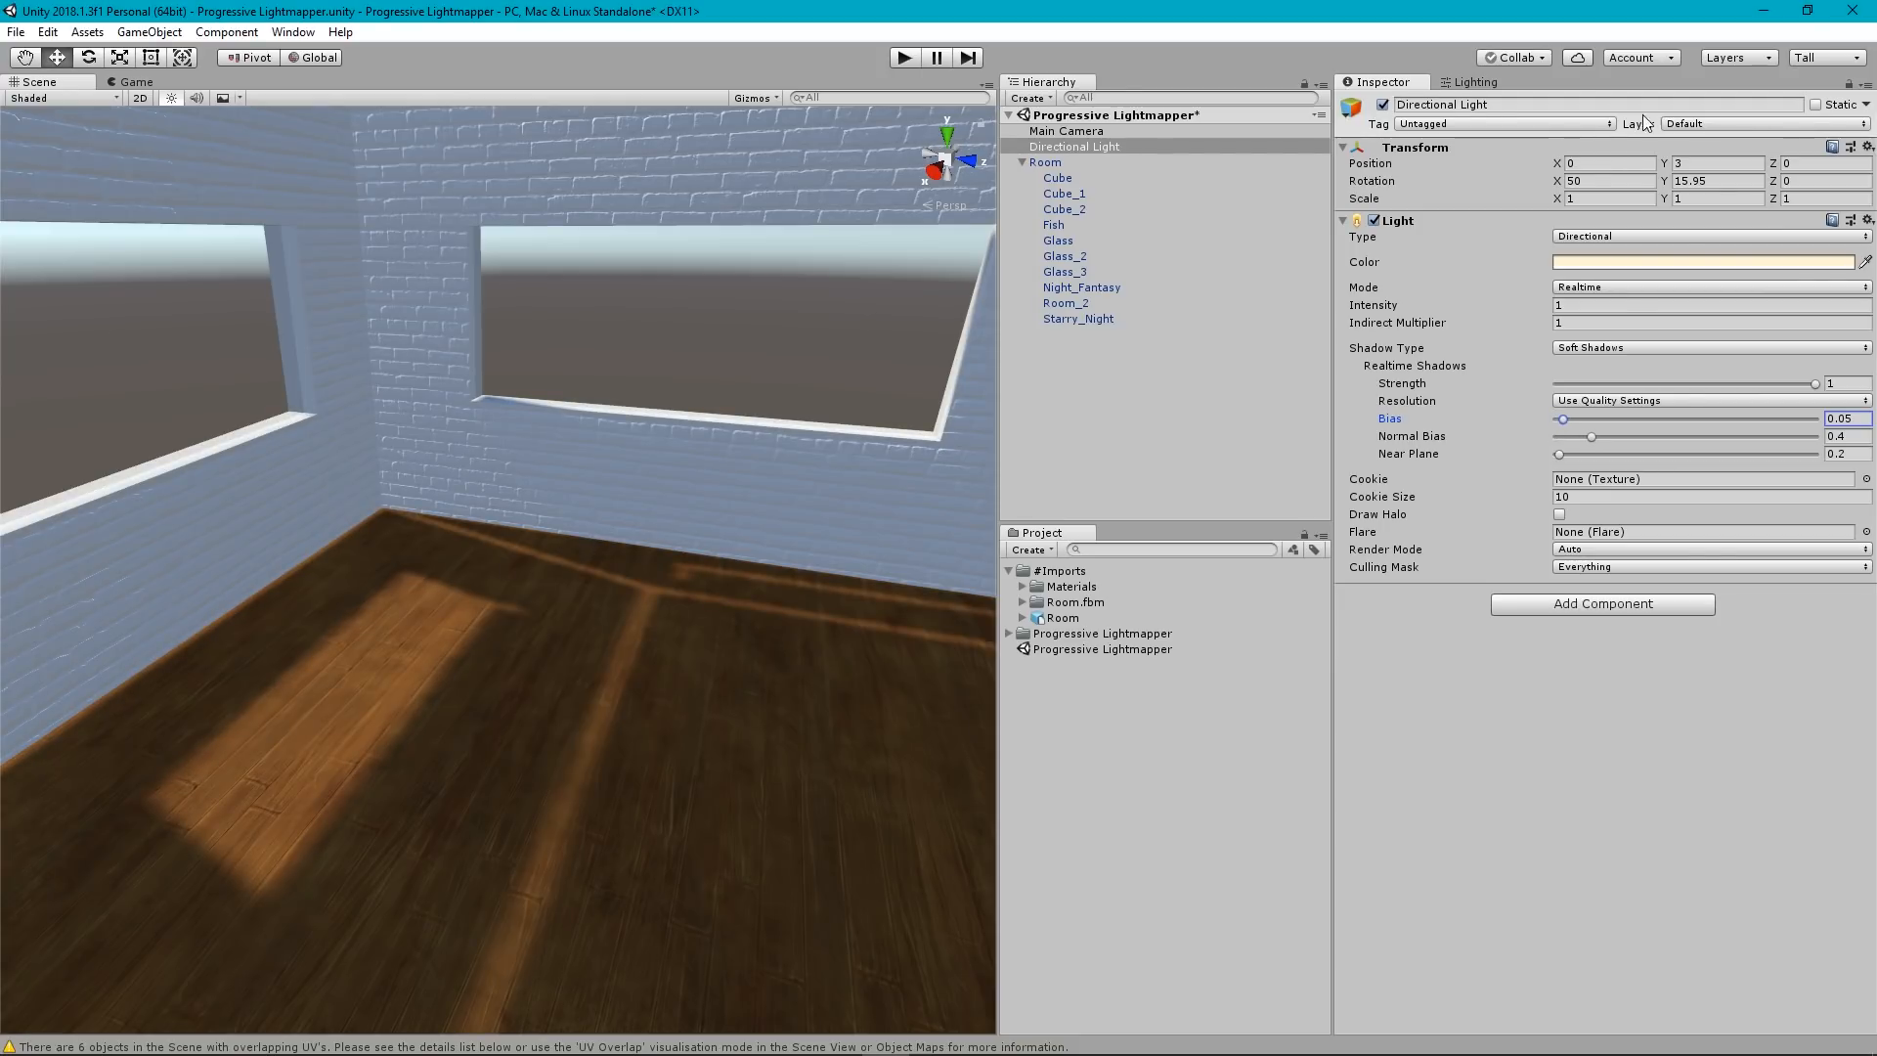
pyautogui.click(1584, 287)
pyautogui.click(1605, 350)
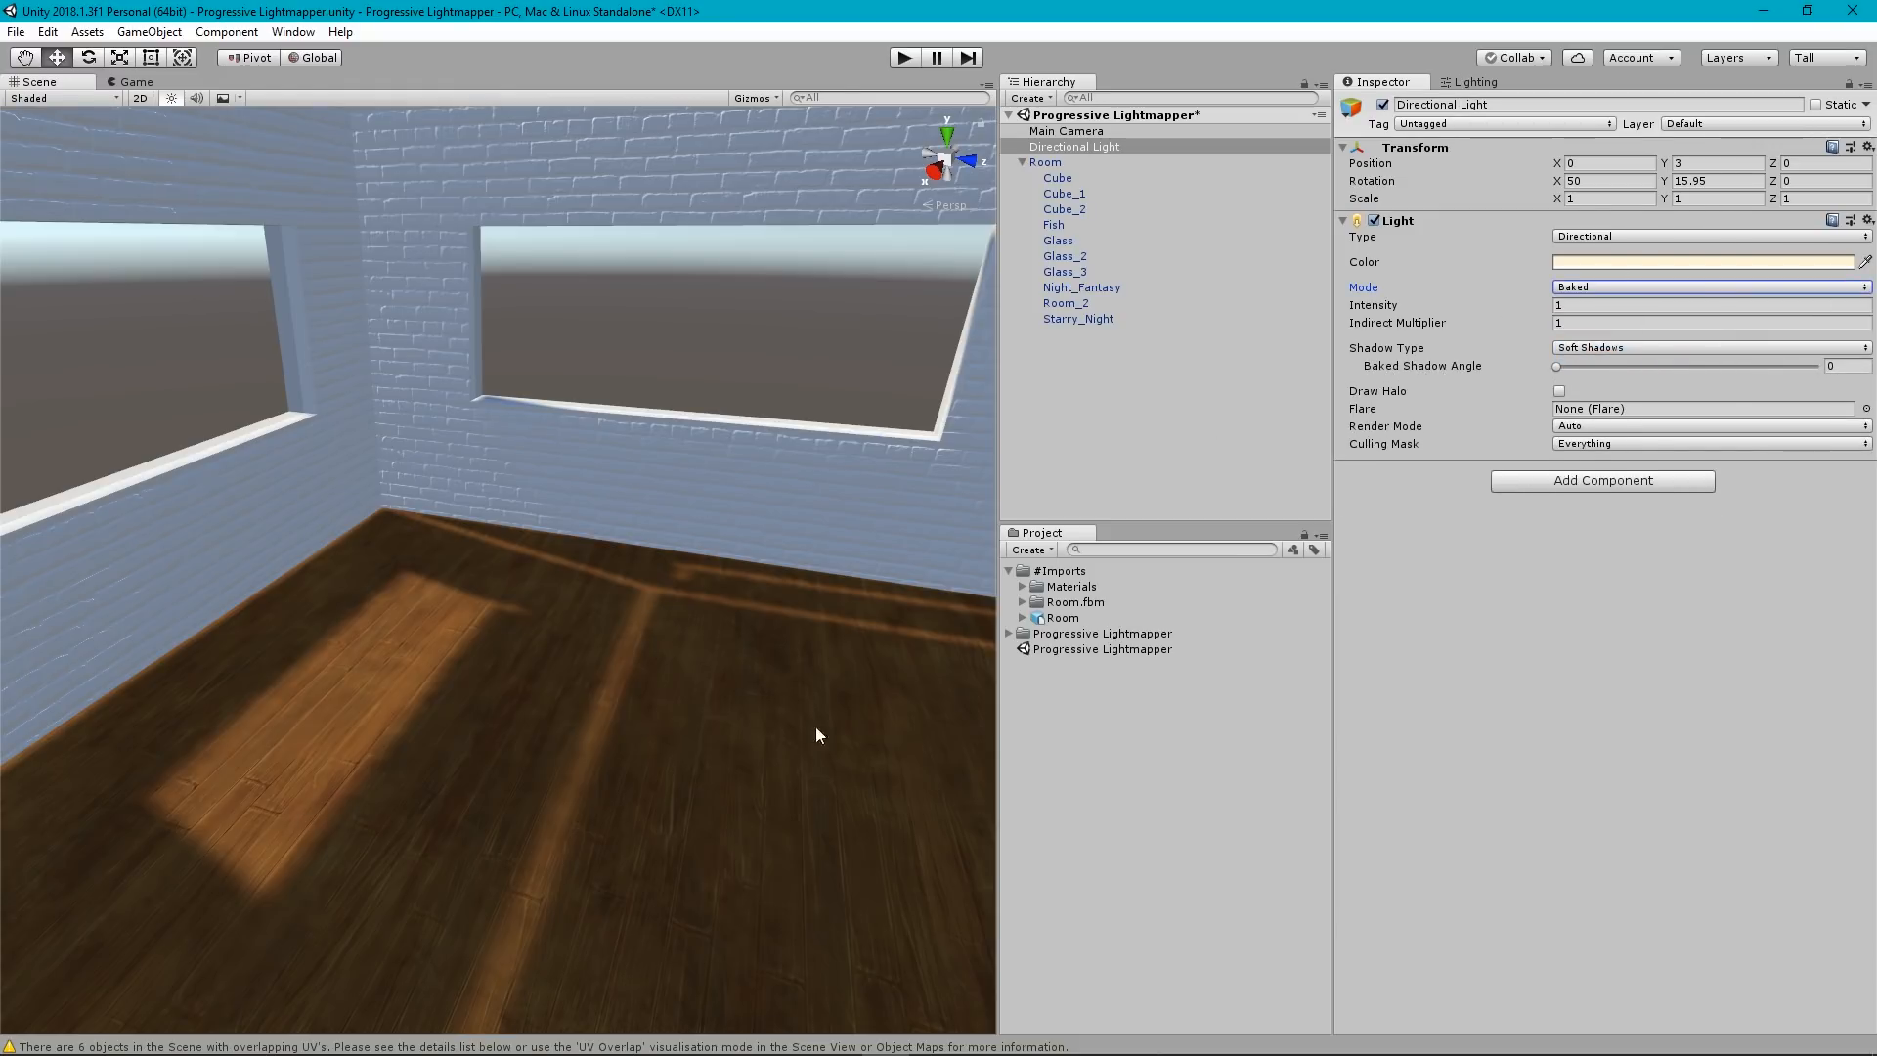
# Rotate the Directional Light to X 26.5 and Y 57.3 so sunlight falls through the room's windows.
pyautogui.scroll(-7, 329, 743)
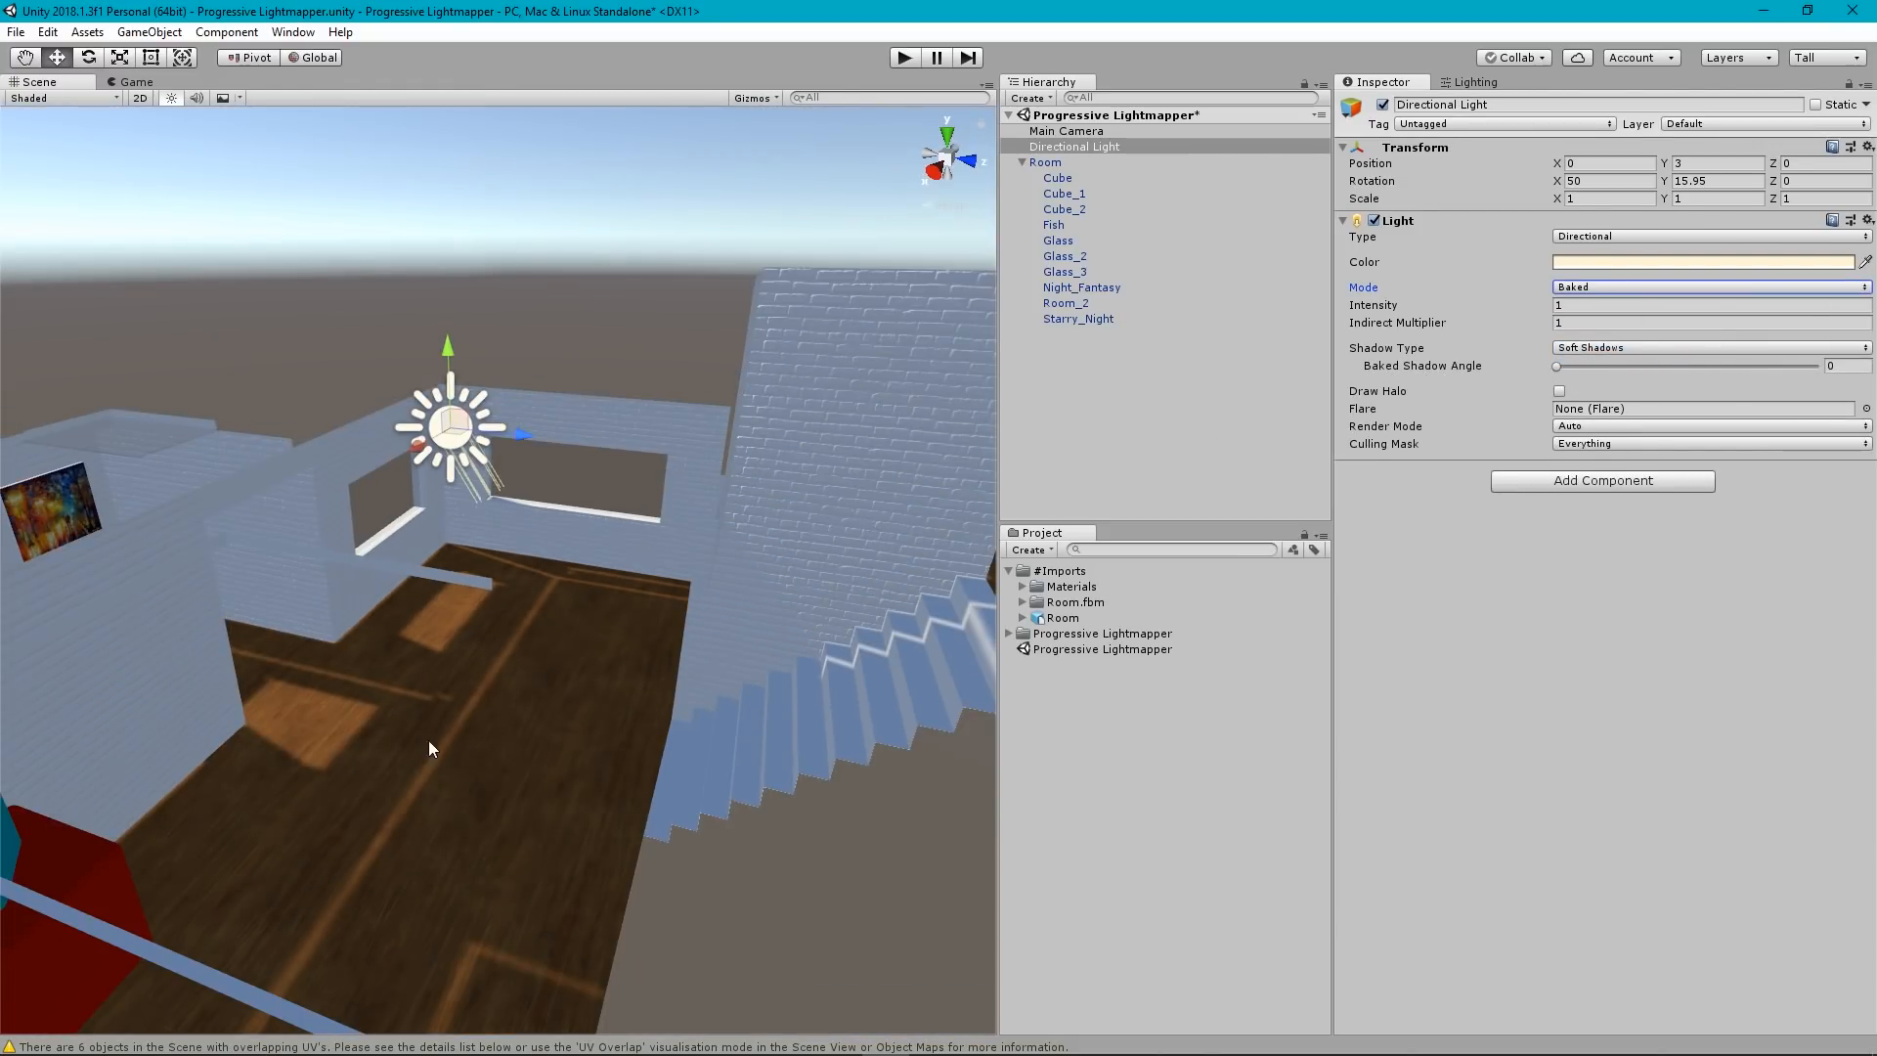
pyautogui.moveTo(428, 741)
pyautogui.keyDown('alt'); pyautogui.mouseDown()
pyautogui.moveTo(493, 795)
pyautogui.moveTo(447, 767)
pyautogui.mouseUp(); pyautogui.keyUp('alt')
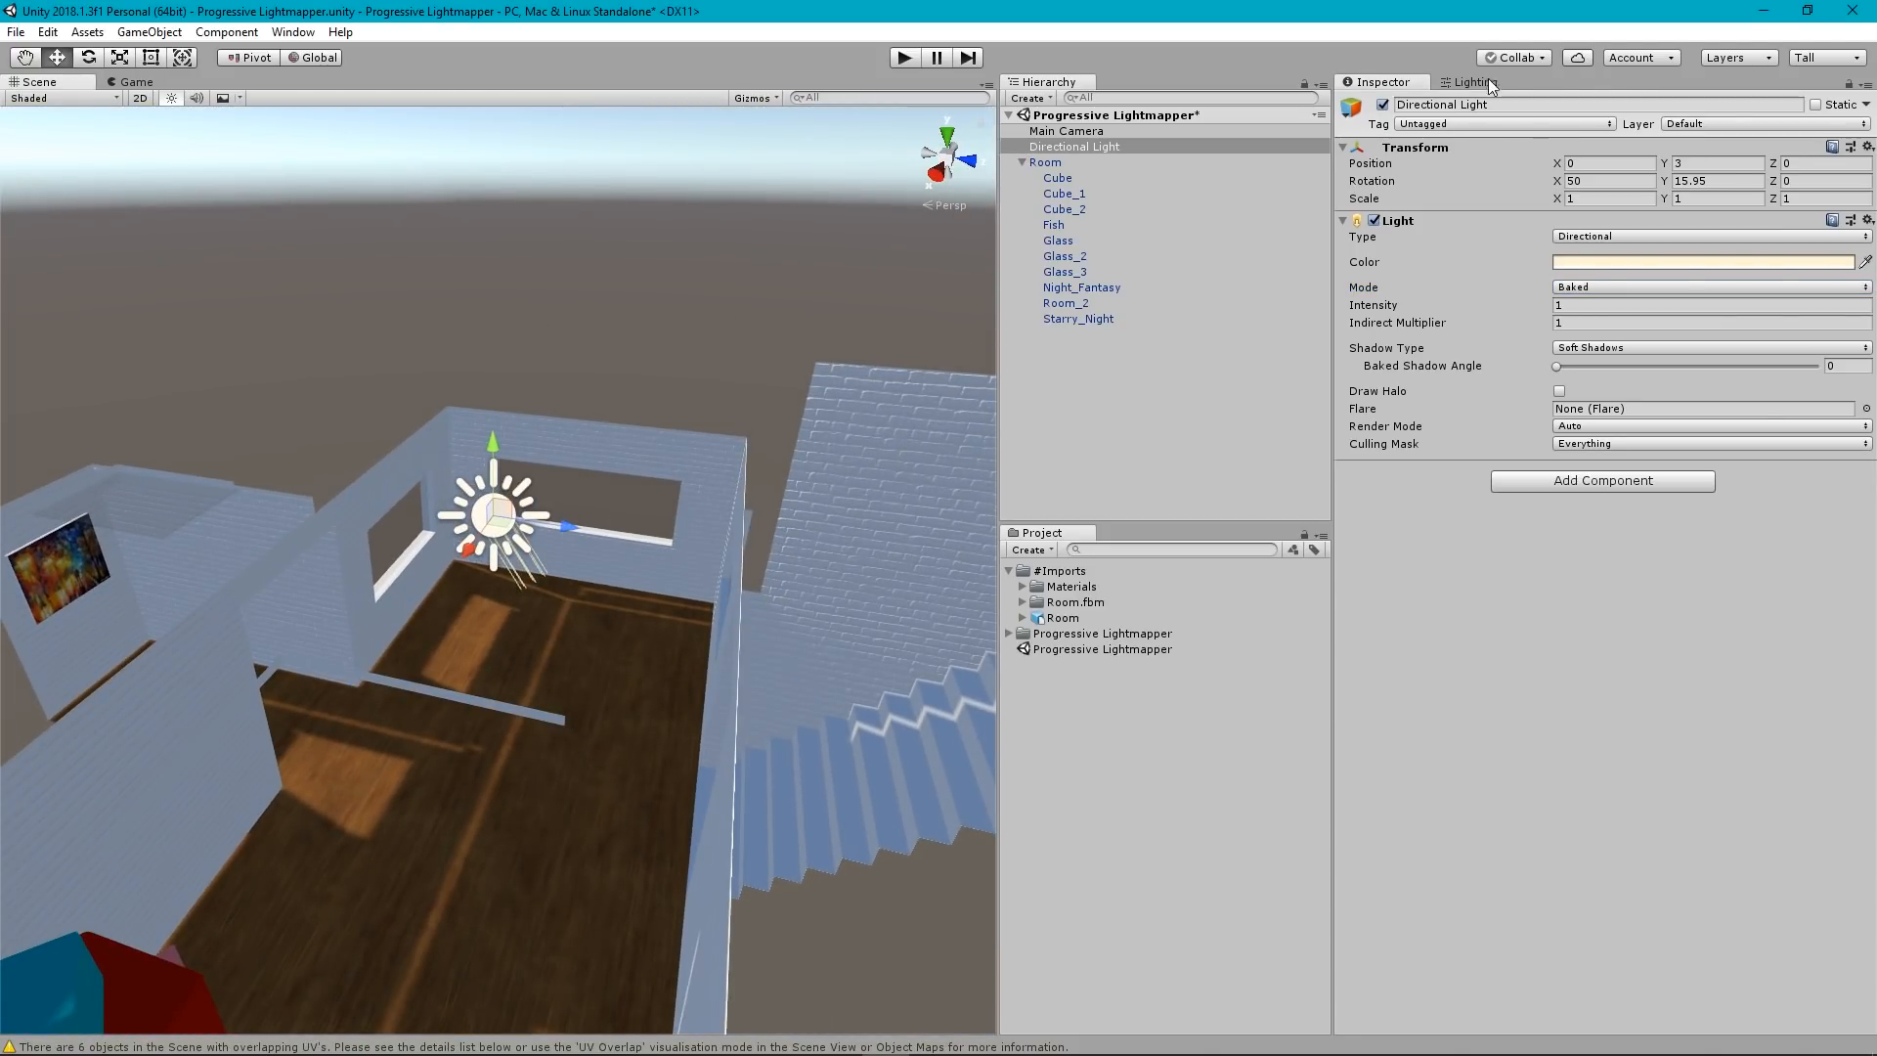
pyautogui.click(1063, 146)
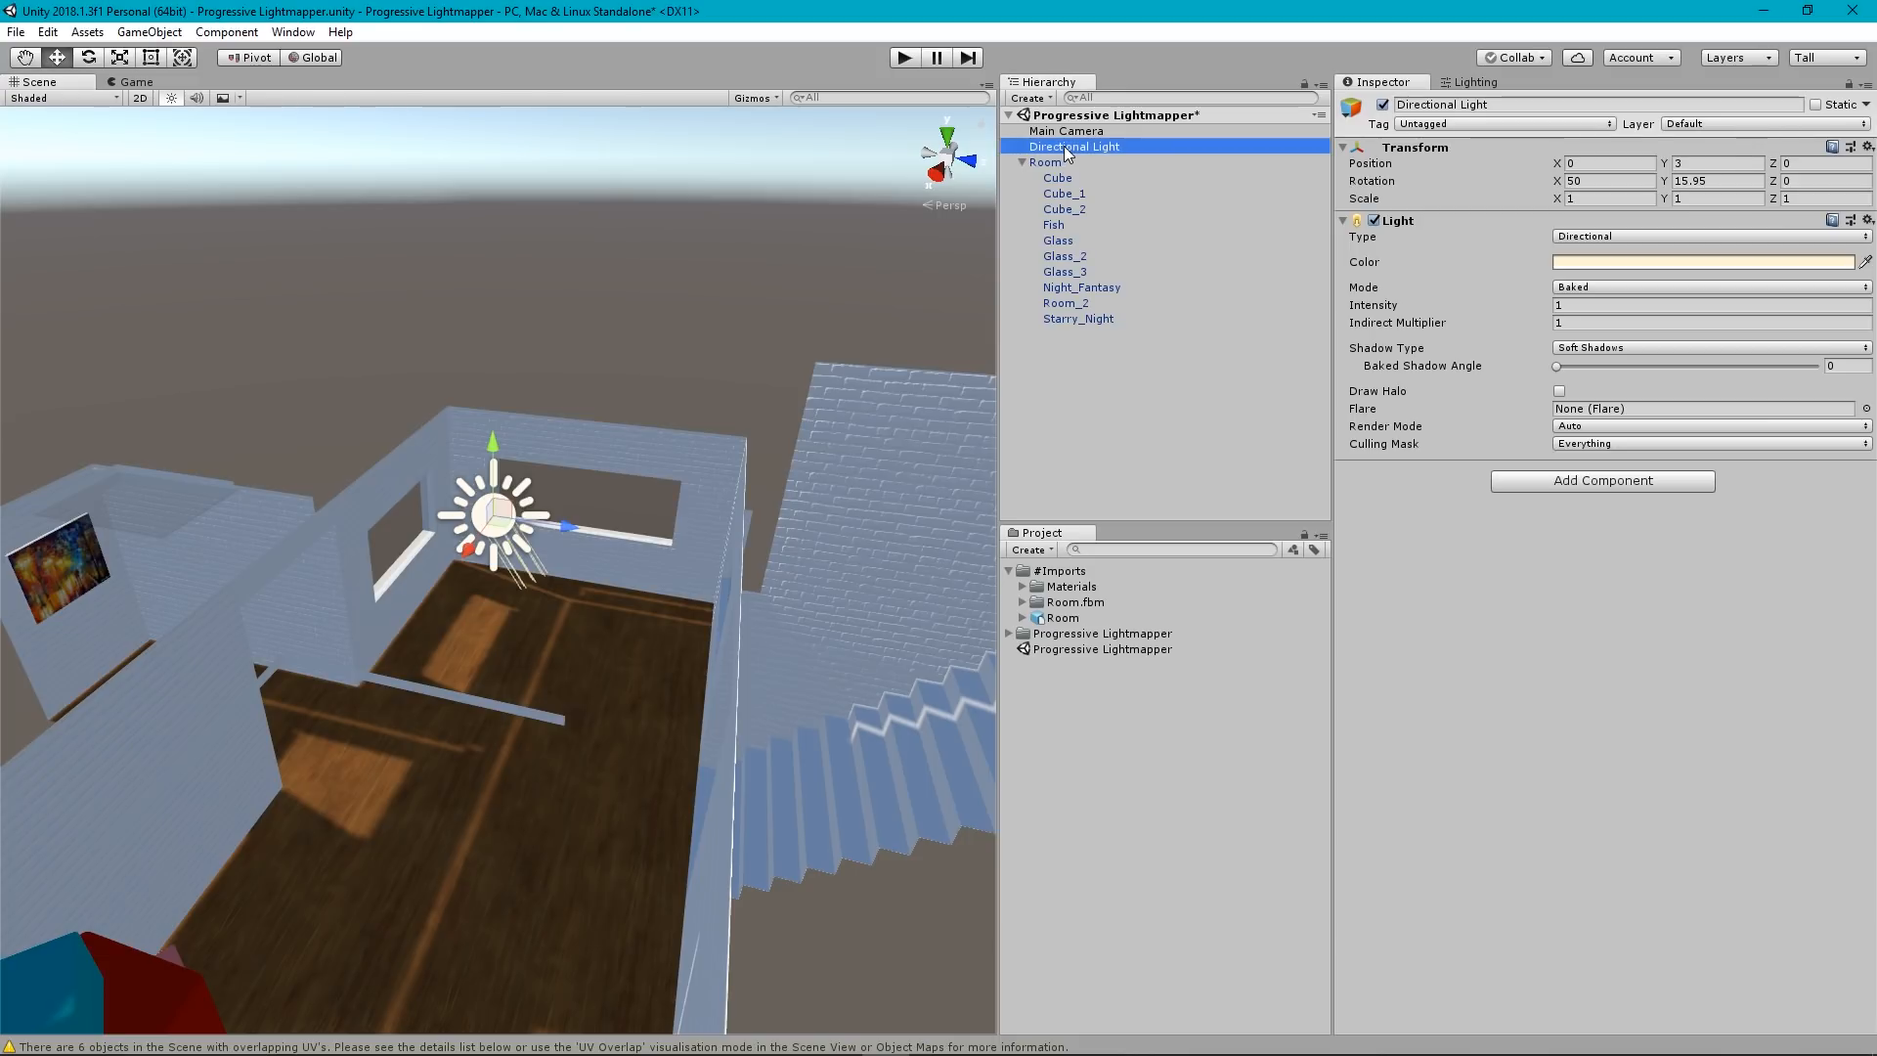
pyautogui.moveTo(1666, 182); pyautogui.dragTo(46, 275)
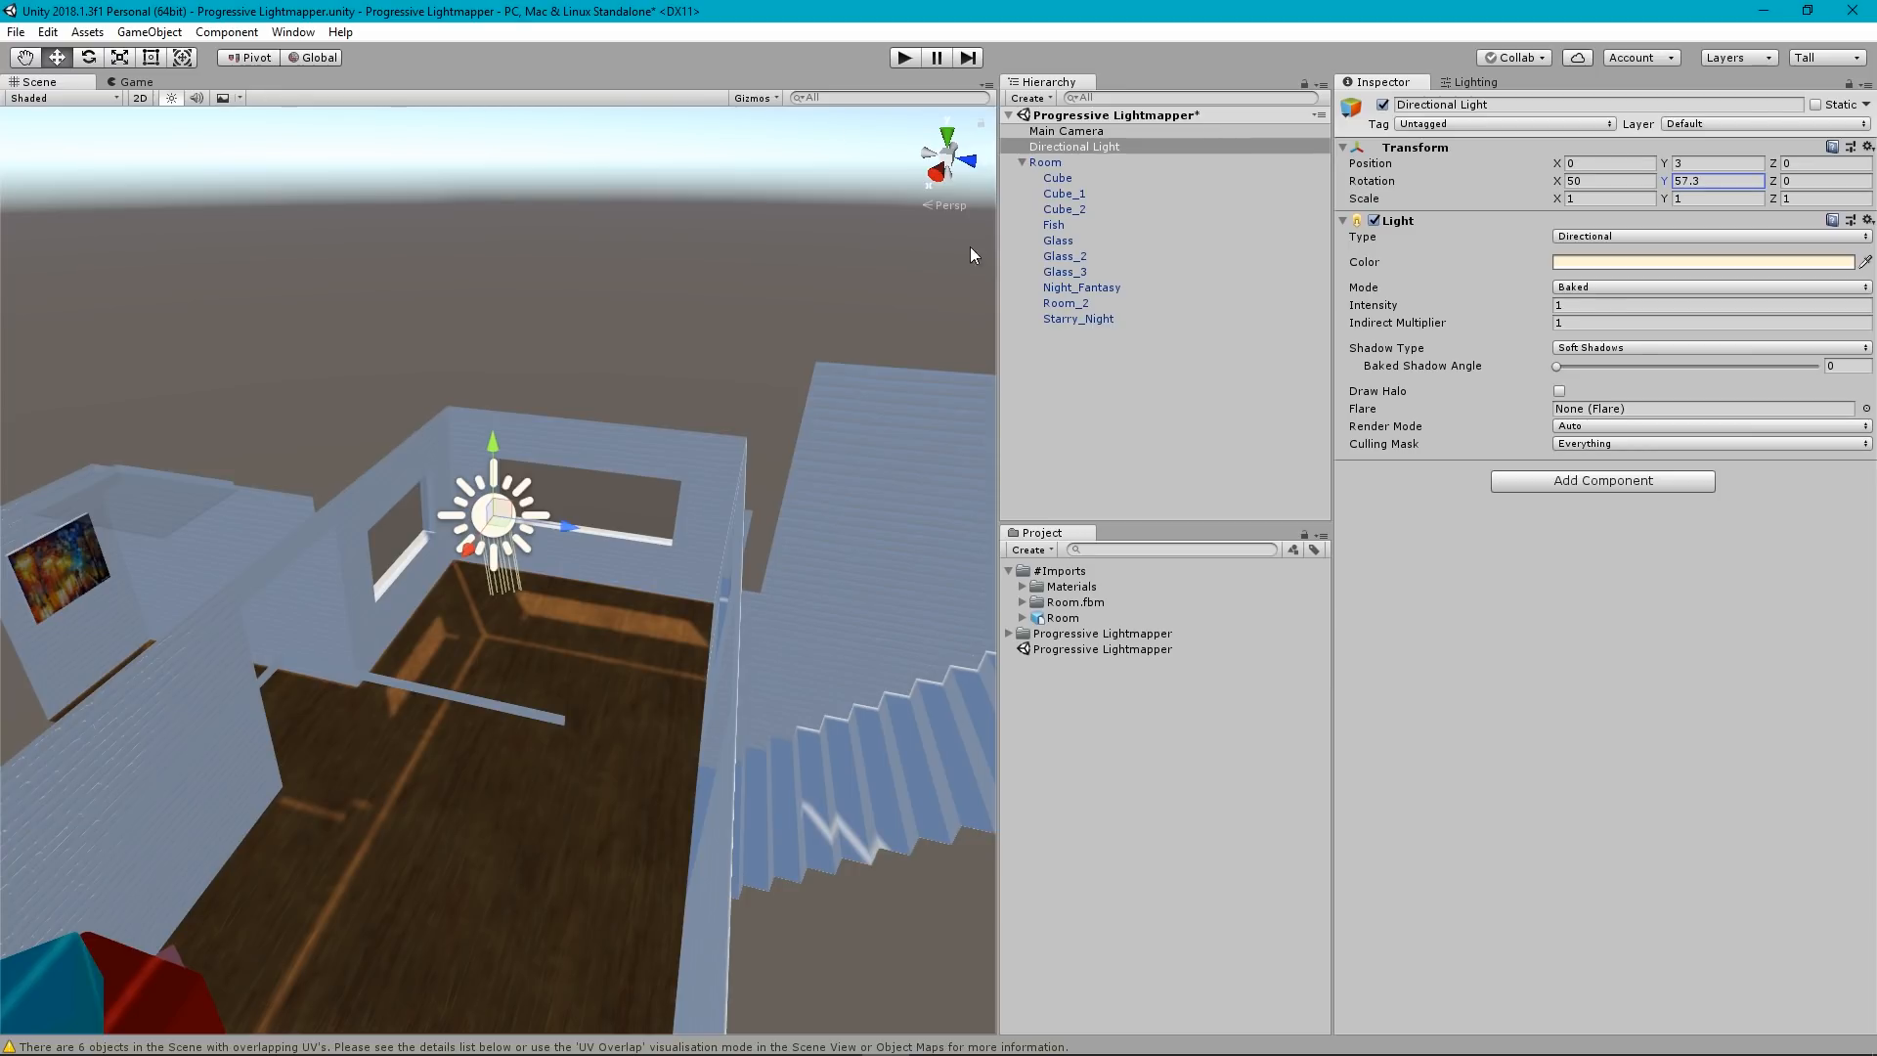
pyautogui.moveTo(1562, 183); pyautogui.dragTo(1389, 234)
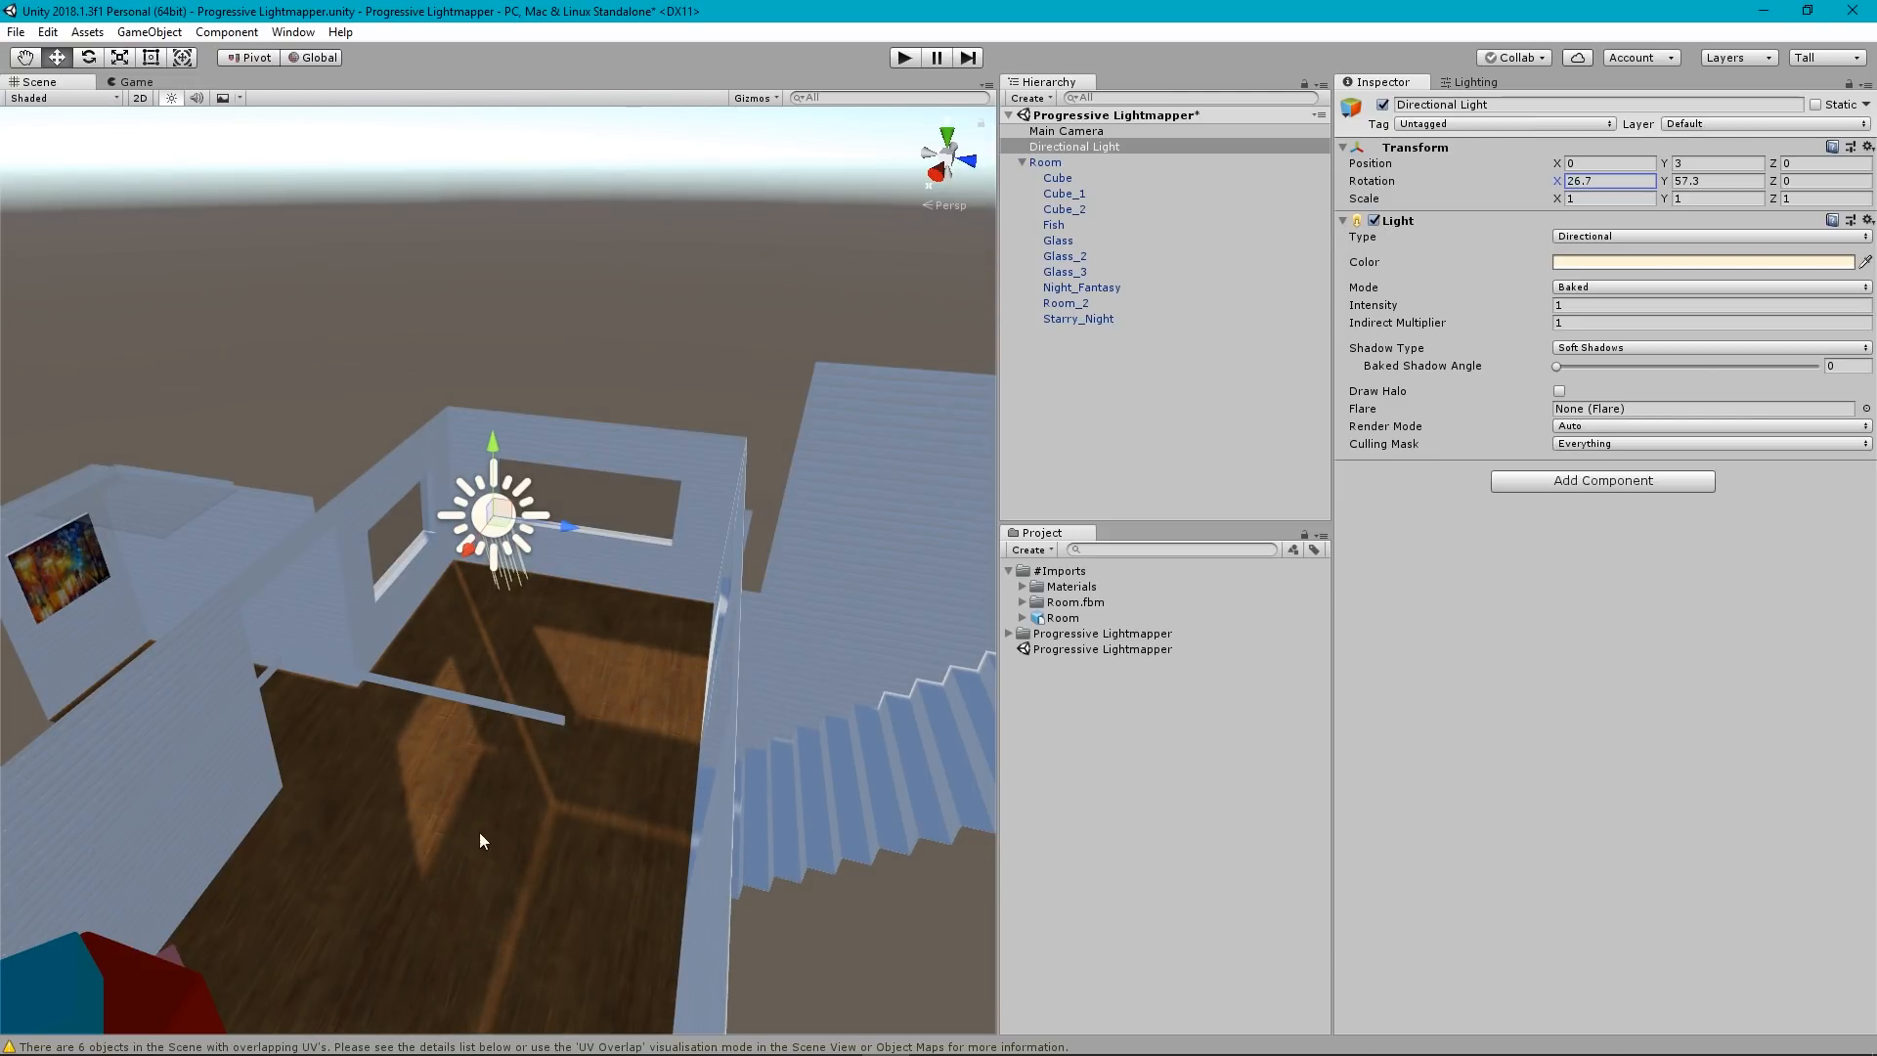
pyautogui.moveTo(479, 841); pyautogui.dragTo(373, 760, button='right')
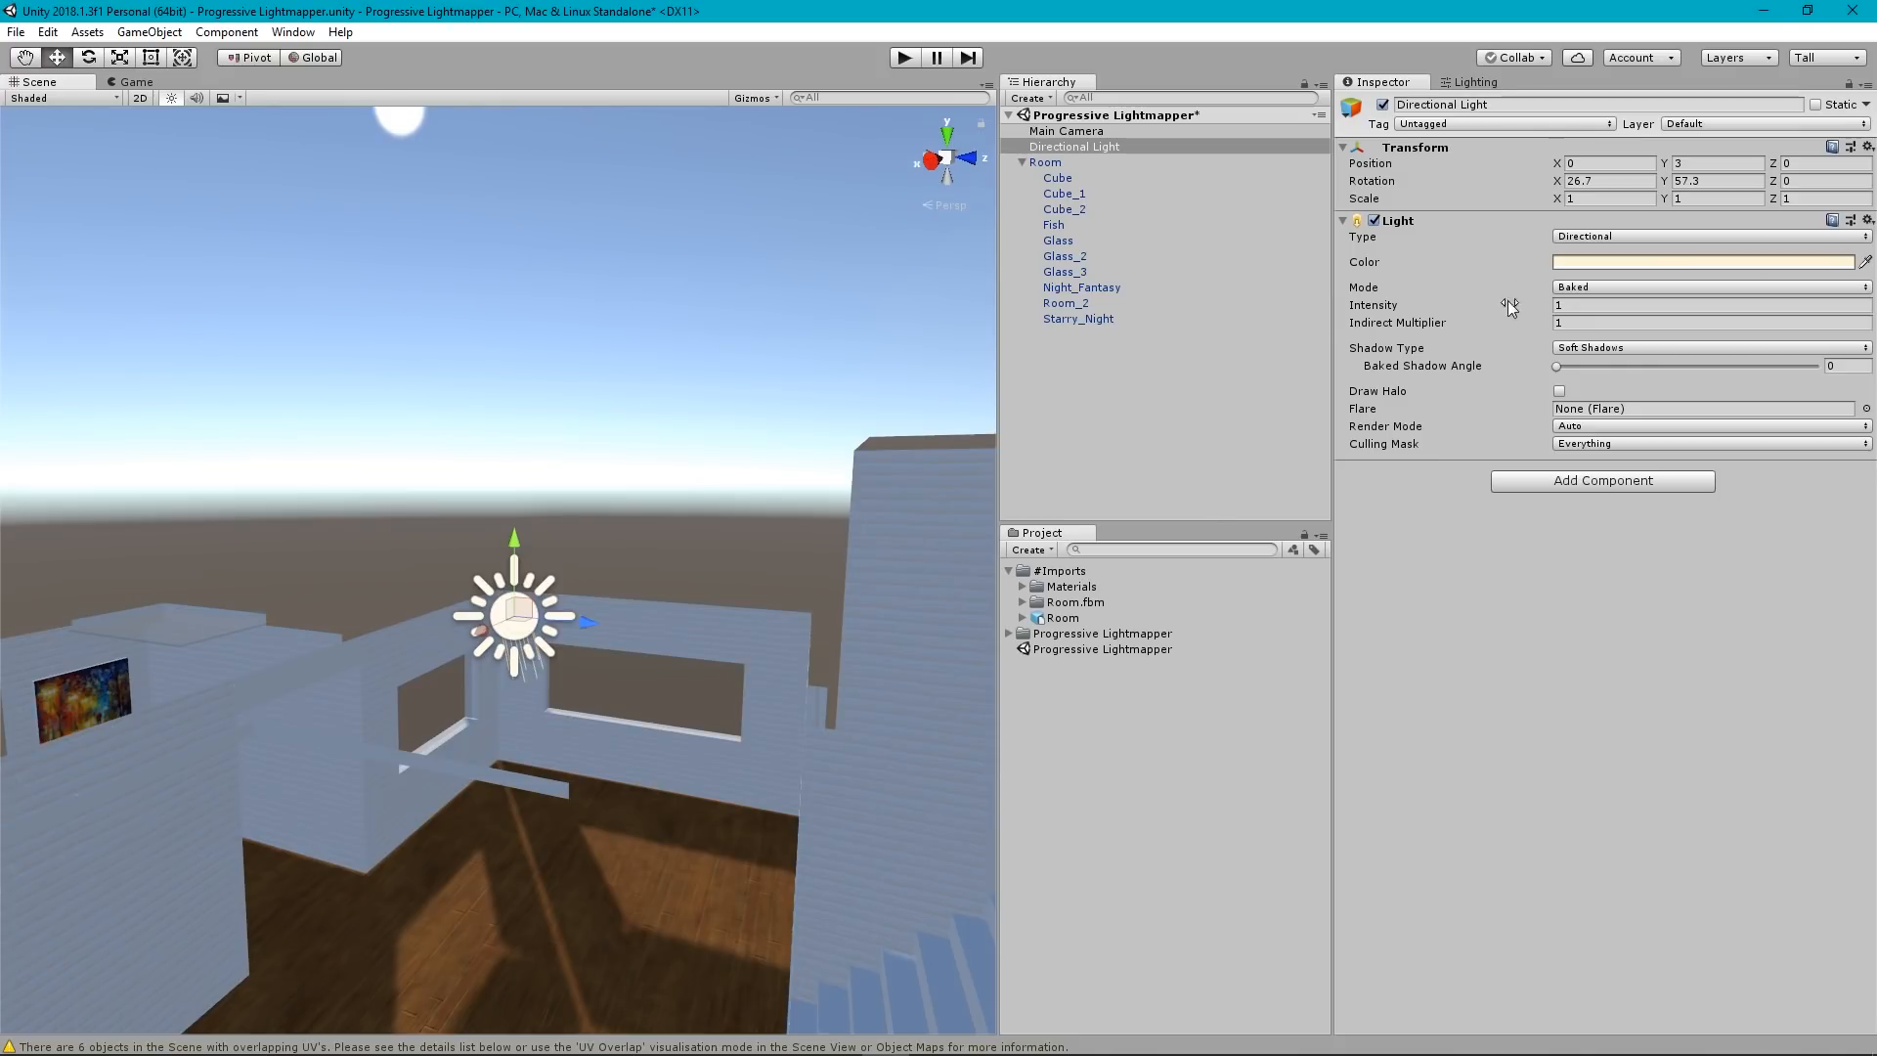
pyautogui.click(1560, 184)
pyautogui.moveTo(1571, 186); pyautogui.dragTo(1609, 249)
# Generate the lighting for the rotated Directional Light and inspect the baked result on the room's floor, walls and windows.
pyautogui.scroll(-5, 470, 529)
pyautogui.keyDown('alt'); pyautogui.moveTo(681, 650); pyautogui.dragTo(171, 802); pyautogui.keyUp('alt')
pyautogui.moveTo(614, 621); pyautogui.dragTo(297, 469, button='right')
pyautogui.press('w')
pyautogui.press('s')
pyautogui.press('d')
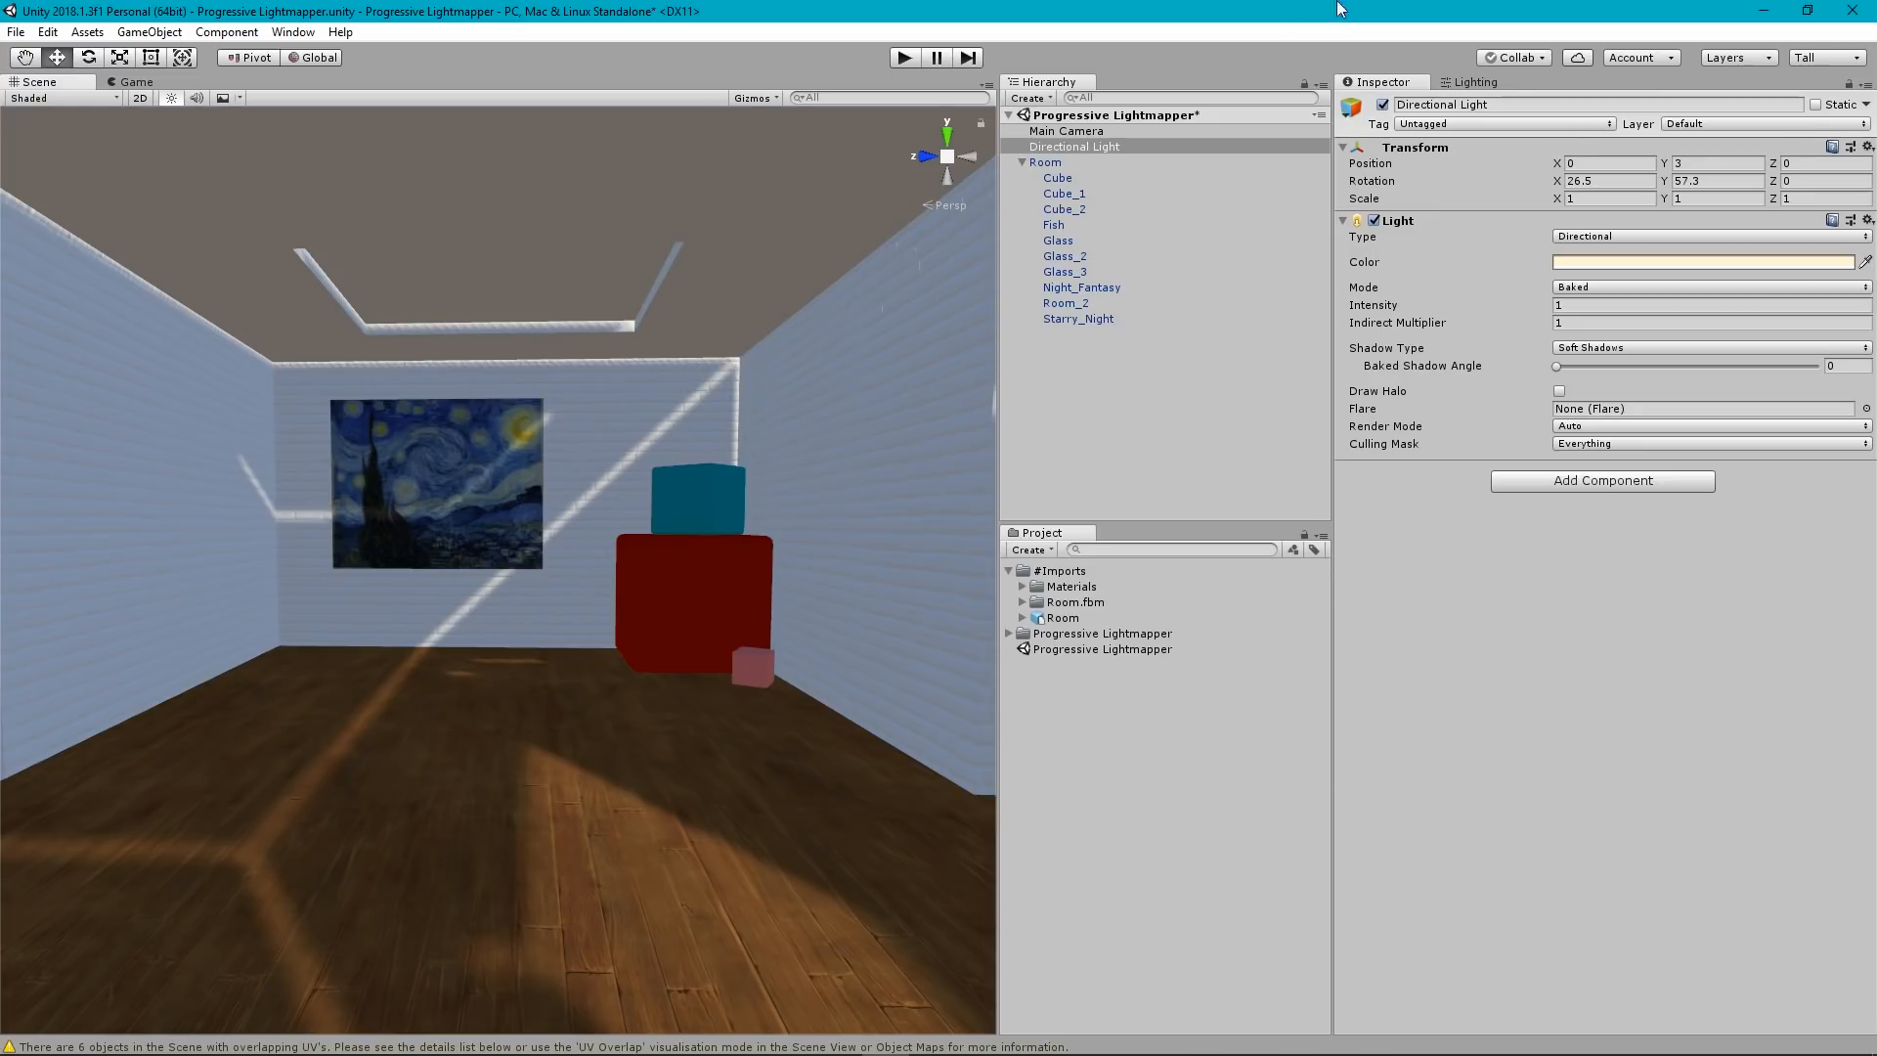
pyautogui.click(1048, 149)
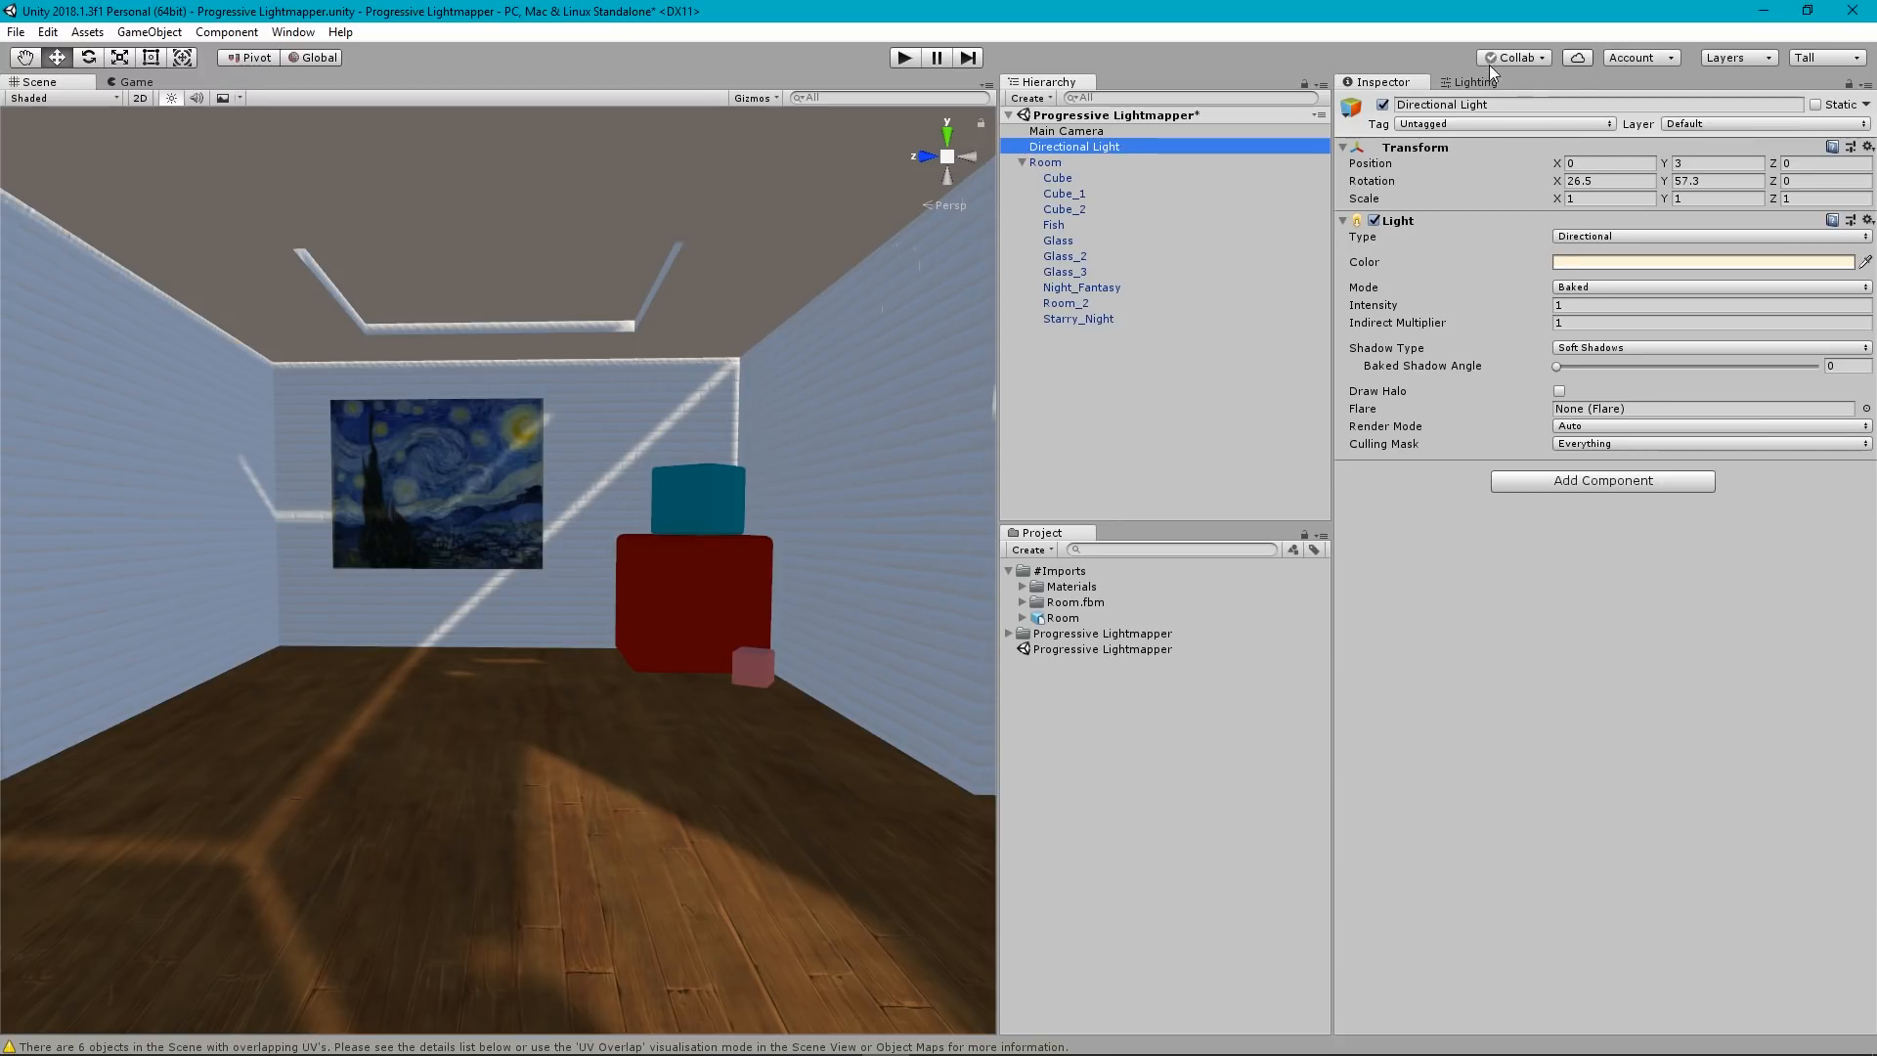
pyautogui.click(1471, 82)
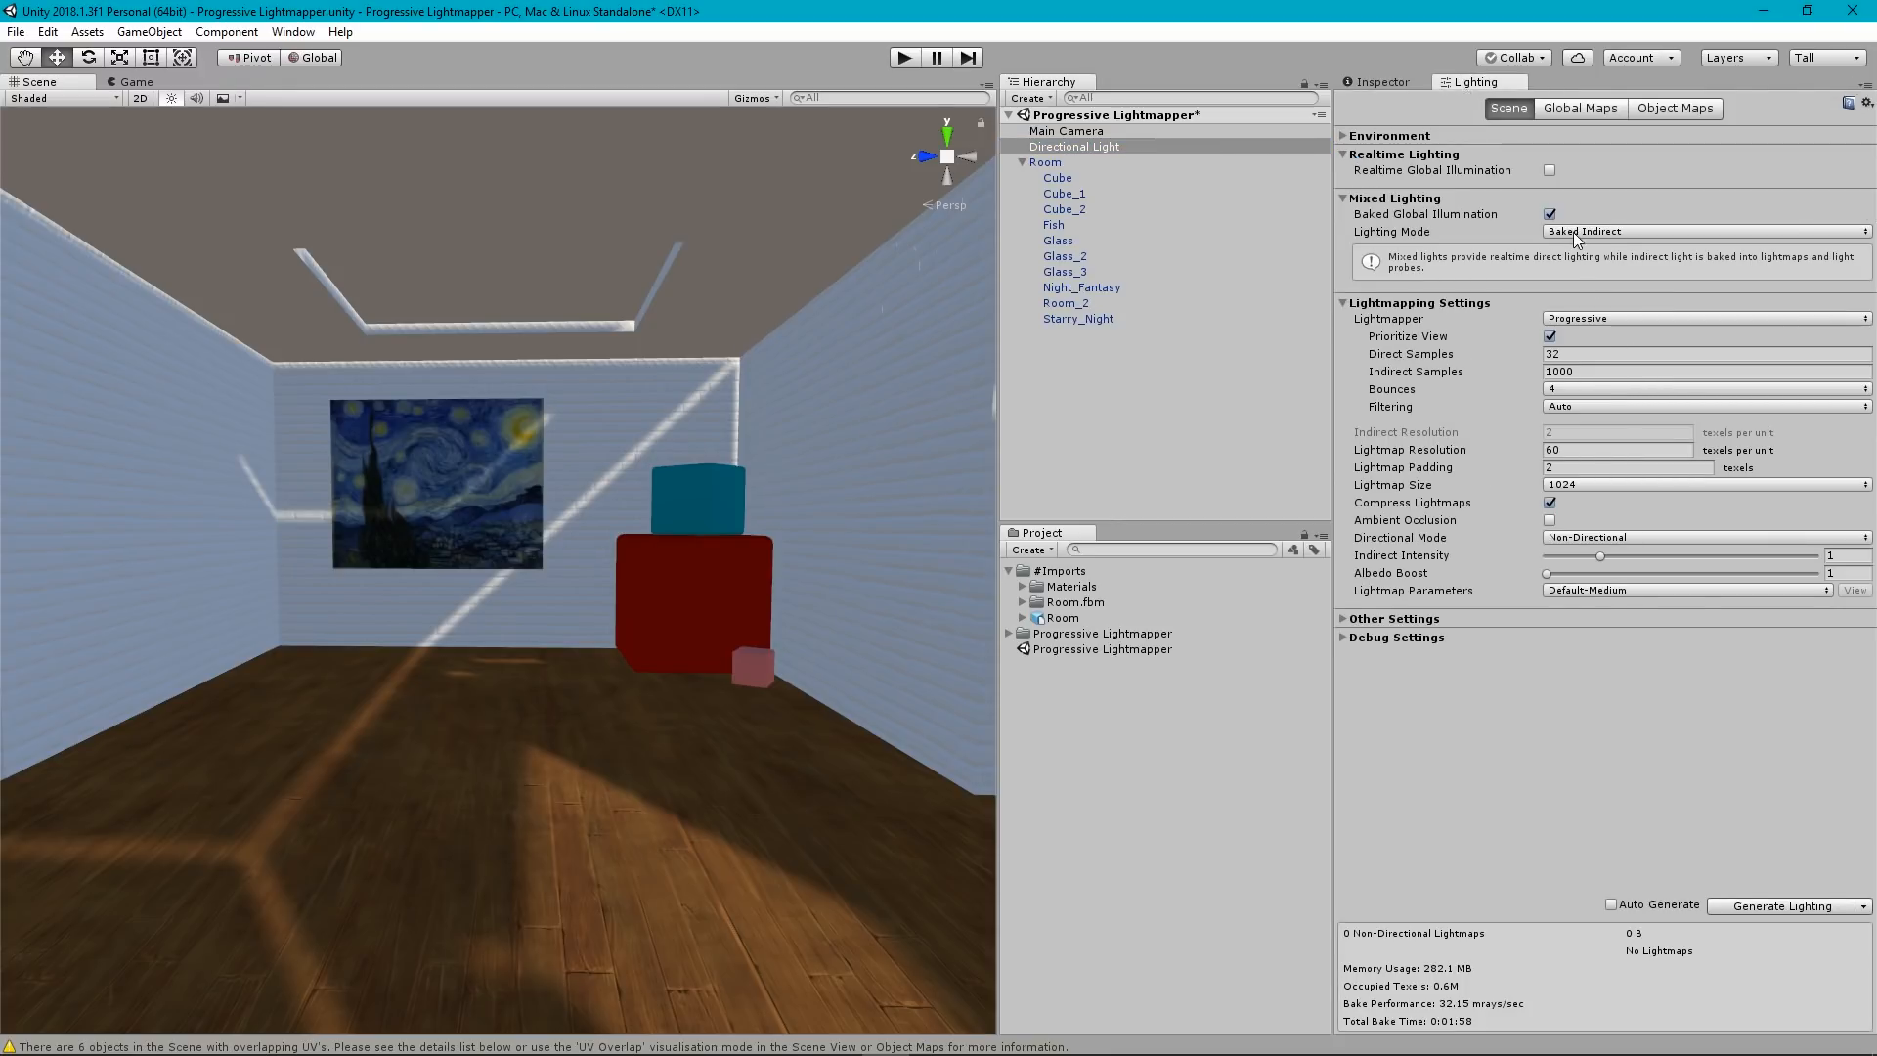
pyautogui.click(1774, 907)
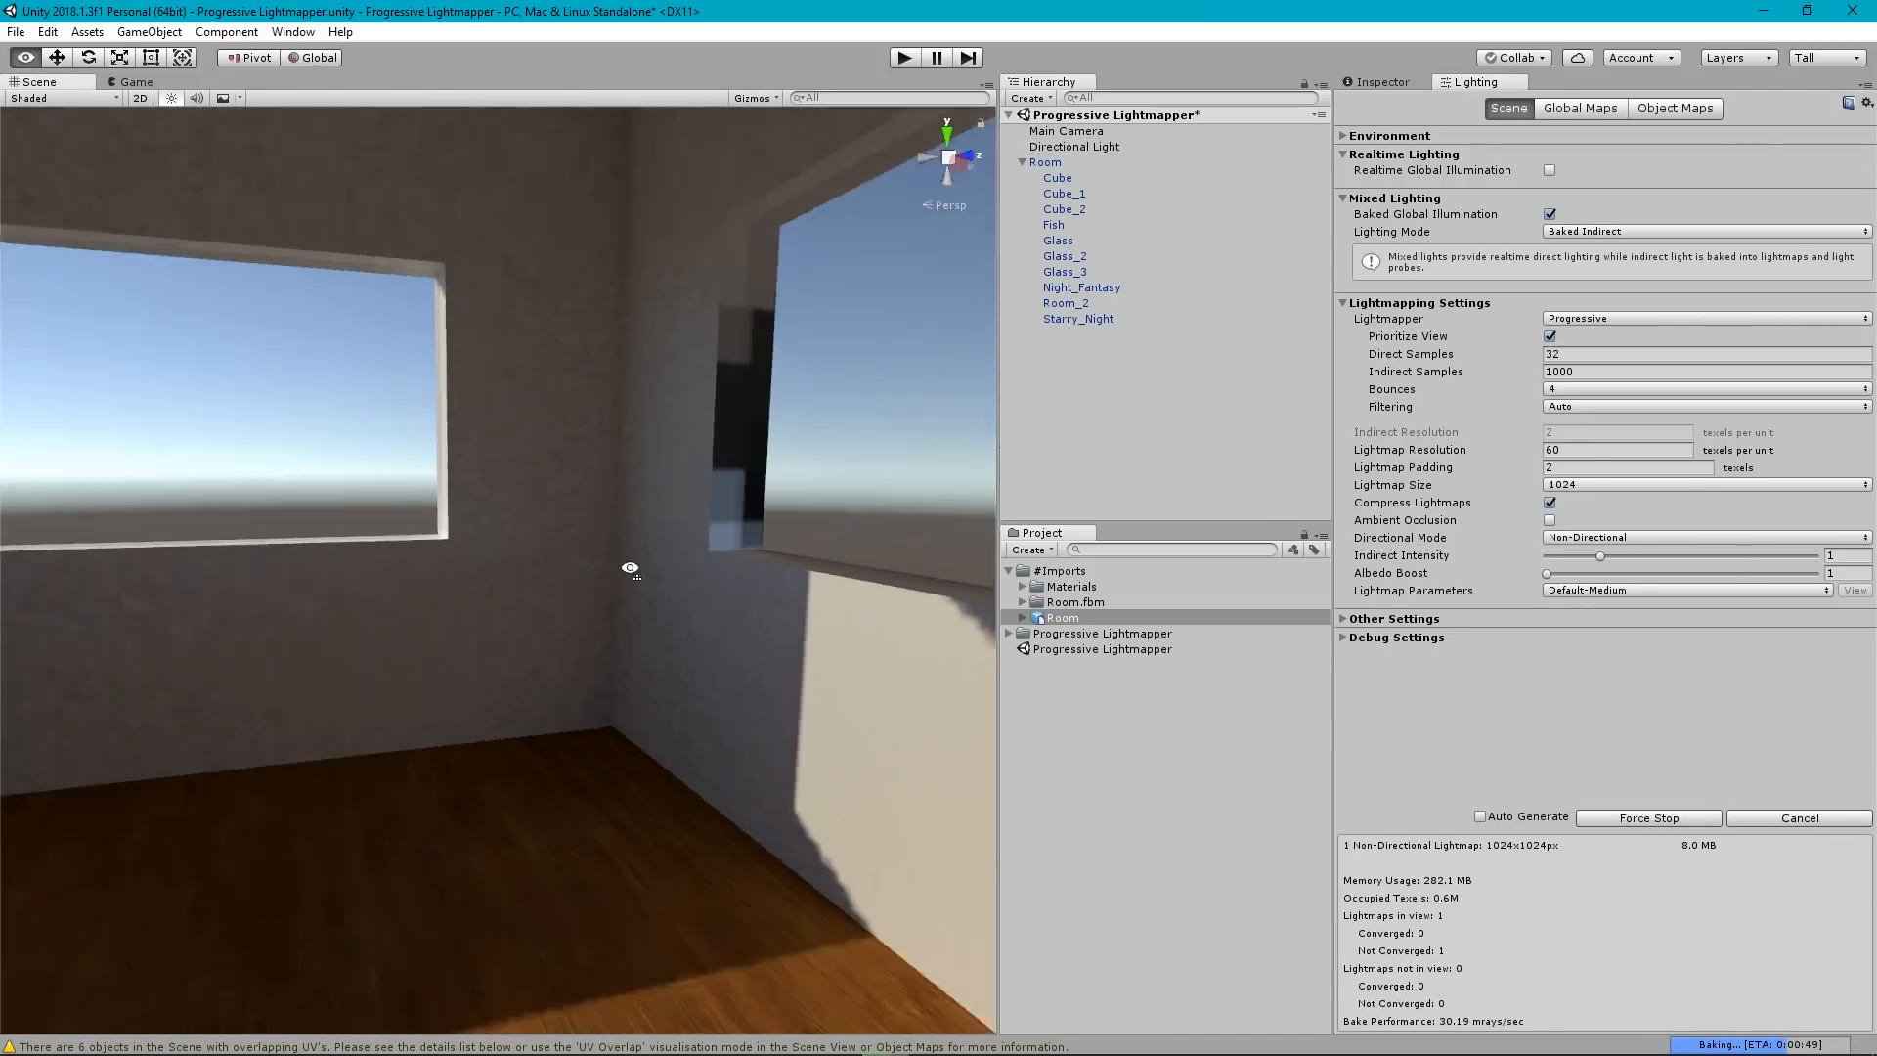
pyautogui.moveTo(628, 566); pyautogui.dragTo(338, 589, button='right')
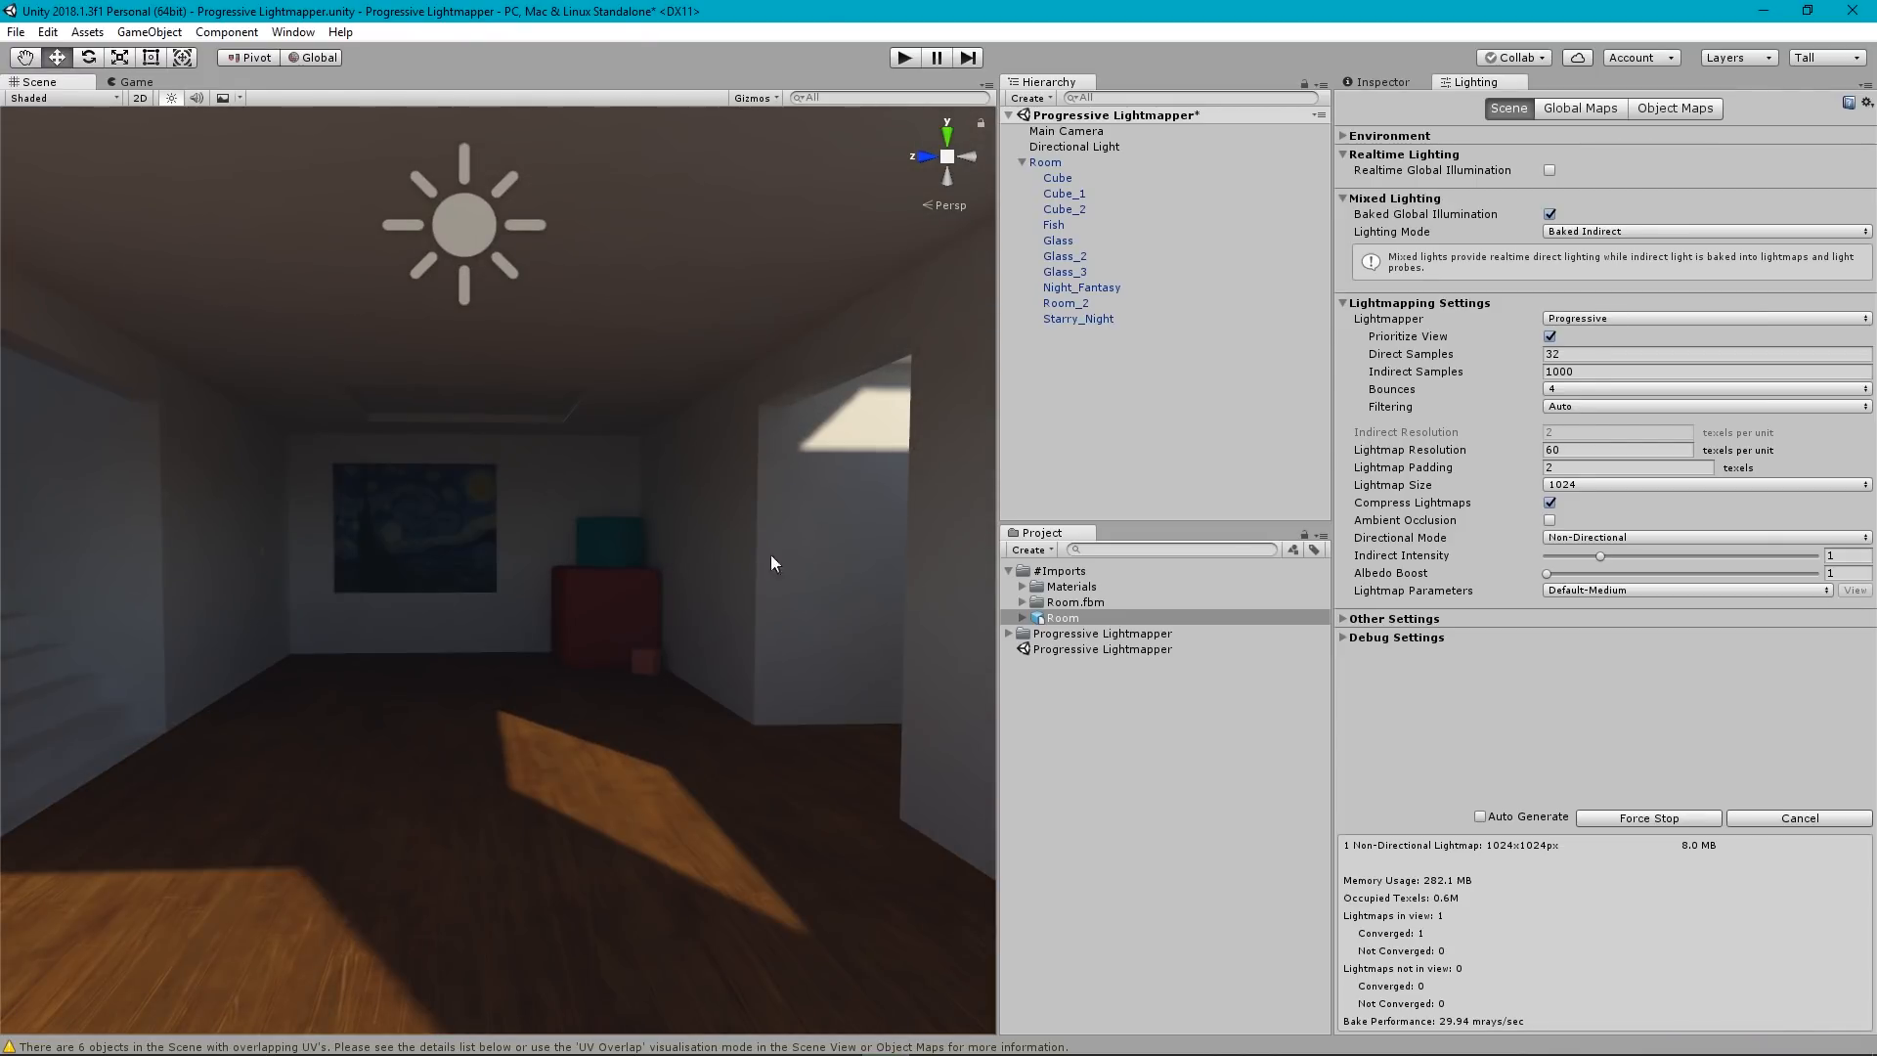
pyautogui.moveTo(771, 563); pyautogui.dragTo(348, 620, button='right')
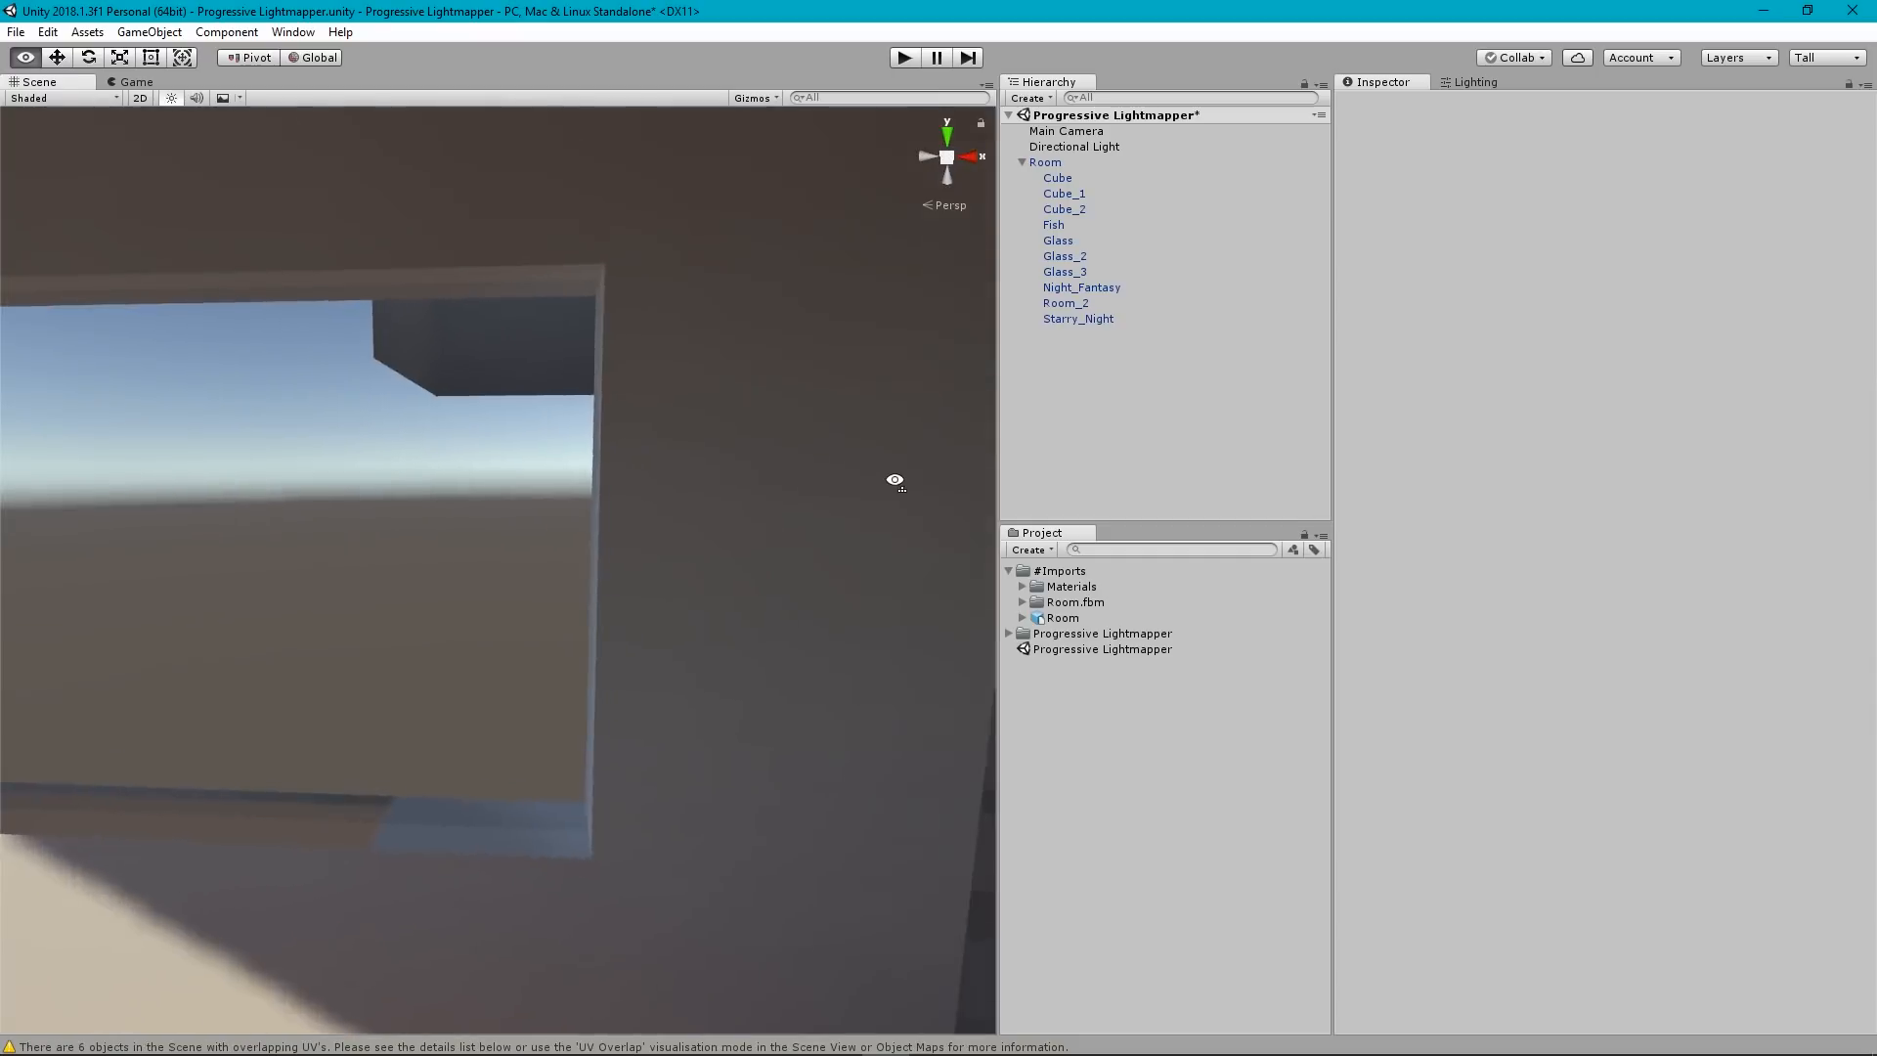
pyautogui.moveTo(892, 482); pyautogui.dragTo(1145, 444, button='right')
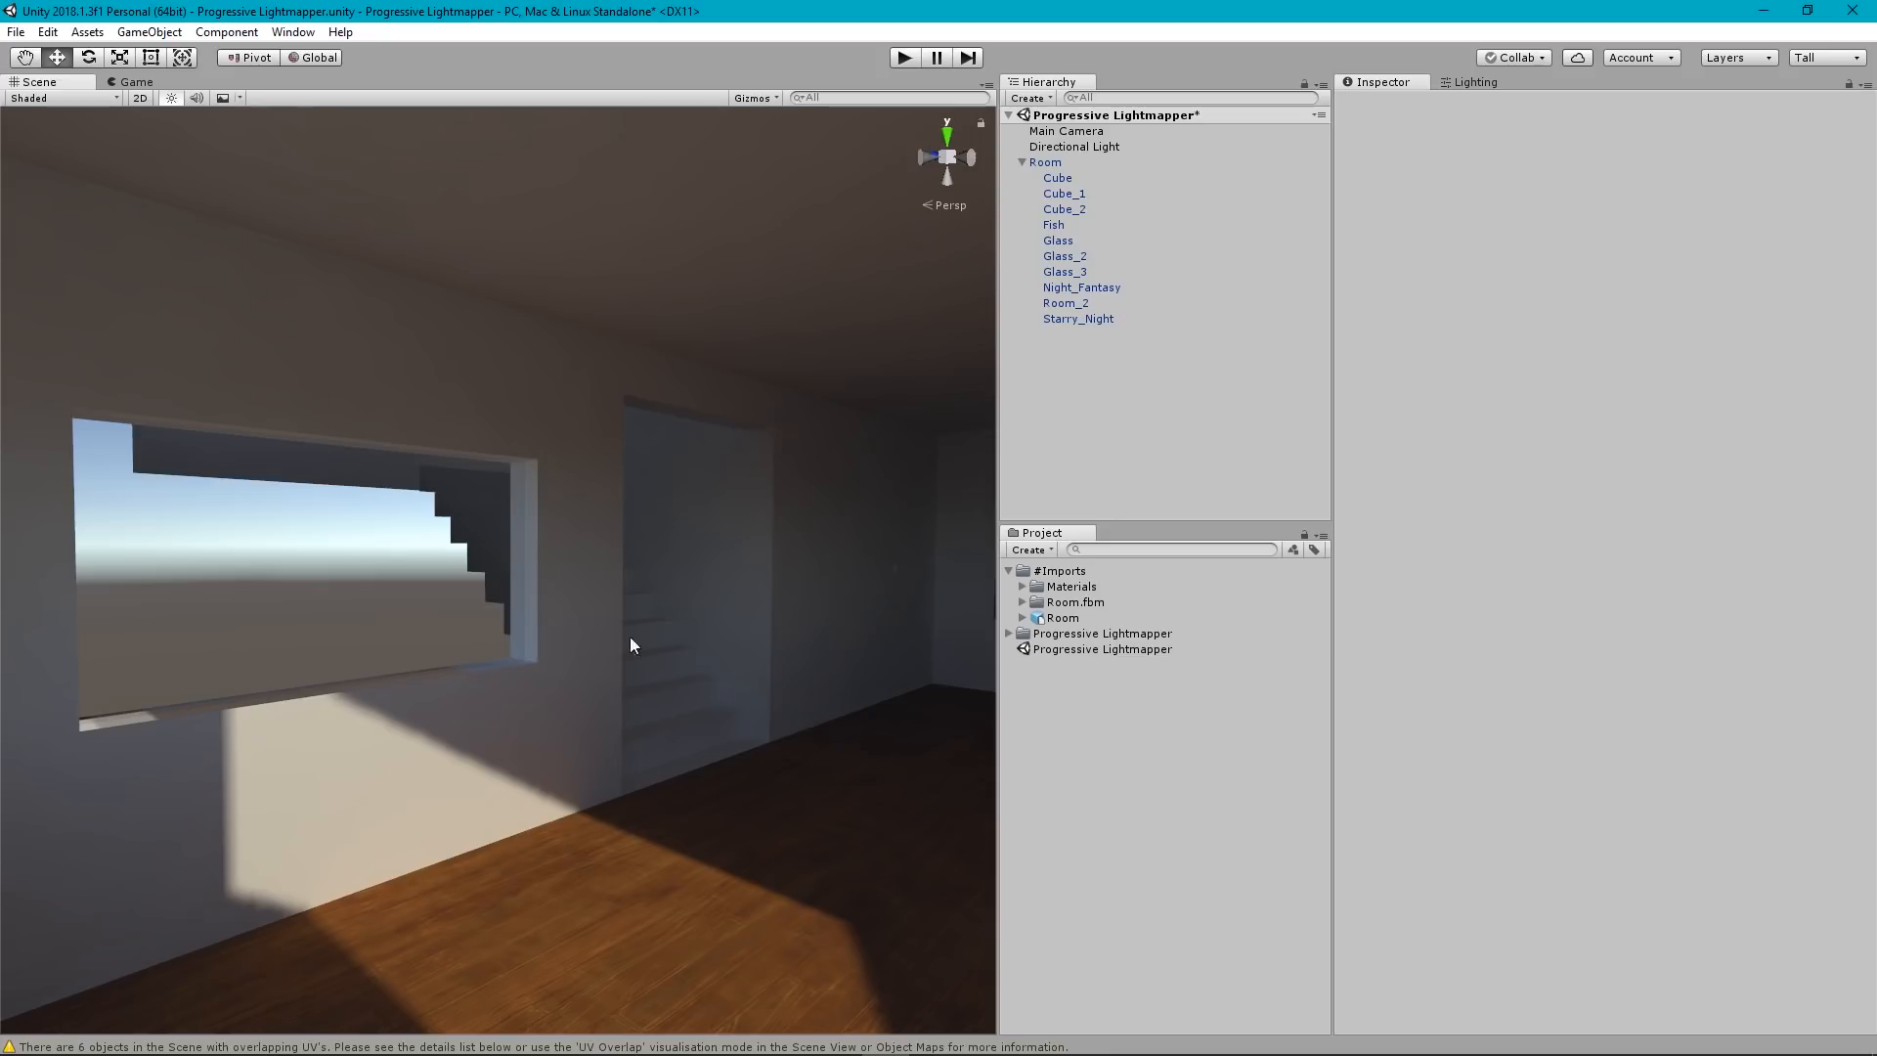
pyautogui.moveTo(398, 691); pyautogui.dragTo(685, 684, button='right')
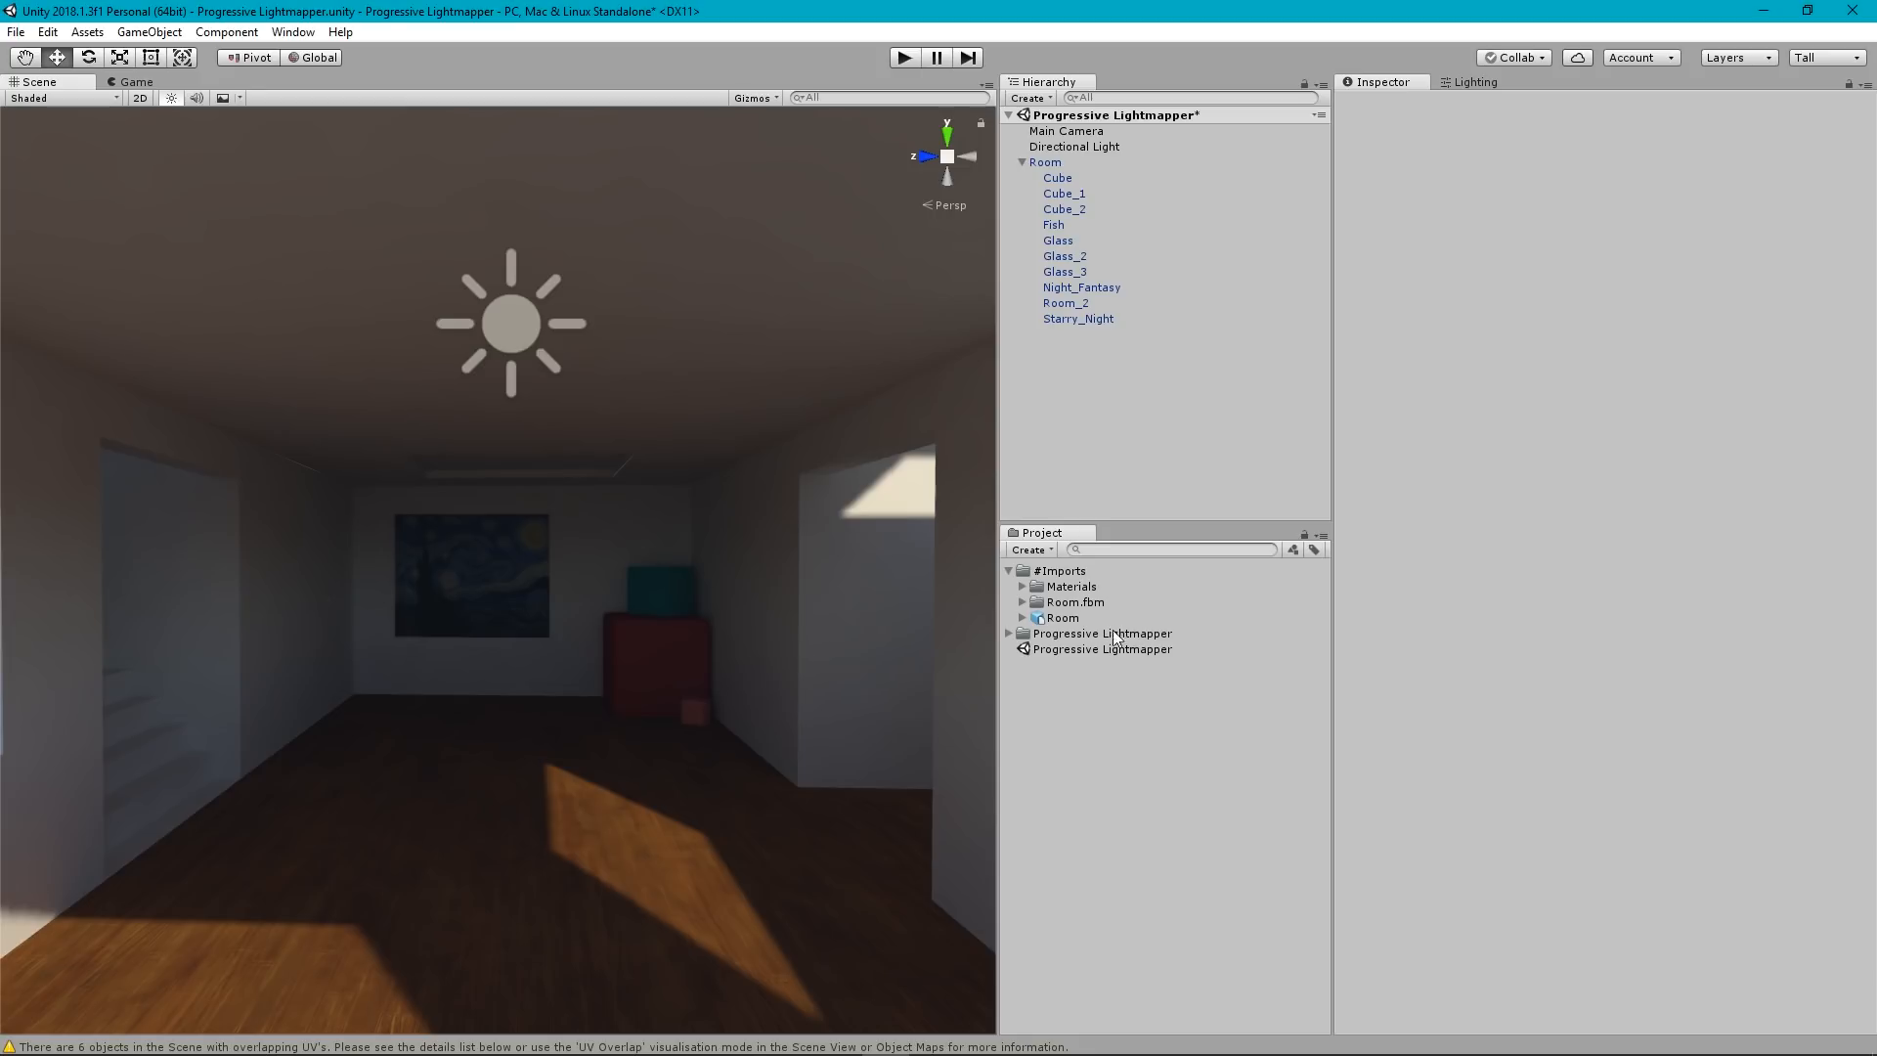
# Compare the fish painting in the room with an enlarged preview of the Fish material's Albedo texture.
pyautogui.click(1022, 587)
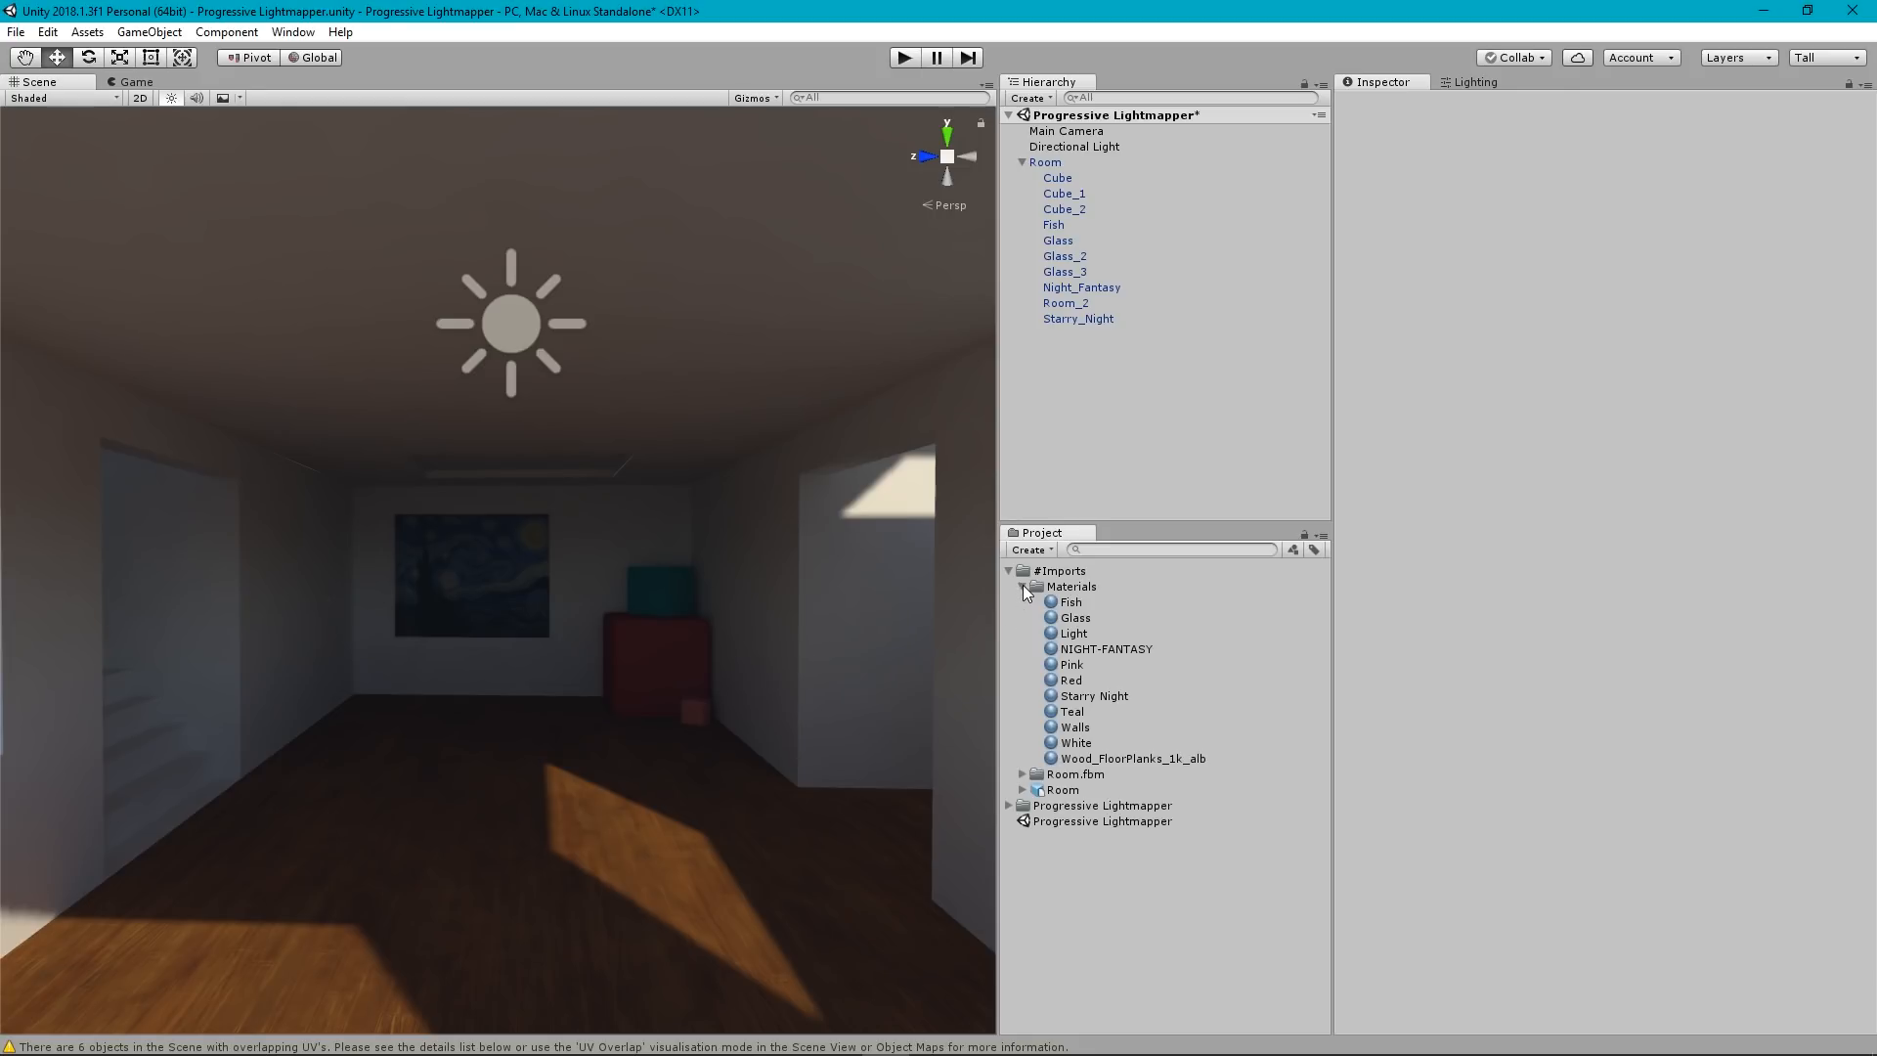
pyautogui.click(1071, 604)
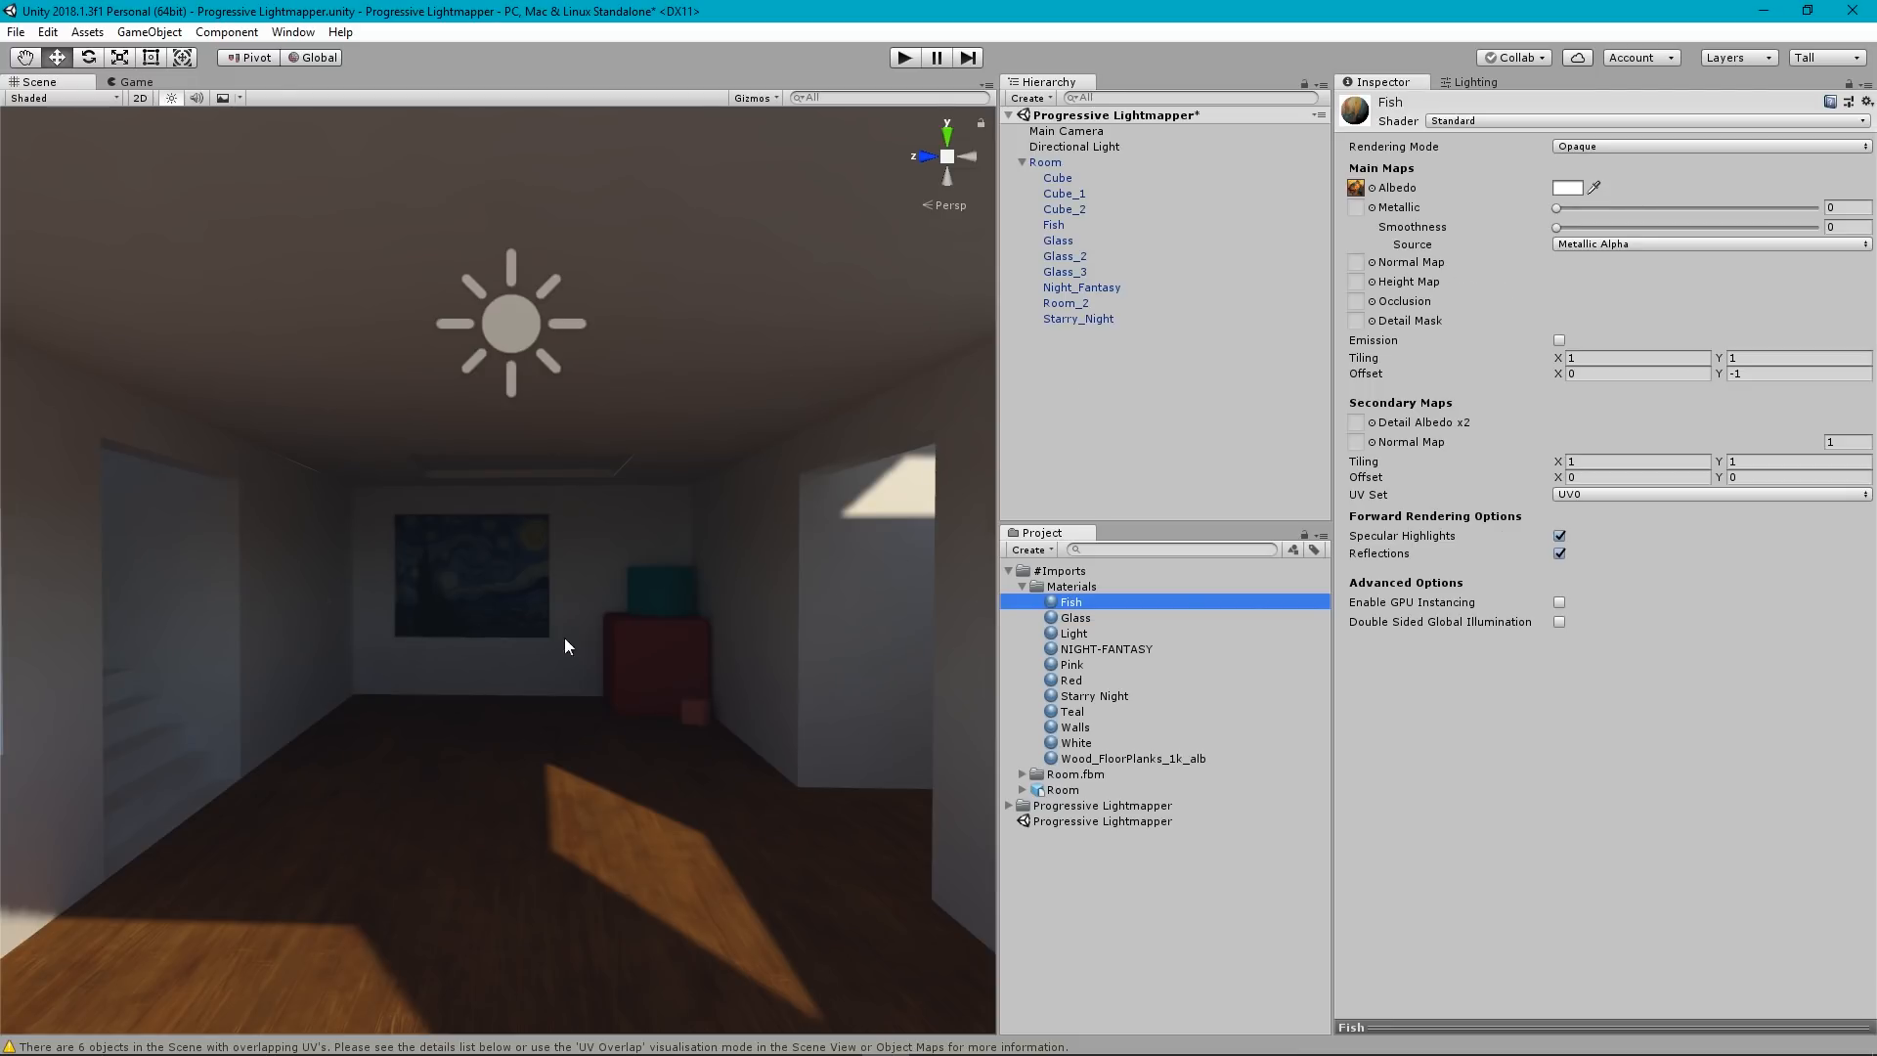
pyautogui.moveTo(565, 637)
pyautogui.mouseDown(button='right')
pyautogui.moveTo(616, 536)
pyautogui.moveTo(821, 557)
pyautogui.moveTo(850, 620)
pyautogui.moveTo(944, 603)
pyautogui.mouseUp(button='right')
pyautogui.press('w')
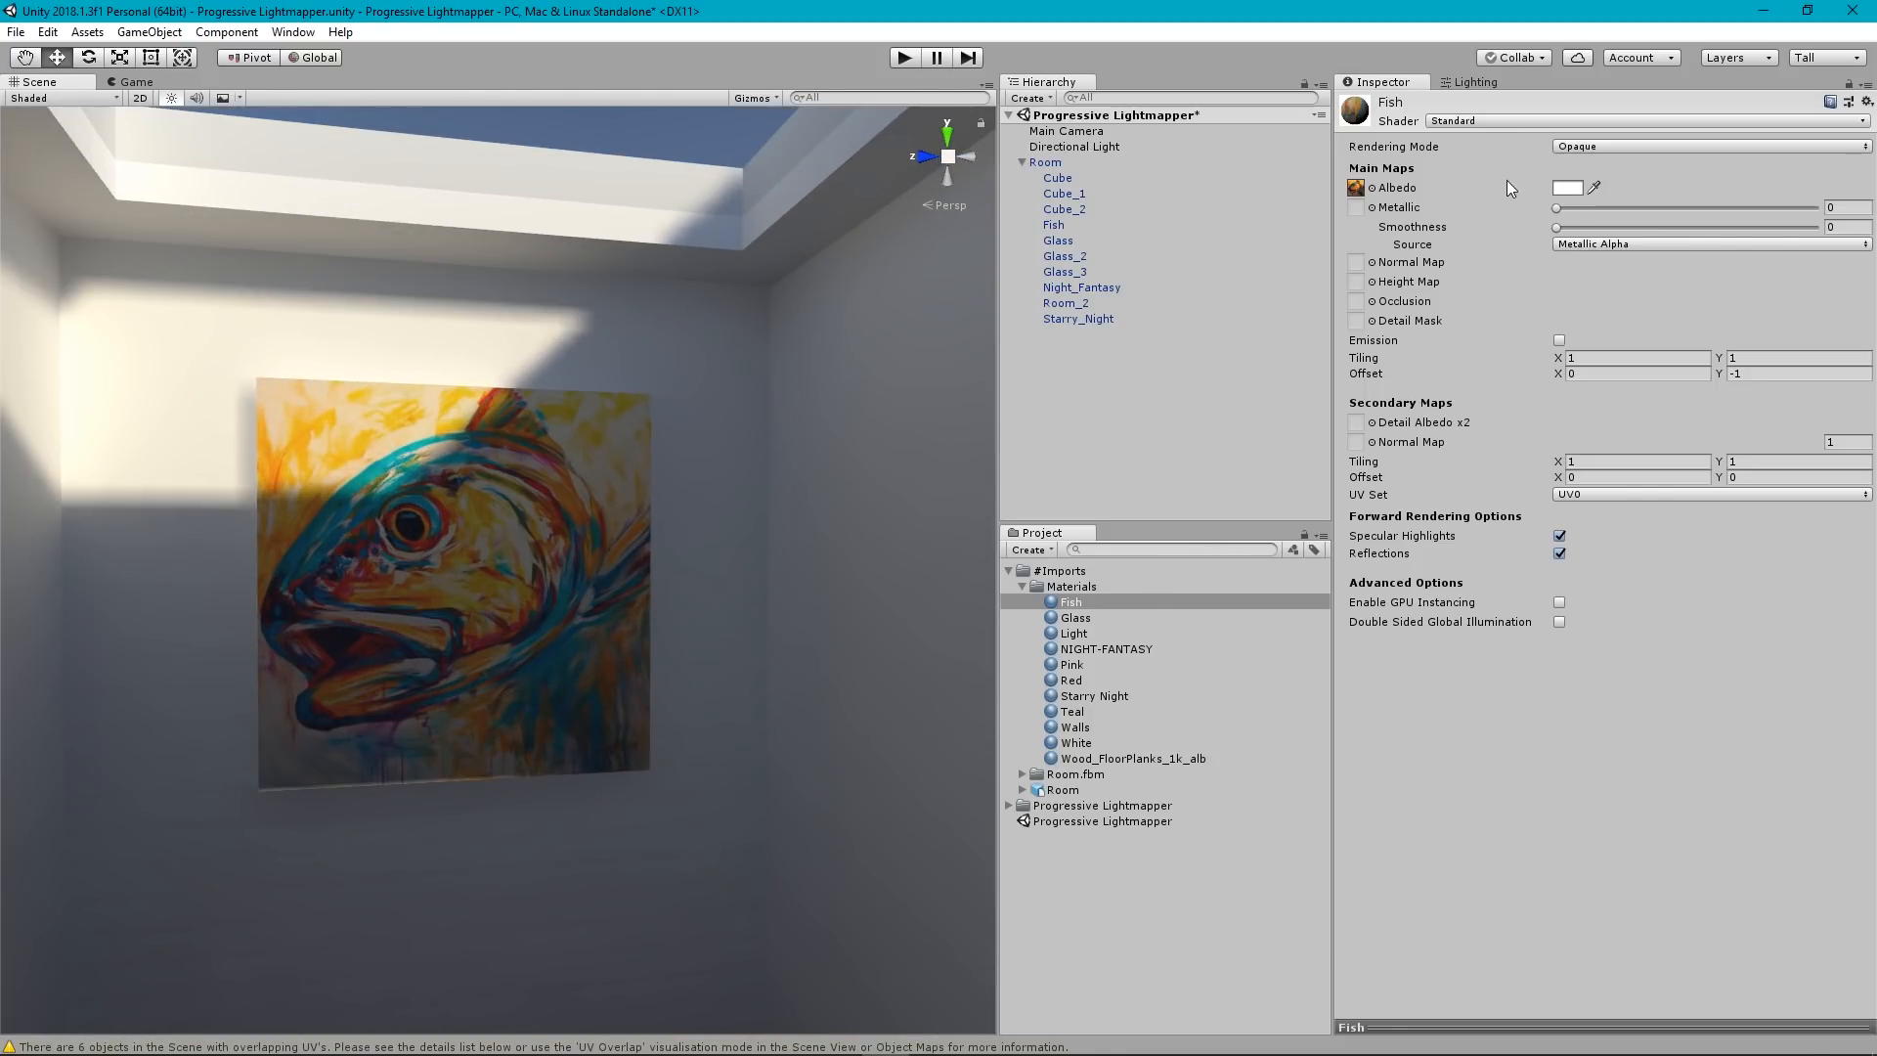
pyautogui.click(1354, 188)
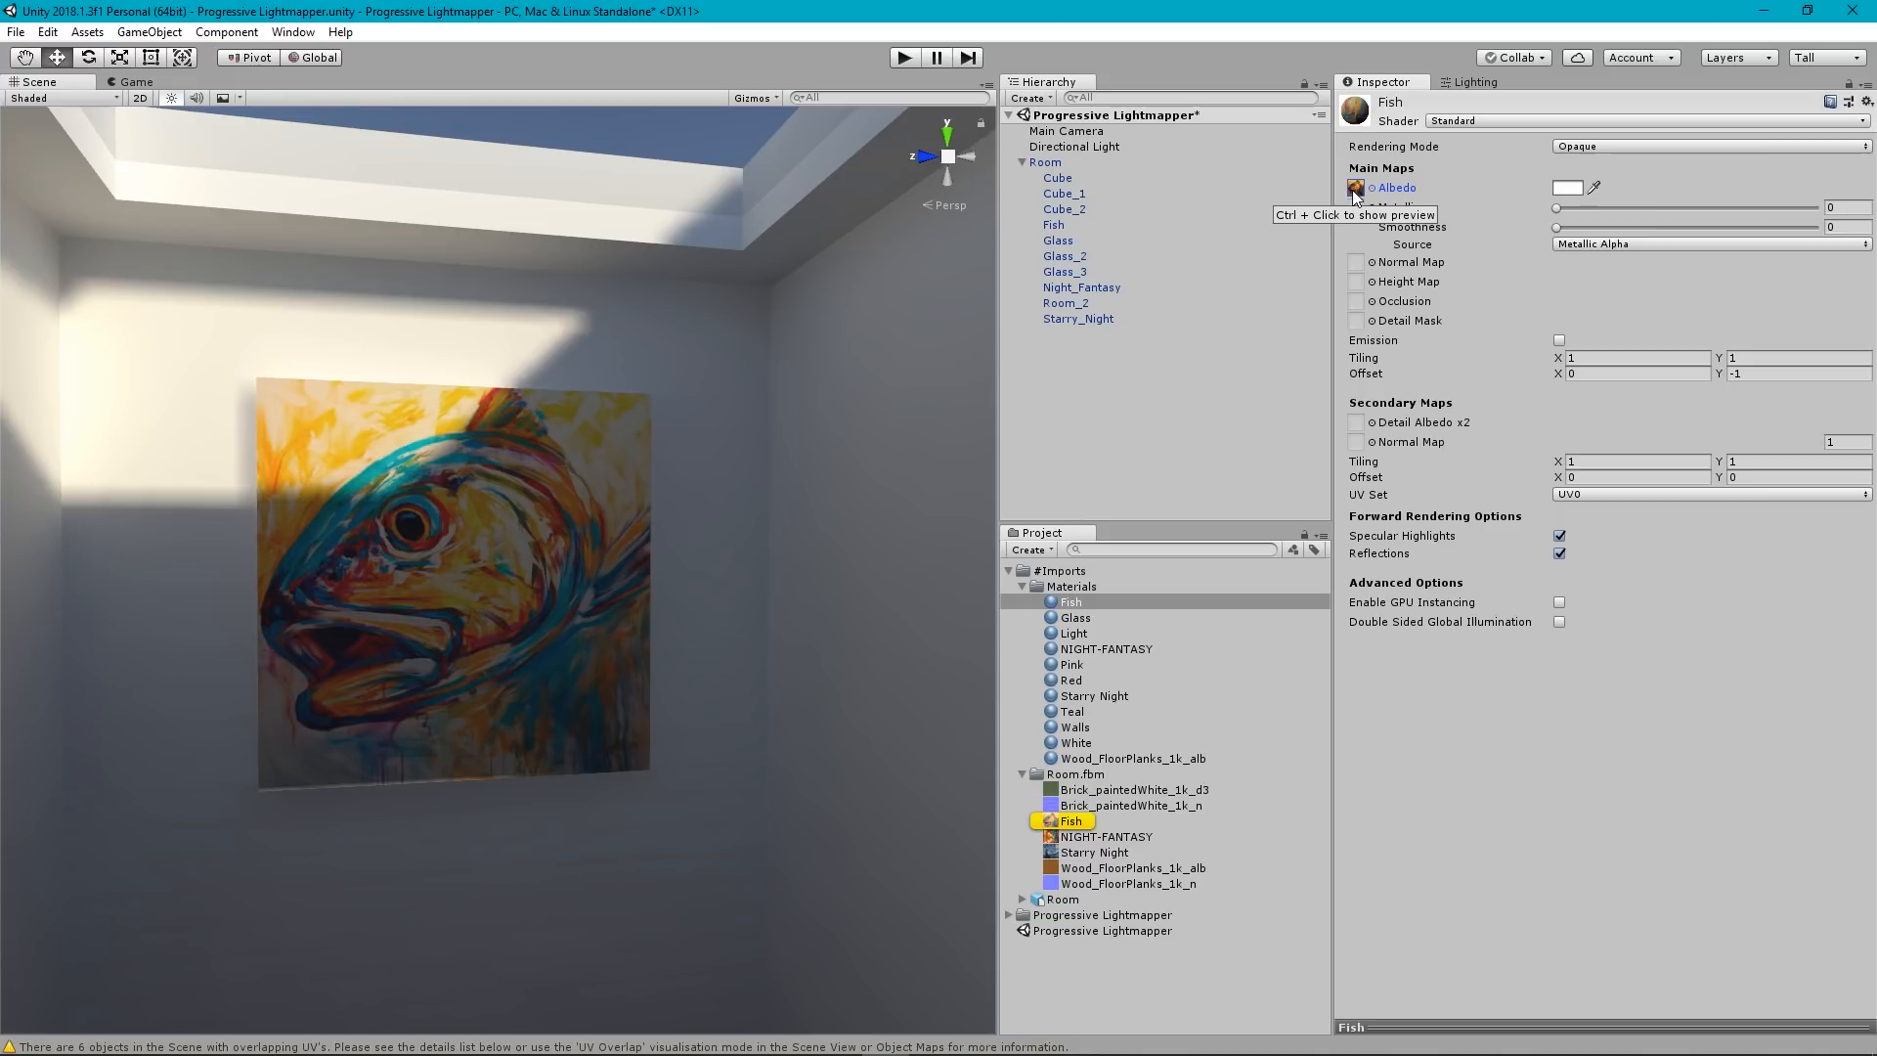
pyautogui.click(1067, 823)
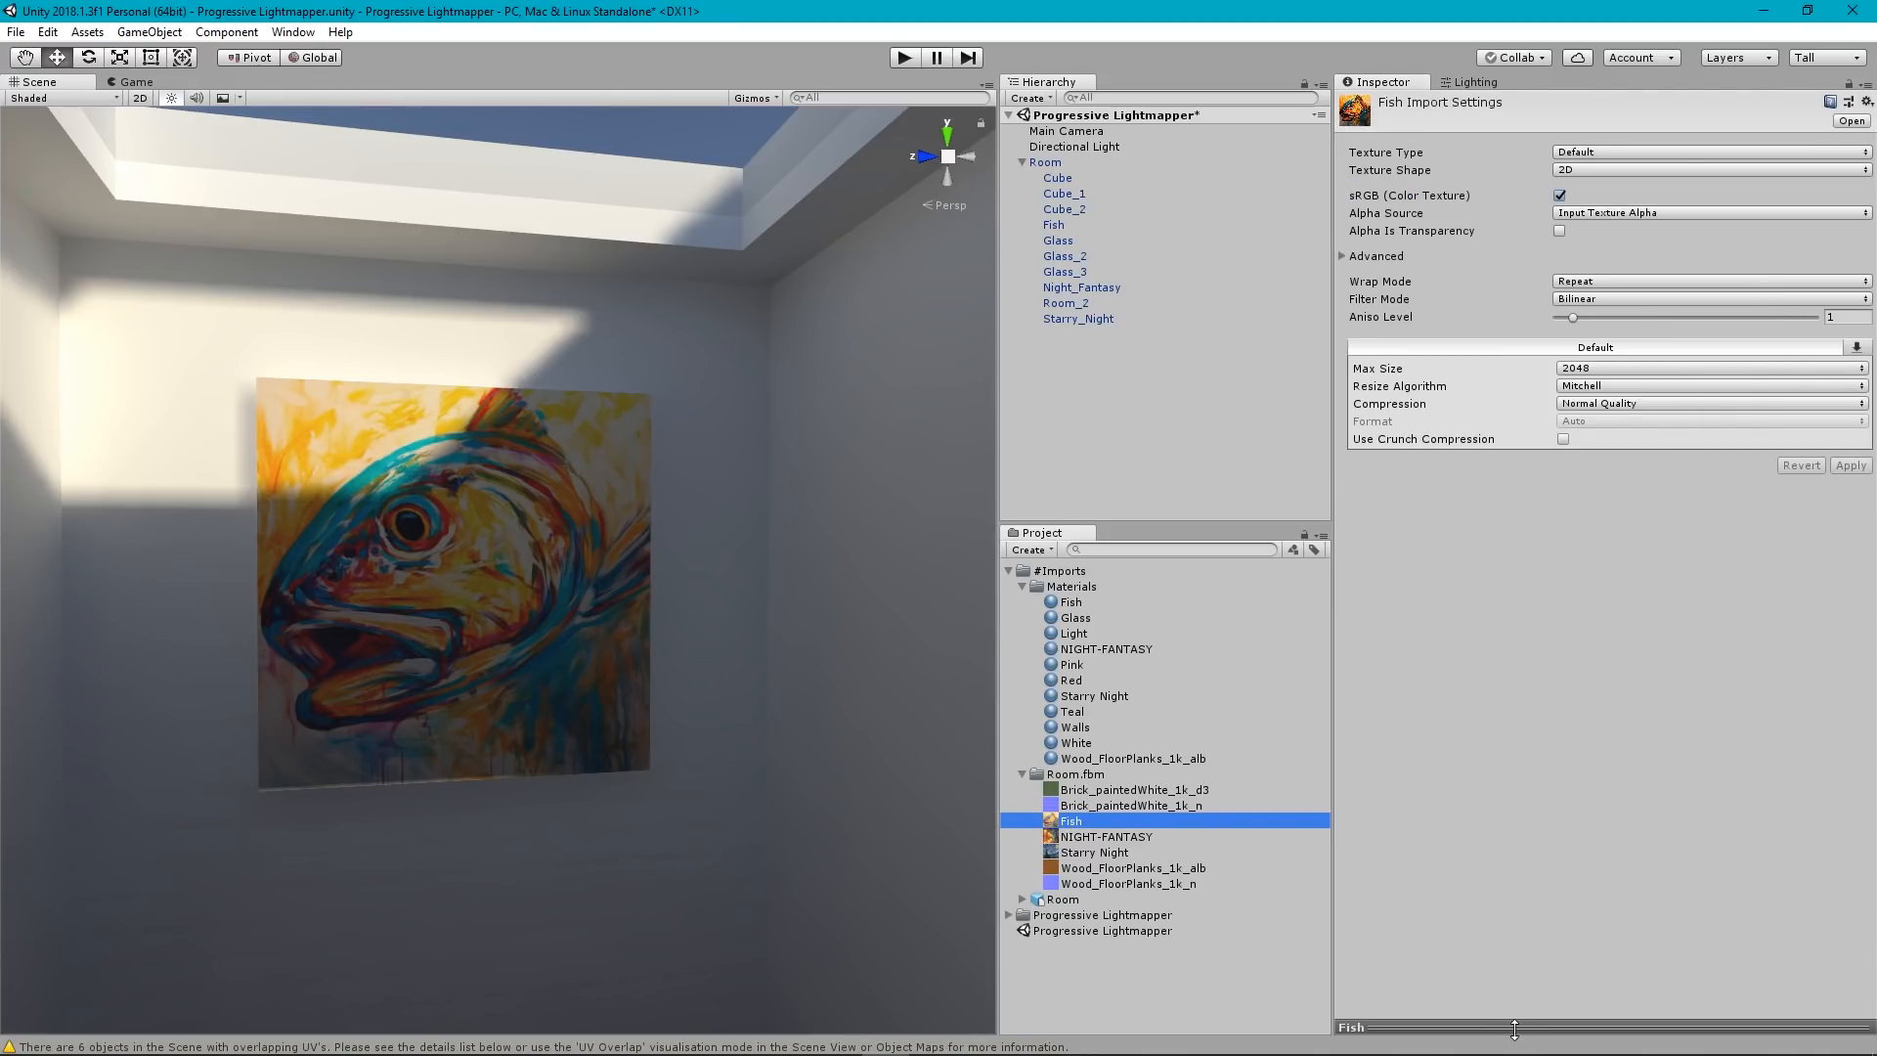
pyautogui.moveTo(1514, 1028); pyautogui.dragTo(1518, 615)
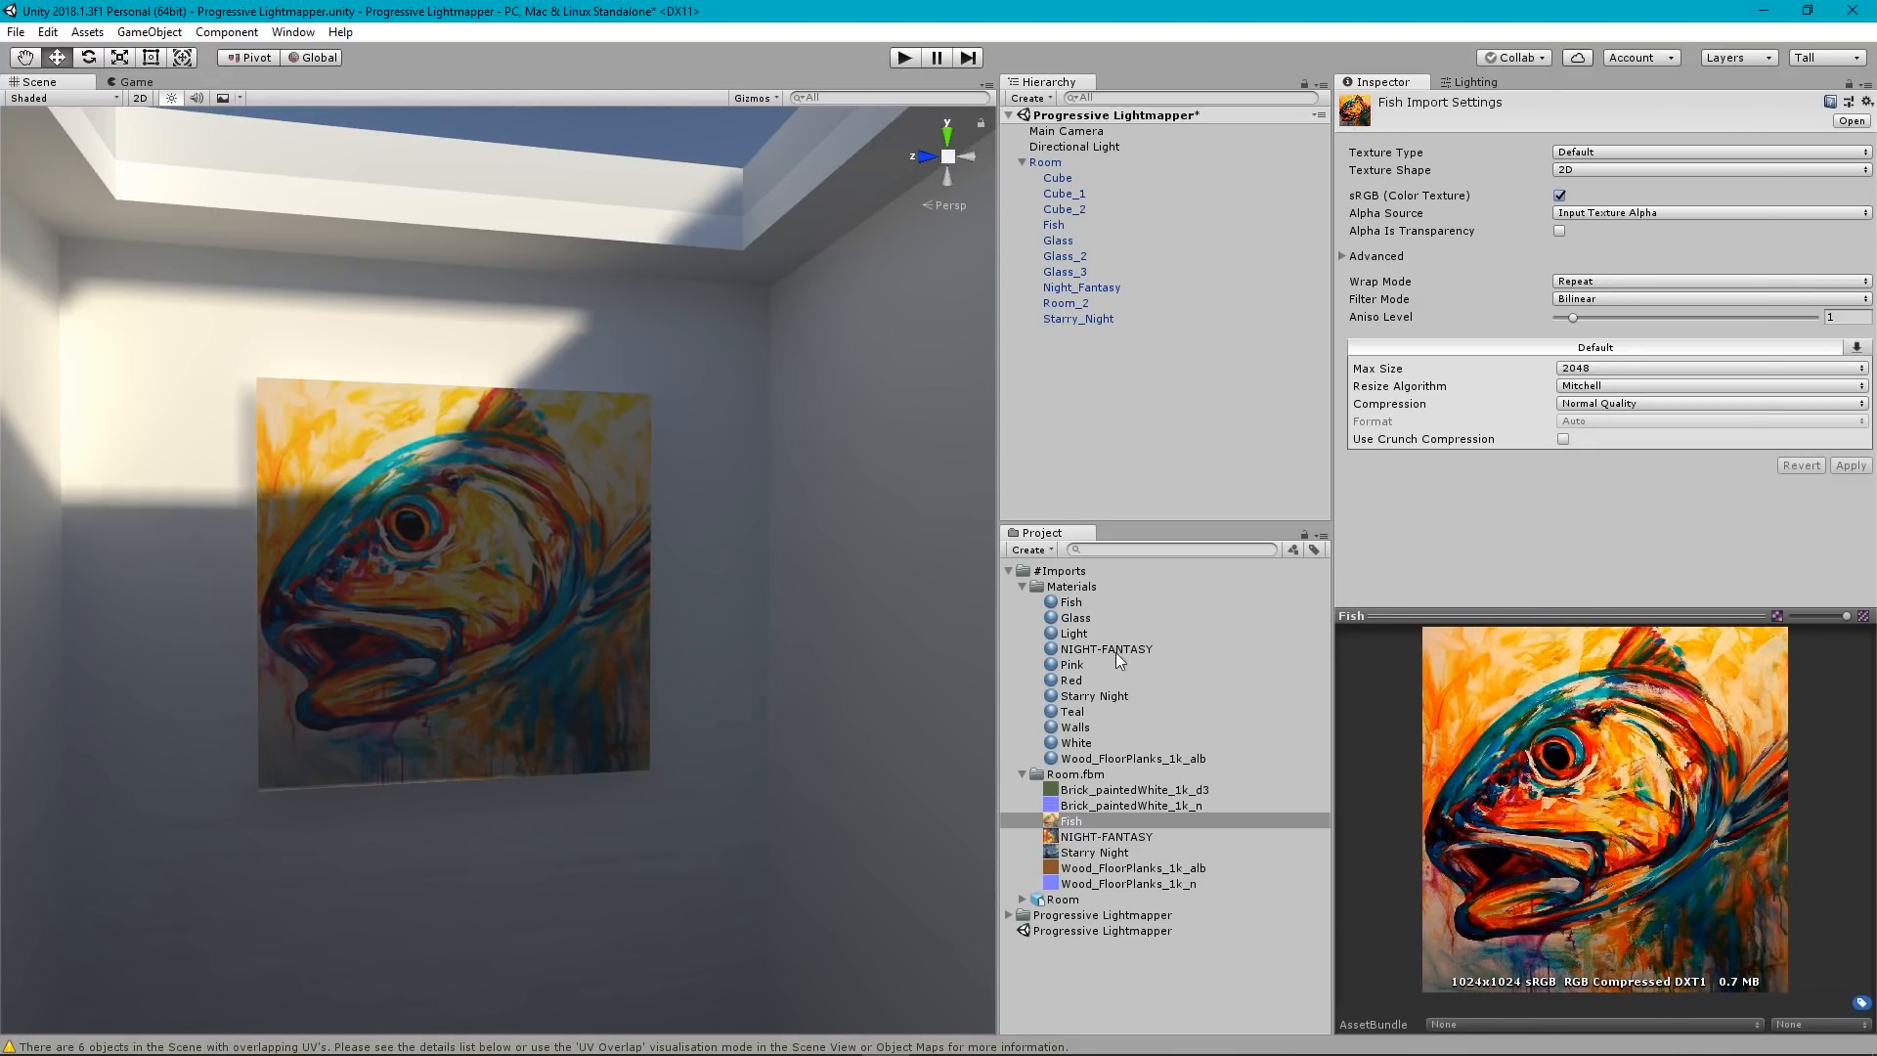
# Check the Albedo colour of the Fish material and close the colour picker without changing it.
pyautogui.click(1078, 603)
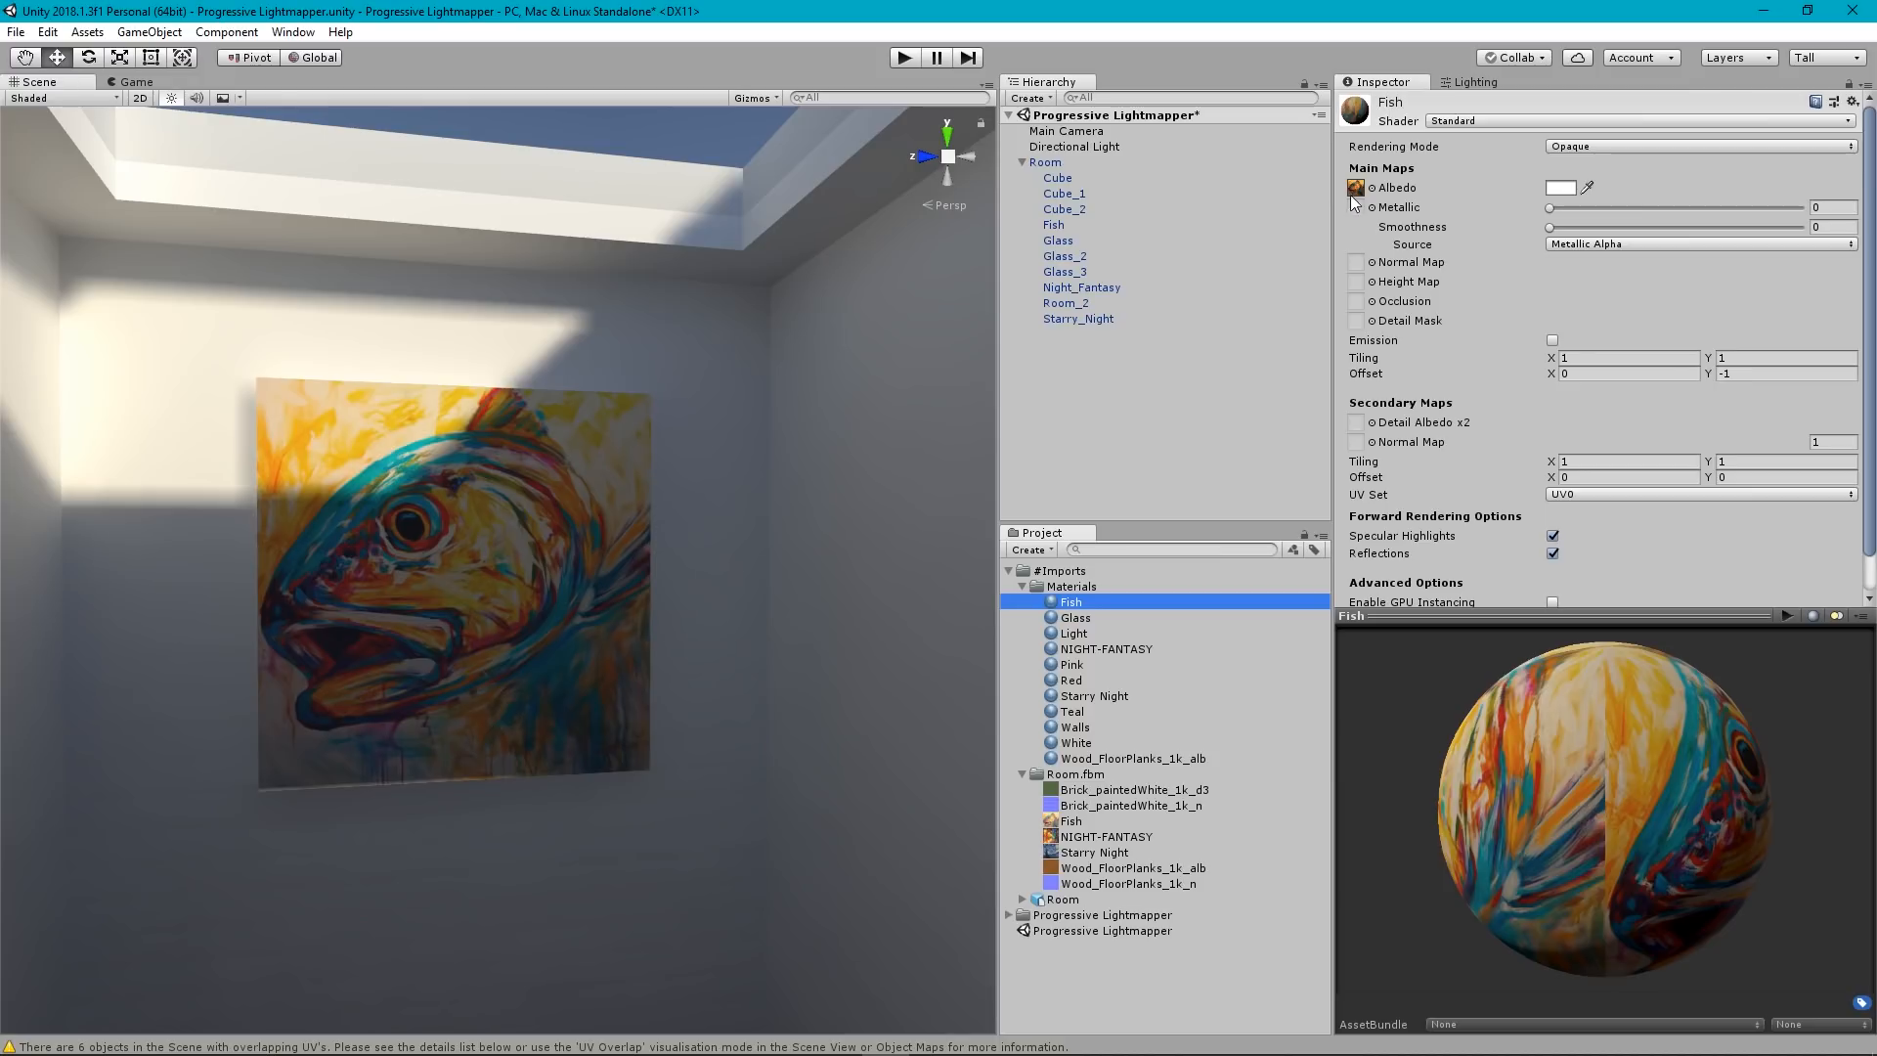
pyautogui.click(1562, 189)
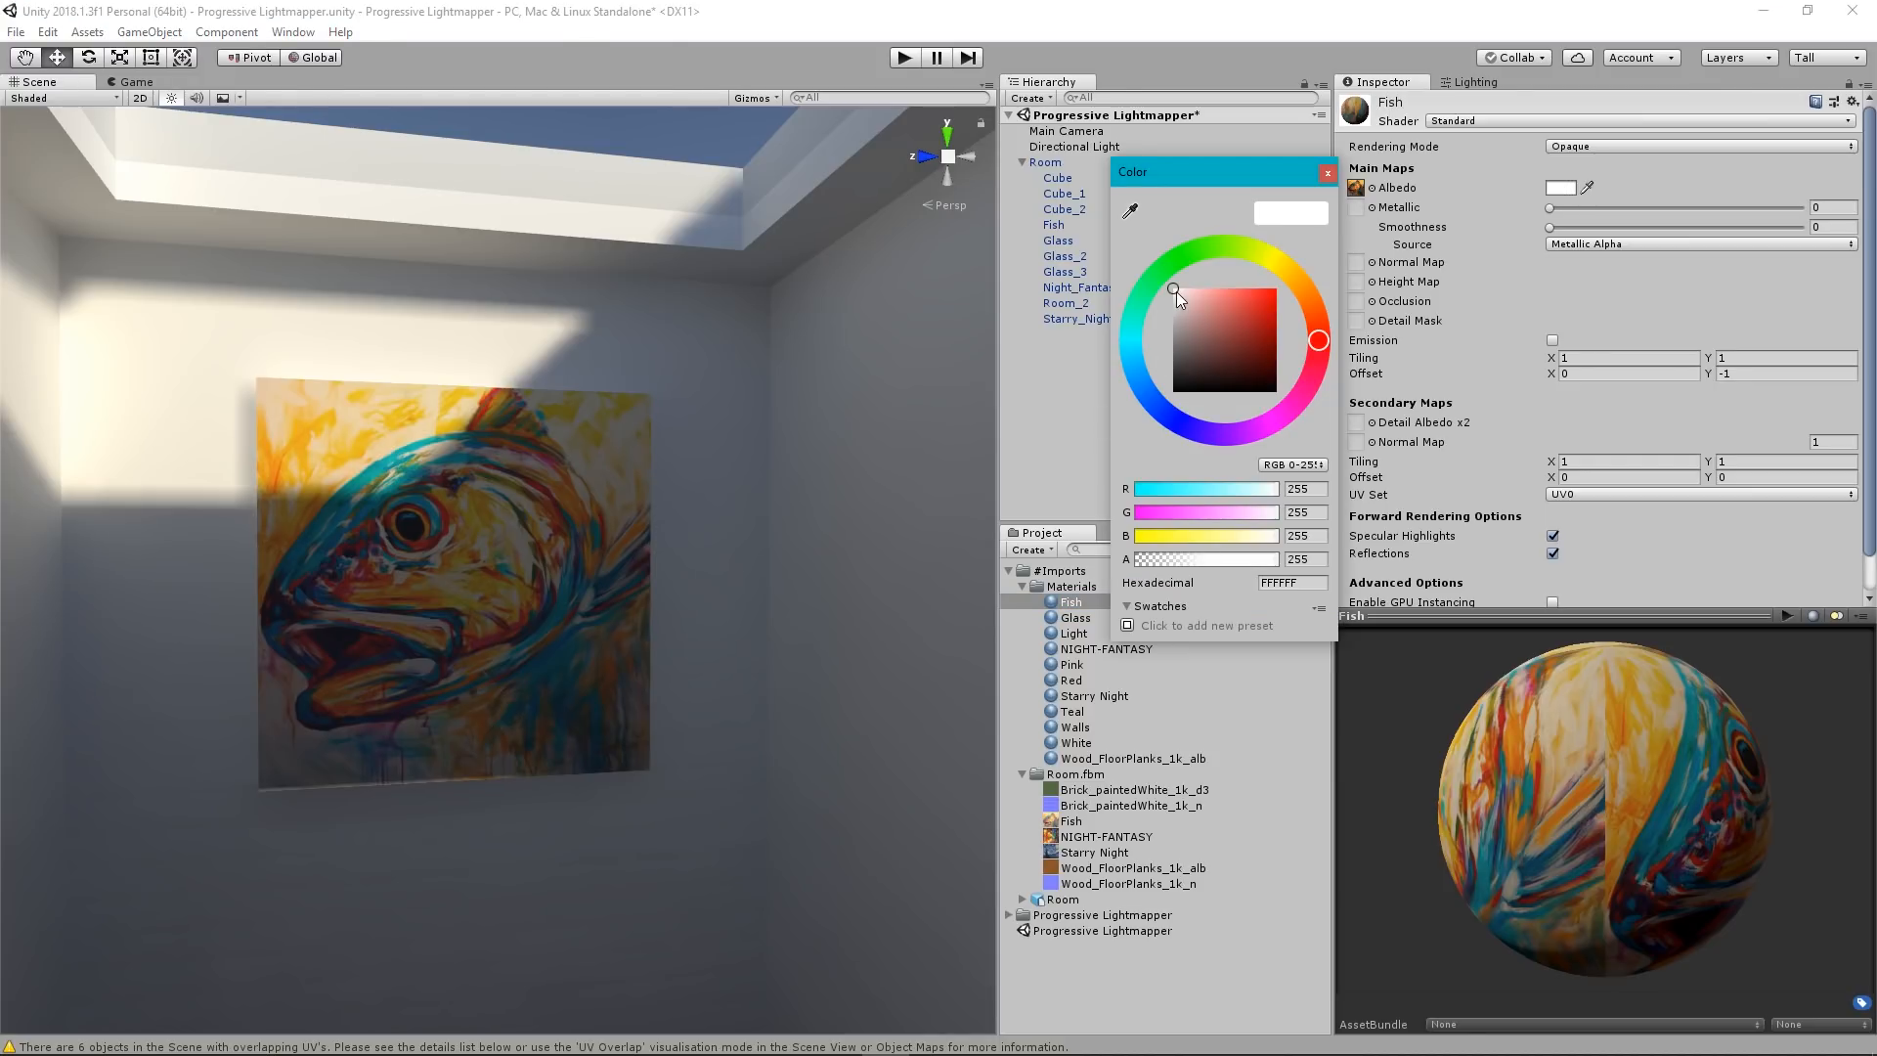
pyautogui.click(1329, 172)
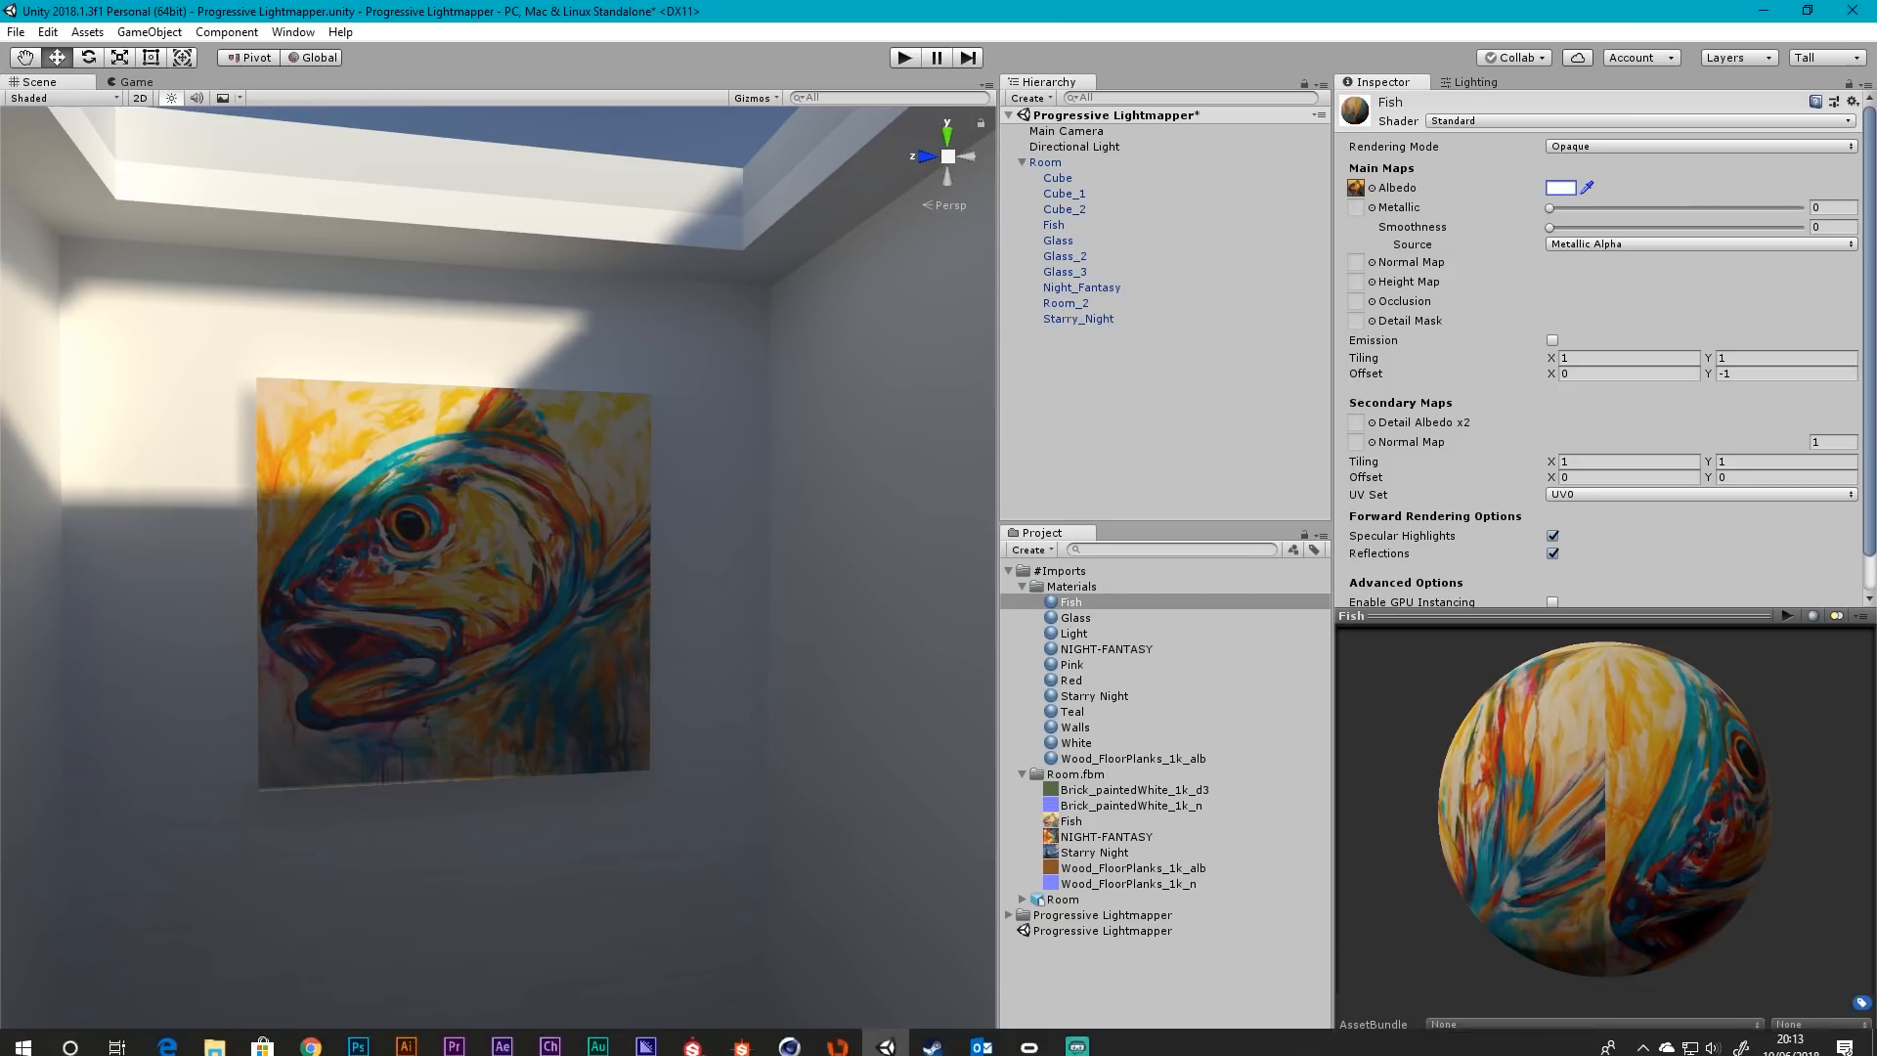
# Switch to Cinema 4D, create a new material and open it in the Material Editor.
pyautogui.click(798, 1044)
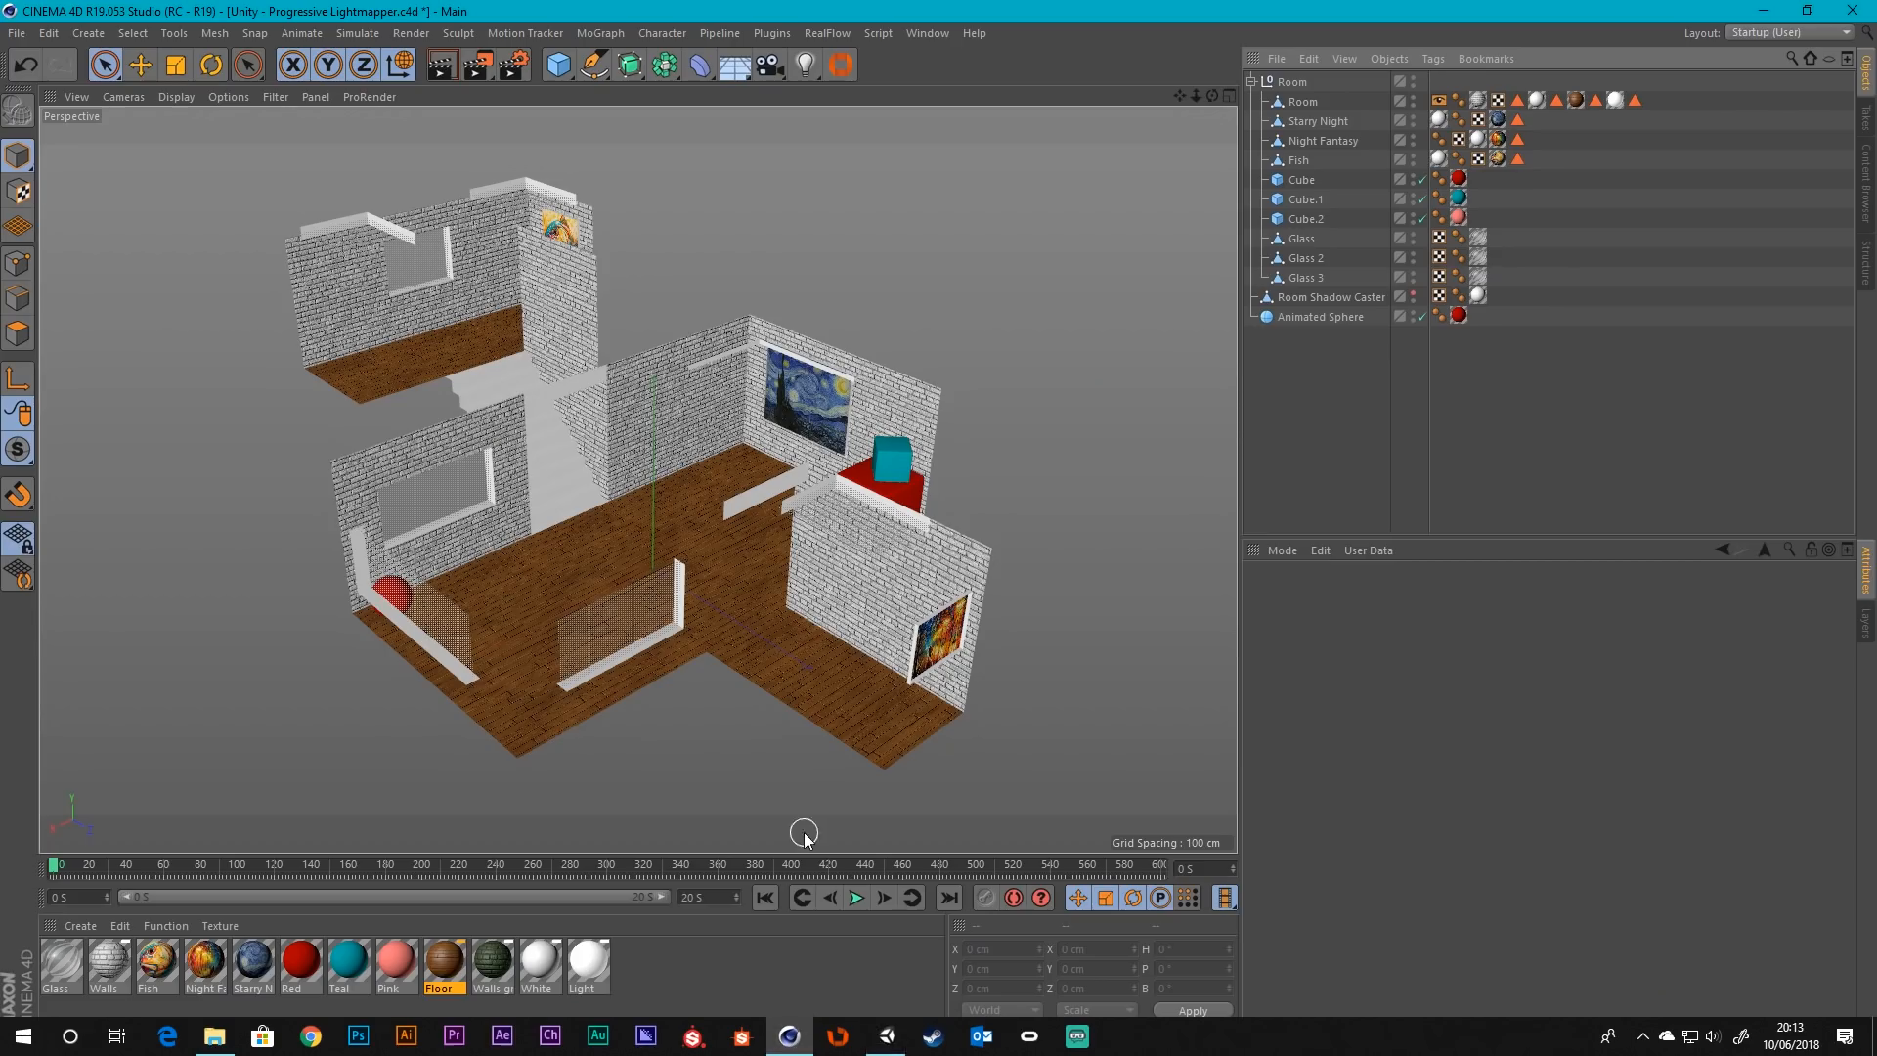
pyautogui.doubleClick(714, 969)
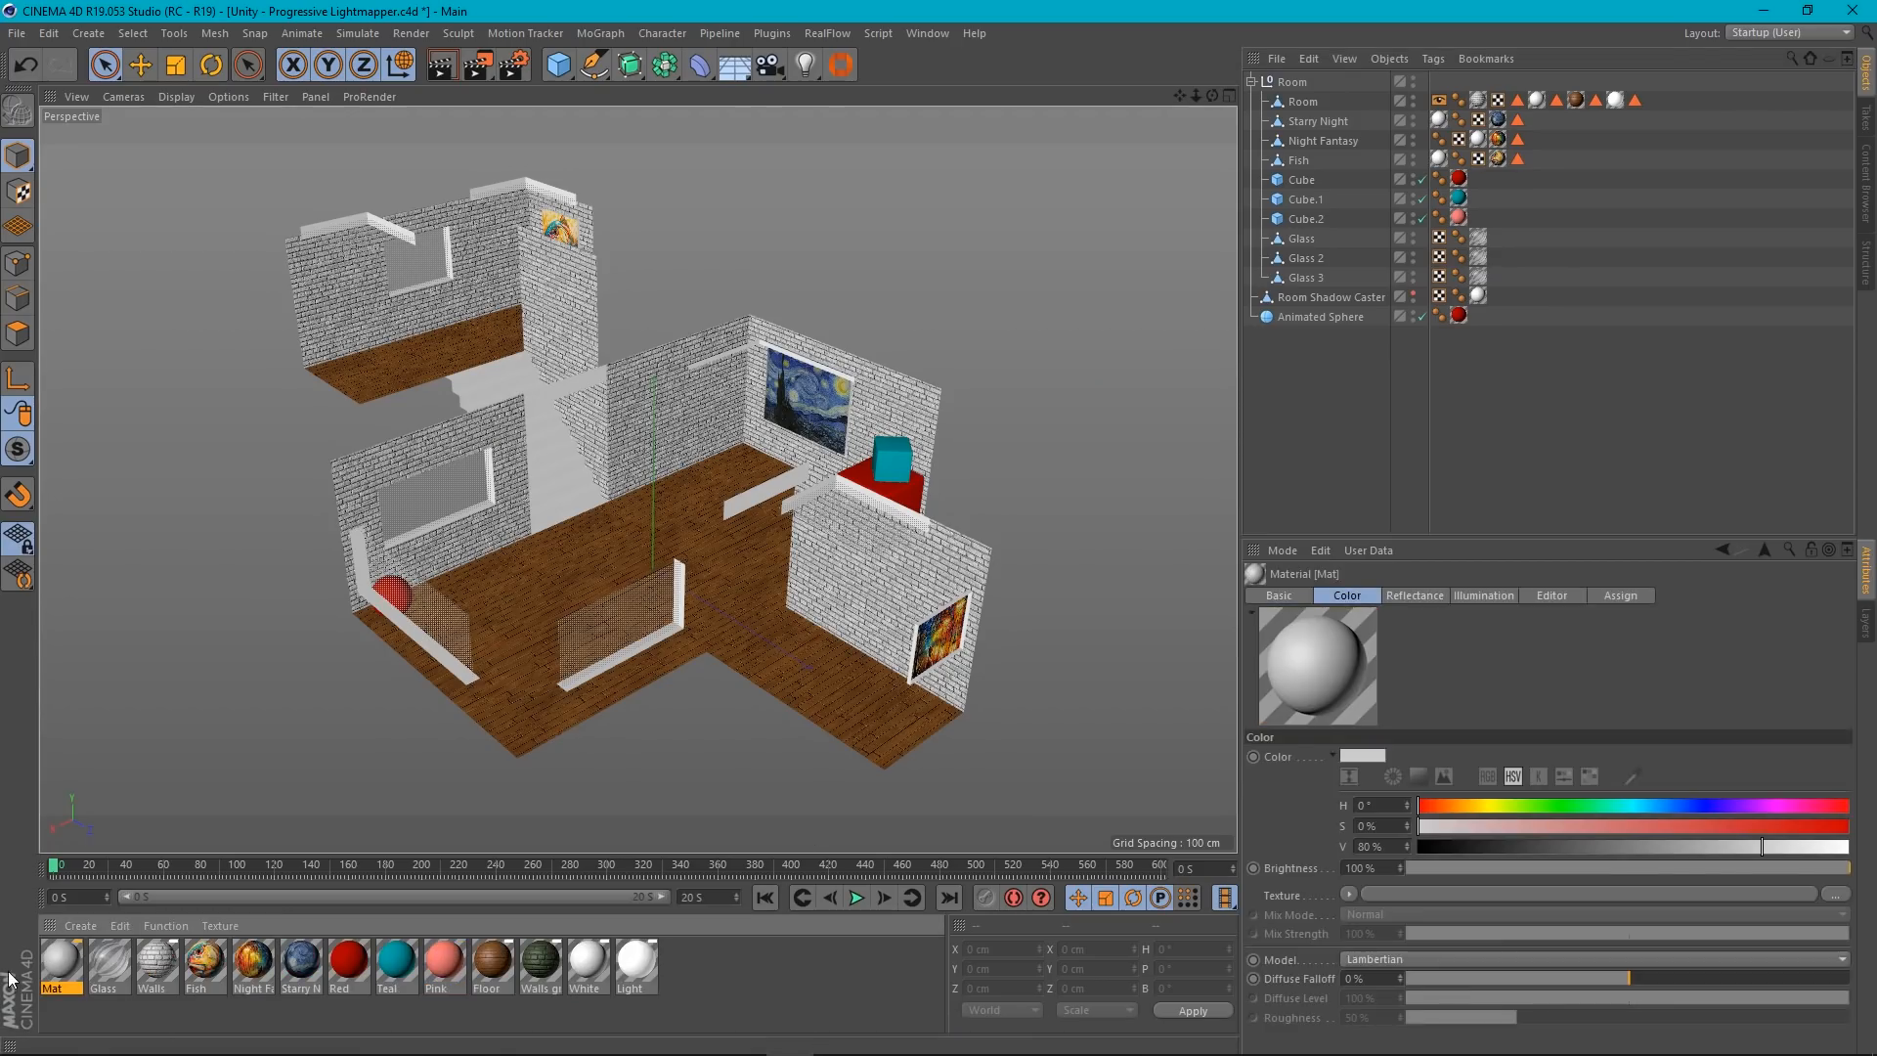
pyautogui.doubleClick(57, 960)
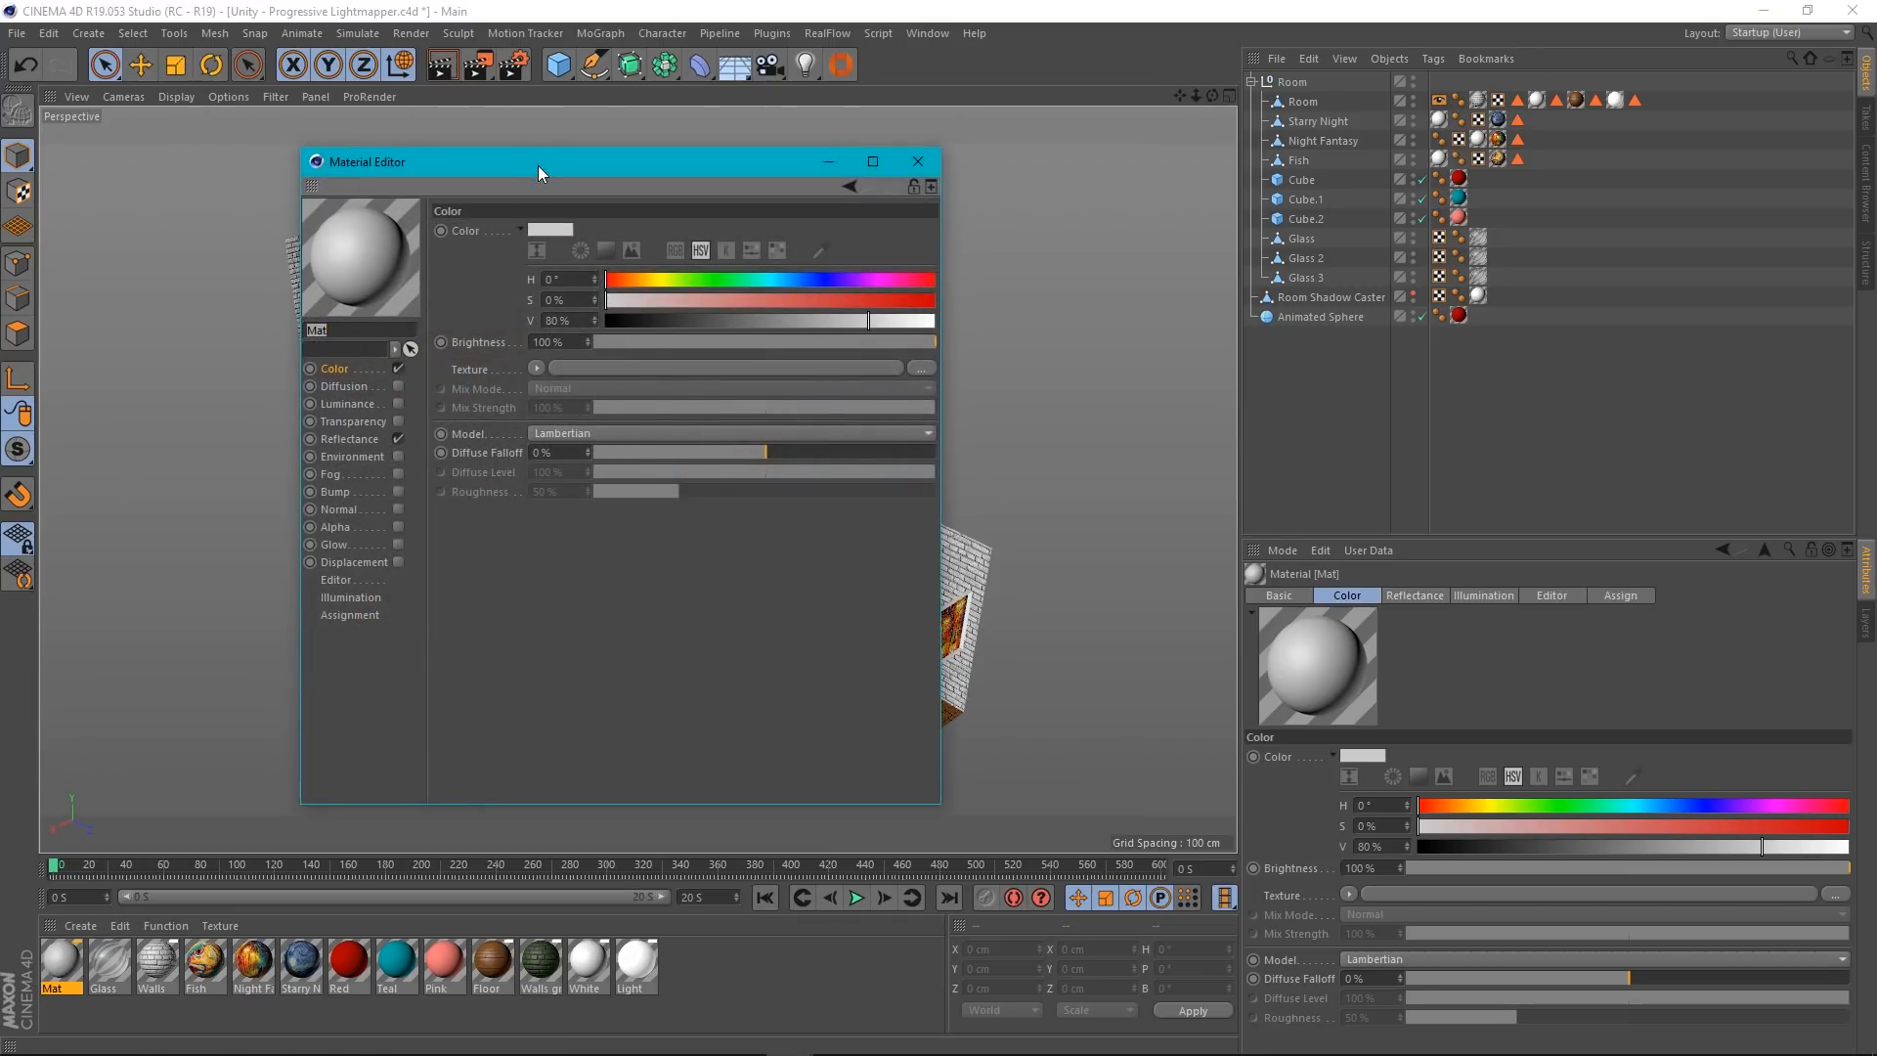
pyautogui.moveTo(538, 167); pyautogui.dragTo(674, 147)
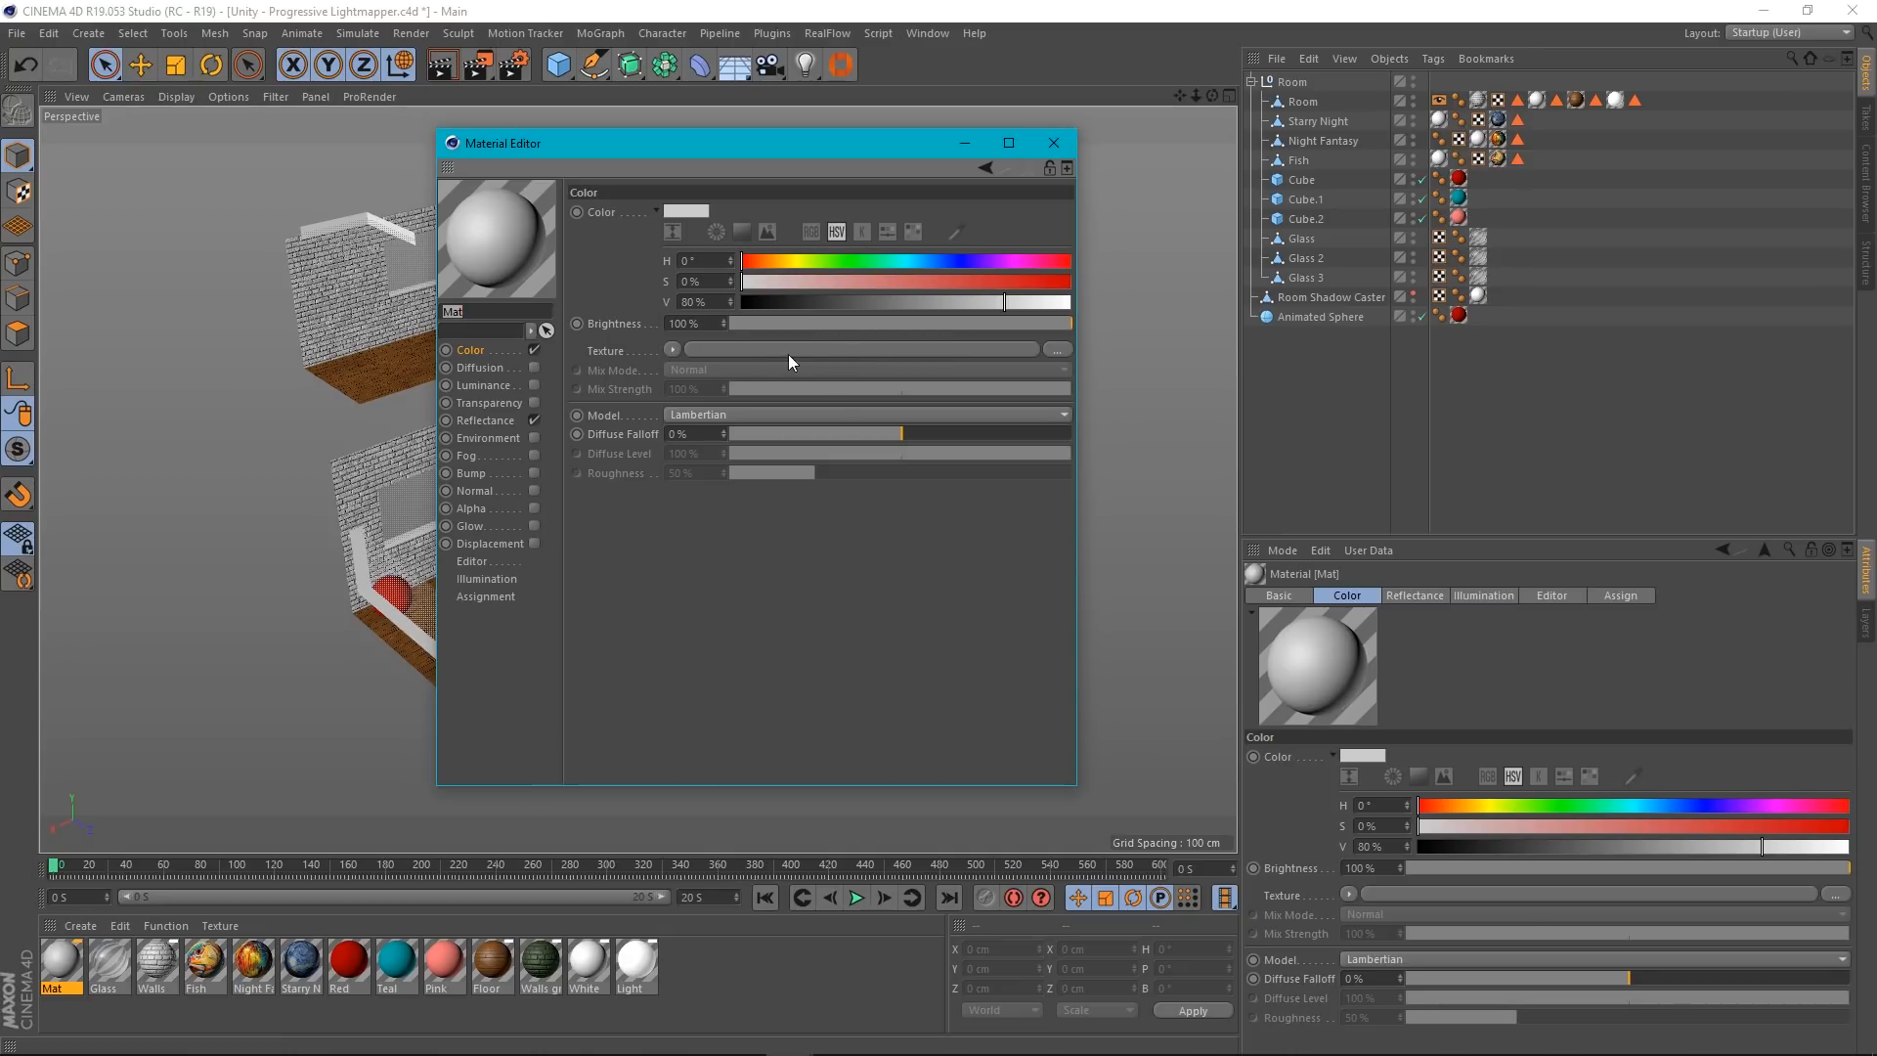
# Assign the Checkerboard surface shader as the new material's Color texture.
pyautogui.click(672, 350)
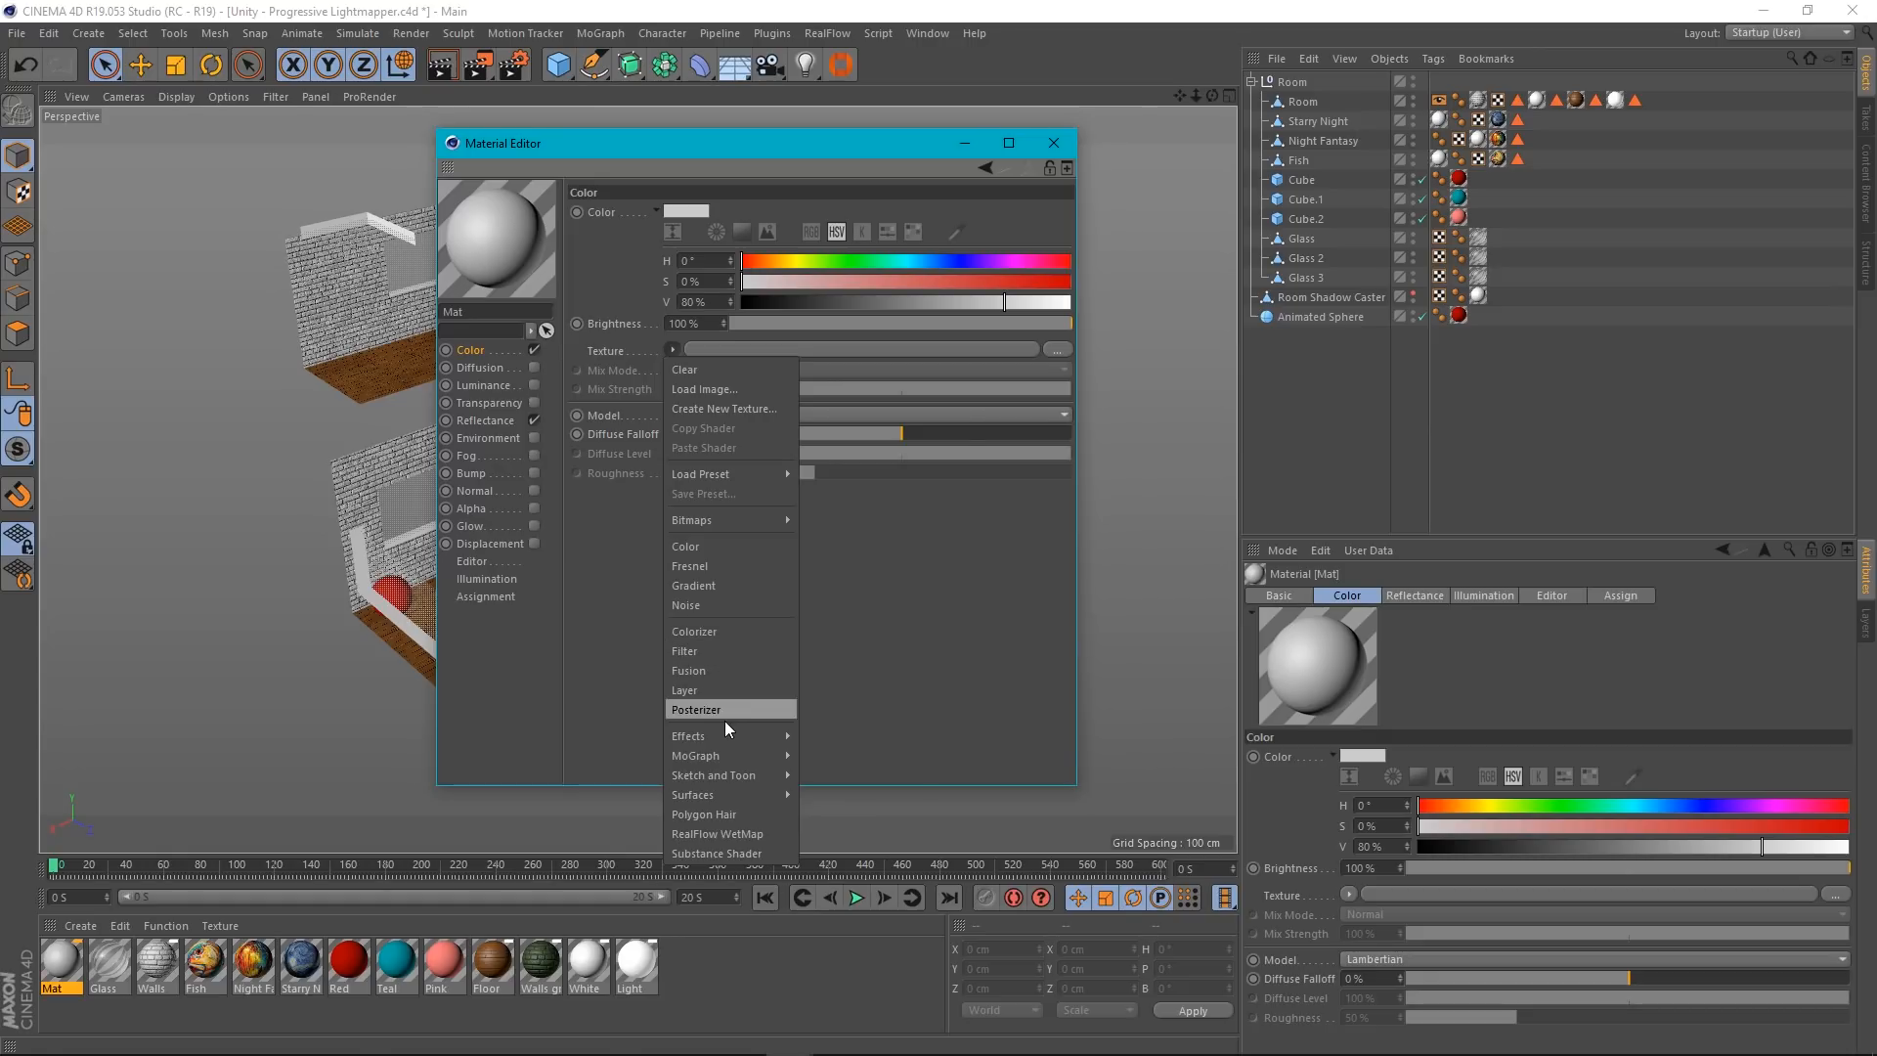
pyautogui.moveTo(733, 737)
pyautogui.moveTo(746, 794)
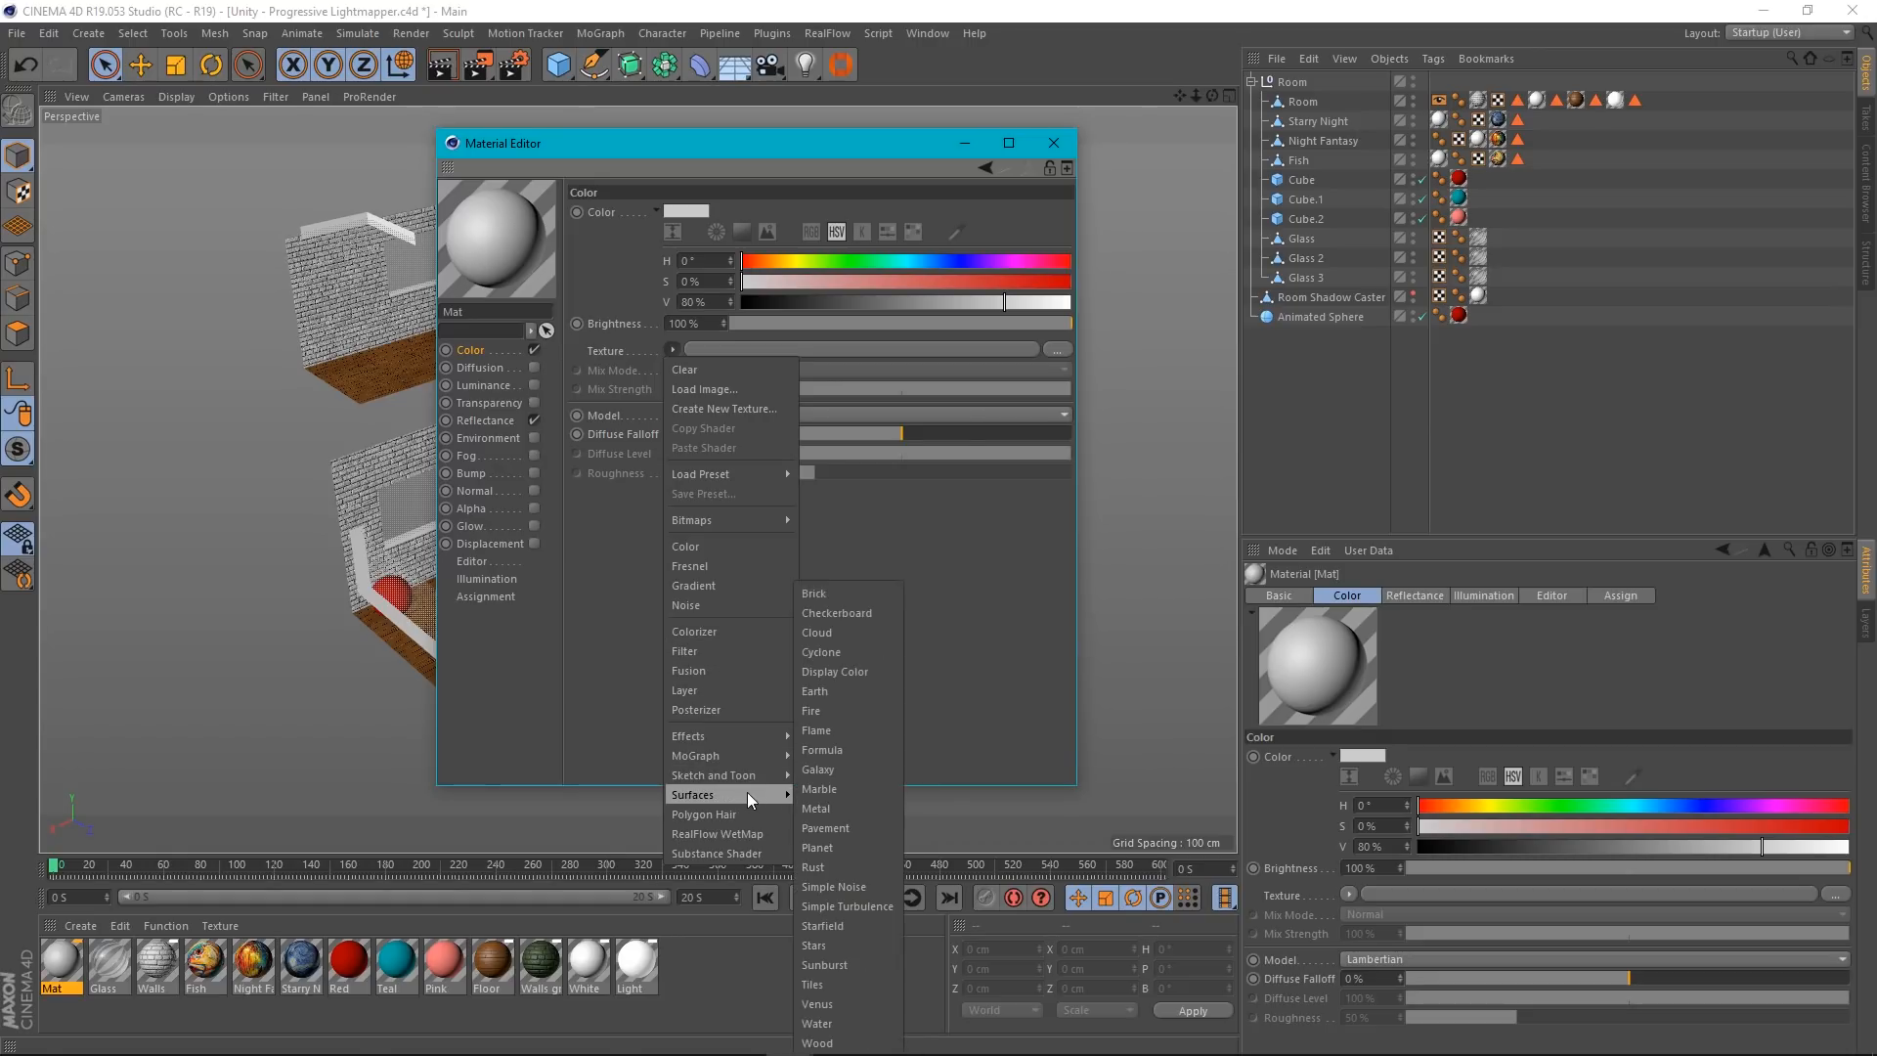
pyautogui.click(835, 613)
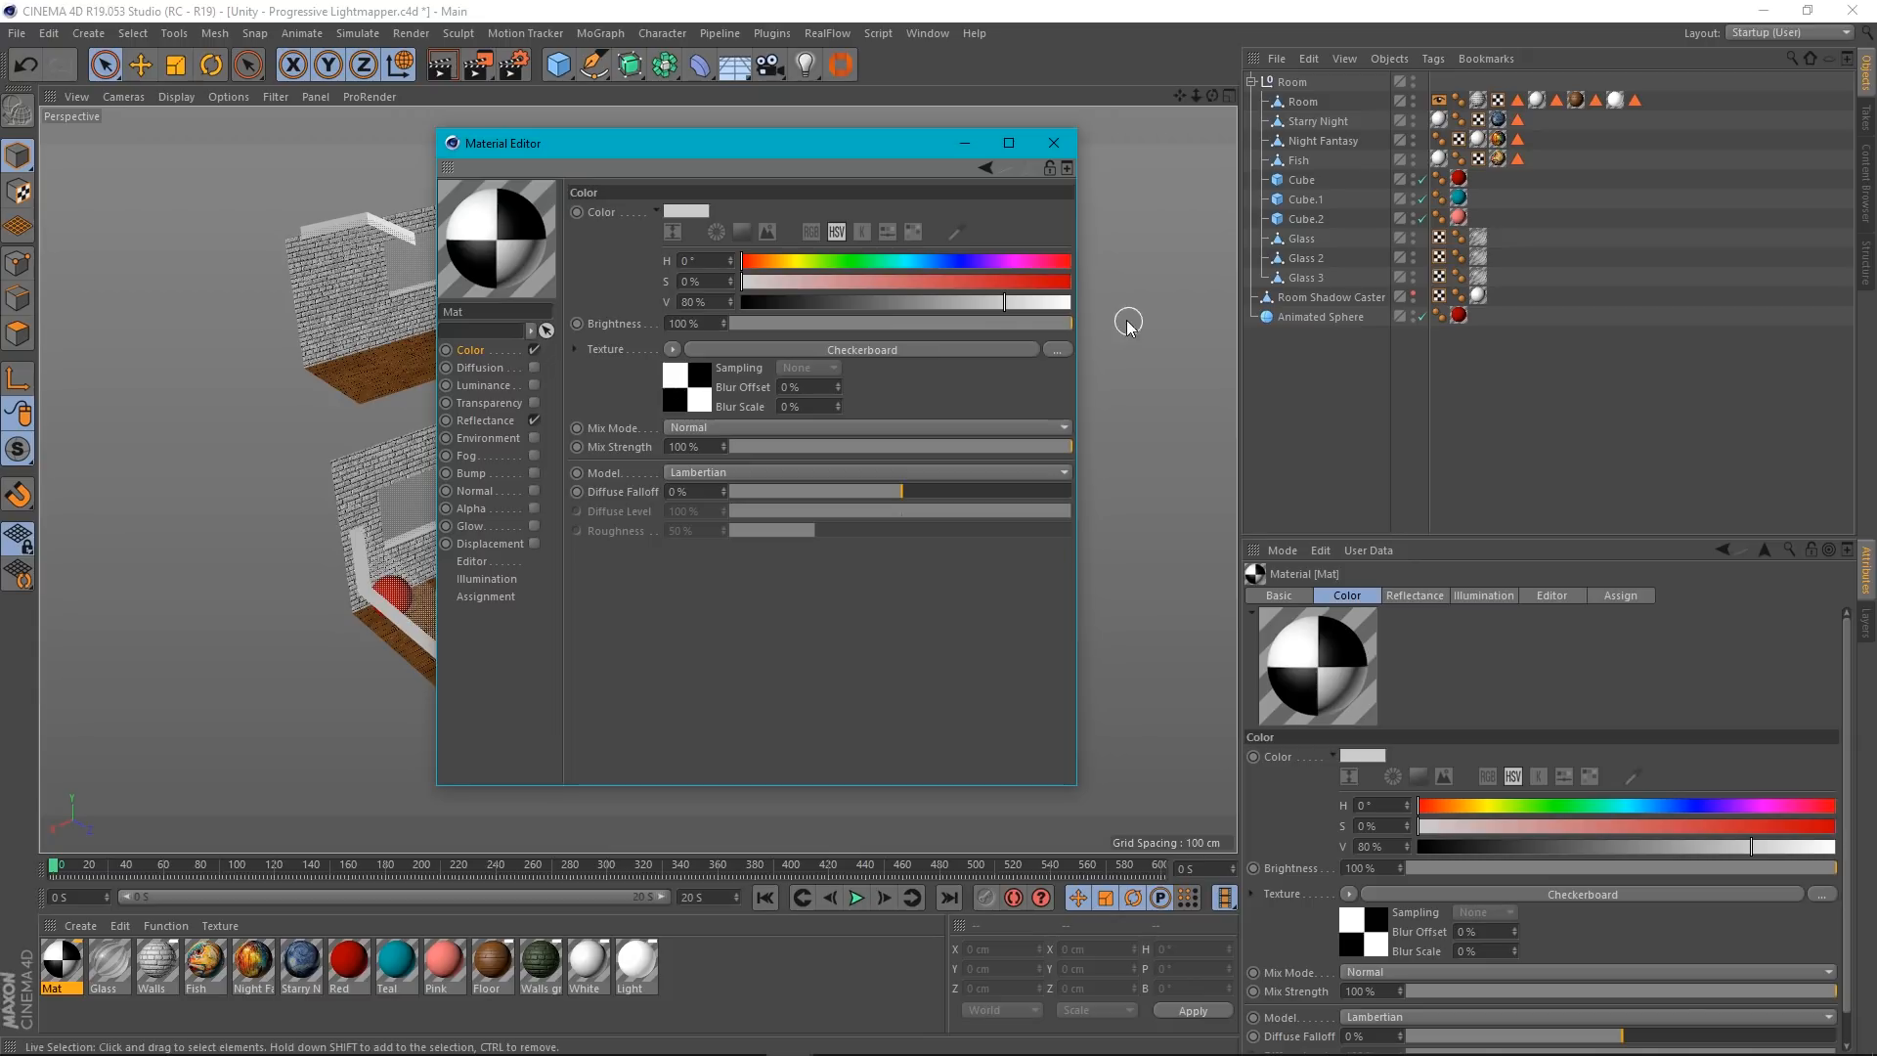
# Test the checkerboard material's base colour with V at 0%, set V to 100%, and close the Material Editor.
pyautogui.moveTo(1013, 307); pyautogui.dragTo(594, 306)
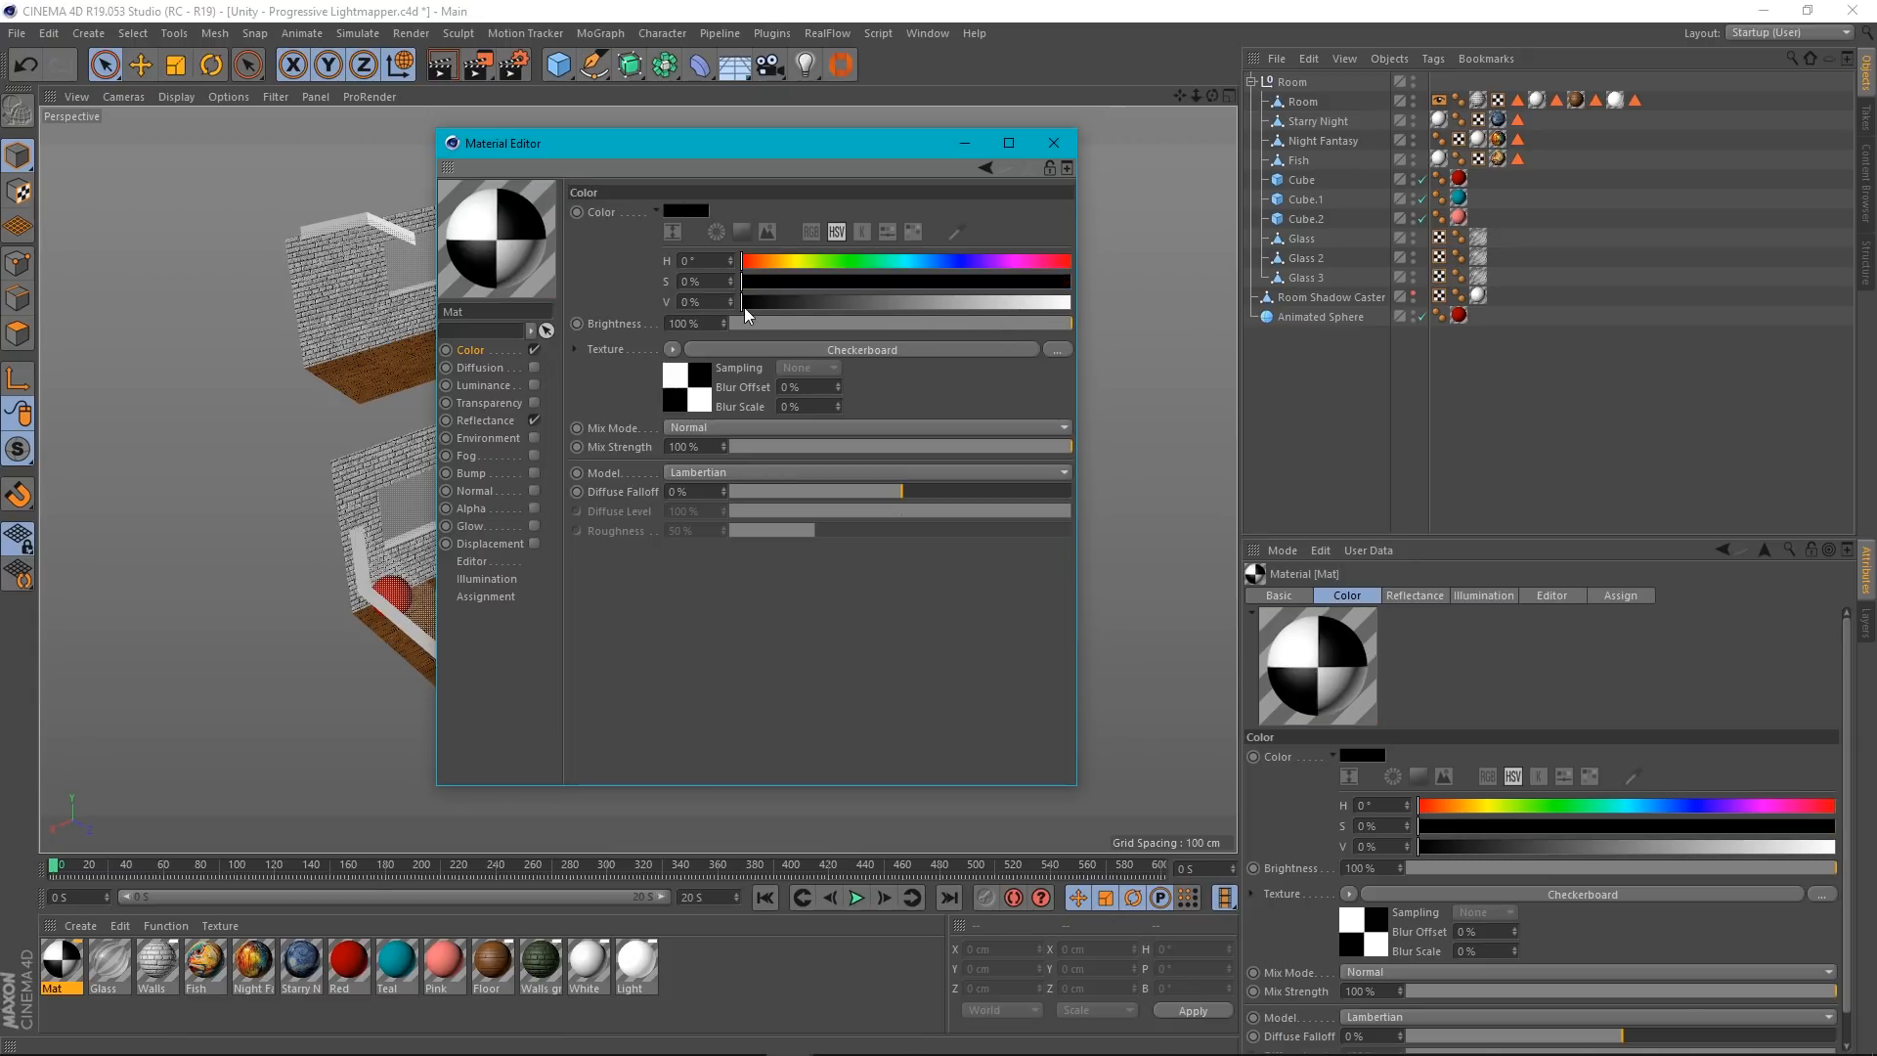
pyautogui.moveTo(753, 306); pyautogui.dragTo(1423, 313)
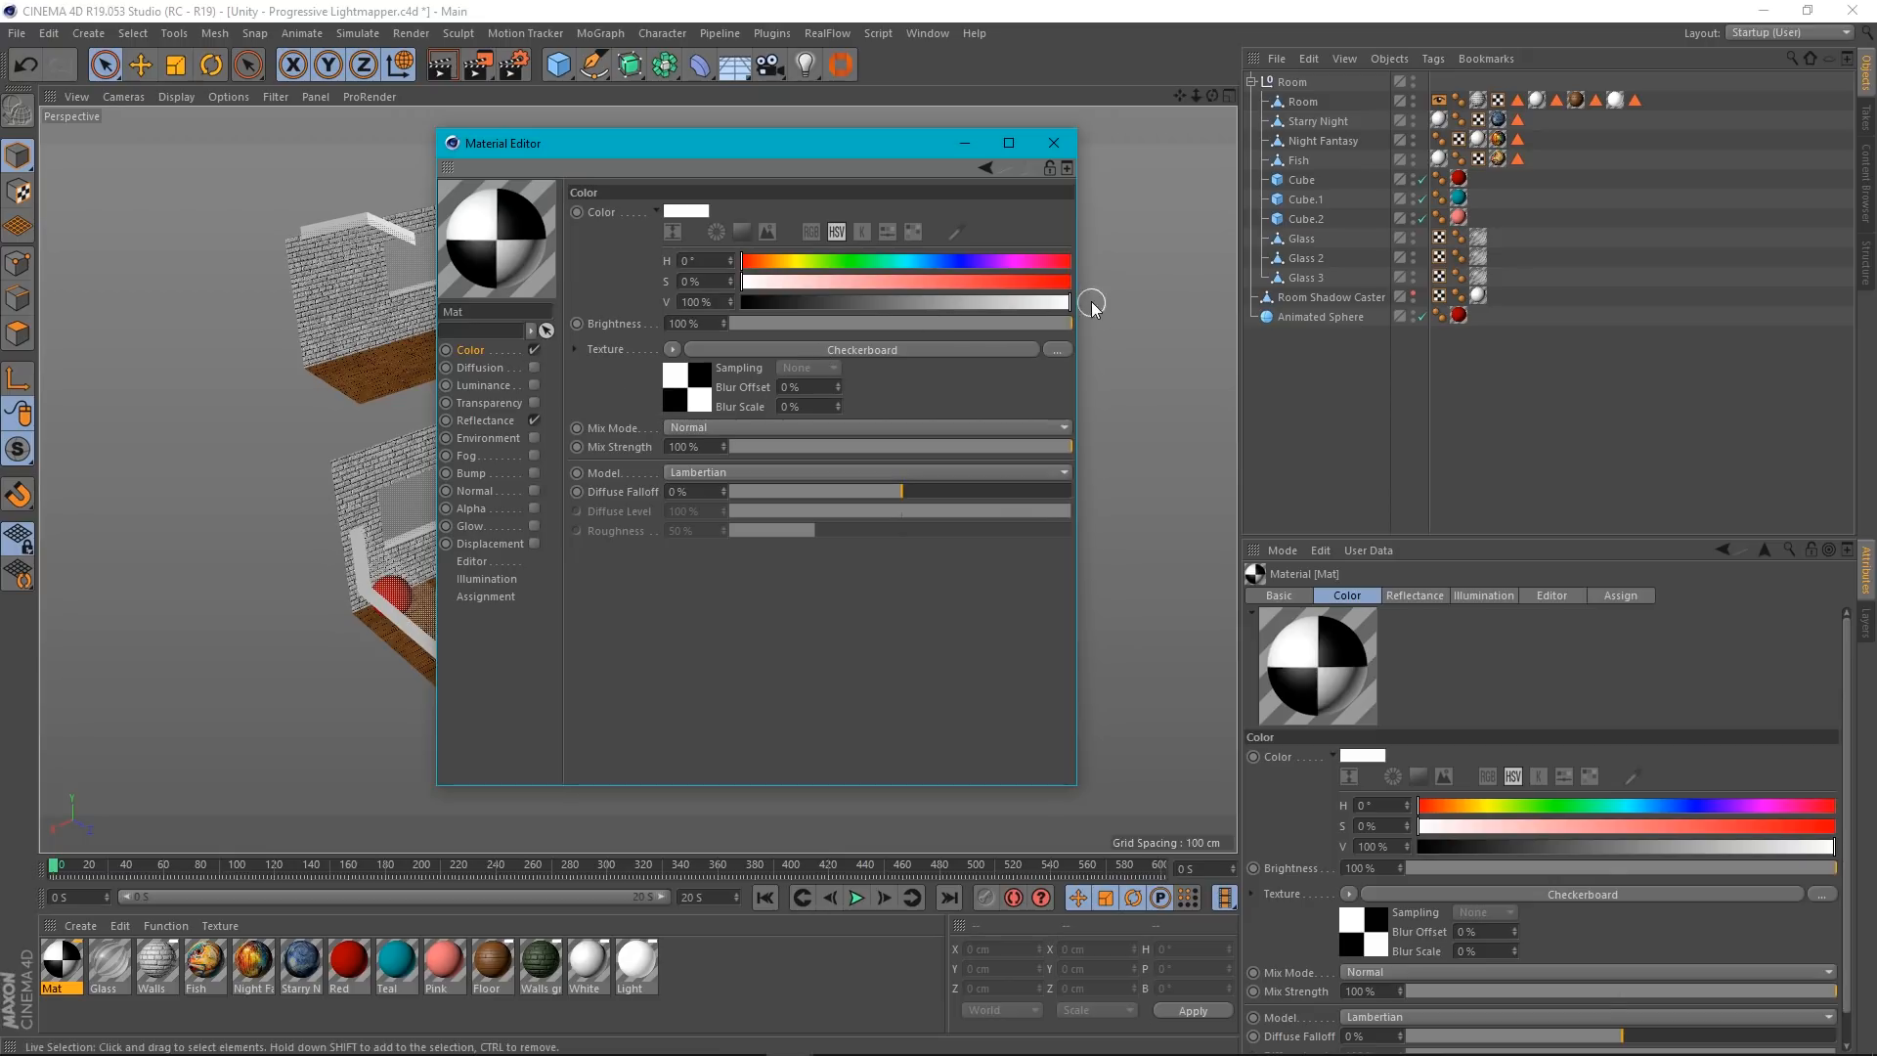
pyautogui.click(1052, 146)
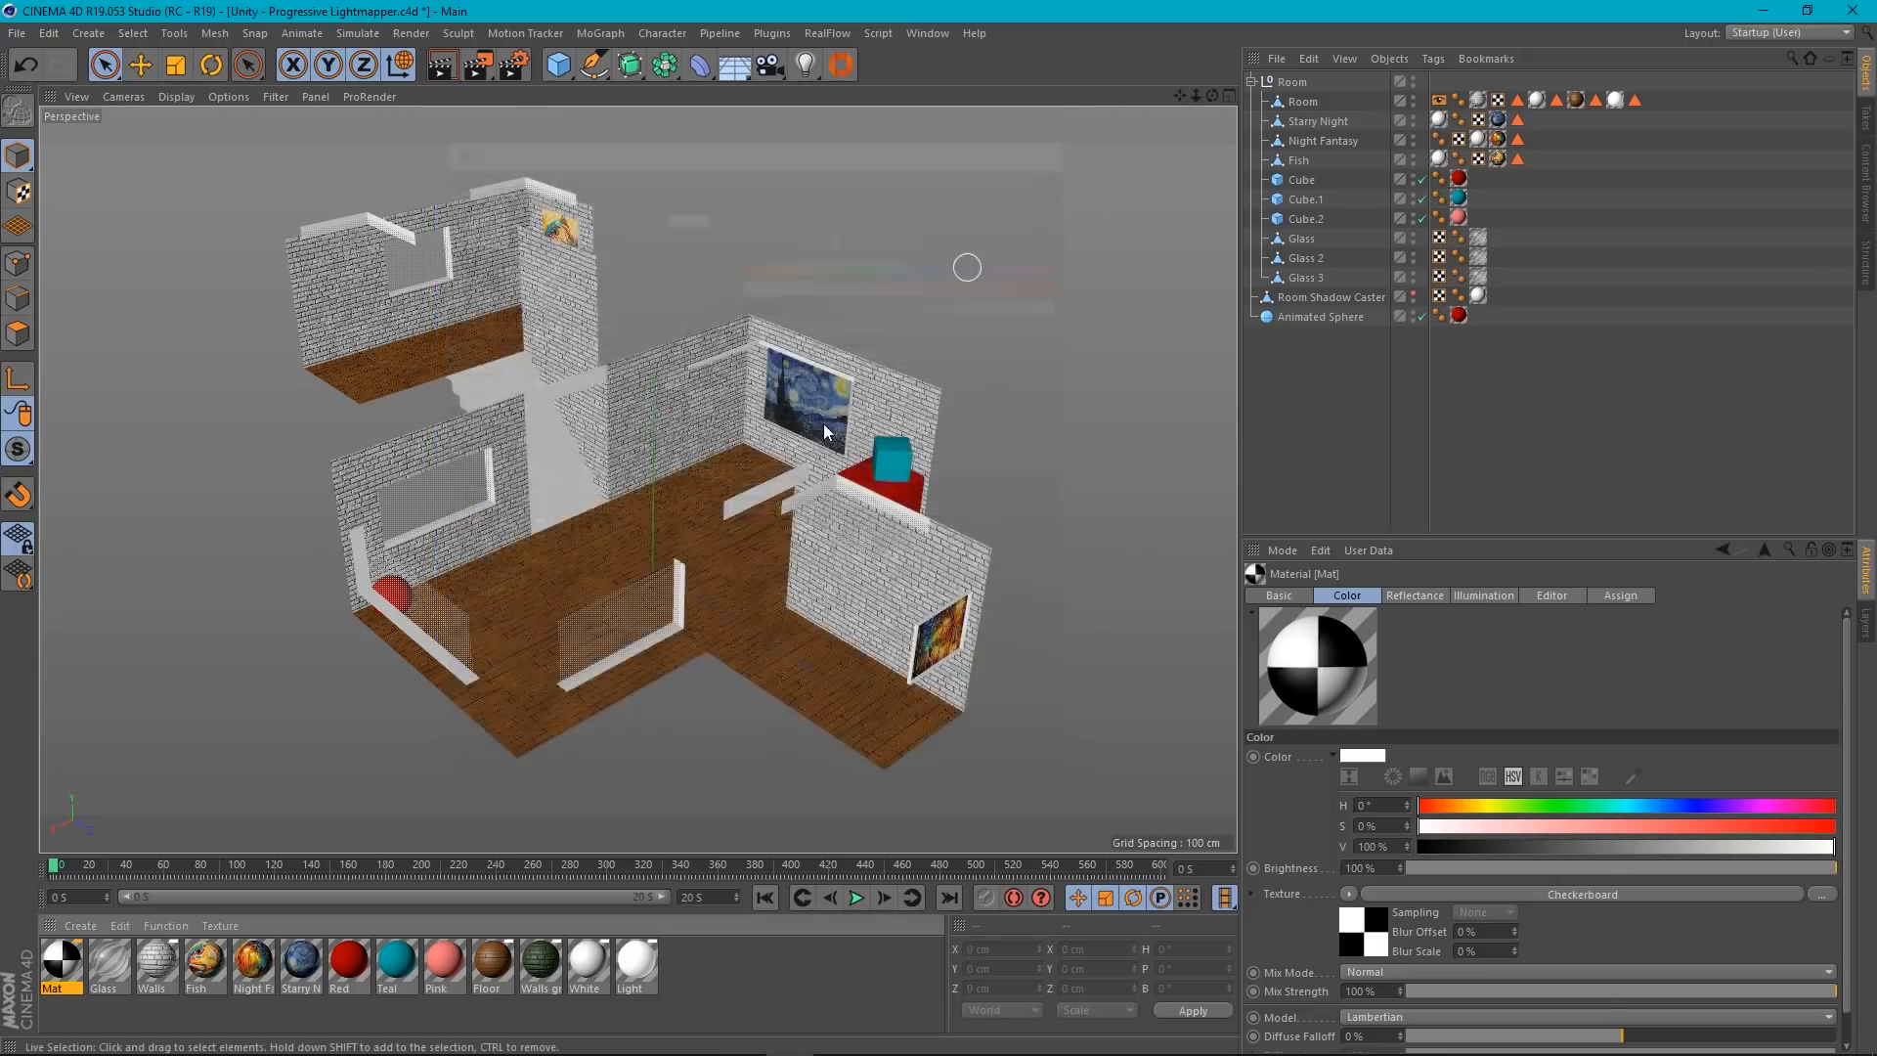
# Delete the checkerboard test material and switch back to Unity.
pyautogui.press('Delete')
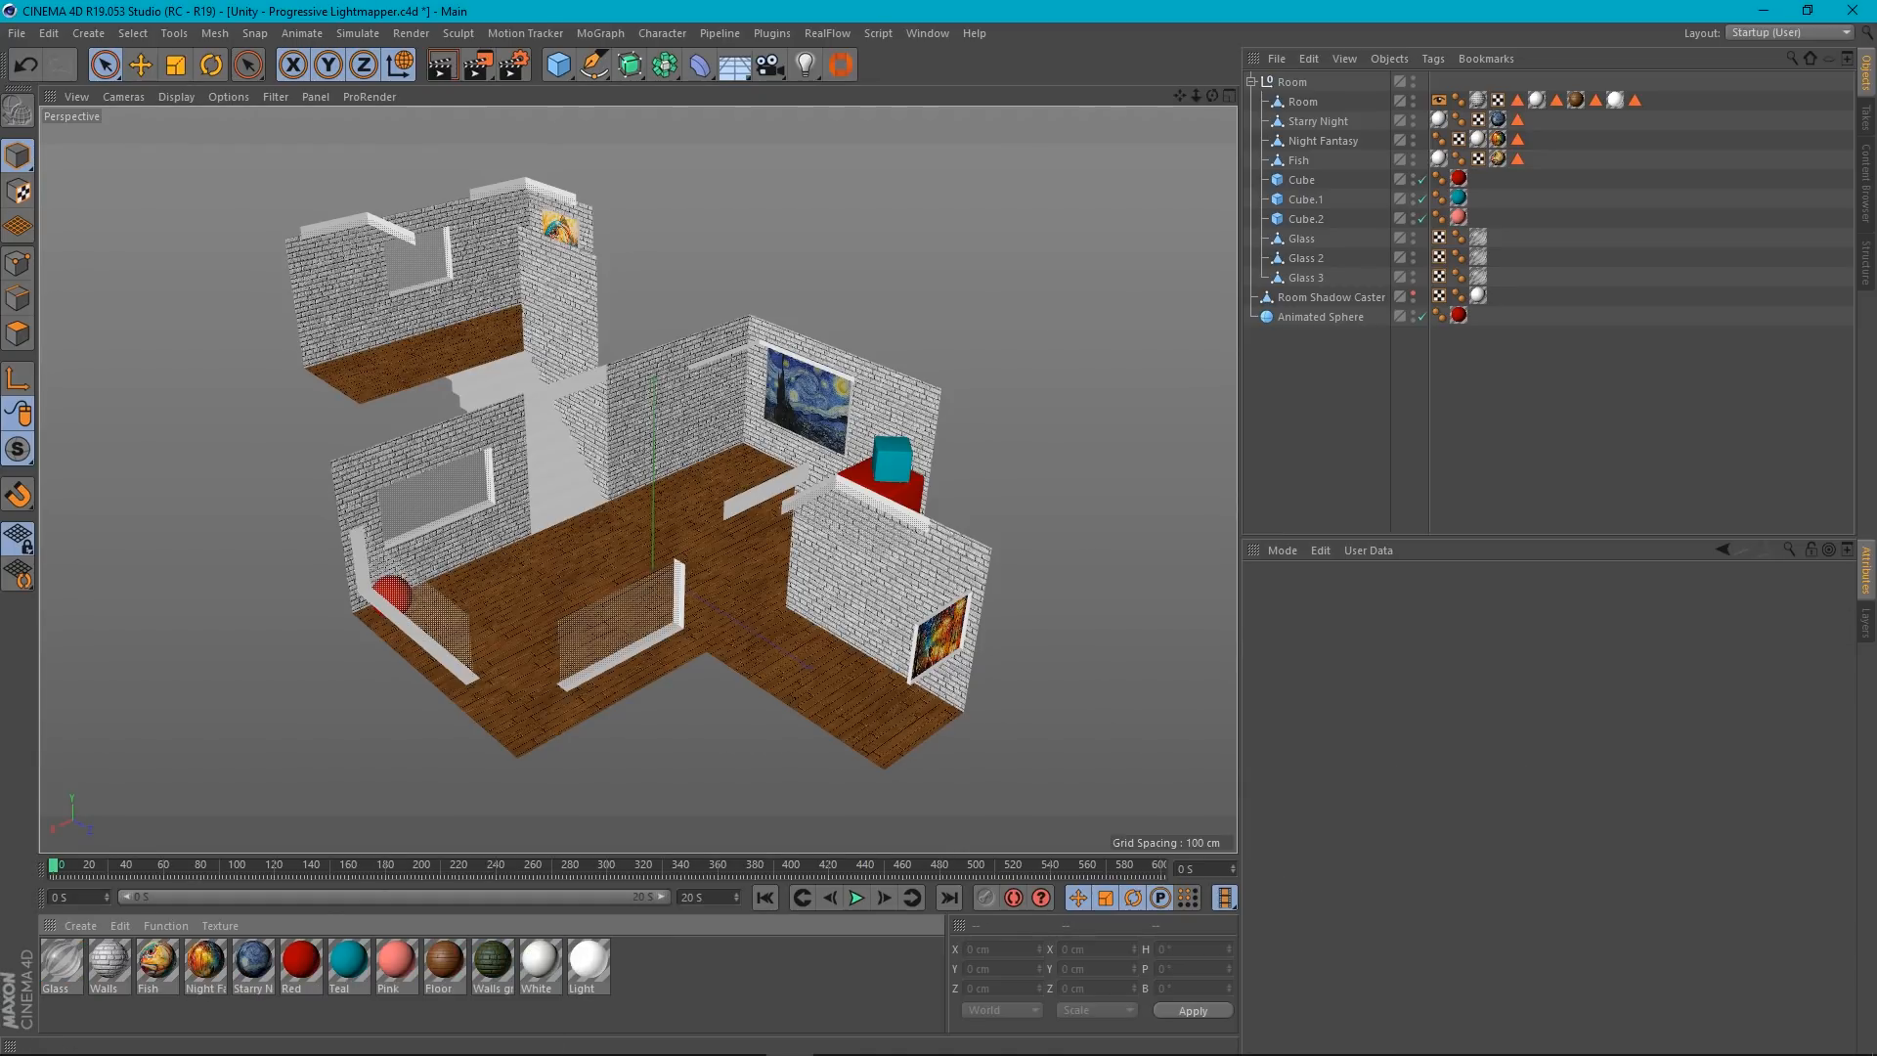
pyautogui.click(887, 1035)
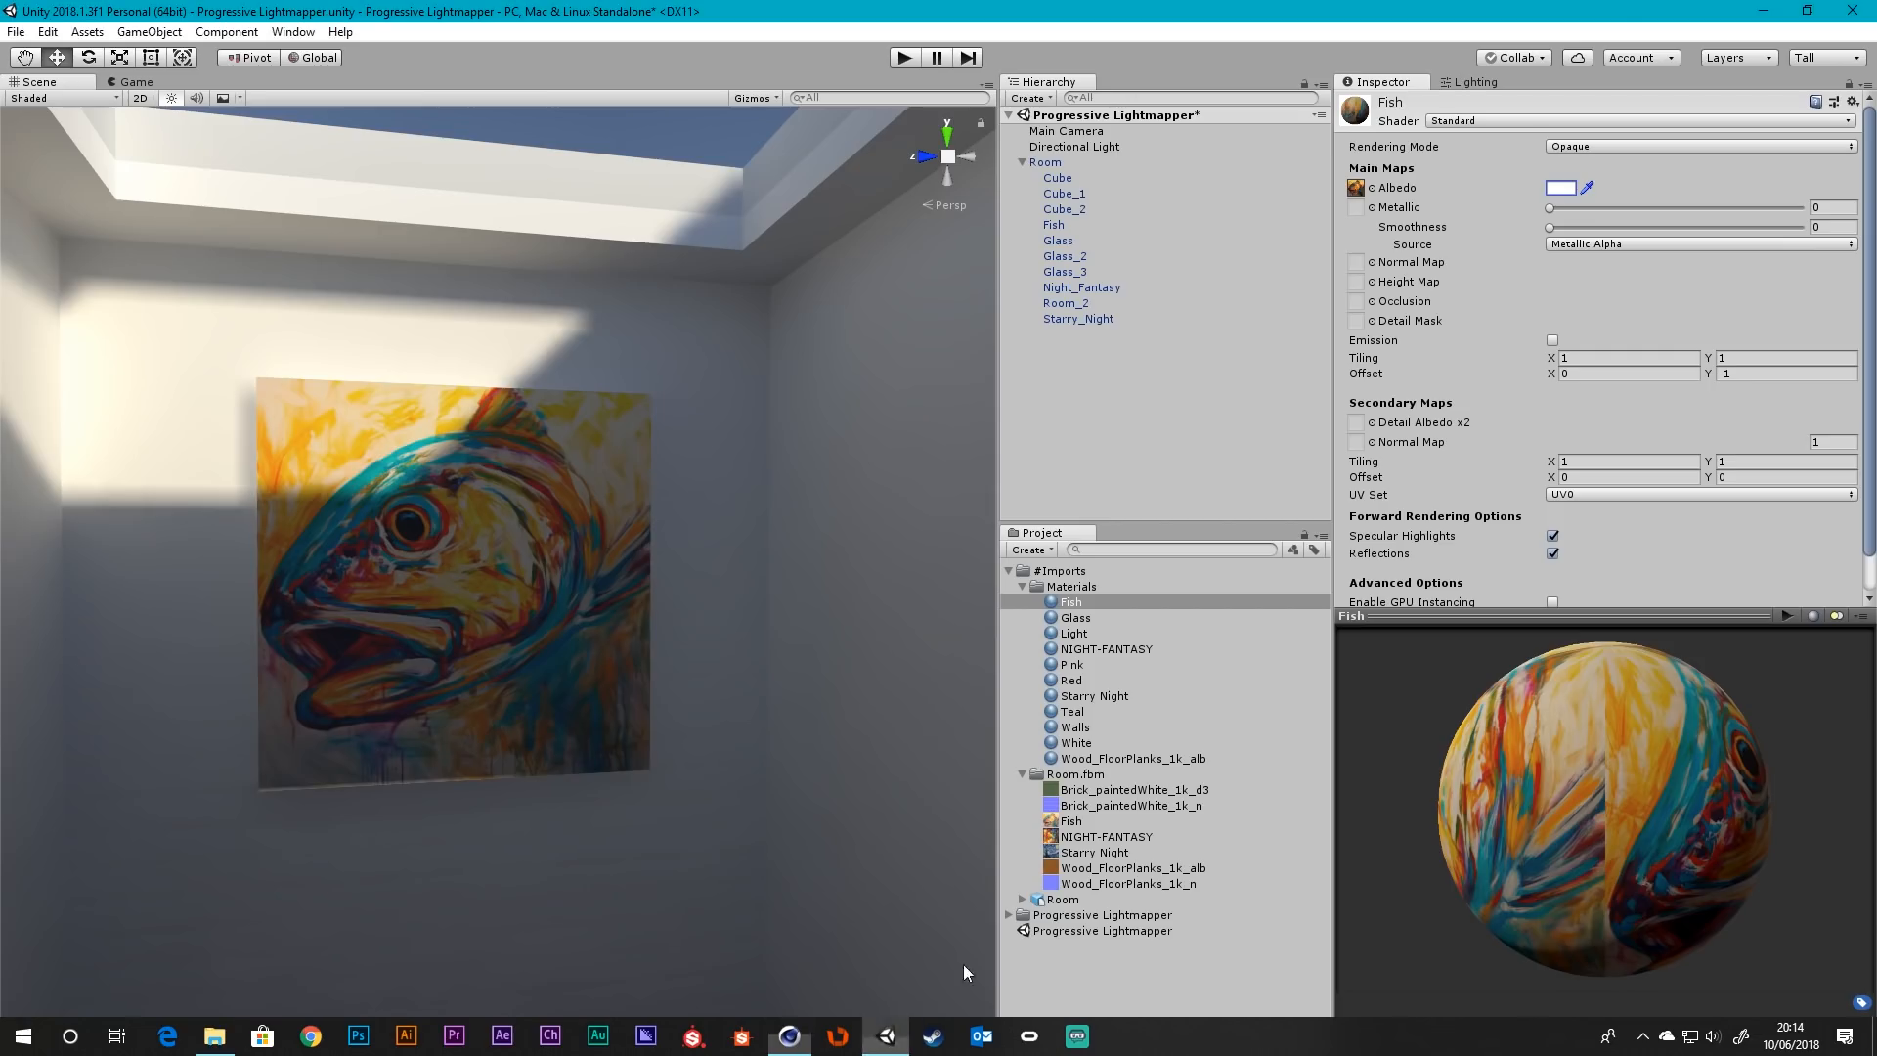
# Test the Fish material's Albedo colour with grey (666666) and pure red (FF0000), viewing the effect on the fish painting.
pyautogui.click(1561, 186)
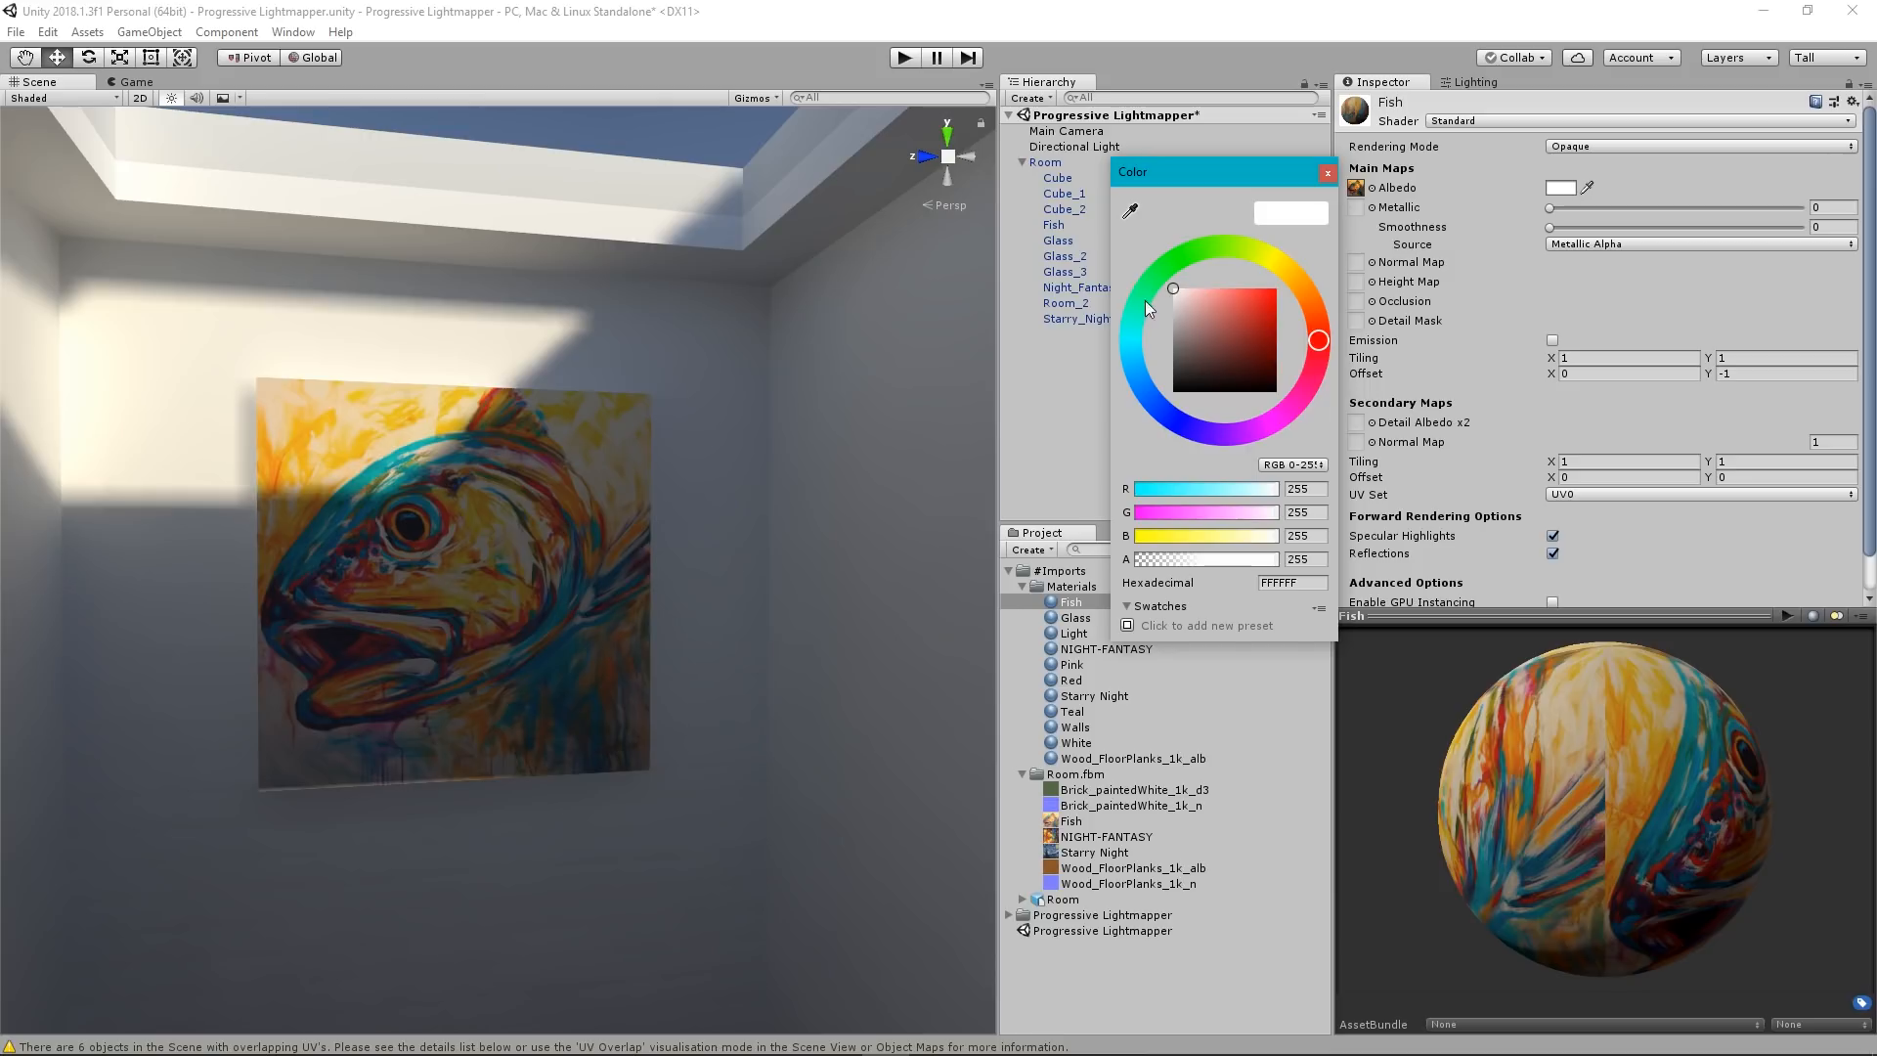
pyautogui.click(1181, 290)
pyautogui.moveTo(1181, 290); pyautogui.dragTo(1159, 348)
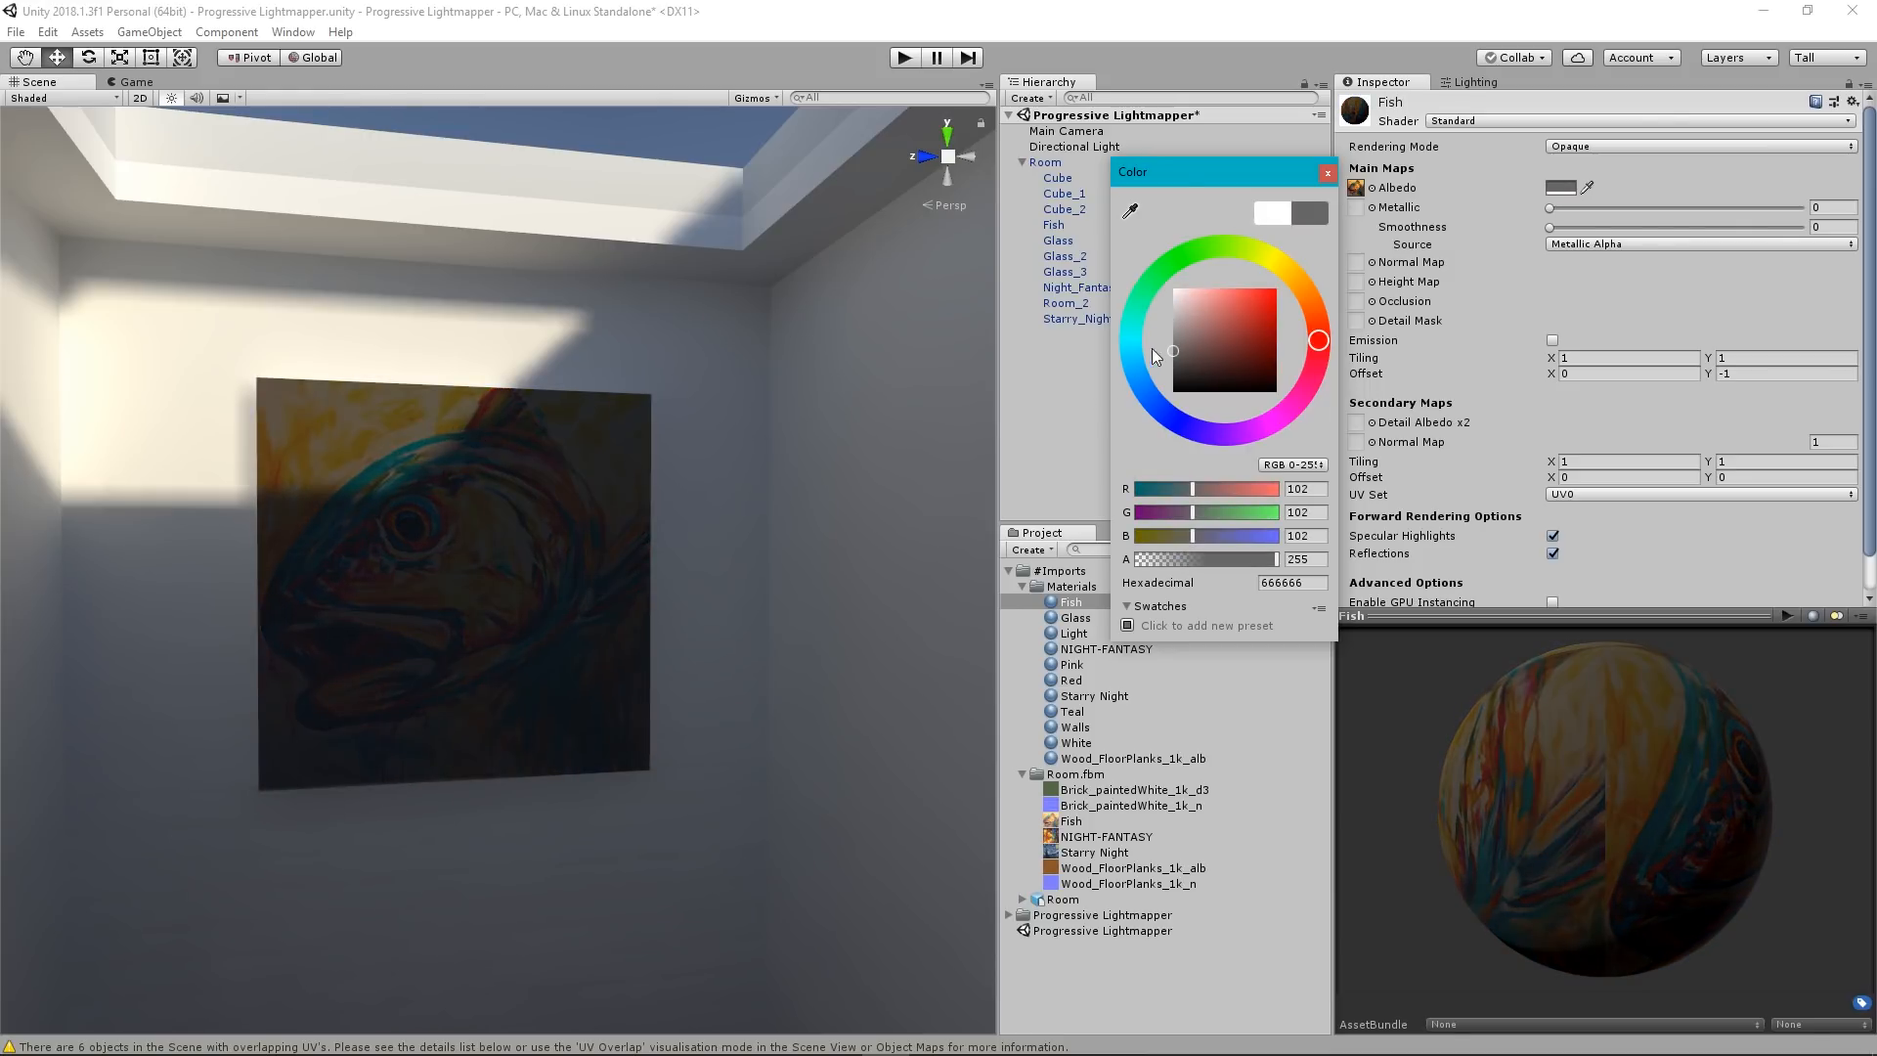
pyautogui.moveTo(1183, 352); pyautogui.dragTo(1281, 283)
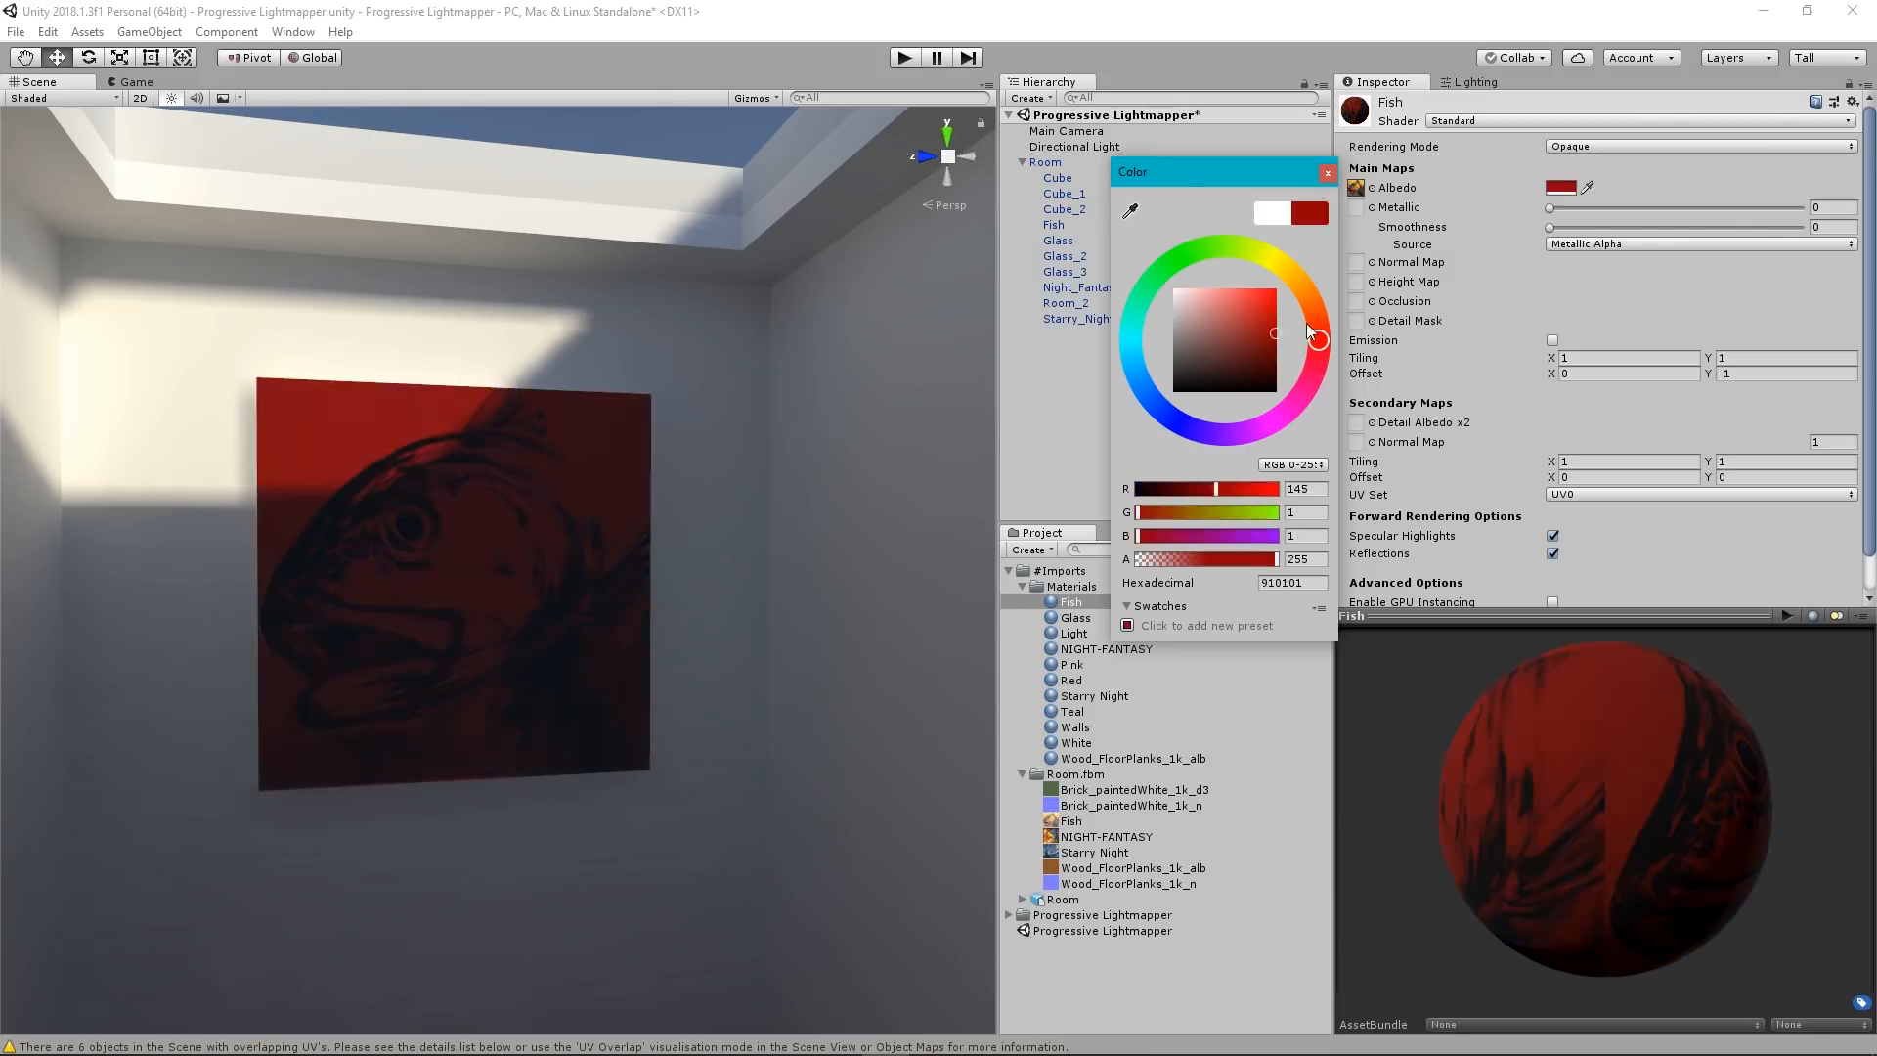
pyautogui.click(590, 610)
pyautogui.moveTo(671, 579)
pyautogui.mouseDown(button='right')
pyautogui.moveTo(549, 604)
pyautogui.moveTo(636, 580)
pyautogui.mouseUp(button='right')
pyautogui.press('d')
pyautogui.press('a')
pyautogui.press('w')
pyautogui.press('s')
pyautogui.press('d')
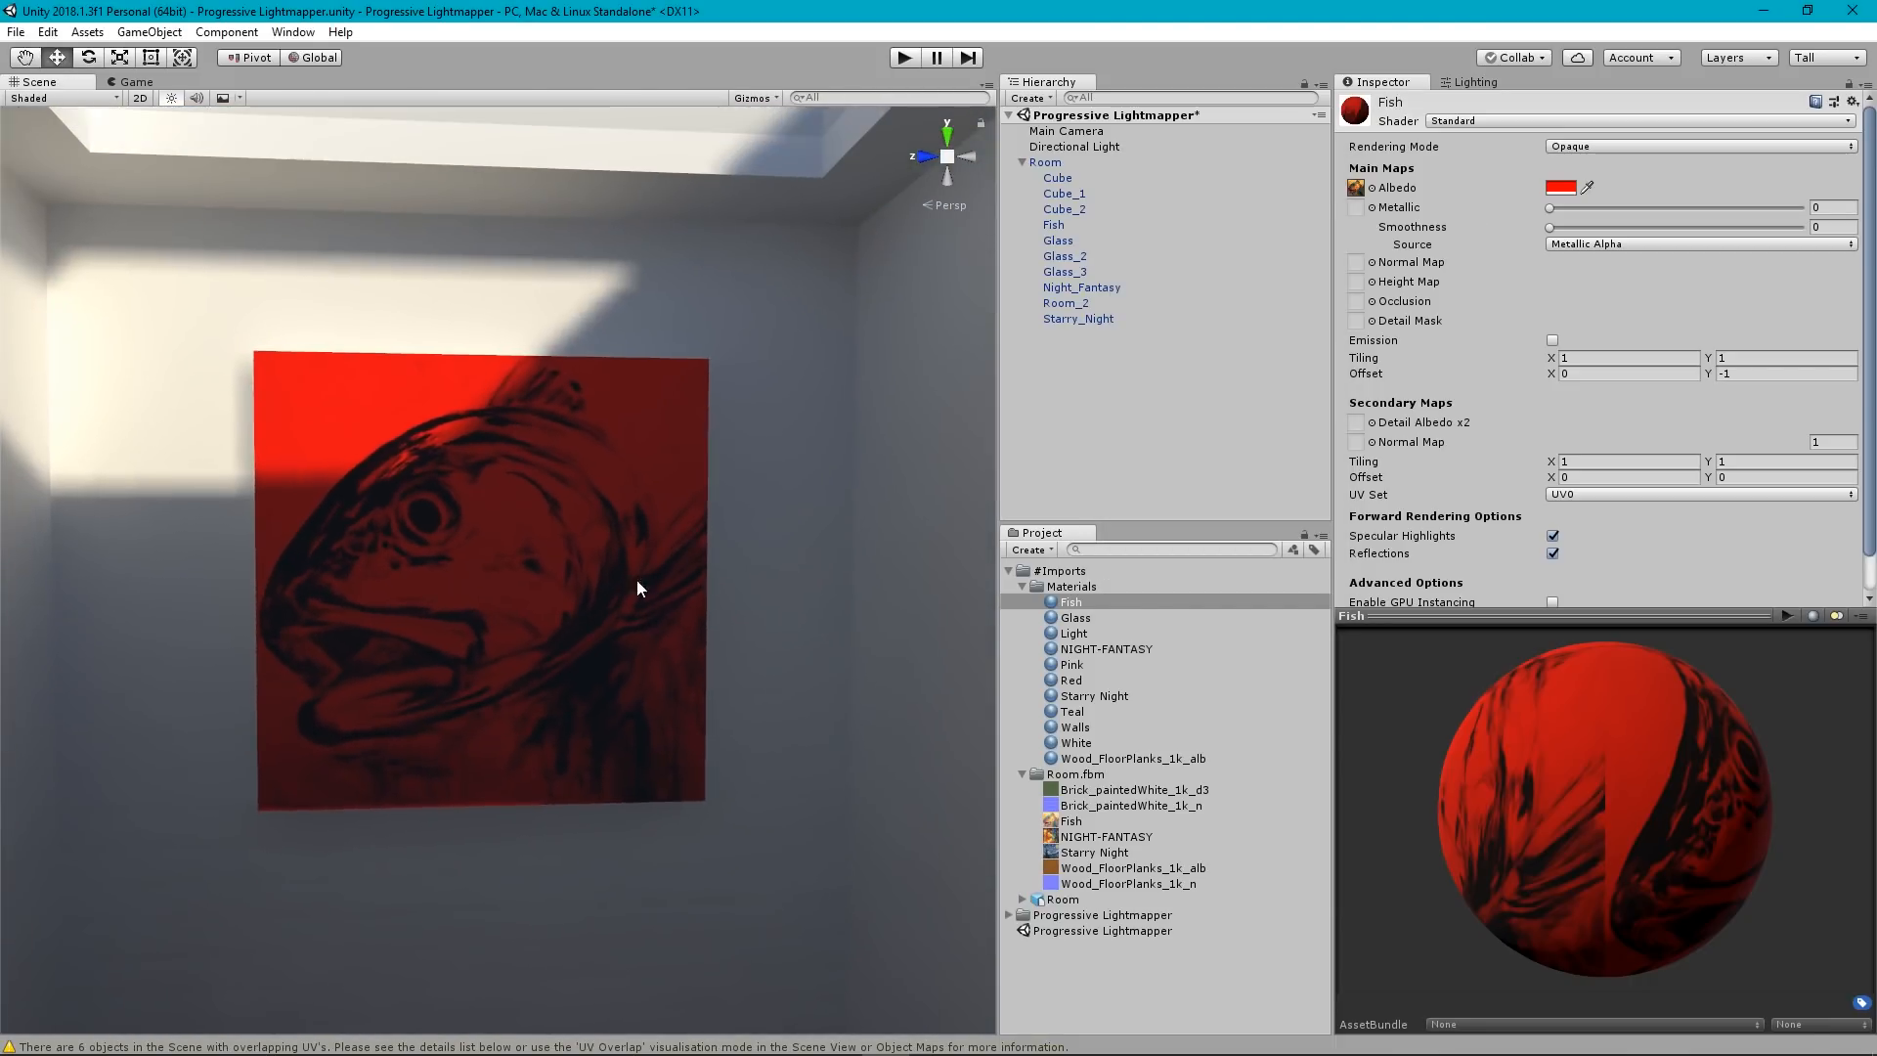
# Set the Fish material's Albedo colour back to white (FFFFFF) and locate its Albedo texture in the project.
pyautogui.click(1354, 187)
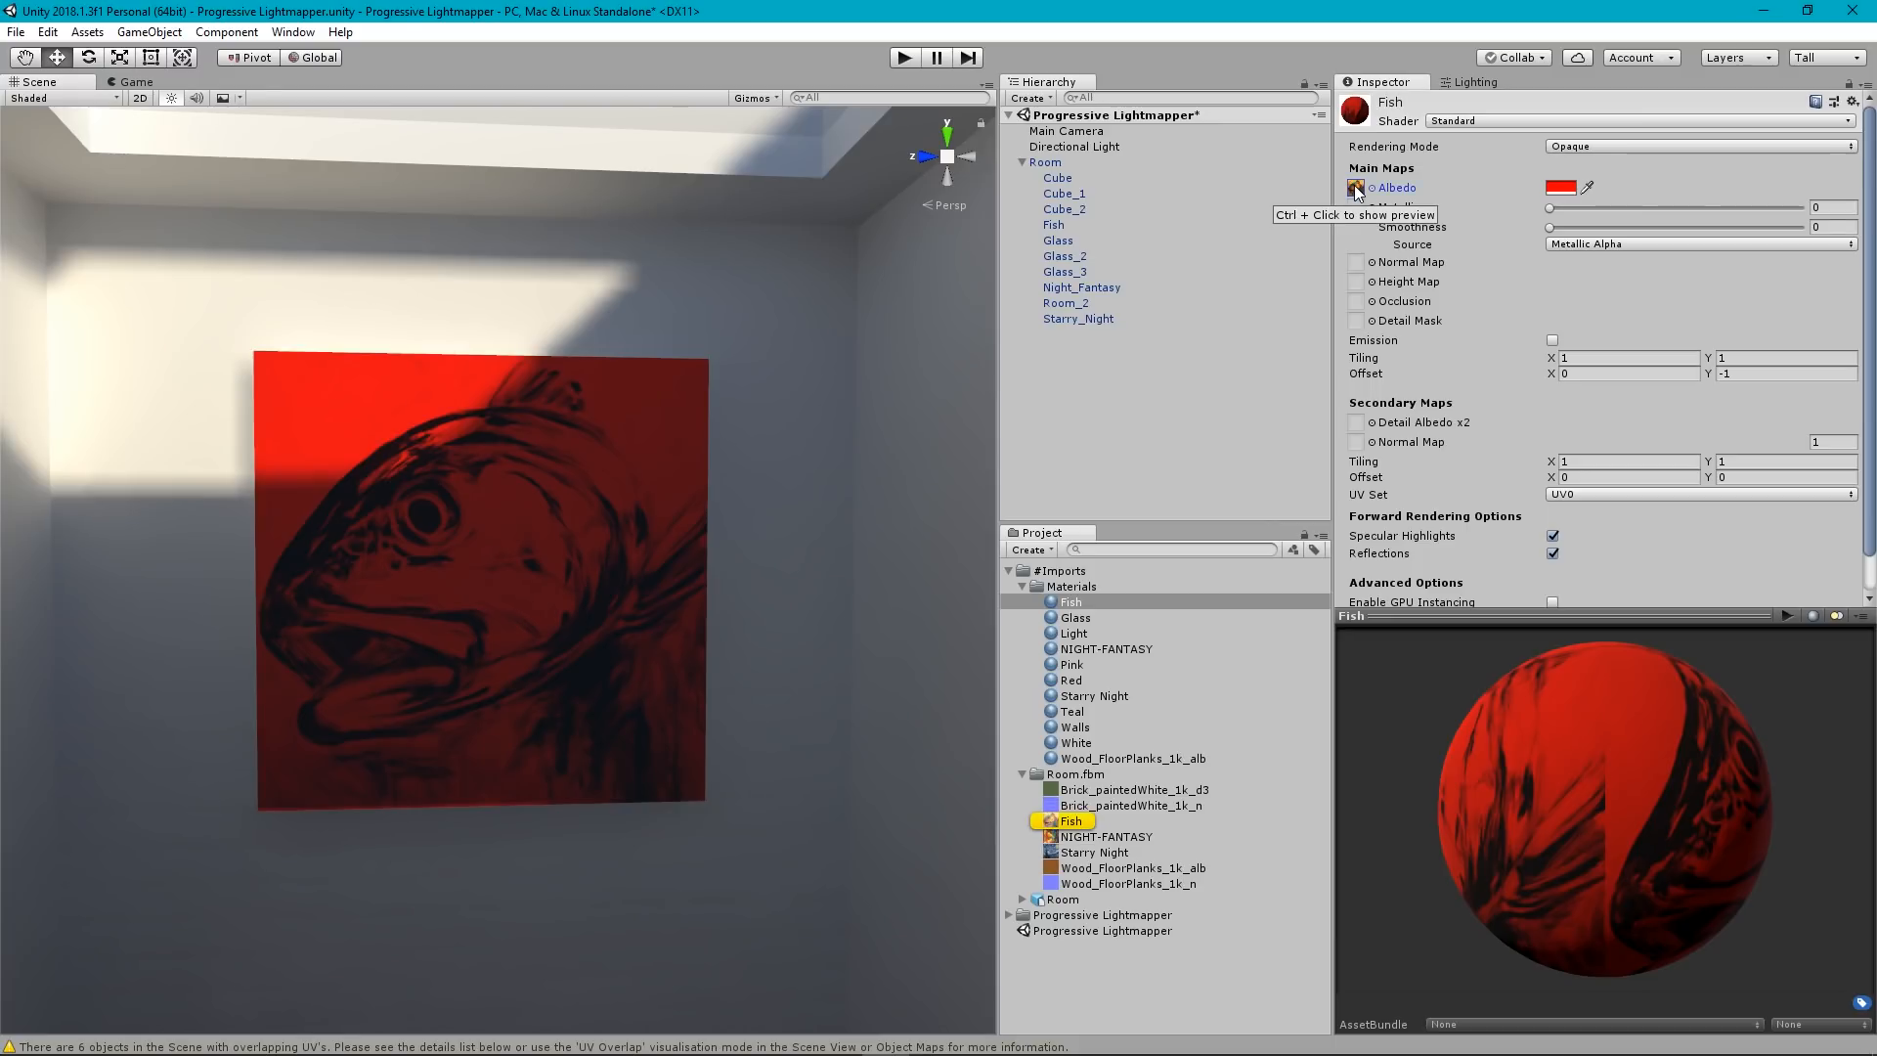
pyautogui.click(1562, 189)
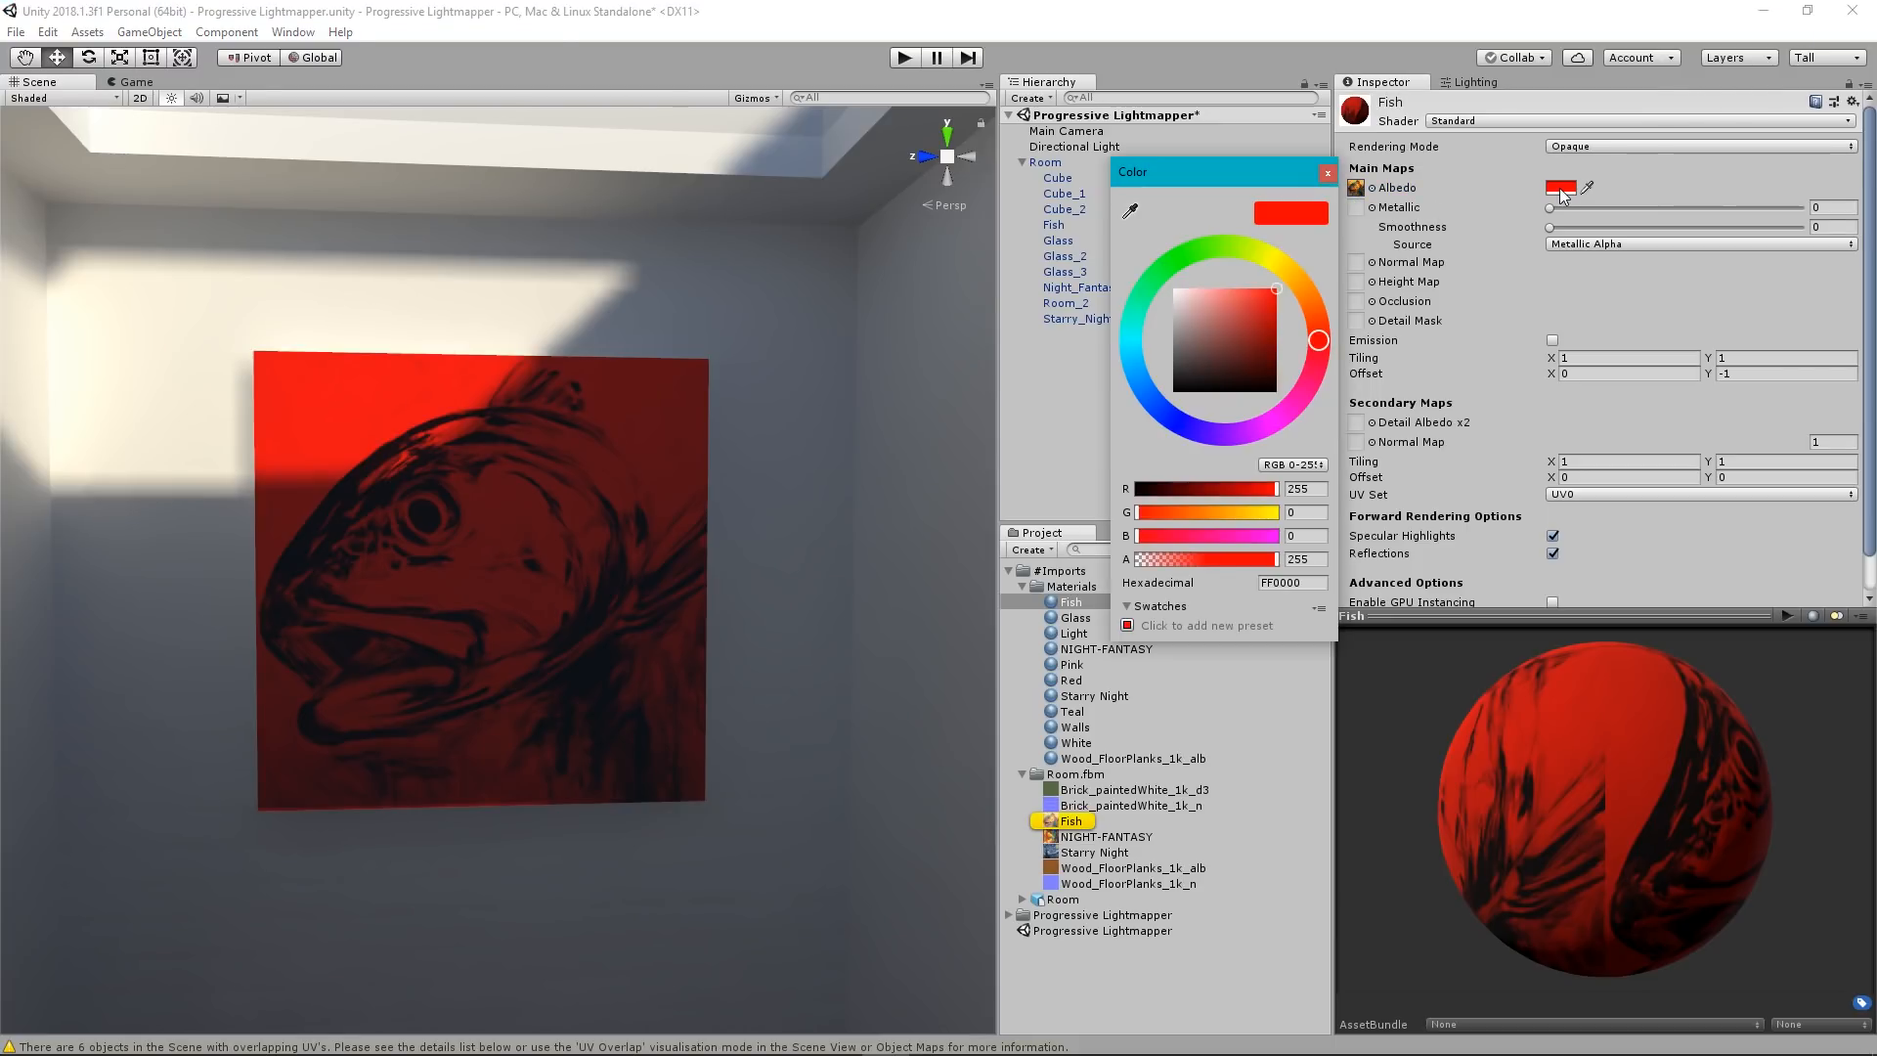
pyautogui.moveTo(1258, 347); pyautogui.dragTo(1154, 289)
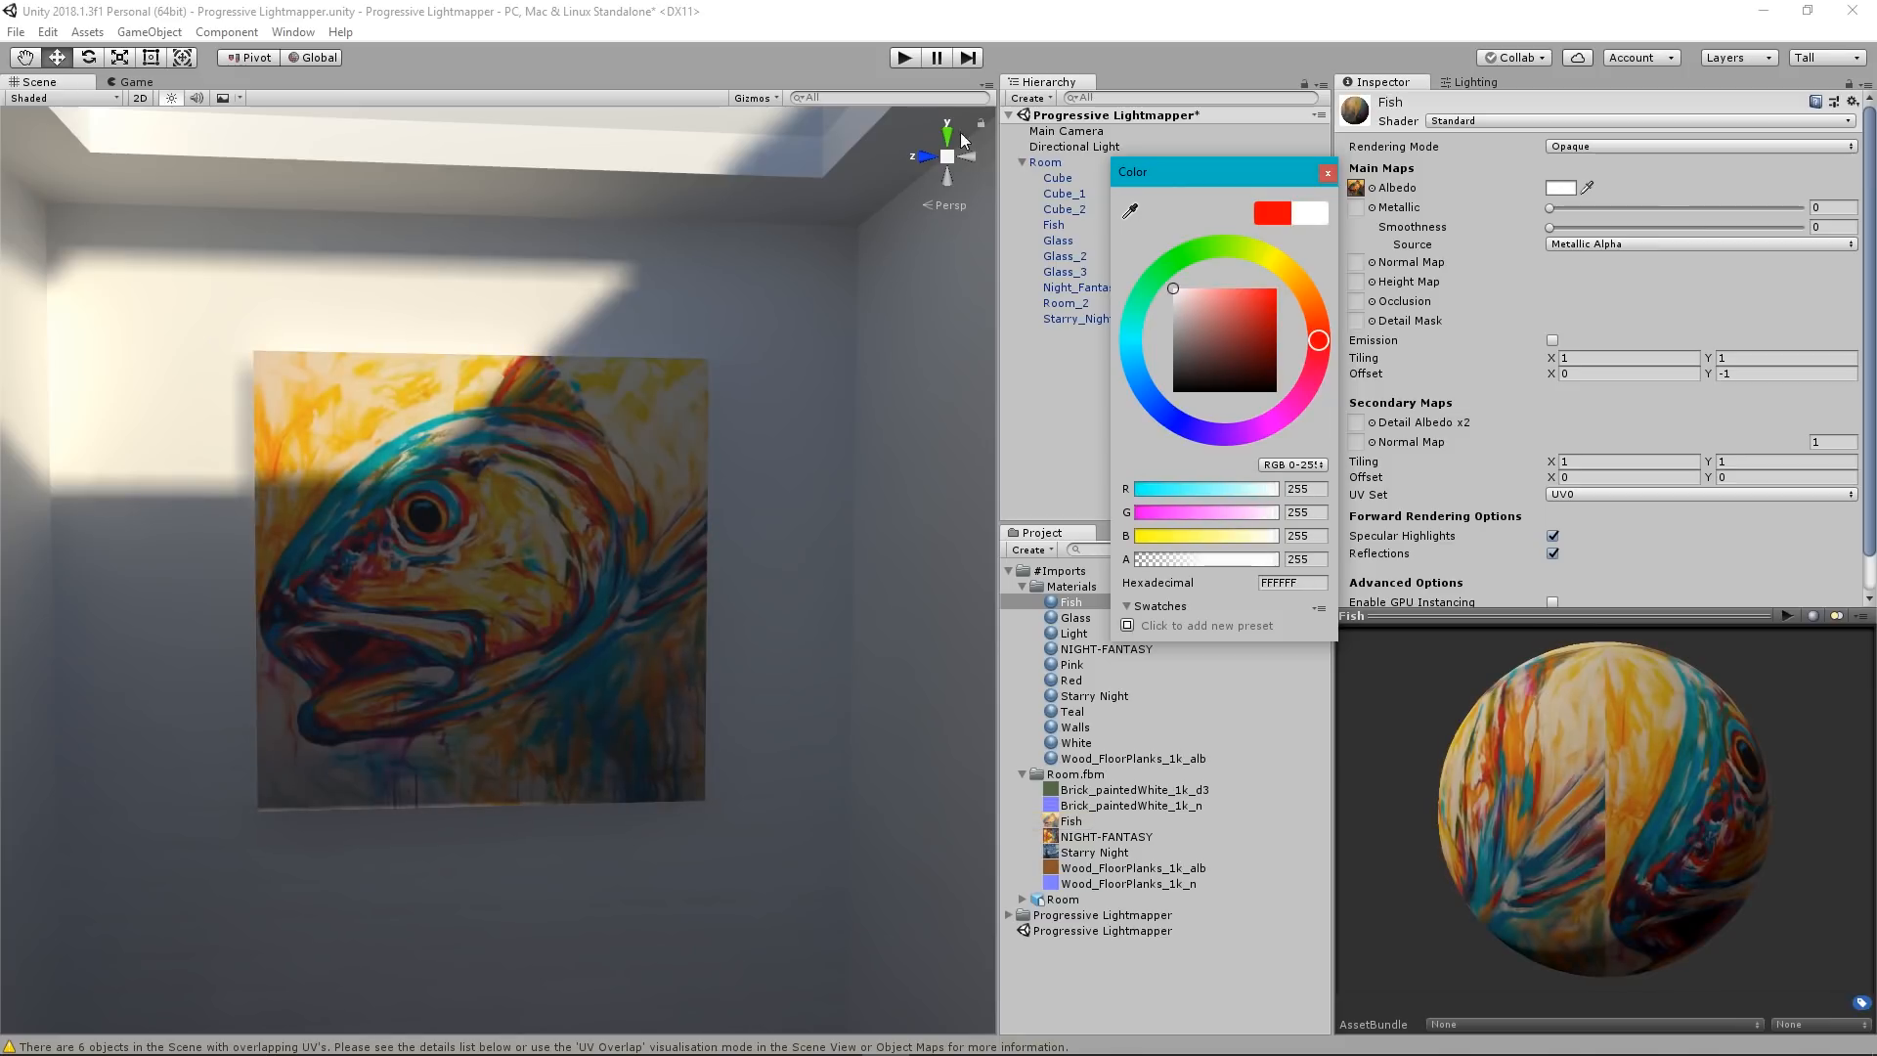
pyautogui.click(1328, 173)
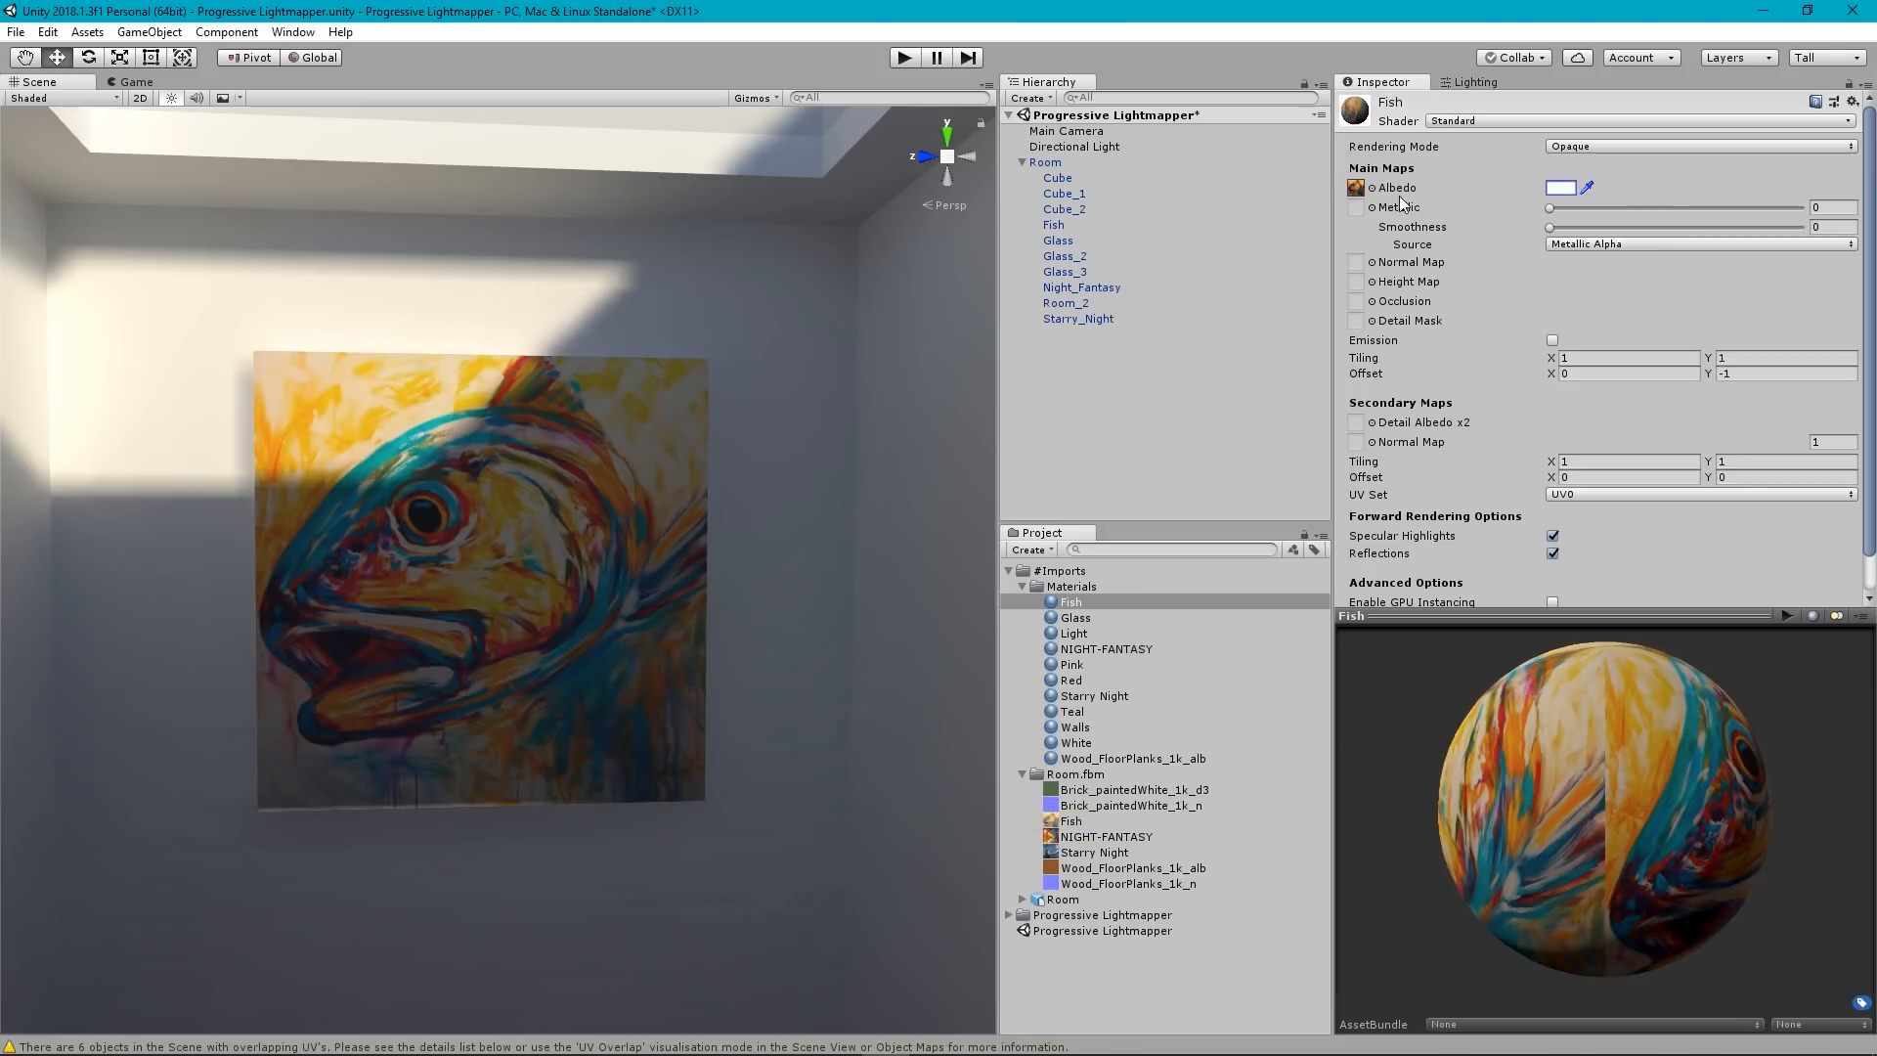
pyautogui.click(1354, 187)
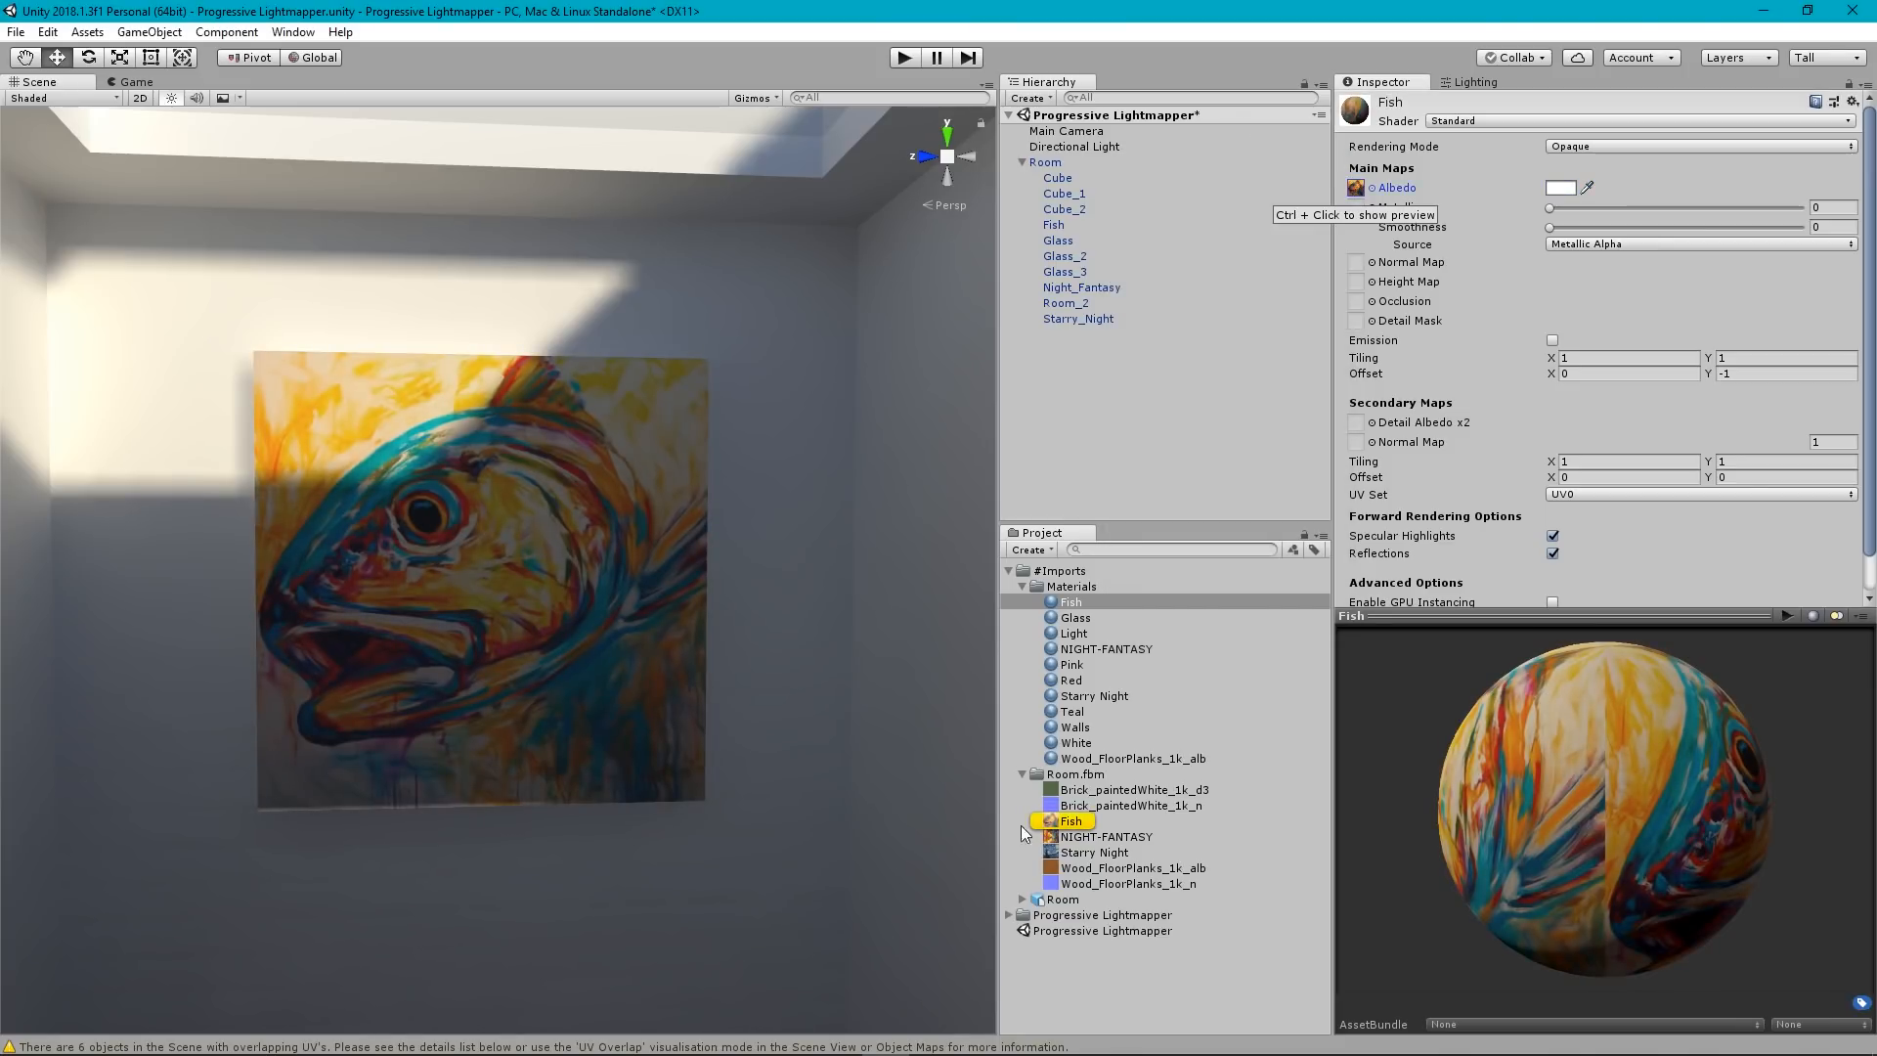
# Switch to Cinema 4D, check the Floor material's Color settings in the Material Editor, and close it.
pyautogui.click(789, 1038)
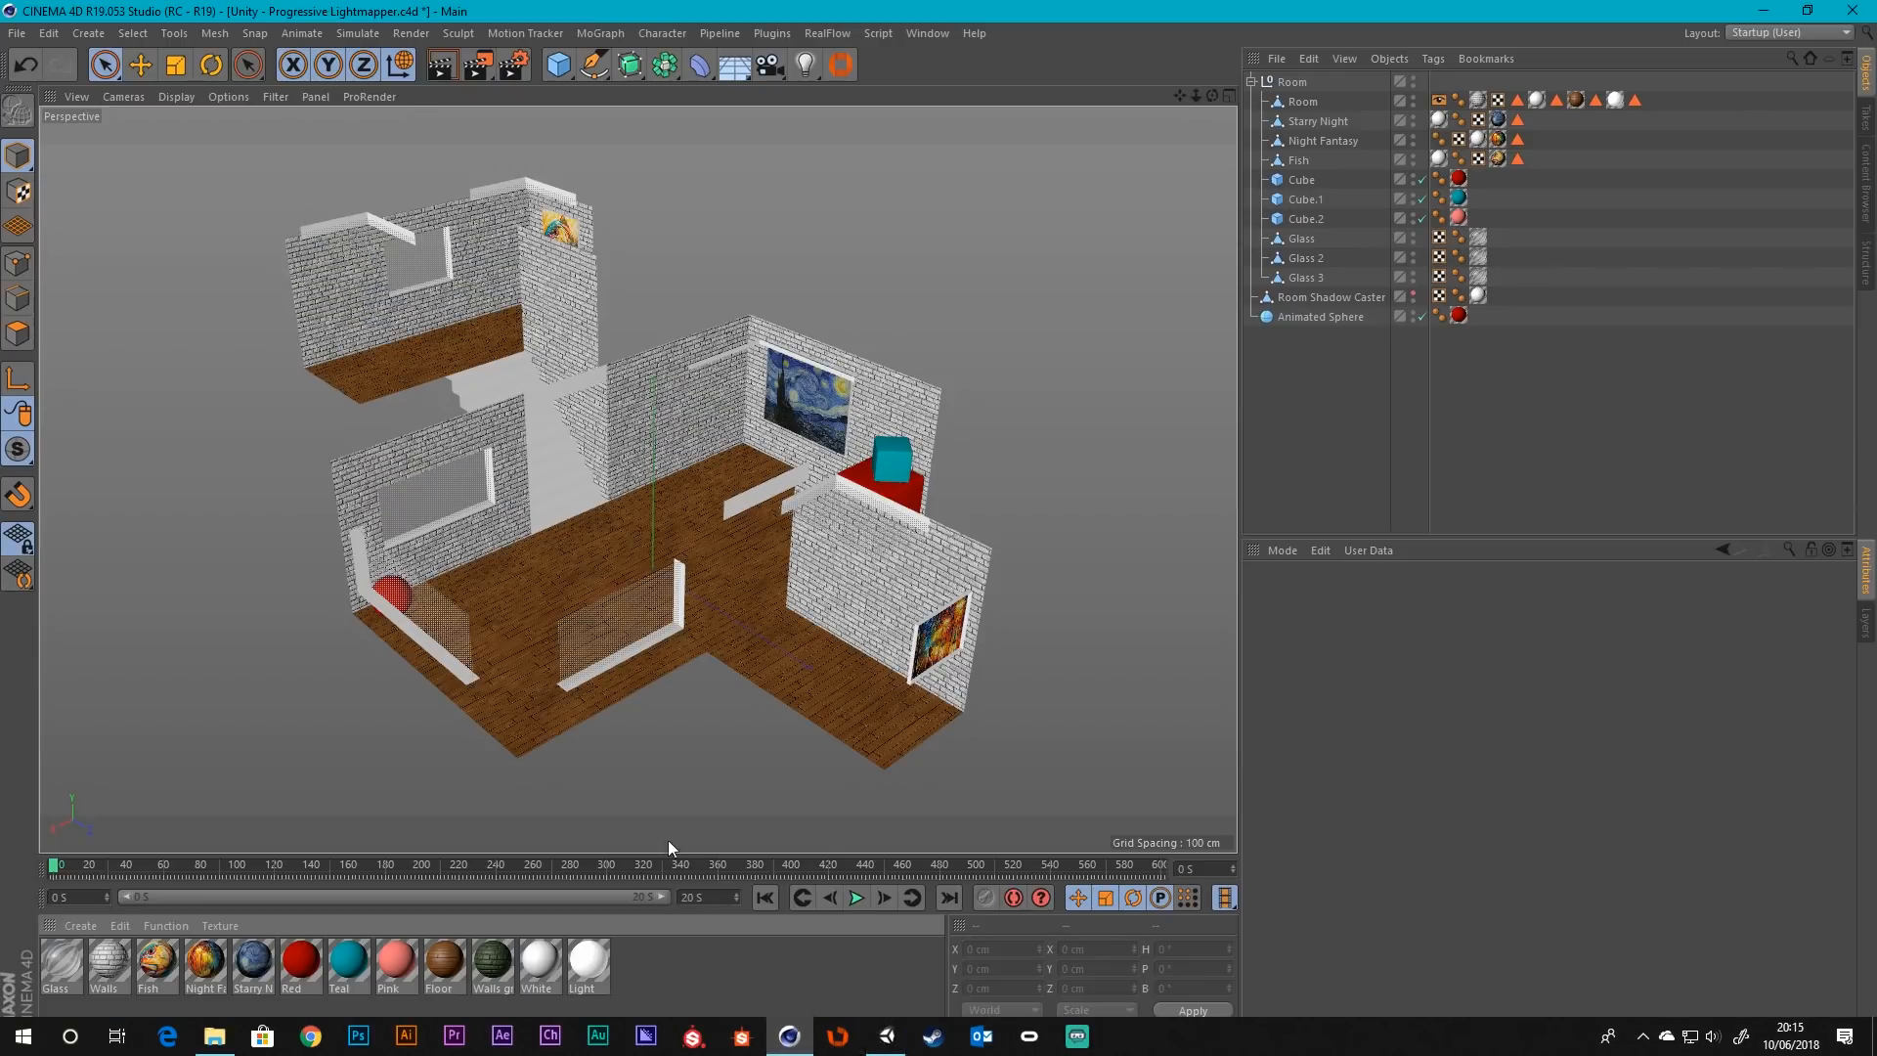
pyautogui.doubleClick(447, 964)
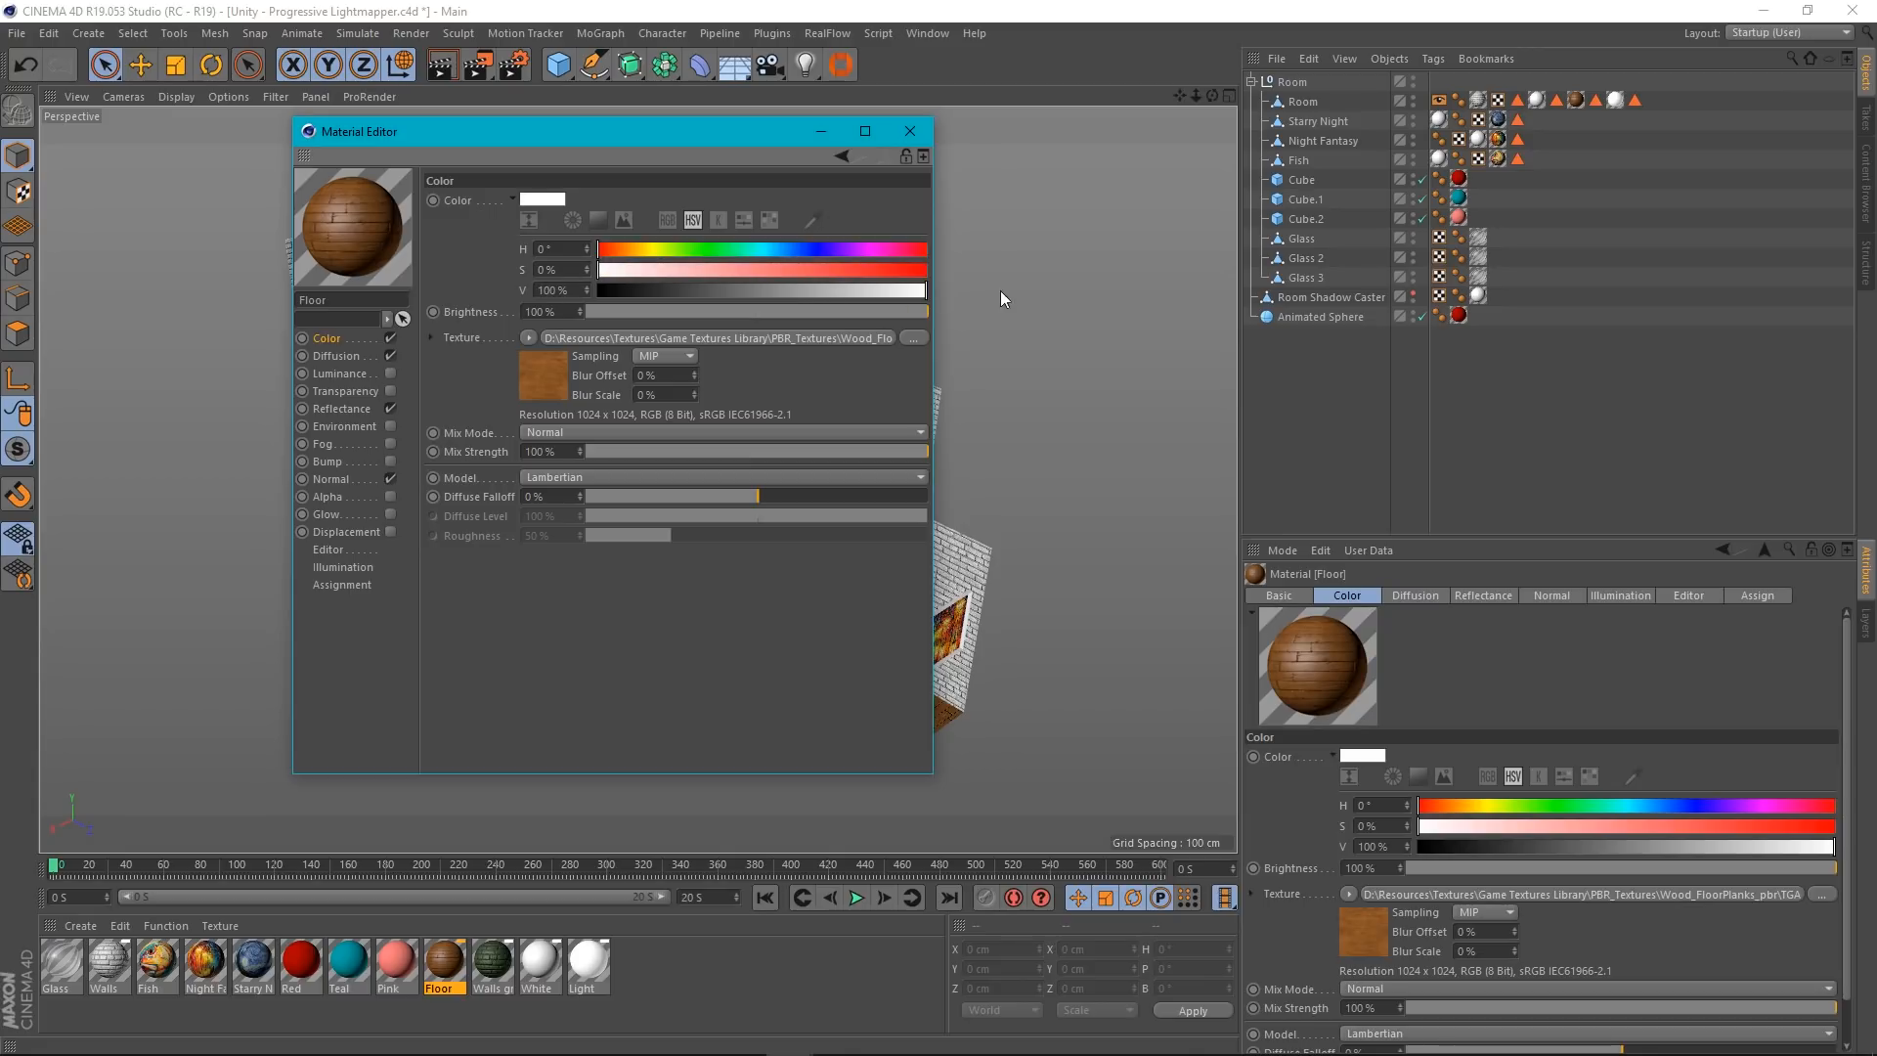
pyautogui.click(910, 132)
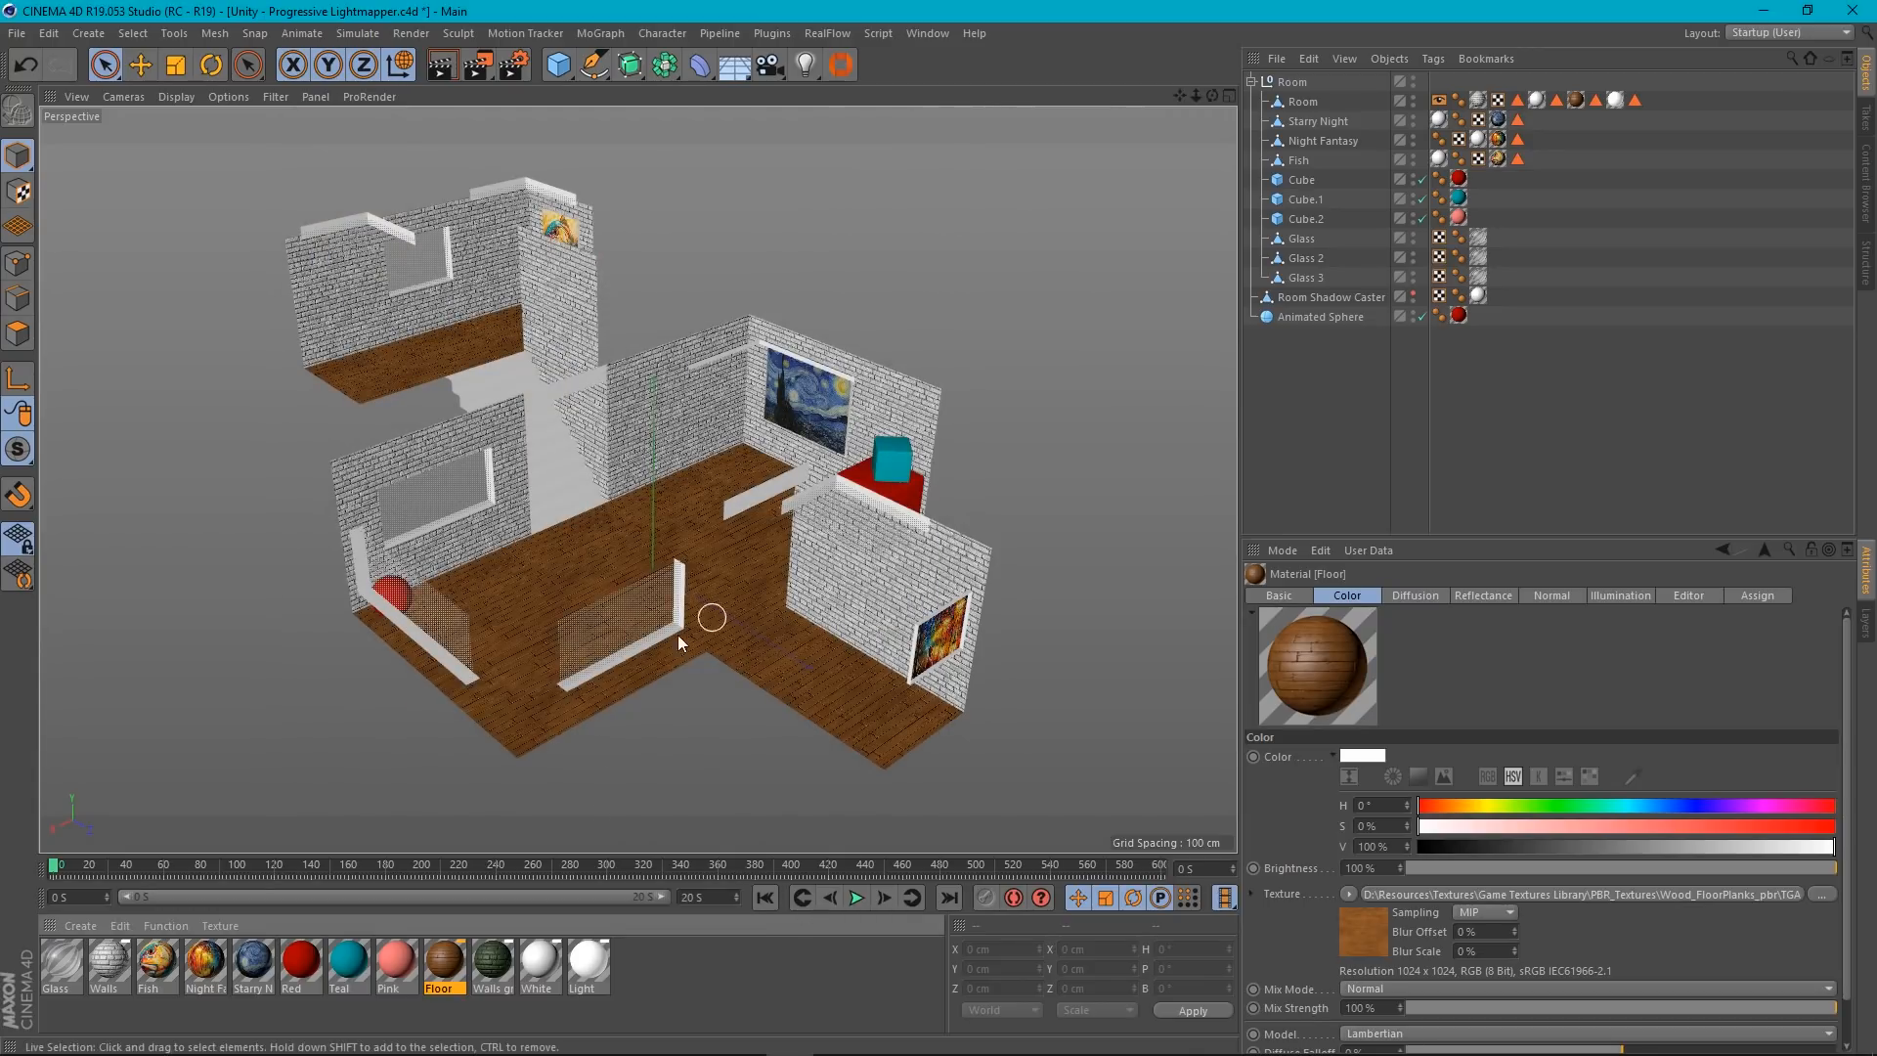
# Switch to Unity and check the Albedo of the Glass, Light, NIGHT-FANTASY and Pink materials, viewing the small pink cube.
pyautogui.click(887, 1039)
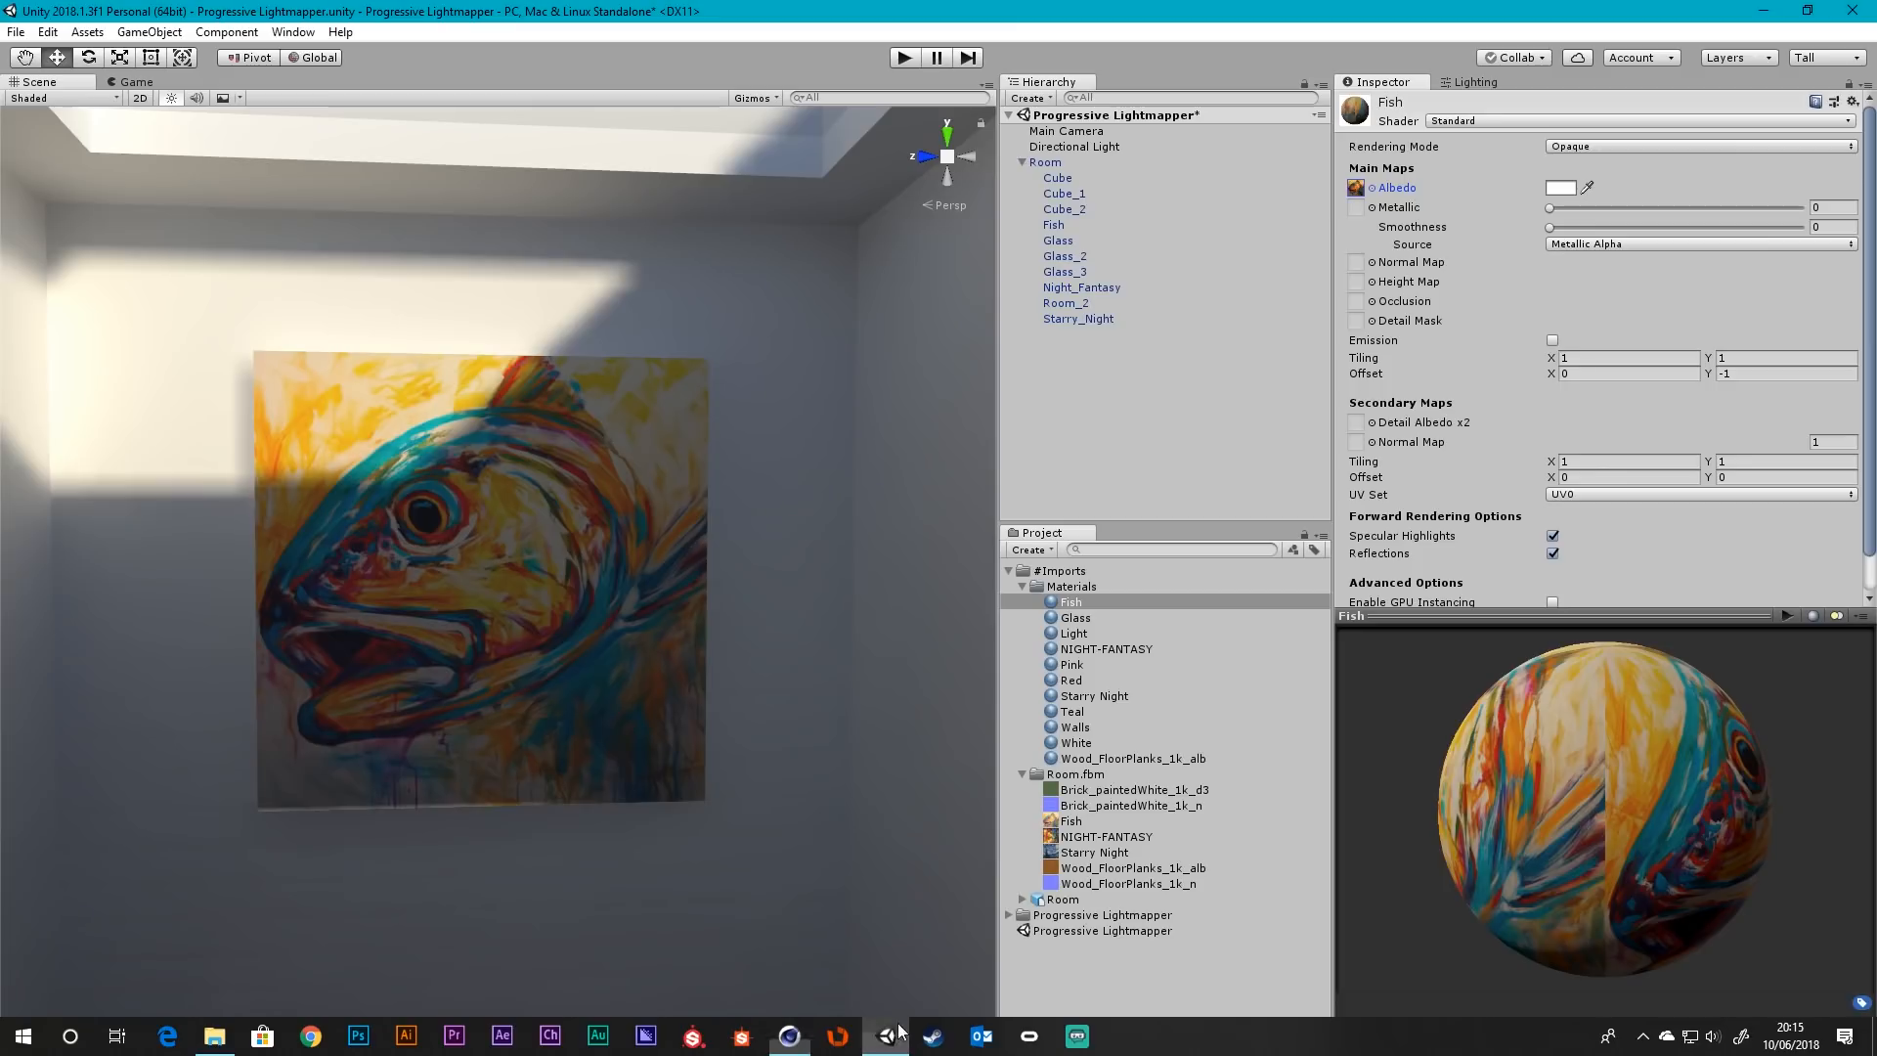
pyautogui.click(1075, 620)
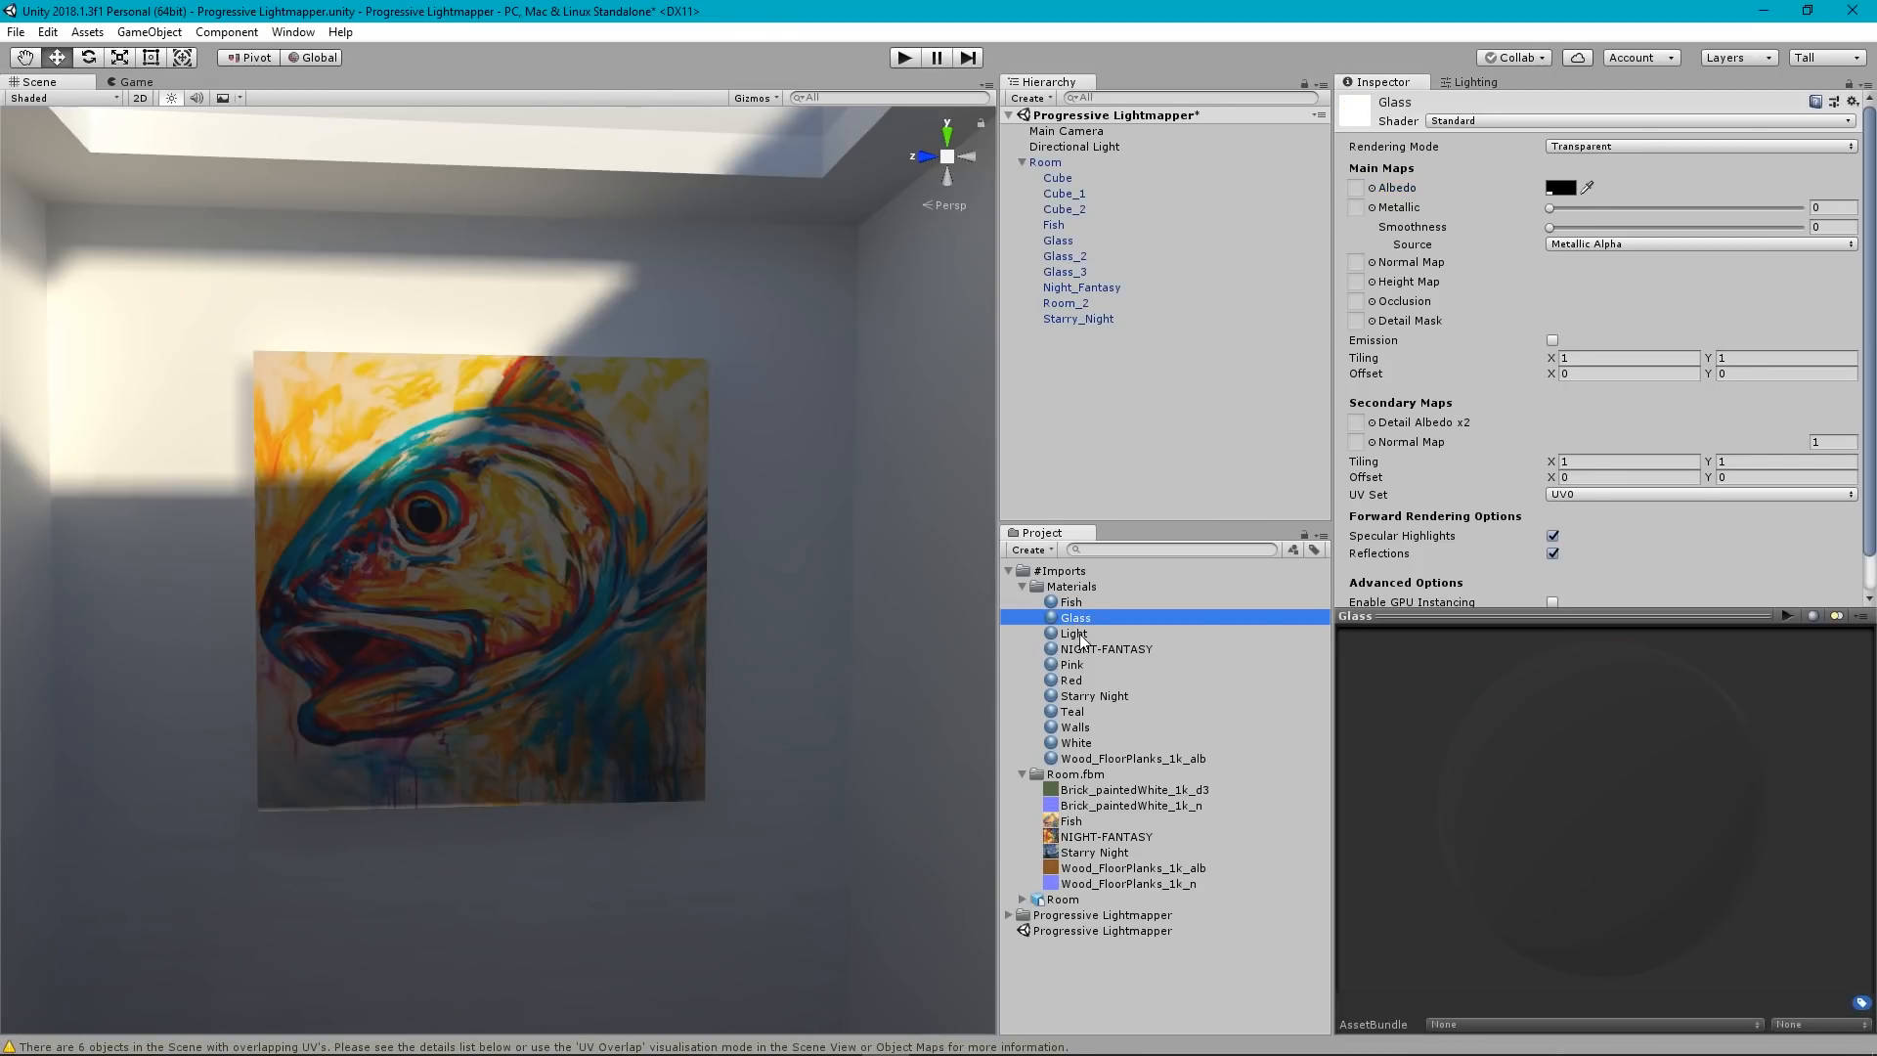
pyautogui.click(1073, 633)
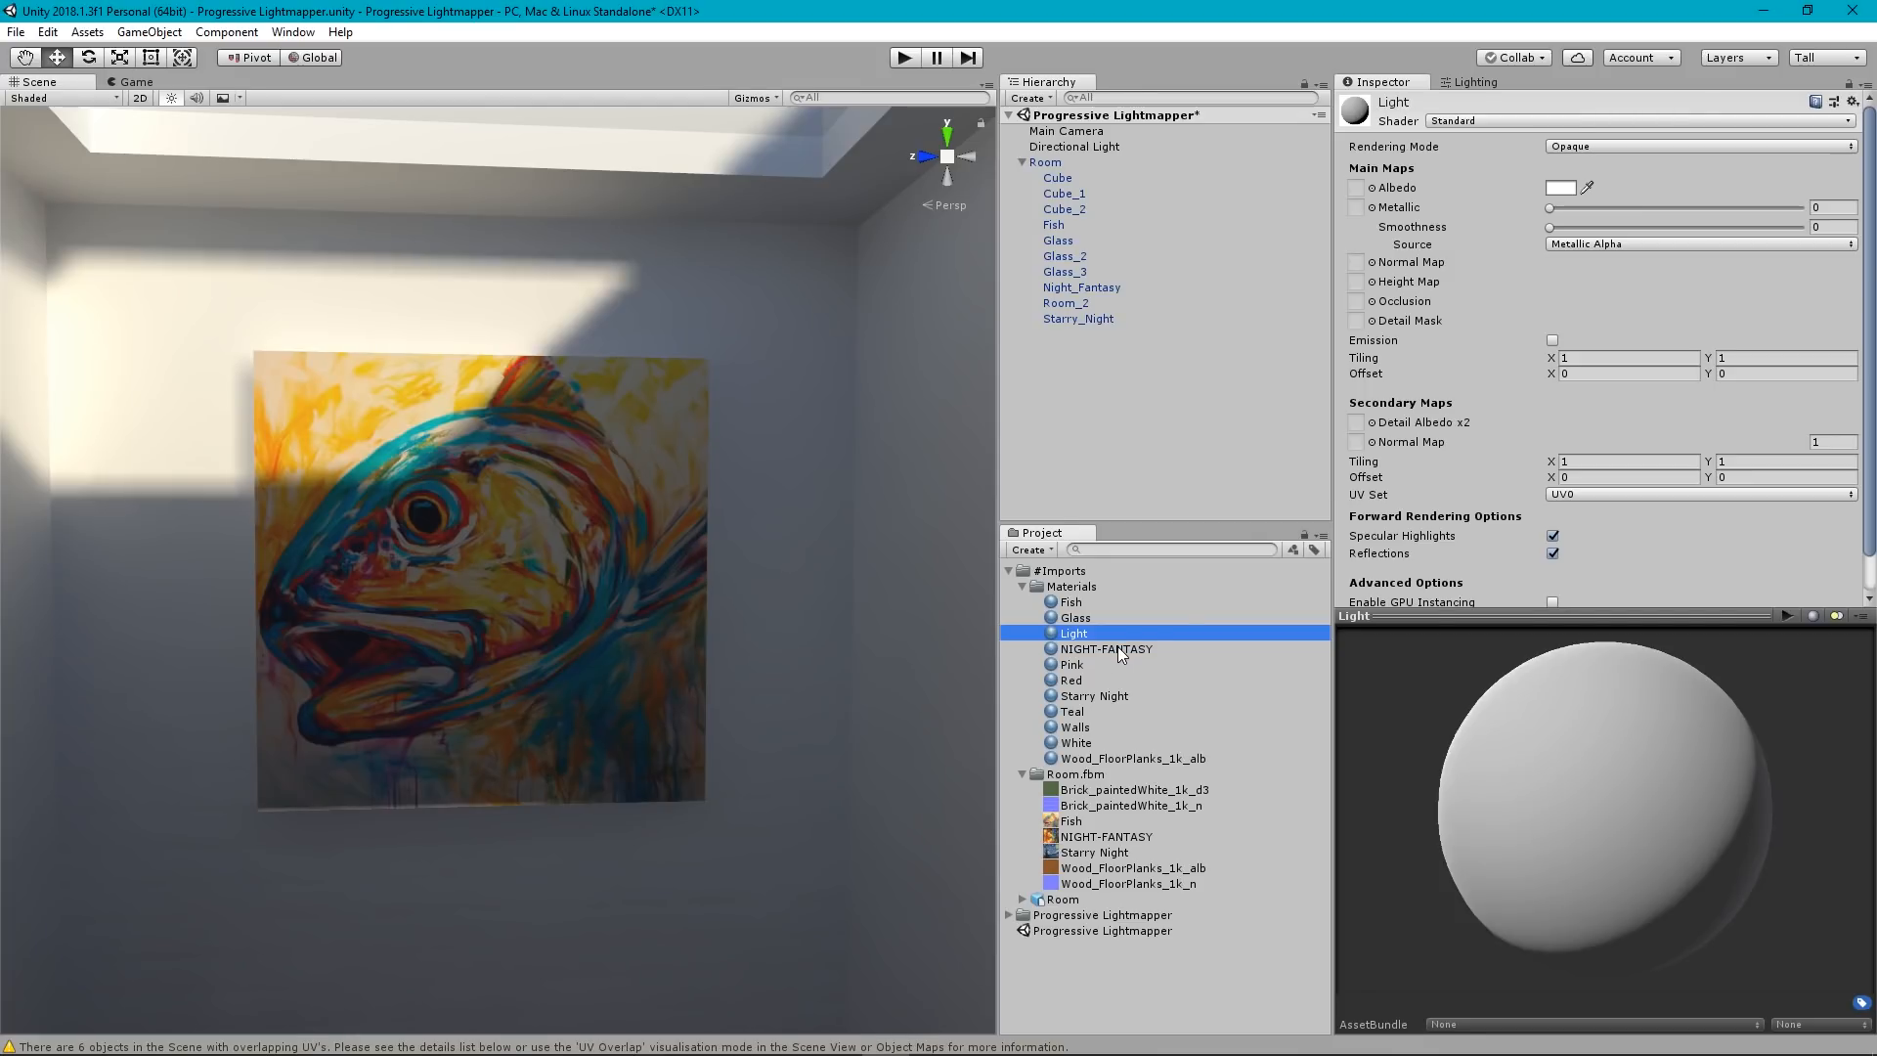
pyautogui.click(1556, 187)
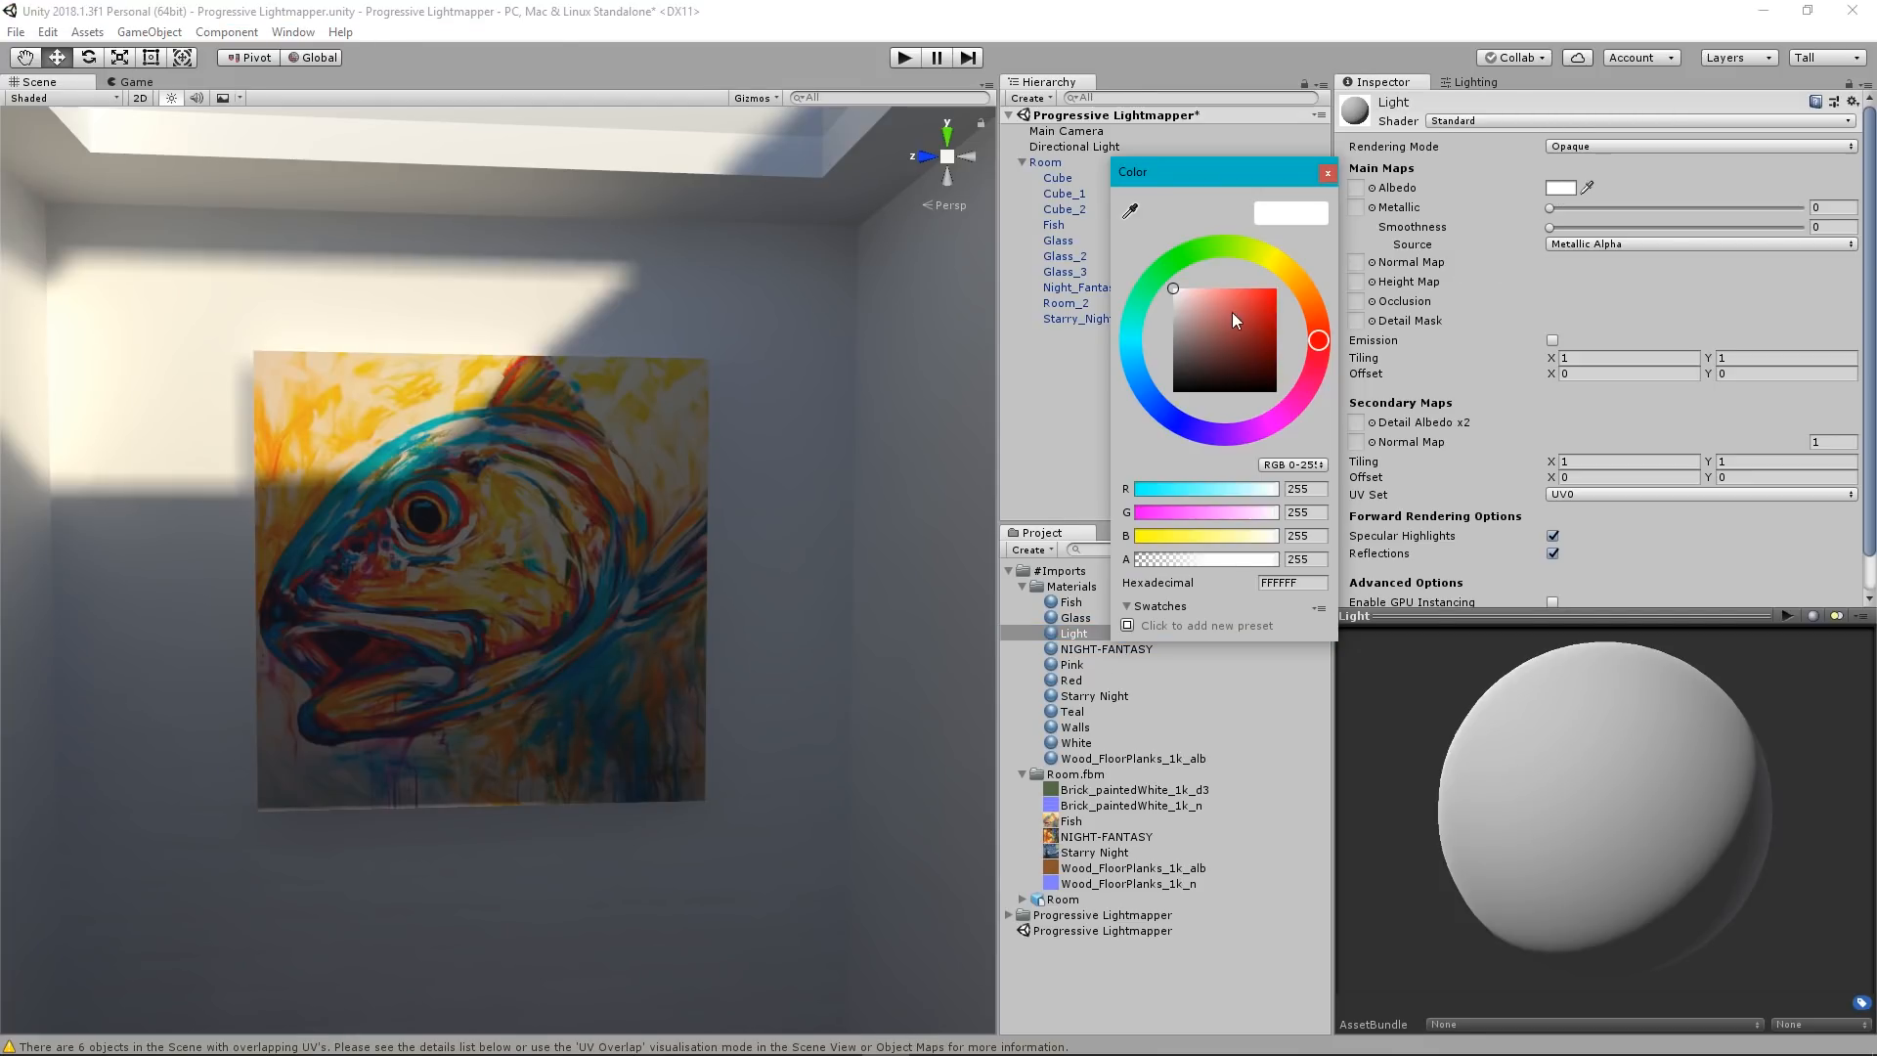
pyautogui.click(1083, 651)
pyautogui.click(1077, 665)
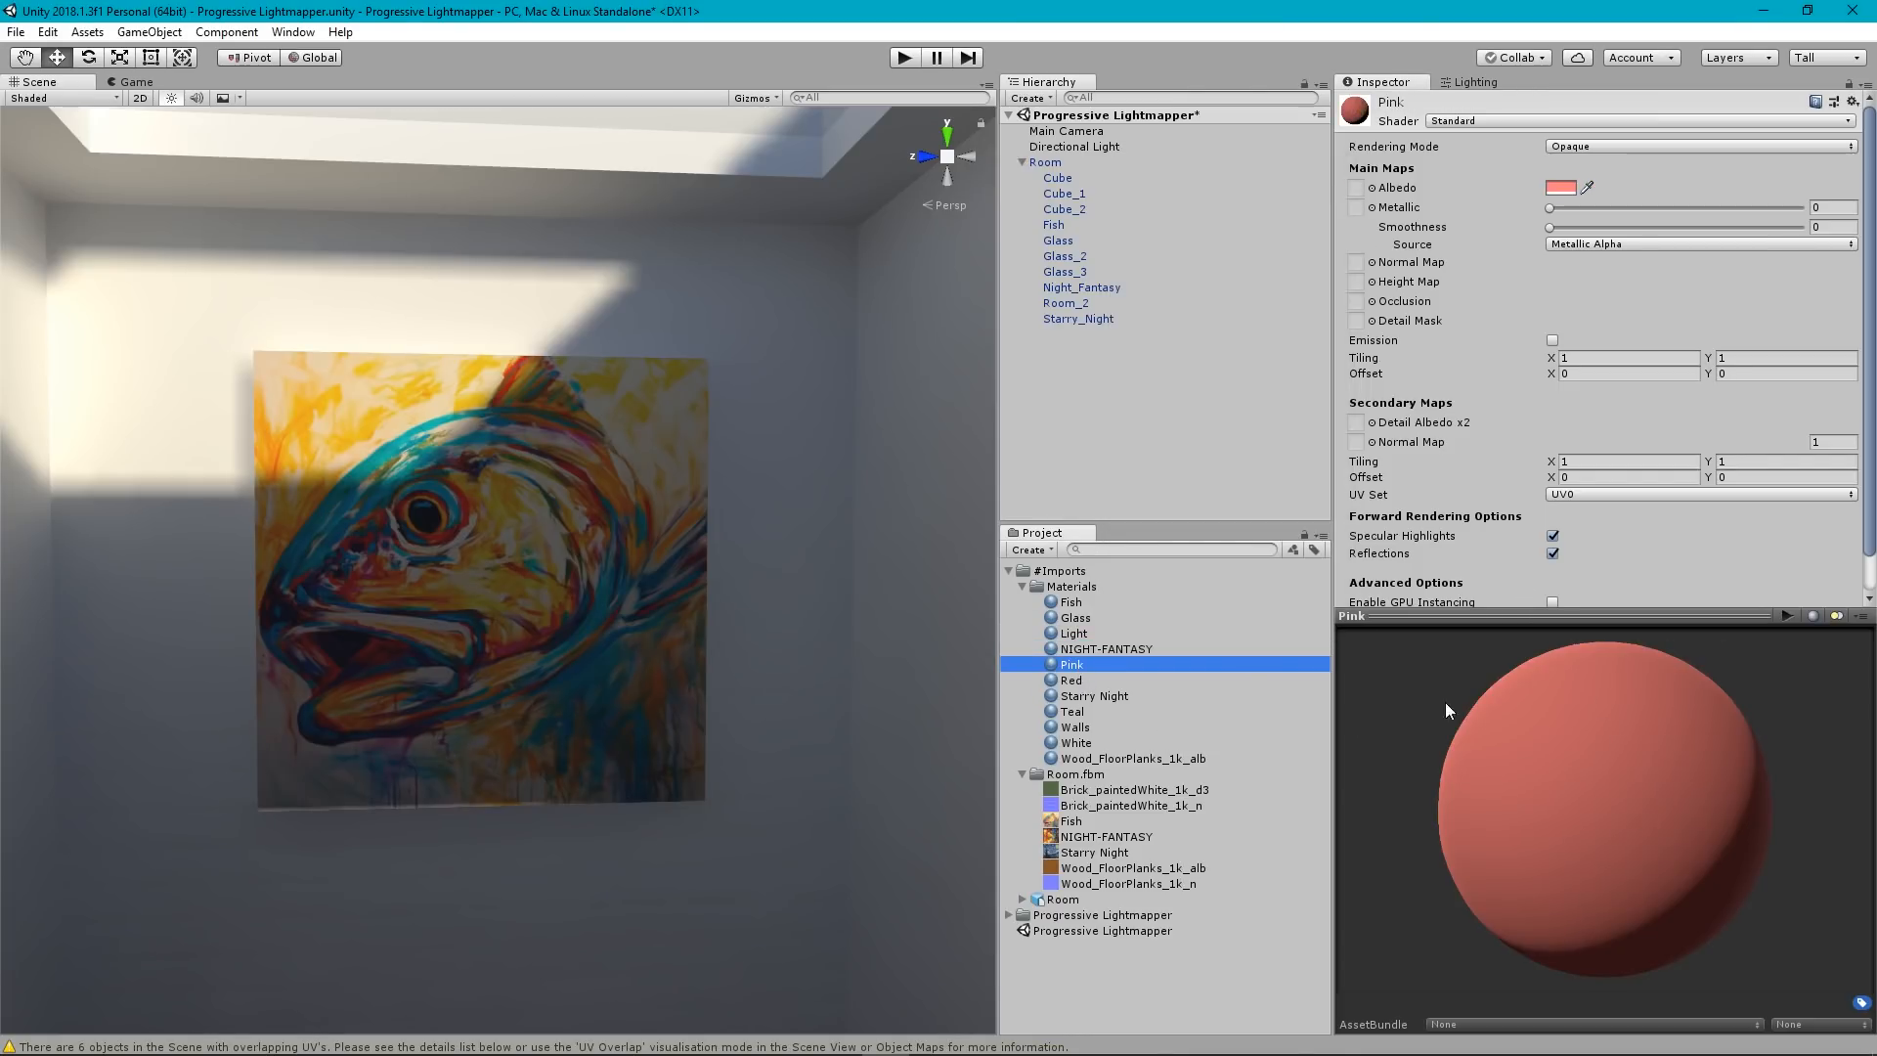
pyautogui.moveTo(743, 723)
pyautogui.mouseDown(button='right')
pyautogui.moveTo(971, 729)
pyautogui.moveTo(1205, 788)
pyautogui.moveTo(1199, 835)
pyautogui.moveTo(1200, 807)
pyautogui.moveTo(850, 792)
pyautogui.moveTo(955, 779)
pyautogui.moveTo(947, 851)
pyautogui.moveTo(973, 844)
pyautogui.mouseUp(button='right')
pyautogui.press('w')
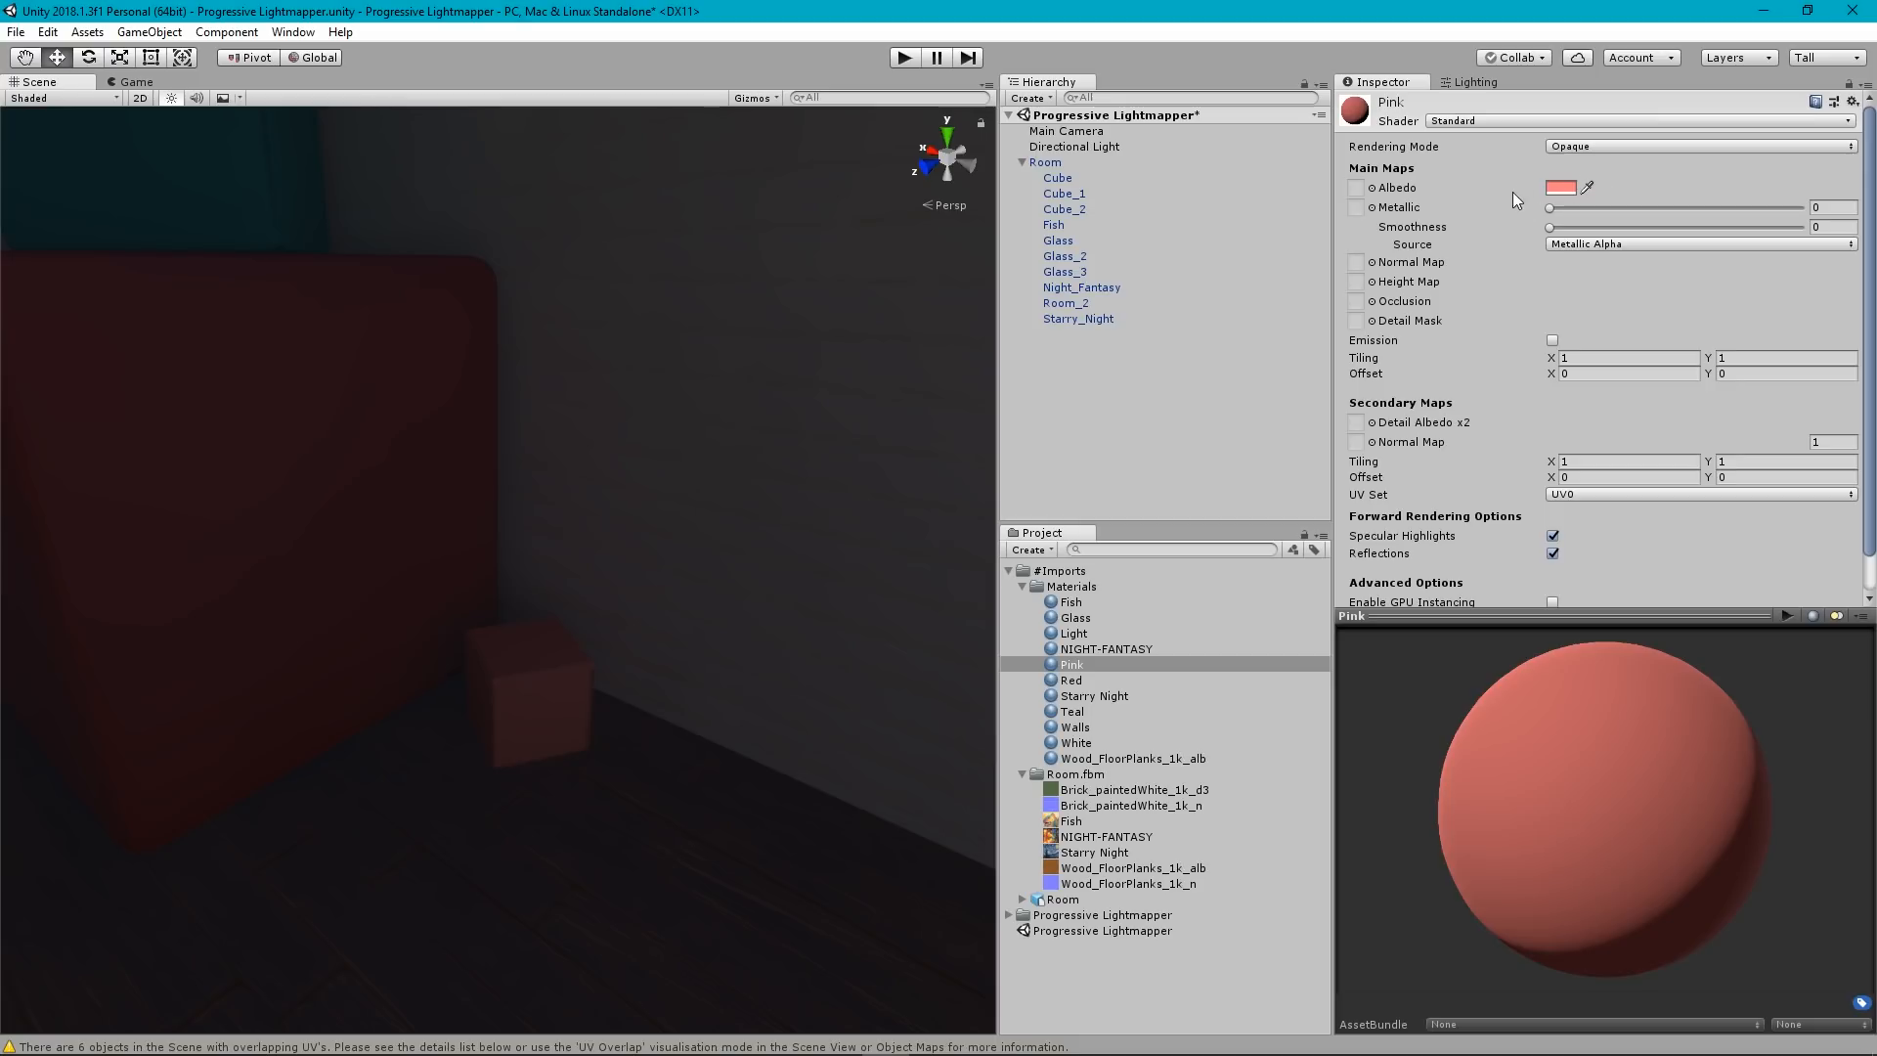
# Check the Albedo of the Red, Starry Night and Teal materials and view the teal cube in the scene.
pyautogui.click(1072, 681)
pyautogui.click(1093, 697)
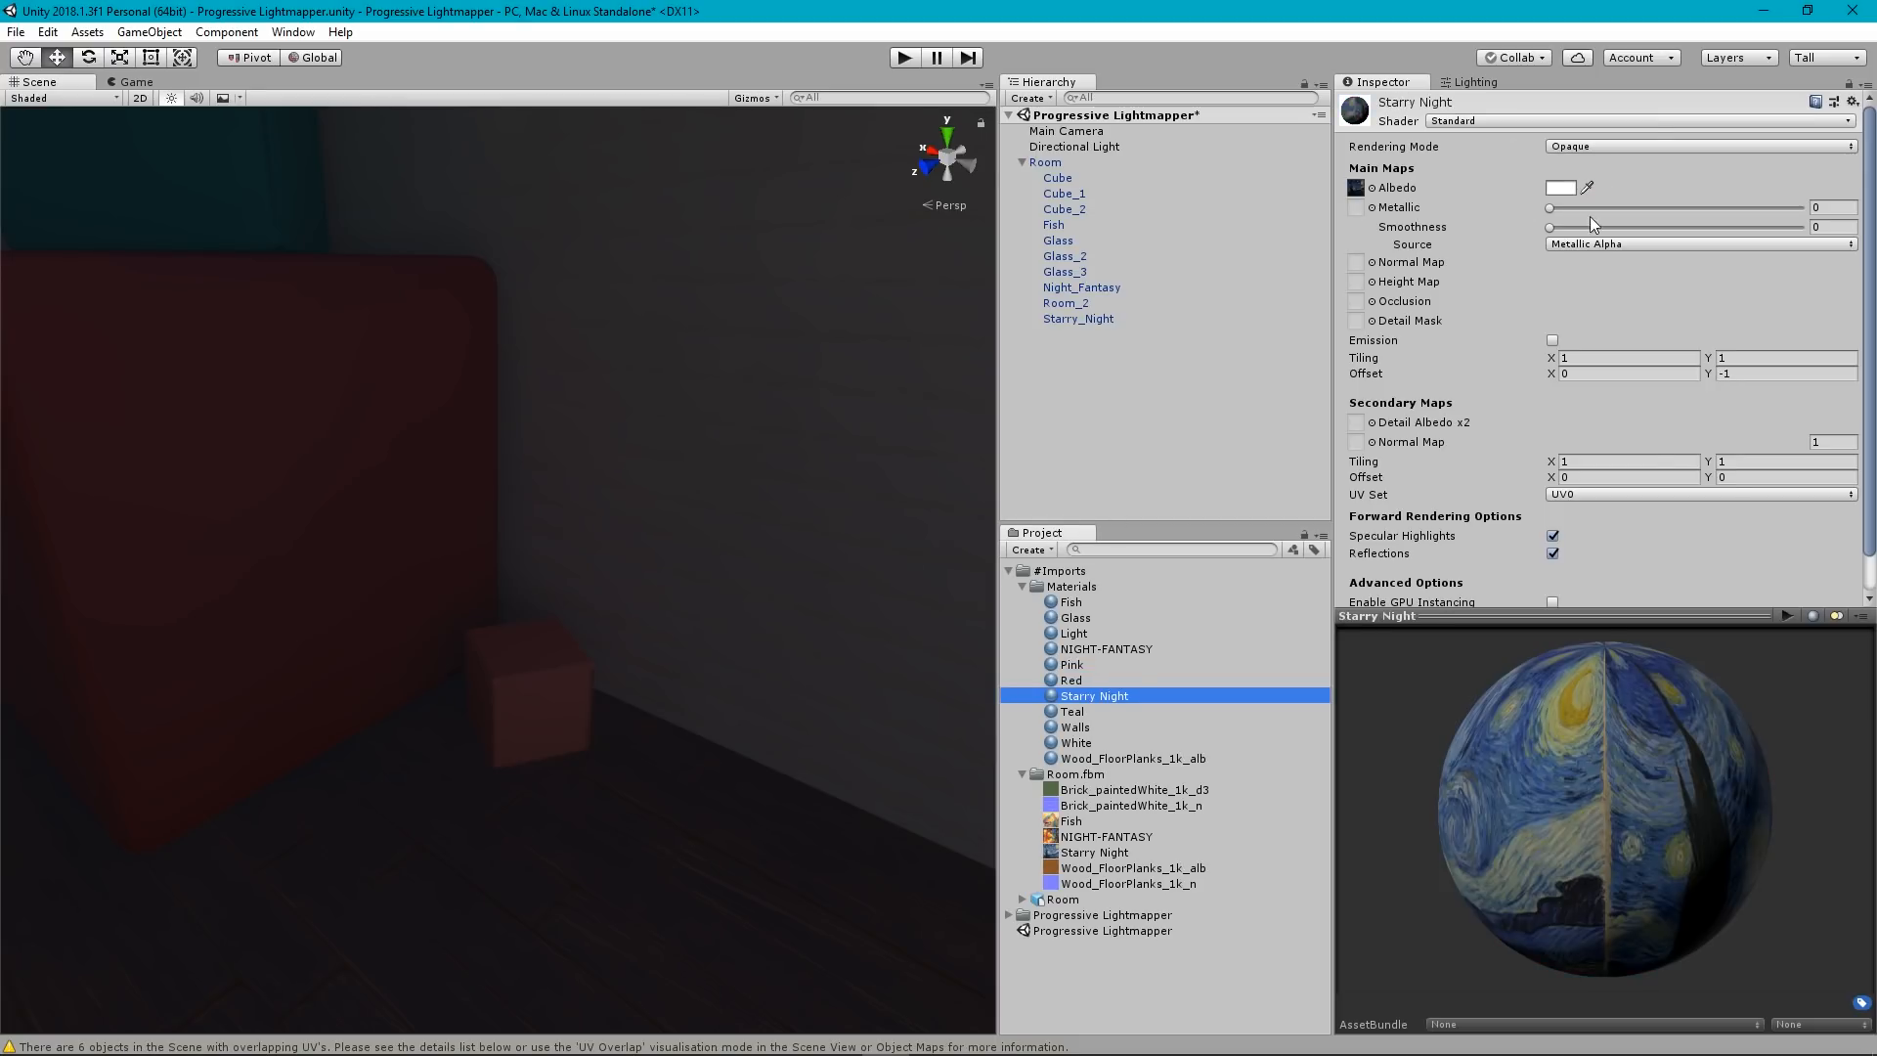
pyautogui.click(1560, 187)
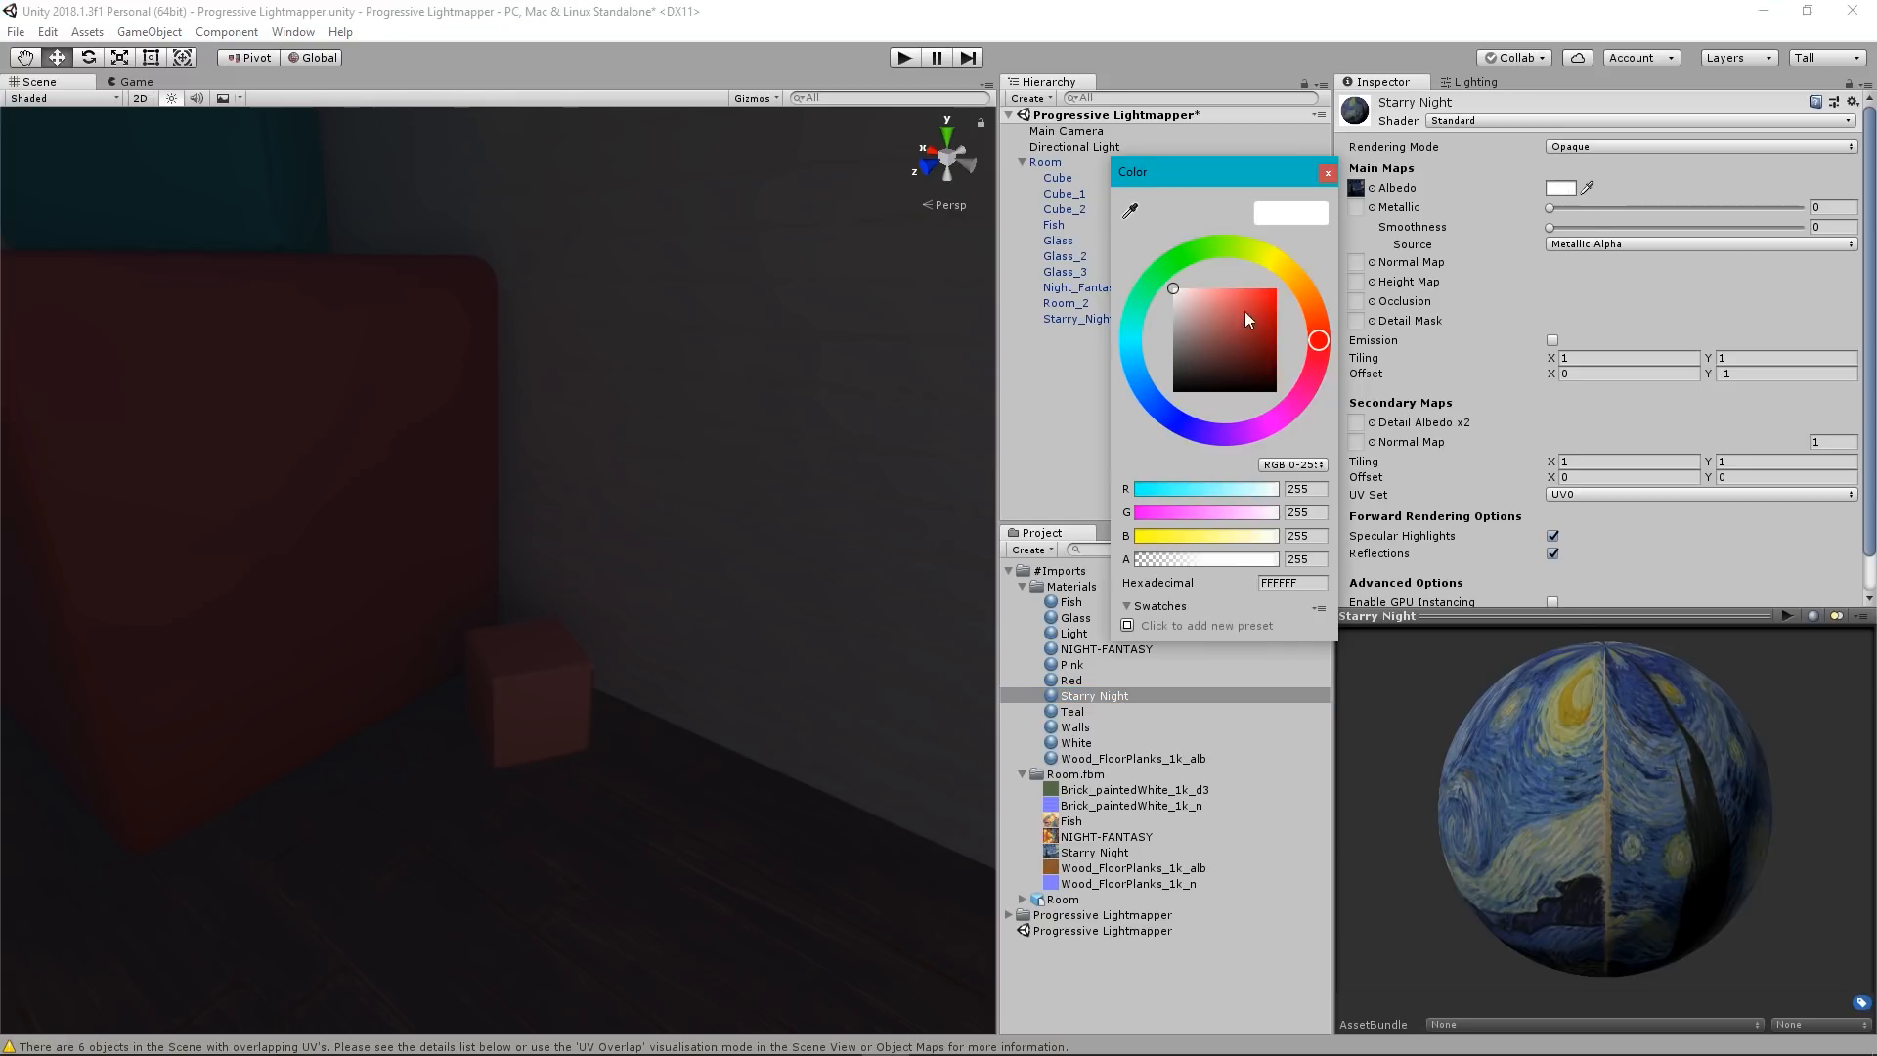
pyautogui.click(1327, 174)
pyautogui.click(1064, 713)
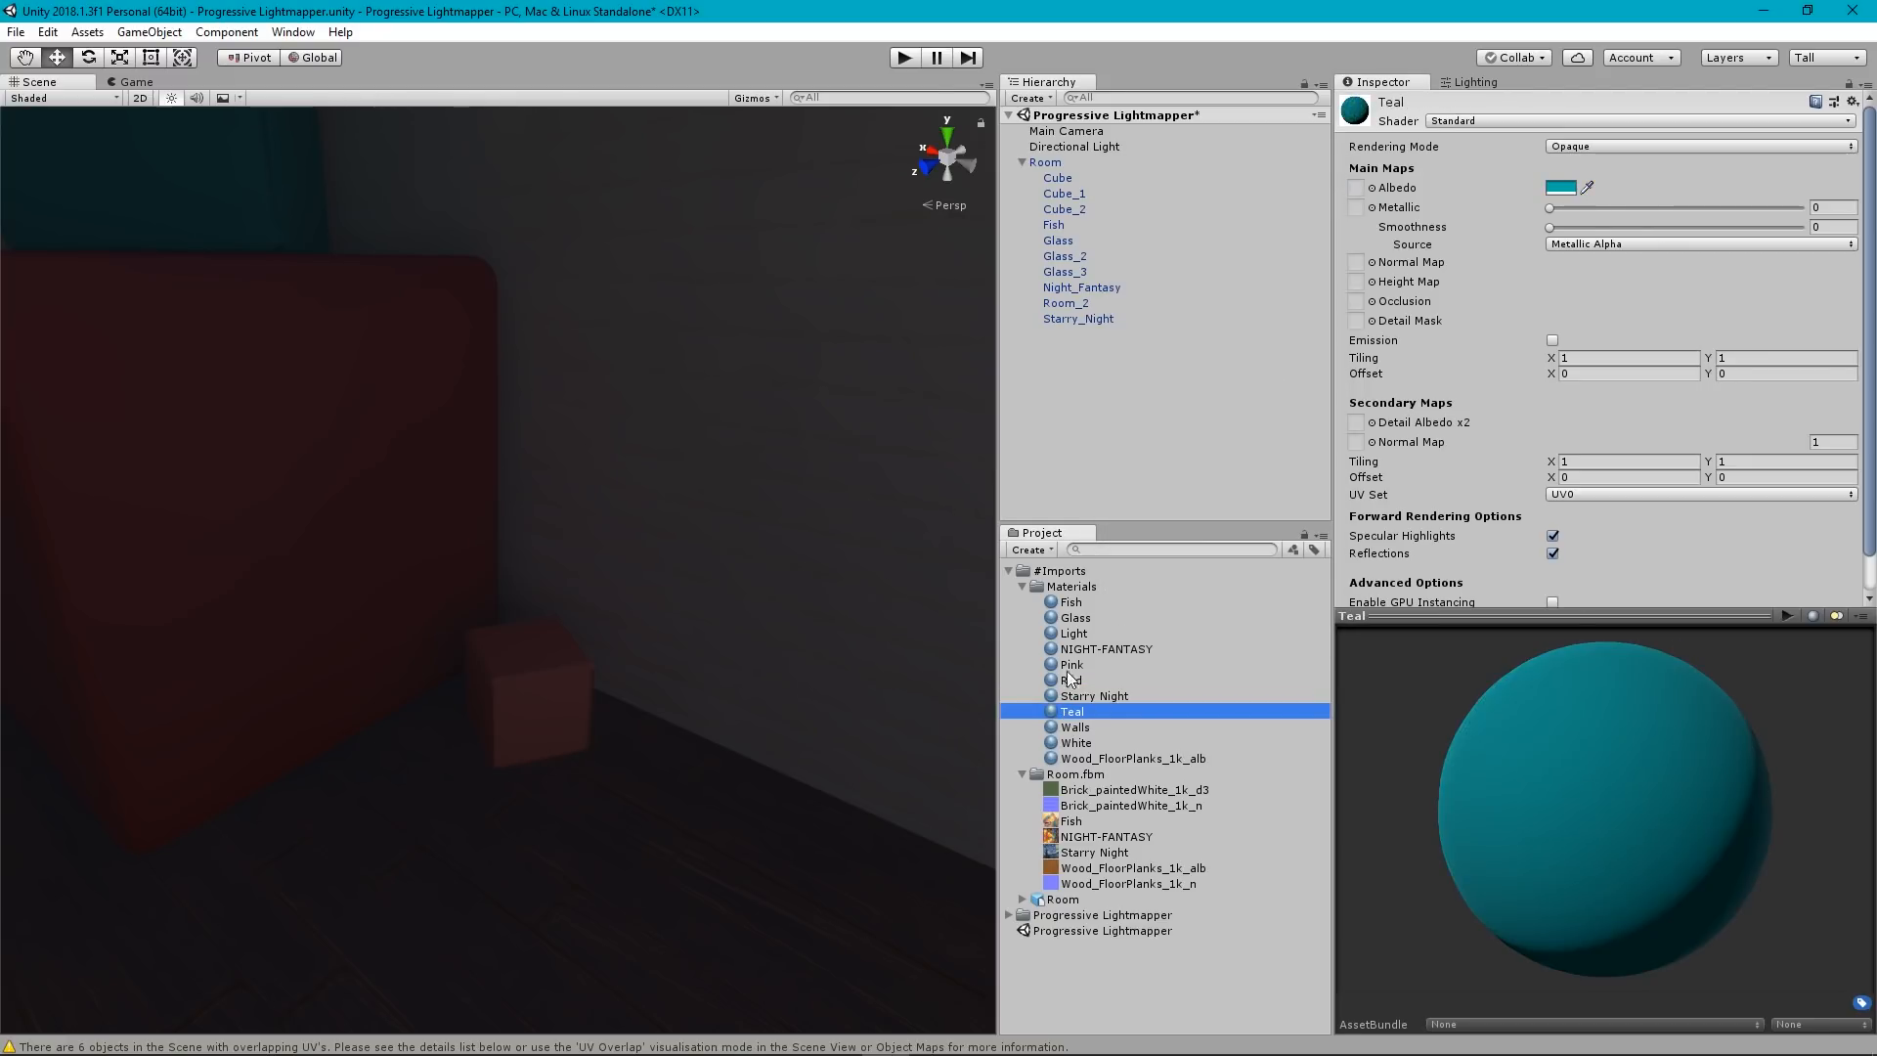
pyautogui.moveTo(719, 456); pyautogui.dragTo(565, 332, button='right')
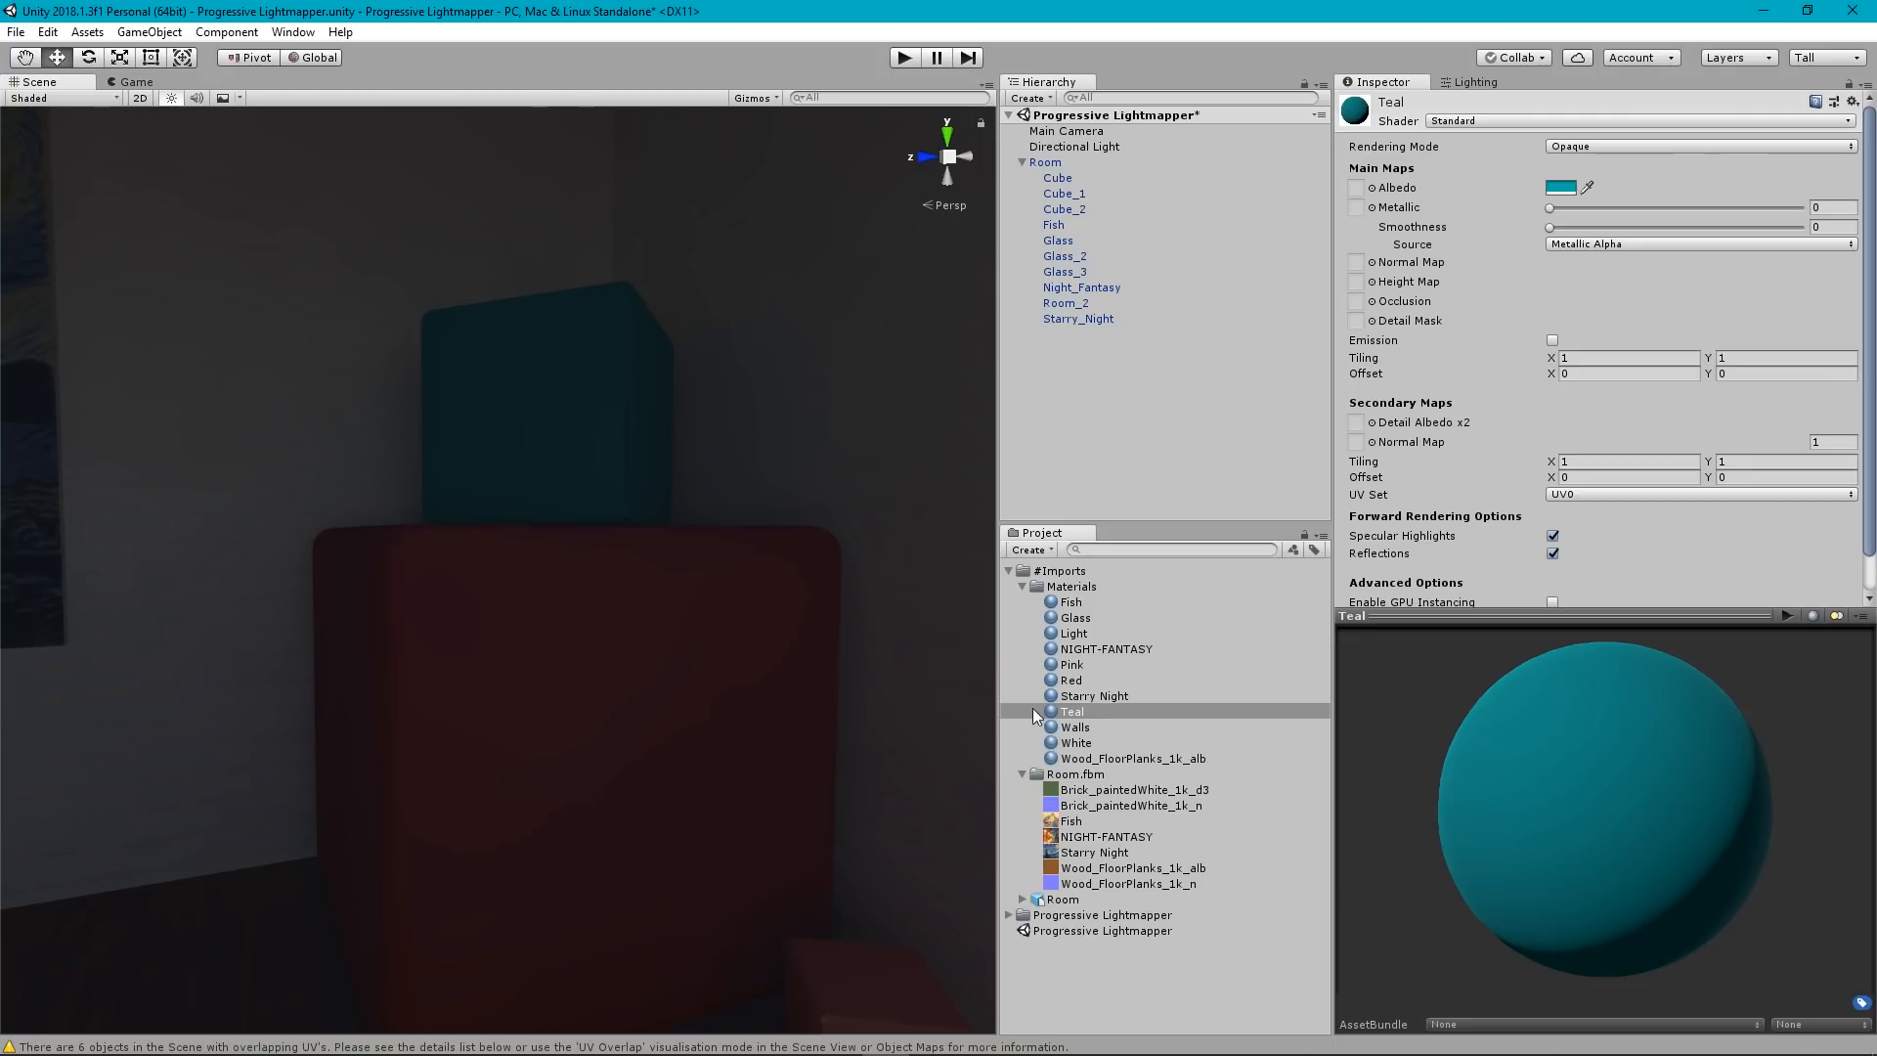
# Test the Walls material's Albedo colour, return it to white (FFFFFF), and inspect the White and Wood_FloorPlanks_1k_alb materials.
pyautogui.click(1076, 728)
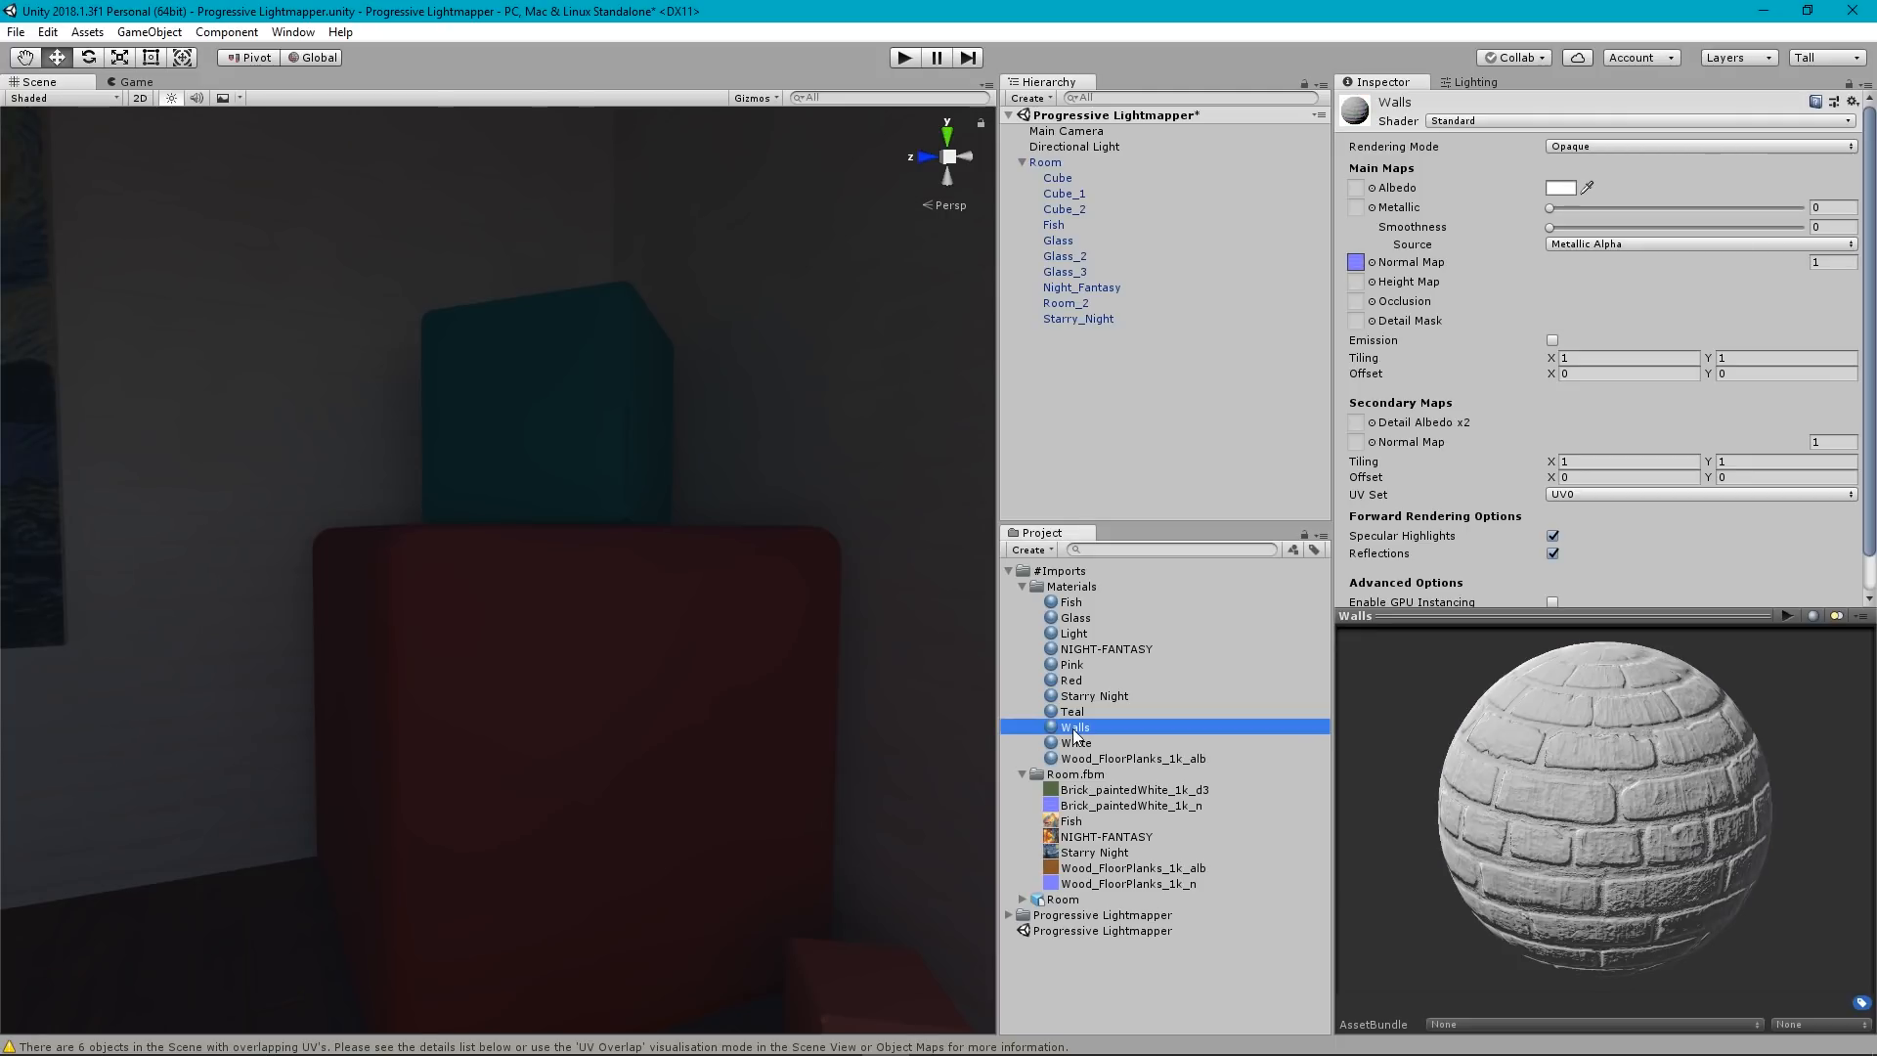
pyautogui.click(1562, 189)
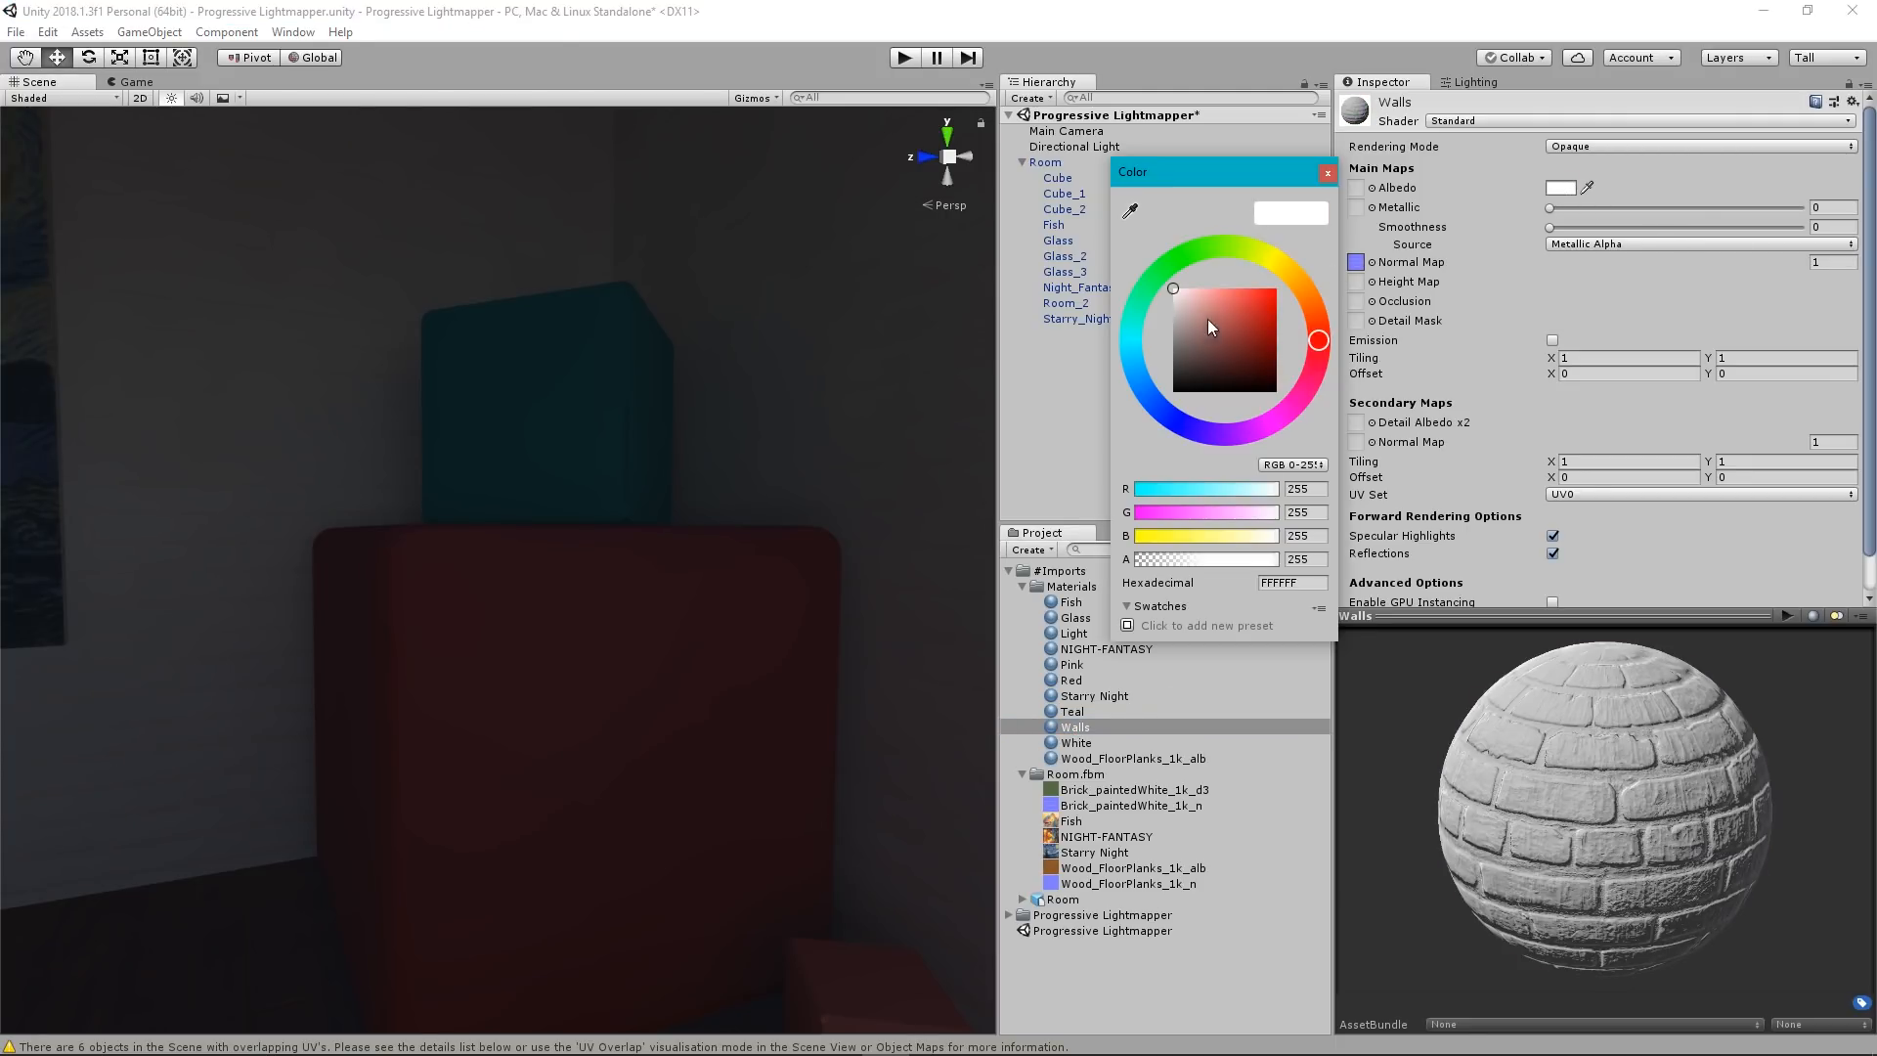
pyautogui.moveTo(1188, 367); pyautogui.dragTo(1036, 260)
pyautogui.click(1327, 173)
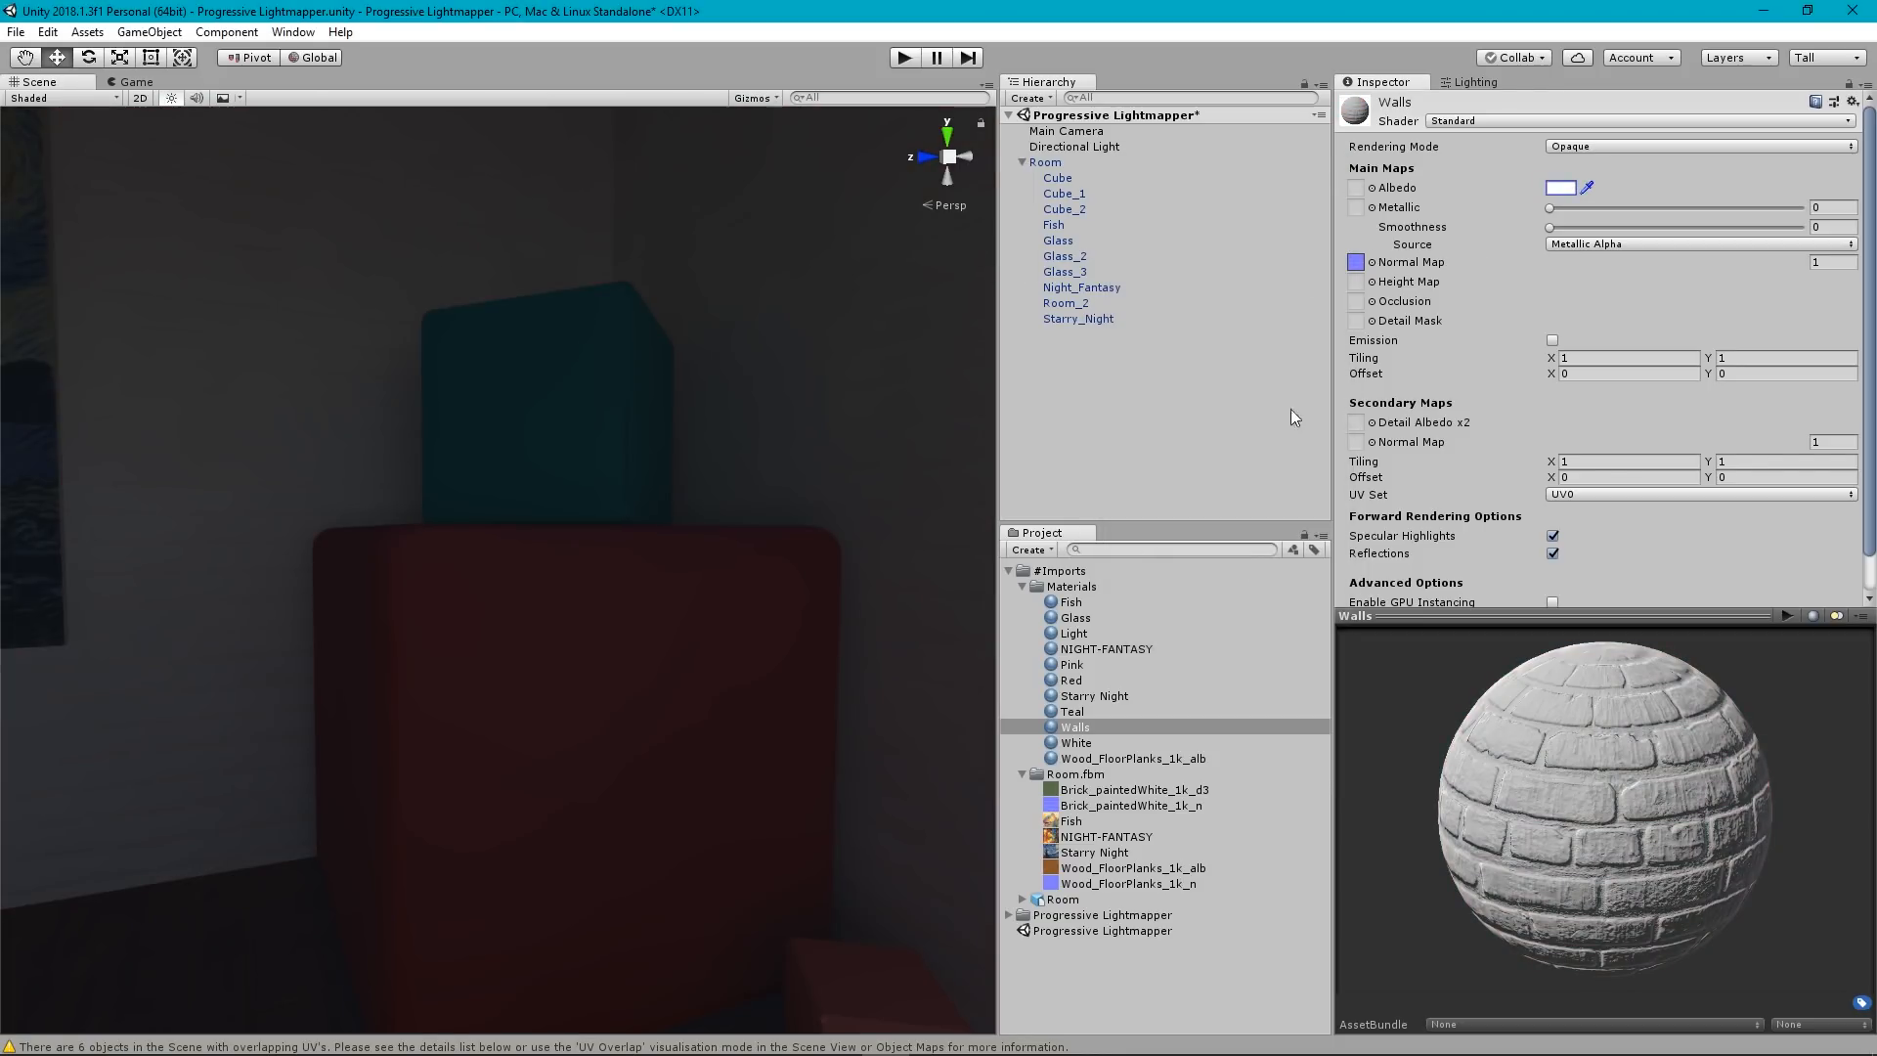
pyautogui.click(1072, 746)
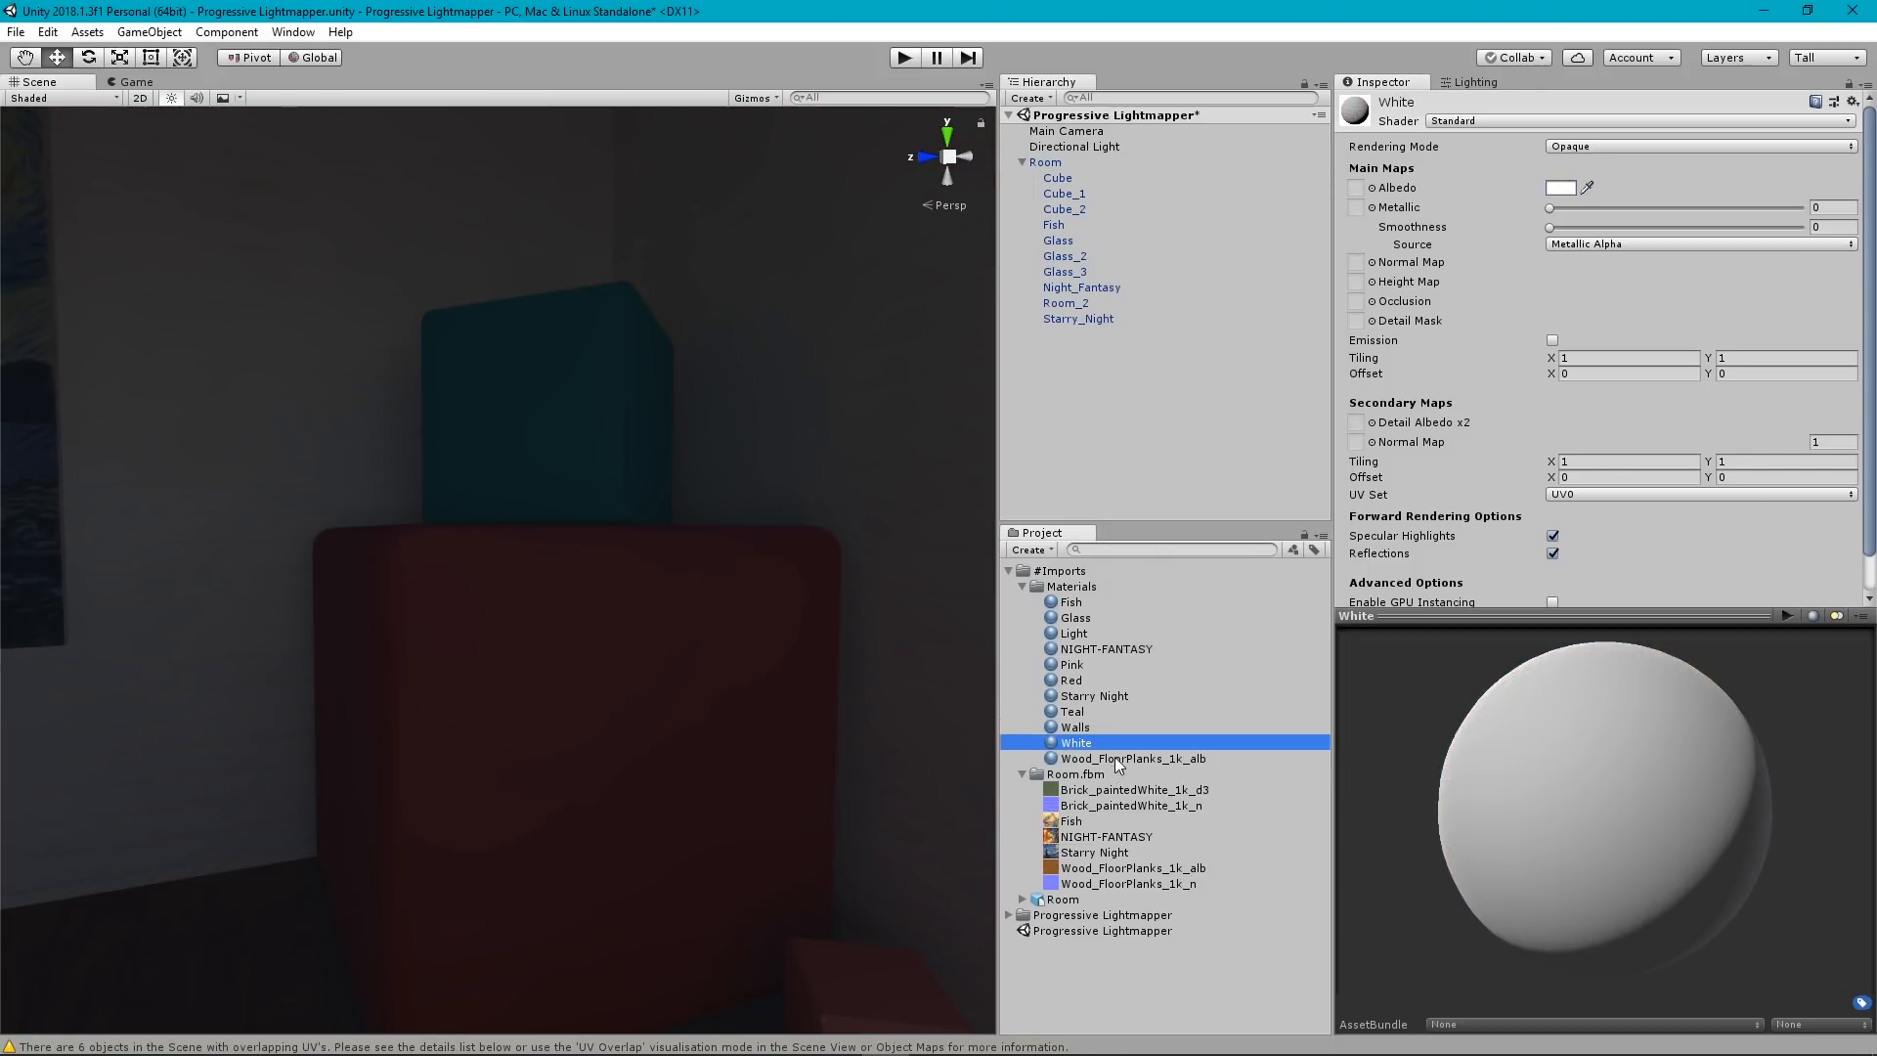
pyautogui.click(1114, 757)
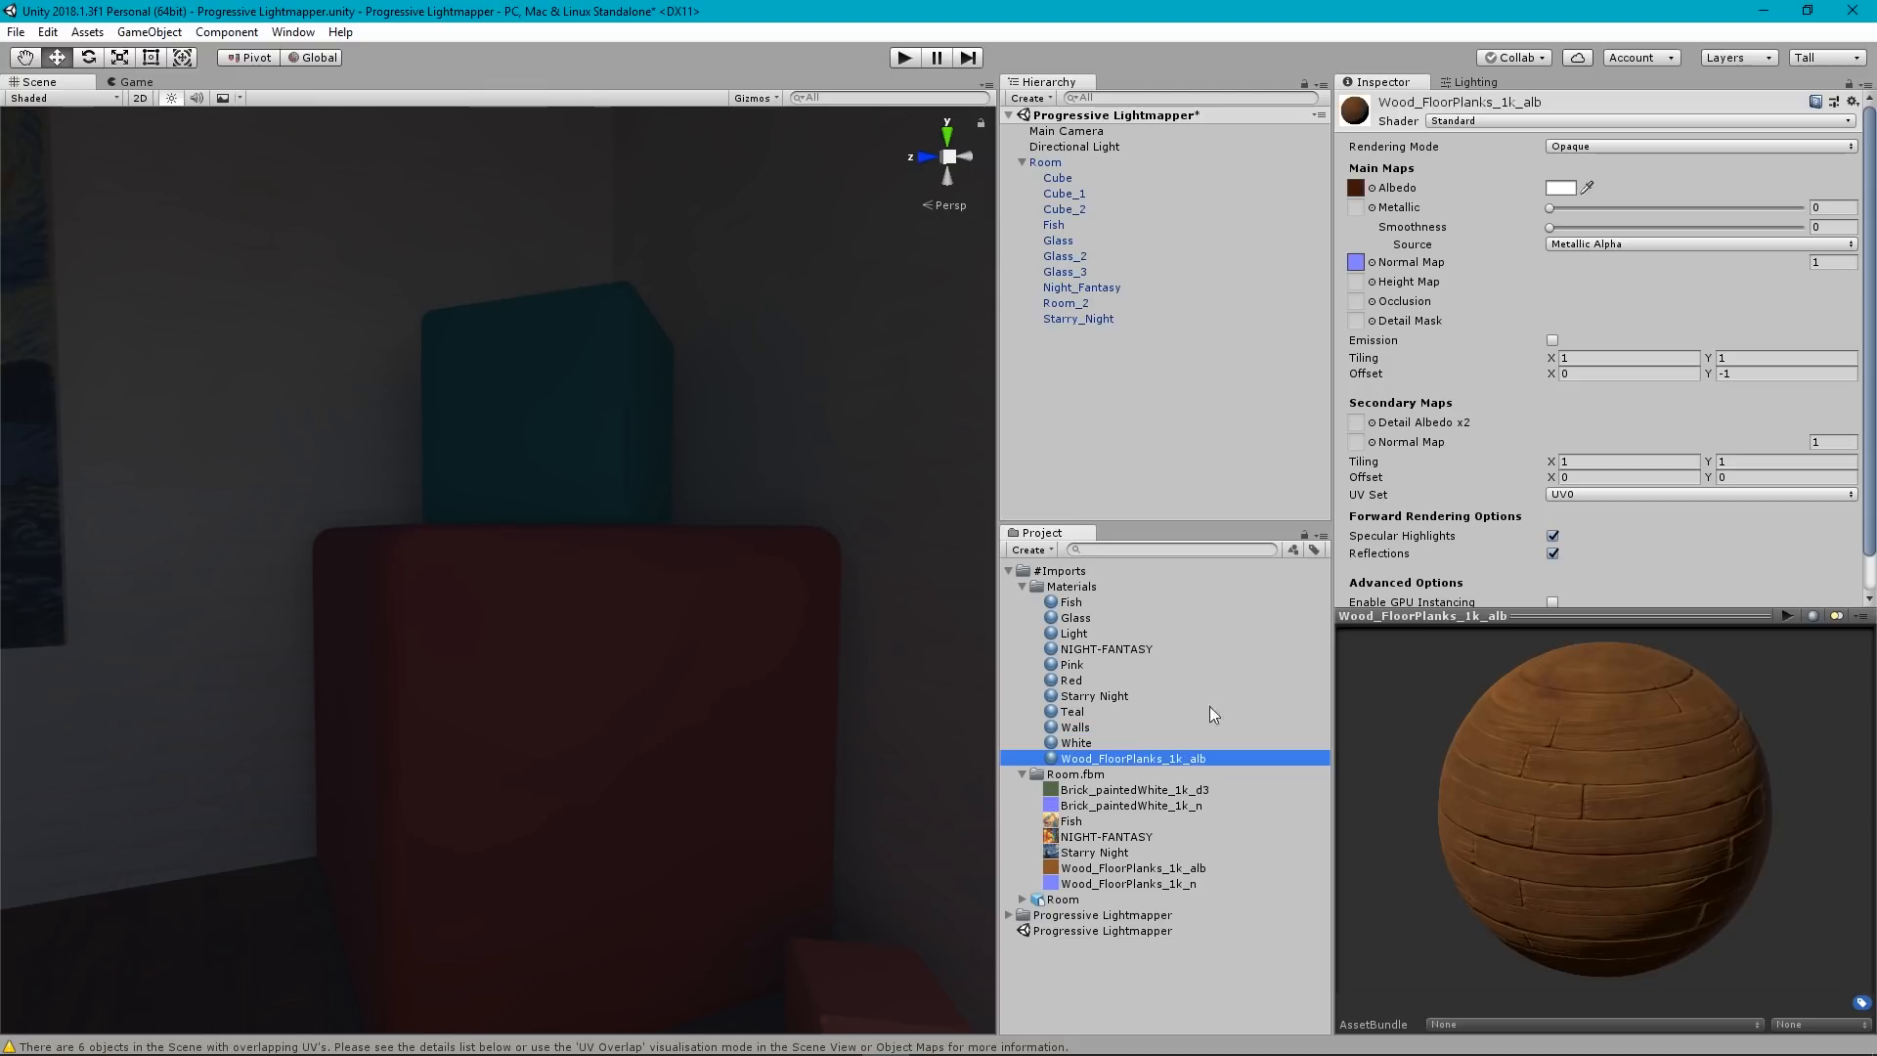
# Deselect the material, collapse the Room hierarchy, and clear the scene's baked lighting data in the Lighting settings.
pyautogui.click(1124, 363)
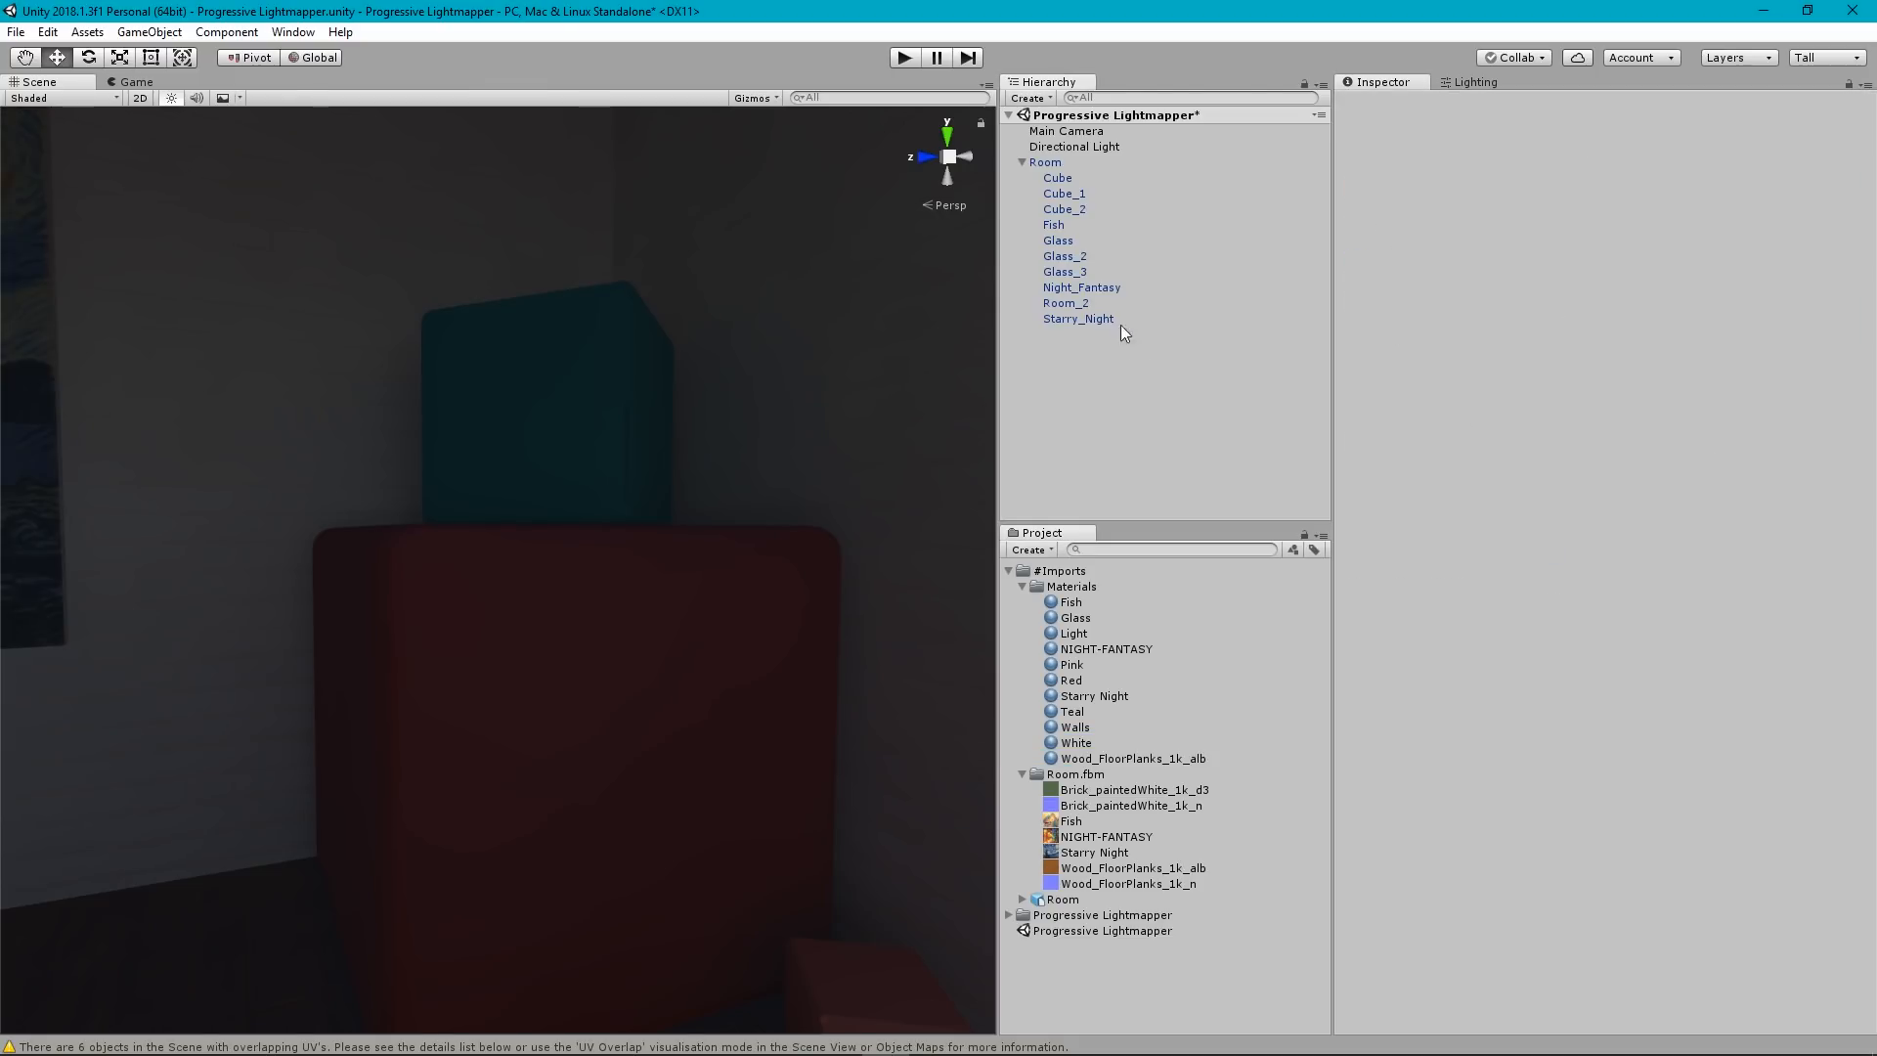
pyautogui.click(1022, 162)
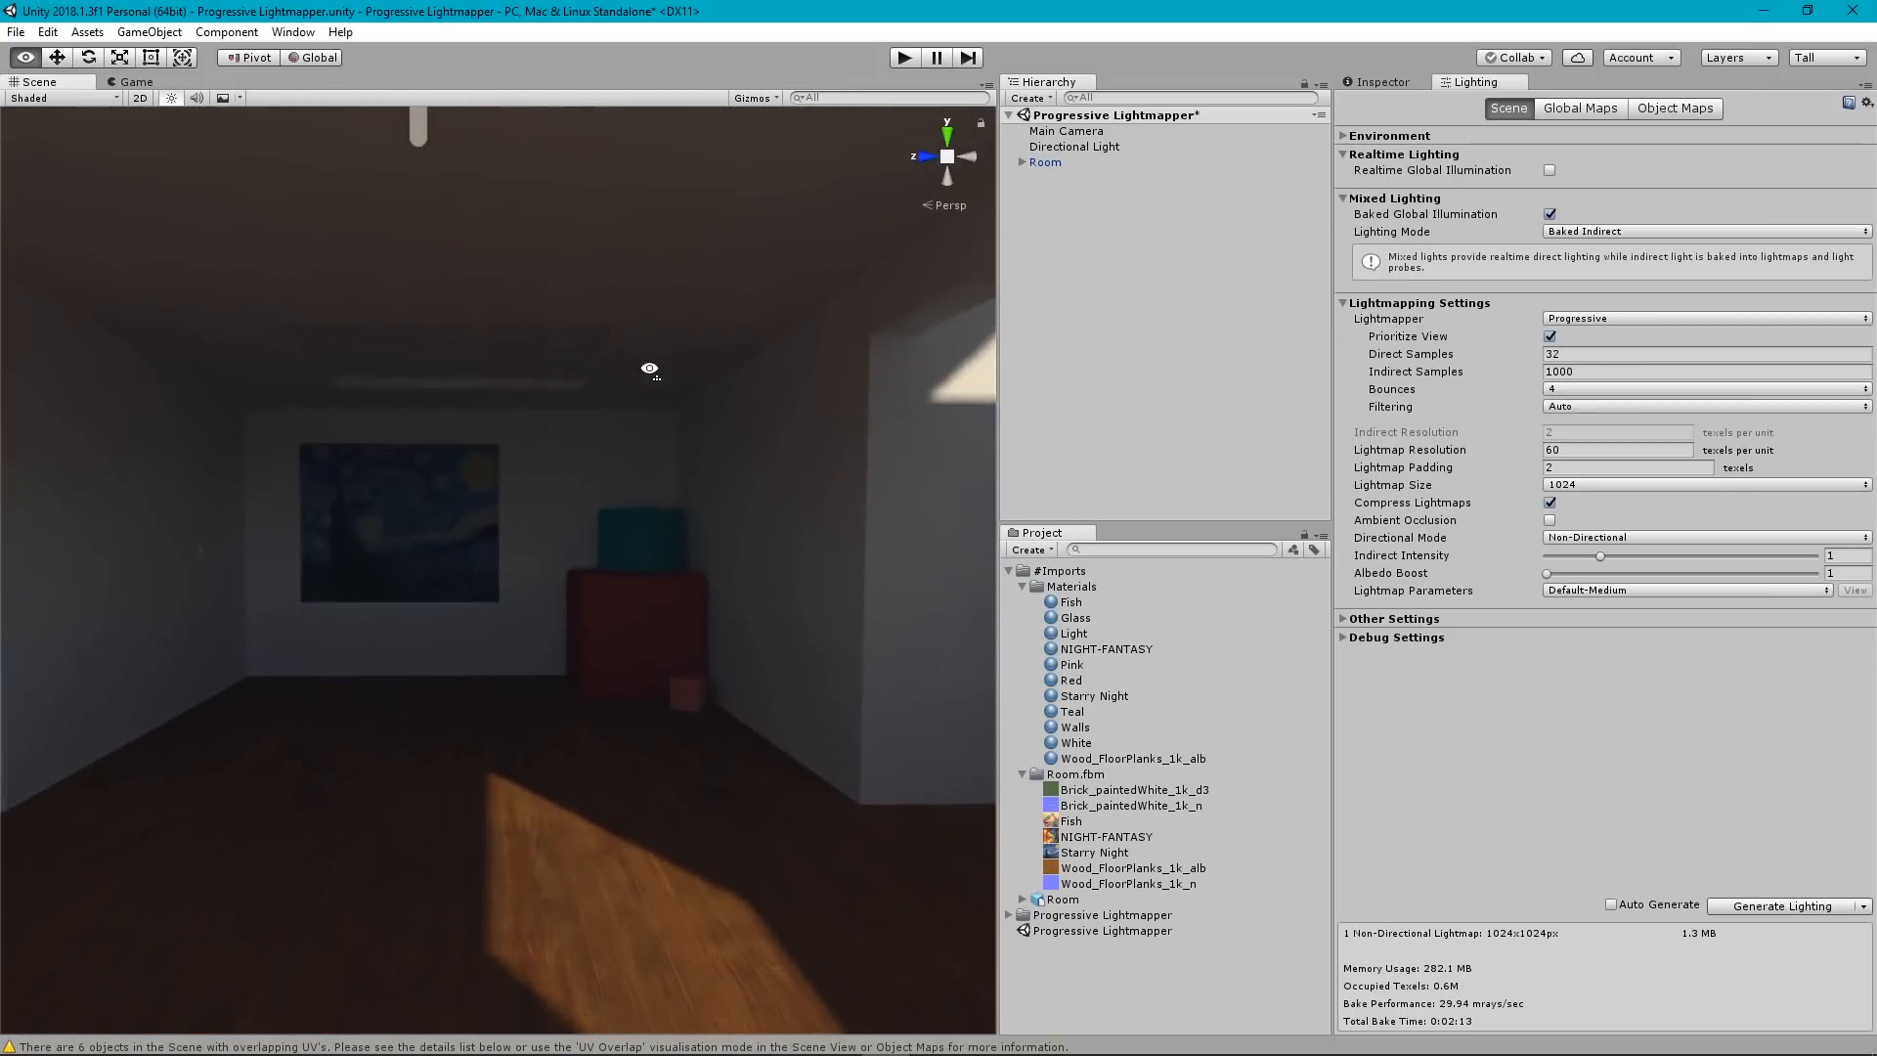
pyautogui.moveTo(649, 368); pyautogui.dragTo(64, 569, button='right')
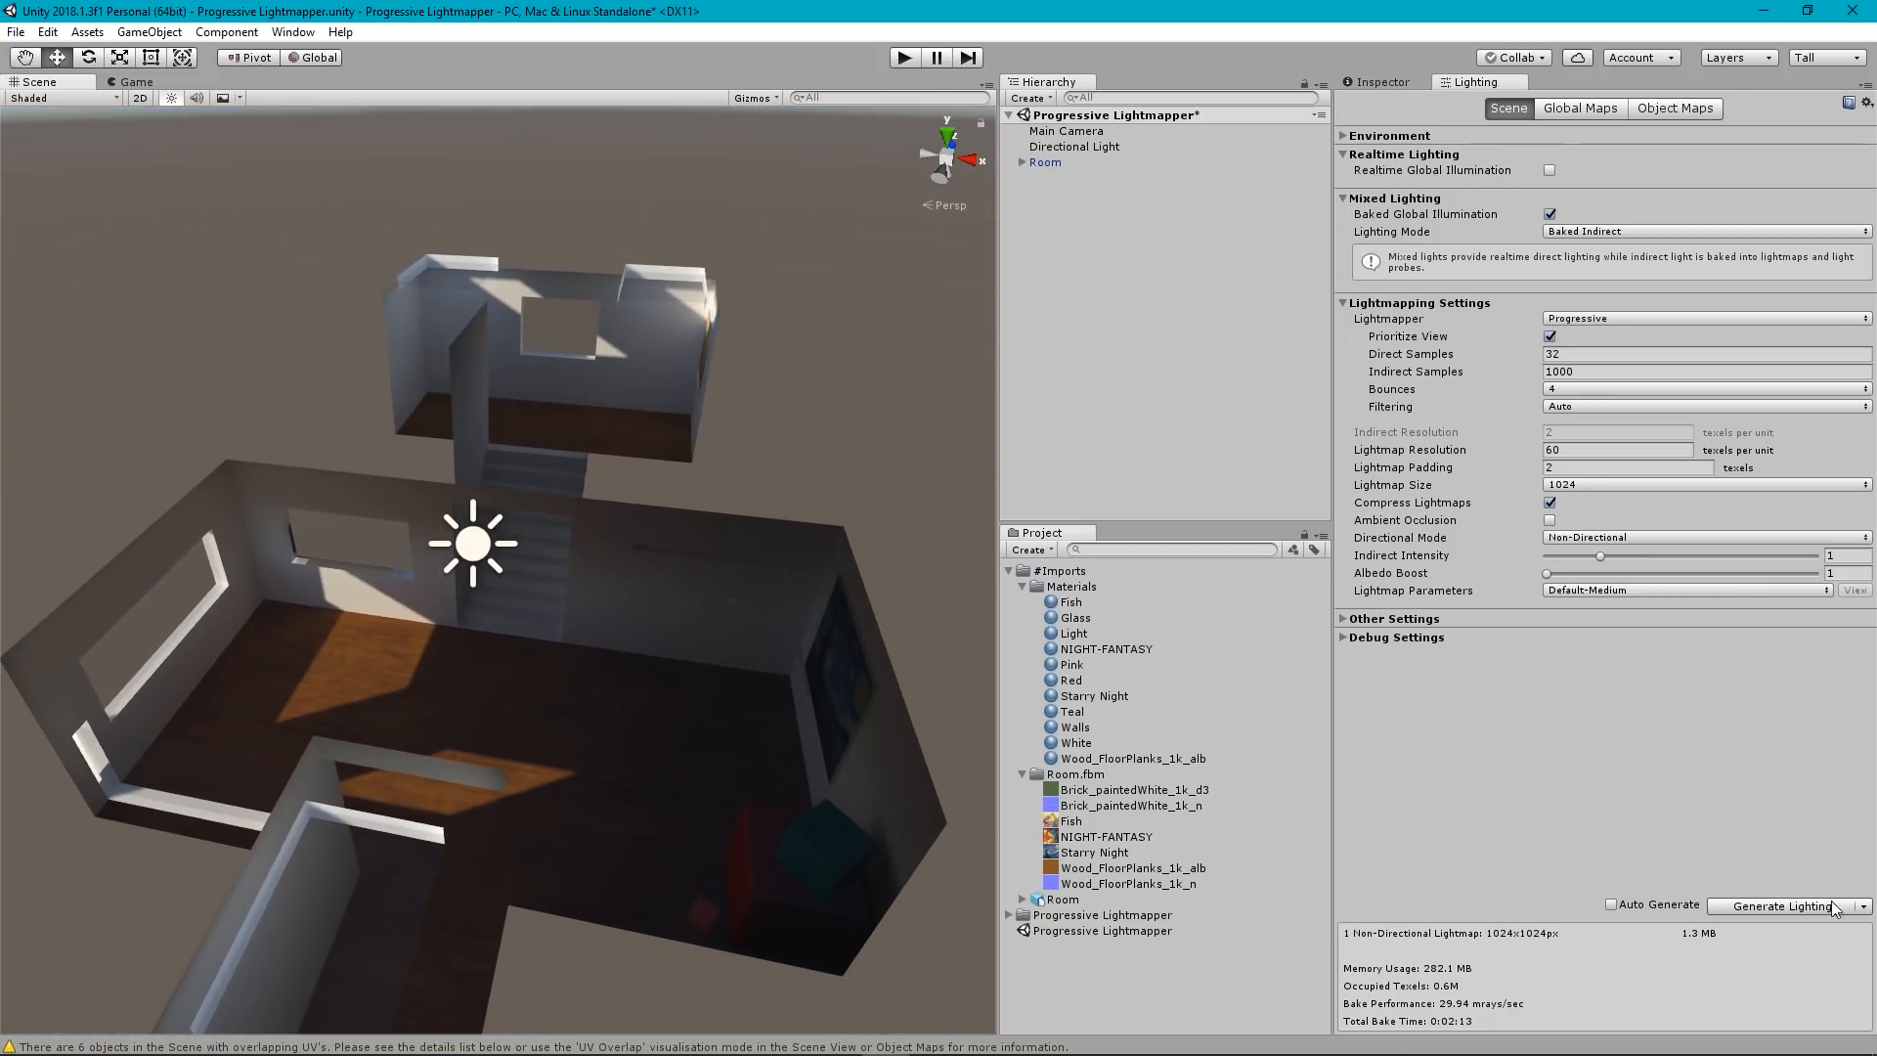
pyautogui.click(1863, 906)
pyautogui.click(1744, 956)
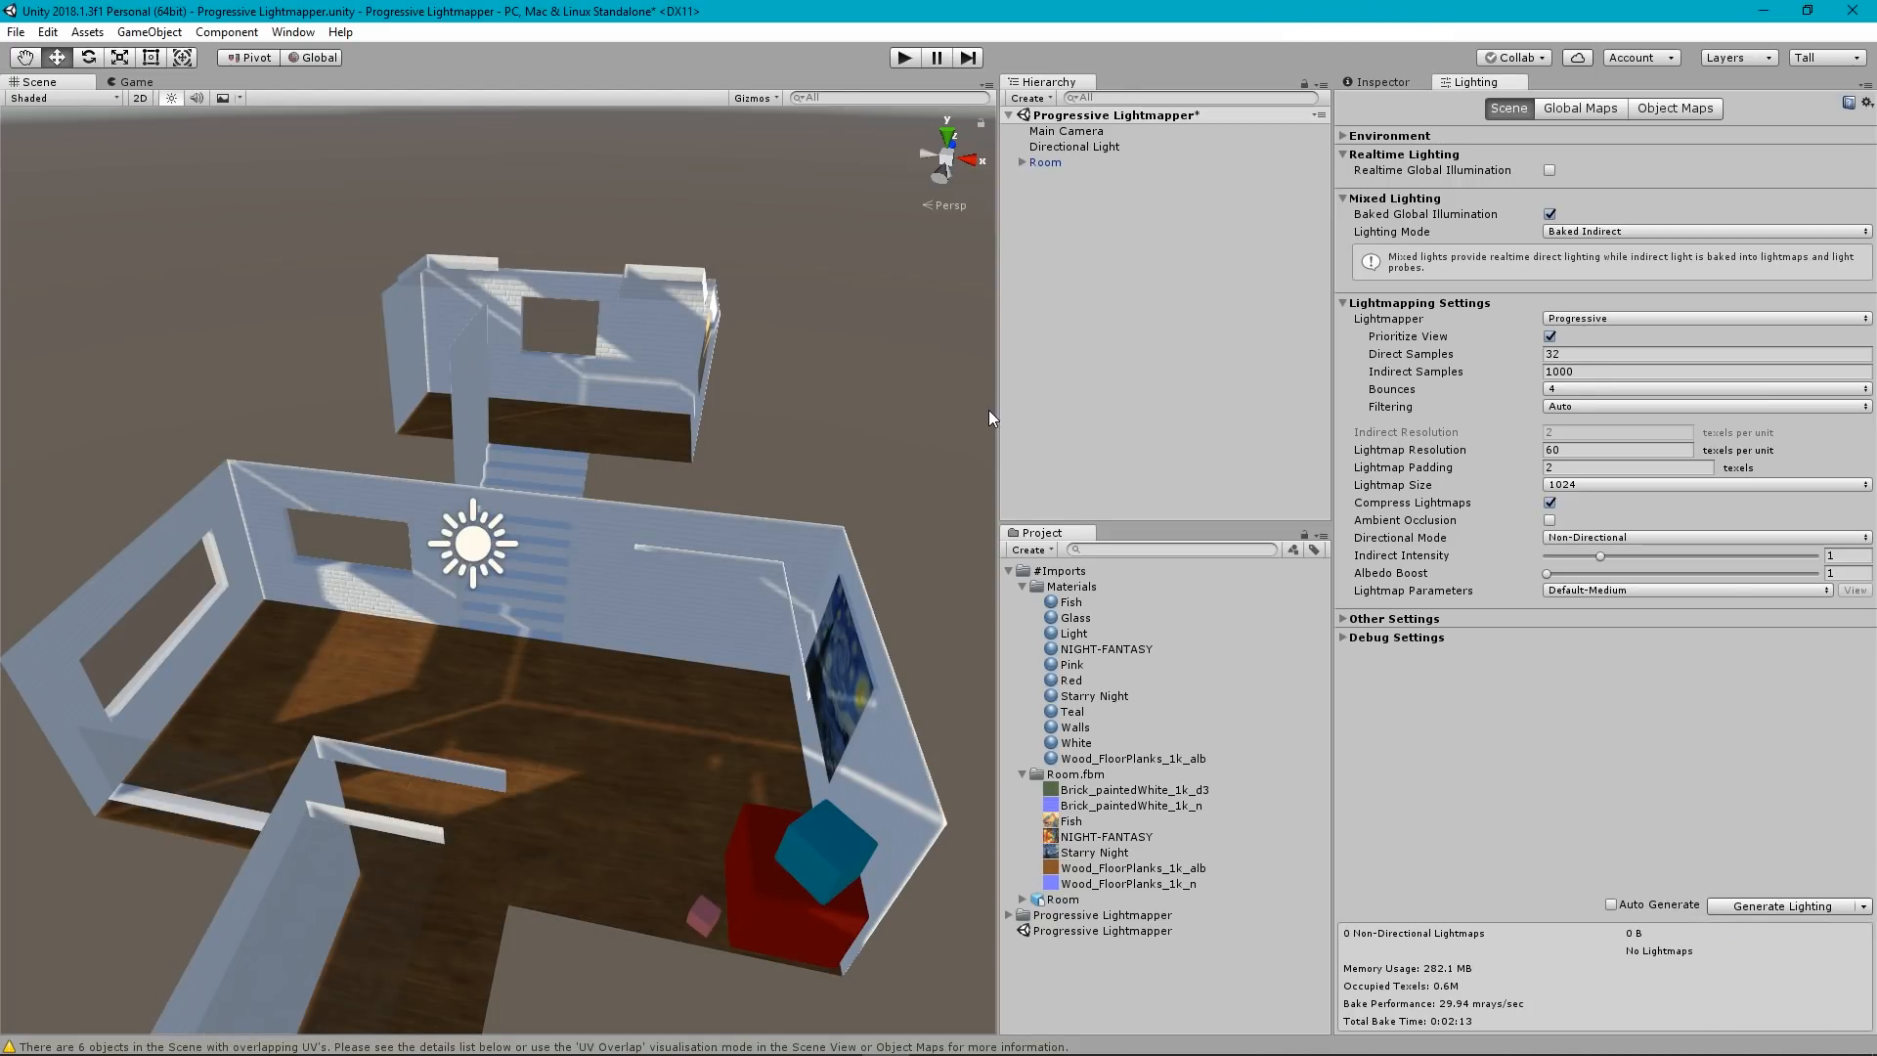
# Expand the Room object in the scene hierarchy to list its child objects.
pyautogui.moveTo(988, 408); pyautogui.dragTo(576, 554, button='right')
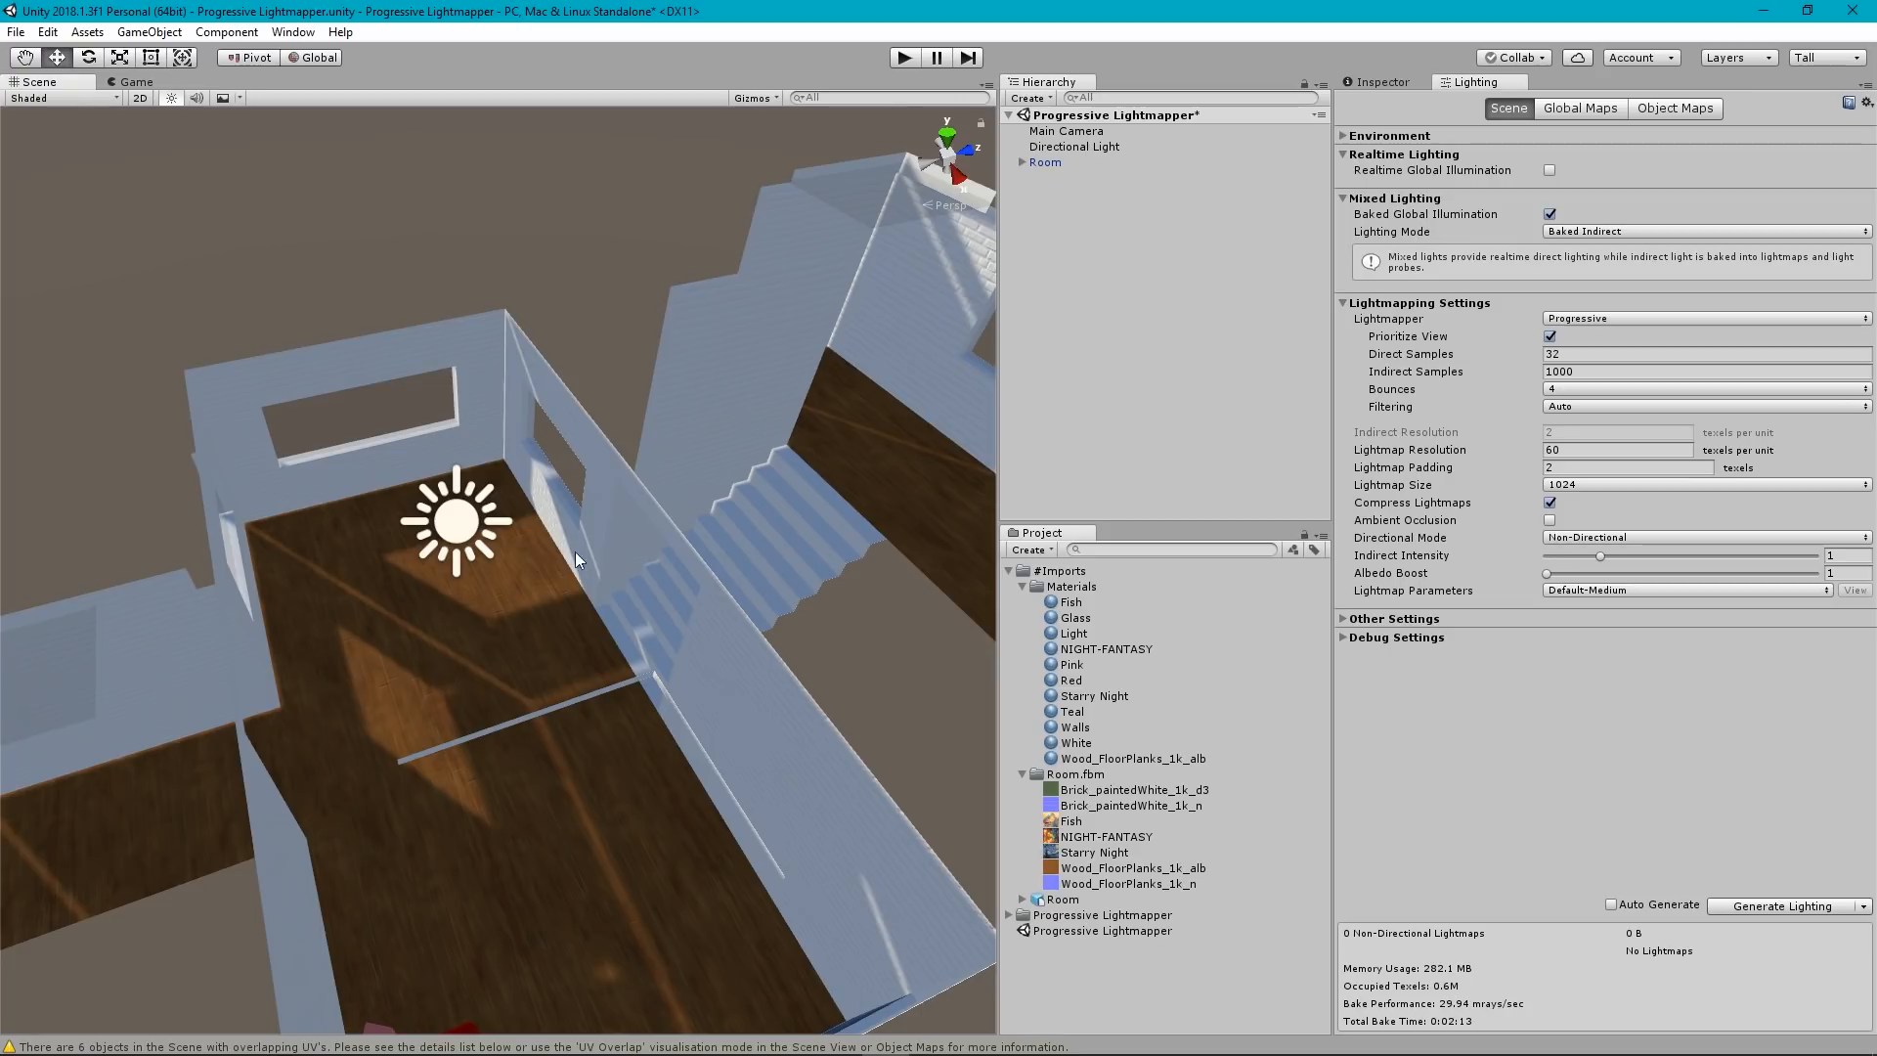
pyautogui.click(1022, 161)
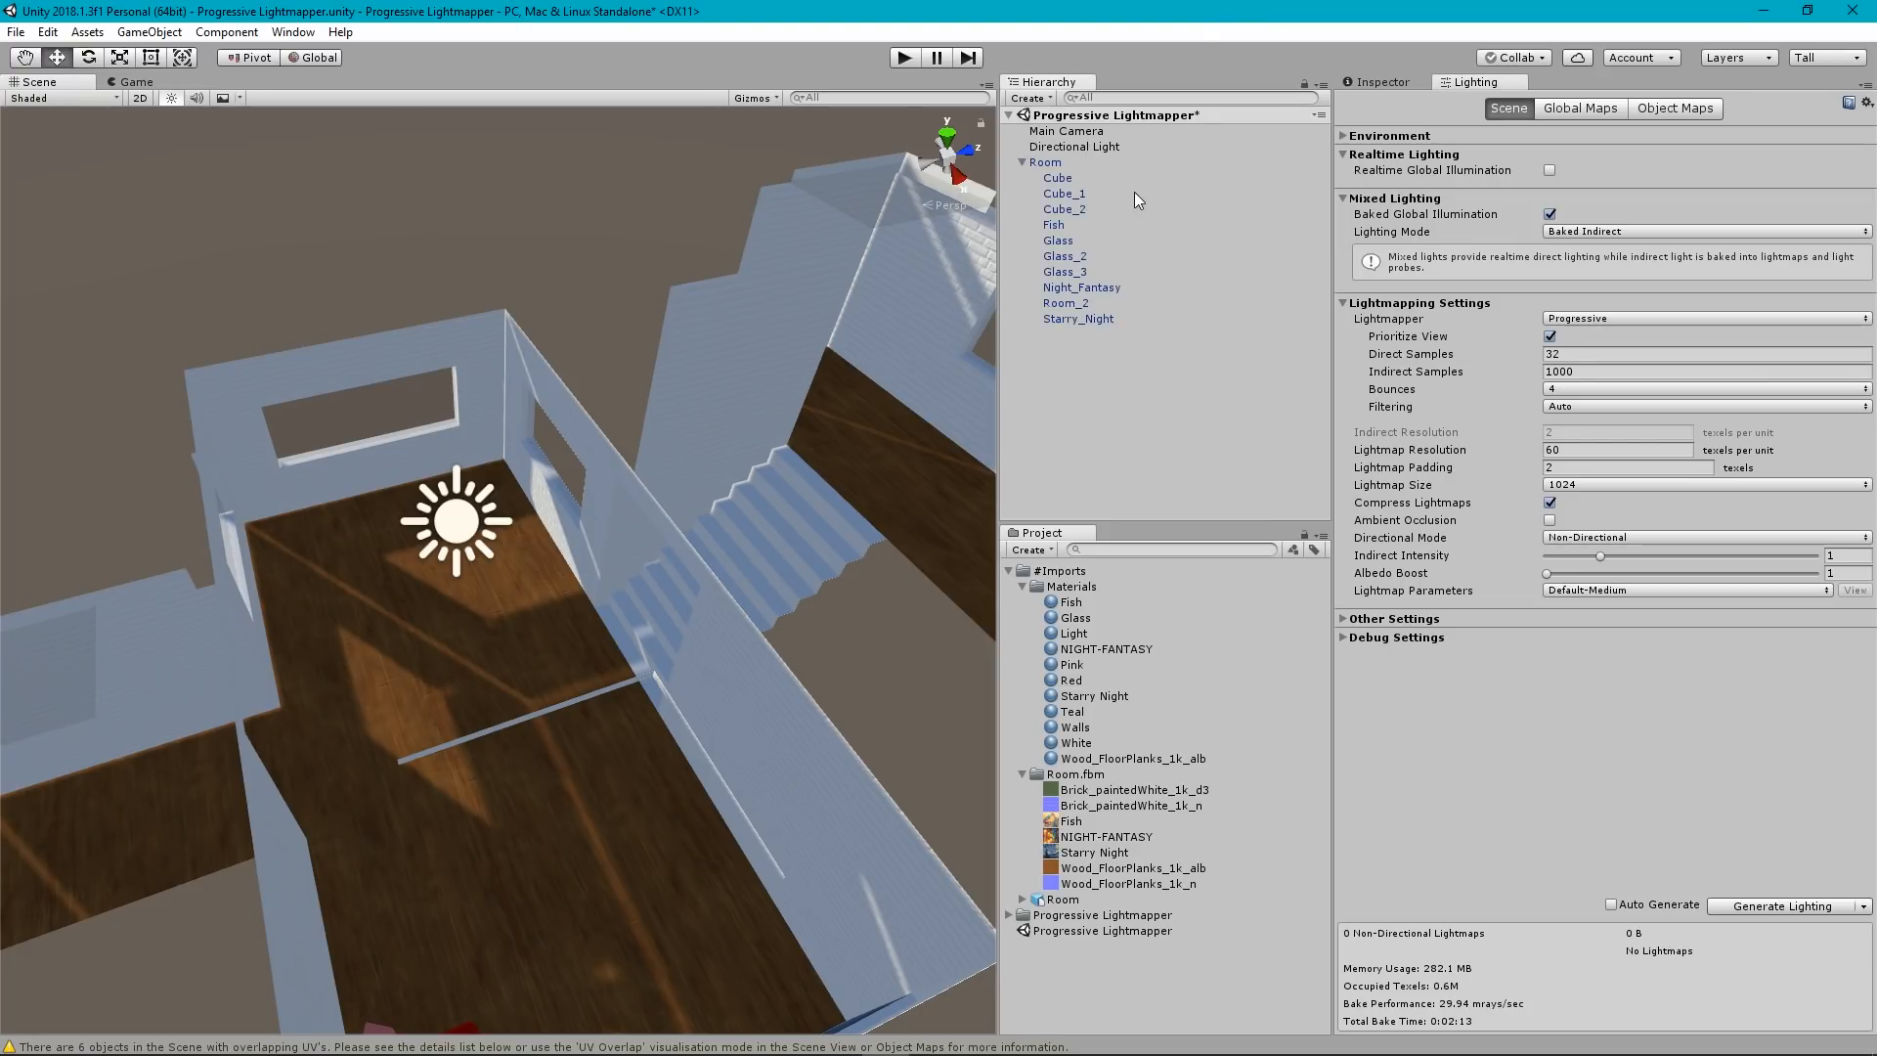
# Rotate the Directional Light to 42.7 on X and 50.6 on Y.
pyautogui.click(1079, 303)
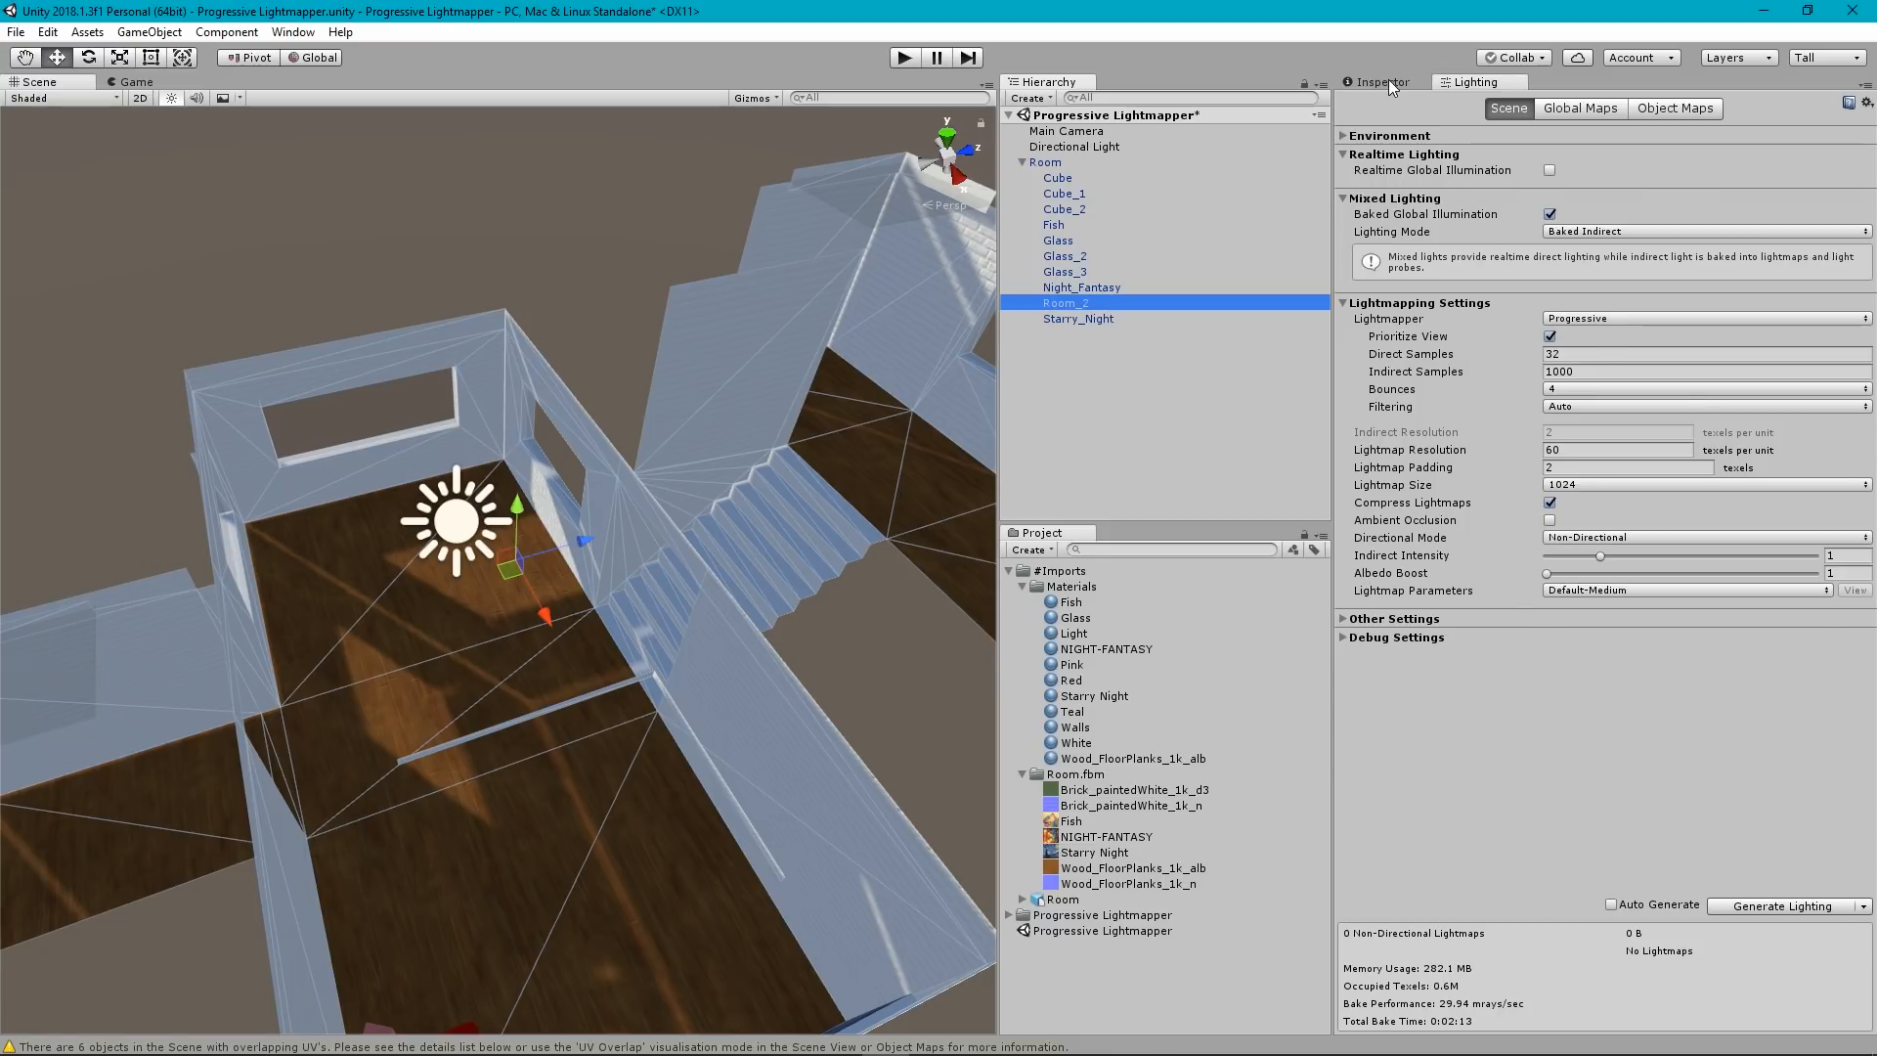
pyautogui.click(1388, 81)
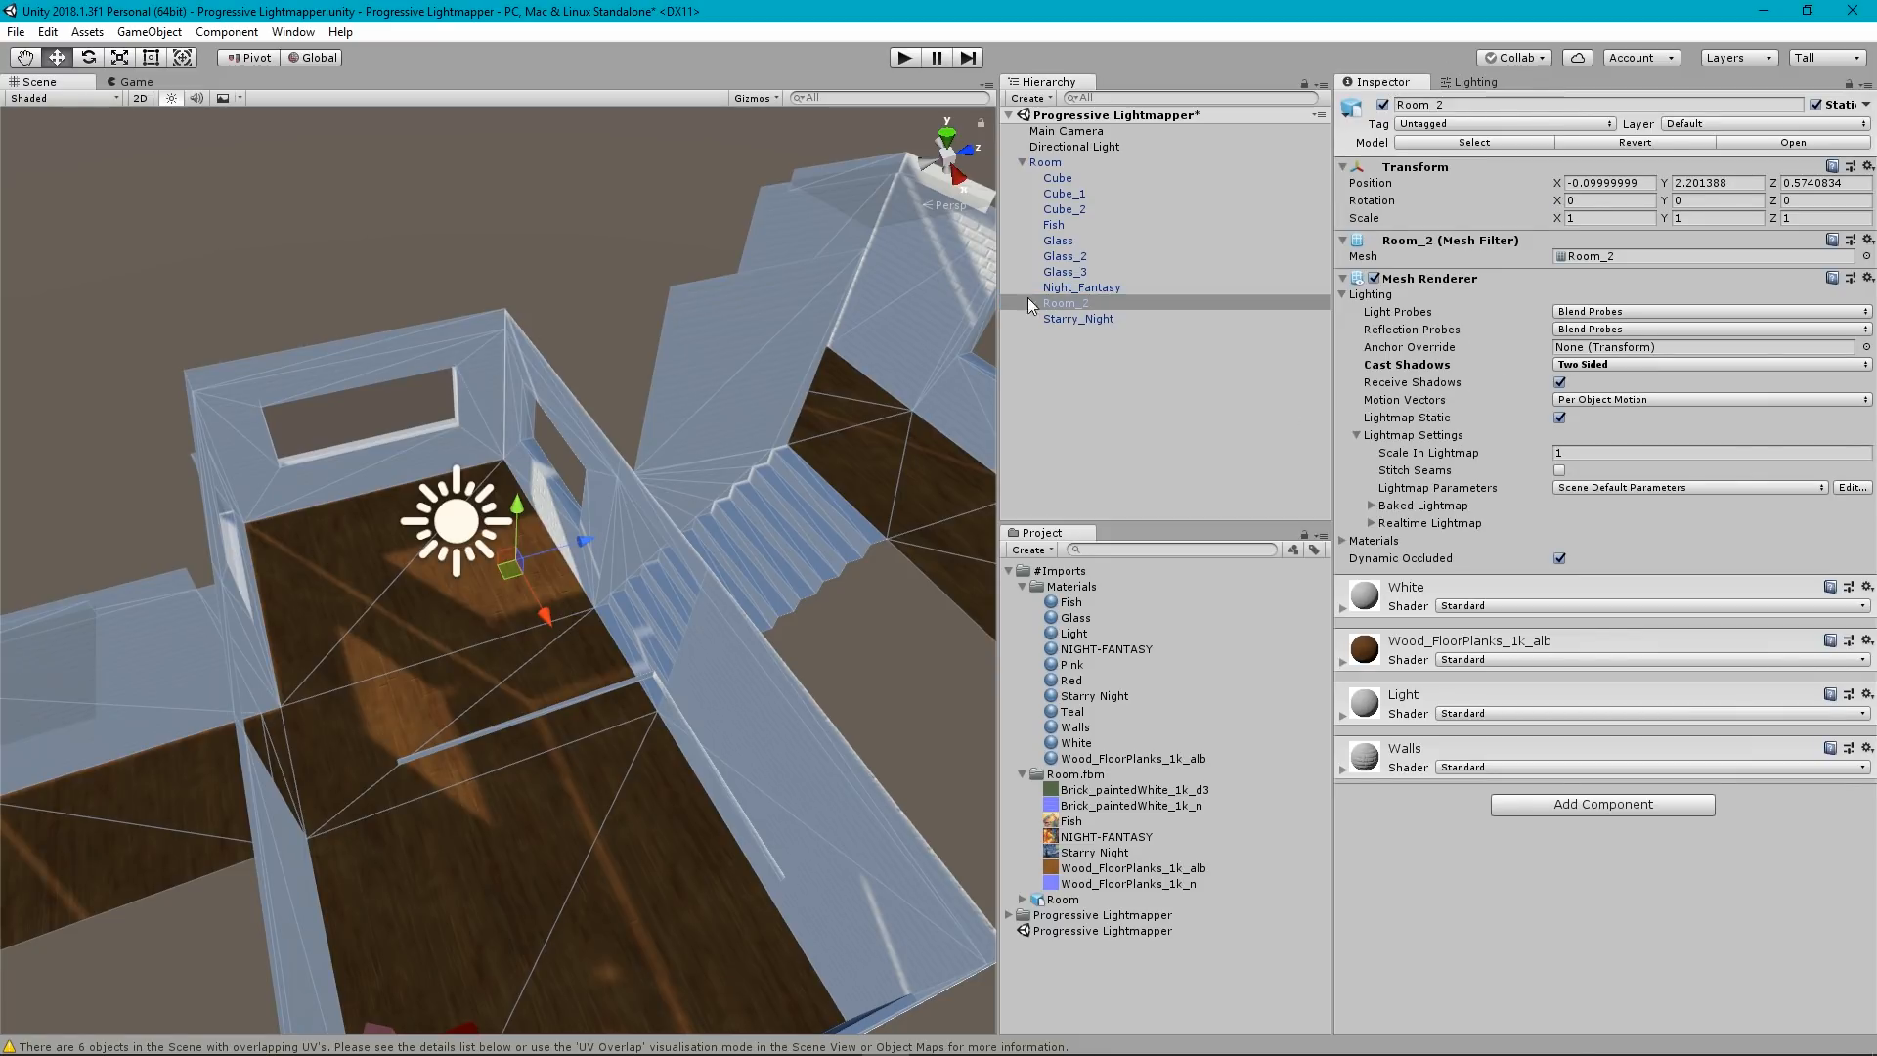
pyautogui.click(1085, 147)
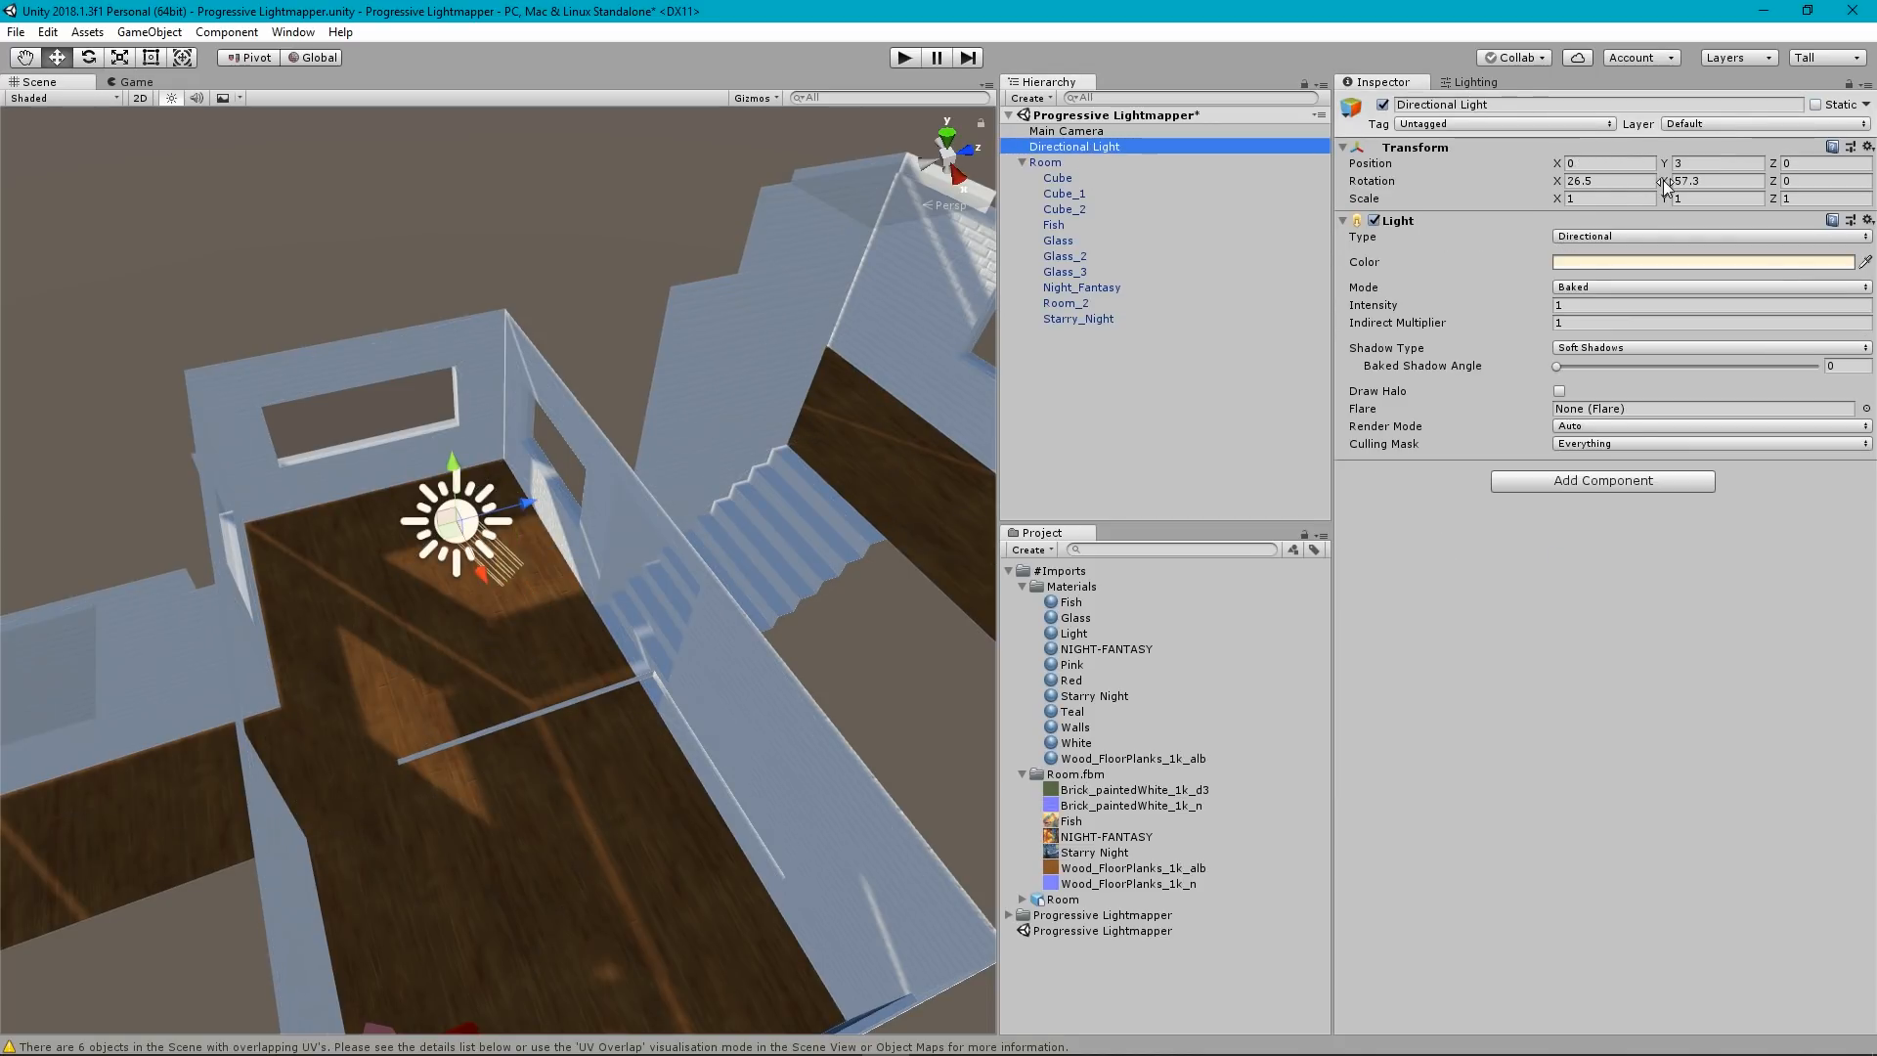
pyautogui.moveTo(1673, 188)
pyautogui.mouseDown()
pyautogui.moveTo(1792, 185)
pyautogui.moveTo(1697, 209)
pyautogui.mouseUp()
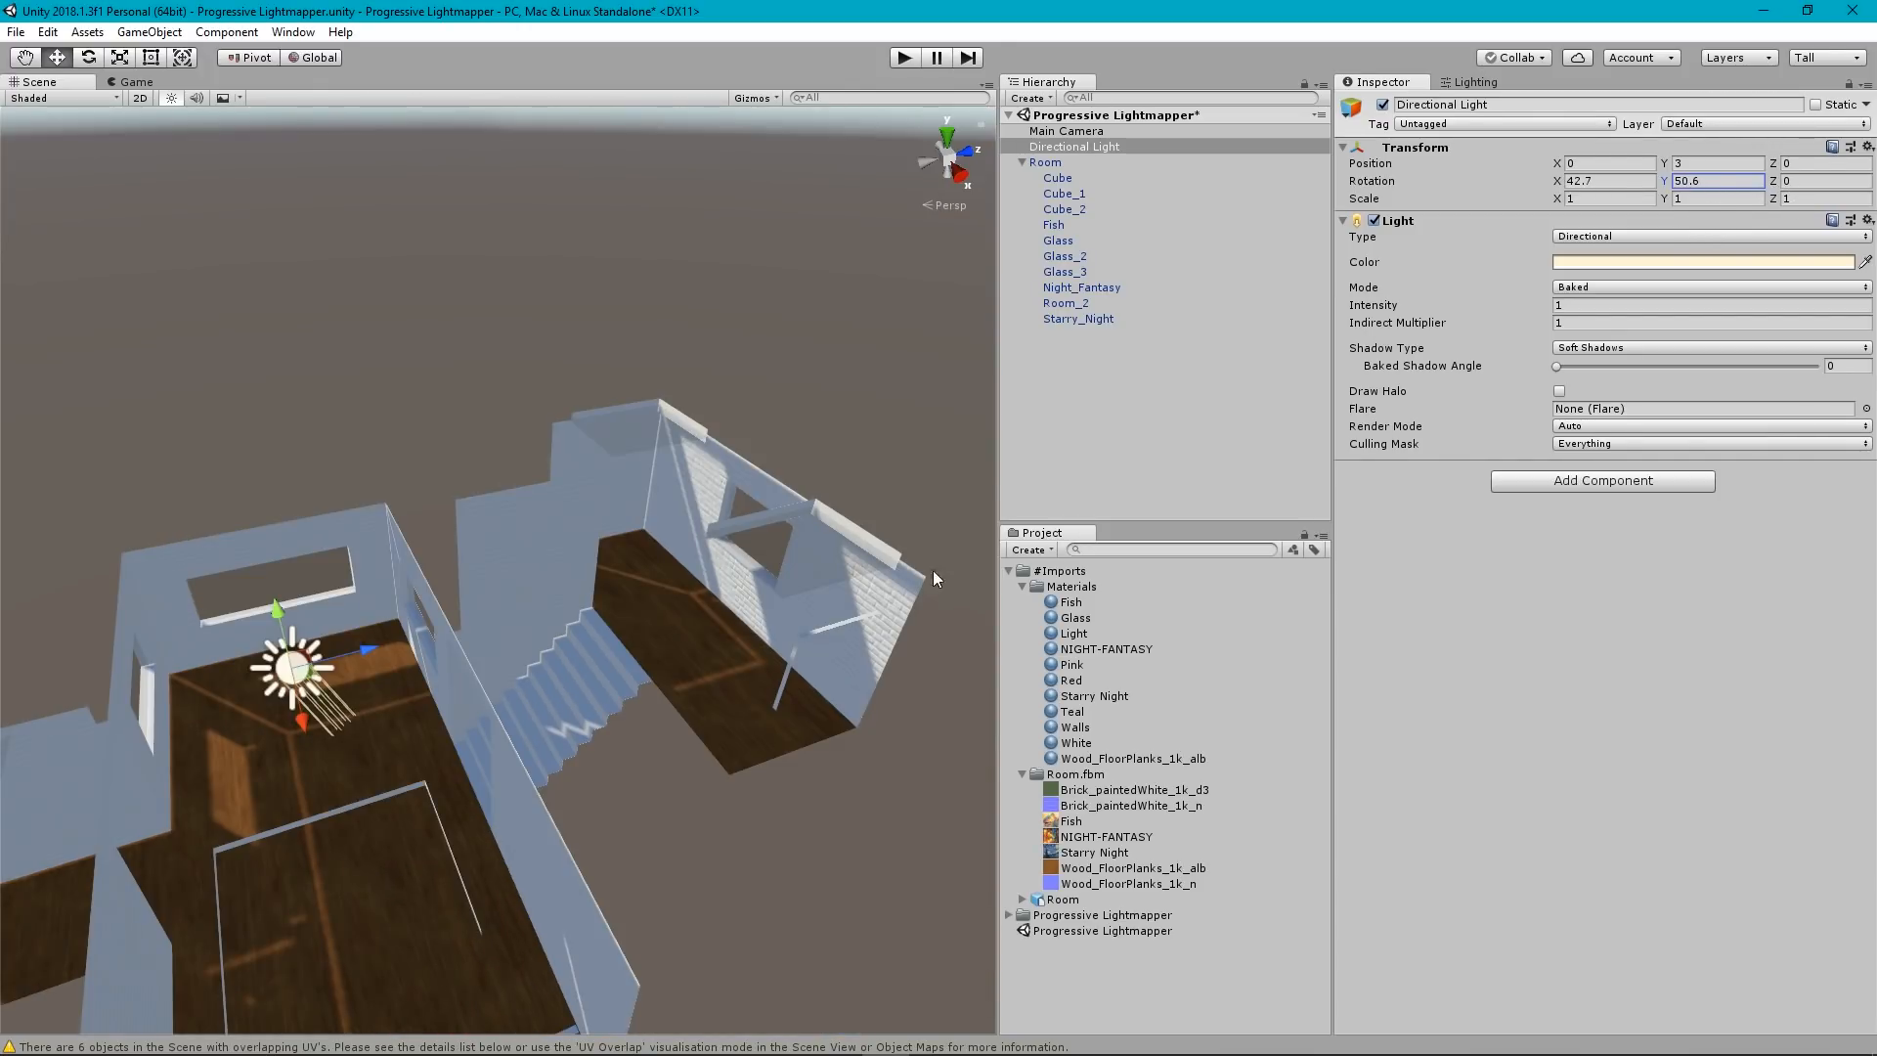
# Set Cast Shadows to On for the Room_2 mesh renderer.
pyautogui.moveTo(459, 616); pyautogui.dragTo(1136, 278, button='right')
pyautogui.click(1079, 303)
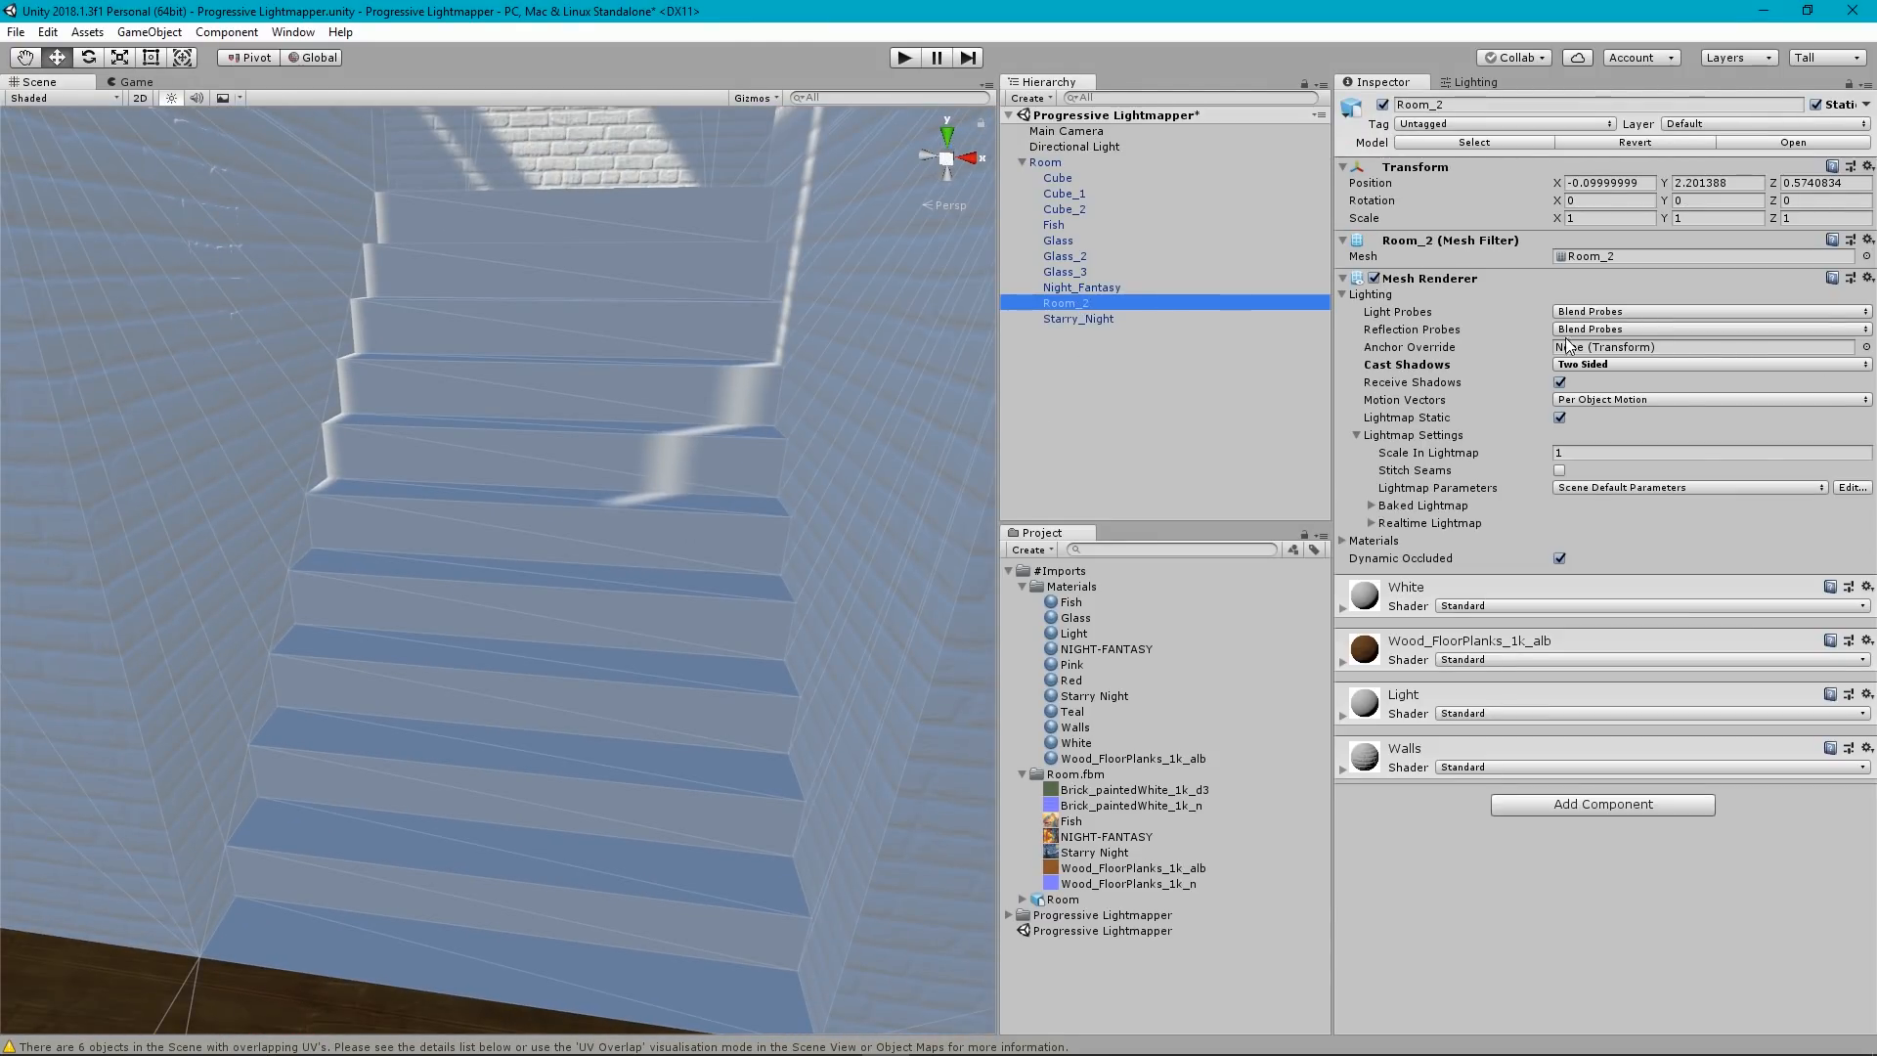
pyautogui.click(1584, 365)
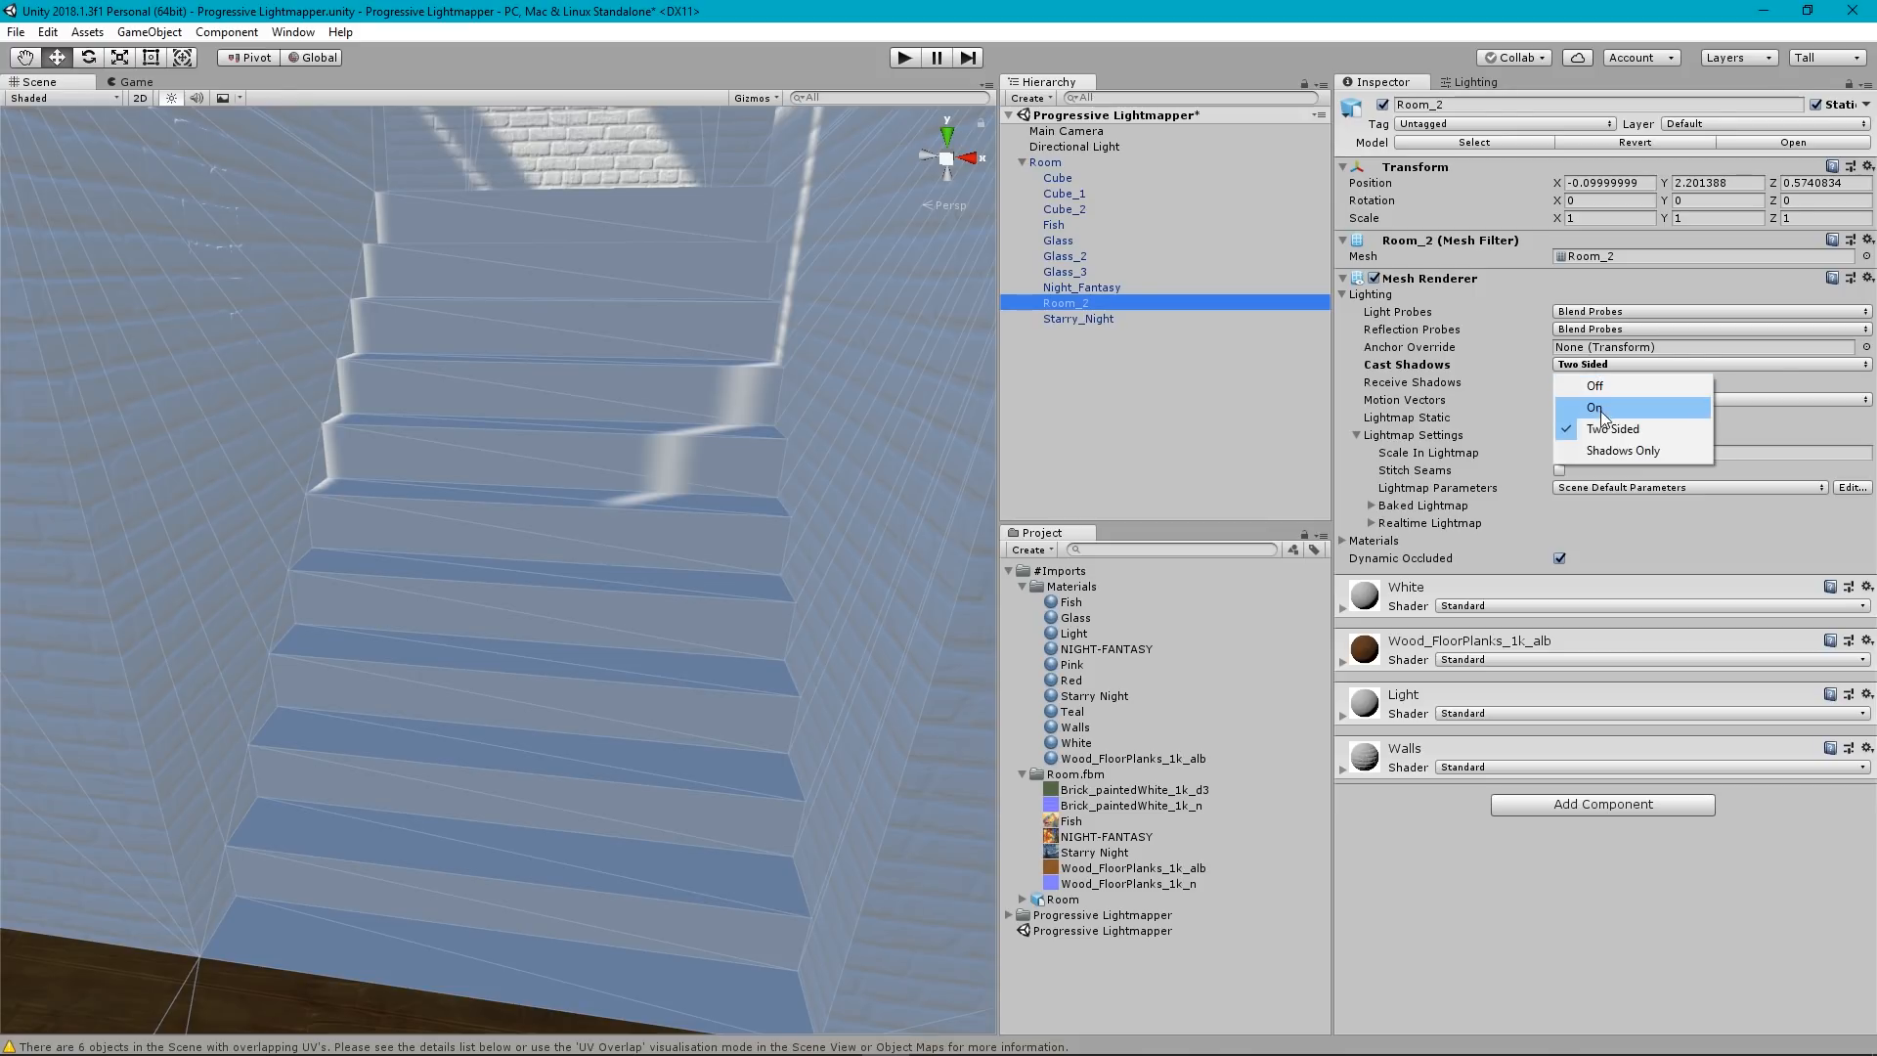
pyautogui.click(1596, 408)
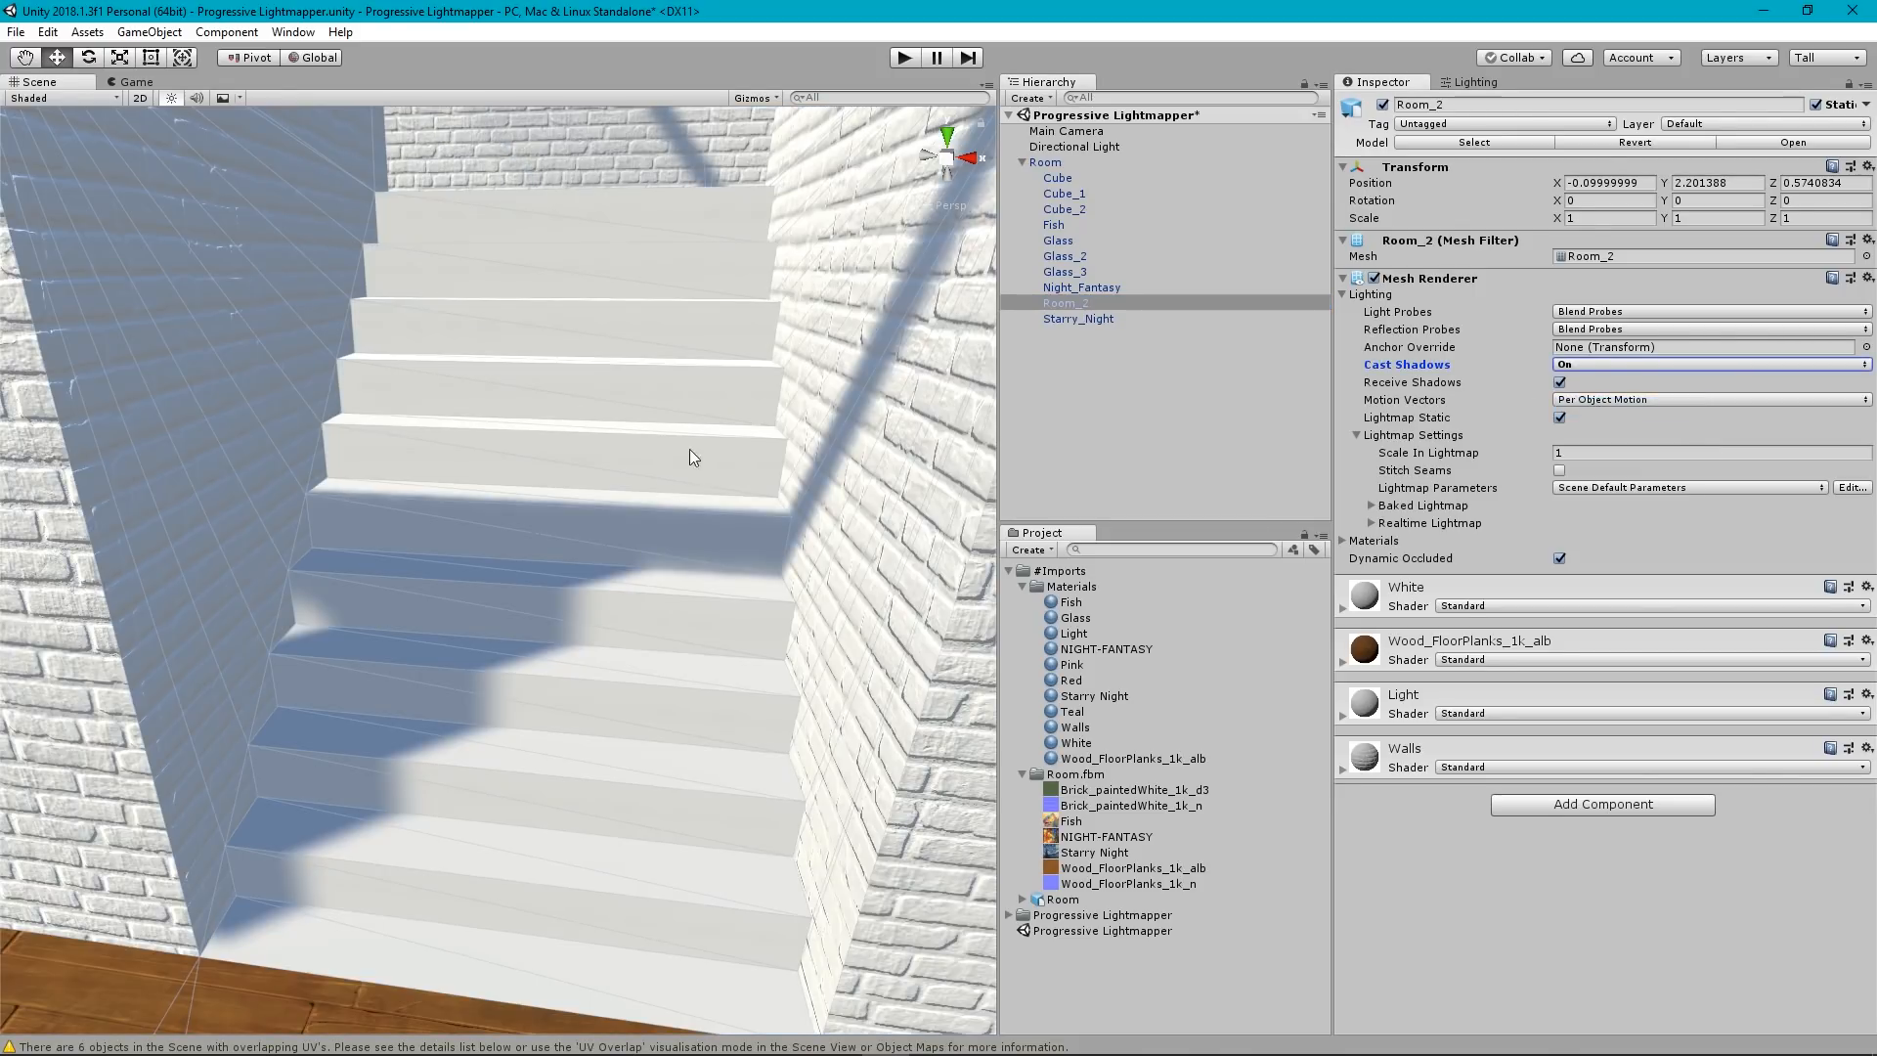
# Examine the shadows on the stairs, walls and floor of the main room with nothing selected.
pyautogui.moveTo(692, 457)
pyautogui.mouseDown(button='right')
pyautogui.moveTo(172, 471)
pyautogui.moveTo(323, 527)
pyautogui.moveTo(294, 538)
pyautogui.moveTo(440, 433)
pyautogui.moveTo(1177, 457)
pyautogui.moveTo(1270, 350)
pyautogui.moveTo(1174, 395)
pyautogui.moveTo(1212, 370)
pyautogui.mouseUp(button='right')
pyautogui.press('s')
pyautogui.press('w')
pyautogui.press('s')
pyautogui.click(1139, 379)
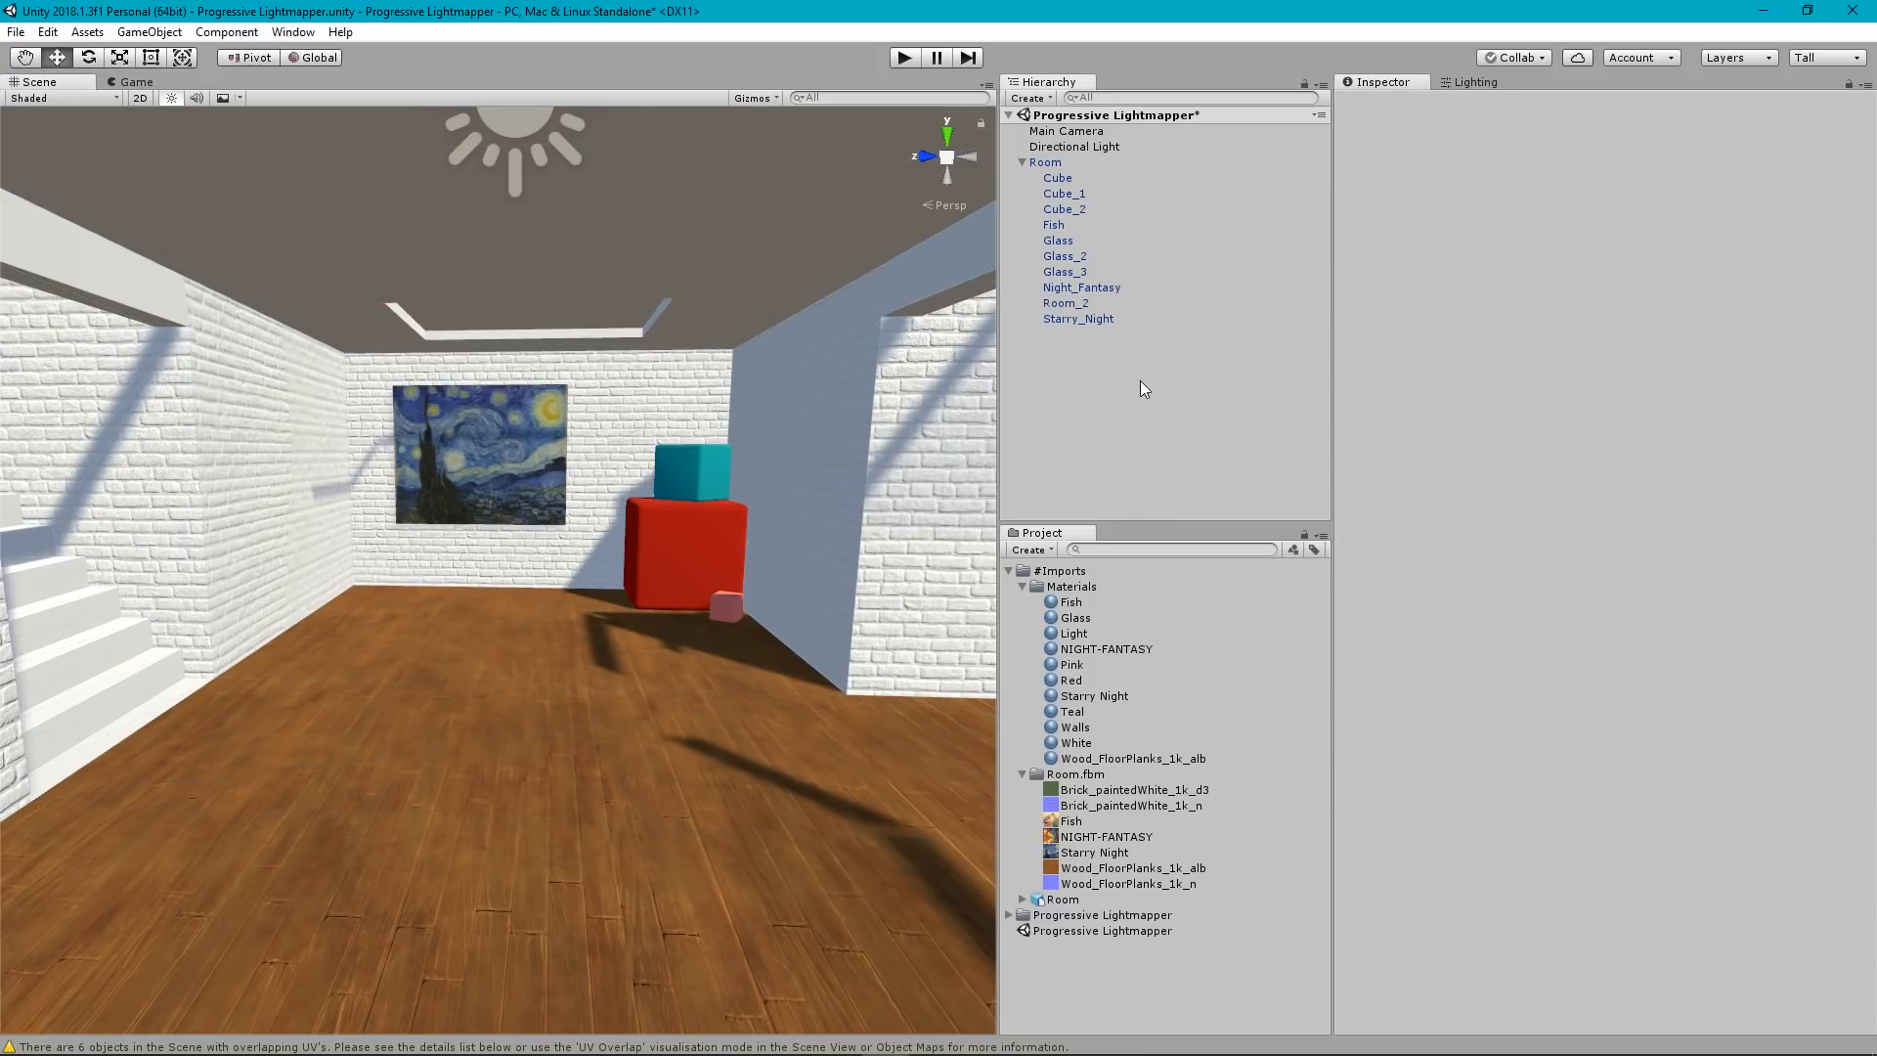
pyautogui.moveTo(785, 465); pyautogui.dragTo(726, 431, button='right')
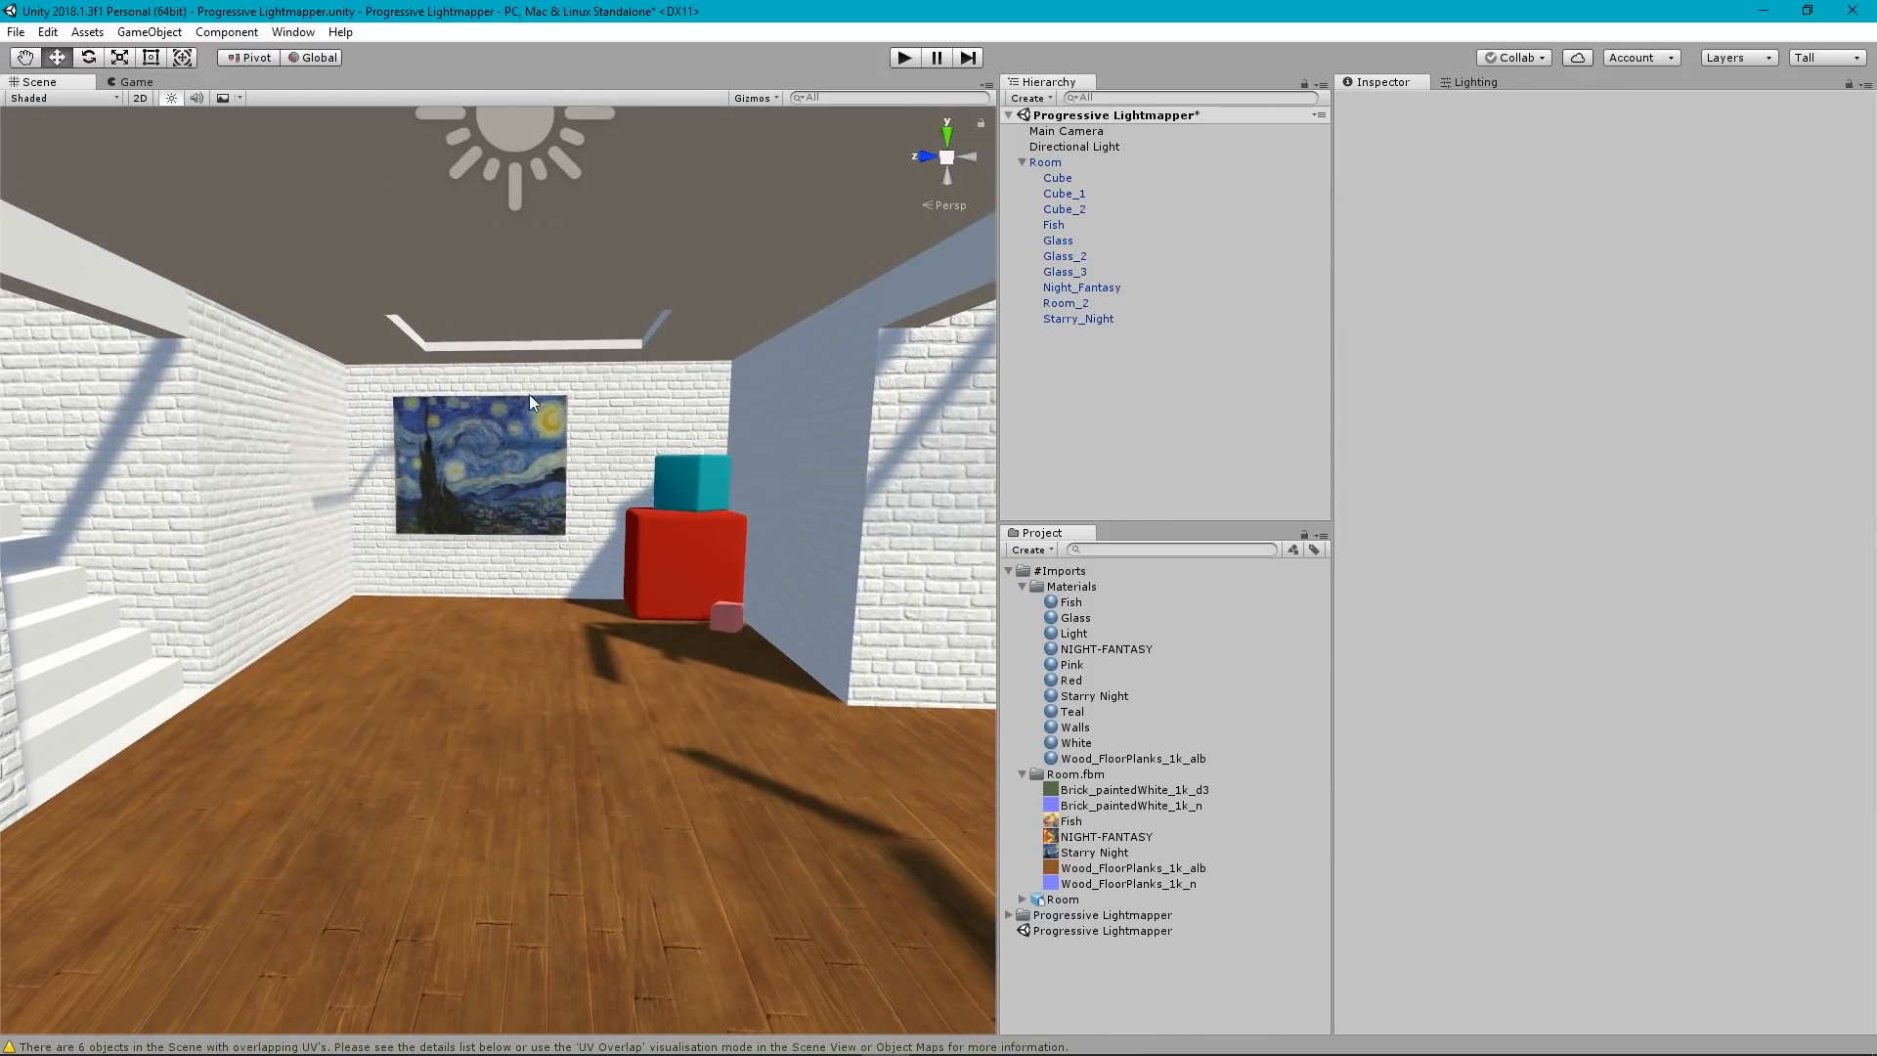
pyautogui.moveTo(529, 395)
pyautogui.mouseDown(button='right')
pyautogui.moveTo(528, 430)
pyautogui.moveTo(567, 382)
pyautogui.moveTo(630, 176)
pyautogui.moveTo(620, 410)
pyautogui.moveTo(590, 469)
pyautogui.moveTo(626, 469)
pyautogui.moveTo(603, 451)
pyautogui.moveTo(623, 449)
pyautogui.moveTo(618, 408)
pyautogui.moveTo(598, 407)
pyautogui.mouseUp(button='right')
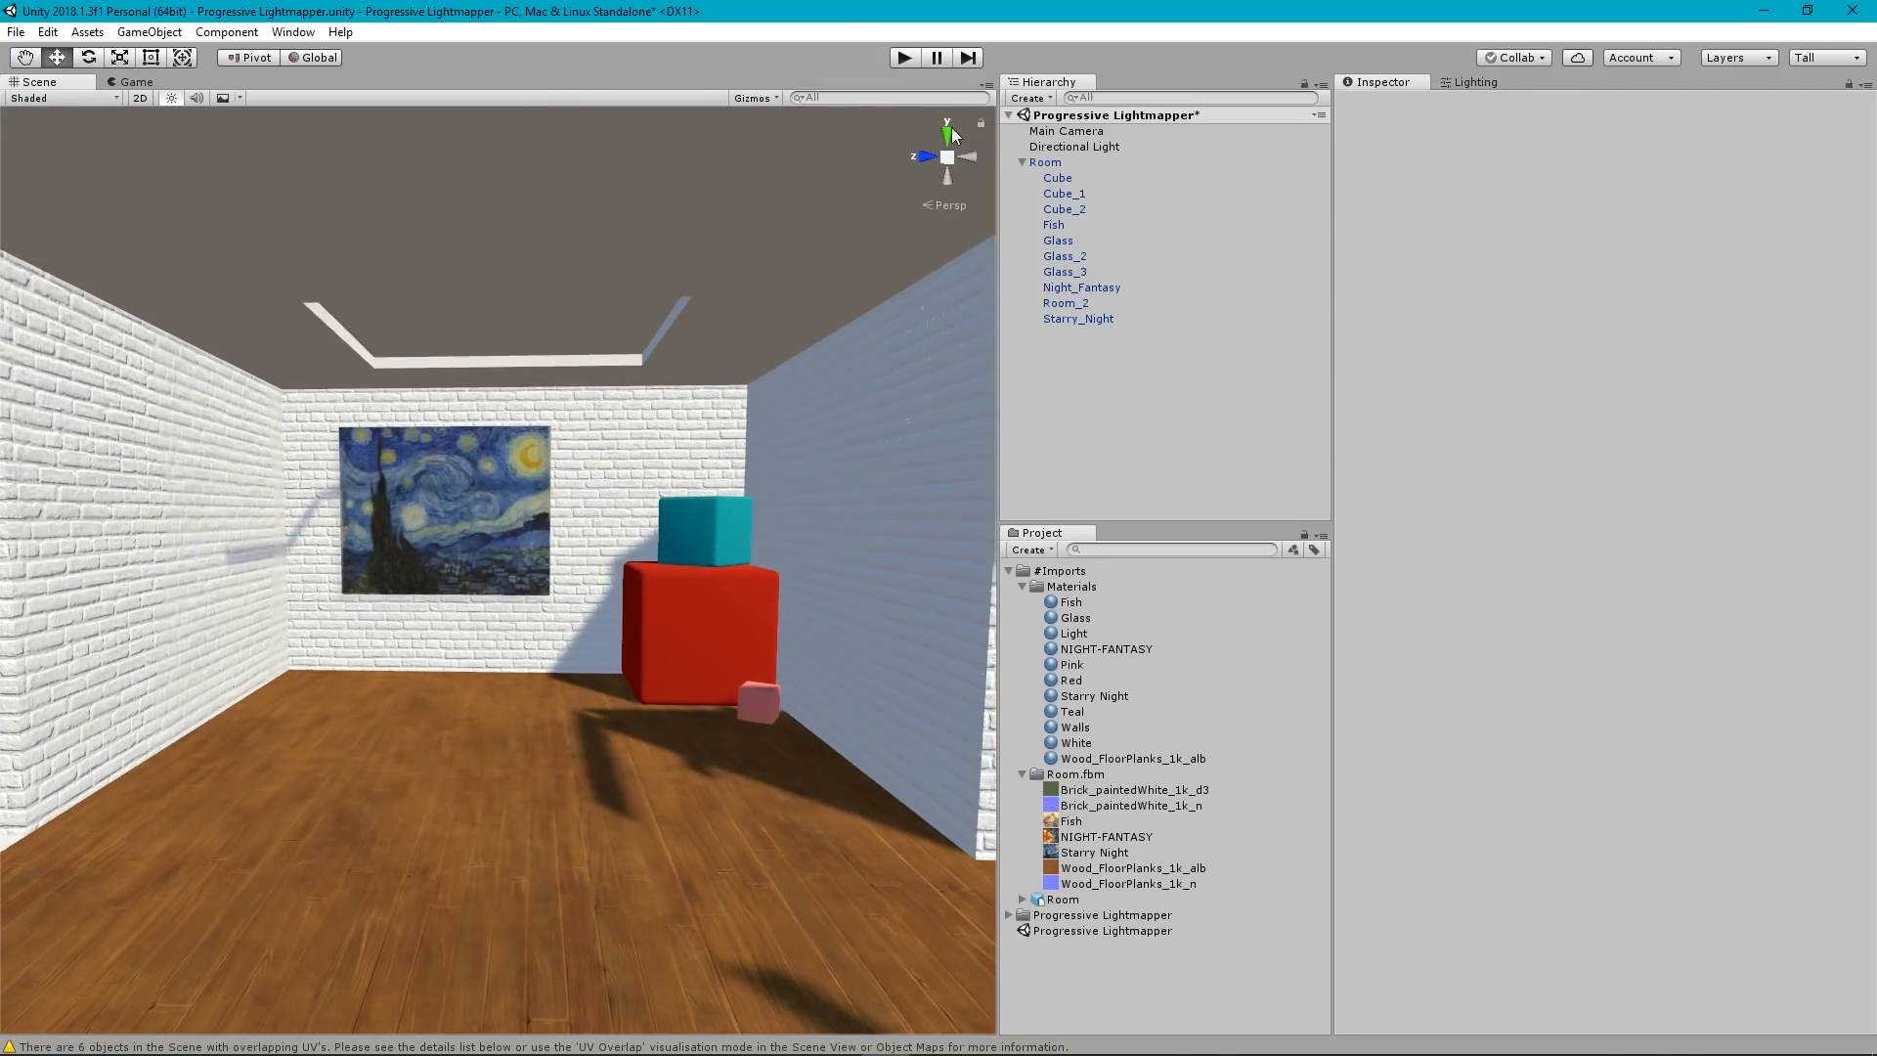
# Create an Area Light and place it directly below the Directional Light in the hierarchy, keeping it selected.
pyautogui.click(1027, 99)
pyautogui.moveTo(1094, 231)
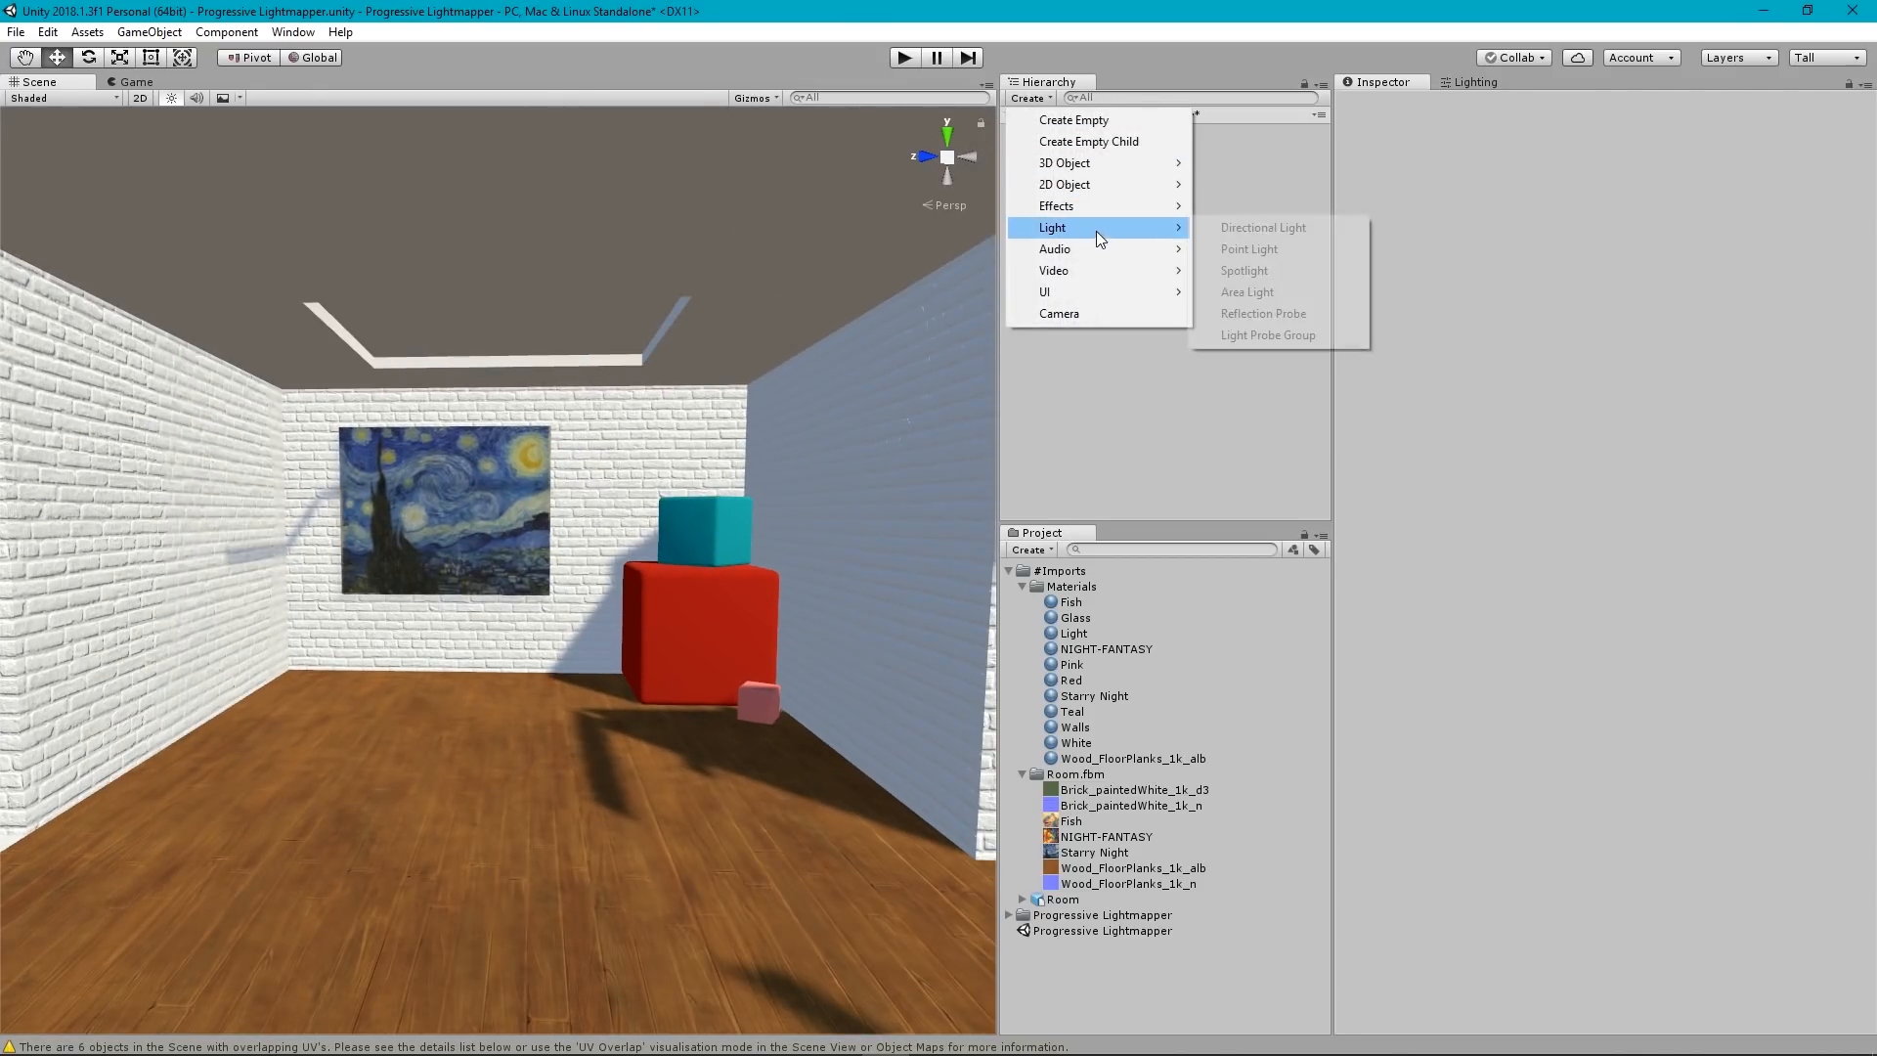
pyautogui.click(1247, 292)
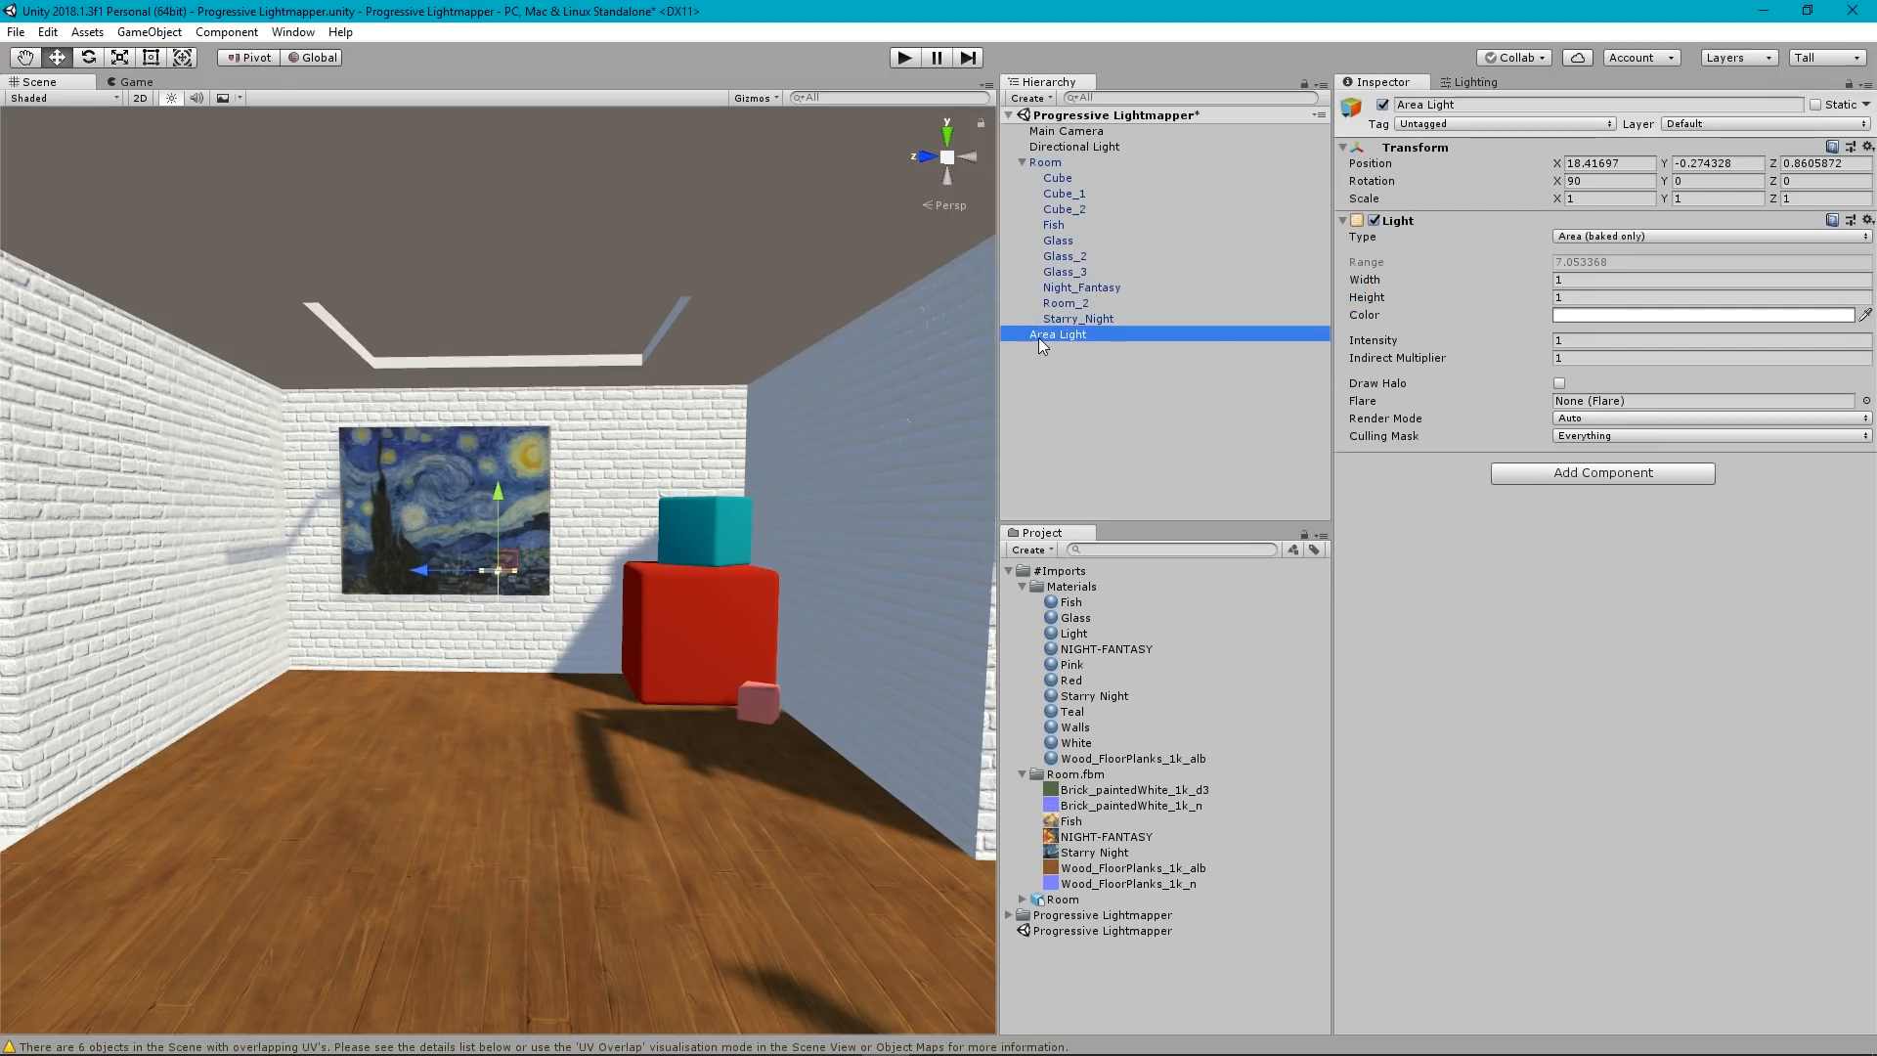
pyautogui.moveTo(1038, 337); pyautogui.dragTo(1049, 161)
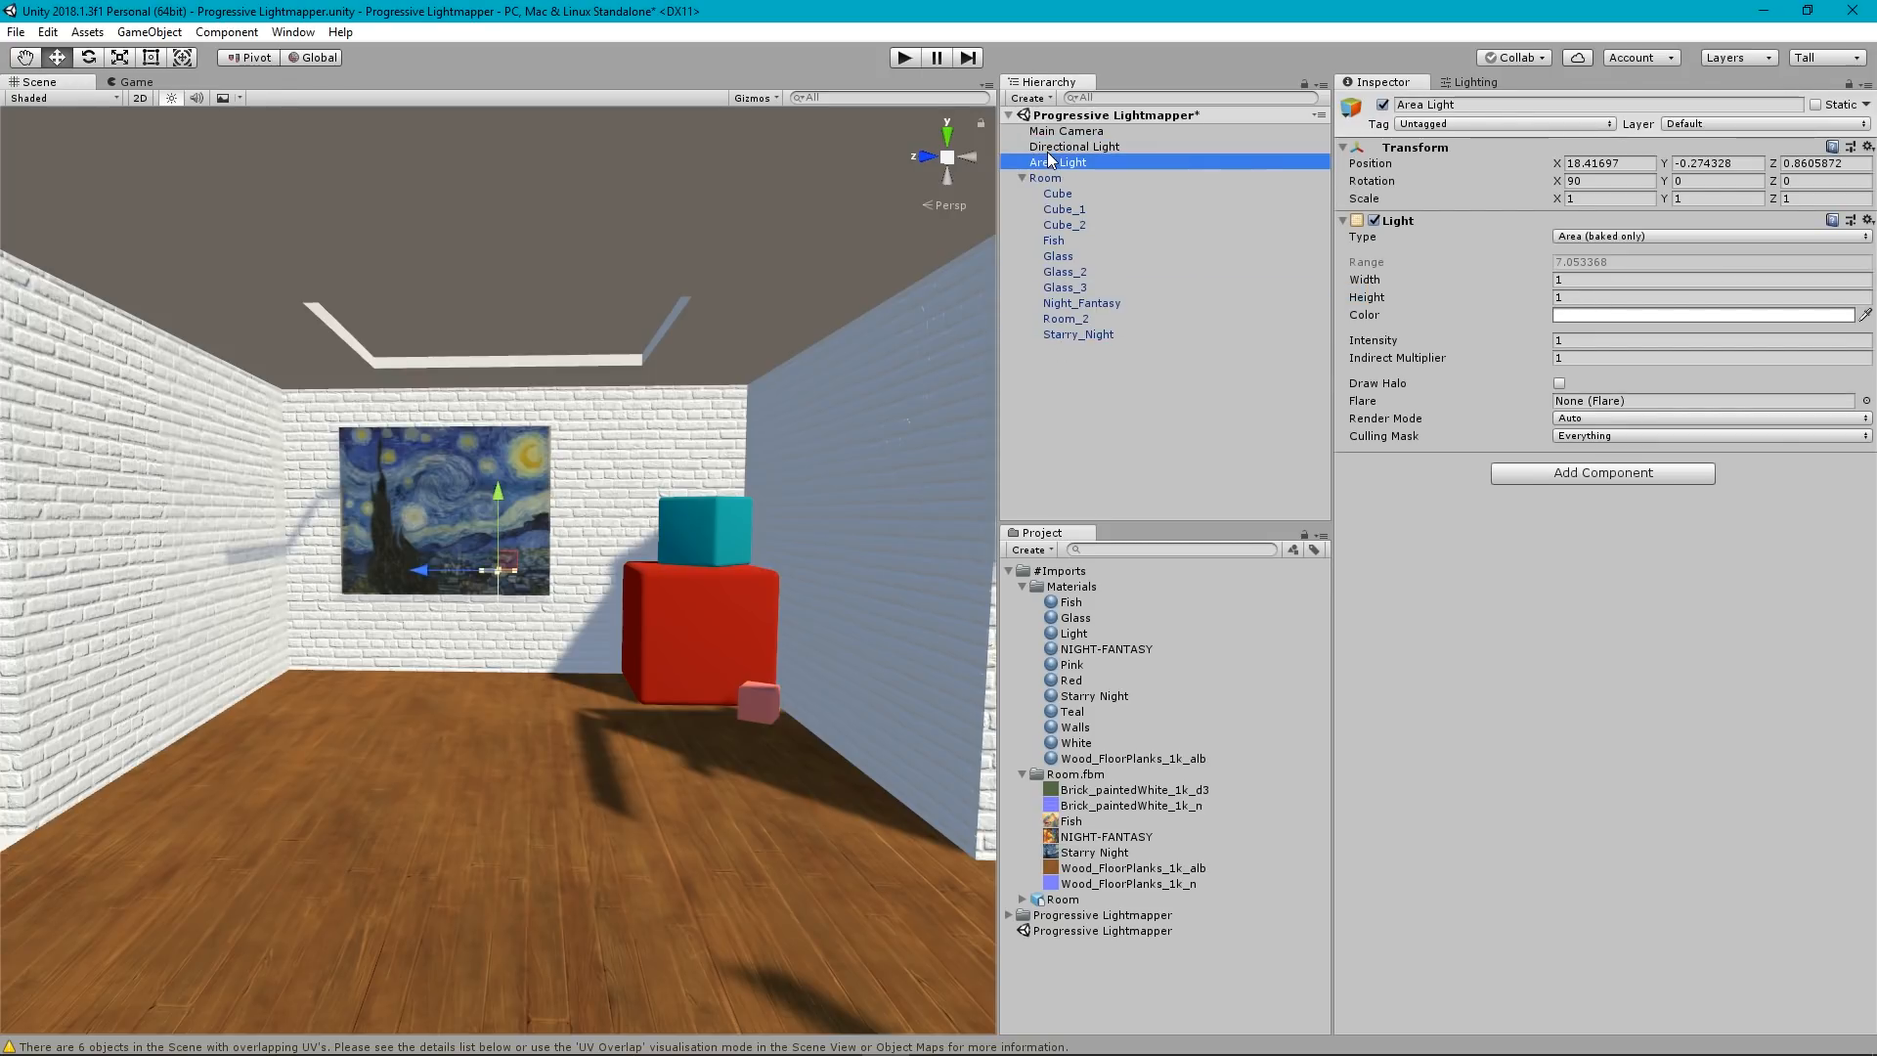
pyautogui.click(1125, 415)
pyautogui.click(1058, 162)
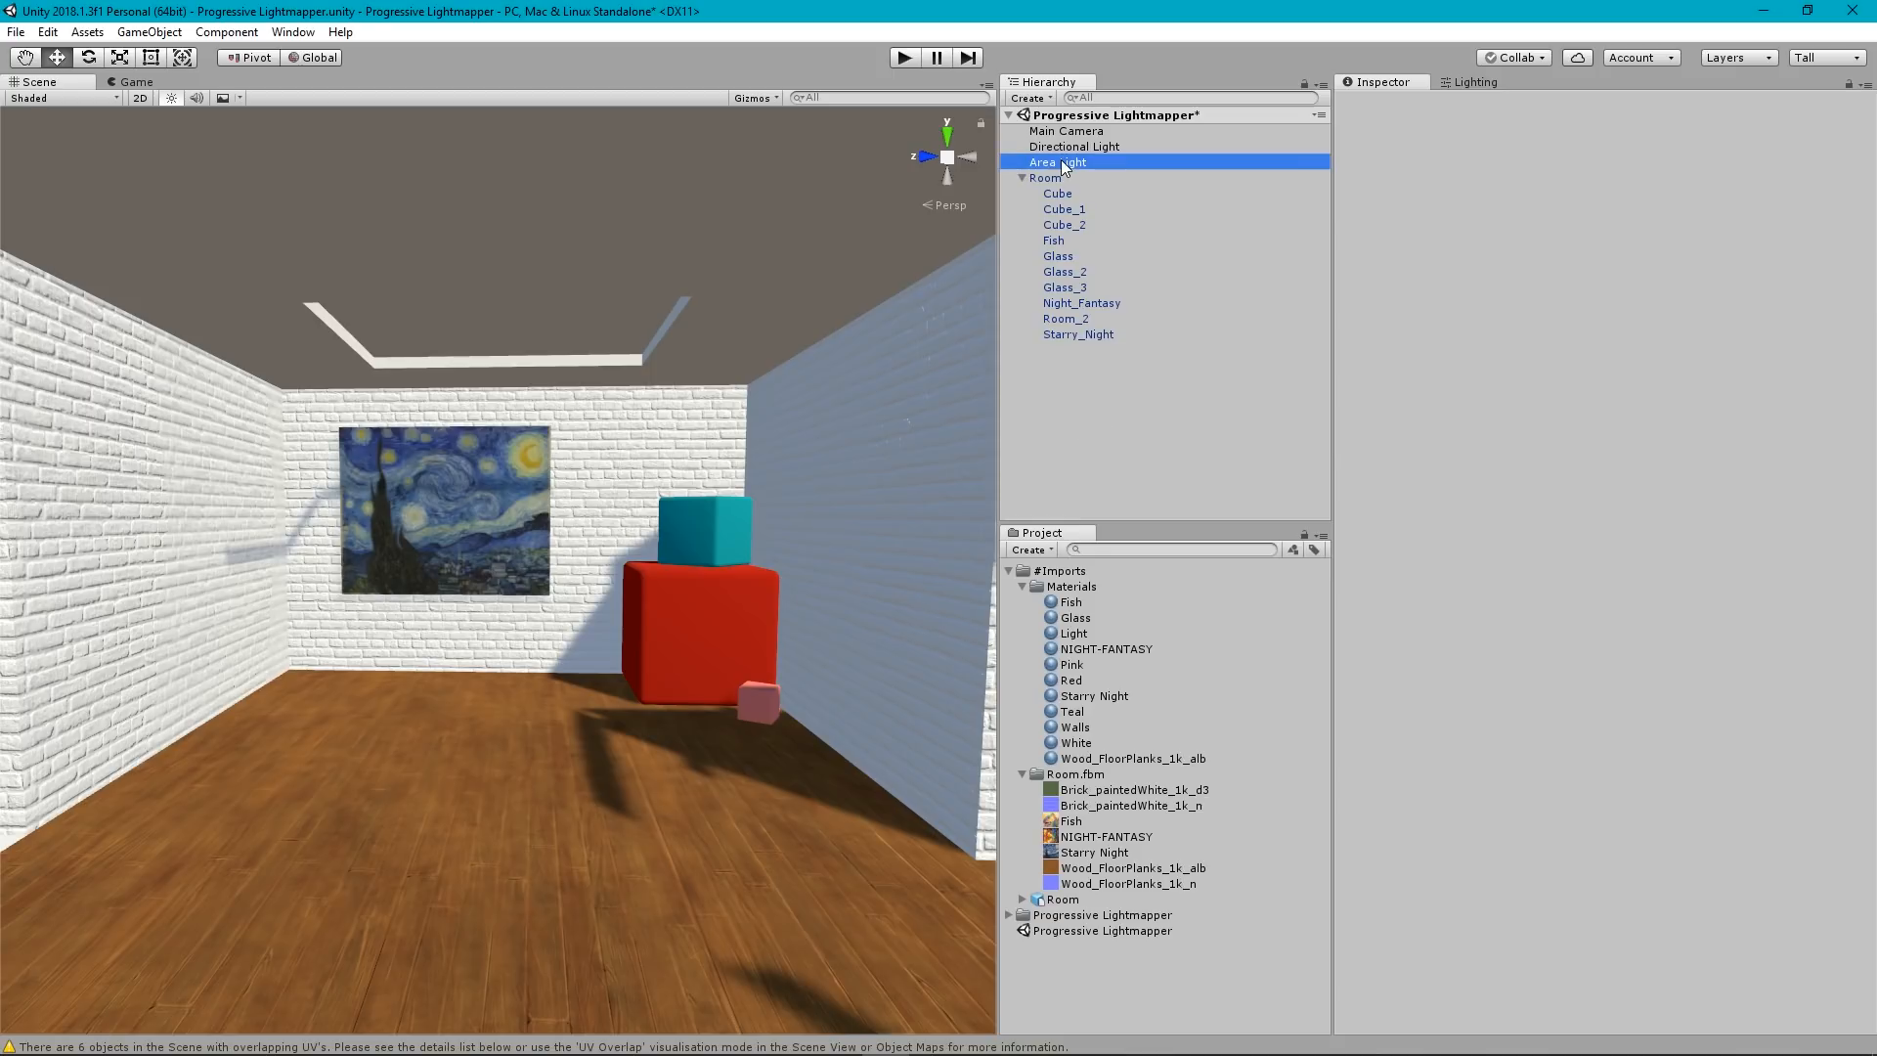
# Set the Area Light's position to 0 on X, Y and Z.
pyautogui.scroll(-3, 606, 579)
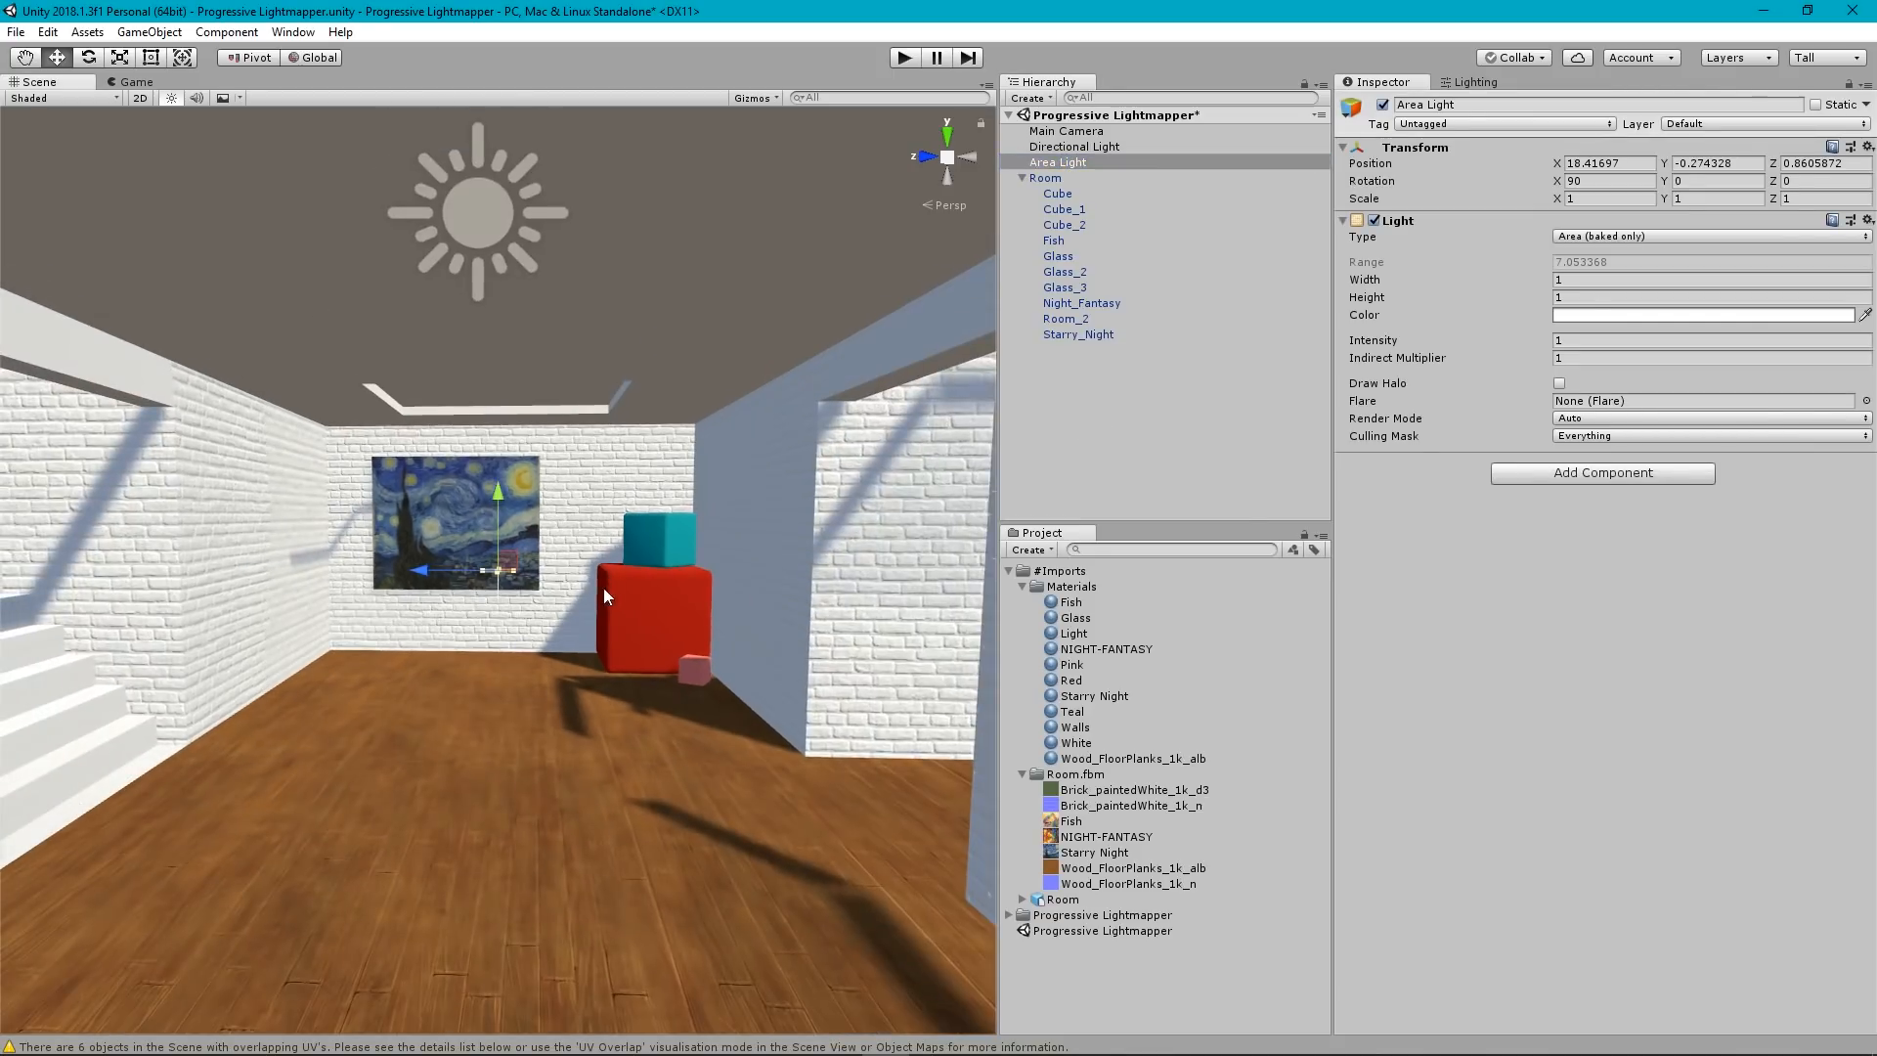
pyautogui.keyDown('alt'); pyautogui.moveTo(624, 599); pyautogui.dragTo(335, 737); pyautogui.keyUp('alt')
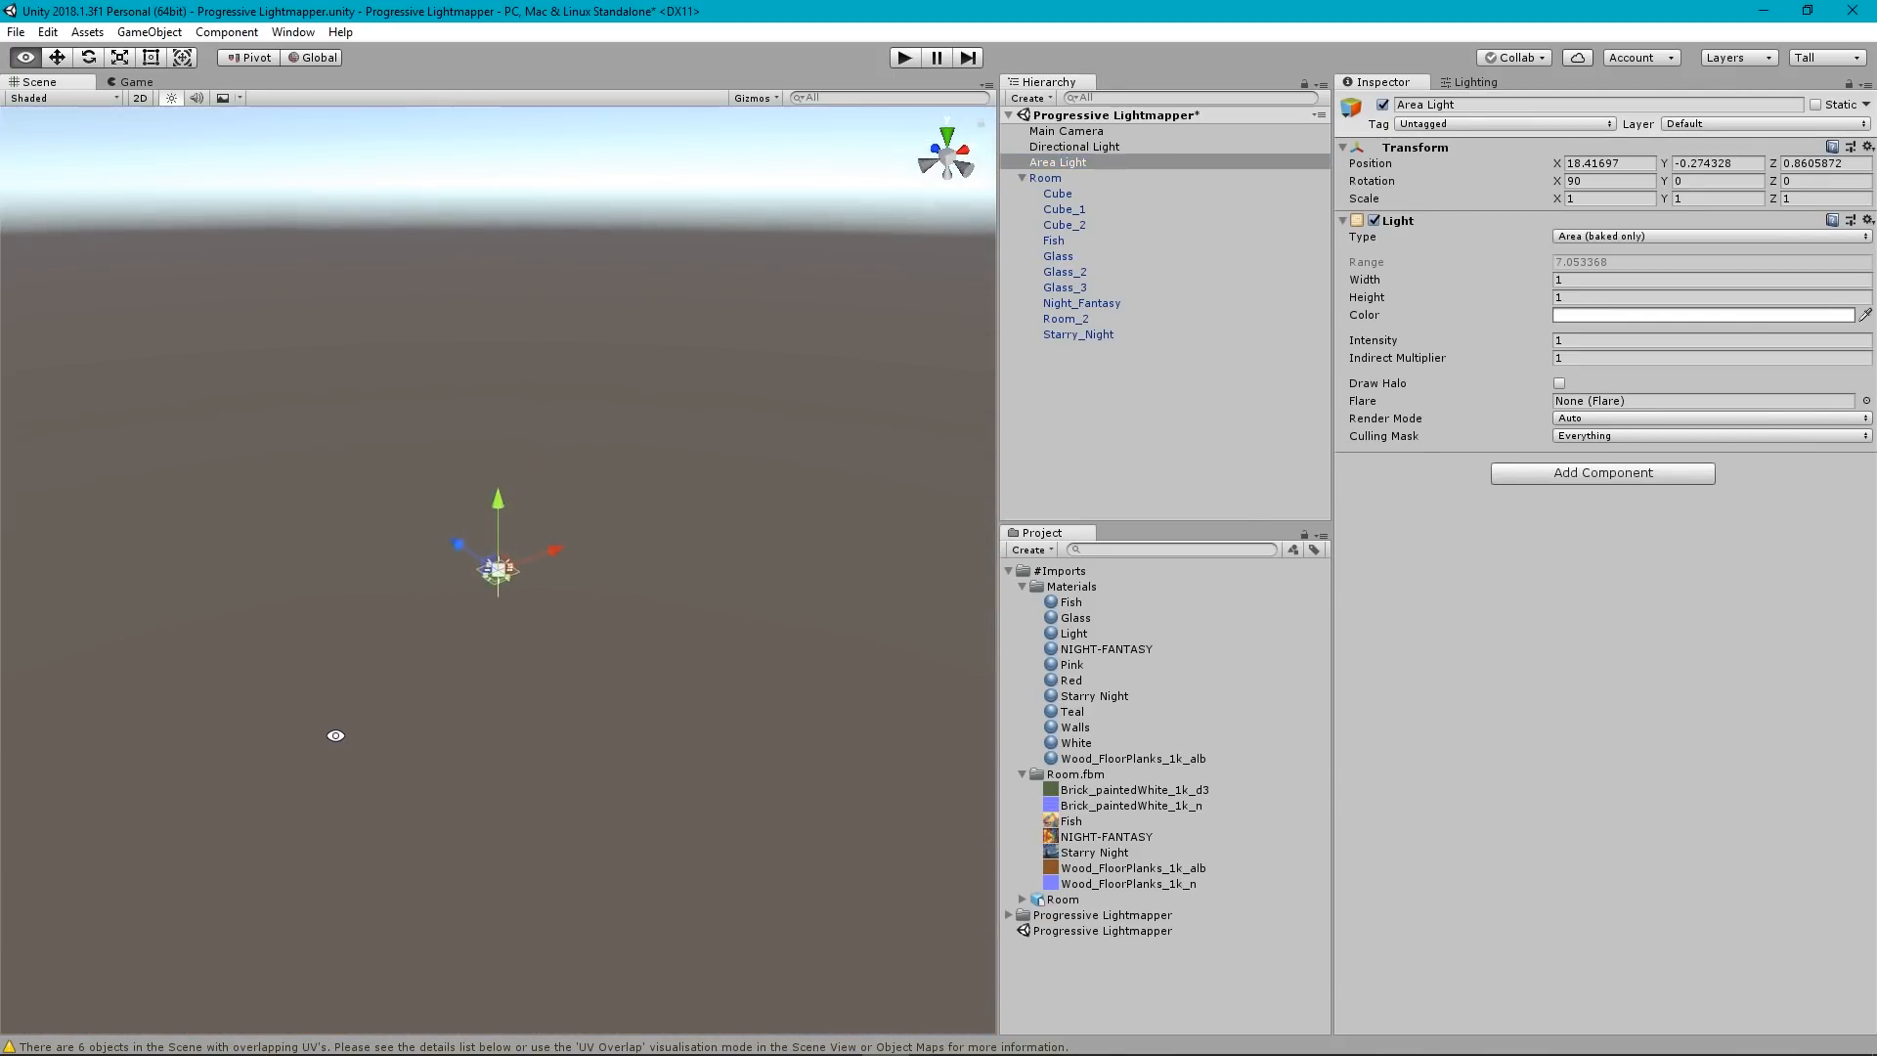
pyautogui.moveTo(287, 726); pyautogui.dragTo(599, 655, button='middle')
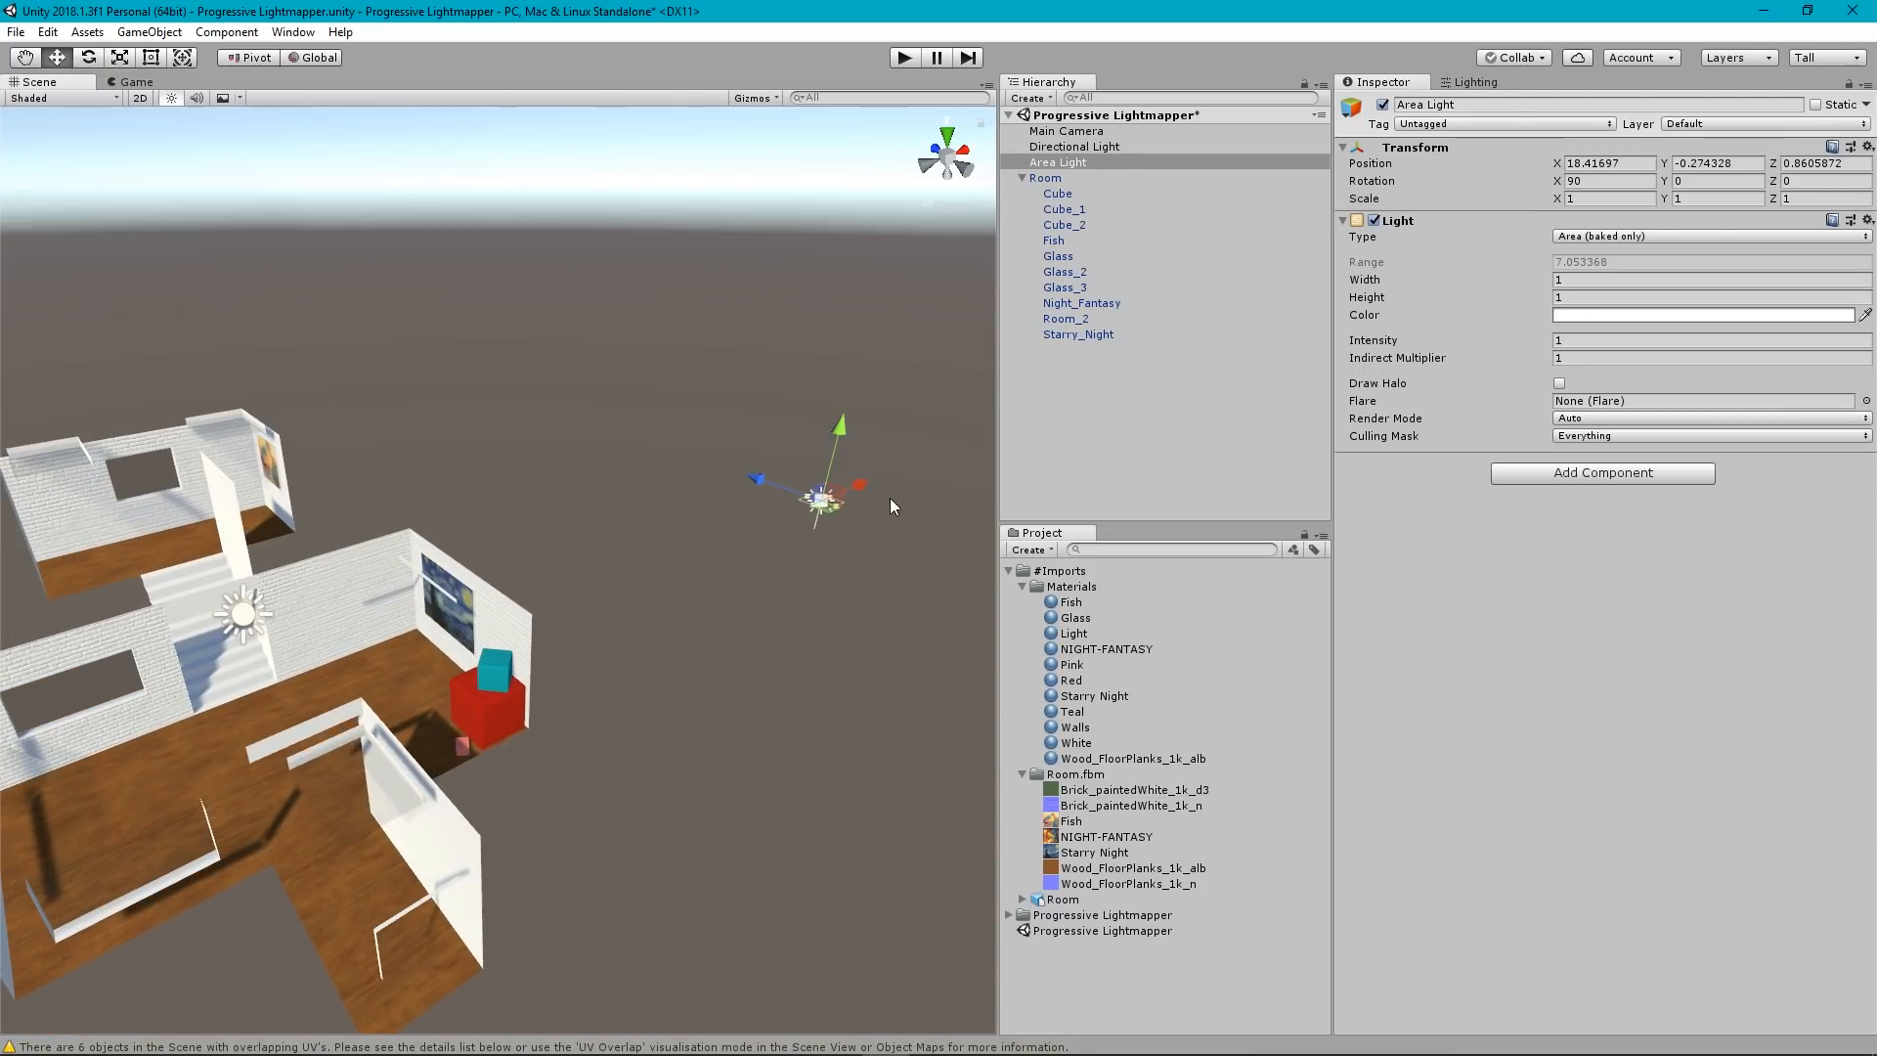
pyautogui.click(1611, 163)
pyautogui.write('0')
pyautogui.press('Tab')
pyautogui.write('0')
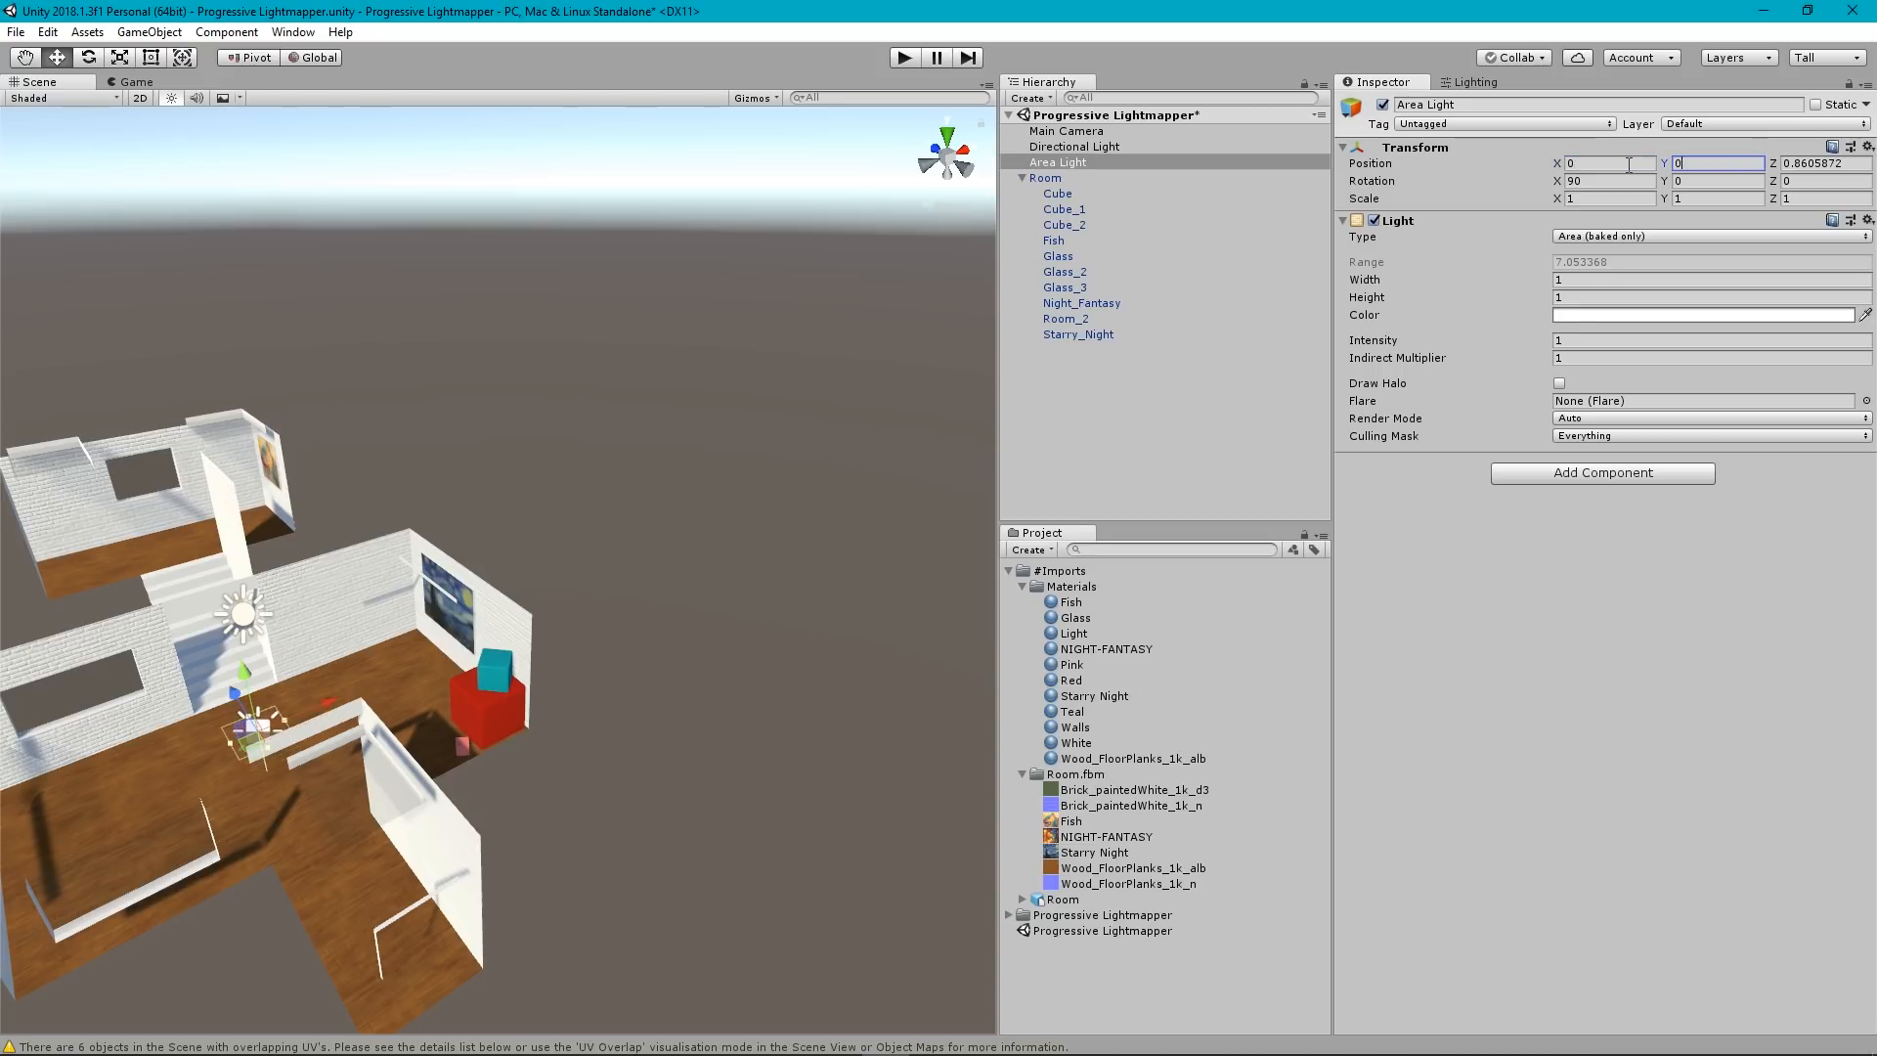
pyautogui.press('Tab')
pyautogui.write('0')
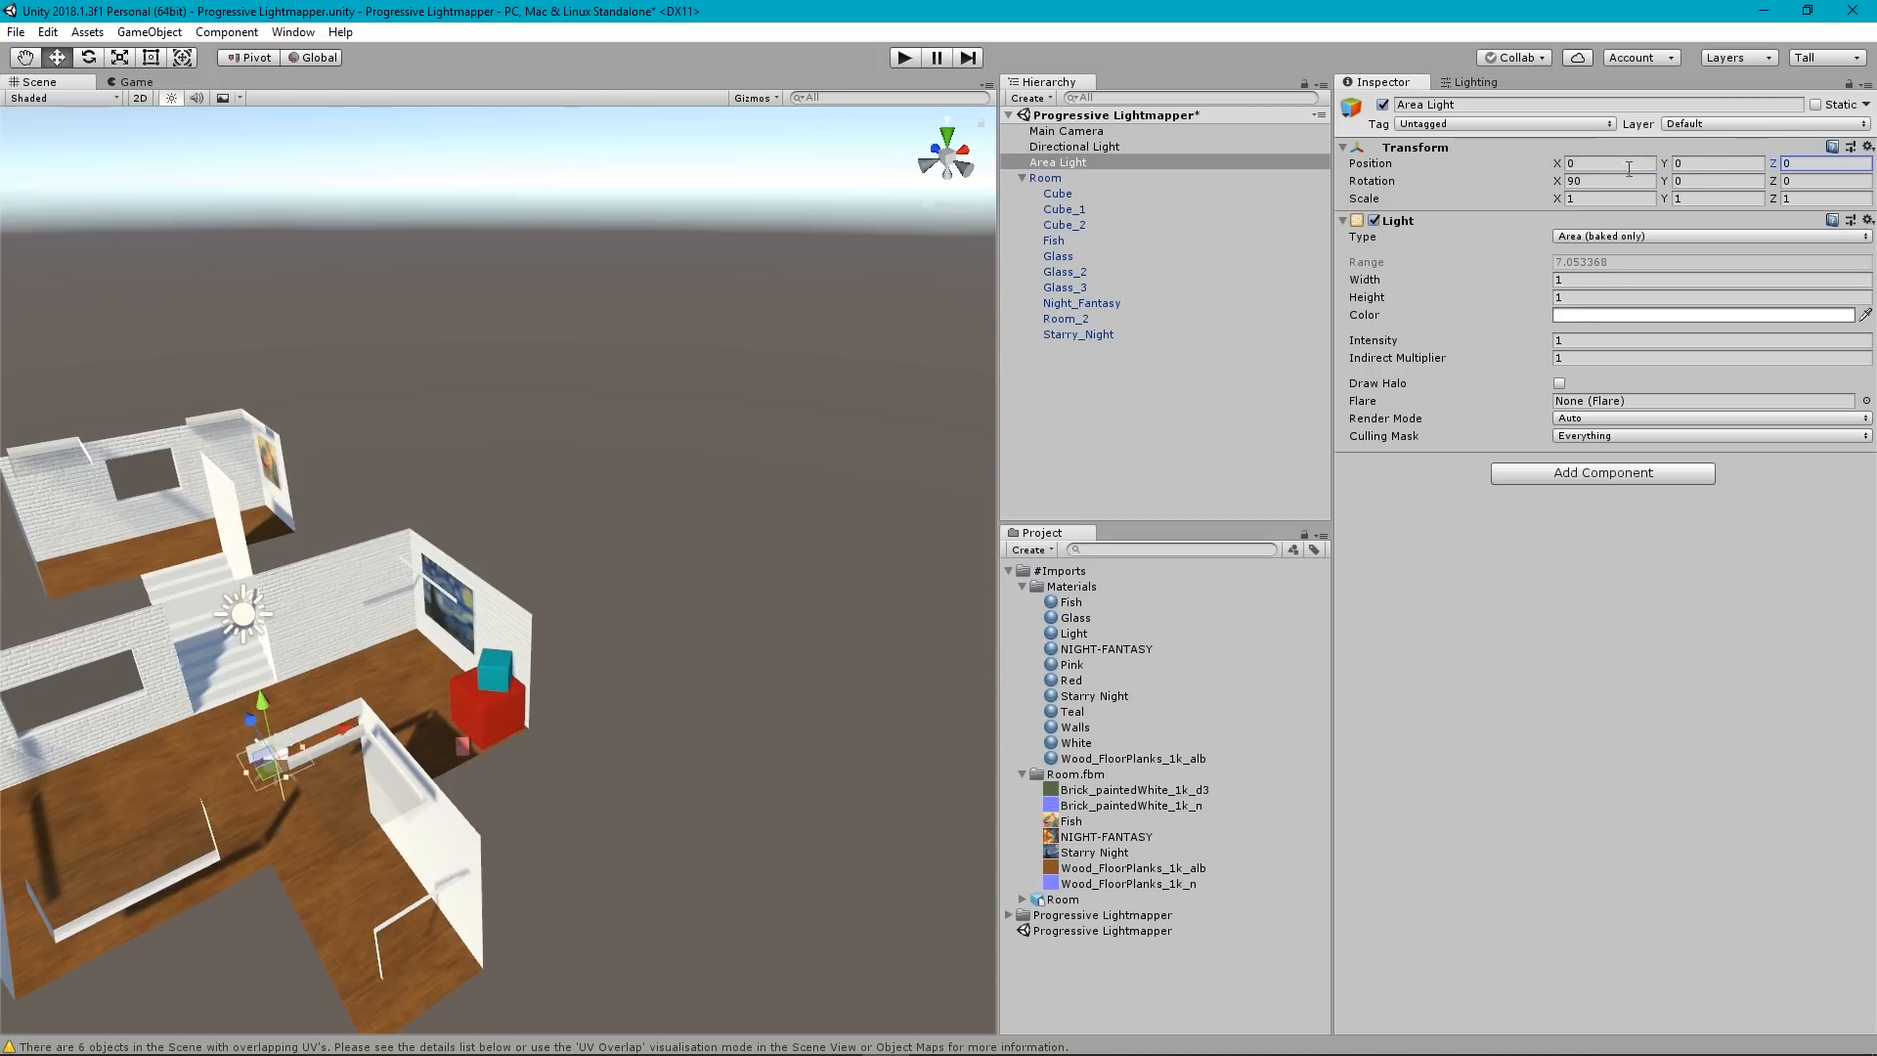
# Raise the Area Light above the main room's floor to a Y position of about 1.867.
pyautogui.write('f')
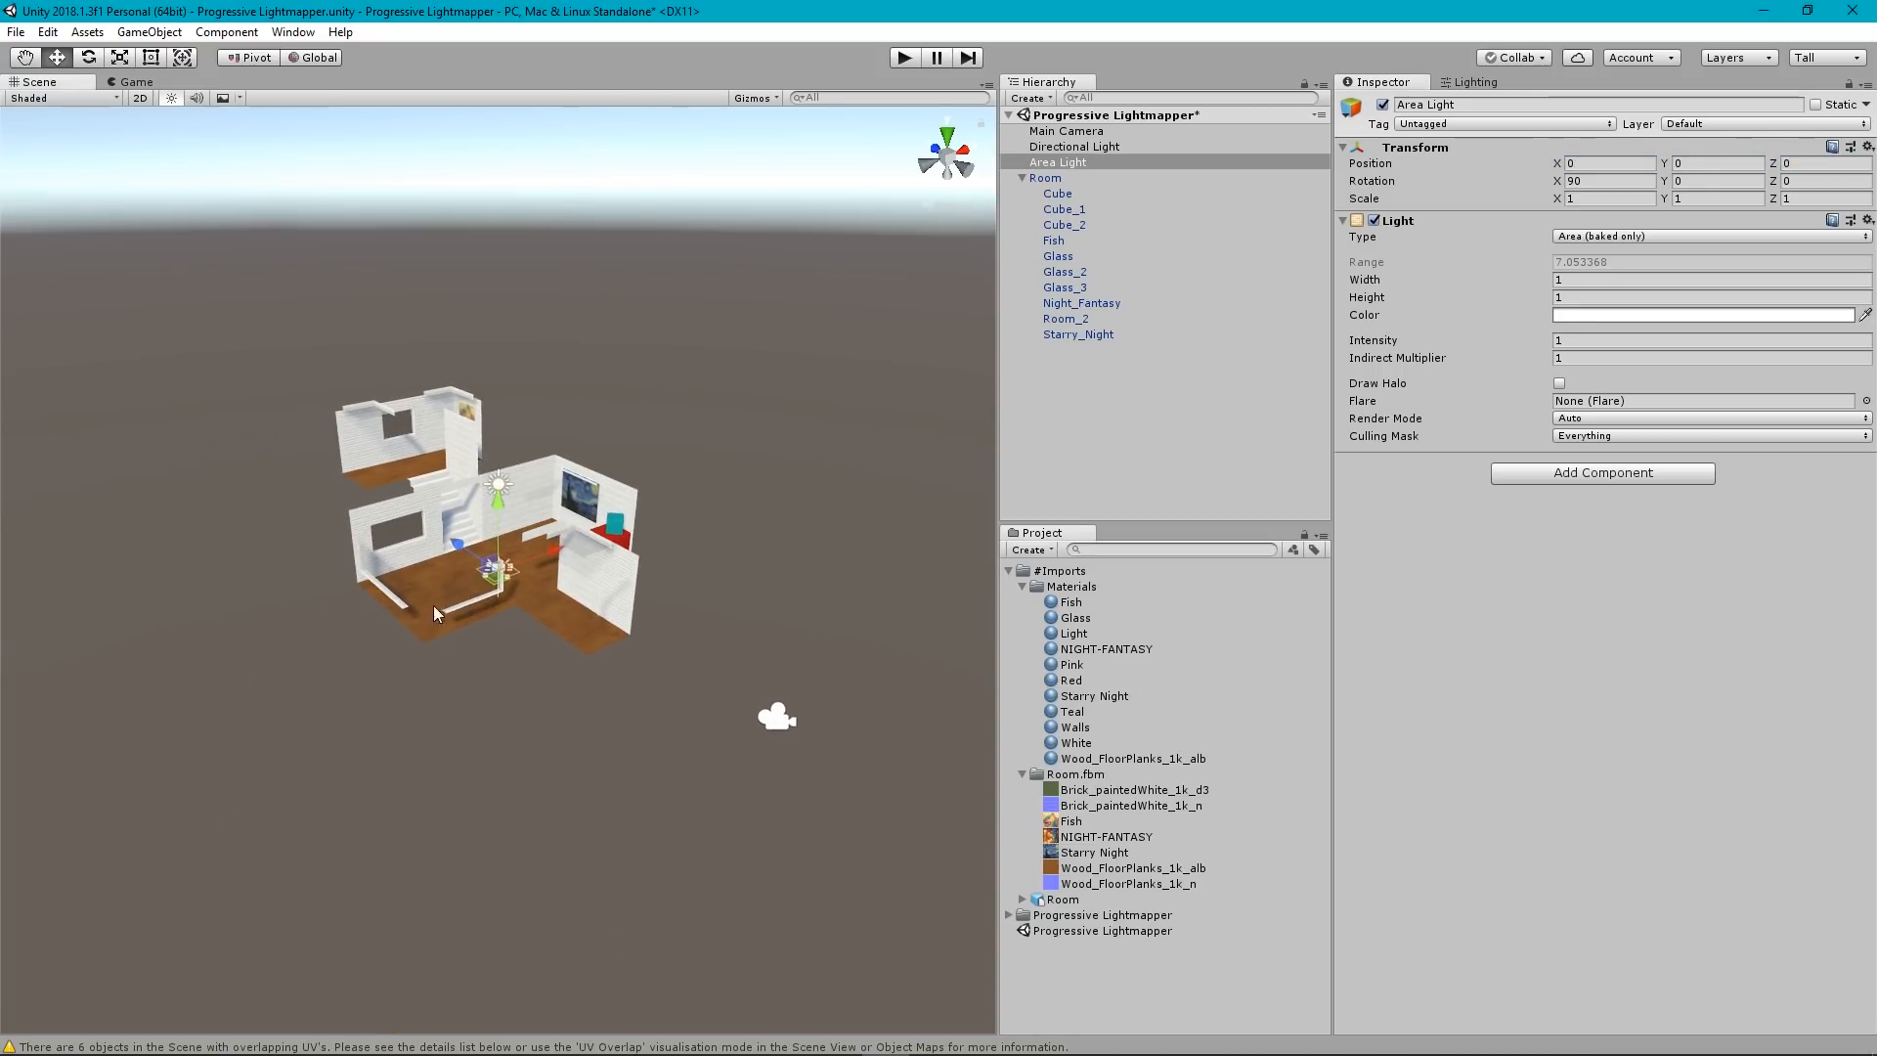
pyautogui.scroll(12, 496, 576)
pyautogui.scroll(6, 502, 584)
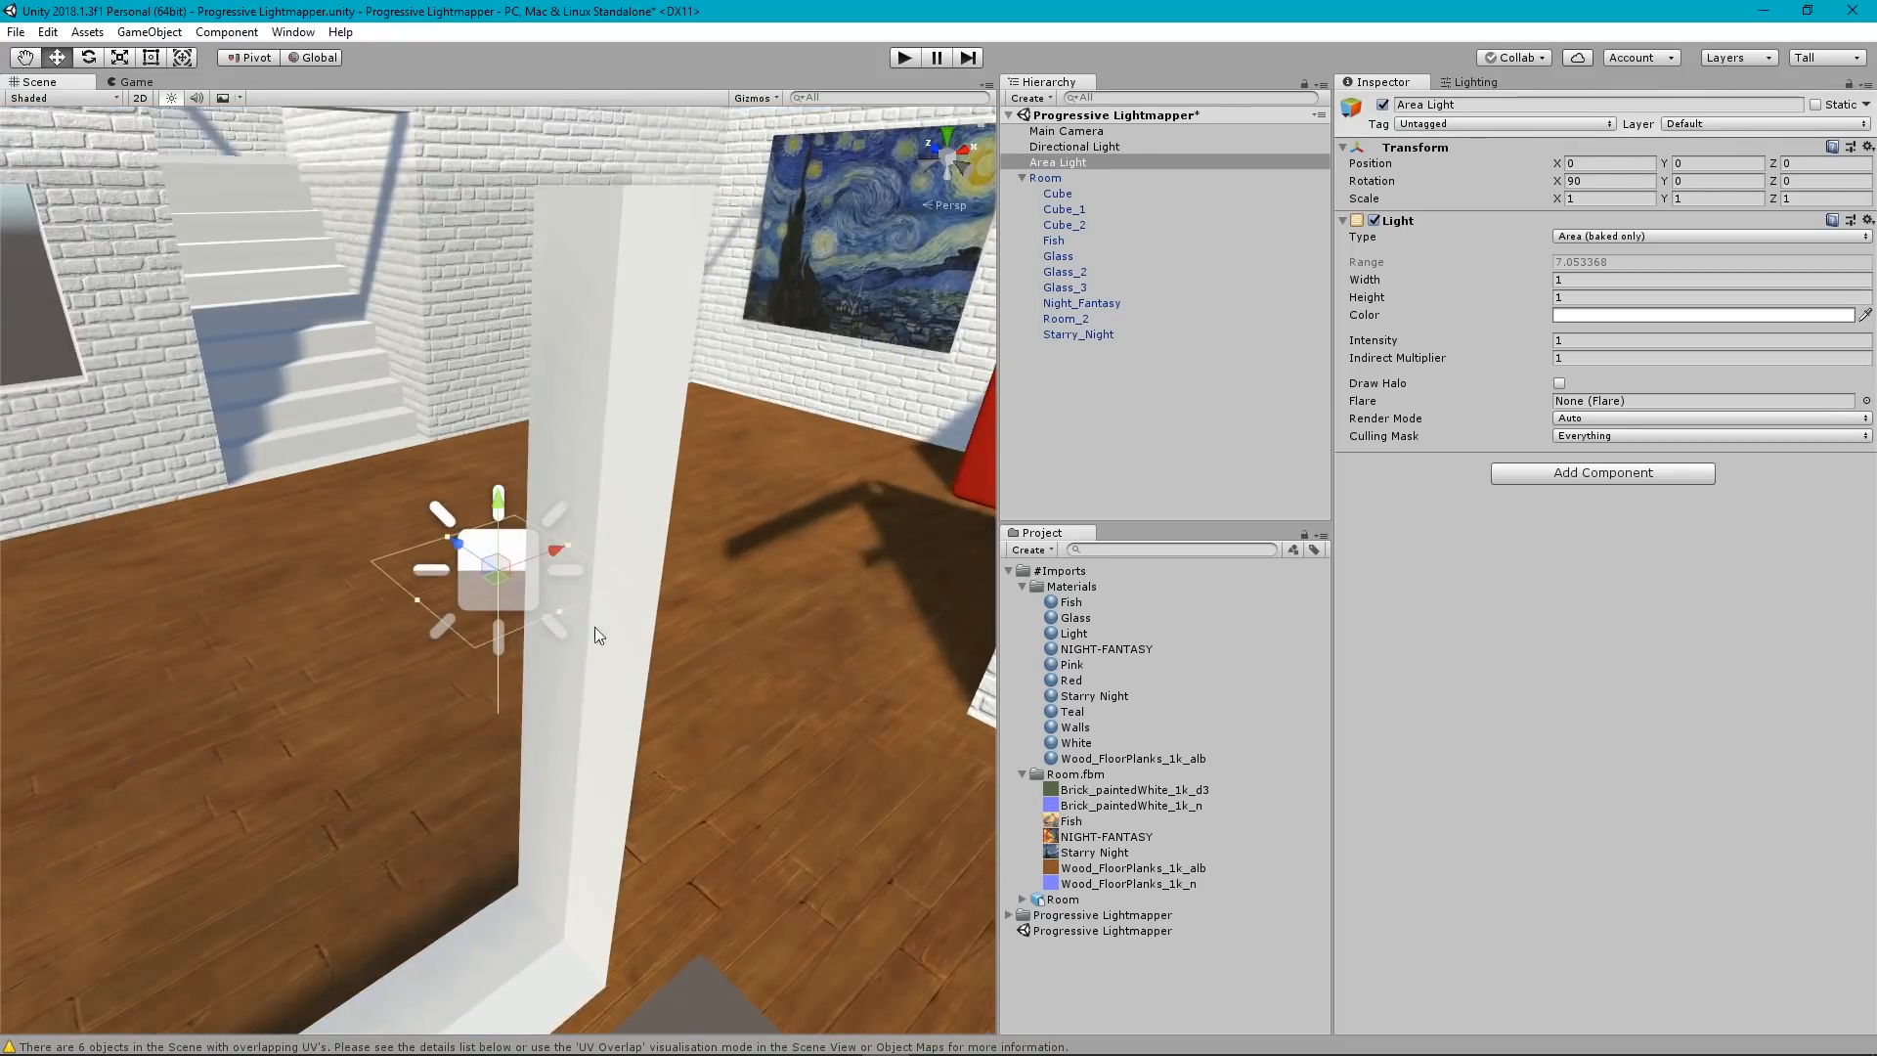
pyautogui.moveTo(594, 626)
pyautogui.keyDown('alt'); pyautogui.mouseDown()
pyautogui.moveTo(695, 775)
pyautogui.moveTo(924, 657)
pyautogui.mouseUp(); pyautogui.keyUp('alt')
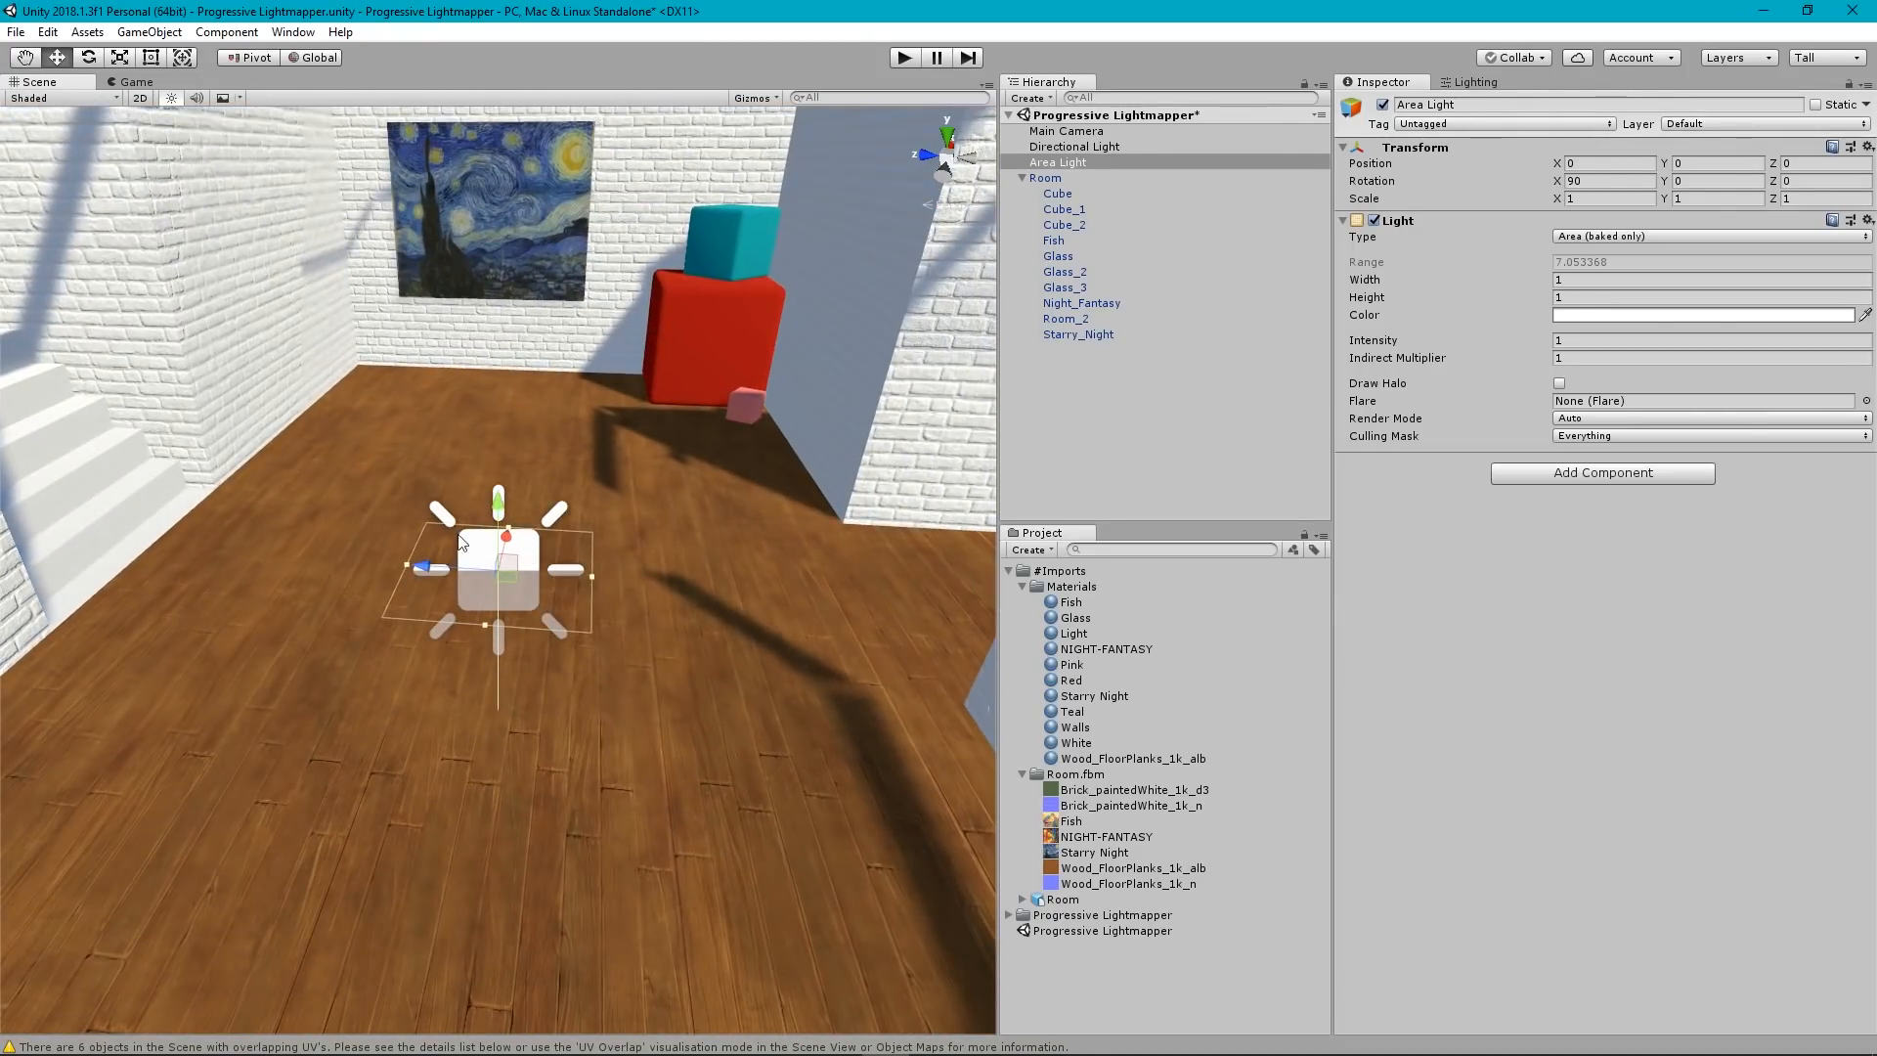
pyautogui.moveTo(489, 507)
pyautogui.mouseDown()
pyautogui.moveTo(475, 242)
pyautogui.moveTo(577, 411)
pyautogui.moveTo(552, 674)
pyautogui.moveTo(587, 185)
pyautogui.moveTo(170, 634)
pyautogui.moveTo(520, 219)
pyautogui.moveTo(659, 956)
pyautogui.moveTo(327, 702)
pyautogui.mouseUp()
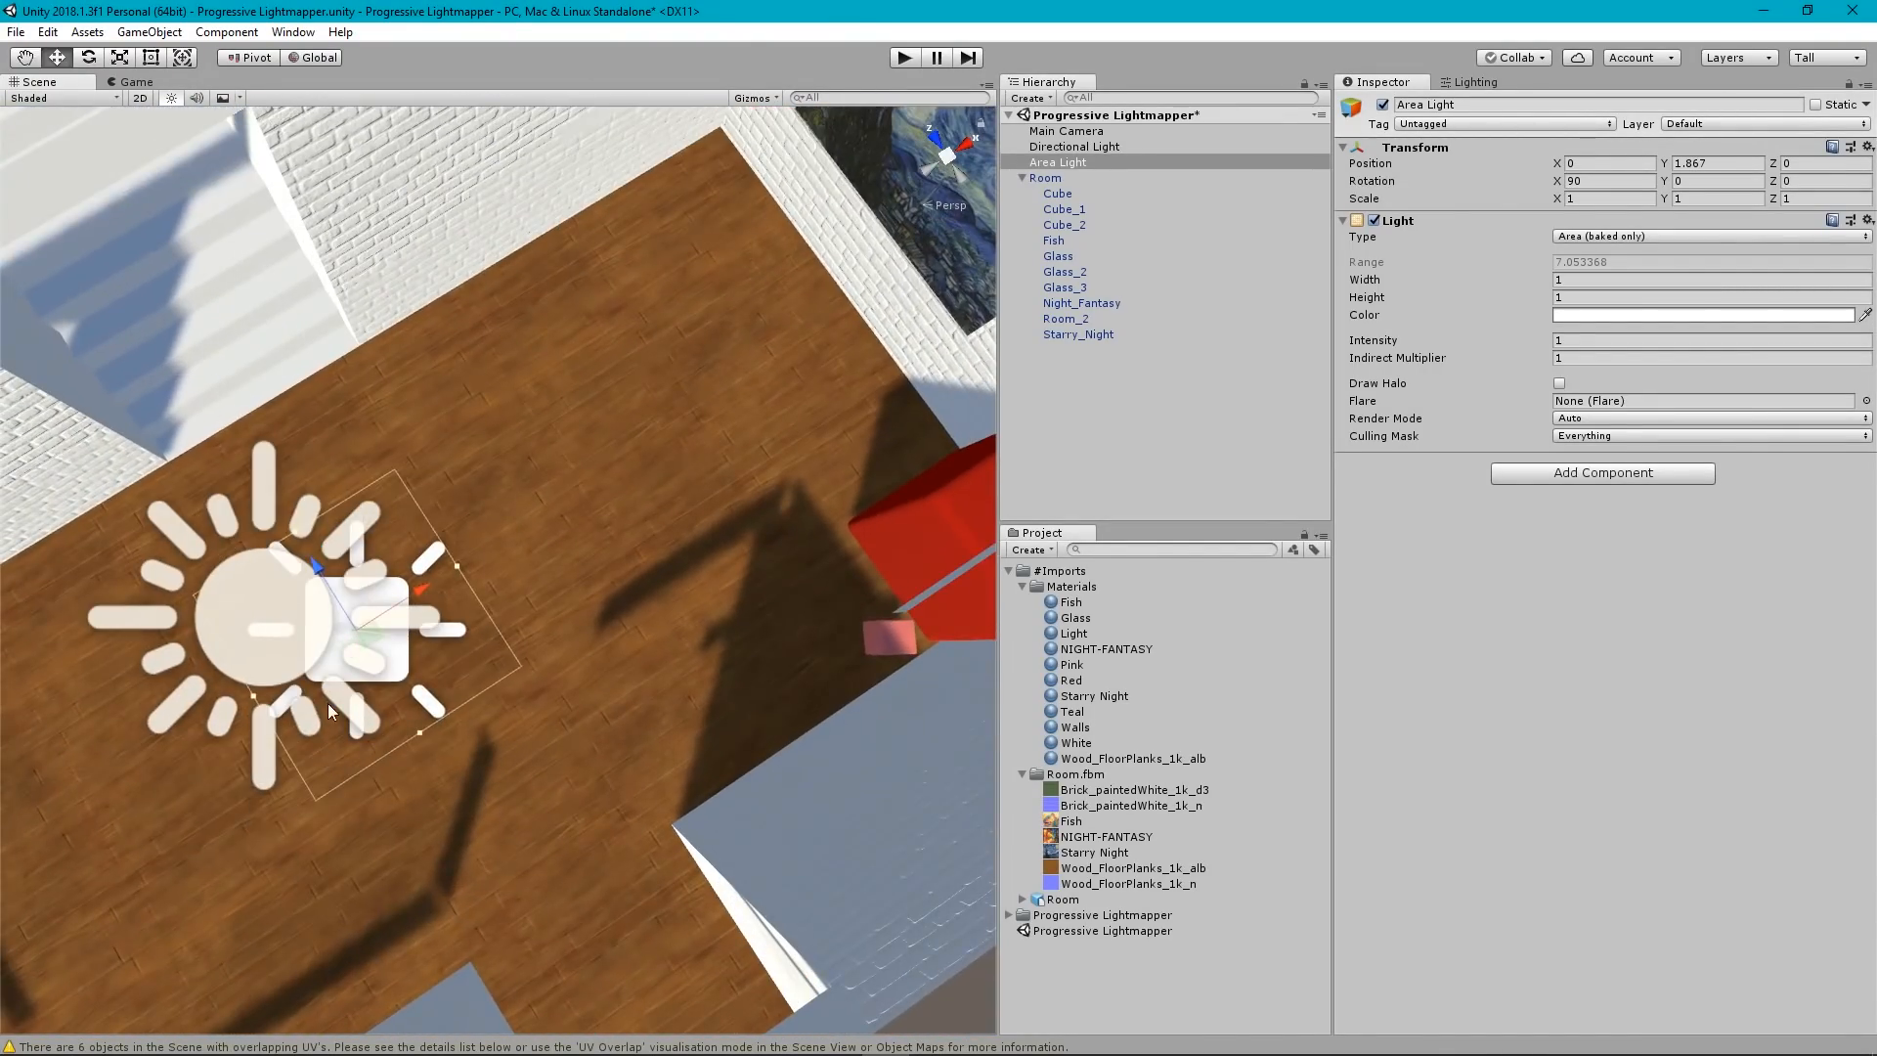
# Check the Area Light's placement in the room from above, the left side, below and inside in perspective.
pyautogui.scroll(-6, 560, 503)
pyautogui.keyDown('alt'); pyautogui.moveTo(561, 536); pyautogui.dragTo(889, 185); pyautogui.keyUp('alt')
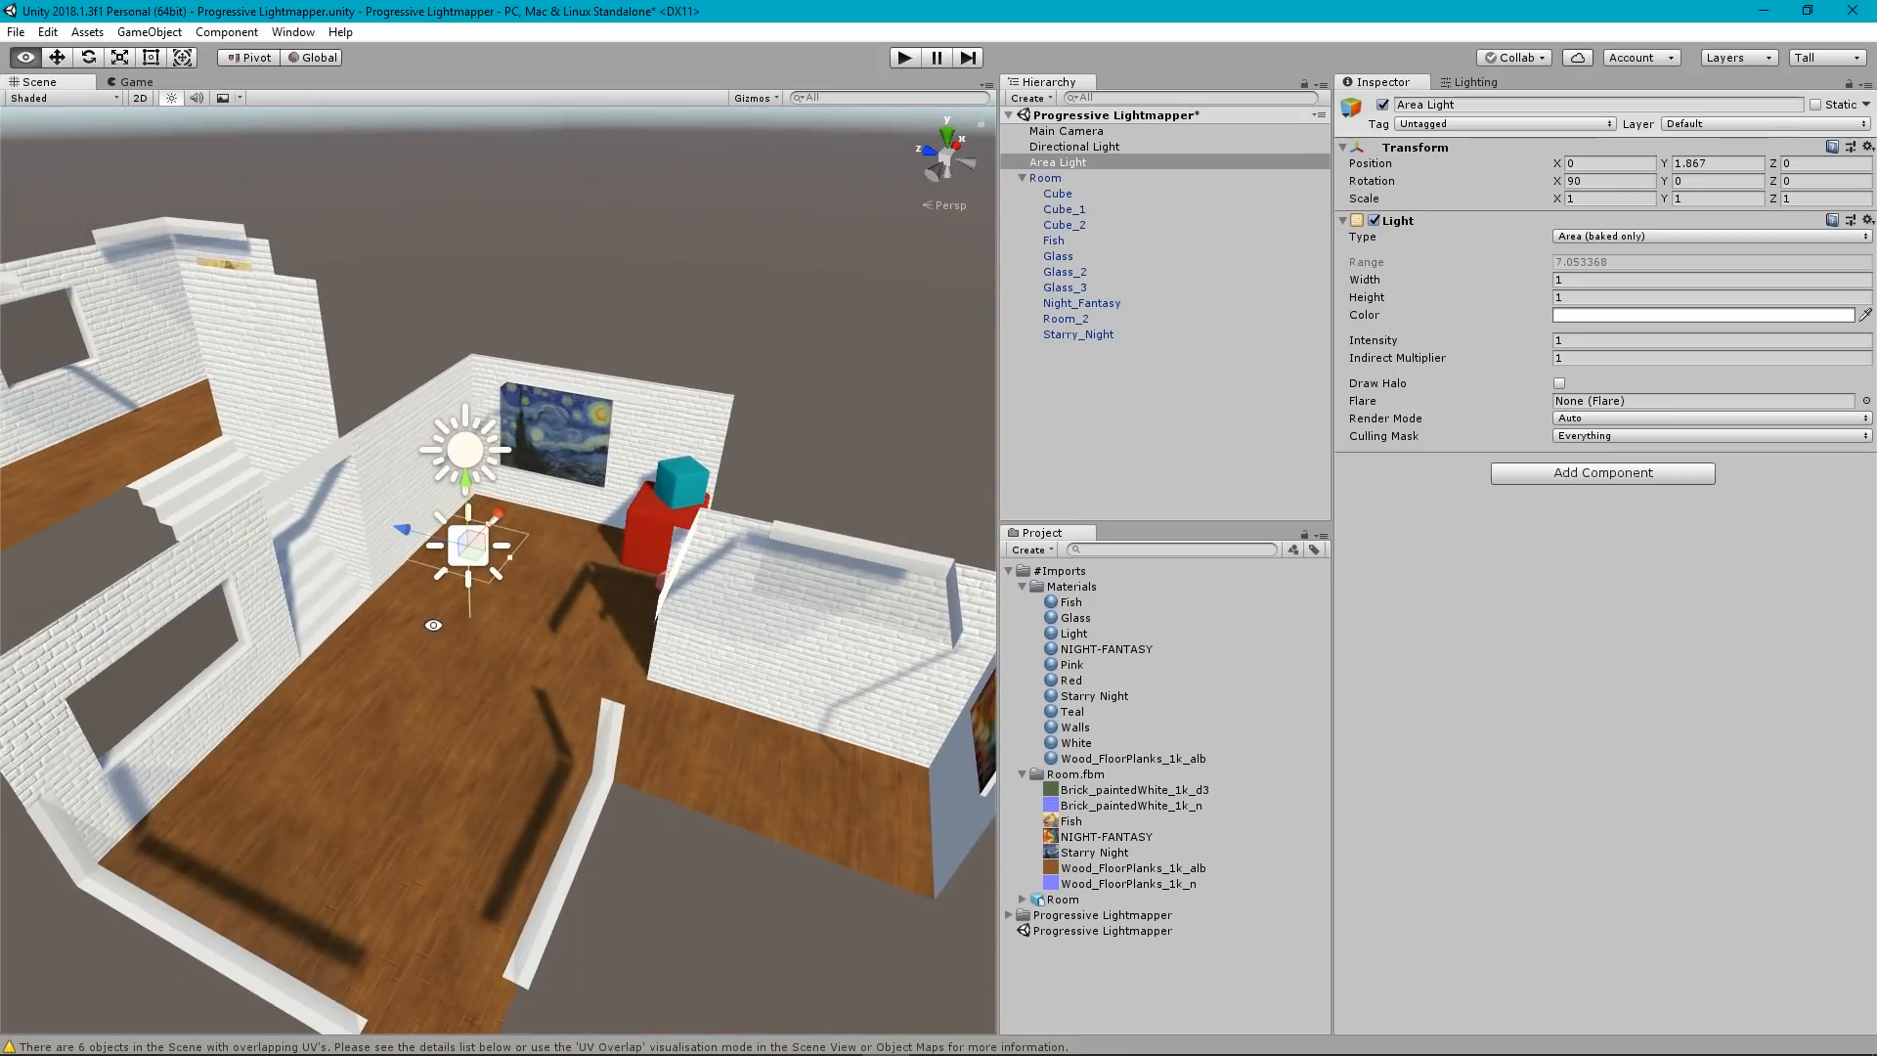
pyautogui.click(935, 174)
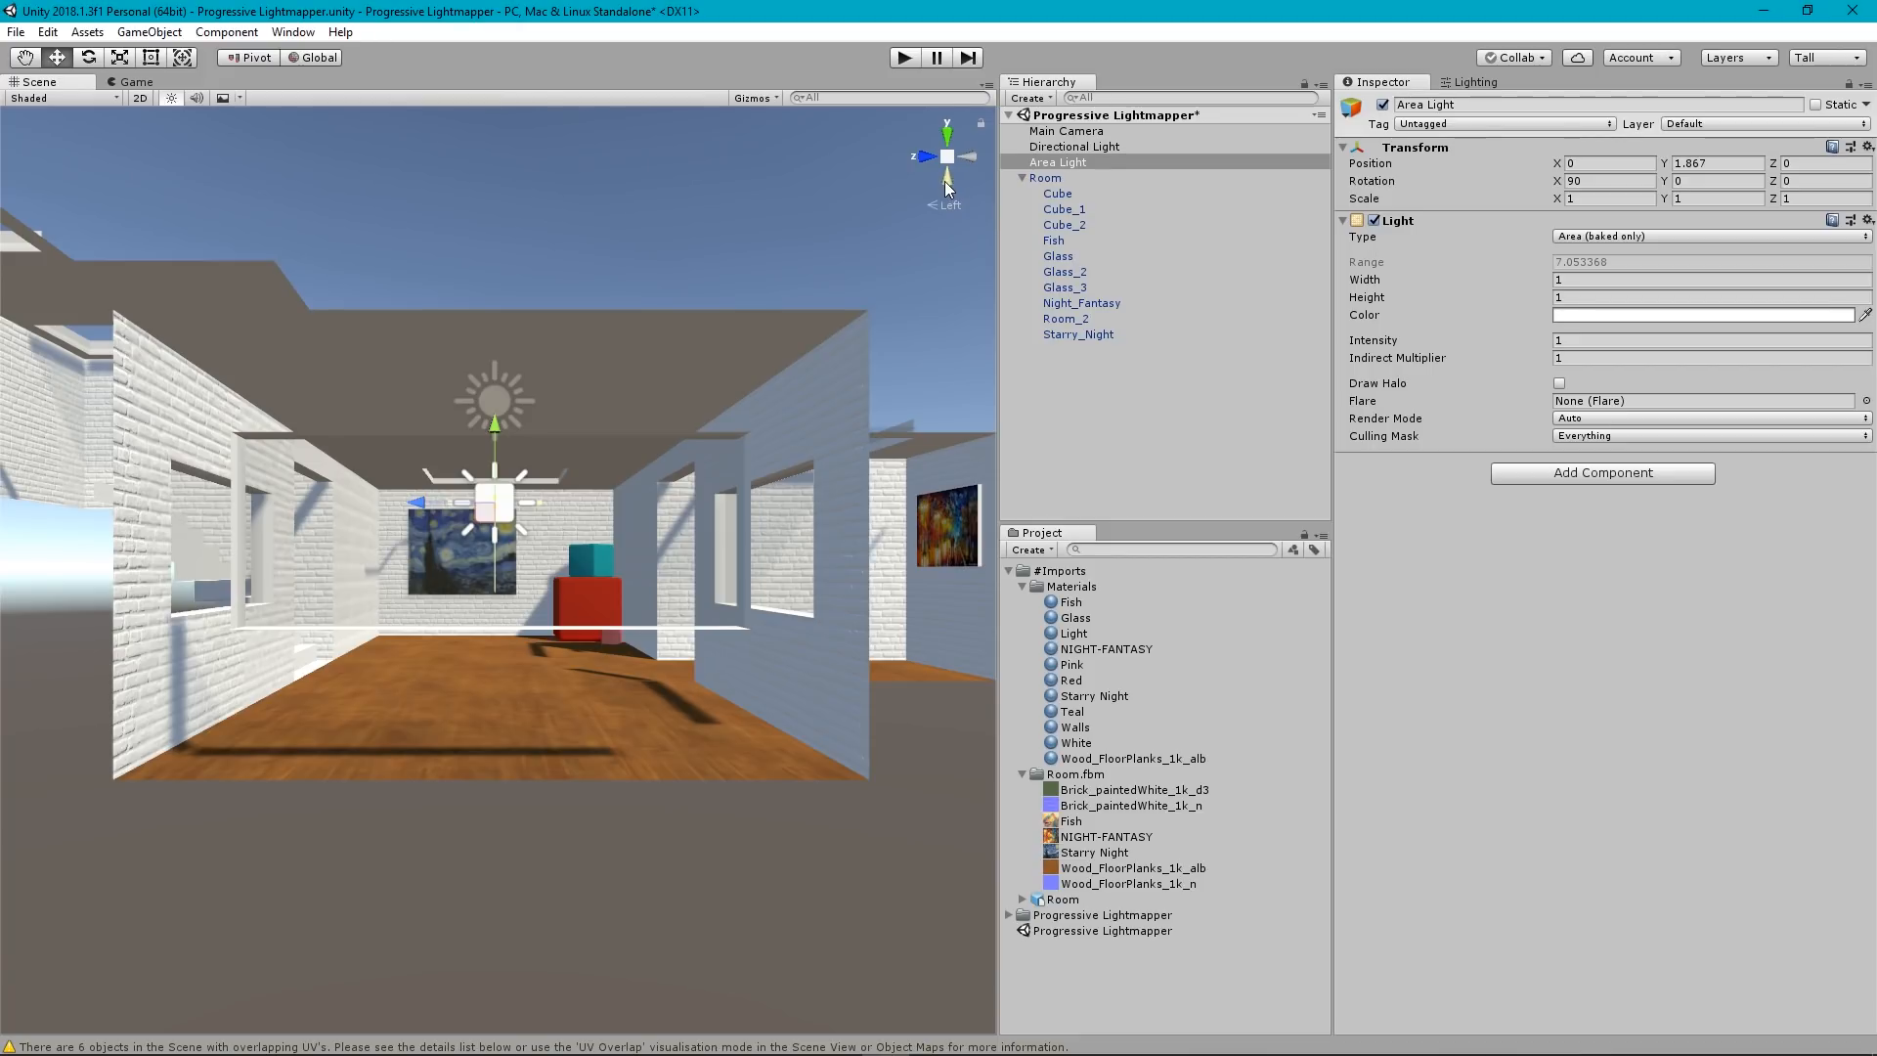
pyautogui.click(945, 182)
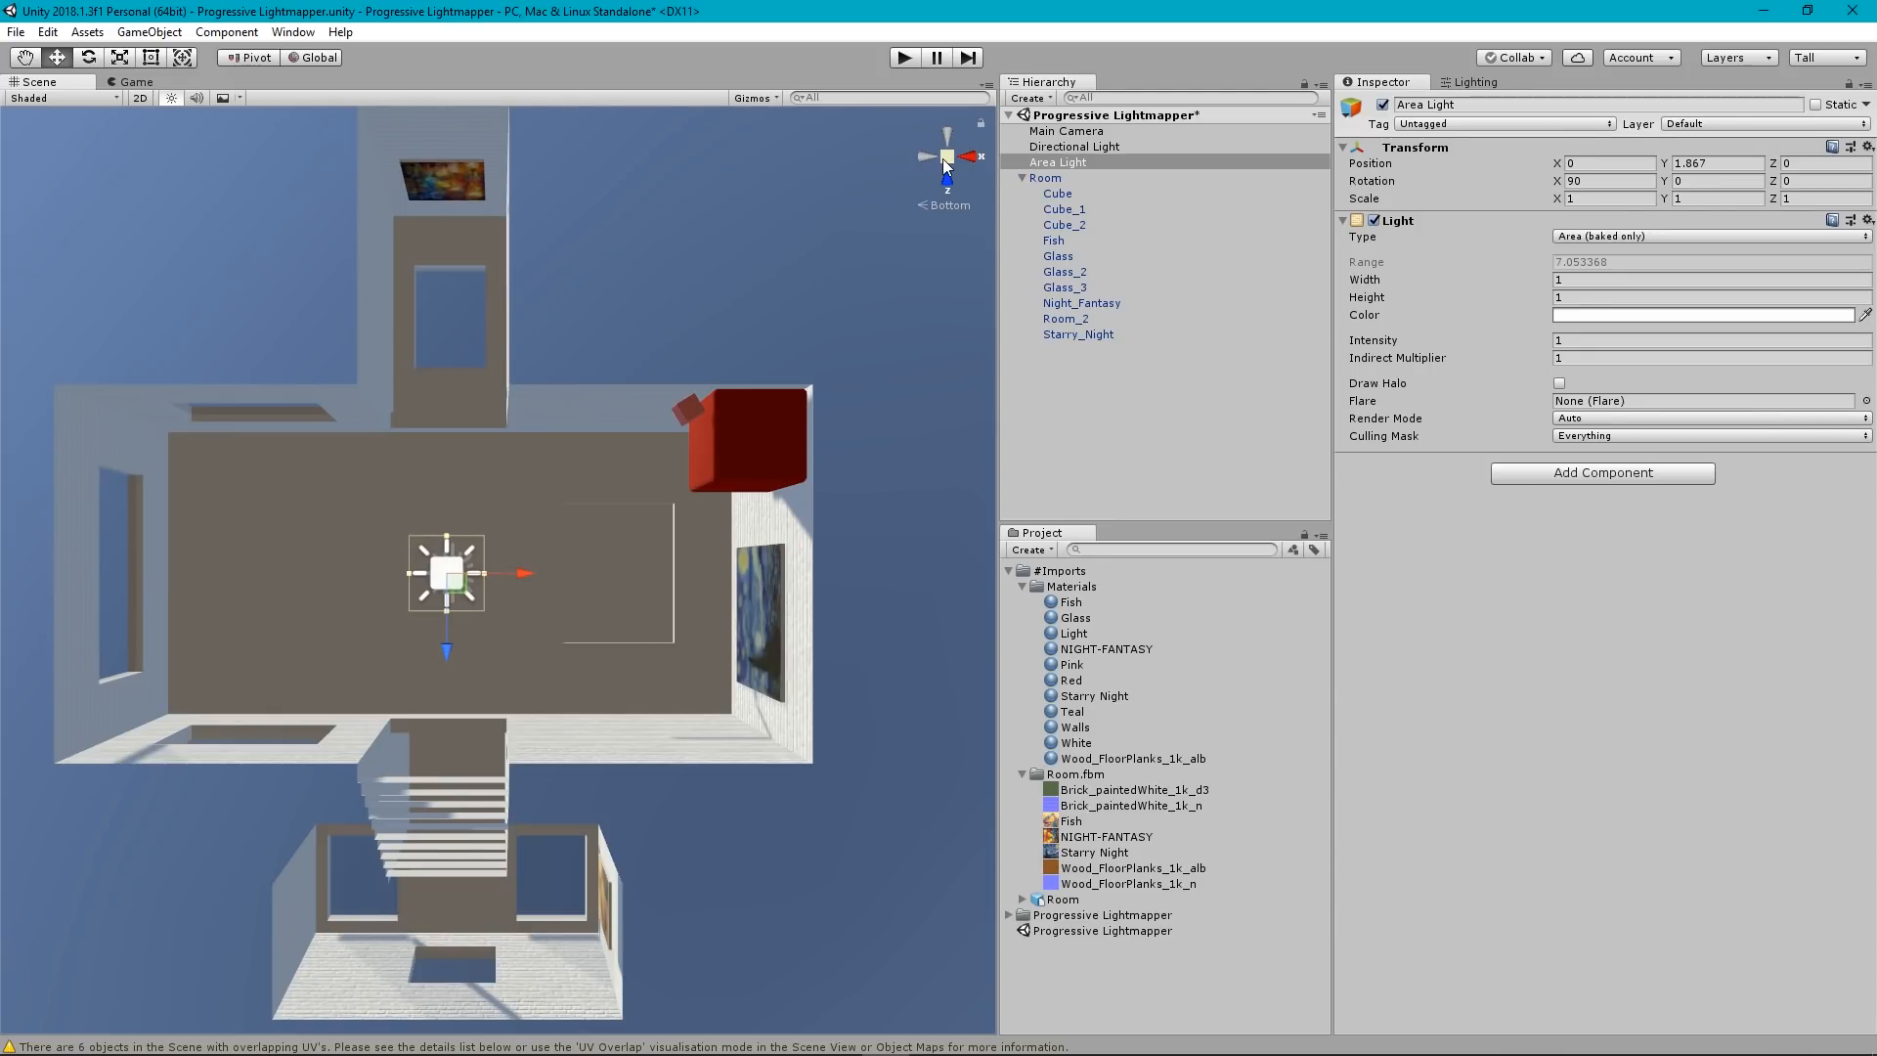
pyautogui.click(946, 159)
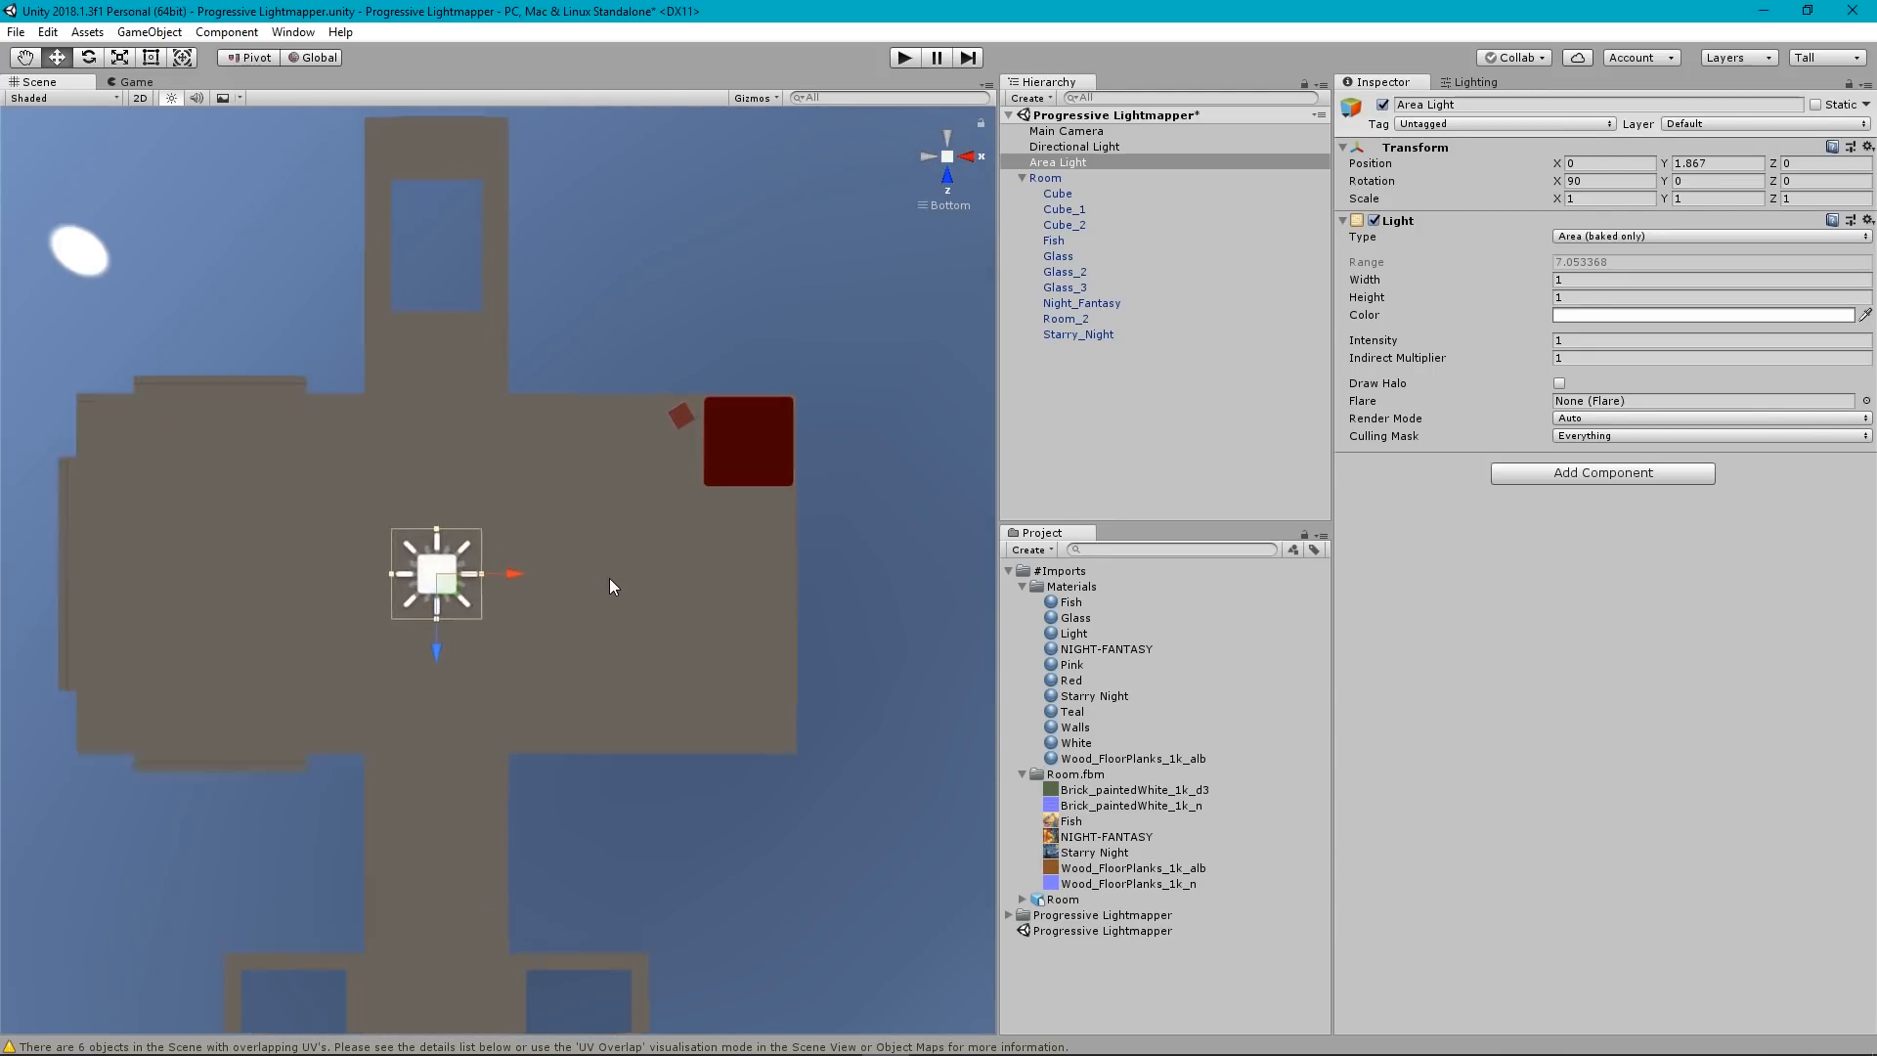
pyautogui.scroll(4, 608, 577)
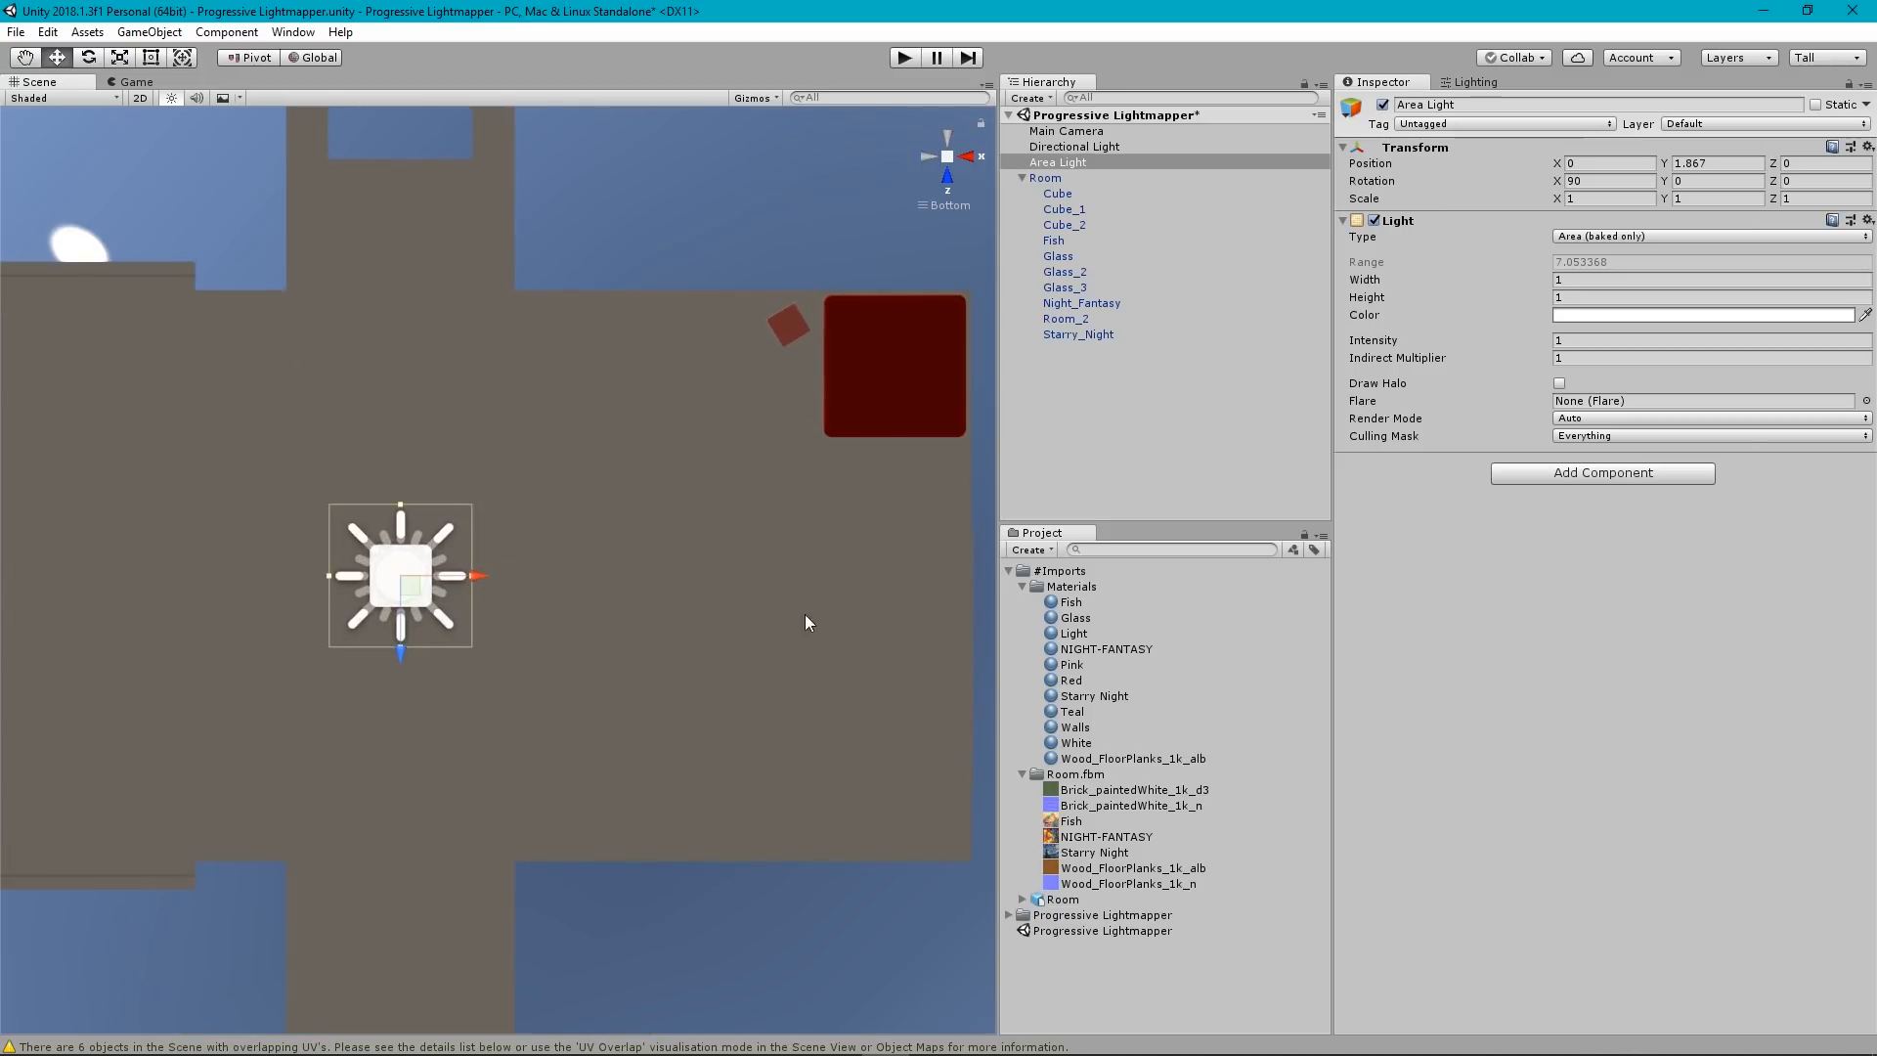
pyautogui.click(927, 156)
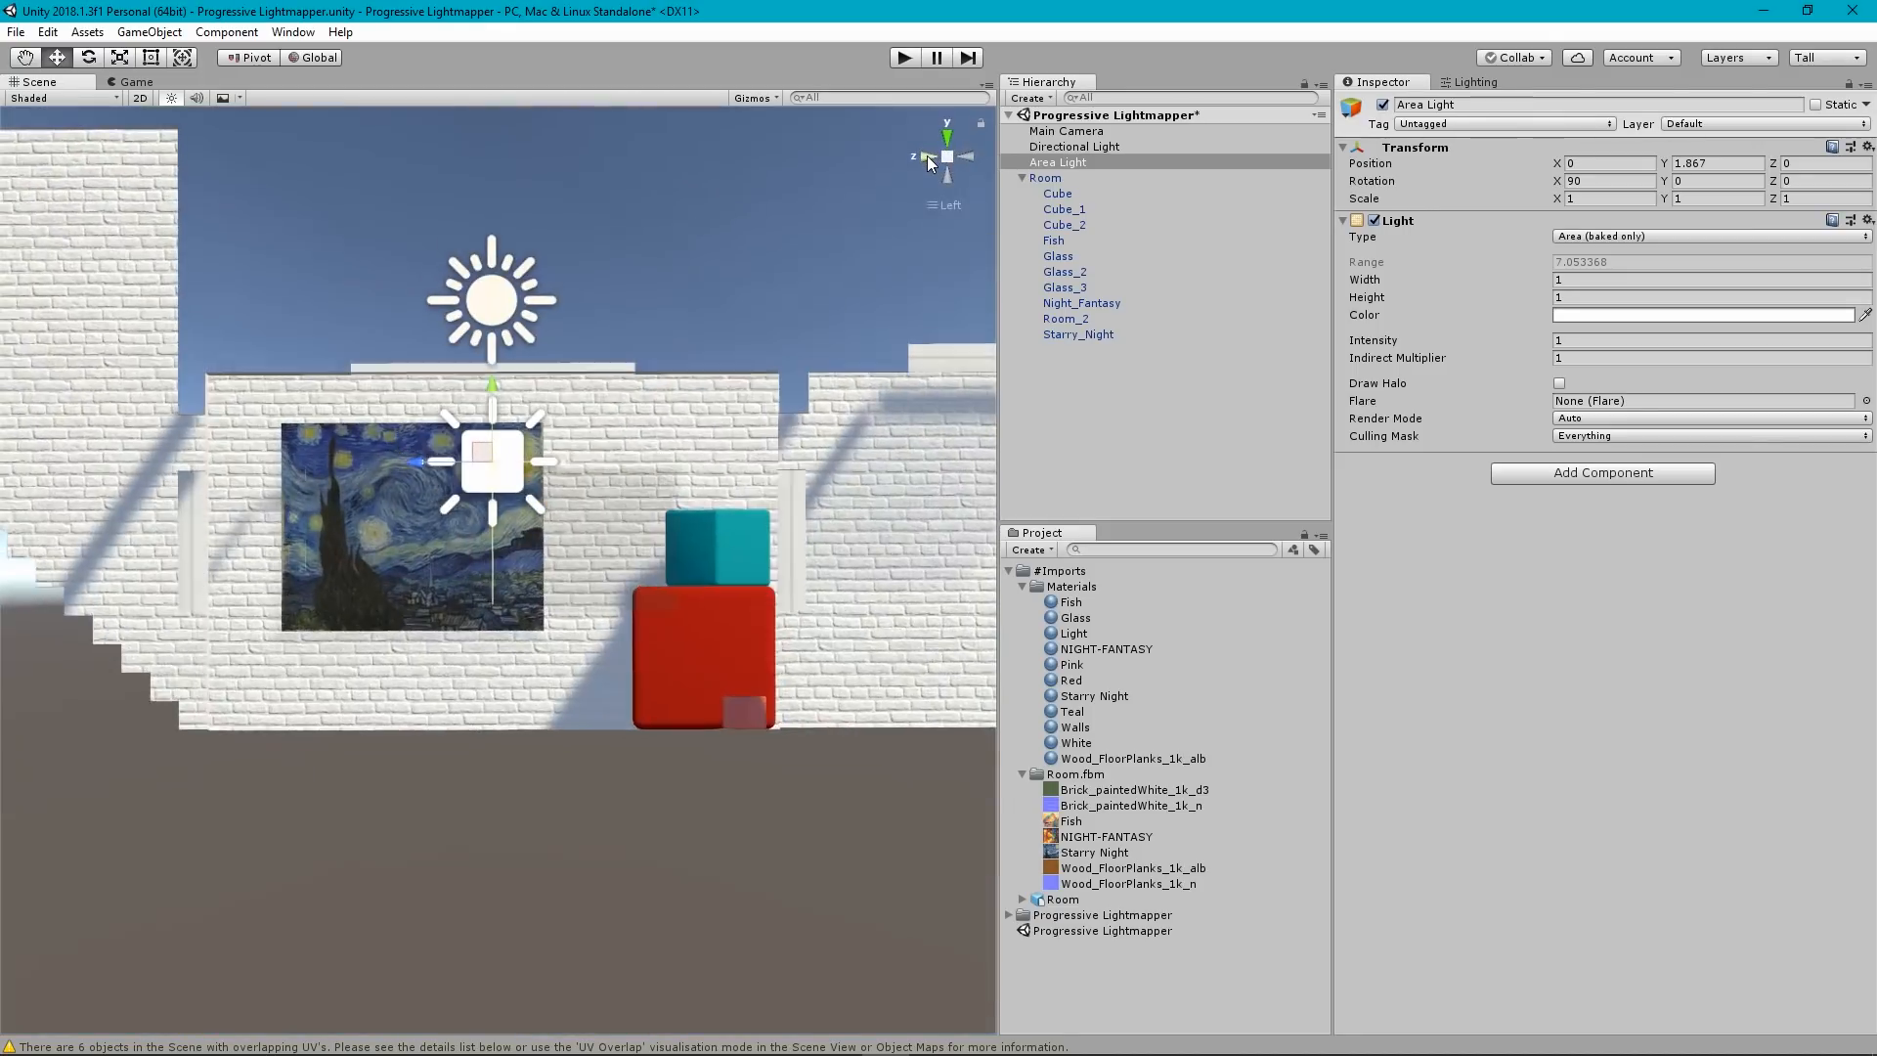
pyautogui.click(944, 157)
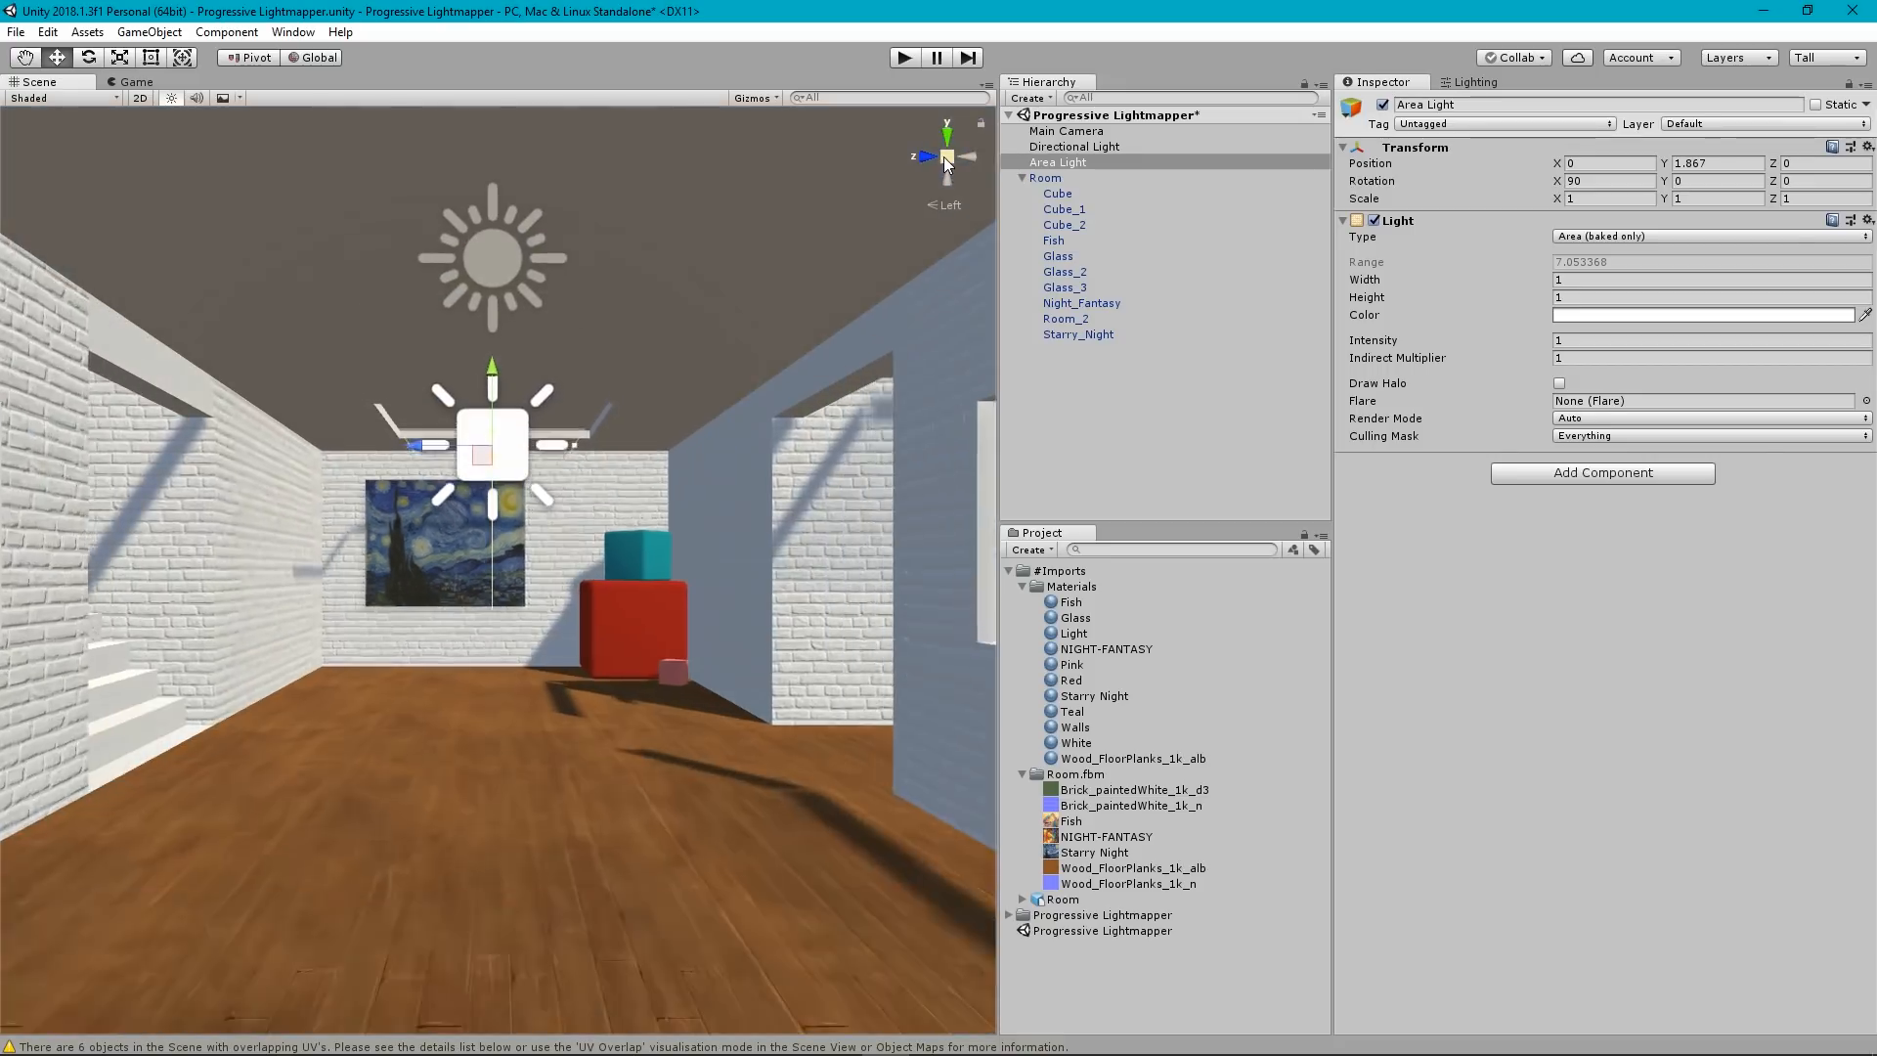
pyautogui.keyDown('alt'); pyautogui.moveTo(569, 747); pyautogui.dragTo(570, 763); pyautogui.keyUp('alt')
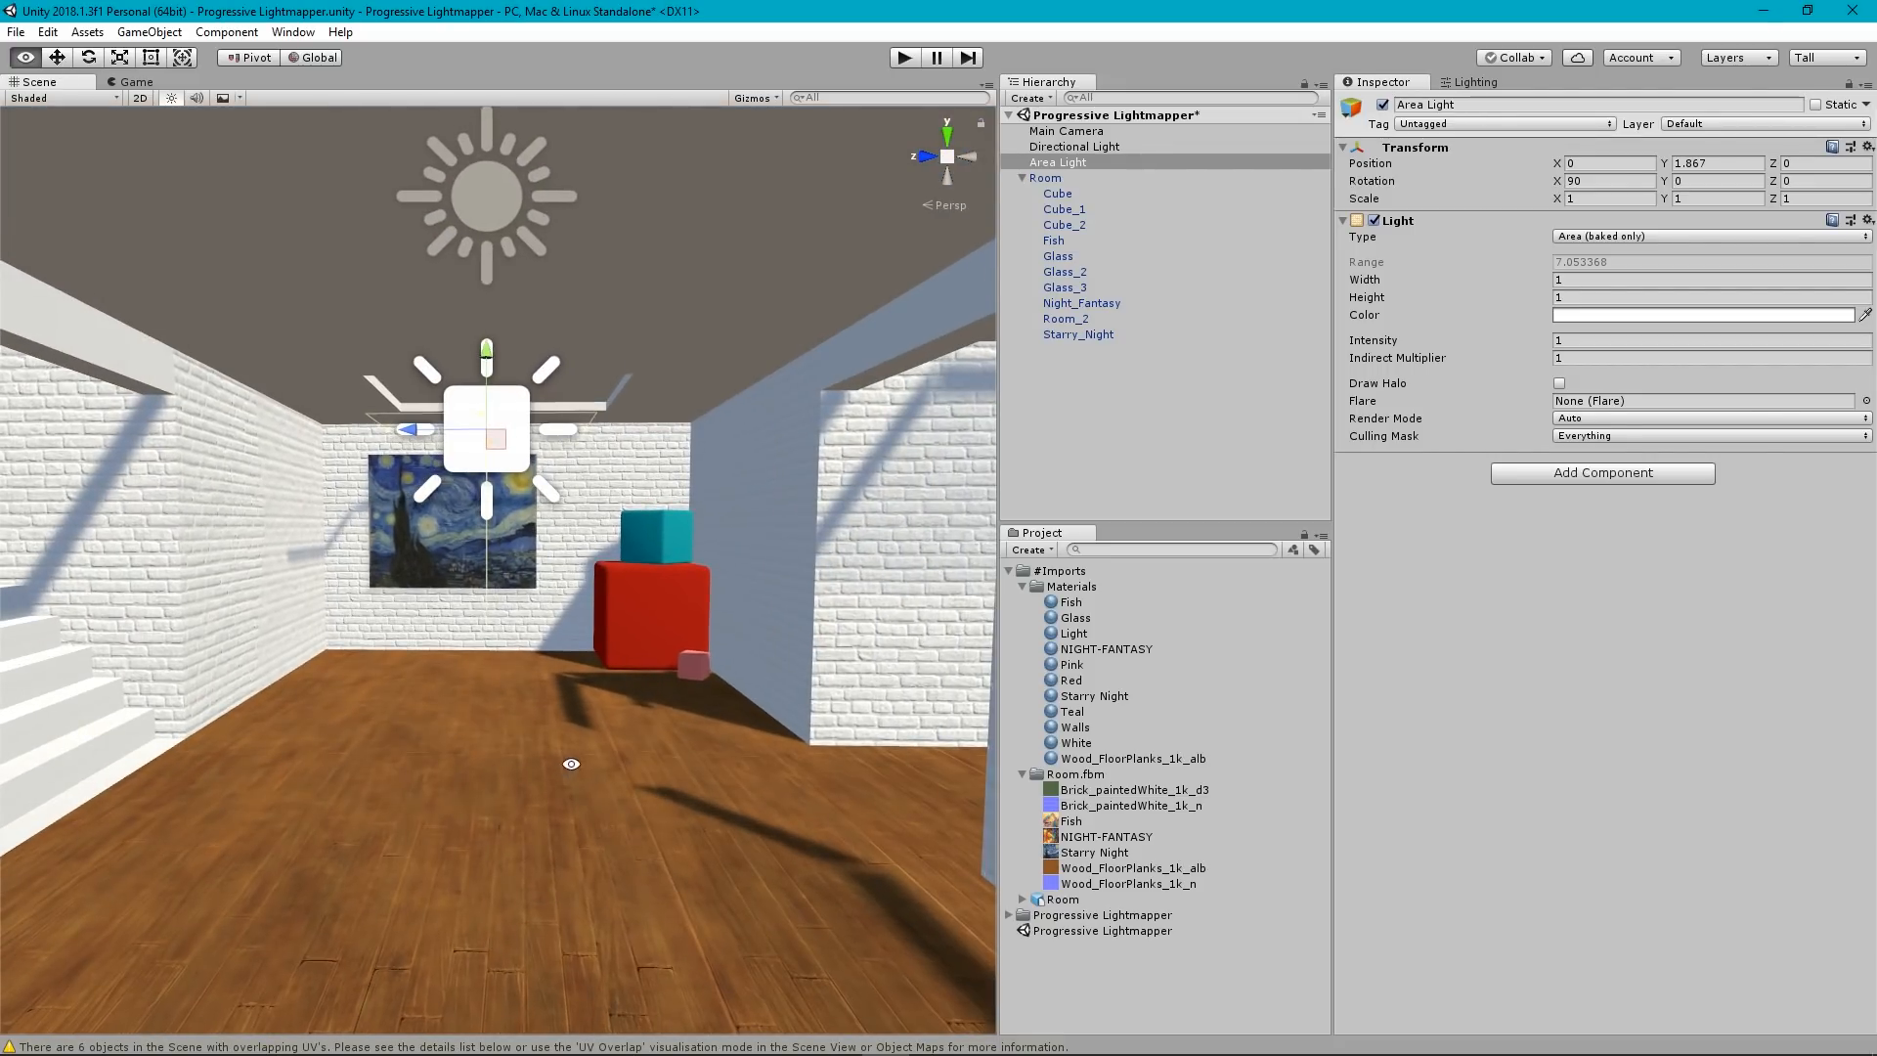
# Generate the scene's baked lighting, run the bake a second time, and view the main room from inside.
pyautogui.click(1471, 83)
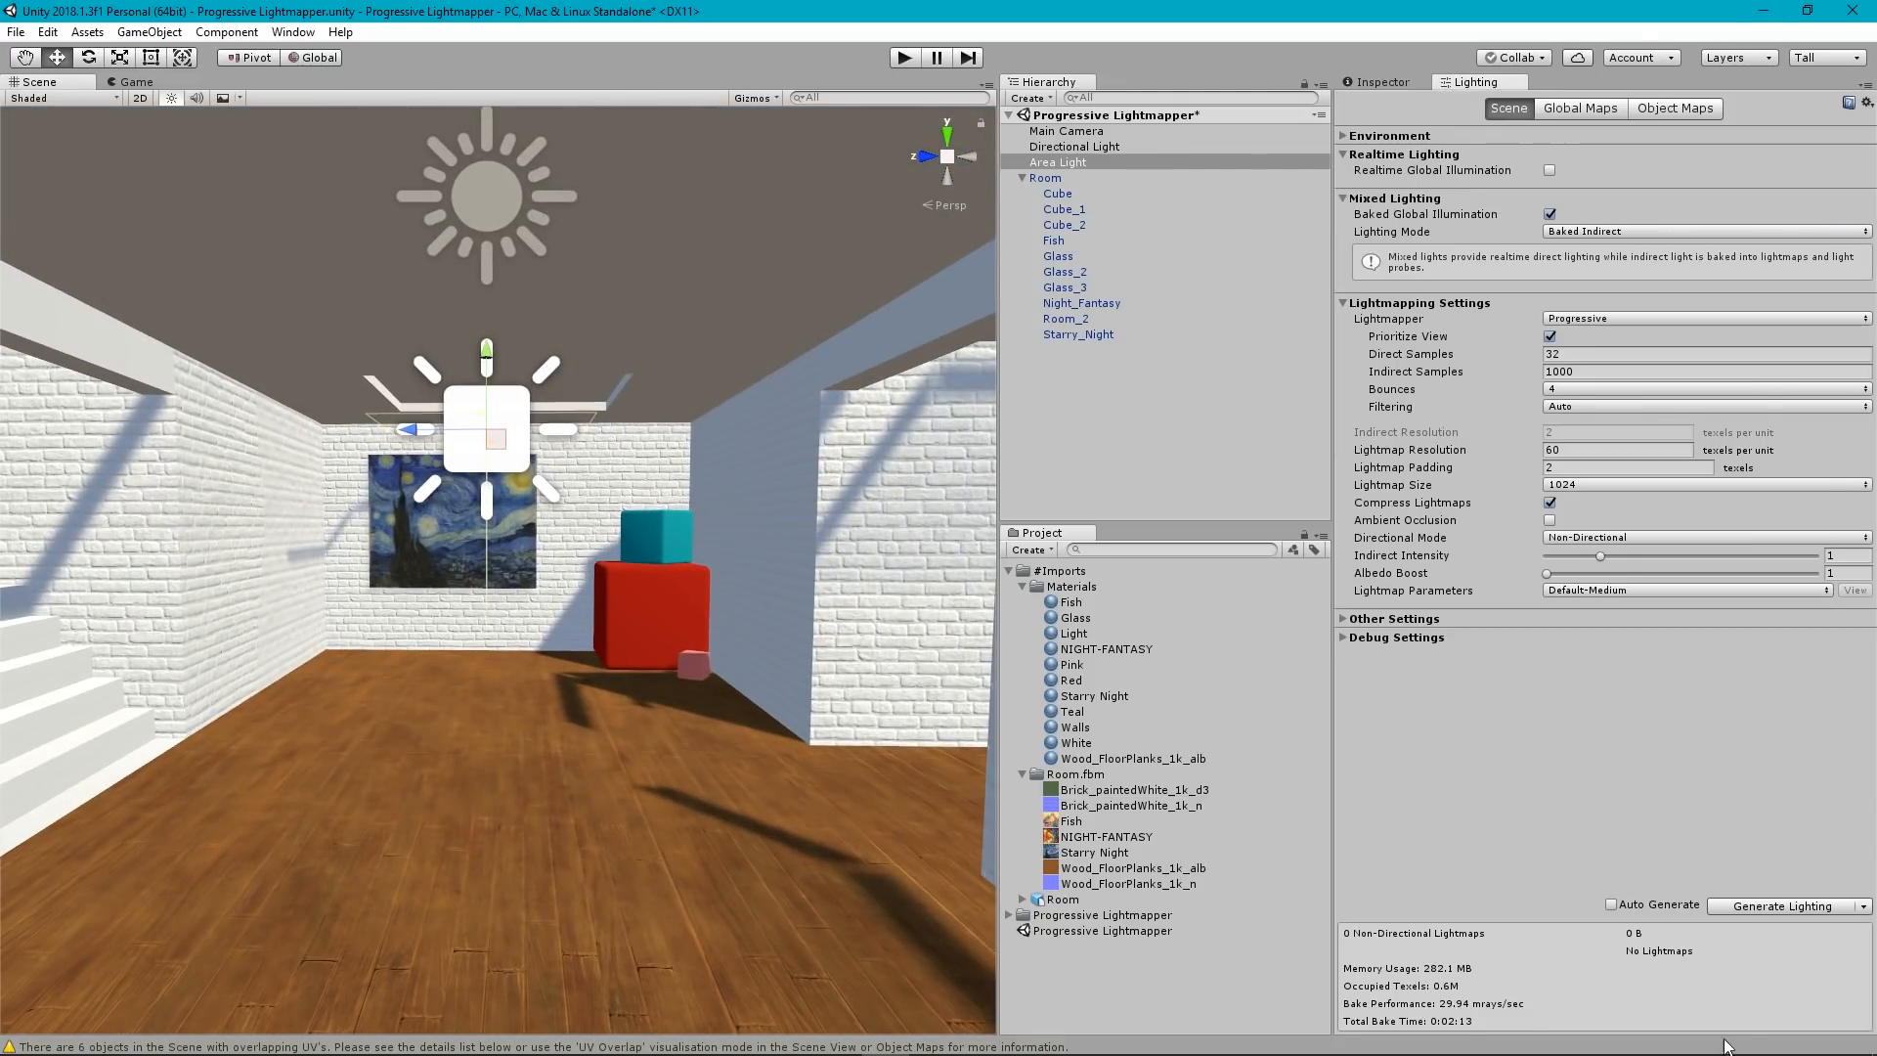
pyautogui.click(1773, 909)
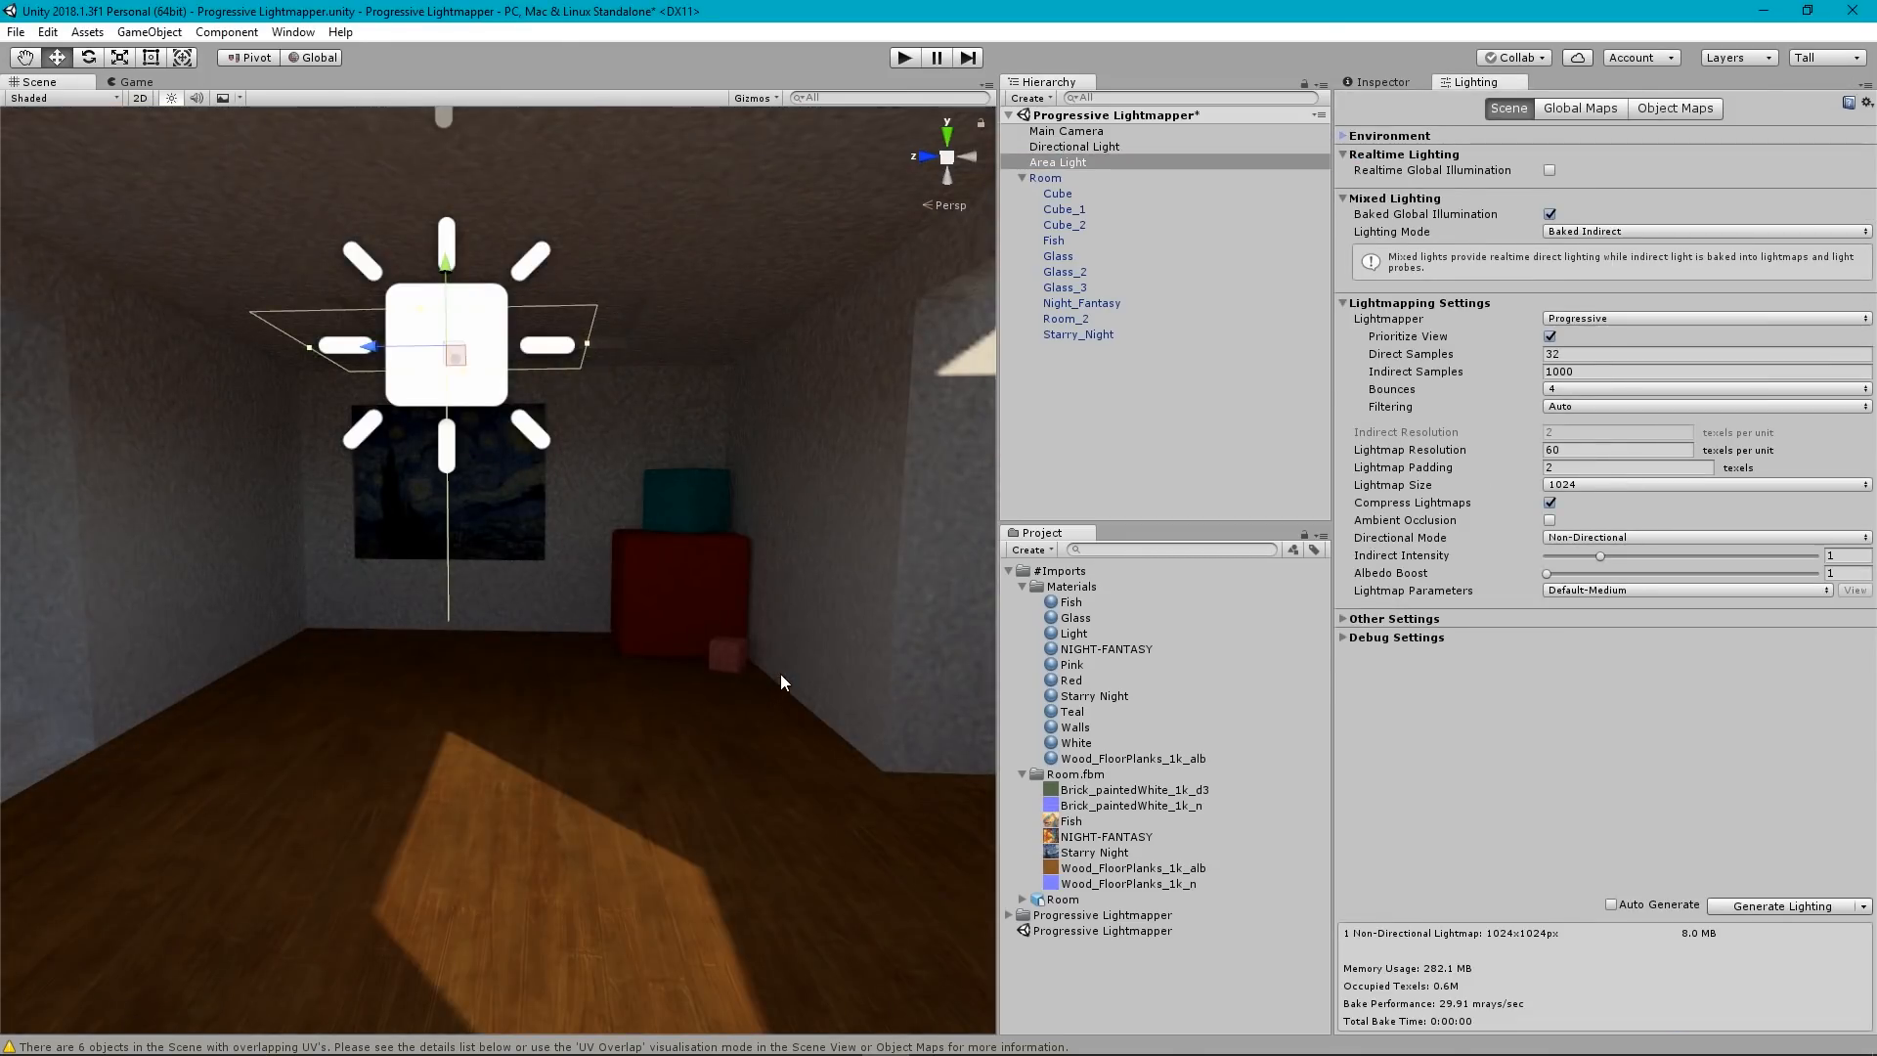
pyautogui.moveTo(810, 685); pyautogui.dragTo(755, 671, button='right')
pyautogui.click(1775, 906)
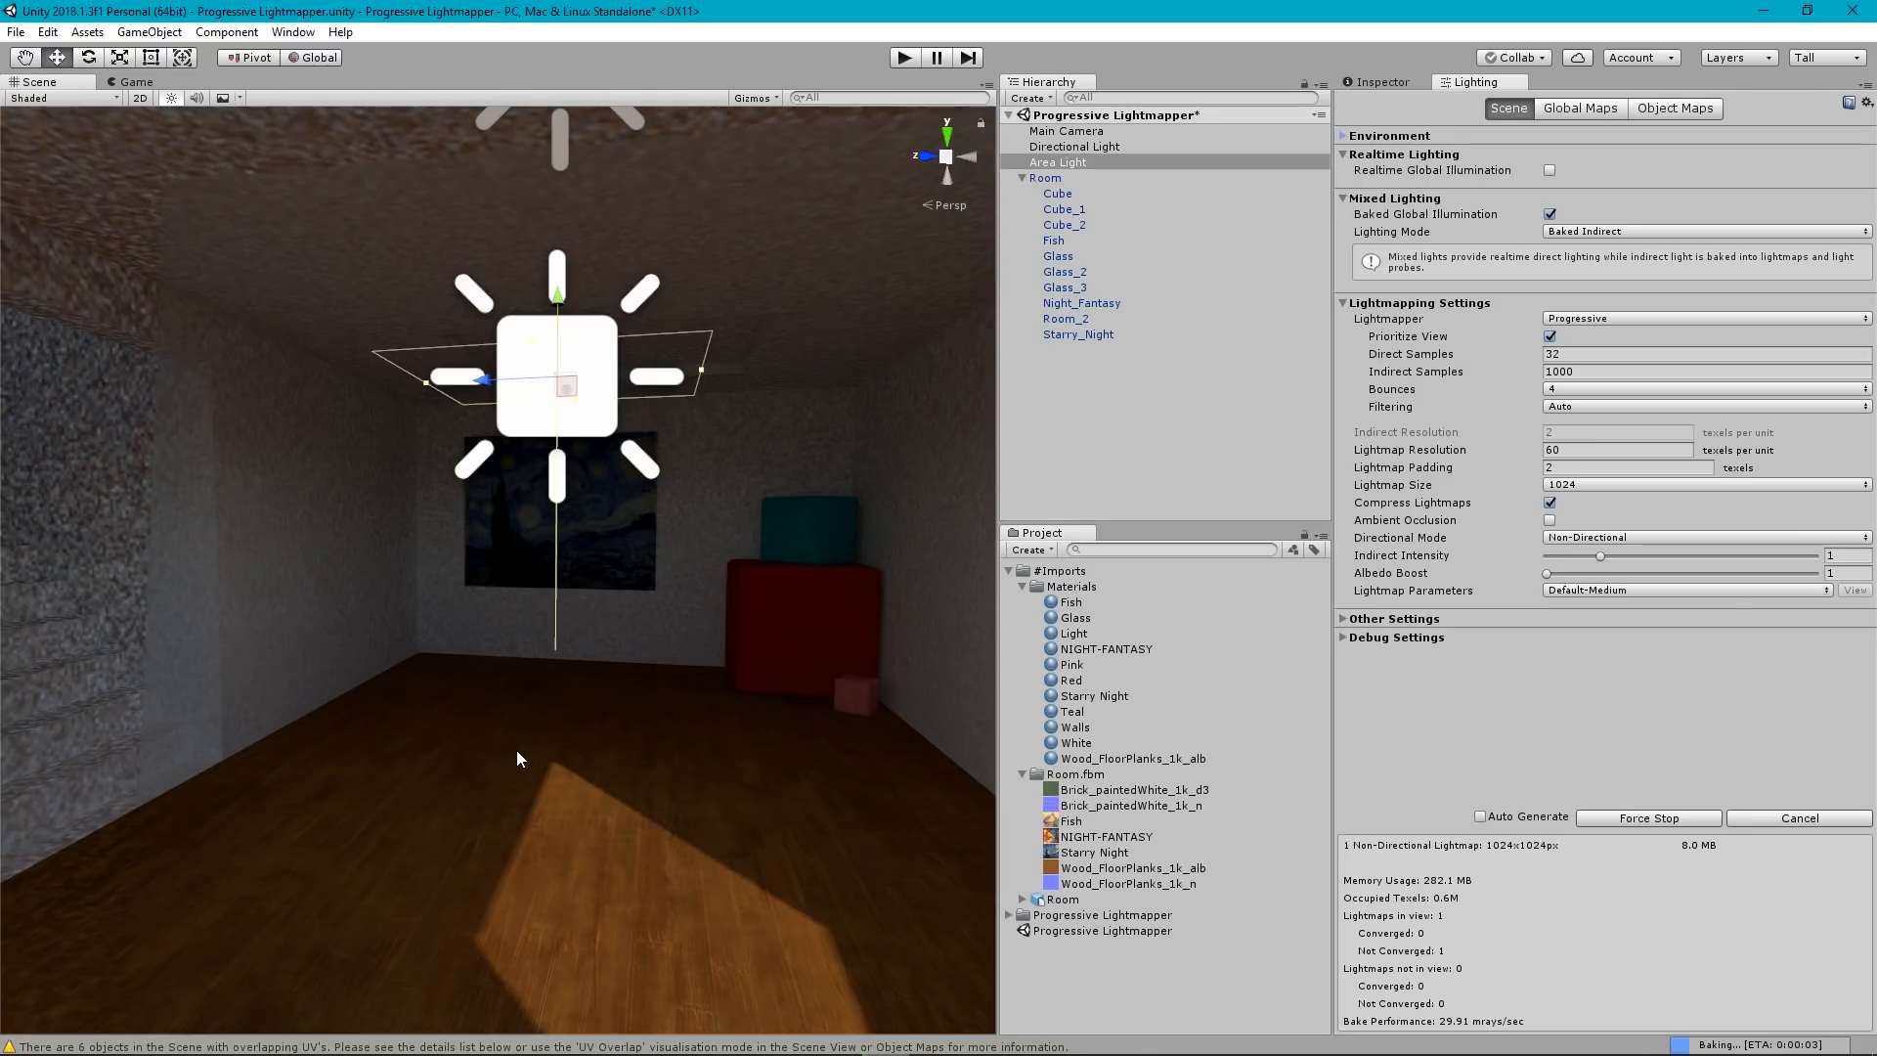
pyautogui.moveTo(516, 749)
pyautogui.mouseDown(button='right')
pyautogui.moveTo(557, 737)
pyautogui.moveTo(545, 759)
pyautogui.moveTo(562, 753)
pyautogui.mouseUp(button='right')
pyautogui.press('w')
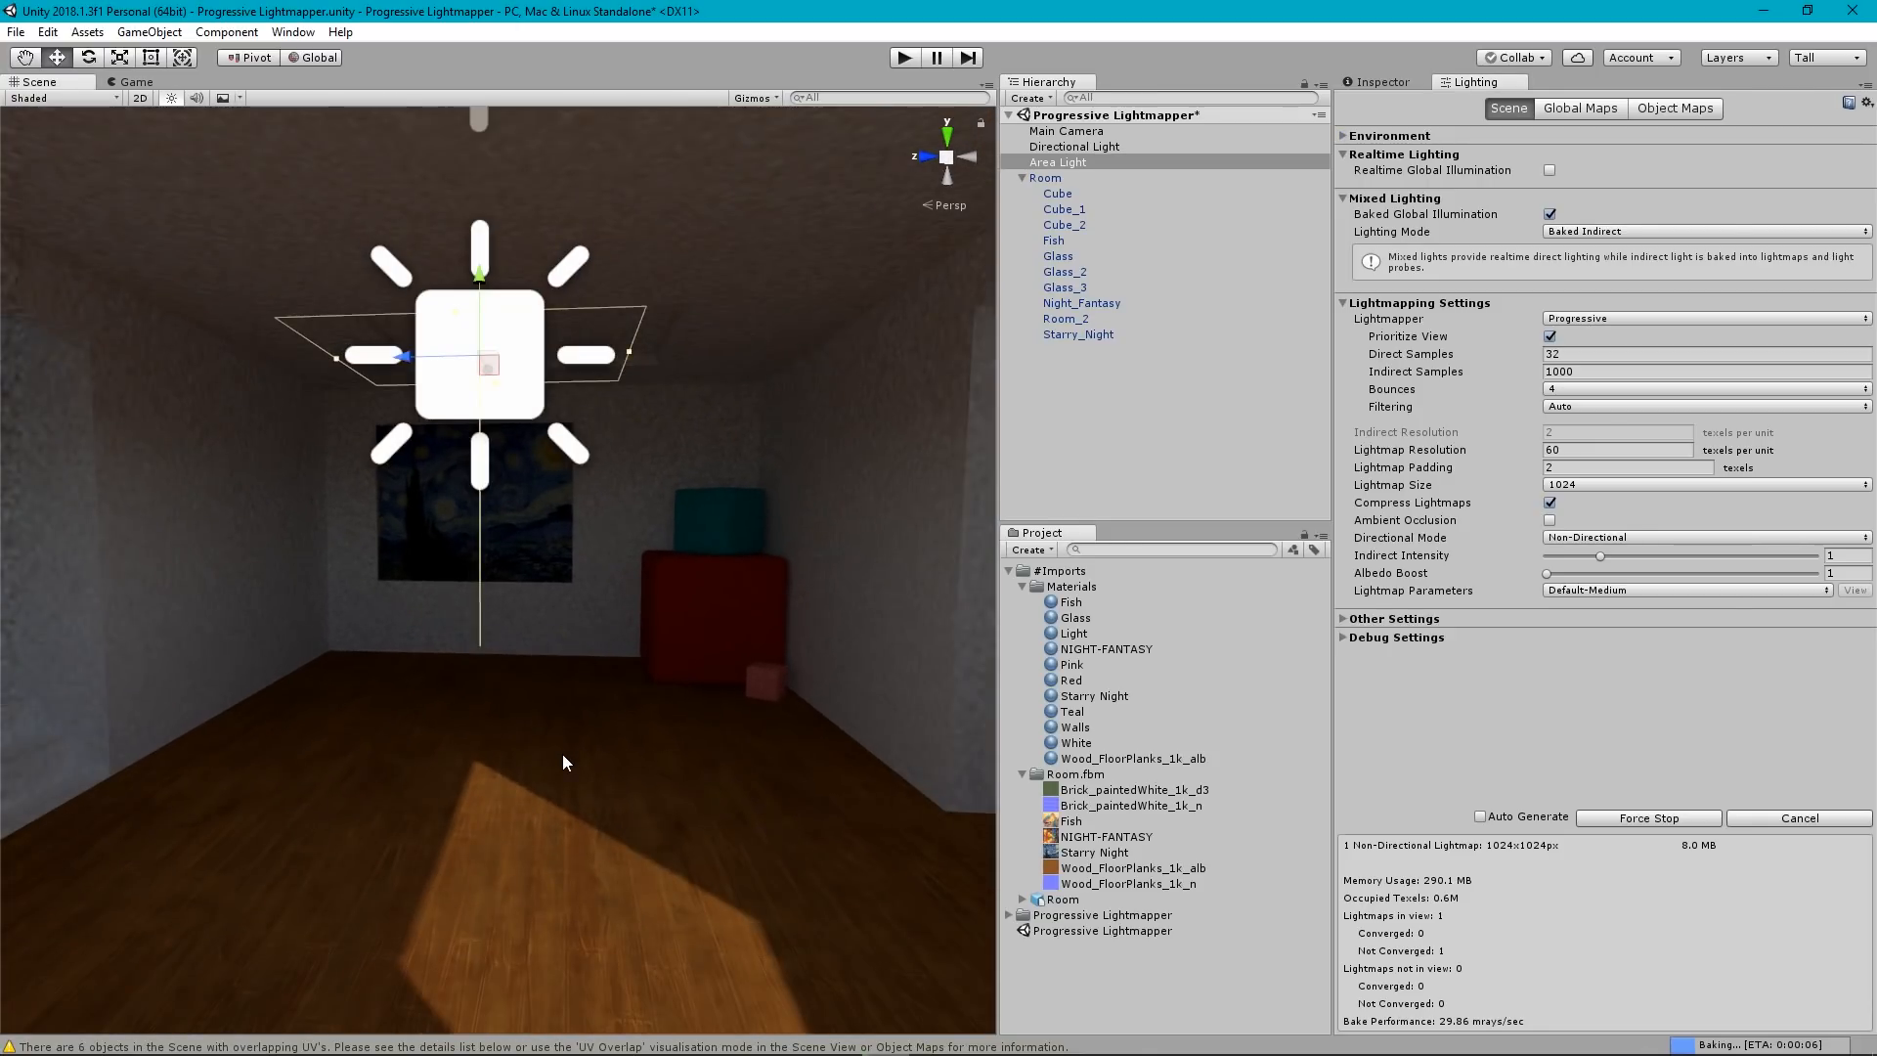
# Cancel the running lighting bake and look up at the room's ceiling around the Area Light.
pyautogui.click(1793, 818)
pyautogui.moveTo(754, 682)
pyautogui.mouseDown(button='right')
pyautogui.moveTo(578, 716)
pyautogui.moveTo(665, 687)
pyautogui.moveTo(588, 713)
pyautogui.moveTo(649, 695)
pyautogui.moveTo(741, 401)
pyautogui.moveTo(754, 448)
pyautogui.moveTo(1234, 520)
pyautogui.moveTo(716, 533)
pyautogui.moveTo(747, 548)
pyautogui.mouseUp(button='right')
pyautogui.press('s')
pyautogui.press('w')
pyautogui.press('d')
pyautogui.press('s')
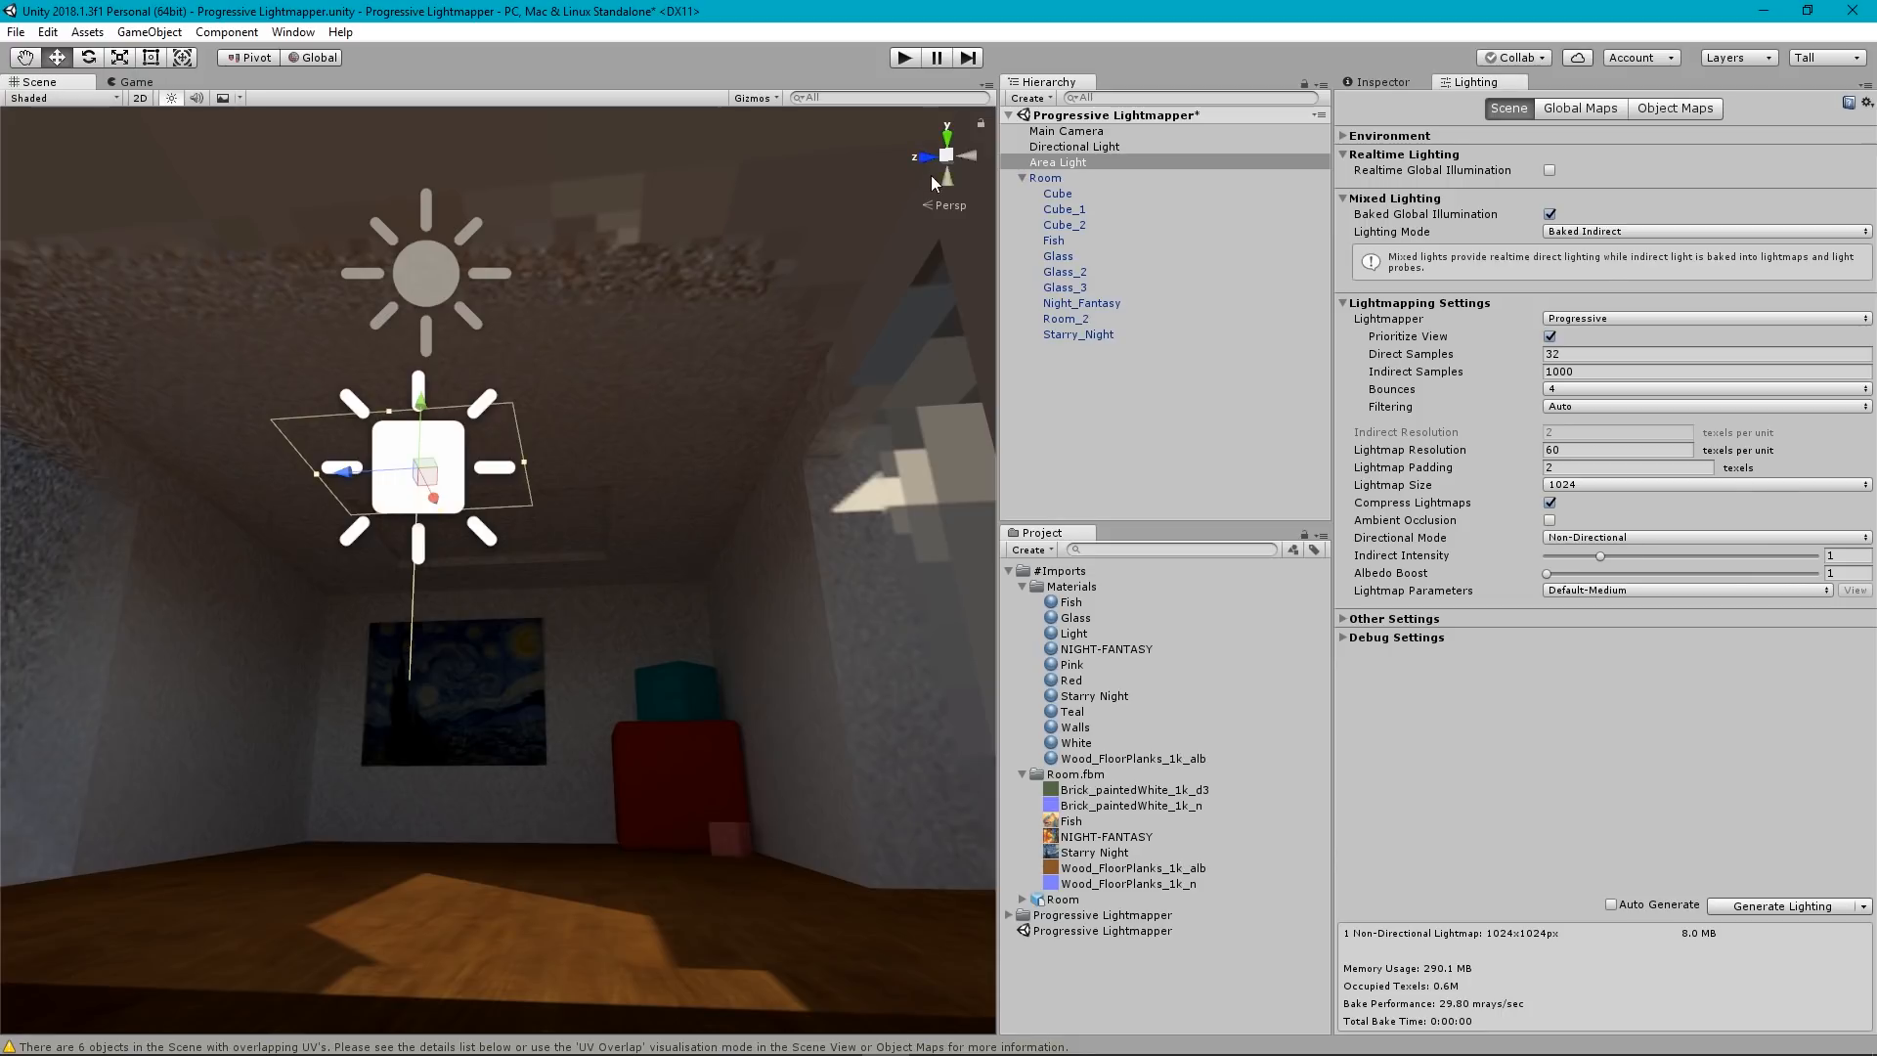
# Working from below in orthographic projection, move the Area Light along X until it sits under the main room's ceiling recess.
pyautogui.click(947, 160)
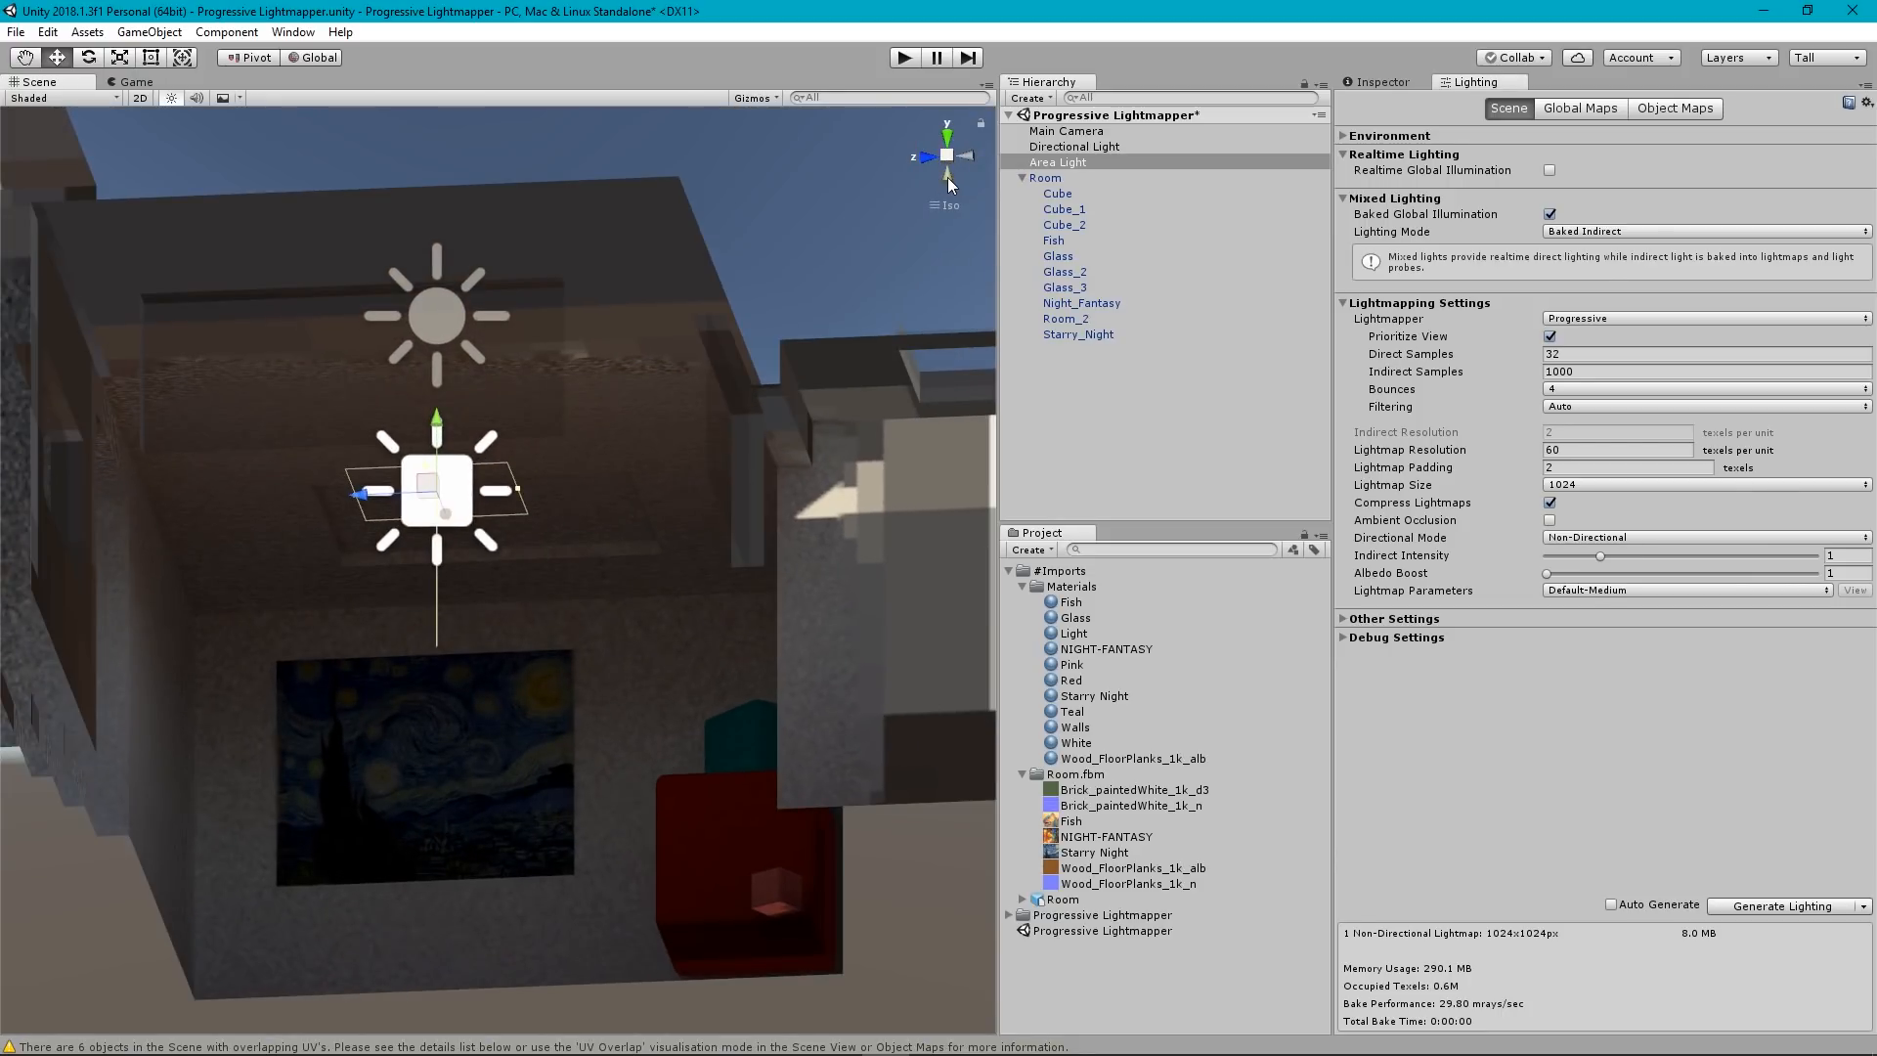
pyautogui.click(947, 178)
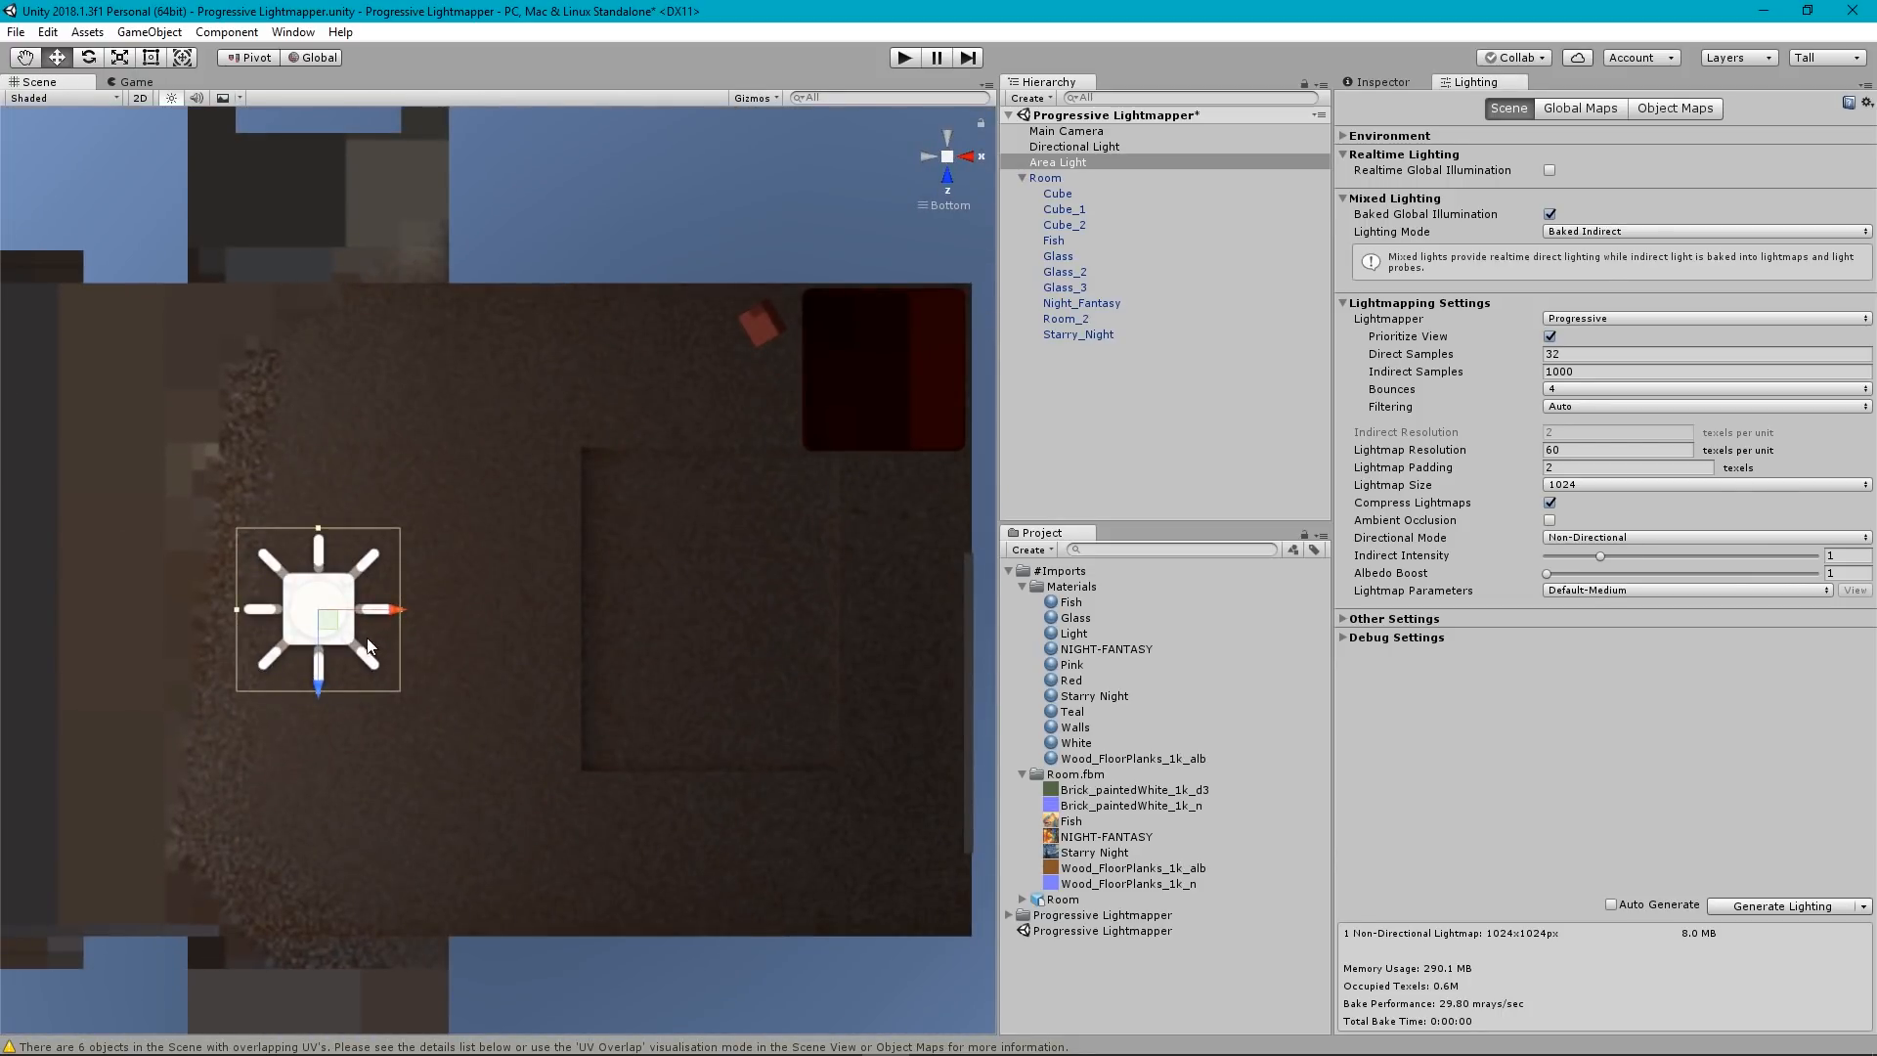
pyautogui.moveTo(387, 616); pyautogui.dragTo(800, 636)
pyautogui.scroll(4, 811, 614)
pyautogui.keyDown('alt'); pyautogui.moveTo(845, 595); pyautogui.dragTo(624, 582, button='middle'); pyautogui.keyUp('alt')
pyautogui.scroll(6, 624, 582)
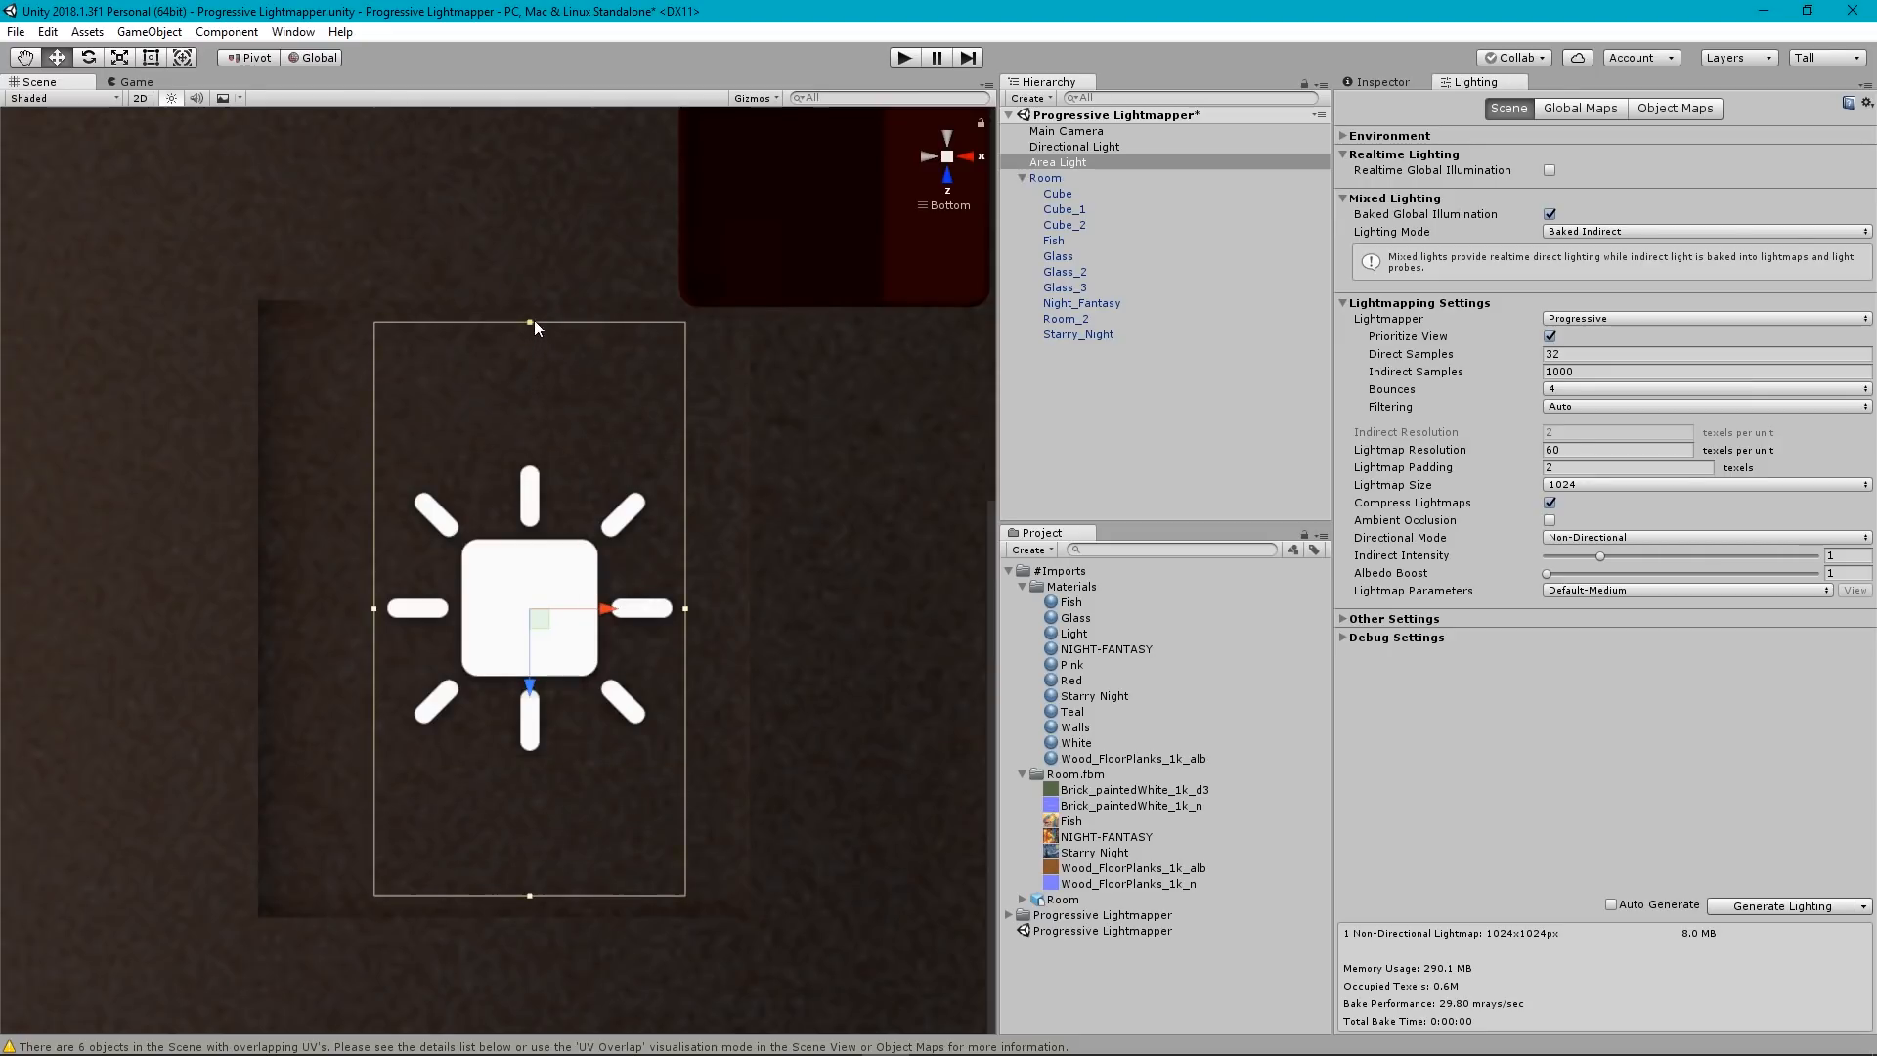
# Size the Area Light to about 1.535 wide by 1.913 high and centre it on the ceiling recess at X about 2.401.
pyautogui.moveTo(534, 320); pyautogui.dragTo(537, 312)
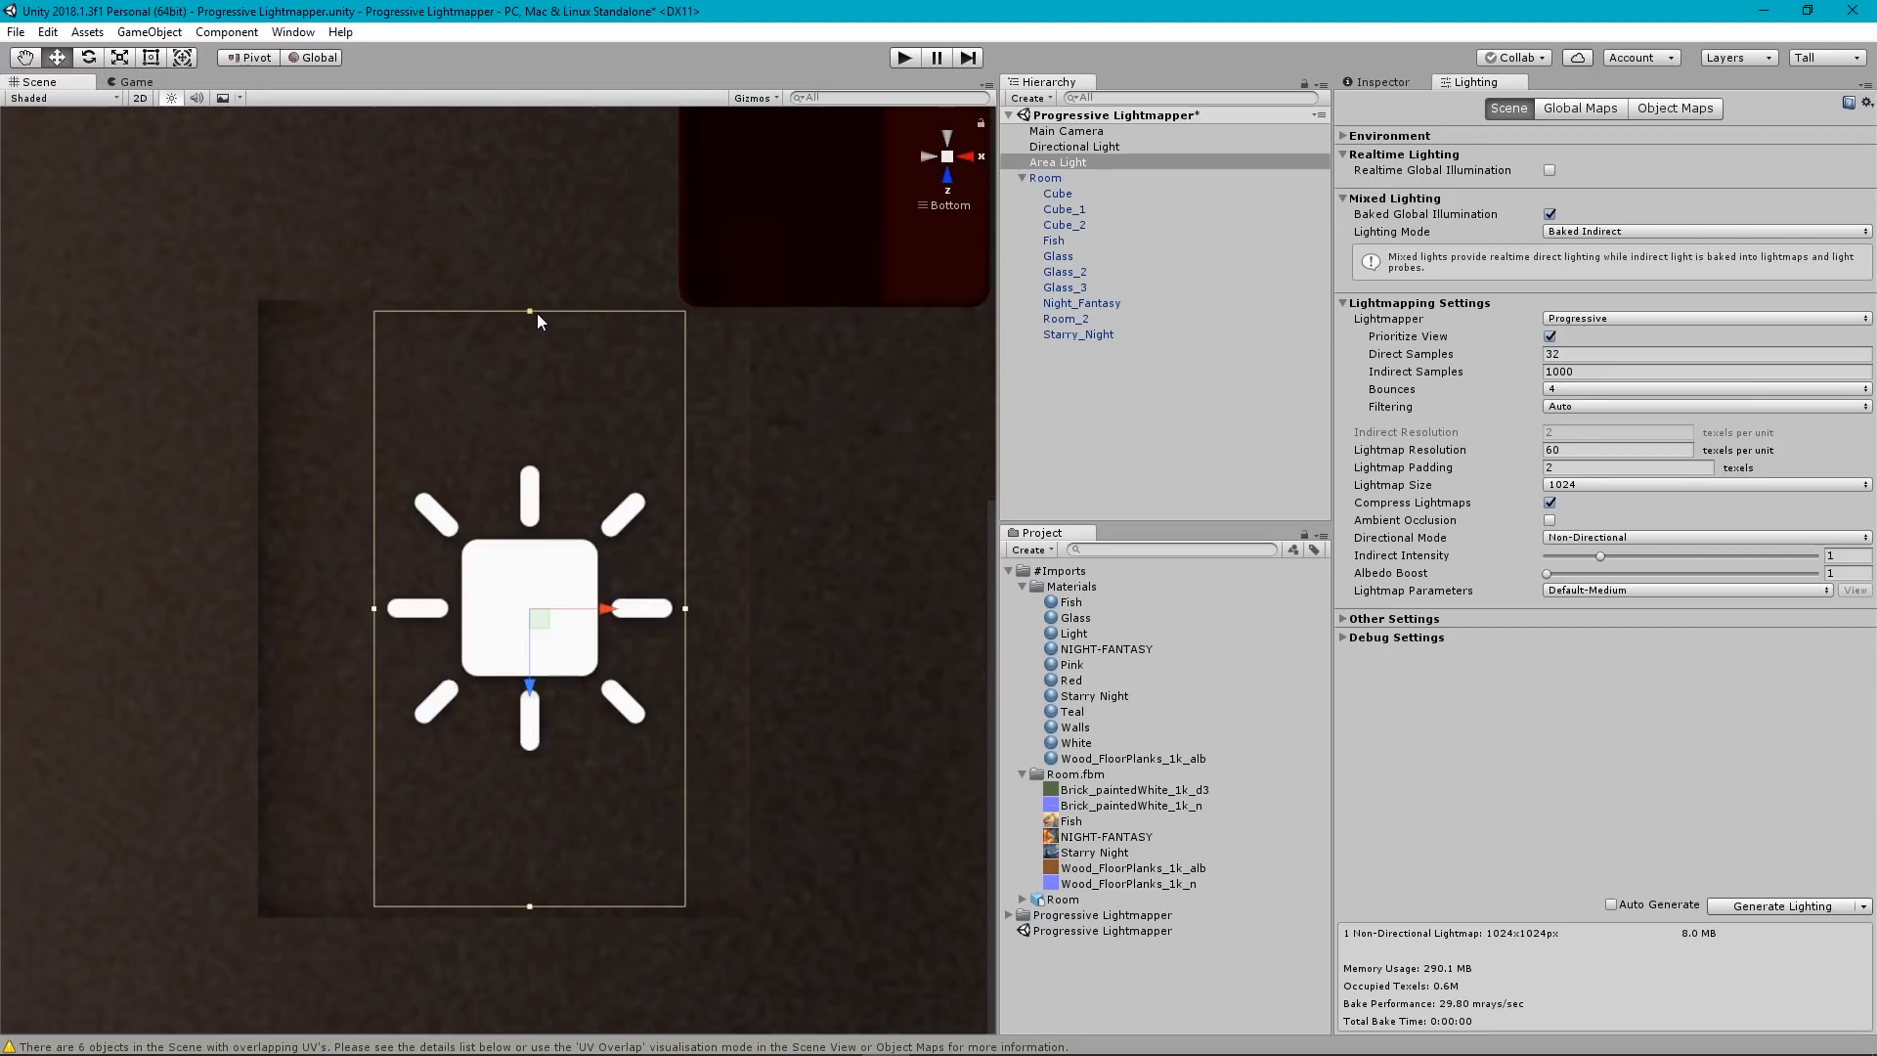
pyautogui.moveTo(606, 613); pyautogui.dragTo(587, 608)
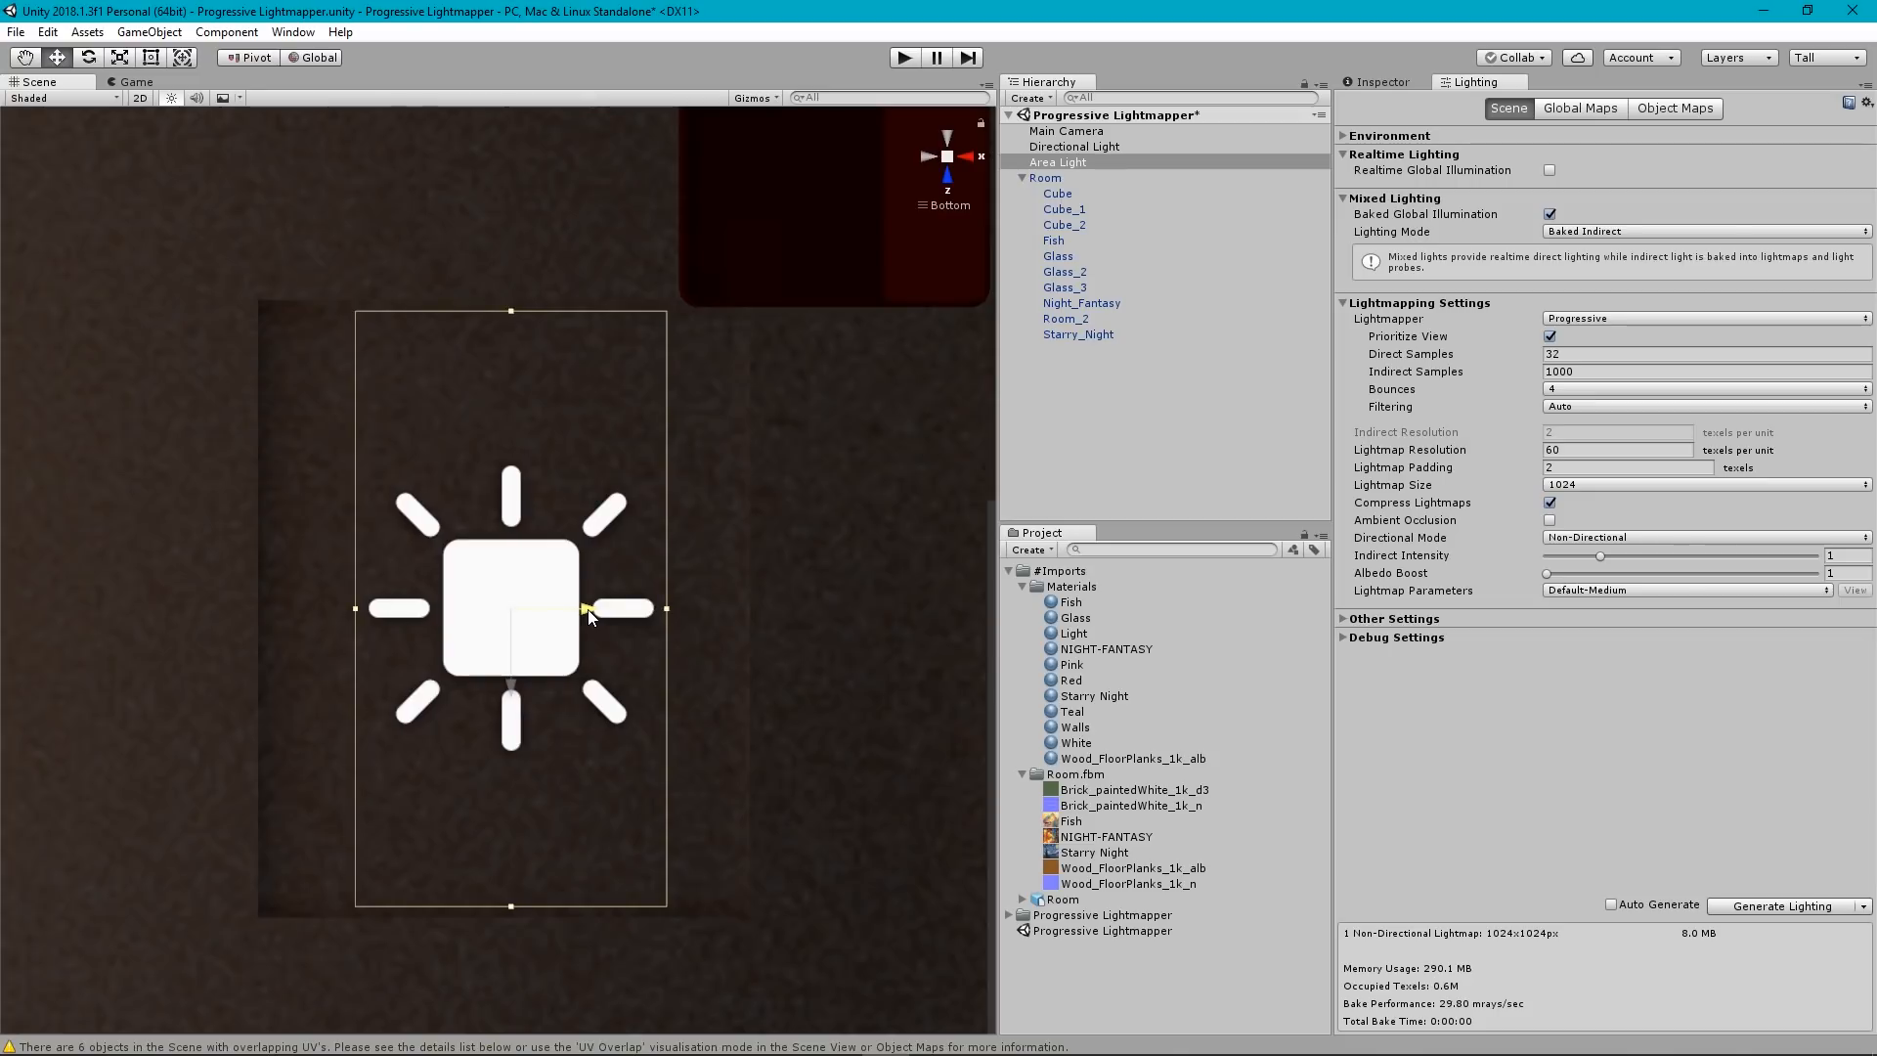
pyautogui.moveTo(355, 608); pyautogui.dragTo(271, 620)
pyautogui.moveTo(585, 614); pyautogui.dragTo(577, 616)
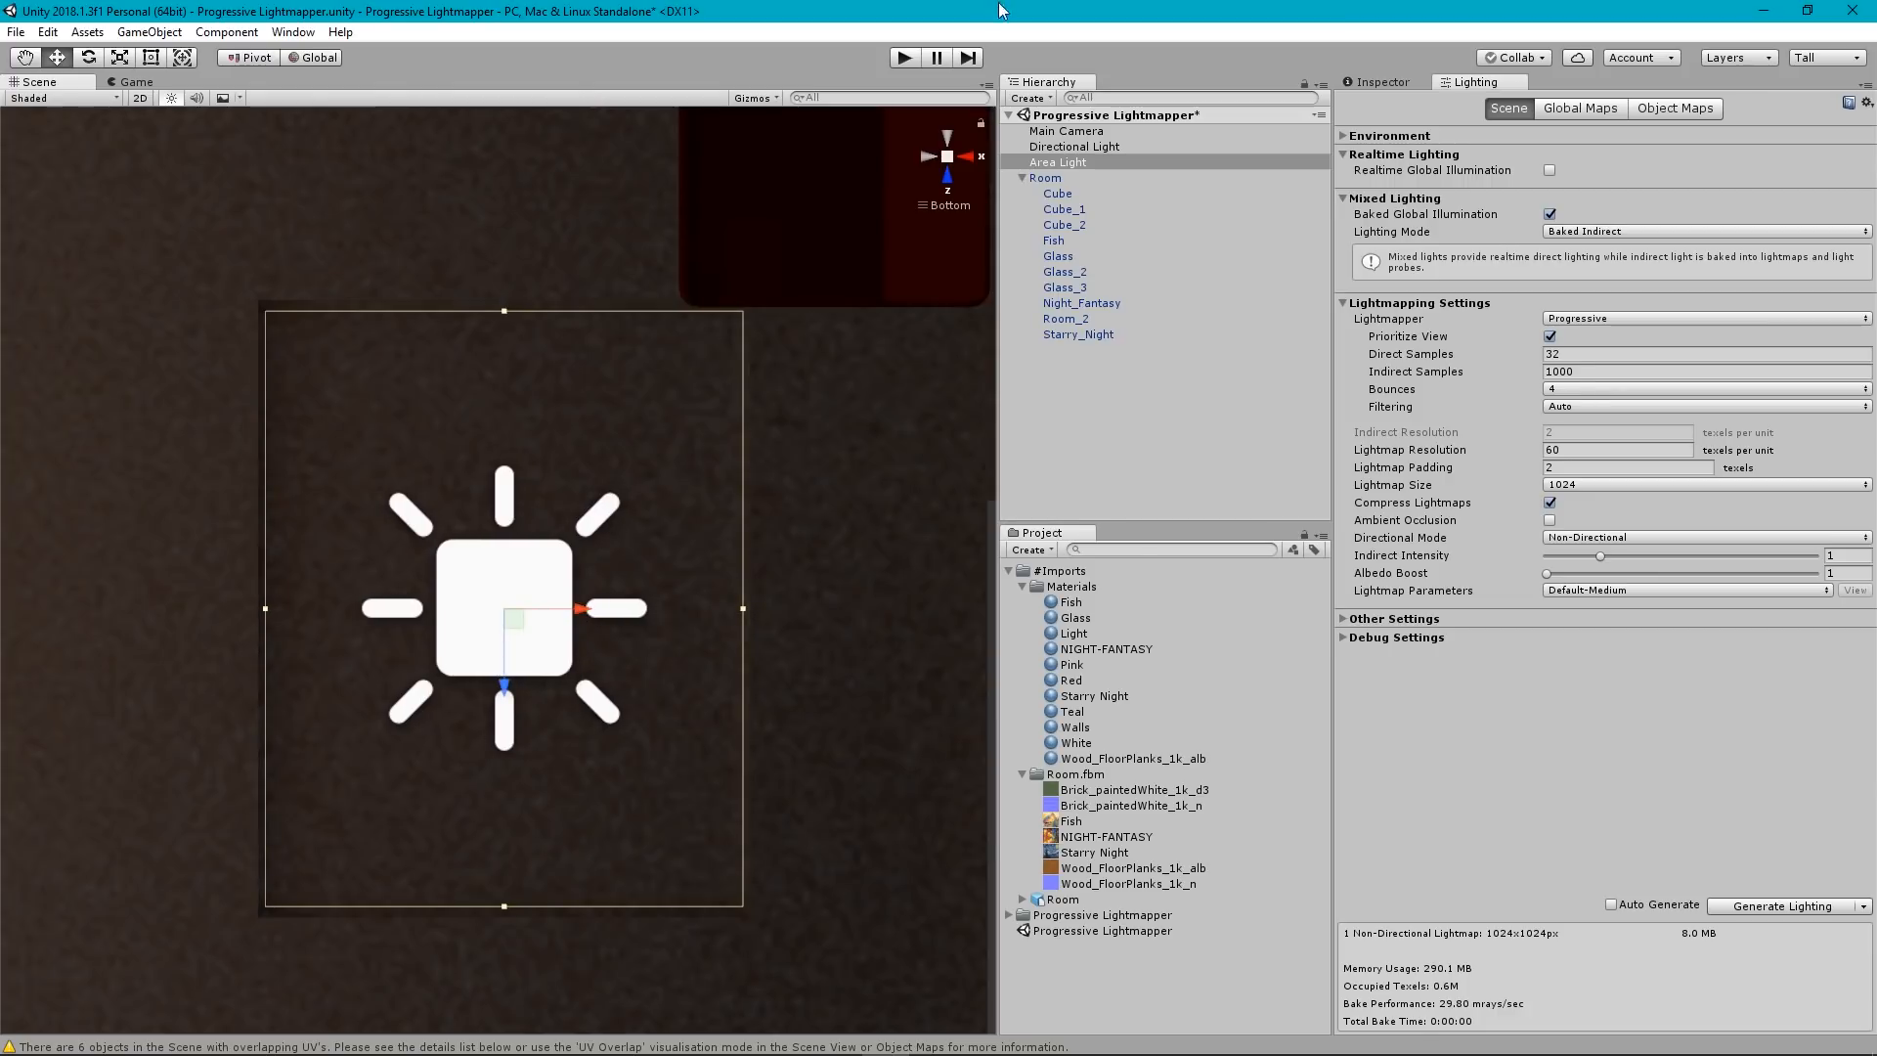
# Raise the Area Light into the ceiling recess, to a Y position of about 2.531.
pyautogui.click(946, 158)
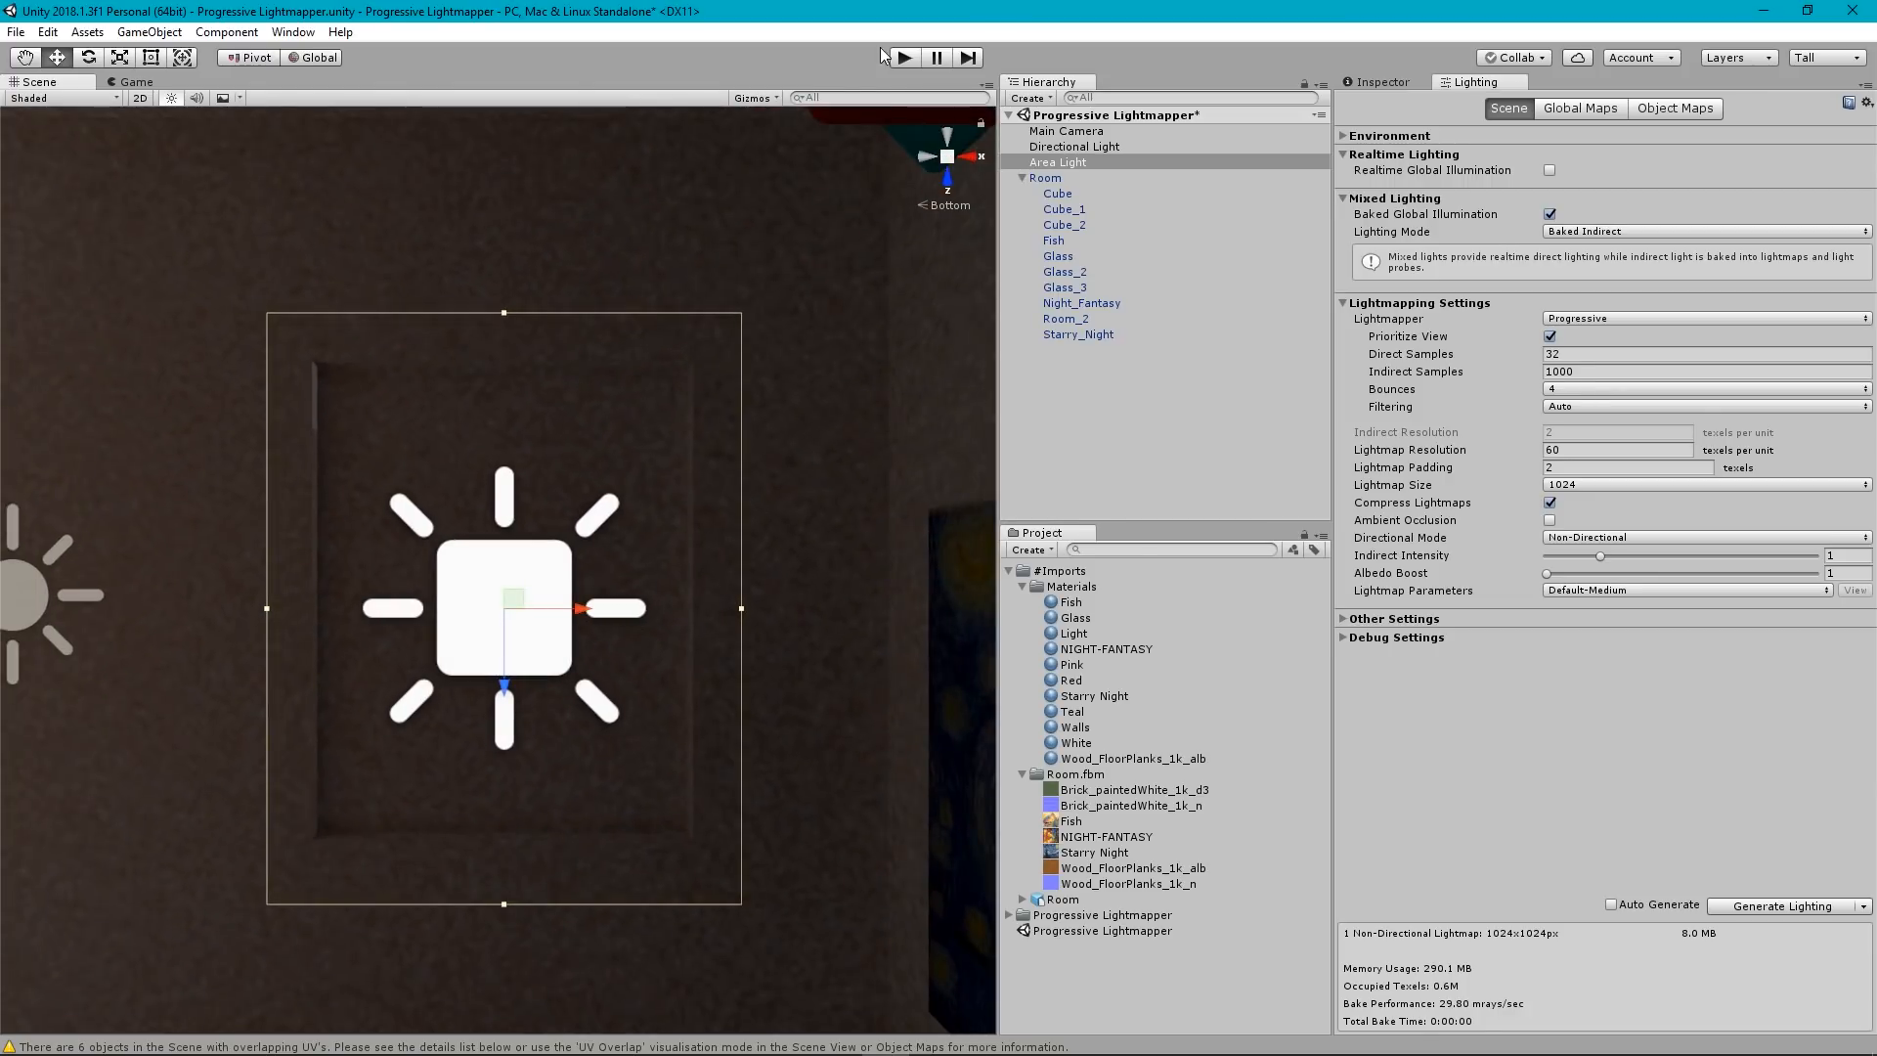
pyautogui.click(926, 159)
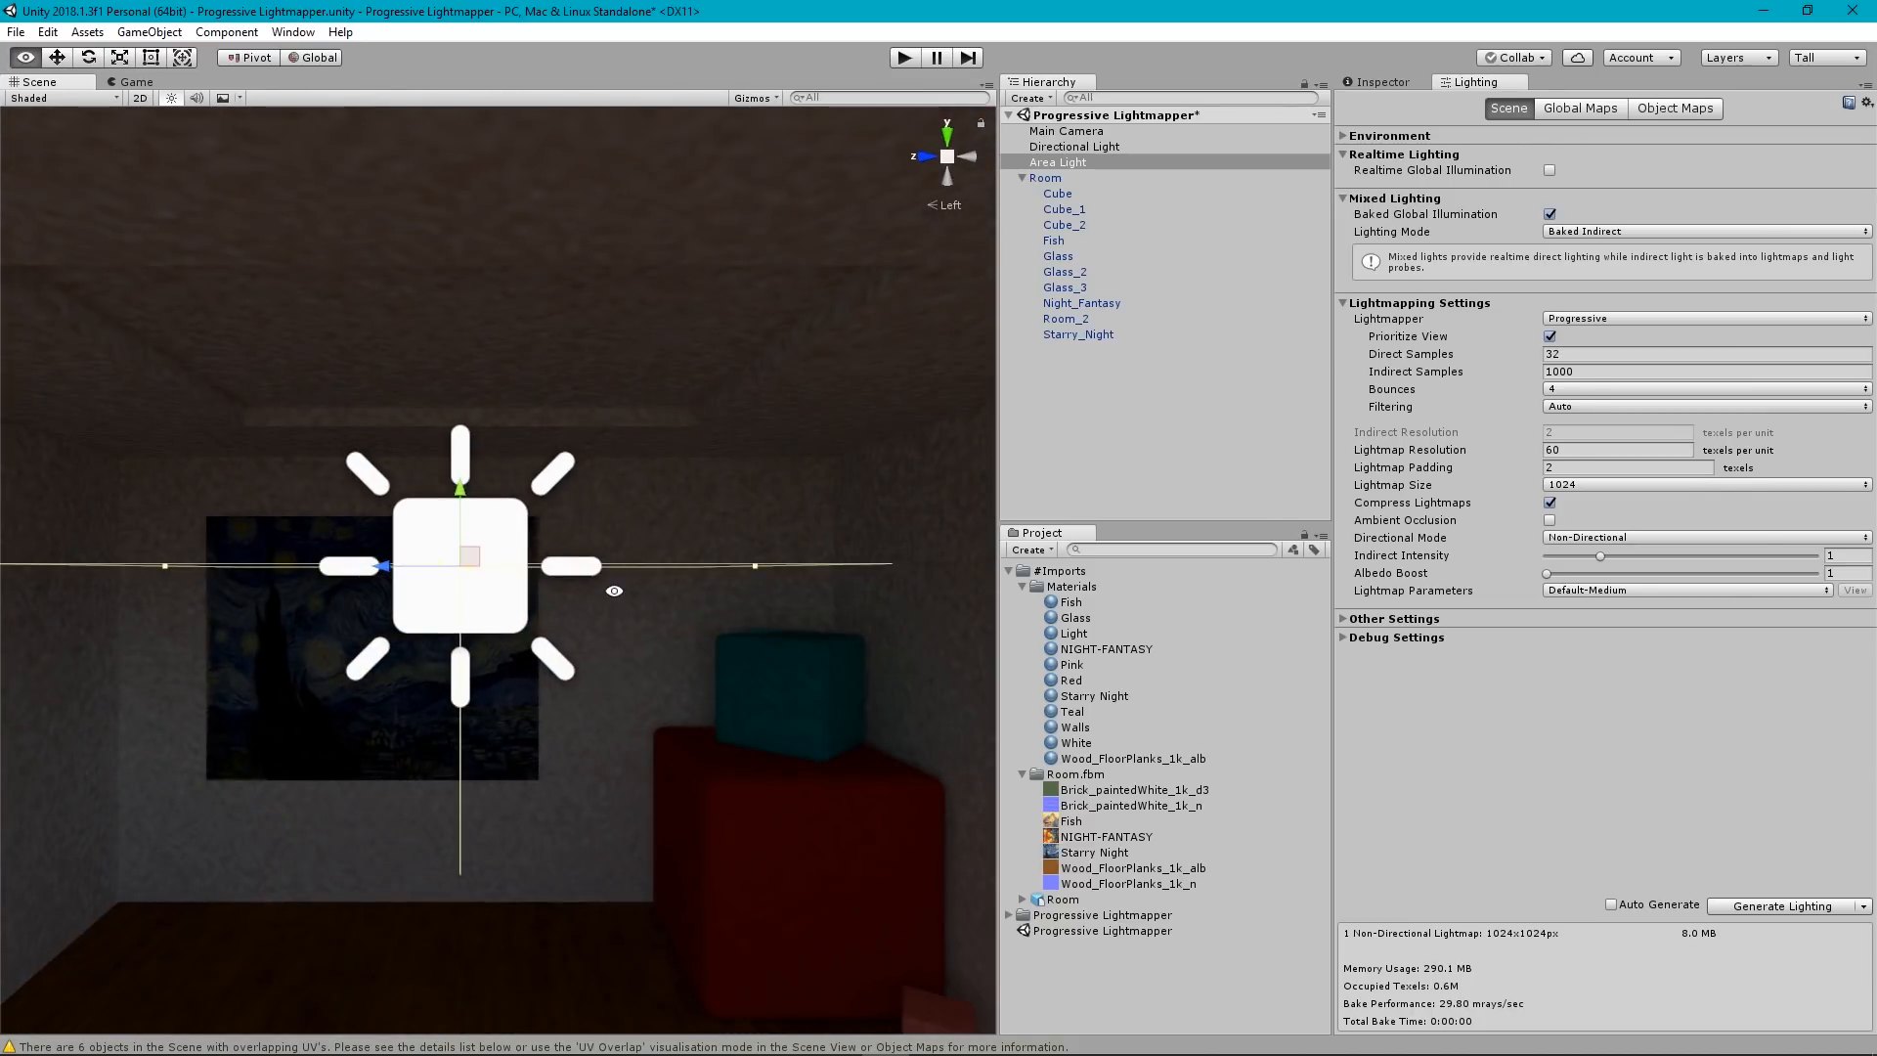
pyautogui.keyDown('alt'); pyautogui.moveTo(686, 536); pyautogui.dragTo(665, 496); pyautogui.keyUp('alt')
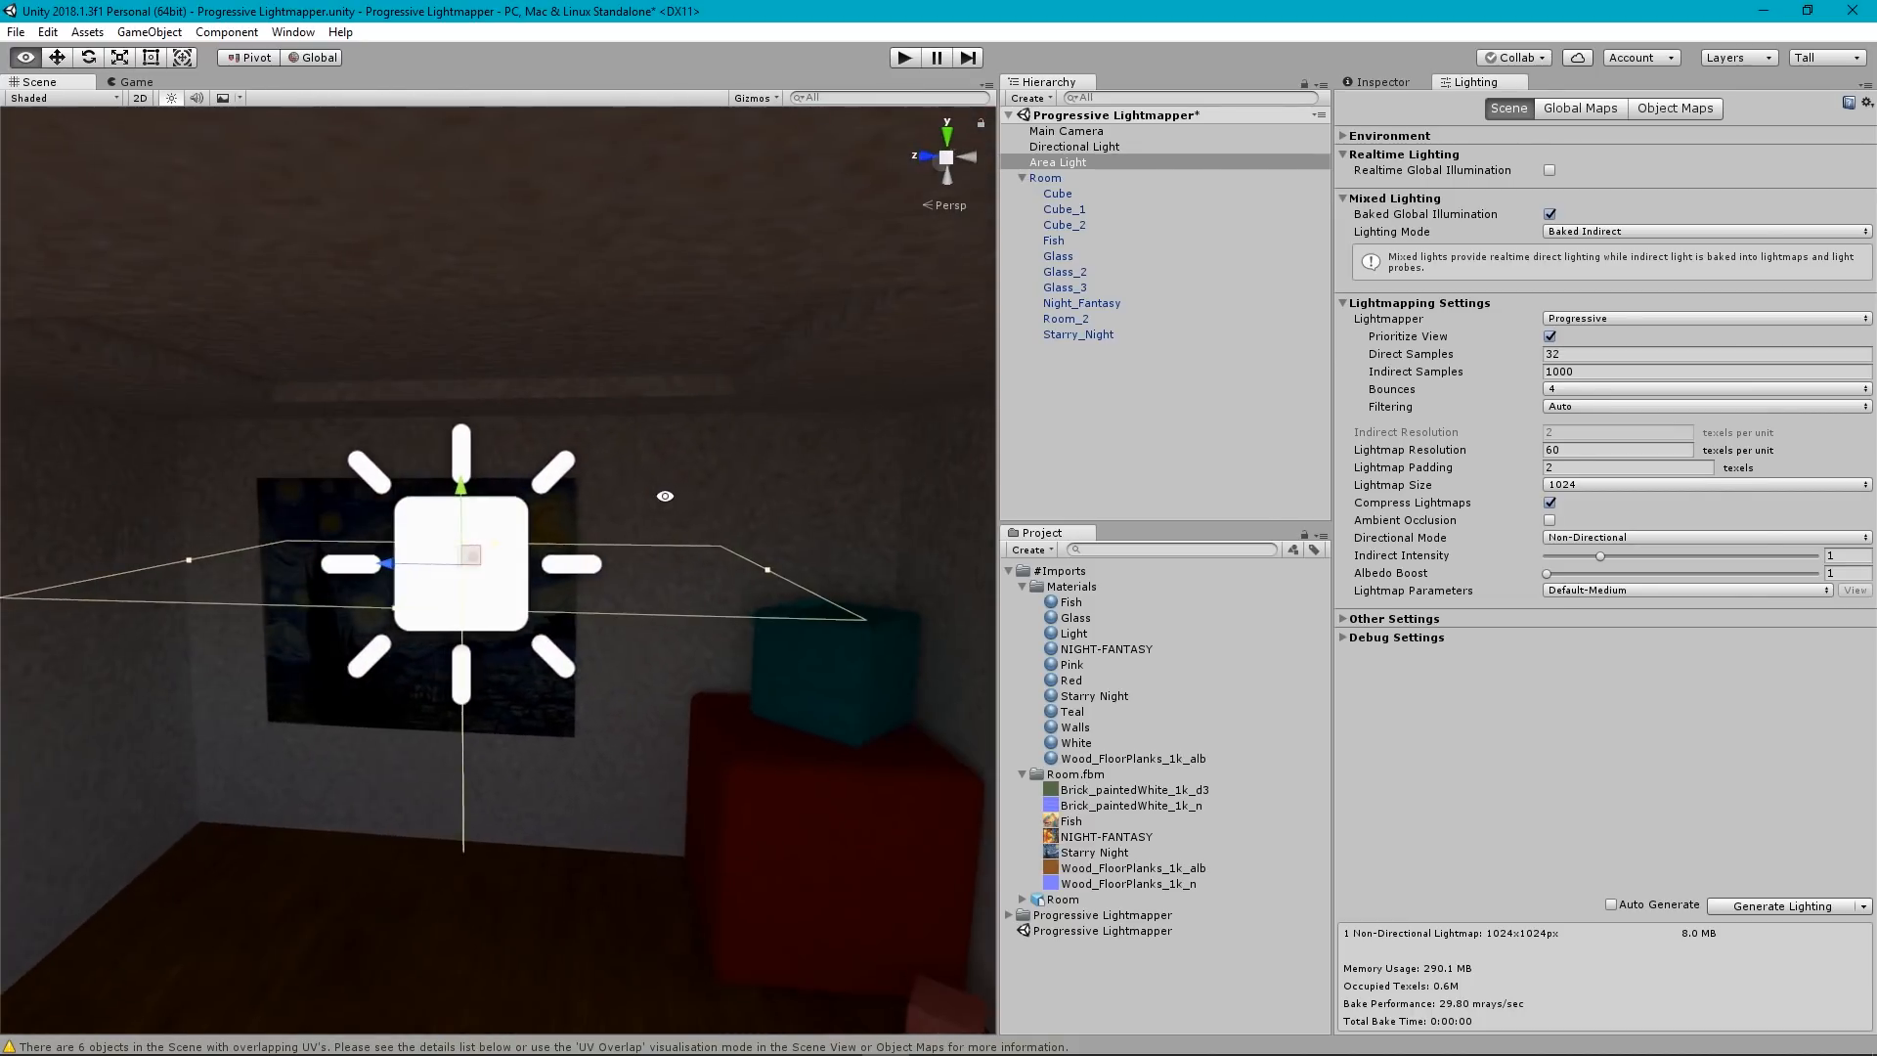
pyautogui.click(946, 158)
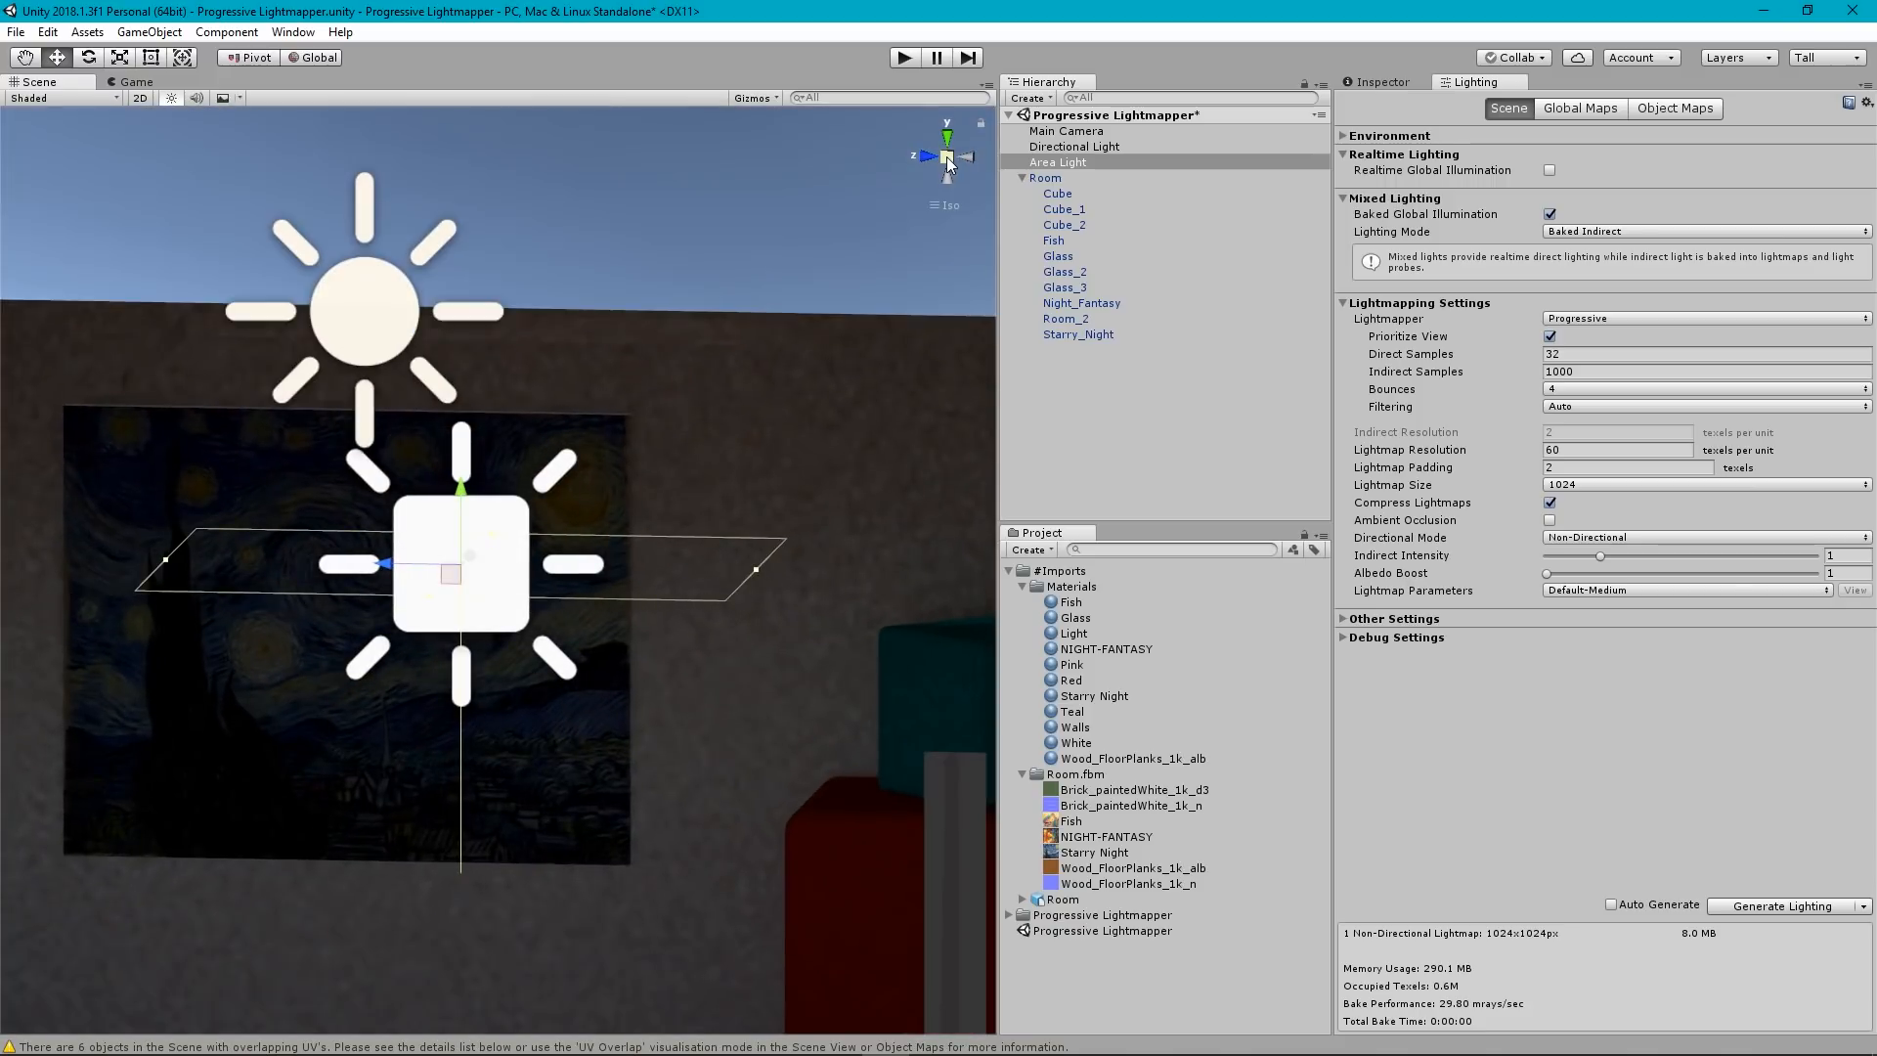
pyautogui.click(969, 157)
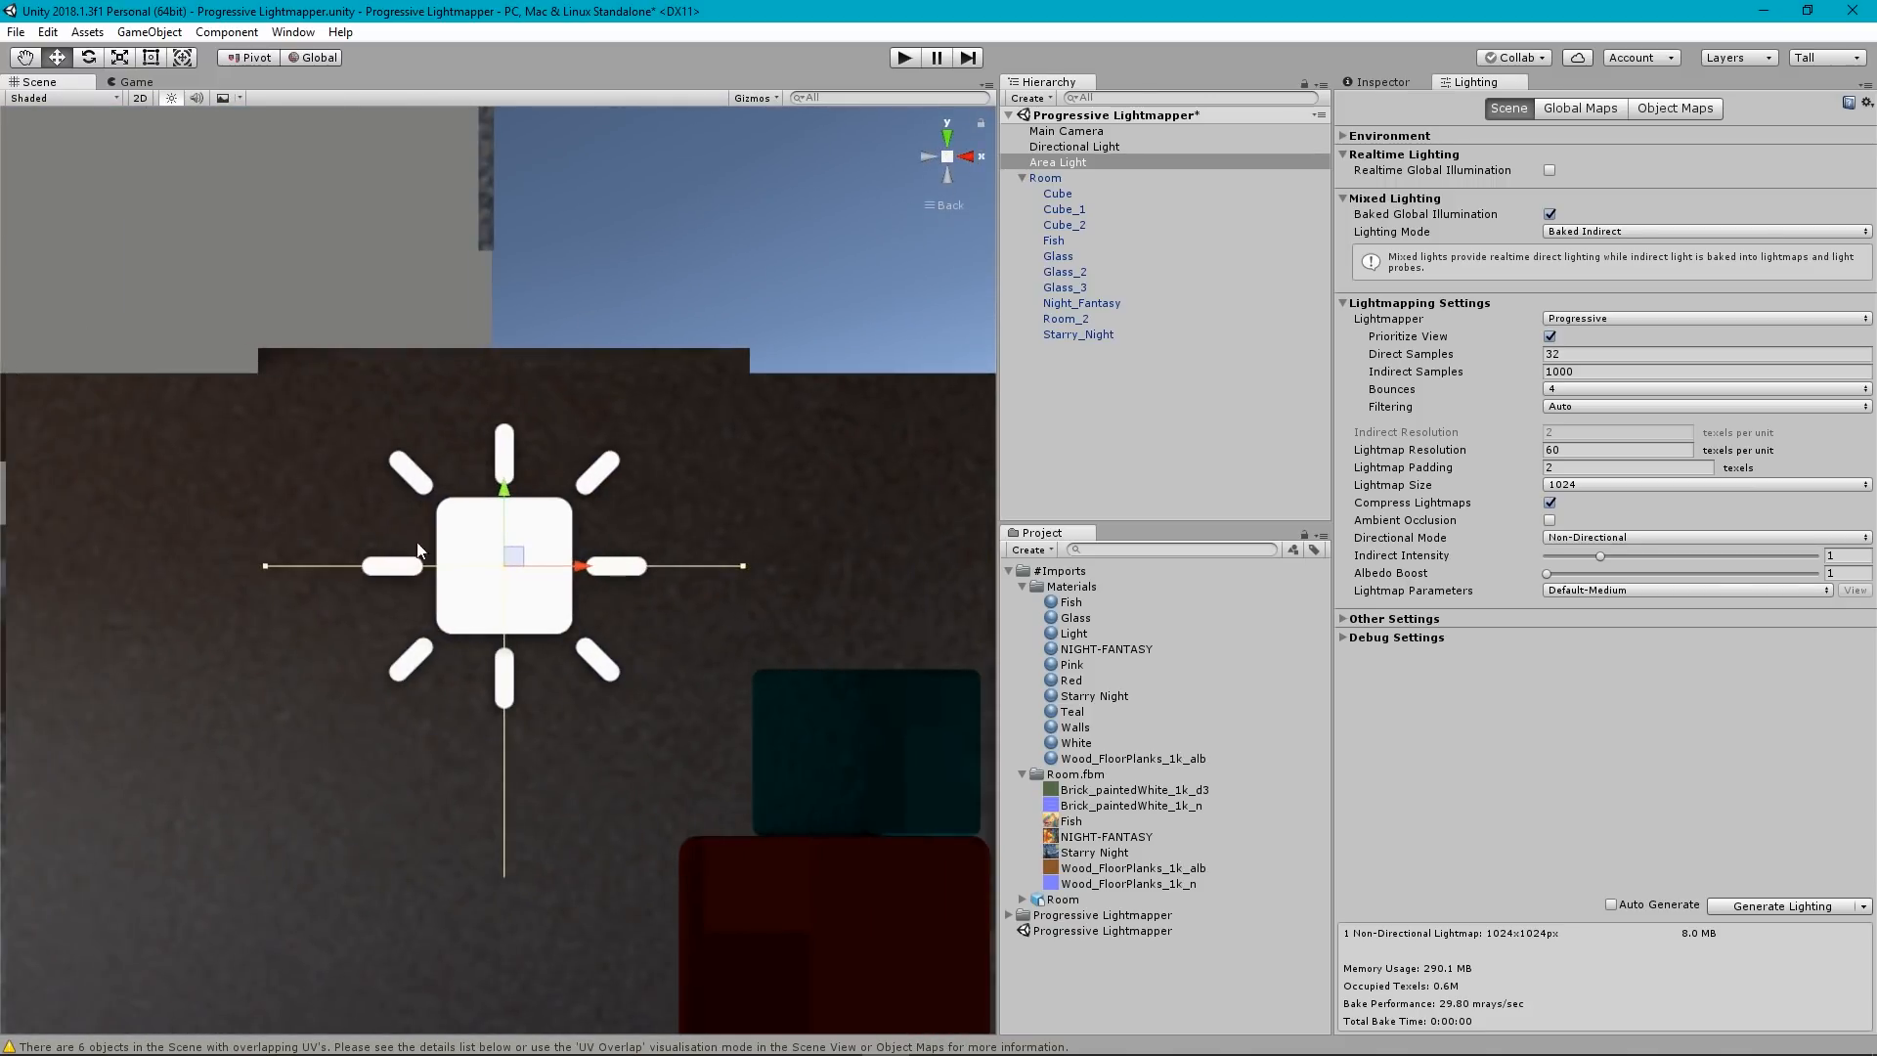
pyautogui.moveTo(506, 489); pyautogui.dragTo(521, 301)
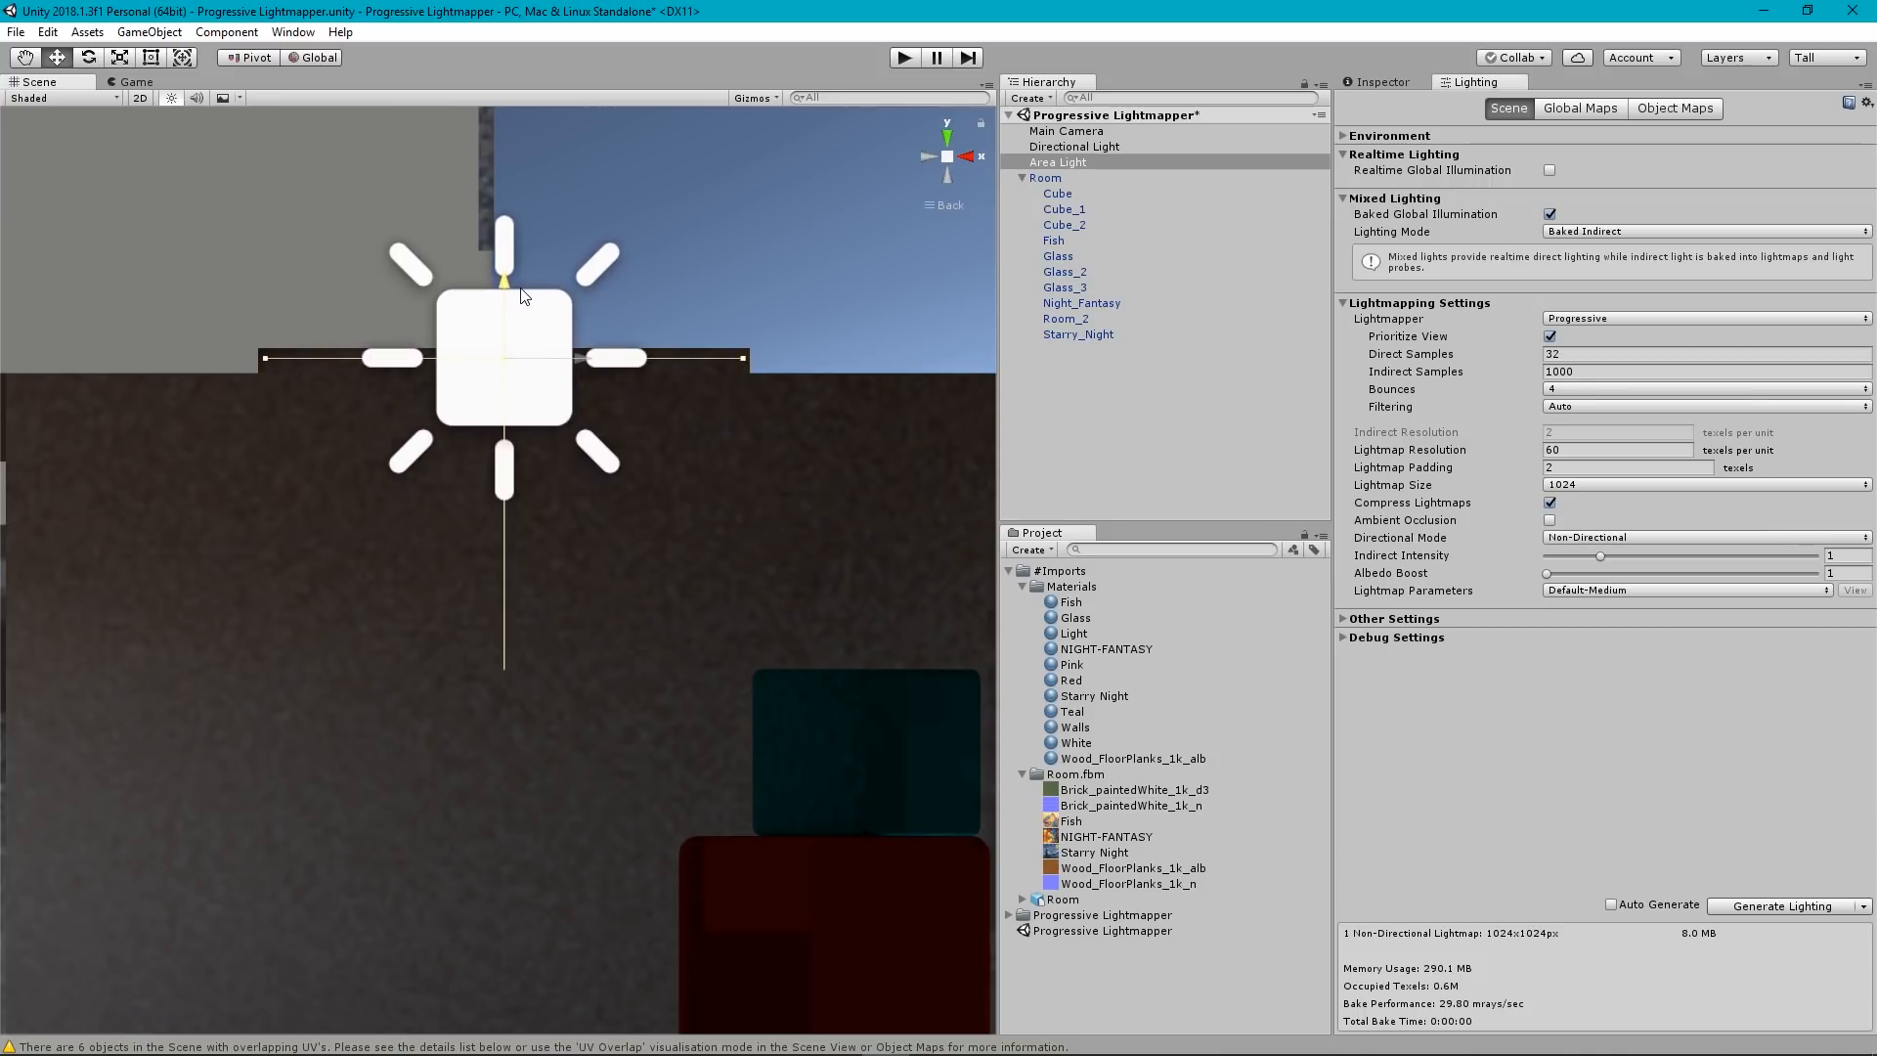
# Check the Area Light's fit in the ceiling recess from inside the room in perspective and from the left side.
pyautogui.click(947, 160)
pyautogui.moveTo(356, 579)
pyautogui.keyDown('alt'); pyautogui.mouseDown()
pyautogui.moveTo(860, 468)
pyautogui.moveTo(625, 685)
pyautogui.moveTo(539, 818)
pyautogui.moveTo(528, 620)
pyautogui.moveTo(451, 612)
pyautogui.moveTo(481, 615)
pyautogui.mouseUp(); pyautogui.keyUp('alt')
pyautogui.moveTo(577, 177); pyautogui.dragTo(633, 195, button='middle')
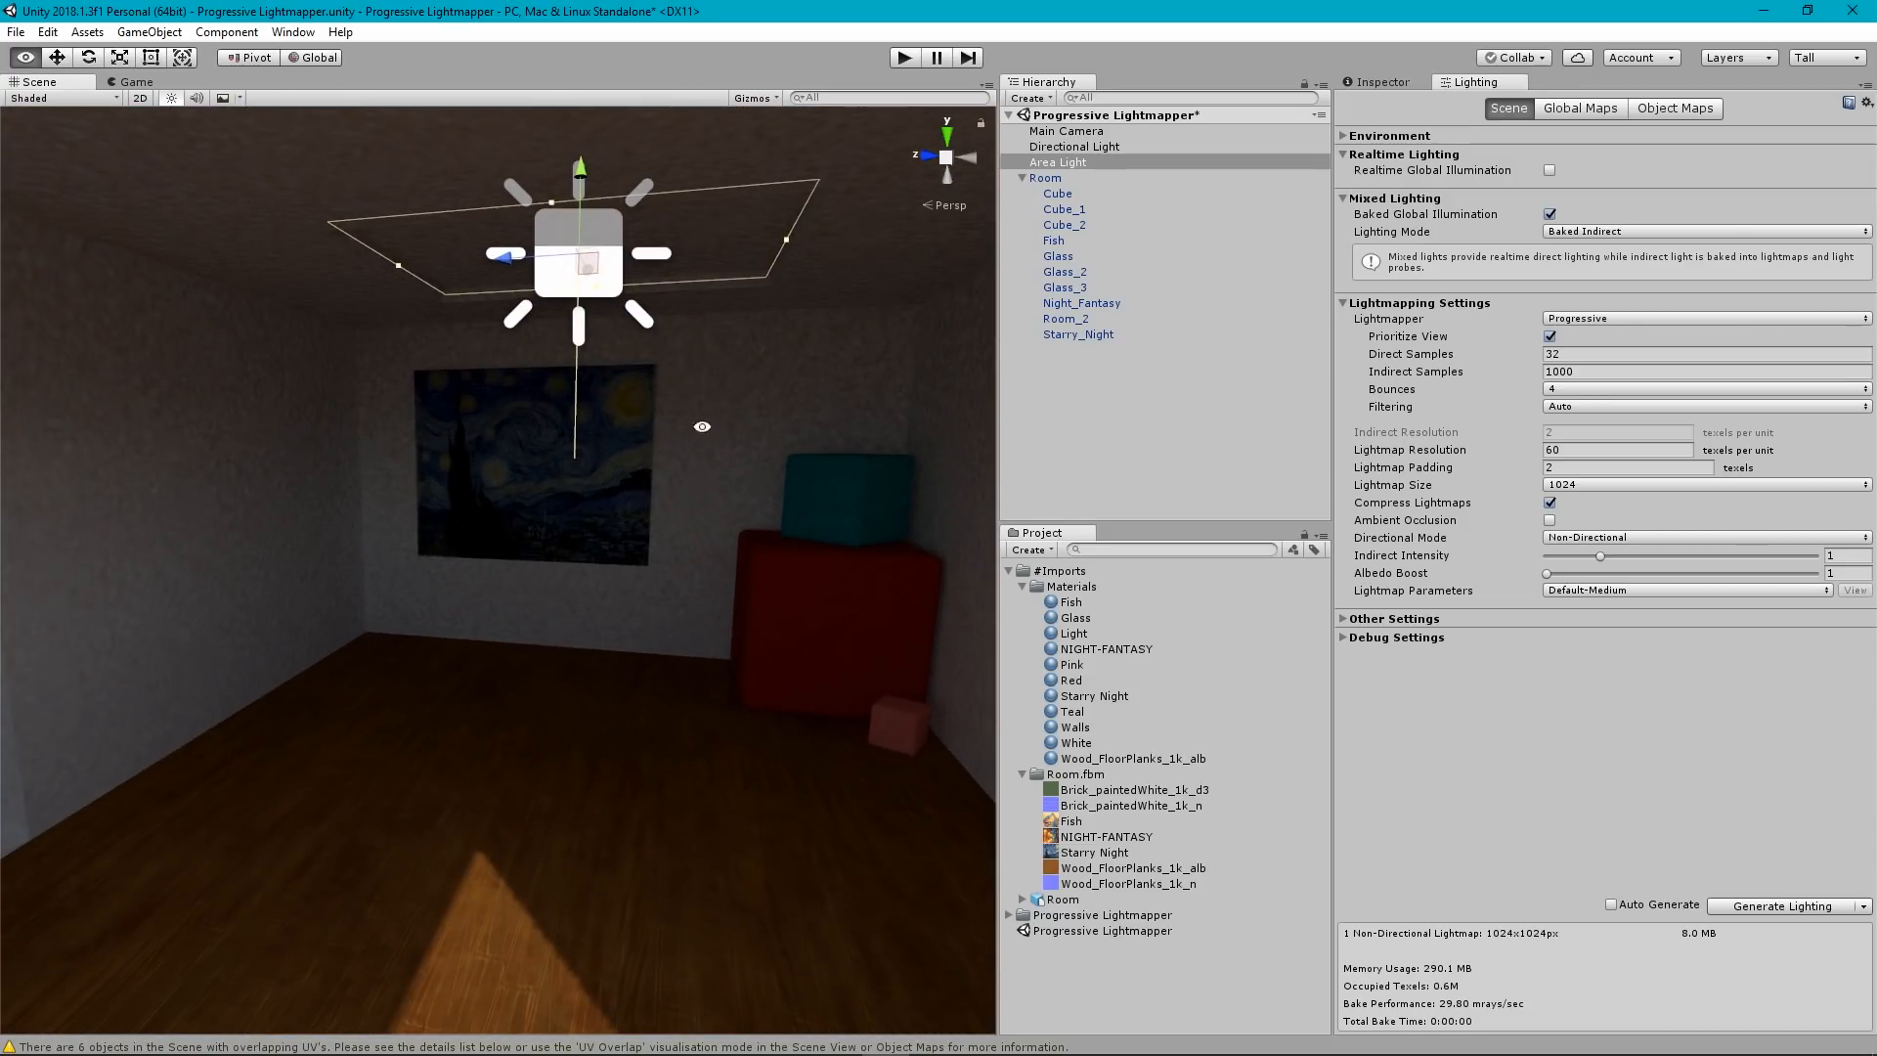
pyautogui.click(941, 156)
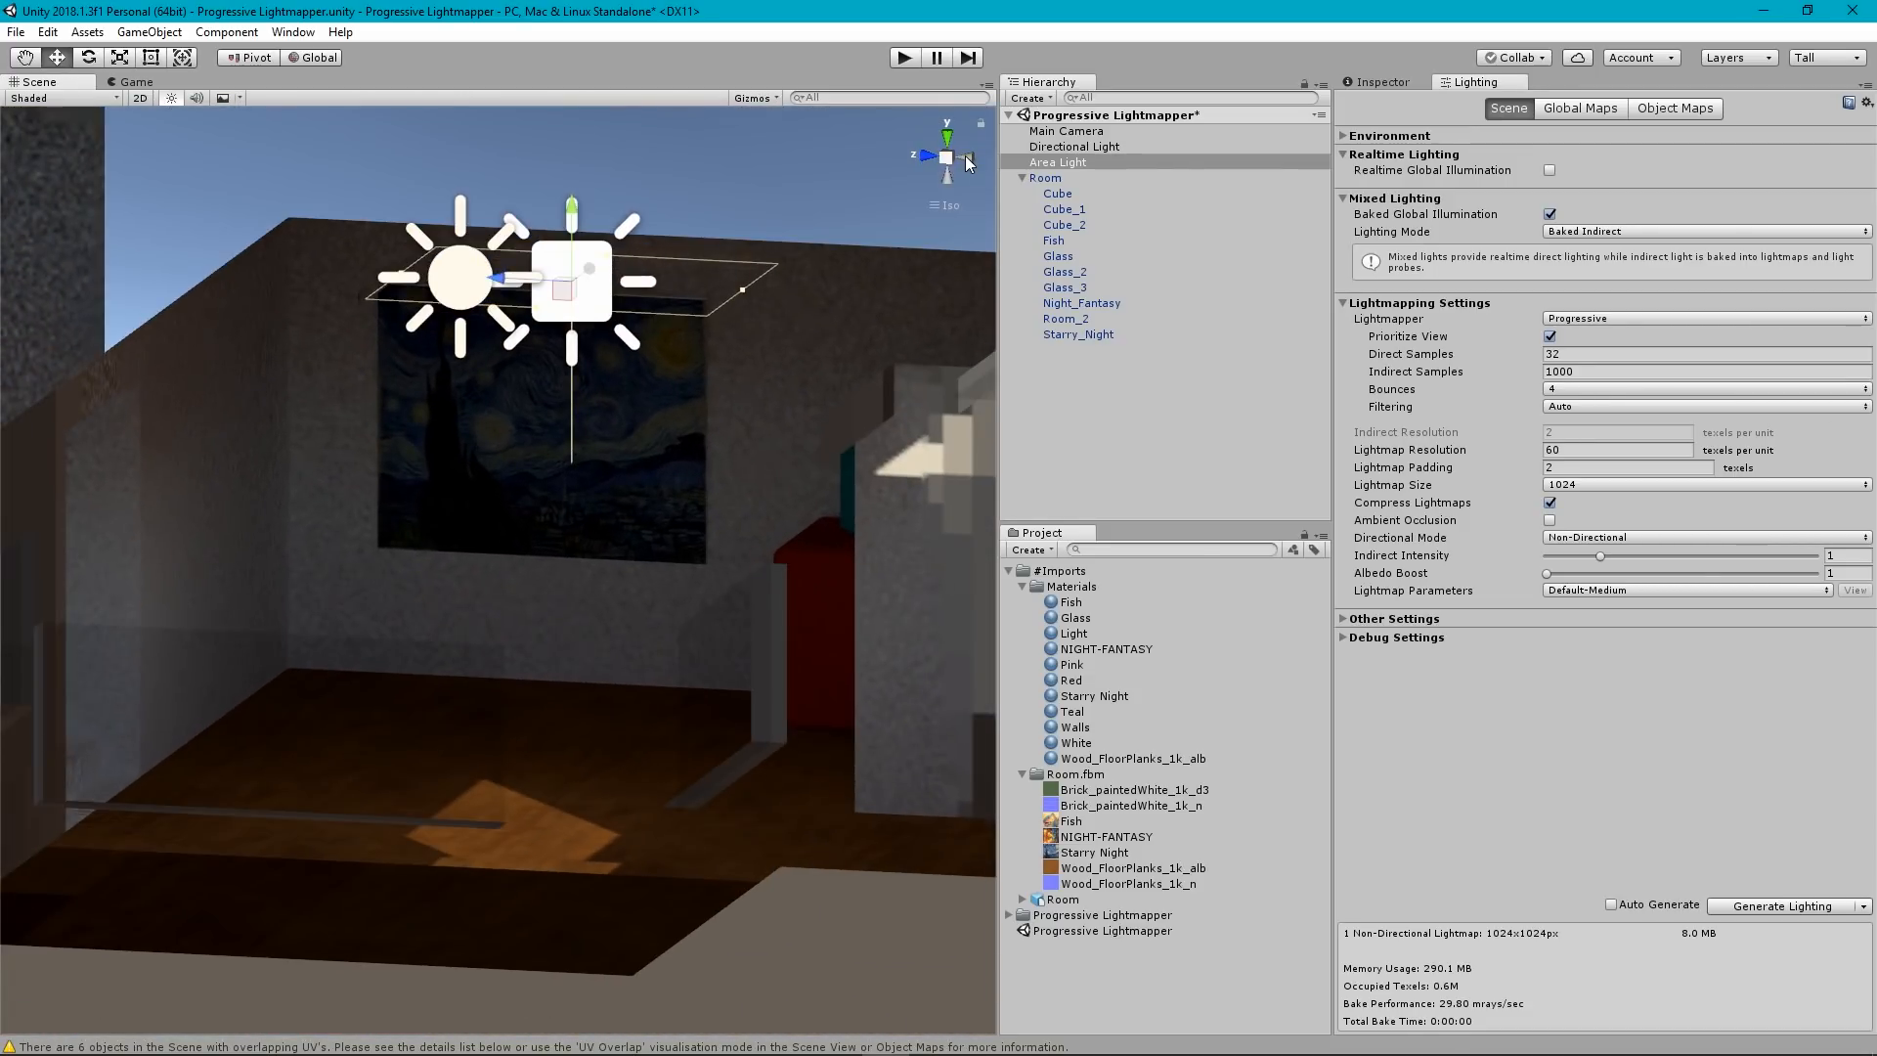
pyautogui.click(964, 156)
pyautogui.click(931, 157)
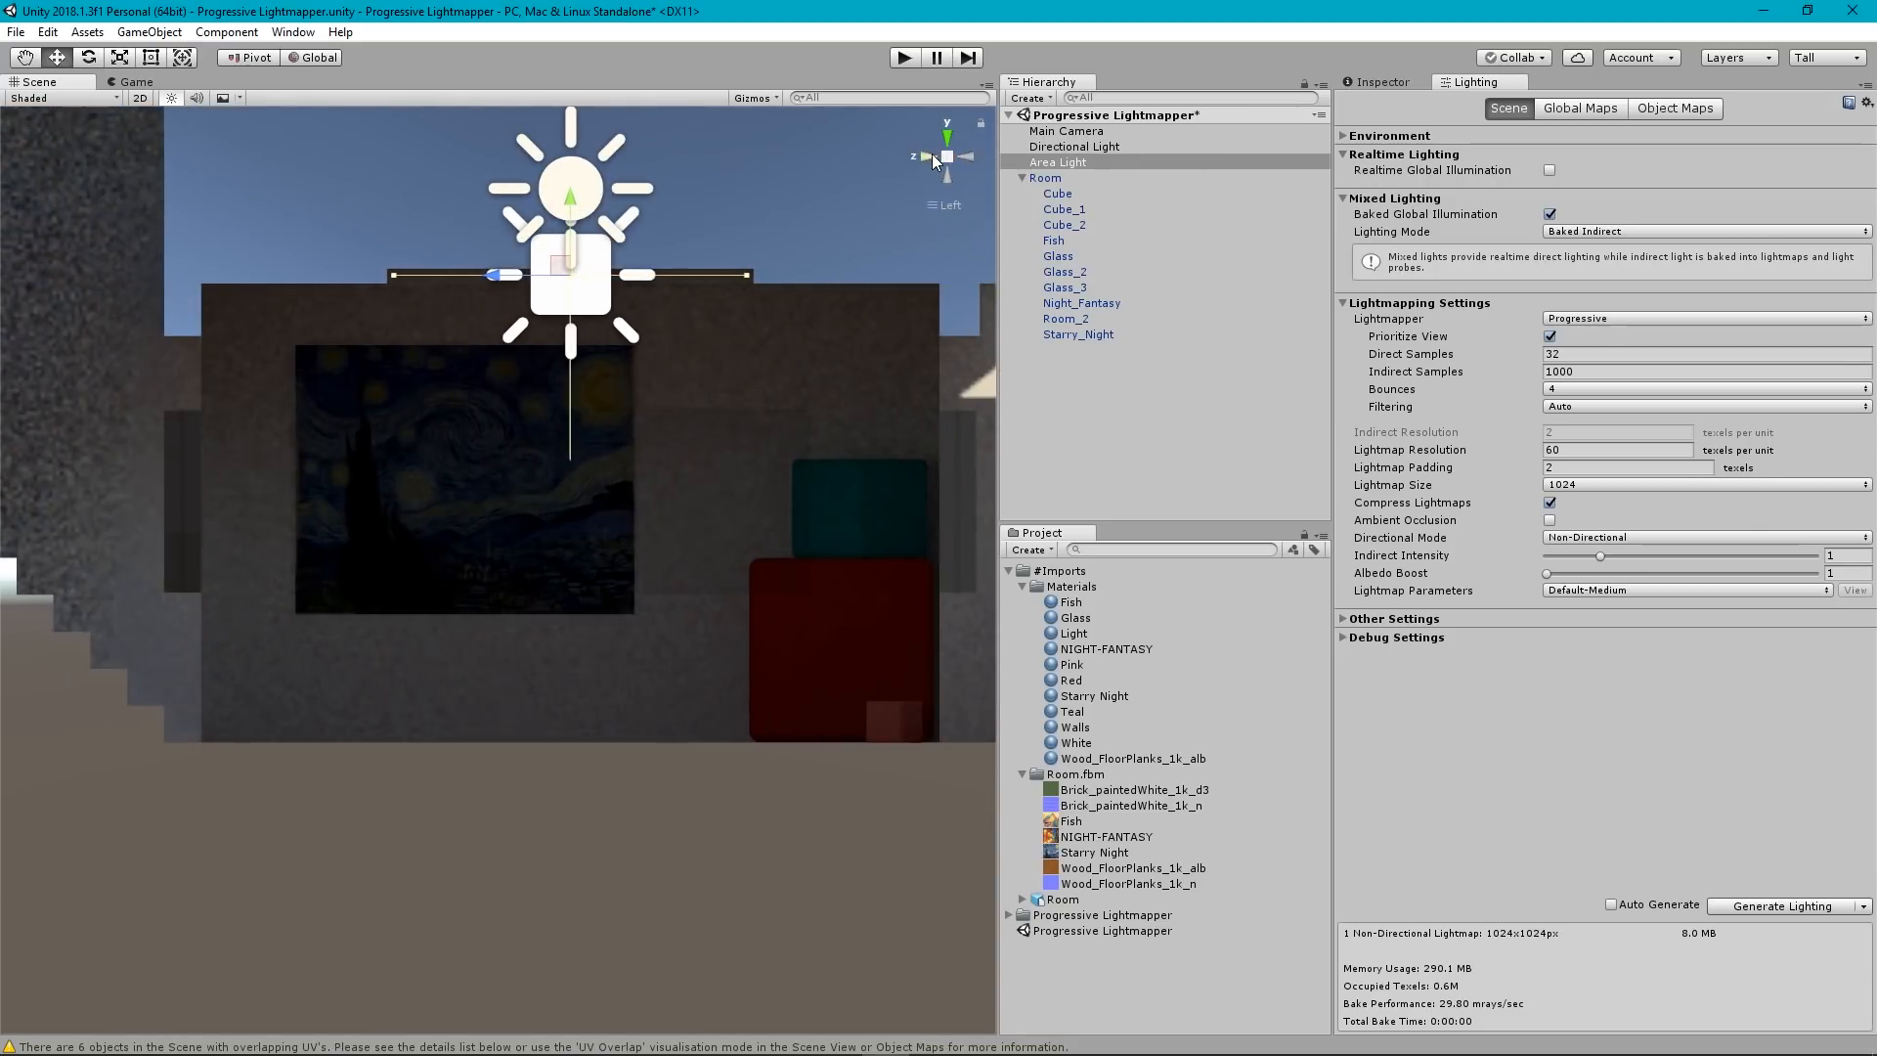
pyautogui.moveTo(753, 198); pyautogui.dragTo(665, 394, button='middle')
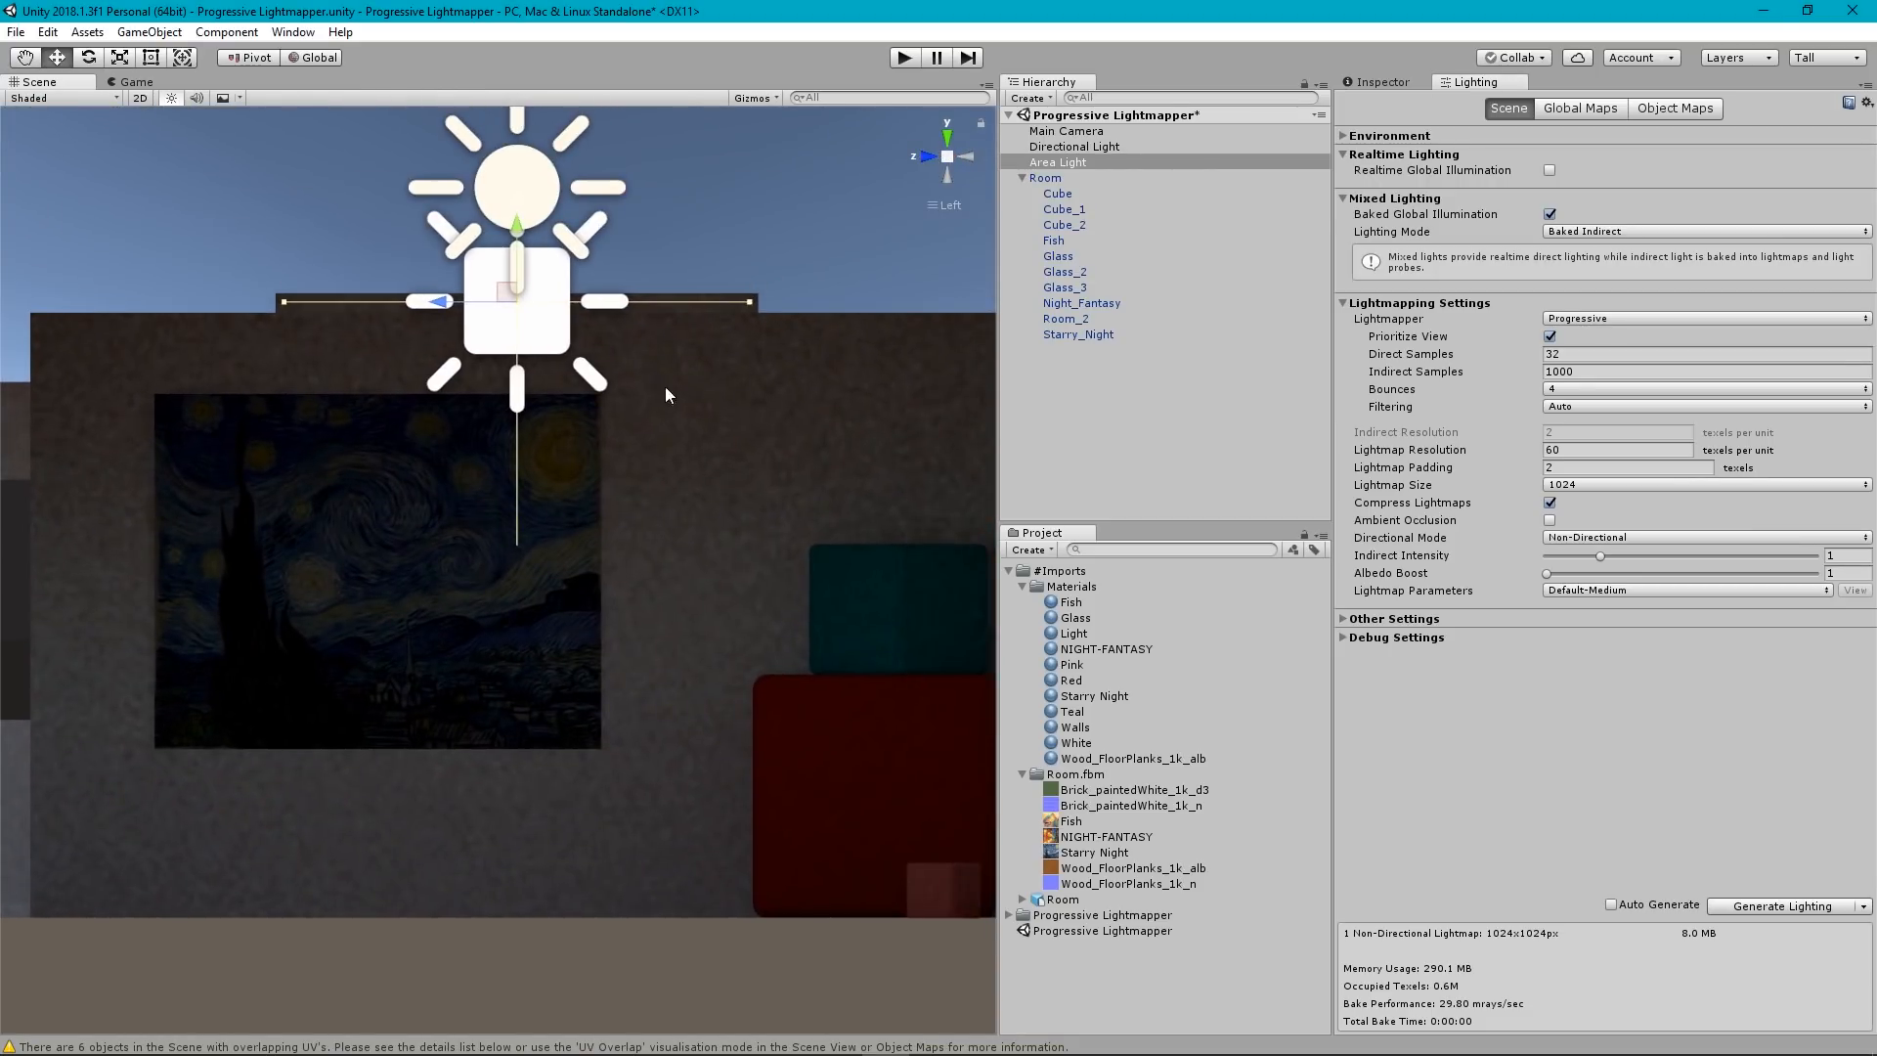
pyautogui.click(945, 158)
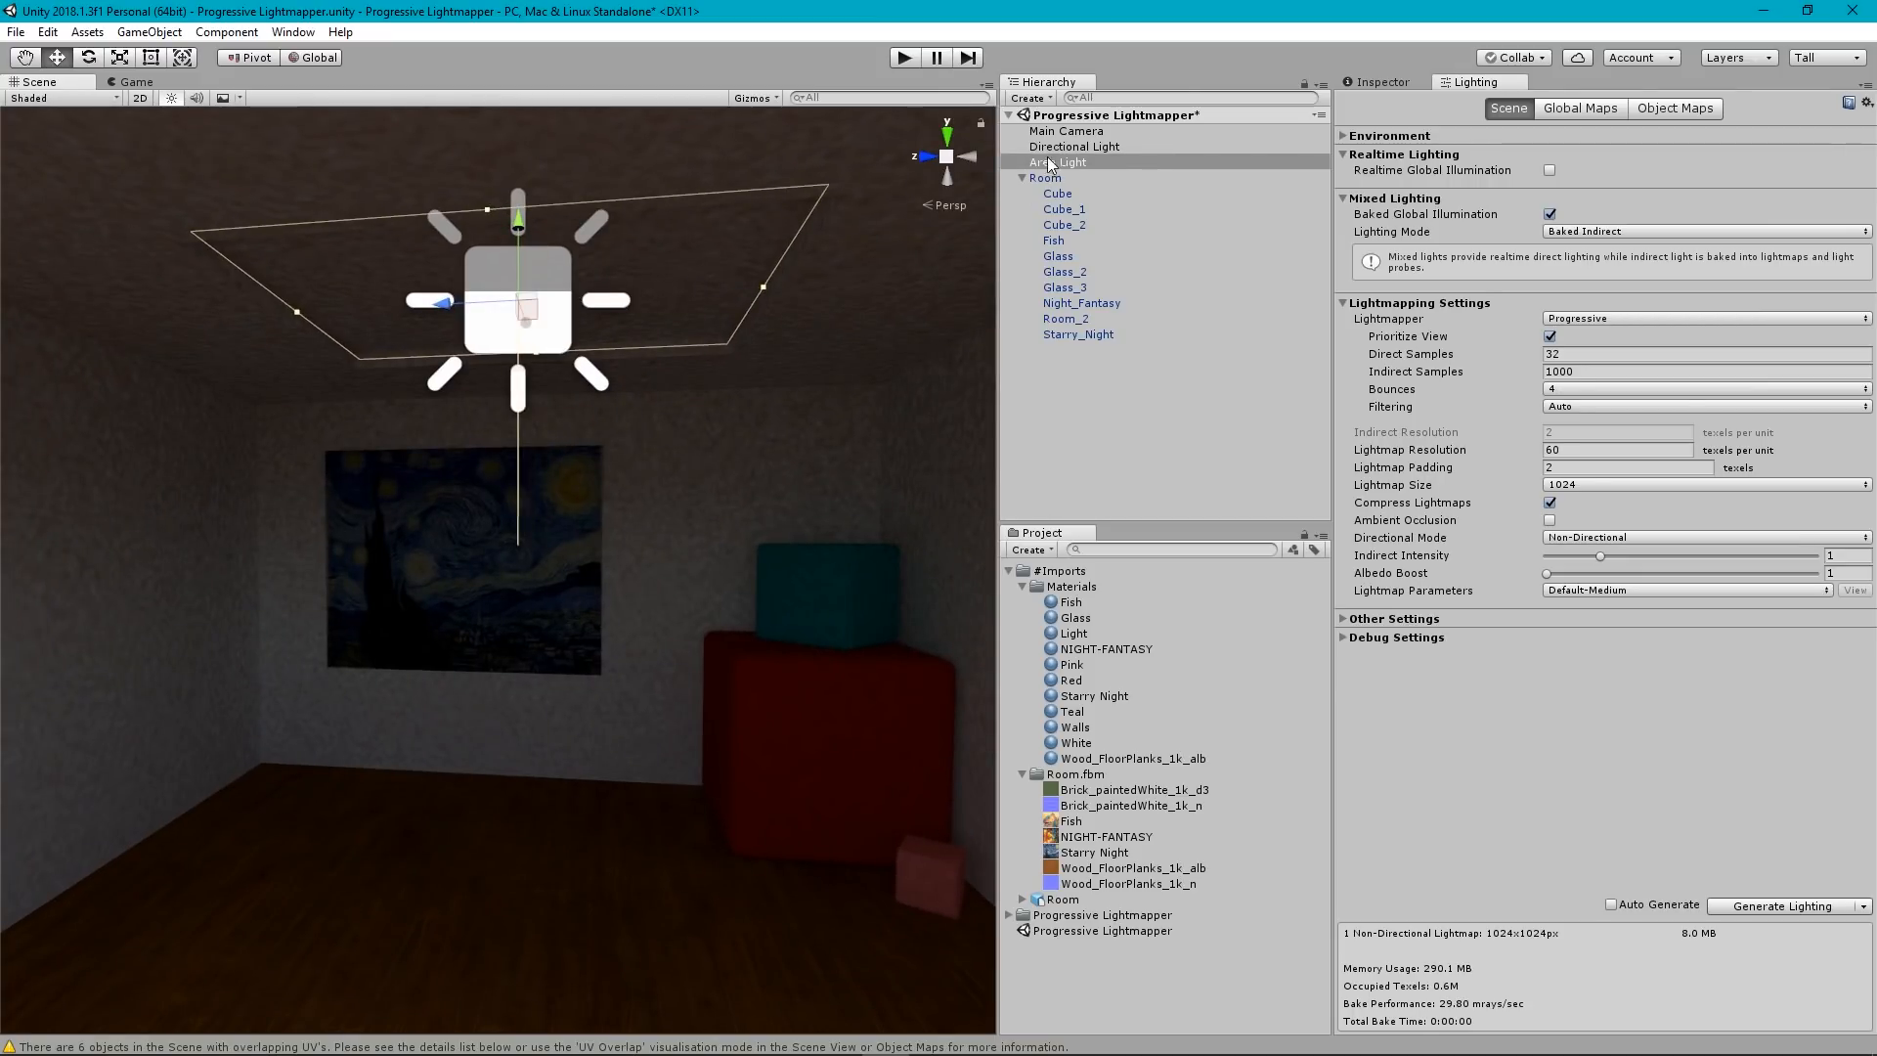
# Set the Area Light's intensity to 1.5.
pyautogui.click(1380, 82)
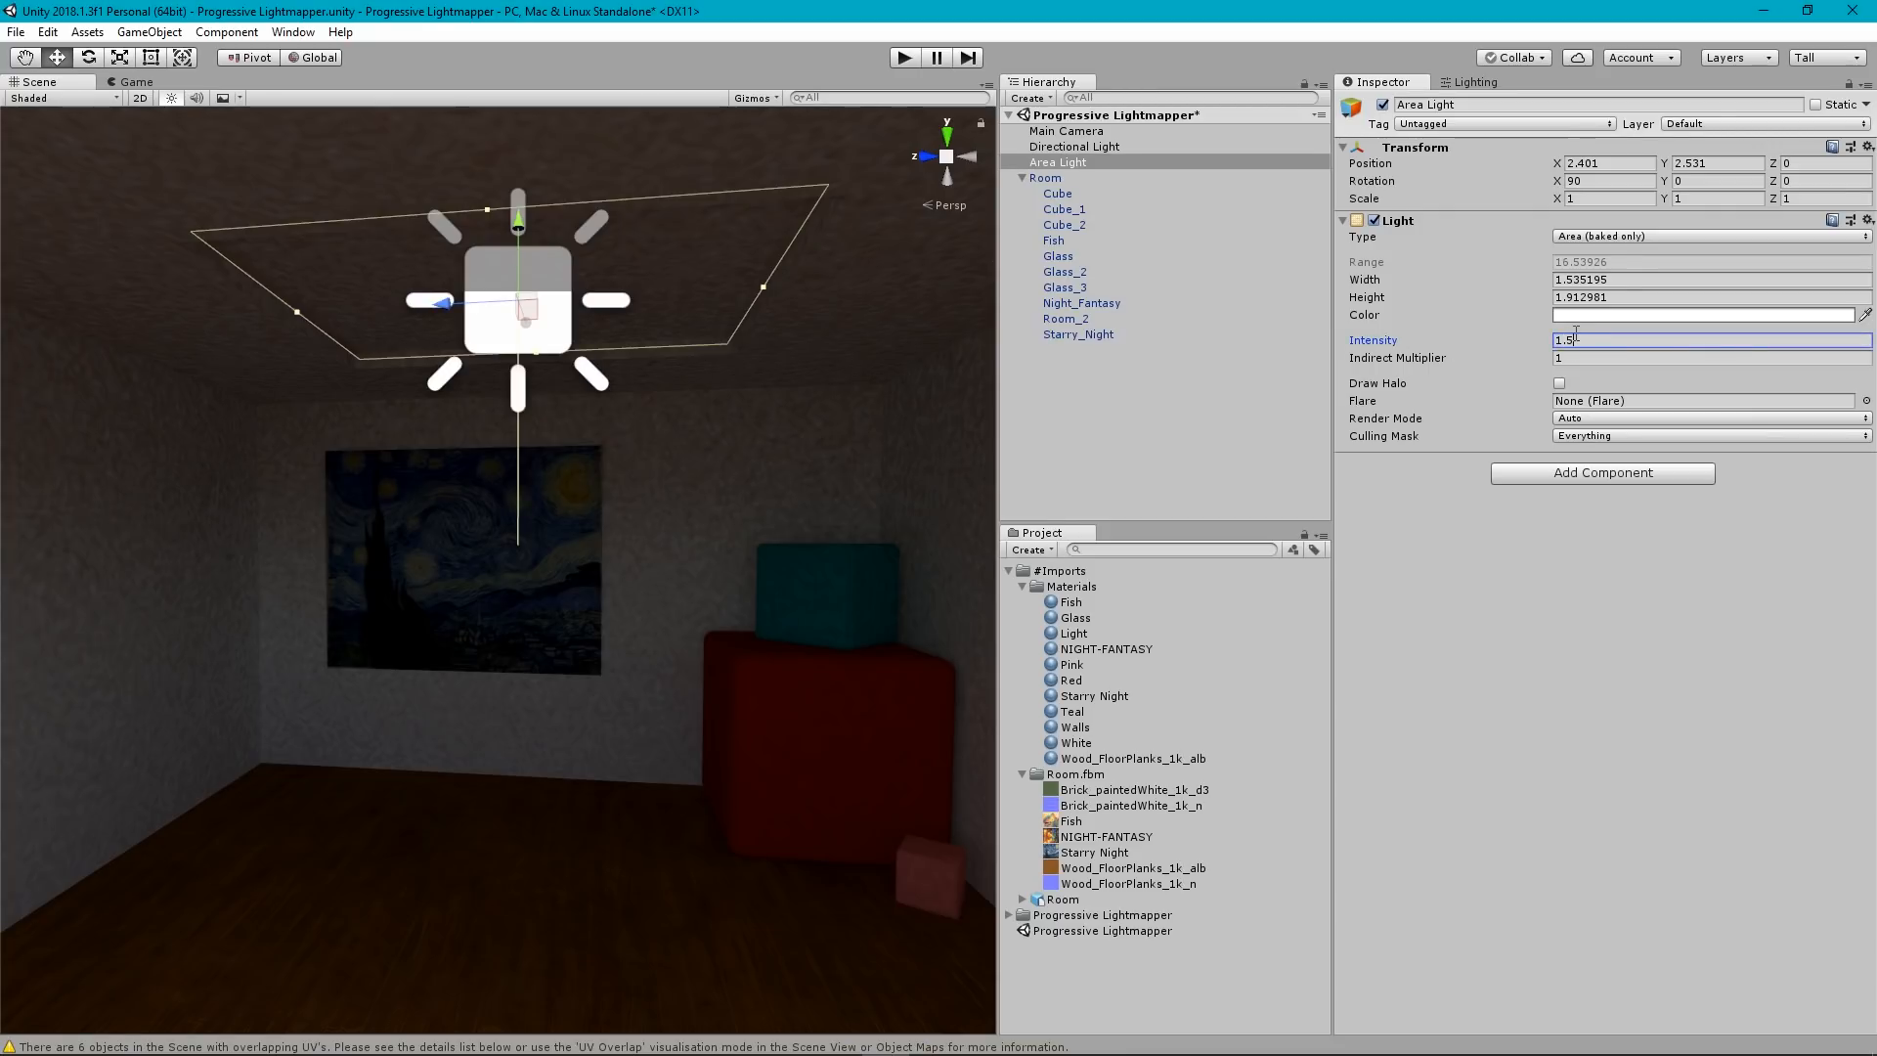
pyautogui.scroll(-6, 740, 560)
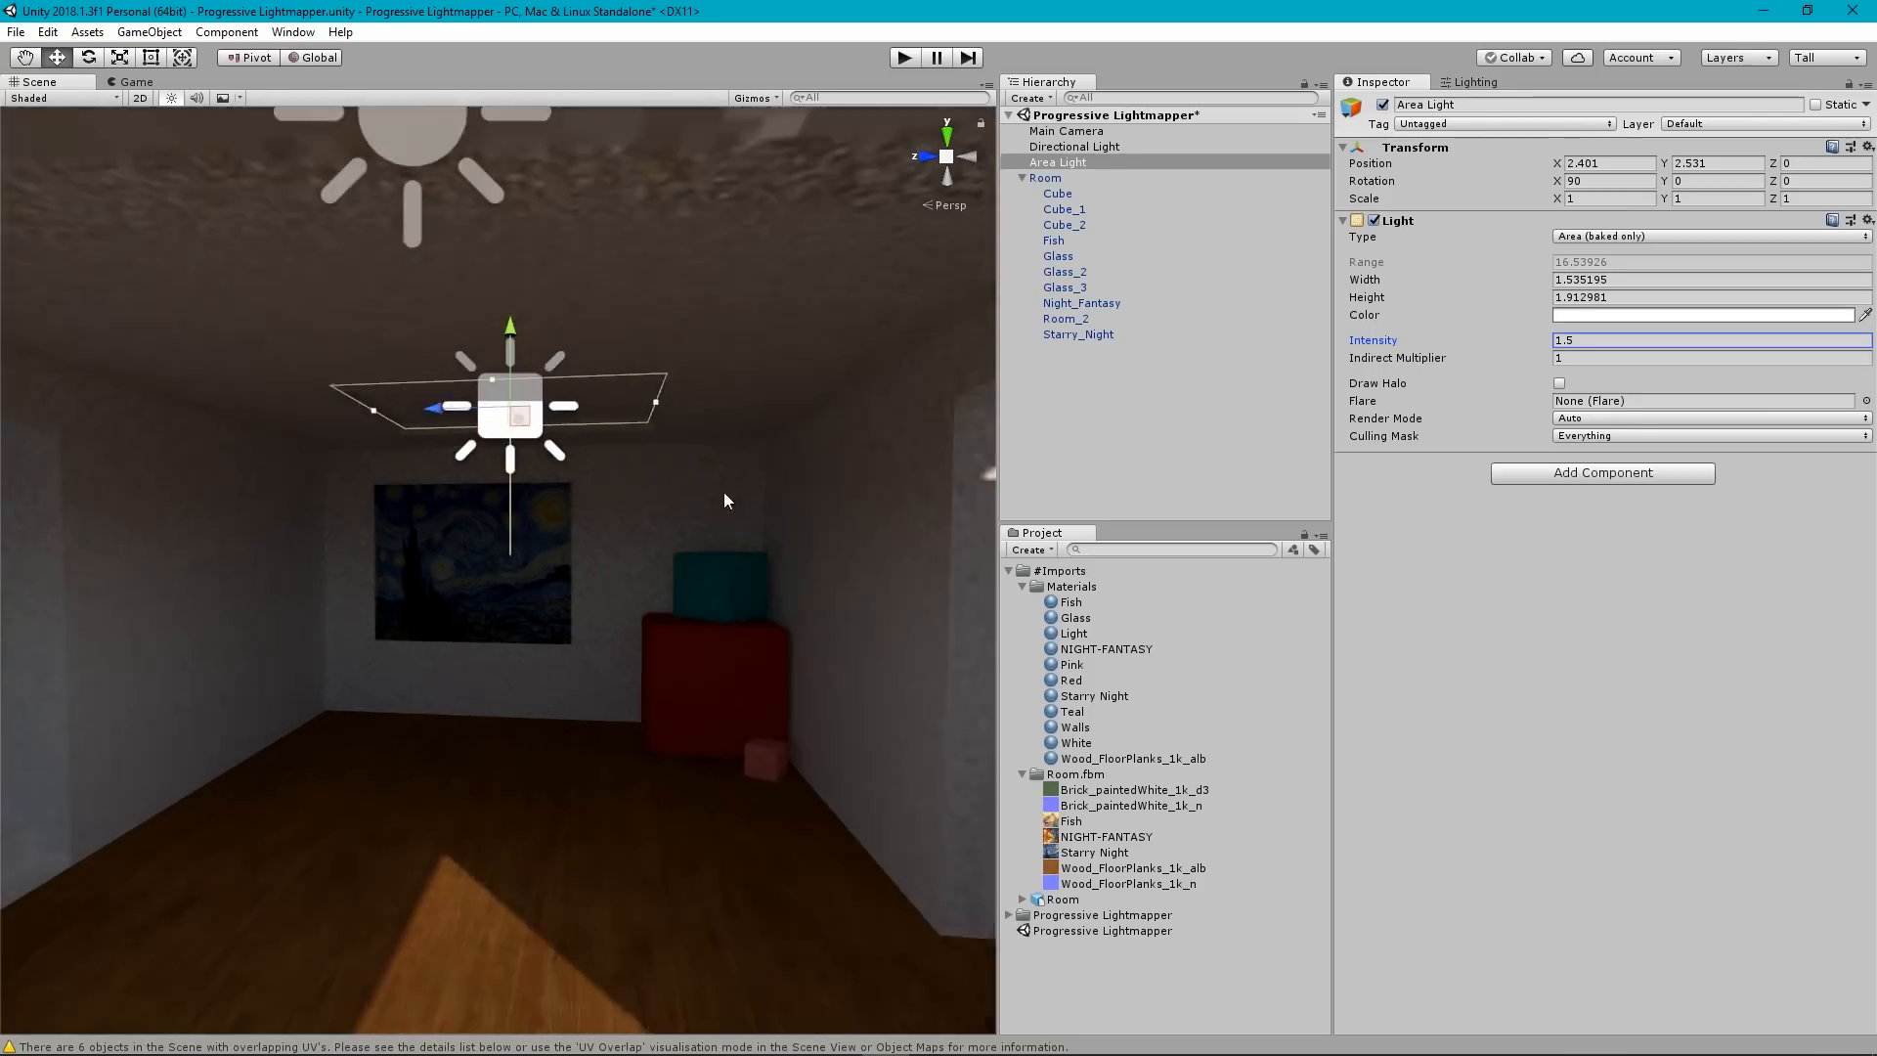
pyautogui.moveTo(555, 849); pyautogui.dragTo(704, 713, button='right')
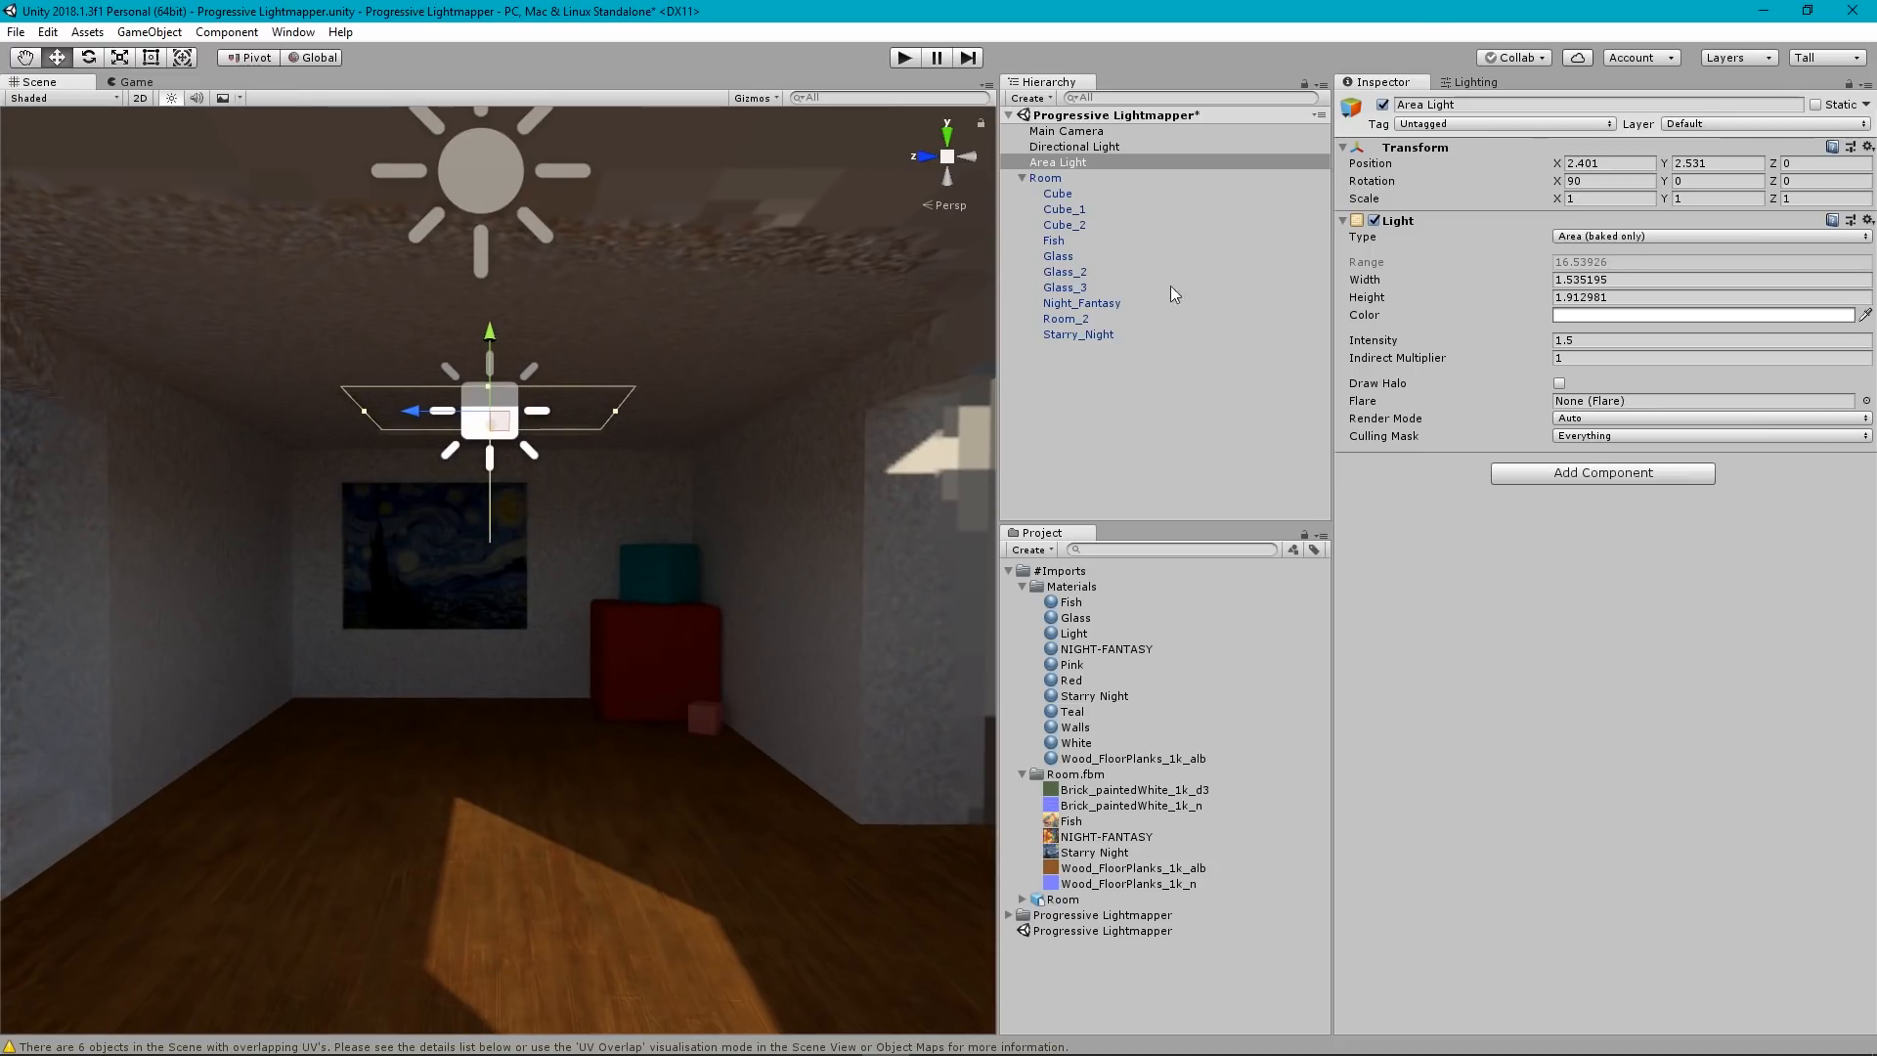
# Generate the scene's baked lighting and look around the room and its windows while the bake runs.
pyautogui.click(1469, 82)
pyautogui.click(1751, 908)
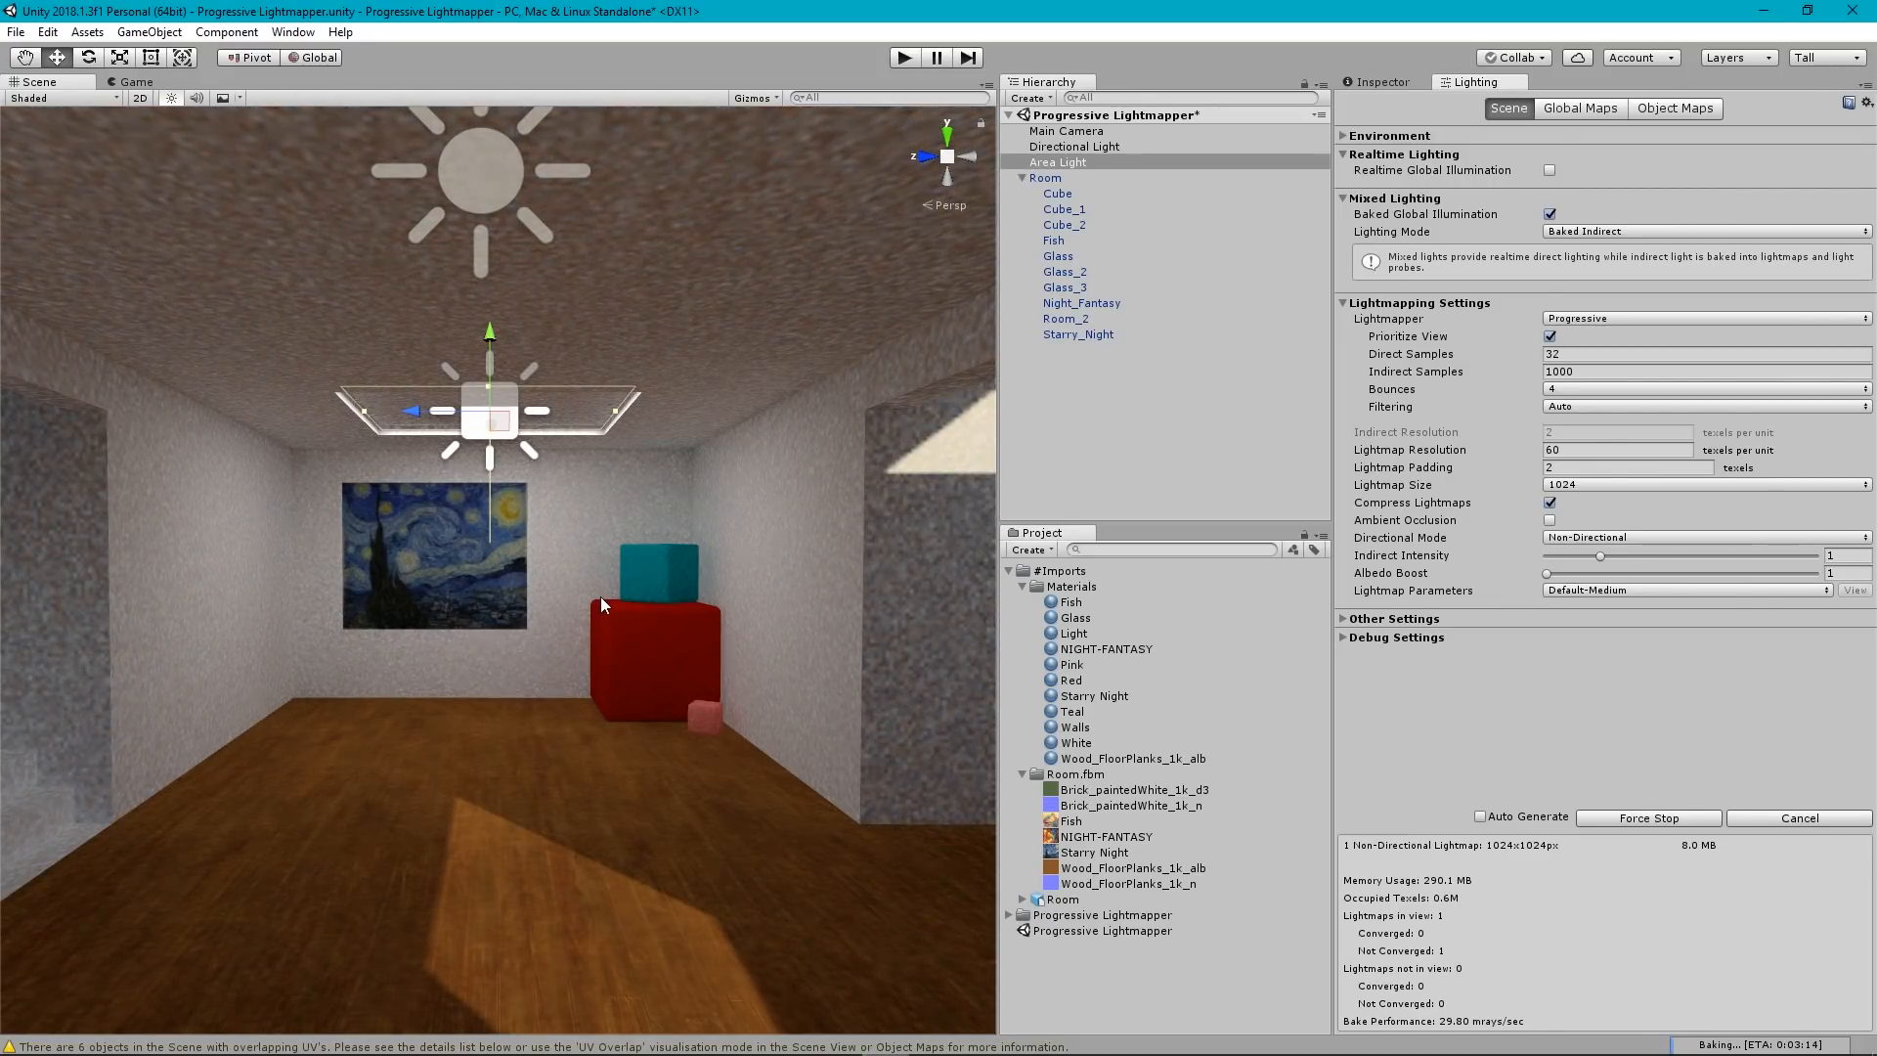
pyautogui.moveTo(600, 596); pyautogui.dragTo(464, 606, button='right')
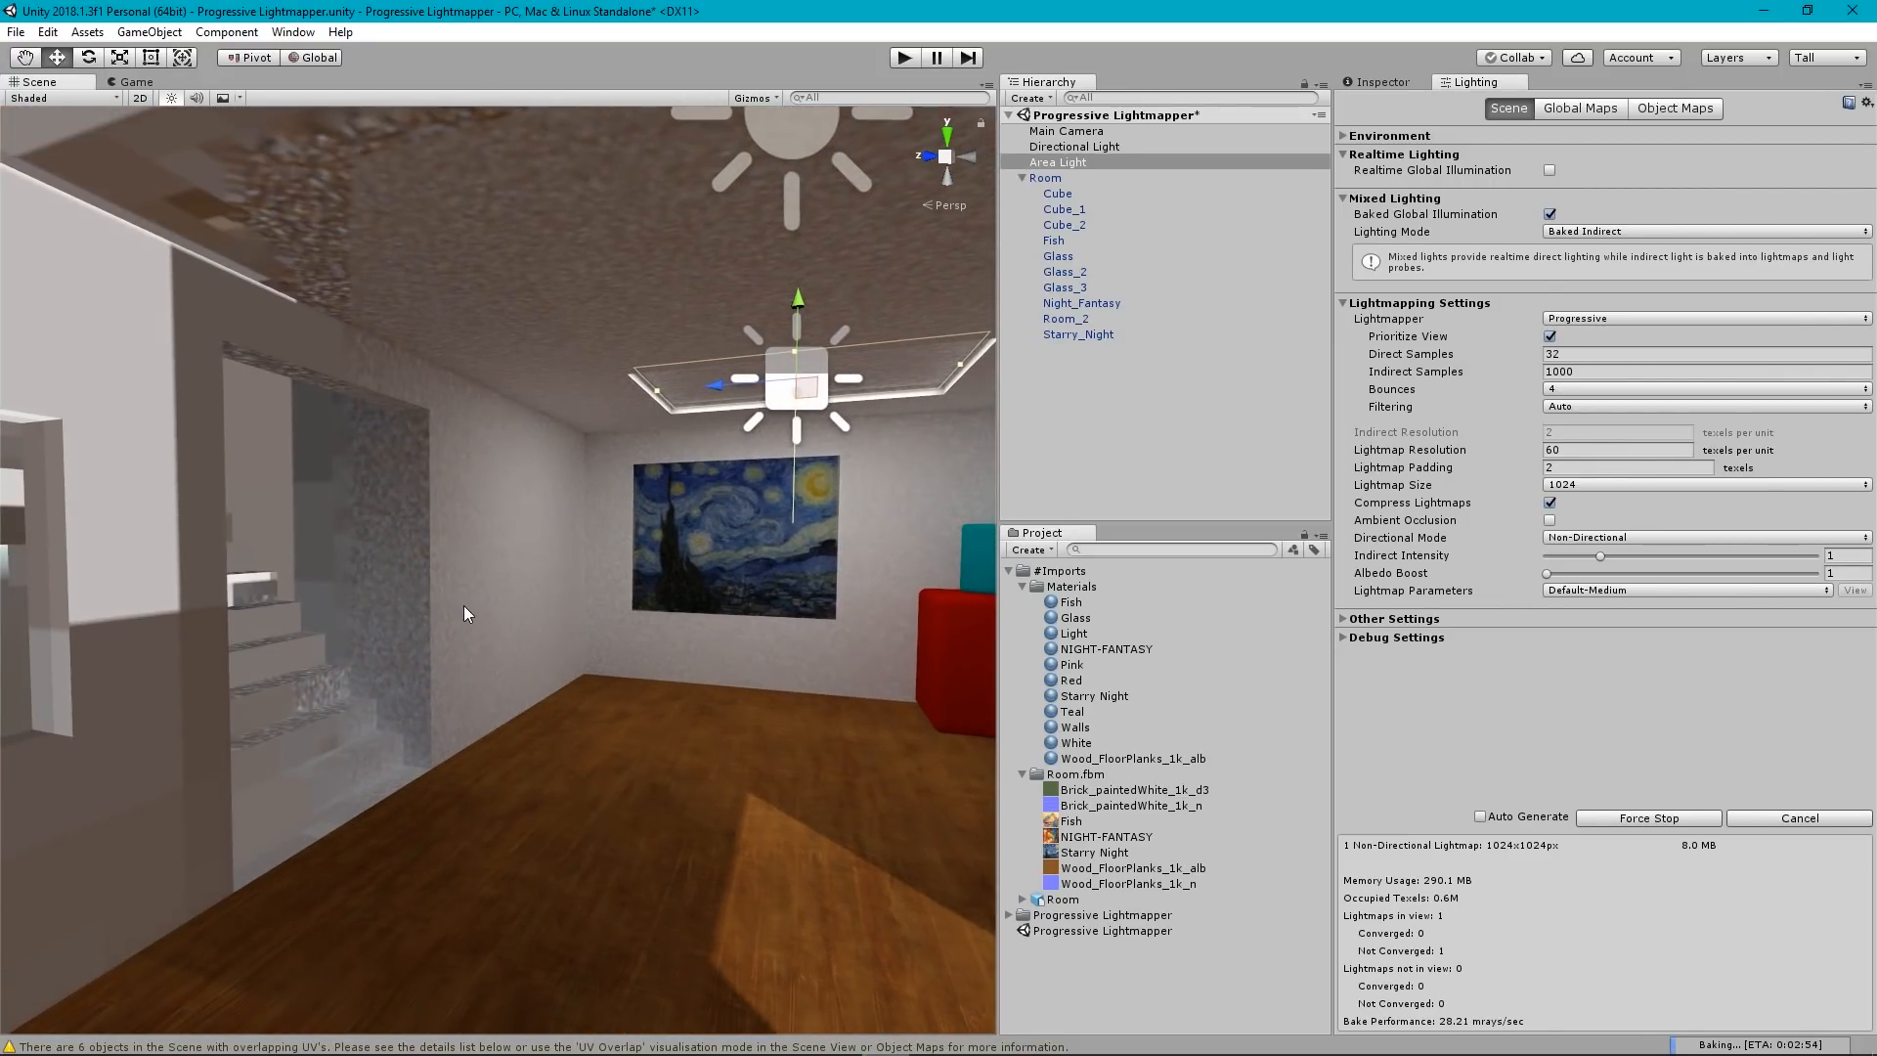
pyautogui.moveTo(602, 577); pyautogui.dragTo(351, 590, button='right')
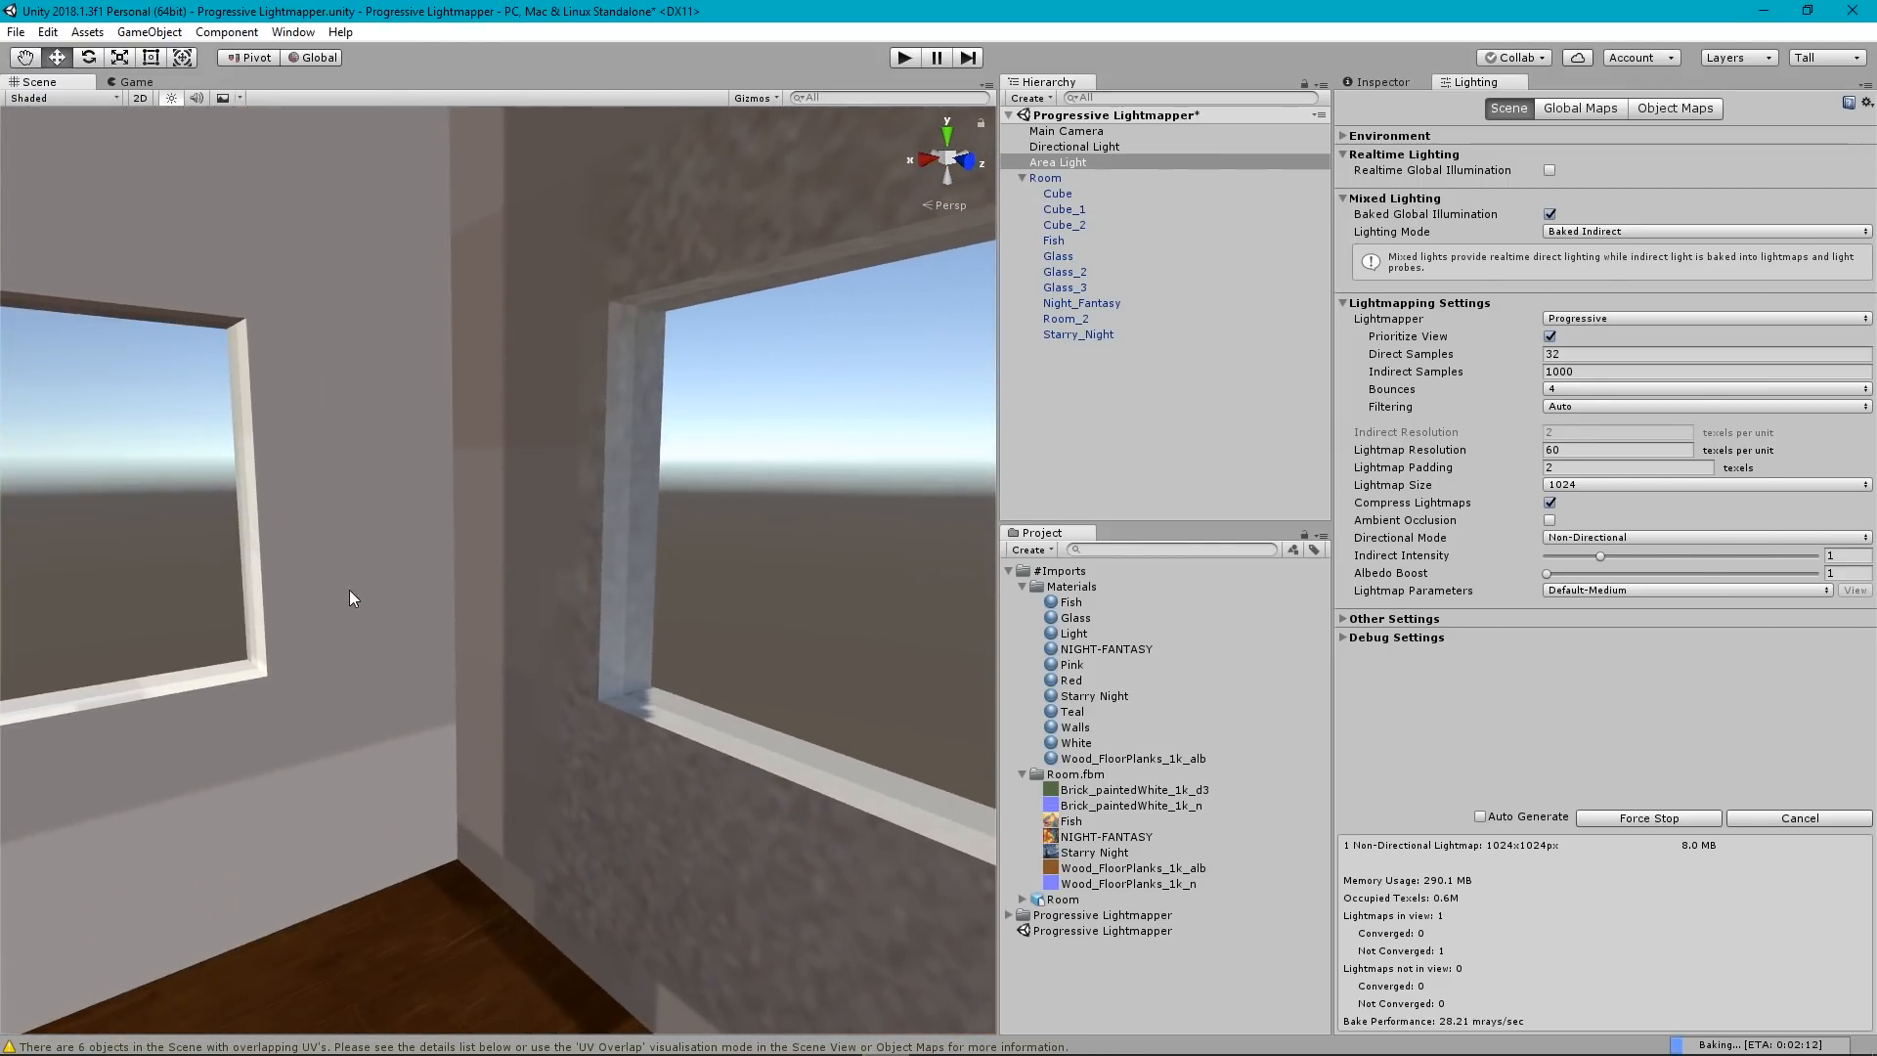
pyautogui.moveTo(641, 590)
pyautogui.mouseDown(button='right')
pyautogui.moveTo(244, 595)
pyautogui.moveTo(412, 588)
pyautogui.moveTo(301, 557)
pyautogui.moveTo(314, 550)
pyautogui.mouseUp(button='right')
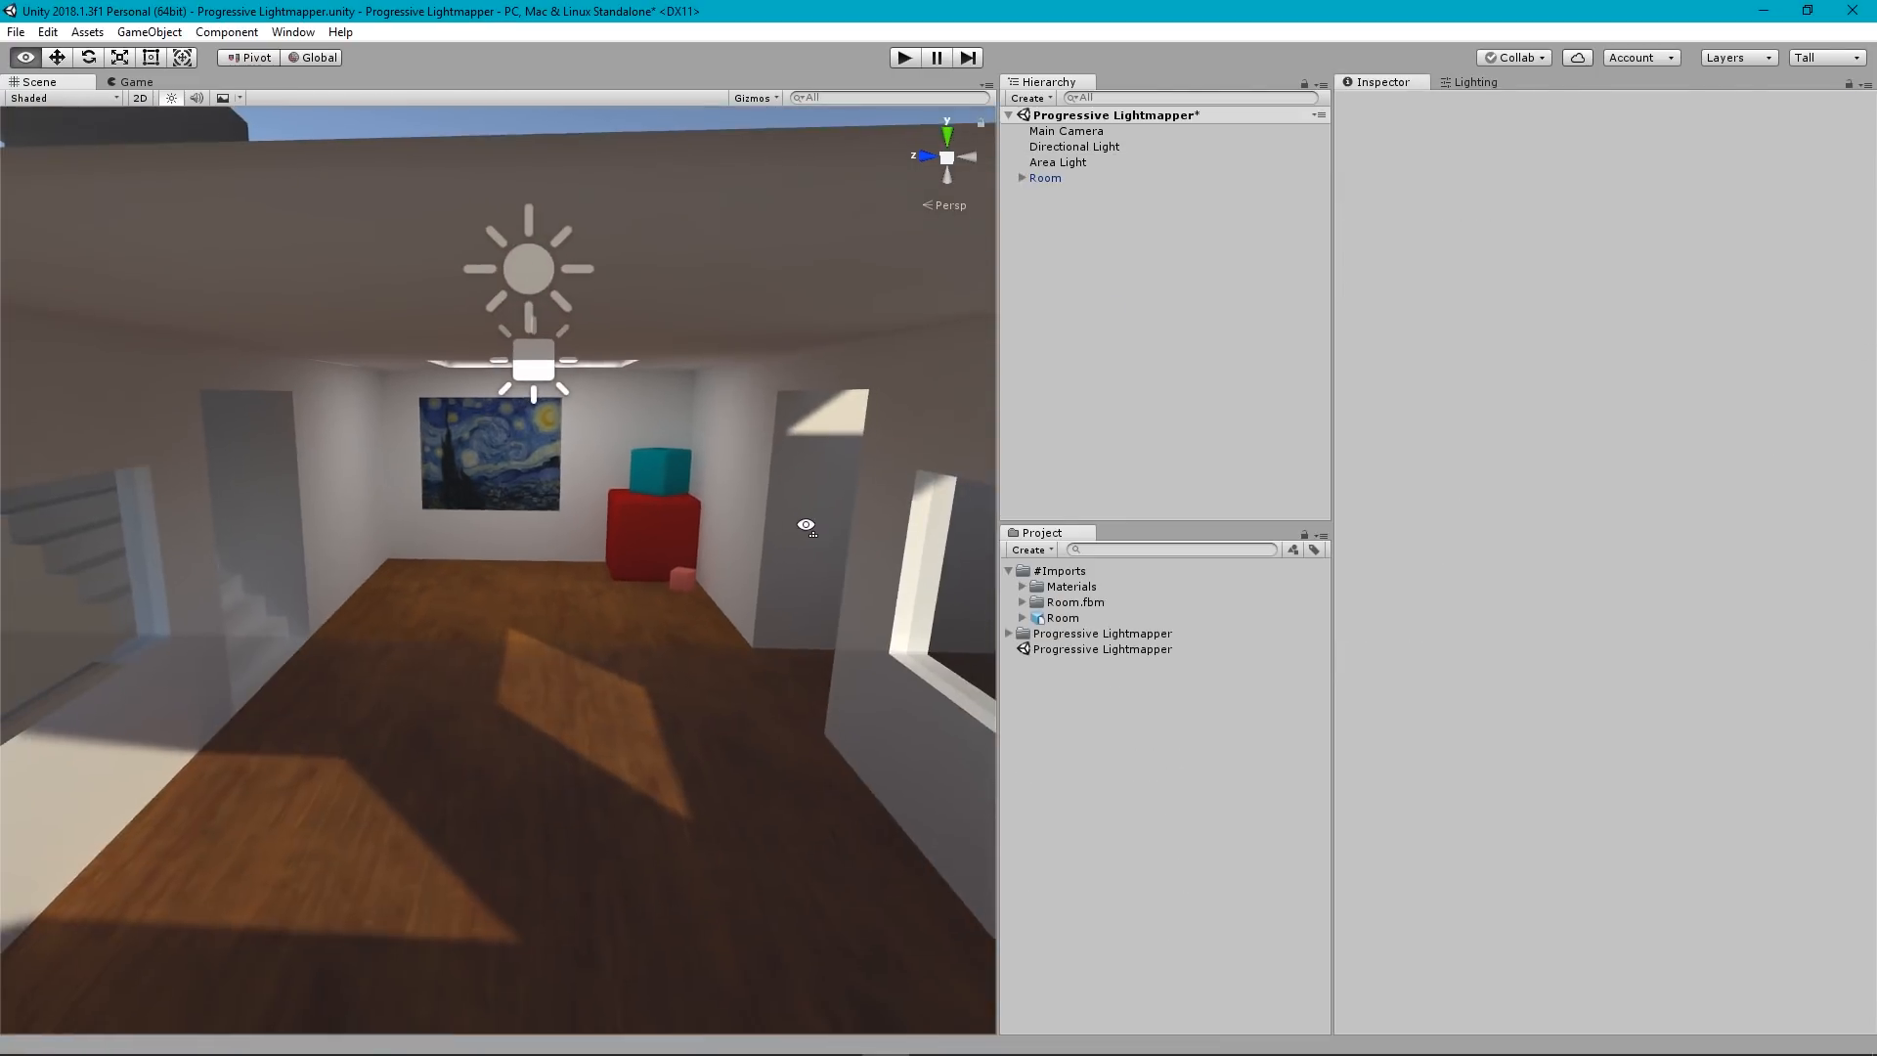
# Select the Room_2 mesh and show the settings of its Walls material.
pyautogui.moveTo(796, 511)
pyautogui.mouseDown(button='right')
pyautogui.moveTo(809, 520)
pyautogui.moveTo(834, 473)
pyautogui.moveTo(433, 495)
pyautogui.moveTo(783, 473)
pyautogui.moveTo(1305, 496)
pyautogui.moveTo(1330, 466)
pyautogui.moveTo(240, 492)
pyautogui.moveTo(402, 502)
pyautogui.moveTo(545, 452)
pyautogui.moveTo(33, 495)
pyautogui.moveTo(1700, 504)
pyautogui.moveTo(1265, 482)
pyautogui.moveTo(1299, 465)
pyautogui.moveTo(1267, 441)
pyautogui.moveTo(1101, 457)
pyautogui.moveTo(1290, 489)
pyautogui.moveTo(1185, 585)
pyautogui.mouseUp(button='right')
pyautogui.click(688, 619)
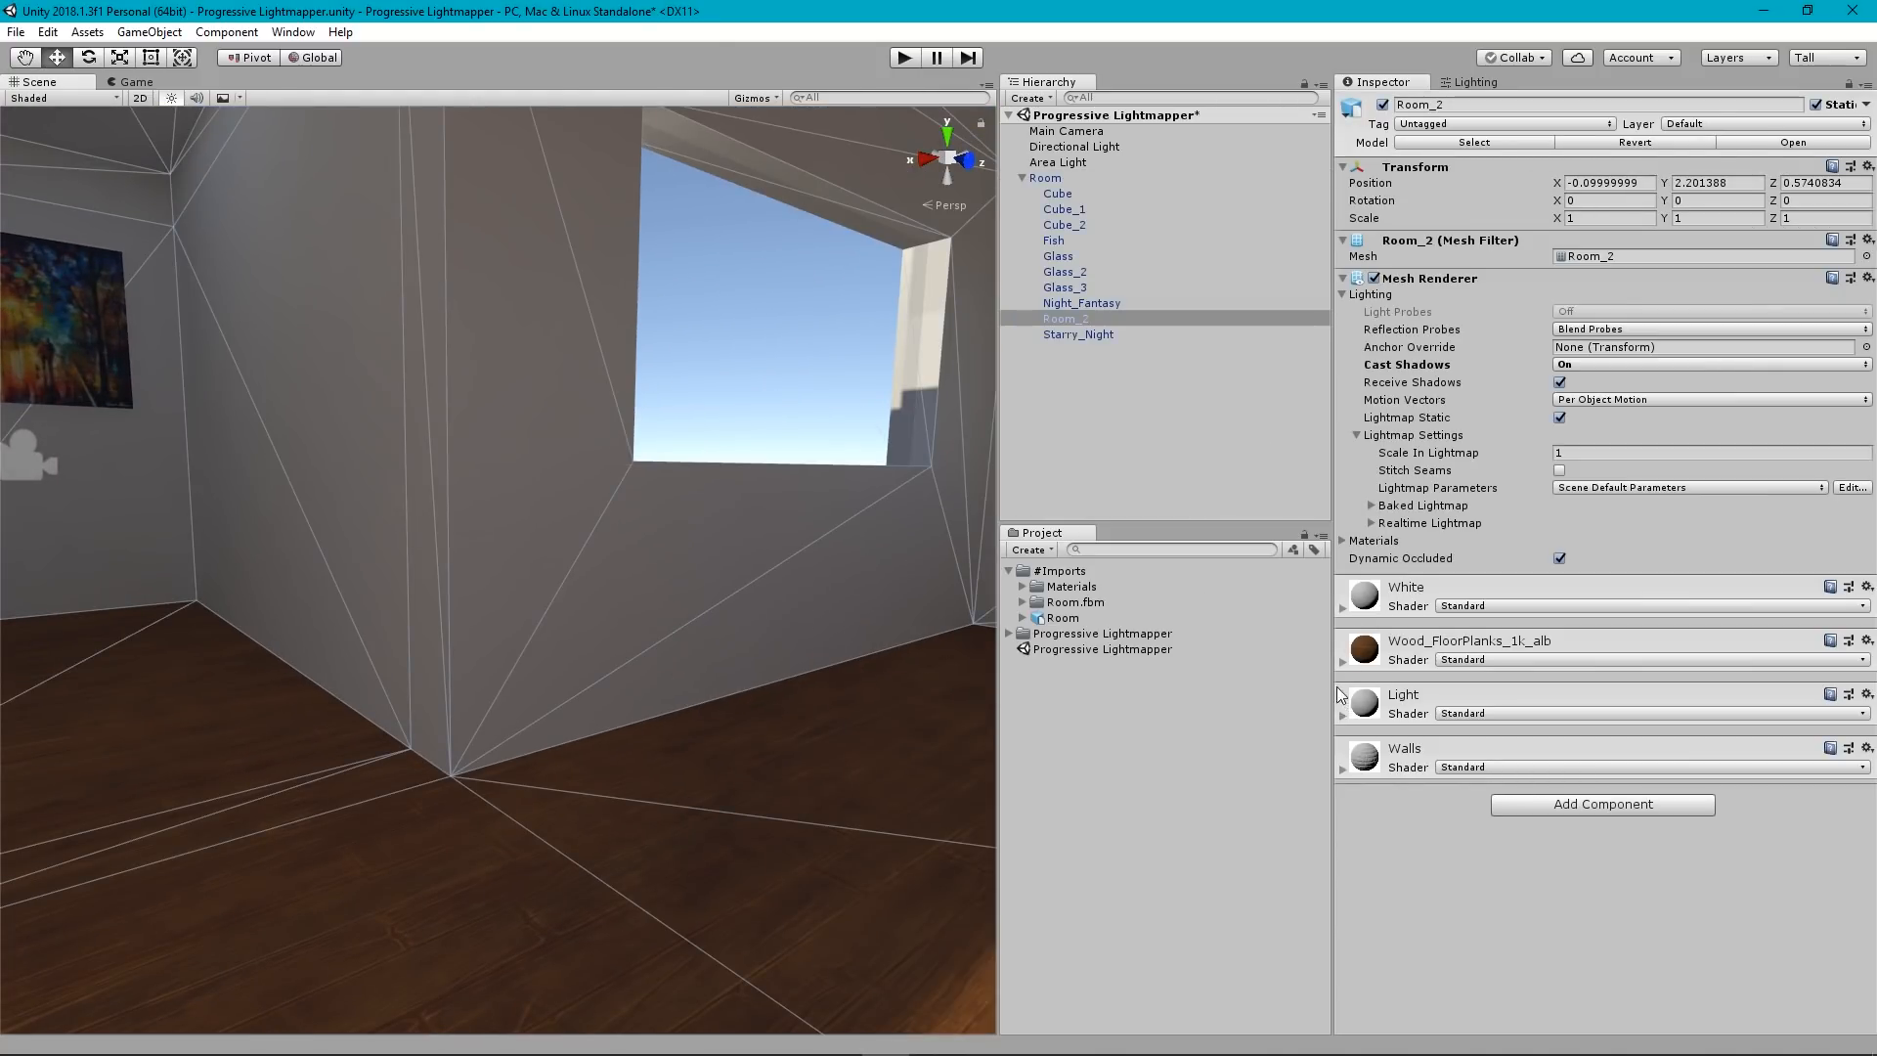
pyautogui.click(1342, 767)
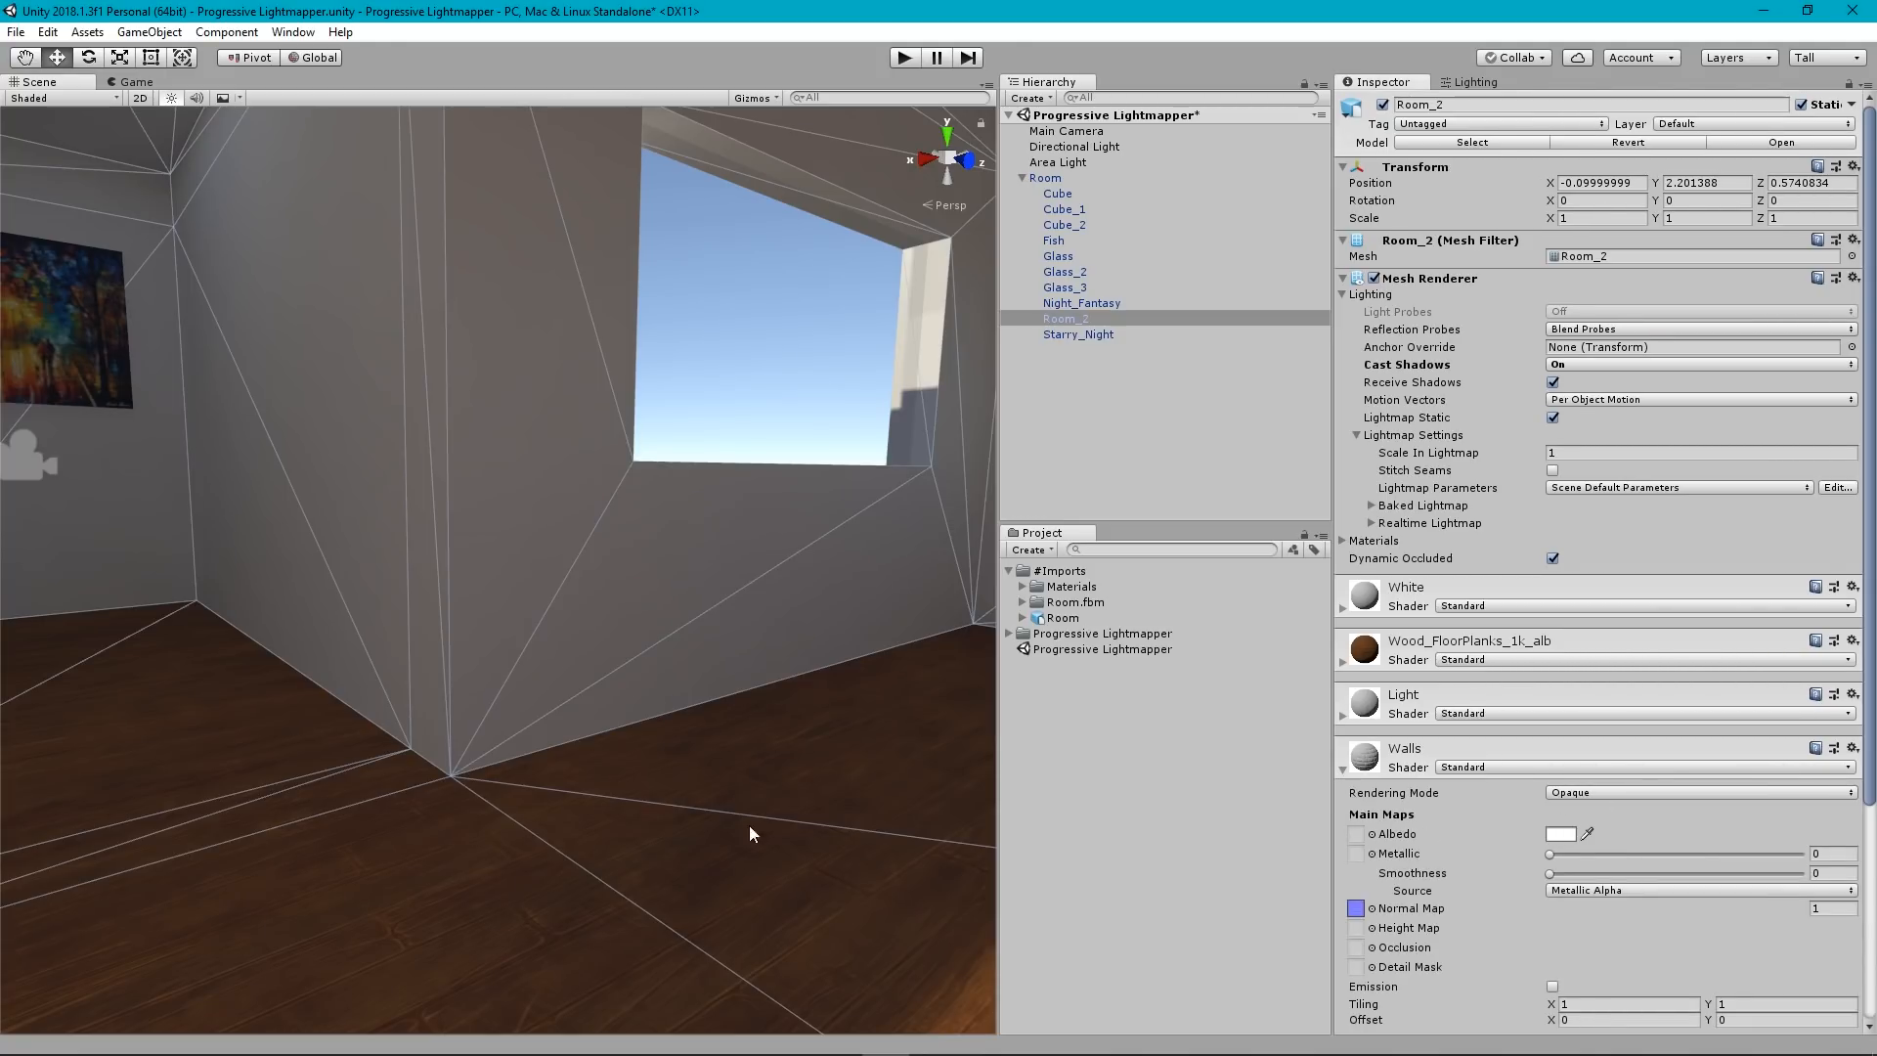
# Set the Smoothness of the large red cube's Red material to 1.
pyautogui.moveTo(595, 717)
pyautogui.mouseDown(button='right')
pyautogui.moveTo(796, 649)
pyautogui.moveTo(1197, 683)
pyautogui.moveTo(1405, 646)
pyautogui.moveTo(1728, 730)
pyautogui.moveTo(773, 733)
pyautogui.moveTo(1340, 720)
pyautogui.moveTo(1312, 658)
pyautogui.moveTo(1551, 688)
pyautogui.moveTo(1788, 686)
pyautogui.moveTo(46, 682)
pyautogui.mouseUp(button='right')
pyautogui.press('s')
pyautogui.press('w')
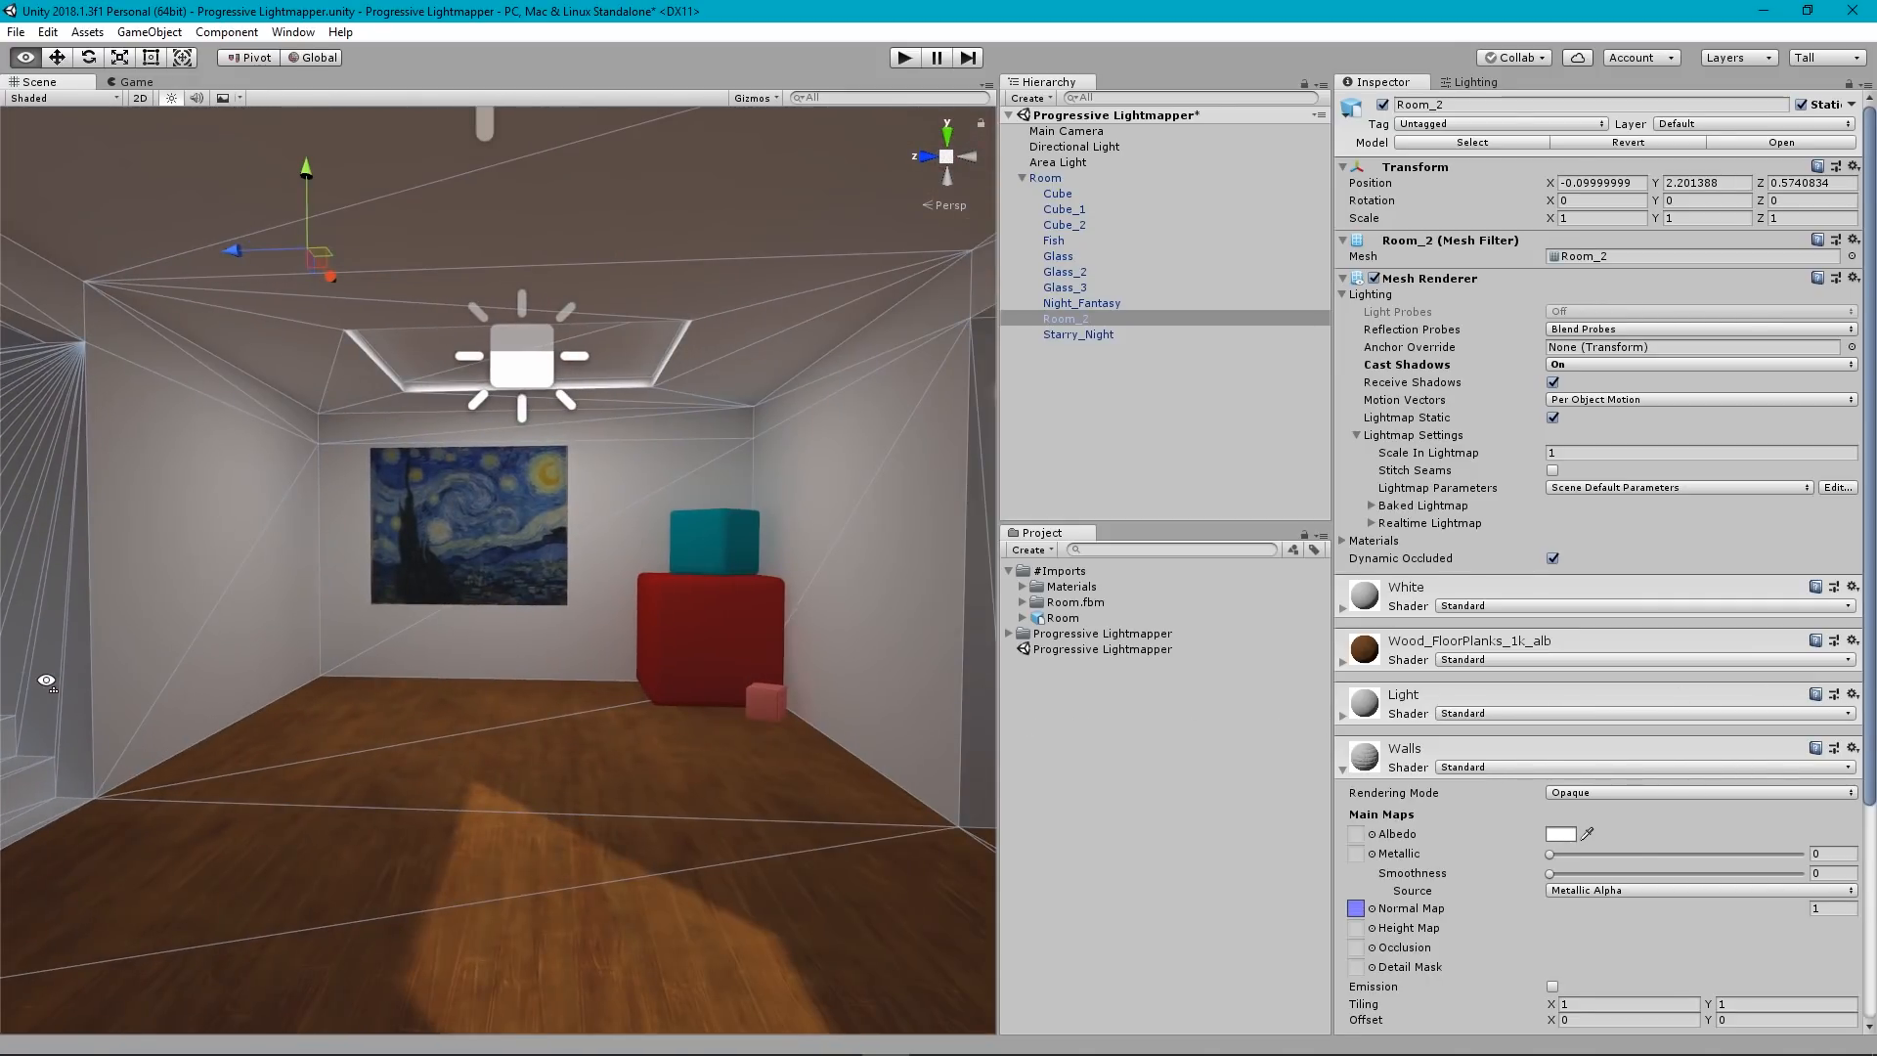
pyautogui.press('w')
pyautogui.moveTo(557, 649); pyautogui.dragTo(759, 653, button='right')
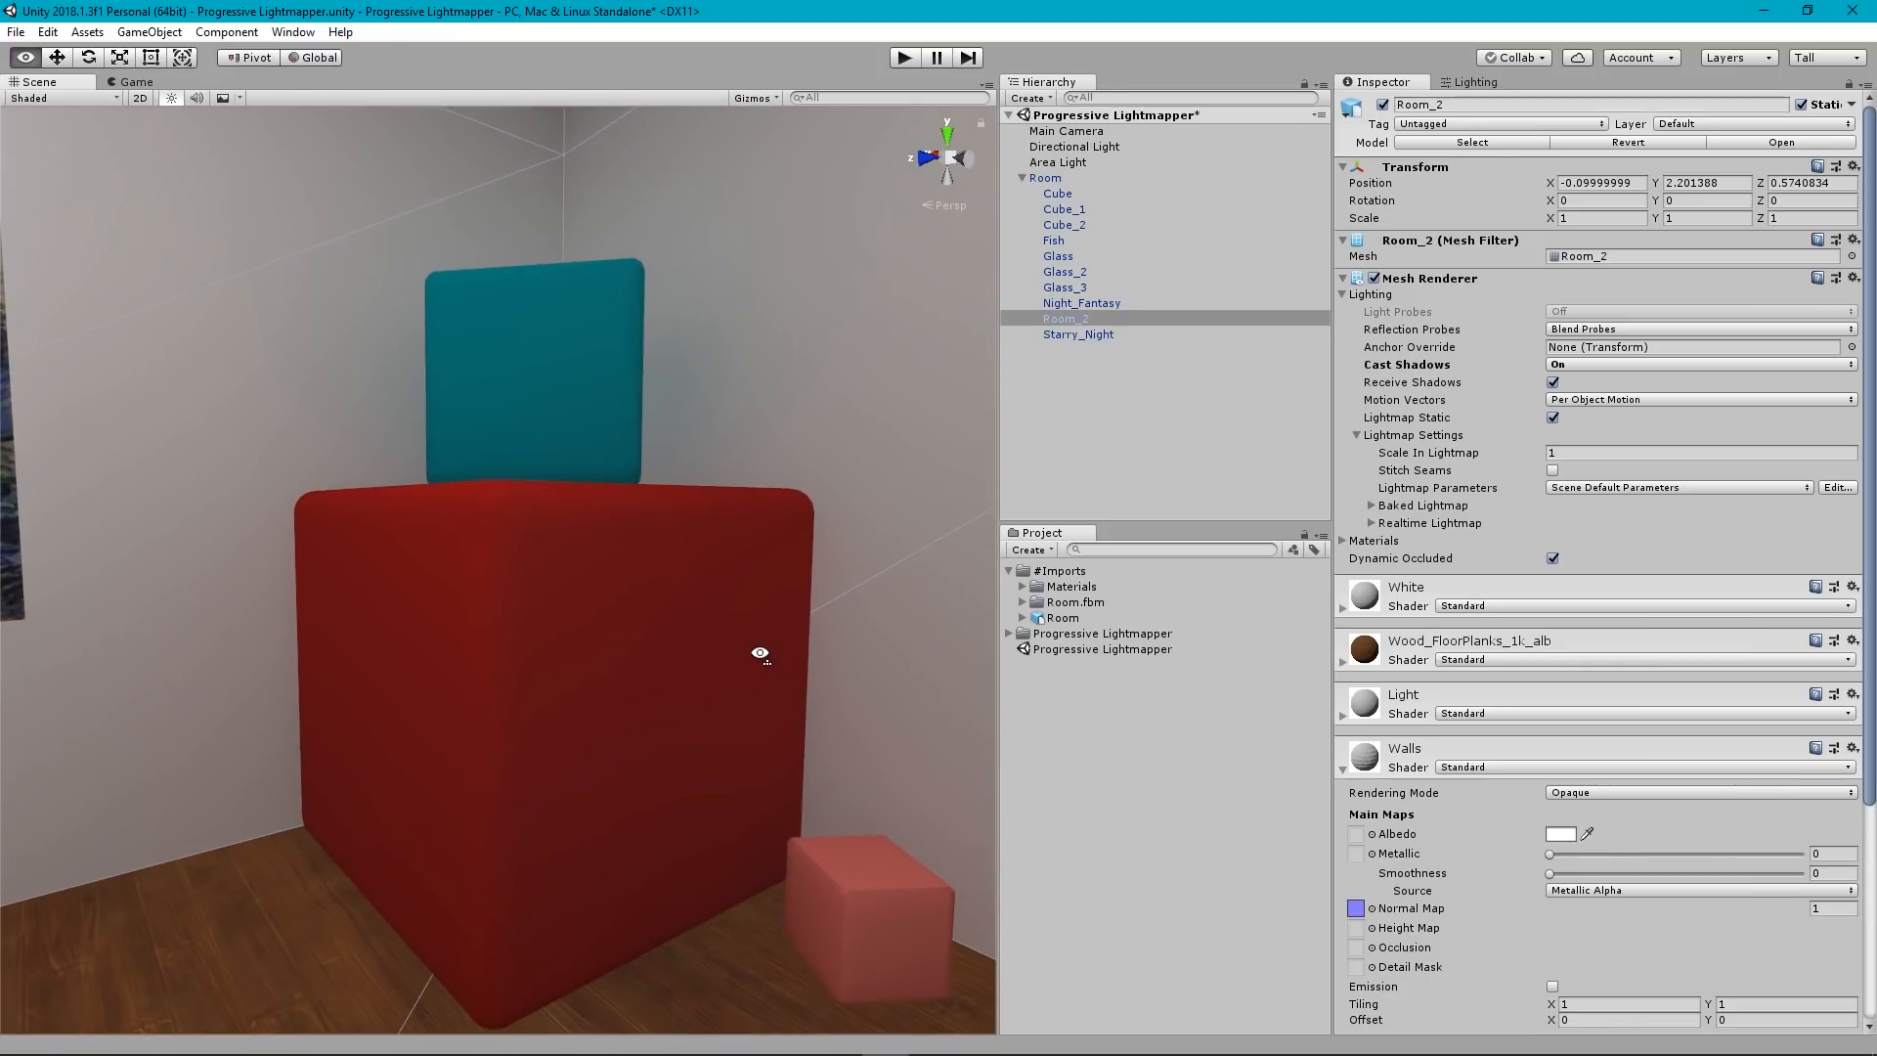
pyautogui.click(655, 659)
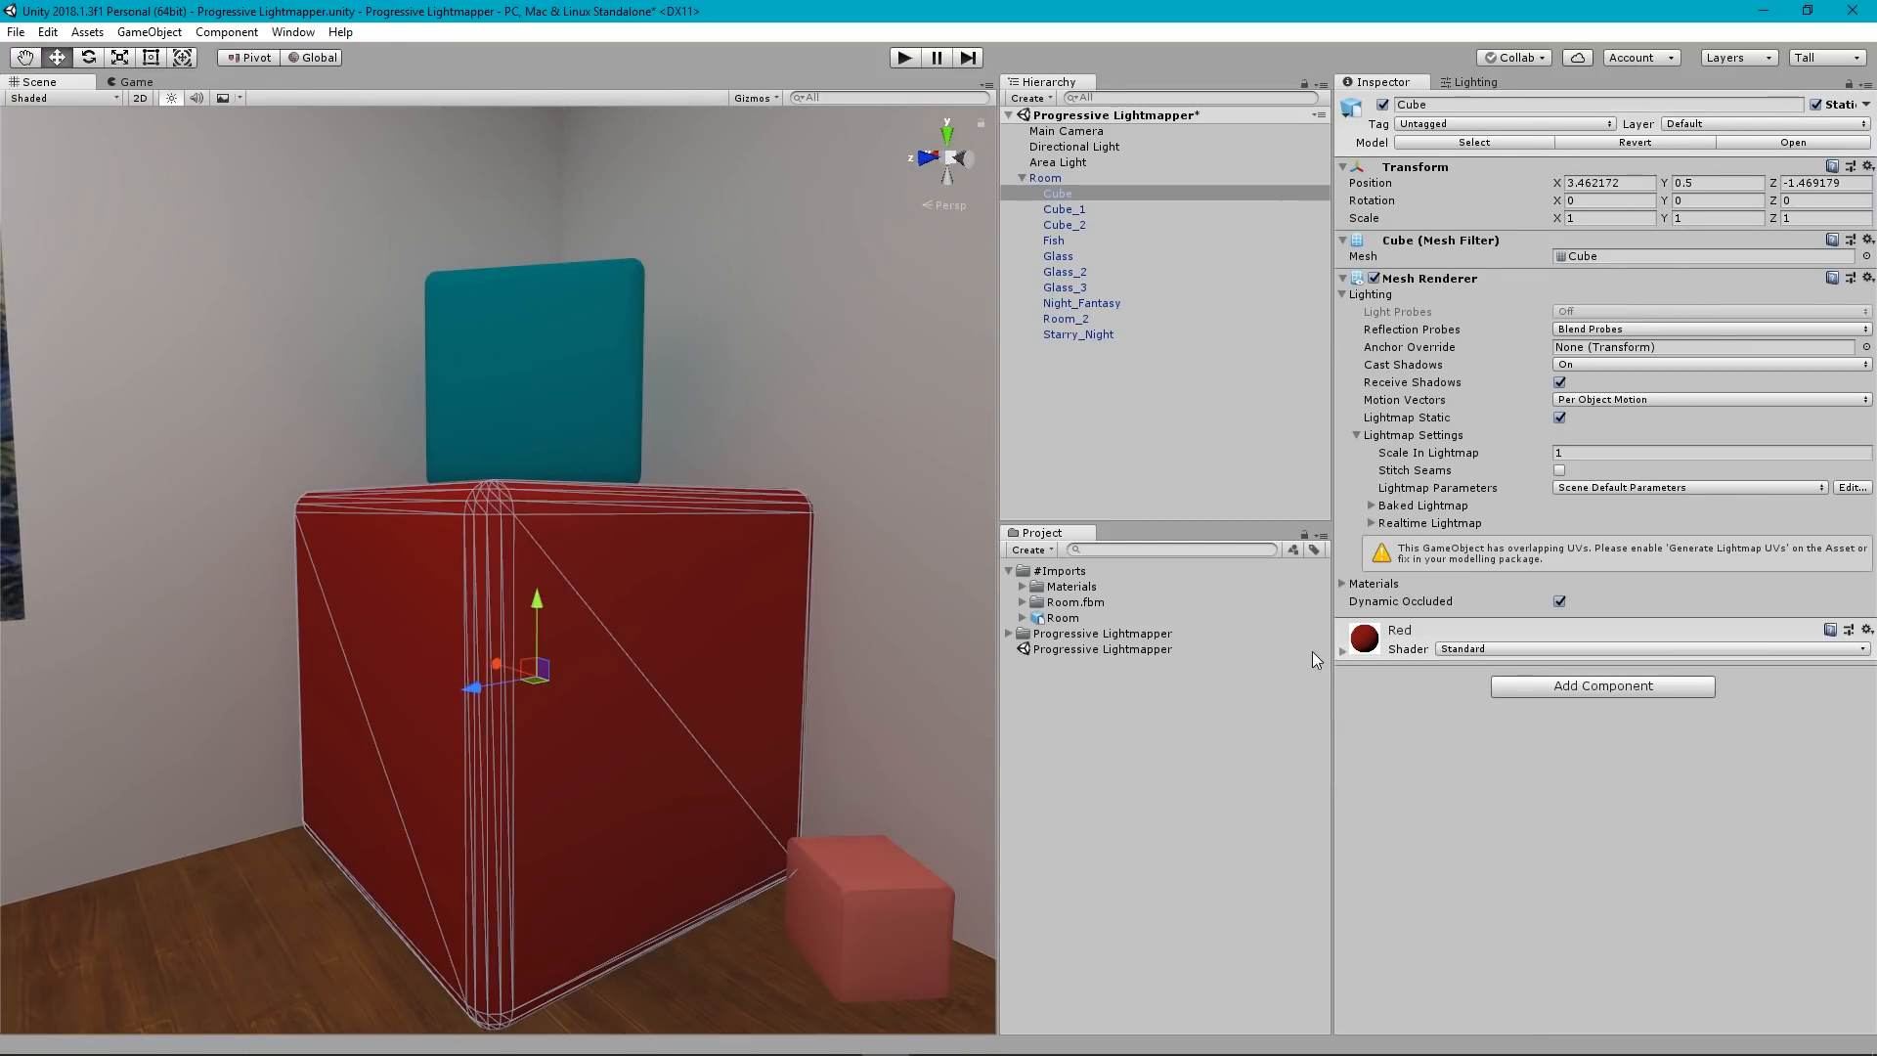
pyautogui.click(1341, 653)
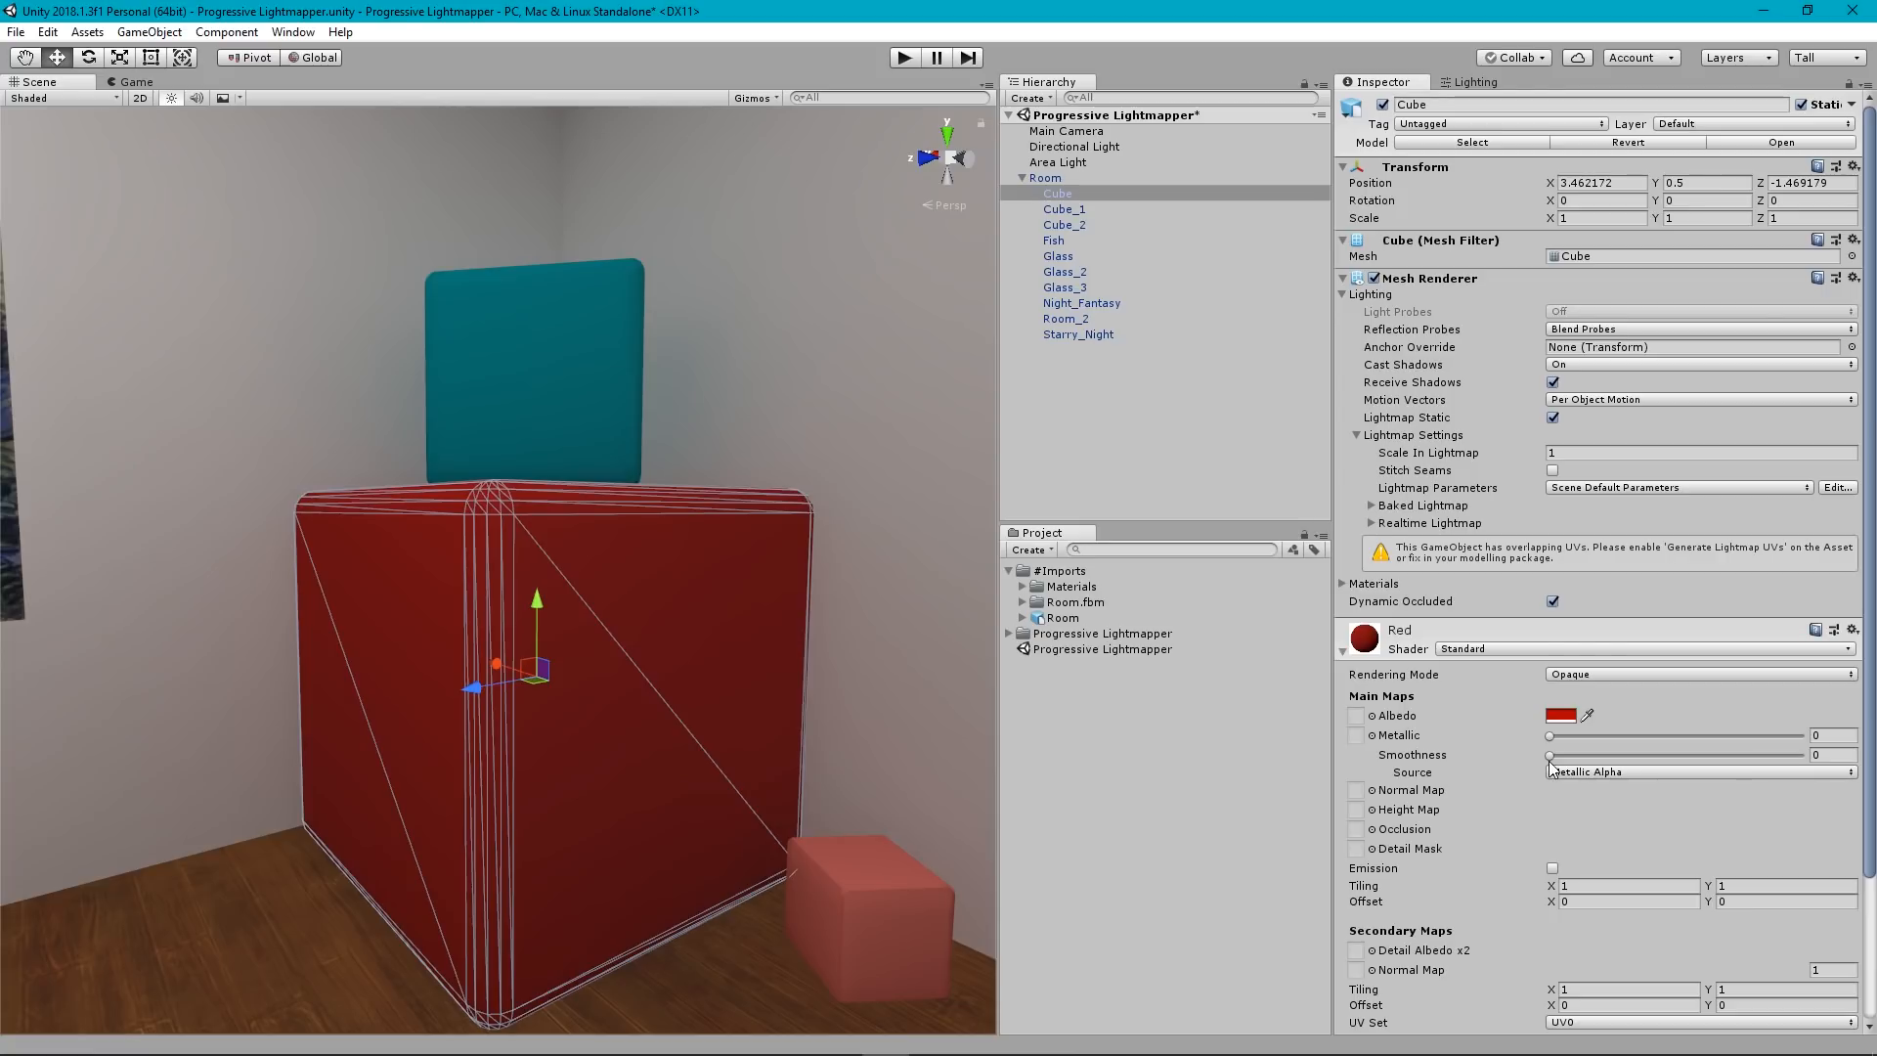
pyautogui.moveTo(1576, 767); pyautogui.dragTo(1820, 751)
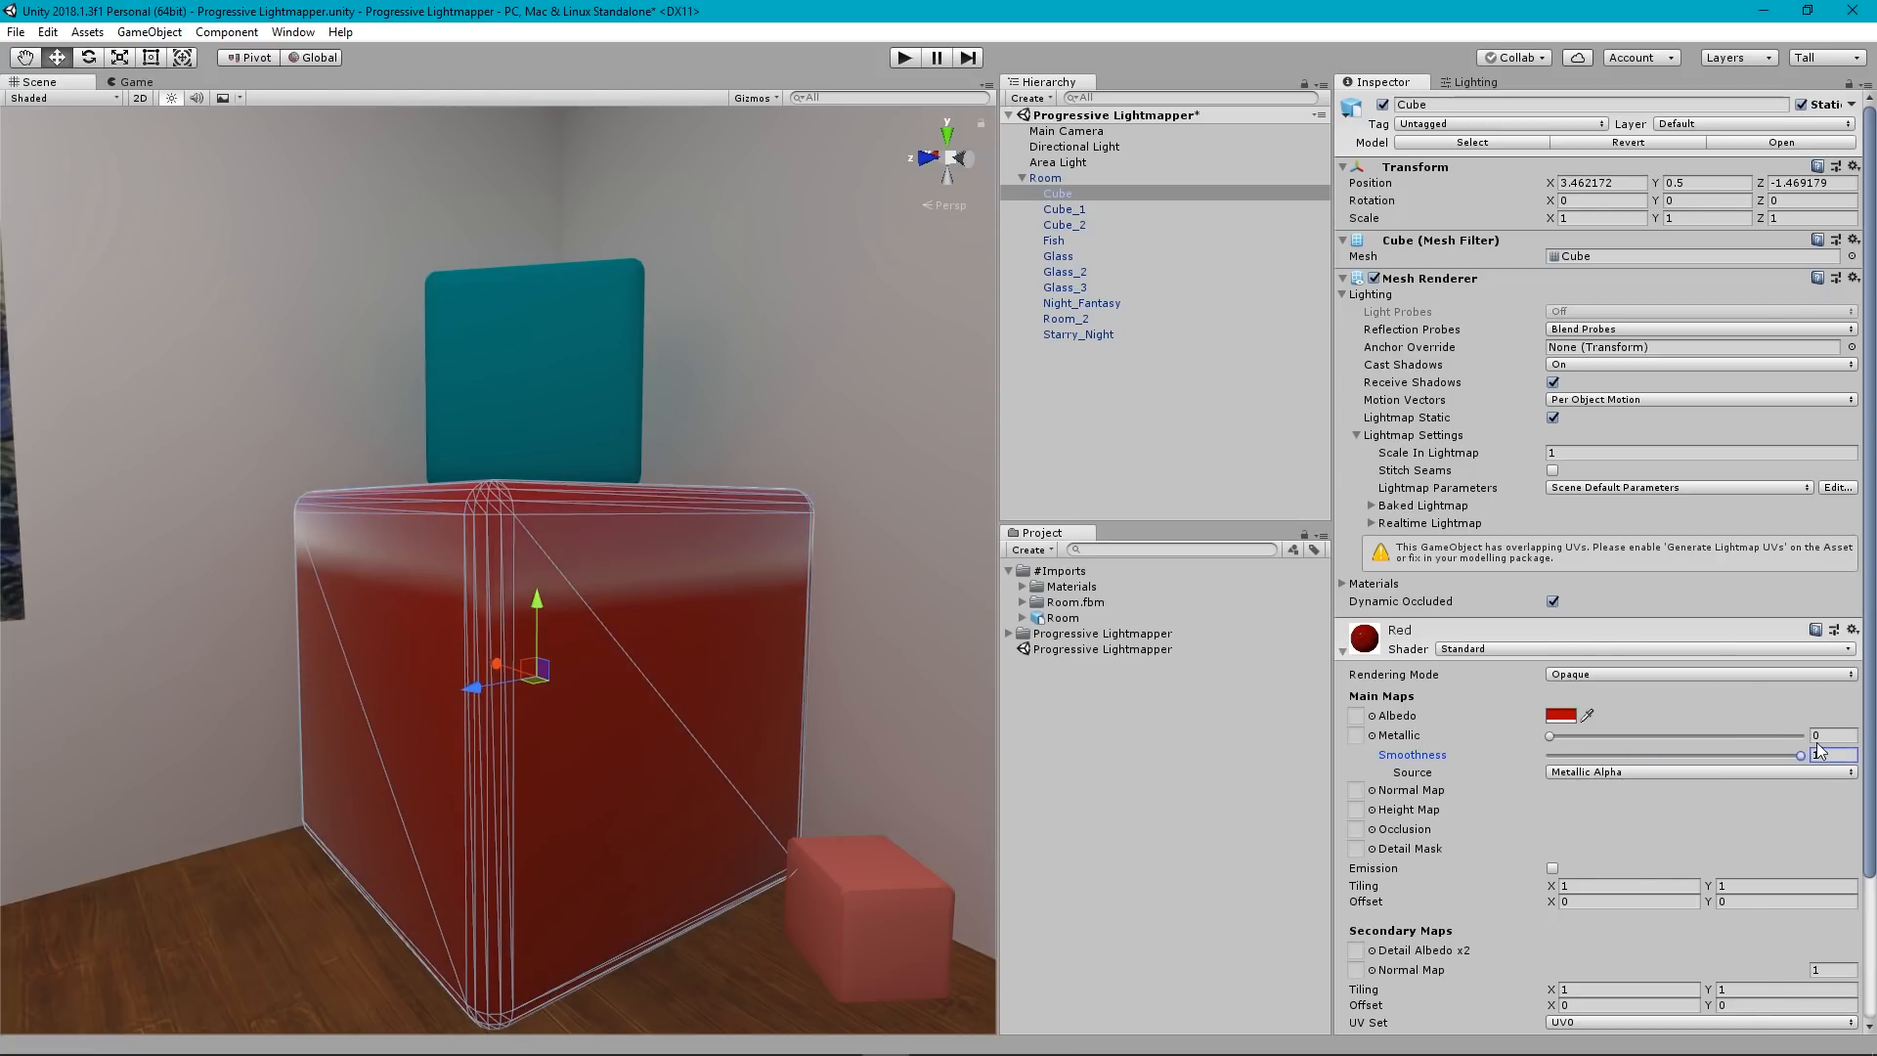
# Examine the reflections on the smooth red cube from several angles and the baked light around the ceiling recess.
pyautogui.moveTo(846, 704)
pyautogui.mouseDown(button='right')
pyautogui.moveTo(729, 721)
pyautogui.moveTo(721, 683)
pyautogui.moveTo(801, 665)
pyautogui.mouseUp(button='right')
pyautogui.press('d')
pyautogui.press('w')
pyautogui.press('s')
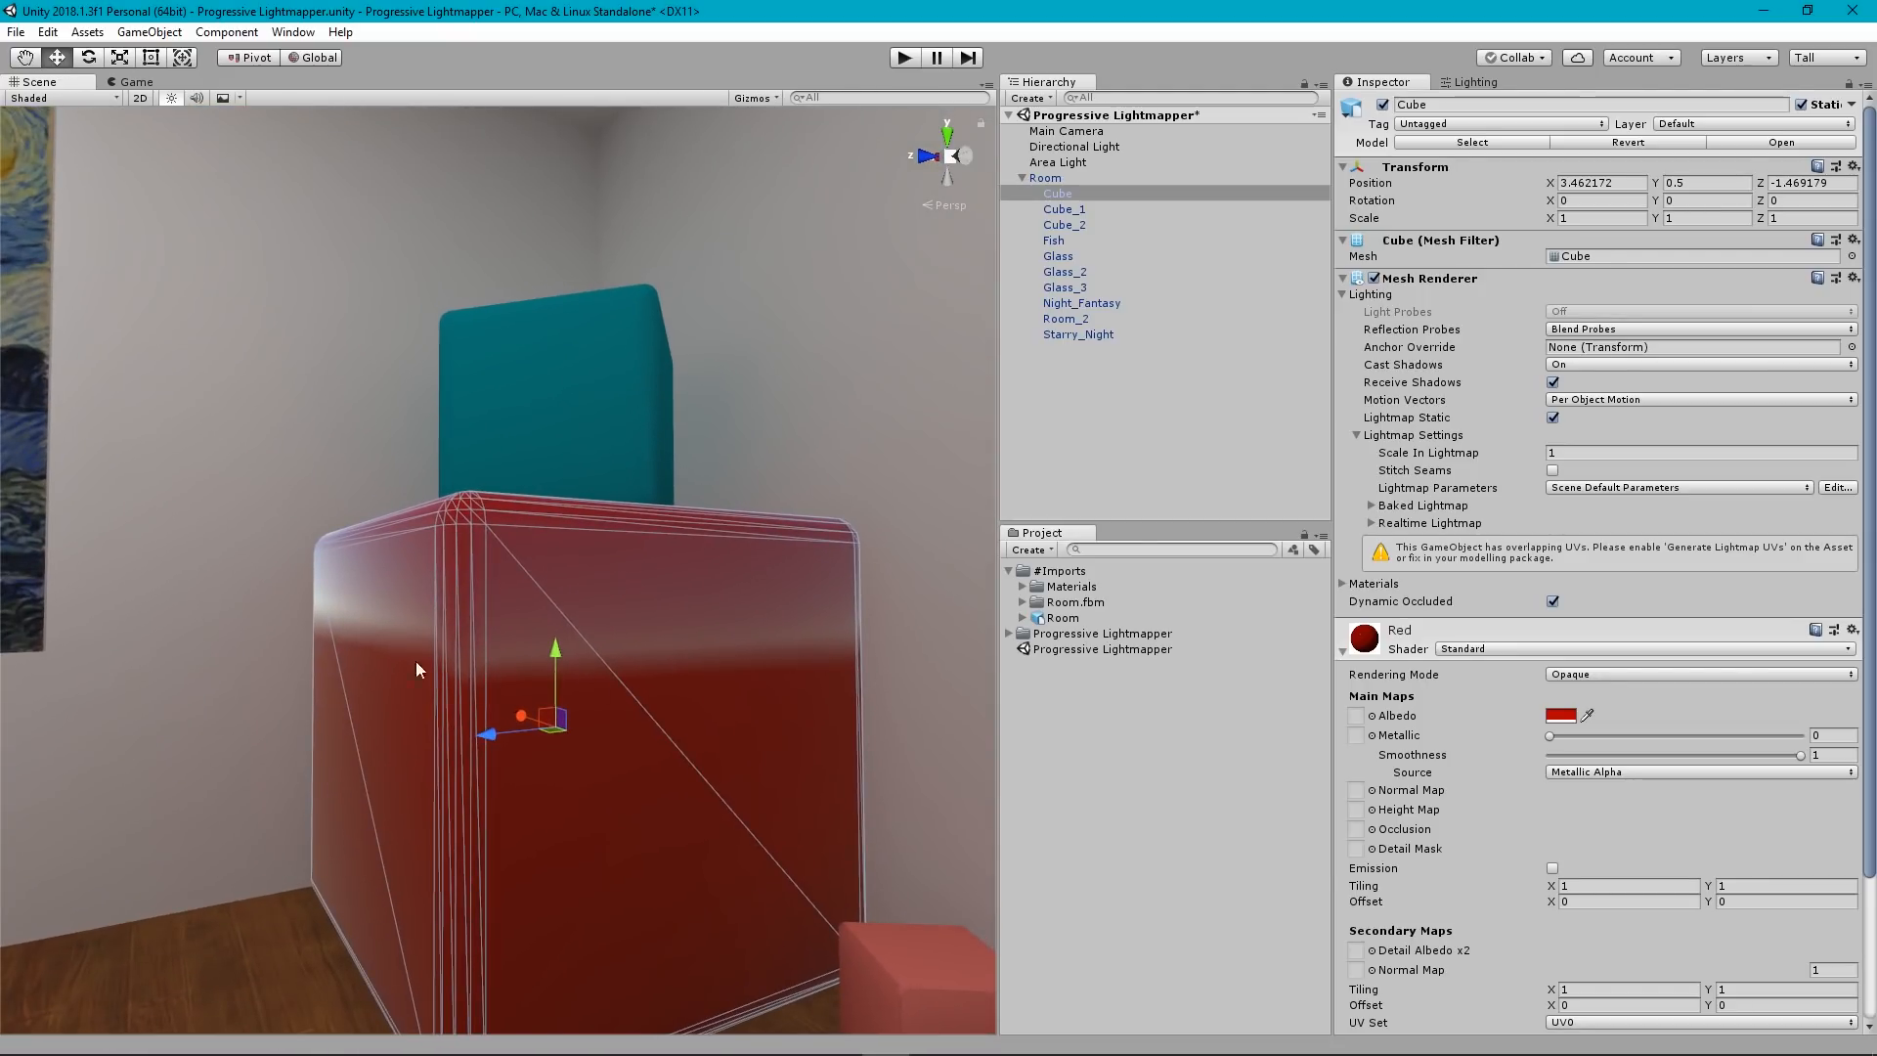
pyautogui.moveTo(647, 686); pyautogui.dragTo(1099, 595, button='right')
pyautogui.press('w')
pyautogui.press('f')
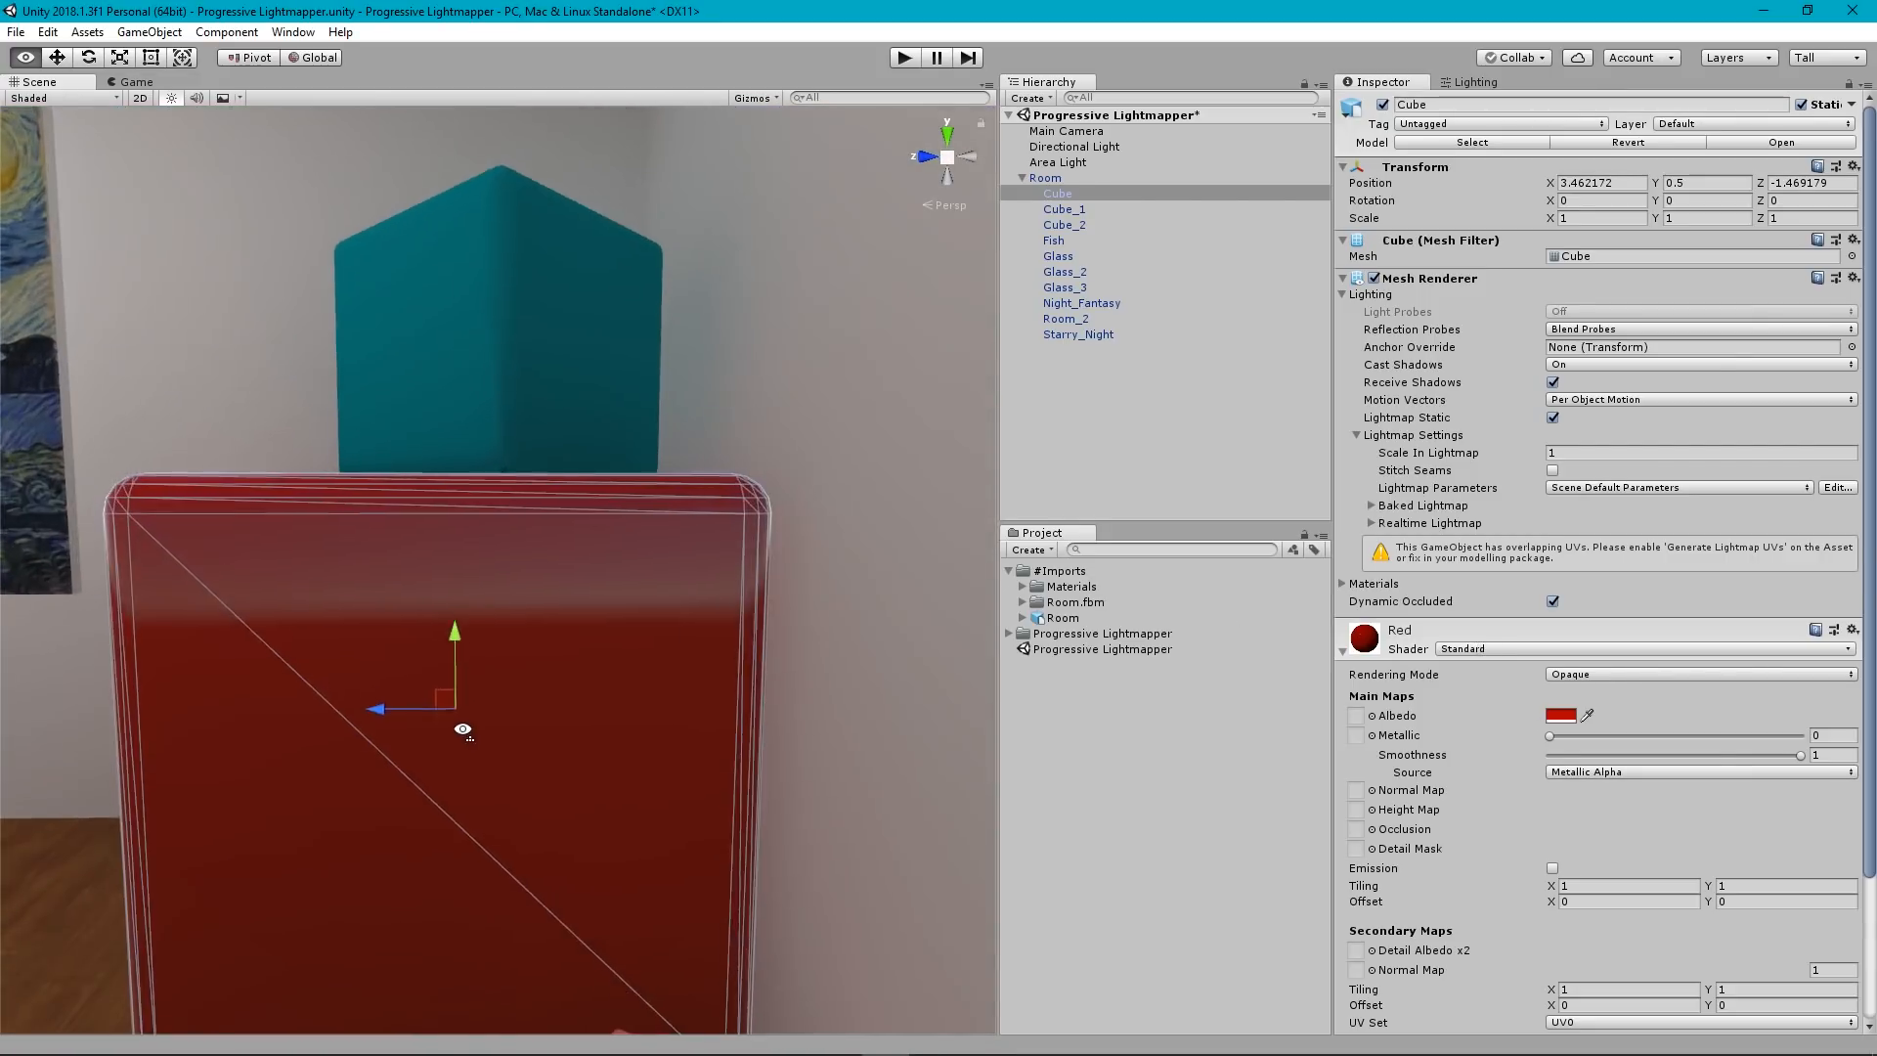
pyautogui.press('s')
pyautogui.moveTo(463, 729)
pyautogui.mouseDown(button='right')
pyautogui.moveTo(1662, 722)
pyautogui.moveTo(1535, 639)
pyautogui.moveTo(367, 740)
pyautogui.moveTo(607, 737)
pyautogui.moveTo(584, 681)
pyautogui.moveTo(285, 678)
pyautogui.moveTo(1463, 657)
pyautogui.moveTo(471, 668)
pyautogui.moveTo(702, 638)
pyautogui.moveTo(683, 511)
pyautogui.moveTo(626, 587)
pyautogui.moveTo(481, 470)
pyautogui.moveTo(619, 499)
pyautogui.mouseUp(button='right')
pyautogui.press('w')
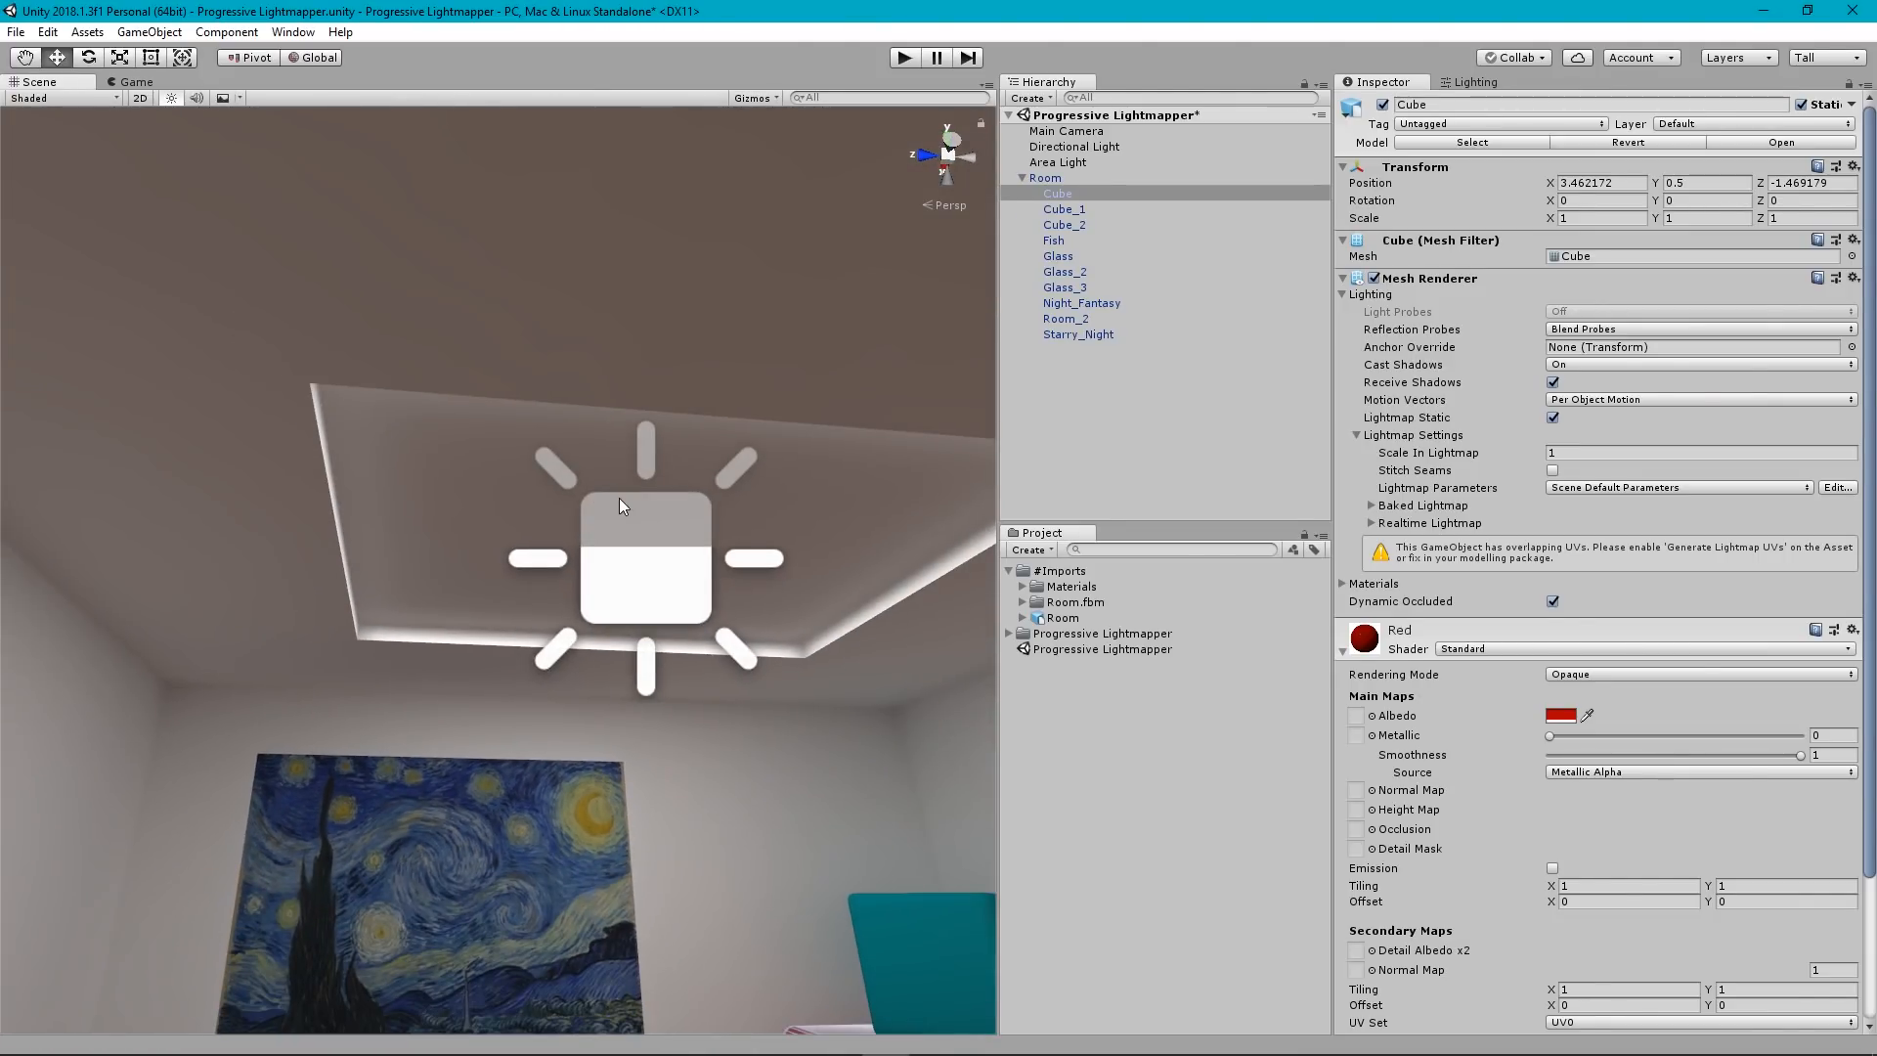
# Switch to Cinema 4D, examine the white light panel in the room model's ceiling recess, and return to Unity.
pyautogui.moveTo(864, 1049)
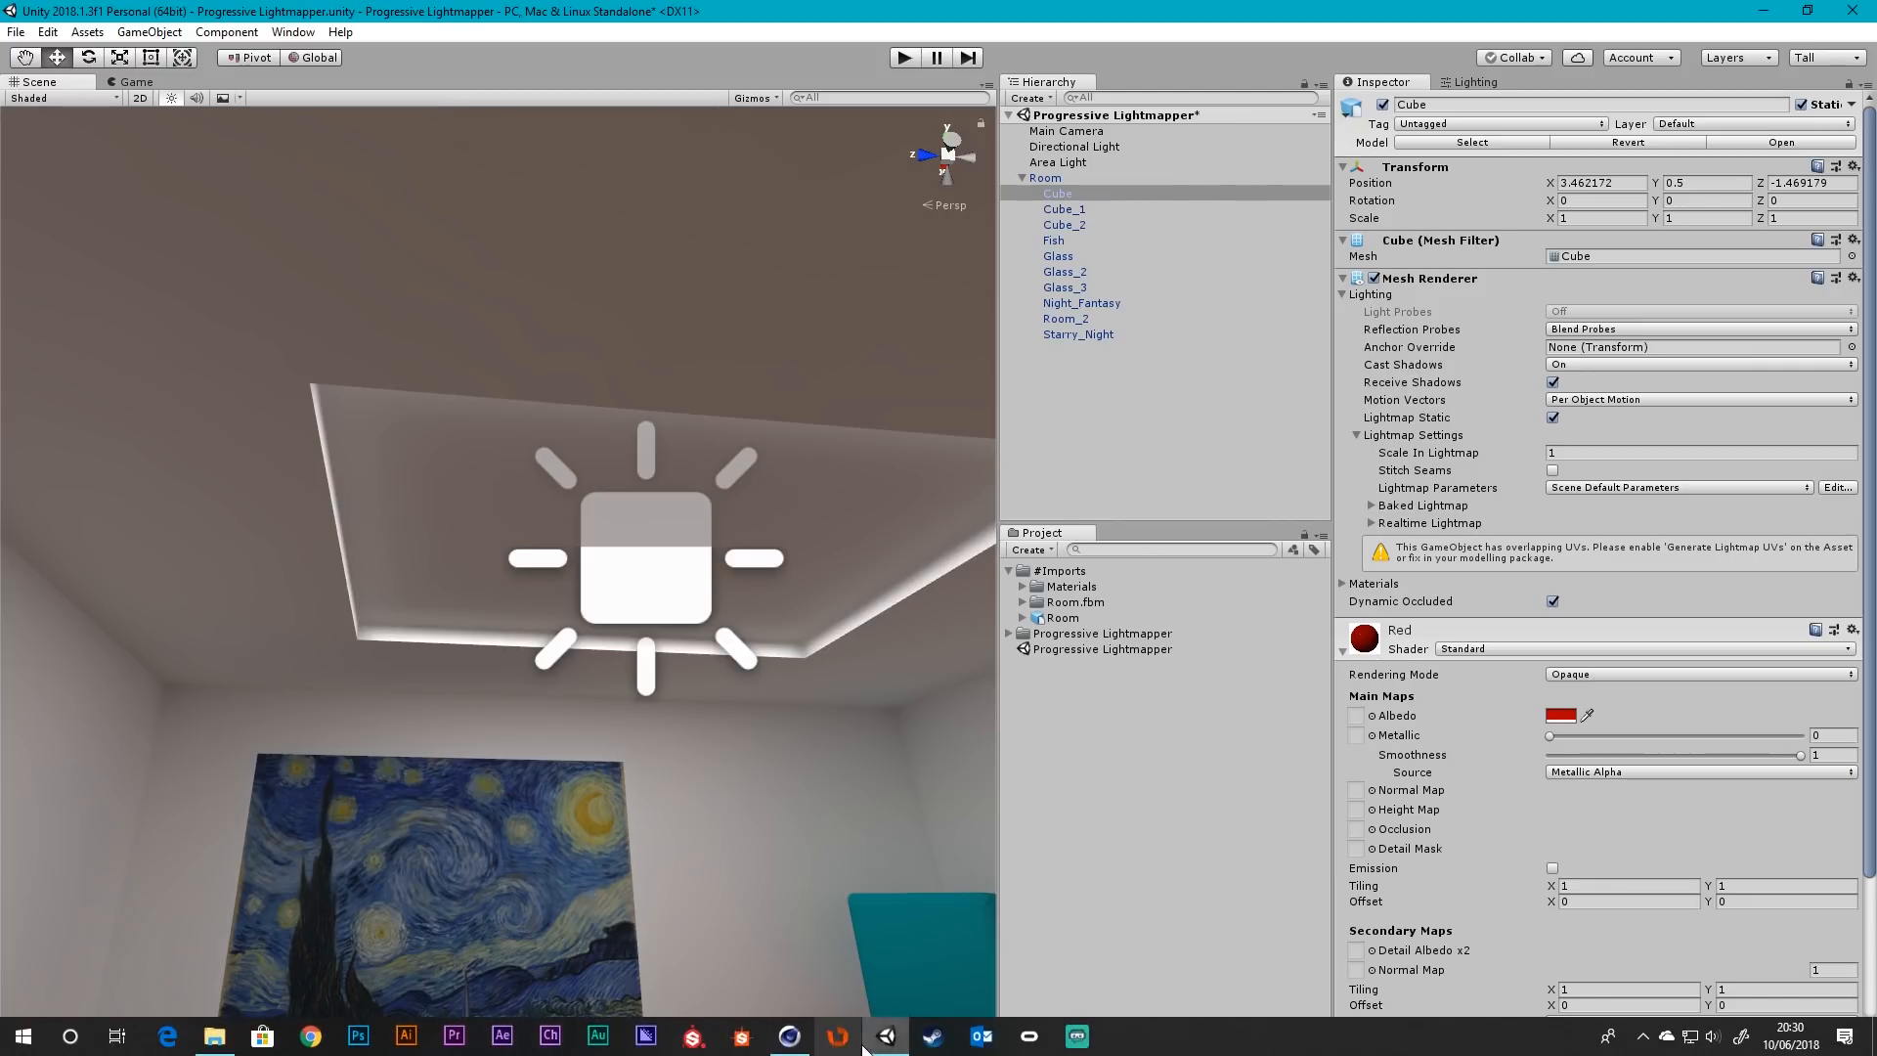
pyautogui.click(789, 1036)
pyautogui.keyDown('alt'); pyautogui.moveTo(754, 658); pyautogui.dragTo(807, 448); pyautogui.keyUp('alt')
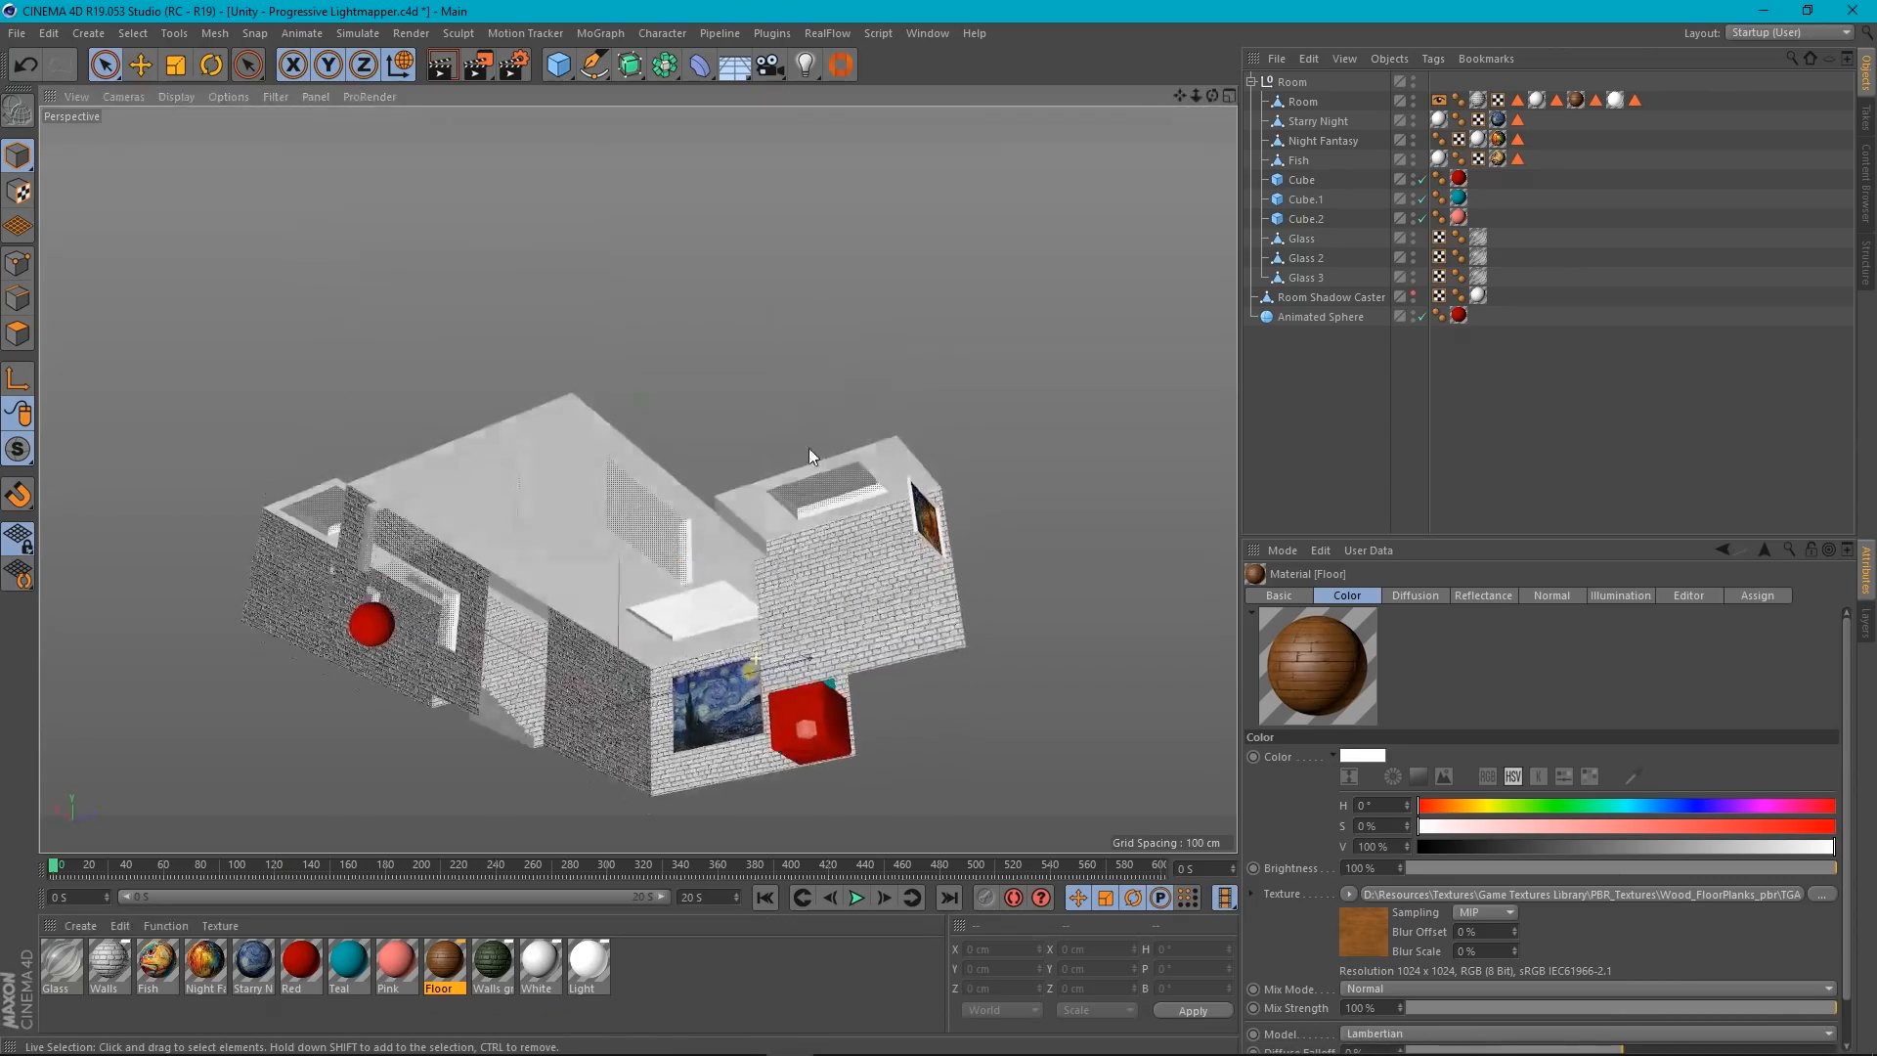
pyautogui.scroll(10, 728, 684)
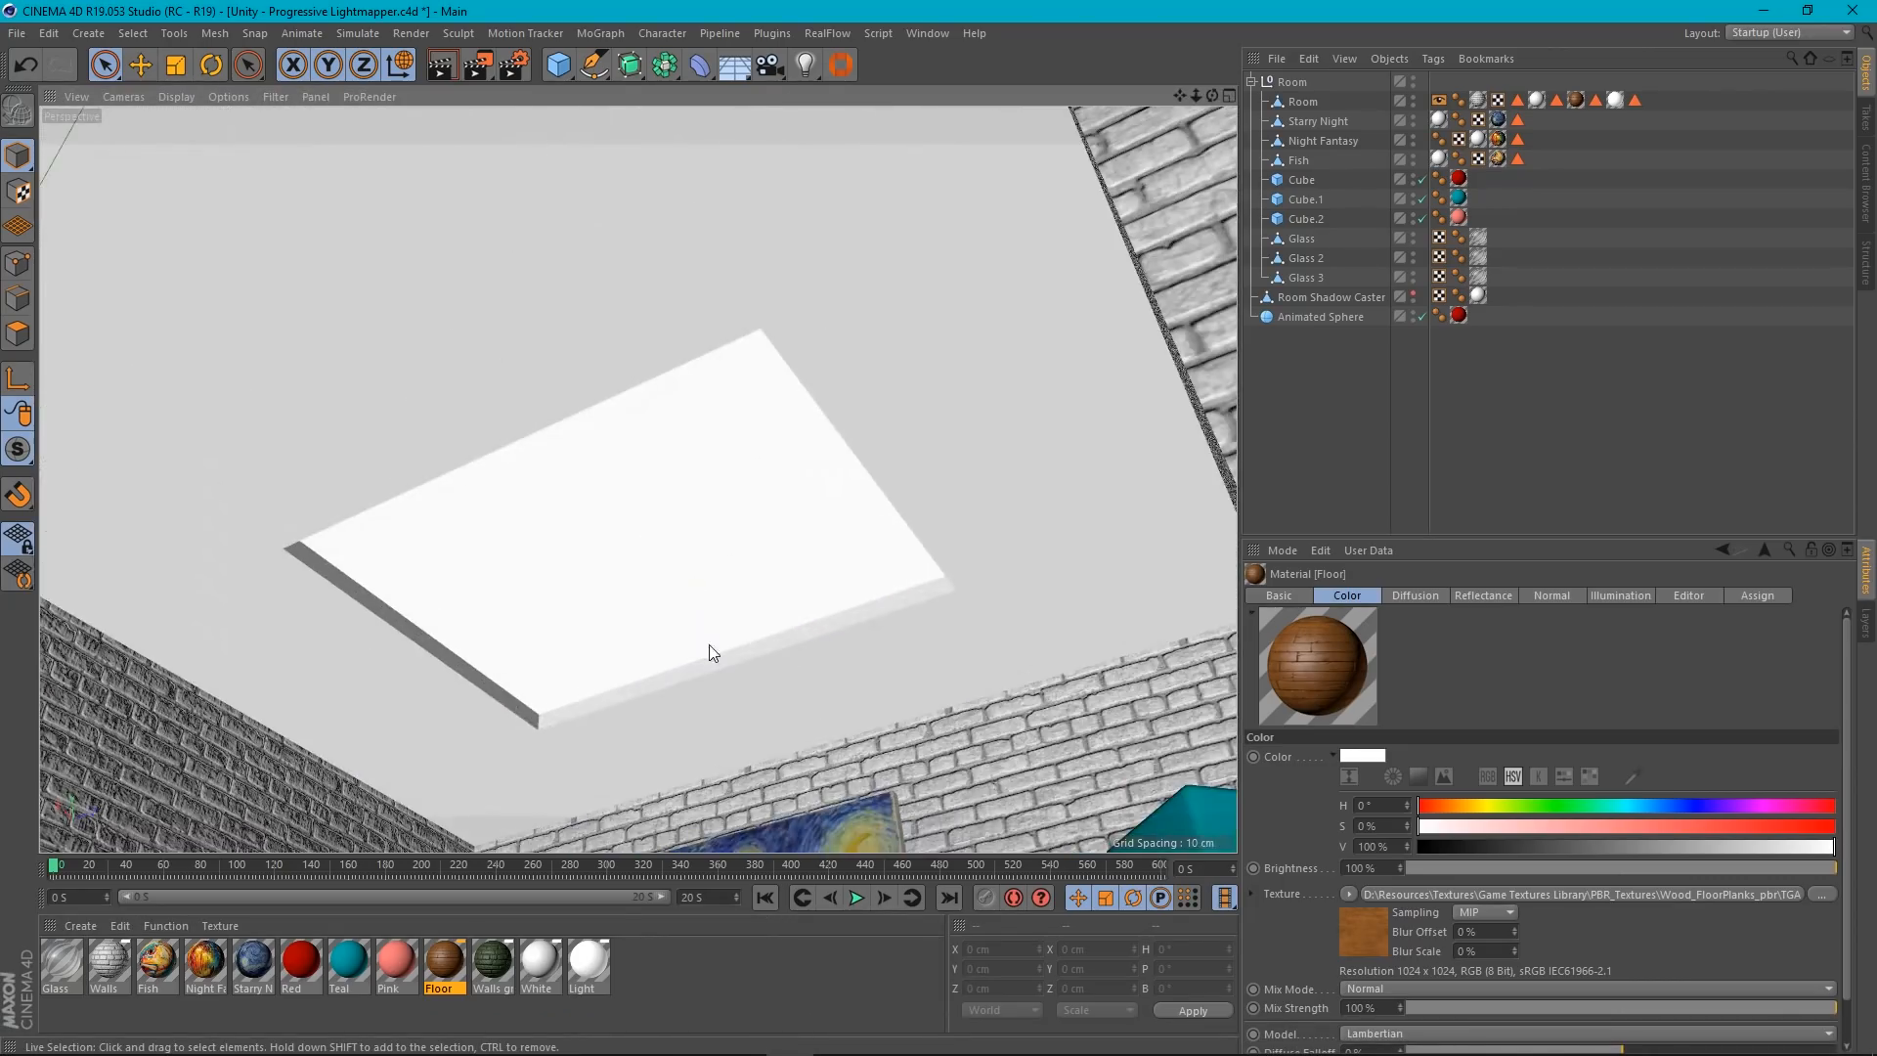
pyautogui.moveTo(713, 652)
pyautogui.keyDown('alt'); pyautogui.mouseDown()
pyautogui.moveTo(699, 520)
pyautogui.moveTo(731, 547)
pyautogui.mouseUp(); pyautogui.keyUp('alt')
pyautogui.keyDown('alt'); pyautogui.moveTo(716, 549); pyautogui.dragTo(718, 575); pyautogui.keyUp('alt')
pyautogui.click(886, 1036)
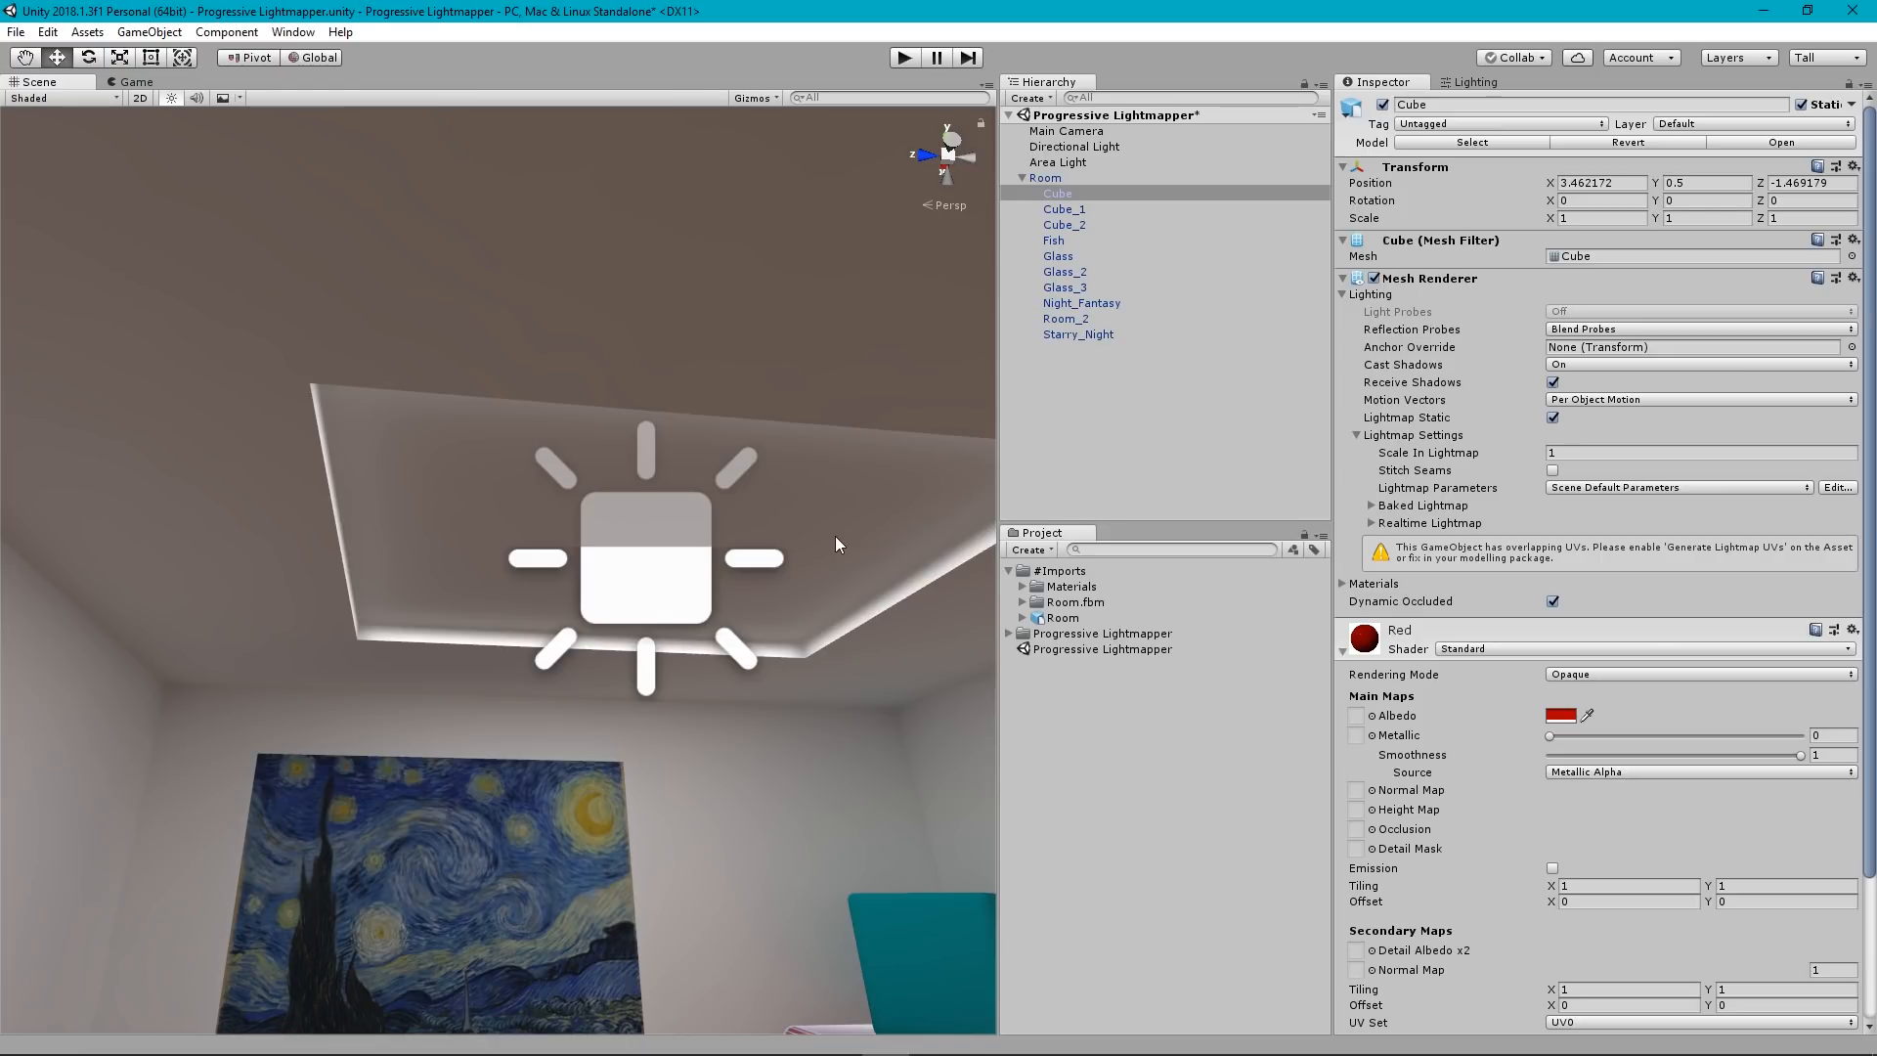
# Enable Emission on the Light material of the Room_2 mesh and set its emission color to white (FFFFFF).
pyautogui.click(855, 321)
pyautogui.click(855, 321)
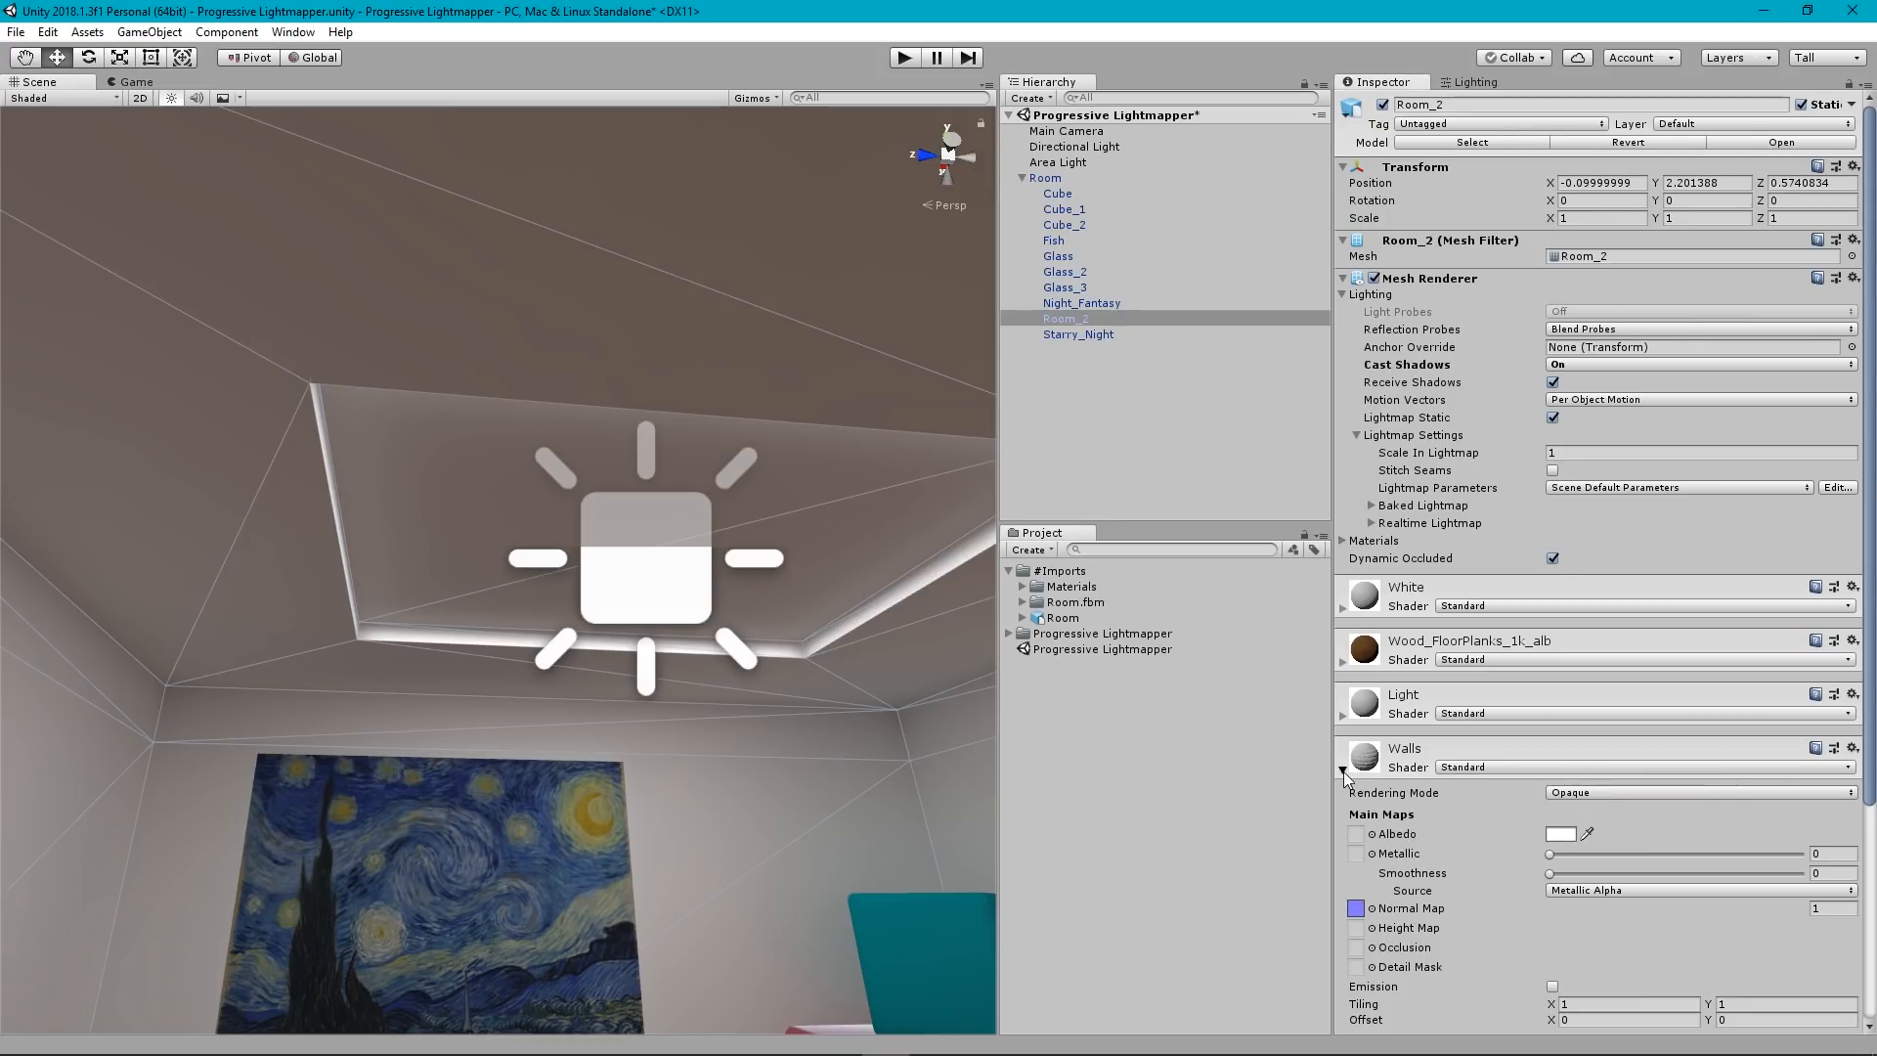
pyautogui.click(1425, 747)
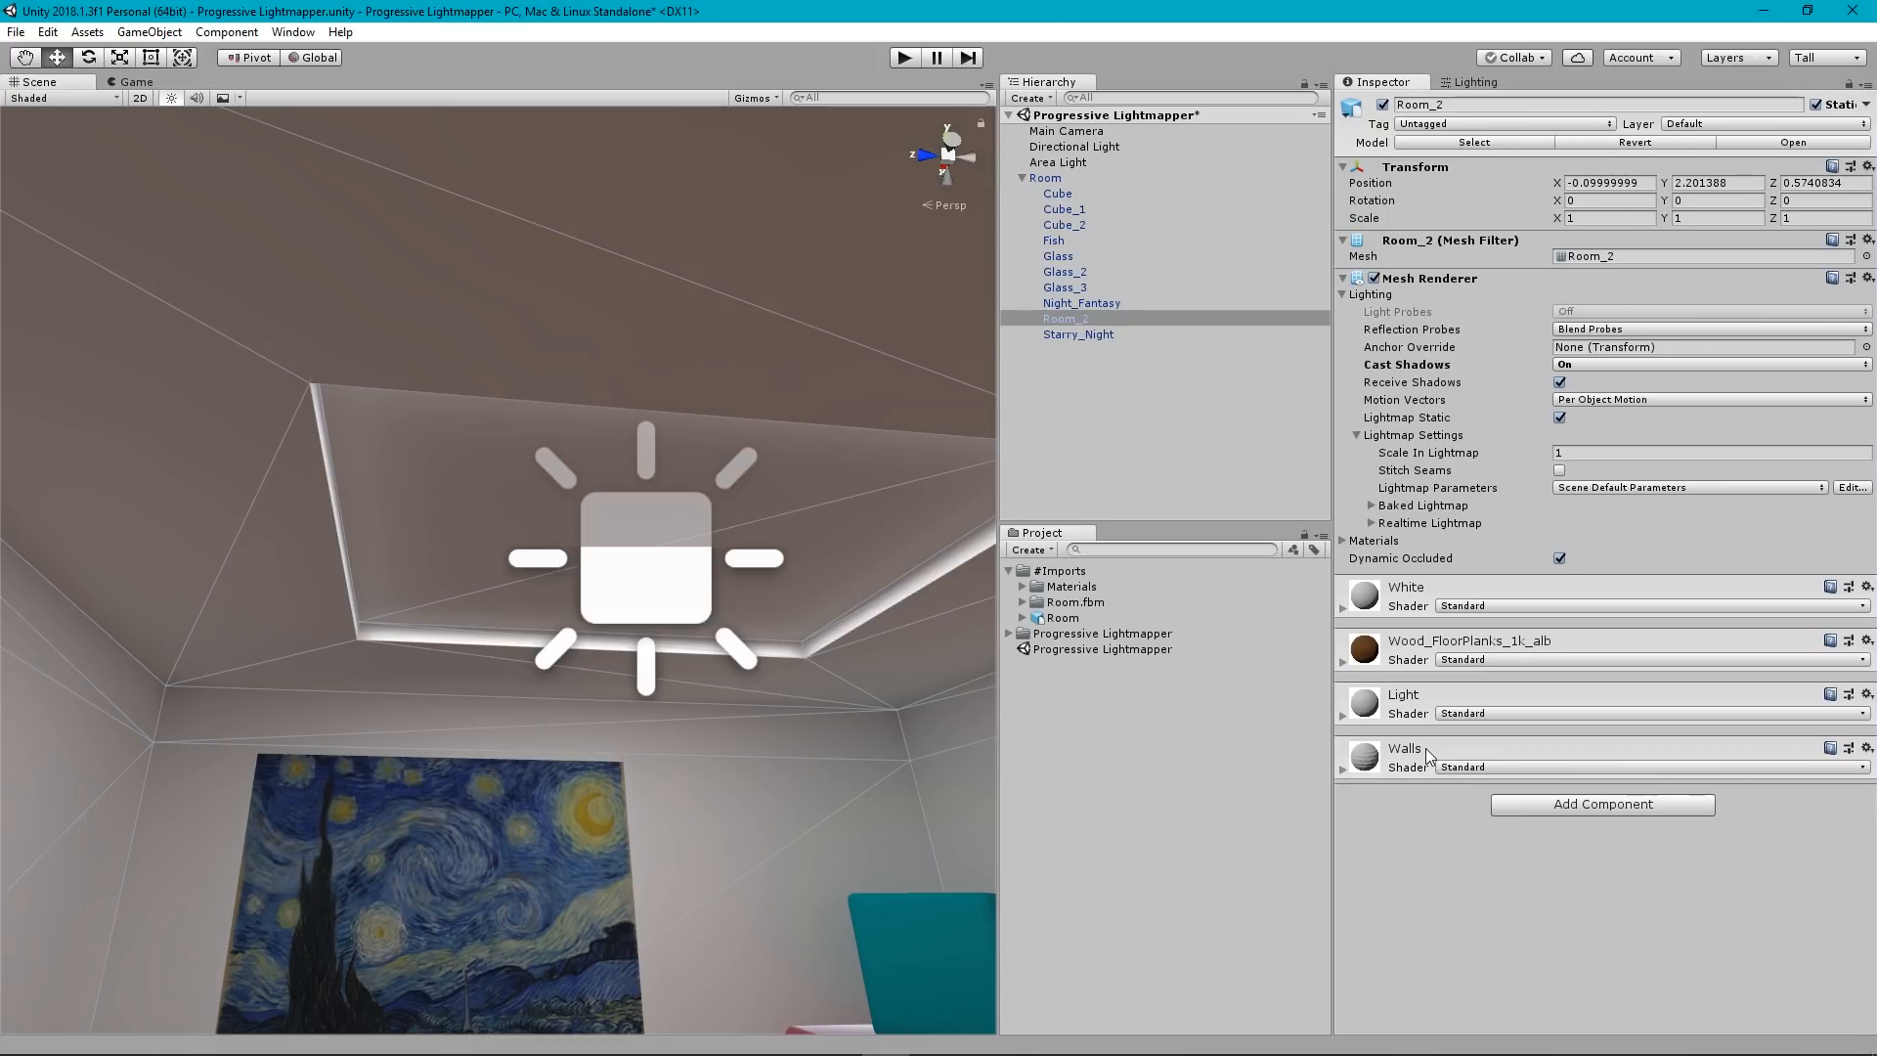
pyautogui.click(1343, 716)
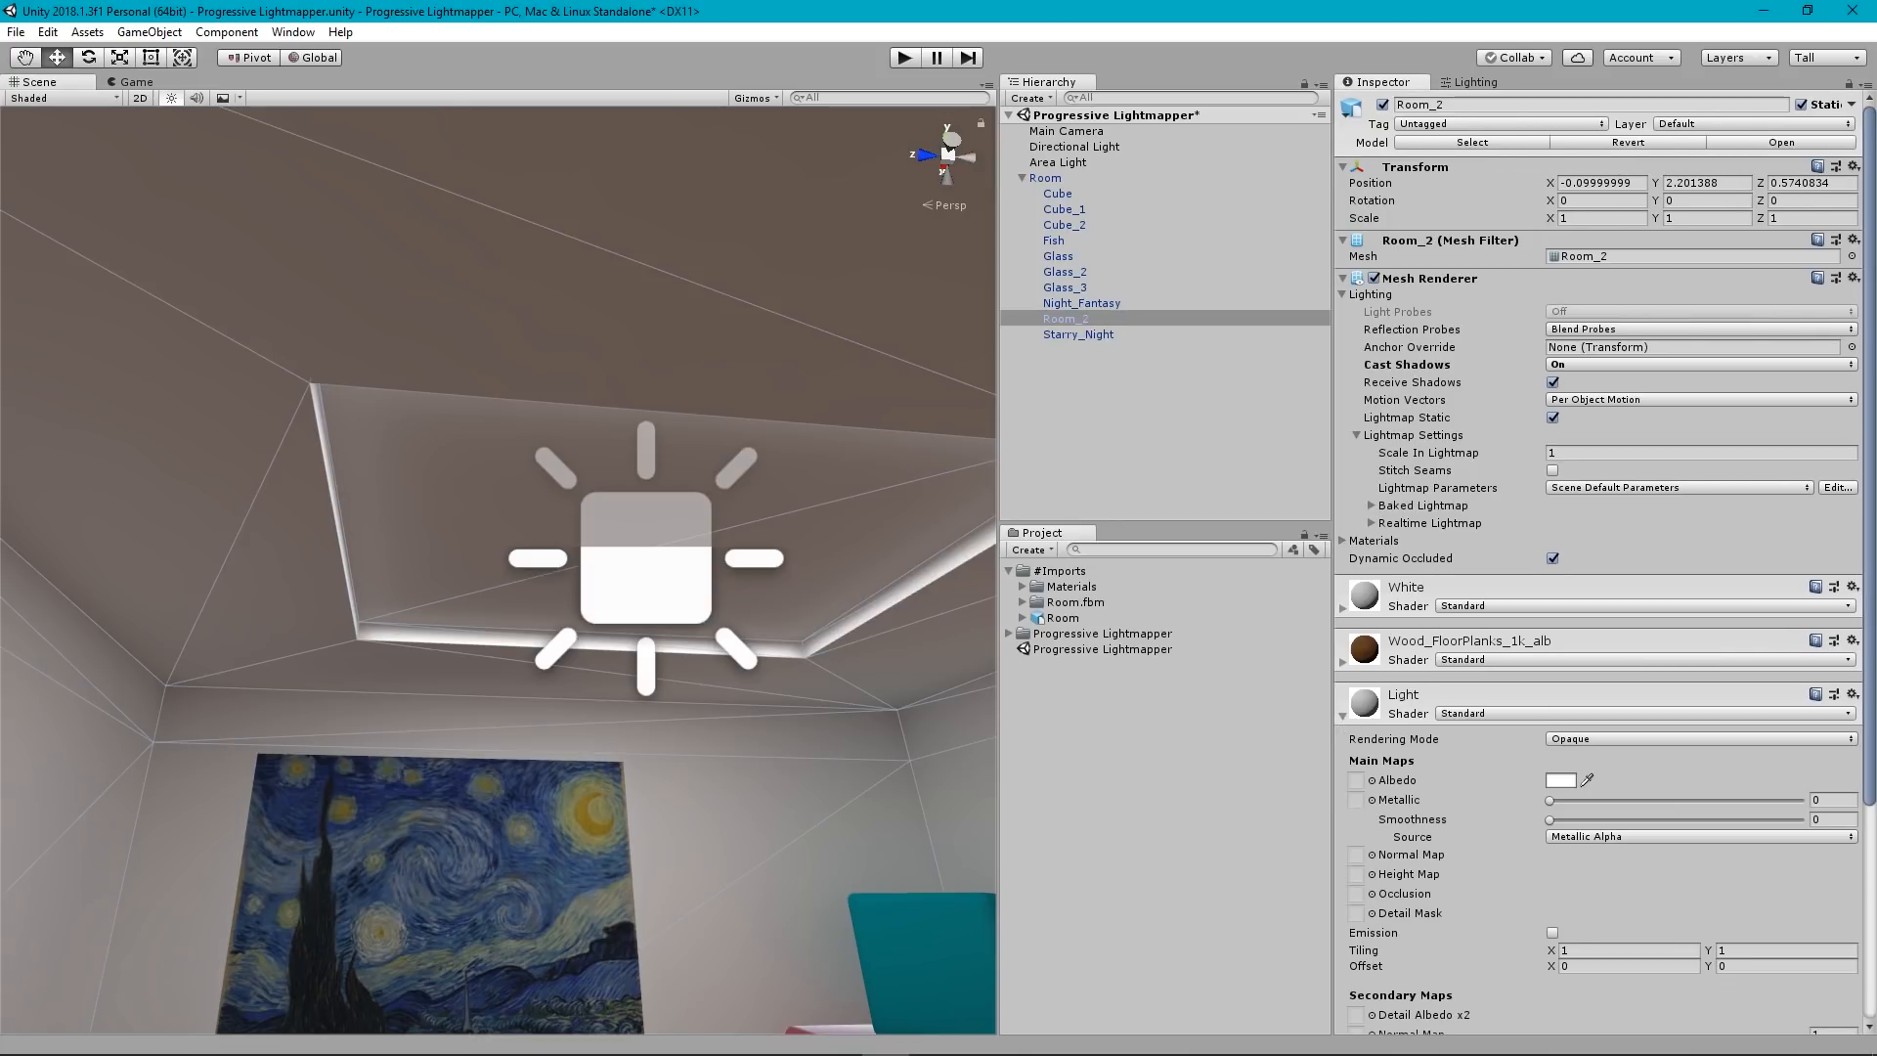
pyautogui.moveTo(1869, 572); pyautogui.dragTo(1866, 764)
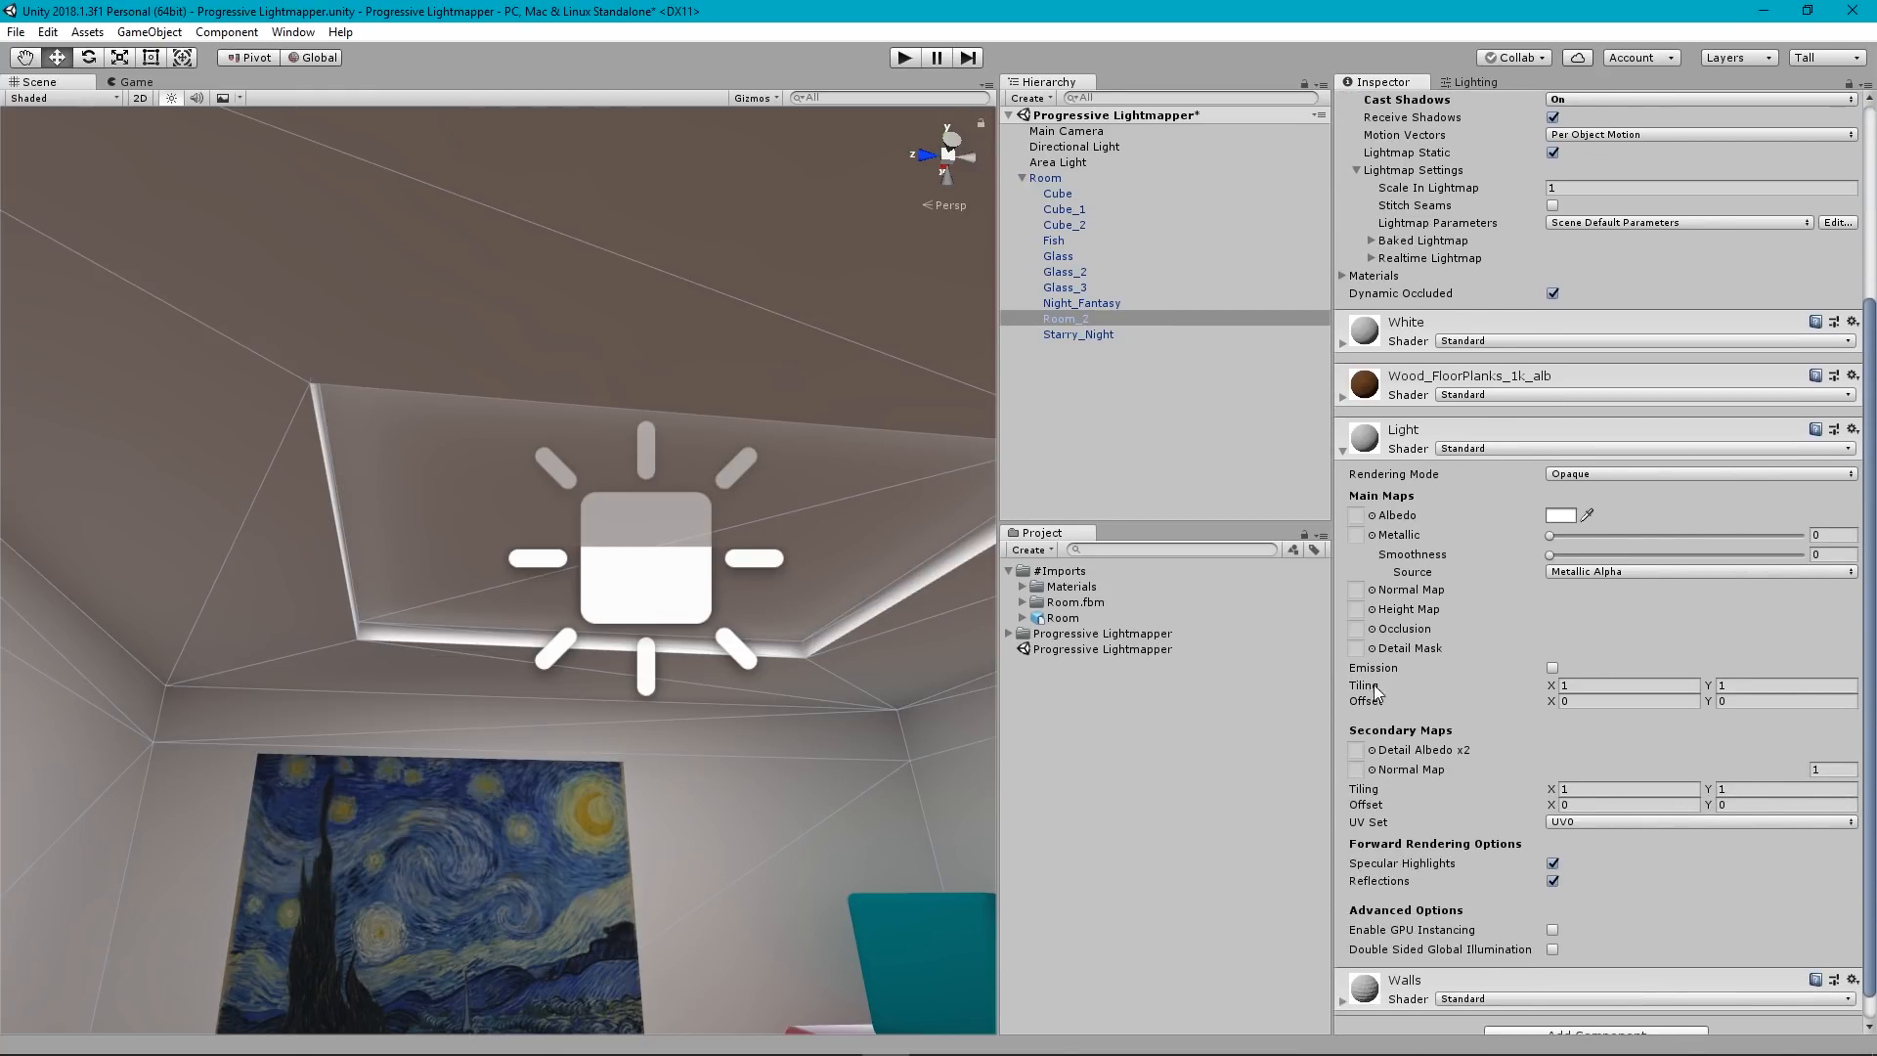
pyautogui.click(1553, 667)
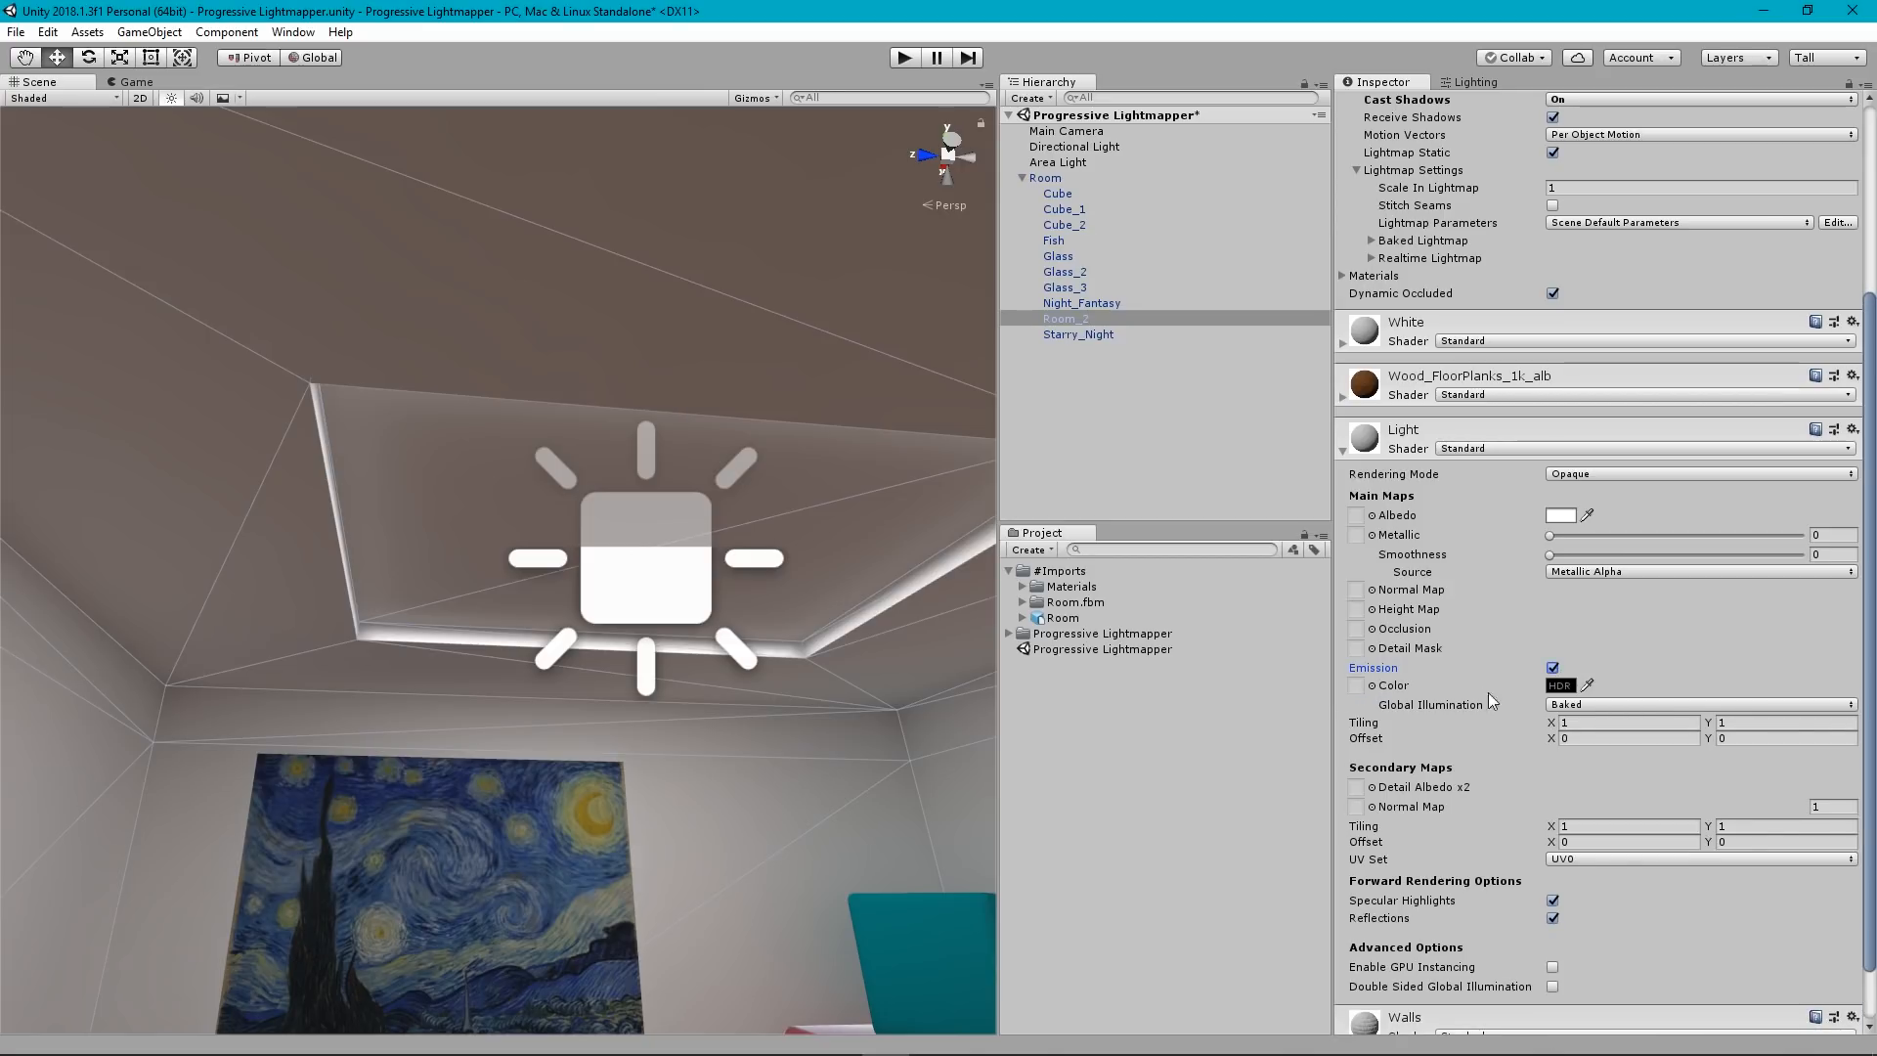
pyautogui.click(1561, 685)
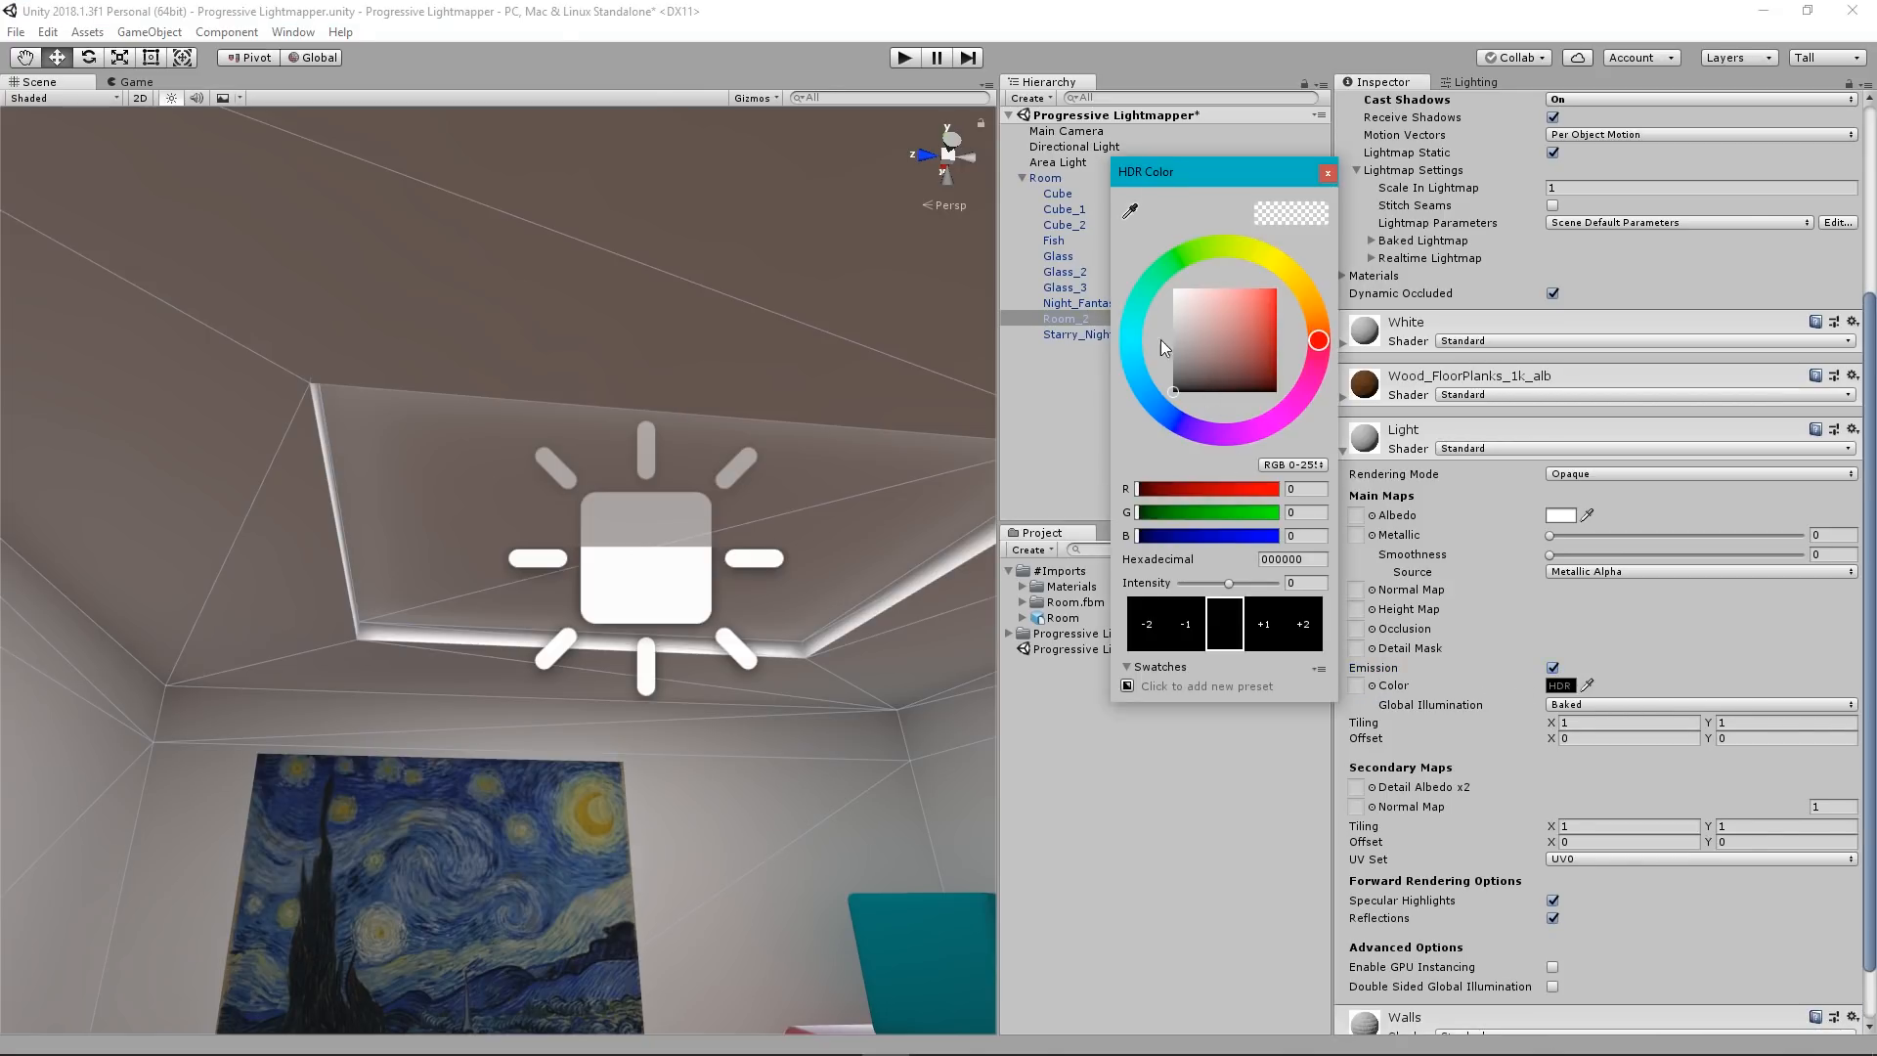
pyautogui.moveTo(1162, 340); pyautogui.dragTo(1098, 248)
pyautogui.click(743, 618)
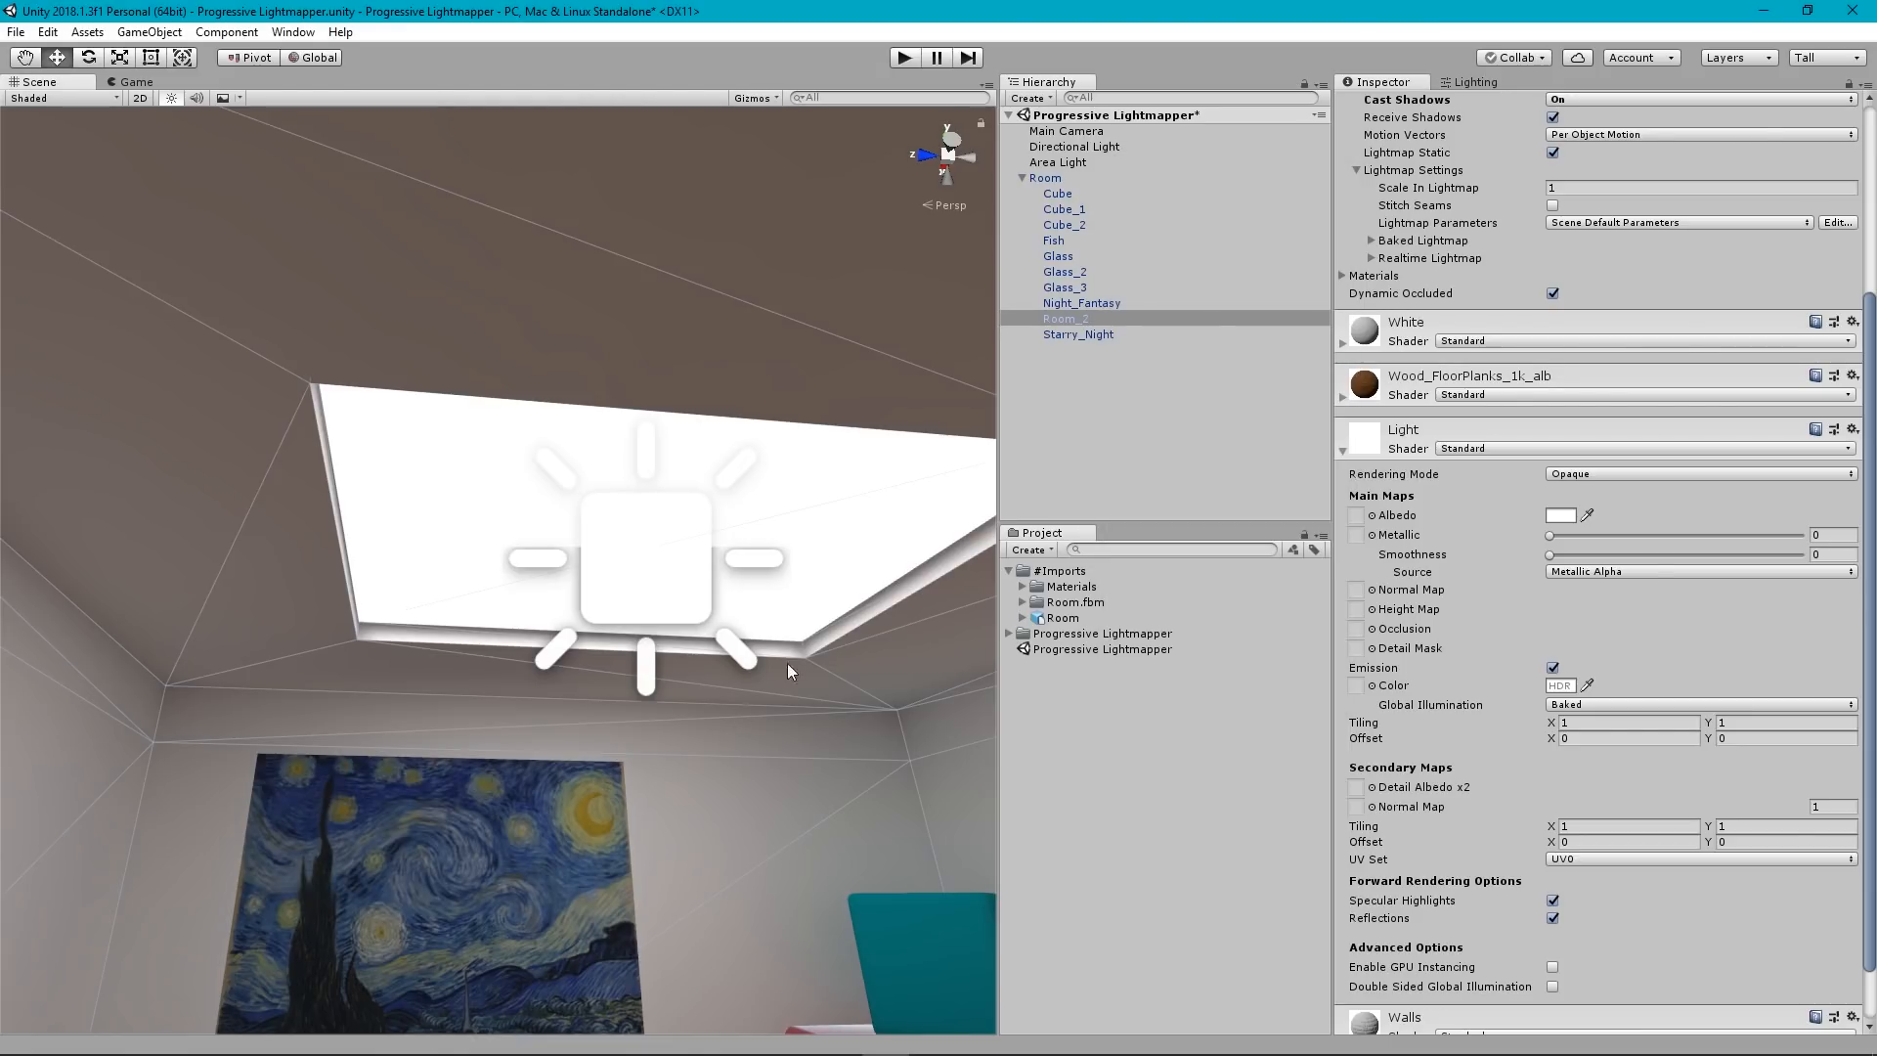
# Darken the Light material's emission color to the grey B0B0B0.
pyautogui.moveTo(788, 670)
pyautogui.mouseDown(button='right')
pyautogui.moveTo(821, 704)
pyautogui.moveTo(828, 679)
pyautogui.moveTo(838, 713)
pyautogui.mouseUp(button='right')
pyautogui.press('x')
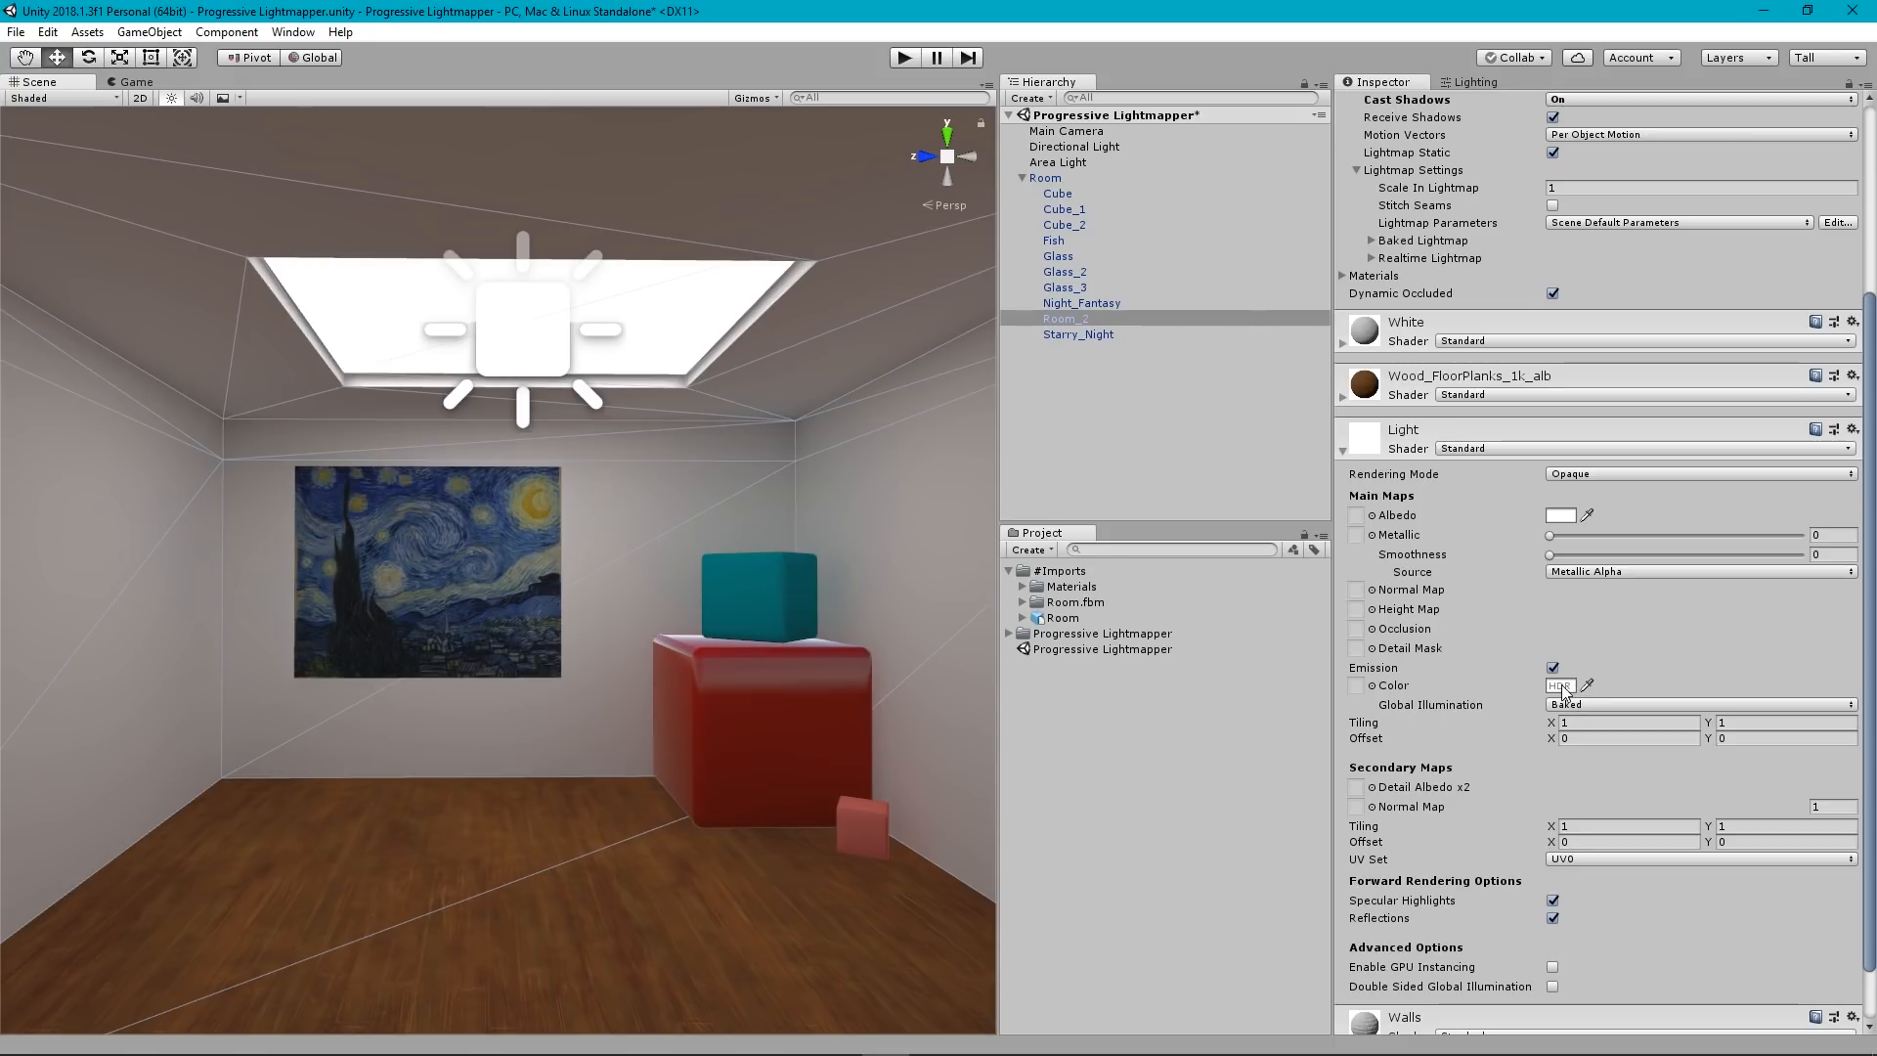
pyautogui.click(1561, 686)
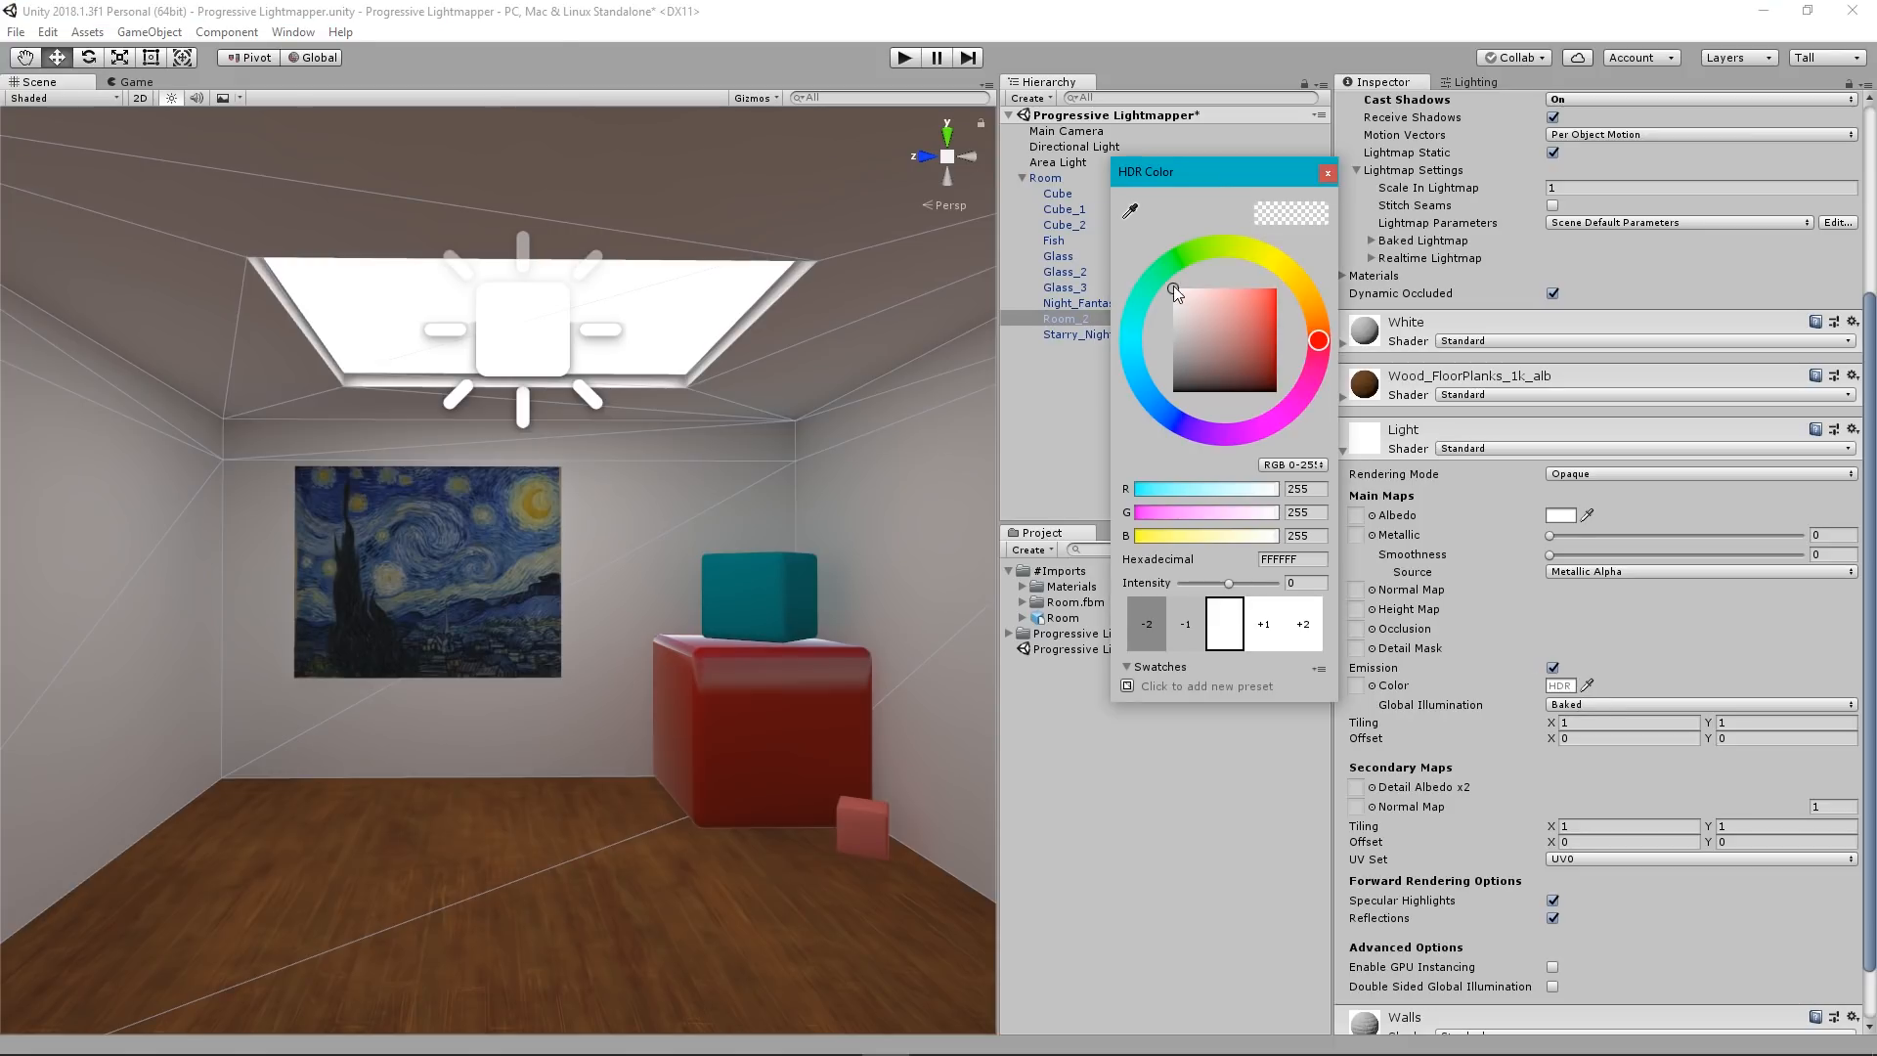
pyautogui.moveTo(1181, 297); pyautogui.dragTo(1141, 320)
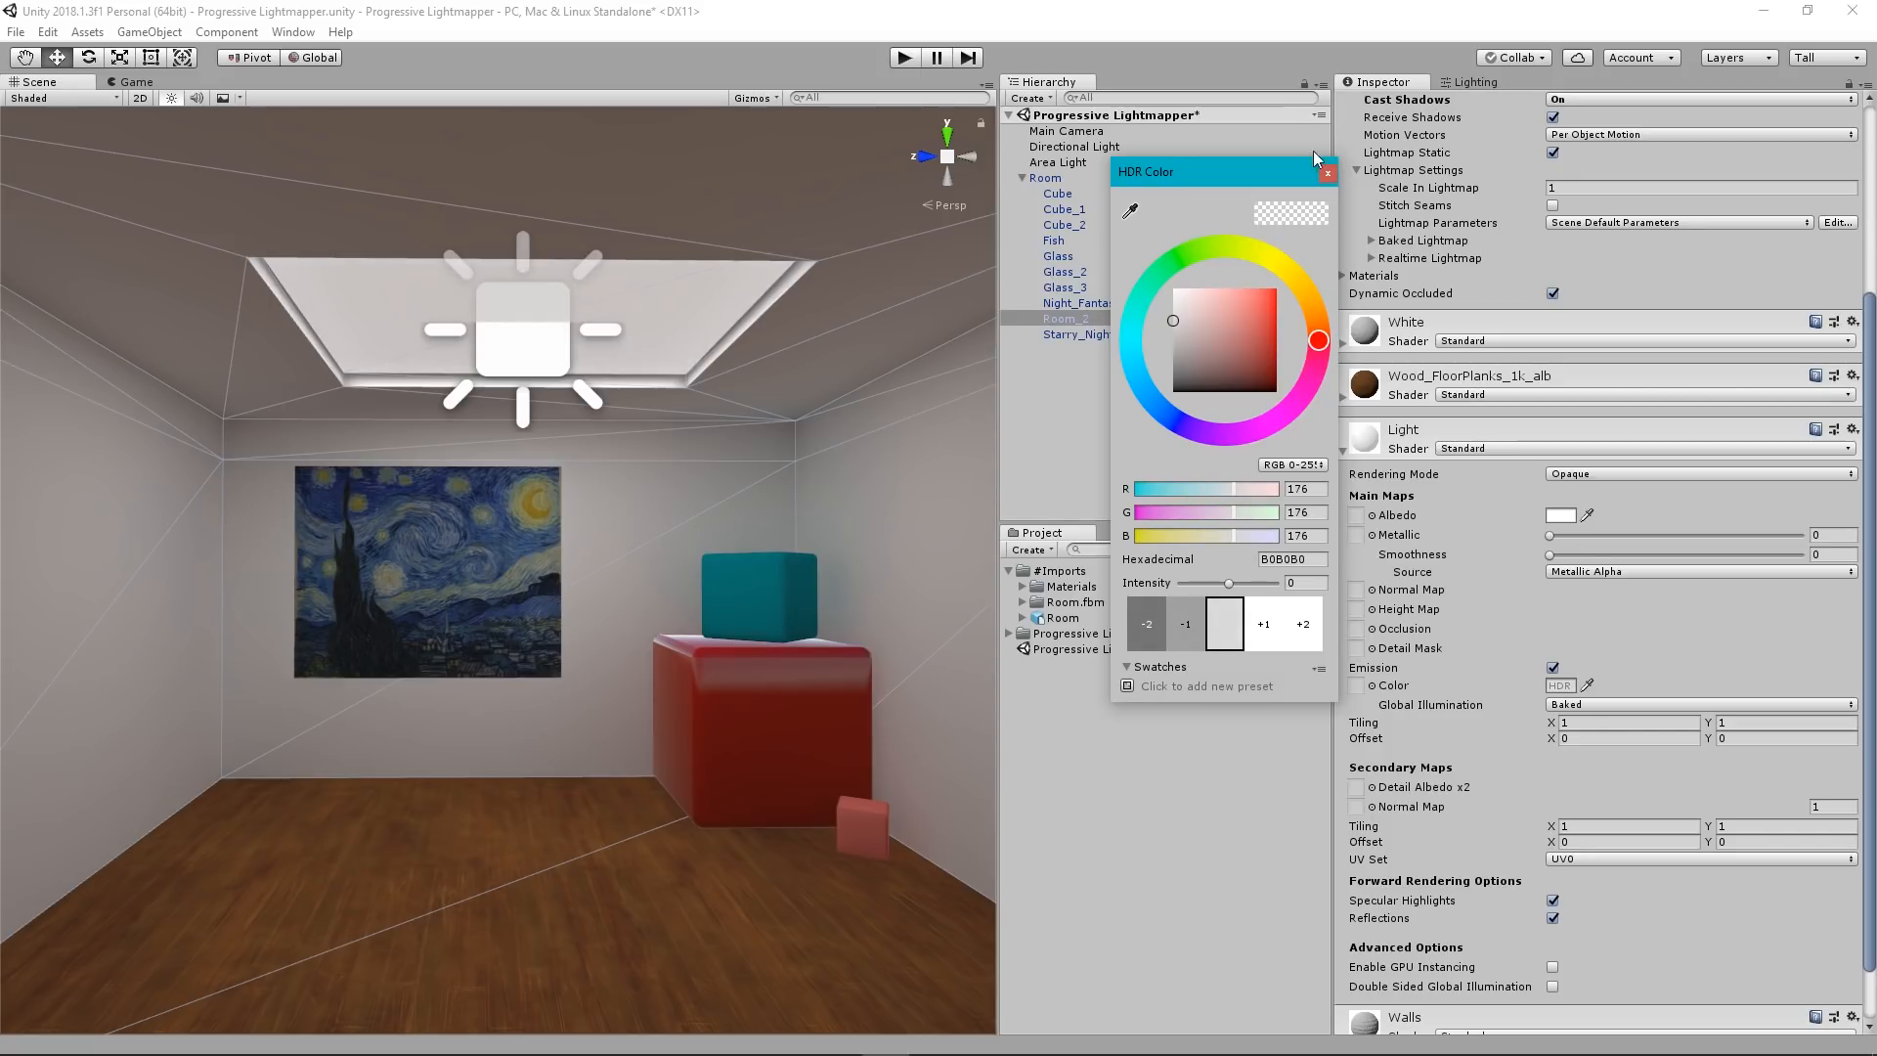
pyautogui.click(1326, 172)
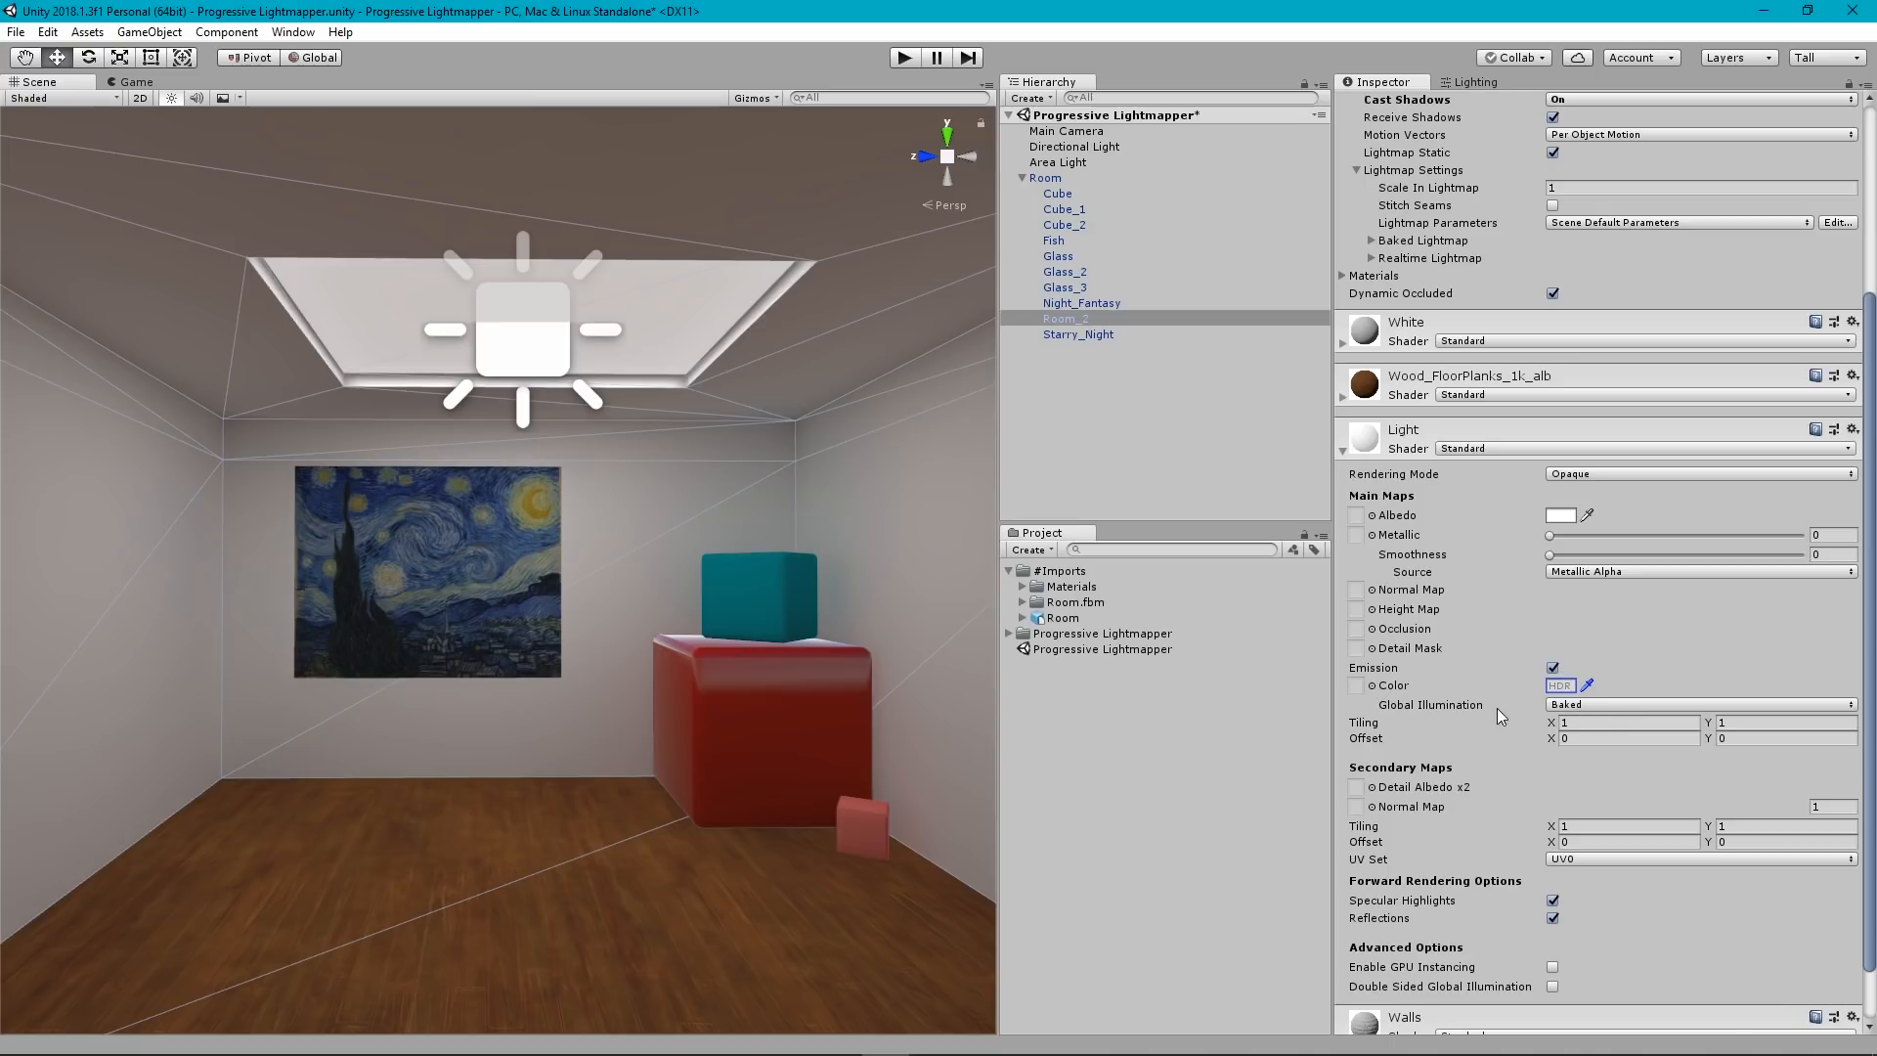
# Deactivate the Area Light object in the ceiling recess and clear the selection.
pyautogui.moveTo(754, 551)
pyautogui.mouseDown(button='right')
pyautogui.moveTo(713, 561)
pyautogui.moveTo(762, 561)
pyautogui.moveTo(740, 561)
pyautogui.mouseUp(button='right')
pyautogui.press('s')
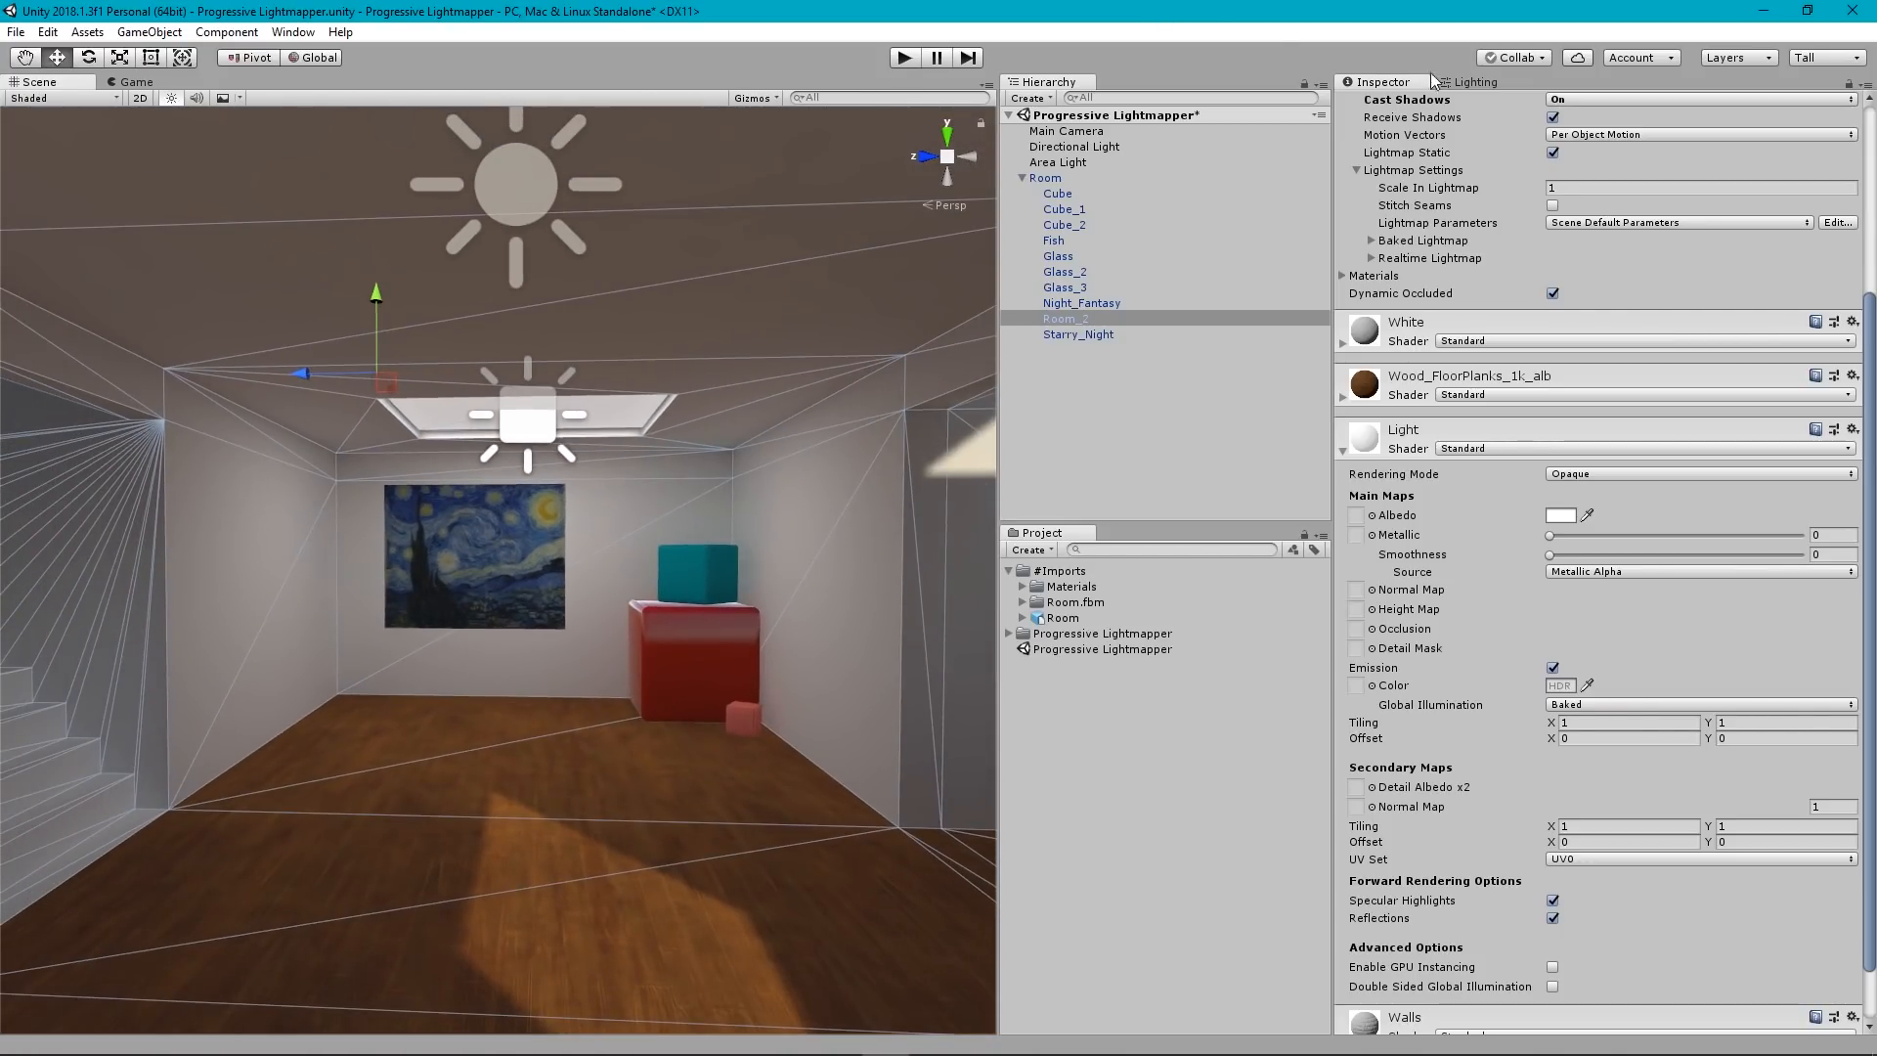
pyautogui.click(1471, 82)
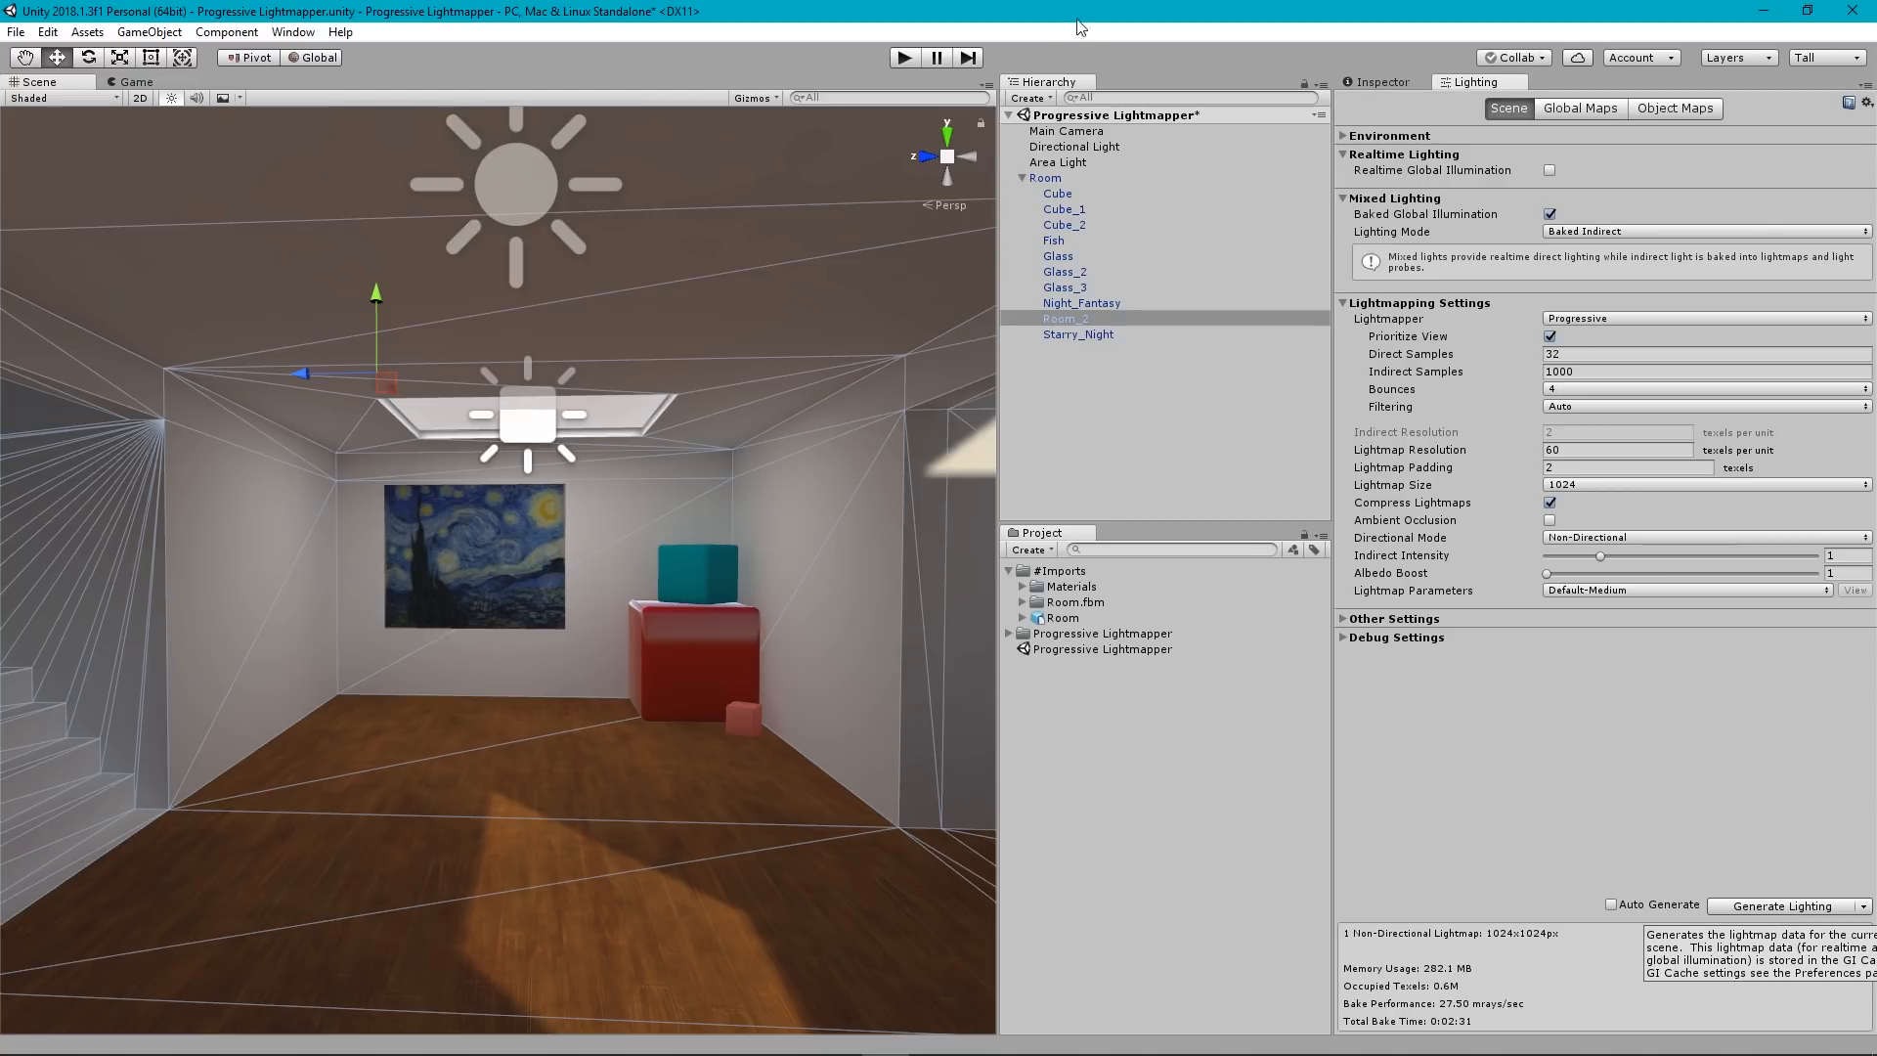
pyautogui.click(1063, 164)
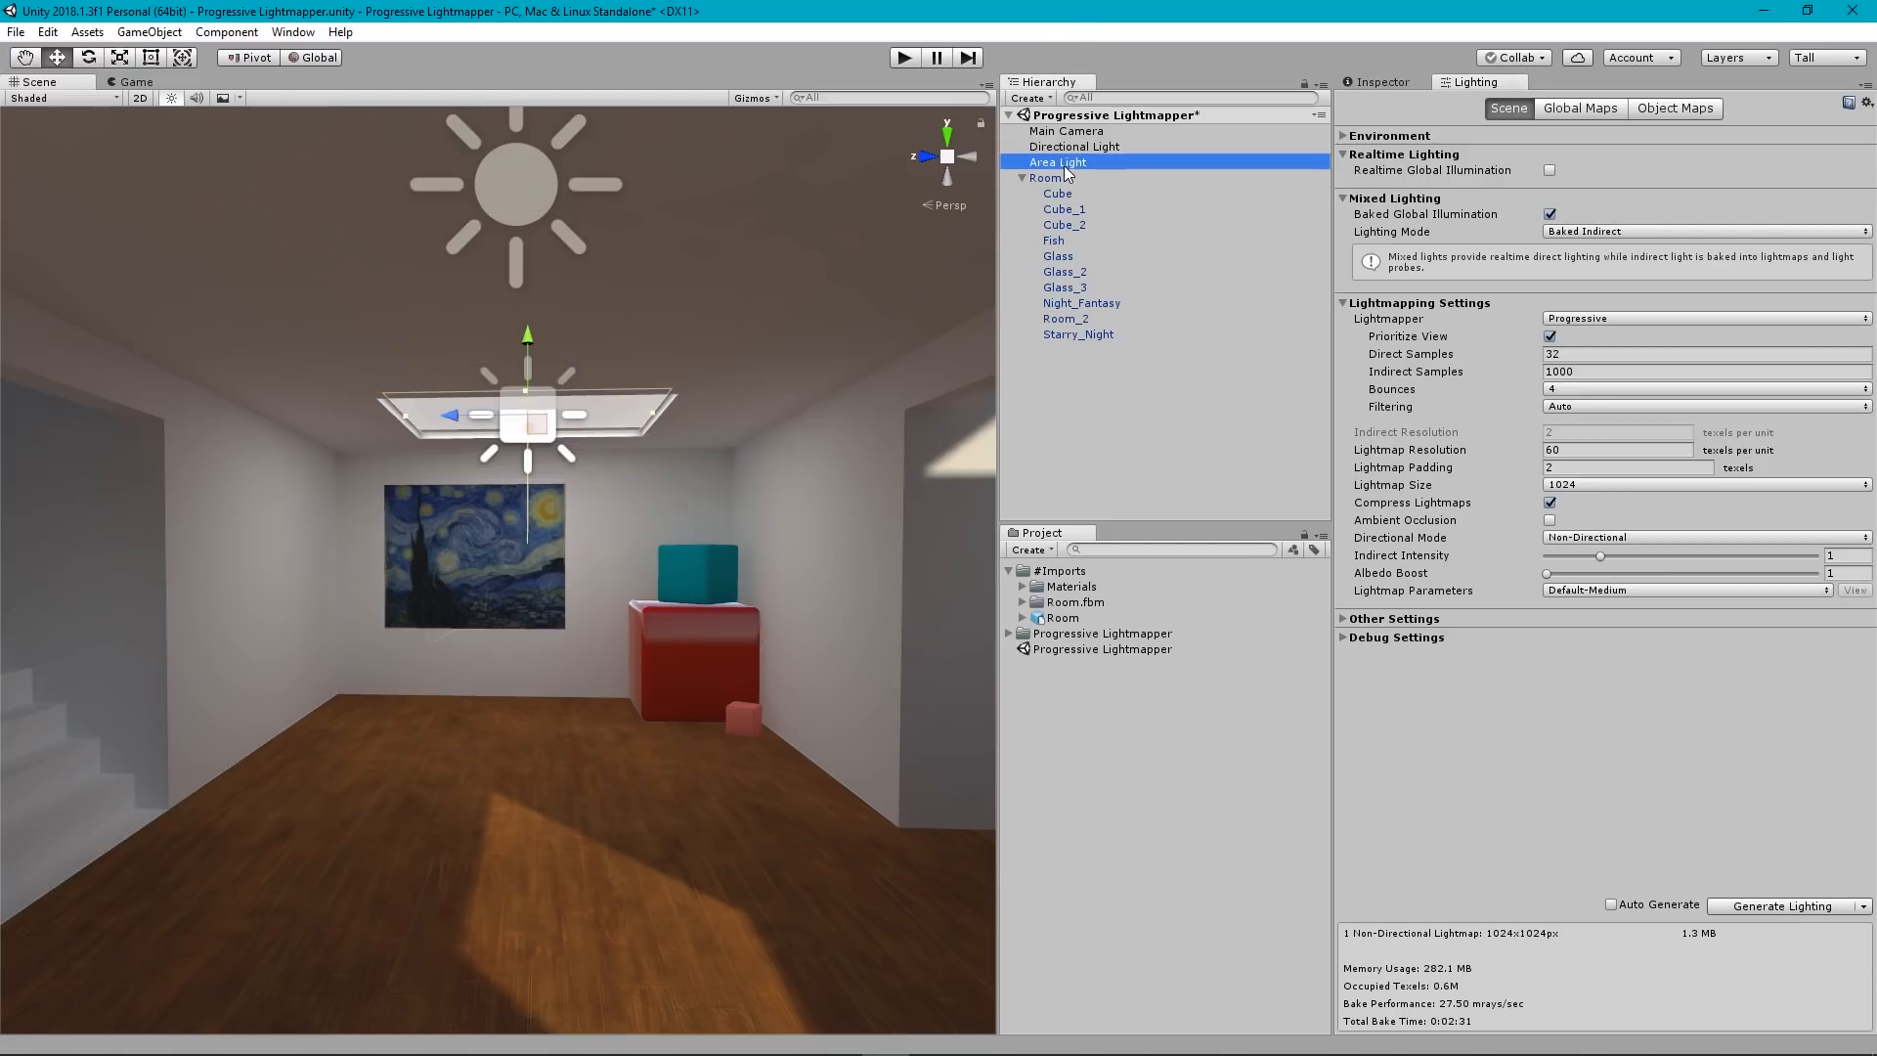
pyautogui.click(1368, 84)
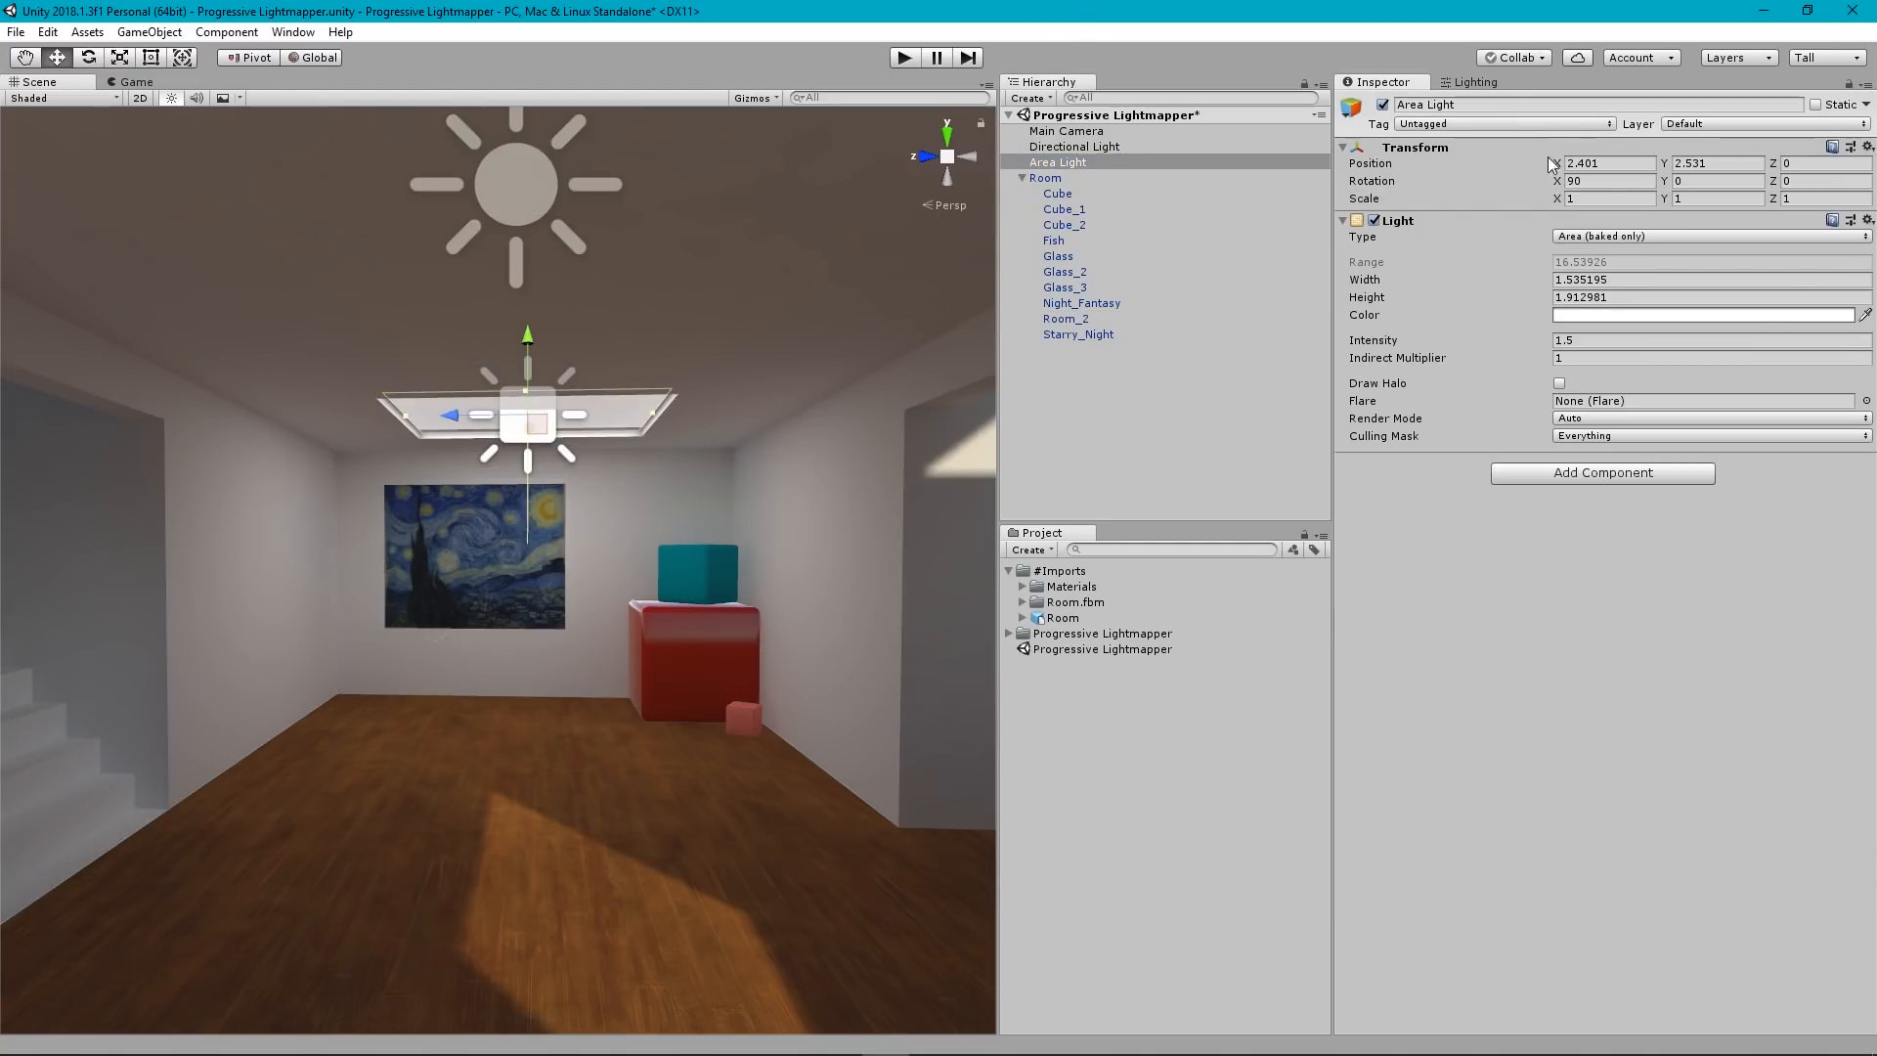
pyautogui.click(1382, 104)
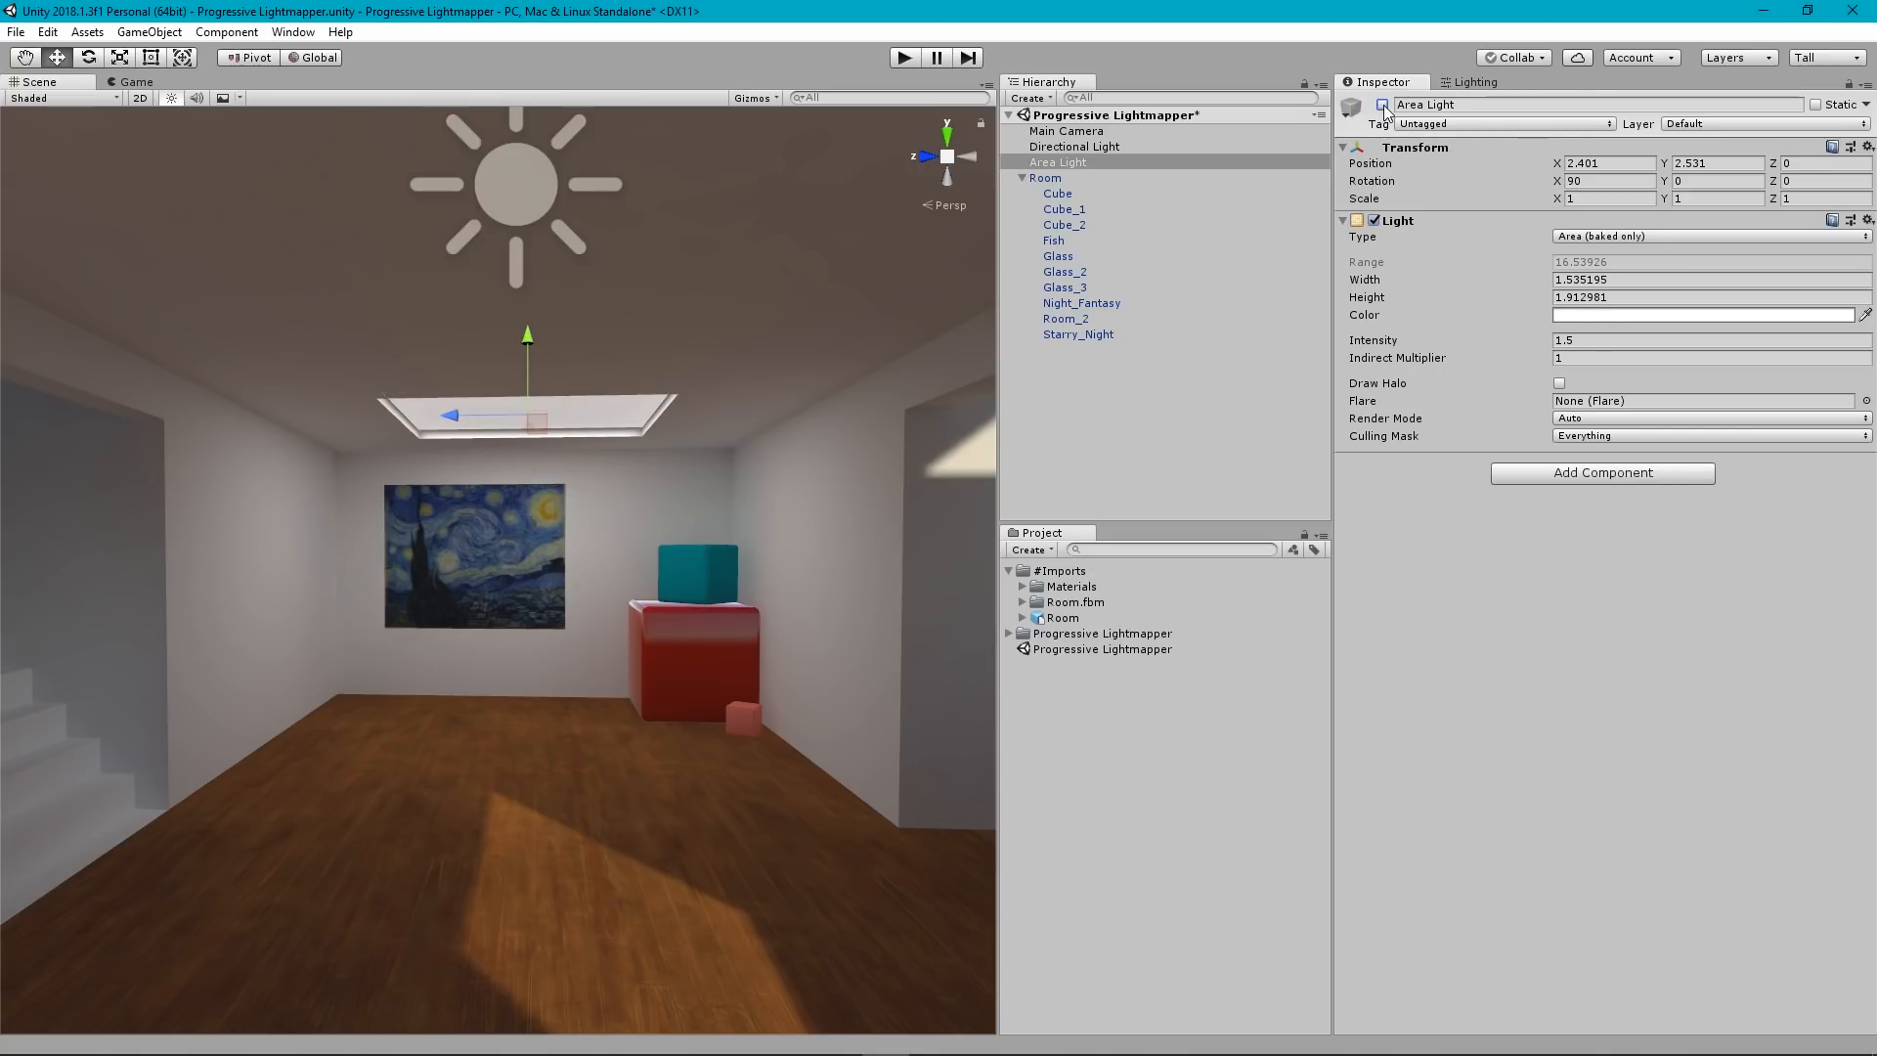
pyautogui.click(1085, 383)
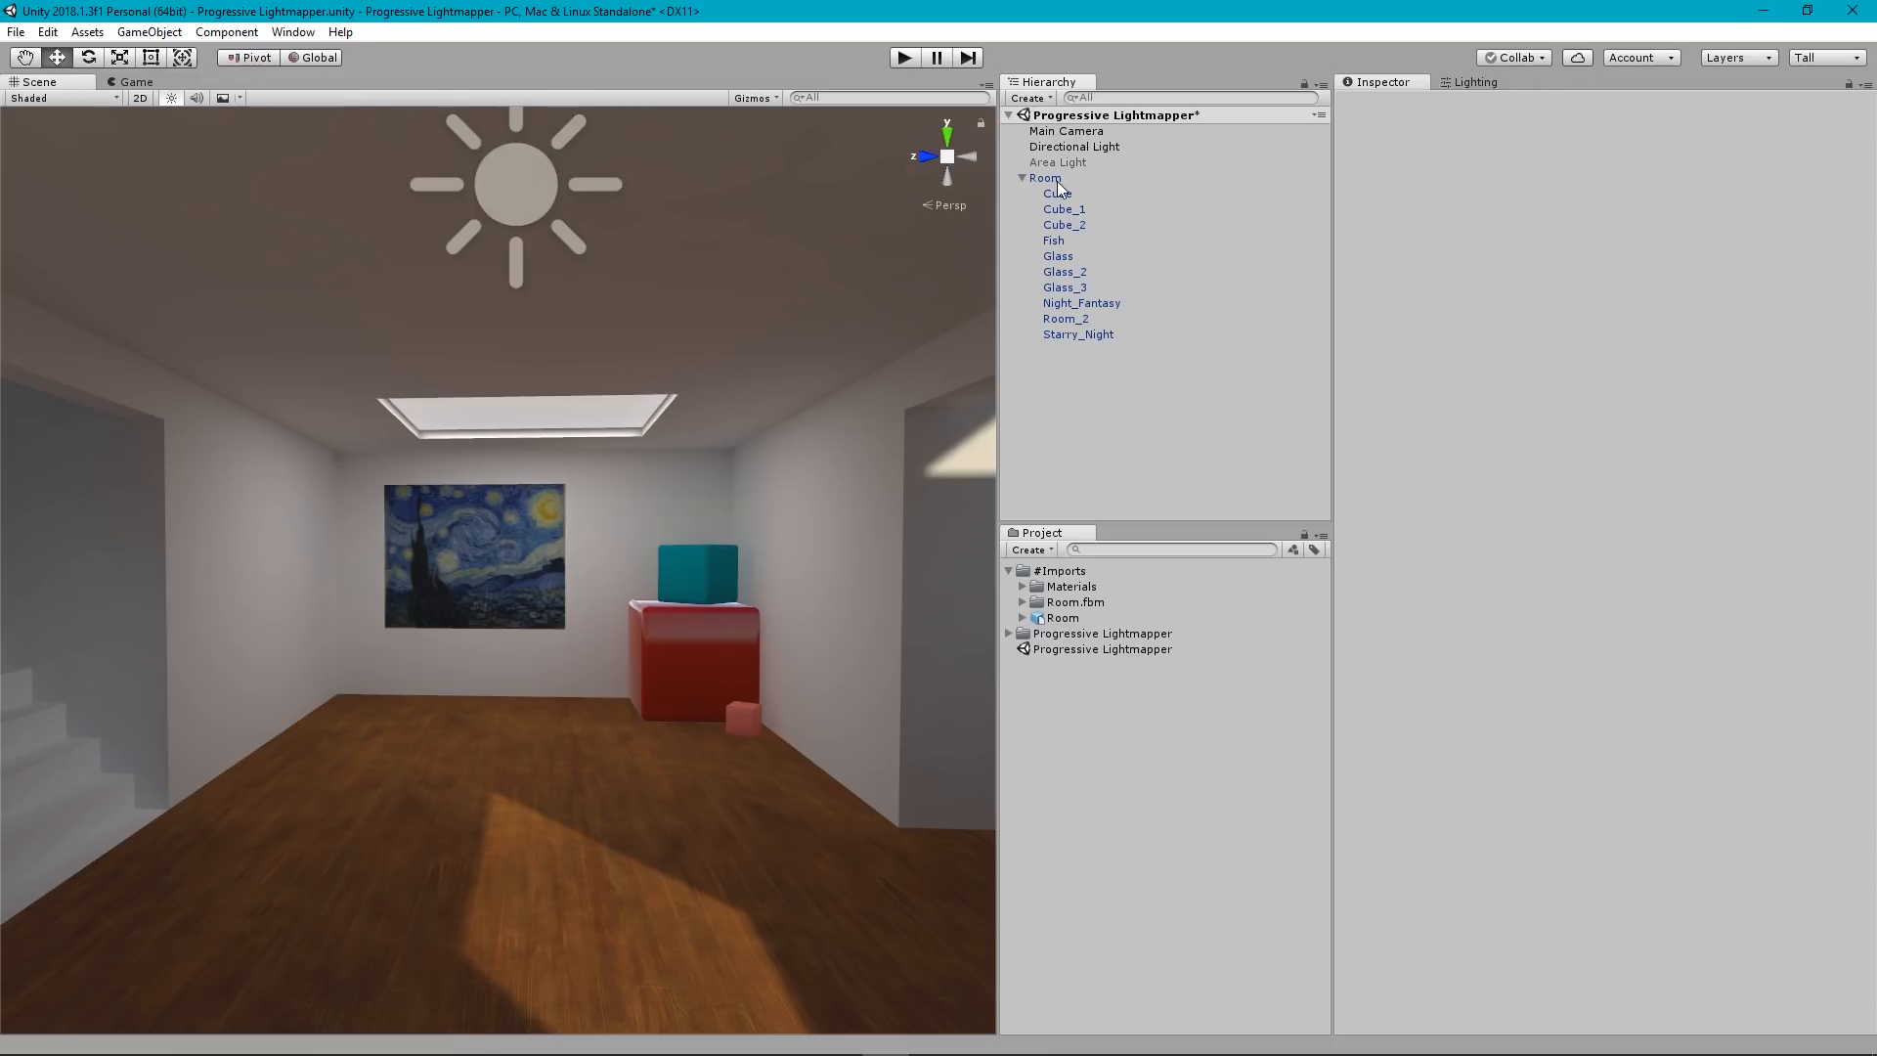
# Review the Light material's emission settings on Room_2 and generate the scene's lighting again.
pyautogui.click(1072, 321)
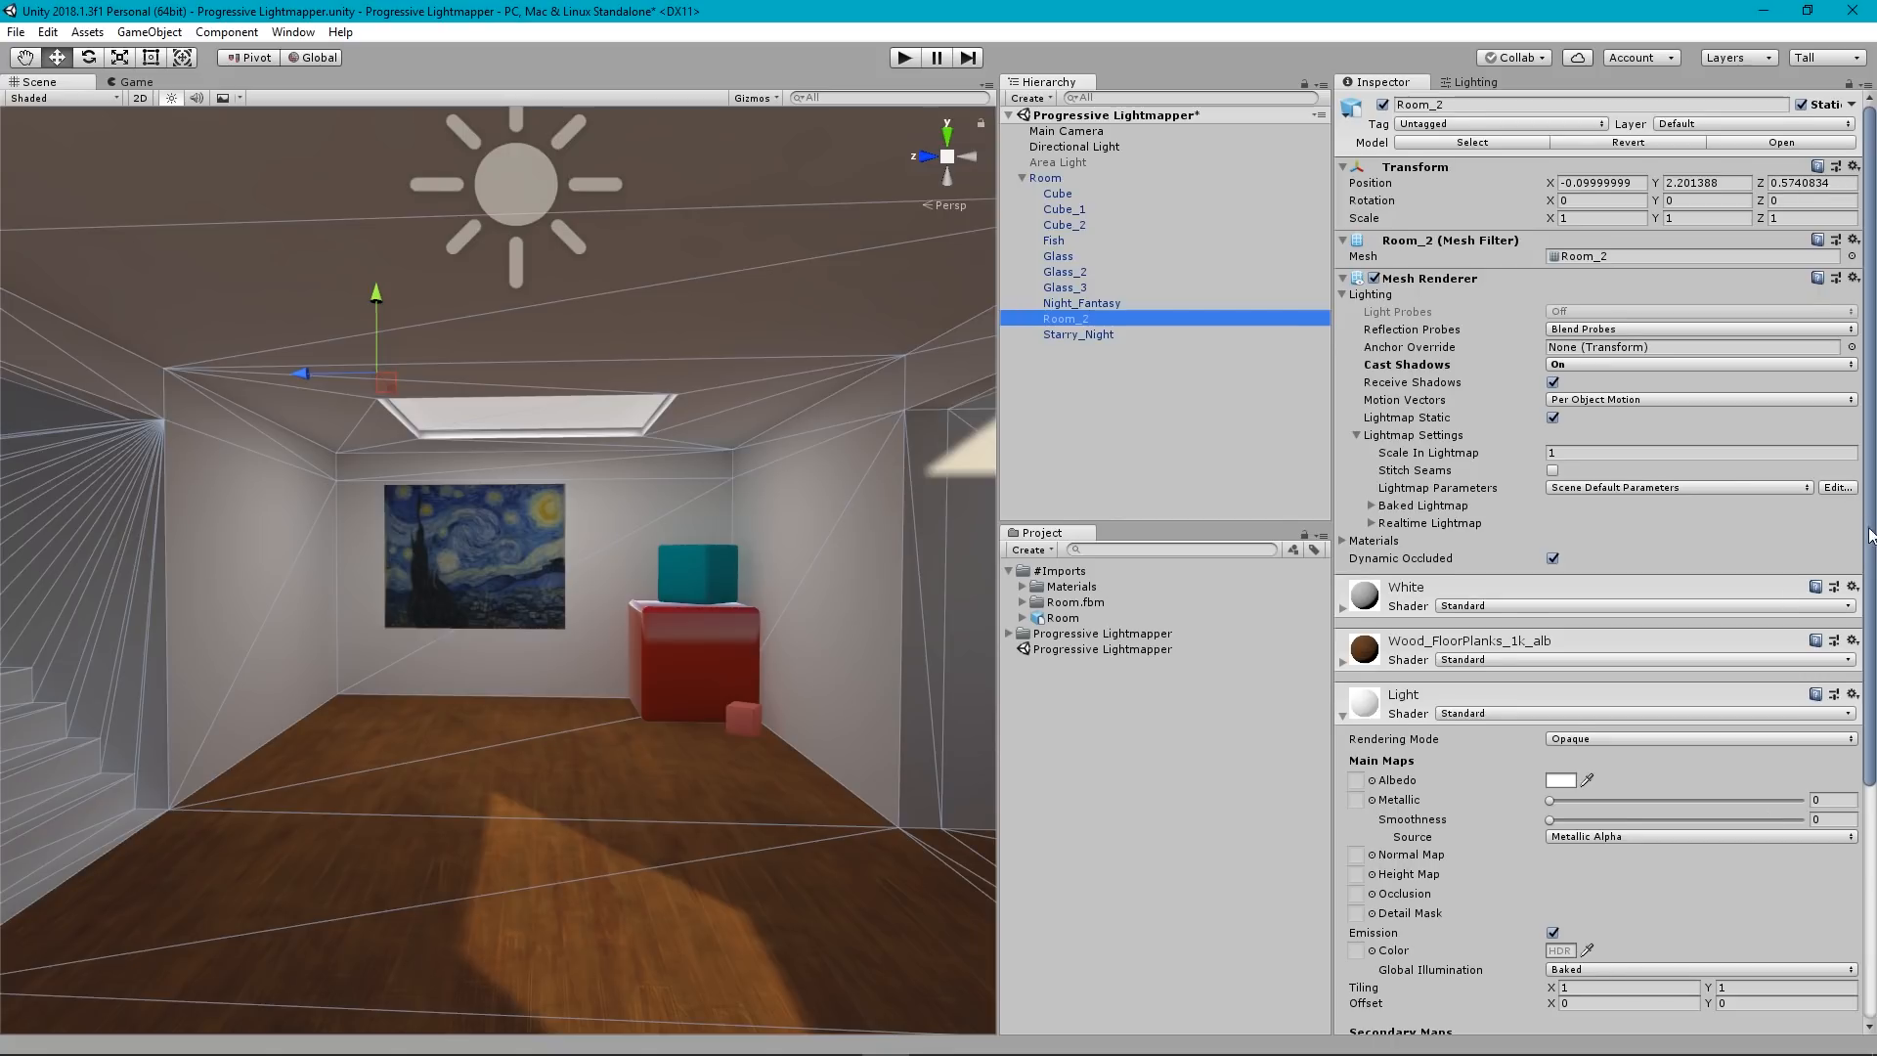
pyautogui.moveTo(1868, 528); pyautogui.dragTo(1870, 763)
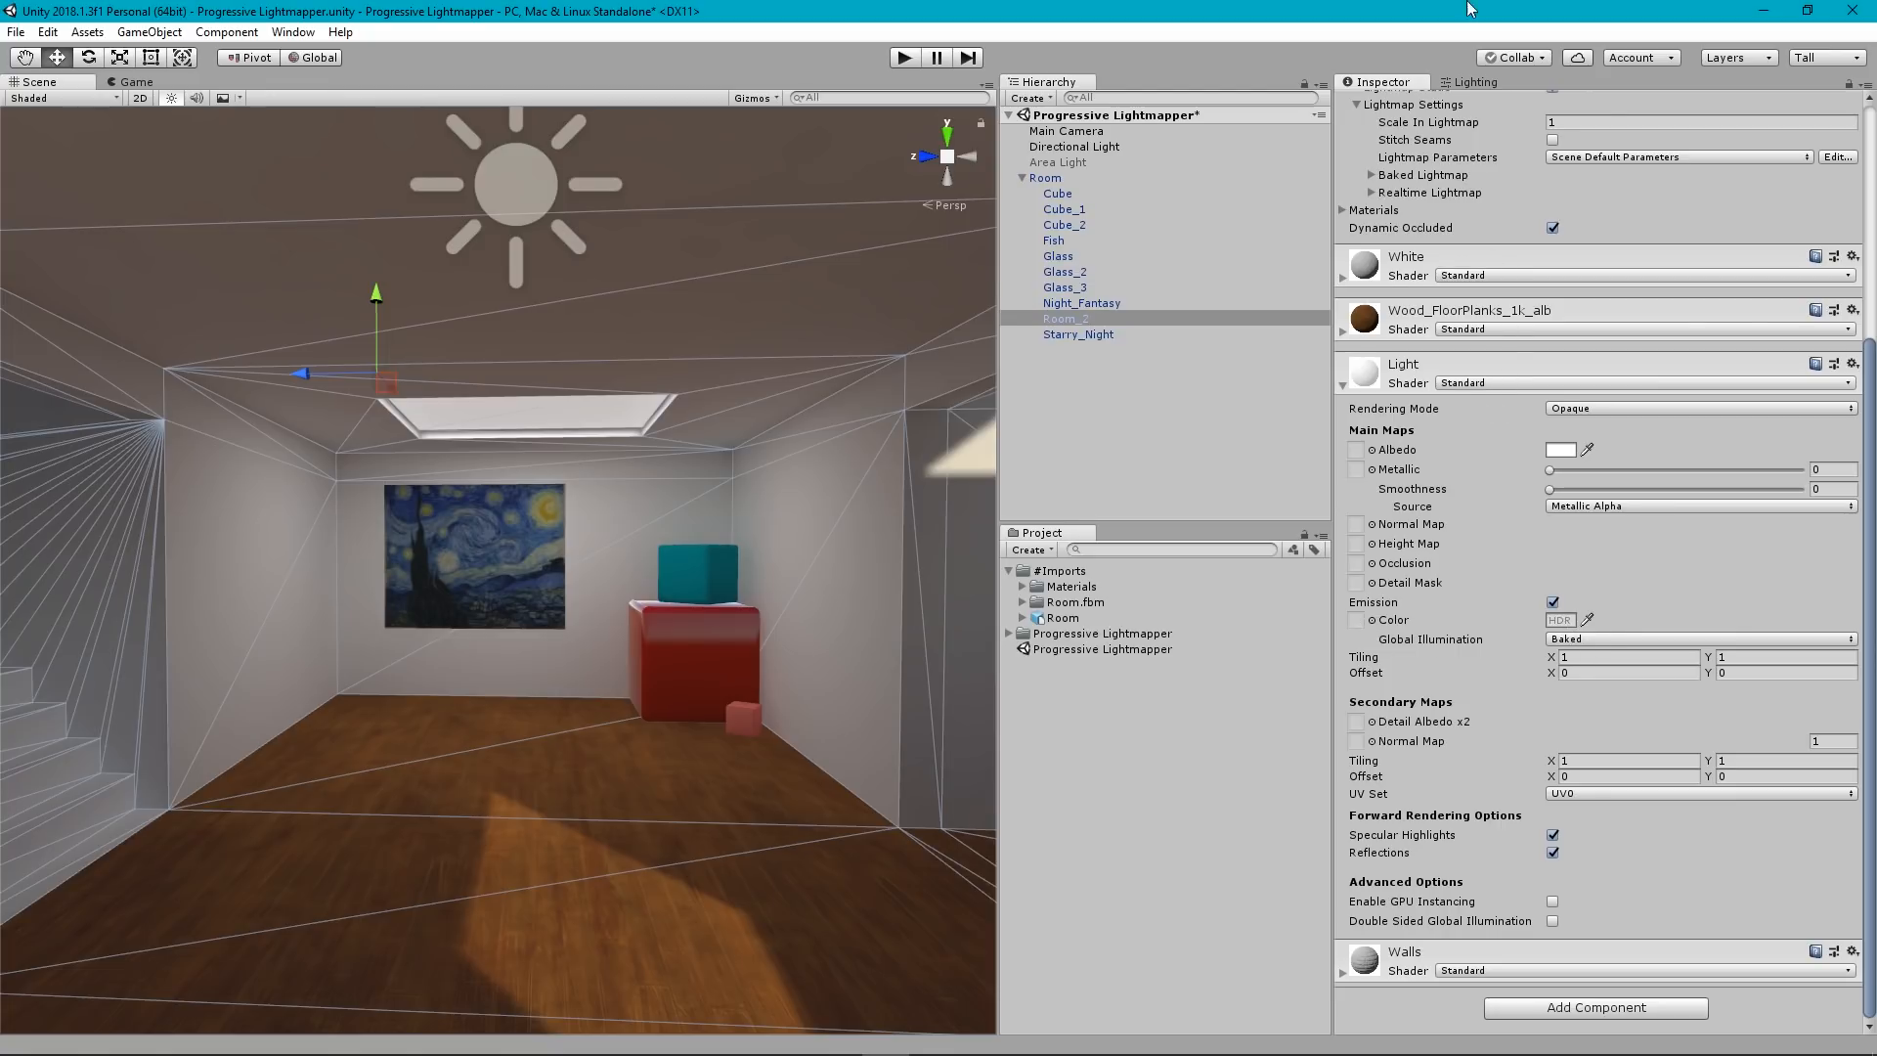
pyautogui.click(1466, 82)
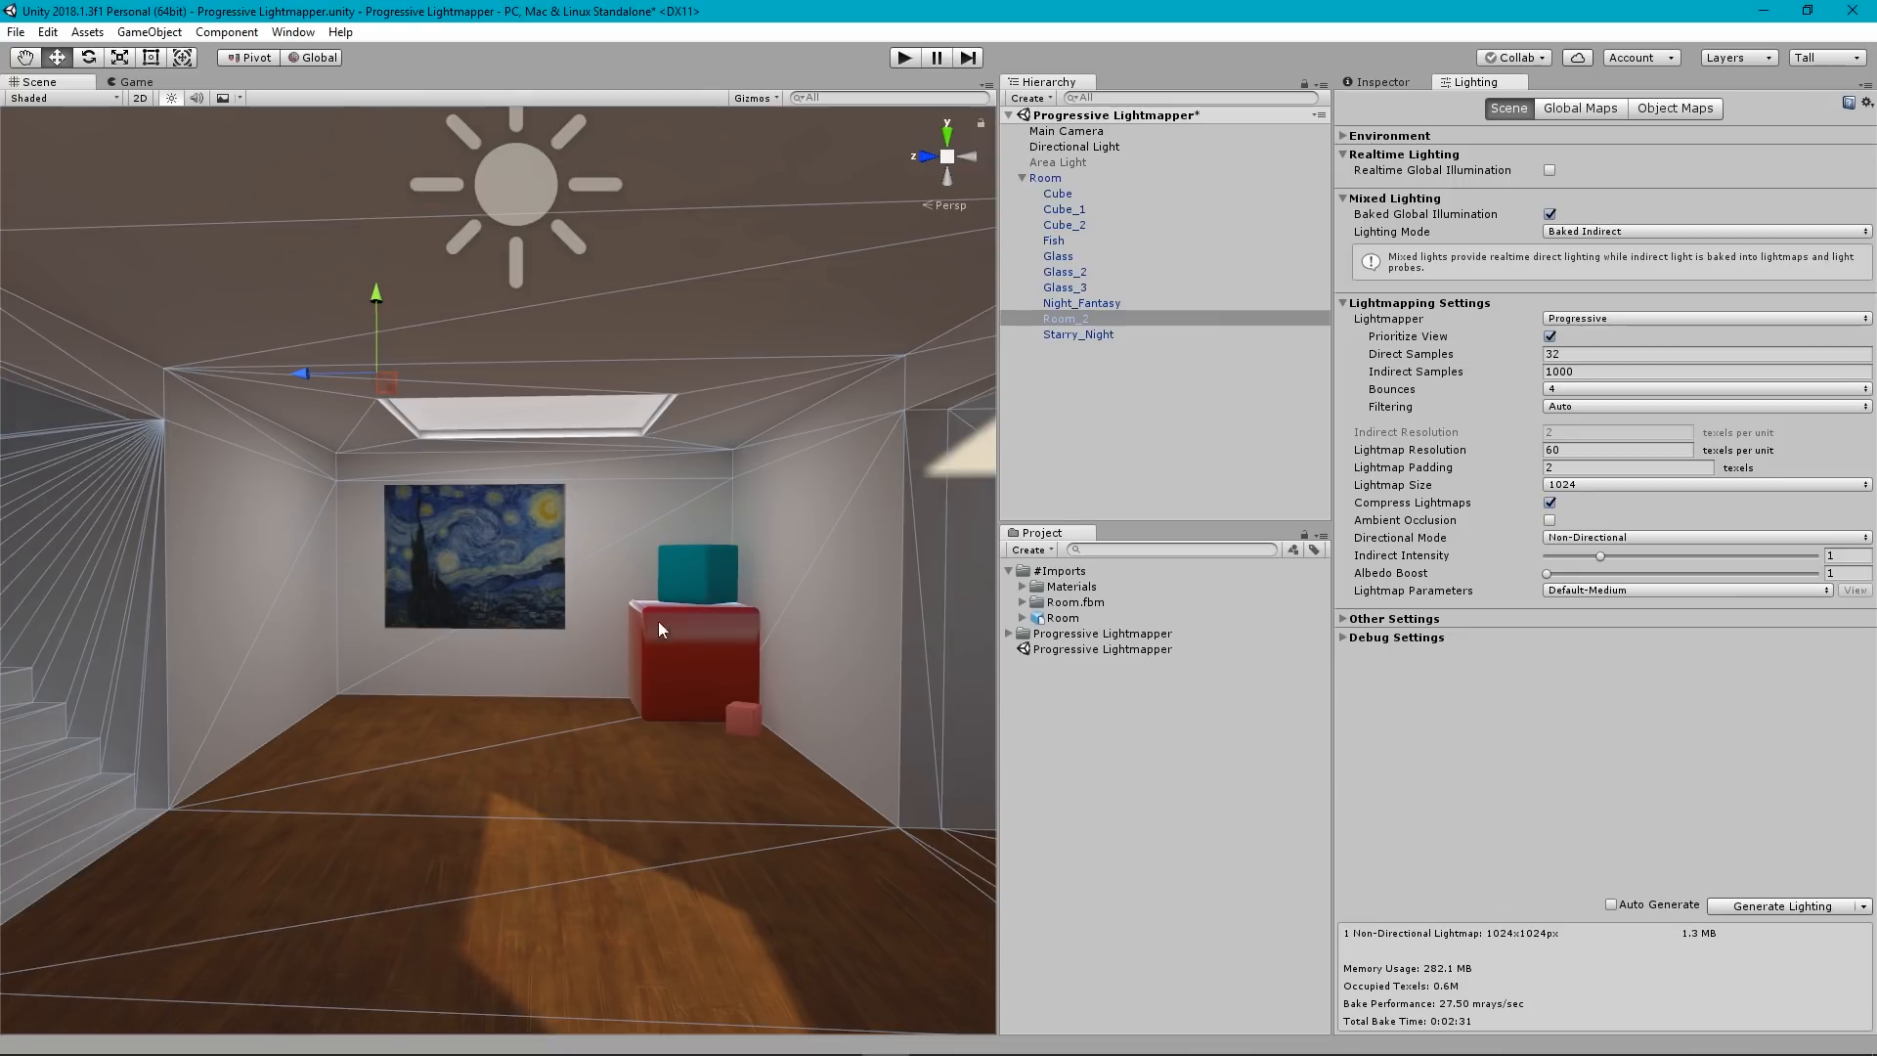
pyautogui.click(1791, 906)
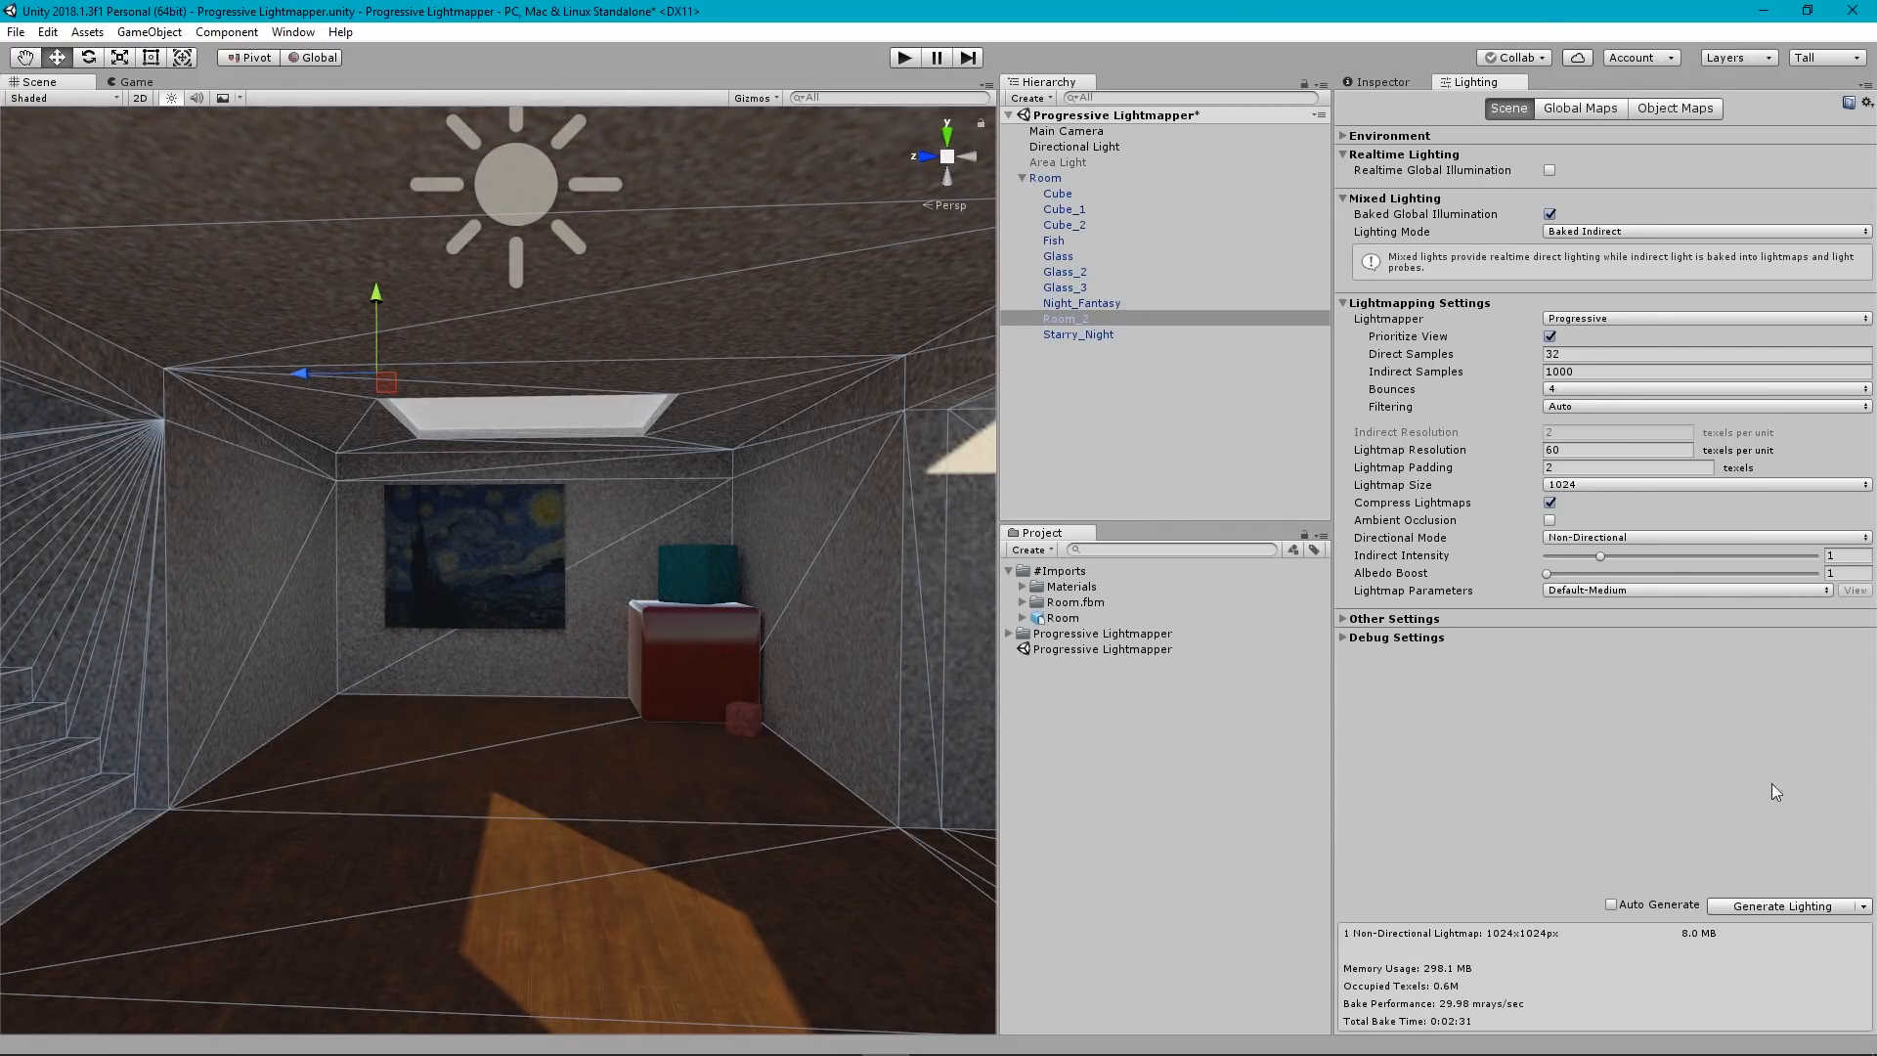
# Set the Light material's emission color on Room_2 back to pure white (FFFFFF).
pyautogui.click(1386, 80)
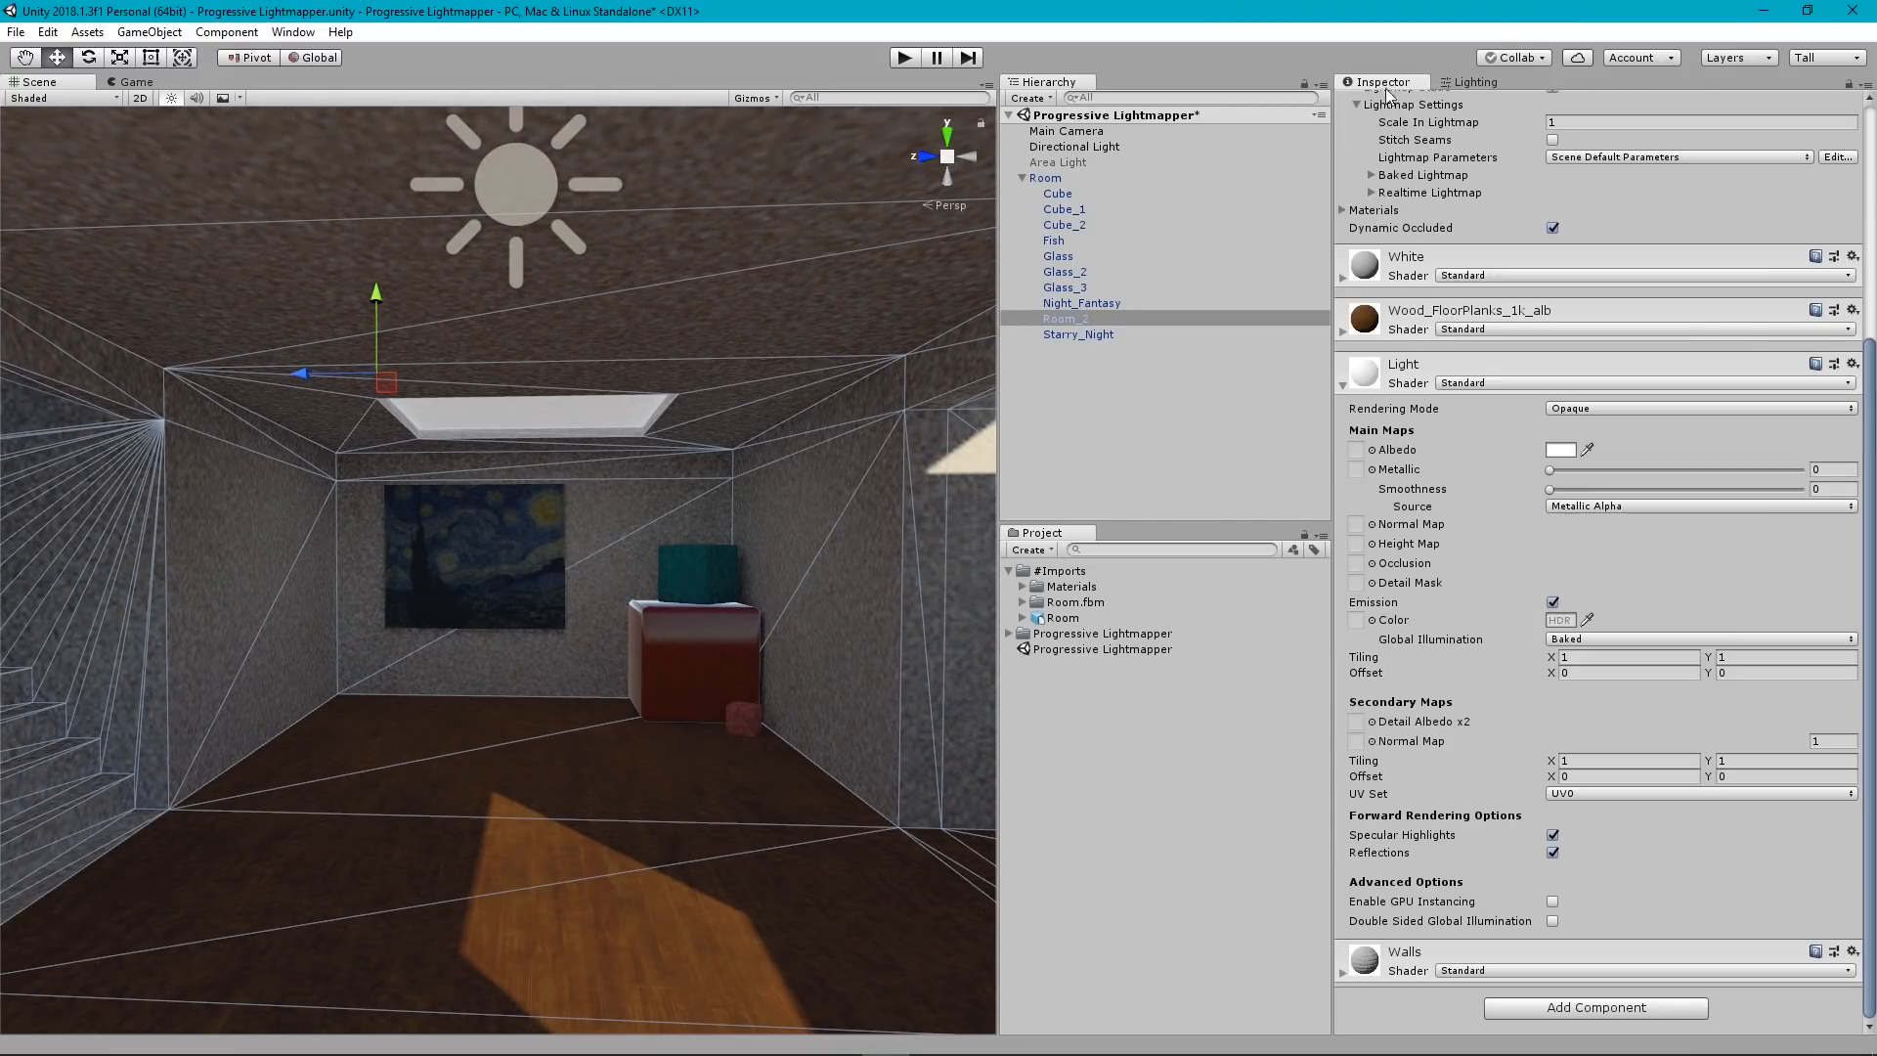
pyautogui.click(1561, 620)
pyautogui.moveTo(1199, 325); pyautogui.dragTo(1116, 266)
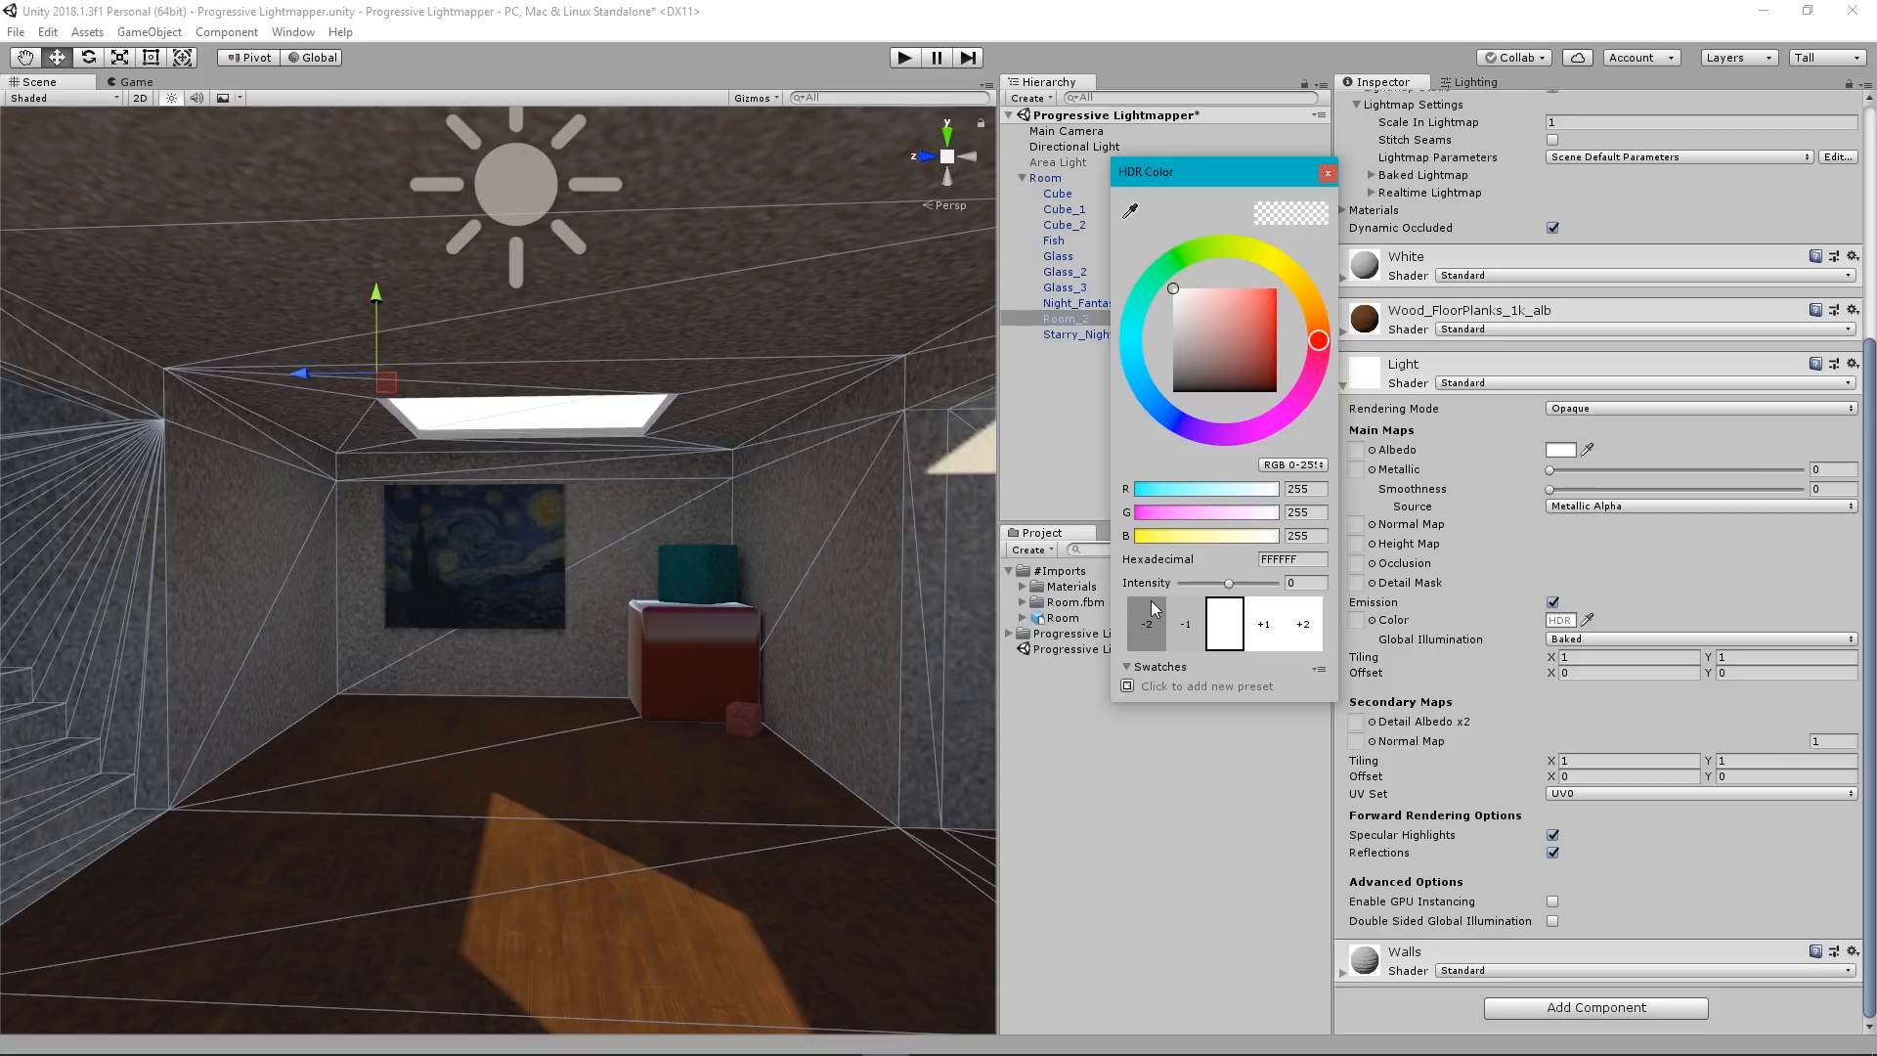
# Try emission intensities of 0.8 and 1 for the Light material and reset the intensity to 0.
pyautogui.moveTo(1229, 583)
pyautogui.mouseDown()
pyautogui.moveTo(1152, 588)
pyautogui.moveTo(1266, 590)
pyautogui.moveTo(1208, 592)
pyautogui.moveTo(1235, 593)
pyautogui.mouseUp()
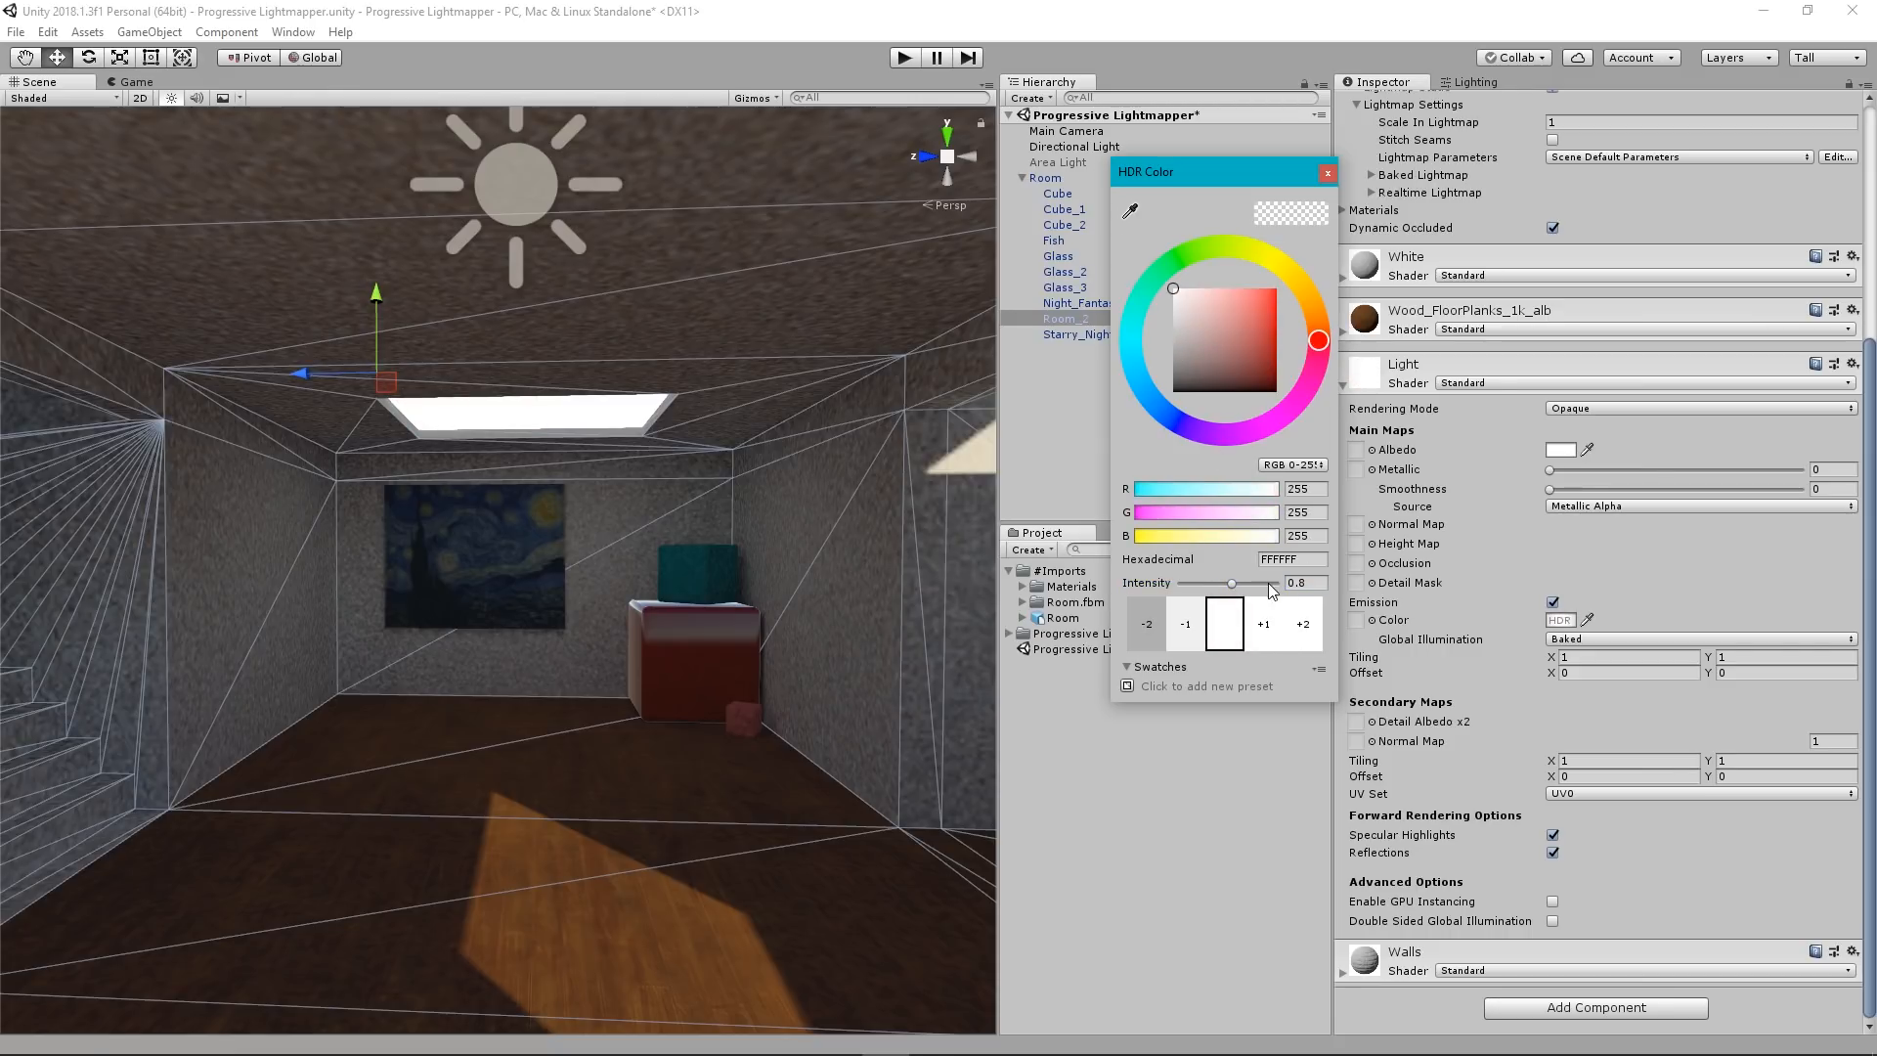
pyautogui.click(1310, 584)
pyautogui.write('1')
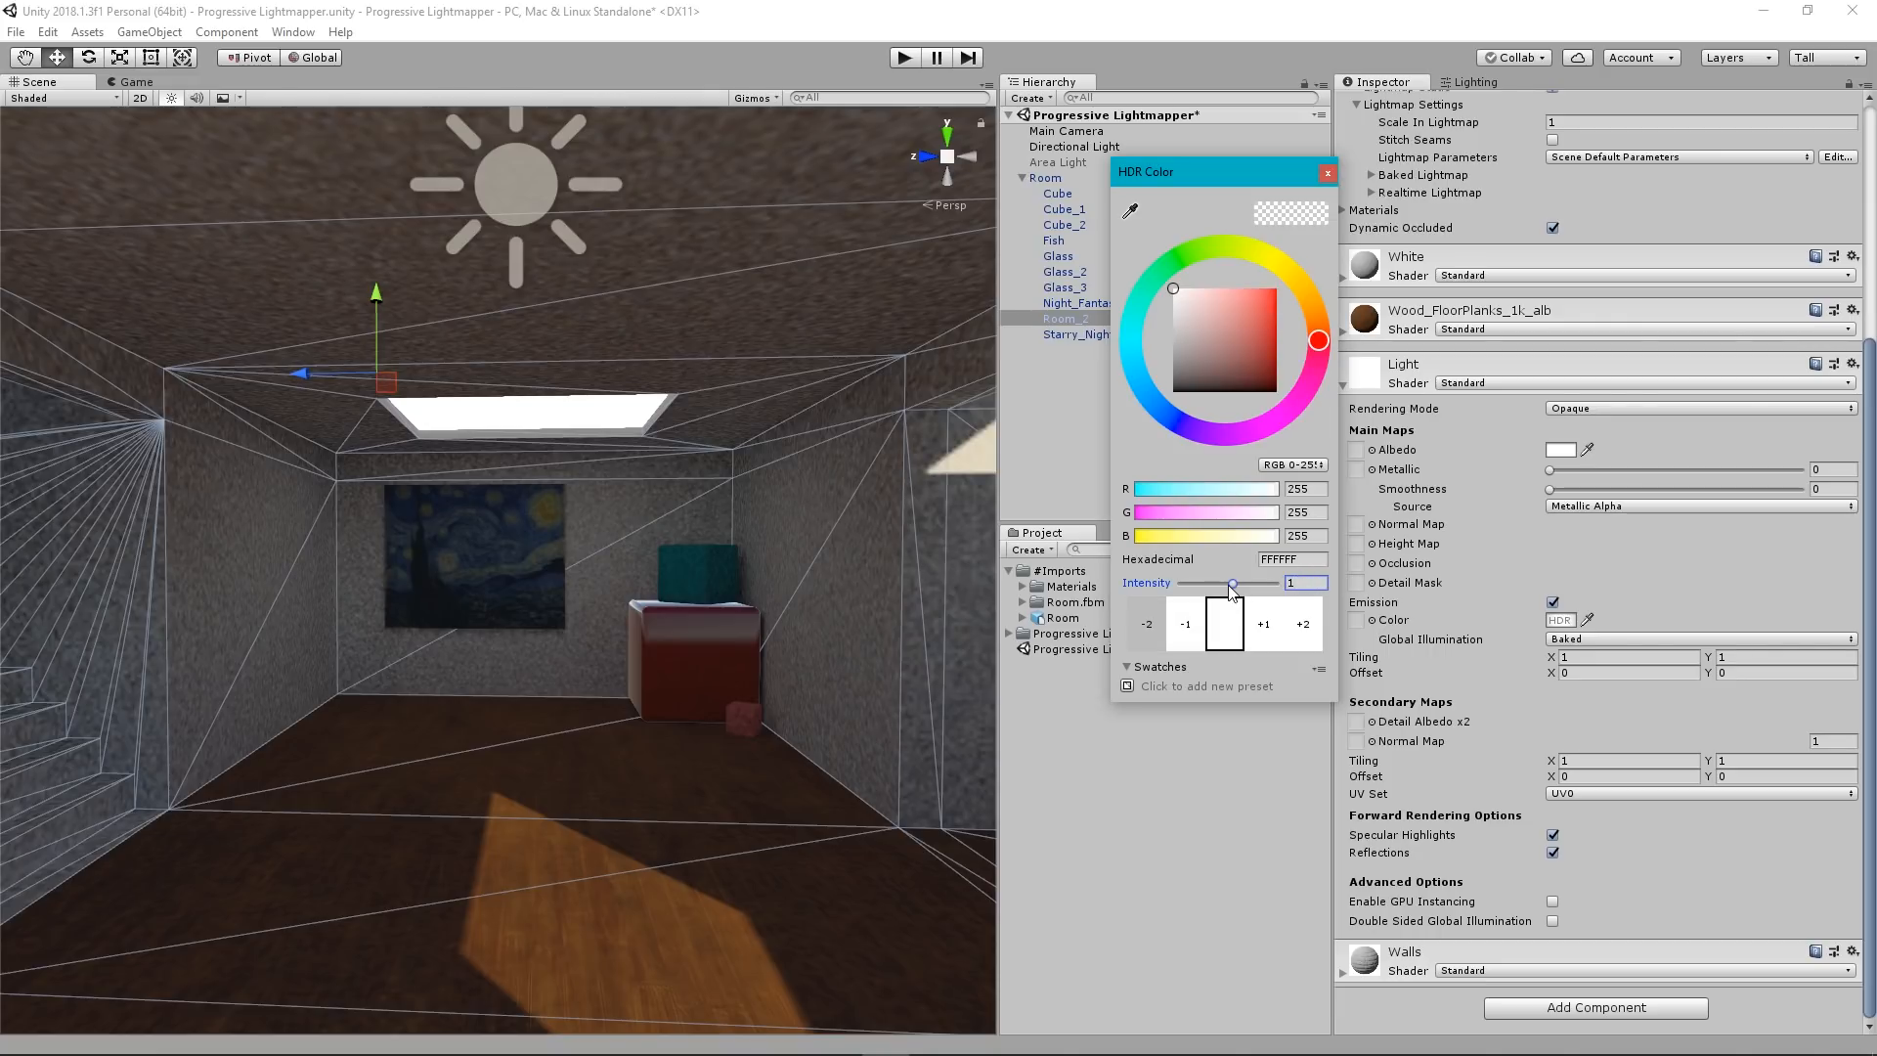
pyautogui.press('BackSpace')
pyautogui.write('0')
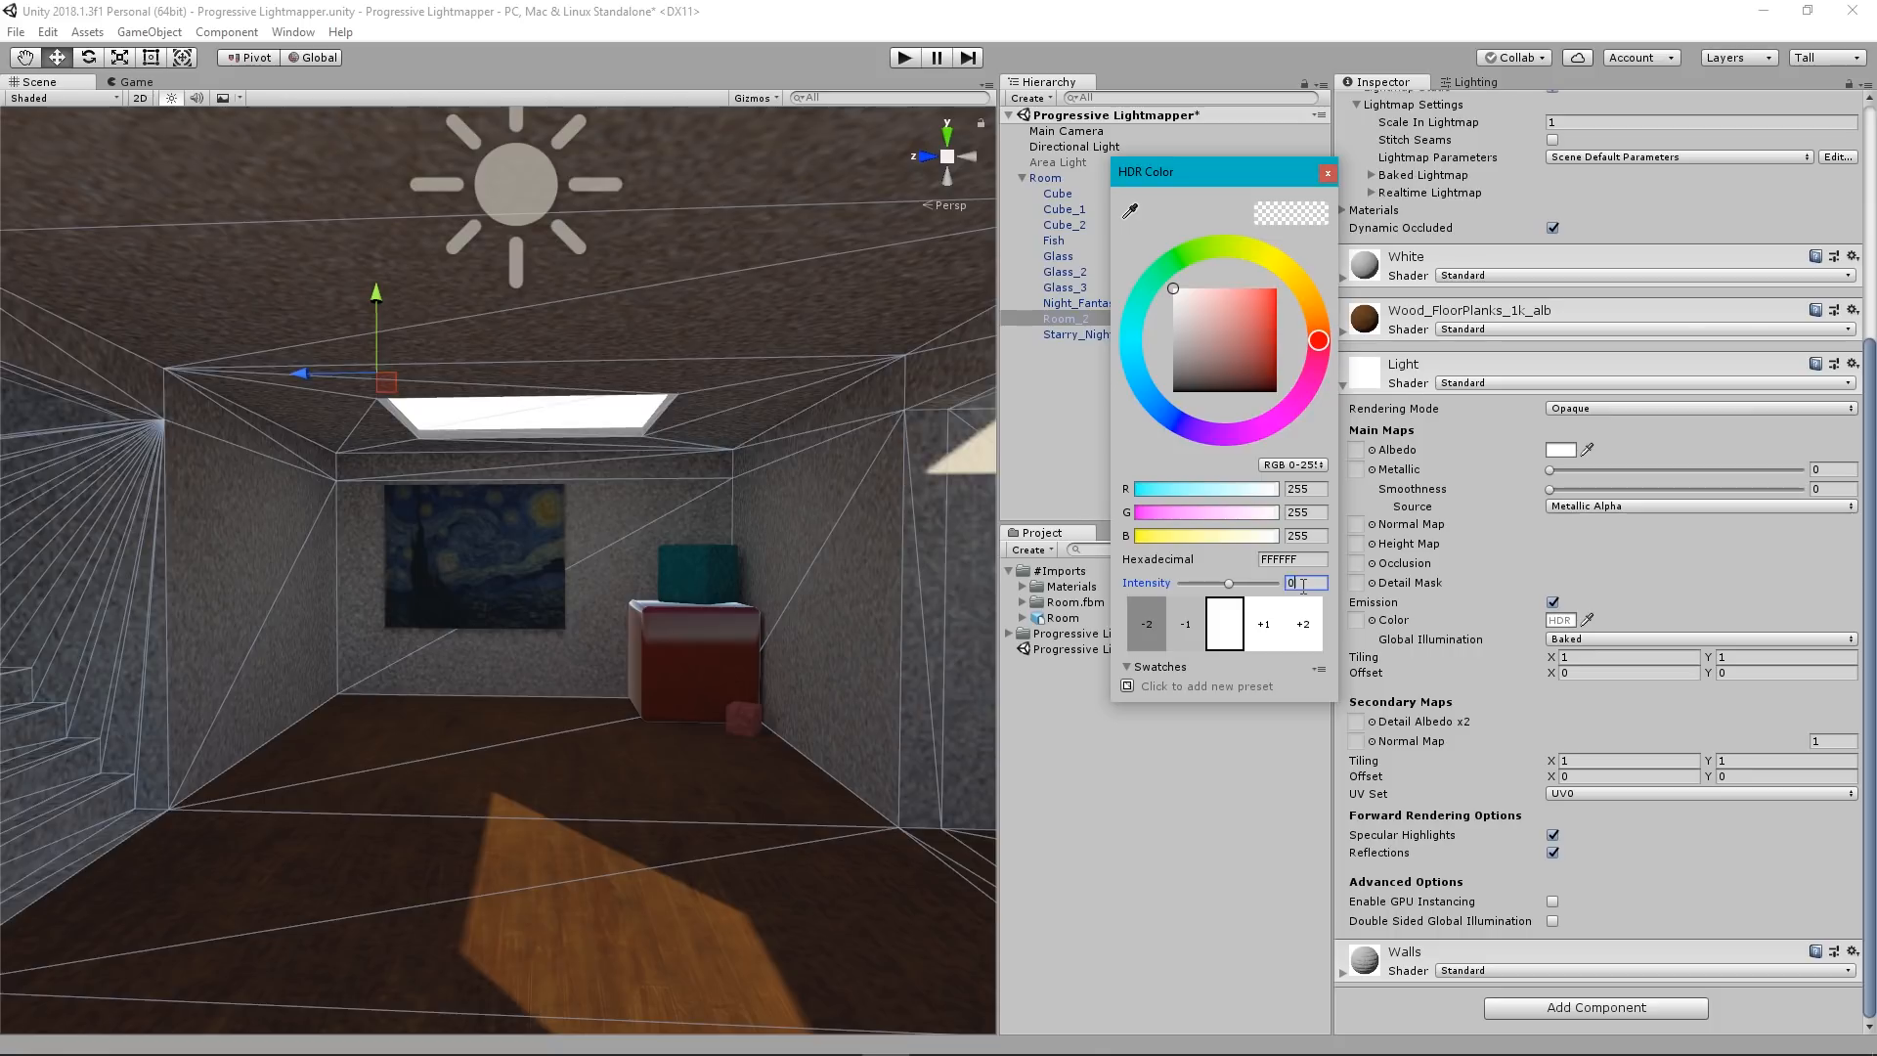
# Try darker and brighter exposure presets for the Light material's emission, including intensities -1 and 2, and return to 0.
pyautogui.click(1196, 634)
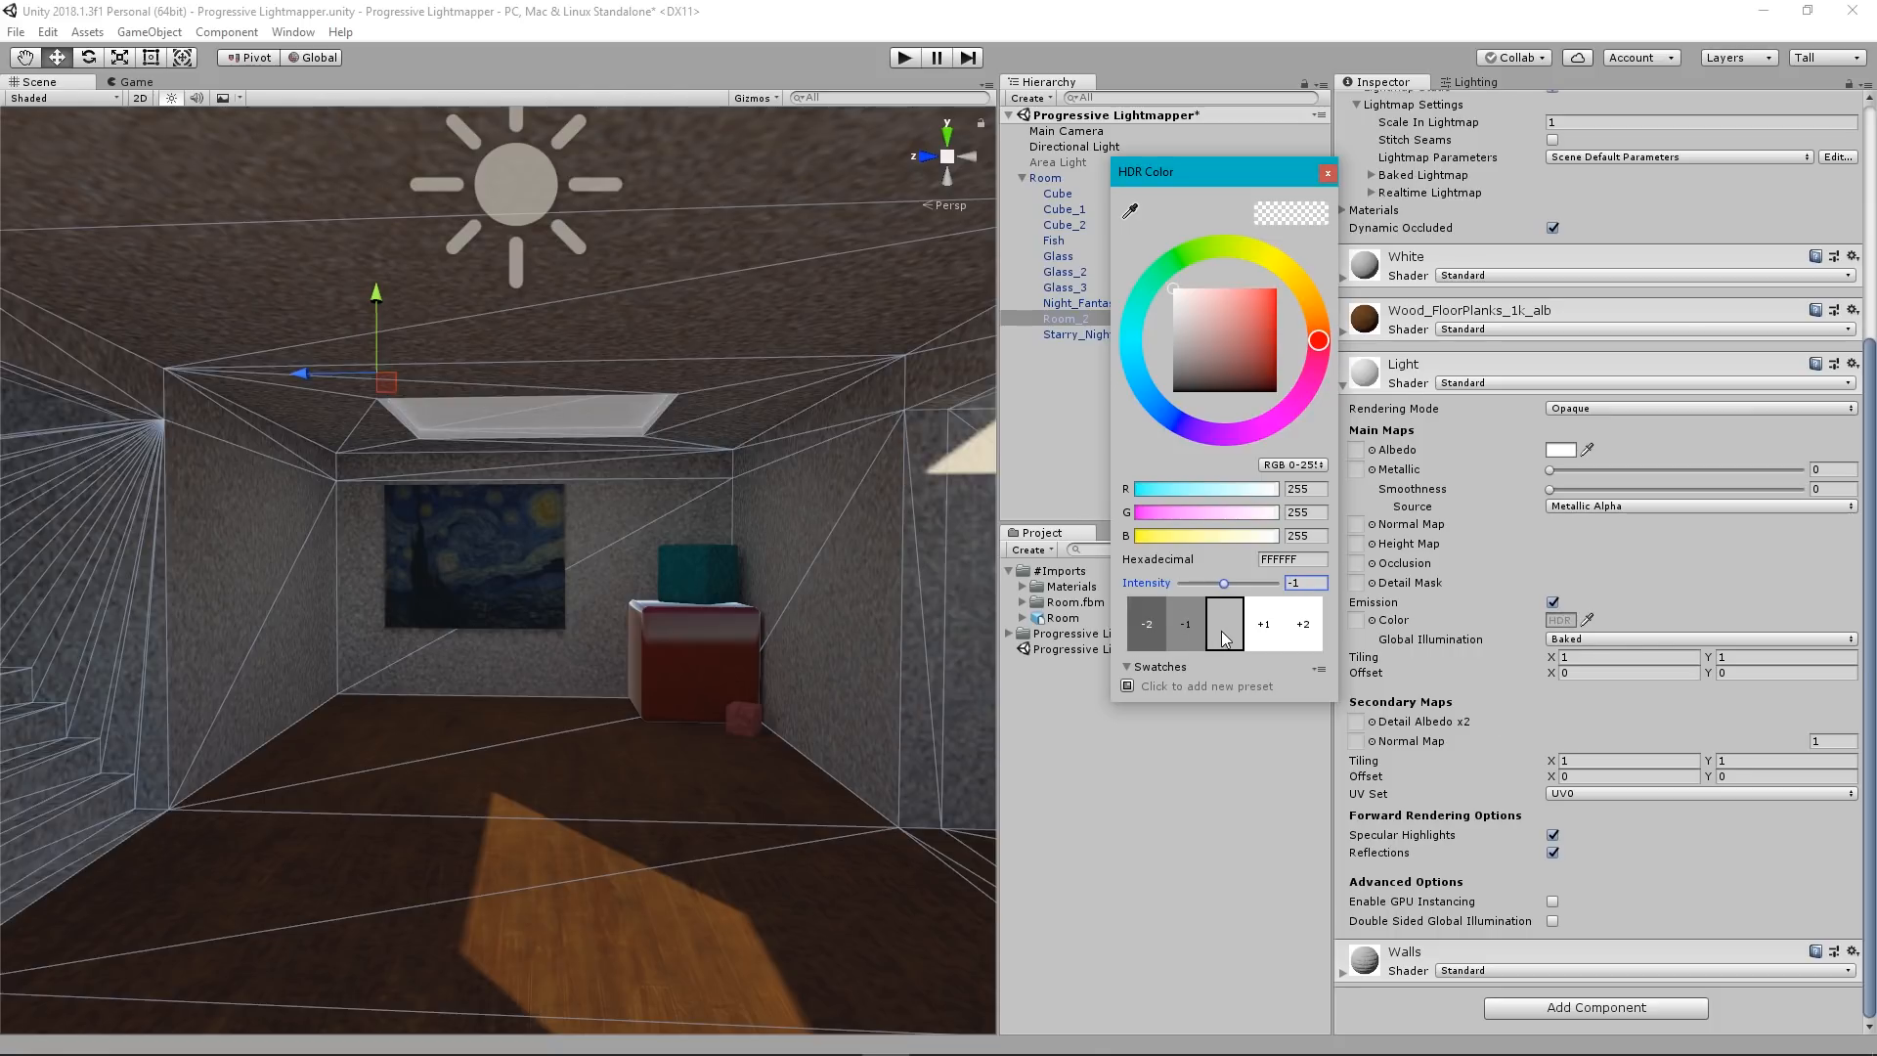
pyautogui.click(1229, 636)
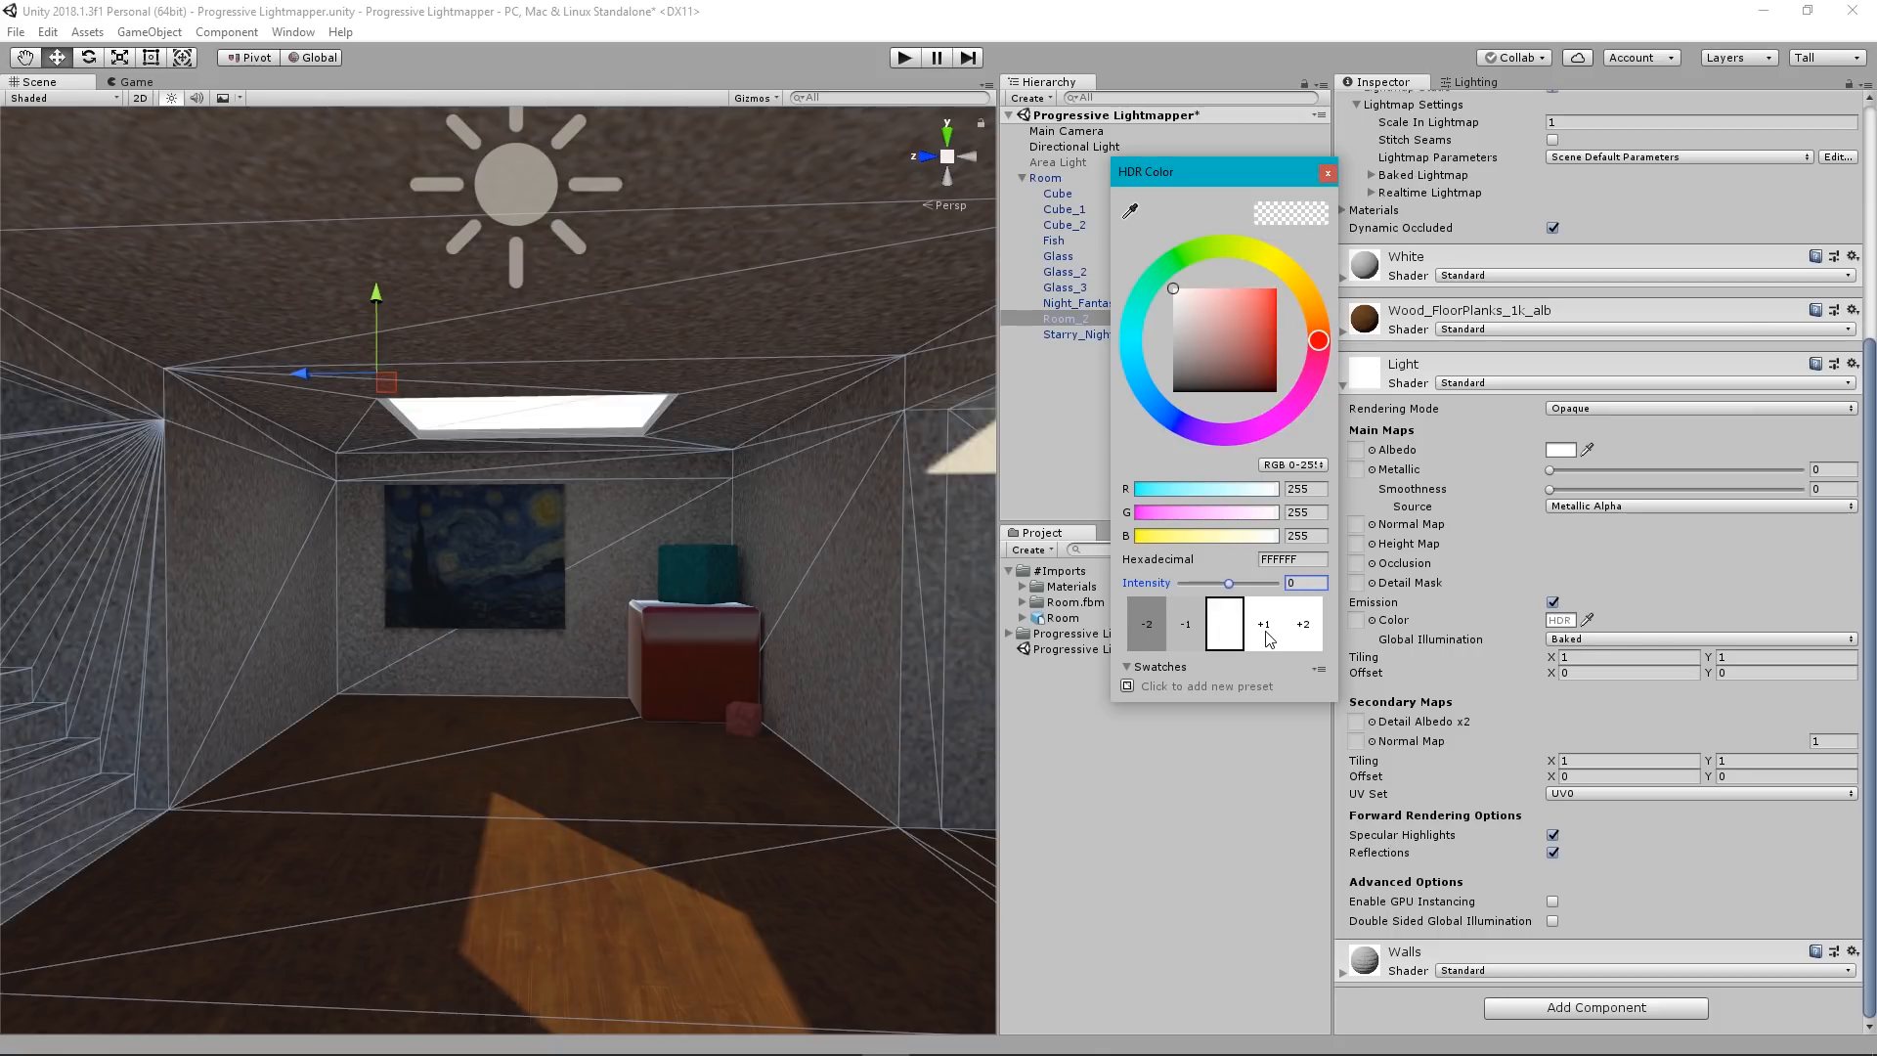
pyautogui.click(1199, 635)
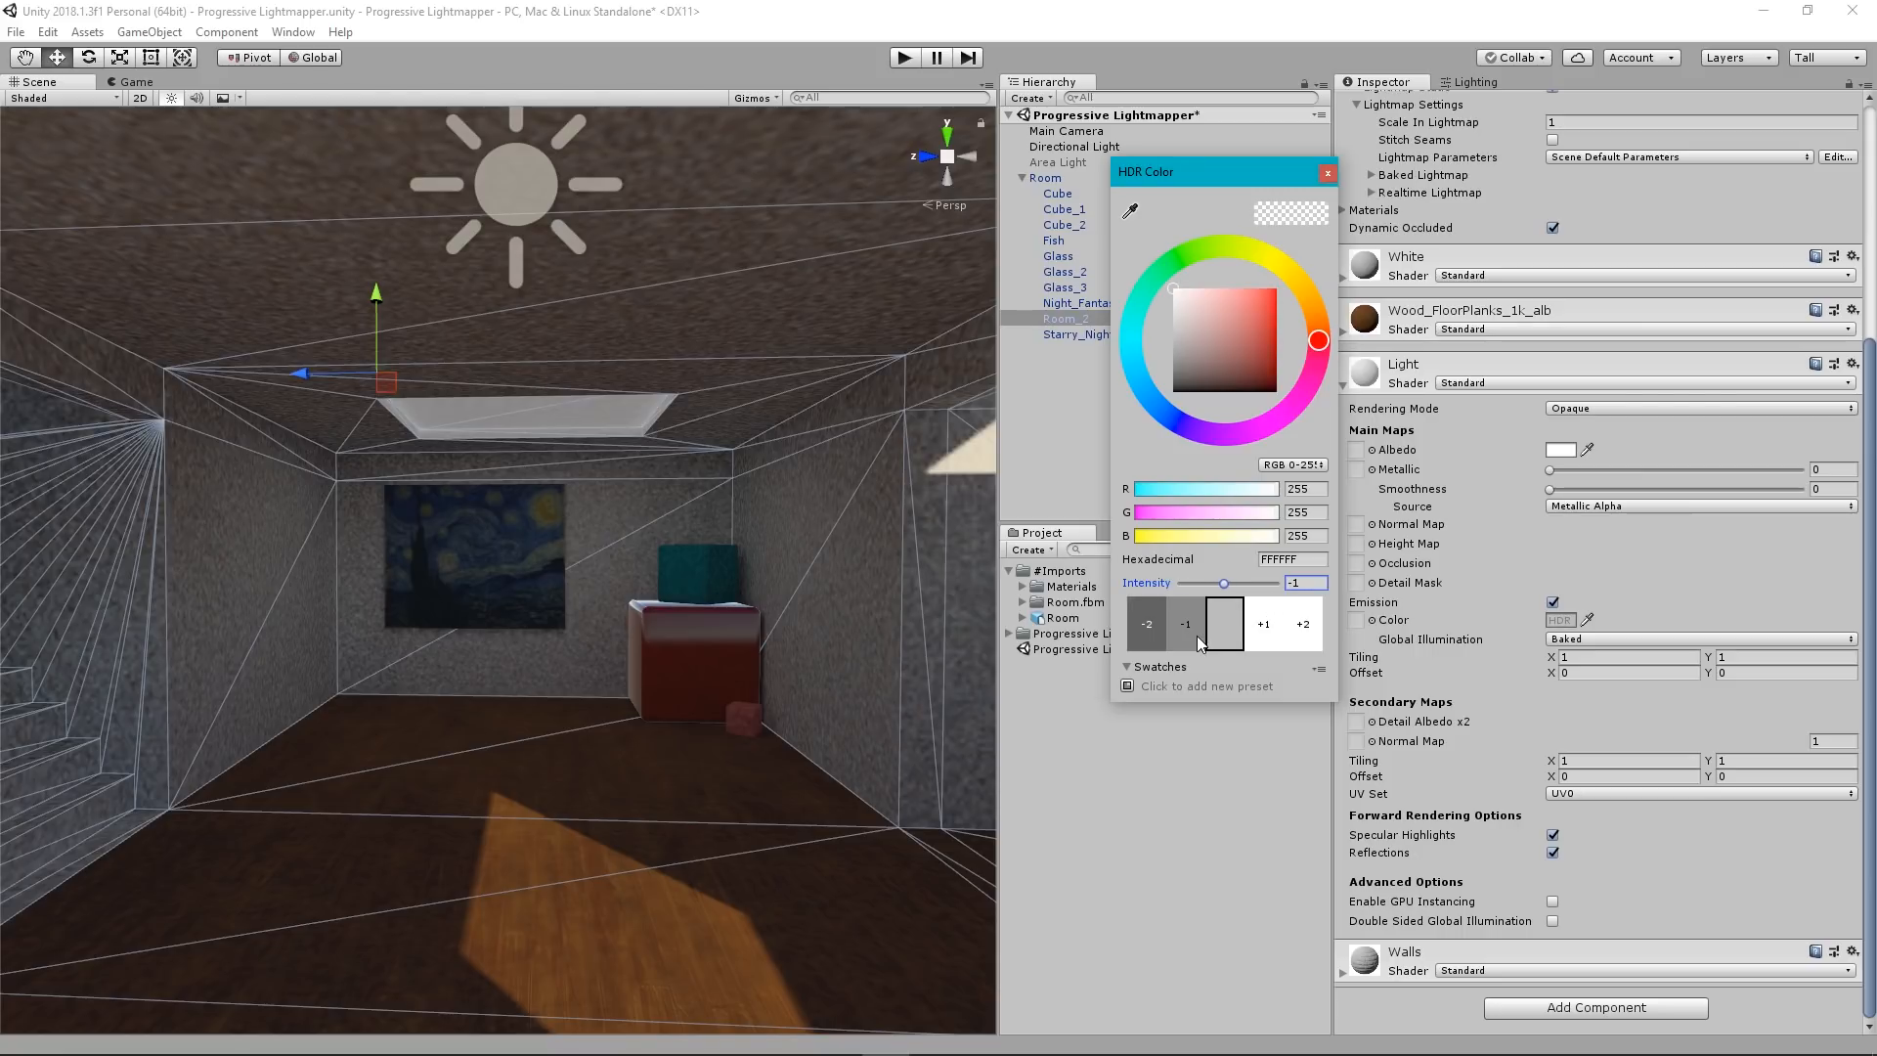
pyautogui.click(1273, 637)
pyautogui.click(1303, 637)
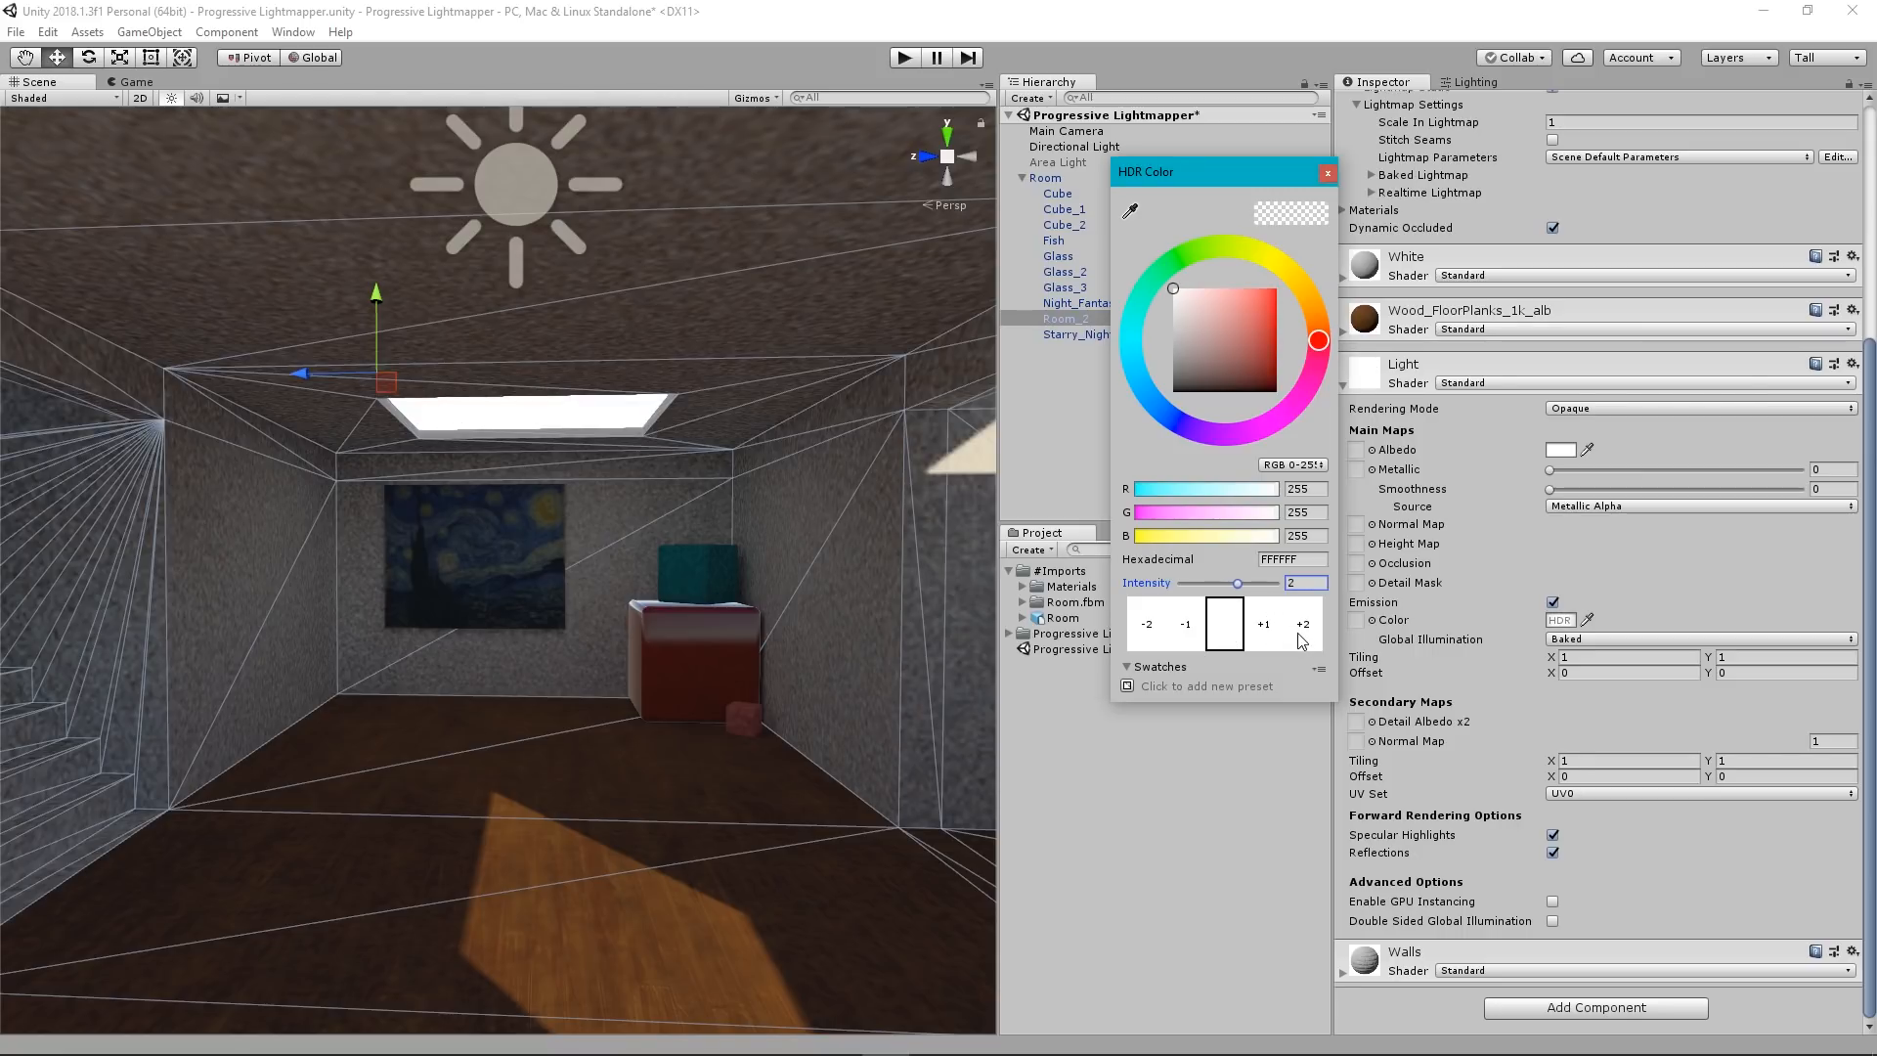
pyautogui.click(1197, 640)
pyautogui.click(1196, 642)
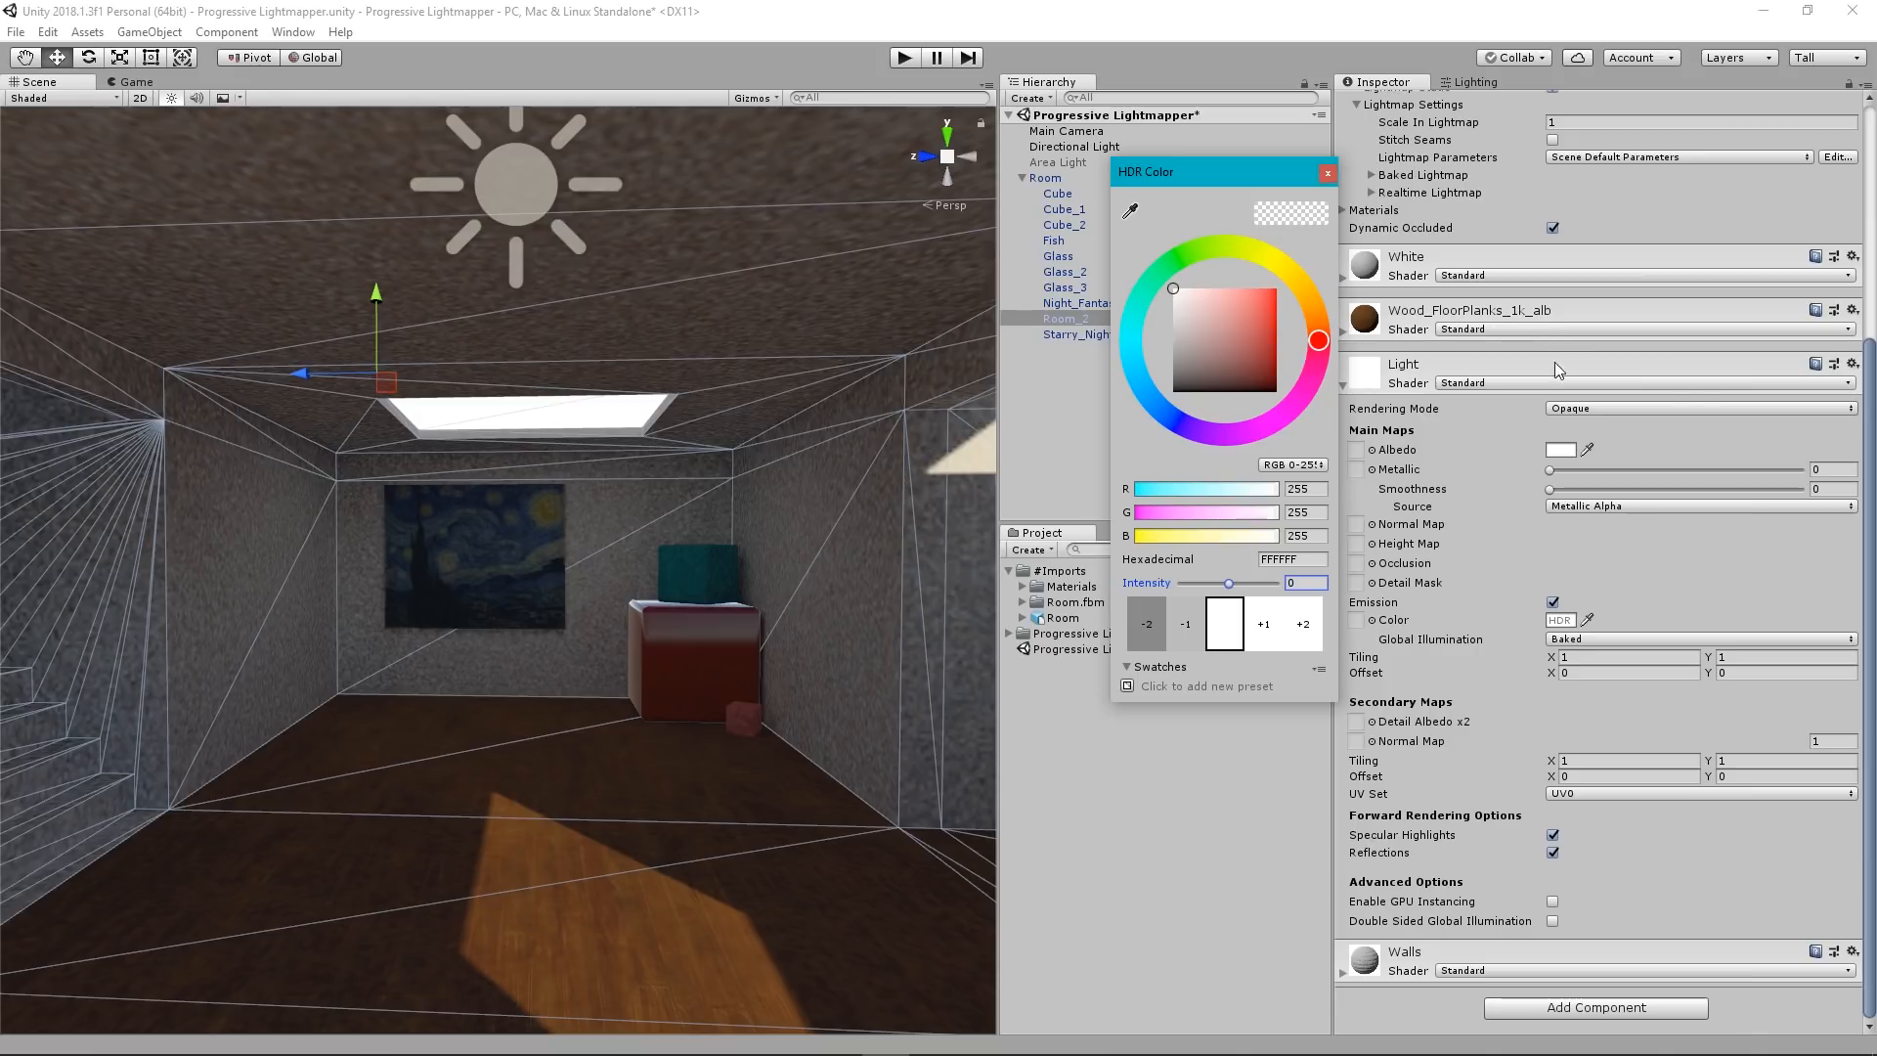
# Try an emission intensity of 5 for the Light material, start generating the lighting, and cancel the bake.
pyautogui.click(1303, 585)
pyautogui.write('5')
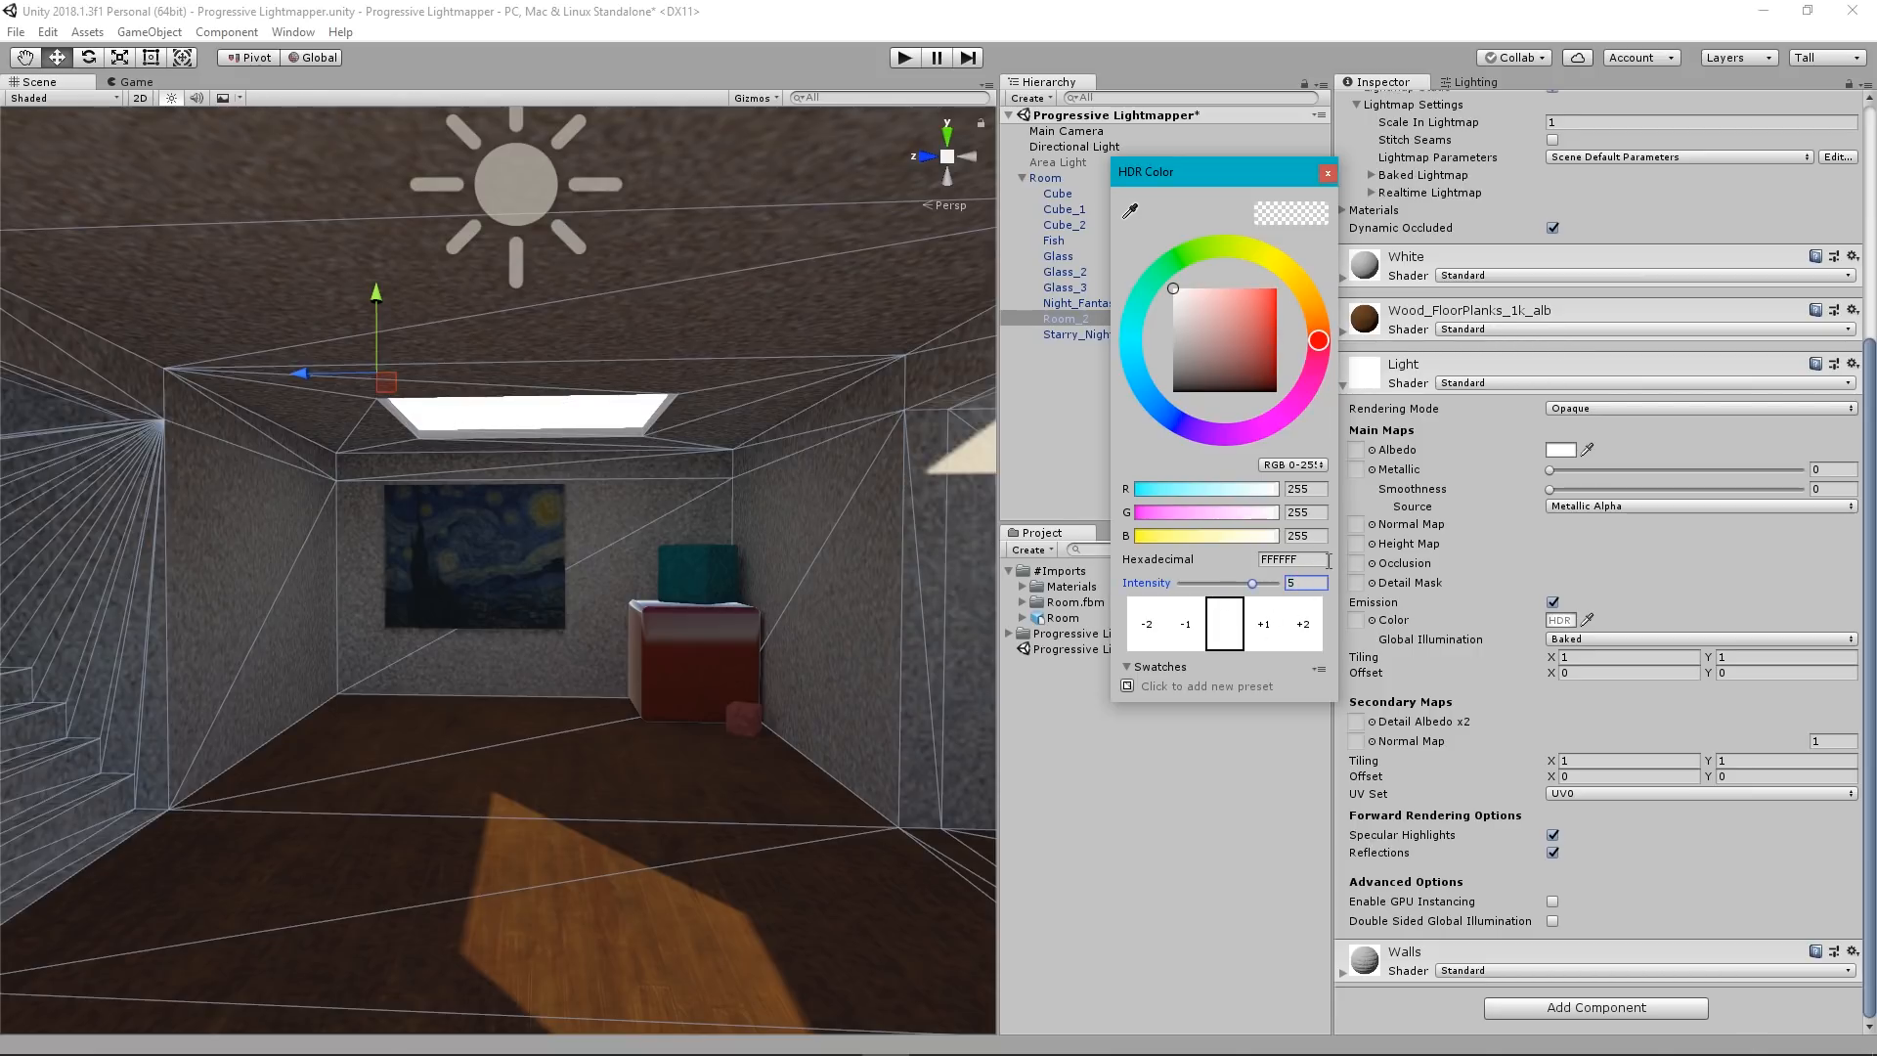
pyautogui.click(1325, 173)
pyautogui.click(1476, 82)
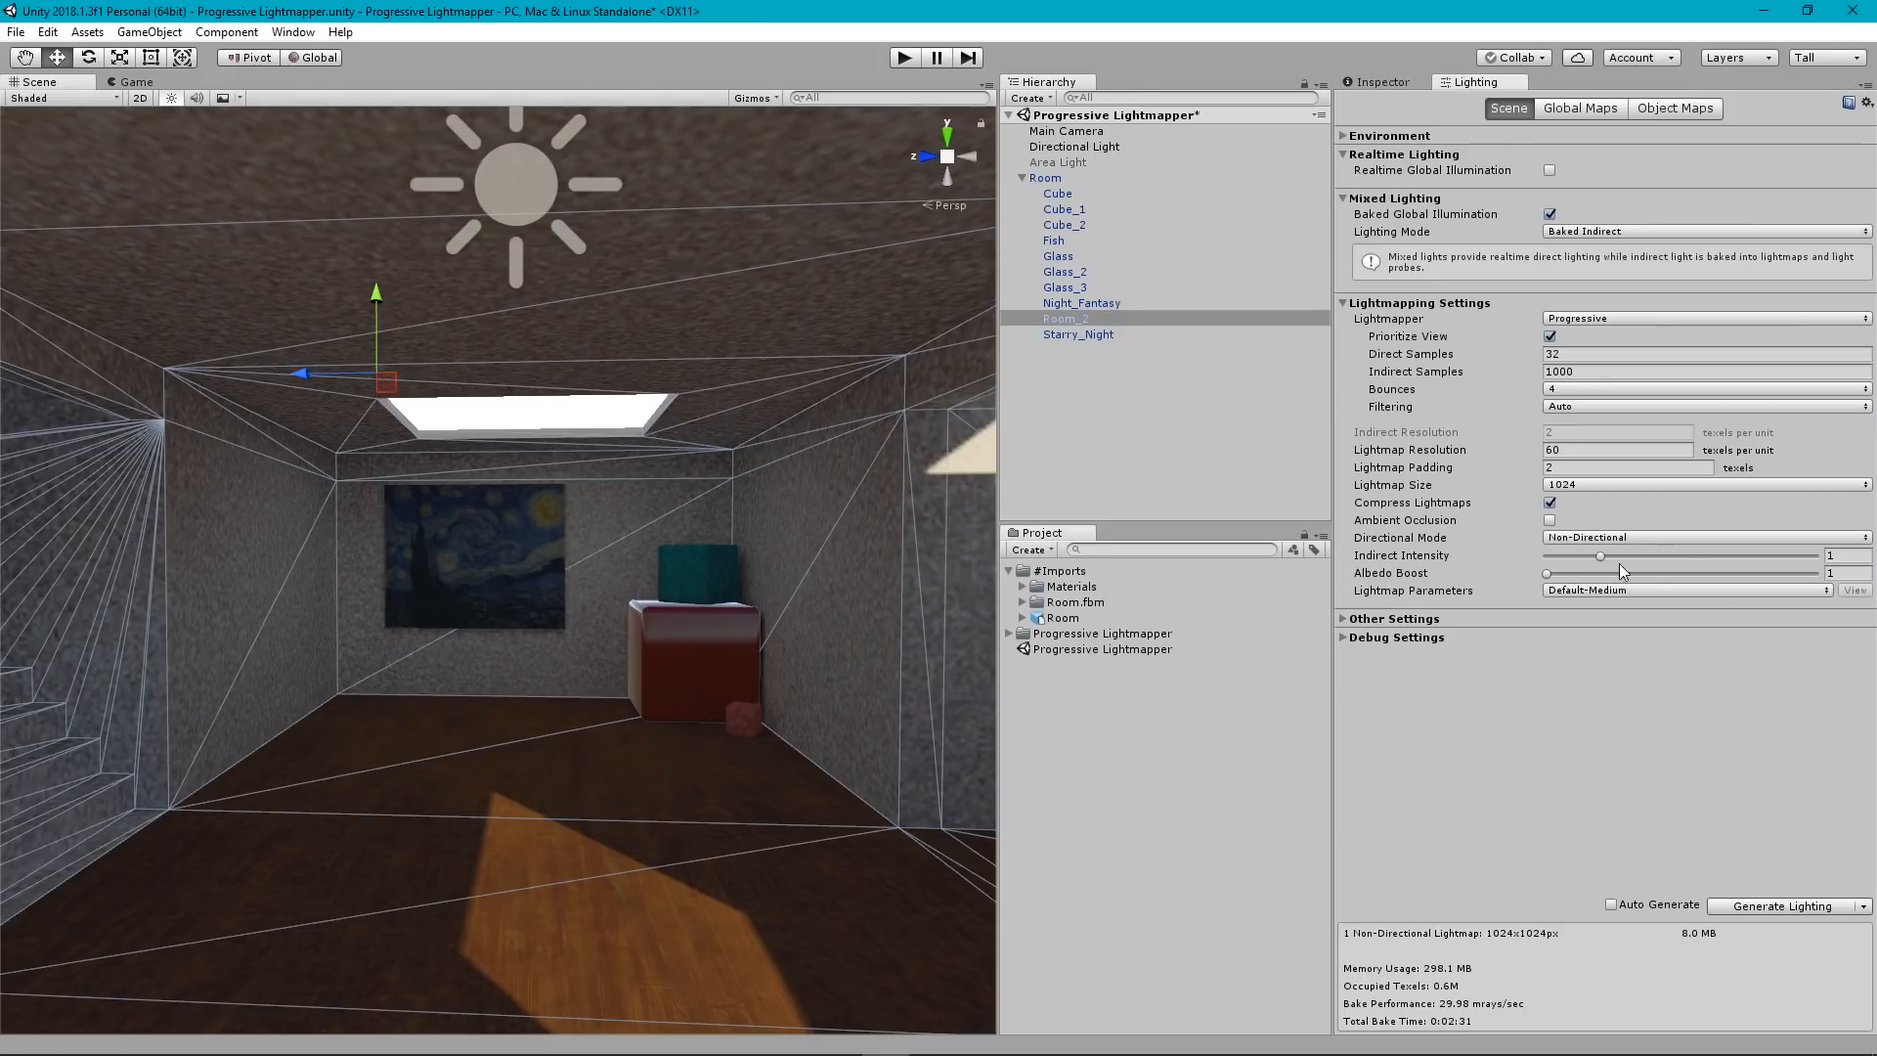
pyautogui.click(1764, 905)
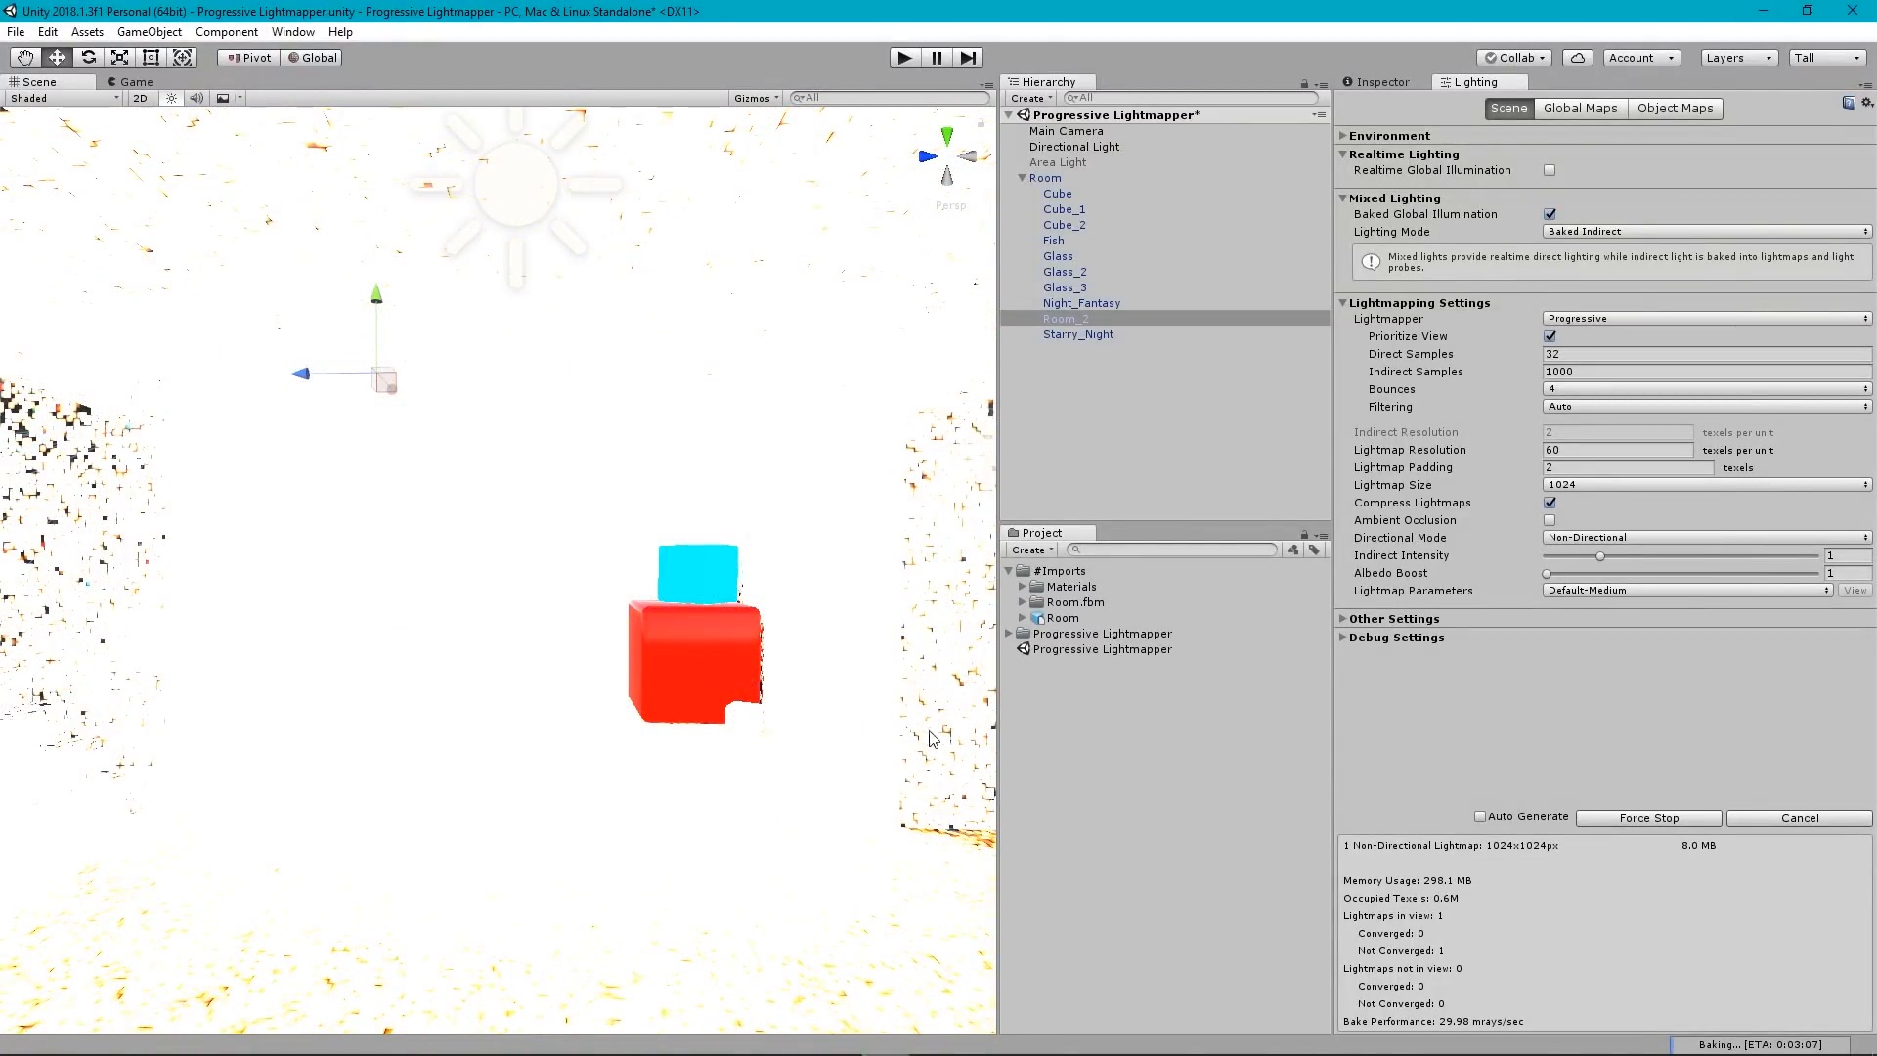
pyautogui.click(1798, 819)
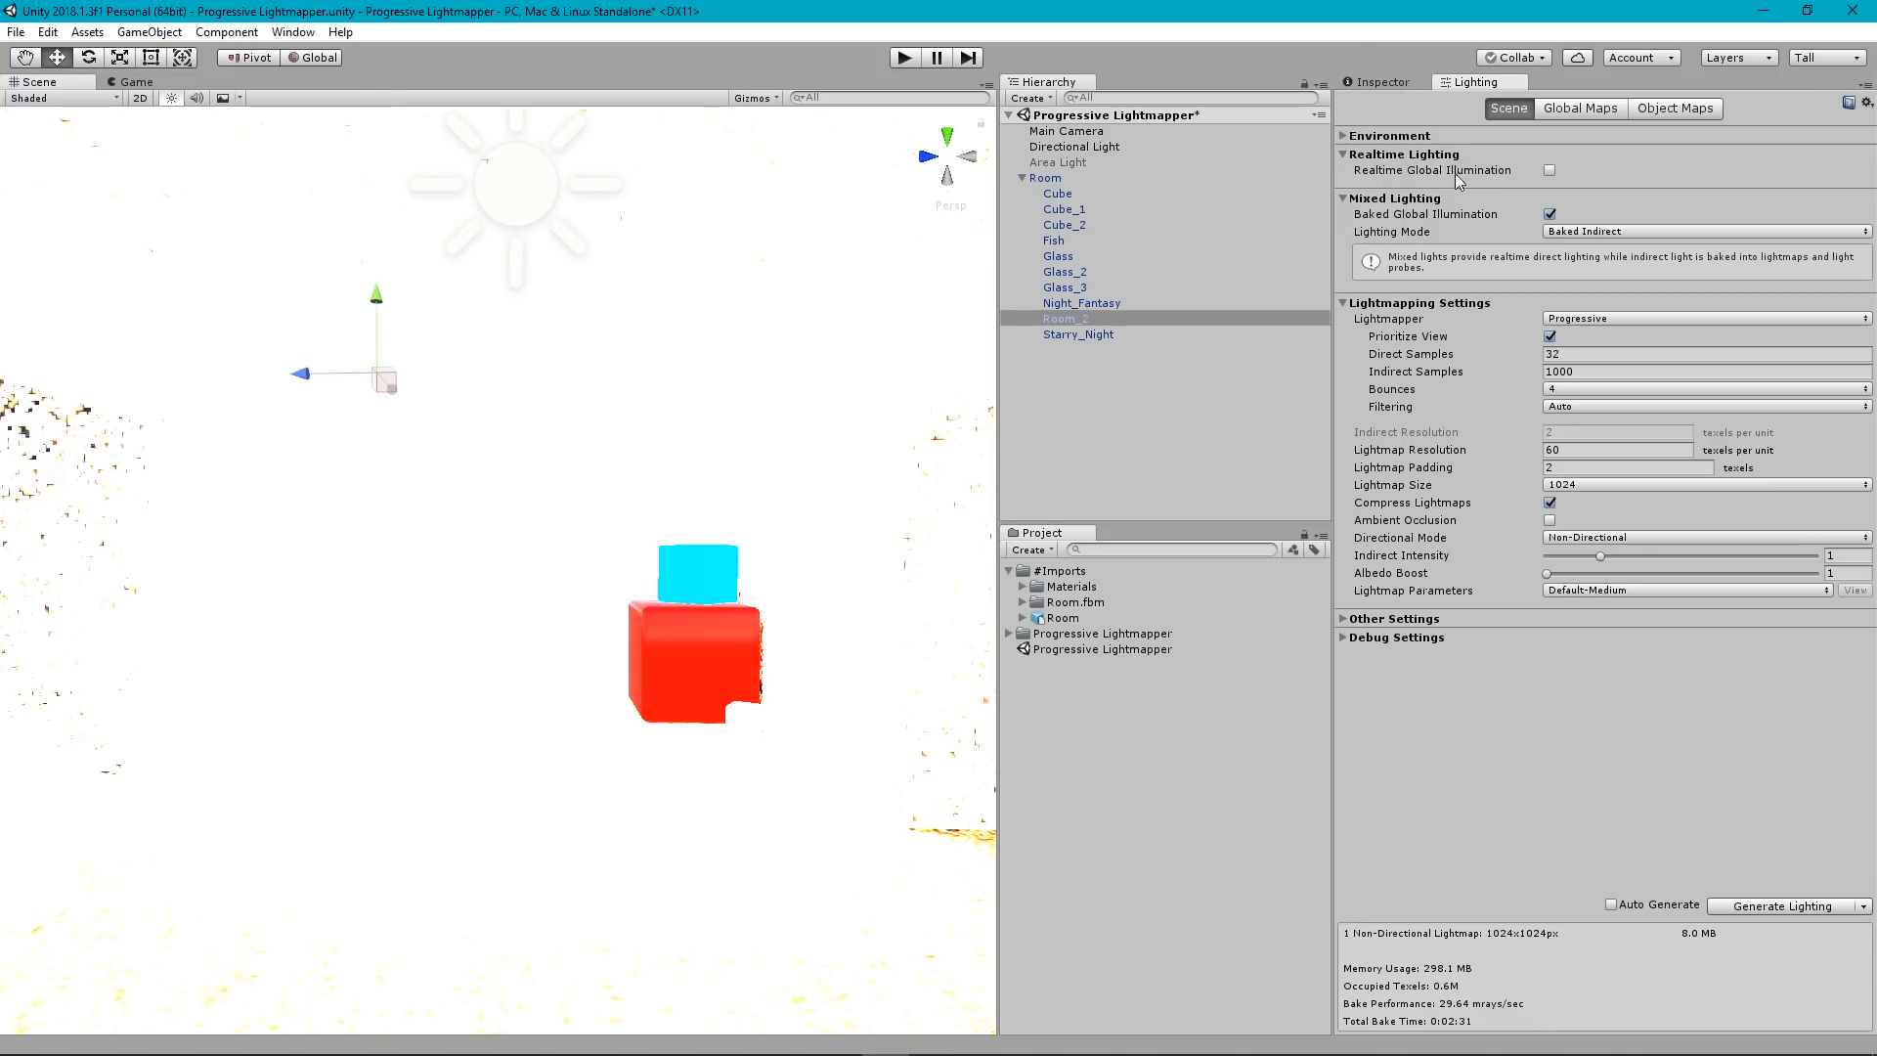
# Reset the Light material's emission on Room_2 to pure white (FFFFFF) at intensity 0 and generate the lighting.
pyautogui.click(1388, 84)
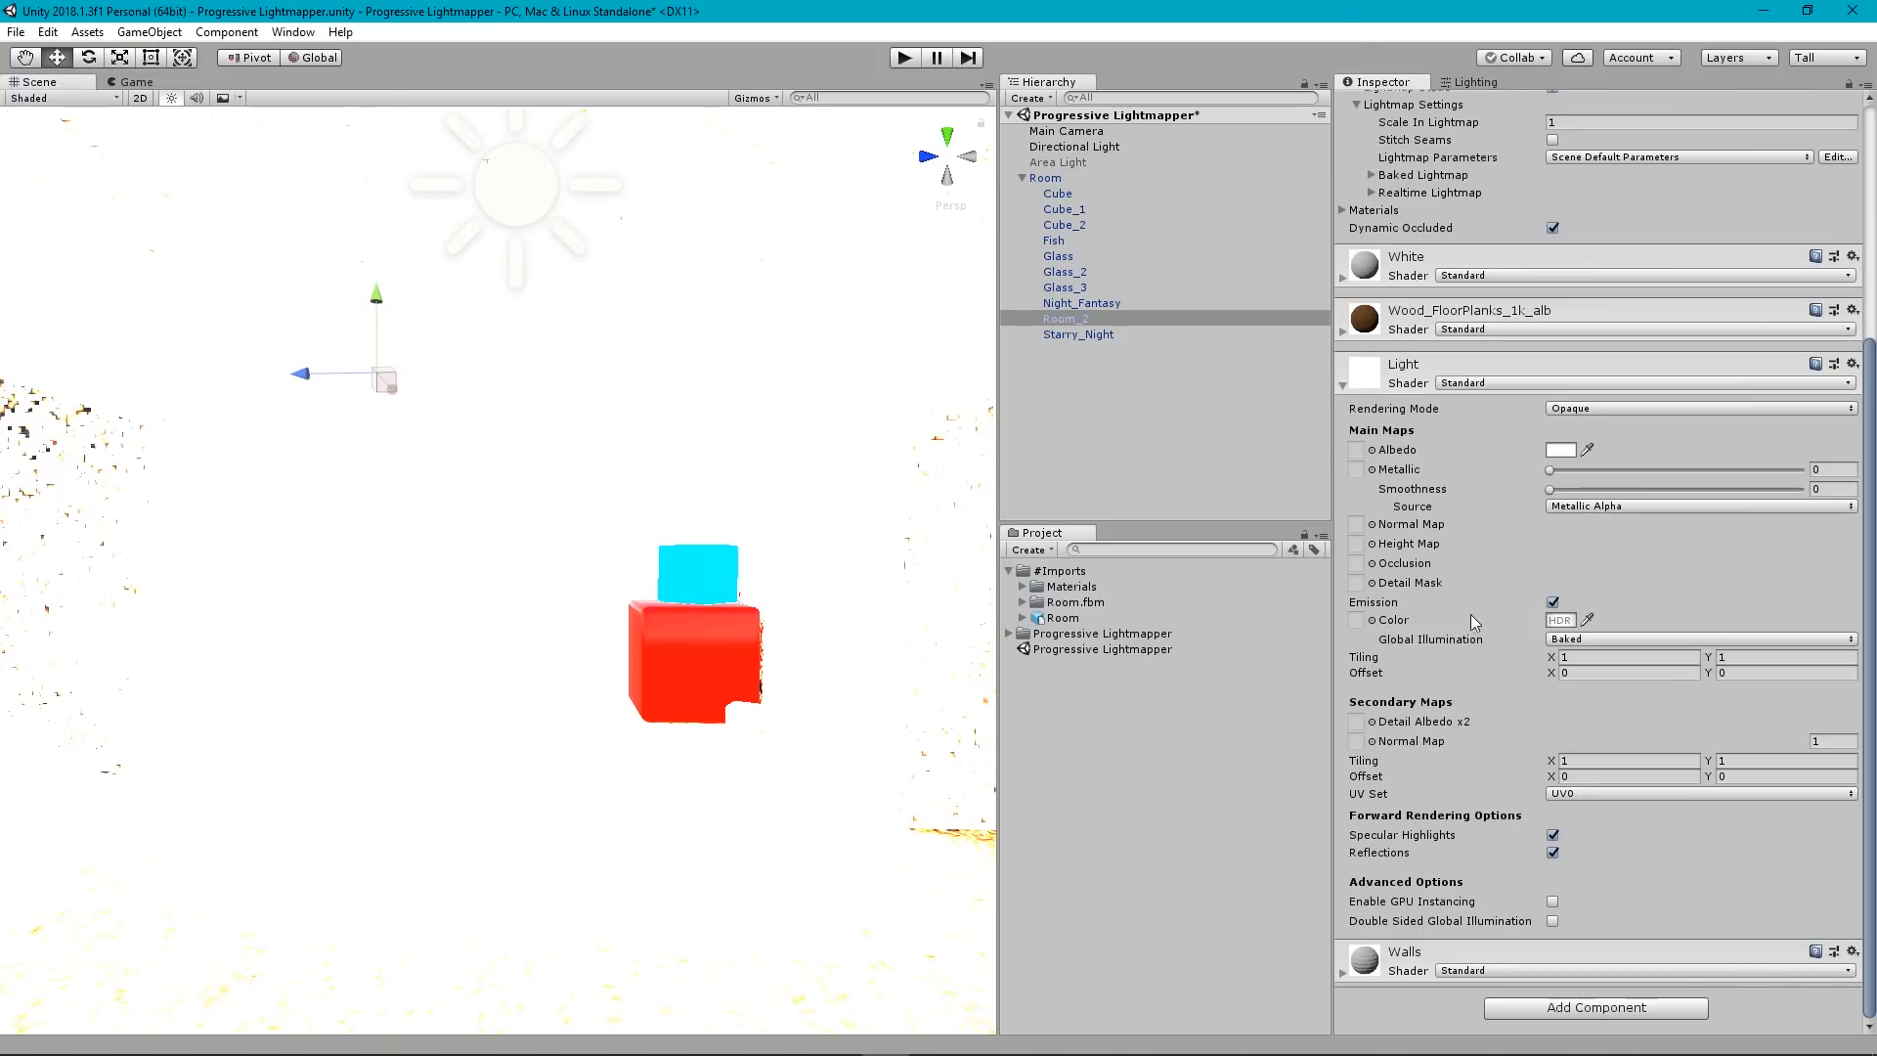
pyautogui.click(1561, 622)
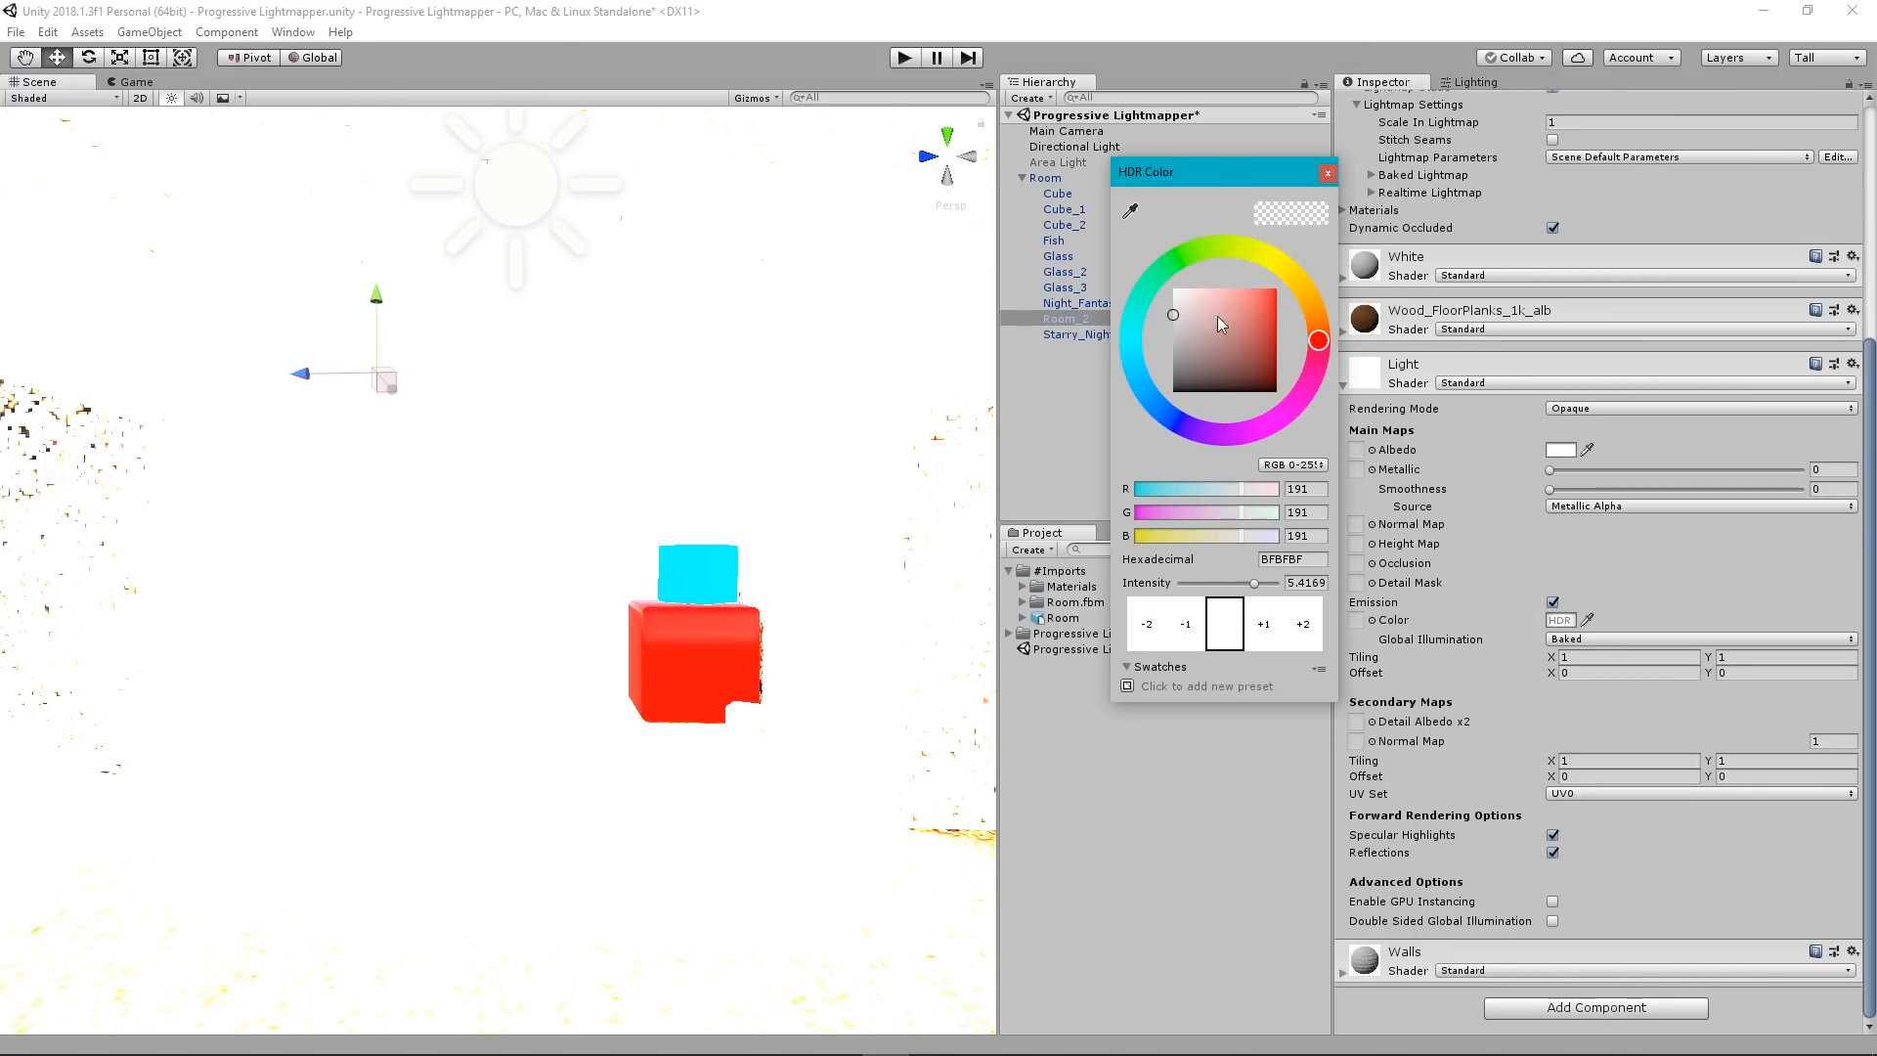
pyautogui.click(1268, 331)
pyautogui.click(1314, 583)
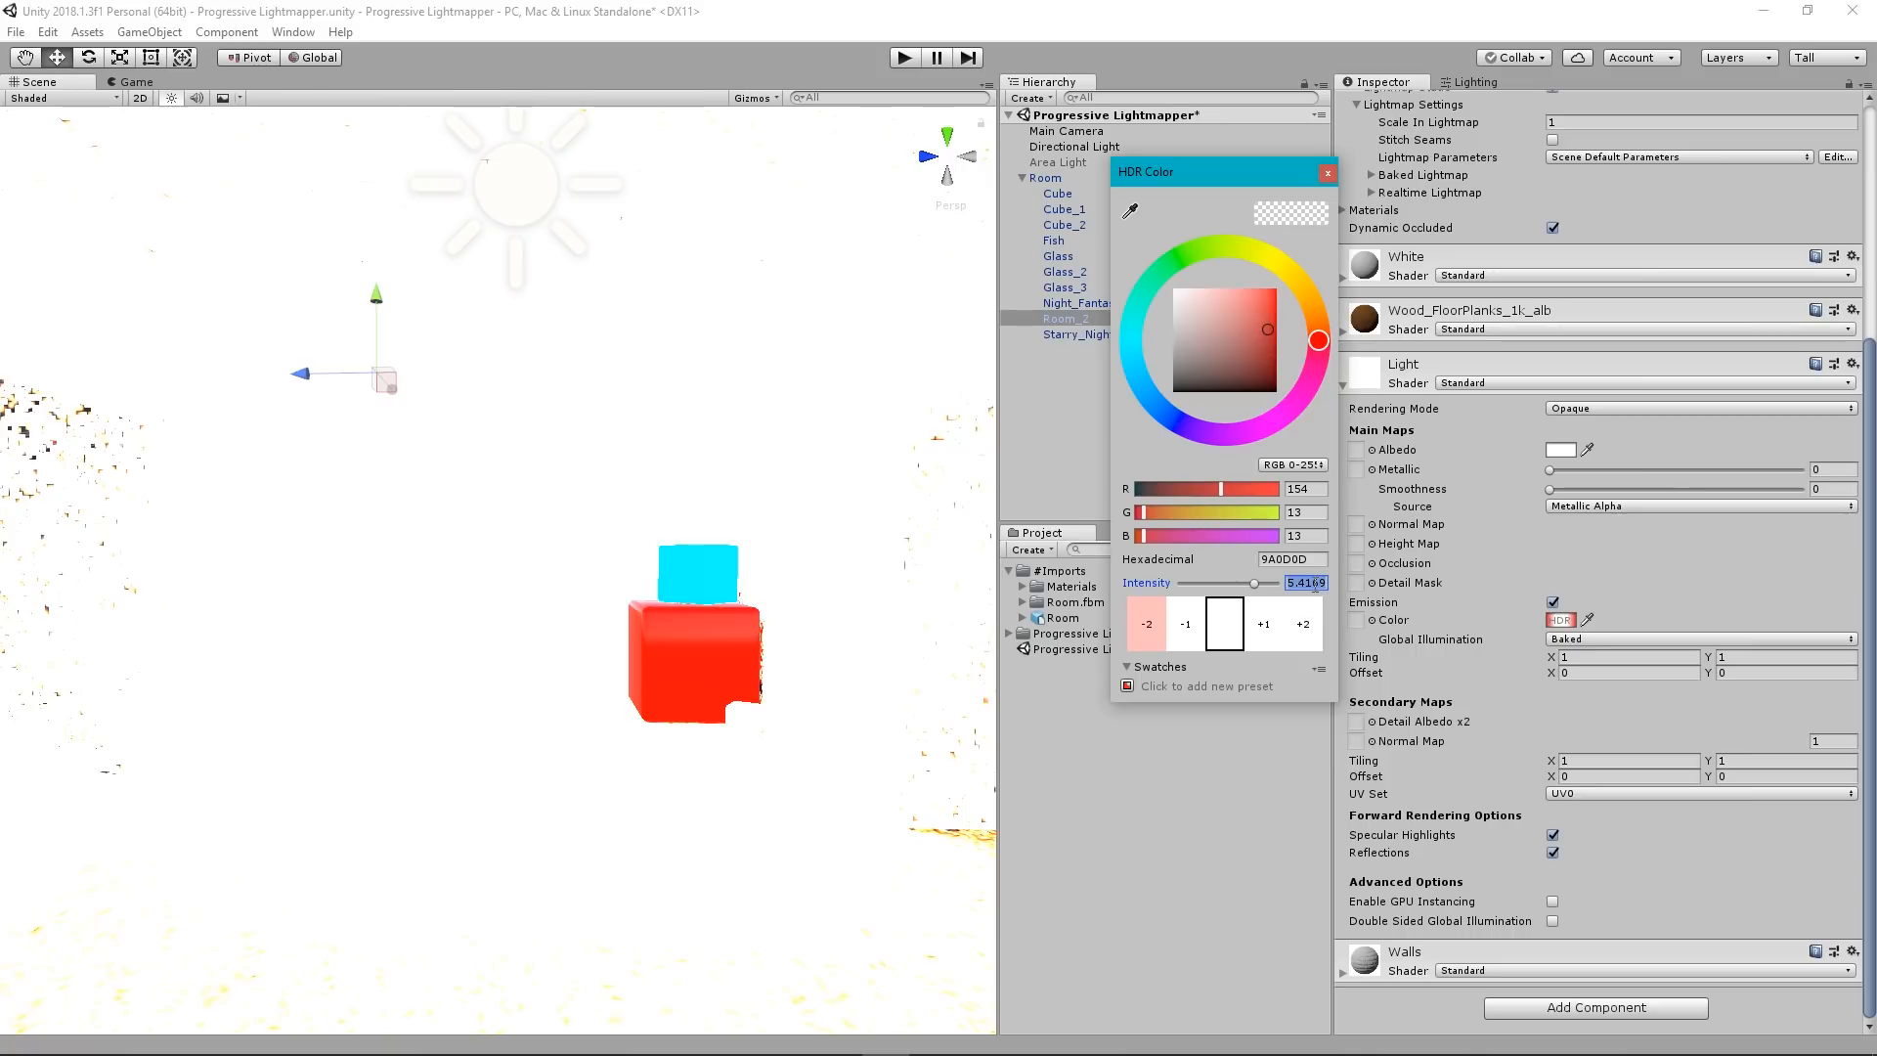
pyautogui.write('0')
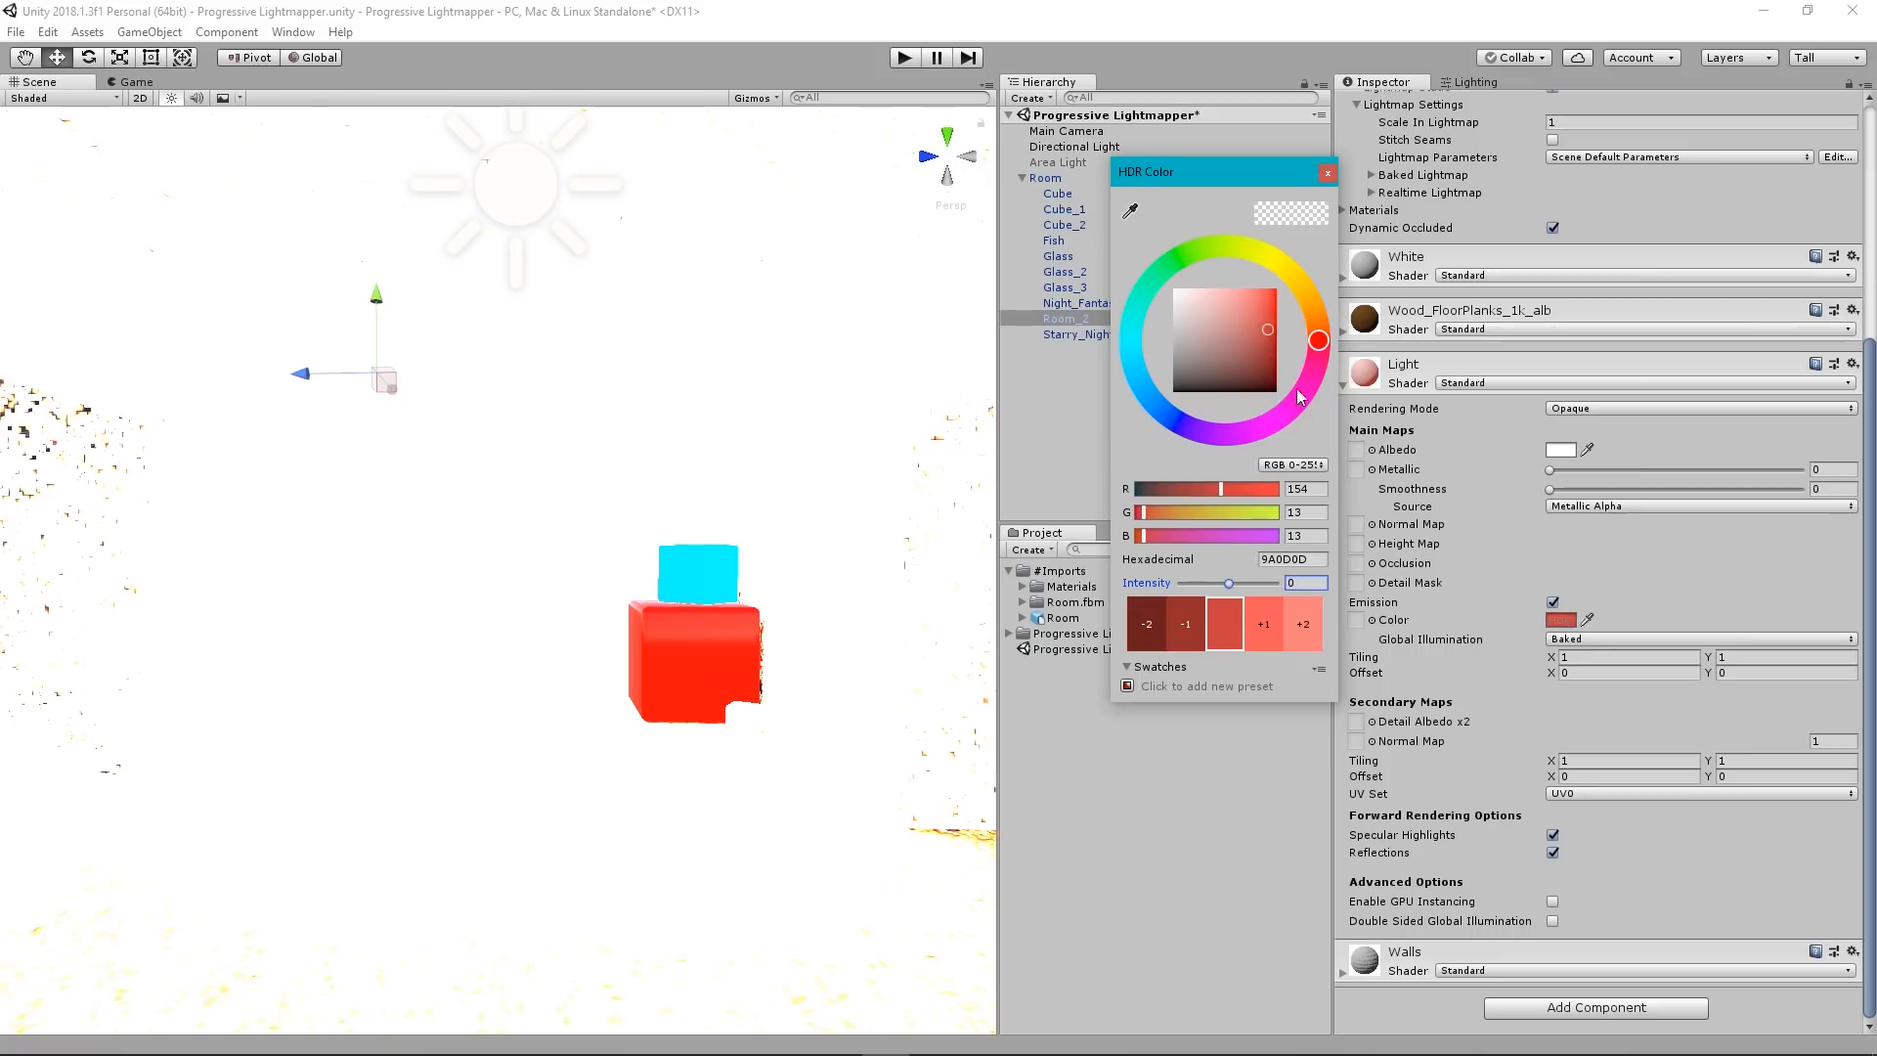
pyautogui.click(1224, 342)
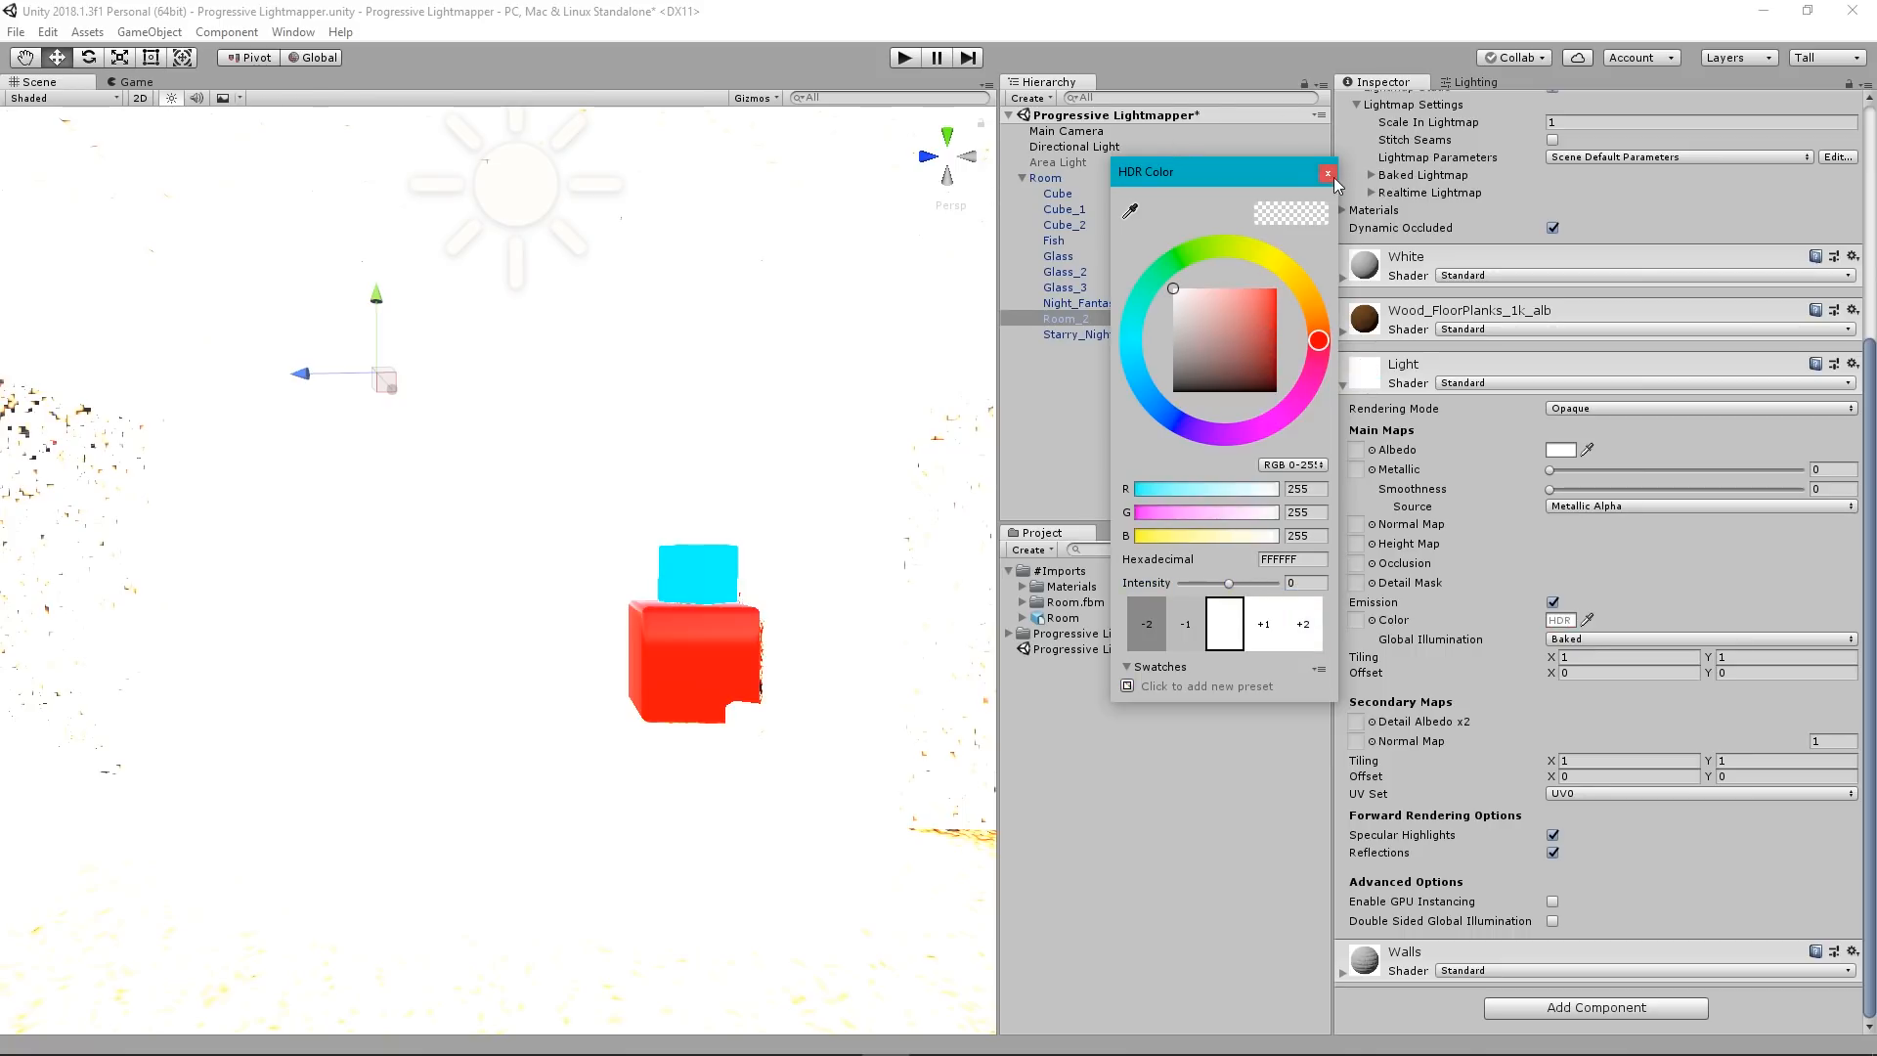
pyautogui.click(1440, 360)
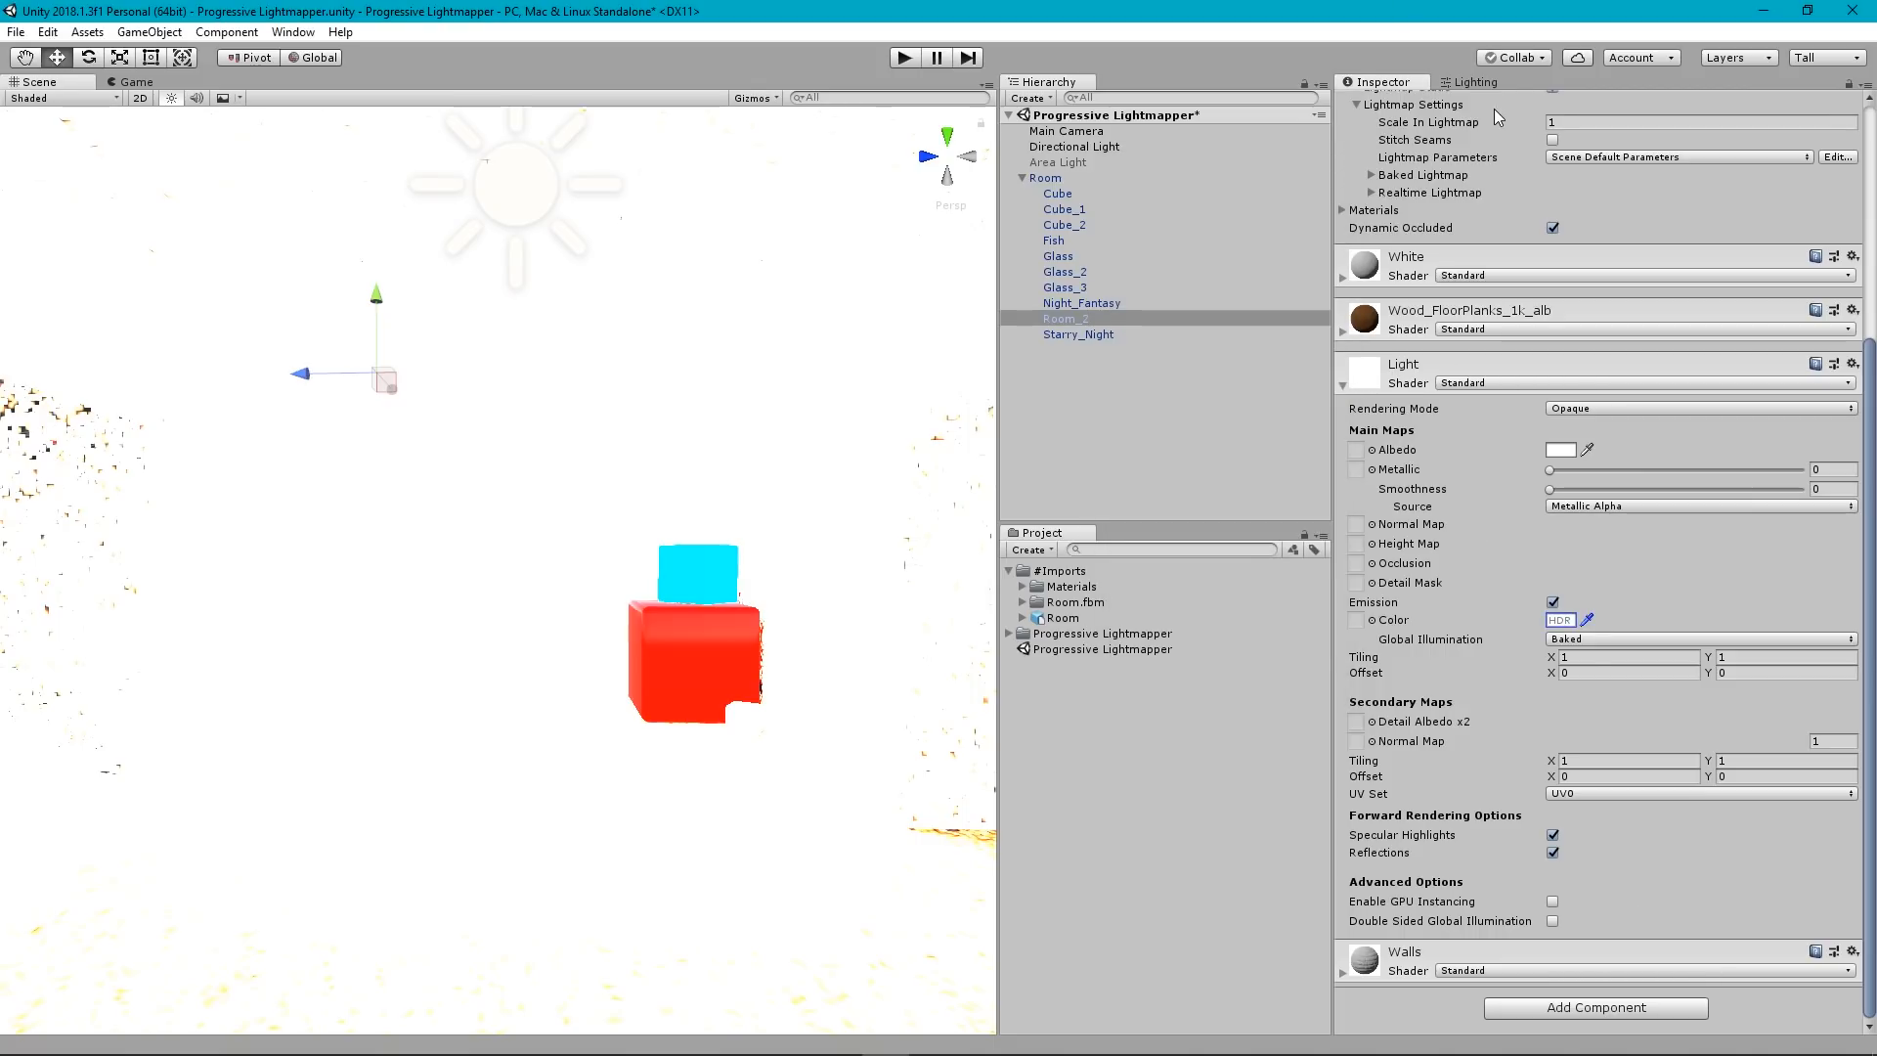
pyautogui.click(1473, 83)
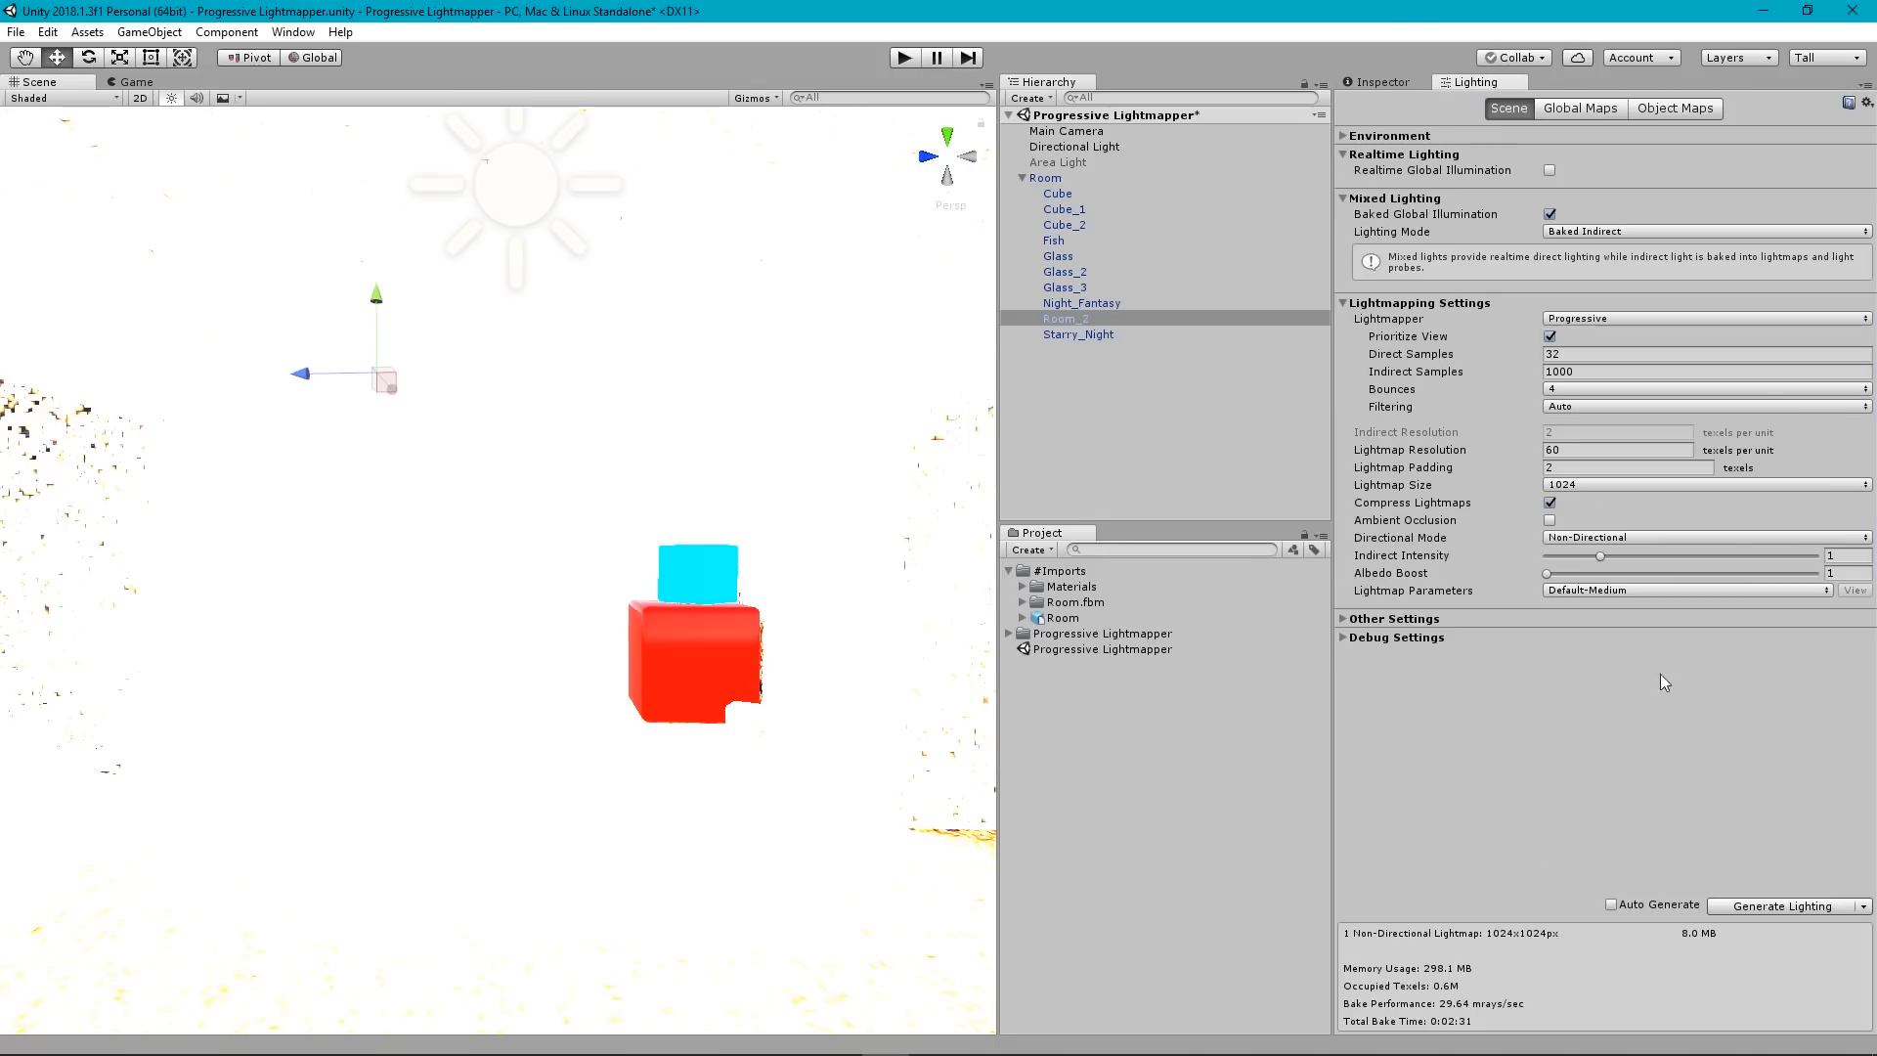
pyautogui.click(1762, 907)
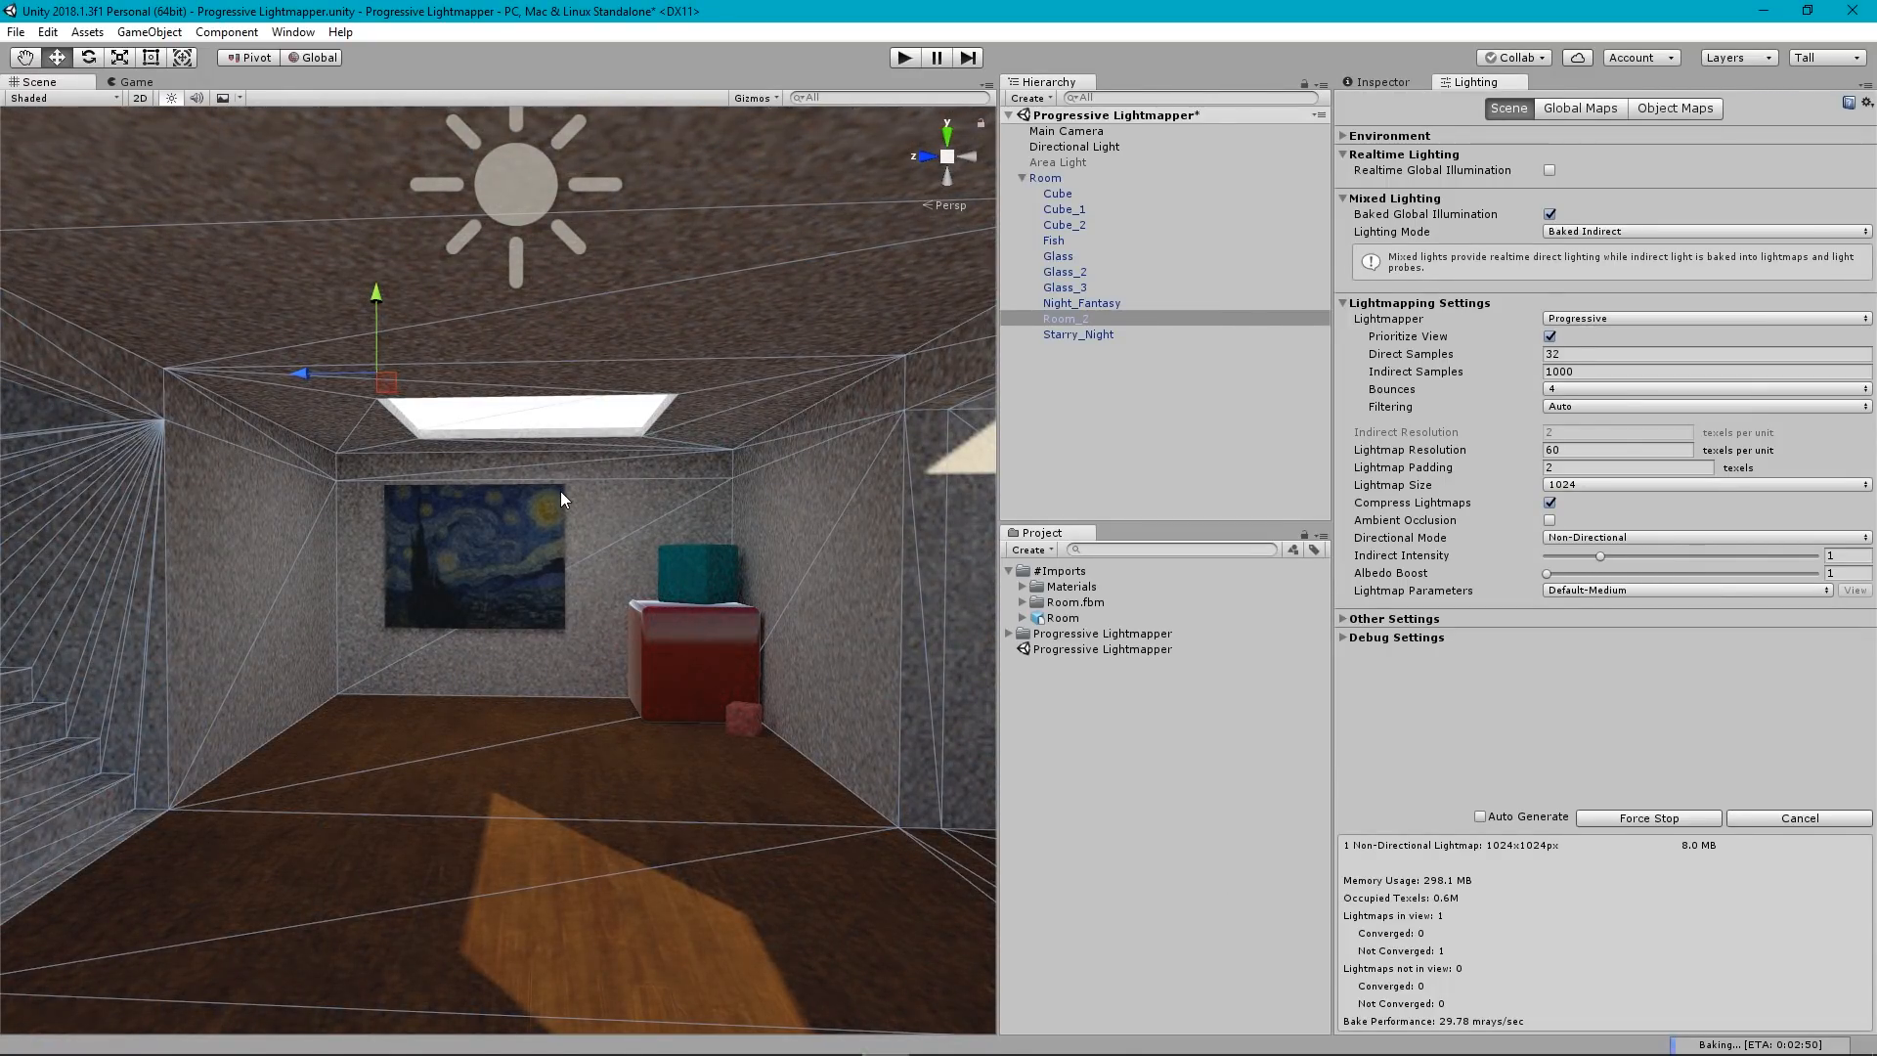
# Raise the Light material's emission intensity to 1, compare the effect in the running bake, and cancel the bake.
pyautogui.click(1399, 82)
pyautogui.click(1560, 623)
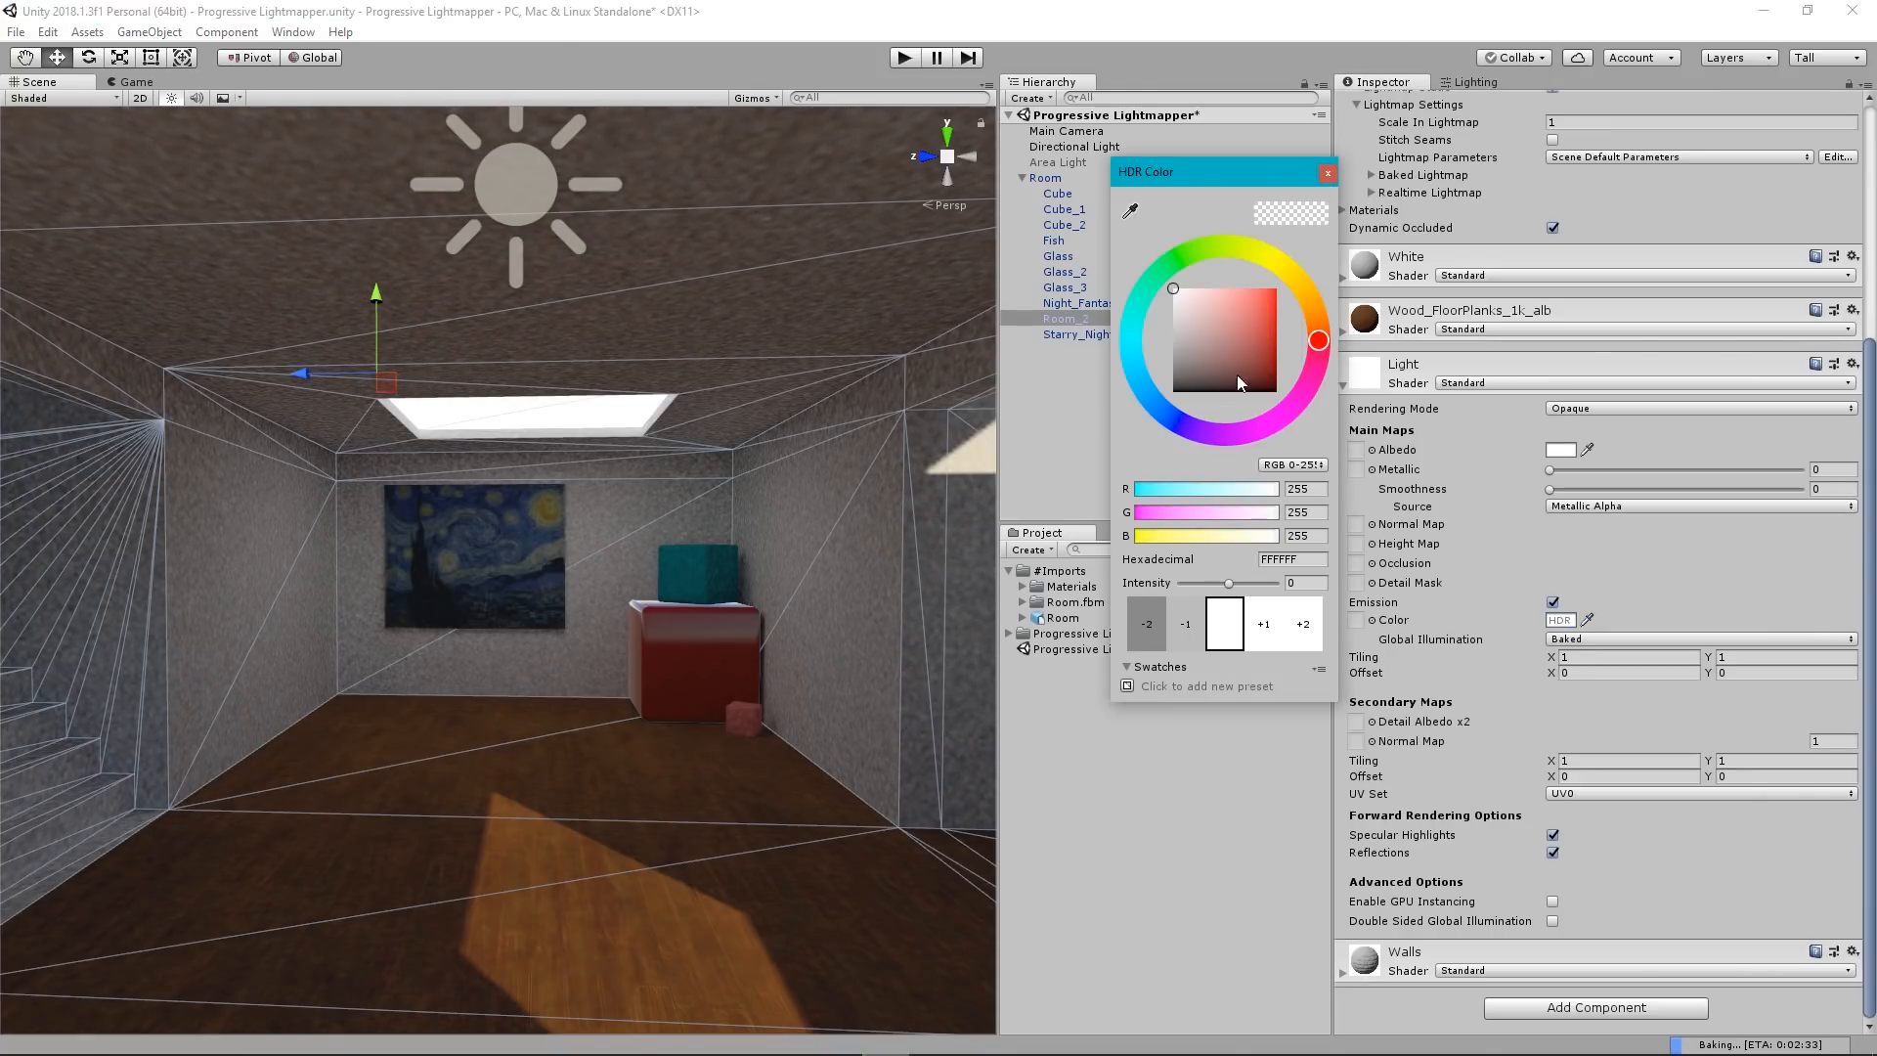
pyautogui.click(1295, 581)
pyautogui.write('1')
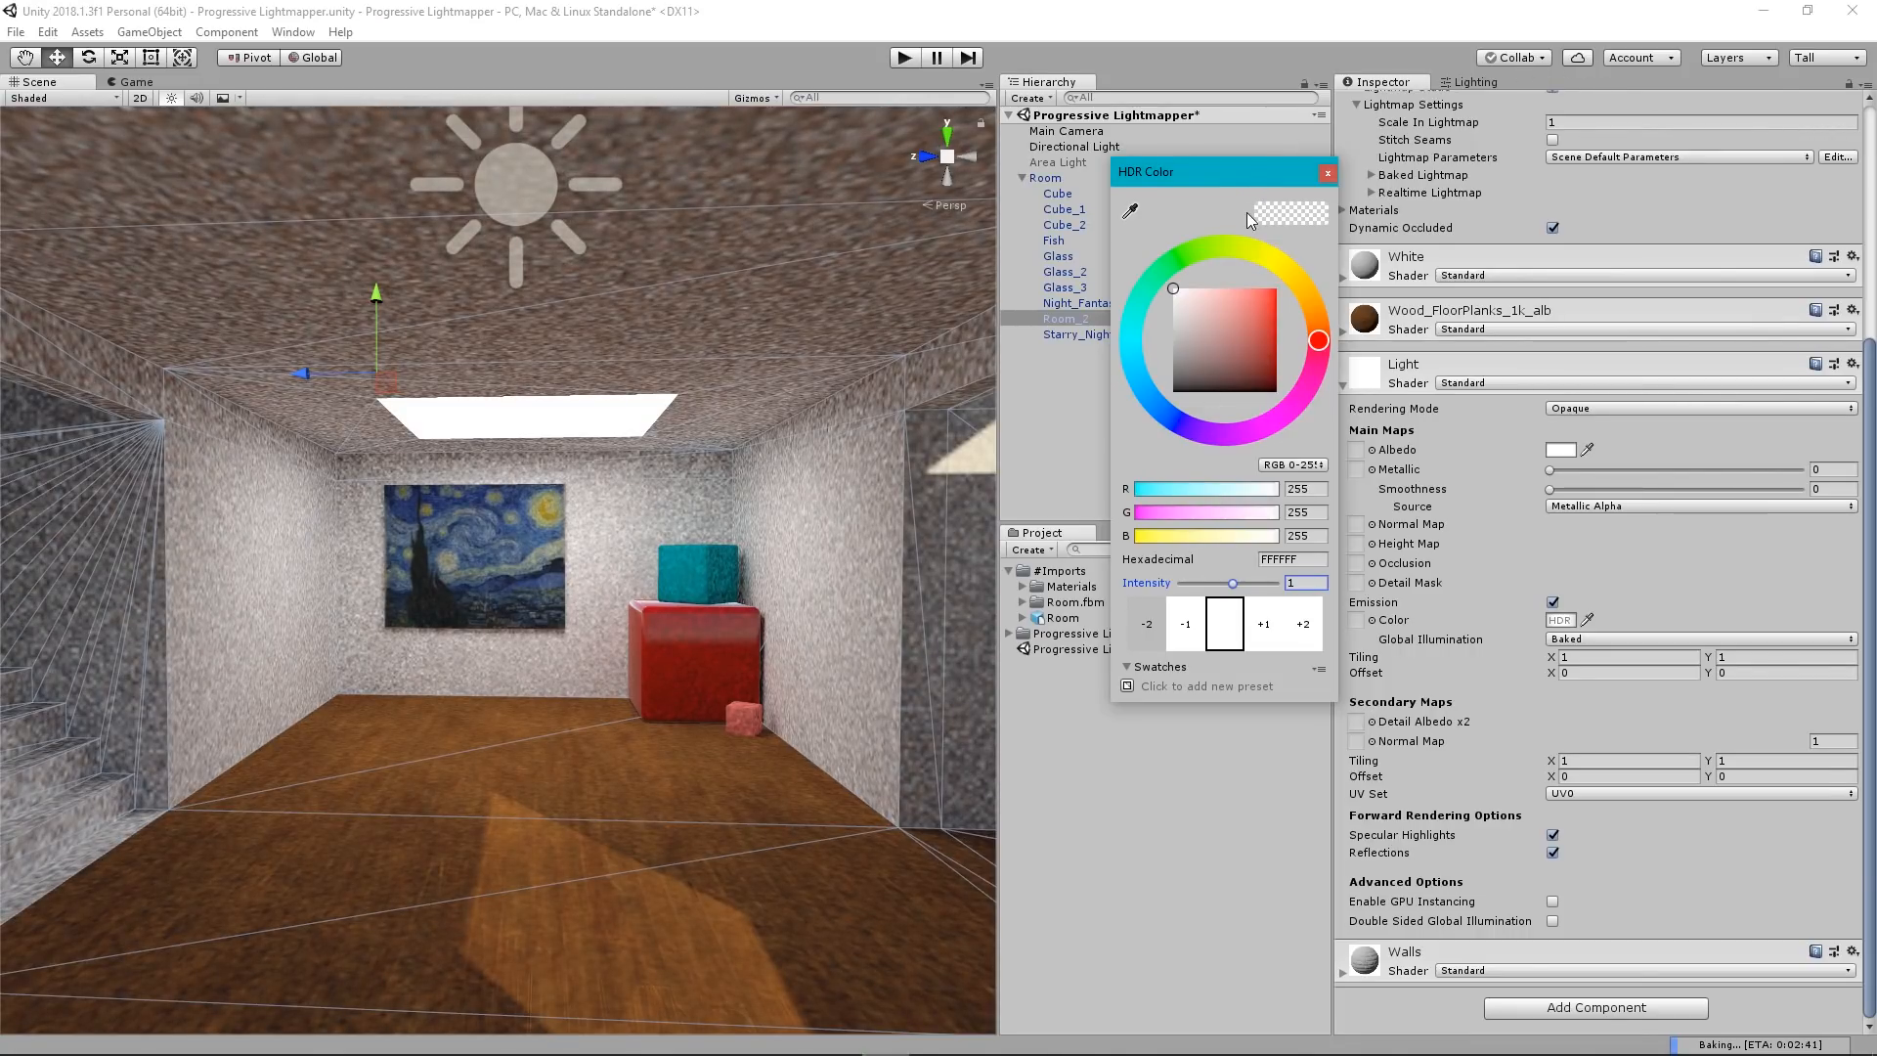
pyautogui.click(1327, 173)
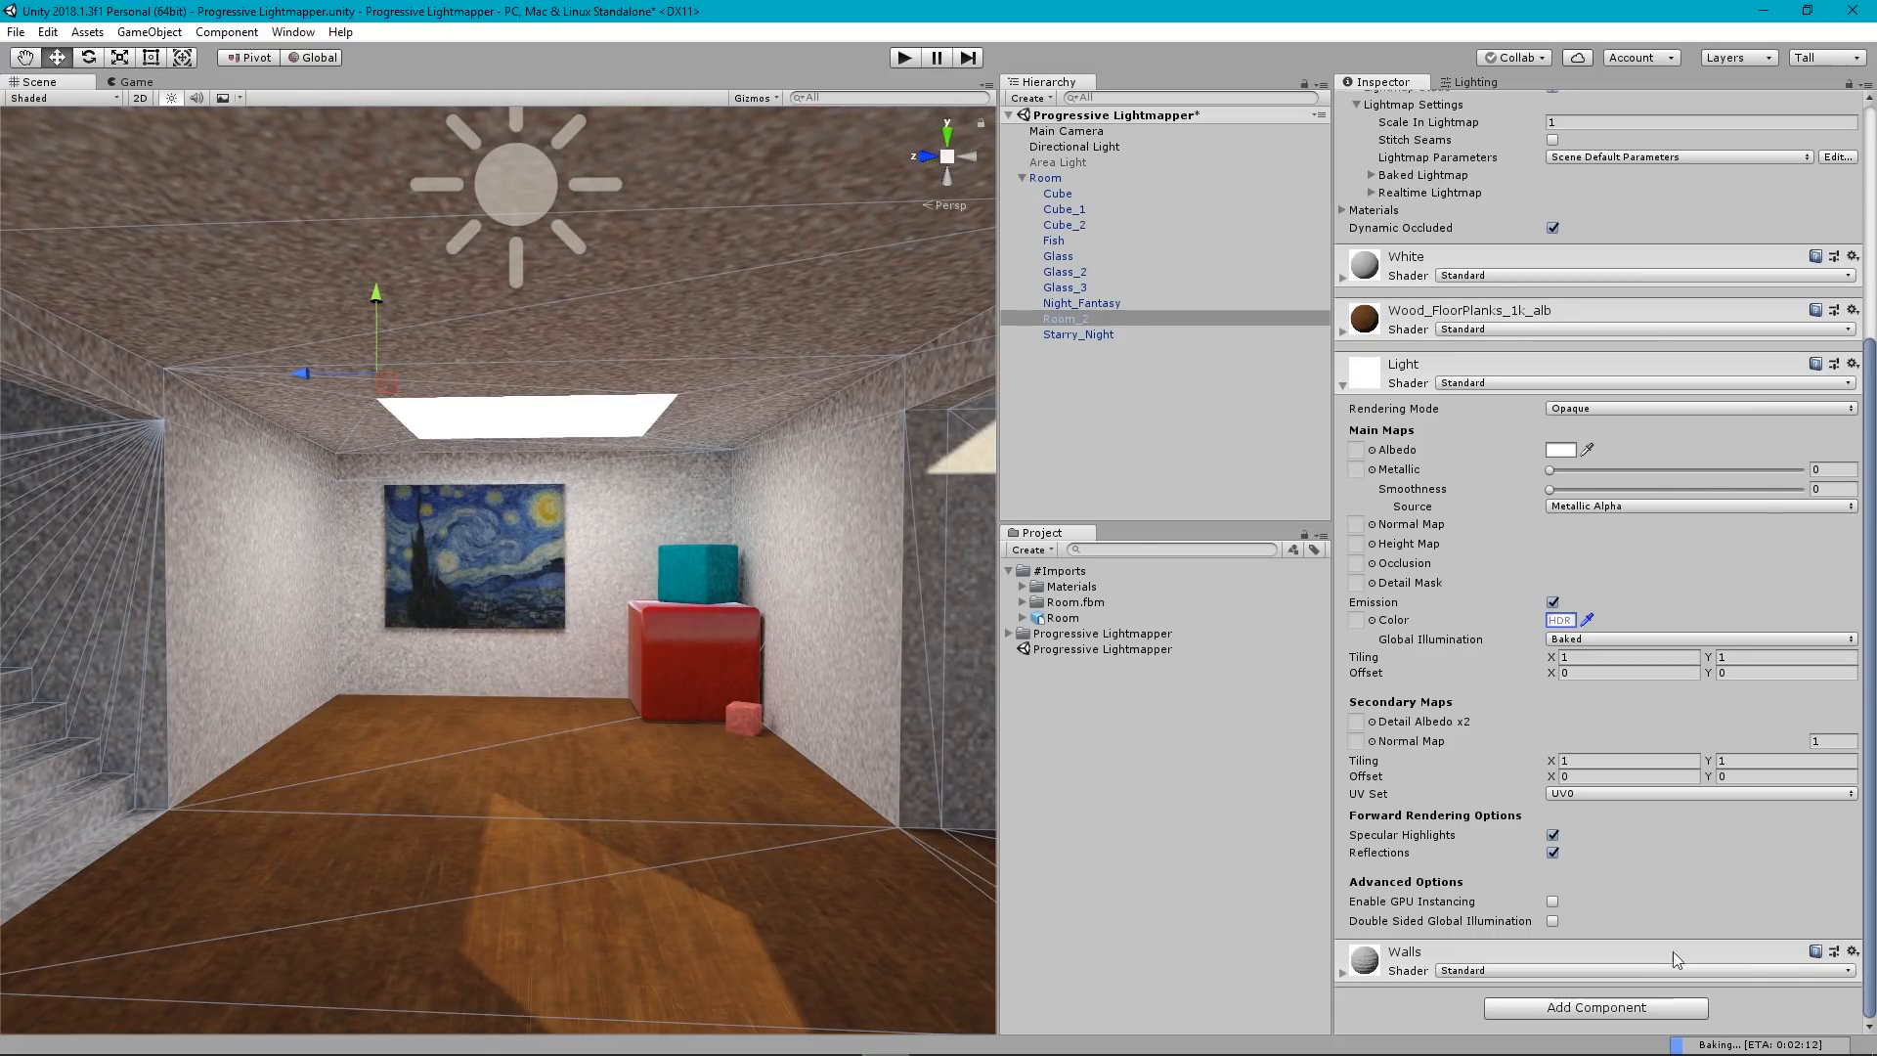
pyautogui.click(1471, 82)
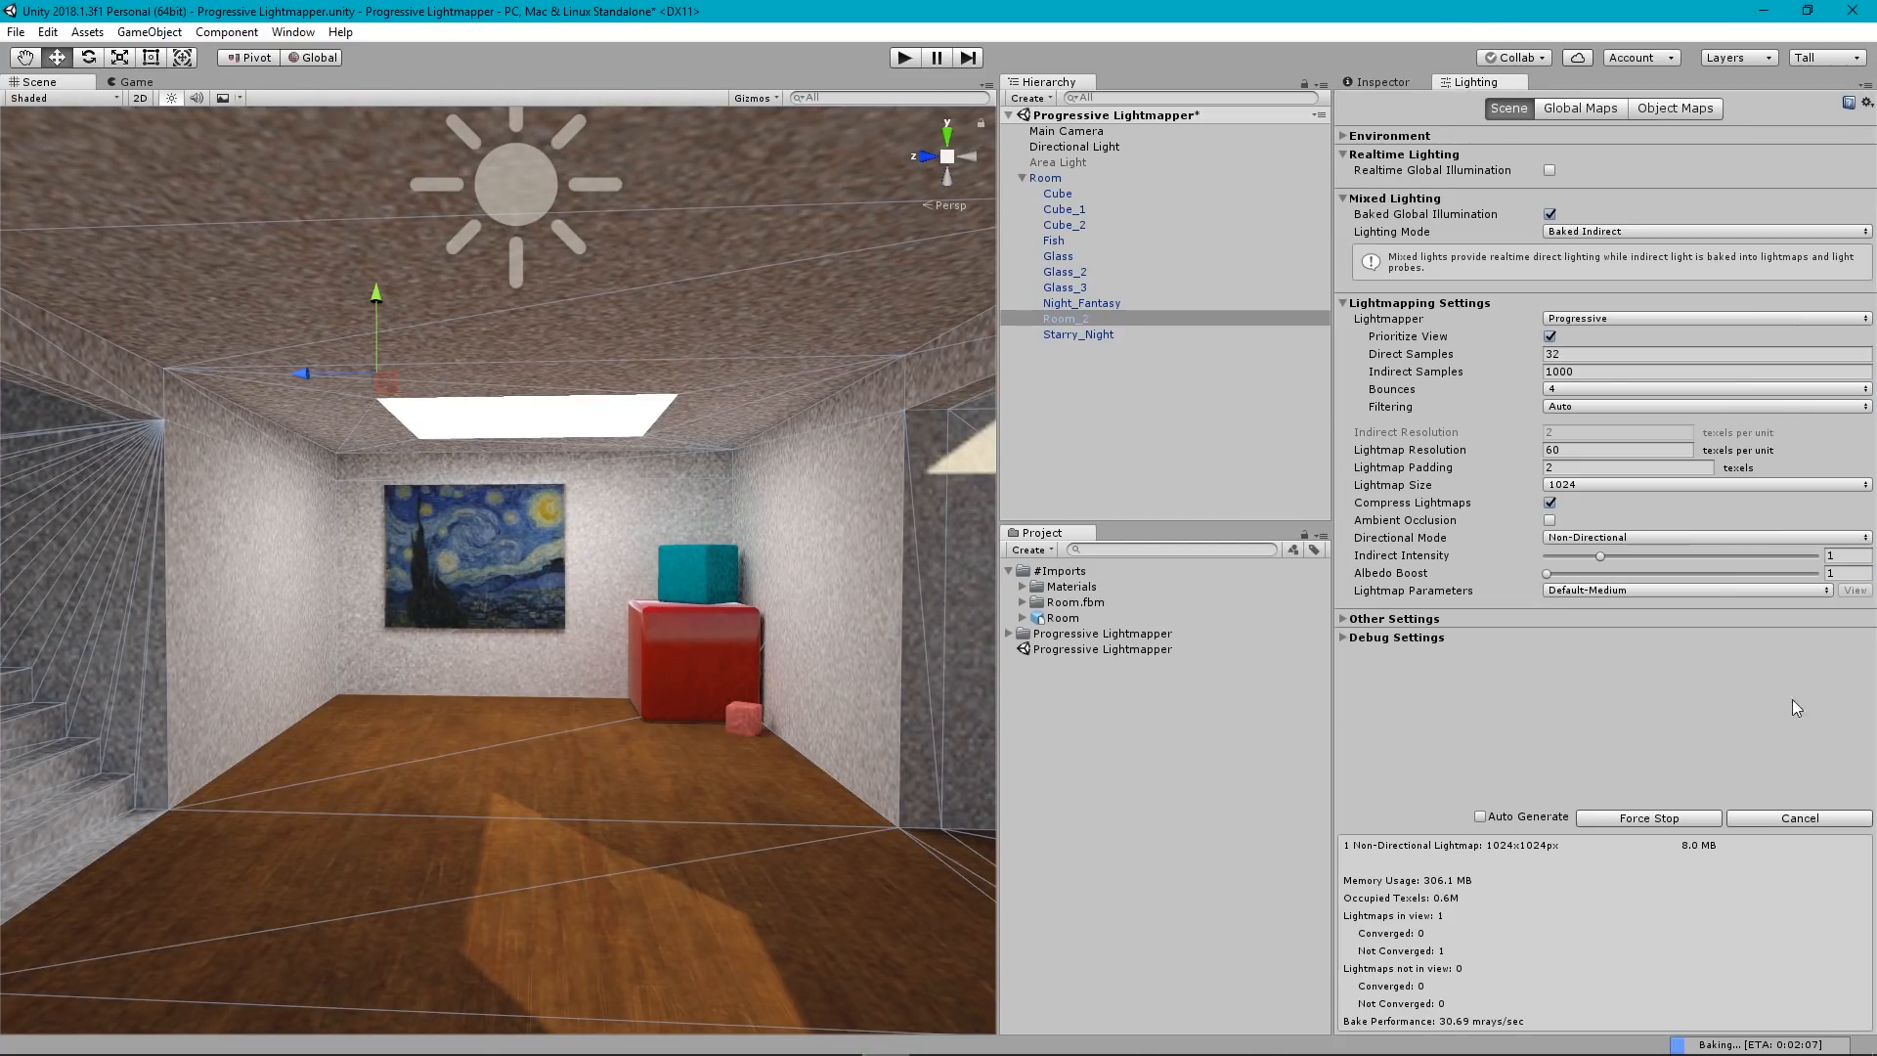
pyautogui.click(1787, 817)
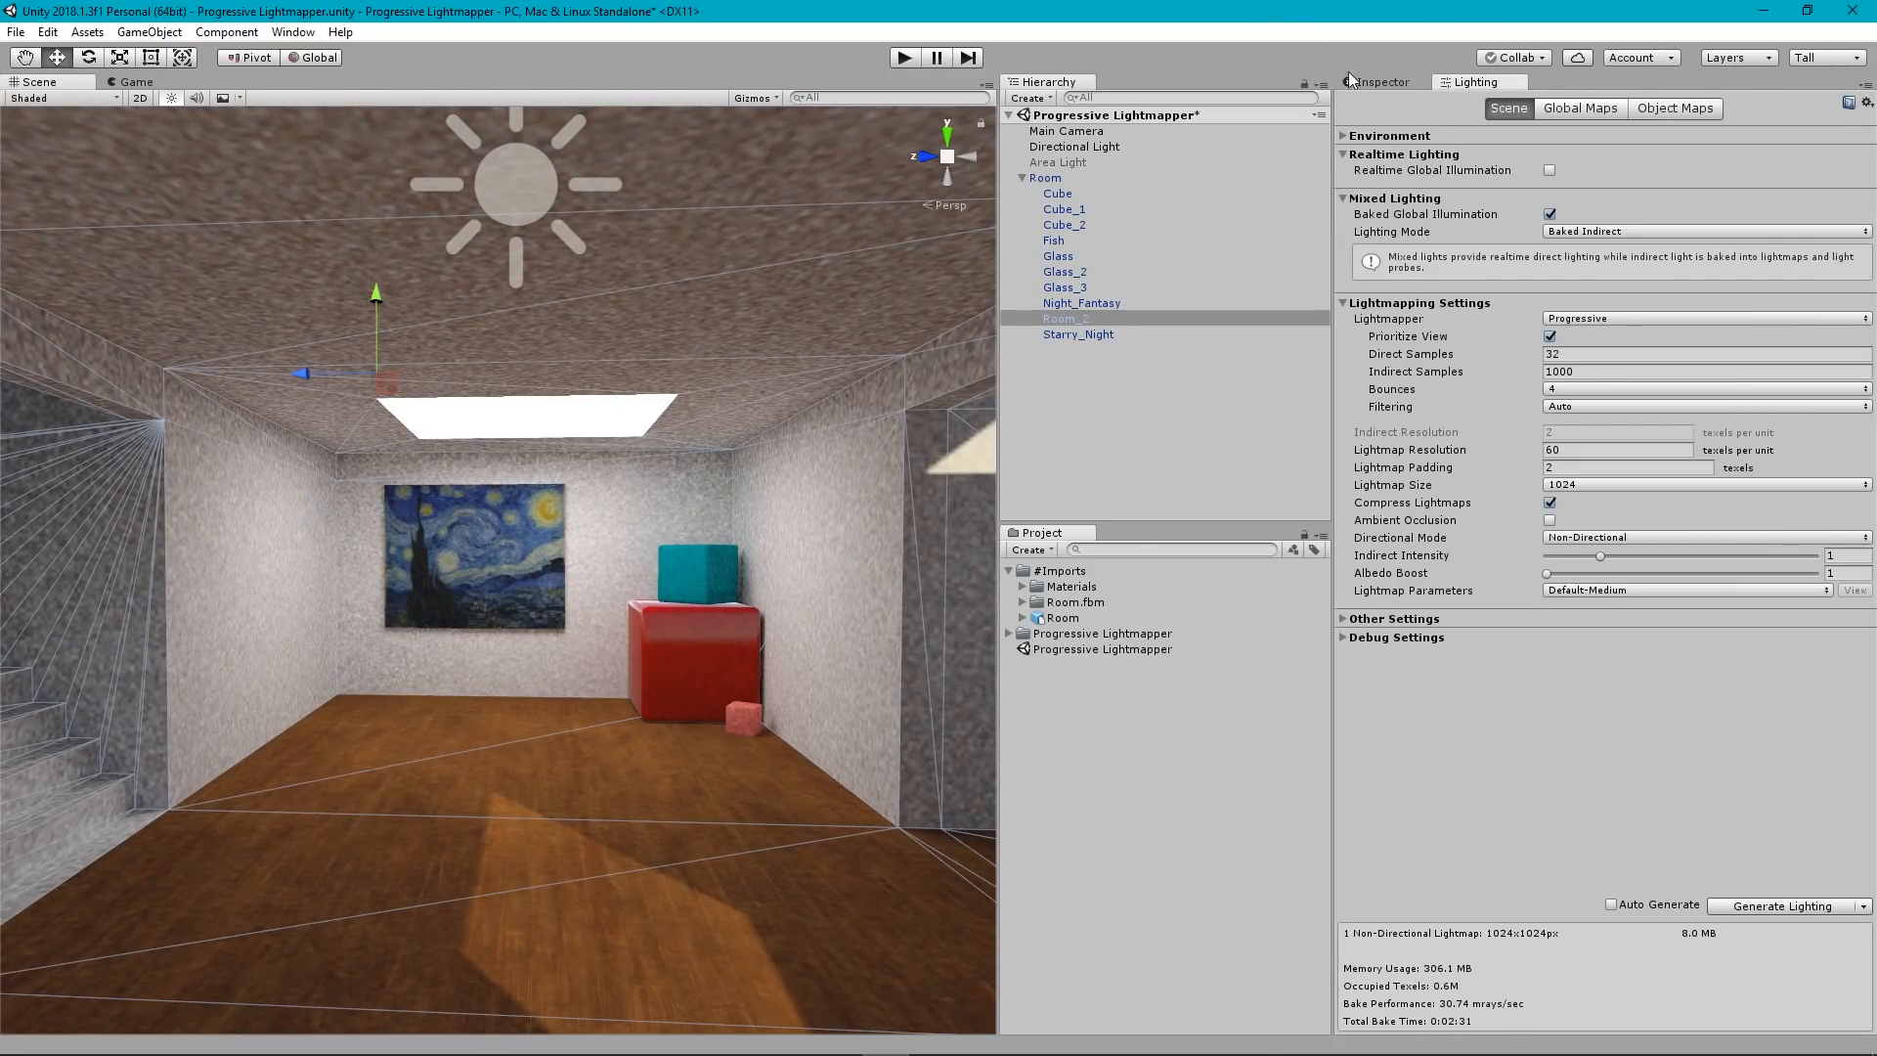
# Toggle the Area Light object on and off and leave it enabled.
pyautogui.click(1378, 82)
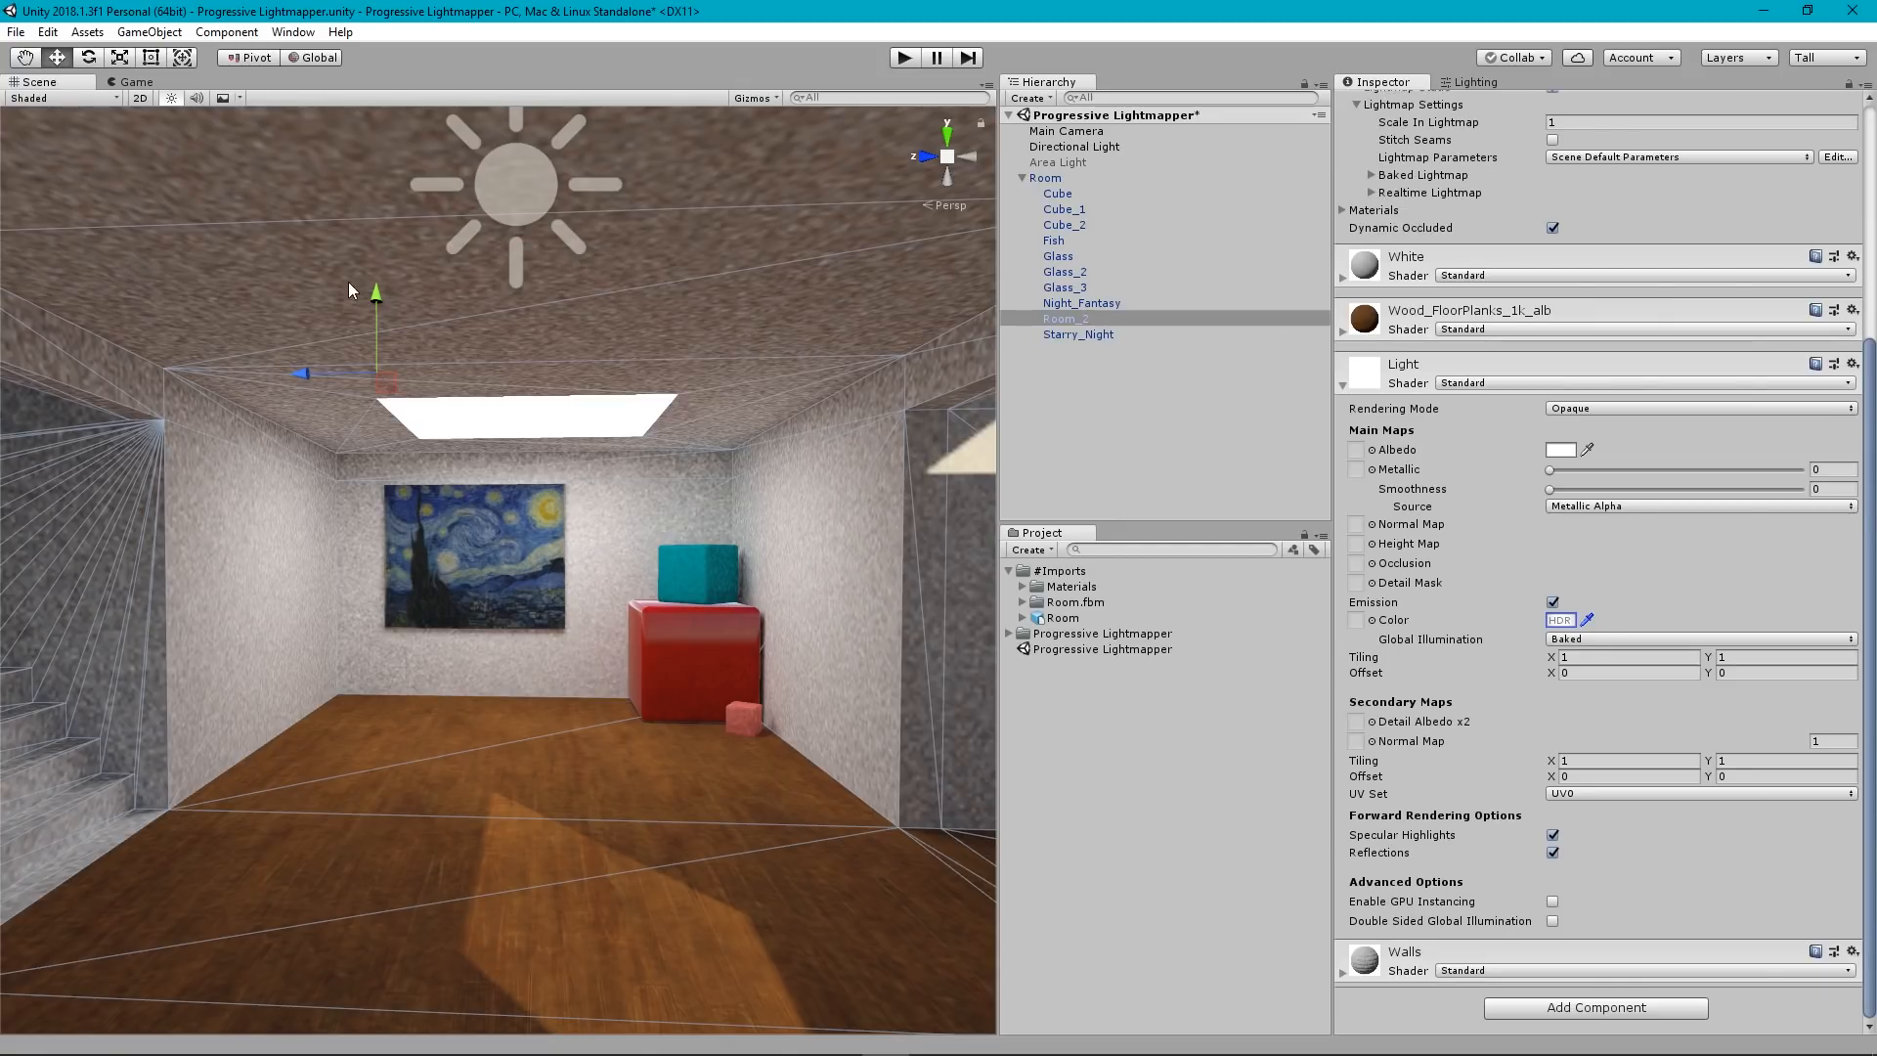
pyautogui.click(1056, 162)
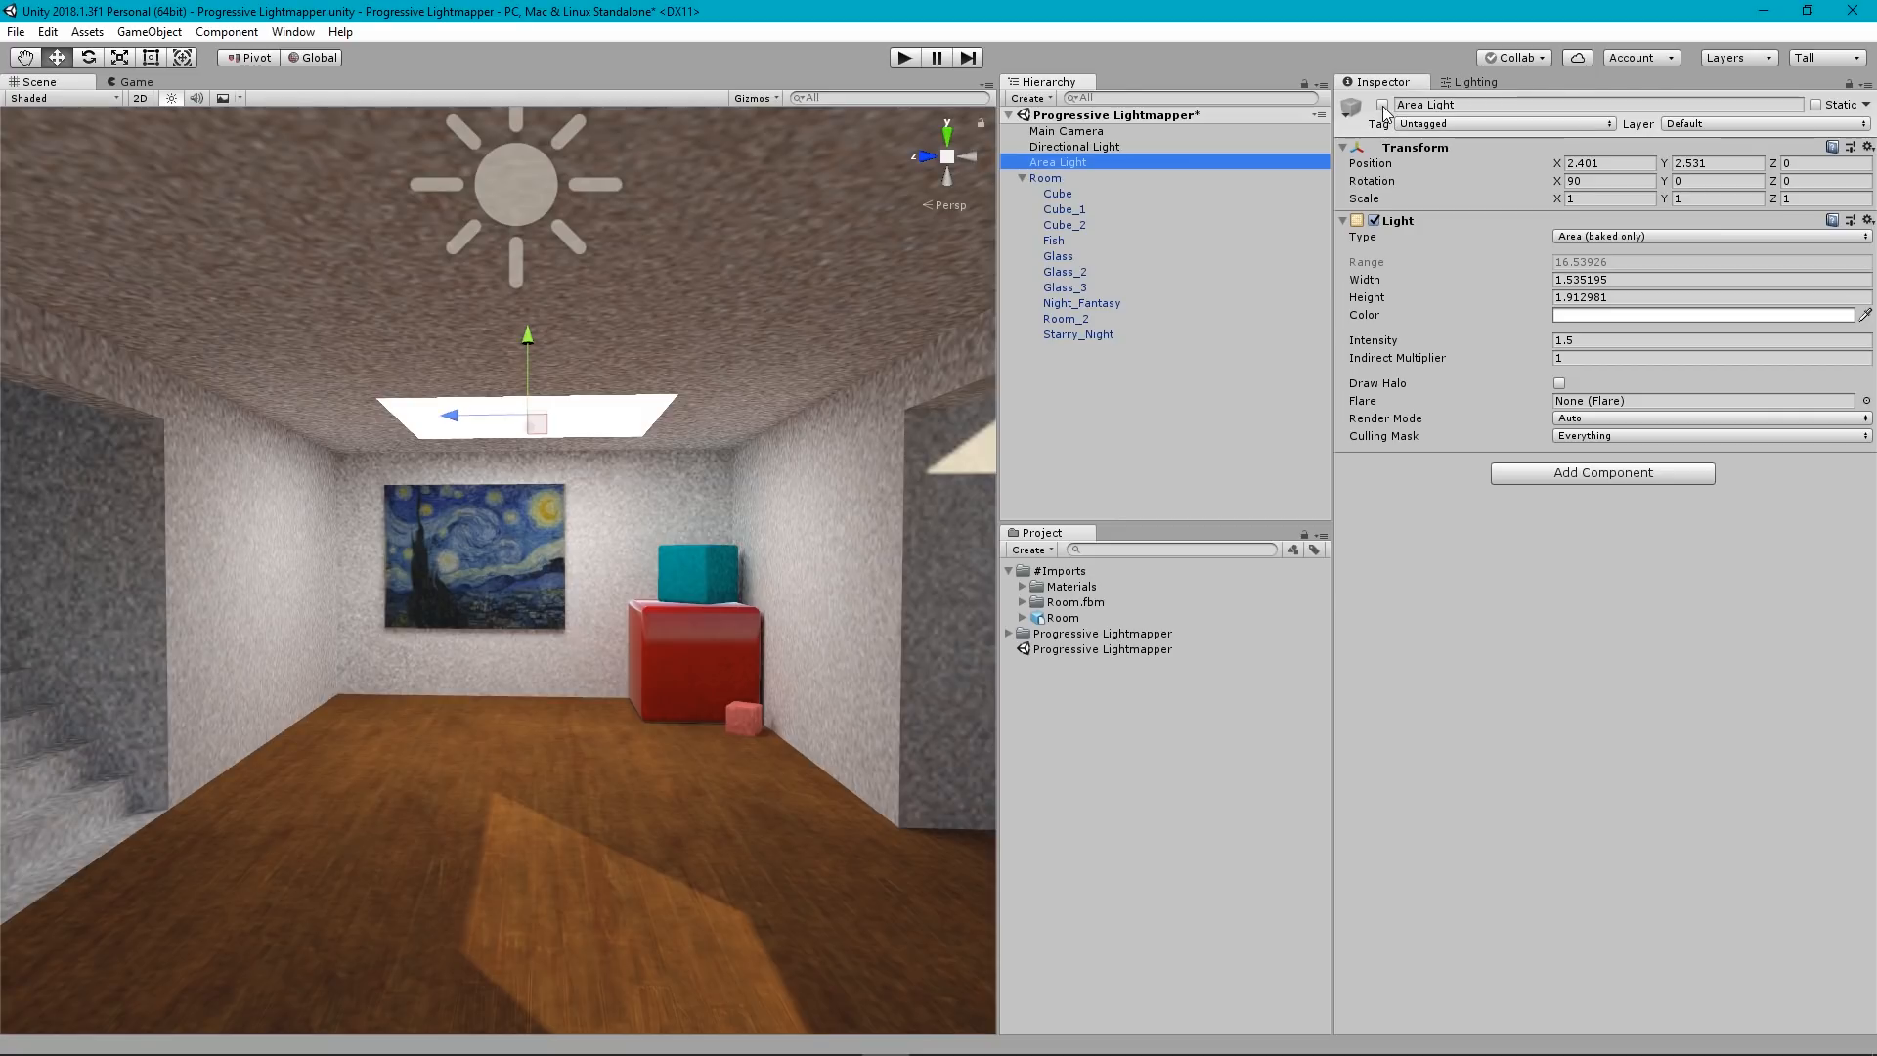
pyautogui.click(1382, 105)
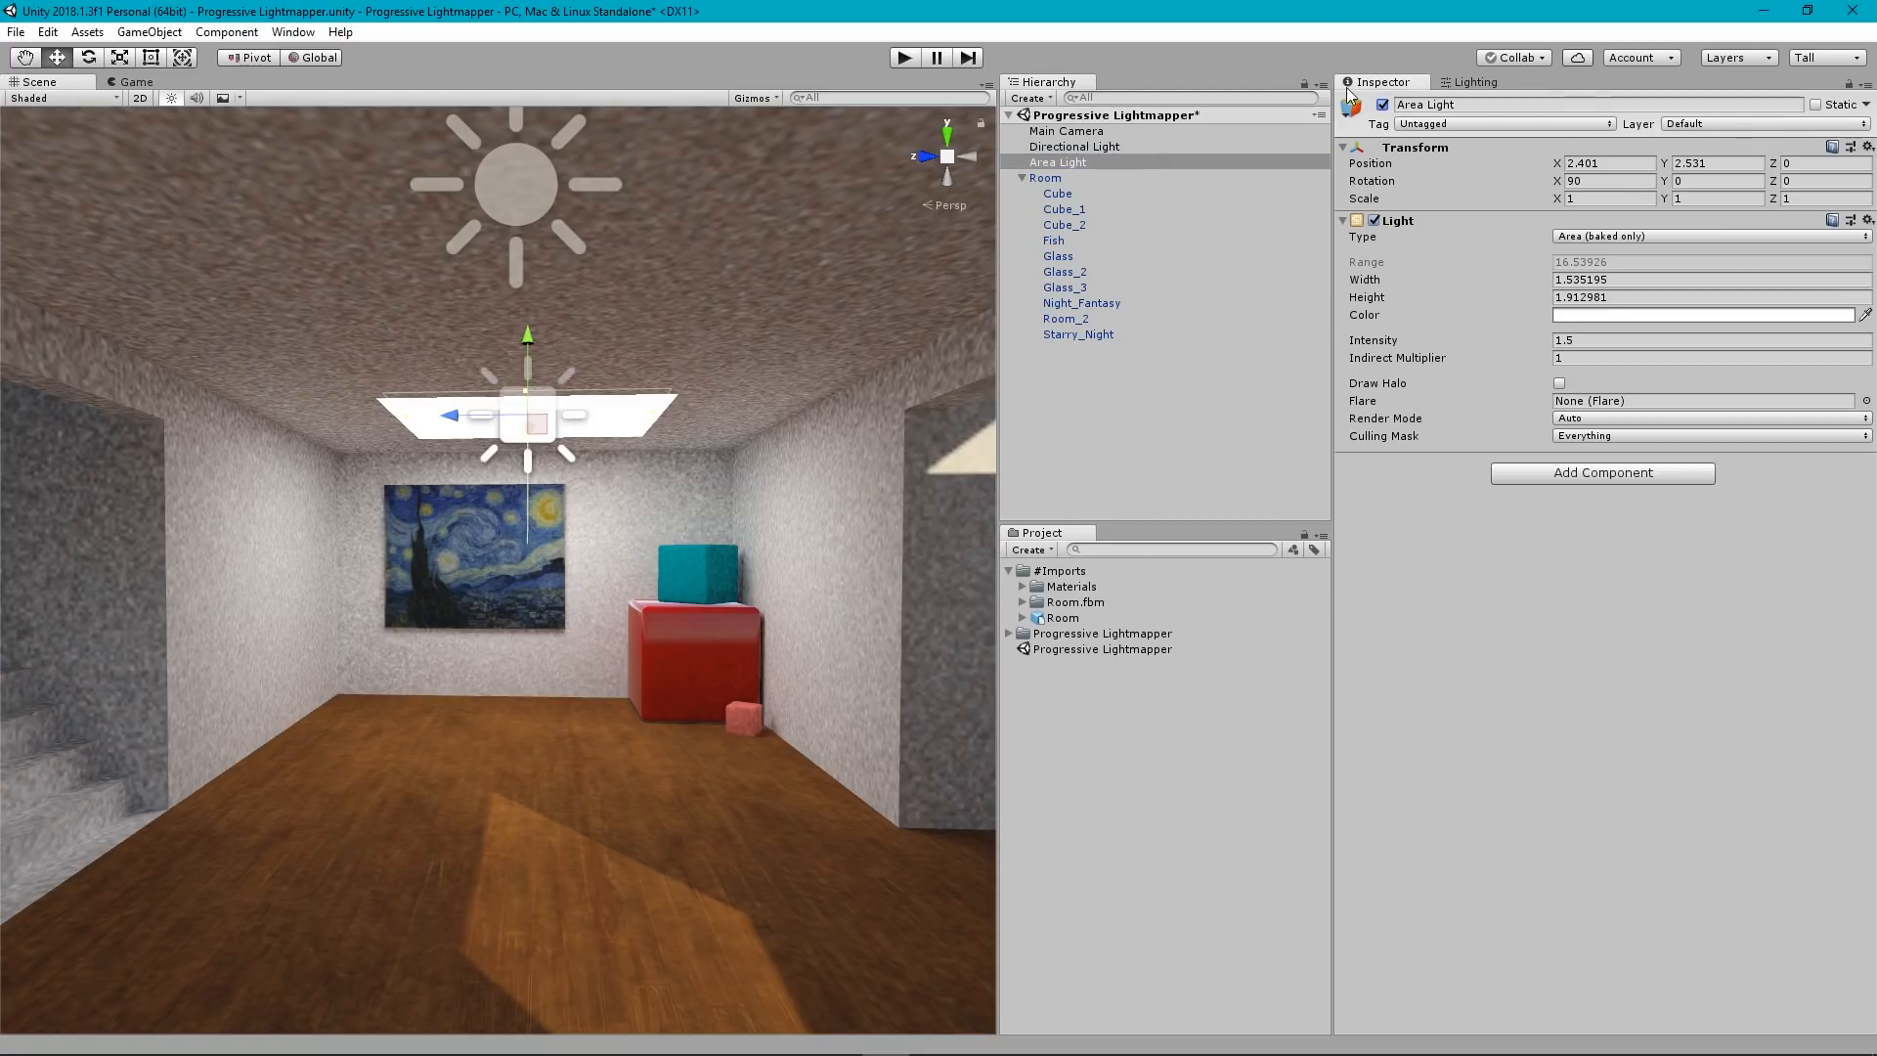
pyautogui.click(1382, 105)
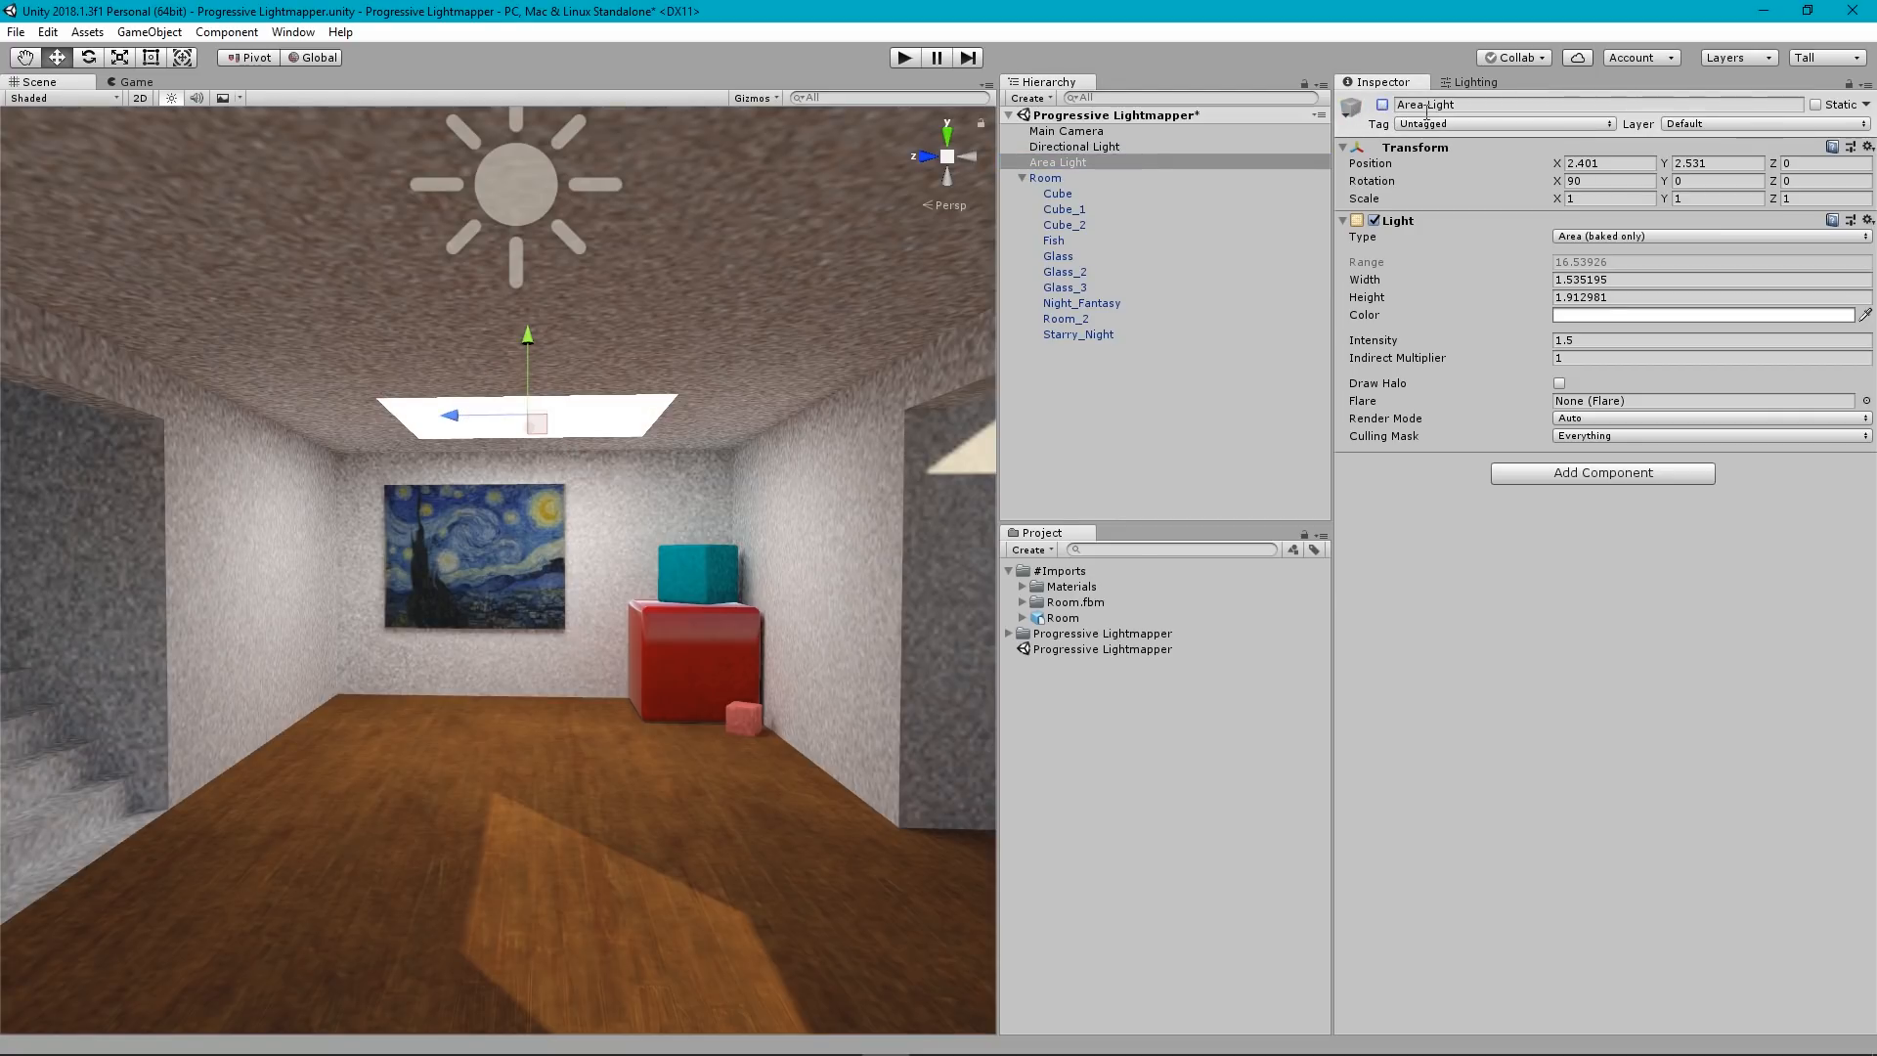
pyautogui.click(1382, 105)
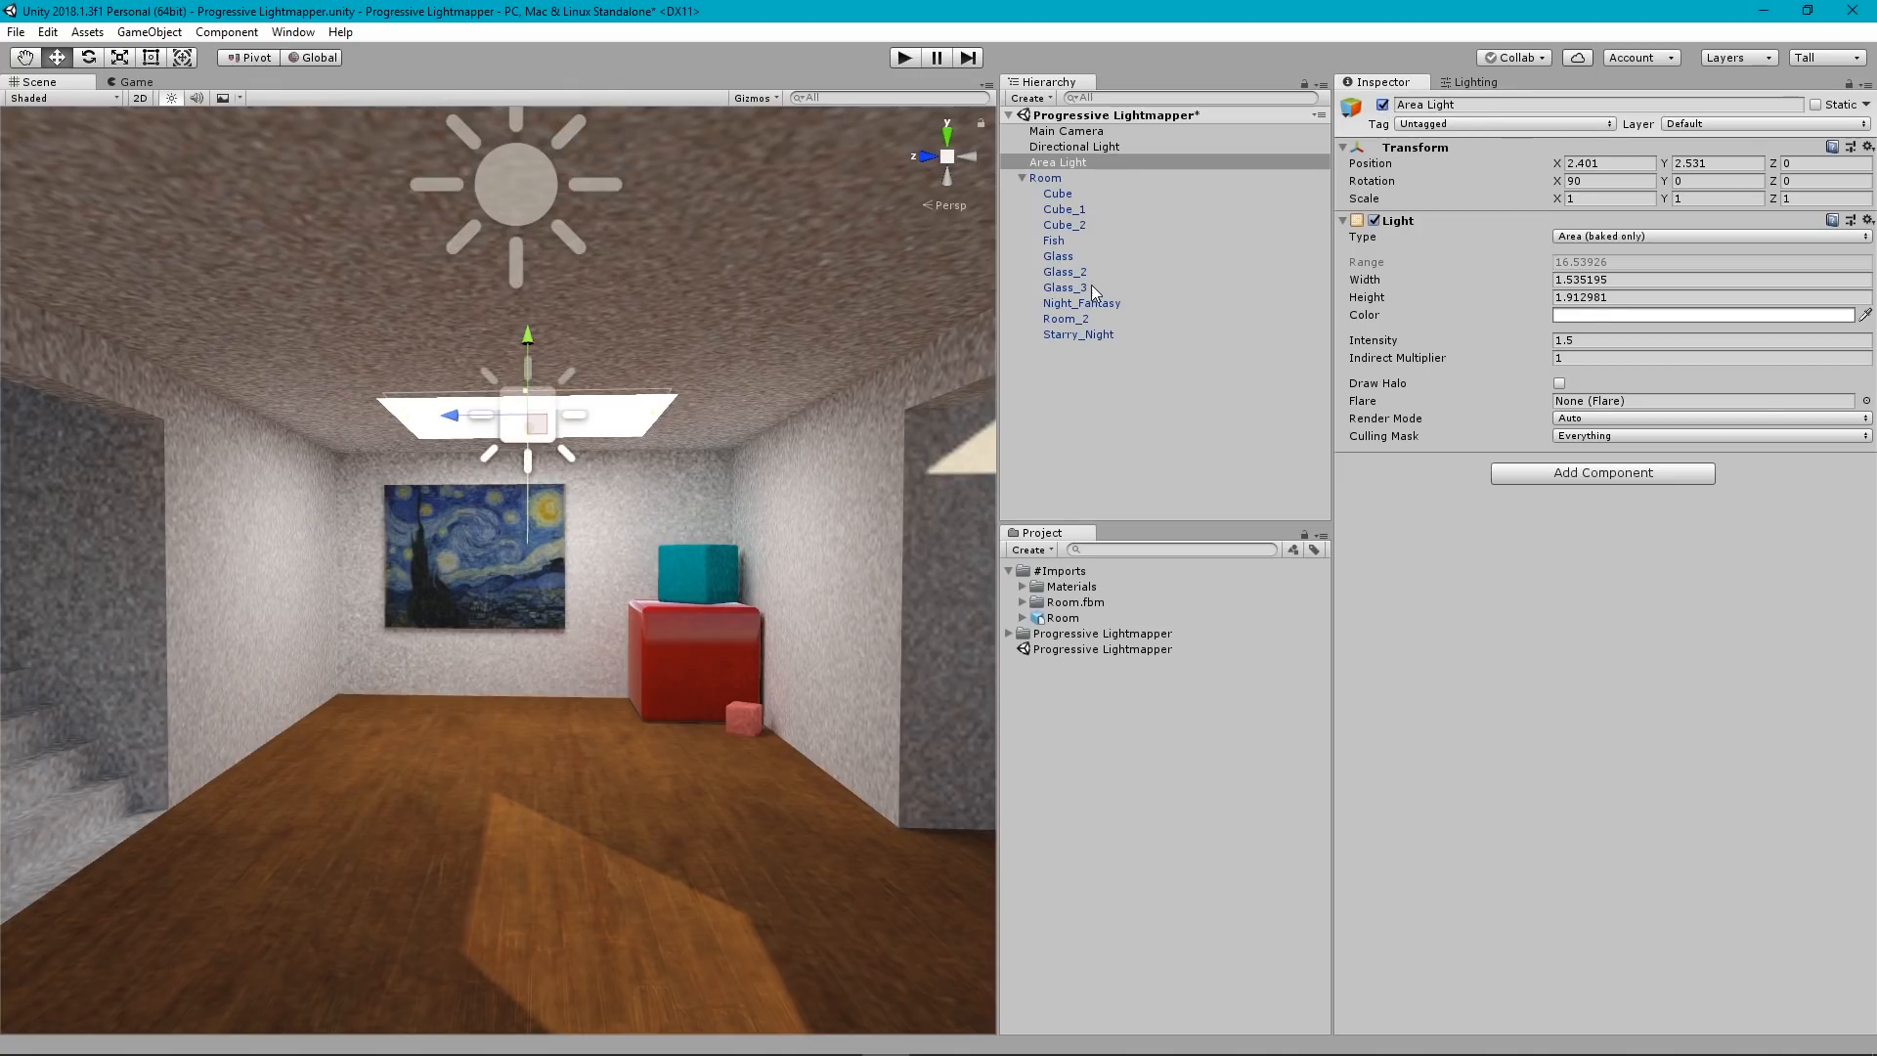
# Set the Light material's emission intensity on Room_2 to 0 and its Global Illumination mode to Realtime.
pyautogui.click(1075, 319)
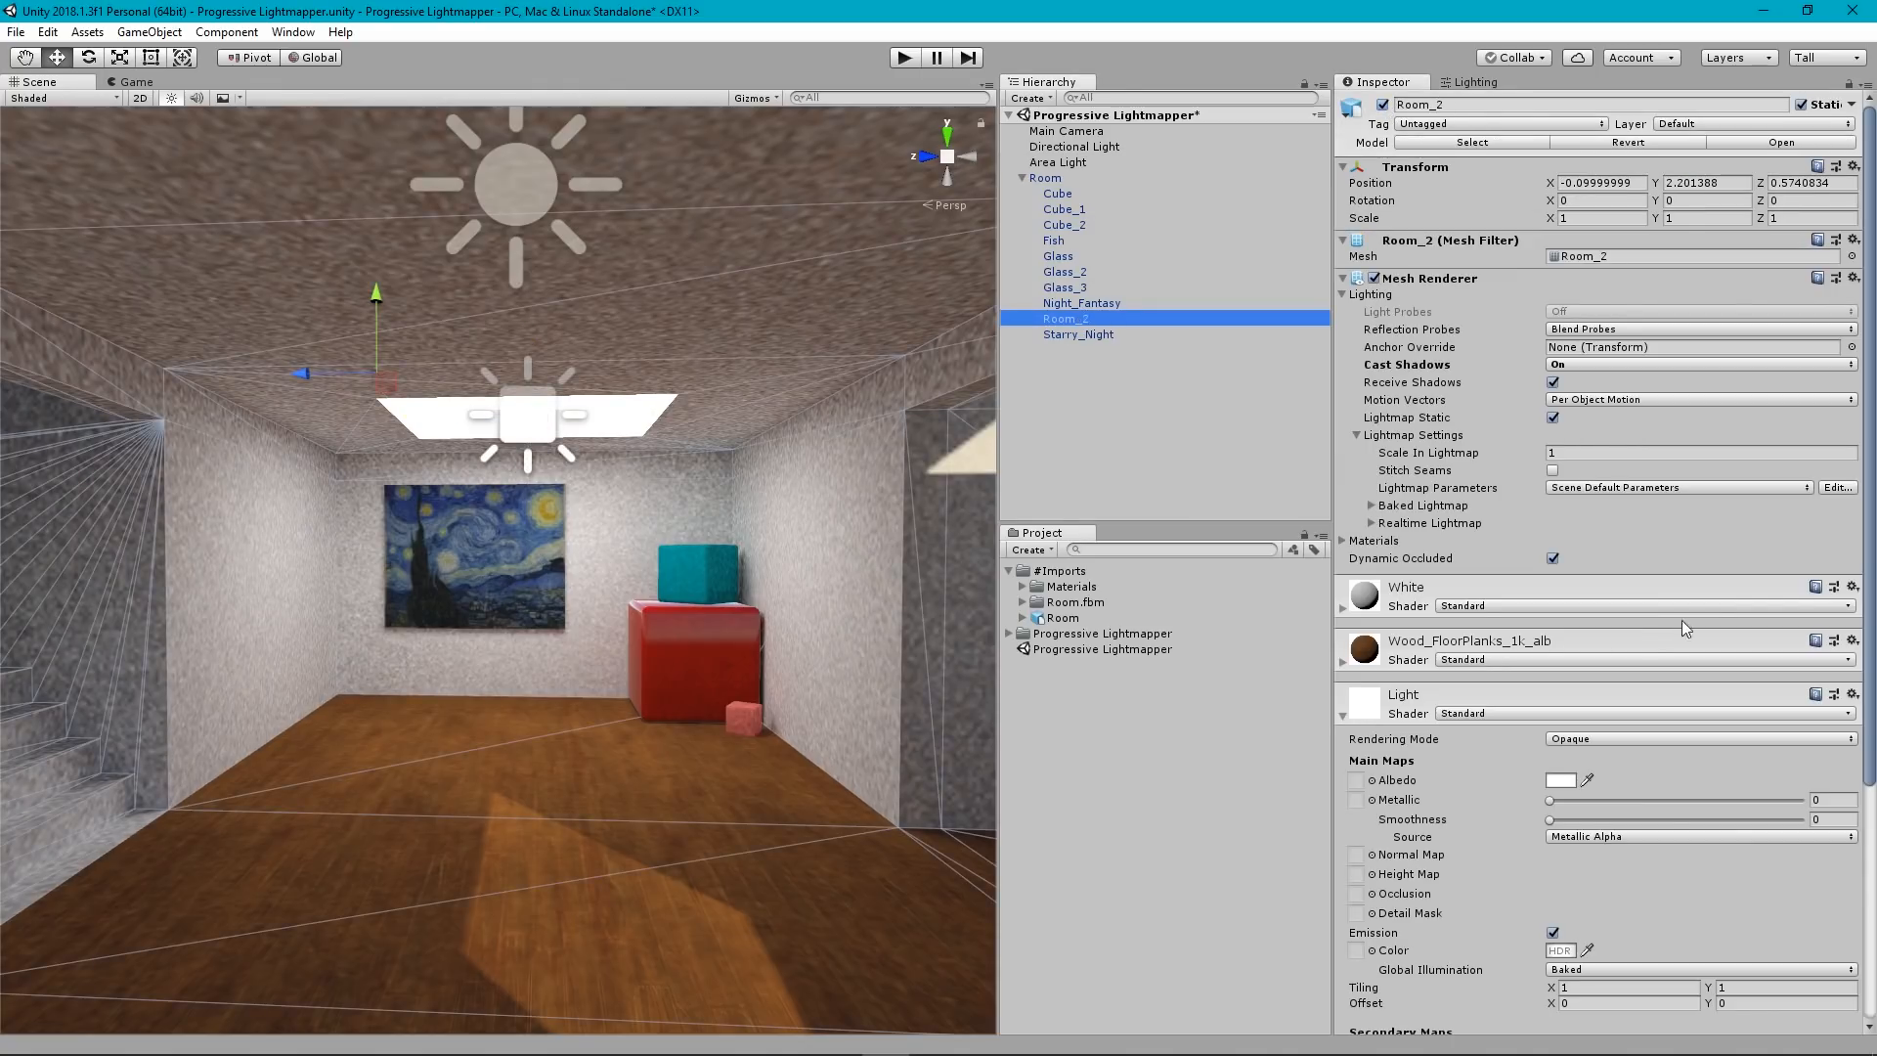
pyautogui.scroll(-10, 1661, 587)
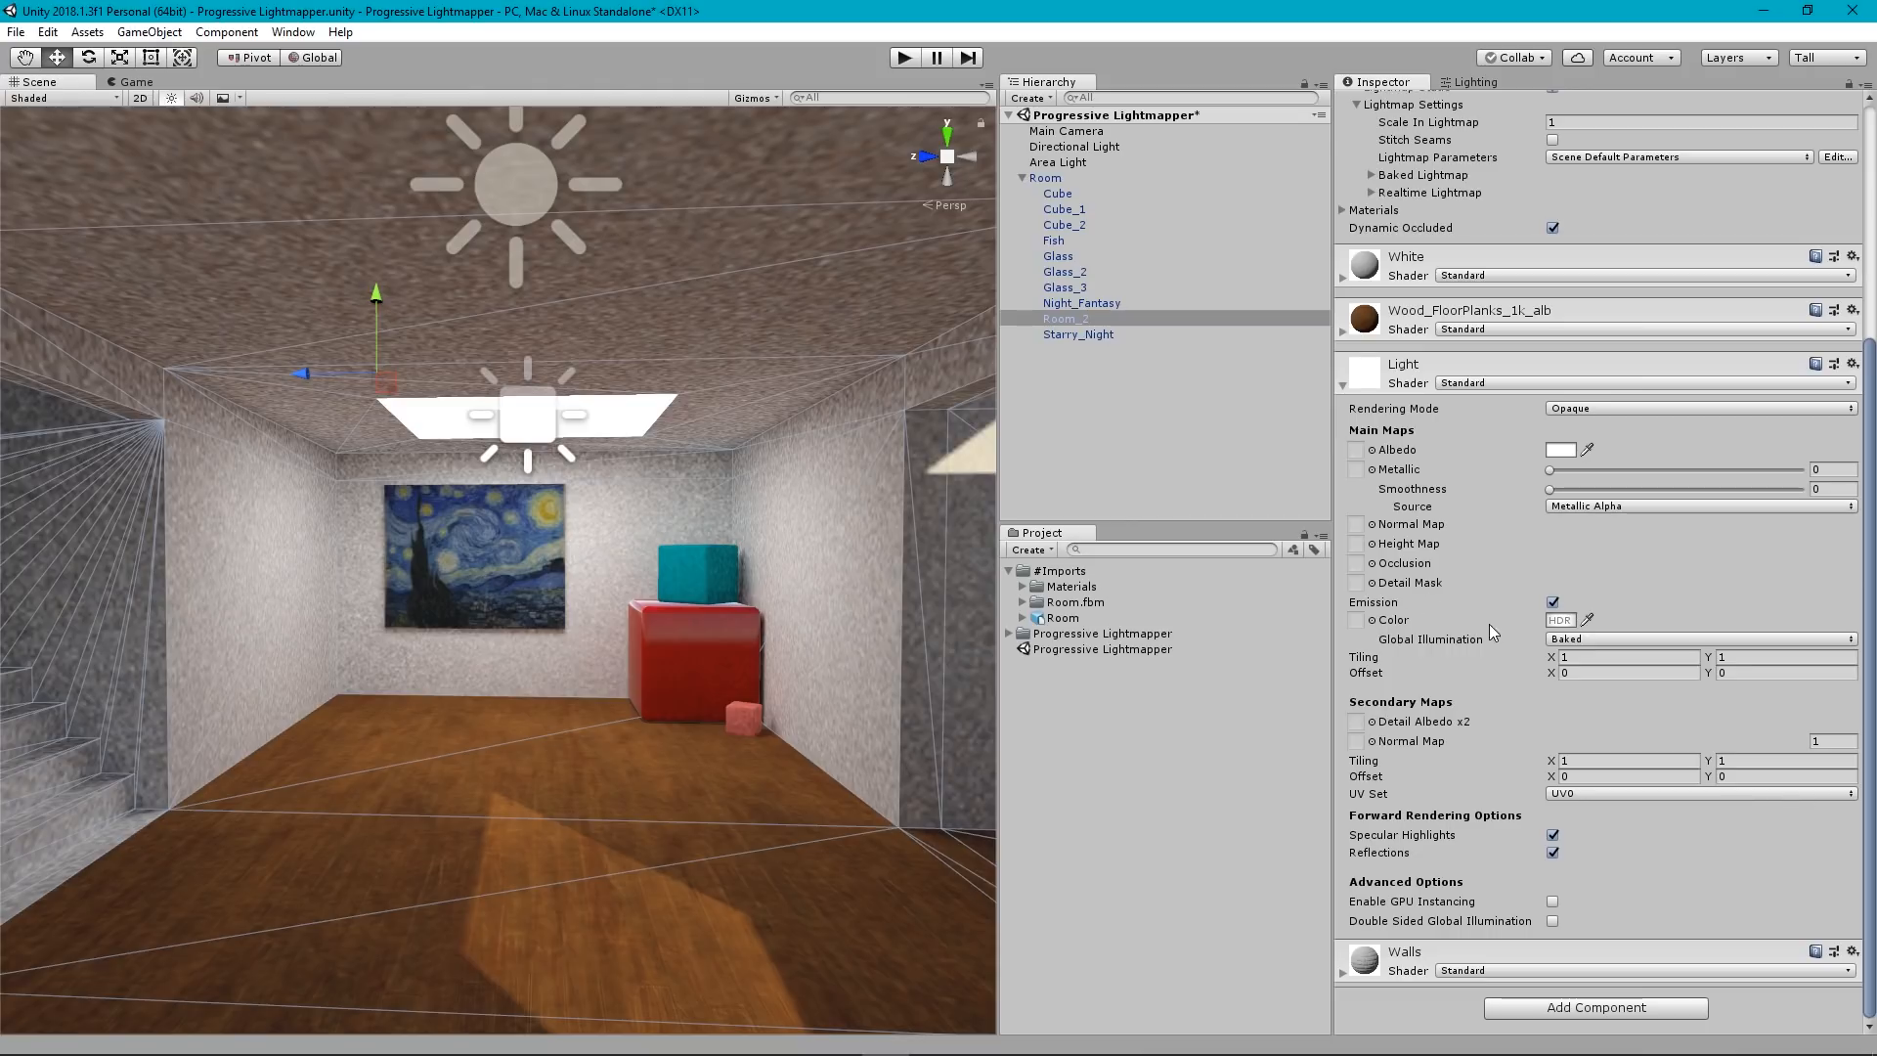
pyautogui.click(1560, 621)
pyautogui.click(1306, 583)
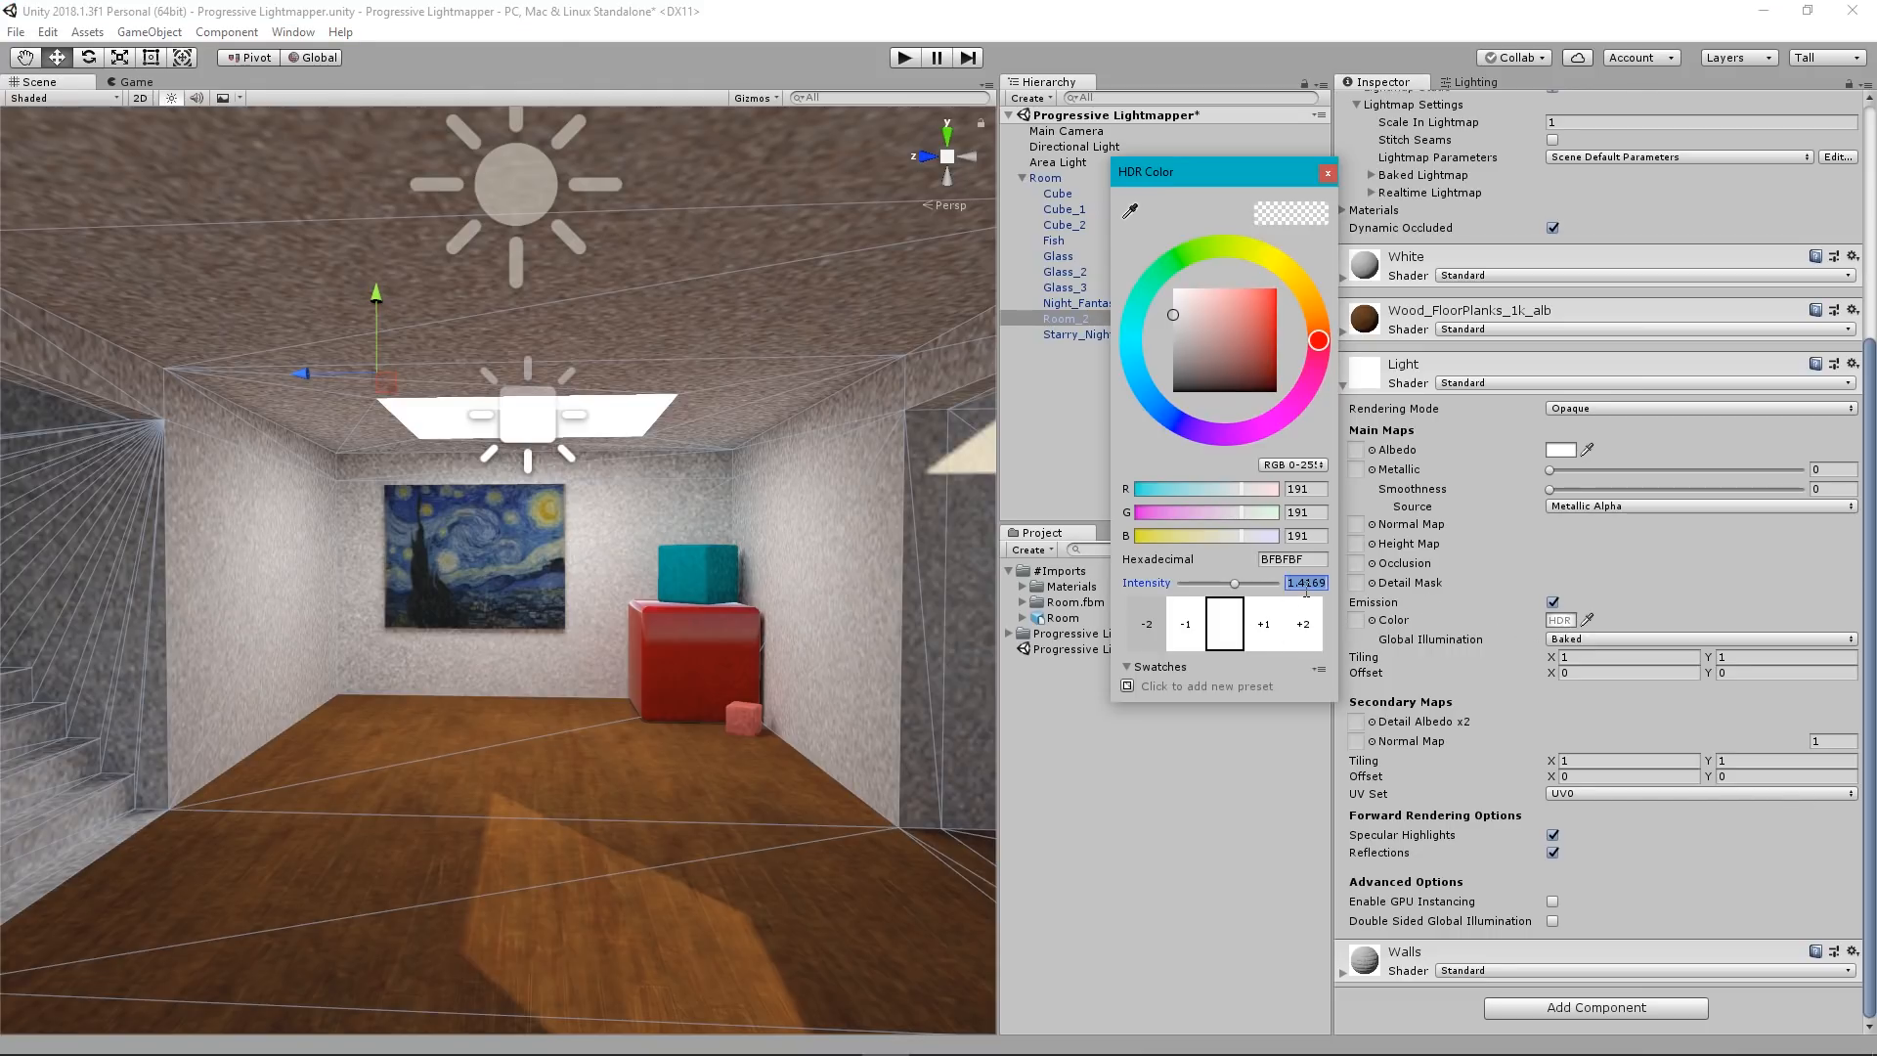
pyautogui.write('0')
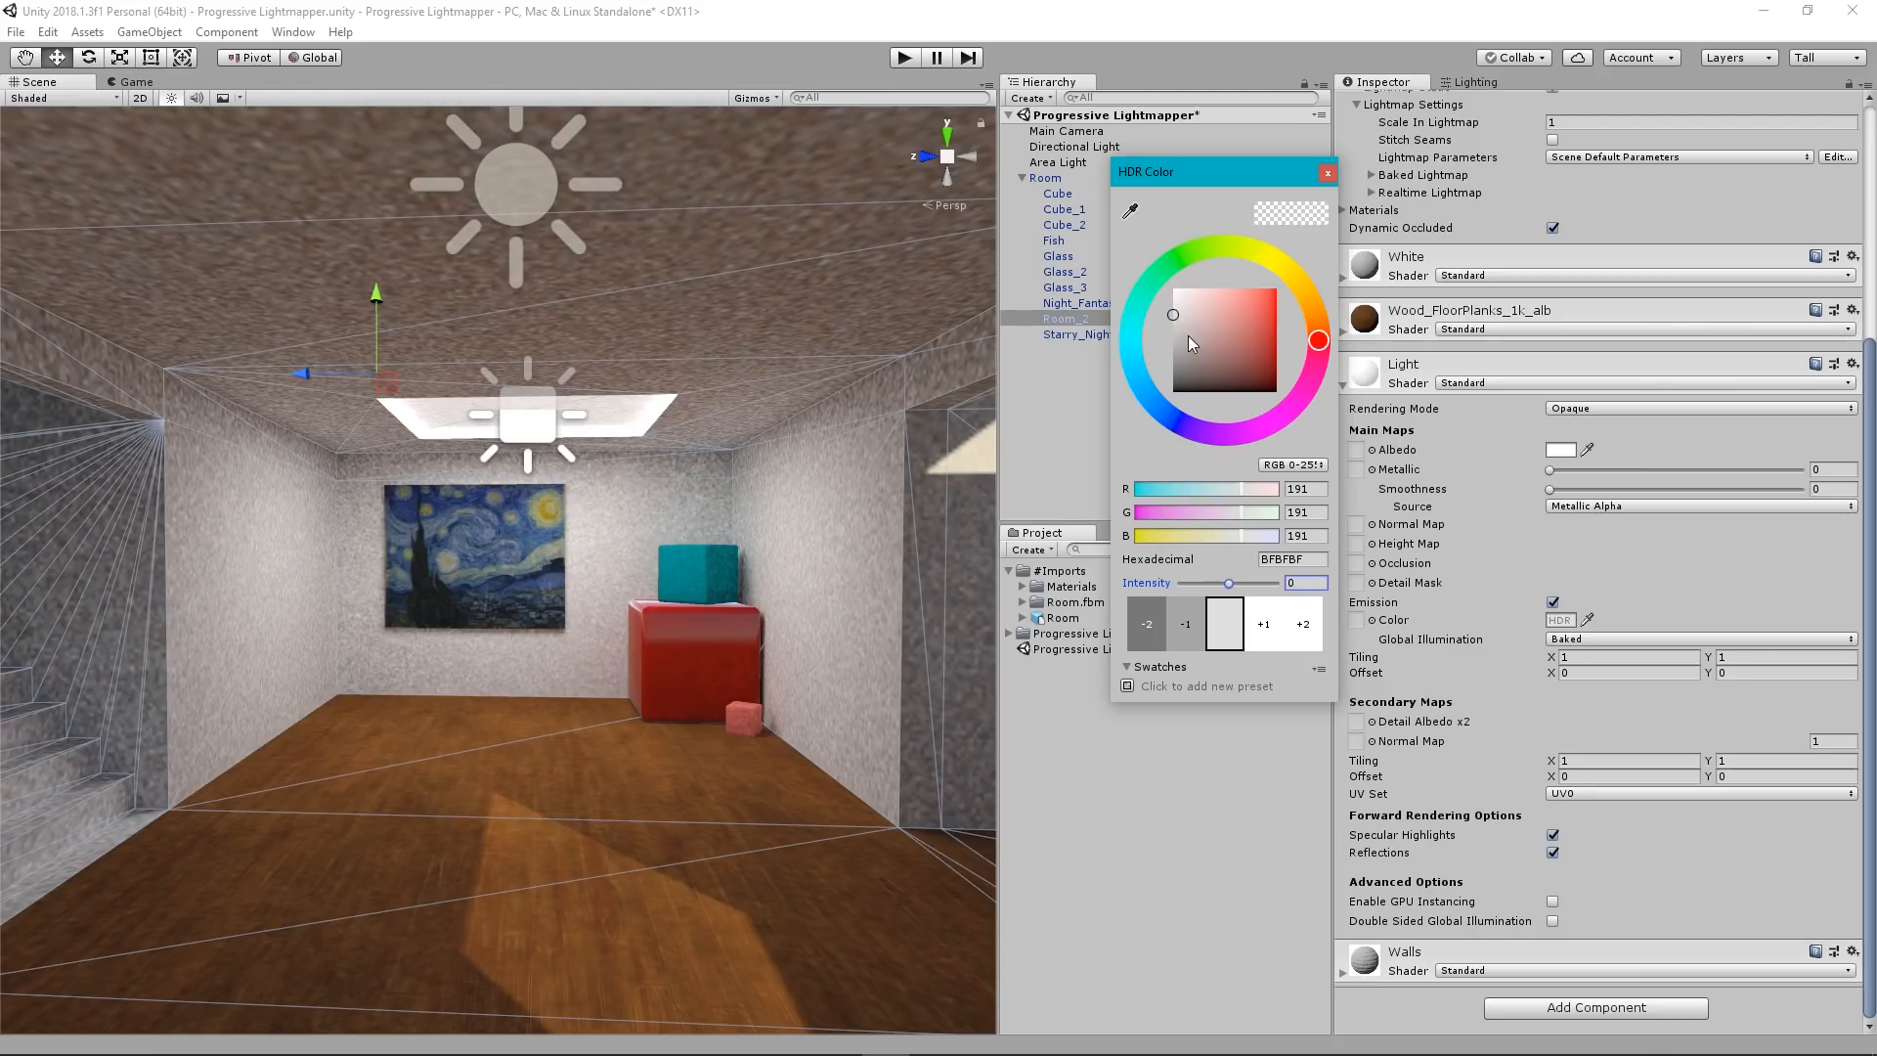
pyautogui.moveTo(1175, 314)
pyautogui.mouseDown()
pyautogui.moveTo(1169, 342)
pyautogui.moveTo(1173, 316)
pyautogui.mouseUp()
pyautogui.click(1328, 174)
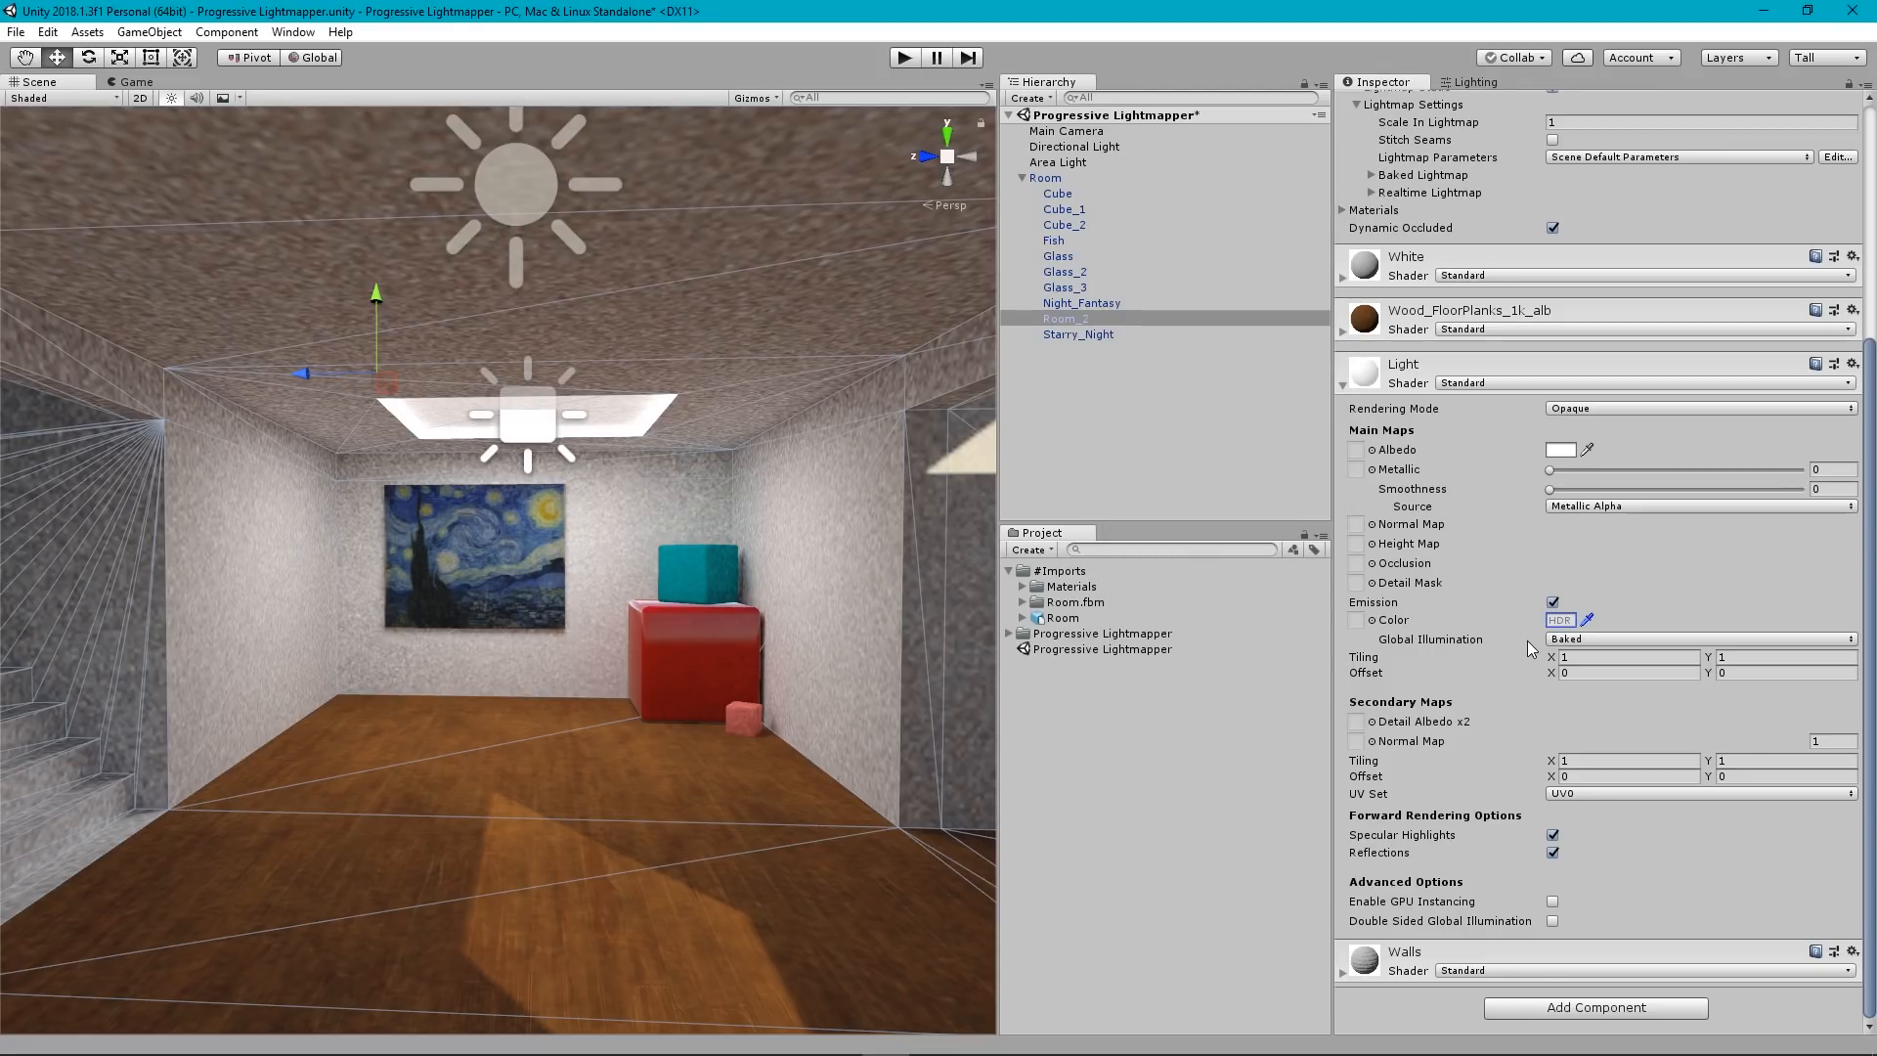
pyautogui.click(1578, 642)
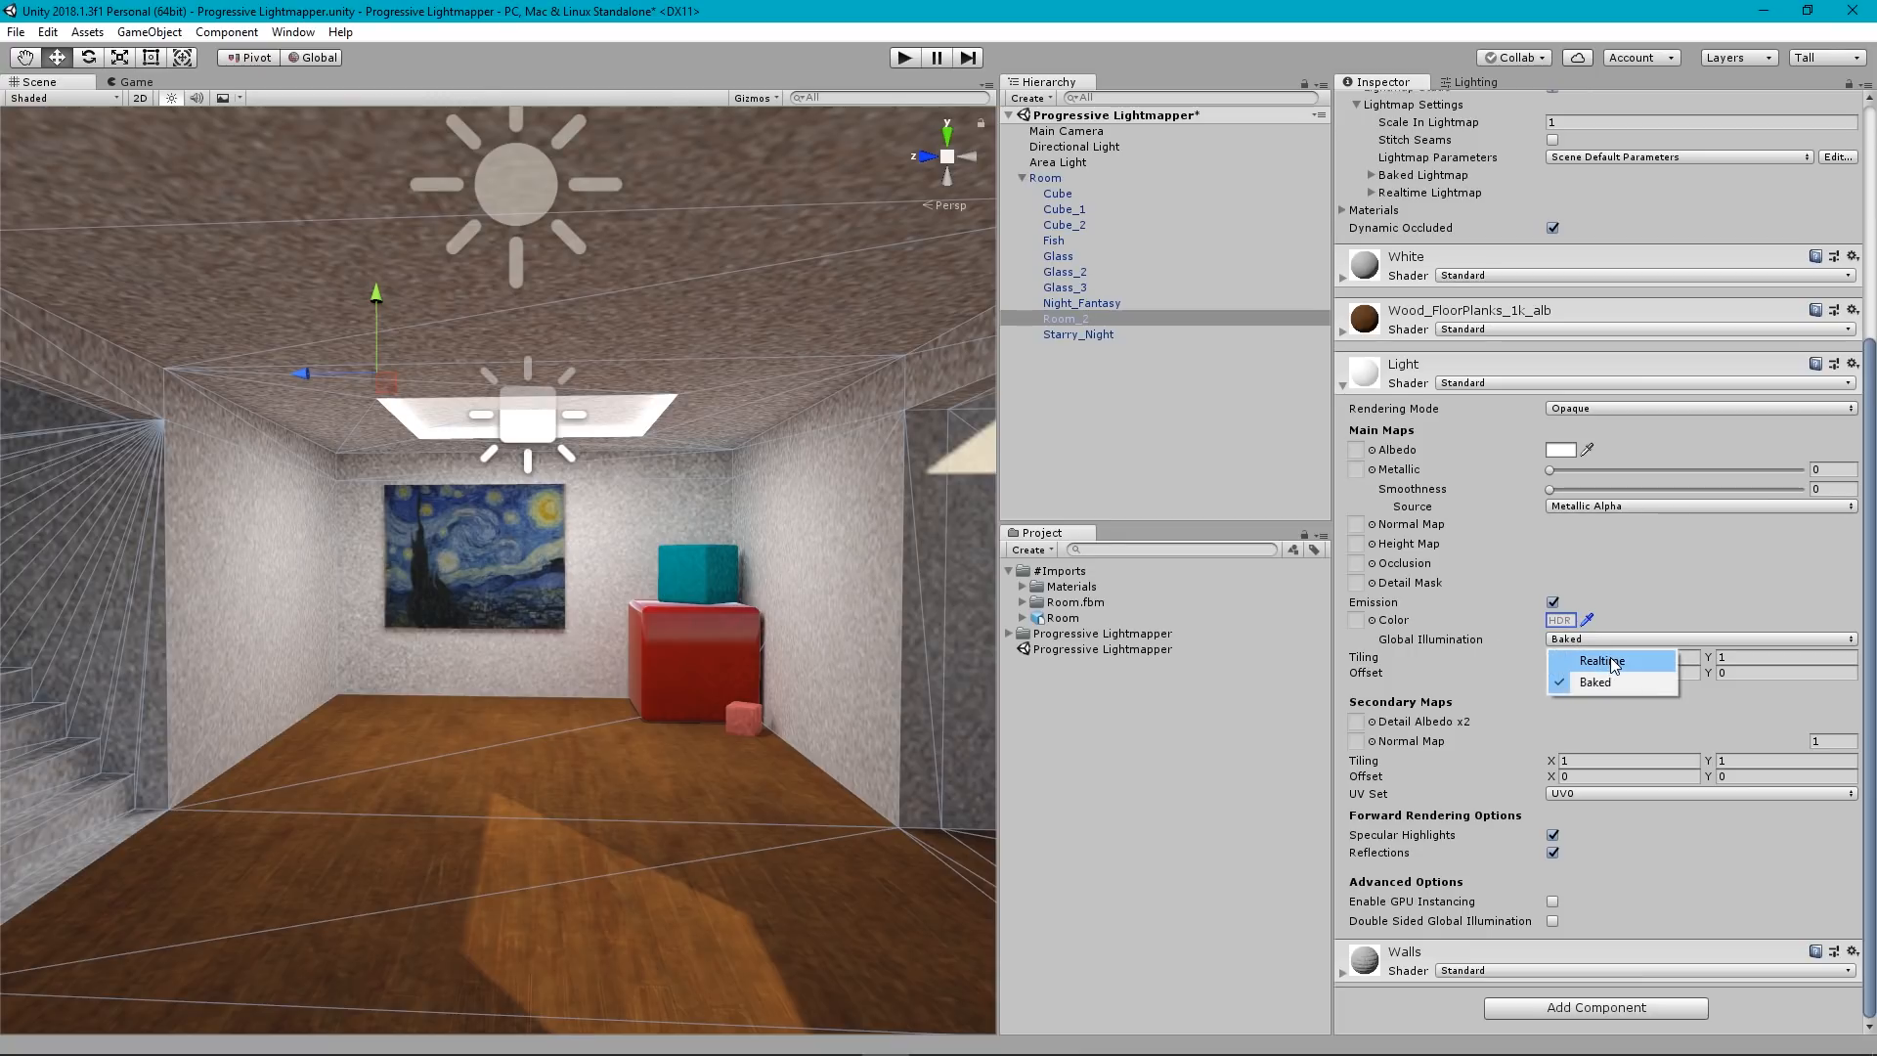
pyautogui.click(1612, 661)
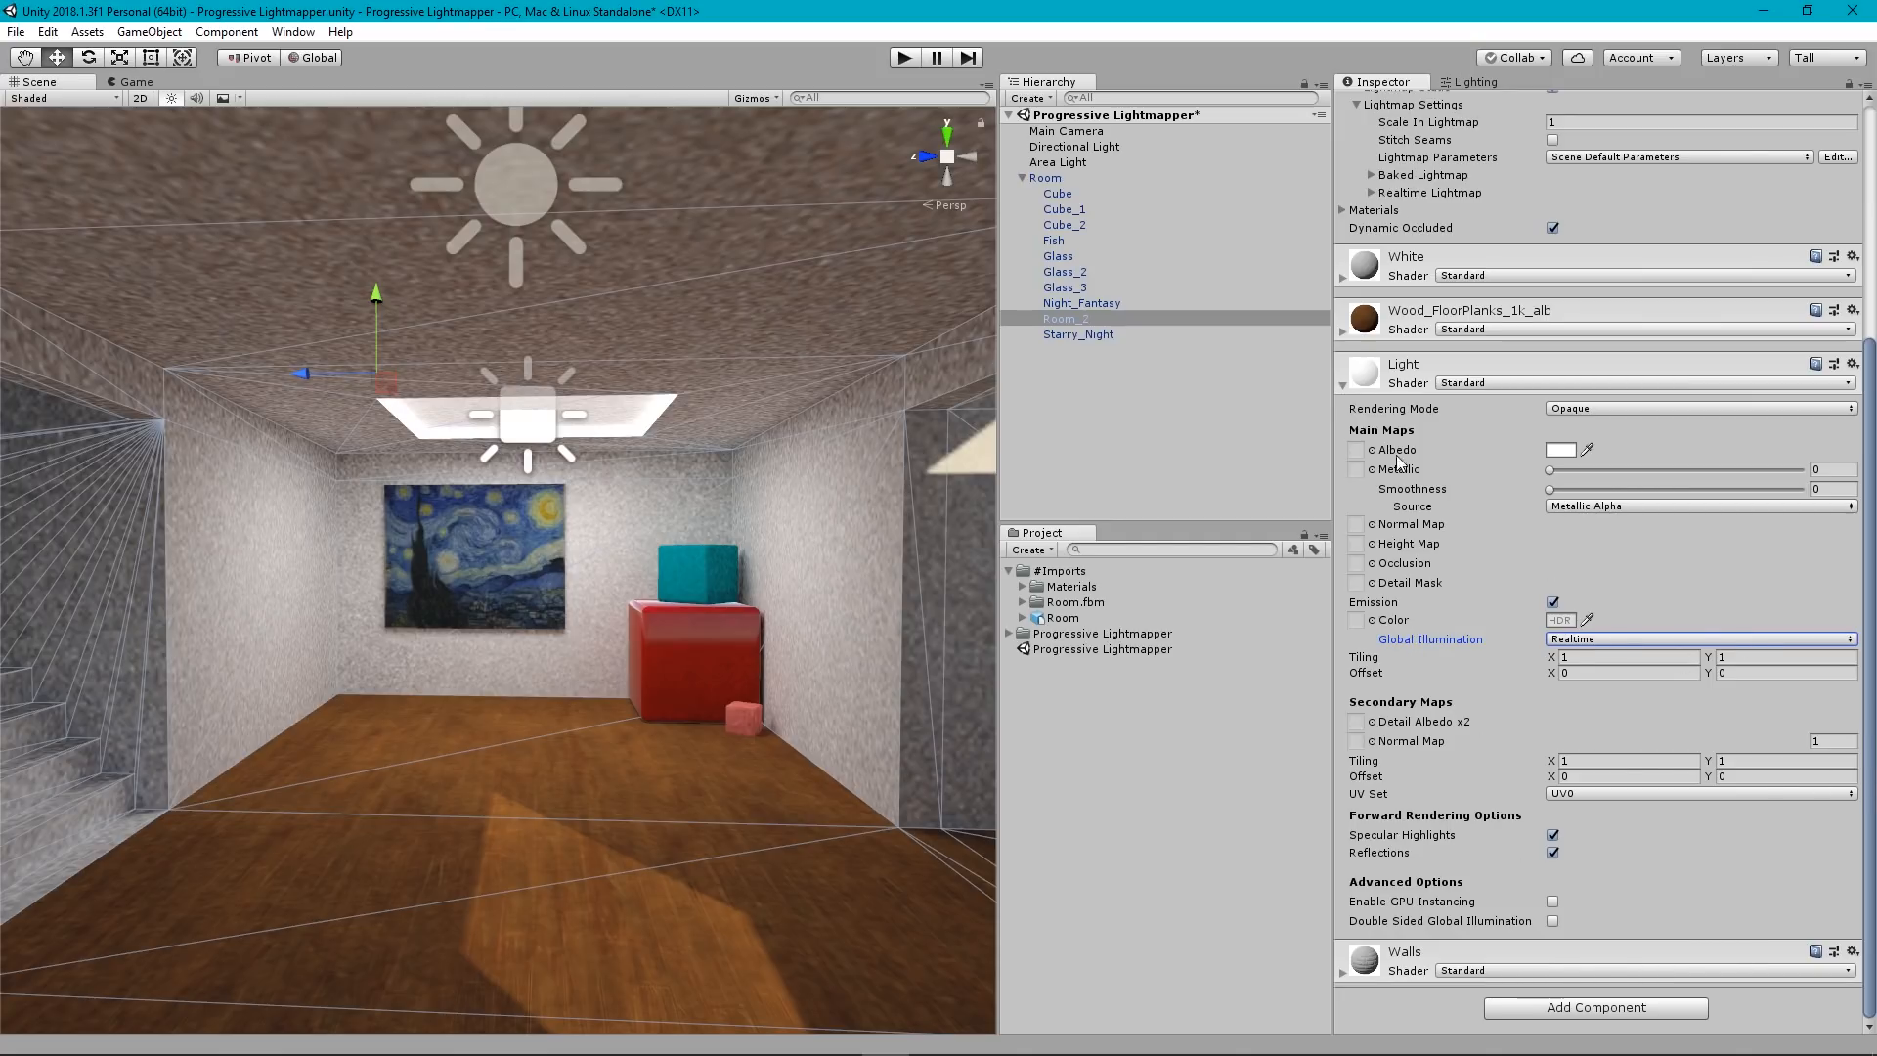
# Disable the Area Light object and generate the scene's lighting.
pyautogui.click(1466, 84)
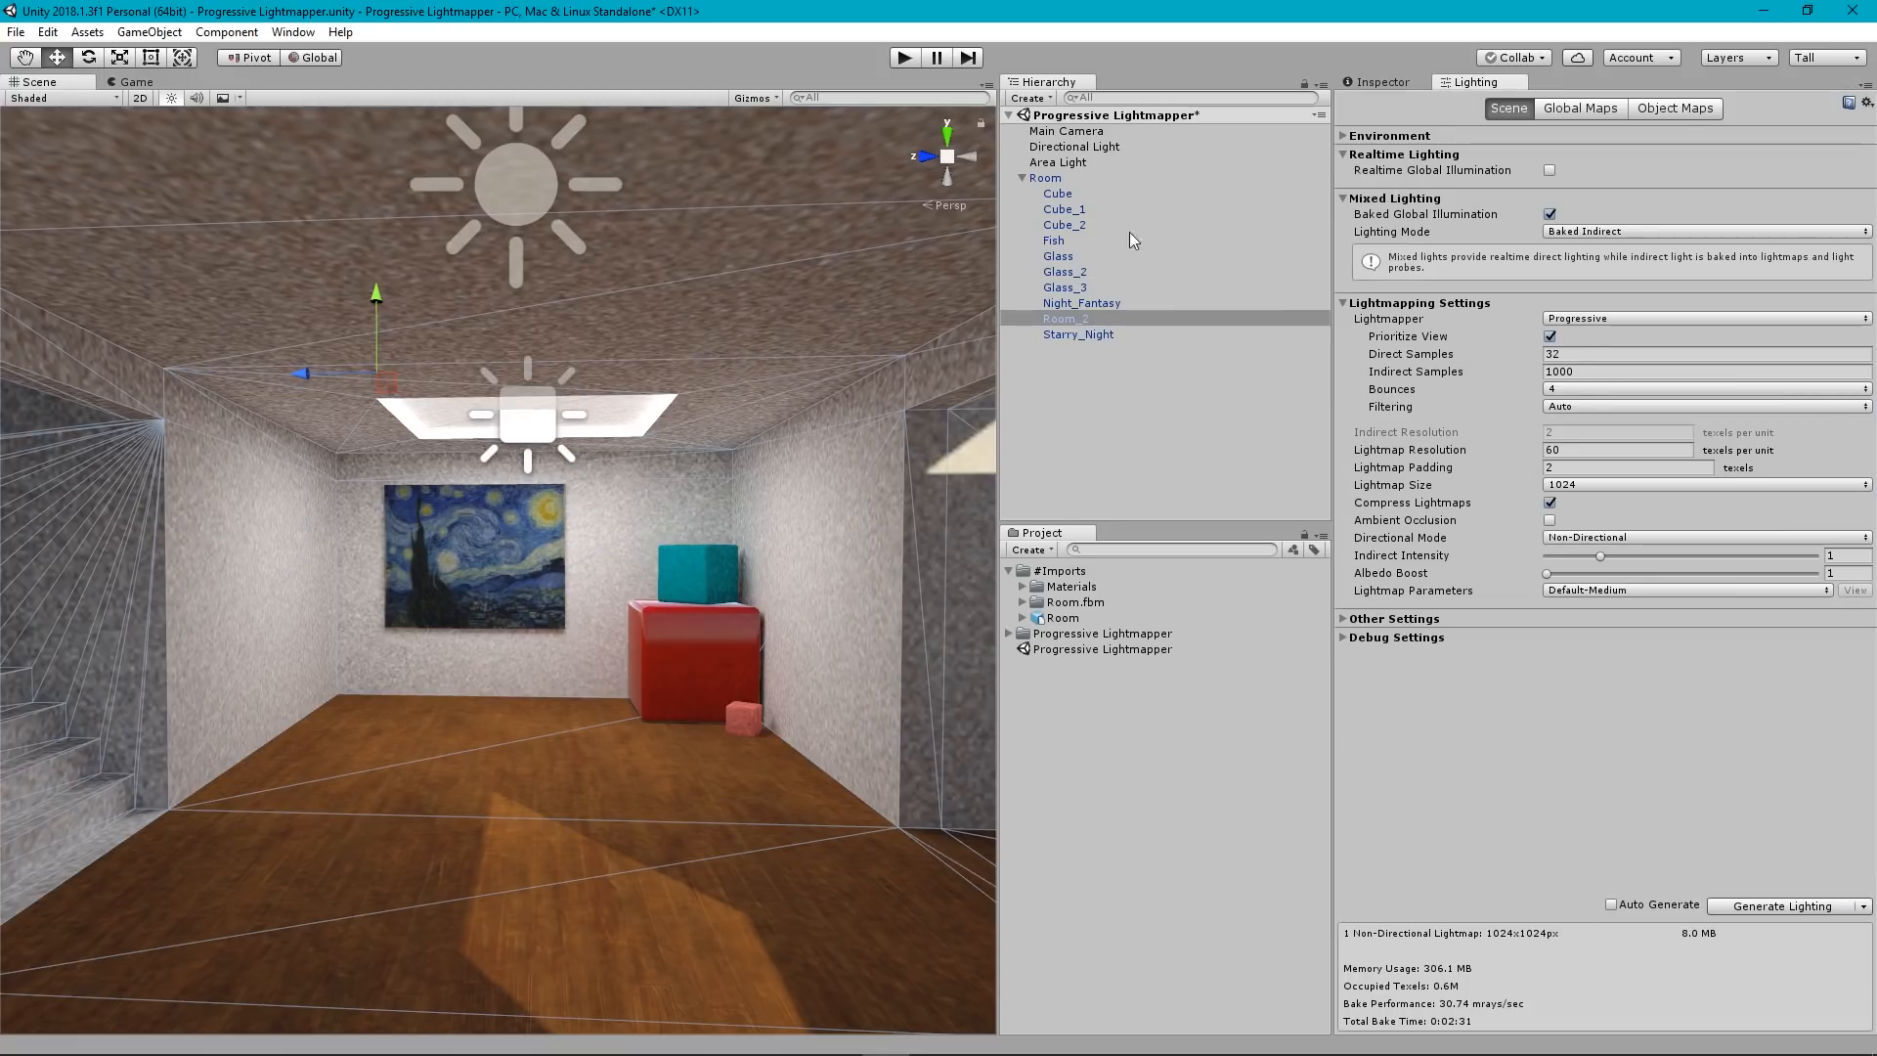
pyautogui.click(1064, 164)
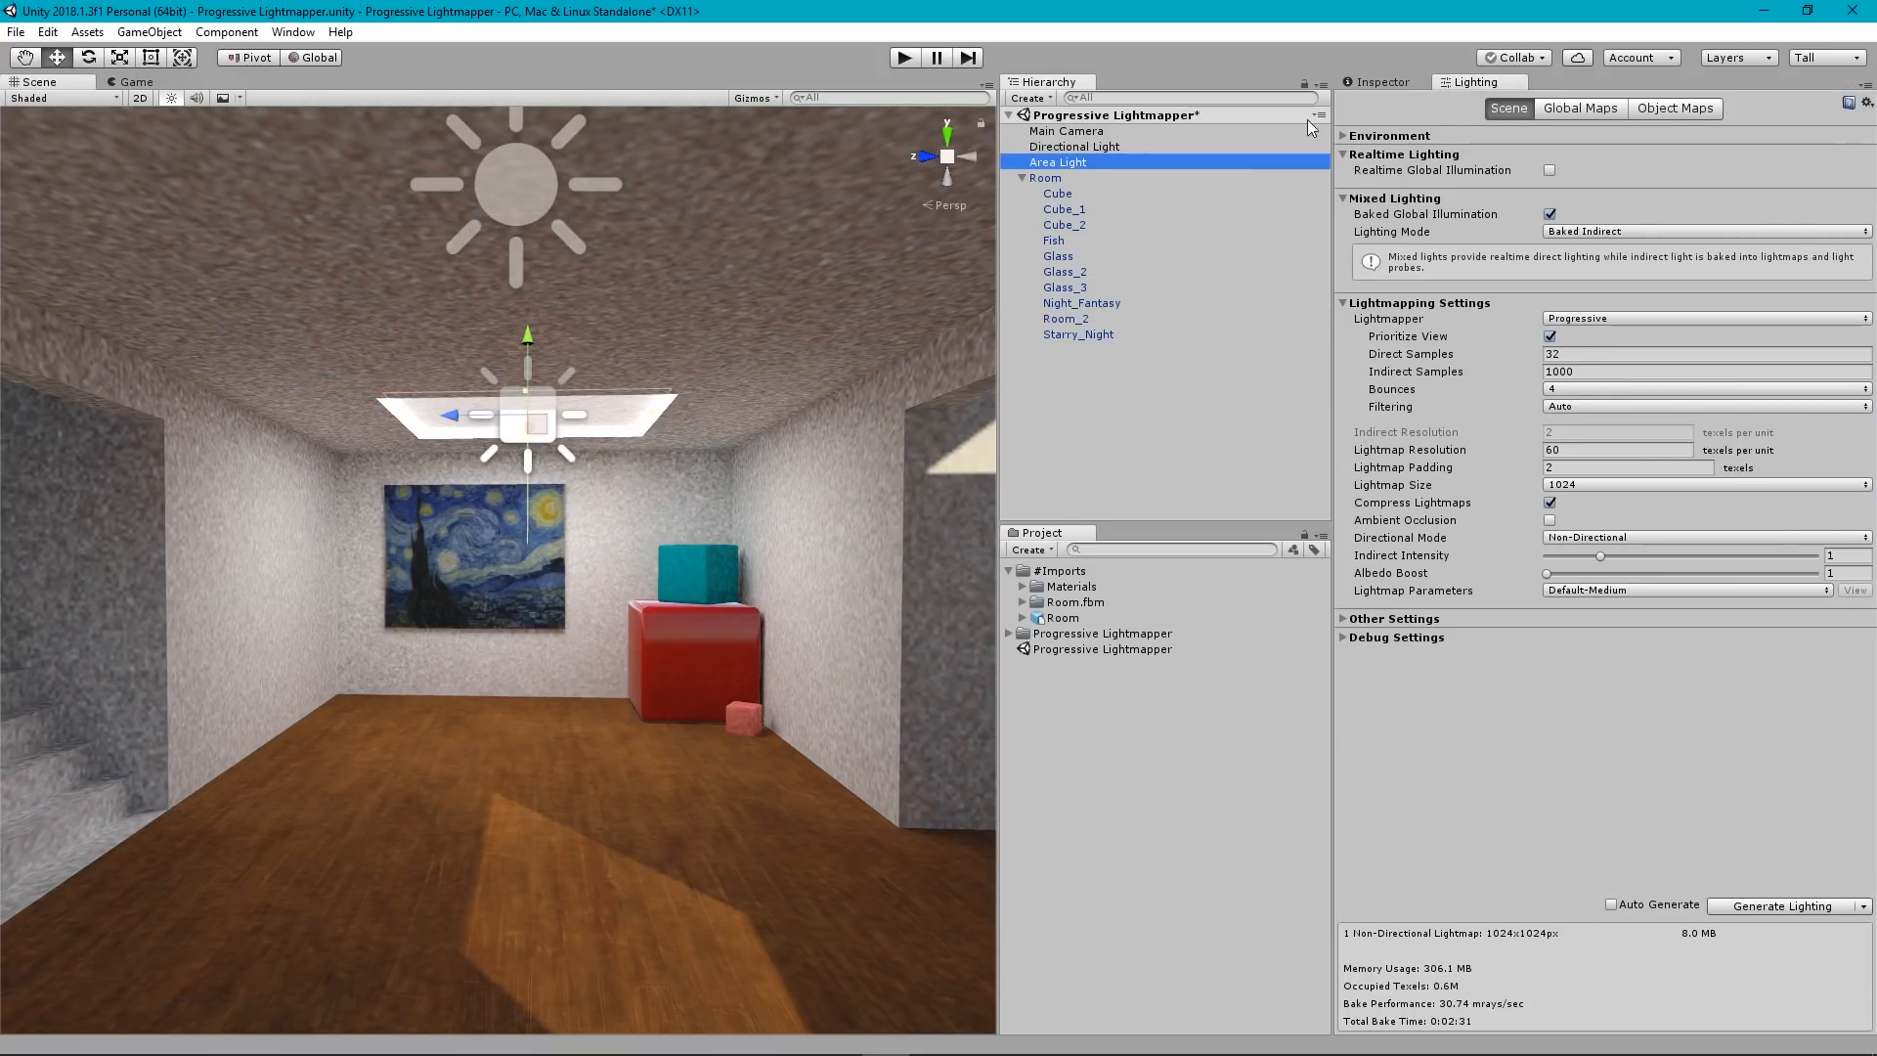
pyautogui.click(1384, 84)
pyautogui.click(1384, 105)
pyautogui.click(1471, 85)
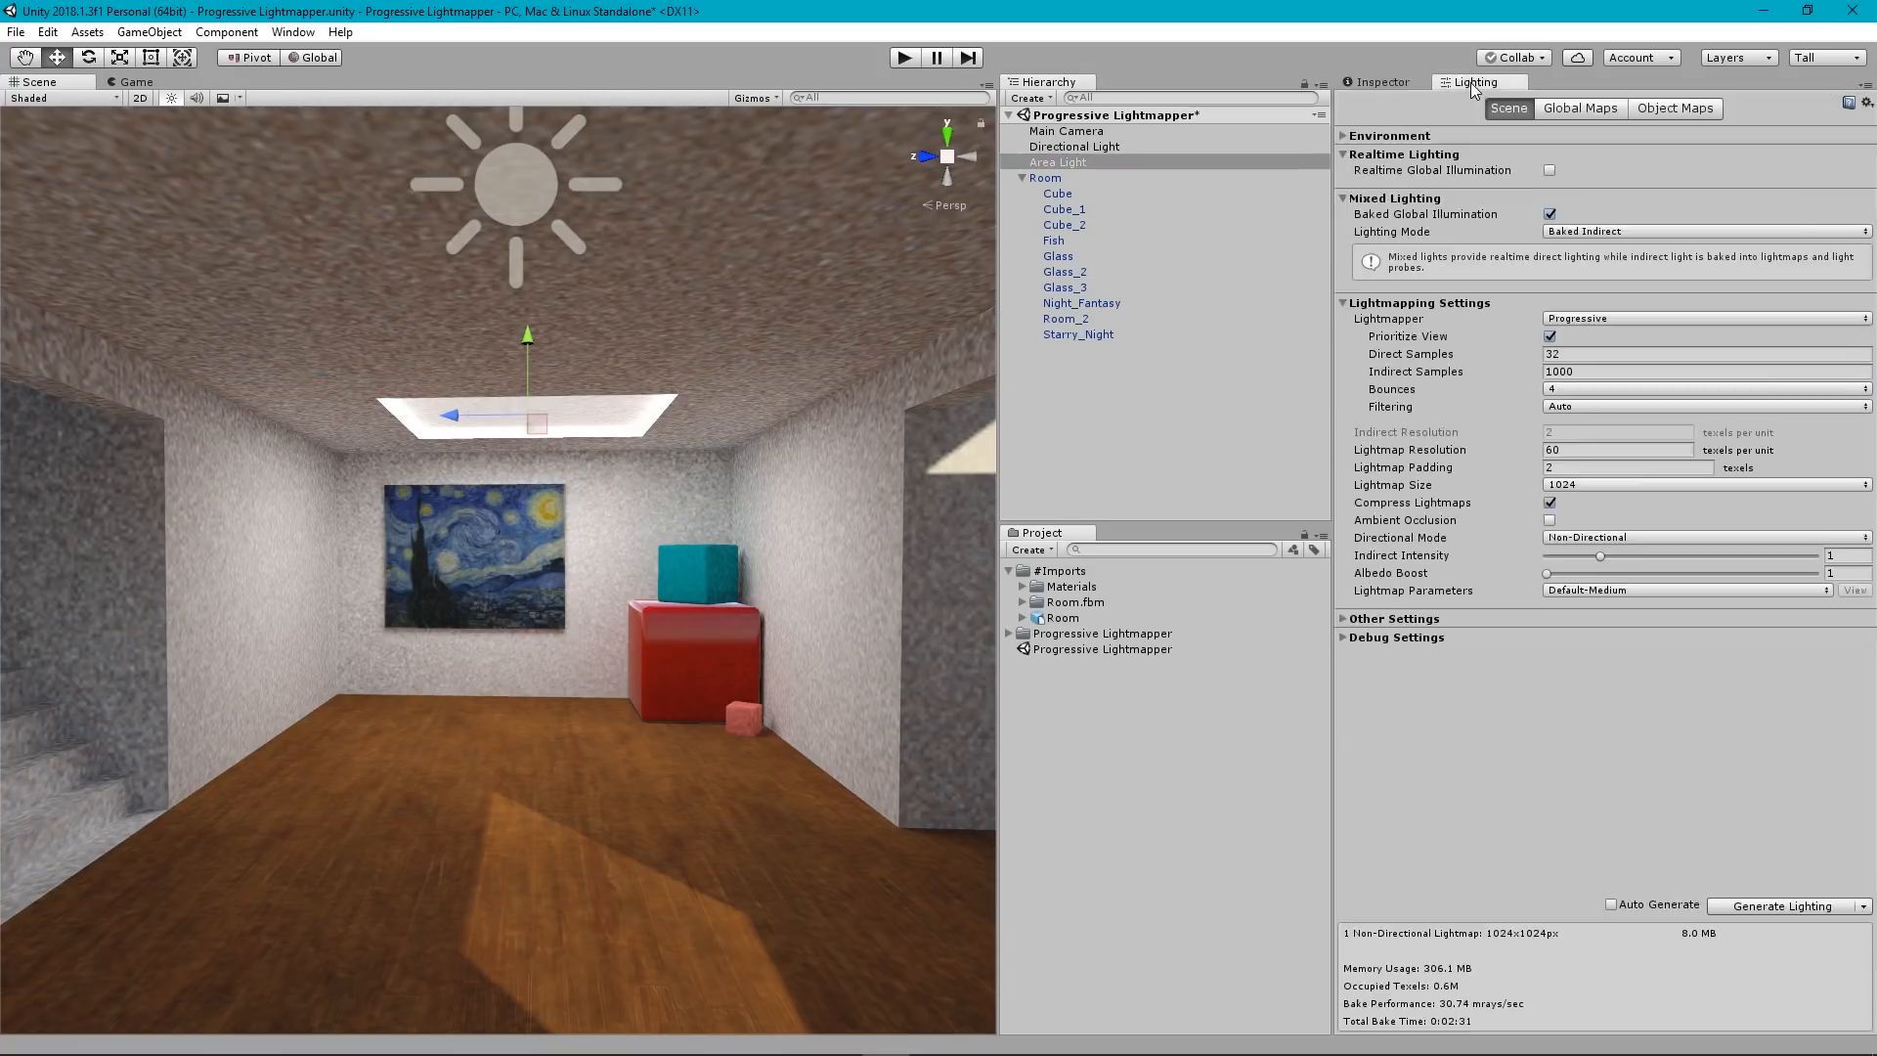
pyautogui.click(1777, 905)
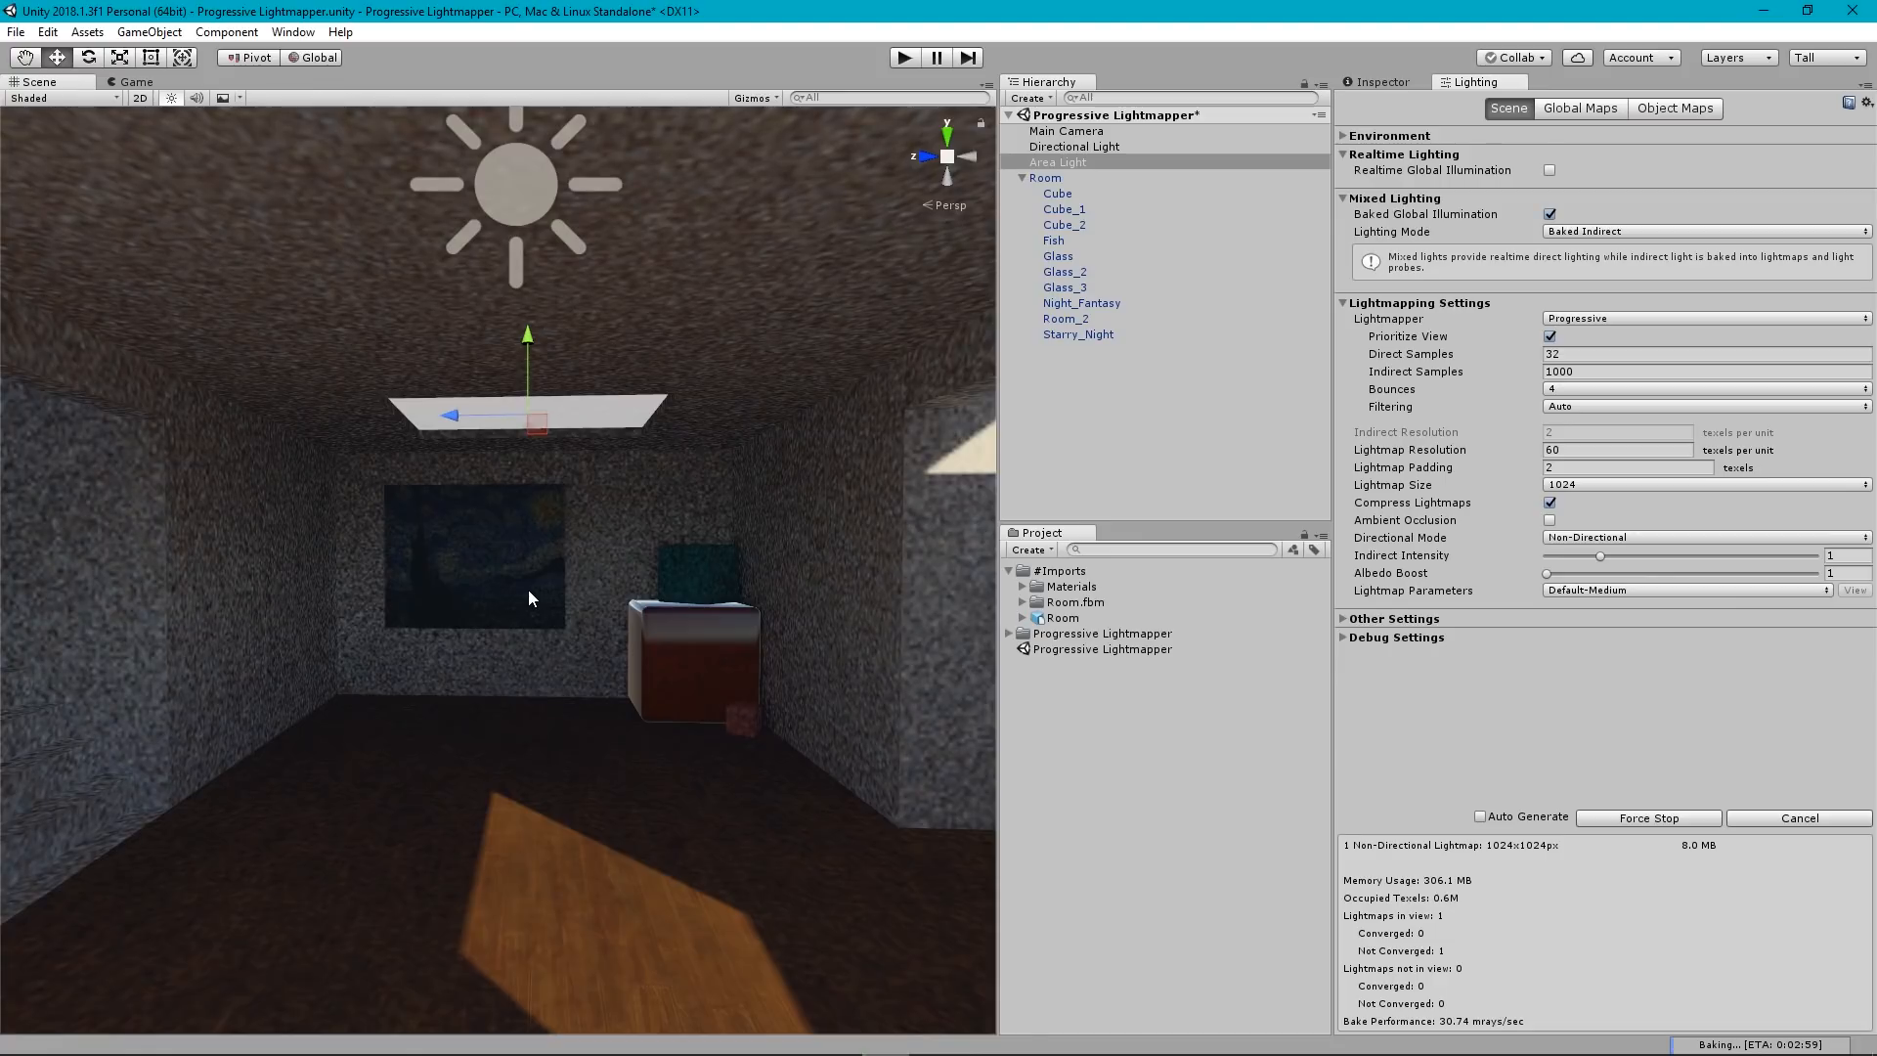
# Switch the Light material's Global Illumination on Room_2 to Baked for comparison, and return it to Realtime.
pyautogui.click(1381, 82)
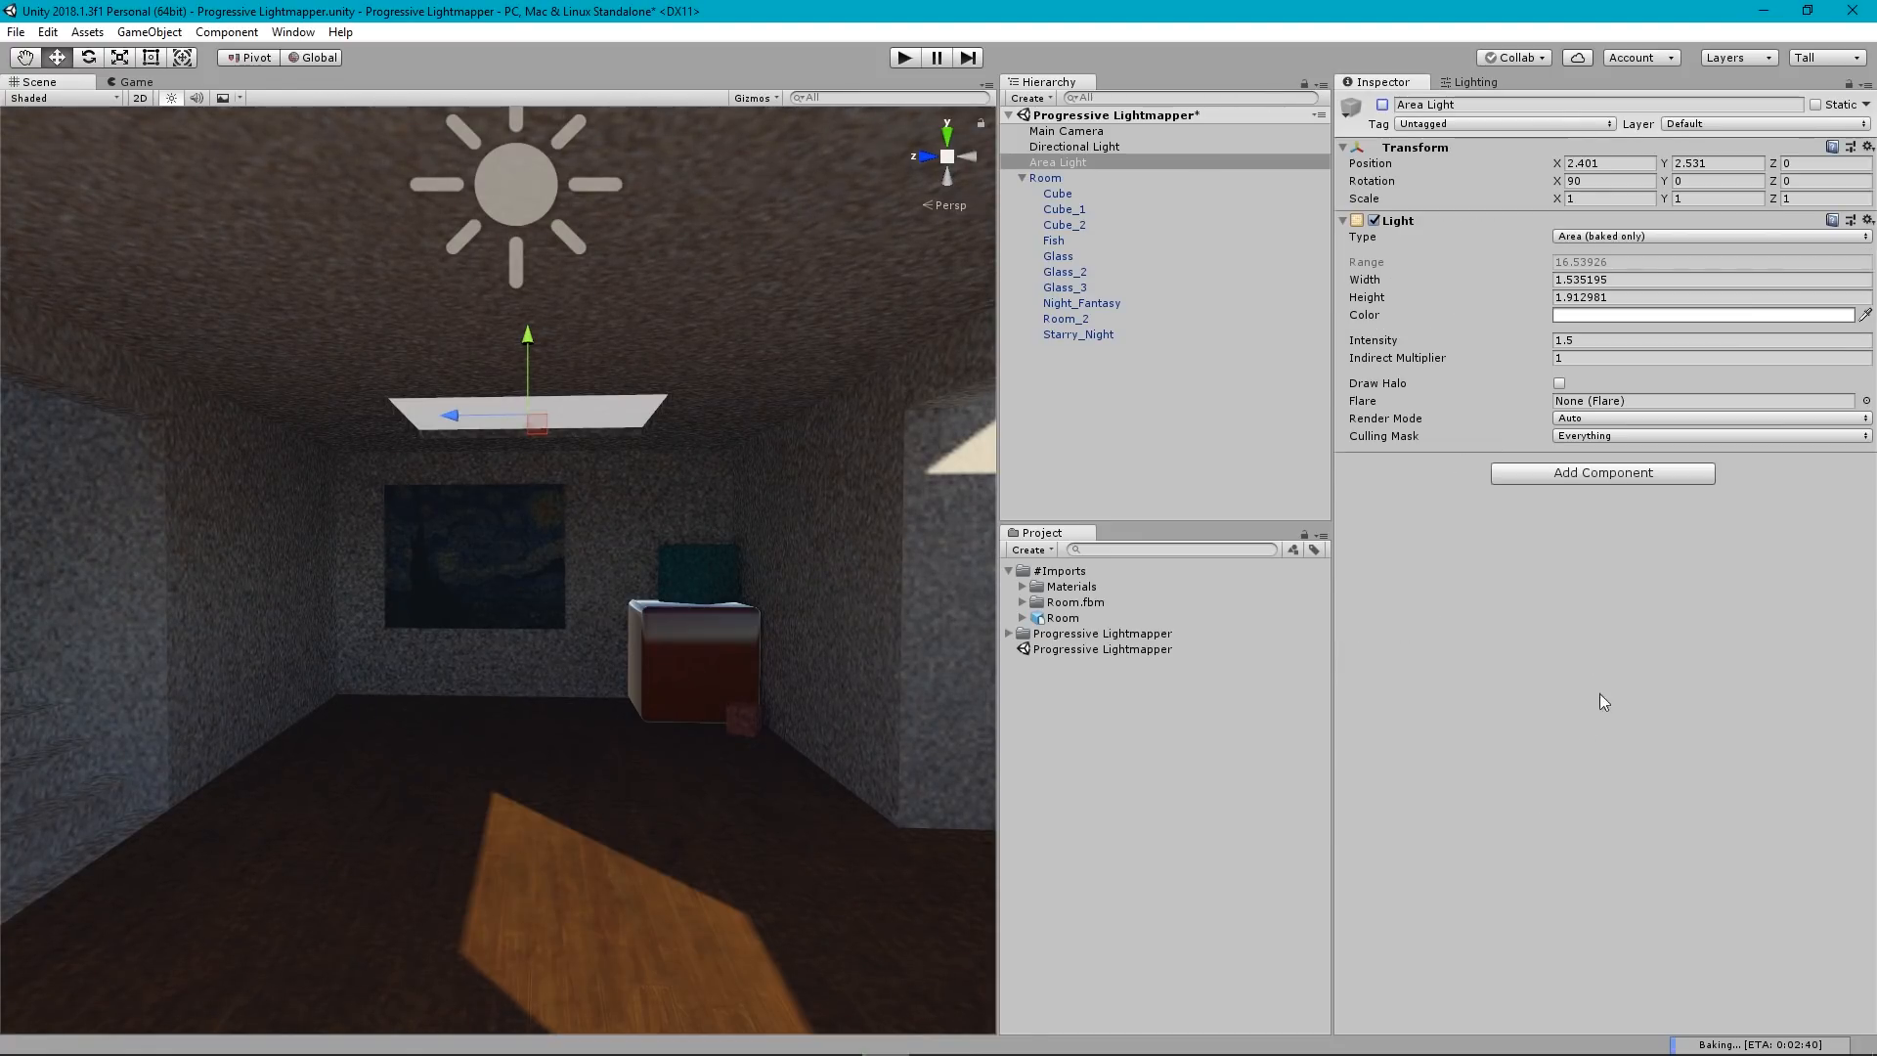
pyautogui.click(1070, 325)
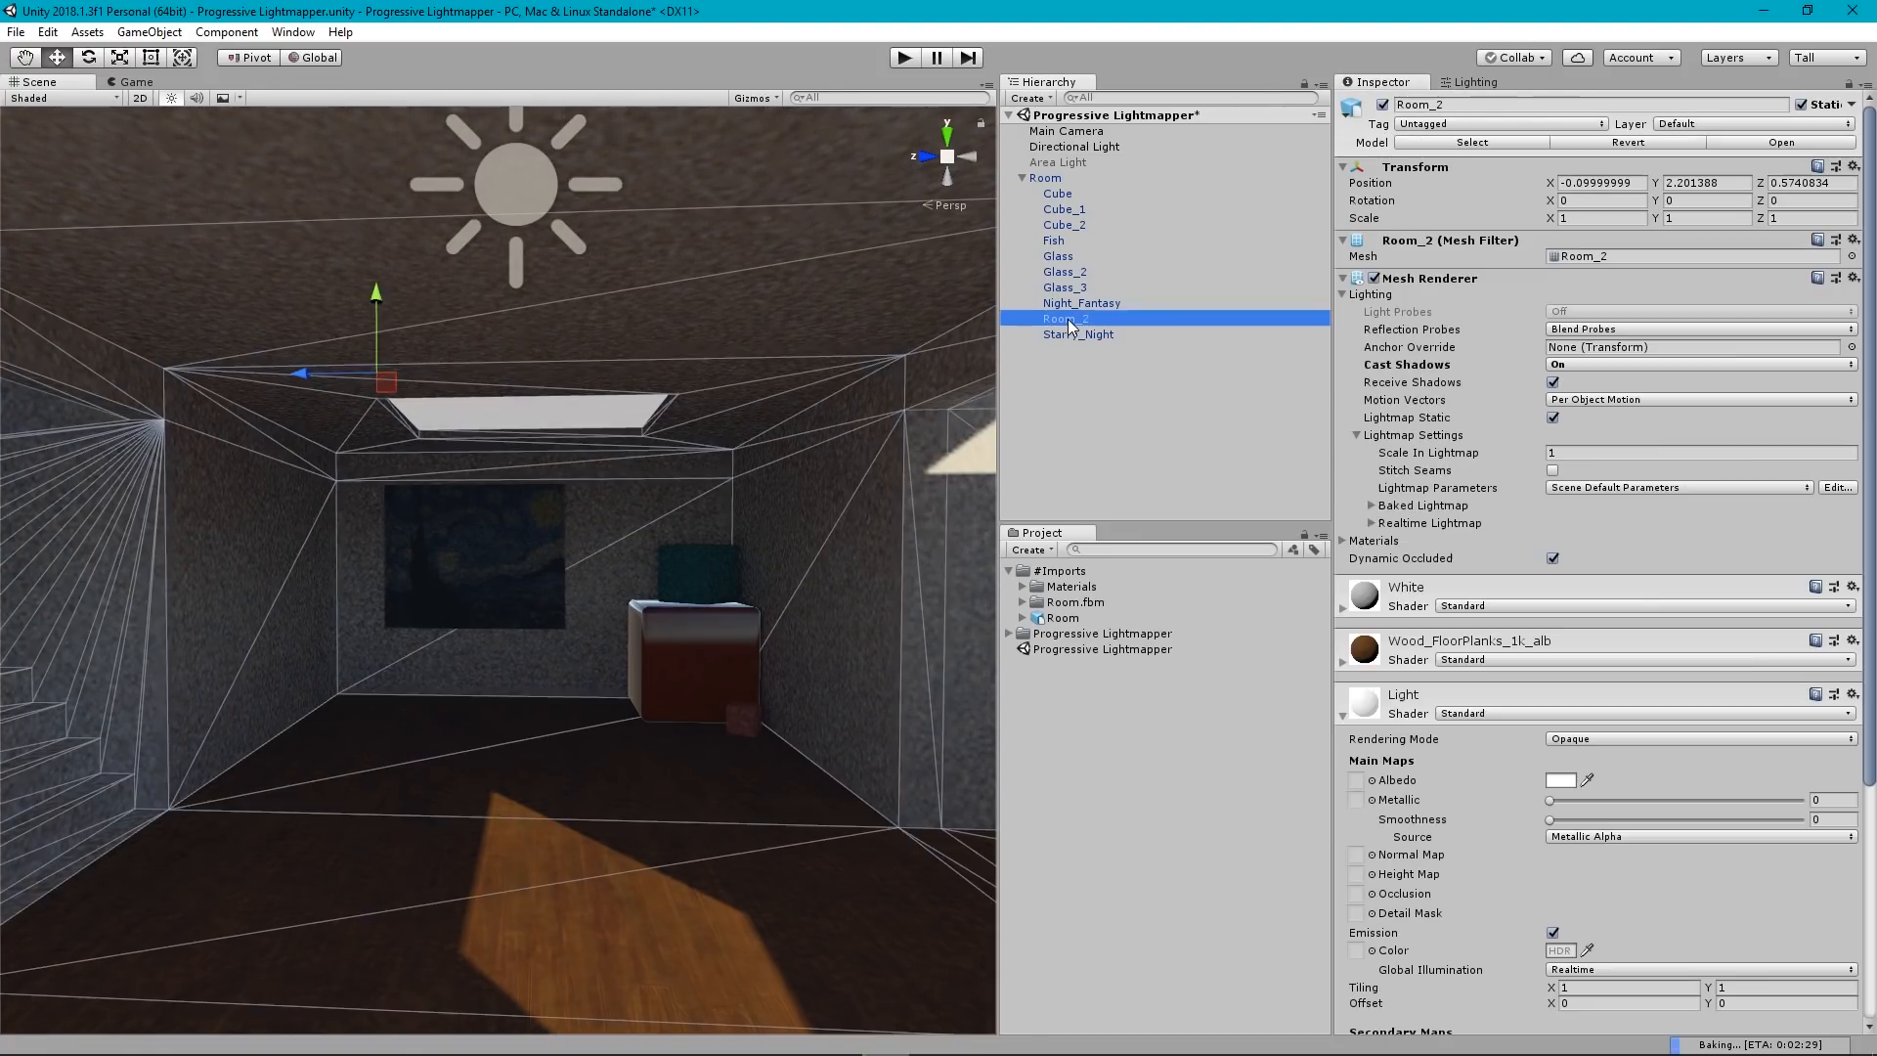
pyautogui.moveTo(1868, 738); pyautogui.dragTo(1868, 964)
pyautogui.click(1569, 648)
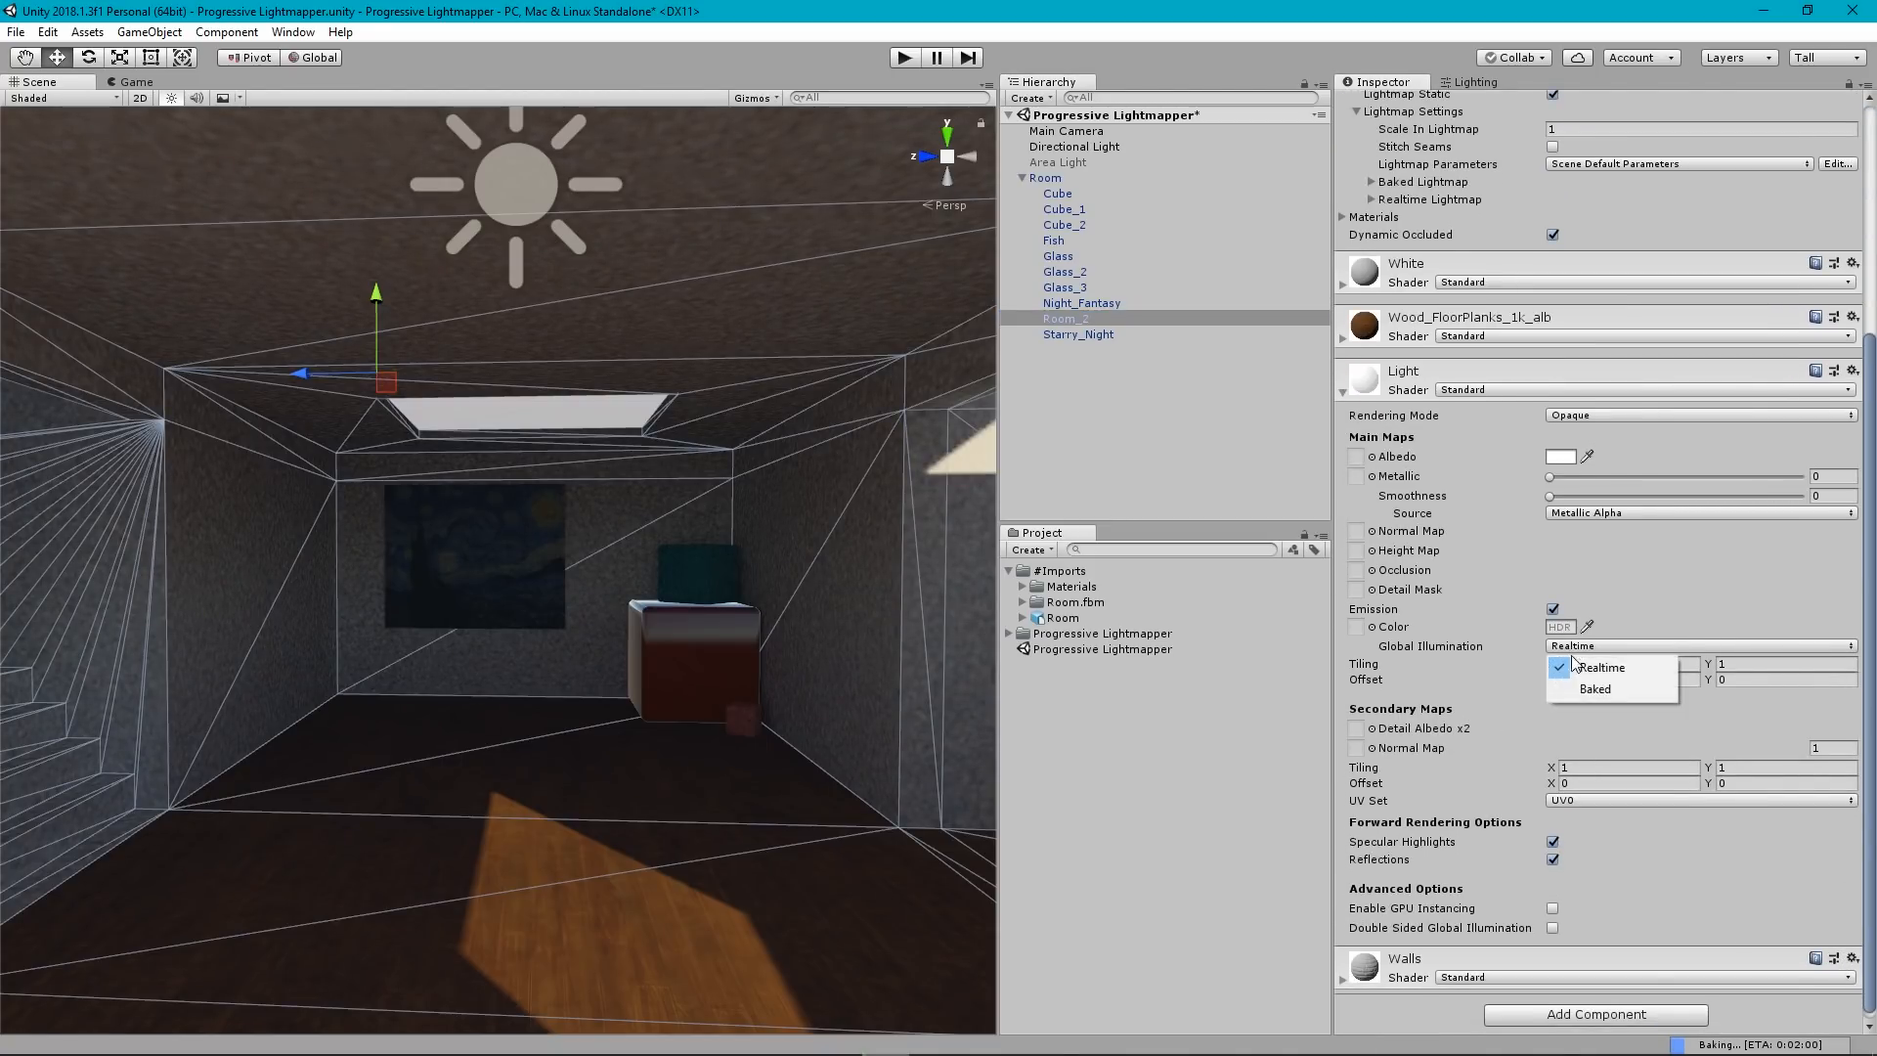
pyautogui.click(1585, 688)
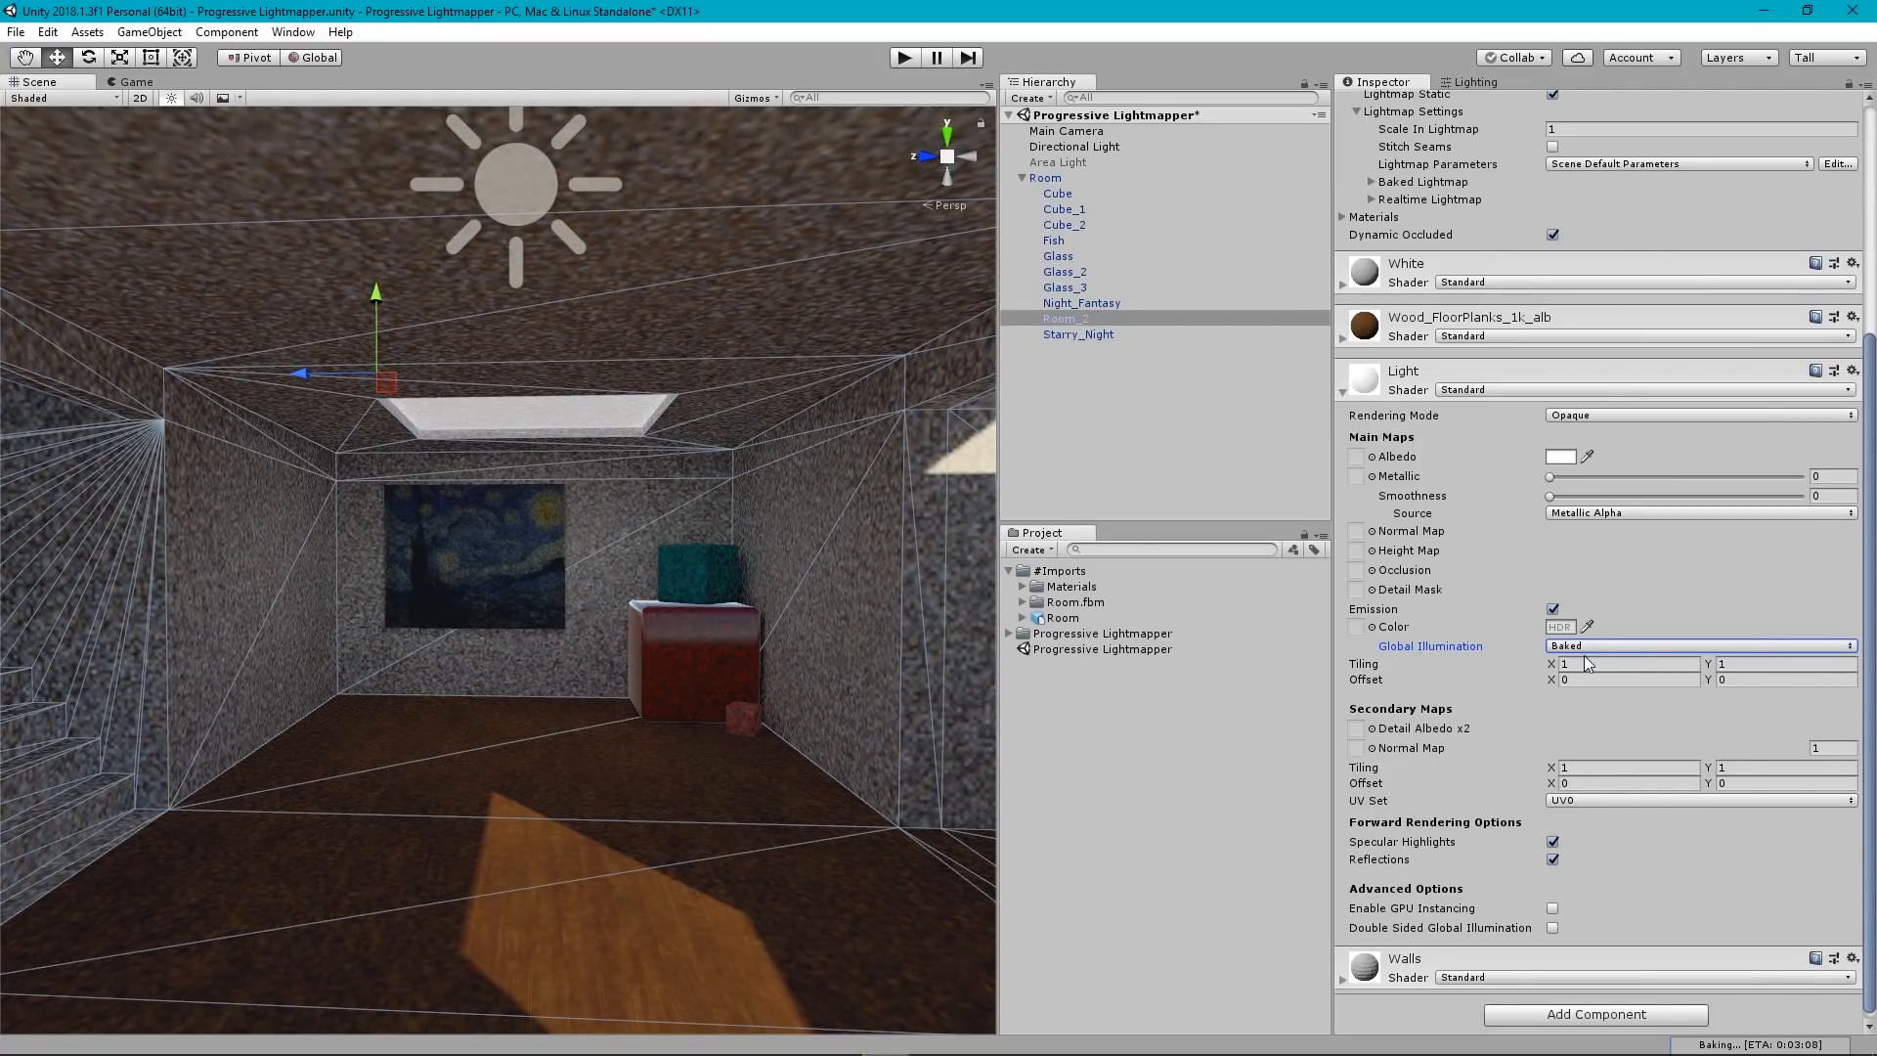
pyautogui.click(1576, 649)
pyautogui.click(1604, 670)
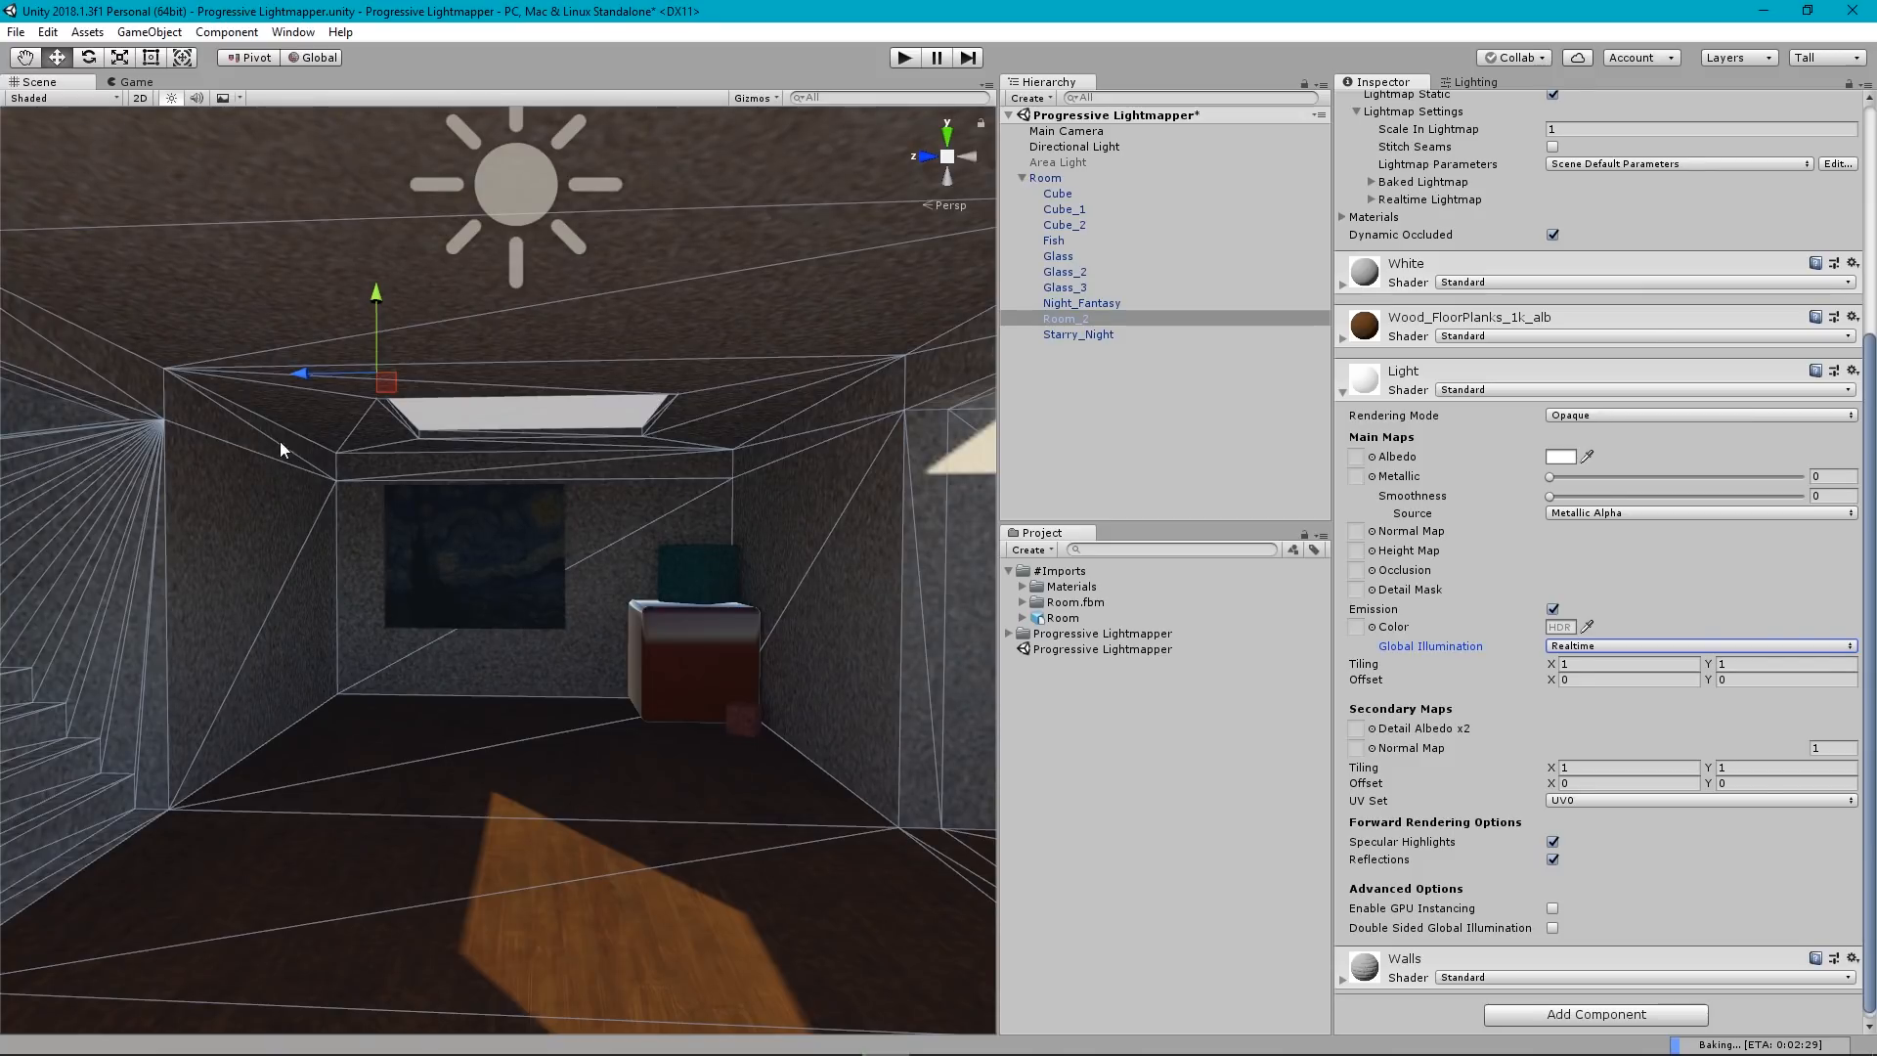
# Enable the Area Light object and inspect the room's lighting as it rebakes.
pyautogui.click(1056, 162)
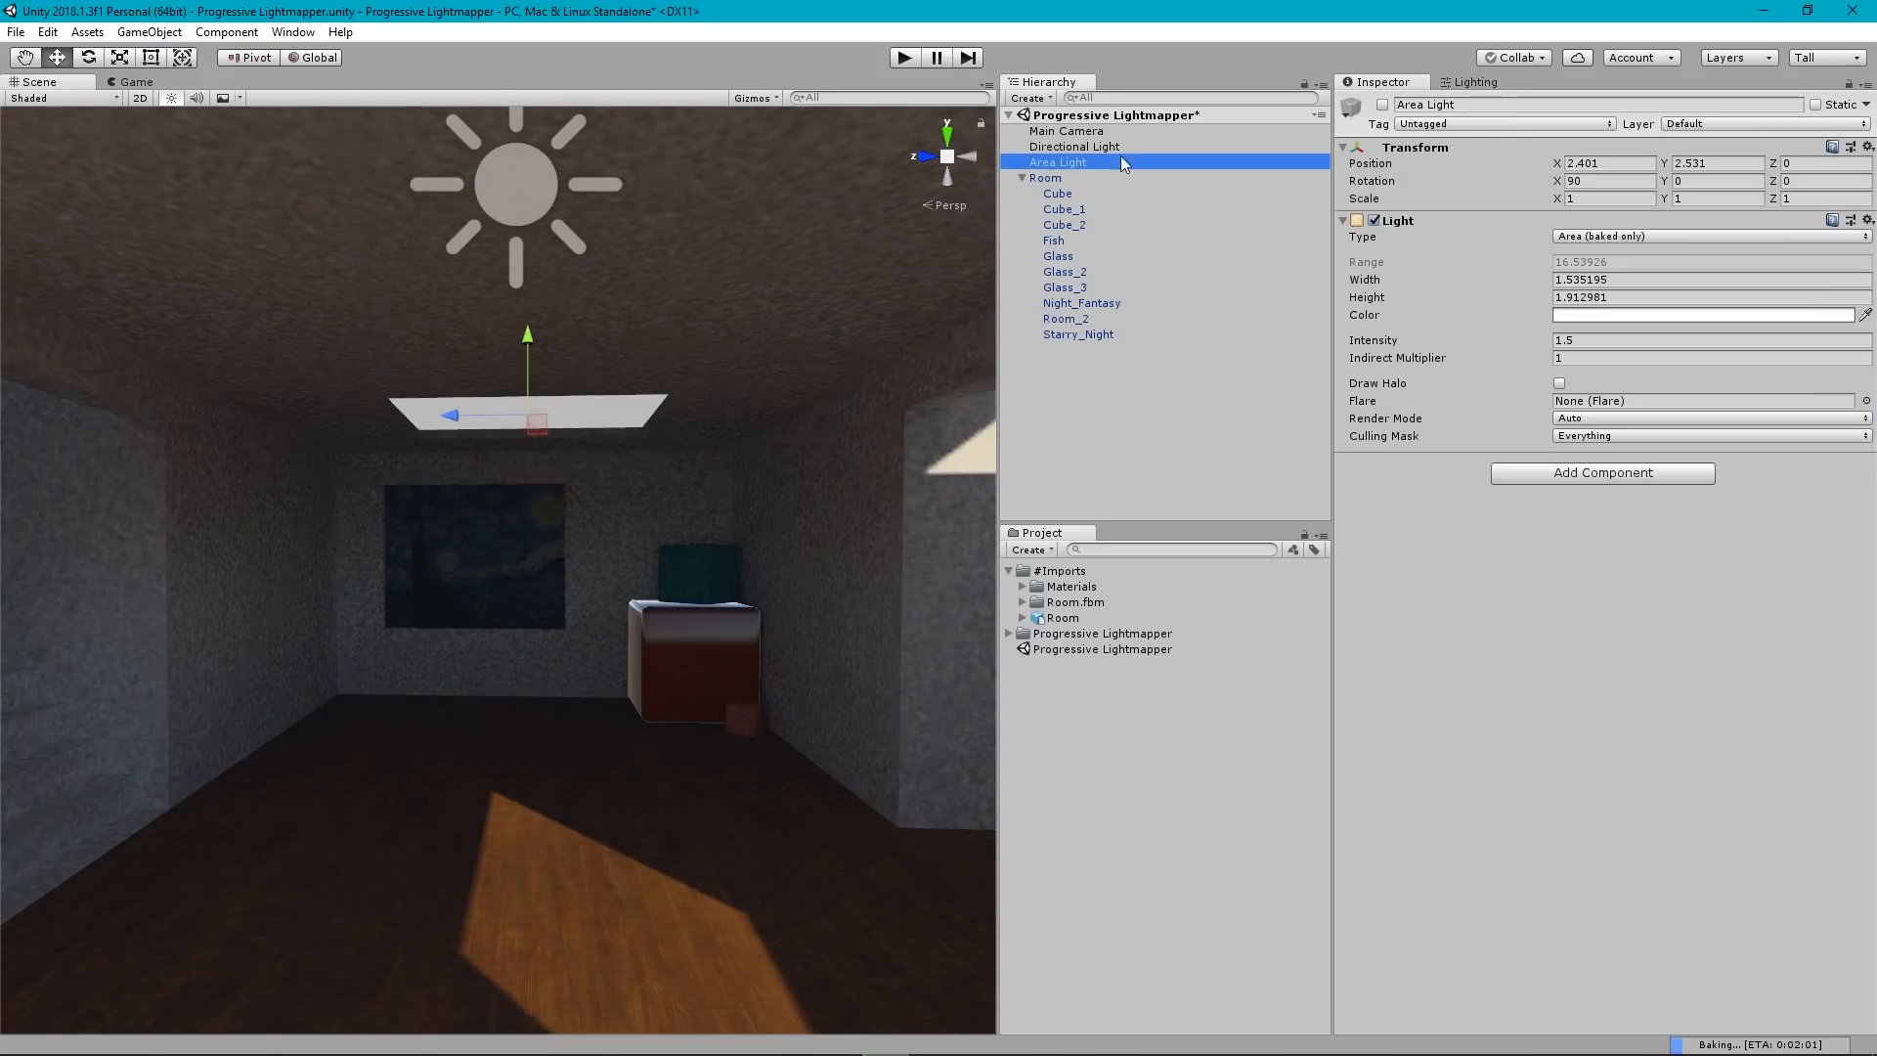
pyautogui.click(1478, 82)
pyautogui.click(1400, 83)
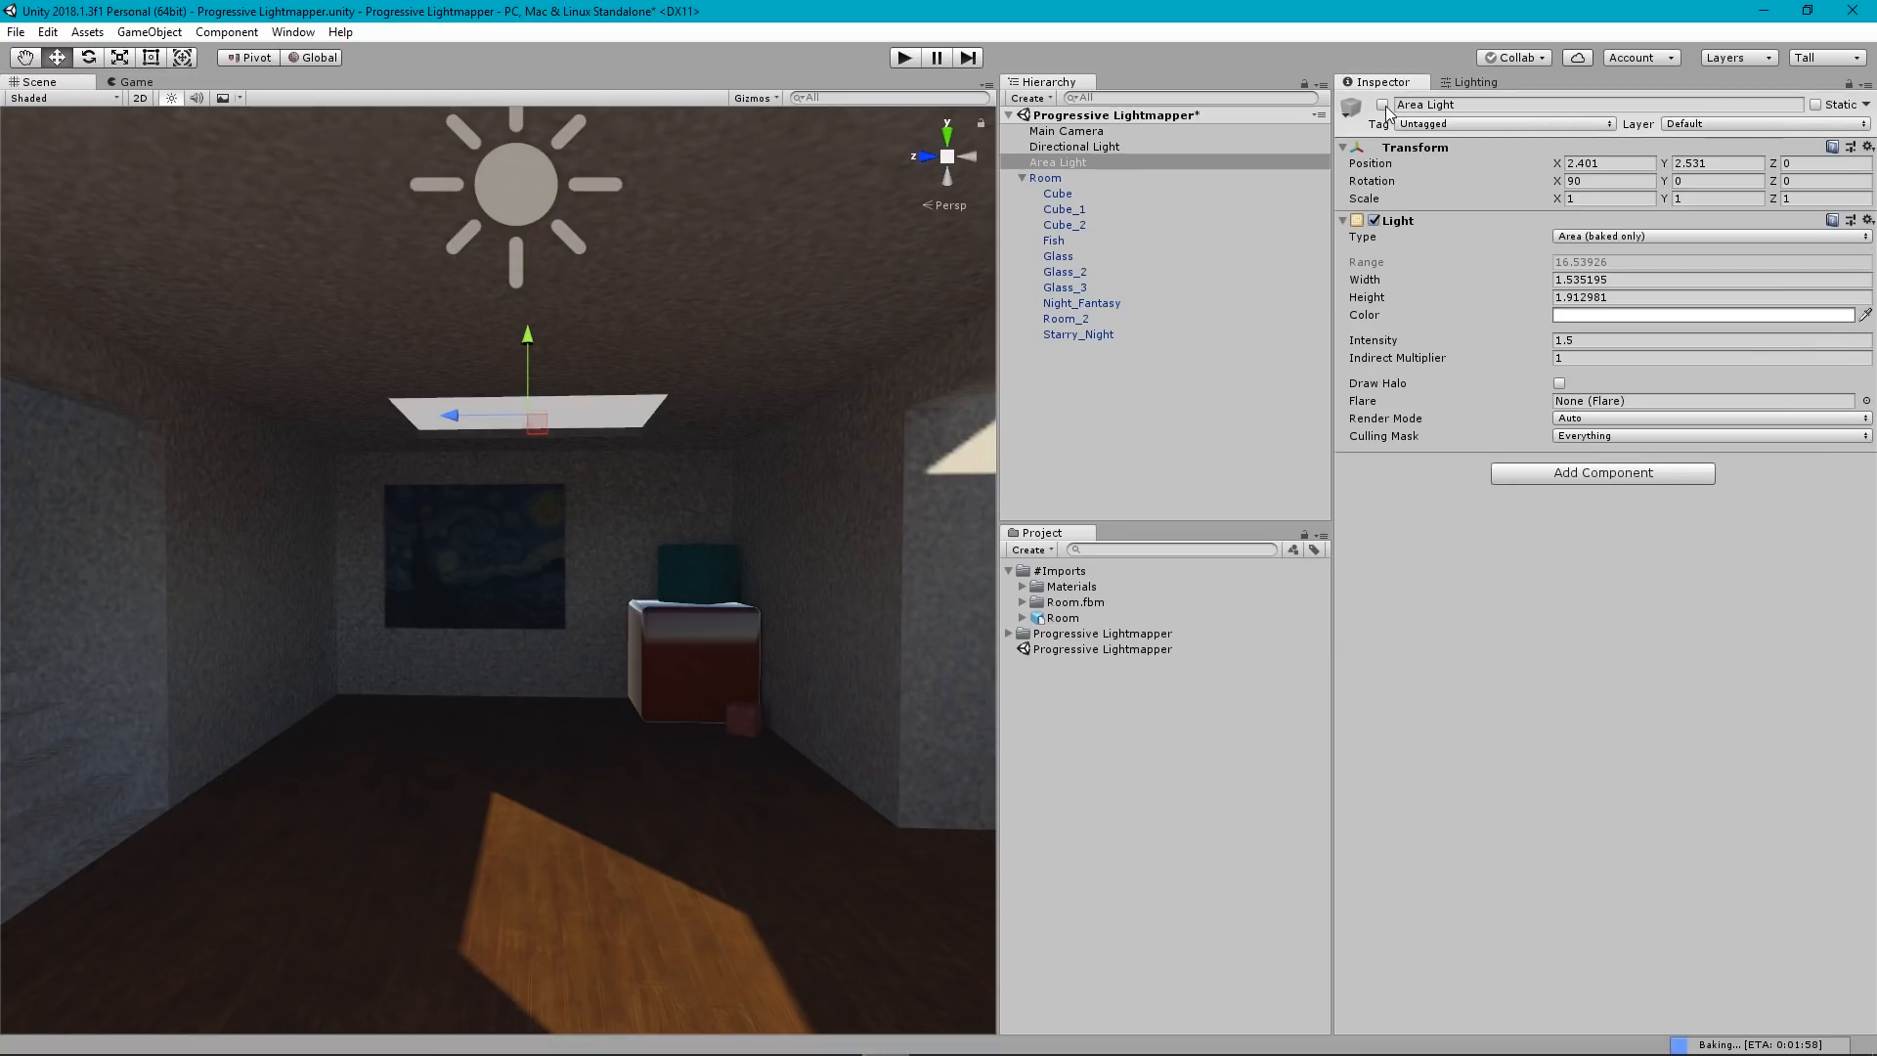
pyautogui.click(1381, 103)
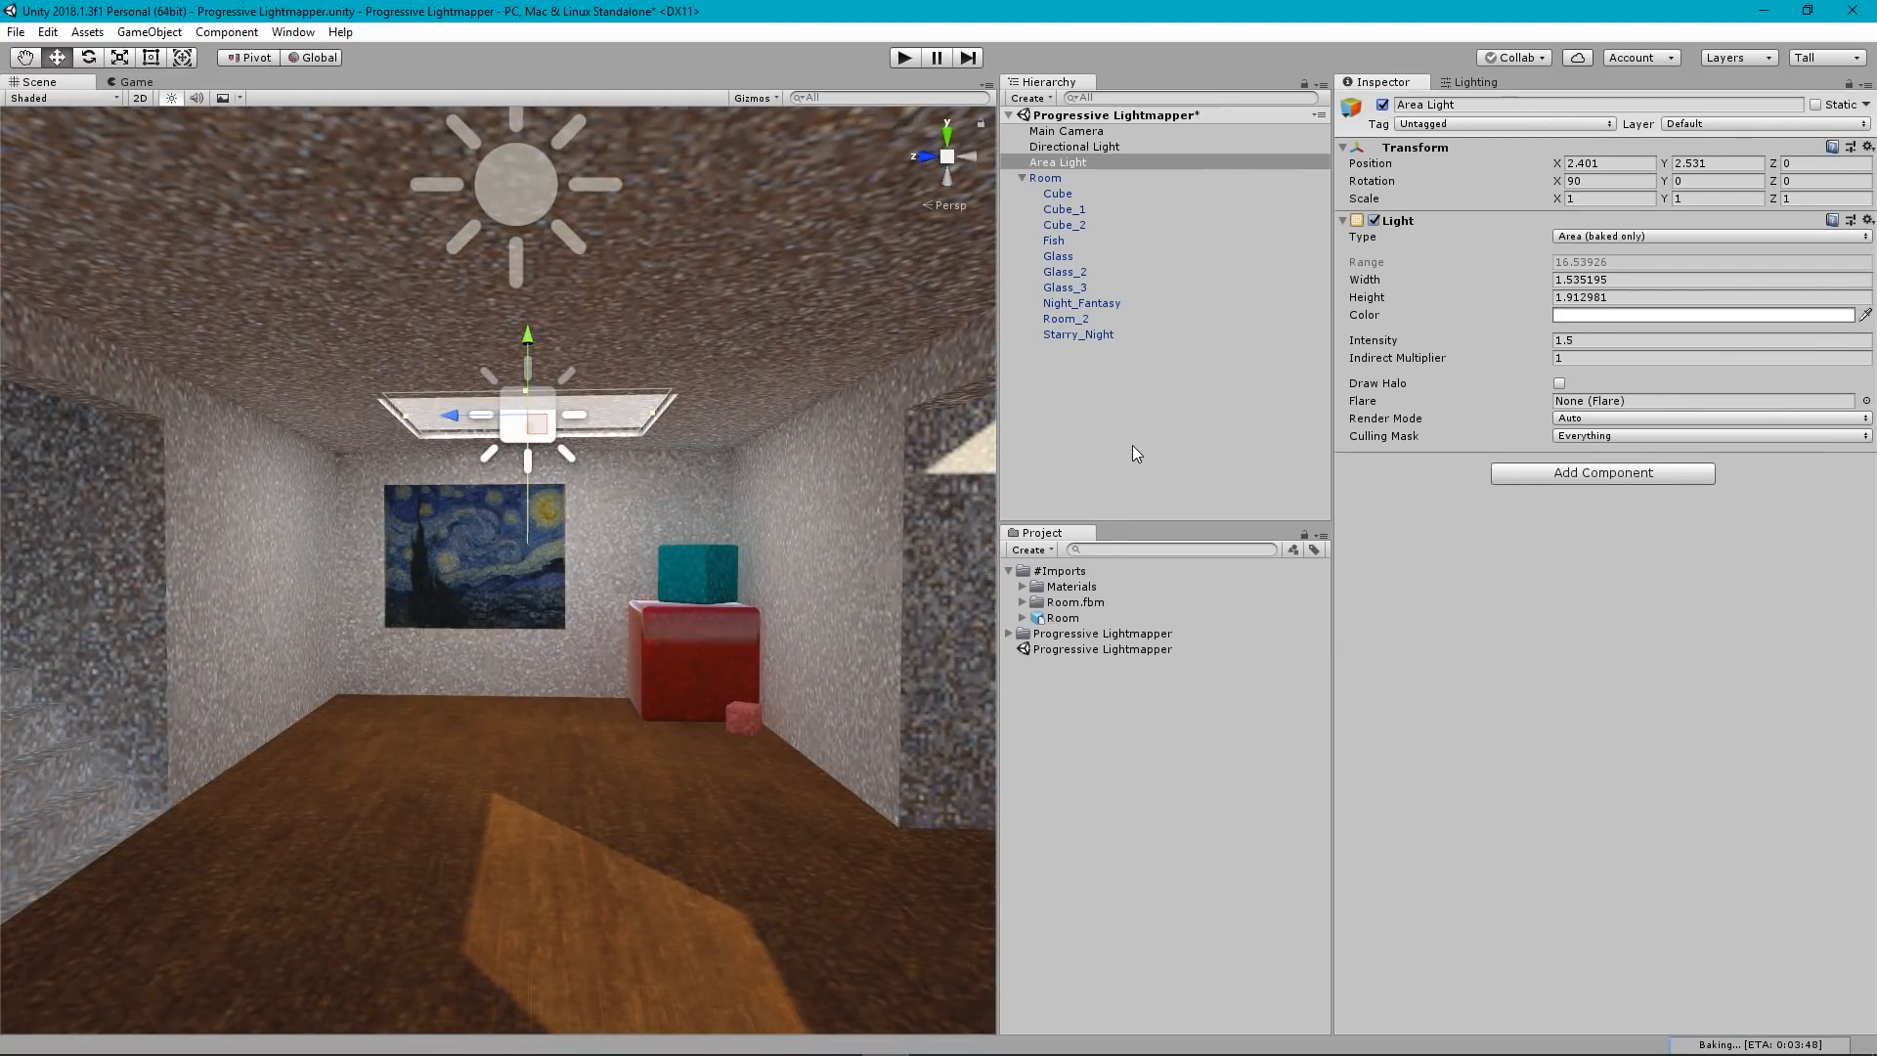
pyautogui.click(1132, 444)
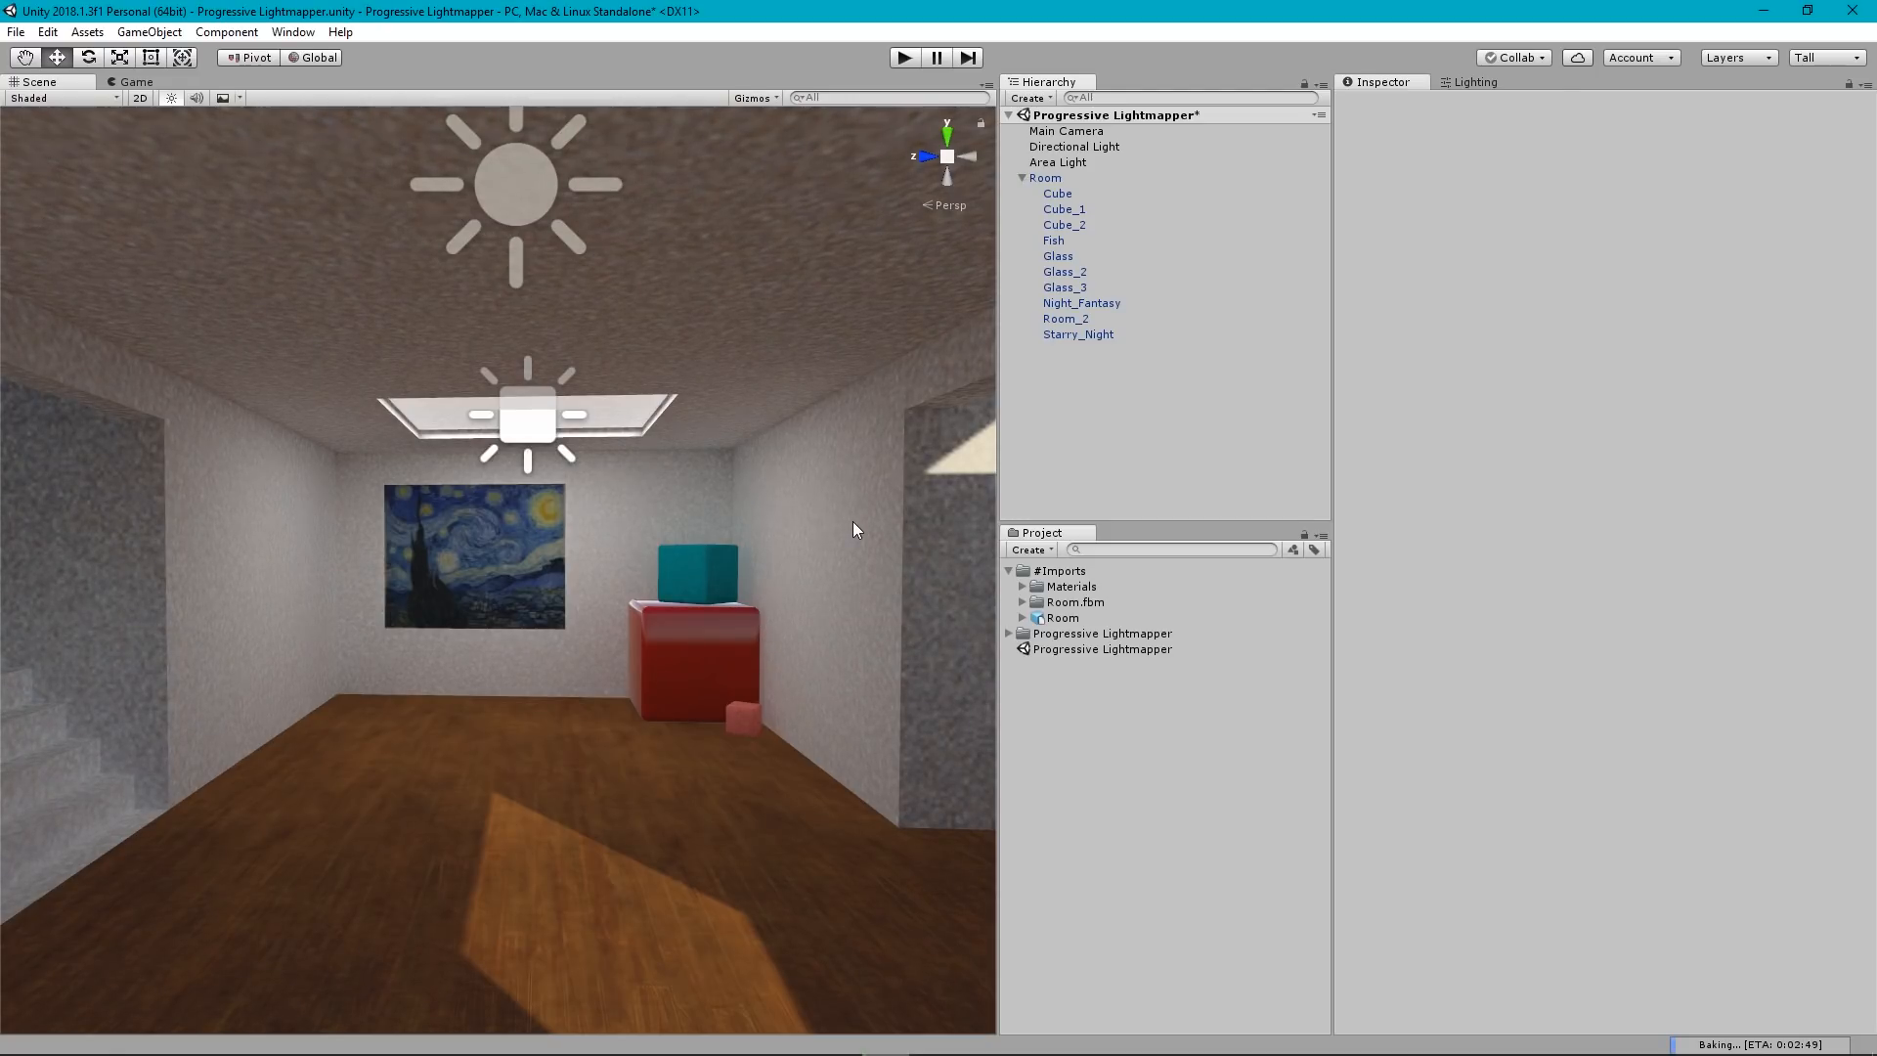
pyautogui.moveTo(853, 528)
pyautogui.mouseDown(button='right')
pyautogui.moveTo(701, 585)
pyautogui.moveTo(620, 578)
pyautogui.moveTo(871, 558)
pyautogui.moveTo(836, 536)
pyautogui.mouseUp(button='right')
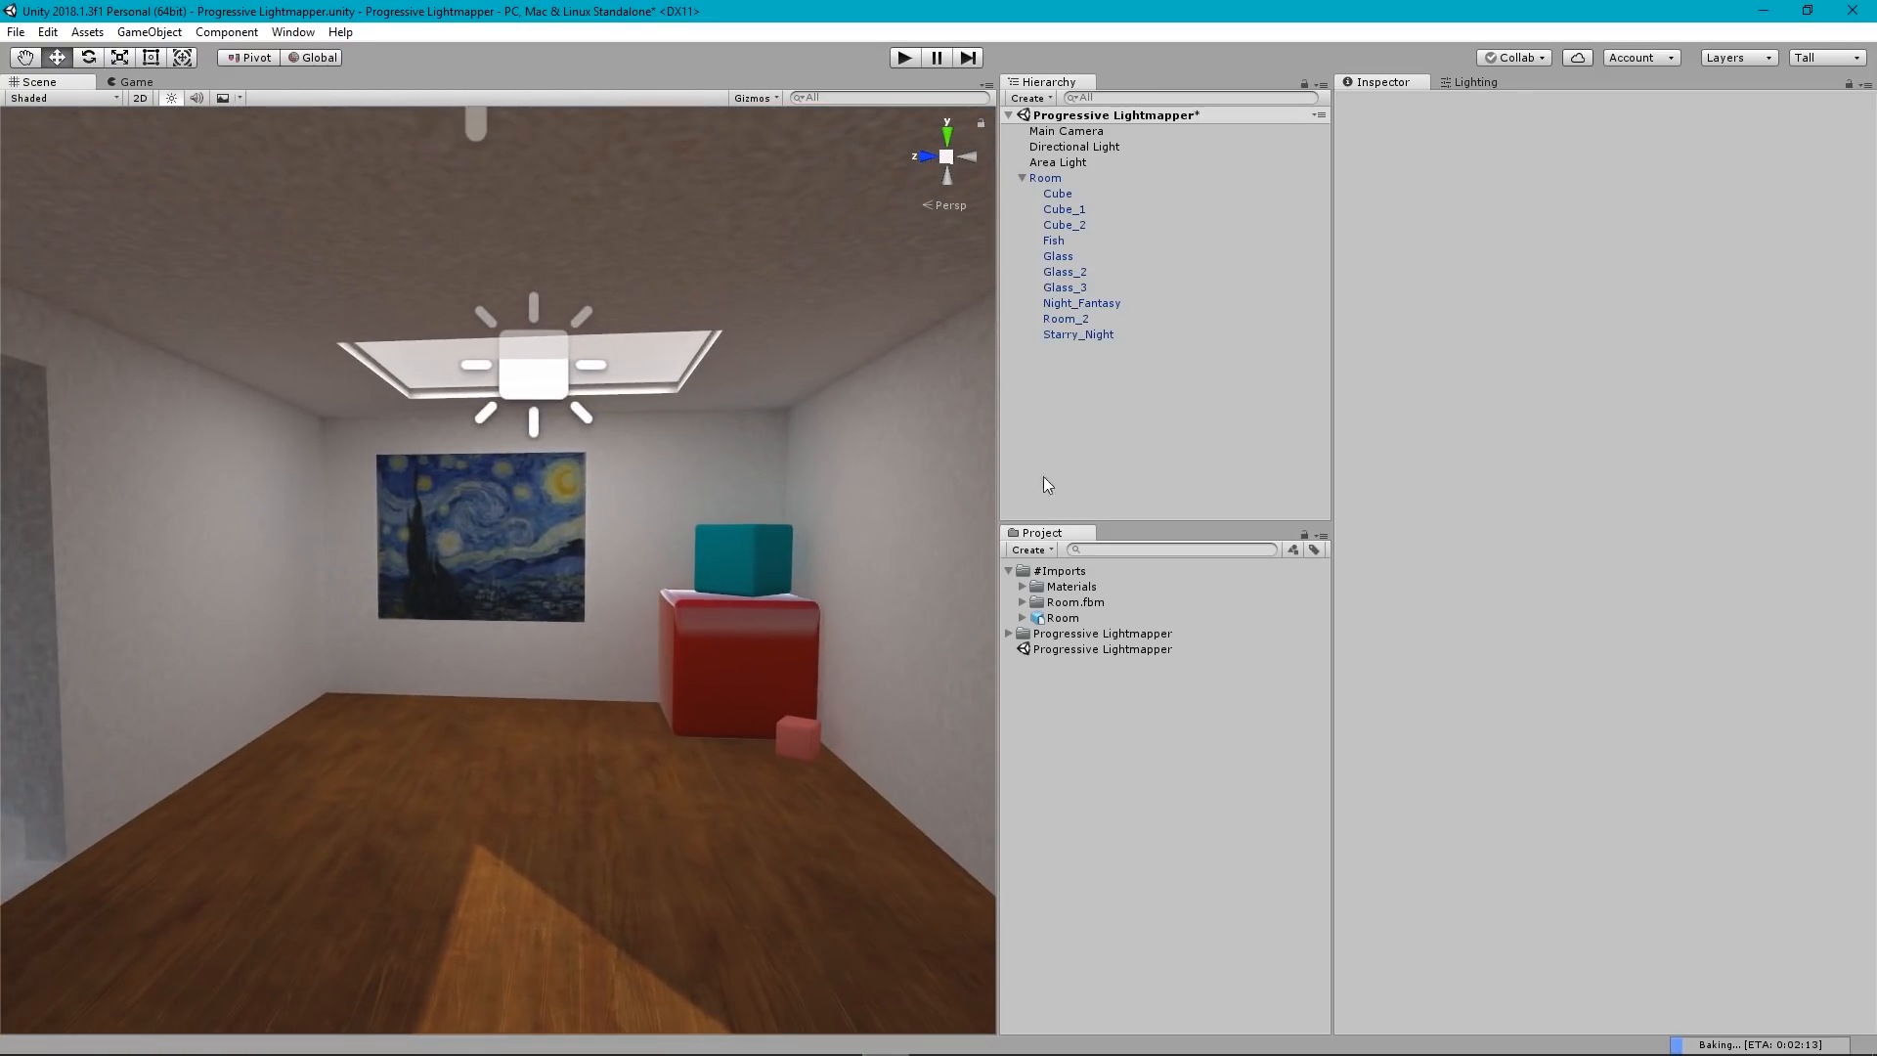
pyautogui.moveTo(640, 636); pyautogui.dragTo(672, 662, button='right')
pyautogui.press('s')
pyautogui.press('w')
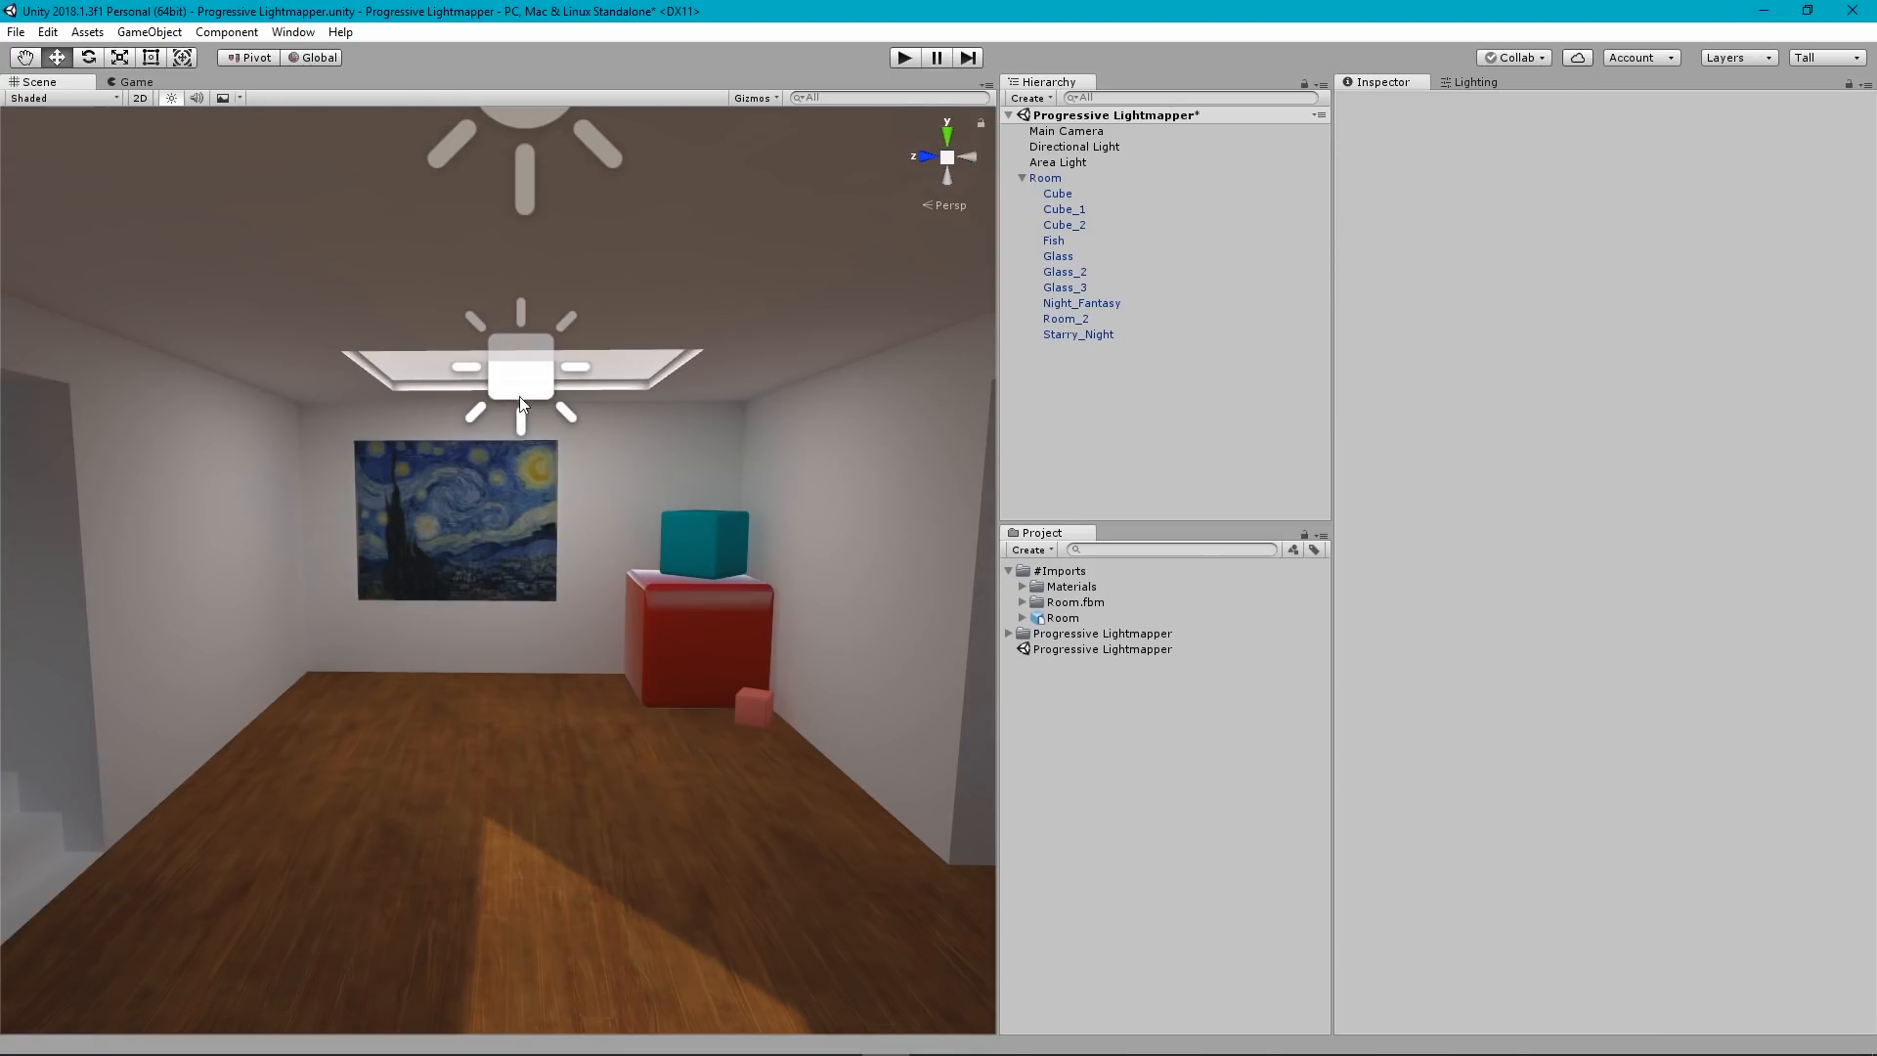
# Try a Metallic value of 1 on the large red cube's Red material.
pyautogui.moveTo(519, 396)
pyautogui.mouseDown(button='right')
pyautogui.moveTo(1816, 503)
pyautogui.moveTo(1705, 505)
pyautogui.moveTo(1632, 455)
pyautogui.moveTo(1670, 501)
pyautogui.moveTo(104, 588)
pyautogui.moveTo(733, 559)
pyautogui.moveTo(780, 459)
pyautogui.moveTo(662, 477)
pyautogui.moveTo(649, 407)
pyautogui.moveTo(615, 530)
pyautogui.moveTo(717, 524)
pyautogui.moveTo(800, 473)
pyautogui.moveTo(801, 448)
pyautogui.moveTo(810, 463)
pyautogui.mouseUp(button='right')
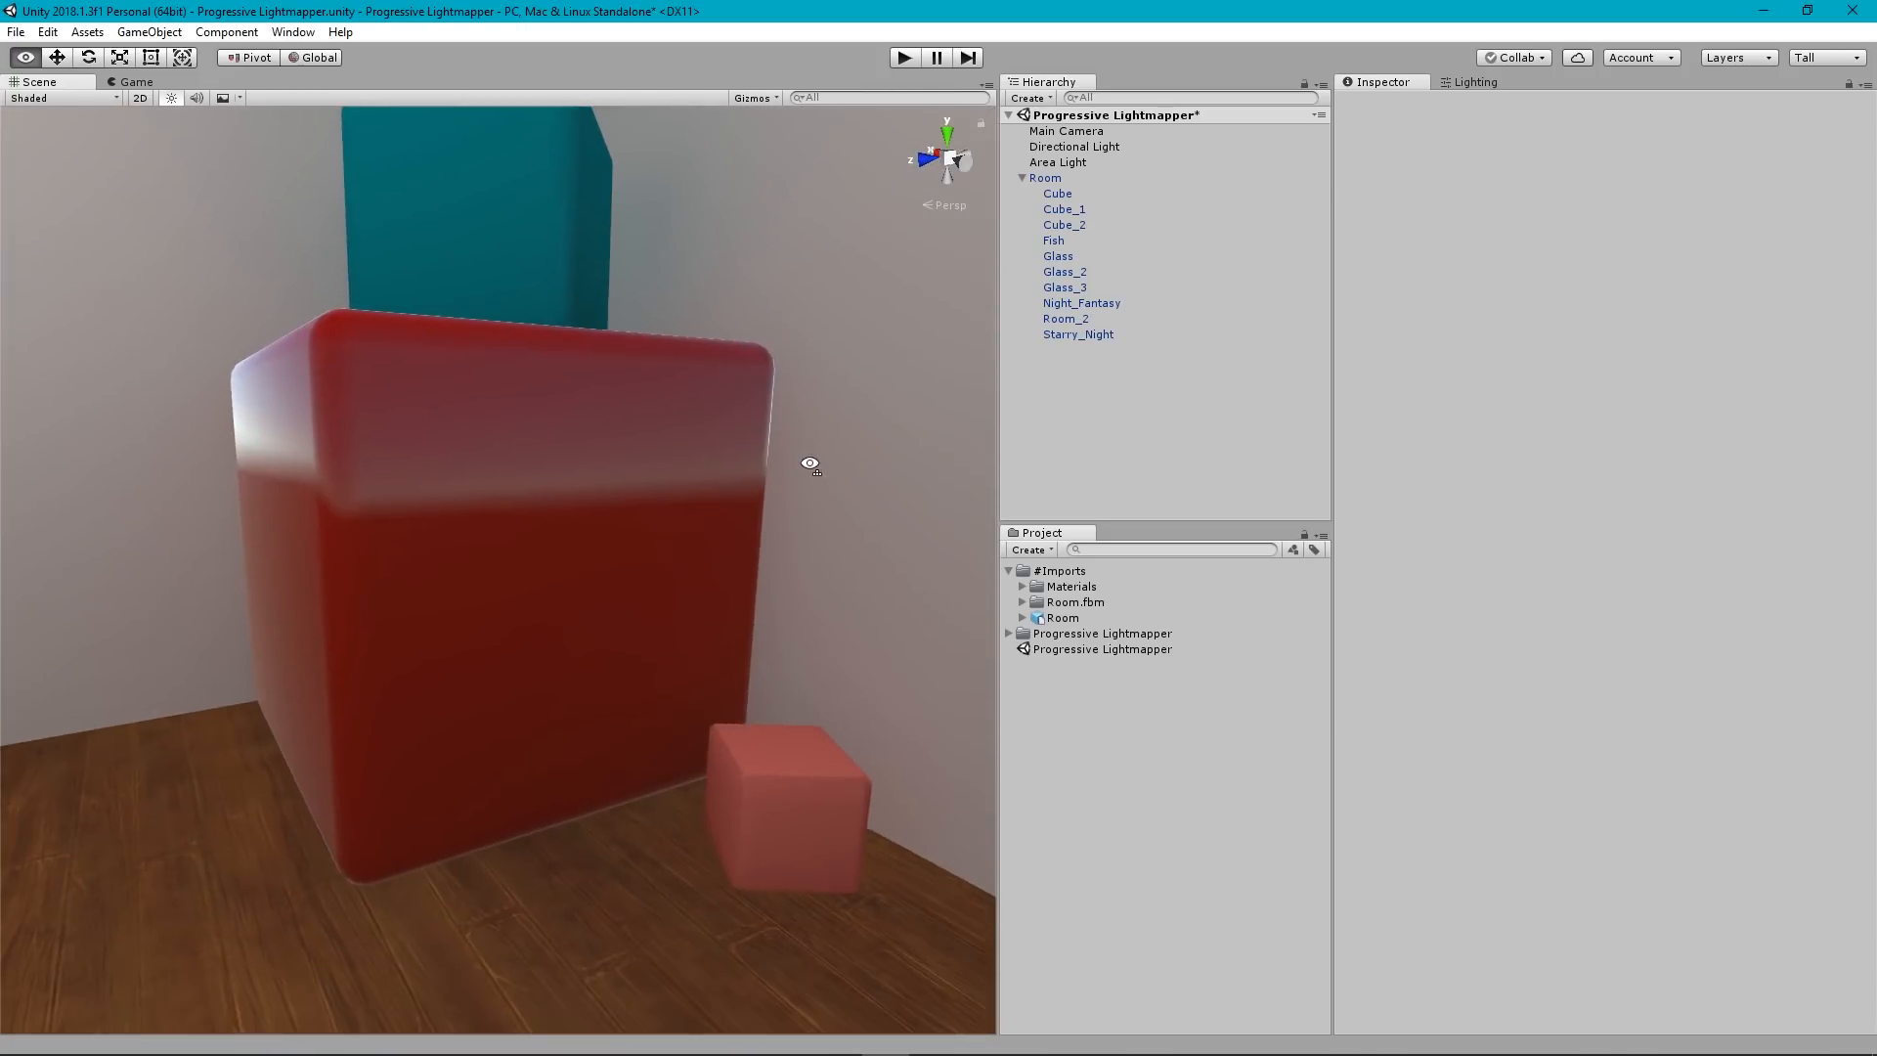
pyautogui.click(508, 496)
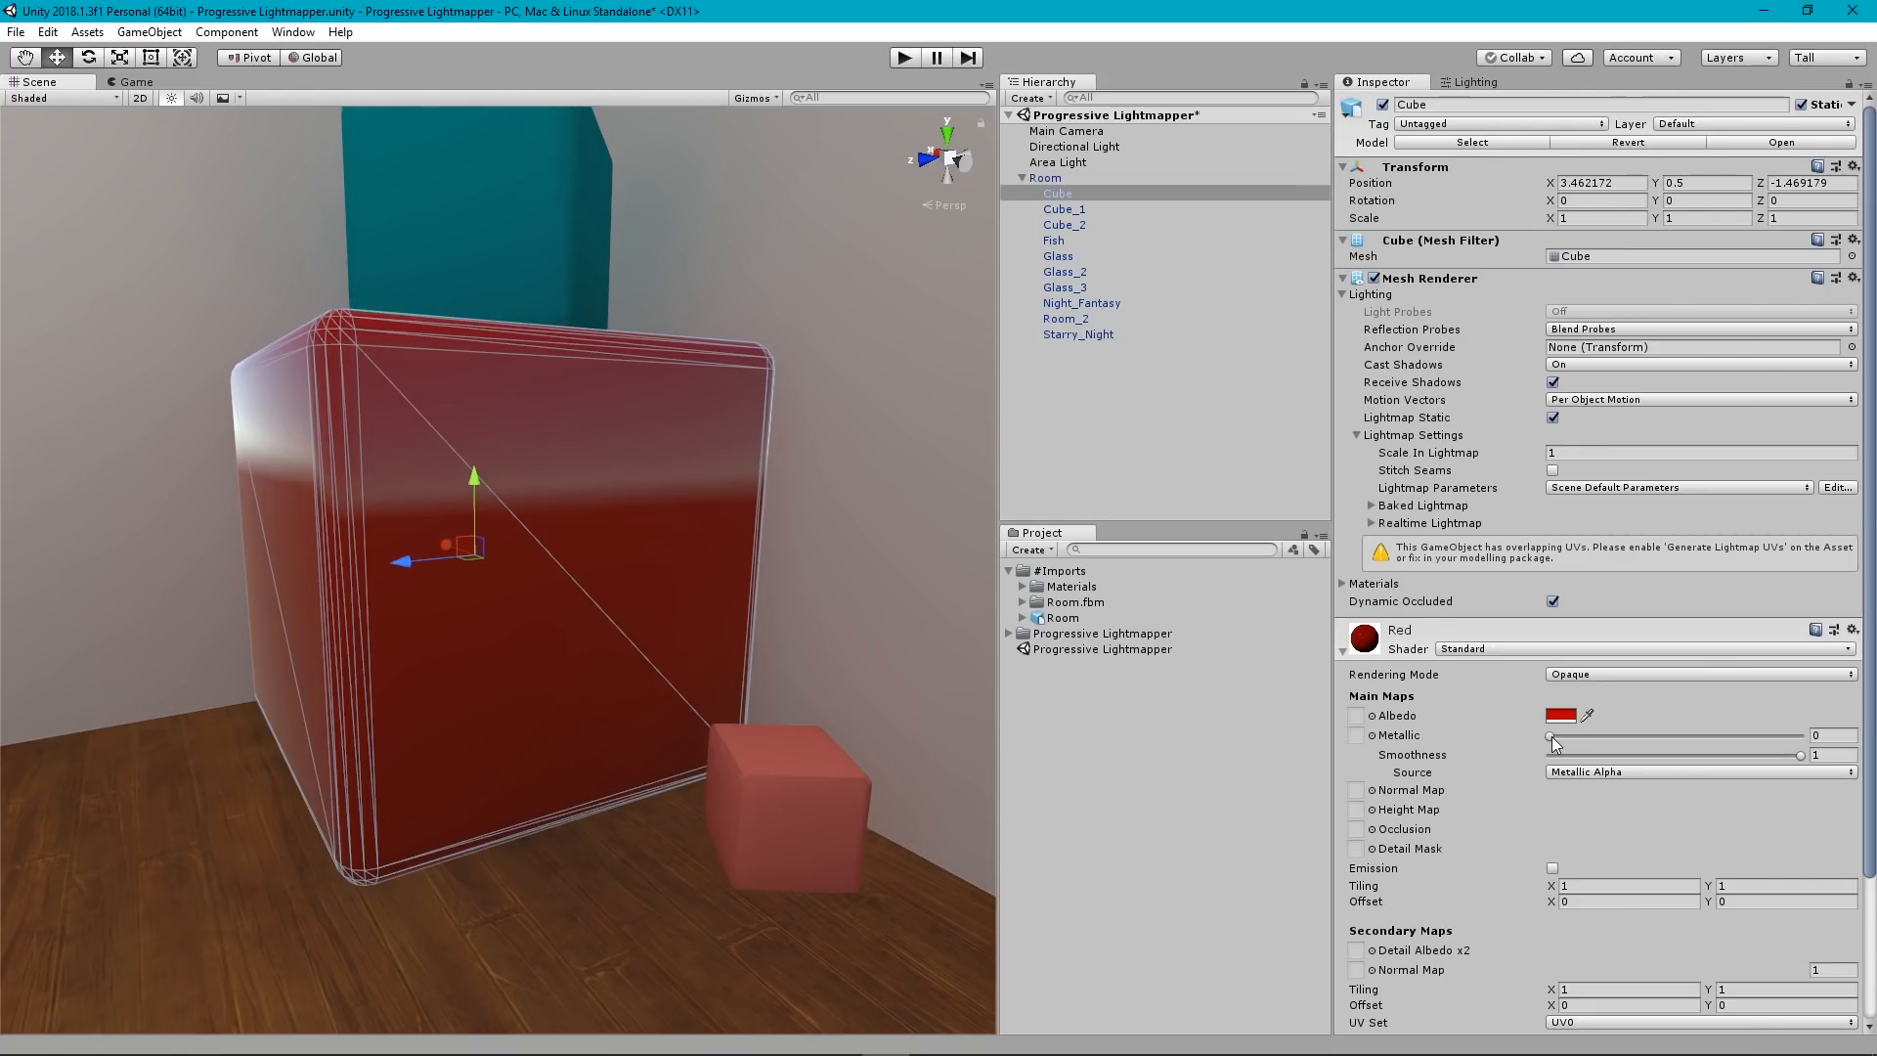
pyautogui.moveTo(1551, 737); pyautogui.dragTo(1834, 746)
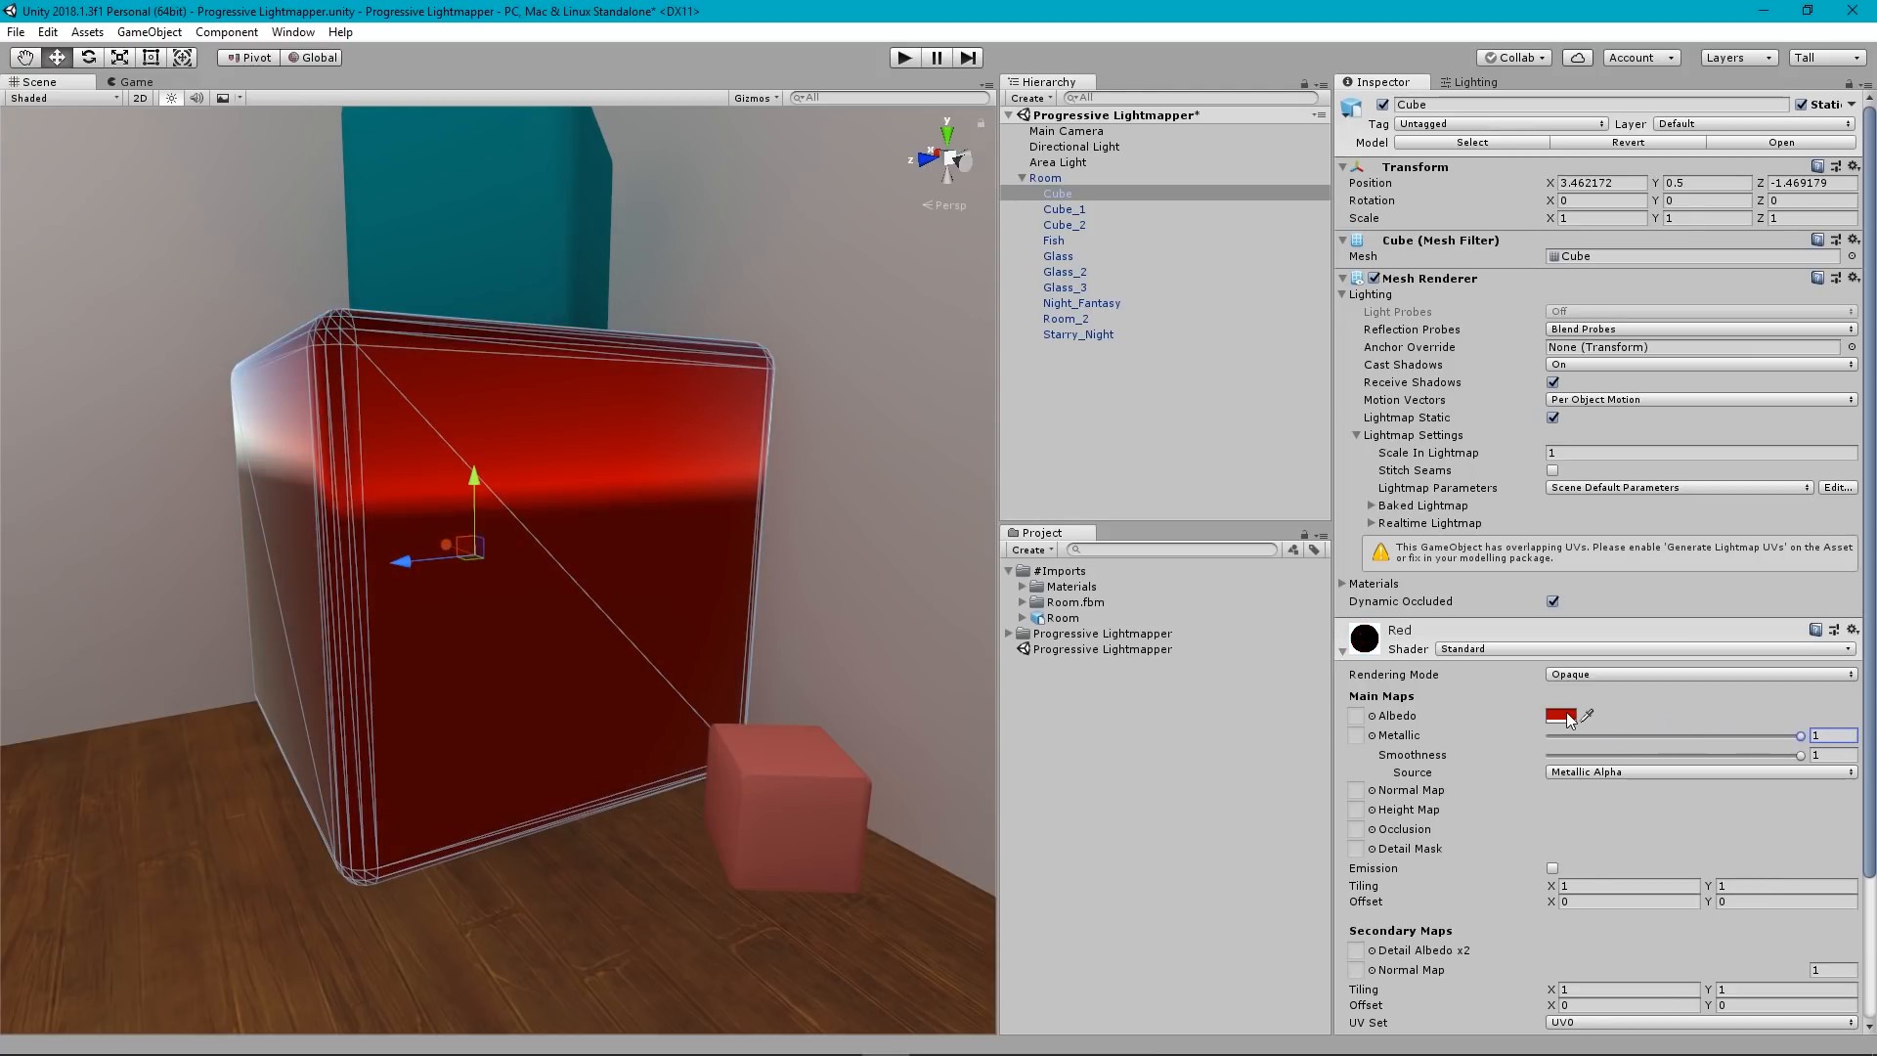
pyautogui.click(1564, 716)
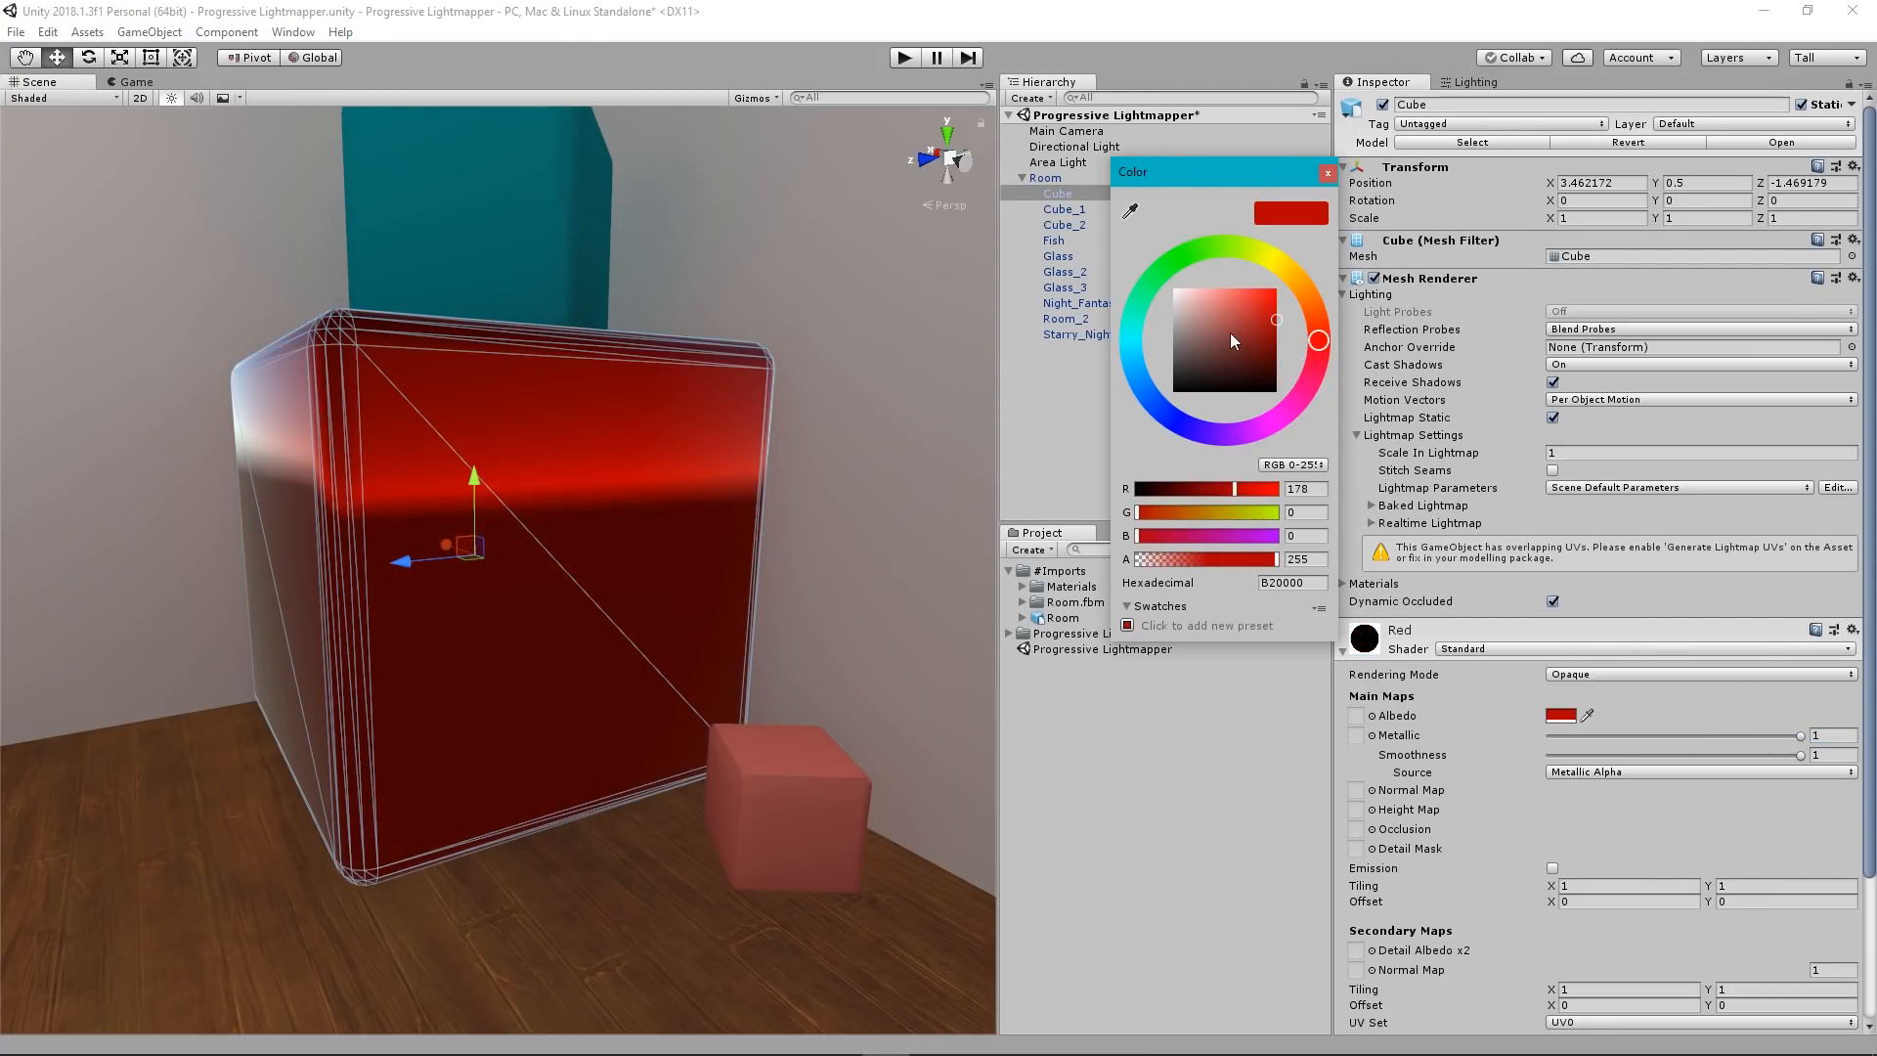
pyautogui.moveTo(1231, 334); pyautogui.dragTo(951, 205)
pyautogui.click(511, 485)
# Compare the cube's reflection from farther away and undo the Red material's Metallic change.
pyautogui.moveTo(591, 453)
pyautogui.mouseDown(button='right')
pyautogui.moveTo(502, 502)
pyautogui.moveTo(733, 459)
pyautogui.moveTo(971, 453)
pyautogui.moveTo(524, 431)
pyautogui.moveTo(1488, 496)
pyautogui.moveTo(1515, 337)
pyautogui.moveTo(1345, 385)
pyautogui.moveTo(483, 369)
pyautogui.moveTo(614, 443)
pyautogui.mouseUp(button='right')
pyautogui.press('a')
pyautogui.press('s')
pyautogui.press('d')
pyautogui.press('w')
pyautogui.press('w')
pyautogui.hotkey('ctrl', 'z')
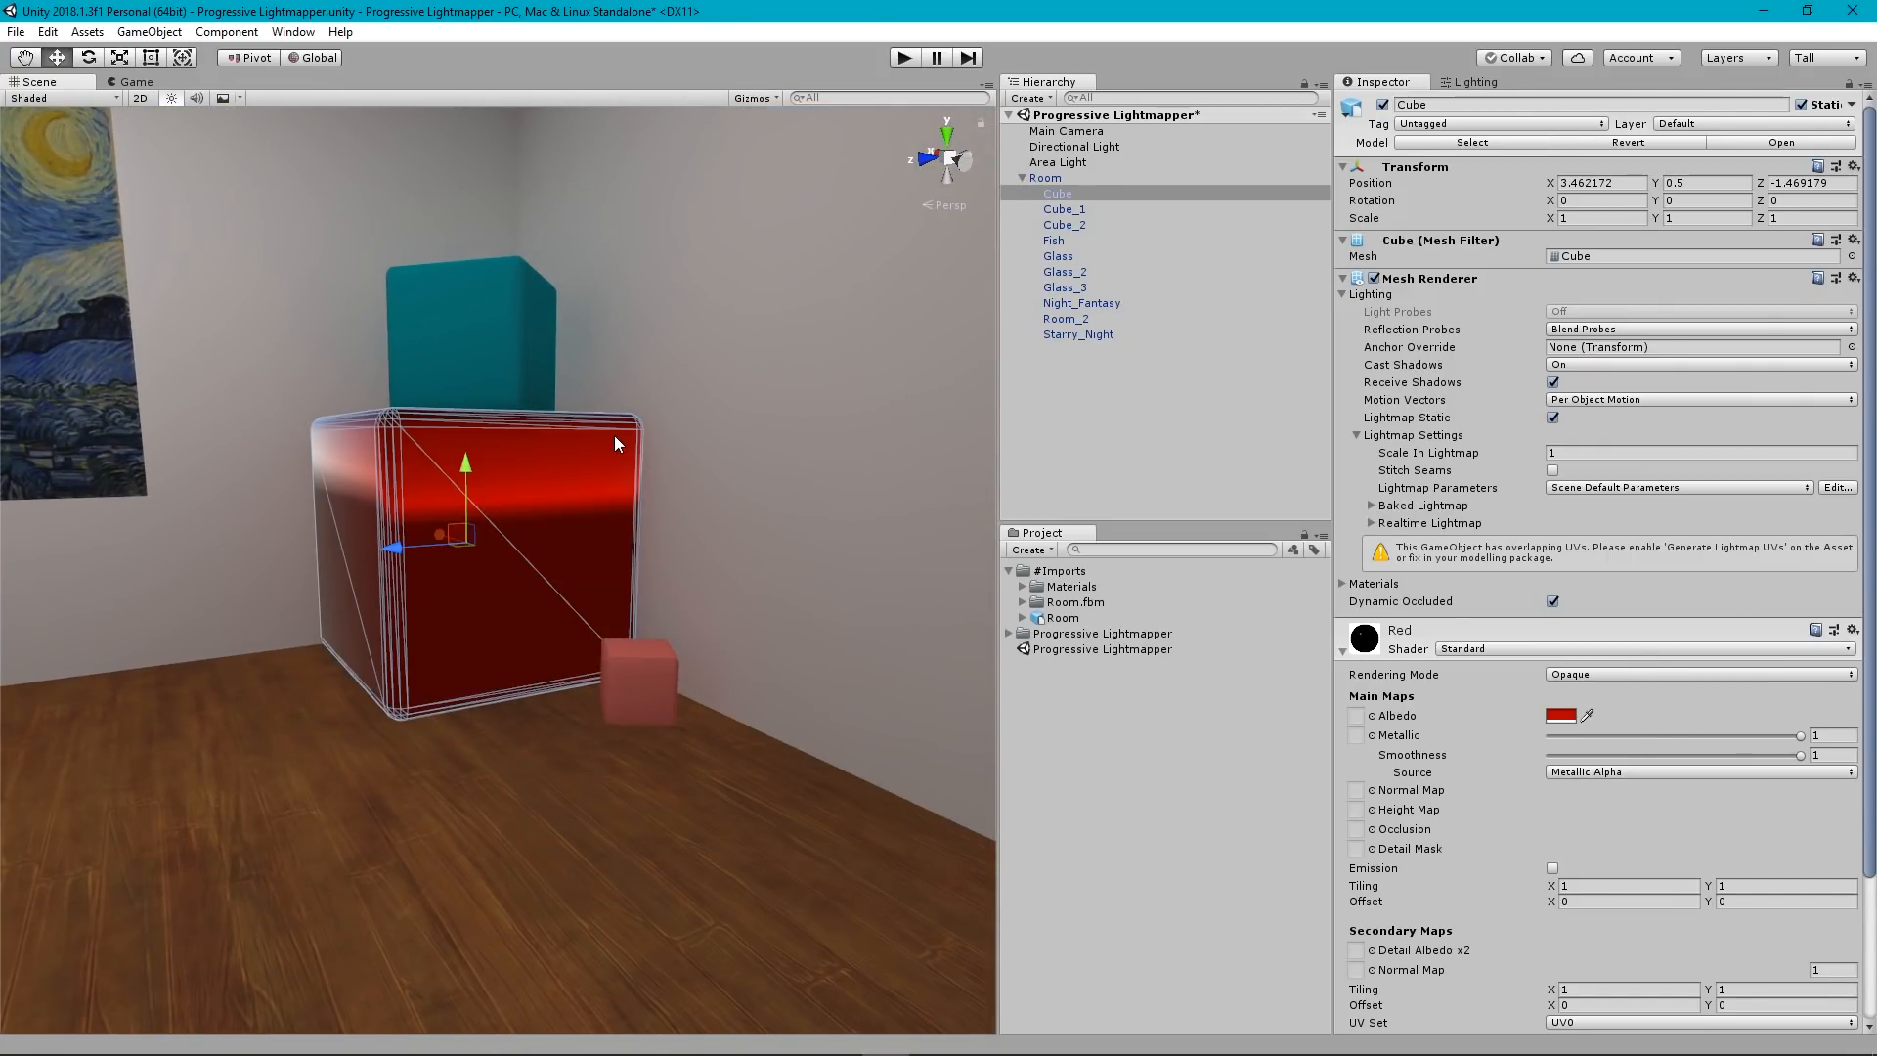
pyautogui.hotkey('ctrl', 'z')
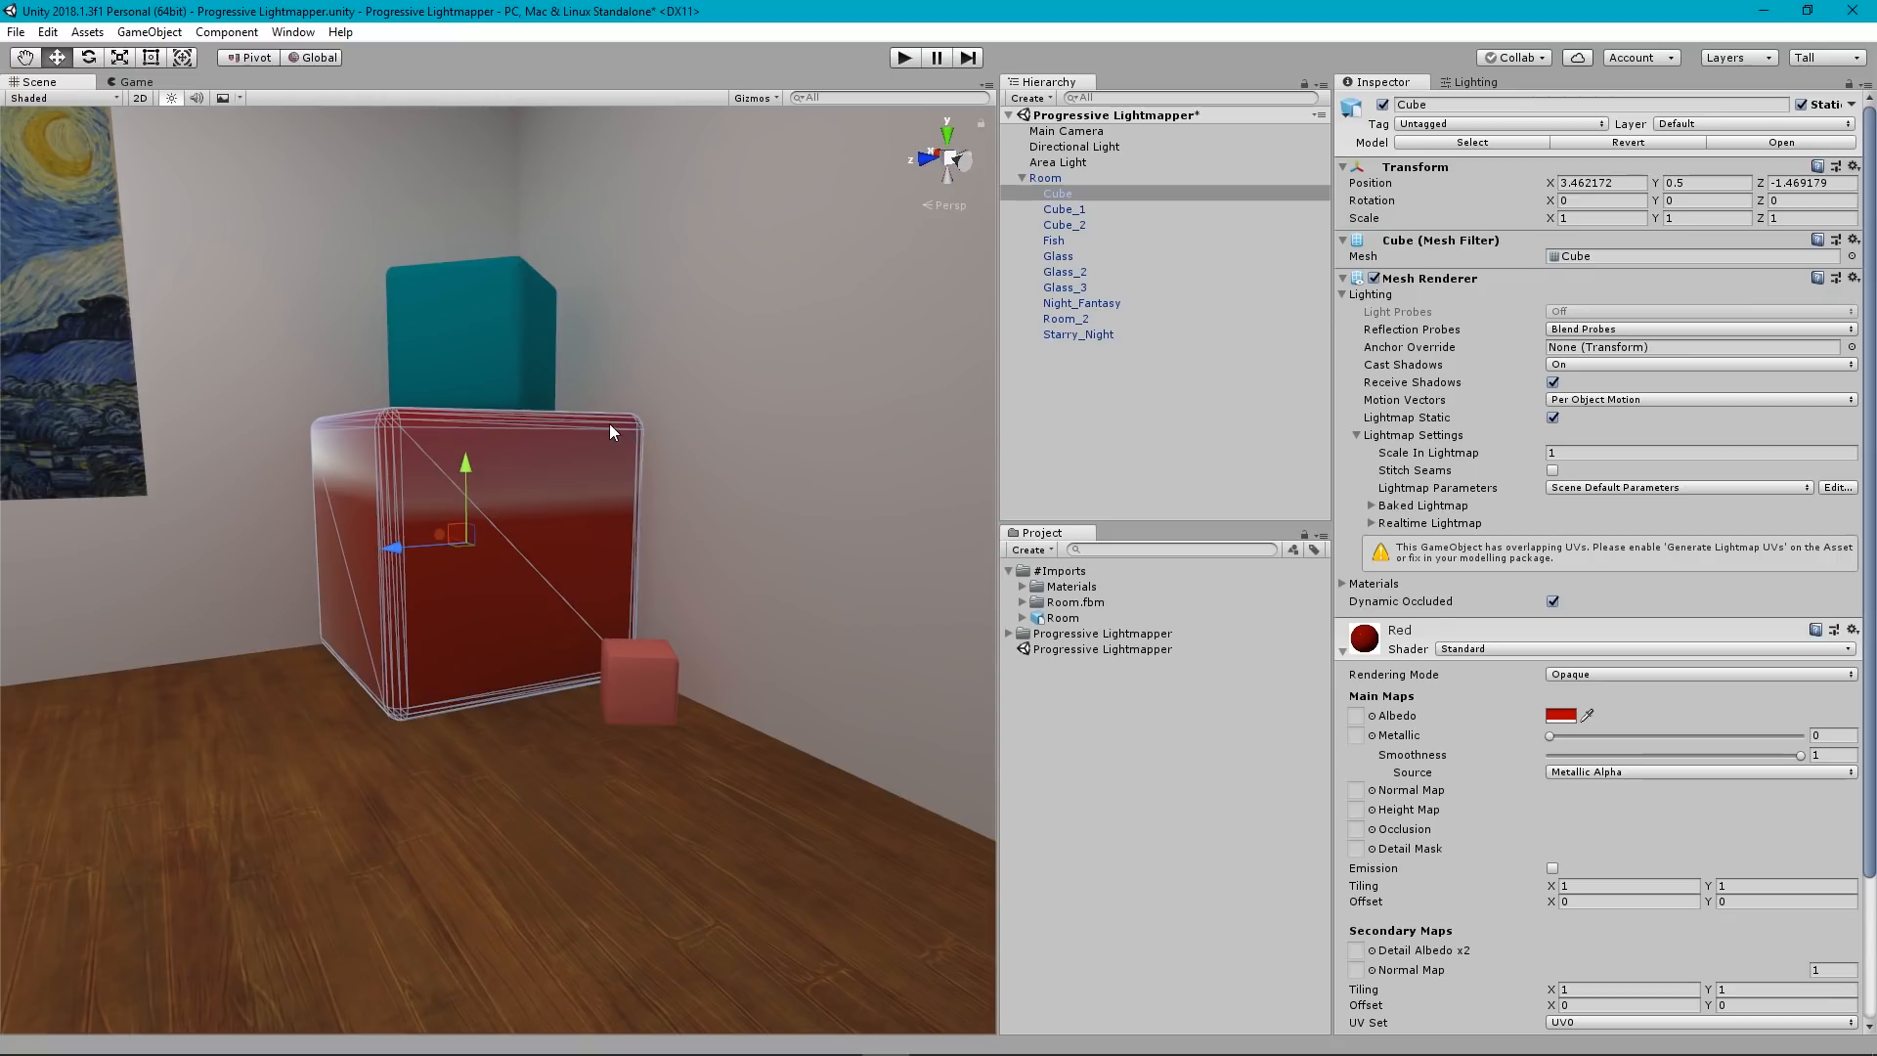
# Show the scene's Environment lighting settings to check the skybox and environment reflection options.
pyautogui.moveTo(628, 420); pyautogui.dragTo(626, 562, button='right')
pyautogui.press('s')
pyautogui.press('w')
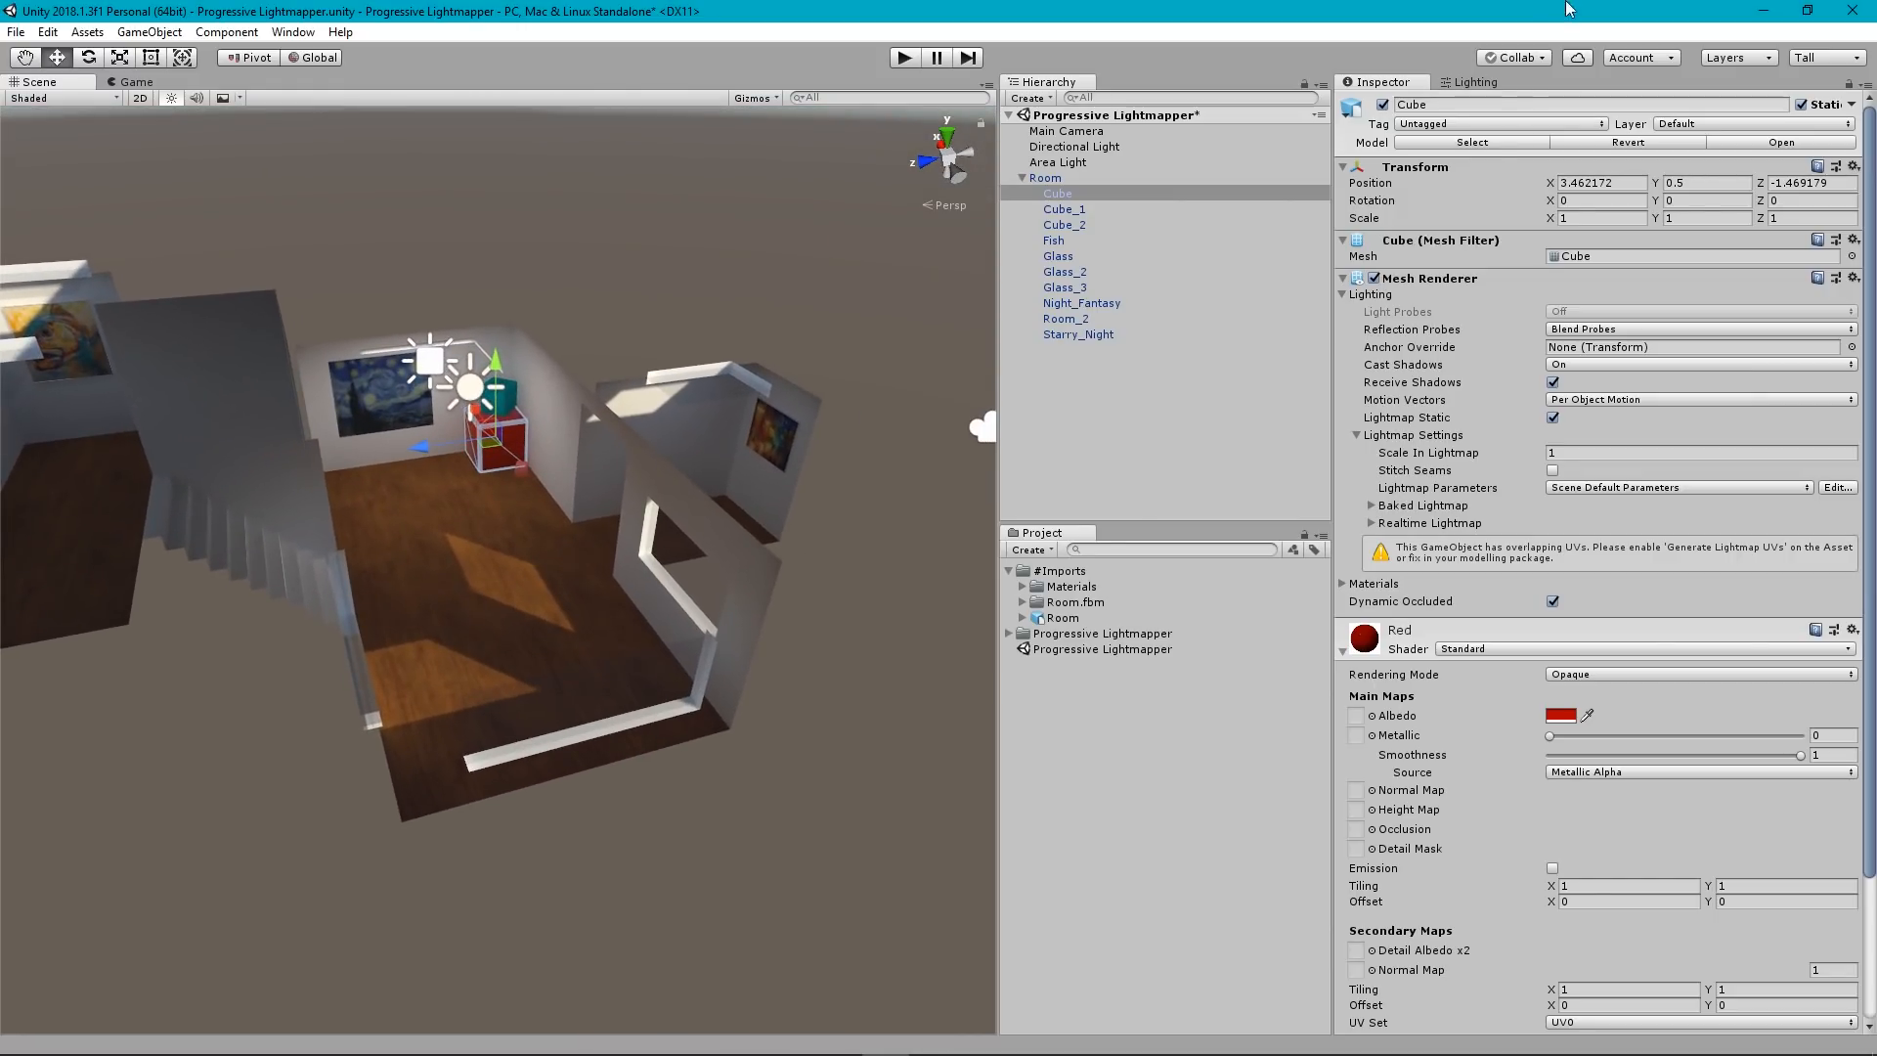
pyautogui.click(1474, 82)
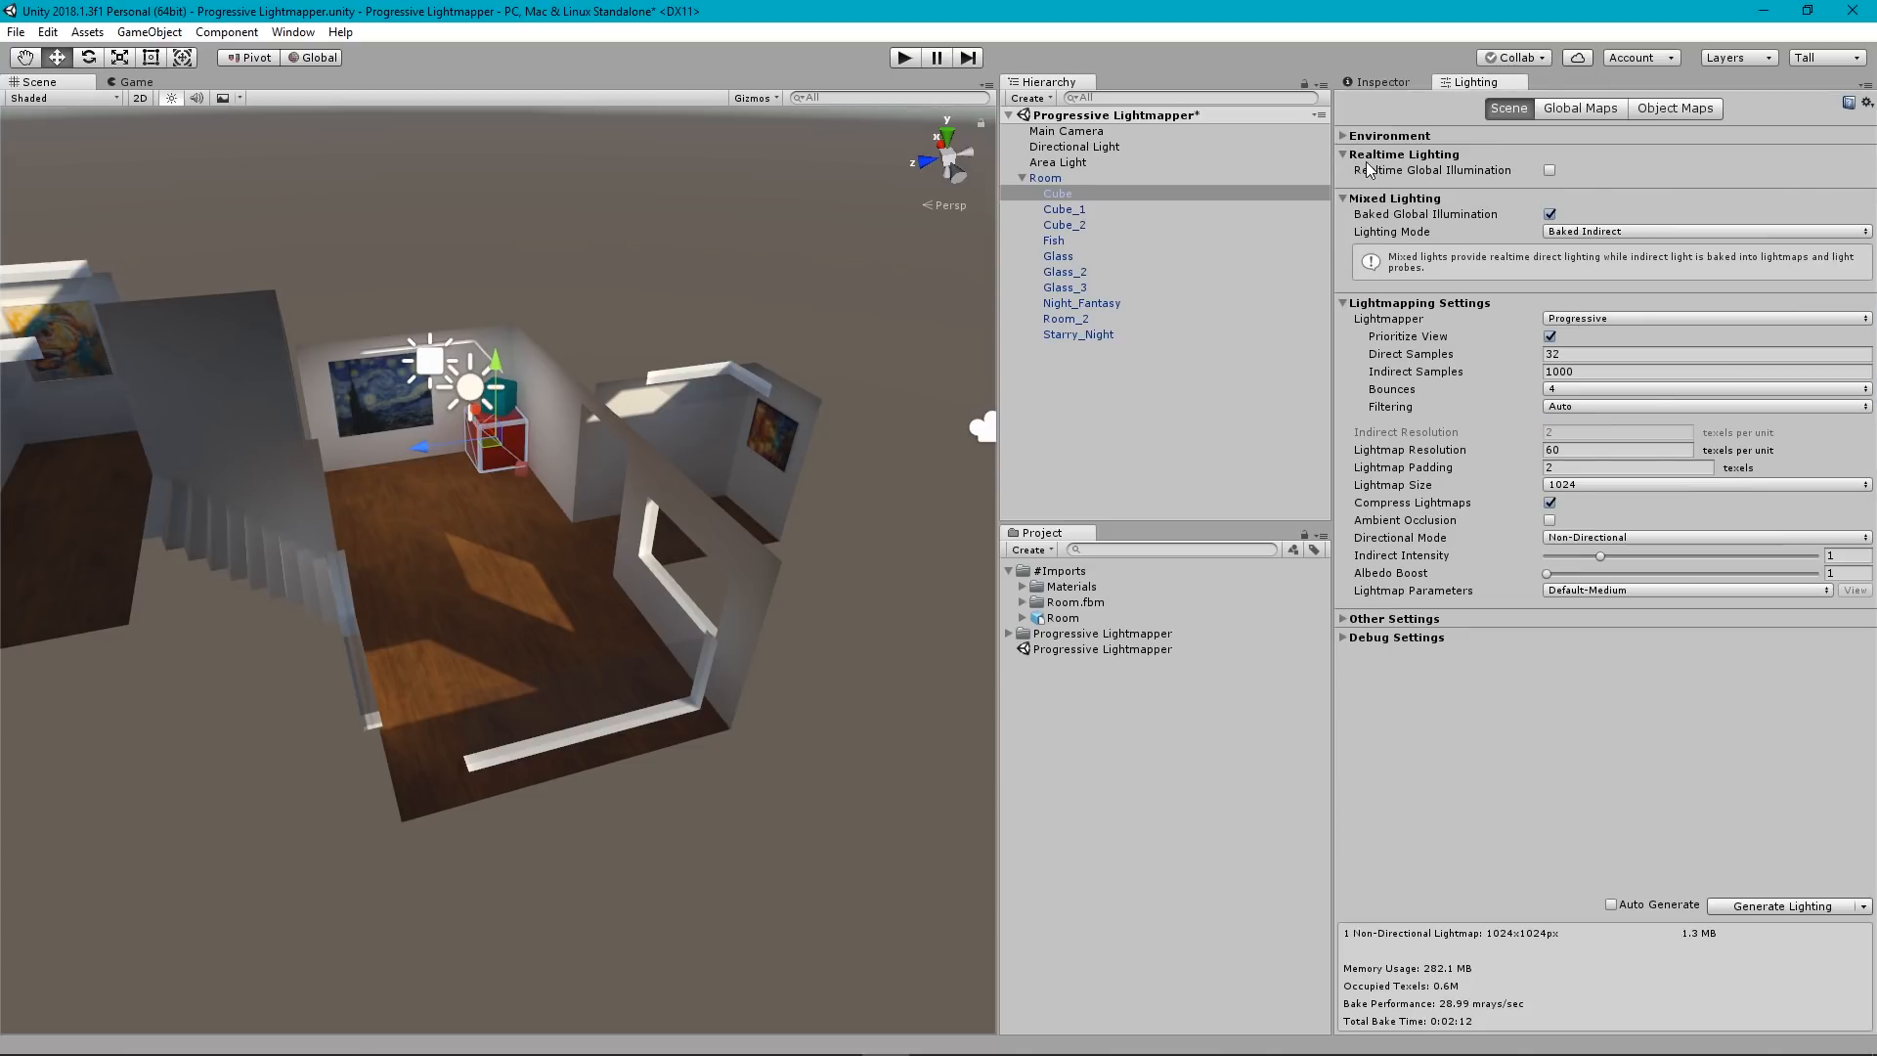
pyautogui.click(1343, 136)
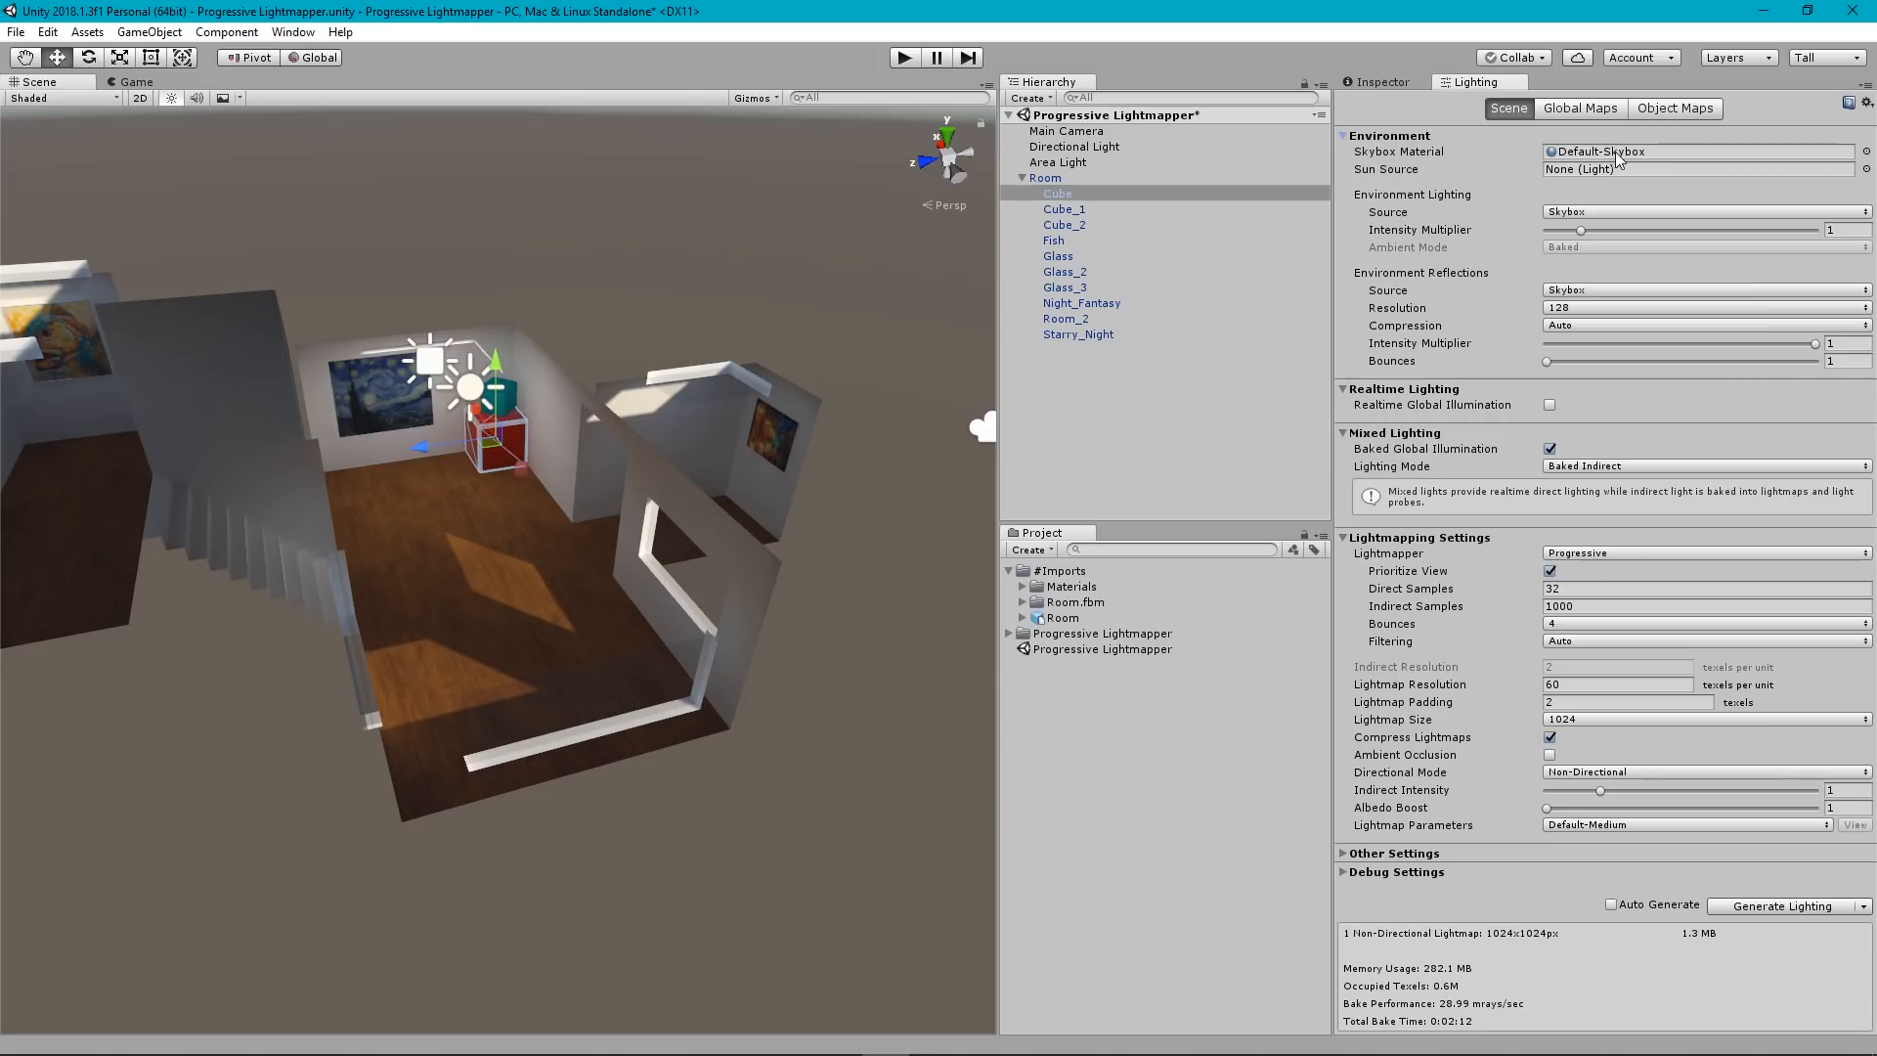
# Examine the whole building against the surrounding skybox from outside and clear the selection.
pyautogui.moveTo(666, 374); pyautogui.dragTo(701, 342, button='right')
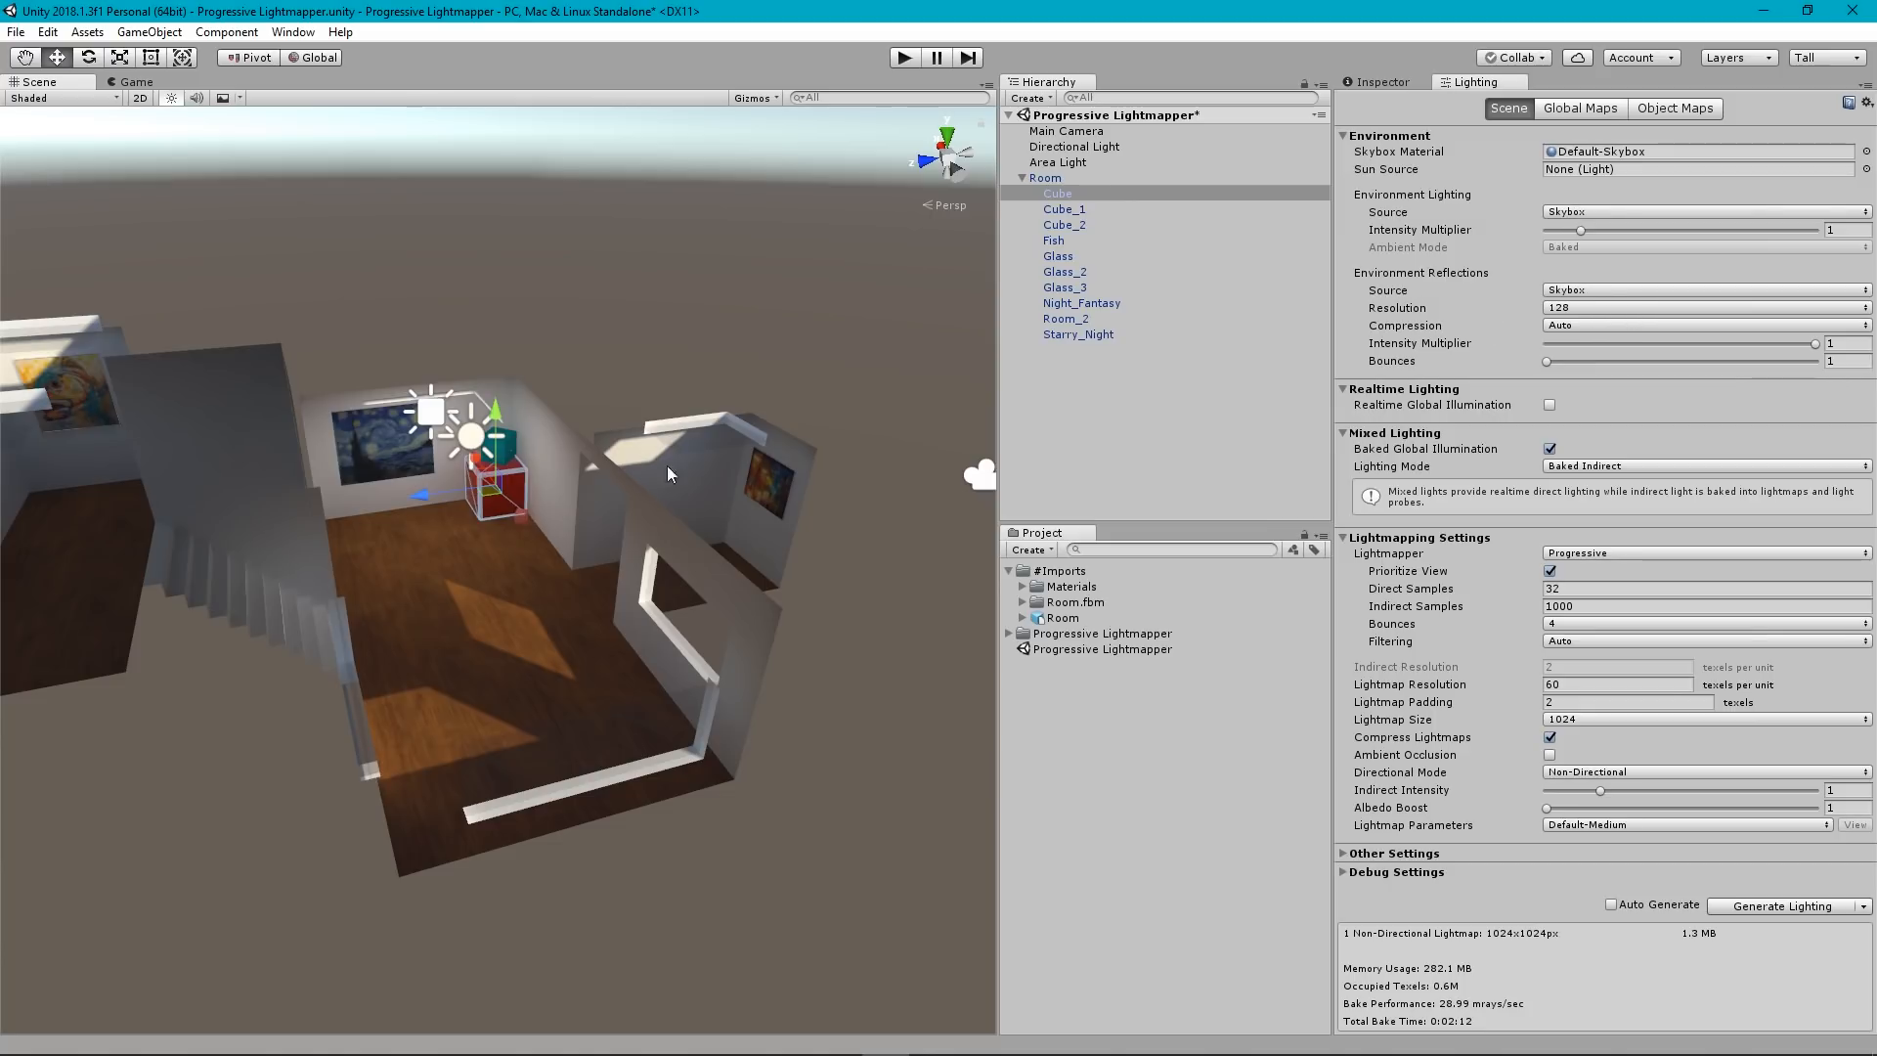
pyautogui.moveTo(666, 466)
pyautogui.mouseDown(button='right')
pyautogui.moveTo(695, 514)
pyautogui.moveTo(688, 401)
pyautogui.mouseUp(button='right')
pyautogui.press('w')
pyautogui.press('s')
pyautogui.moveTo(633, 415); pyautogui.dragTo(589, 461, button='right')
pyautogui.press('w')
pyautogui.press('s')
pyautogui.click(1173, 394)
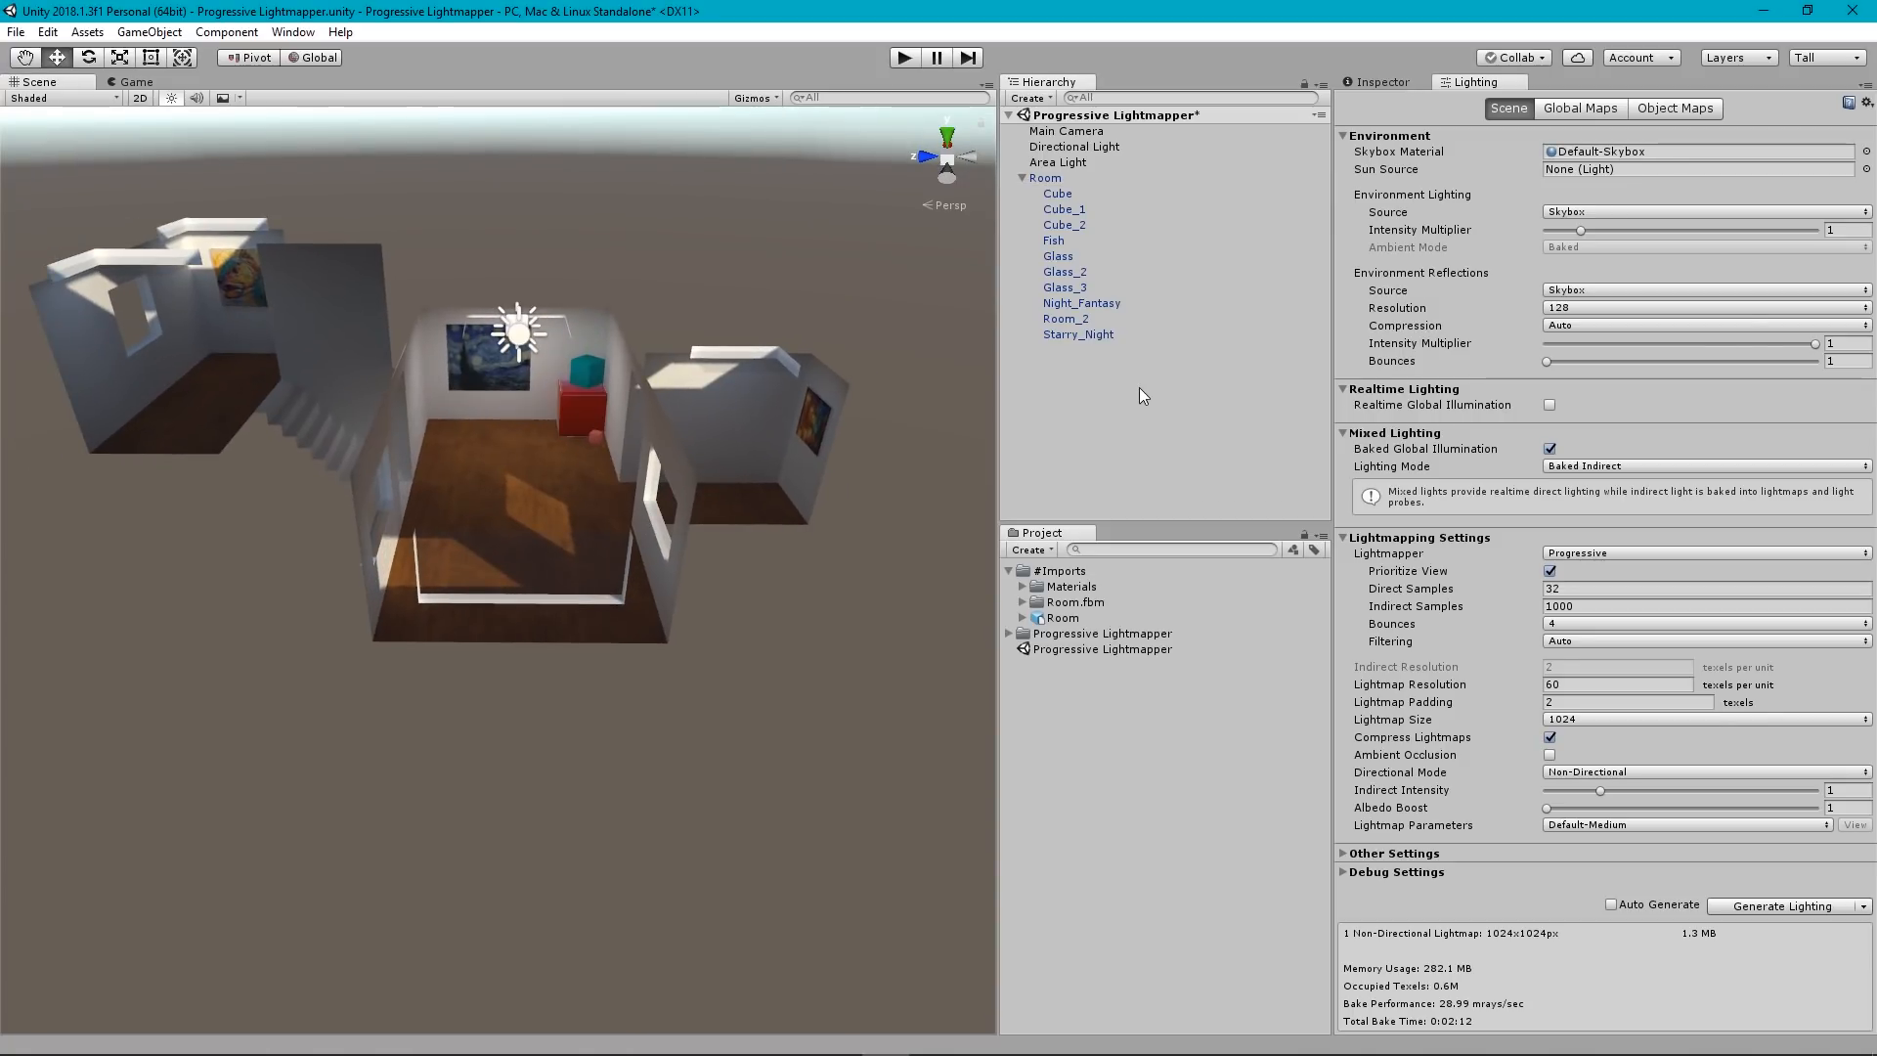
# Collapse the Room hierarchy, create an empty game object, and place it directly above Room.
pyautogui.click(1022, 177)
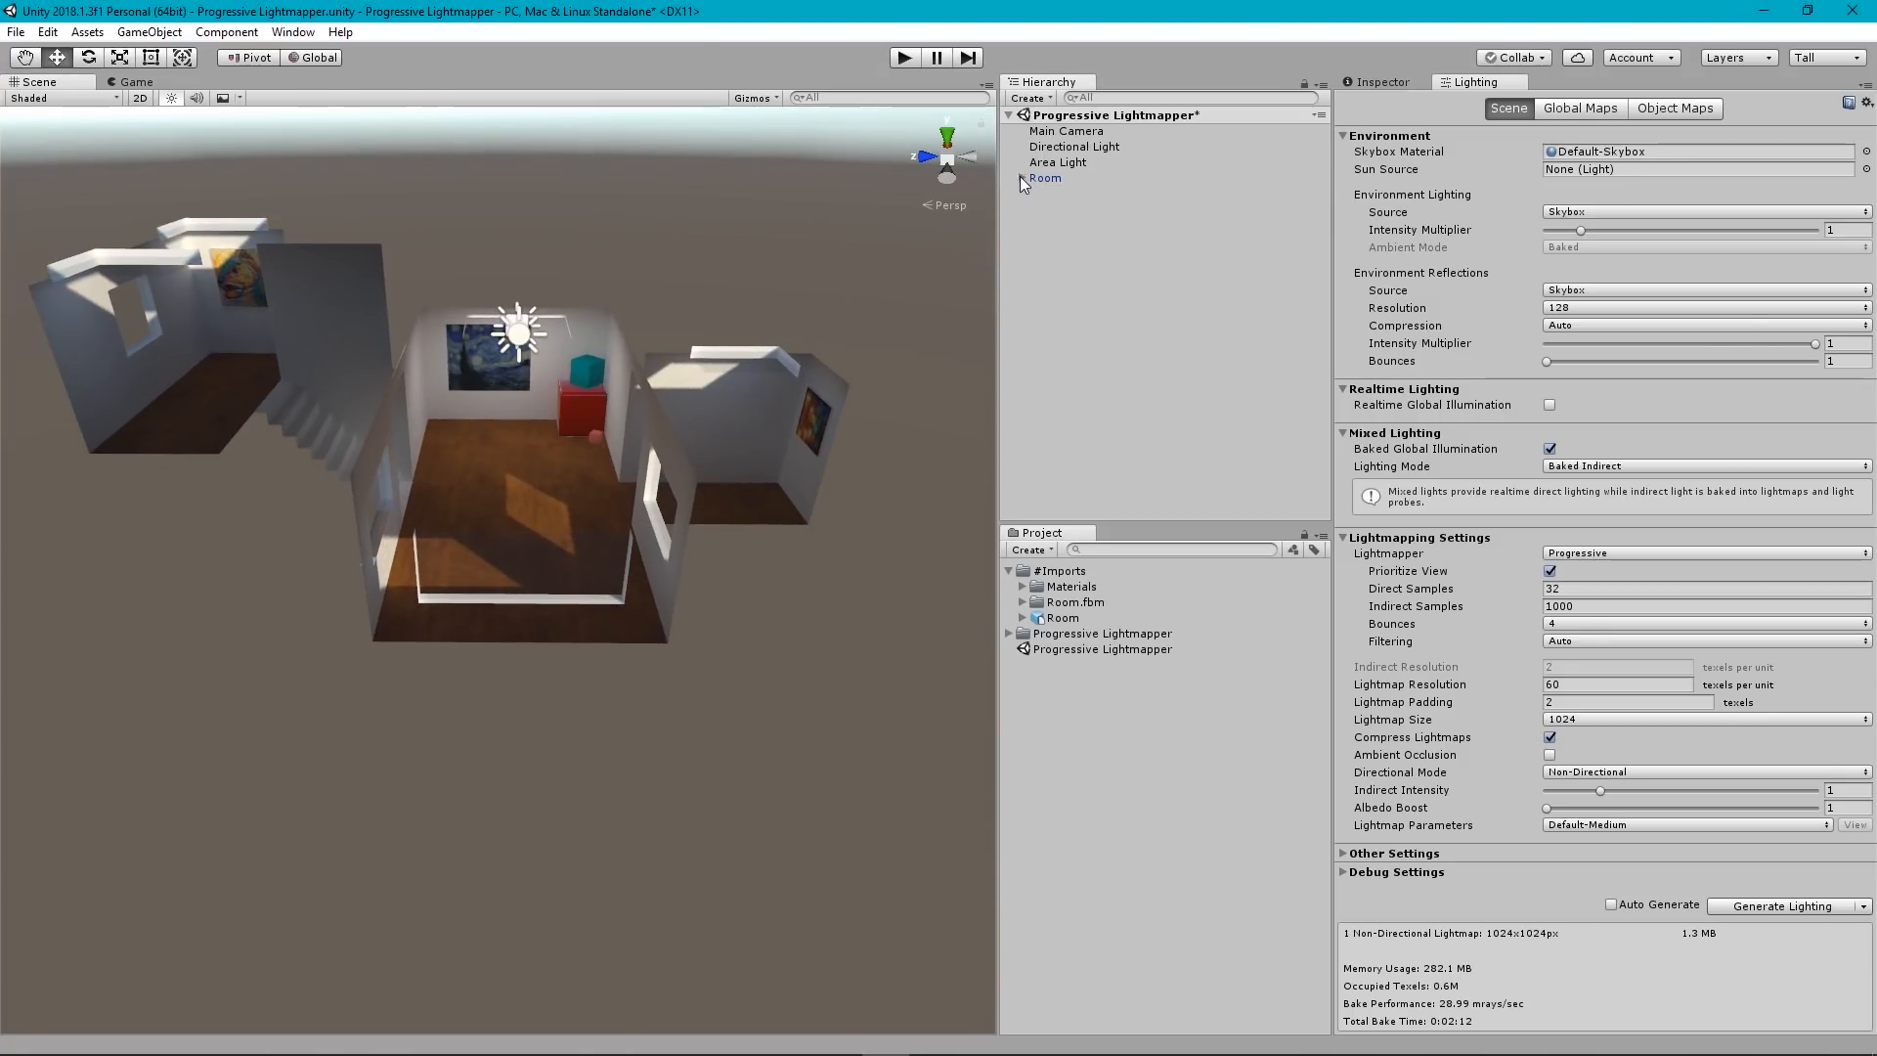
pyautogui.click(1029, 98)
pyautogui.click(1071, 118)
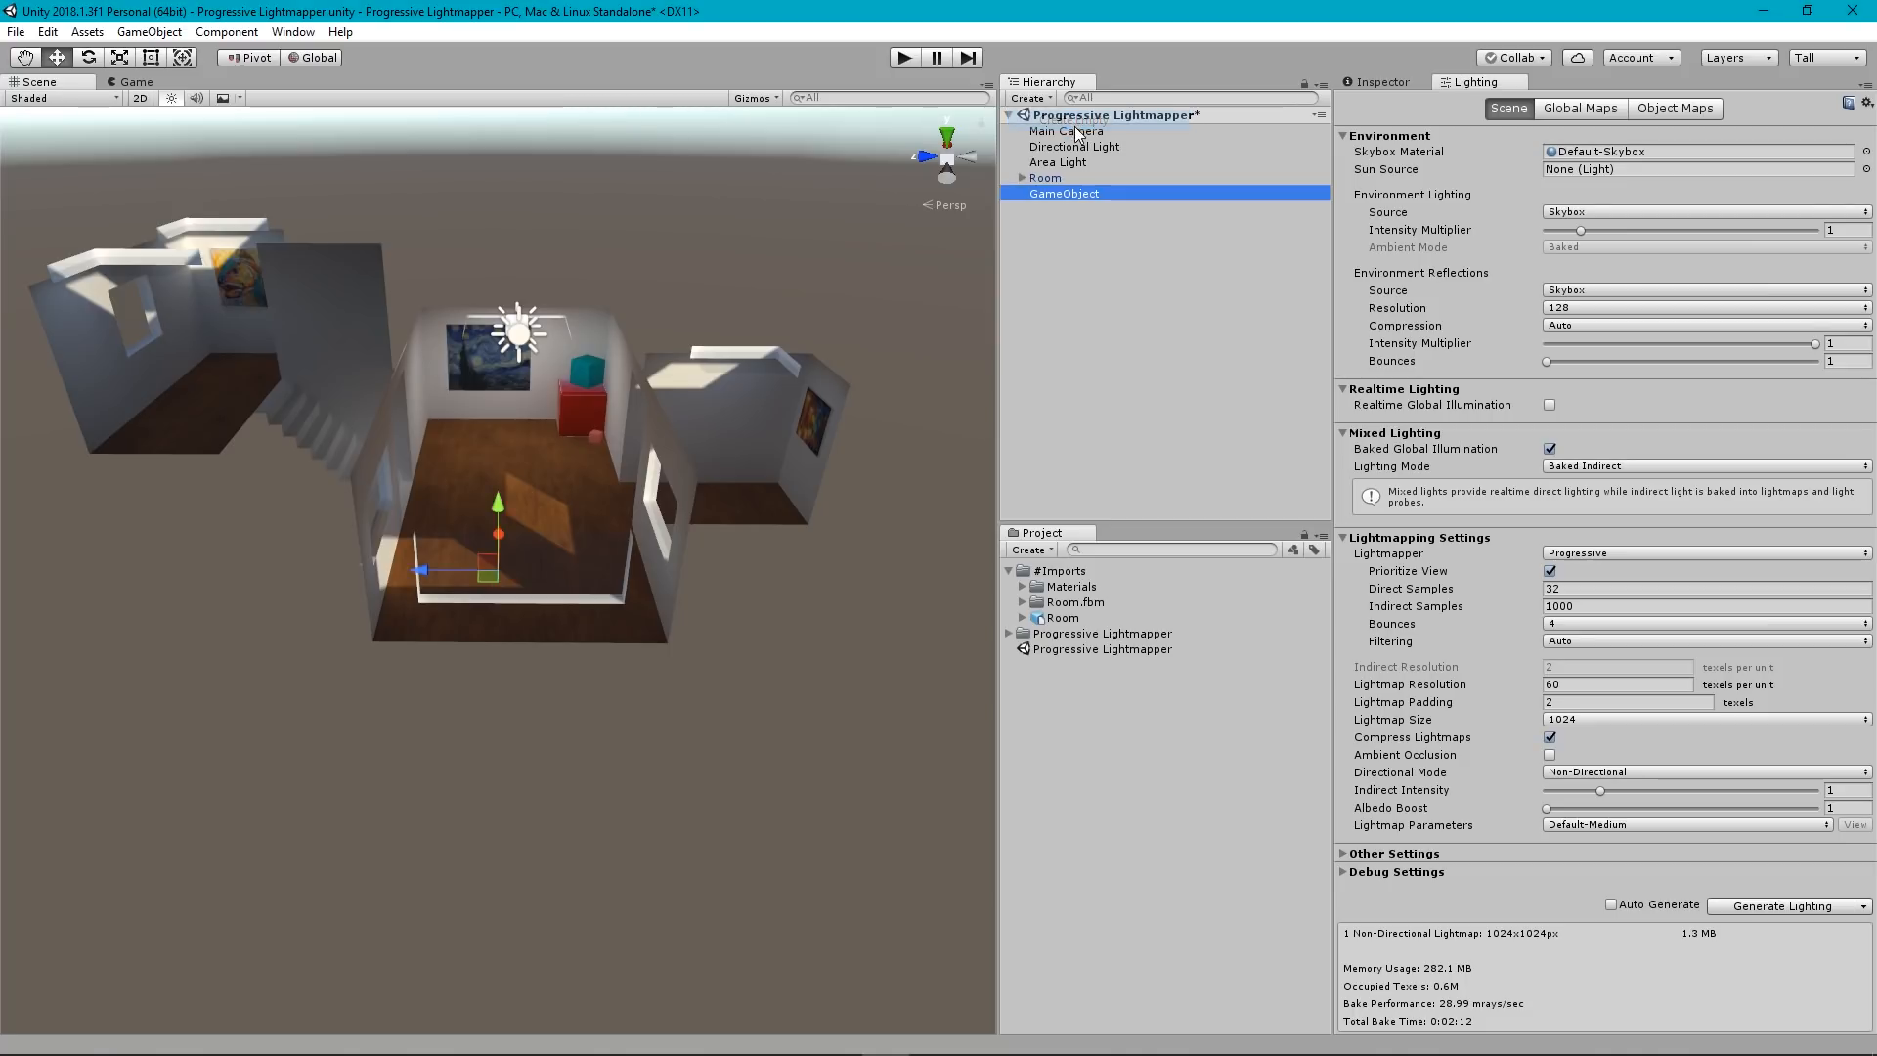
pyautogui.moveTo(1053, 194)
pyautogui.mouseDown()
pyautogui.moveTo(1061, 155)
pyautogui.moveTo(1062, 174)
pyautogui.mouseUp()
# Rename the new empty game object as REF Probes.
pyautogui.doubleClick(1074, 179)
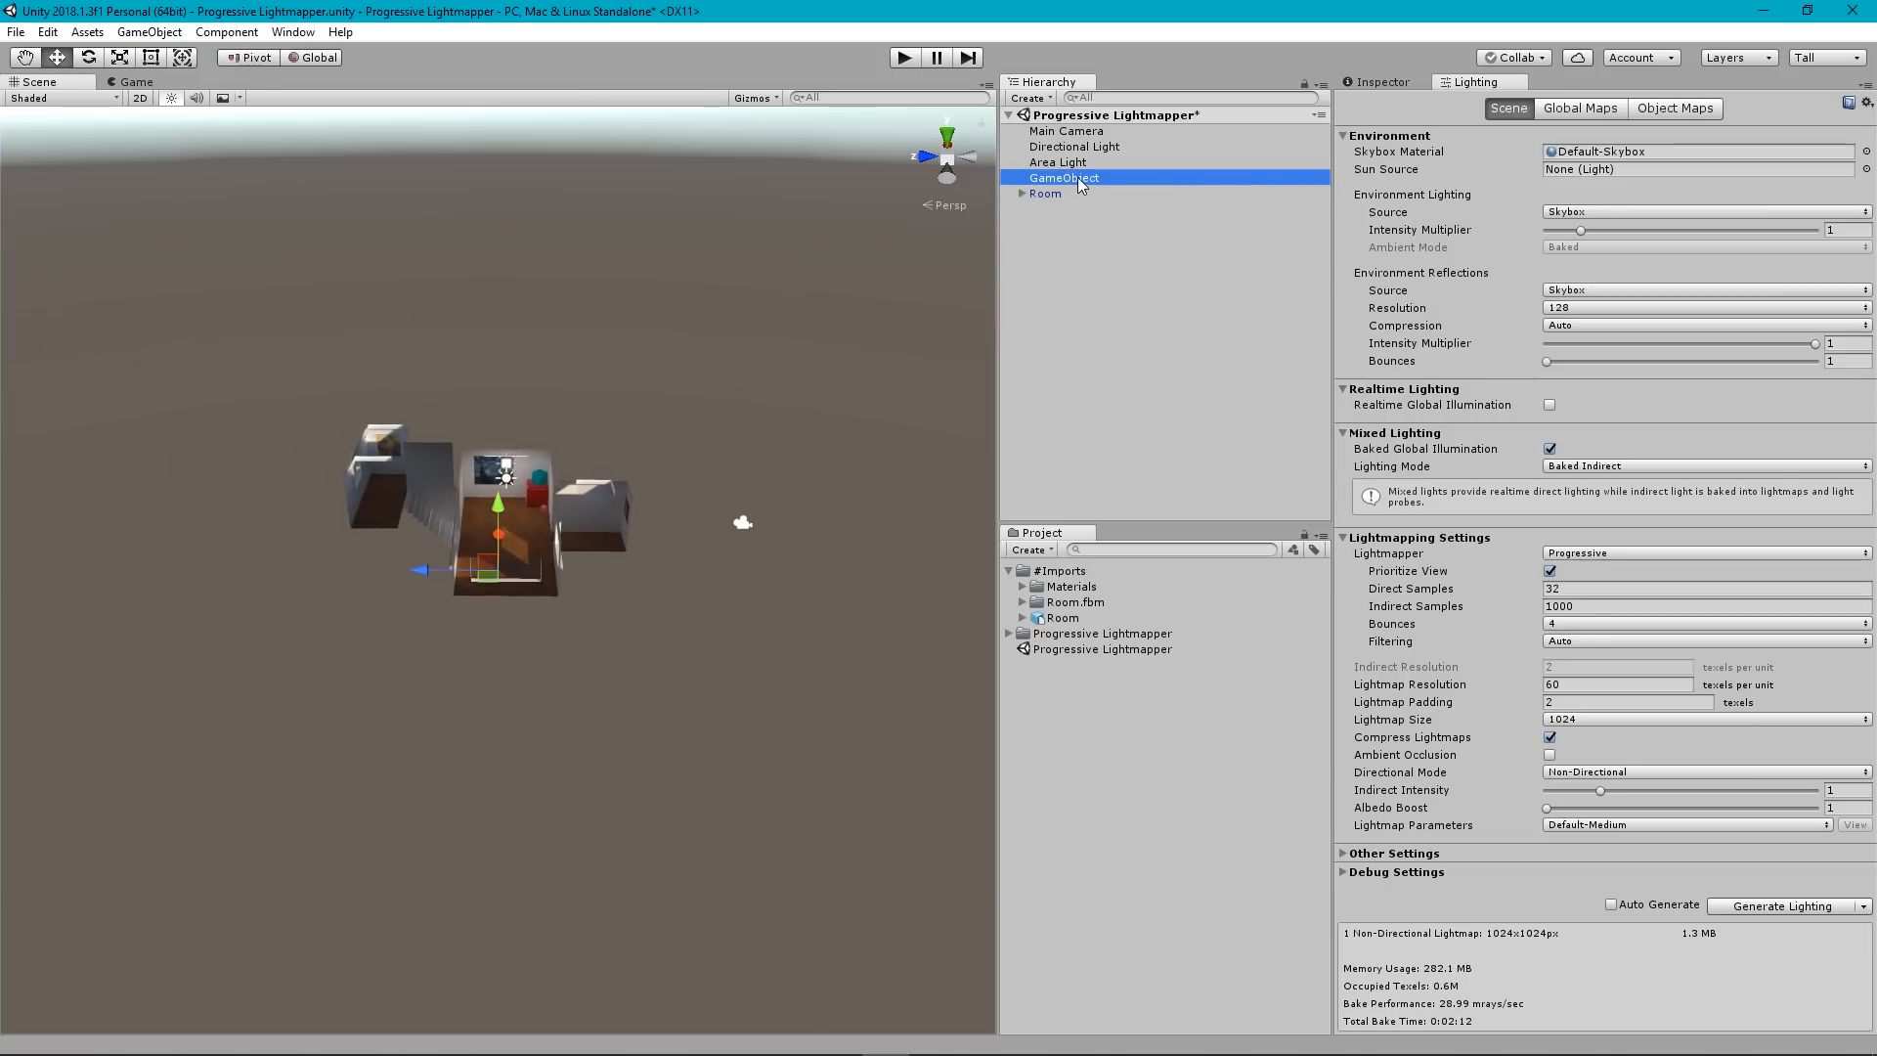
pyautogui.click(1079, 182)
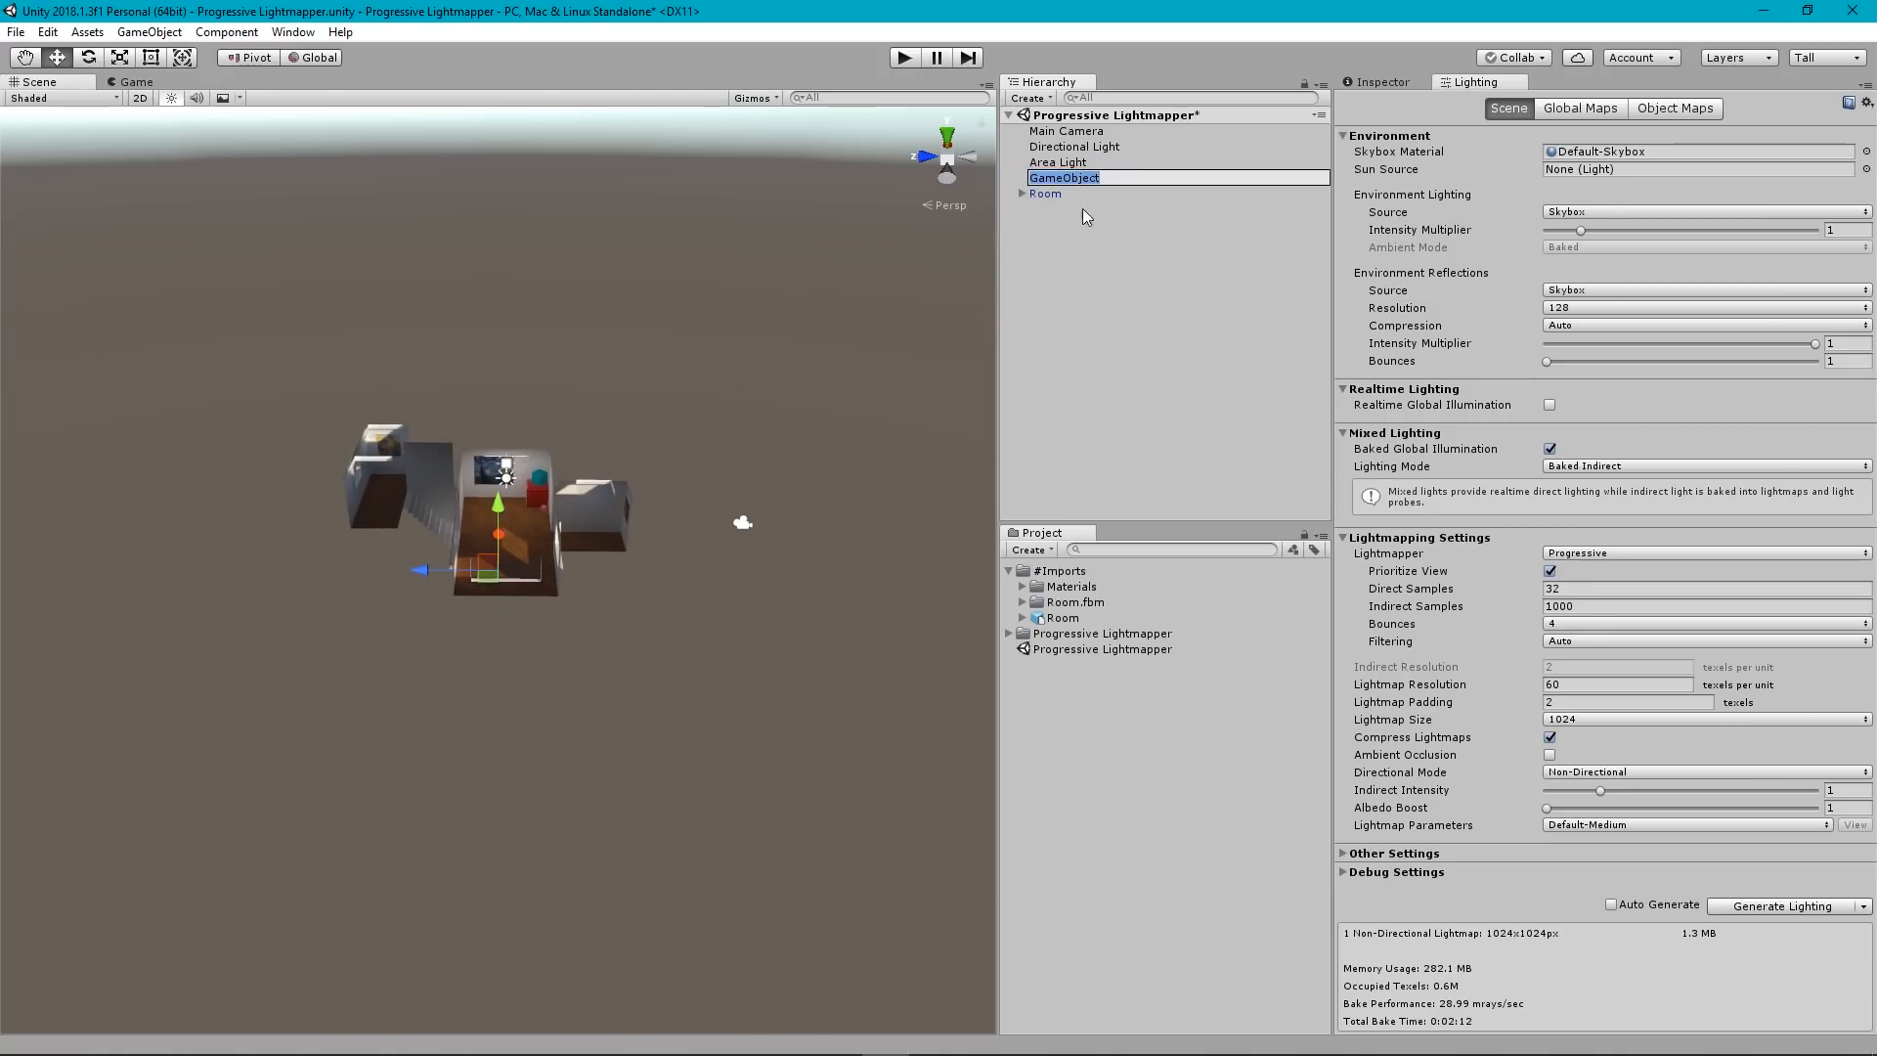
pyautogui.click(1085, 216)
pyautogui.click(1079, 182)
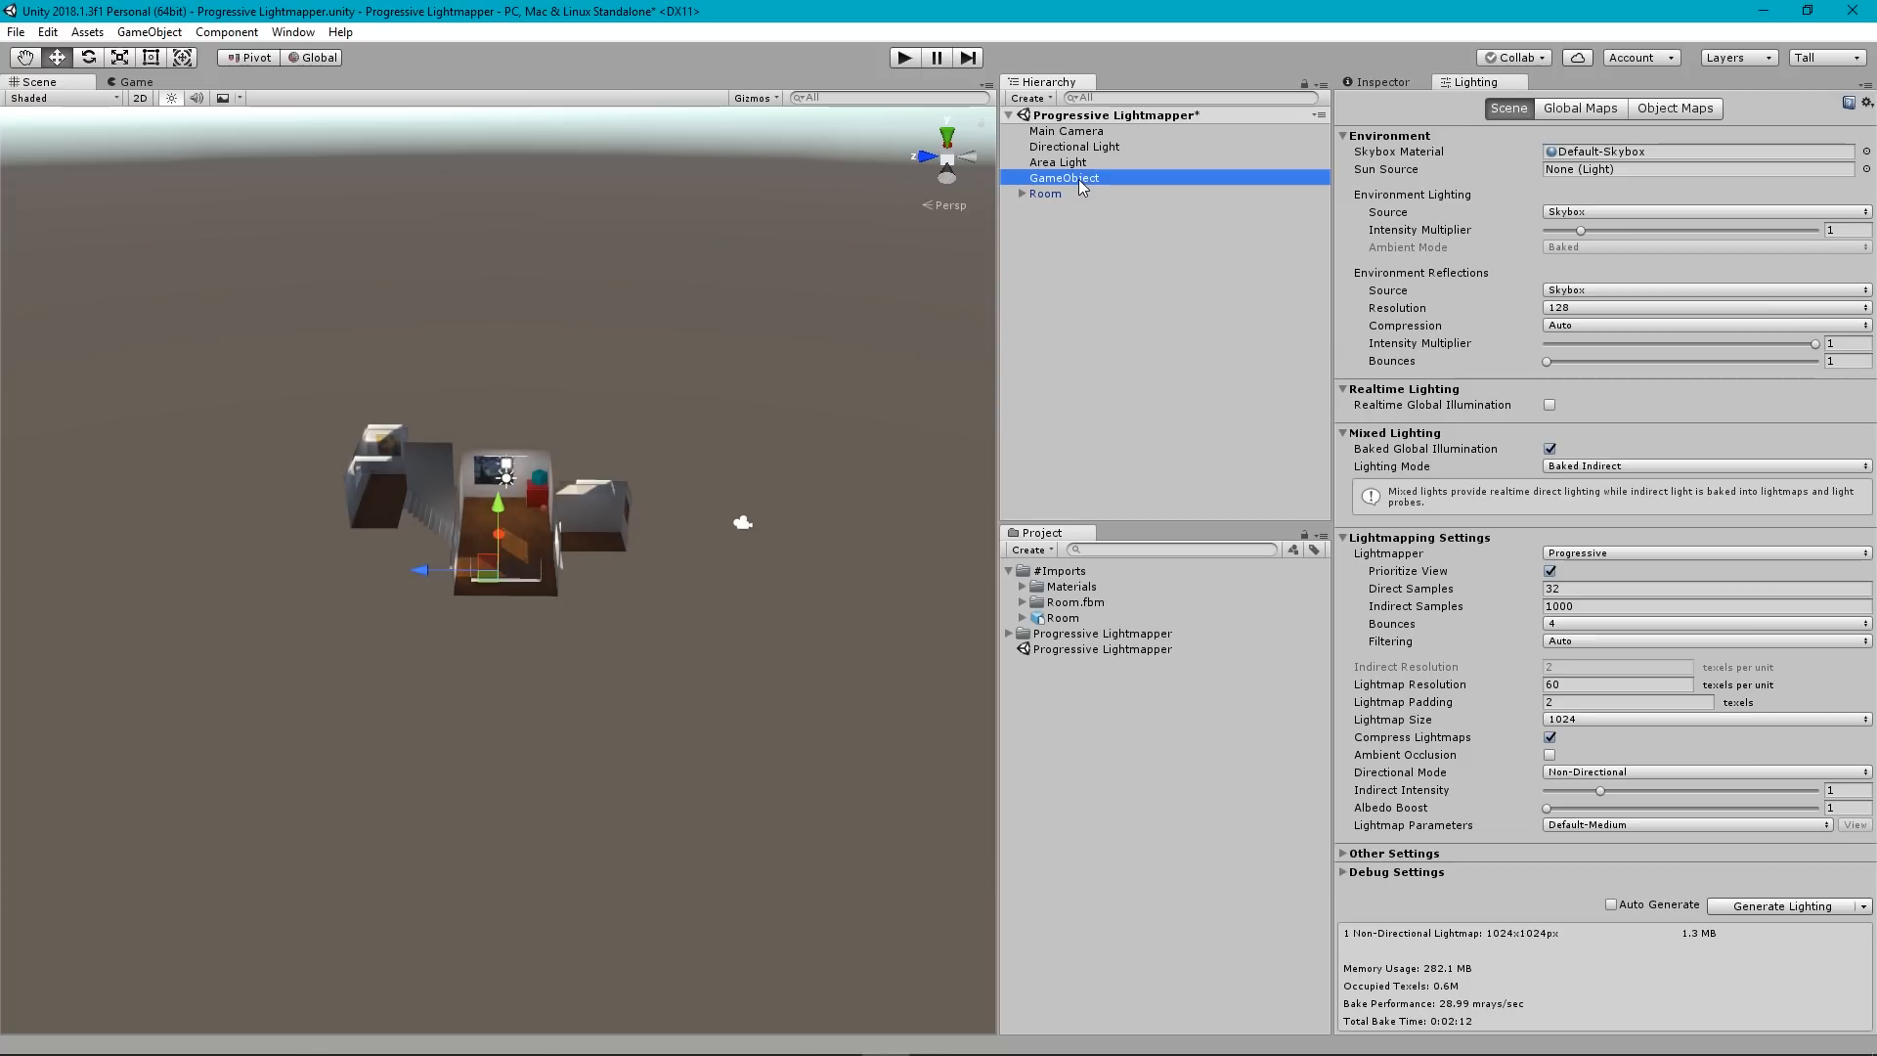
pyautogui.click(1080, 183)
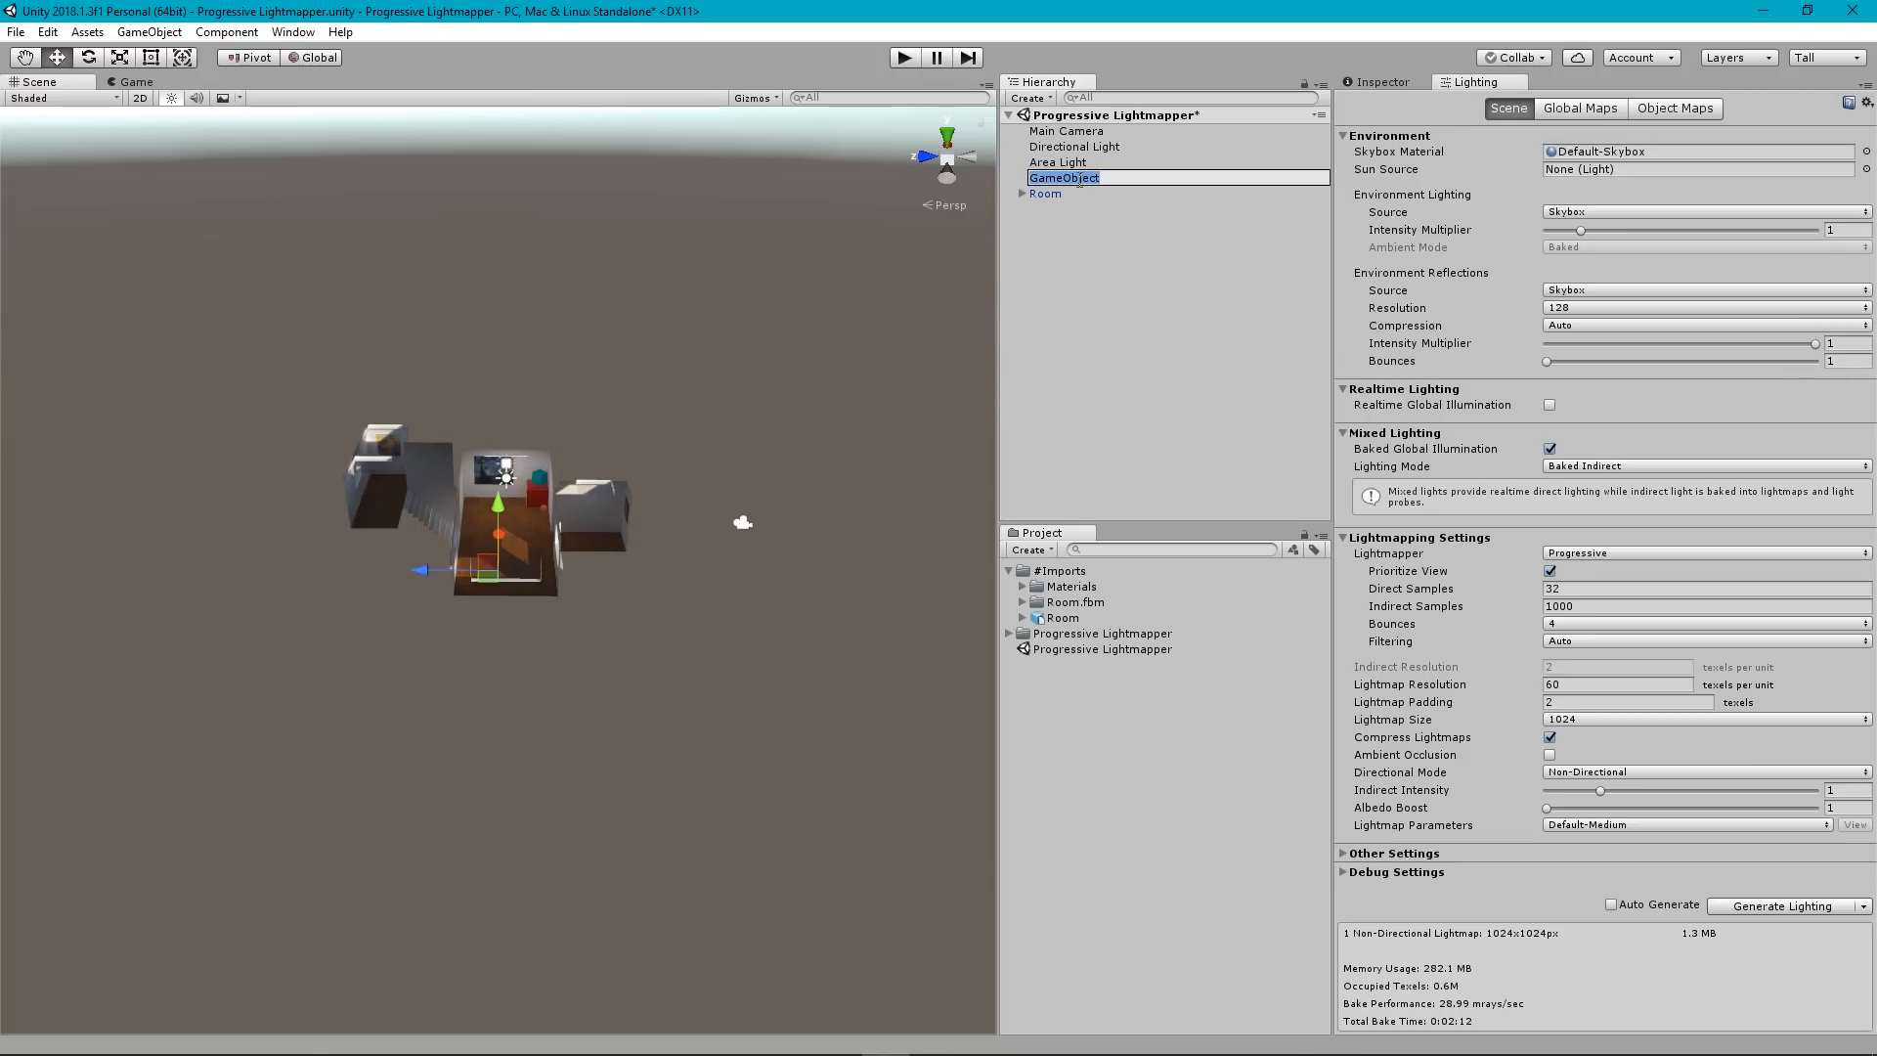
pyautogui.write('REF Probes')
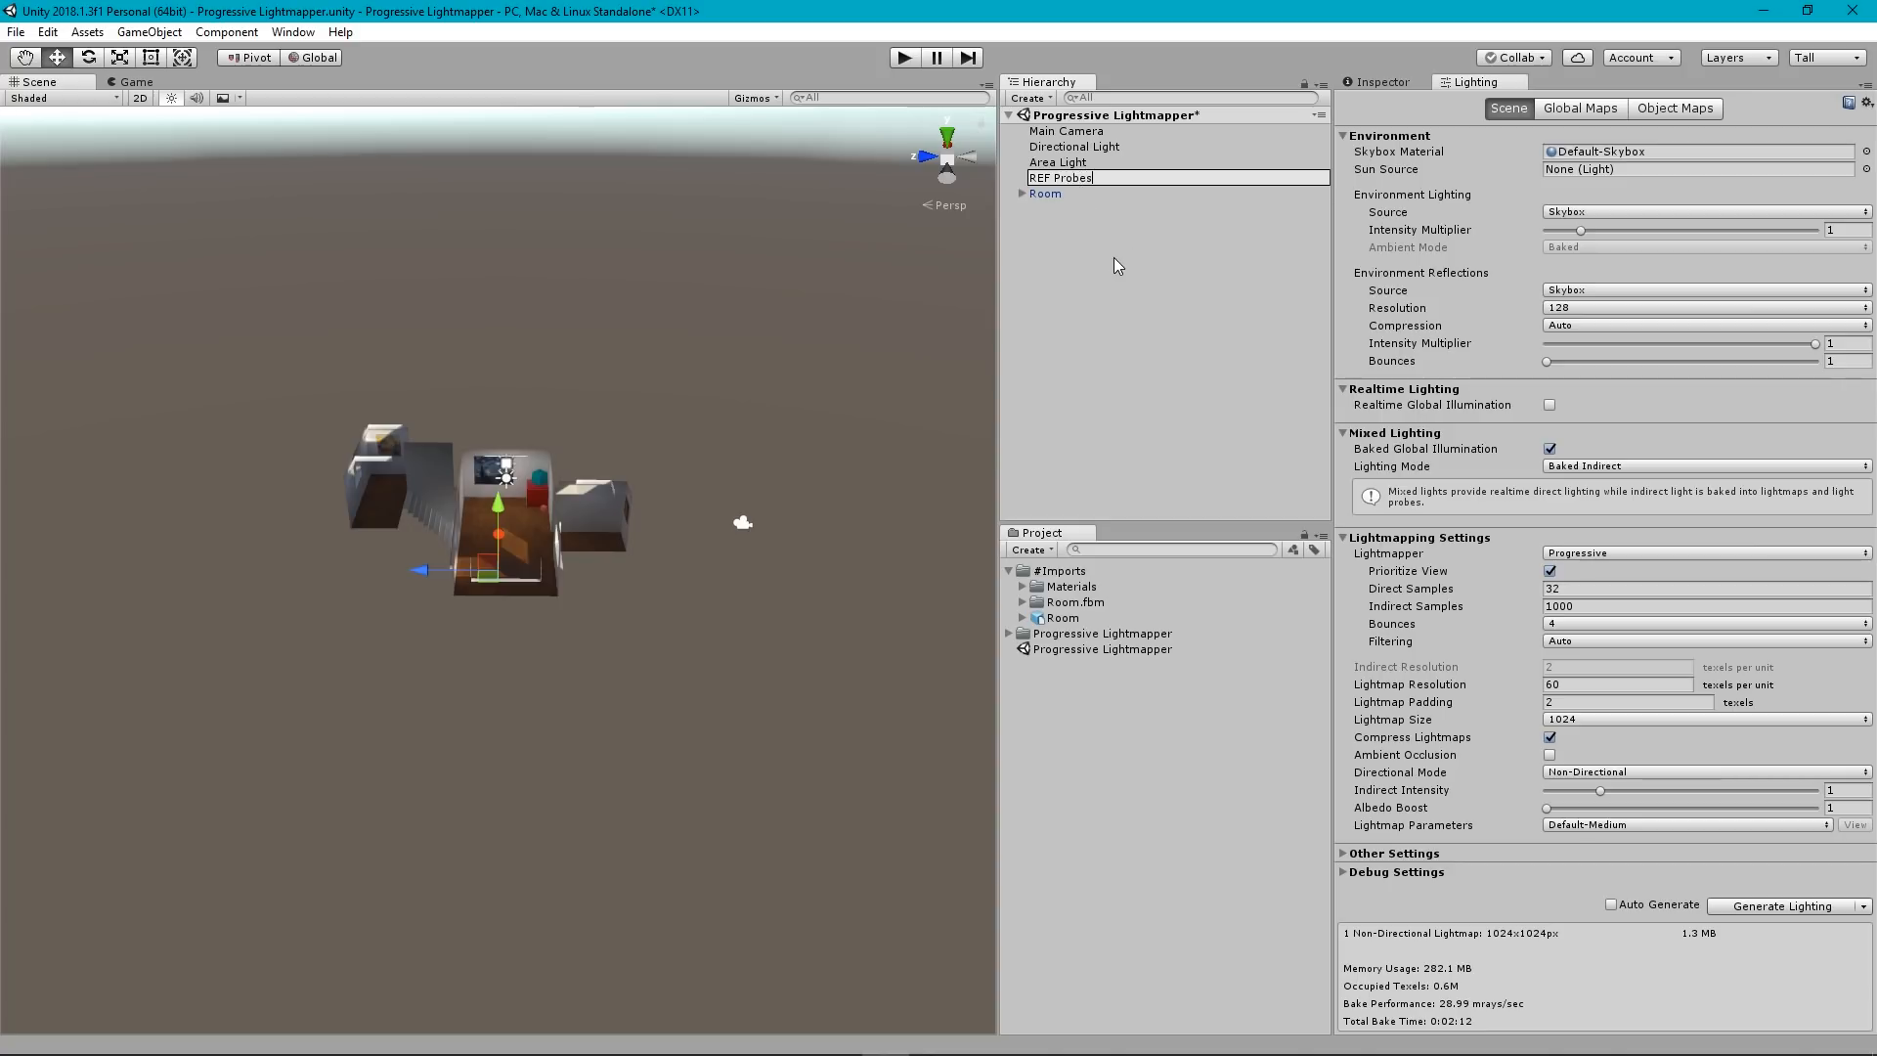
pyautogui.press('Return')
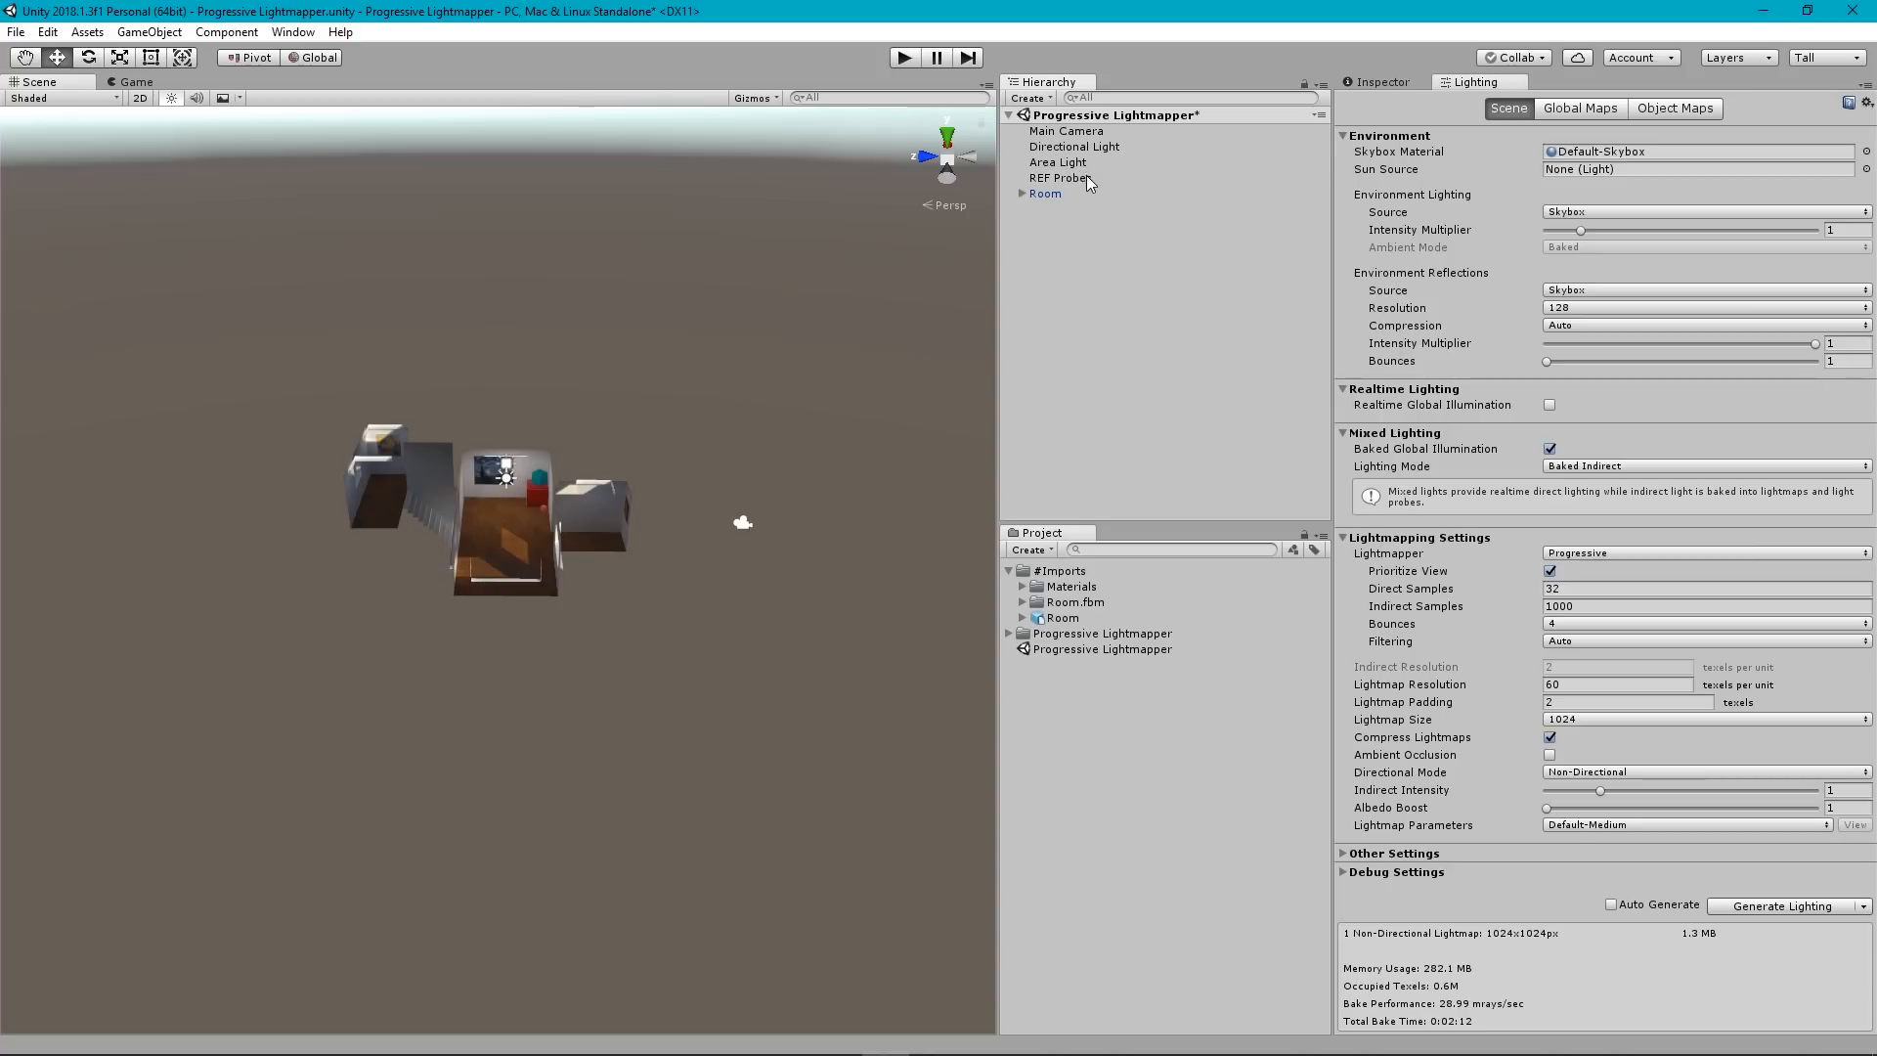
# Set the REF Probes object's position to 0 on X, Y and Z.
pyautogui.scroll(6, 584, 537)
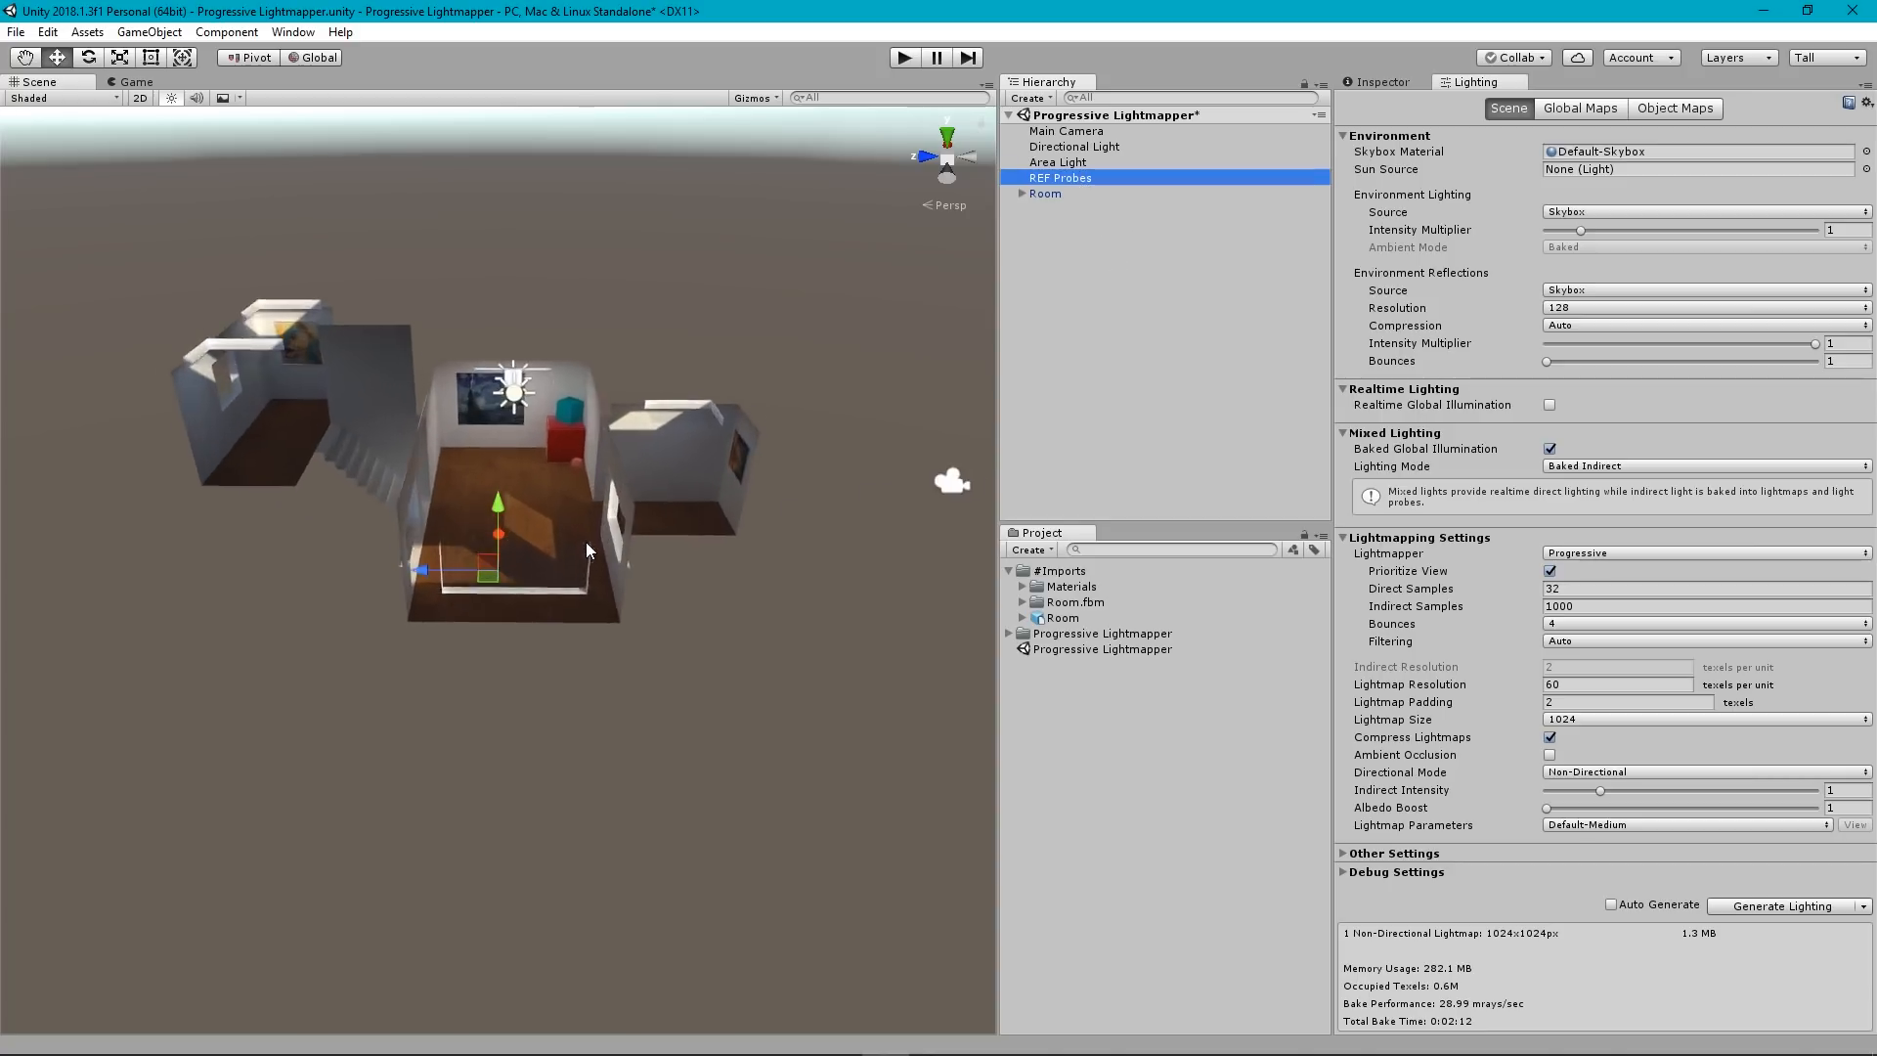
pyautogui.click(1378, 84)
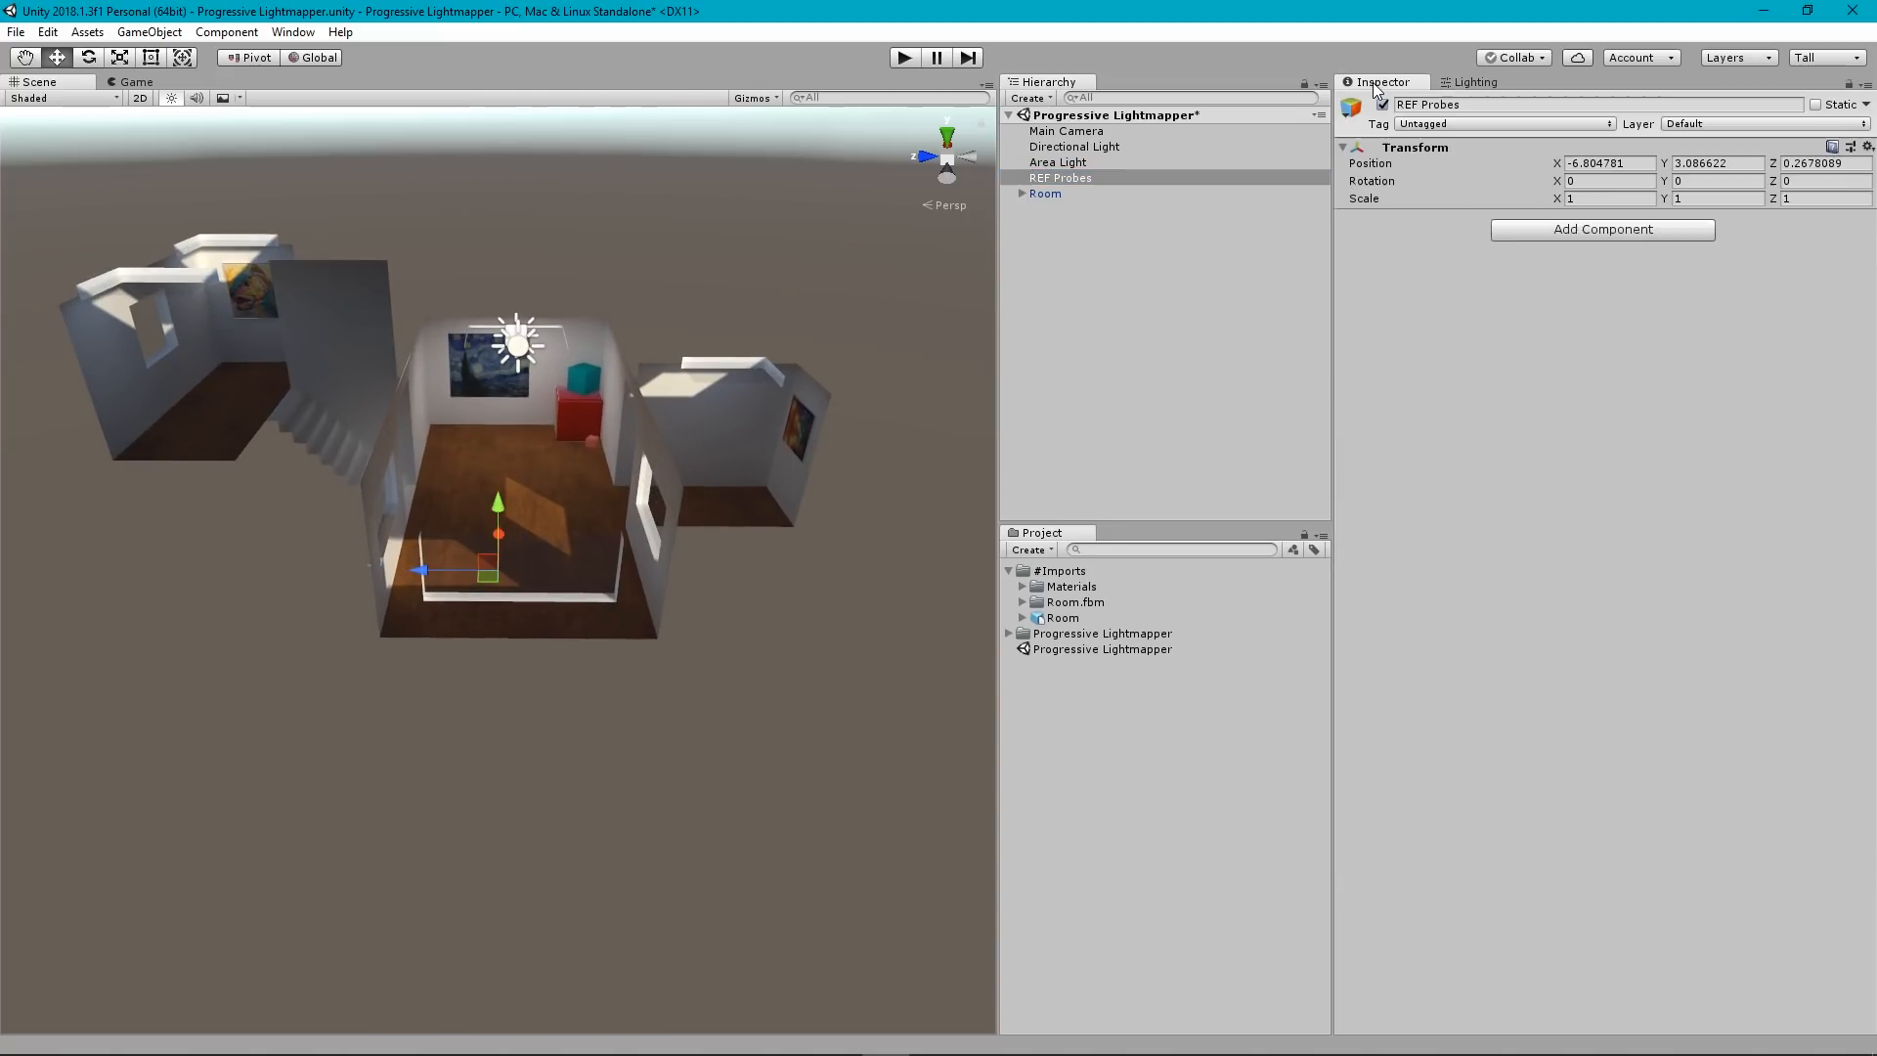
pyautogui.click(1061, 178)
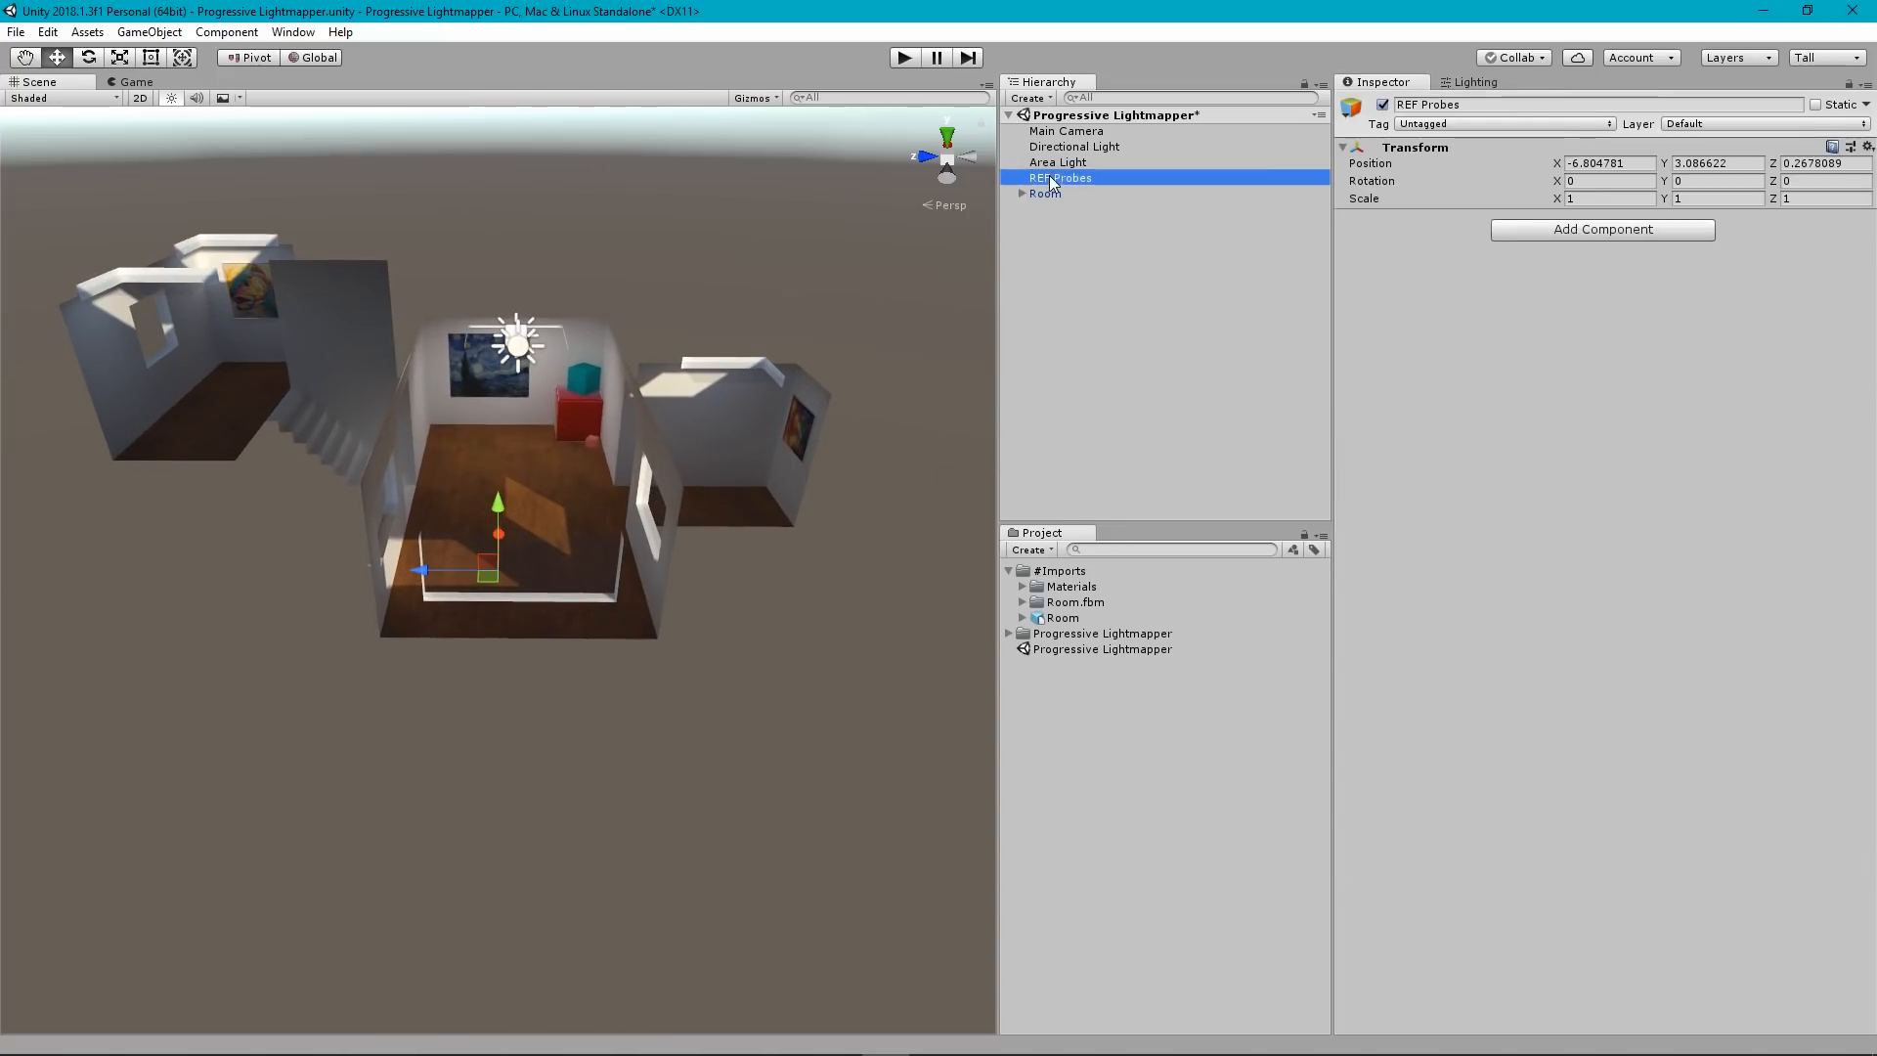
pyautogui.click(1610, 163)
pyautogui.write('0')
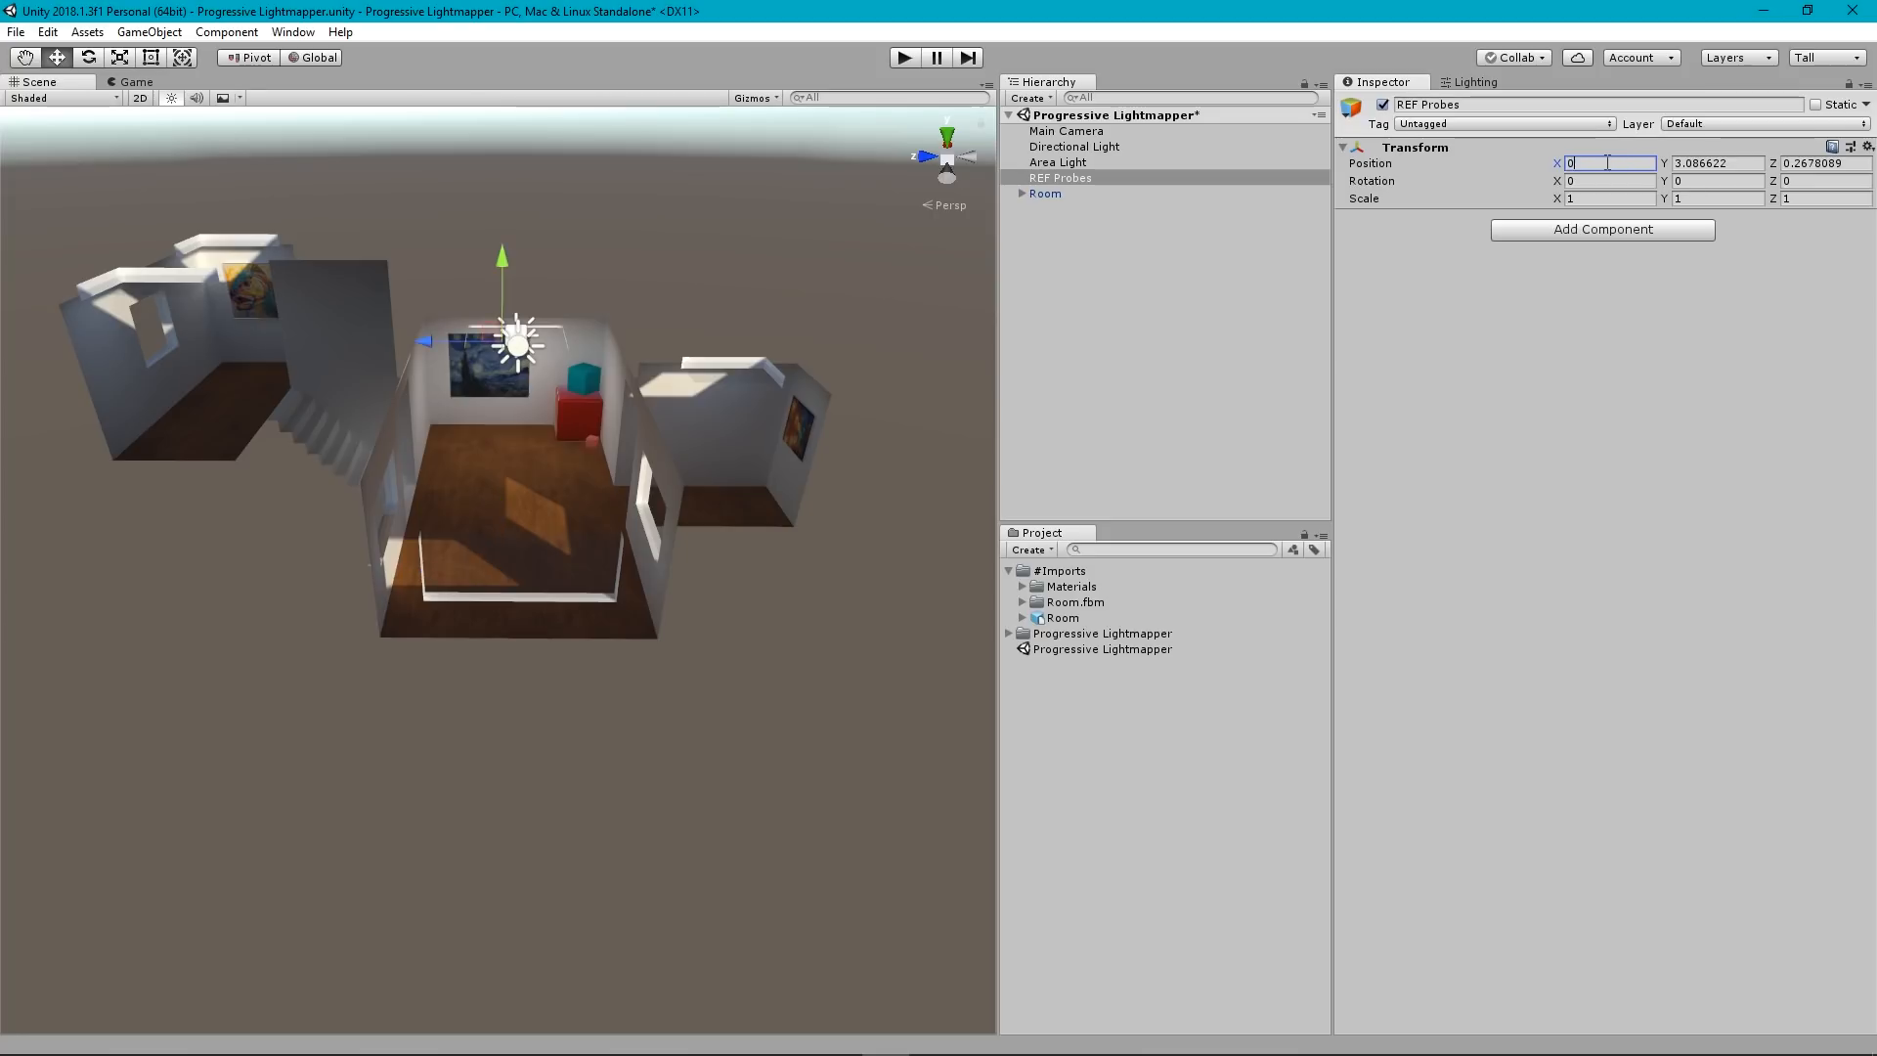
pyautogui.press('Tab')
pyautogui.write('0')
pyautogui.press('Tab')
pyautogui.write('0')
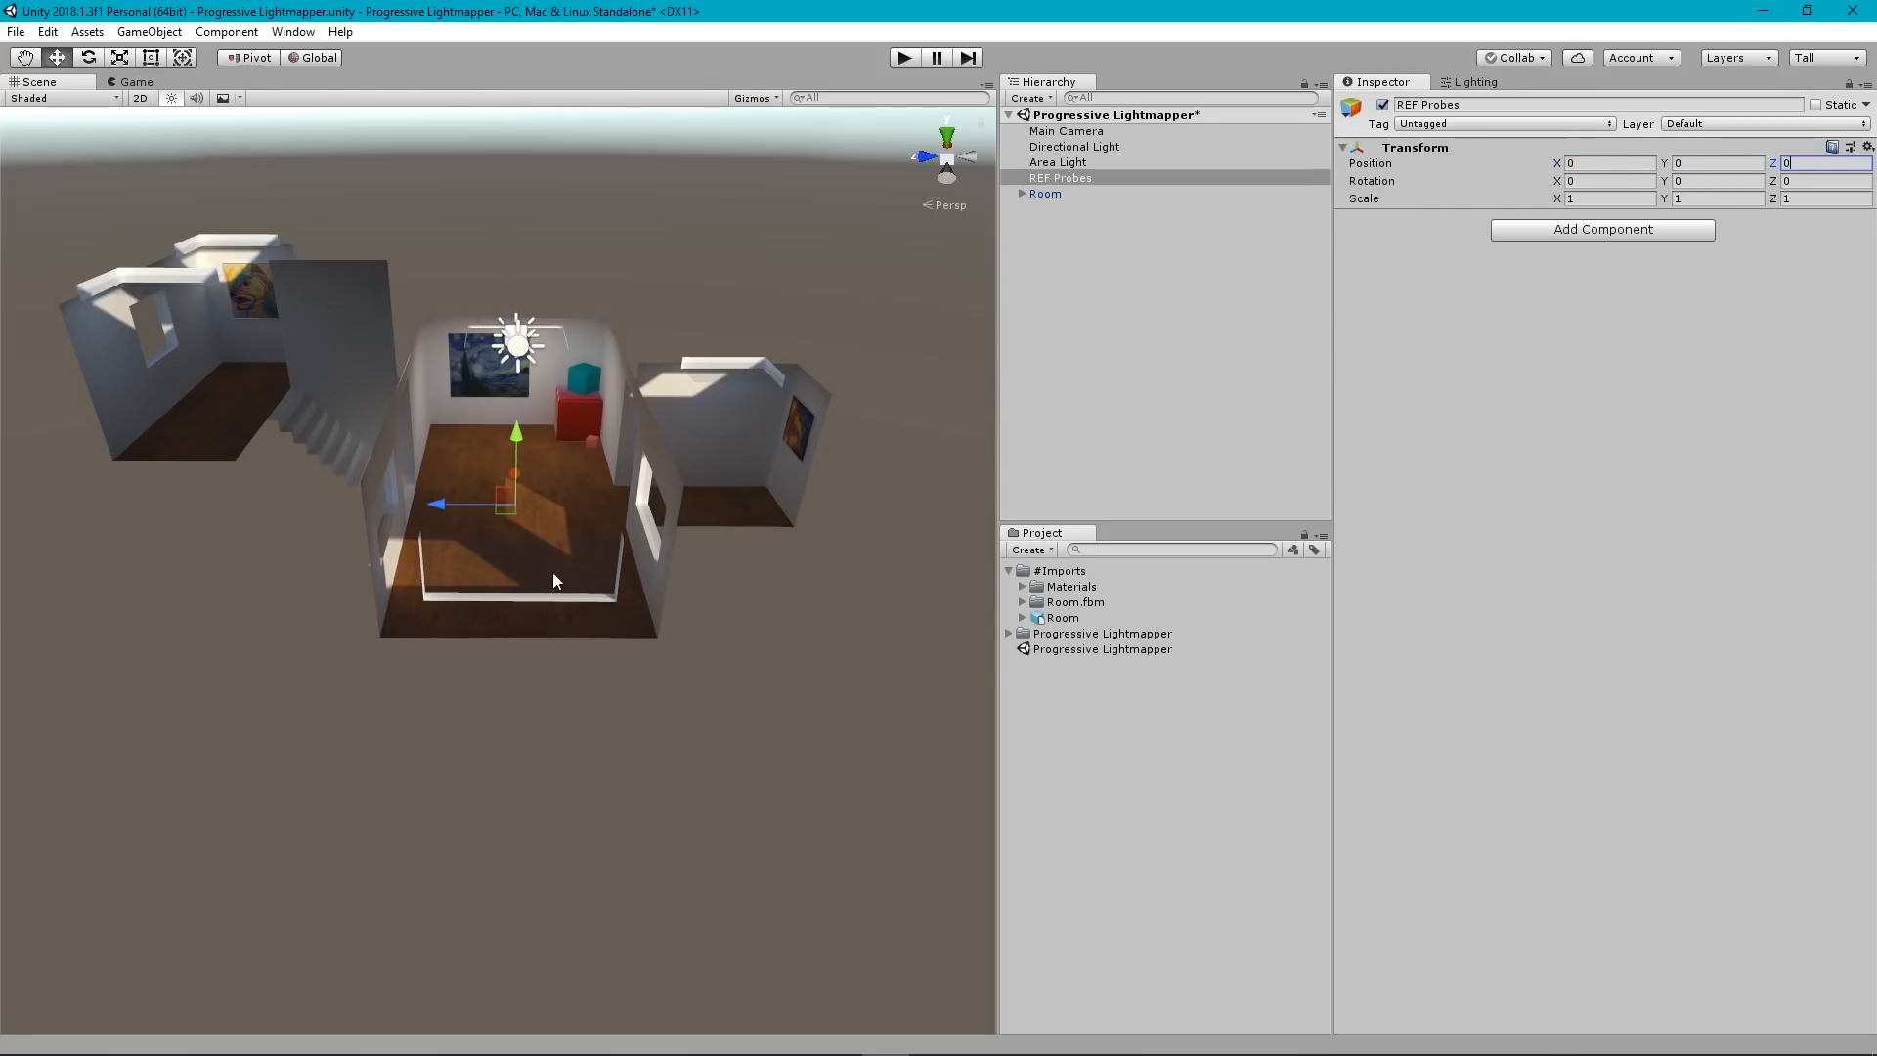
# Clear the current selection and add a Reflection Probe to the scene.
pyautogui.scroll(2, 554, 571)
pyautogui.keyDown('alt'); pyautogui.moveTo(577, 519); pyautogui.dragTo(327, 537); pyautogui.keyUp('alt')
pyautogui.keyDown('alt'); pyautogui.moveTo(838, 483); pyautogui.dragTo(821, 359); pyautogui.keyUp('alt')
pyautogui.click(1095, 245)
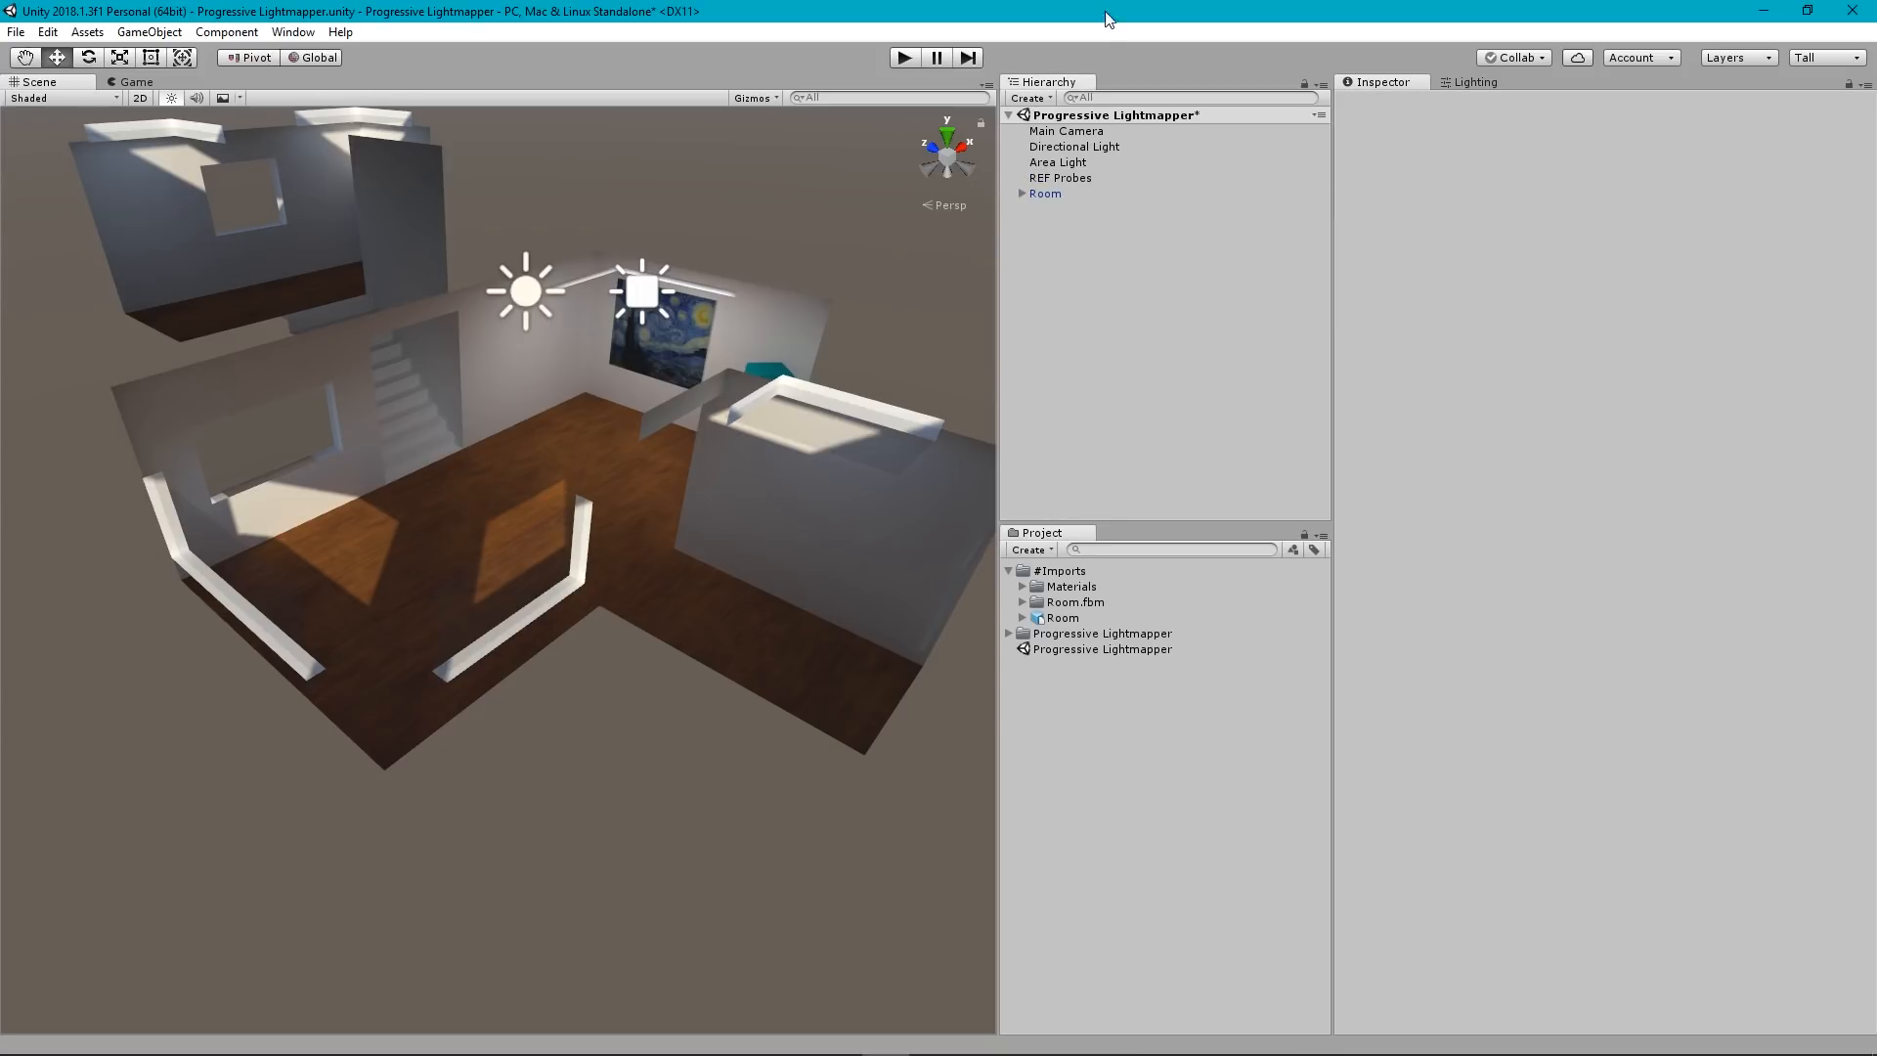
pyautogui.click(1027, 97)
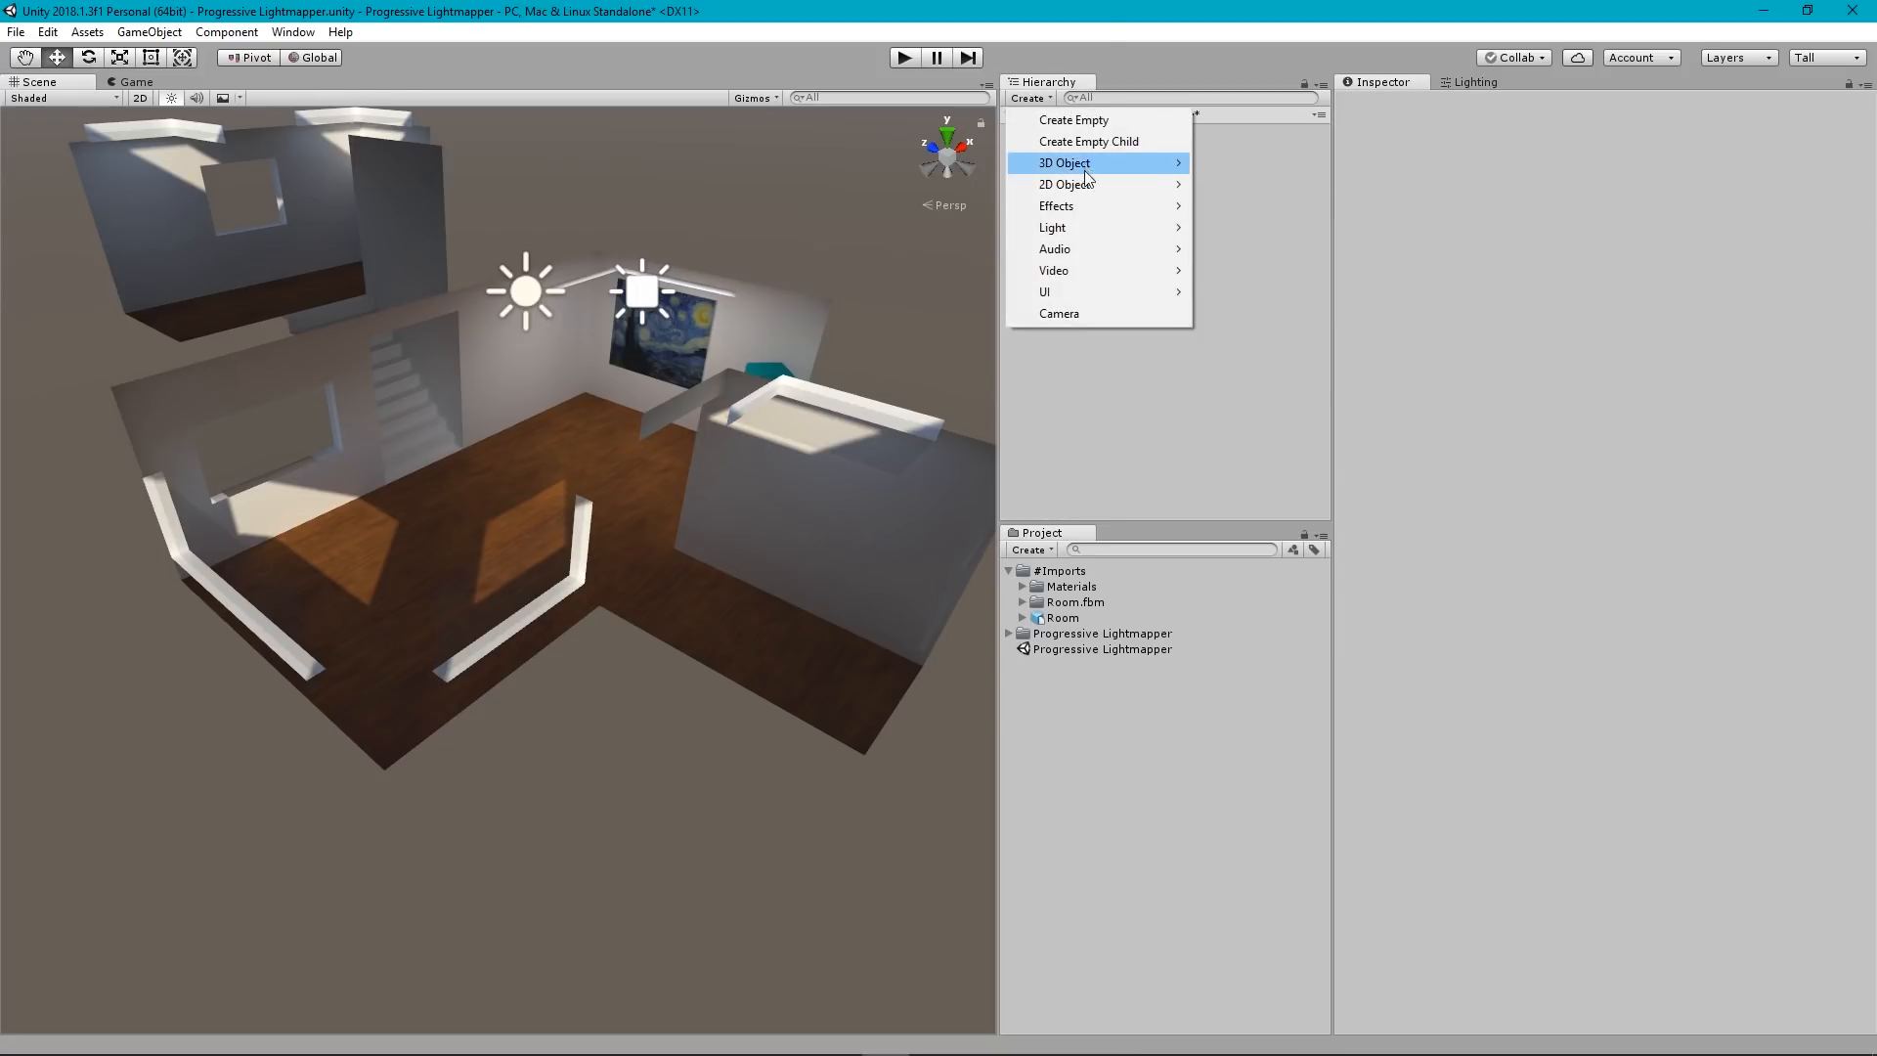
pyautogui.moveTo(1084, 228)
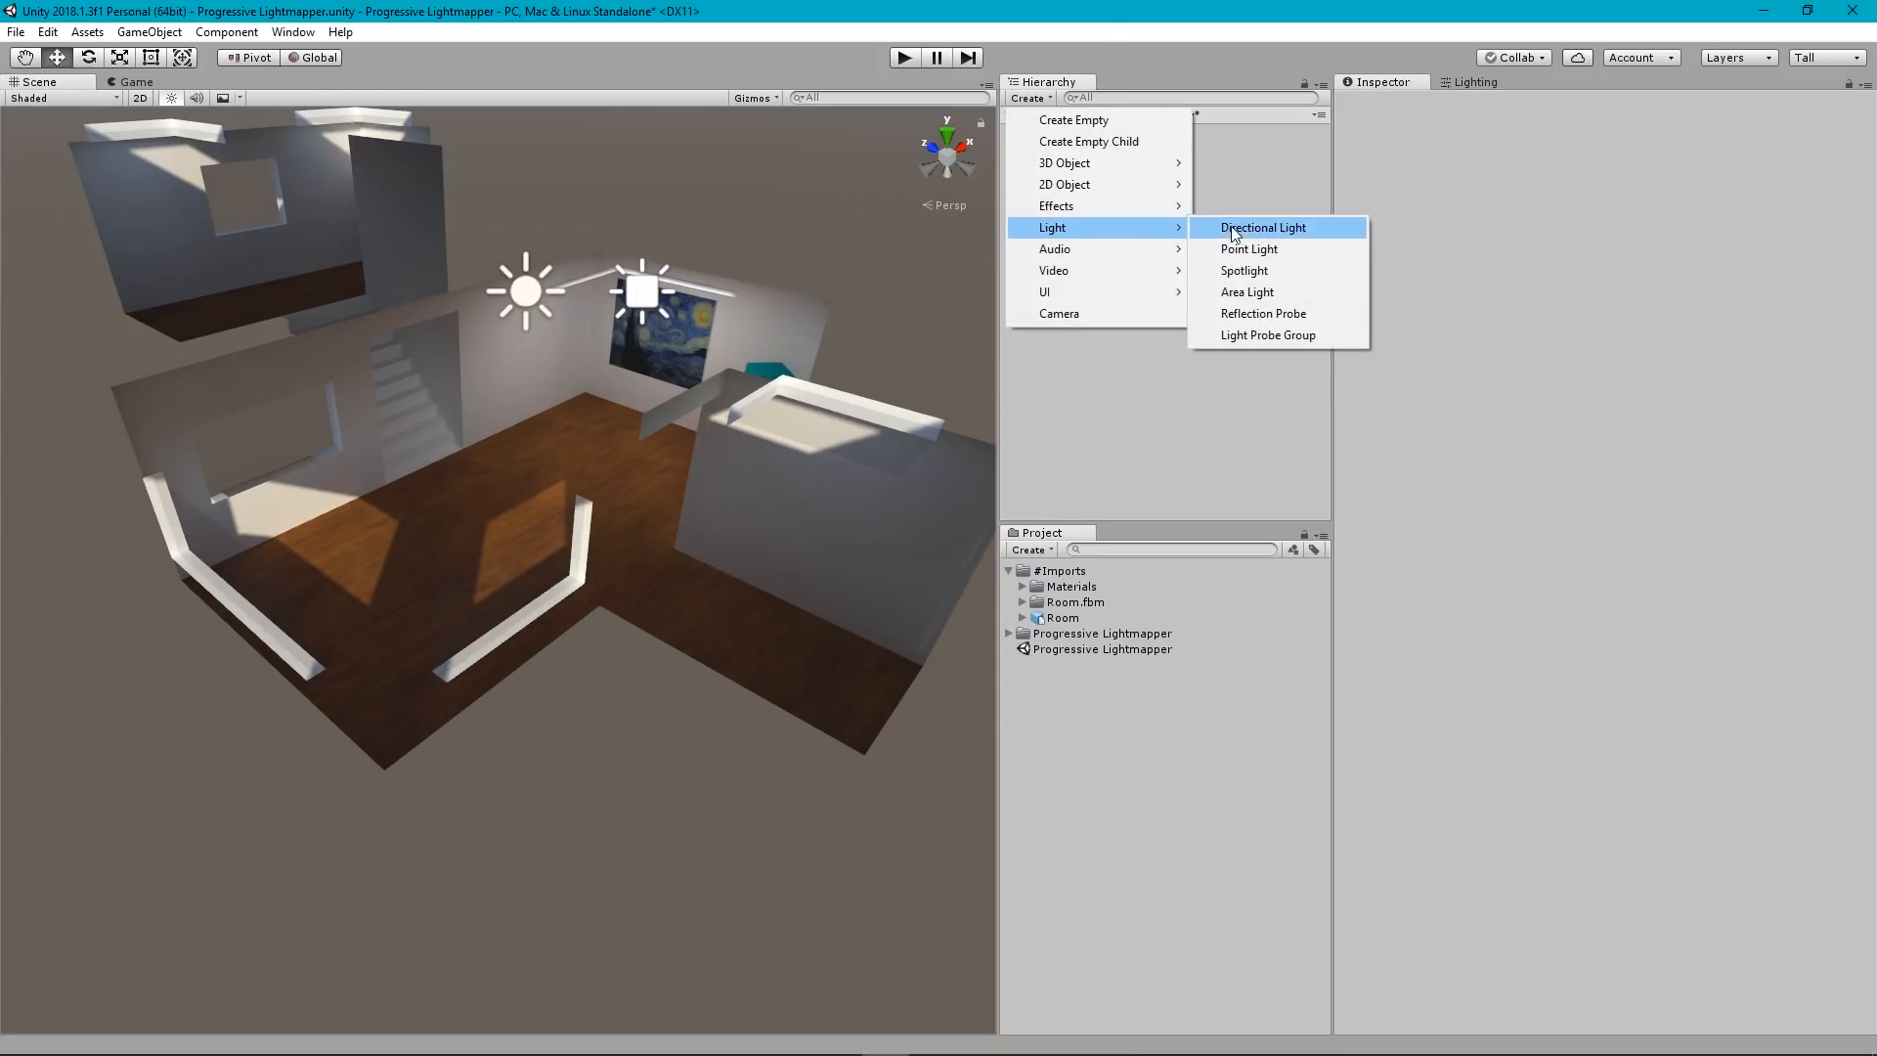
pyautogui.click(1254, 316)
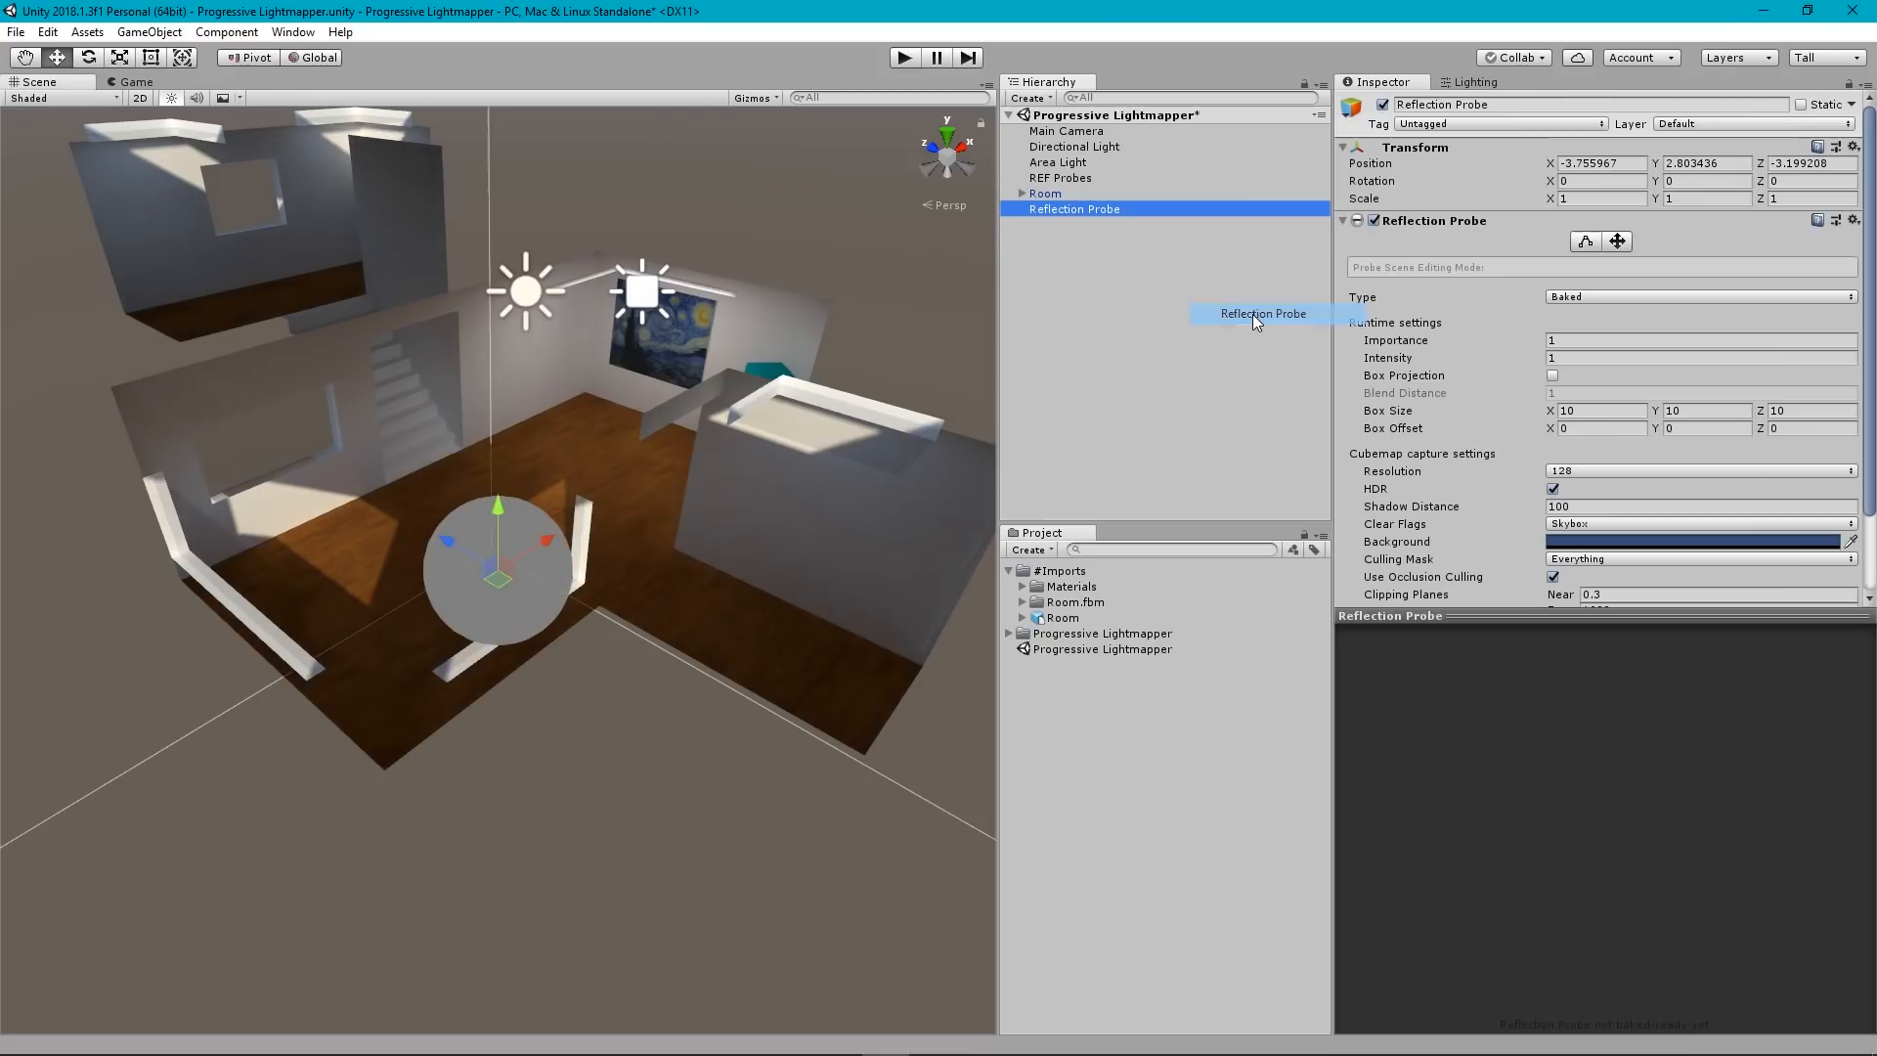
# Set the new Reflection Probe's position to 0 on X, Y and Z.
pyautogui.press('f')
pyautogui.scroll(-10, 569, 612)
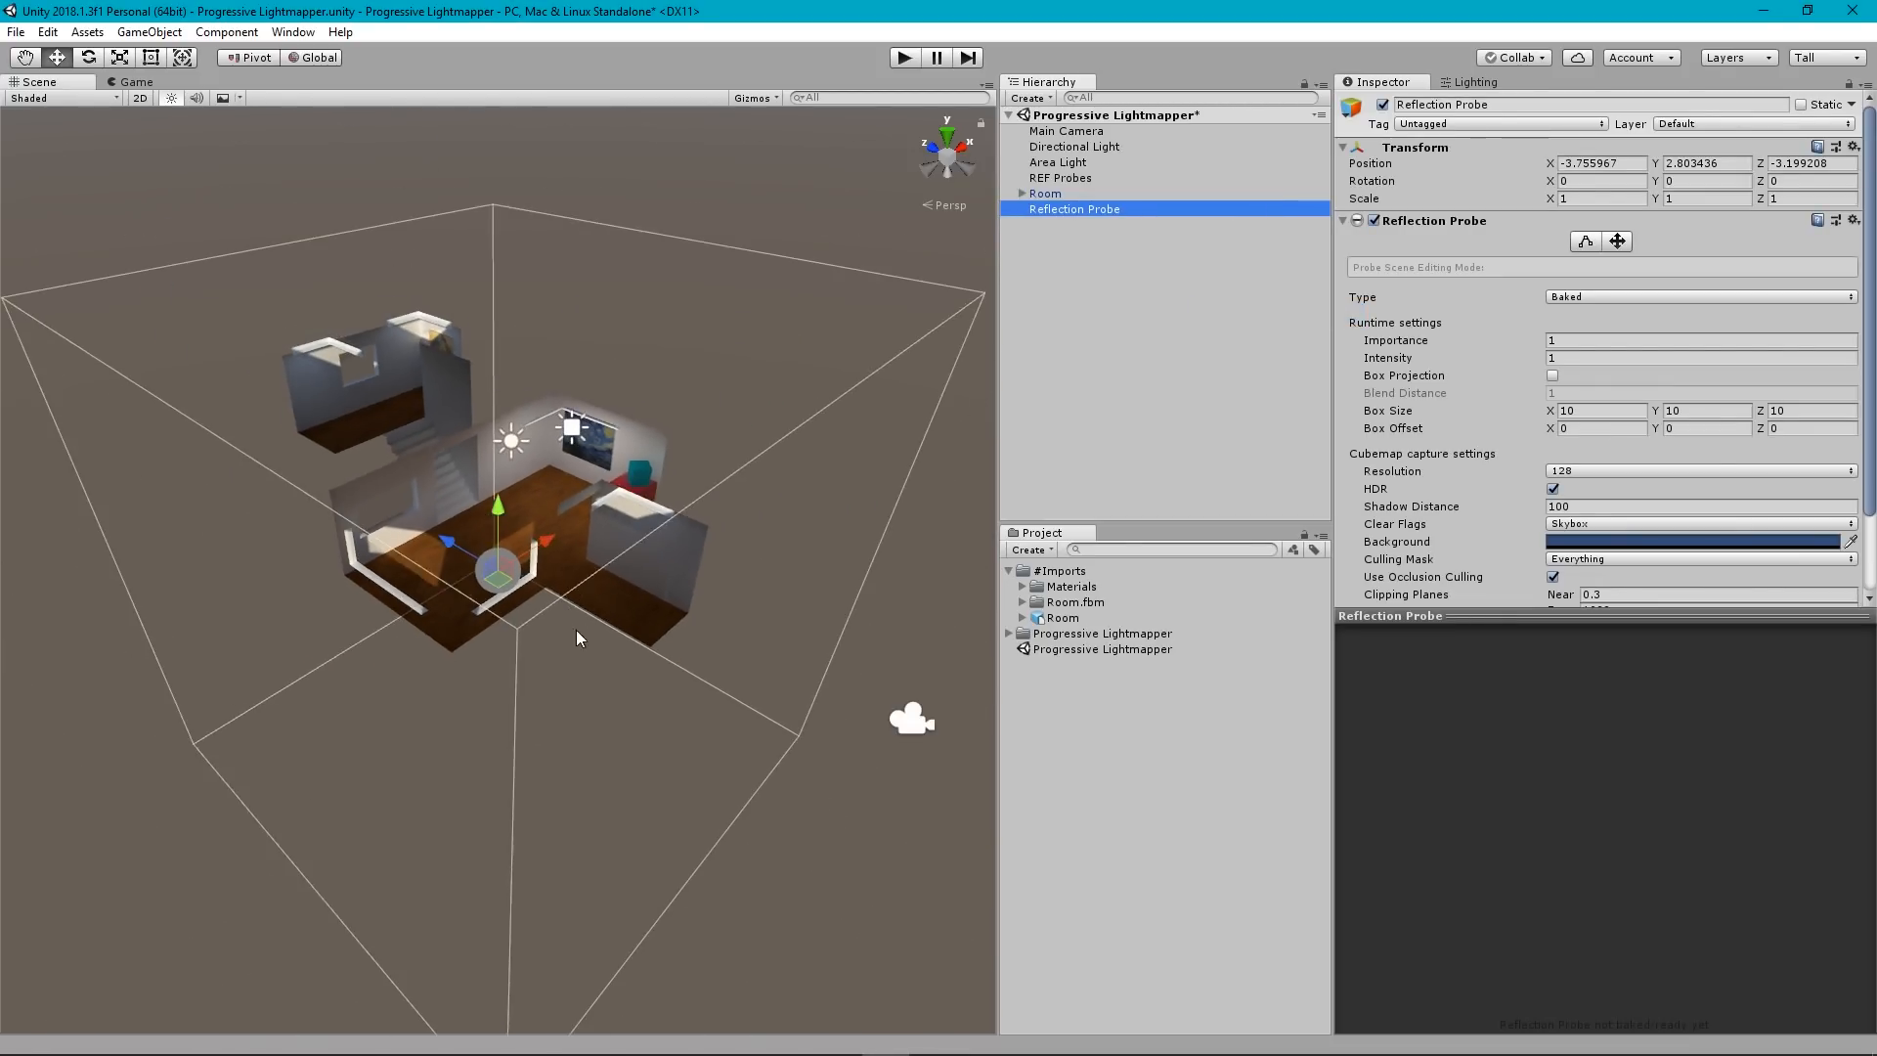
pyautogui.keyDown('alt'); pyautogui.moveTo(576, 630); pyautogui.dragTo(488, 625); pyautogui.keyUp('alt')
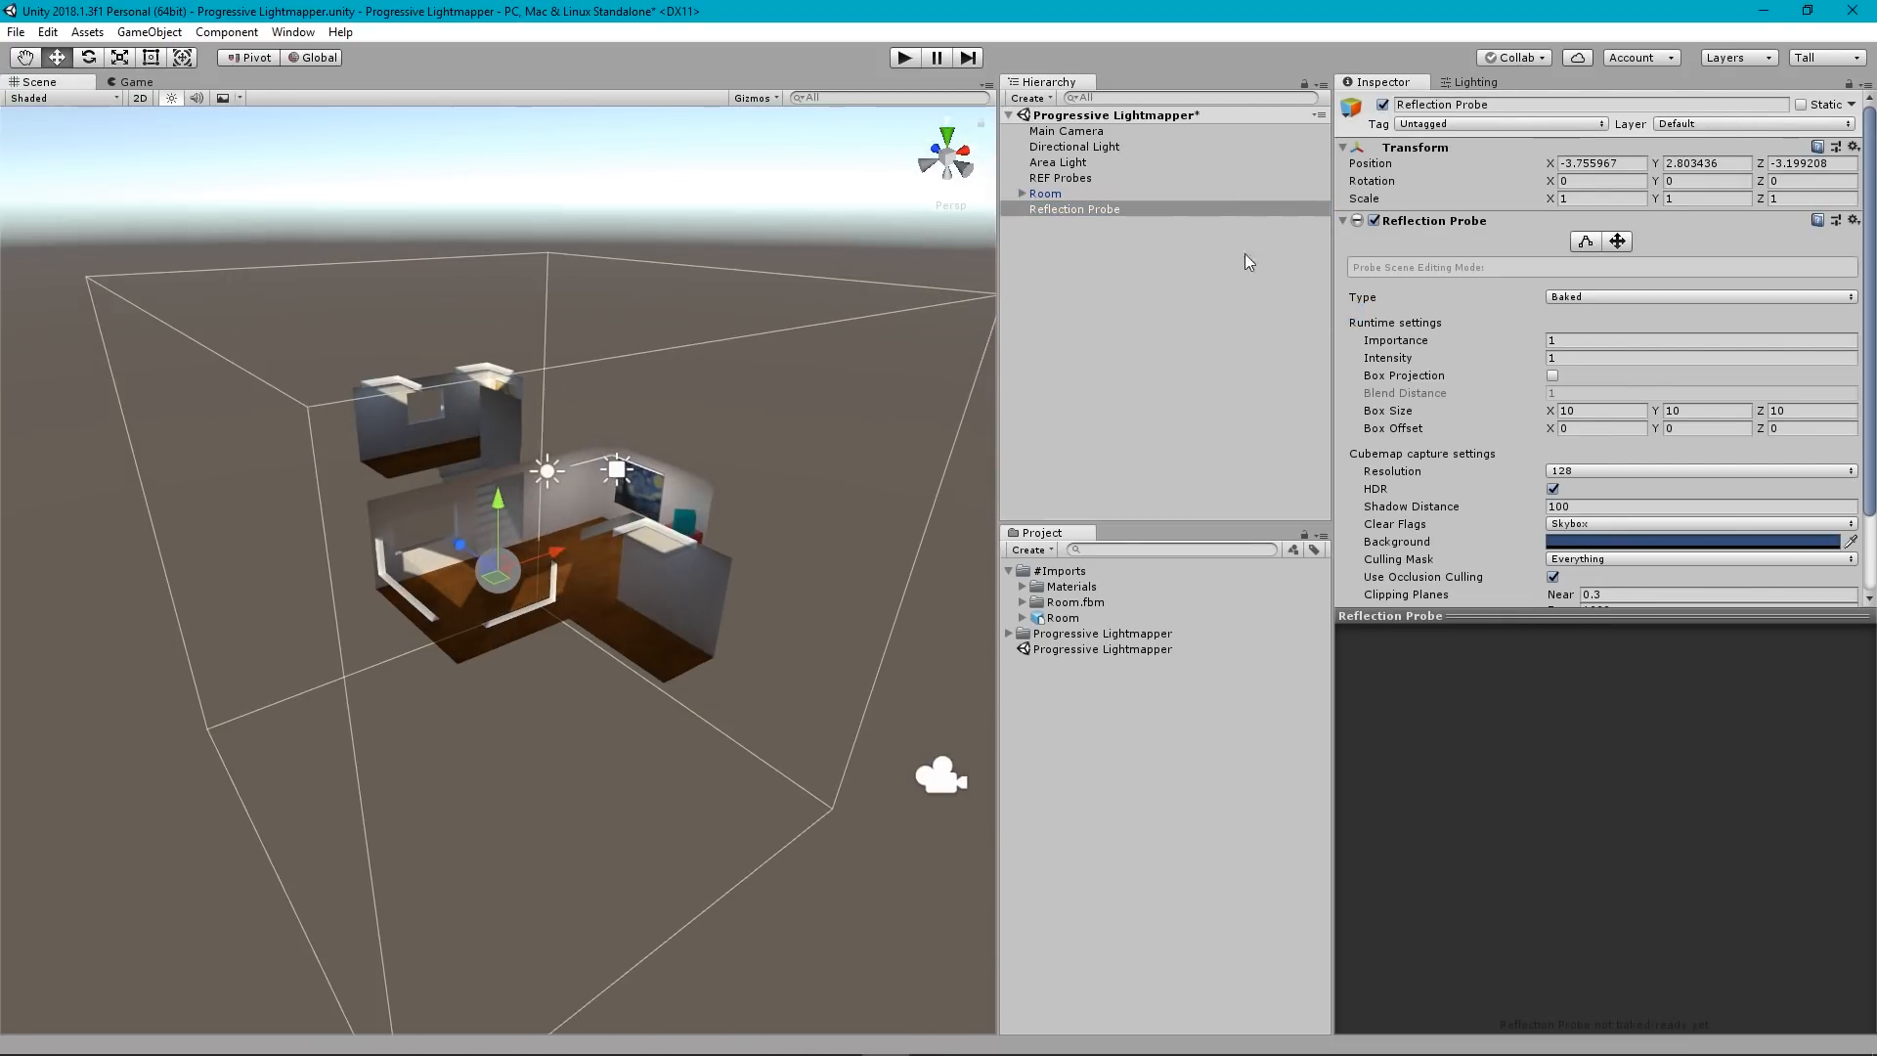
pyautogui.click(1599, 164)
pyautogui.write('0')
pyautogui.press('Tab')
pyautogui.write('0')
pyautogui.press('Tab')
pyautogui.write('0')
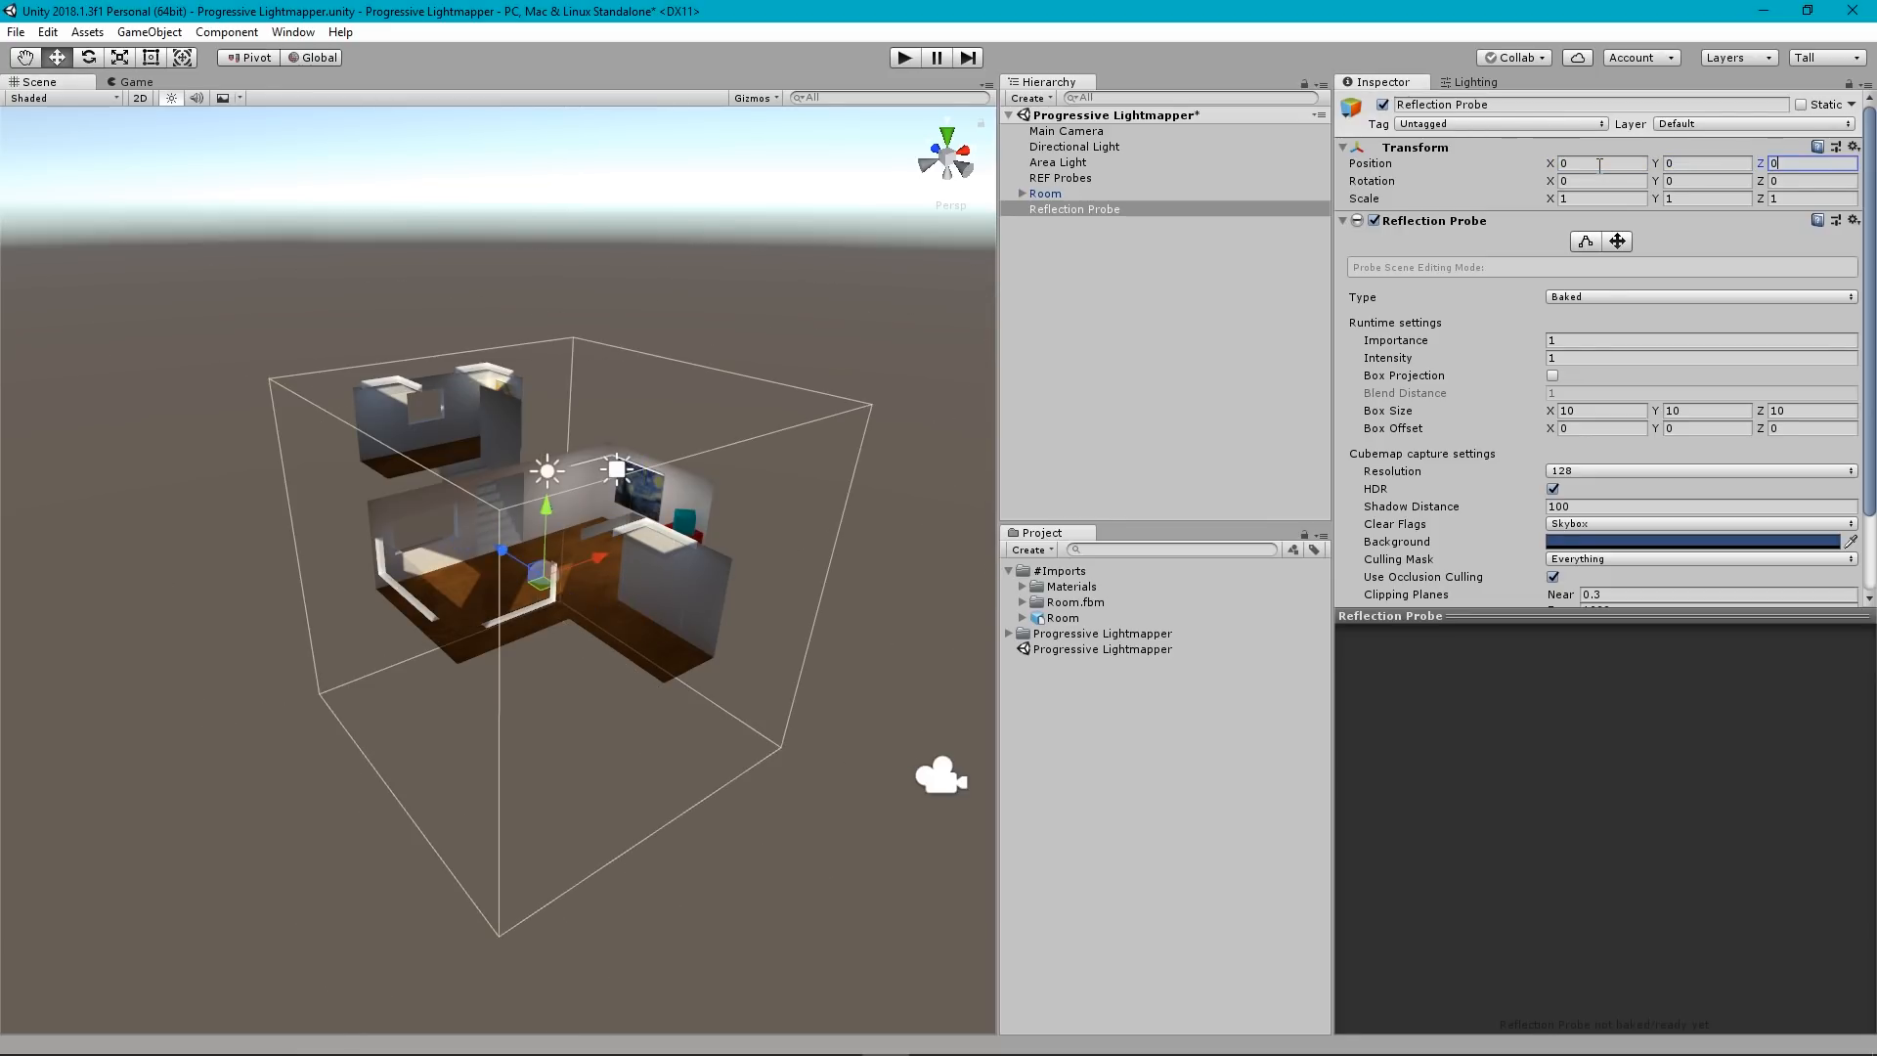
# In a side view of the main room, raise the Reflection Probe to about Y 1.237 and shift it to about Z -0.053.
pyautogui.scroll(10, 601, 577)
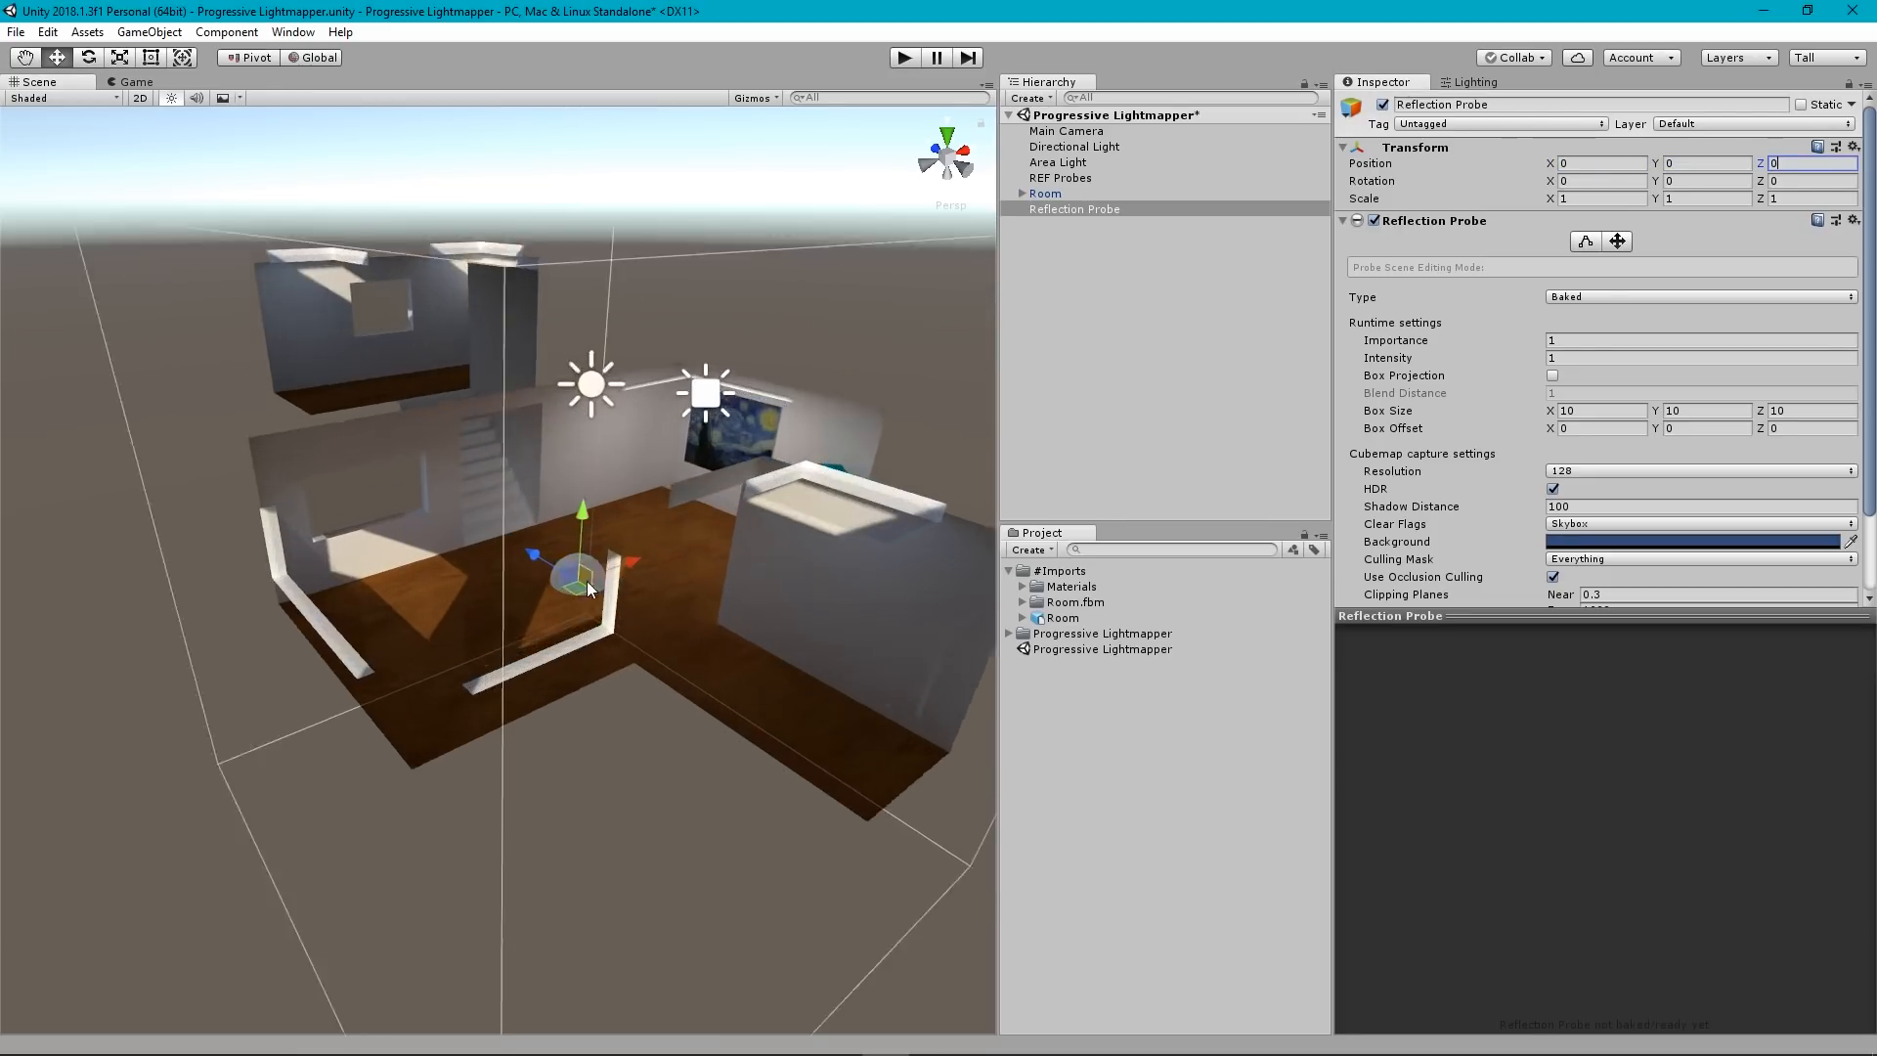
pyautogui.keyDown('alt'); pyautogui.moveTo(625, 567); pyautogui.dragTo(688, 511); pyautogui.keyUp('alt')
pyautogui.moveTo(276, 695); pyautogui.dragTo(532, 612, button='middle')
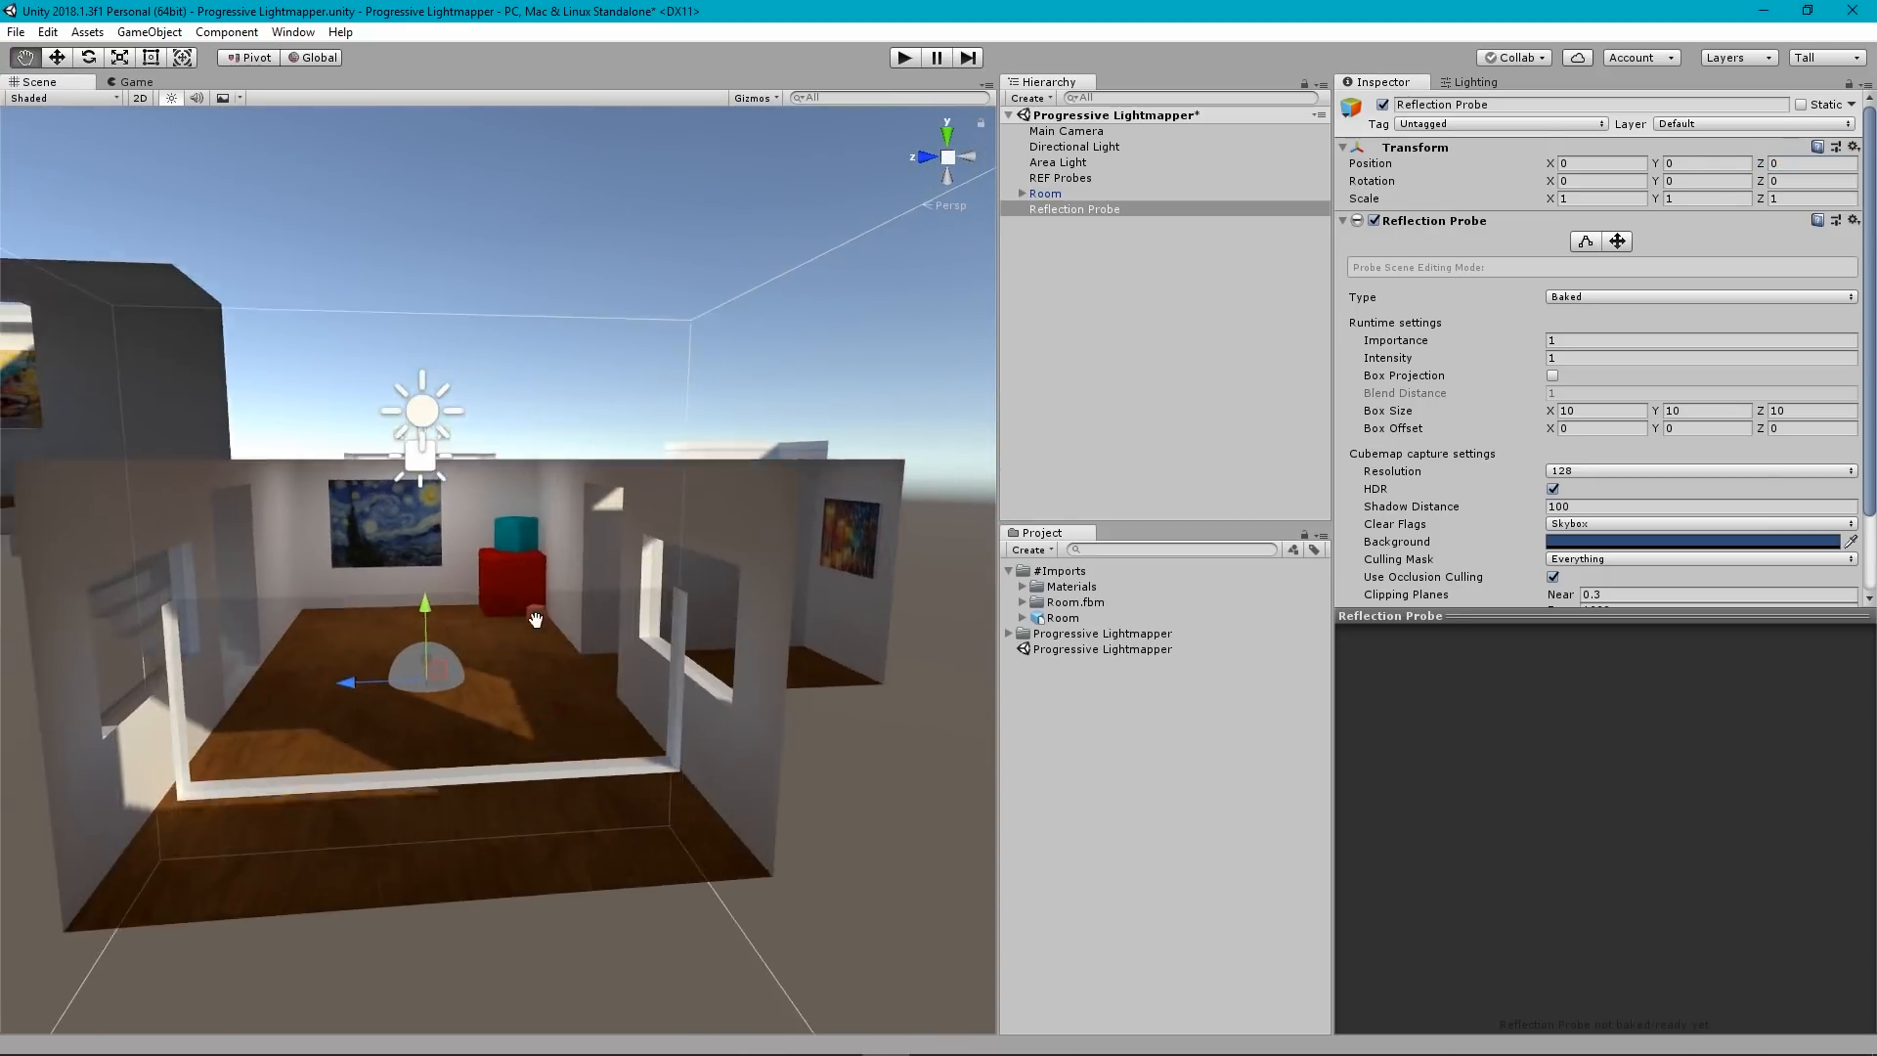
pyautogui.moveTo(532, 612)
pyautogui.keyDown('alt'); pyautogui.mouseDown()
pyautogui.moveTo(532, 574)
pyautogui.moveTo(517, 591)
pyautogui.mouseUp(); pyautogui.keyUp('alt')
pyautogui.scroll(-3, 517, 591)
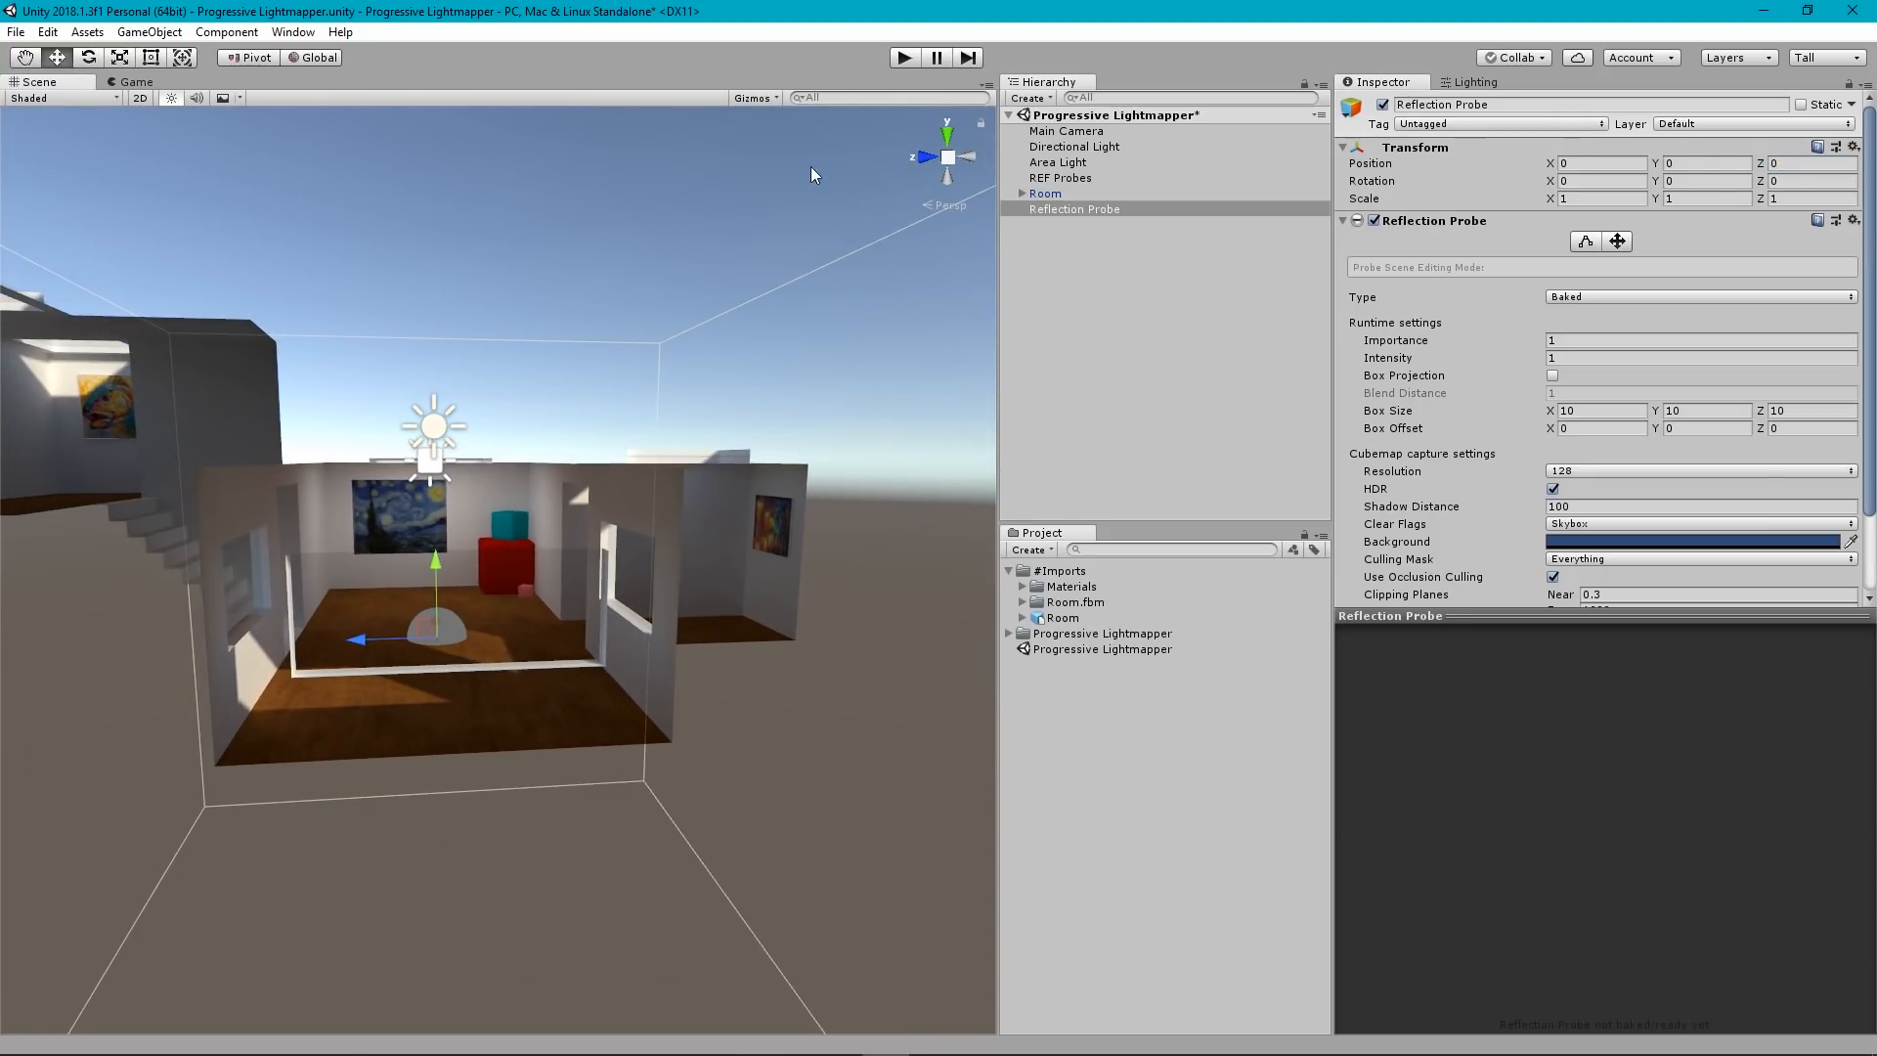
pyautogui.click(927, 161)
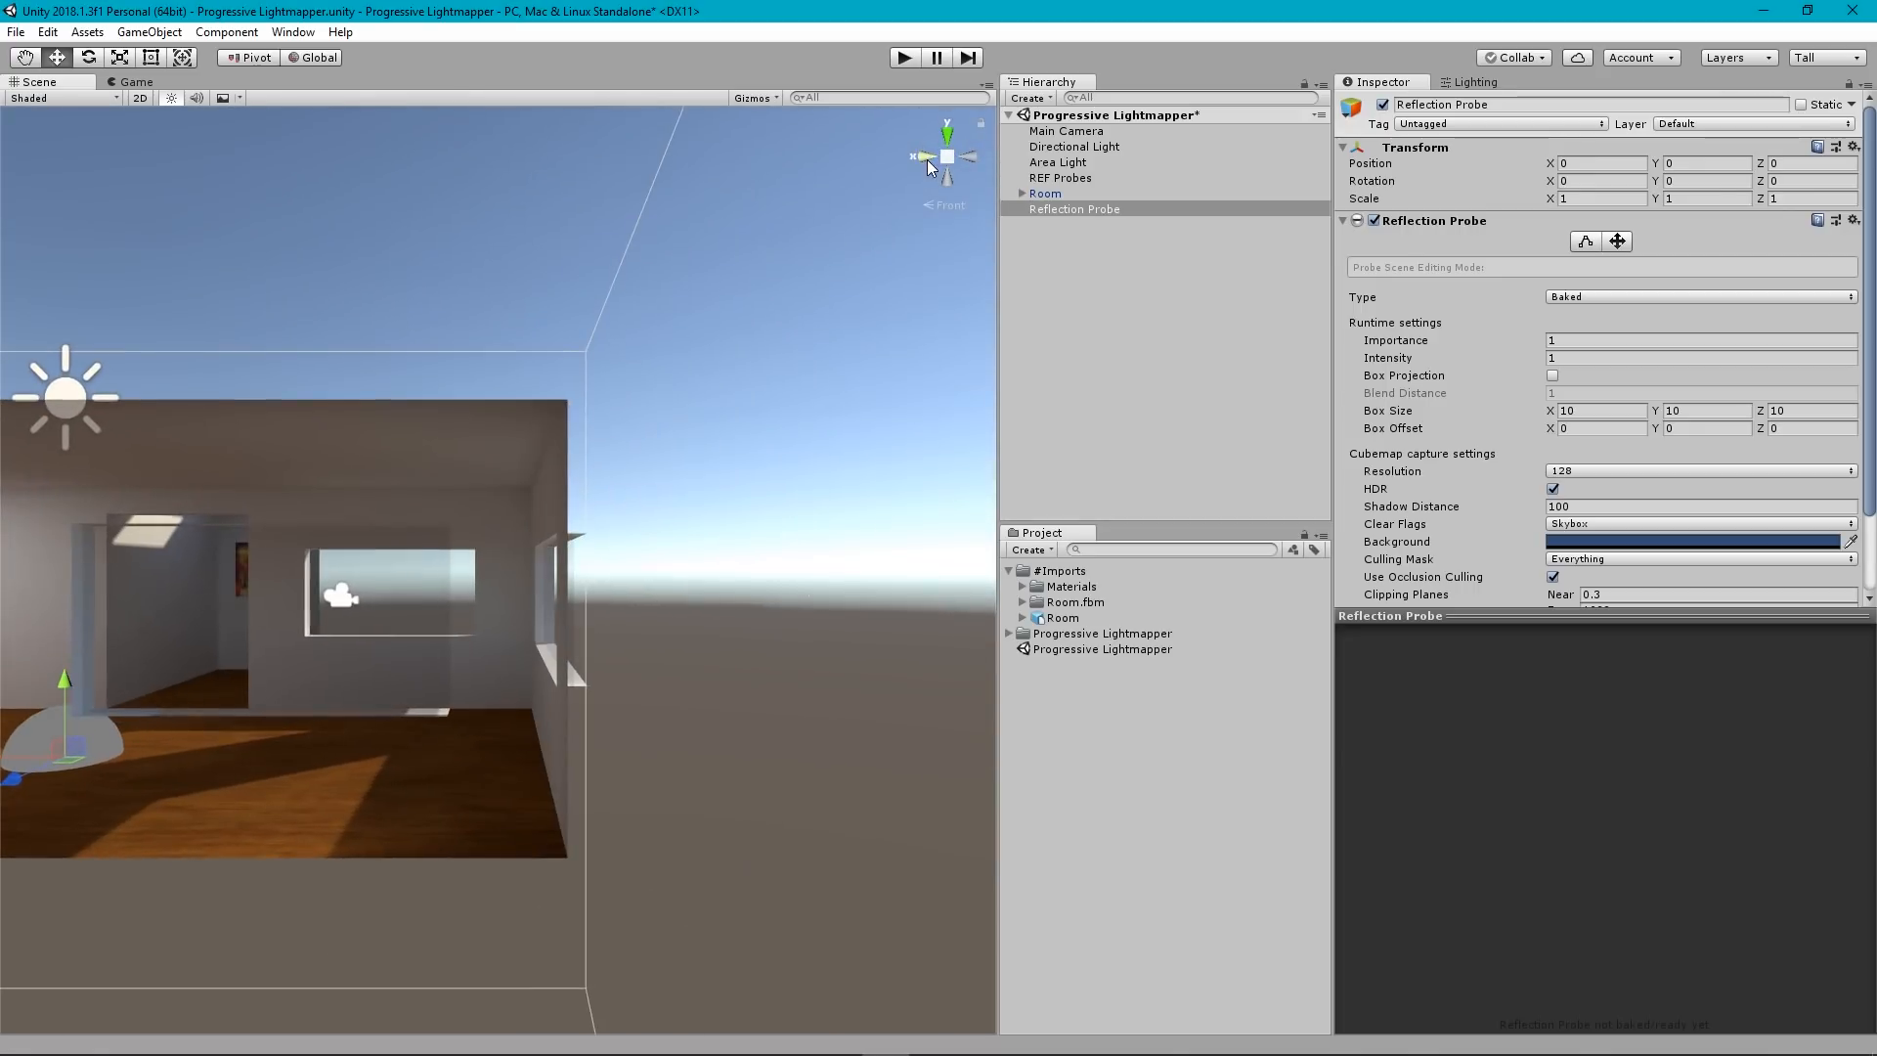
pyautogui.click(966, 162)
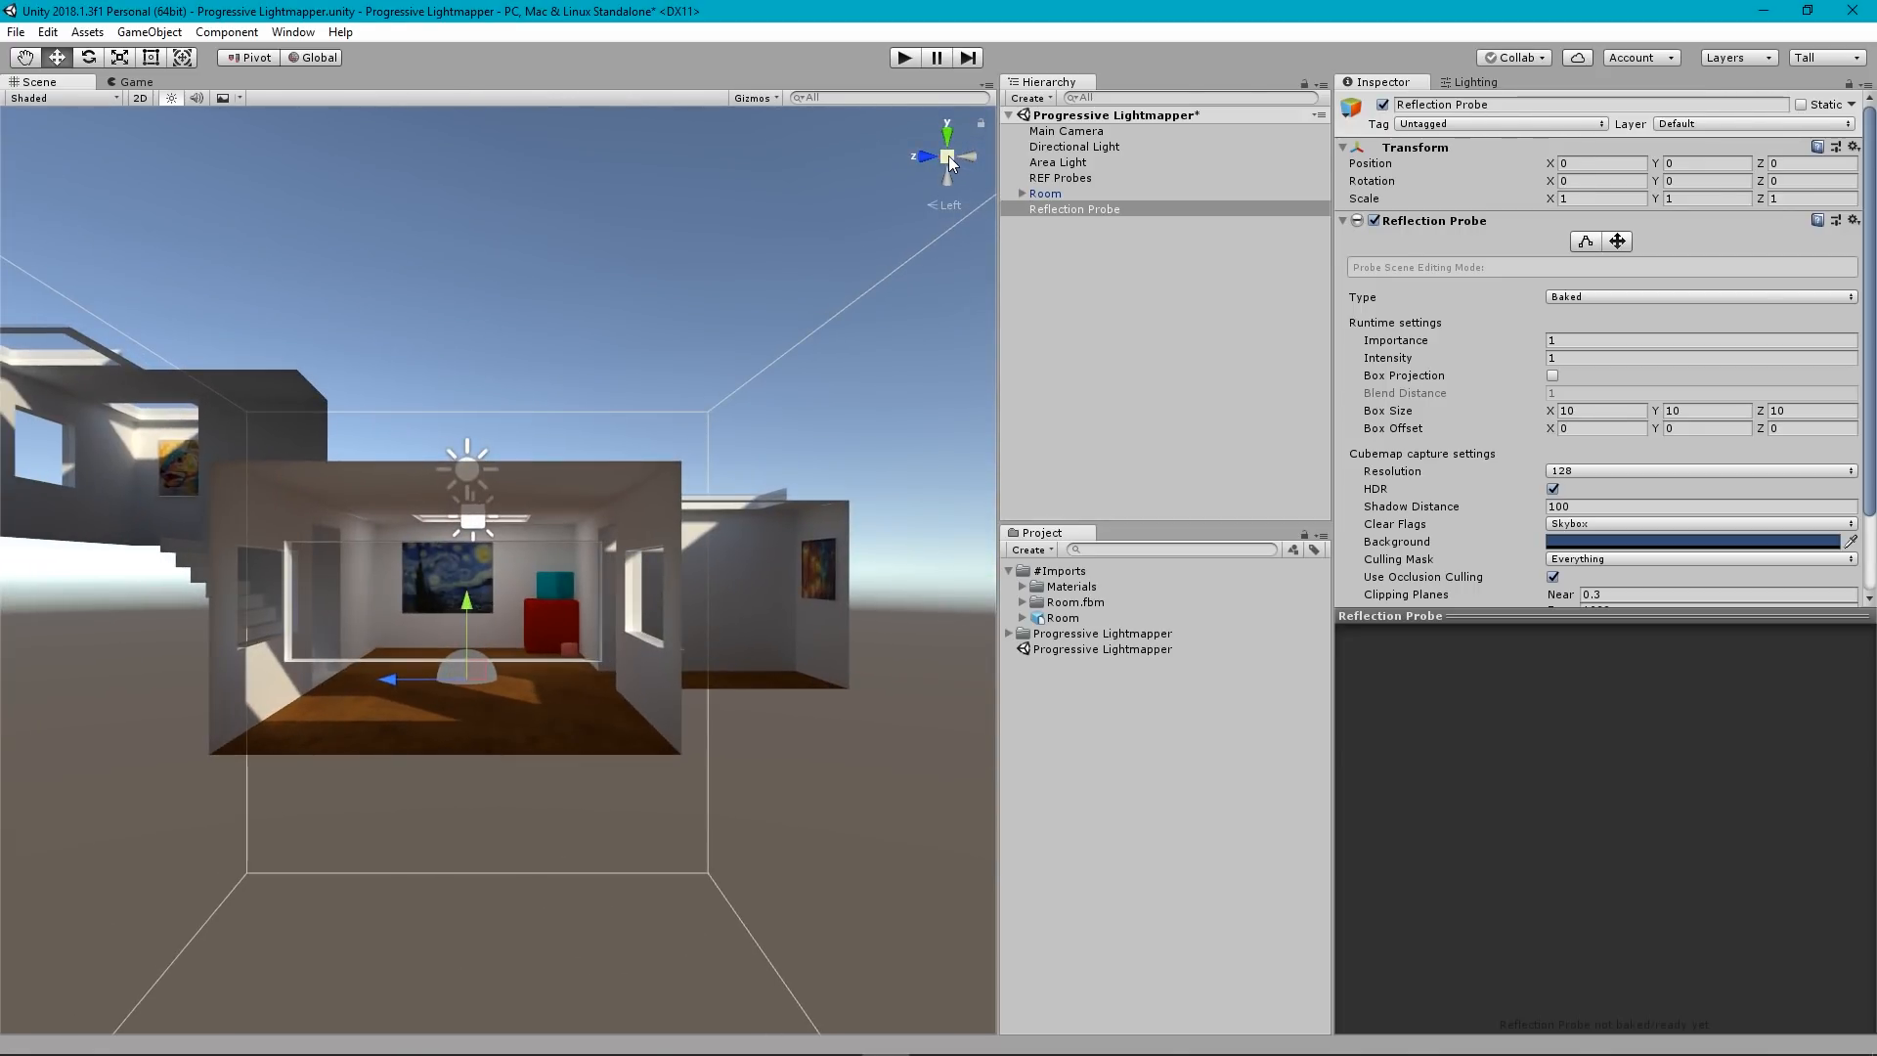
pyautogui.click(948, 156)
pyautogui.moveTo(571, 484); pyautogui.dragTo(679, 409, button='middle')
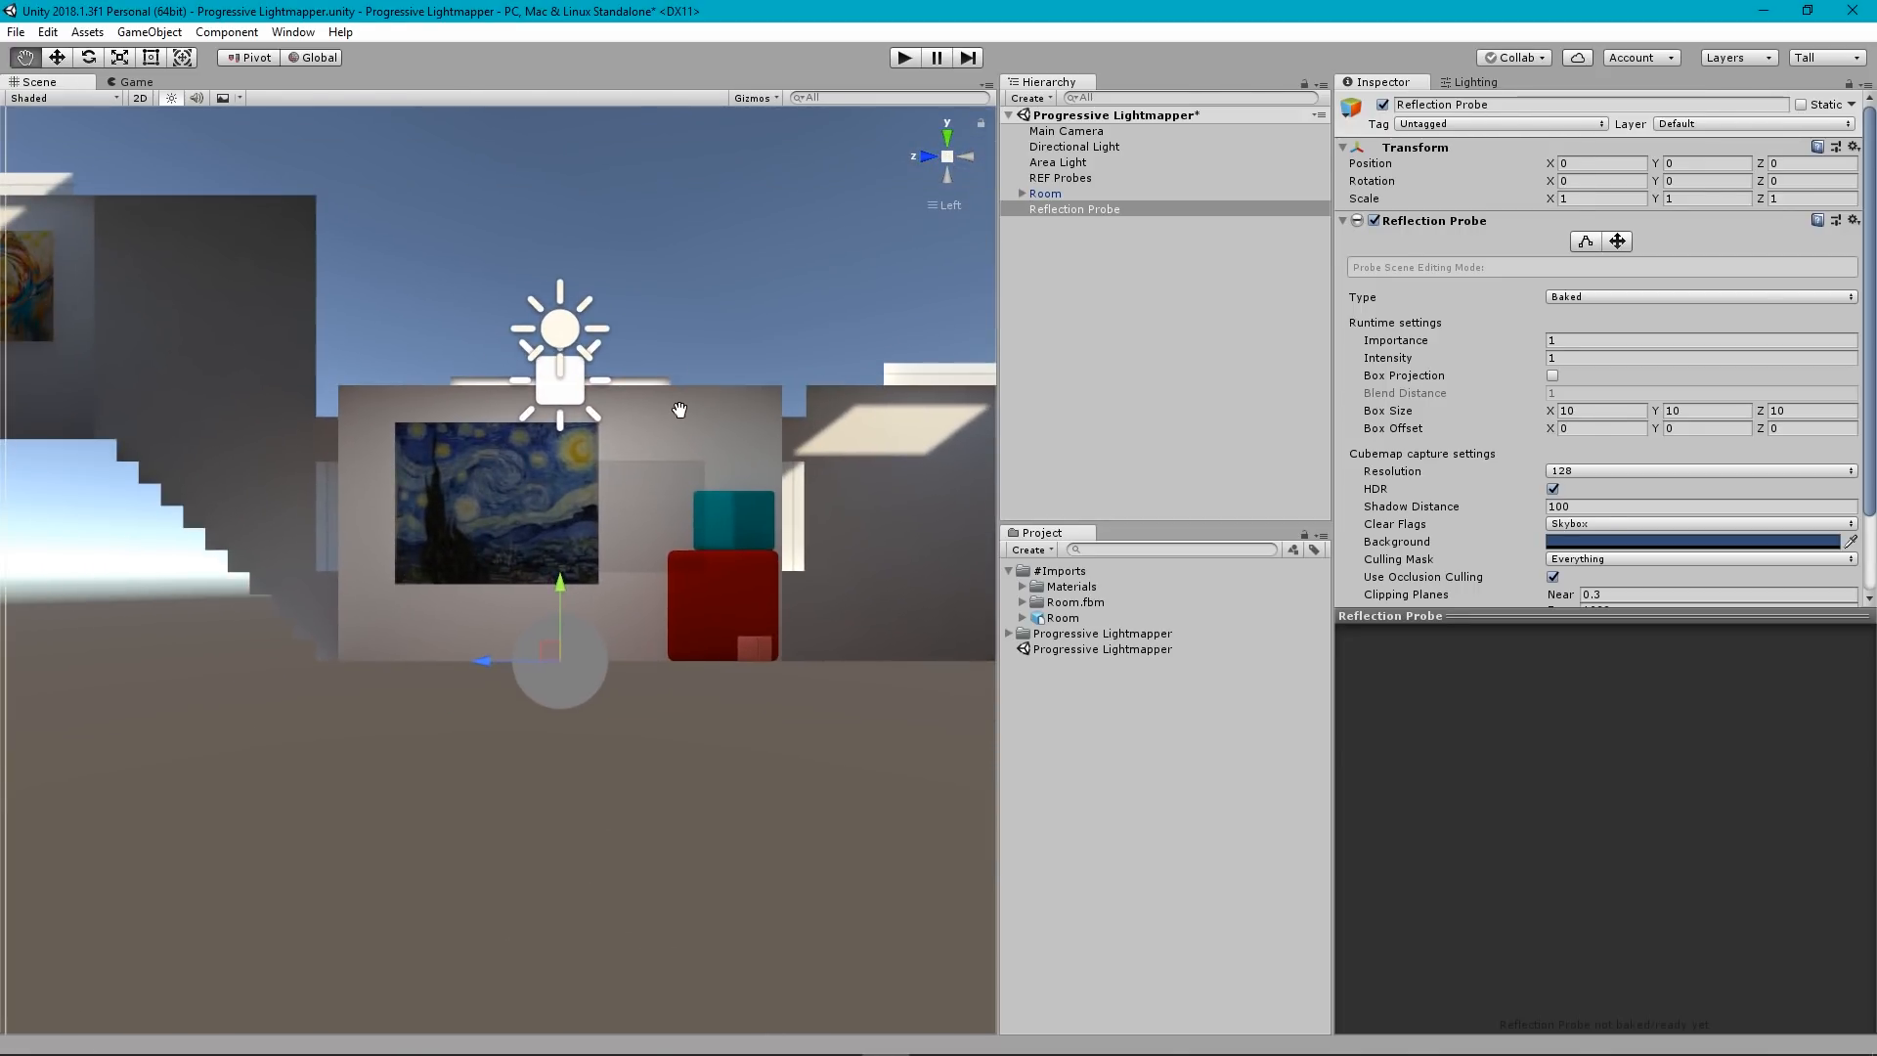
pyautogui.moveTo(560, 581); pyautogui.dragTo(573, 443)
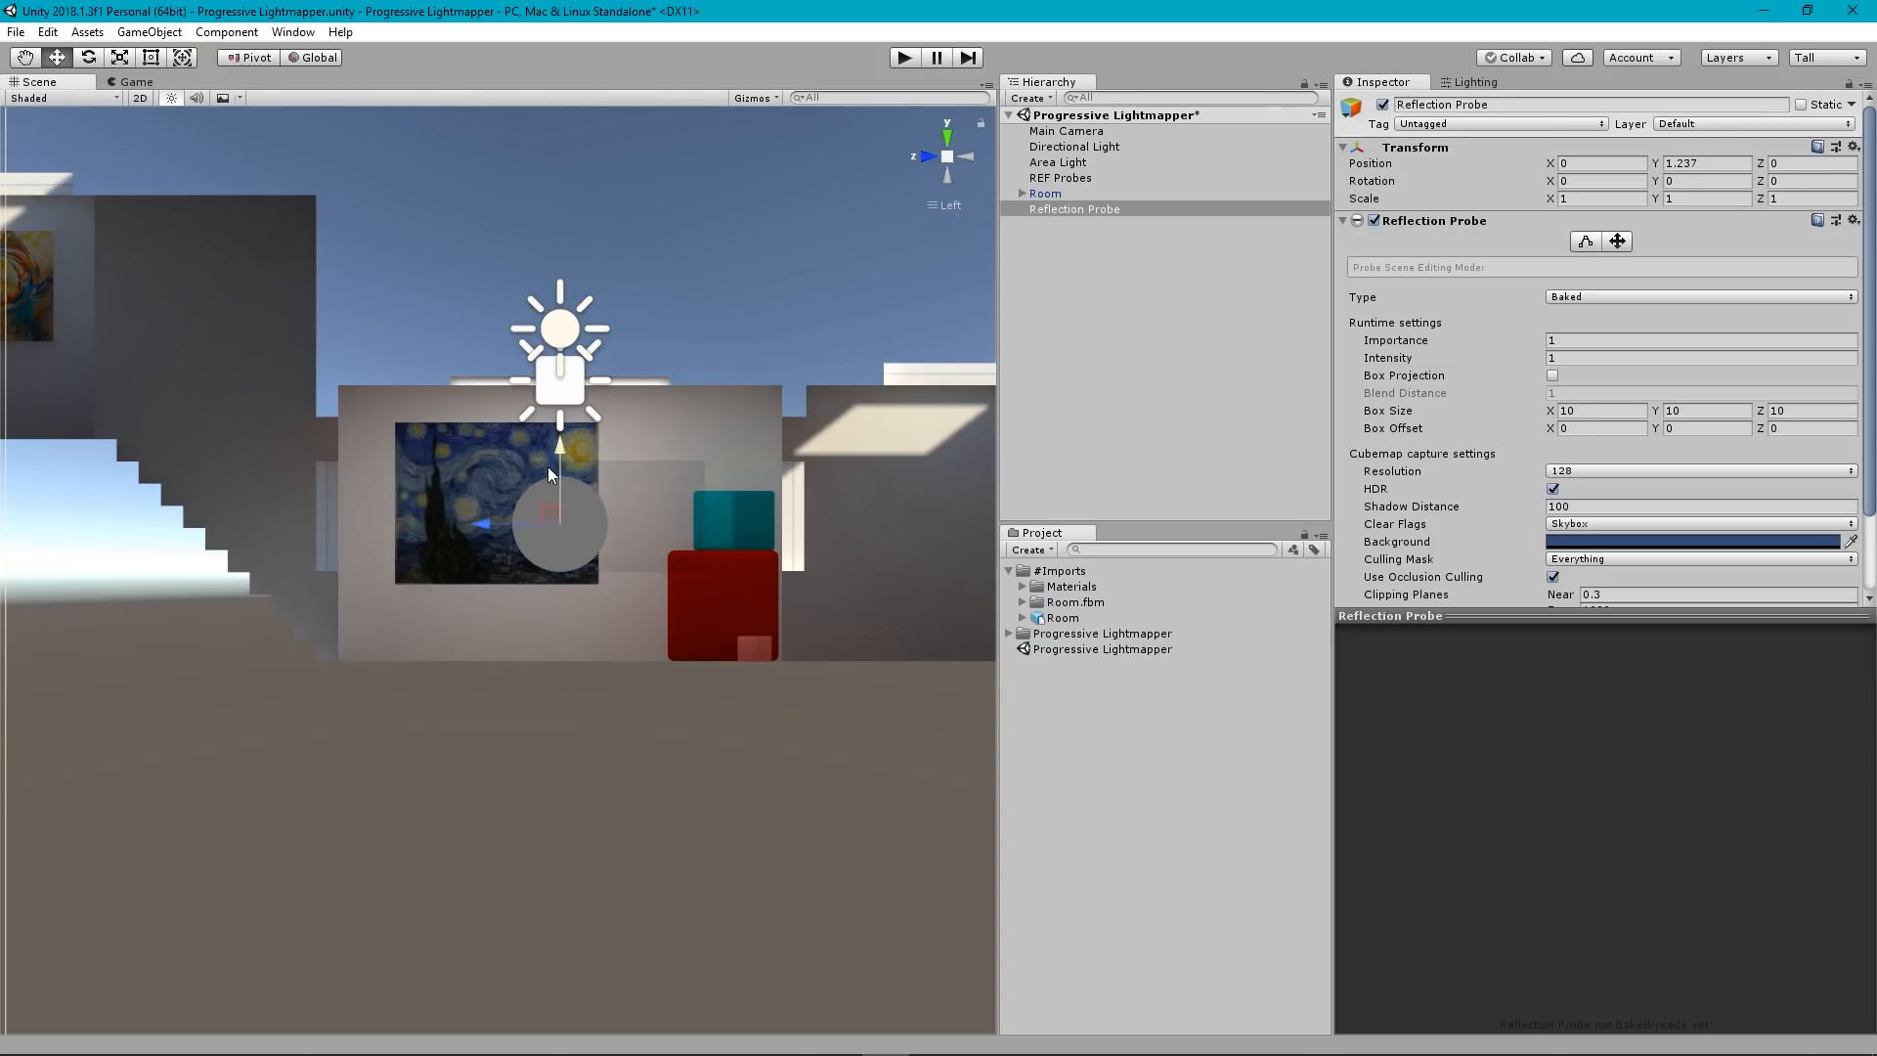
pyautogui.moveTo(483, 524); pyautogui.dragTo(489, 528)
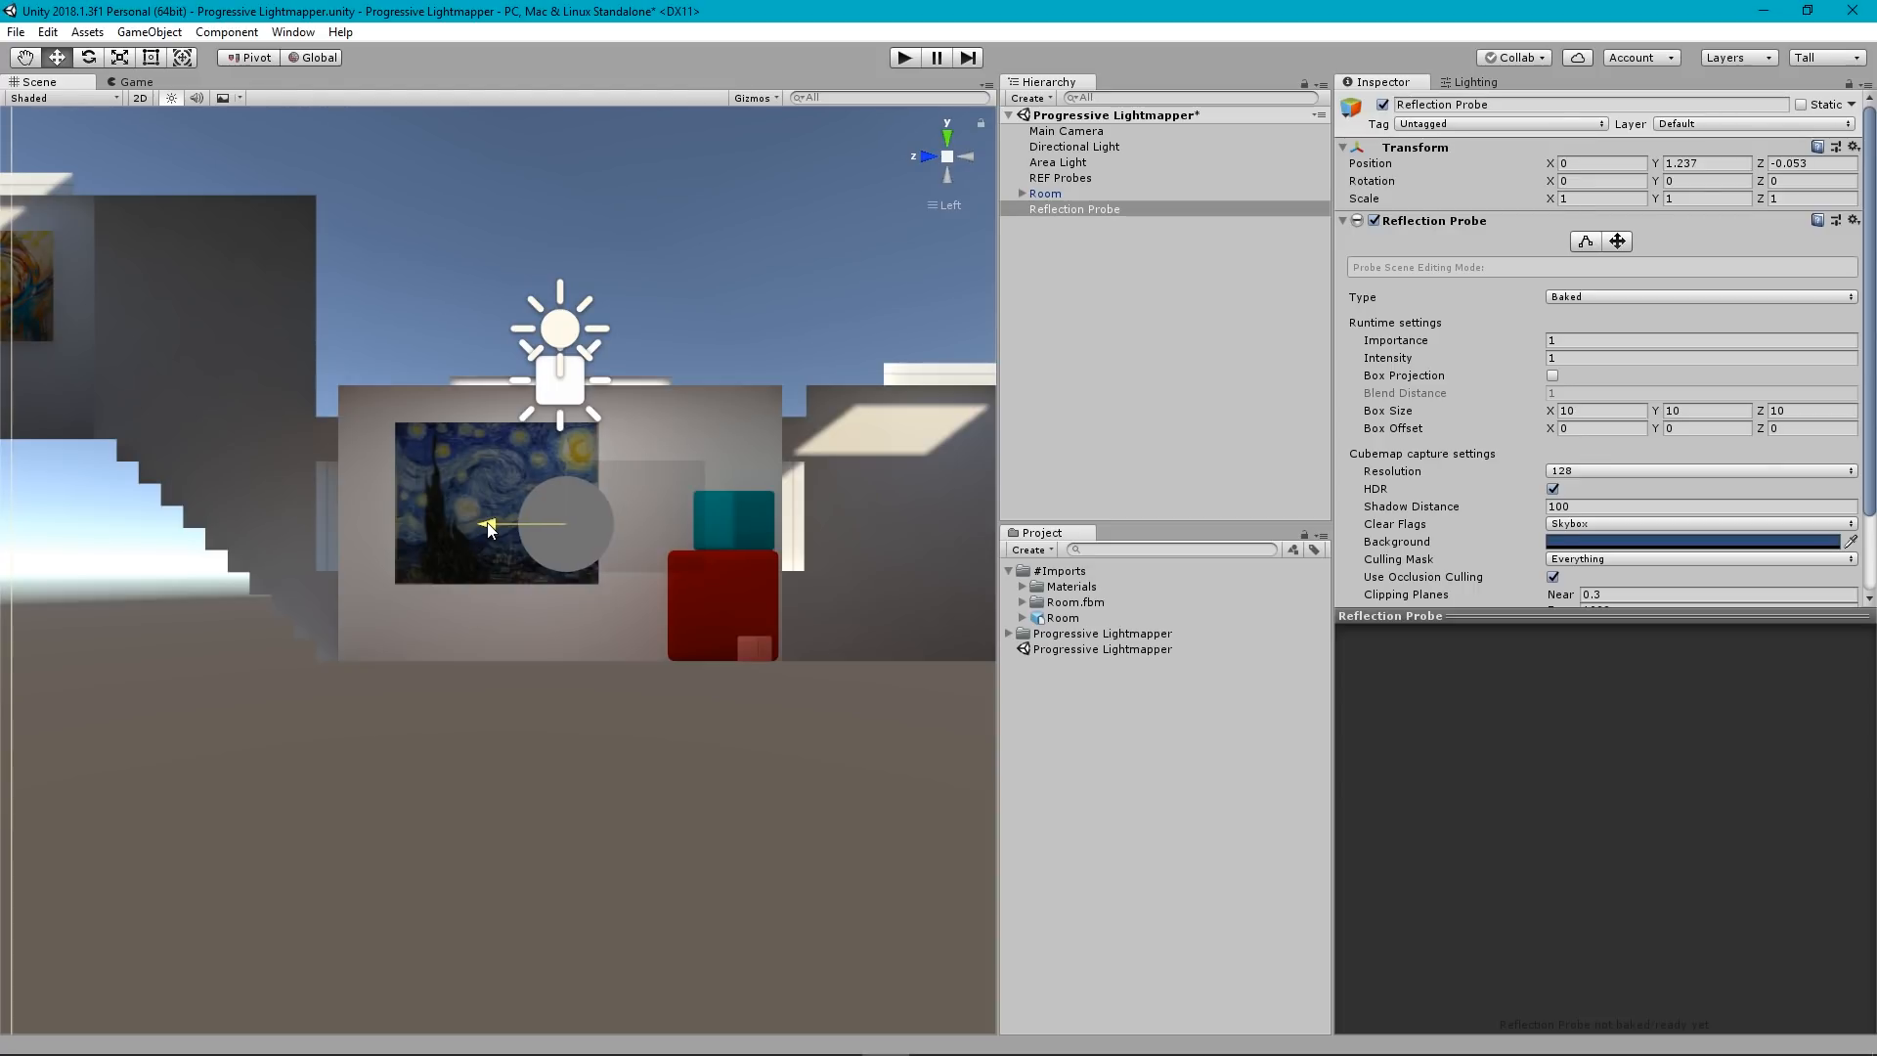
pyautogui.moveTo(489, 529); pyautogui.dragTo(490, 529)
# Viewing the building from the back, shift the Reflection Probe slightly along X to about 0.02.
pyautogui.click(945, 156)
pyautogui.keyDown('alt'); pyautogui.moveTo(871, 311); pyautogui.dragTo(549, 604); pyautogui.keyUp('alt')
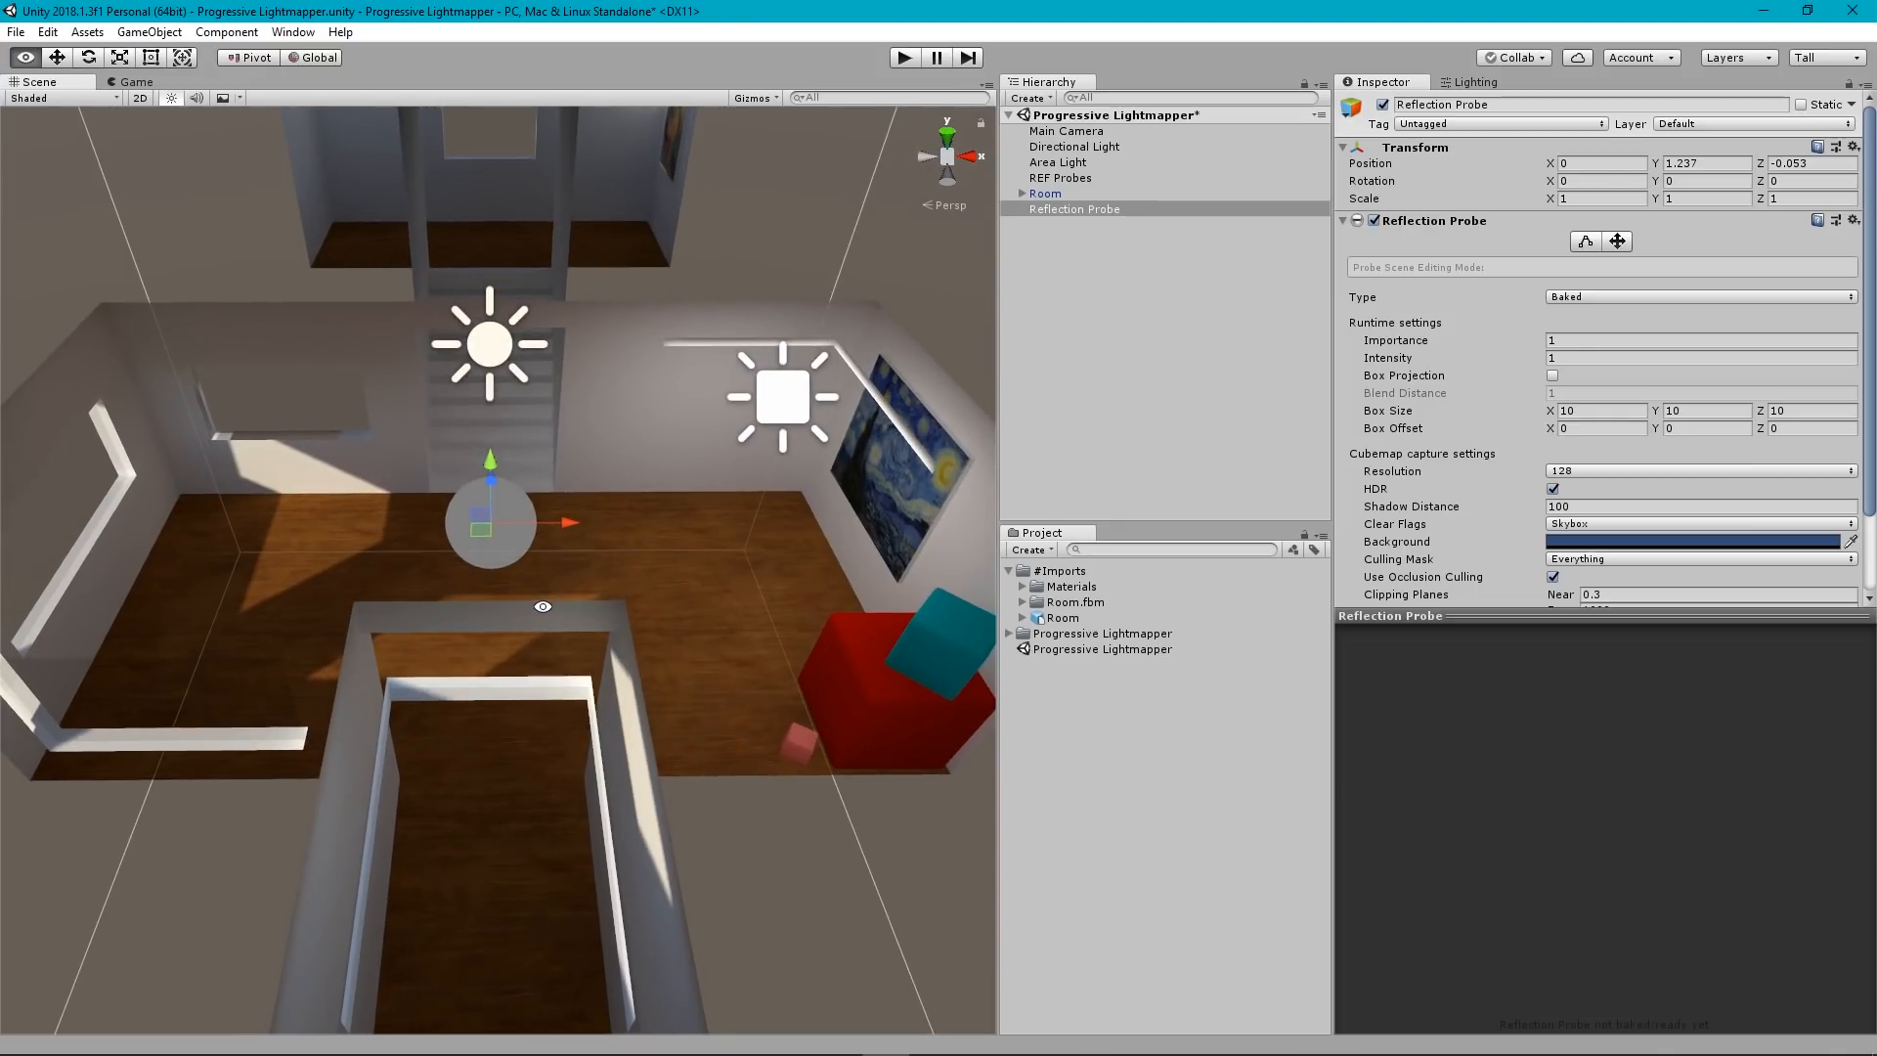
pyautogui.click(946, 178)
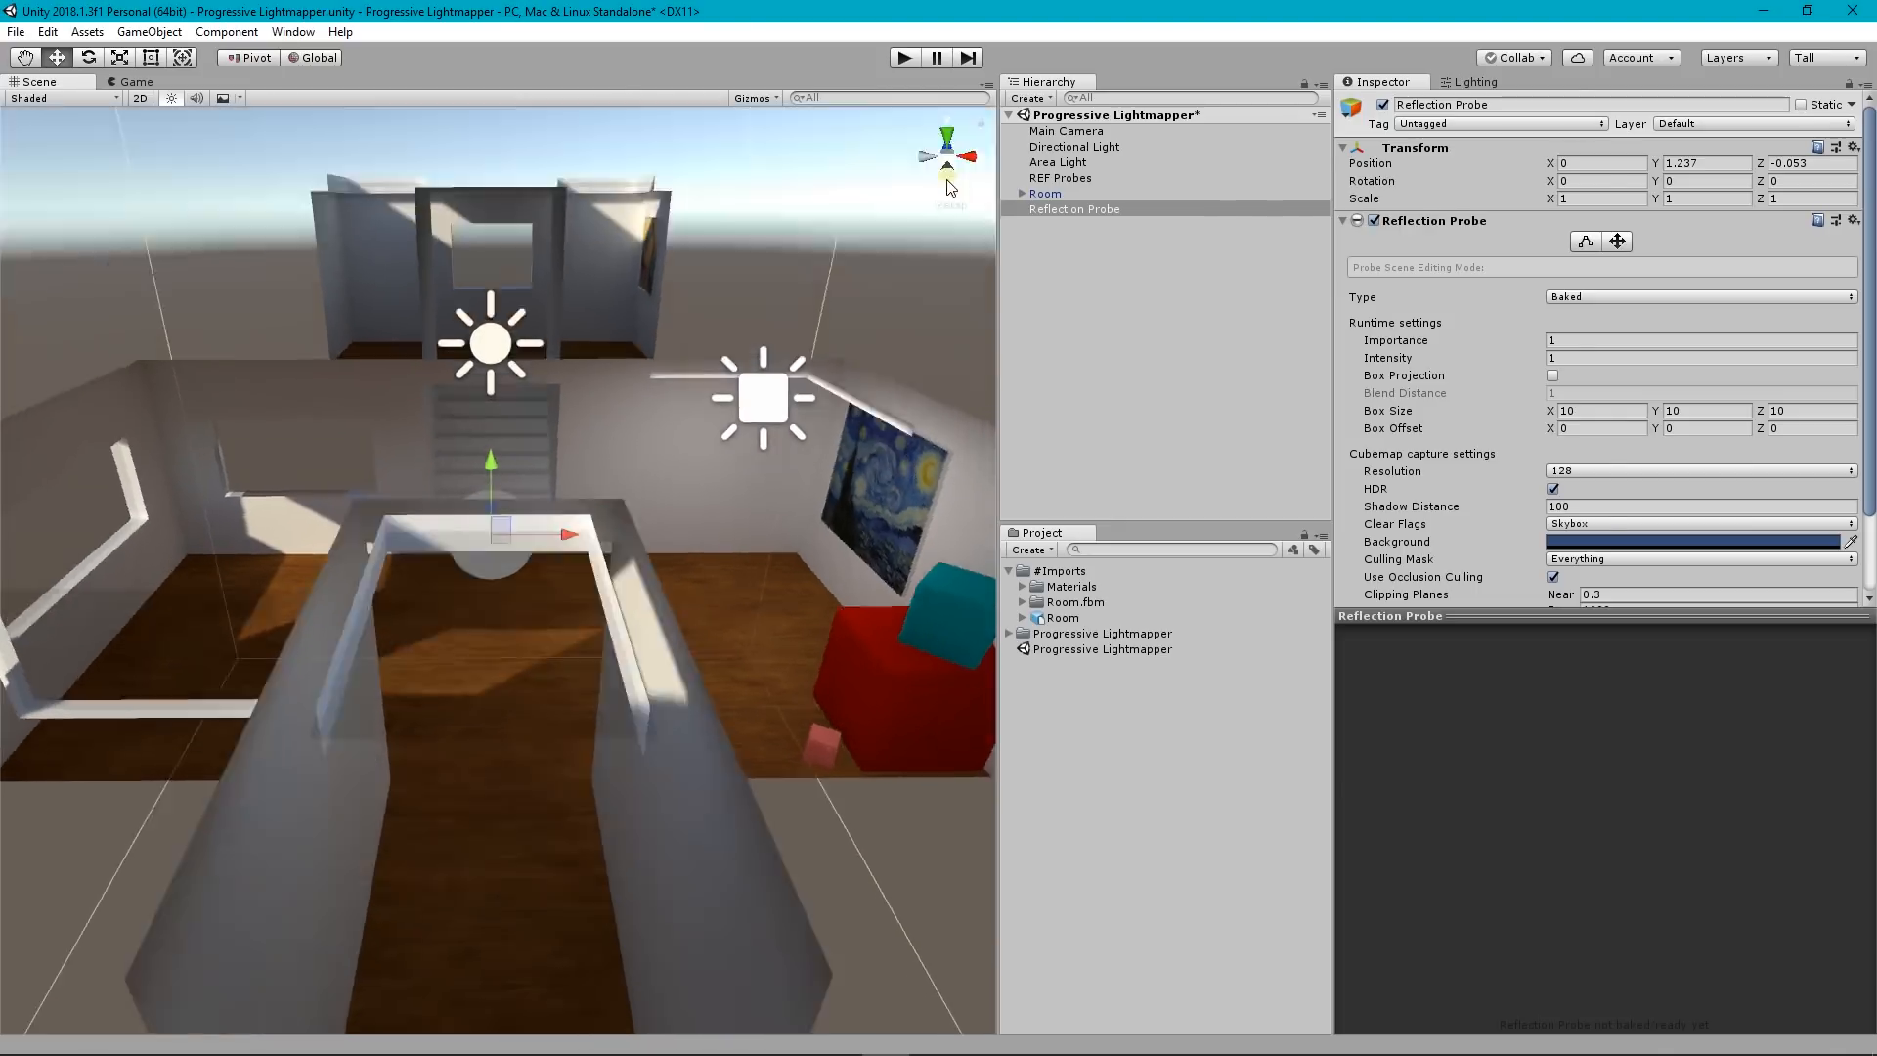
pyautogui.click(946, 158)
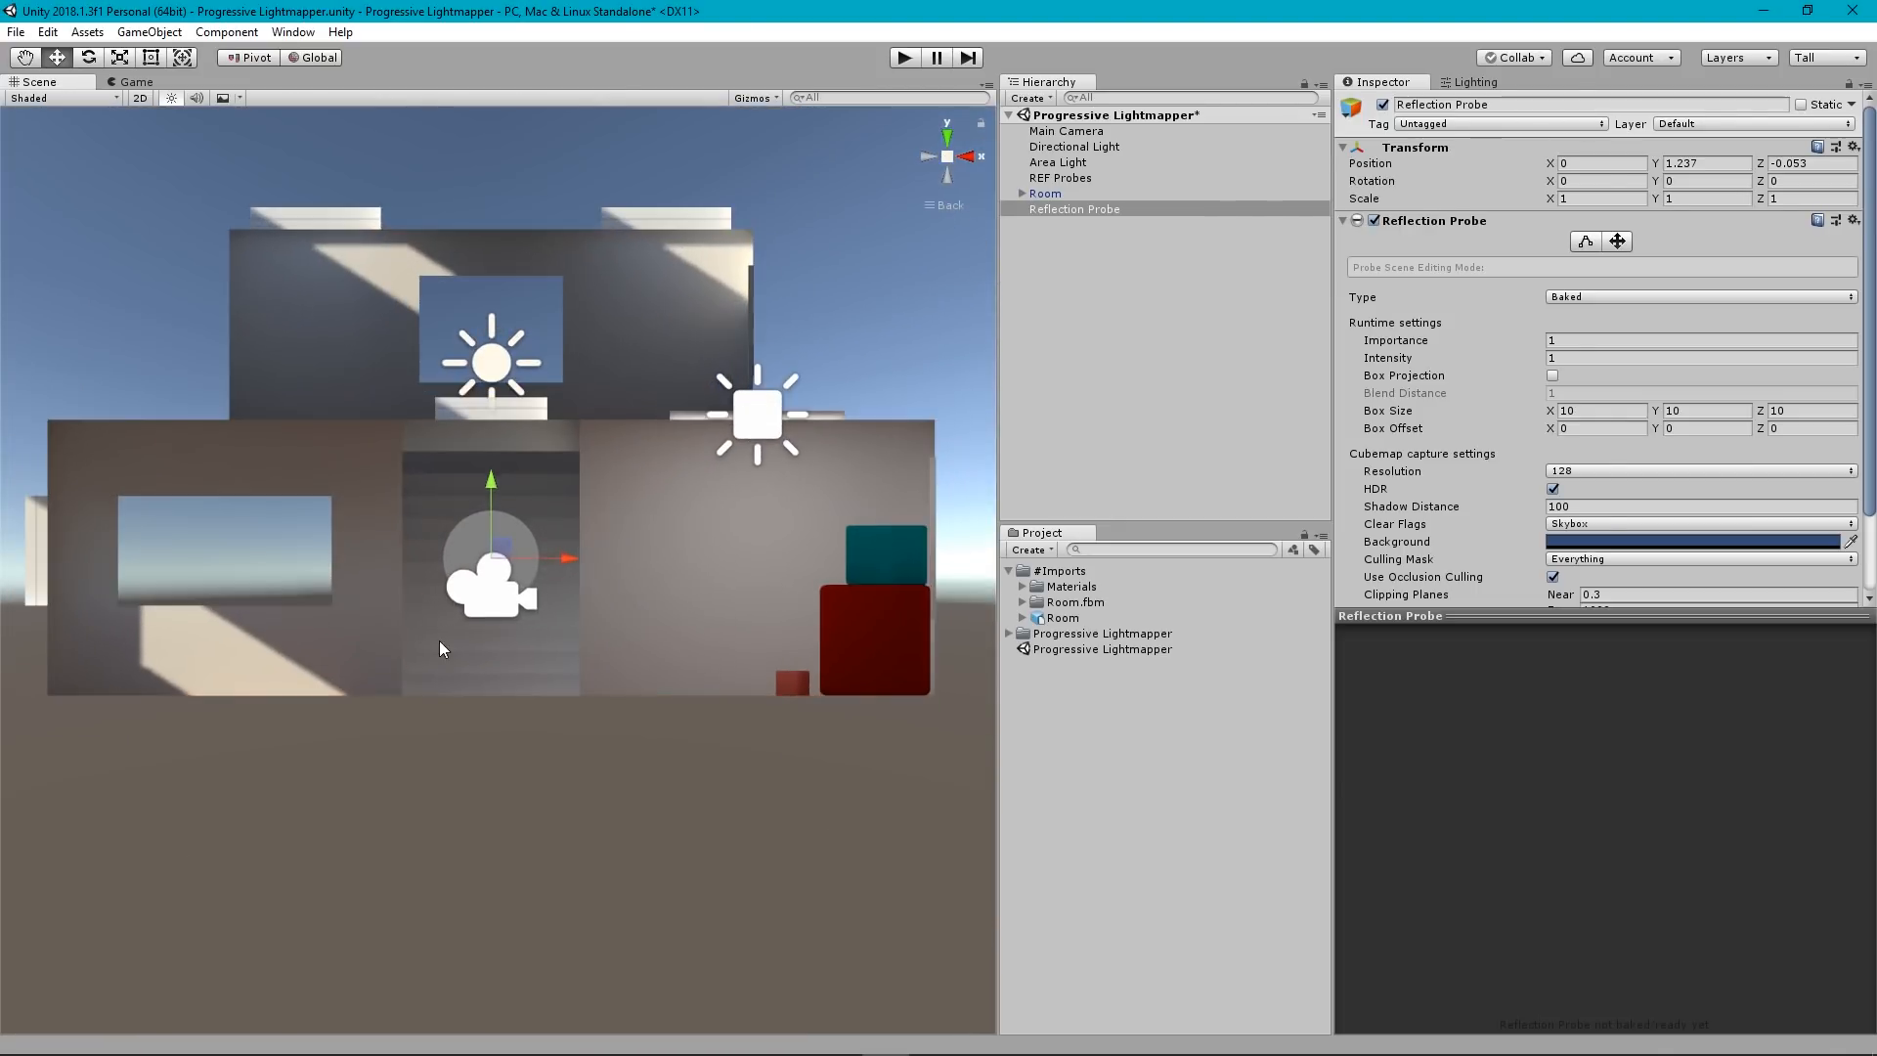
pyautogui.scroll(-2, 440, 637)
pyautogui.moveTo(450, 640)
pyautogui.mouseDown(button='middle')
pyautogui.moveTo(499, 630)
pyautogui.moveTo(425, 613)
pyautogui.mouseUp(button='middle')
pyautogui.moveTo(540, 555); pyautogui.dragTo(543, 554)
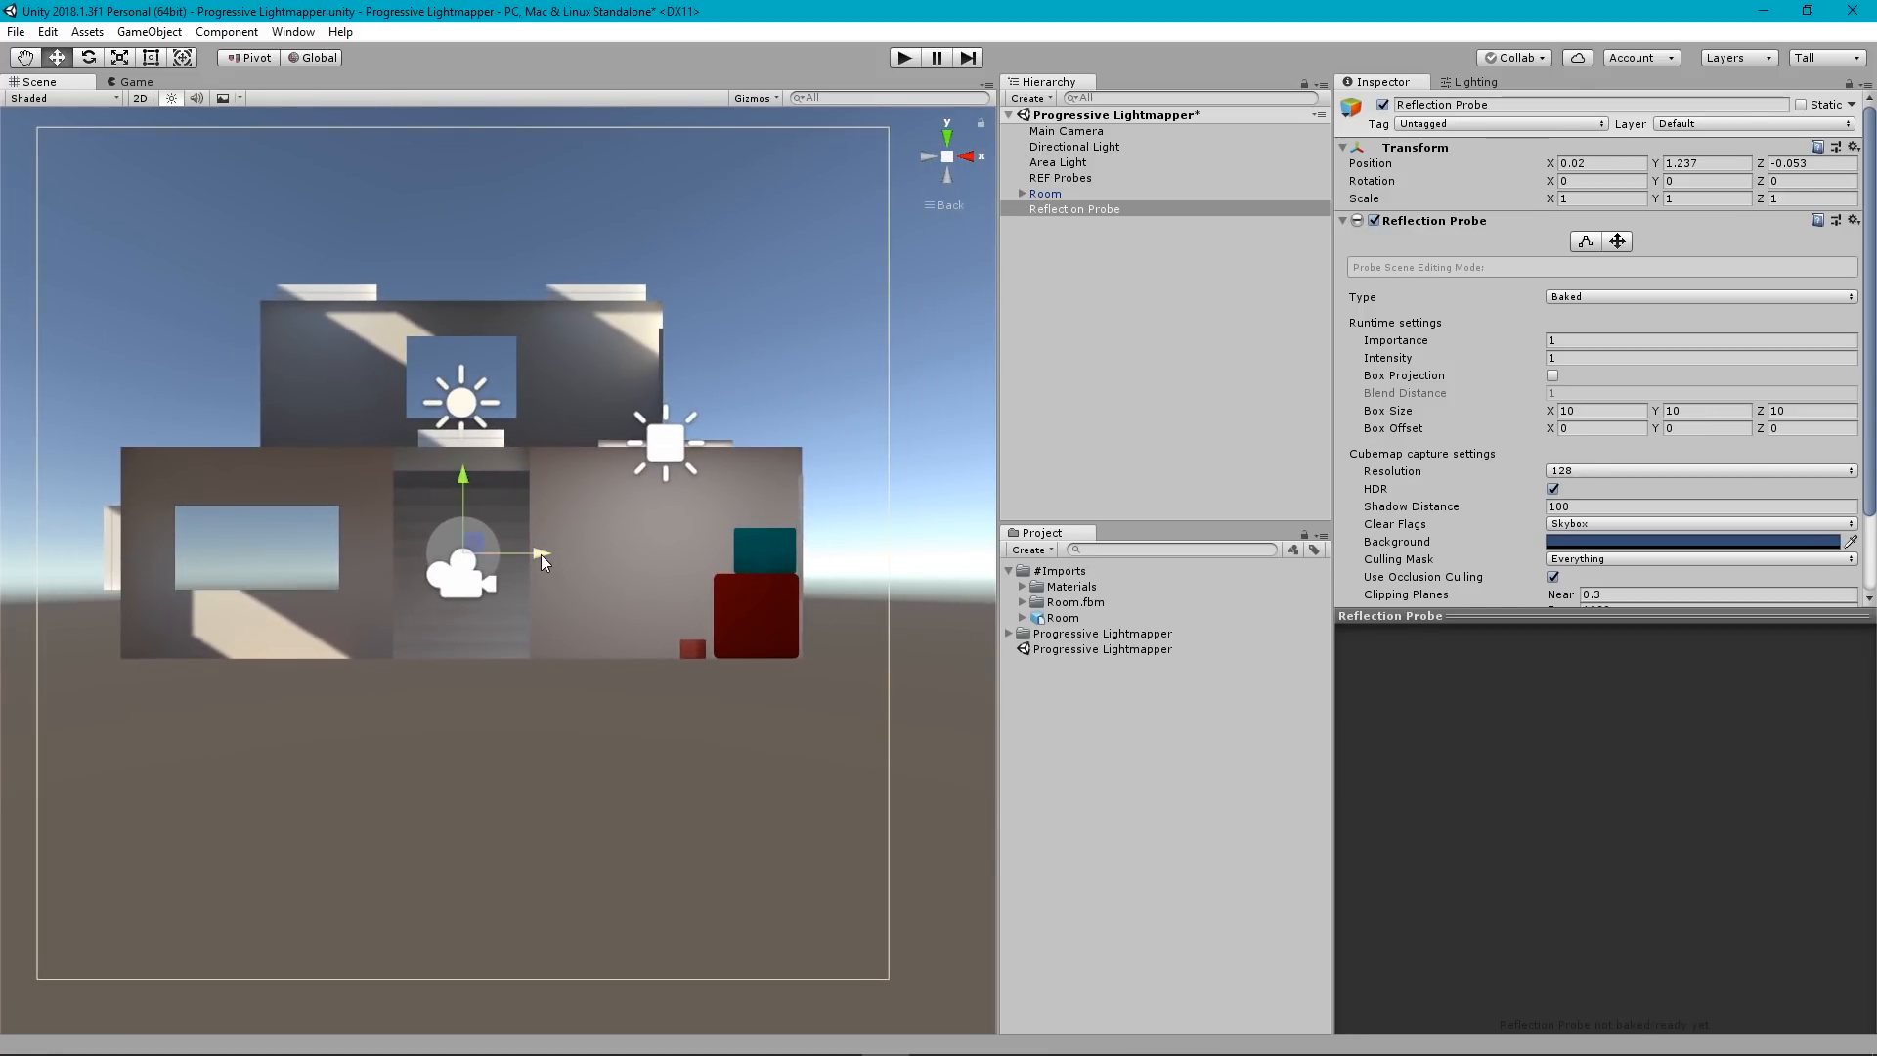
pyautogui.scroll(-2, 519, 628)
pyautogui.moveTo(519, 627); pyautogui.dragTo(570, 597, button='middle')
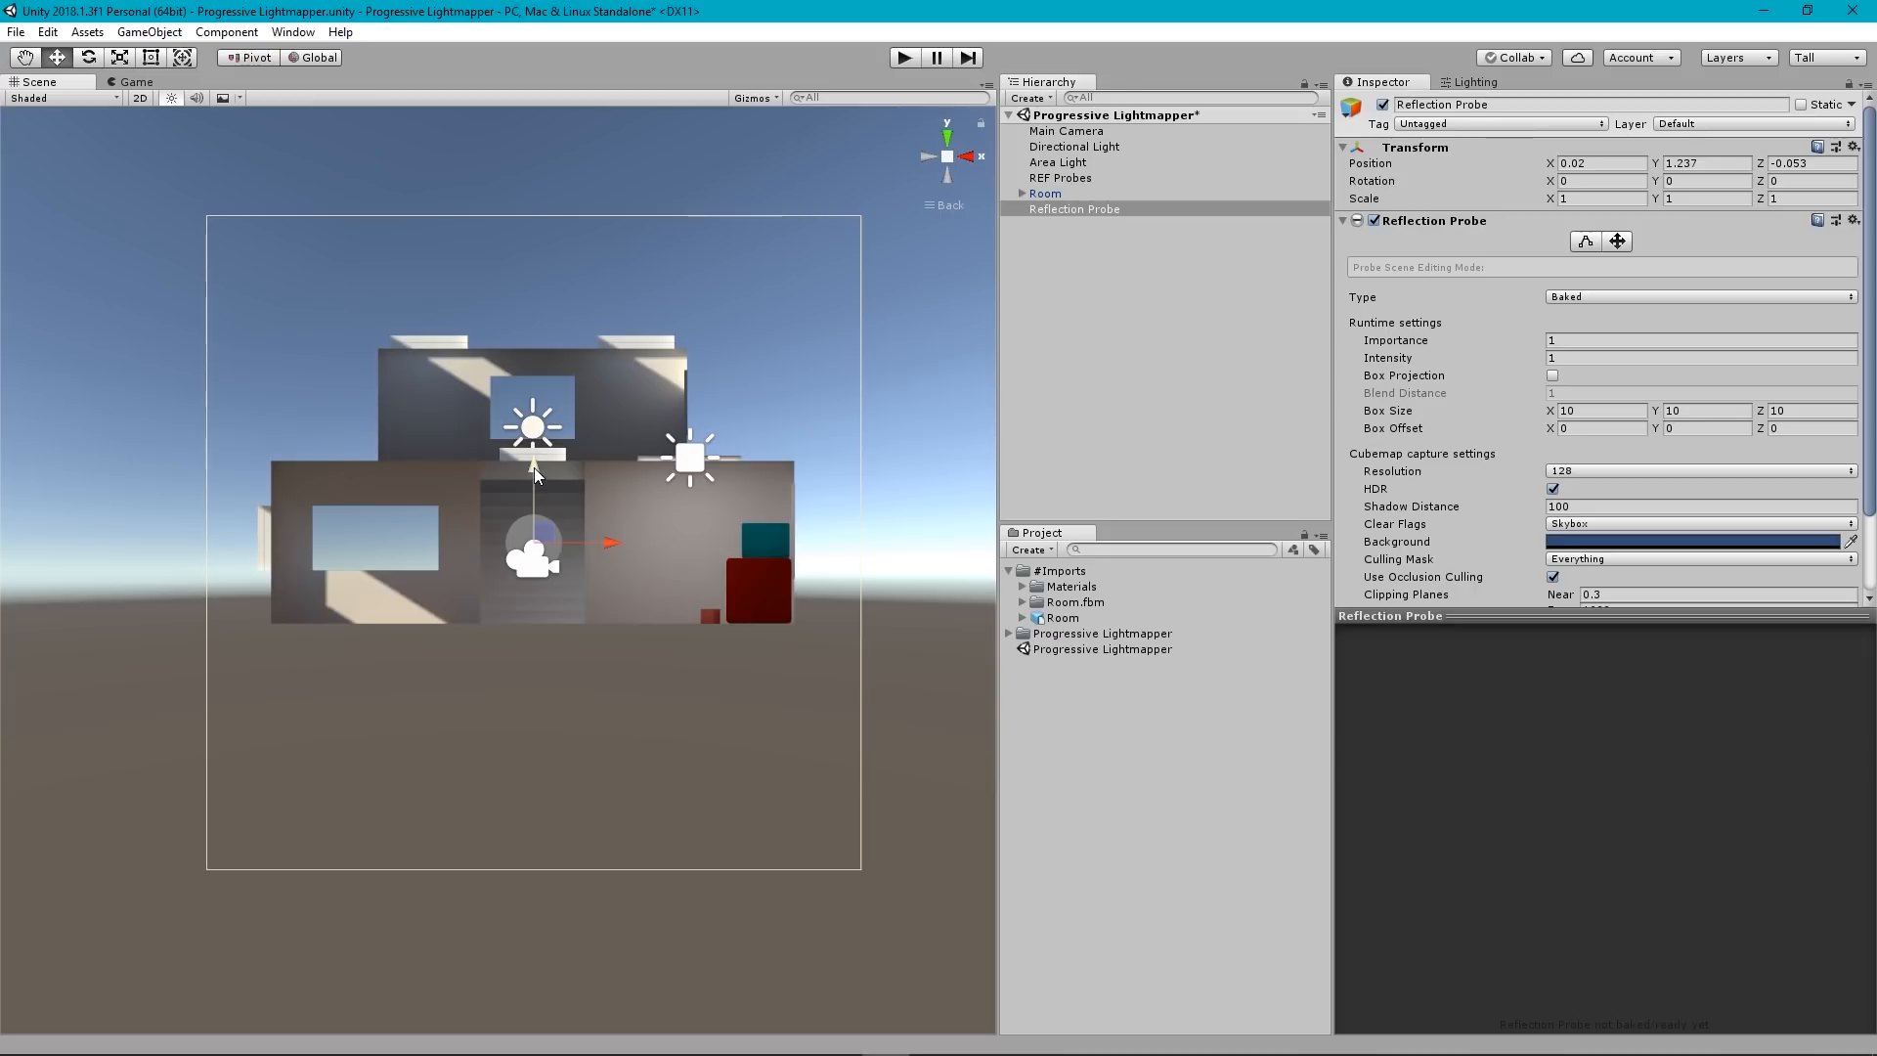
pyautogui.scroll(2, 671, 526)
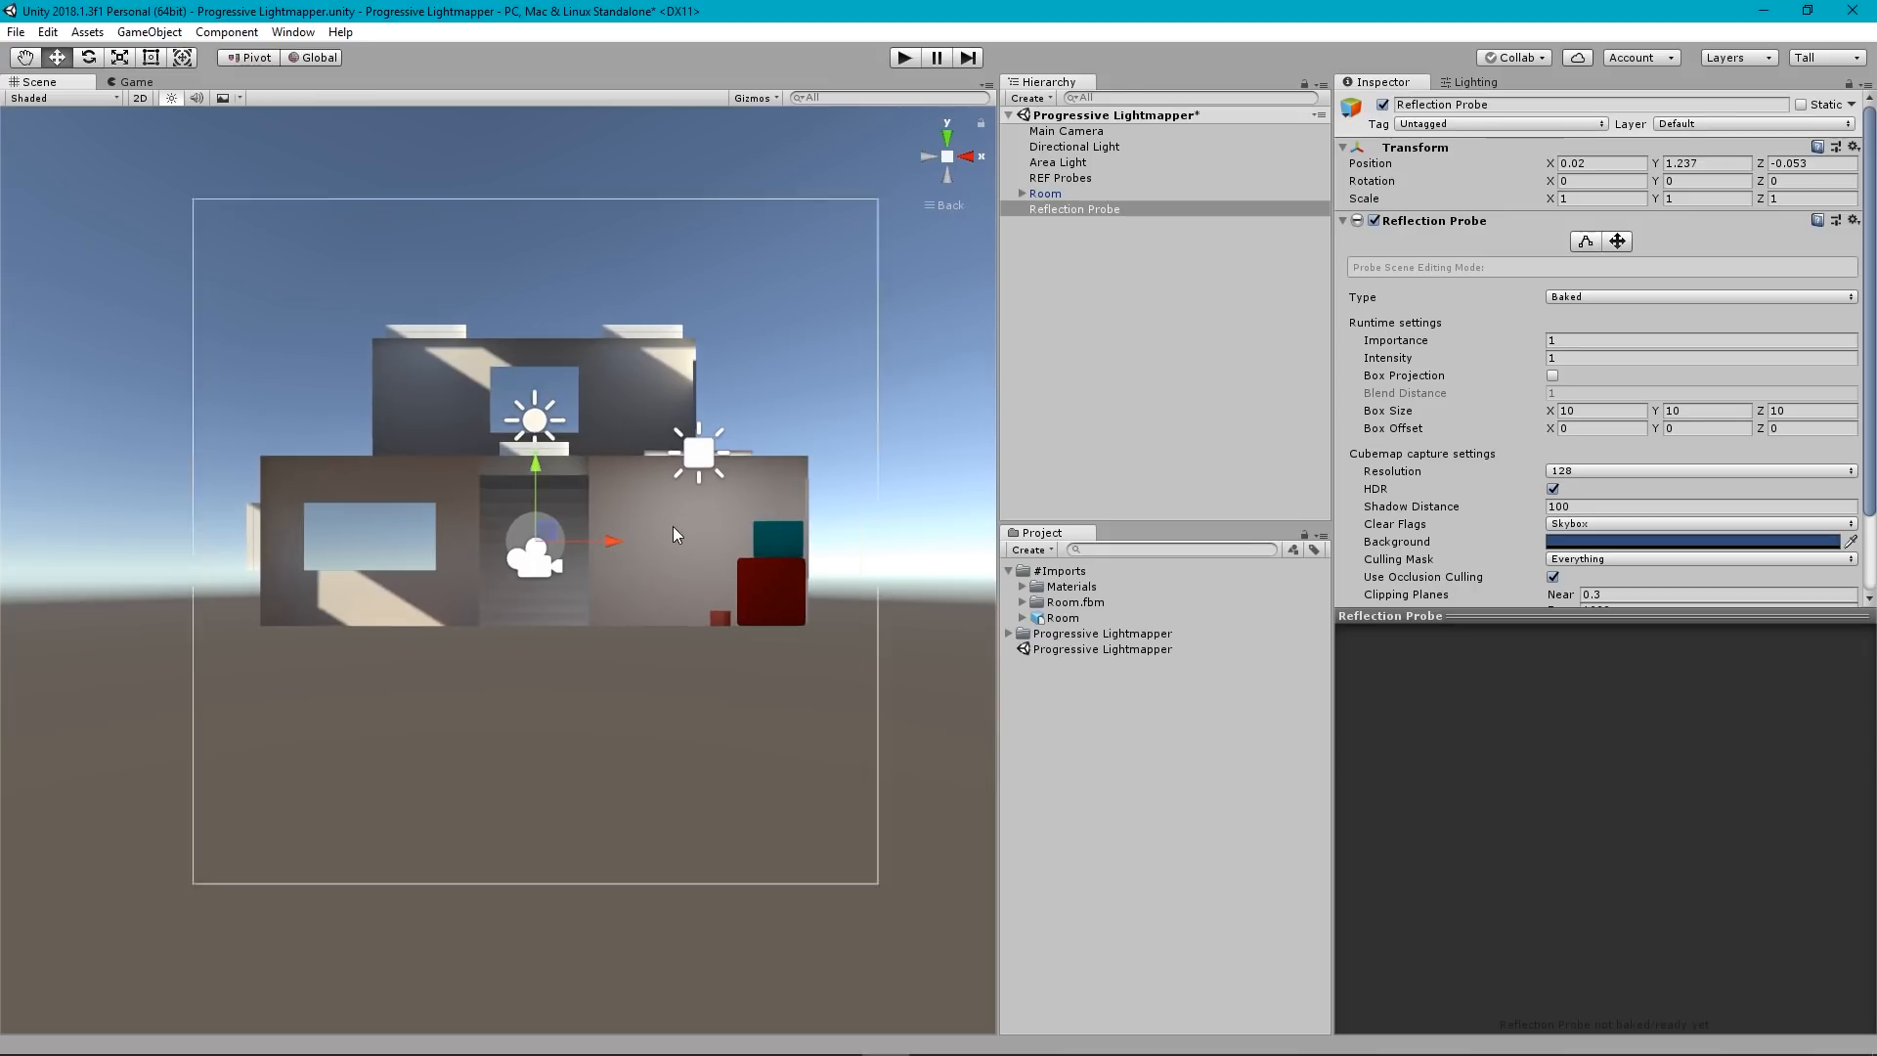
pyautogui.moveTo(723, 530)
pyautogui.mouseDown(button='middle')
pyautogui.moveTo(689, 537)
pyautogui.moveTo(713, 545)
pyautogui.mouseUp(button='middle')
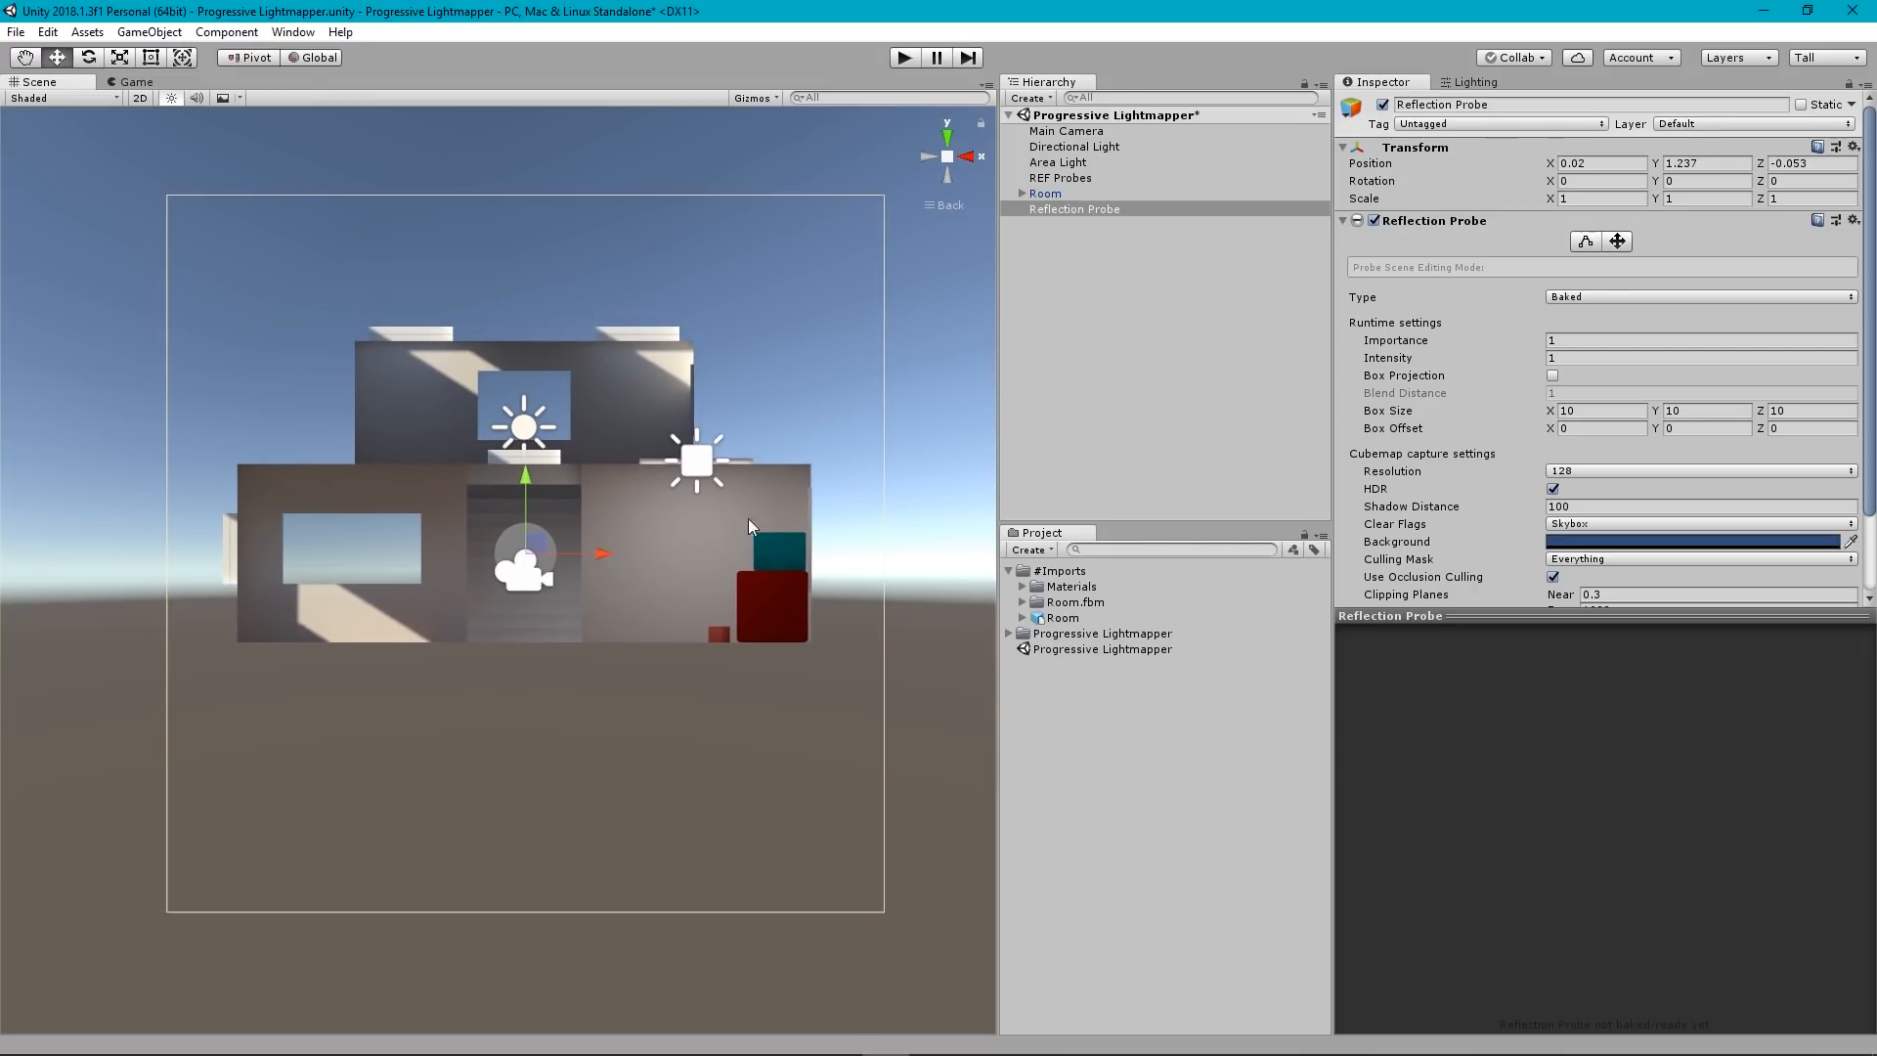
# Make the Reflection Probe a child of the REF Probes object and leave that group expanded.
pyautogui.click(1046, 208)
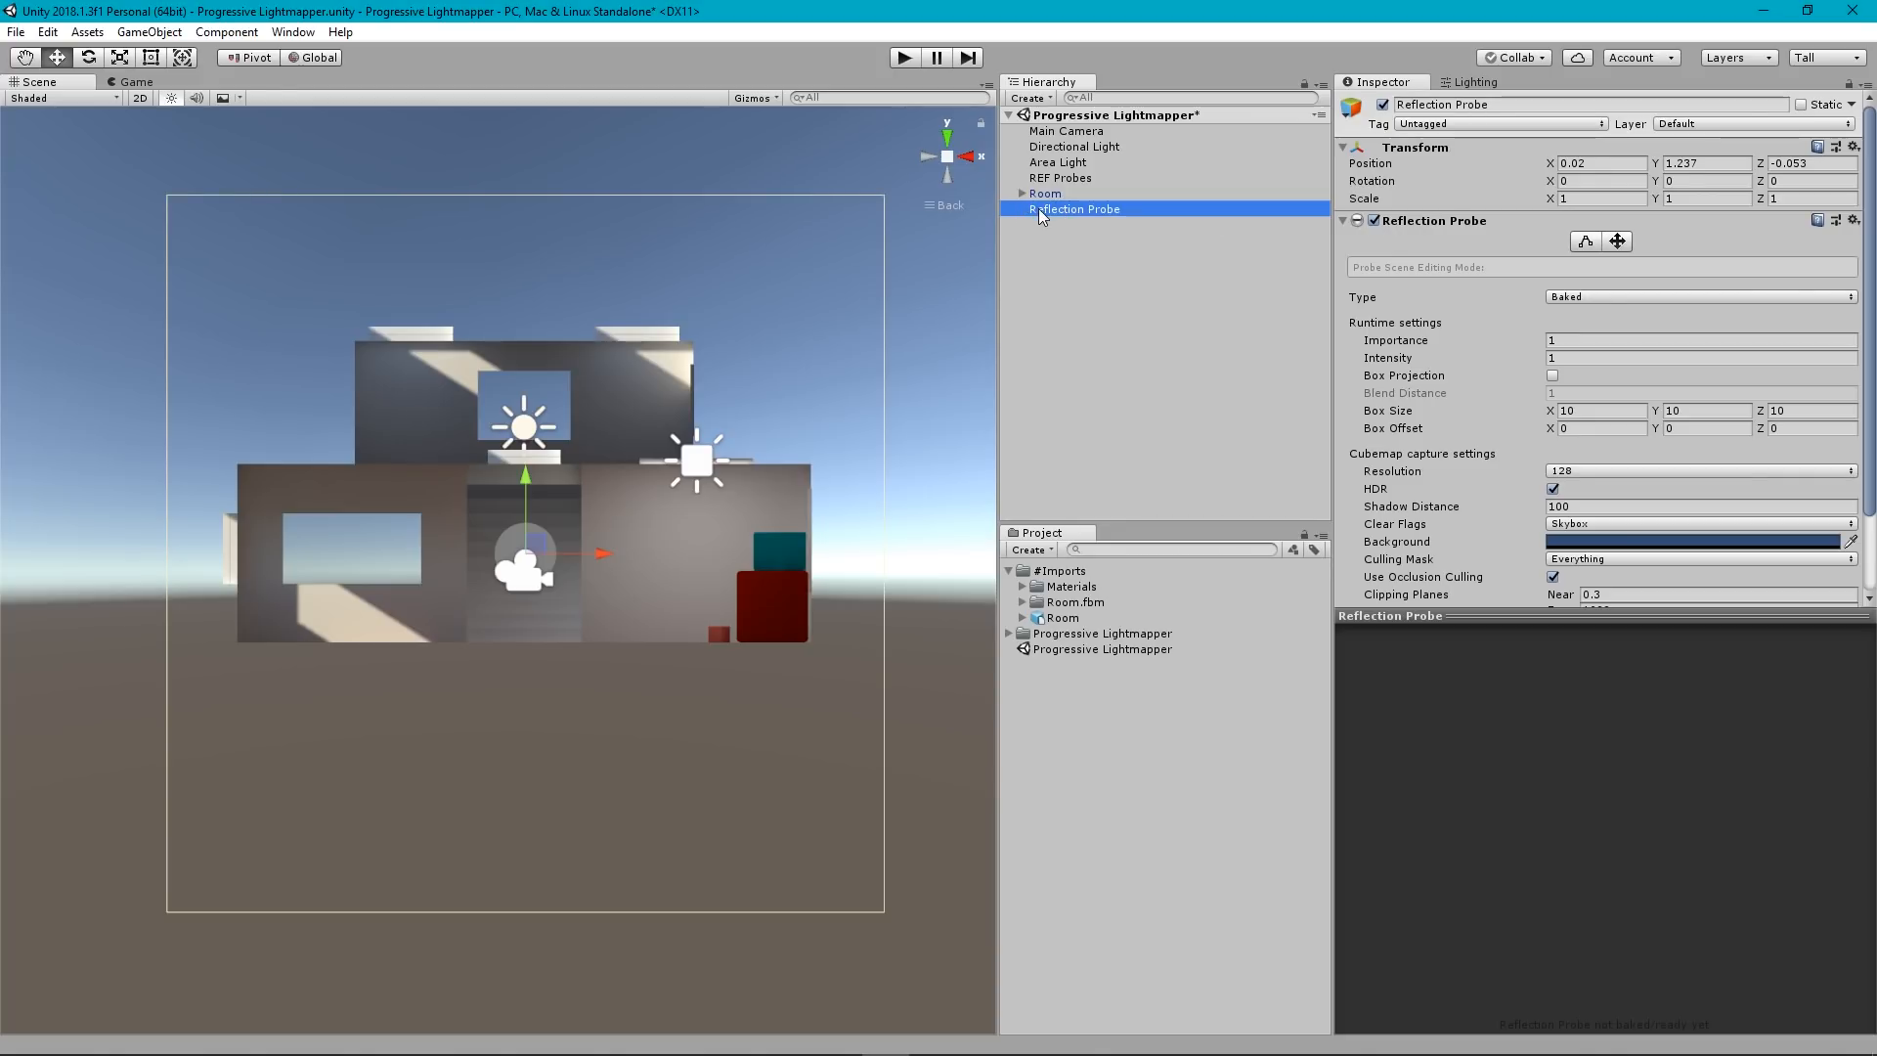
pyautogui.moveTo(1038, 209); pyautogui.dragTo(1060, 180)
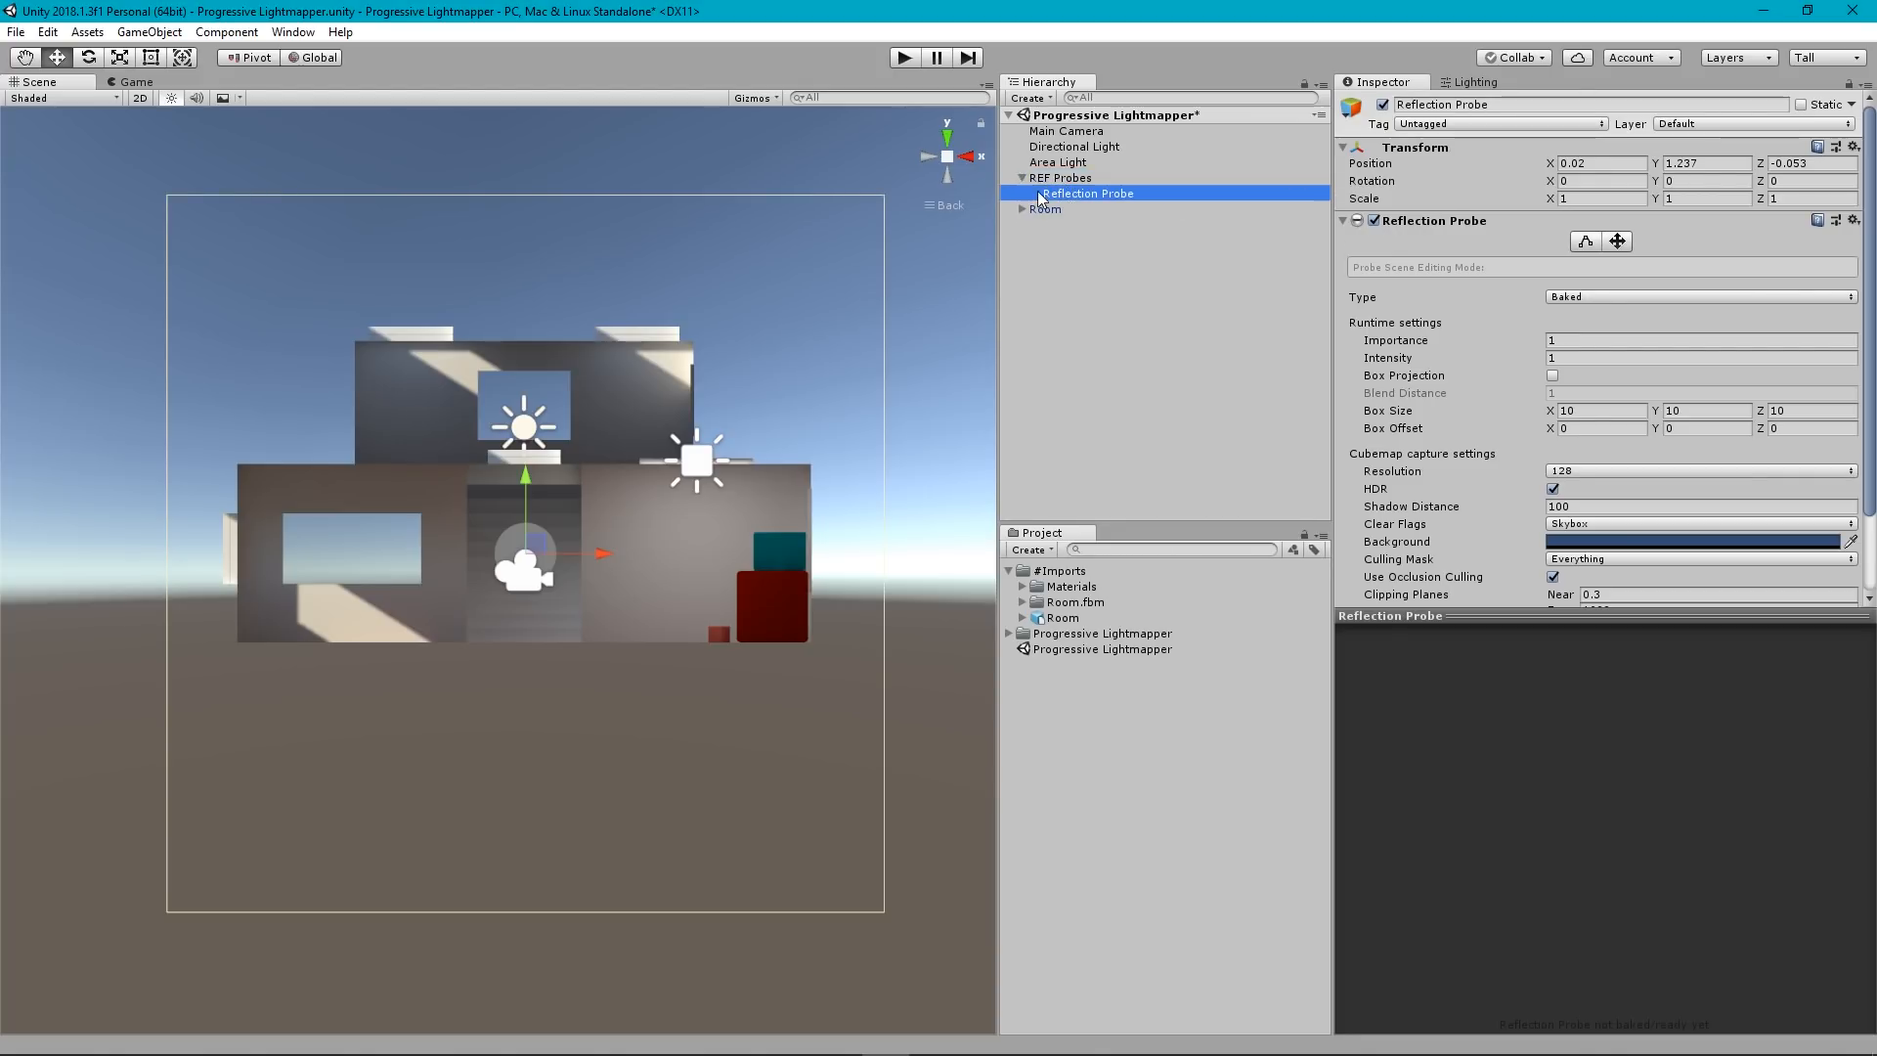
pyautogui.click(1022, 177)
pyautogui.click(1022, 178)
# Reveal all of the Reflection Probe's settings, keep its type as Baked, and set its cubemap resolution to 256.
pyautogui.moveTo(1868, 264); pyautogui.dragTo(1826, 222)
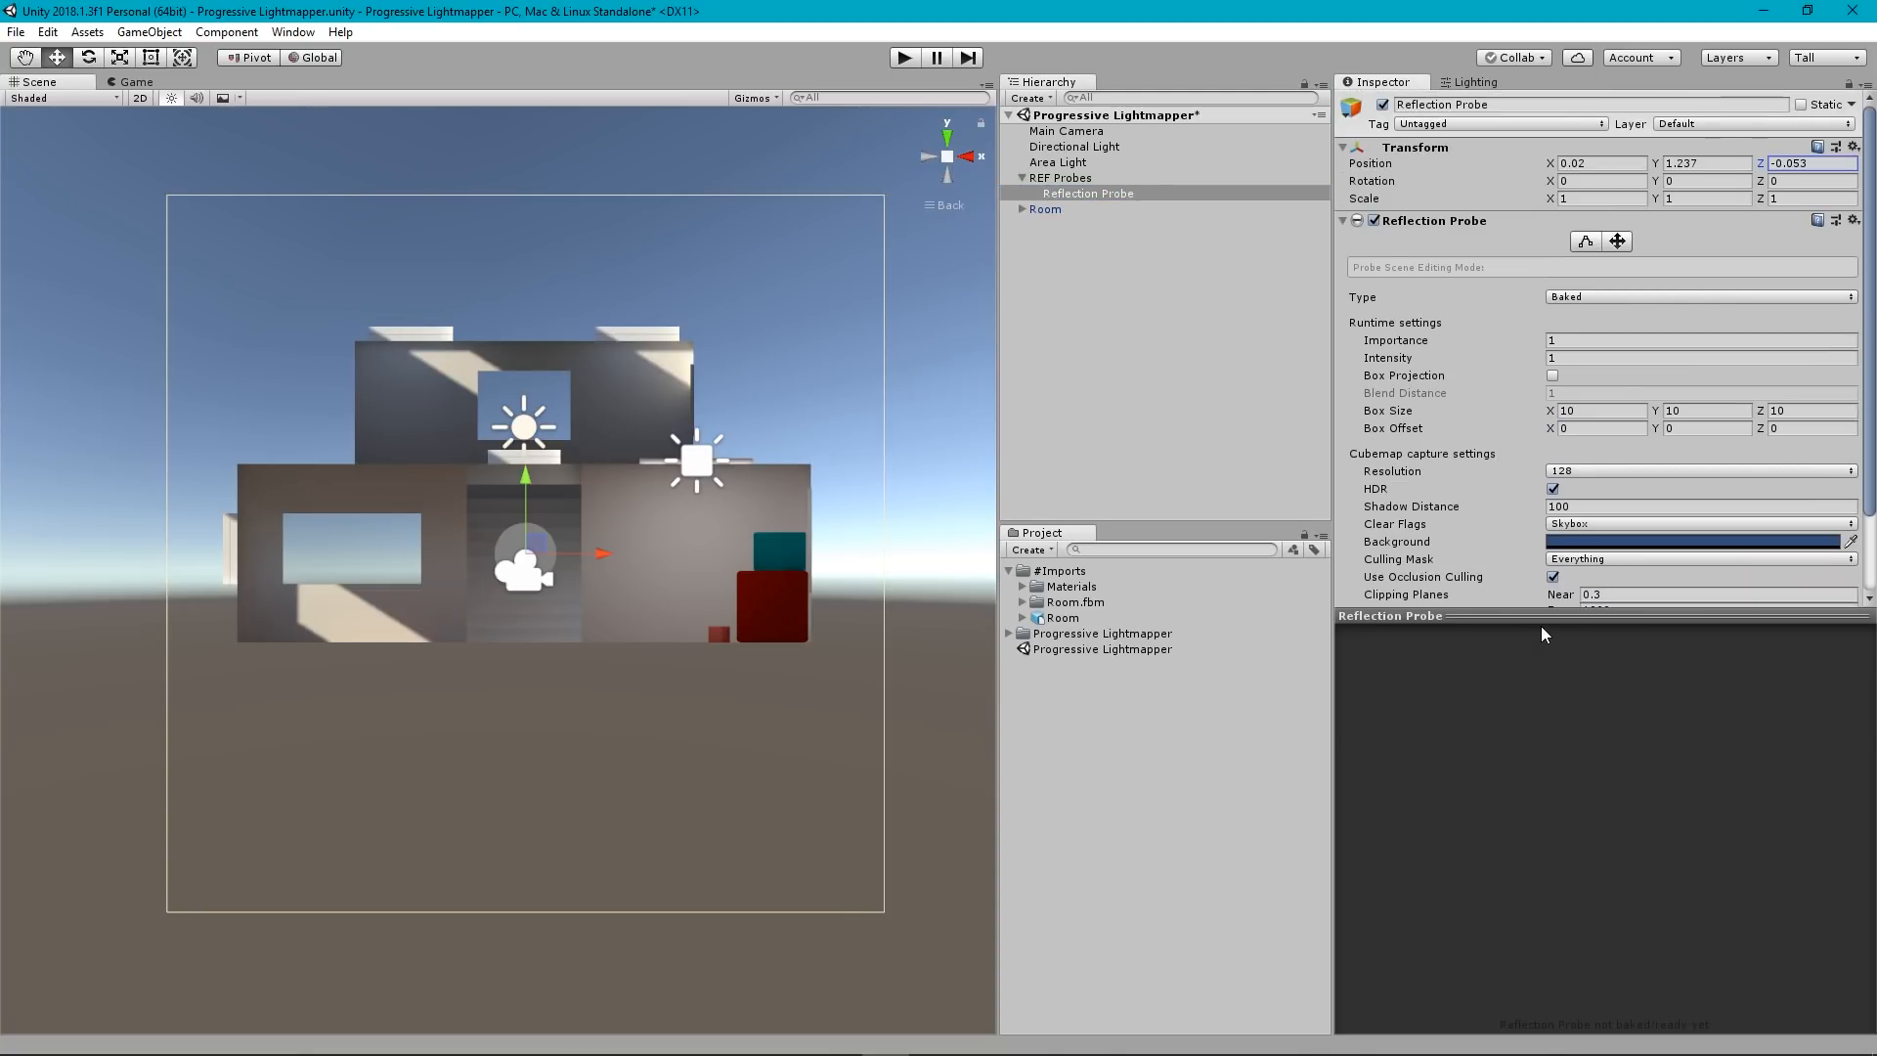
pyautogui.moveTo(1539, 617); pyautogui.dragTo(1535, 776)
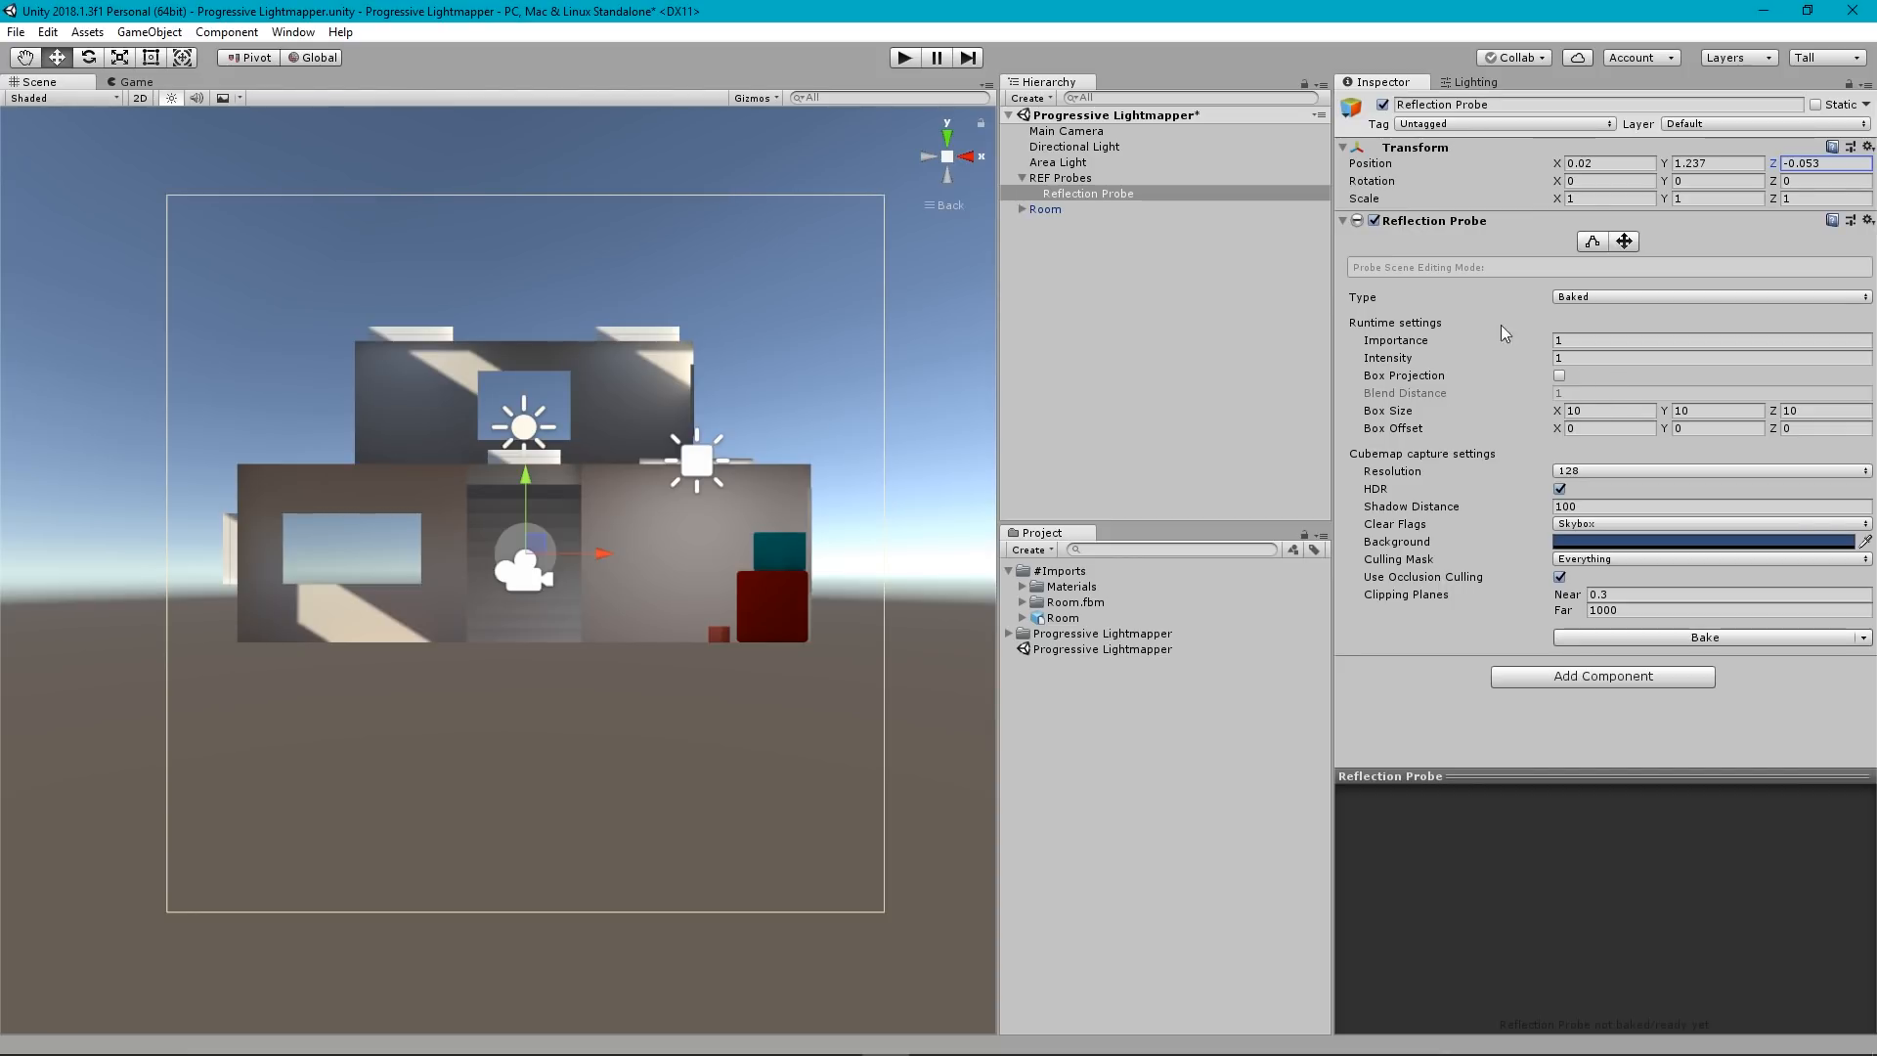
pyautogui.click(1611, 299)
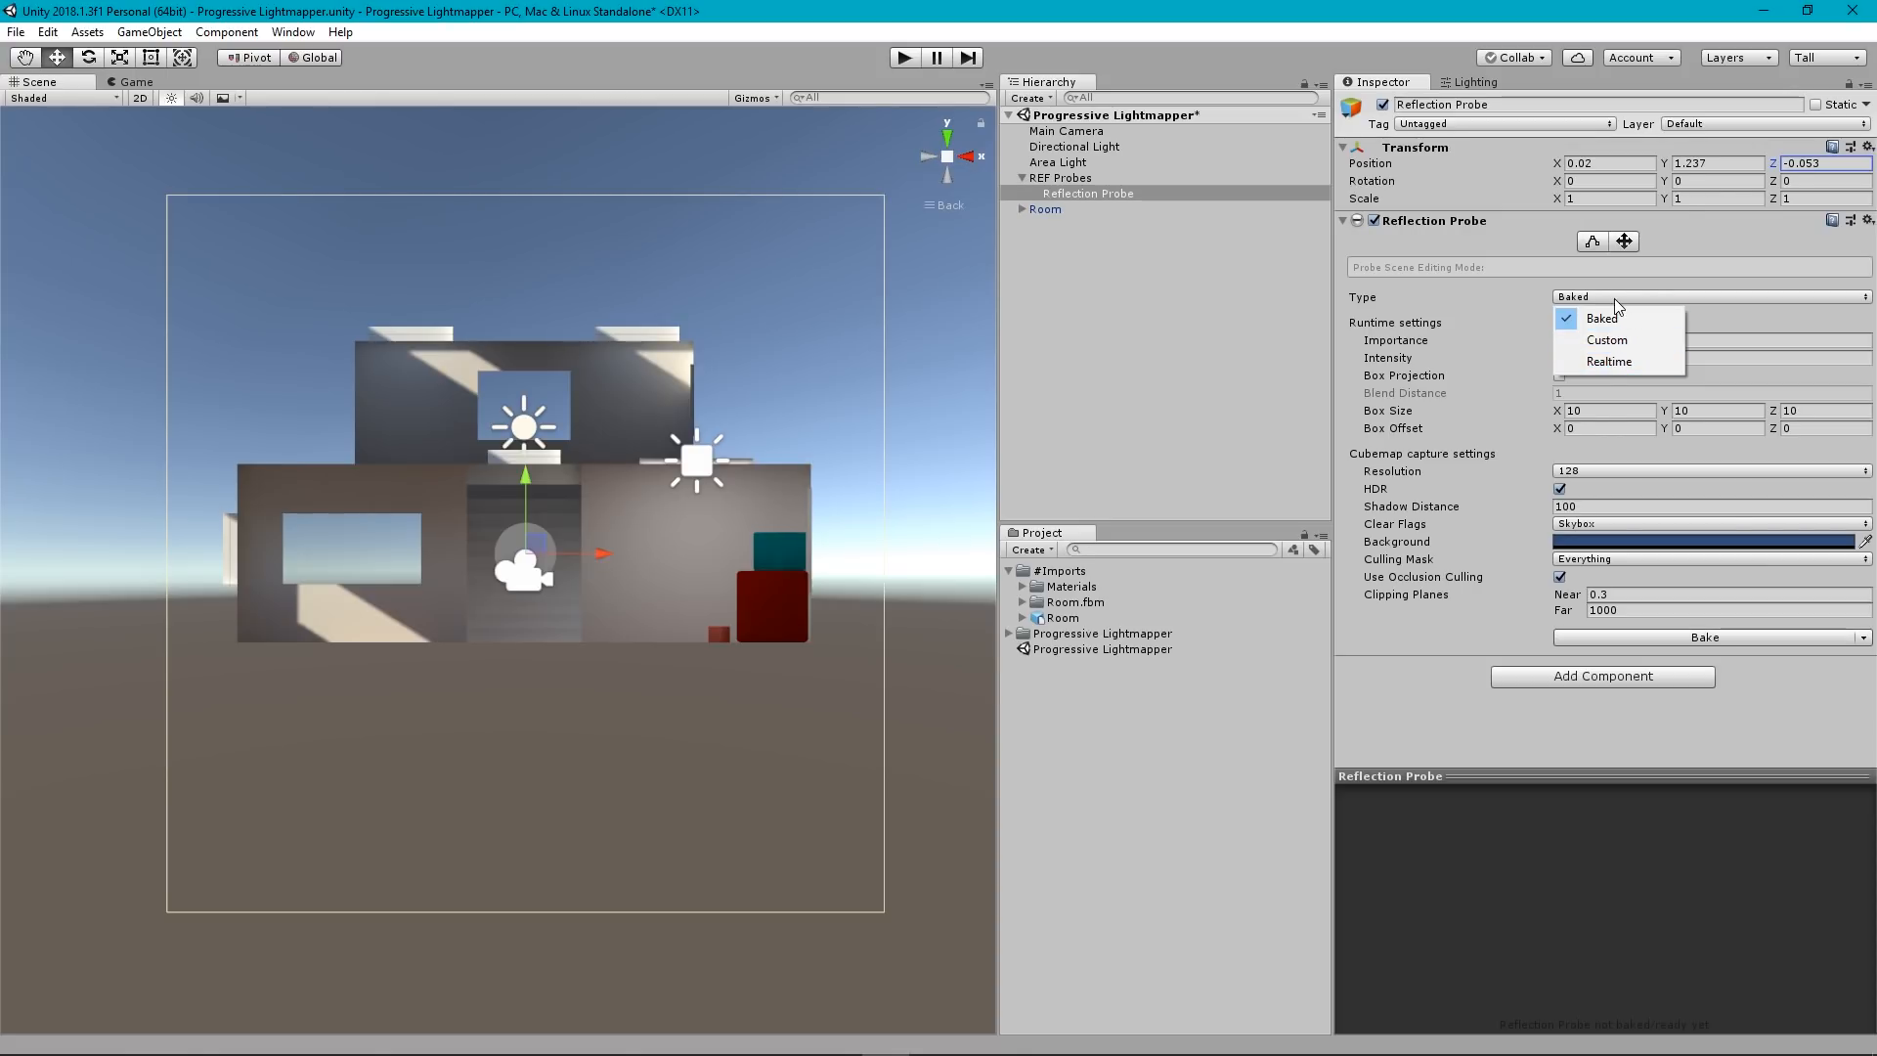
pyautogui.click(1517, 304)
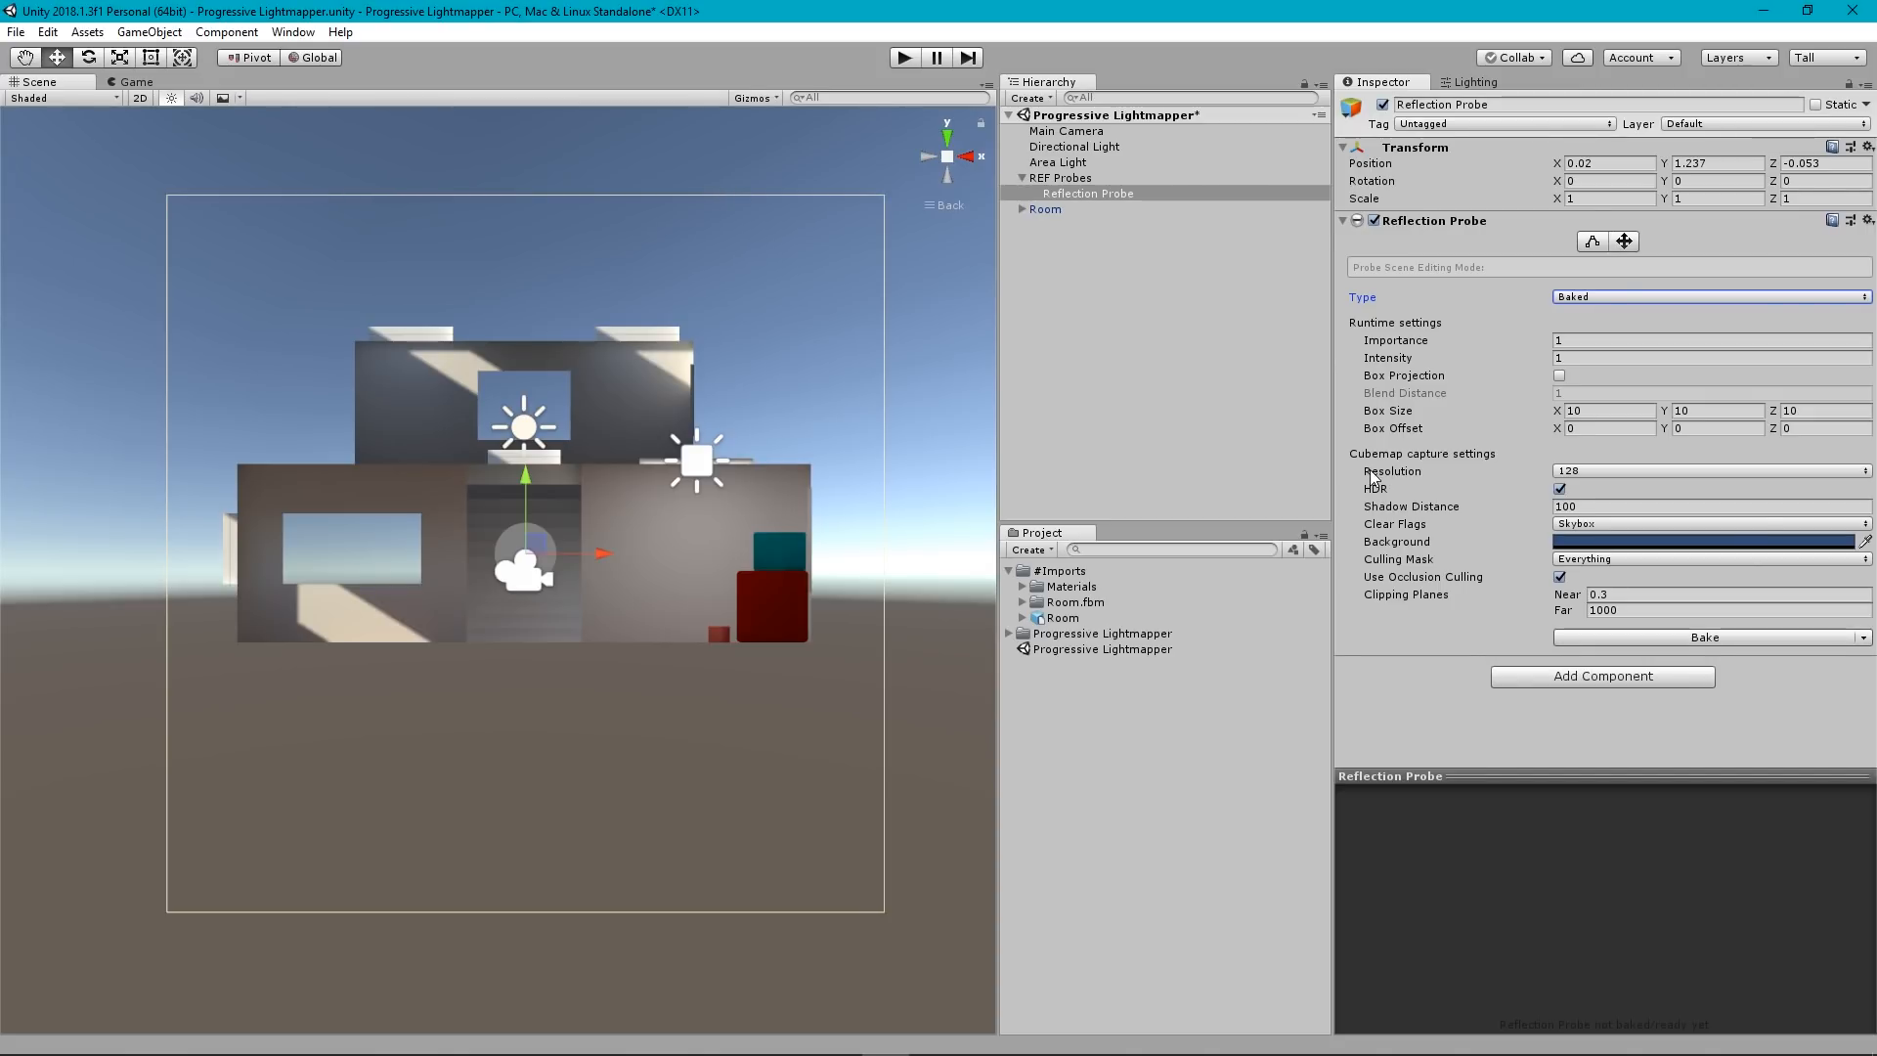
pyautogui.click(1599, 472)
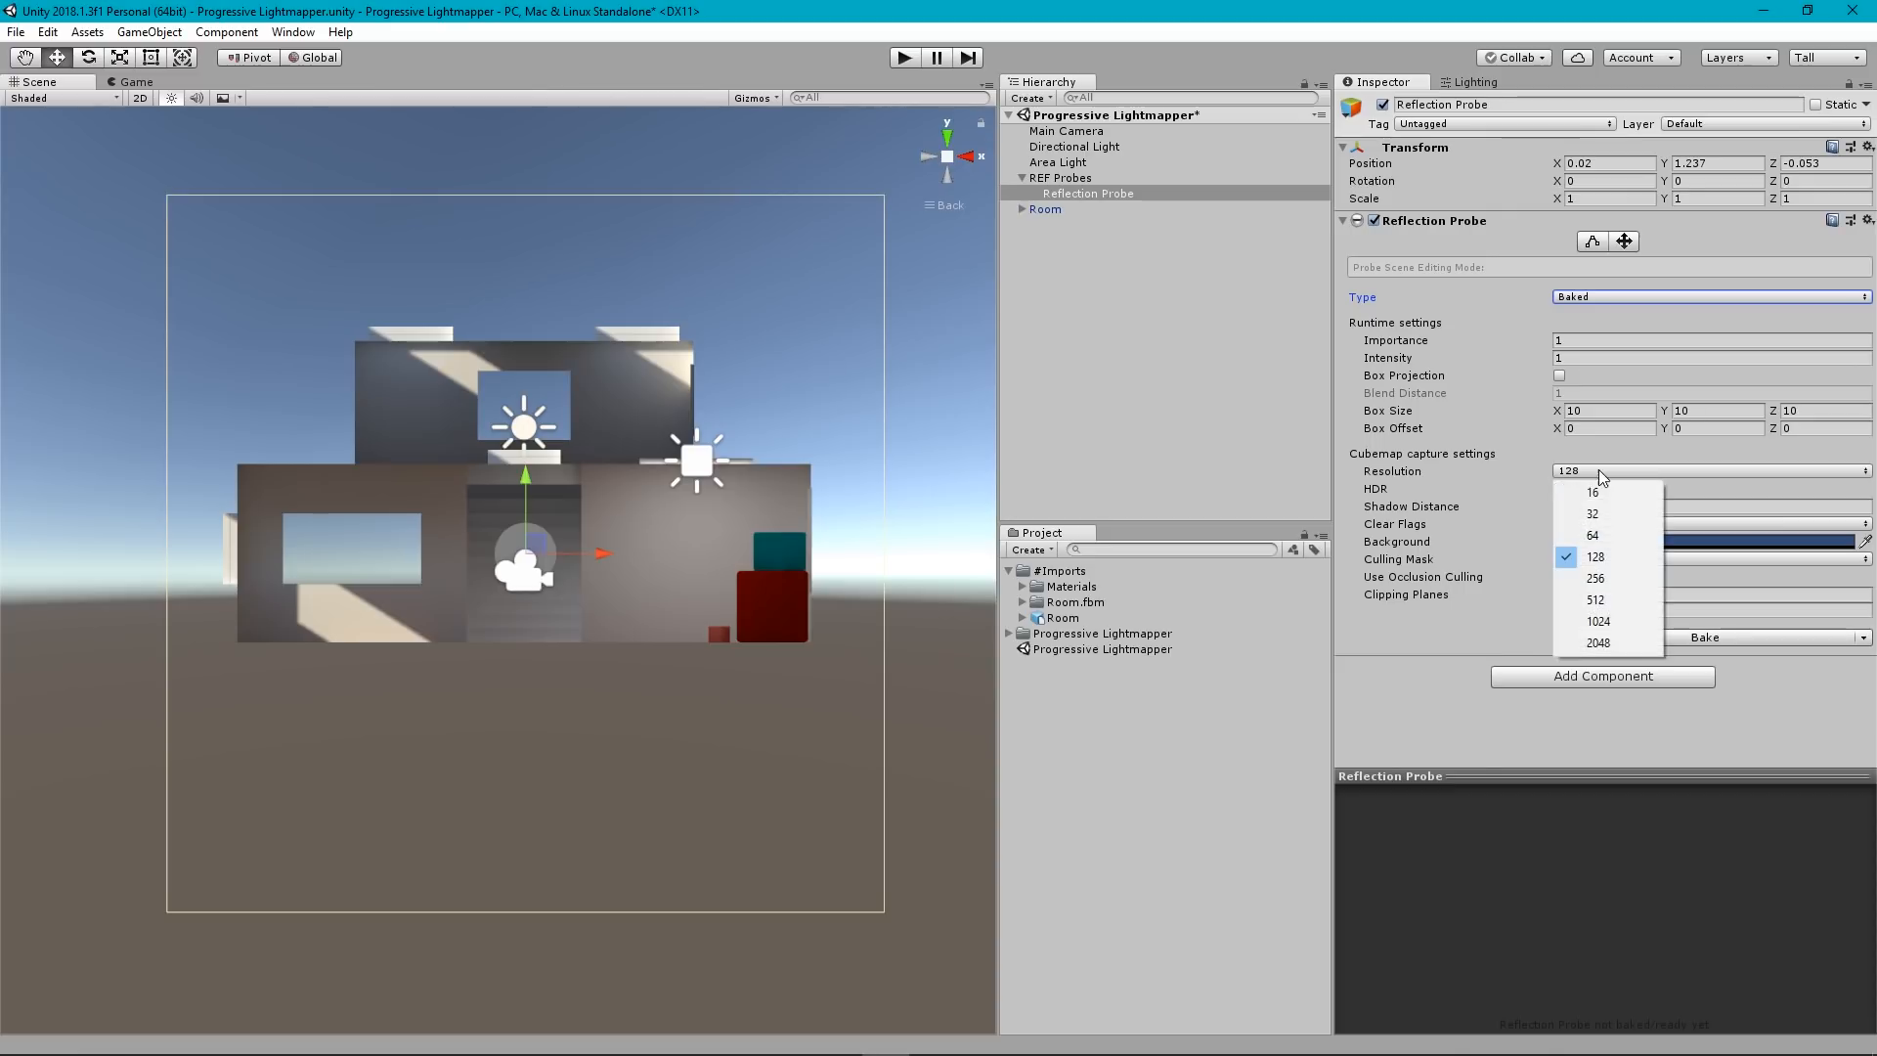
pyautogui.click(1603, 578)
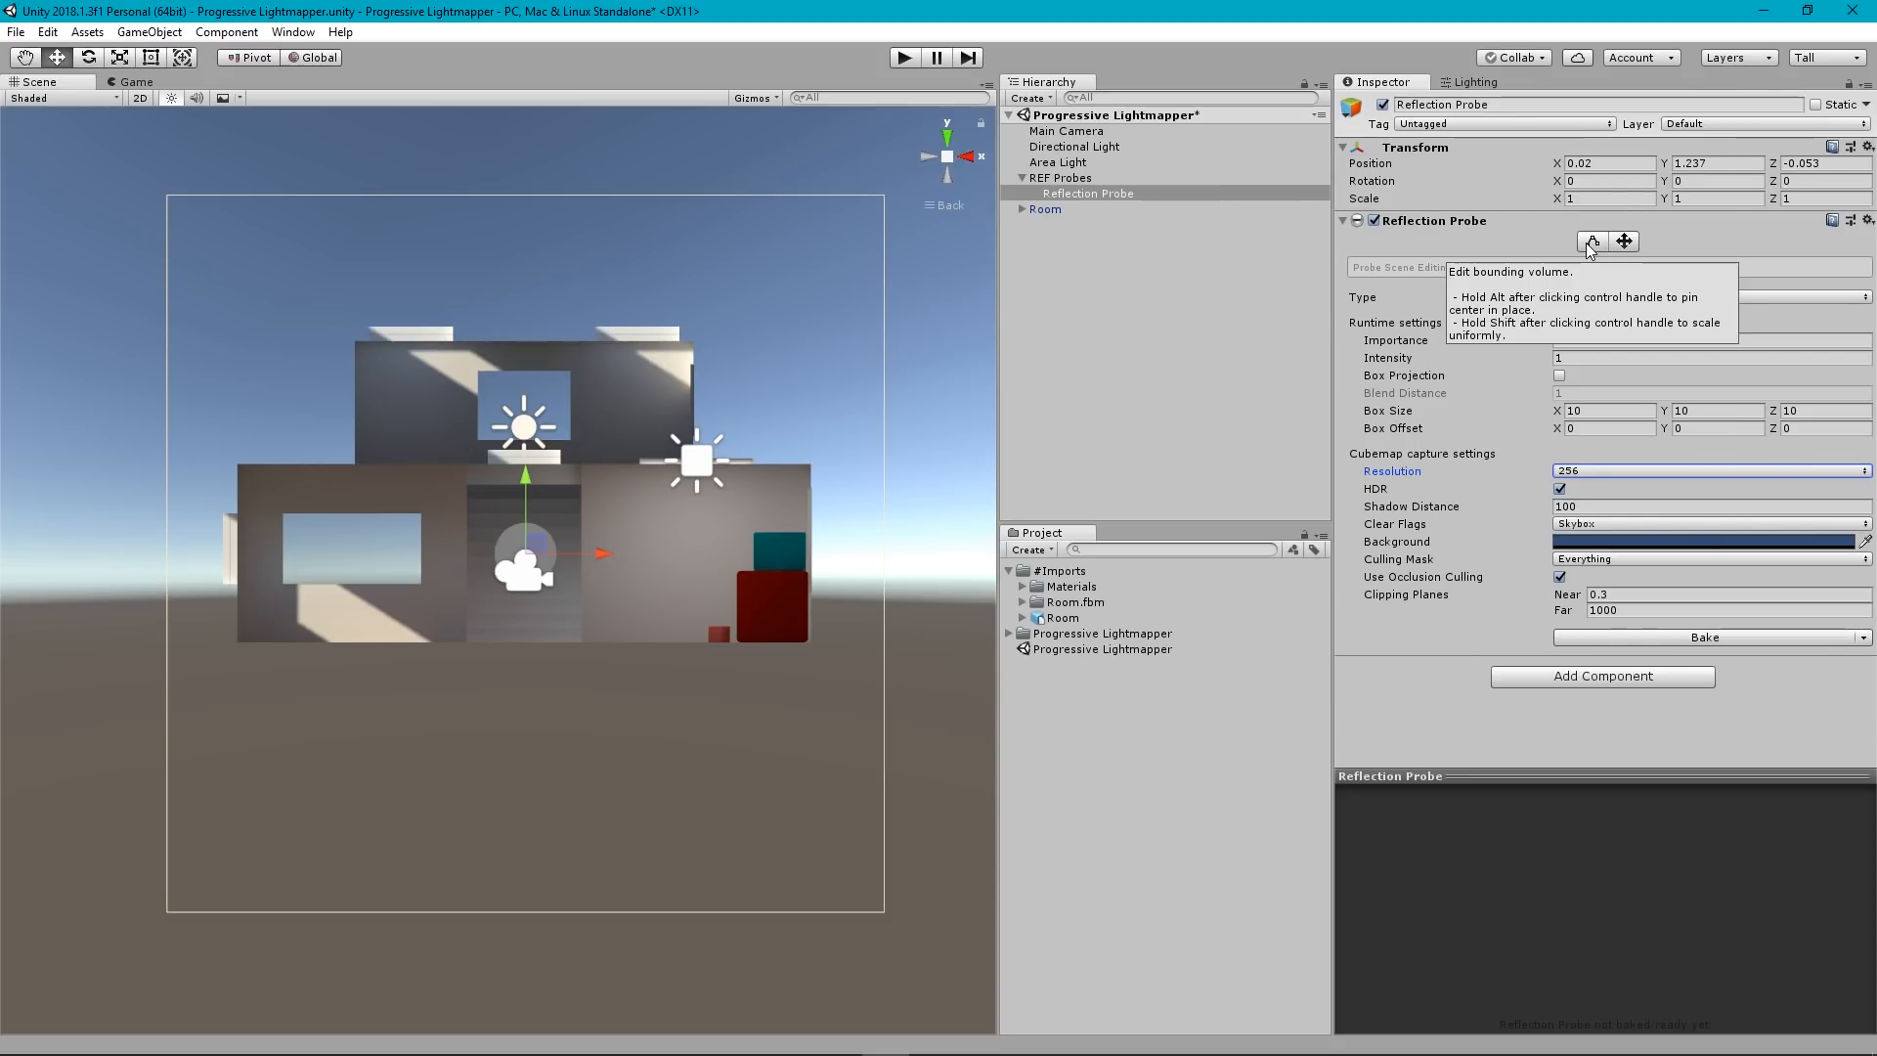
# Edit the Reflection Probe's bounding volume and fit its side to the wall behind the stacked cubes, making the X size about 8.99.
pyautogui.click(1591, 244)
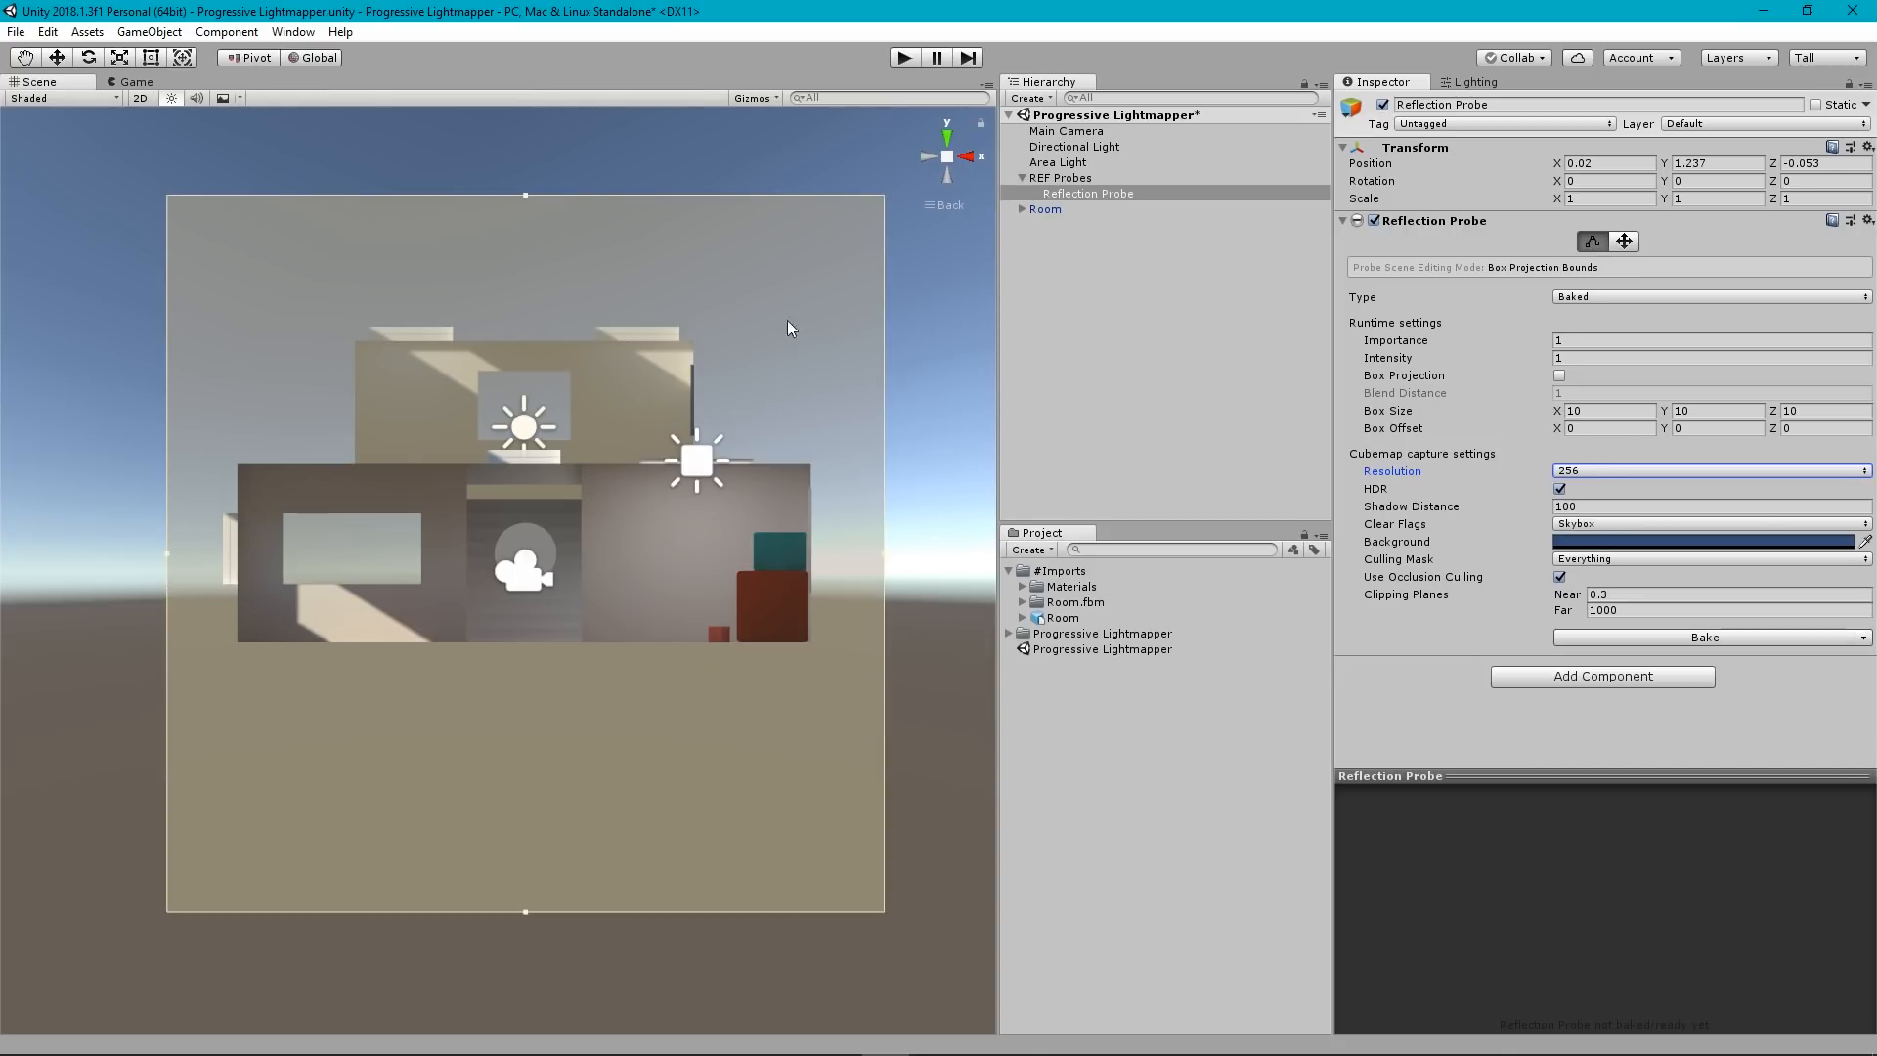
pyautogui.moveTo(888, 556); pyautogui.dragTo(681, 557)
pyautogui.scroll(8, 762, 564)
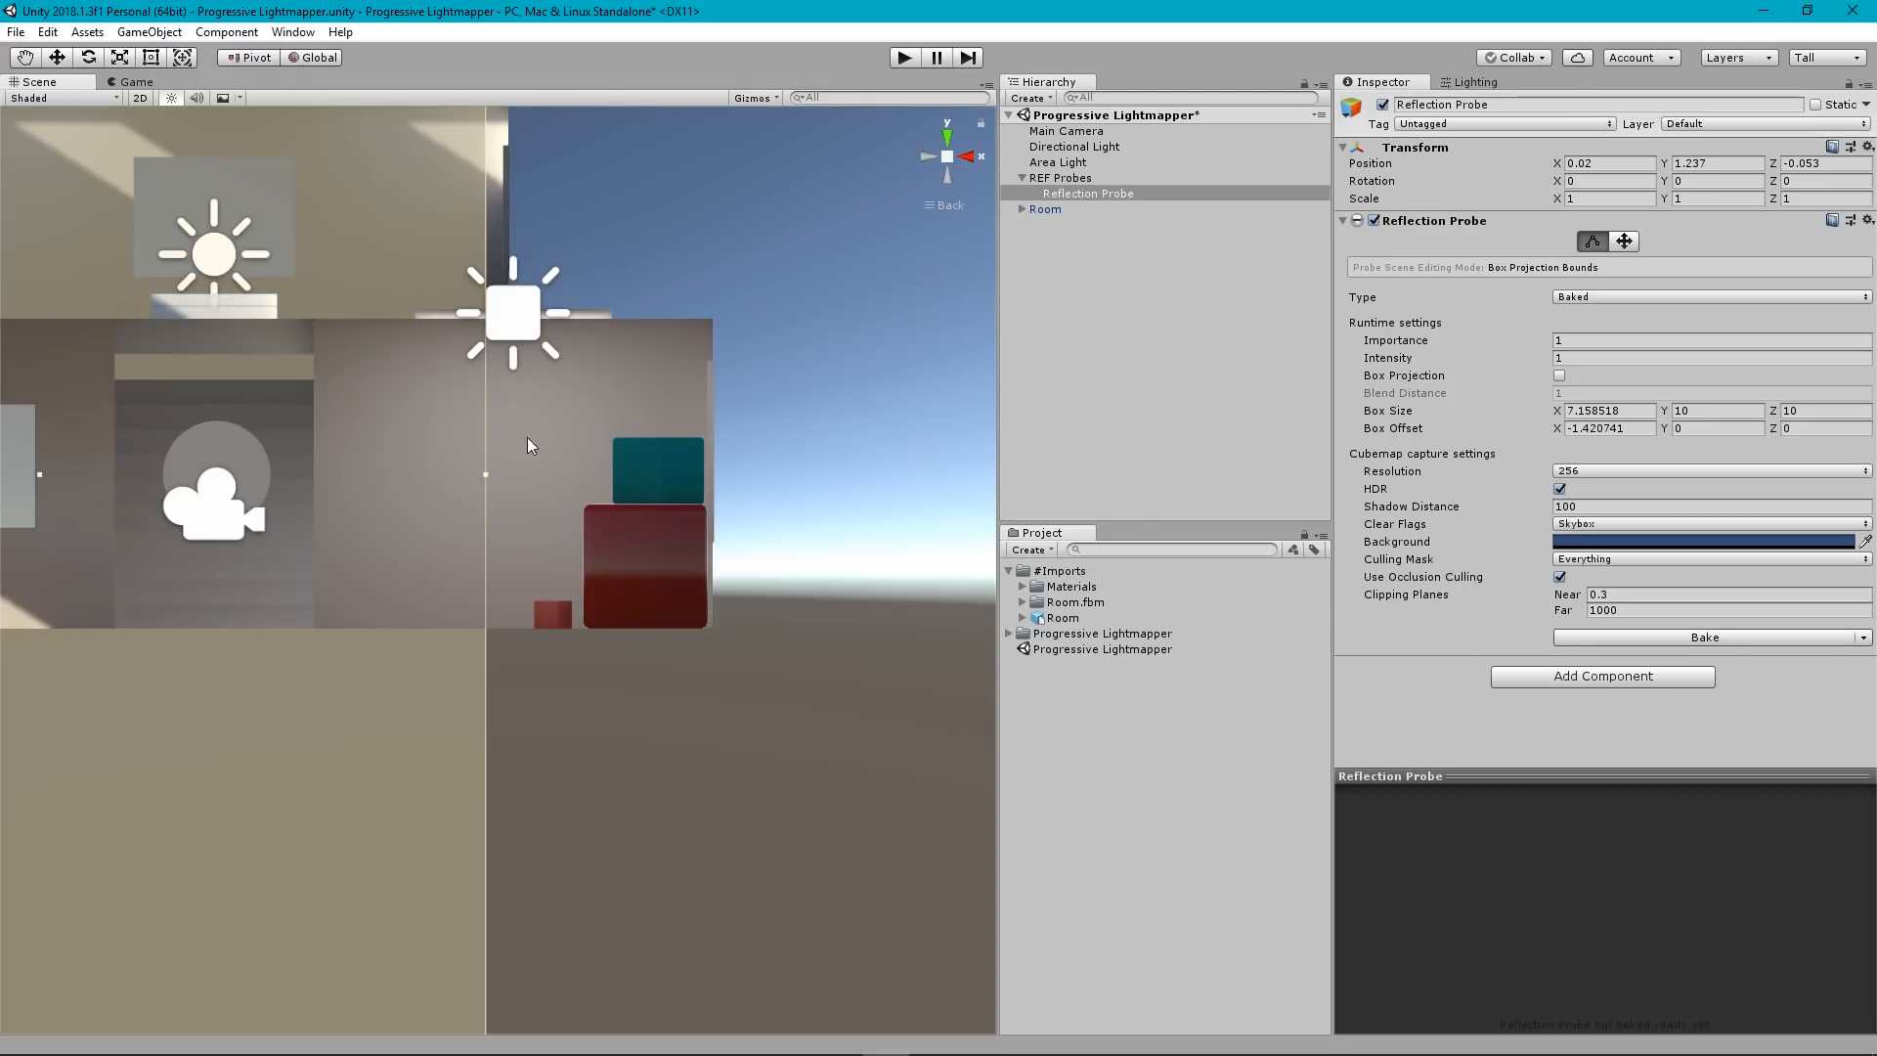
pyautogui.moveTo(485, 477); pyautogui.dragTo(600, 480)
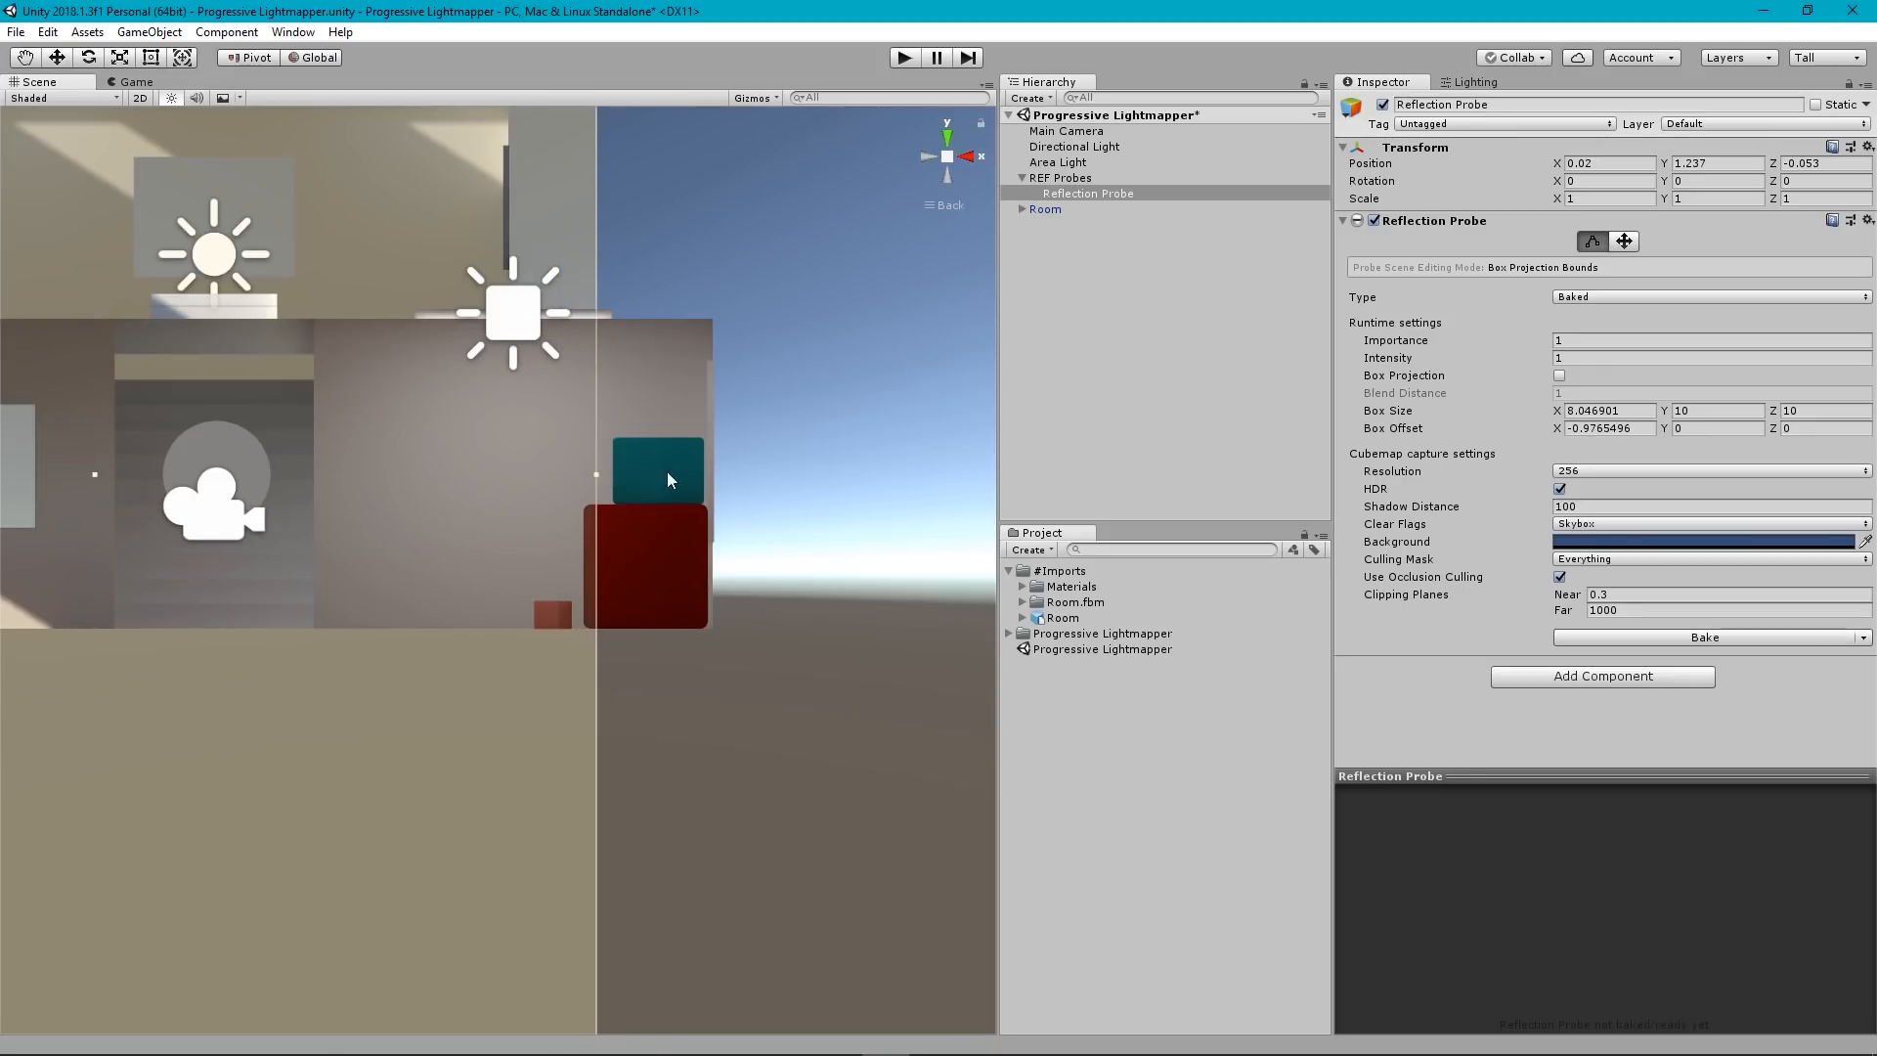
pyautogui.moveTo(385, 530); pyautogui.dragTo(503, 544, button='middle')
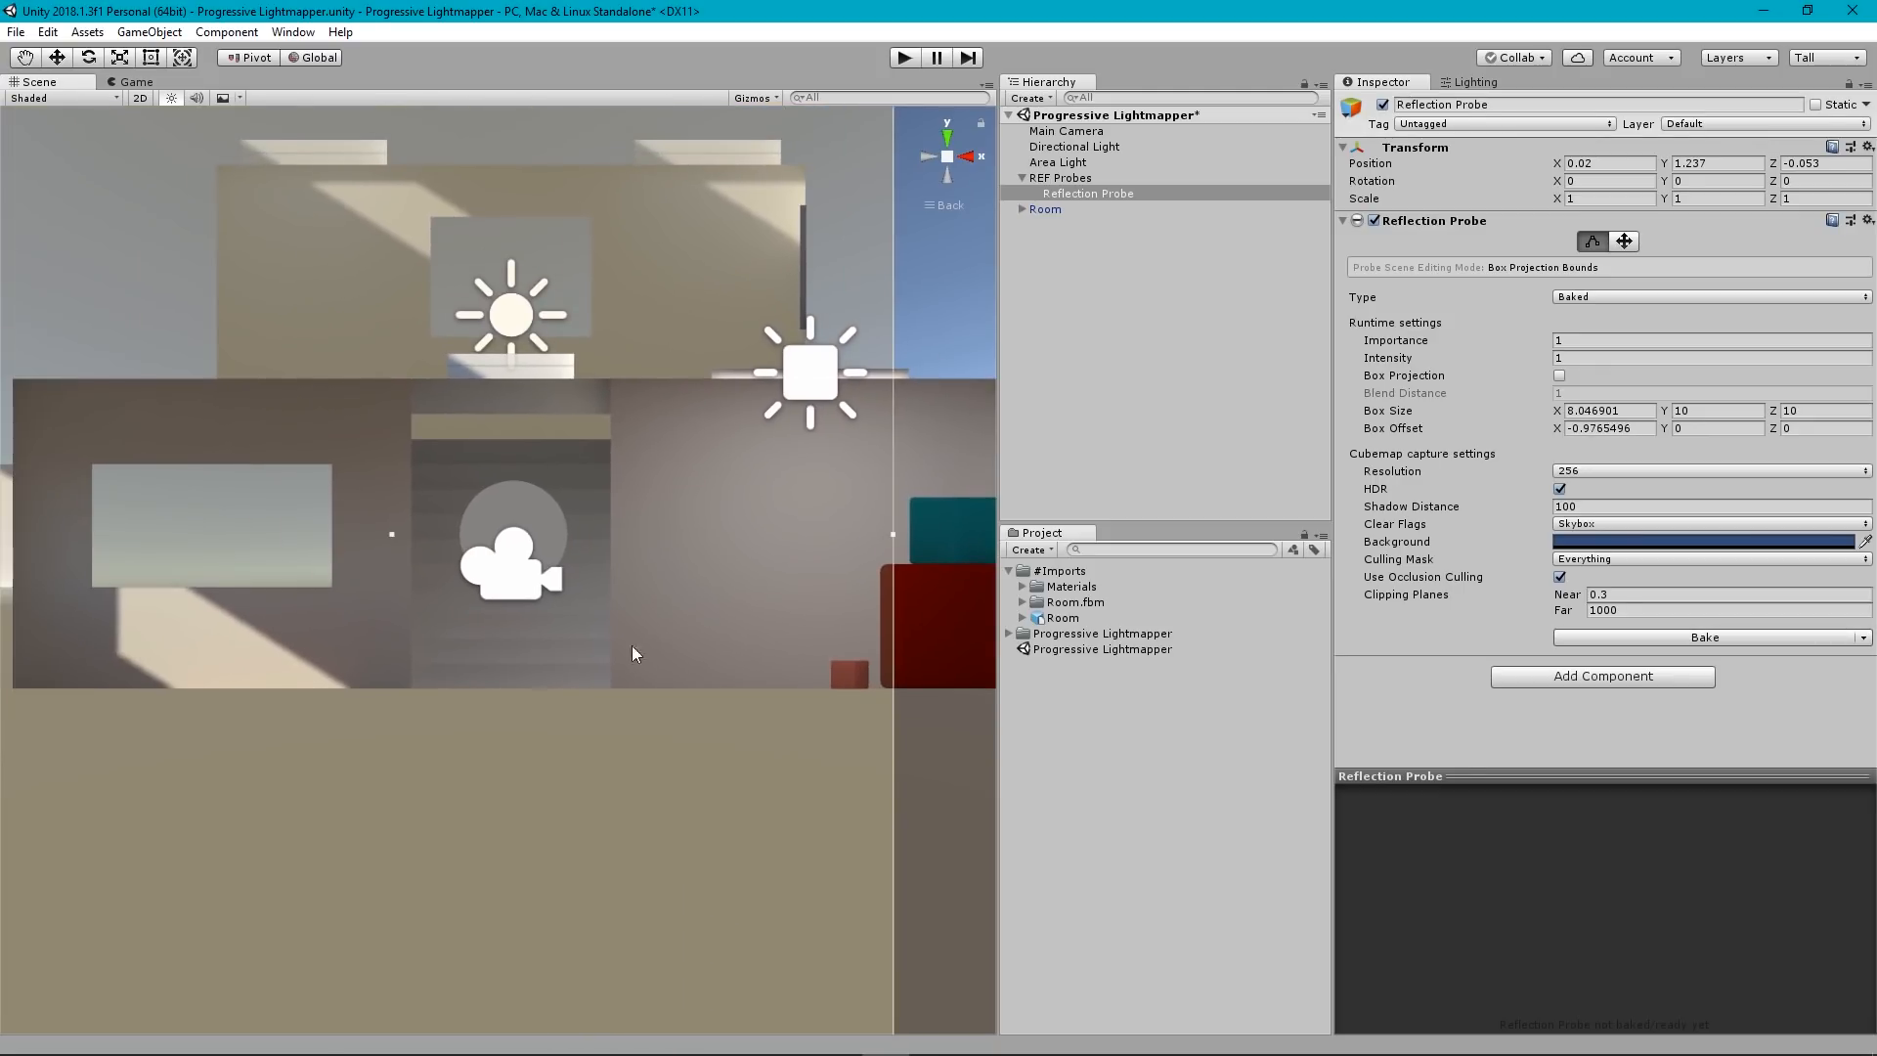
pyautogui.moveTo(665, 428); pyautogui.dragTo(533, 501, button='middle')
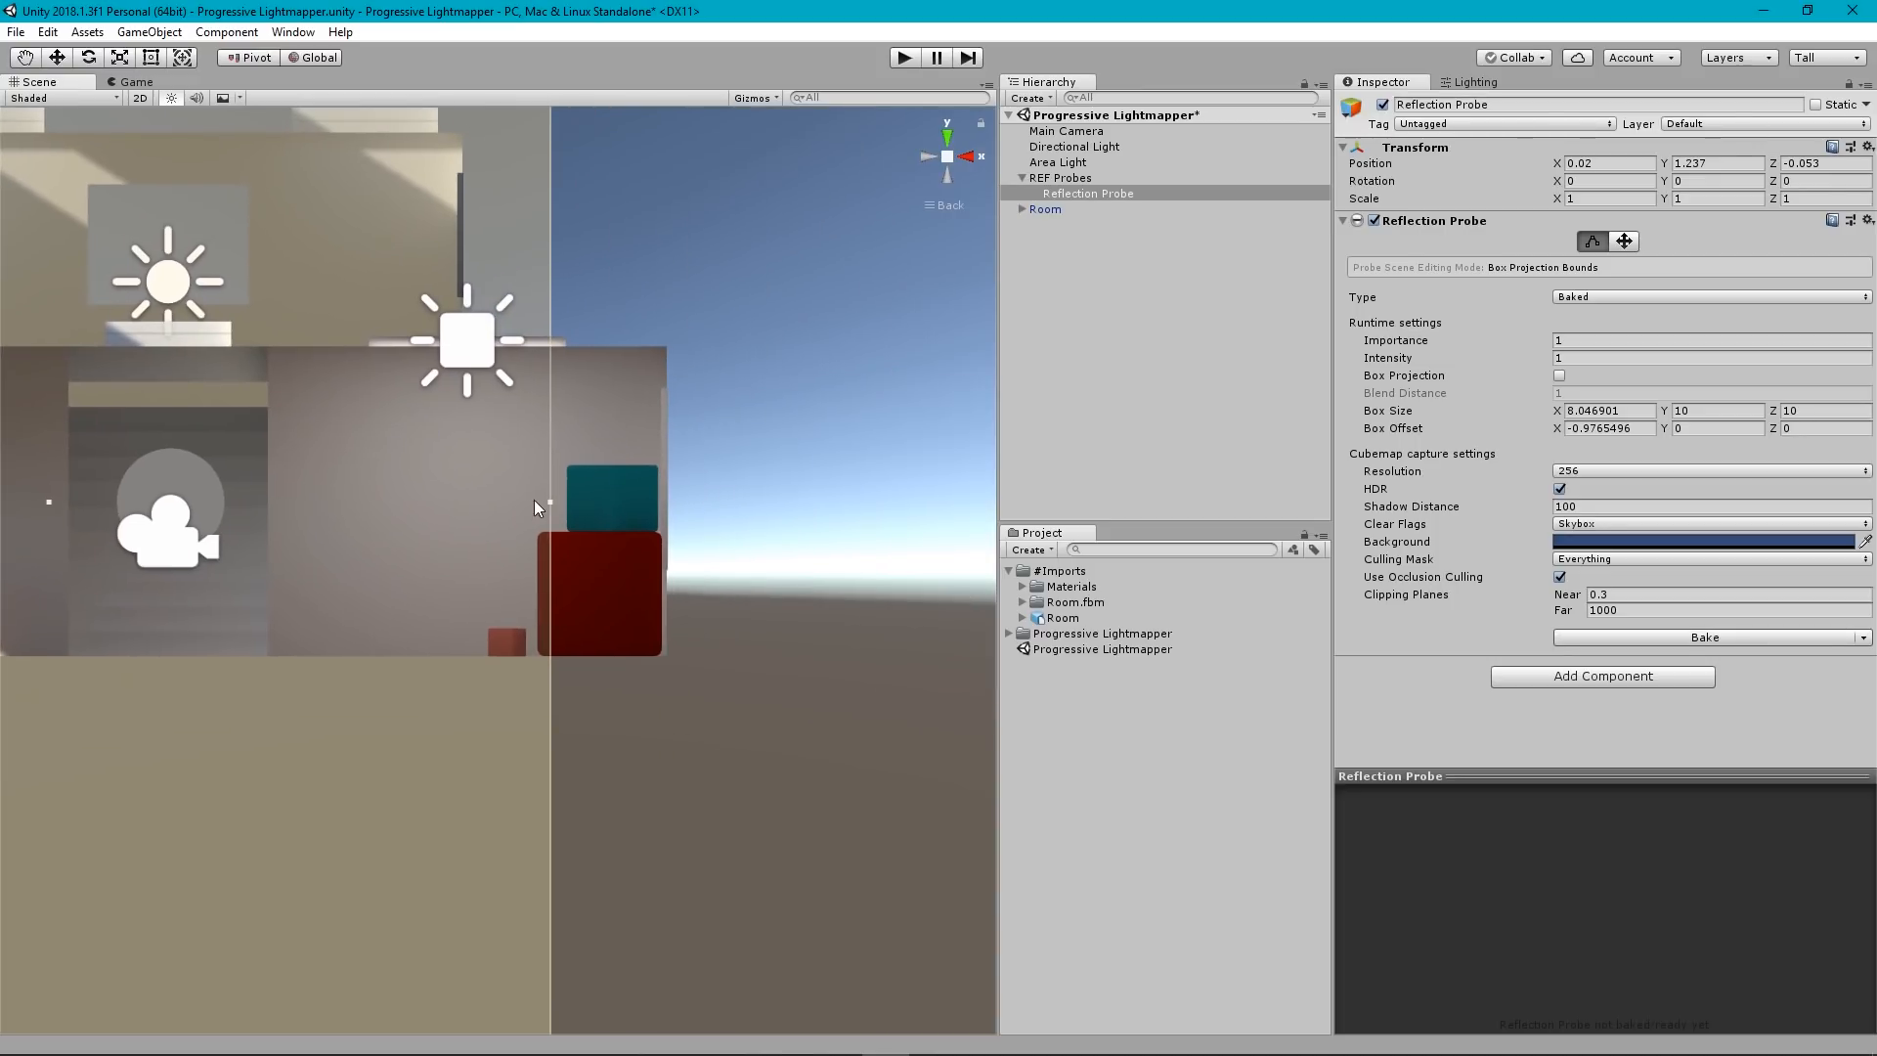
pyautogui.moveTo(551, 502); pyautogui.dragTo(666, 509)
# Raise the underside of the probe's bounding volume to the main room's floor, making the Y size about 6.256.
pyautogui.scroll(-7, 407, 446)
pyautogui.moveTo(190, 495); pyautogui.dragTo(435, 358, button='middle')
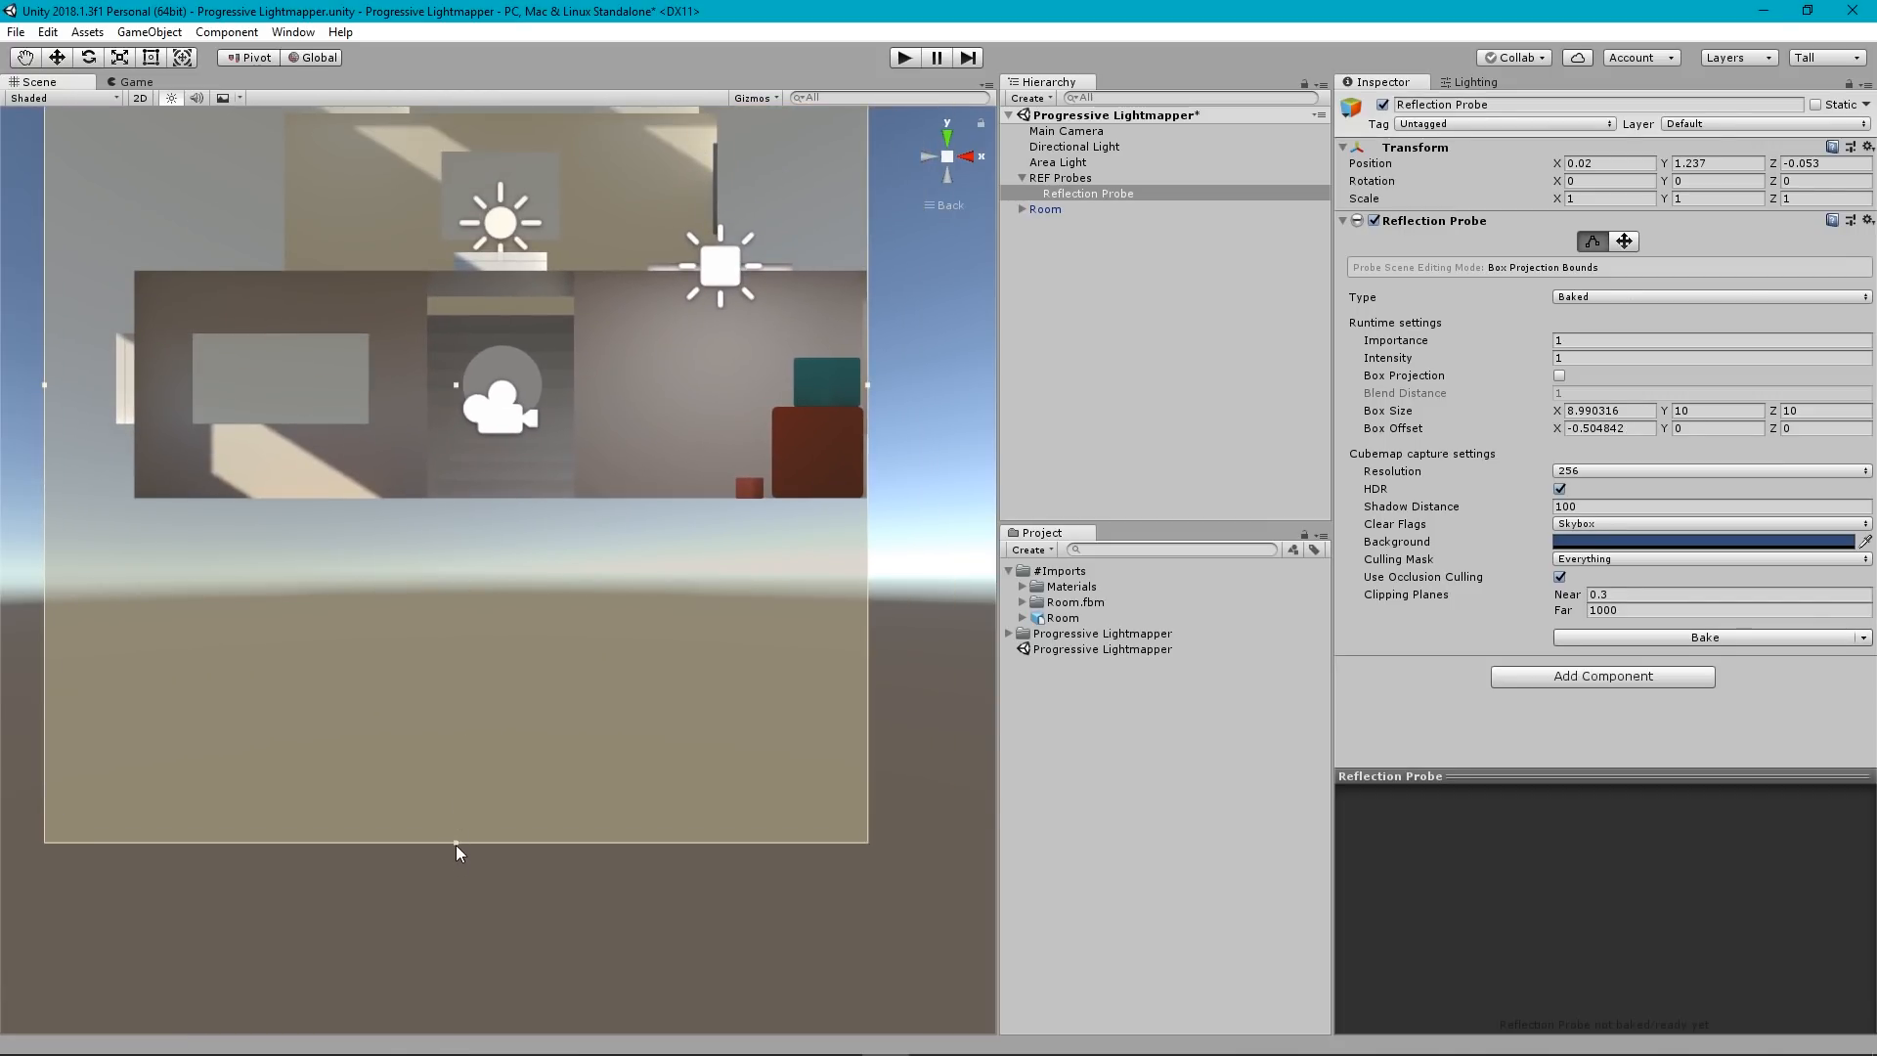
pyautogui.moveTo(455, 841); pyautogui.dragTo(455, 502)
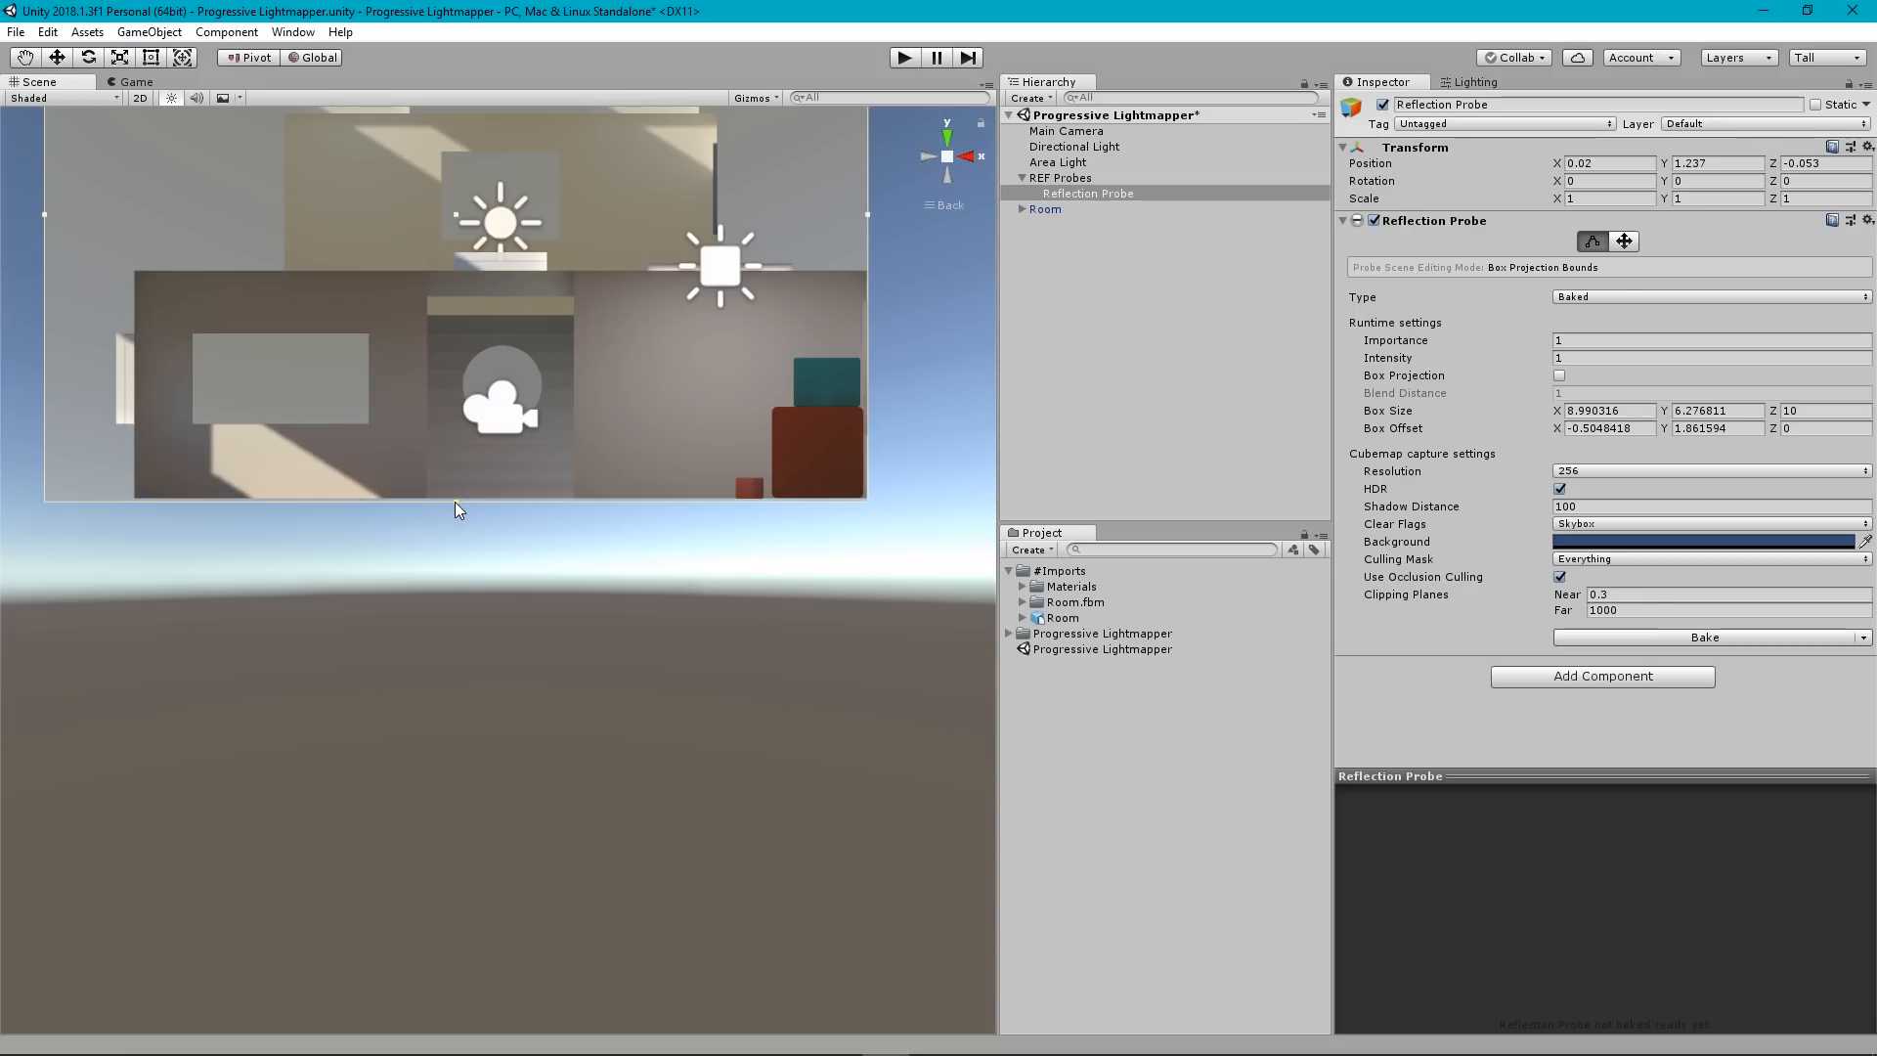
pyautogui.scroll(3, 465, 496)
pyautogui.scroll(5, 465, 496)
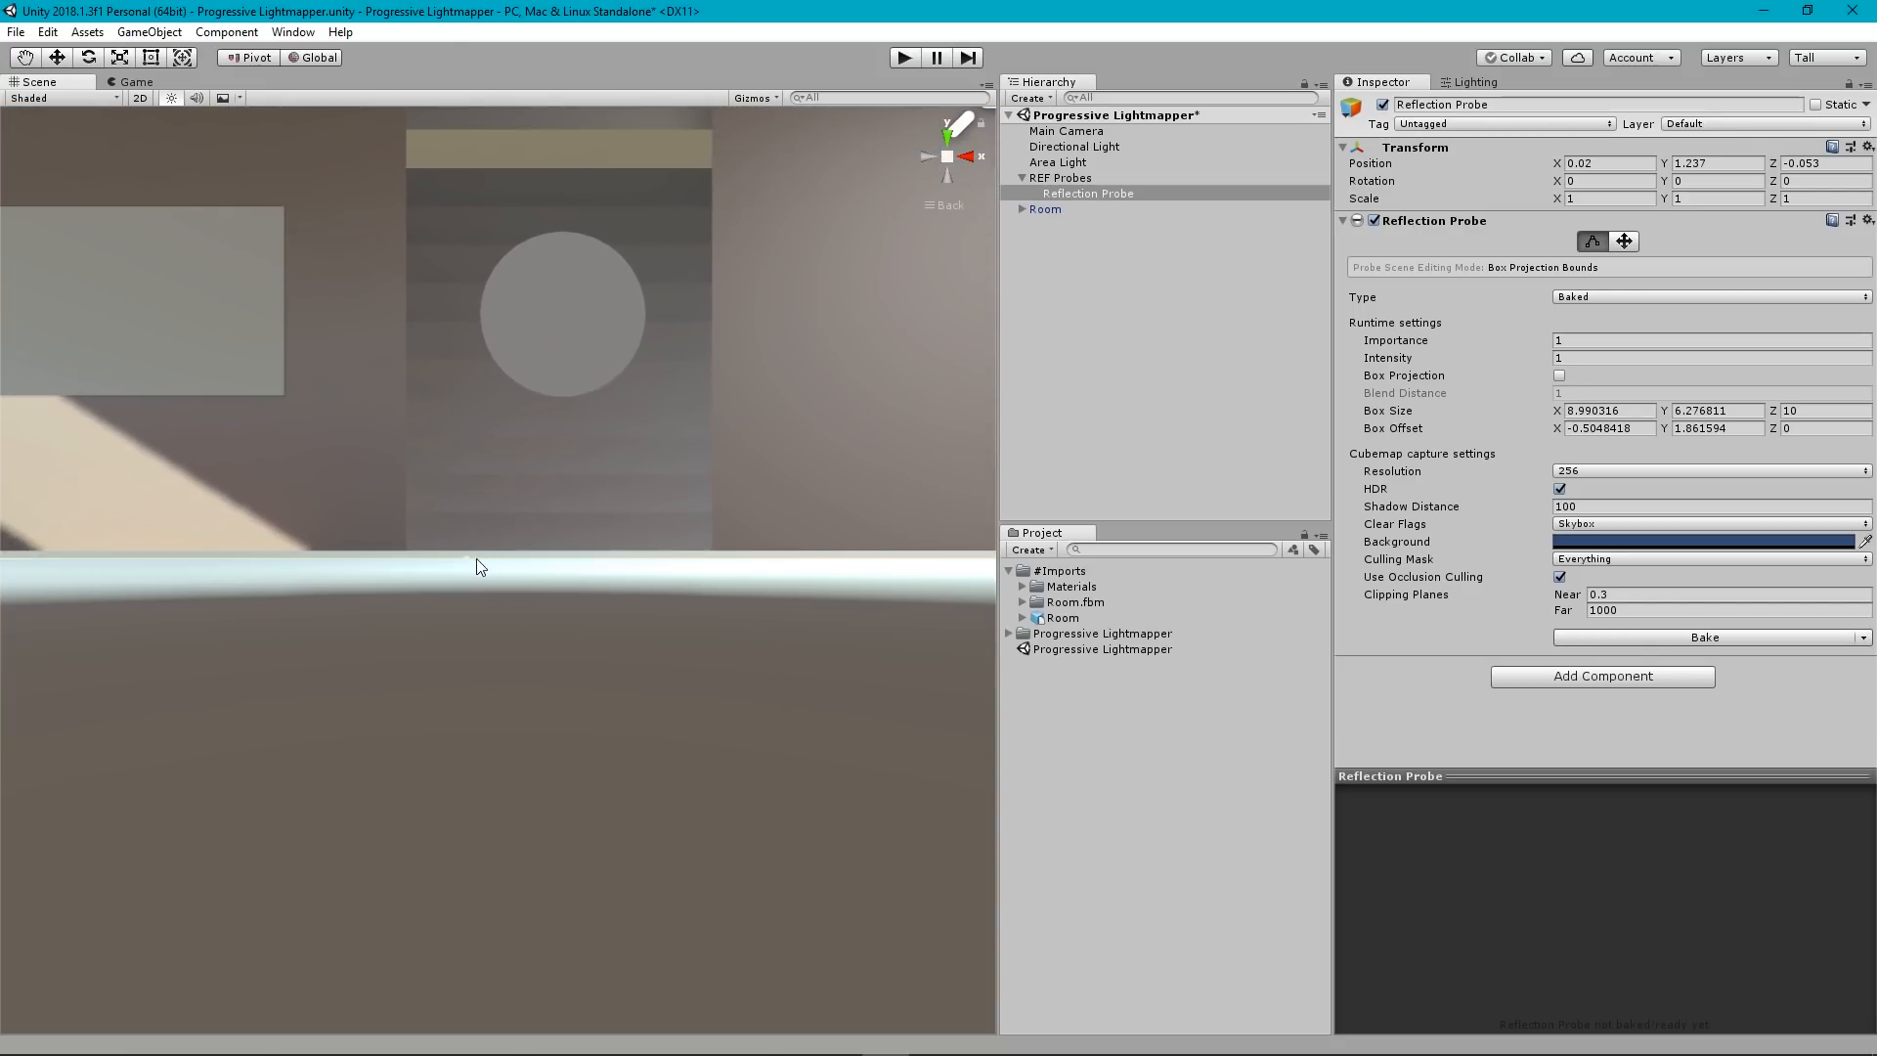
pyautogui.moveTo(467, 558)
pyautogui.mouseDown()
pyautogui.moveTo(467, 575)
pyautogui.moveTo(472, 557)
pyautogui.mouseUp()
pyautogui.hotkey('ctrl', 'z')
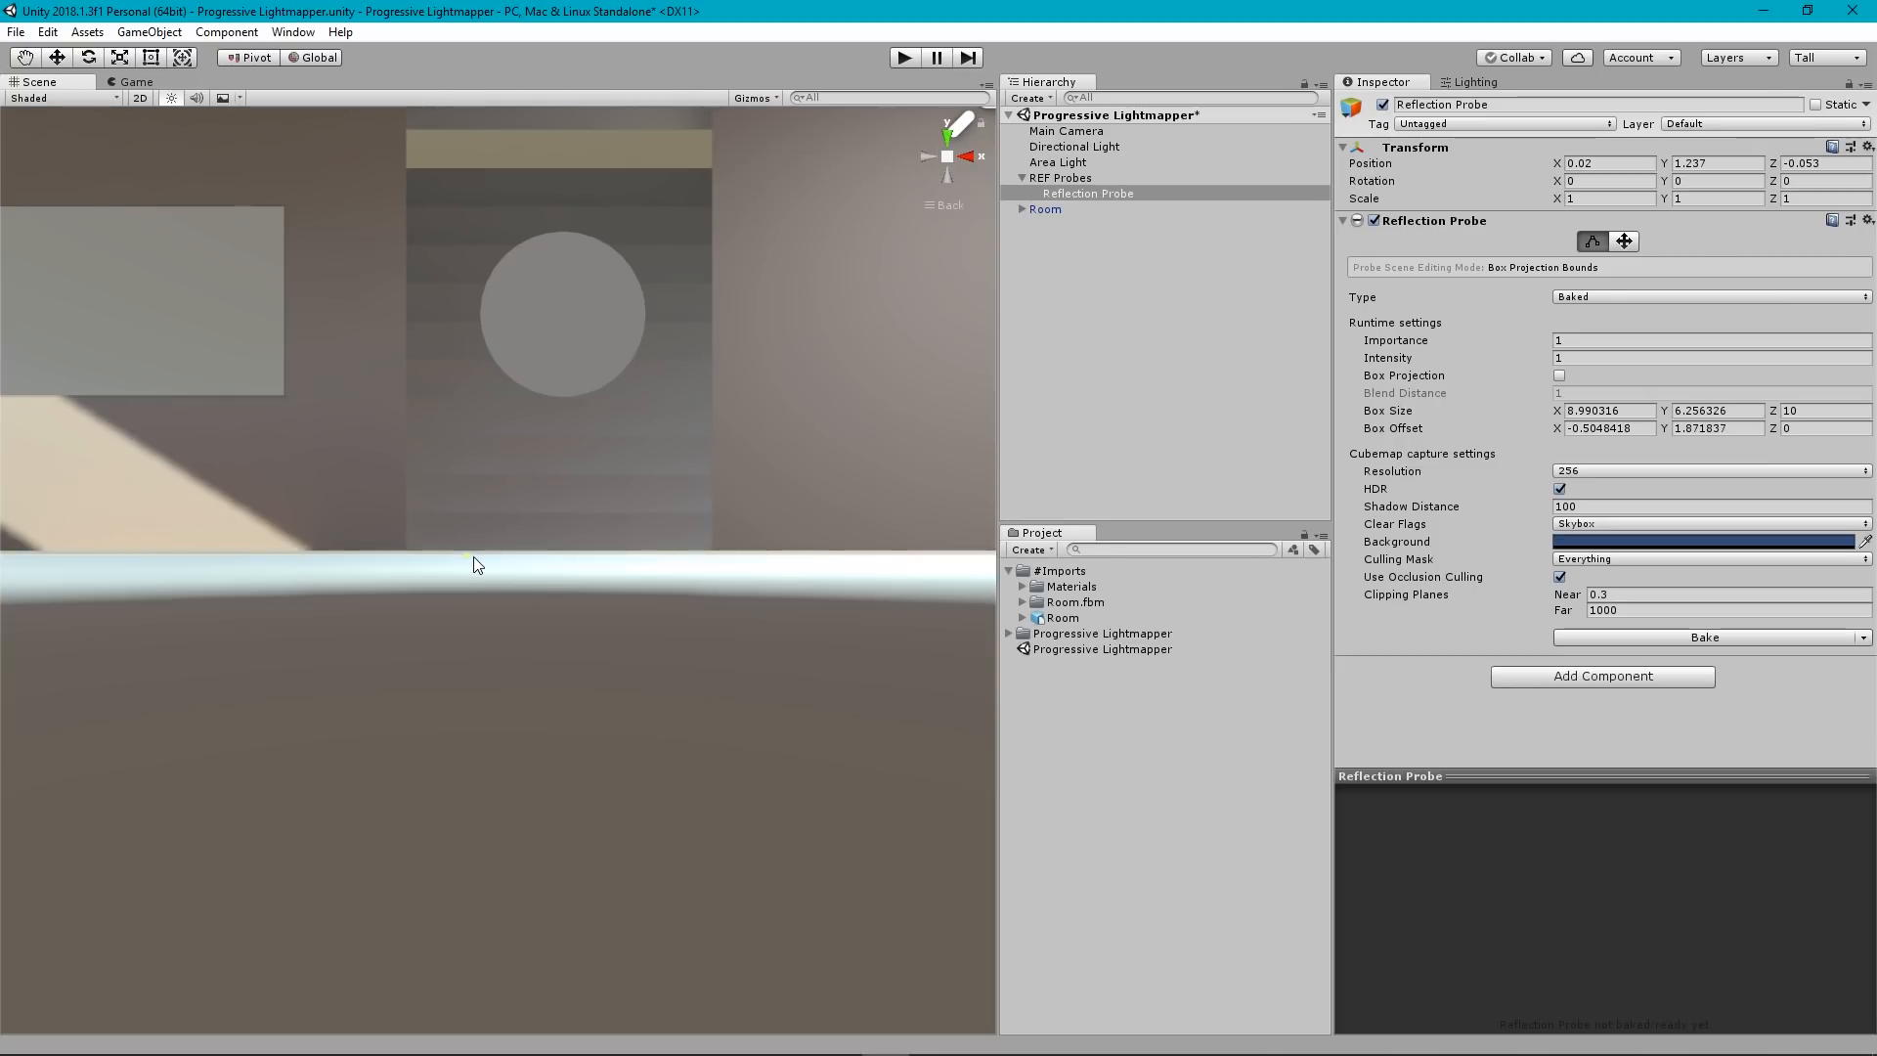
# Lower the top of the probe's bounding volume to the main room's ceiling, making the Y size about 2.522.
pyautogui.scroll(-10, 473, 558)
pyautogui.moveTo(461, 601); pyautogui.dragTo(449, 642, button='middle')
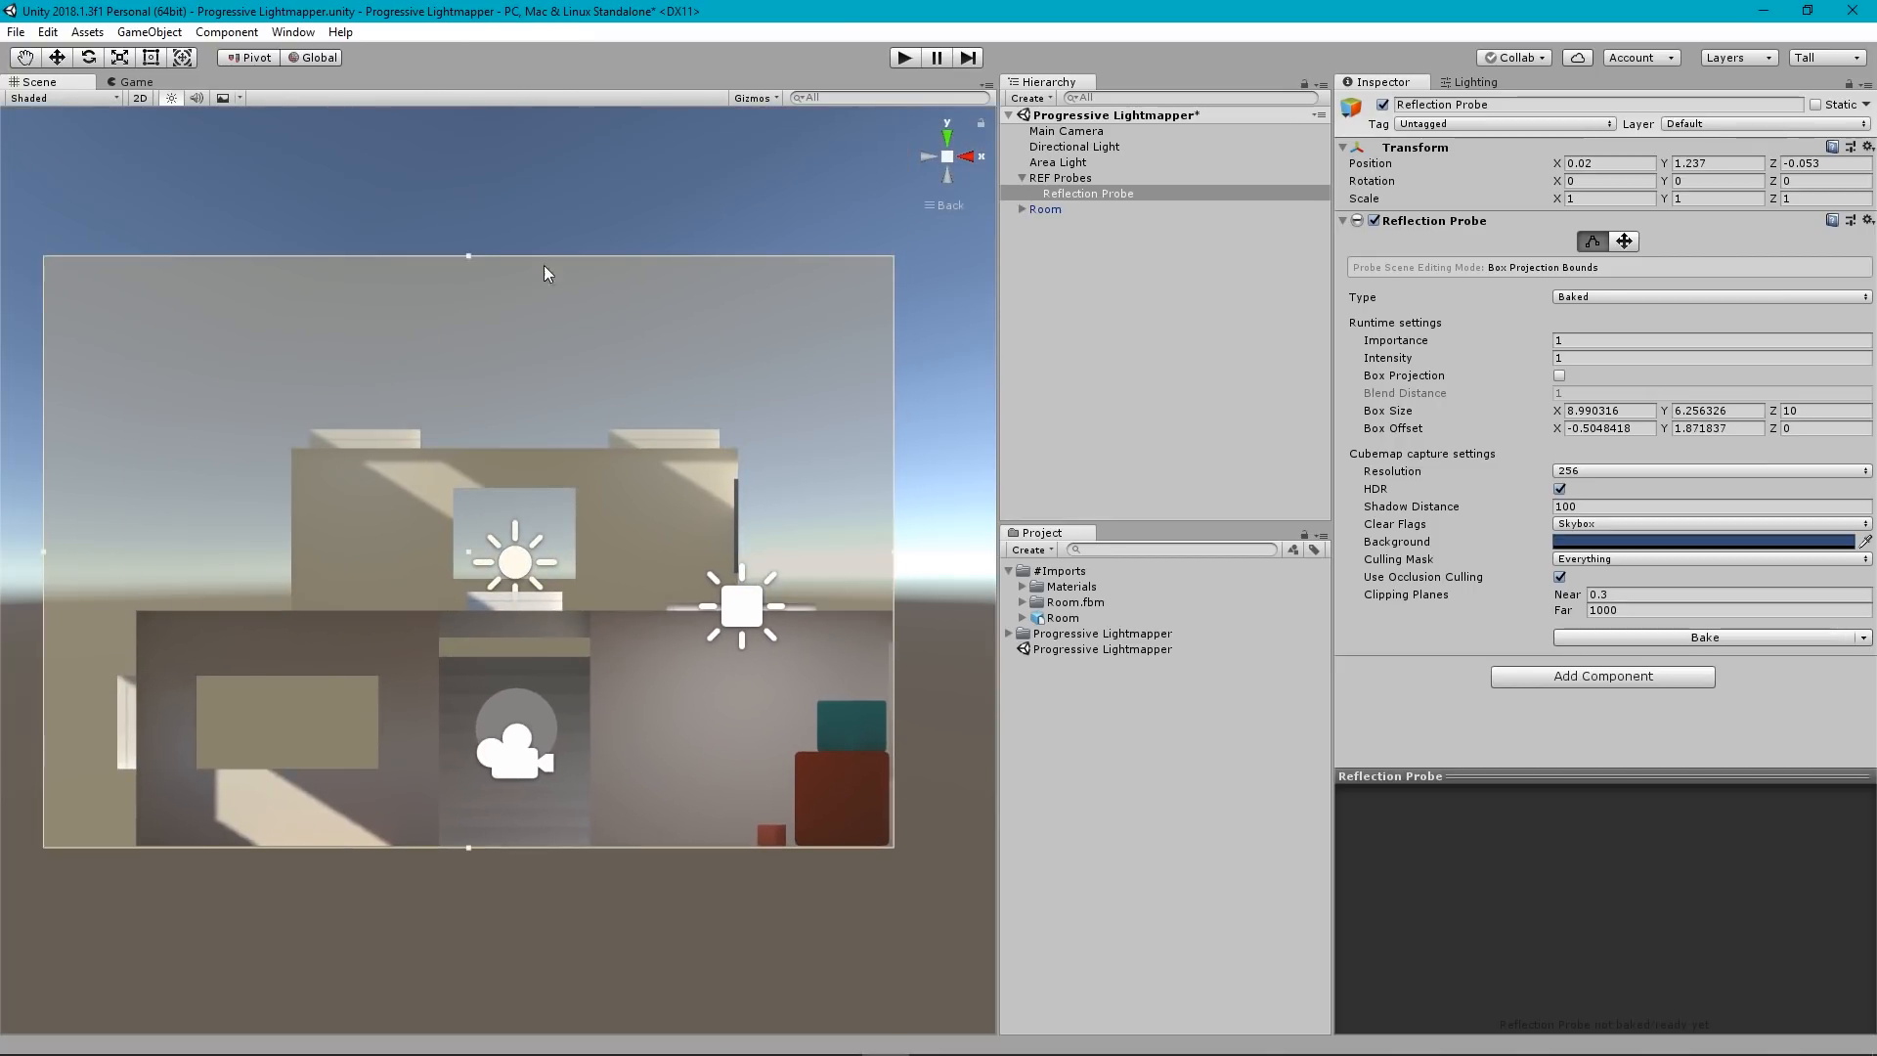
pyautogui.moveTo(466, 256); pyautogui.dragTo(426, 595)
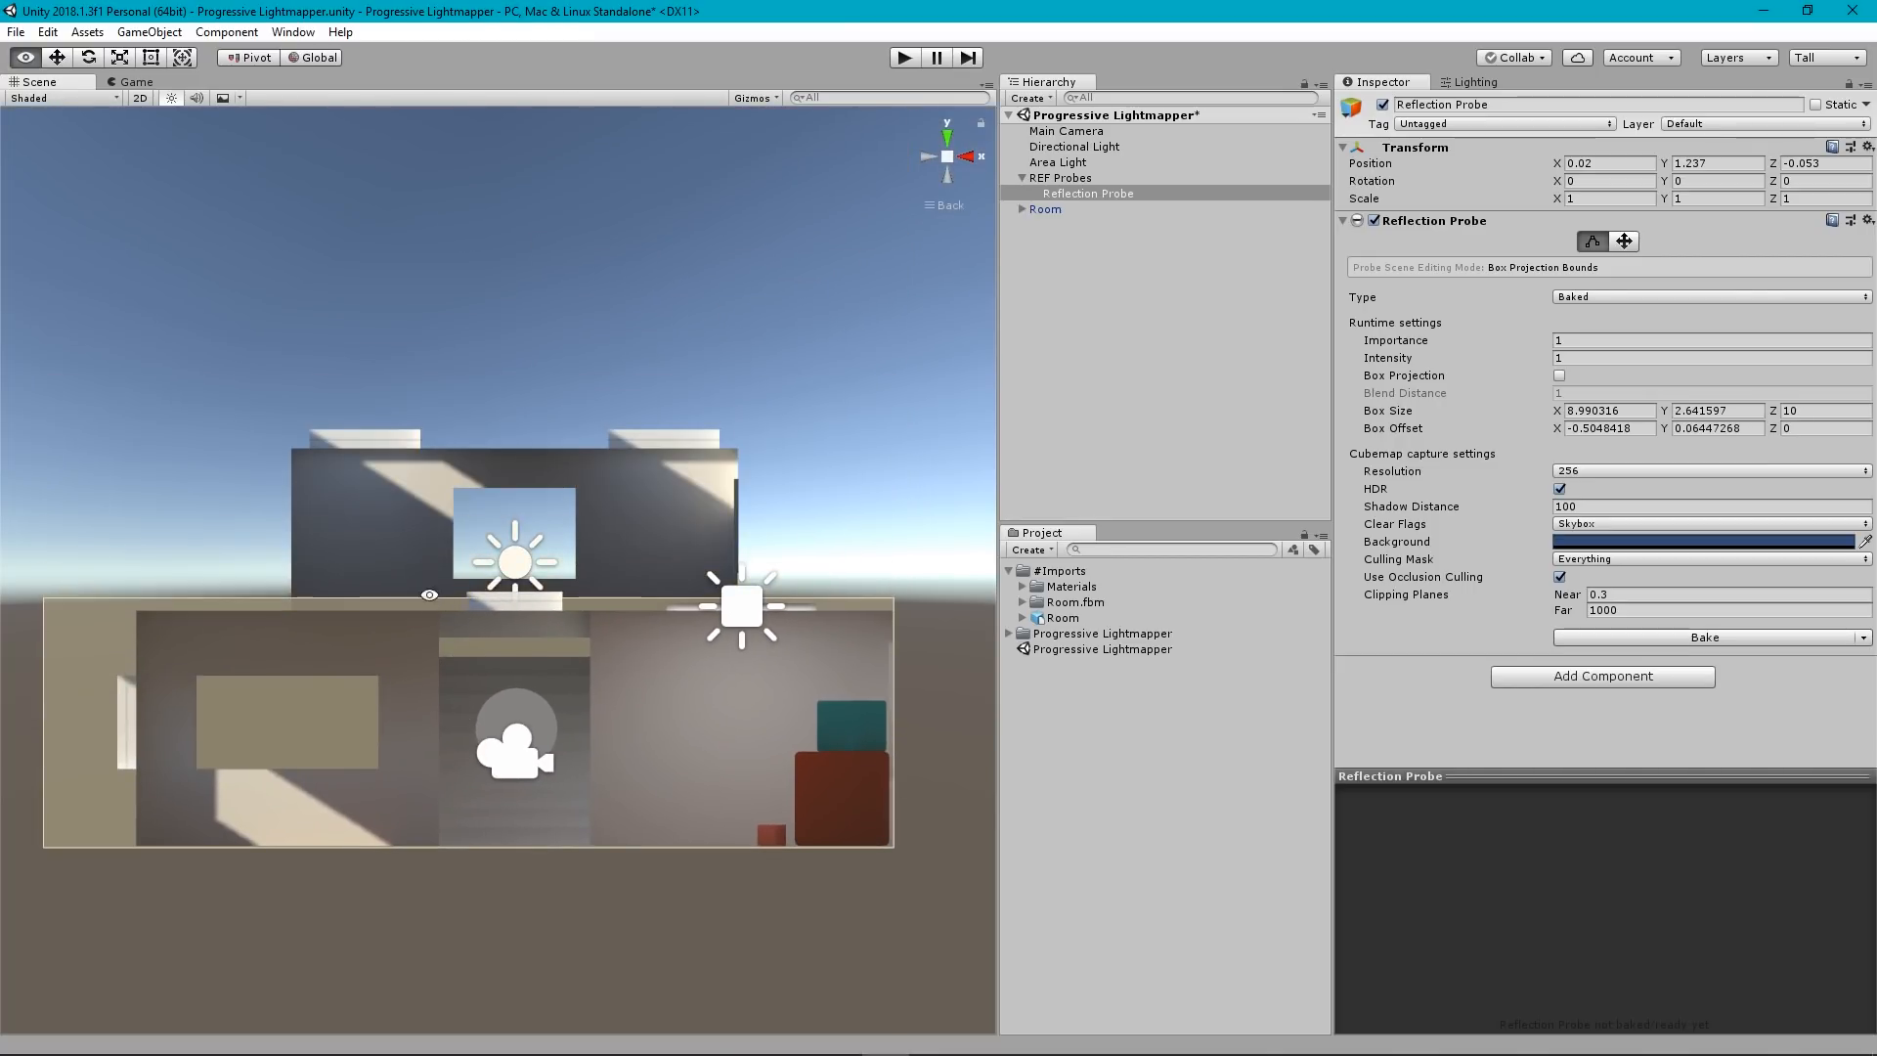
pyautogui.scroll(2, 516, 610)
pyautogui.scroll(2, 516, 610)
pyautogui.moveTo(512, 616); pyautogui.dragTo(565, 415, button='middle')
pyautogui.moveTo(567, 419); pyautogui.dragTo(559, 440)
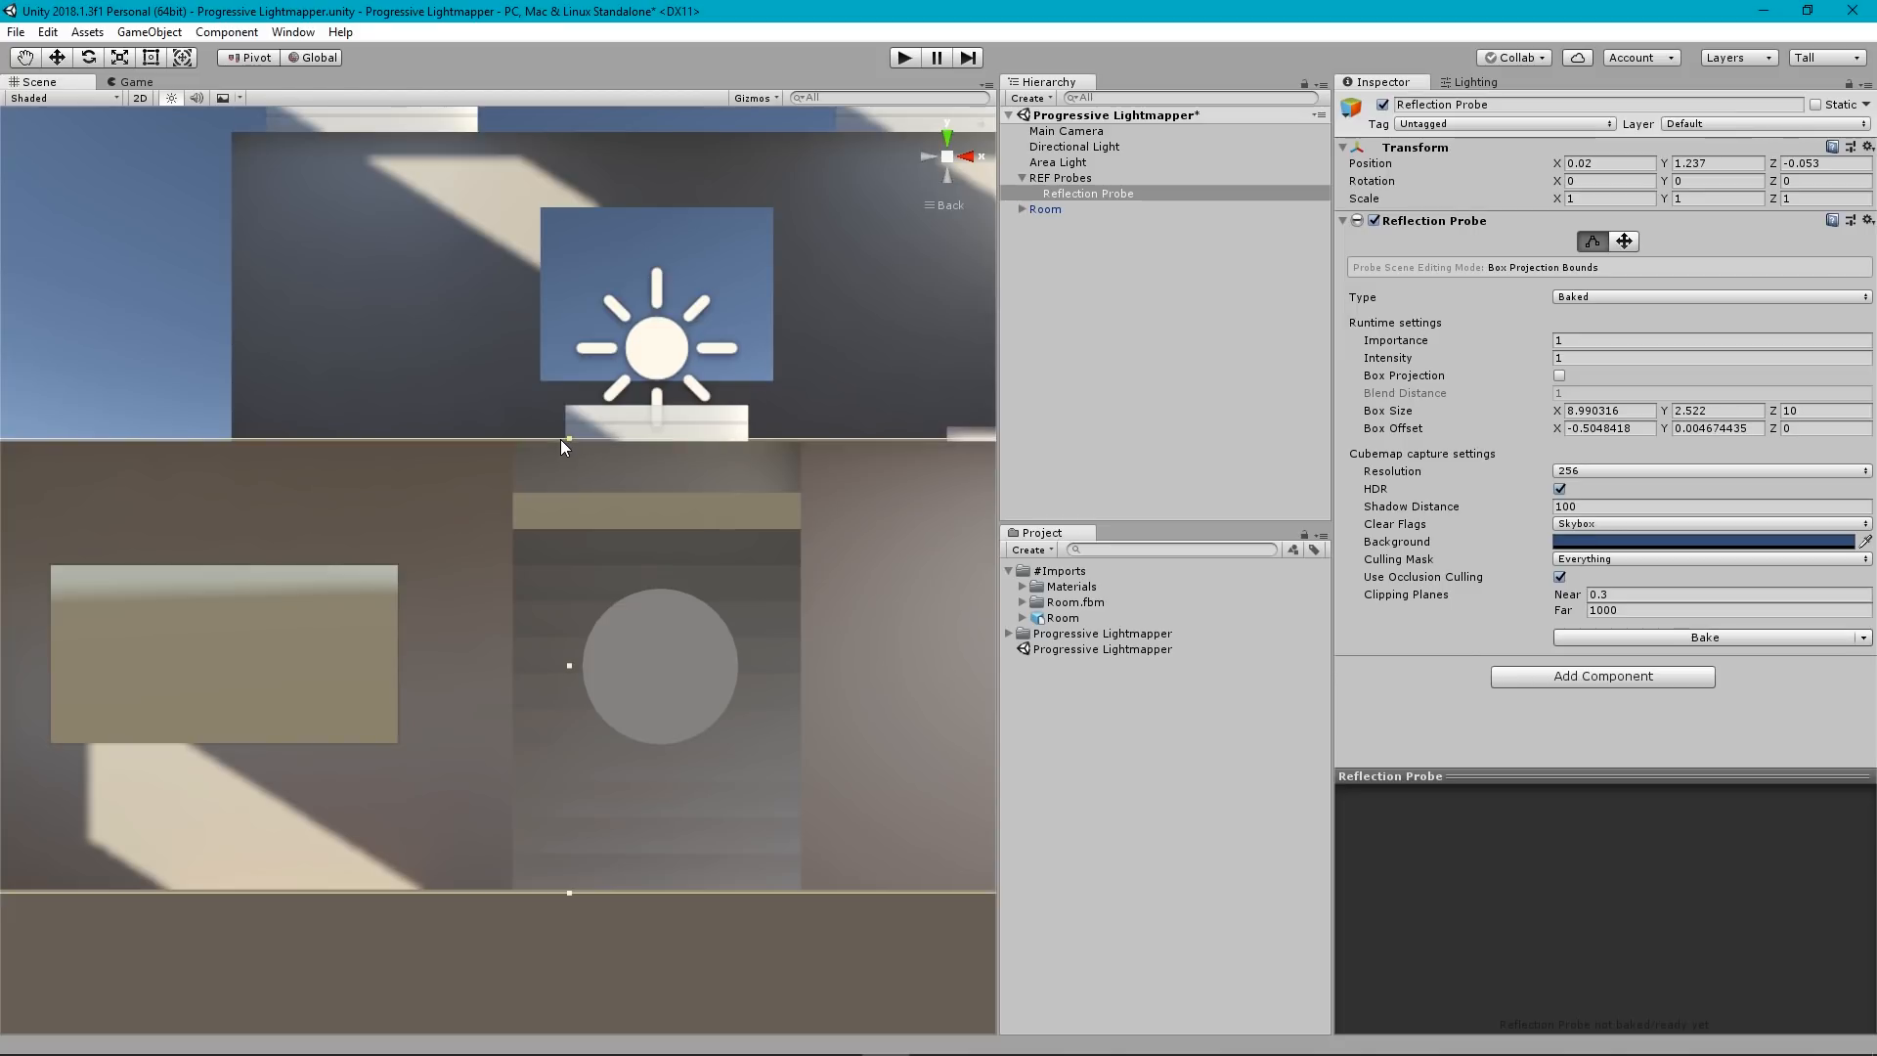
# Fit the bounding volume's side opposite the cubes just outside the room's end wall, making the X size about 8.13.
pyautogui.press('alt')
pyautogui.keyDown('alt'); pyautogui.moveTo(274, 716); pyautogui.dragTo(514, 607); pyautogui.keyUp('alt')
pyautogui.scroll(5, 524, 579)
pyautogui.moveTo(505, 580); pyautogui.dragTo(414, 463, button='middle')
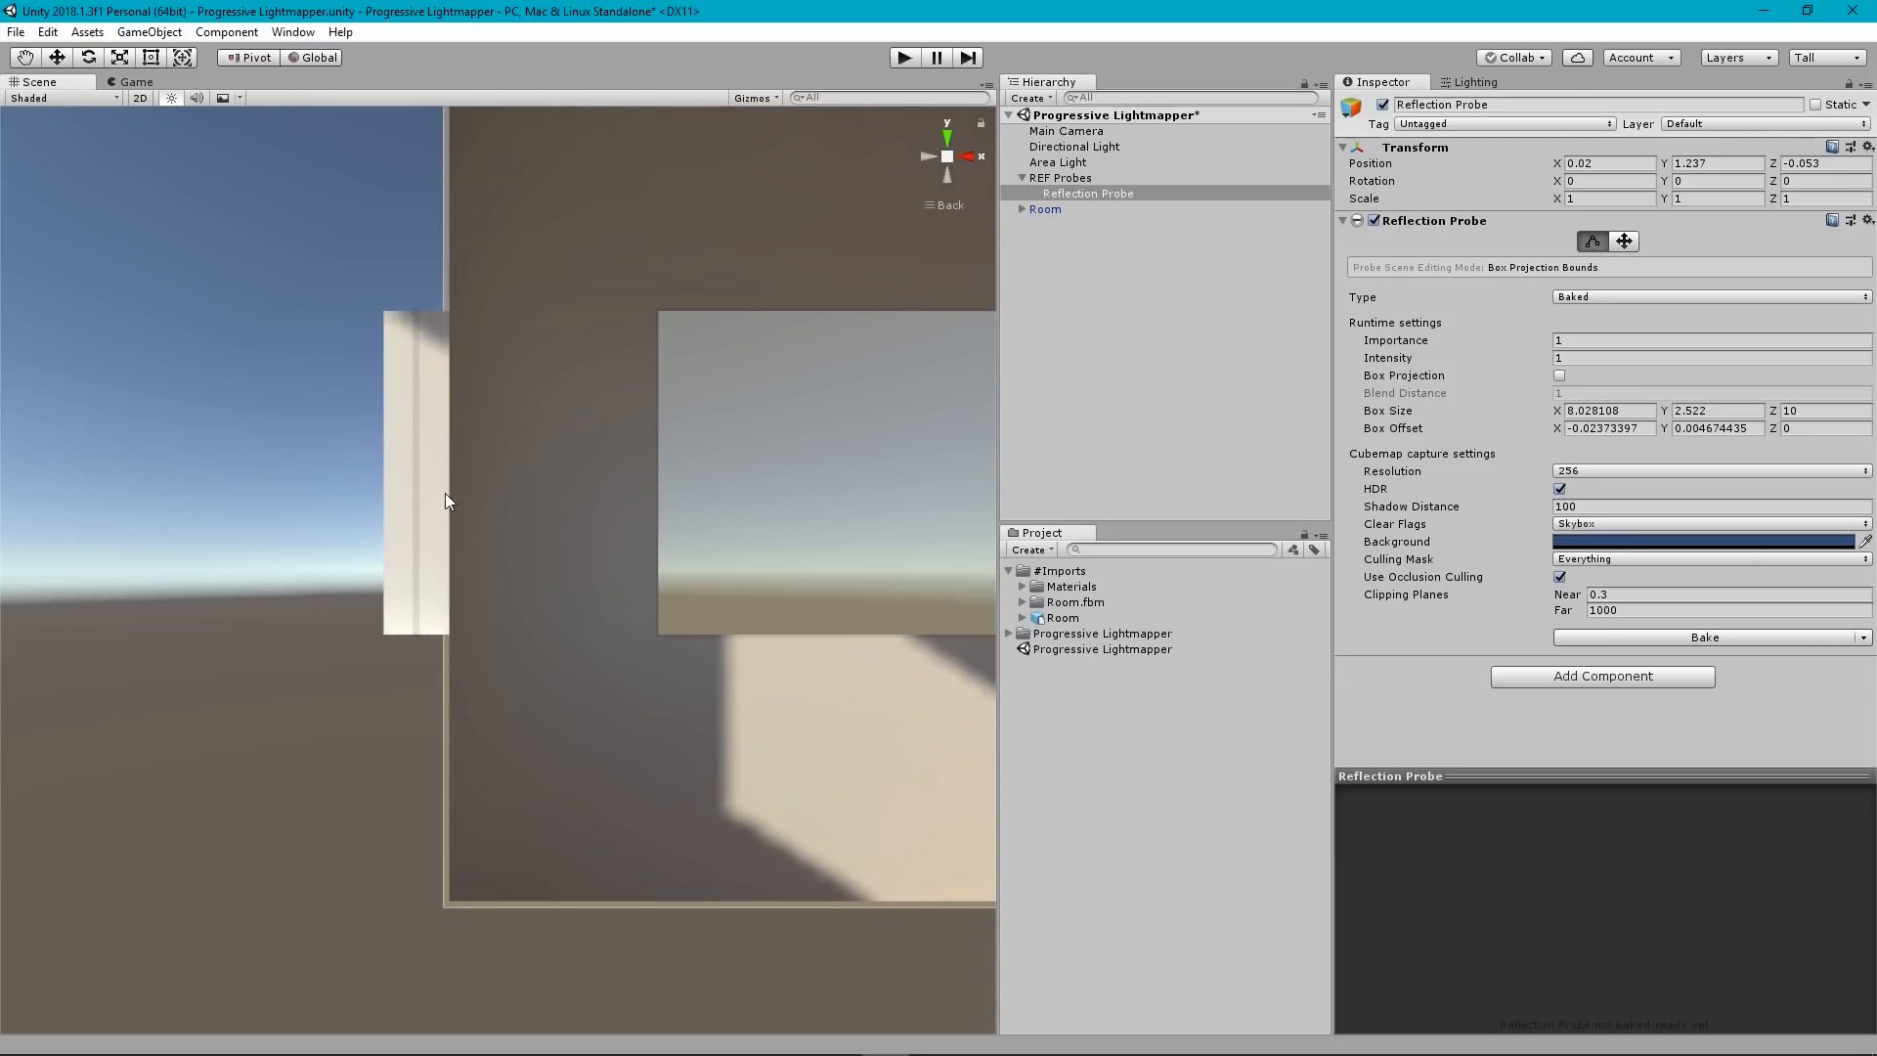
pyautogui.moveTo(446, 496); pyautogui.dragTo(412, 497)
pyautogui.scroll(-5, 410, 406)
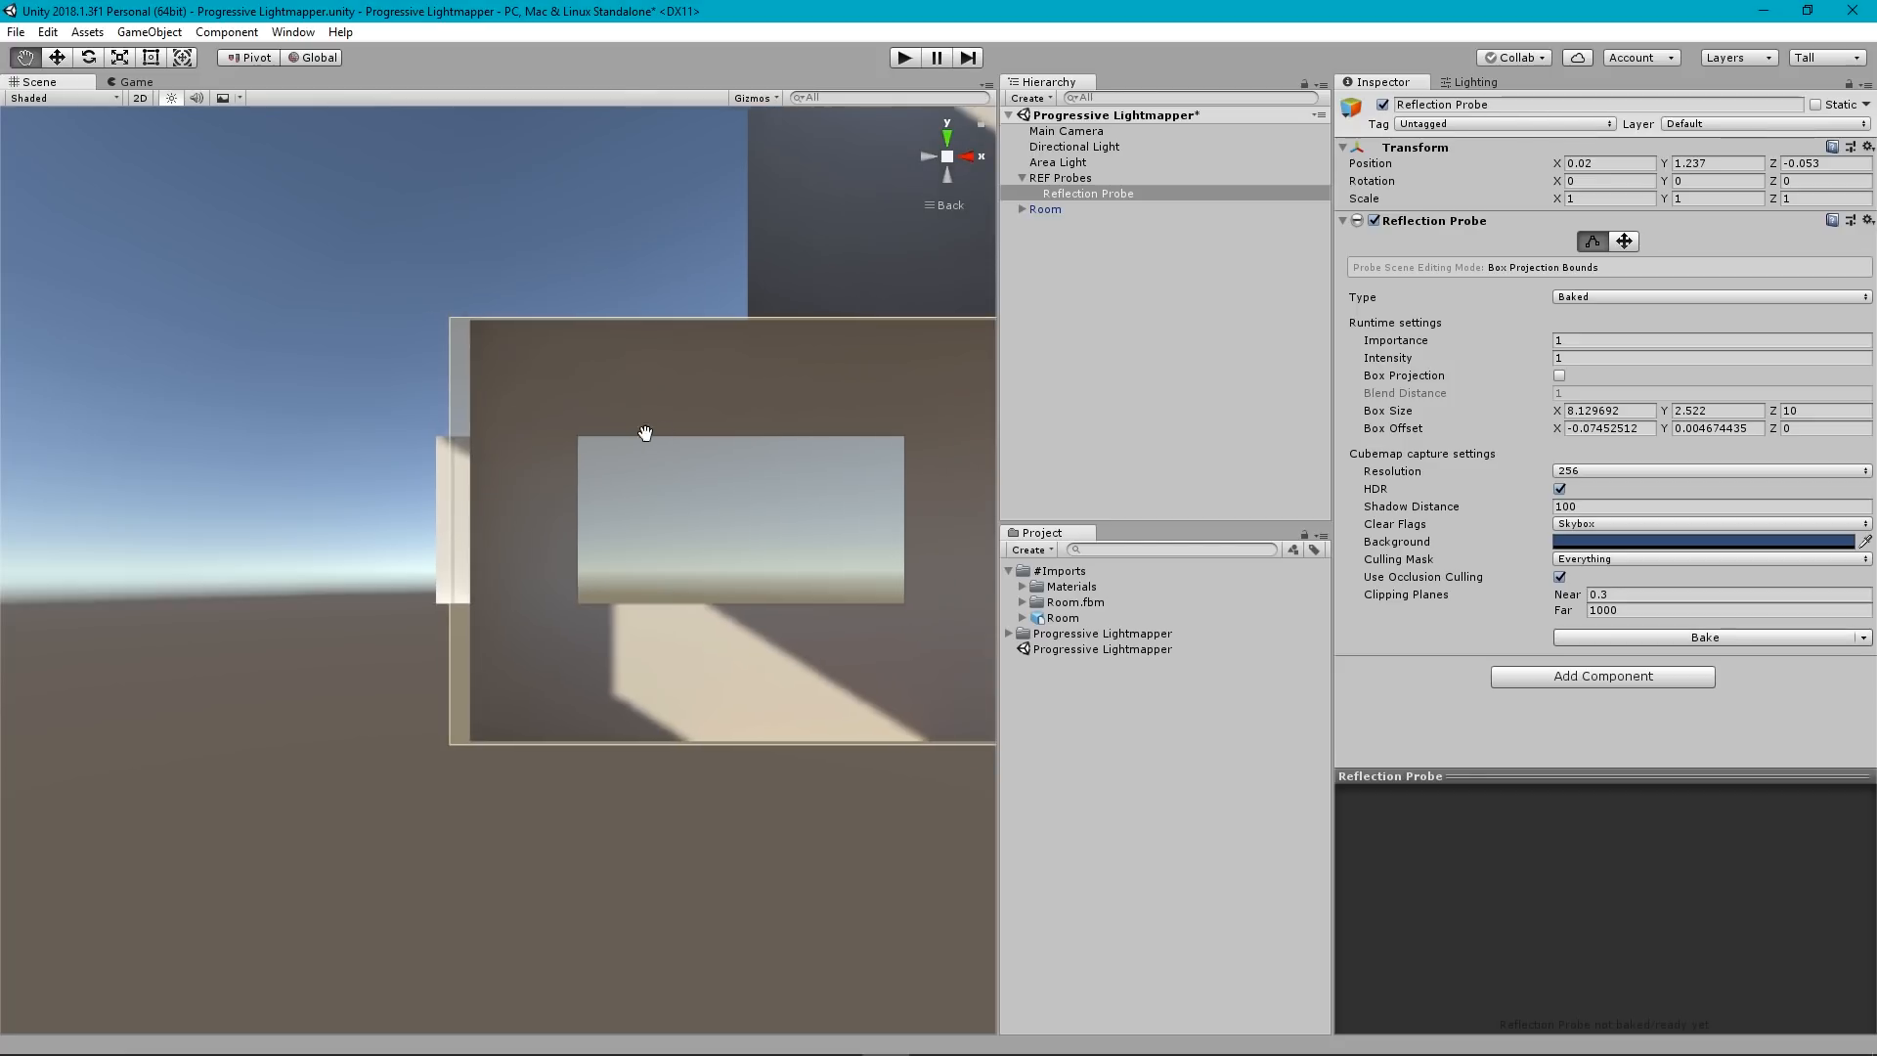
# From a side view, pull the bounding volume's face near the adjoining room in to the dividing wall, making the Z size about 7.067.
pyautogui.scroll(-10, 645, 433)
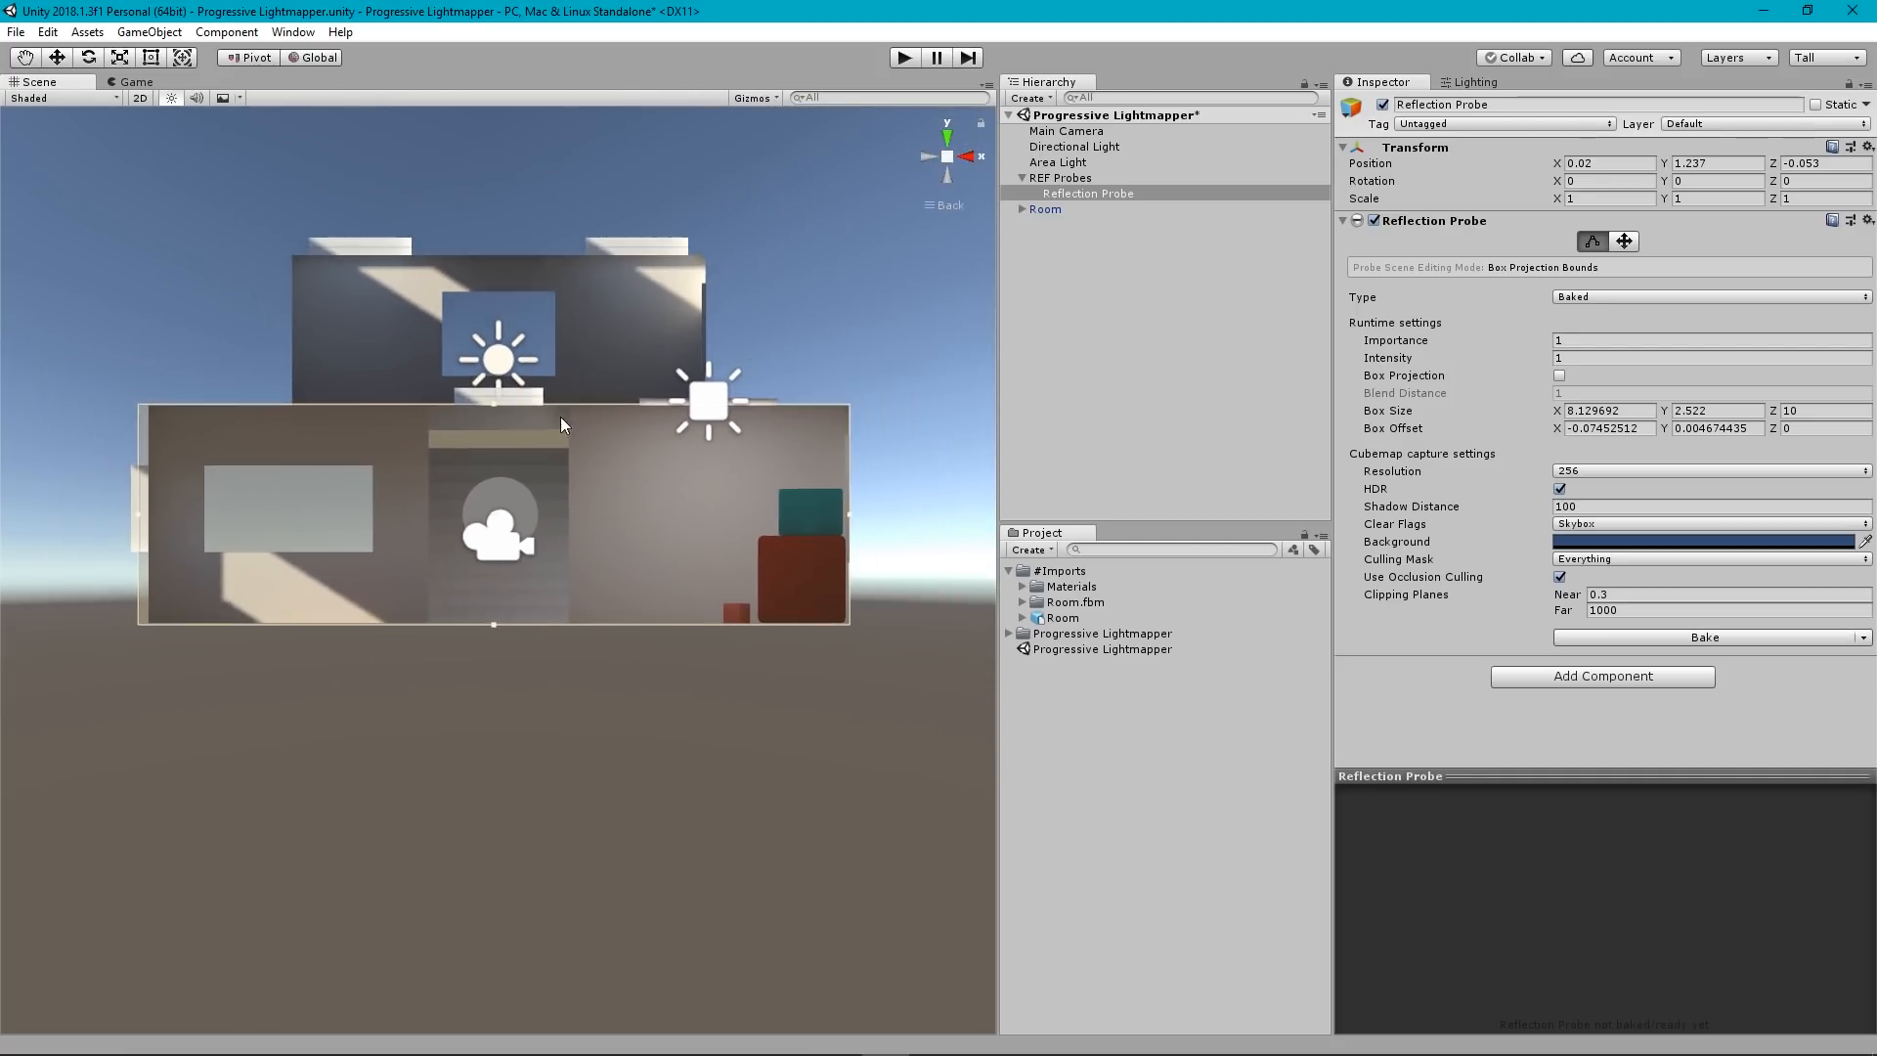
pyautogui.click(927, 157)
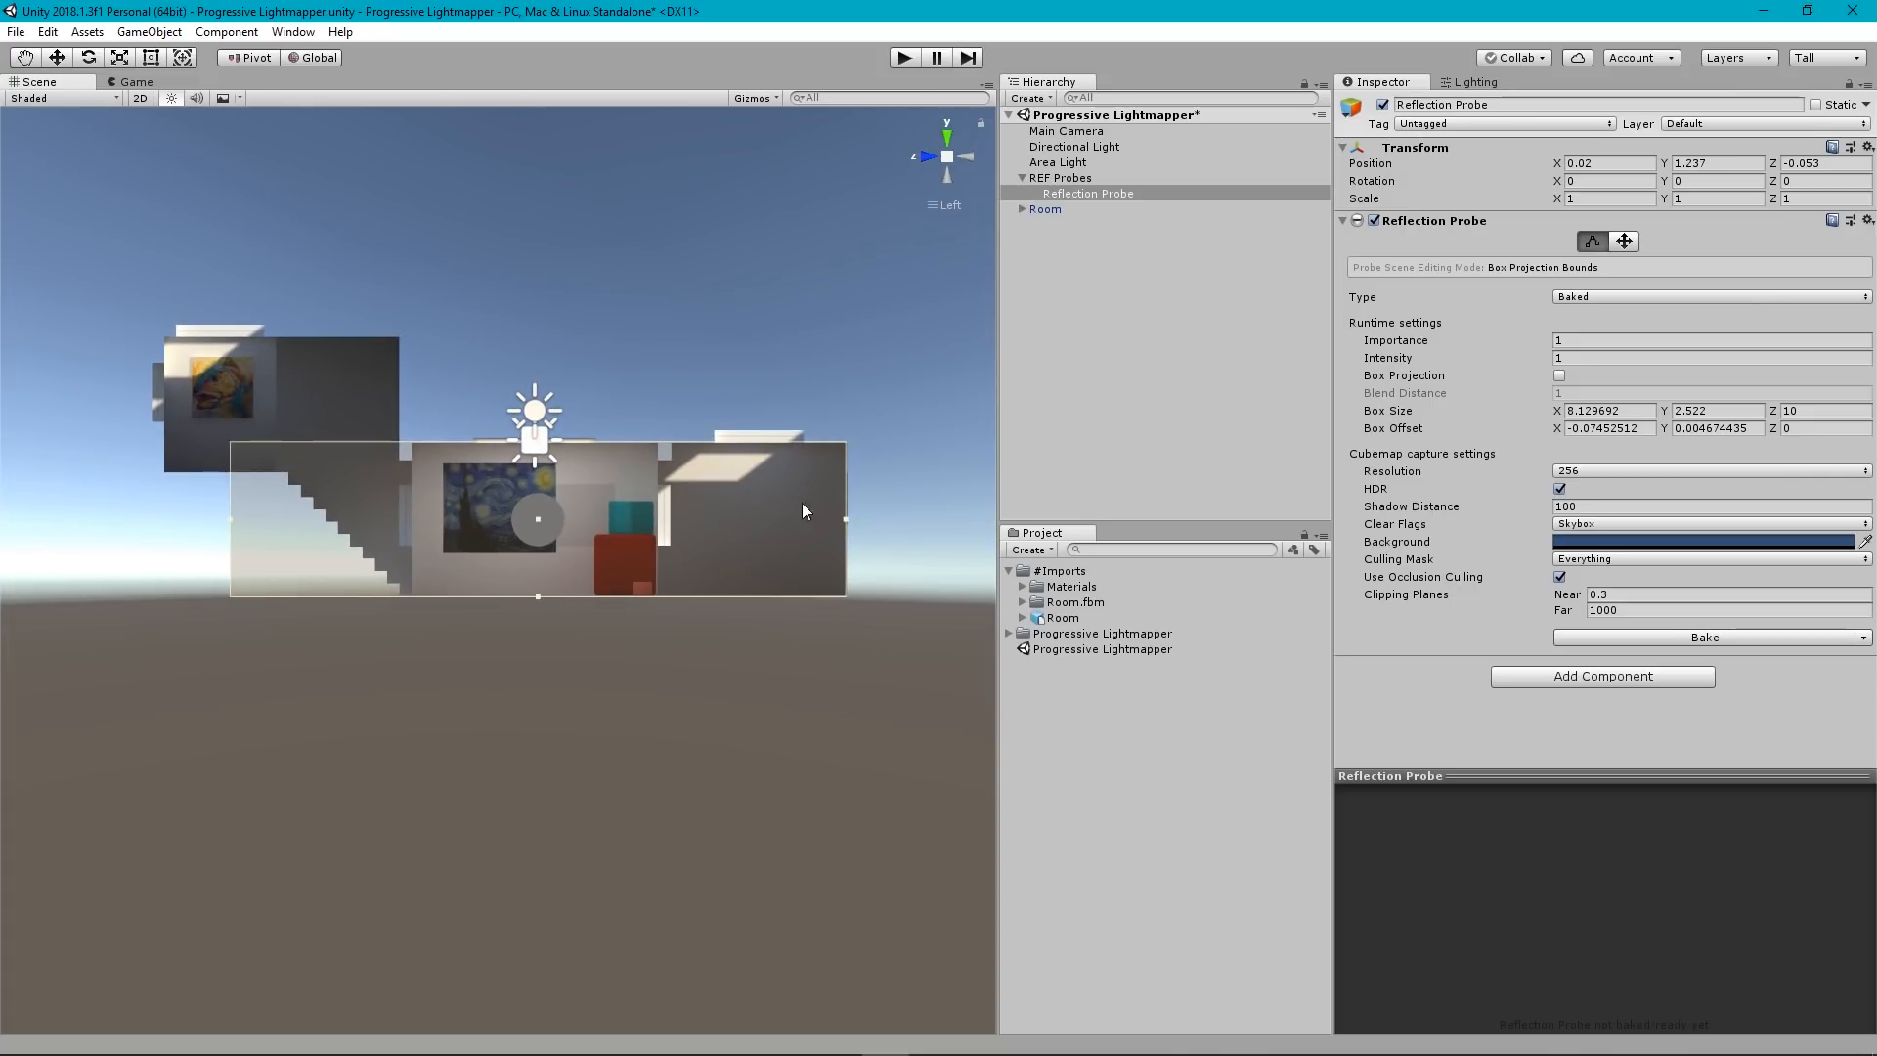
pyautogui.moveTo(846, 520); pyautogui.dragTo(666, 528)
pyautogui.scroll(3, 675, 513)
pyautogui.scroll(8, 683, 502)
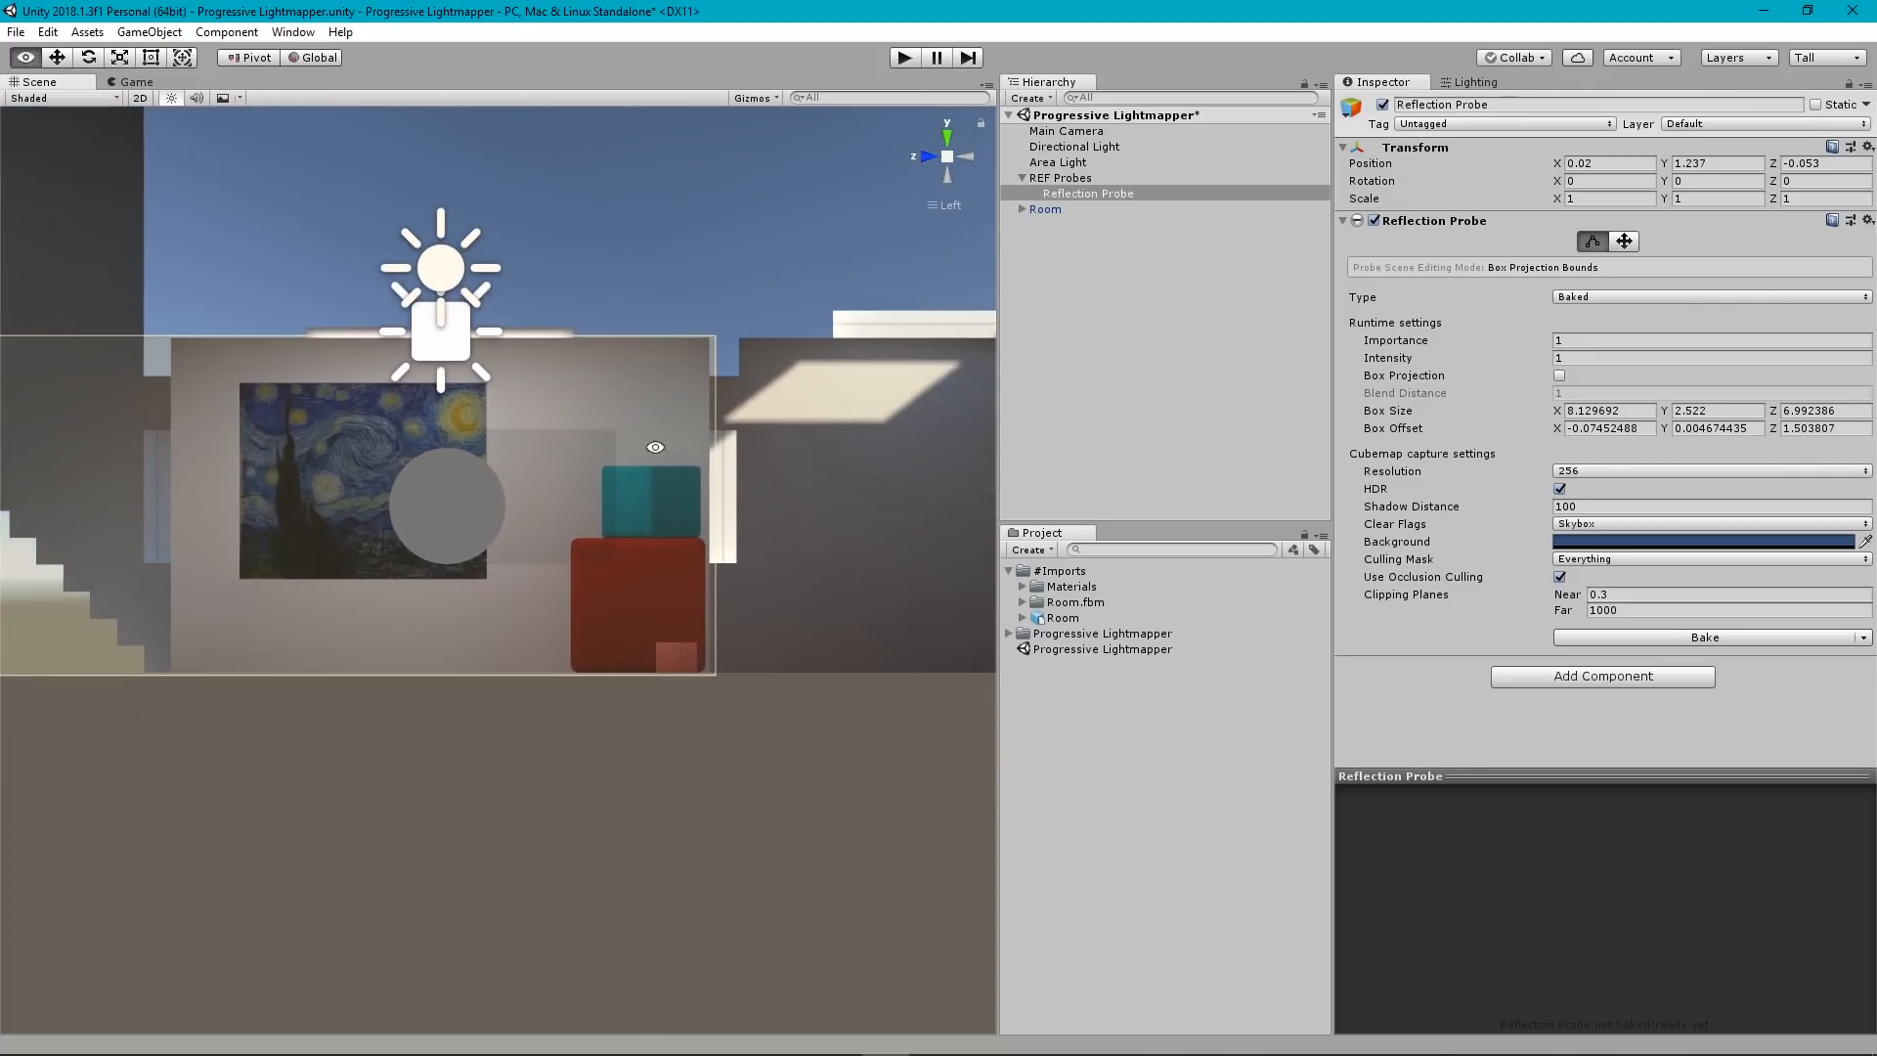
pyautogui.moveTo(640, 442); pyautogui.dragTo(637, 498)
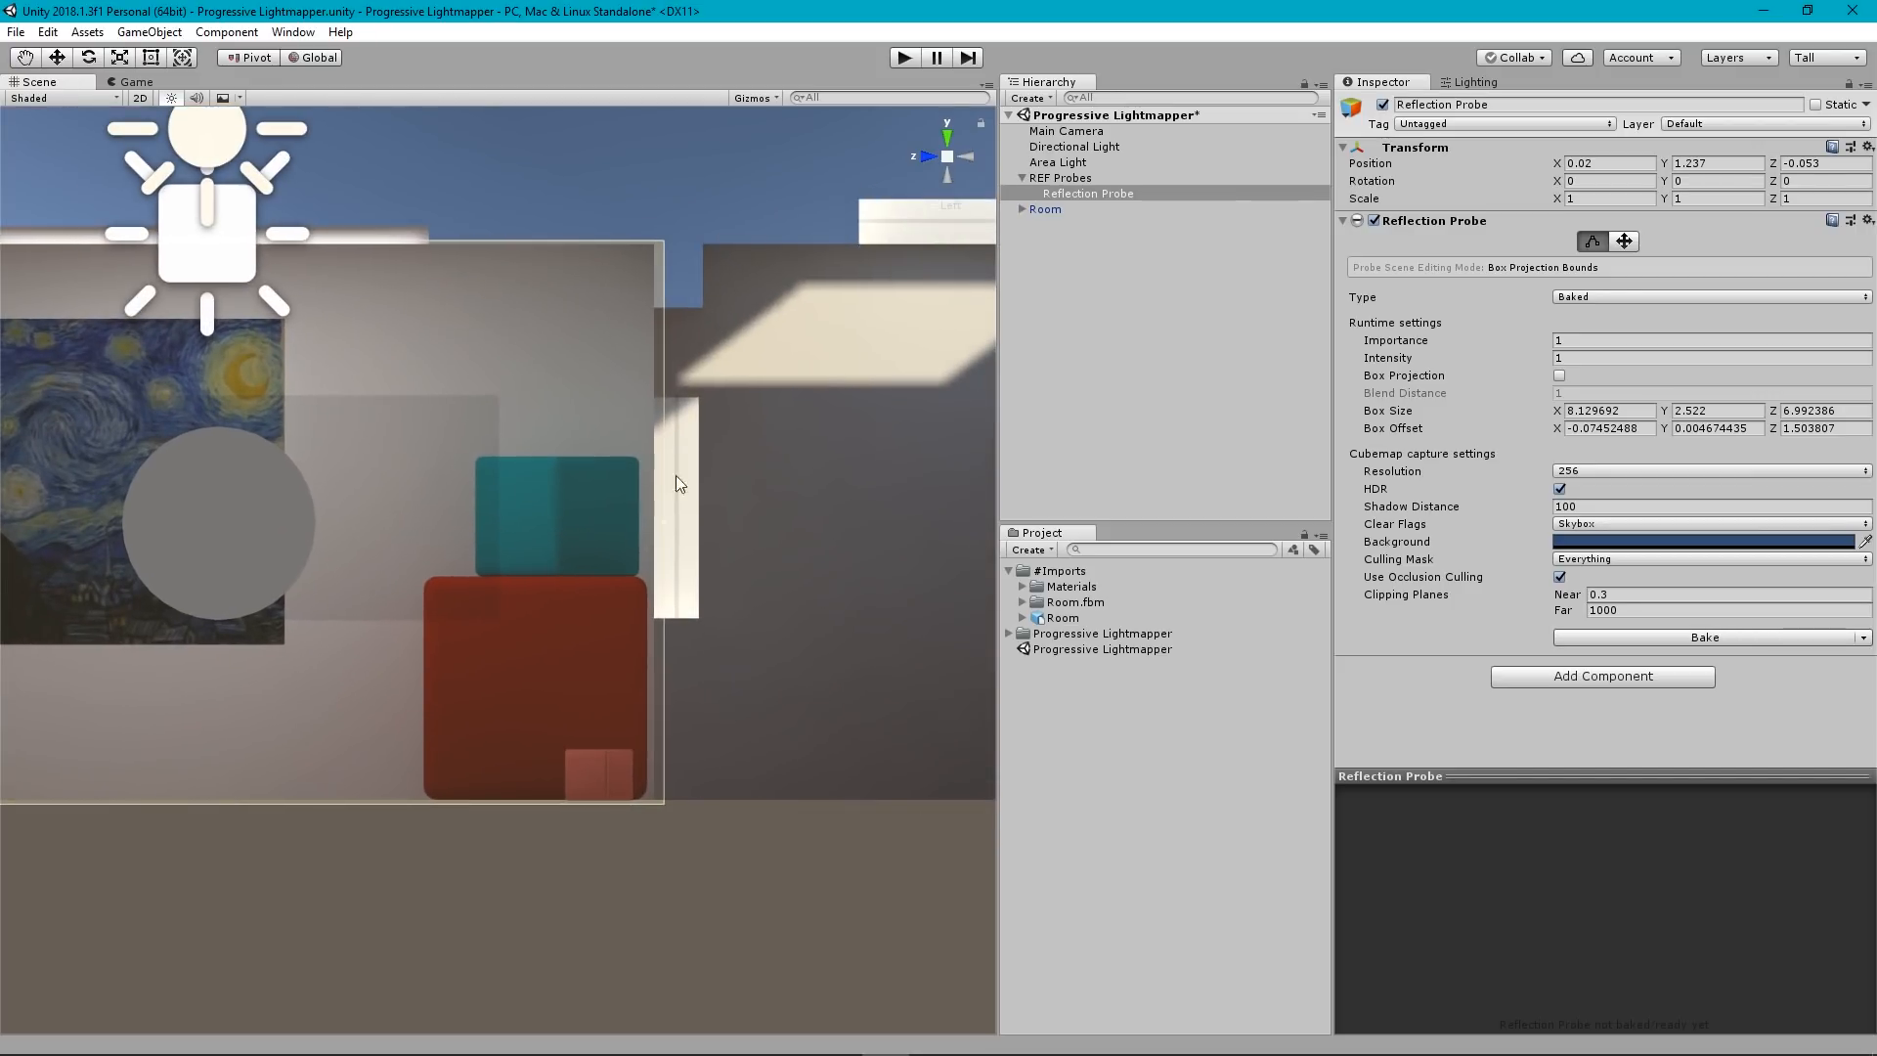
pyautogui.scroll(-2, 667, 543)
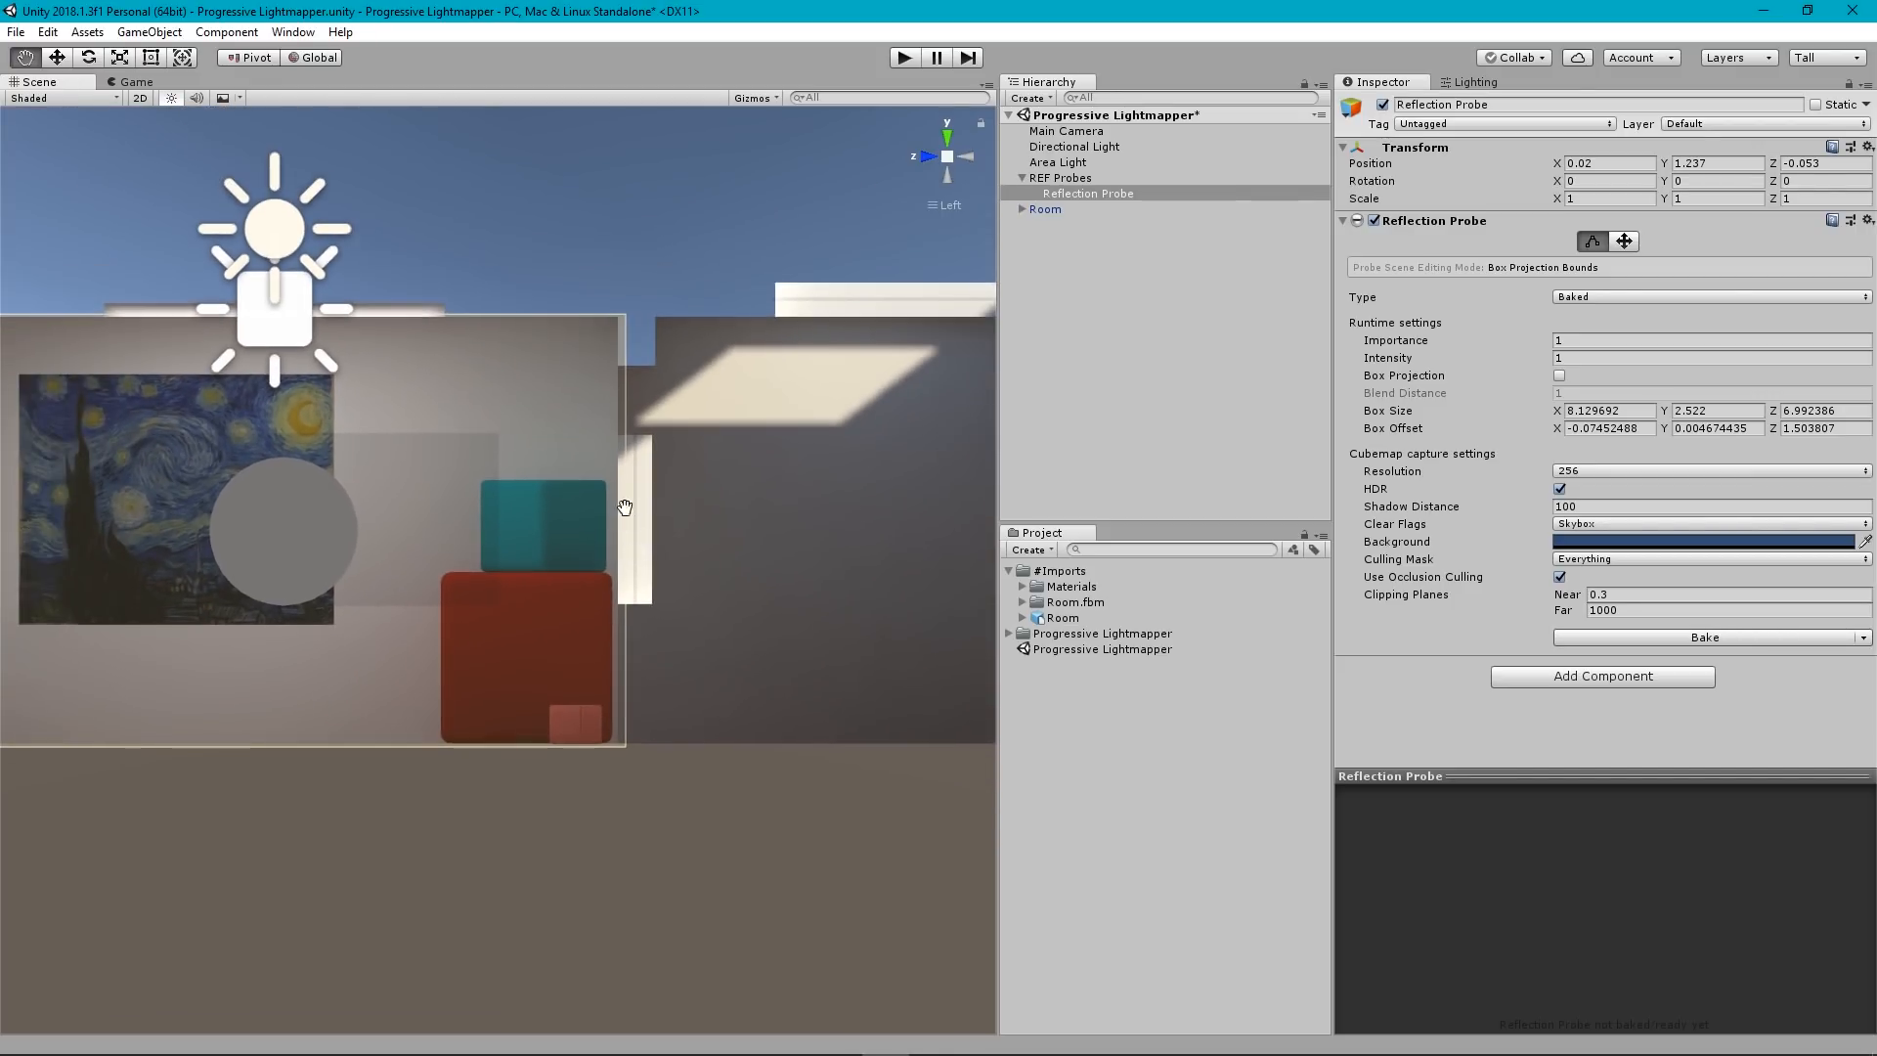
pyautogui.scroll(-2, 628, 495)
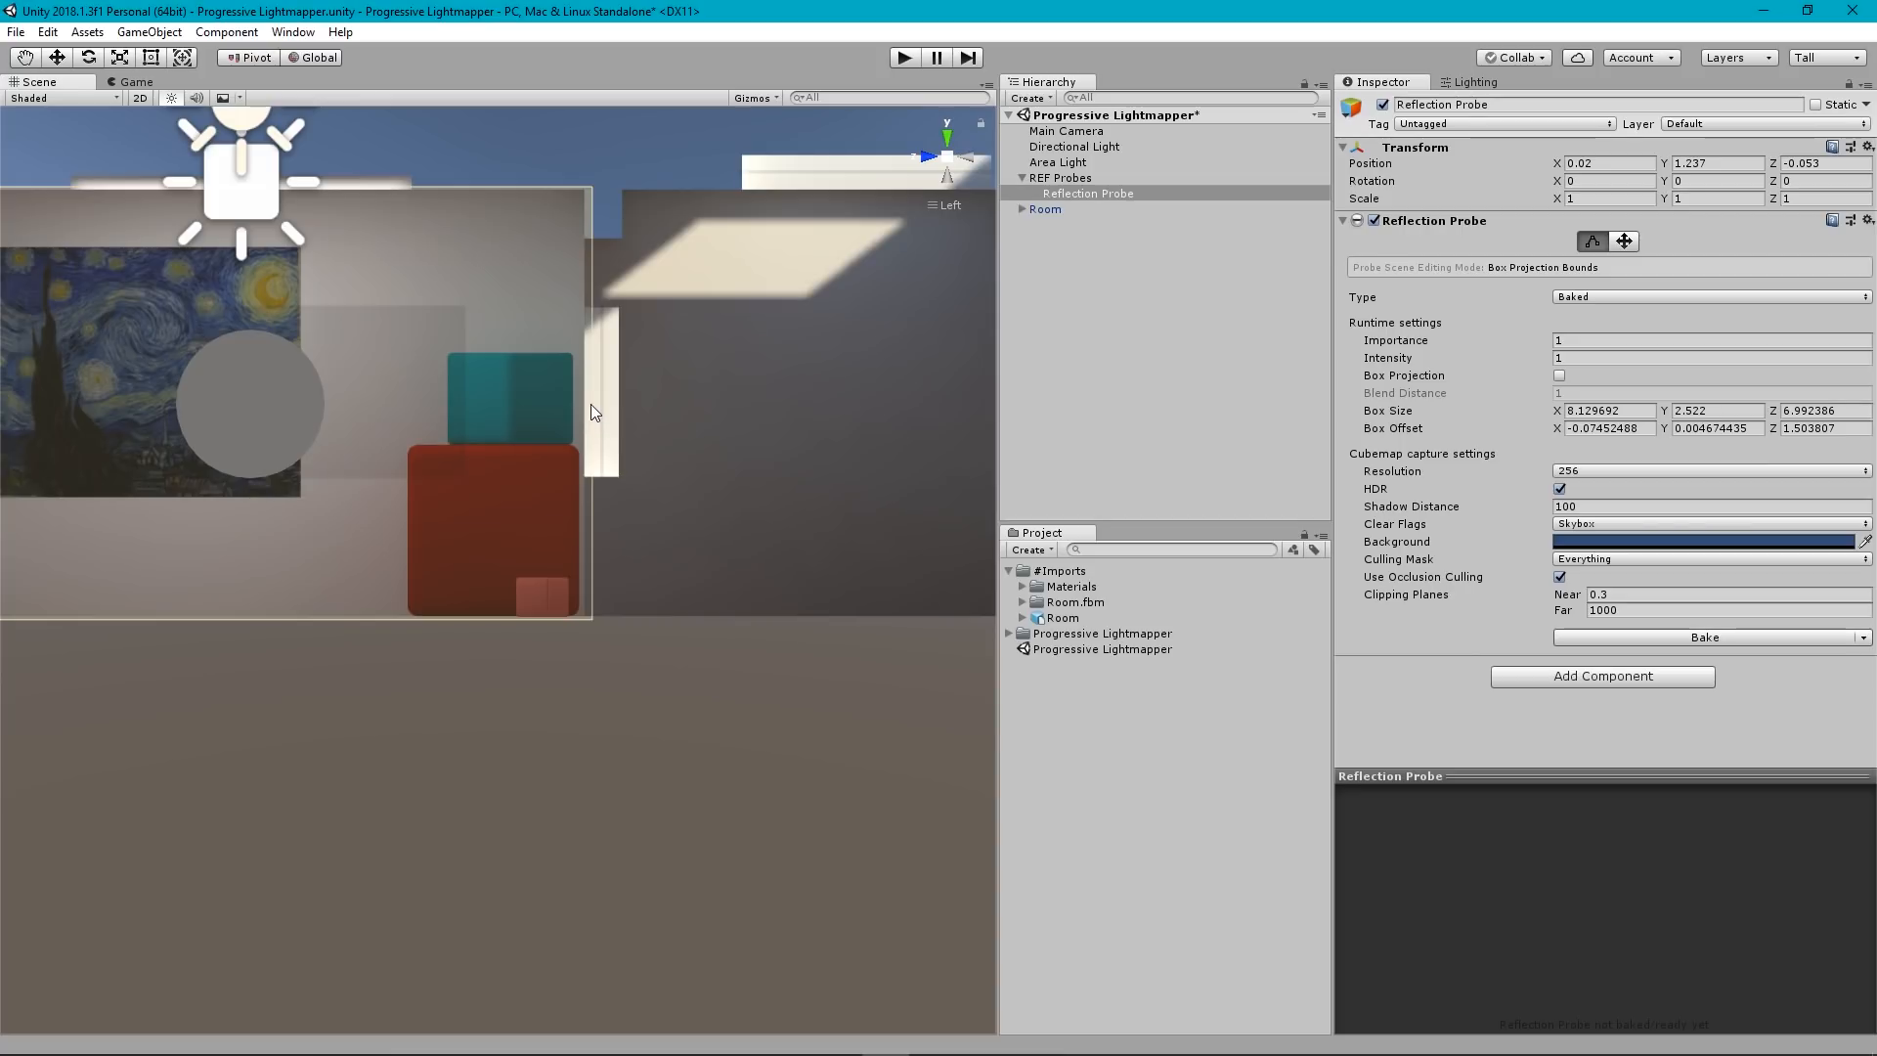
pyautogui.moveTo(591, 403); pyautogui.dragTo(602, 405)
# Pull the bounding volume's staircase-side face in to the main room's wall, making the Z size about 4.239.
pyautogui.press('f')
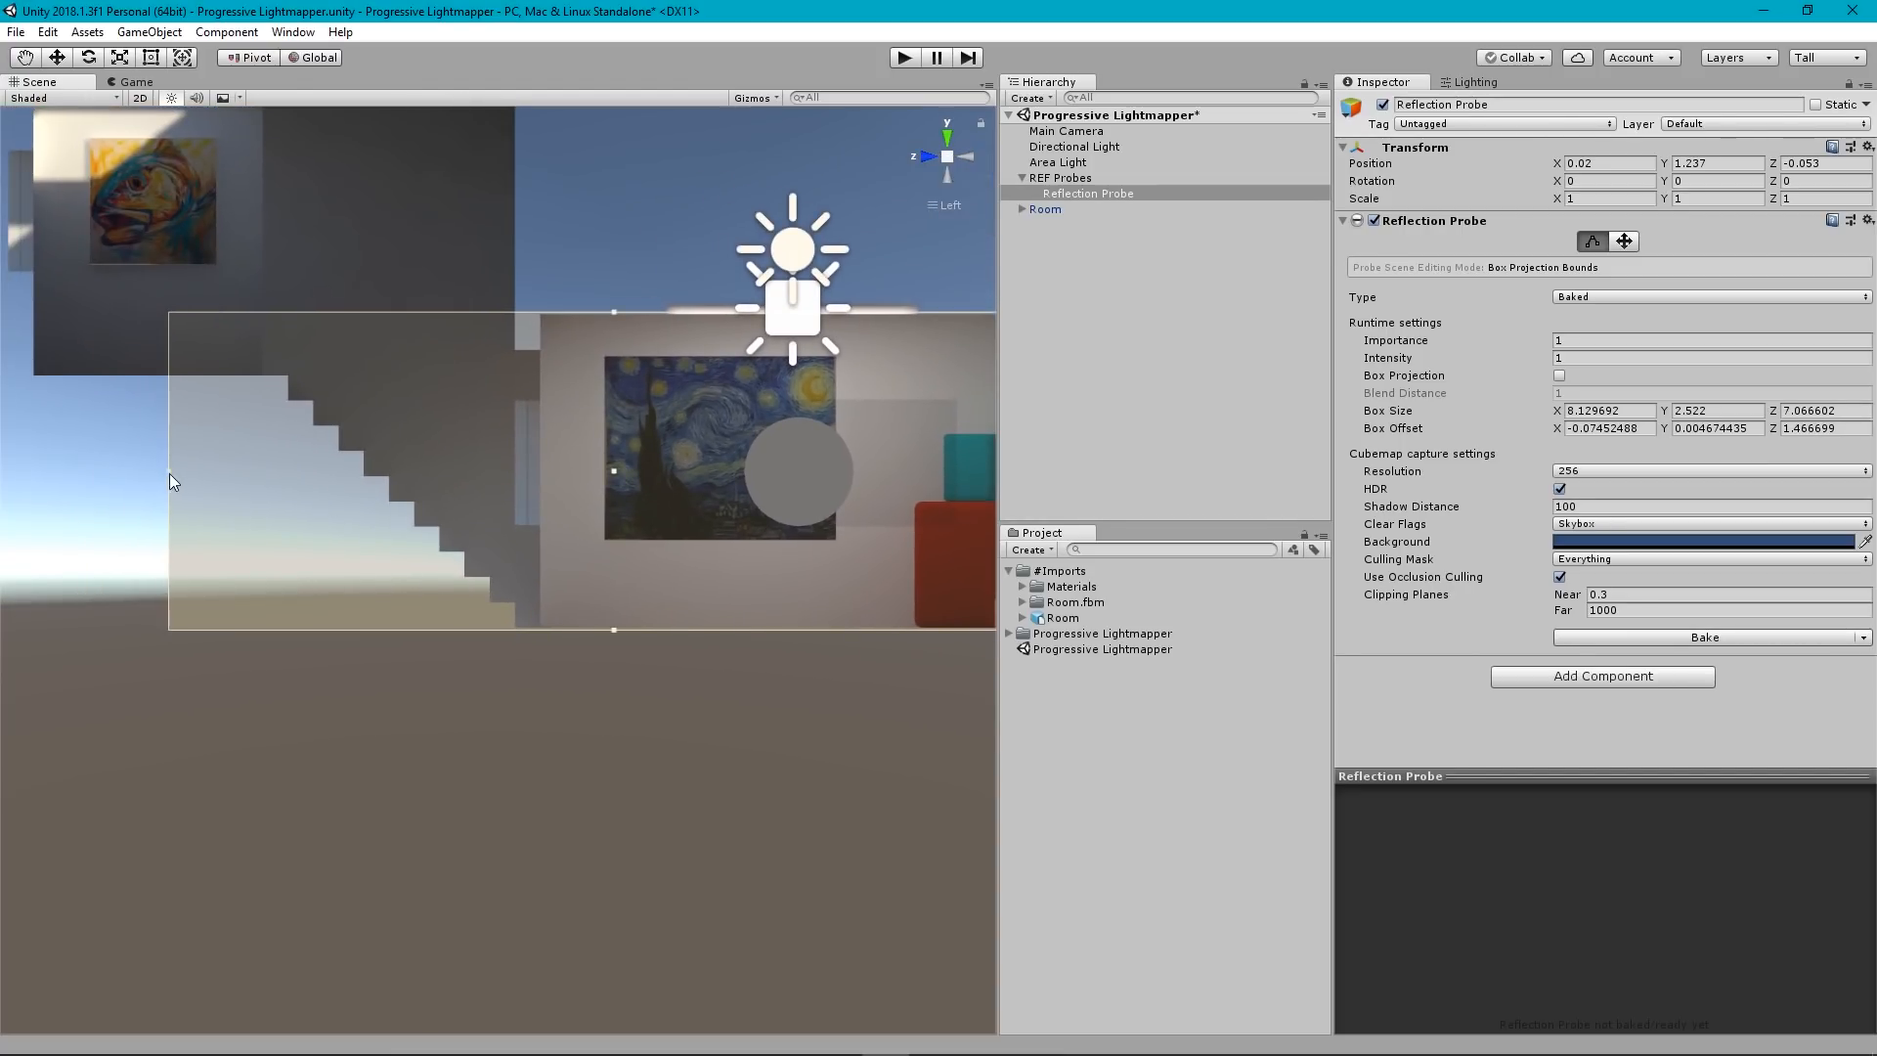
pyautogui.moveTo(168, 473); pyautogui.dragTo(525, 495)
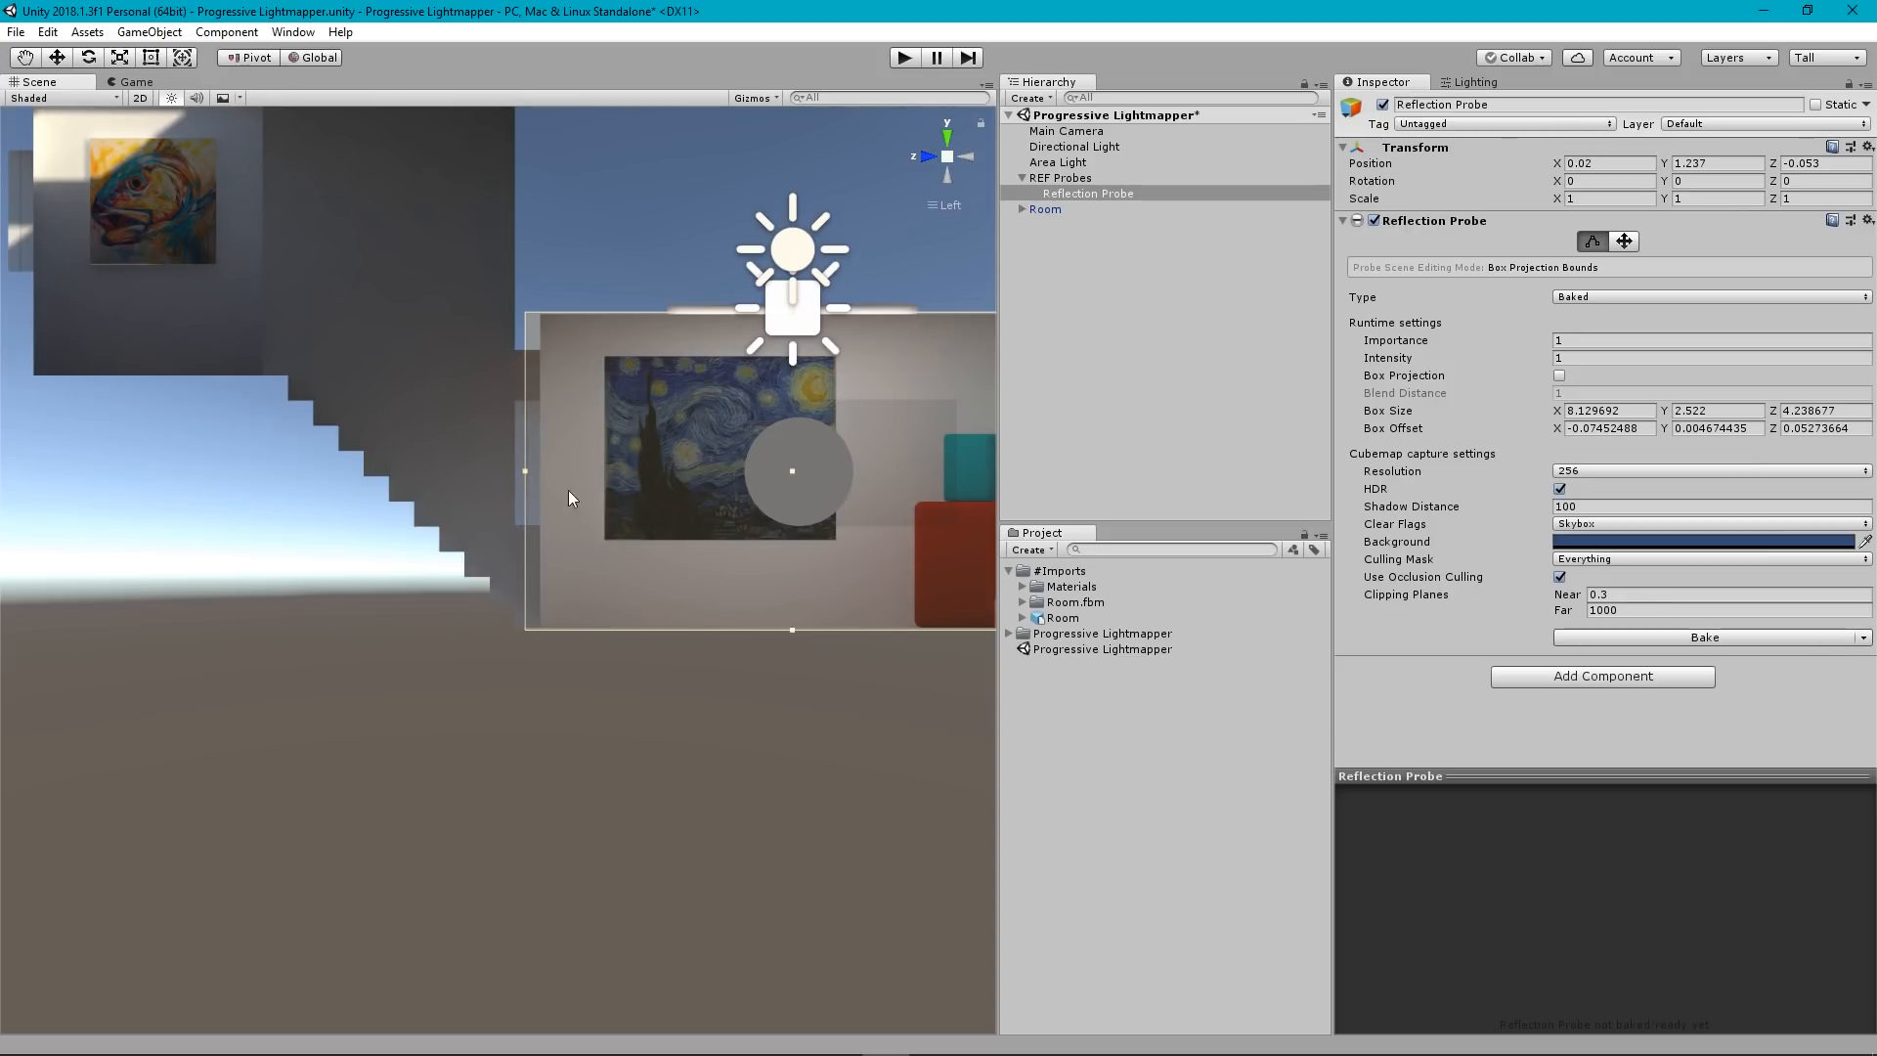
pyautogui.scroll(-5, 596, 494)
pyautogui.moveTo(690, 481); pyautogui.dragTo(537, 513, button='middle')
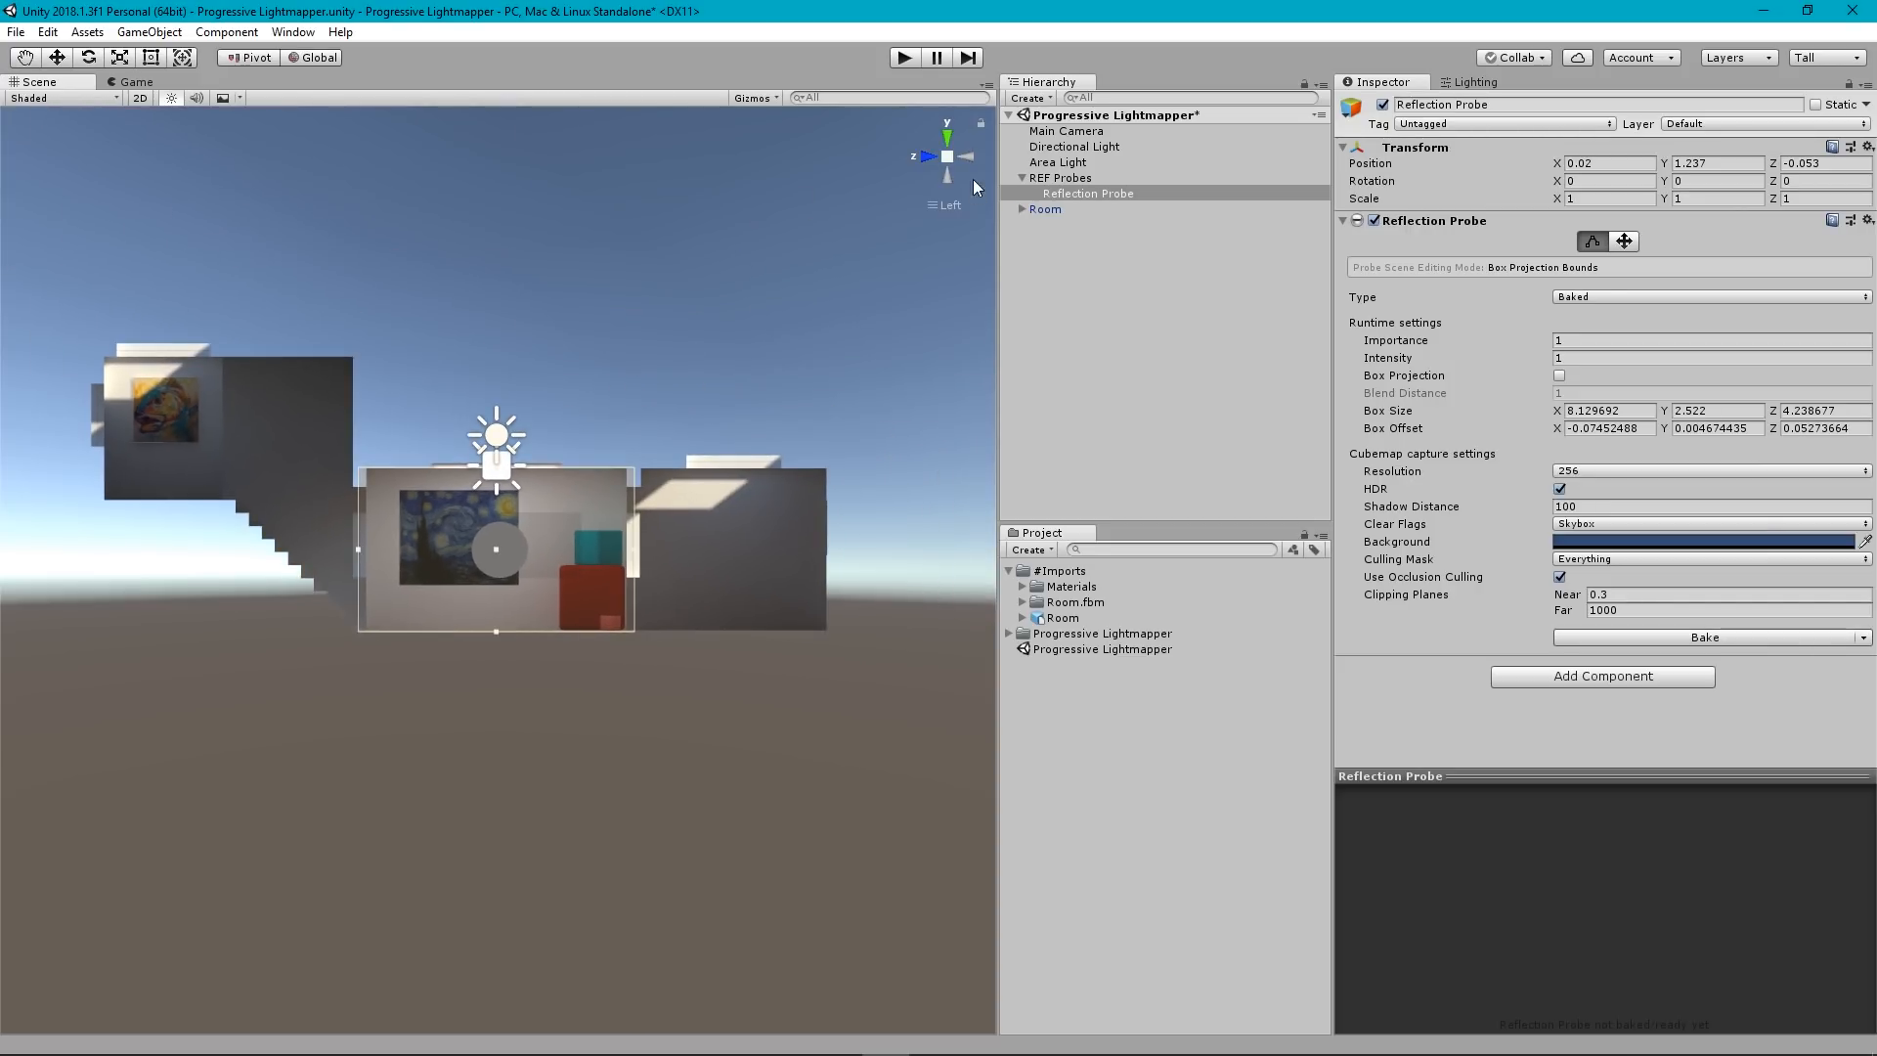
# Return to a perspective view of the cubes inside the room, stop editing the bounding volume, and bake the Reflection Probe.
pyautogui.click(940, 156)
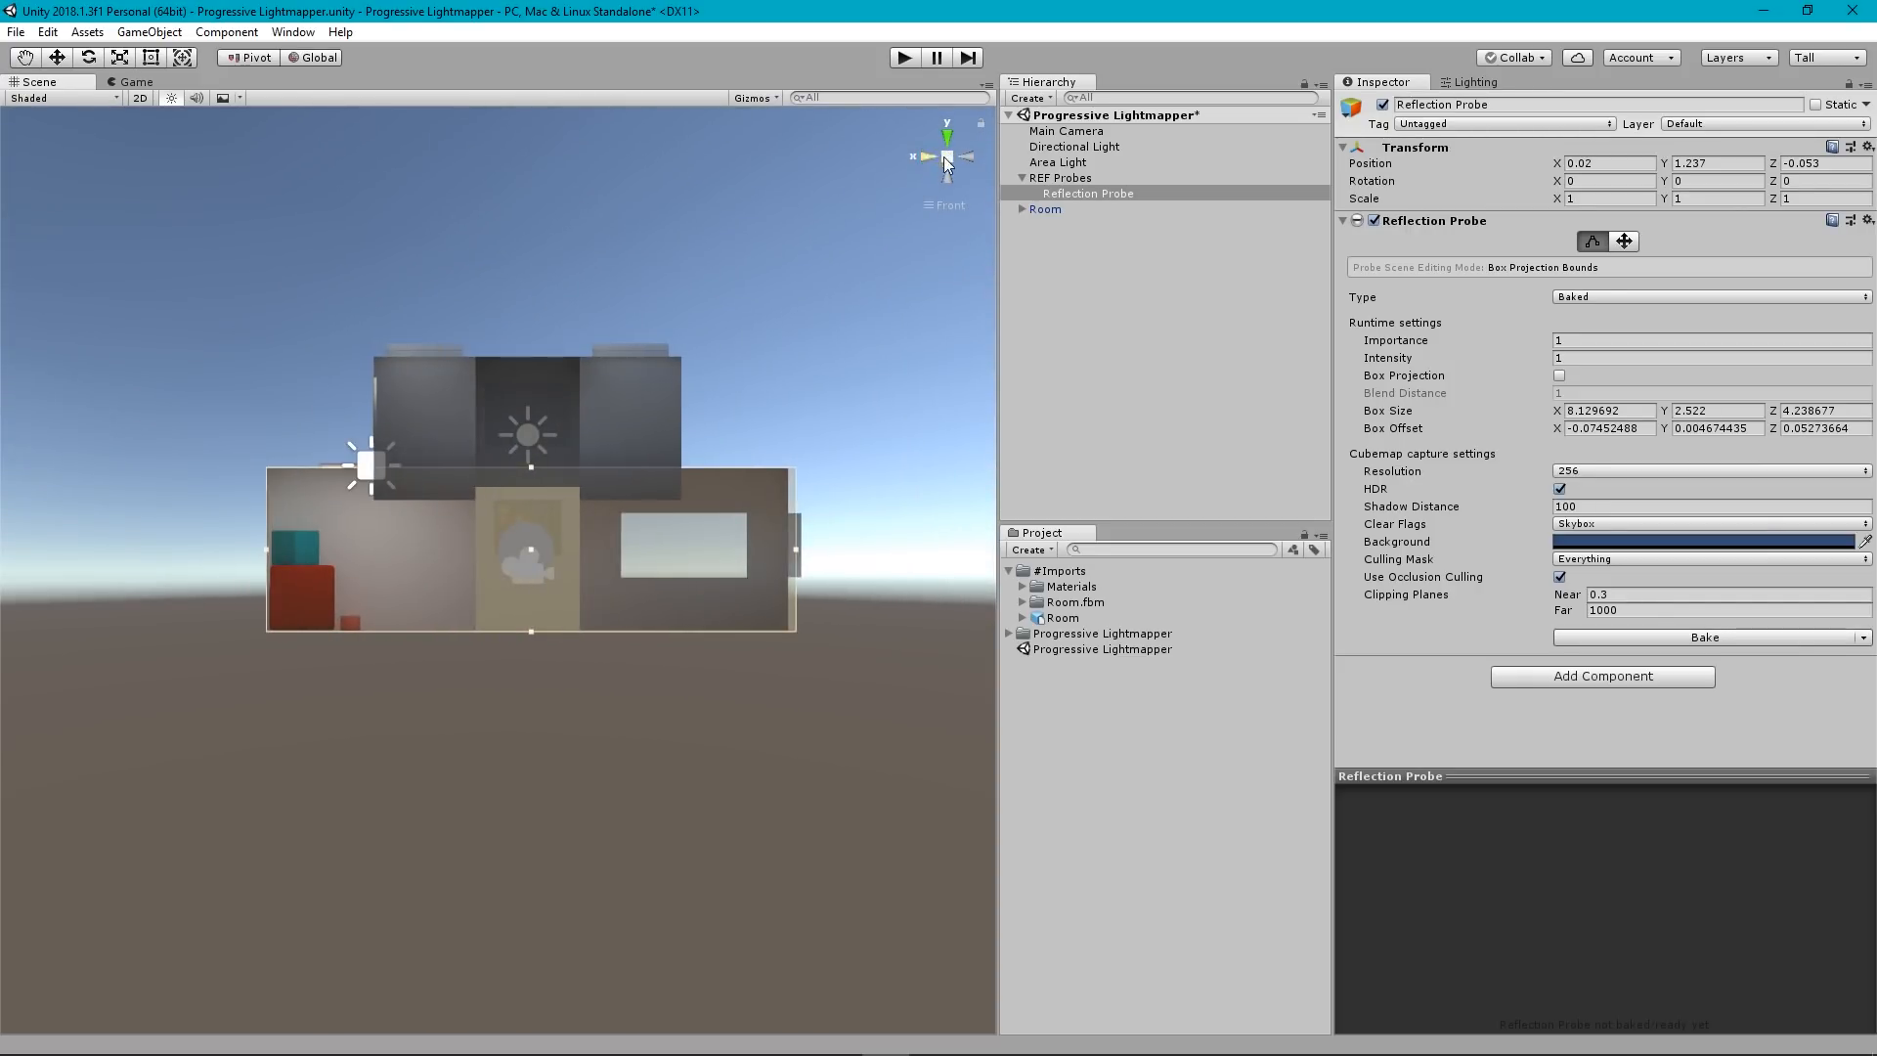
pyautogui.click(946, 154)
pyautogui.keyDown('alt'); pyautogui.moveTo(792, 555); pyautogui.dragTo(429, 679); pyautogui.keyUp('alt')
pyautogui.moveTo(649, 671); pyautogui.dragTo(703, 616, button='right')
pyautogui.press('w')
pyautogui.press('w')
pyautogui.press('s')
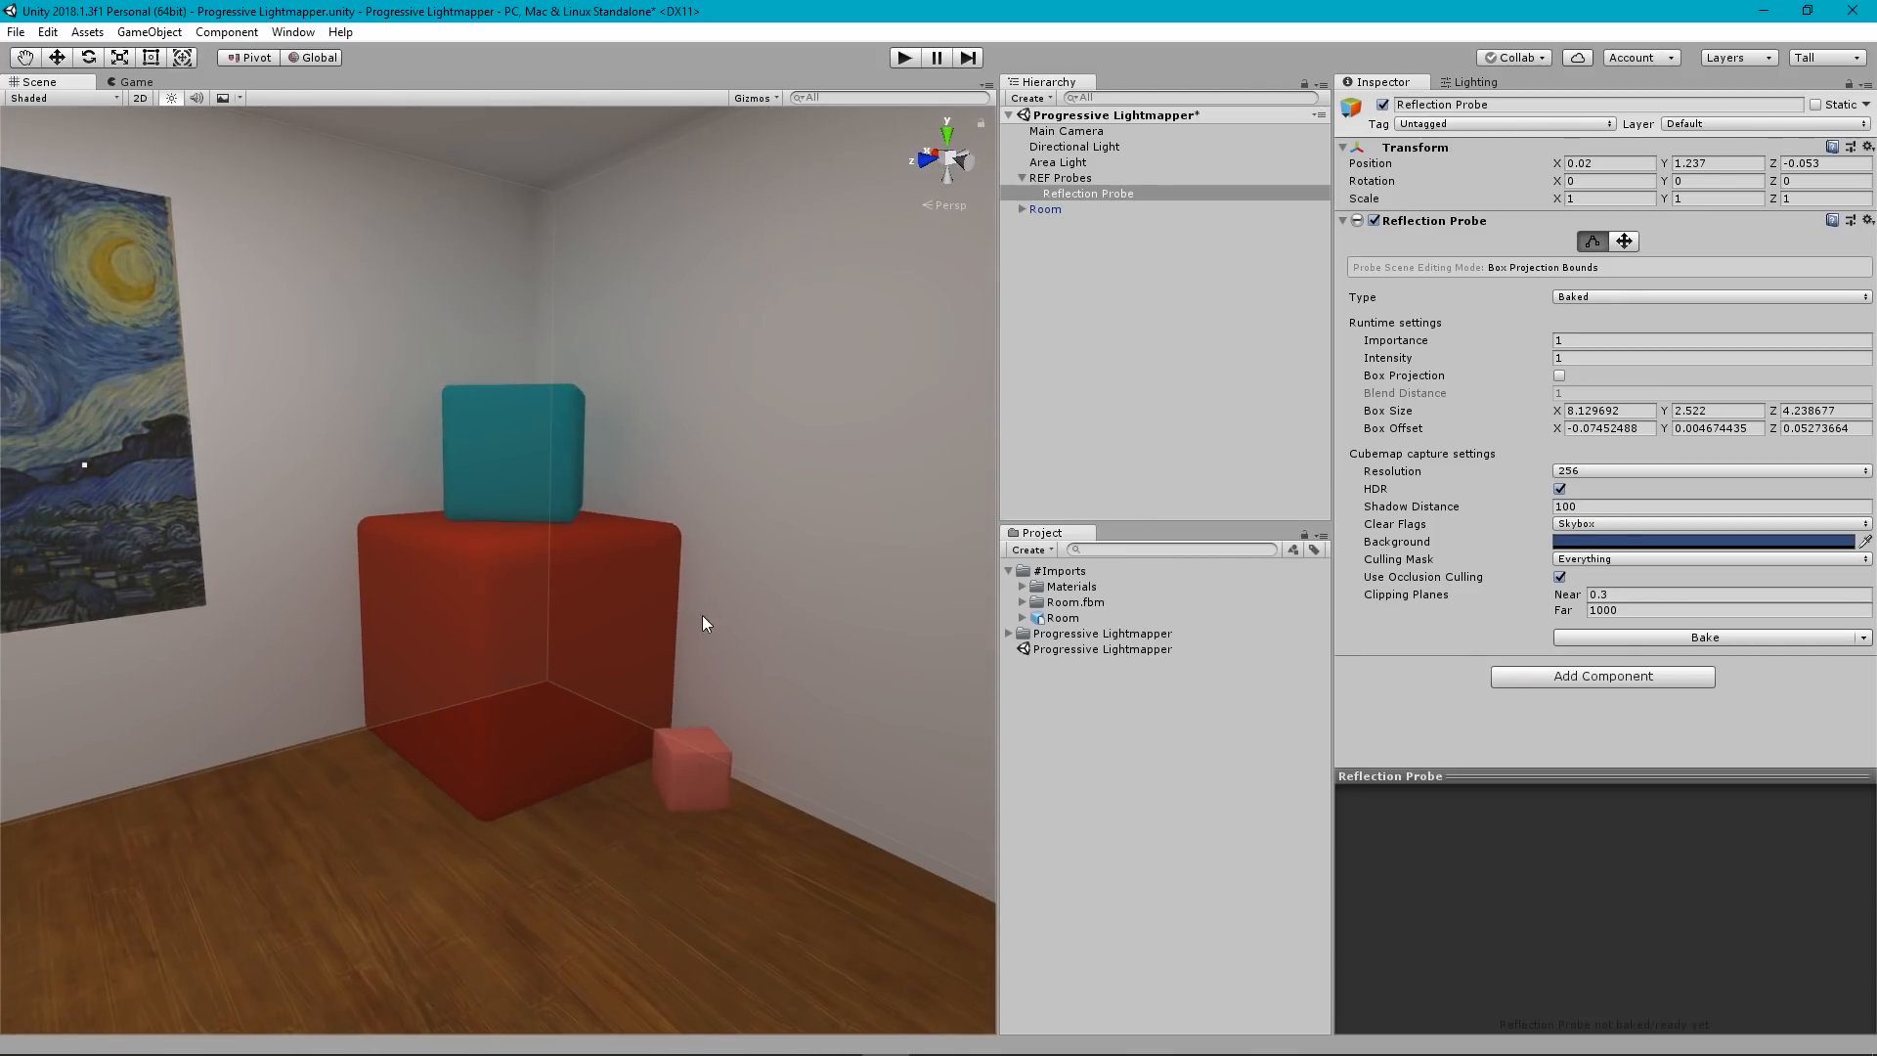
pyautogui.click(1591, 241)
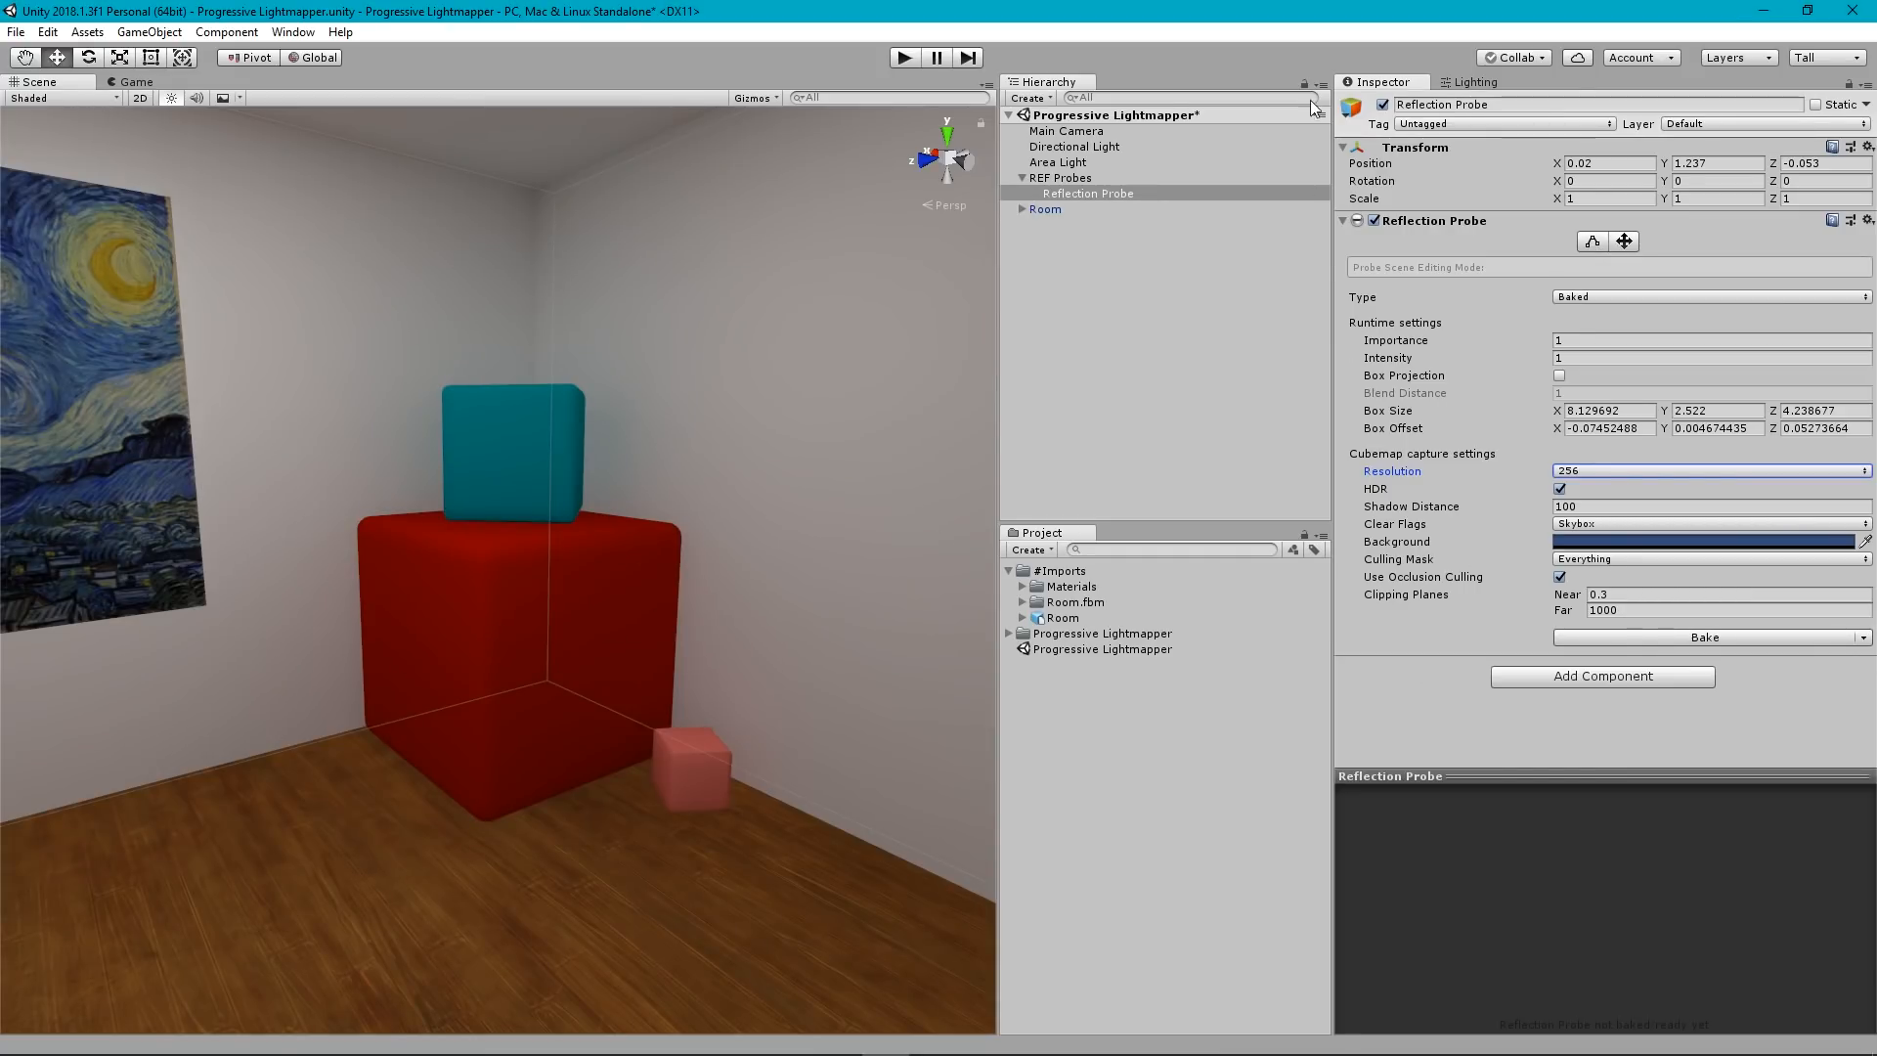
pyautogui.click(1617, 638)
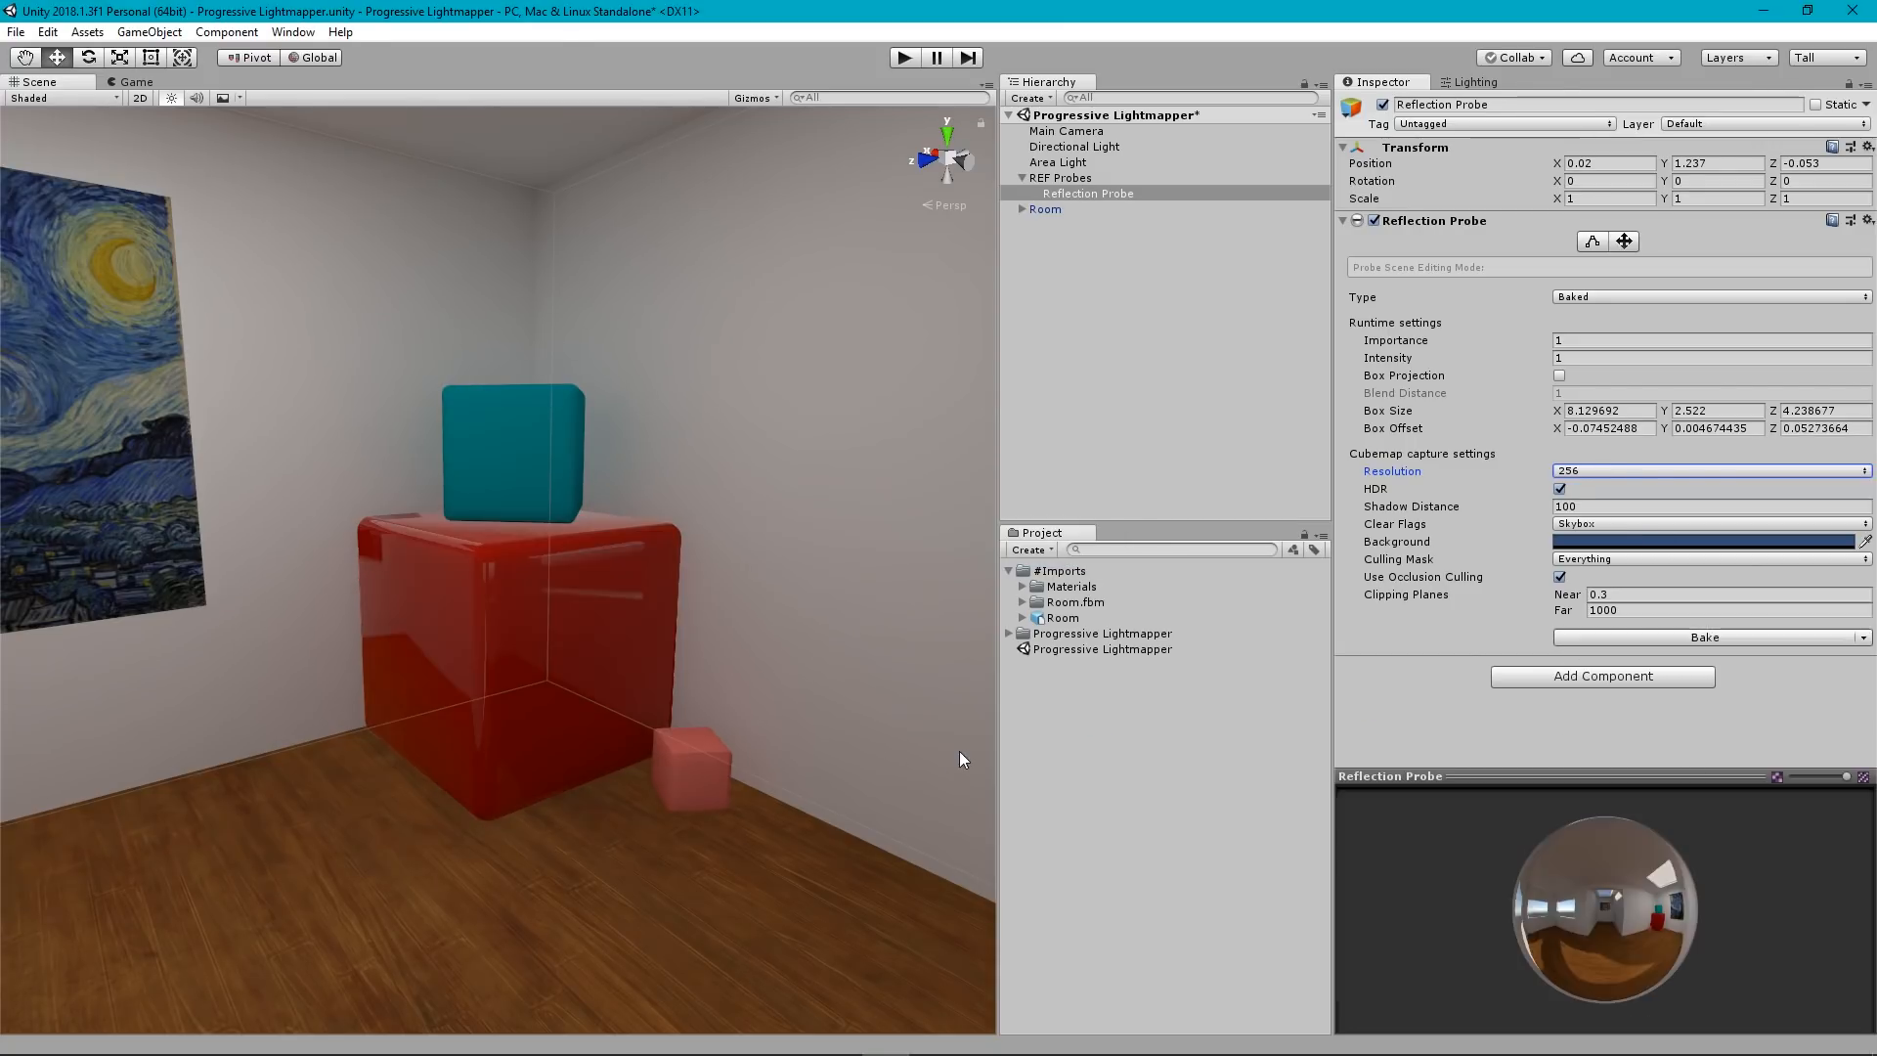
# Examine the baked reflections on the red cube and the Reflection Probe's placement within the main room.
pyautogui.moveTo(628, 625); pyautogui.dragTo(560, 653, button='right')
pyautogui.press('d')
pyautogui.press('w')
pyautogui.press('s')
pyautogui.press('w')
pyautogui.click(1079, 193)
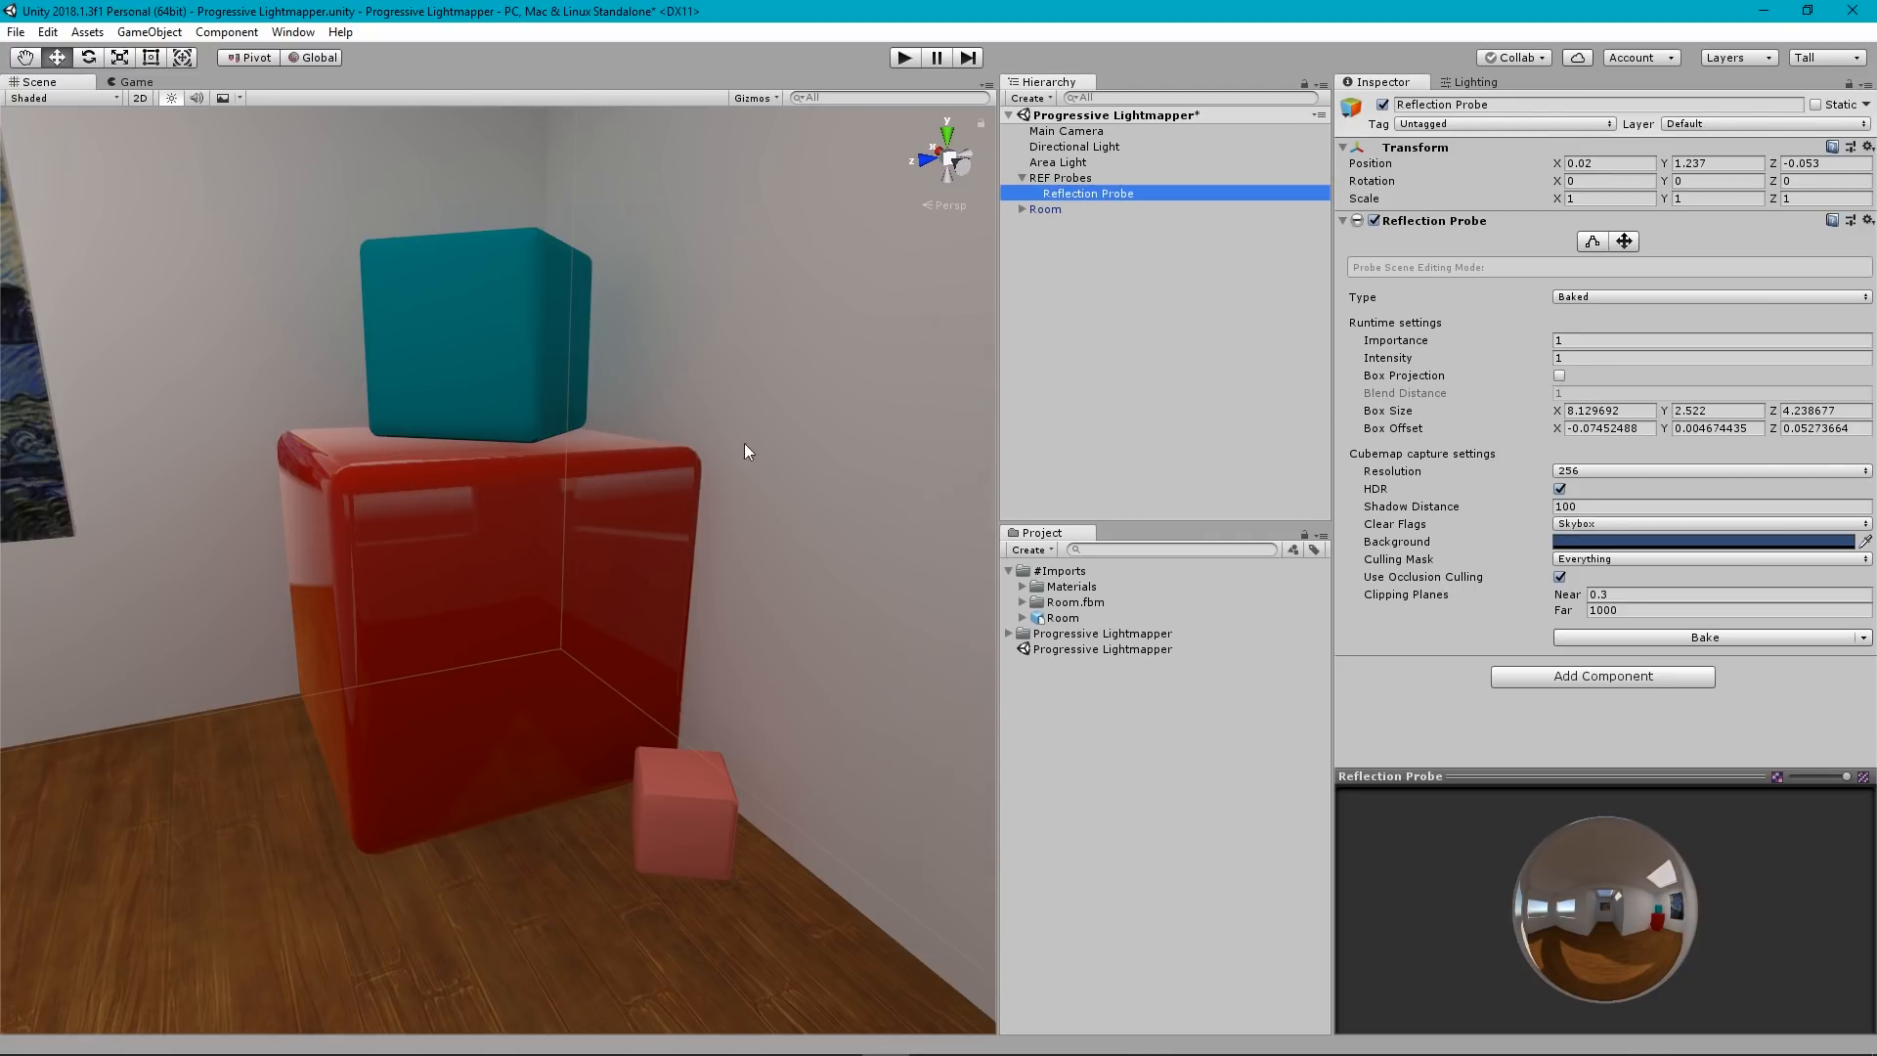
pyautogui.press('f')
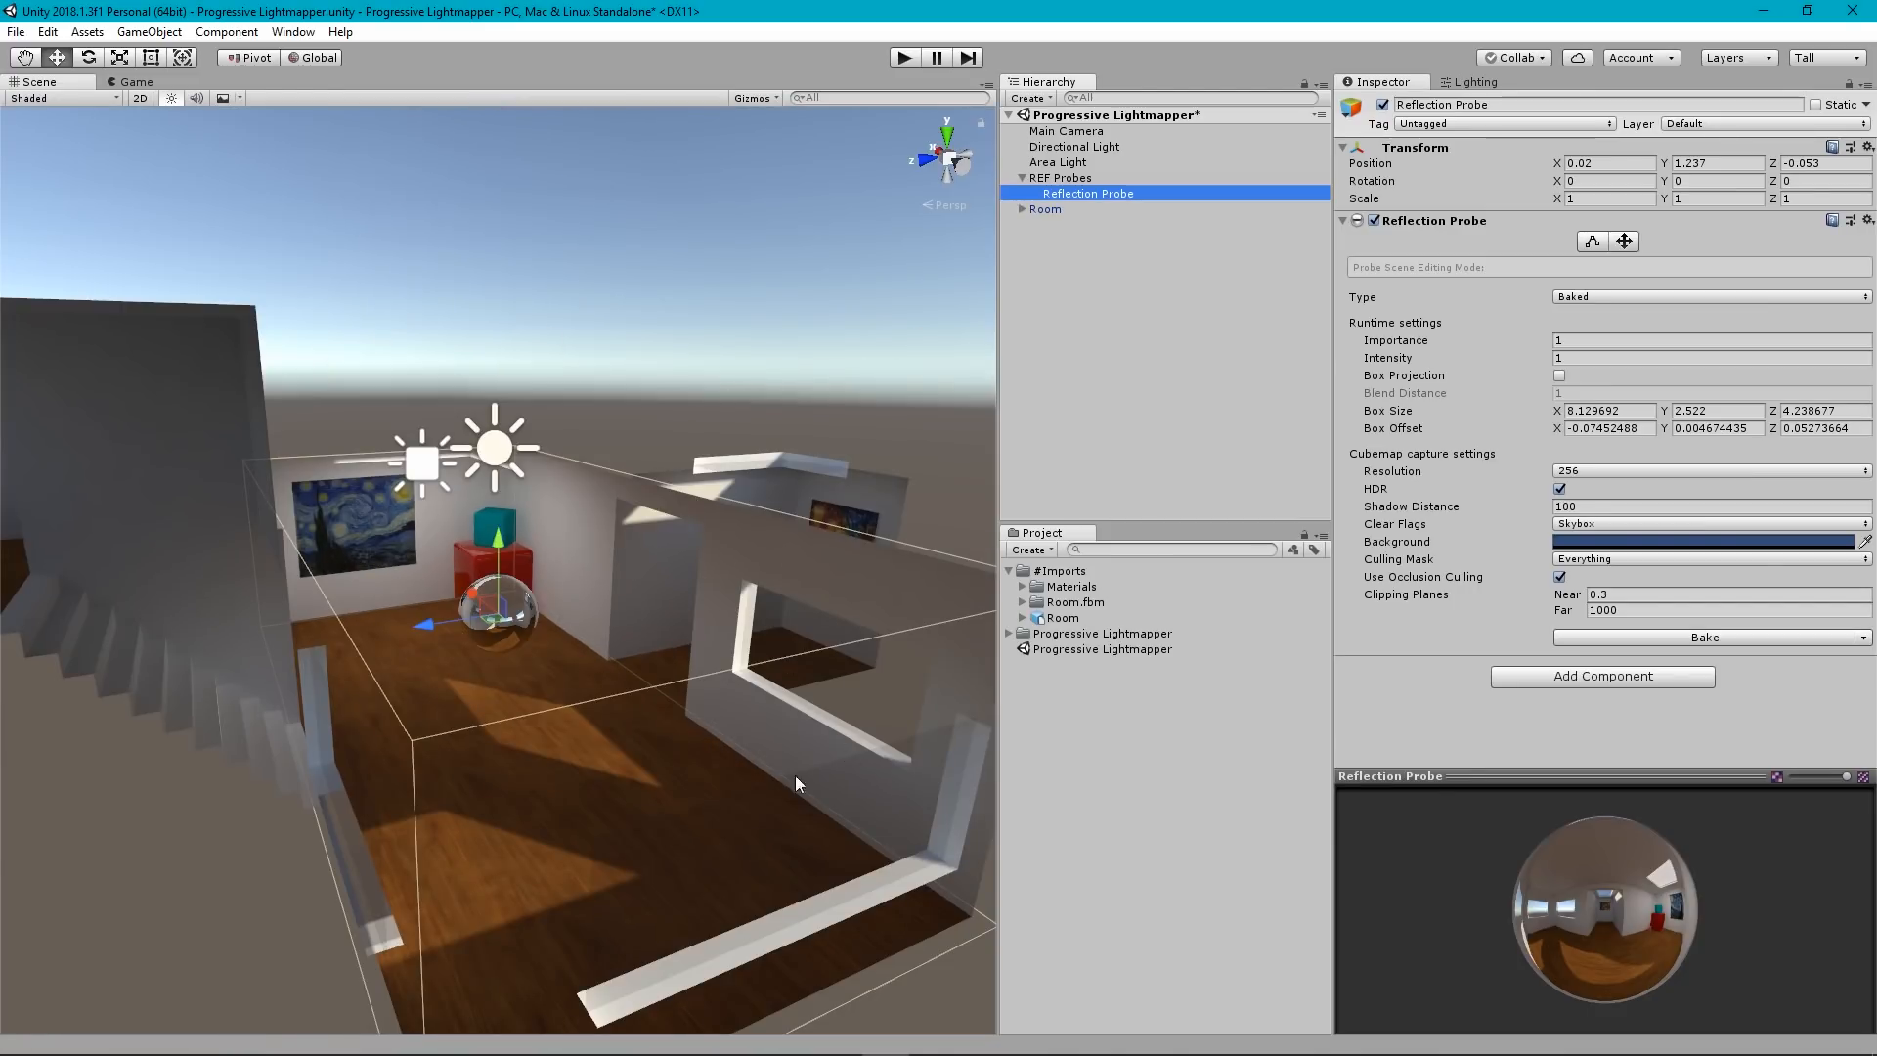
pyautogui.moveTo(788, 759); pyautogui.dragTo(489, 783, button='right')
pyautogui.press('f')
pyautogui.moveTo(484, 604); pyautogui.dragTo(865, 540, button='right')
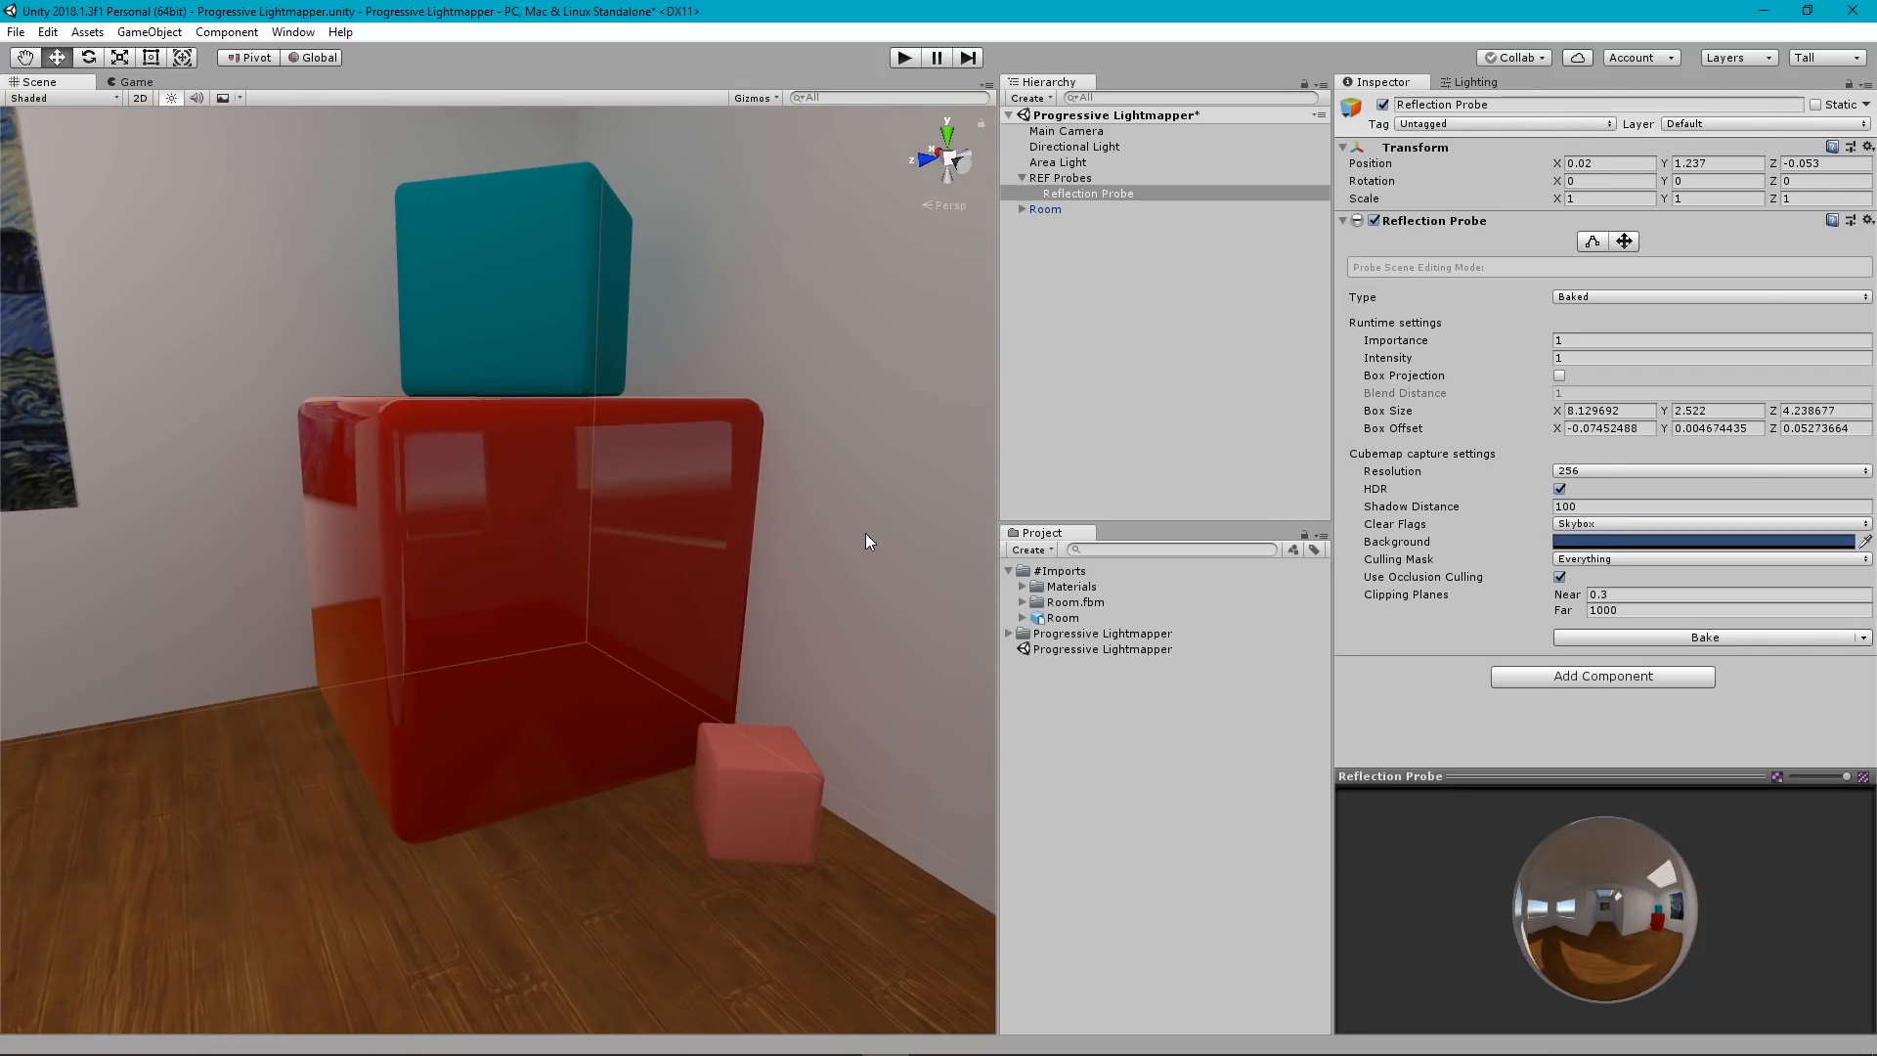
# Enable Box Projection on the Reflection Probe, deselect it, and collapse the REF Probes group.
pyautogui.click(1560, 376)
pyautogui.moveTo(508, 543)
pyautogui.mouseDown(button='right')
pyautogui.moveTo(398, 545)
pyautogui.moveTo(361, 583)
pyautogui.moveTo(276, 570)
pyautogui.moveTo(901, 656)
pyautogui.moveTo(1242, 543)
pyautogui.moveTo(1365, 542)
pyautogui.moveTo(1204, 544)
pyautogui.mouseUp(button='right')
pyautogui.click(1140, 309)
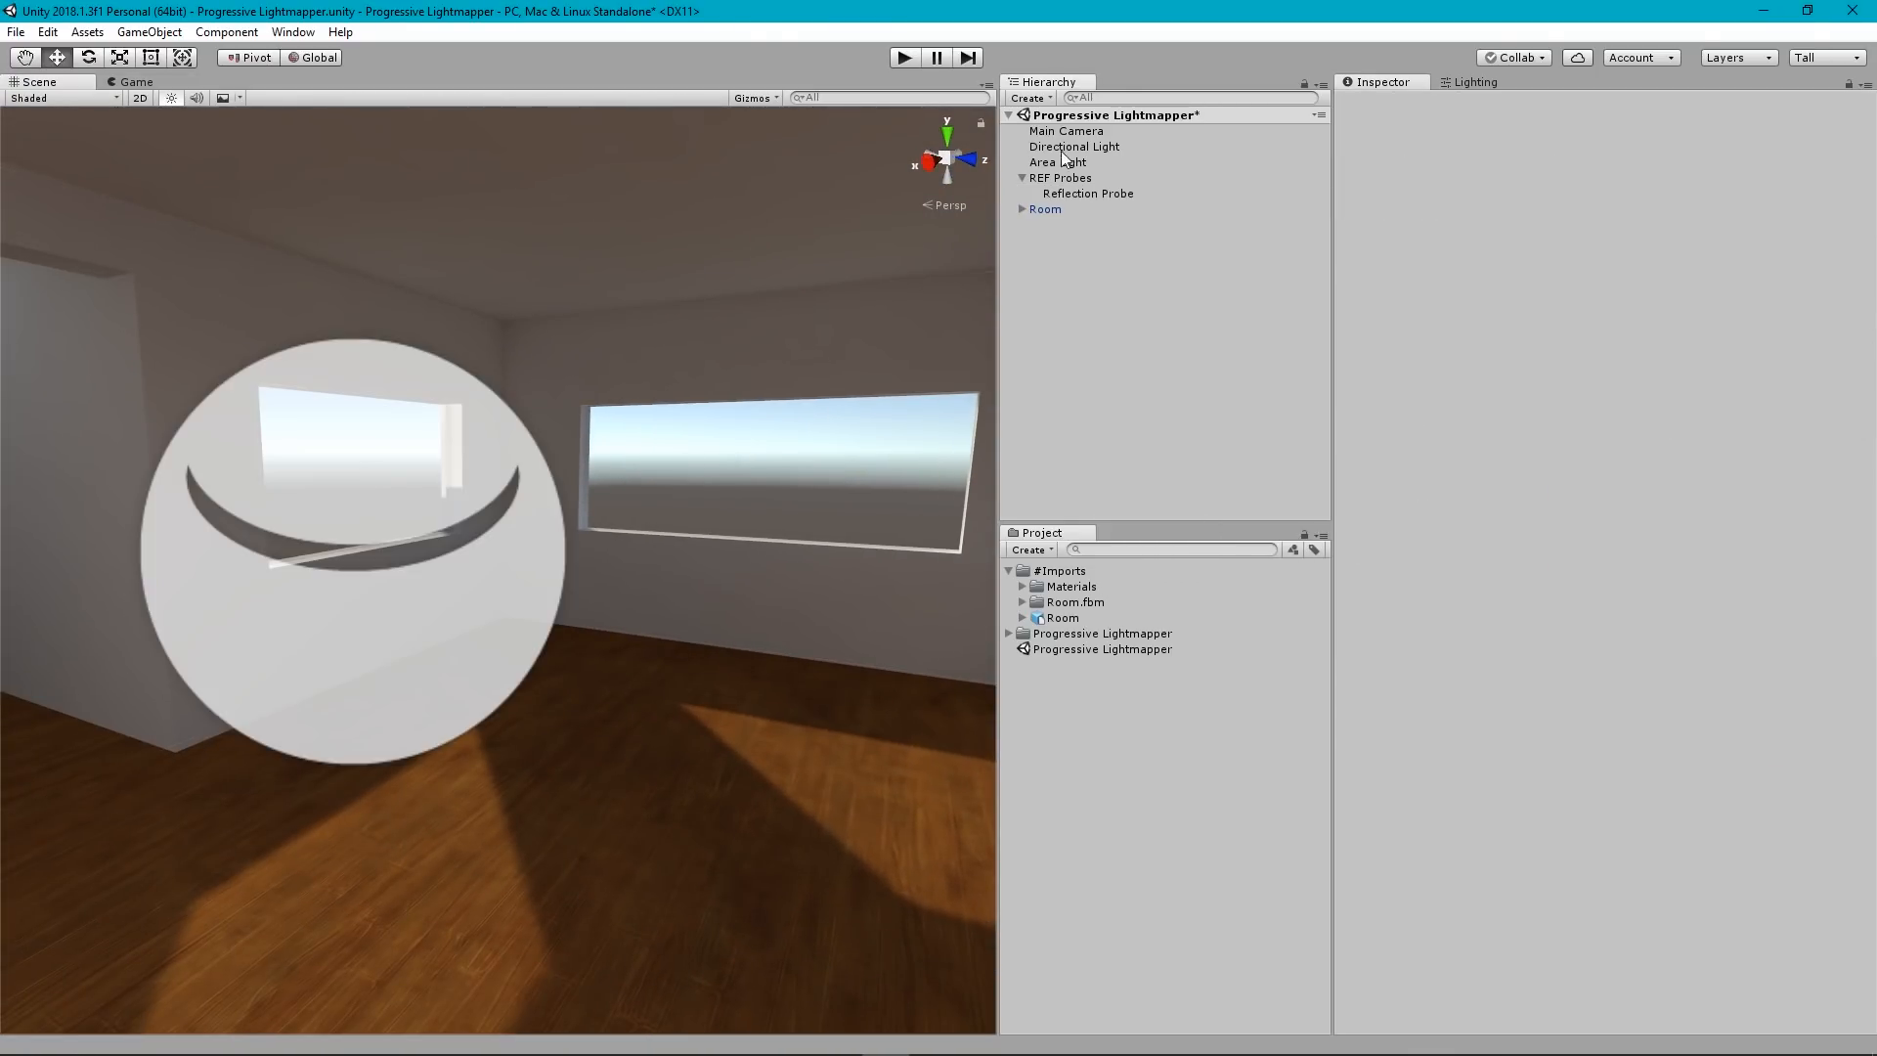
pyautogui.click(1023, 177)
pyautogui.moveTo(634, 451); pyautogui.dragTo(622, 524, button='right')
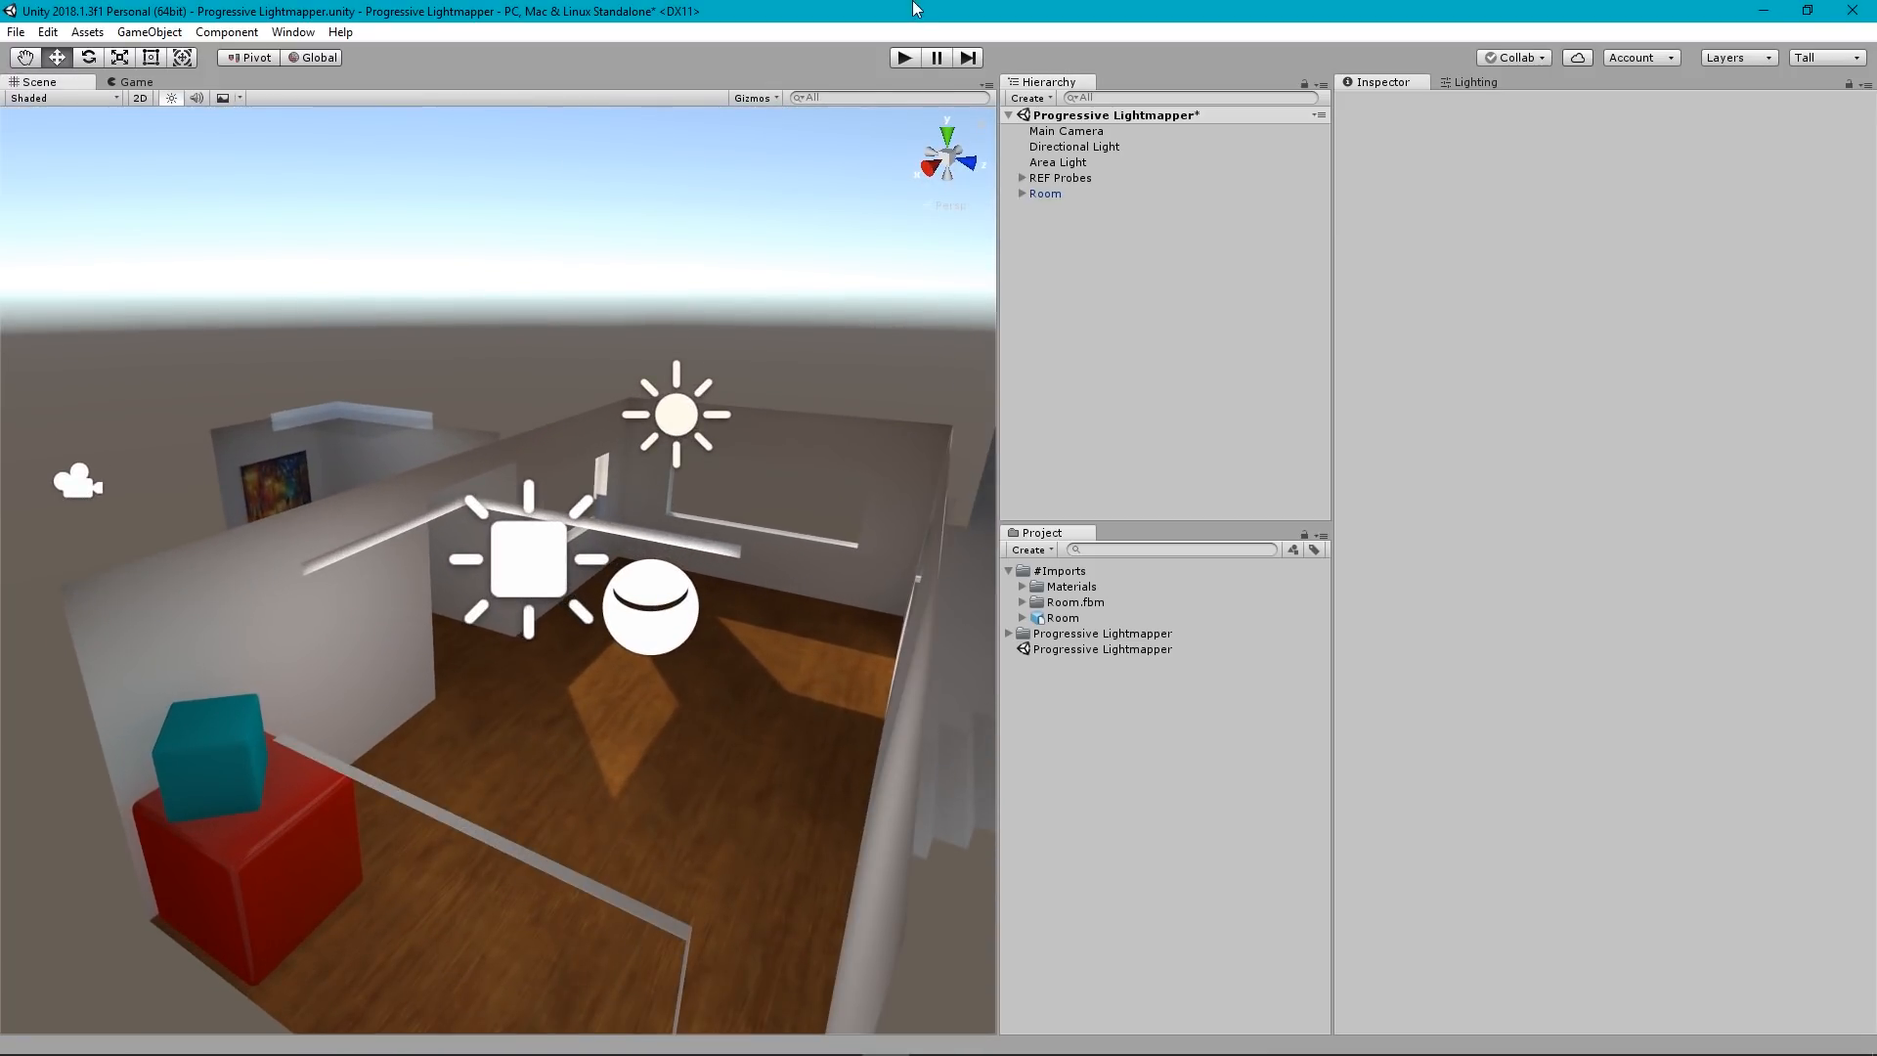
# Reduce the size of the 3D gizmo icons shown in the Scene view.
pyautogui.click(761, 99)
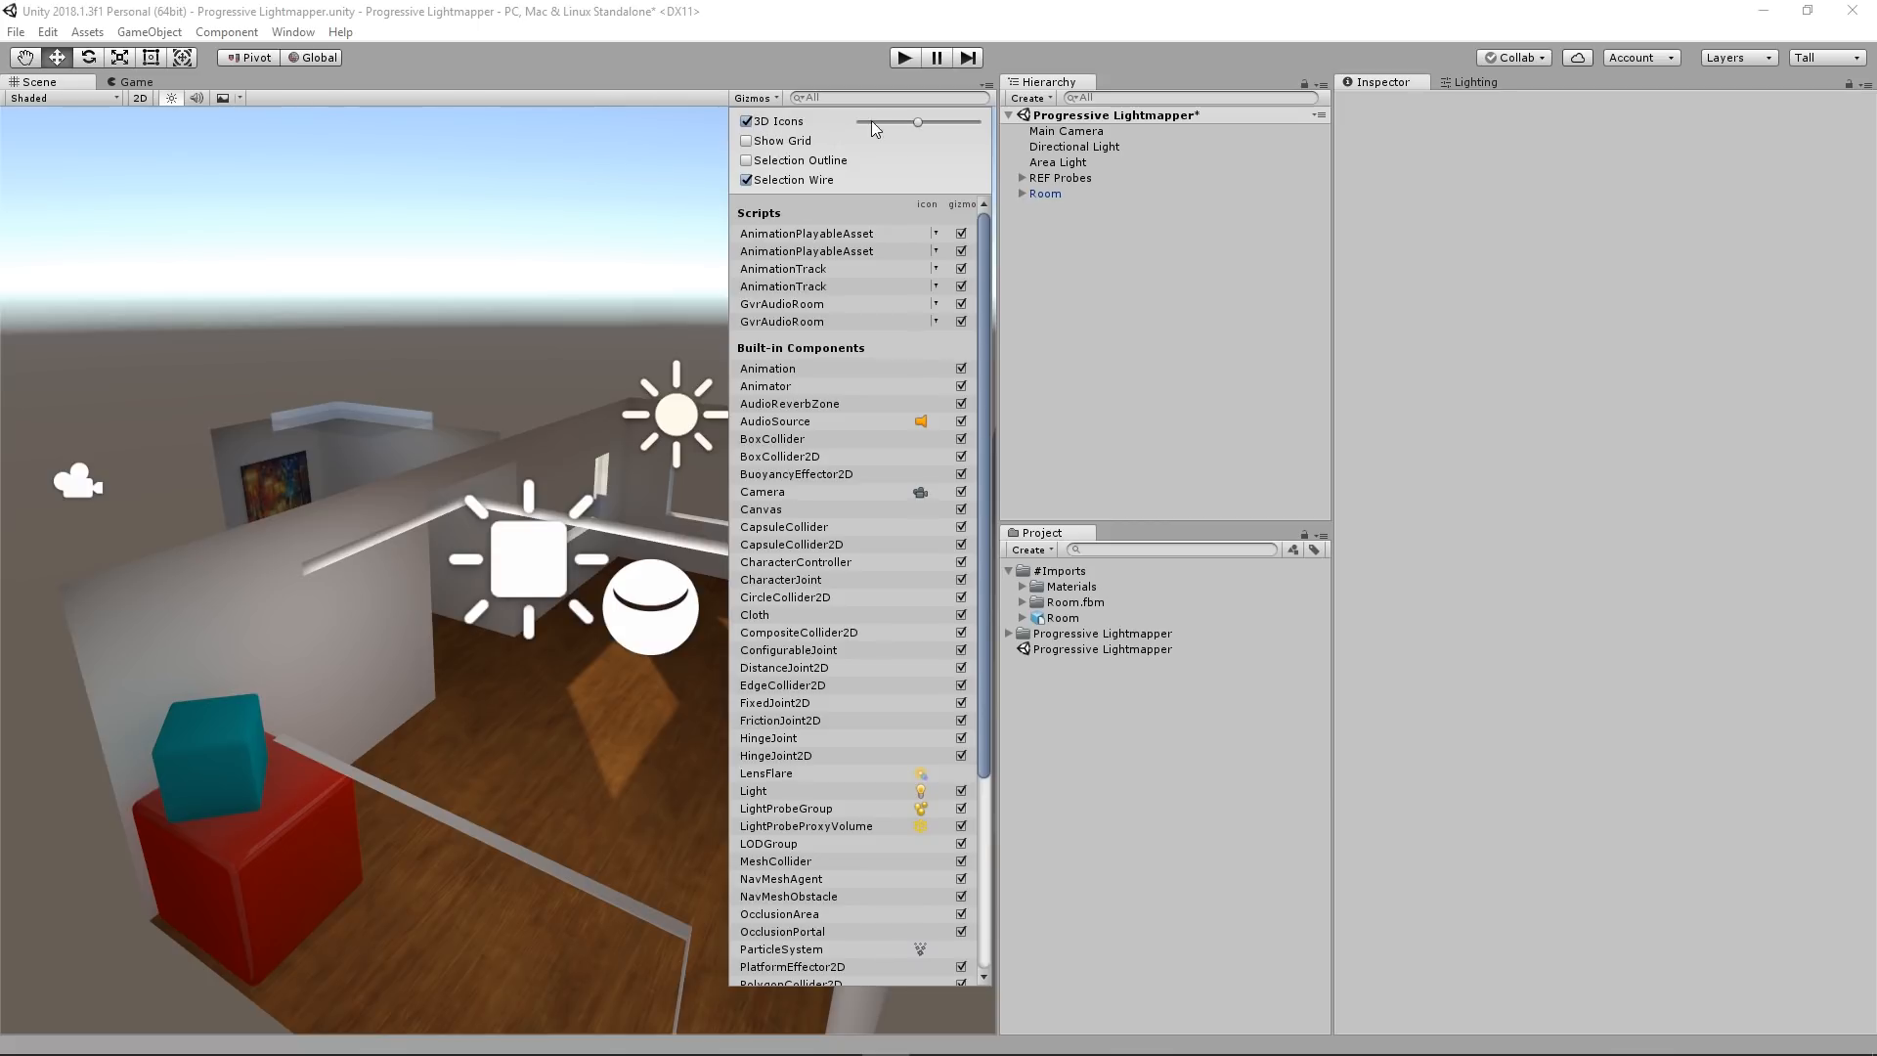
pyautogui.moveTo(921, 121); pyautogui.dragTo(895, 125)
pyautogui.click(1087, 275)
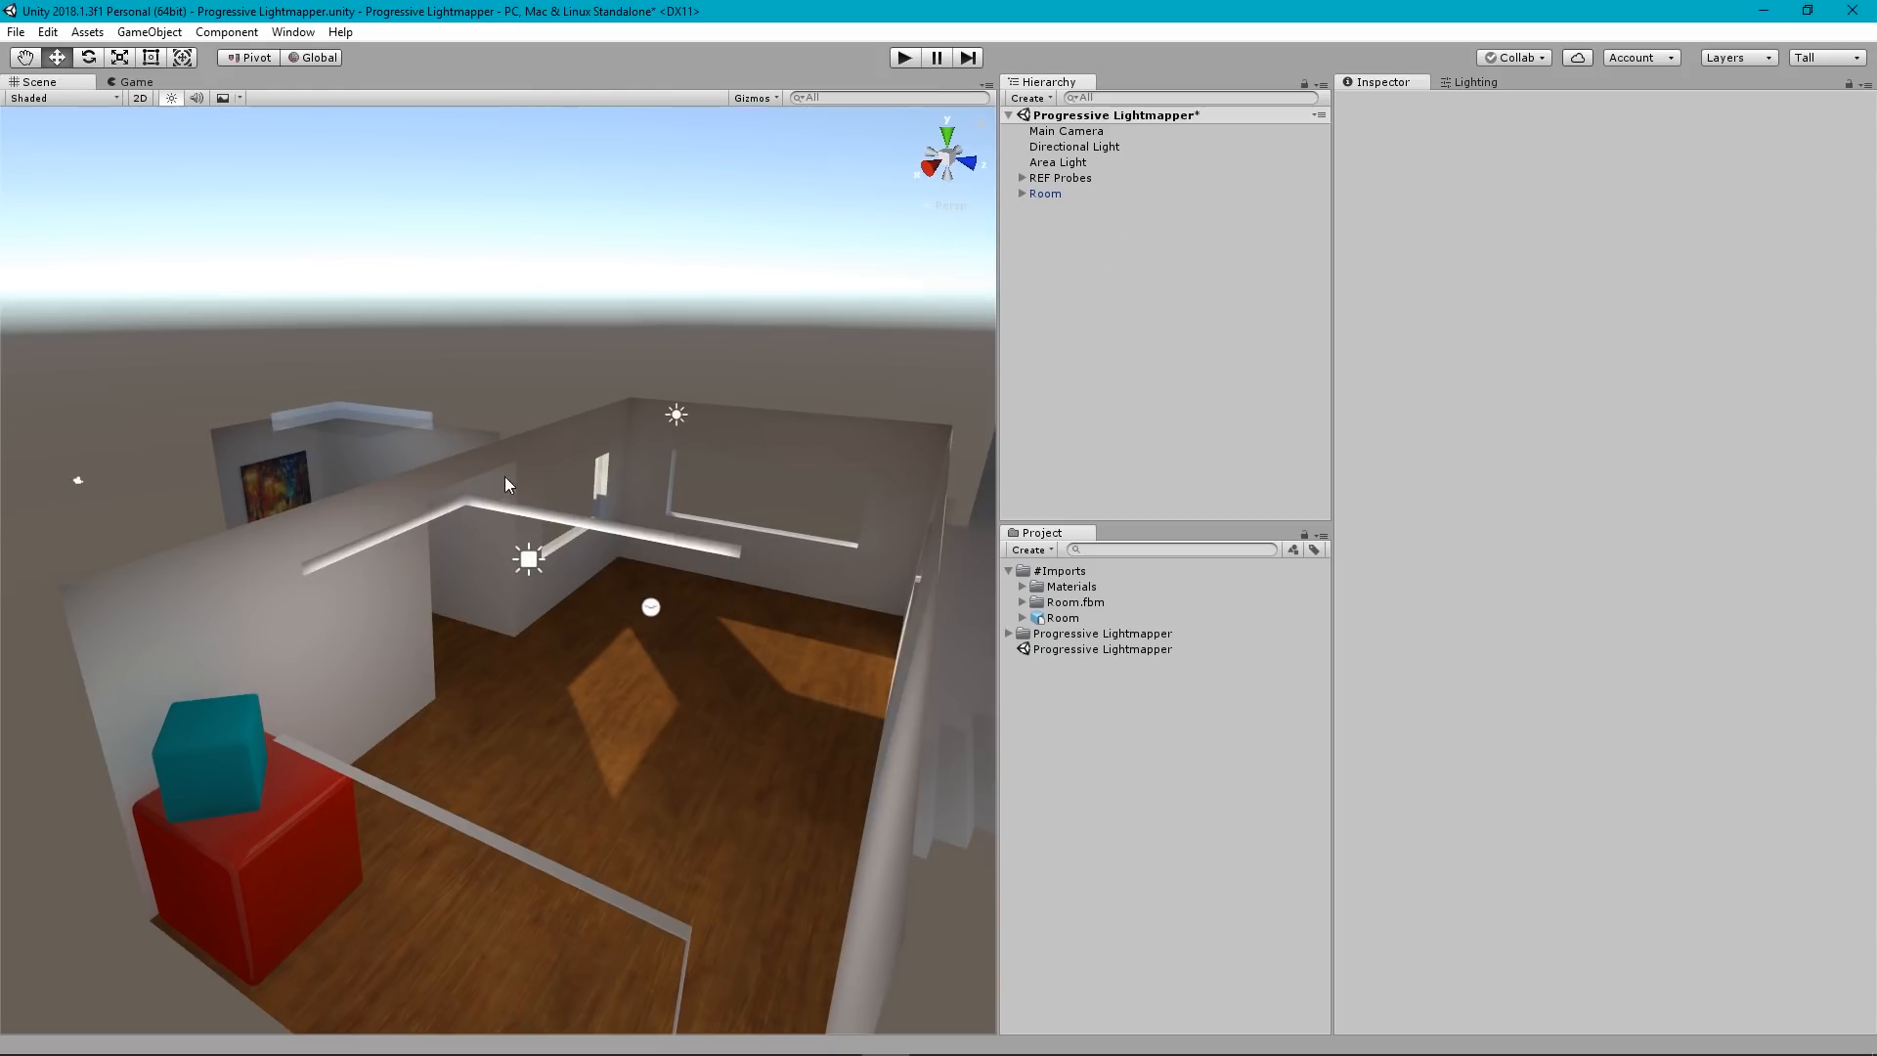
pyautogui.moveTo(505, 477); pyautogui.dragTo(657, 478, button='right')
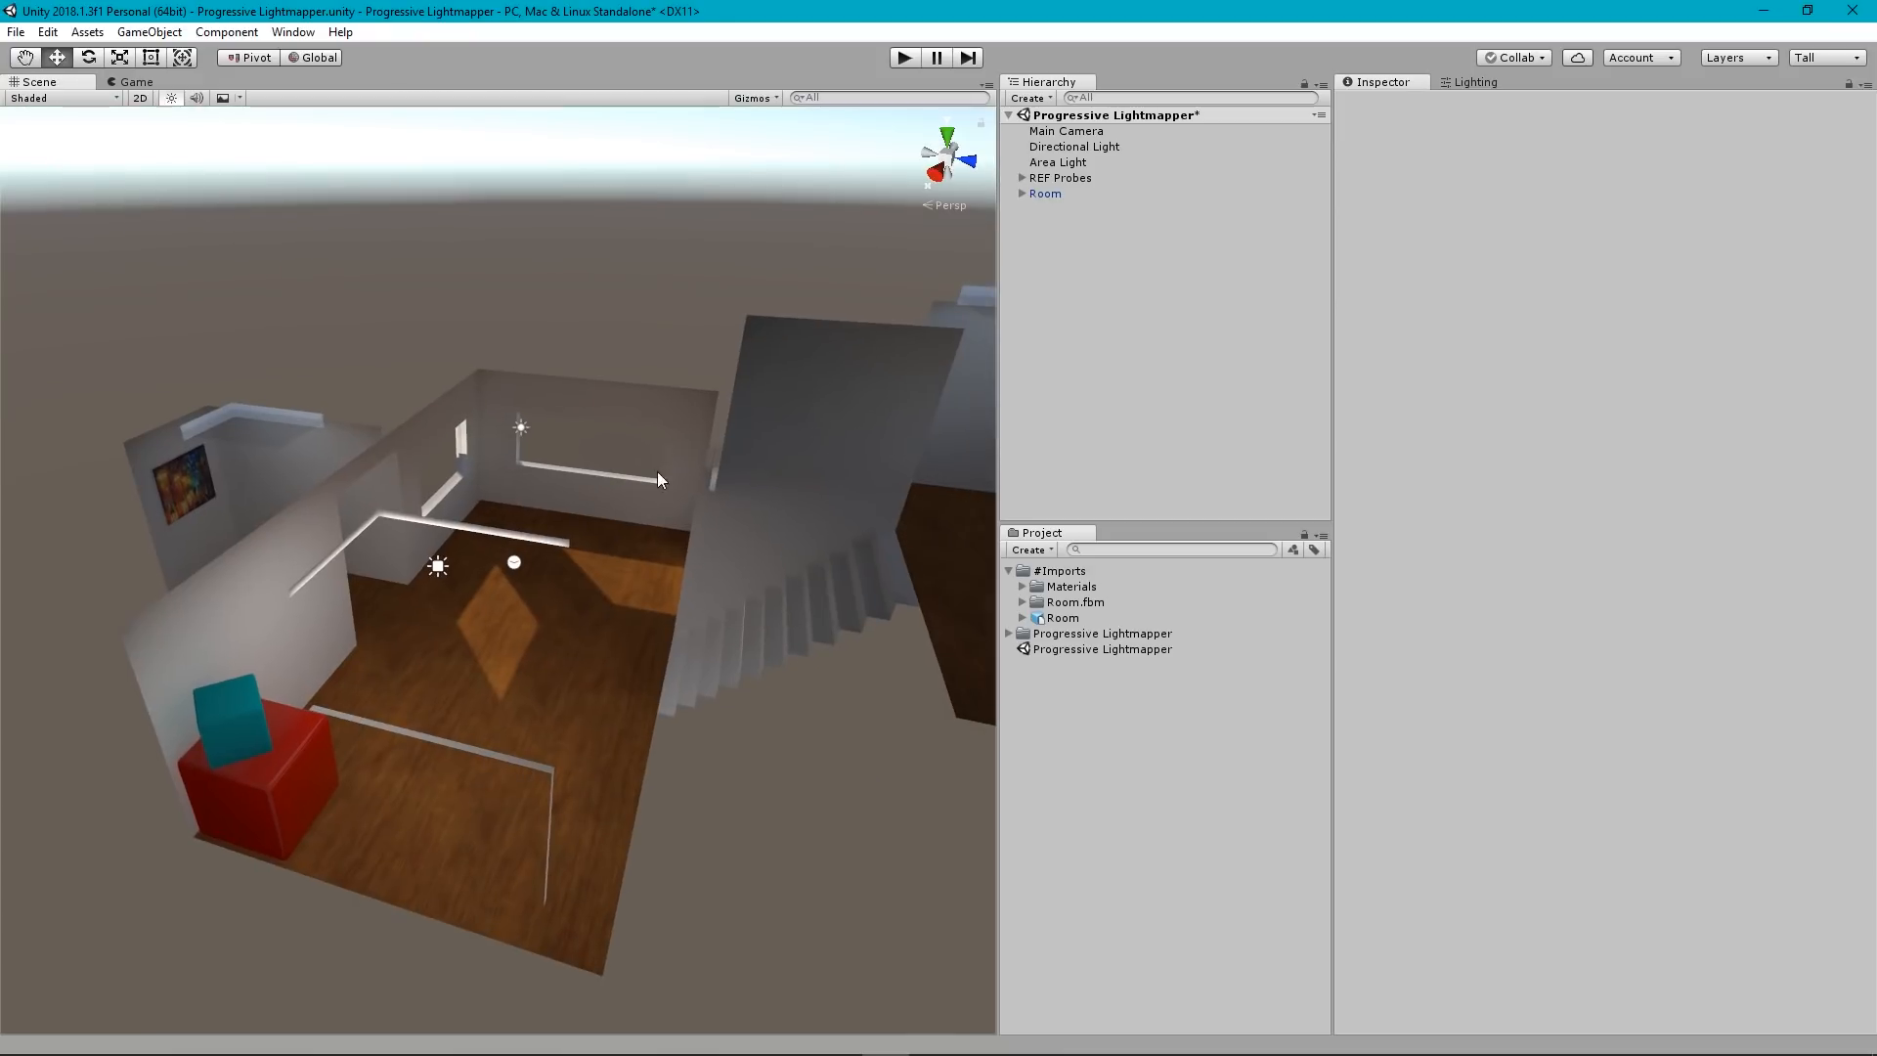
# Delete the Main Camera from the scene.
pyautogui.click(1063, 133)
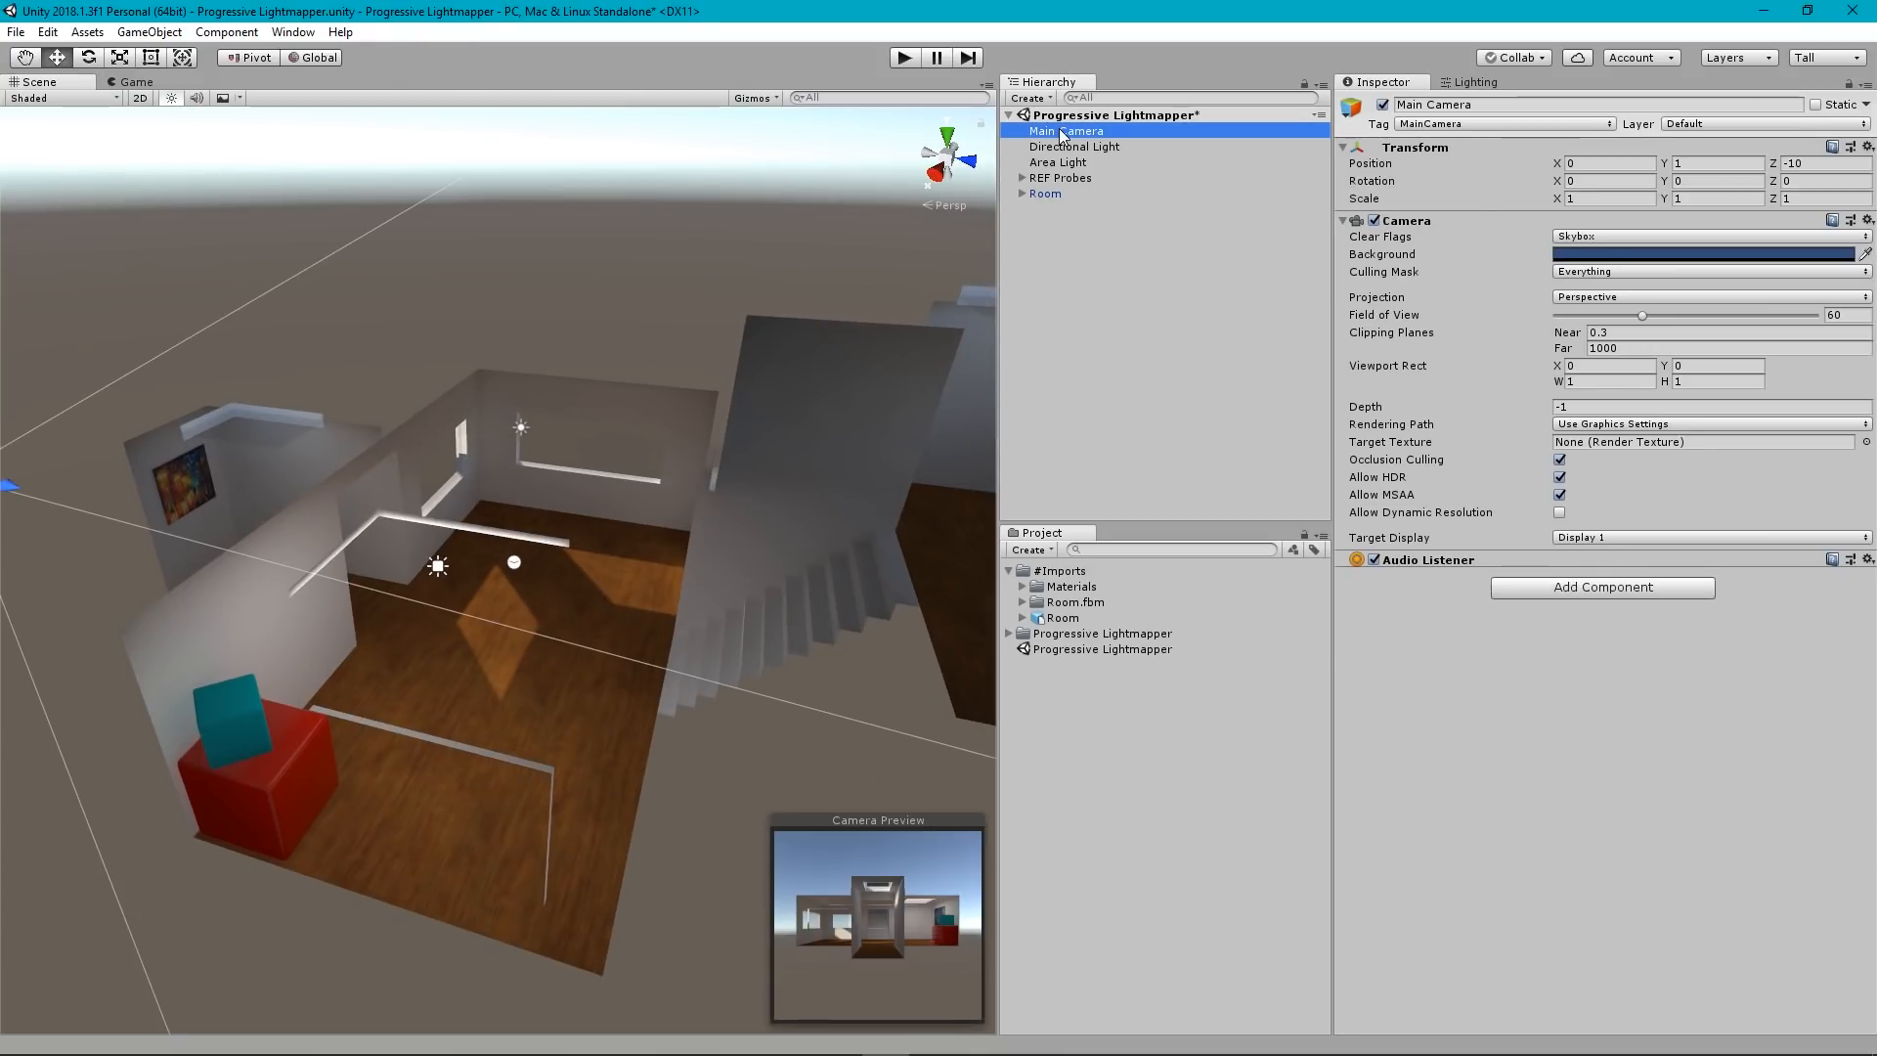
pyautogui.press('Delete')
# Set the smoothness of the large cube's Red material to 0.9.
pyautogui.moveTo(612, 513)
pyautogui.mouseDown(button='right')
pyautogui.moveTo(352, 544)
pyautogui.moveTo(469, 477)
pyautogui.moveTo(589, 473)
pyautogui.moveTo(1806, 561)
pyautogui.moveTo(206, 502)
pyautogui.moveTo(1864, 511)
pyautogui.moveTo(1742, 475)
pyautogui.moveTo(1807, 463)
pyautogui.moveTo(1822, 471)
pyautogui.moveTo(1699, 755)
pyautogui.mouseUp(button='right')
pyautogui.press('w')
pyautogui.press('a')
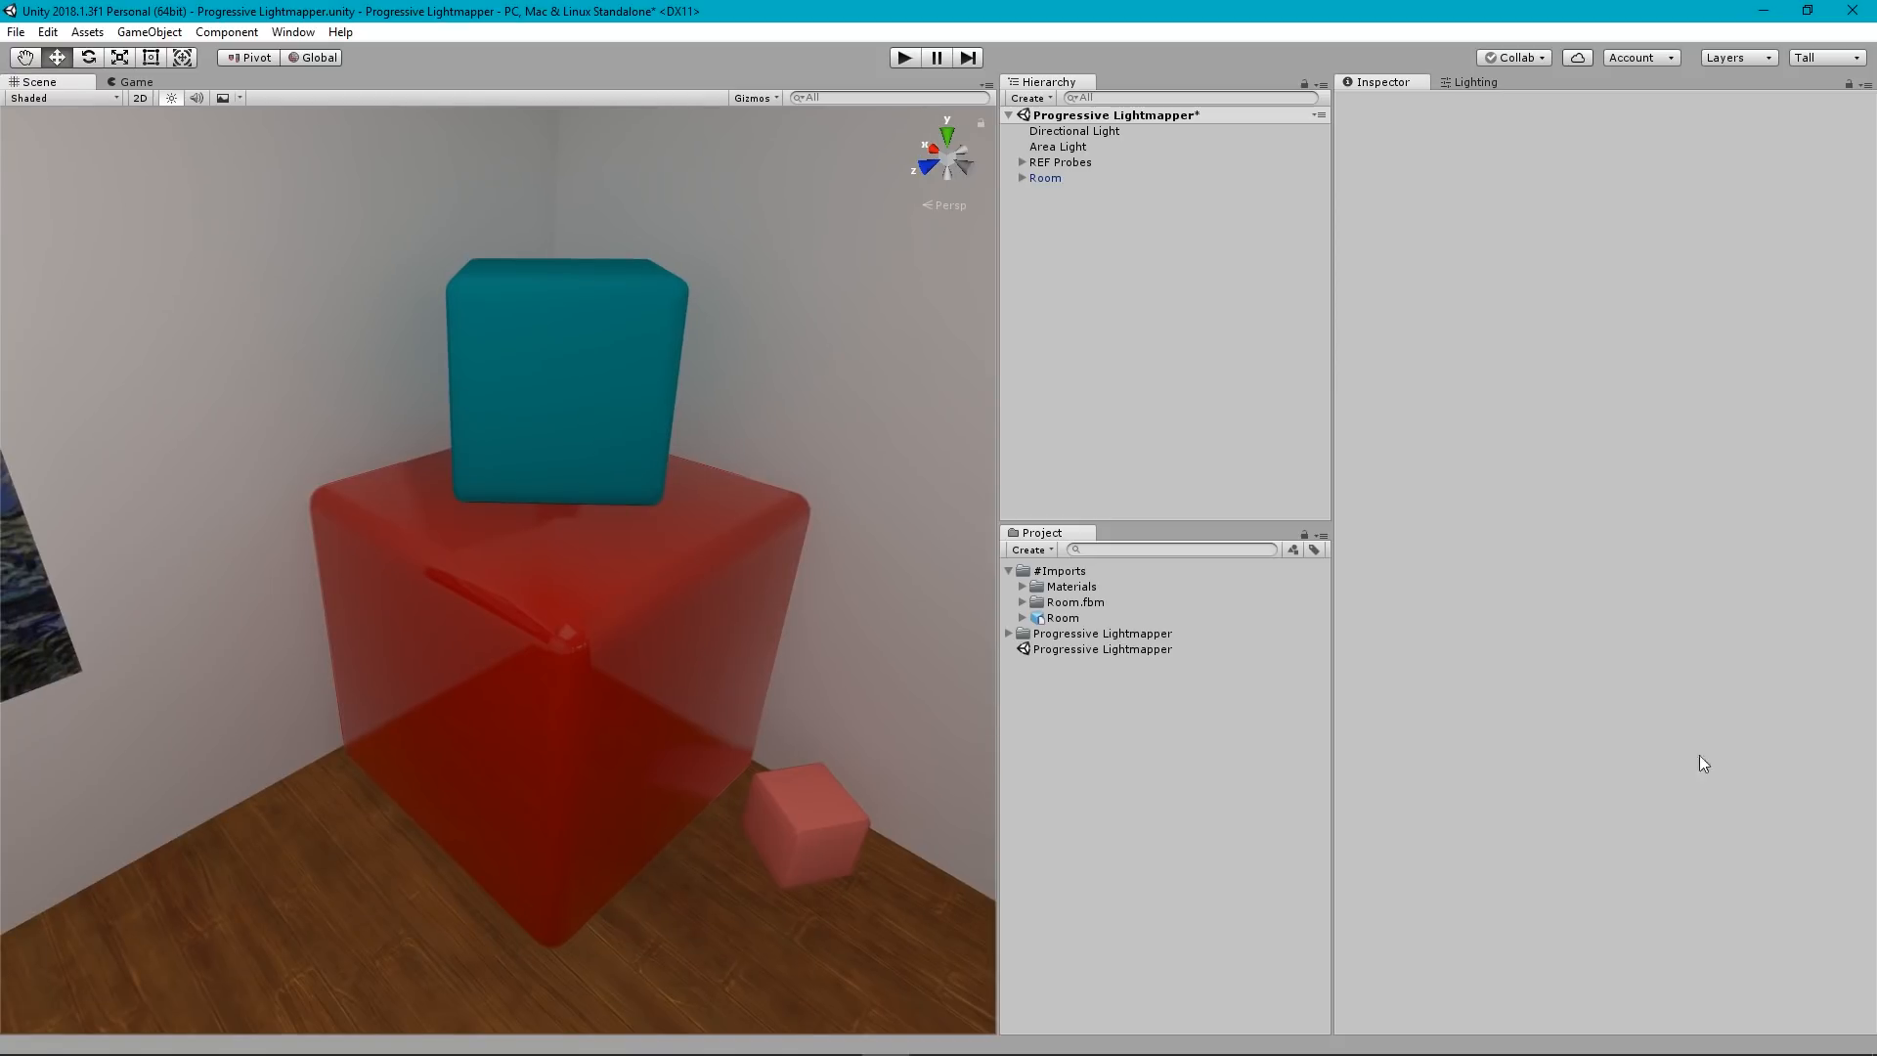
pyautogui.click(629, 590)
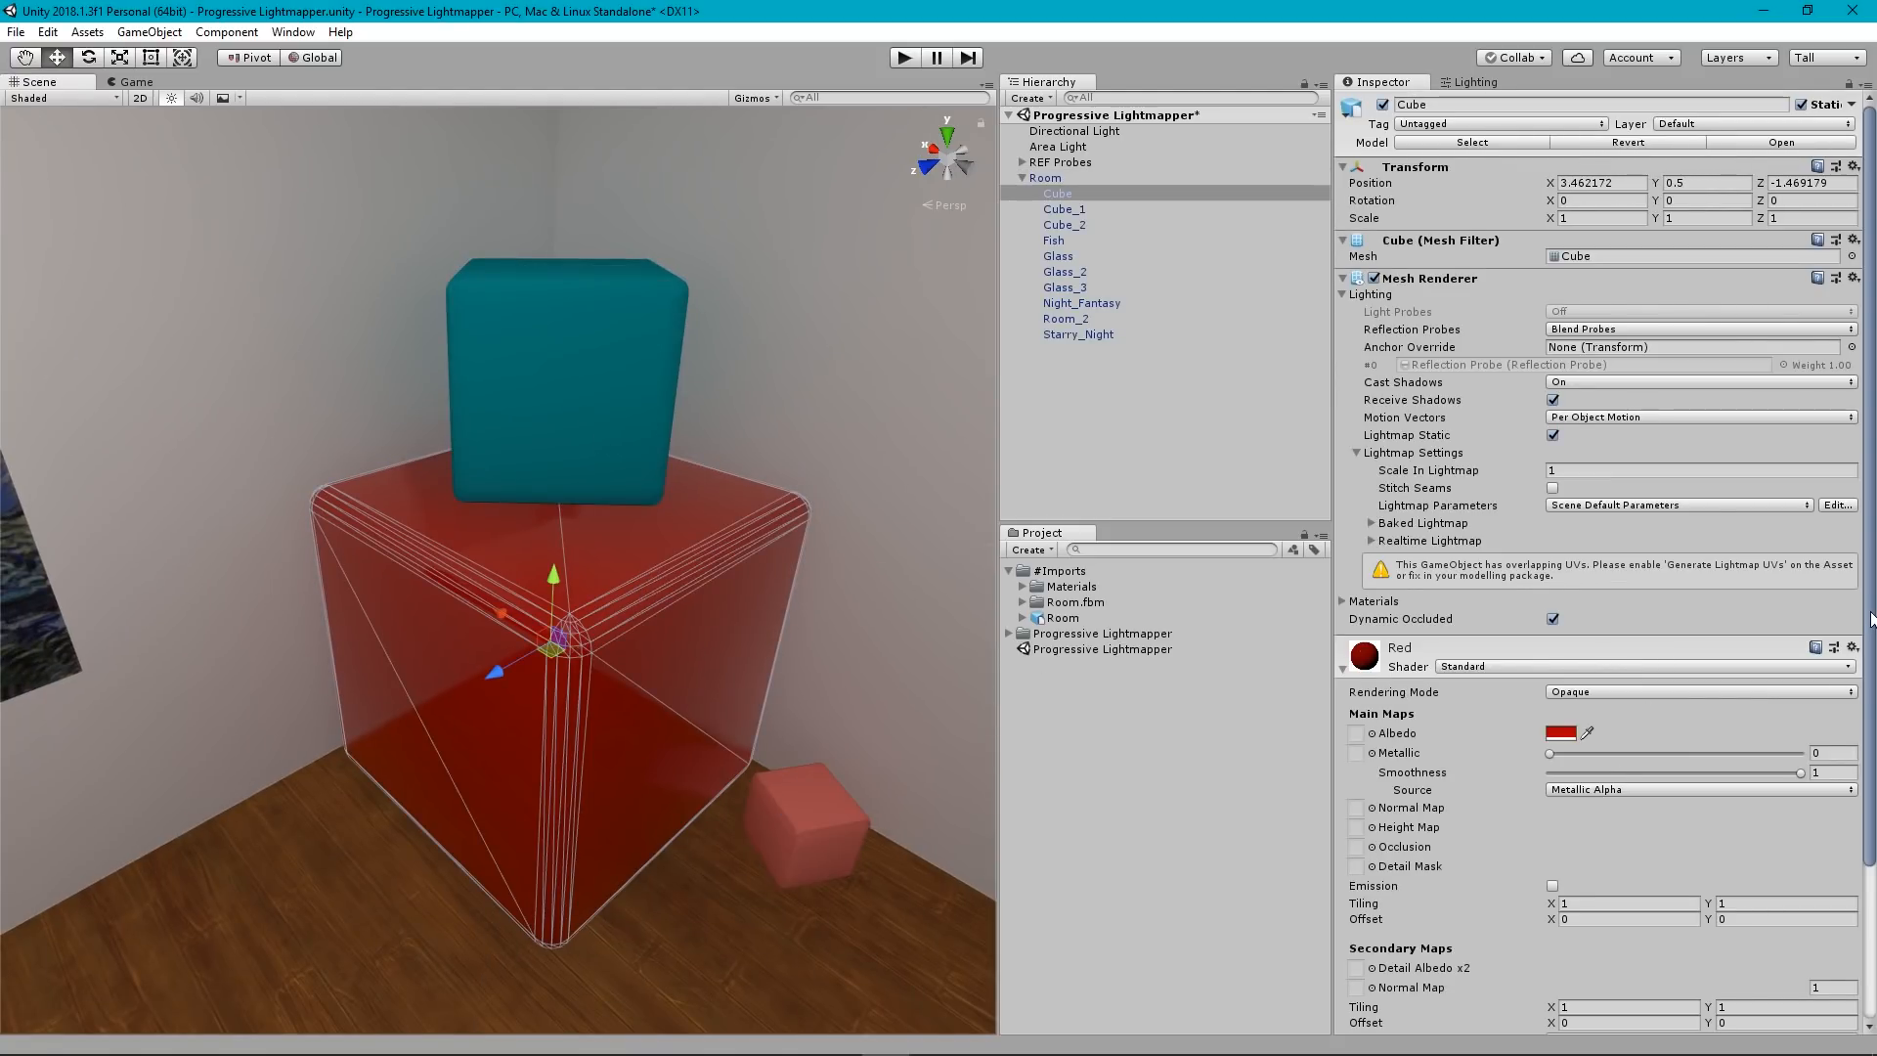
pyautogui.scroll(-5, 1872, 618)
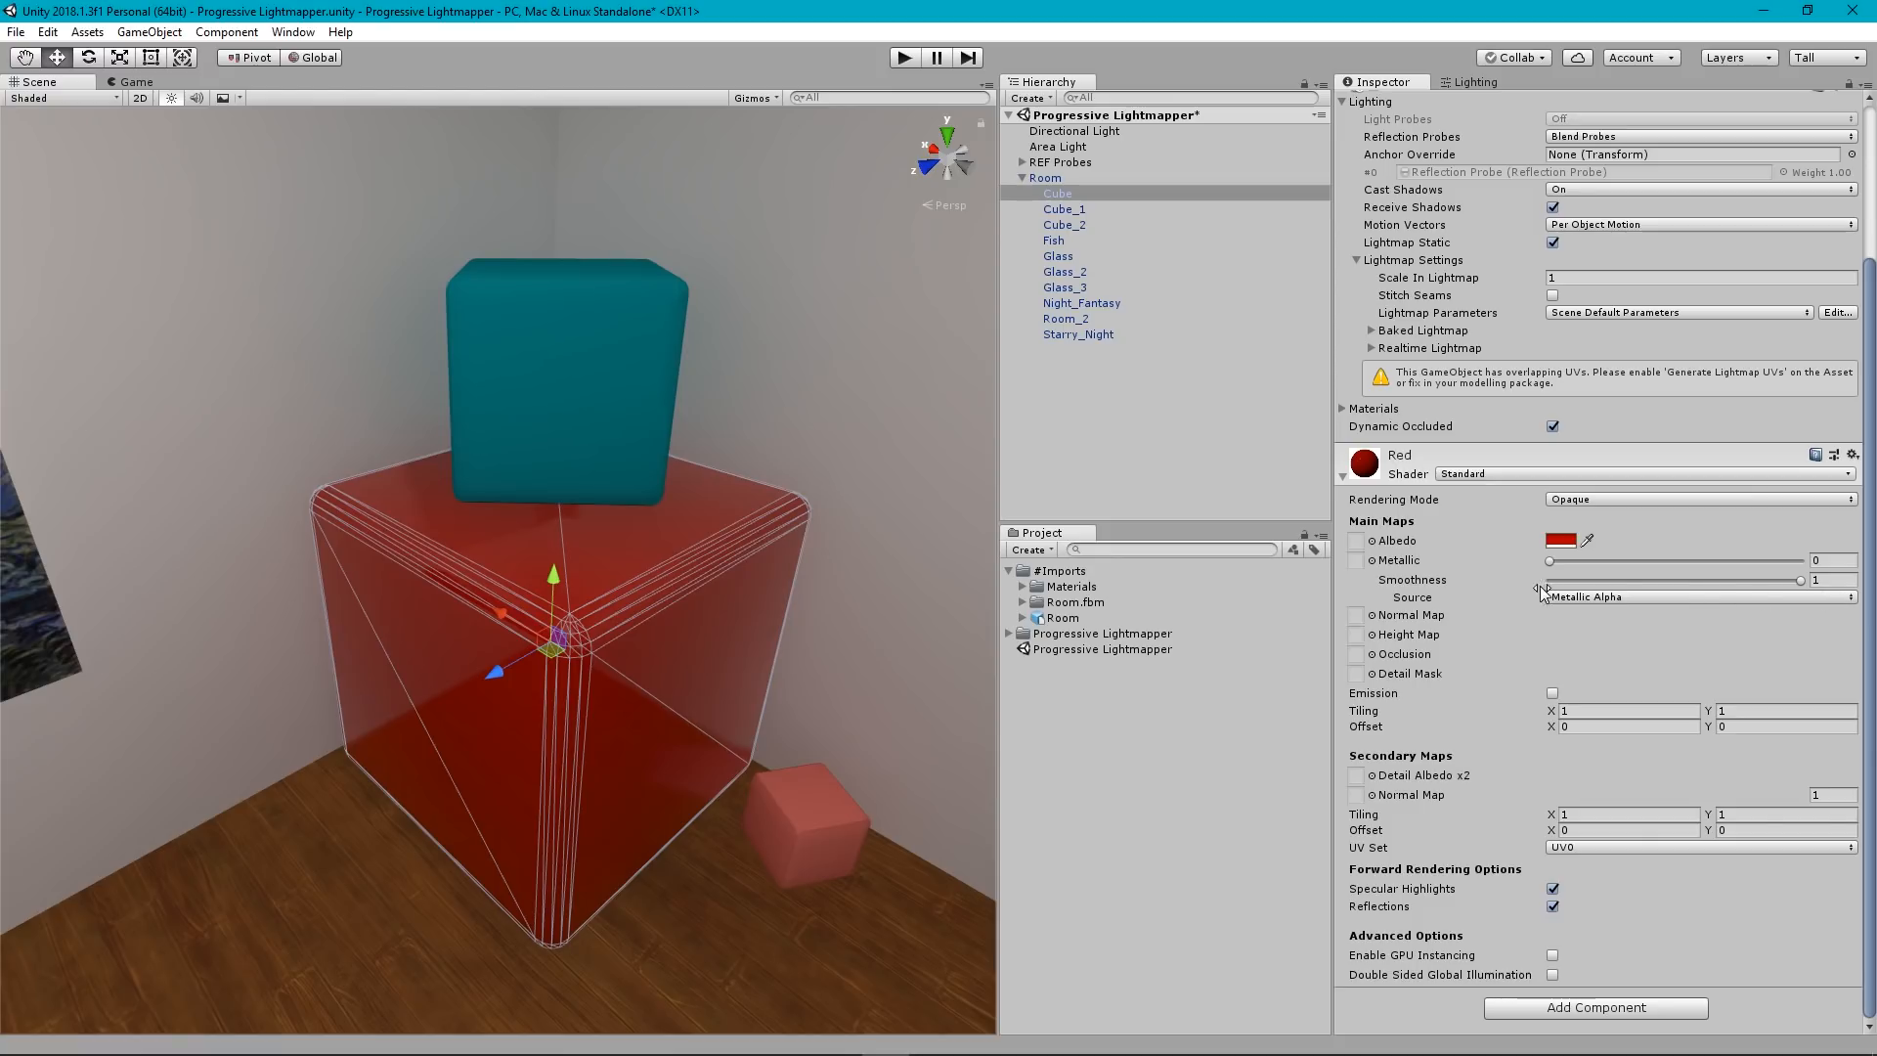
pyautogui.click(1844, 582)
pyautogui.write('.85')
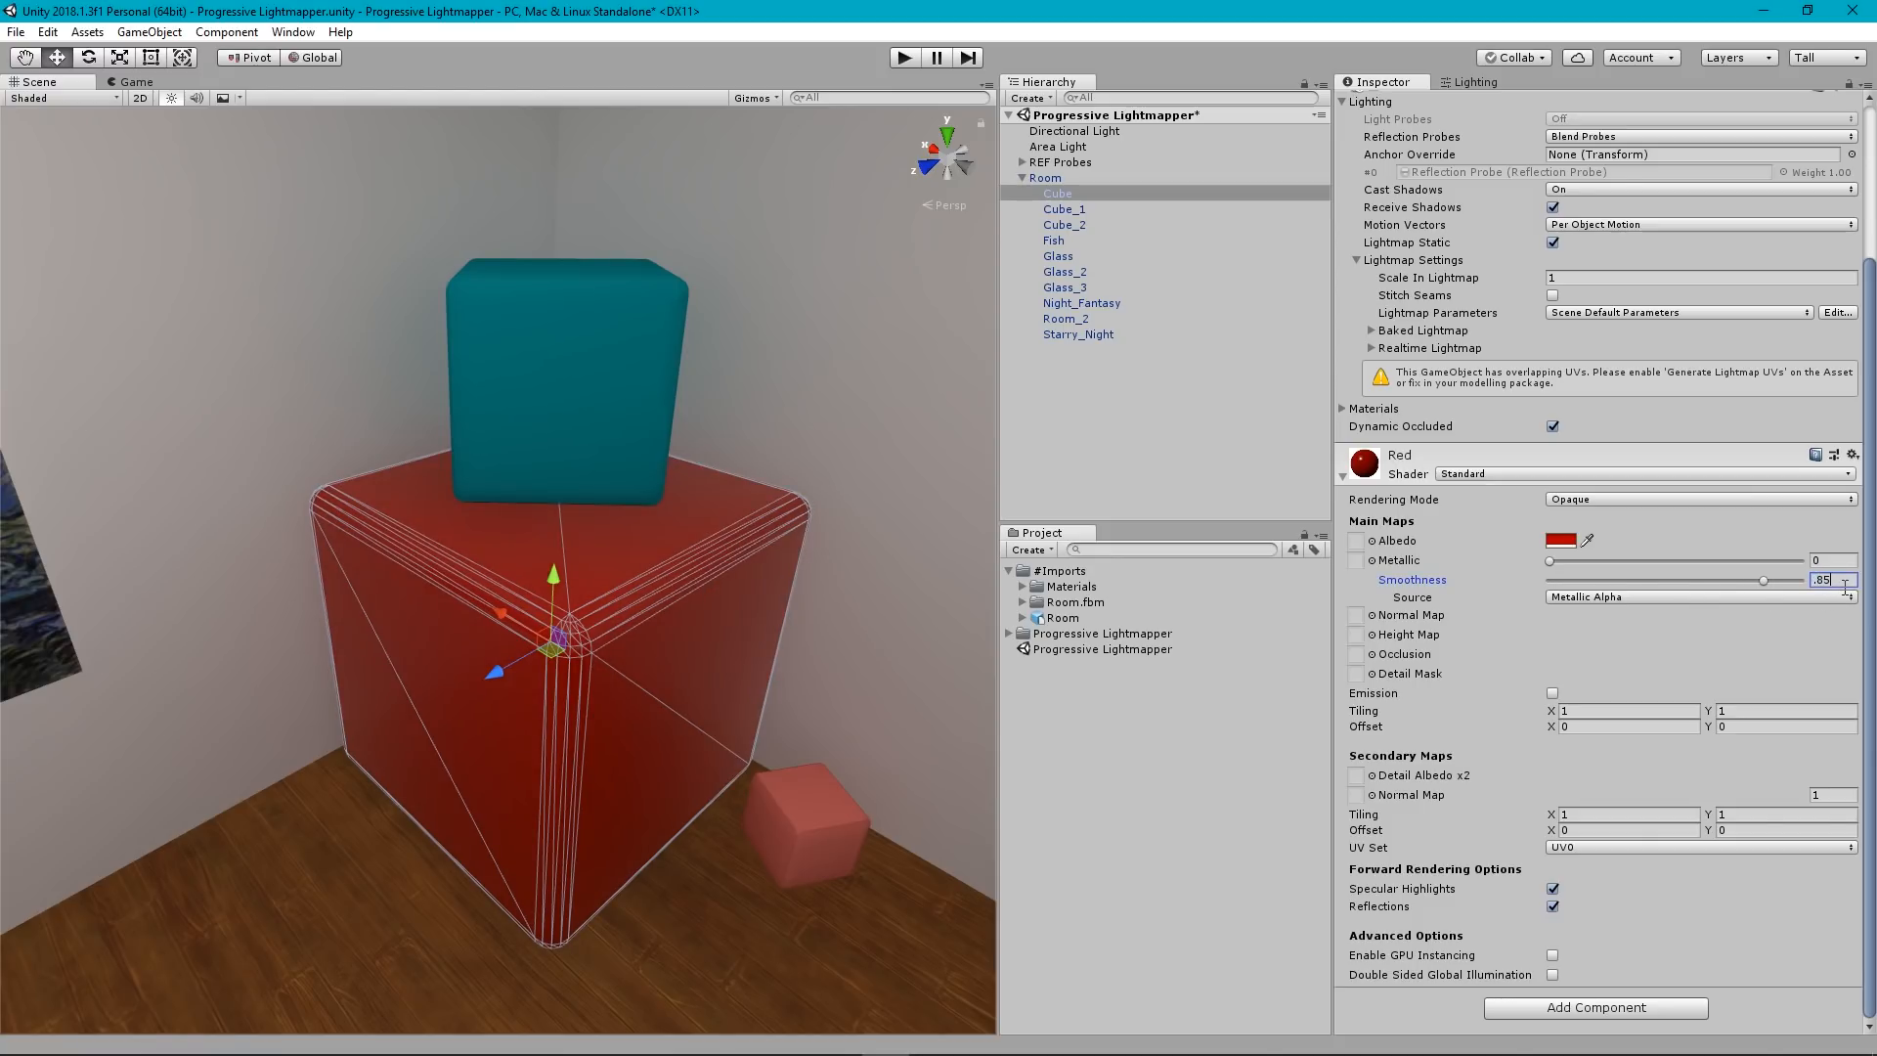
pyautogui.press('BackSpace')
pyautogui.write('9')
# Set the smoothness of the Teal material on the cube atop the red one to 0.9.
pyautogui.click(563, 340)
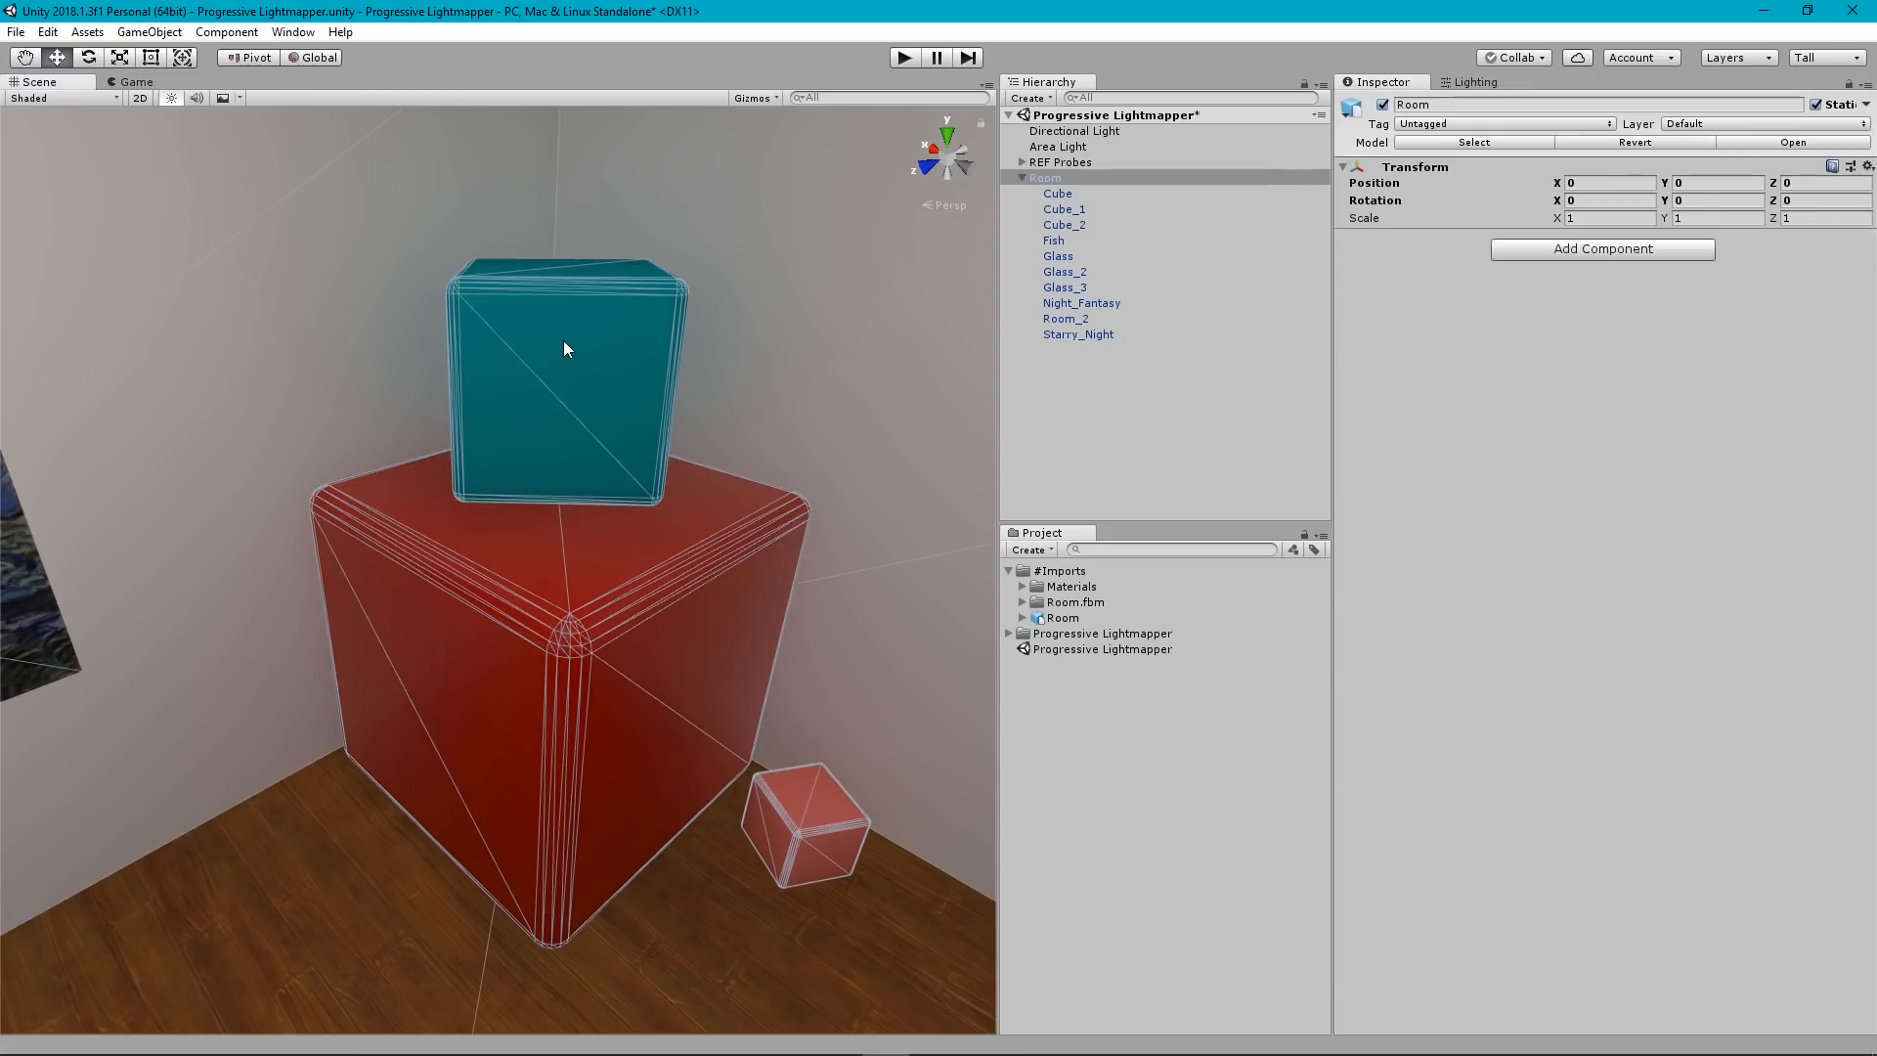
pyautogui.click(1342, 669)
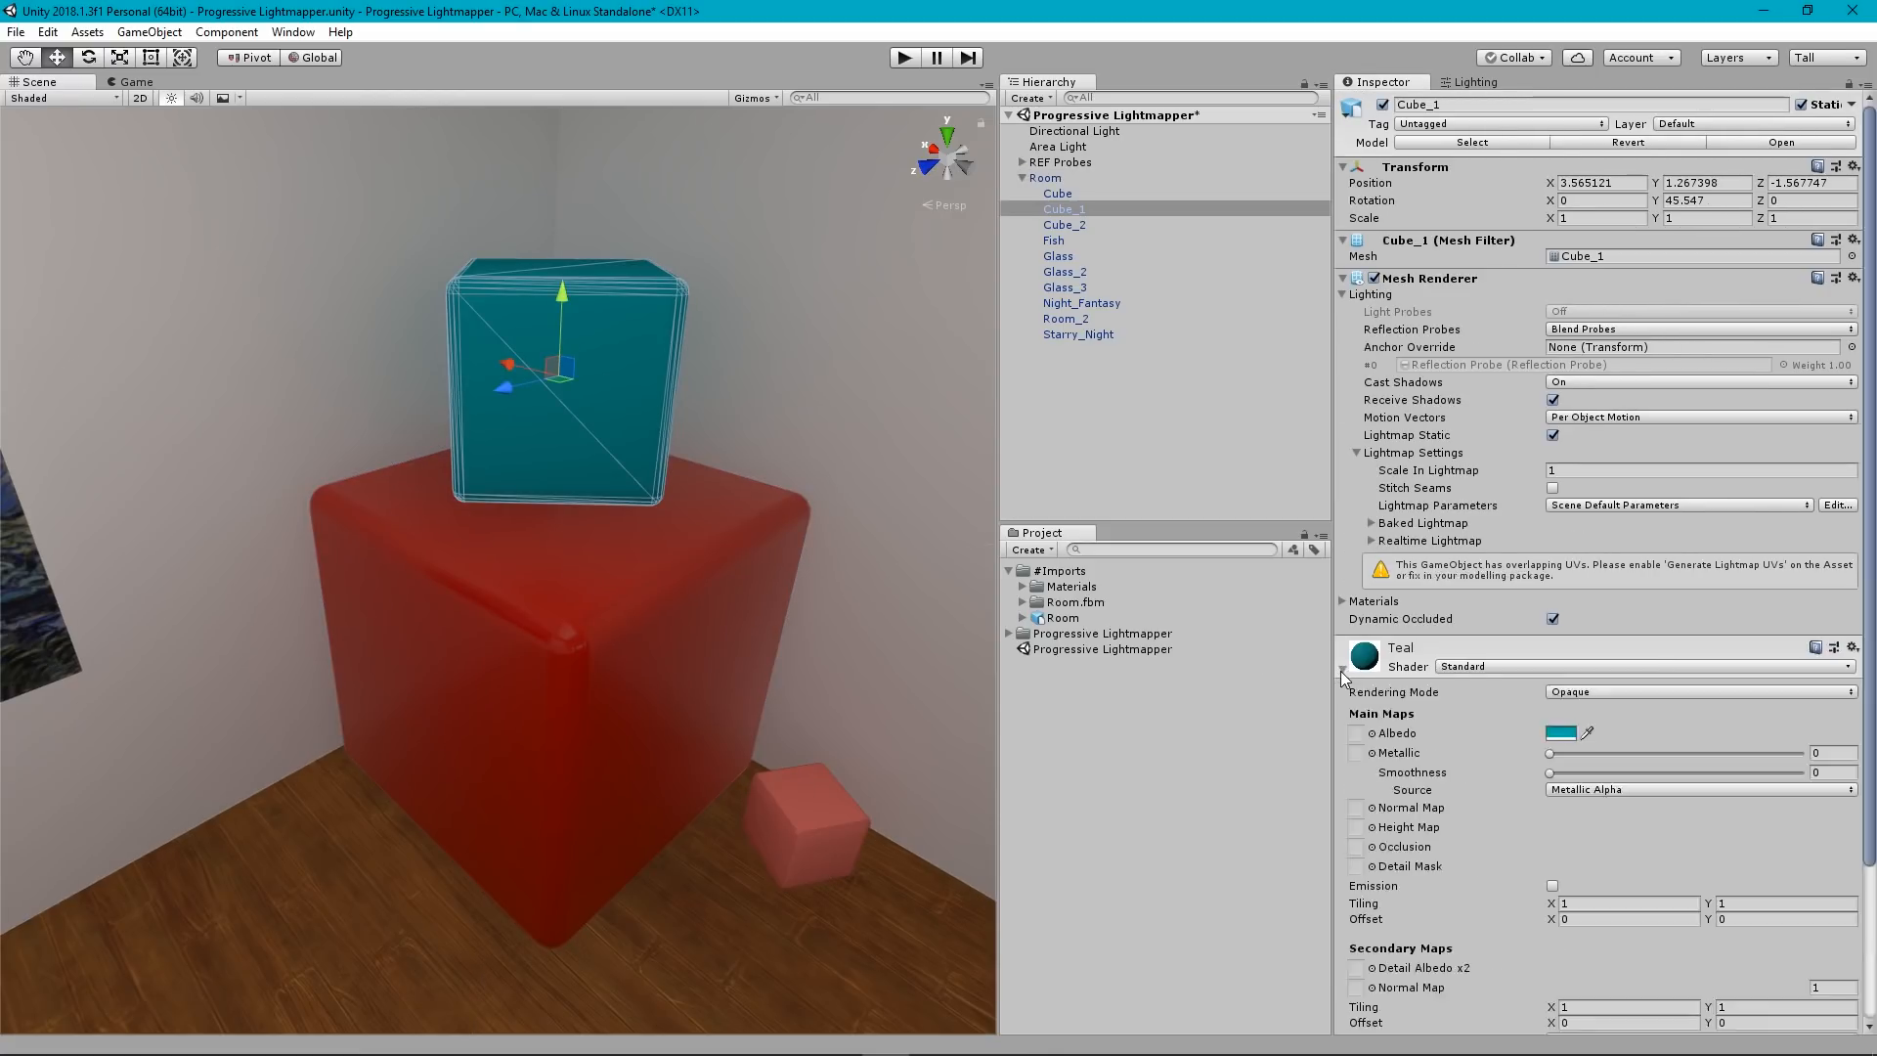
pyautogui.scroll(-1, 1466, 728)
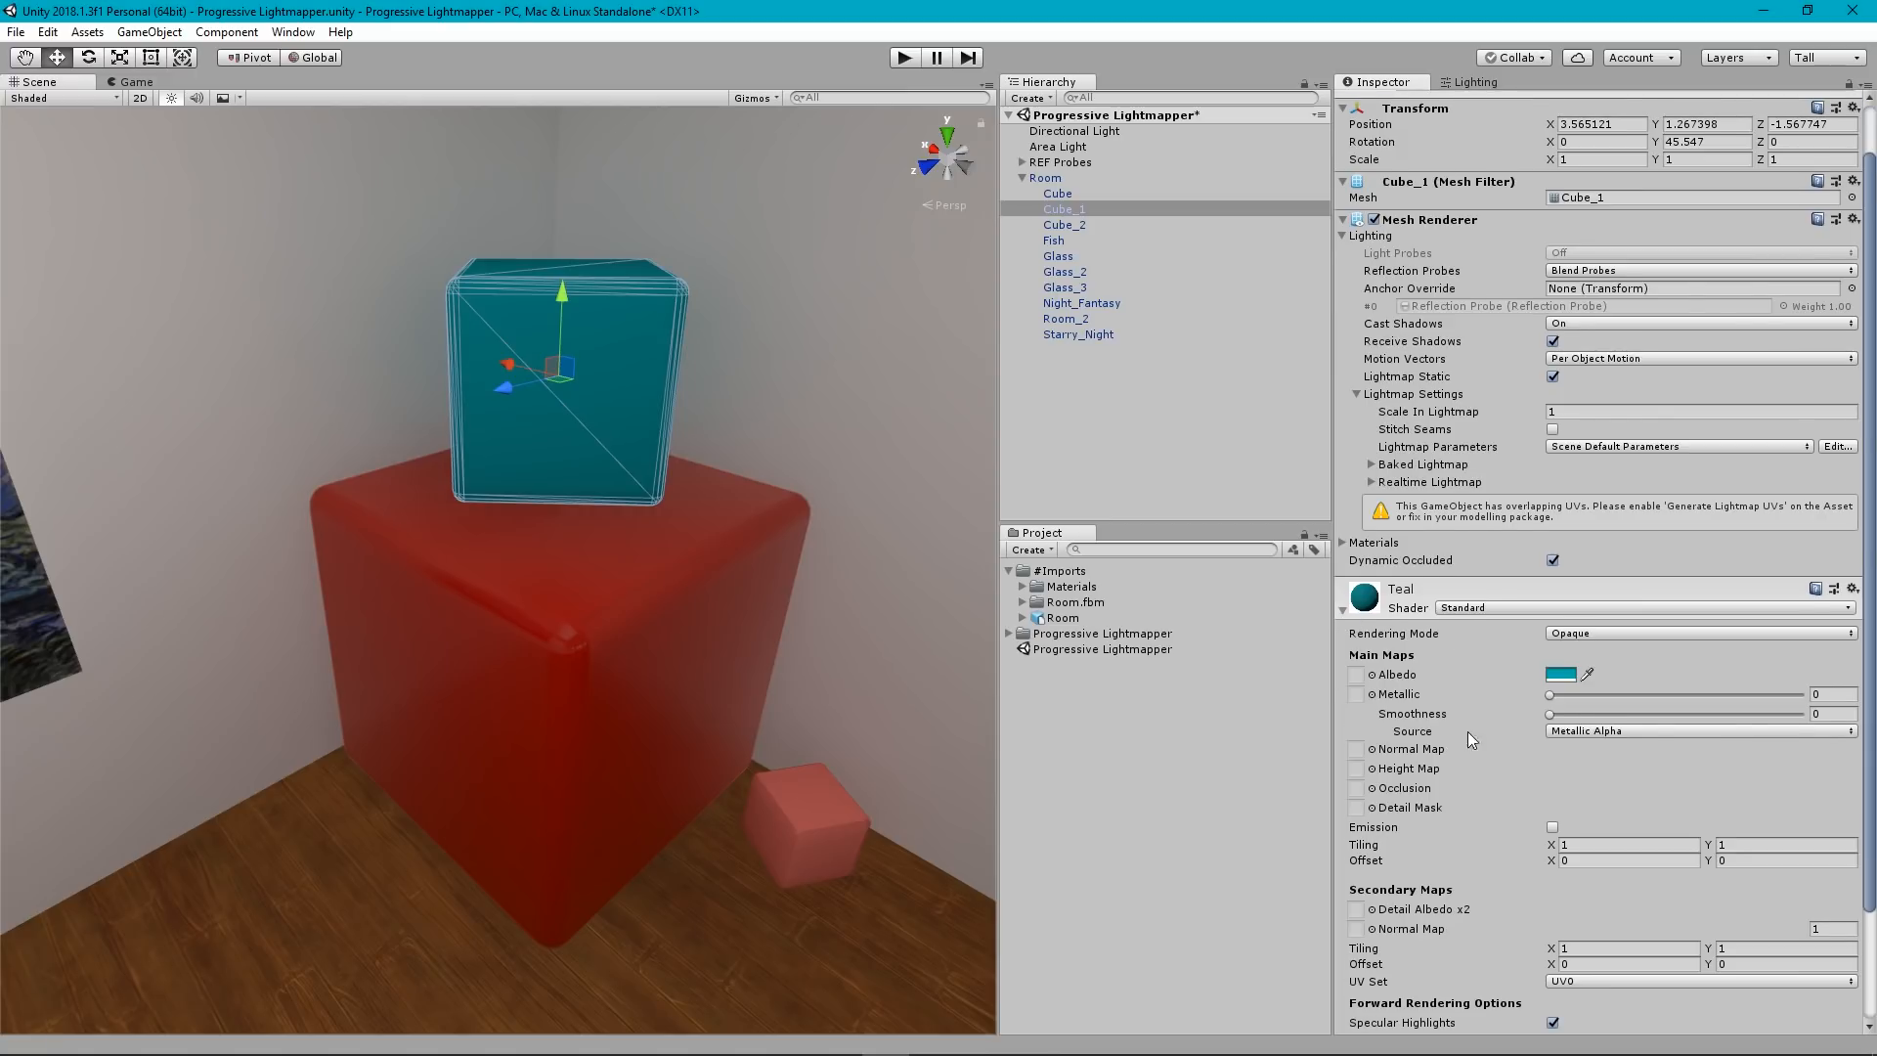
pyautogui.click(1831, 715)
pyautogui.write('.9')
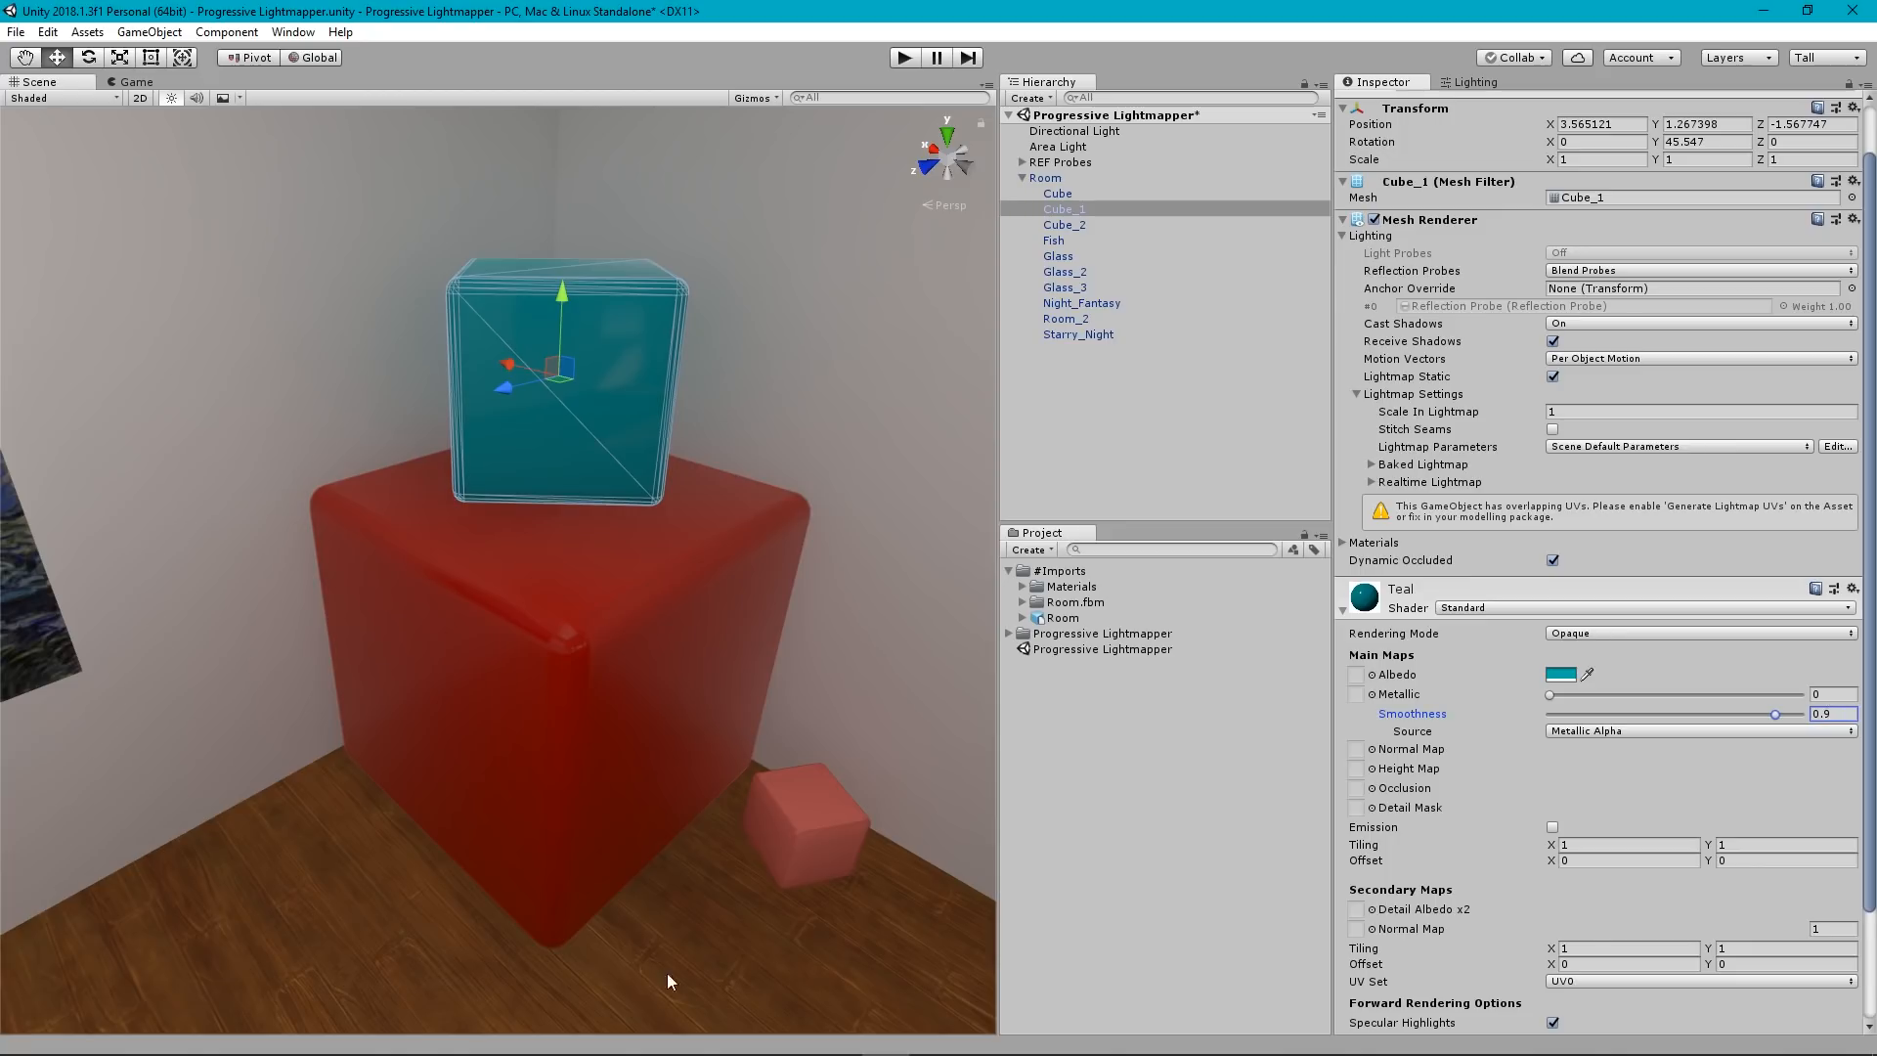
# Set the smoothness of the Pink material on the small floor cube to 0.9.
pyautogui.click(812, 818)
pyautogui.click(812, 818)
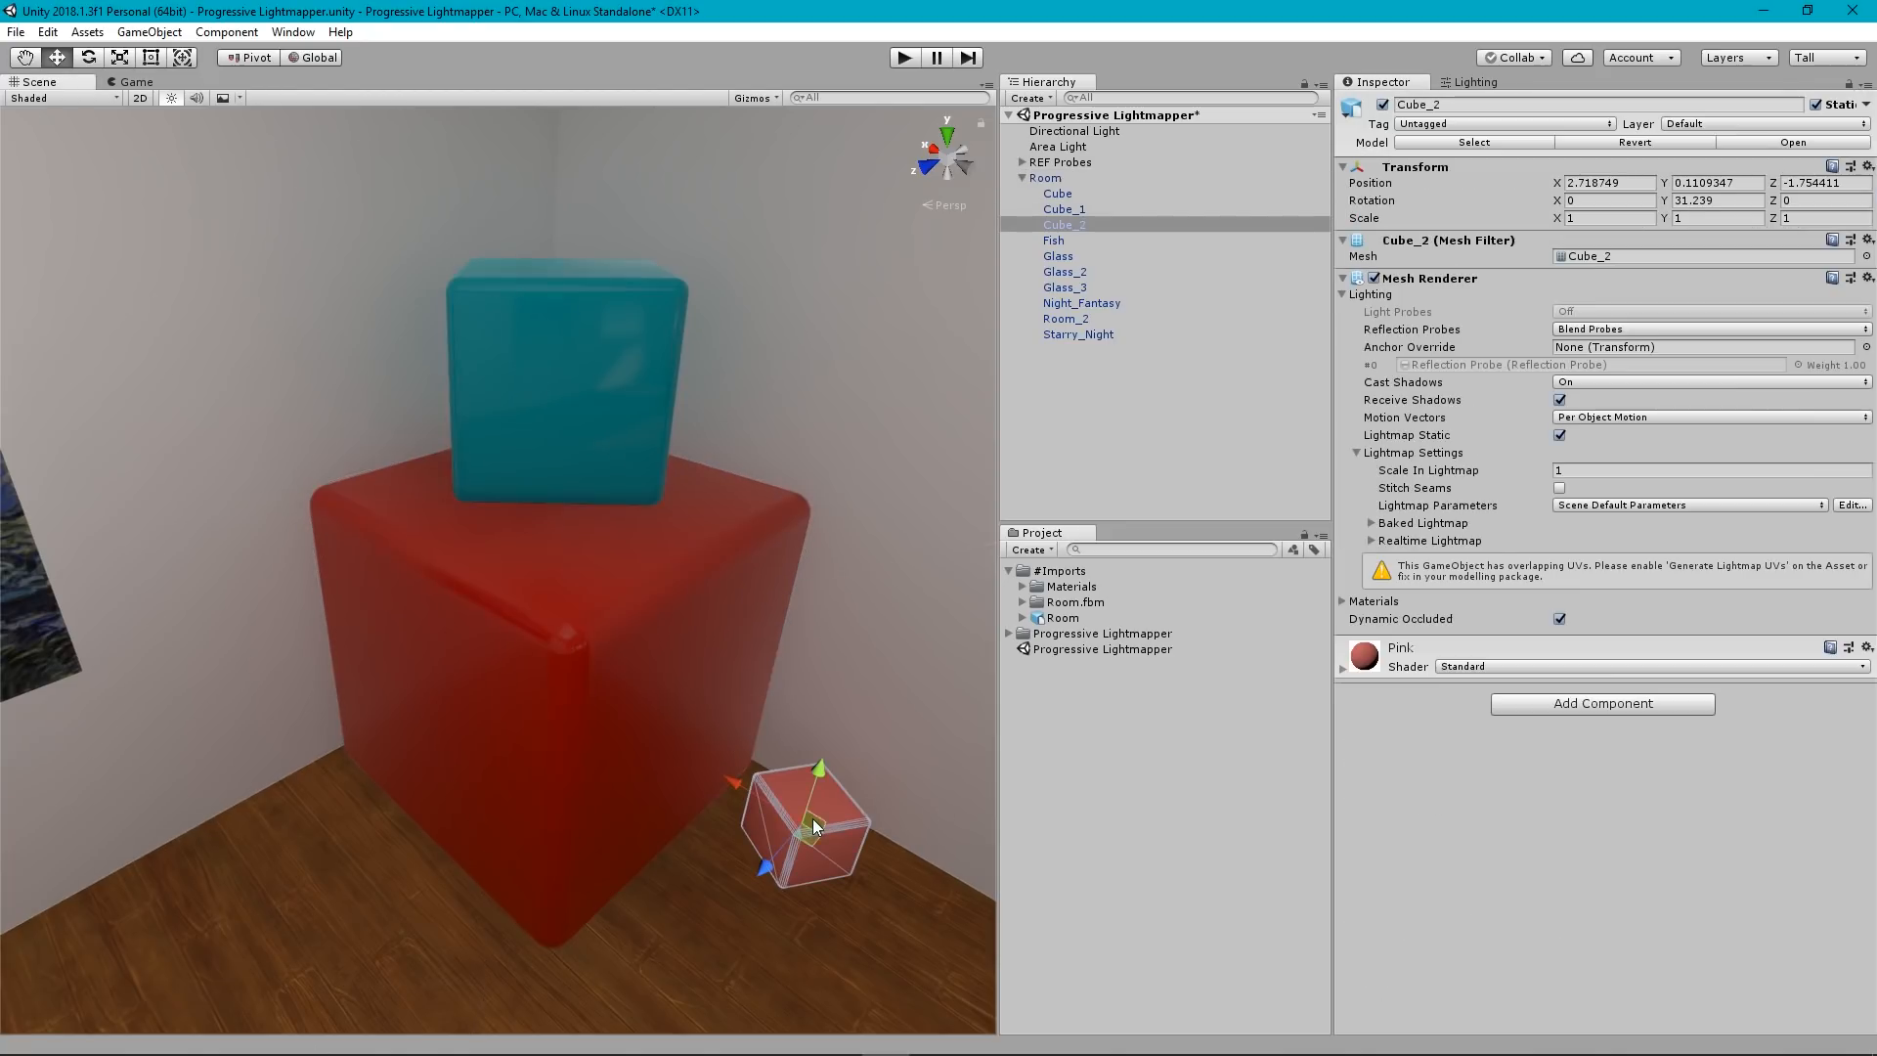
pyautogui.click(1342, 668)
pyautogui.click(1833, 771)
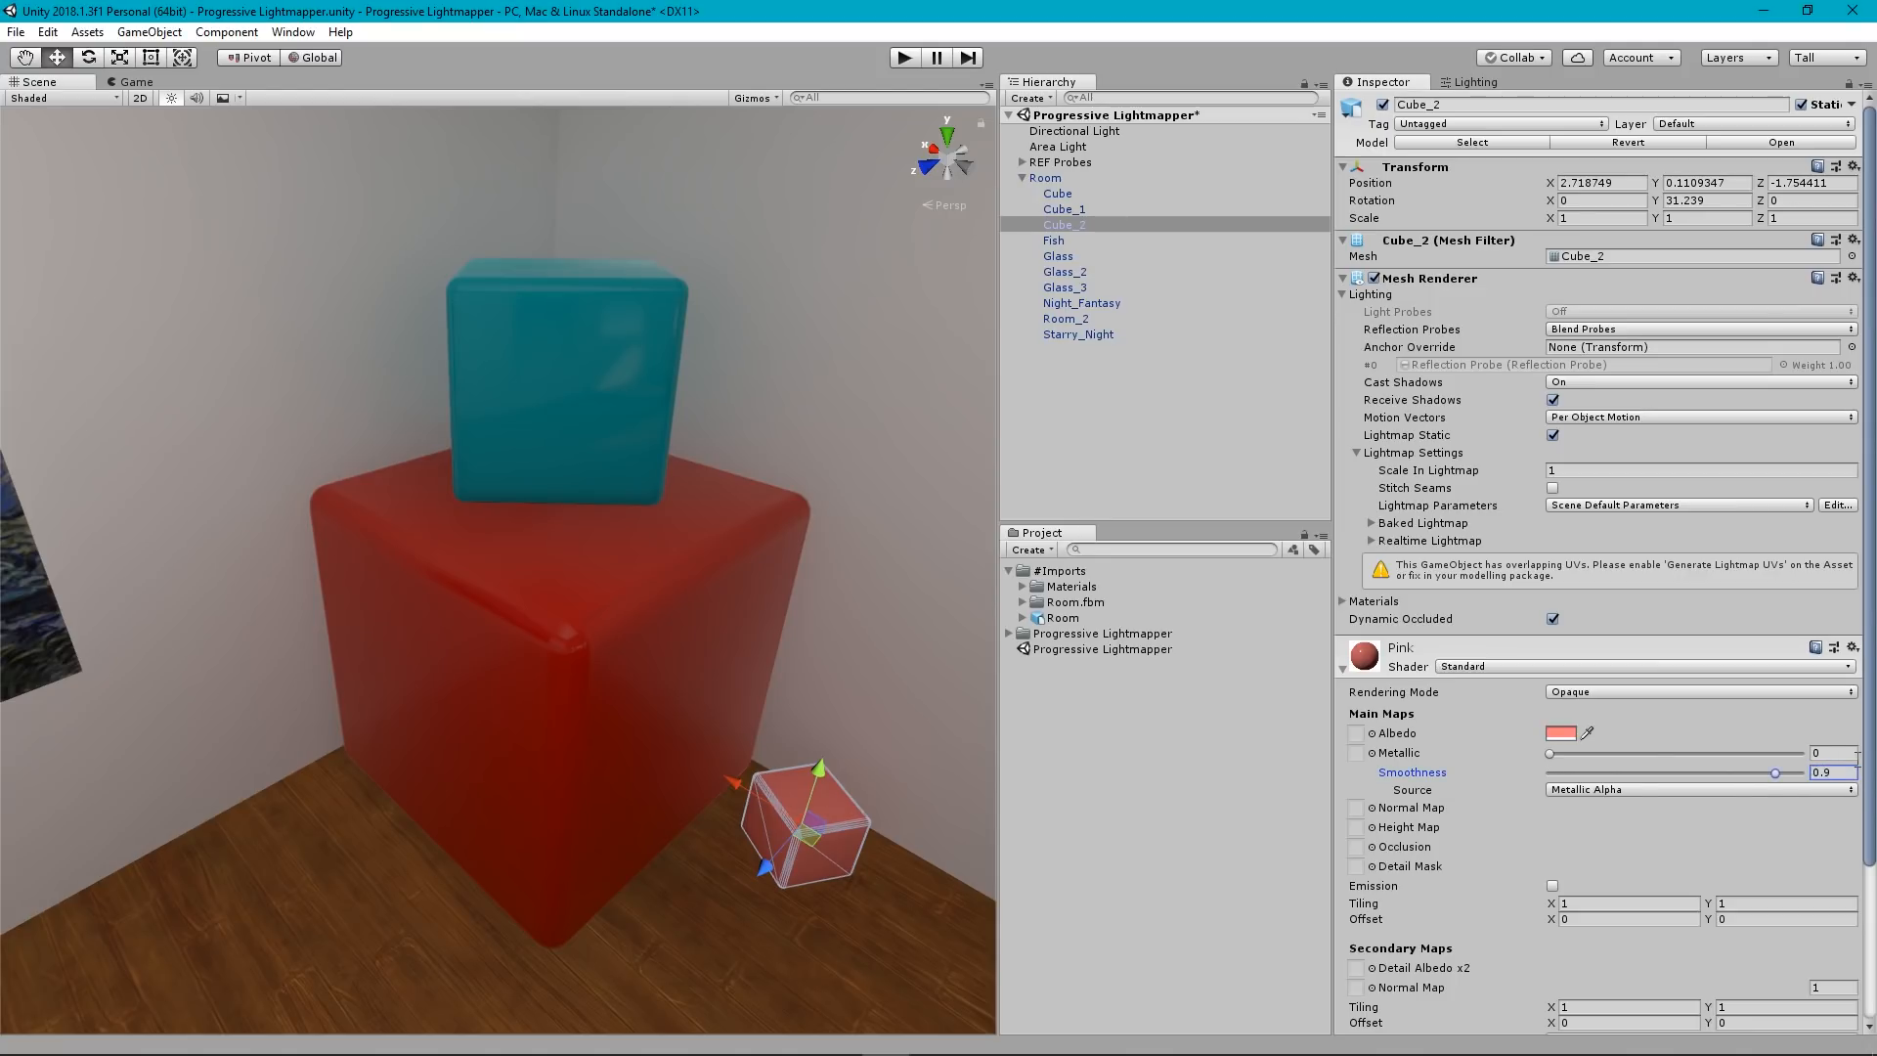
# Select the Room_2 mesh and set its Wood_FloorPlanks_1k_alb material's smoothness to 1.
pyautogui.moveTo(473, 721)
pyautogui.mouseDown(button='right')
pyautogui.moveTo(1212, 574)
pyautogui.moveTo(1231, 591)
pyautogui.moveTo(691, 515)
pyautogui.moveTo(88, 586)
pyautogui.moveTo(173, 587)
pyautogui.moveTo(147, 600)
pyautogui.moveTo(255, 620)
pyautogui.moveTo(273, 545)
pyautogui.mouseUp(button='right')
pyautogui.click(618, 566)
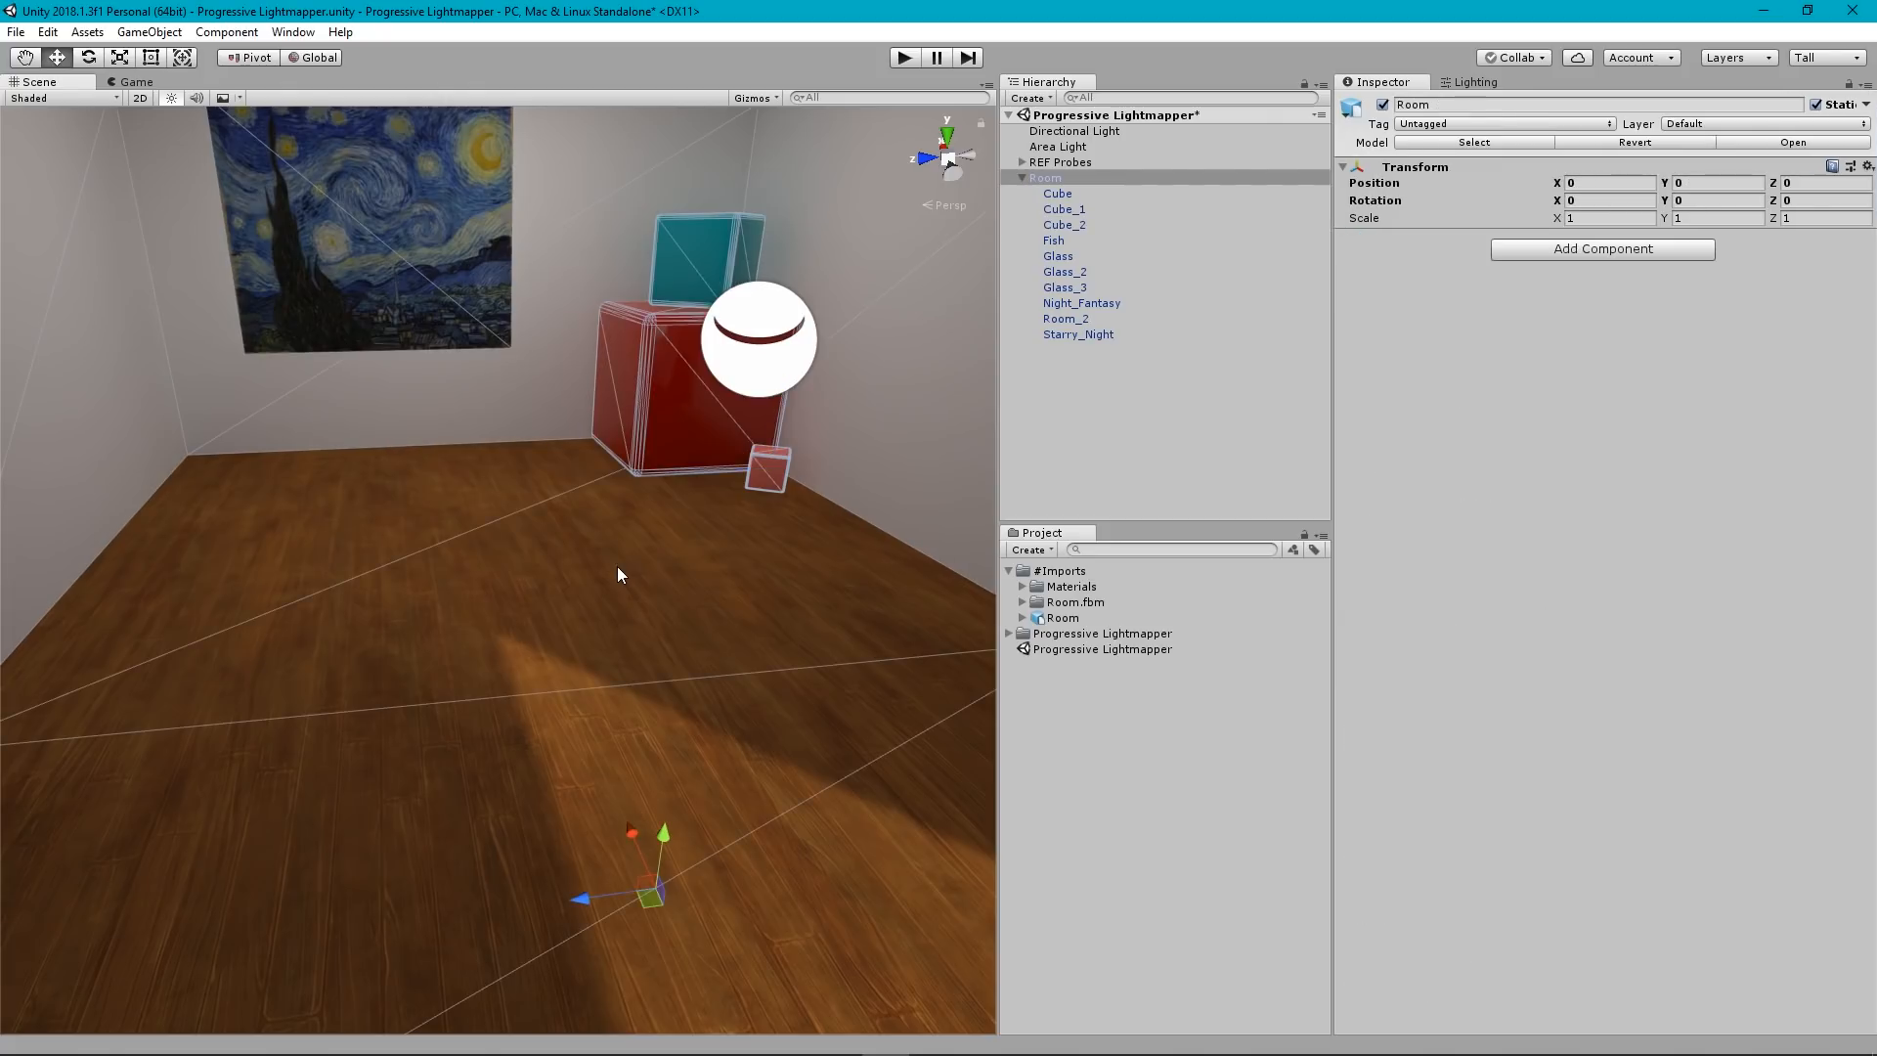
pyautogui.click(617, 566)
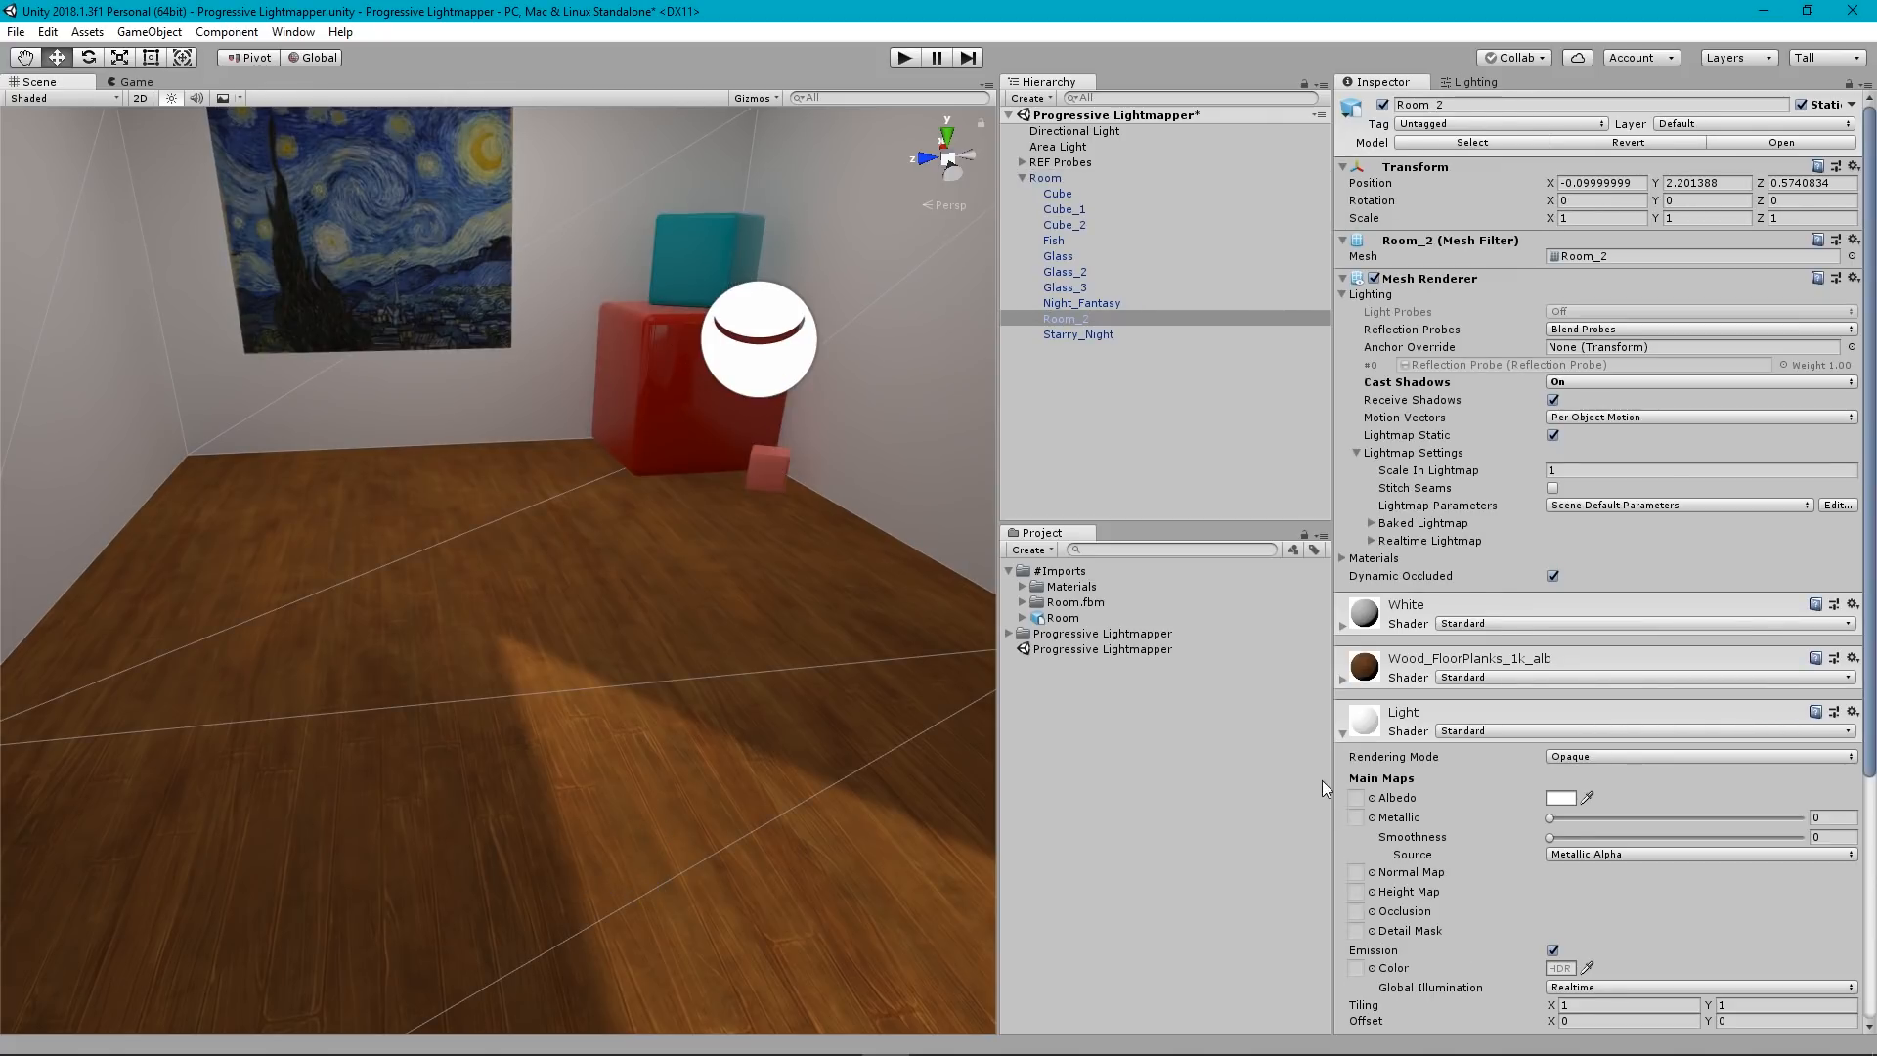
pyautogui.click(1341, 733)
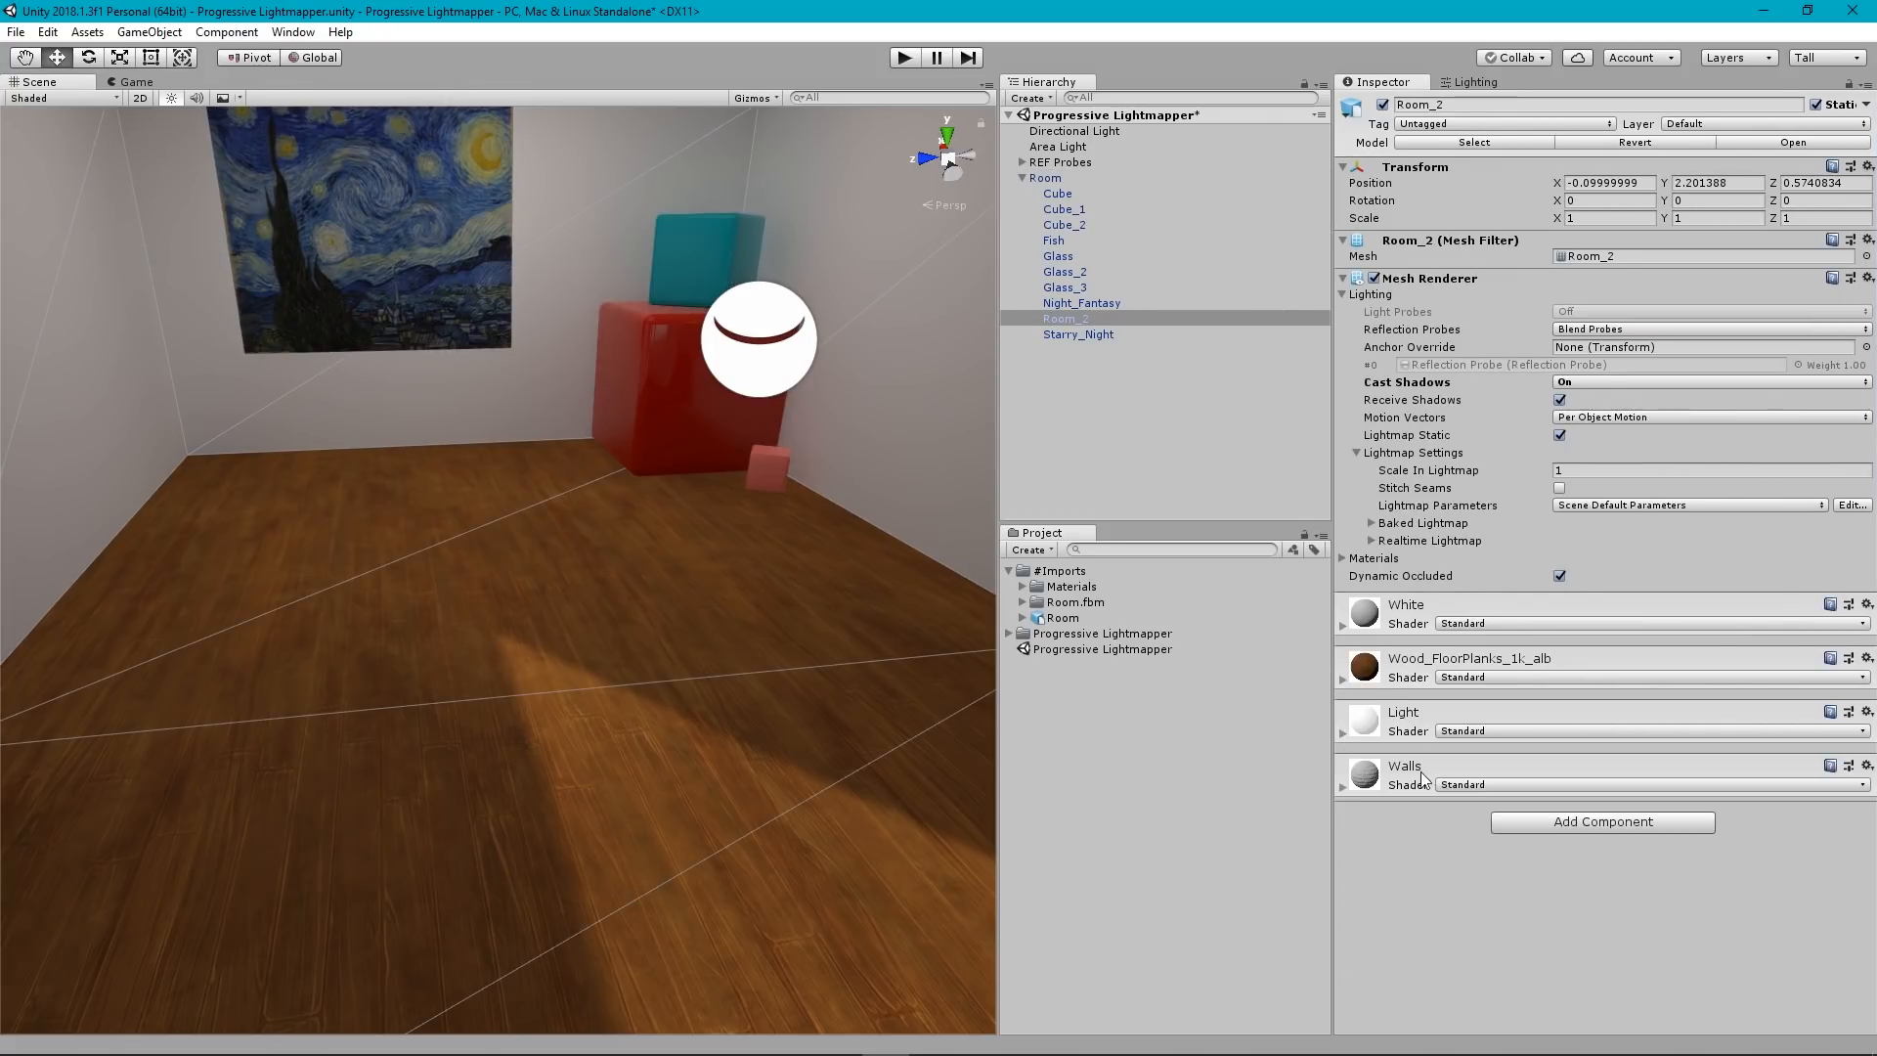
pyautogui.click(1342, 679)
pyautogui.moveTo(1862, 577); pyautogui.dragTo(1862, 757)
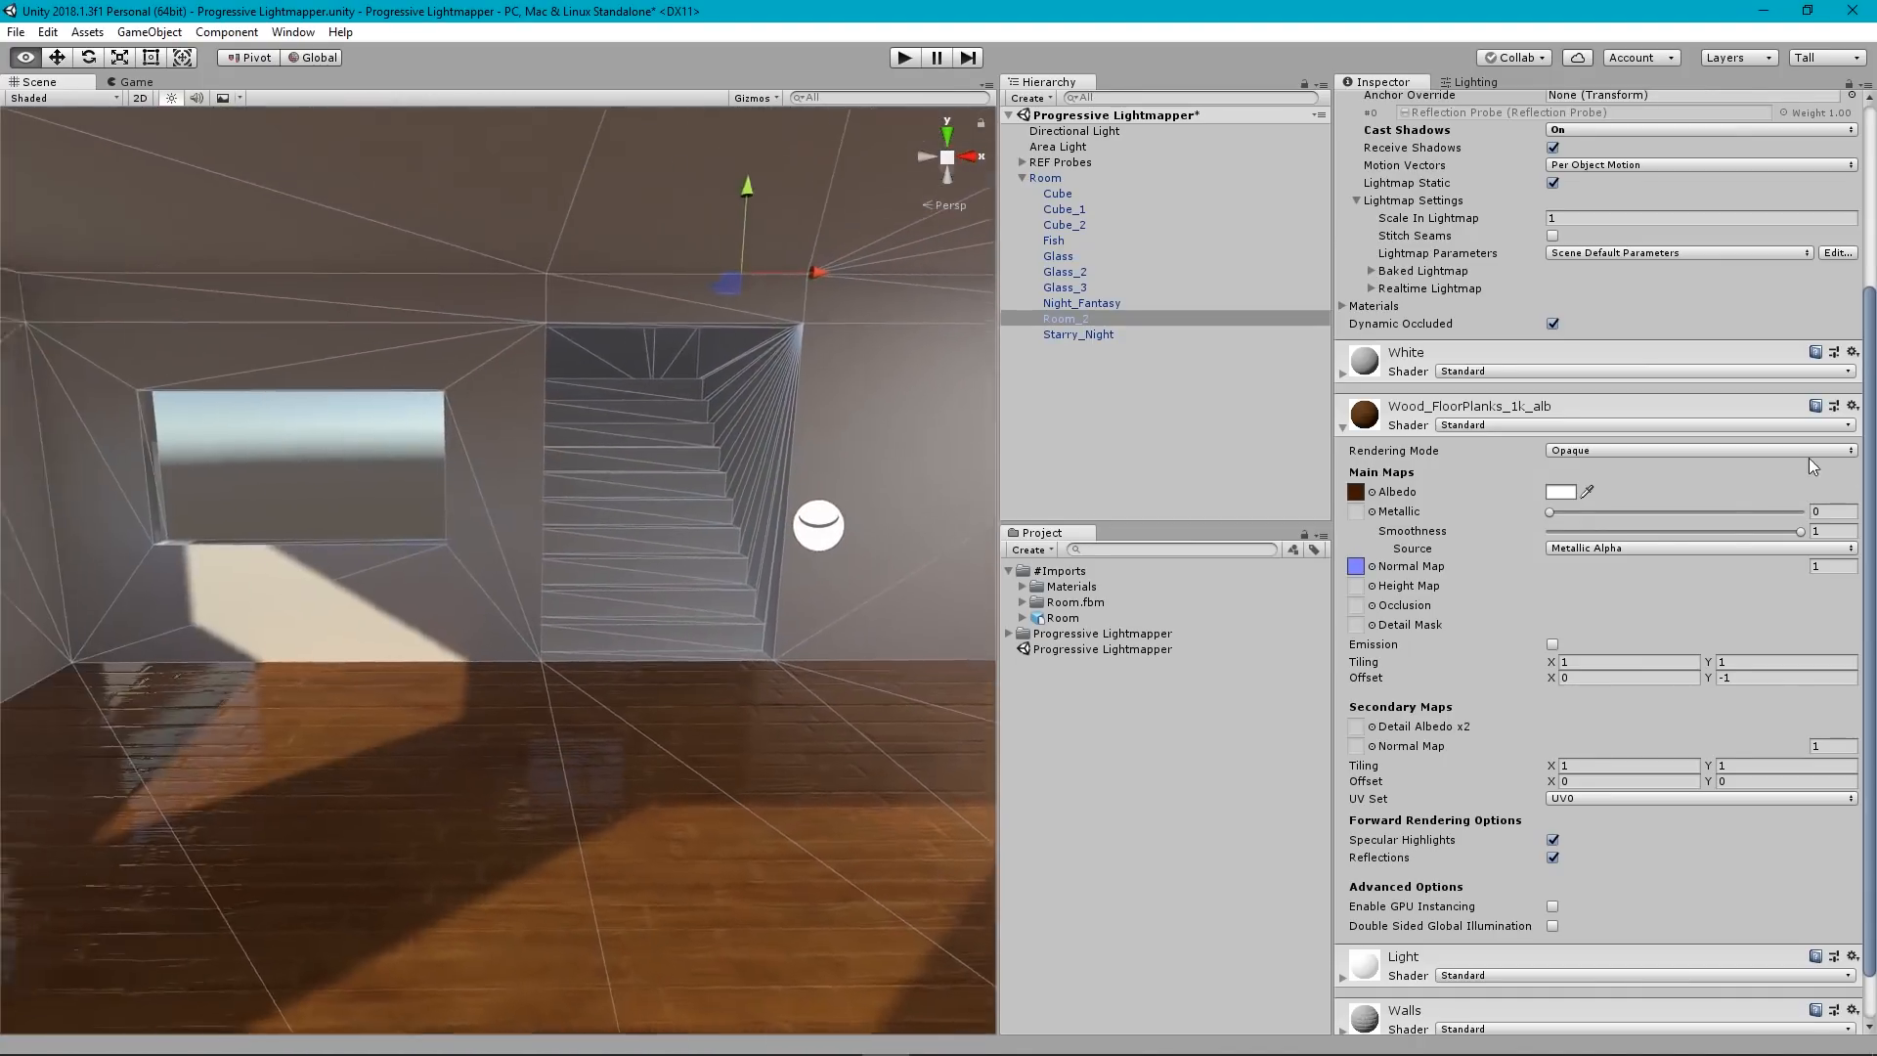
# Check the floor reflections around the room and set the wood floor material's smoothness to 0.9.
pyautogui.moveTo(1814, 466); pyautogui.dragTo(75, 461, button='right')
pyautogui.press('w')
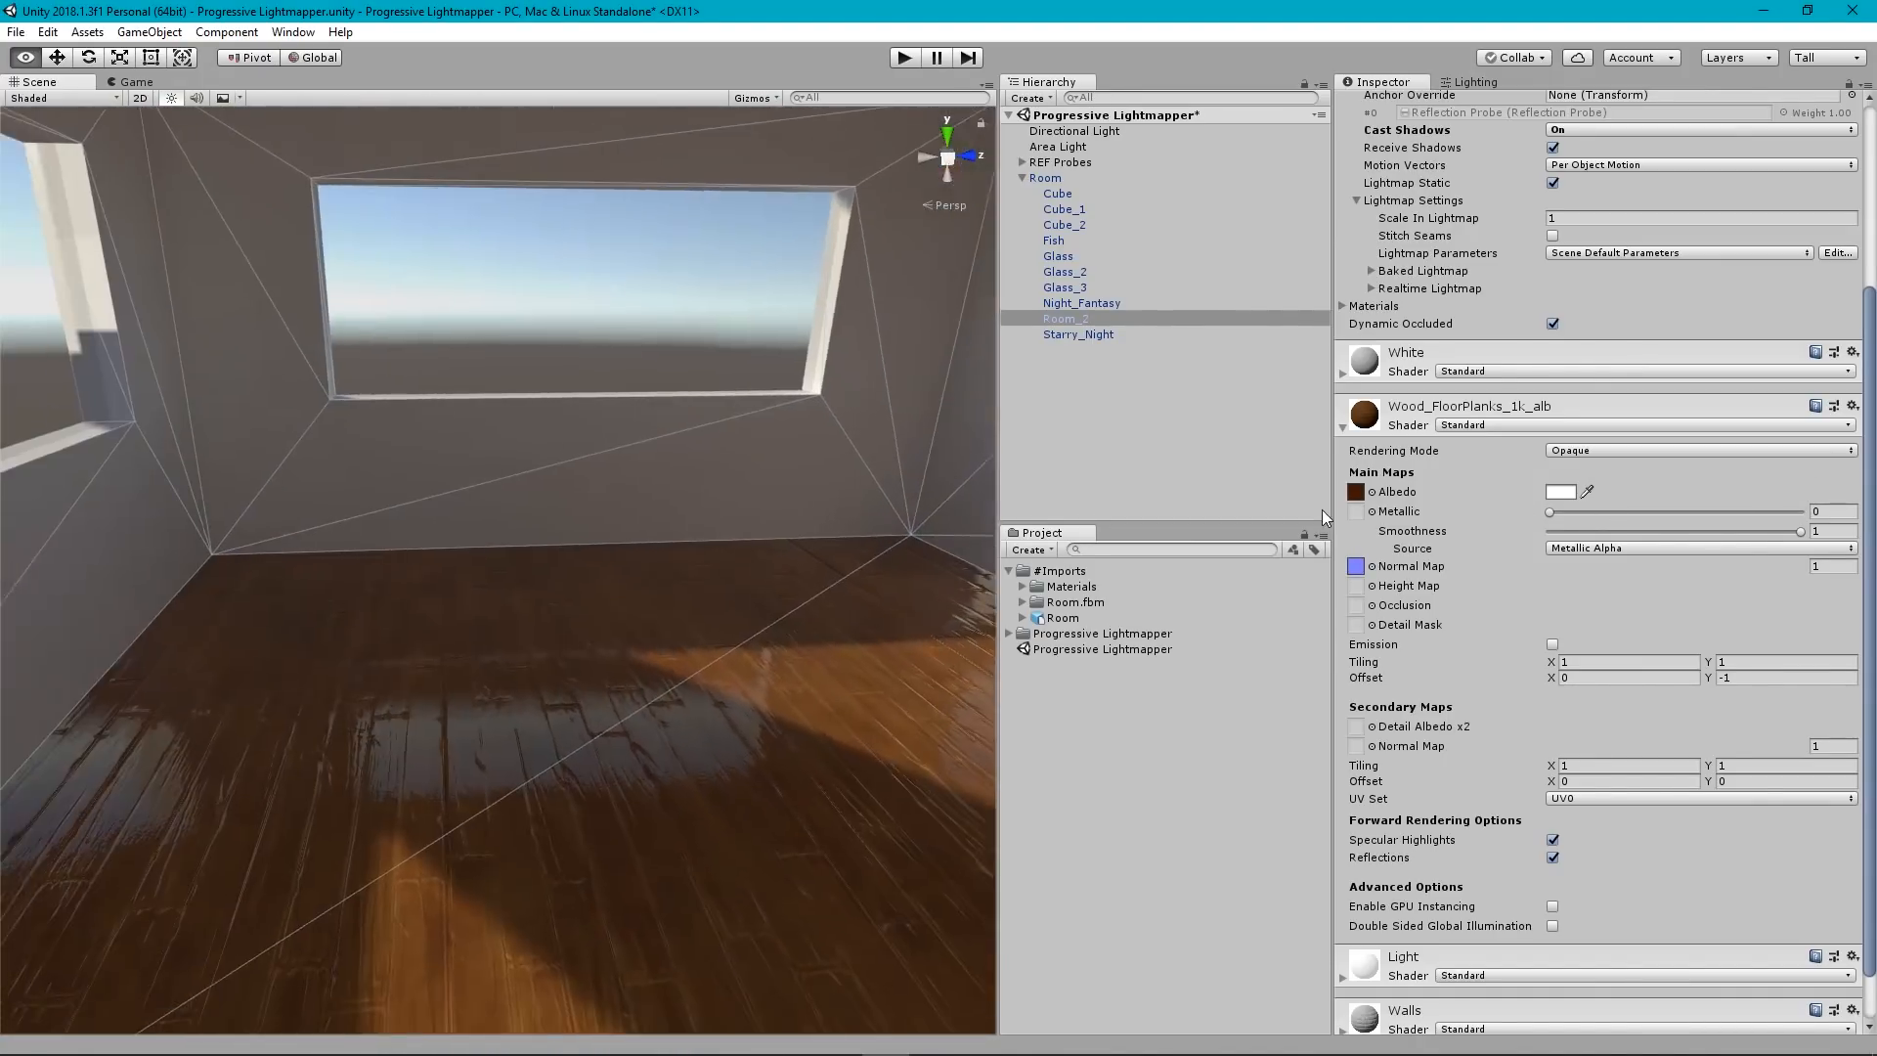
pyautogui.press('s')
pyautogui.moveTo(1484, 511); pyautogui.dragTo(1298, 466, button='right')
pyautogui.press('d')
pyautogui.press('a')
pyautogui.press('s')
pyautogui.press('q')
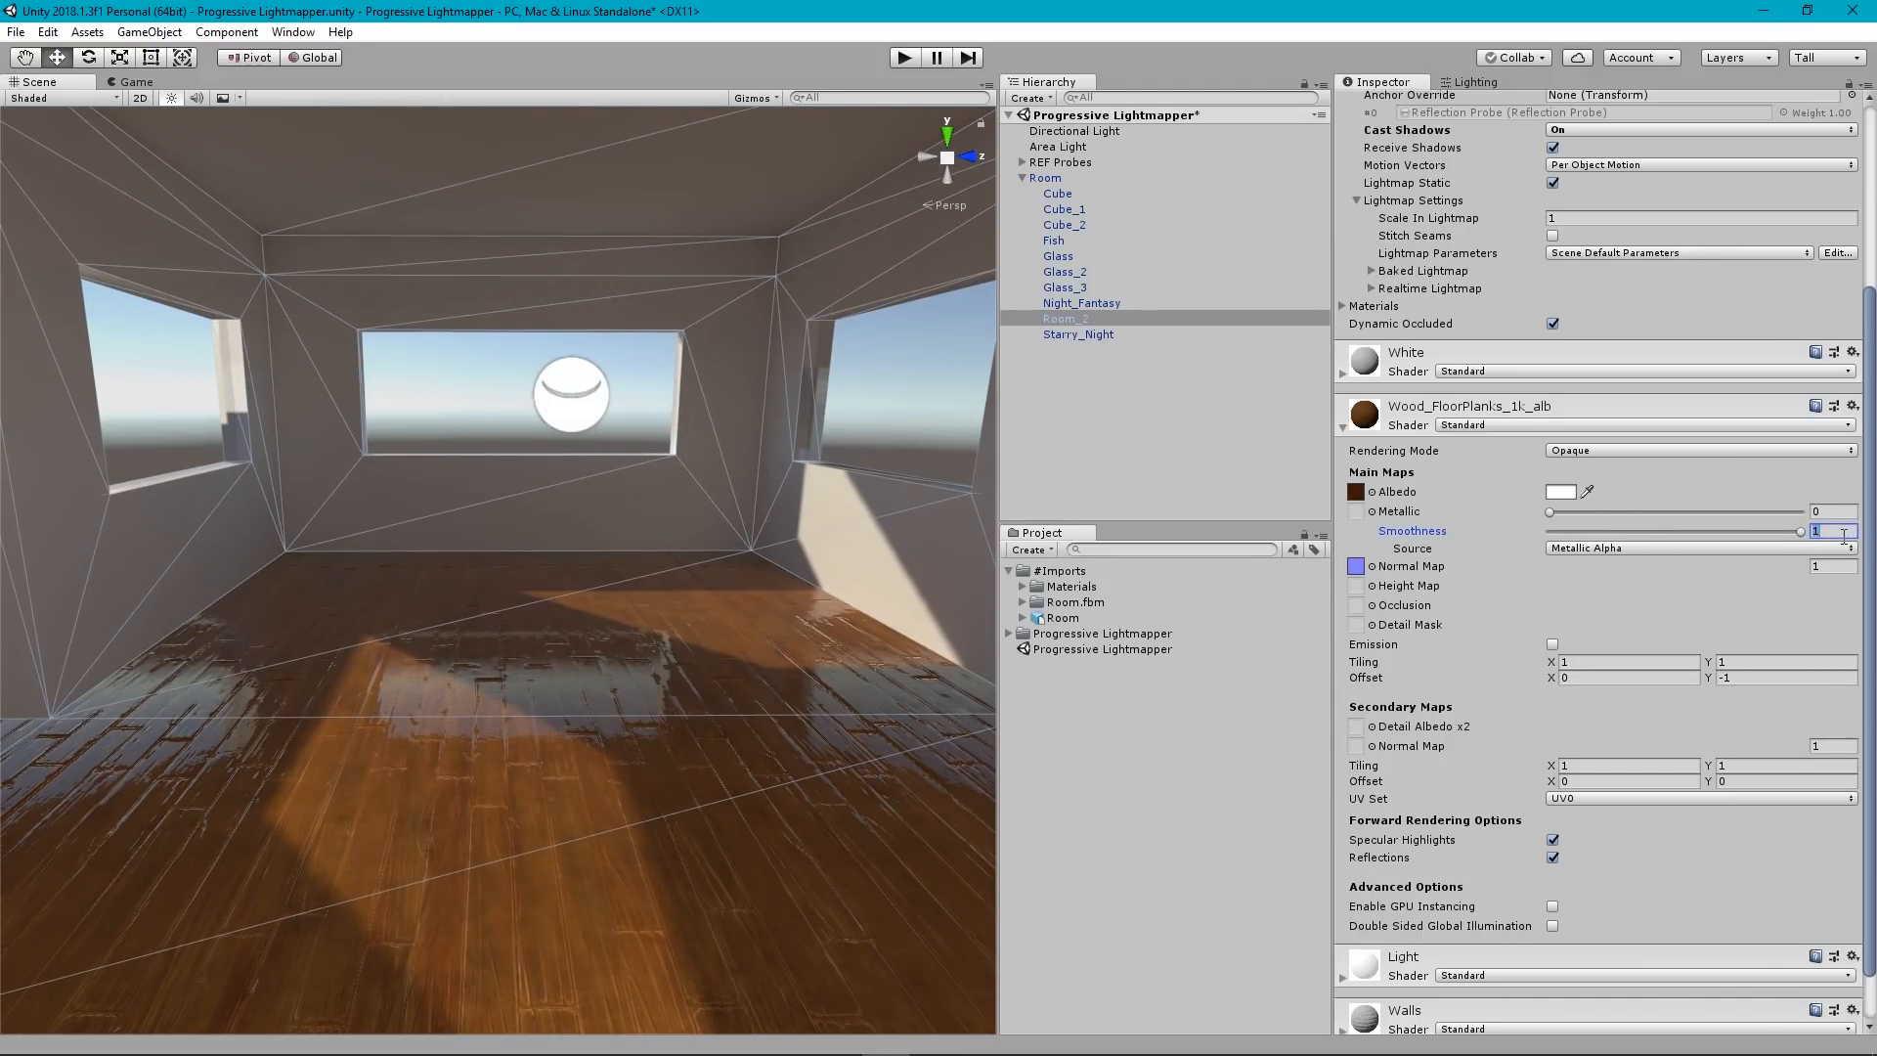
pyautogui.write('.9')
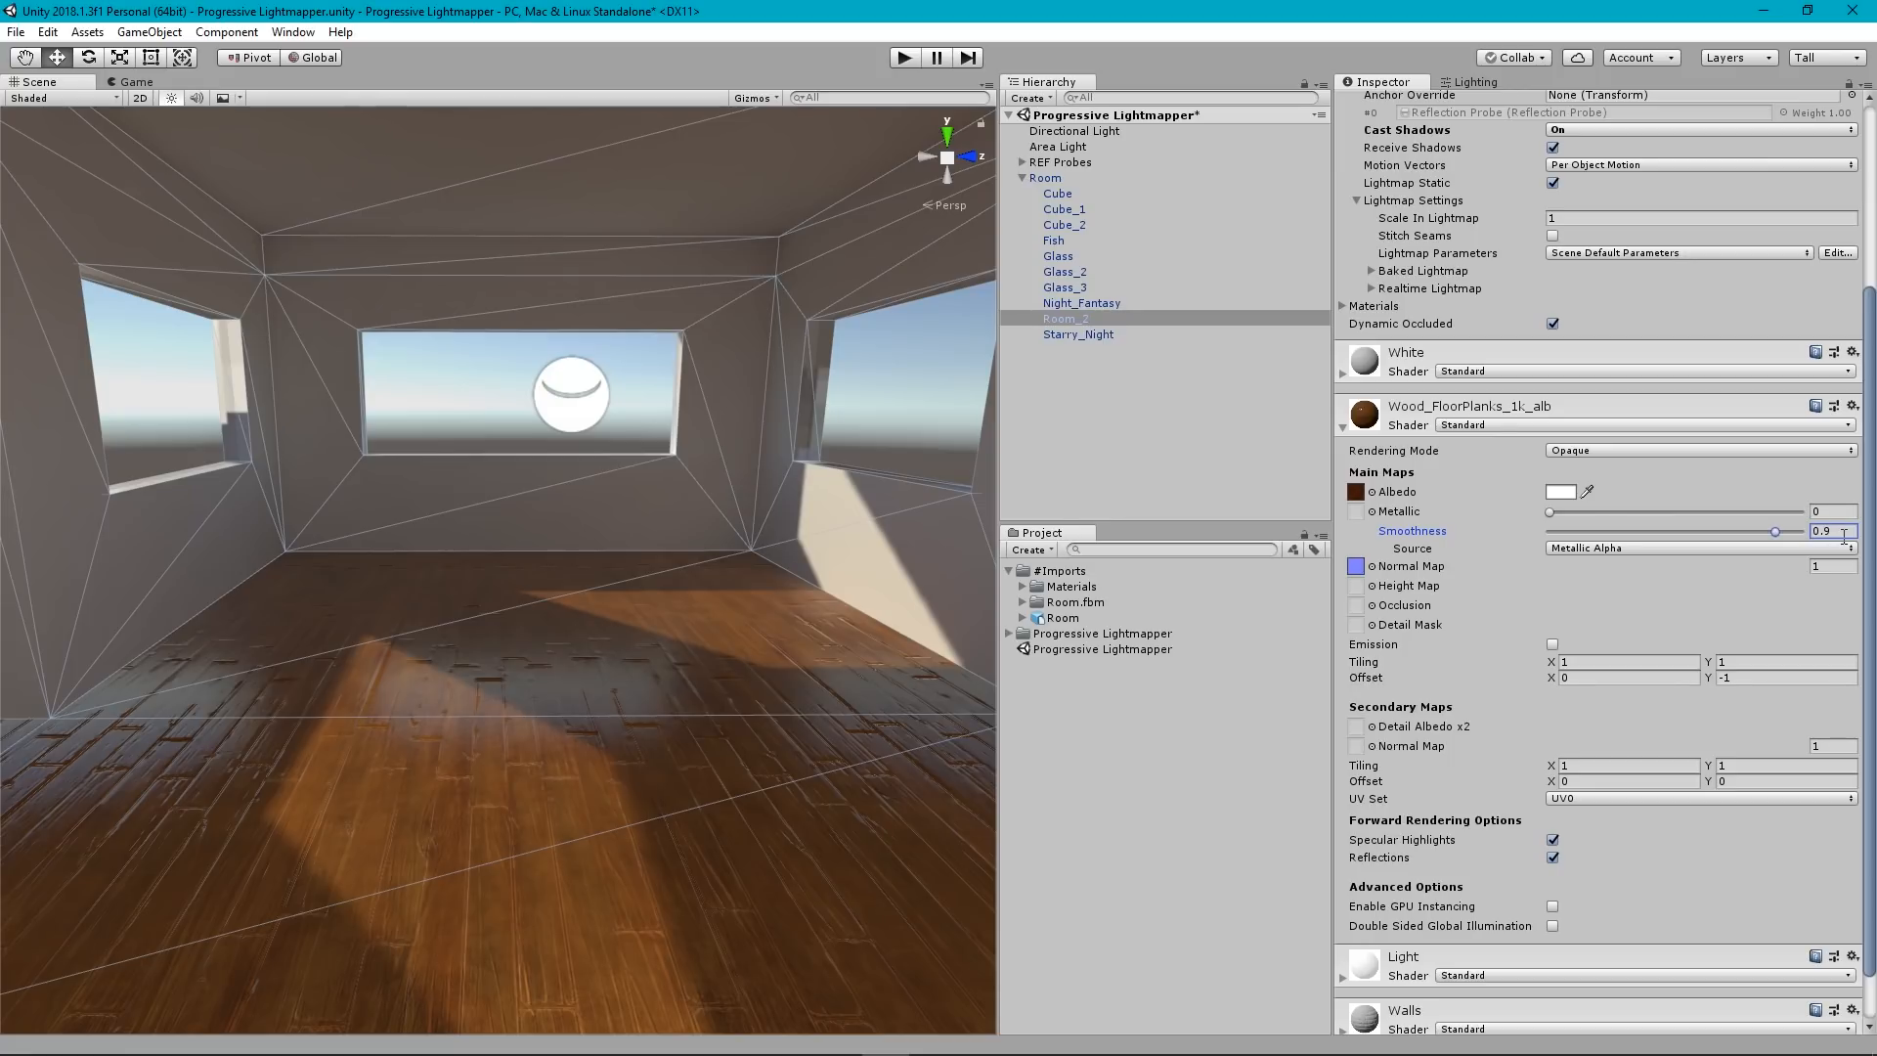
pyautogui.moveTo(660, 636); pyautogui.dragTo(544, 646, button='right')
# Collapse the Room hierarchy, expand REF Probes, and inspect the Reflection Probe's settings before deselecting it.
pyautogui.click(1020, 178)
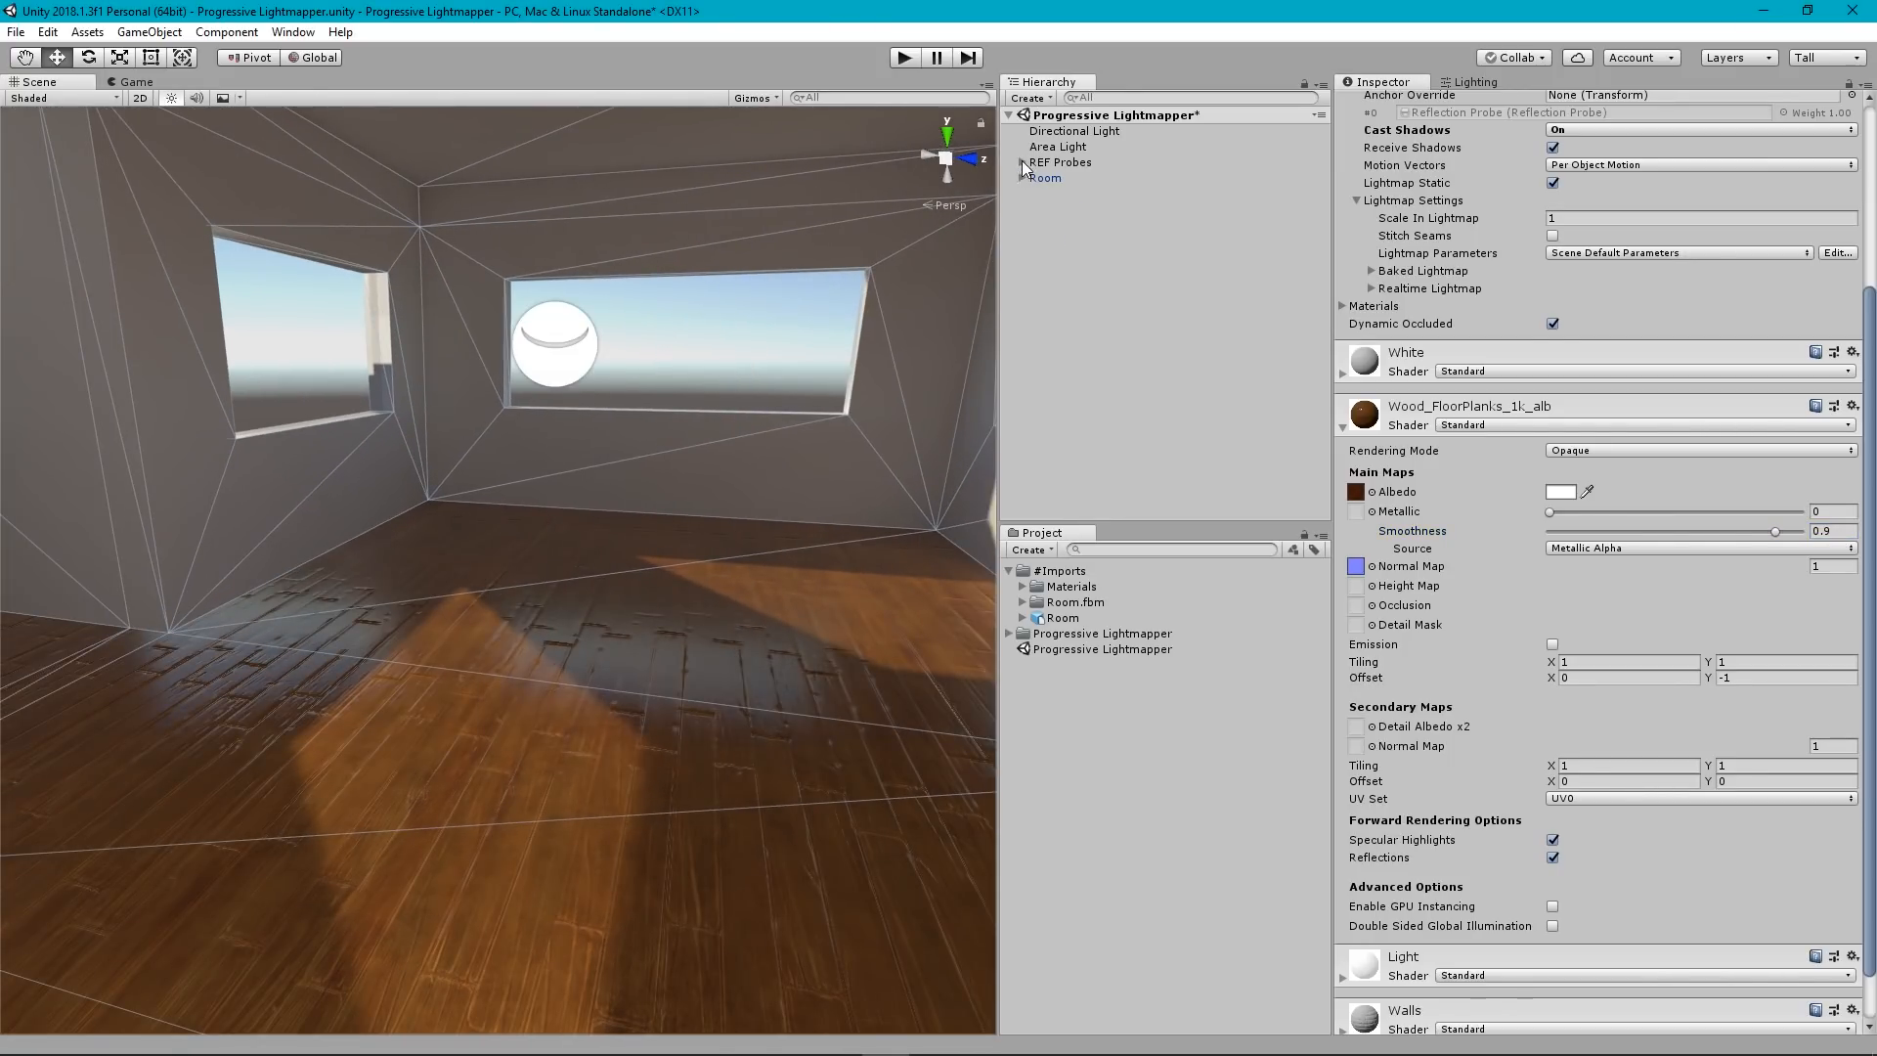
pyautogui.click(1022, 162)
pyautogui.click(1088, 178)
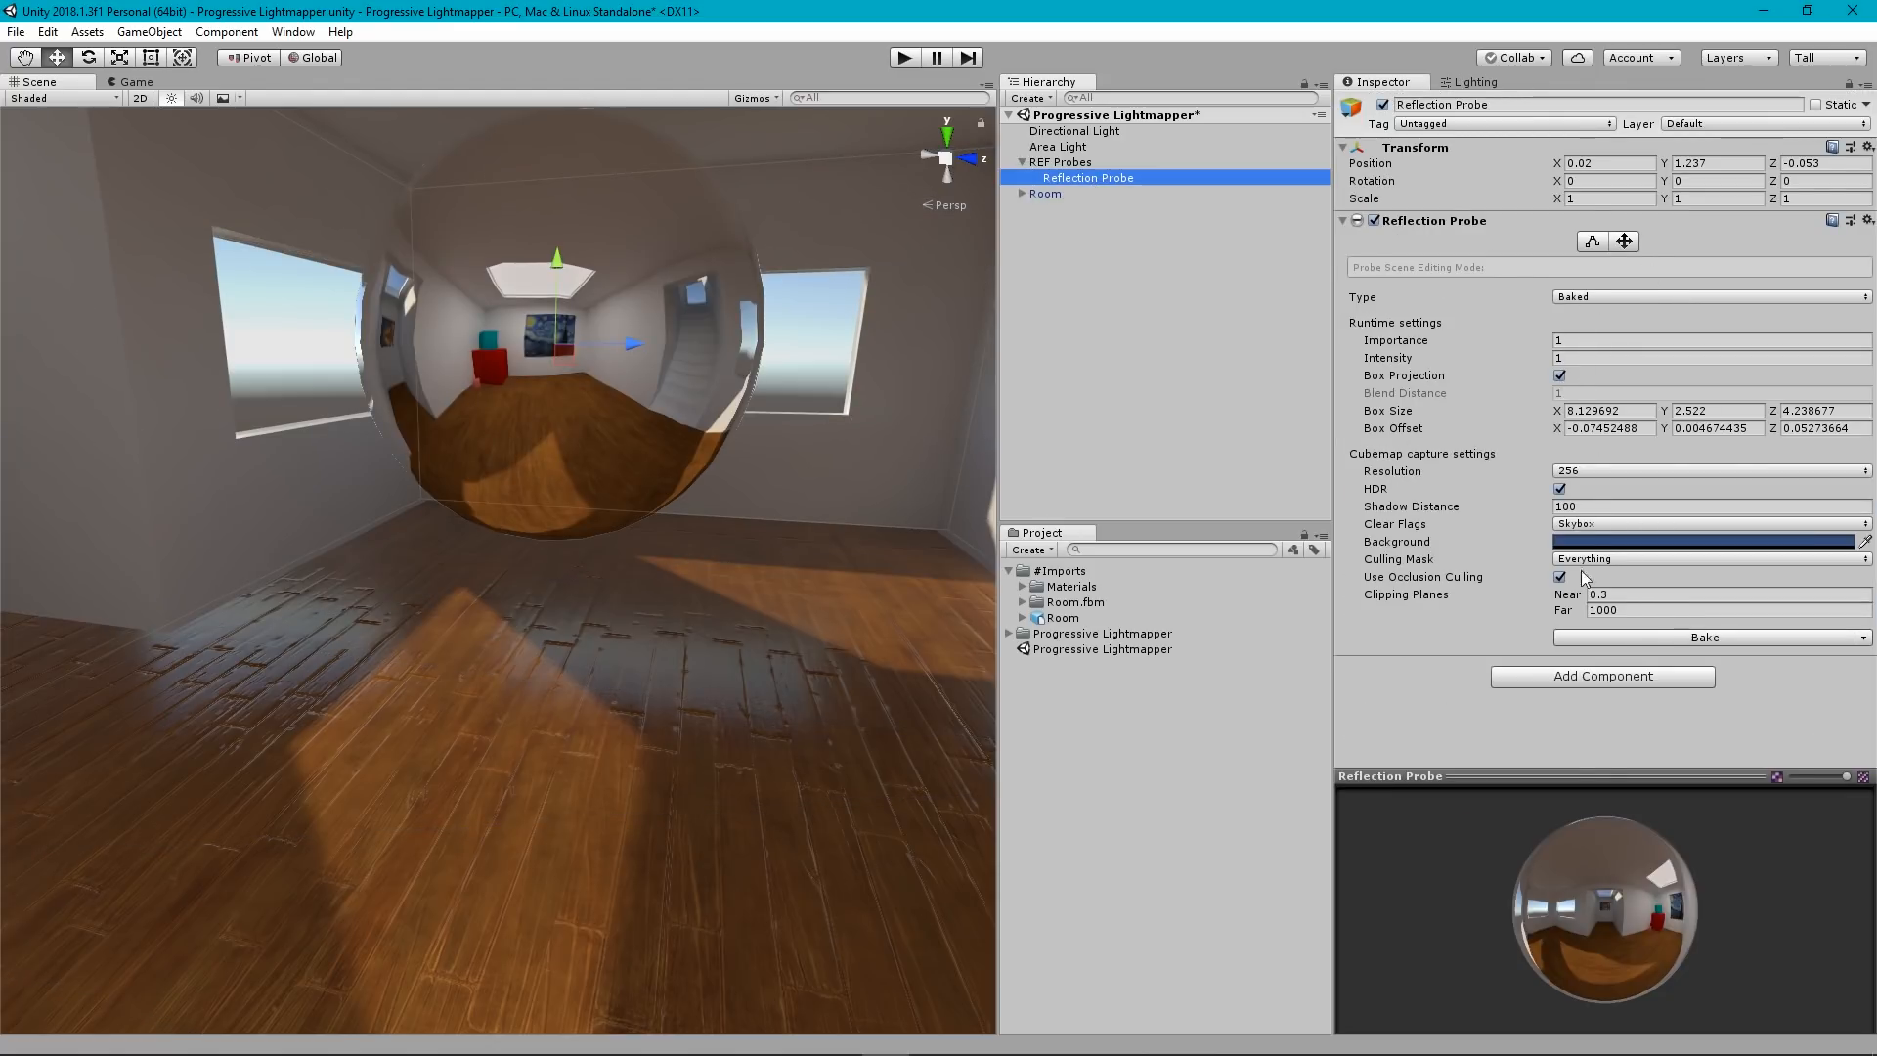
pyautogui.click(1171, 337)
# Select Room_2 again and raise its Walls material's smoothness to 1.
pyautogui.moveTo(624, 588); pyautogui.dragTo(905, 574, button='right')
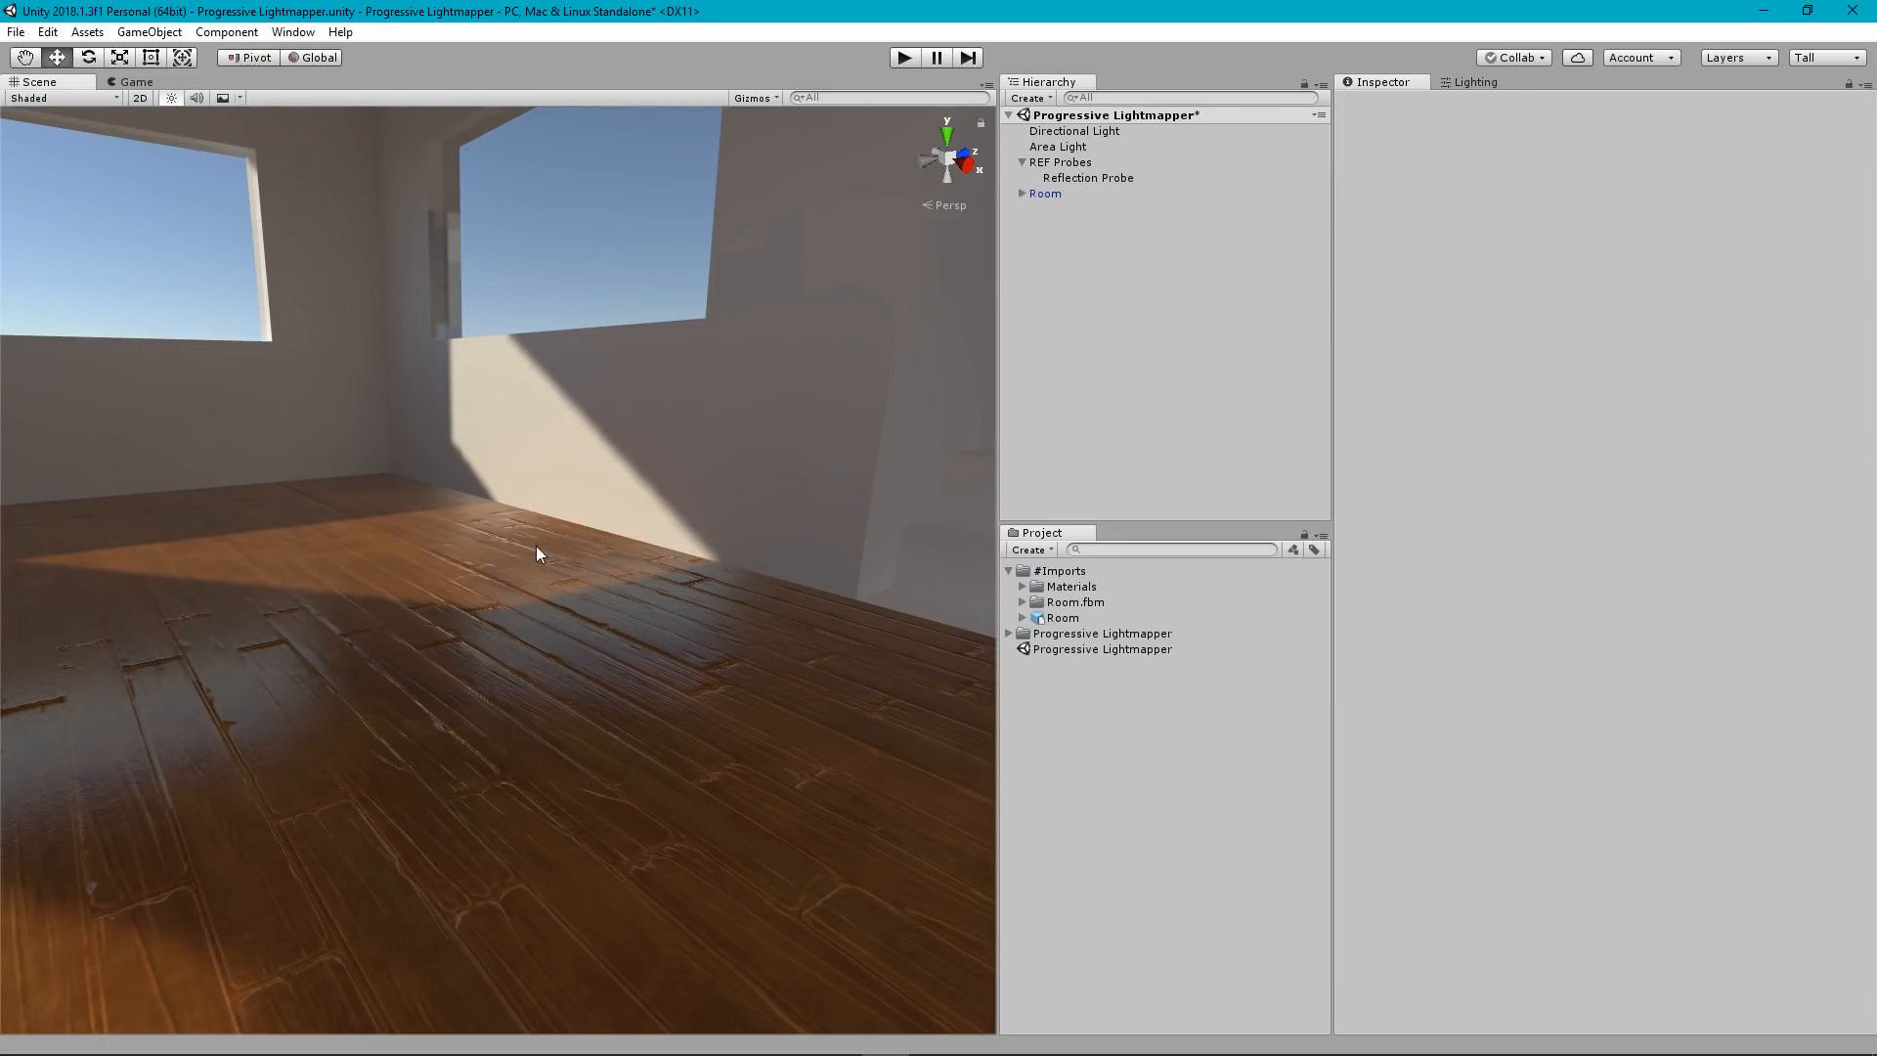
pyautogui.moveTo(536, 549)
pyautogui.mouseDown(button='right')
pyautogui.moveTo(239, 557)
pyautogui.moveTo(419, 544)
pyautogui.moveTo(442, 601)
pyautogui.moveTo(1407, 536)
pyautogui.moveTo(1529, 567)
pyautogui.moveTo(1318, 567)
pyautogui.moveTo(1483, 561)
pyautogui.moveTo(1479, 541)
pyautogui.moveTo(871, 515)
pyautogui.moveTo(1245, 518)
pyautogui.moveTo(1222, 523)
pyautogui.mouseUp(button='right')
pyautogui.click(583, 465)
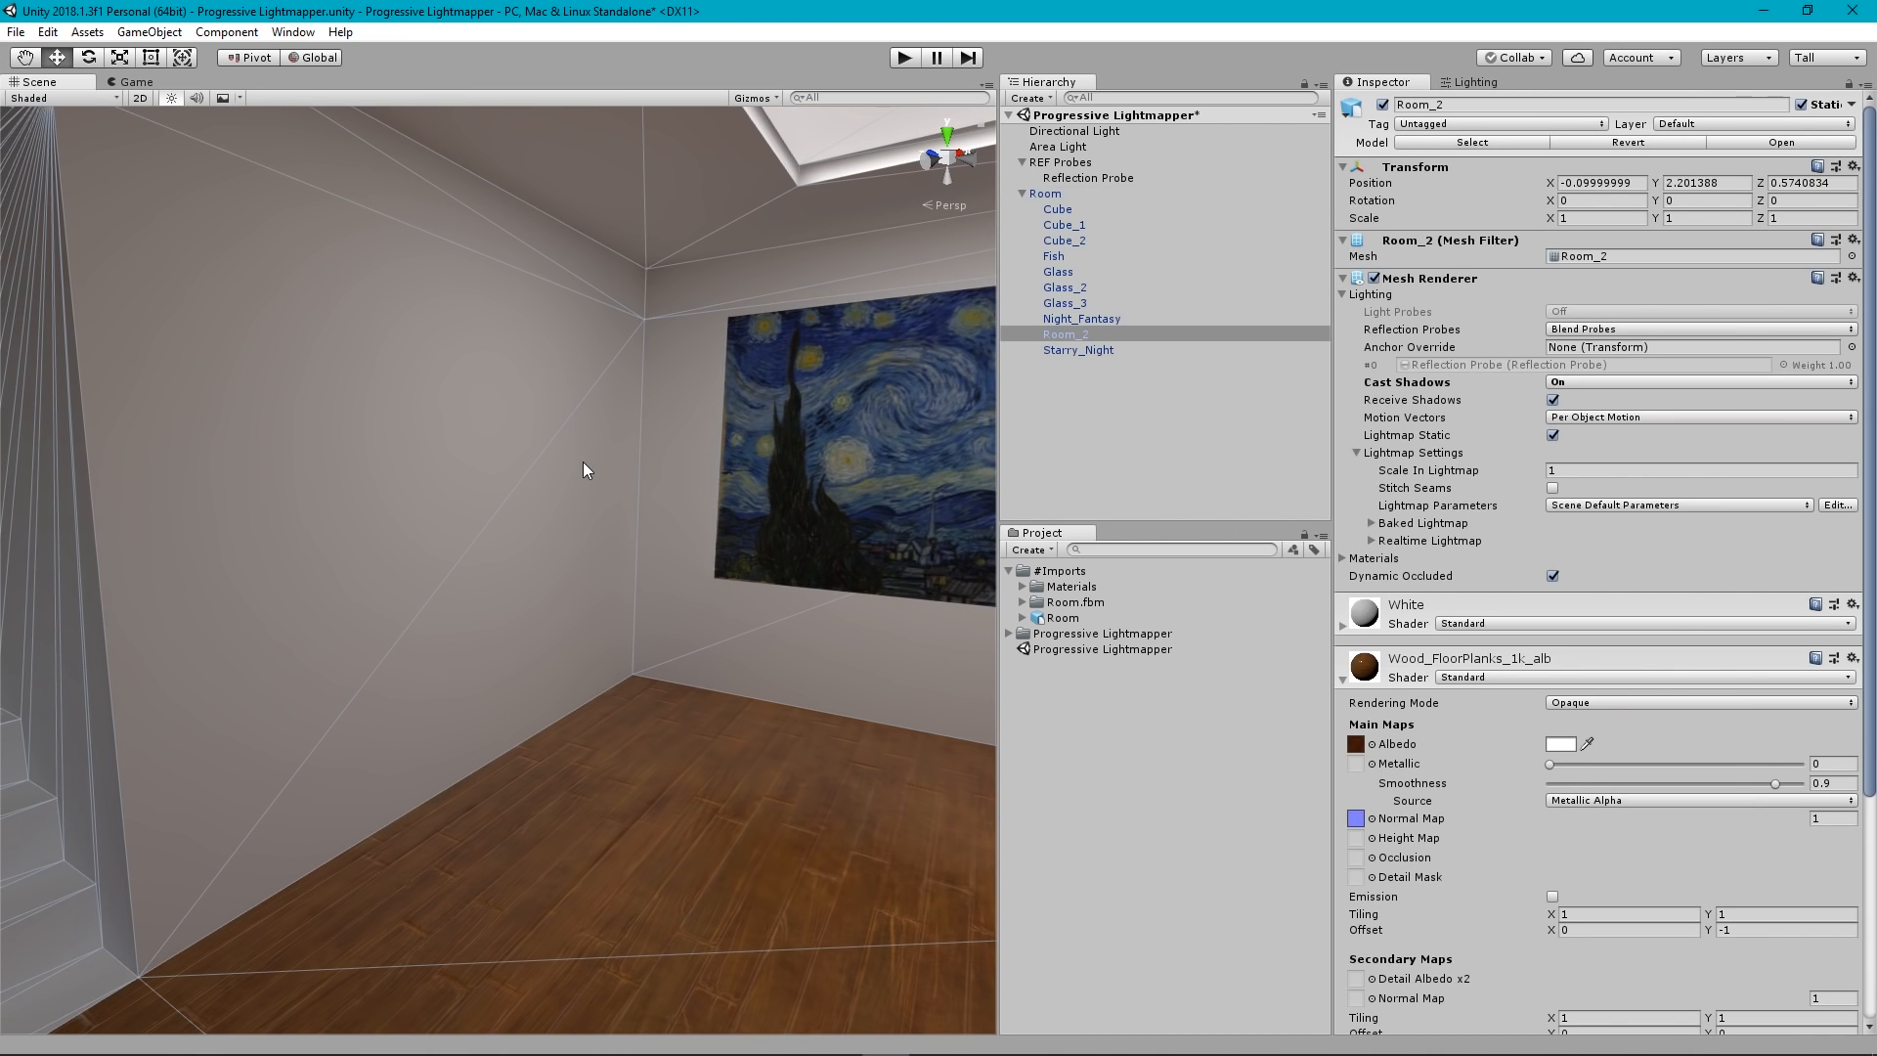
pyautogui.click(1342, 682)
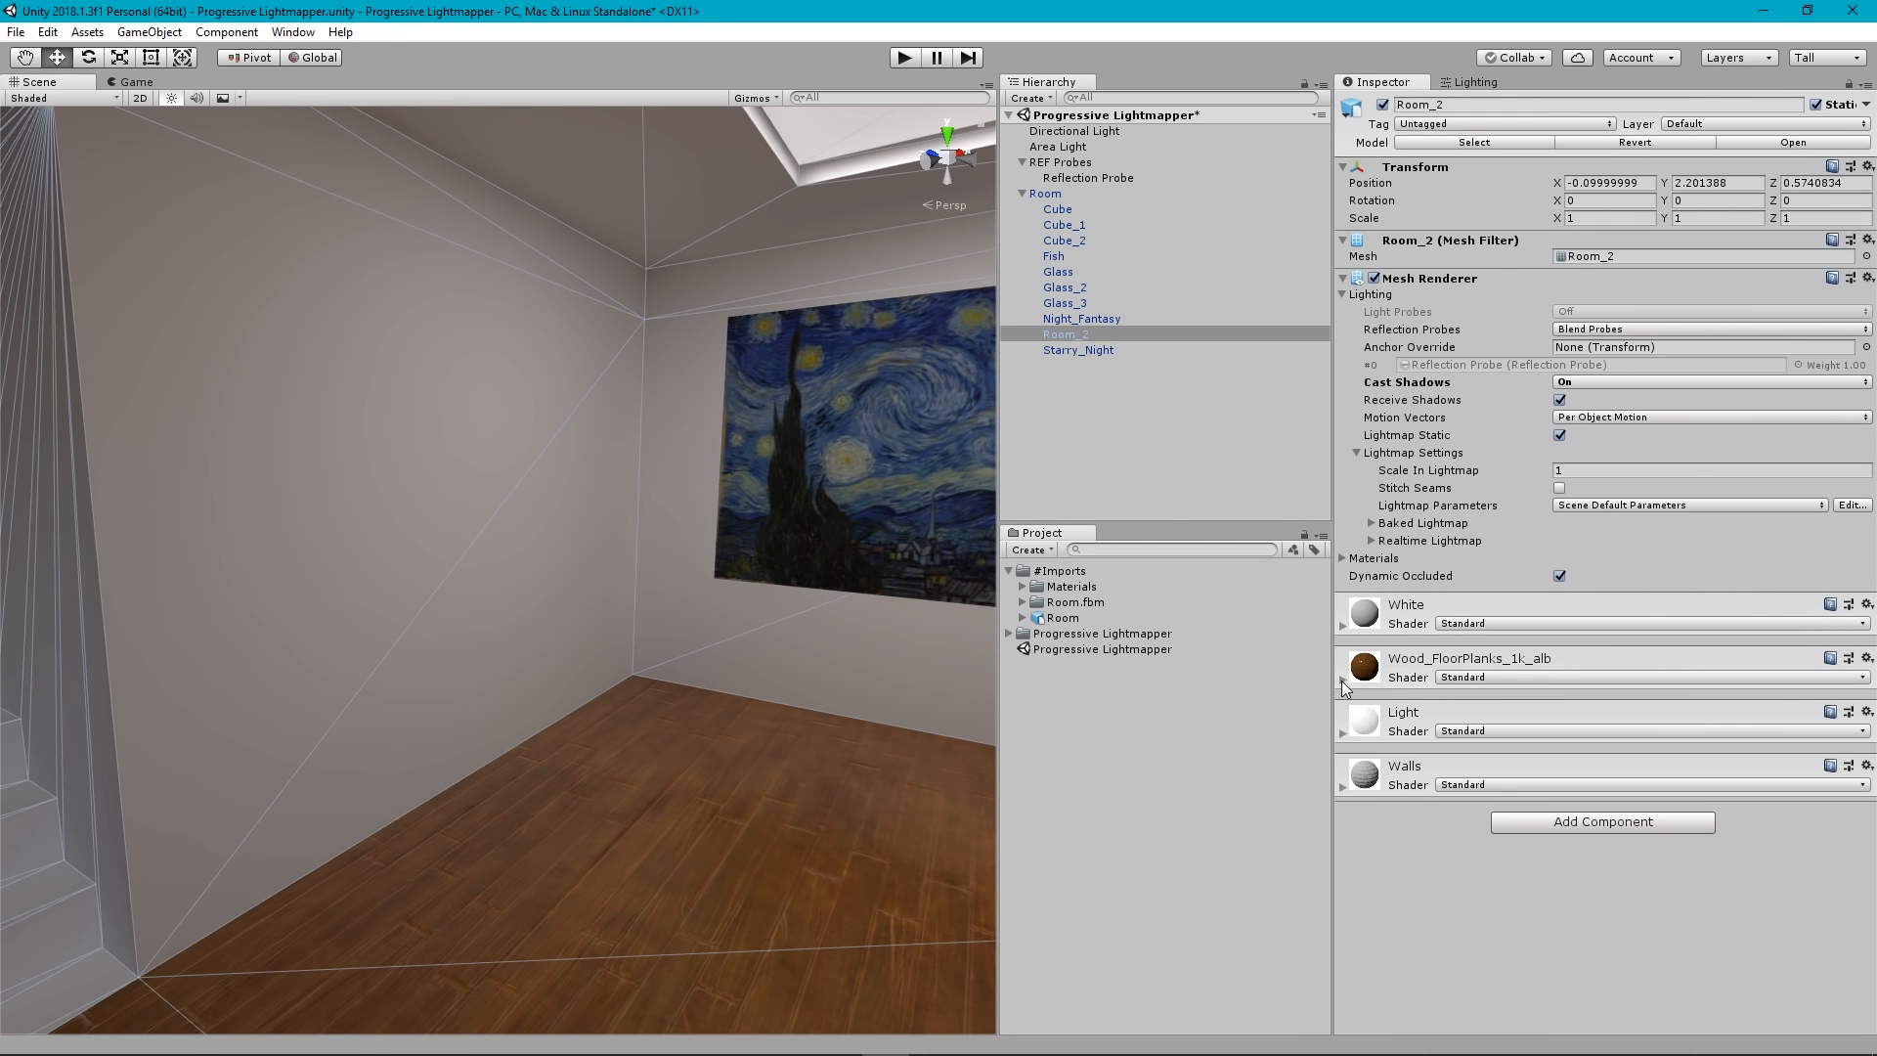
pyautogui.click(1343, 788)
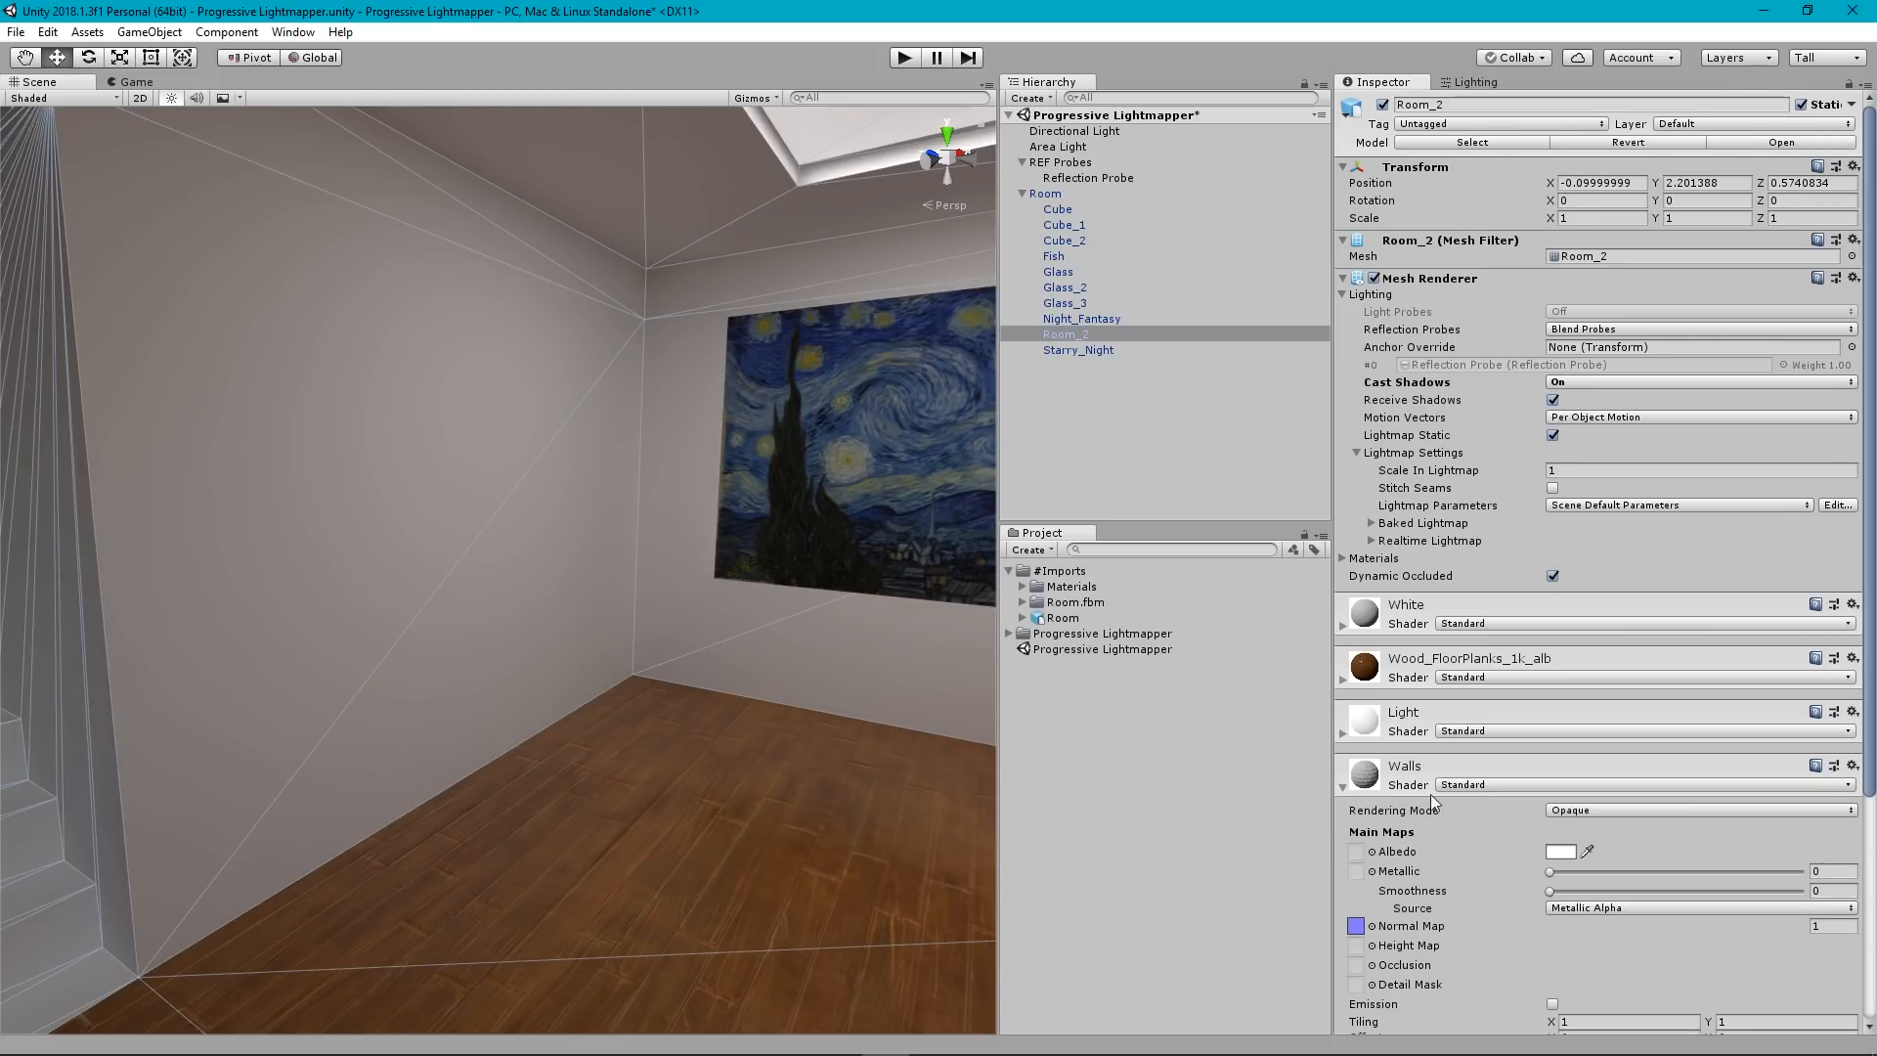
pyautogui.moveTo(1870, 636); pyautogui.dragTo(1864, 844)
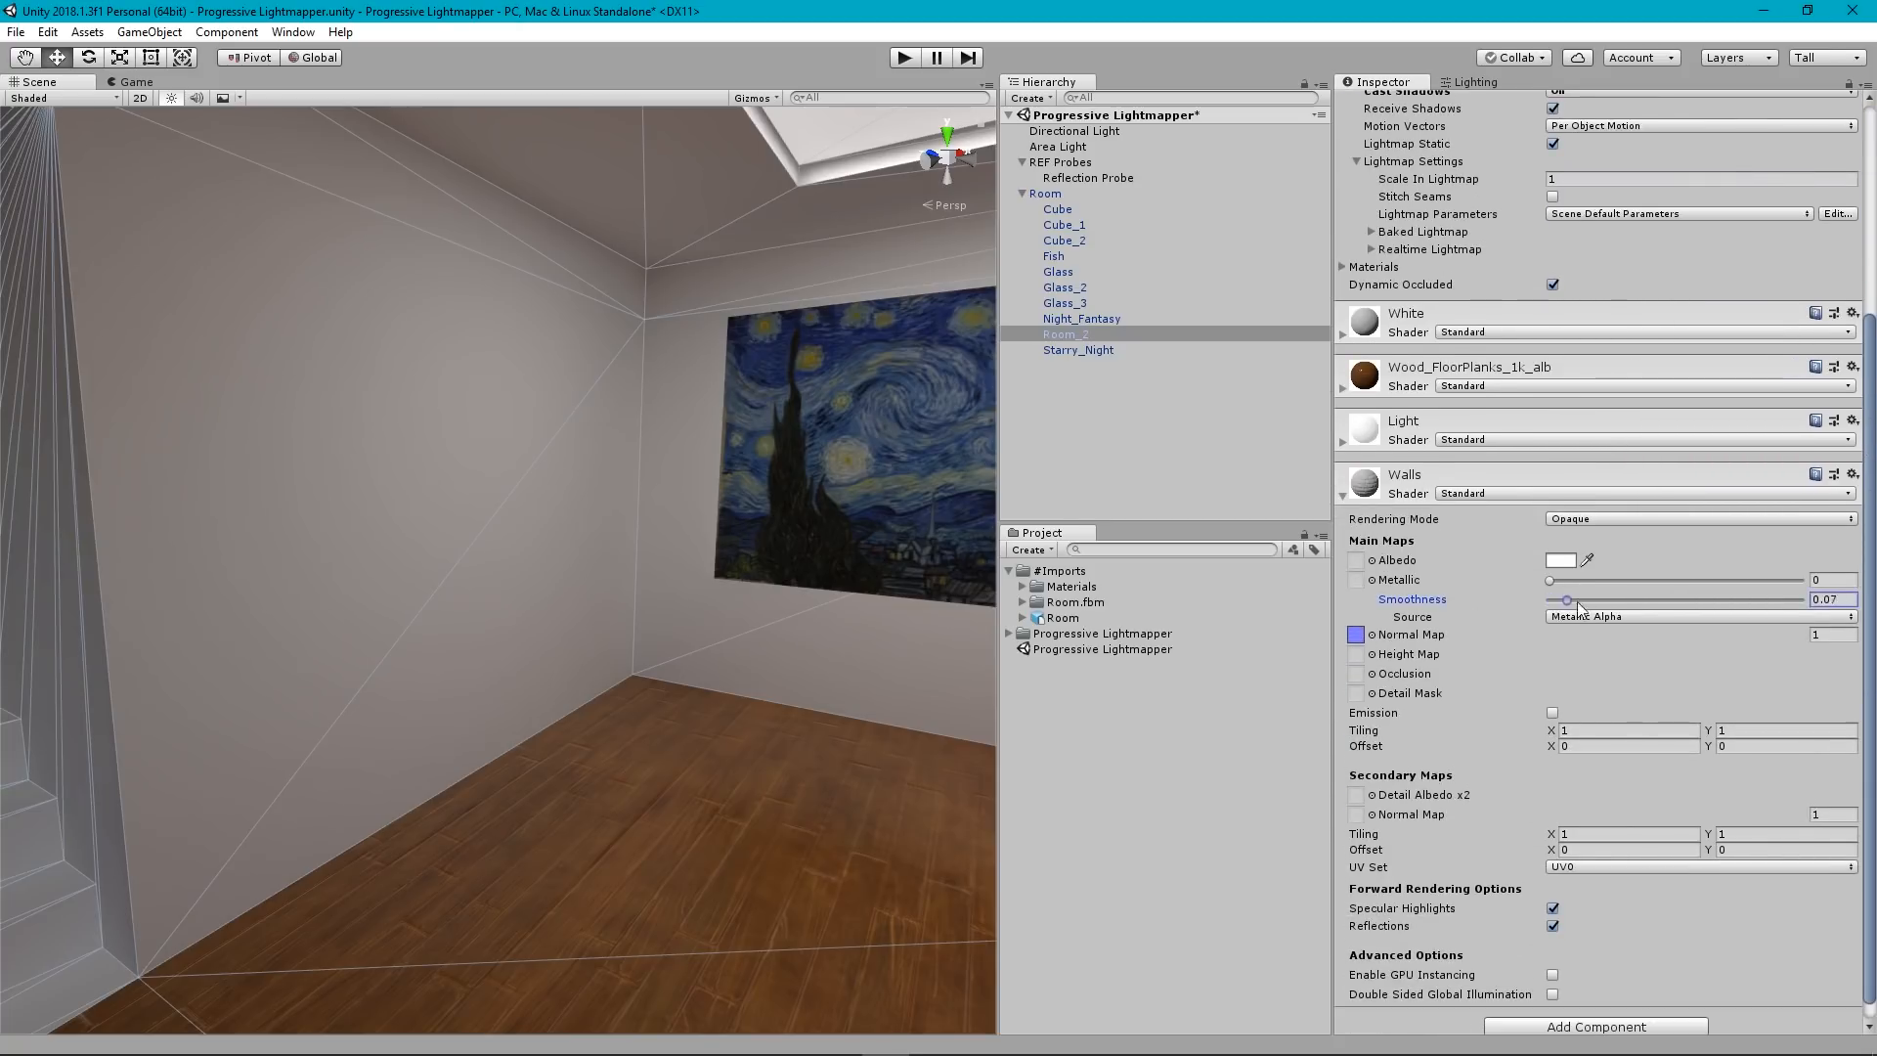
pyautogui.moveTo(1577, 605); pyautogui.dragTo(1709, 608)
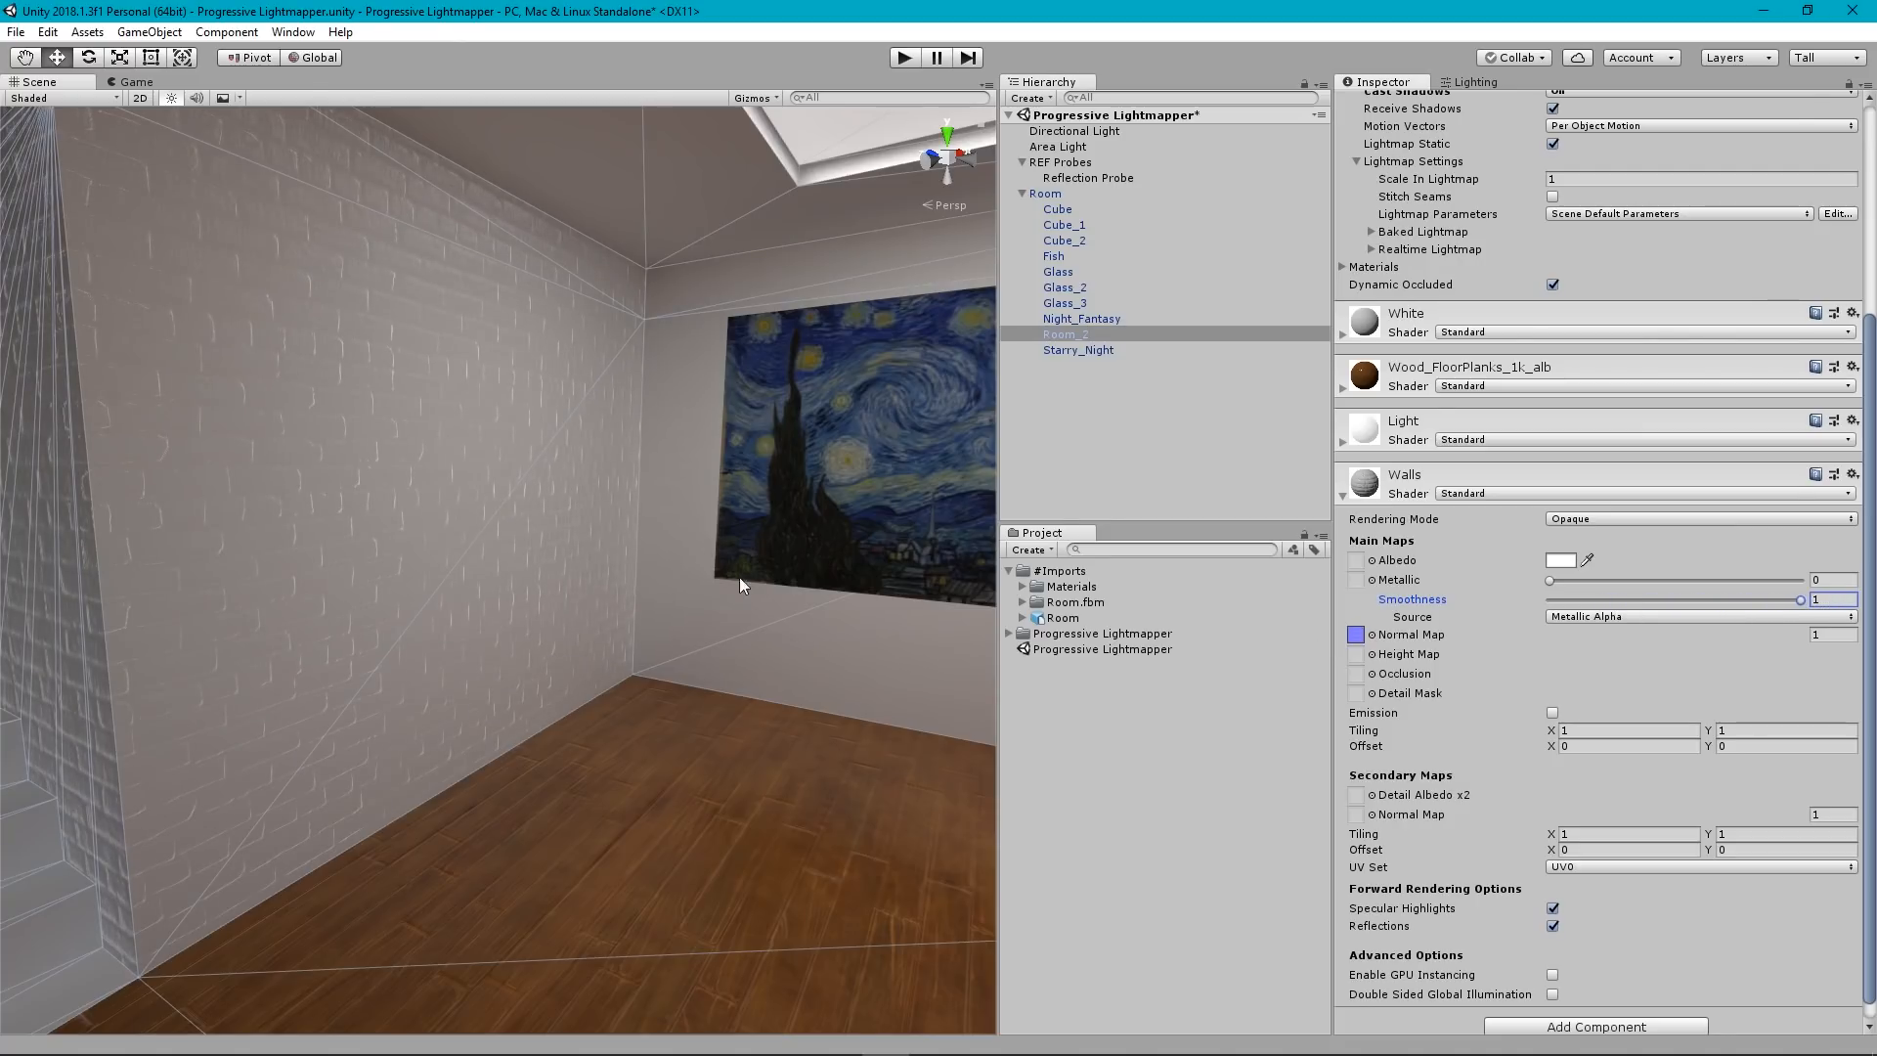
# Try a smoothness of 0.7 on the Walls material and check the brick surface in the room.
pyautogui.moveTo(740, 585); pyautogui.dragTo(1600, 567, button='right')
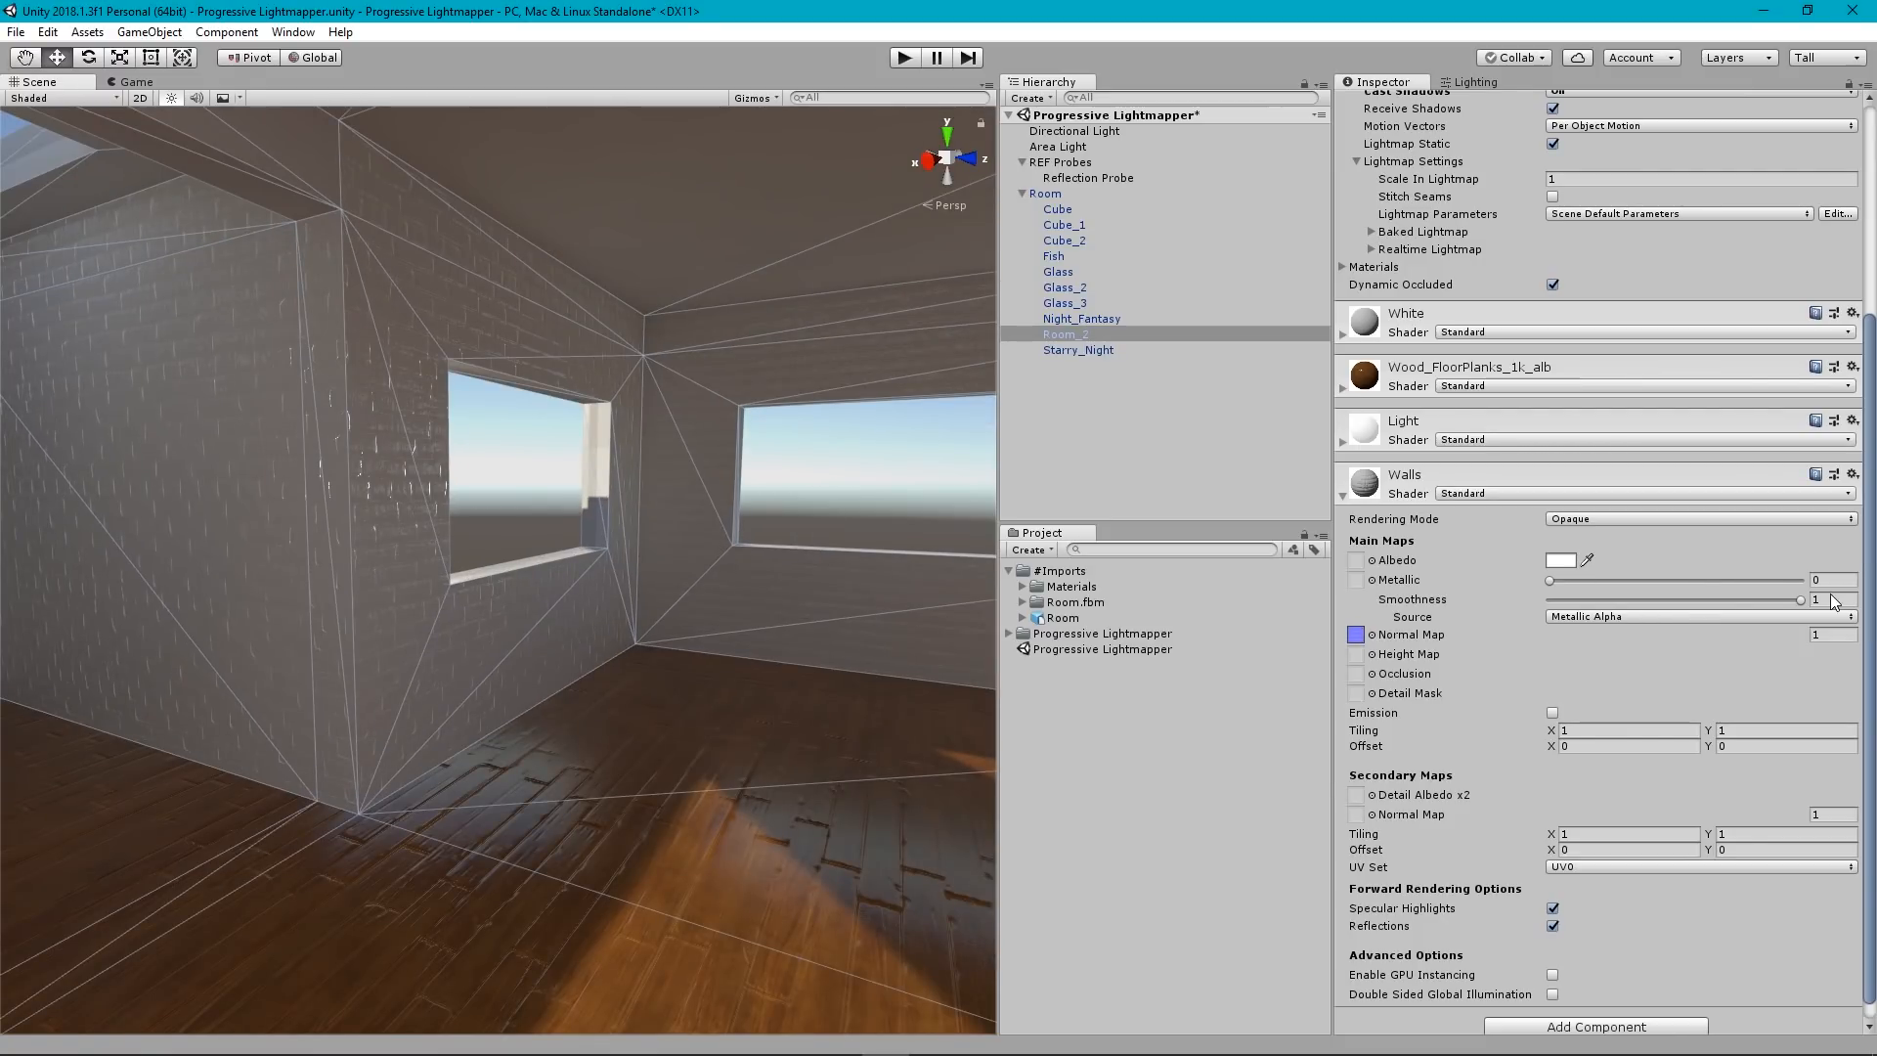
pyautogui.write('.8')
pyautogui.press('BackSpace')
pyautogui.write('7')
pyautogui.moveTo(554, 601)
pyautogui.mouseDown(button='right')
pyautogui.moveTo(192, 616)
pyautogui.moveTo(212, 579)
pyautogui.moveTo(413, 638)
pyautogui.mouseUp(button='right')
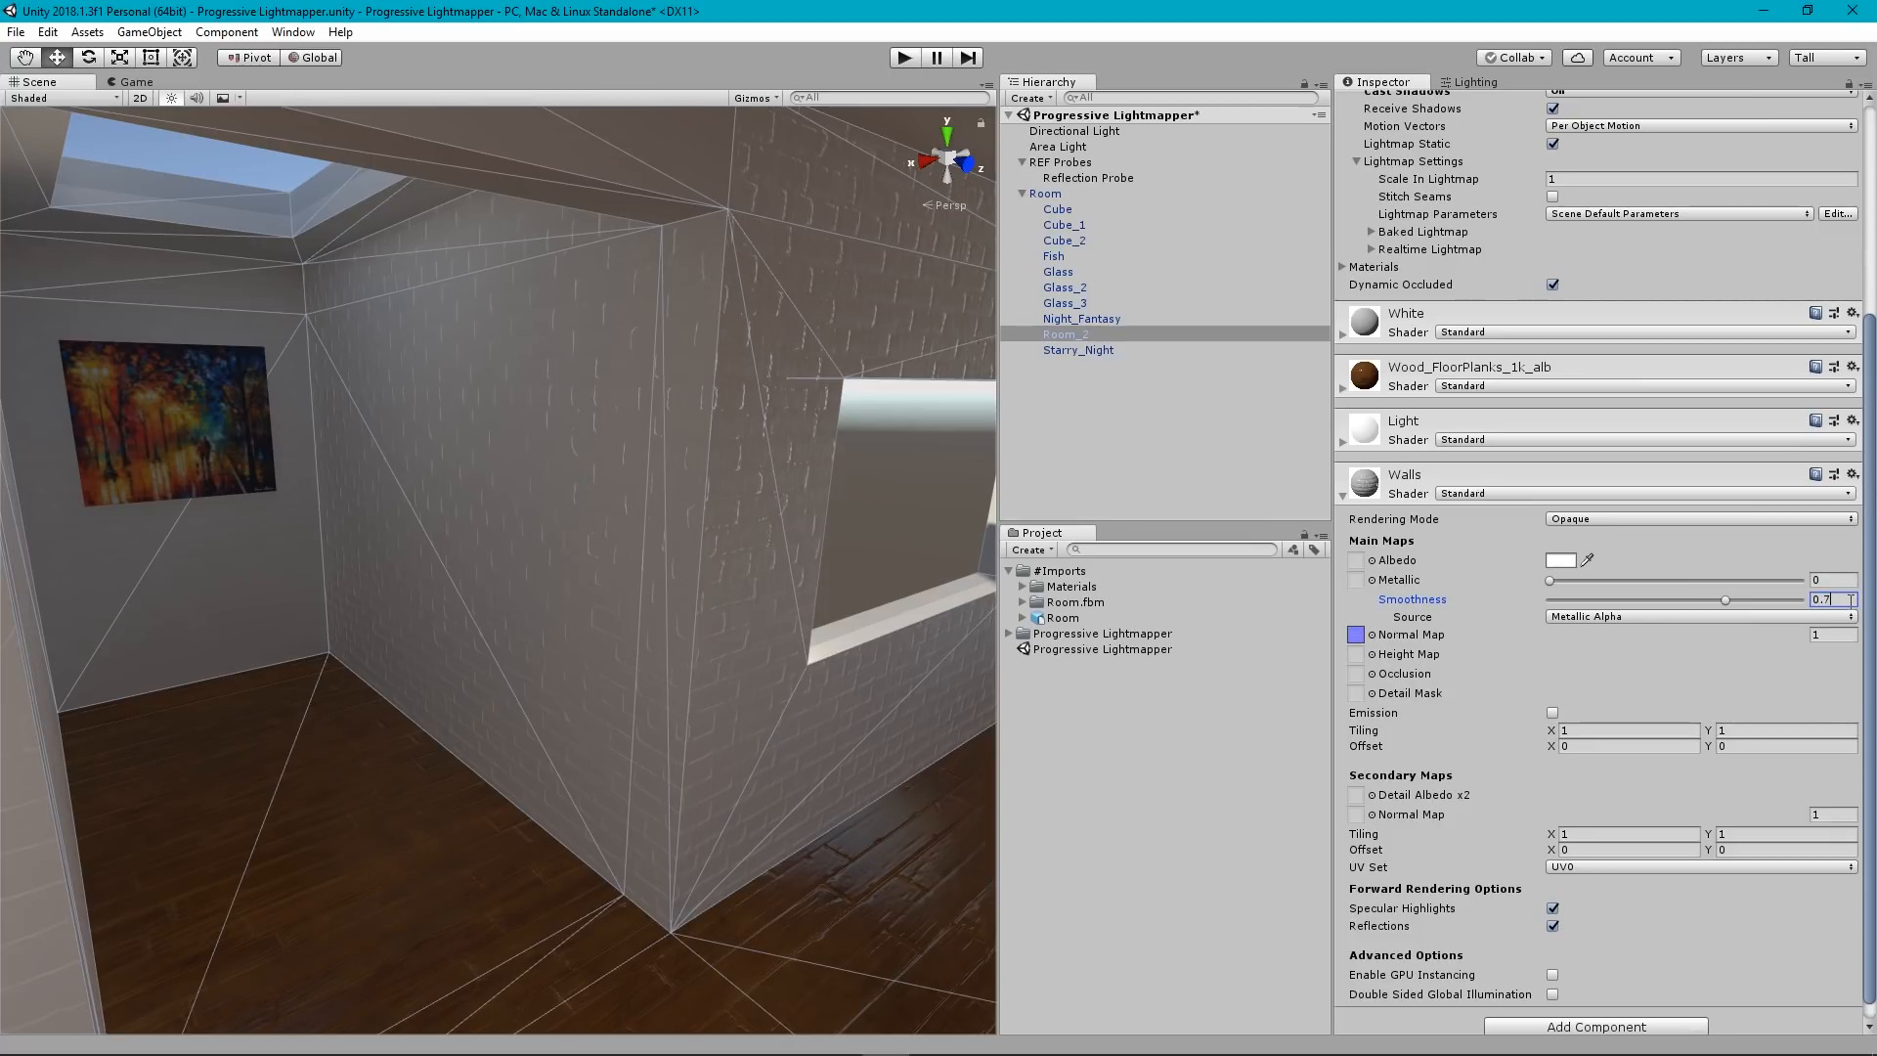
# Compare lower smoothness values on the Walls material and settle on 0.5.
pyautogui.press('BackSpace')
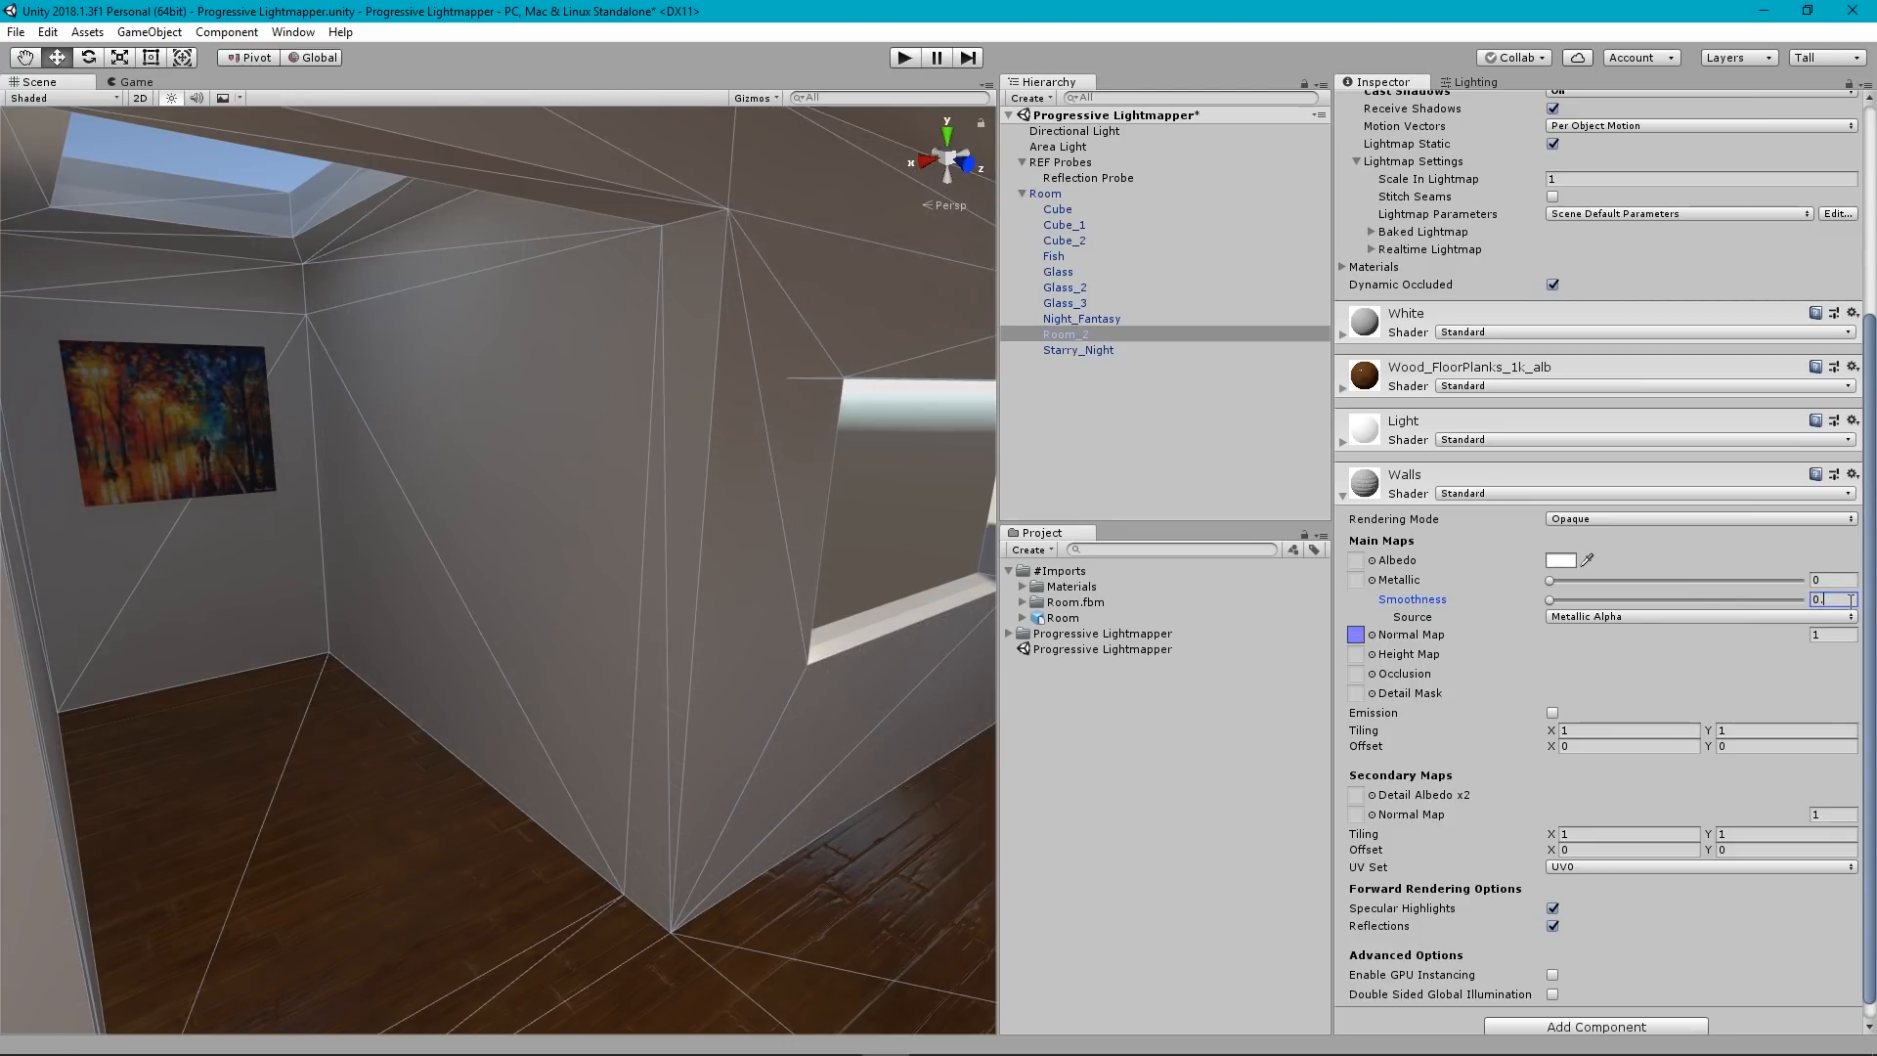
pyautogui.write('6')
pyautogui.press('BackSpace')
pyautogui.write('4')
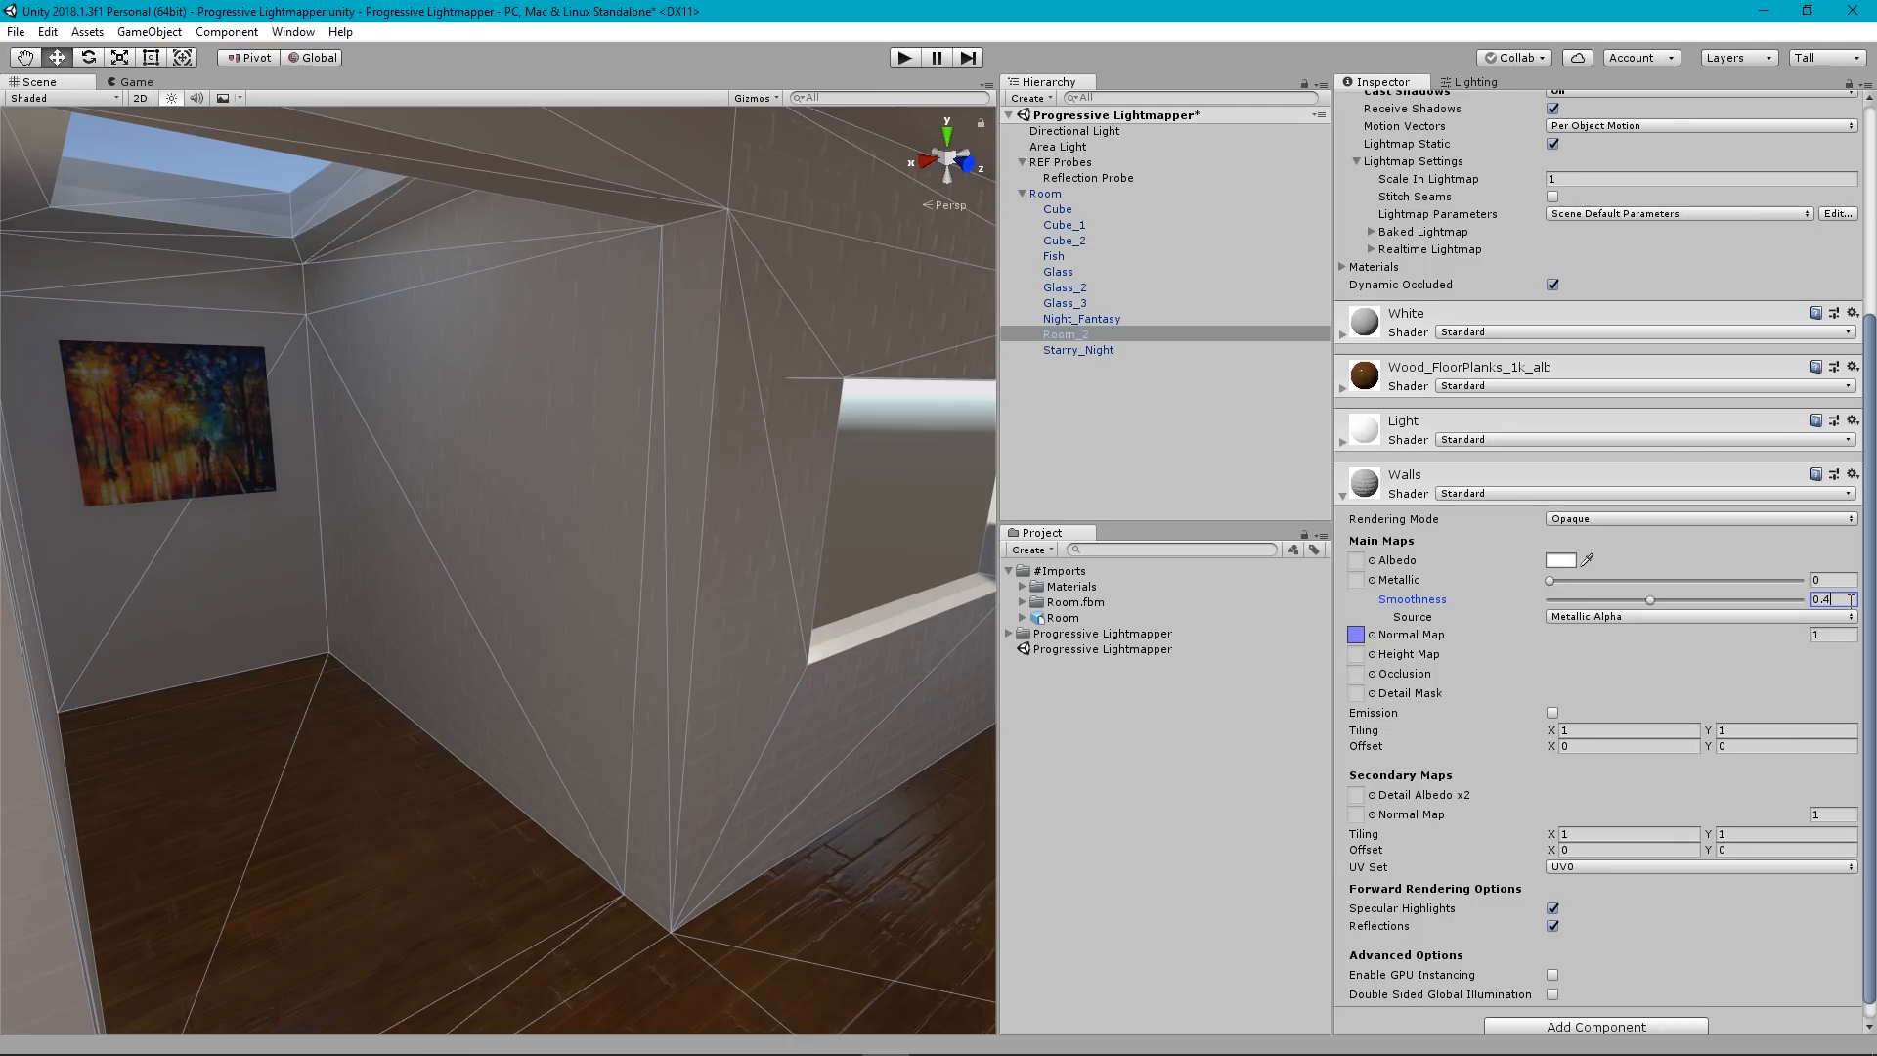
pyautogui.press('BackSpace')
pyautogui.write('5')
# Select the window's Glass object and raise its Glass material's smoothness to 1.
pyautogui.moveTo(587, 513); pyautogui.dragTo(1022, 579, button='right')
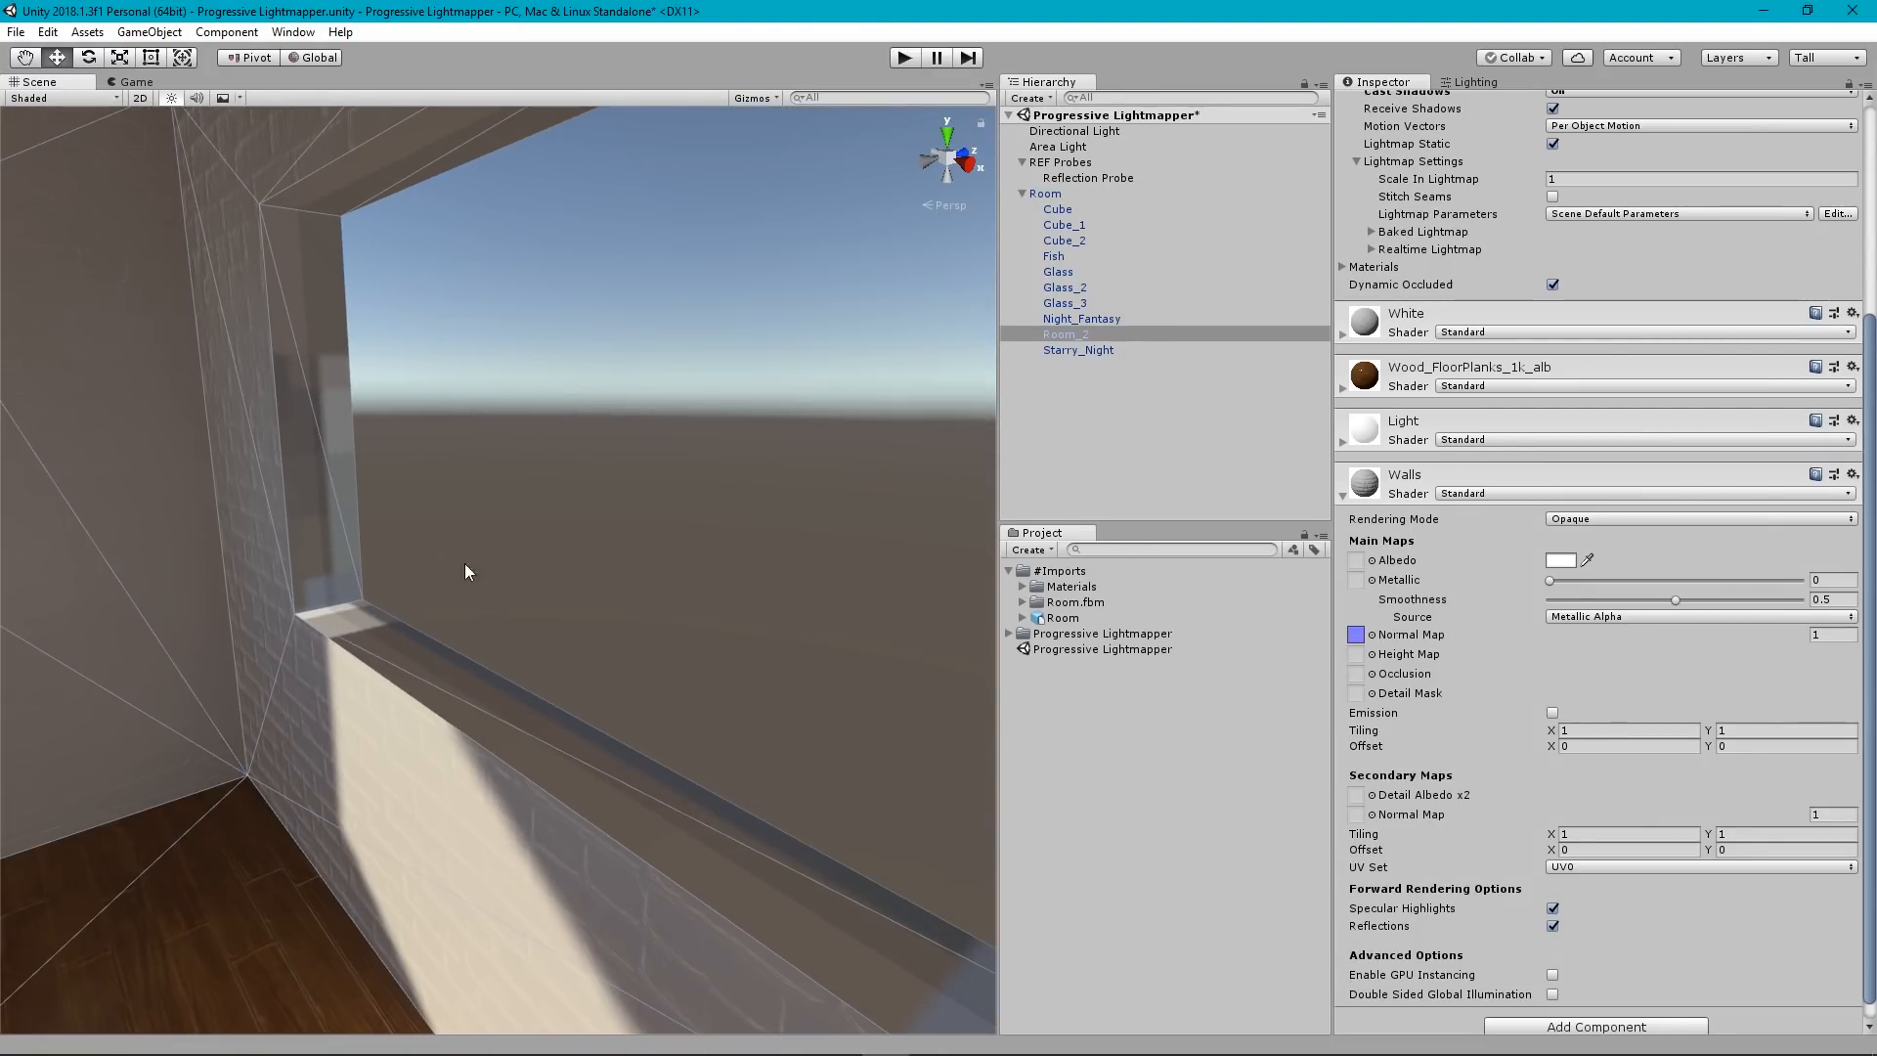
pyautogui.click(555, 519)
pyautogui.click(554, 519)
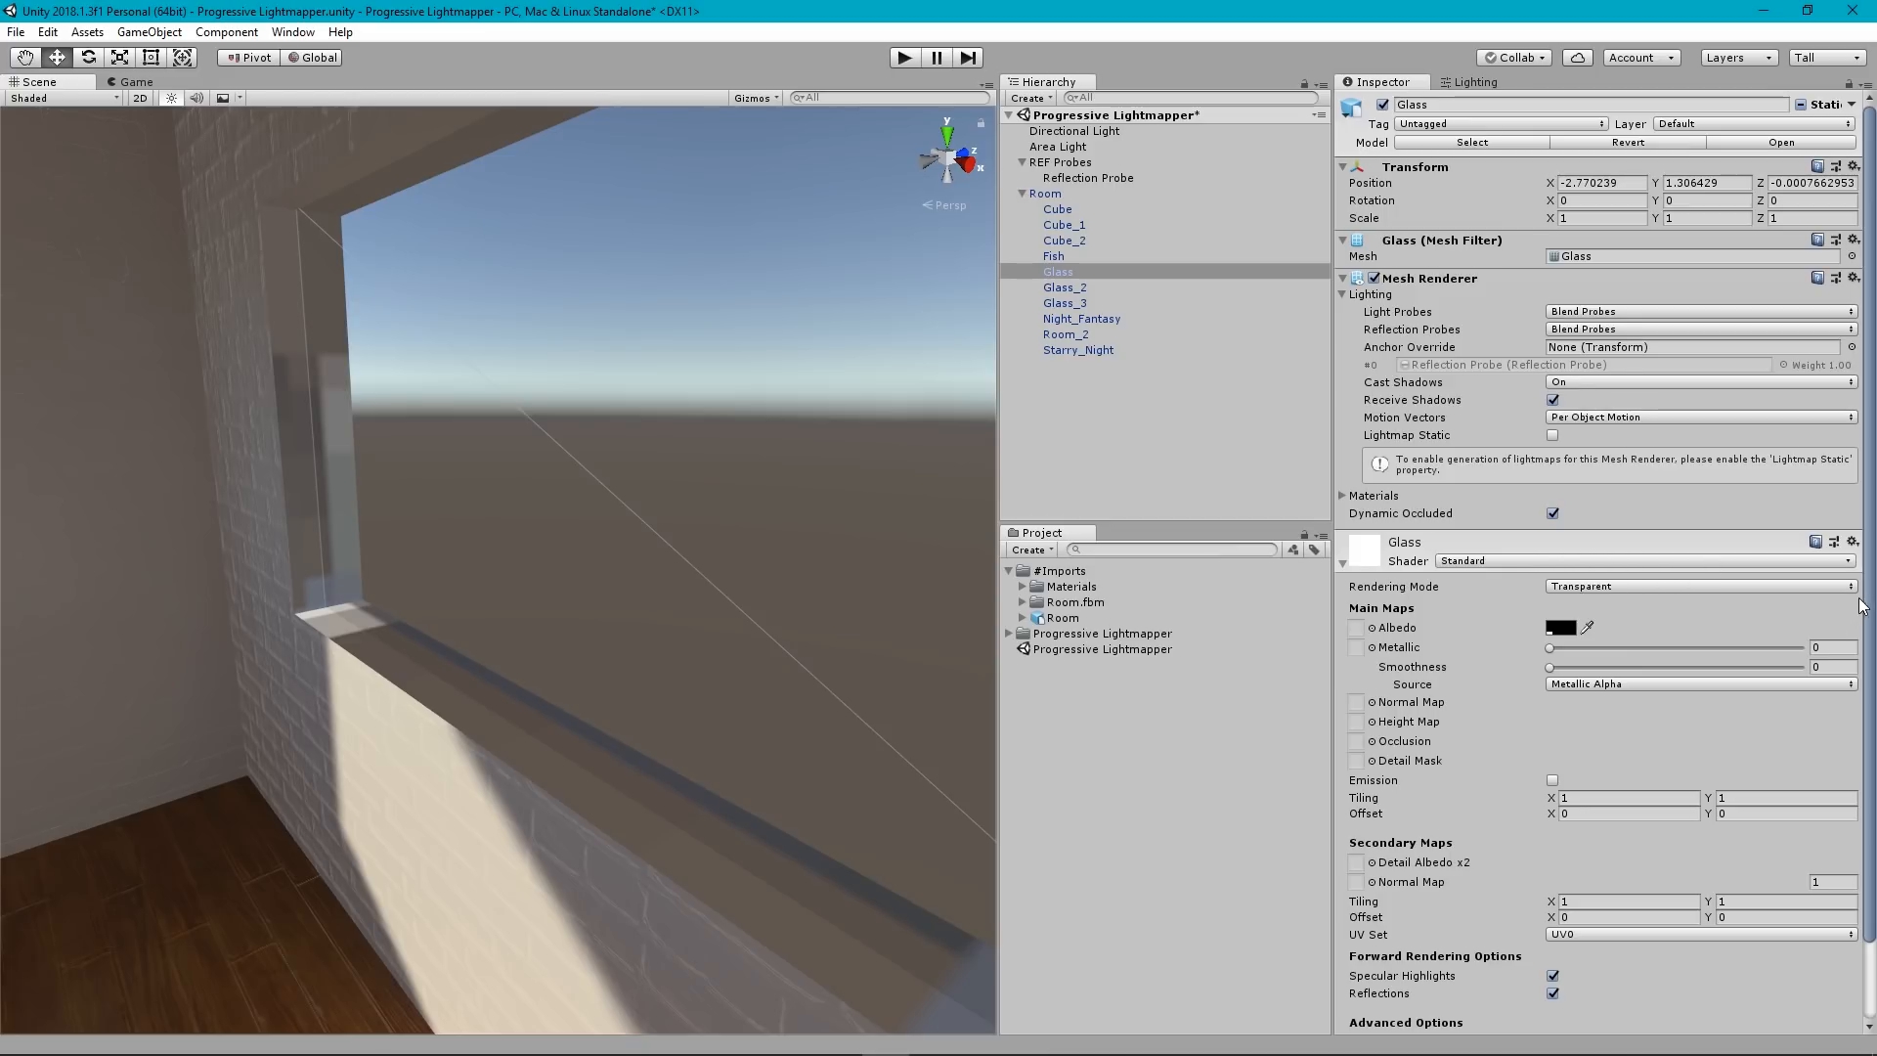
pyautogui.moveTo(1869, 600); pyautogui.dragTo(1868, 694)
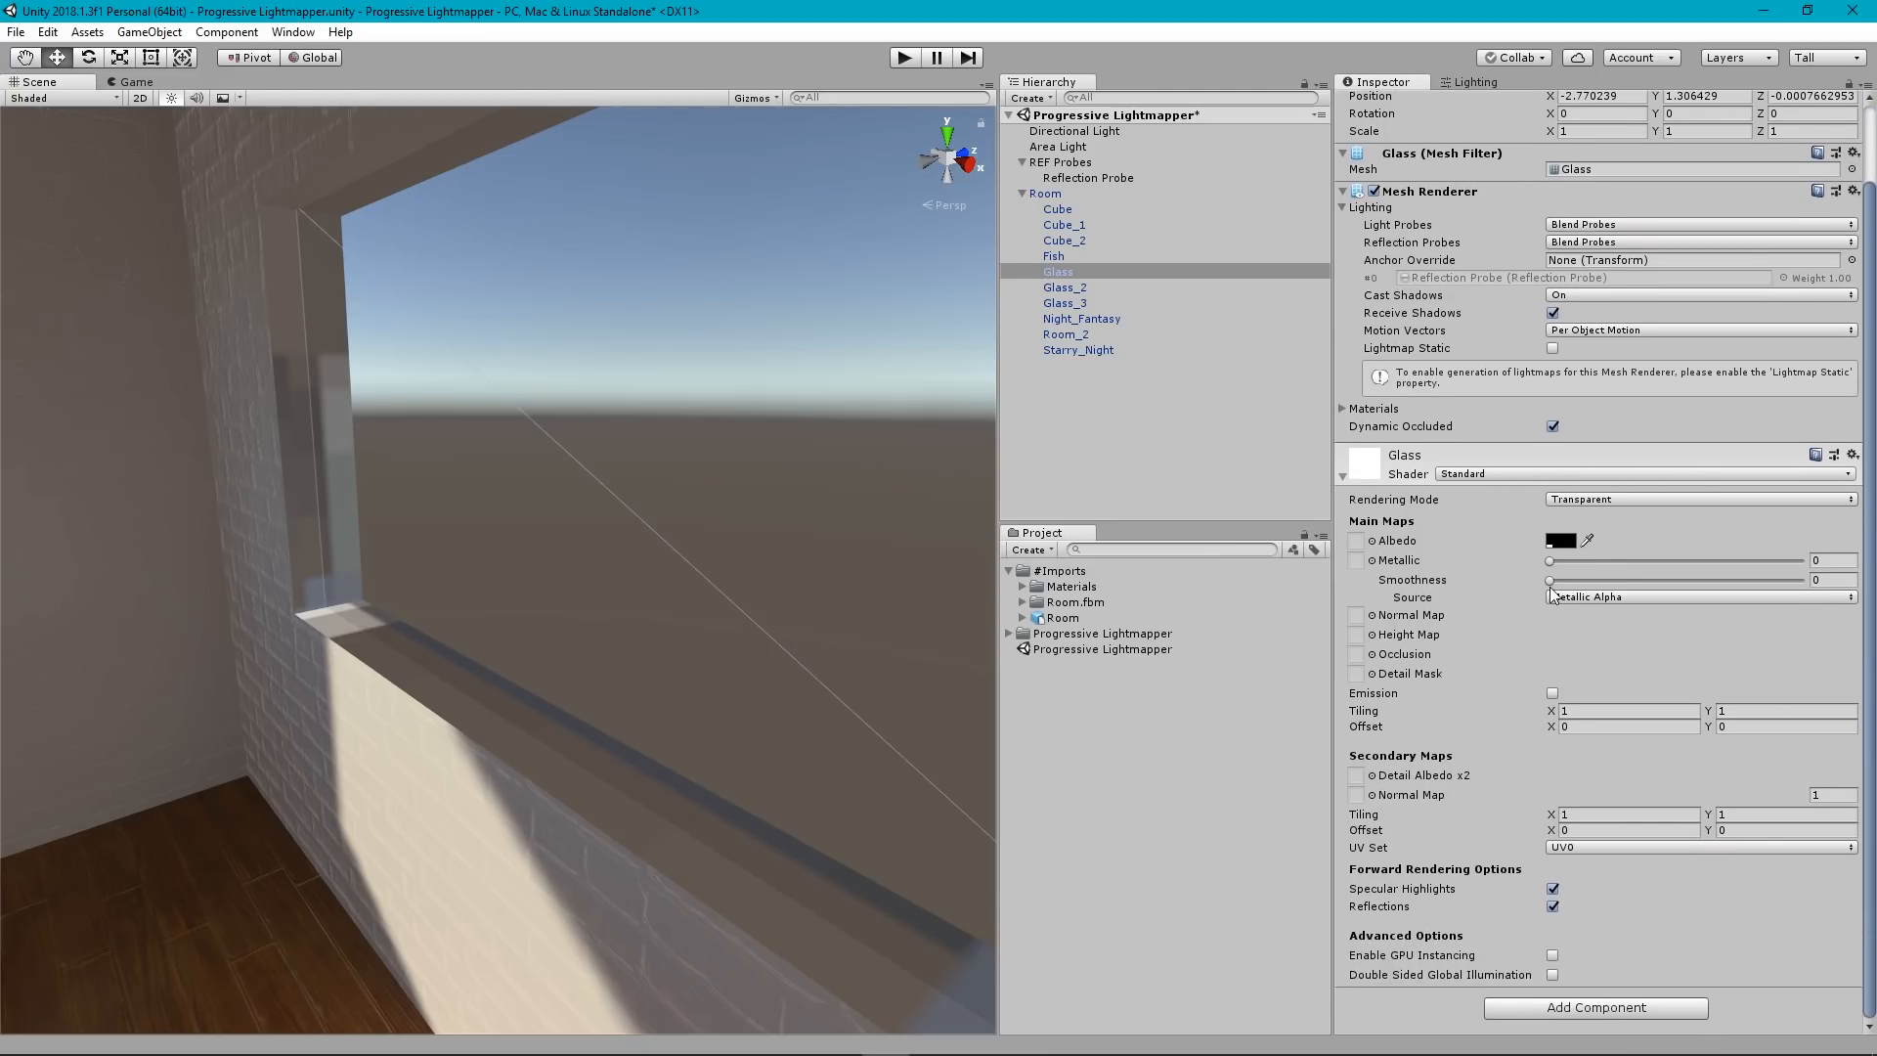
pyautogui.moveTo(1551, 587); pyautogui.dragTo(1854, 593)
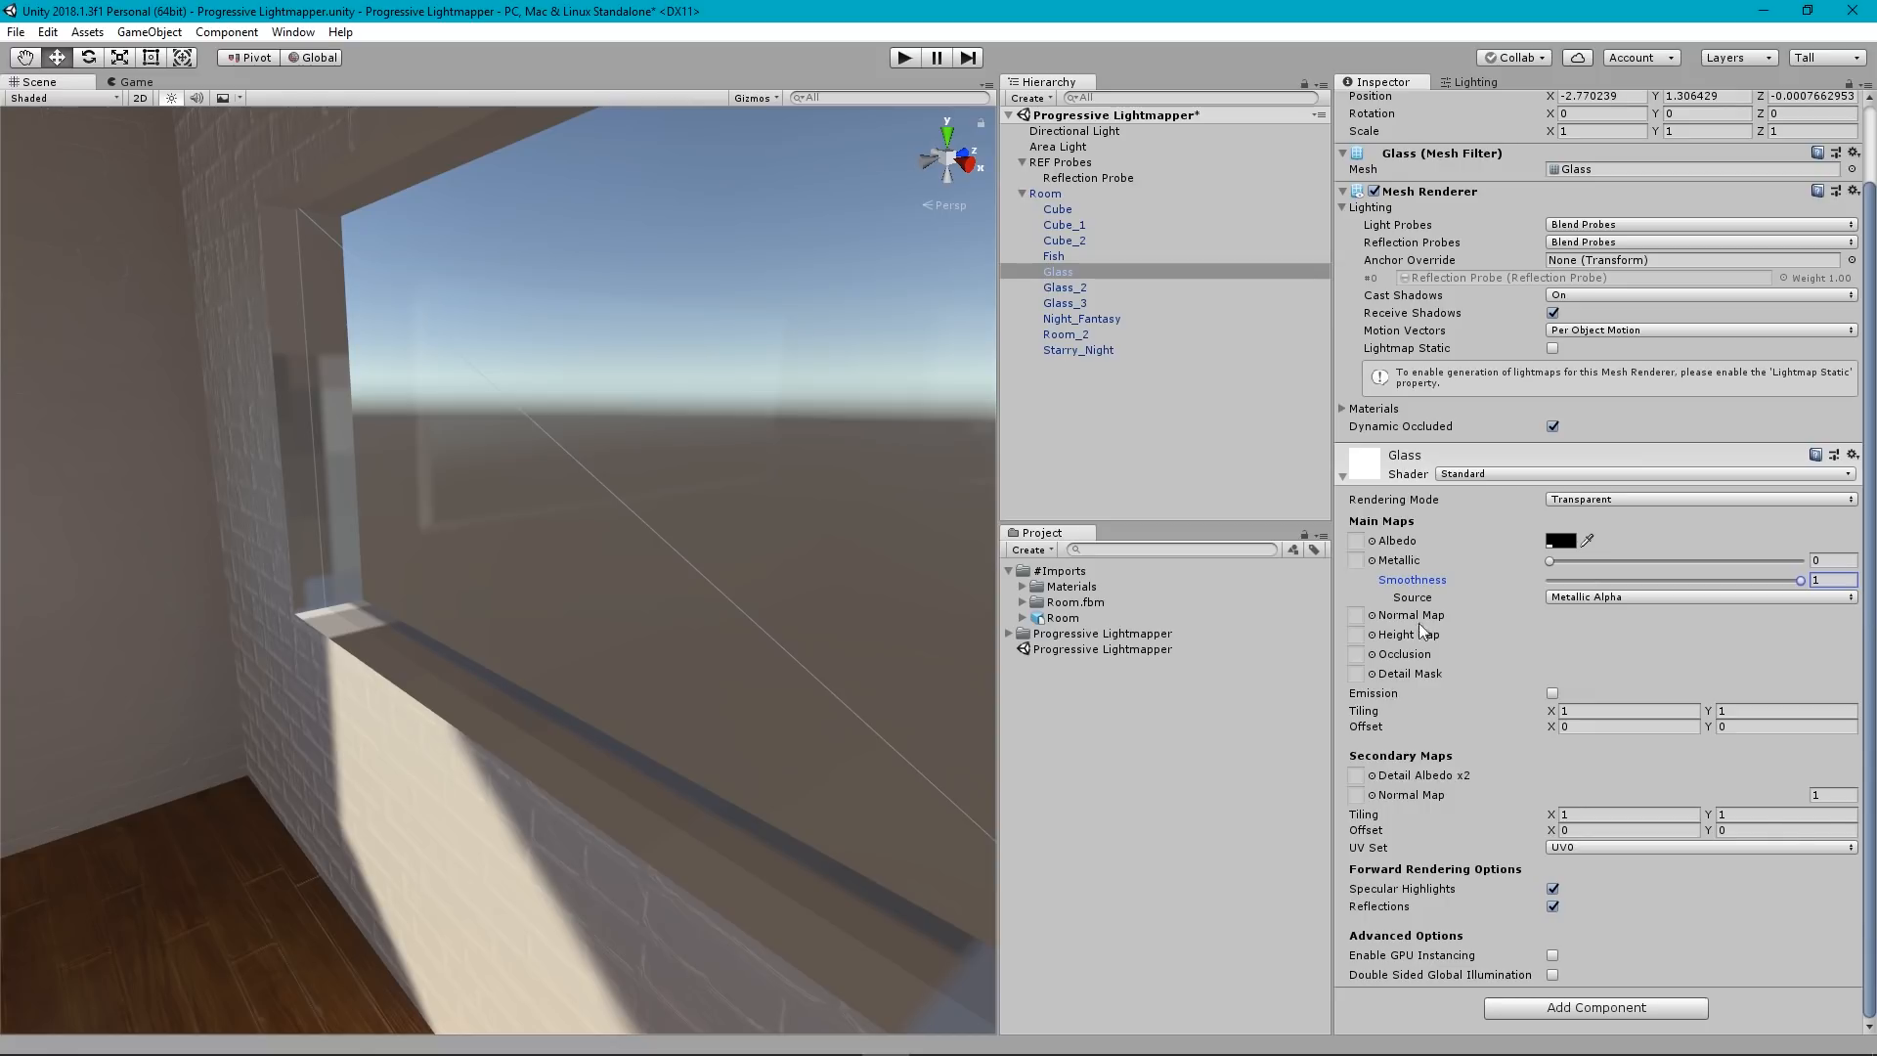
# Examine the reflections on the window glass, the walls and the floor near the staircase.
pyautogui.keyDown('alt'); pyautogui.moveTo(719, 494); pyautogui.dragTo(298, 450); pyautogui.keyUp('alt')
pyautogui.press('a')
pyautogui.moveTo(298, 448)
pyautogui.mouseDown(button='right')
pyautogui.moveTo(248, 473)
pyautogui.moveTo(1836, 445)
pyautogui.moveTo(1464, 430)
pyautogui.moveTo(1838, 357)
pyautogui.moveTo(1847, 215)
pyautogui.moveTo(71, 1046)
pyautogui.moveTo(88, 117)
pyautogui.moveTo(478, 272)
pyautogui.moveTo(949, 340)
pyautogui.moveTo(1022, 293)
pyautogui.moveTo(1035, 241)
pyautogui.moveTo(942, 344)
pyautogui.moveTo(710, 436)
pyautogui.moveTo(444, 436)
pyautogui.moveTo(268, 465)
pyautogui.moveTo(1821, 592)
pyautogui.moveTo(822, 446)
pyautogui.moveTo(1269, 445)
pyautogui.moveTo(1039, 463)
pyautogui.moveTo(1086, 449)
pyautogui.mouseUp(button='right')
pyautogui.press('s')
pyautogui.press('w')
pyautogui.press('s')
pyautogui.press('w')
pyautogui.press('s')
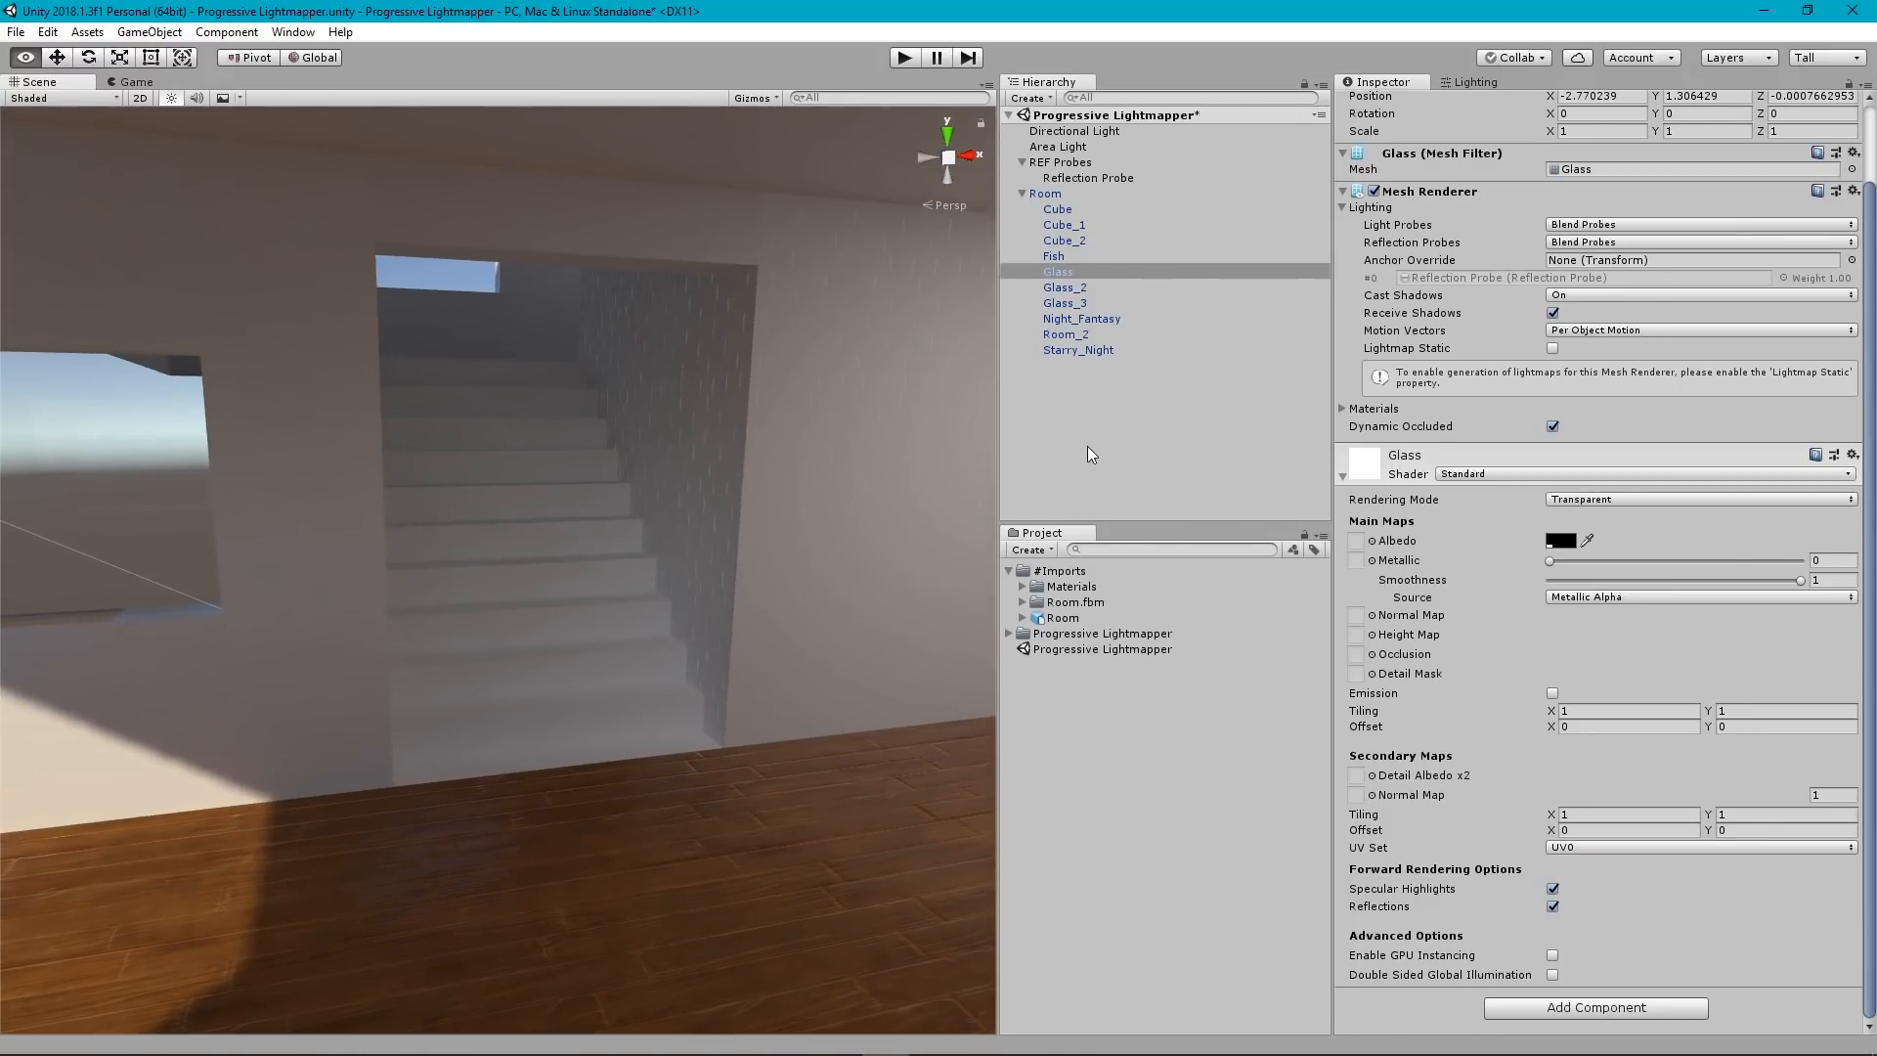
# Select the Room_2 mesh and set its White material's smoothness to 0.5.
pyautogui.click(512, 632)
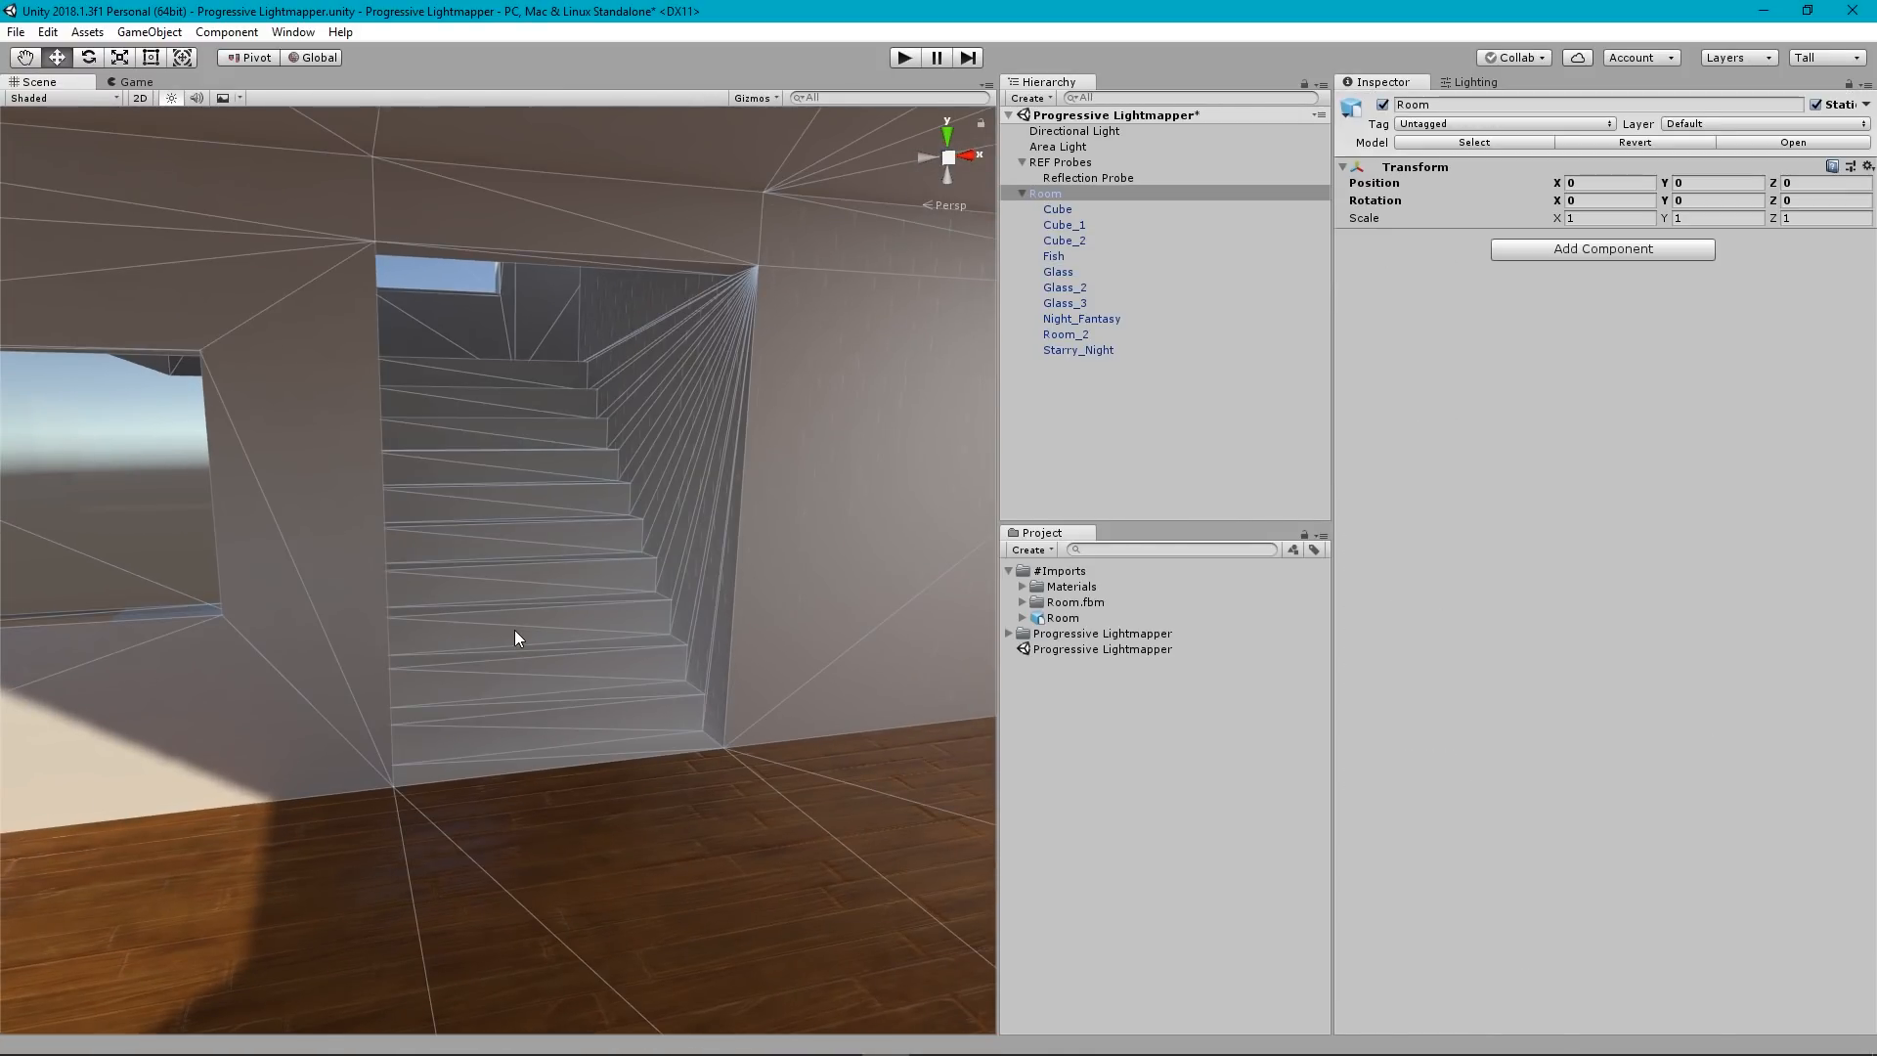
pyautogui.click(515, 631)
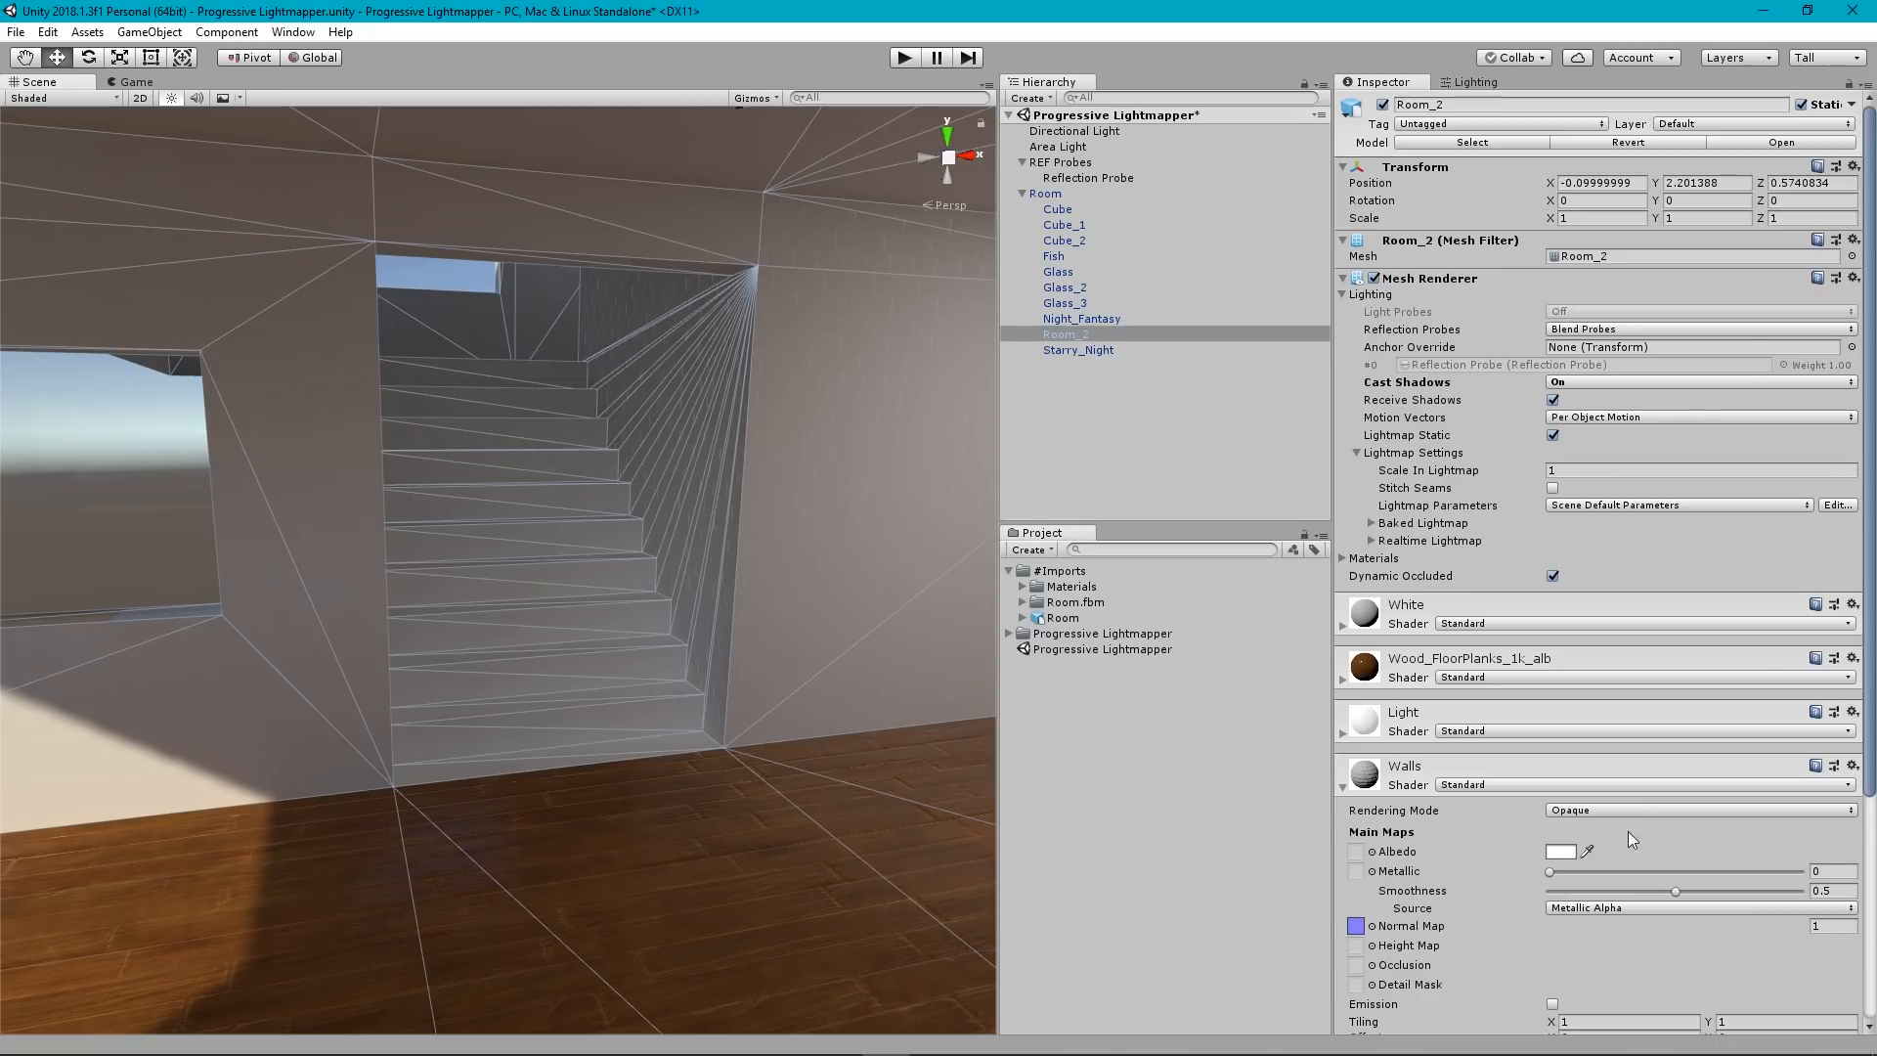
pyautogui.click(1341, 787)
pyautogui.click(1342, 626)
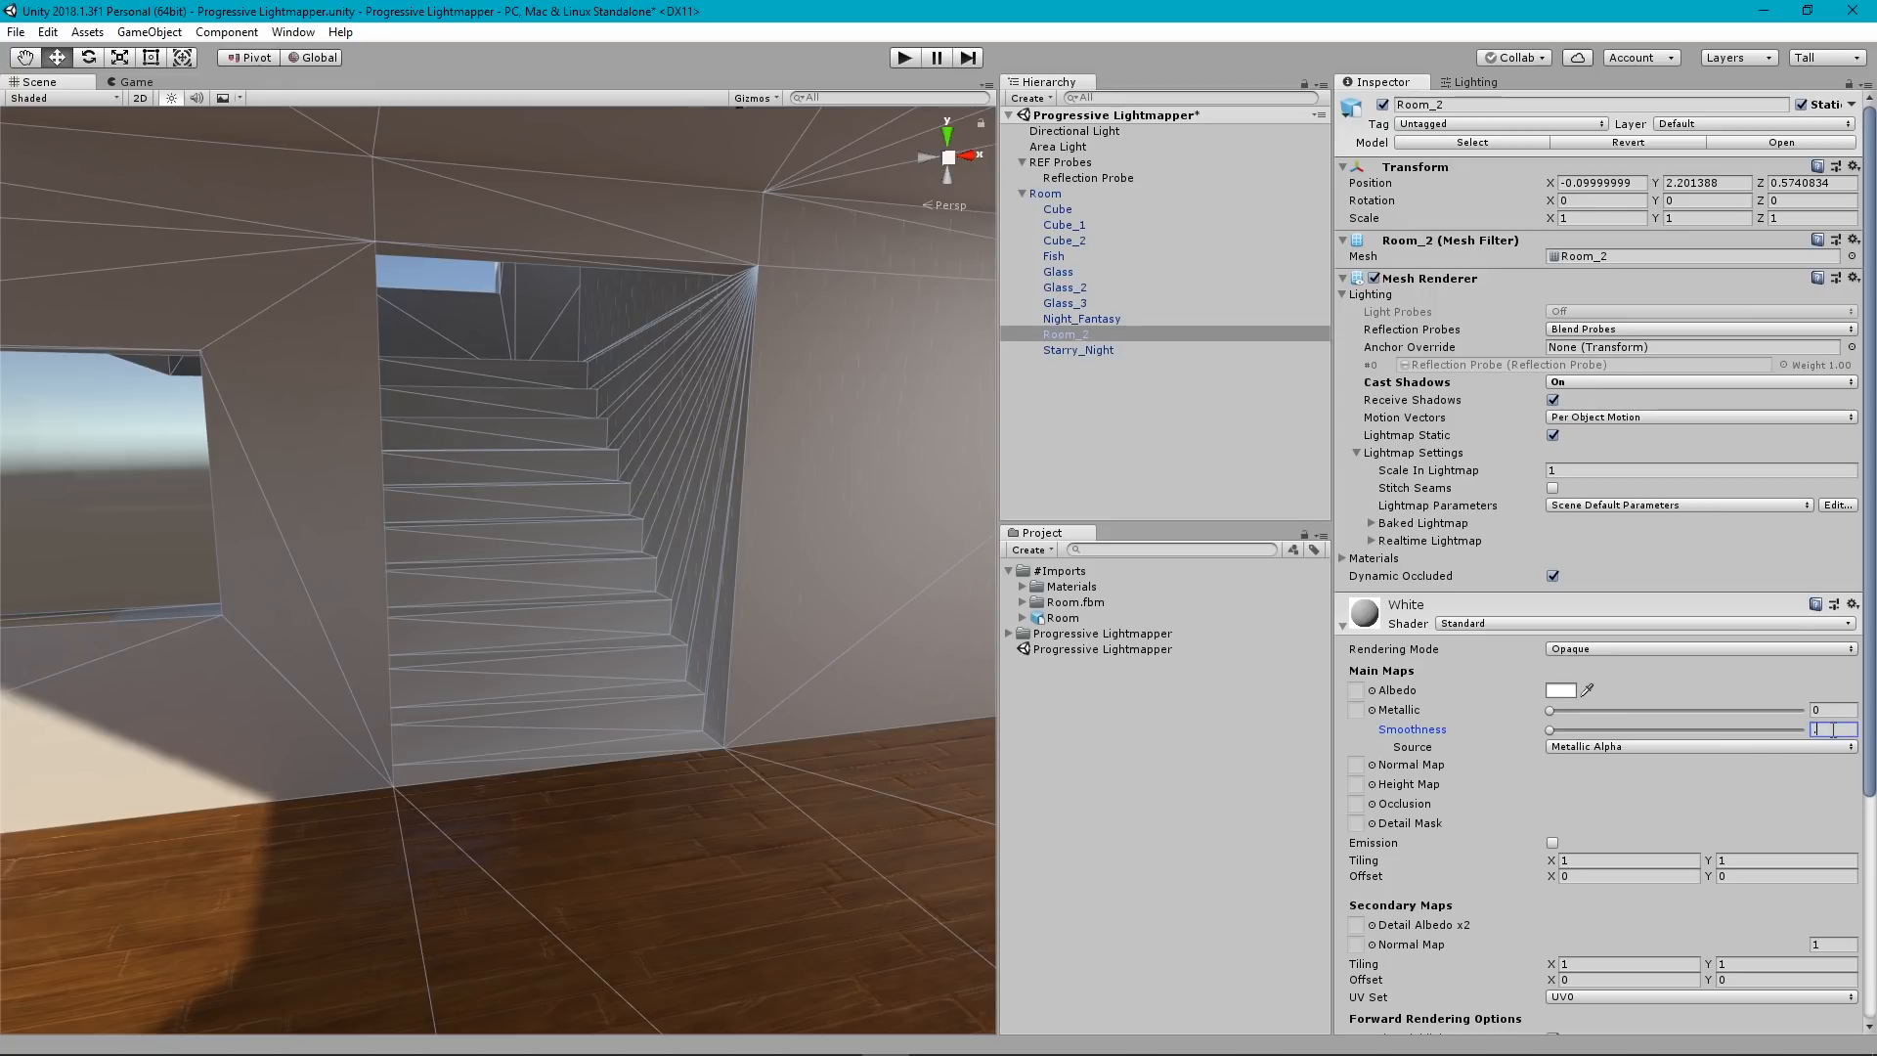
pyautogui.write('0.5')
pyautogui.moveTo(719, 818); pyautogui.dragTo(762, 785, button='right')
pyautogui.click(436, 760)
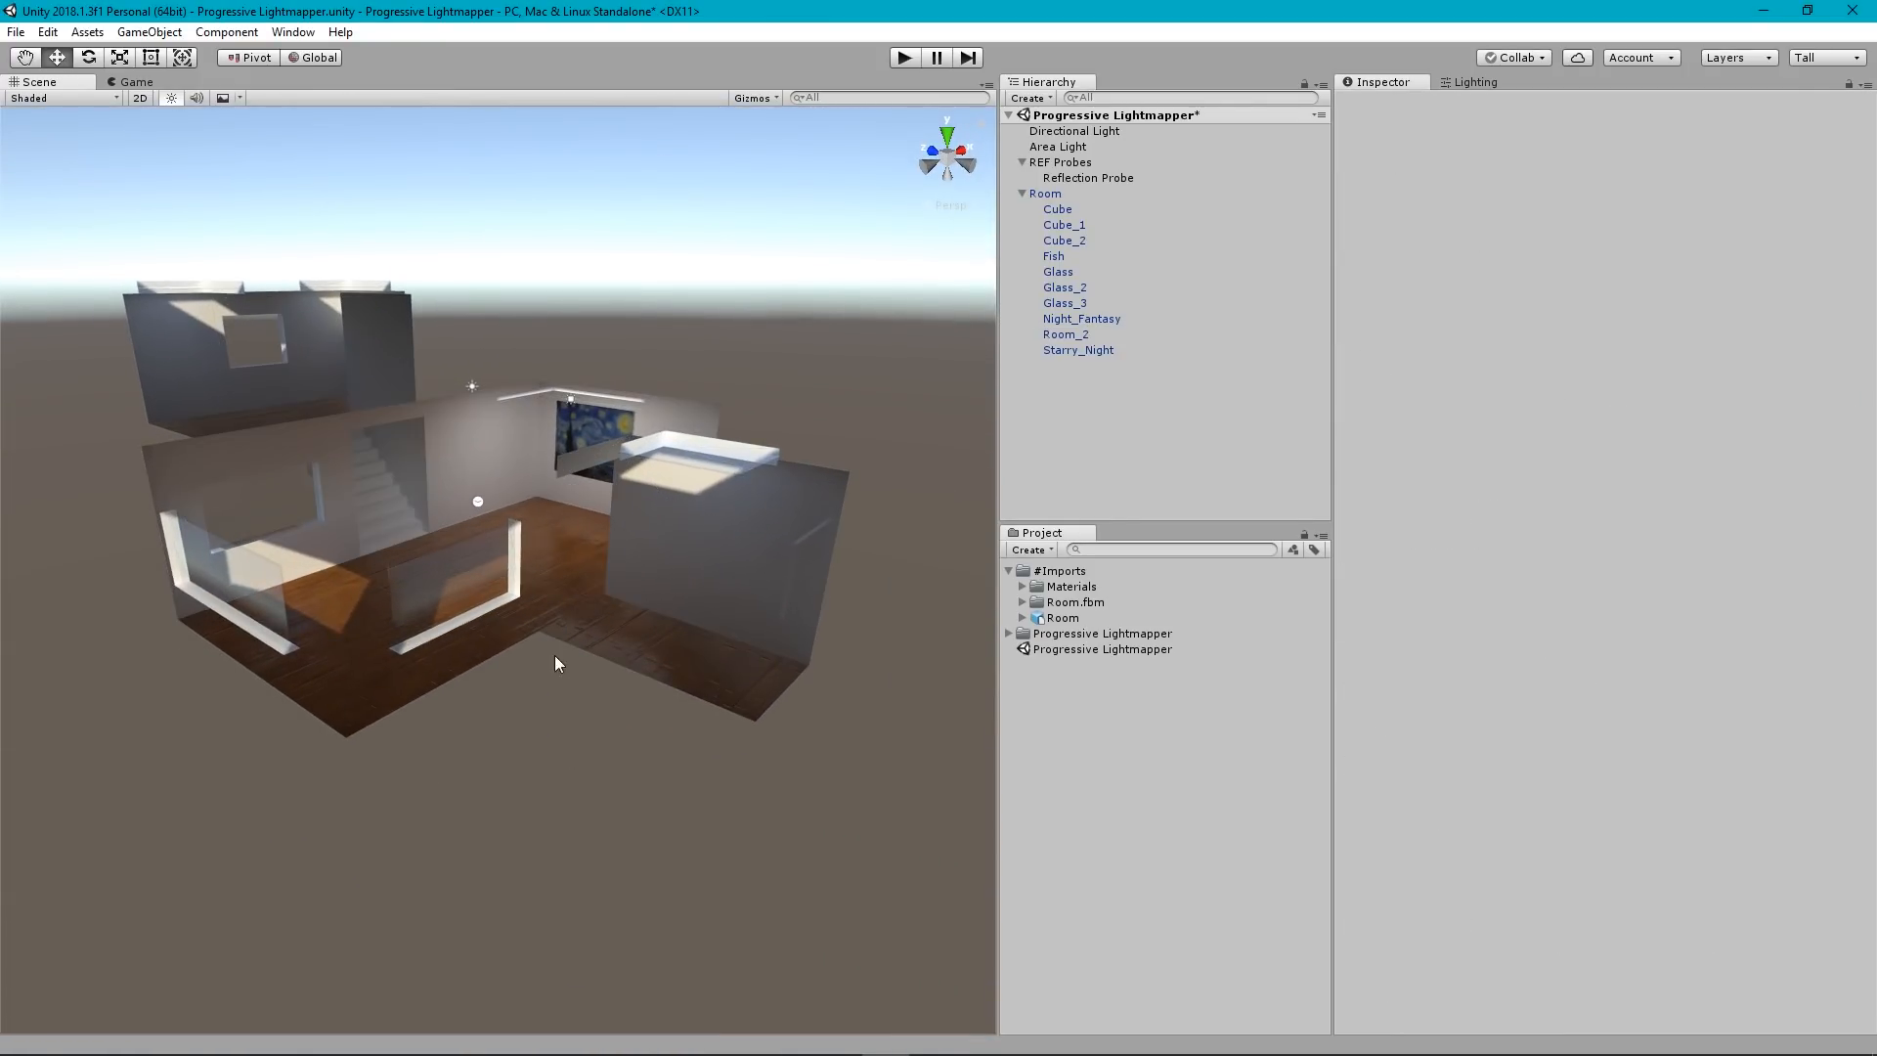
# Duplicate the main room's Reflection Probe within the REF Probes group.
pyautogui.moveTo(554, 661)
pyautogui.mouseDown(button='right')
pyautogui.moveTo(576, 830)
pyautogui.moveTo(607, 804)
pyautogui.moveTo(695, 612)
pyautogui.moveTo(844, 584)
pyautogui.moveTo(251, 561)
pyautogui.moveTo(1663, 640)
pyautogui.moveTo(381, 557)
pyautogui.moveTo(379, 459)
pyautogui.moveTo(335, 537)
pyautogui.moveTo(136, 567)
pyautogui.moveTo(1803, 553)
pyautogui.moveTo(1639, 590)
pyautogui.moveTo(1665, 649)
pyautogui.moveTo(1765, 655)
pyautogui.moveTo(1726, 658)
pyautogui.moveTo(1792, 770)
pyautogui.moveTo(407, 783)
pyautogui.moveTo(825, 779)
pyautogui.moveTo(729, 753)
pyautogui.moveTo(733, 805)
pyautogui.moveTo(362, 878)
pyautogui.moveTo(382, 830)
pyautogui.moveTo(302, 796)
pyautogui.moveTo(527, 734)
pyautogui.moveTo(725, 729)
pyautogui.moveTo(753, 694)
pyautogui.mouseUp(button='right')
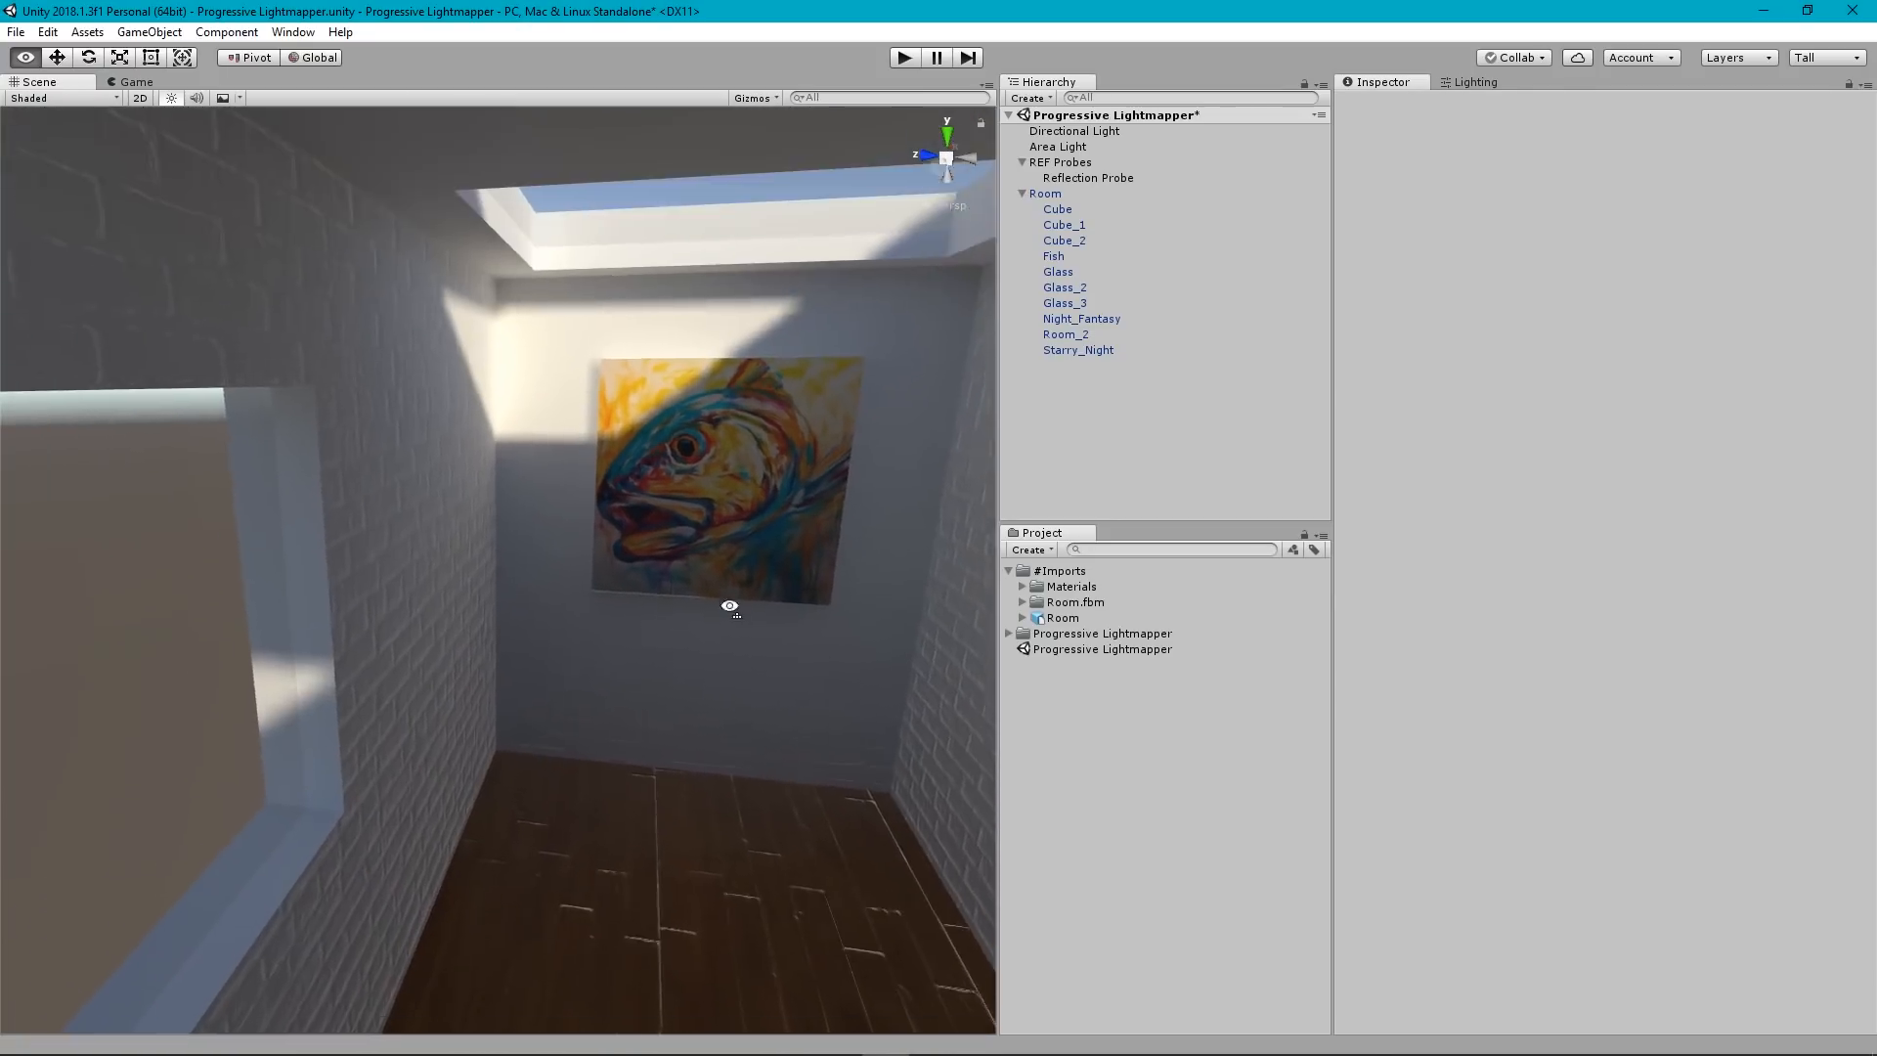
pyautogui.moveTo(729, 606)
pyautogui.mouseDown(button='right')
pyautogui.moveTo(780, 607)
pyautogui.moveTo(780, 640)
pyautogui.moveTo(461, 570)
pyautogui.moveTo(340, 571)
pyautogui.moveTo(150, 691)
pyautogui.moveTo(14, 681)
pyautogui.mouseUp(button='right')
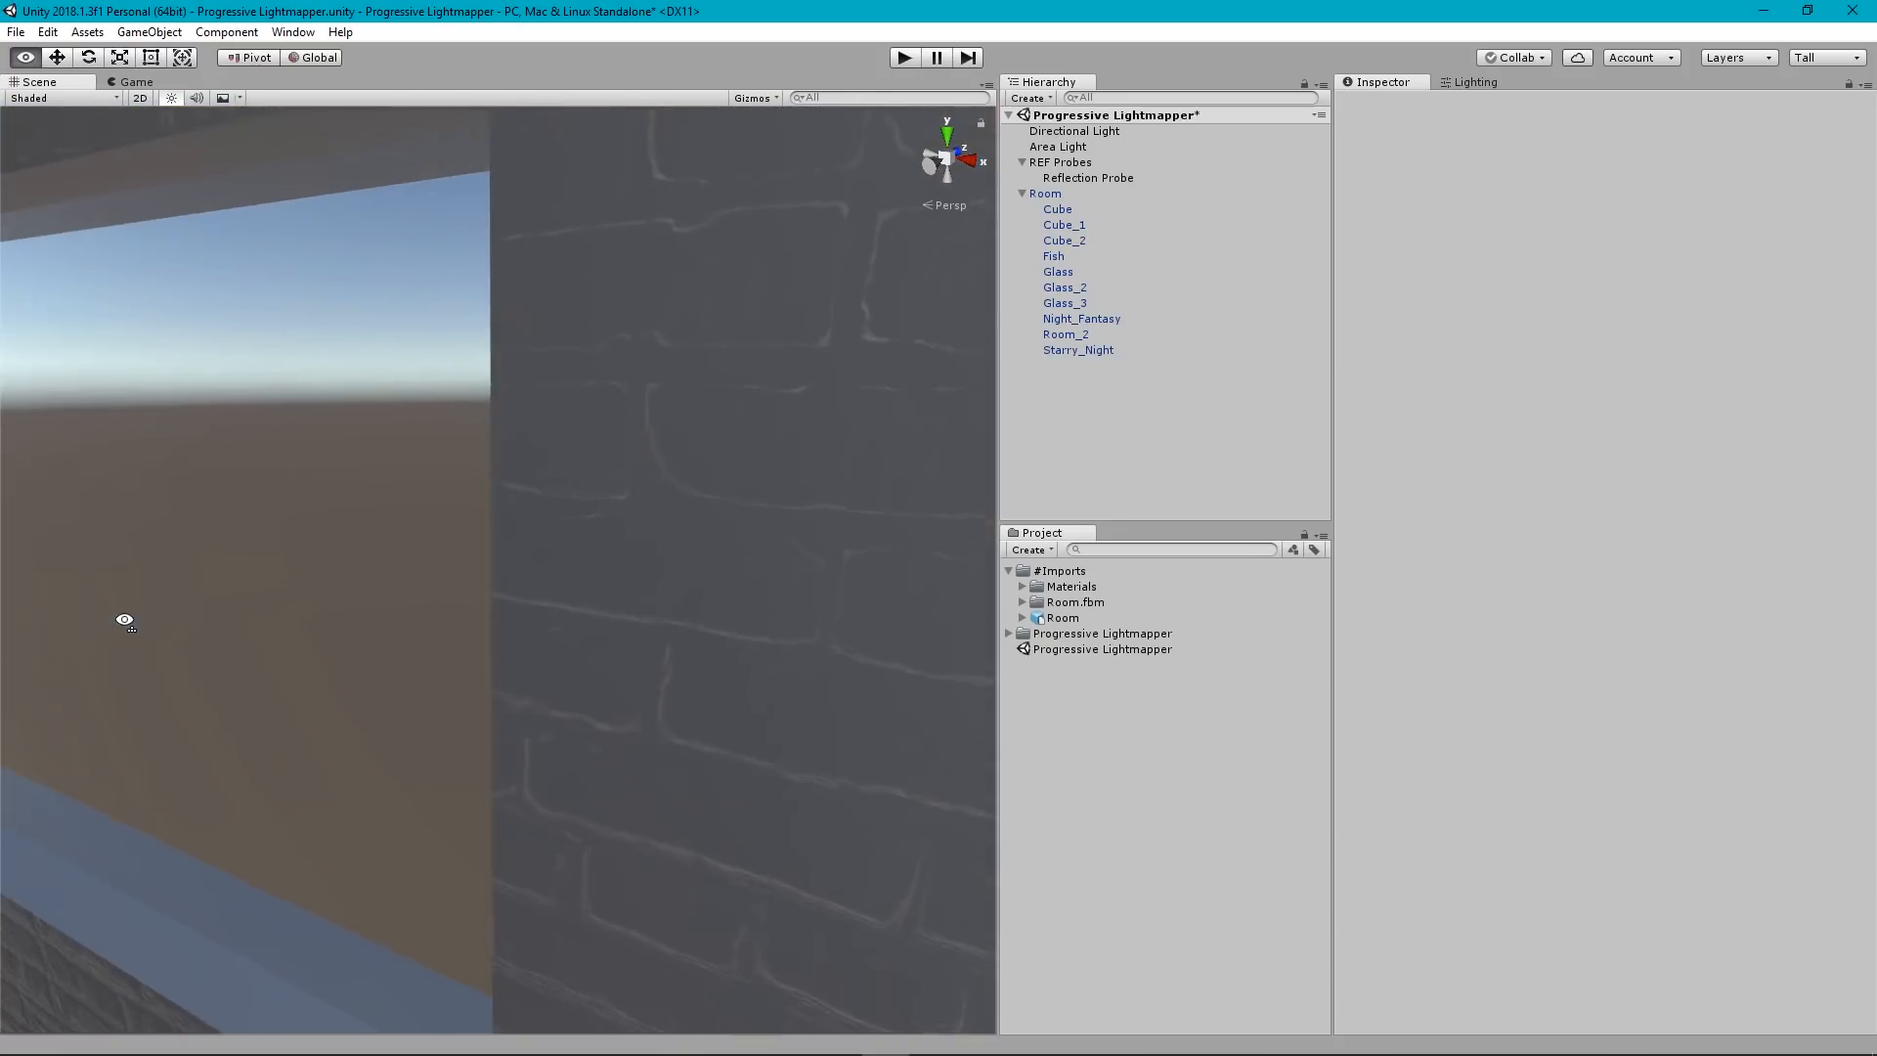
pyautogui.moveTo(124, 621)
pyautogui.mouseDown(button='right')
pyautogui.moveTo(1785, 629)
pyautogui.moveTo(277, 620)
pyautogui.moveTo(873, 652)
pyautogui.moveTo(708, 658)
pyautogui.moveTo(486, 805)
pyautogui.moveTo(456, 792)
pyautogui.moveTo(907, 779)
pyautogui.moveTo(754, 712)
pyautogui.moveTo(754, 649)
pyautogui.moveTo(1091, 625)
pyautogui.moveTo(1257, 513)
pyautogui.moveTo(1012, 712)
pyautogui.moveTo(1243, 743)
pyautogui.moveTo(1277, 709)
pyautogui.moveTo(783, 582)
pyautogui.moveTo(1239, 577)
pyautogui.moveTo(547, 706)
pyautogui.mouseUp(button='right')
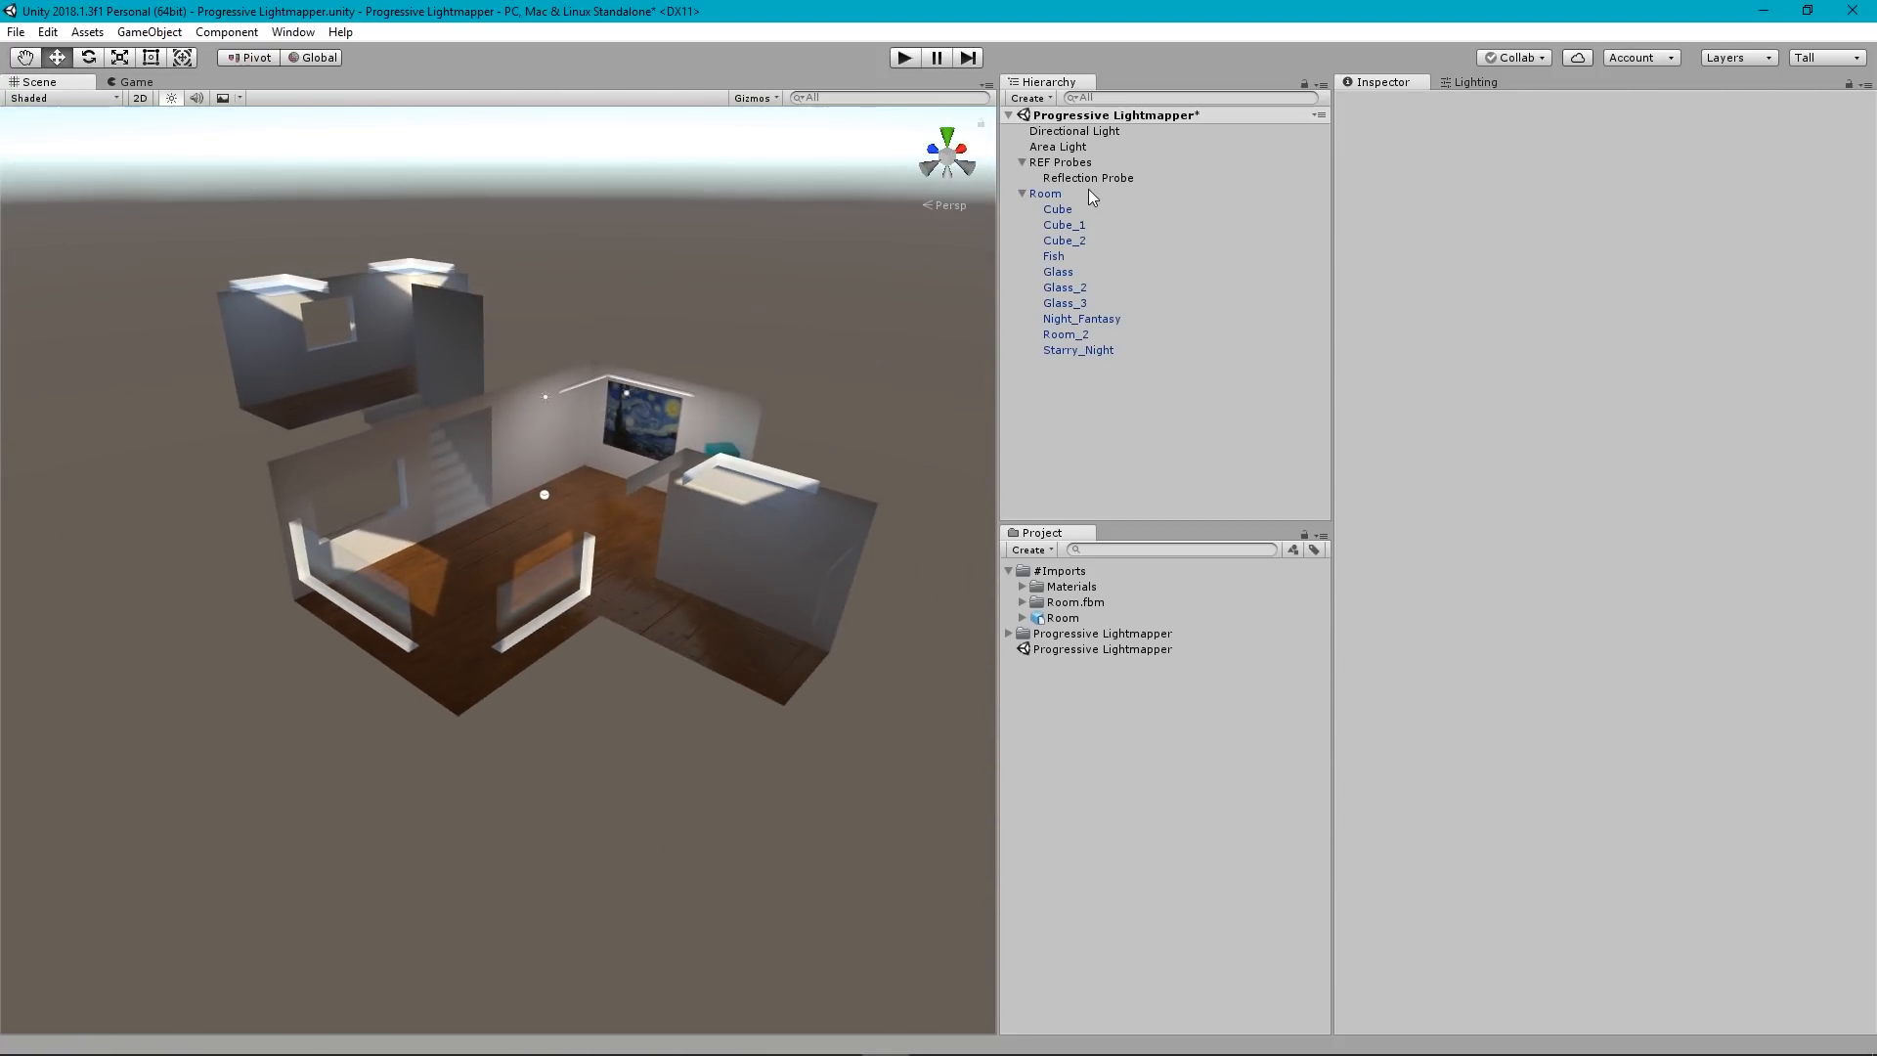
pyautogui.click(1086, 182)
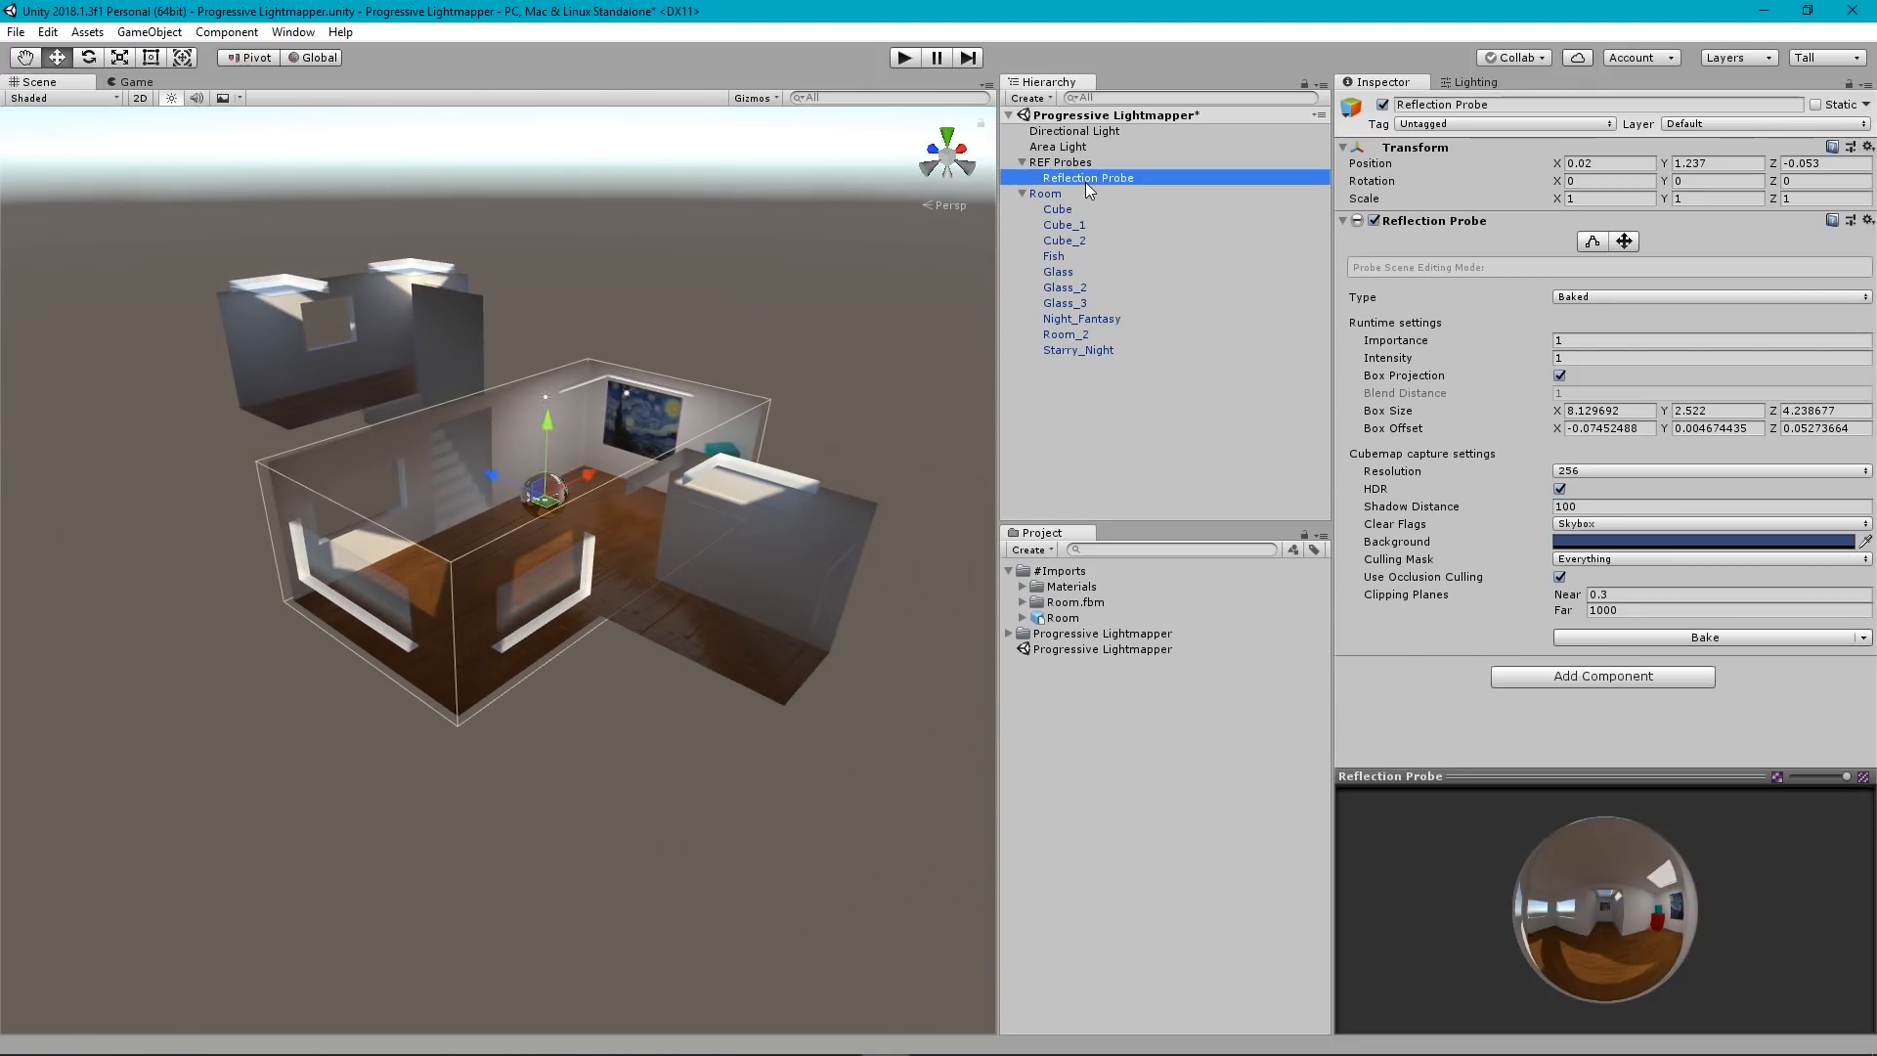
pyautogui.keyDown('ctrl'); pyautogui.rightClick(1085, 182); pyautogui.keyUp('ctrl')
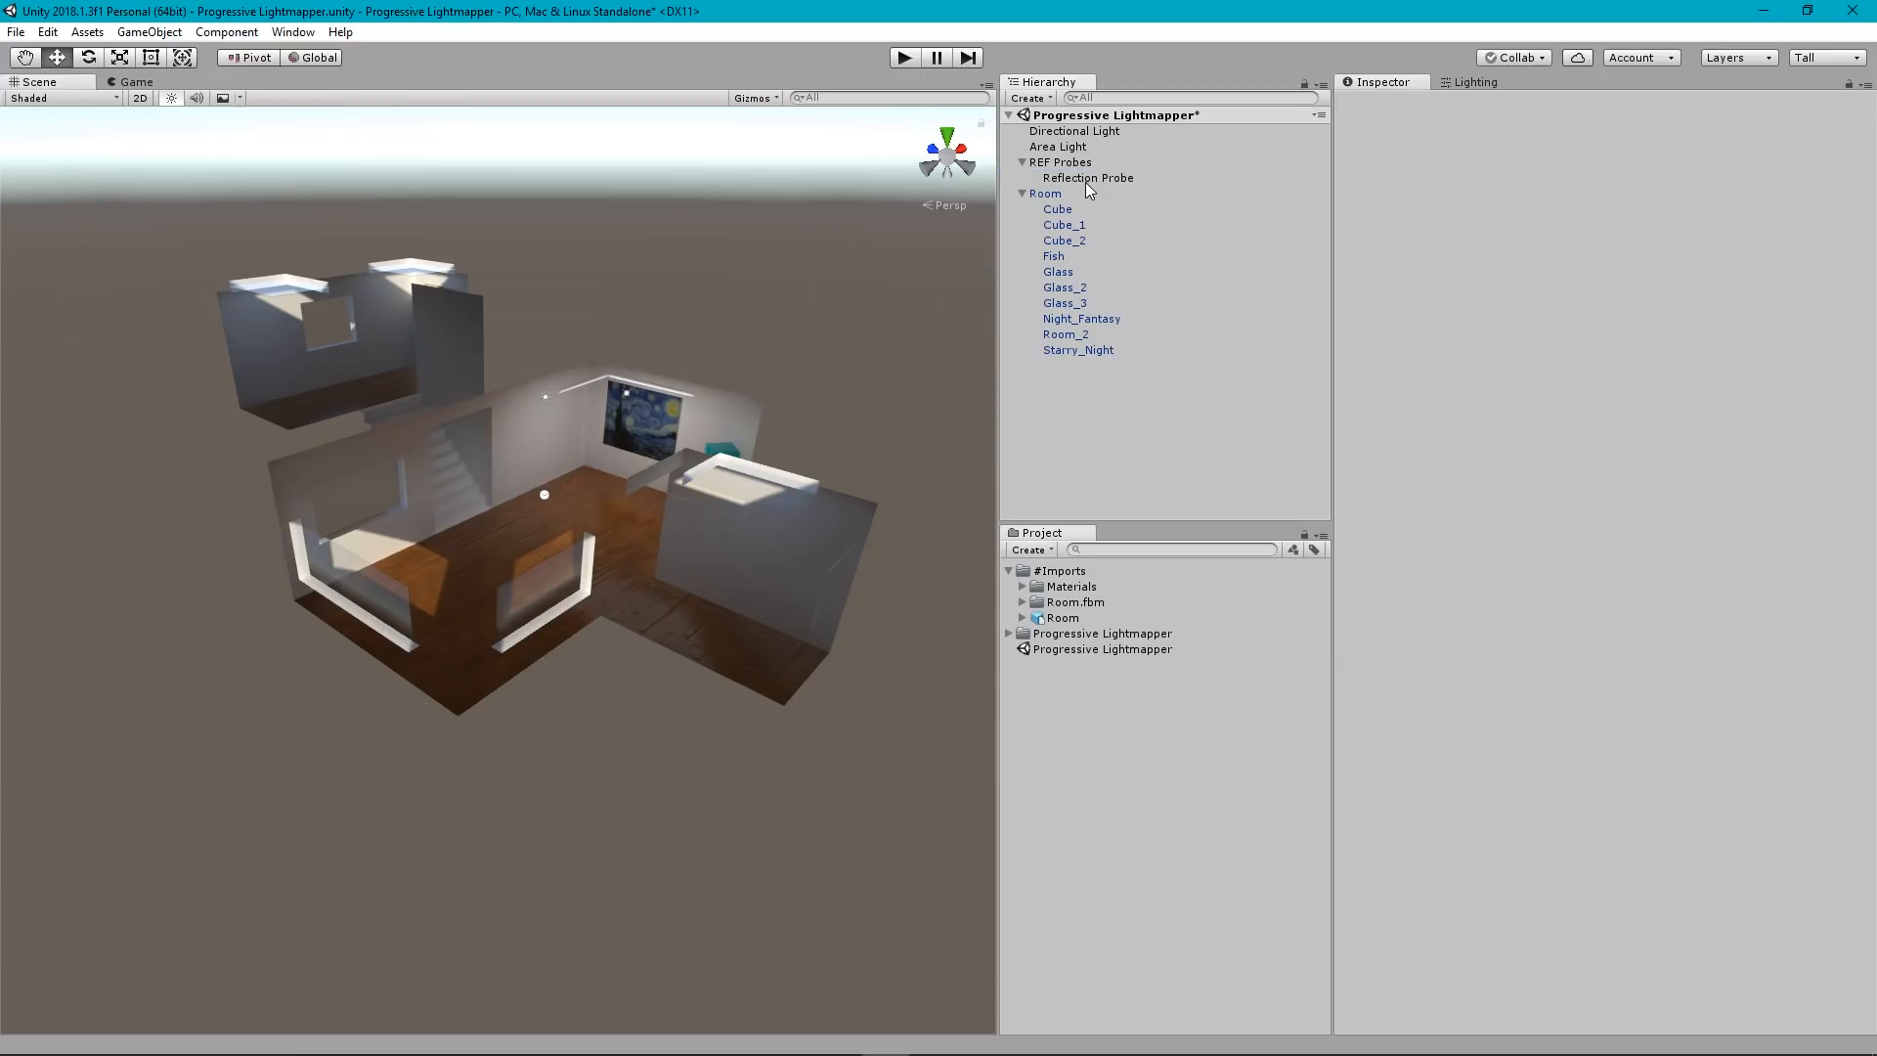
pyautogui.click(965, 6)
pyautogui.click(1083, 180)
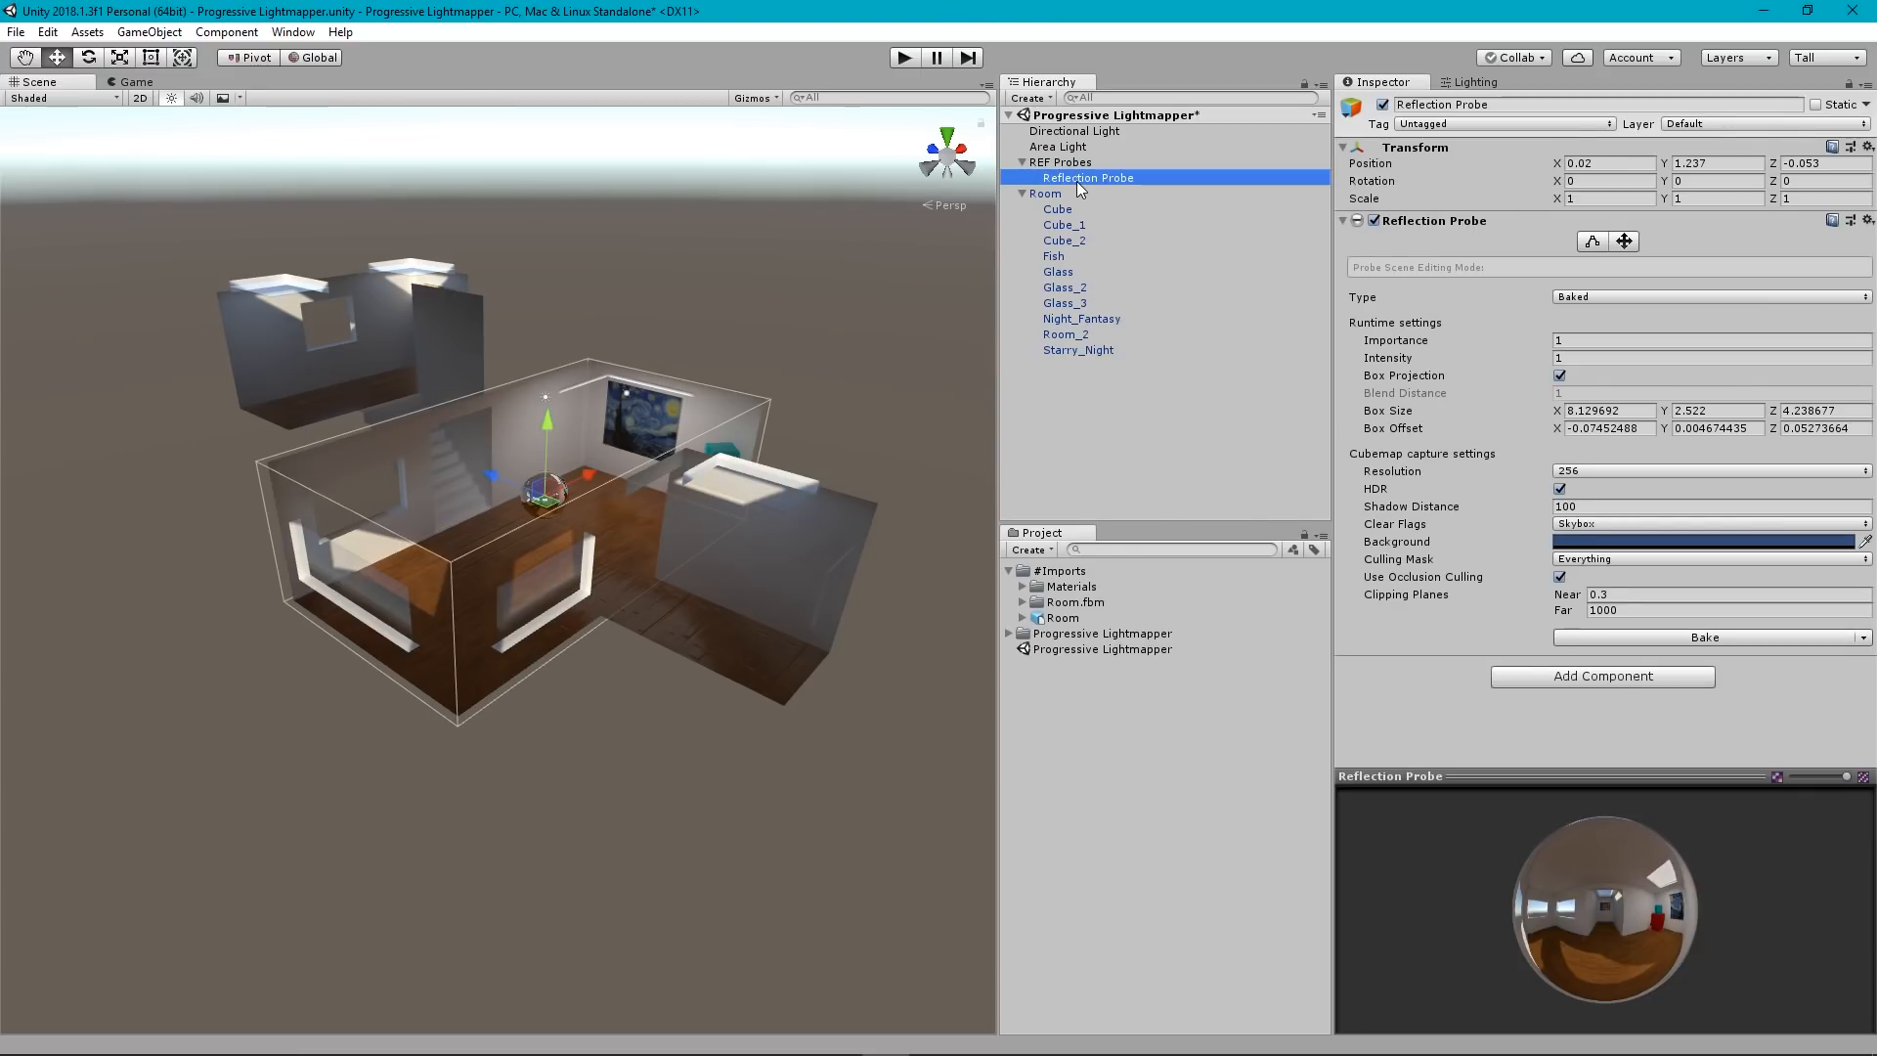
pyautogui.hotkey('ctrl', 'd')
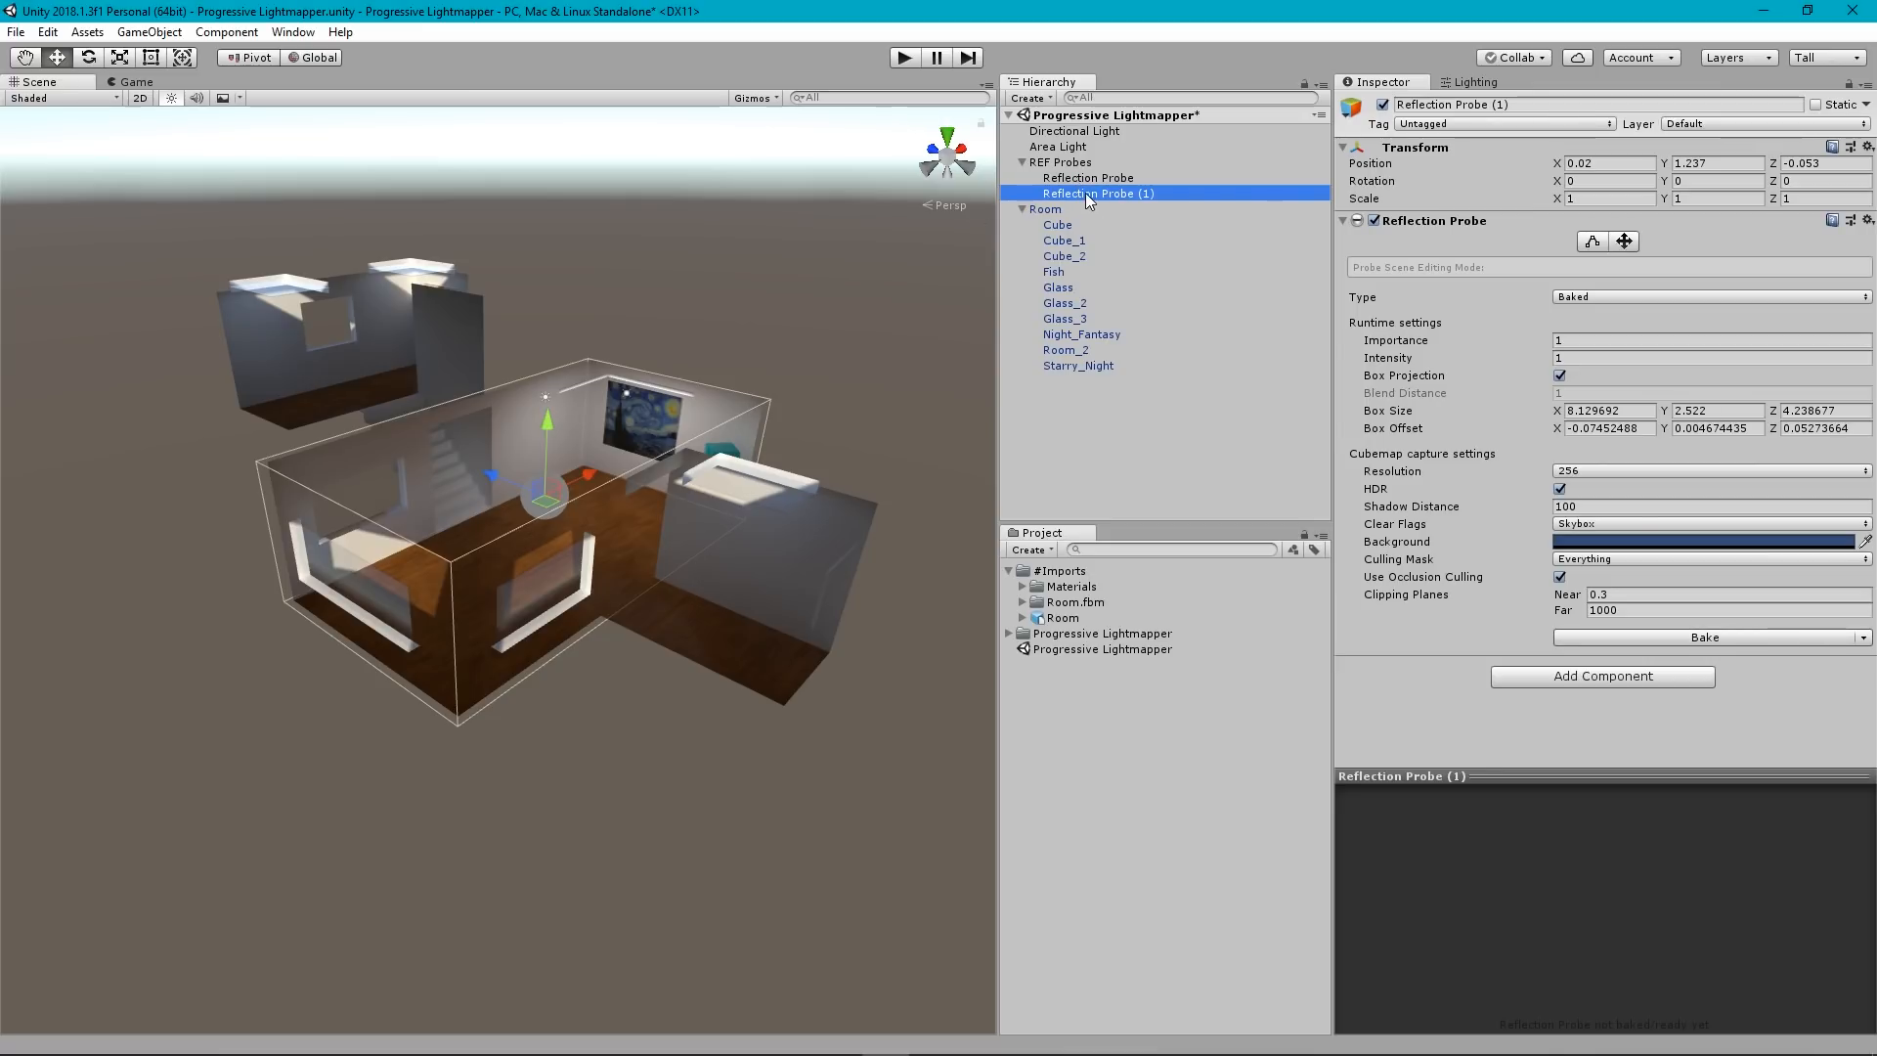
# Move the duplicated probe along Z to about -3.57, into the small room adjoining the main room.
pyautogui.moveTo(479, 476); pyautogui.dragTo(624, 540)
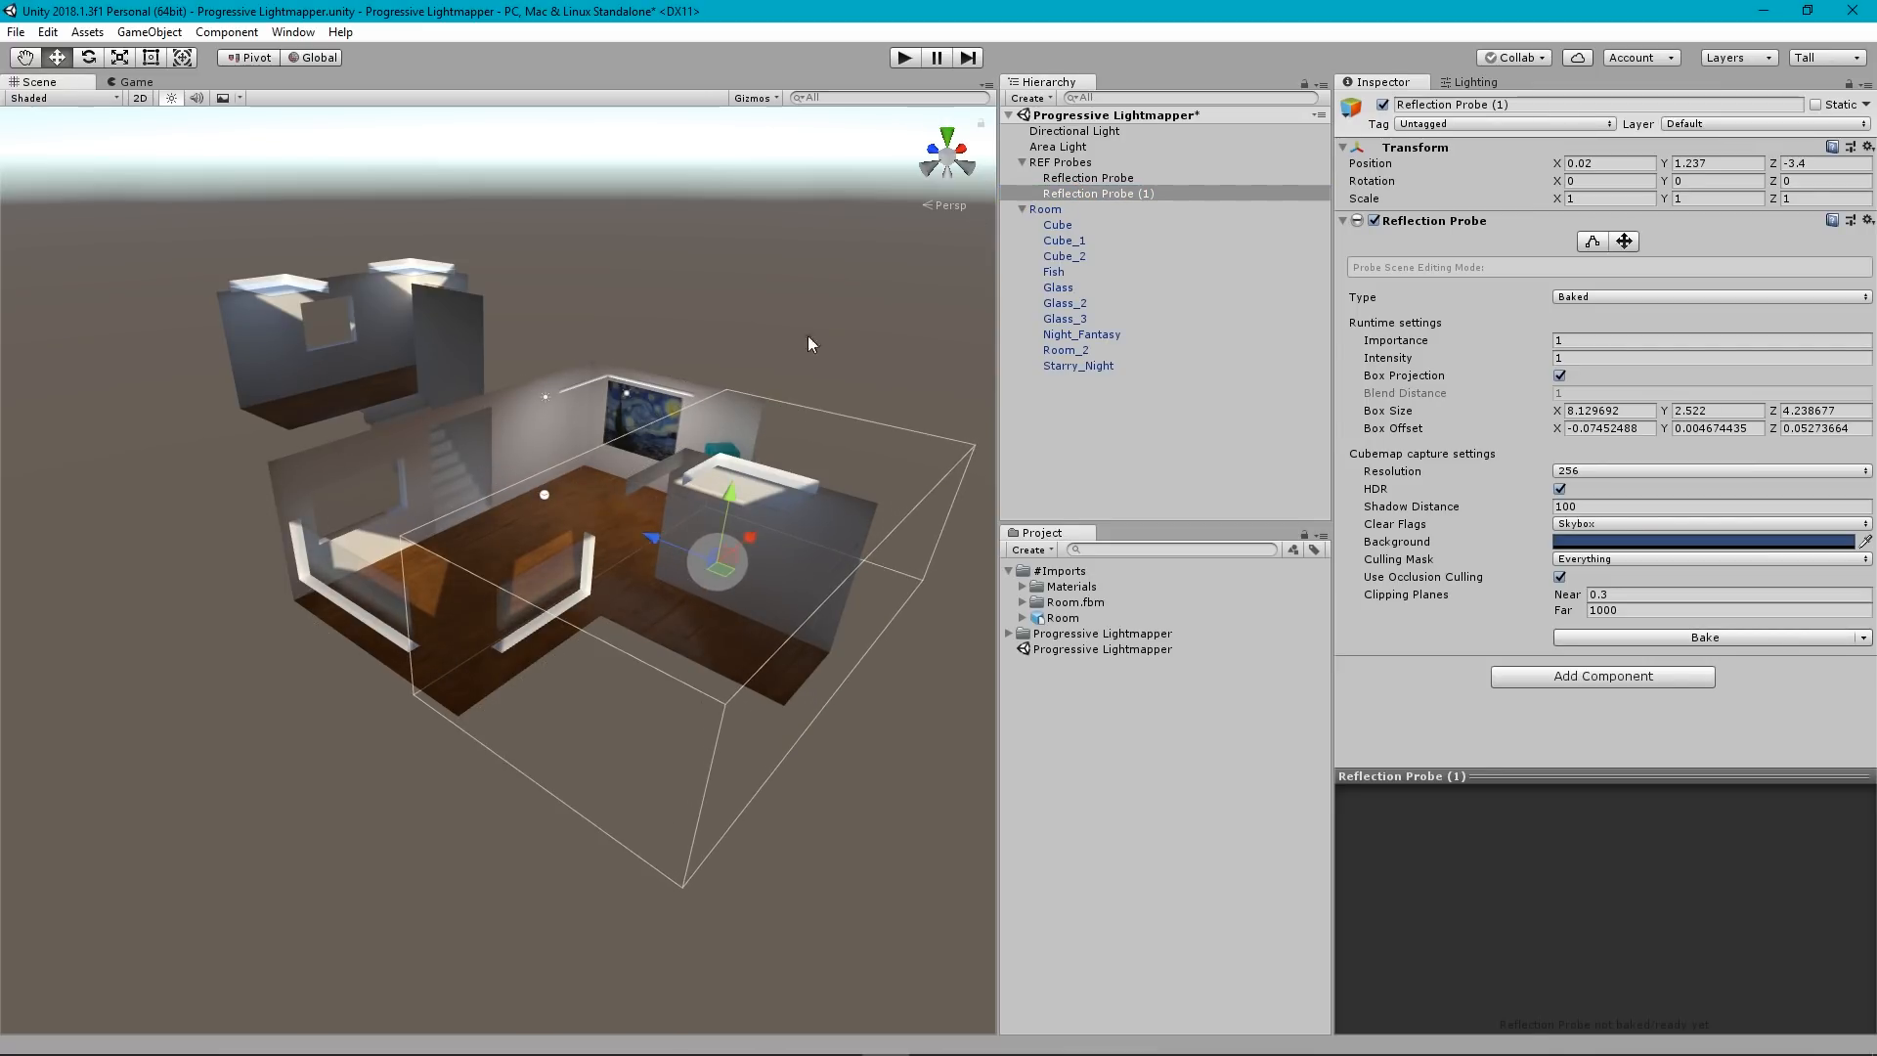
pyautogui.click(927, 170)
pyautogui.click(948, 155)
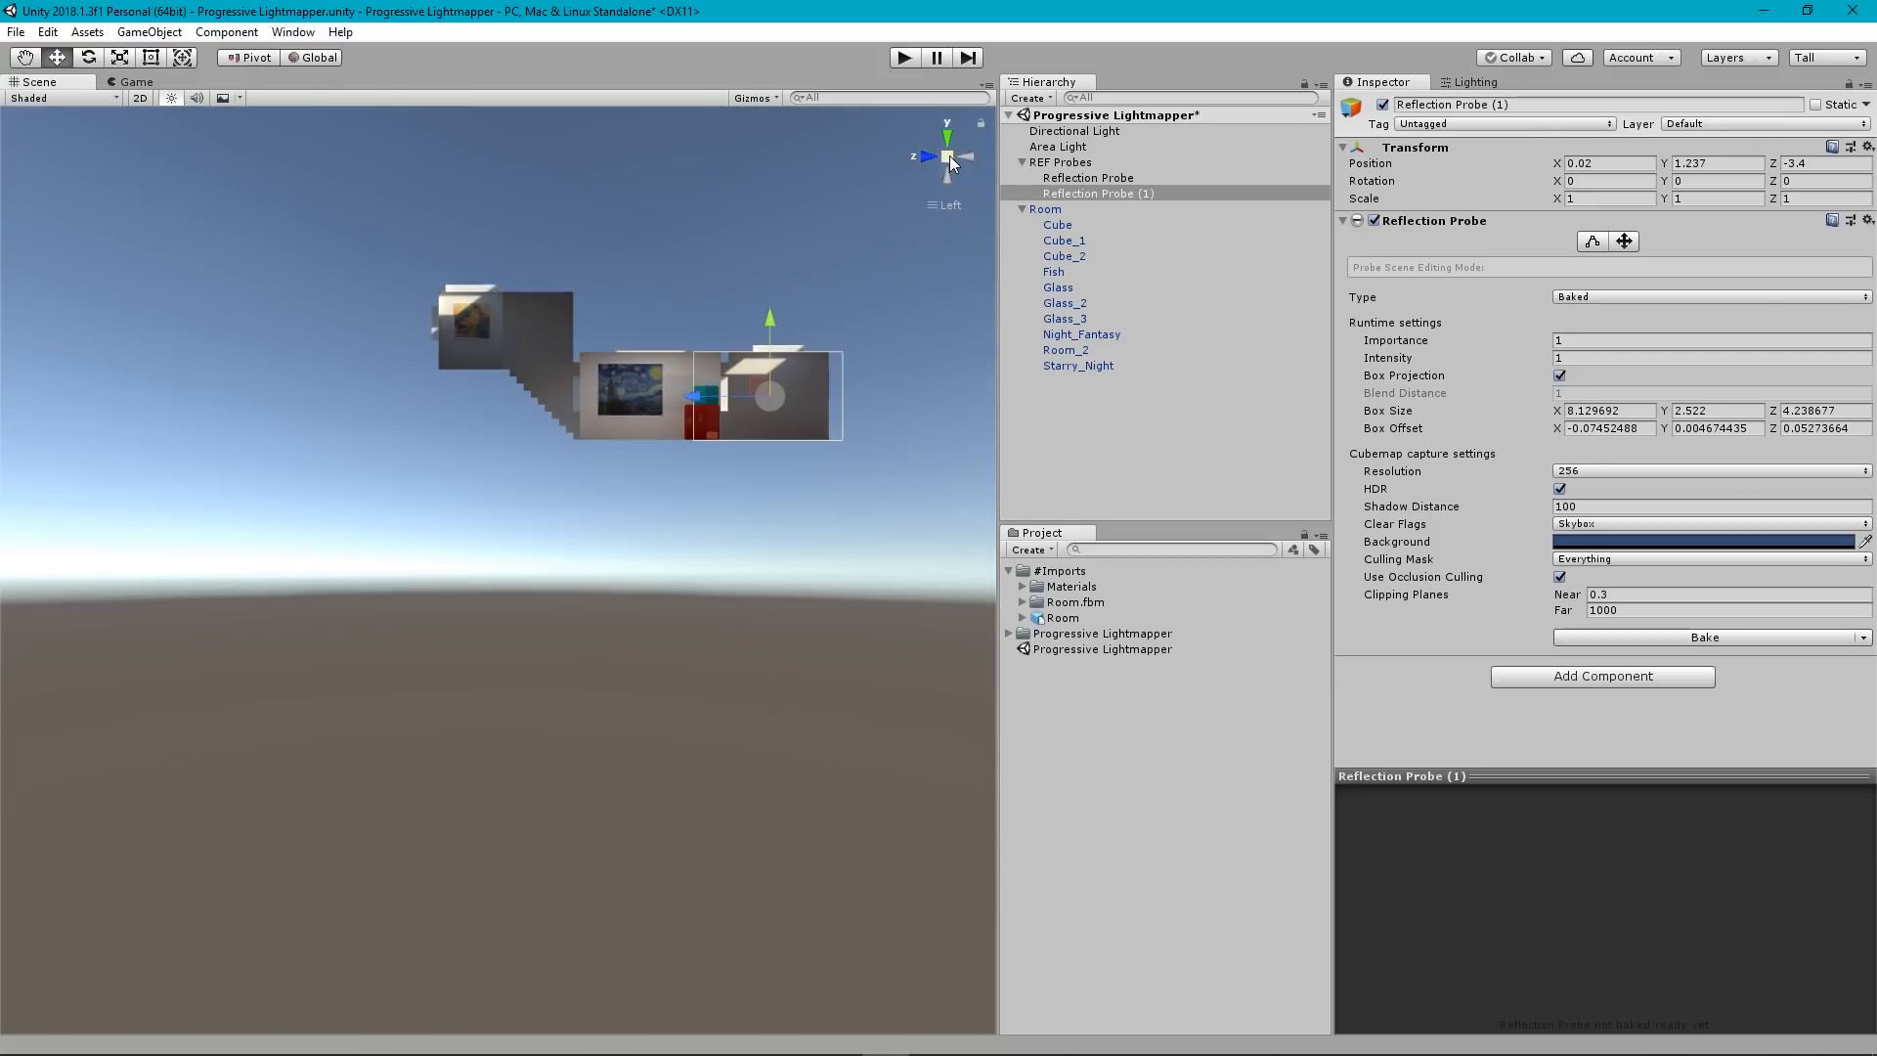
pyautogui.moveTo(795, 356); pyautogui.dragTo(451, 519, button='middle')
pyautogui.scroll(14, 666, 455)
pyautogui.scroll(14, 436, 539)
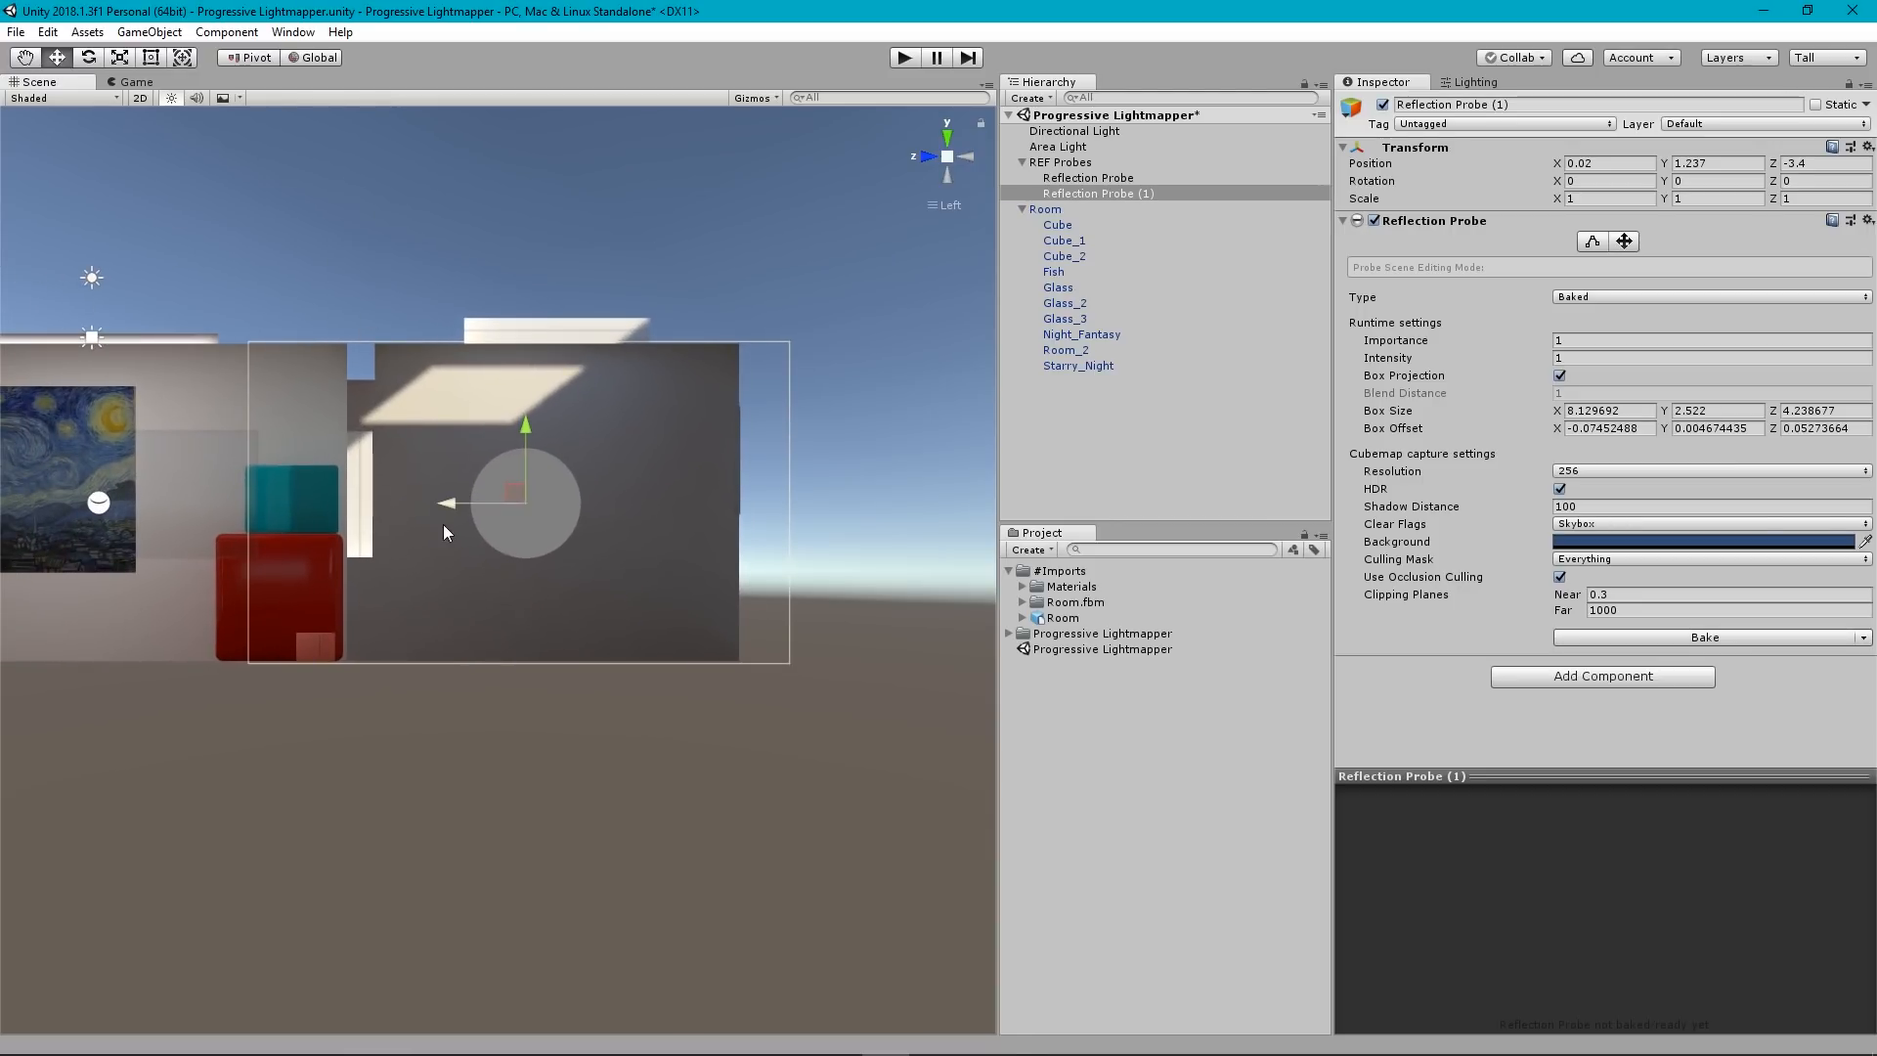
pyautogui.moveTo(451, 495); pyautogui.dragTo(473, 495)
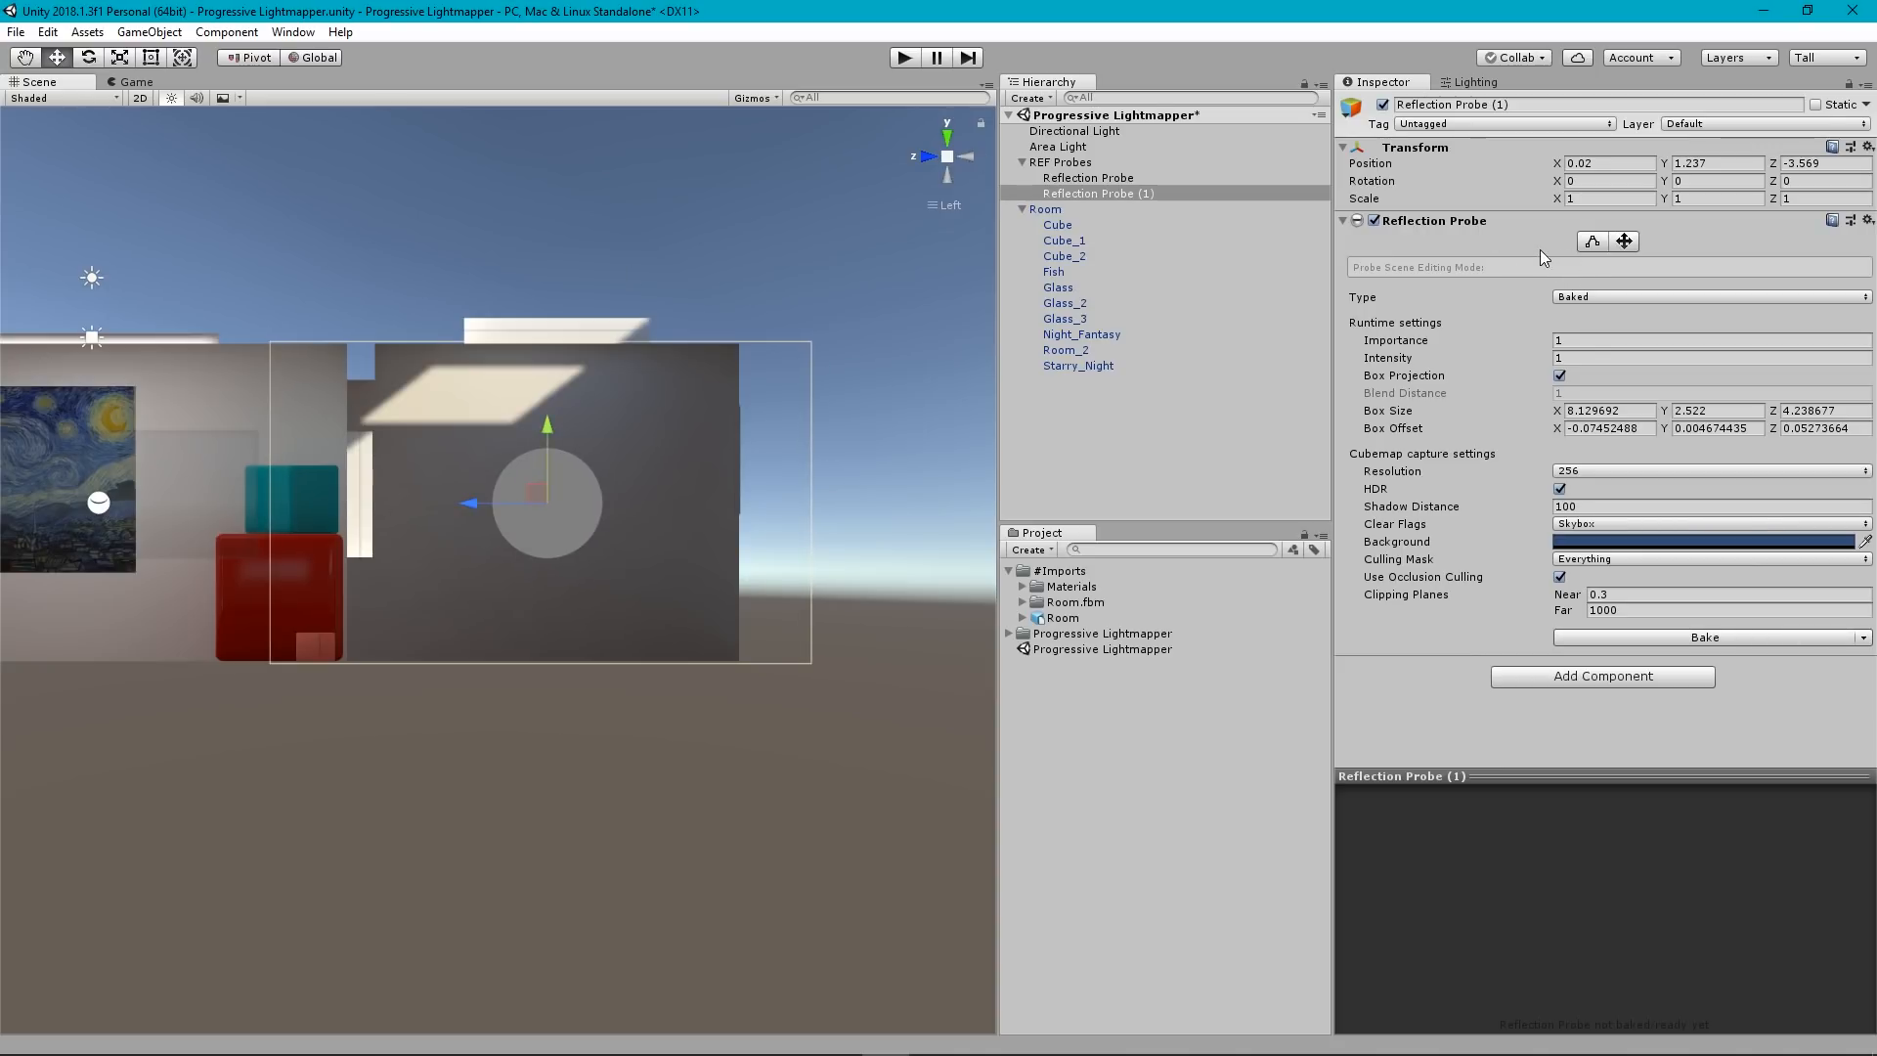
# Fit the copied probe's box projection bounds to the small room's height and length, about 2.61 in Y and 2.98 in Z.
pyautogui.click(1592, 242)
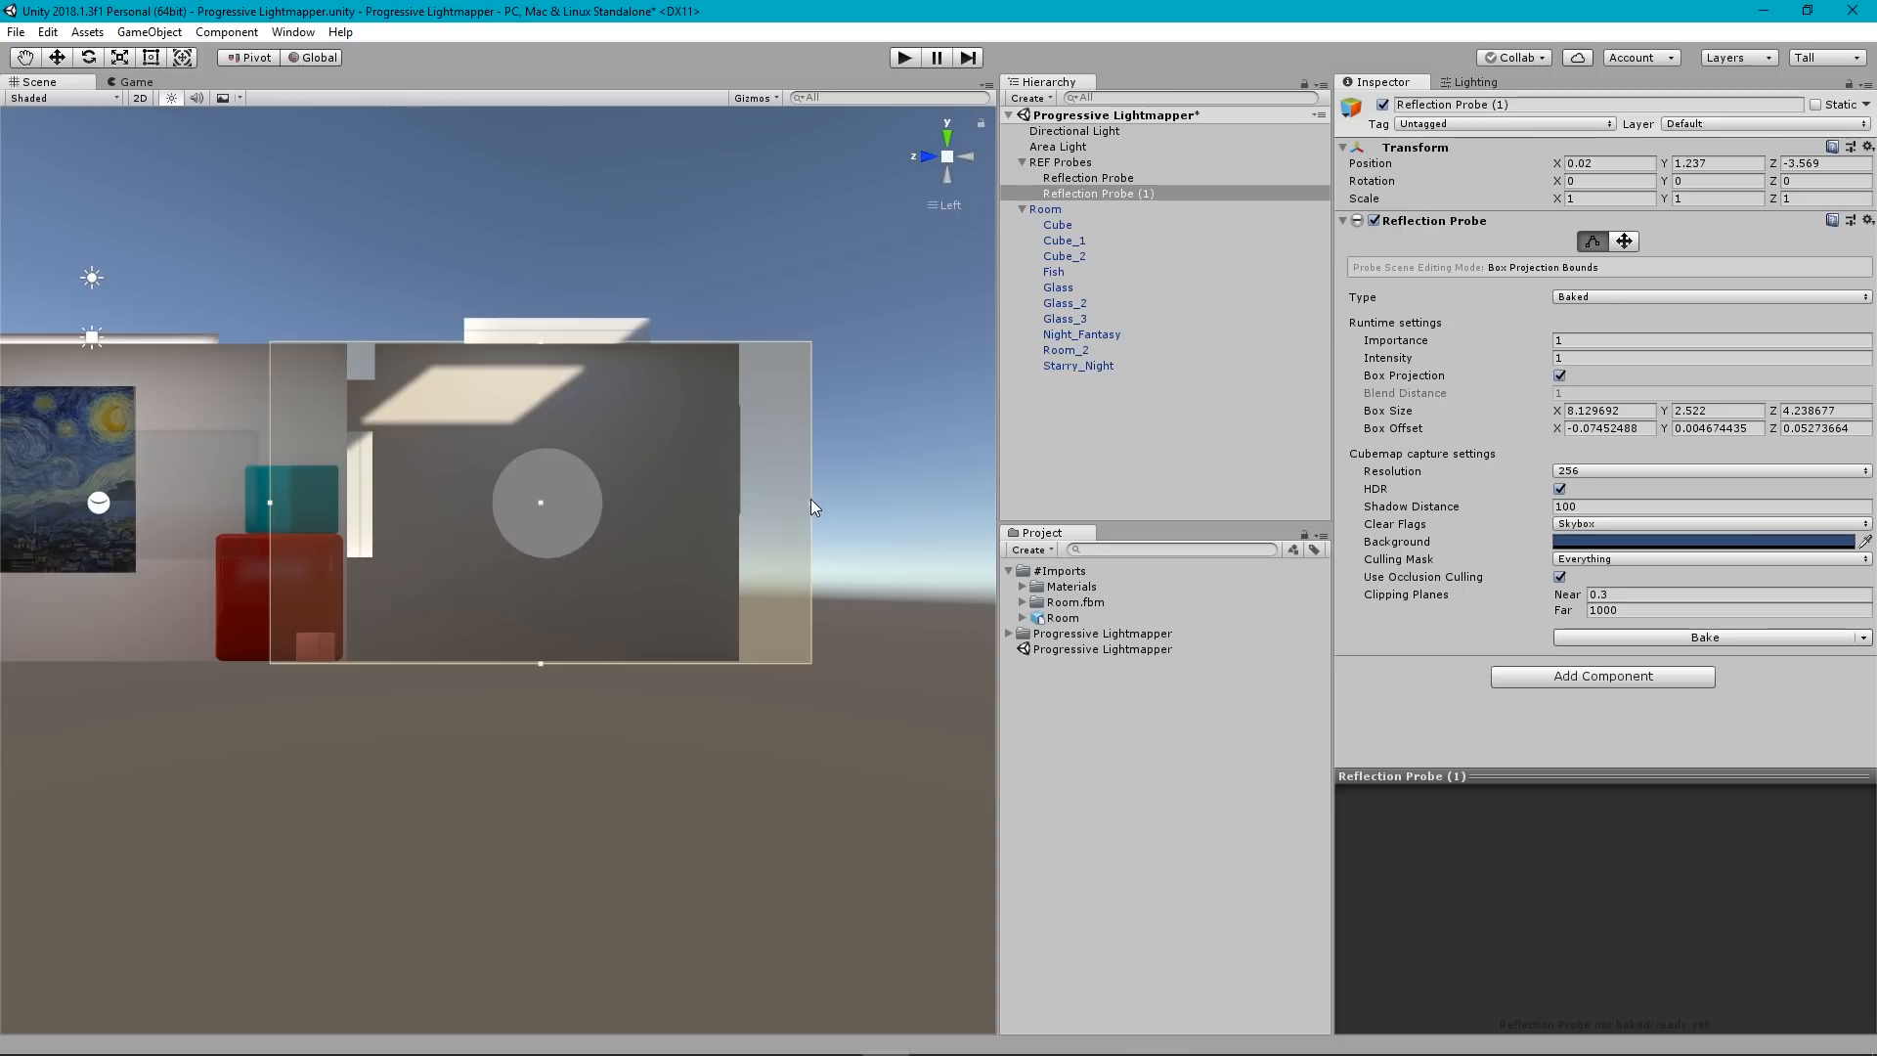
pyautogui.moveTo(811, 500); pyautogui.dragTo(742, 519)
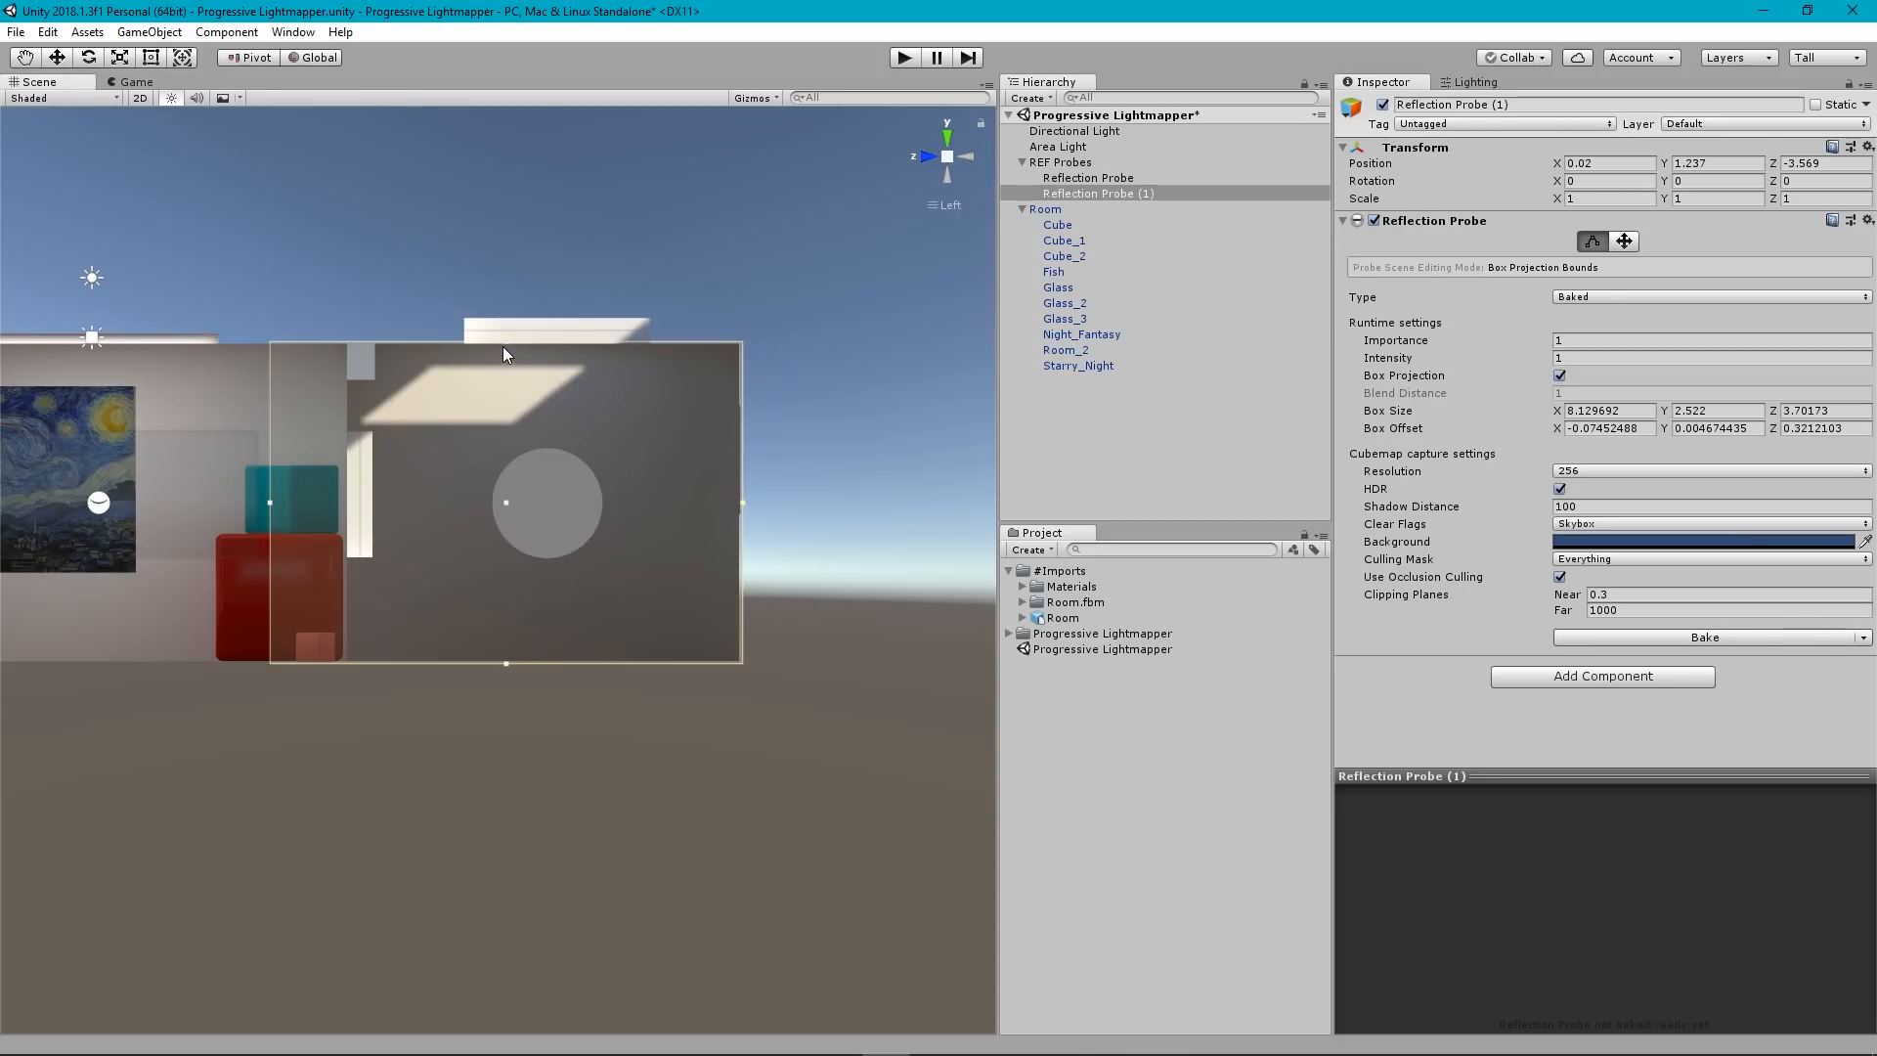
pyautogui.moveTo(504, 348); pyautogui.dragTo(512, 333)
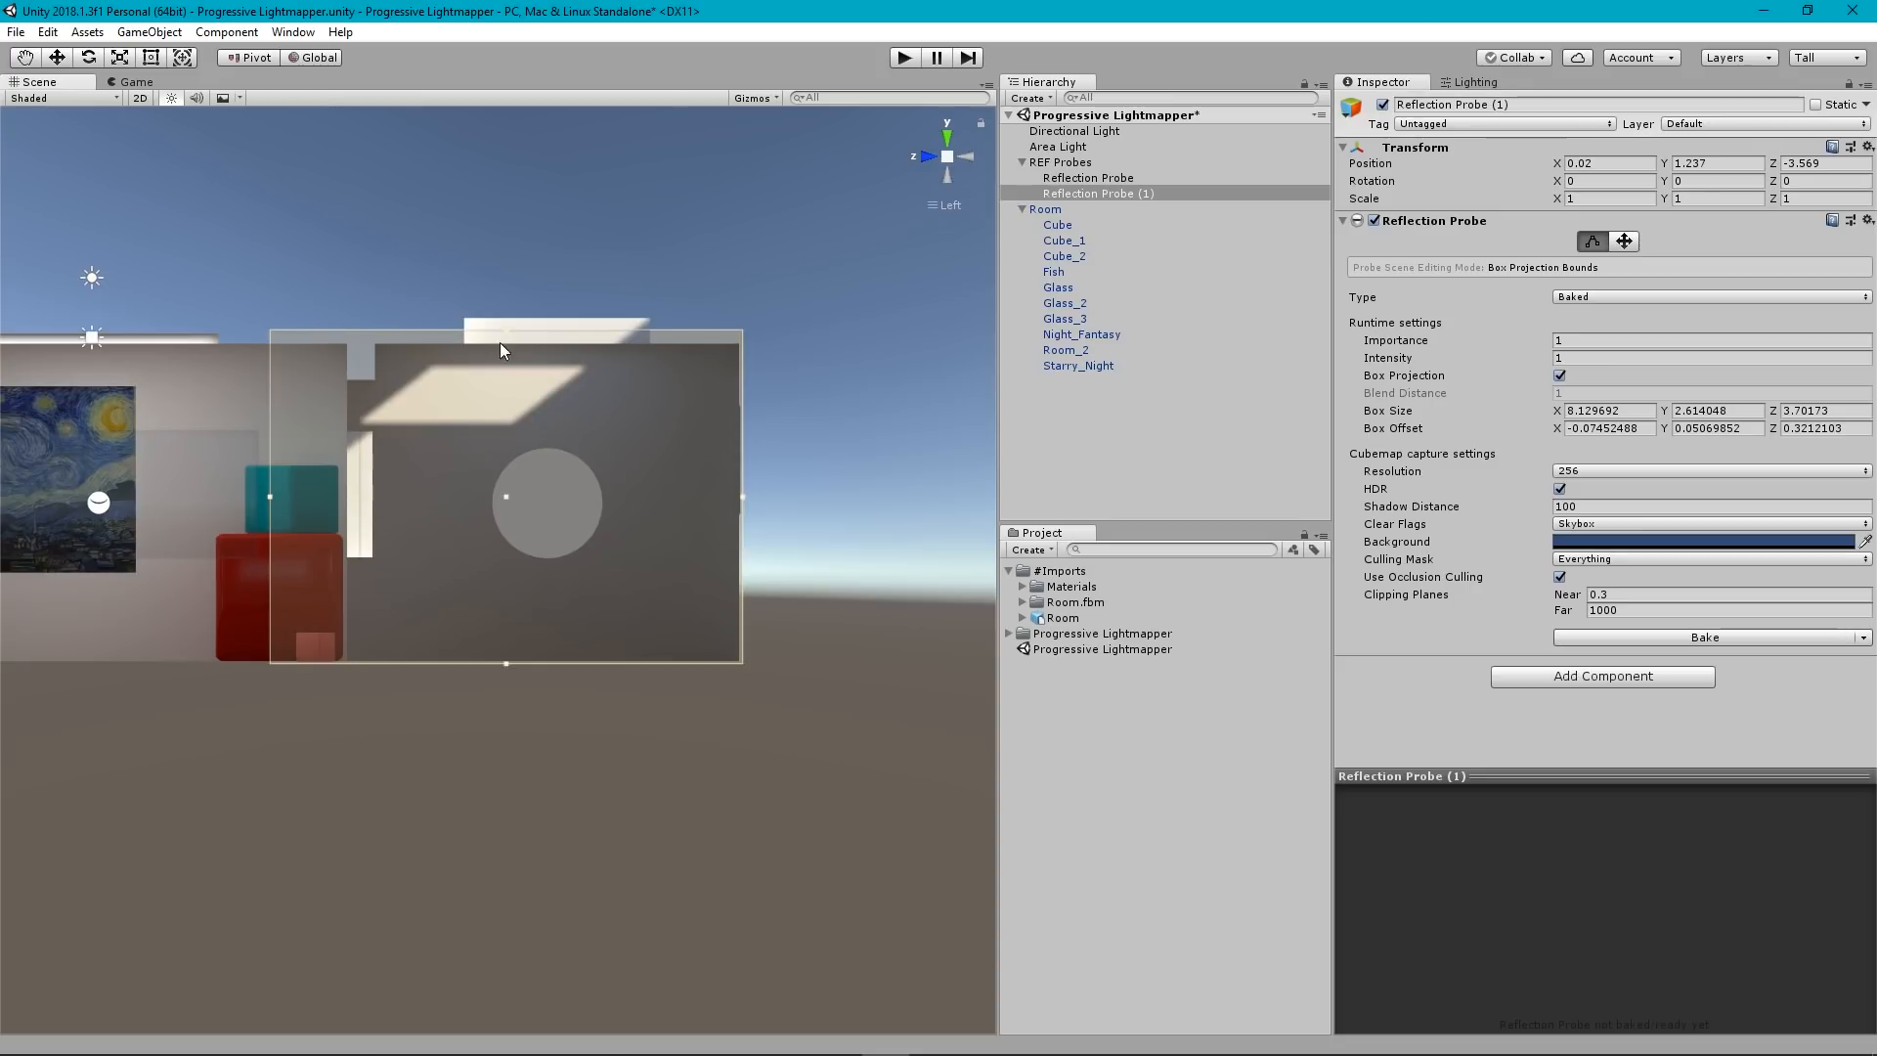
pyautogui.moveTo(268, 496); pyautogui.dragTo(356, 508)
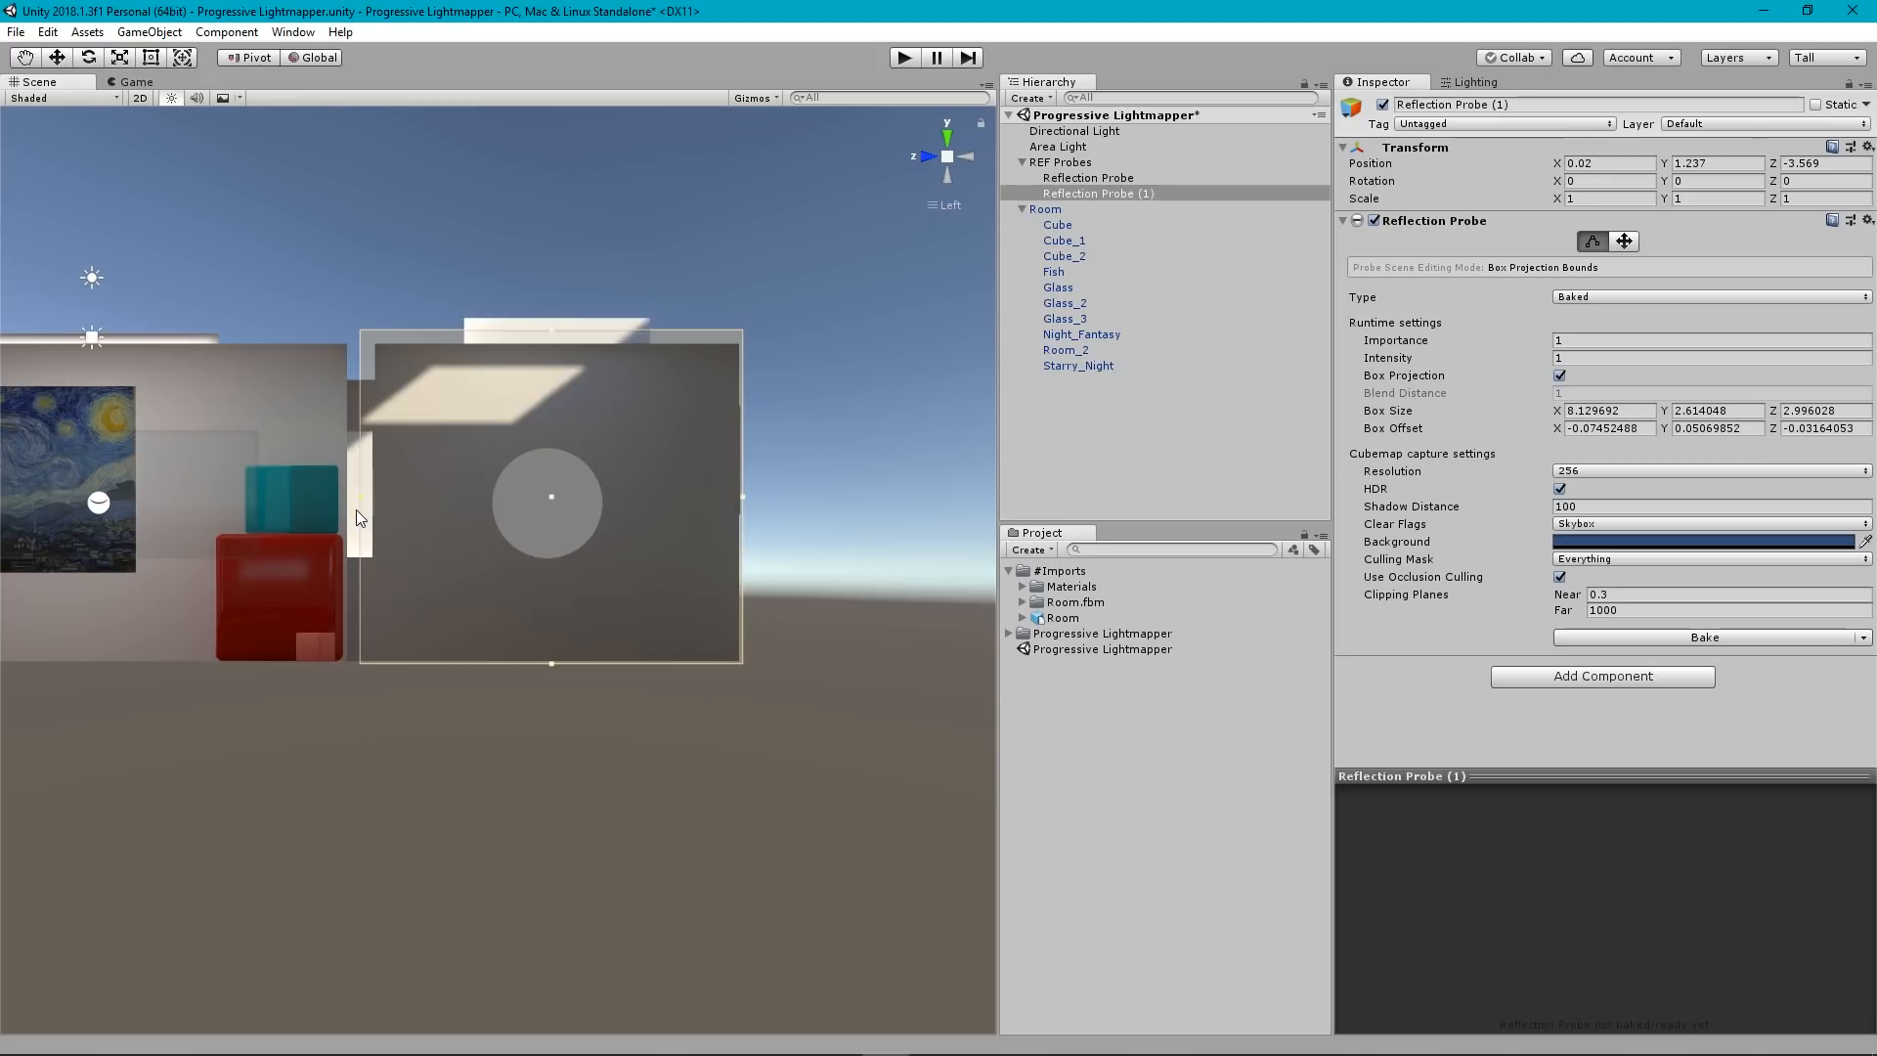
pyautogui.click(1078, 179)
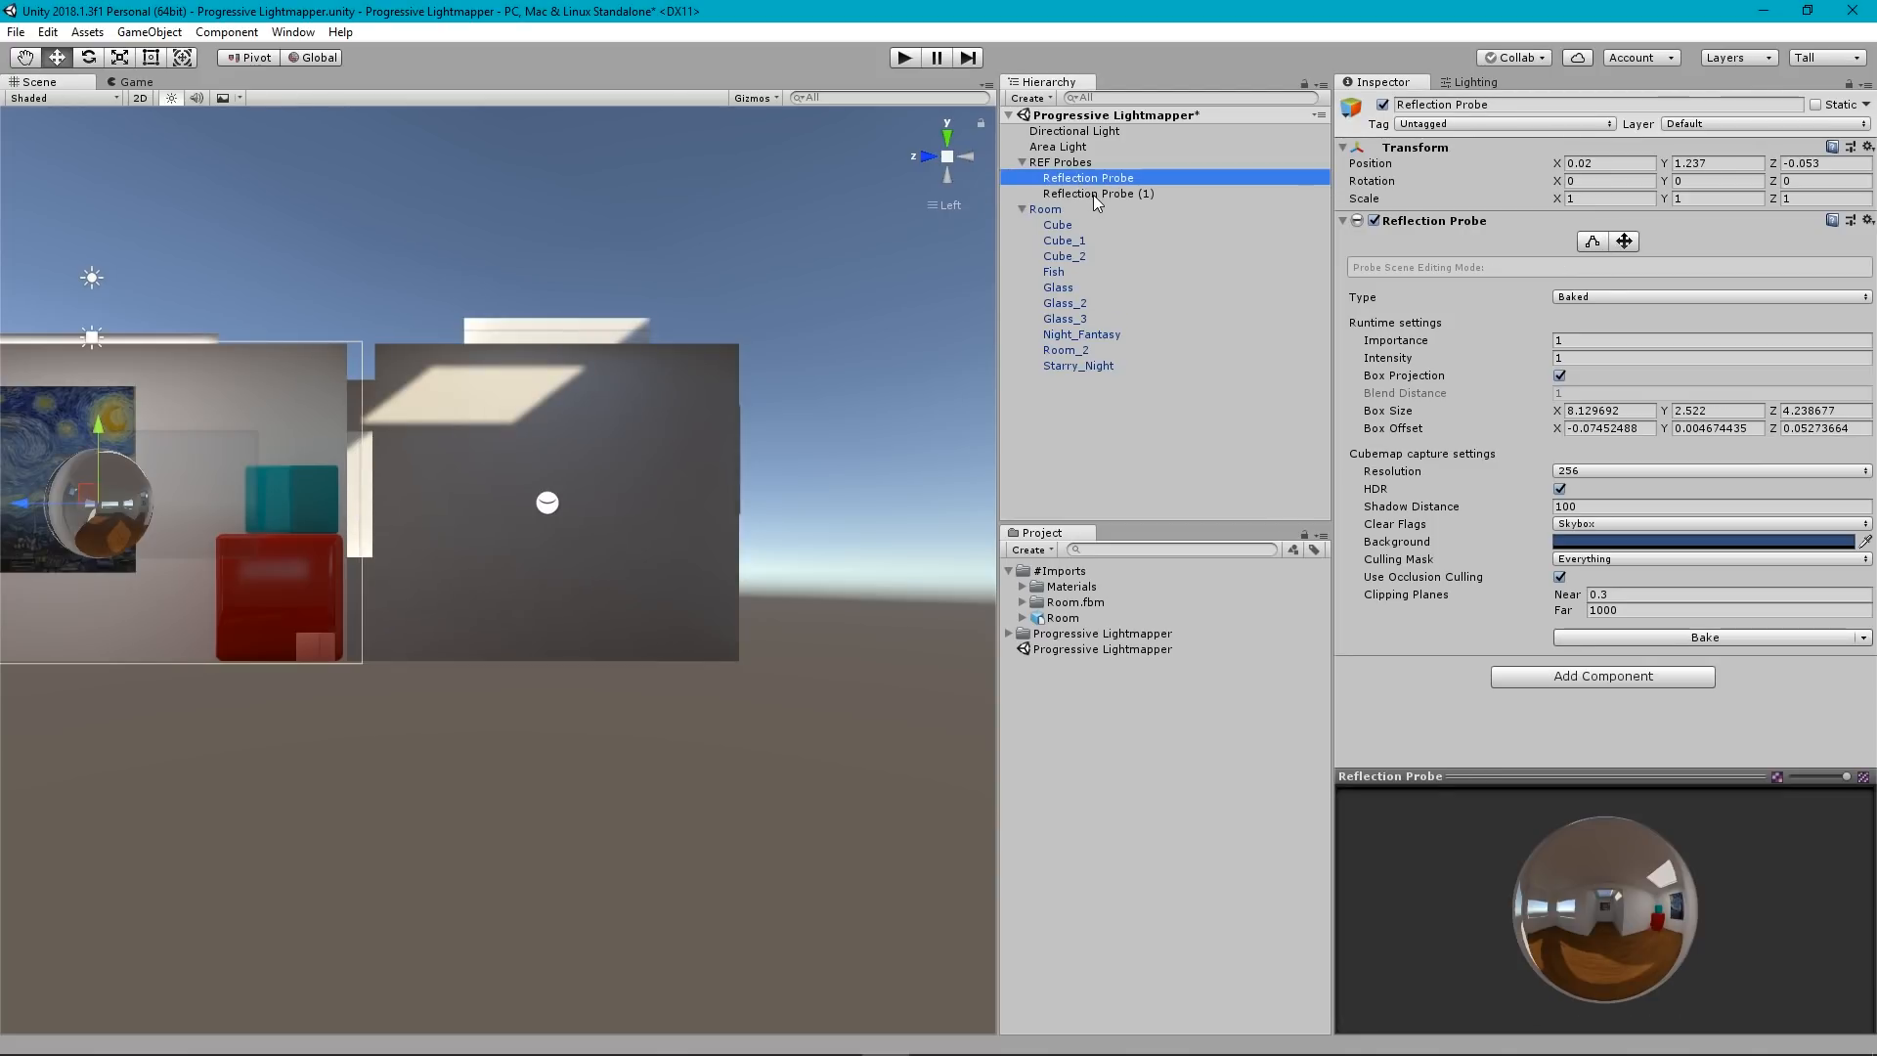
pyautogui.click(1095, 195)
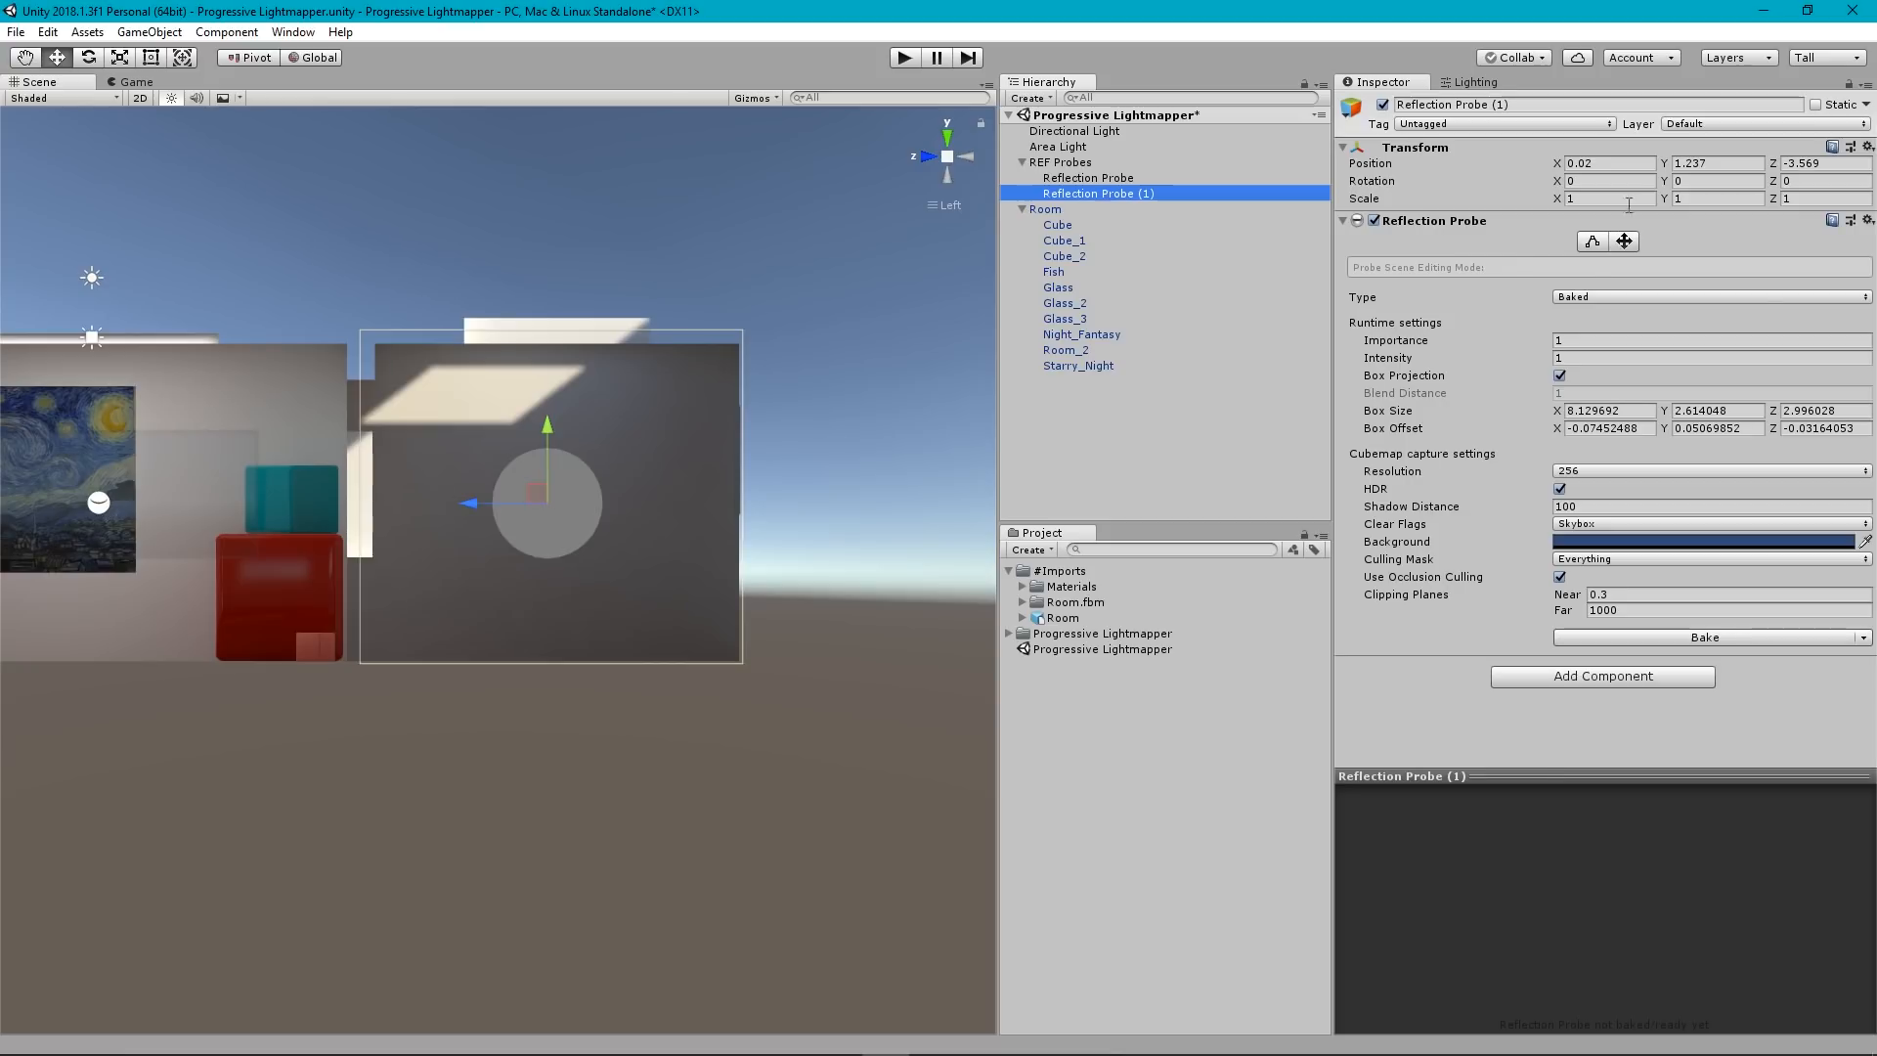
pyautogui.click(1592, 242)
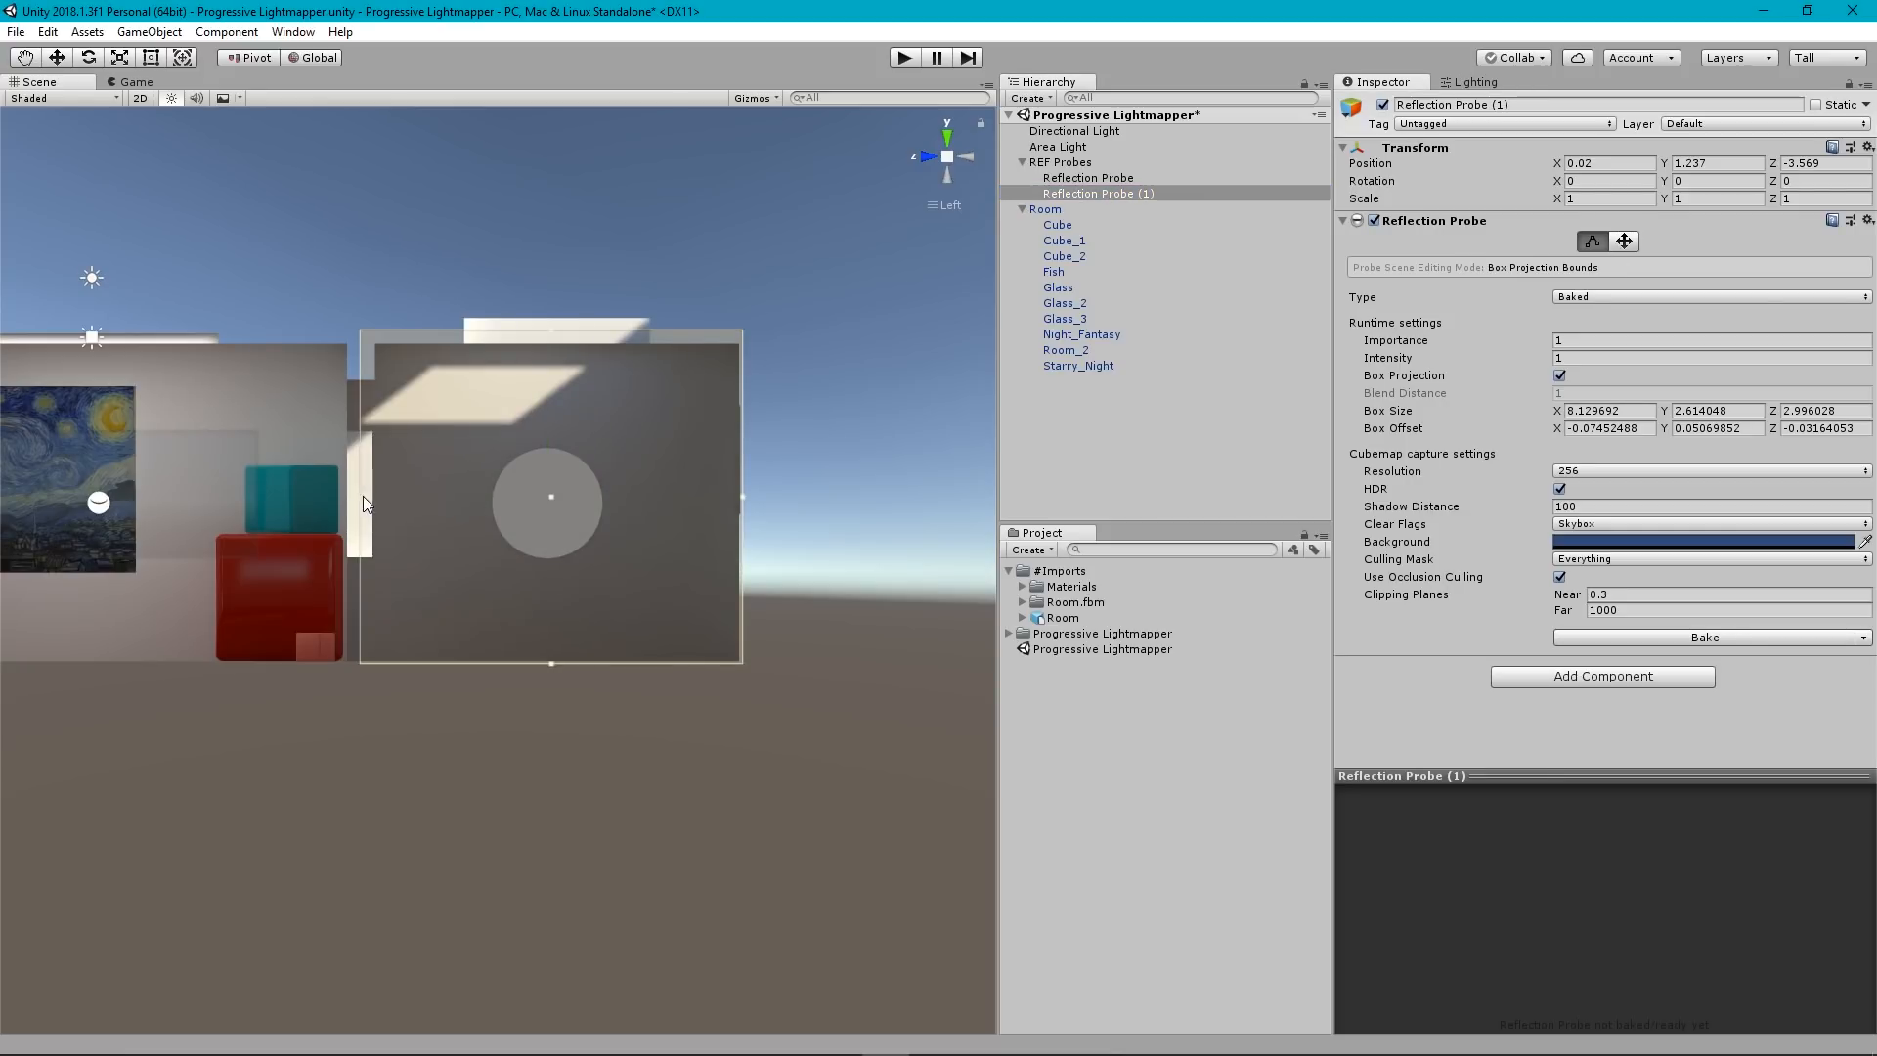
pyautogui.moveTo(362, 496); pyautogui.dragTo(365, 497)
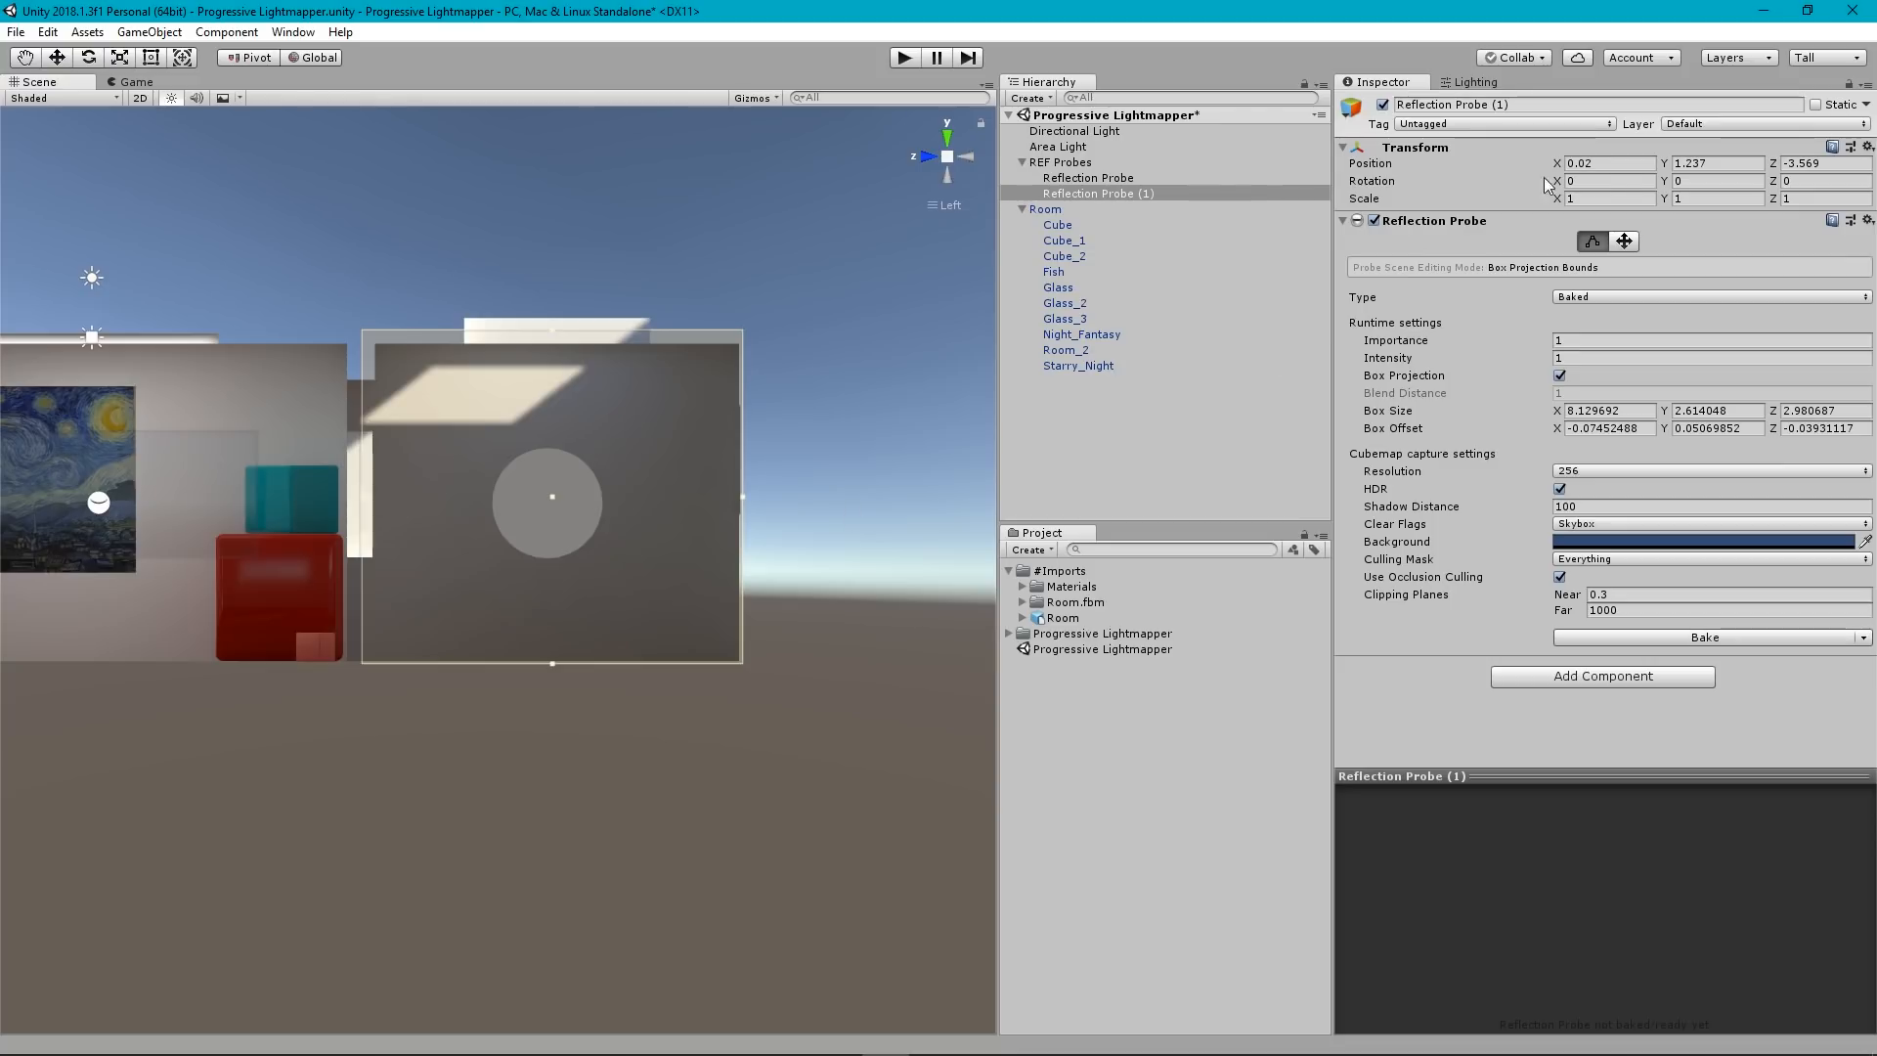
# Narrow the copied probe's box to the small room's walls, about 1.65 in X.
pyautogui.click(970, 161)
pyautogui.moveTo(125, 713); pyautogui.dragTo(501, 738, button='middle')
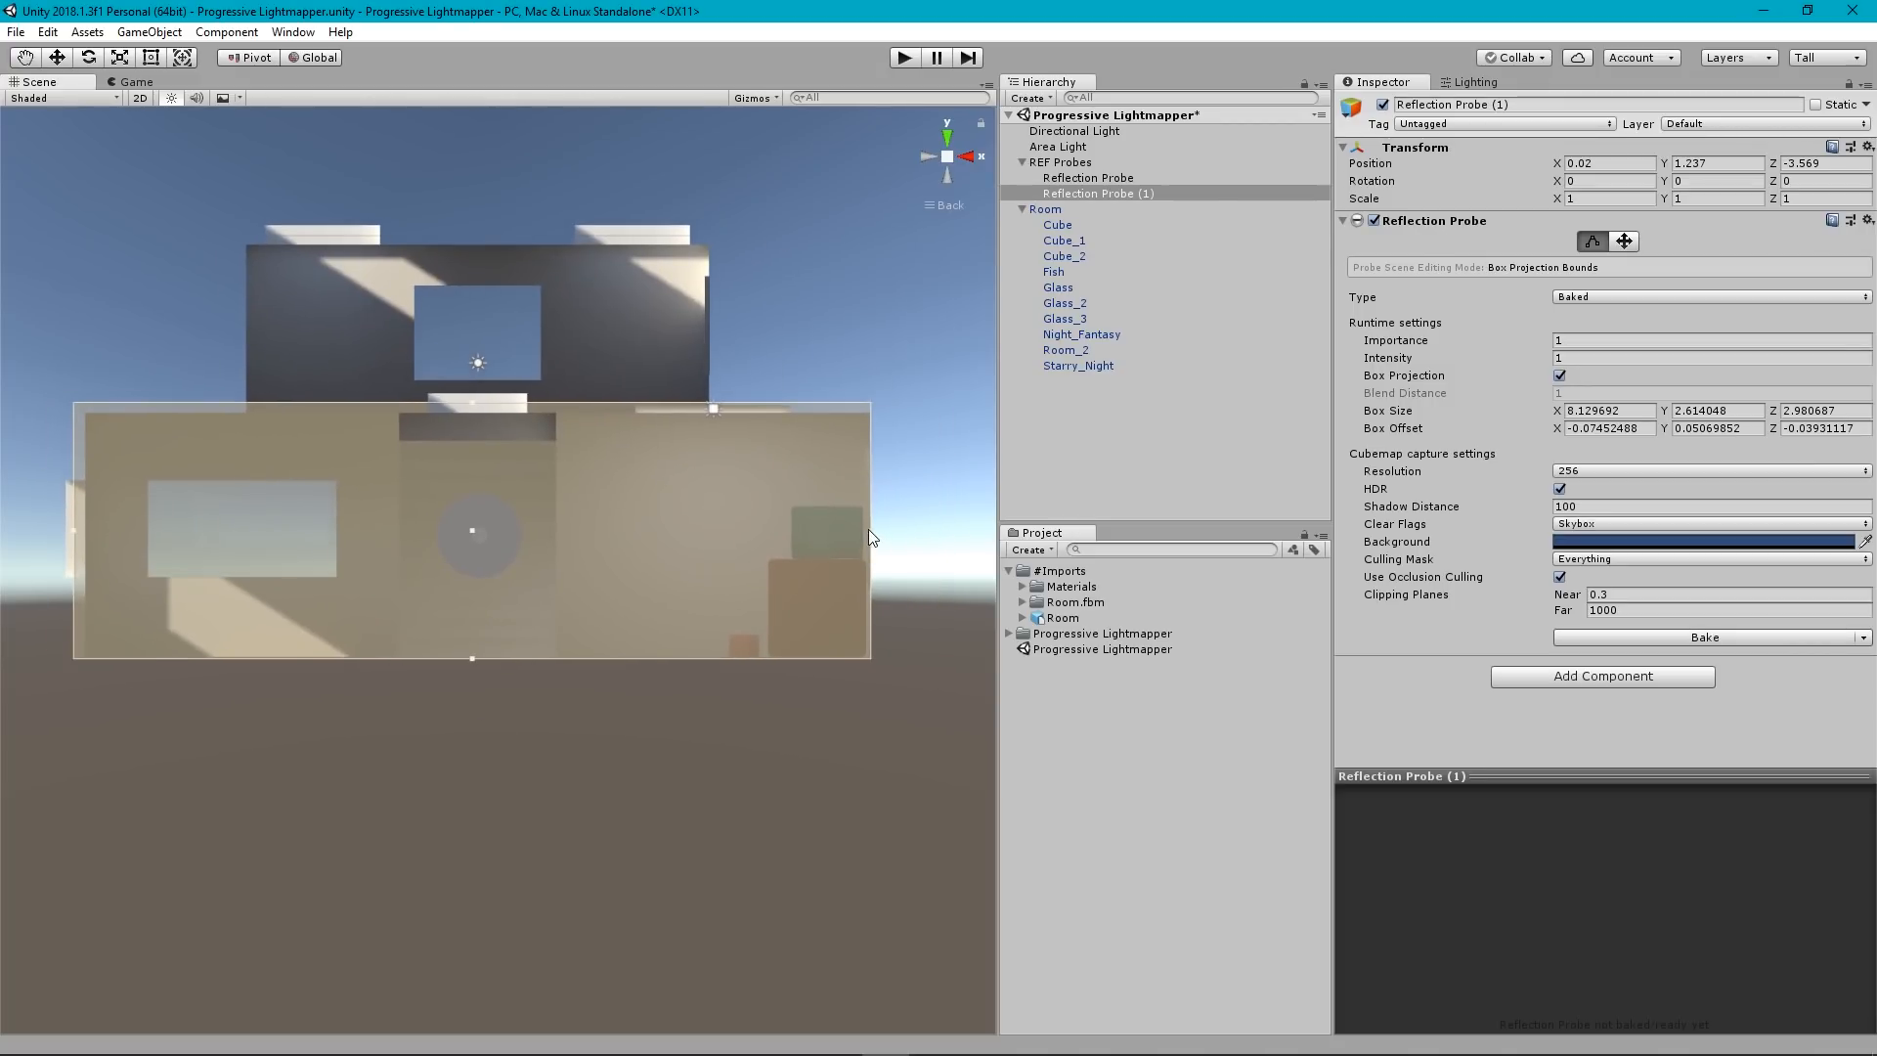
pyautogui.moveTo(869, 530); pyautogui.dragTo(560, 548)
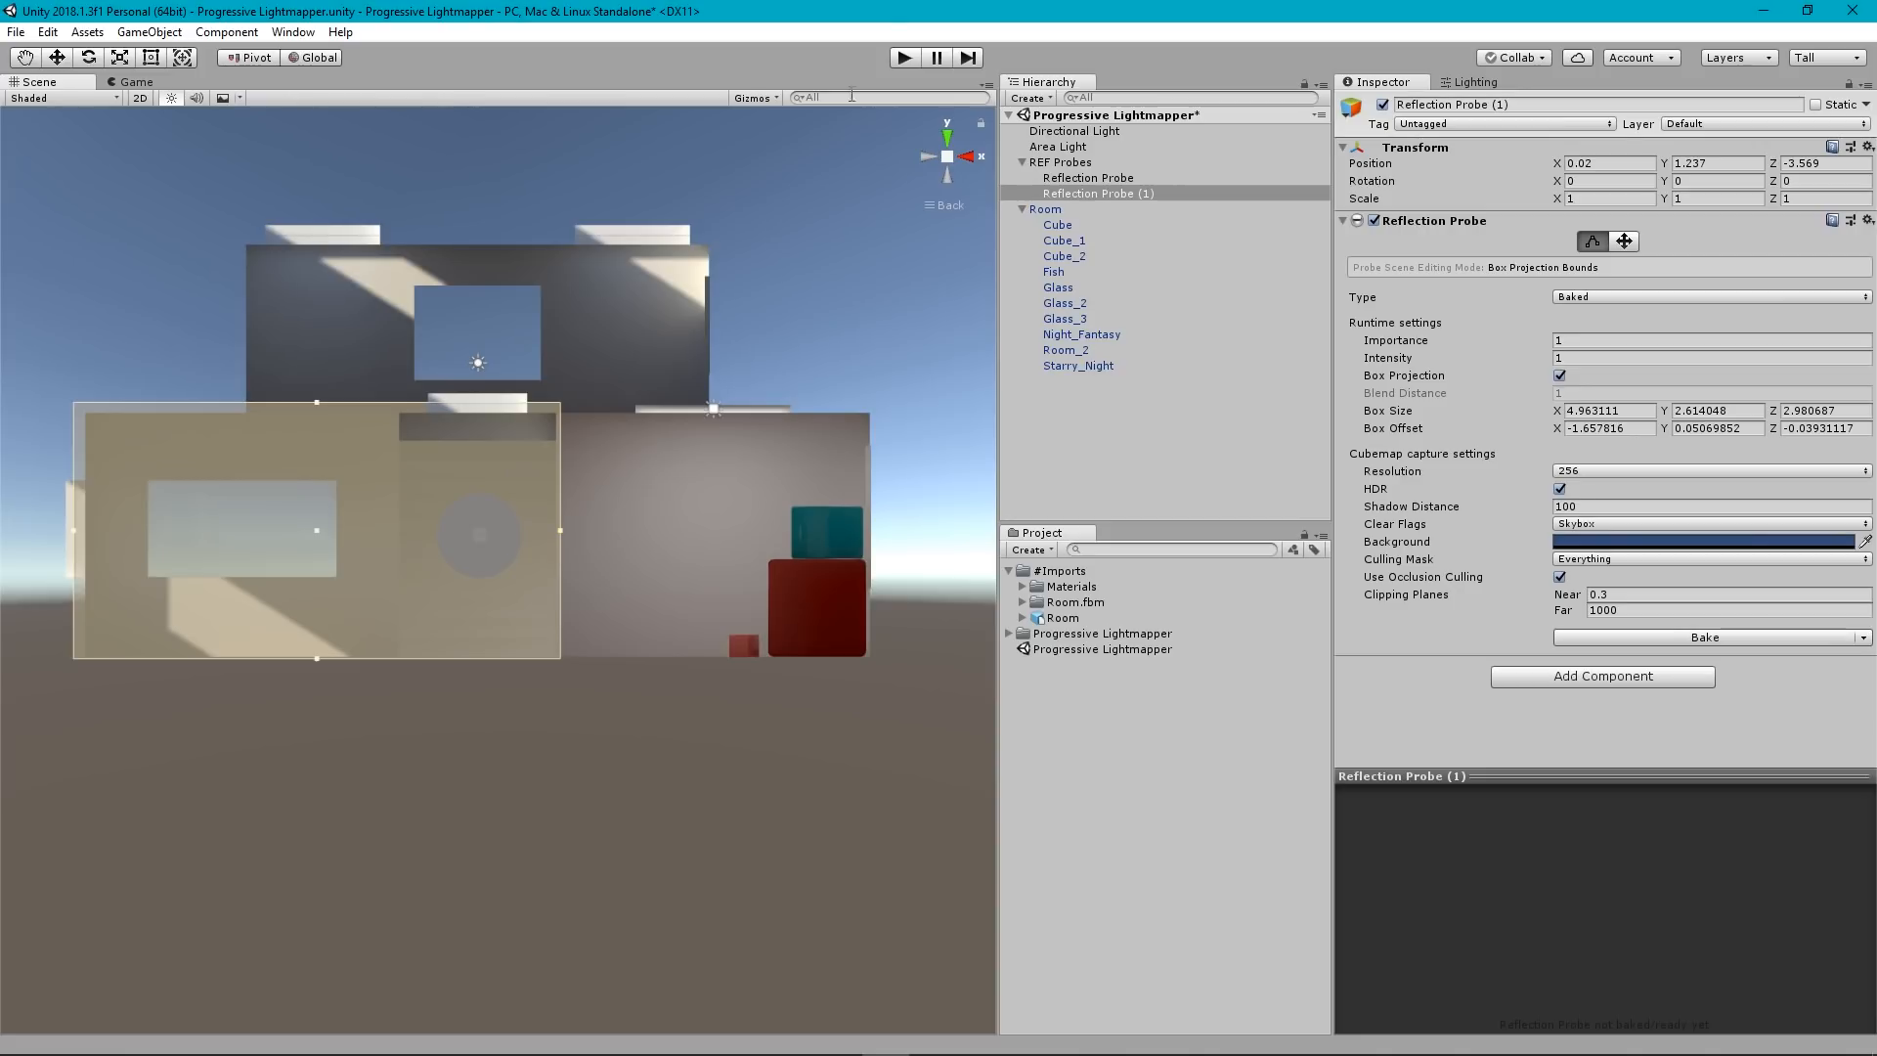
pyautogui.click(947, 142)
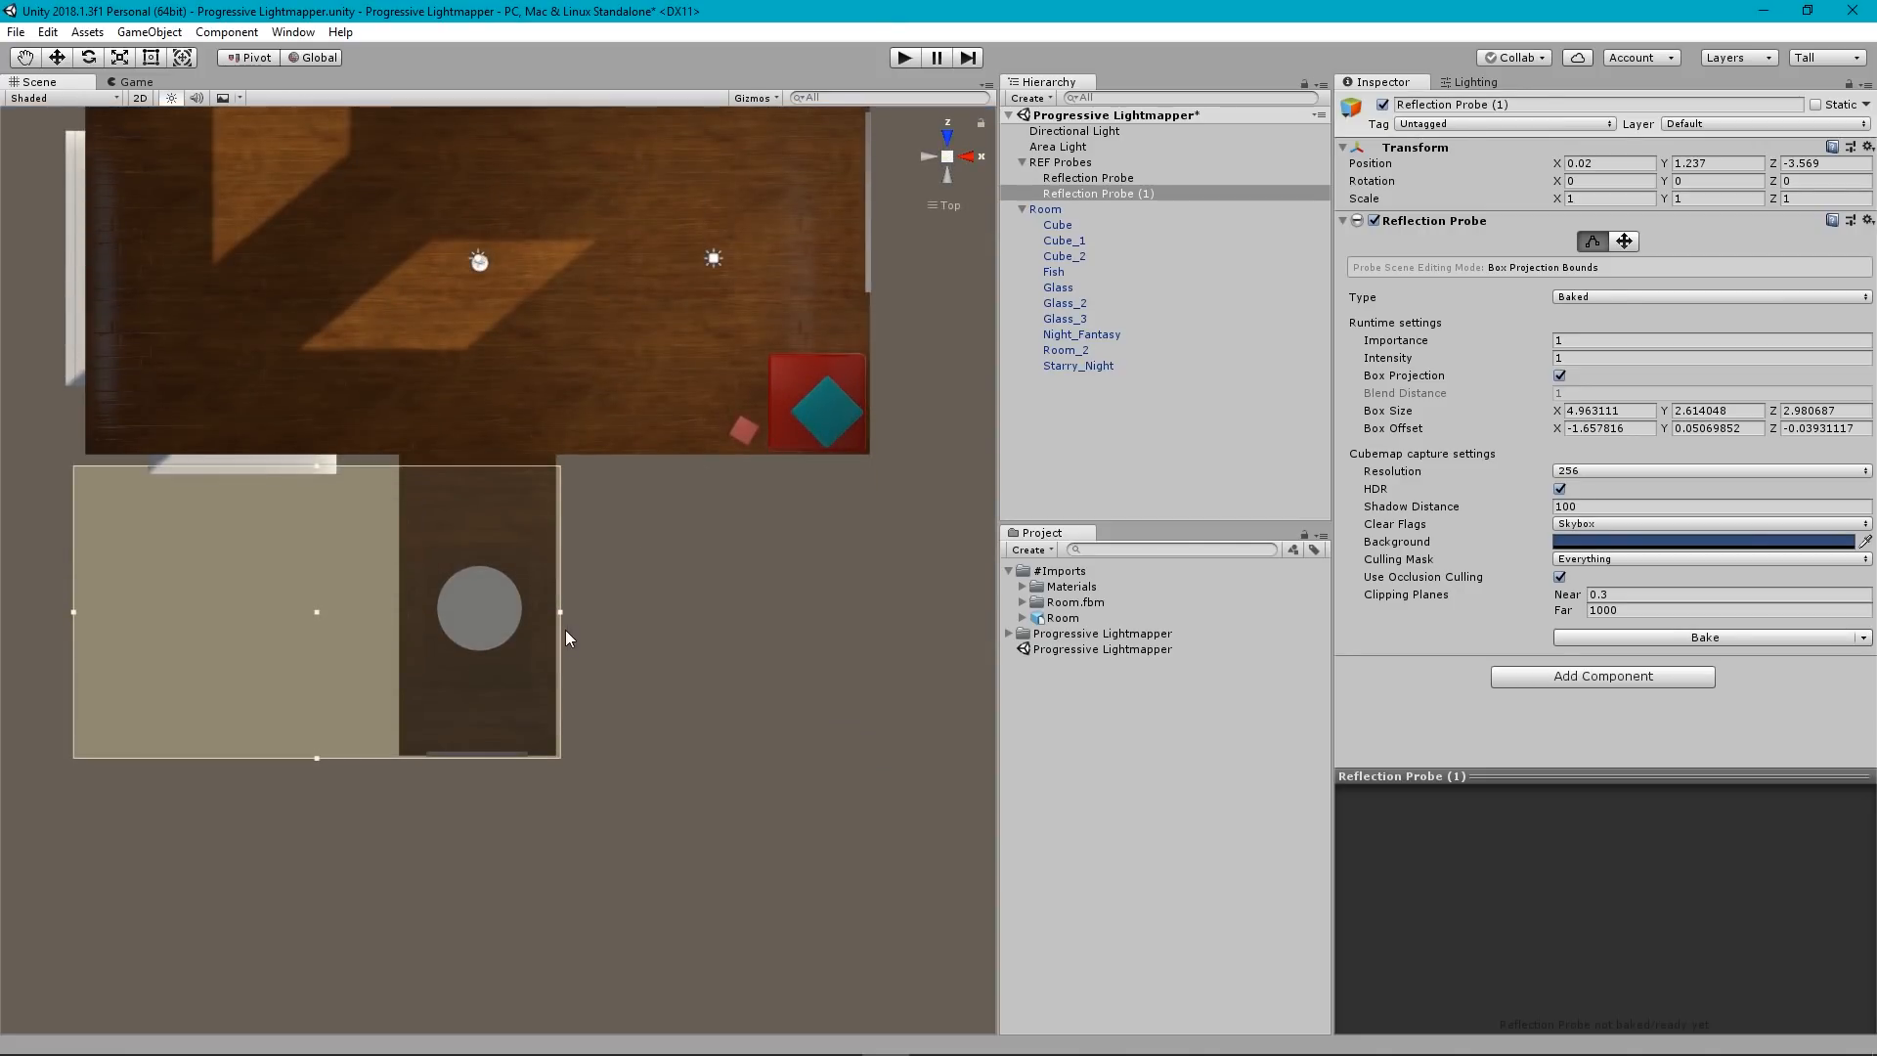
pyautogui.moveTo(561, 612); pyautogui.dragTo(558, 615)
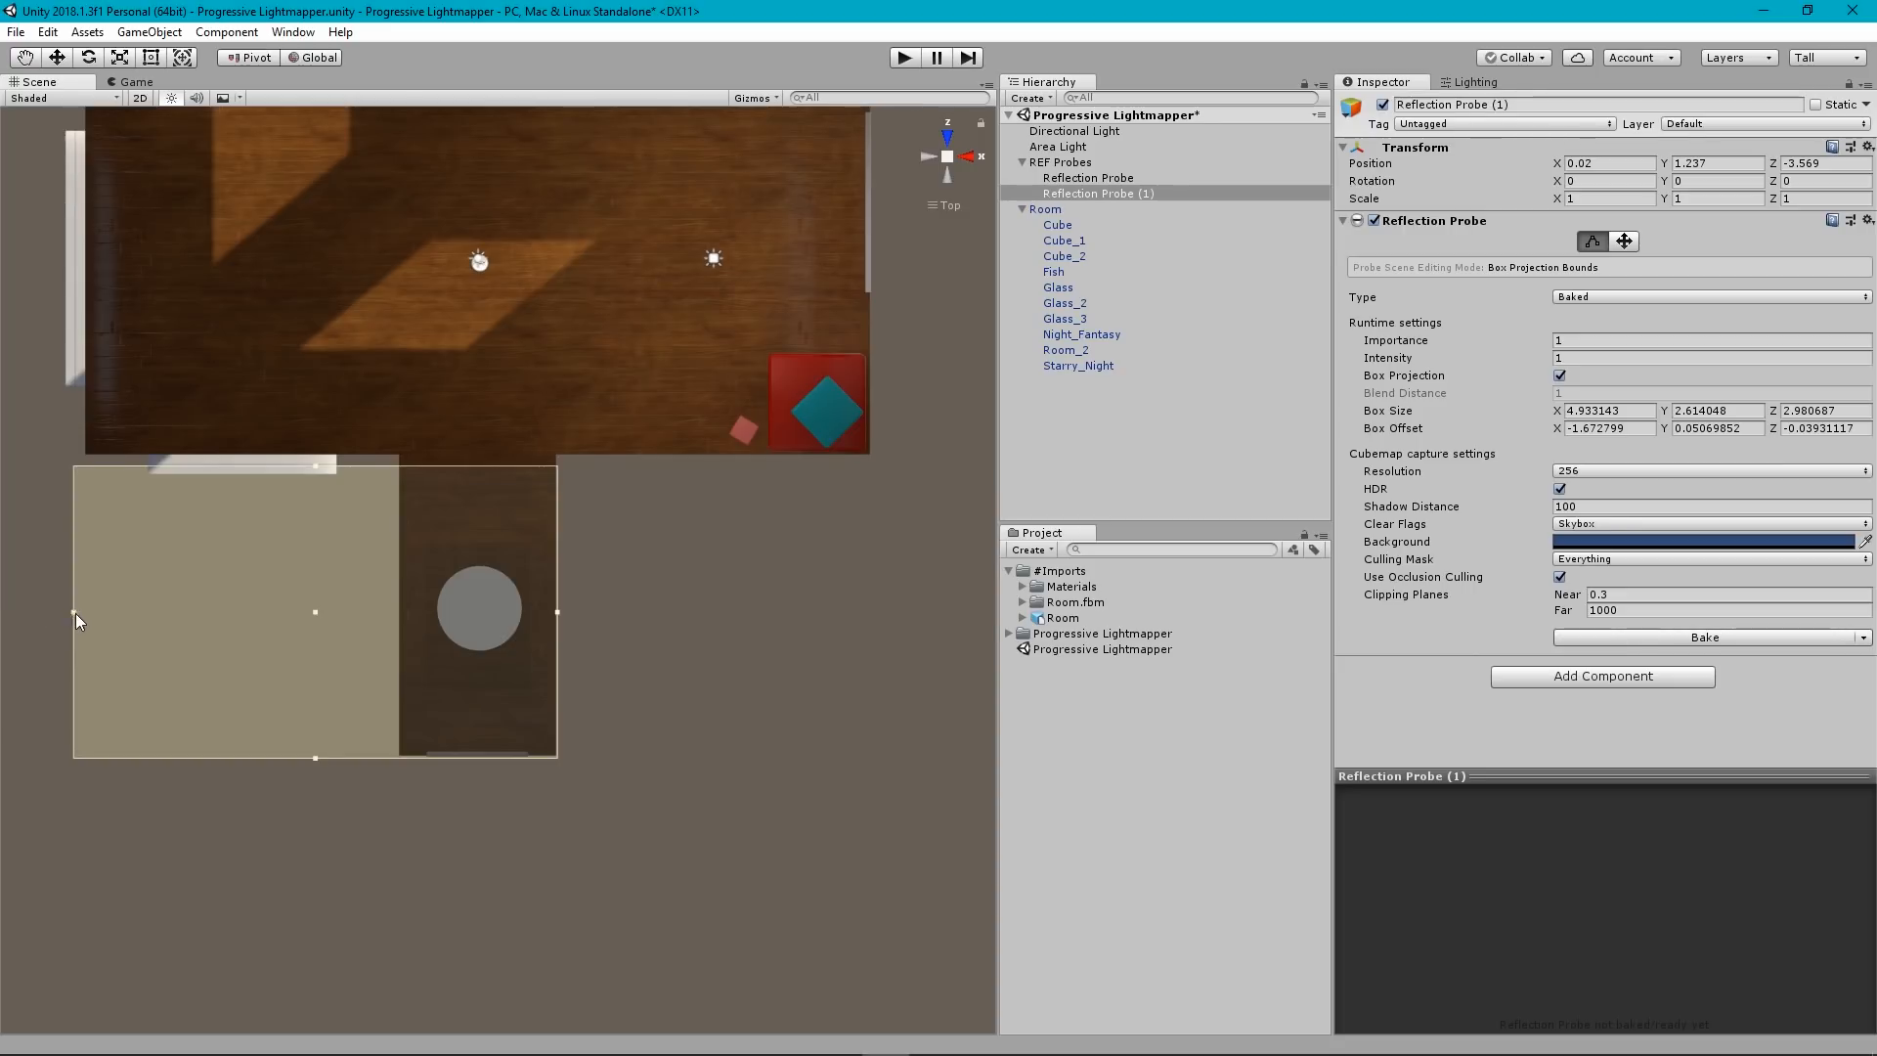
pyautogui.moveTo(76, 613); pyautogui.dragTo(395, 619)
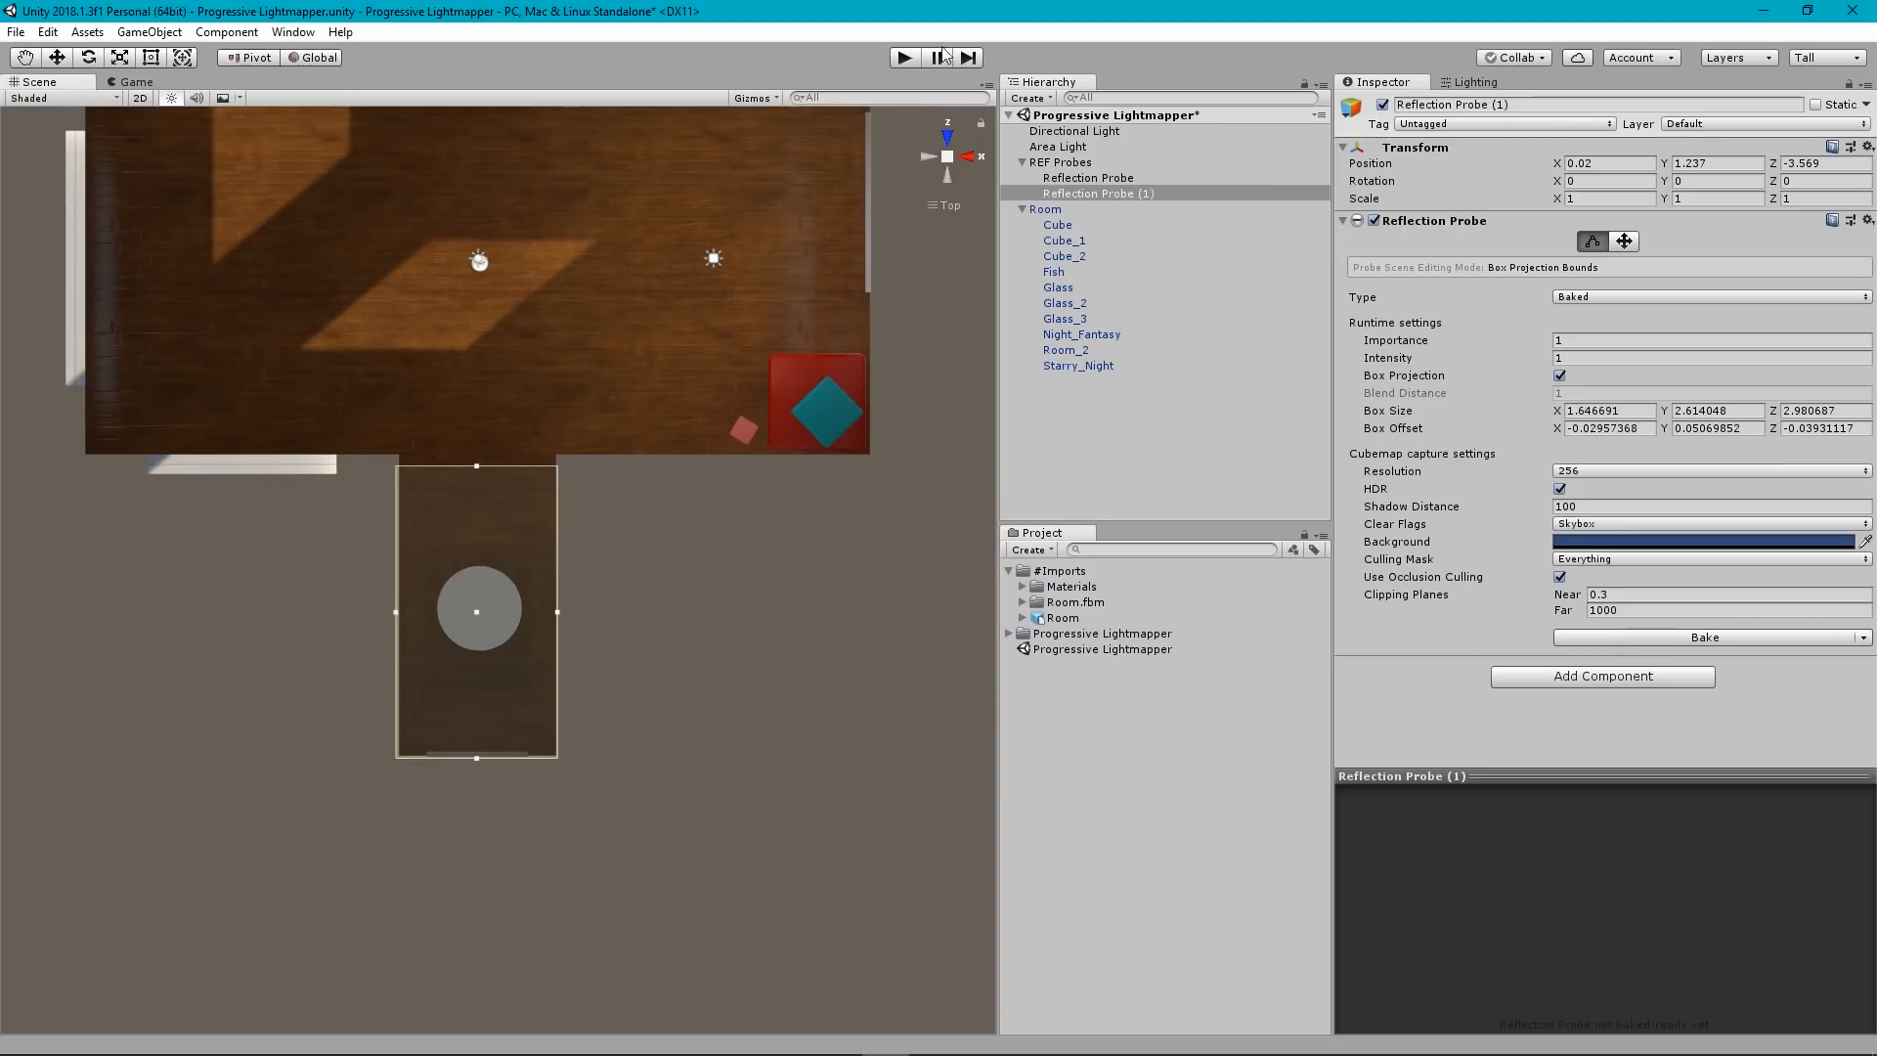
# Bake the small room's reflection probe and deselect it.
pyautogui.click(945, 159)
pyautogui.keyDown('alt'); pyautogui.moveTo(291, 779); pyautogui.dragTo(693, 452); pyautogui.keyUp('alt')
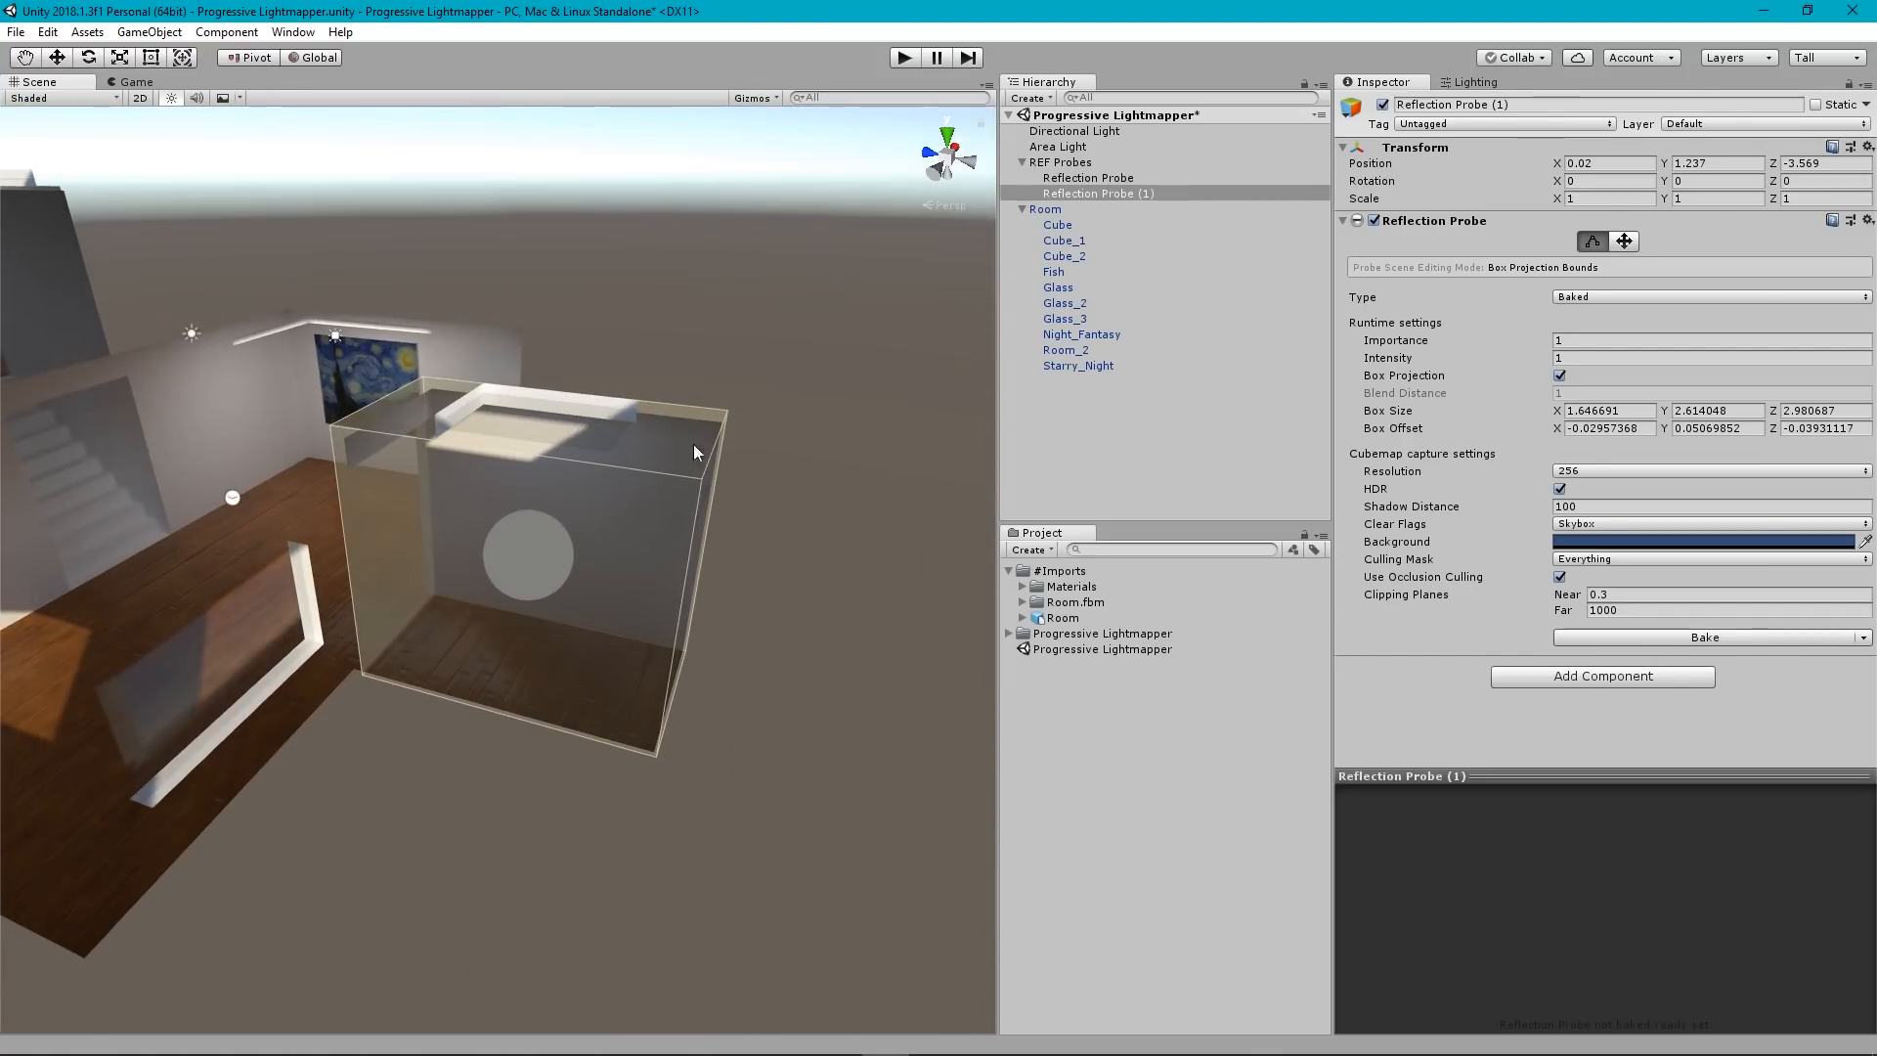
pyautogui.click(1679, 639)
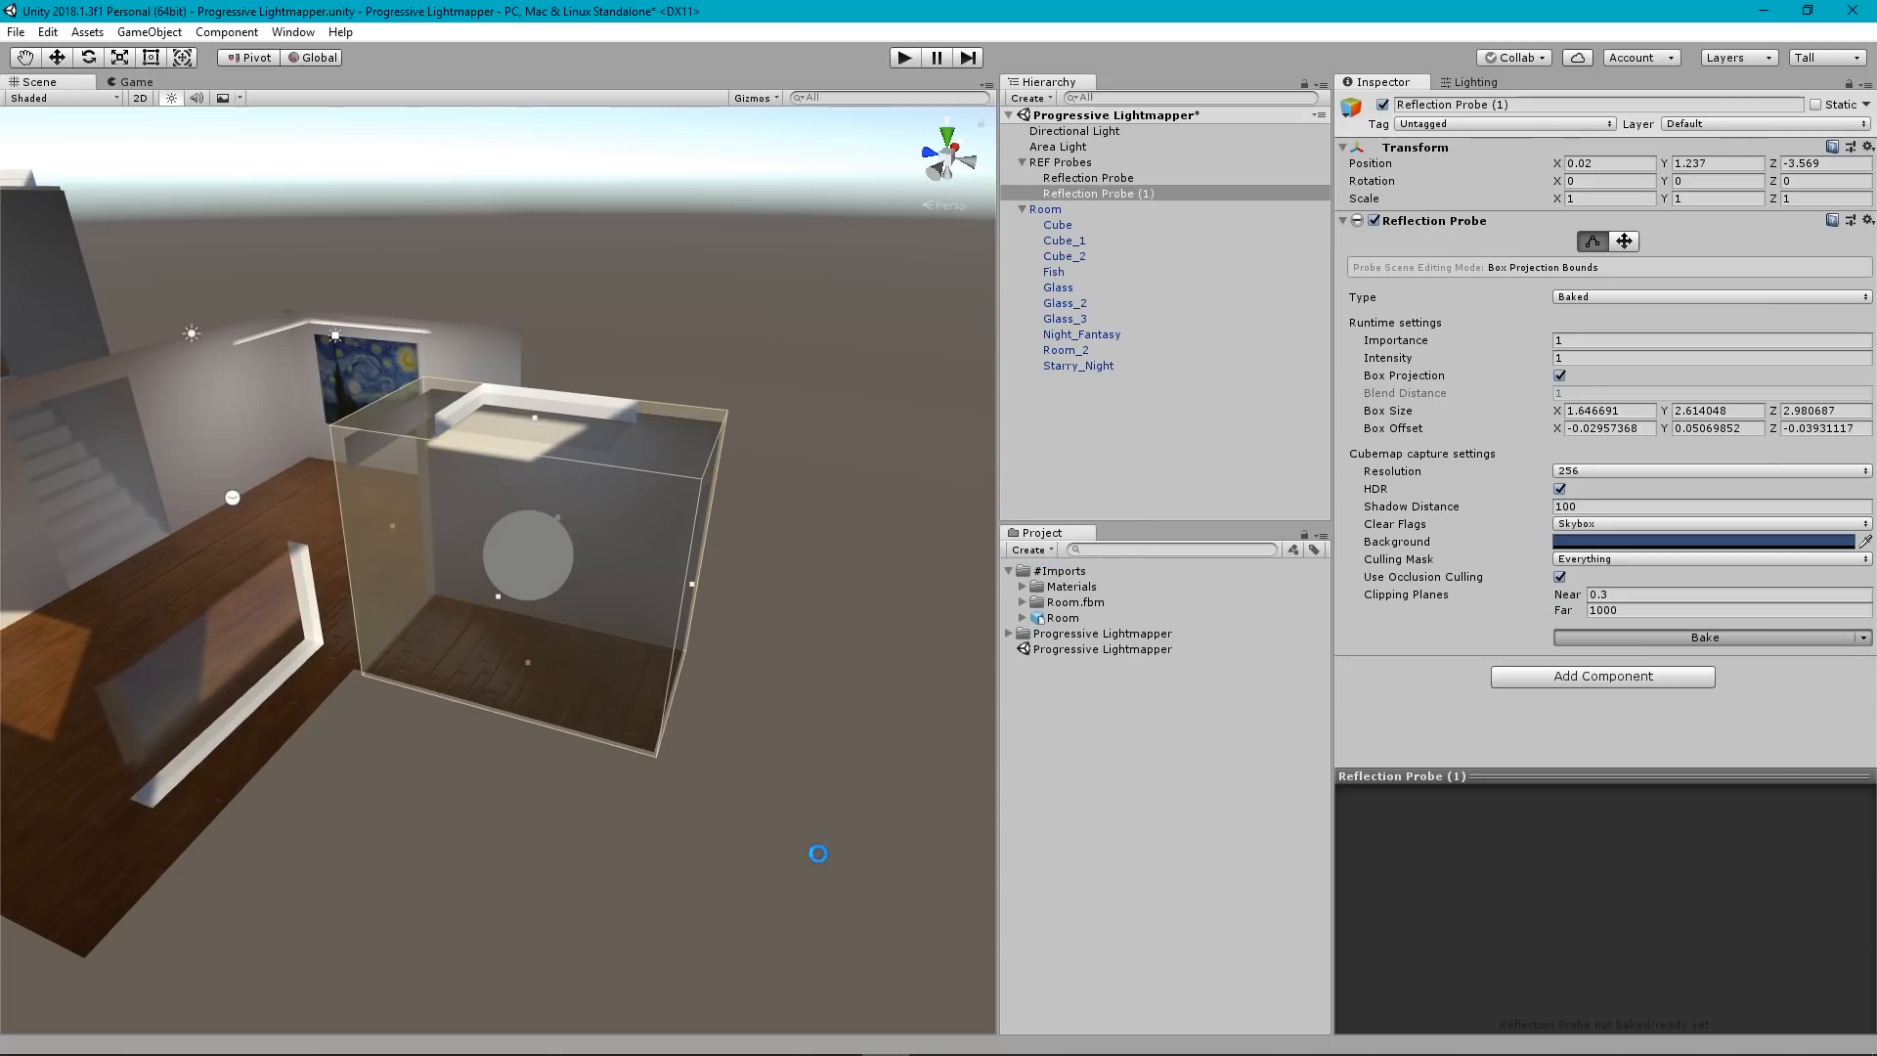
pyautogui.keyDown('alt'); pyautogui.moveTo(513, 630); pyautogui.dragTo(987, 562); pyautogui.keyUp('alt')
pyautogui.scroll(6, 555, 588)
pyautogui.keyDown('alt'); pyautogui.moveTo(539, 639); pyautogui.dragTo(766, 637); pyautogui.keyUp('alt')
pyautogui.click(784, 211)
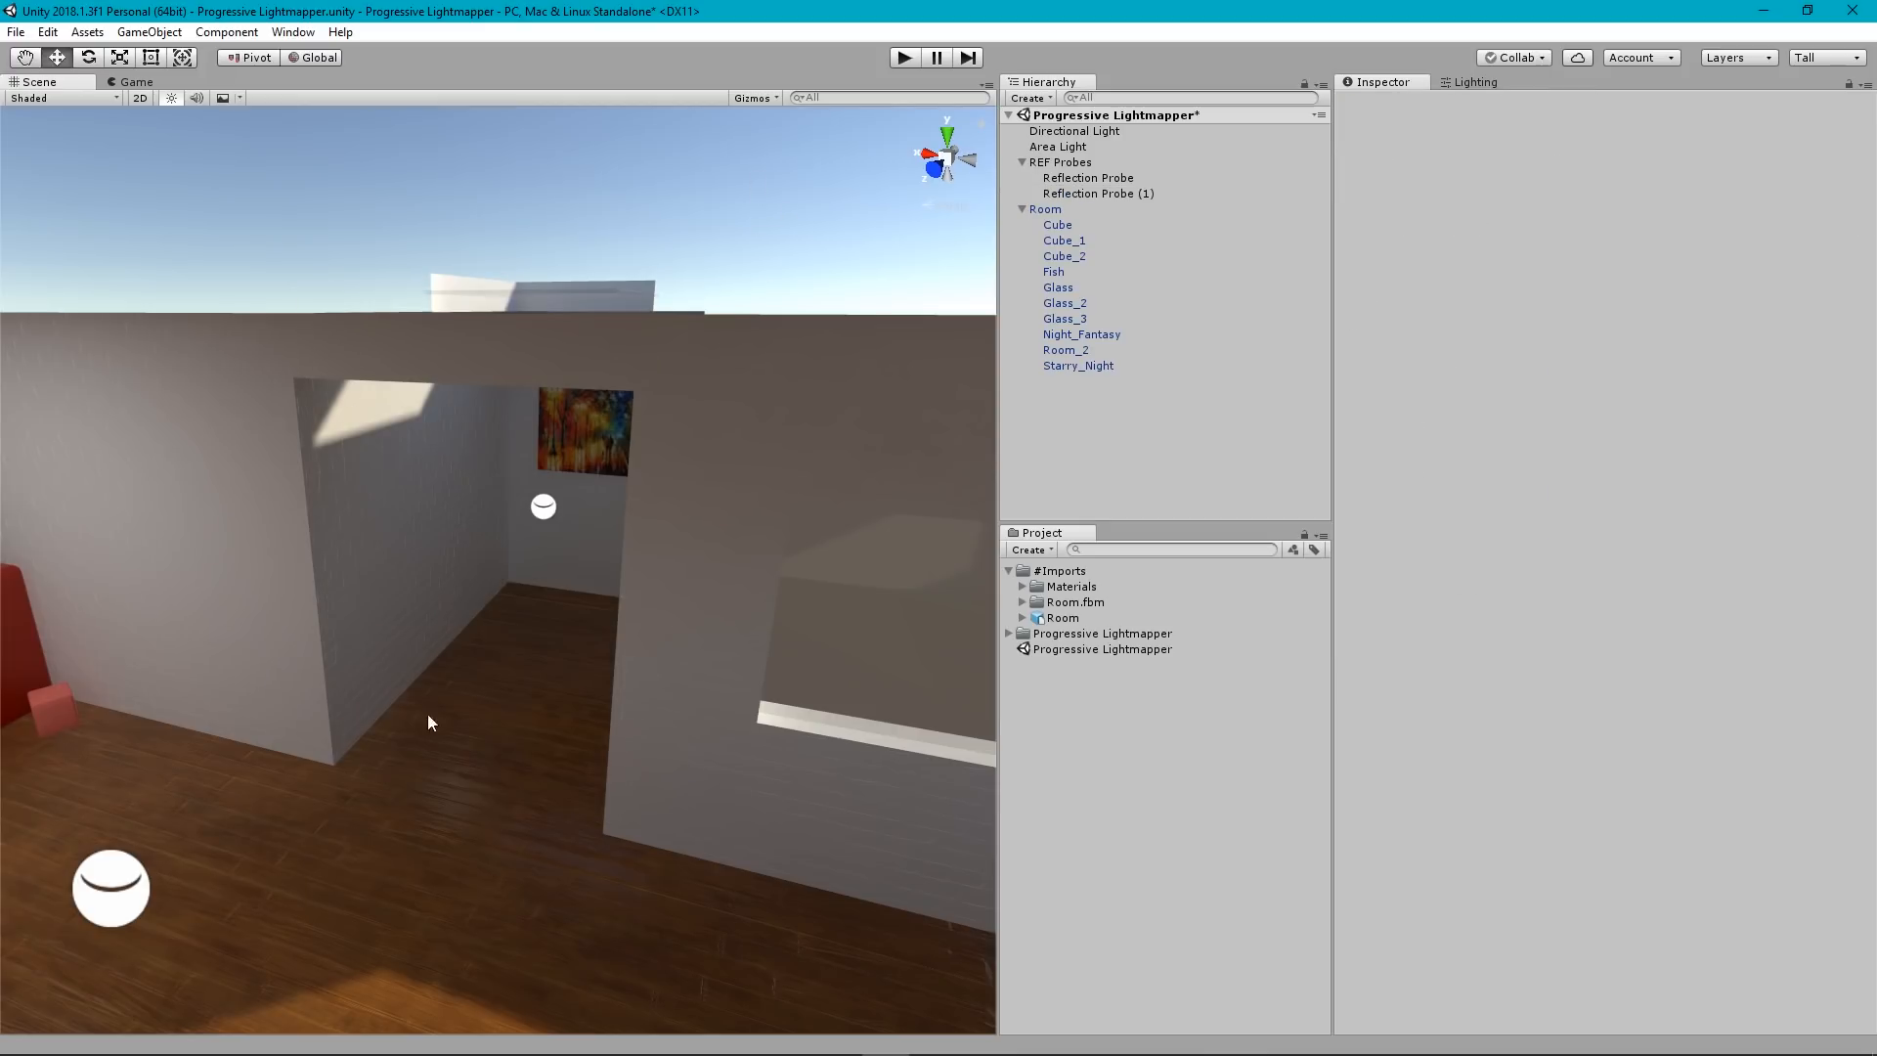
# Examine the reflections on the small room's floor and walls, starting from its doorway.
pyautogui.keyDown('alt'); pyautogui.moveTo(430, 724); pyautogui.dragTo(496, 721); pyautogui.keyUp('alt')
pyautogui.press('w')
pyautogui.press('a')
pyautogui.moveTo(496, 720)
pyautogui.mouseDown(button='right')
pyautogui.moveTo(557, 724)
pyautogui.moveTo(636, 605)
pyautogui.moveTo(702, 584)
pyautogui.moveTo(553, 586)
pyautogui.moveTo(440, 637)
pyautogui.moveTo(615, 657)
pyautogui.moveTo(817, 636)
pyautogui.moveTo(285, 666)
pyautogui.moveTo(1832, 678)
pyautogui.mouseUp(button='right')
pyautogui.press('q')
pyautogui.press('e')
pyautogui.press('d')
pyautogui.press('w')
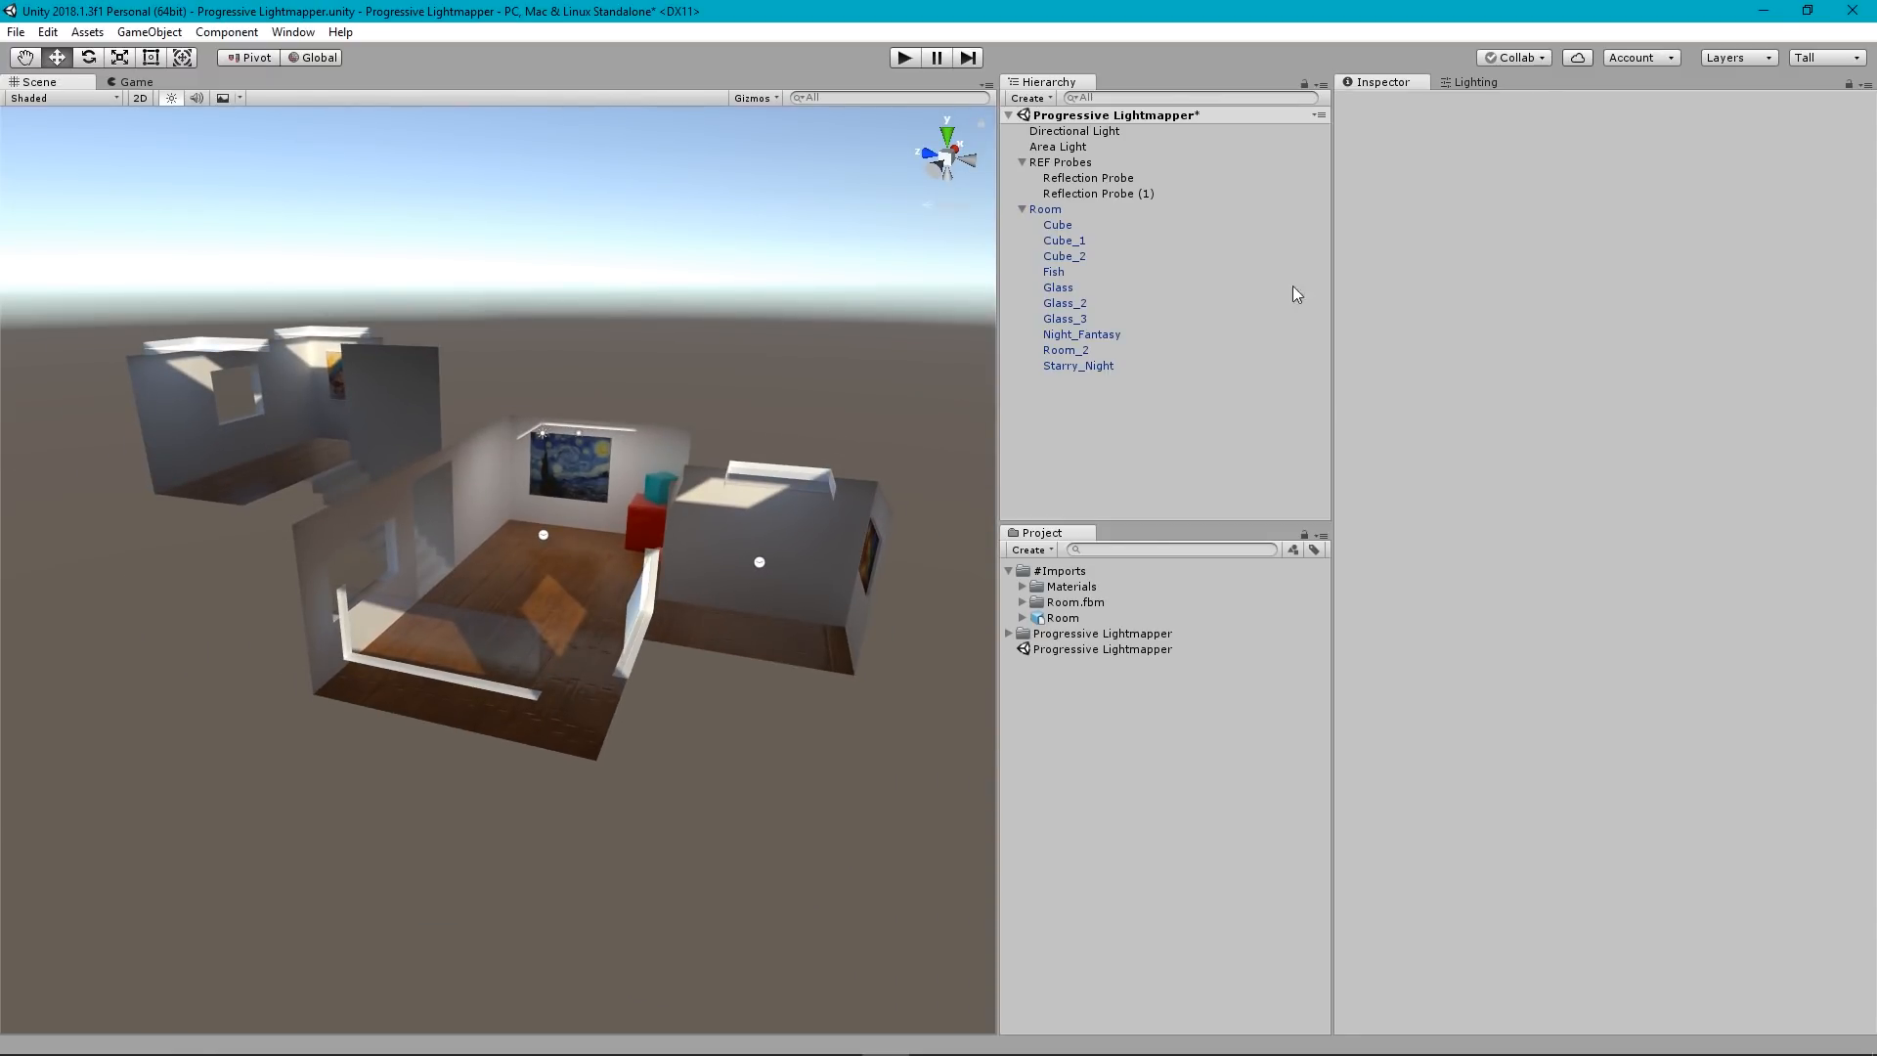
# Duplicate the main room's Reflection Probe again and move the copy to the upstairs room, at Y 3.29 and Z 4.13.
pyautogui.click(1091, 178)
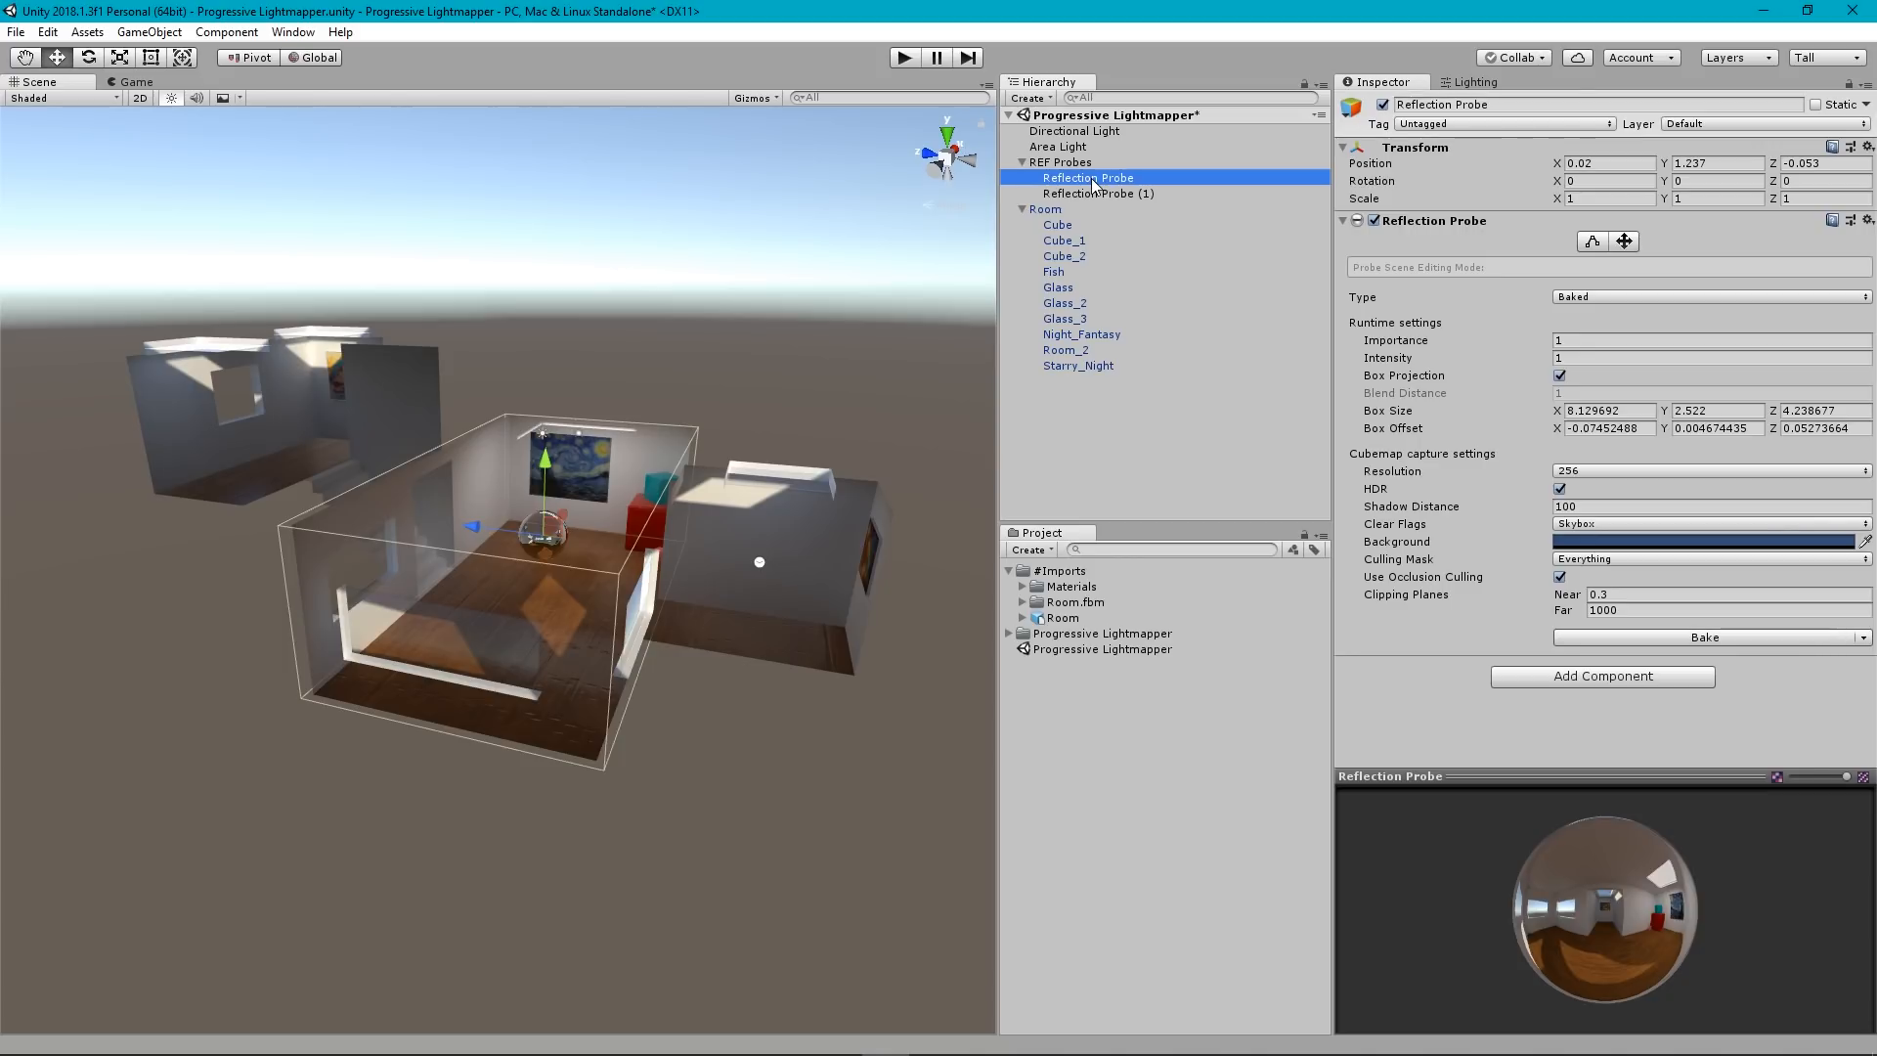
pyautogui.hotkey('ctrl', 'd')
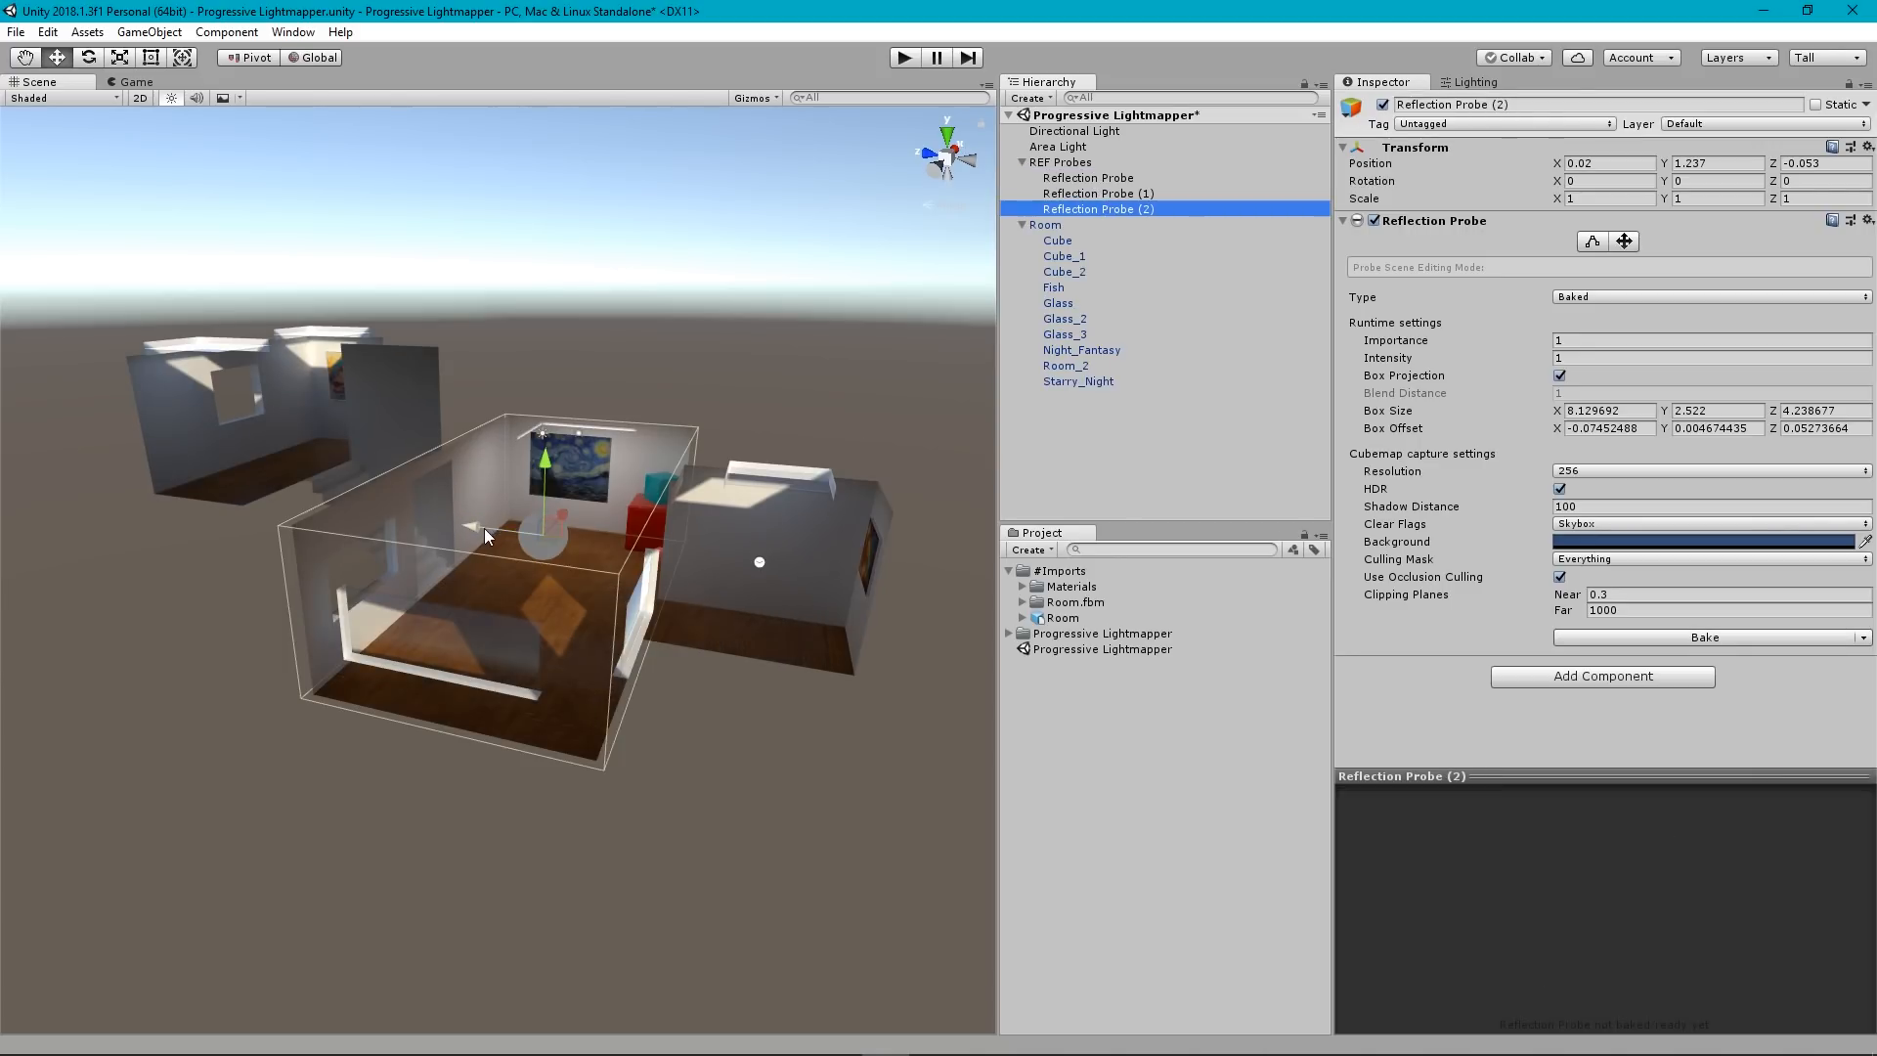
pyautogui.moveTo(484, 528); pyautogui.dragTo(255, 526)
pyautogui.moveTo(324, 456); pyautogui.dragTo(326, 354)
pyautogui.keyDown('alt'); pyautogui.moveTo(475, 569); pyautogui.dragTo(579, 546); pyautogui.keyUp('alt')
pyautogui.moveTo(372, 555); pyautogui.dragTo(935, 416, button='middle')
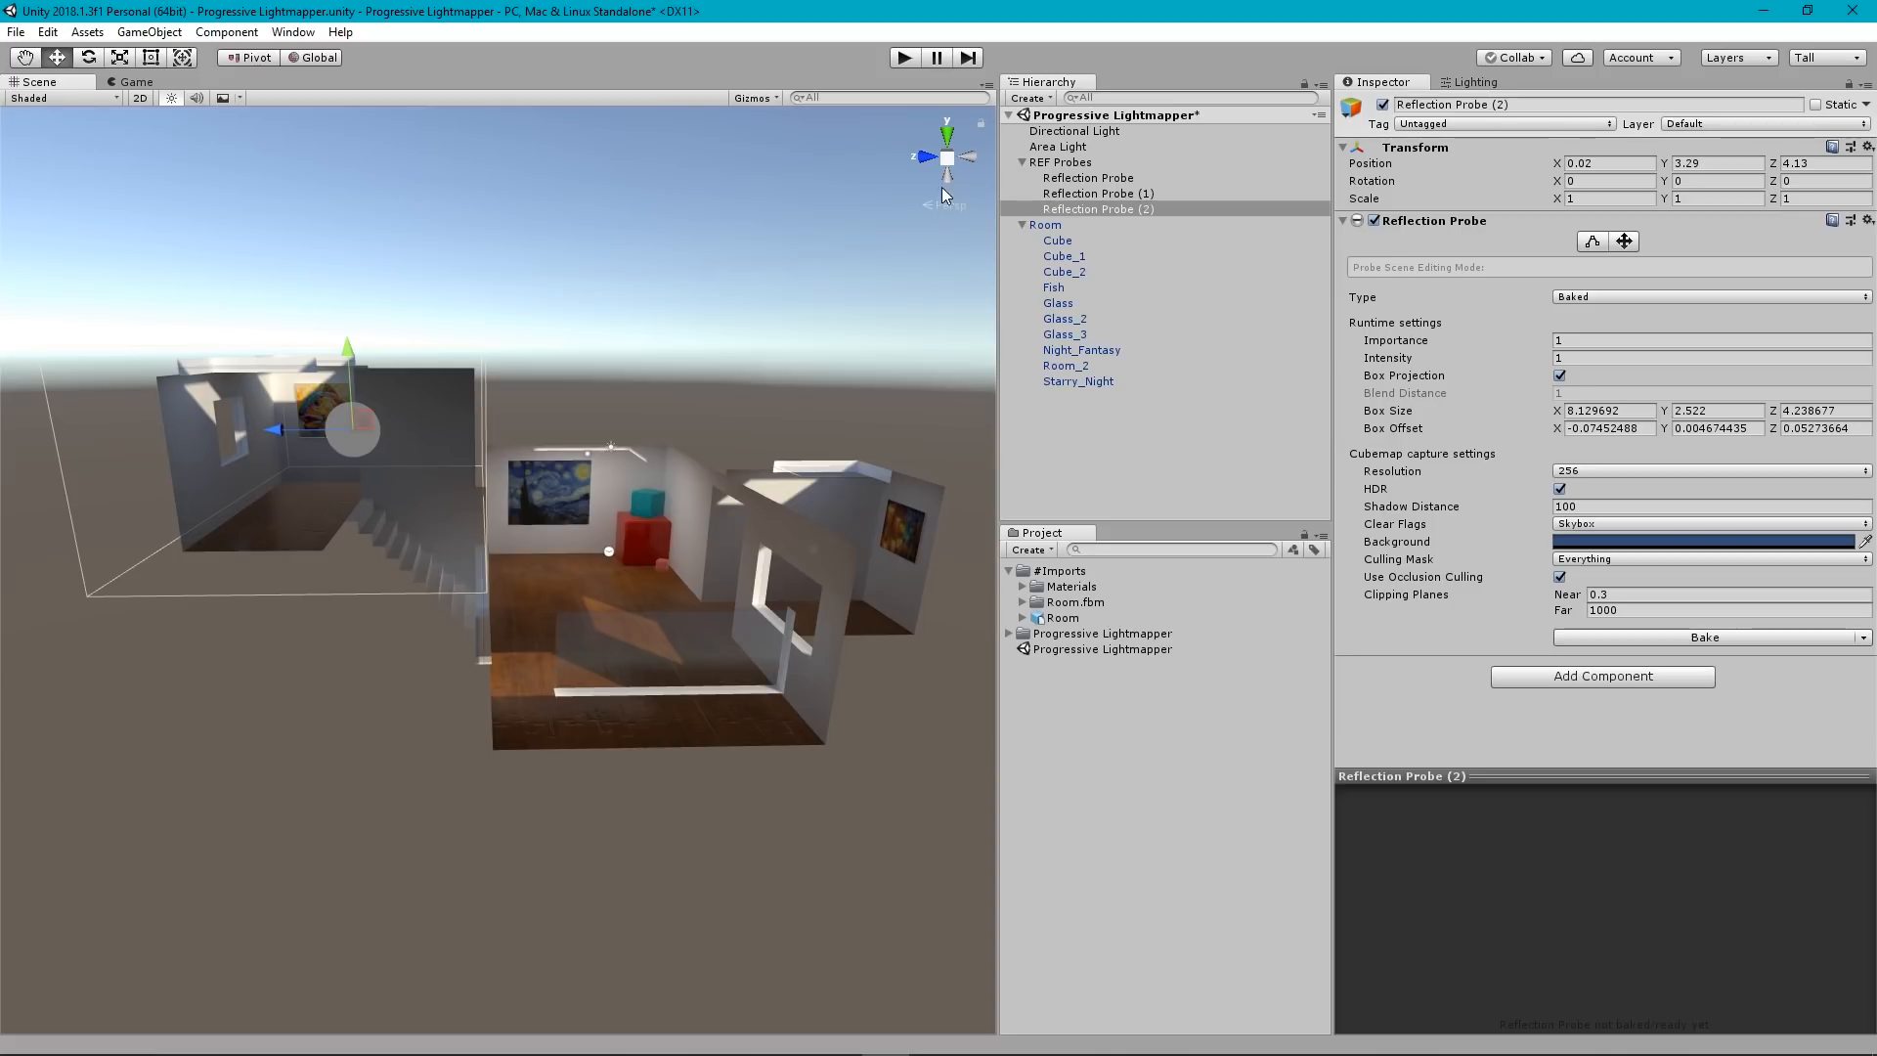
# Center the copied reflection probe over the upstairs room by moving it along Z to 5.117.
pyautogui.click(950, 158)
pyautogui.click(930, 155)
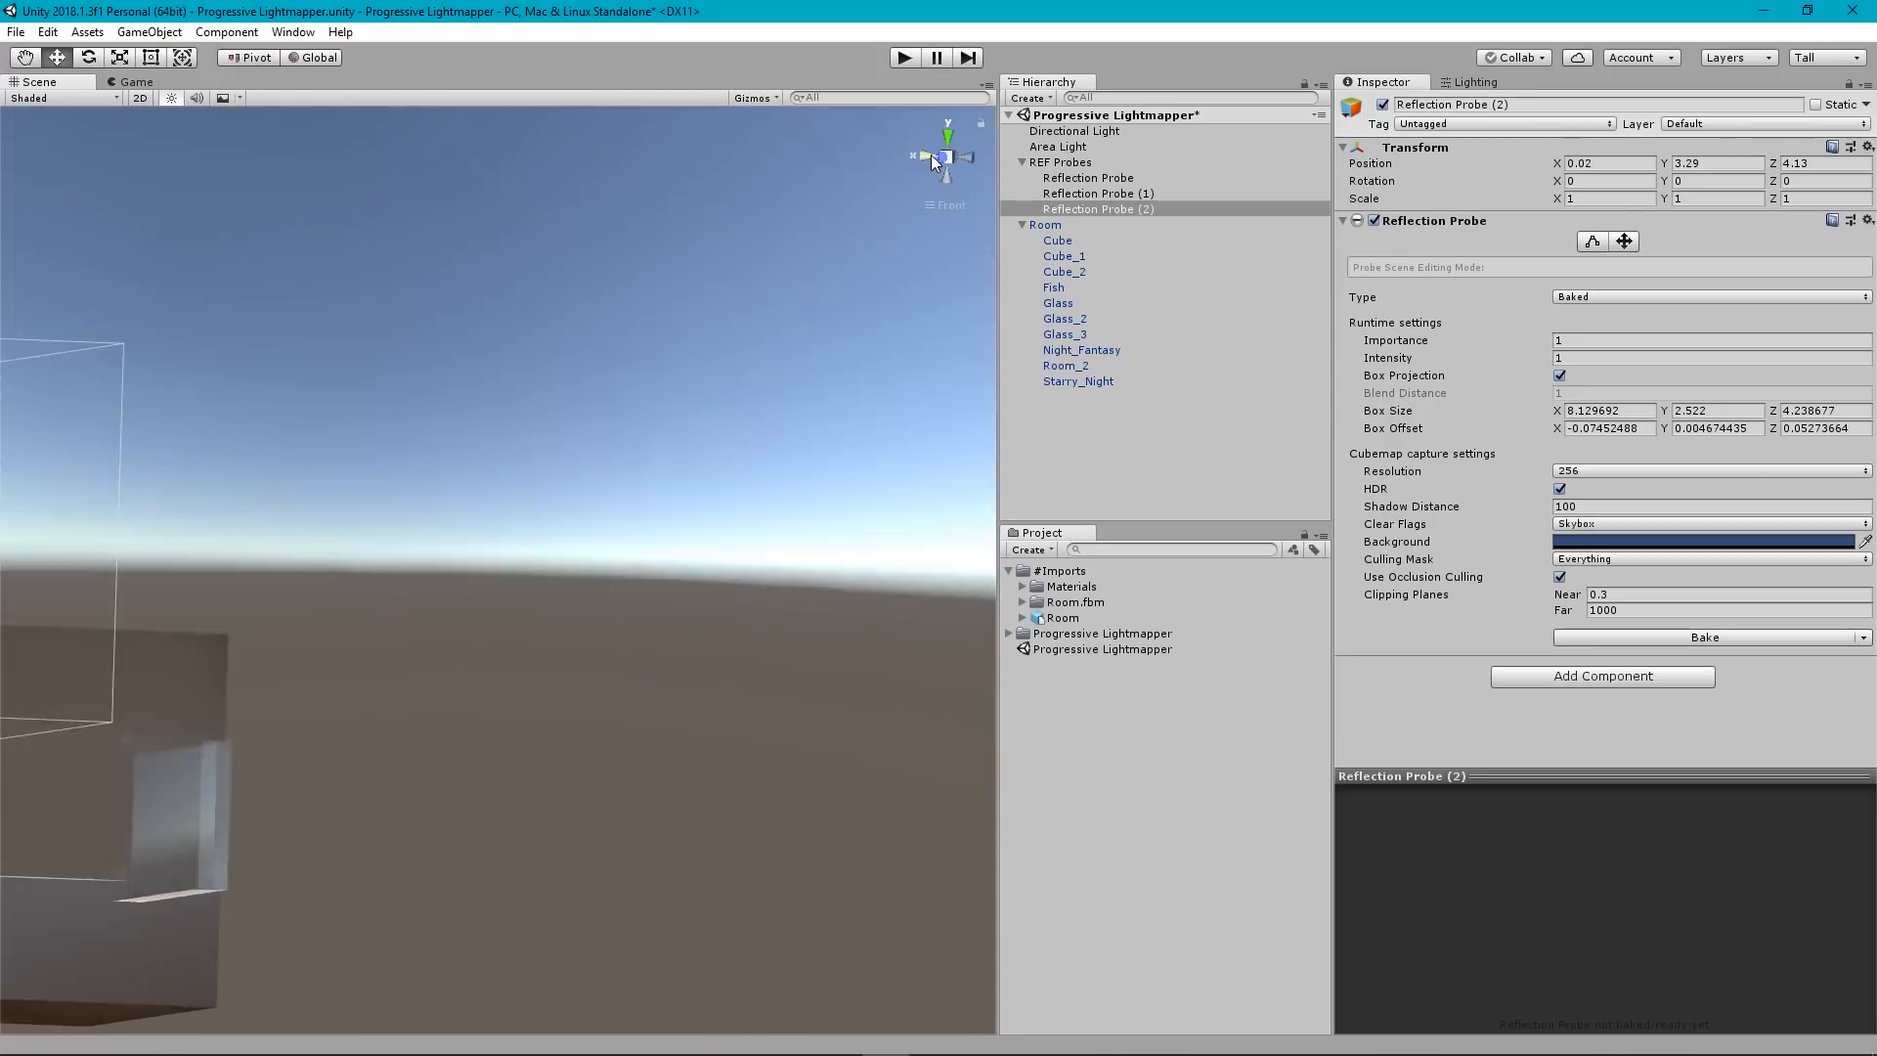
pyautogui.click(964, 159)
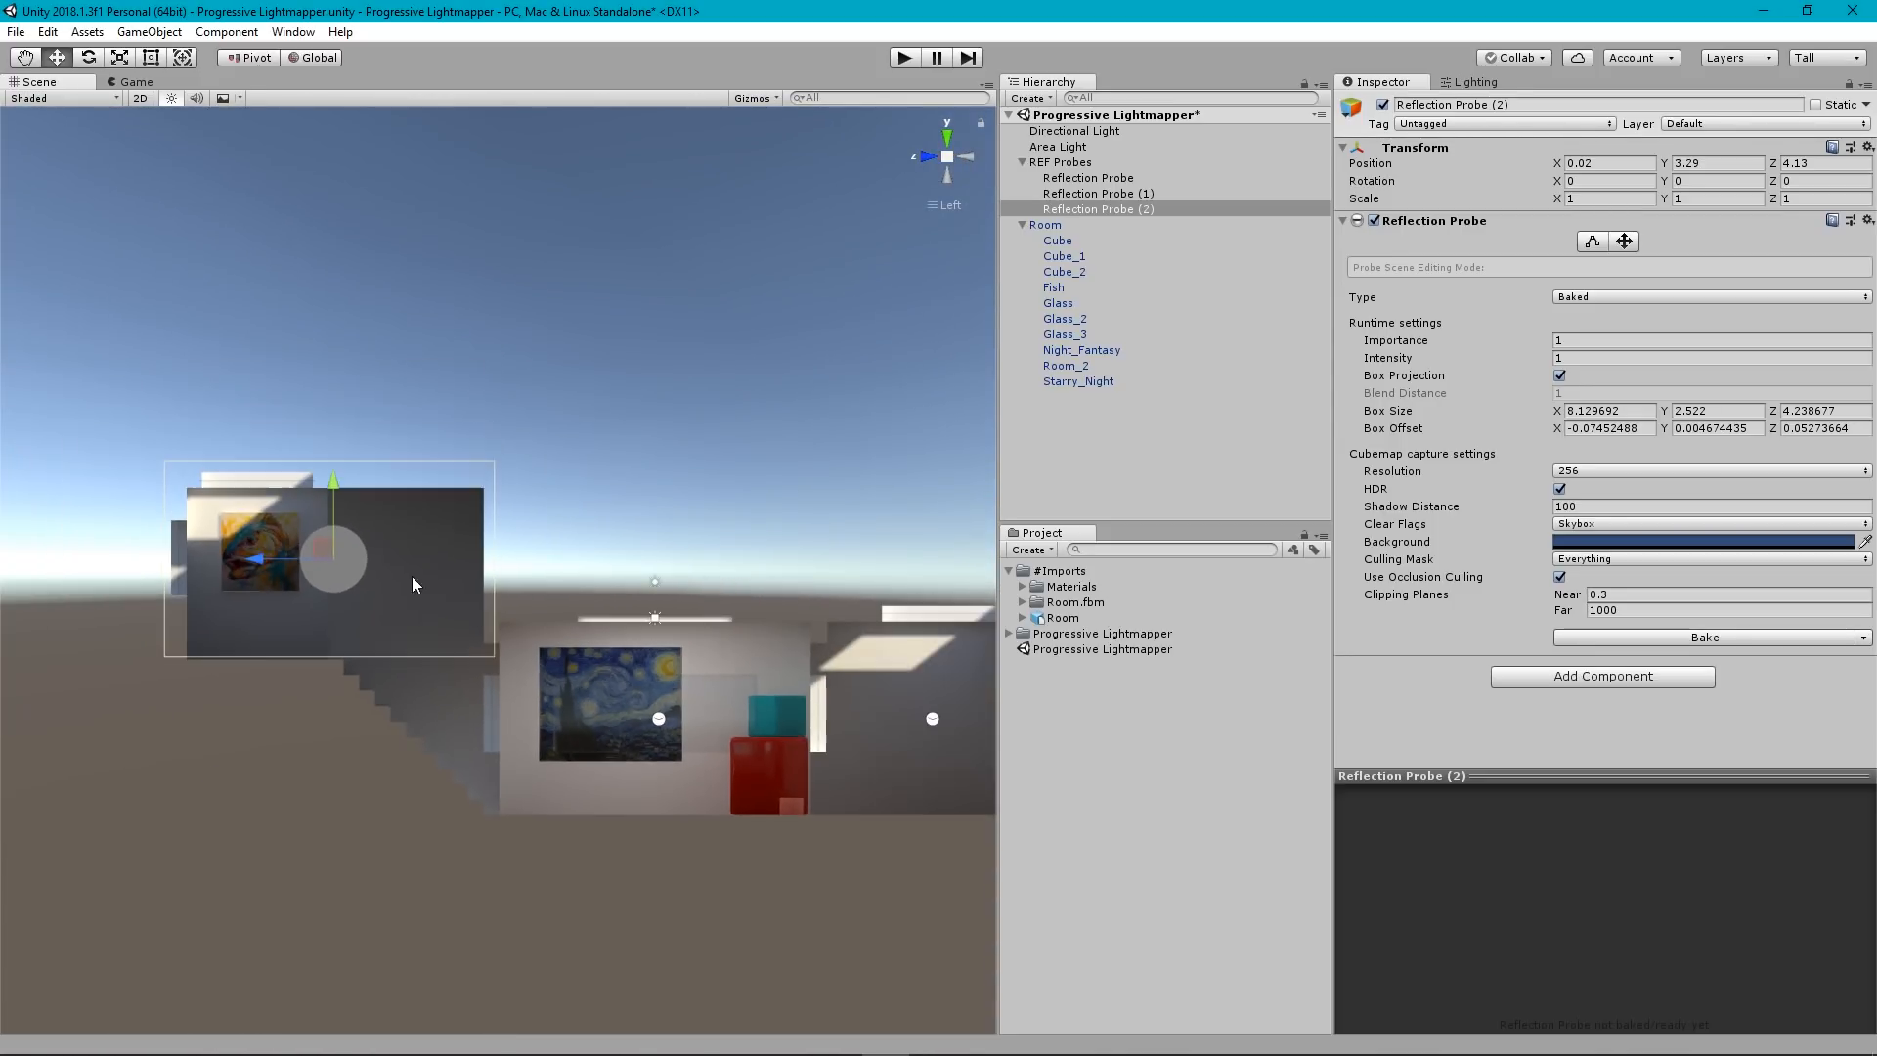
pyautogui.moveTo(413, 576)
pyautogui.mouseDown(button='middle')
pyautogui.moveTo(375, 613)
pyautogui.moveTo(604, 576)
pyautogui.mouseUp(button='middle')
pyautogui.scroll(6, 489, 560)
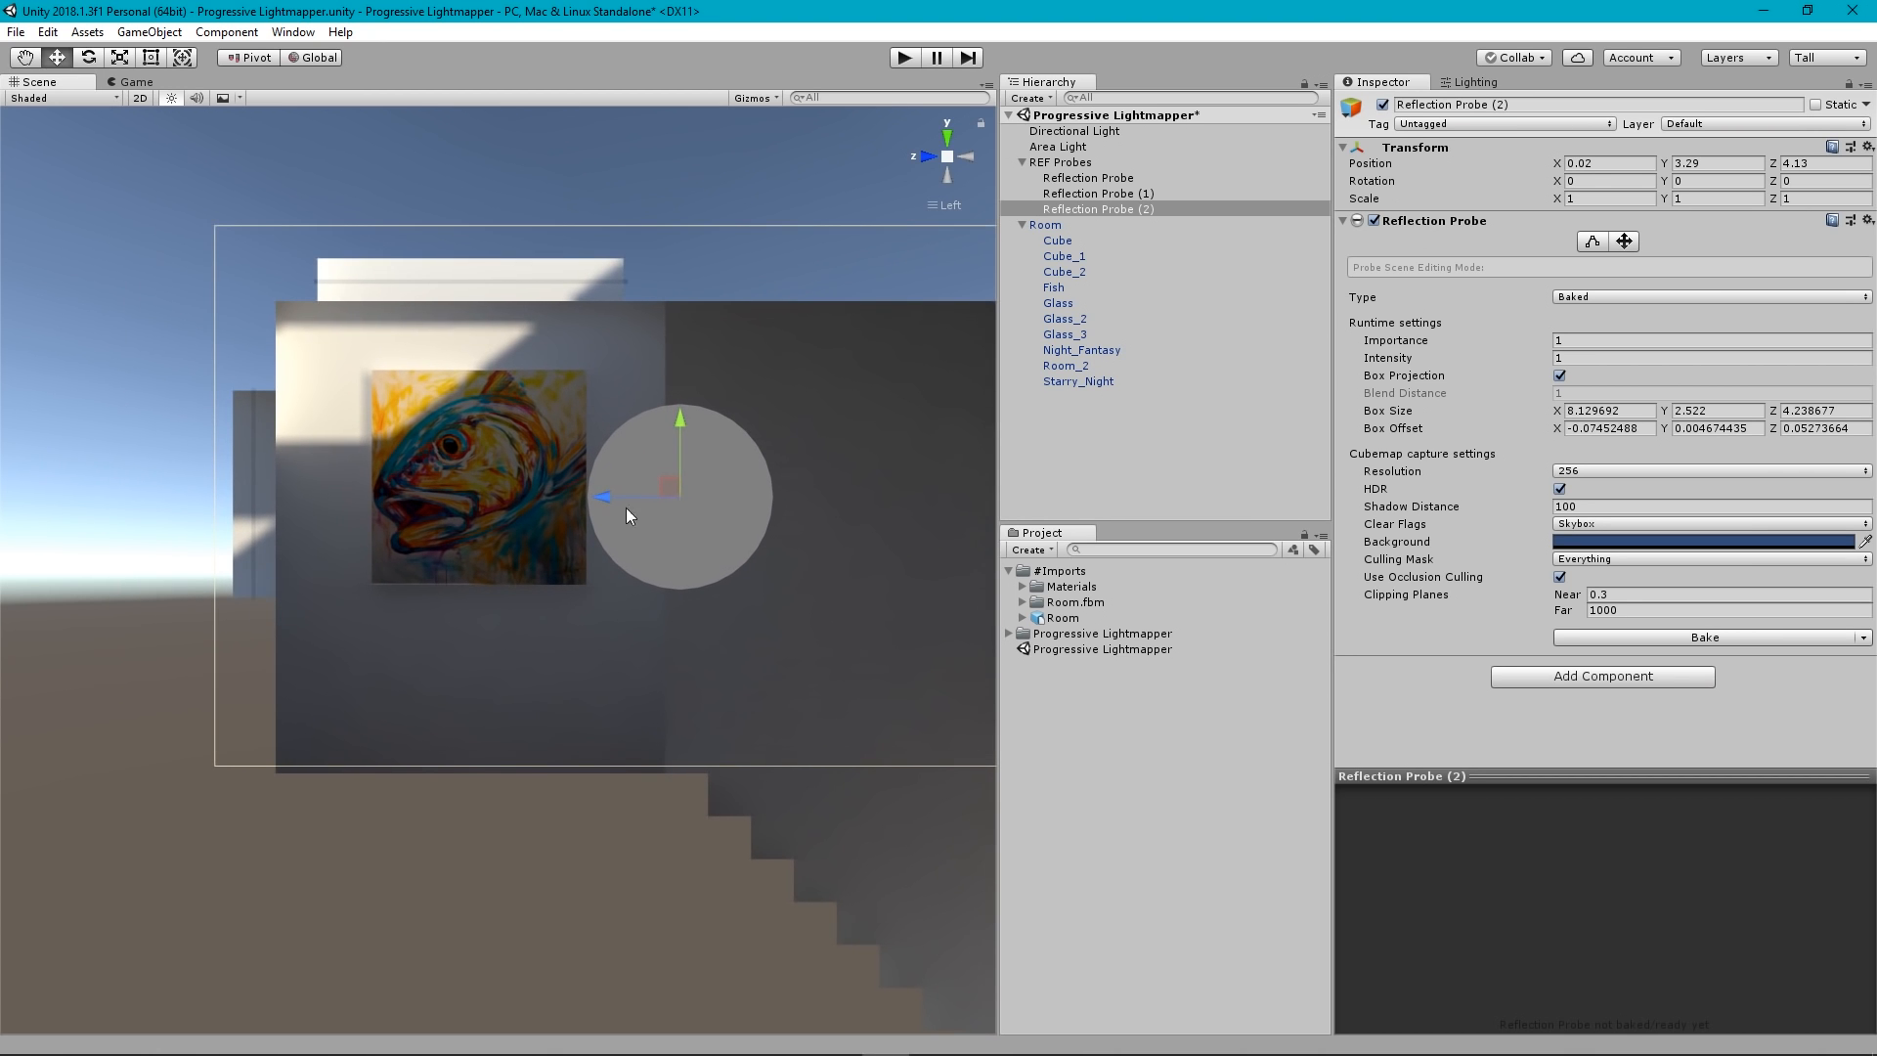
pyautogui.click(946, 137)
pyautogui.scroll(-2, 509, 655)
pyautogui.moveTo(692, 675); pyautogui.dragTo(196, 629, button='middle')
pyautogui.moveTo(478, 583); pyautogui.dragTo(485, 473)
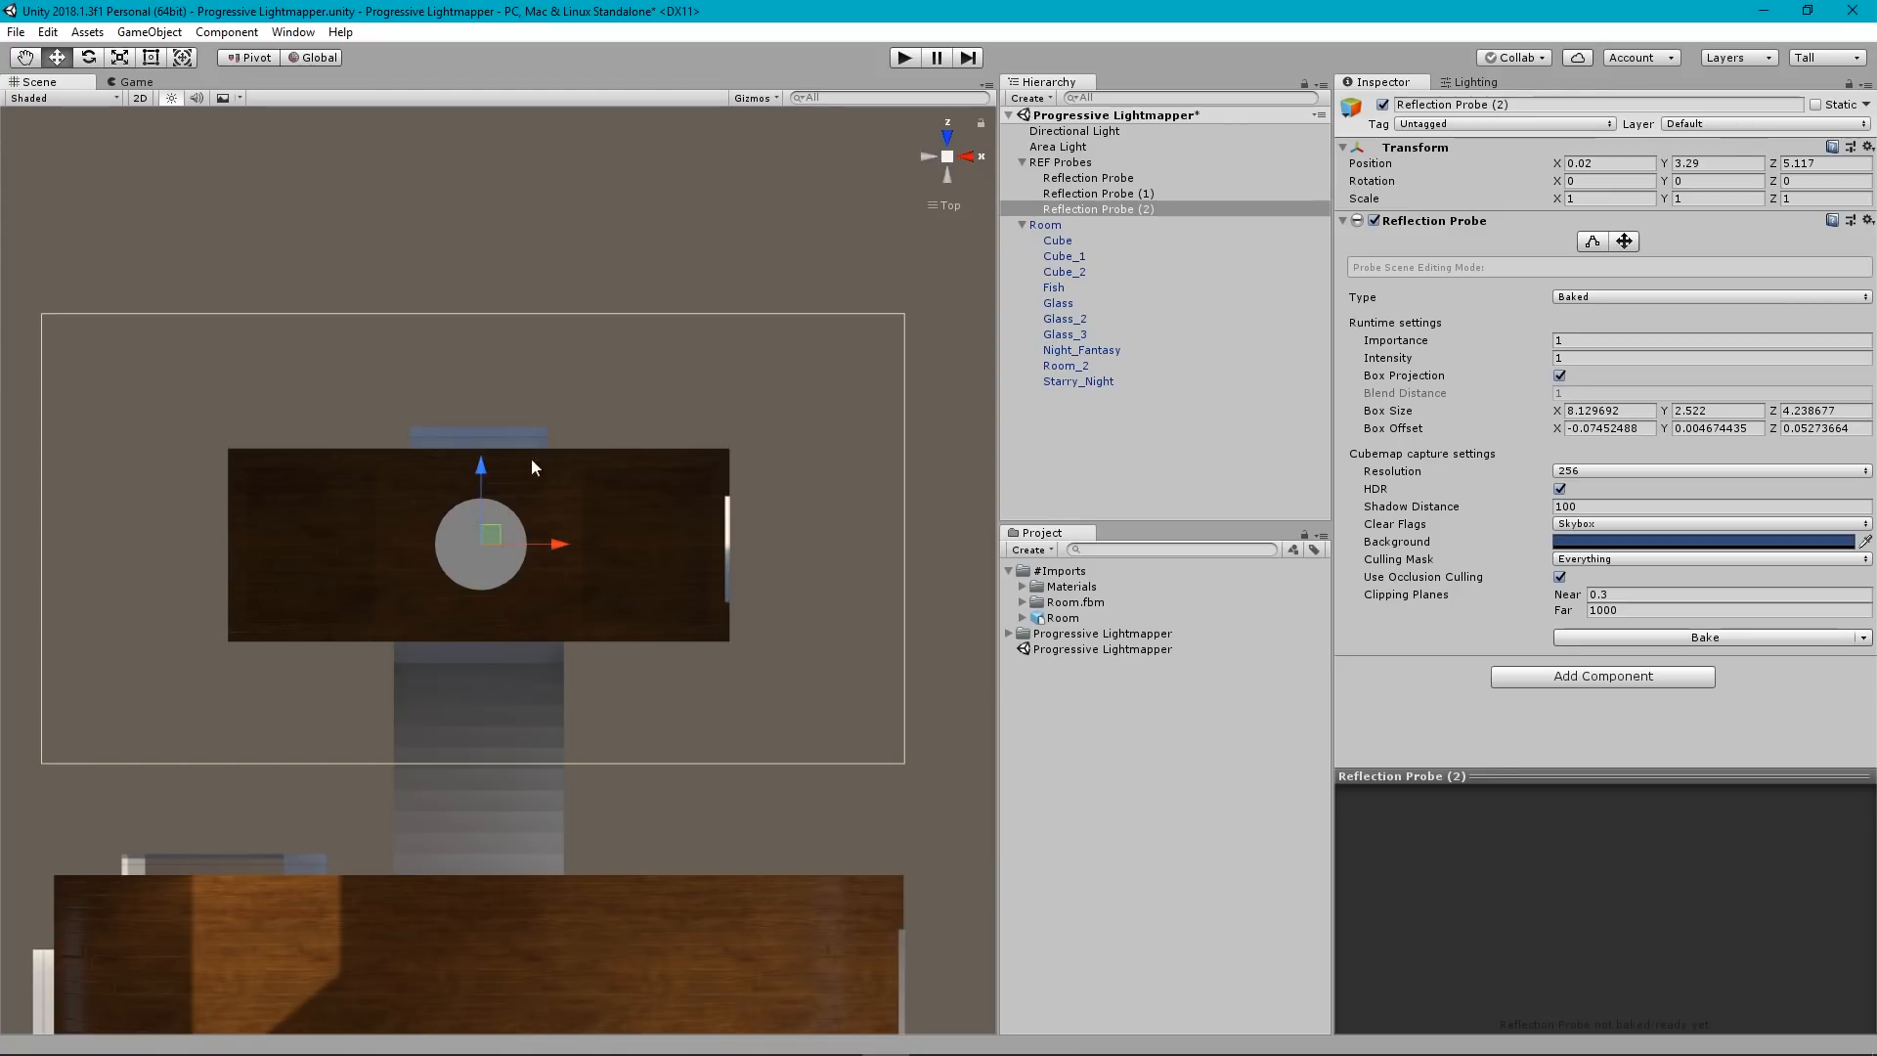
# Shrink the copied probe's box to the upstairs room's walls, about 4.76 in X and 1.98 in Z.
pyautogui.click(1593, 242)
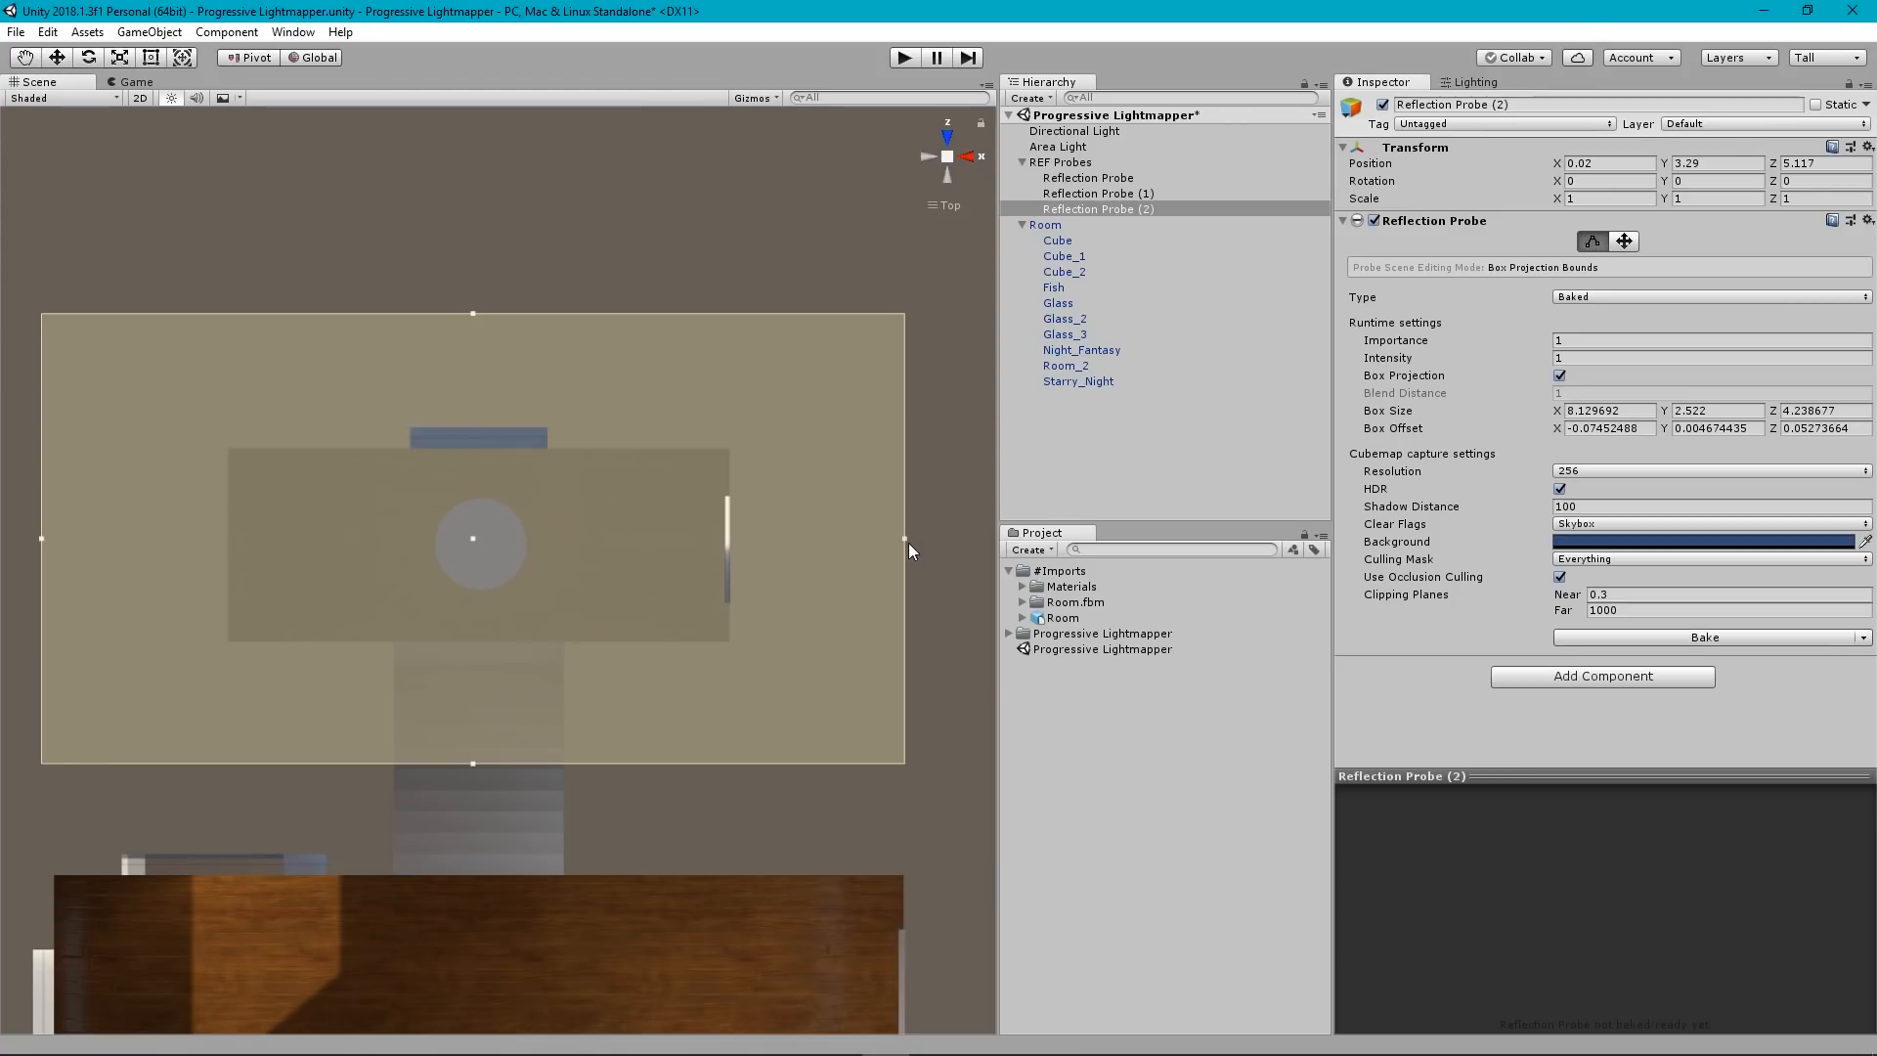
pyautogui.moveTo(905, 540); pyautogui.dragTo(731, 571)
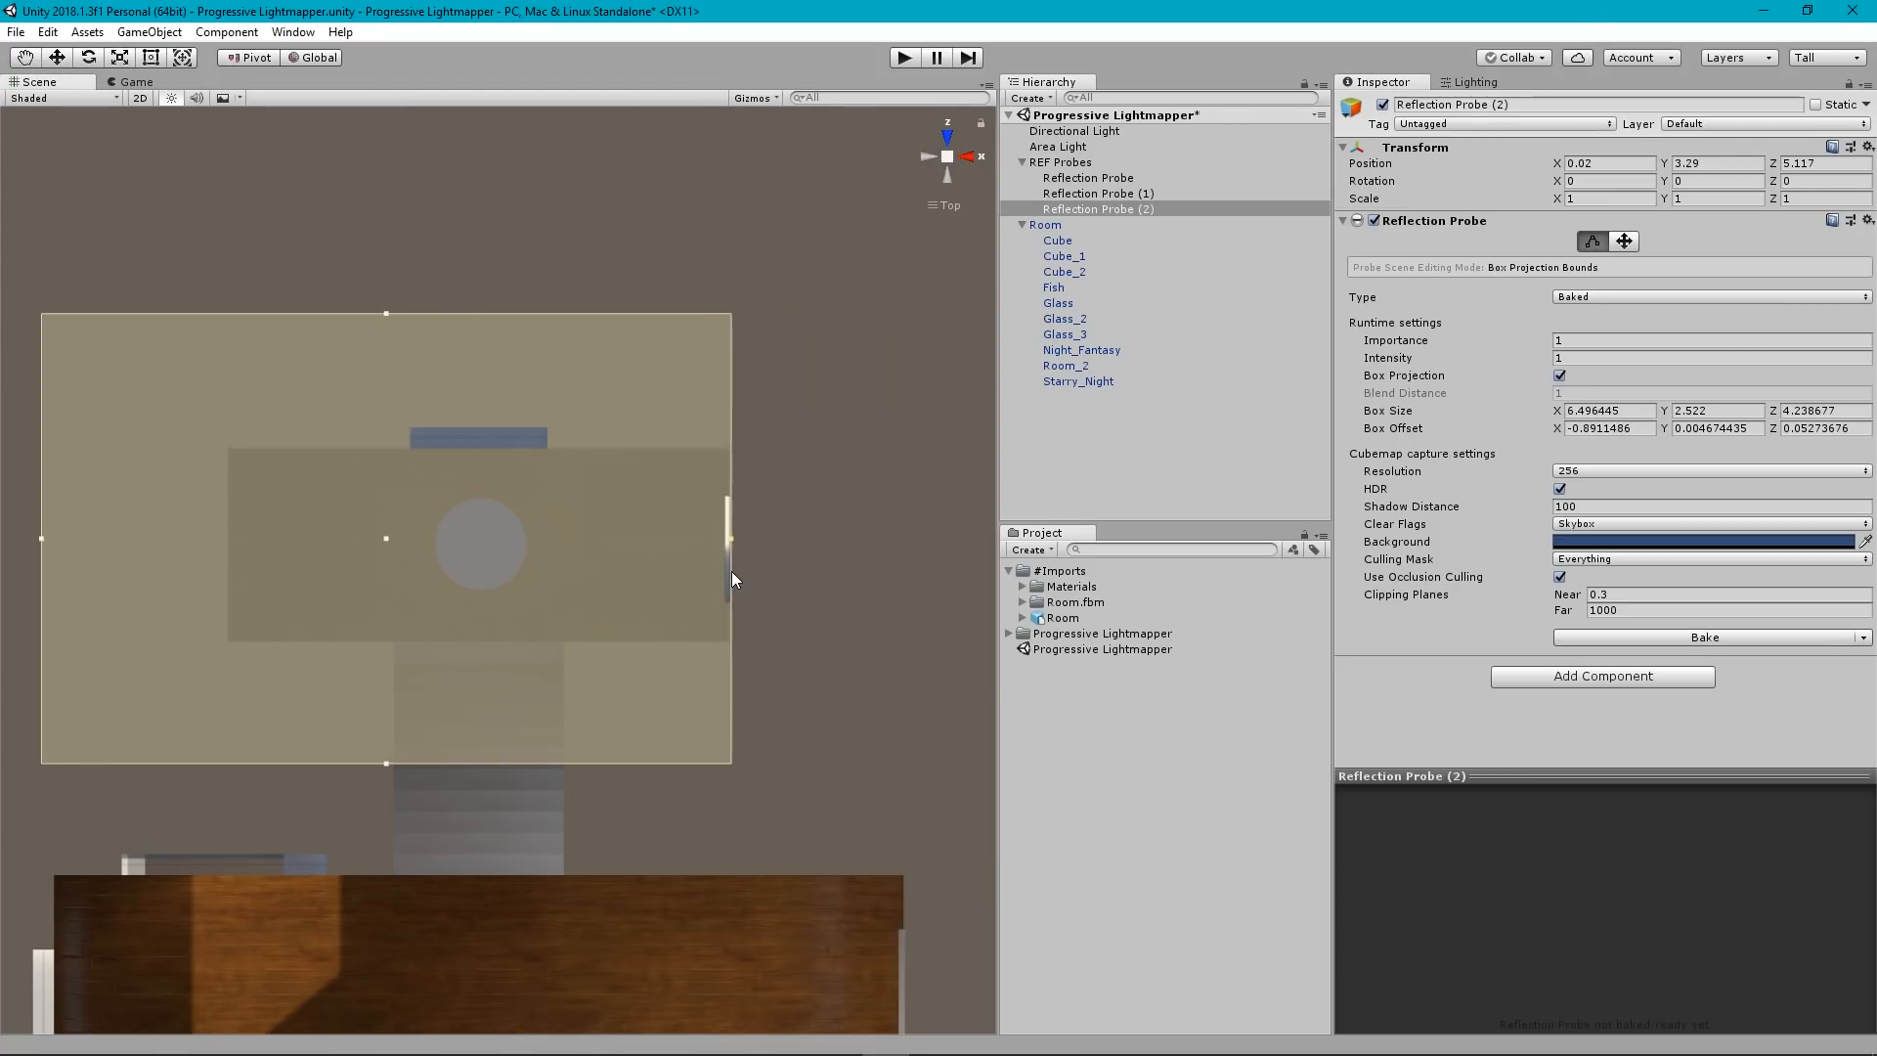
pyautogui.moveTo(402, 600); pyautogui.dragTo(544, 597, button='middle')
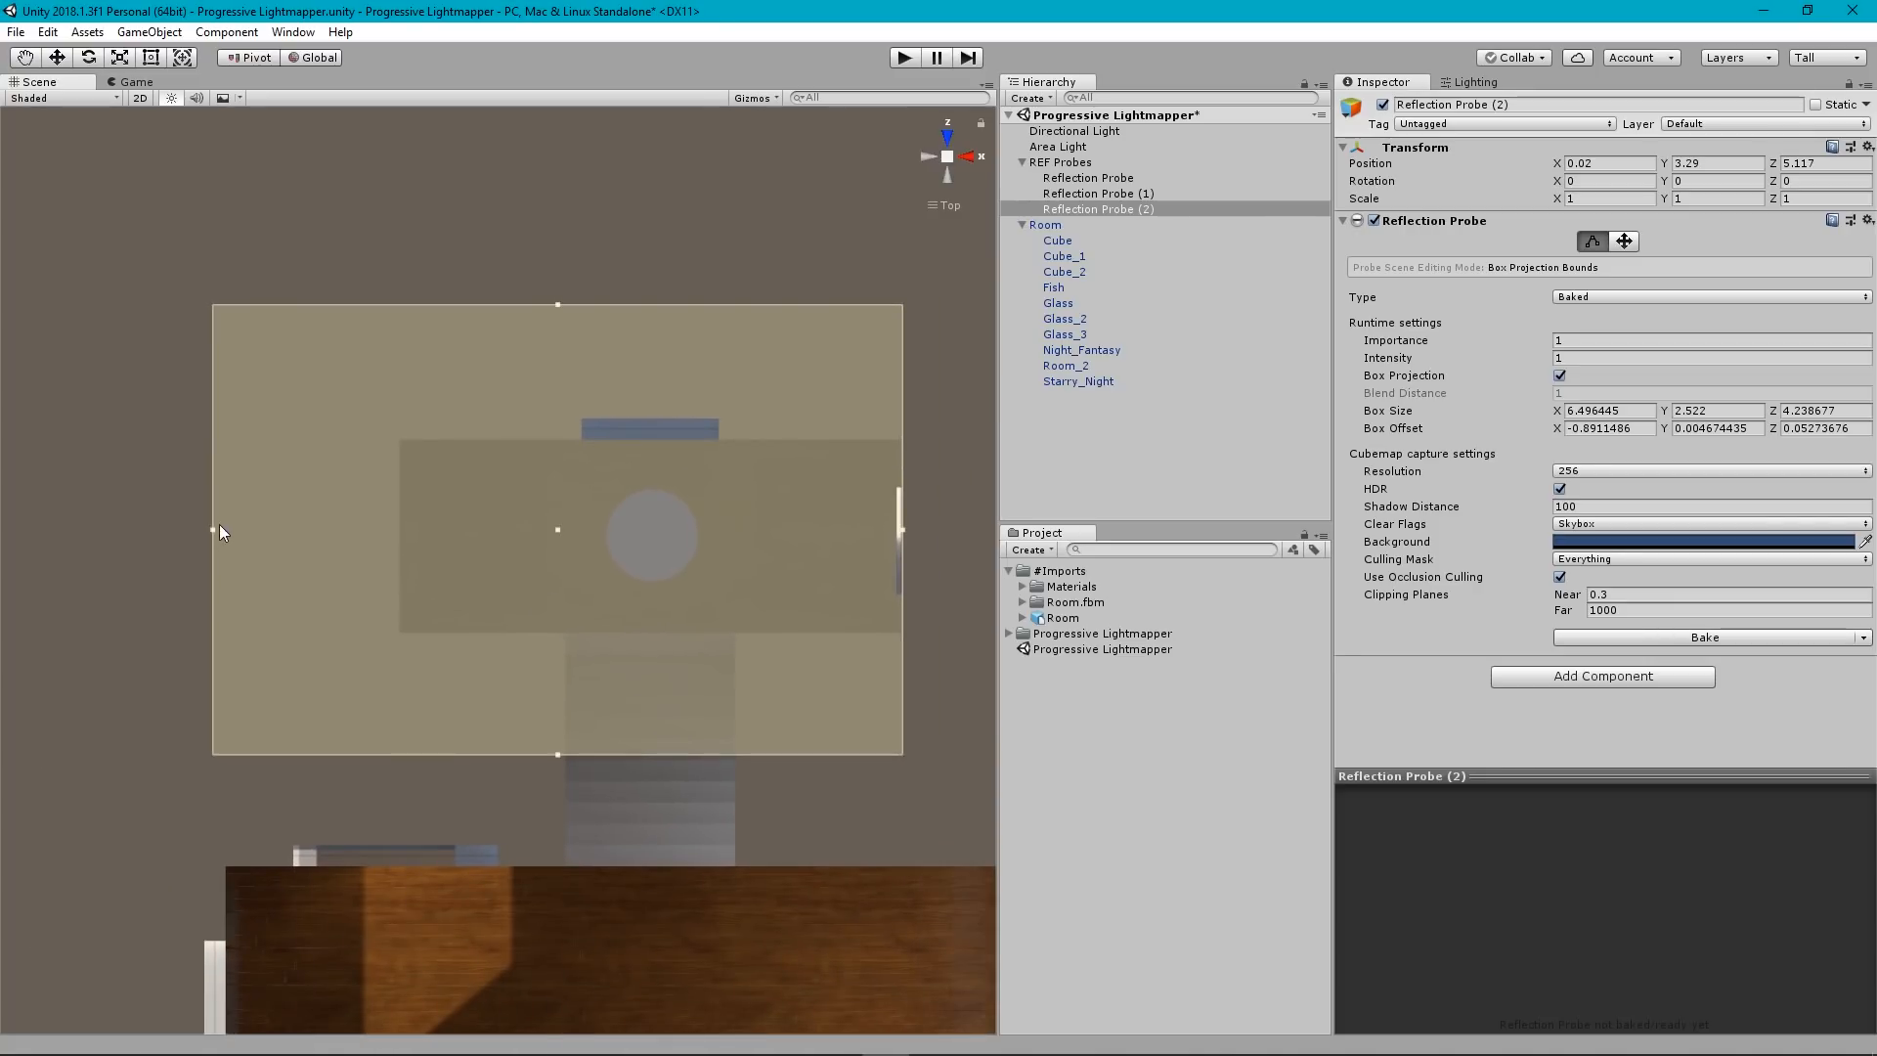
pyautogui.moveTo(211, 528); pyautogui.dragTo(350, 530)
pyautogui.scroll(-1, 294, 531)
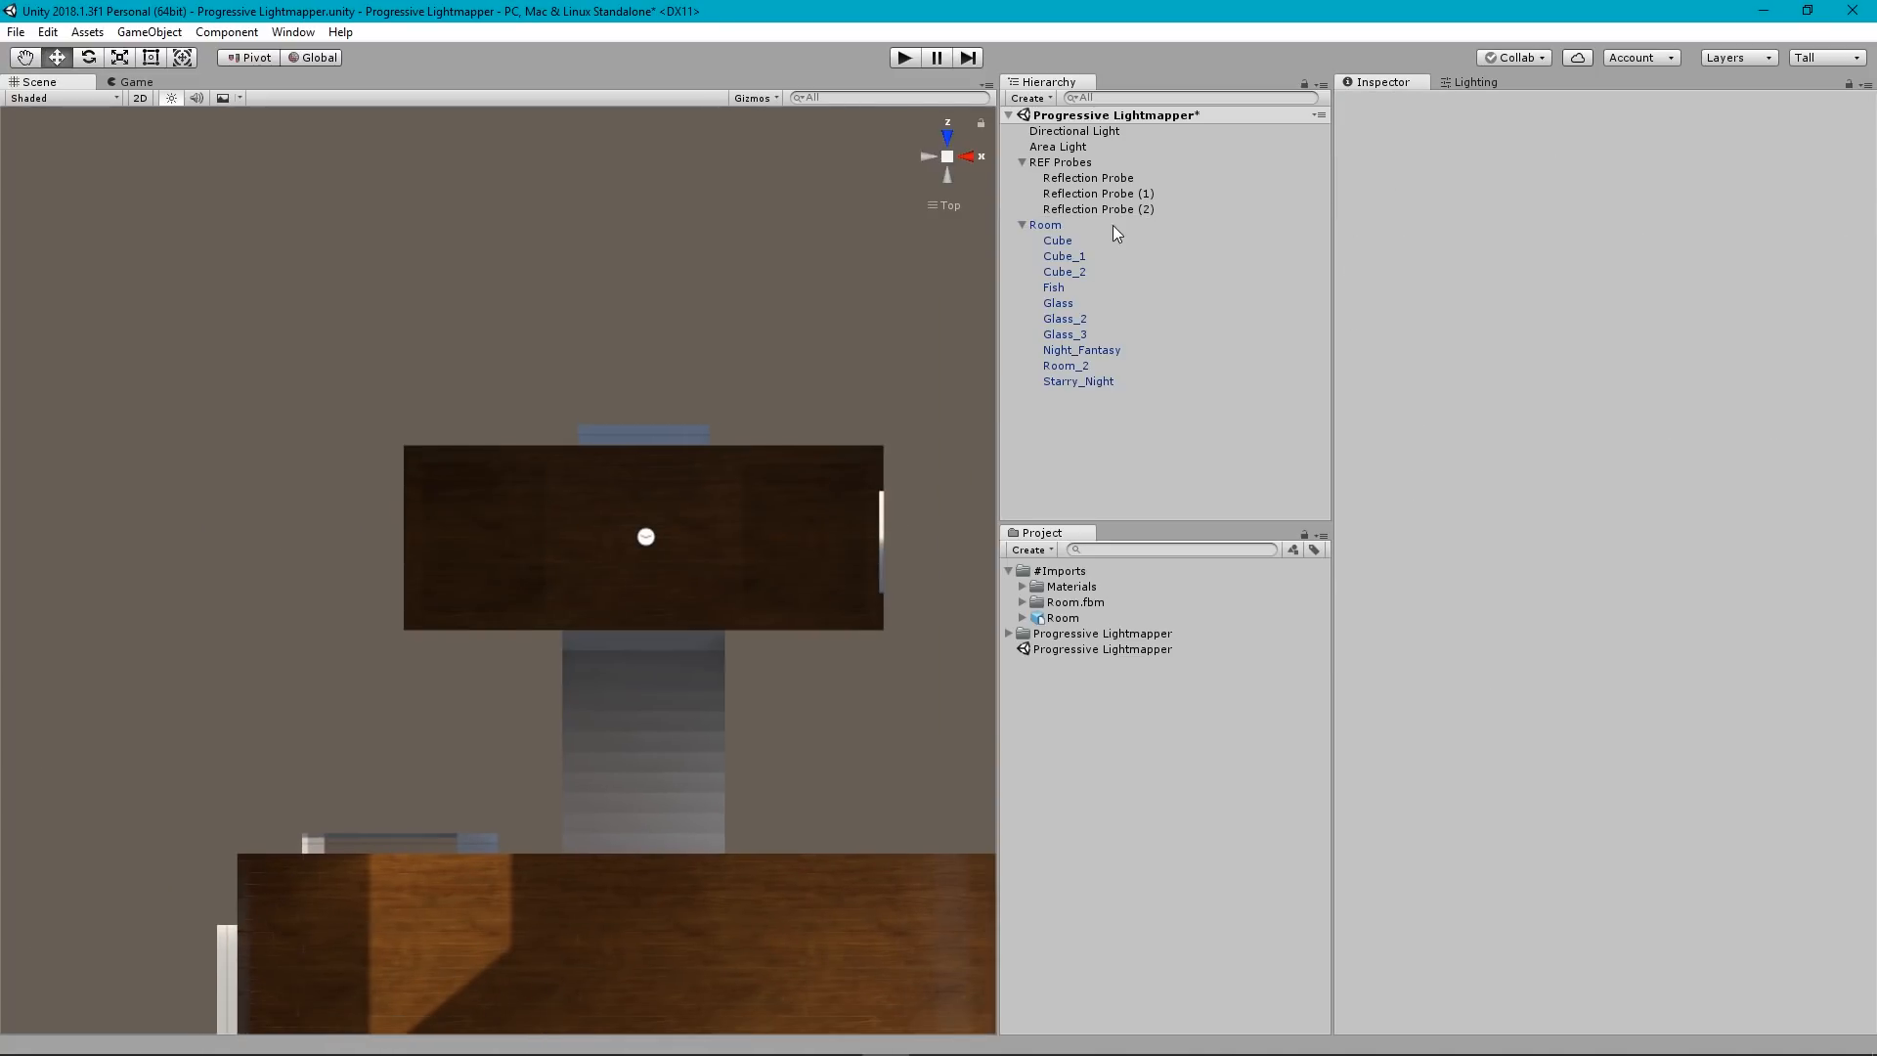
pyautogui.click(1104, 211)
pyautogui.click(1591, 242)
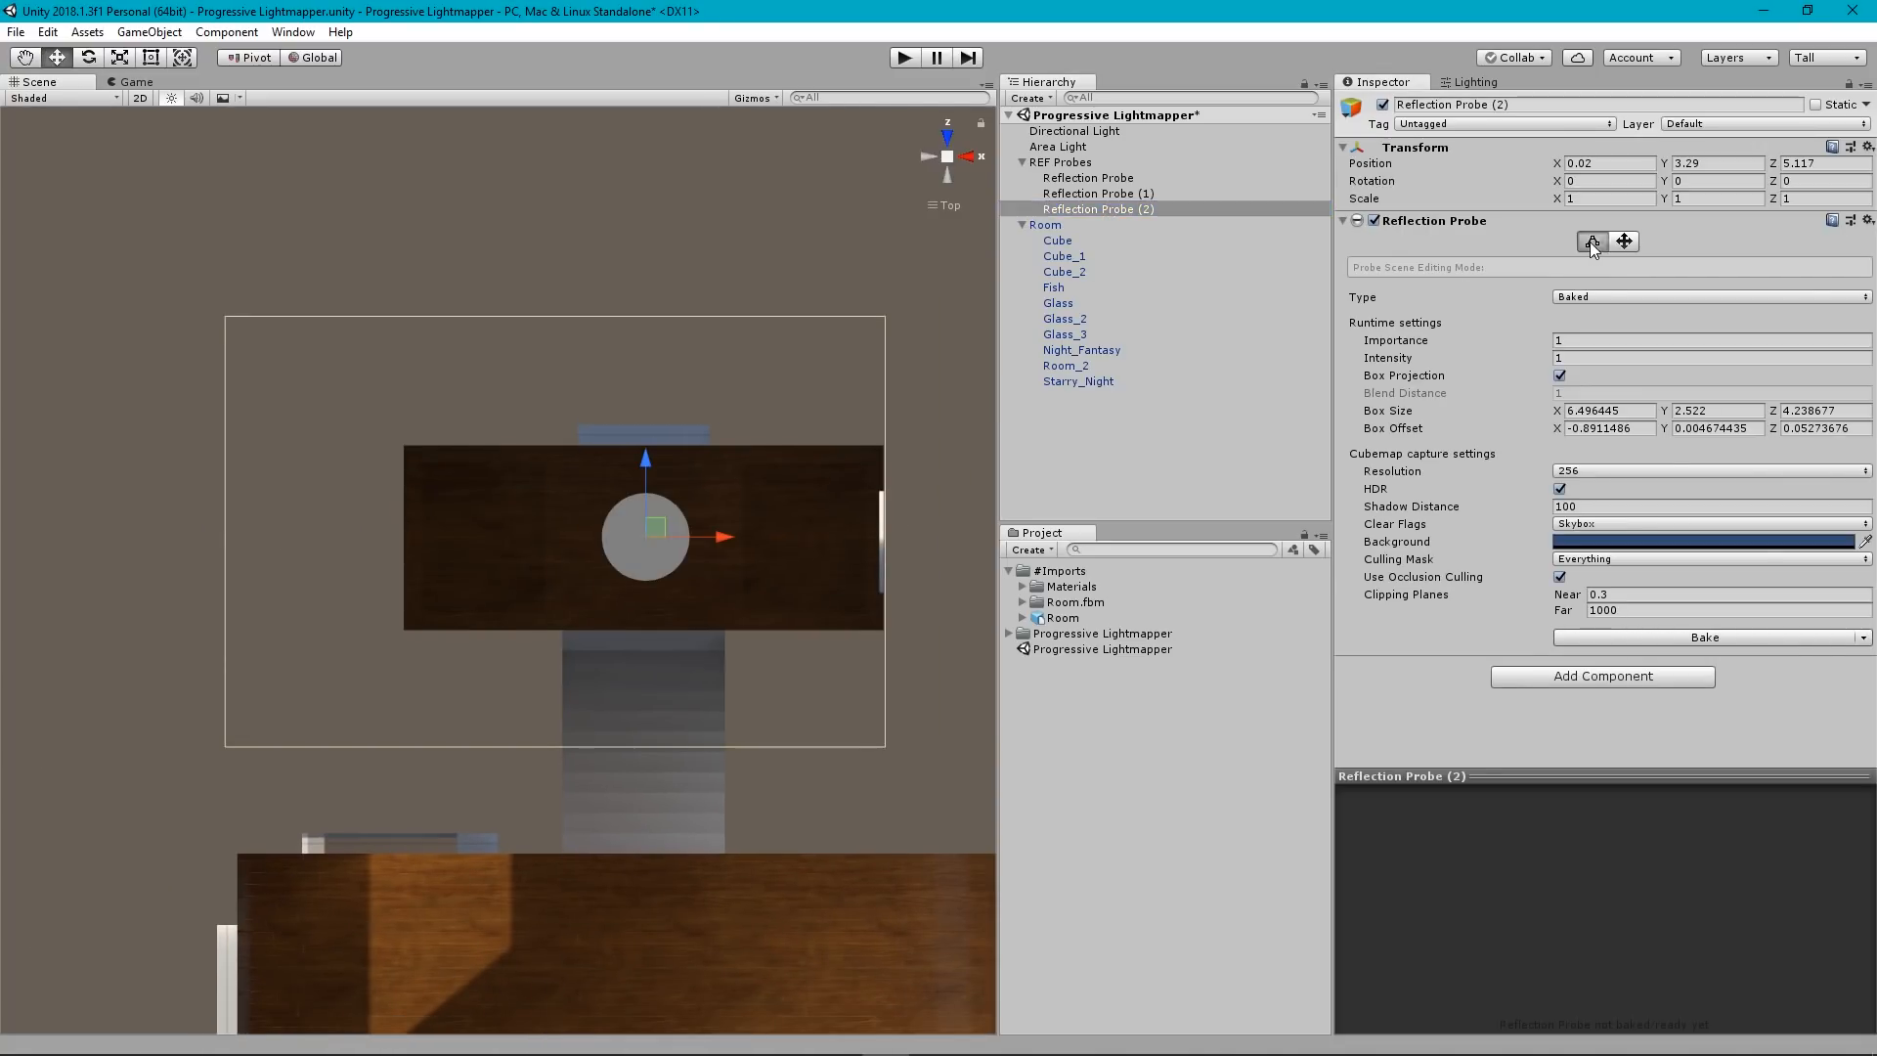
pyautogui.moveTo(225, 532); pyautogui.dragTo(400, 536)
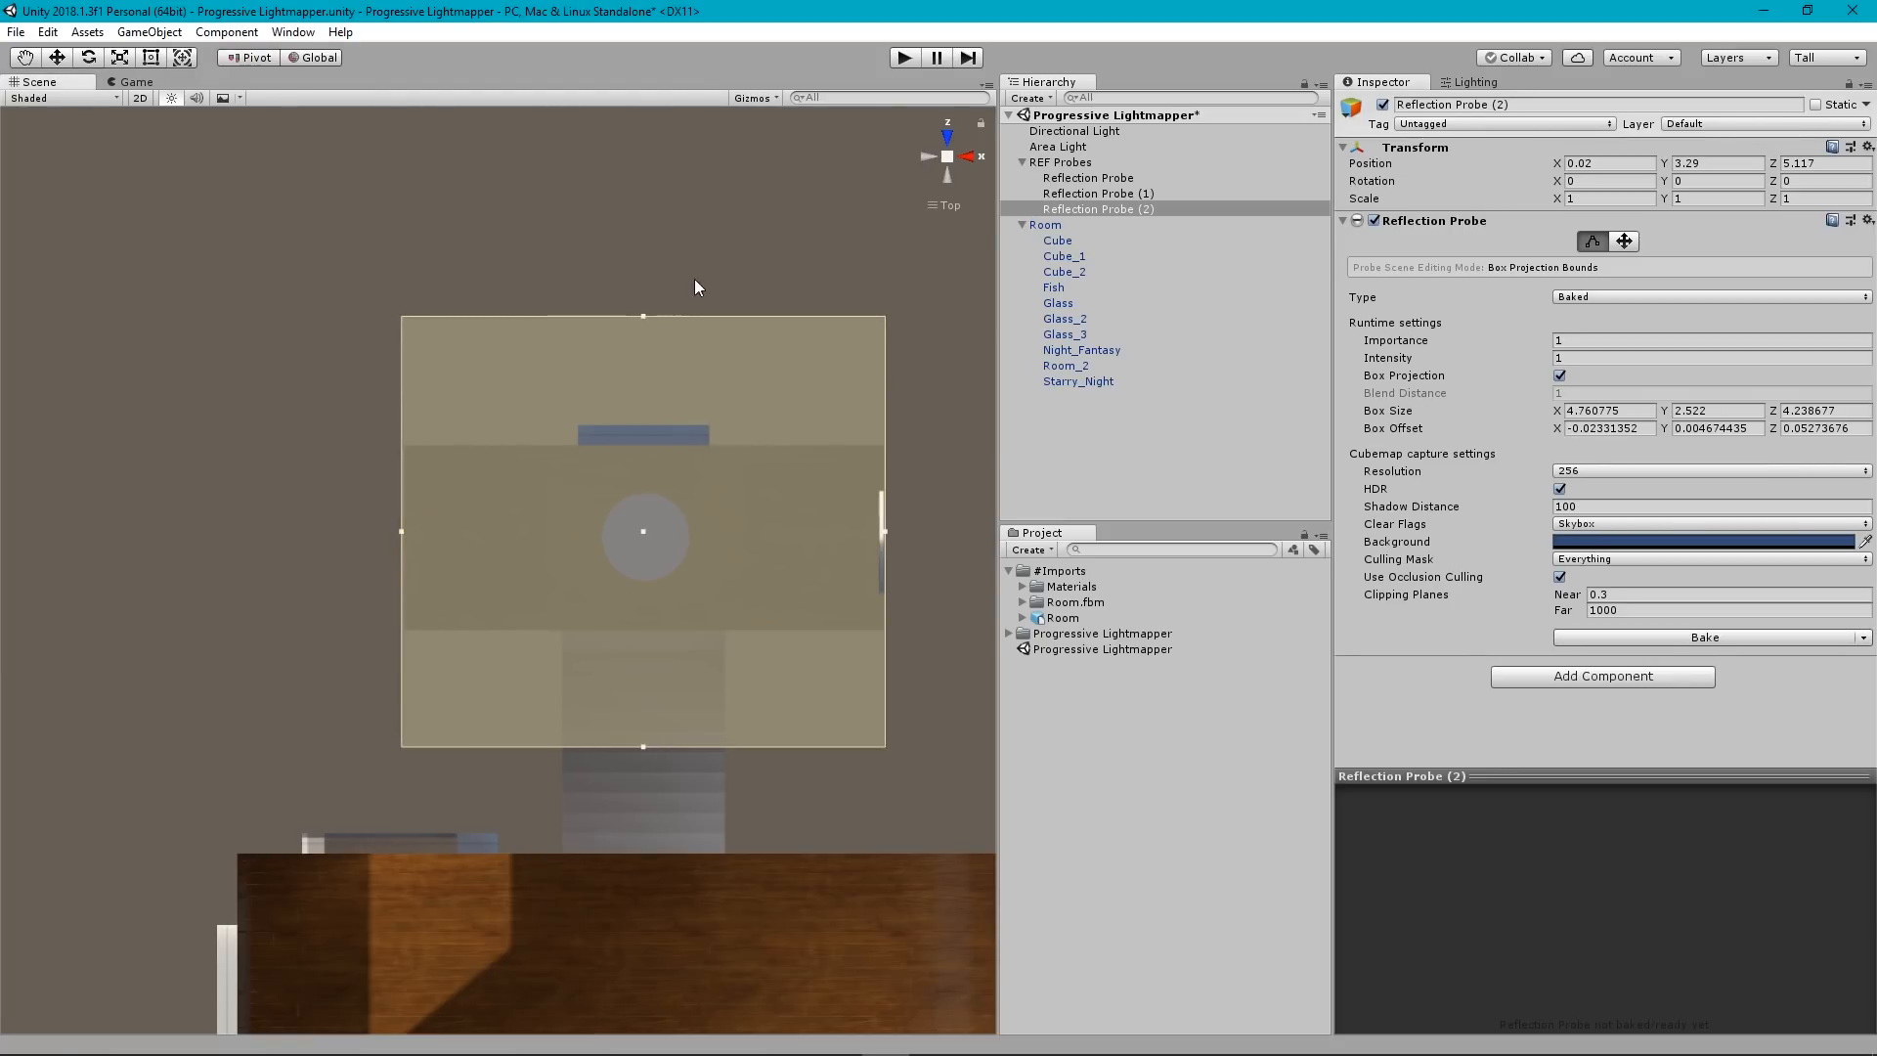
pyautogui.moveTo(643, 318); pyautogui.dragTo(648, 436)
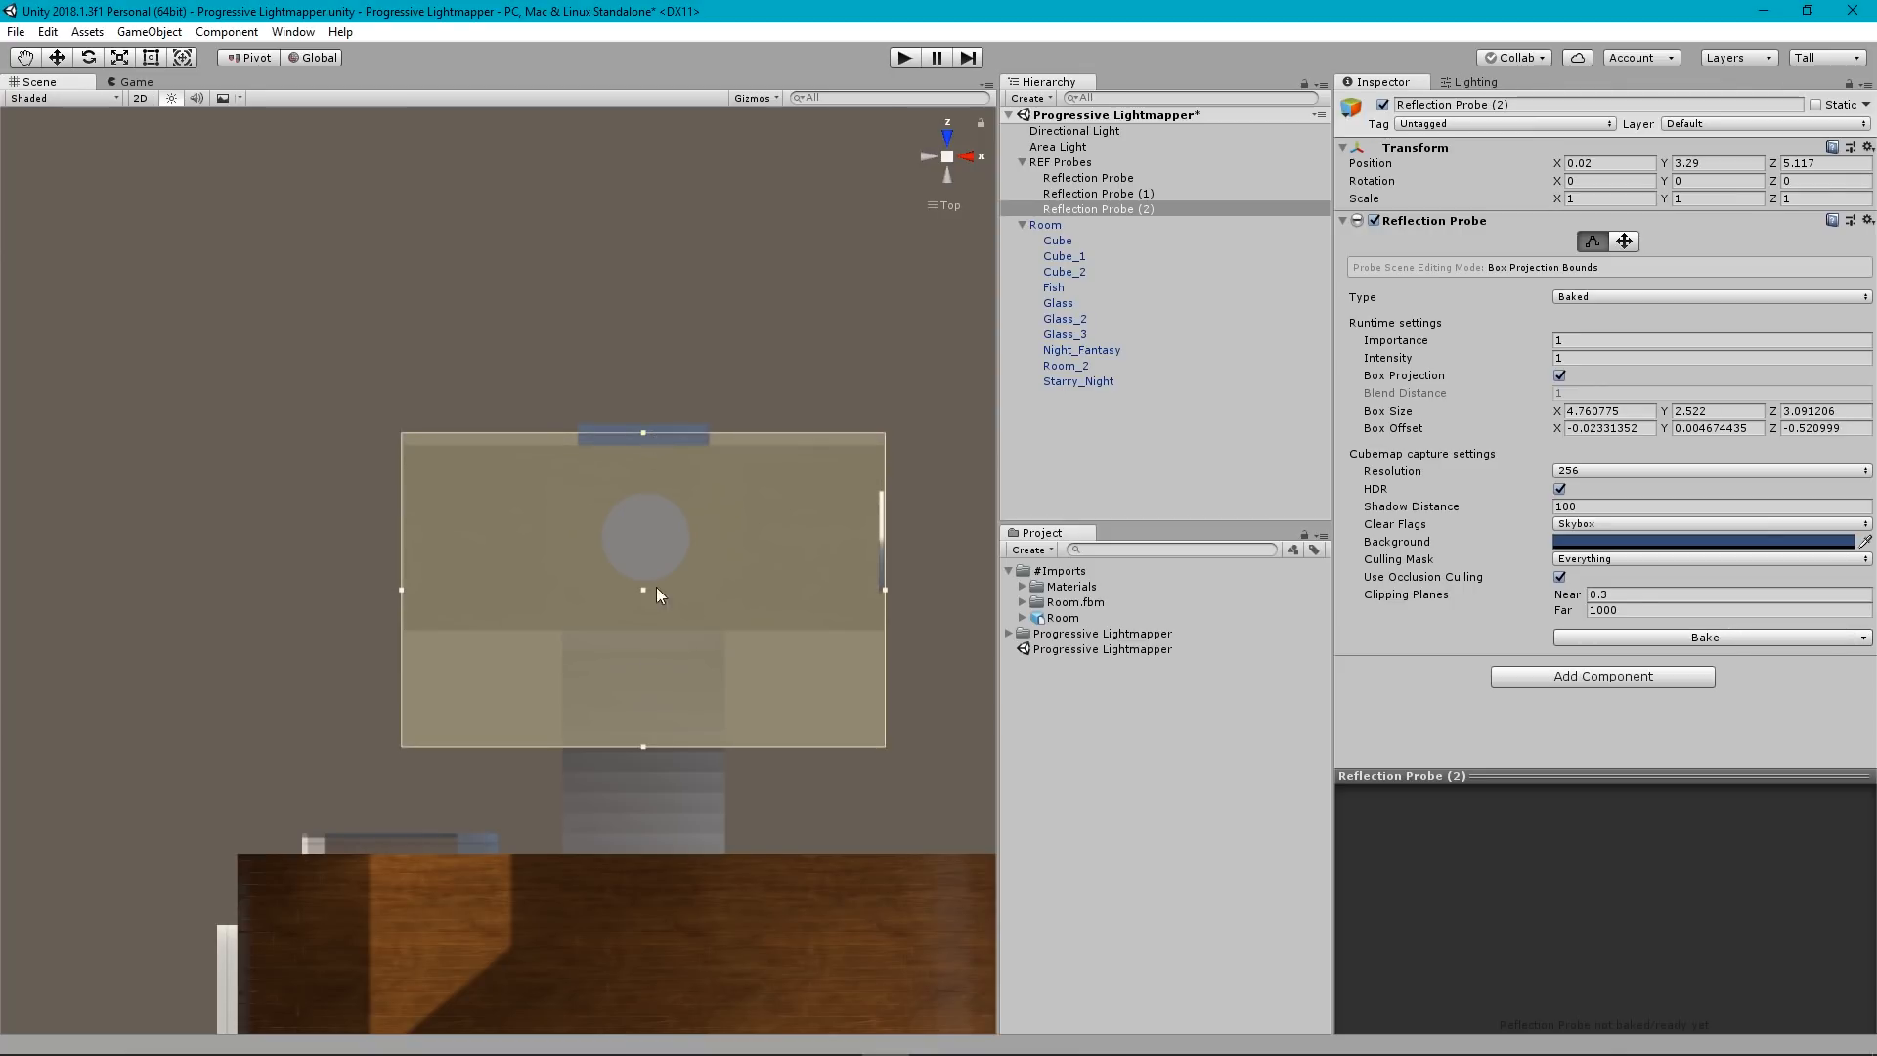
pyautogui.moveTo(642, 748); pyautogui.dragTo(651, 633)
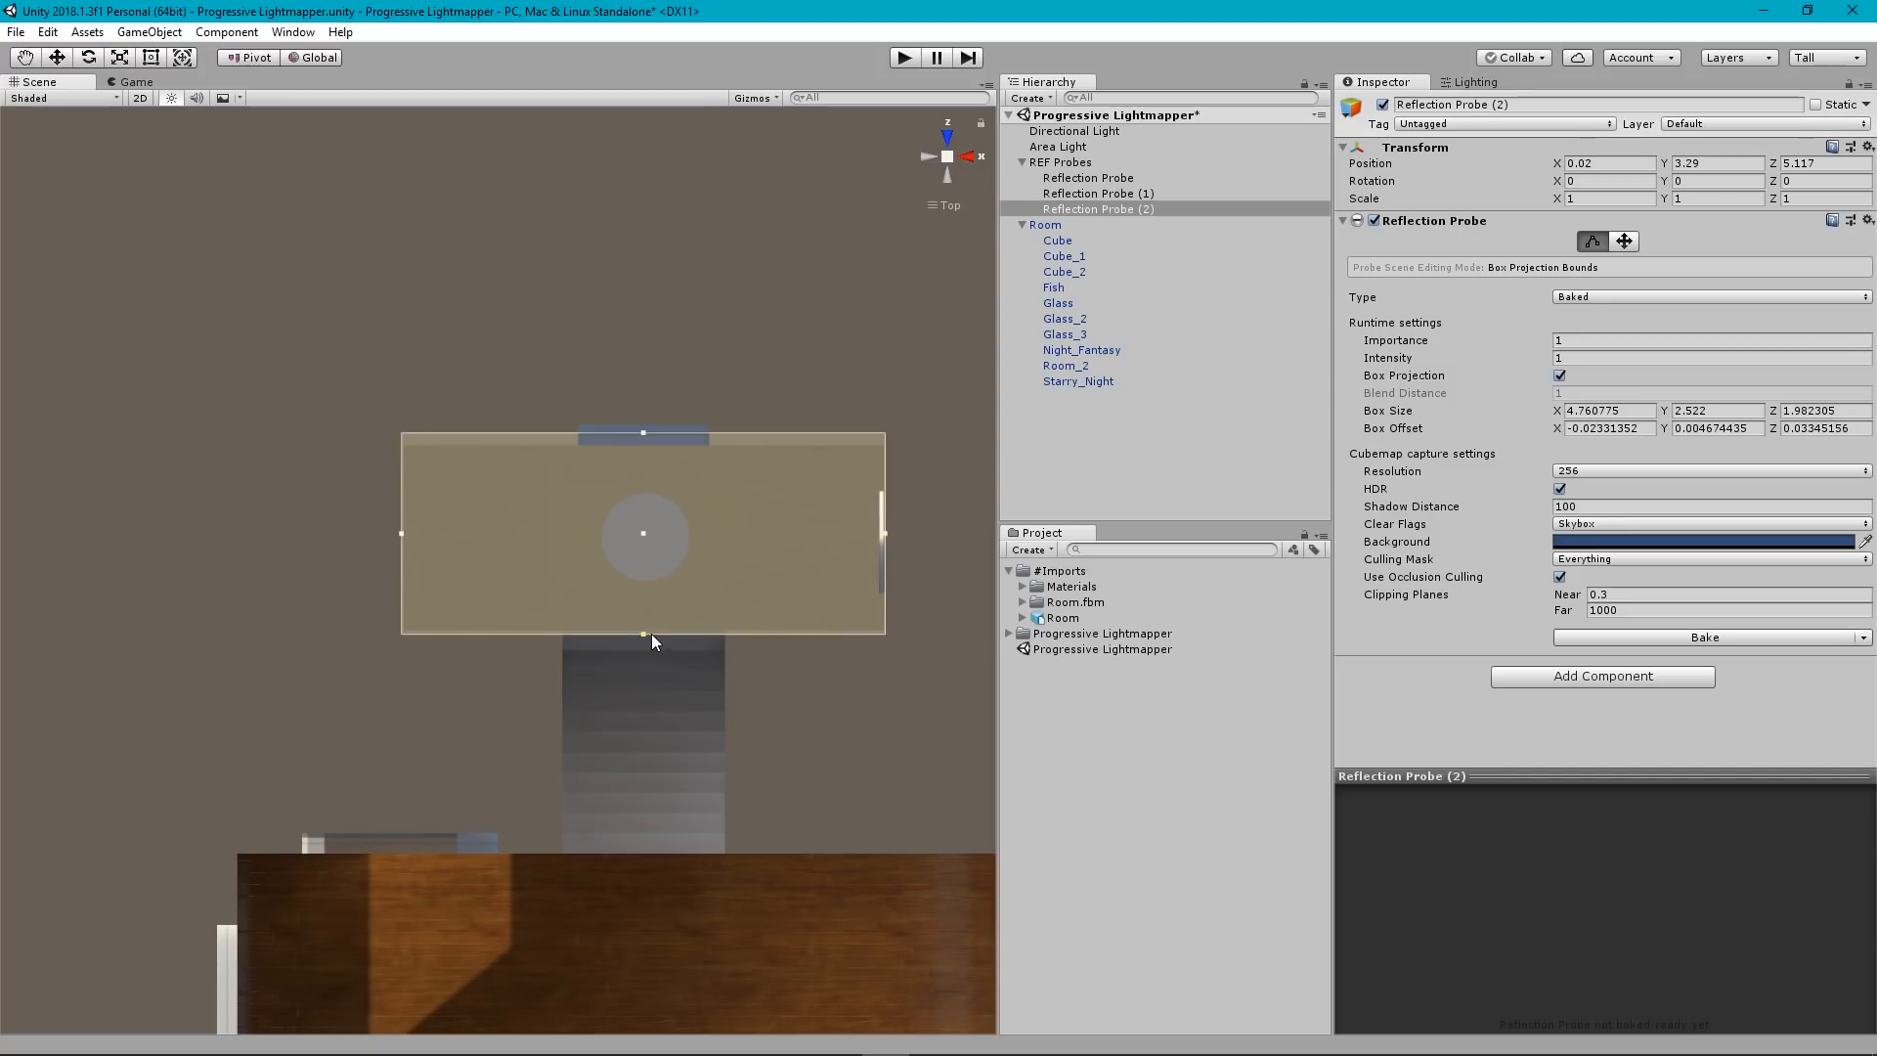
# Lower the top of the upstairs probe's box toward the ceiling, making it about 2.28 in Y, and deselect the probe.
pyautogui.click(930, 158)
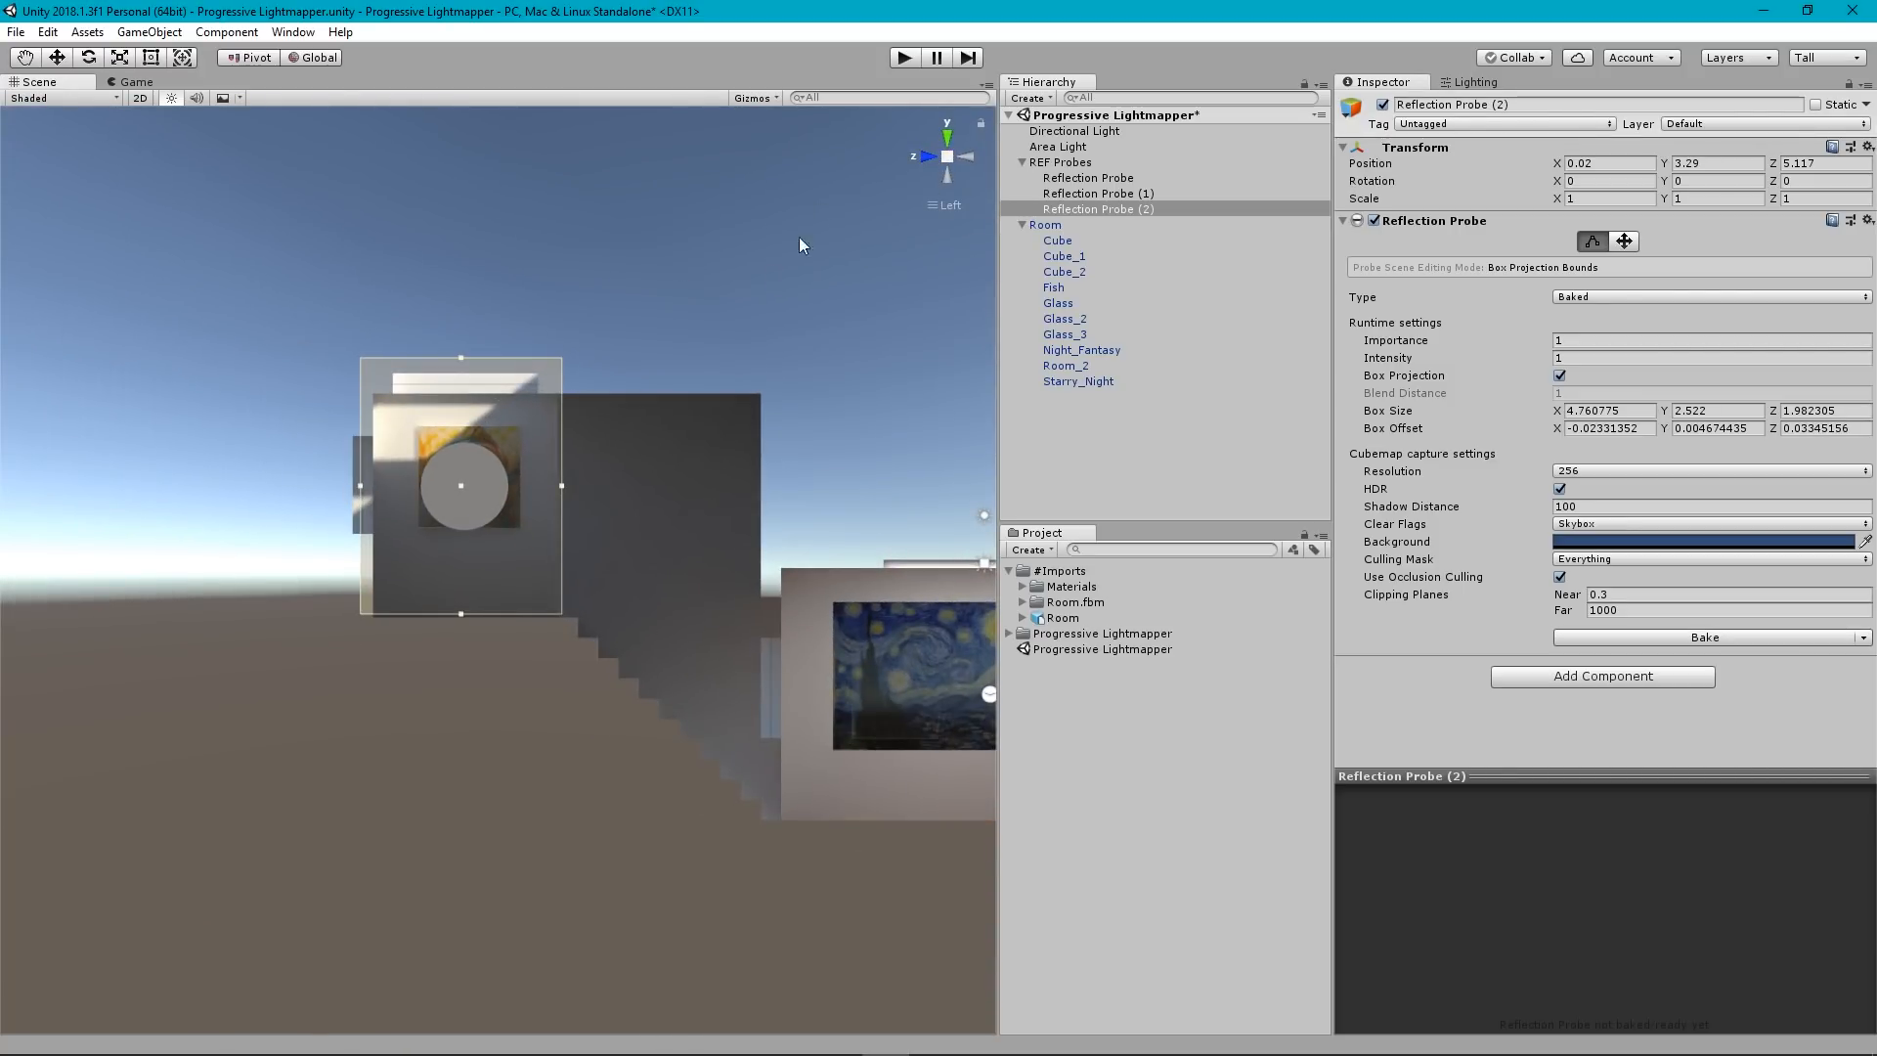
pyautogui.click(919, 155)
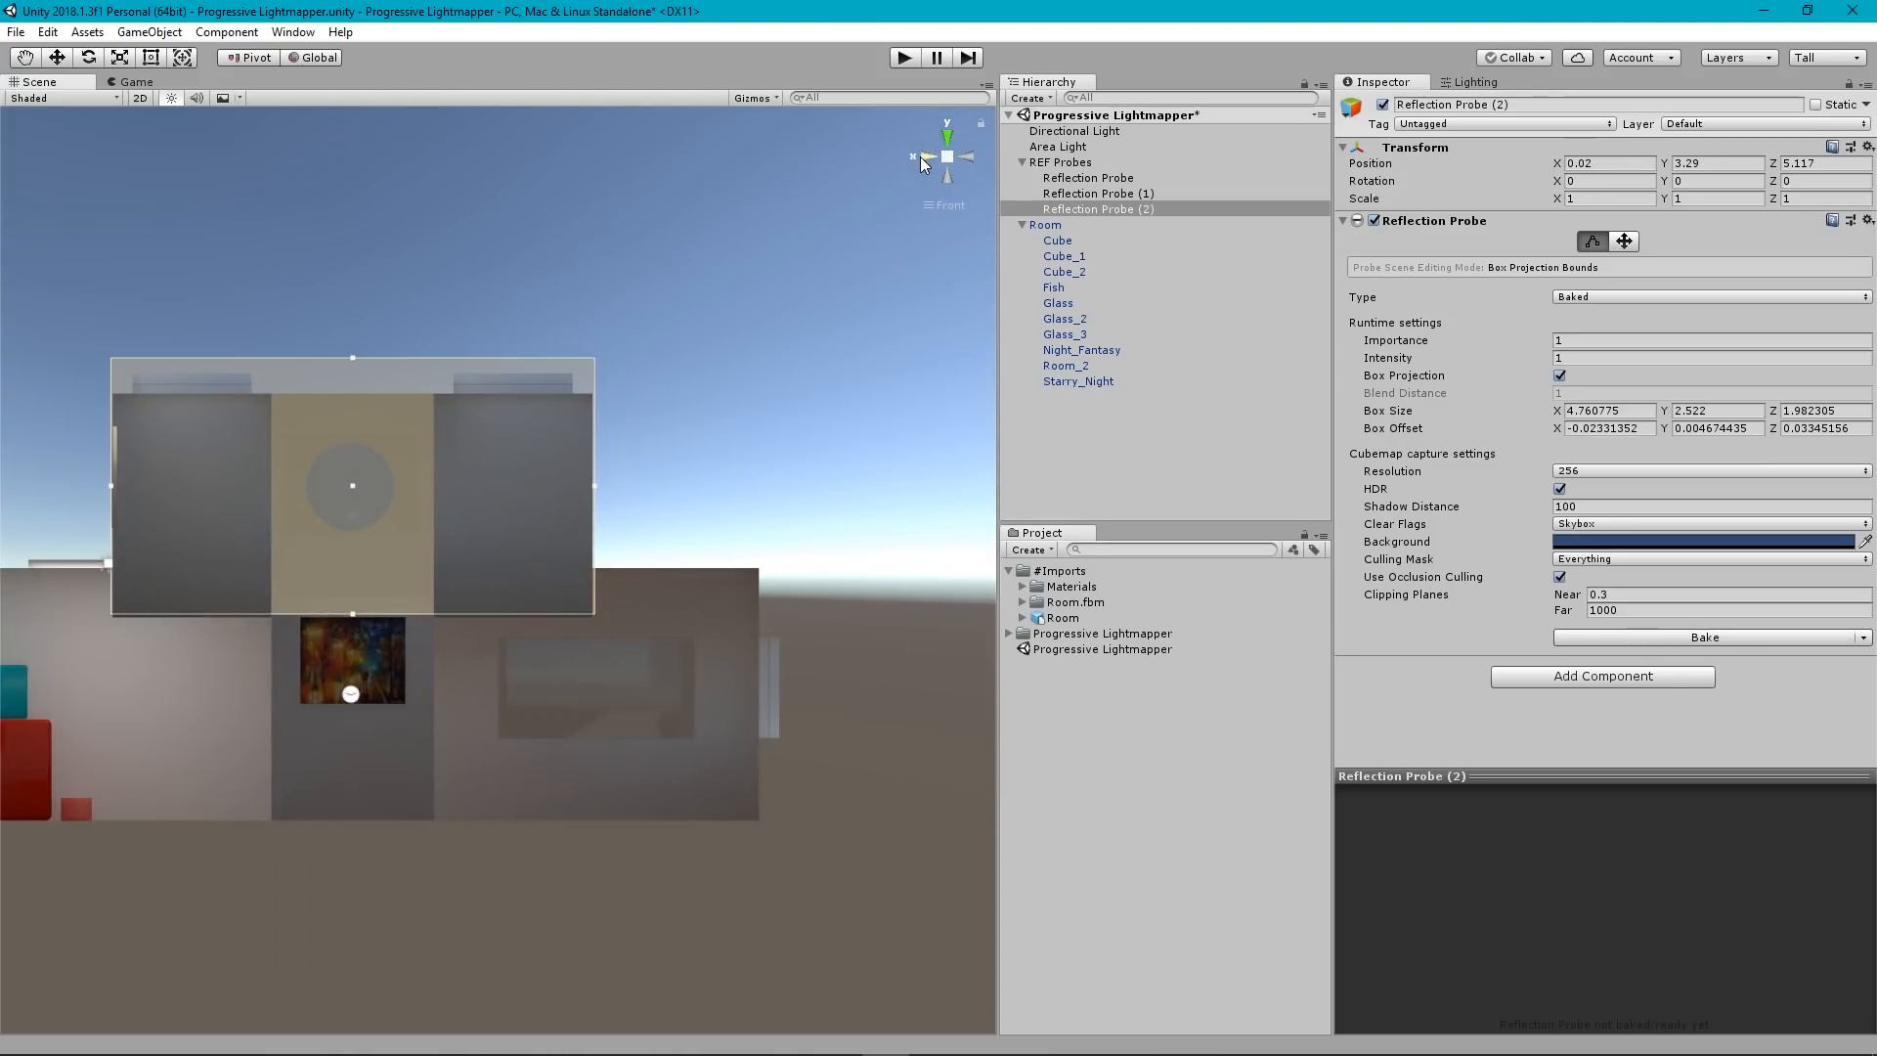
pyautogui.click(918, 155)
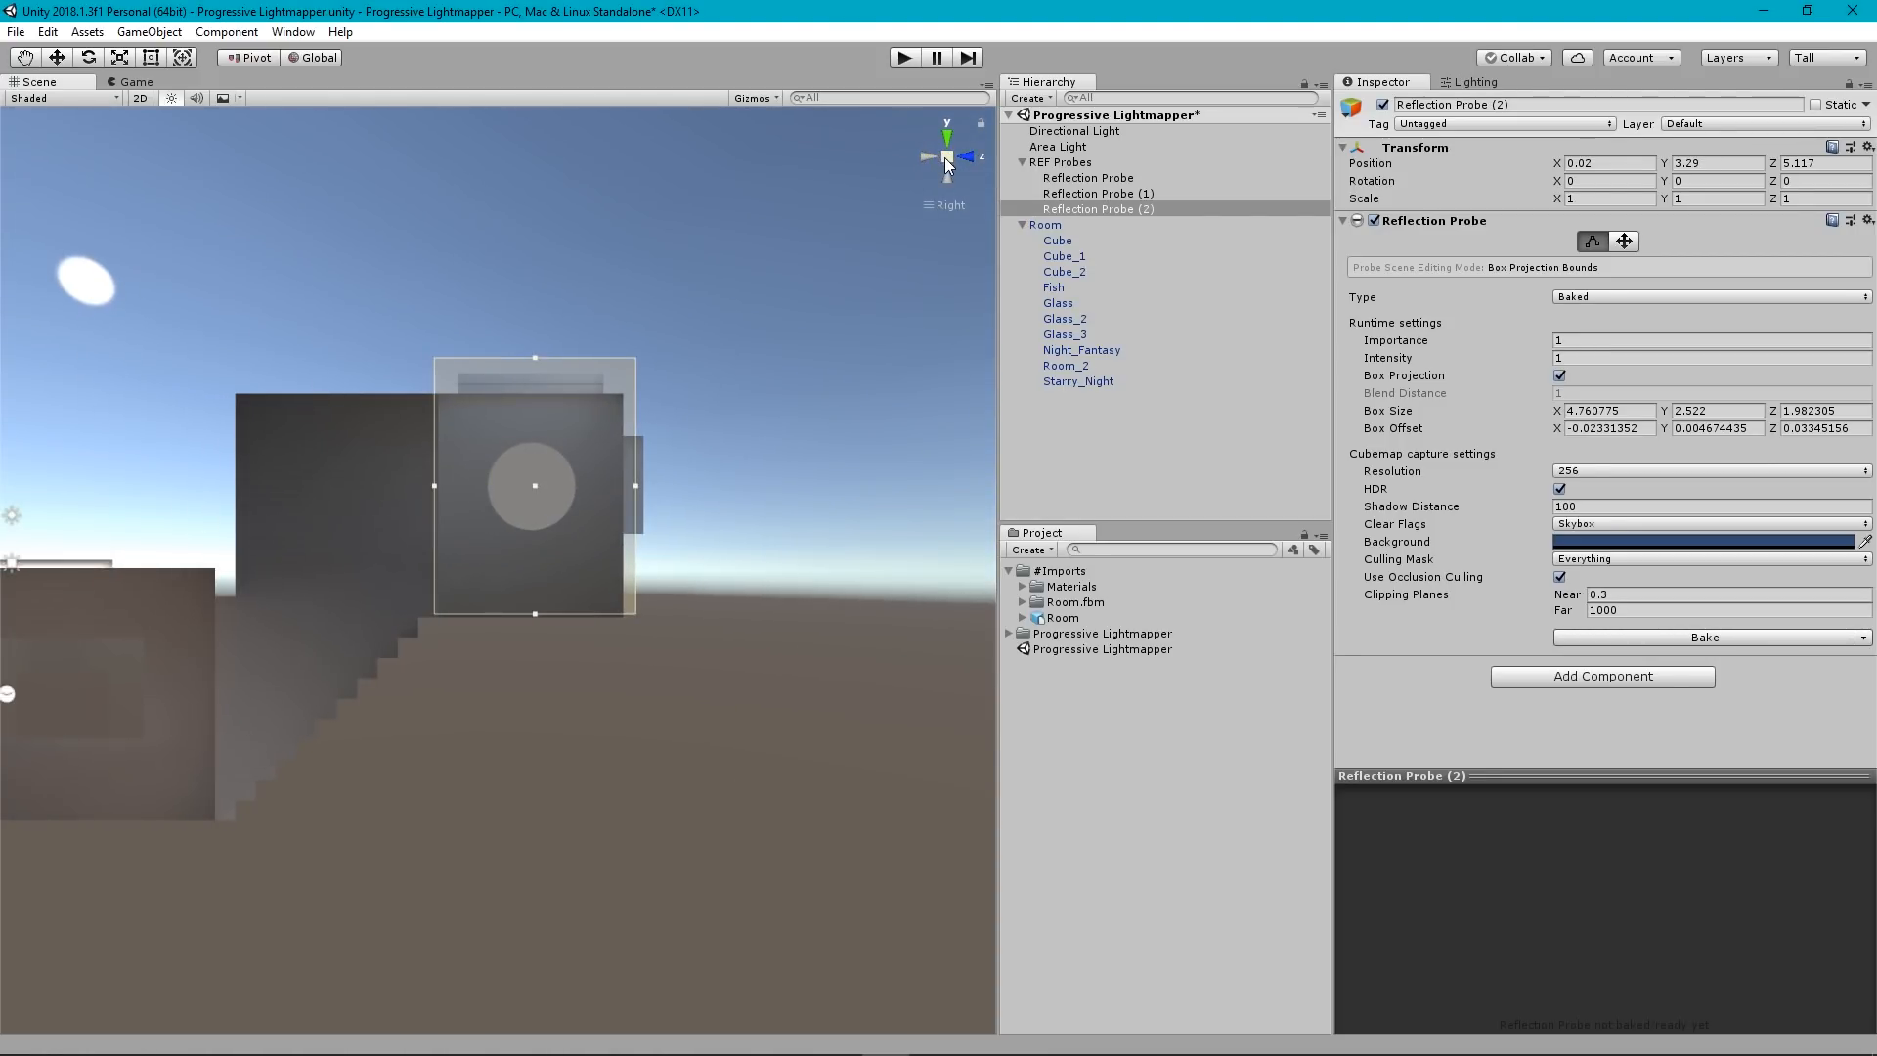
pyautogui.click(948, 157)
pyautogui.keyDown('alt'); pyautogui.moveTo(827, 448); pyautogui.dragTo(1349, 577); pyautogui.keyUp('alt')
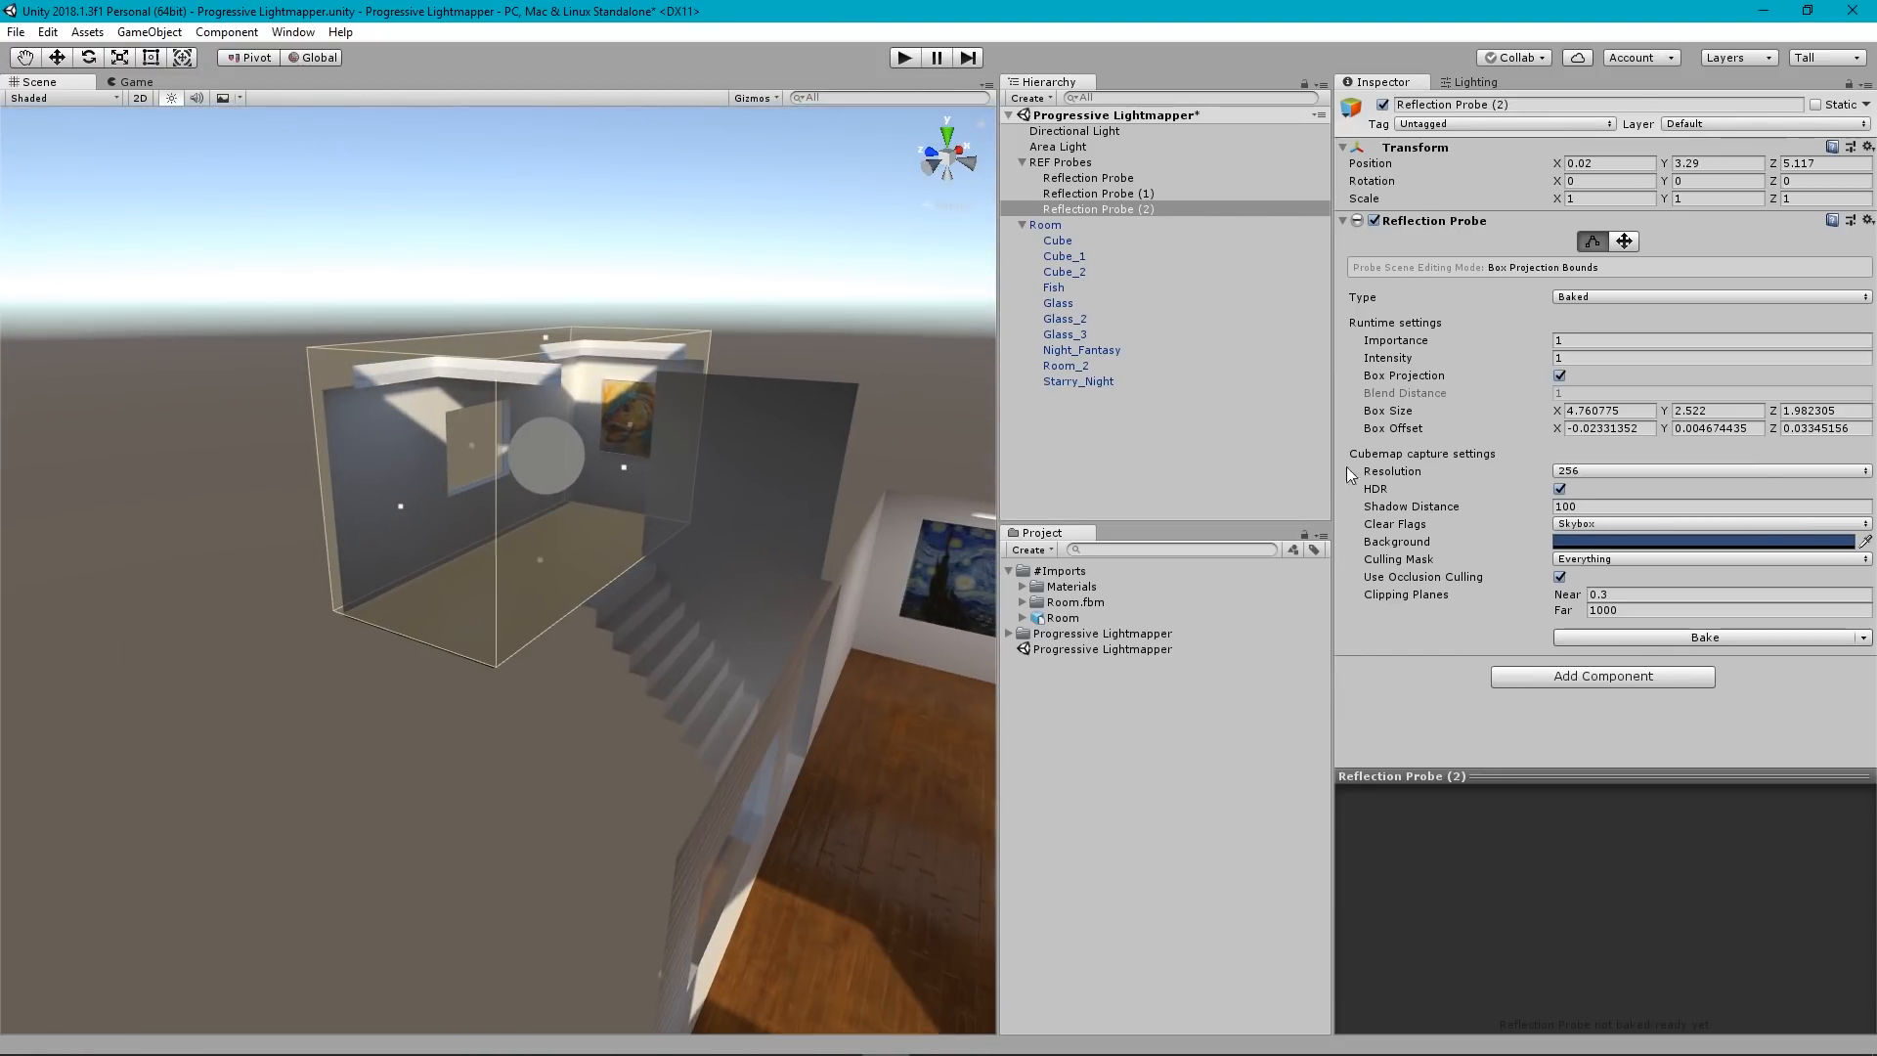
pyautogui.click(929, 172)
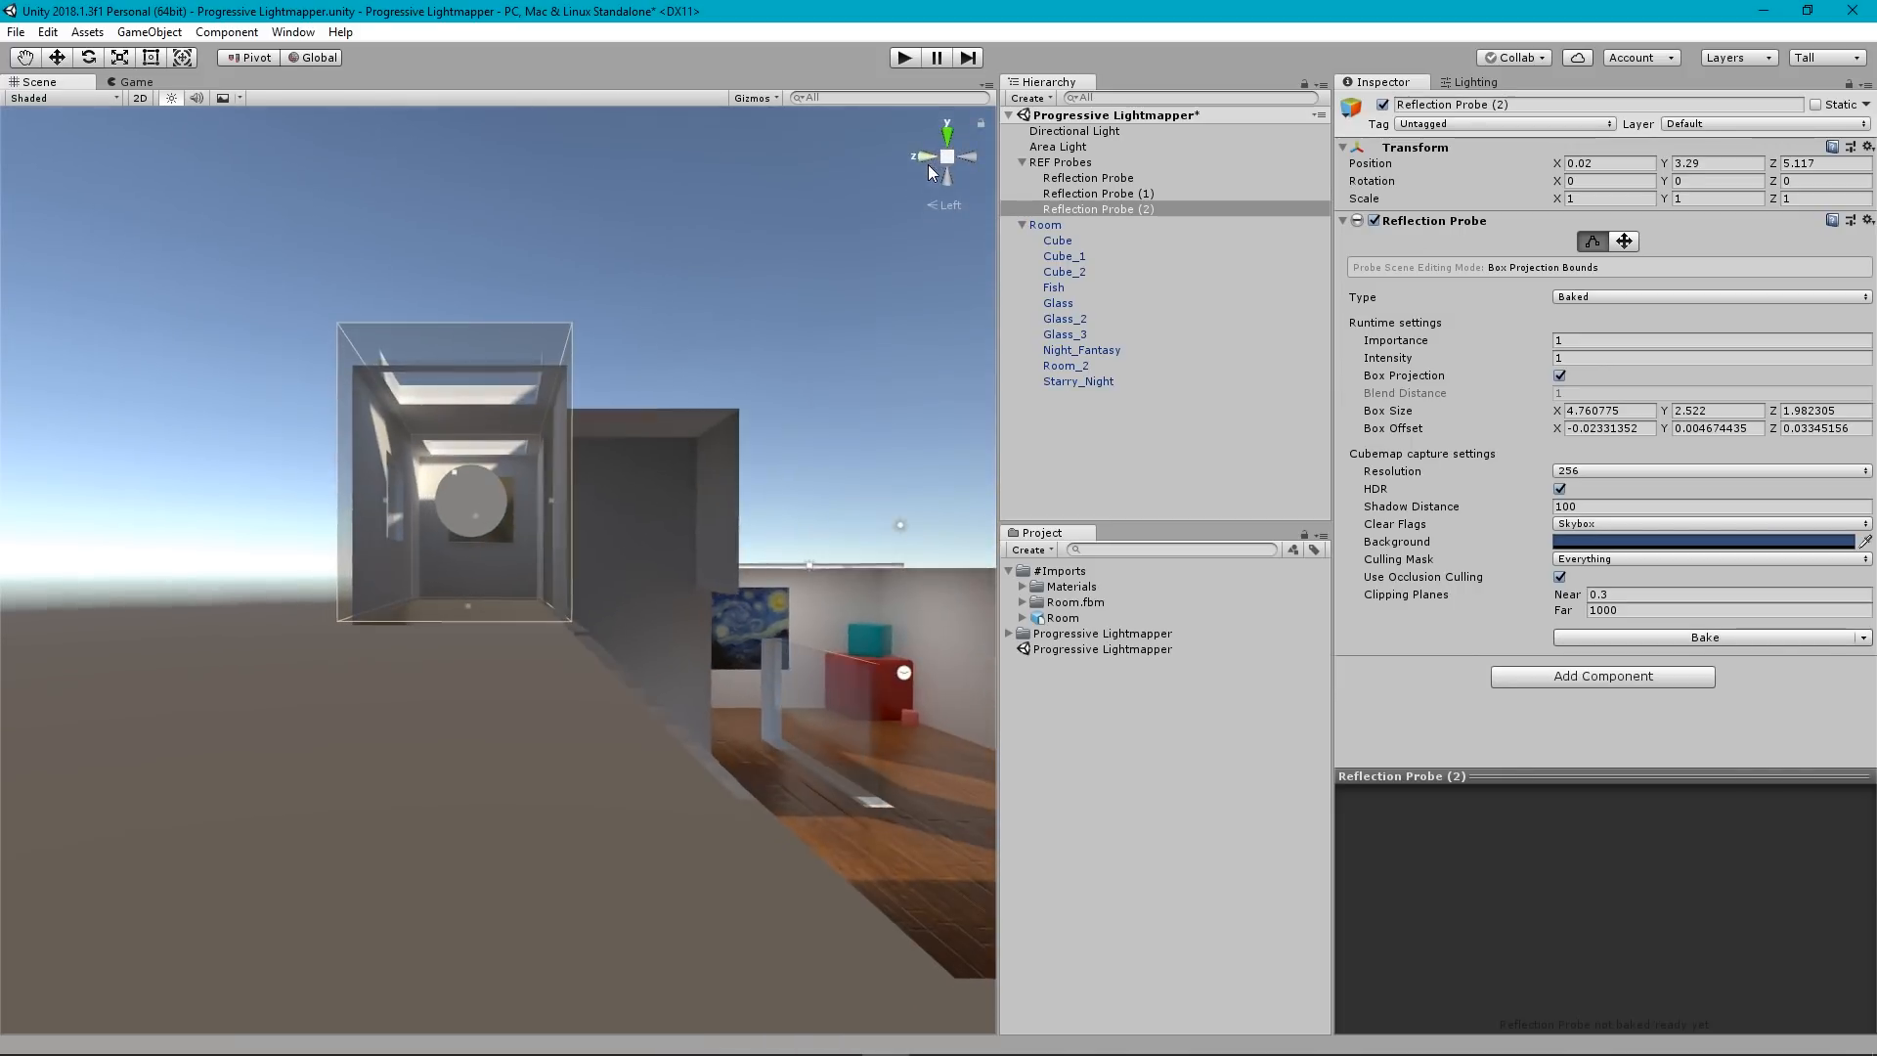
pyautogui.click(948, 156)
pyautogui.moveTo(534, 349); pyautogui.dragTo(576, 385, button='middle')
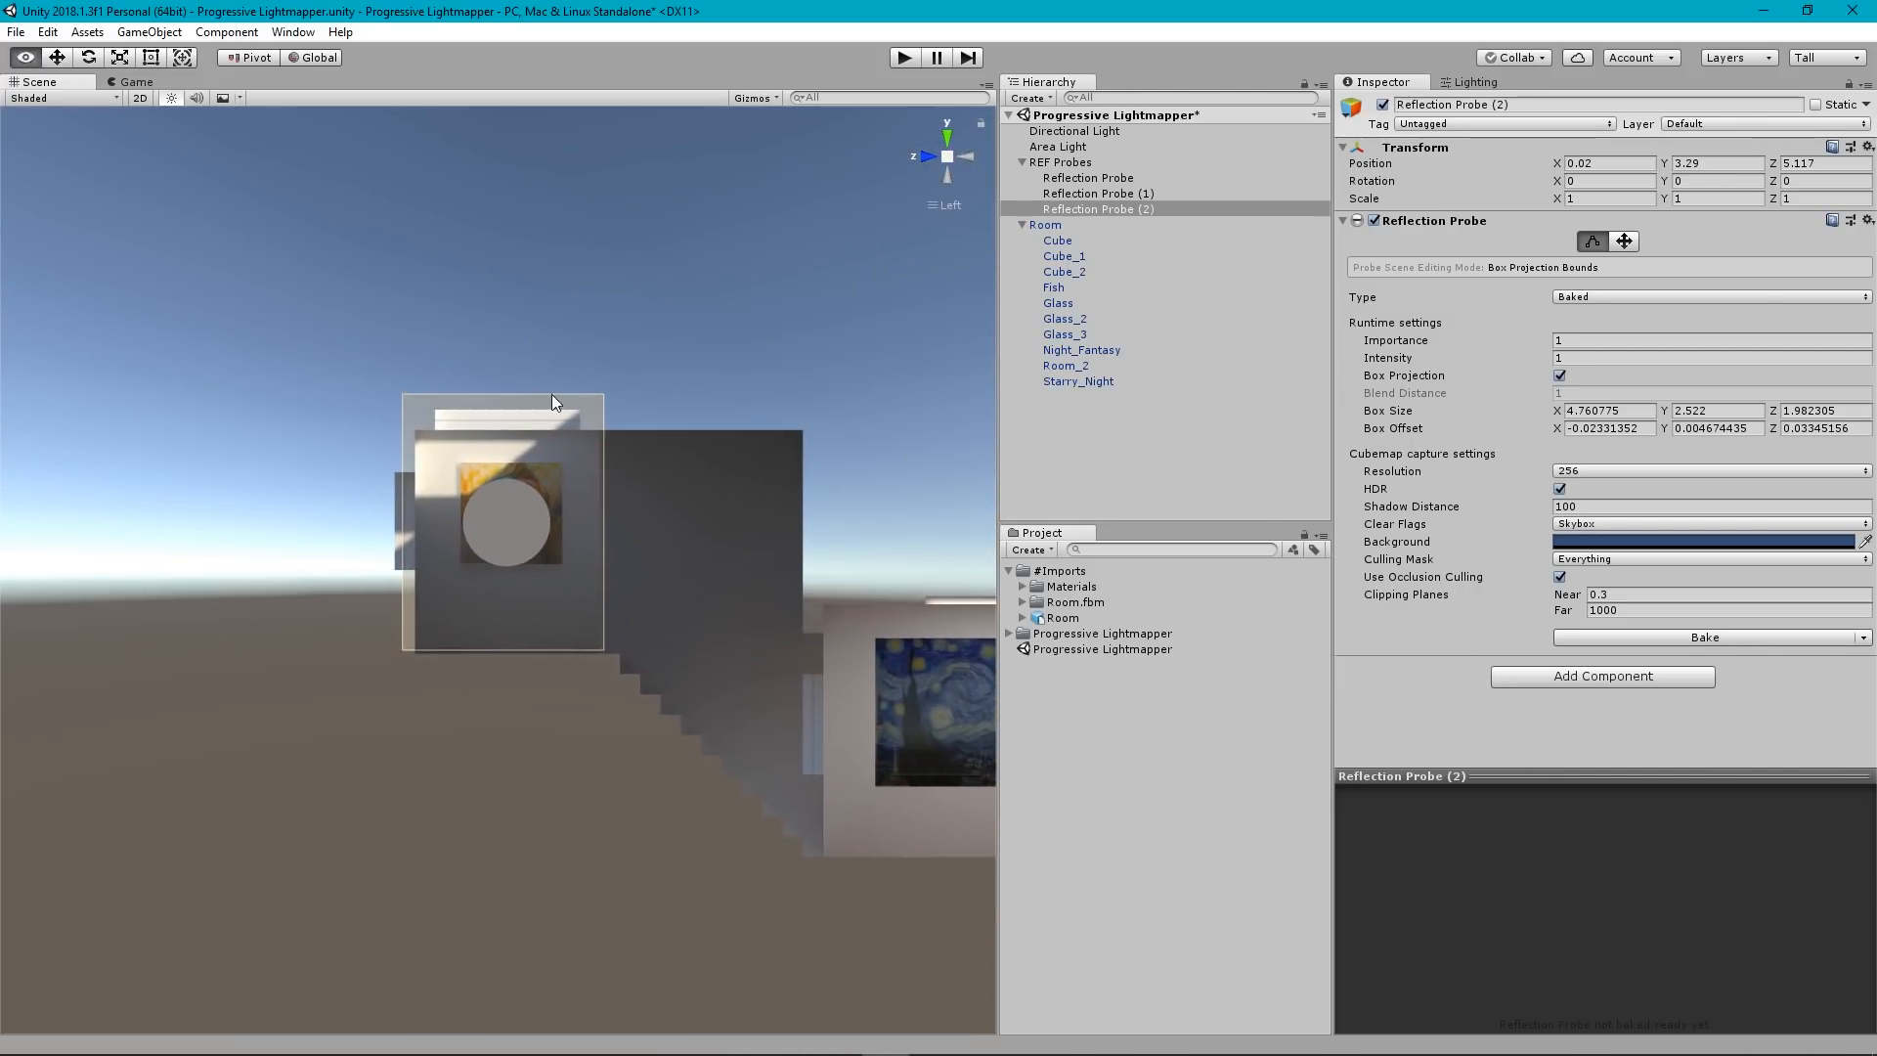
pyautogui.scroll(7, 510, 395)
pyautogui.moveTo(537, 302); pyautogui.dragTo(514, 427, button='middle')
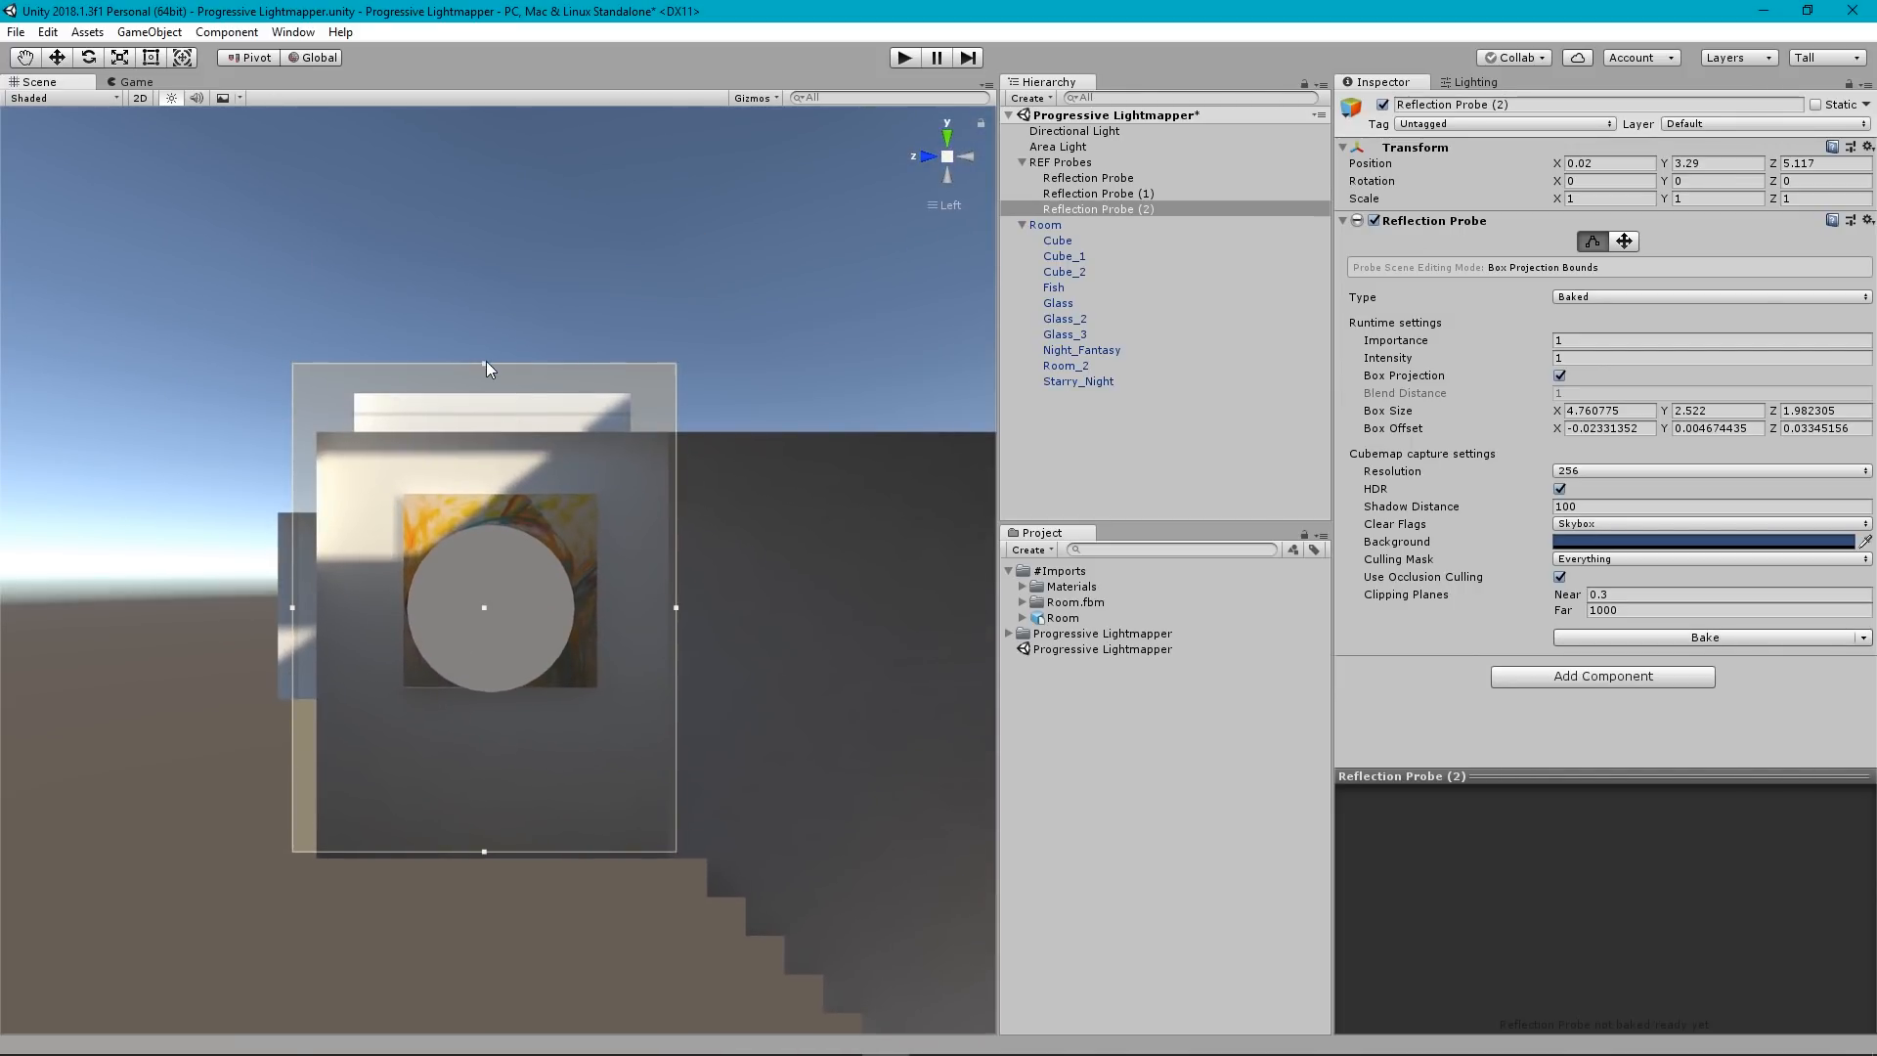
pyautogui.moveTo(486, 364); pyautogui.dragTo(483, 410)
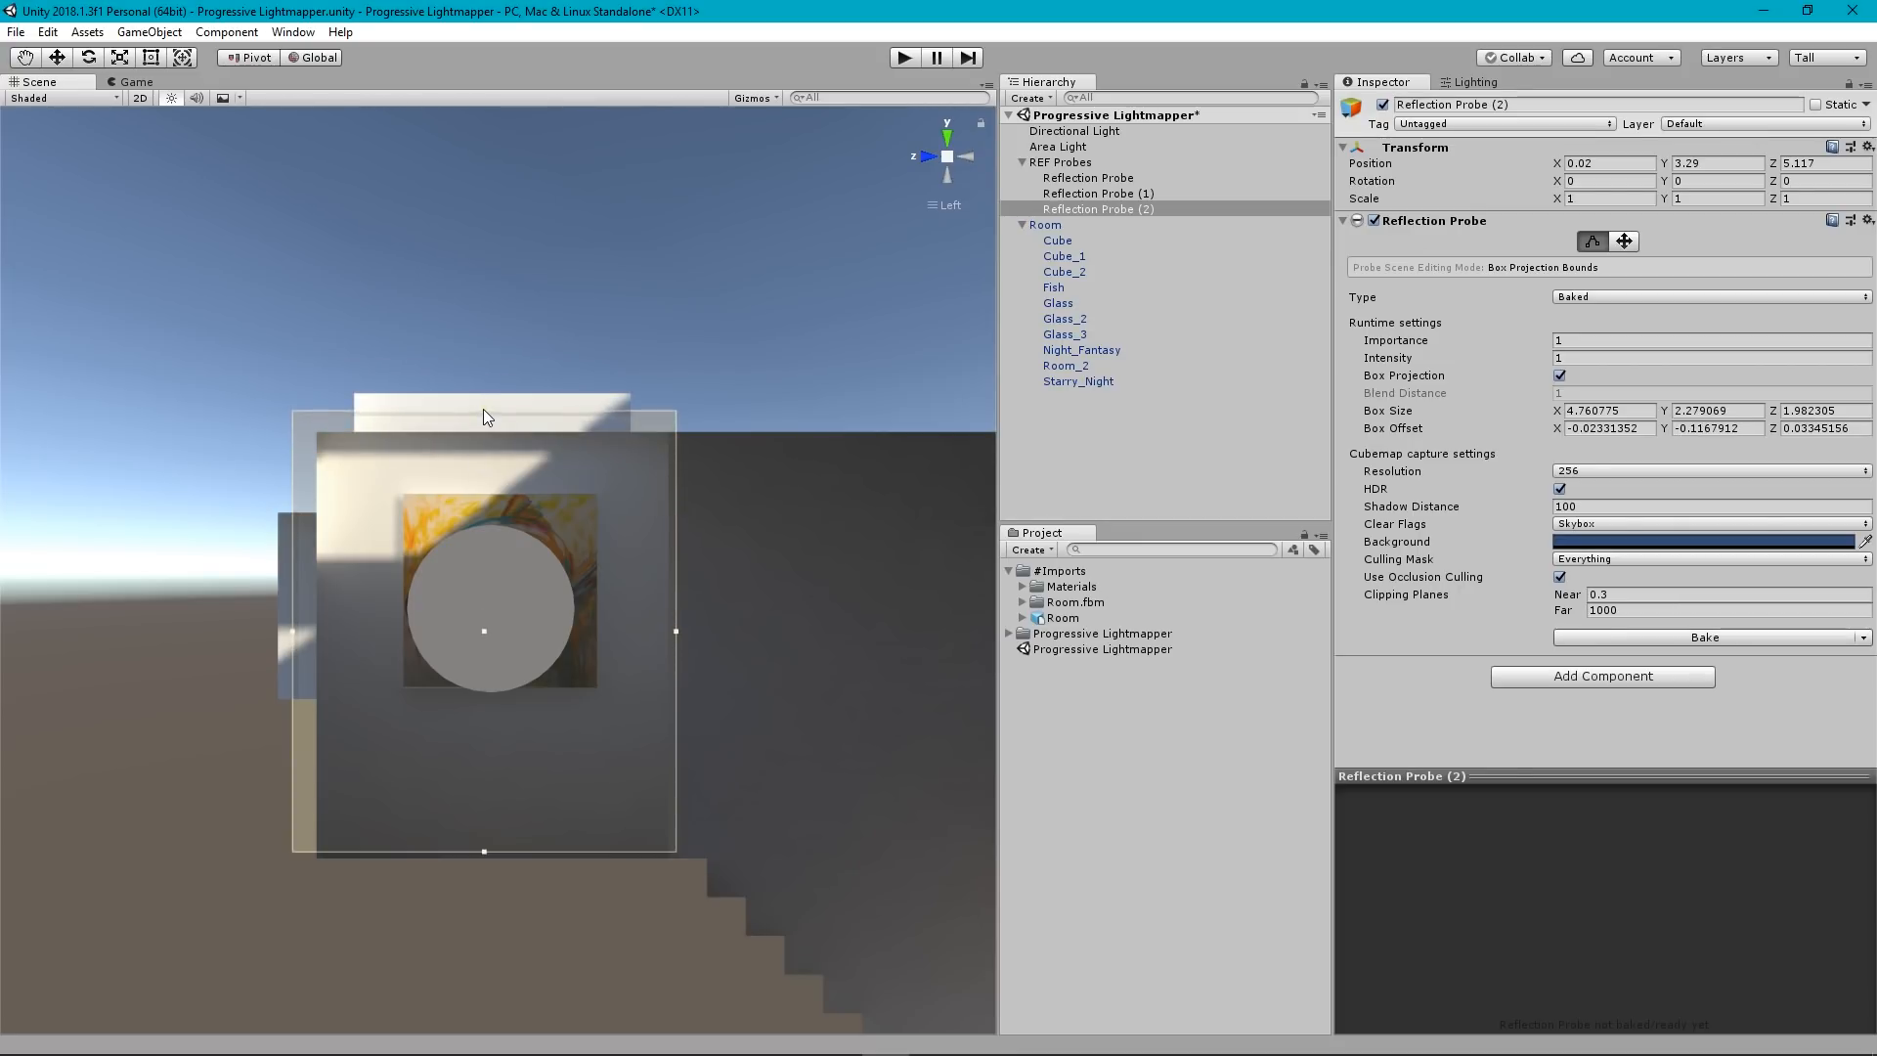
pyautogui.click(1081, 438)
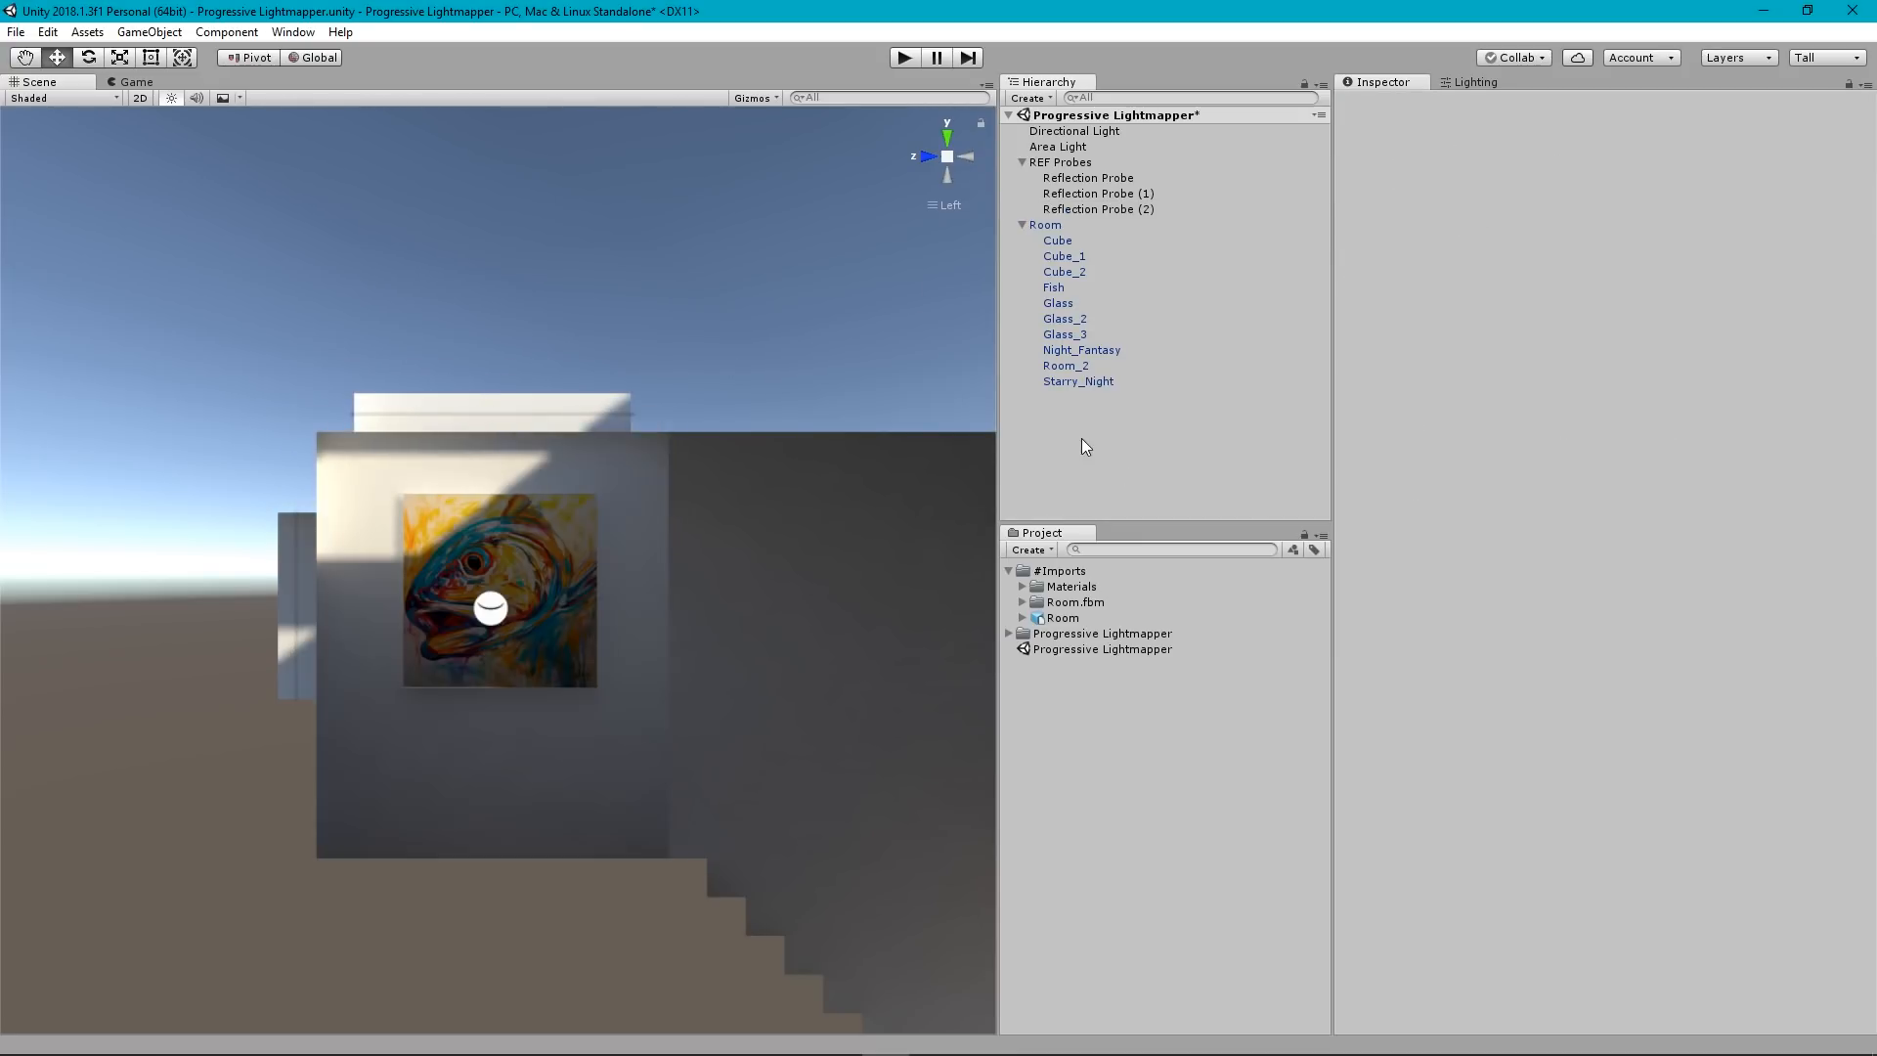
# Bake the upstairs room's reflection probe, Reflection Probe (2).
pyautogui.click(1085, 208)
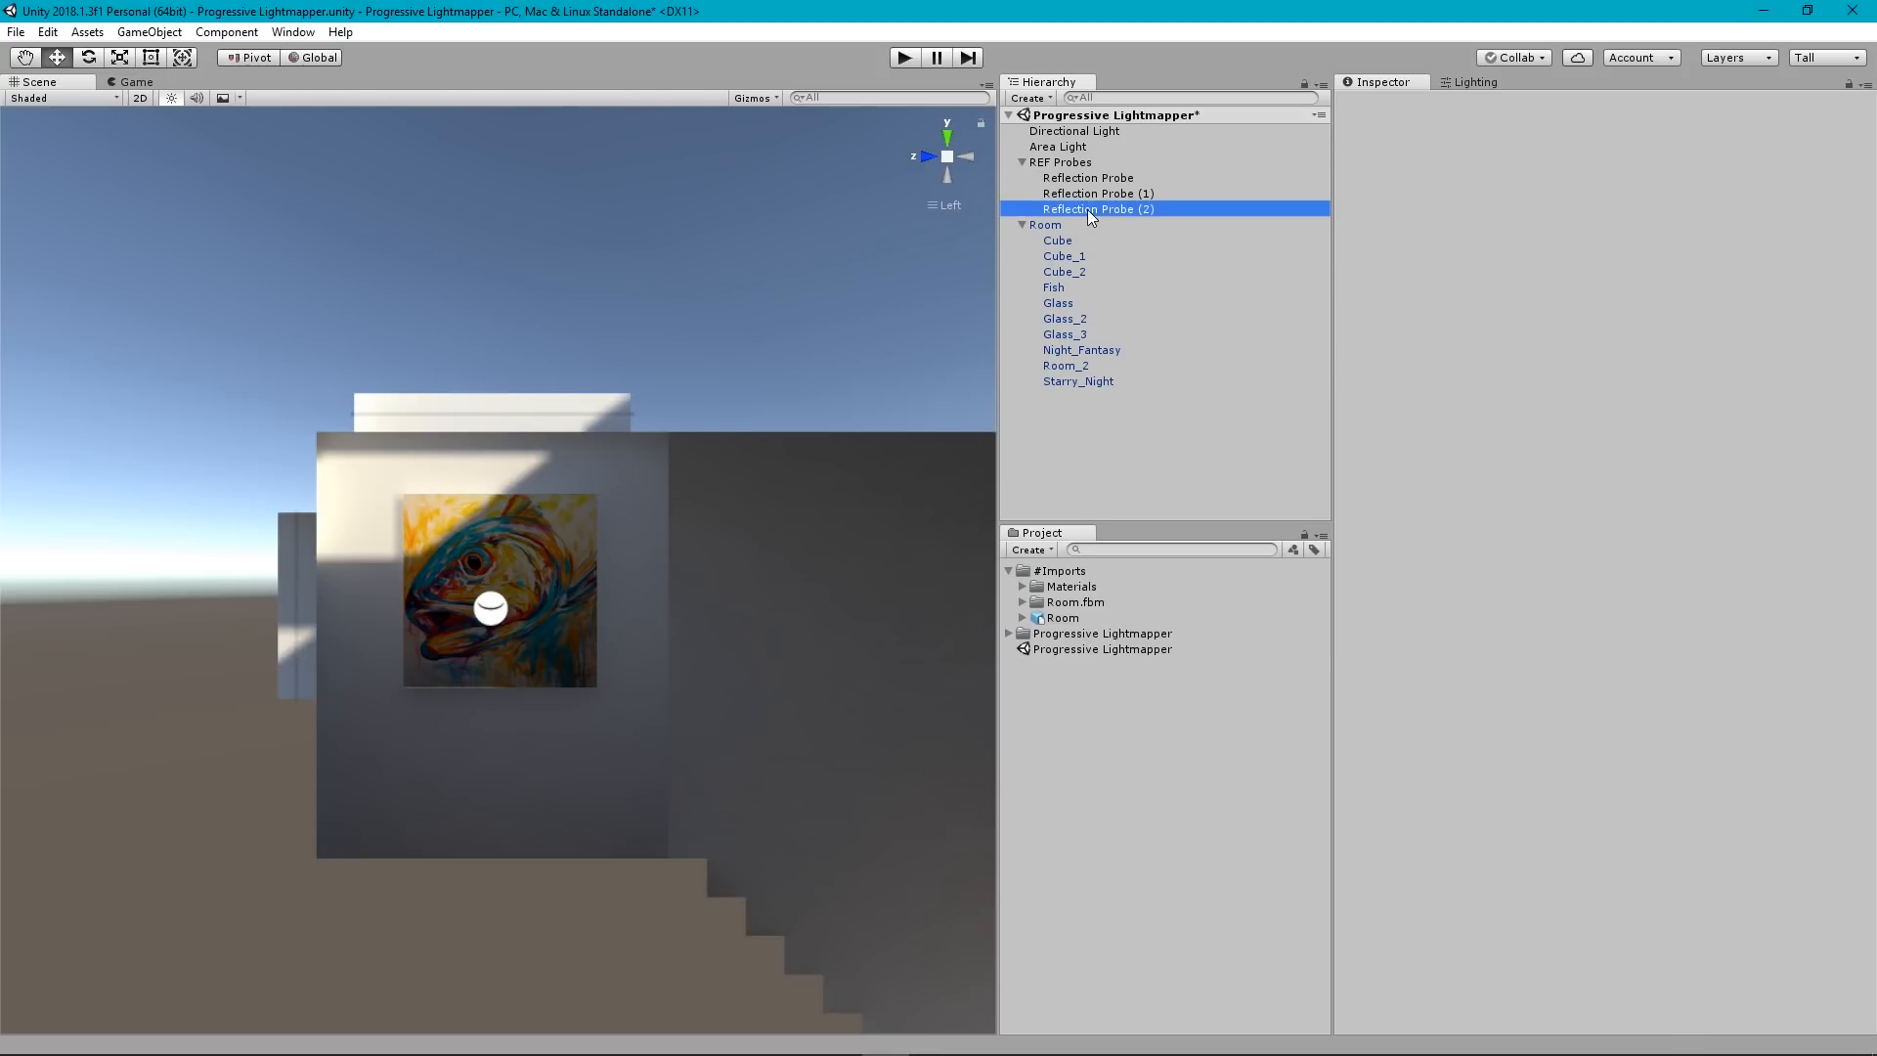
pyautogui.click(947, 157)
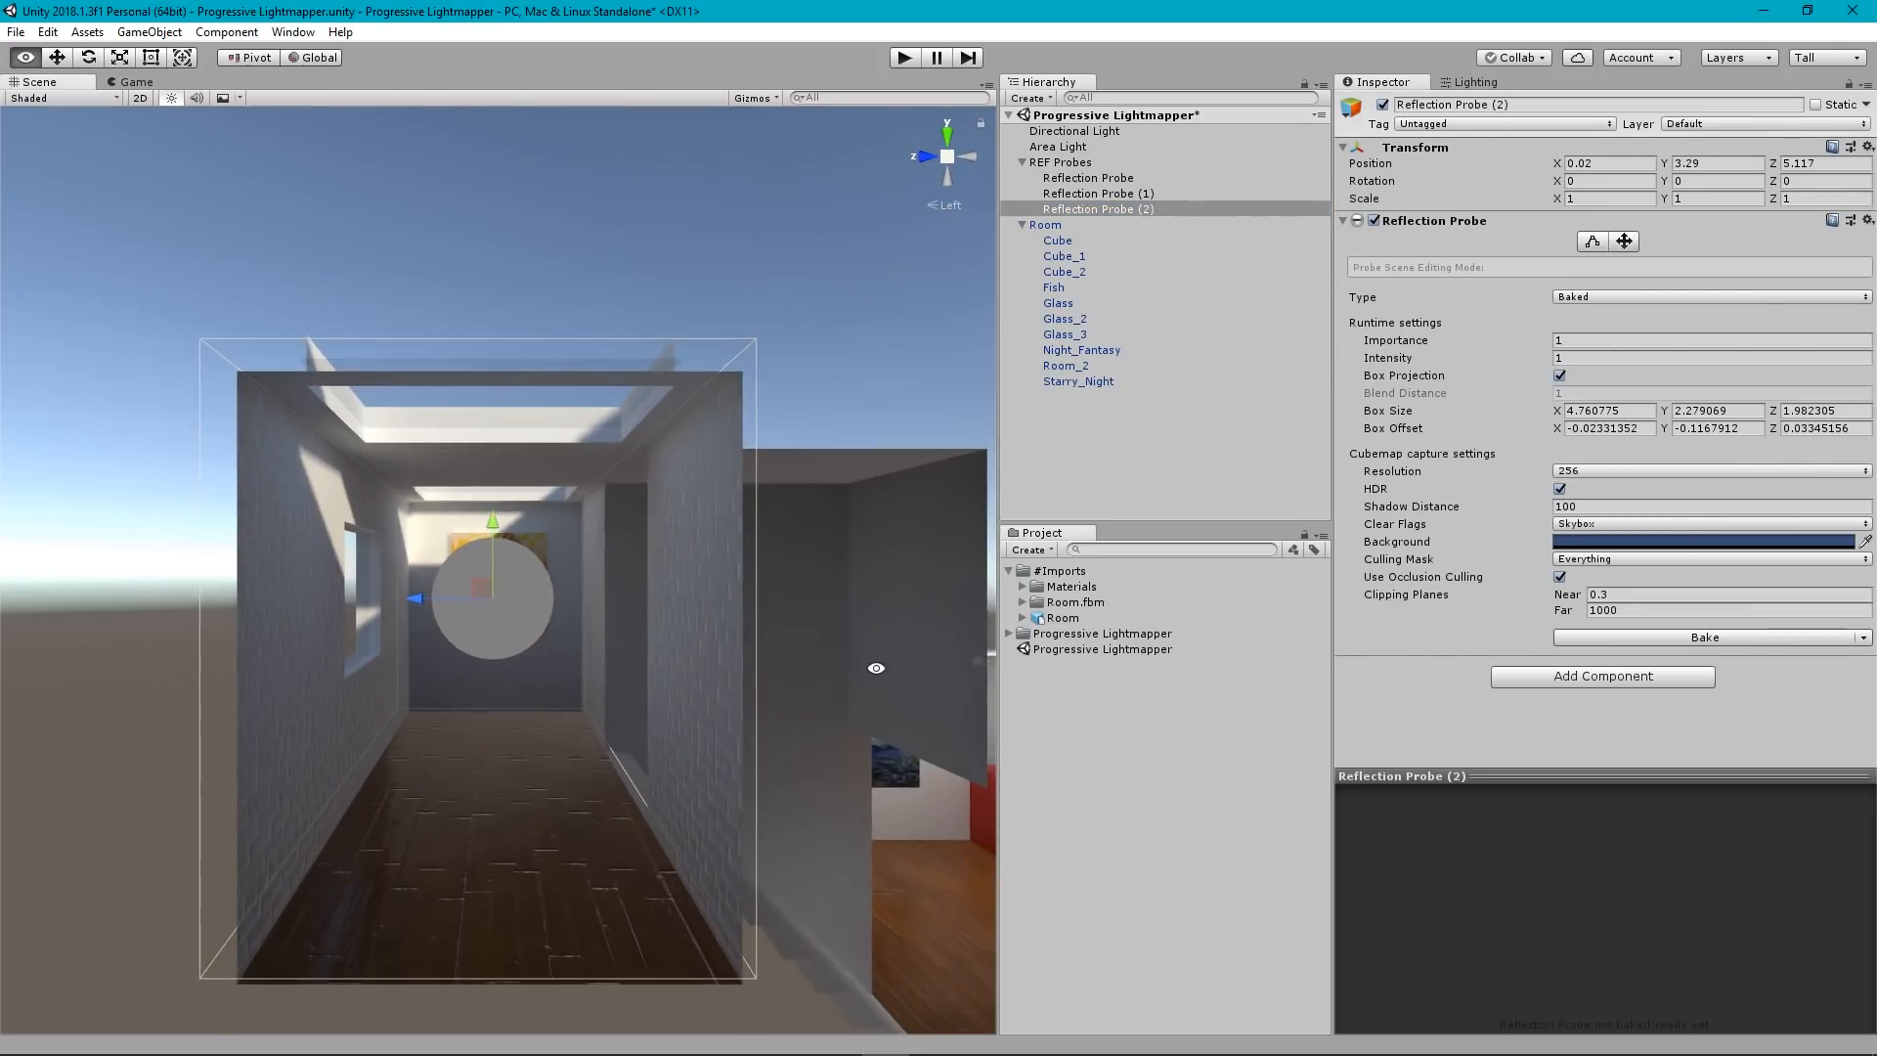
pyautogui.keyDown('alt'); pyautogui.moveTo(871, 658); pyautogui.dragTo(648, 782); pyautogui.keyUp('alt')
pyautogui.moveTo(687, 715); pyautogui.dragTo(544, 708, button='middle')
pyautogui.moveTo(544, 708)
pyautogui.keyDown('alt'); pyautogui.mouseDown()
pyautogui.moveTo(662, 649)
pyautogui.moveTo(557, 697)
pyautogui.mouseUp(); pyautogui.keyUp('alt')
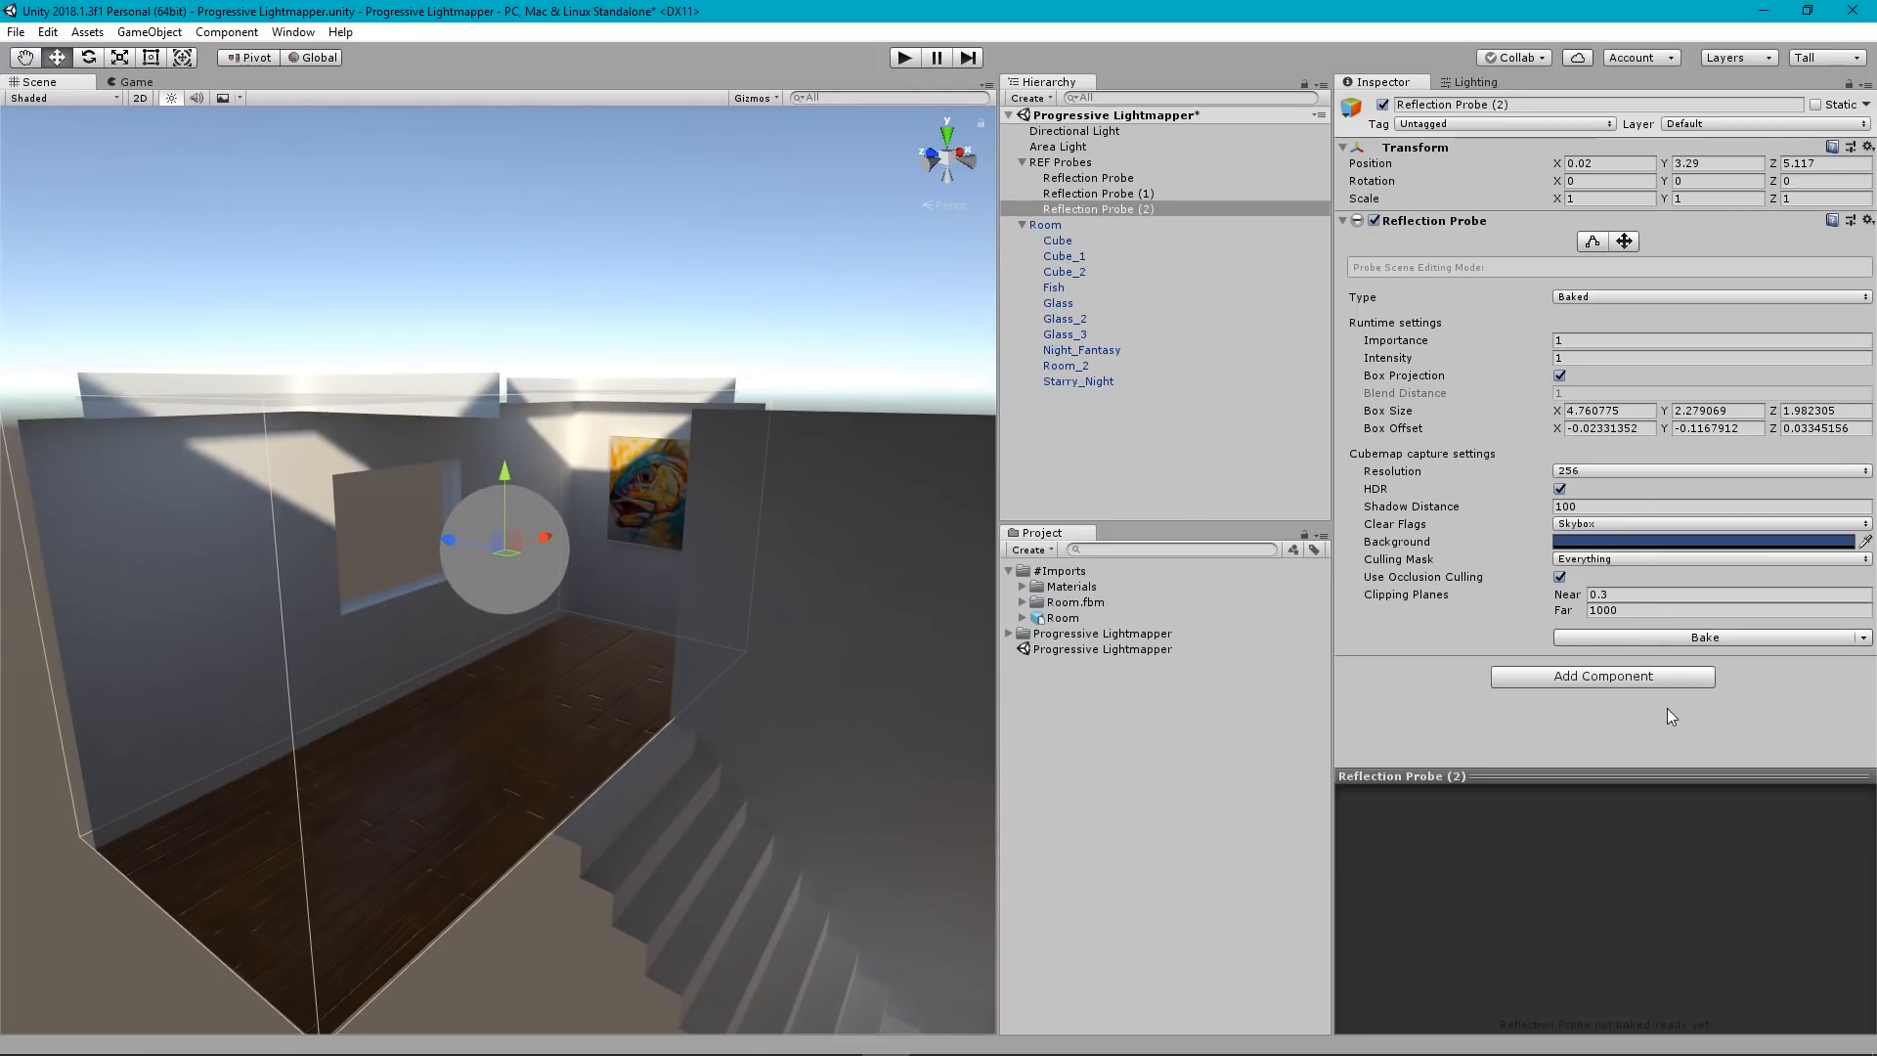
pyautogui.click(1660, 636)
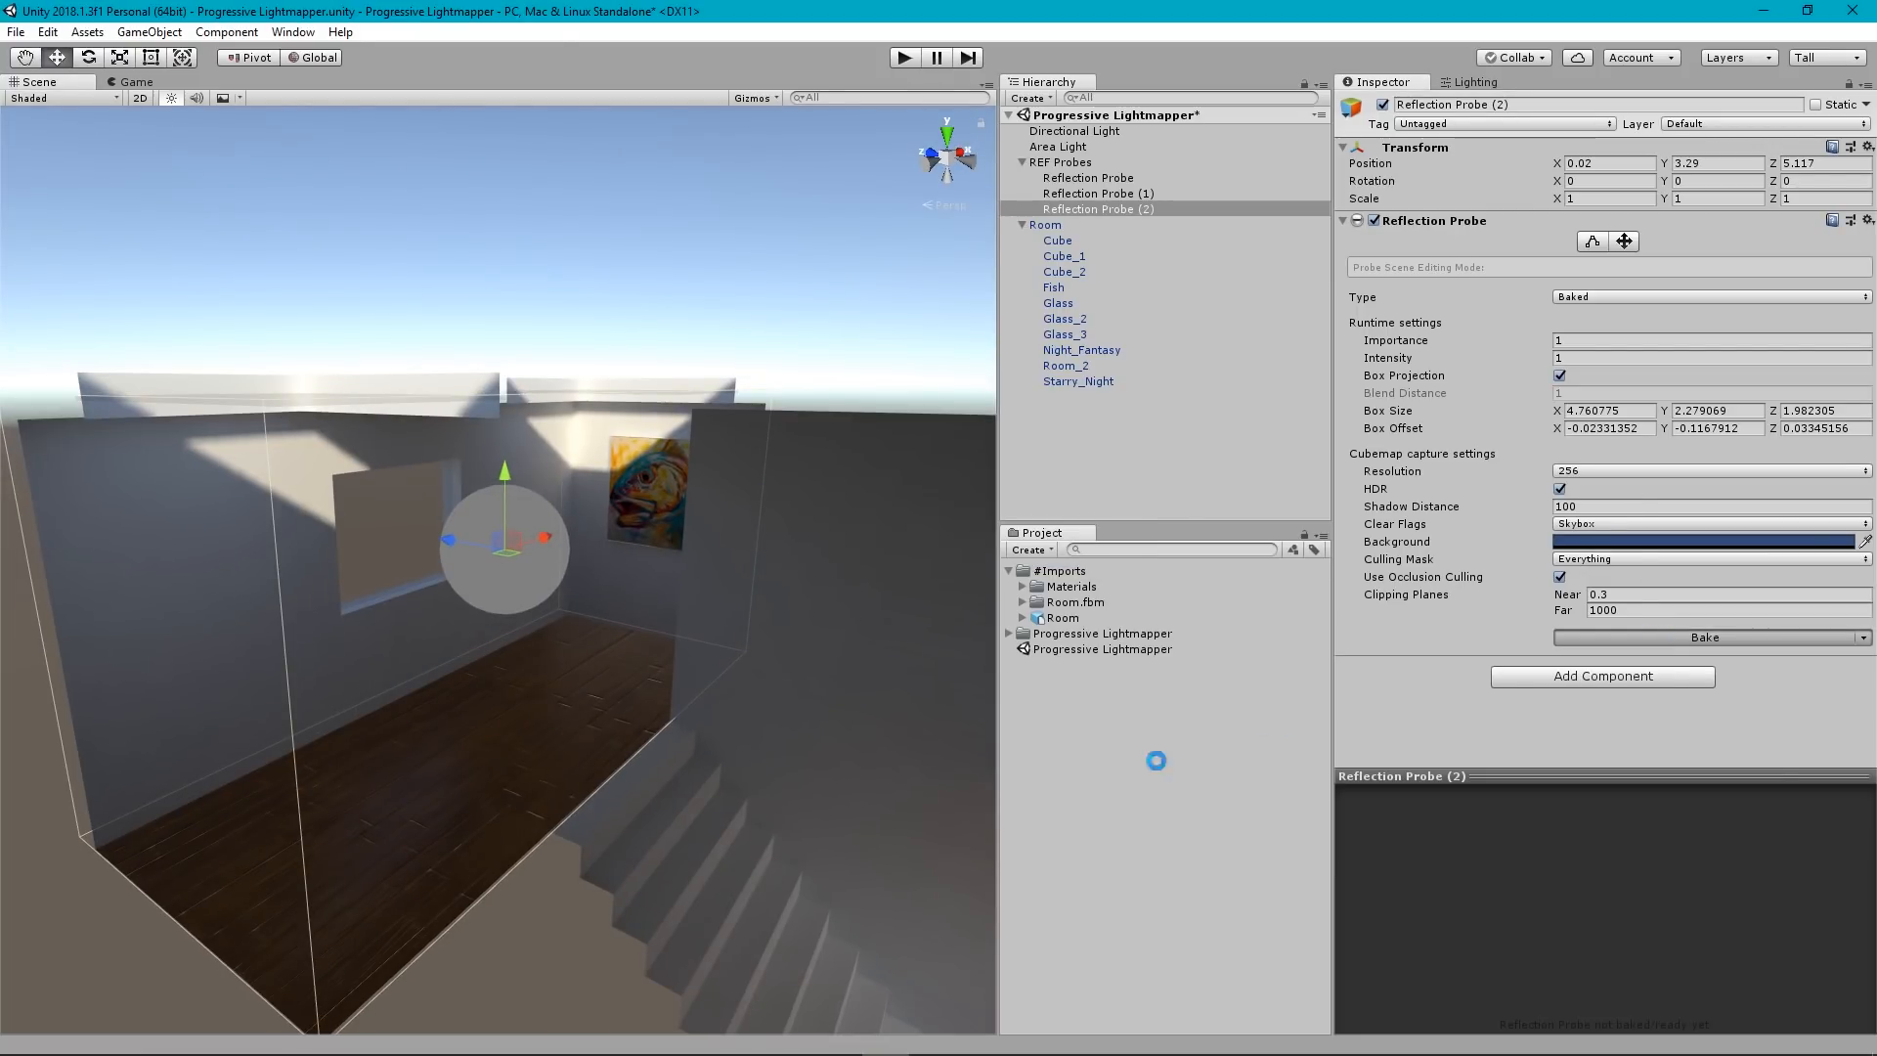
# Examine the baked reflections across the whole building and on the main room's floor near the windows.
pyautogui.keyDown('alt'); pyautogui.moveTo(375, 804); pyautogui.dragTo(378, 843); pyautogui.keyUp('alt')
pyautogui.scroll(-10, 494, 661)
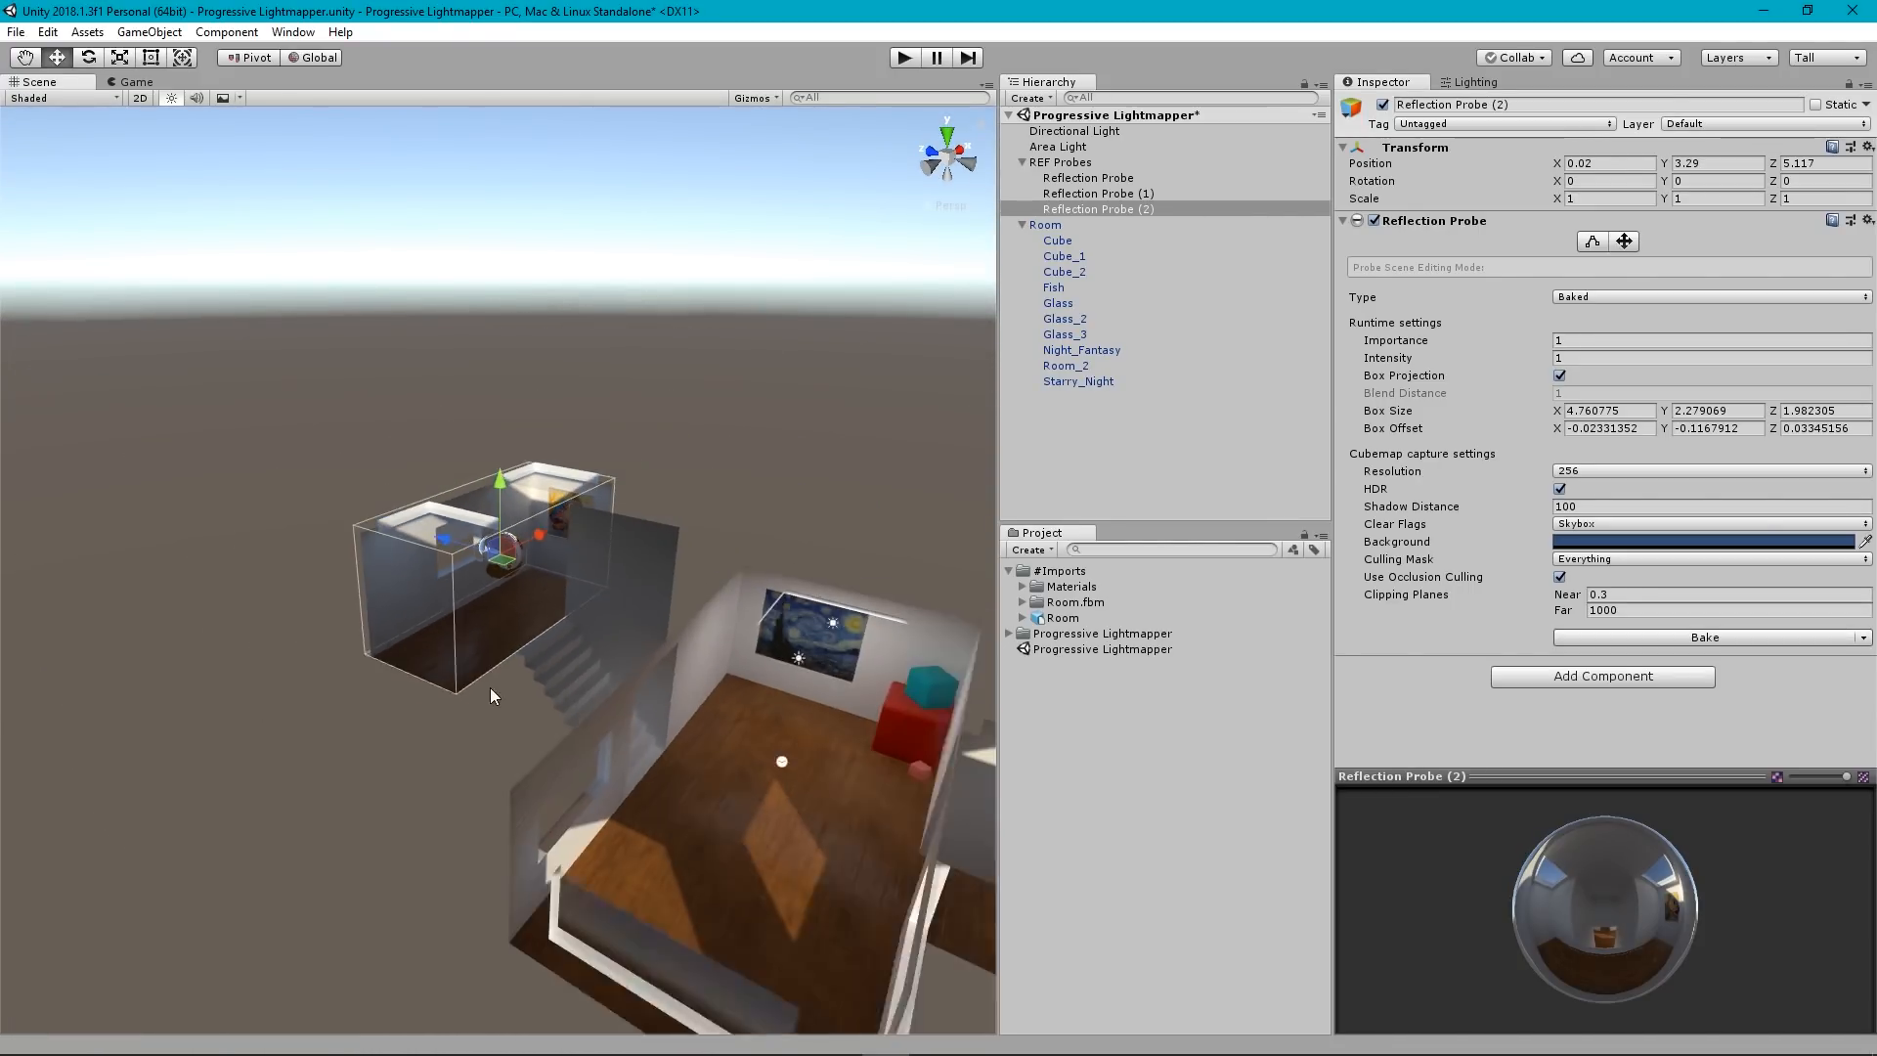
pyautogui.moveTo(483, 687); pyautogui.dragTo(278, 665, button='middle')
pyautogui.keyDown('alt'); pyautogui.moveTo(278, 666); pyautogui.dragTo(1598, 653); pyautogui.keyUp('alt')
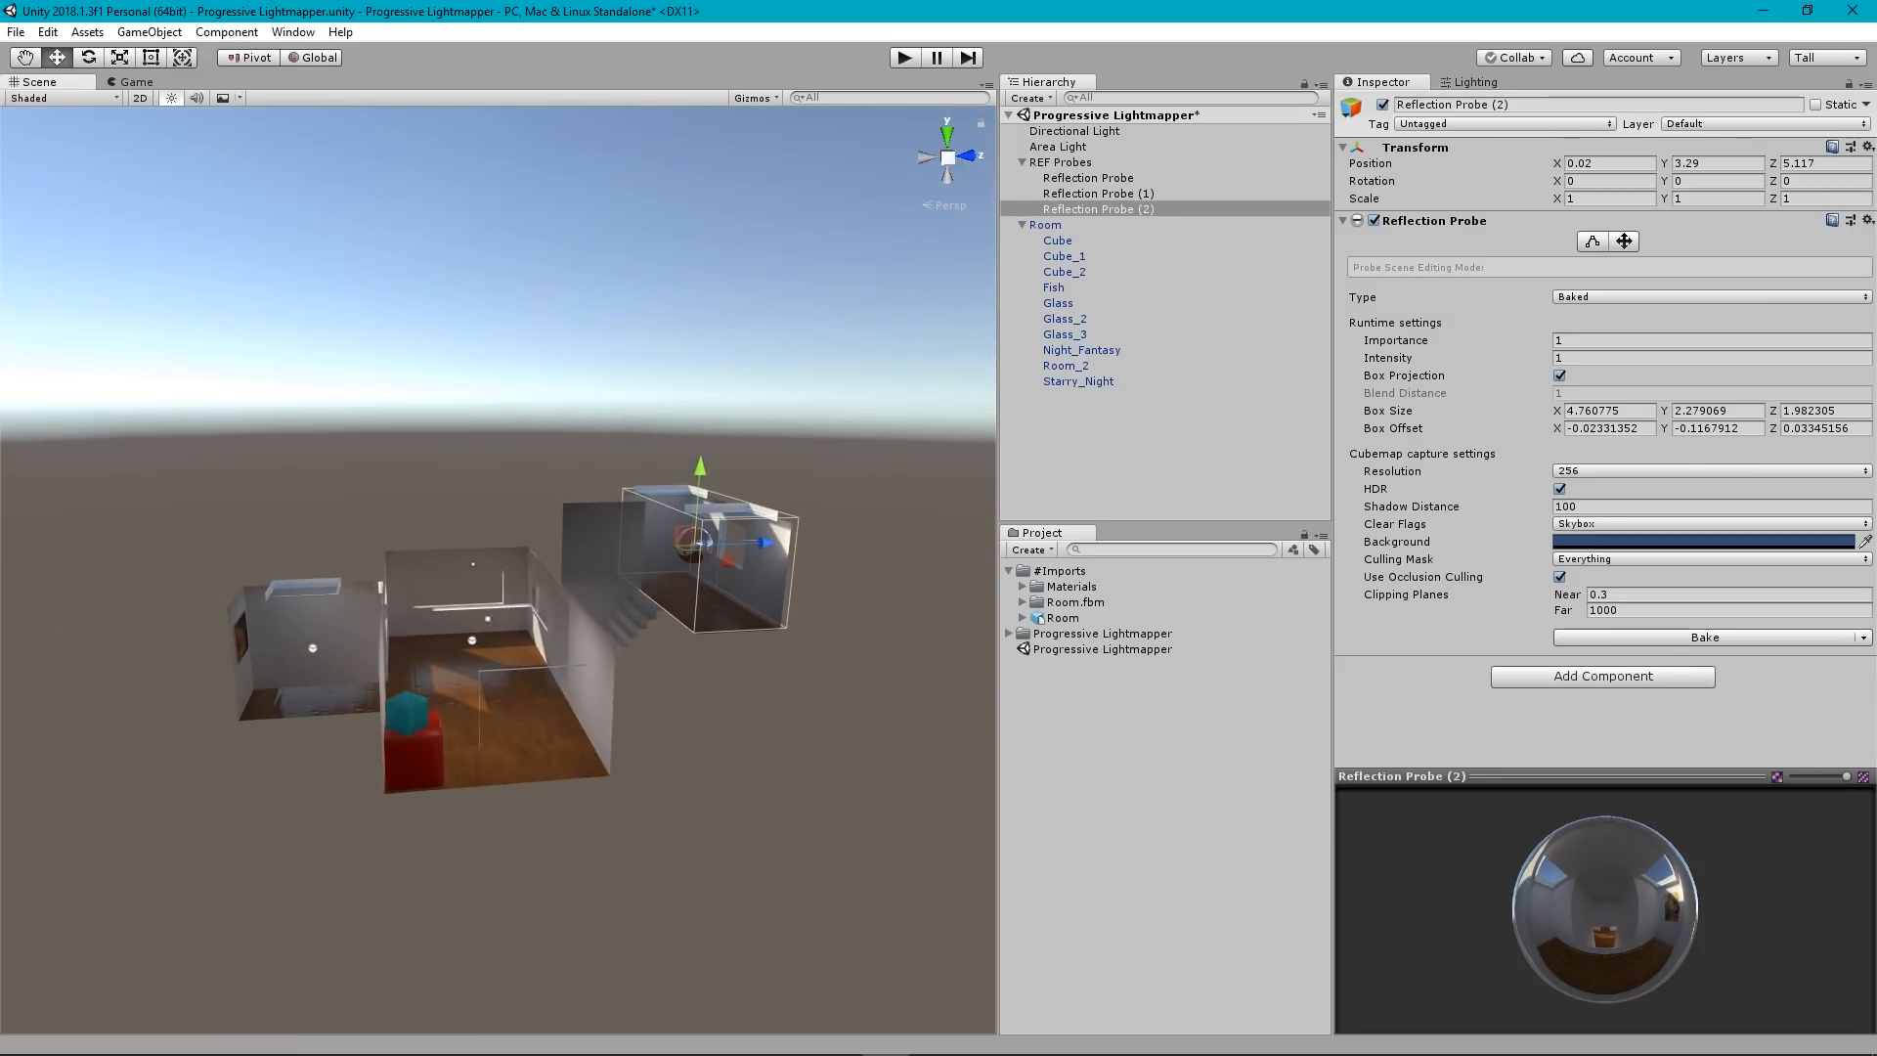
pyautogui.moveTo(506, 756); pyautogui.dragTo(388, 740, button='right')
pyautogui.press('w')
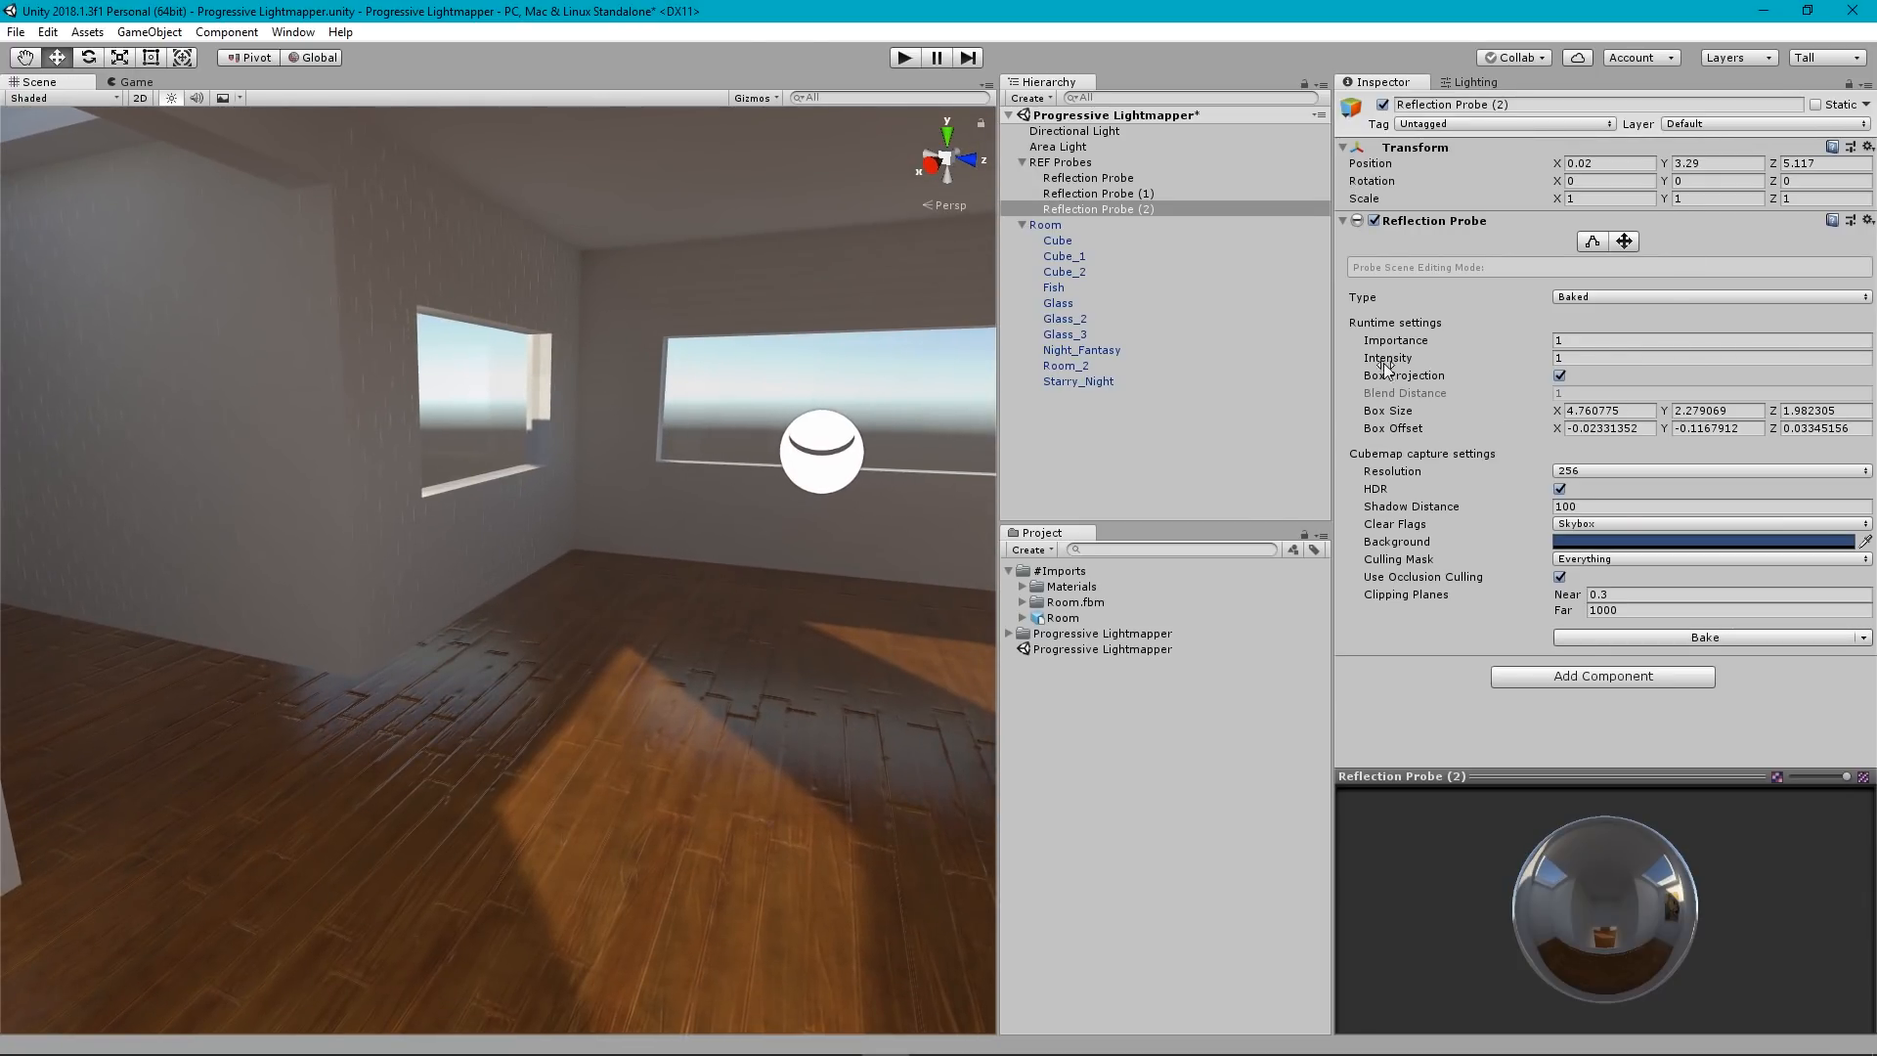
# Inspect all three reflection probes together, deselect them, and examine the reflections in the upstairs and main rooms.
pyautogui.keyDown('shift'); pyautogui.click(1088, 180); pyautogui.keyUp('shift')
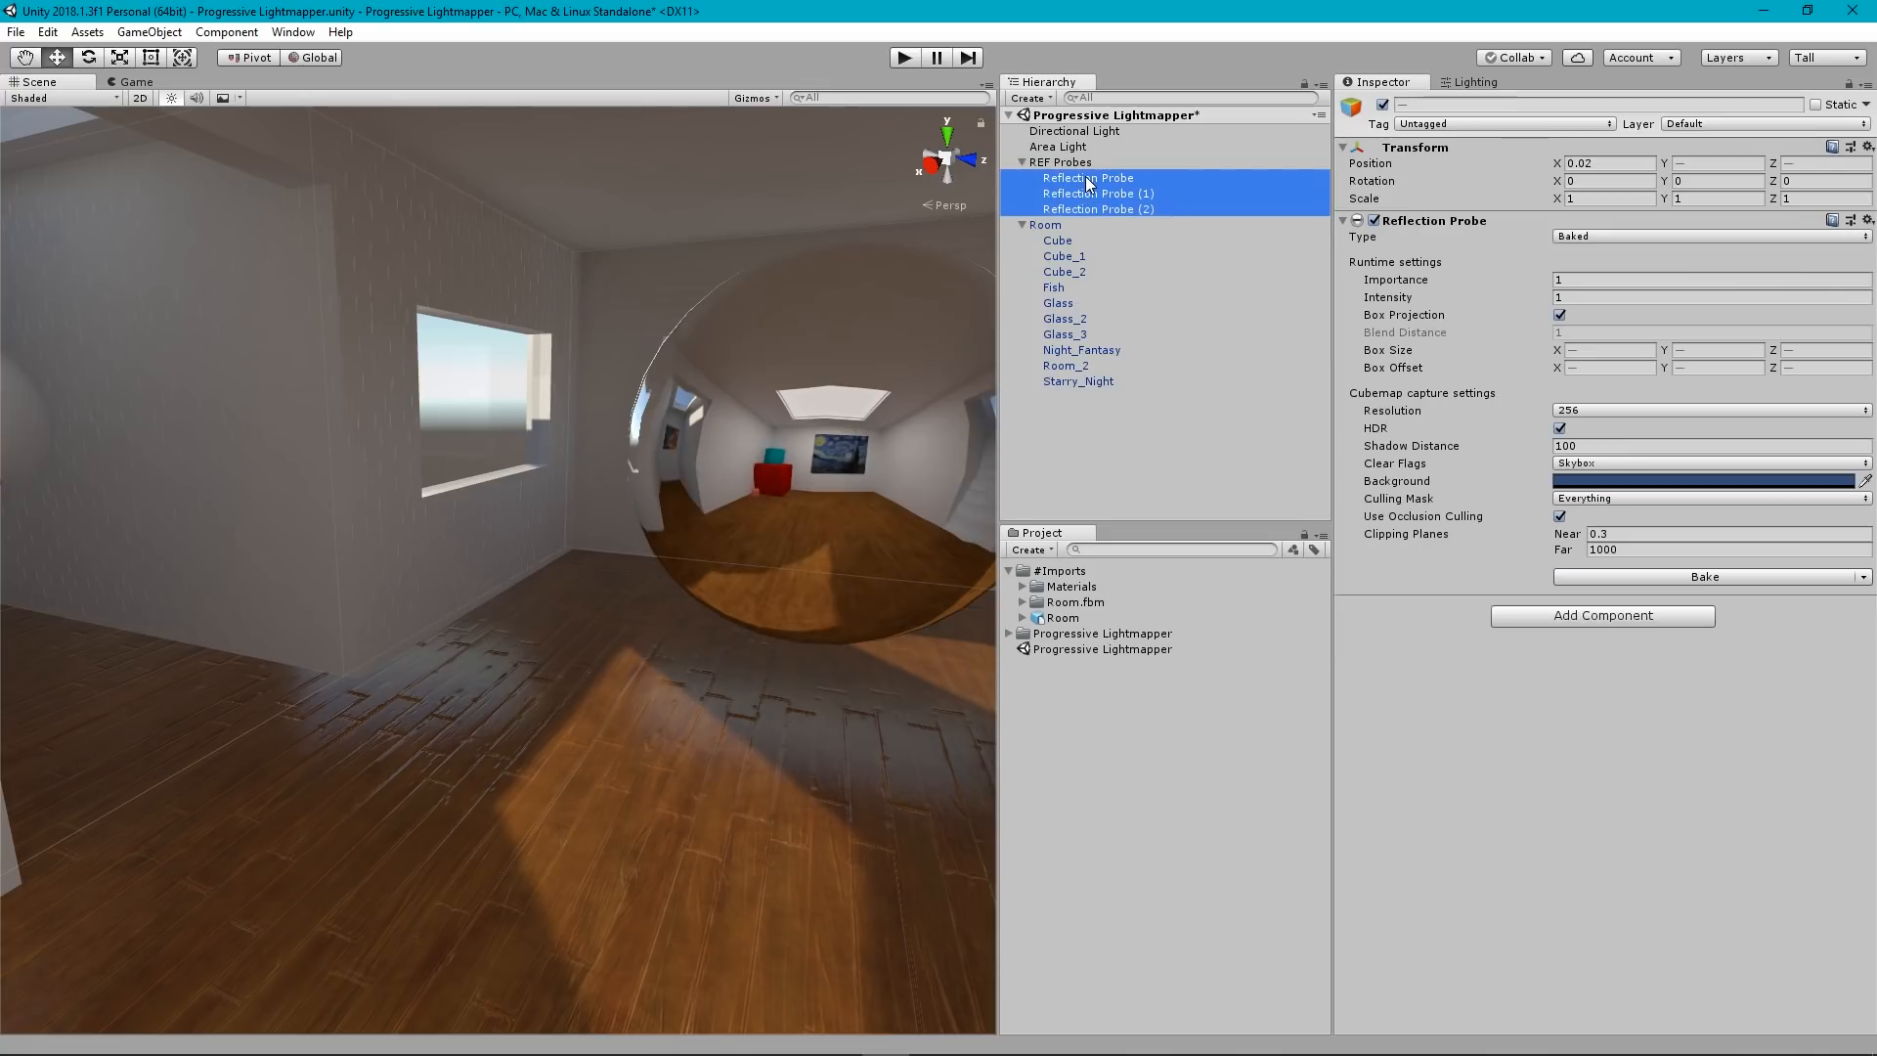
pyautogui.press('f')
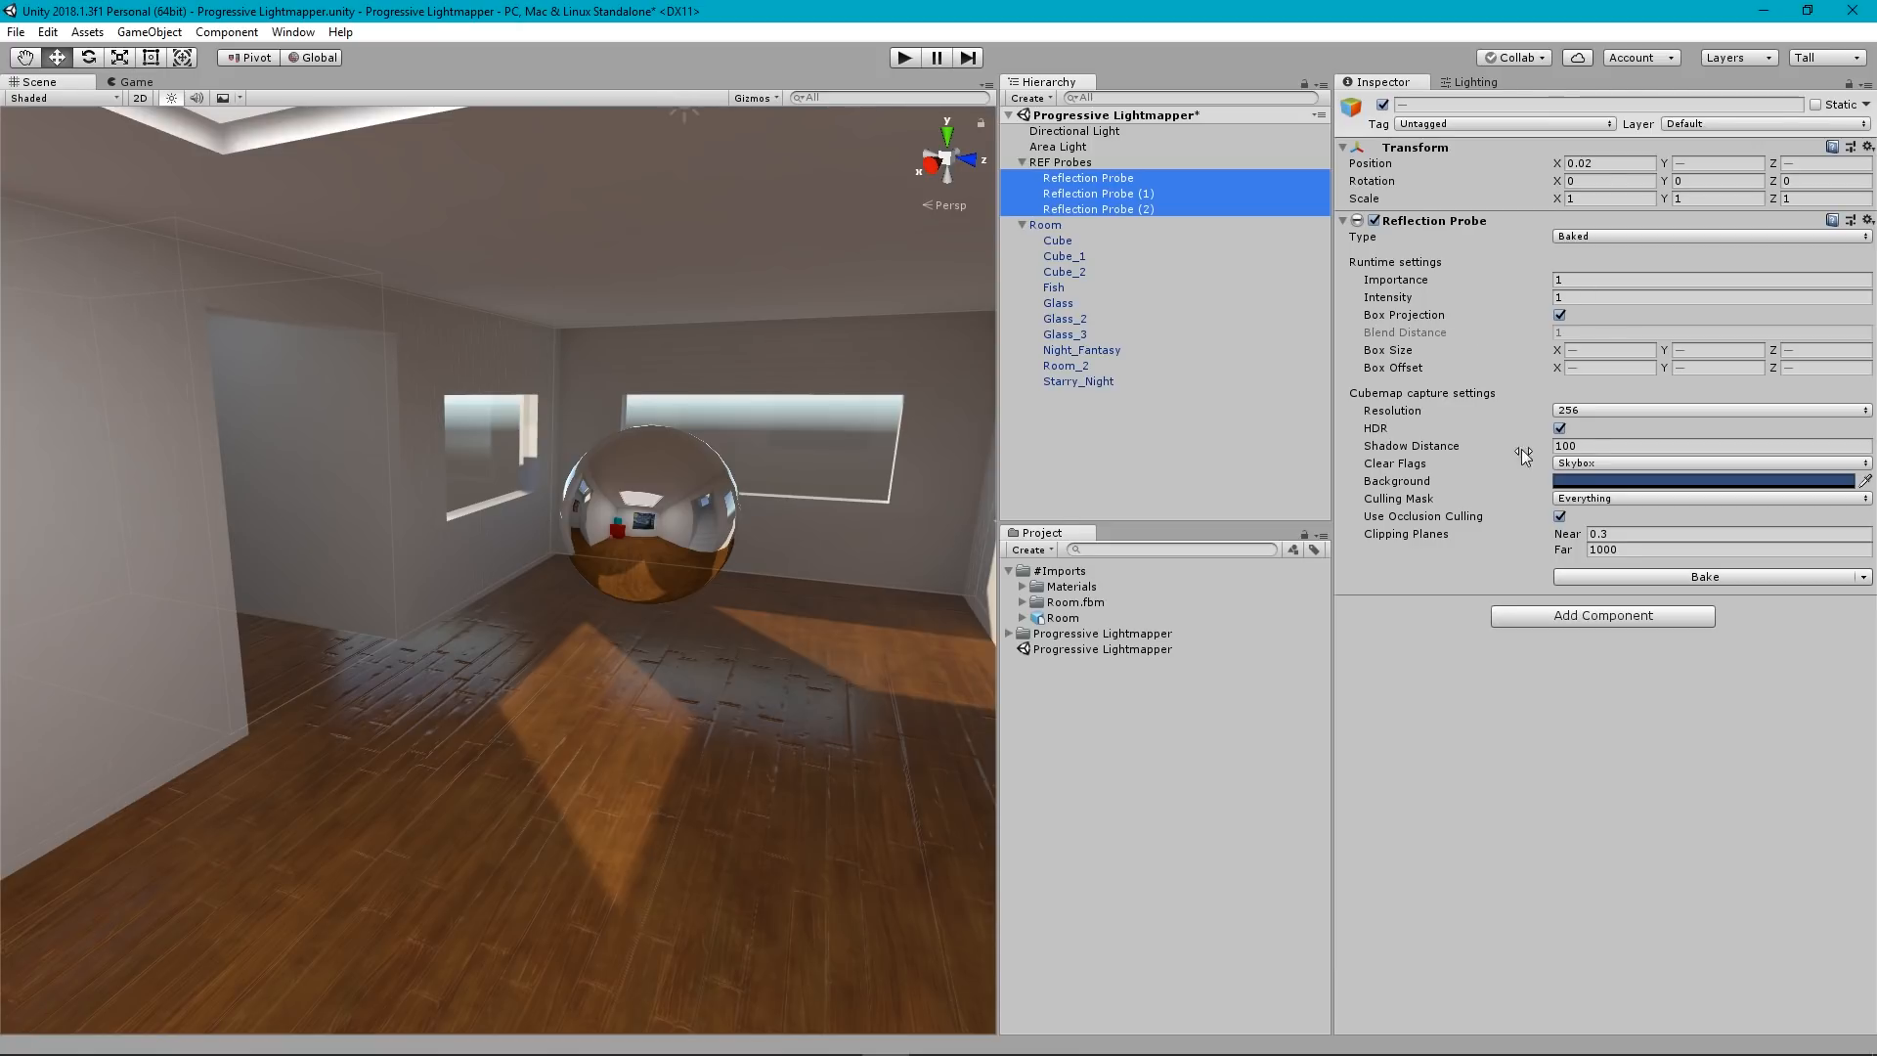
pyautogui.click(1071, 475)
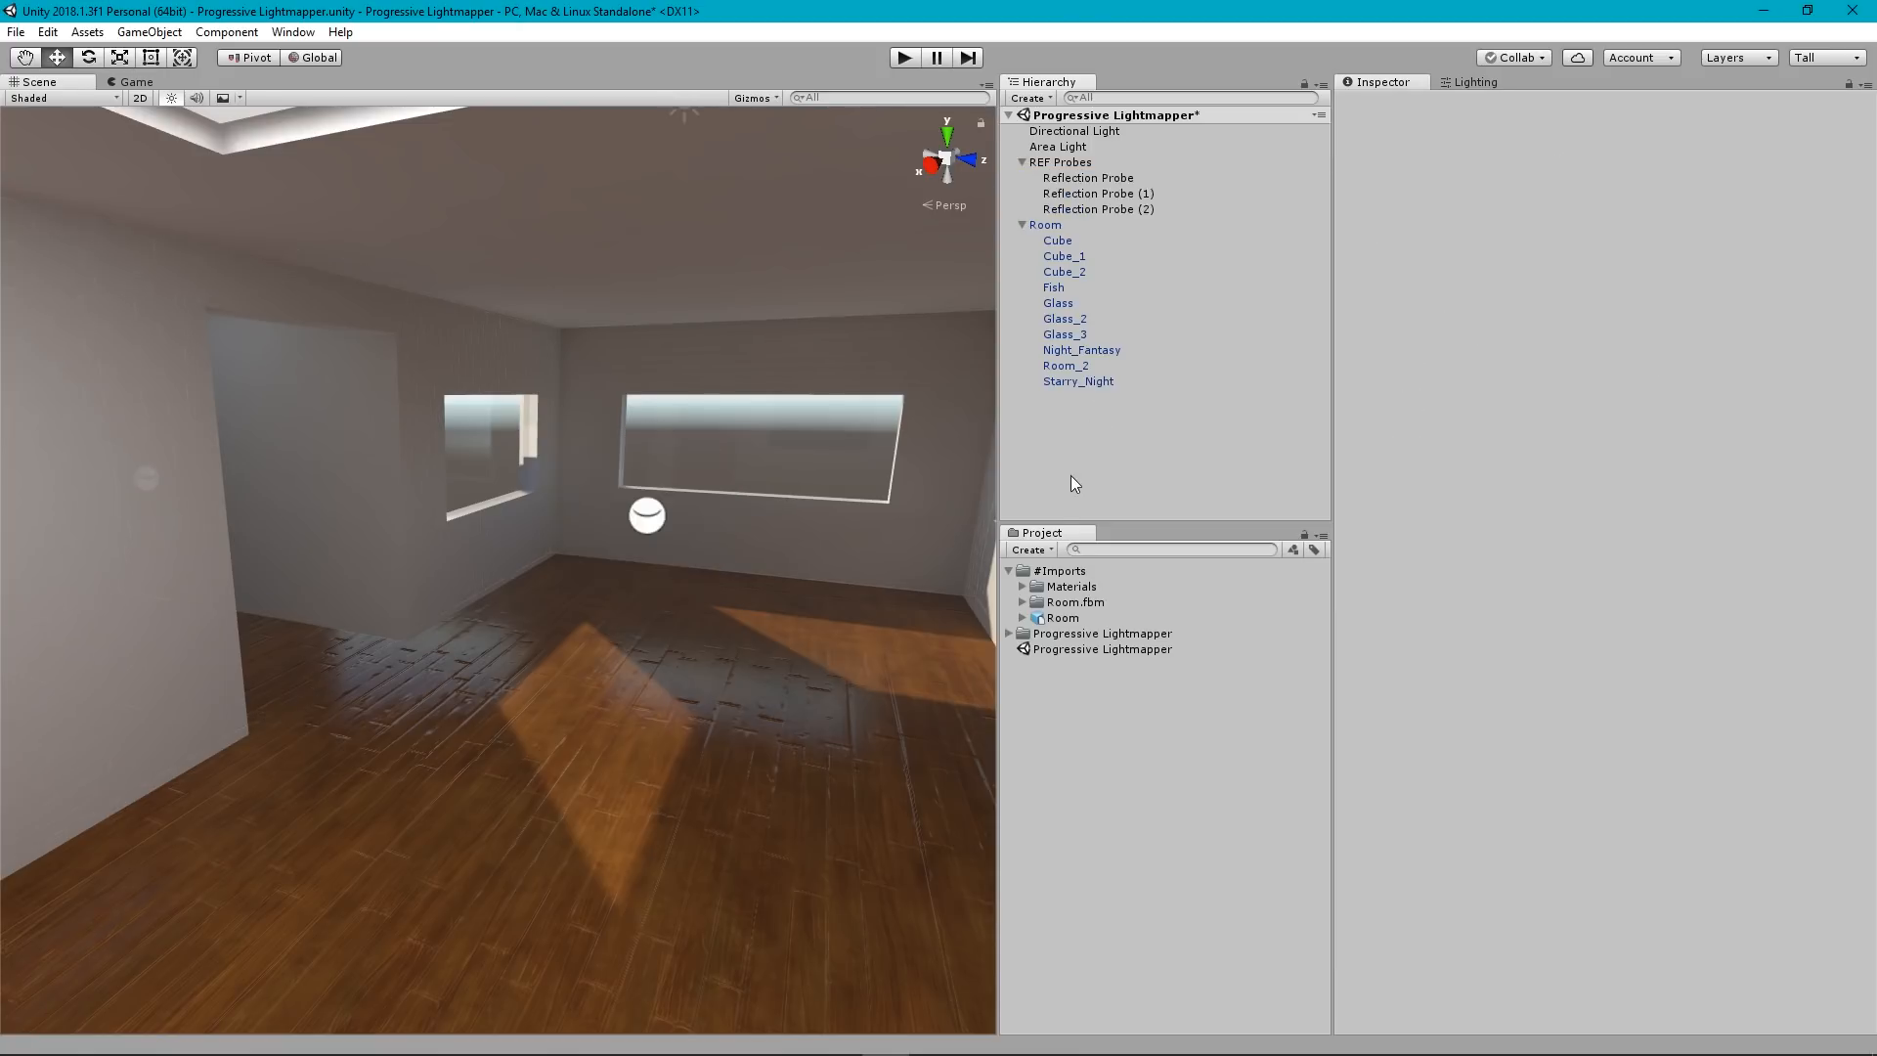
pyautogui.keyDown('alt'); pyautogui.moveTo(825, 471); pyautogui.dragTo(973, 485); pyautogui.keyUp('alt')
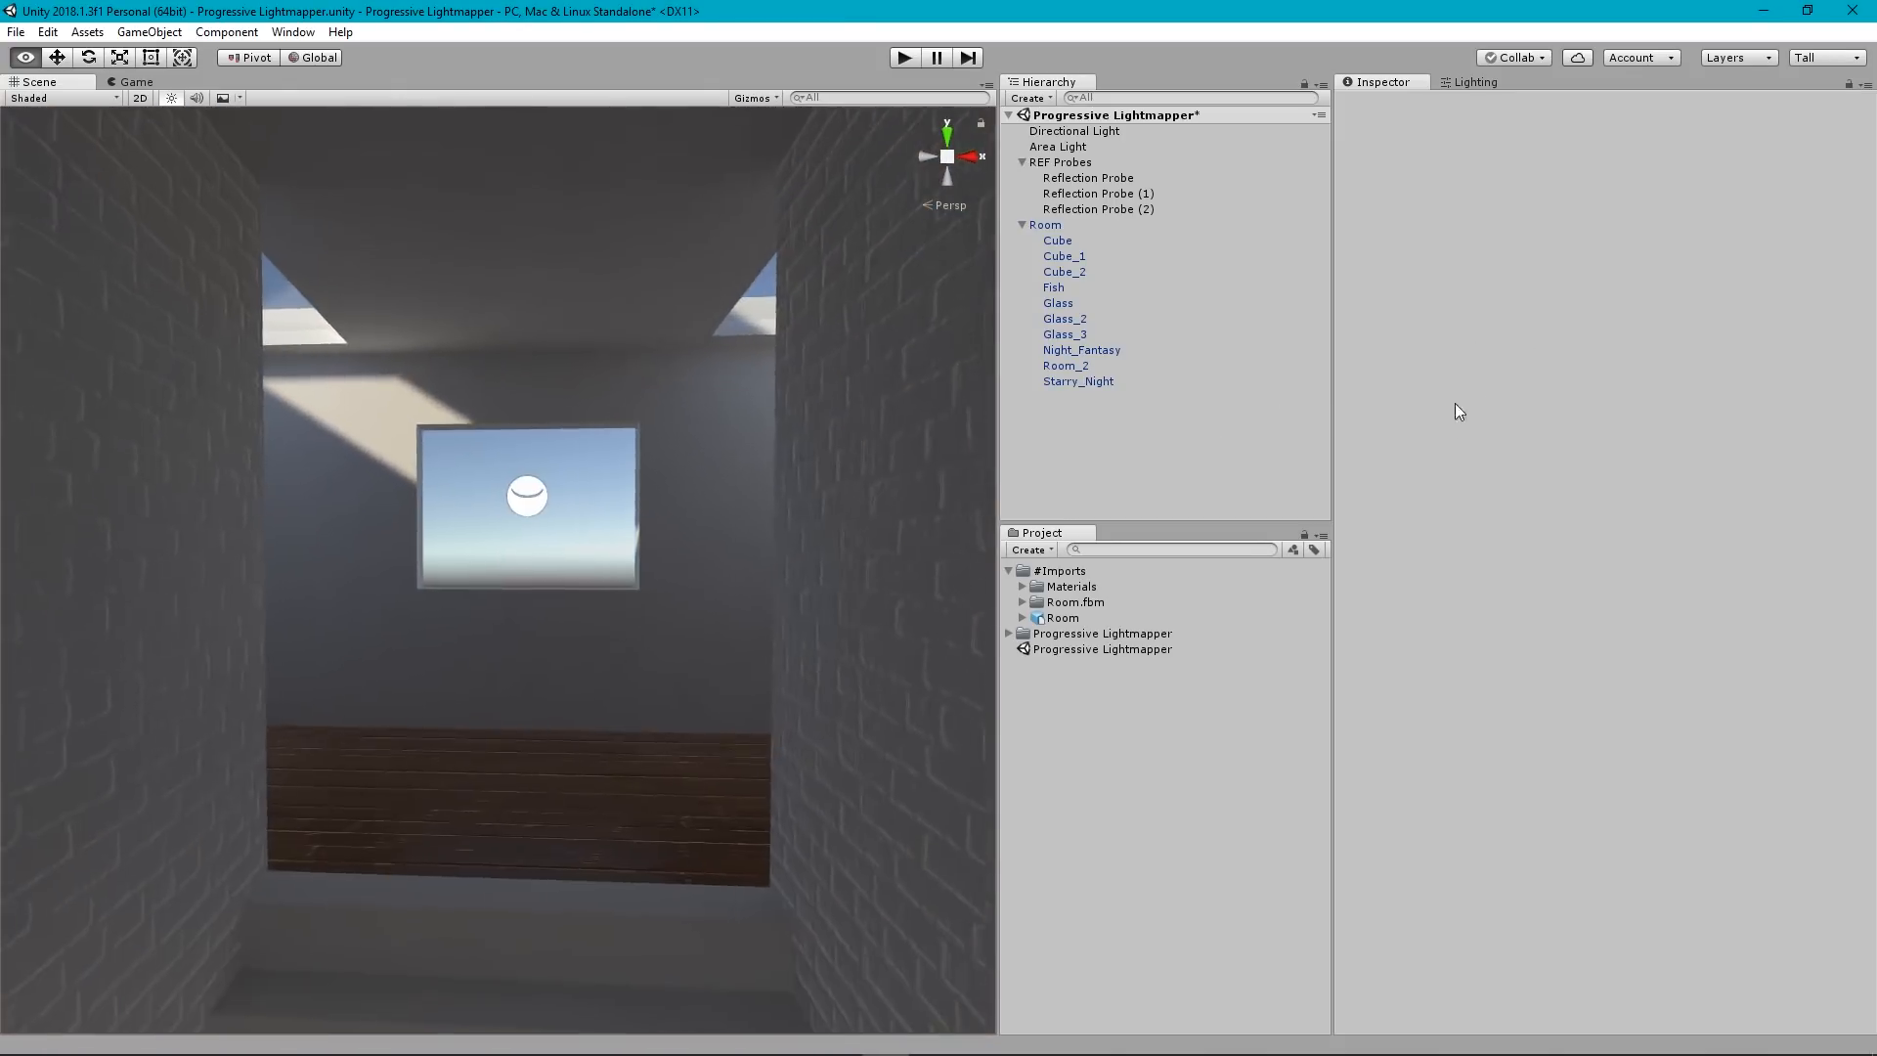
pyautogui.keyDown('alt'); pyautogui.moveTo(983, 493); pyautogui.dragTo(733, 419); pyautogui.keyUp('alt')
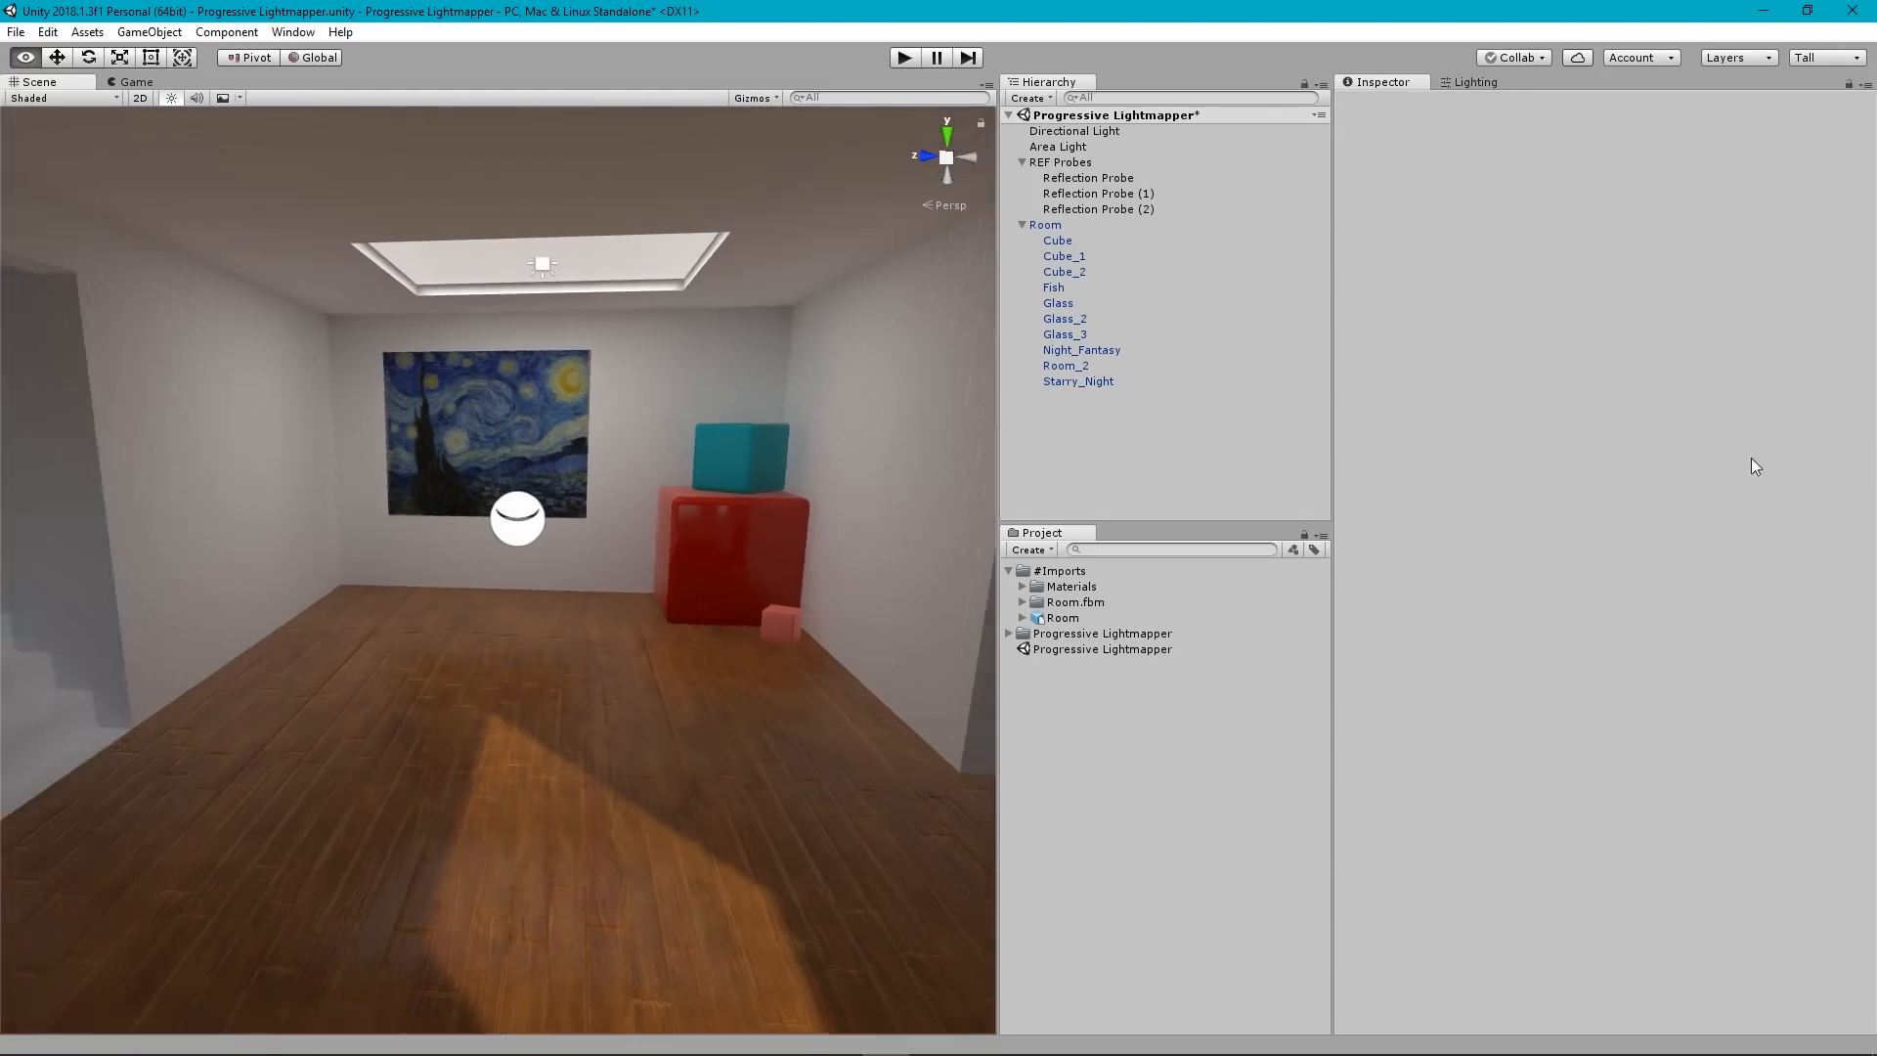
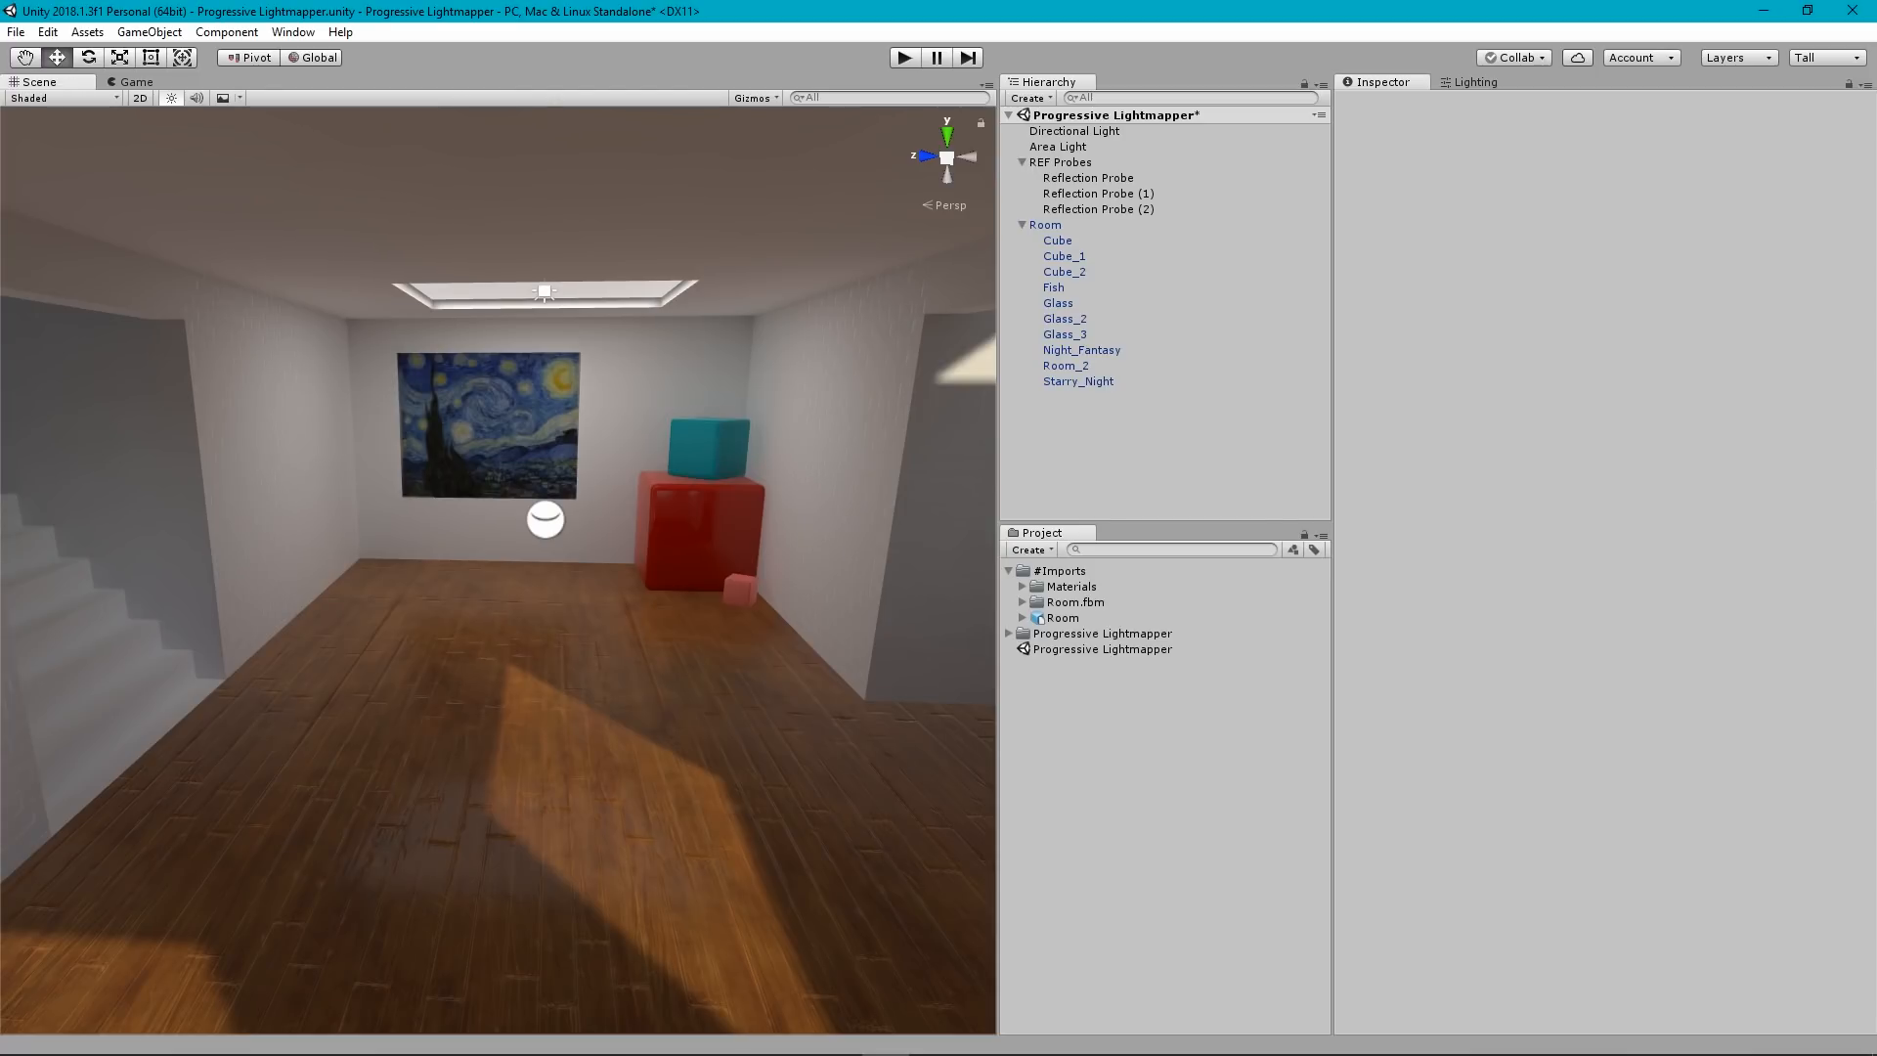
# Collapse the Room and REF Probes groups and the scene itself in the object hierarchy.
pyautogui.click(1022, 225)
pyautogui.click(1022, 162)
pyautogui.click(1009, 115)
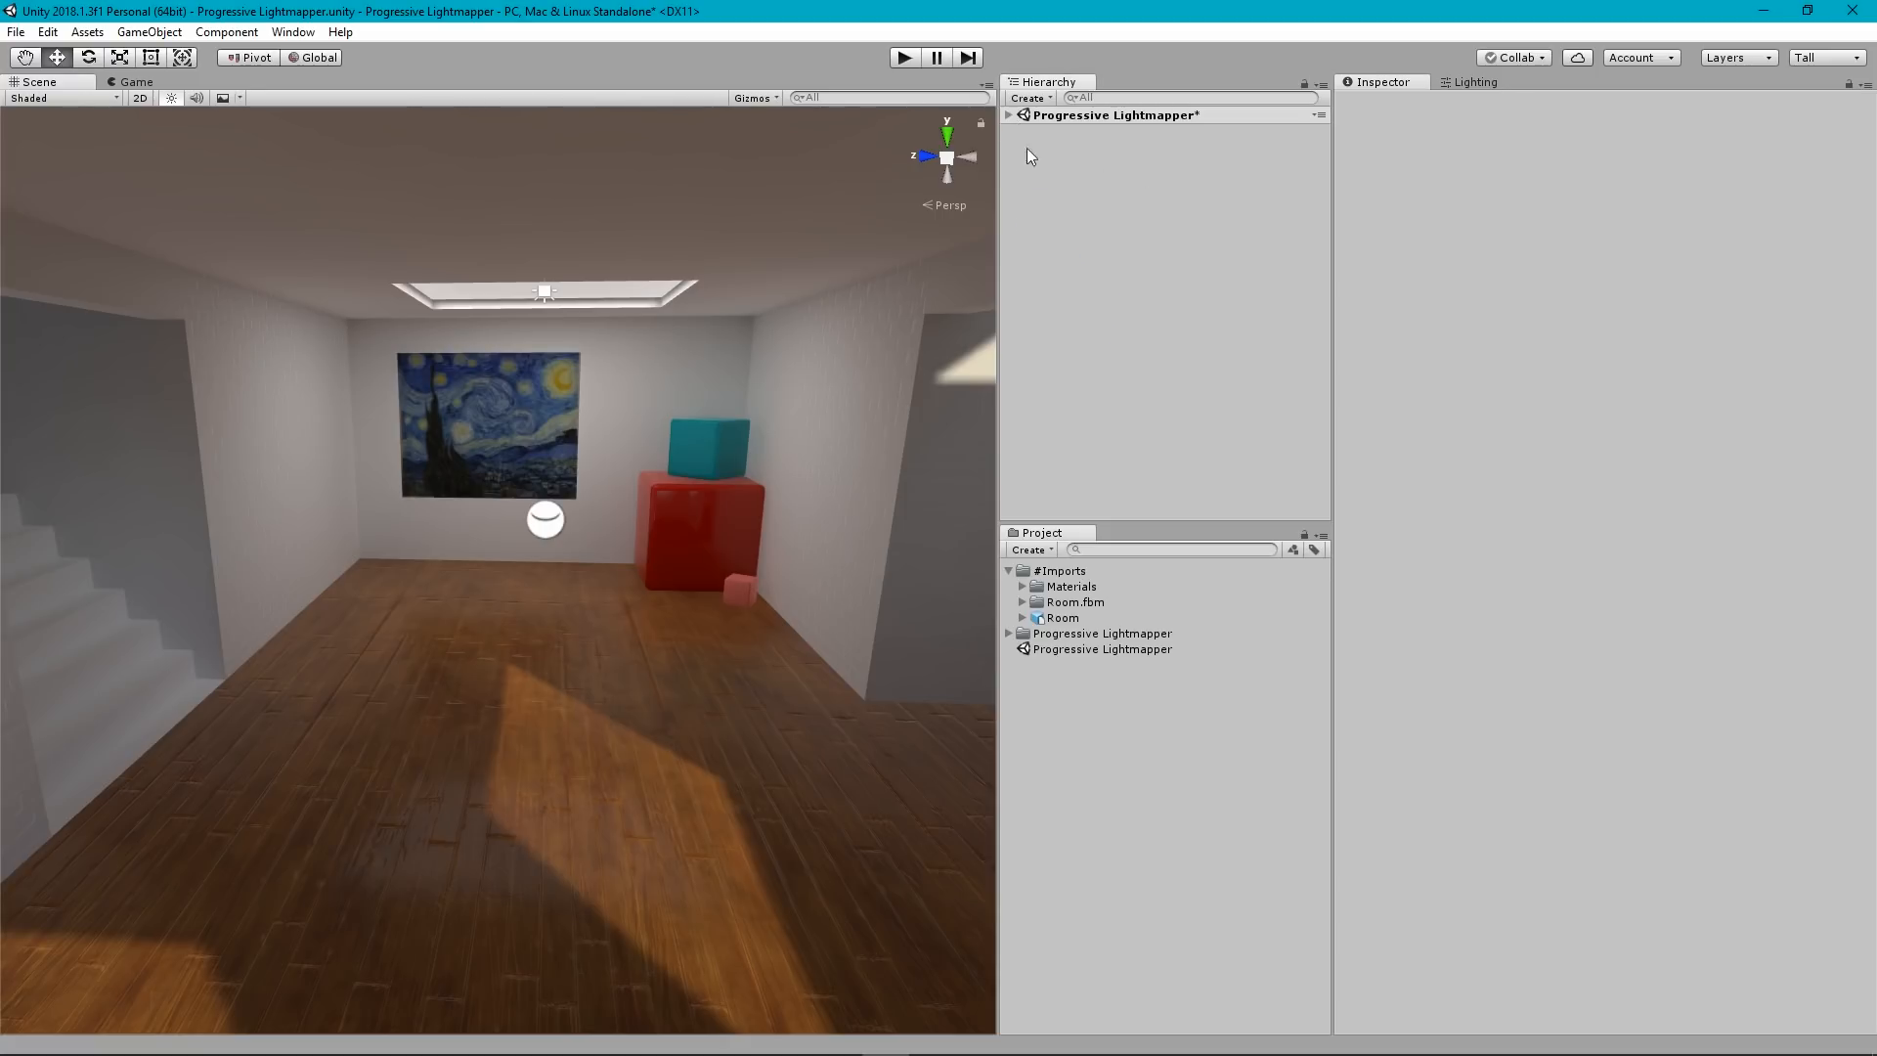
# Expand the scene in the object hierarchy and import the complete Characters standard assets package into the project.
pyautogui.click(1009, 116)
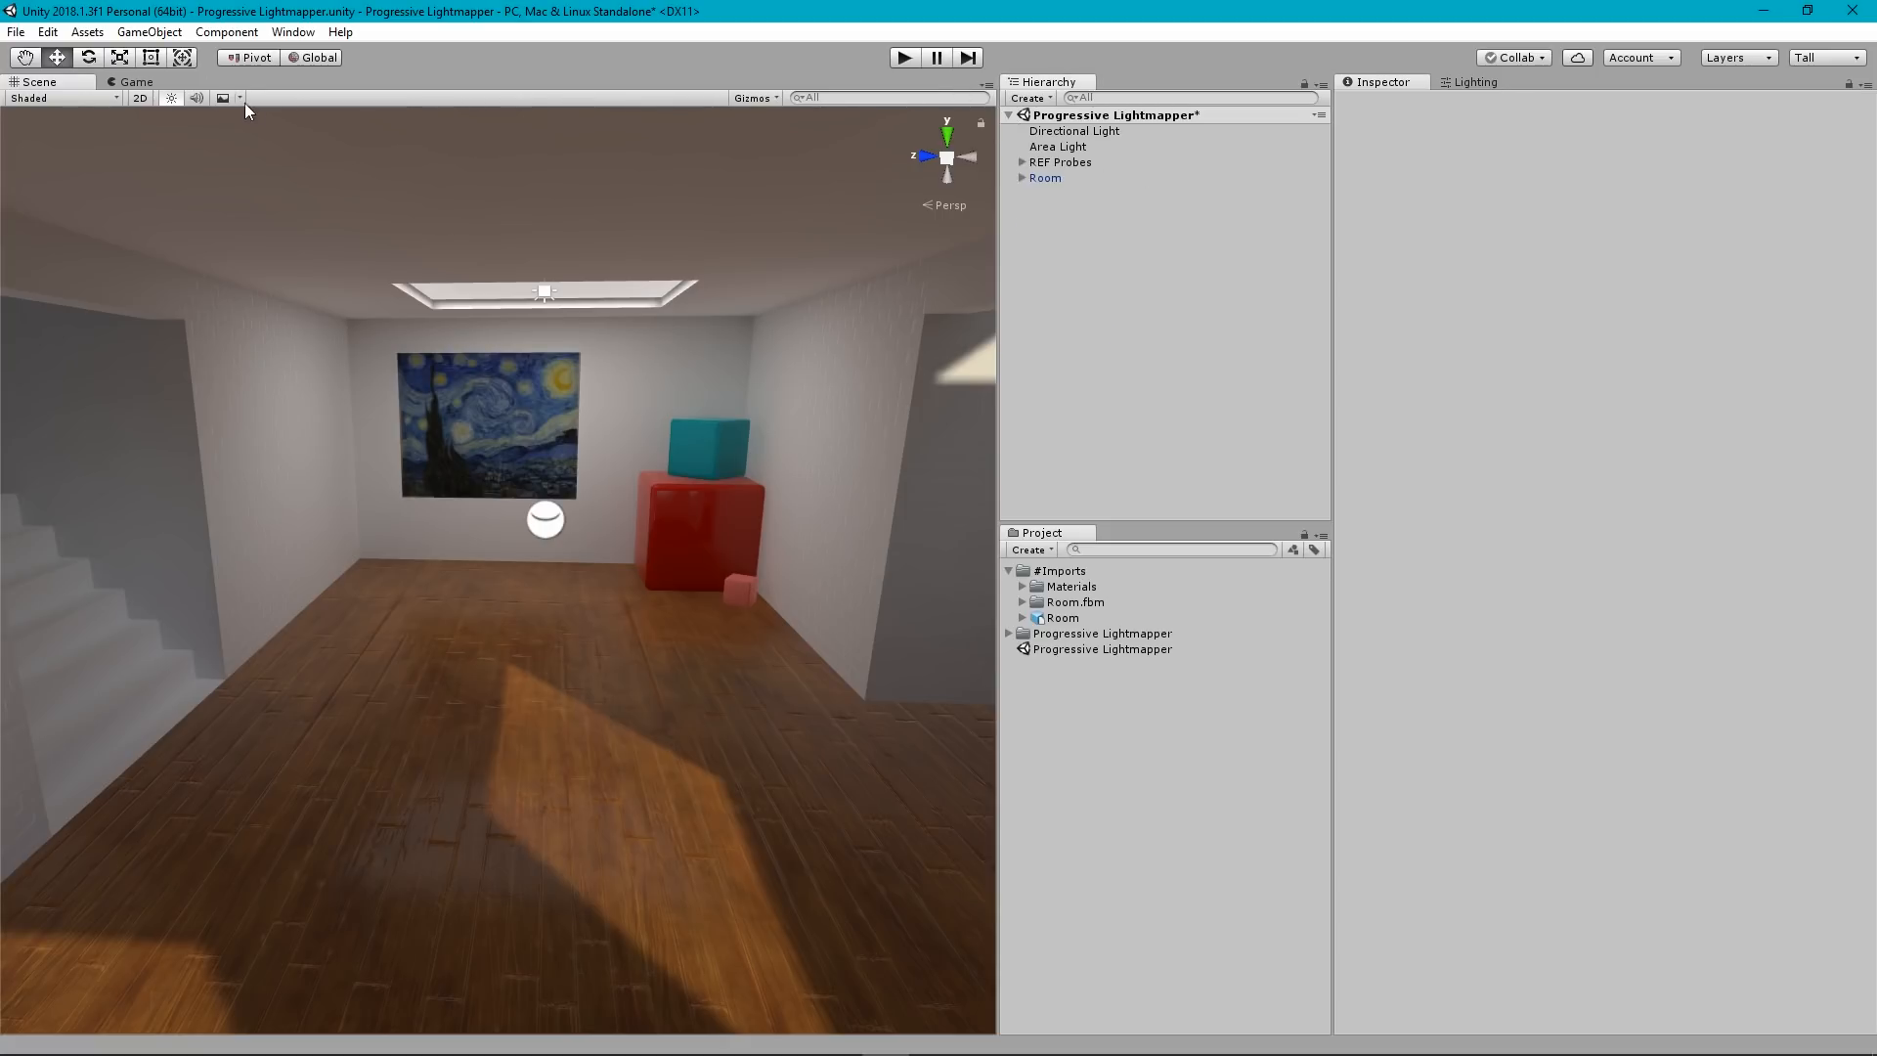
pyautogui.click(87, 32)
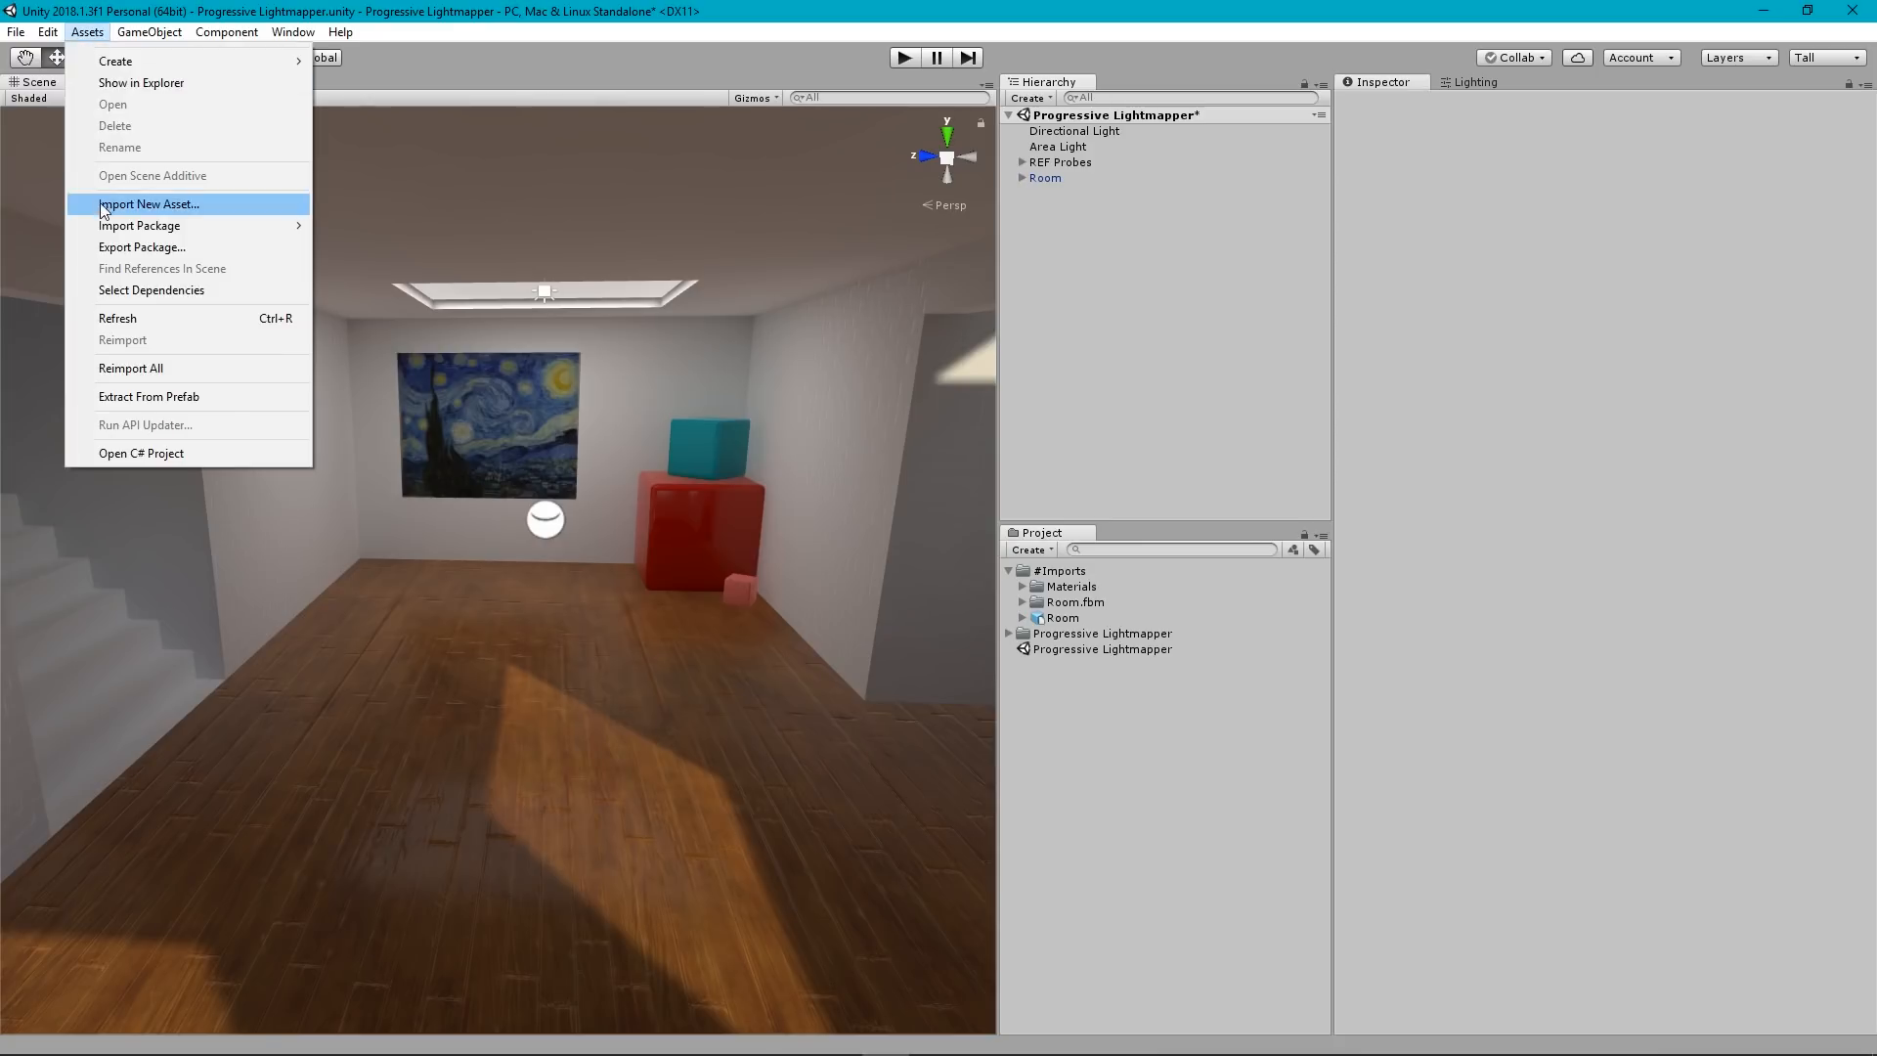
pyautogui.moveTo(142, 231)
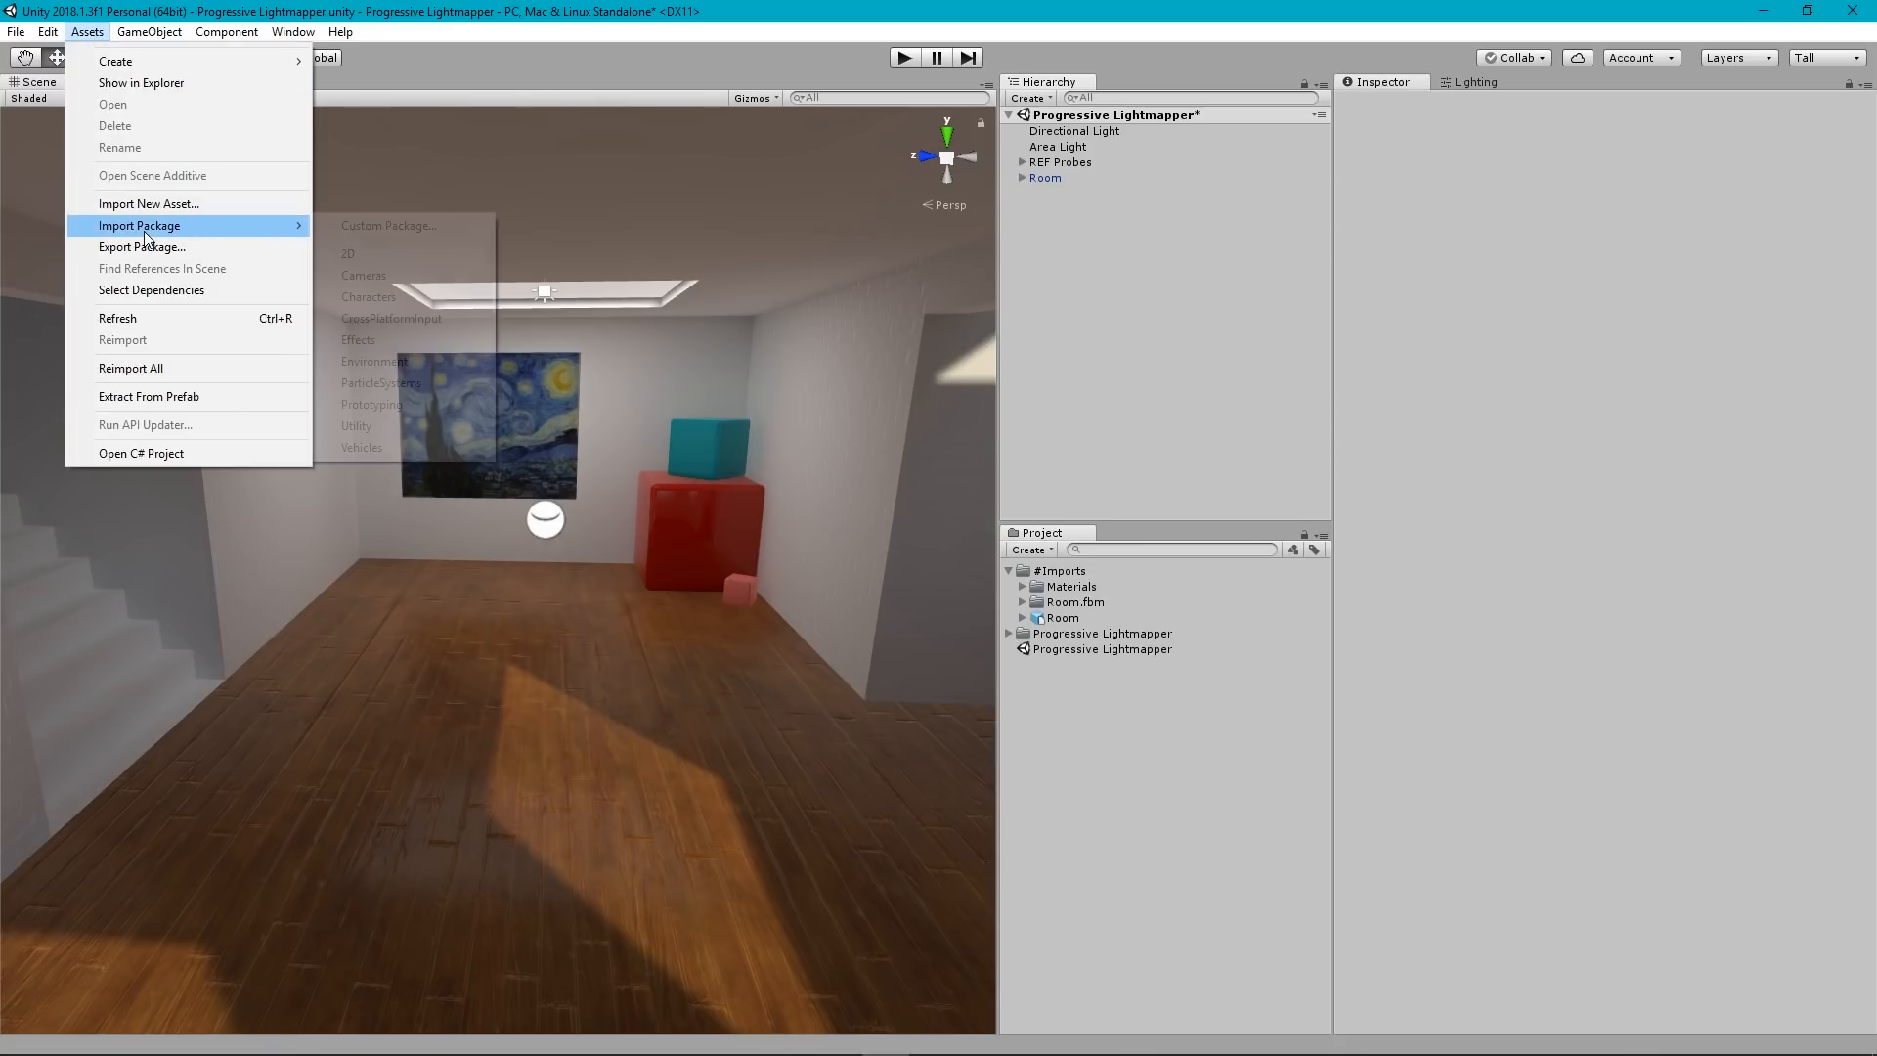
pyautogui.click(370, 296)
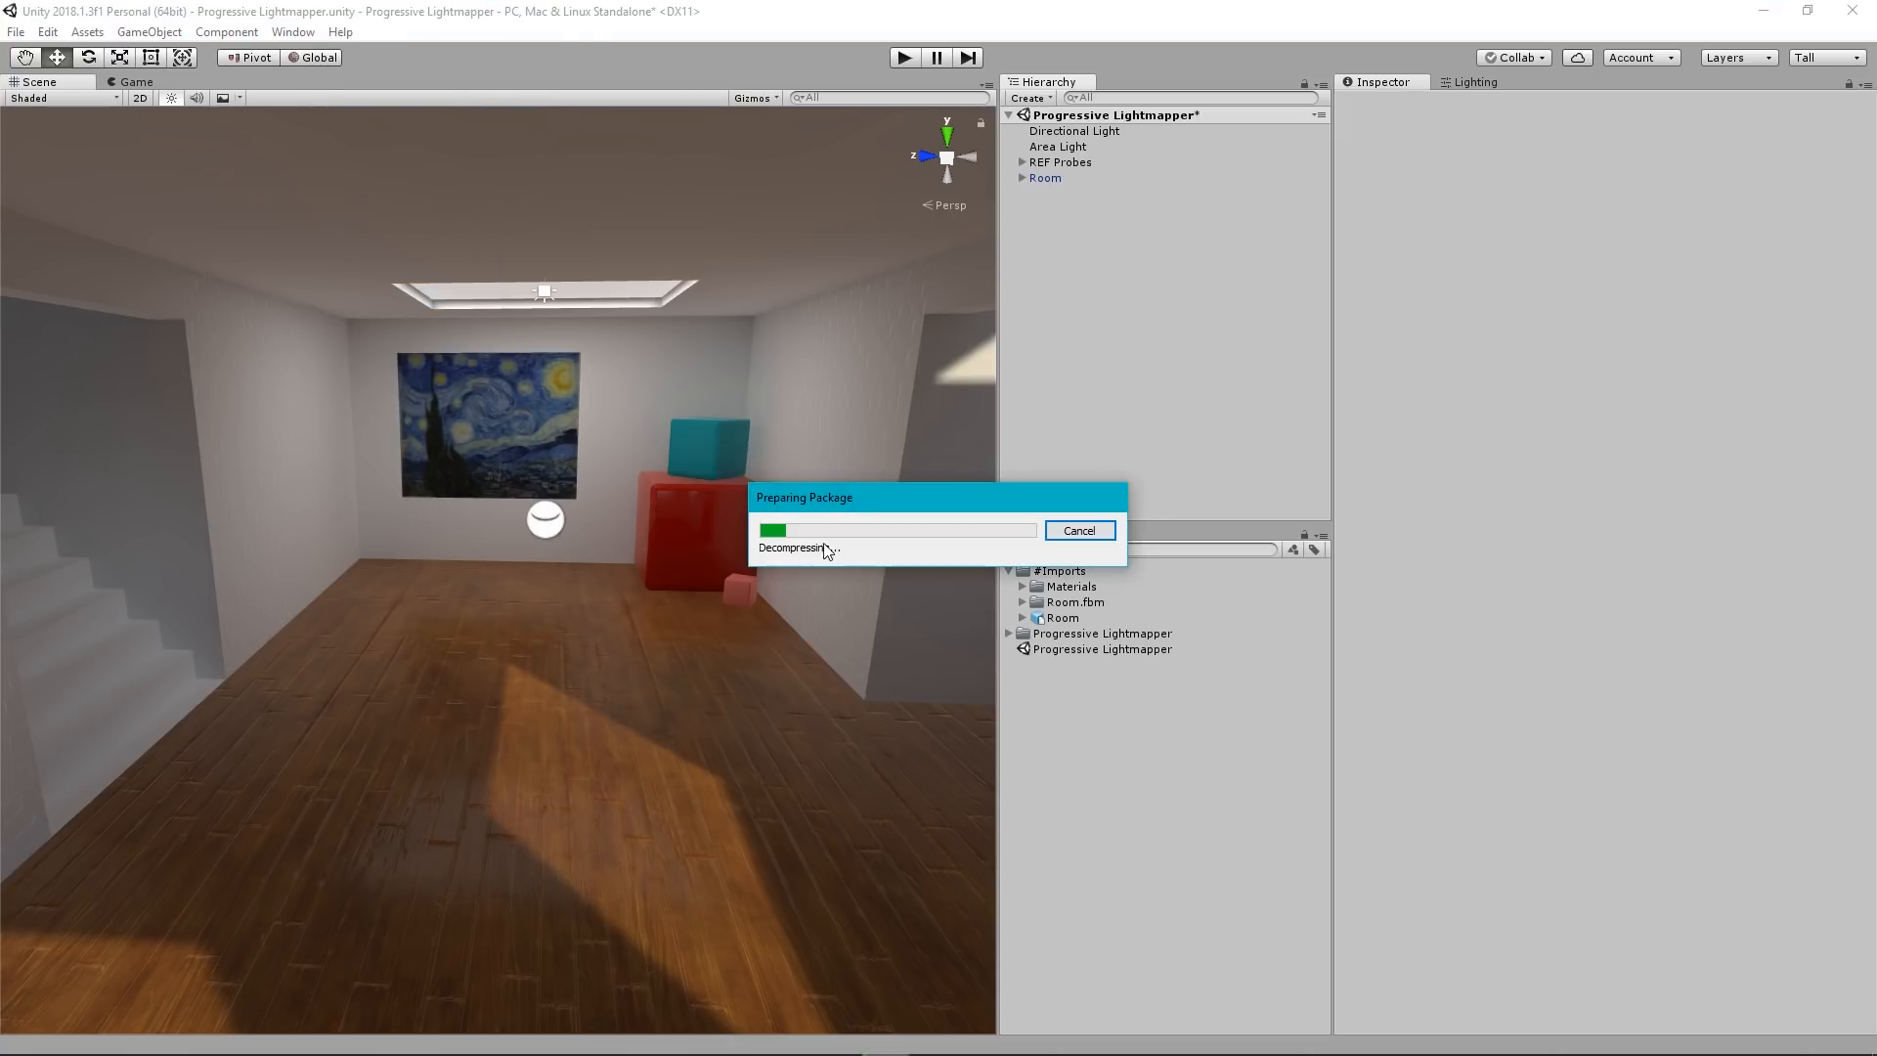
pyautogui.moveTo(168, 15); pyautogui.dragTo(703, 164)
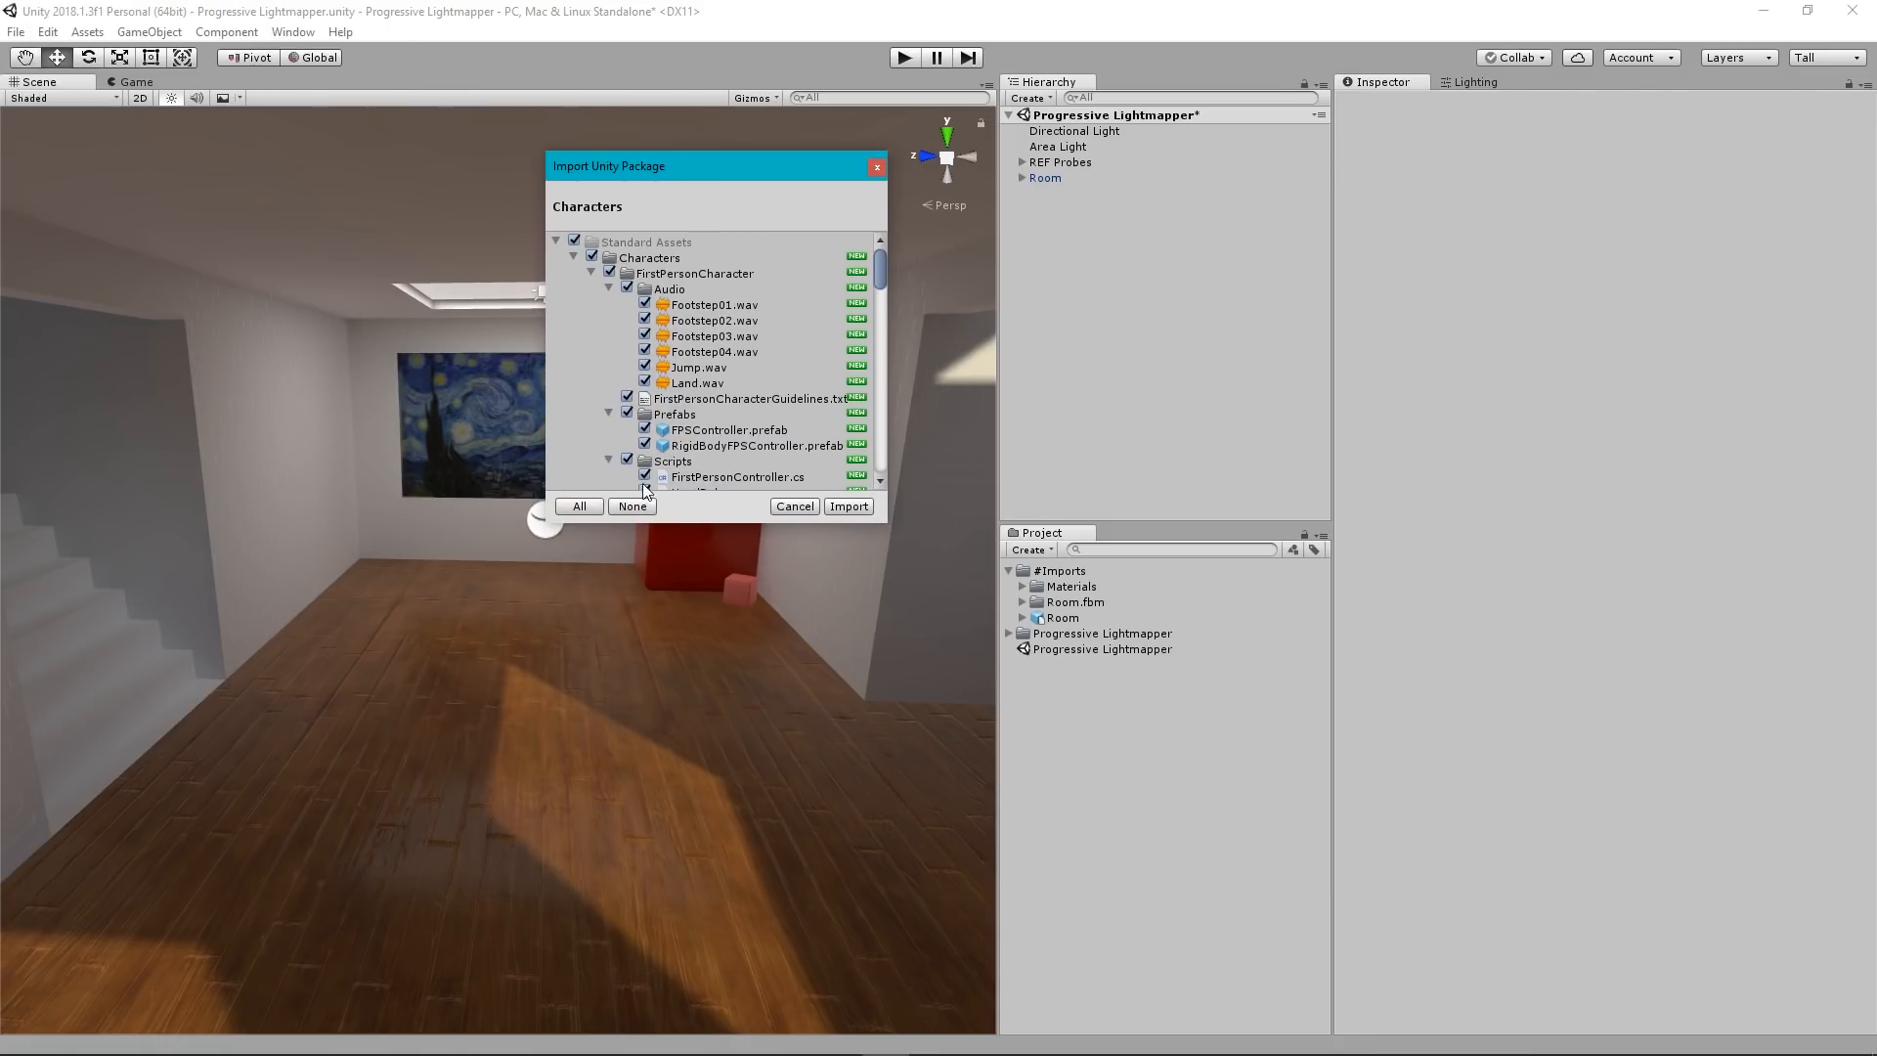
pyautogui.click(848, 505)
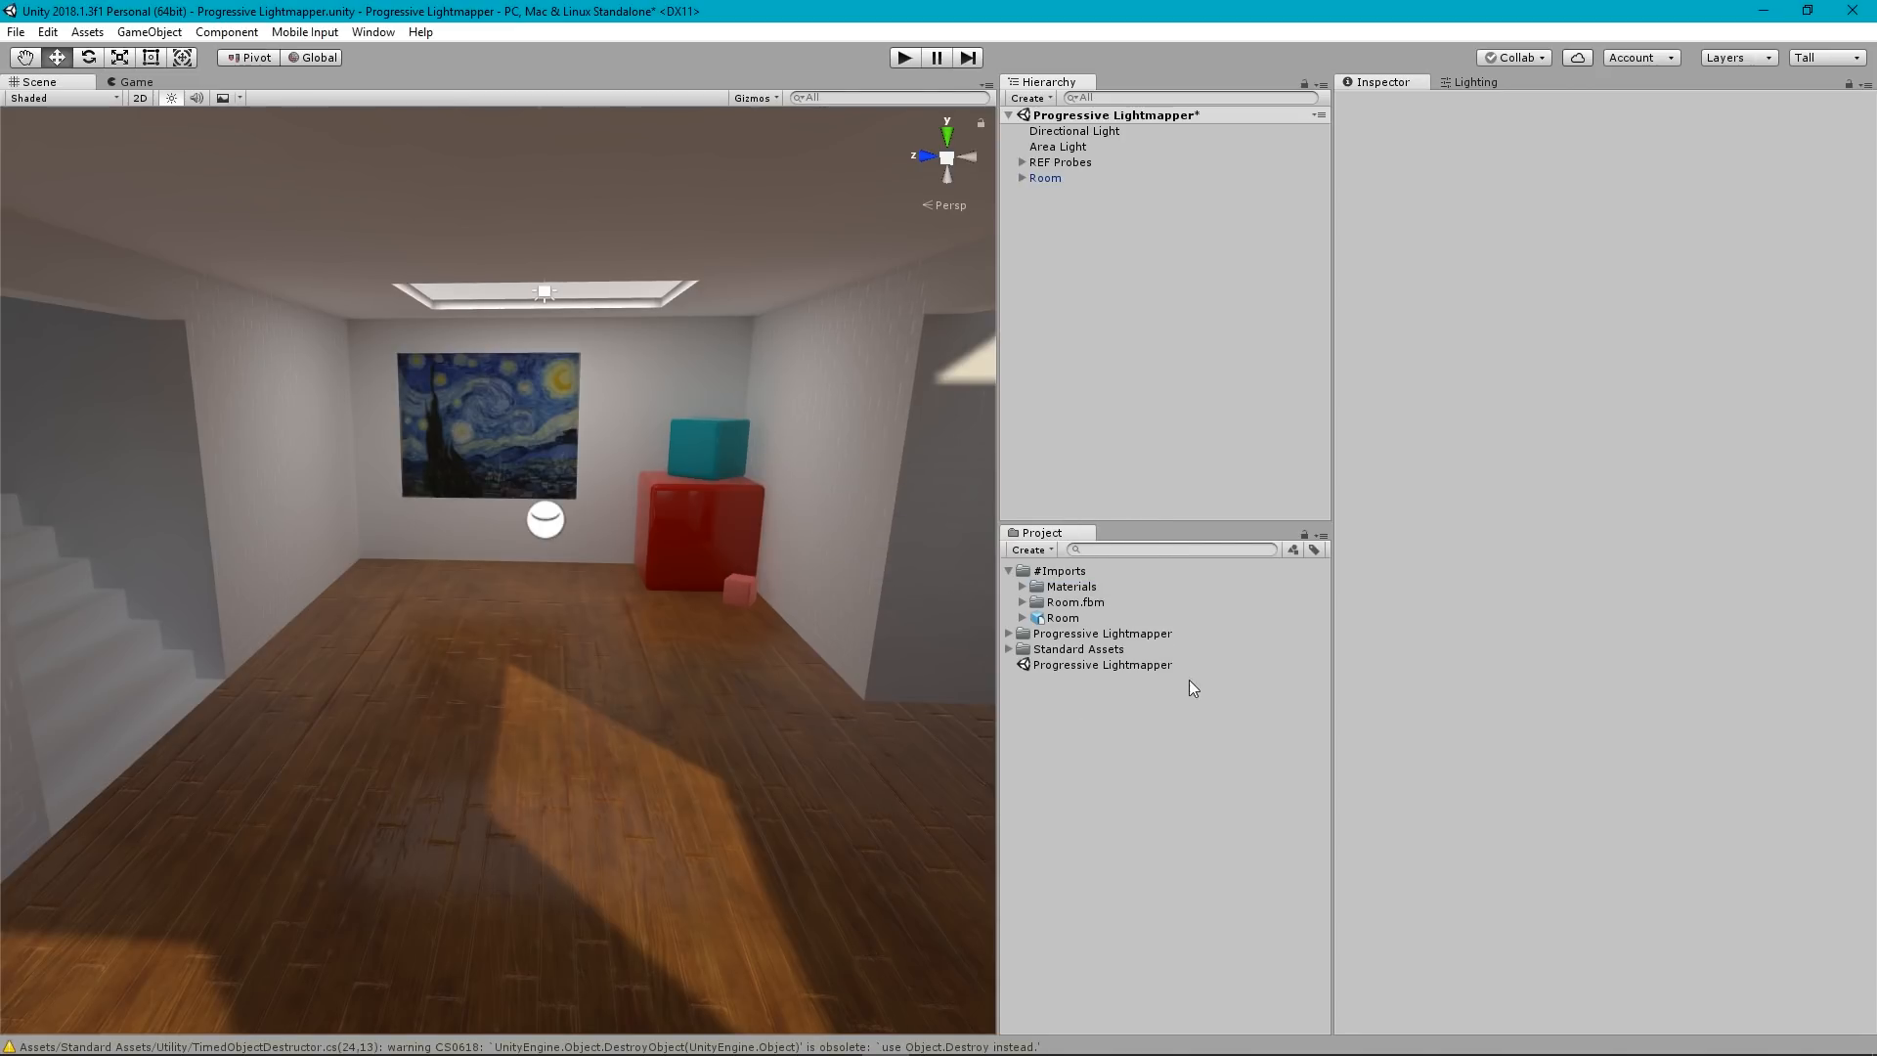
# Find the FPSController prefab in Standard Assets > Characters > FirstPersonCharacter > Prefabs and add it to the scene hierarchy.
pyautogui.click(1072, 651)
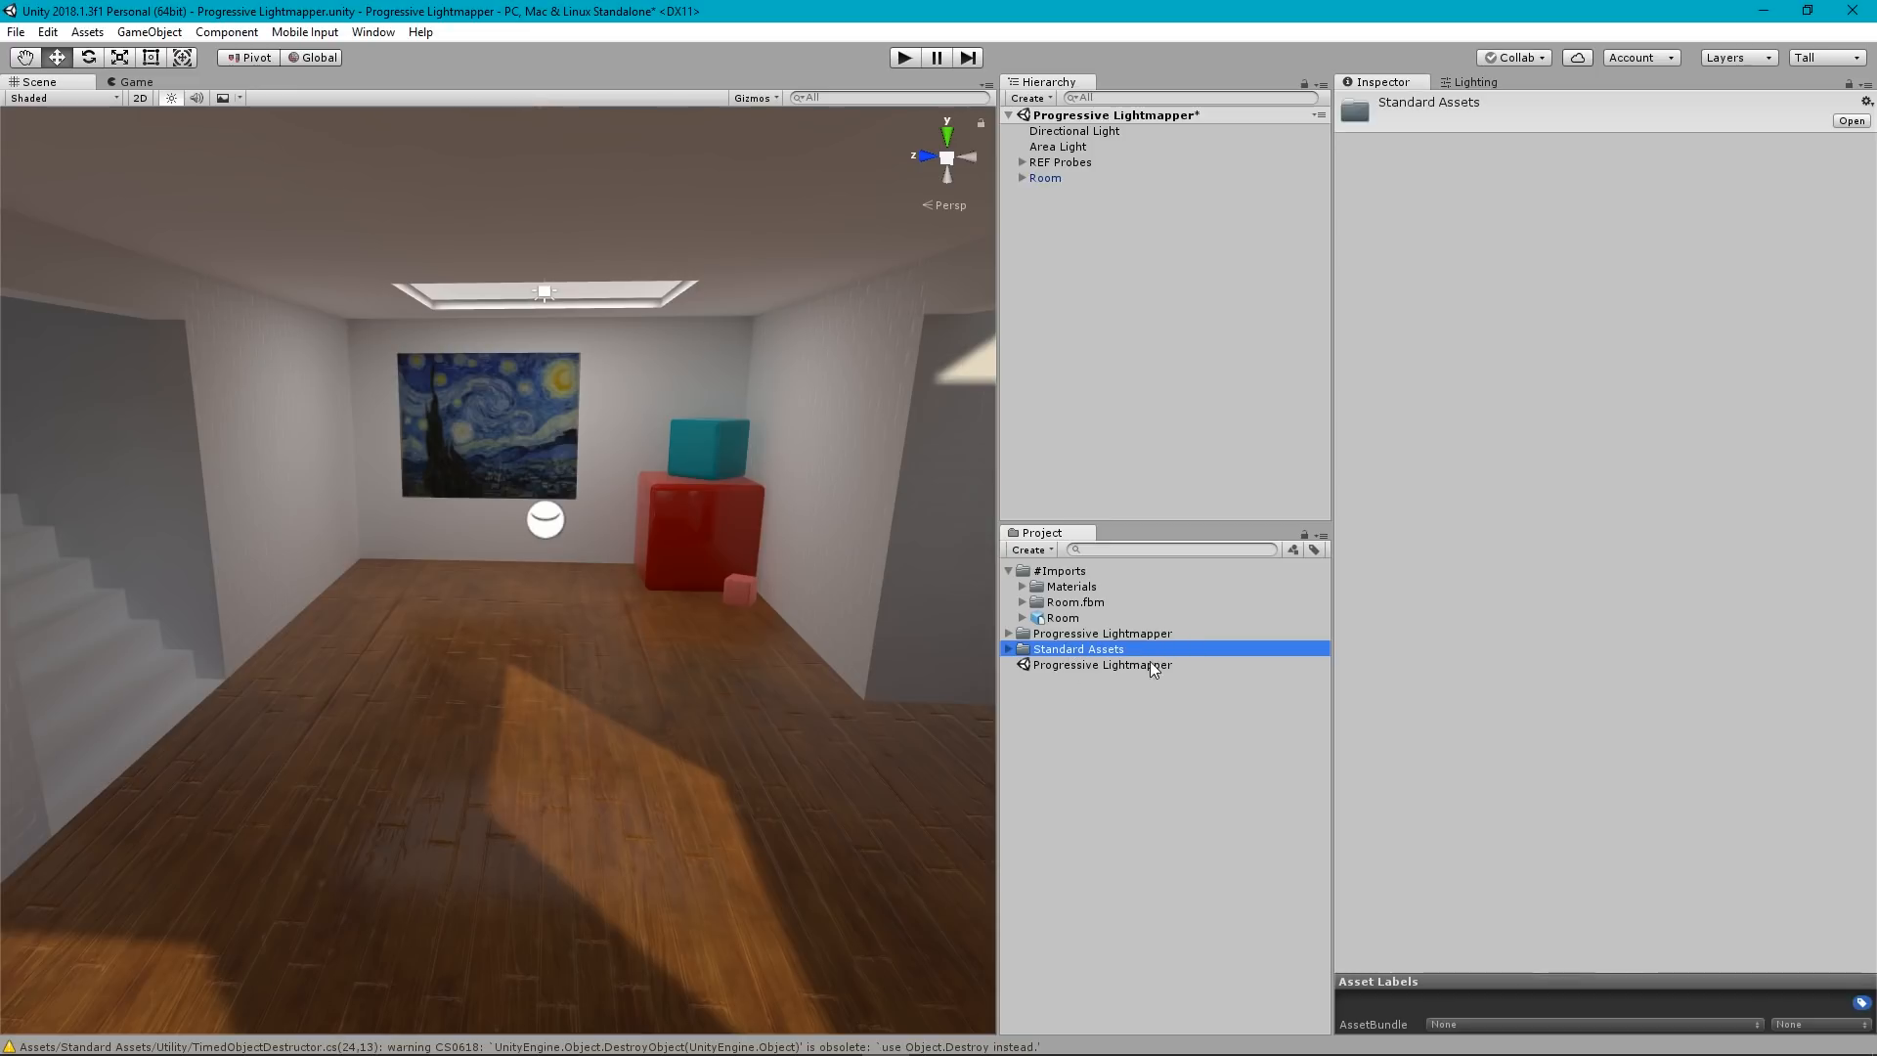
pyautogui.click(1009, 650)
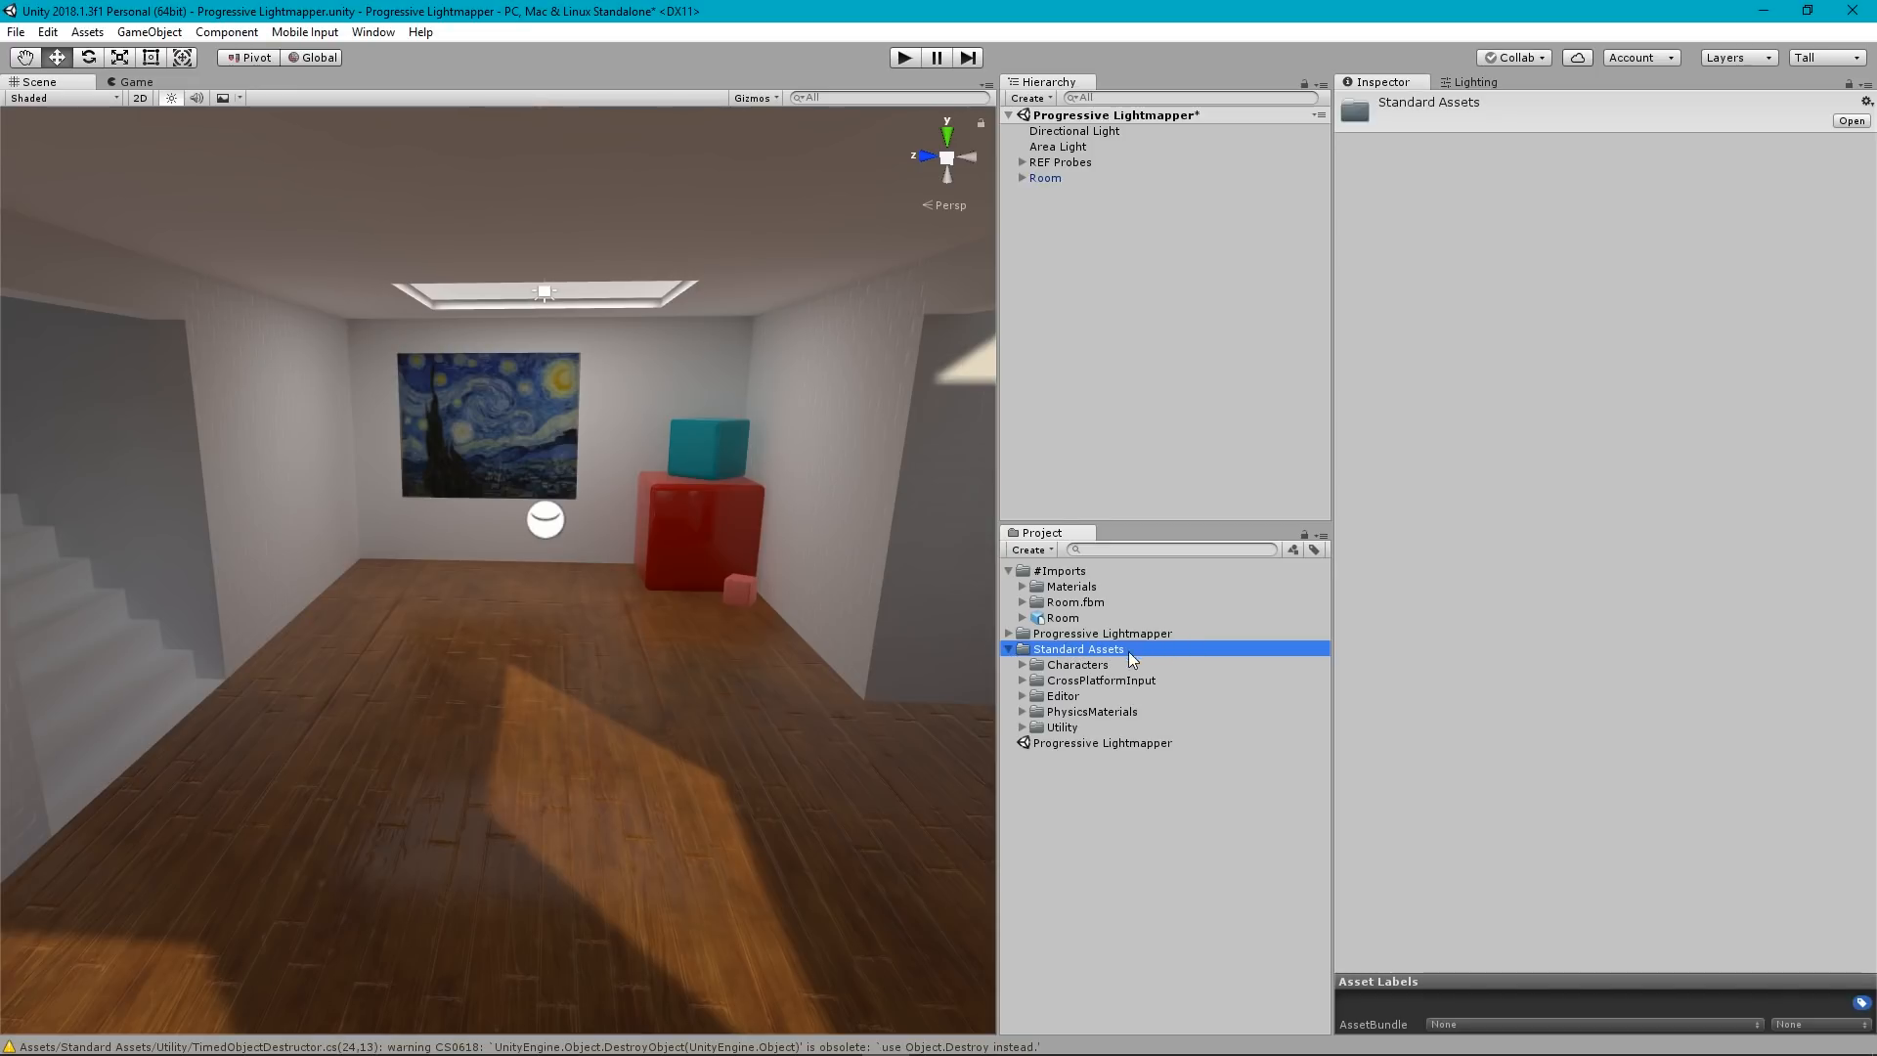
pyautogui.click(1066, 668)
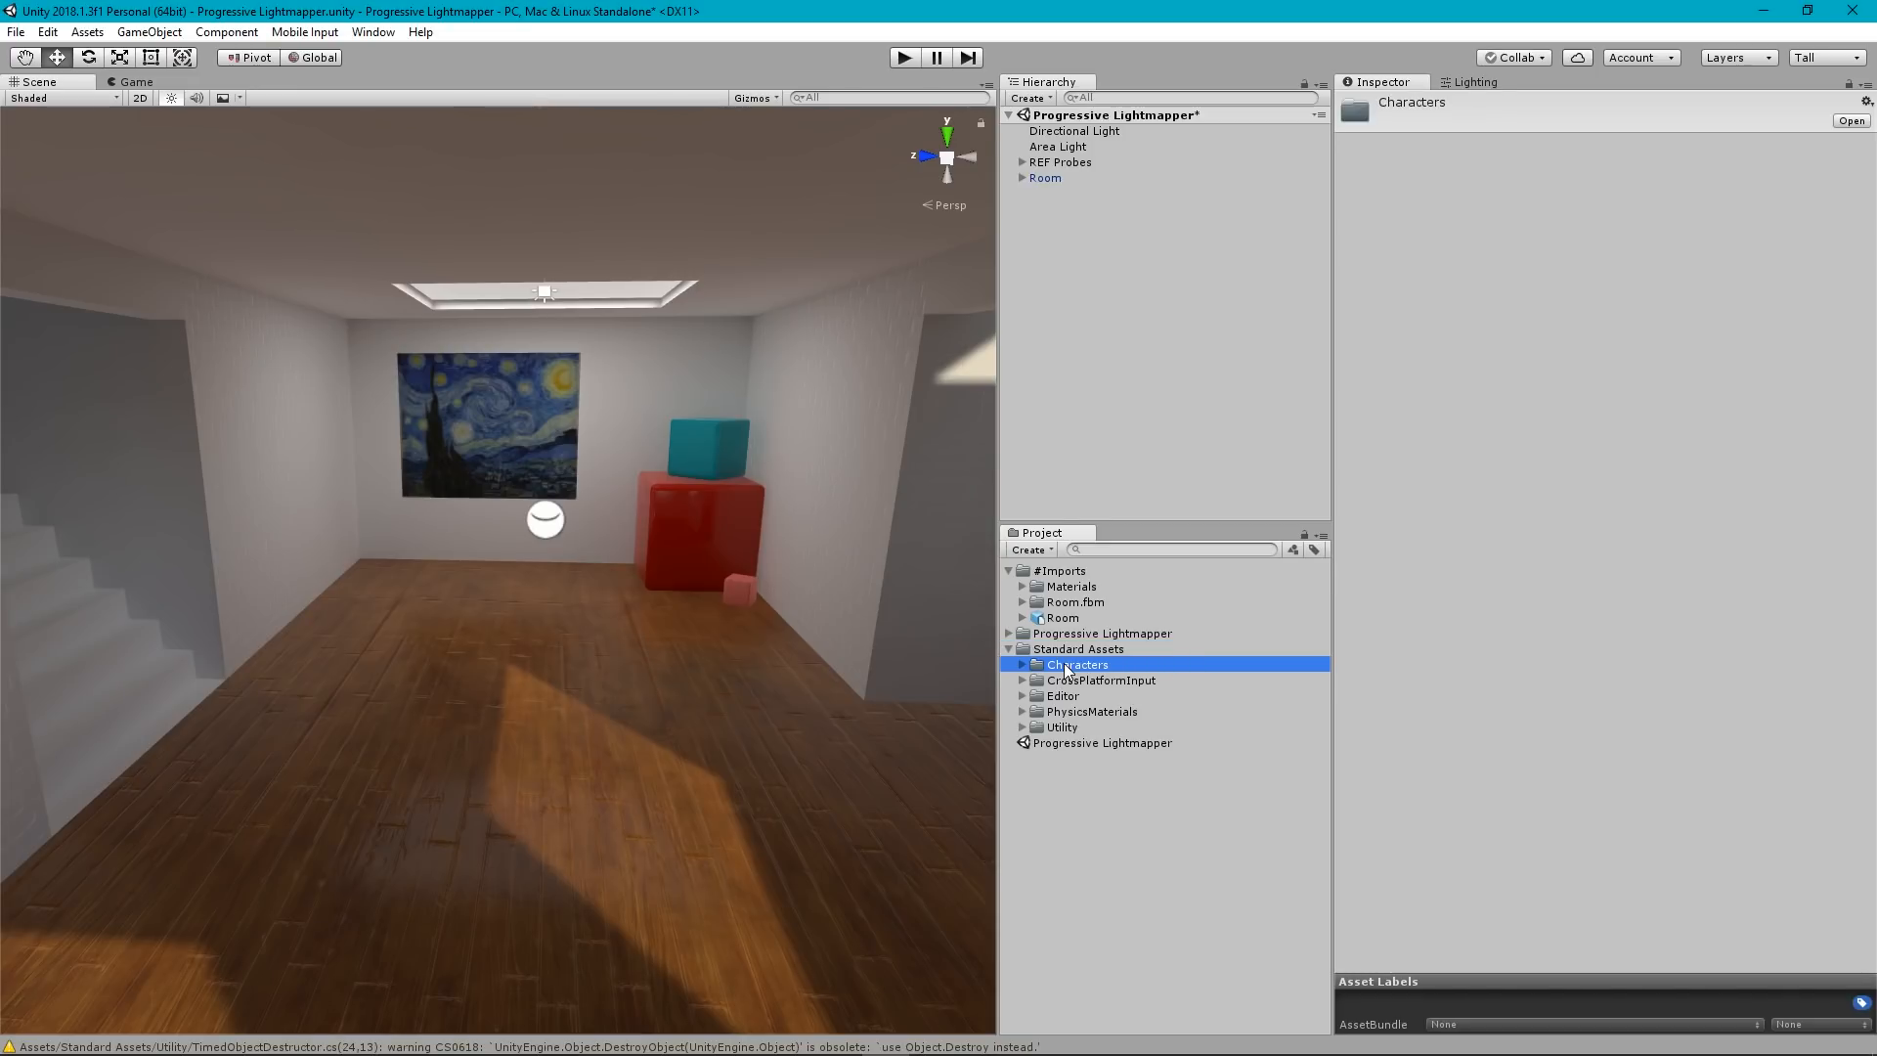
pyautogui.click(1022, 664)
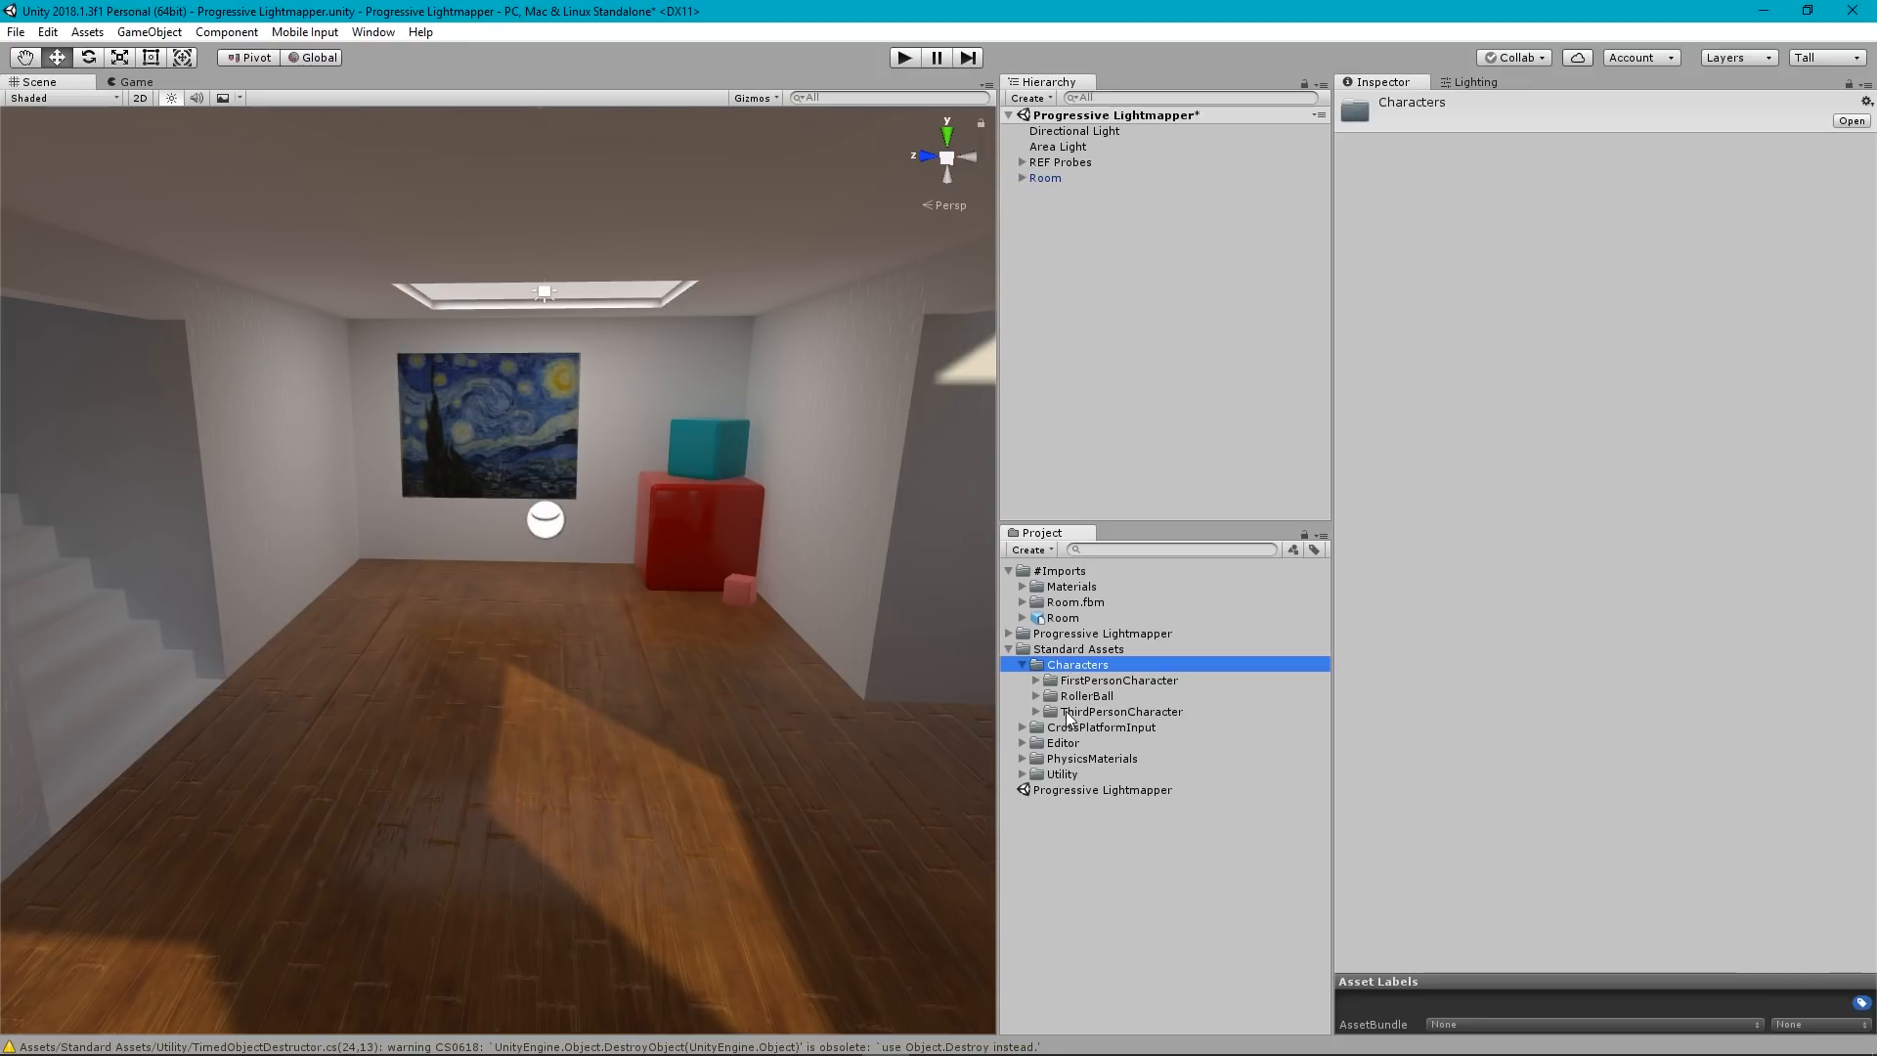
pyautogui.click(1115, 681)
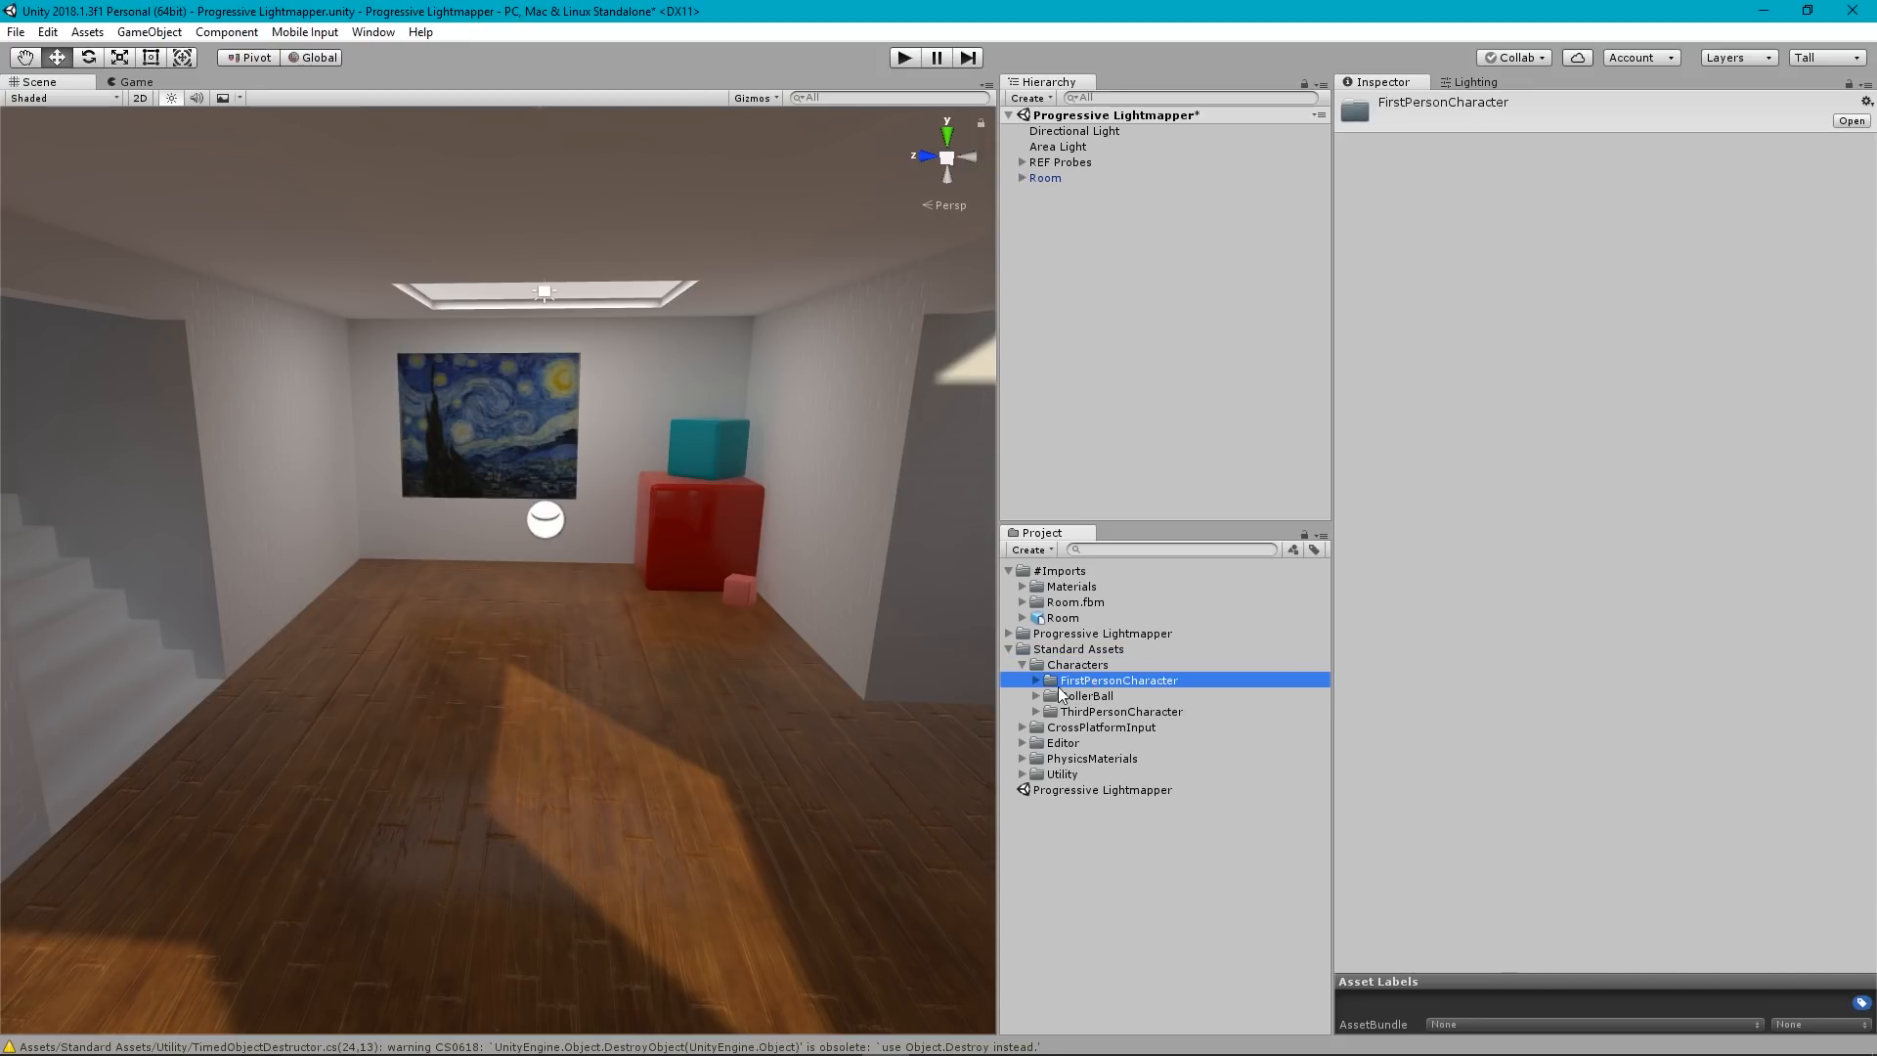
pyautogui.click(1035, 680)
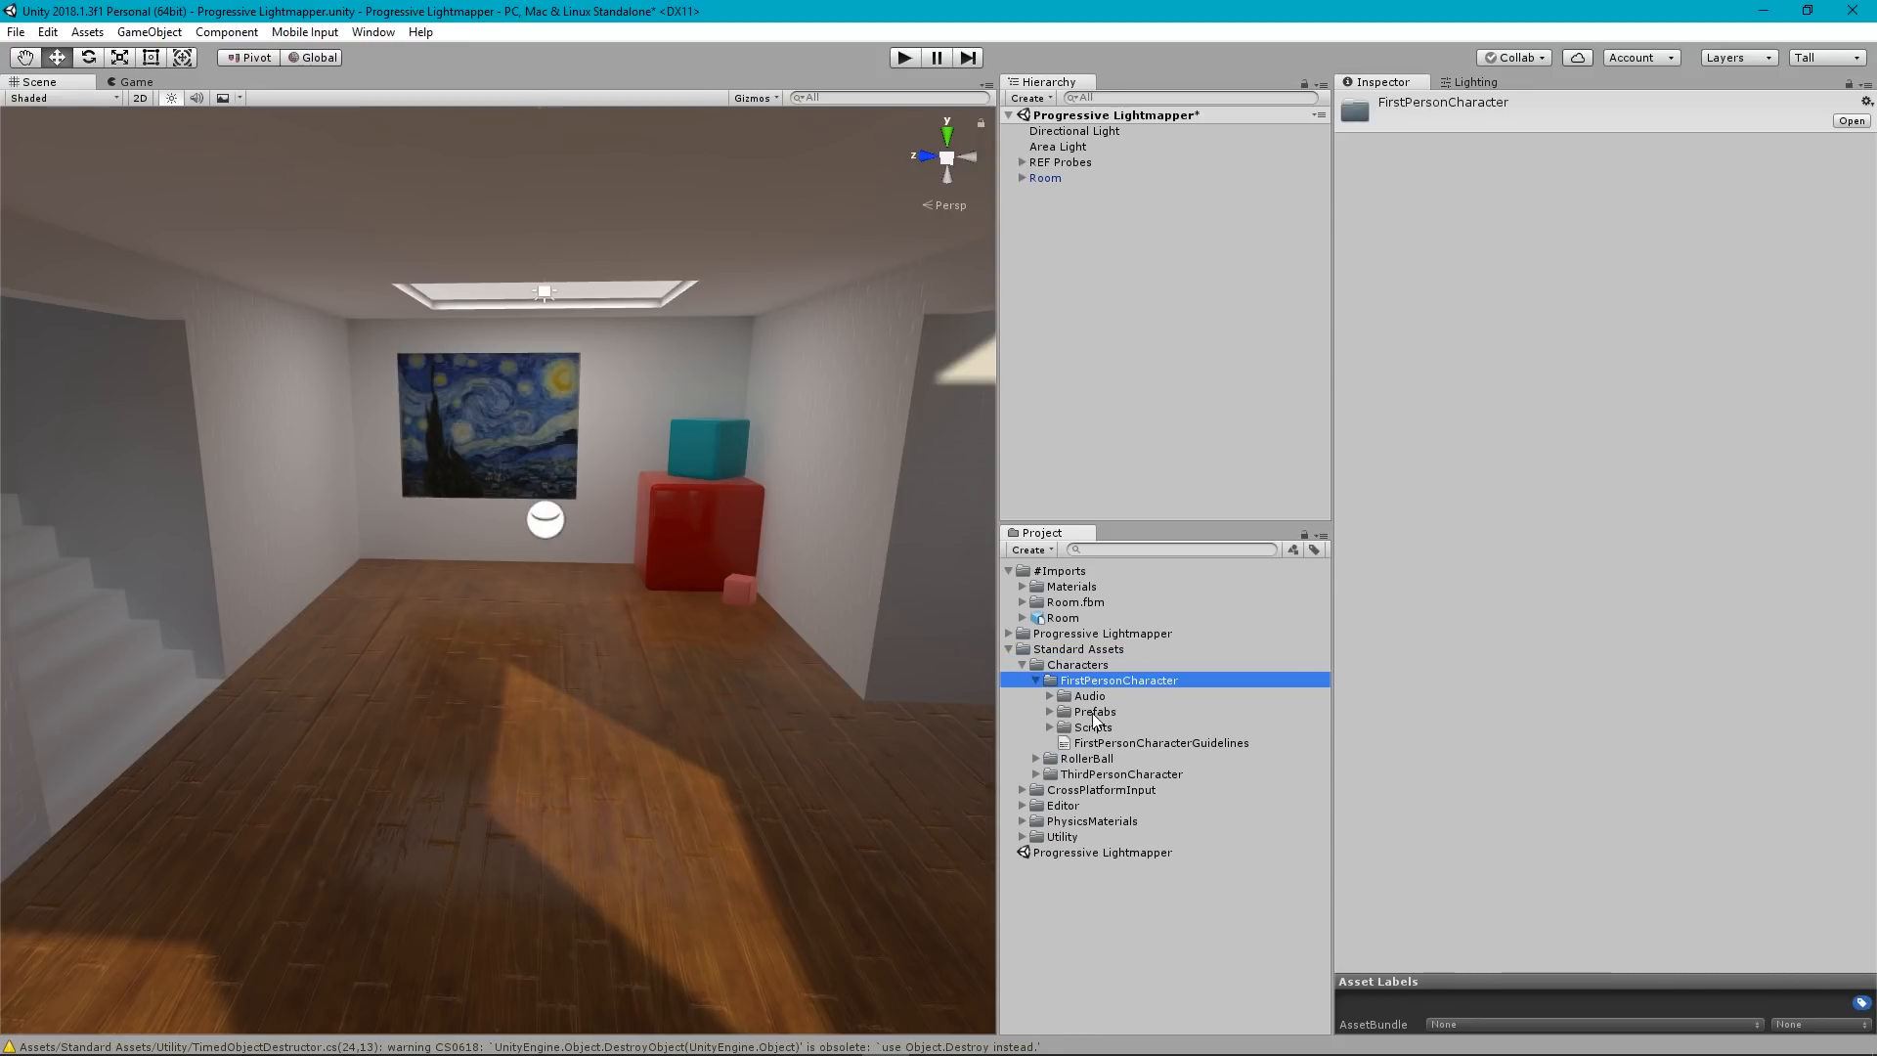
pyautogui.click(1094, 712)
pyautogui.click(1051, 712)
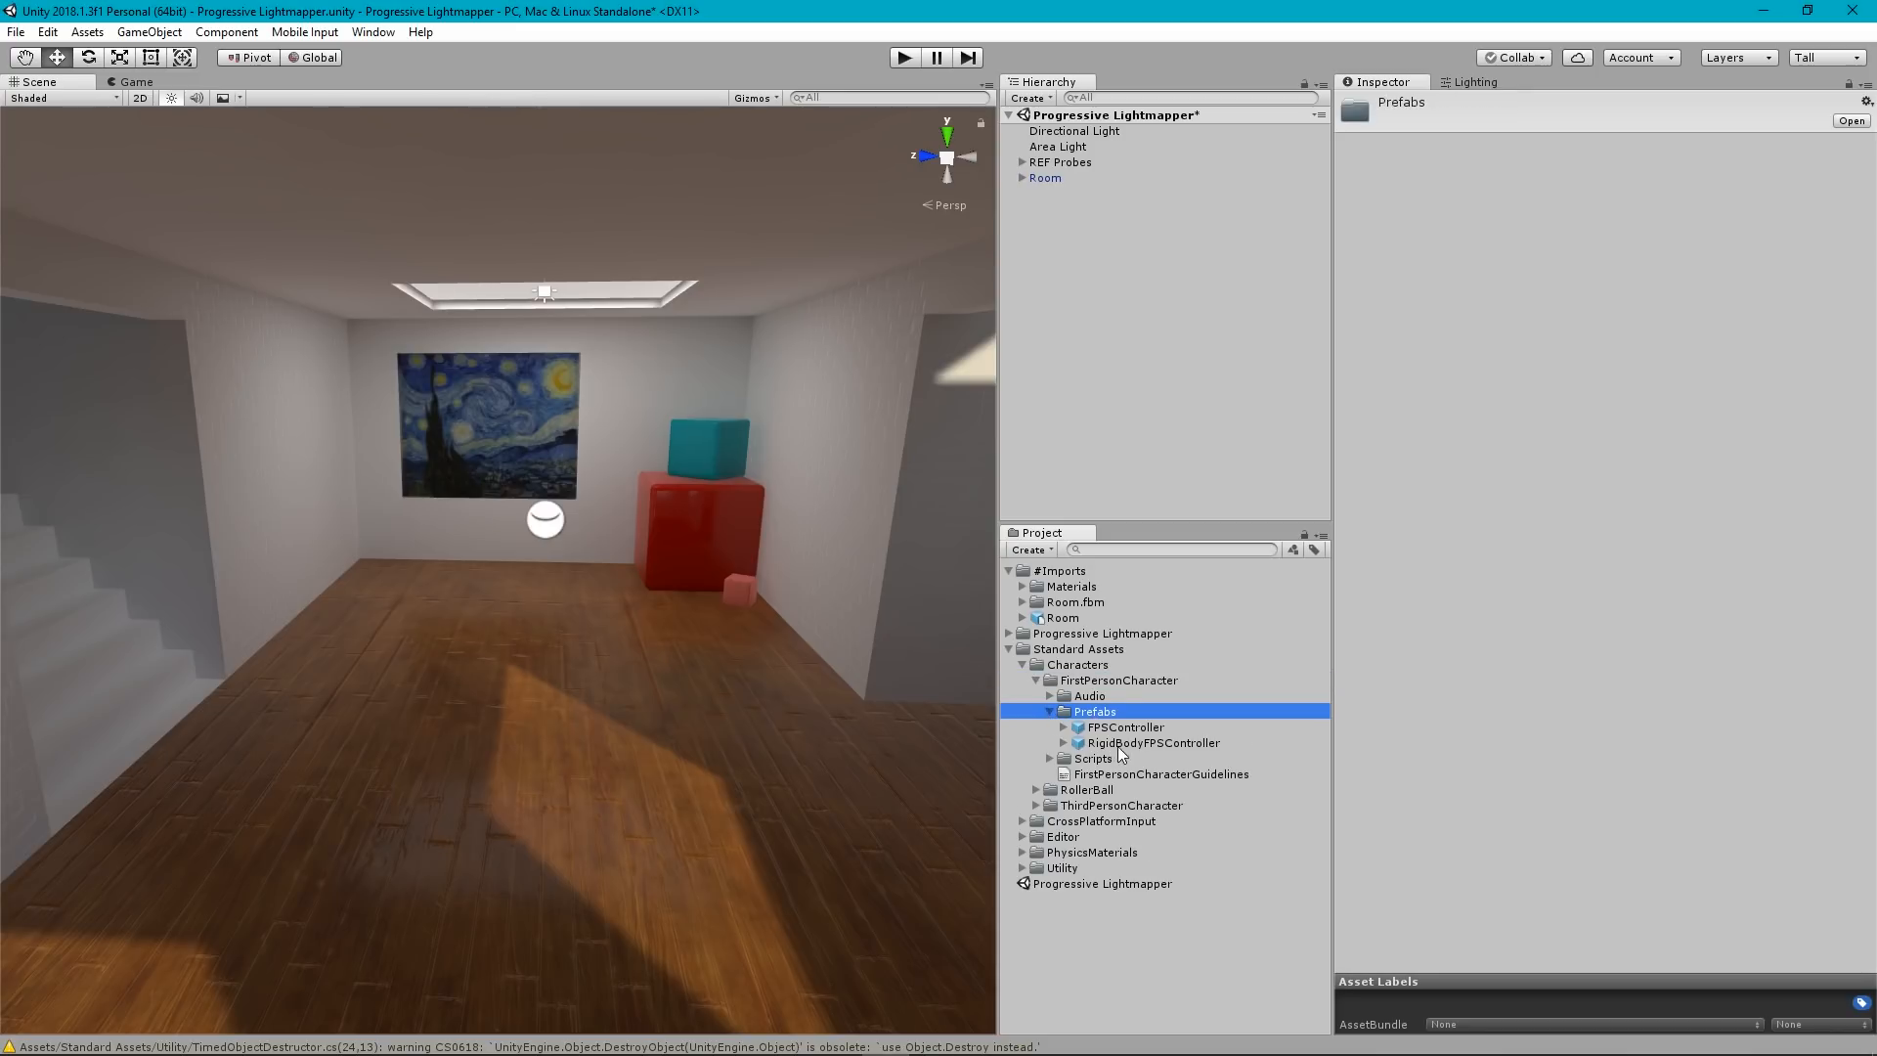
pyautogui.moveTo(1129, 733); pyautogui.dragTo(1060, 246)
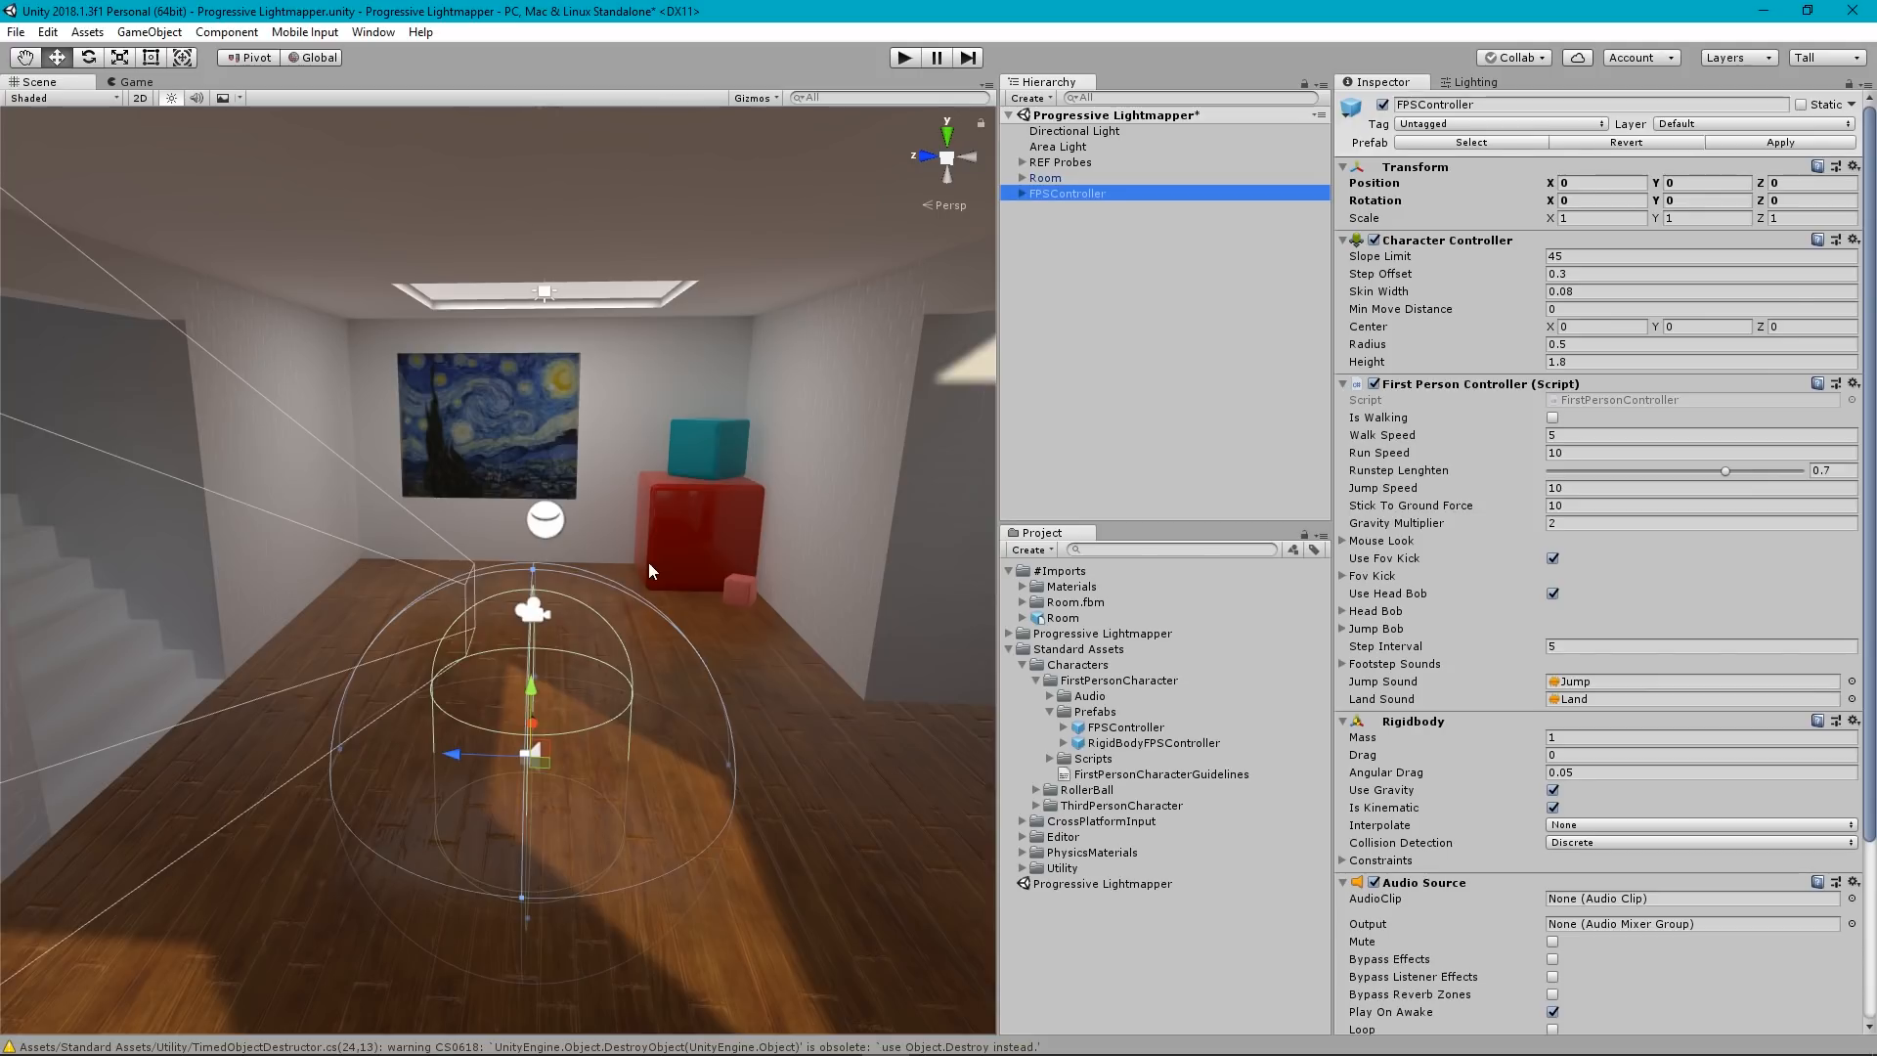
# Raise the FPSController above the main room's floor to a Y position of about 0.968, using the orthographic left view.
pyautogui.keyDown('alt'); pyautogui.moveTo(648, 561); pyautogui.dragTo(602, 698); pyautogui.keyUp('alt')
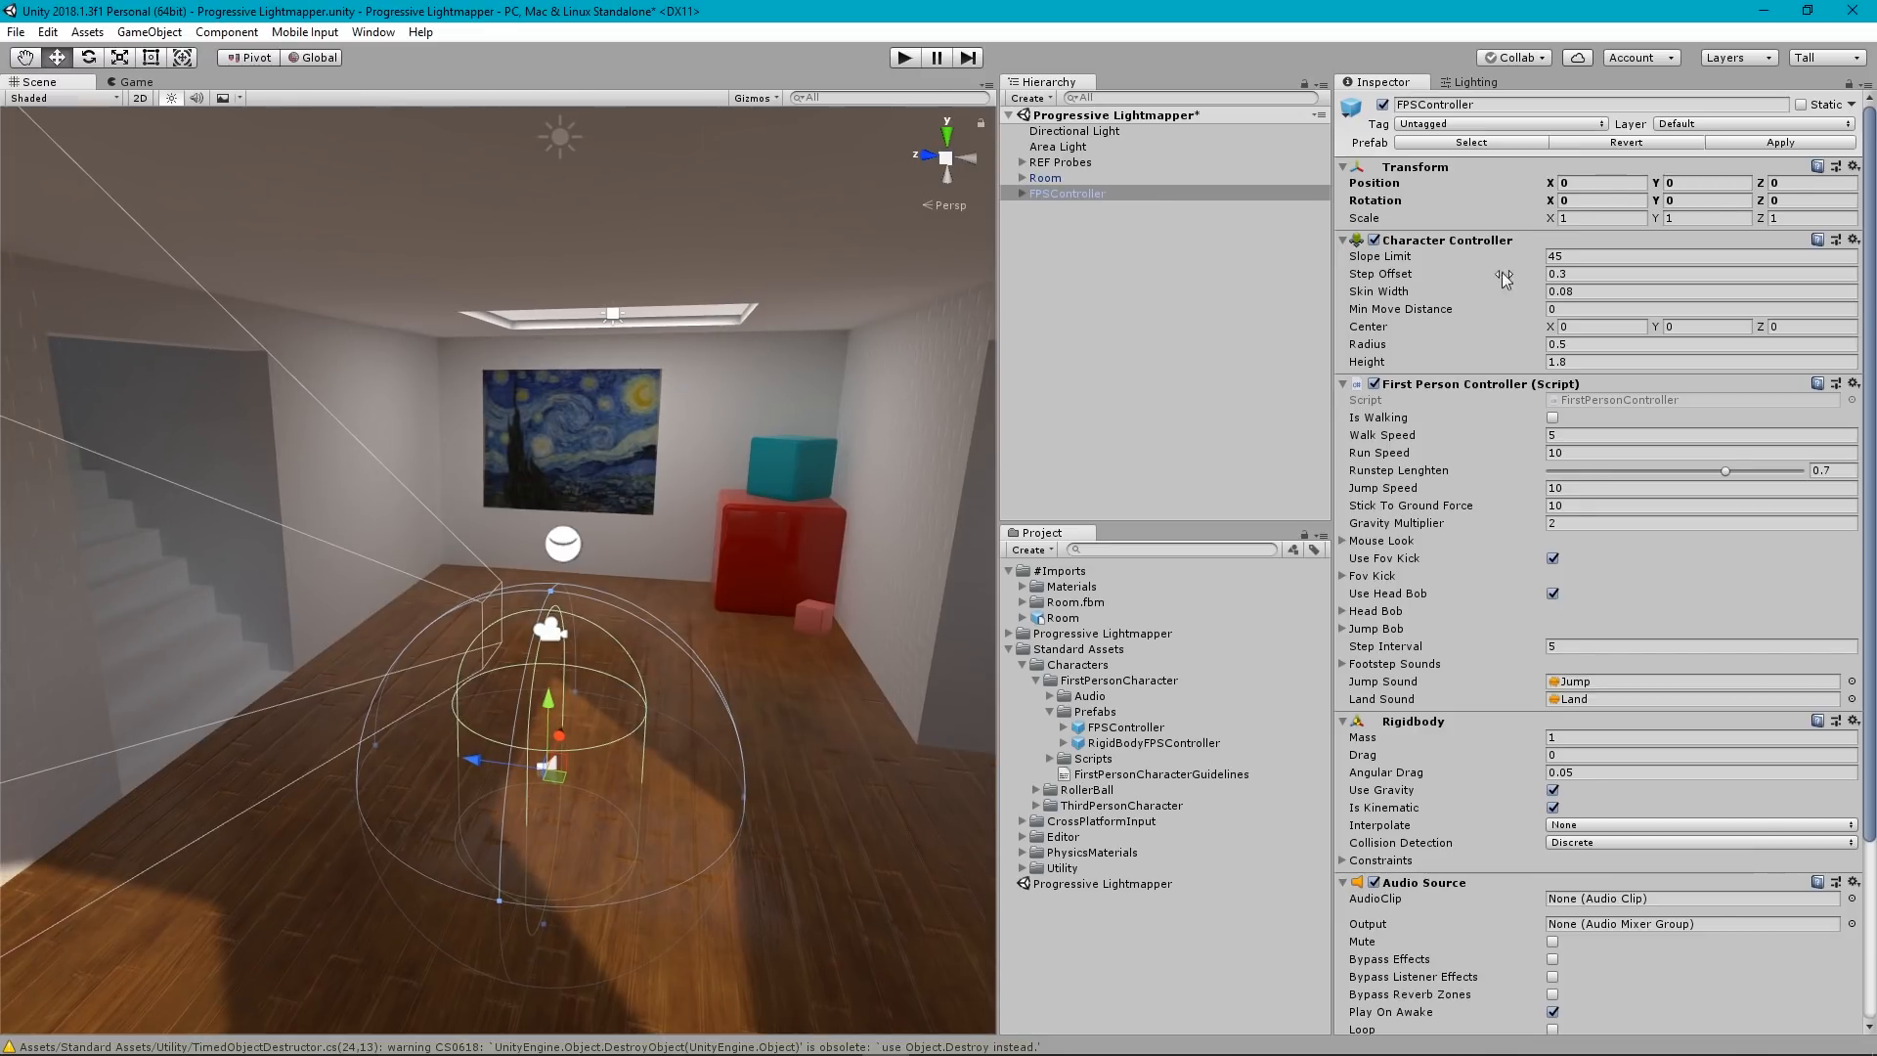
pyautogui.moveTo(696, 866)
pyautogui.keyDown('alt'); pyautogui.mouseDown()
pyautogui.moveTo(733, 796)
pyautogui.moveTo(675, 864)
pyautogui.mouseUp(); pyautogui.keyUp('alt')
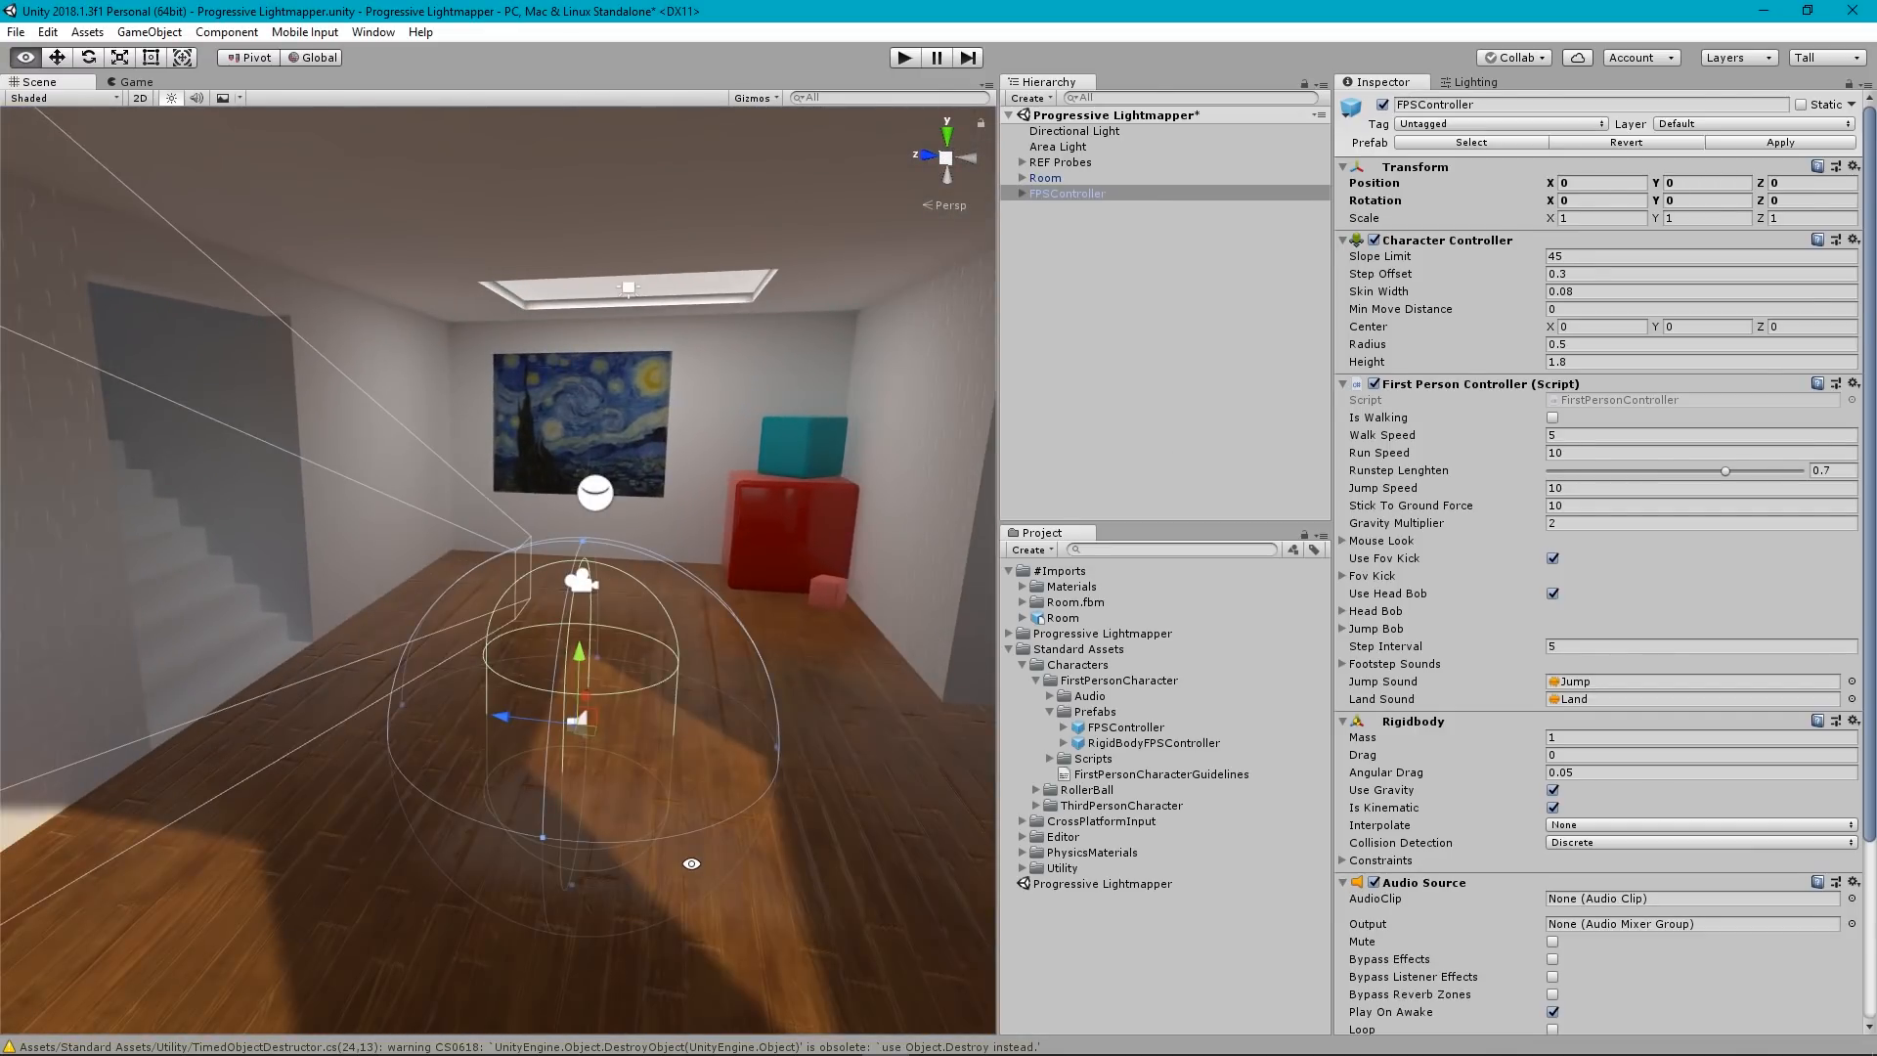
pyautogui.click(925, 155)
pyautogui.click(968, 157)
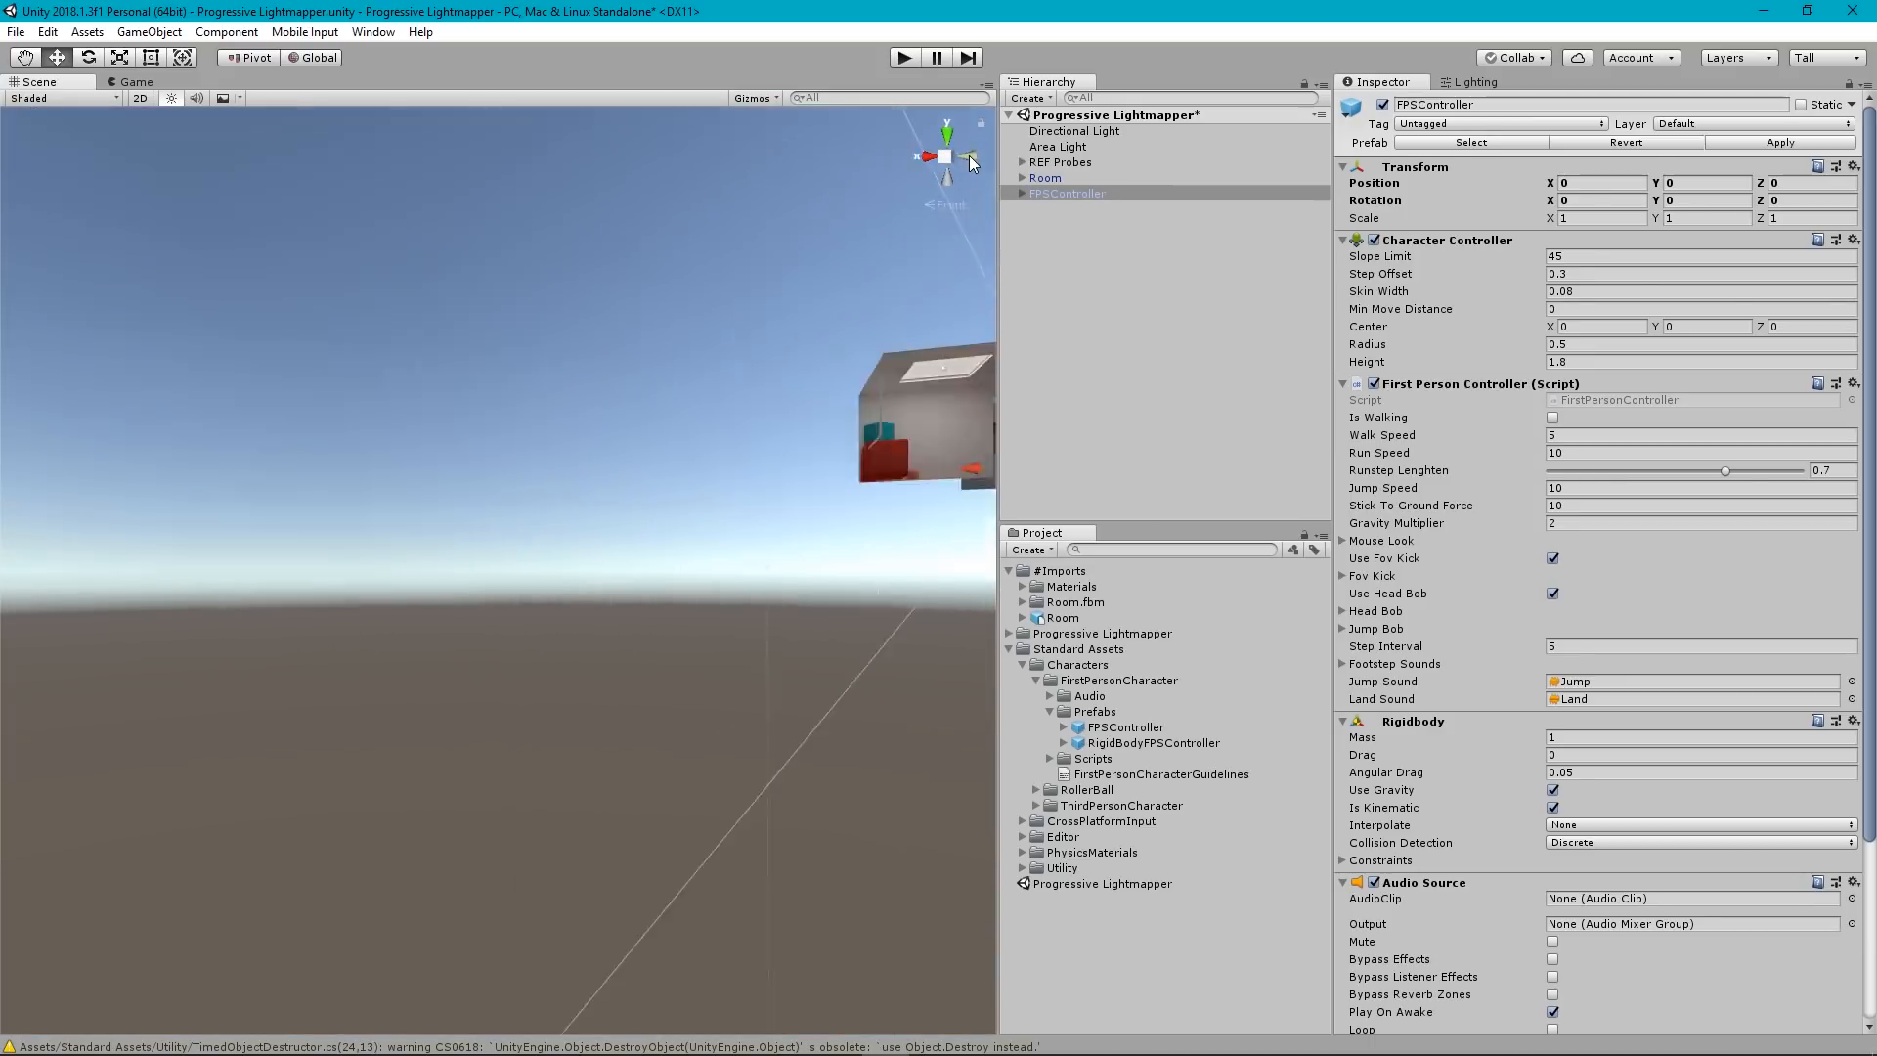
pyautogui.click(968, 157)
pyautogui.click(948, 164)
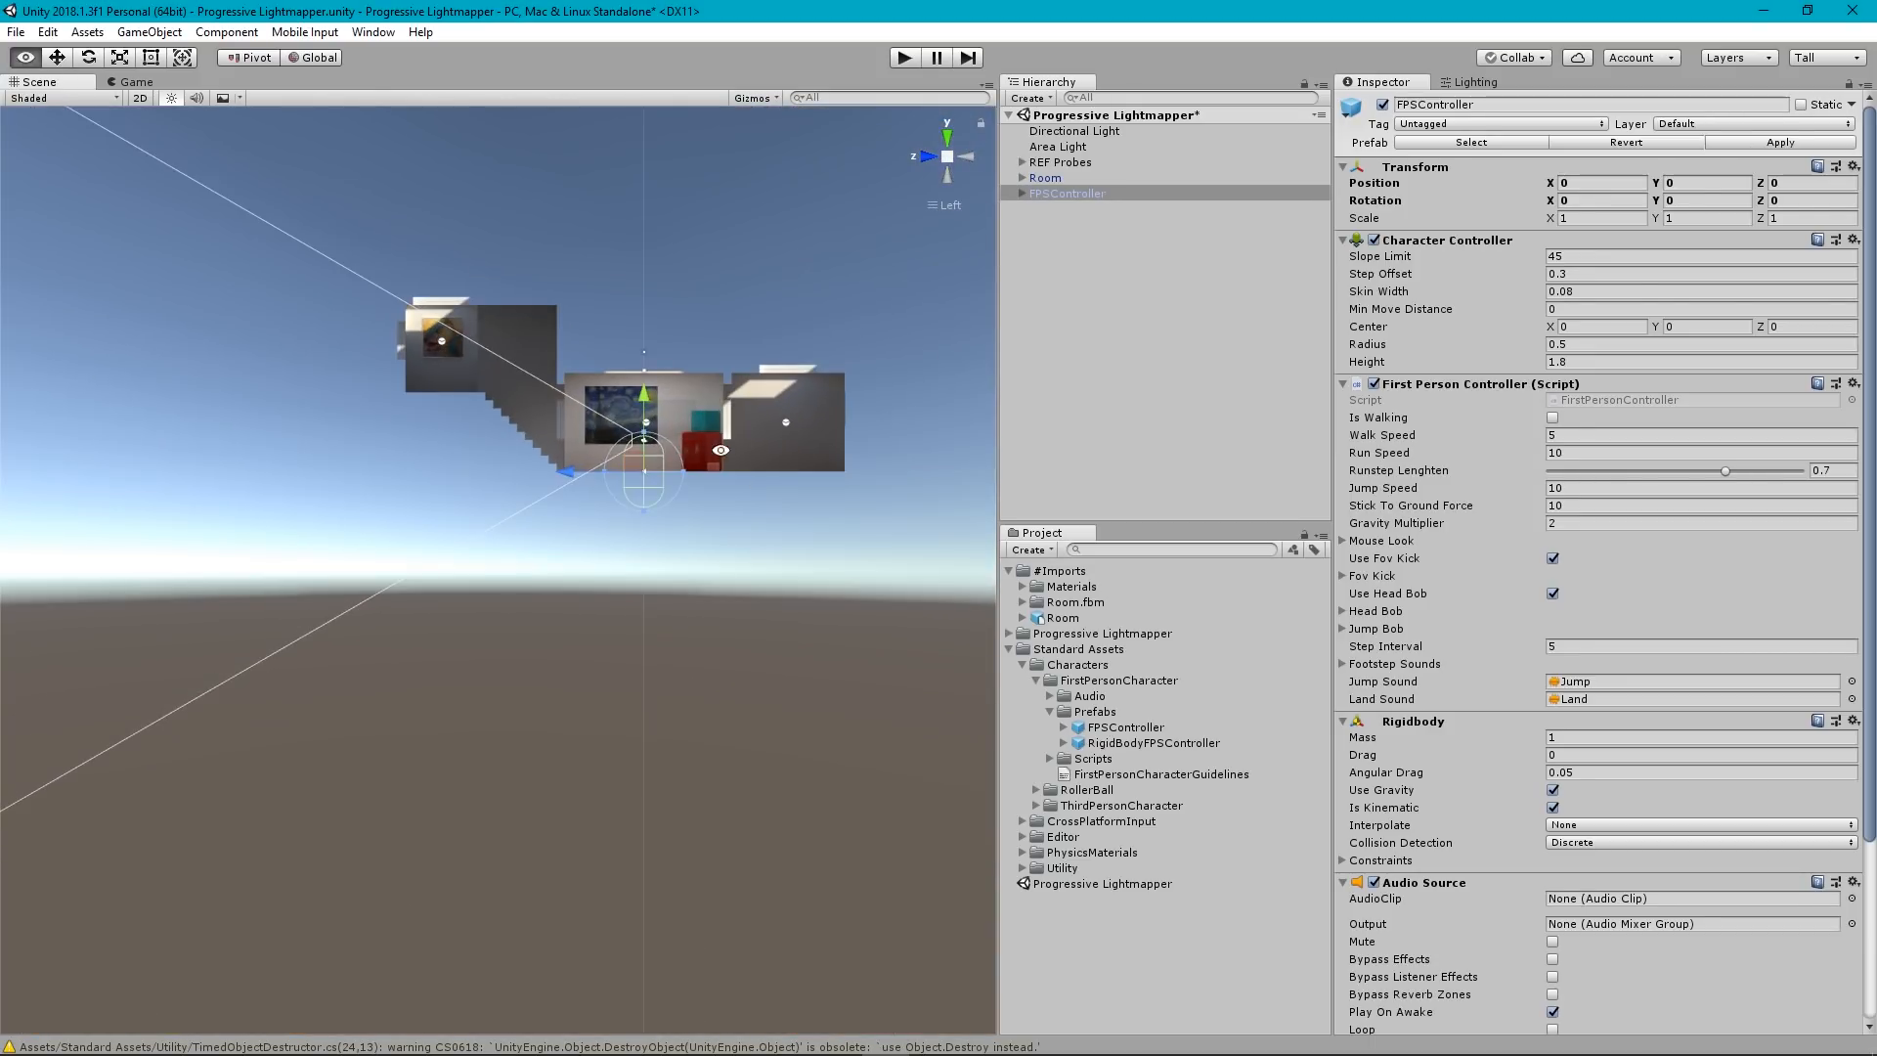
pyautogui.scroll(5, 587, 491)
pyautogui.scroll(8, 587, 491)
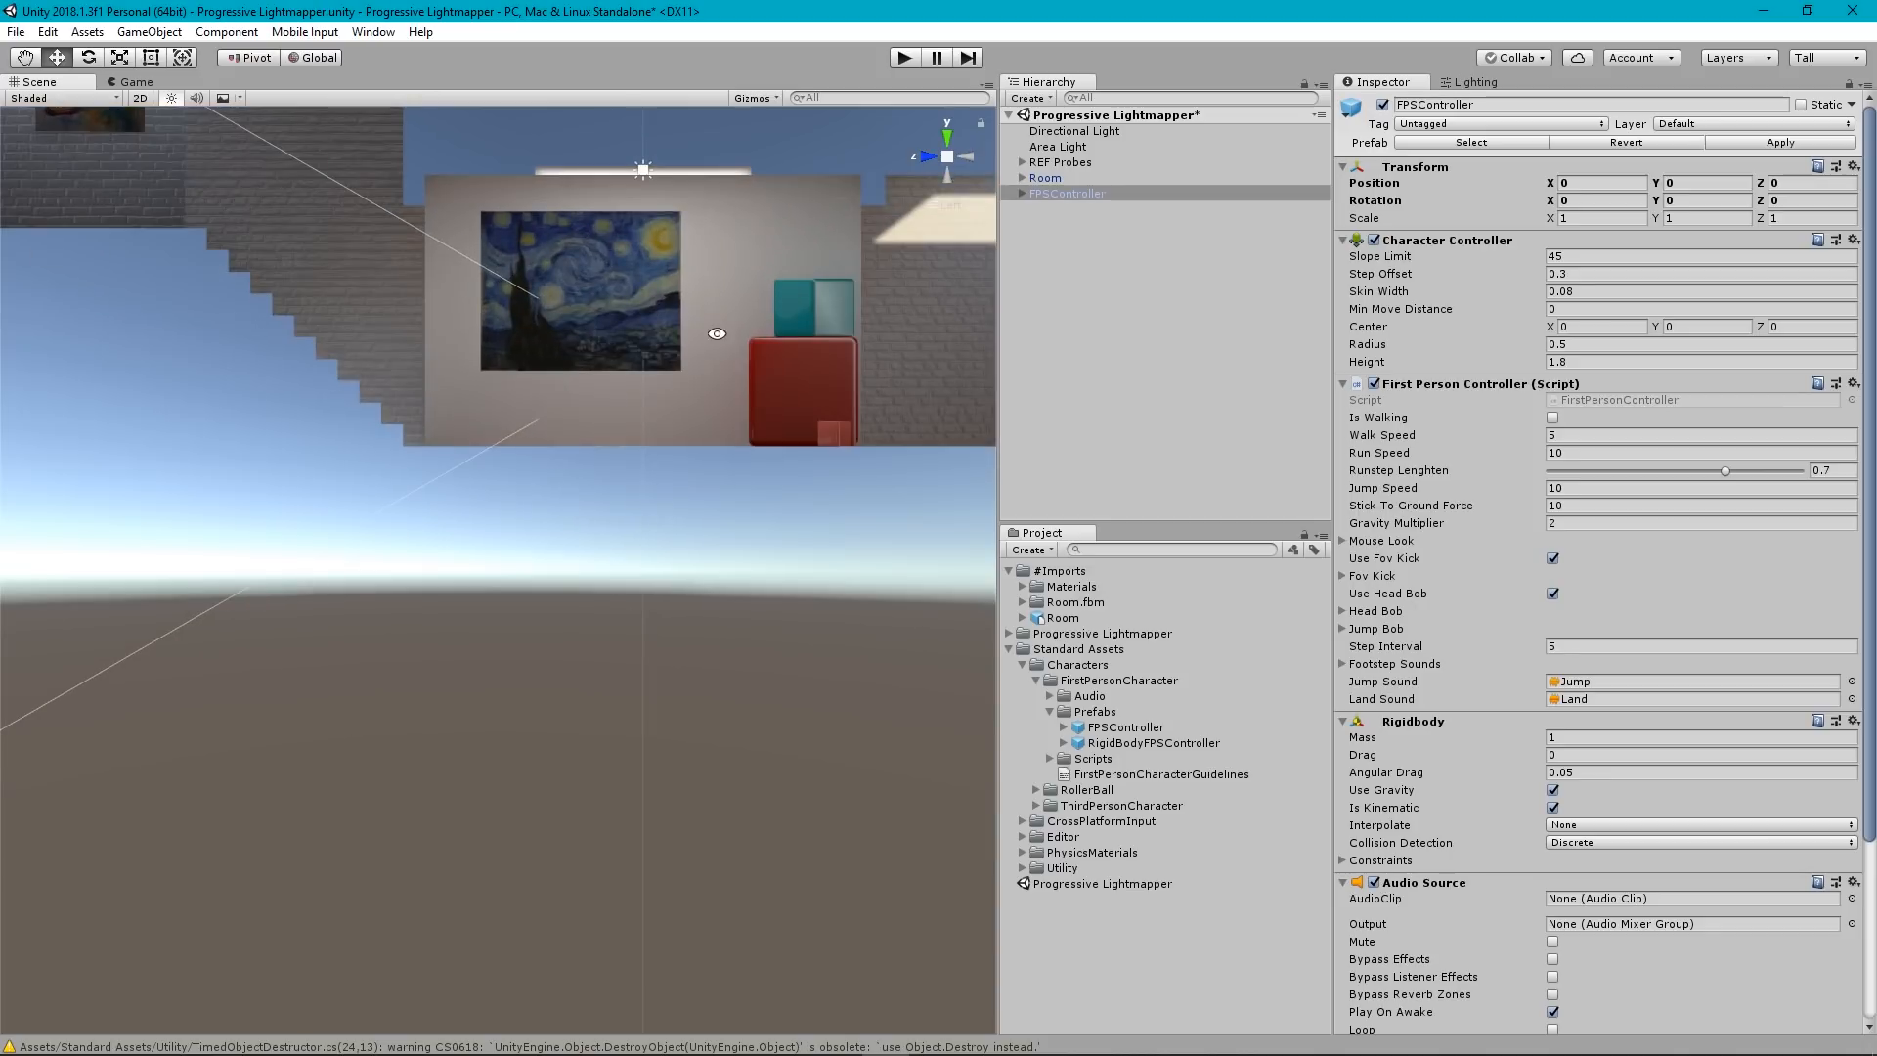
pyautogui.scroll(-3, 606, 449)
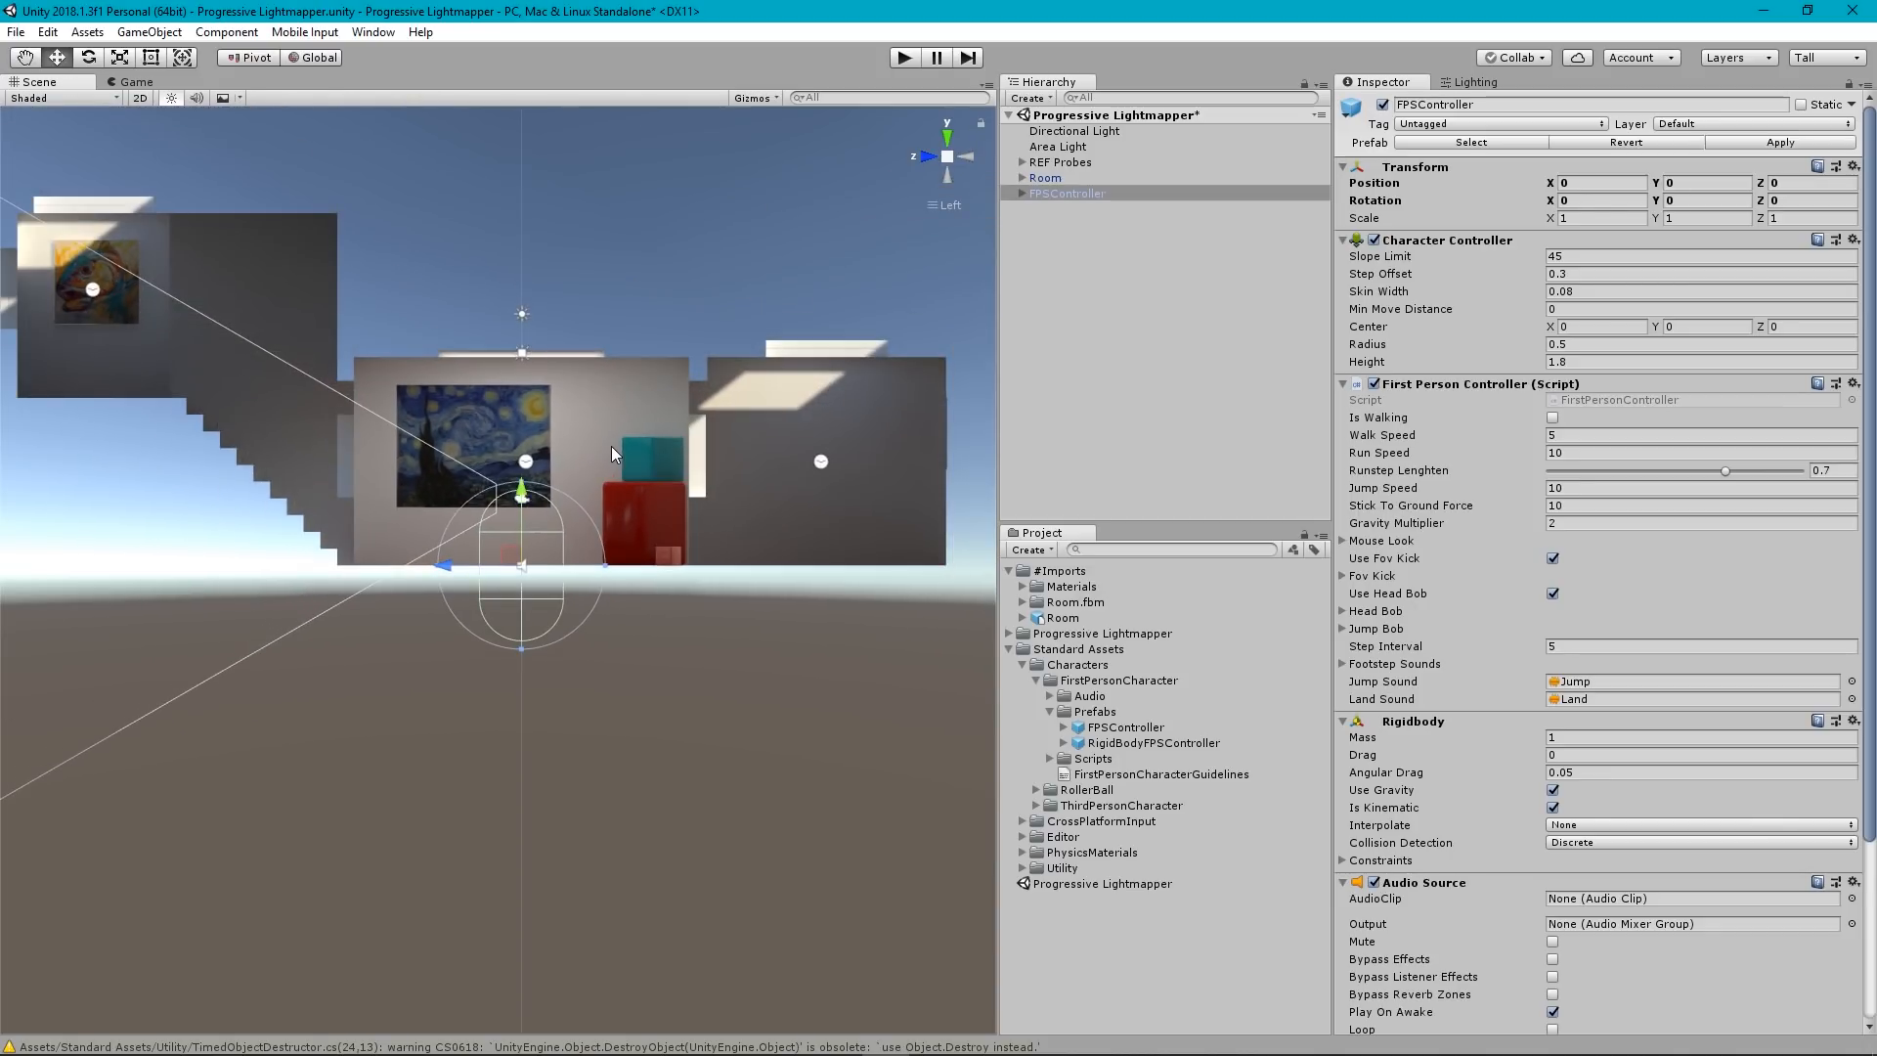
pyautogui.scroll(4, 597, 464)
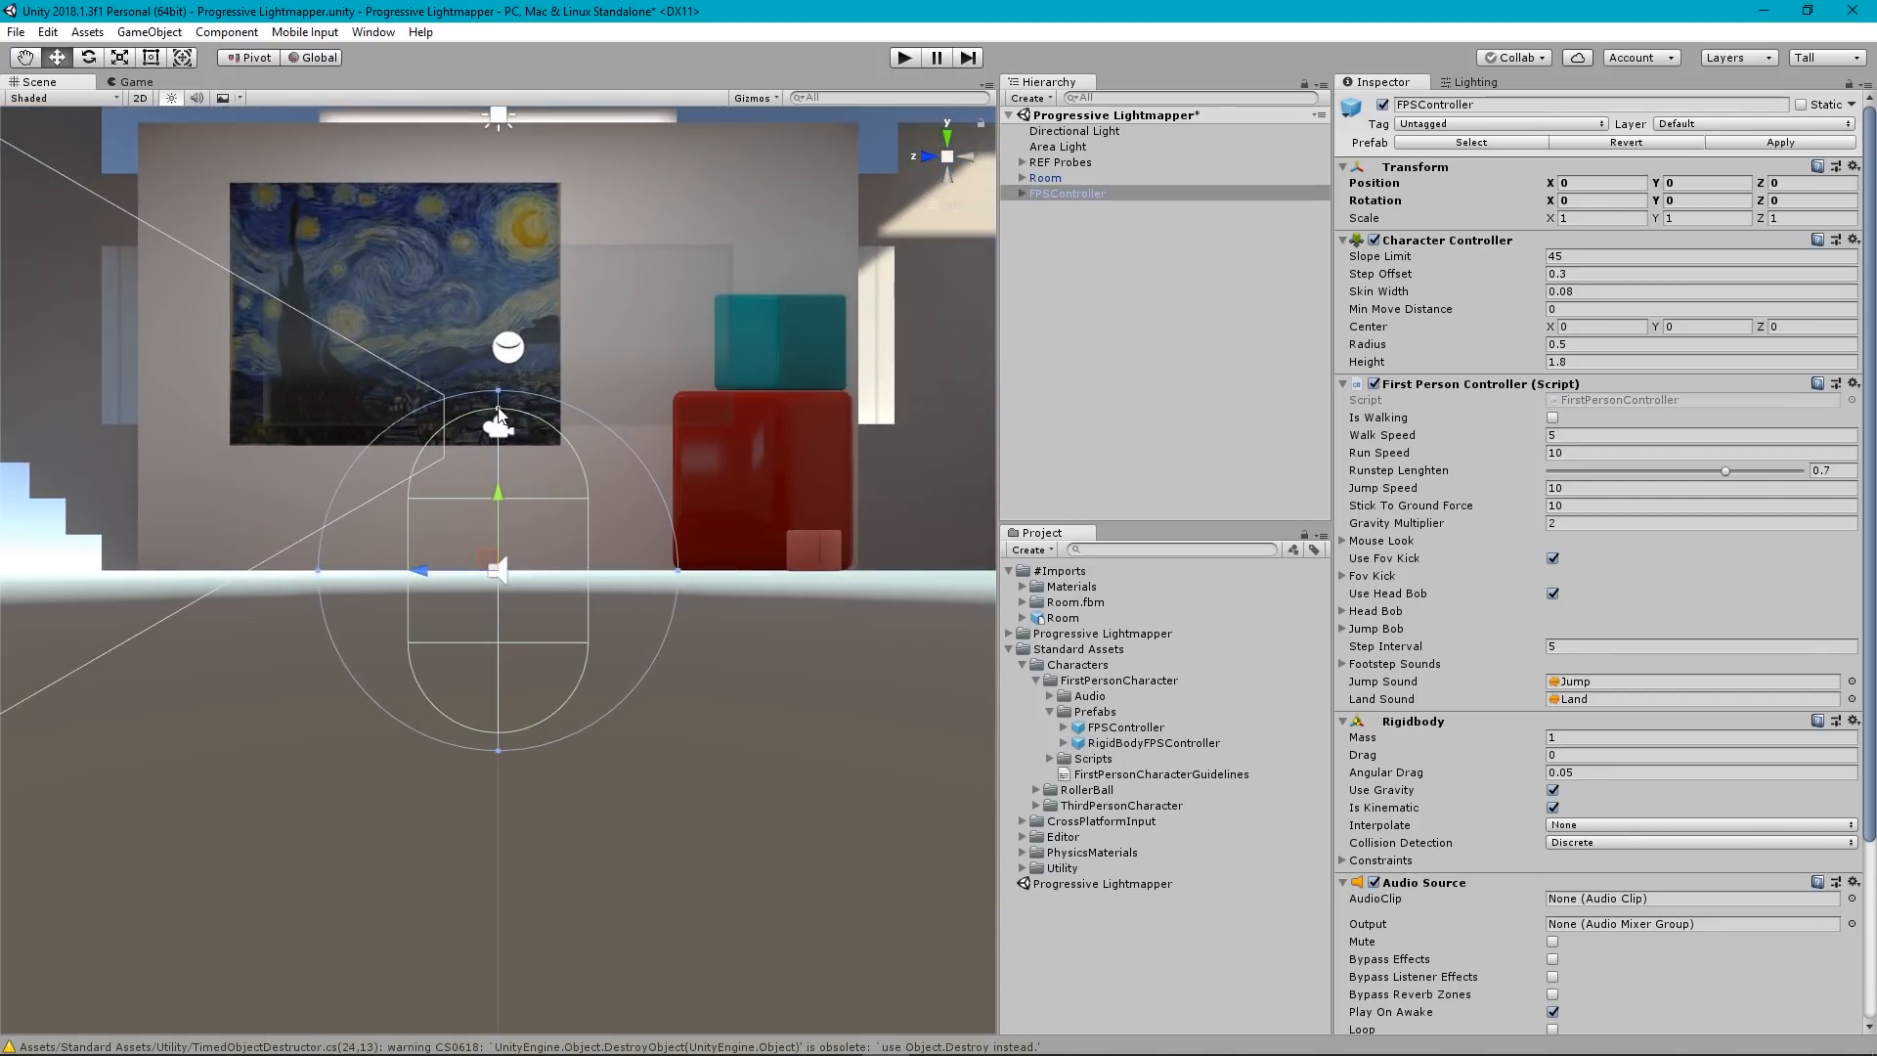
pyautogui.moveTo(502, 496); pyautogui.dragTo(526, 319)
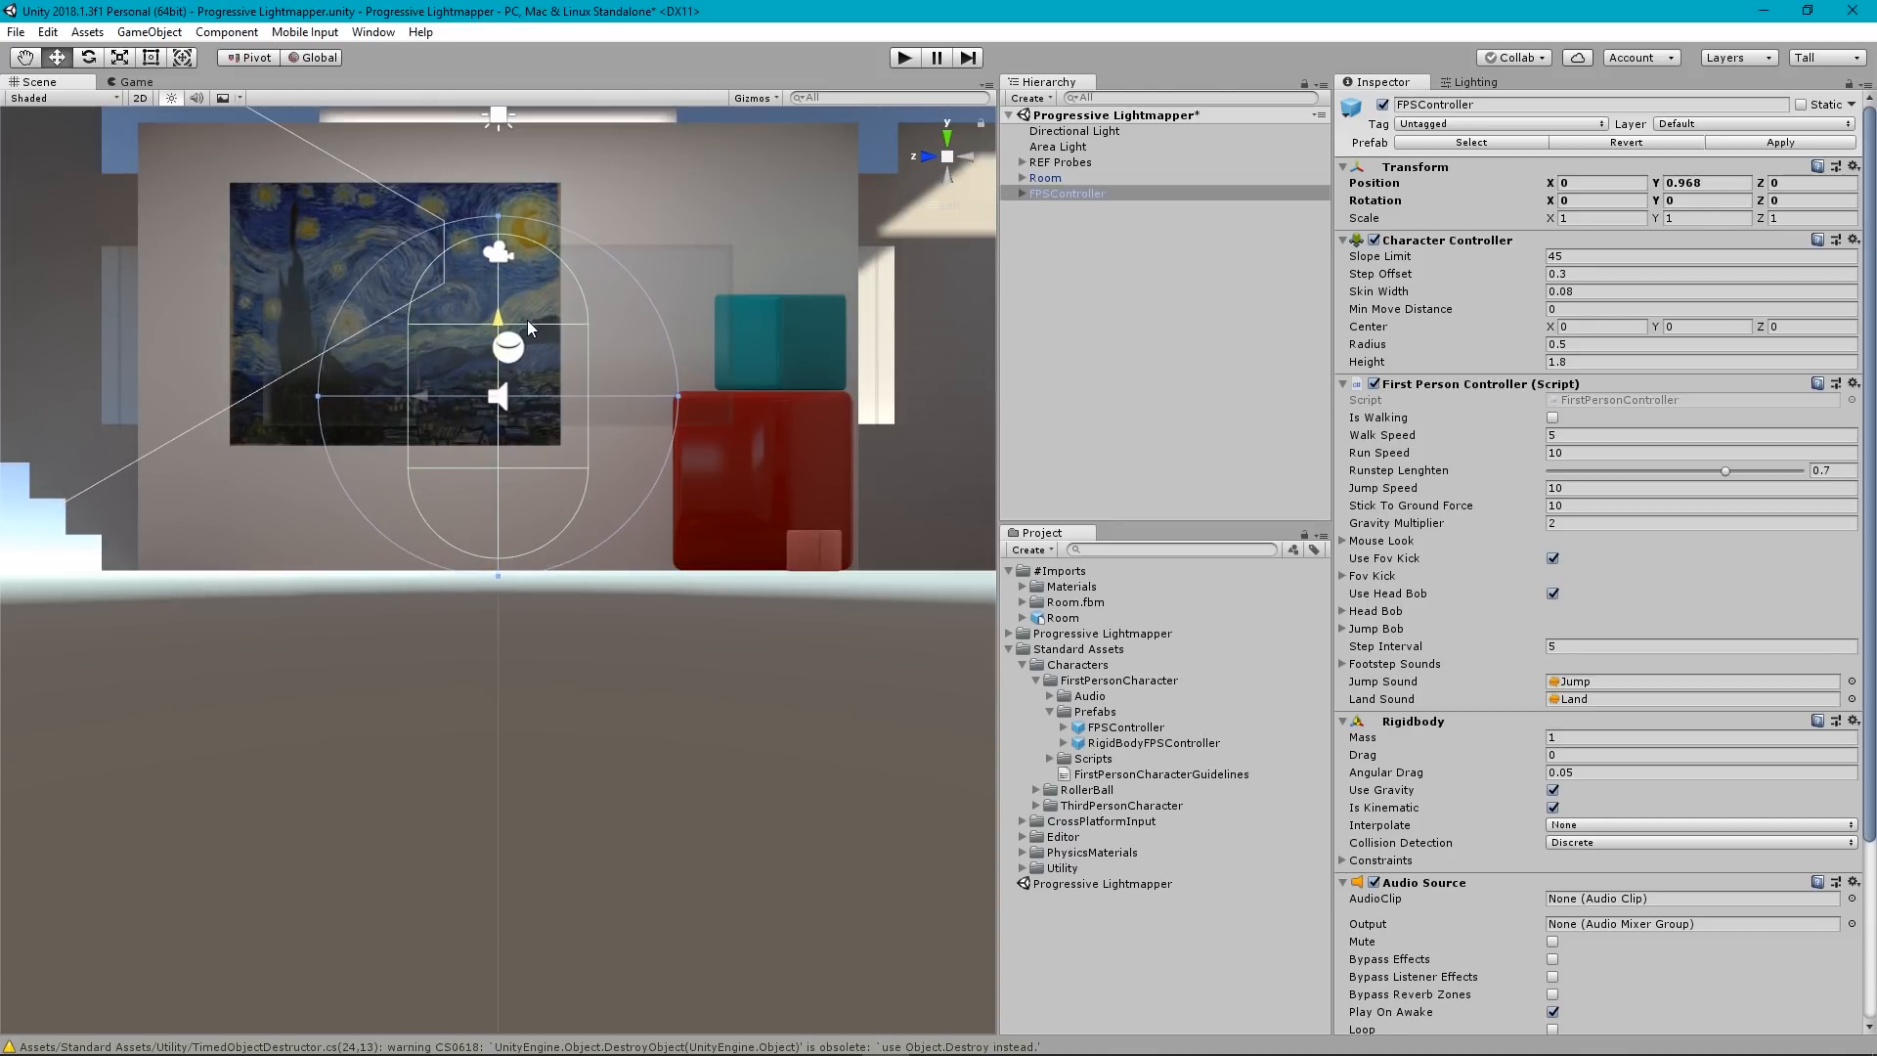
# Examine the FPSController's placement within the building and the view from its camera.
pyautogui.click(949, 157)
pyautogui.keyDown('alt'); pyautogui.moveTo(708, 462); pyautogui.dragTo(408, 632); pyautogui.keyUp('alt')
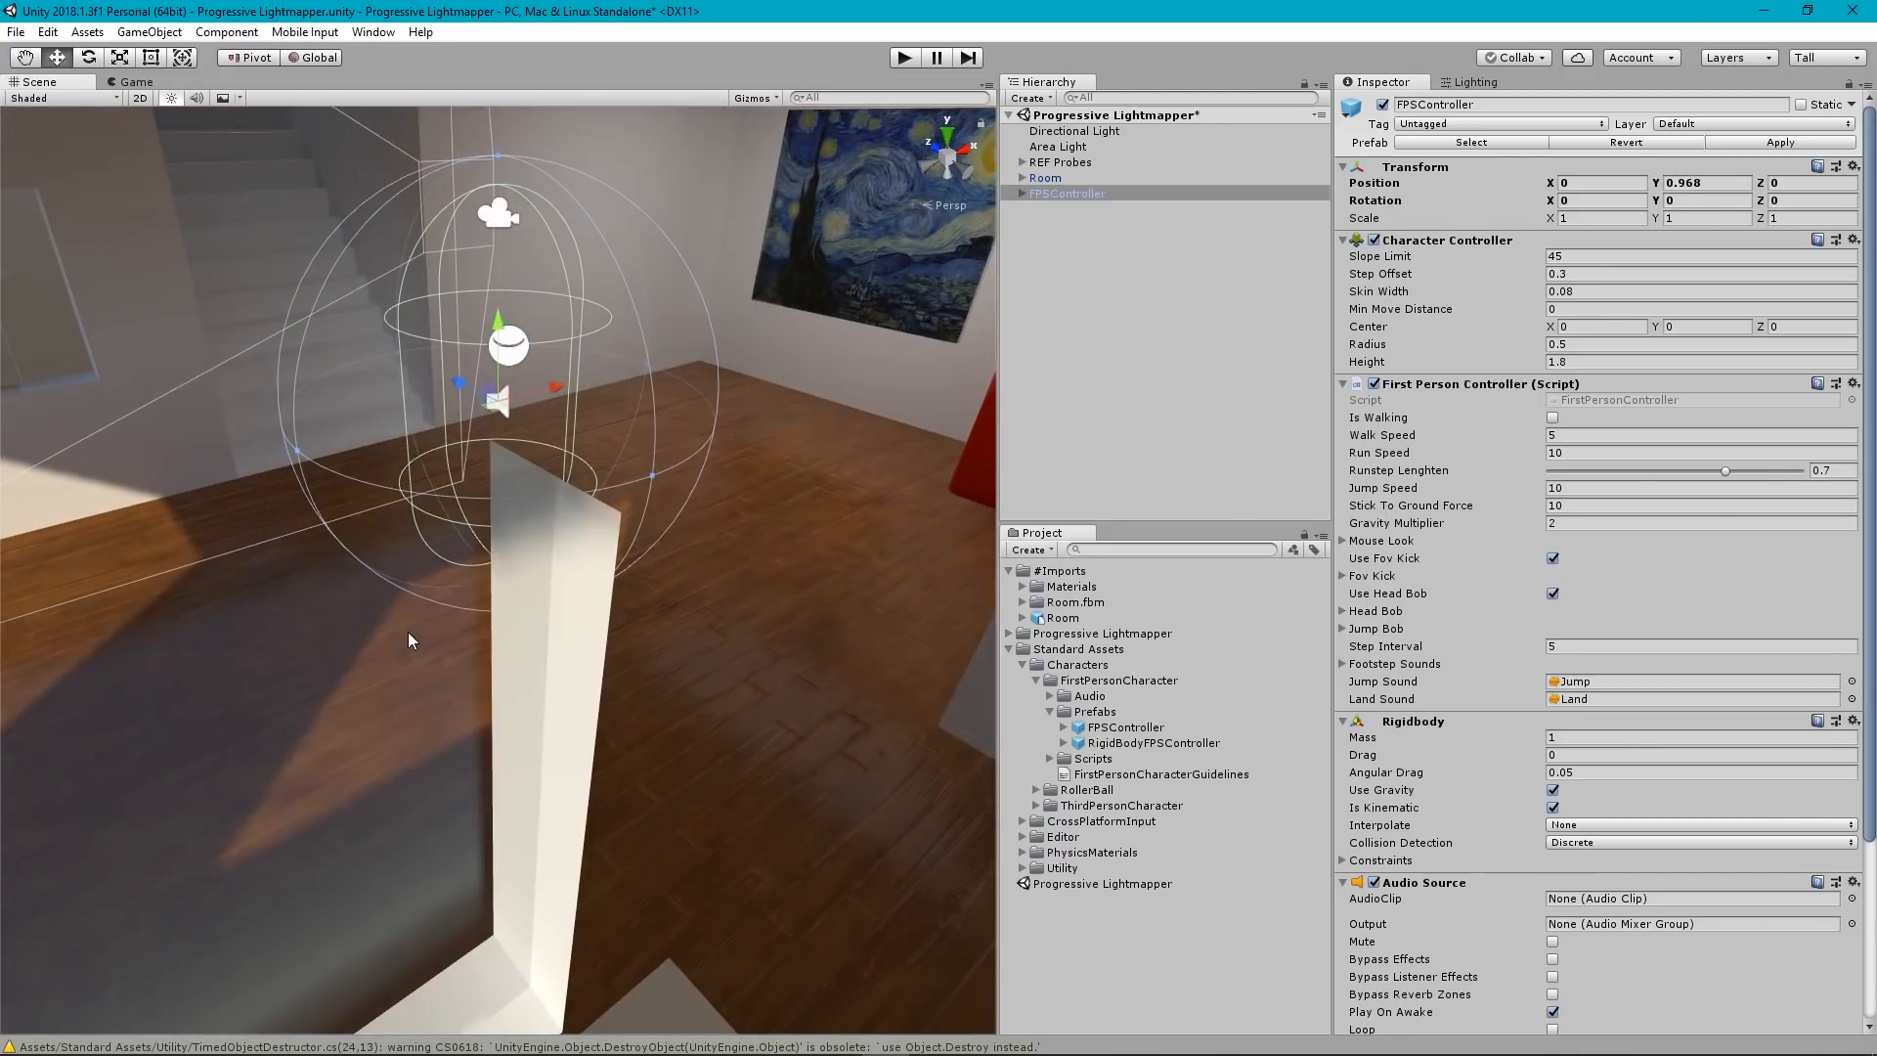
pyautogui.scroll(-10, 407, 632)
pyautogui.keyDown('alt'); pyautogui.moveTo(368, 565); pyautogui.dragTo(484, 550); pyautogui.keyUp('alt')
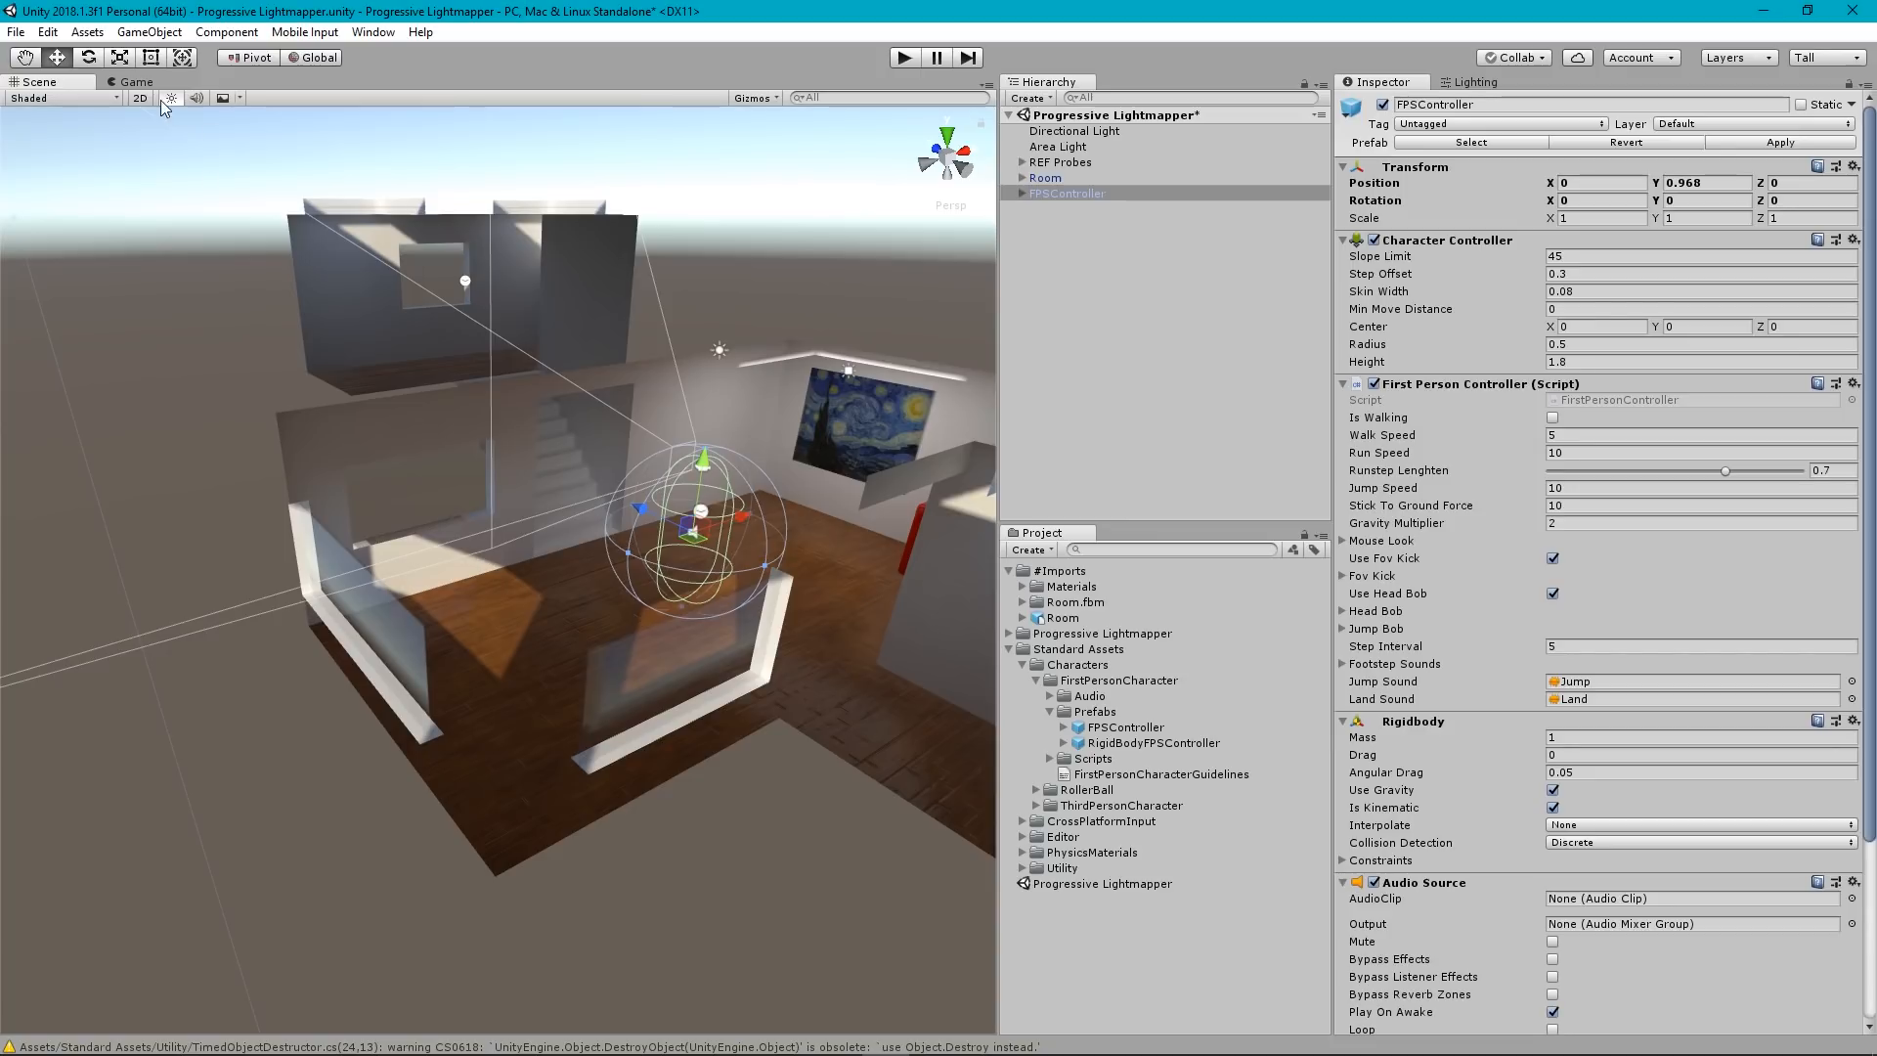
pyautogui.click(134, 82)
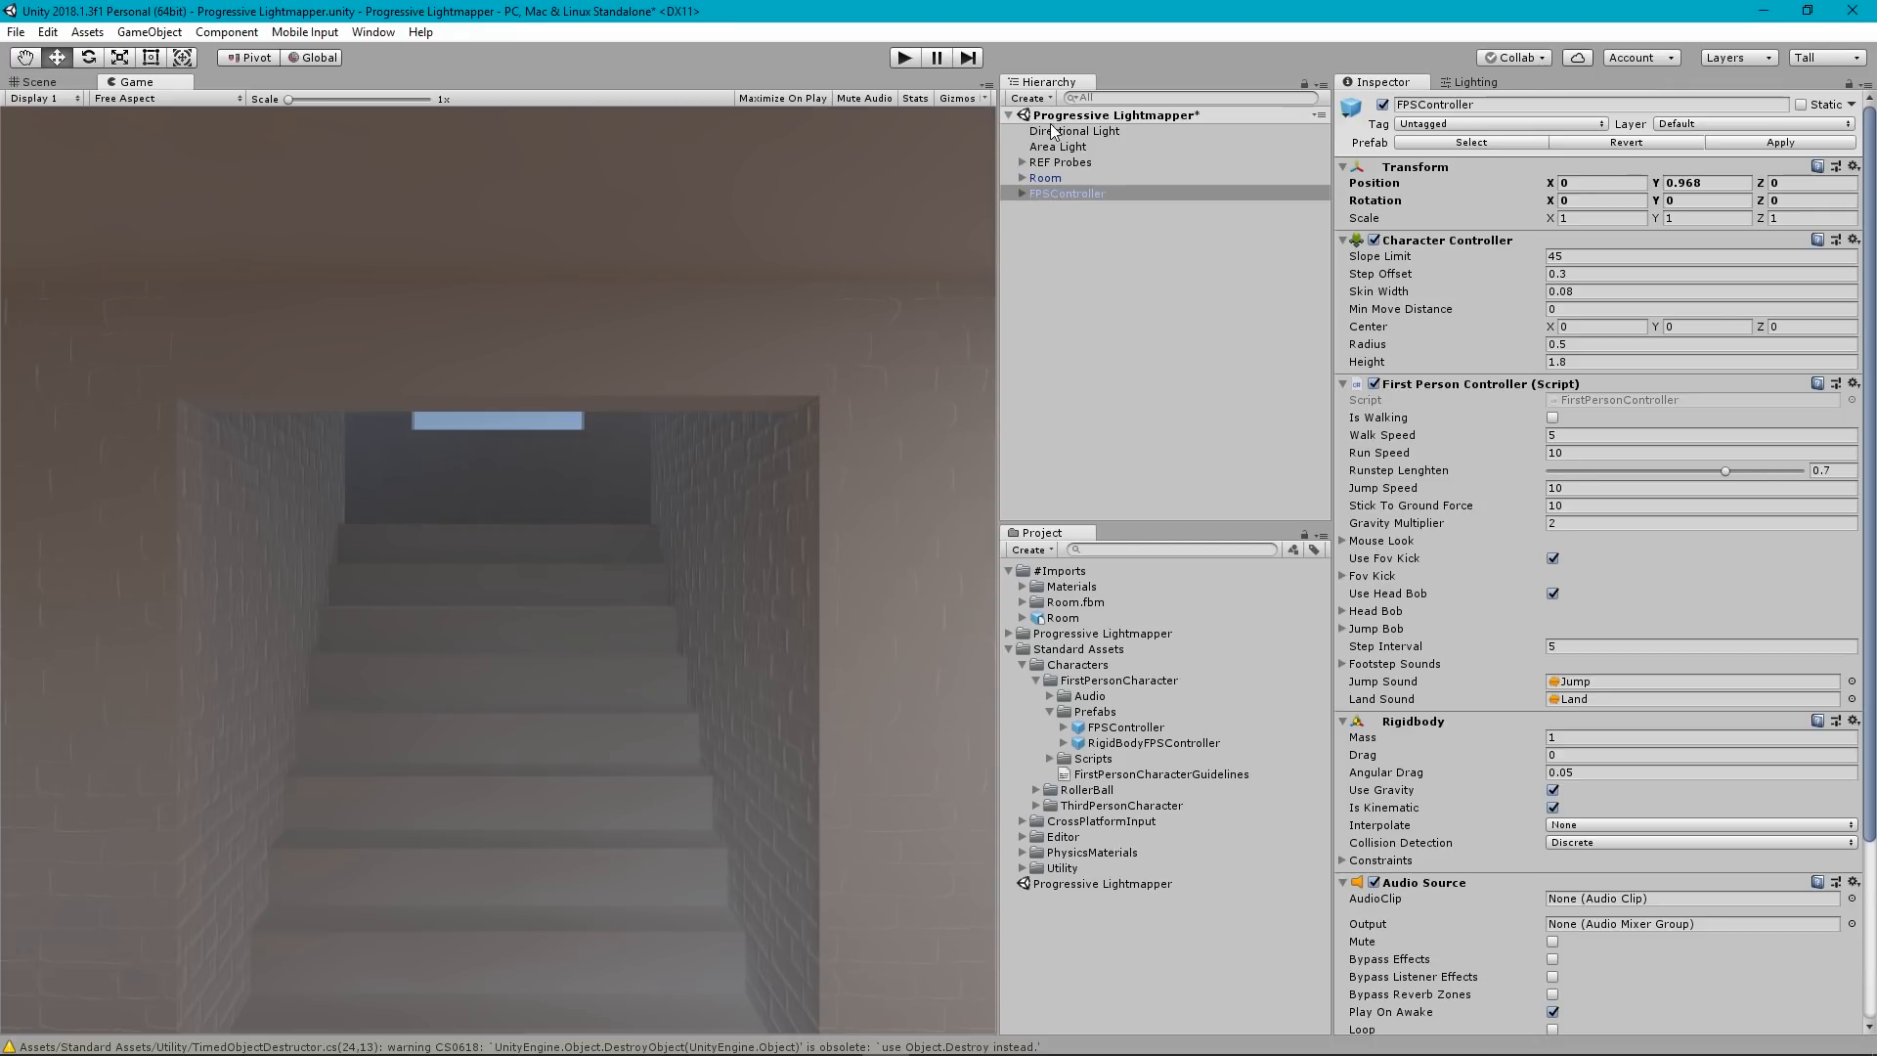
pyautogui.click(1070, 192)
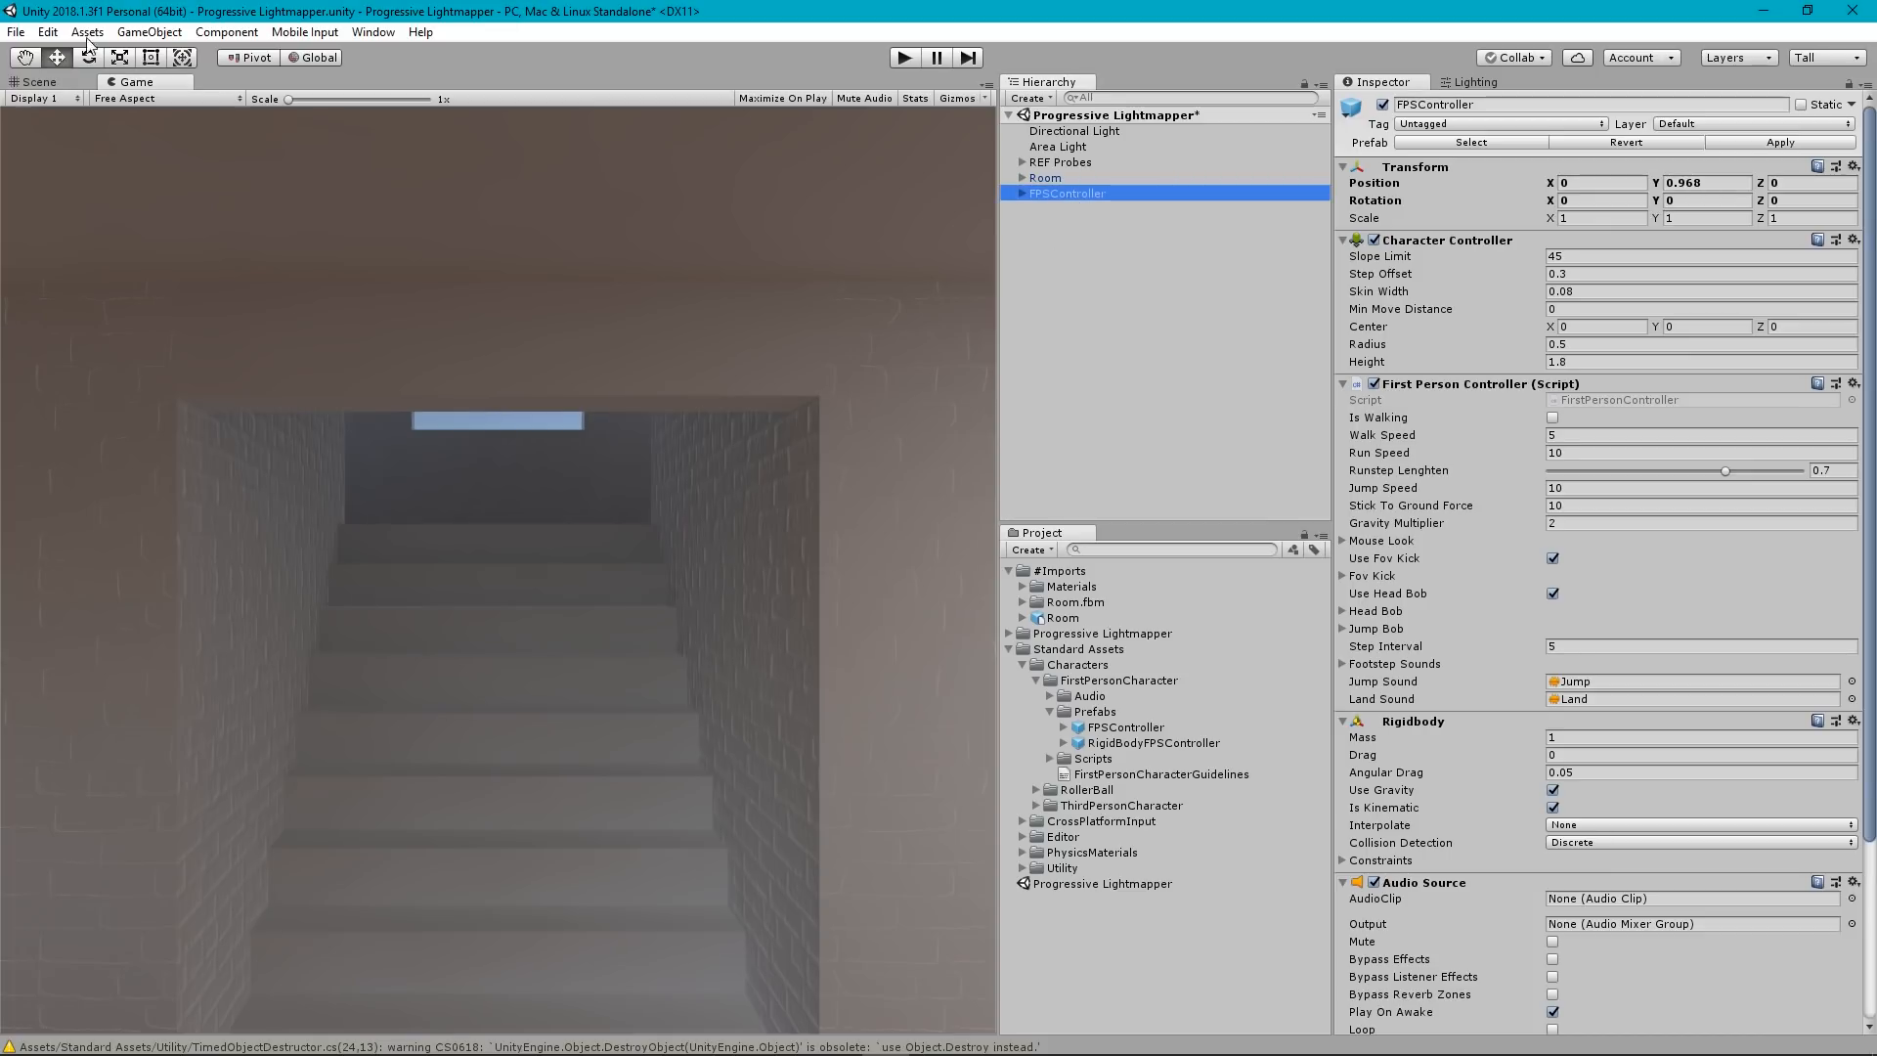
pyautogui.click(62, 85)
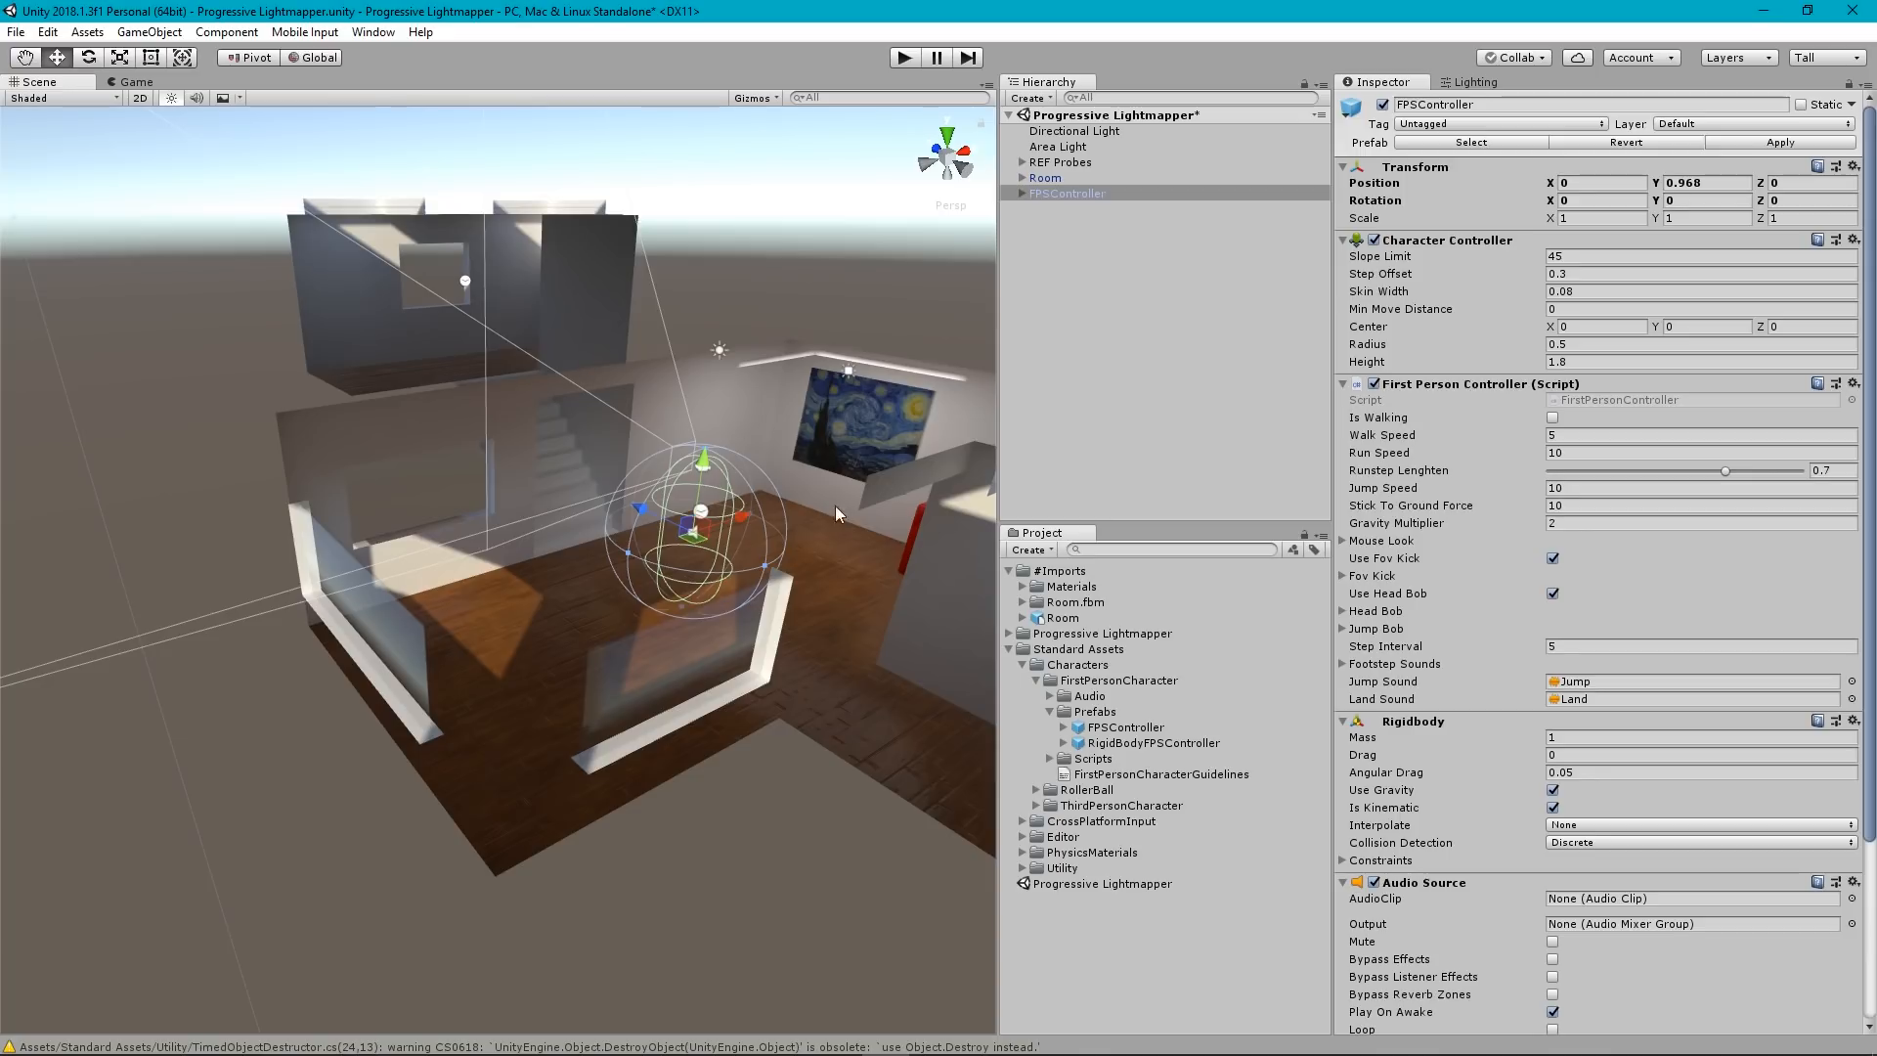
pyautogui.moveTo(835, 506); pyautogui.dragTo(583, 547, button='middle')
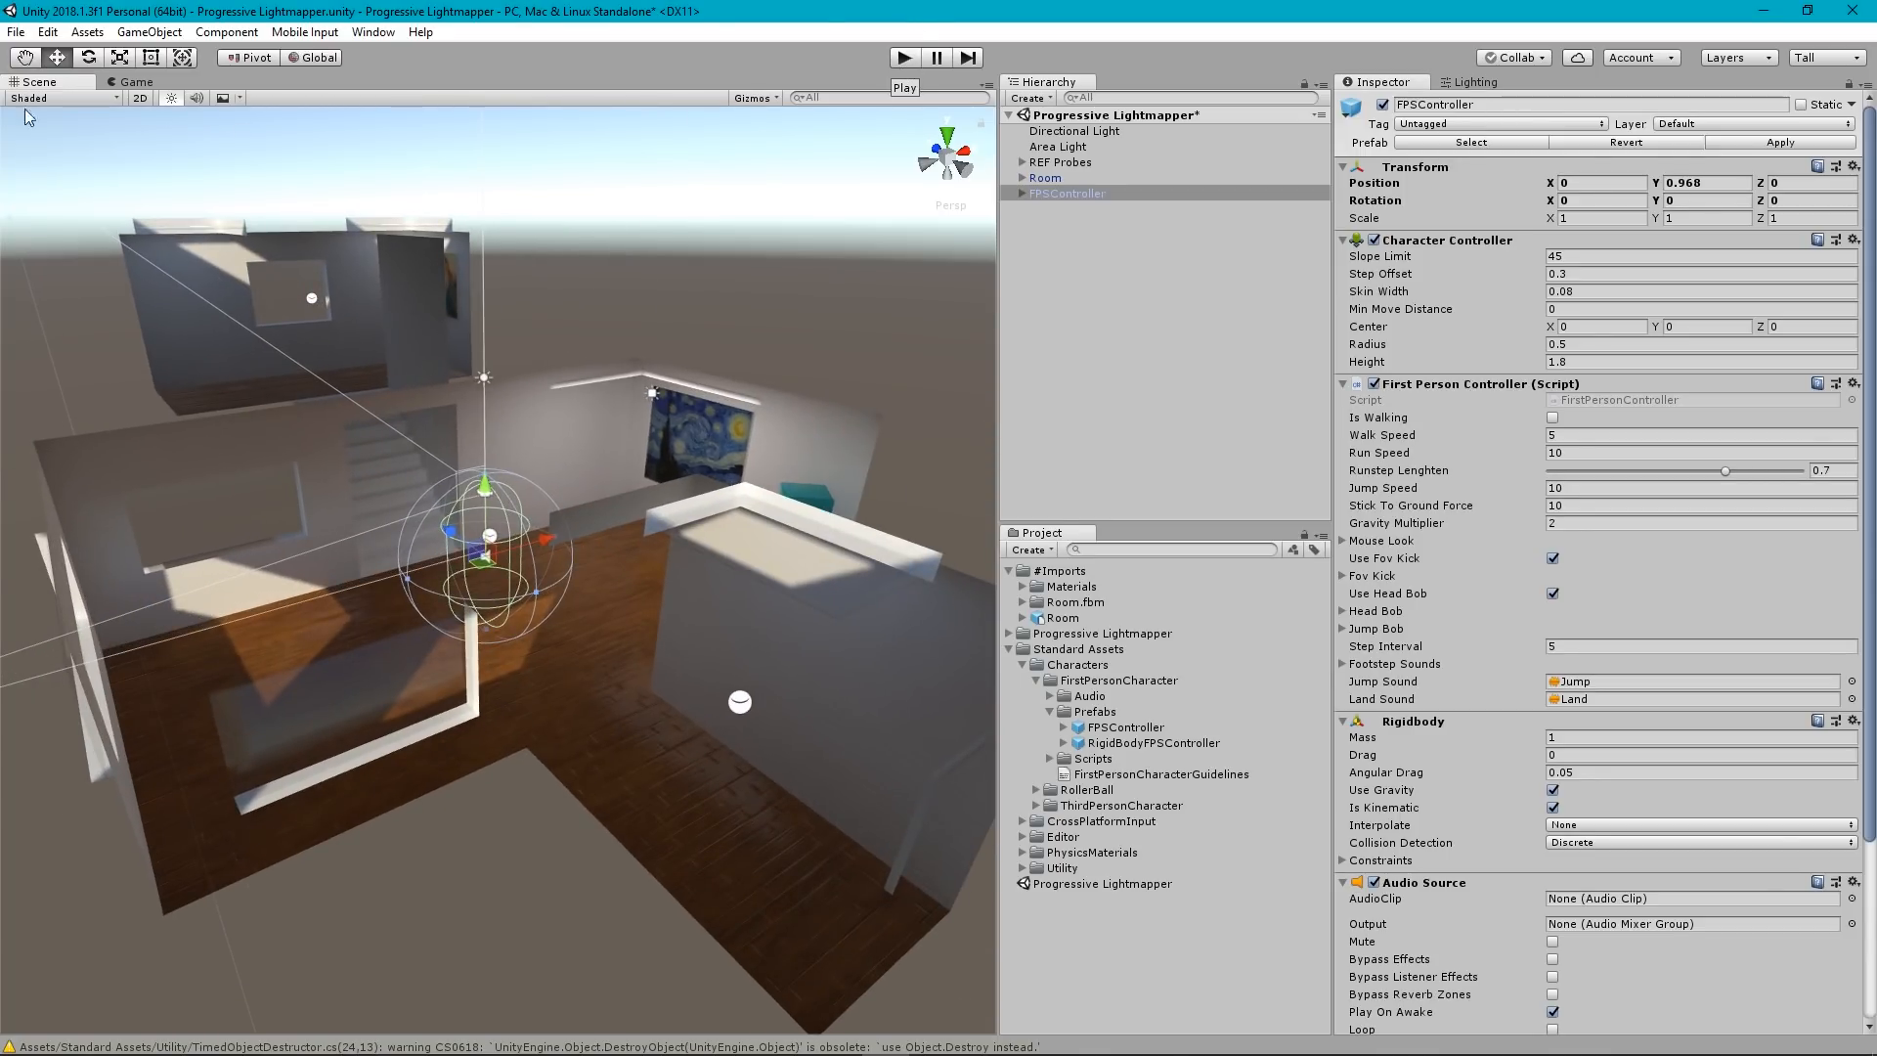
# Enable Maximize On Play, test-run the scene with the first-person controller, and stop playback.
pyautogui.click(137, 84)
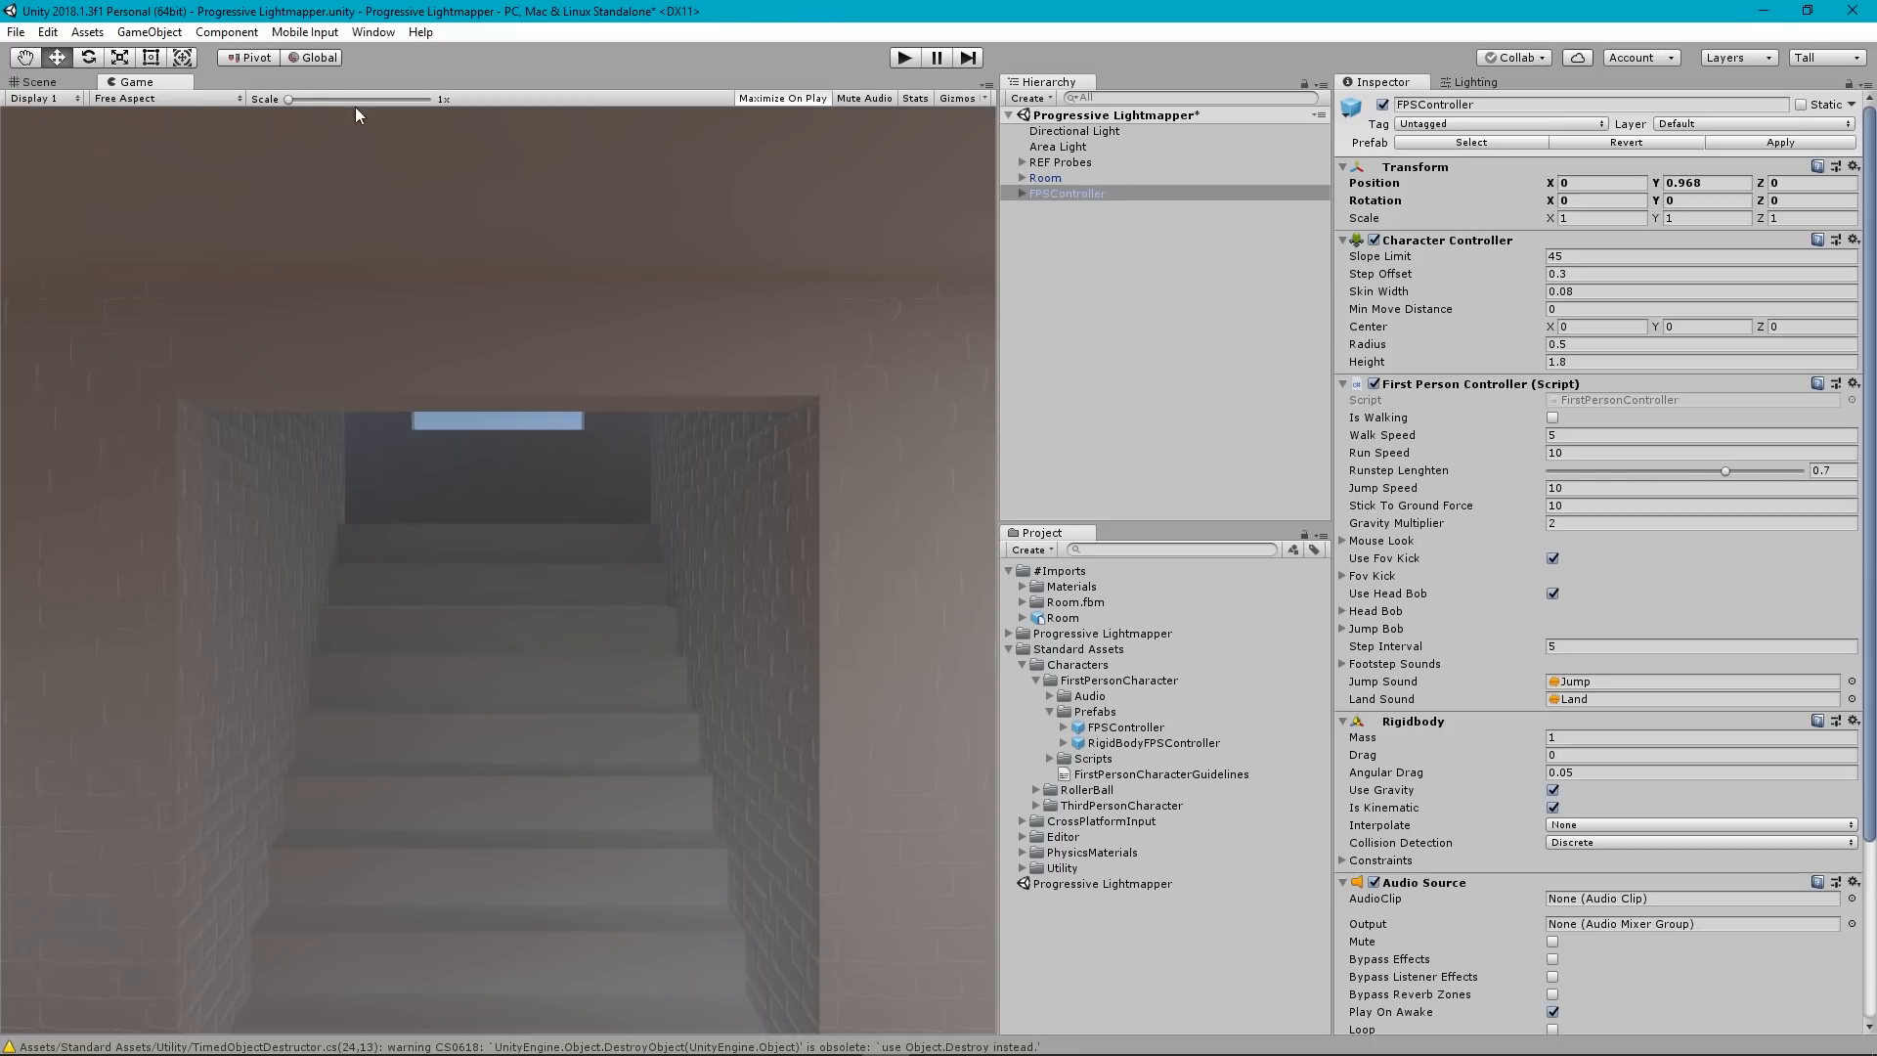
pyautogui.click(35, 82)
pyautogui.click(905, 58)
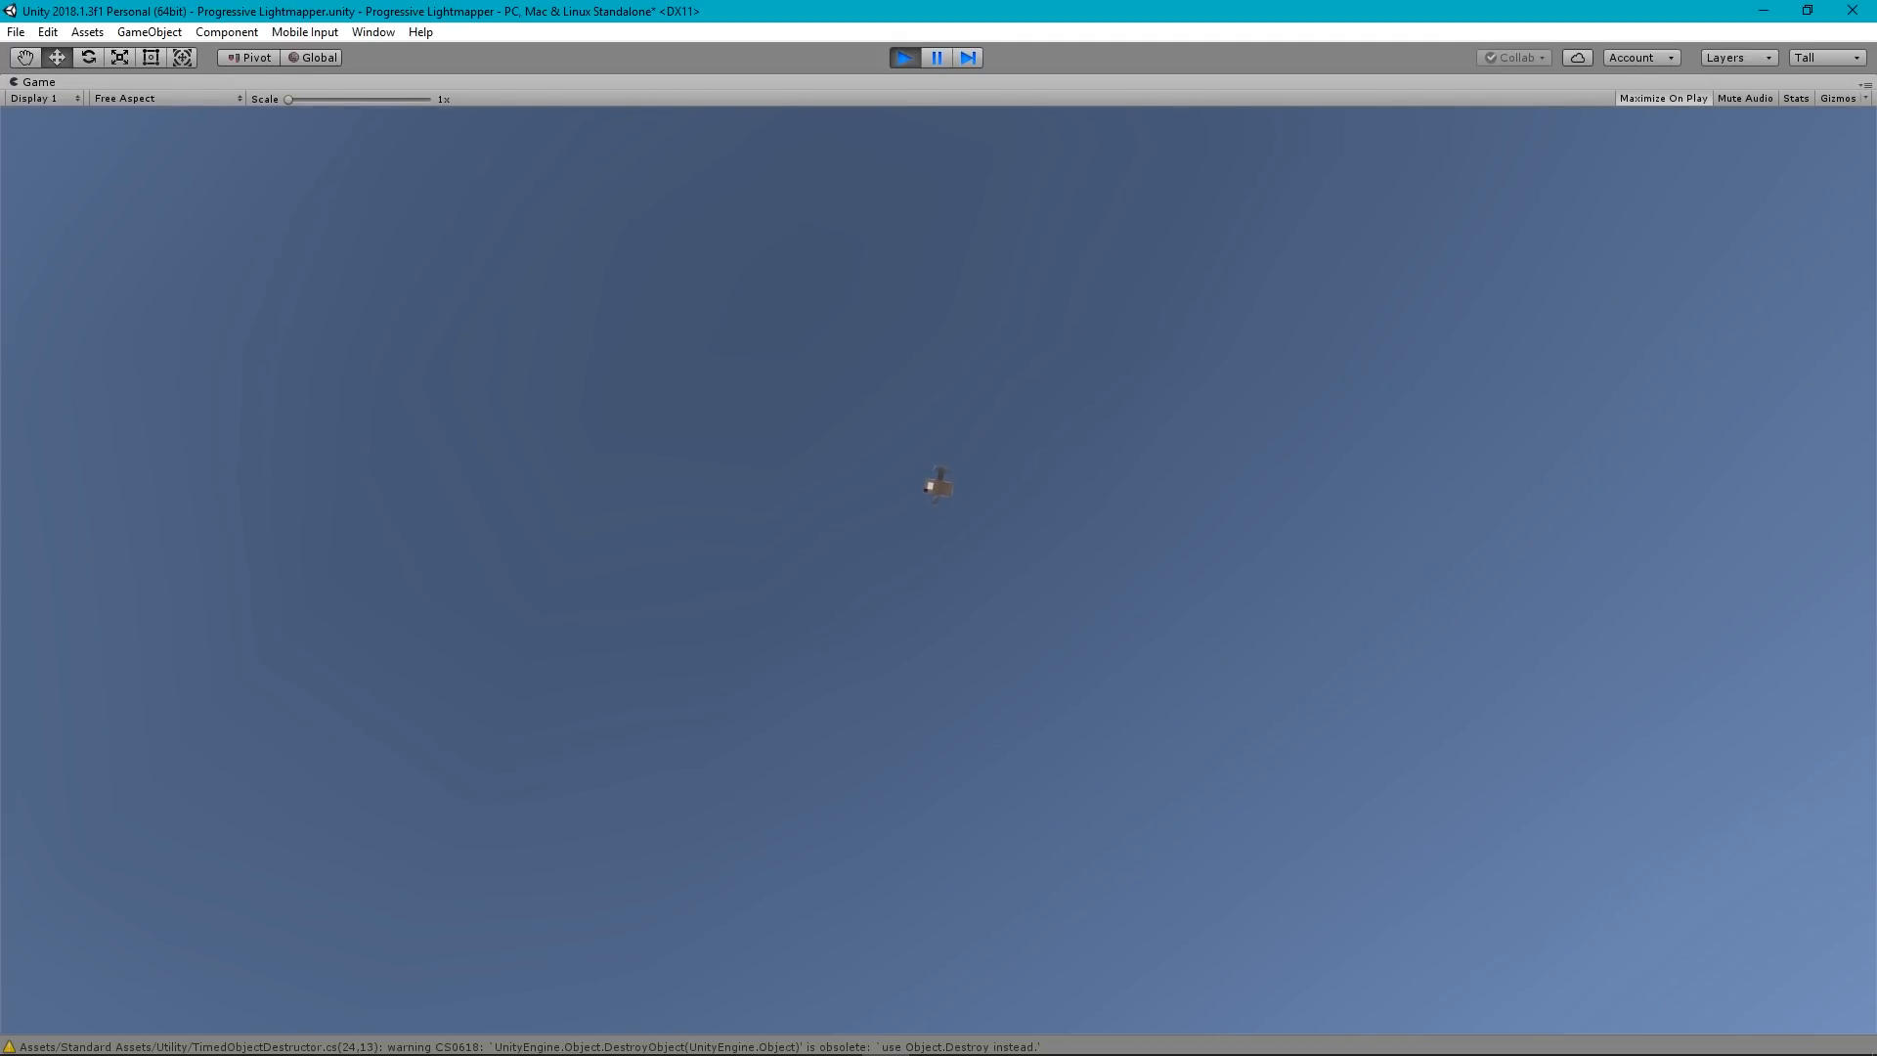
pyautogui.click(905, 61)
# Select the building mesh Room_2 and collapse its White material and mesh renderer lighting settings.
pyautogui.scroll(-3, 541, 679)
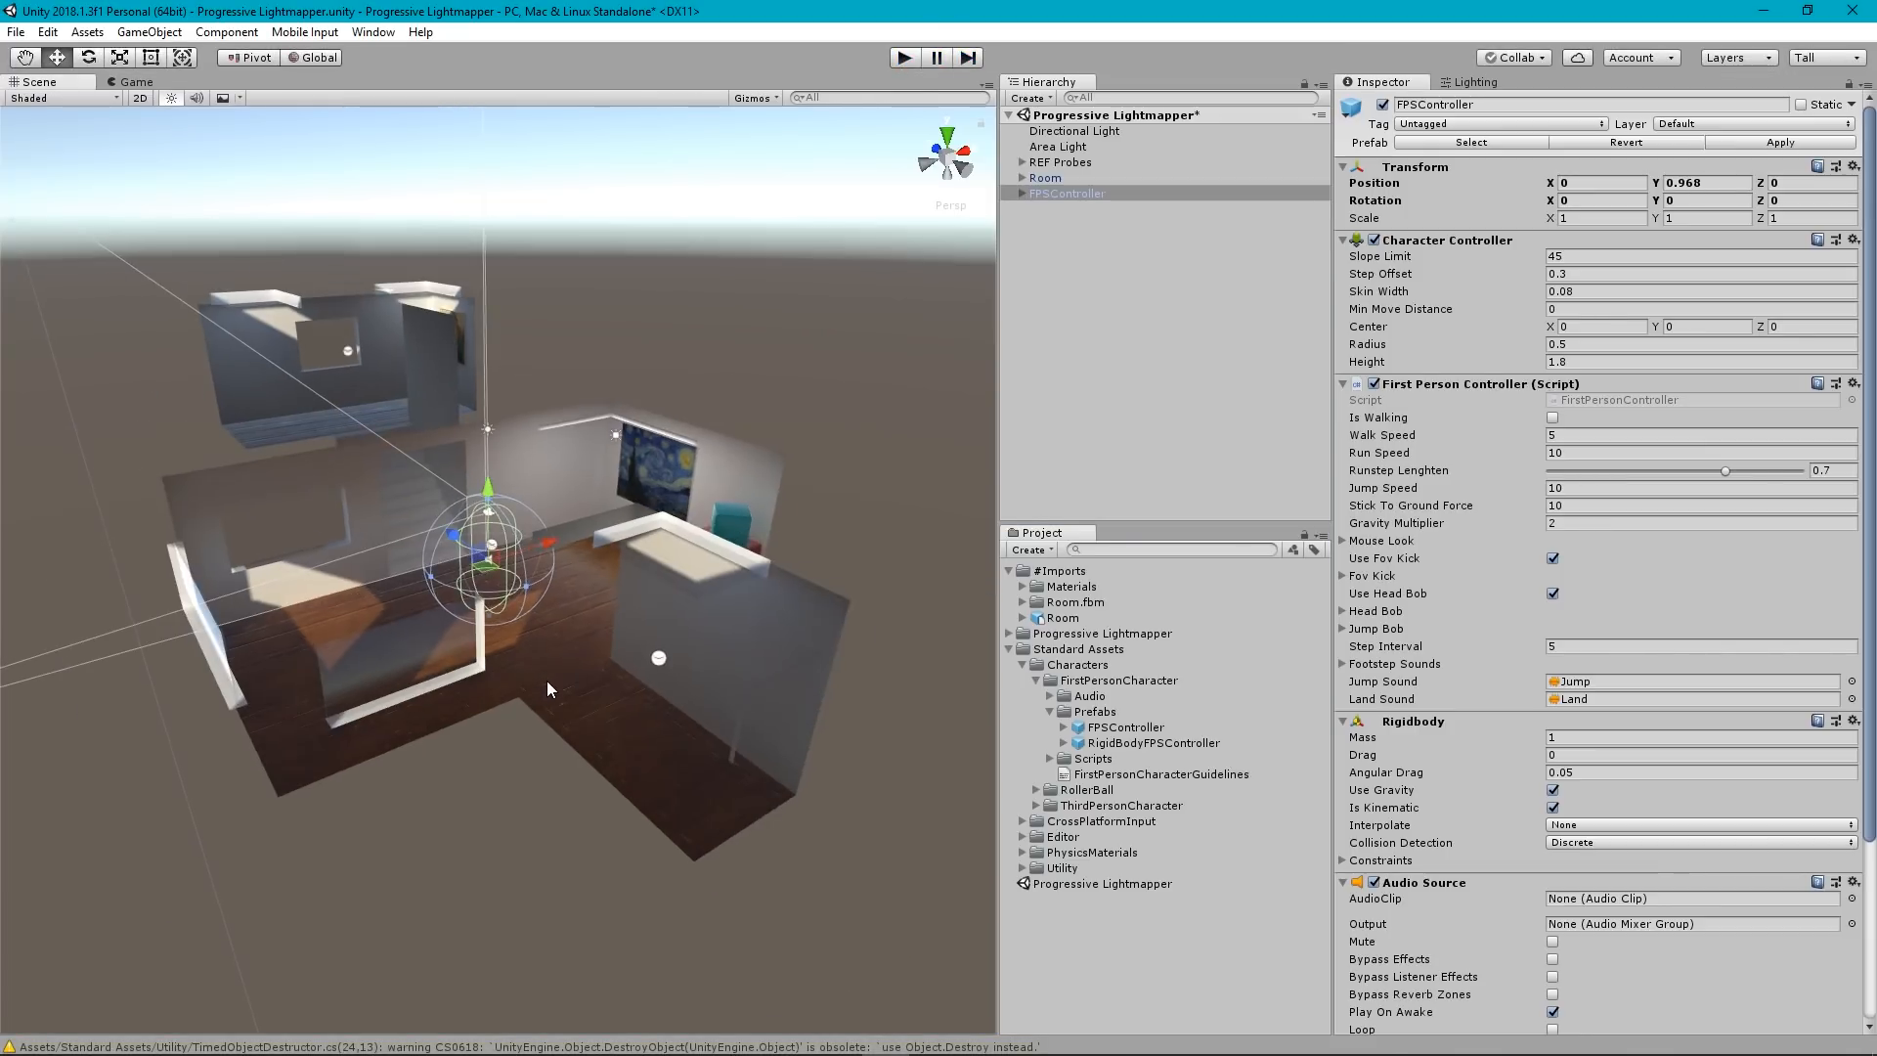
pyautogui.scroll(3, 567, 704)
pyautogui.scroll(3, 616, 760)
pyautogui.moveTo(646, 797)
pyautogui.keyDown('alt'); pyautogui.mouseDown()
pyautogui.moveTo(879, 684)
pyautogui.moveTo(876, 717)
pyautogui.moveTo(691, 821)
pyautogui.moveTo(487, 784)
pyautogui.moveTo(501, 799)
pyautogui.moveTo(526, 751)
pyautogui.moveTo(359, 782)
pyautogui.moveTo(373, 756)
pyautogui.mouseUp(); pyautogui.keyUp('alt')
pyautogui.click(377, 741)
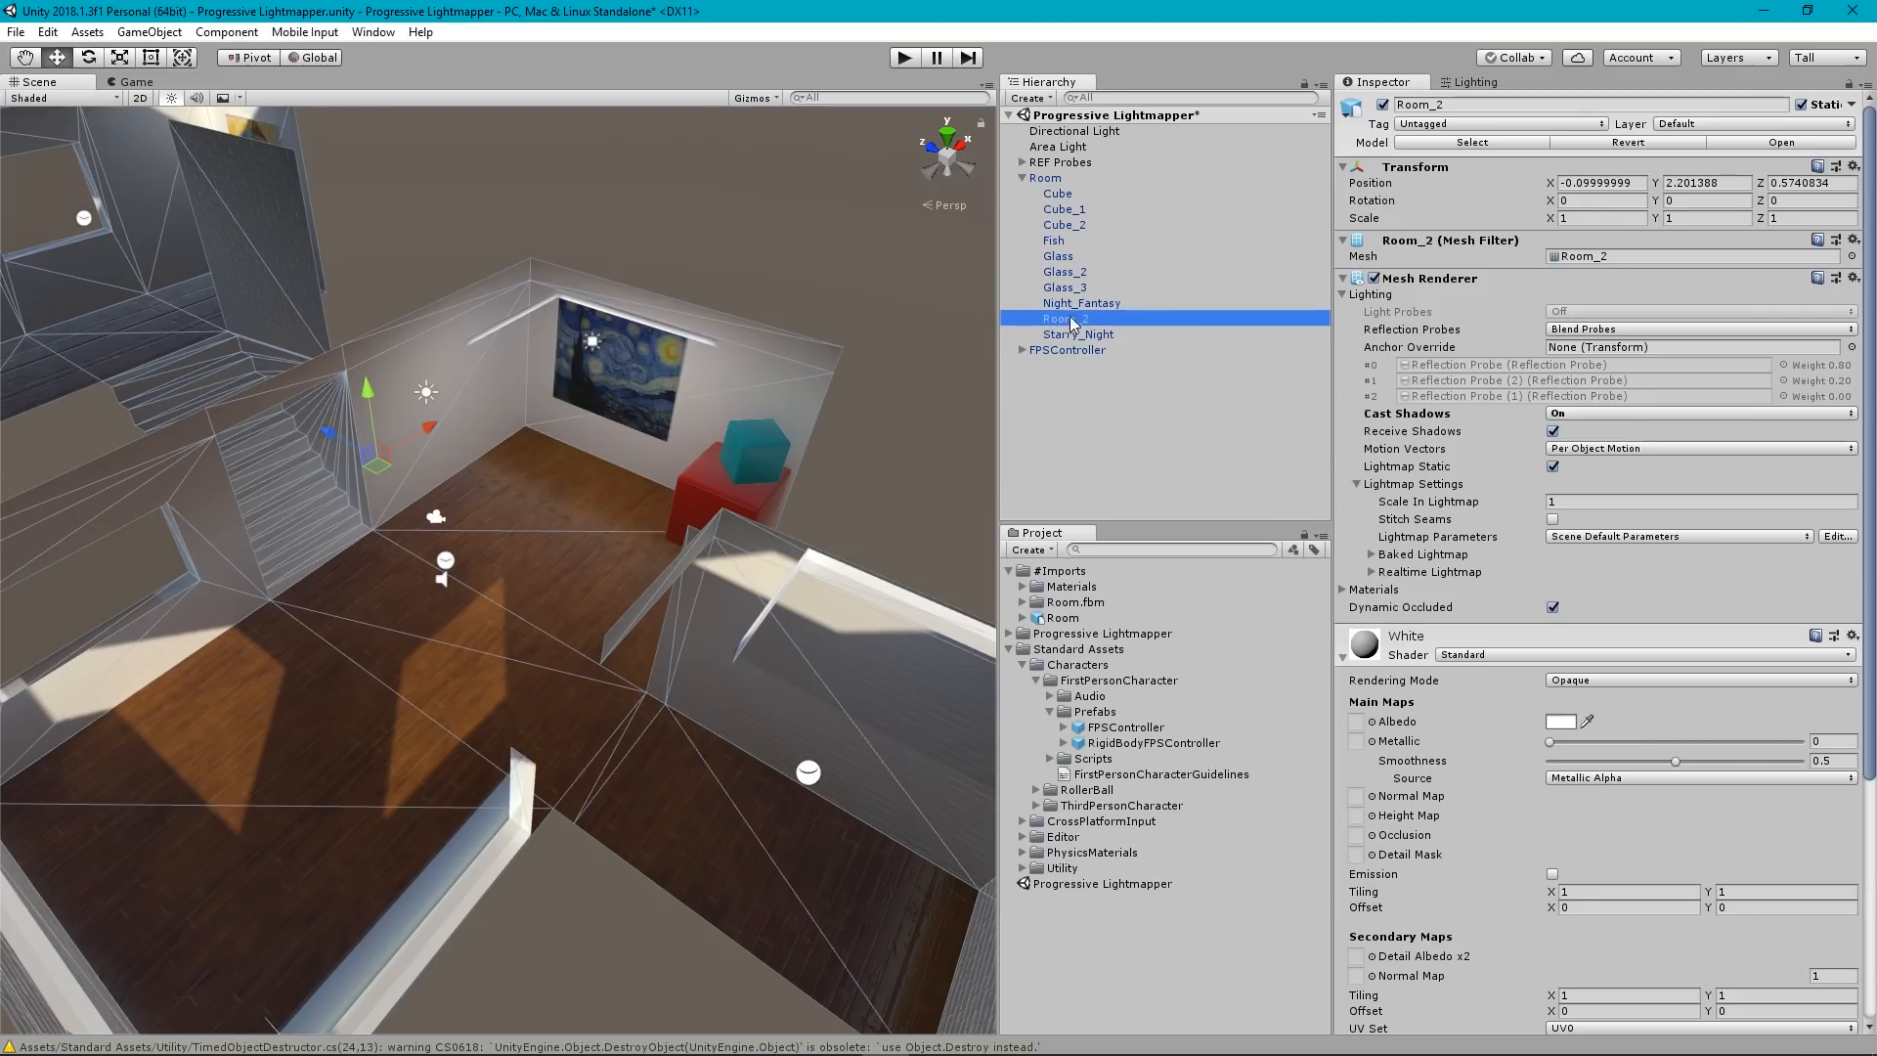
pyautogui.click(1343, 657)
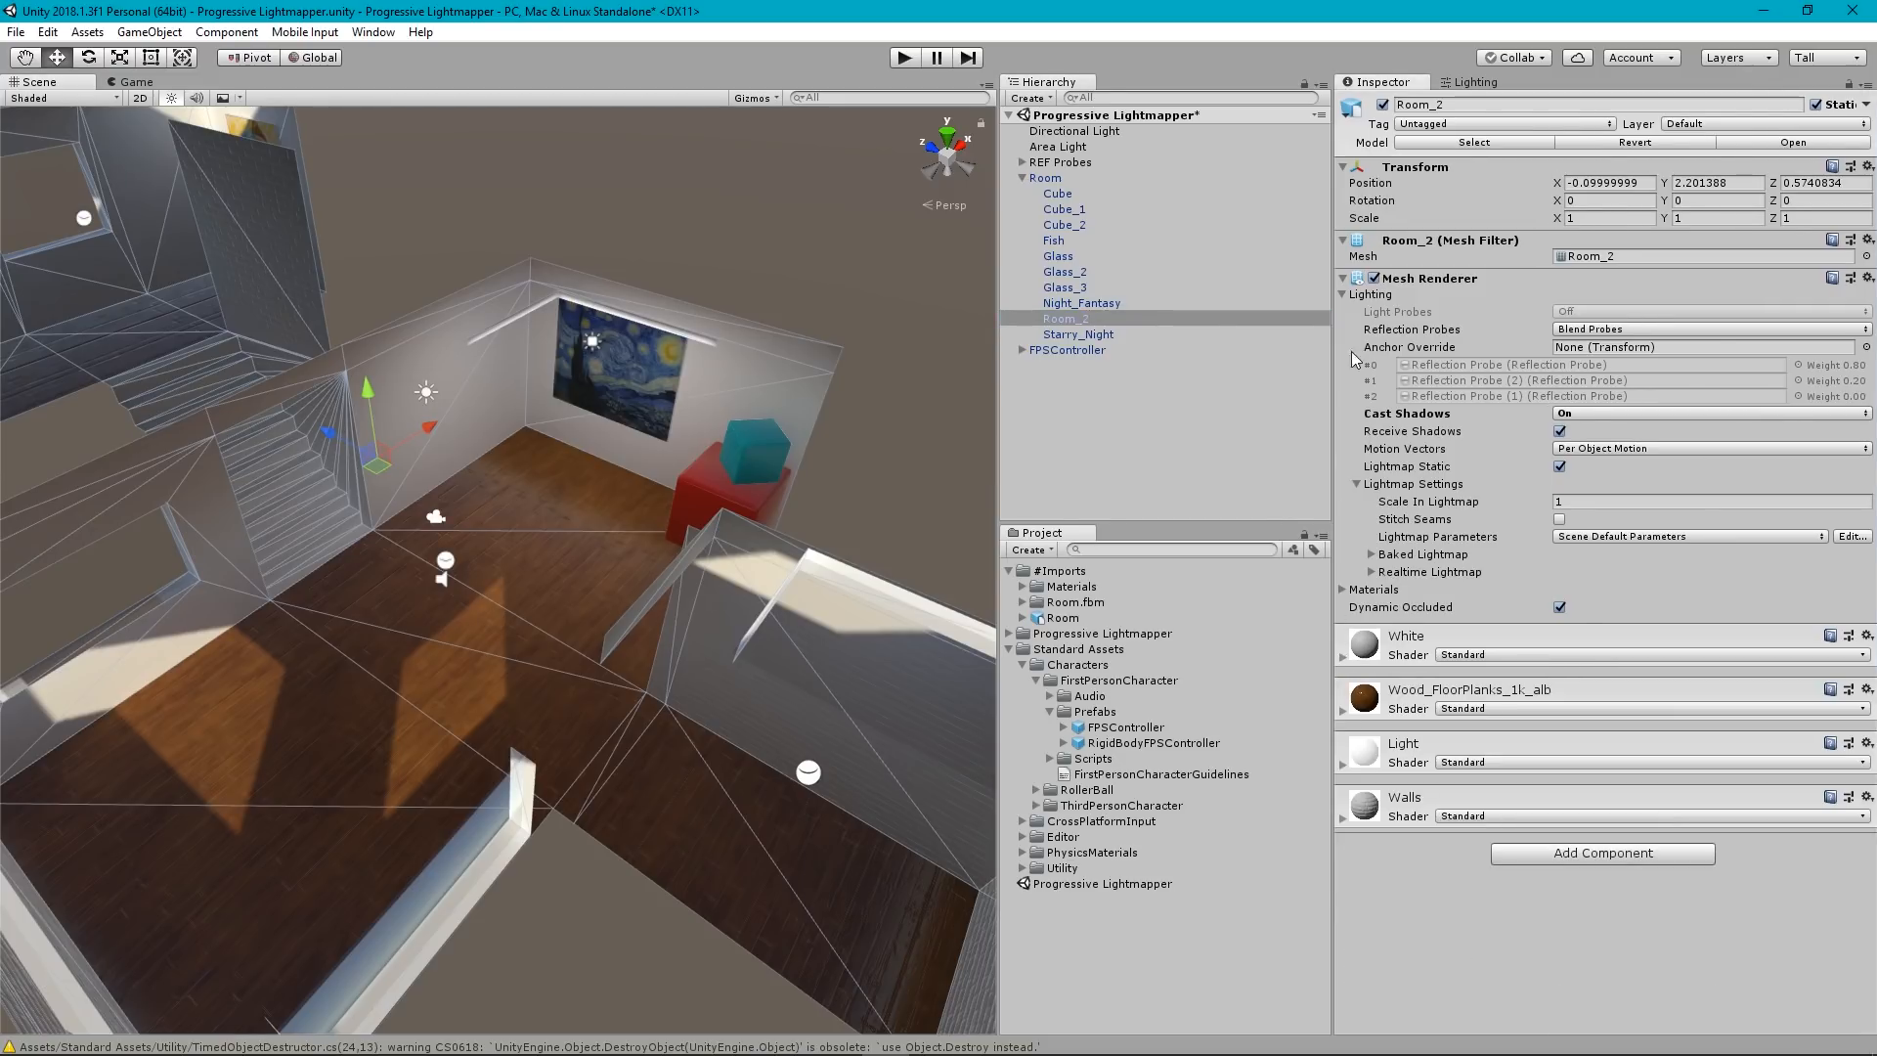
pyautogui.click(1350, 296)
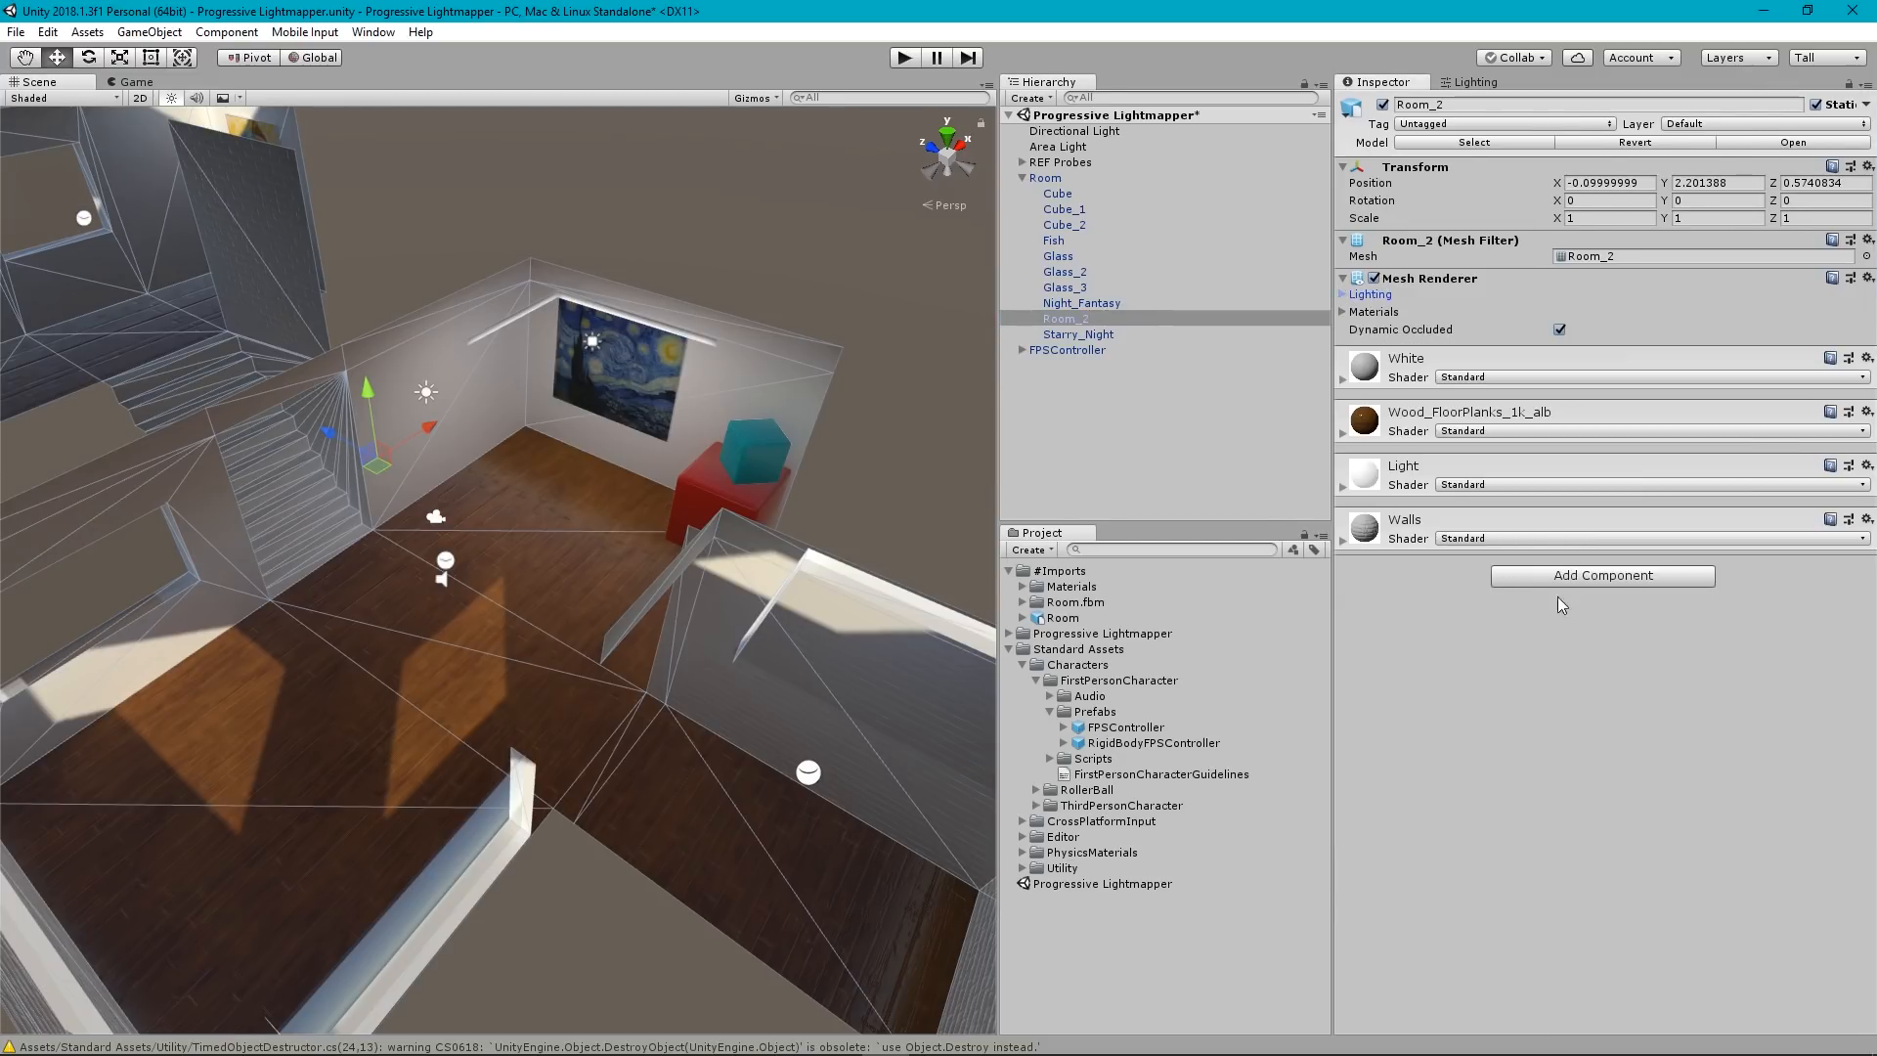
# Search the components available for Room_2 for "mesh" to find the Mesh Collider.
pyautogui.click(1568, 577)
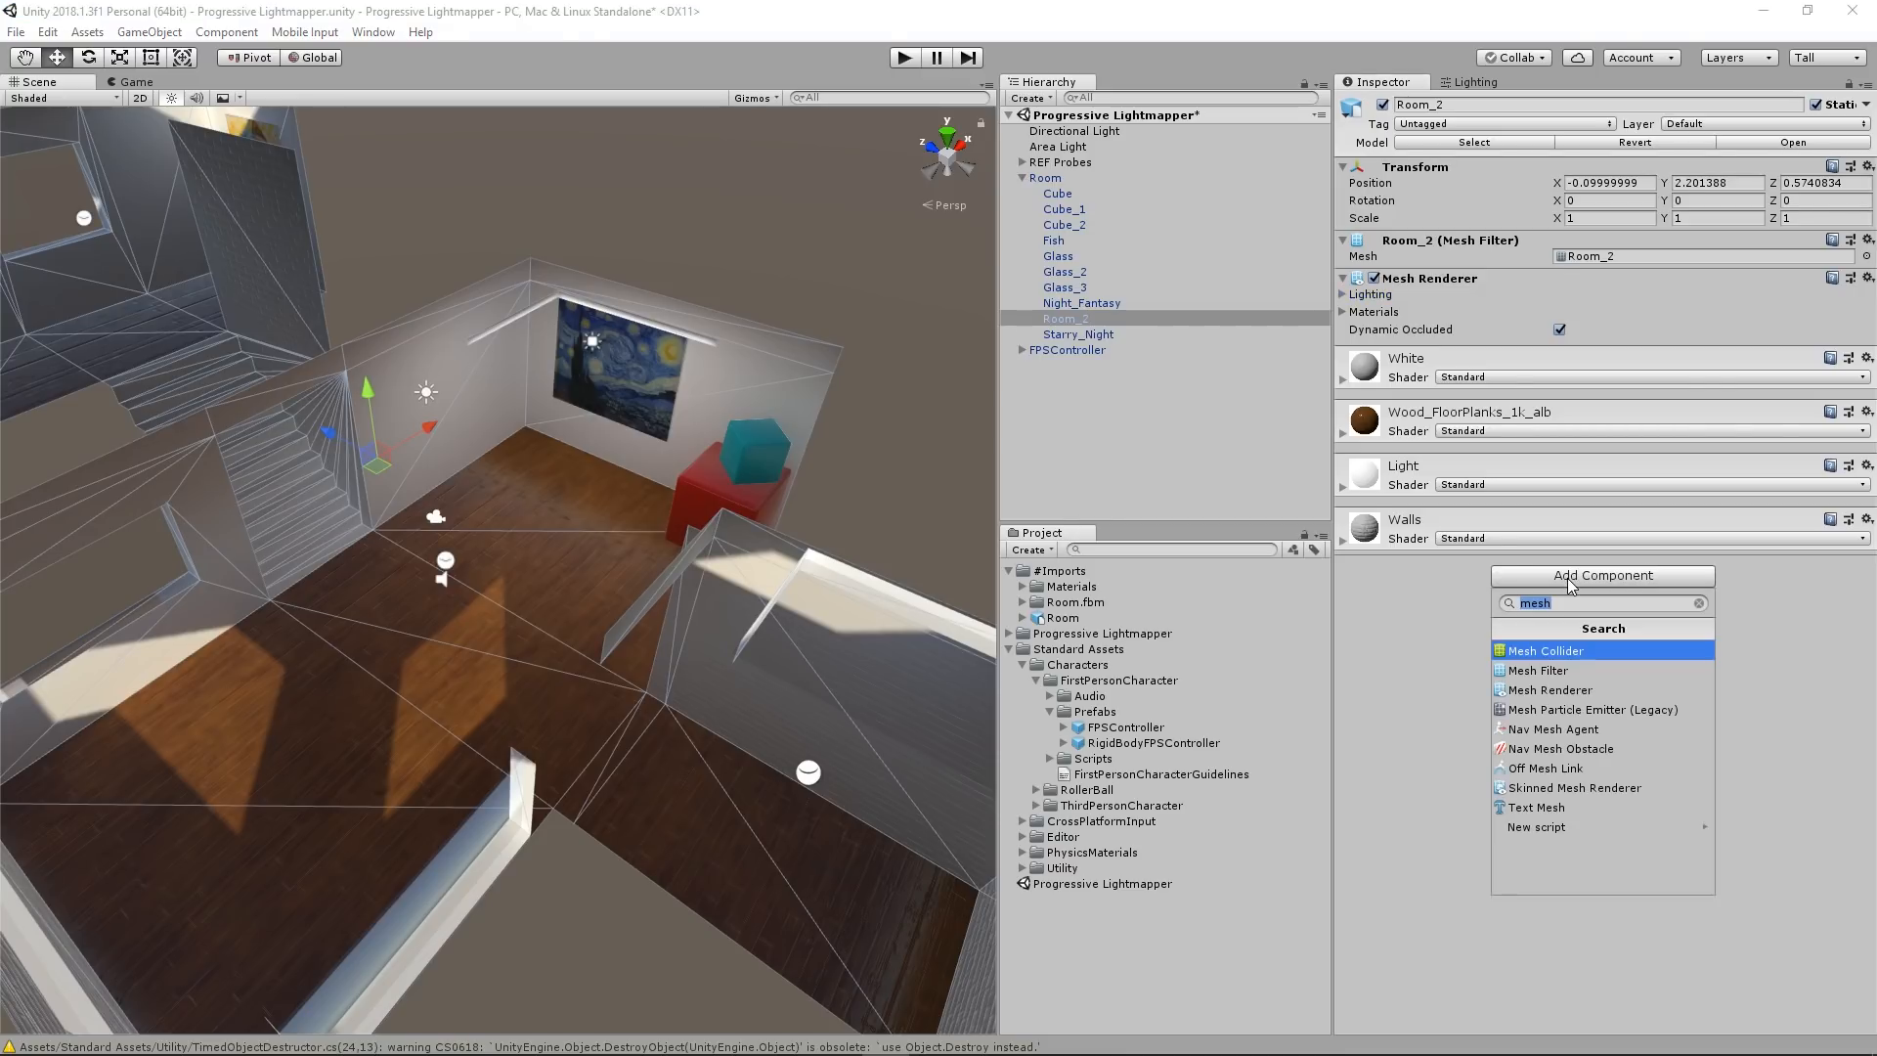
pyautogui.press('BackSpace')
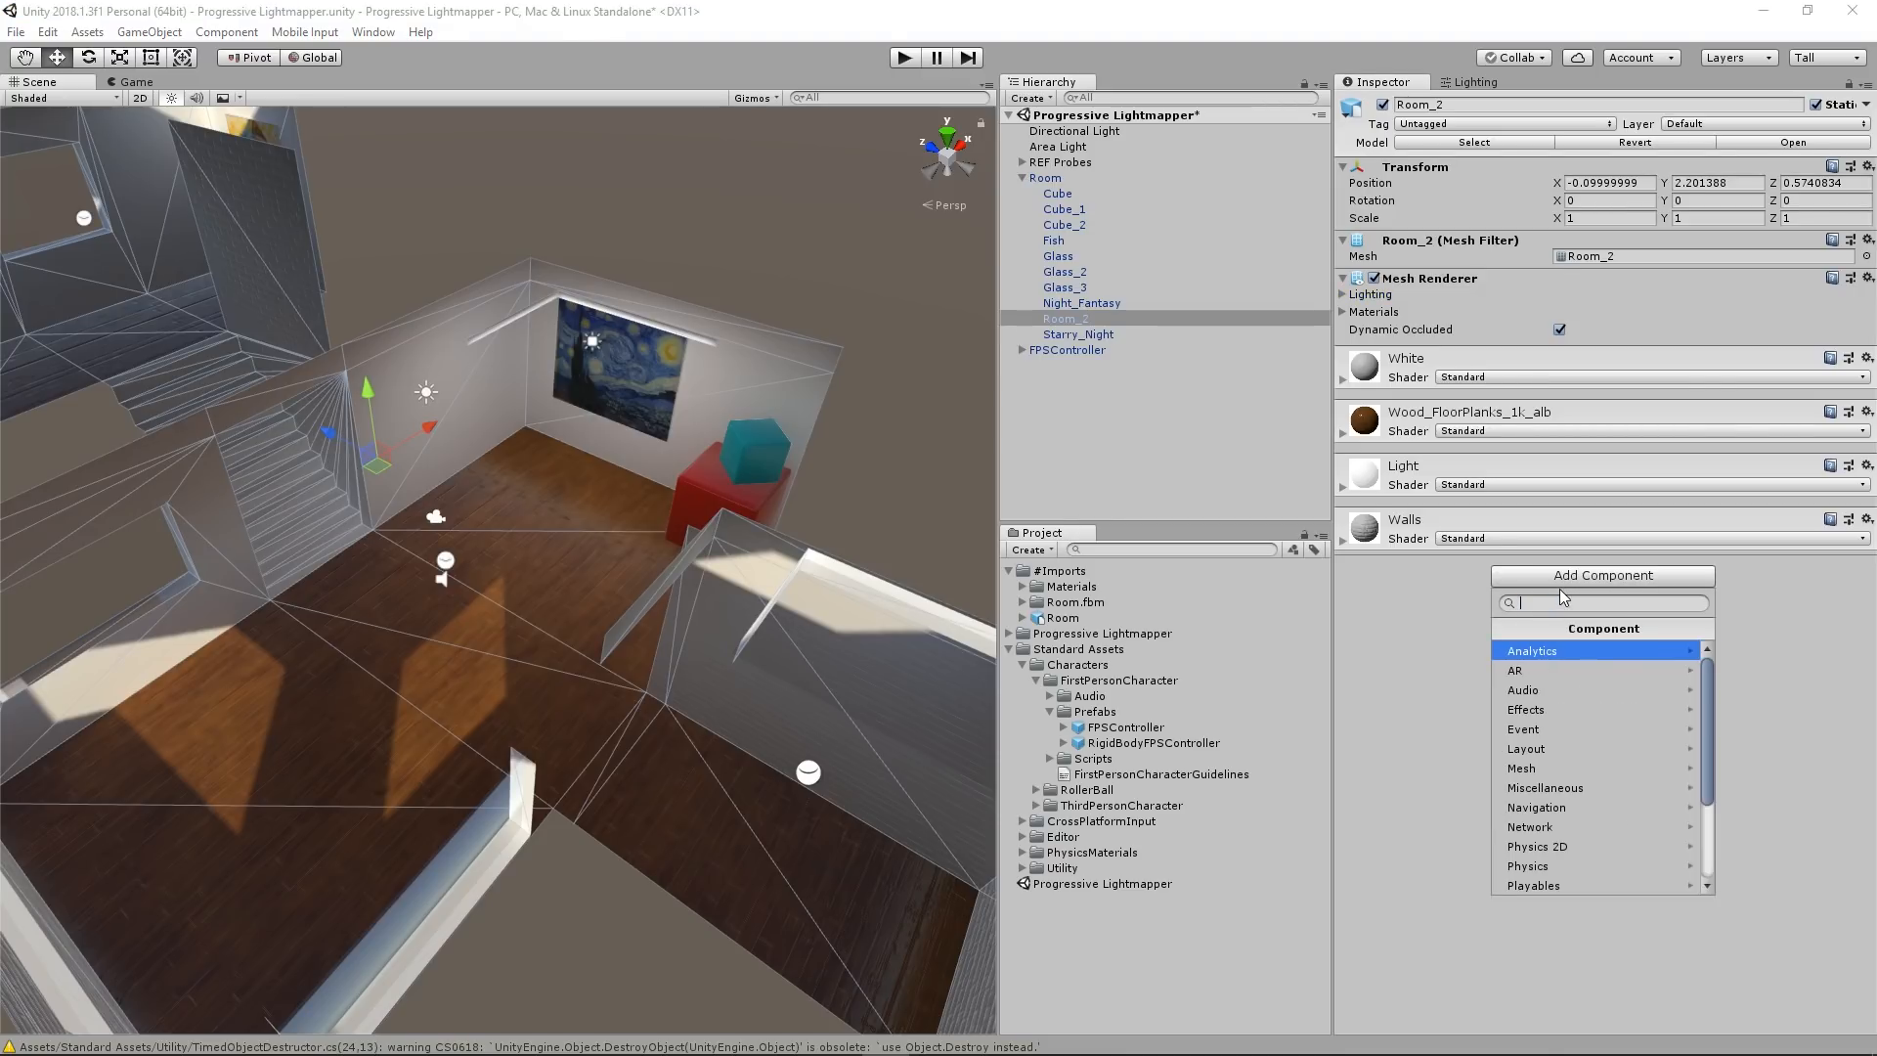
pyautogui.scroll(-3, 1620, 784)
pyautogui.scroll(3, 1613, 767)
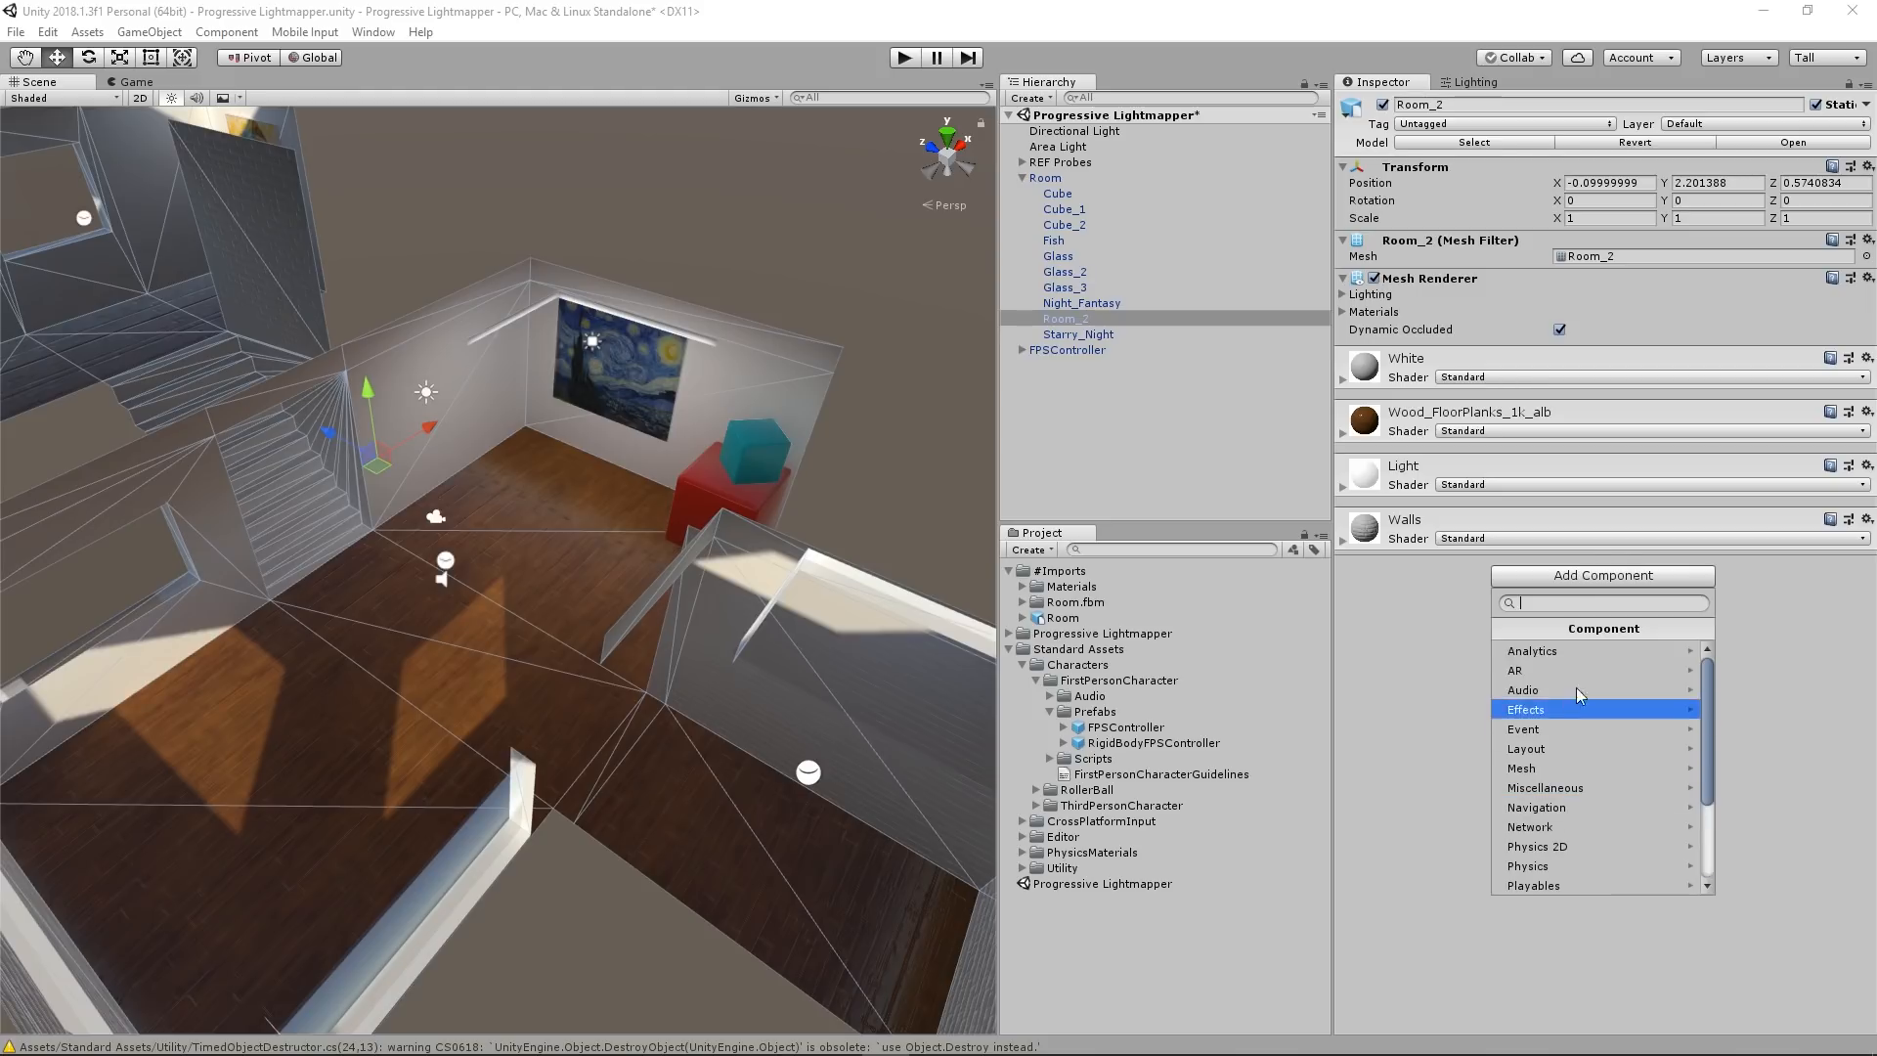
pyautogui.write('mesh')
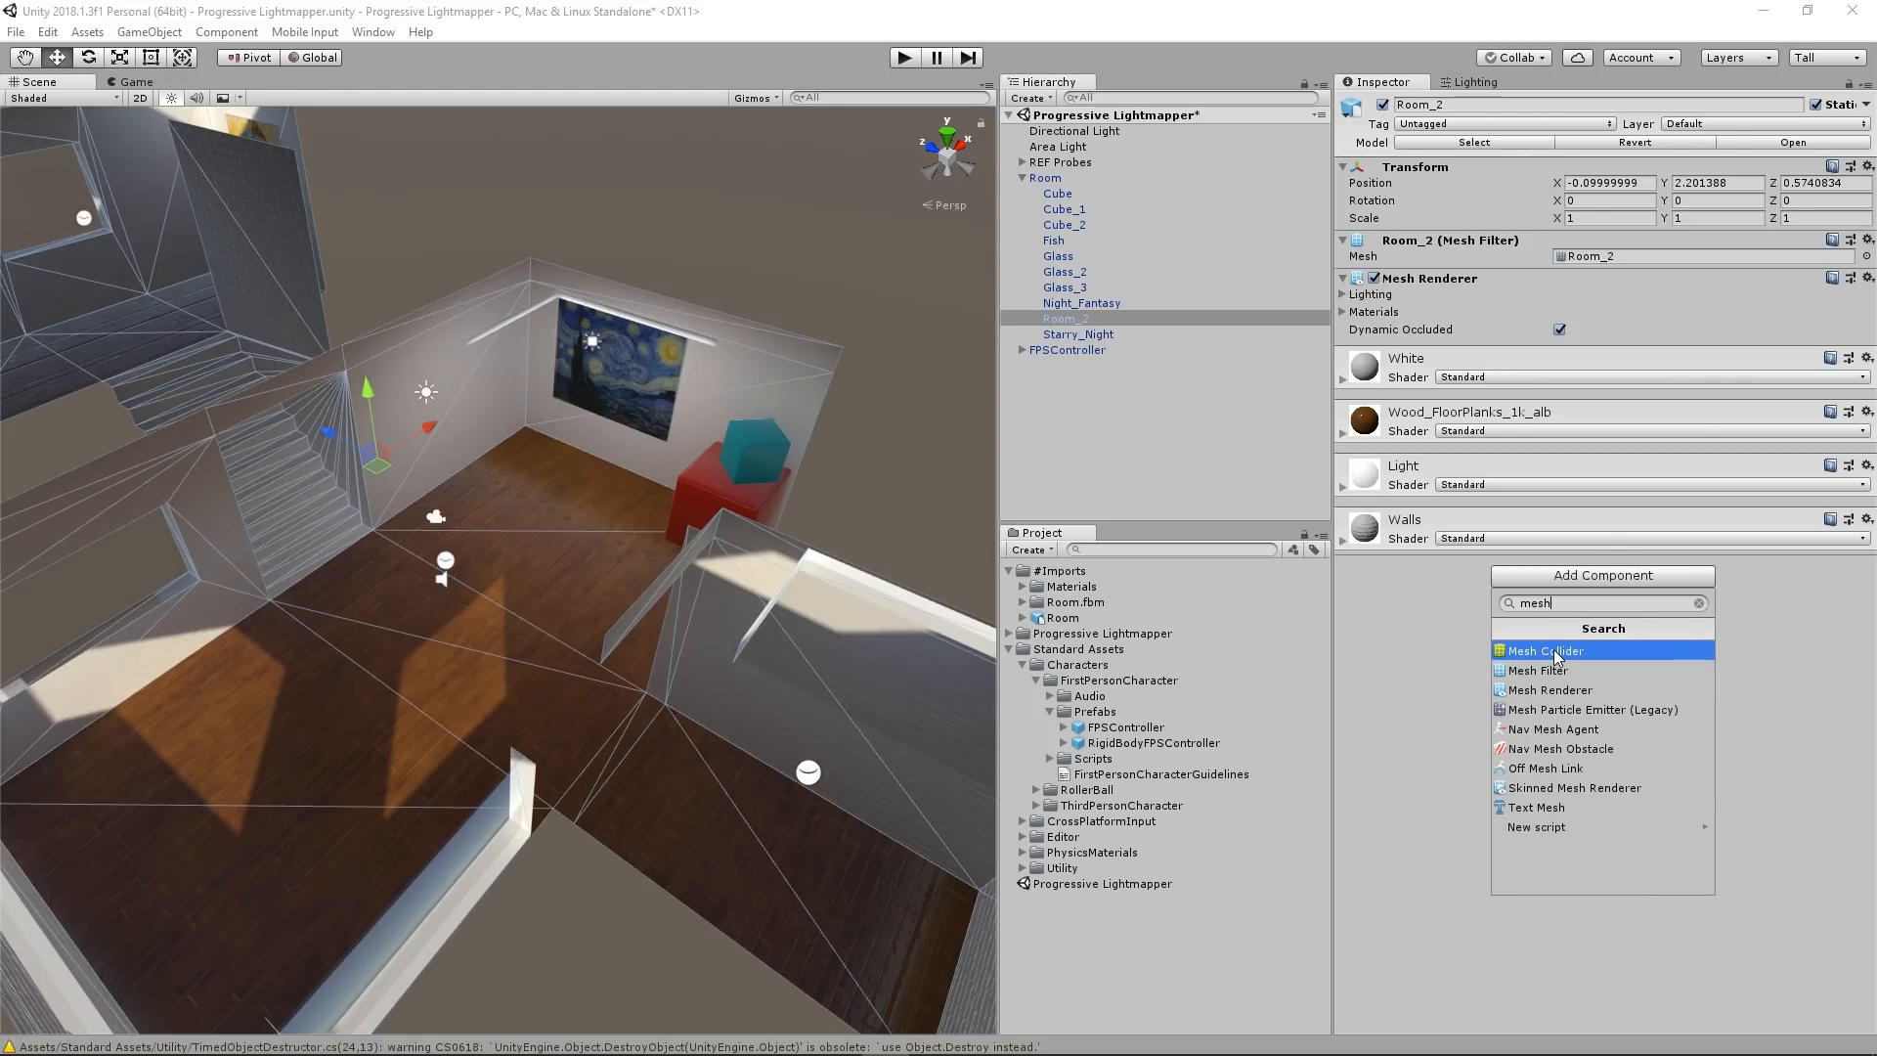
# Add a Mesh Collider to Room_2 and test walking around the room in Play mode.
pyautogui.click(1556, 651)
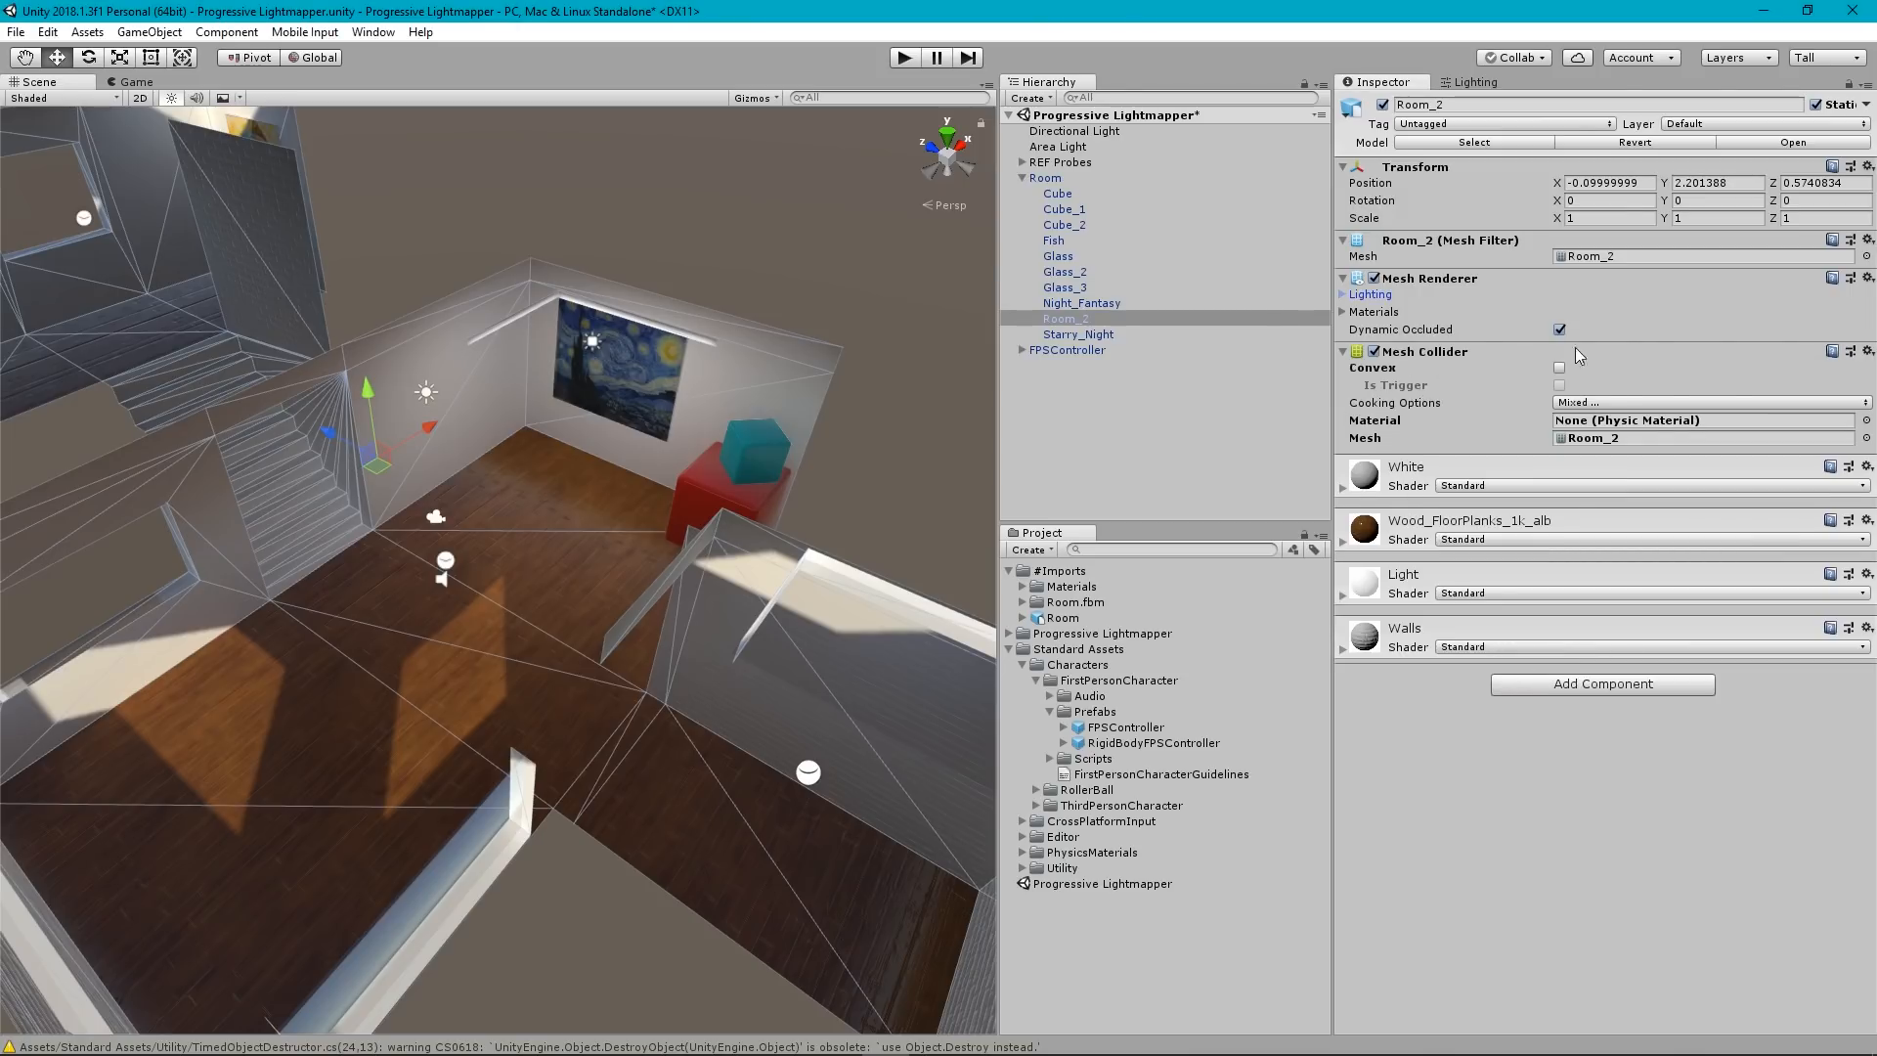
pyautogui.click(1092, 486)
pyautogui.click(903, 58)
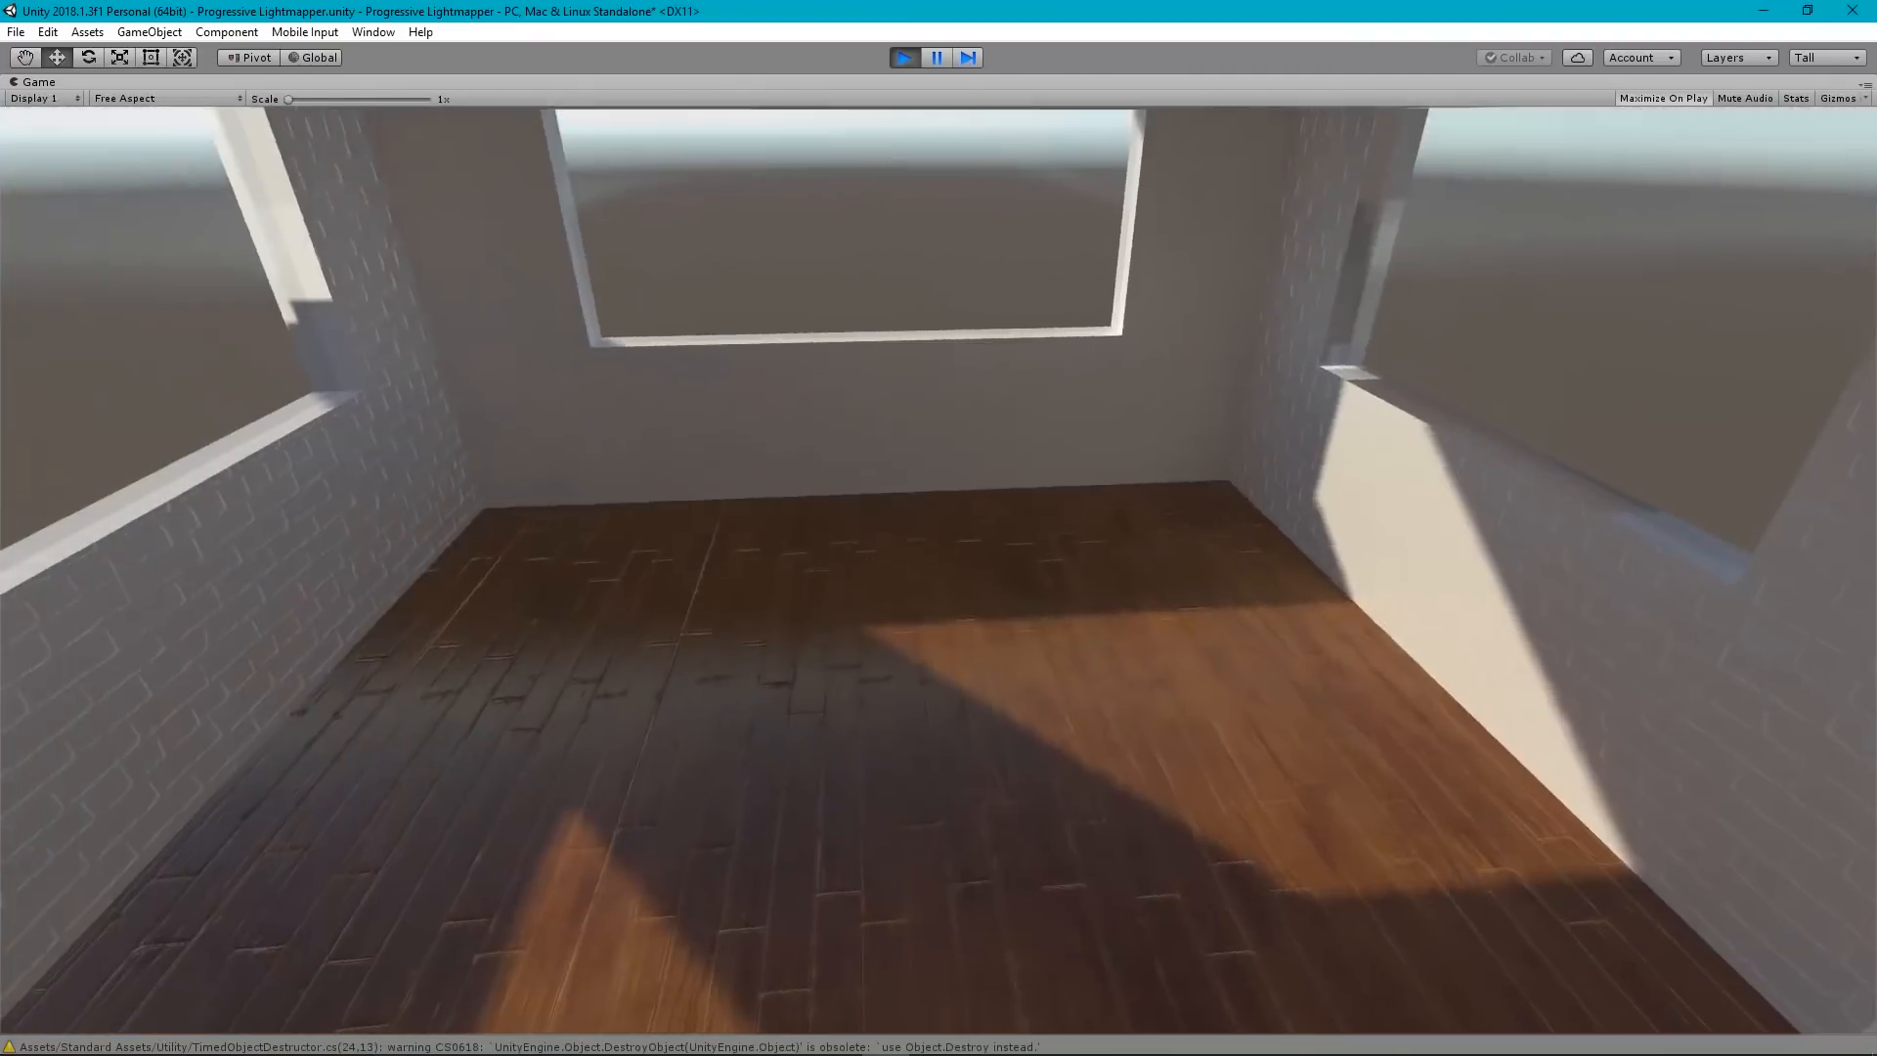
pyautogui.press('w')
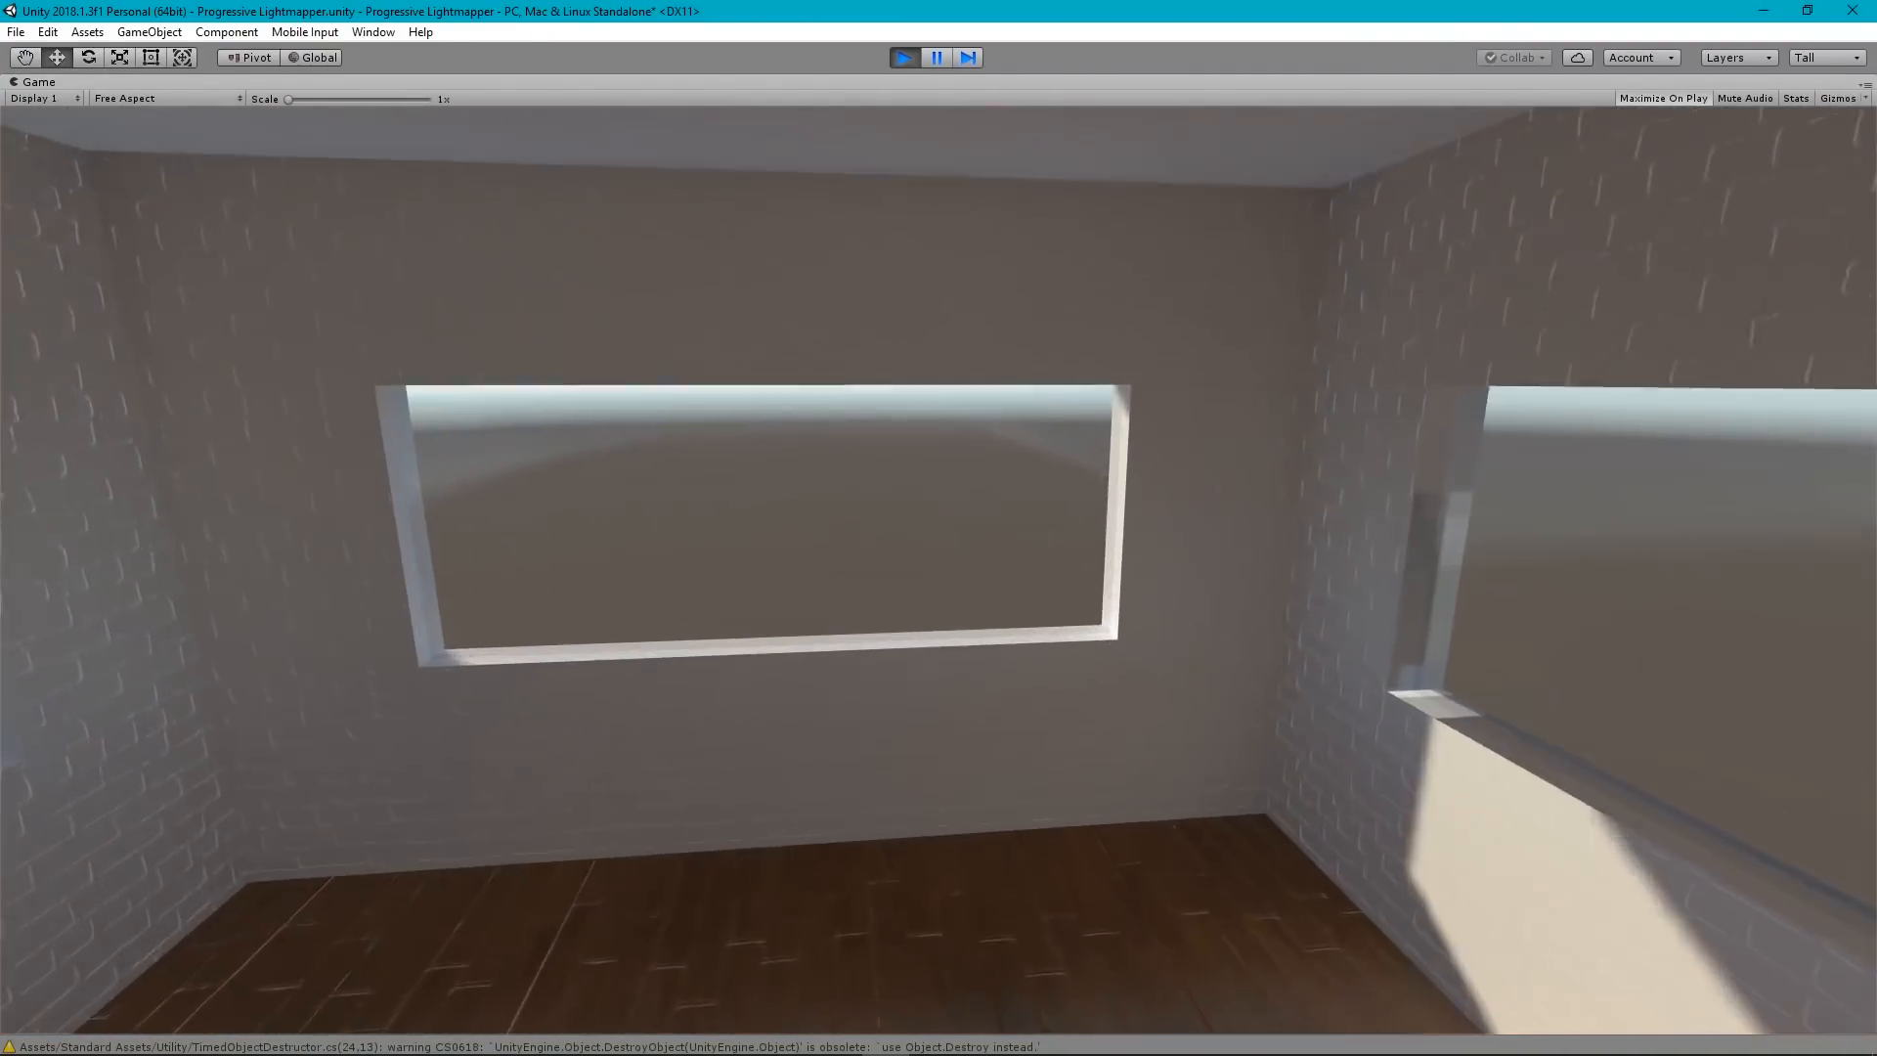
pyautogui.press('s')
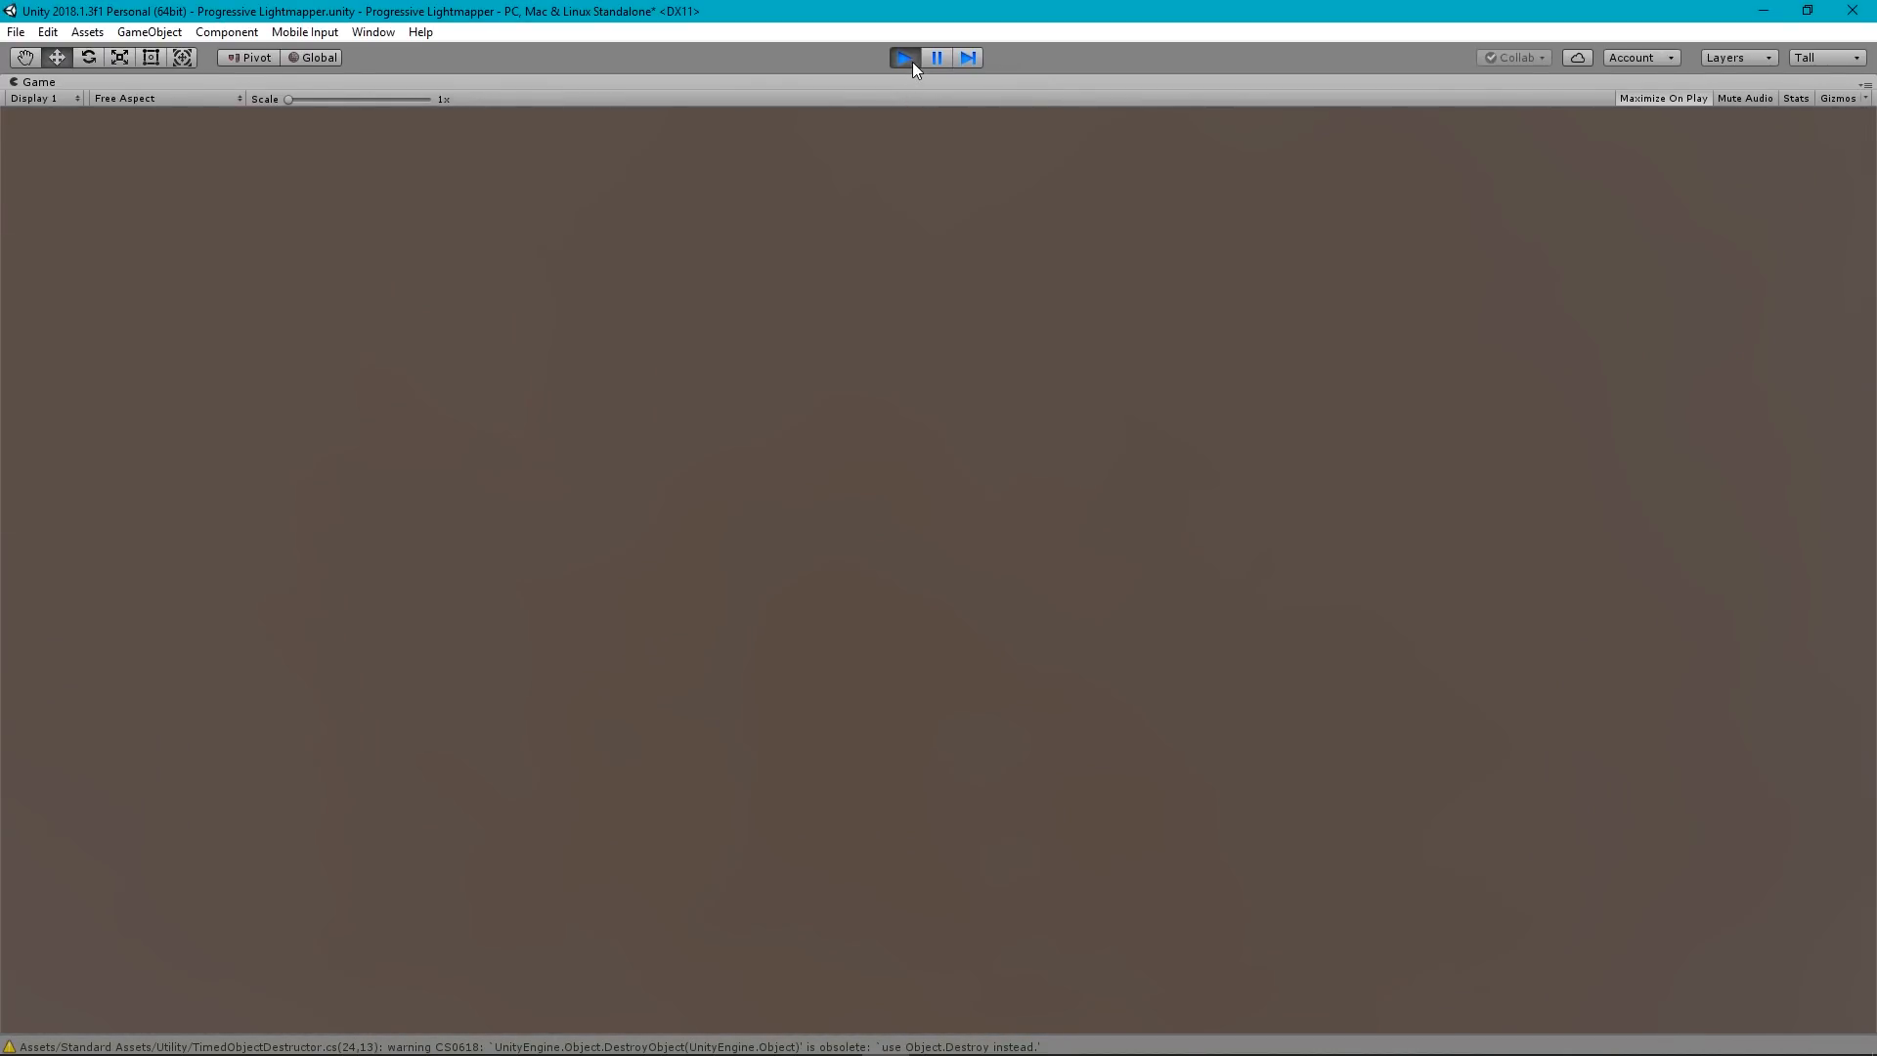
pyautogui.click(912, 62)
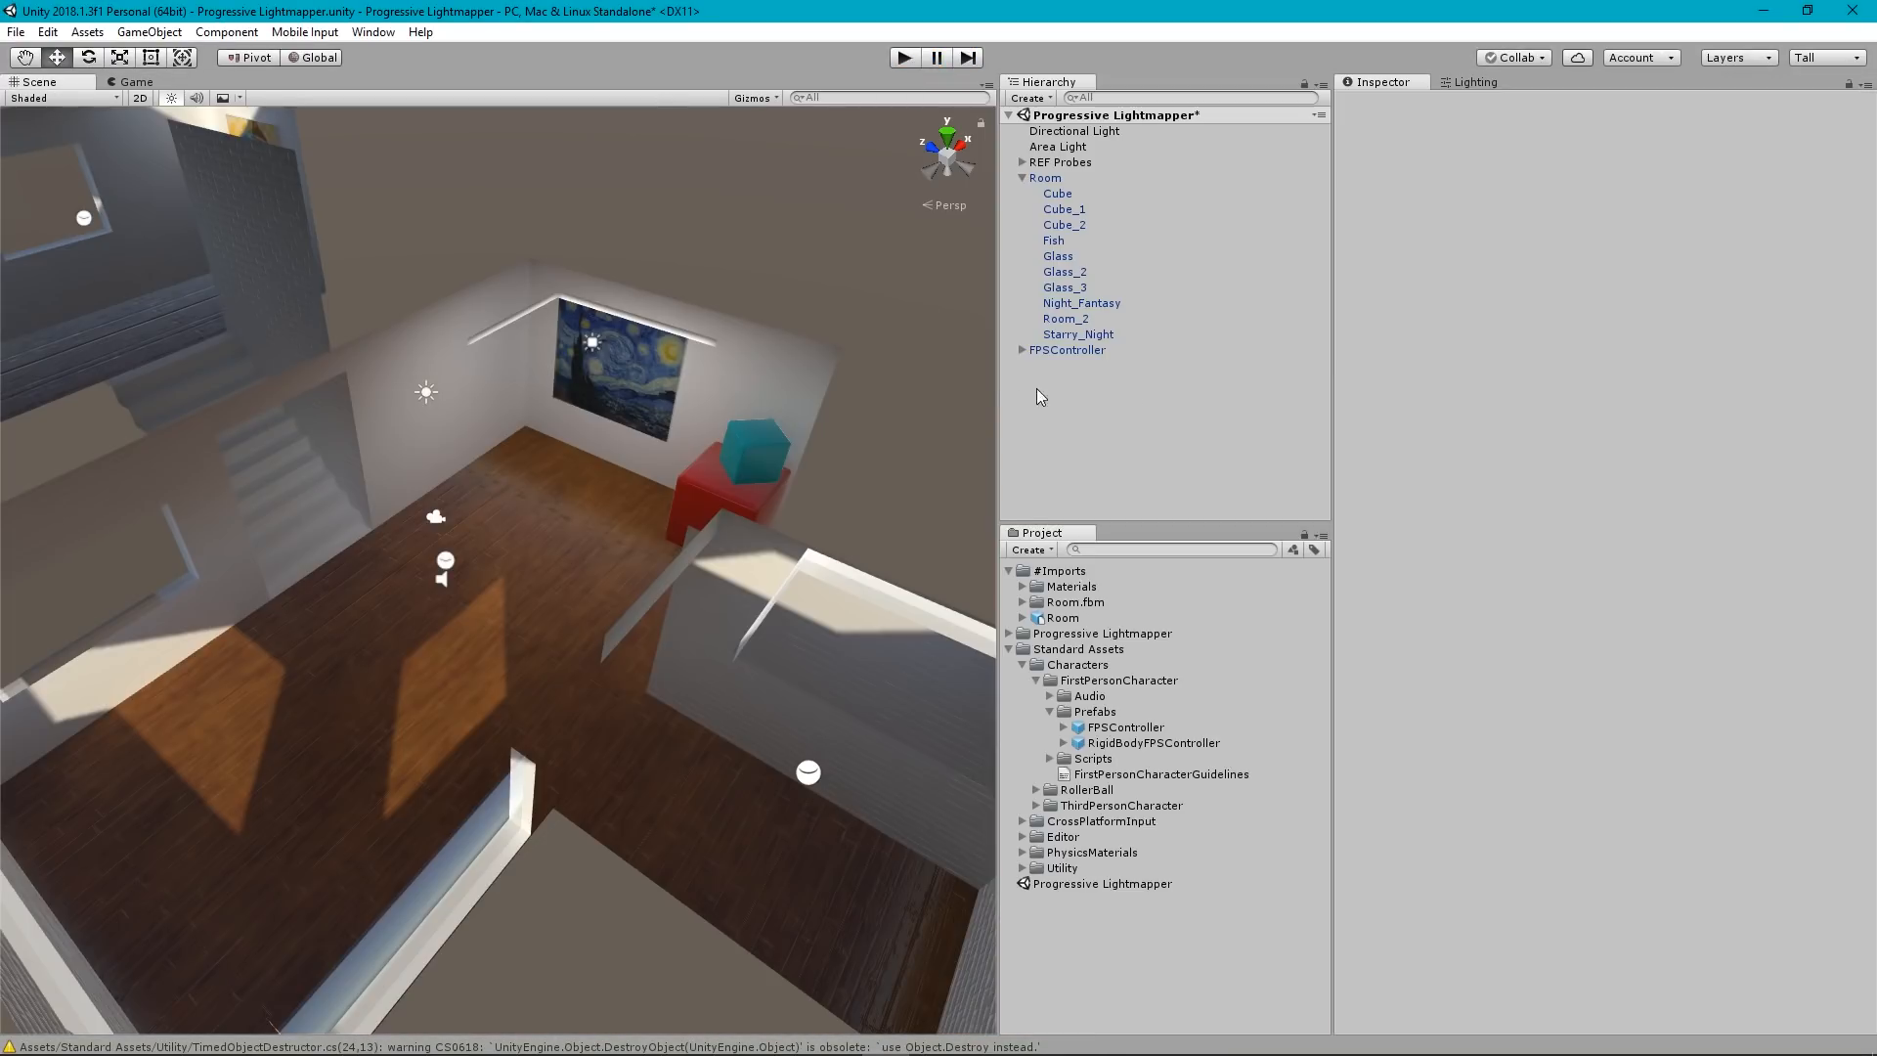
# Collapse the Room hierarchy and set the FPSController's Footstep Sounds size to 0.
pyautogui.click(1021, 178)
pyautogui.click(1047, 193)
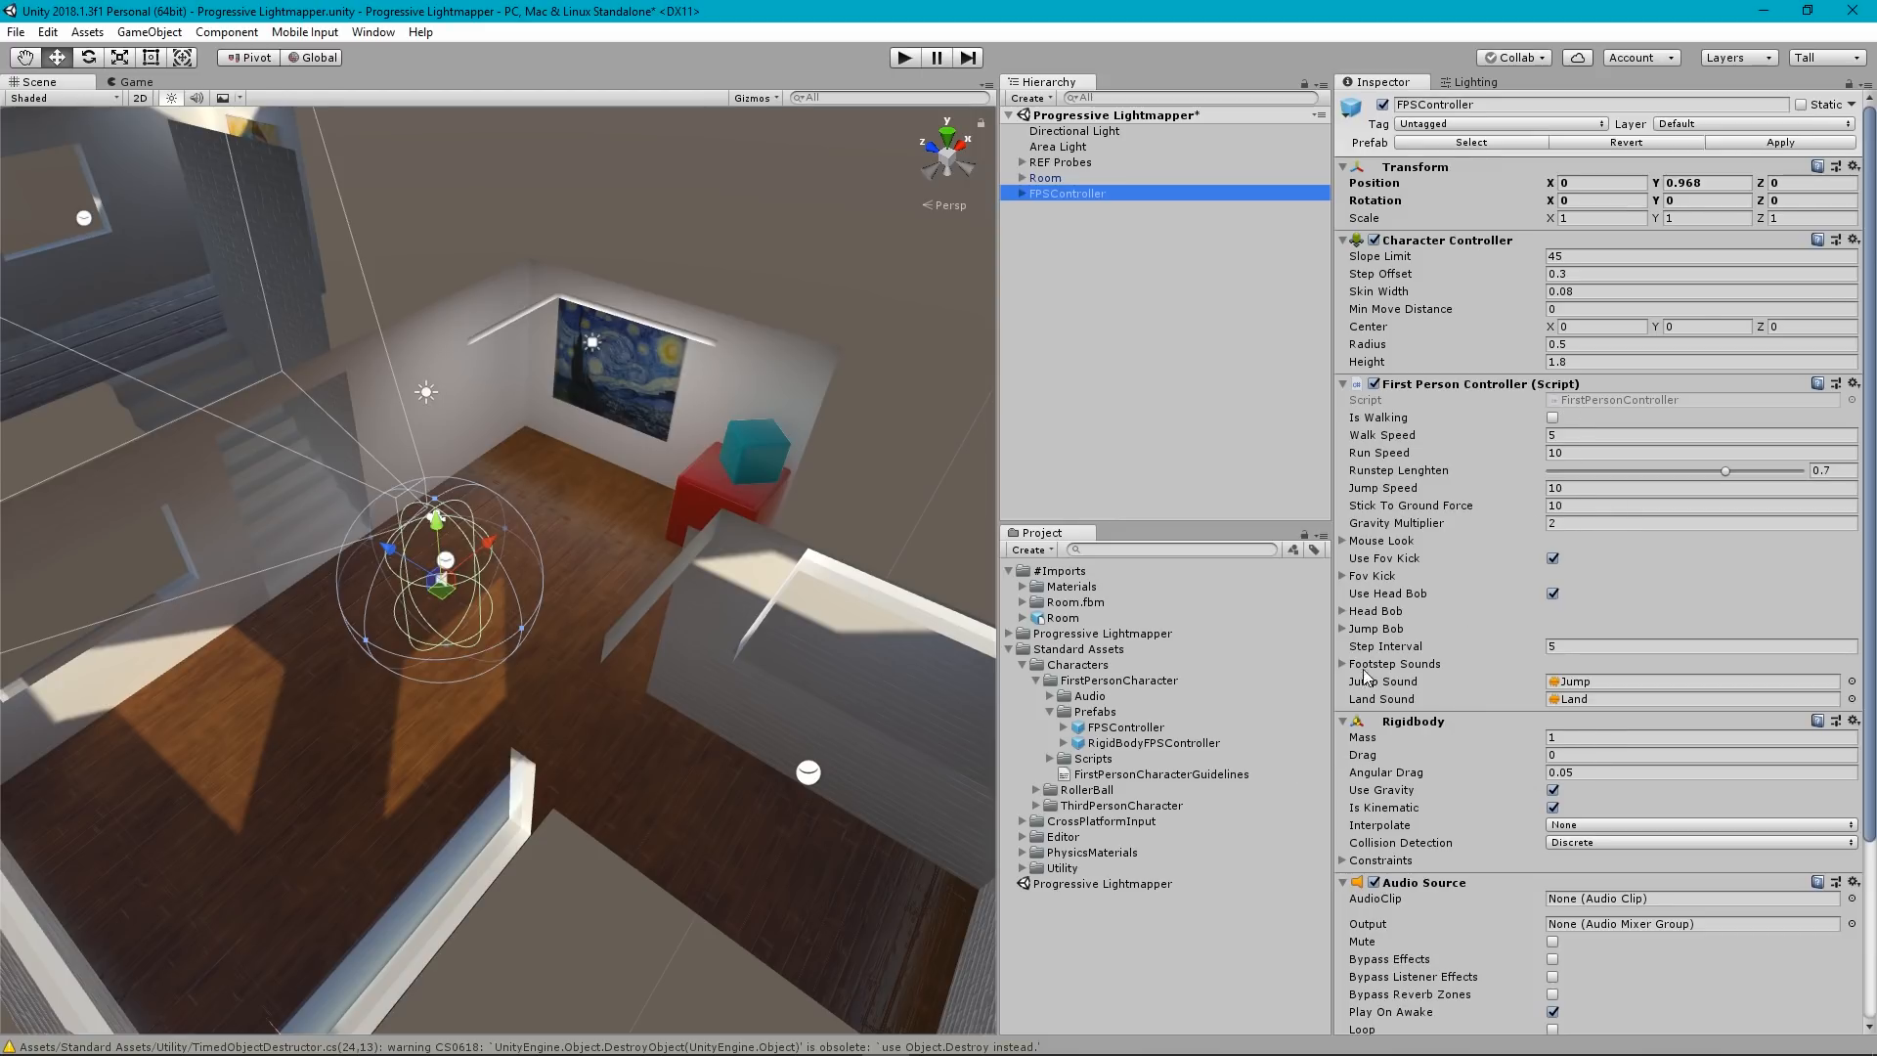
pyautogui.click(1344, 667)
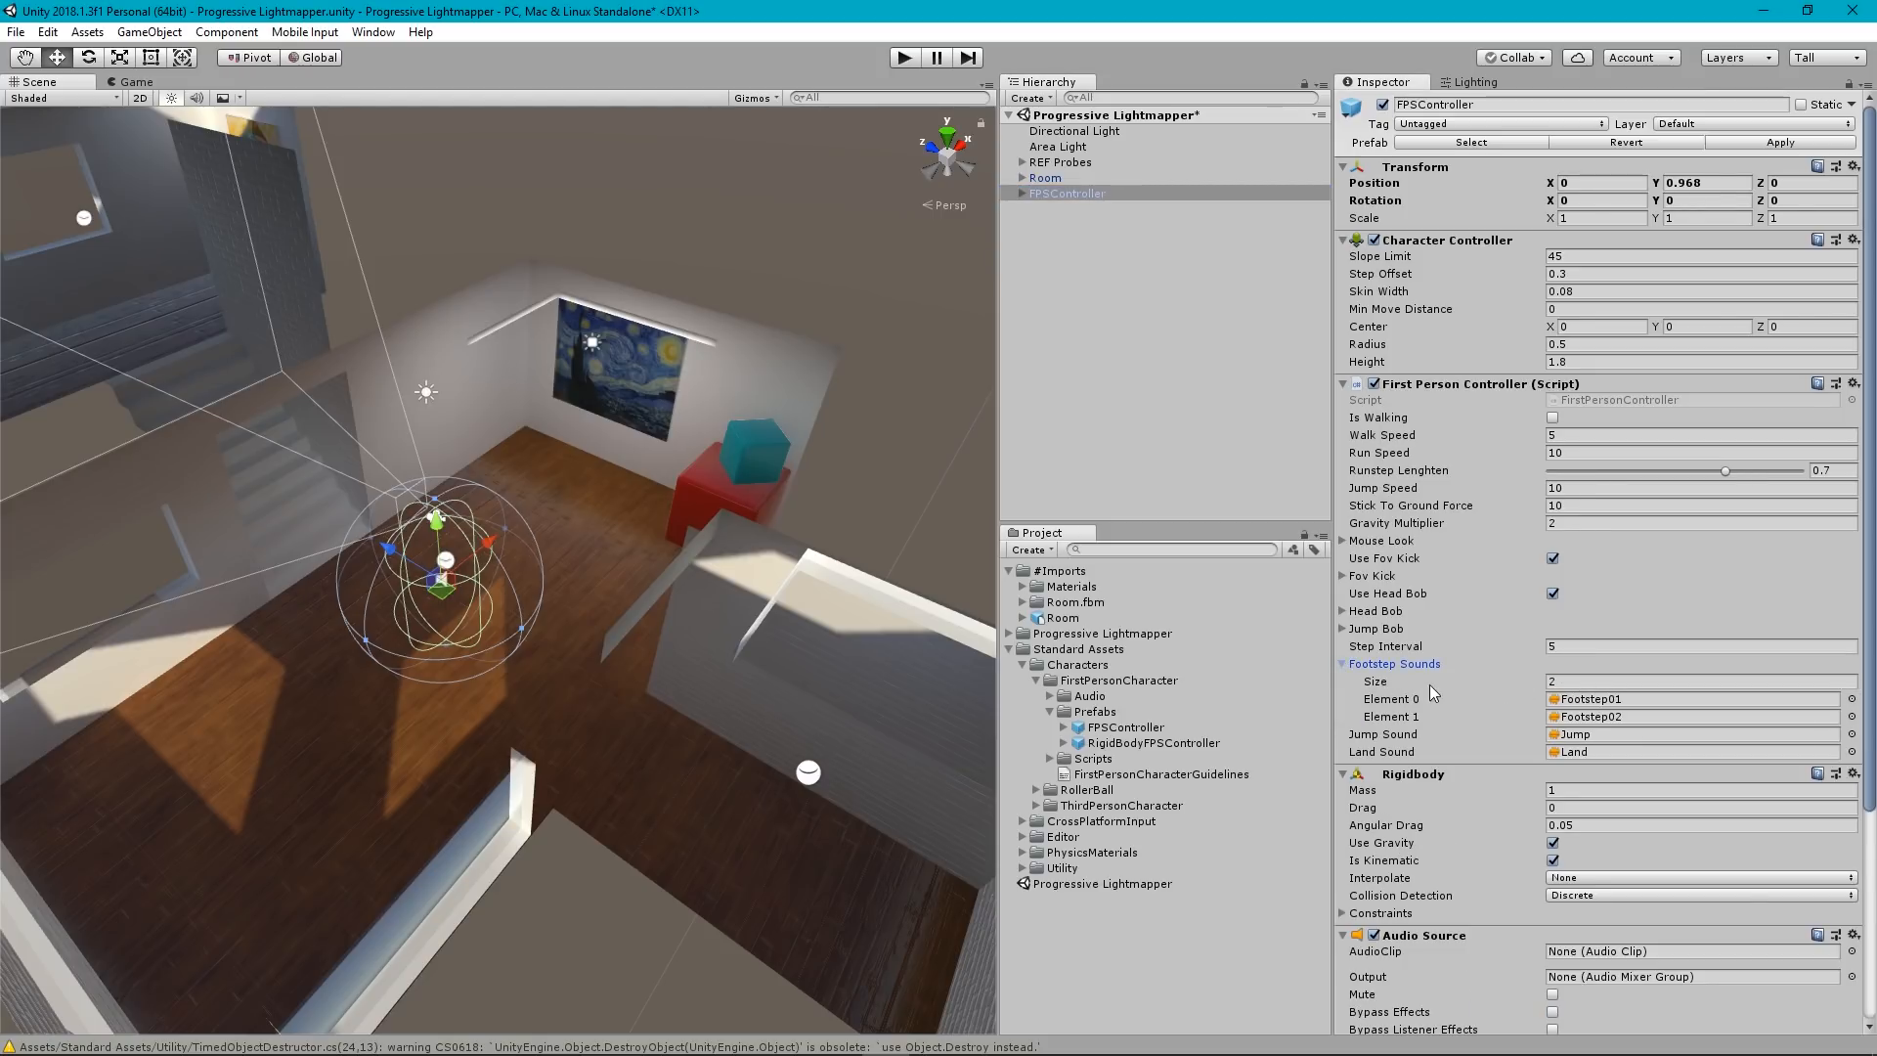
pyautogui.click(1574, 682)
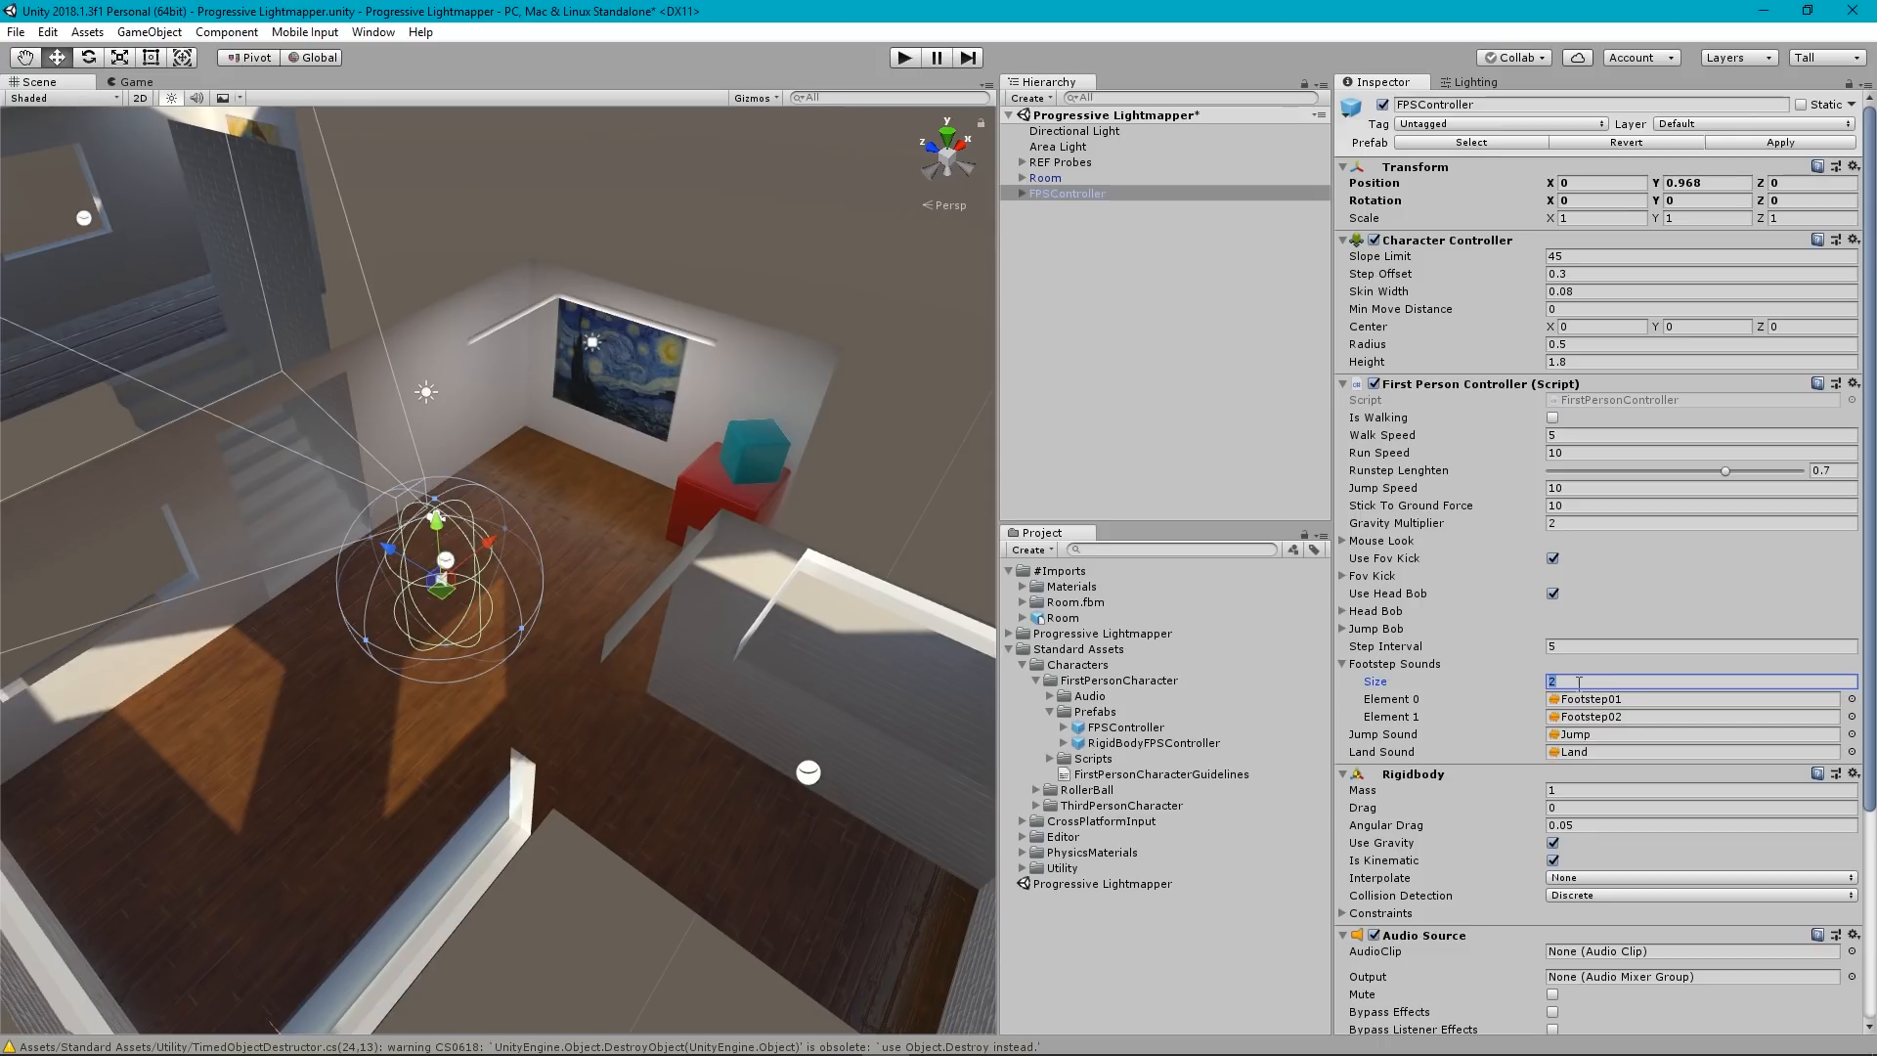
pyautogui.press('Return')
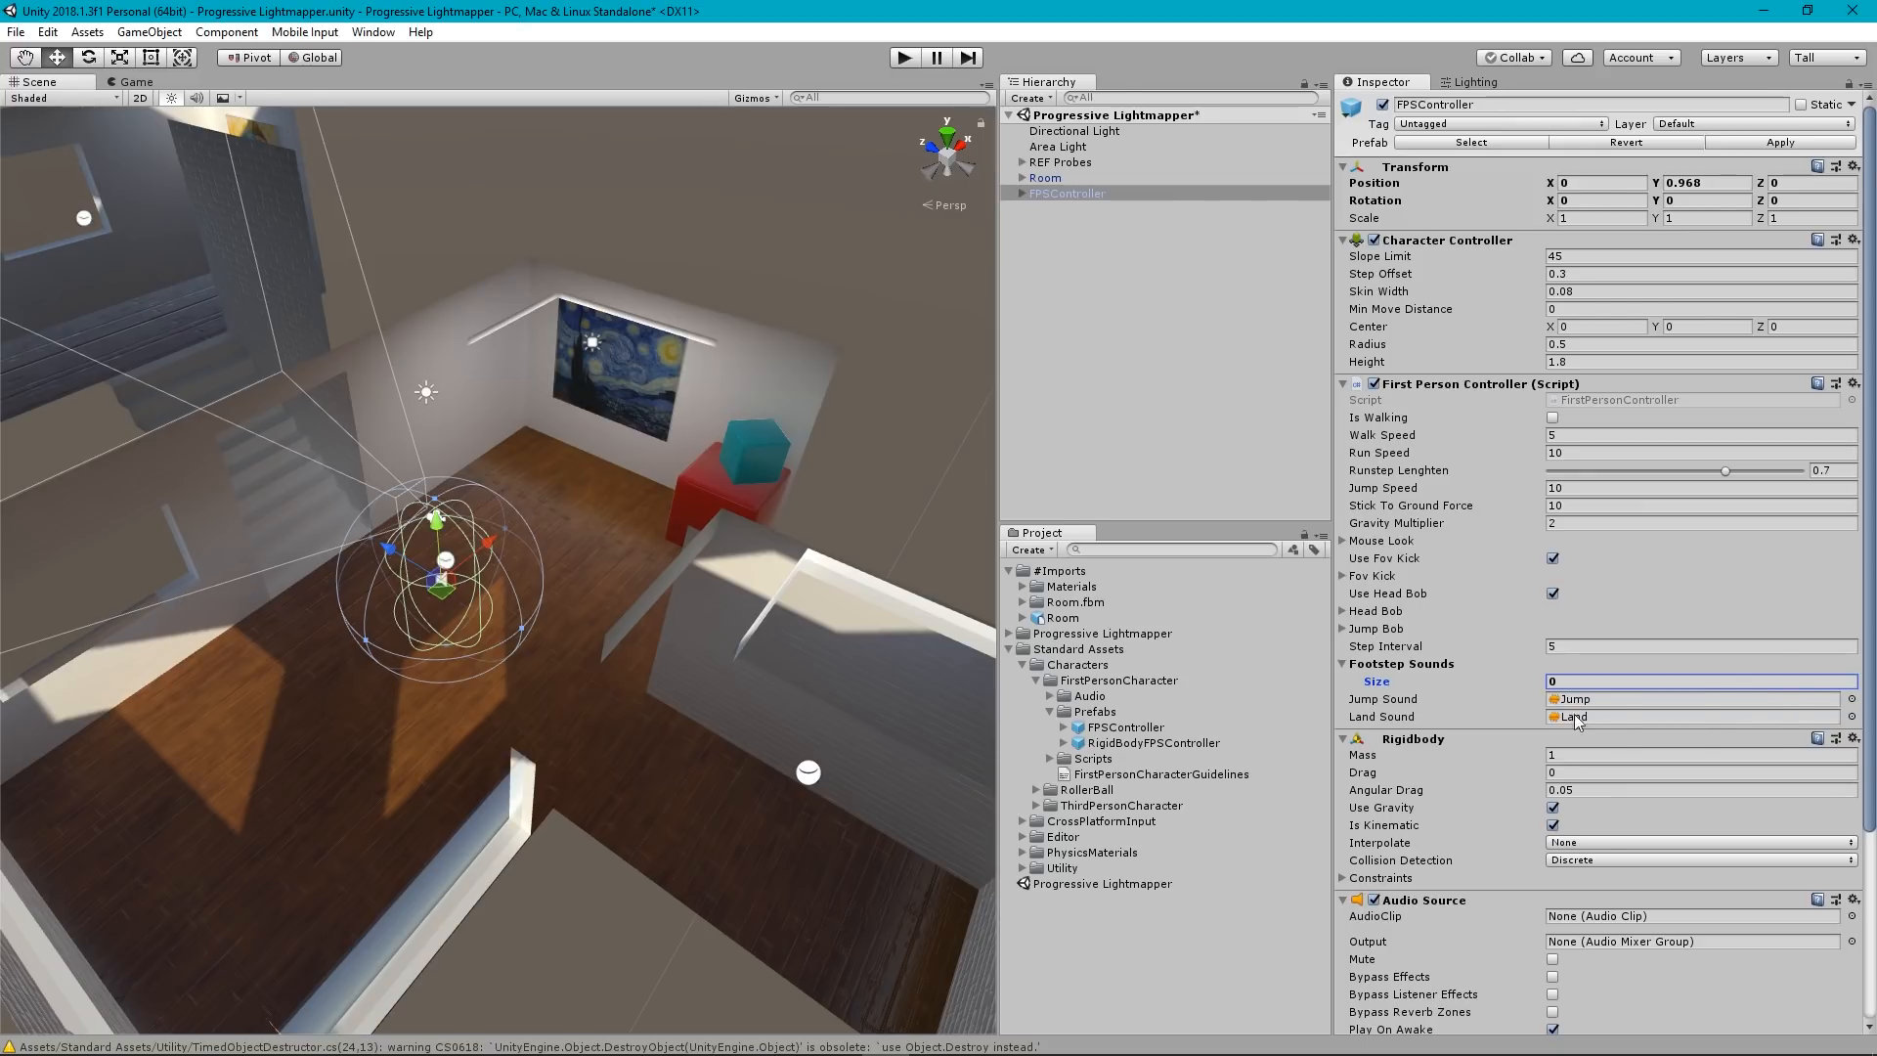
# Set both the Jump Sound and Land Sound of the FPSController to None.
pyautogui.click(1851, 699)
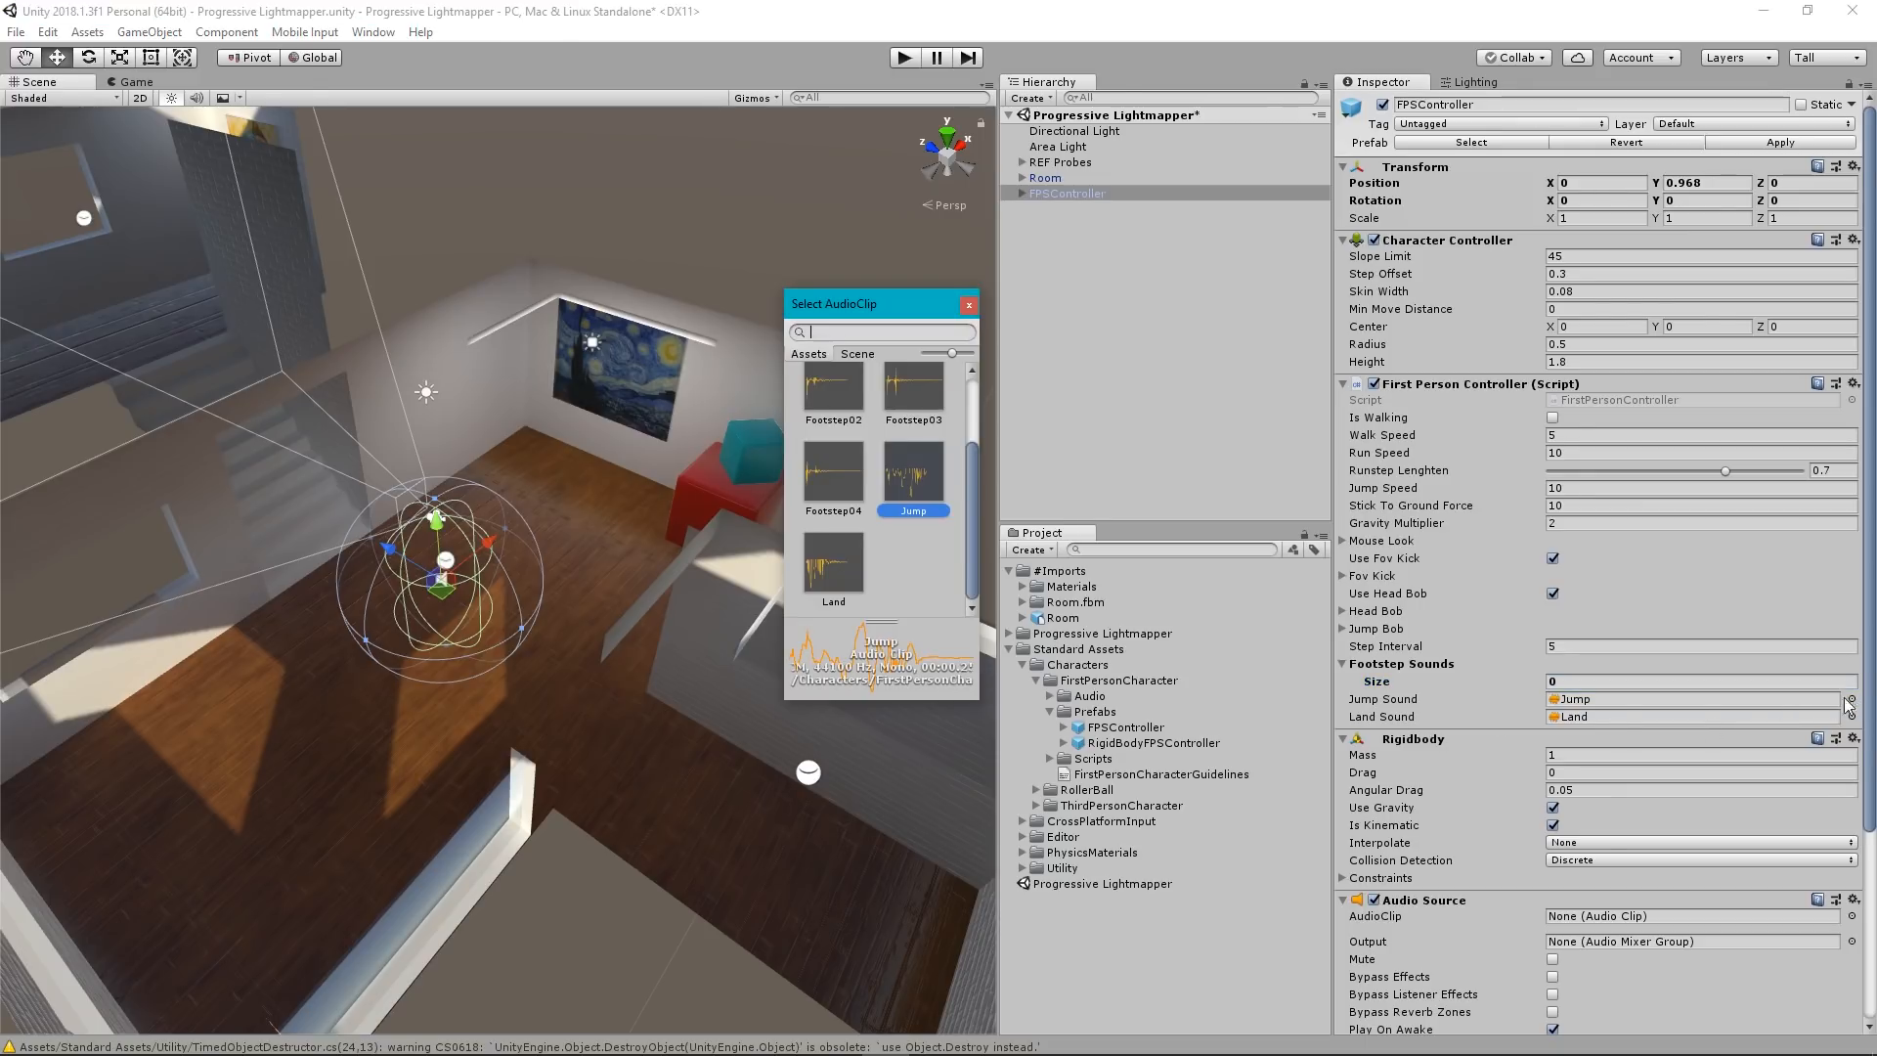
pyautogui.click(824, 404)
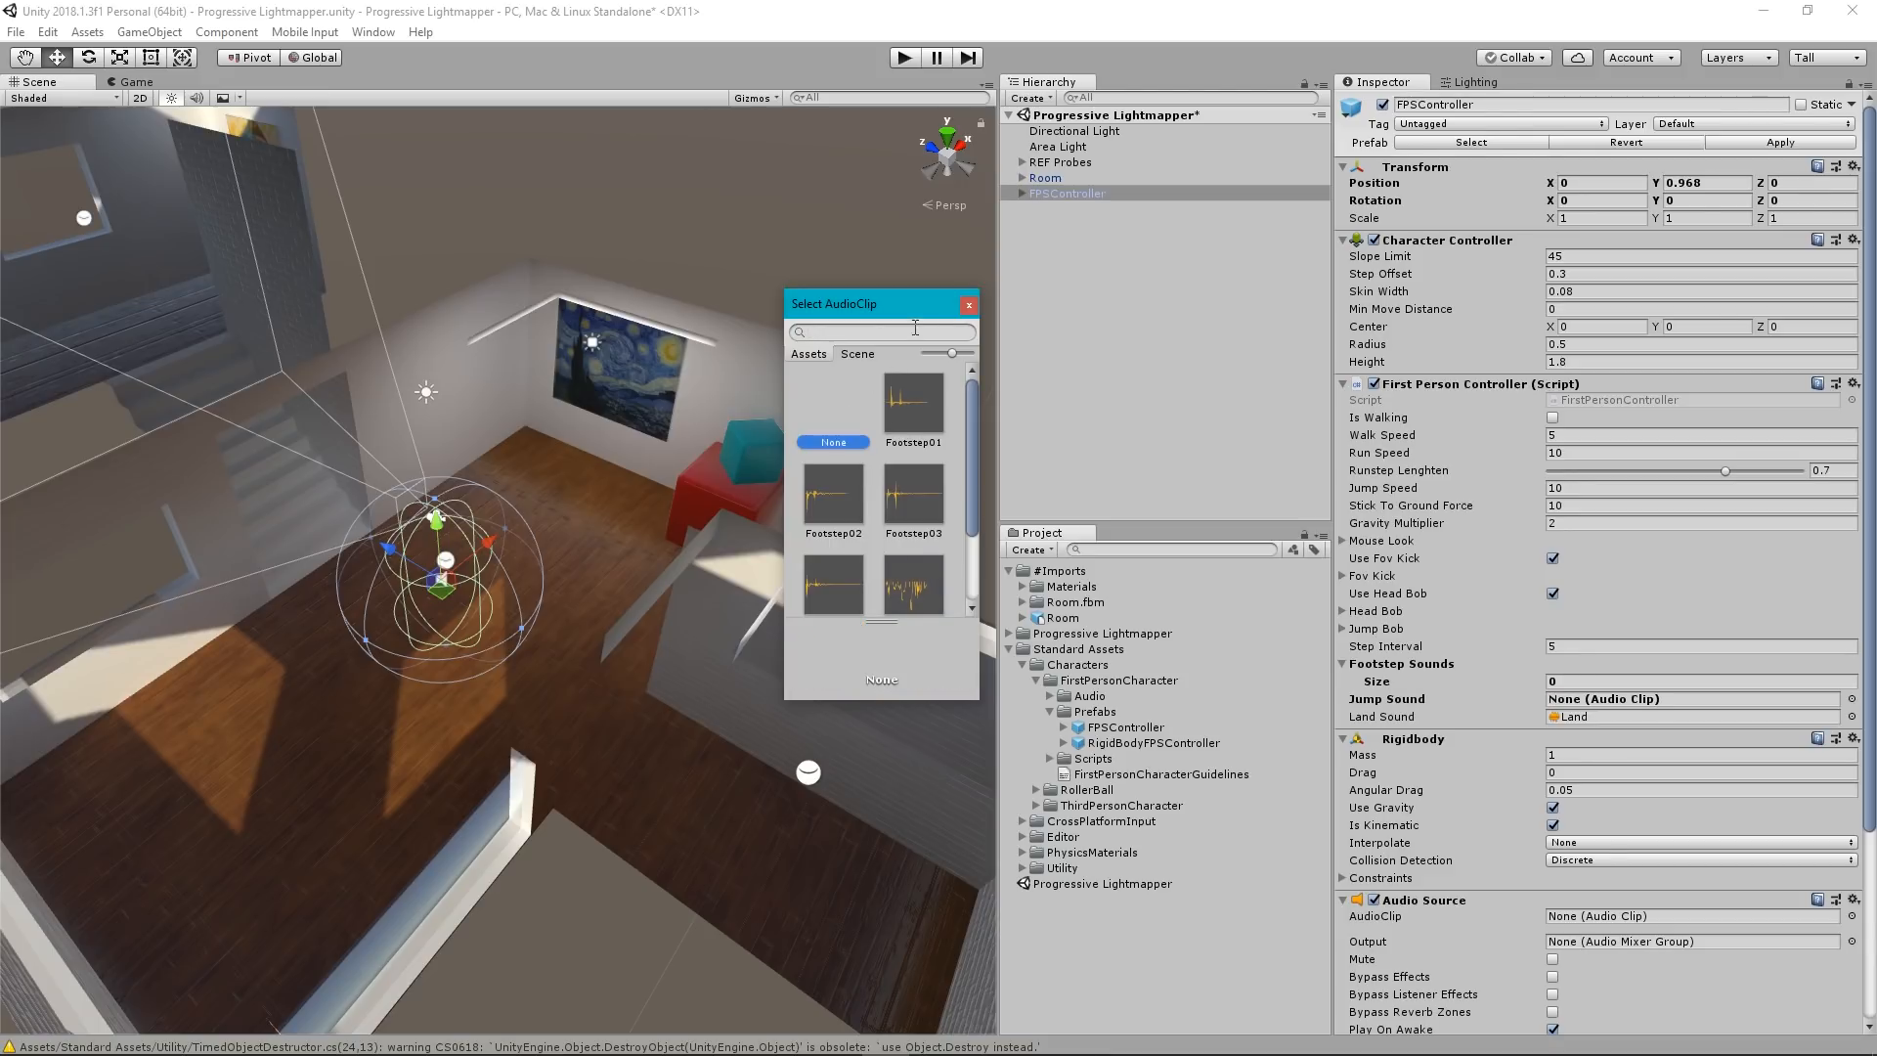
pyautogui.click(969, 305)
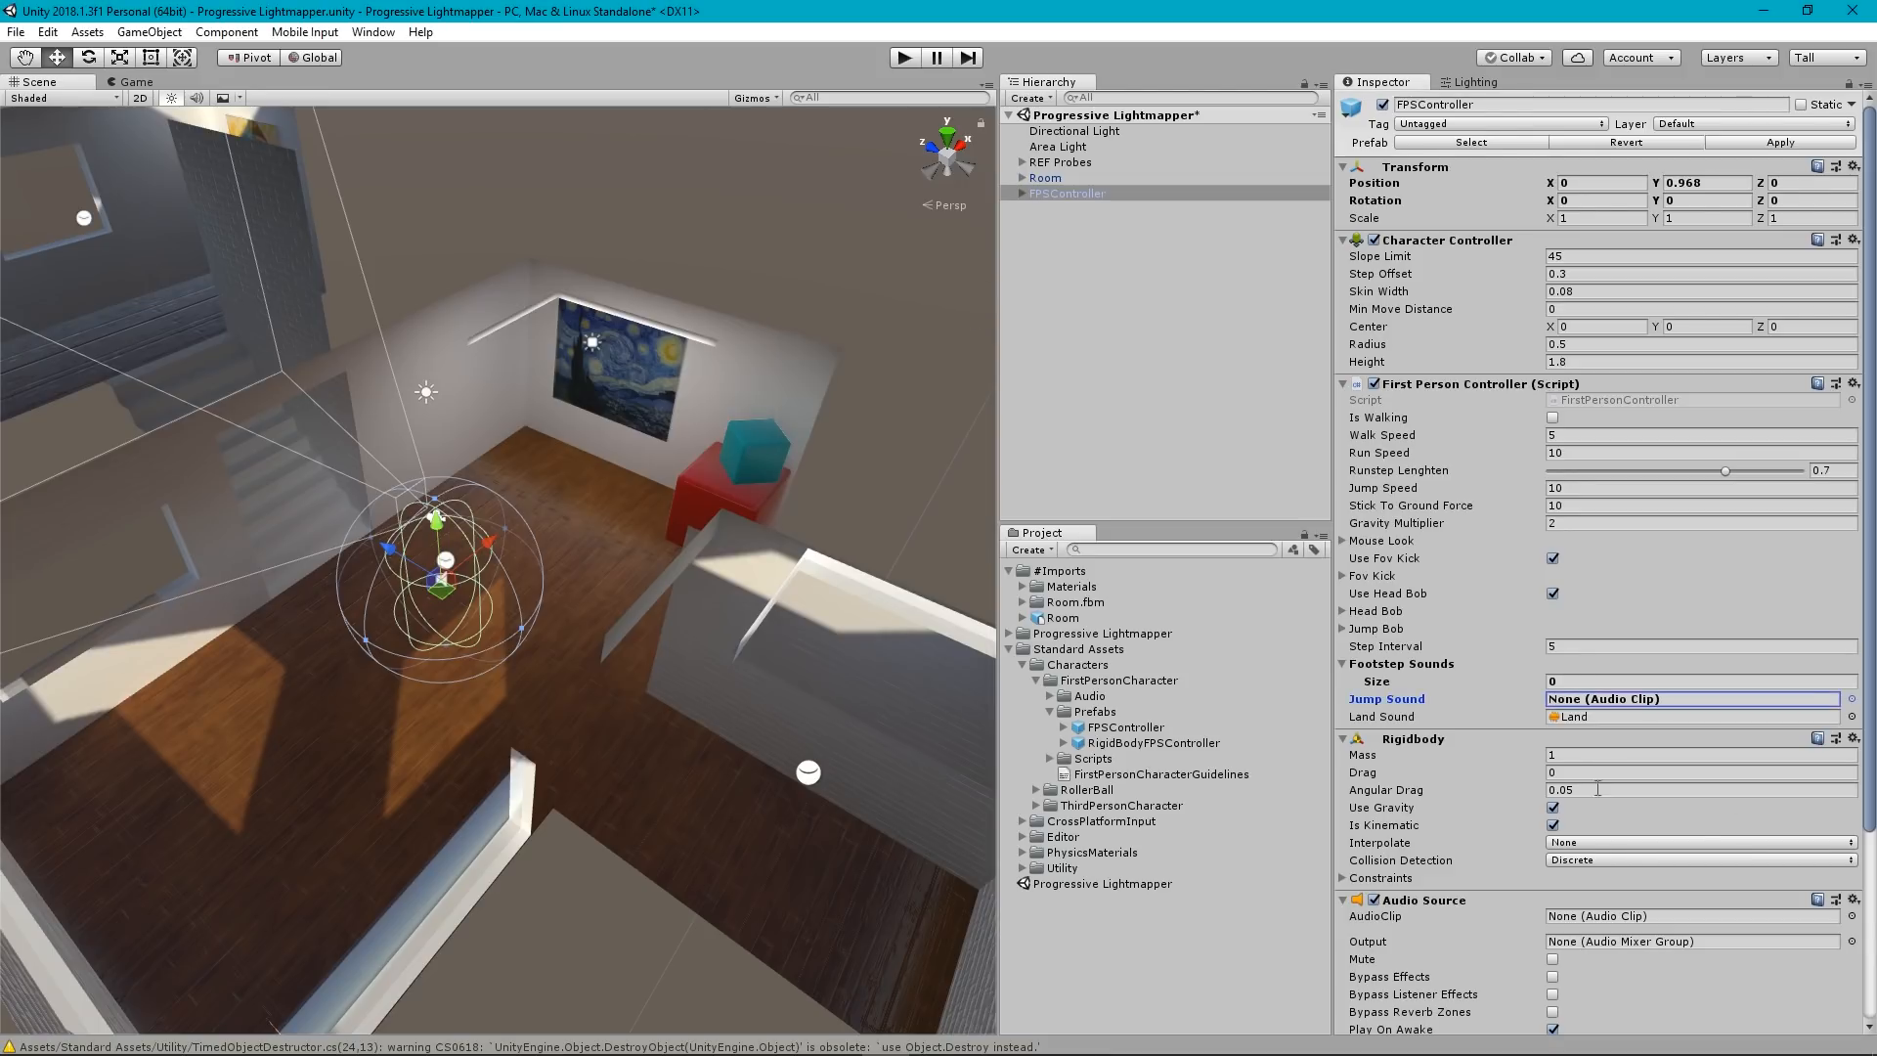
pyautogui.click(1852, 717)
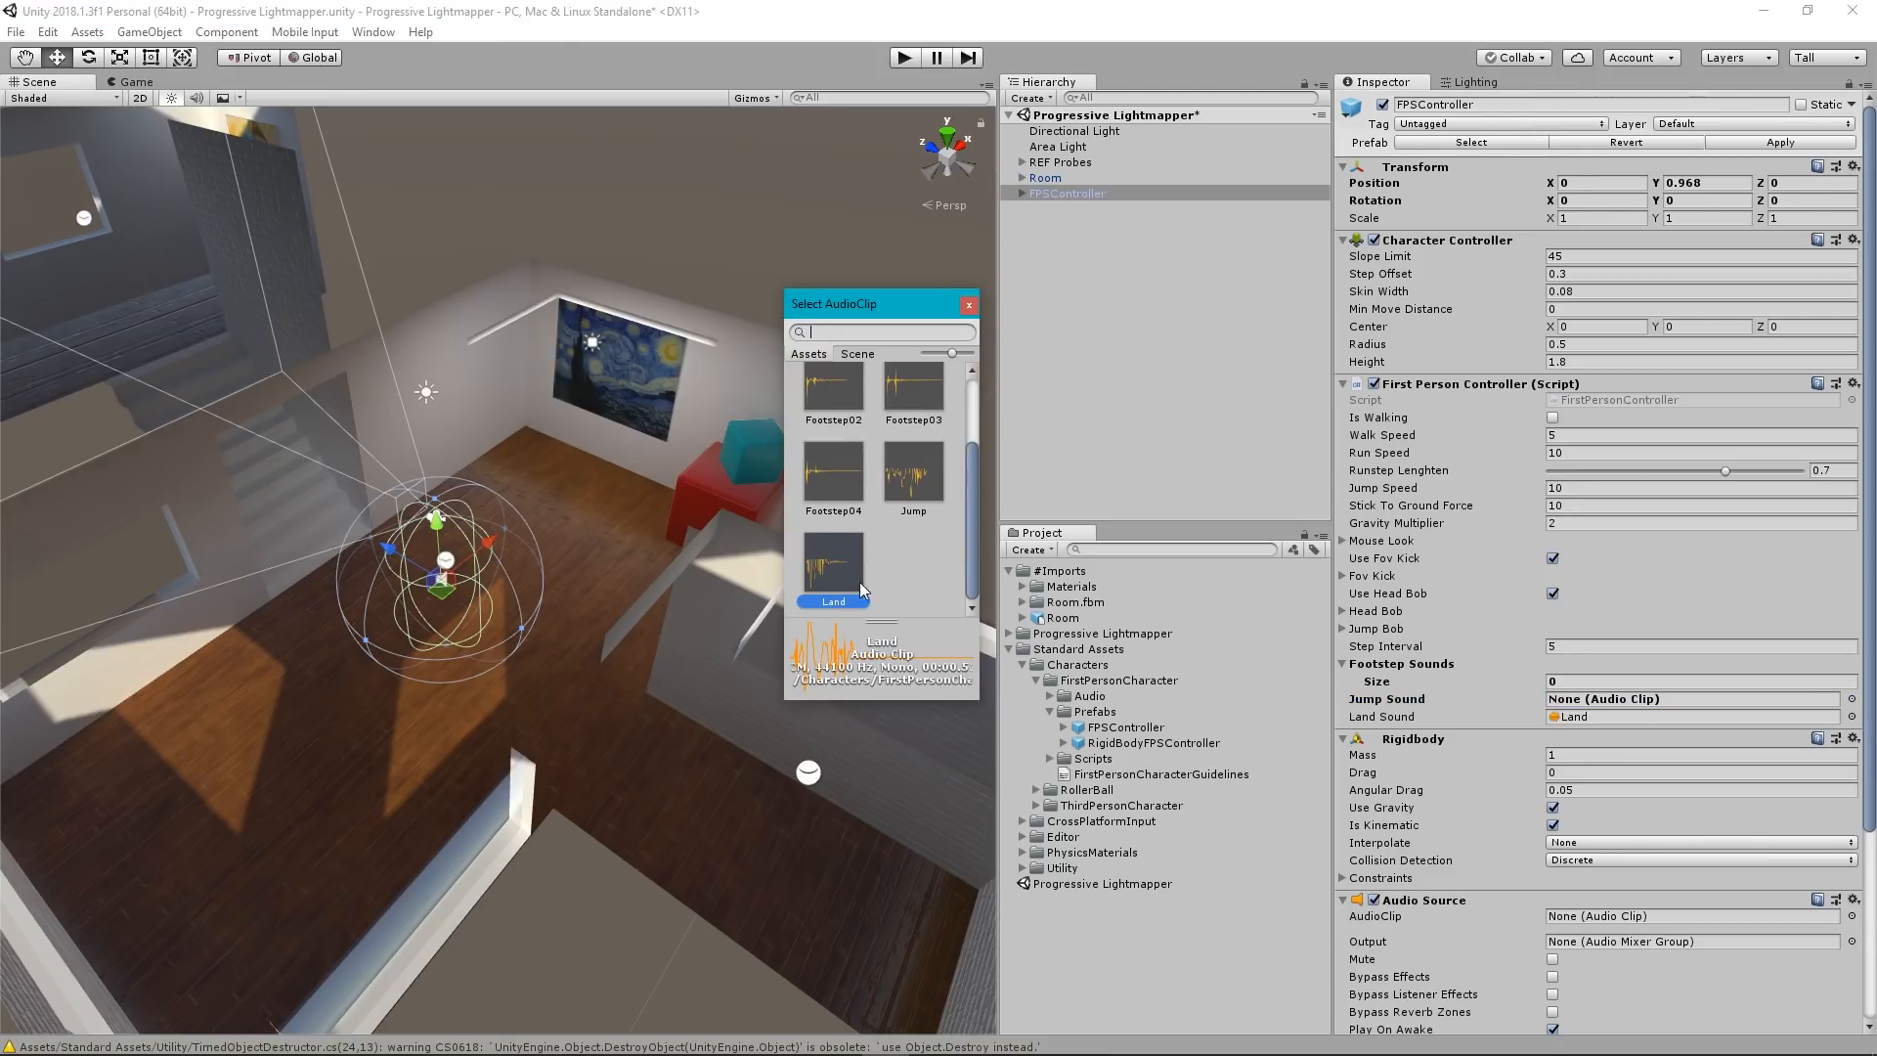
pyautogui.scroll(2, 855, 579)
pyautogui.click(833, 410)
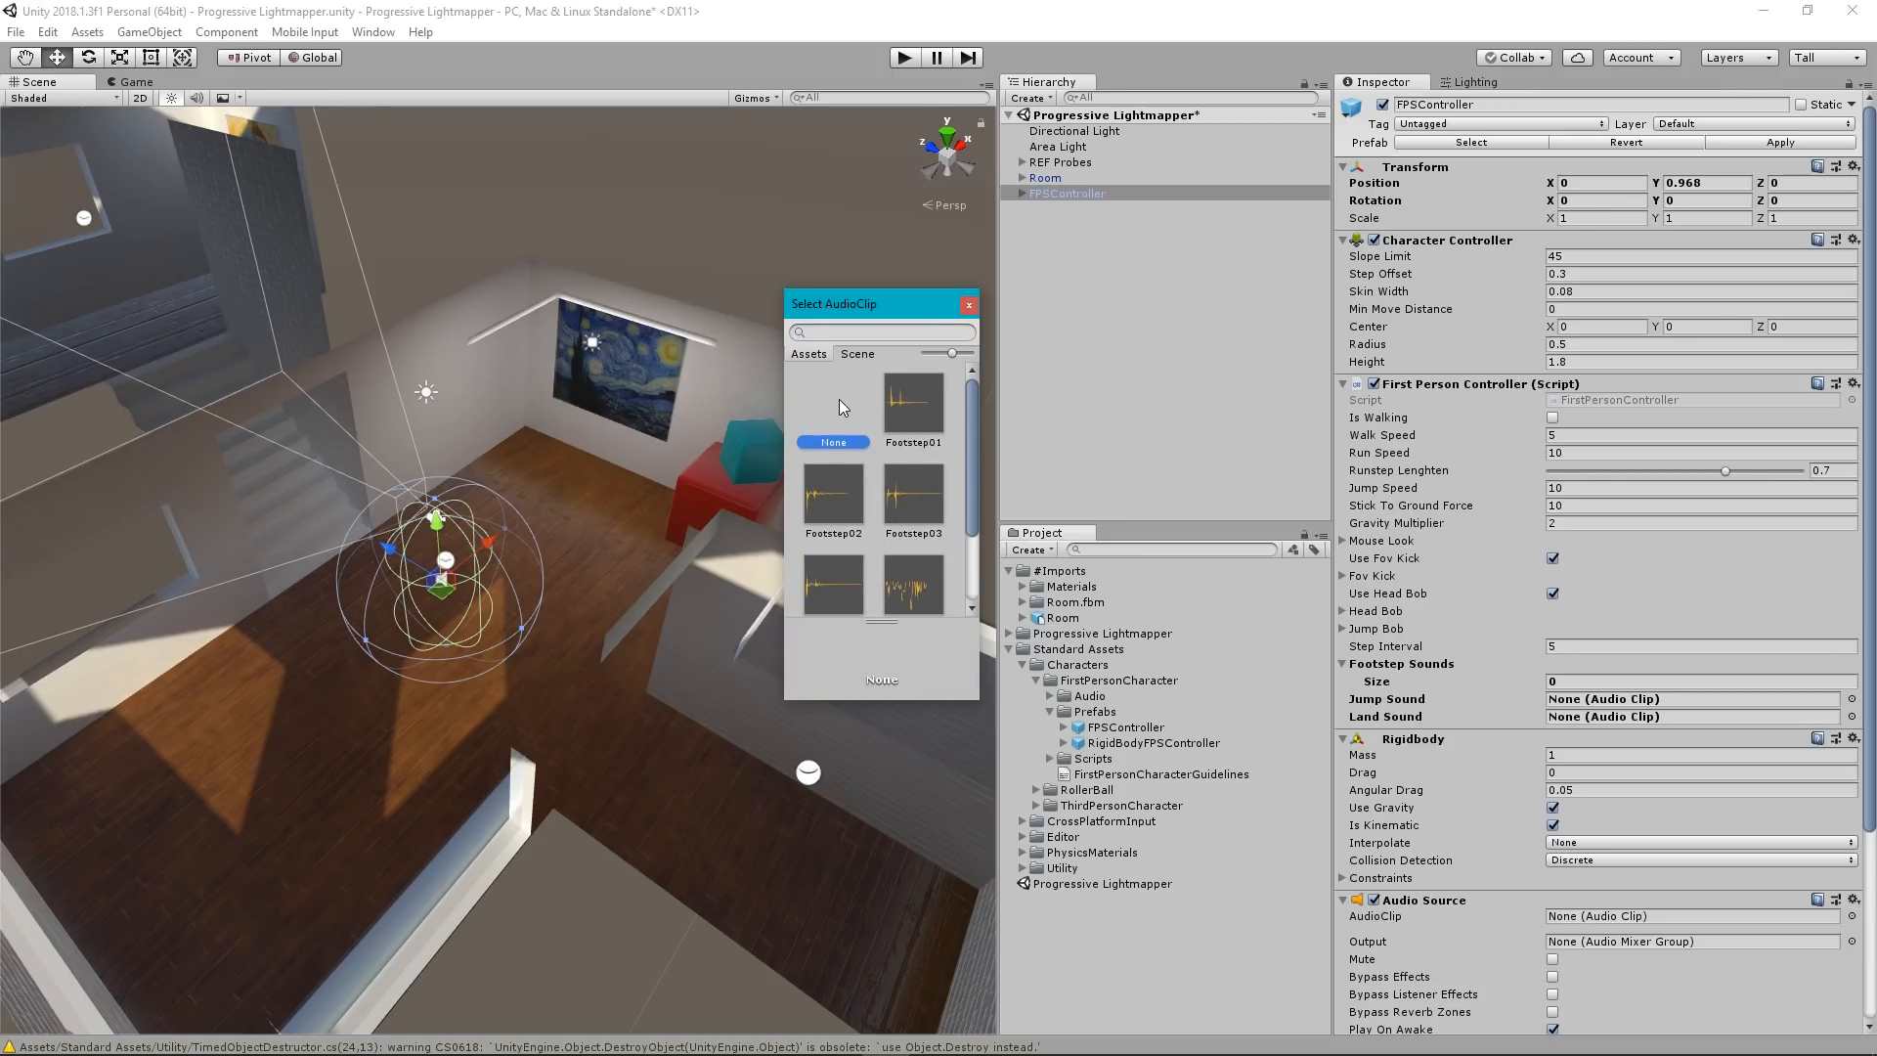
pyautogui.click(969, 307)
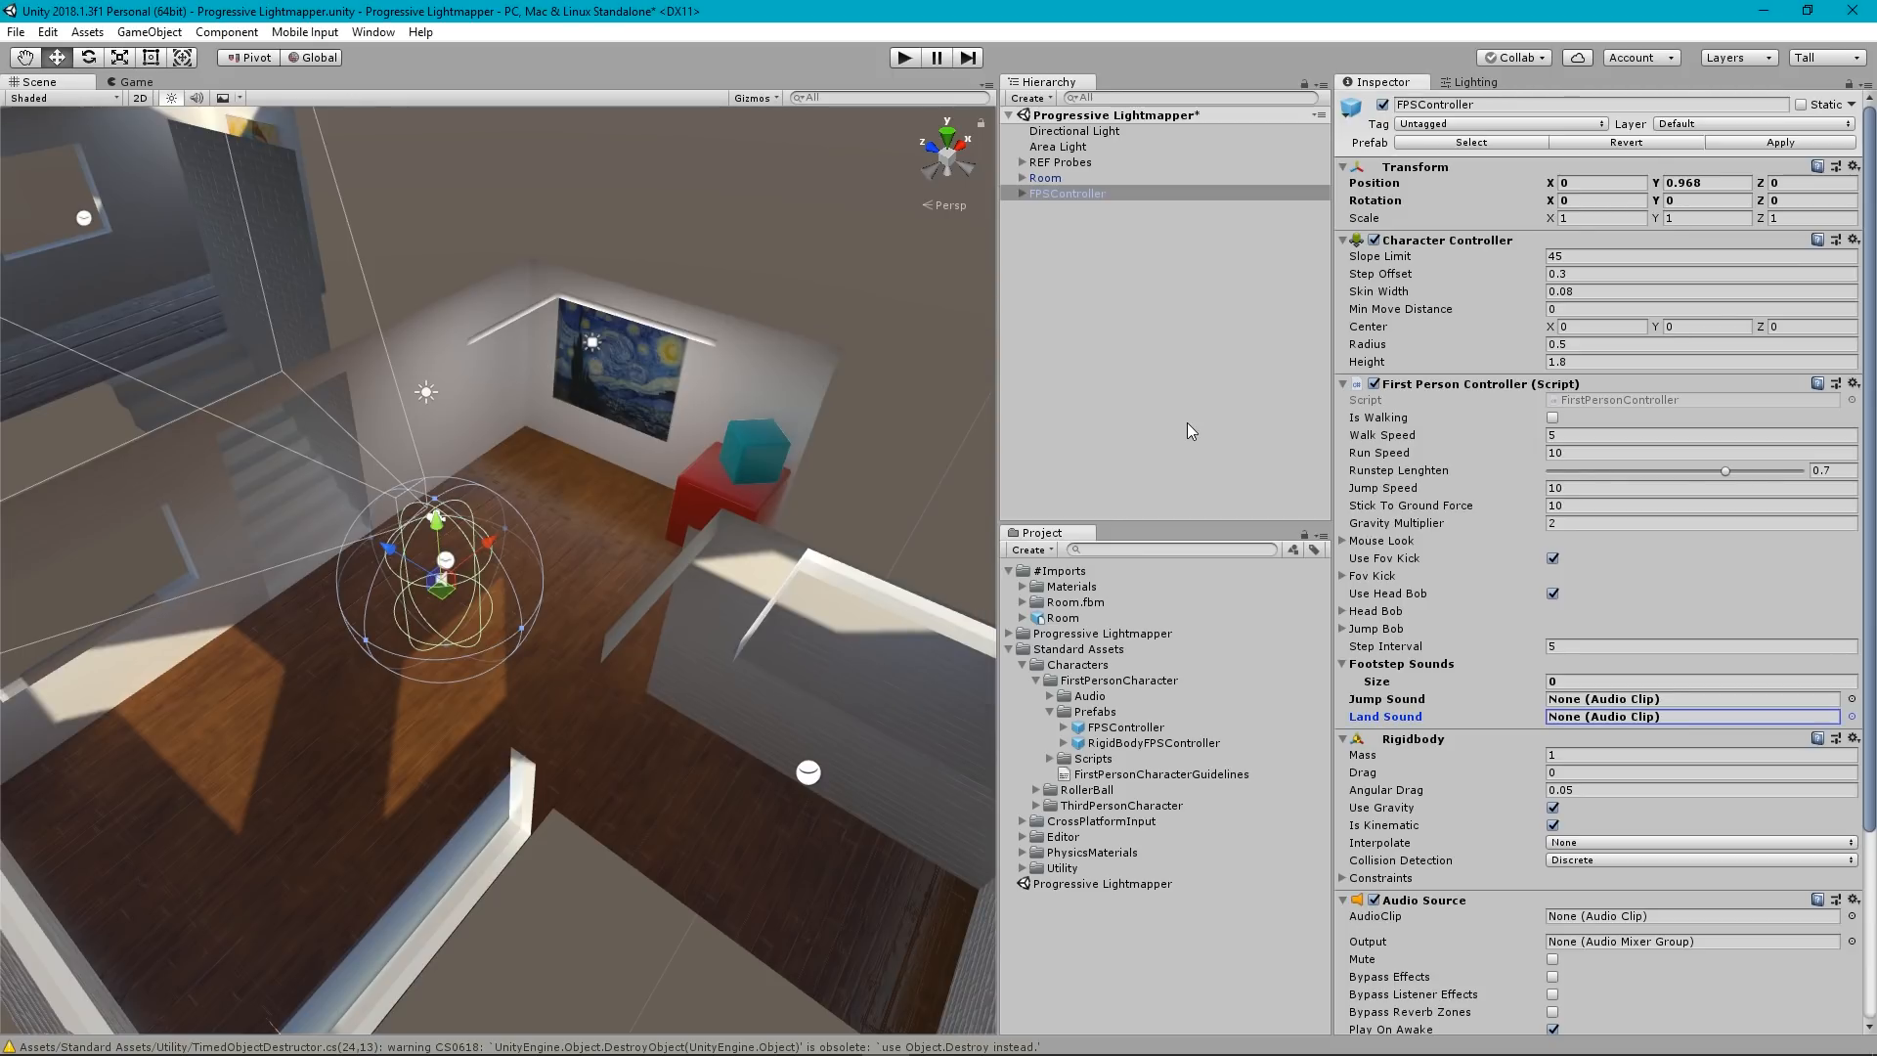
# Play-test the scene by walking through the rooms, jumping and climbing the stairs, and exit Play mode.
pyautogui.click(905, 57)
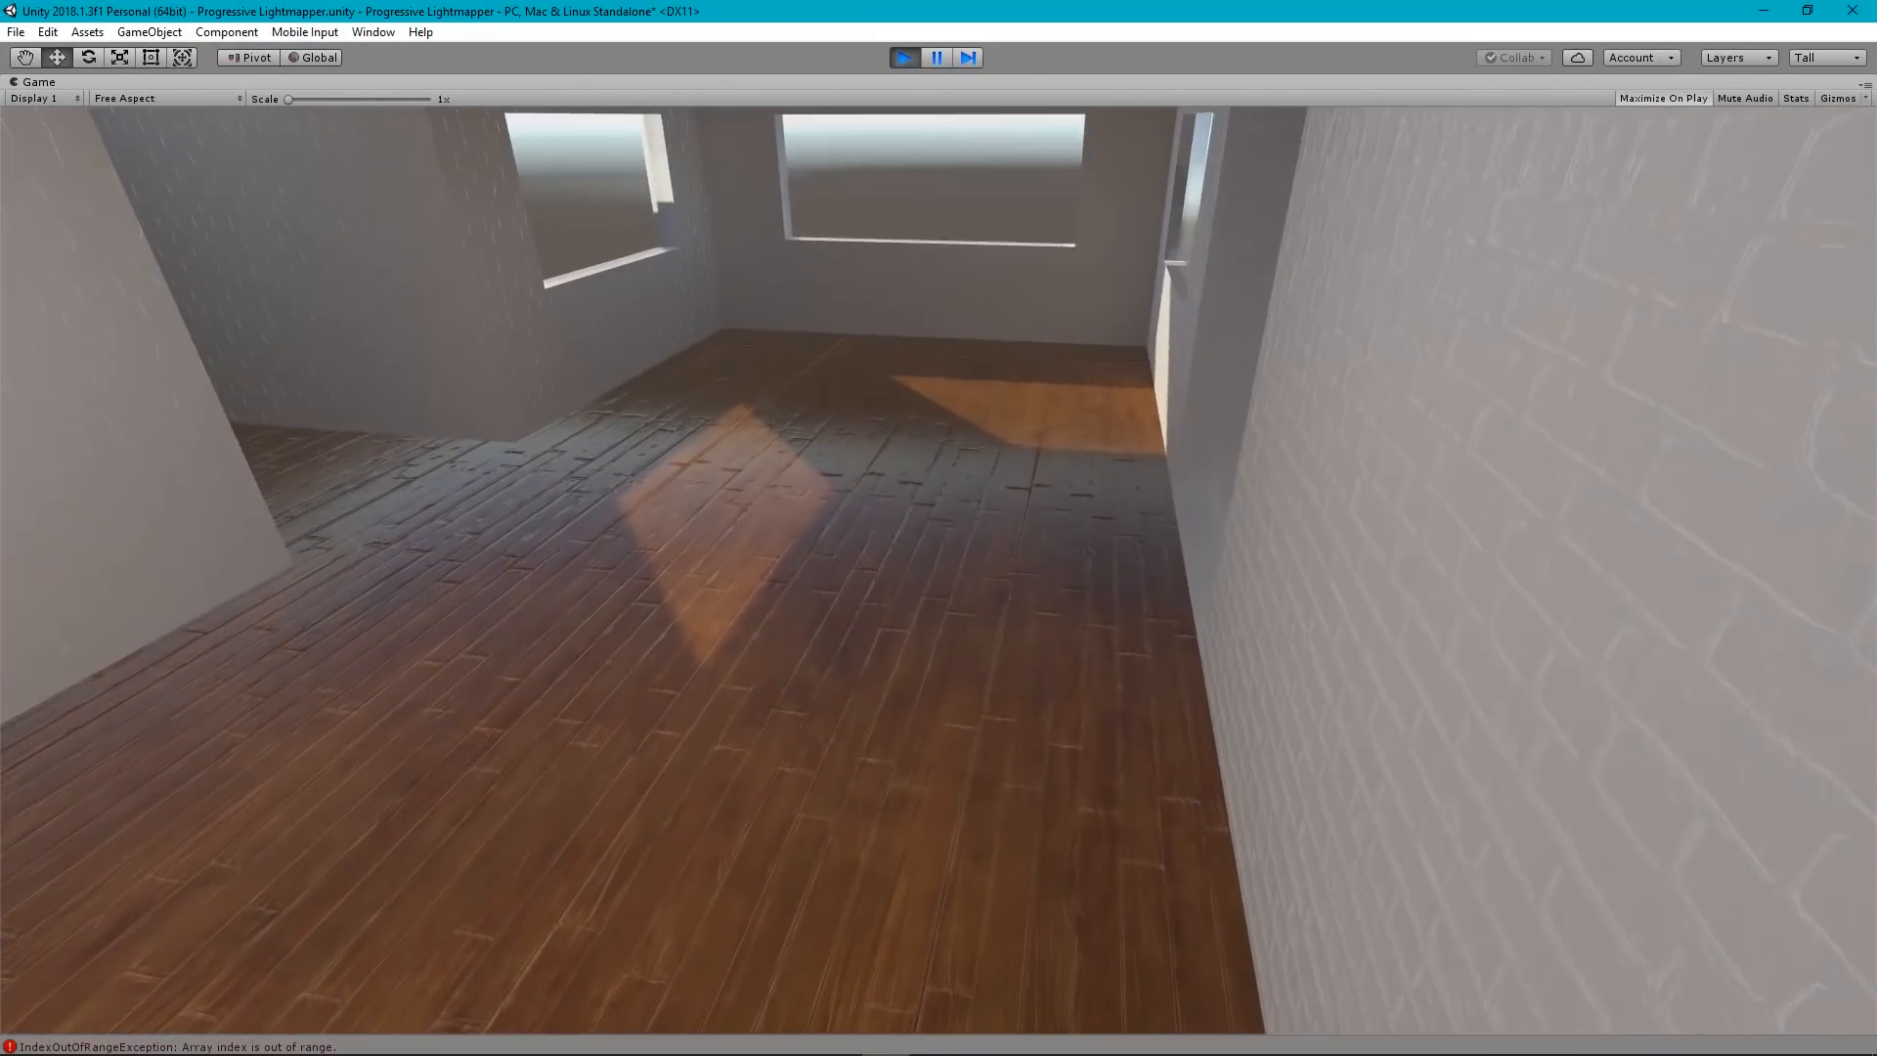
pyautogui.press('w')
pyautogui.press('space')
pyautogui.press('space')
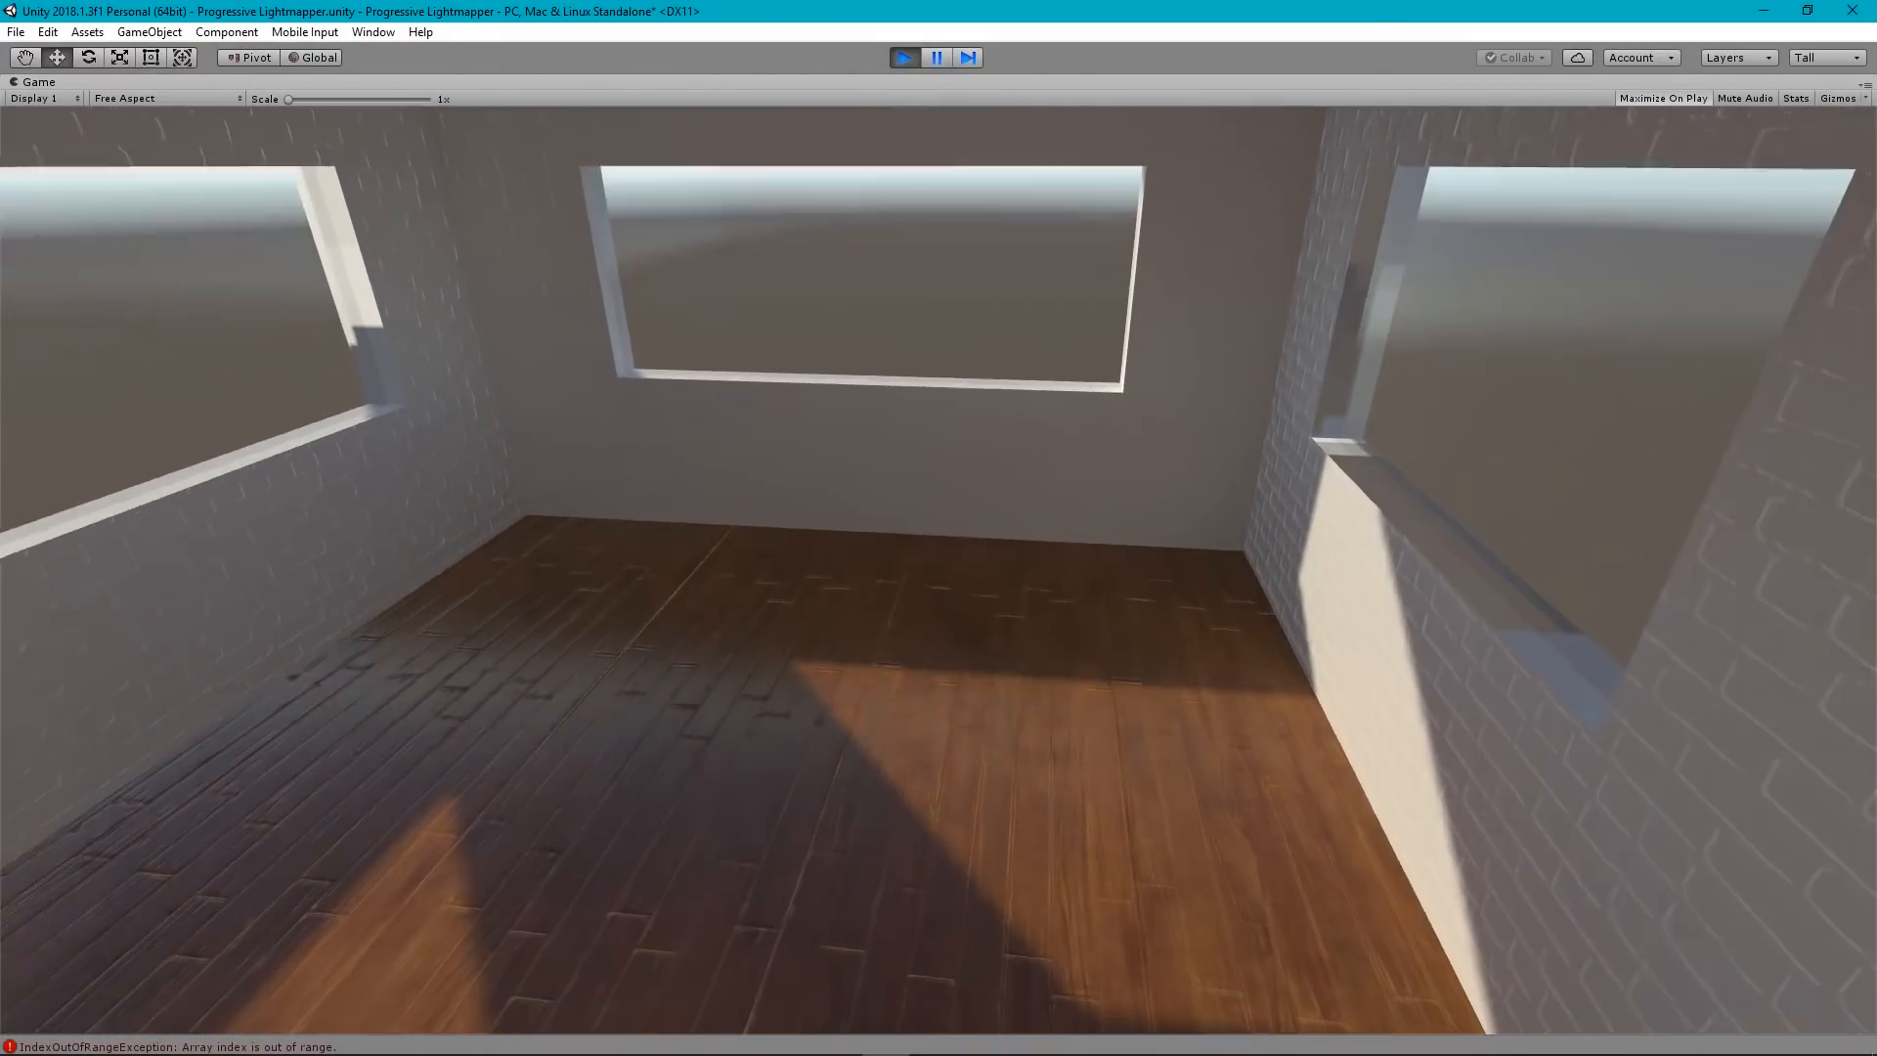
pyautogui.press('w')
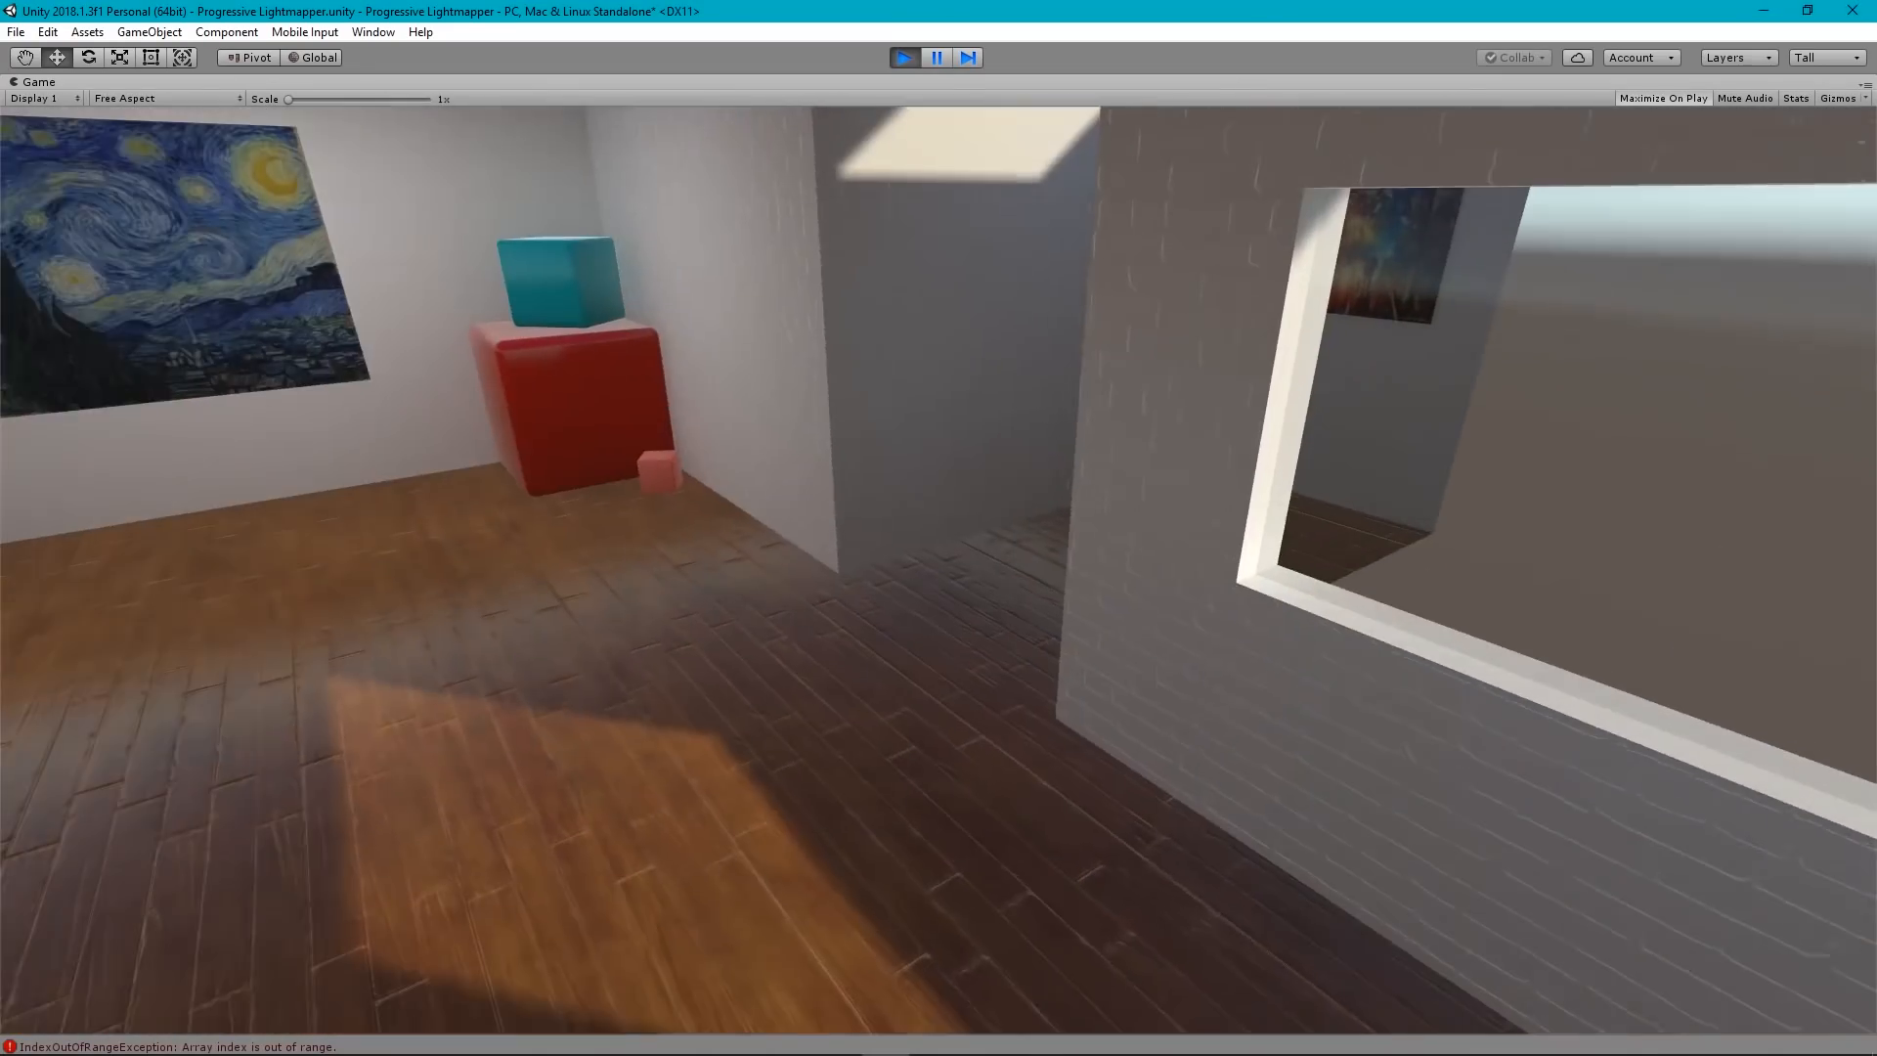
pyautogui.press('w')
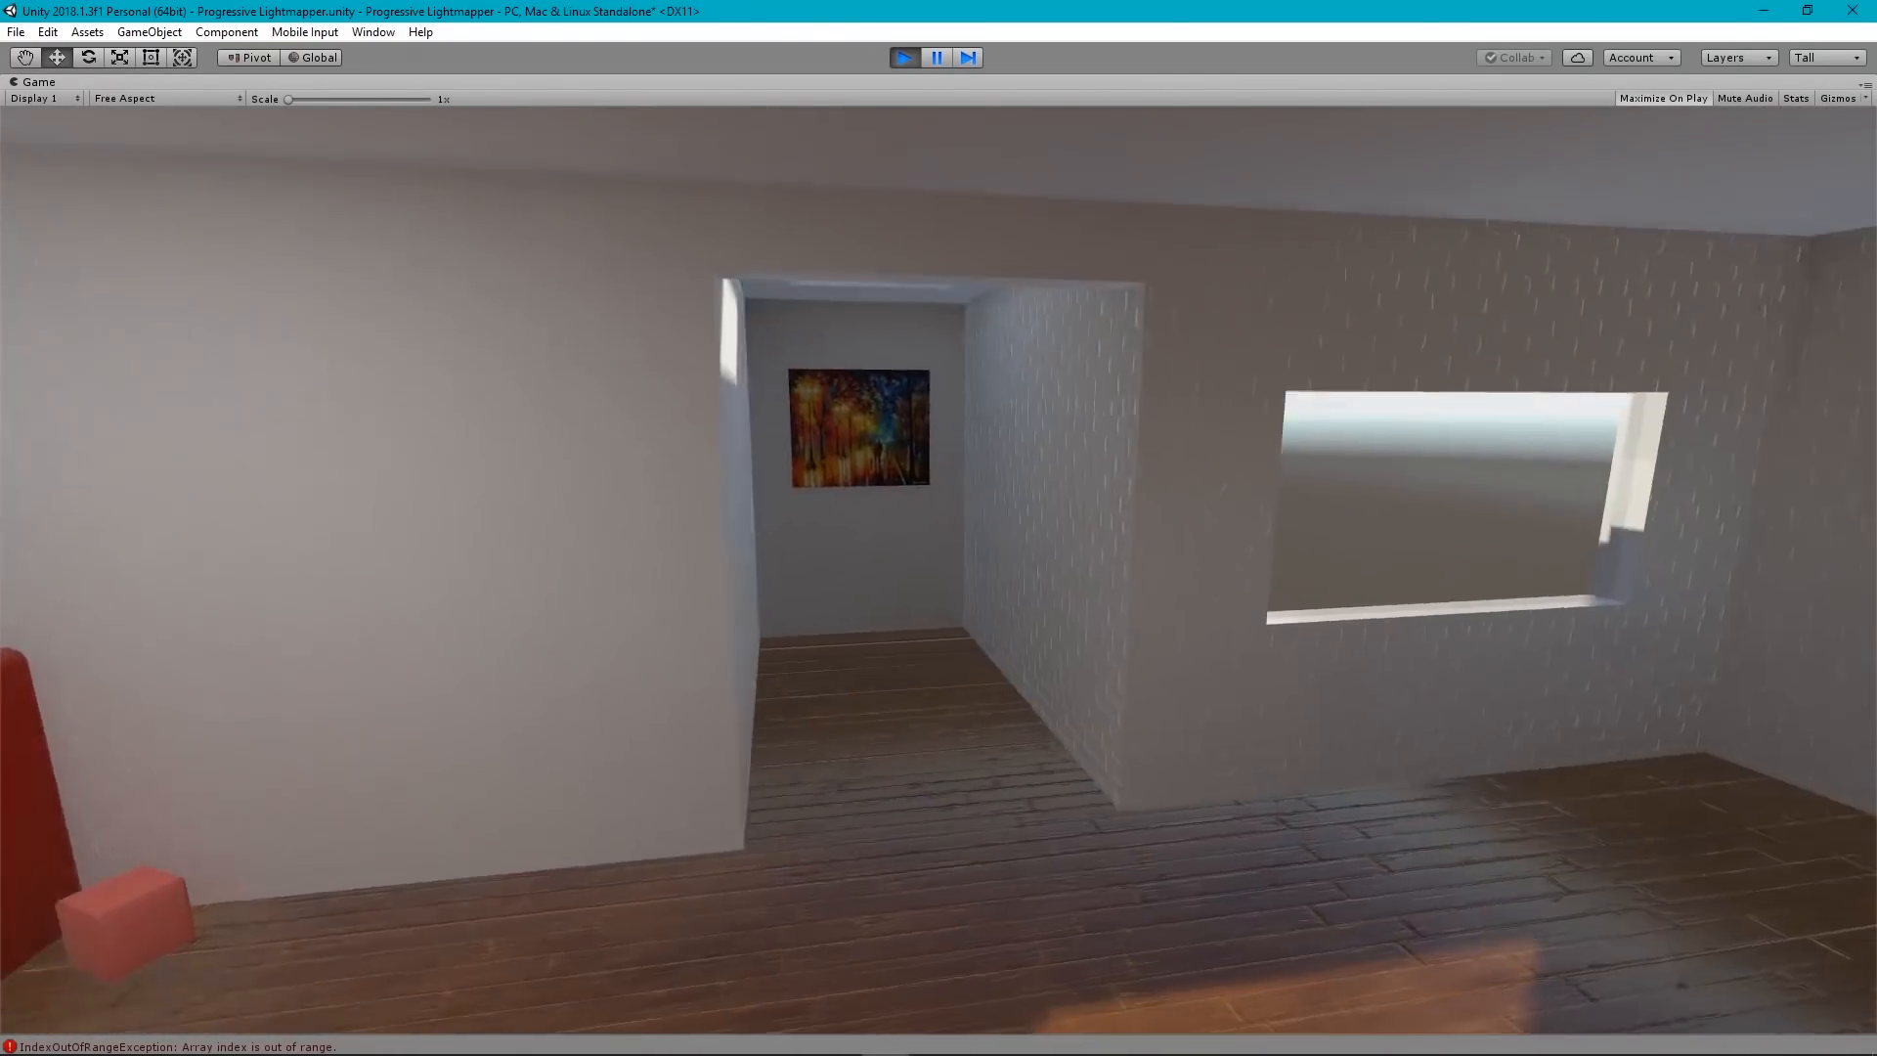
pyautogui.press('w')
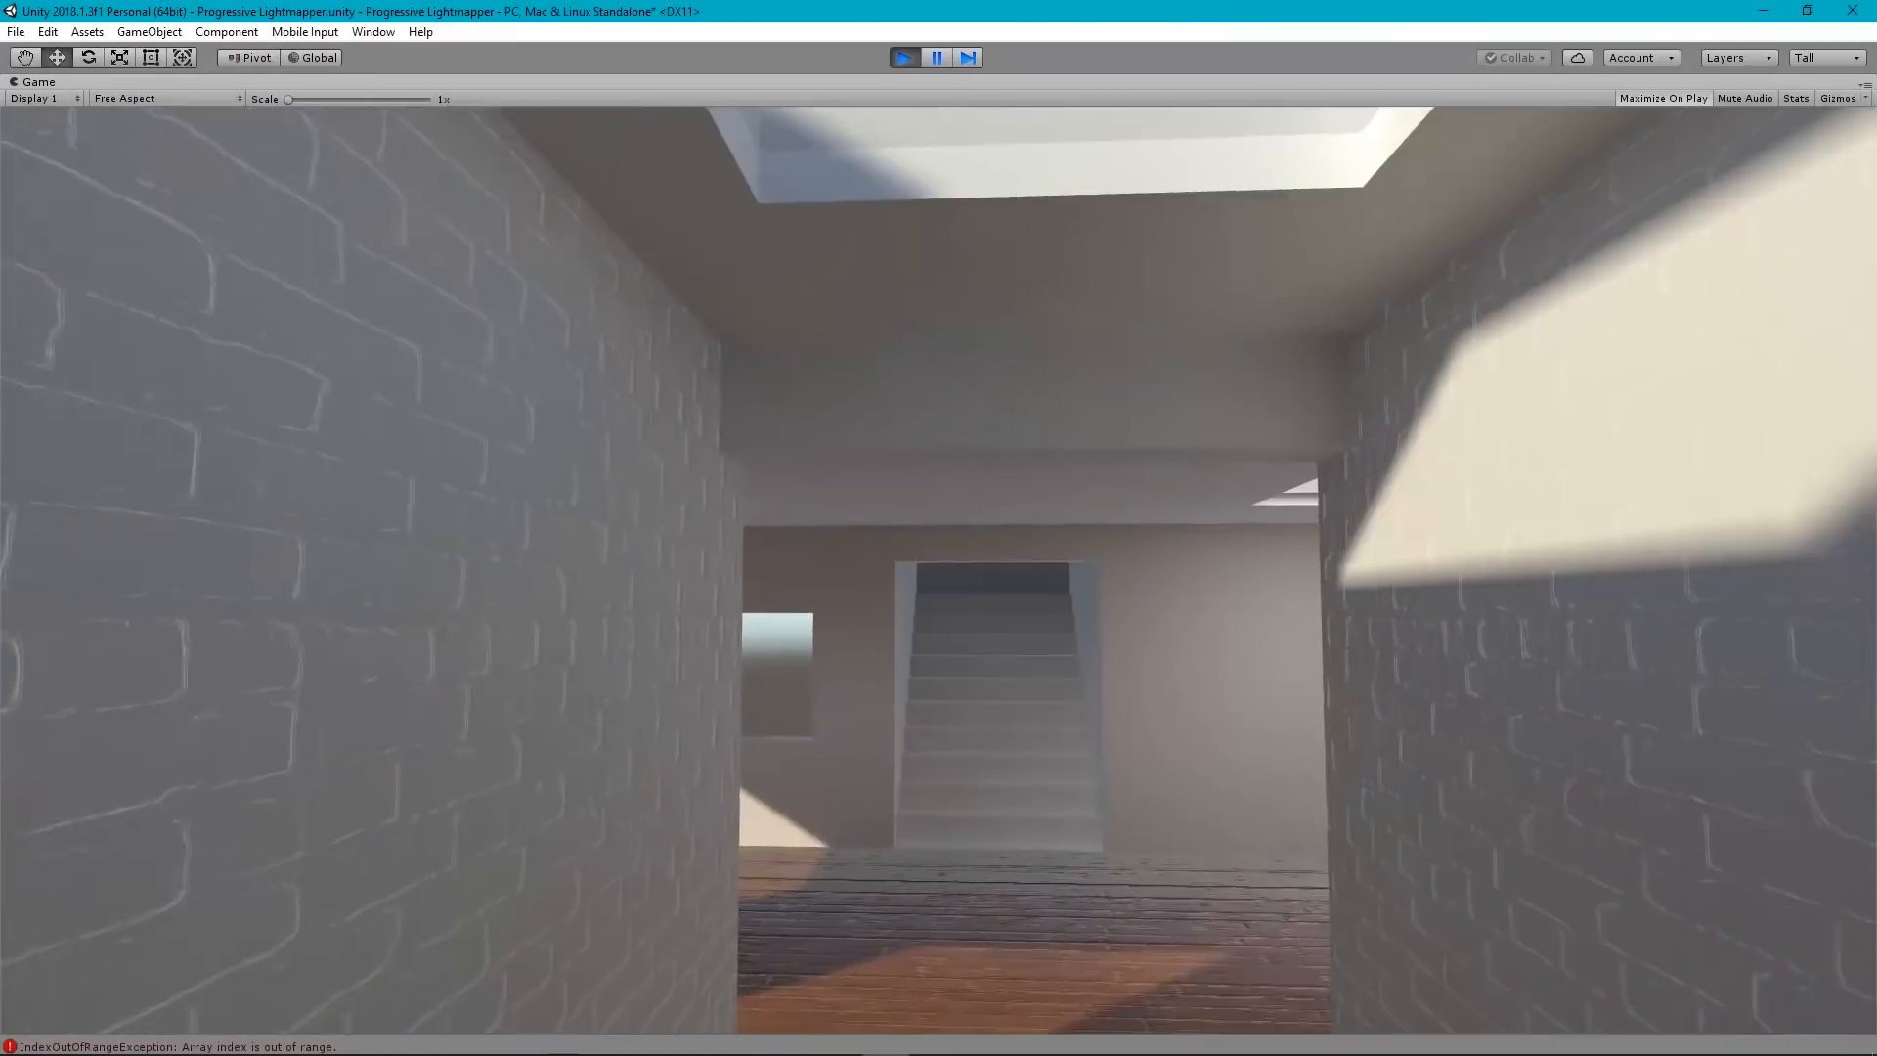
pyautogui.press('w')
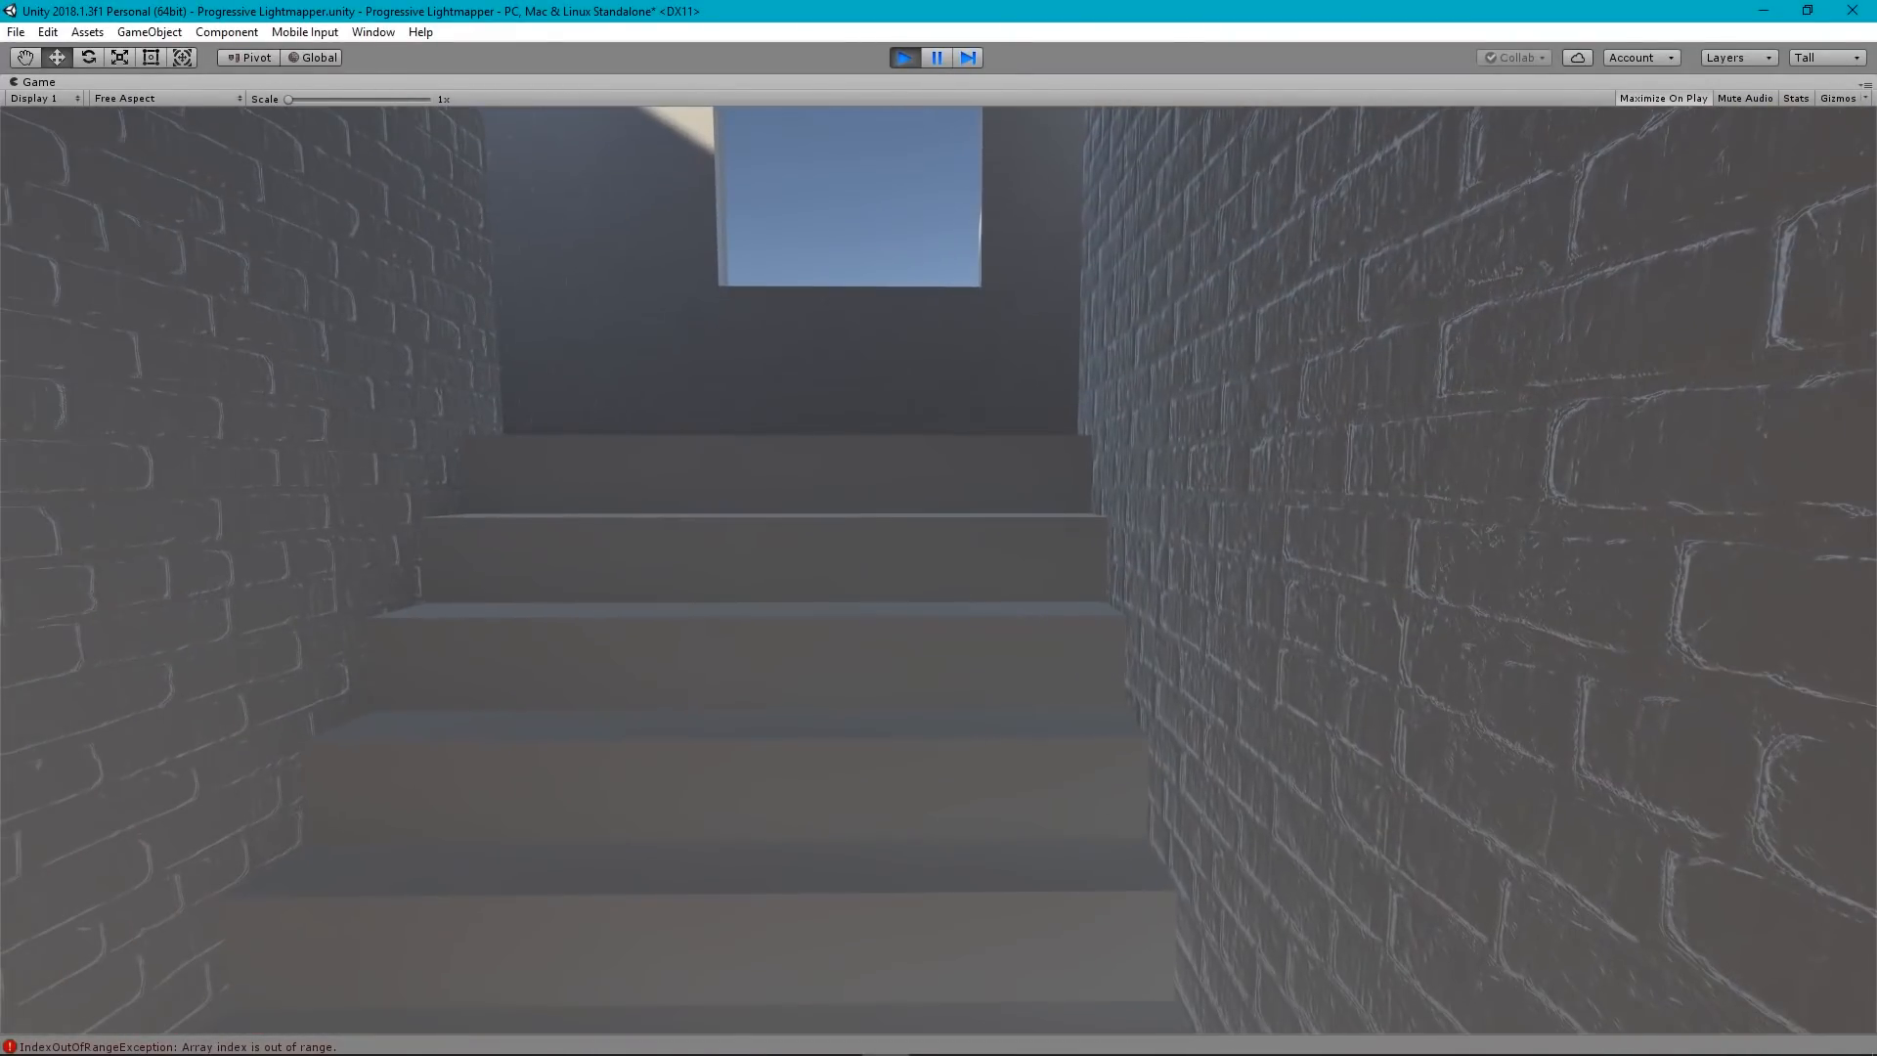
pyautogui.press('s')
pyautogui.press('w')
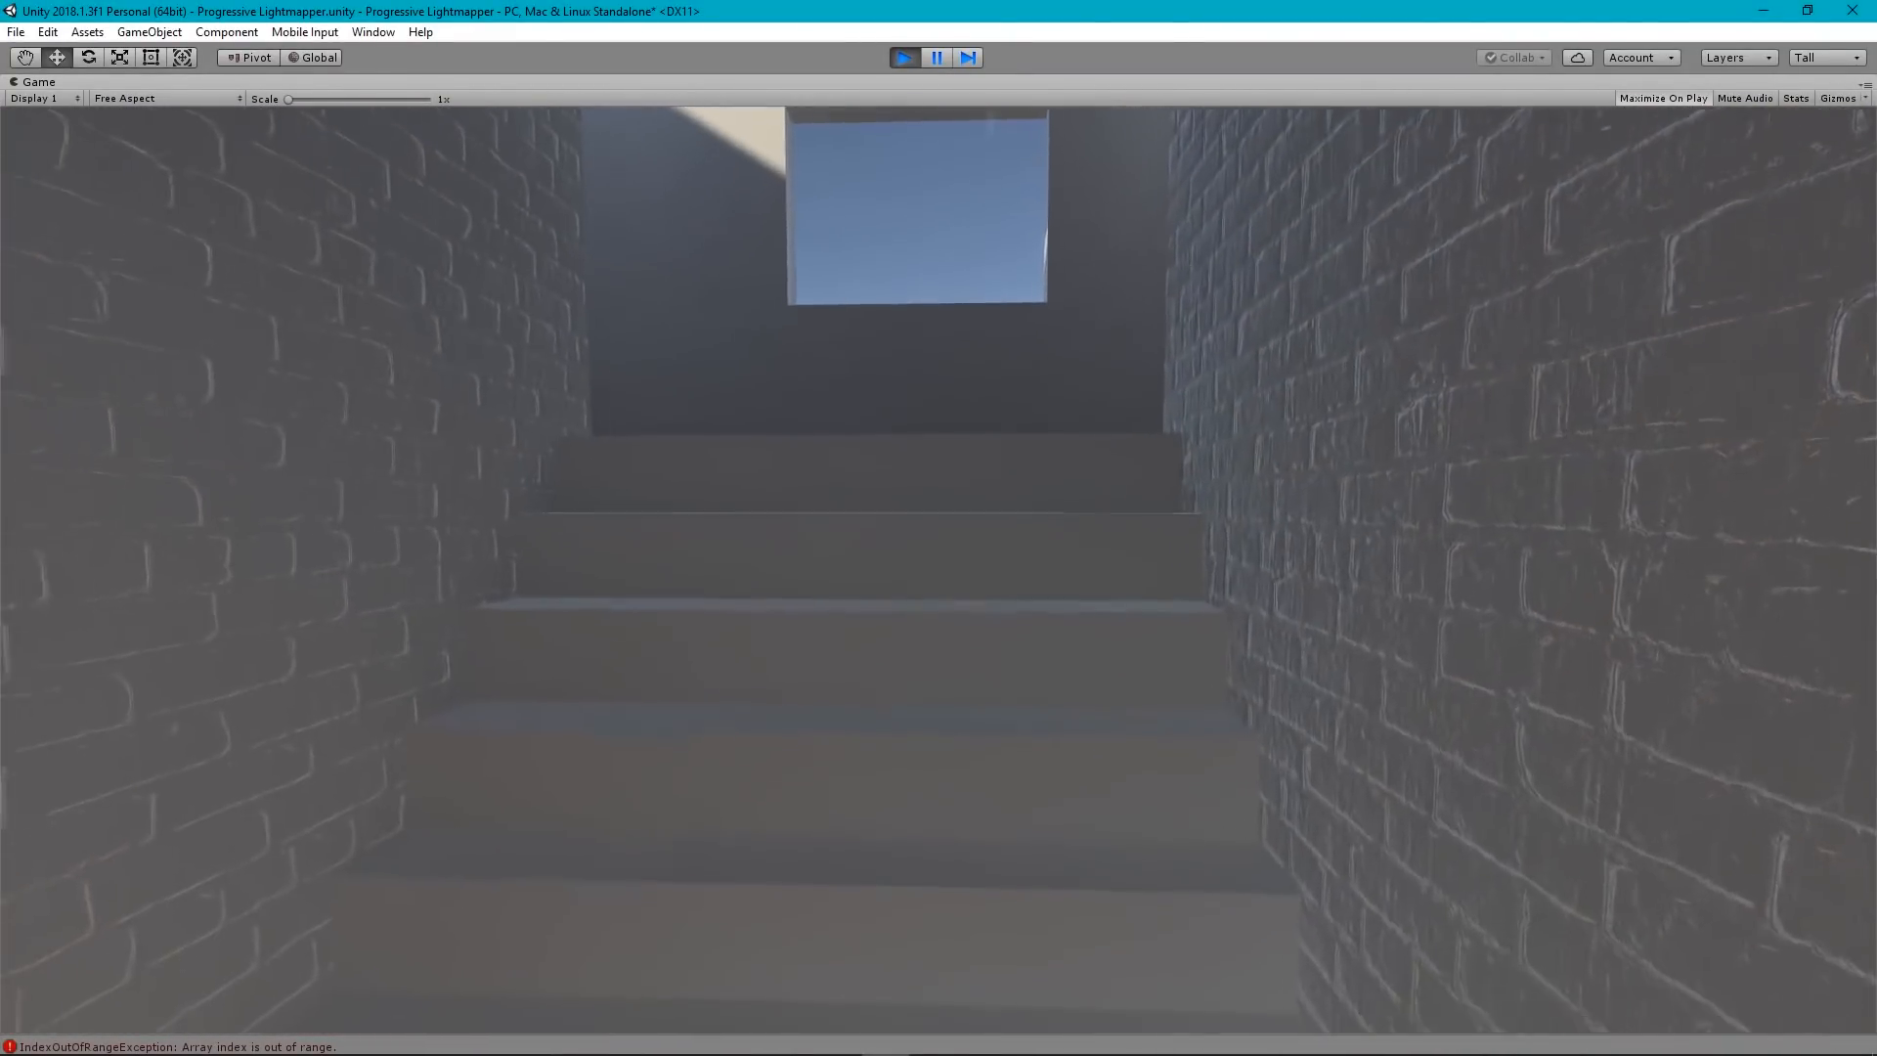
pyautogui.press('s')
pyautogui.press('w')
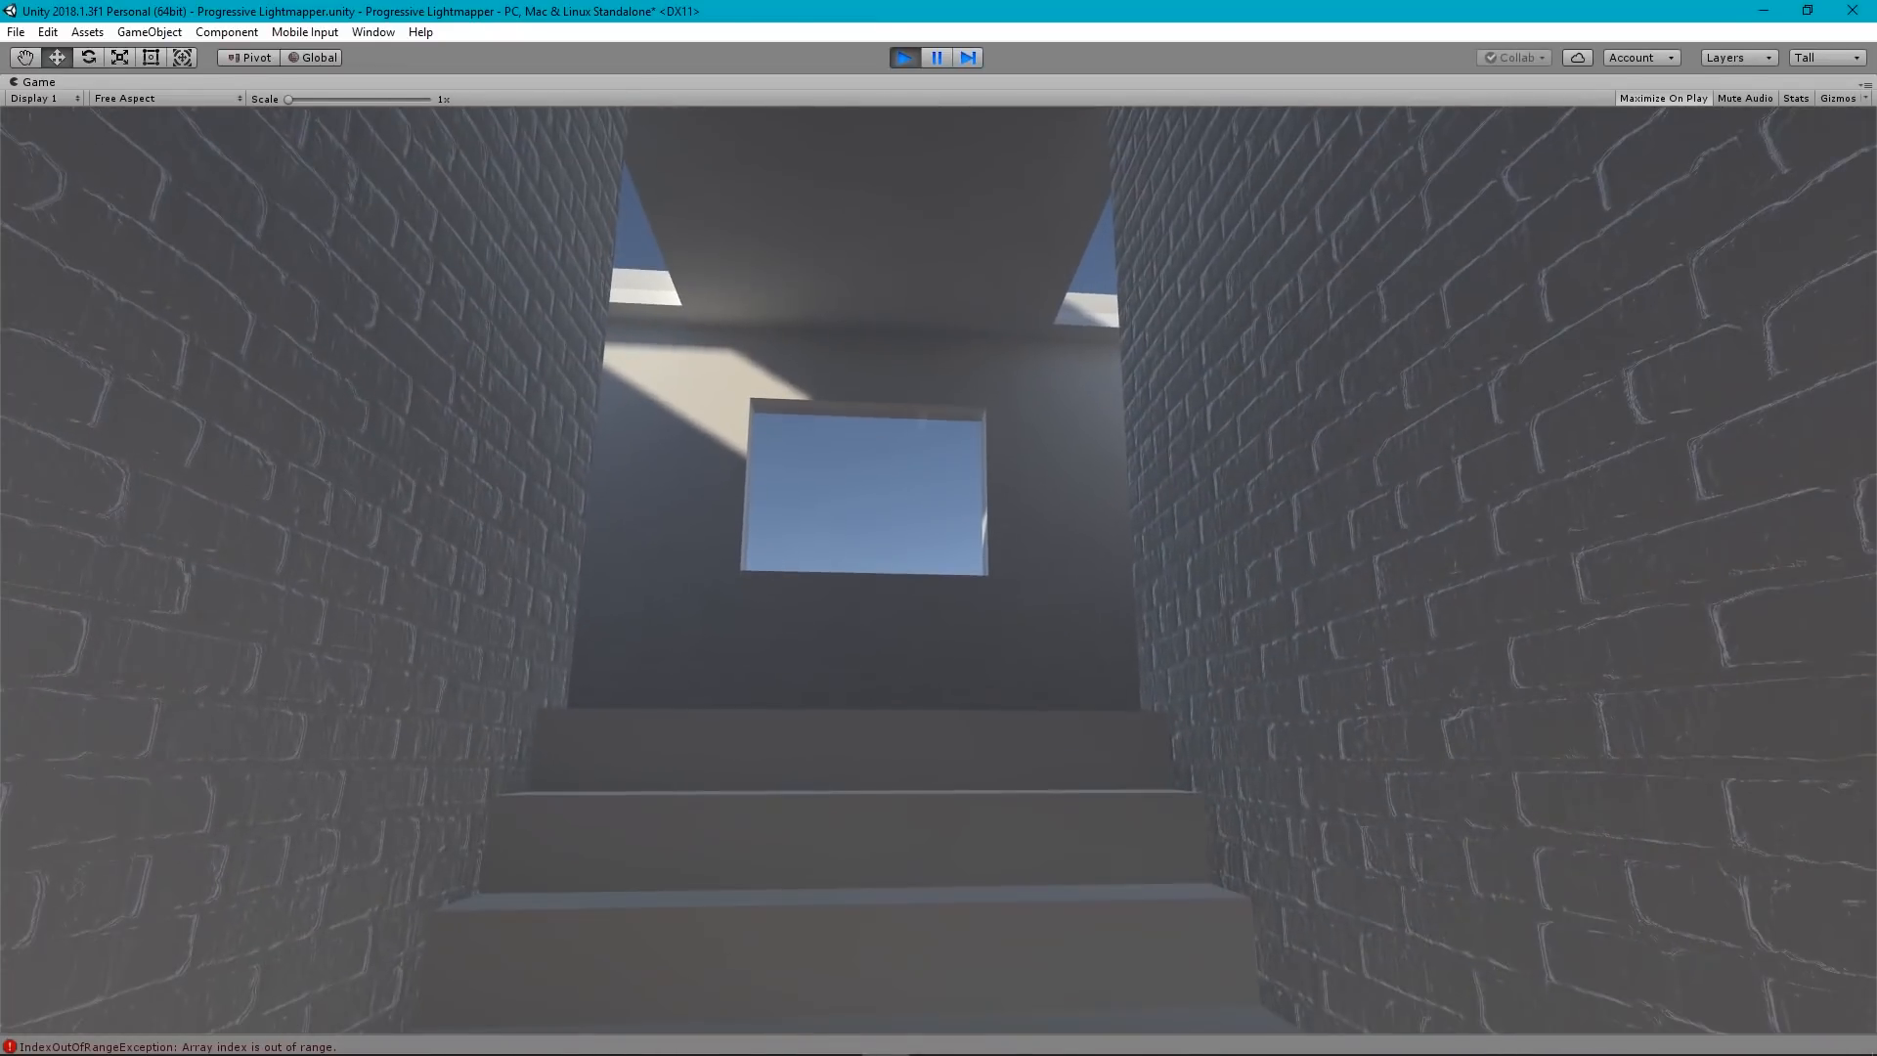
pyautogui.click(905, 57)
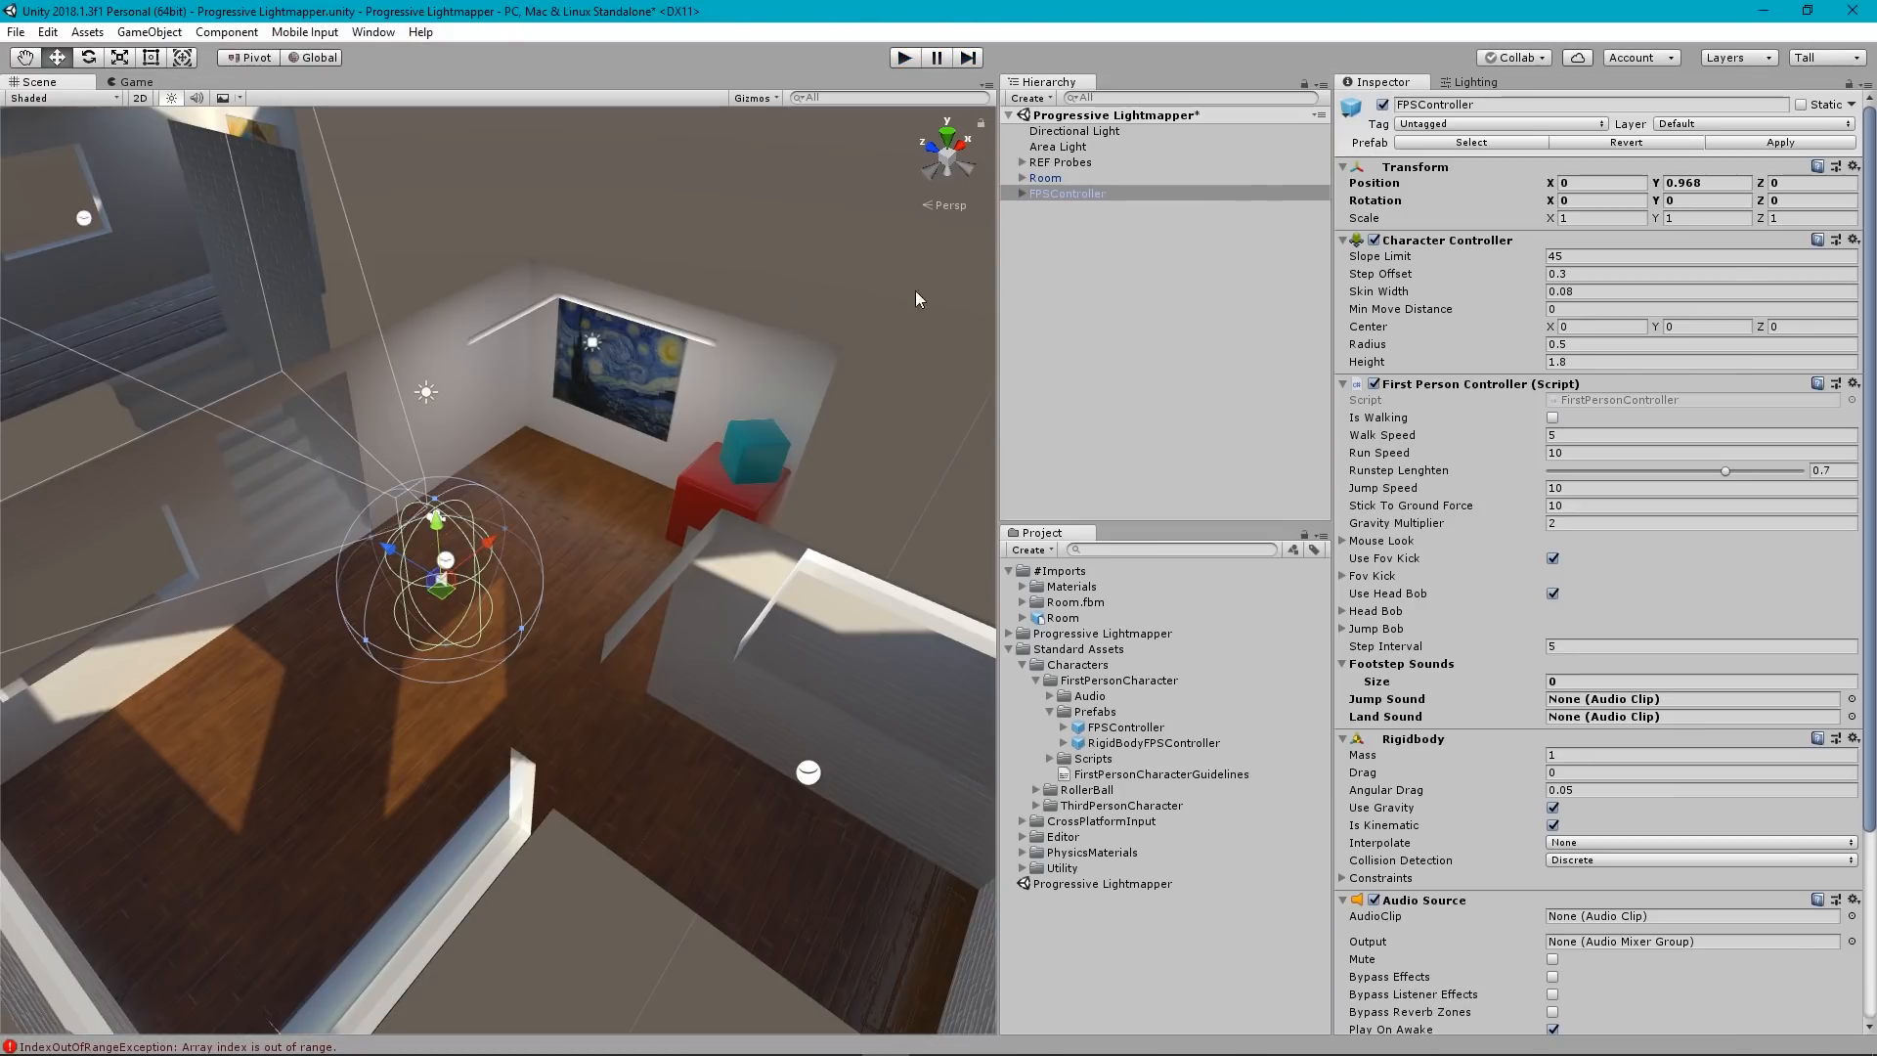
# Set the Character Controller radius of the FPSController to 0.15.
pyautogui.click(1062, 204)
pyautogui.click(1057, 190)
pyautogui.keyDown('alt'); pyautogui.moveTo(391, 587); pyautogui.dragTo(663, 327); pyautogui.keyUp('alt')
pyautogui.moveTo(664, 327)
pyautogui.mouseDown(button='right')
pyautogui.moveTo(706, 341)
pyautogui.moveTo(665, 357)
pyautogui.mouseUp(button='right')
pyautogui.press('s')
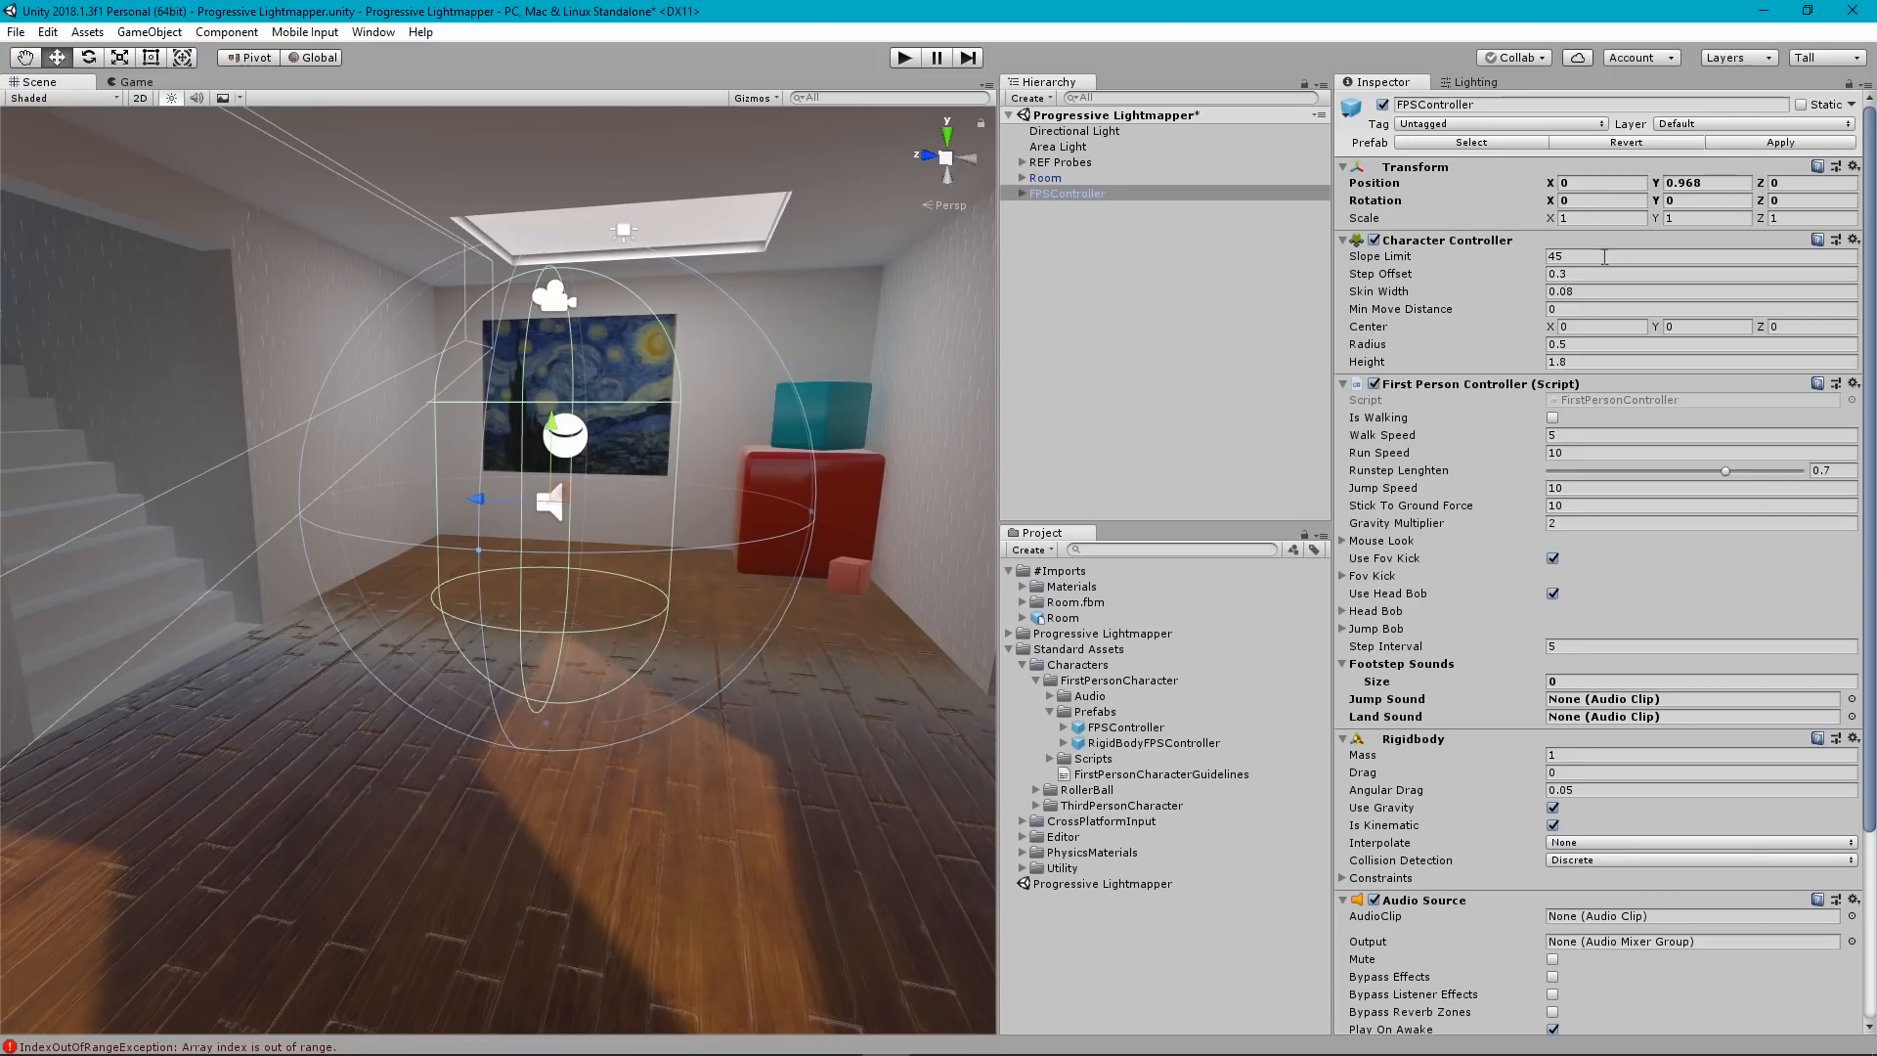
pyautogui.click(1067, 195)
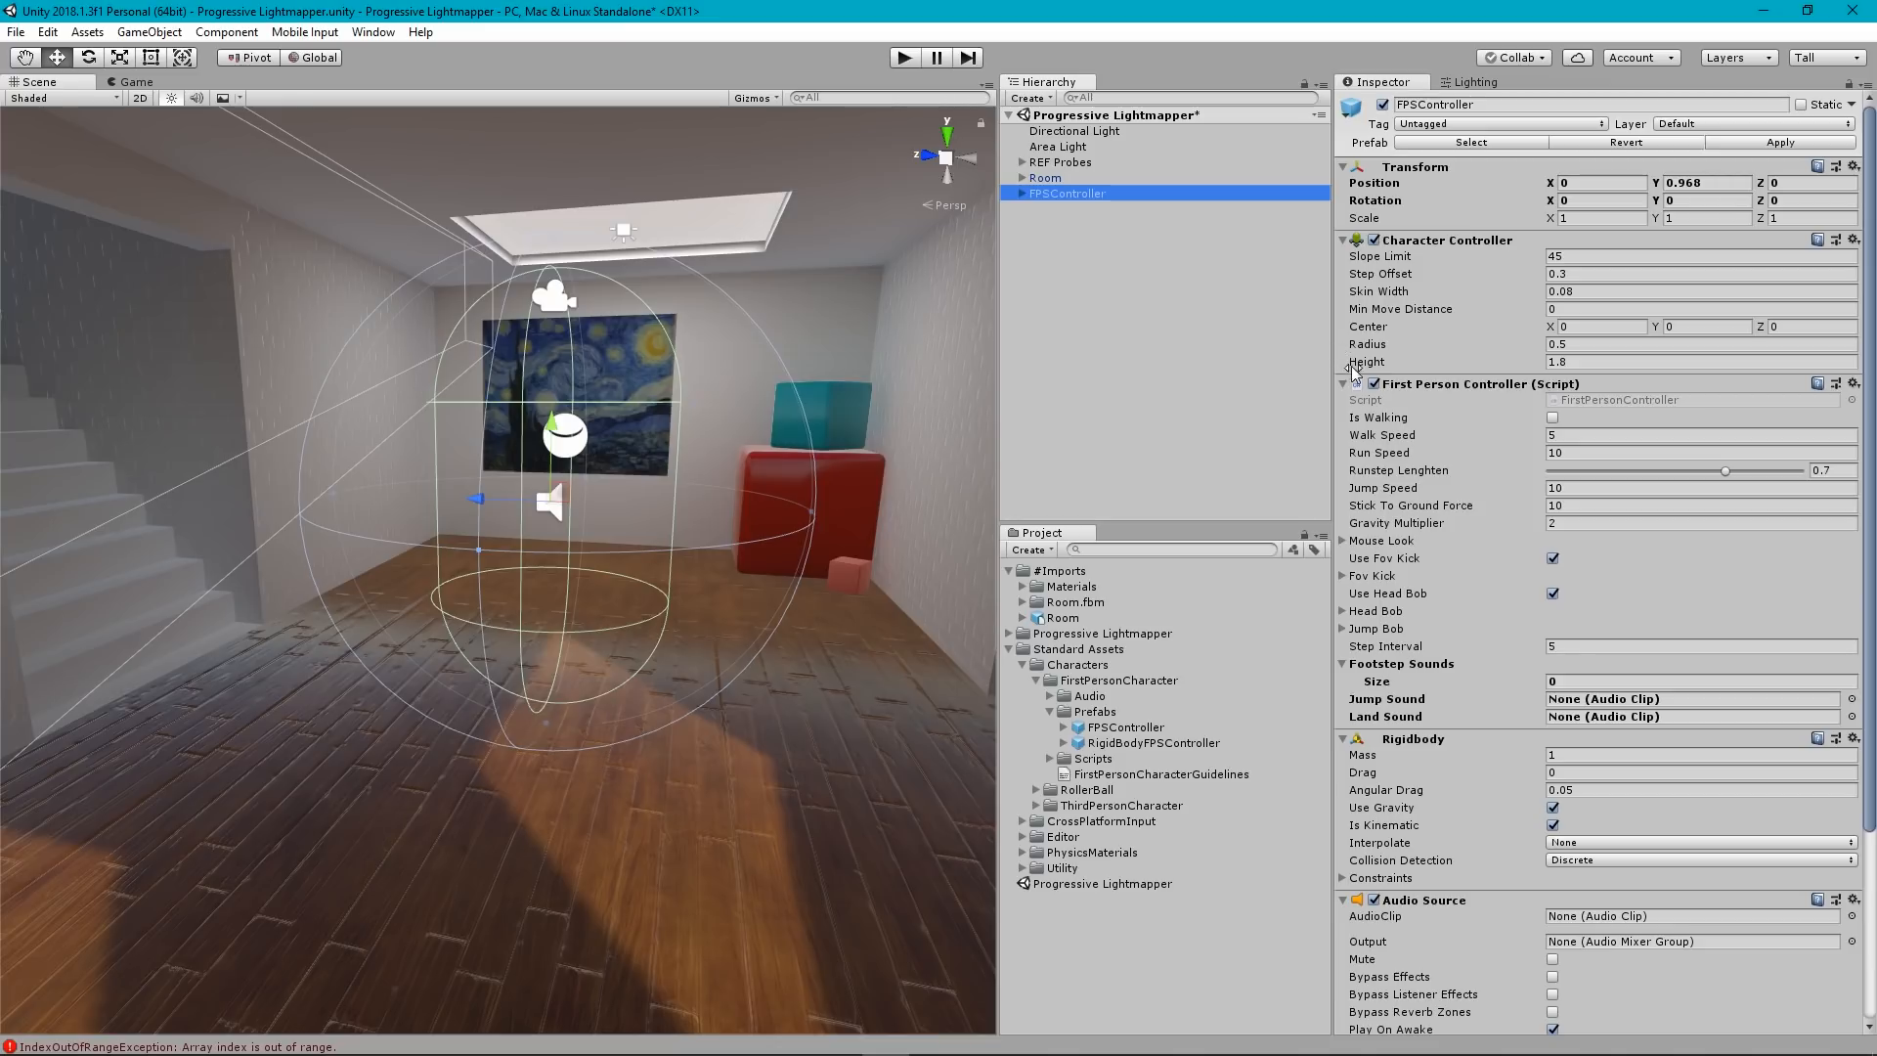
pyautogui.click(1564, 344)
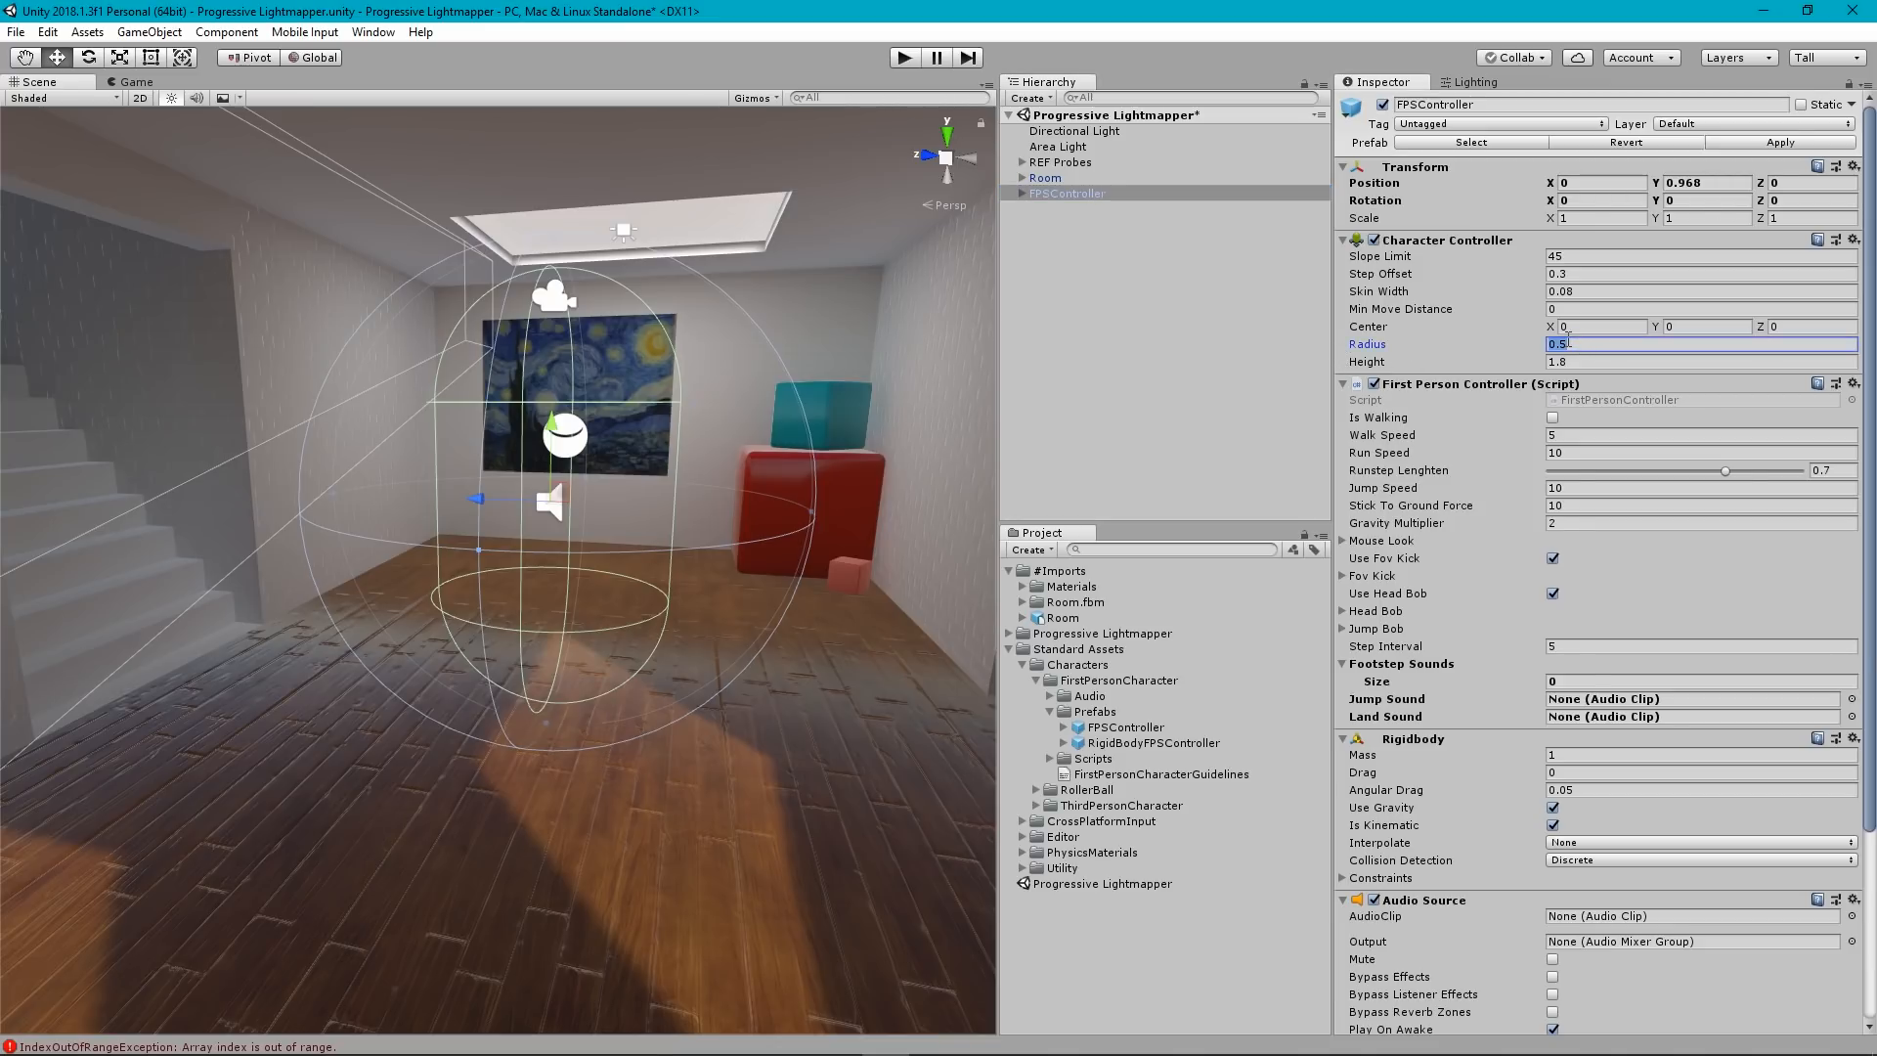
pyautogui.write('.')
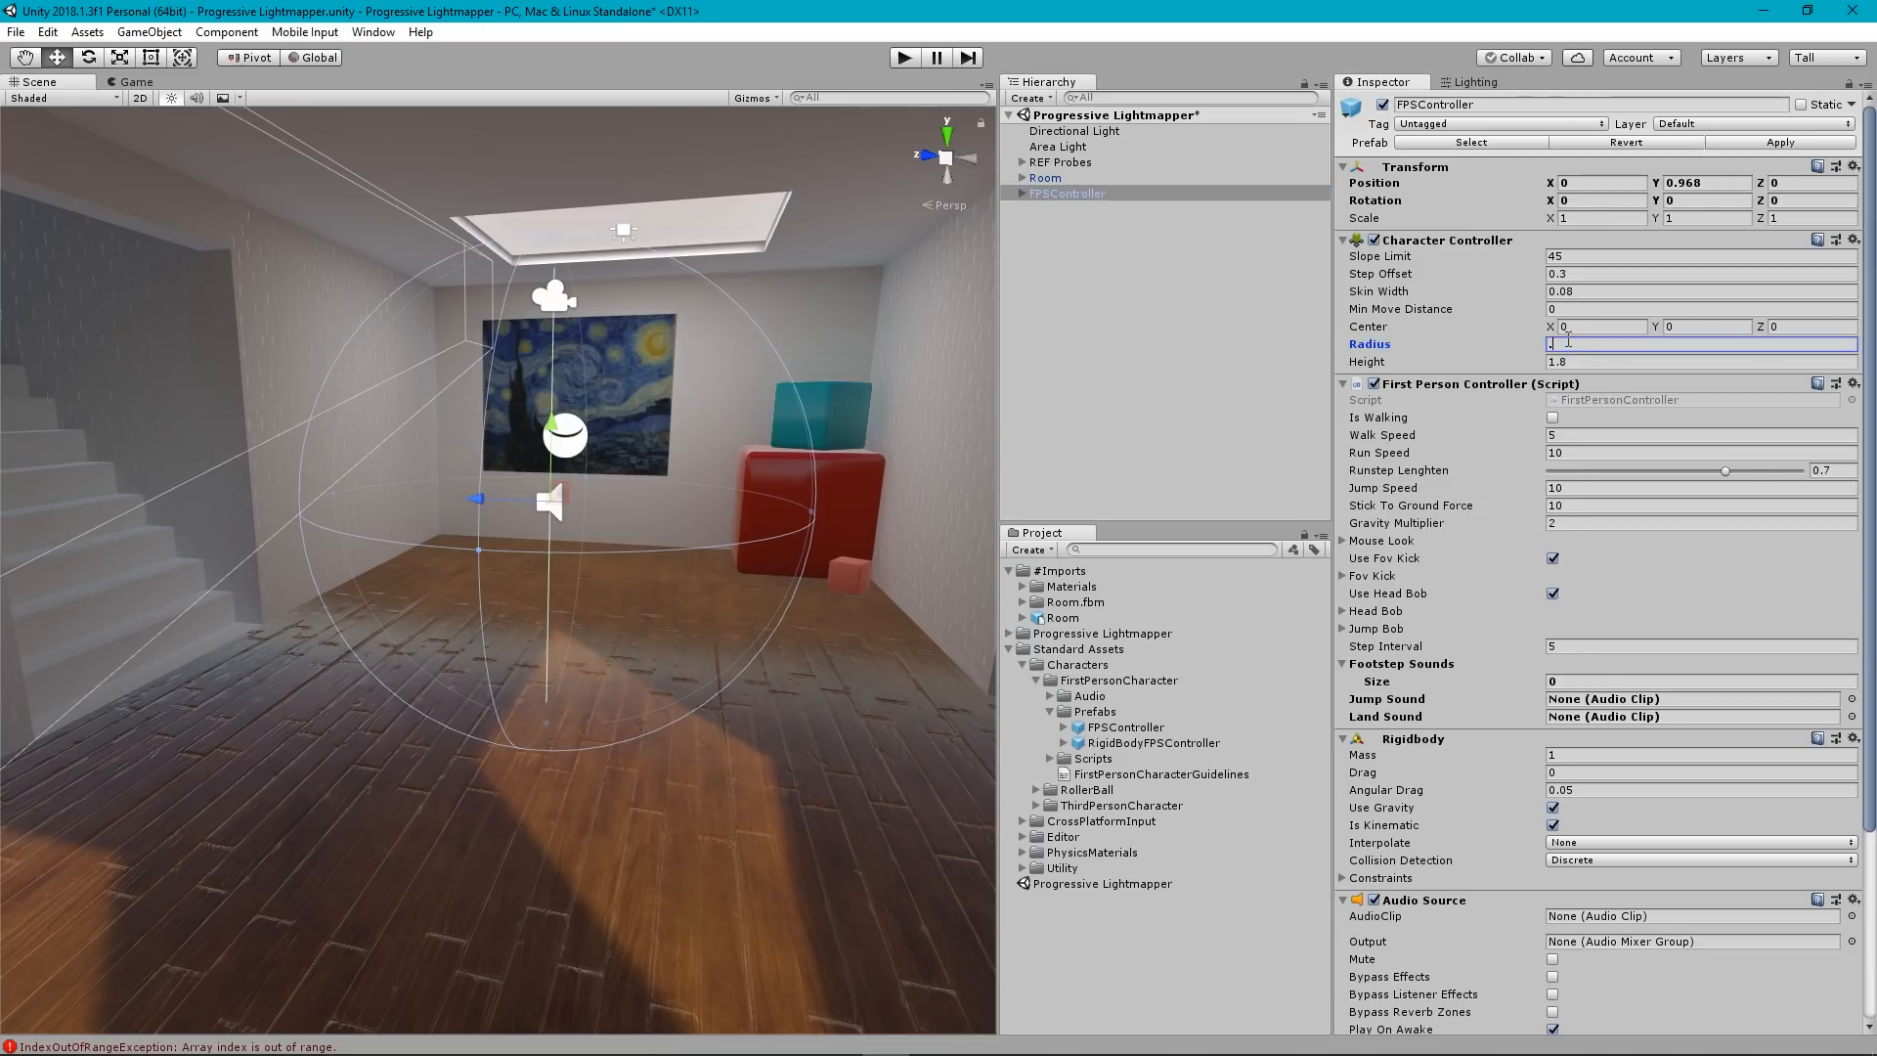
pyautogui.write('15')
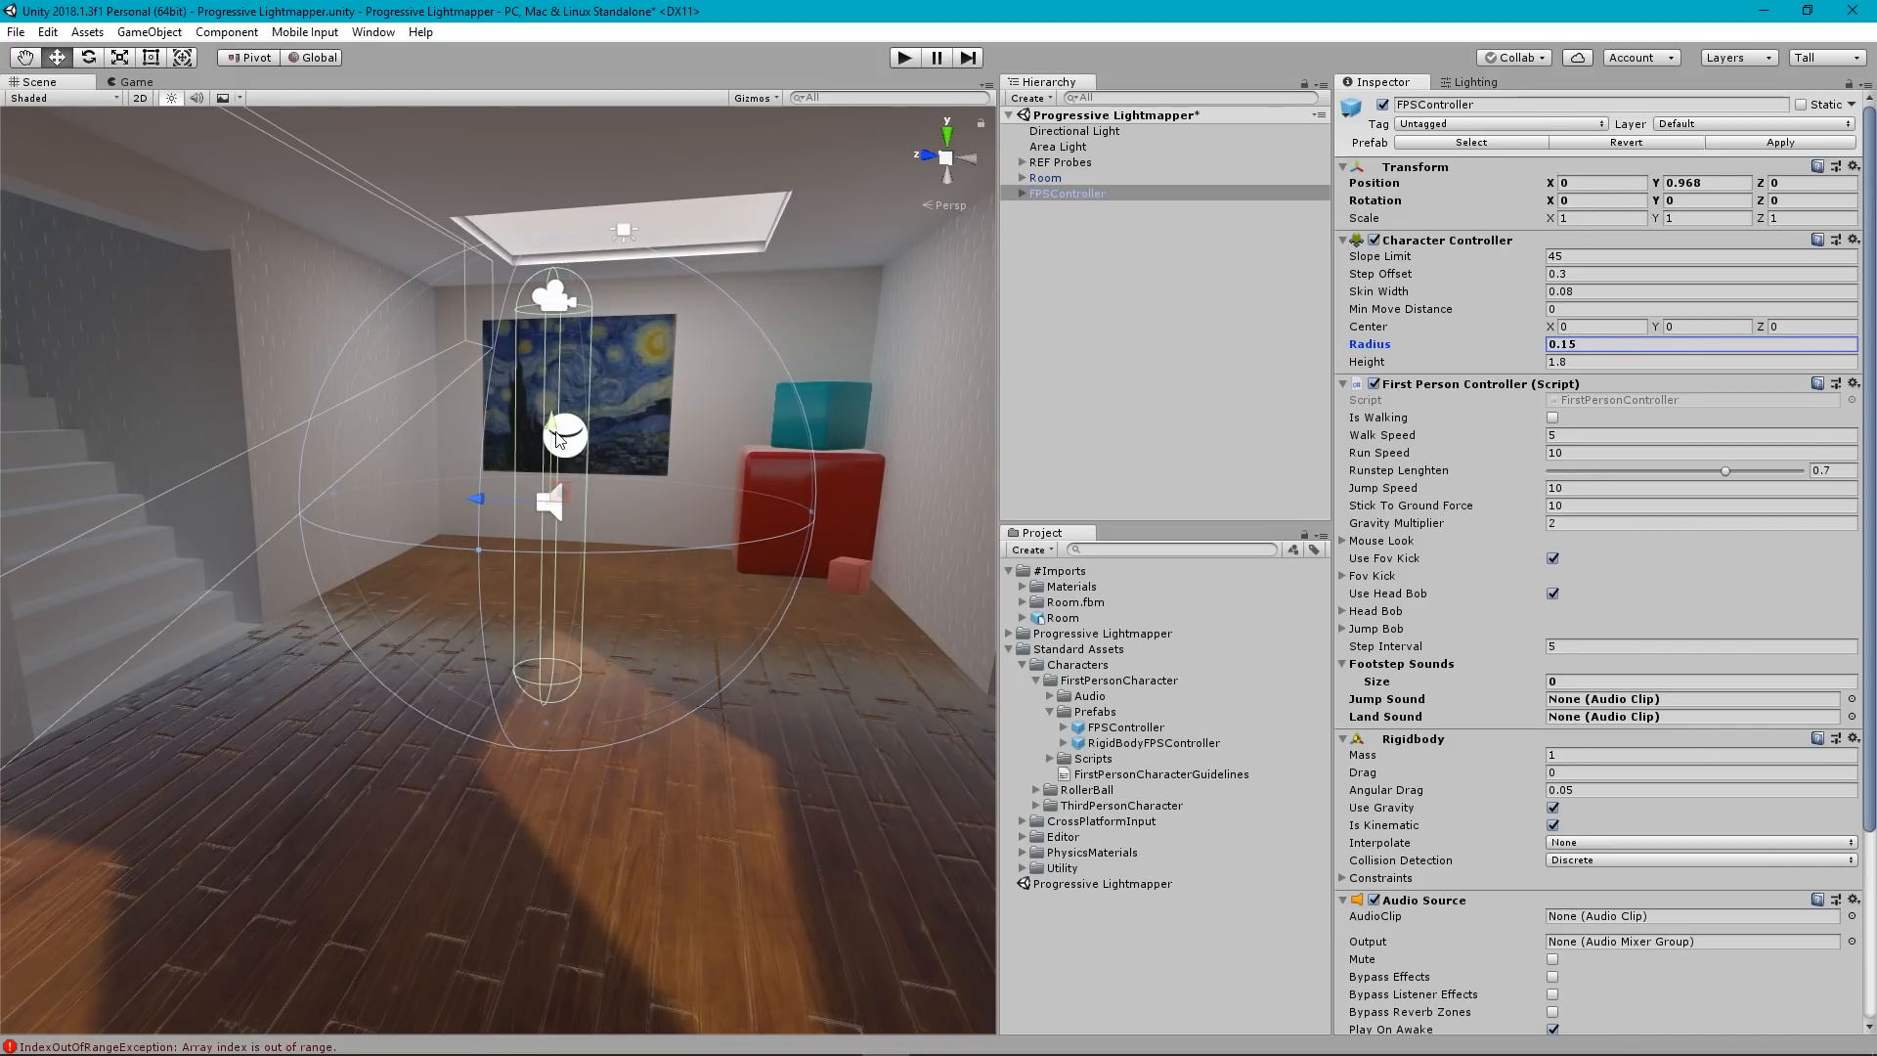
# Examine the FPSController's capsule against the room from outside the building and in axis-aligned views.
pyautogui.keyDown('alt'); pyautogui.moveTo(865, 472); pyautogui.dragTo(940, 444); pyautogui.keyUp('alt')
pyautogui.scroll(-10, 941, 444)
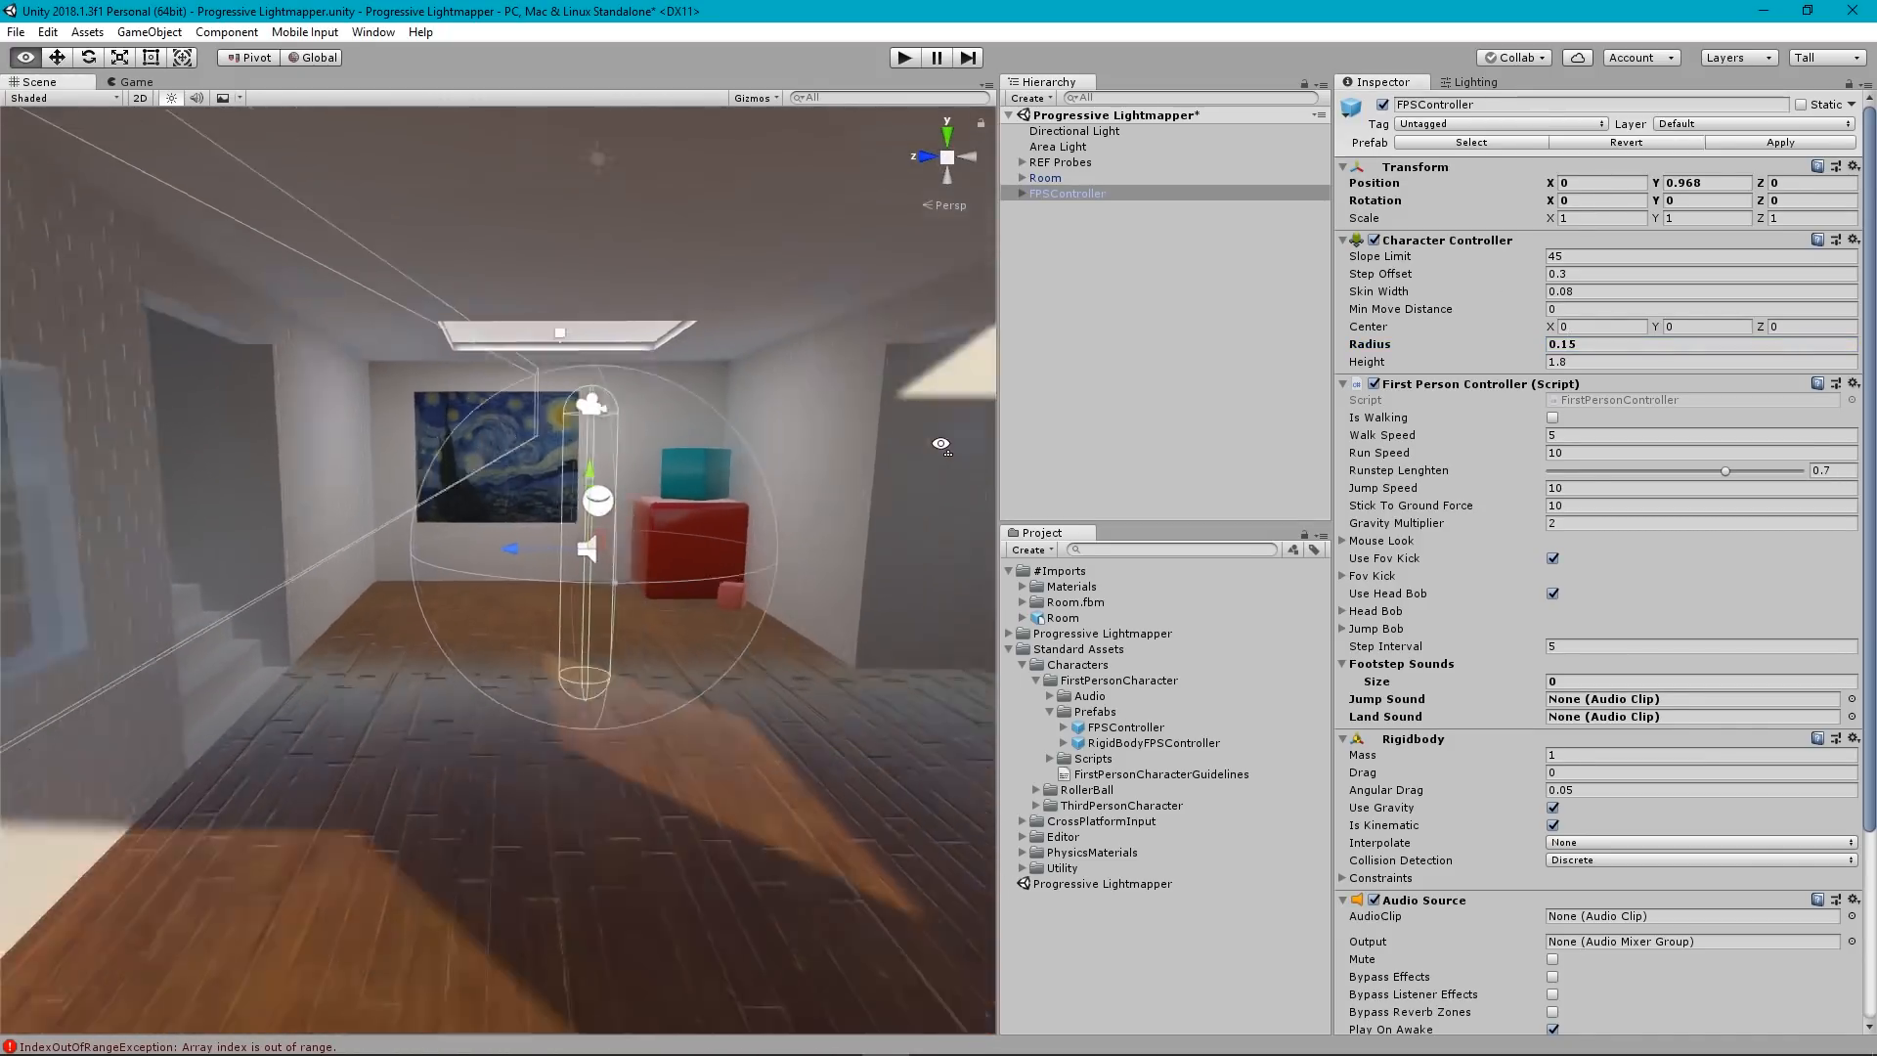
pyautogui.scroll(4, 940, 444)
pyautogui.press('w')
pyautogui.moveTo(940, 444); pyautogui.dragTo(896, 444, button='right')
pyautogui.press('a')
pyautogui.press('d')
pyautogui.press('s')
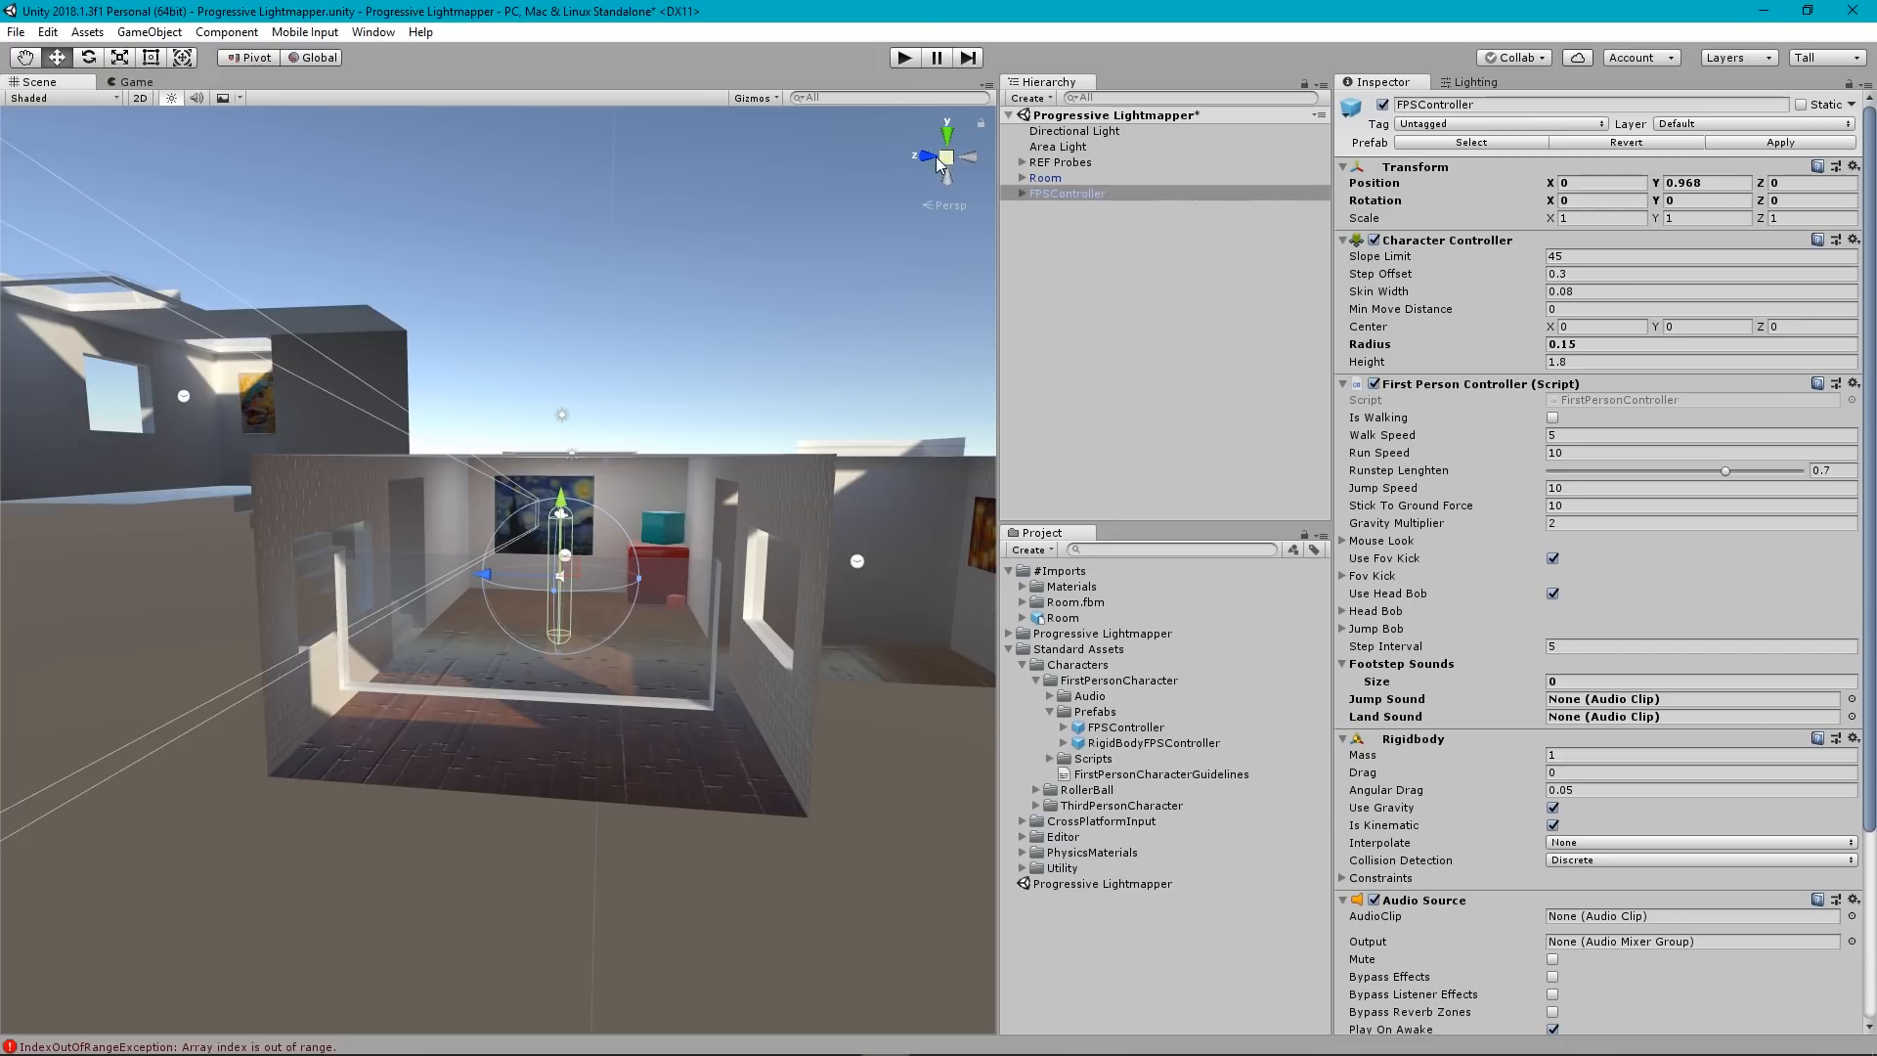
pyautogui.click(929, 157)
pyautogui.click(962, 157)
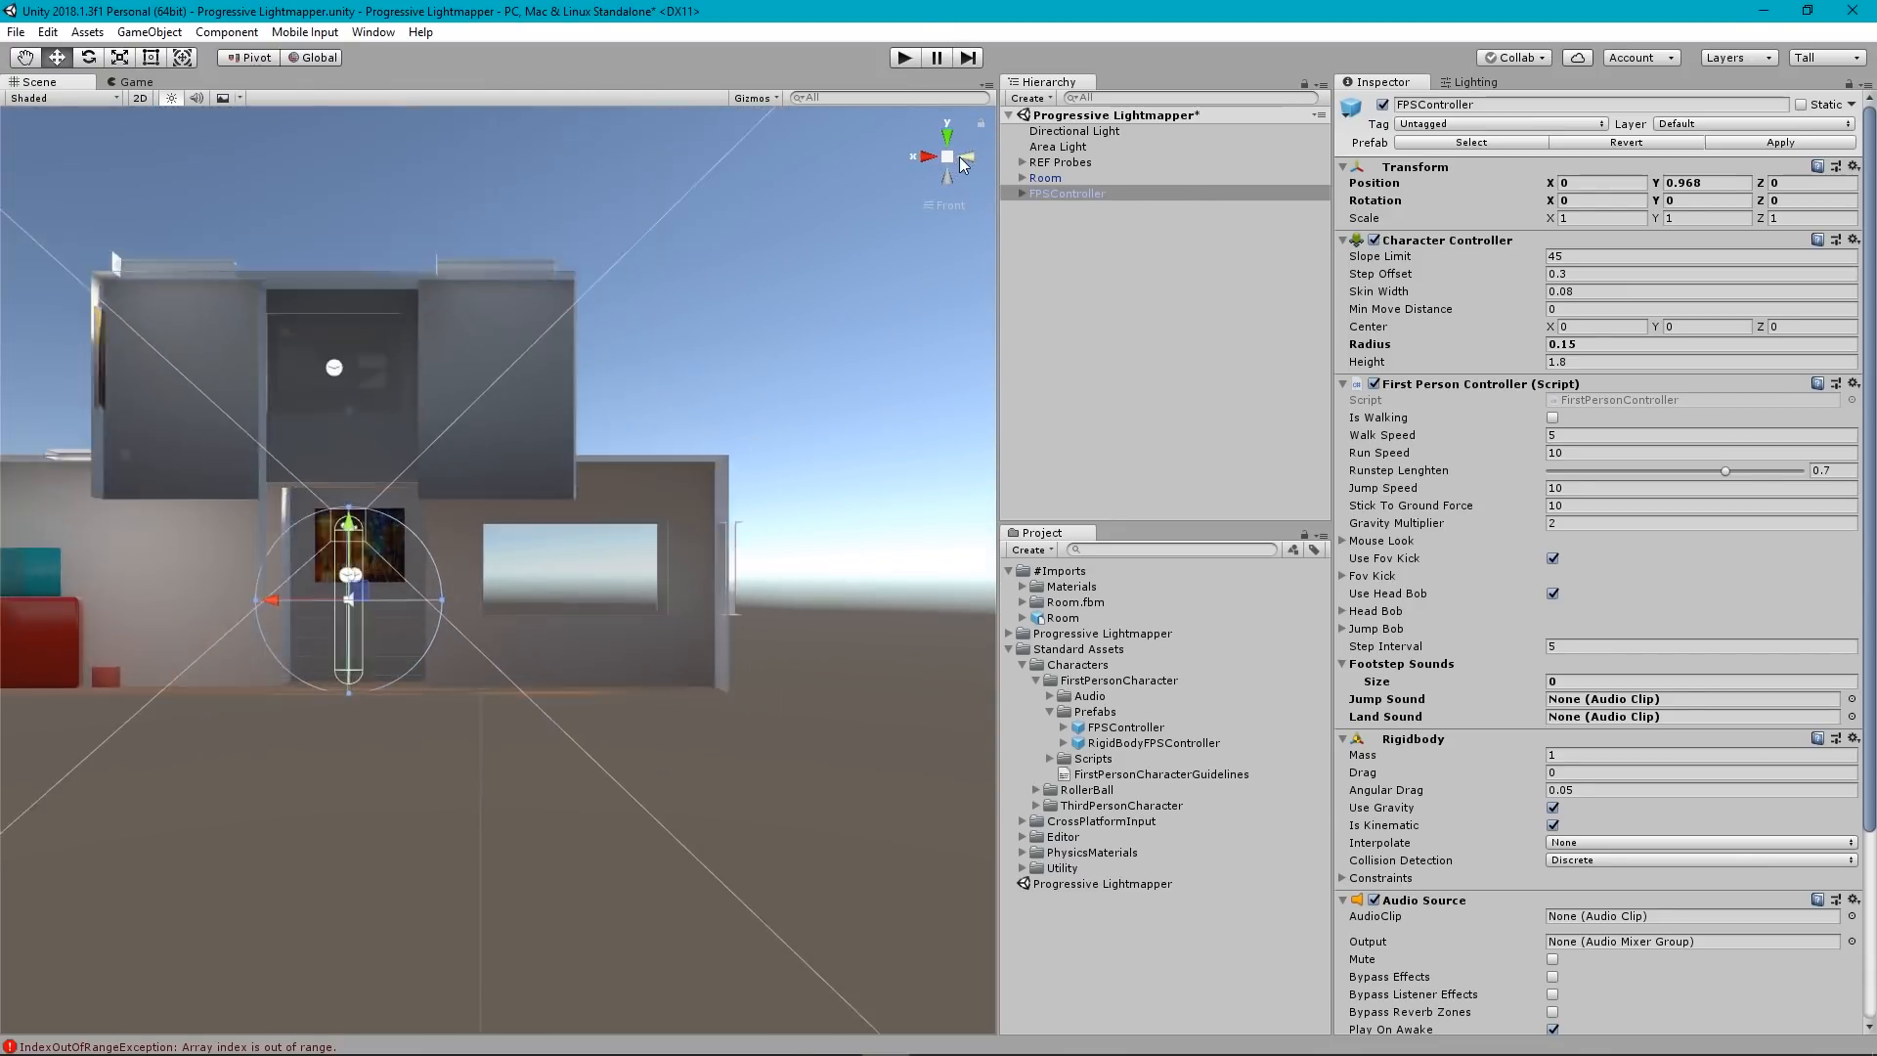
pyautogui.scroll(4, 631, 516)
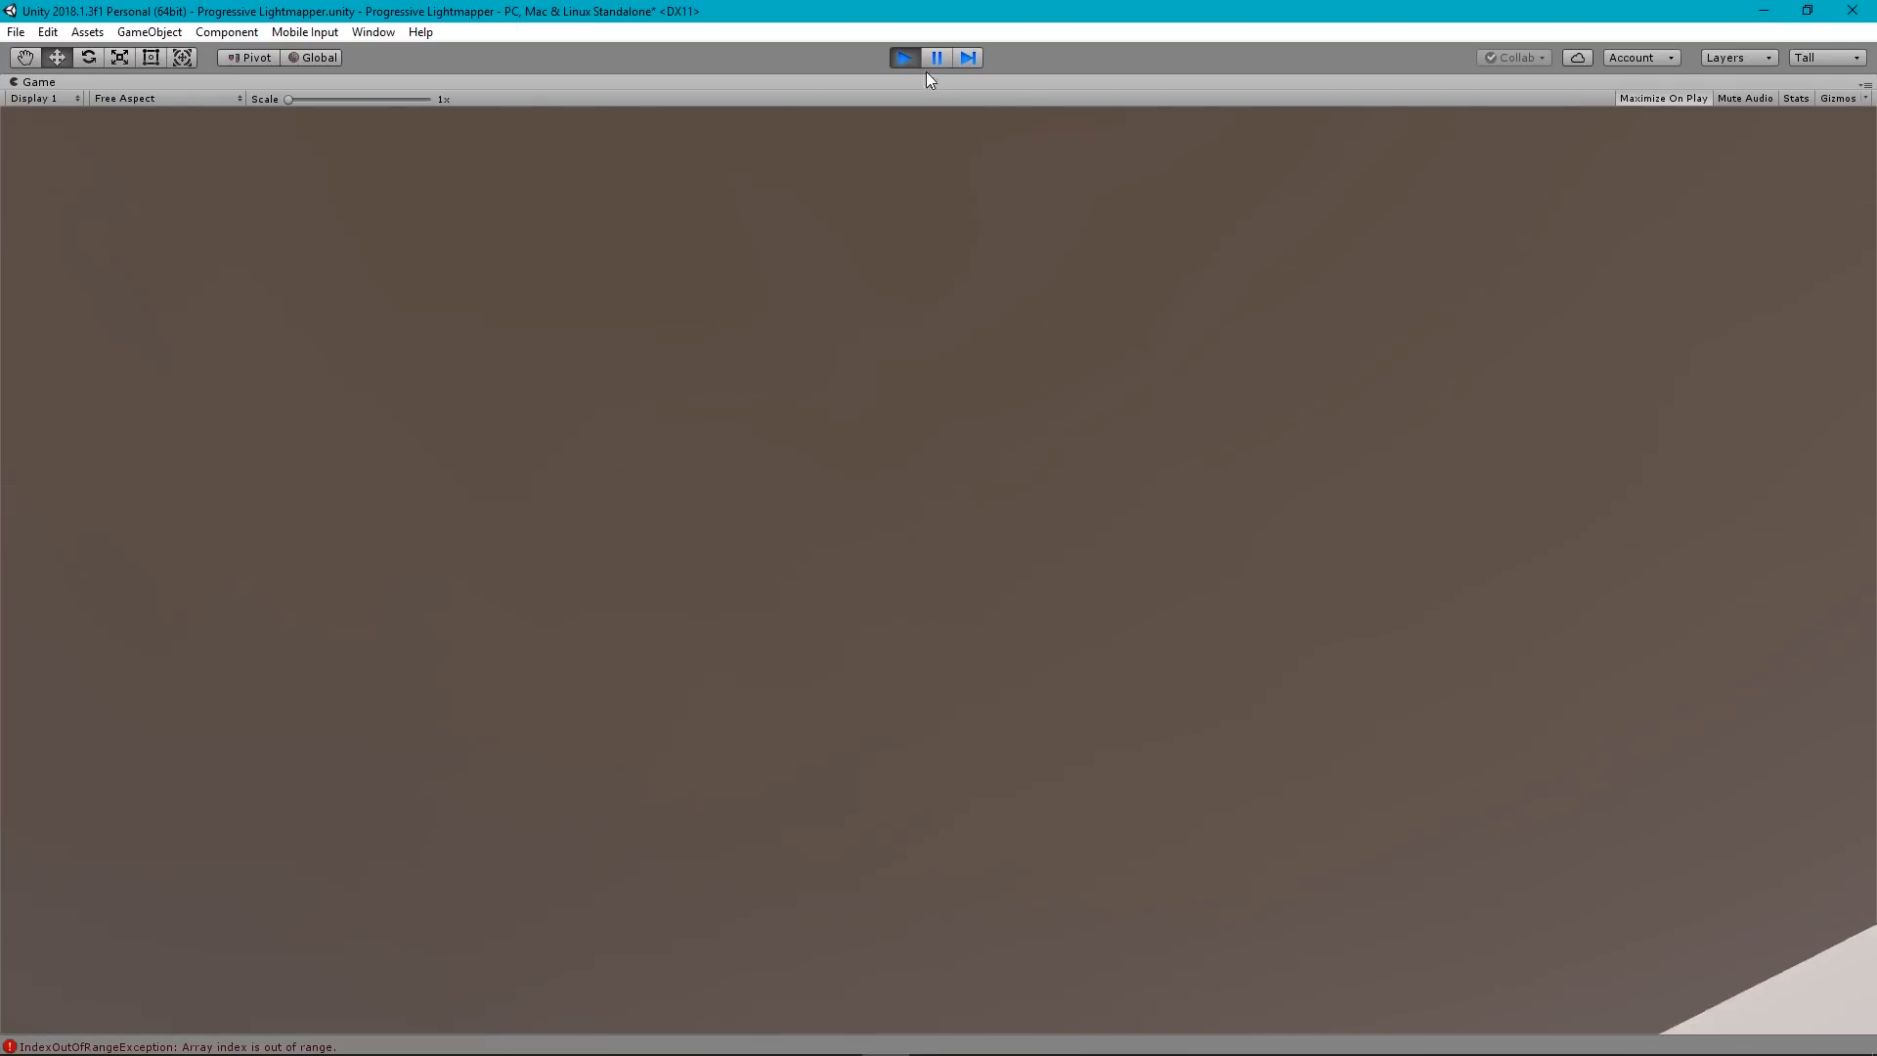
# Exit Play mode and show the Game view of the stairs.
pyautogui.click(903, 58)
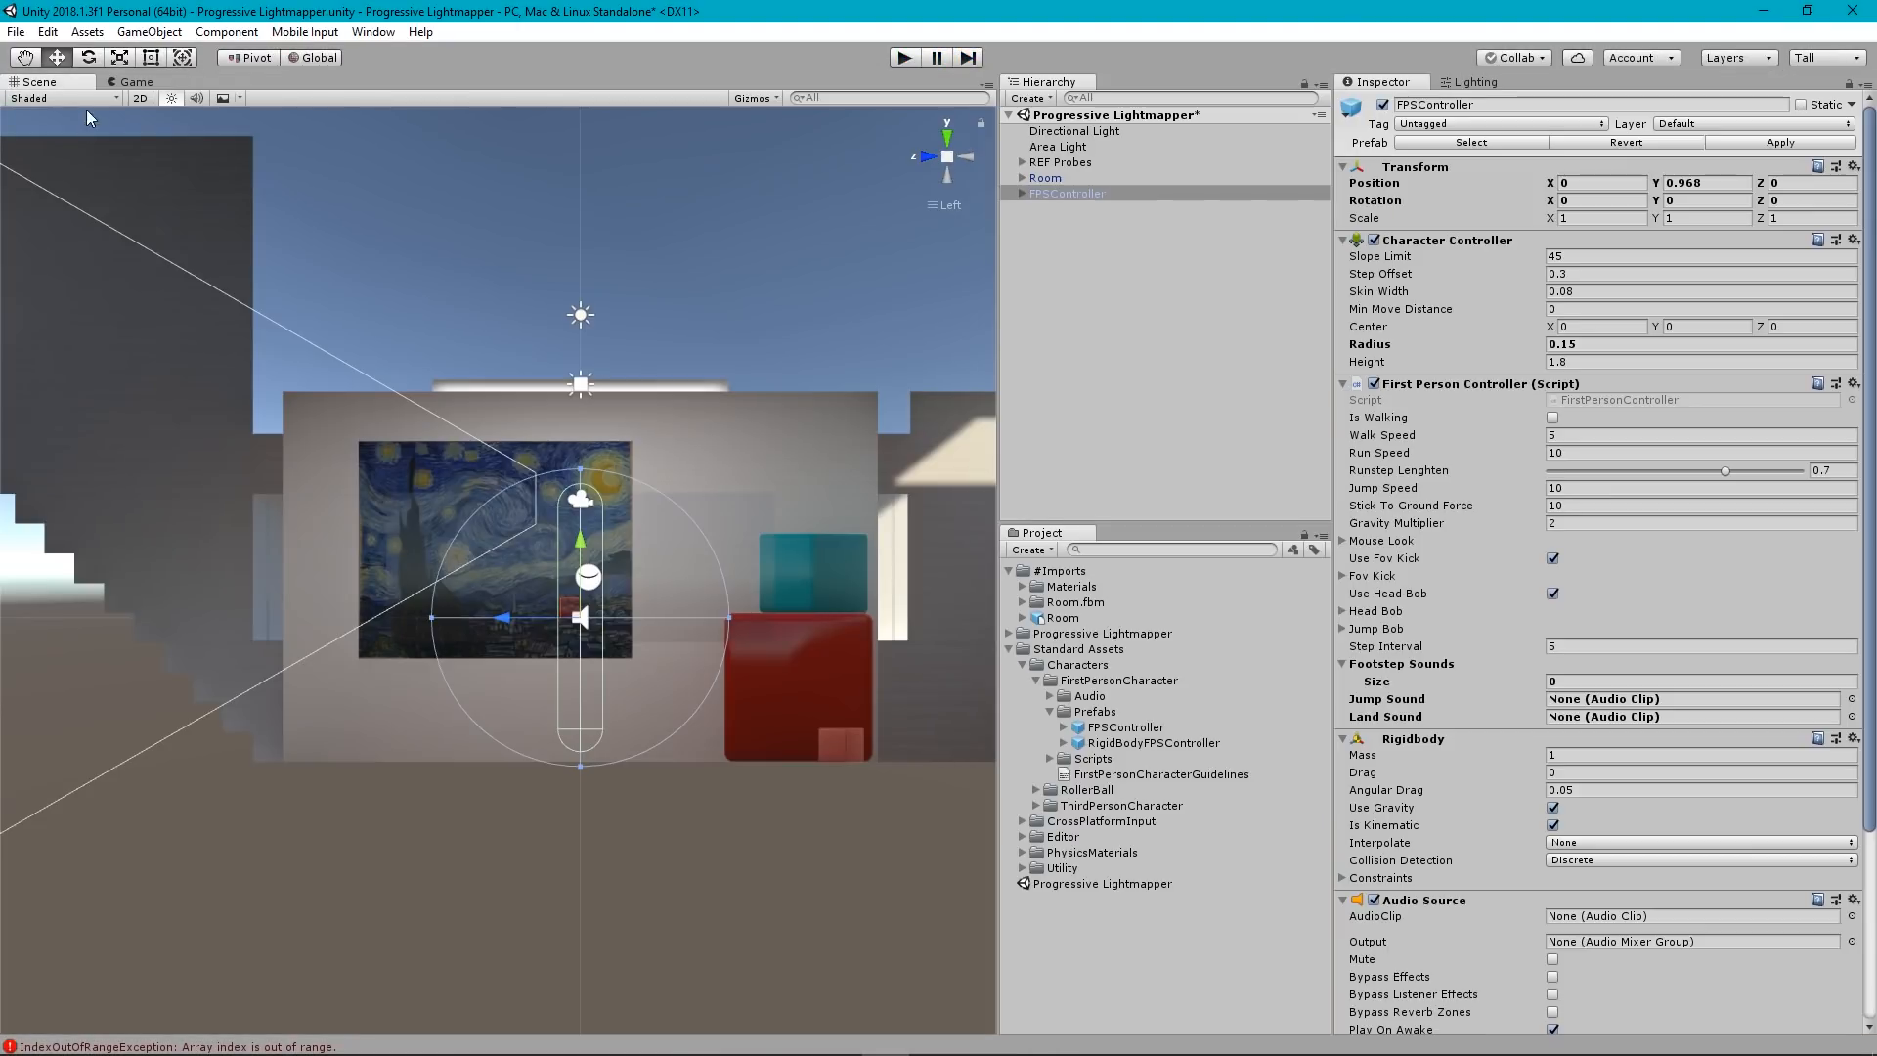
pyautogui.click(134, 83)
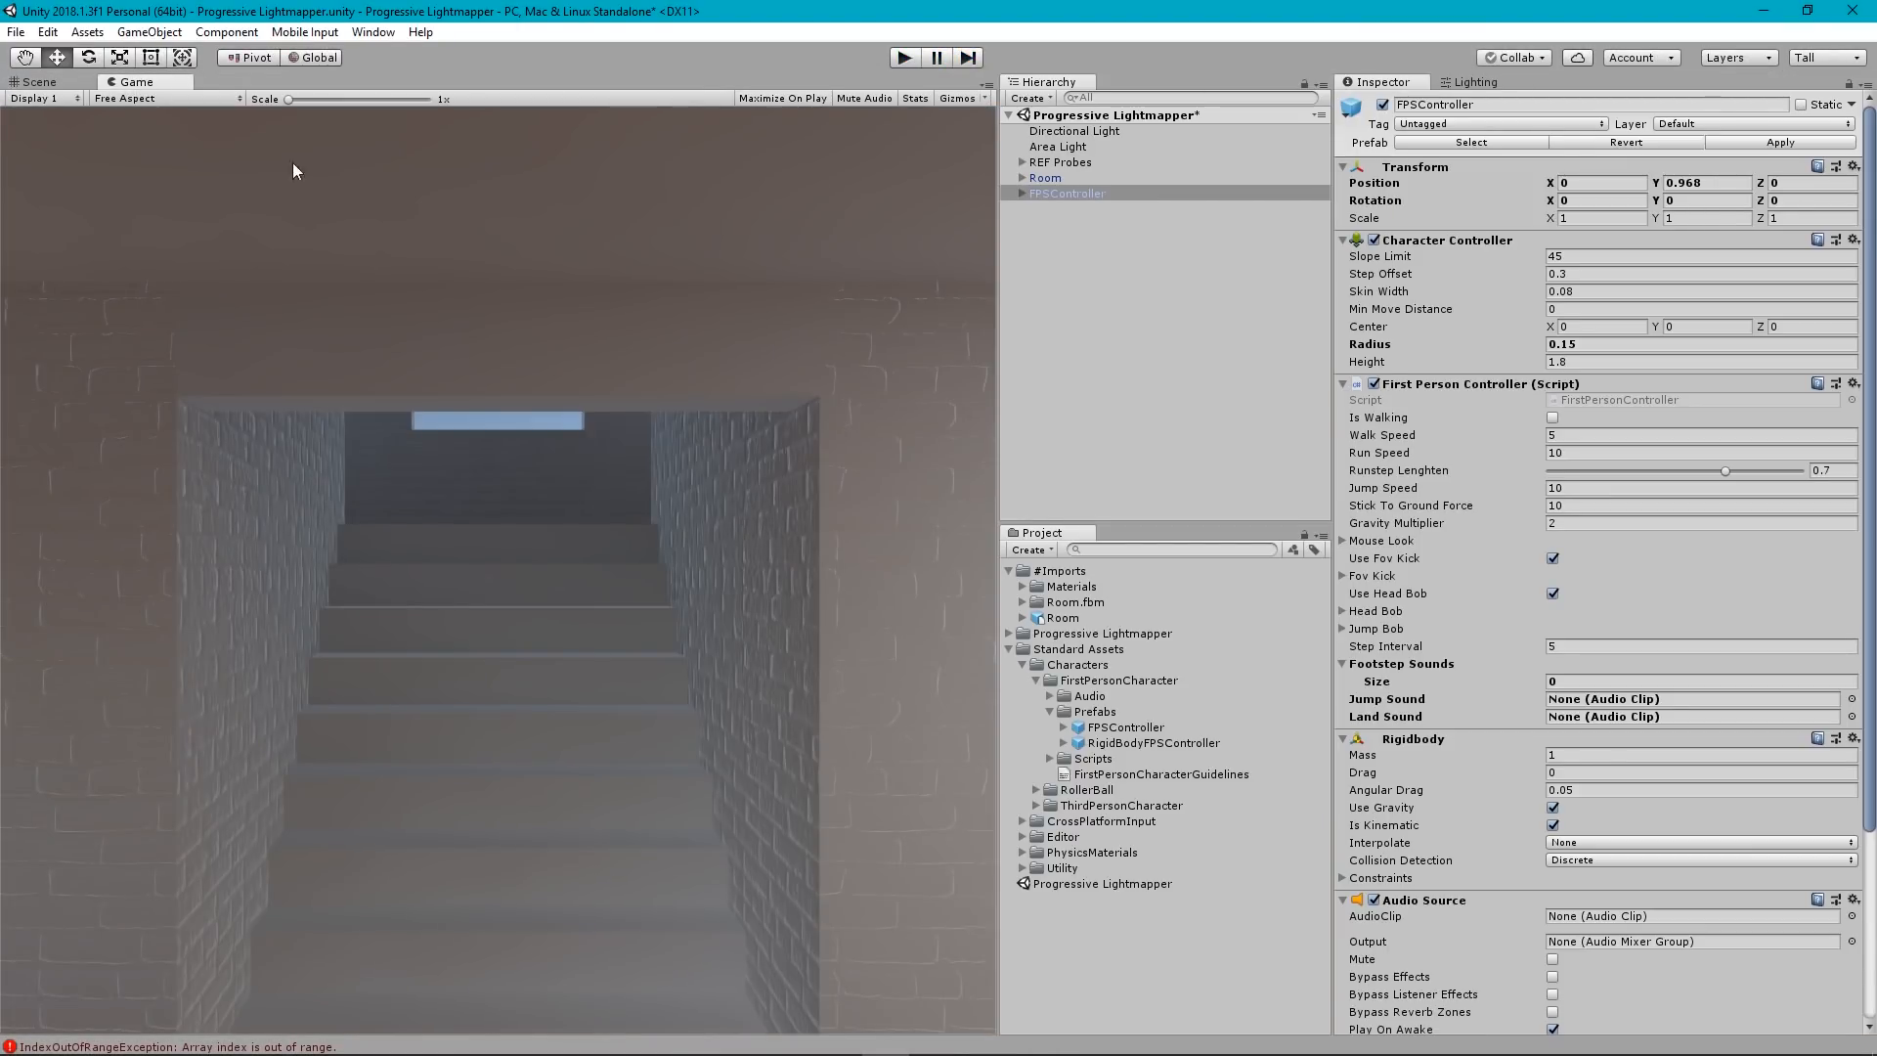
# Run the scene and examine the FPSController's capsule against the floor in a close-up side view of the Scene view.
pyautogui.click(58, 82)
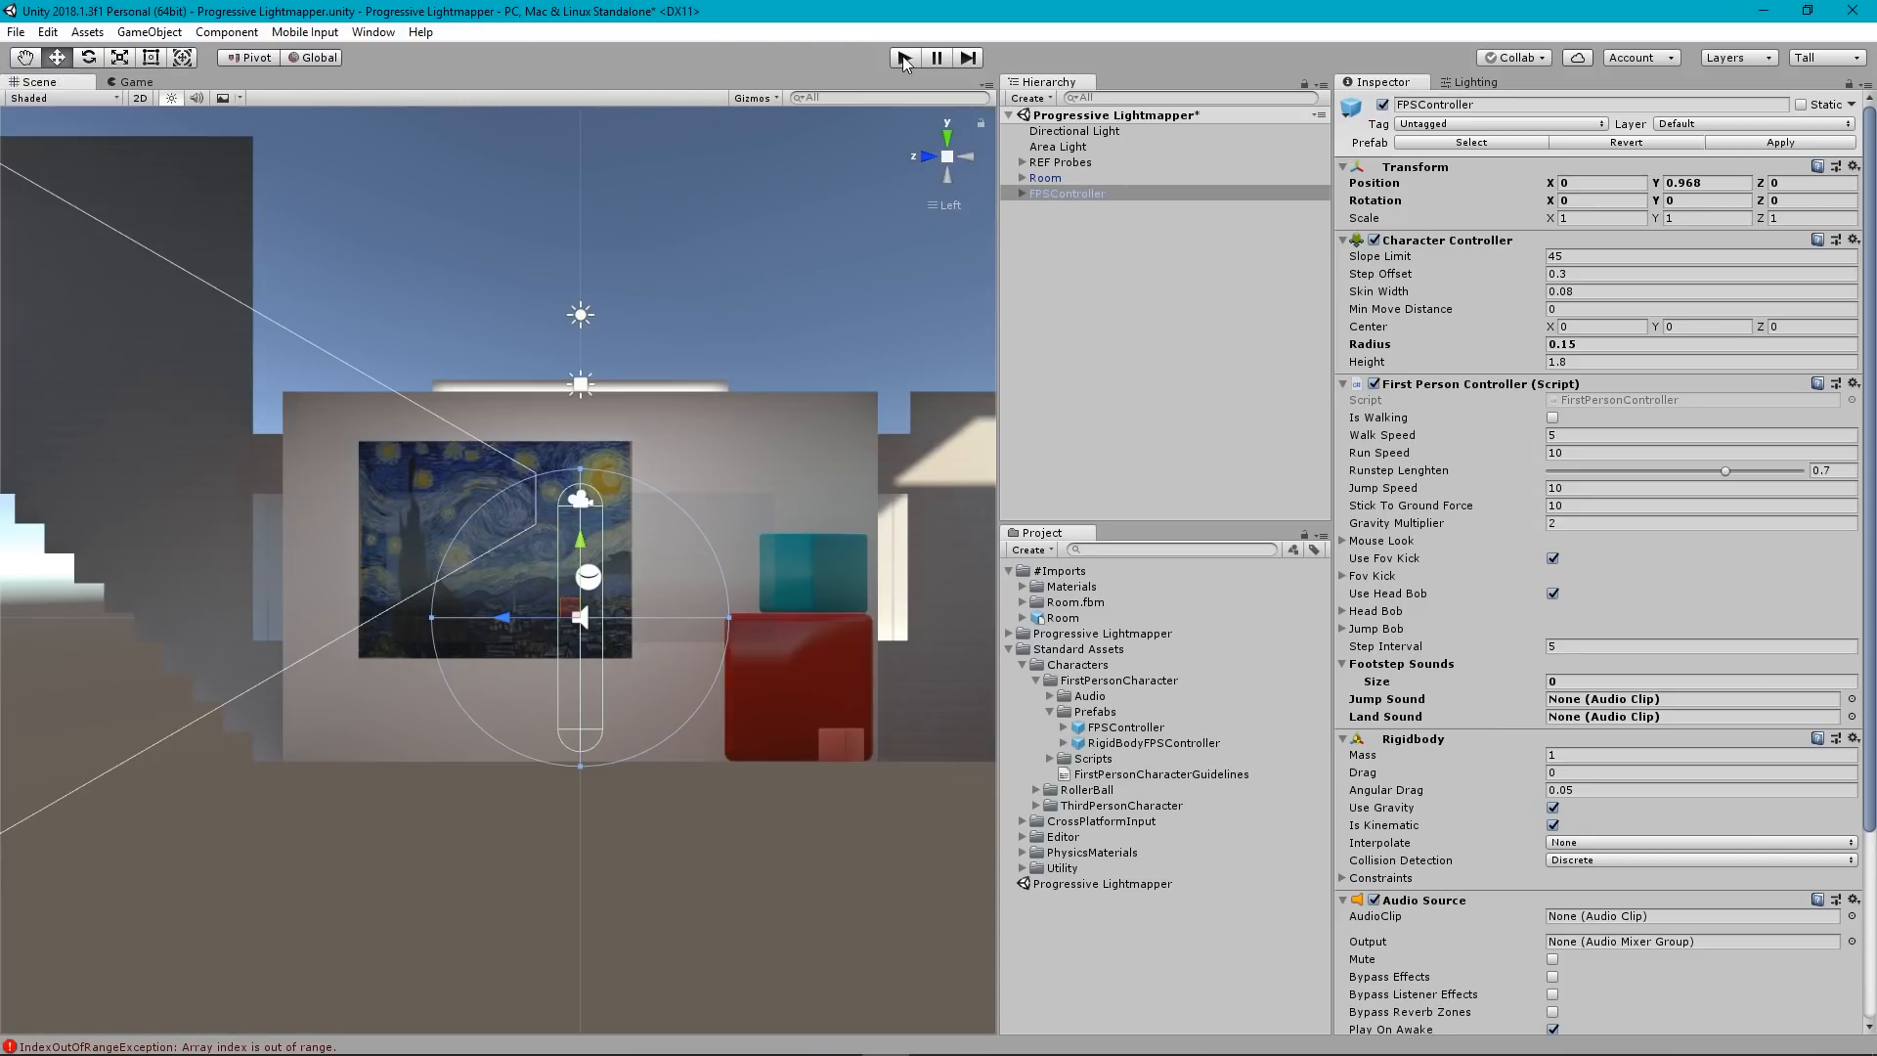
pyautogui.hotkey('ctrl', 'p')
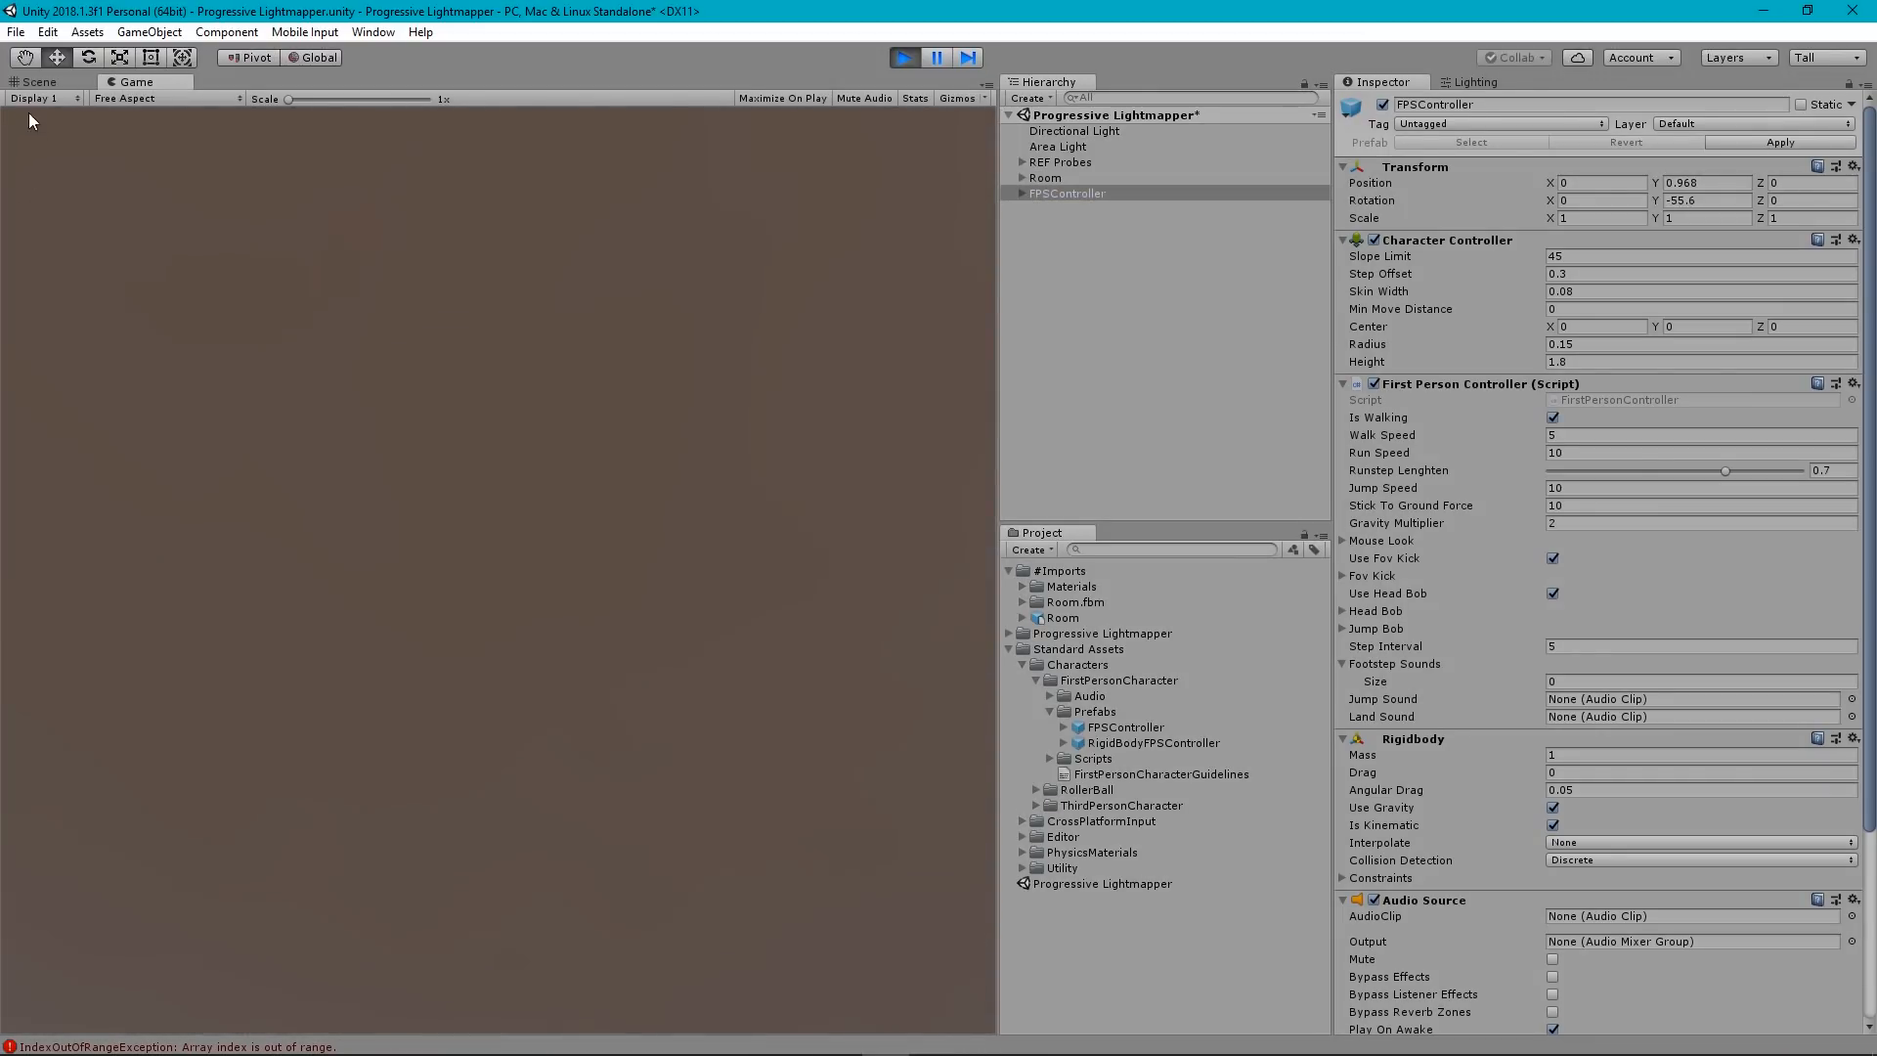
pyautogui.click(39, 82)
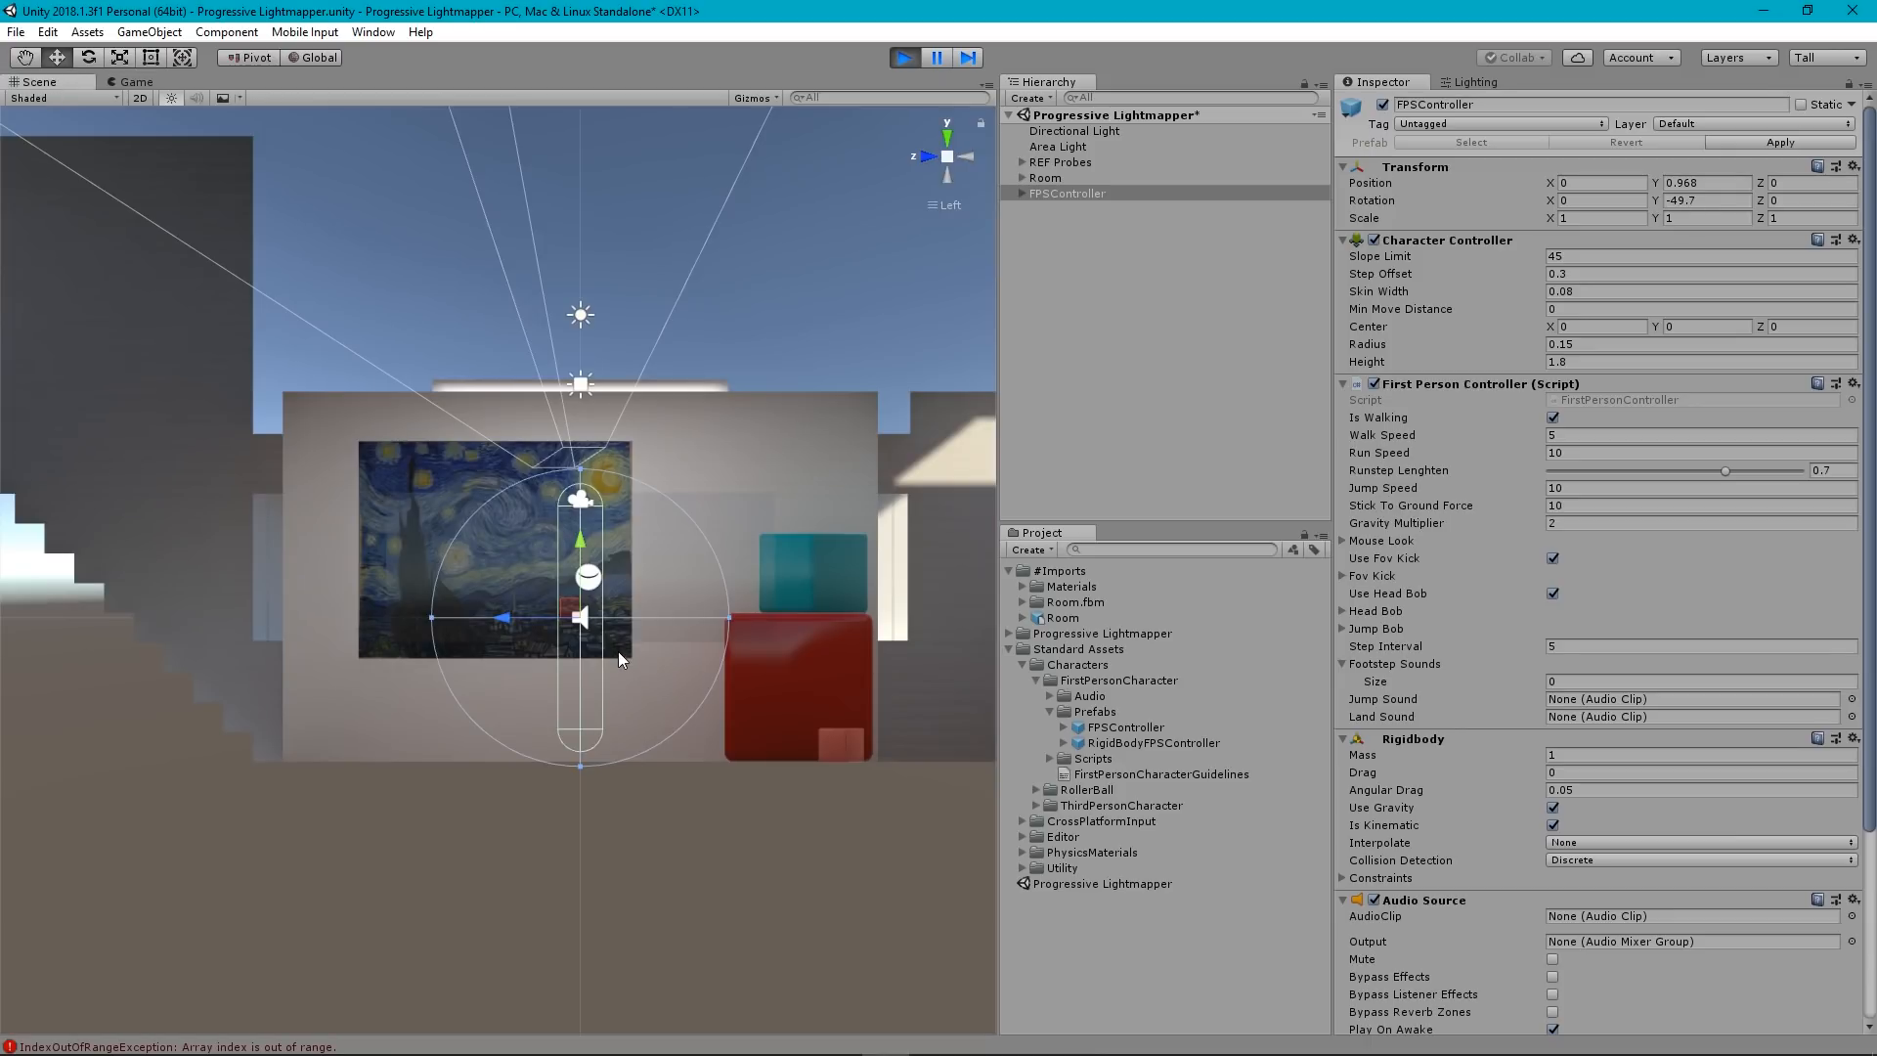
pyautogui.scroll(5, 633, 738)
pyautogui.moveTo(709, 778); pyautogui.dragTo(642, 602, button='middle')
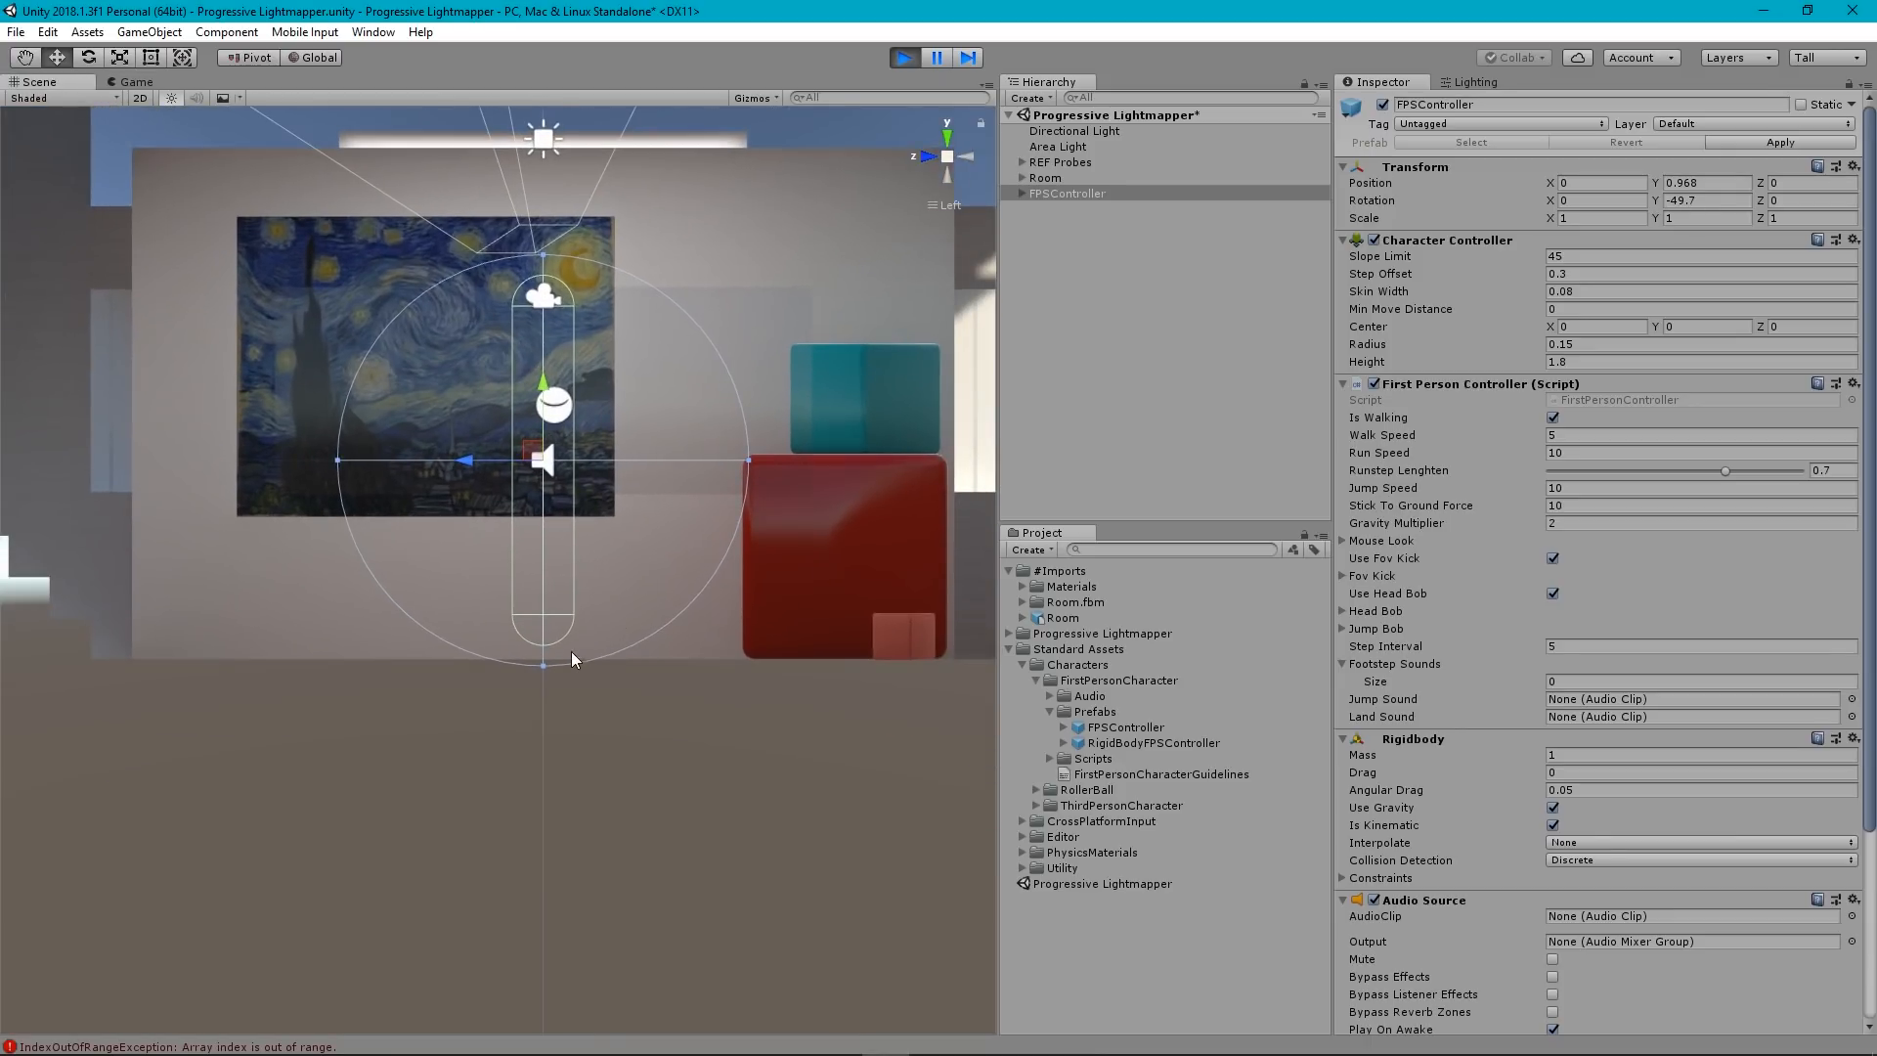
pyautogui.scroll(3, 571, 651)
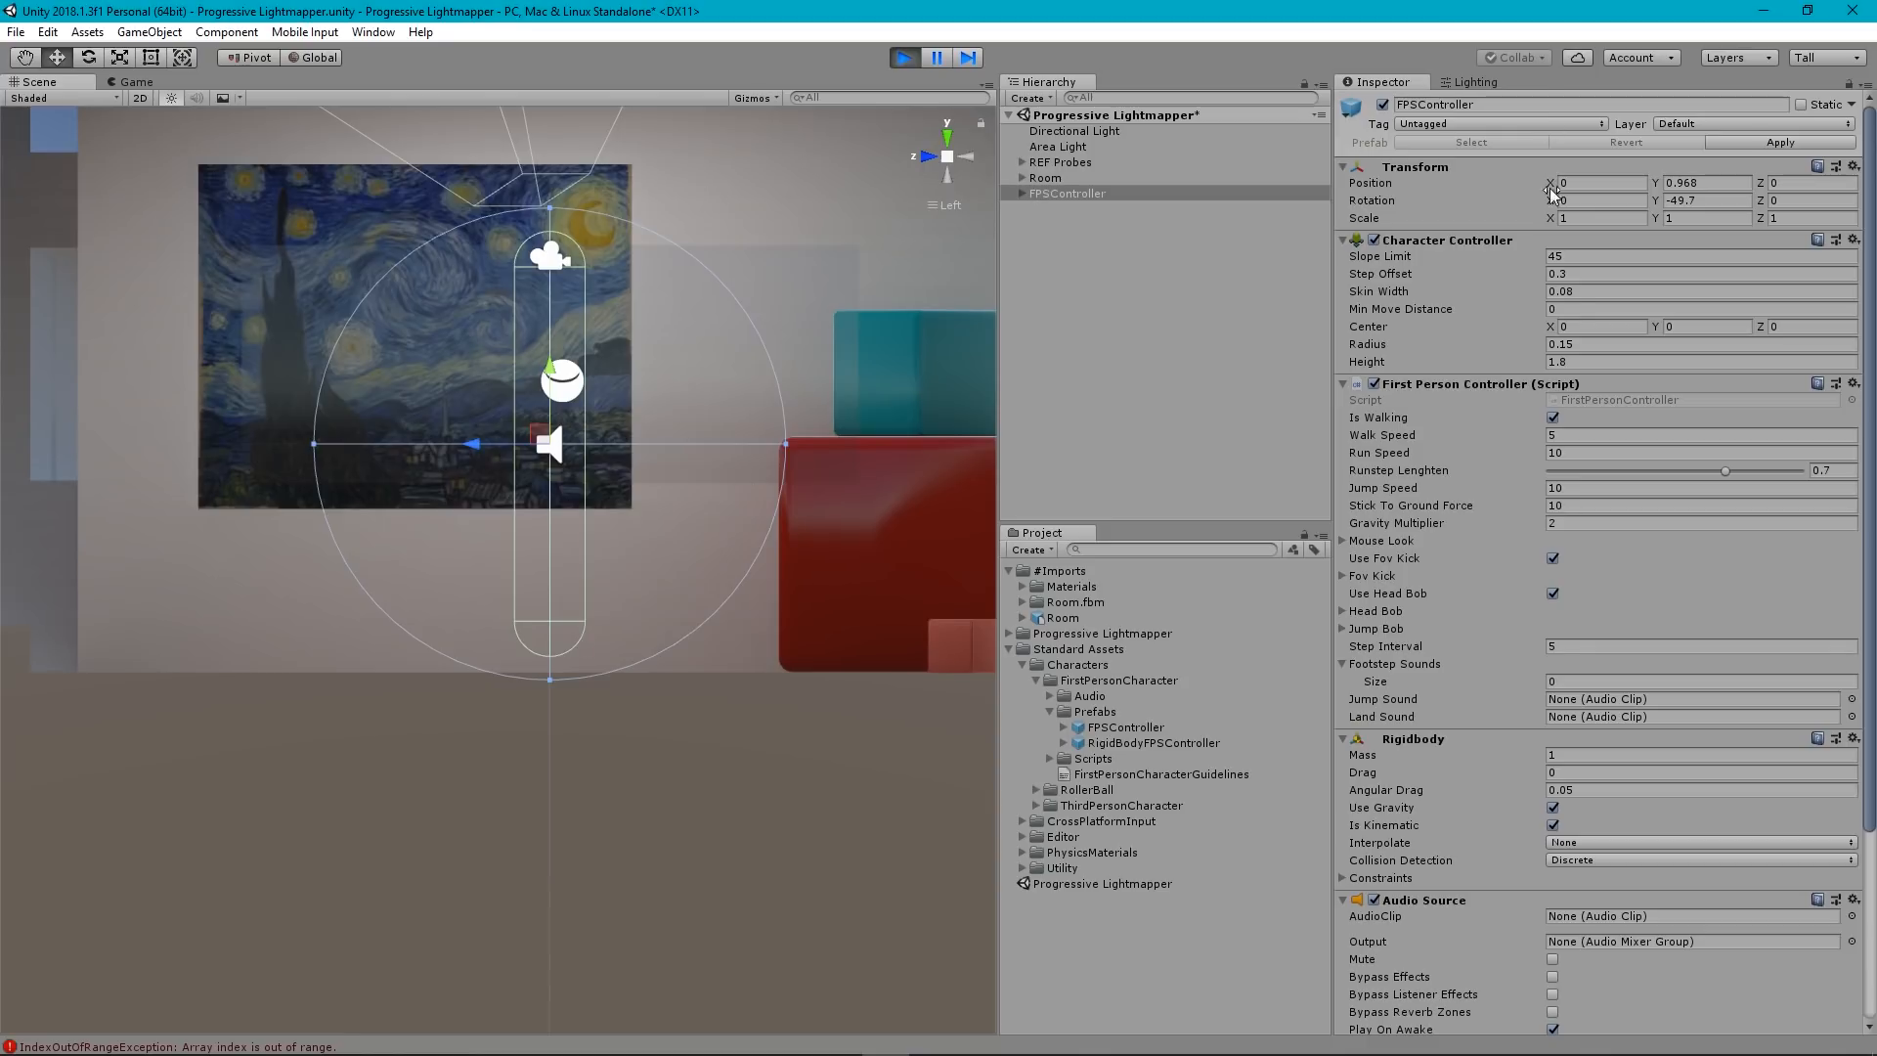
# Try a Character Controller skin width of 0.025 while the scene runs, and exit Play mode.
pyautogui.click(1584, 291)
pyautogui.press('BackSpace')
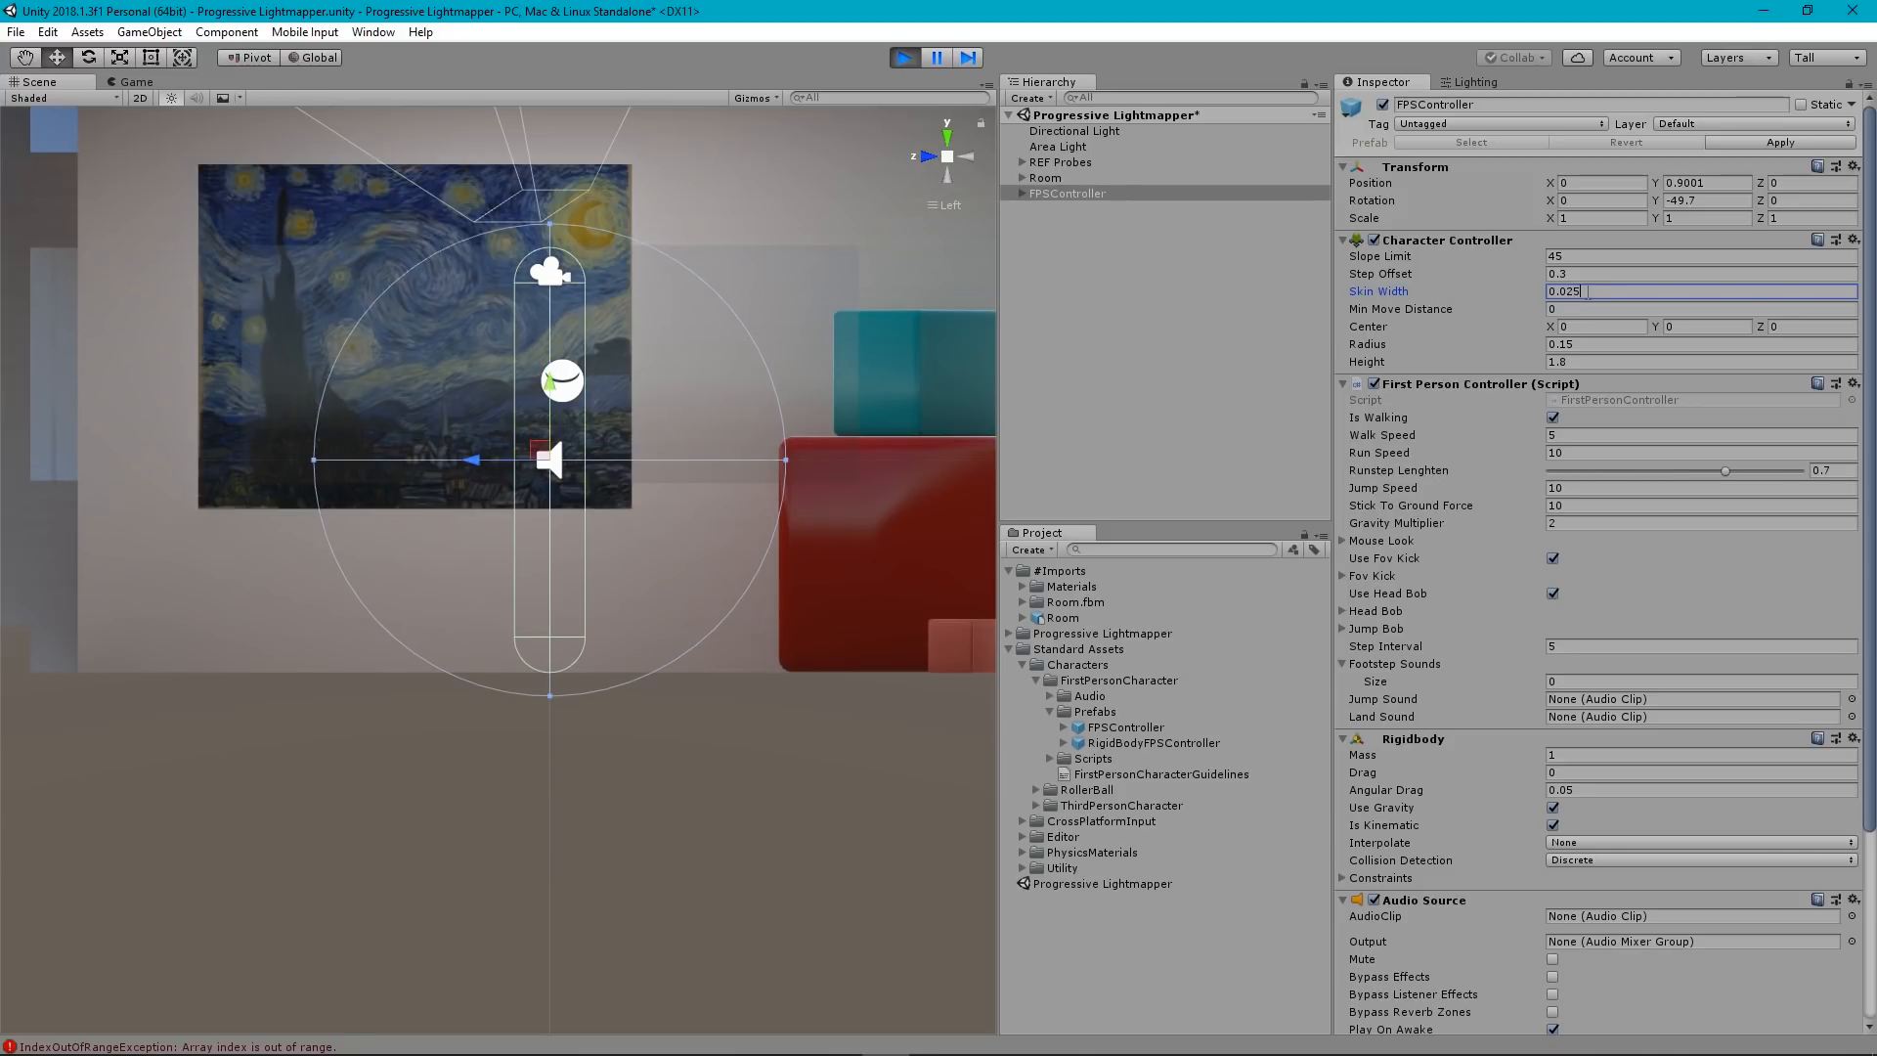
pyautogui.click(904, 59)
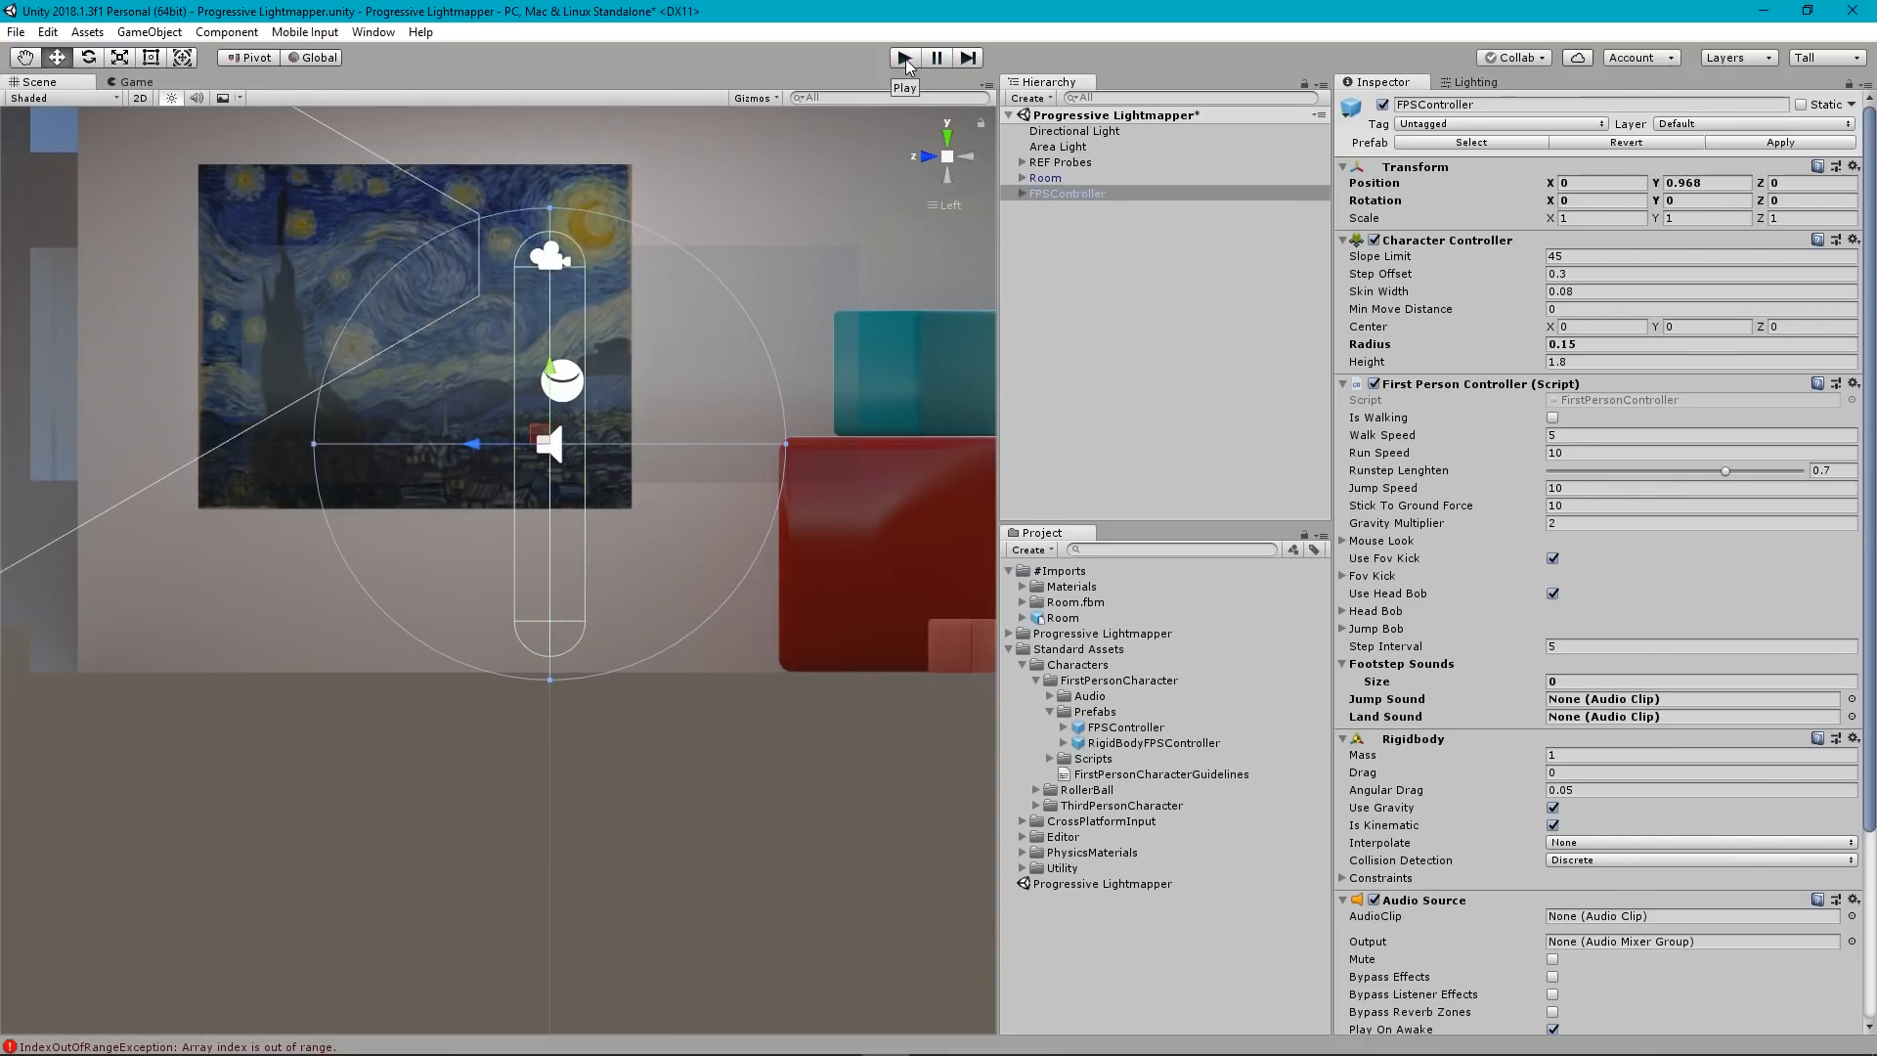
# Set the Skin Width of the FPSController's Character Controller to 0.025.
pyautogui.click(1589, 290)
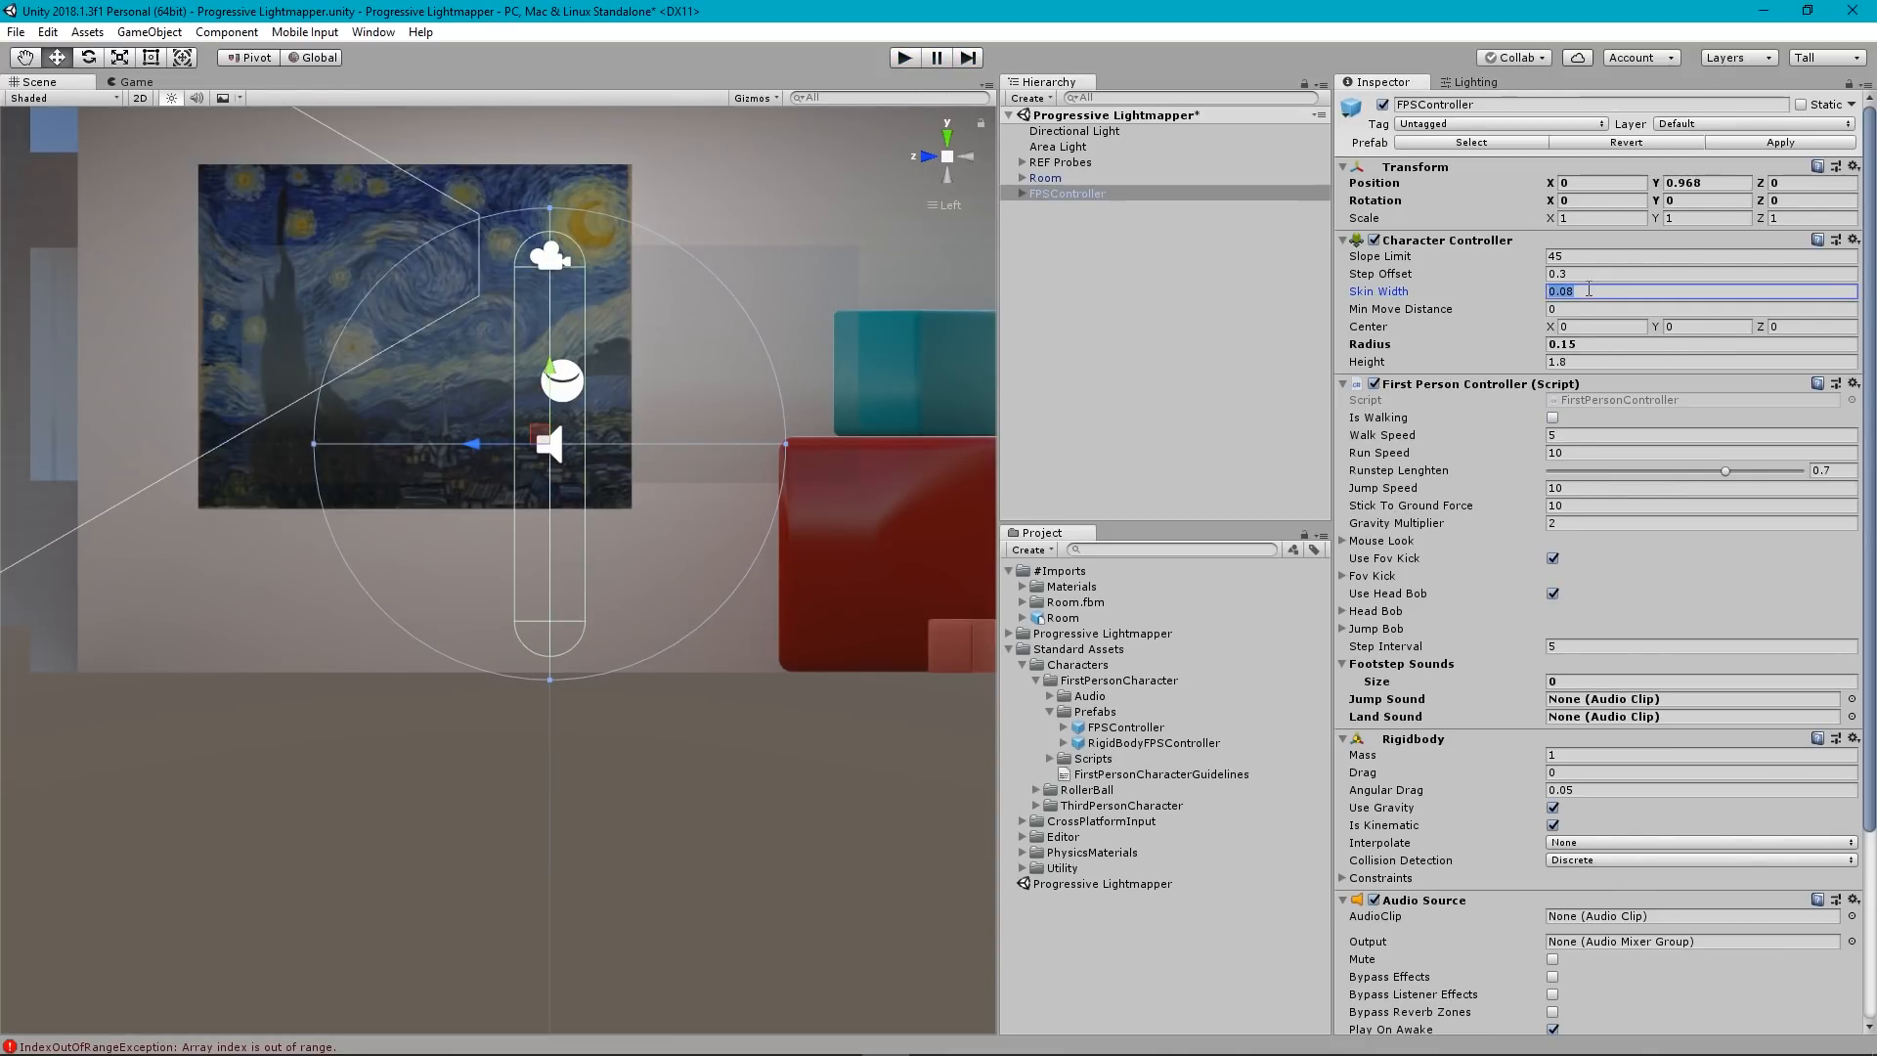
pyautogui.click(1588, 290)
pyautogui.press('BackSpace')
pyautogui.press('BackSpace')
pyautogui.write('0')
pyautogui.press('Return')
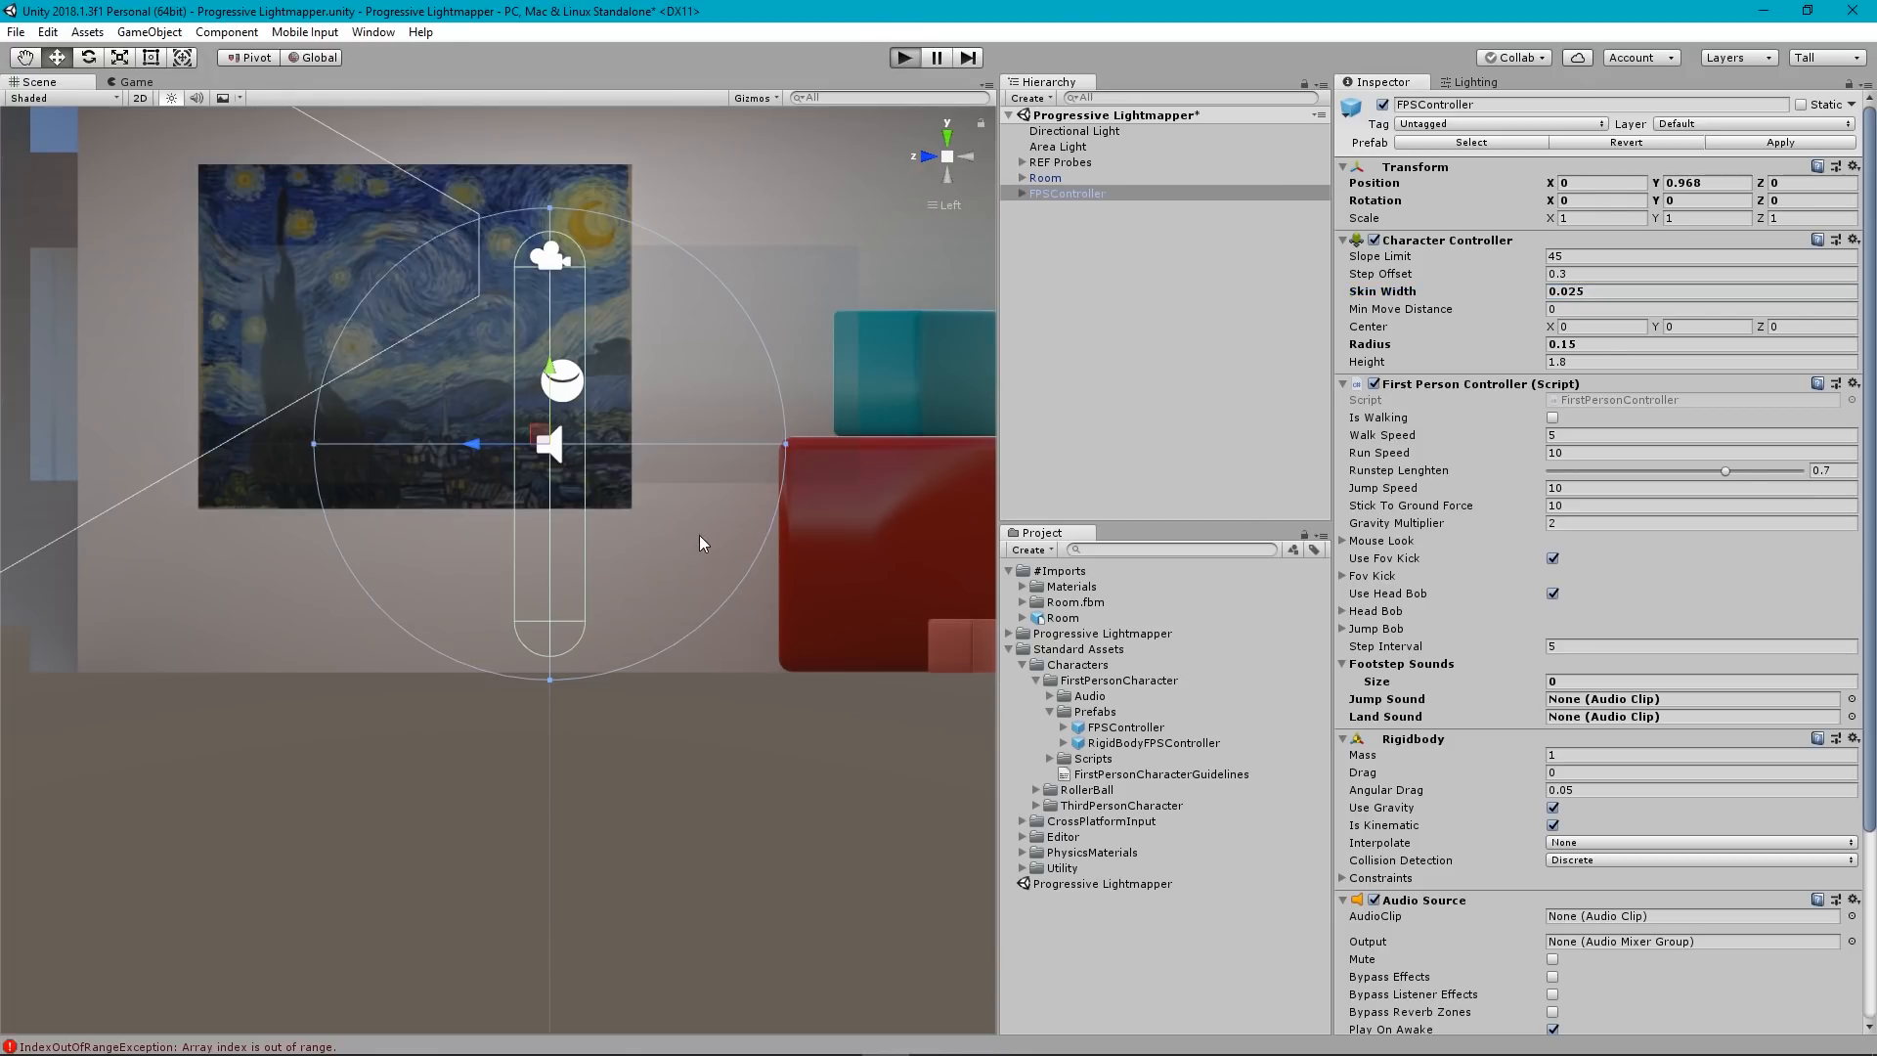
# Run the scene, check the capsule's distance from the floor in the Scene view, and exit Play mode.
pyautogui.hotkey('ctrl', 'p')
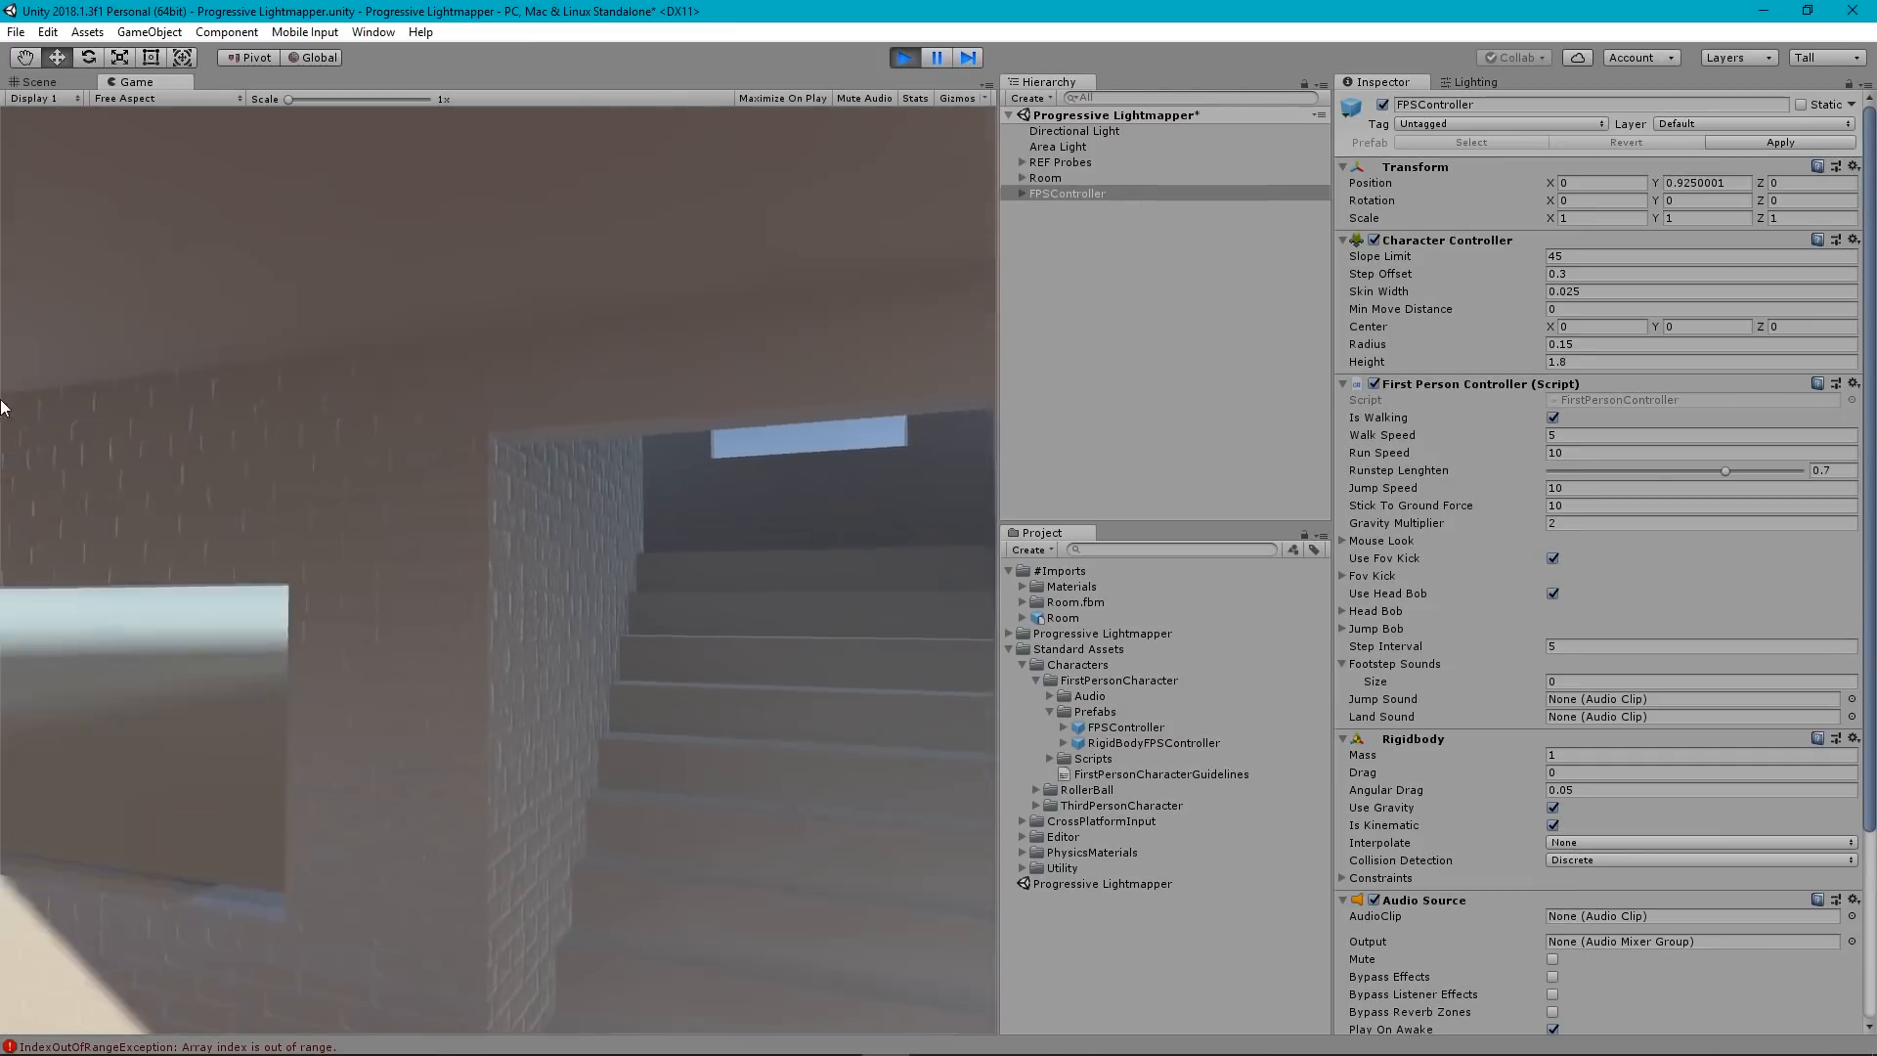
pyautogui.click(40, 81)
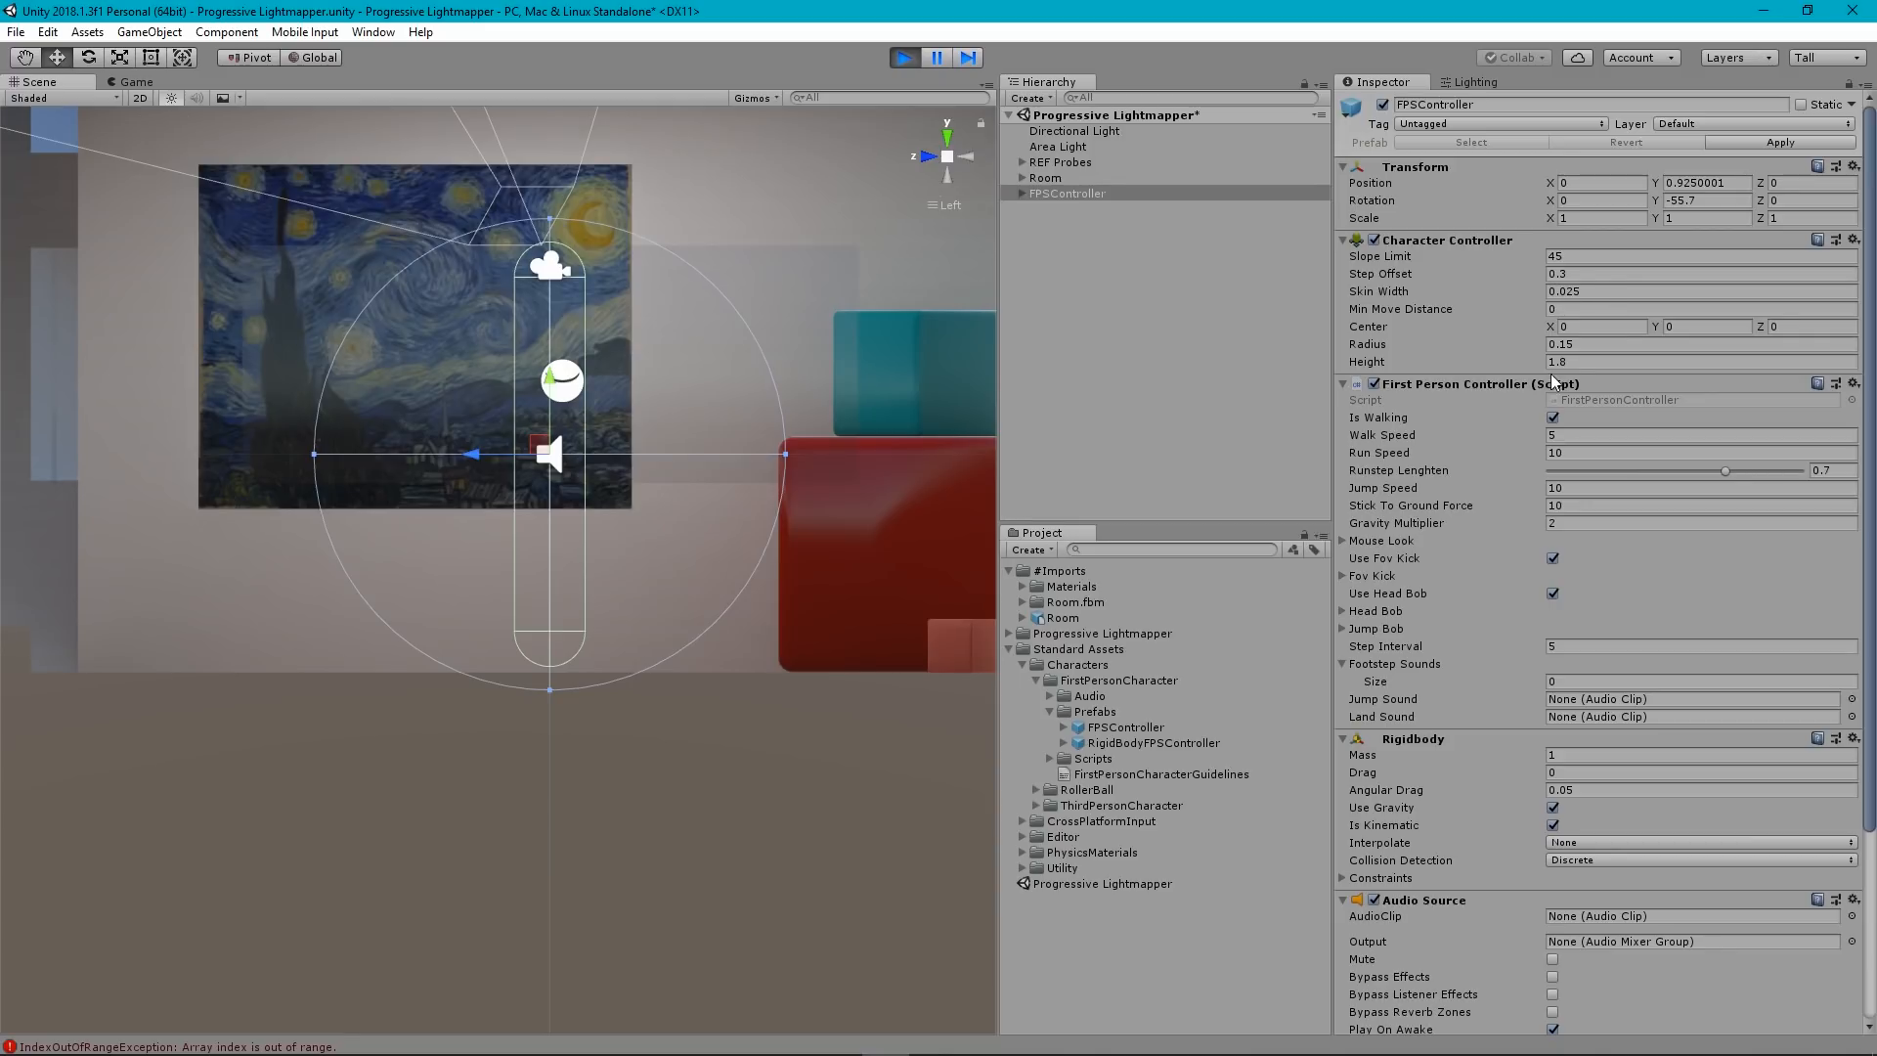
pyautogui.click(907, 61)
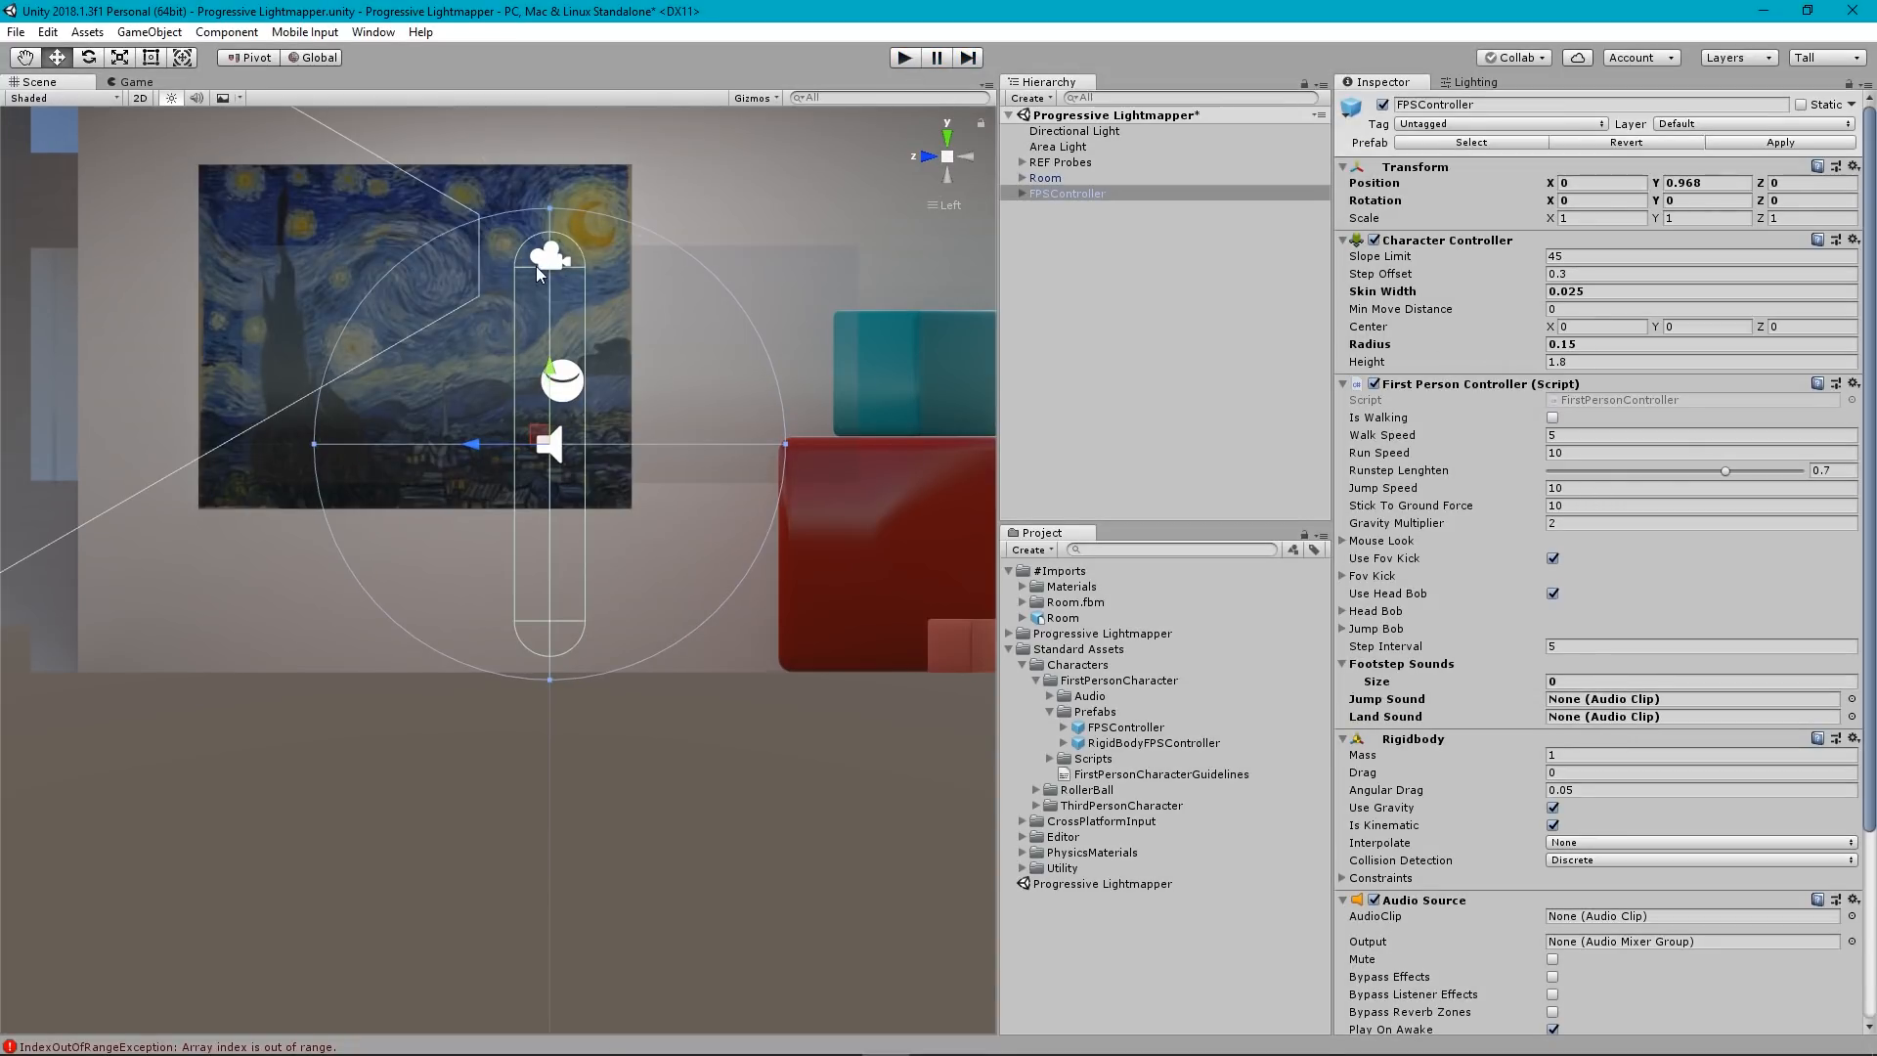
# Set the Character Controller height to 1.6 and lower the FPSController to a Y position of 0.835.
pyautogui.click(1580, 362)
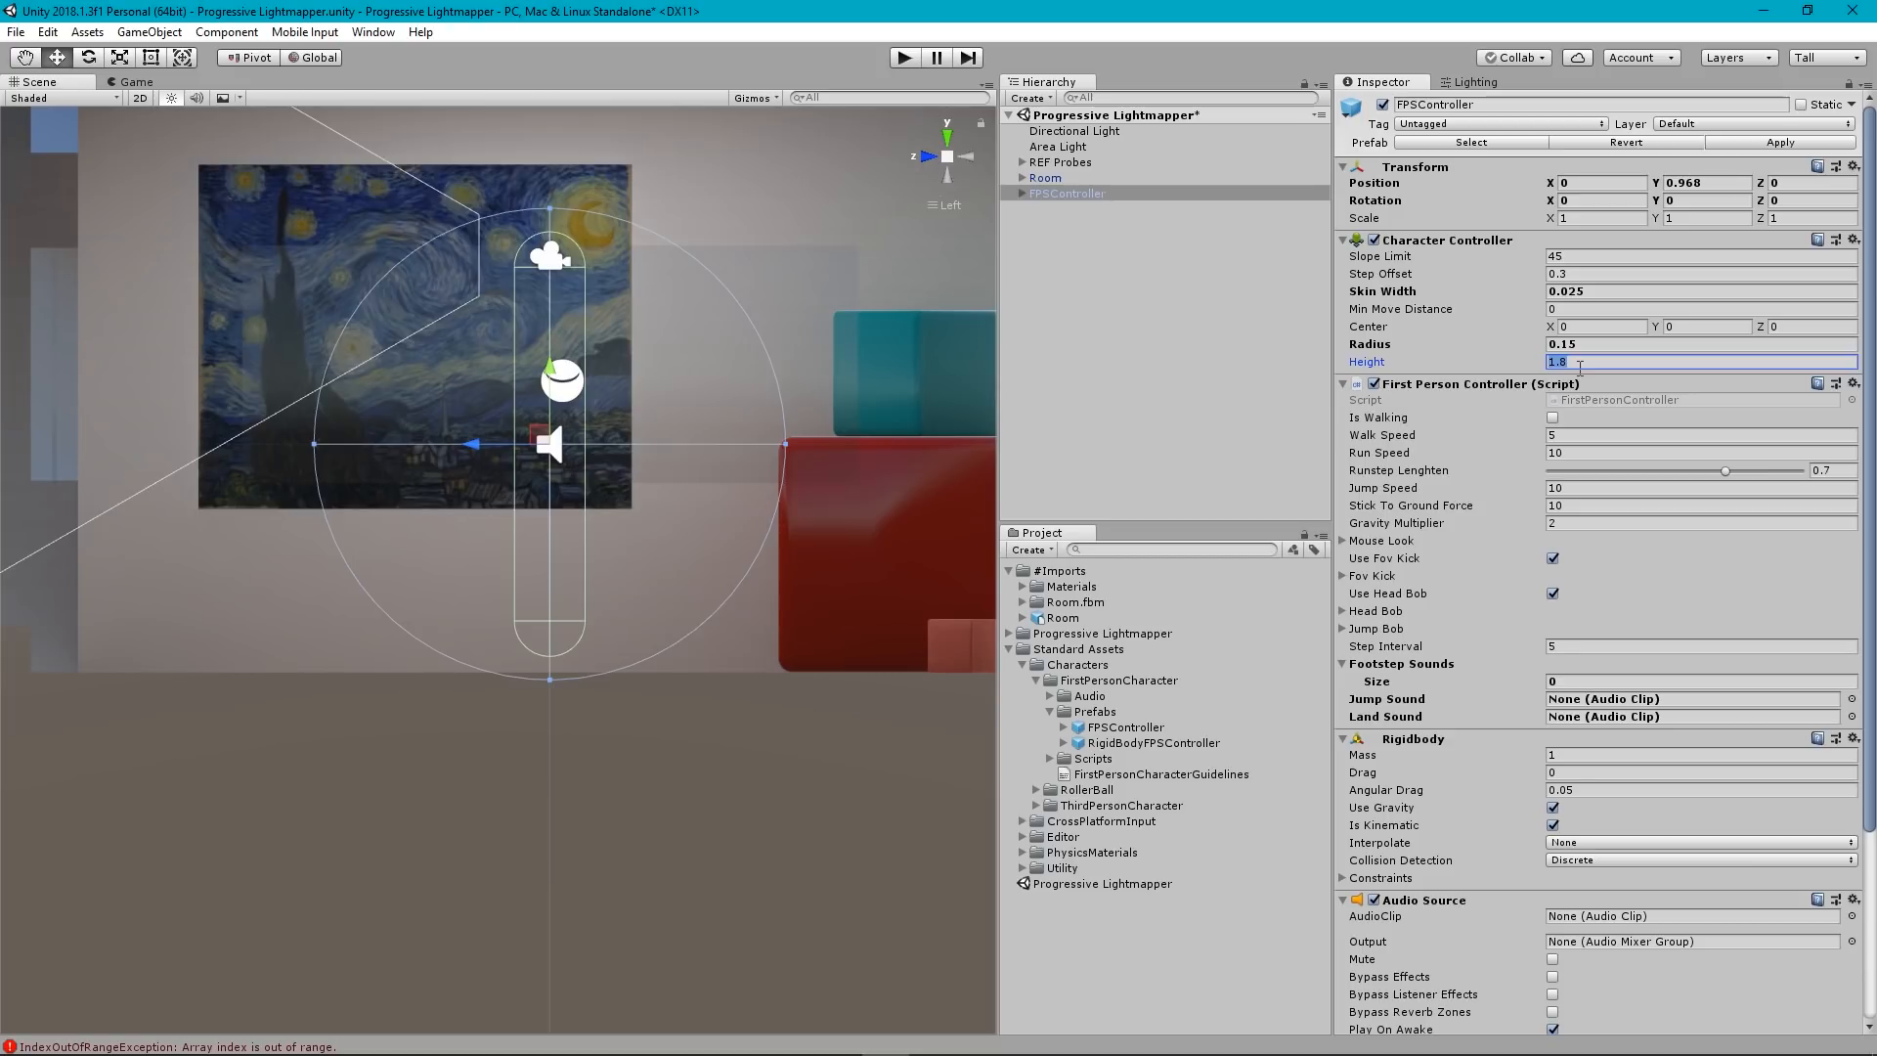
pyautogui.write('1.6')
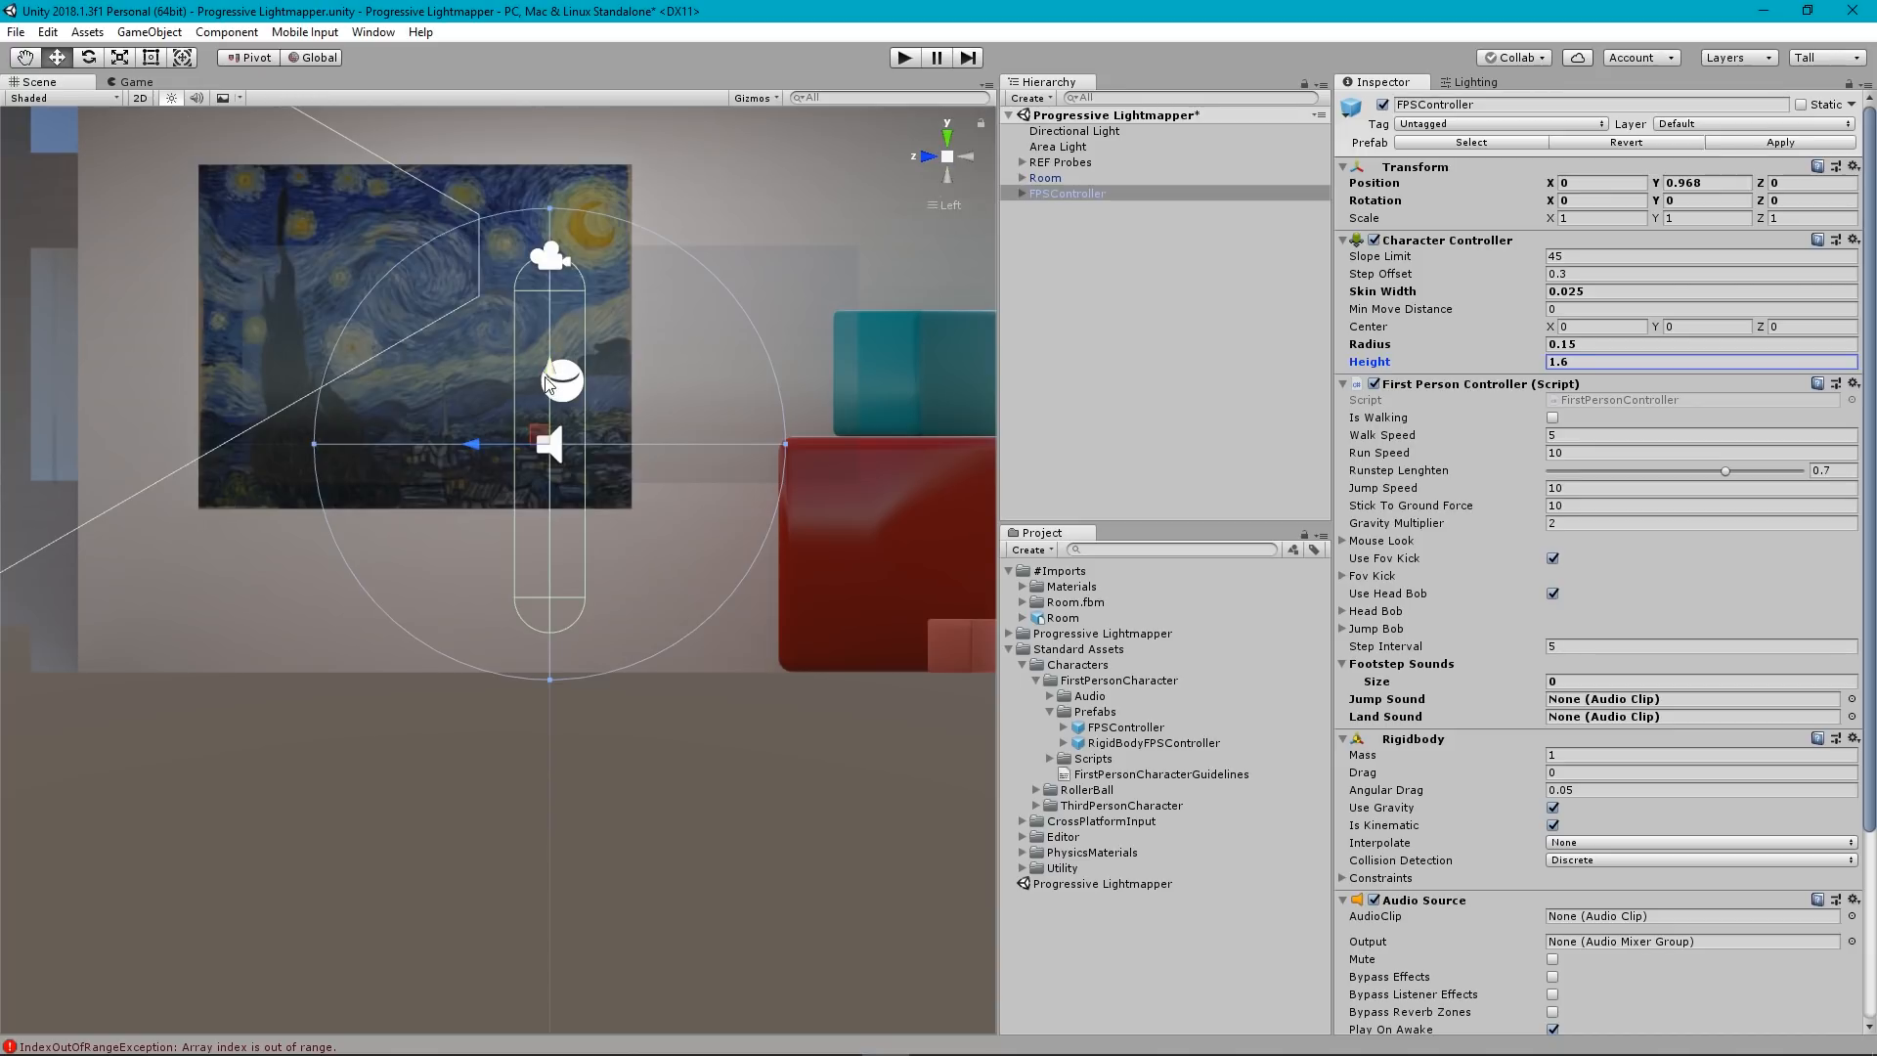
pyautogui.moveTo(546, 382); pyautogui.dragTo(563, 404)
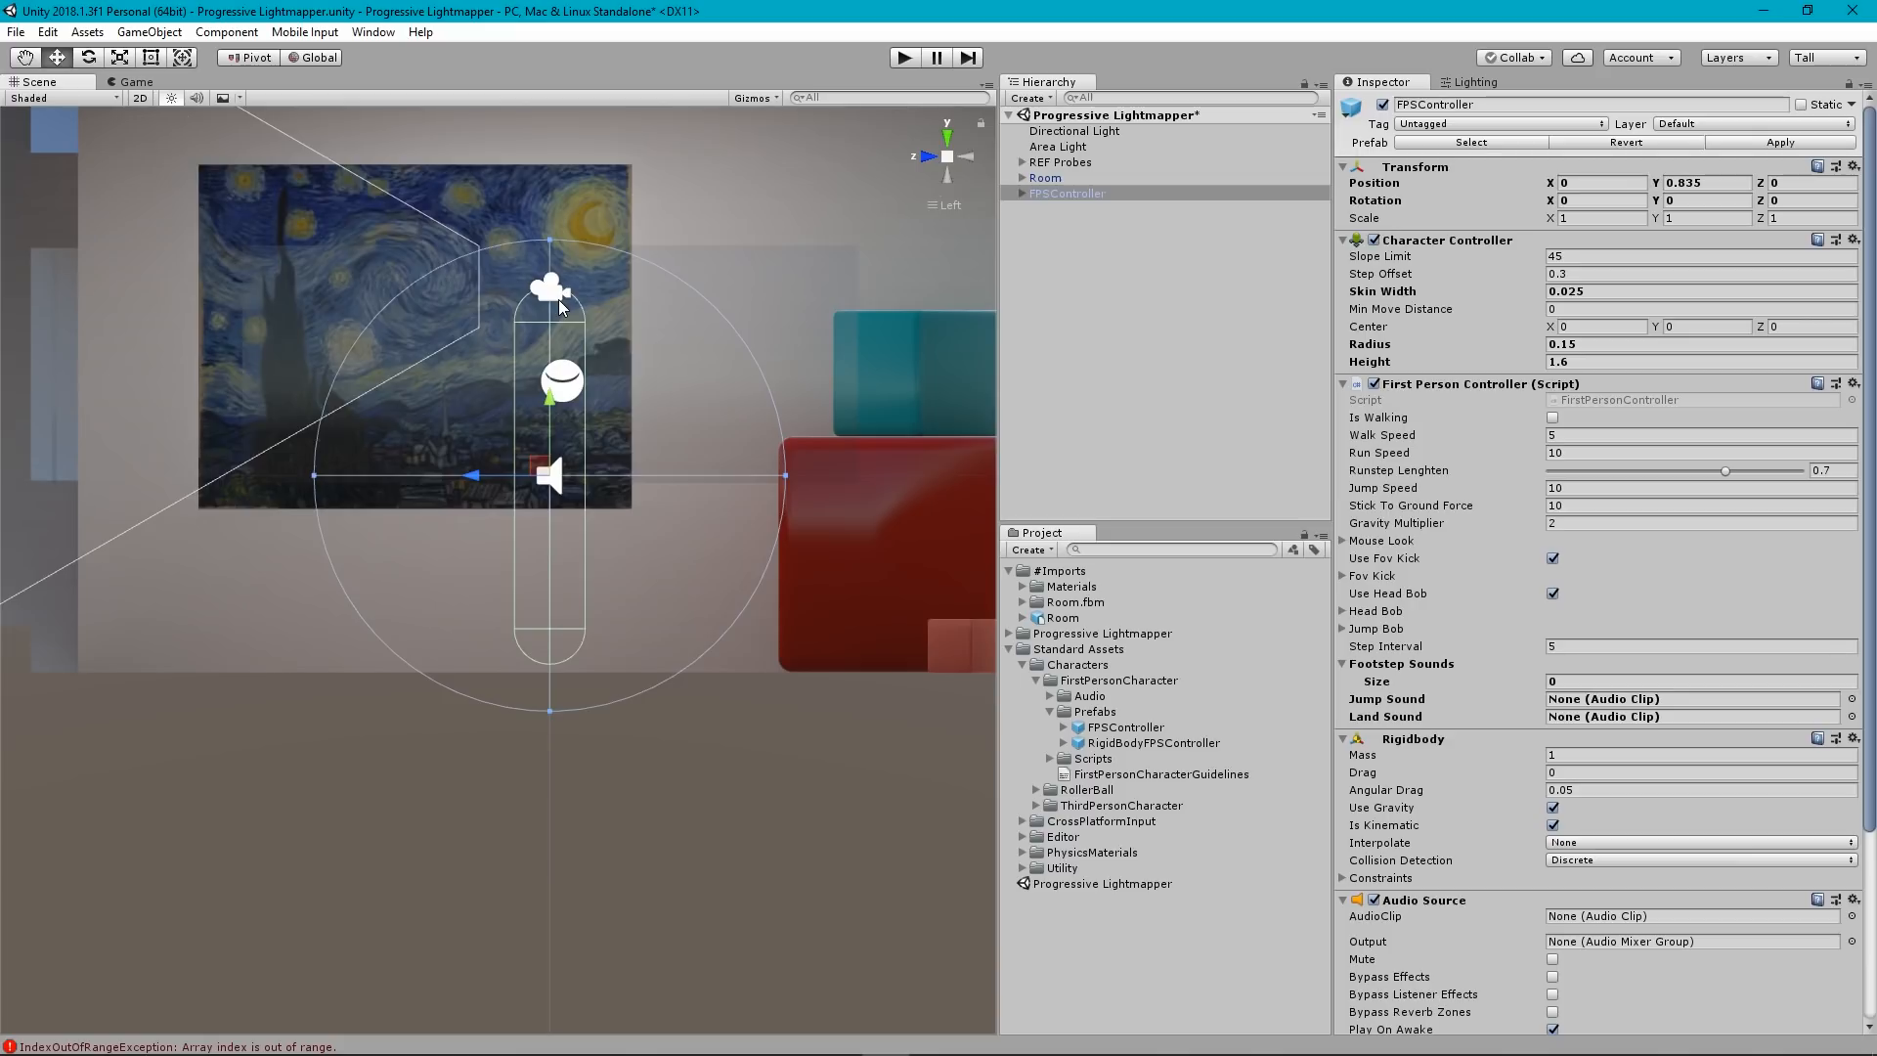
# Play-test the shorter controller by walking through the ground floor, climbing the stairs and looking around the upper floor.
pyautogui.click(901, 60)
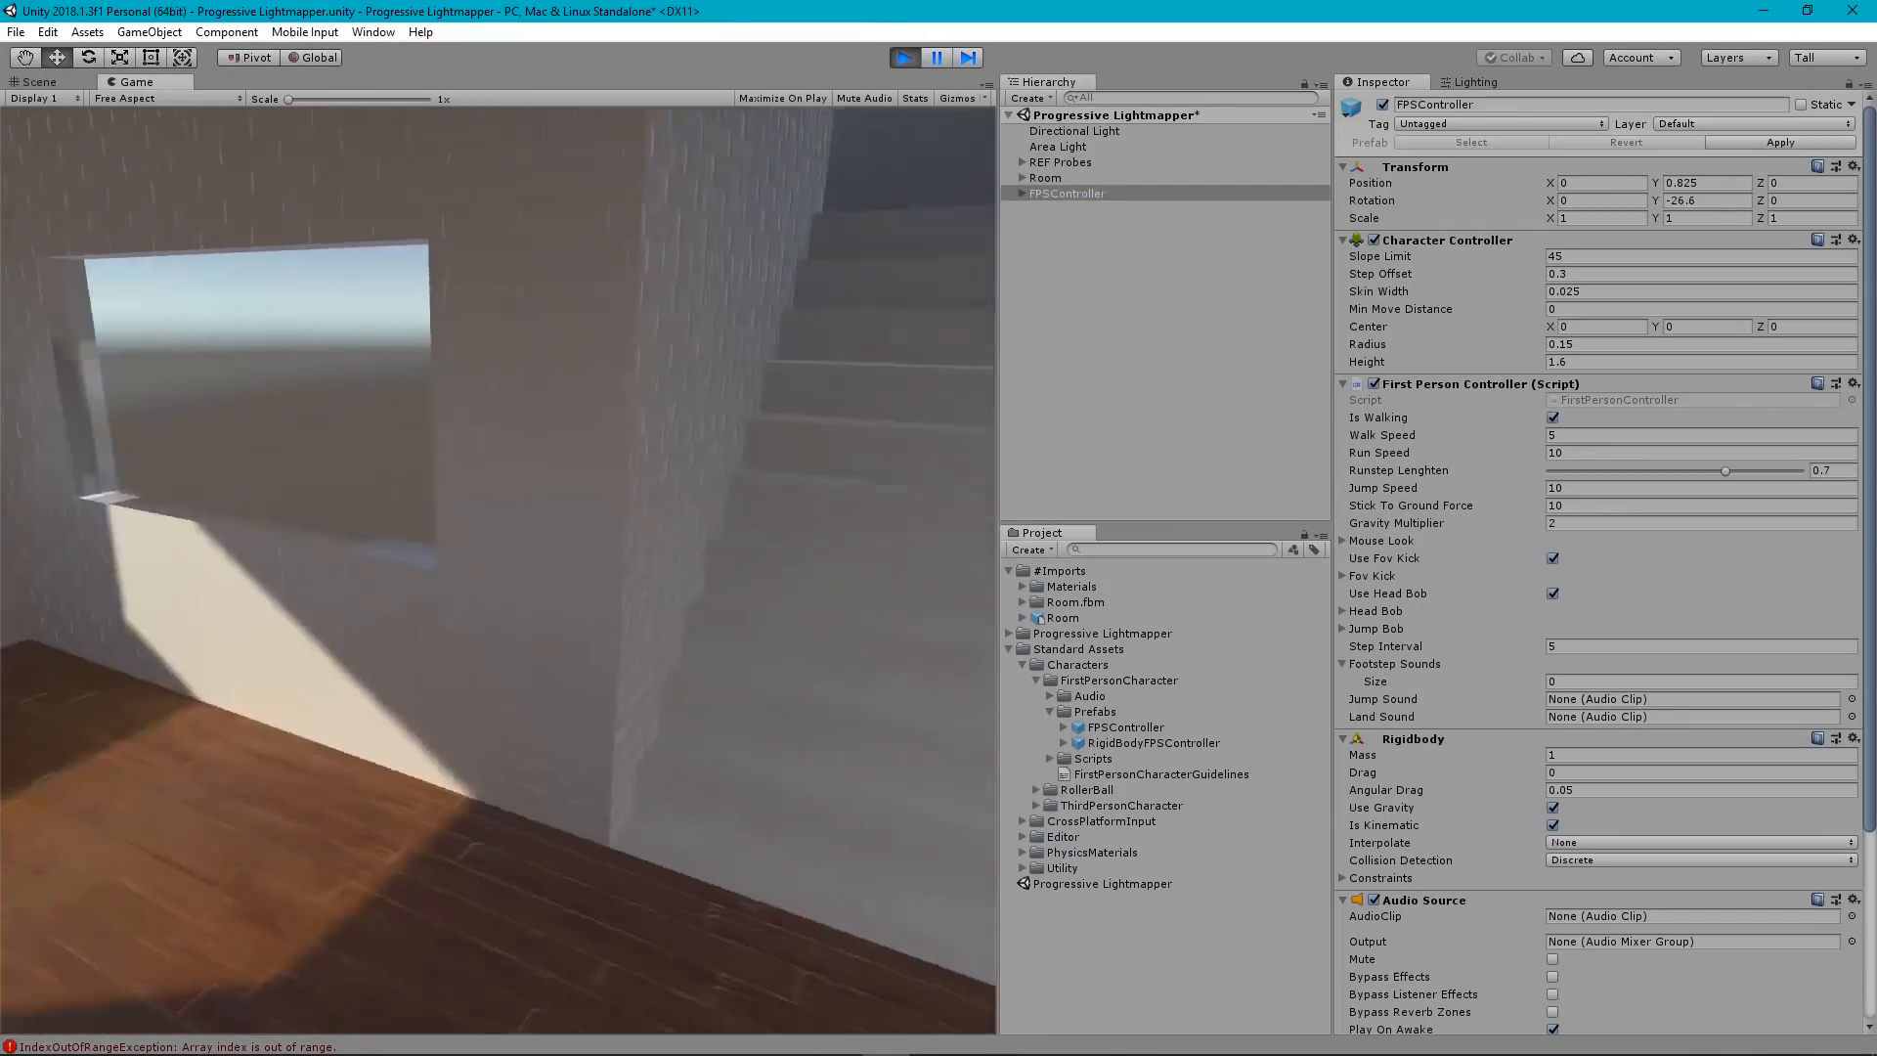
pyautogui.press('w')
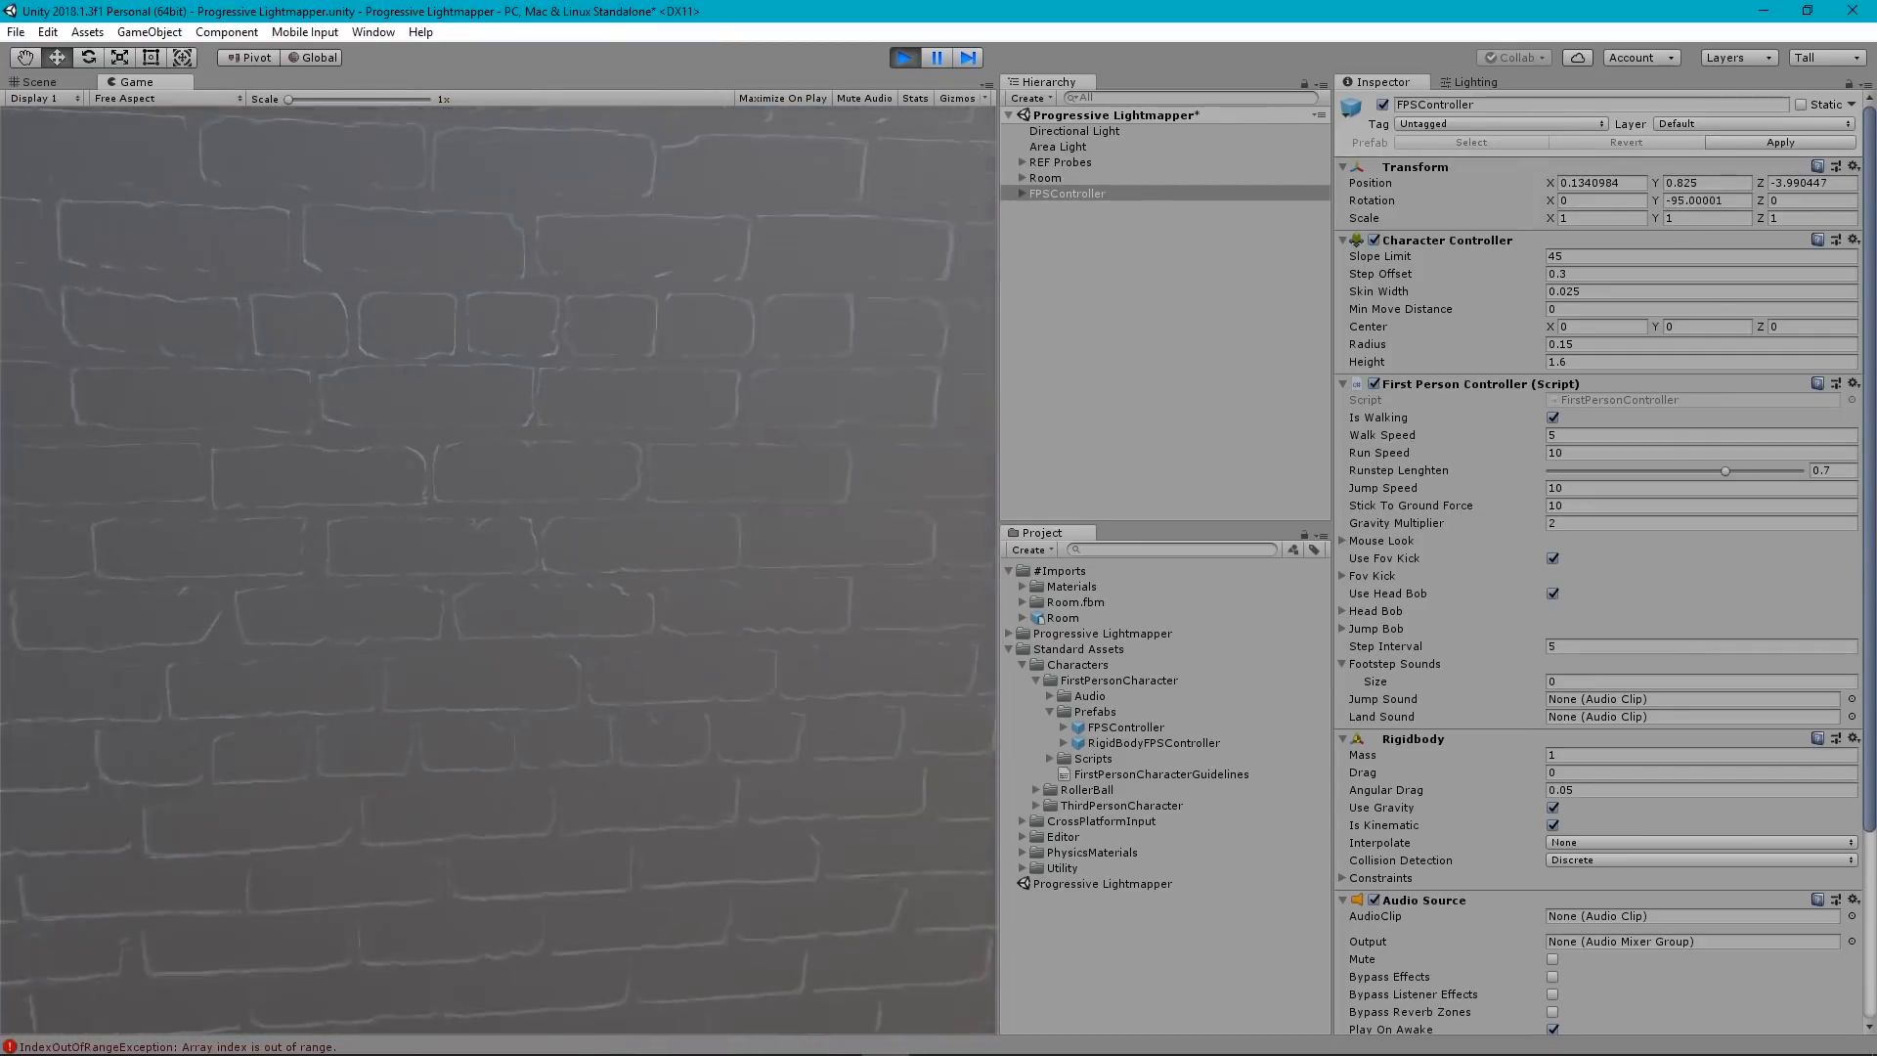
pyautogui.press('d')
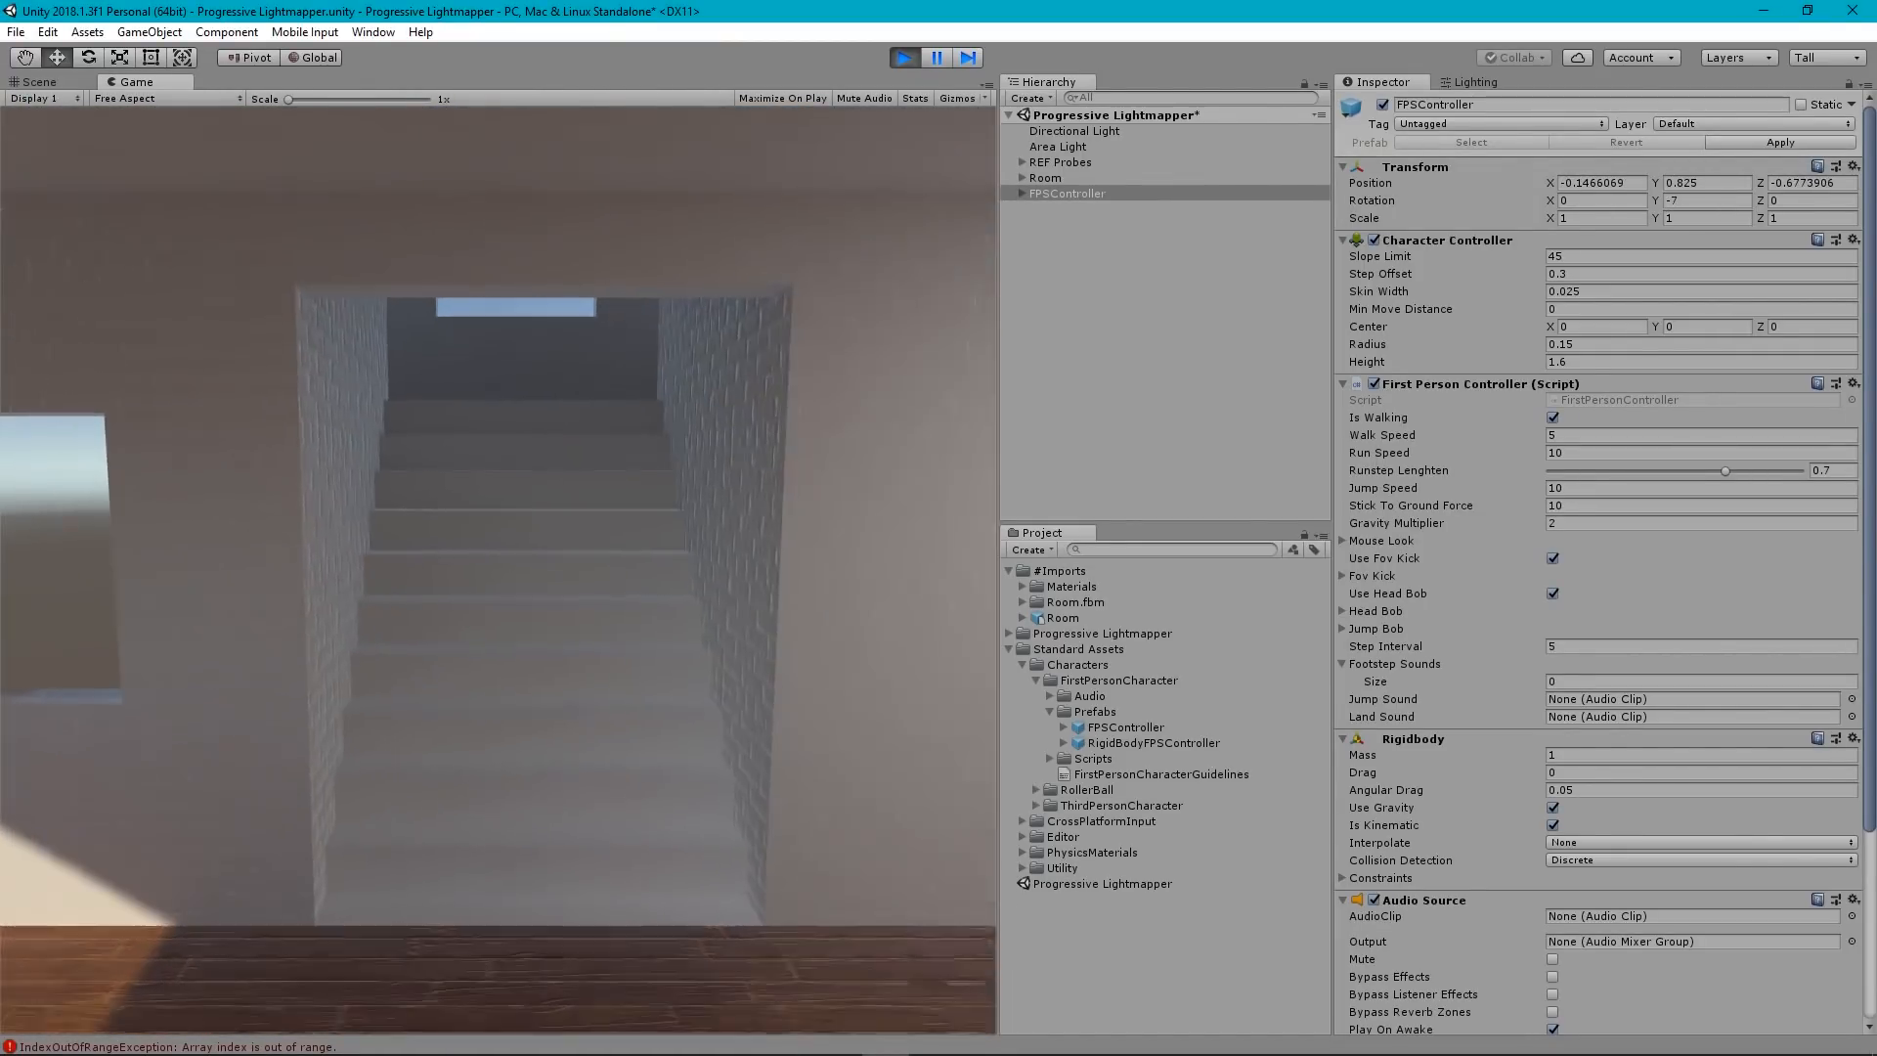
pyautogui.press('w')
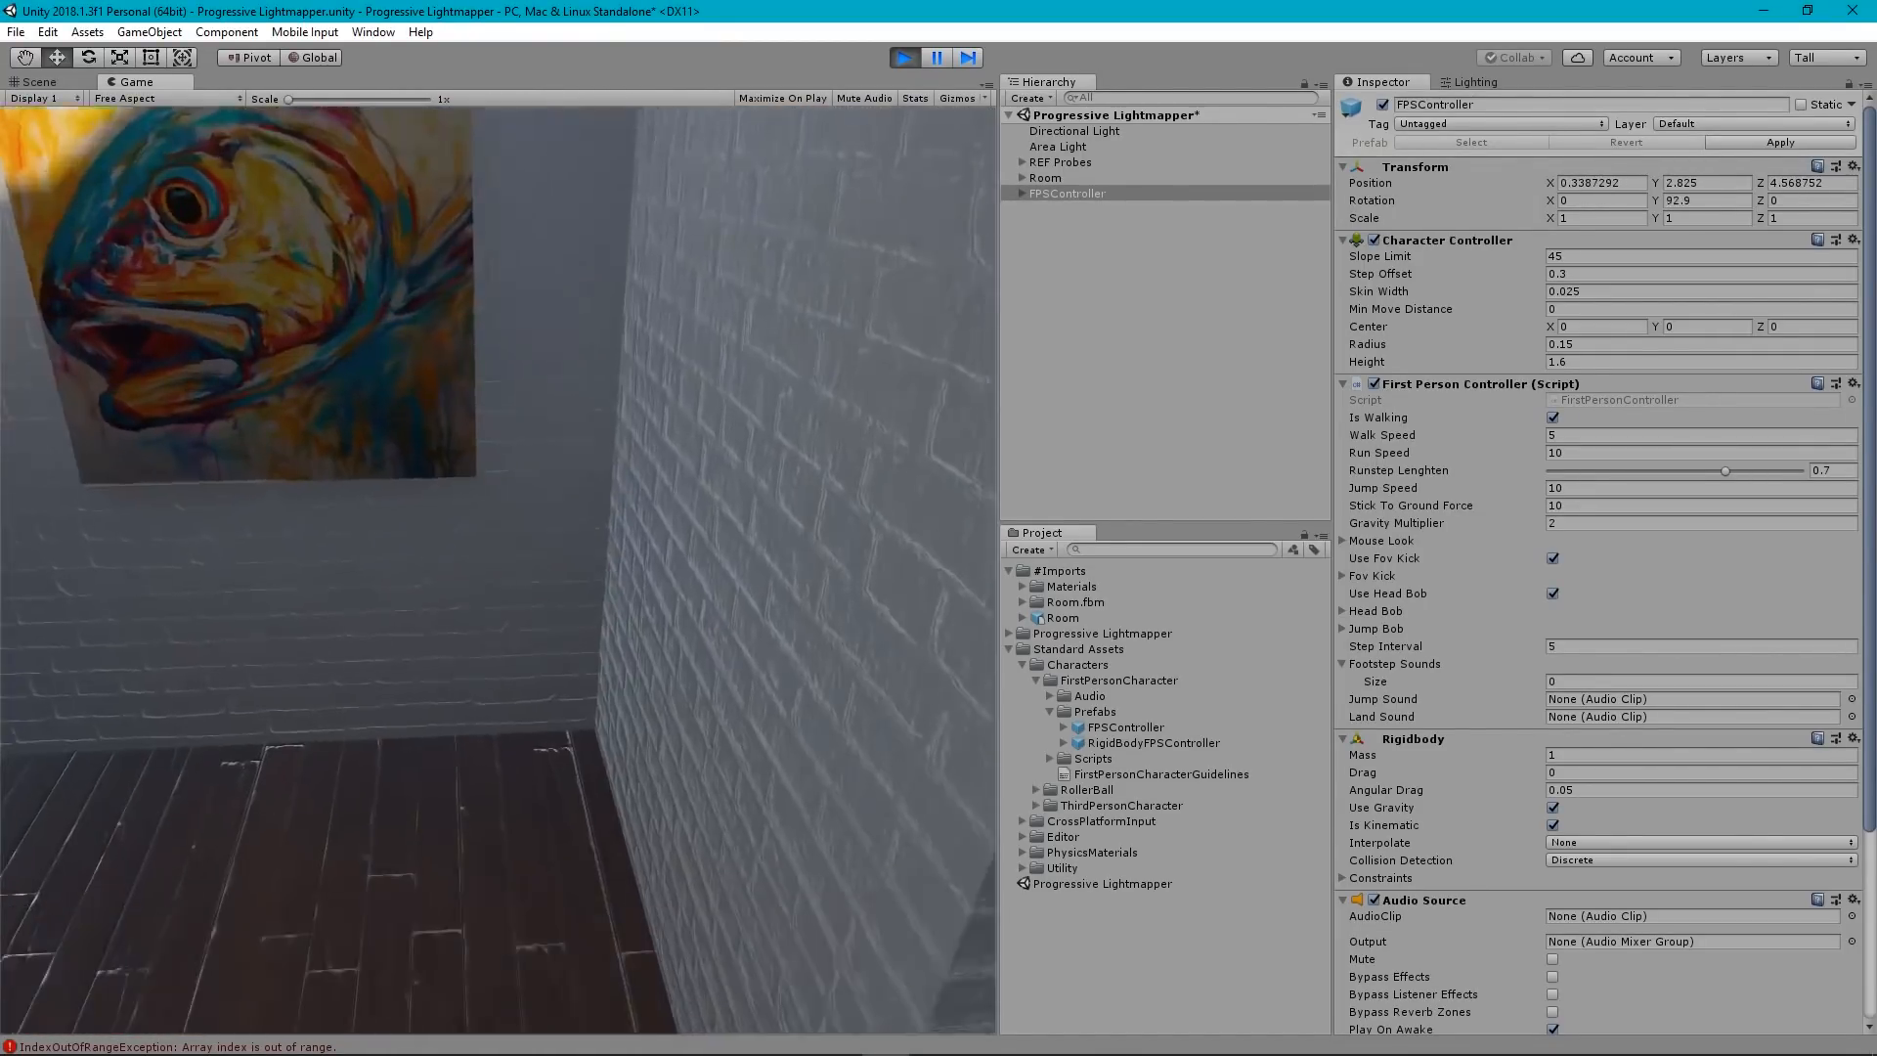
pyautogui.press('w')
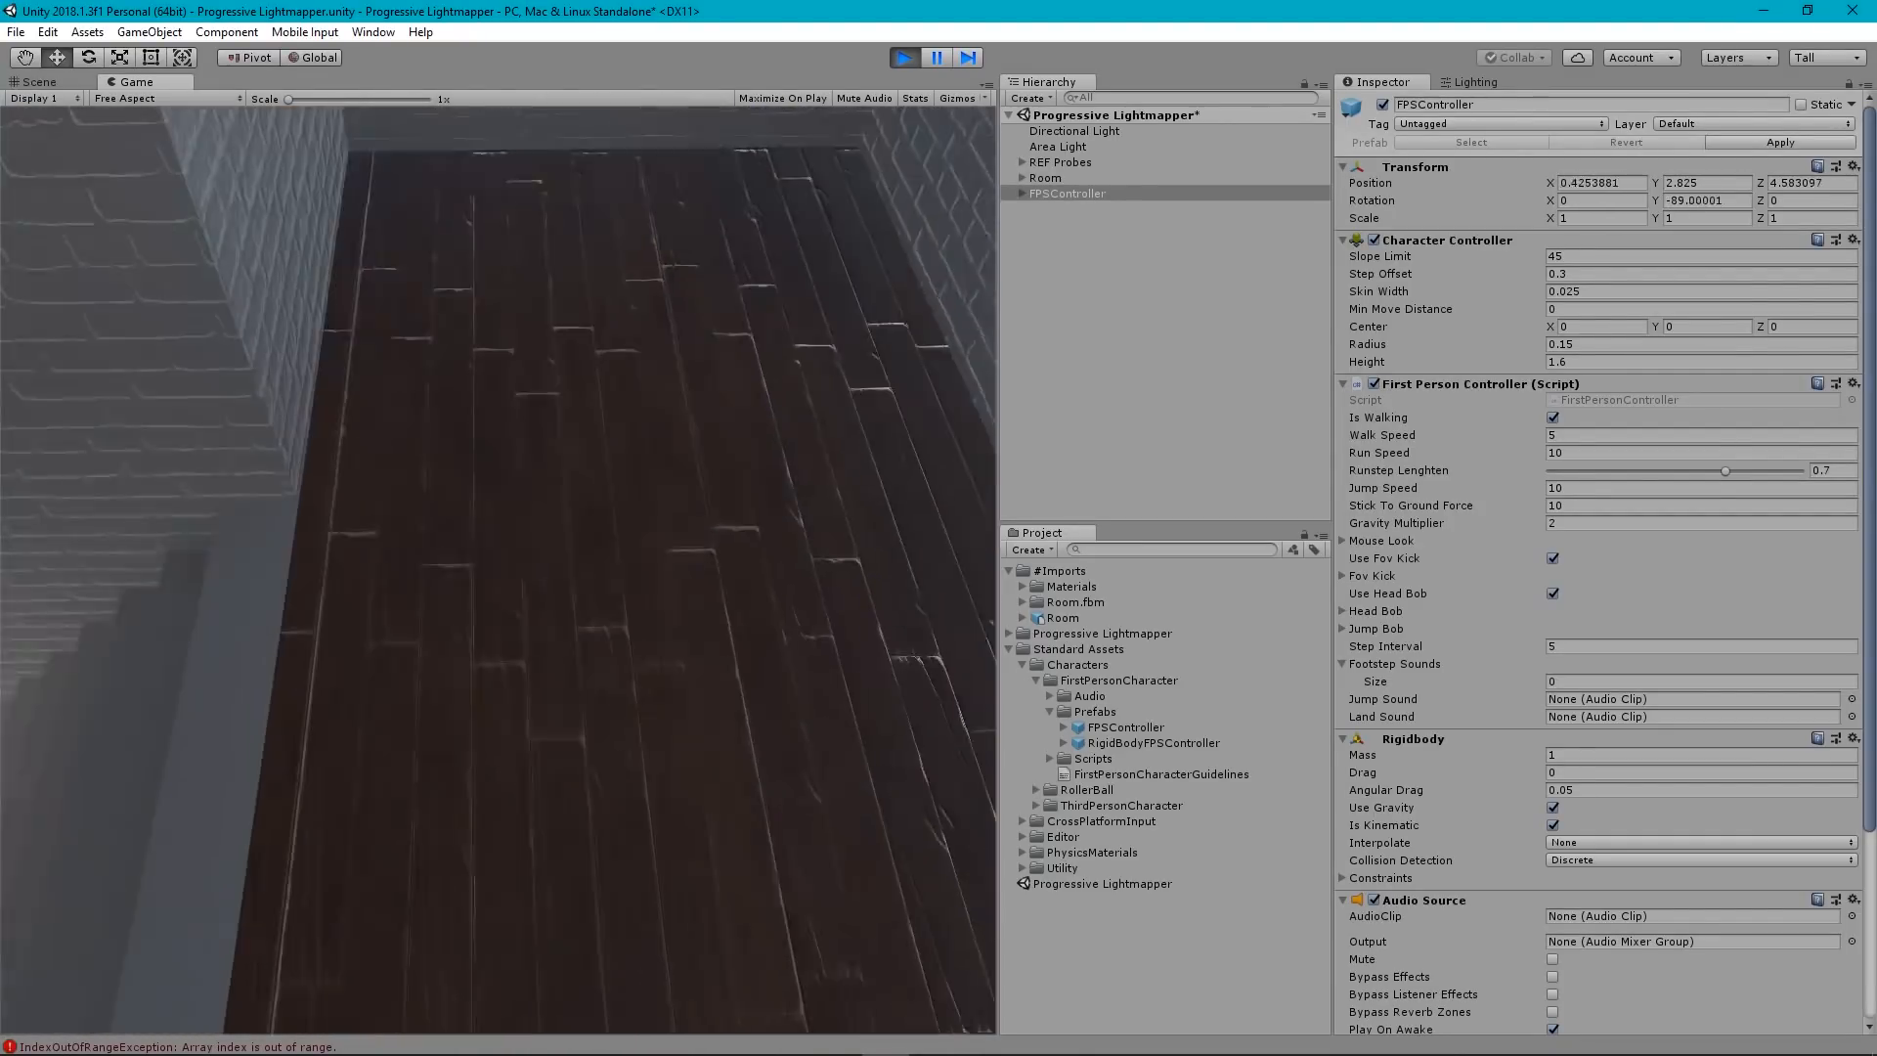
pyautogui.press('s')
pyautogui.press('w')
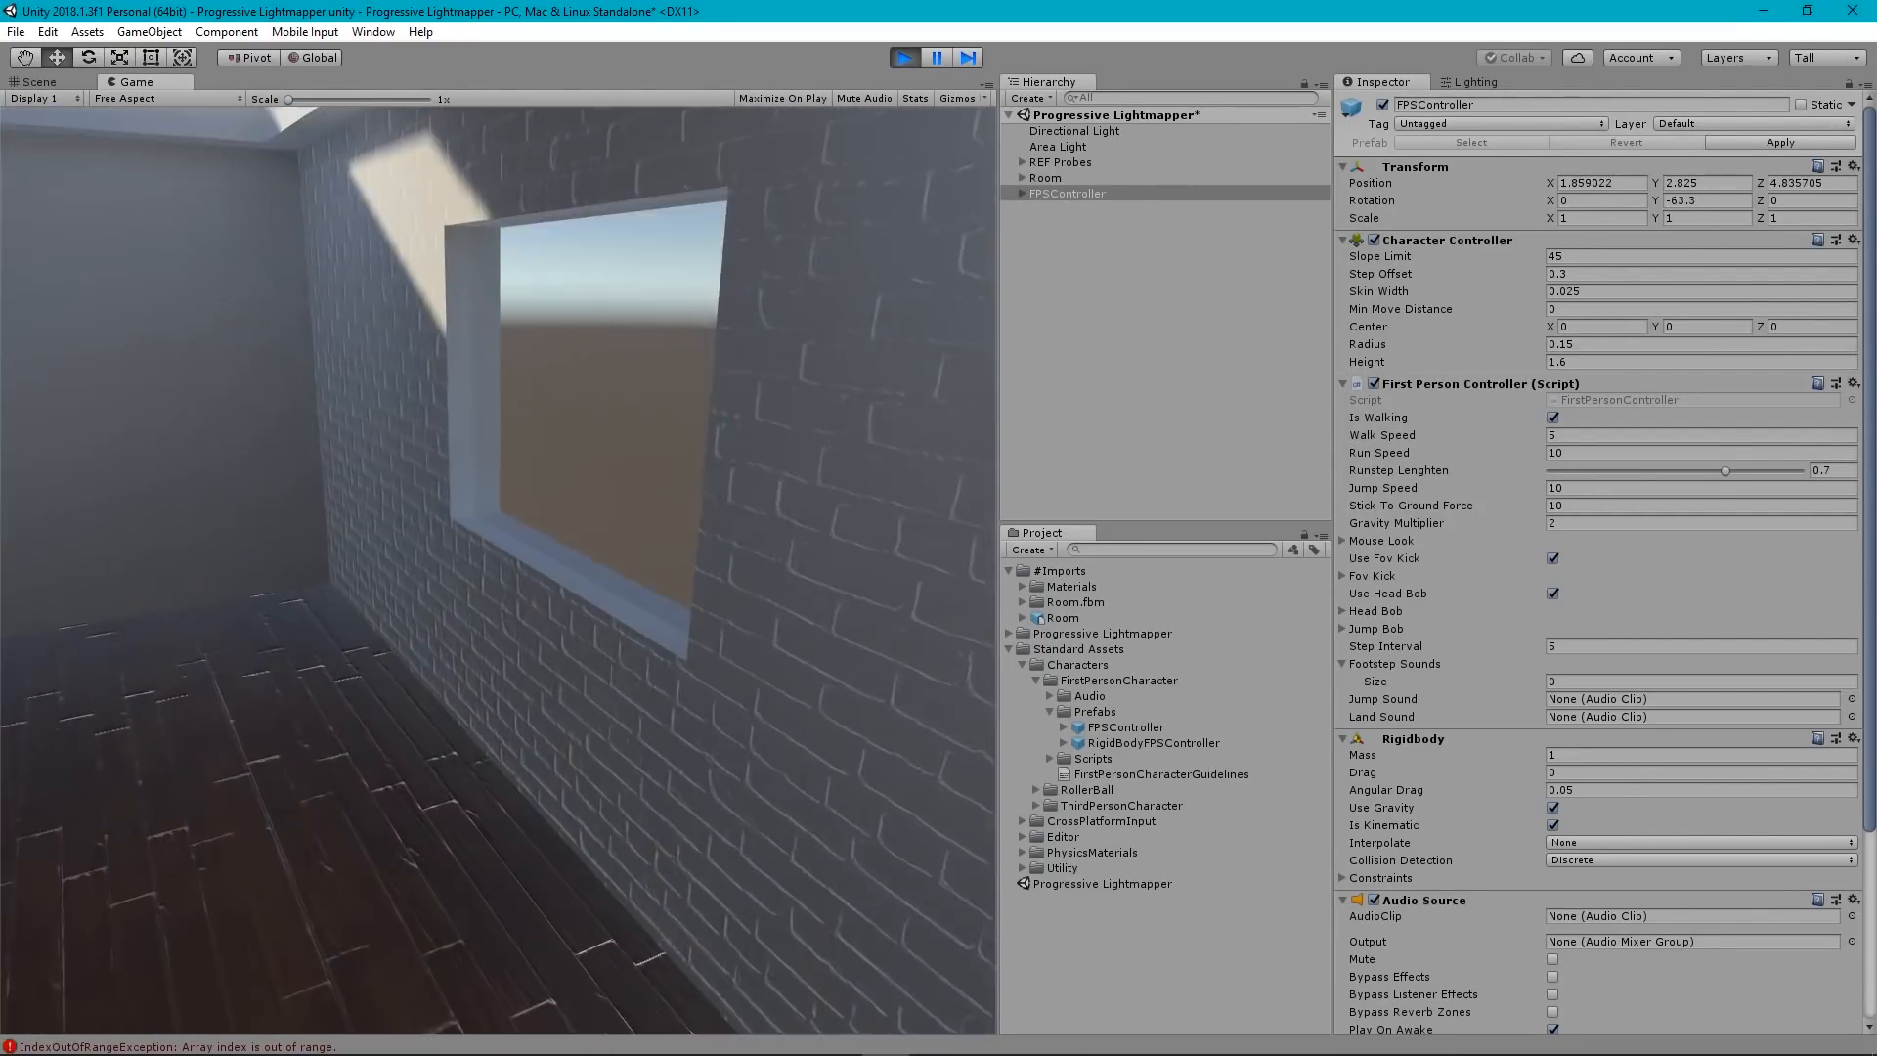
pyautogui.press('s')
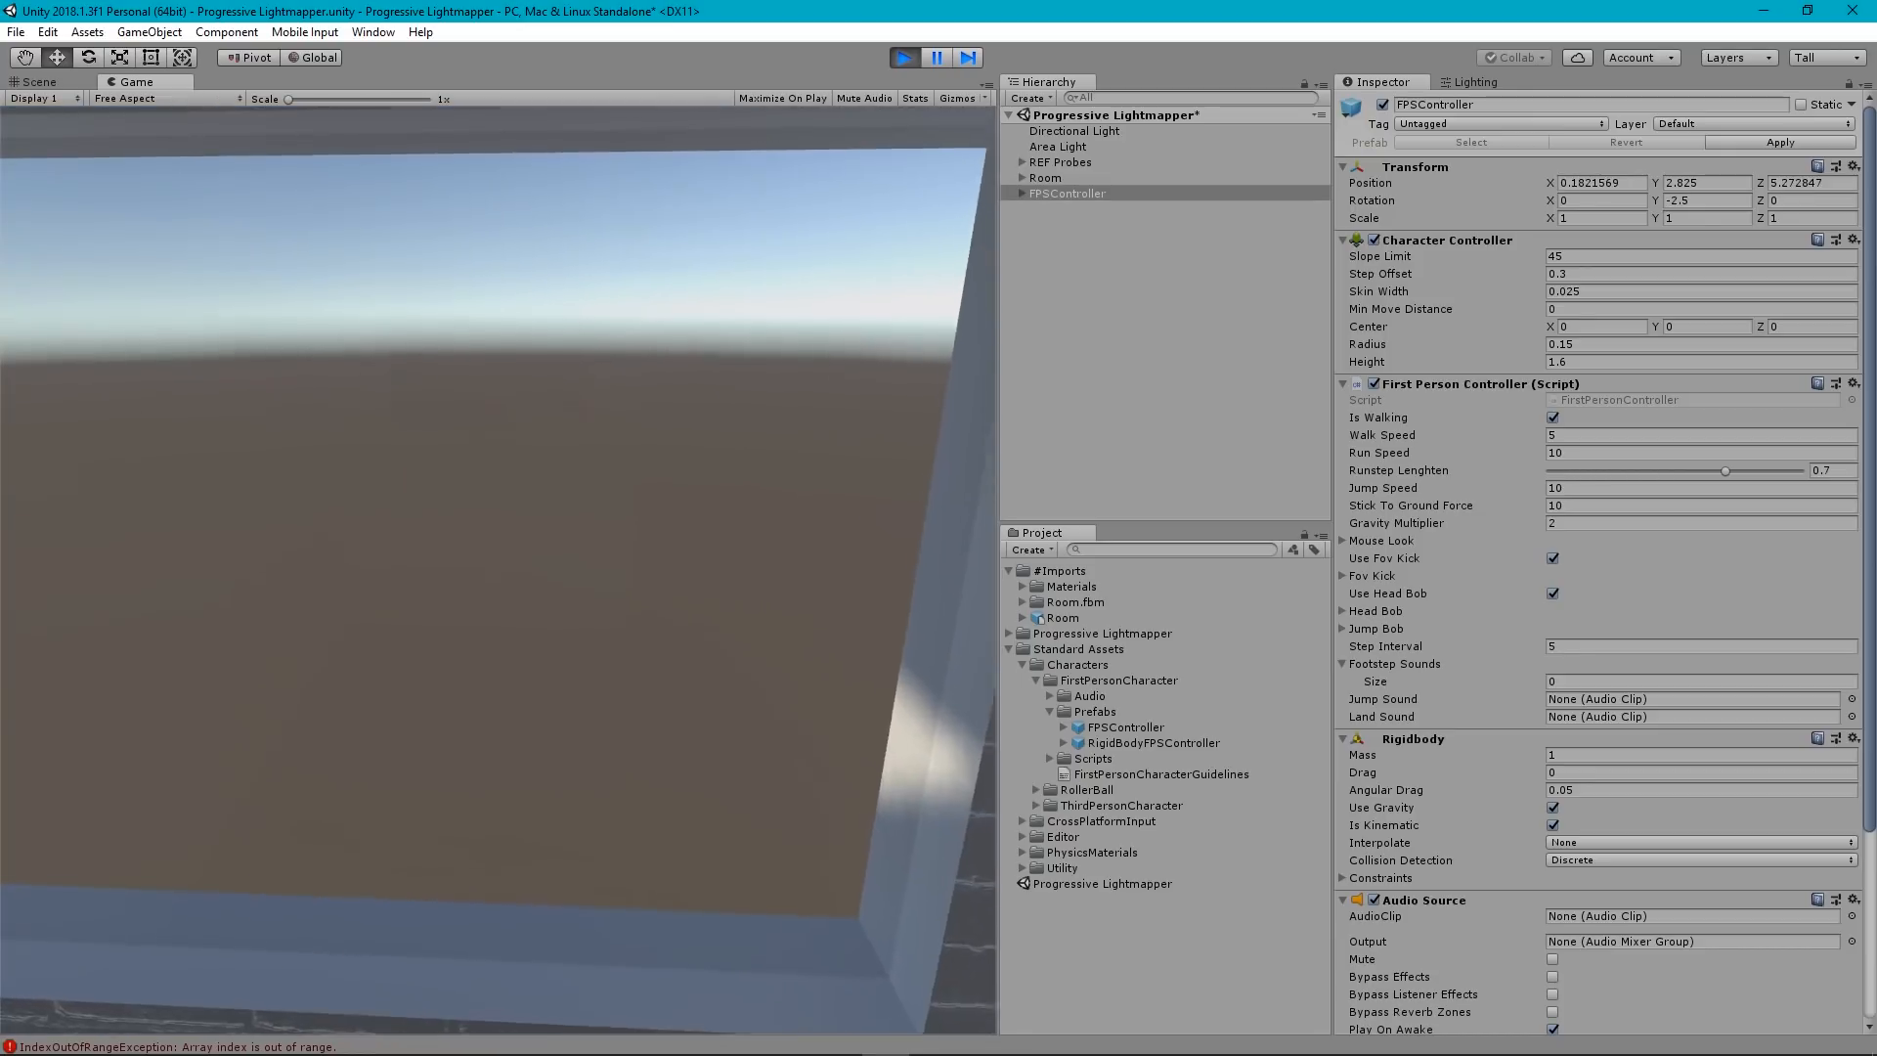
pyautogui.press('s')
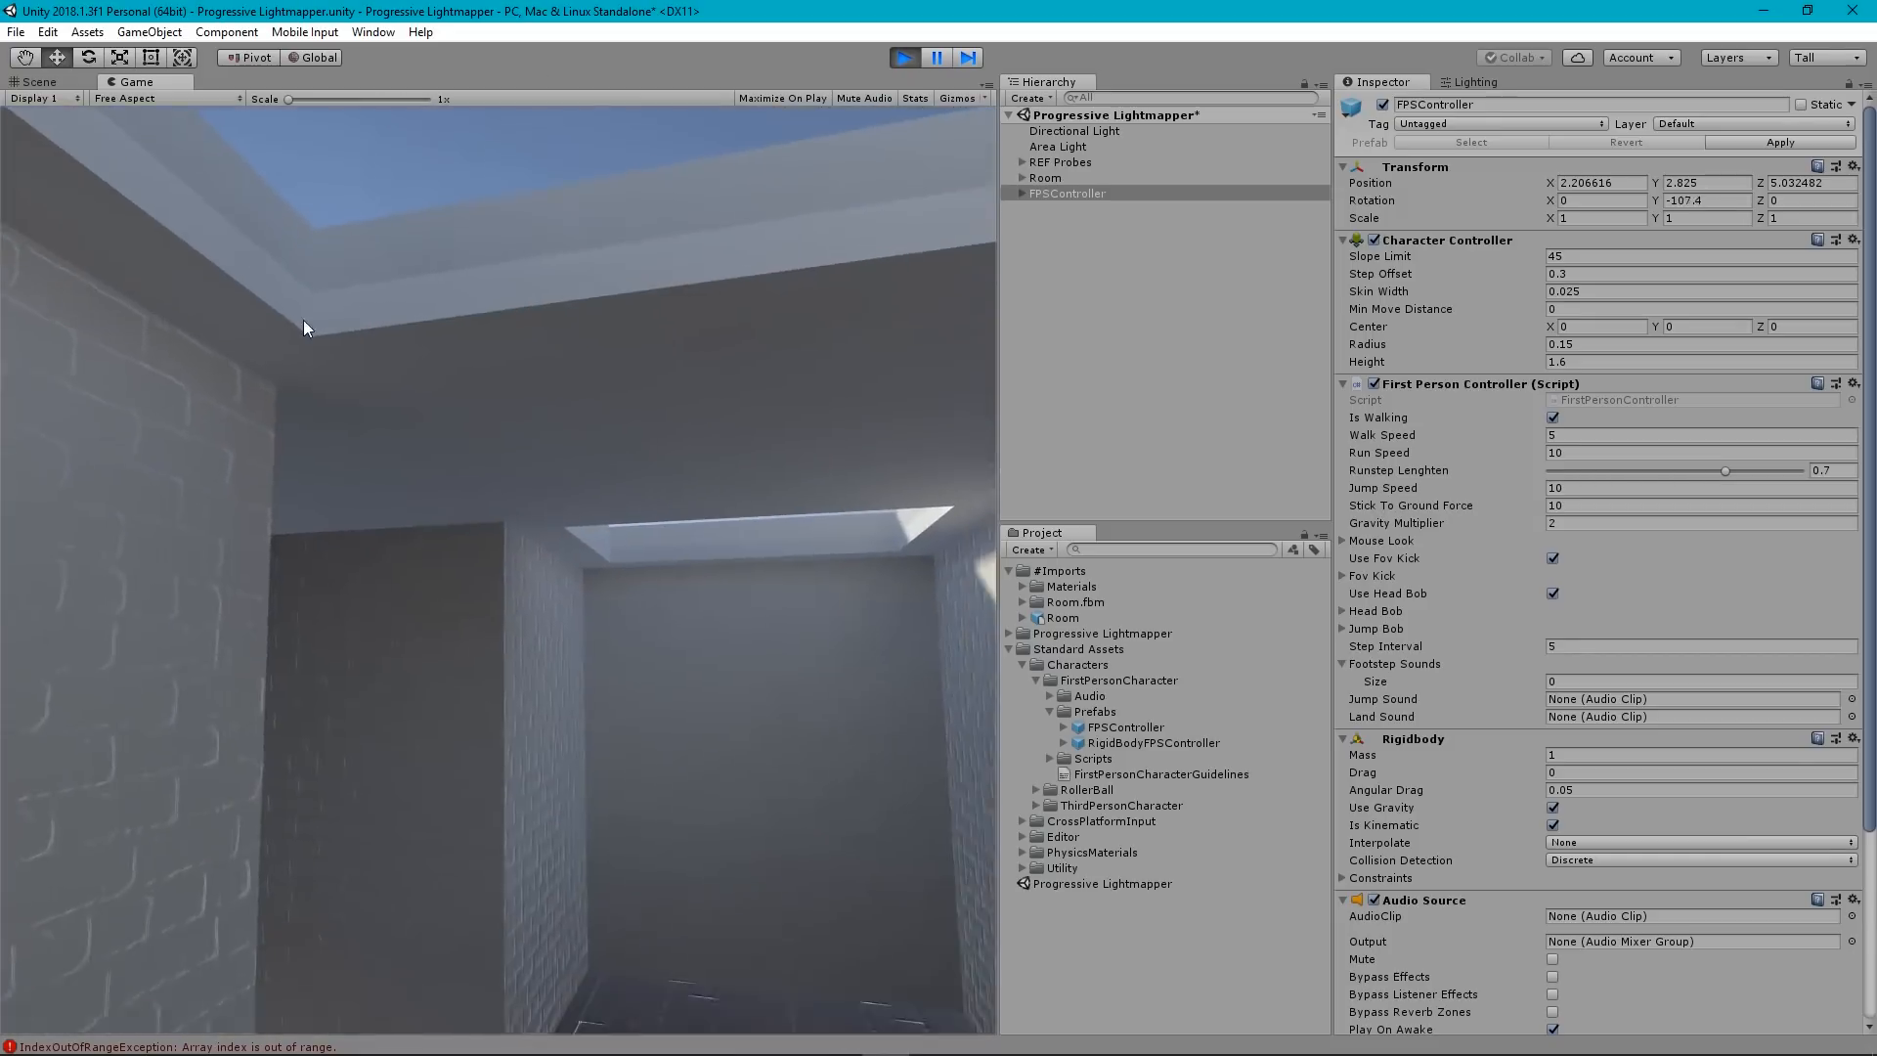
# Walk back down to the ground floor, test the collision in a brick wall corner, and exit Play mode.
pyautogui.press('w')
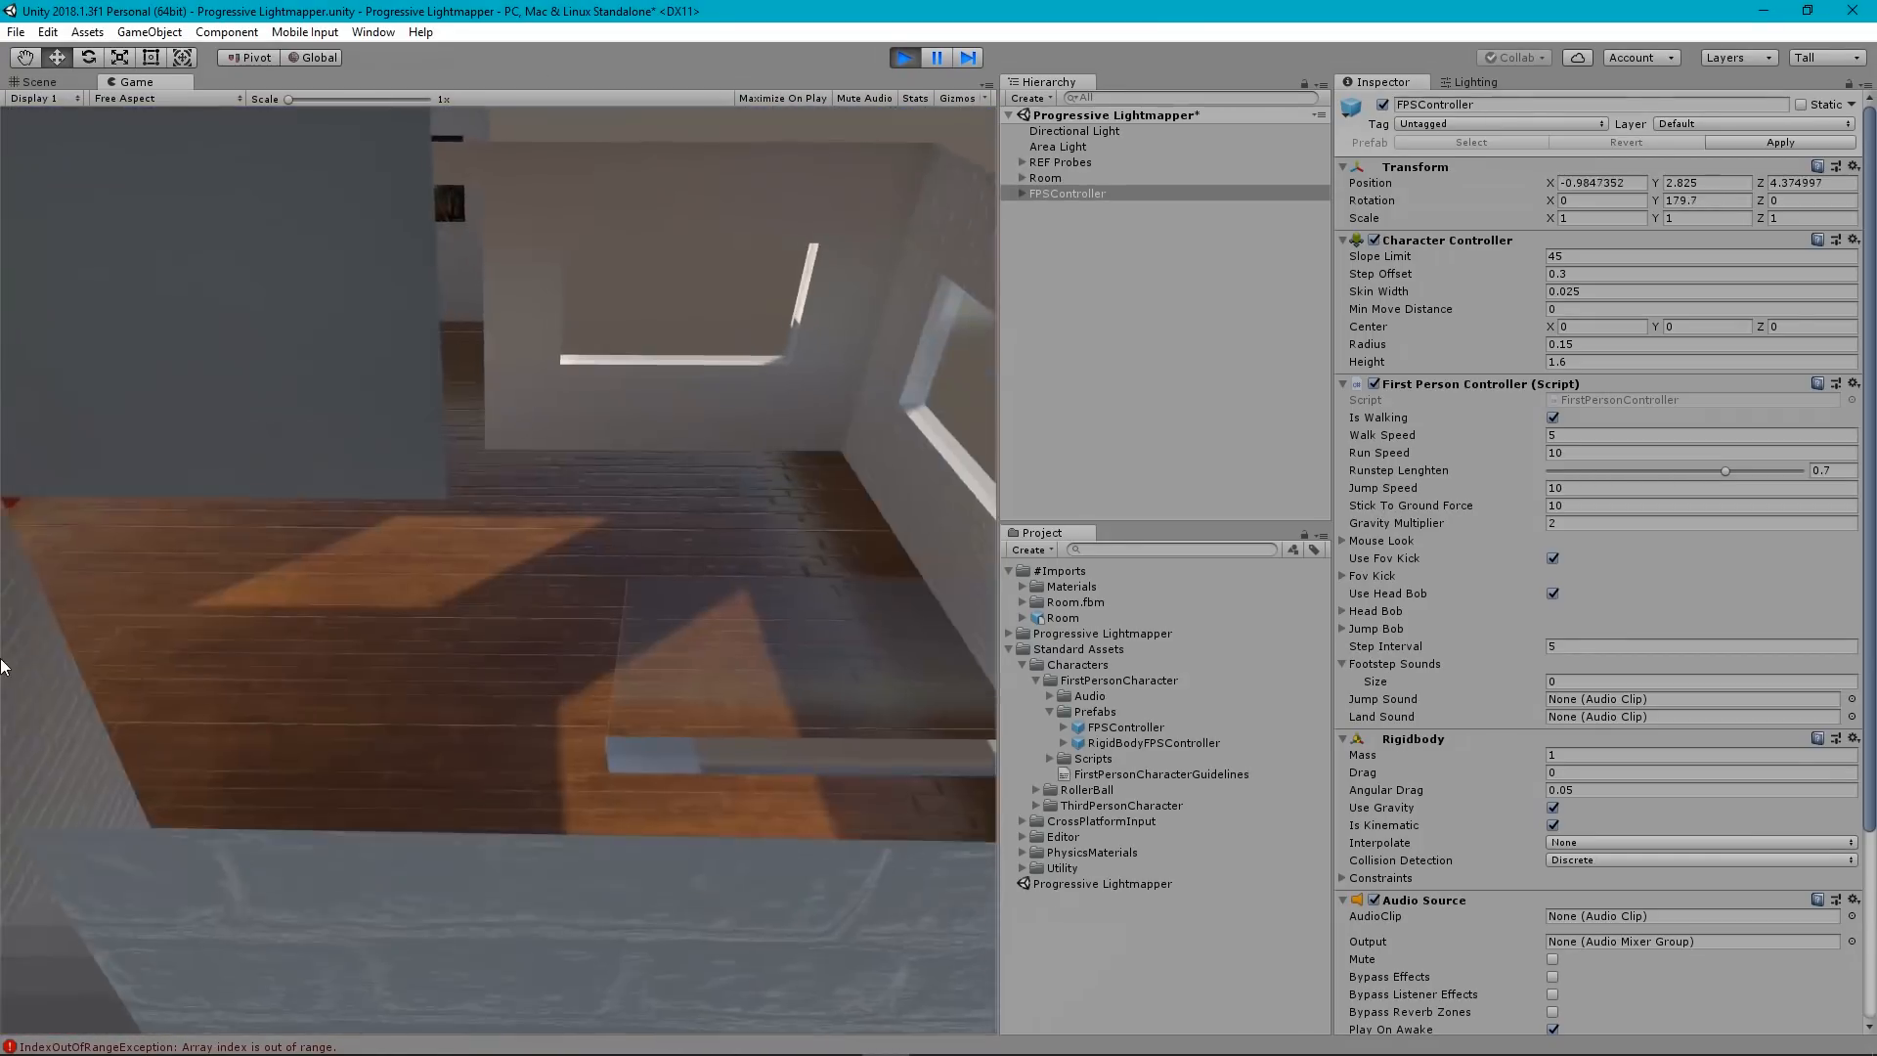
pyautogui.press('w')
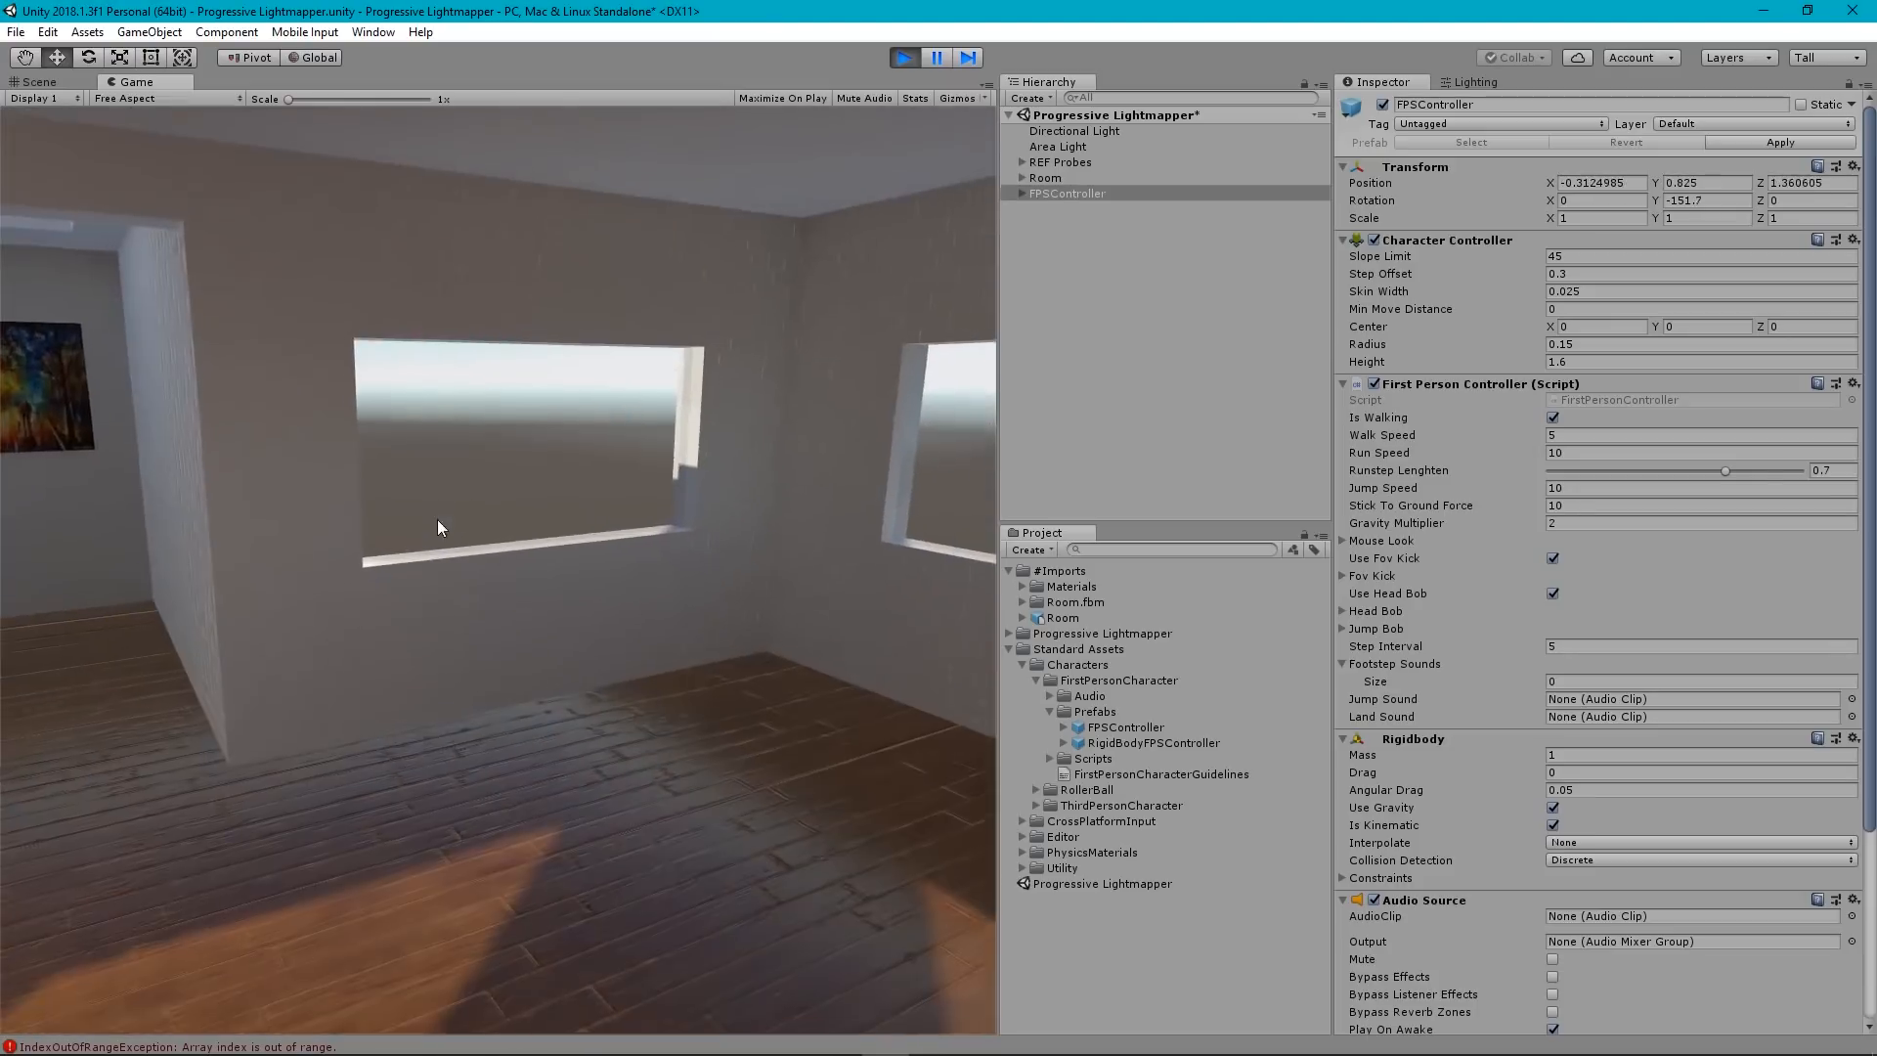
pyautogui.press('w')
pyautogui.press('s')
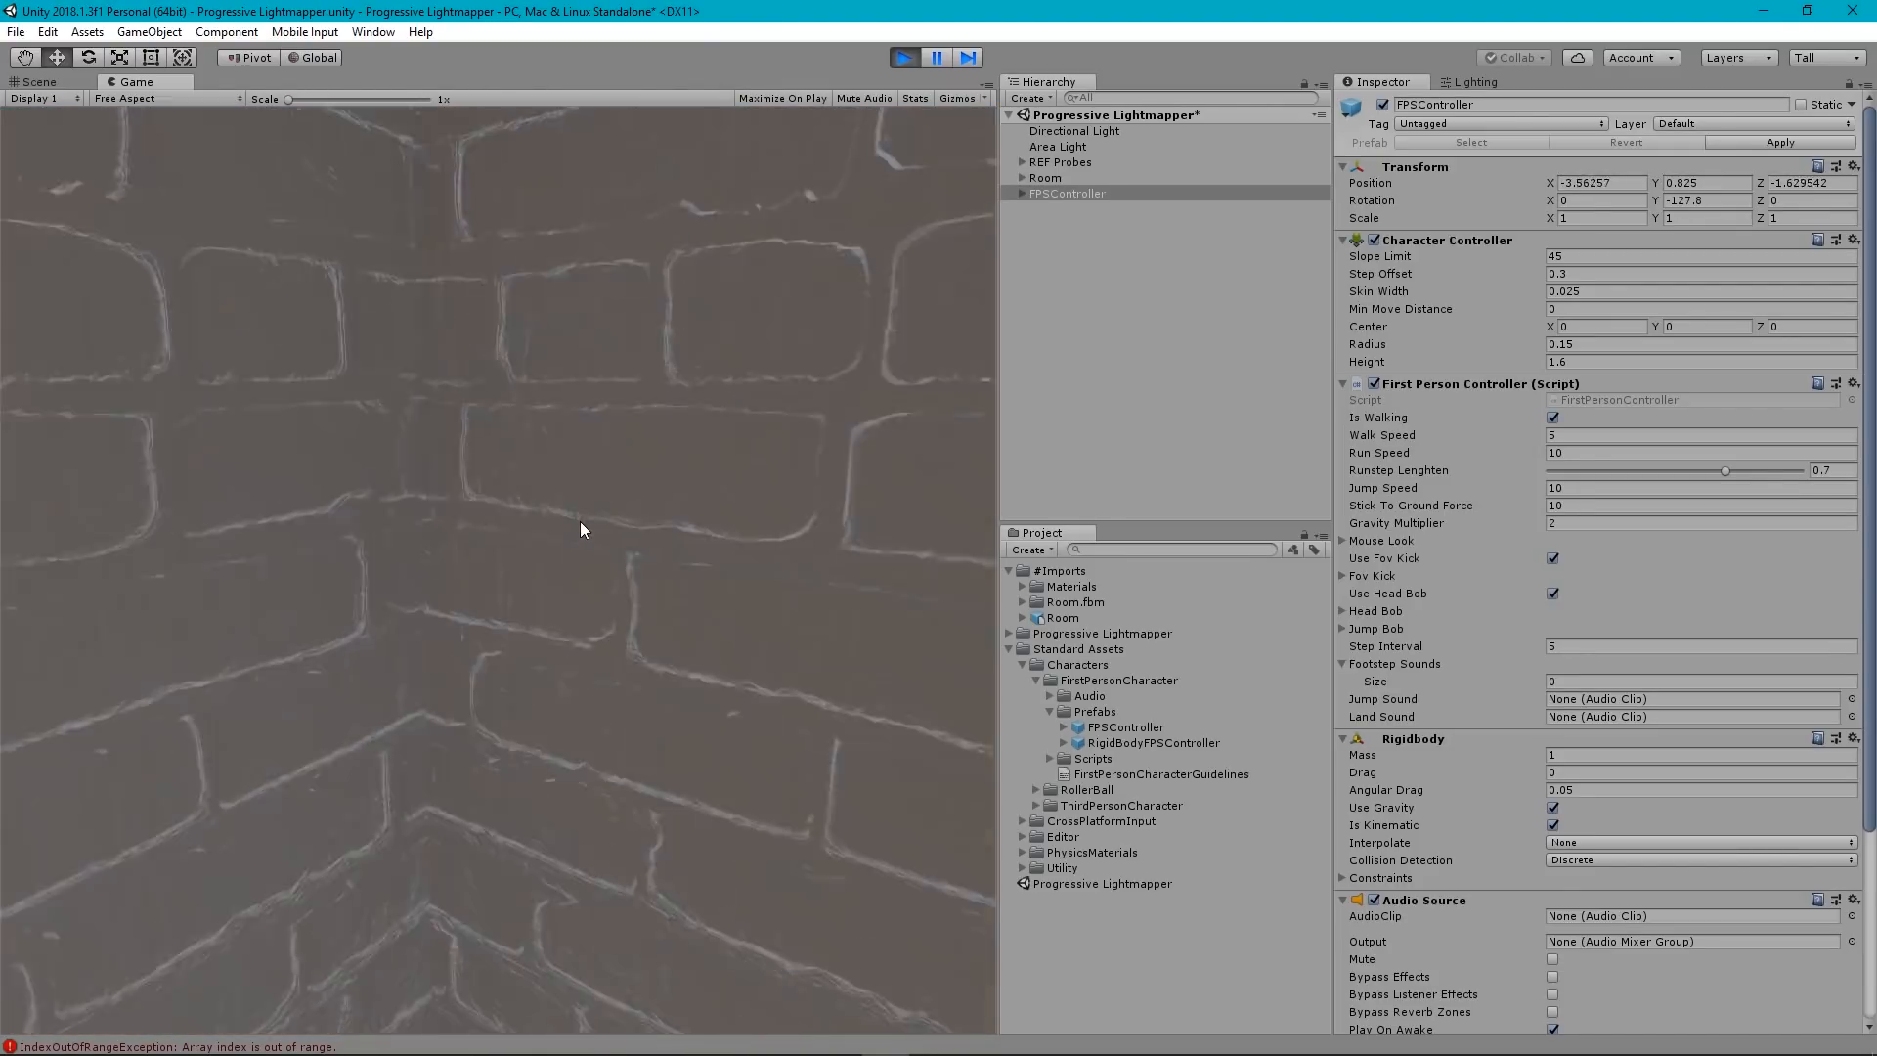
pyautogui.press('w')
pyautogui.press('s')
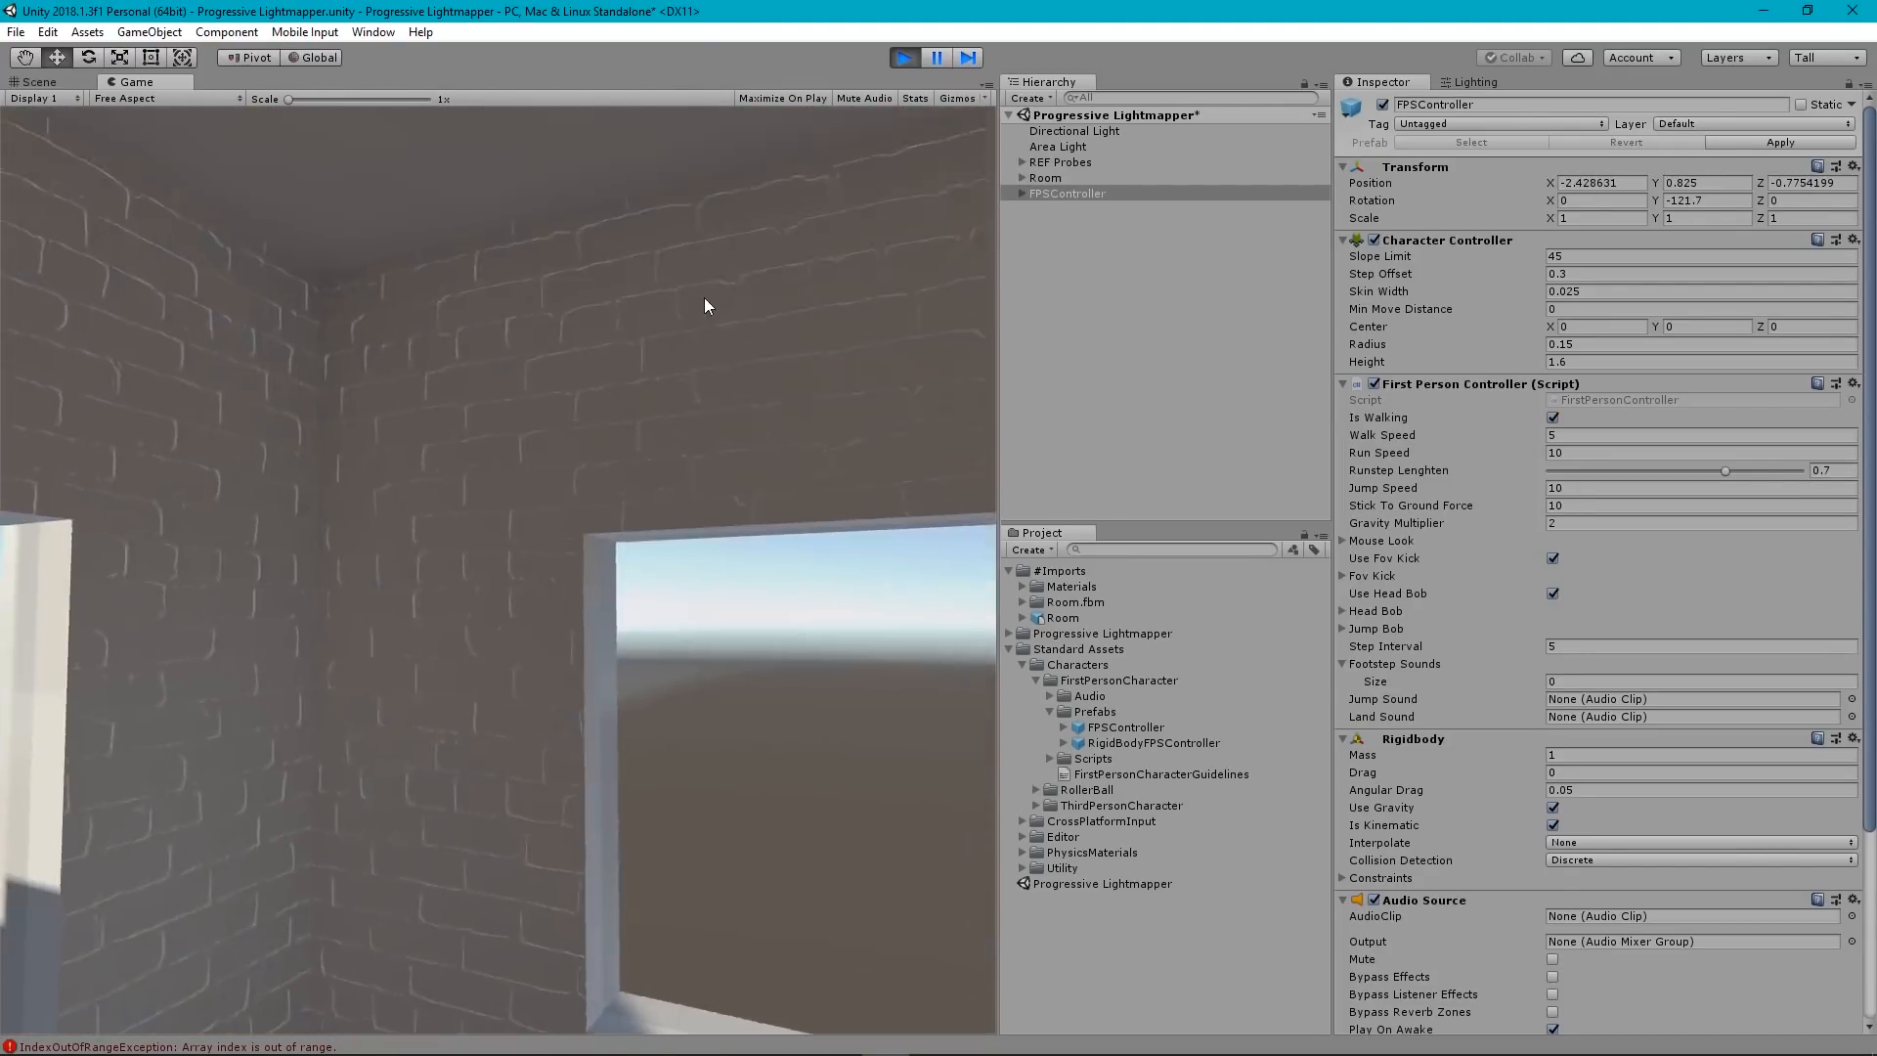
pyautogui.click(905, 56)
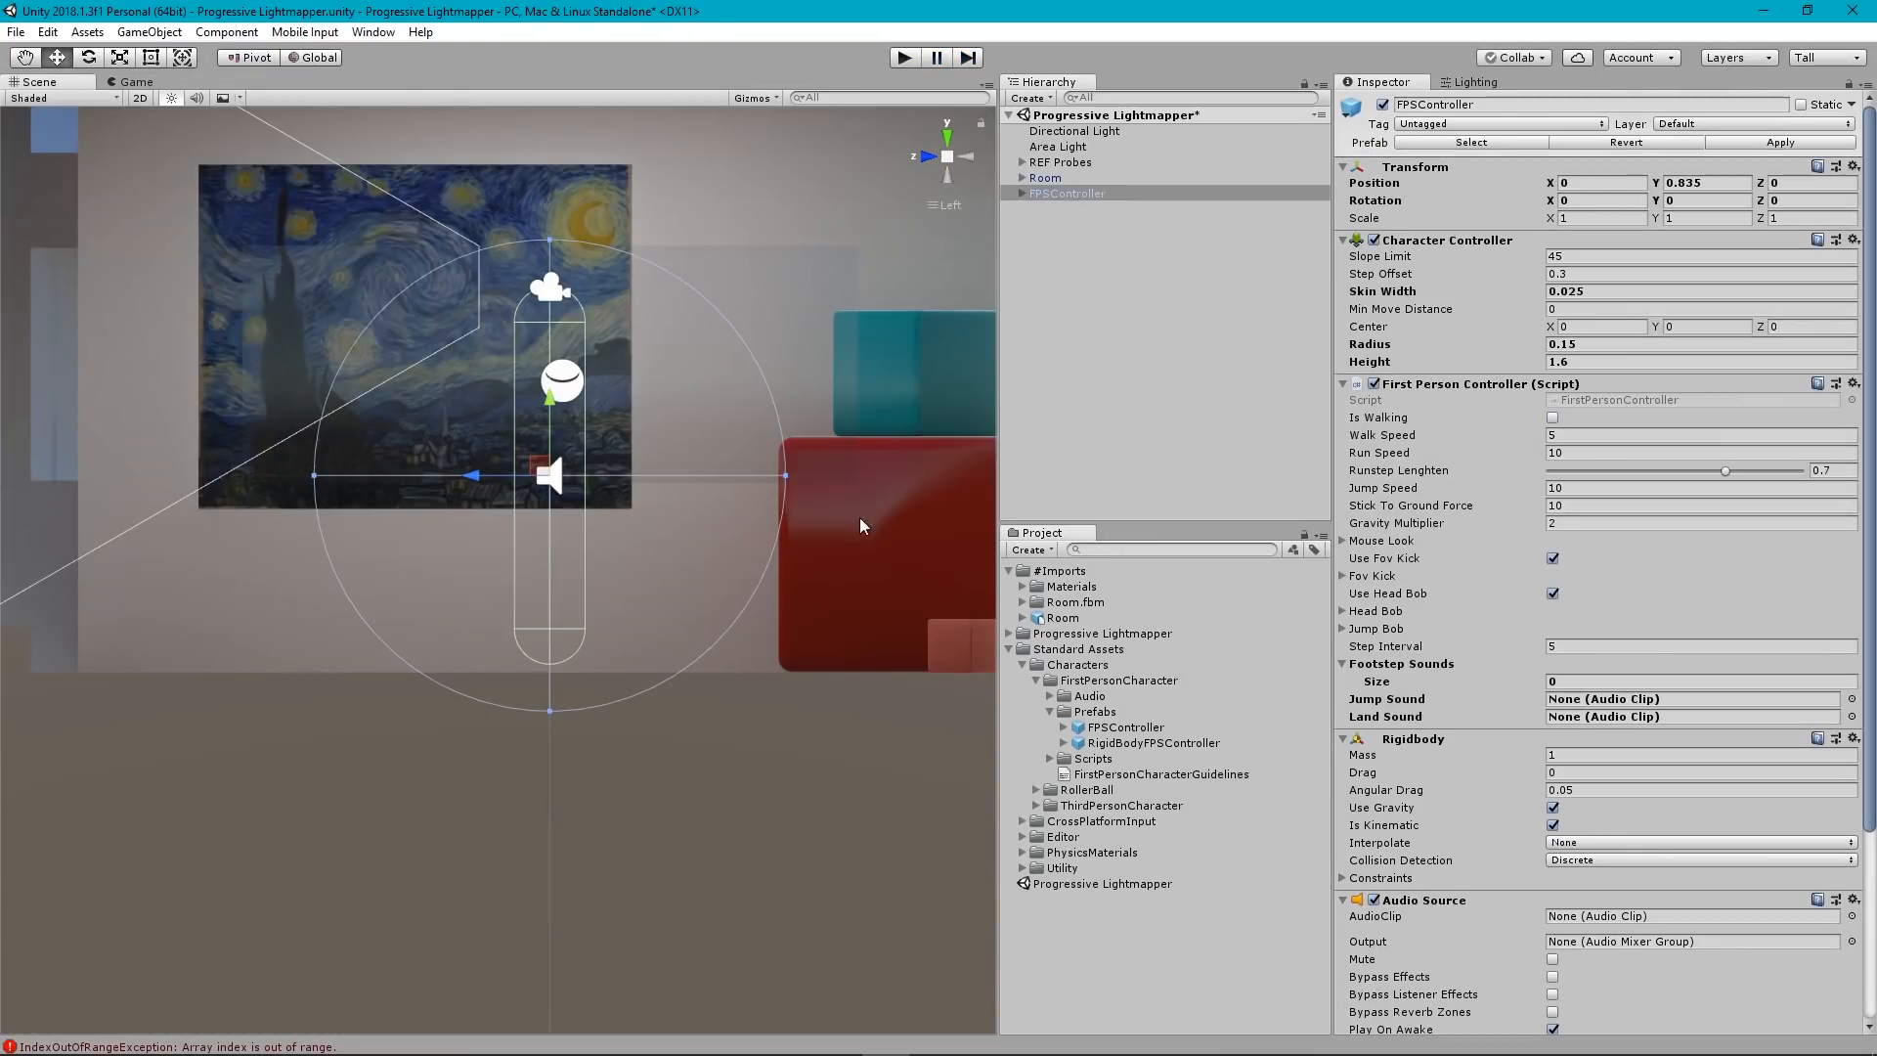
# Examine the three reflection probes under REF Probes and the room reflections on both floors in perspective view.
pyautogui.click(949, 158)
pyautogui.moveTo(739, 595)
pyautogui.keyDown('alt'); pyautogui.mouseDown()
pyautogui.moveTo(599, 727)
pyautogui.moveTo(644, 596)
pyautogui.moveTo(547, 641)
pyautogui.moveTo(536, 740)
pyautogui.mouseUp(); pyautogui.keyUp('alt')
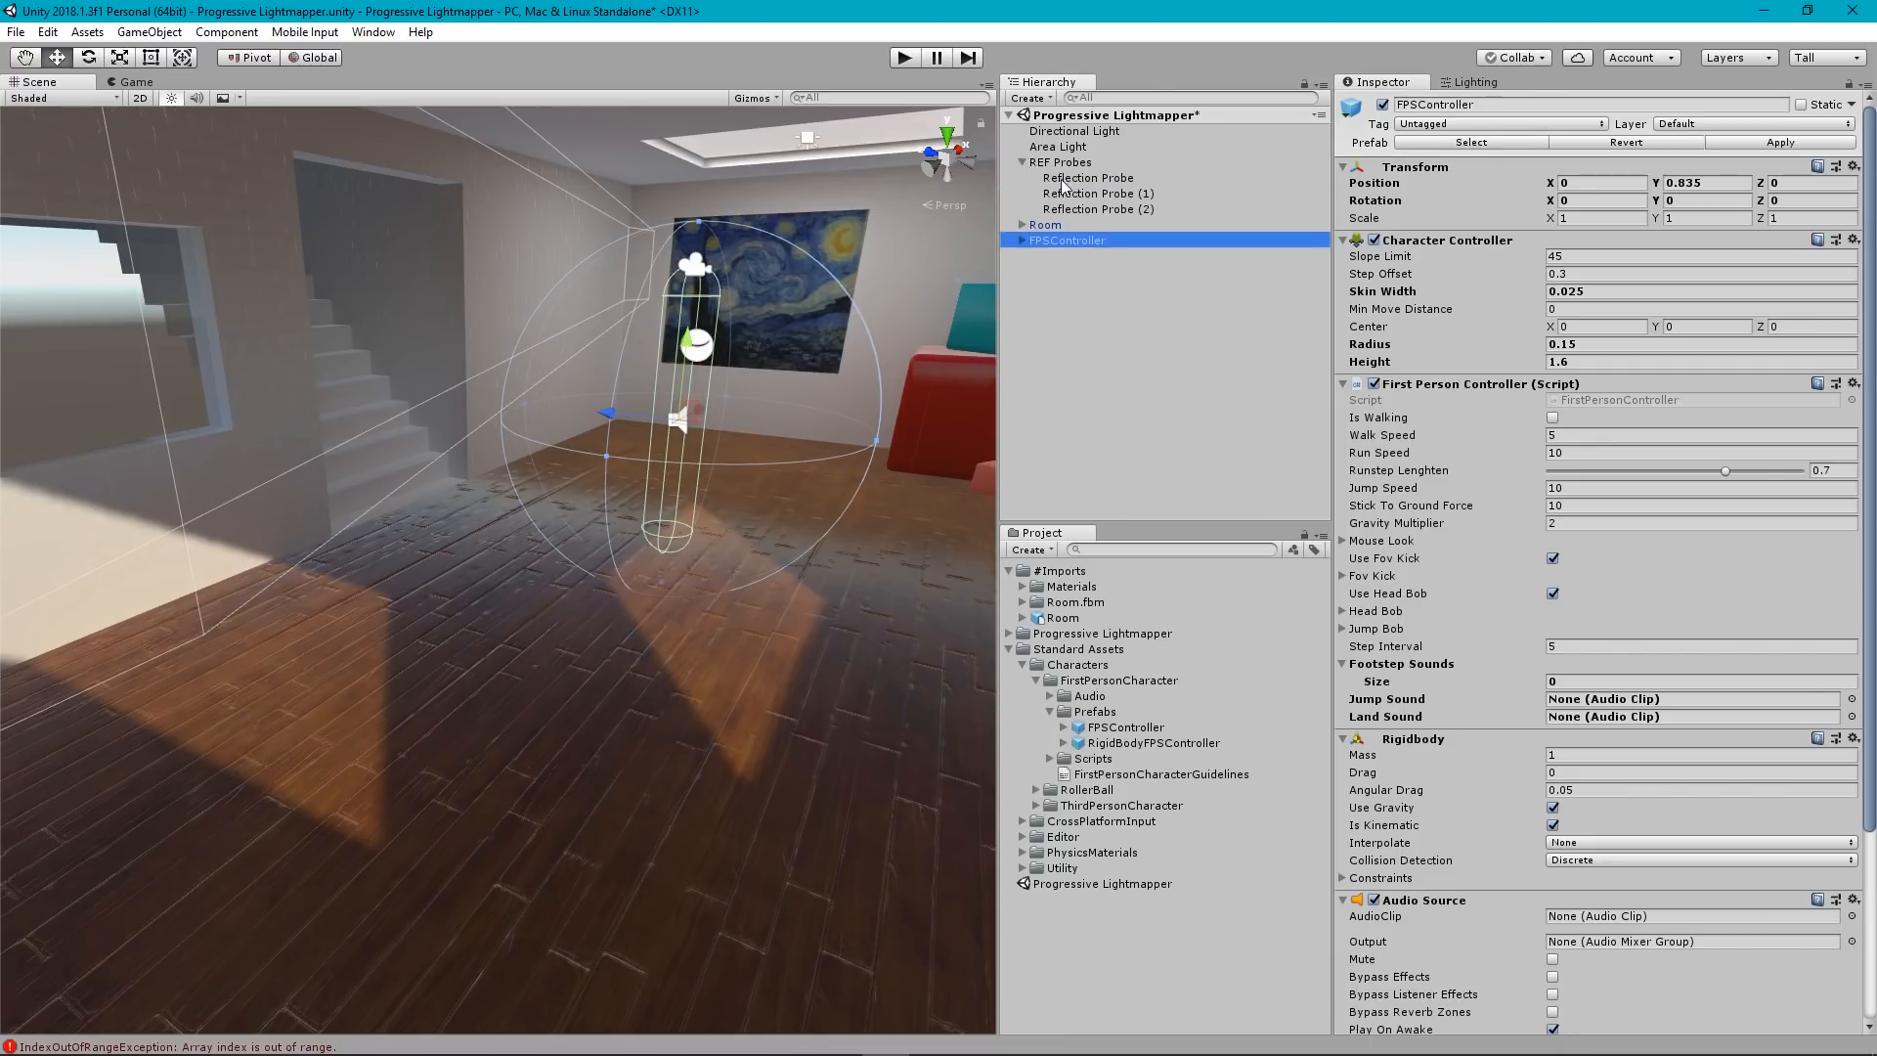
pyautogui.click(1088, 179)
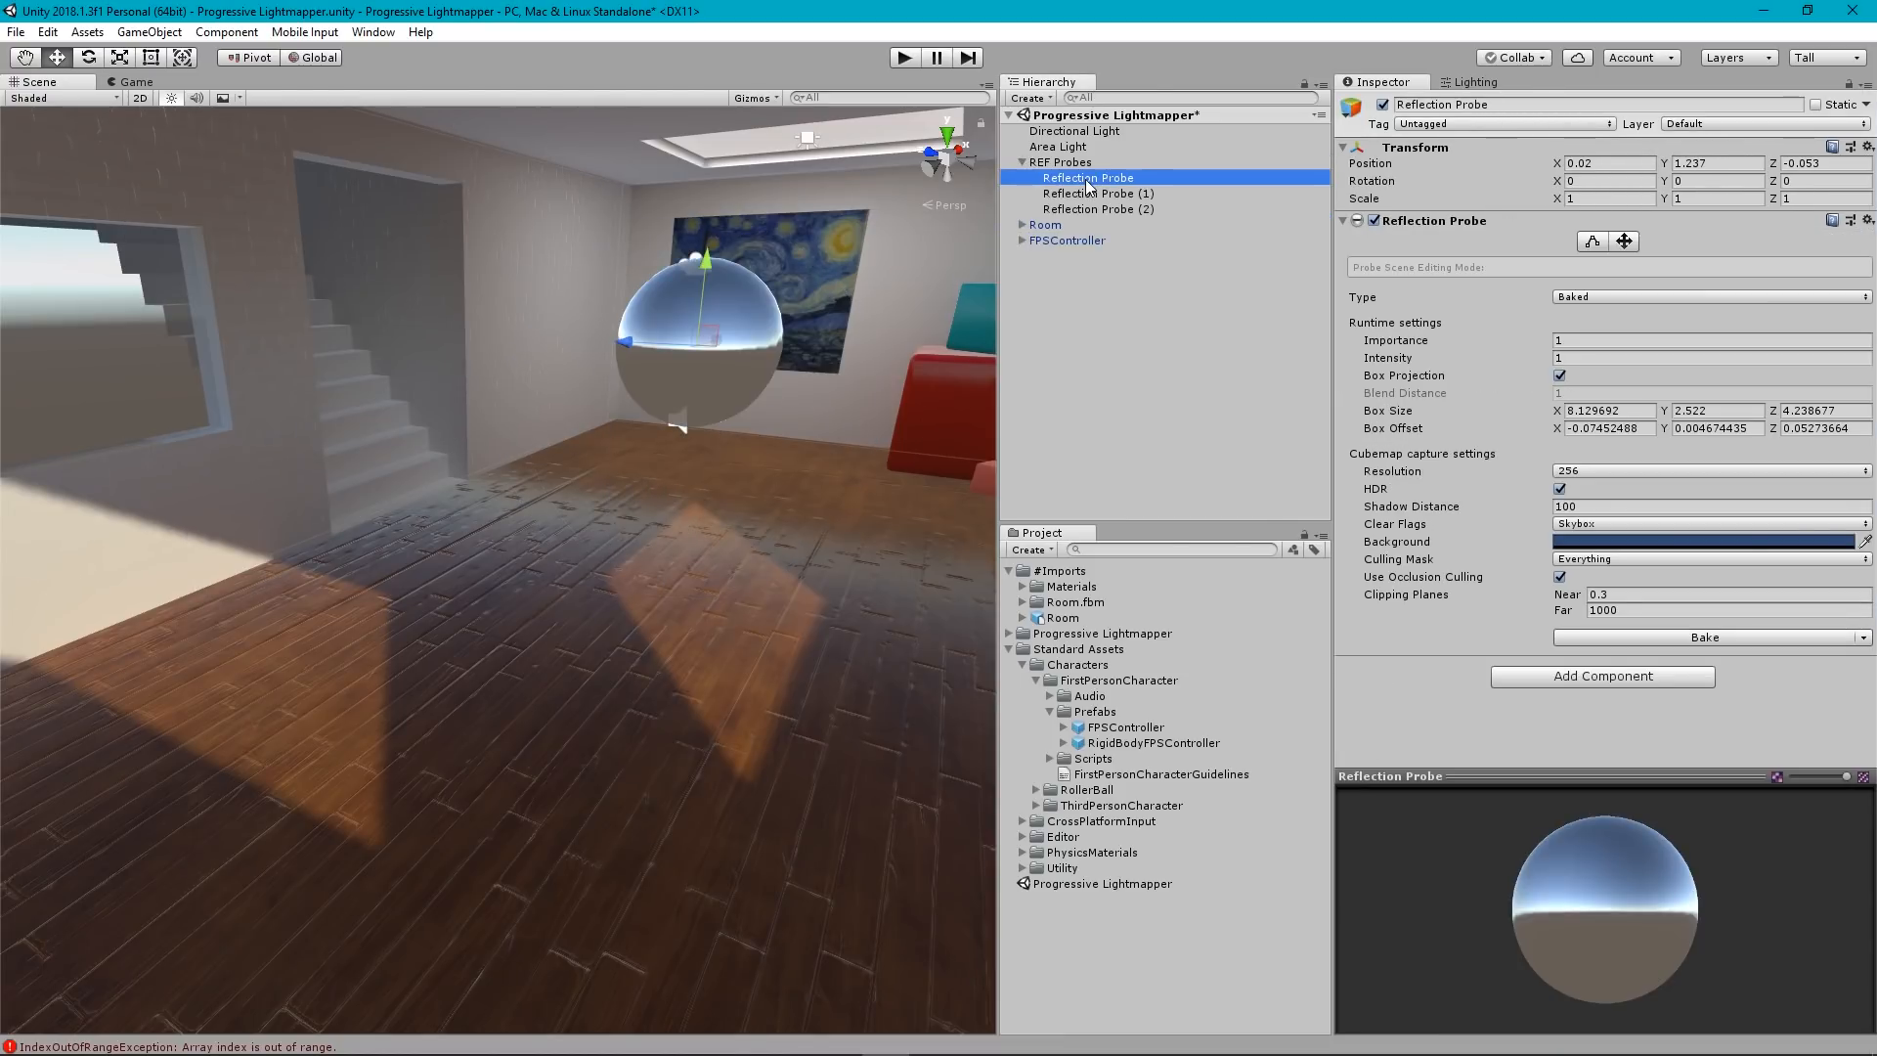
pyautogui.moveTo(714, 473)
pyautogui.keyDown('alt'); pyautogui.mouseDown()
pyautogui.moveTo(783, 429)
pyautogui.moveTo(1011, 355)
pyautogui.moveTo(1022, 307)
pyautogui.moveTo(650, 492)
pyautogui.moveTo(1137, 142)
pyautogui.mouseUp(); pyautogui.keyUp('alt')
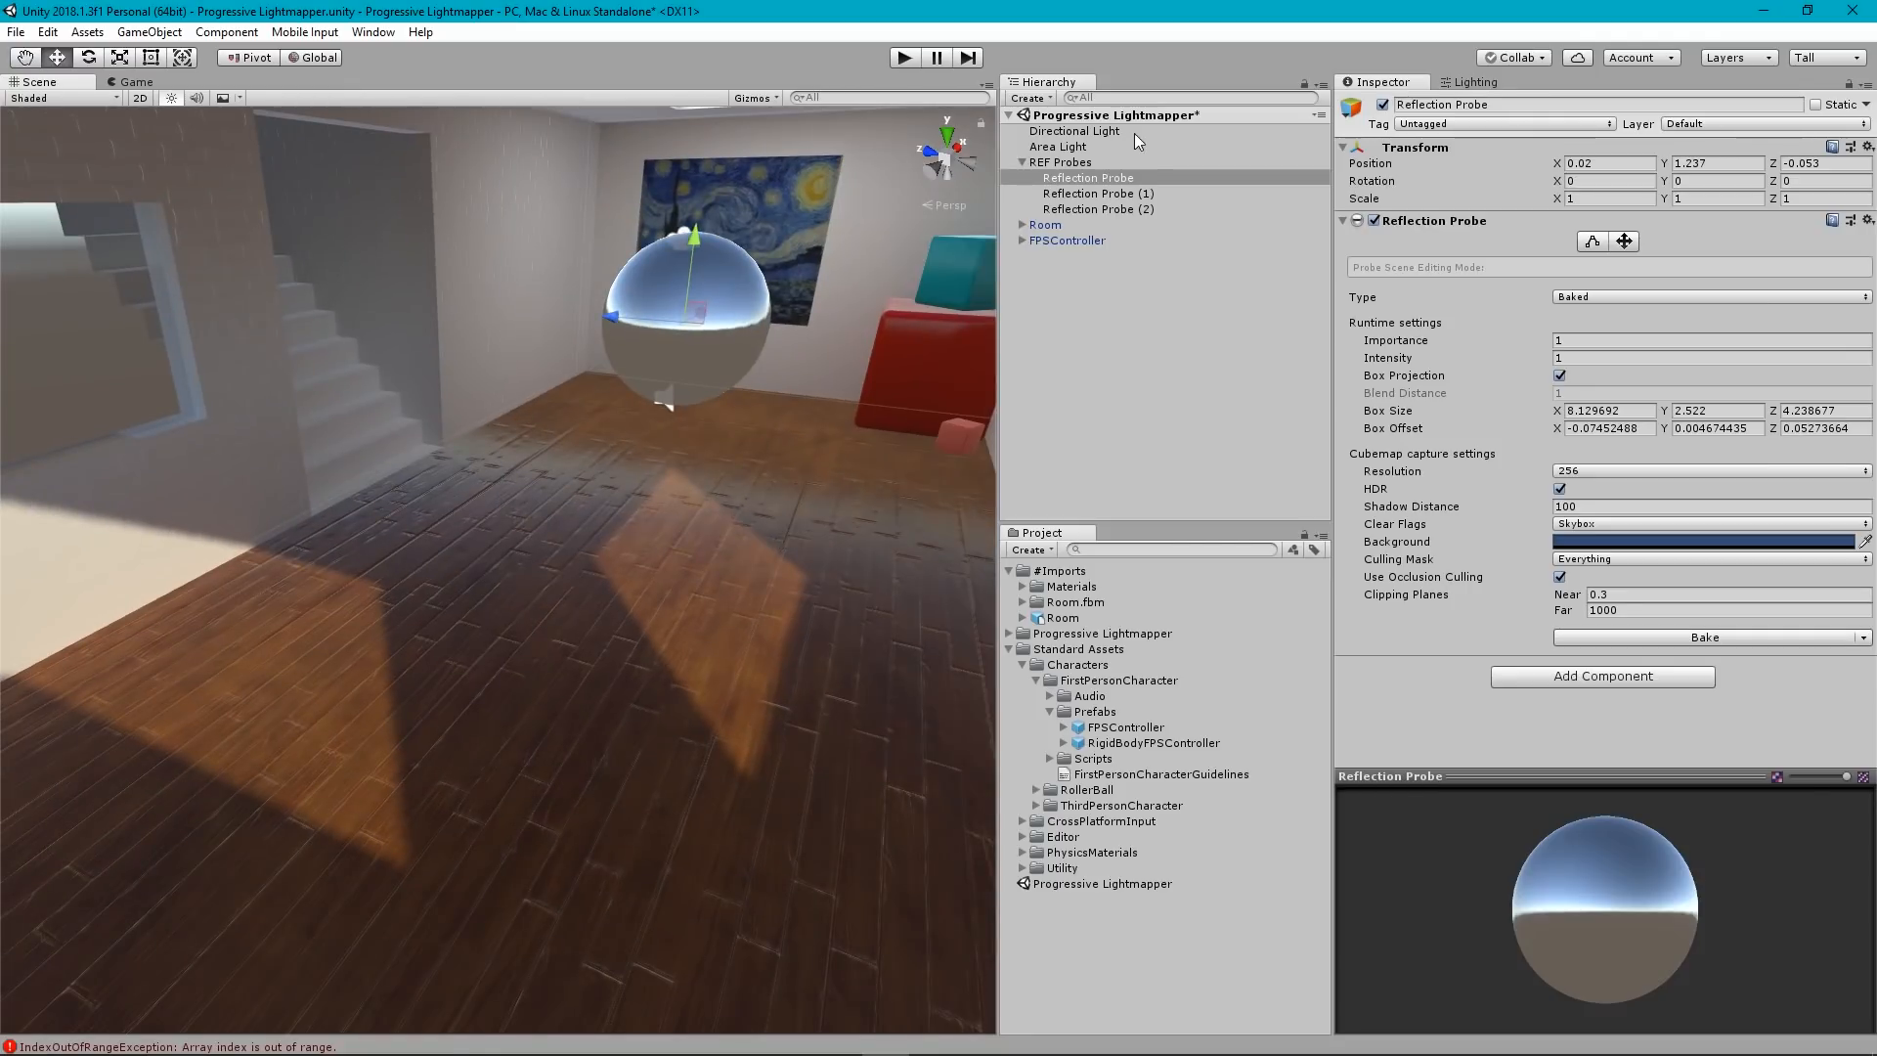
pyautogui.click(1112, 195)
pyautogui.keyDown('alt'); pyautogui.moveTo(594, 436); pyautogui.dragTo(1178, 311); pyautogui.keyUp('alt')
pyautogui.moveTo(1178, 311)
pyautogui.mouseDown(button='right')
pyautogui.moveTo(1773, 314)
pyautogui.moveTo(260, 299)
pyautogui.moveTo(335, 254)
pyautogui.moveTo(310, 288)
pyautogui.moveTo(677, 302)
pyautogui.mouseUp(button='right')
pyautogui.press('s')
pyautogui.press('w')
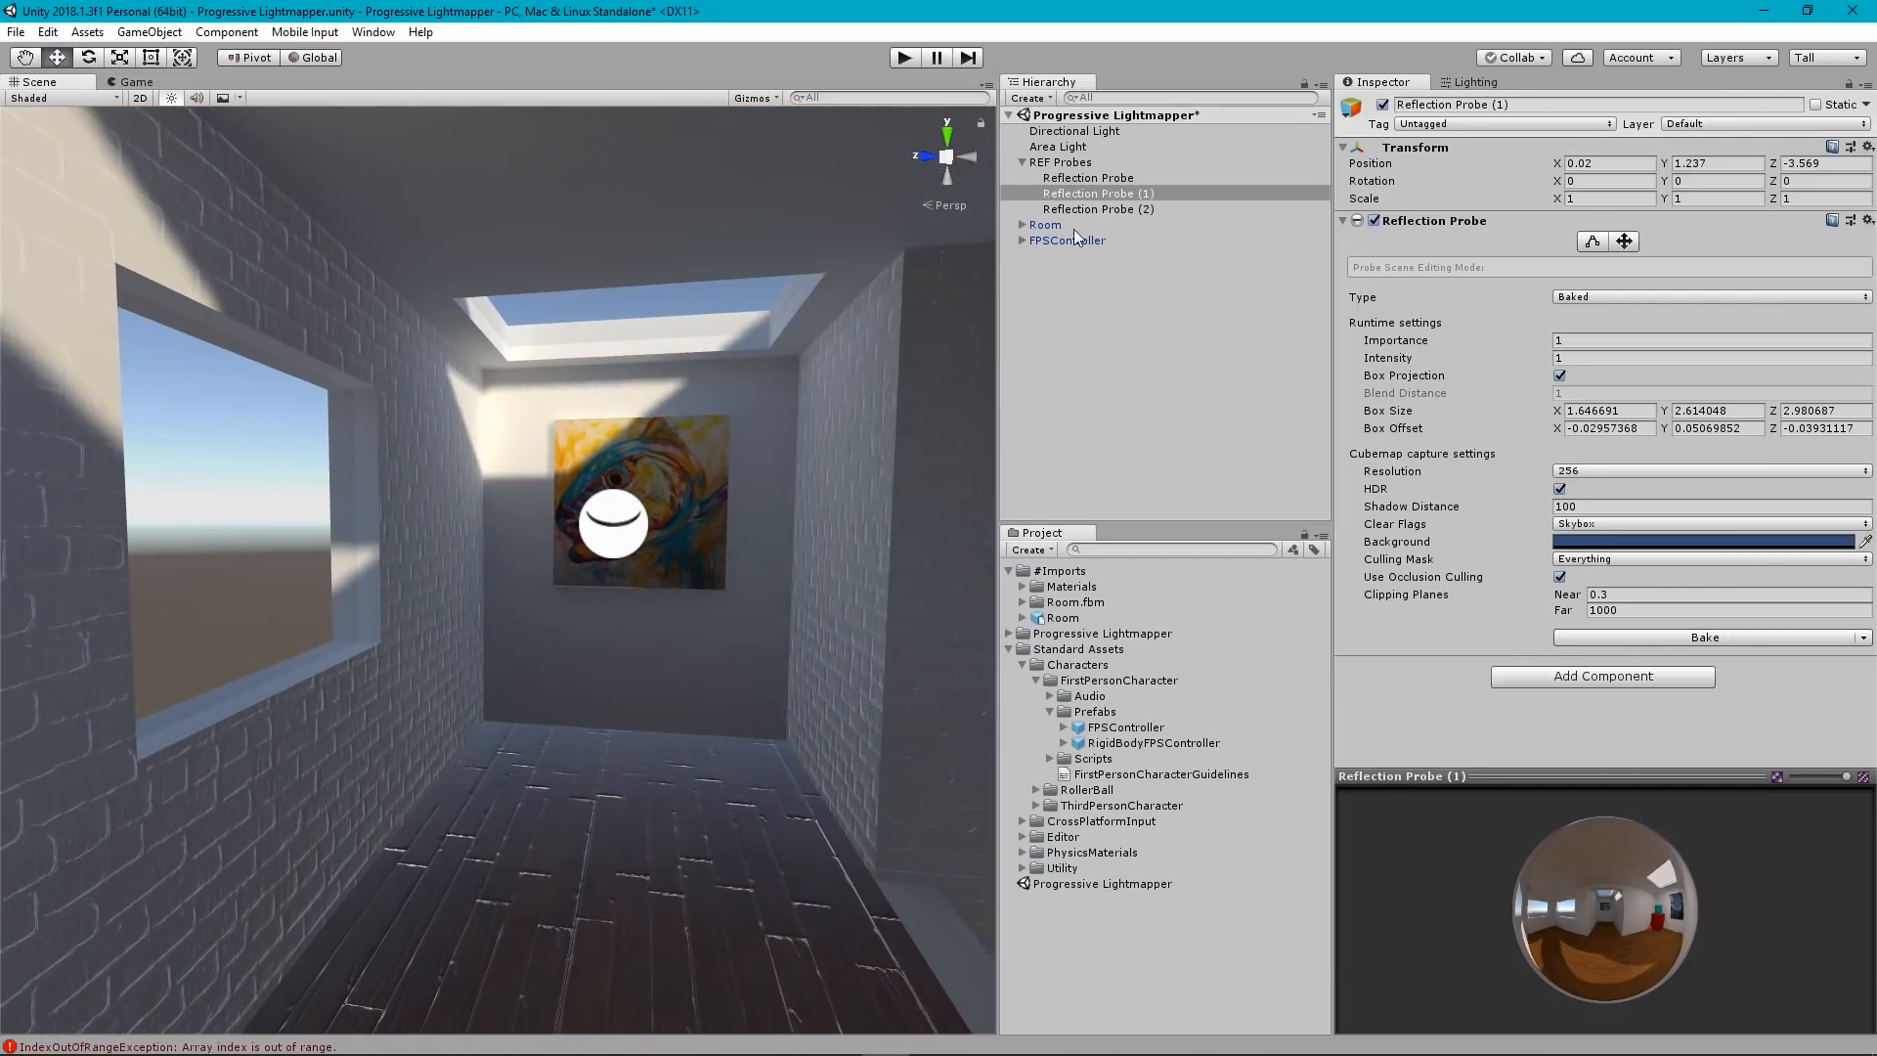
pyautogui.moveTo(635, 657)
pyautogui.mouseDown(button='right')
pyautogui.moveTo(670, 850)
pyautogui.moveTo(905, 788)
pyautogui.moveTo(758, 779)
pyautogui.moveTo(881, 759)
pyautogui.moveTo(683, 701)
pyautogui.moveTo(694, 636)
pyautogui.mouseUp(button='right')
pyautogui.press('s')
pyautogui.press('w')
pyautogui.press('s')
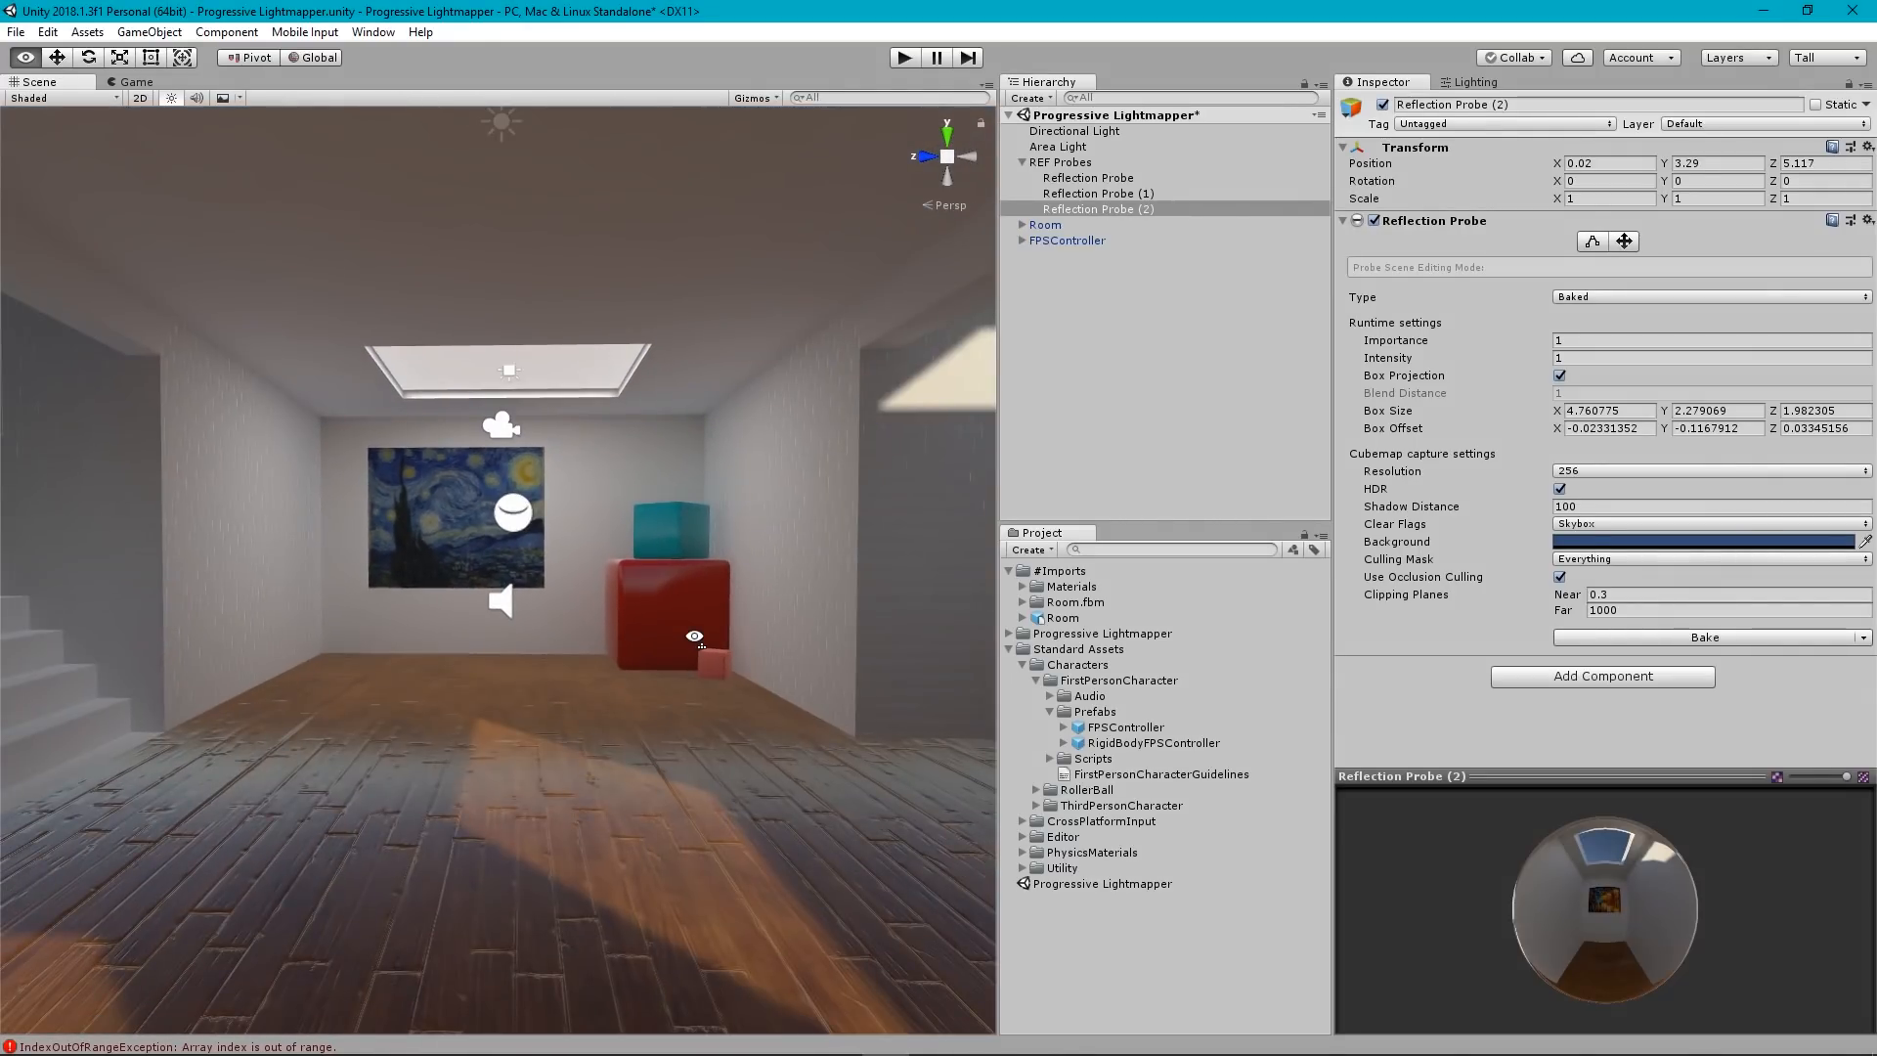
# Bake only the reflection probes from the lighting settings and check the reflections around the rooms.
pyautogui.click(1472, 83)
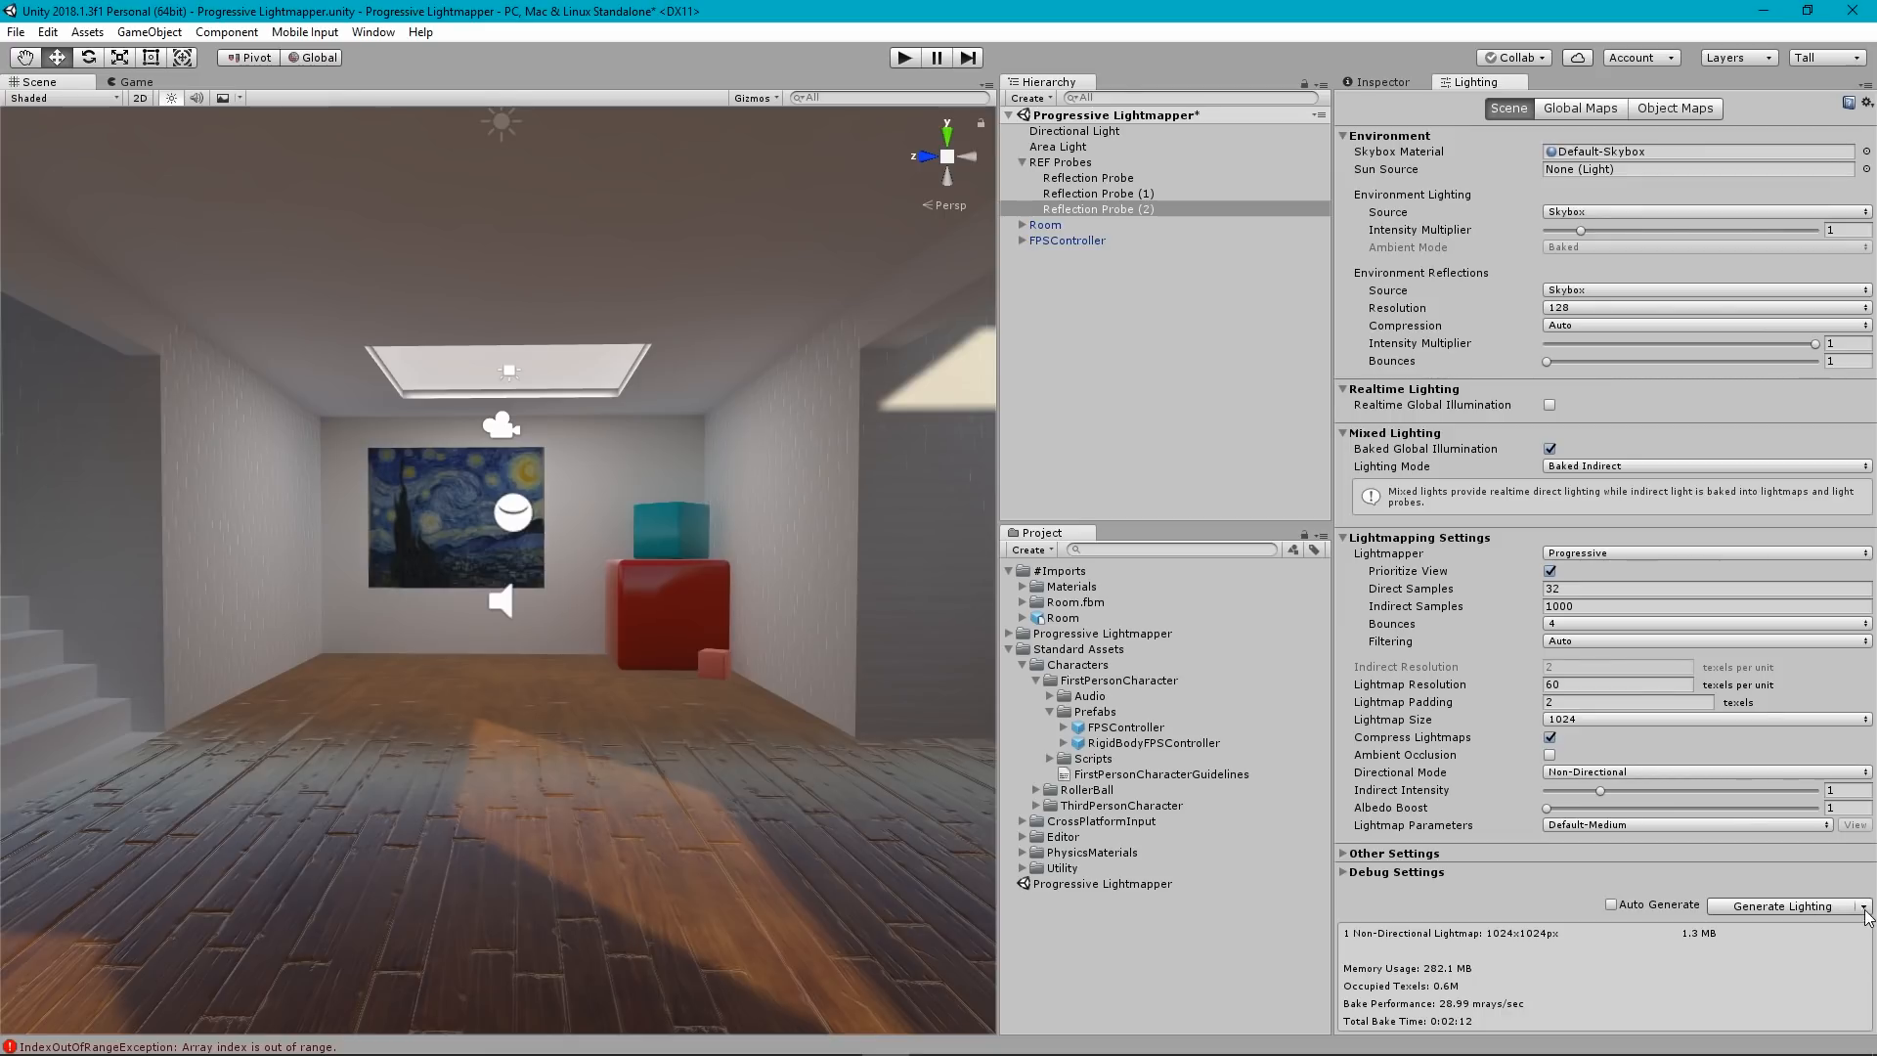
pyautogui.click(1732, 934)
pyautogui.moveTo(559, 700); pyautogui.dragTo(786, 628, button='right')
pyautogui.press('s')
pyautogui.press('e')
pyautogui.press('w')
pyautogui.press('w')
pyautogui.press('d')
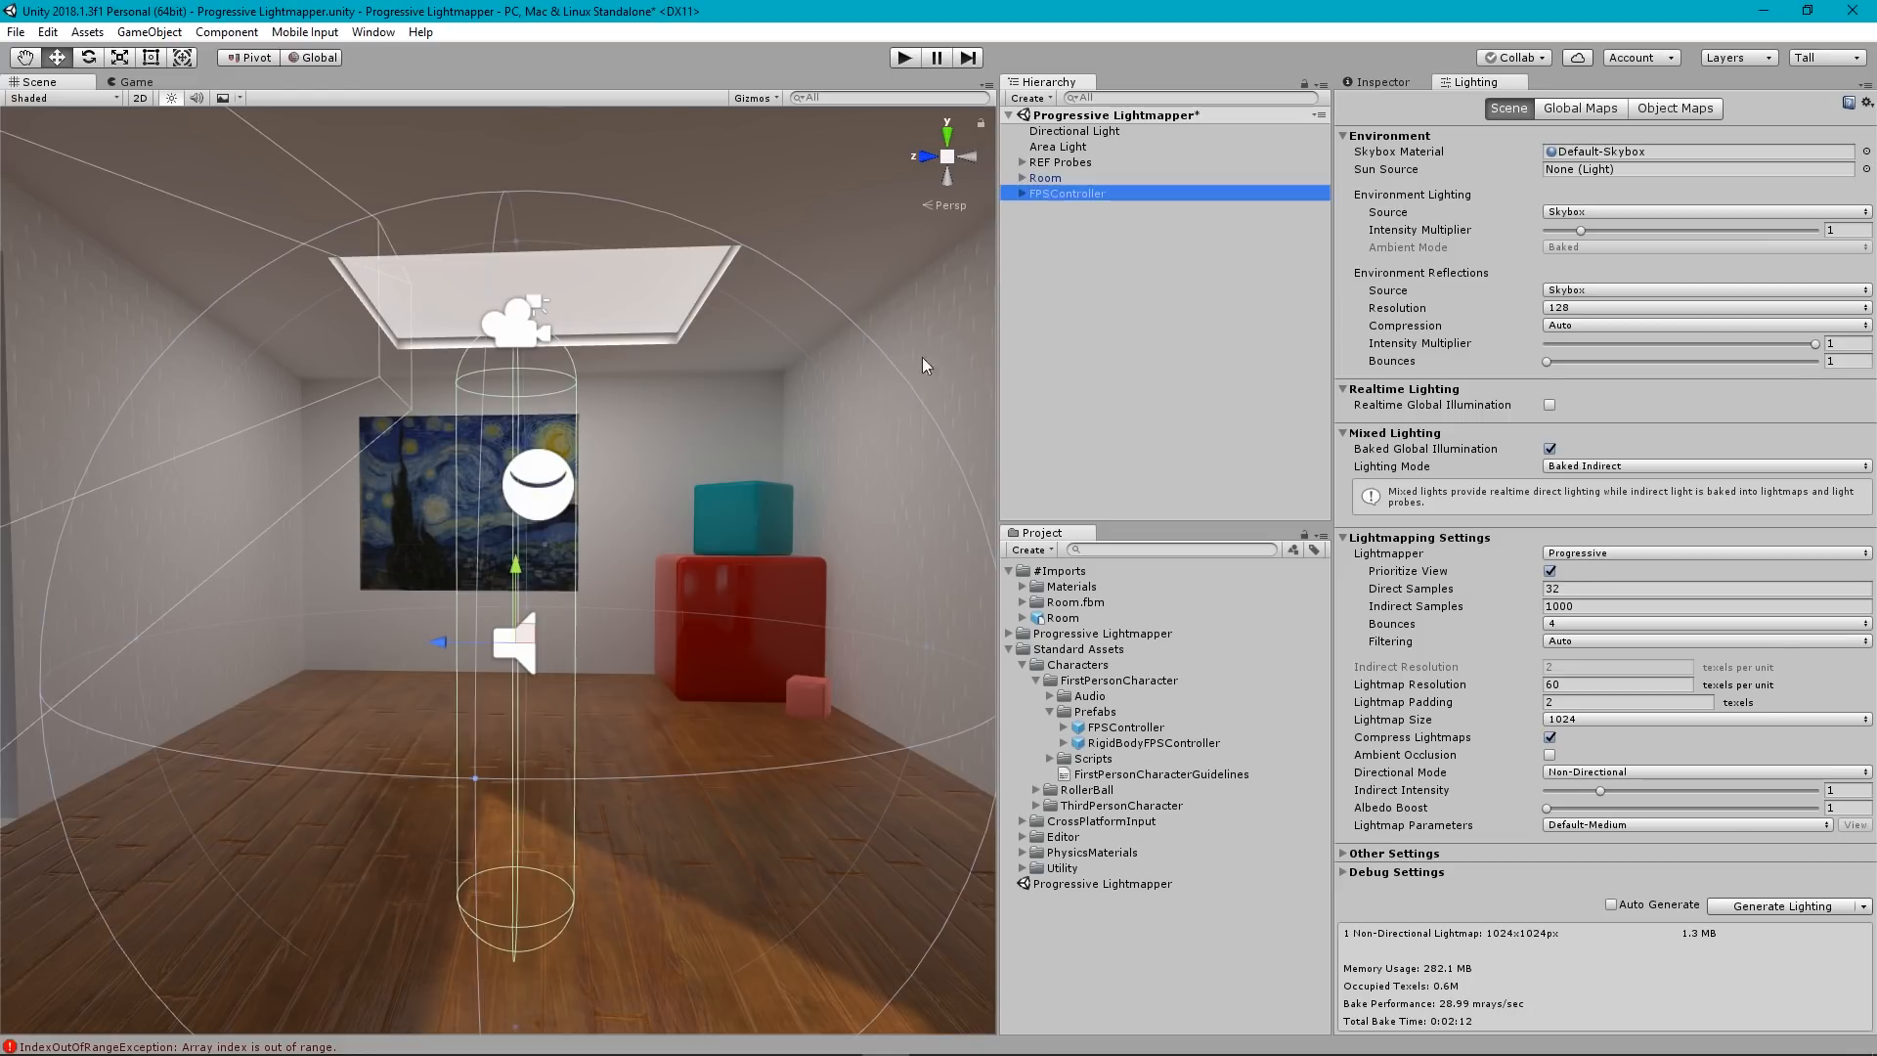
# Examine the floor, wall and window reflections around the ground-floor room, from outside the building and from inside.
pyautogui.scroll(-10, 592, 496)
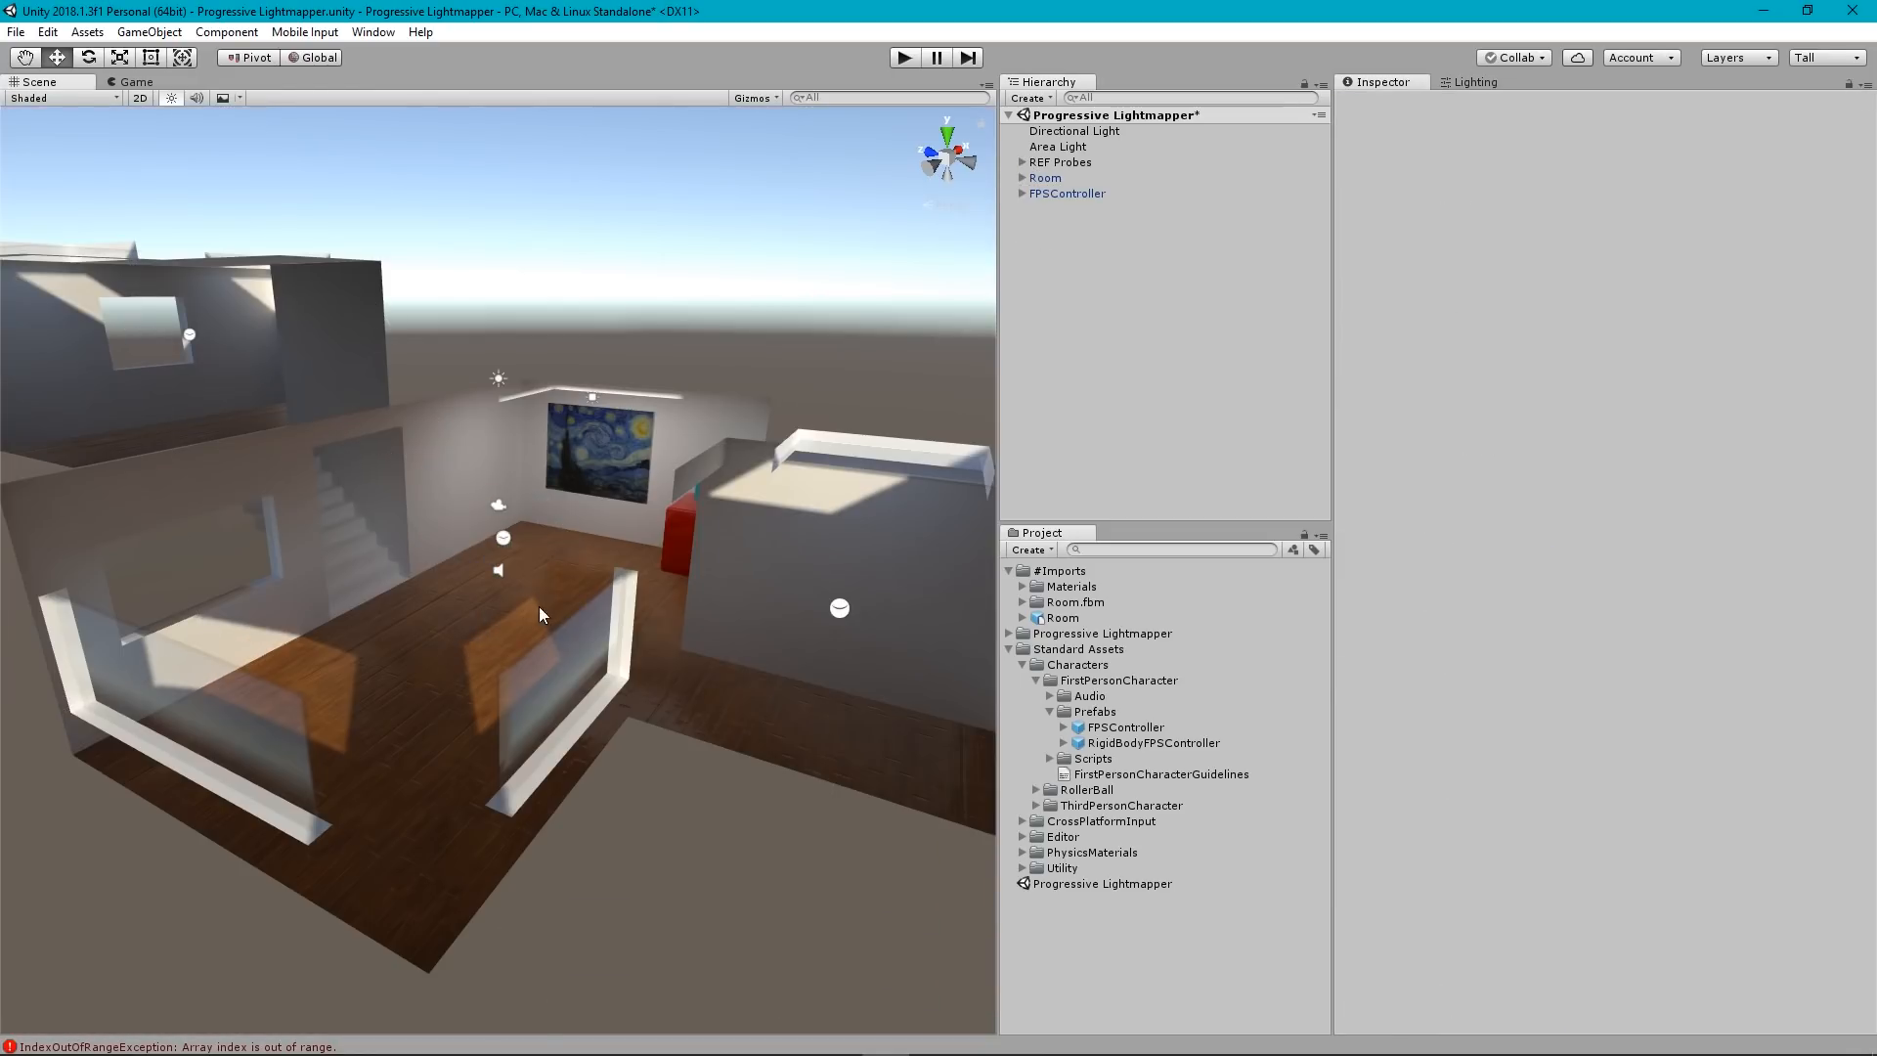
pyautogui.moveTo(528, 547)
pyautogui.mouseDown(button='right')
pyautogui.moveTo(510, 558)
pyautogui.moveTo(536, 528)
pyautogui.moveTo(209, 507)
pyautogui.moveTo(300, 487)
pyautogui.moveTo(332, 496)
pyautogui.moveTo(207, 505)
pyautogui.moveTo(595, 511)
pyautogui.moveTo(1081, 697)
pyautogui.moveTo(1135, 576)
pyautogui.moveTo(817, 524)
pyautogui.moveTo(632, 562)
pyautogui.moveTo(607, 631)
pyautogui.moveTo(592, 588)
pyautogui.moveTo(603, 622)
pyautogui.moveTo(691, 509)
pyautogui.moveTo(662, 558)
pyautogui.moveTo(758, 528)
pyautogui.moveTo(1187, 545)
pyautogui.mouseUp(button='right')
pyautogui.press('w')
pyautogui.press('s')
pyautogui.press('w')
pyautogui.press('a')
pyautogui.moveTo(1669, 535)
pyautogui.mouseDown(button='right')
pyautogui.moveTo(636, 531)
pyautogui.moveTo(754, 507)
pyautogui.moveTo(785, 626)
pyautogui.moveTo(746, 566)
pyautogui.moveTo(765, 456)
pyautogui.mouseUp(button='right')
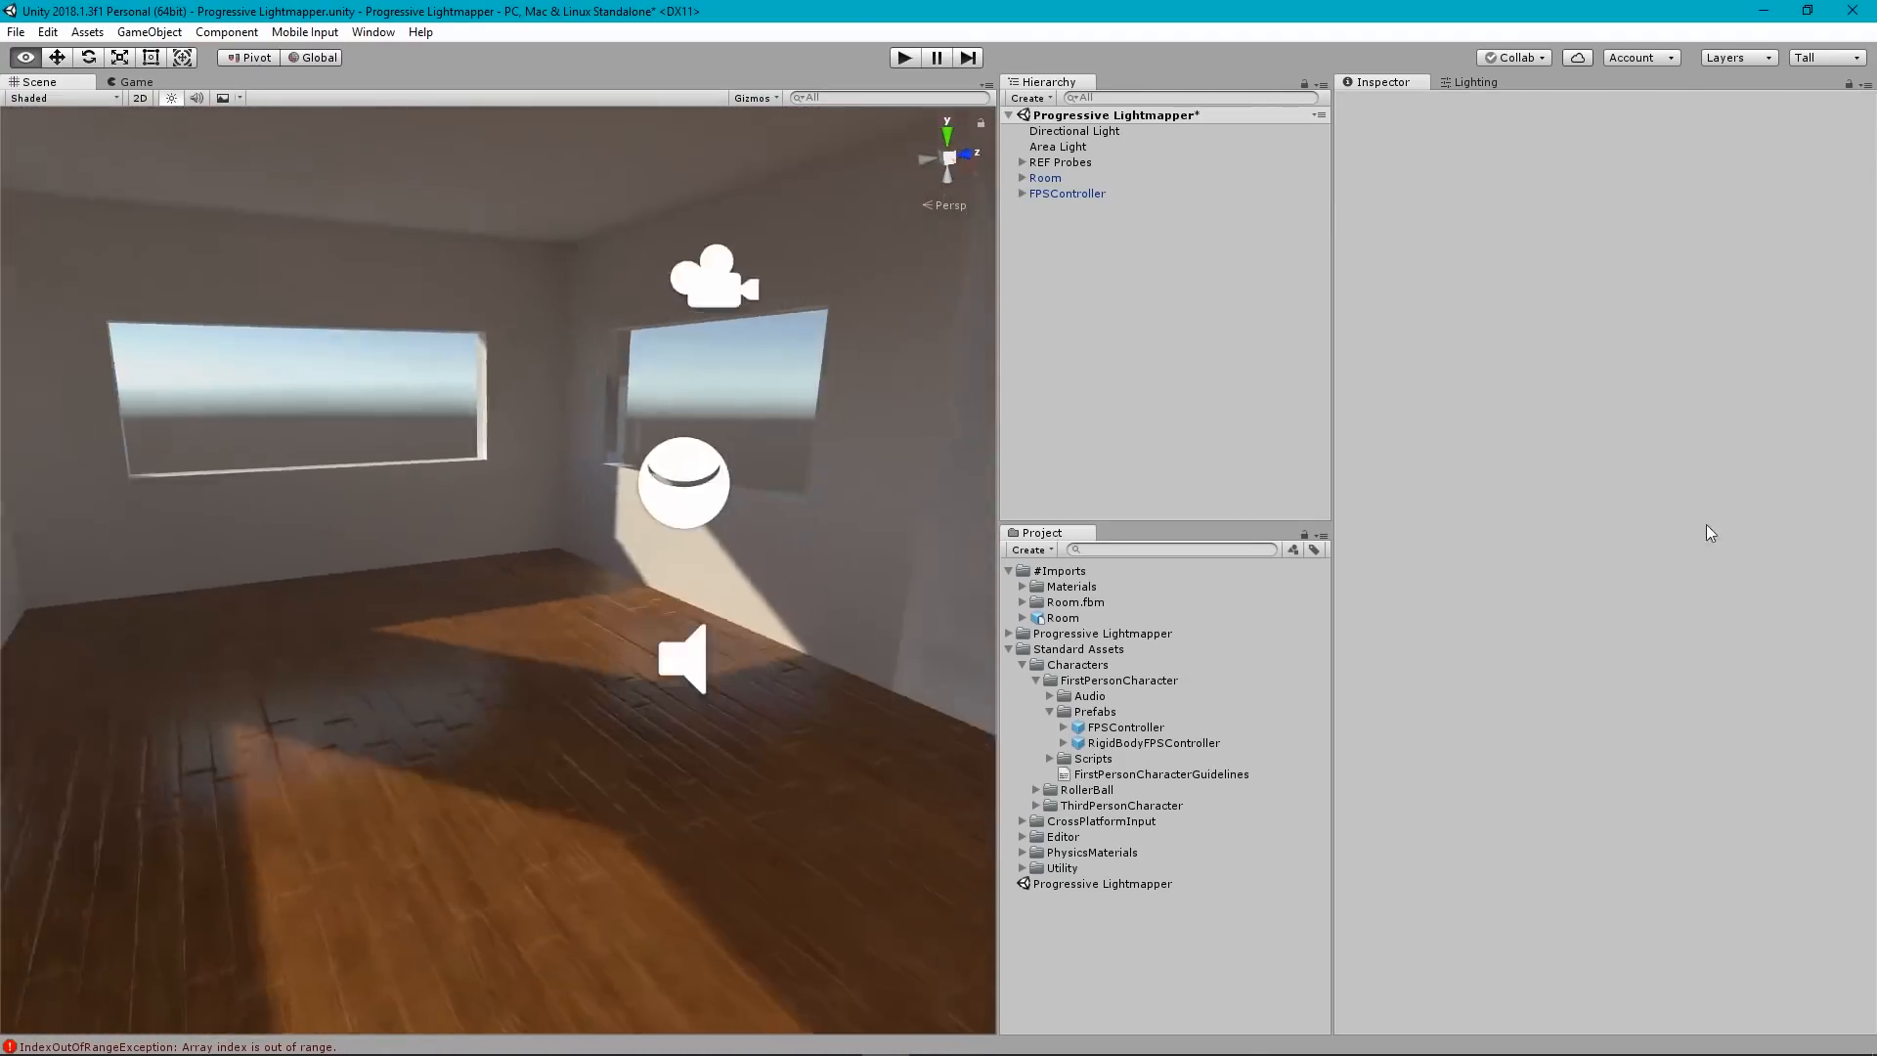
pyautogui.moveTo(1711, 533)
pyautogui.mouseDown(button='right')
pyautogui.moveTo(398, 531)
pyautogui.moveTo(1751, 537)
pyautogui.moveTo(1613, 533)
pyautogui.moveTo(1686, 577)
pyautogui.moveTo(1692, 607)
pyautogui.moveTo(1700, 556)
pyautogui.moveTo(1642, 523)
pyautogui.moveTo(1591, 566)
pyautogui.mouseUp(button='right')
pyautogui.press('w')
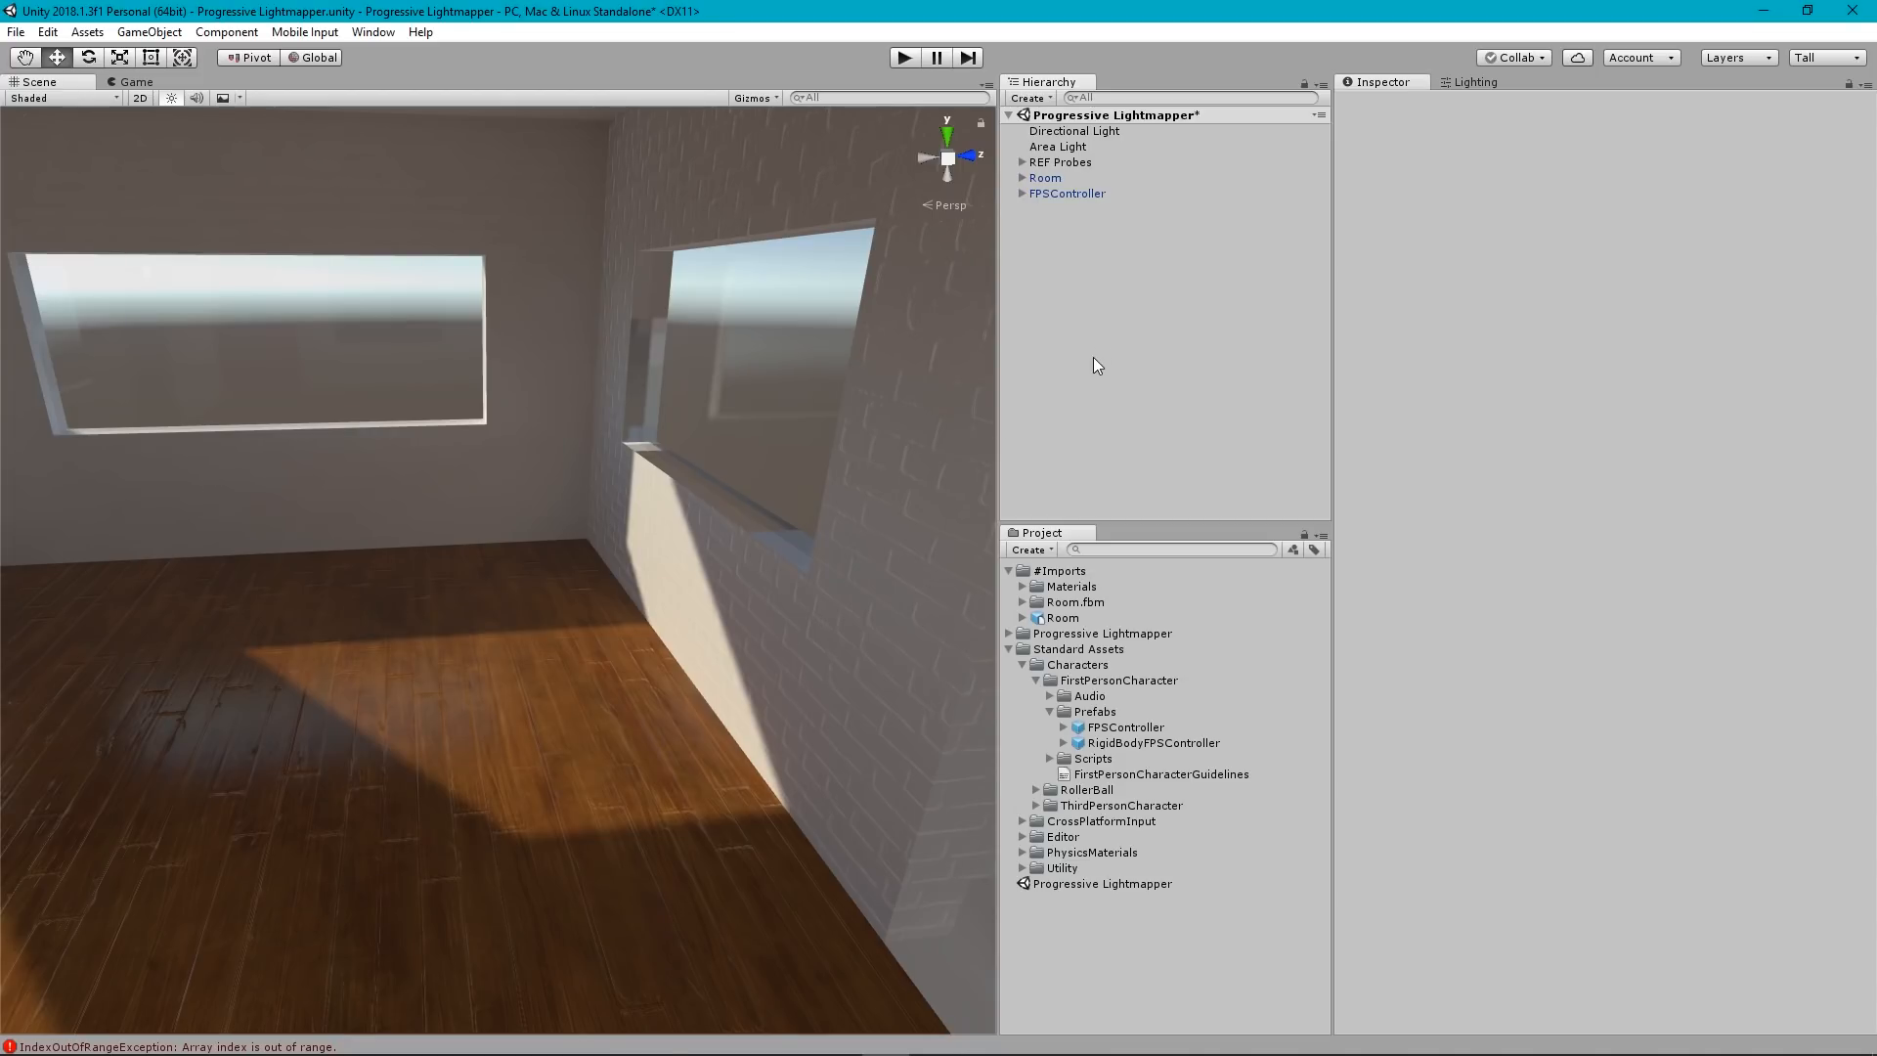
pyautogui.moveTo(710, 479)
pyautogui.mouseDown(button='right')
pyautogui.moveTo(136, 390)
pyautogui.moveTo(159, 340)
pyautogui.moveTo(1042, 350)
pyautogui.moveTo(1273, 304)
pyautogui.moveTo(1192, 299)
pyautogui.moveTo(1411, 330)
pyautogui.moveTo(1551, 396)
pyautogui.moveTo(1621, 401)
pyautogui.moveTo(1408, 407)
pyautogui.moveTo(1298, 360)
pyautogui.moveTo(929, 418)
pyautogui.moveTo(1003, 367)
pyautogui.moveTo(1130, 342)
pyautogui.moveTo(1370, 416)
pyautogui.moveTo(1692, 390)
pyautogui.moveTo(1634, 368)
pyautogui.moveTo(1638, 334)
pyautogui.moveTo(1540, 451)
pyautogui.moveTo(1558, 411)
pyautogui.moveTo(1701, 388)
pyautogui.moveTo(1774, 521)
pyautogui.moveTo(1711, 503)
pyautogui.moveTo(1762, 491)
pyautogui.moveTo(1726, 466)
pyautogui.moveTo(1667, 342)
pyautogui.moveTo(1592, 368)
pyautogui.mouseUp(button='right')
pyautogui.press('w')
pyautogui.press('s')
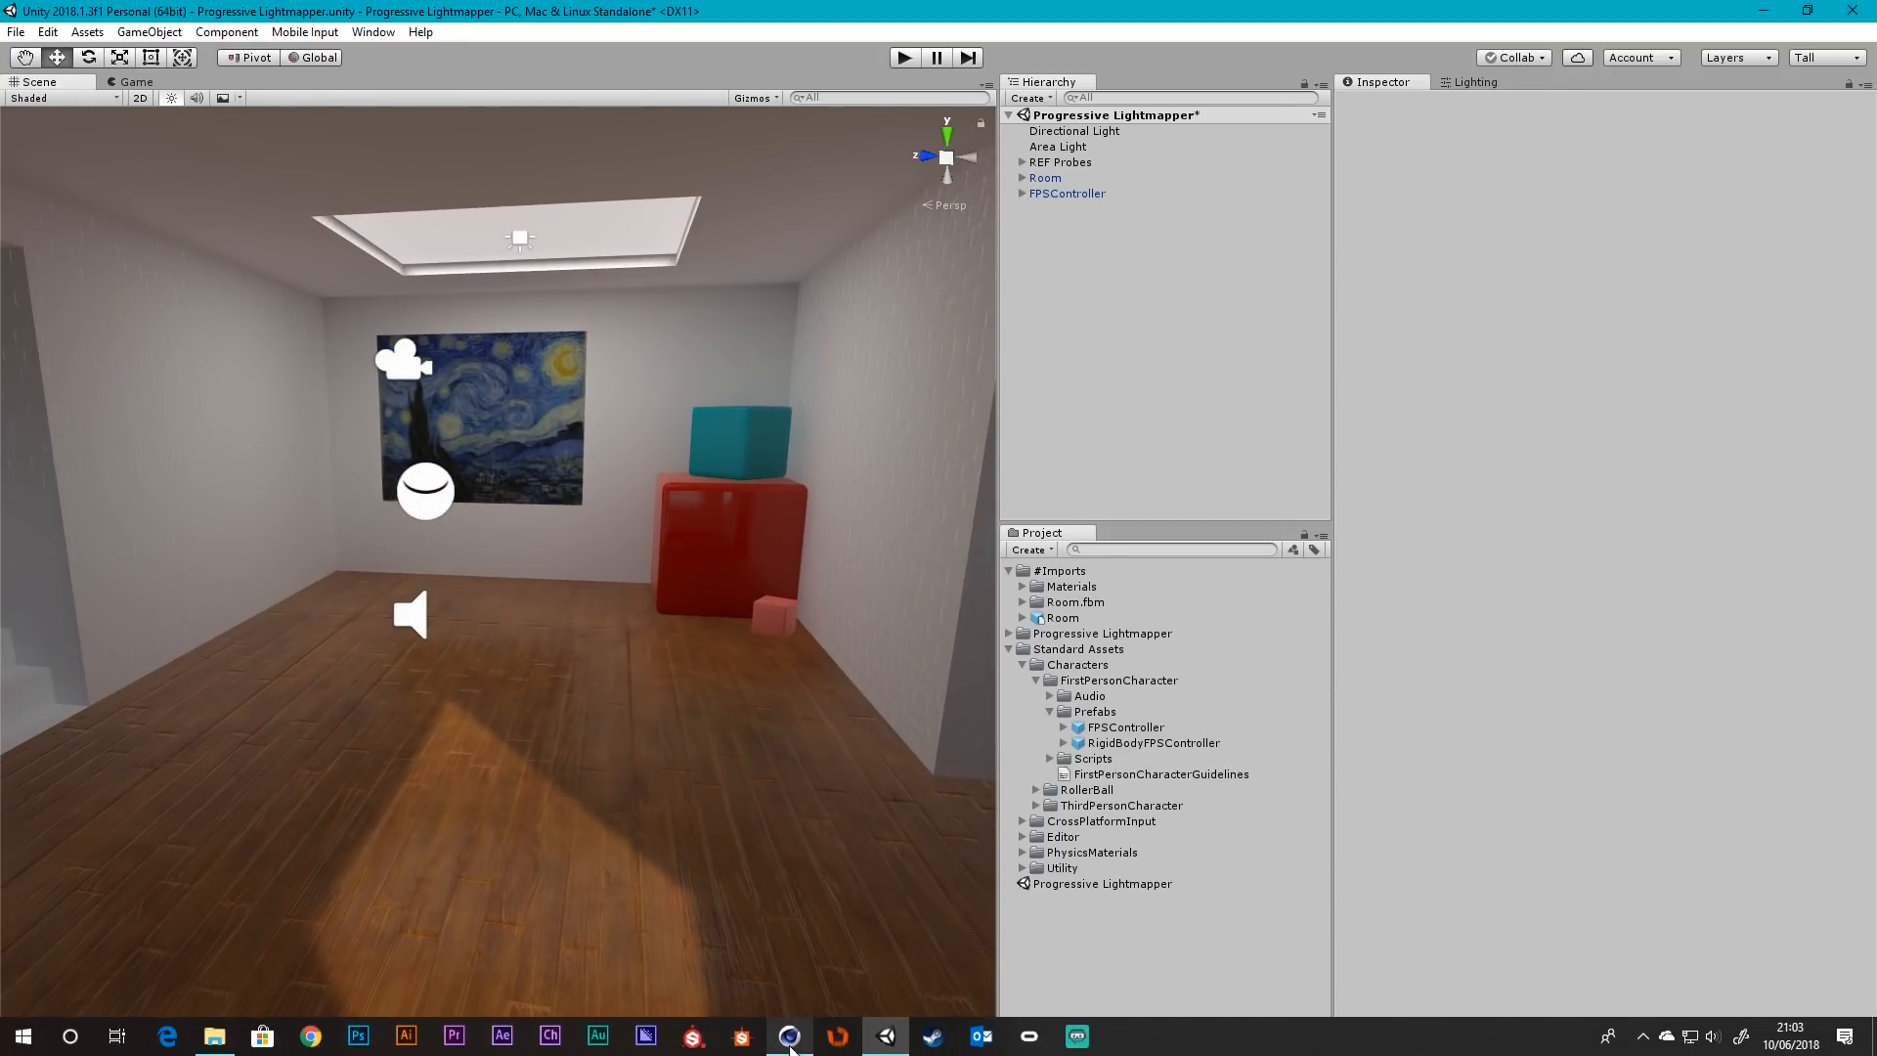
# Switch to Cinema 4D, collapse the Room hierarchy and frame the whole two-storey building with the red sphere.
pyautogui.click(789, 1036)
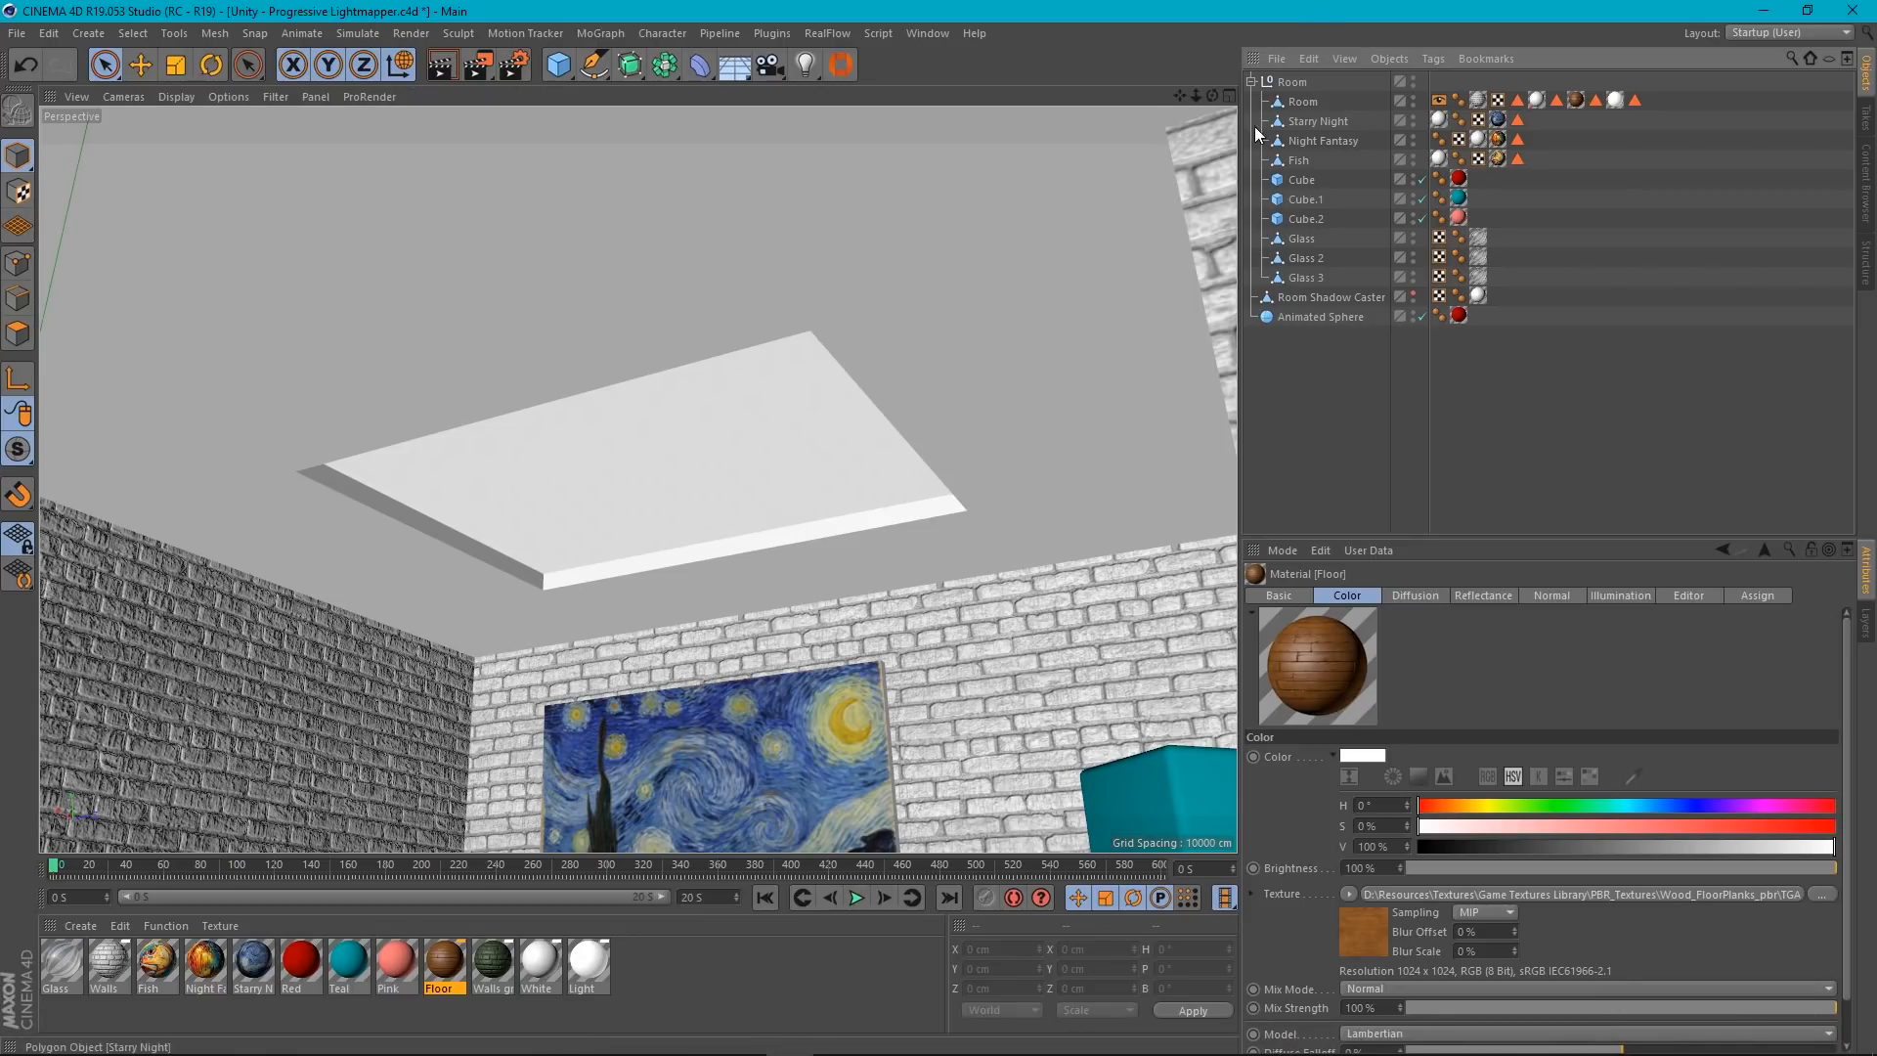
pyautogui.rightClick(938, 488)
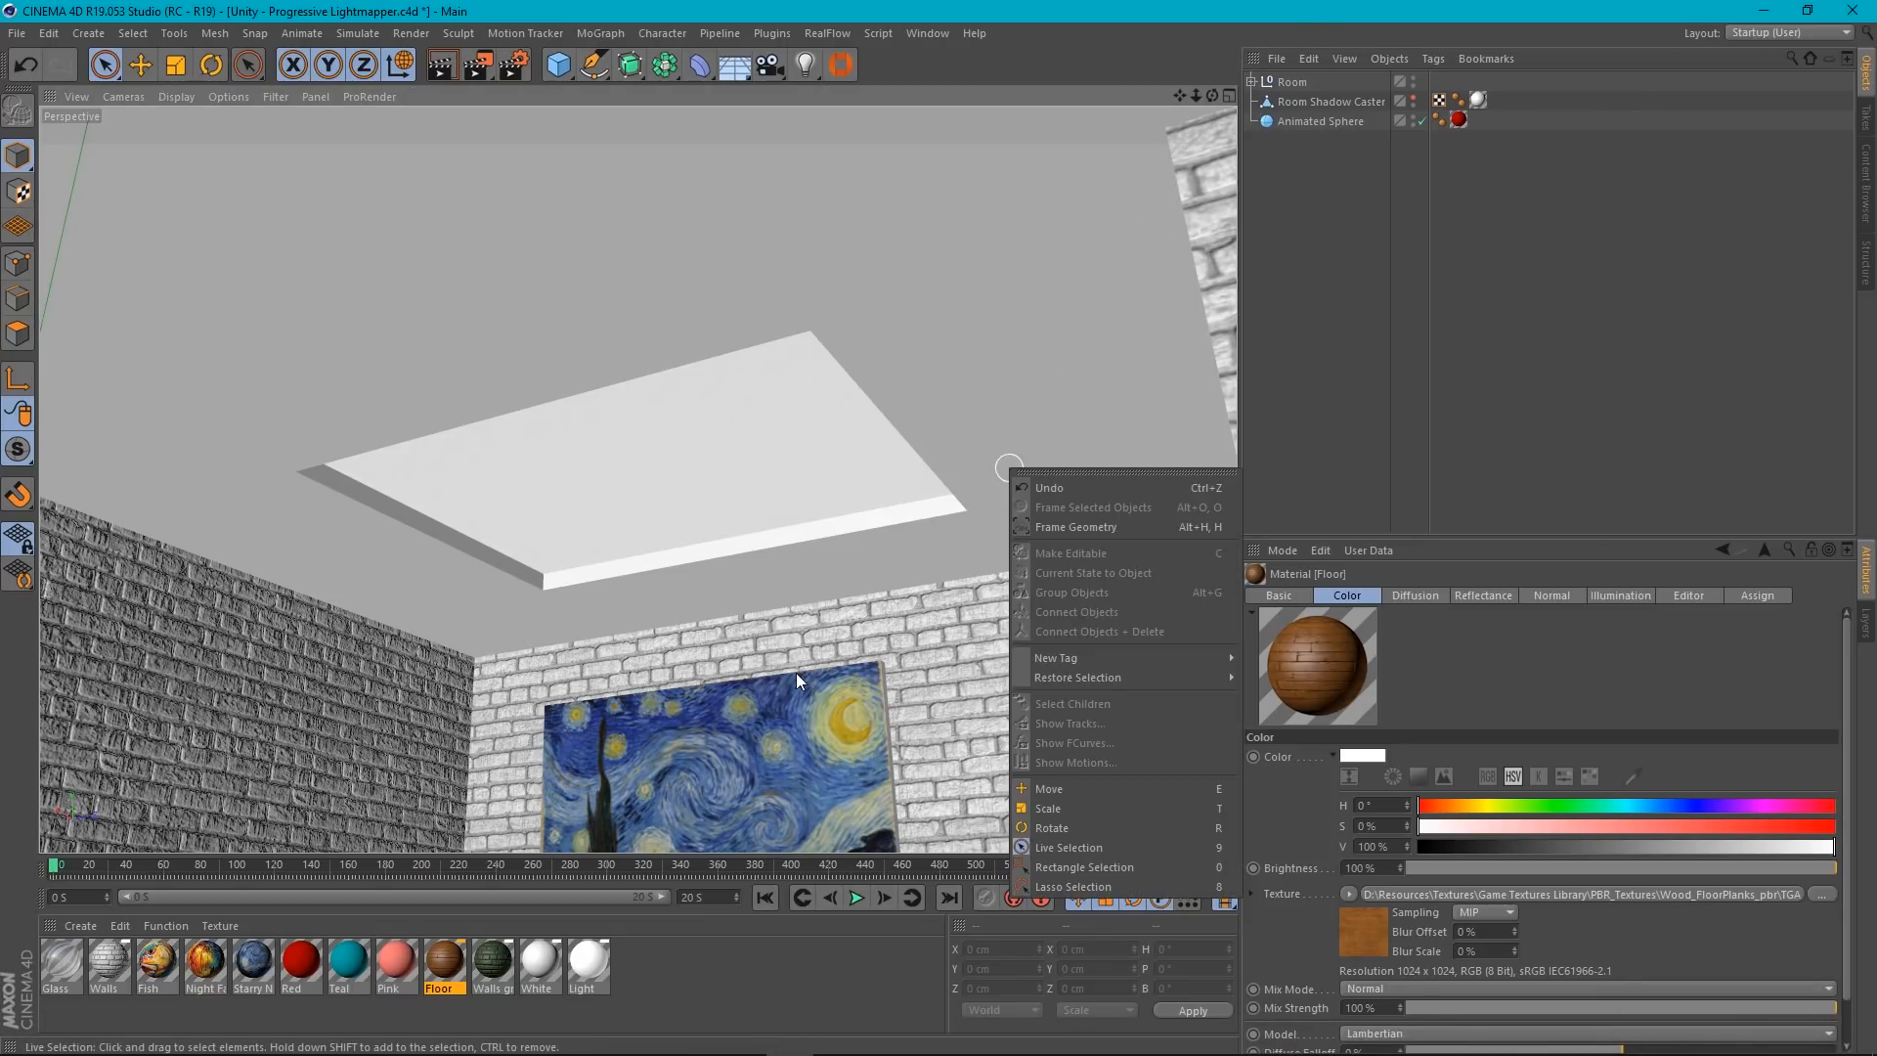
pyautogui.keyDown('alt'); pyautogui.moveTo(890, 483); pyautogui.dragTo(678, 707); pyautogui.keyUp('alt')
pyautogui.keyDown('alt'); pyautogui.moveTo(637, 478); pyautogui.dragTo(1094, 221); pyautogui.keyUp('alt')
pyautogui.keyDown('alt'); pyautogui.moveTo(1121, 293); pyautogui.dragTo(724, 315, button='right'); pyautogui.keyUp('alt')
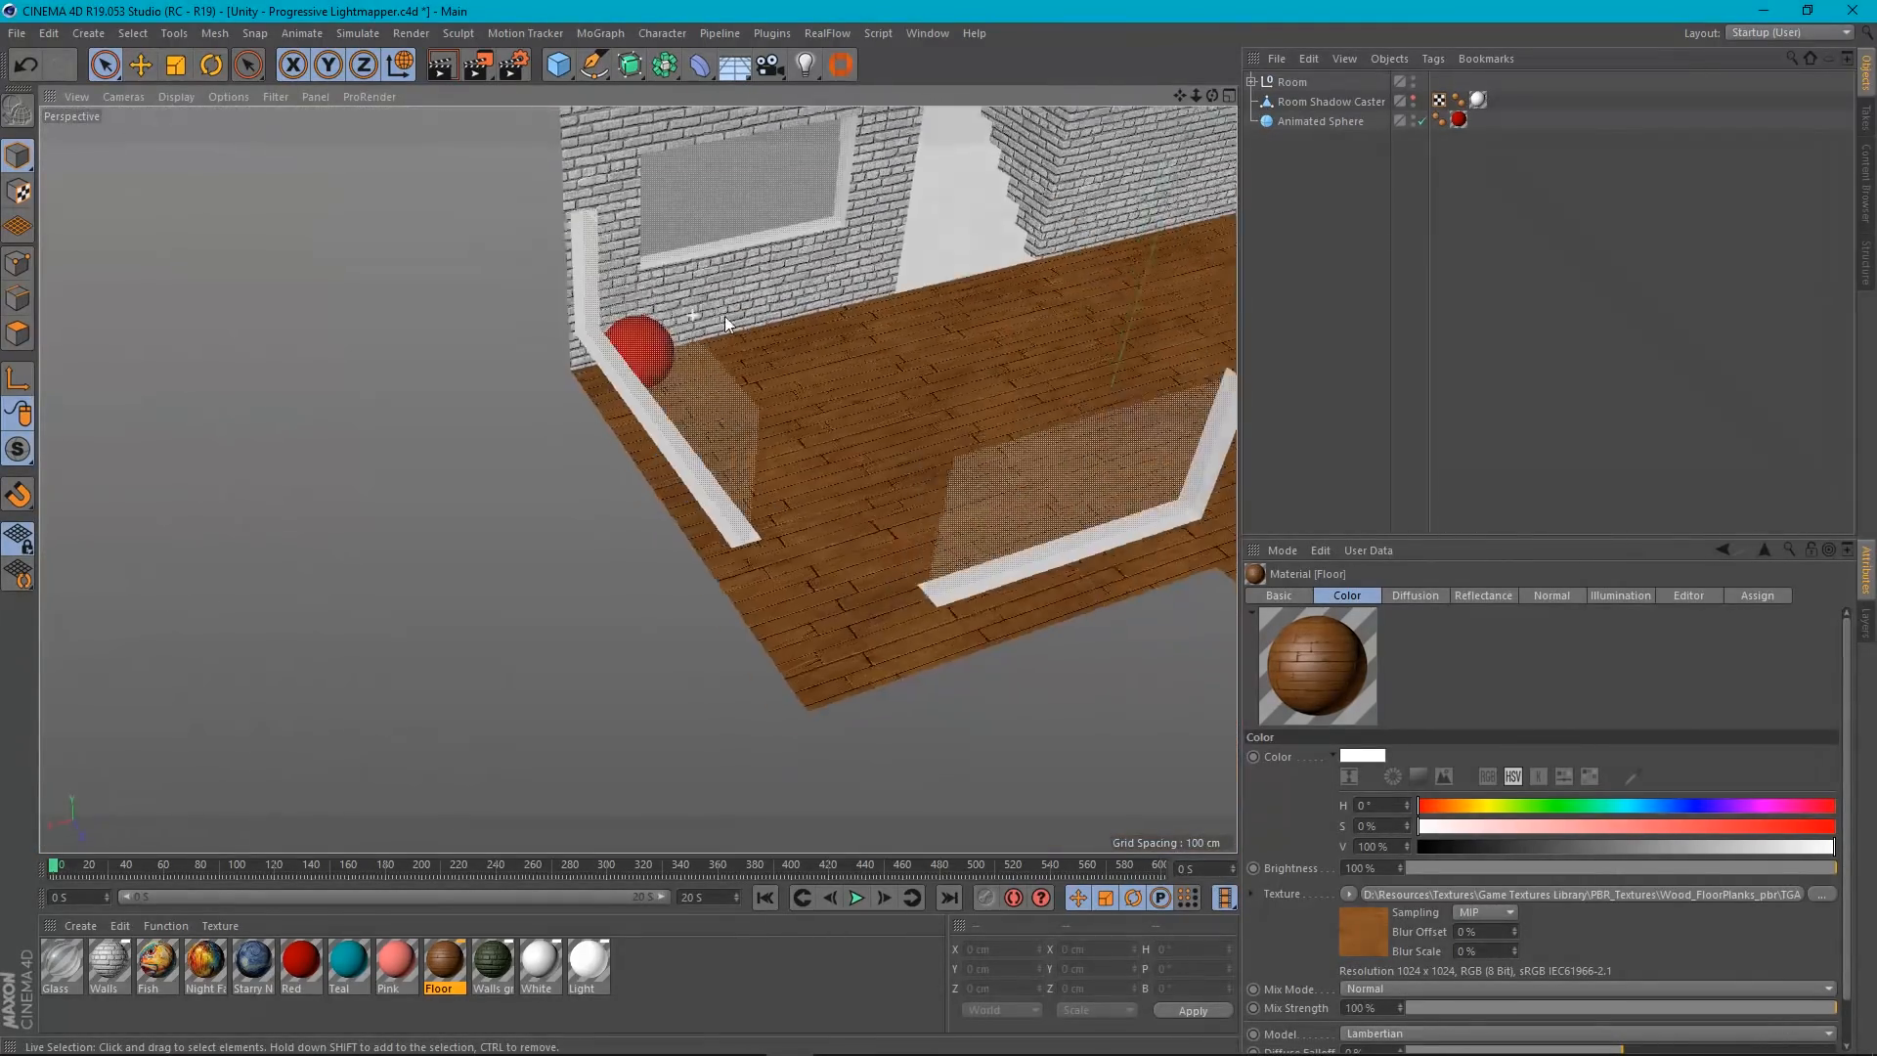
pyautogui.moveTo(693, 315)
pyautogui.keyDown('alt'); pyautogui.mouseDown()
pyautogui.moveTo(1053, 231)
pyautogui.moveTo(938, 117)
pyautogui.moveTo(702, 384)
pyautogui.moveTo(420, 295)
pyautogui.moveTo(964, 342)
pyautogui.moveTo(737, 342)
pyautogui.moveTo(1073, 211)
pyautogui.moveTo(725, 408)
pyautogui.moveTo(782, 396)
pyautogui.moveTo(745, 475)
pyautogui.moveTo(769, 432)
pyautogui.moveTo(765, 459)
pyautogui.mouseUp(); pyautogui.keyUp('alt')
pyautogui.scroll(-3, 781, 397)
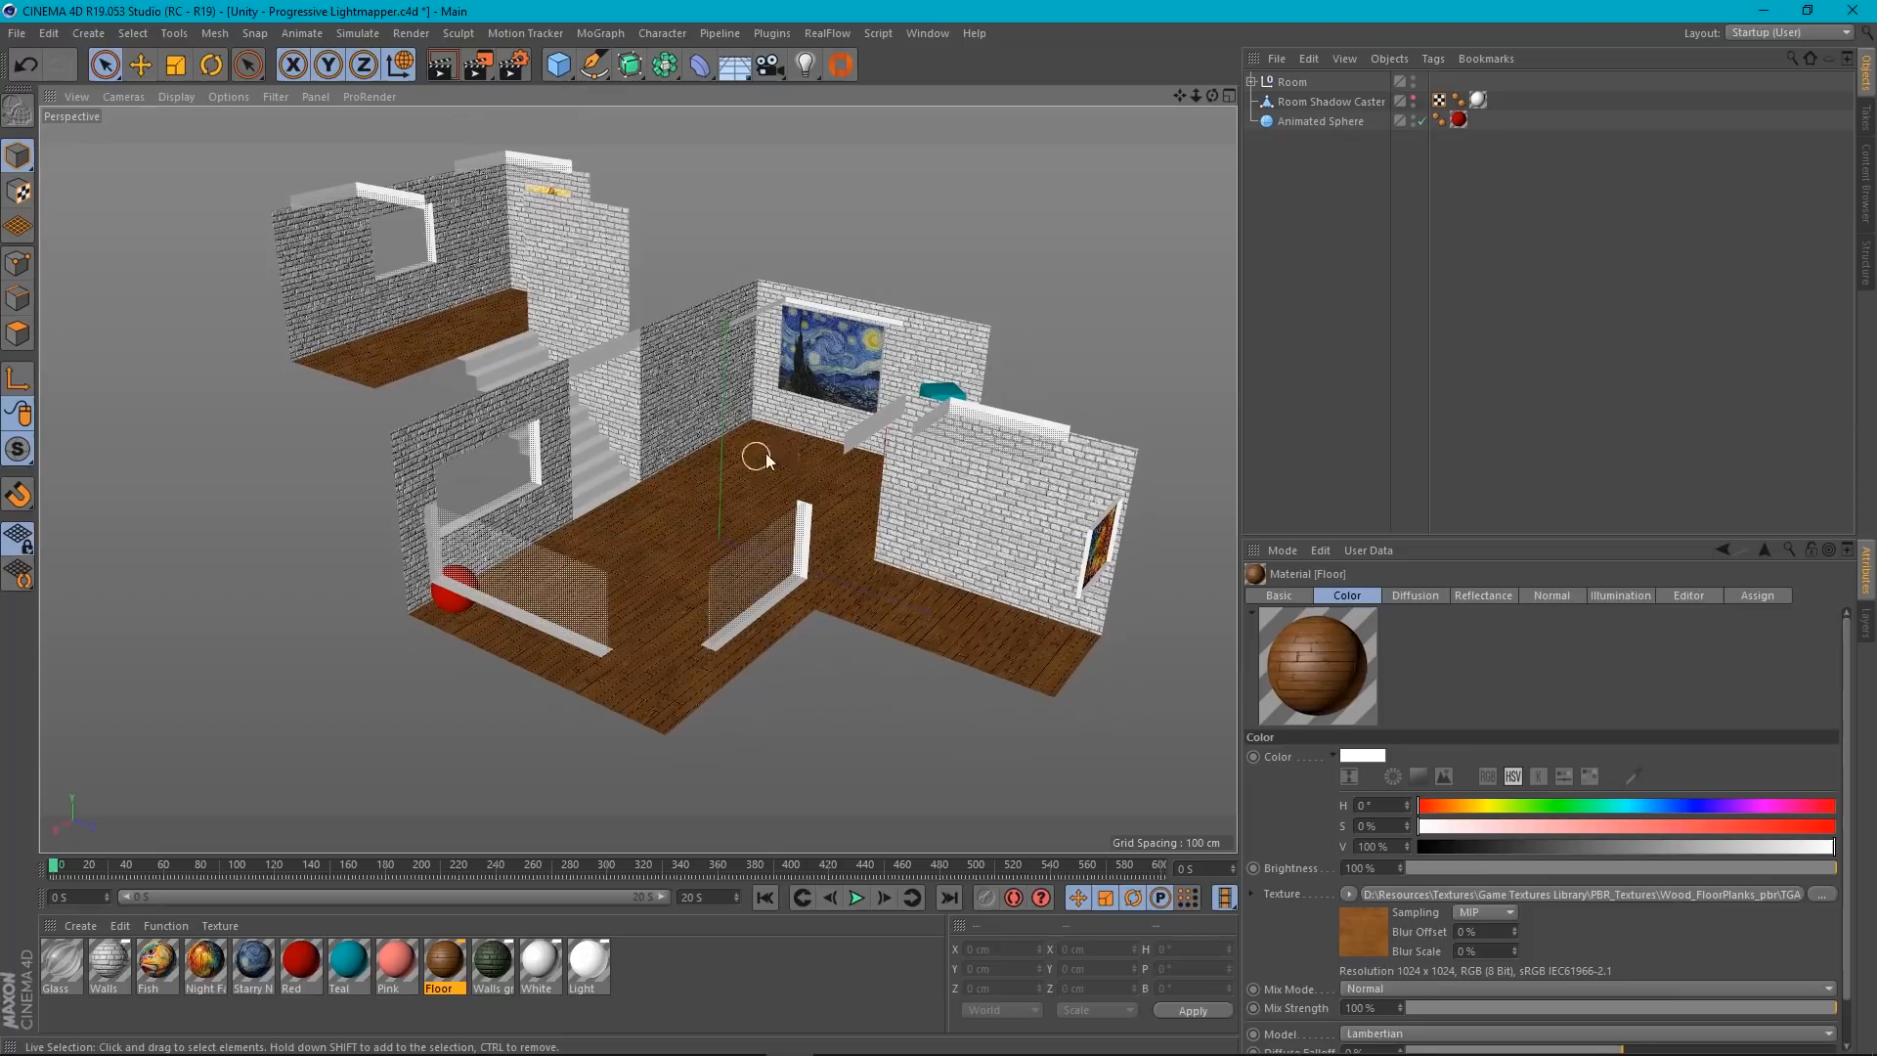
# Export only the Animated Sphere object as an FBX file named Animated Sphere into the Unity project's #Imports folder.
pyautogui.click(1311, 122)
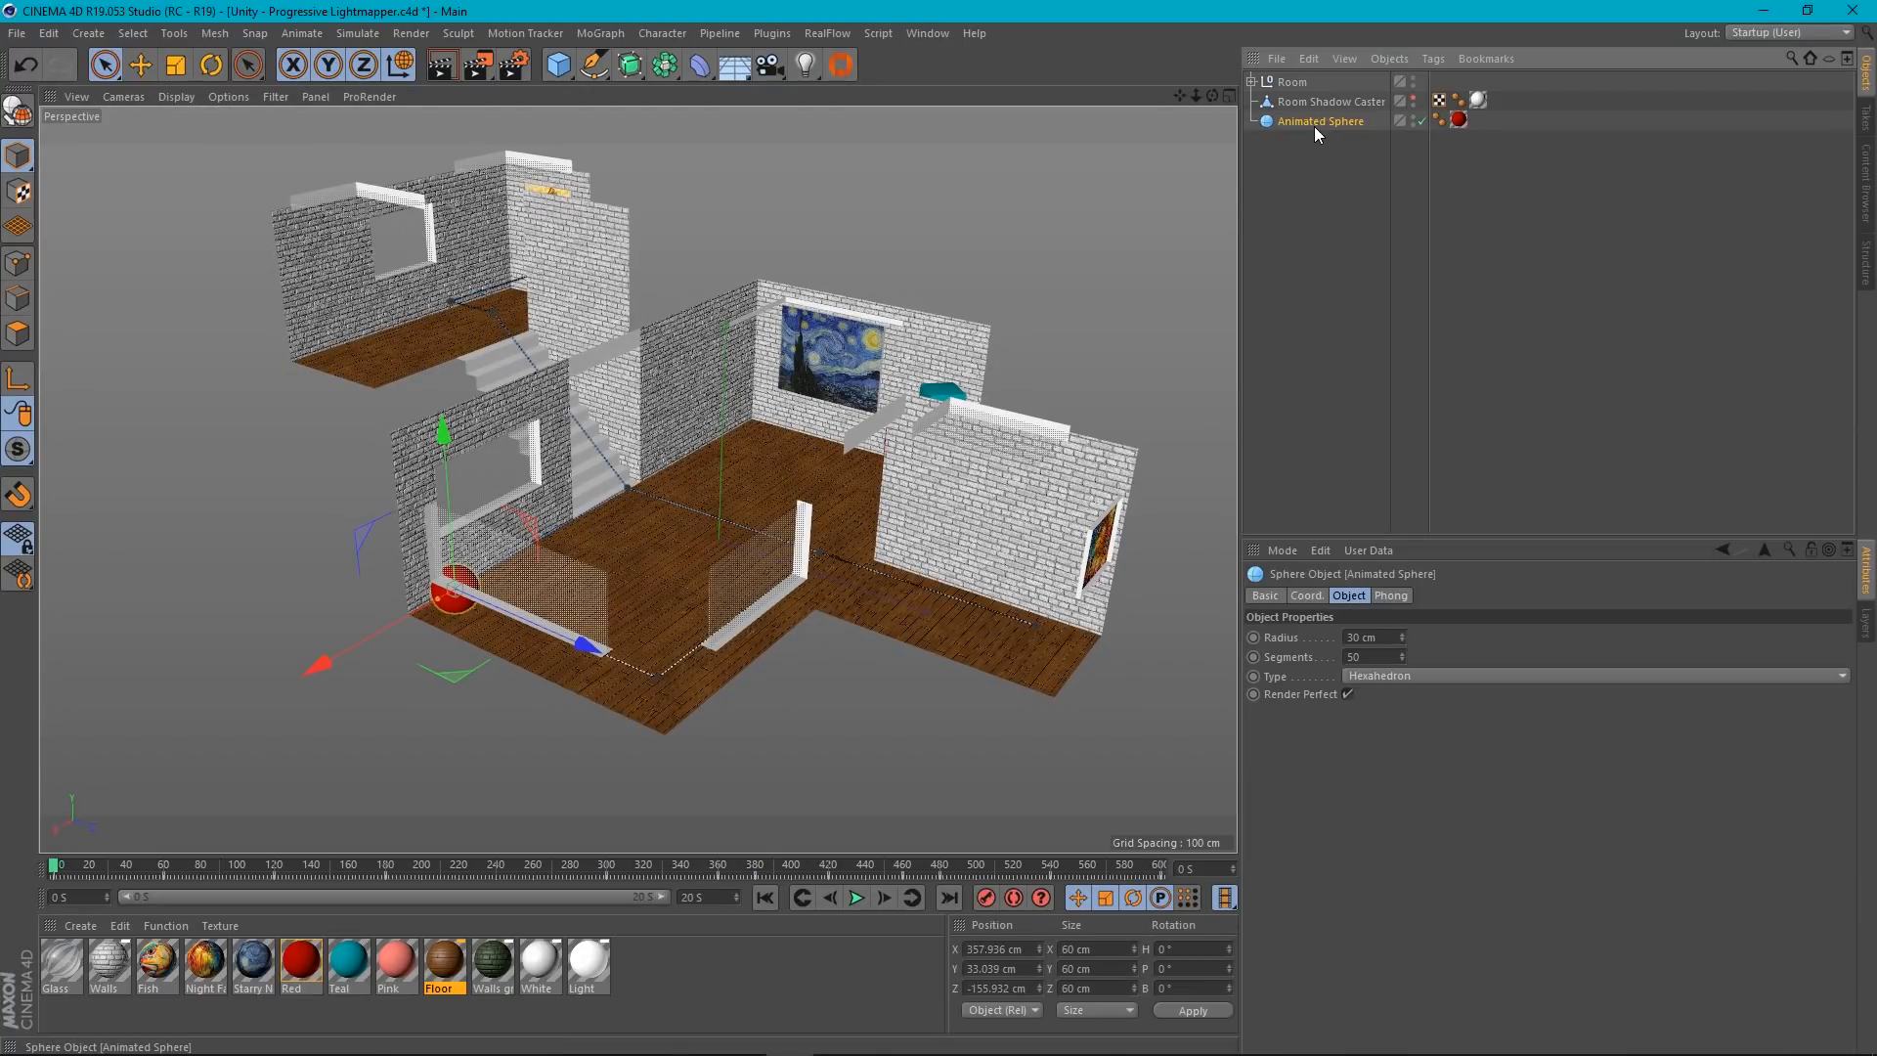
pyautogui.click(17, 35)
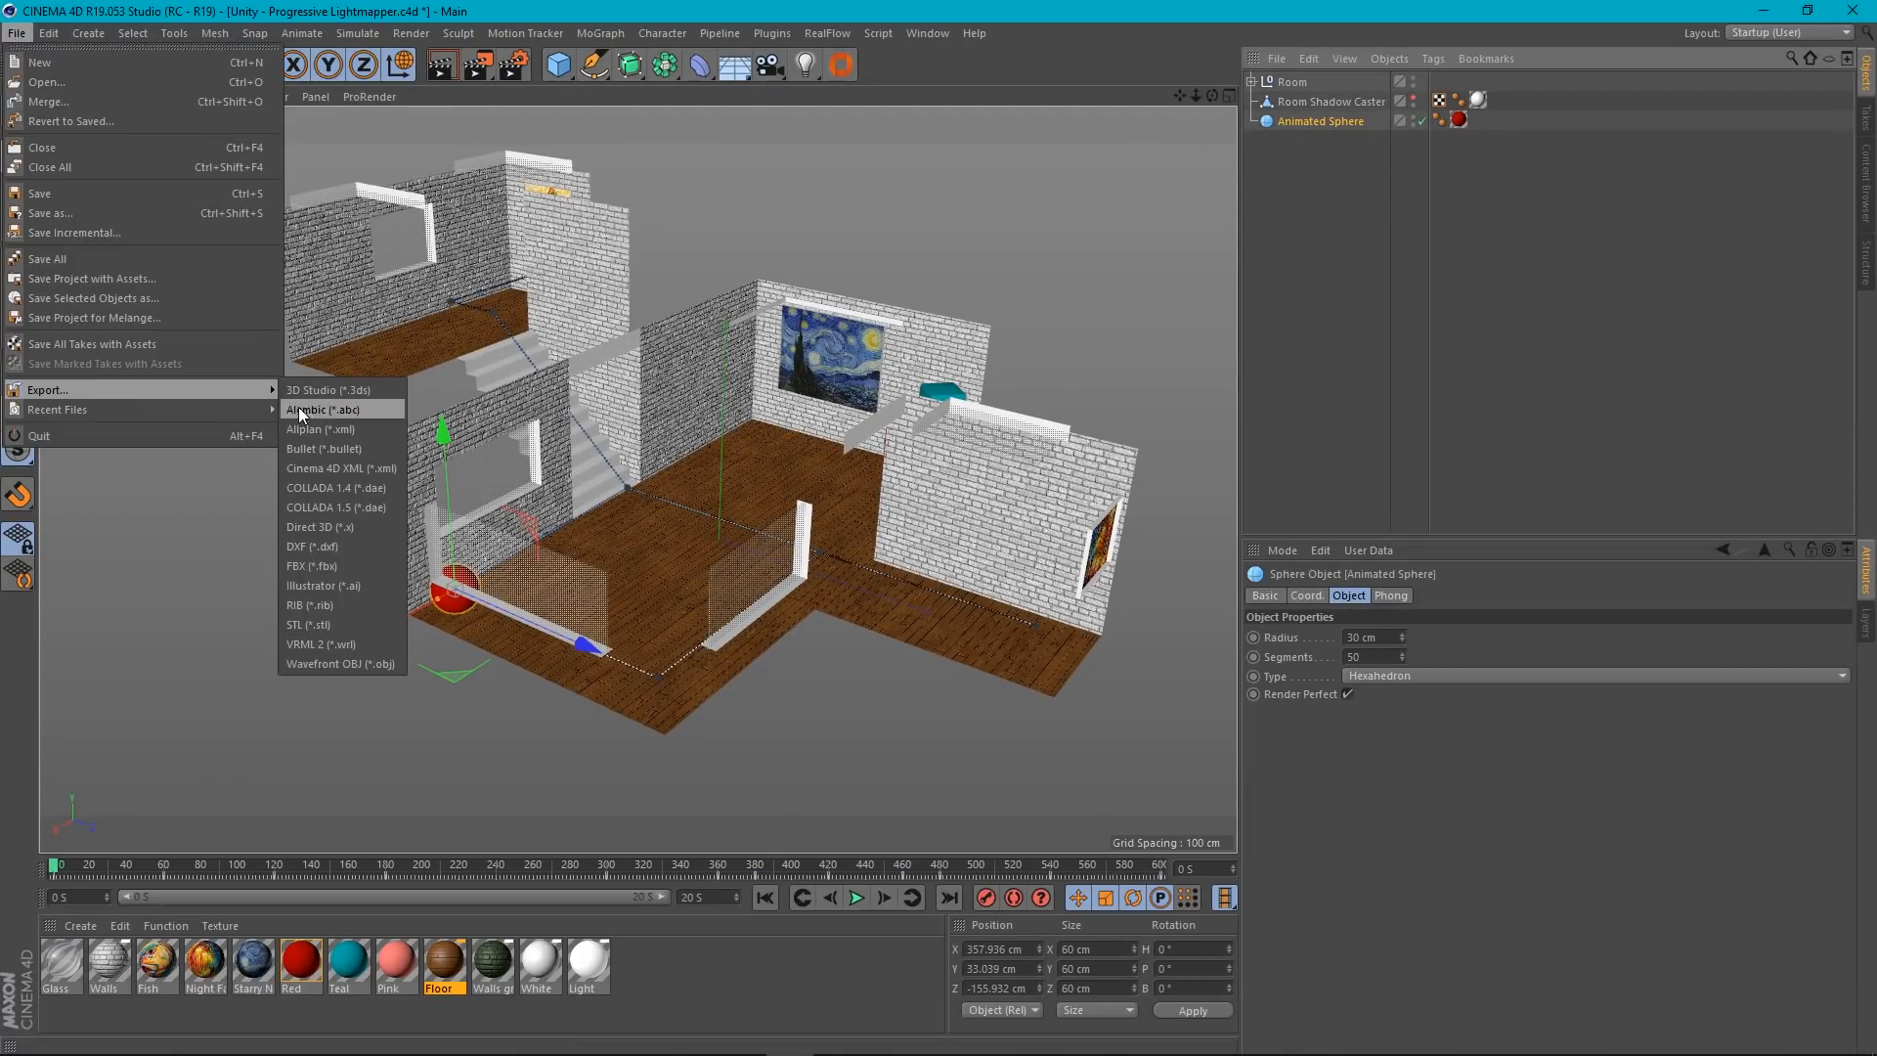
pyautogui.click(311, 567)
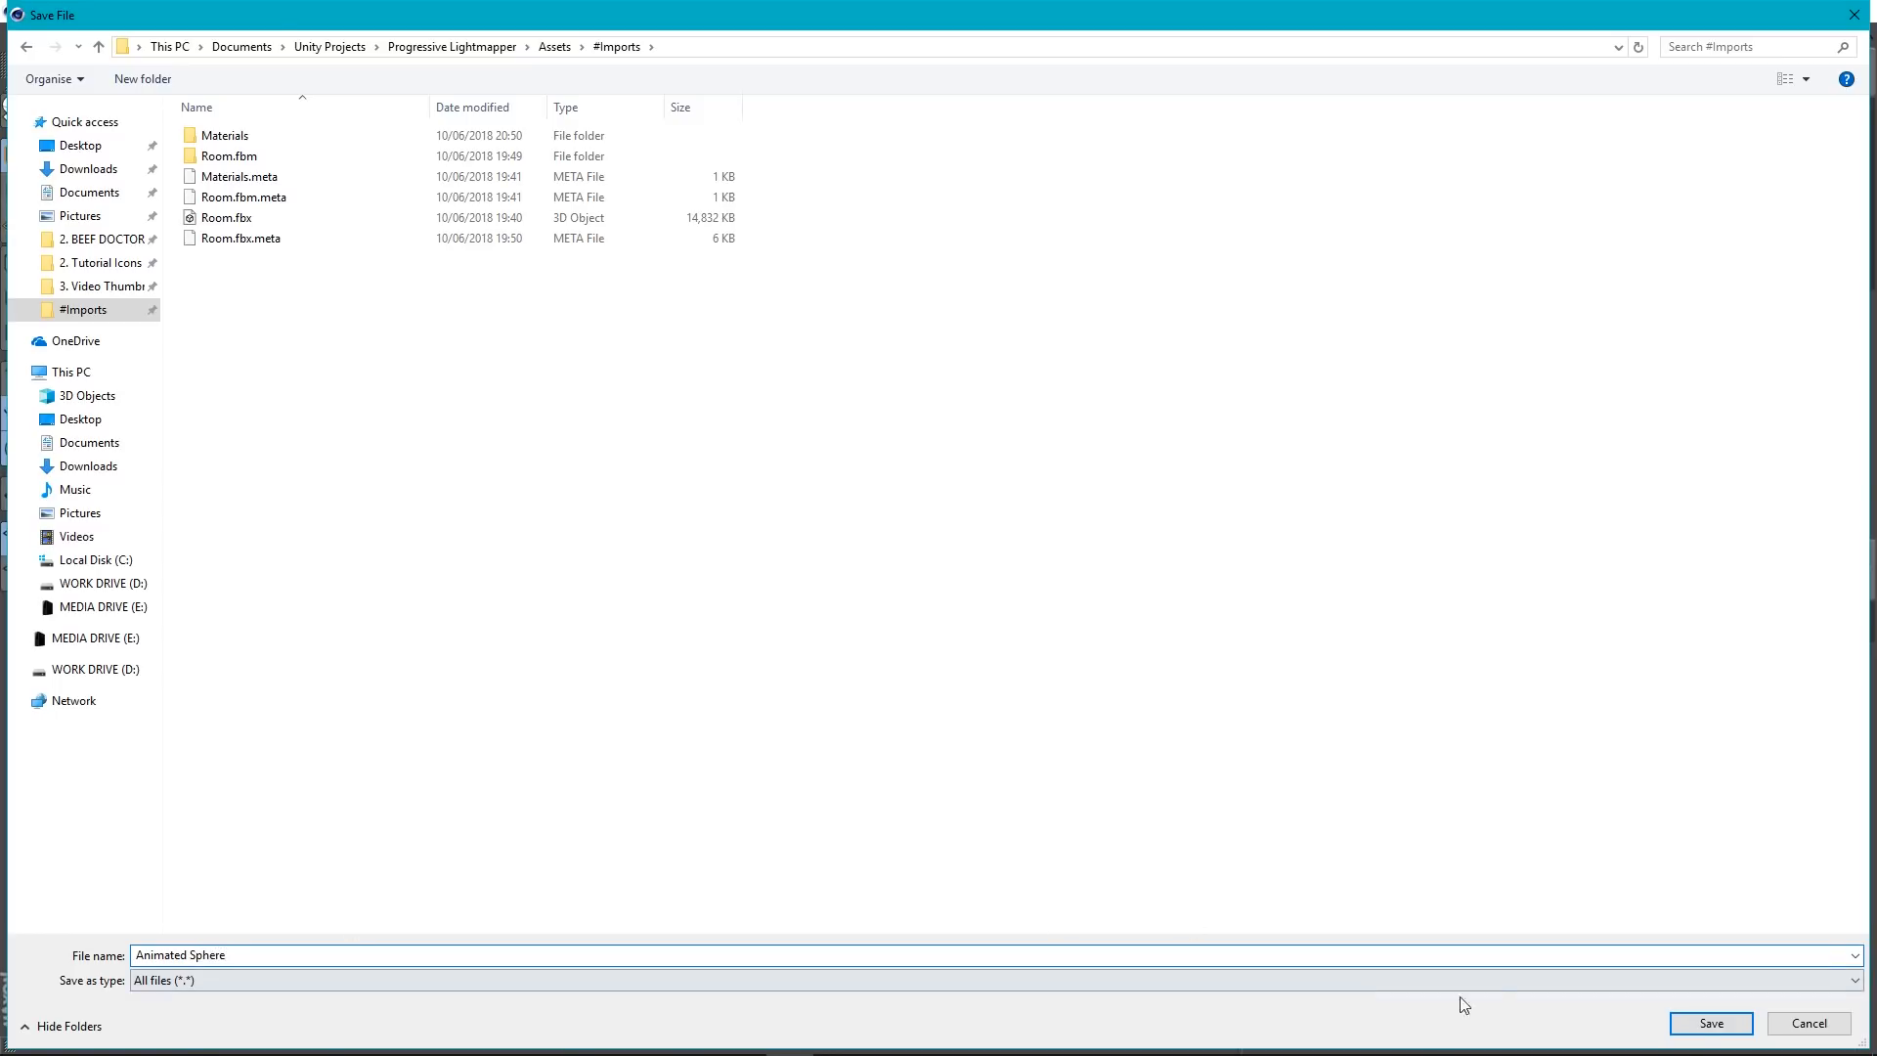
pyautogui.click(1708, 1024)
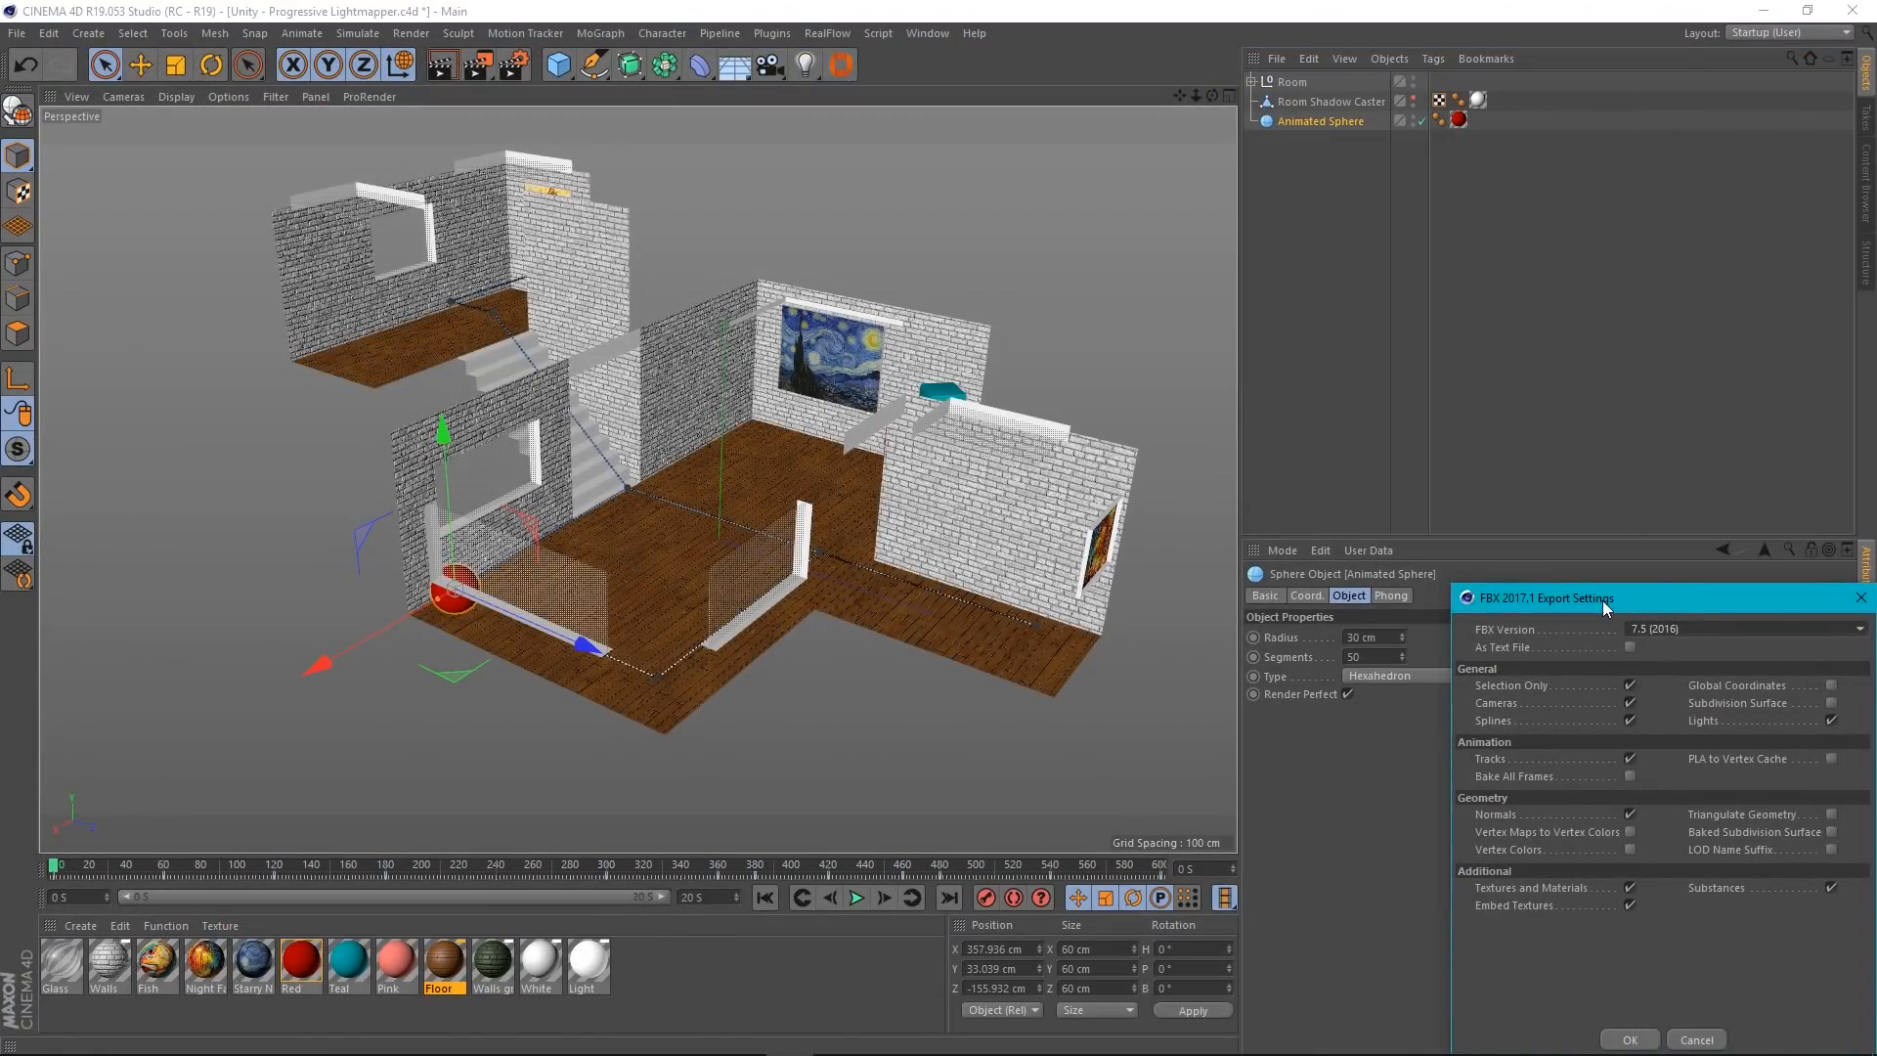
pyautogui.moveTo(1604, 600); pyautogui.dragTo(606, 186)
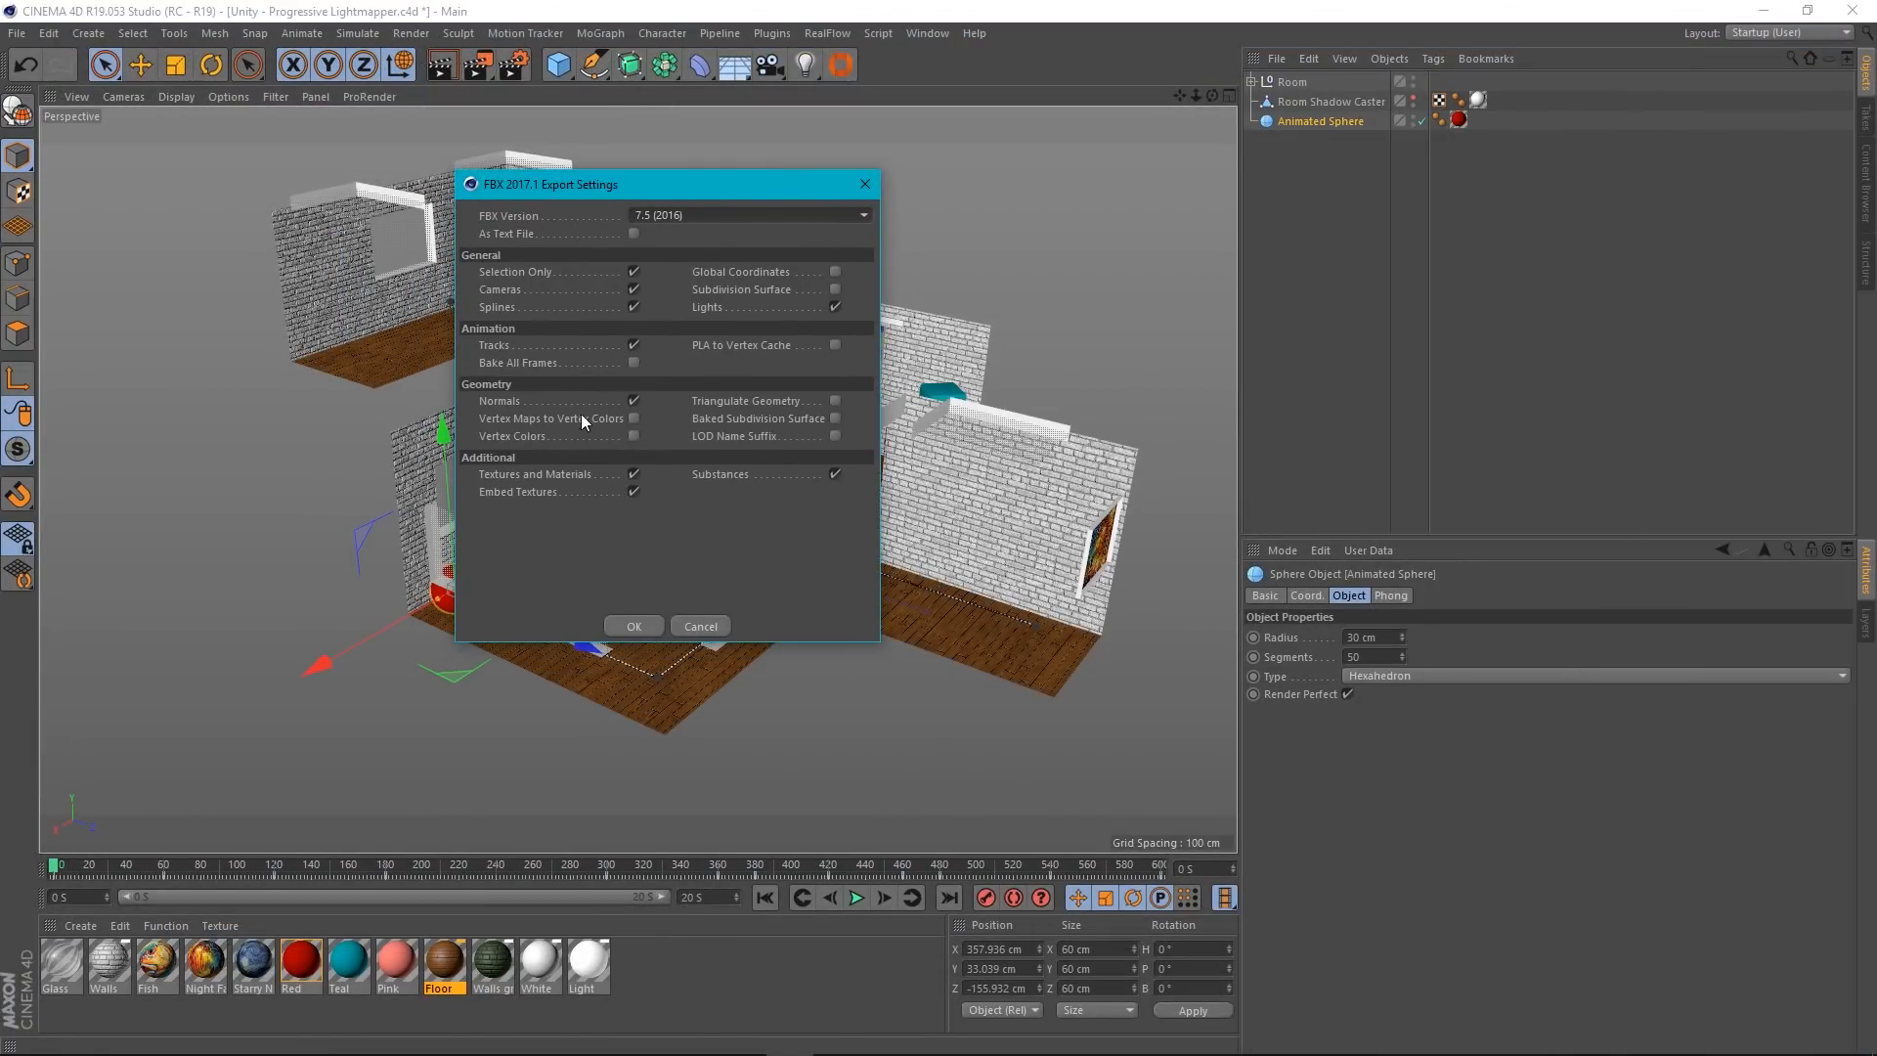
pyautogui.click(636, 627)
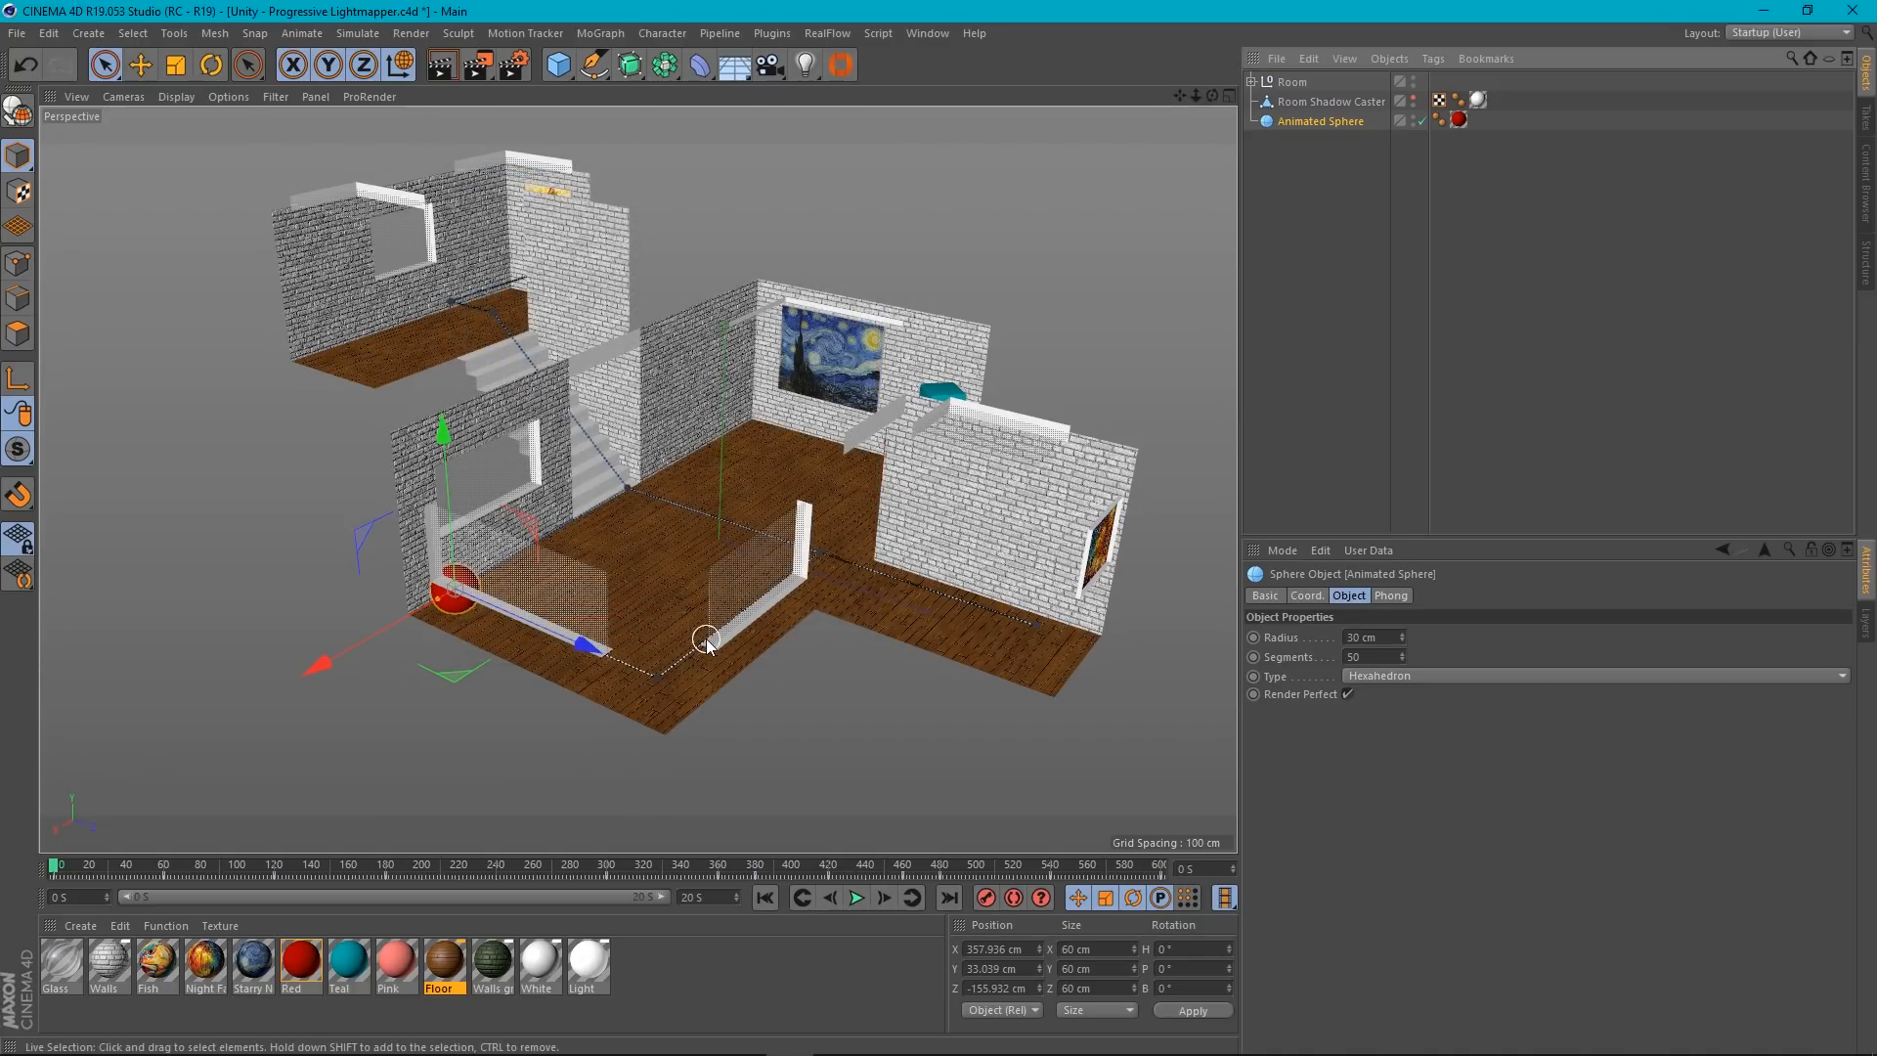
# Switch back to Unity and set the Animated Sphere model's material location to Use External Materials (Legacy), applying the change.
pyautogui.moveTo(1216, 1054)
pyautogui.click(886, 1038)
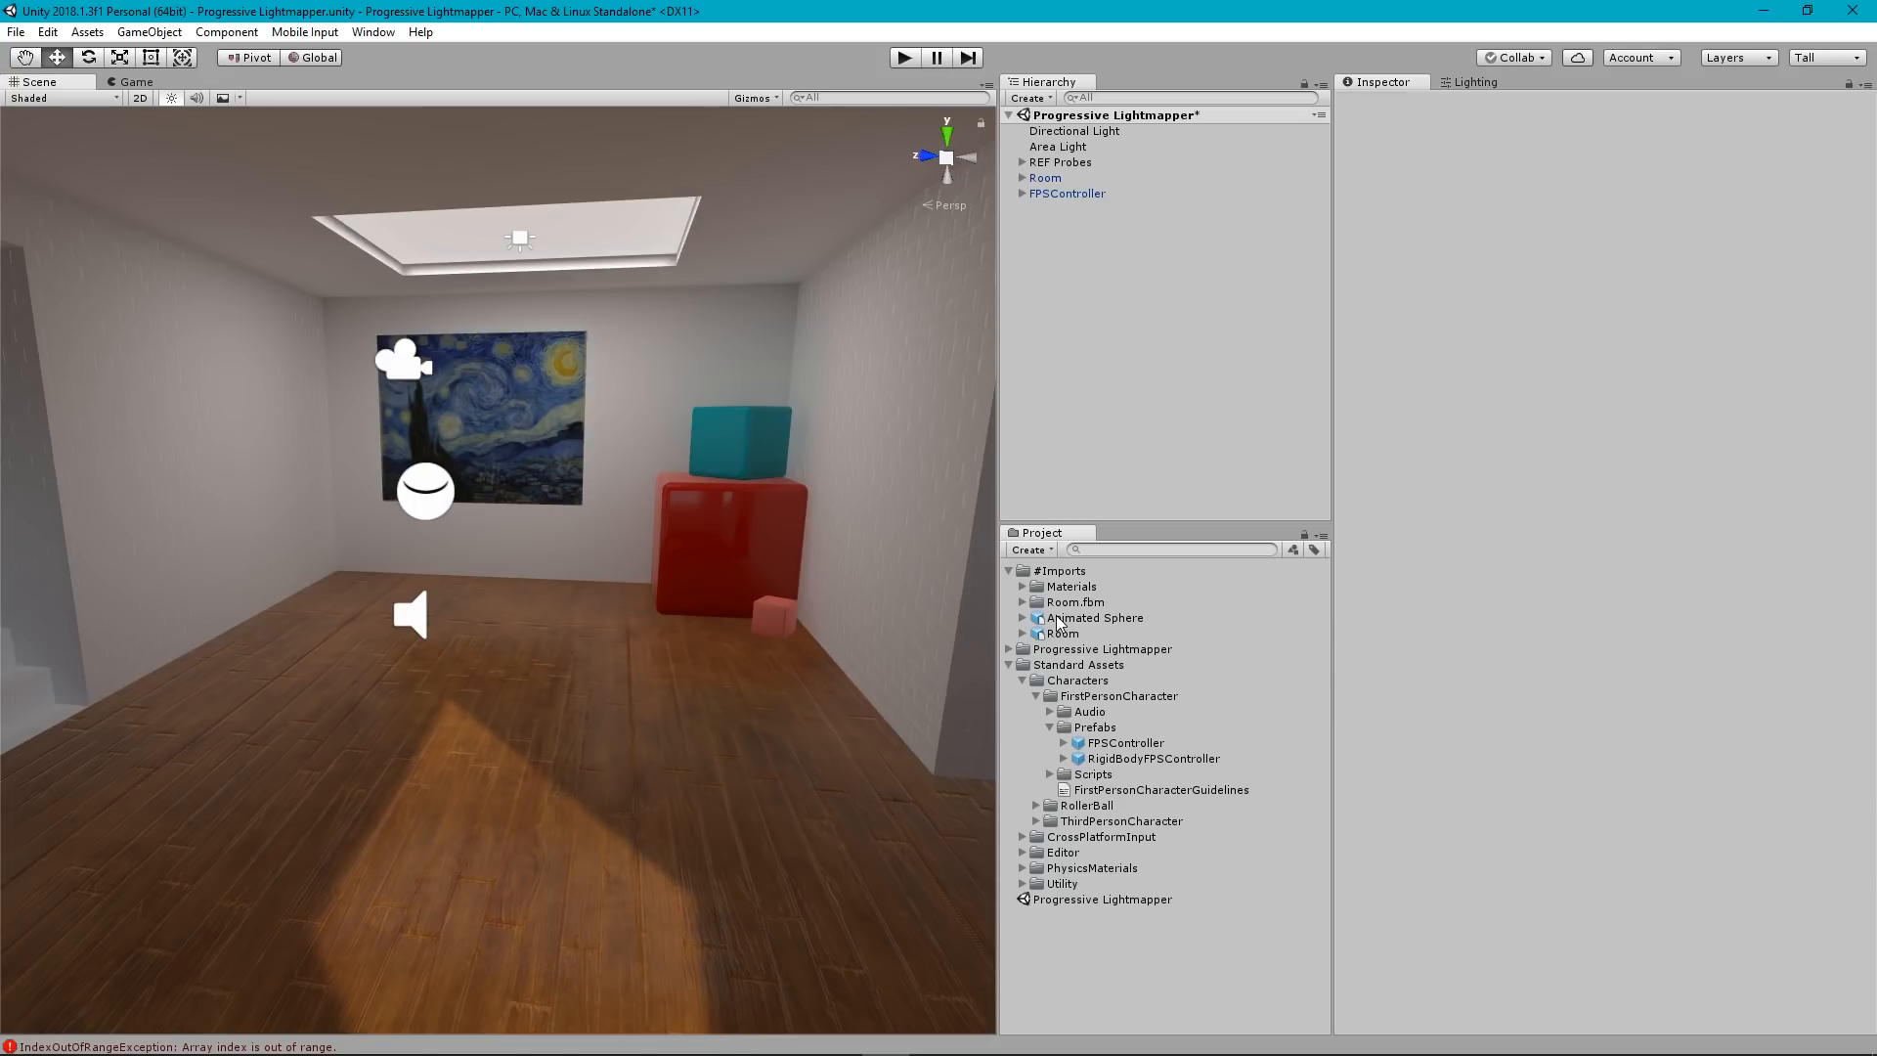
pyautogui.click(1058, 621)
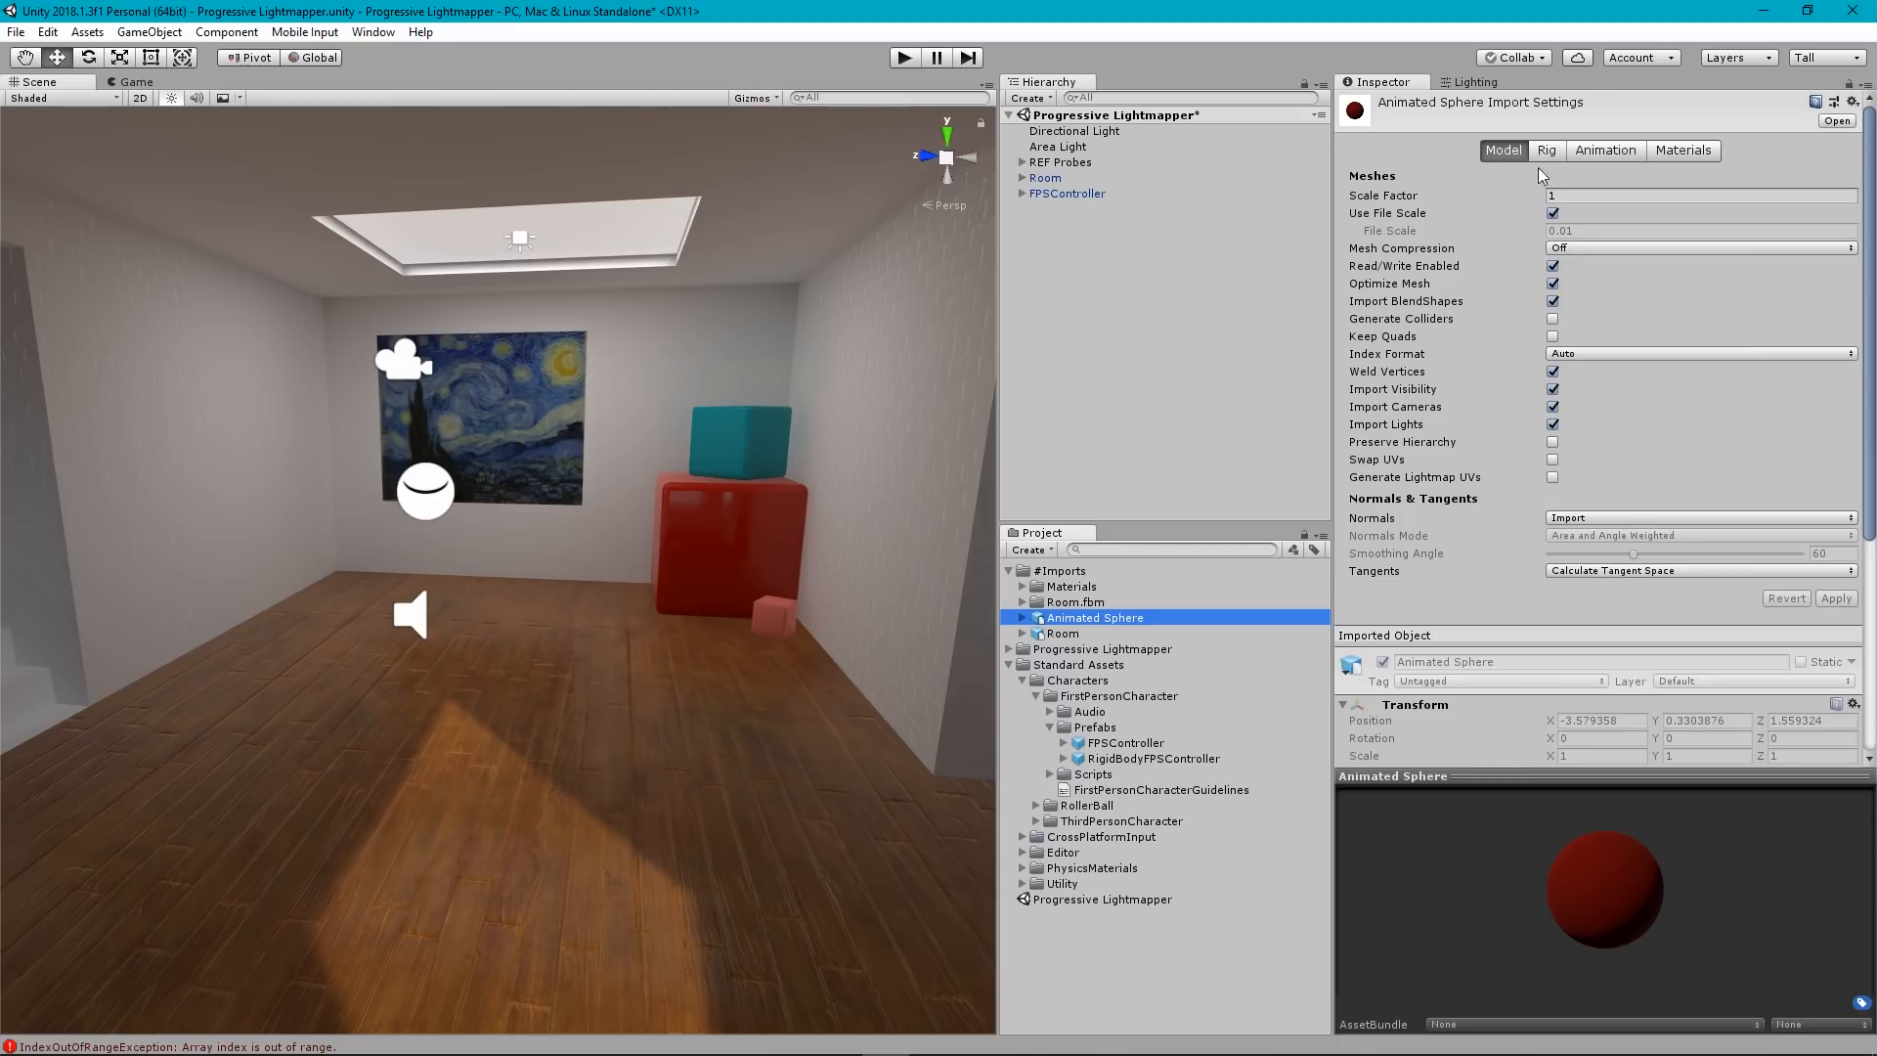
pyautogui.click(1683, 150)
pyautogui.click(1618, 196)
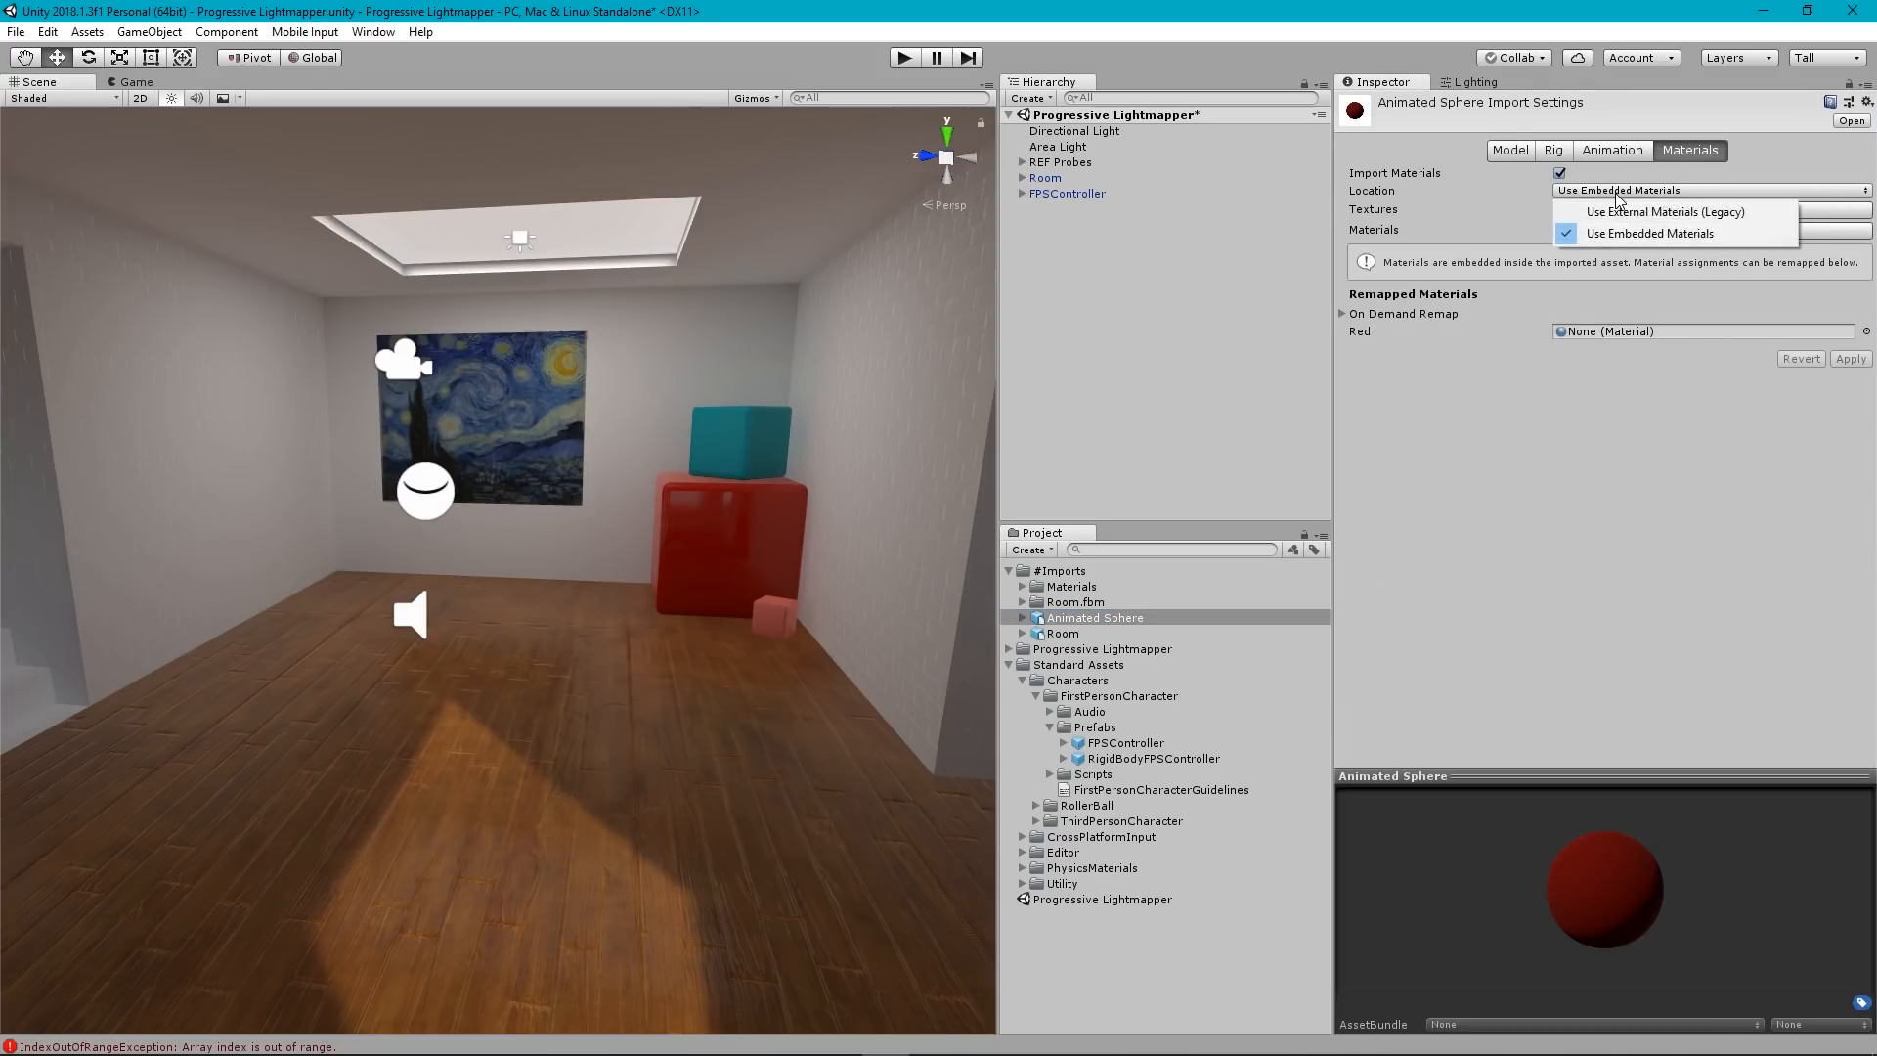
pyautogui.click(1647, 217)
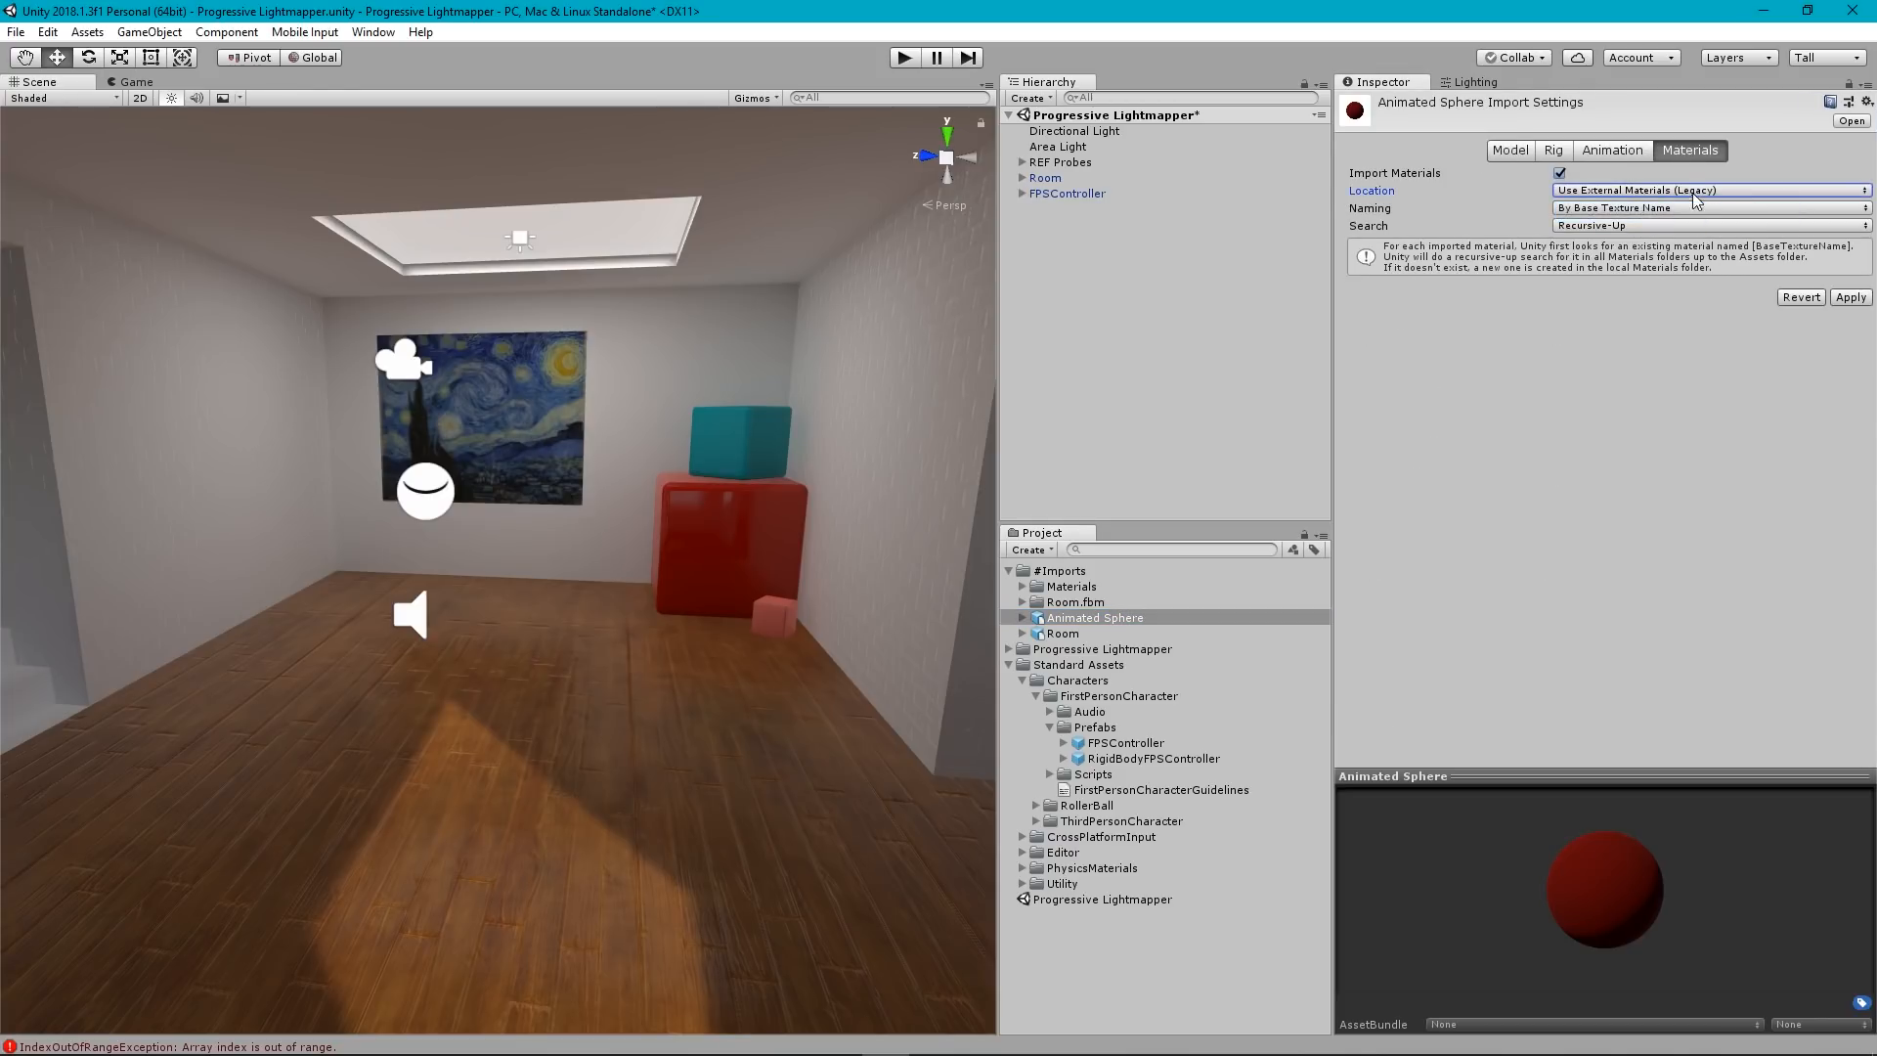
pyautogui.click(1850, 298)
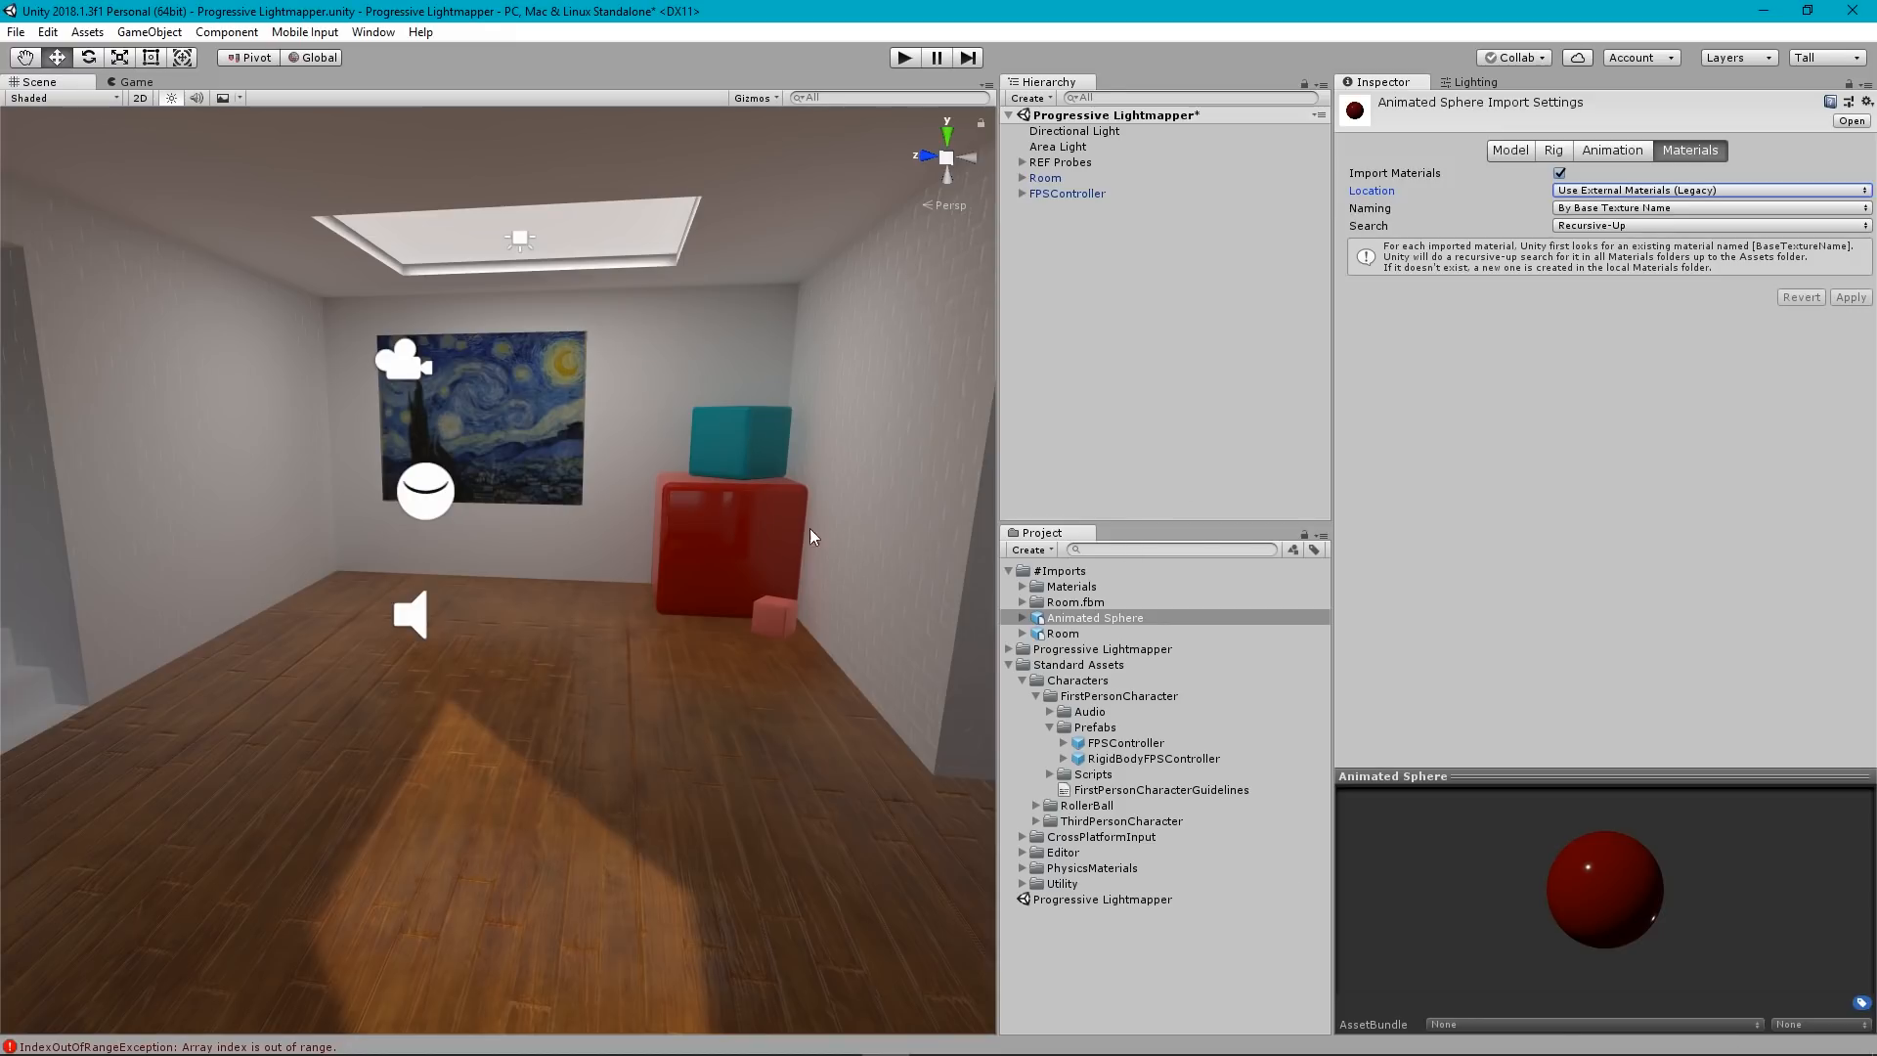
# Set the Animated Sphere model's rig animation type to Legacy and apply the import settings.
pyautogui.scroll(-6, 643, 585)
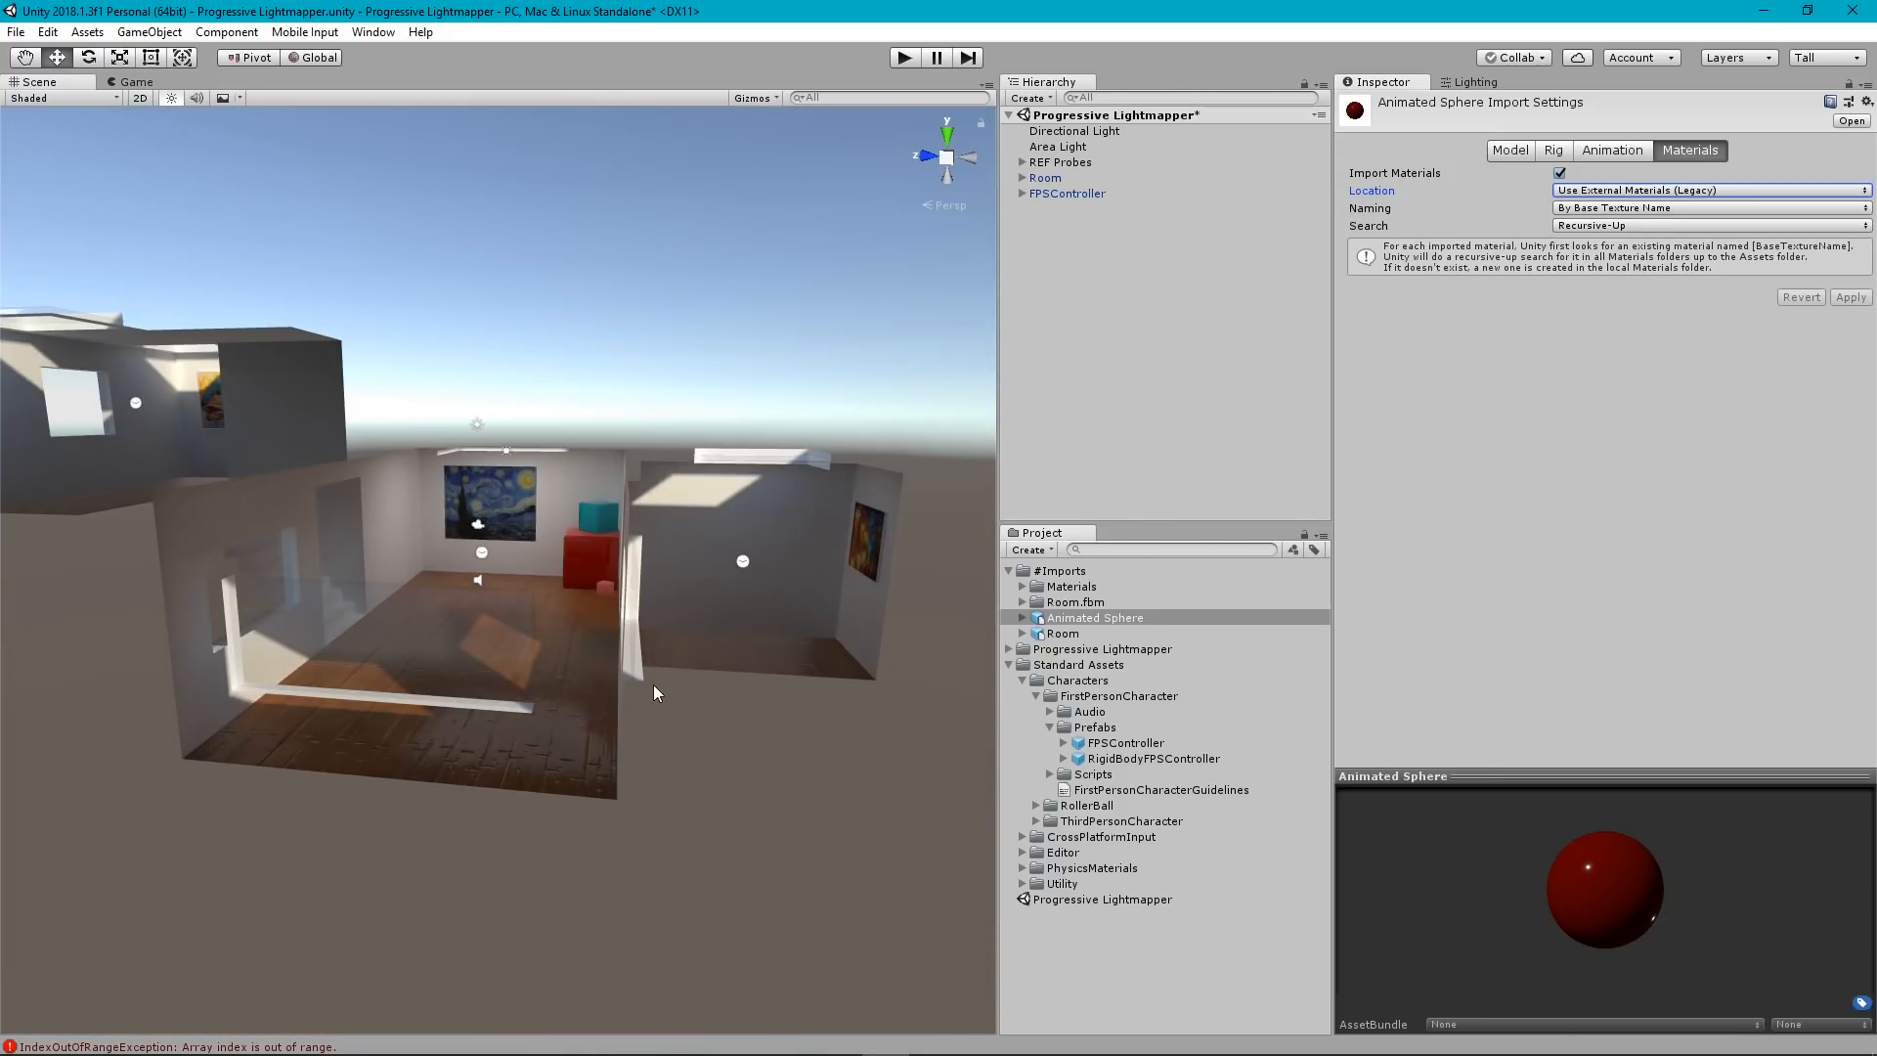
pyautogui.scroll(8, 653, 692)
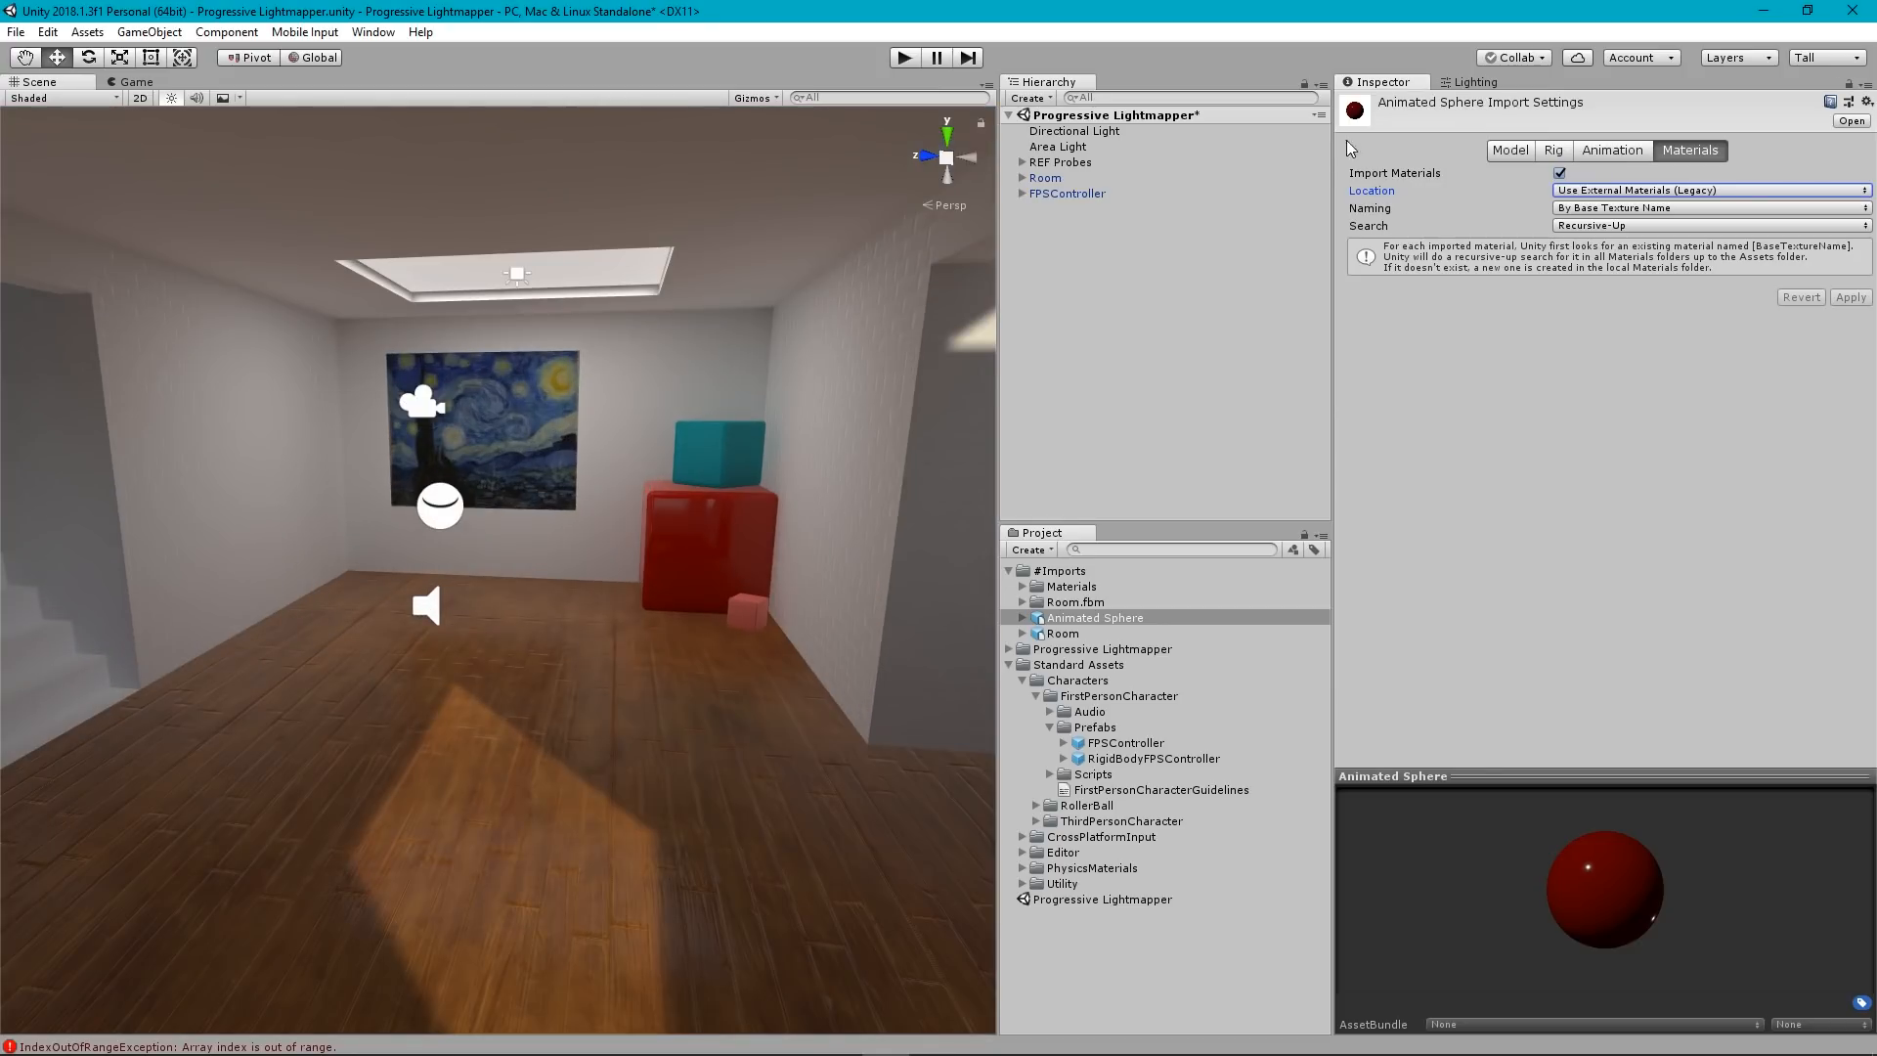
pyautogui.click(1615, 151)
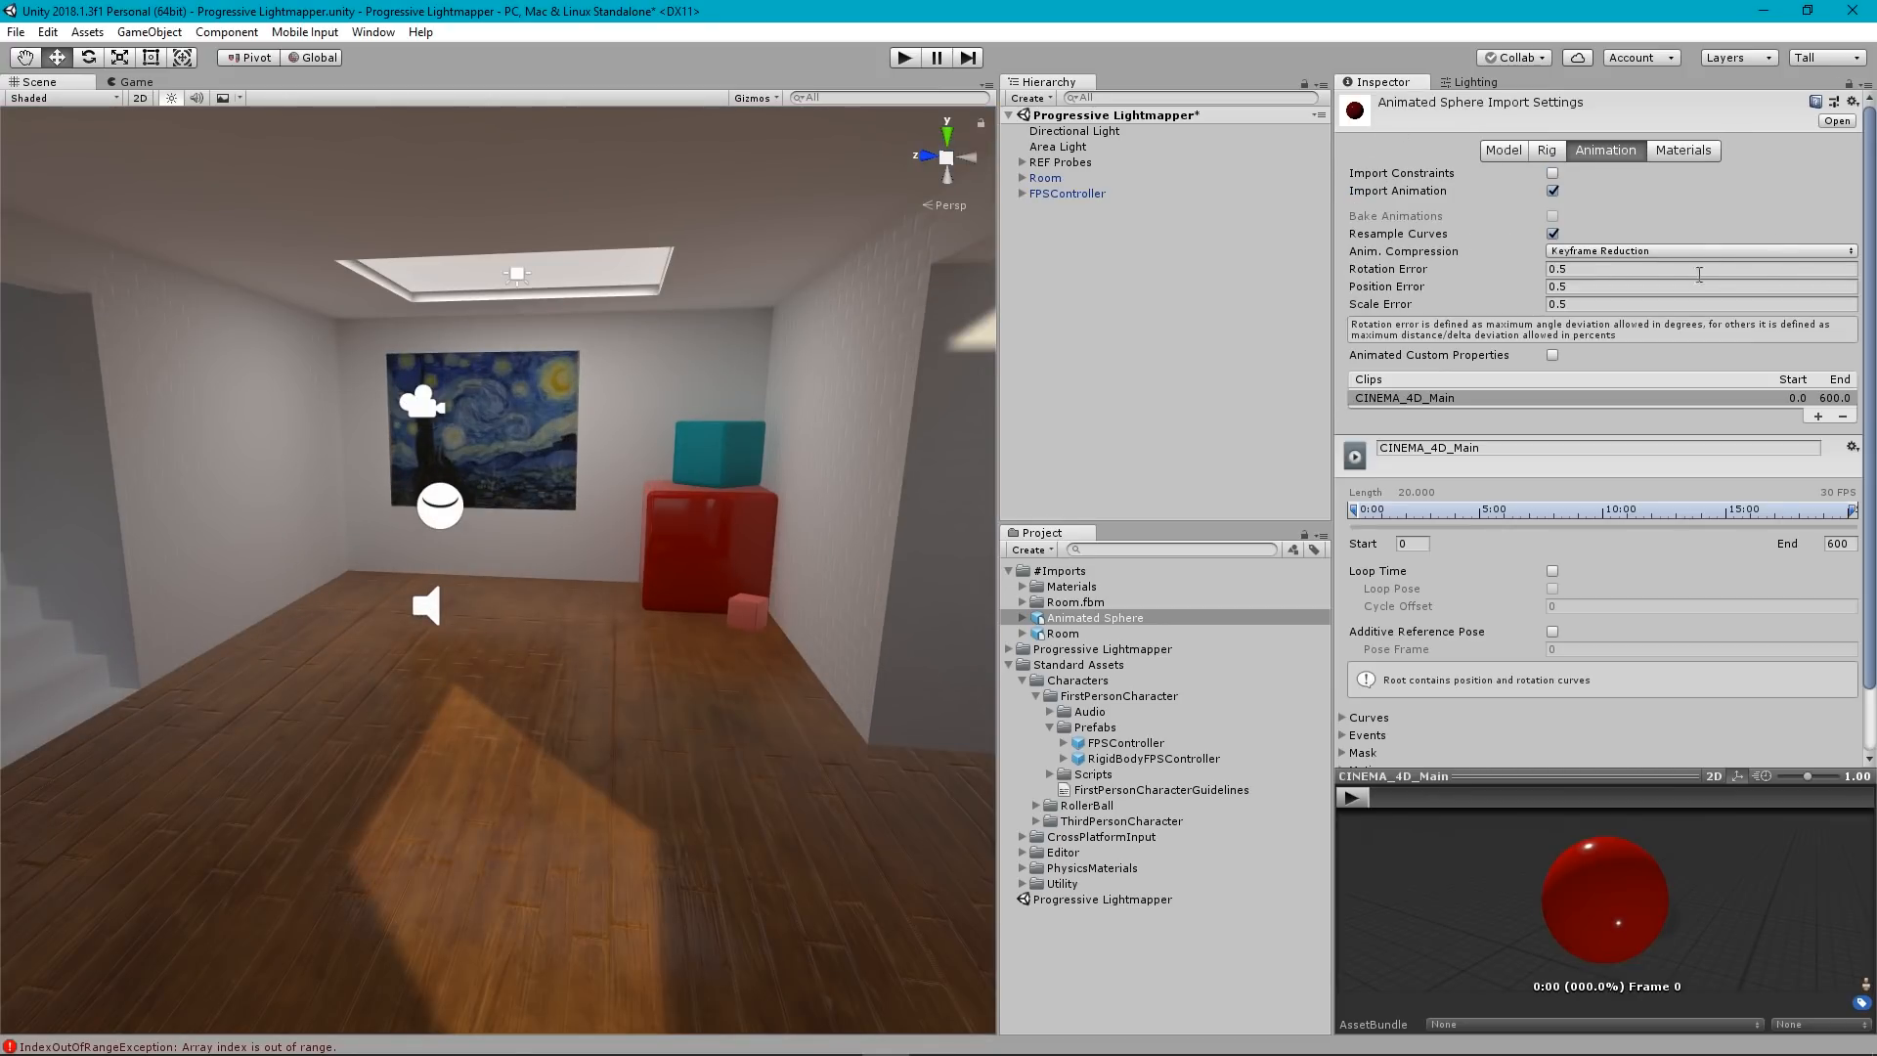
pyautogui.click(1547, 153)
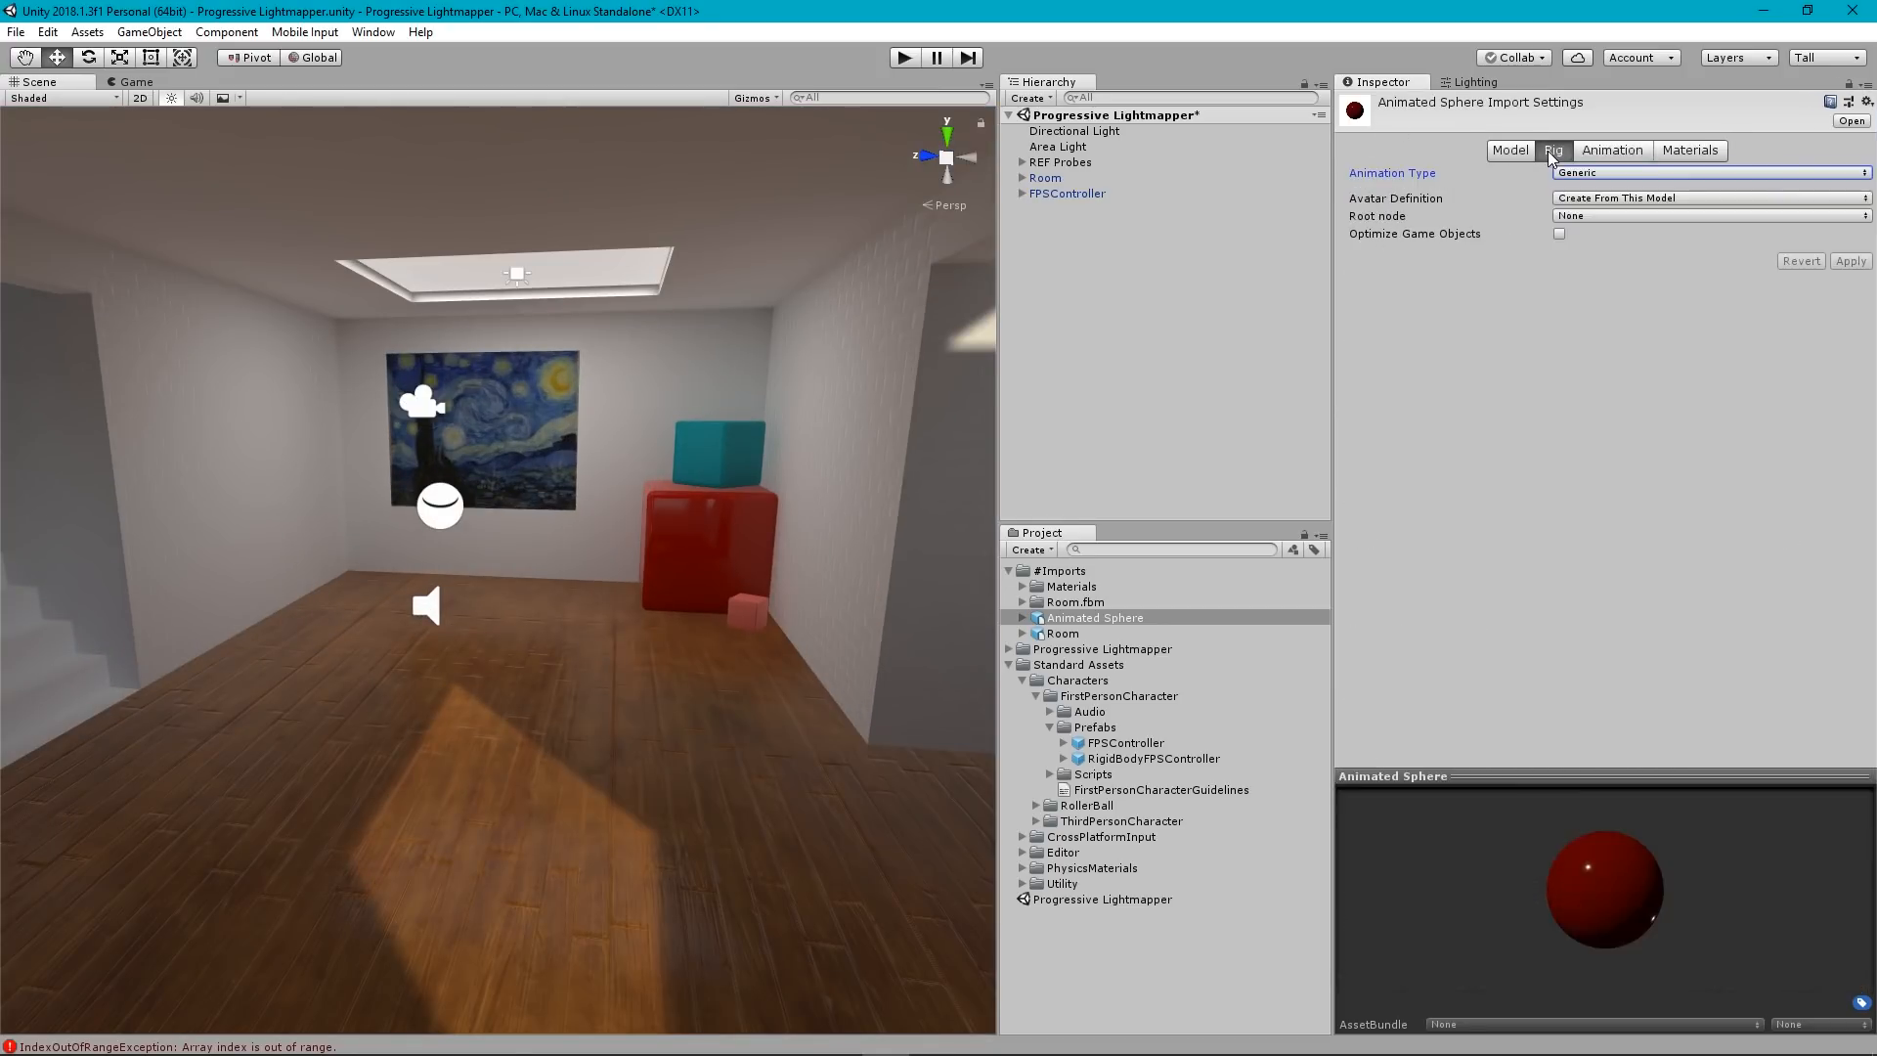
pyautogui.click(1592, 174)
pyautogui.click(1605, 217)
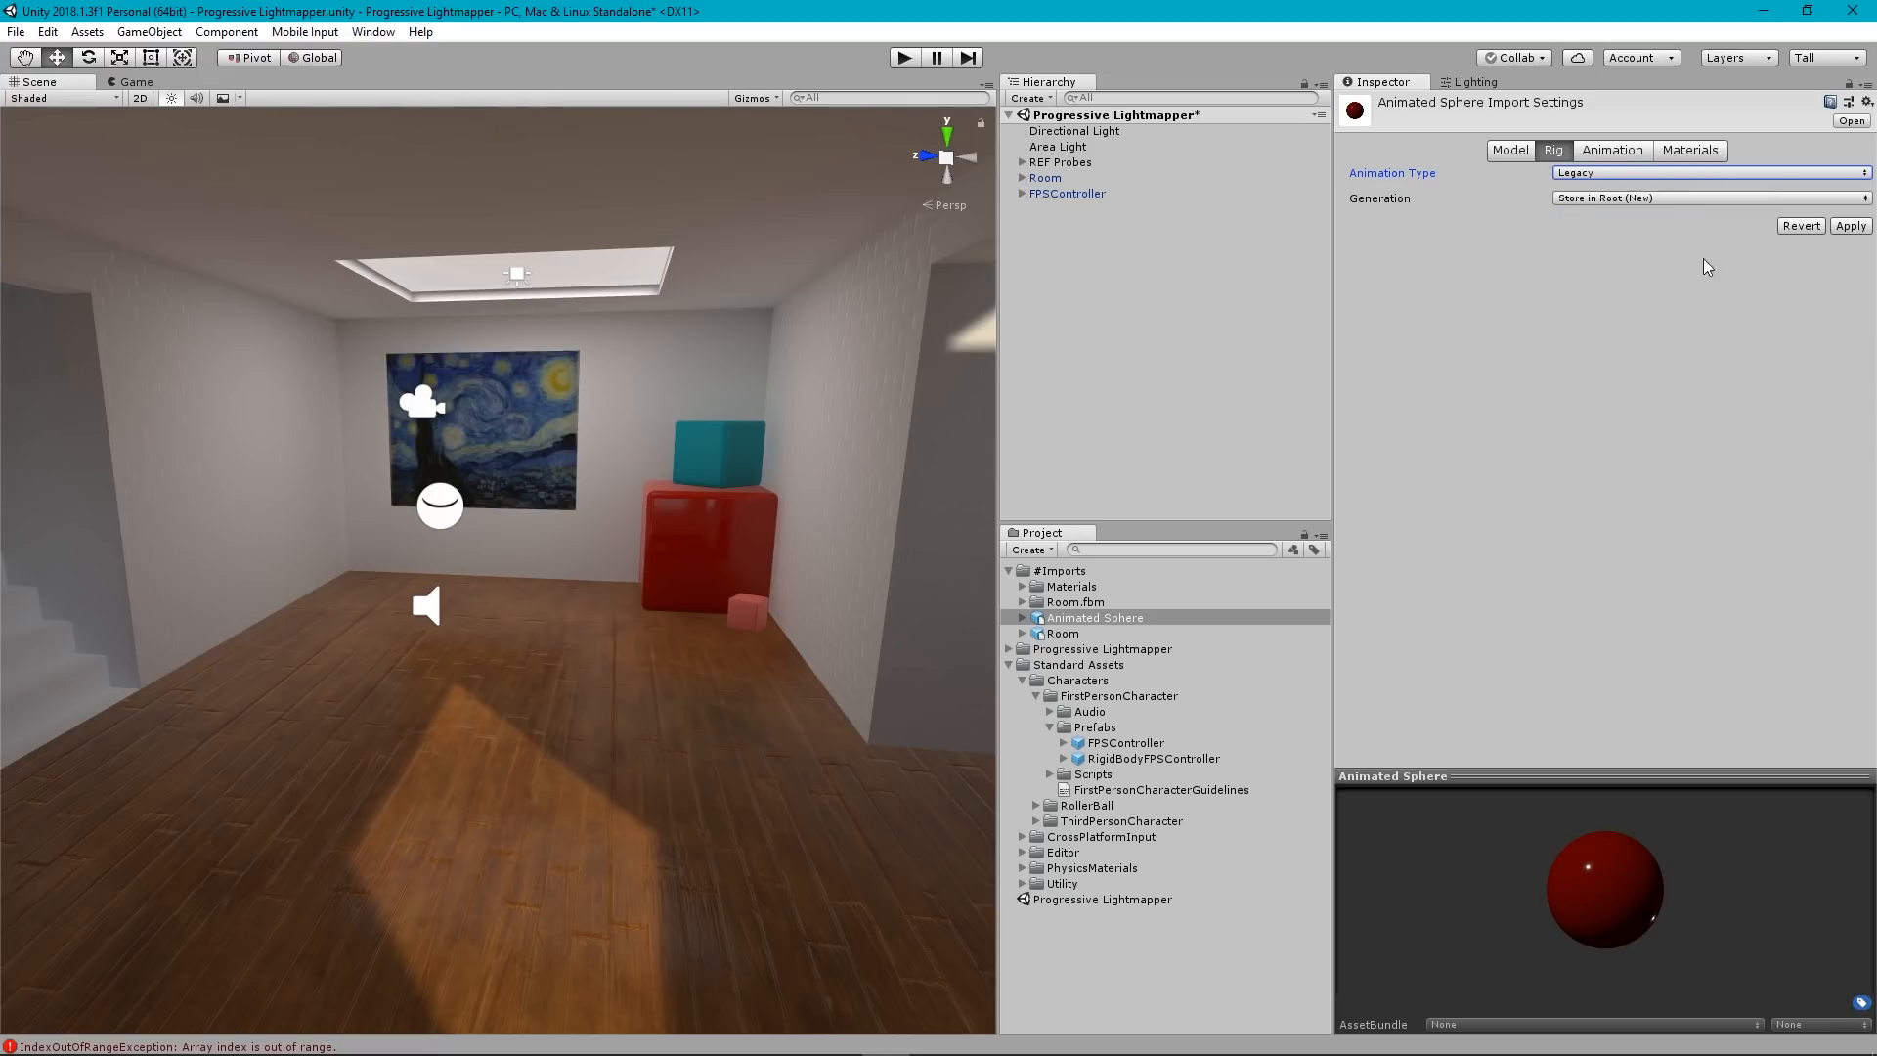
pyautogui.click(1852, 226)
# Set the wrap mode of the sphere's CINEMA_4D_Main animation clip to Loop, apply it and deselect the model.
pyautogui.click(1610, 152)
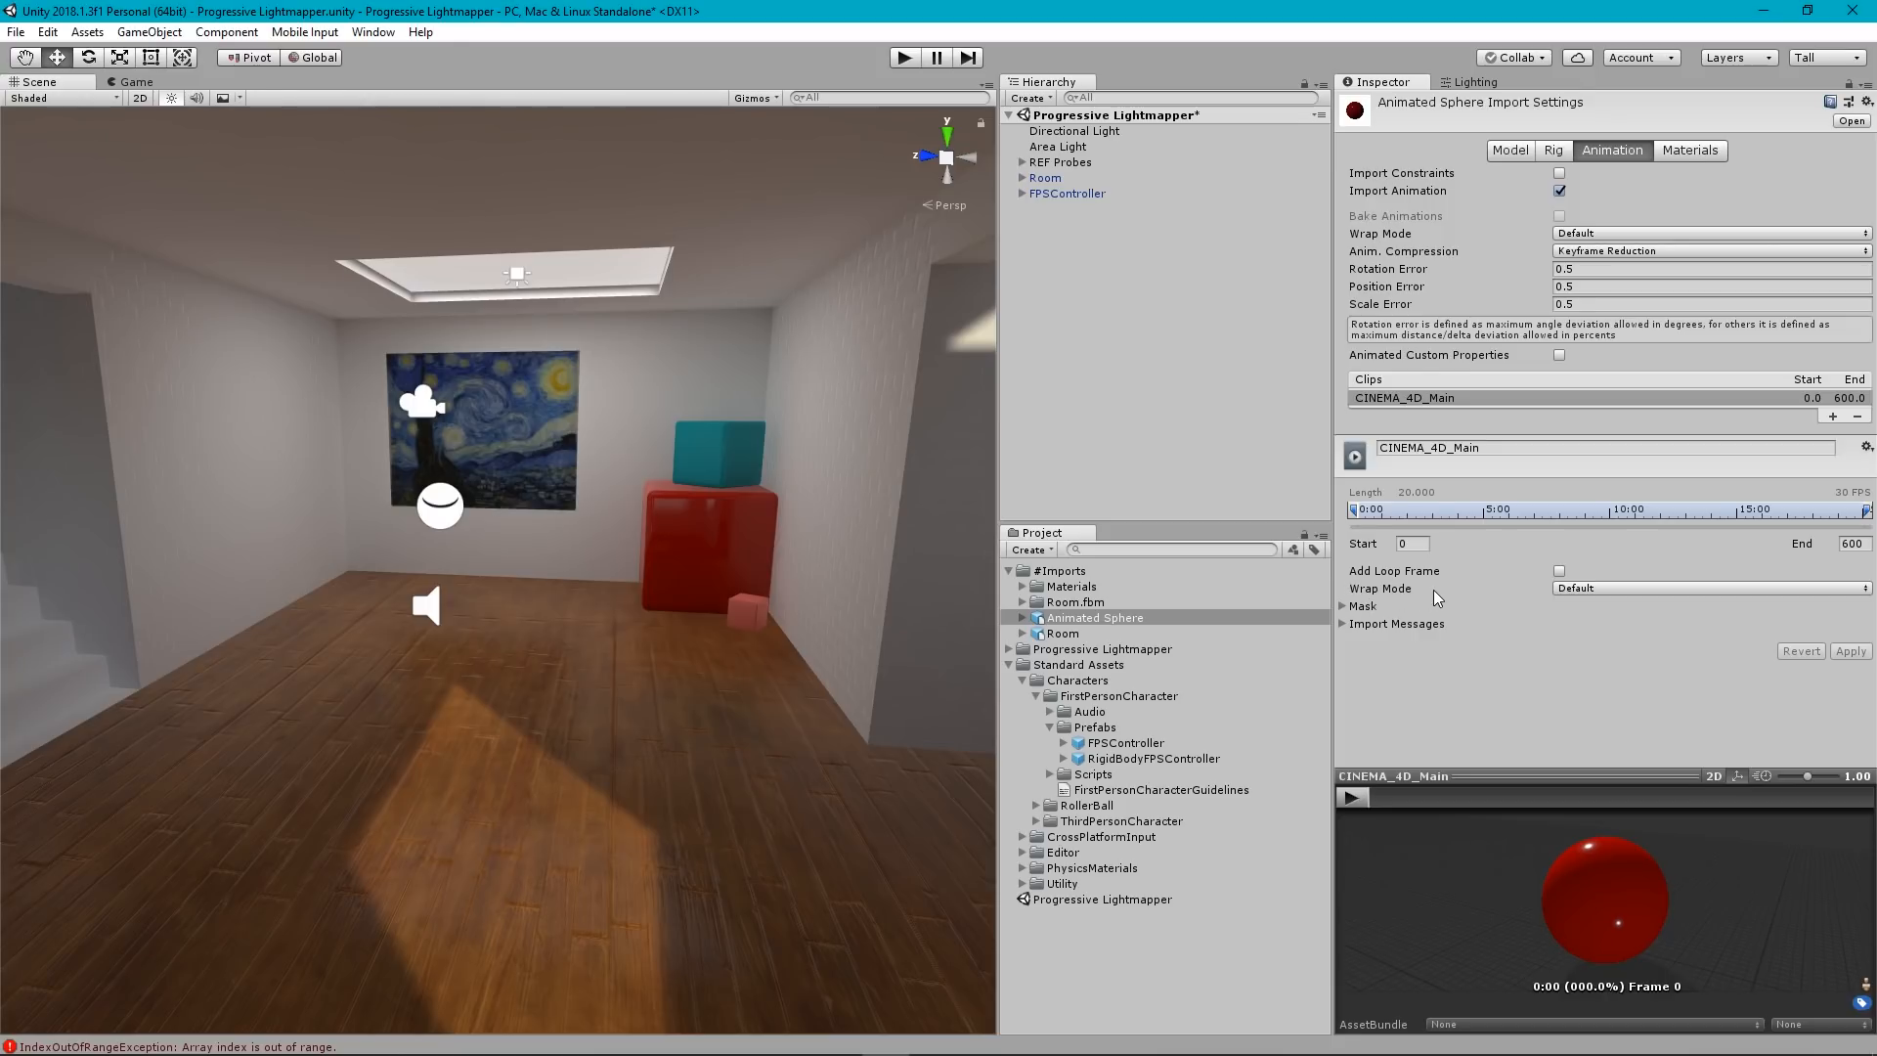
pyautogui.click(1588, 589)
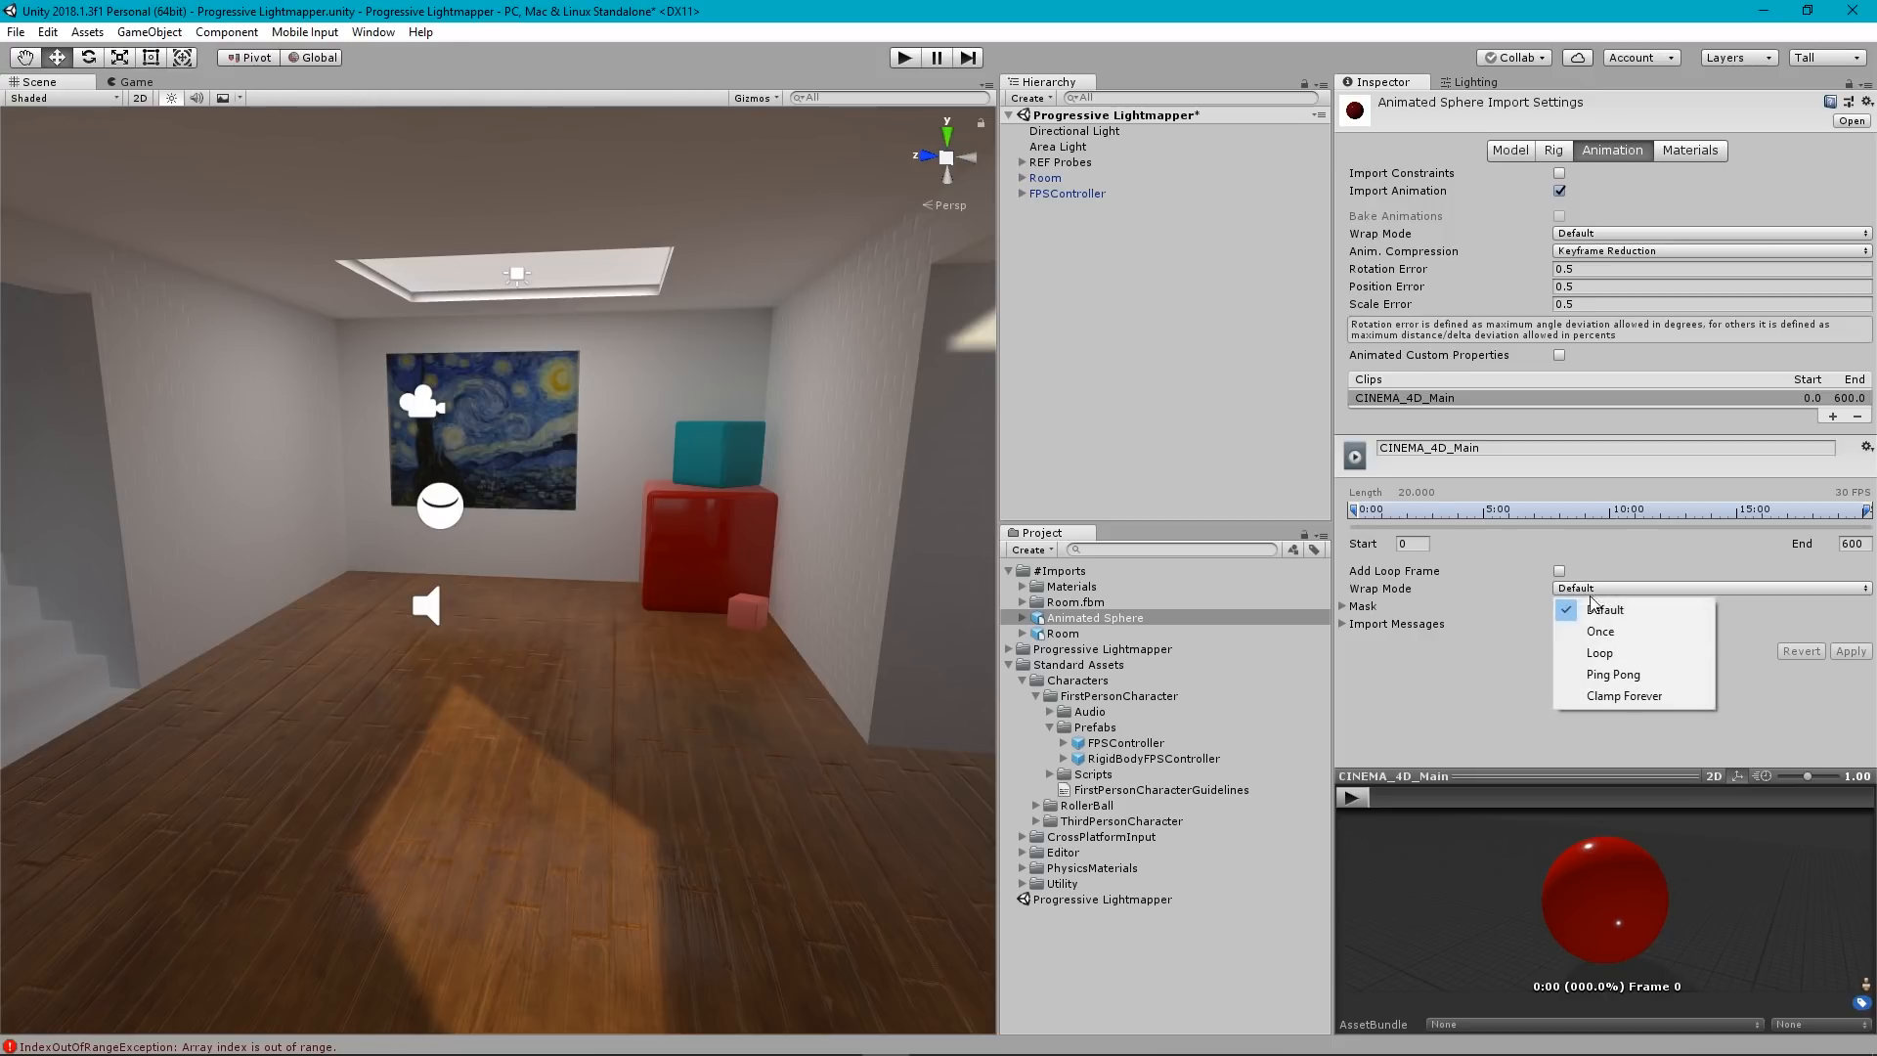
pyautogui.click(1604, 653)
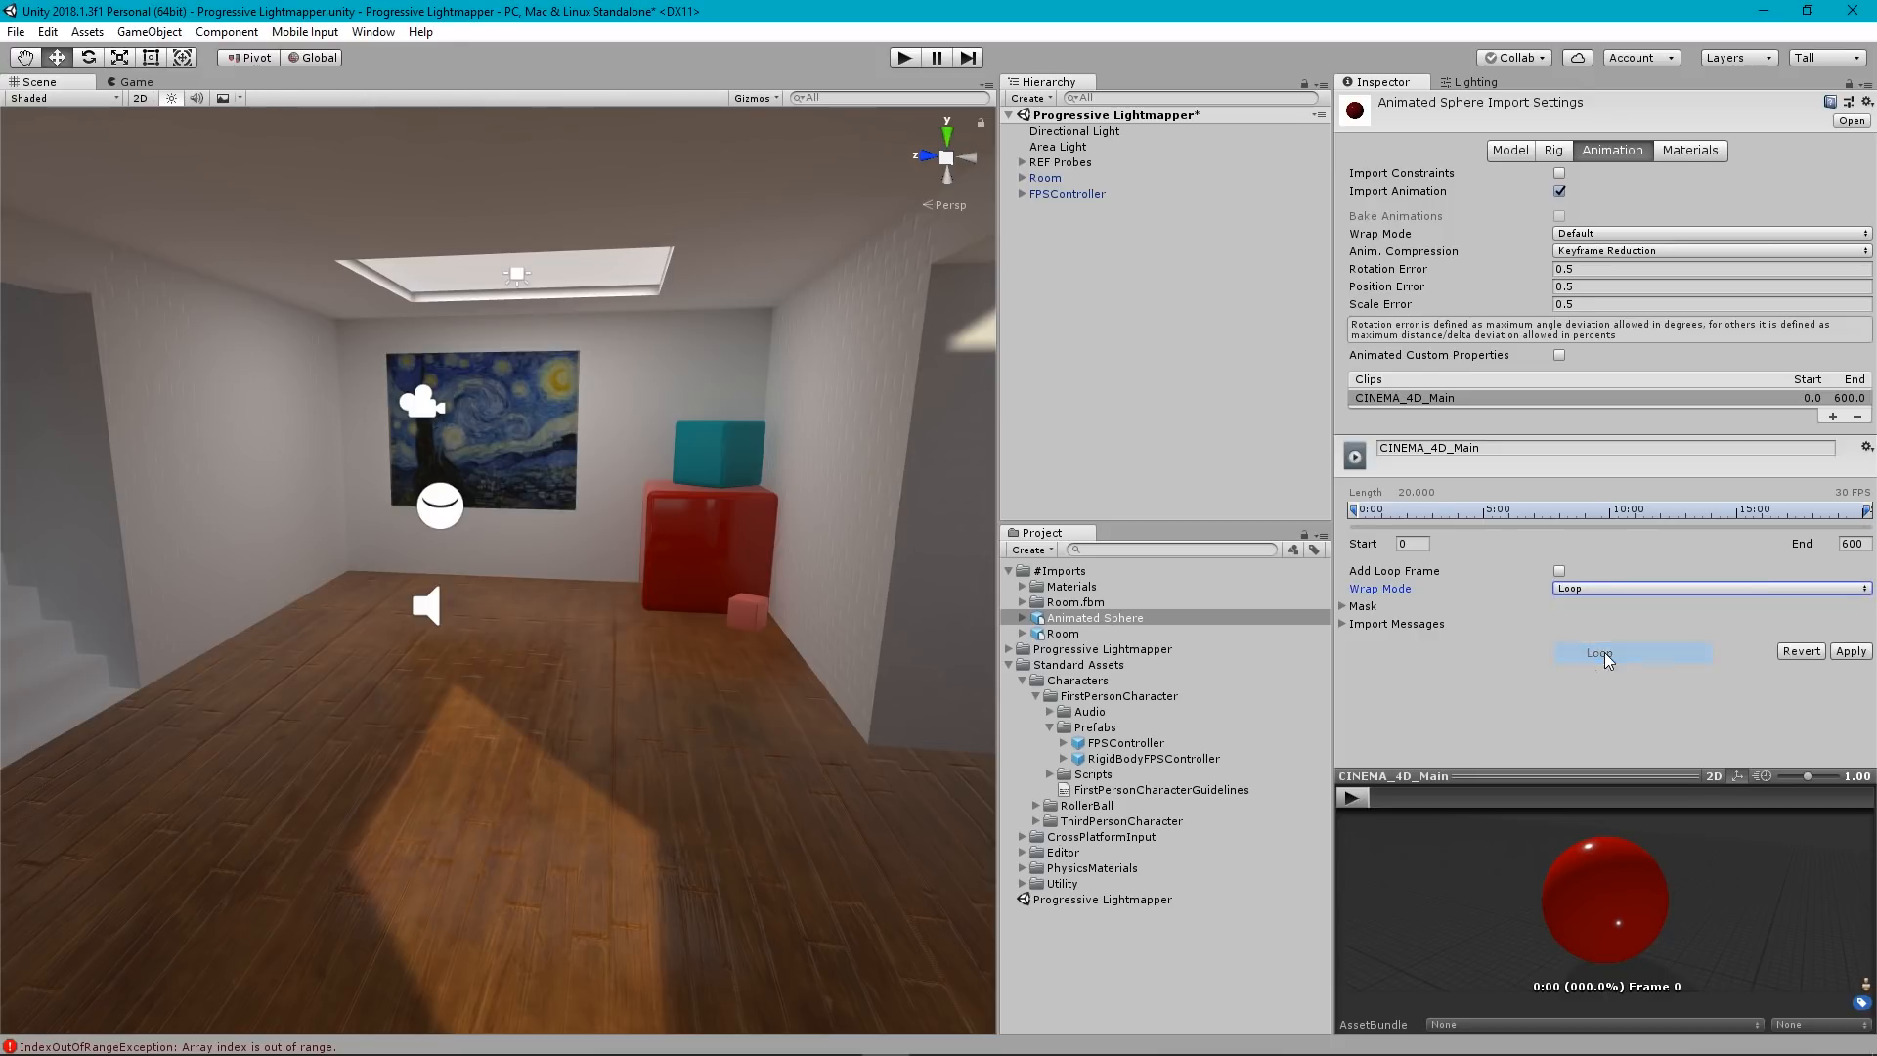
pyautogui.click(1850, 651)
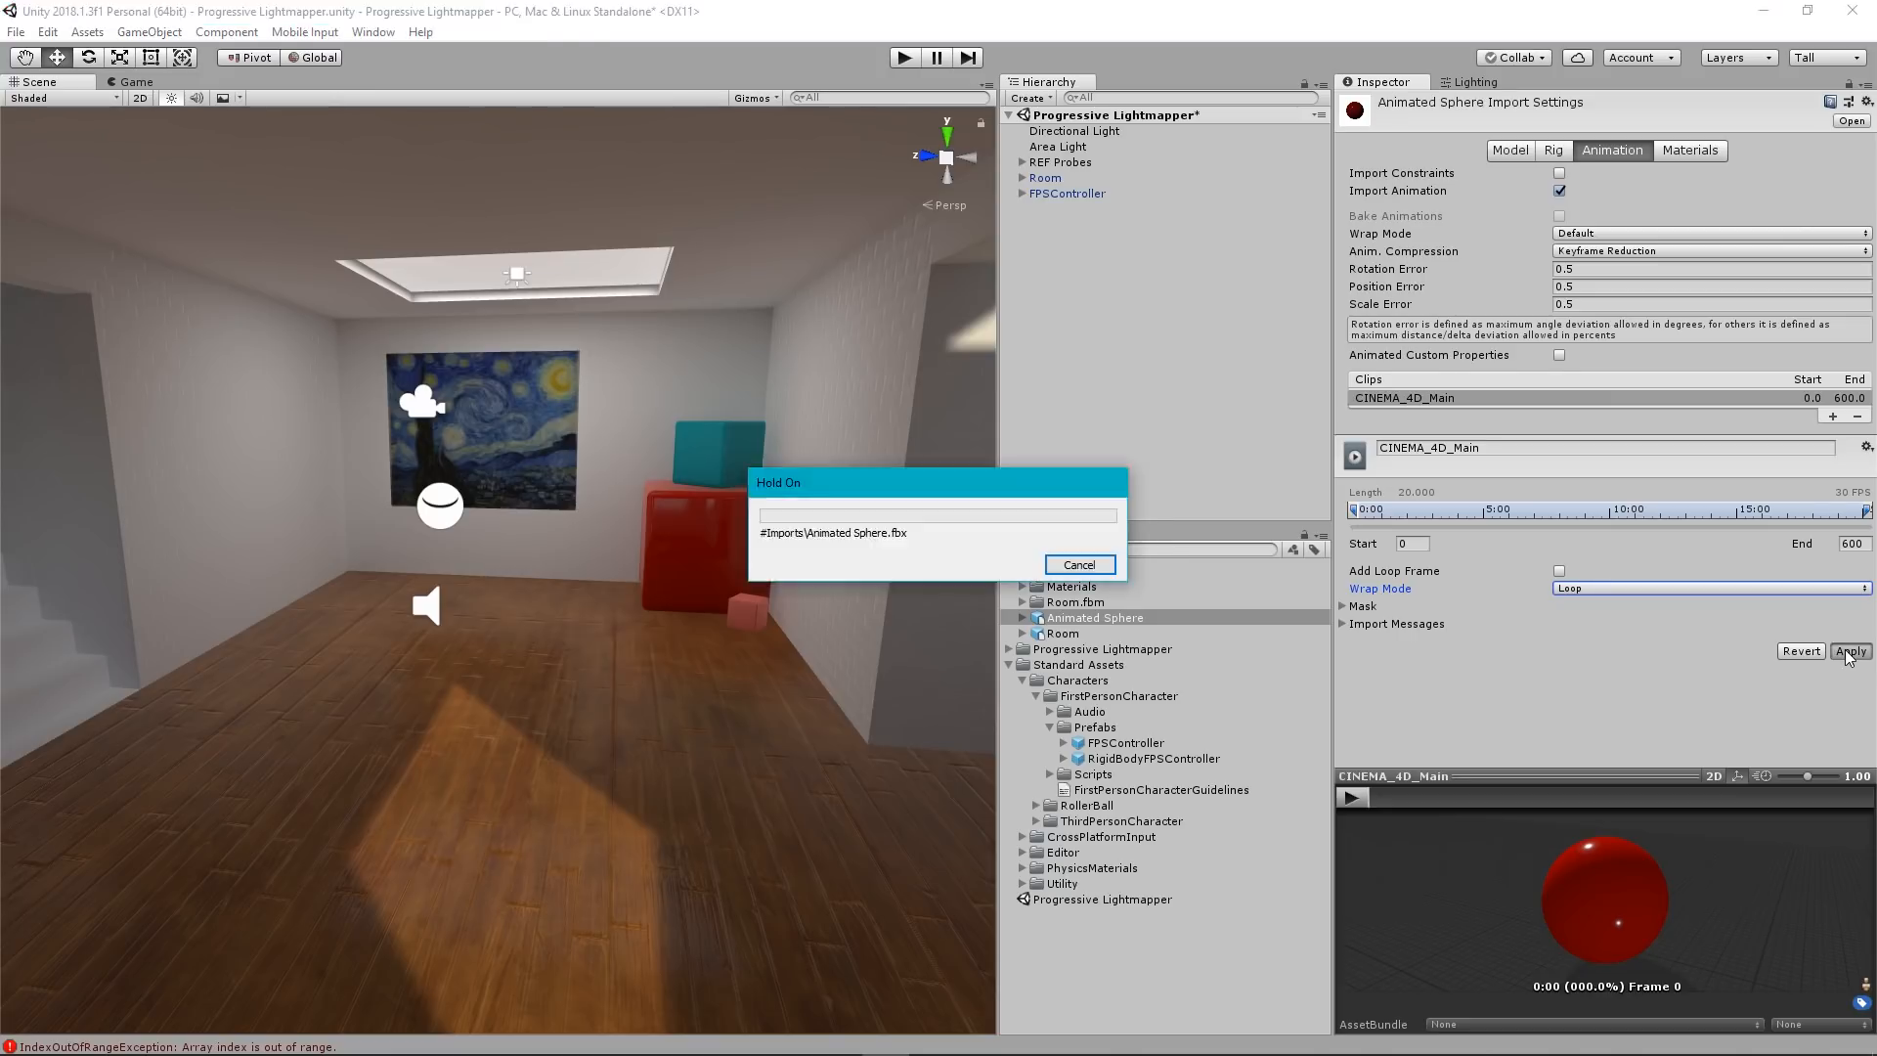
pyautogui.click(1203, 350)
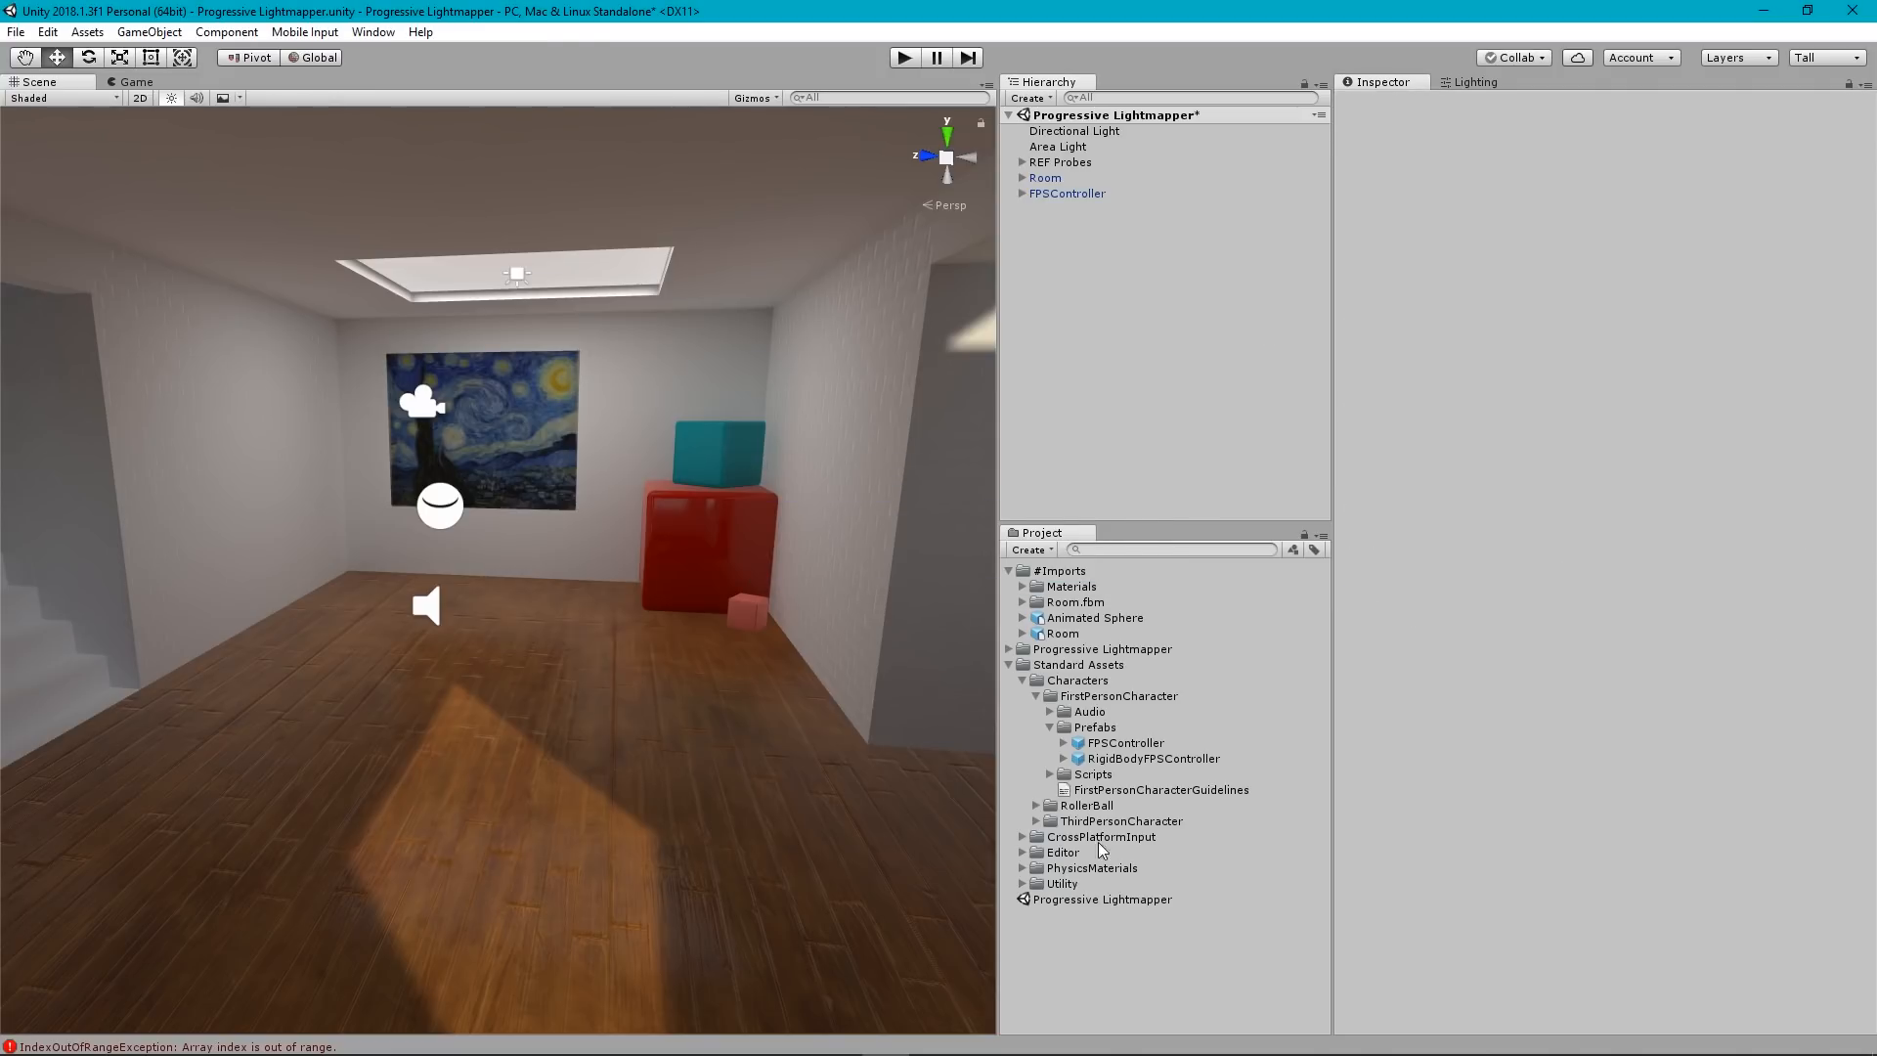
# Collapse the Standard Assets folder, add the Animated Sphere model to the scene and view it in the corner by the windows.
pyautogui.click(1009, 665)
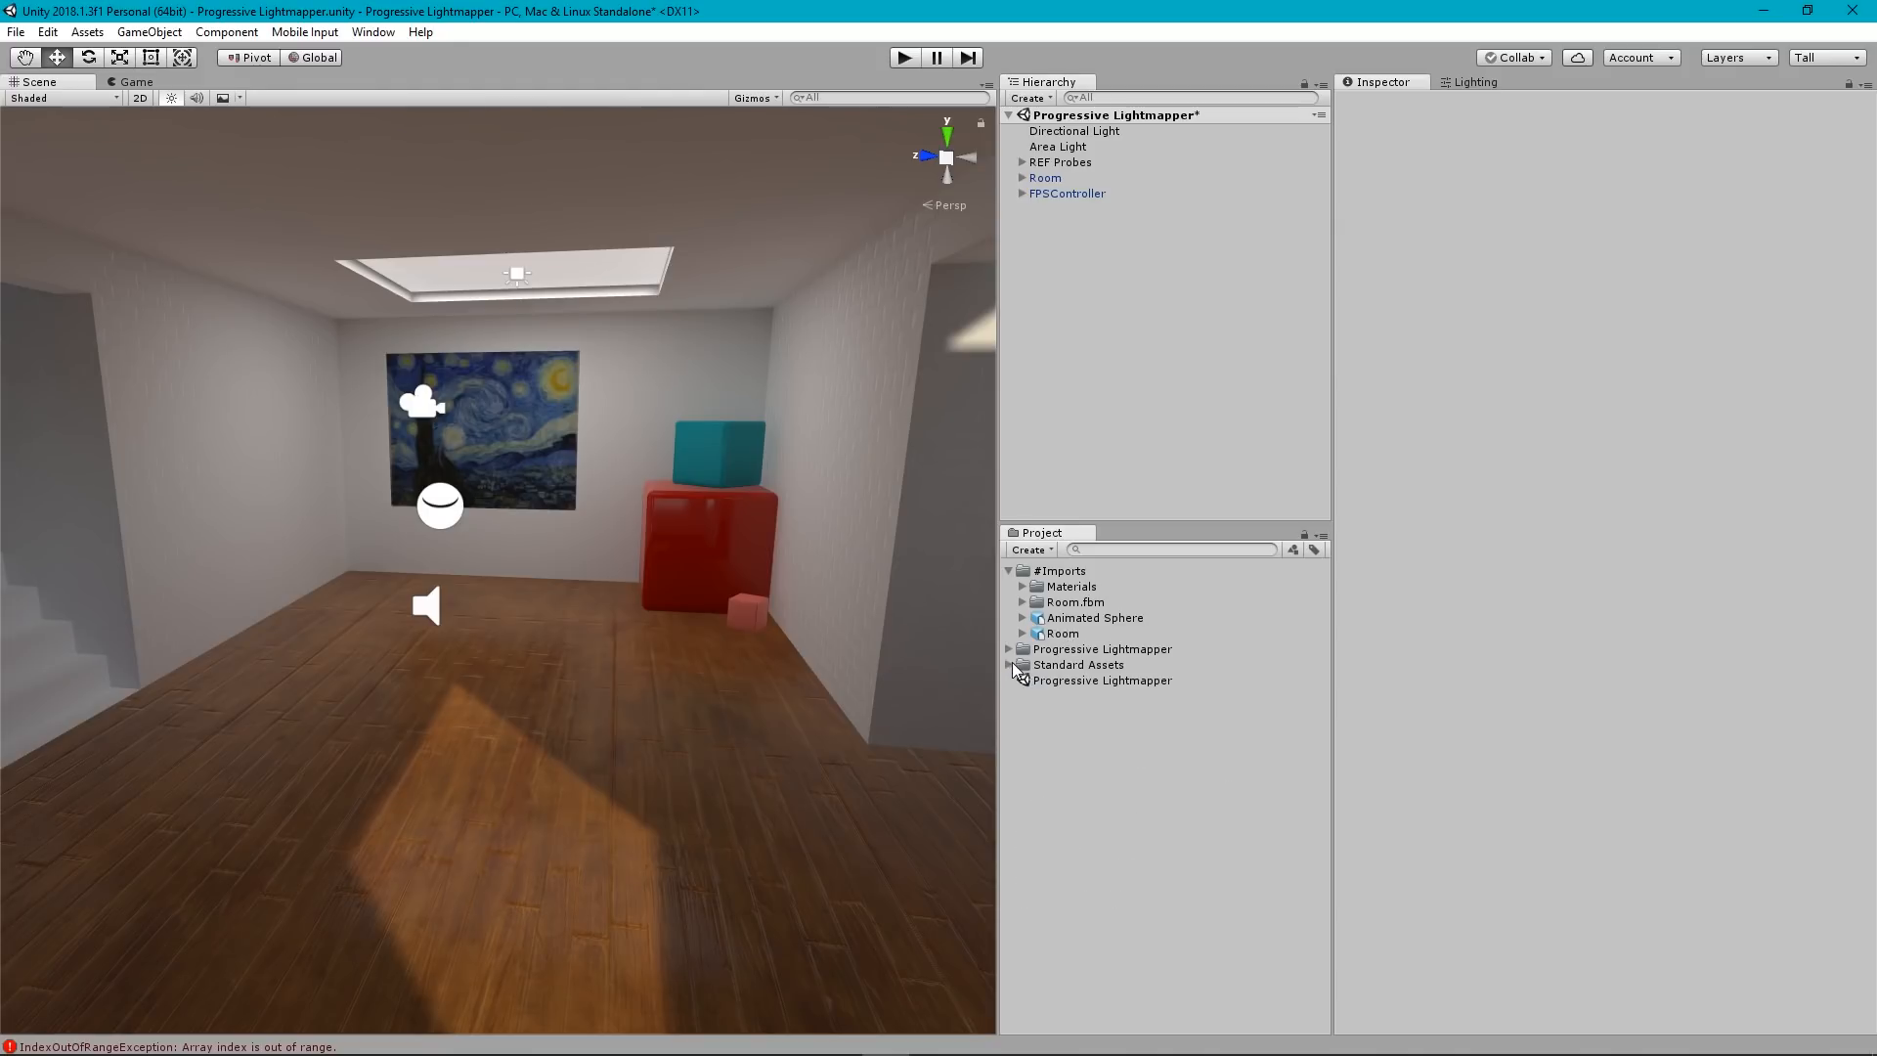
pyautogui.click(1078, 618)
pyautogui.moveTo(1078, 623); pyautogui.dragTo(1091, 307)
pyautogui.click(1110, 302)
pyautogui.moveTo(843, 455); pyautogui.dragTo(26, 536, button='right')
pyautogui.press('d')
pyautogui.press('s')
pyautogui.press('w')
pyautogui.press('s')
pyautogui.press('w')
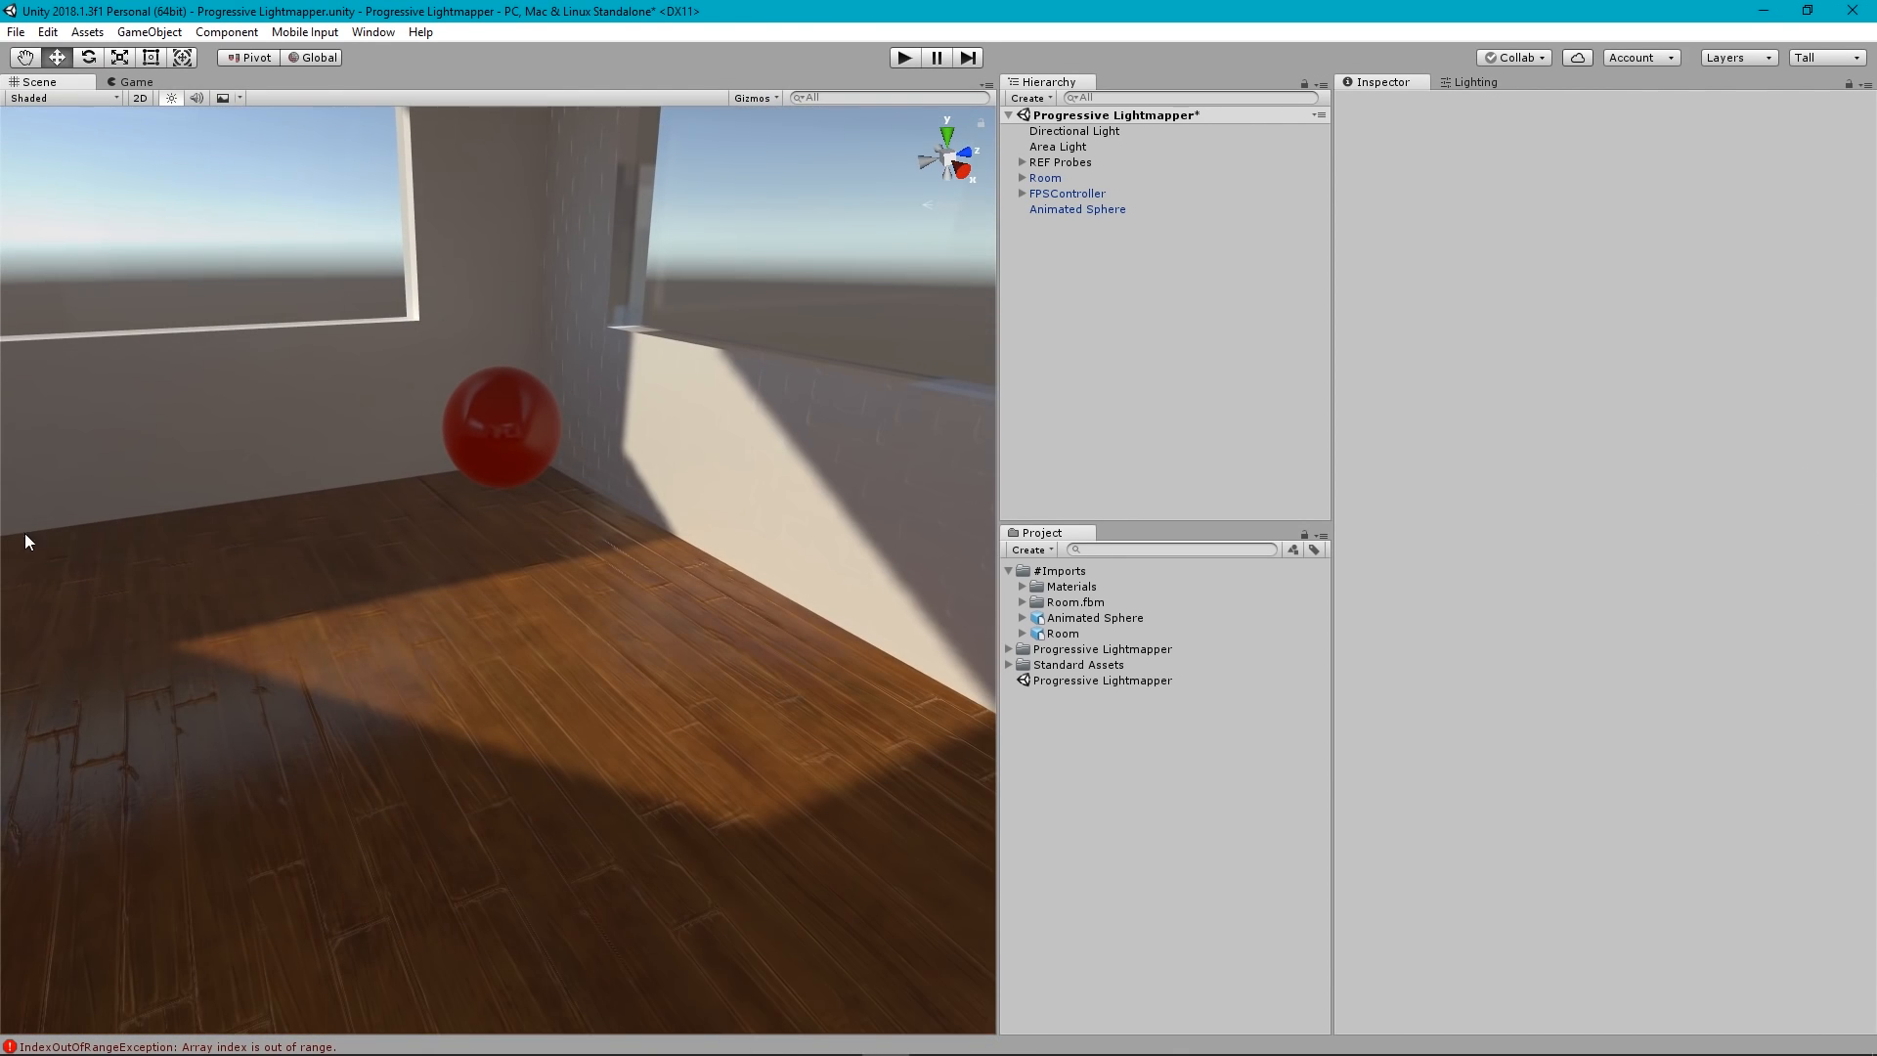
# Set the smoothness of the Wood_FloorPlanks_1k_alb floor material on Room_2 to 1.
pyautogui.click(397, 645)
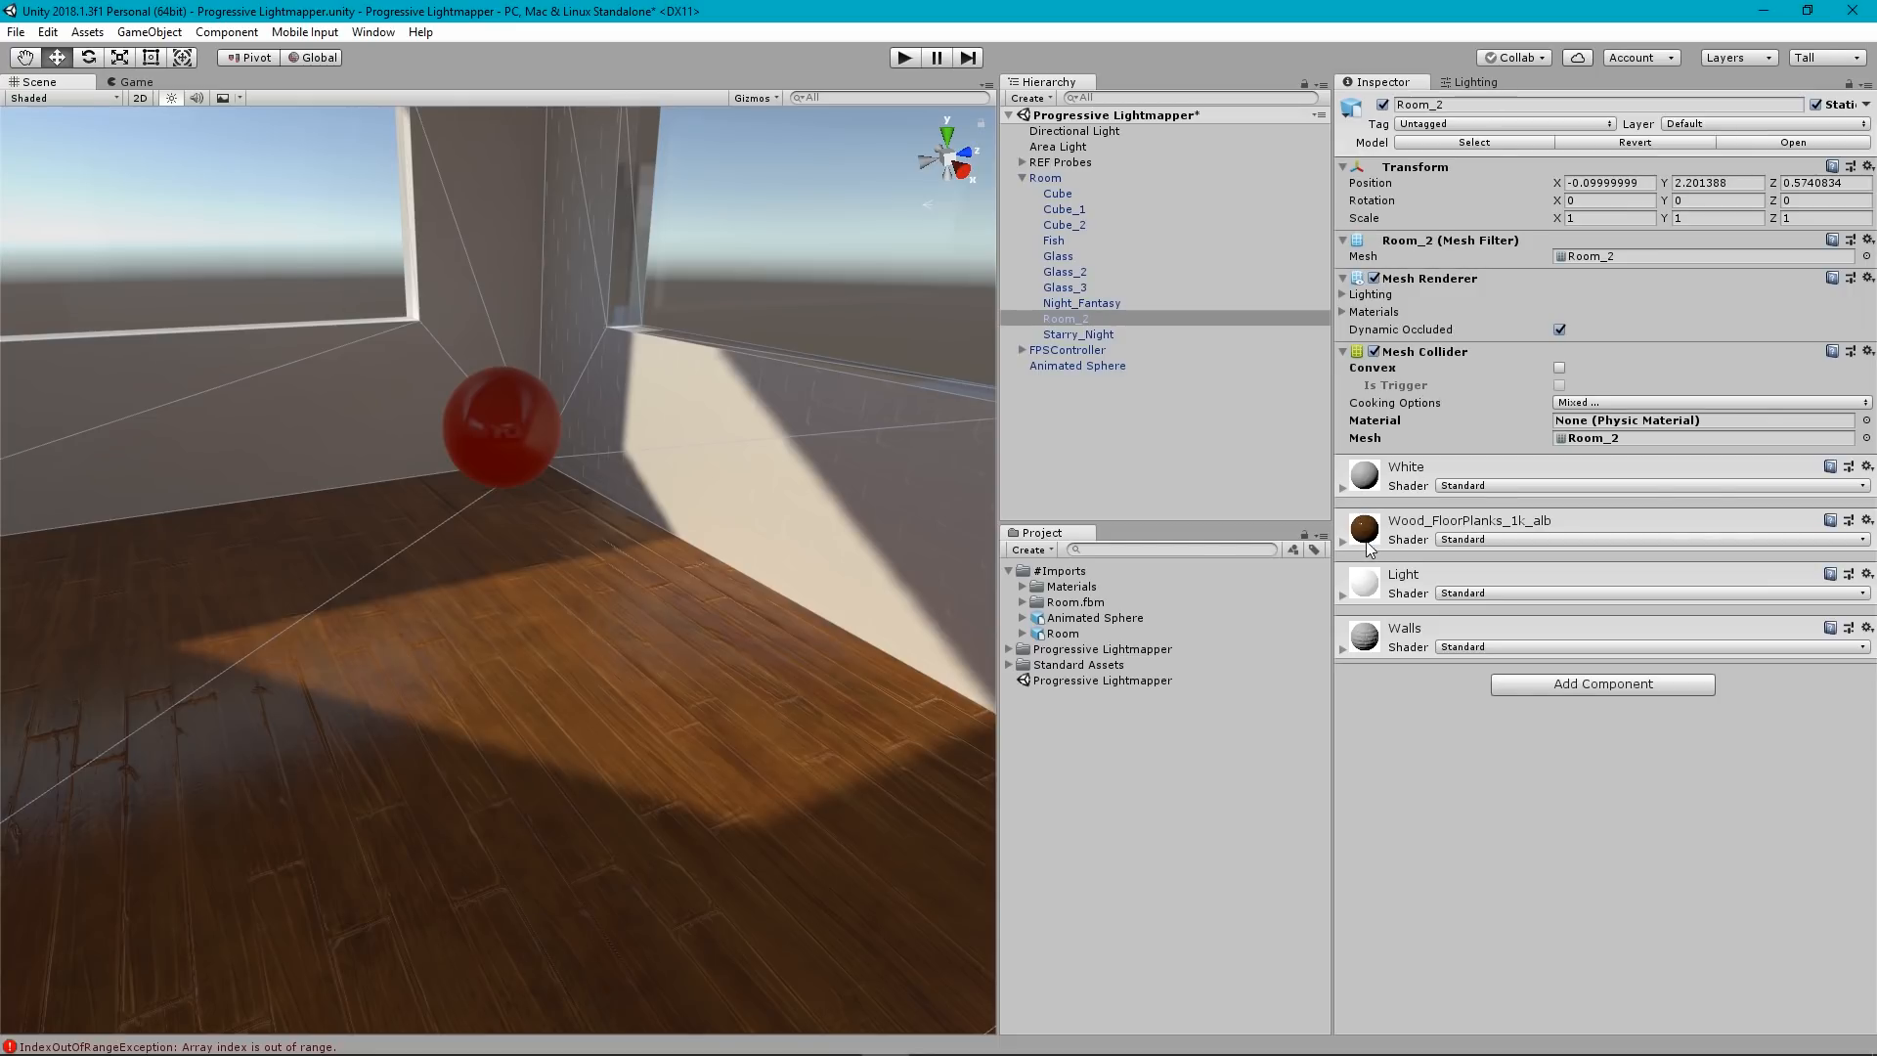
pyautogui.click(1345, 544)
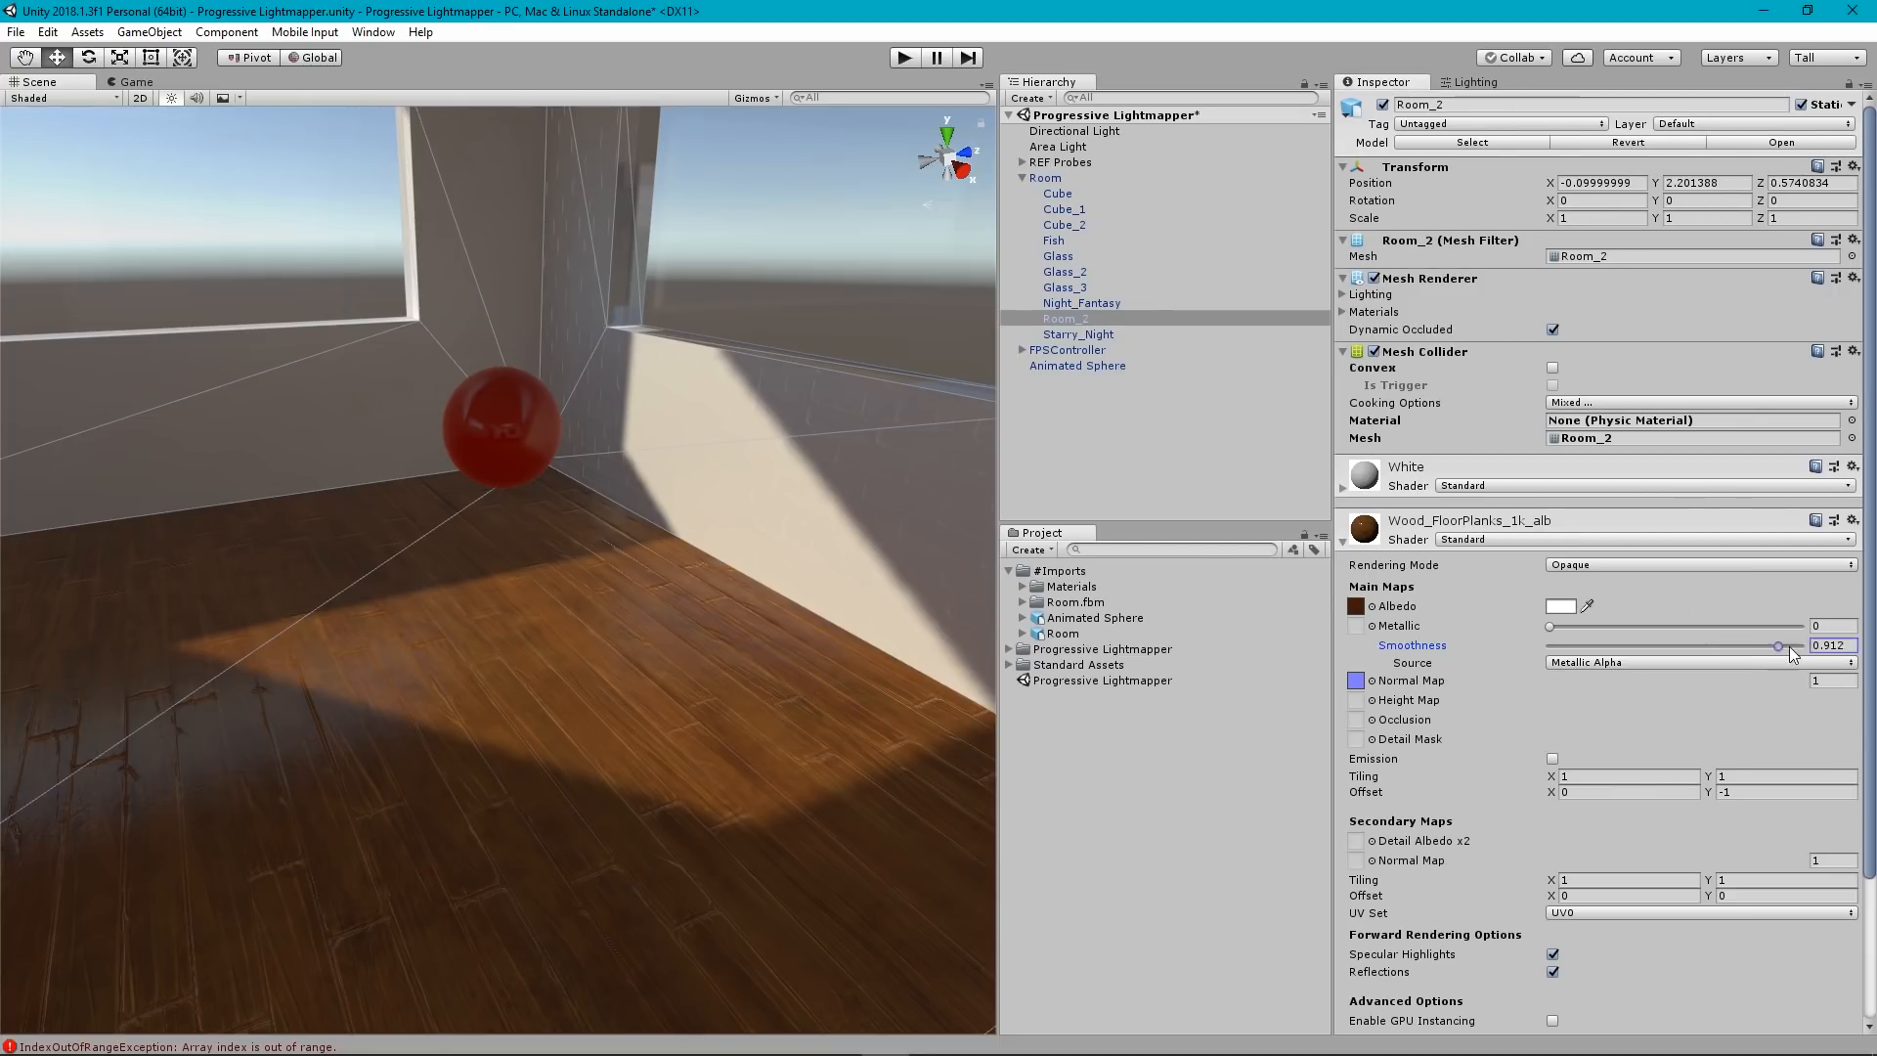
pyautogui.moveTo(765, 650)
pyautogui.mouseDown(button='right')
pyautogui.moveTo(670, 590)
pyautogui.moveTo(733, 599)
pyautogui.moveTo(750, 519)
pyautogui.moveTo(631, 579)
pyautogui.moveTo(454, 574)
pyautogui.moveTo(1727, 599)
pyautogui.moveTo(1429, 584)
pyautogui.moveTo(1545, 600)
pyautogui.moveTo(629, 649)
pyautogui.moveTo(787, 649)
pyautogui.moveTo(790, 609)
pyautogui.moveTo(779, 637)
pyautogui.mouseUp(button='right')
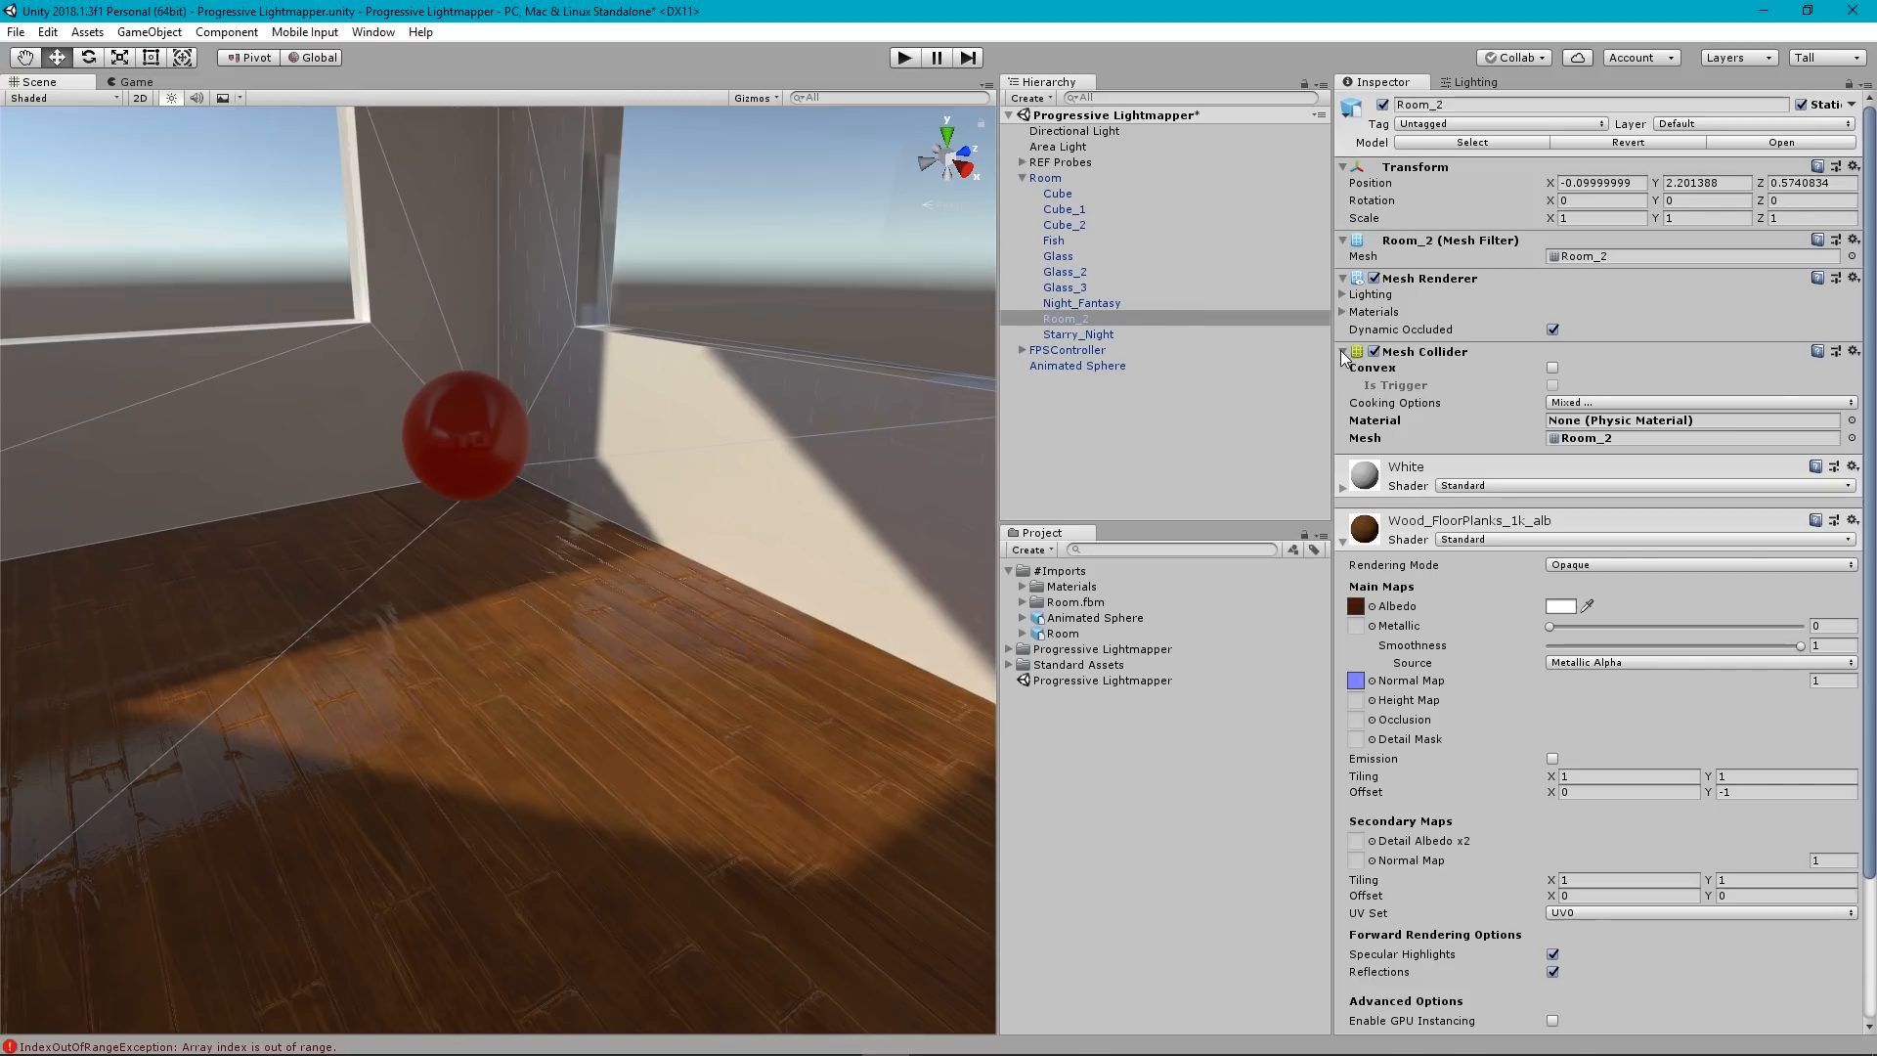
pyautogui.click(1344, 541)
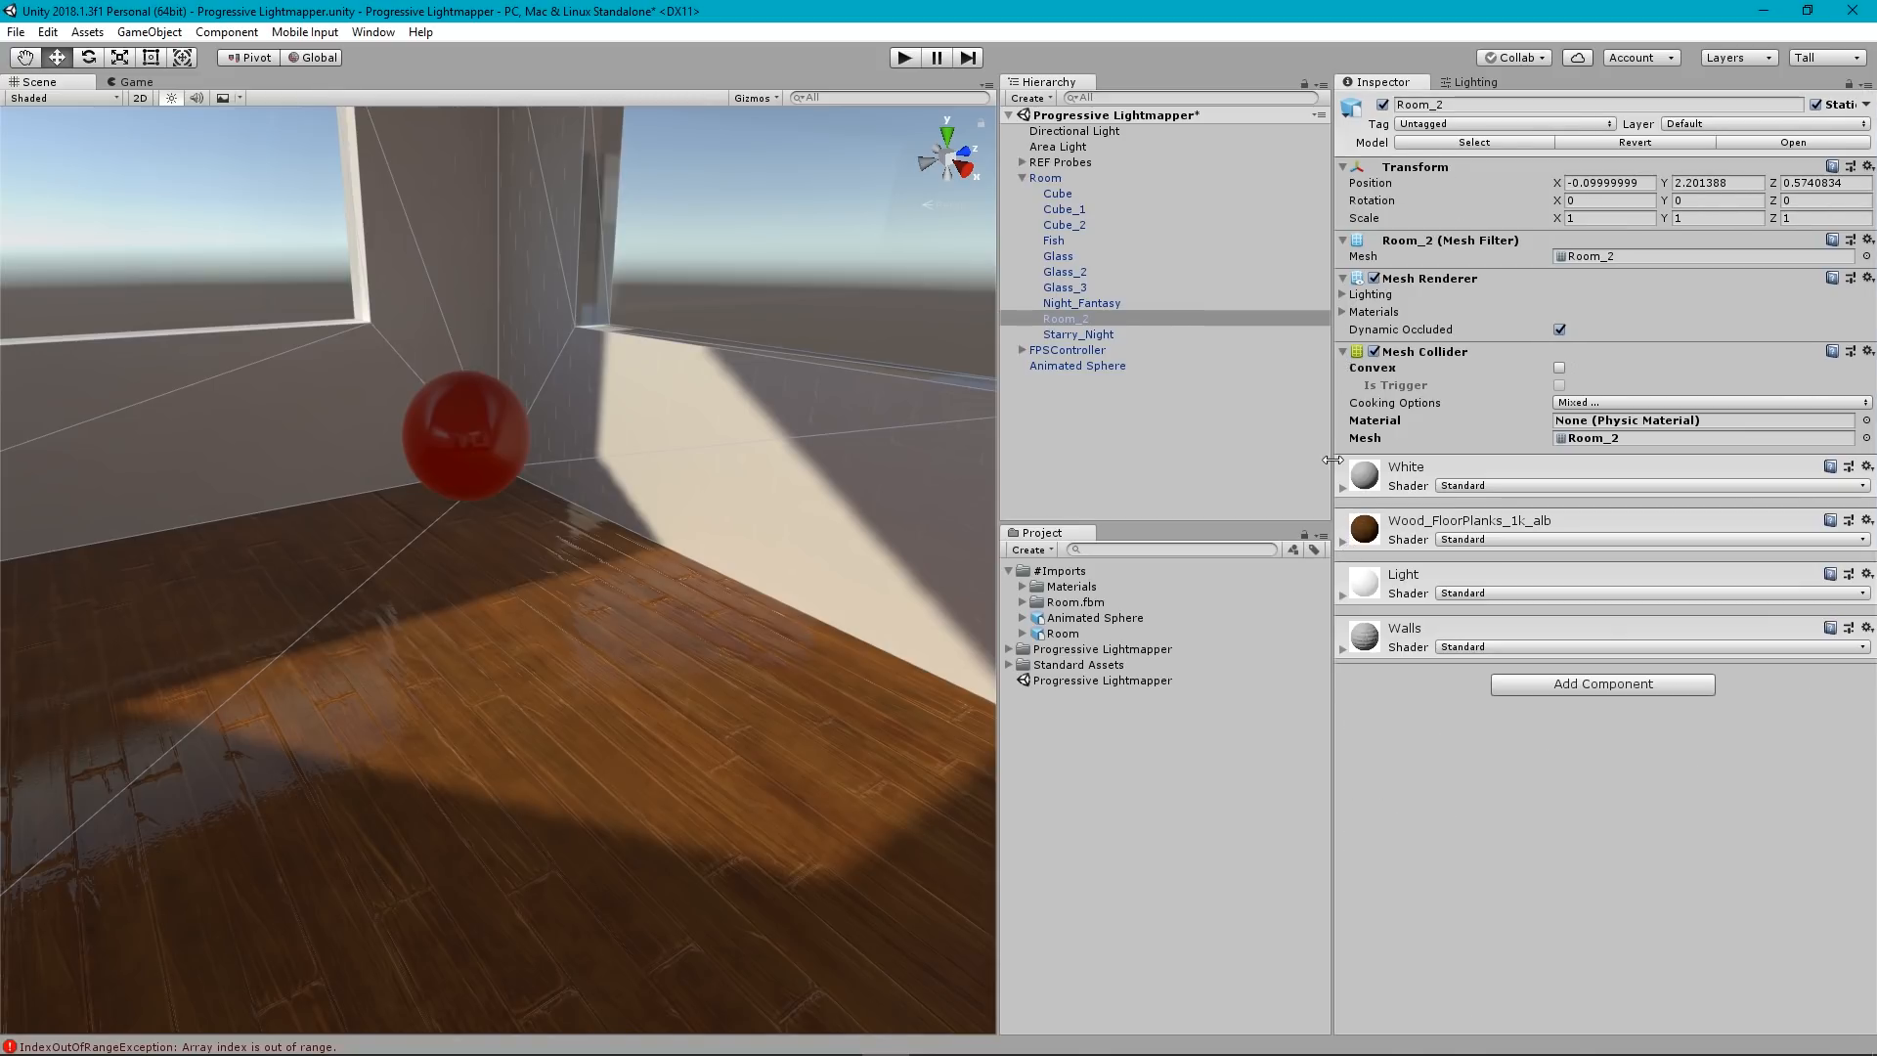
# Deselect the floor object, collapse the Room hierarchy and add a cube primitive to the scene.
pyautogui.click(1063, 404)
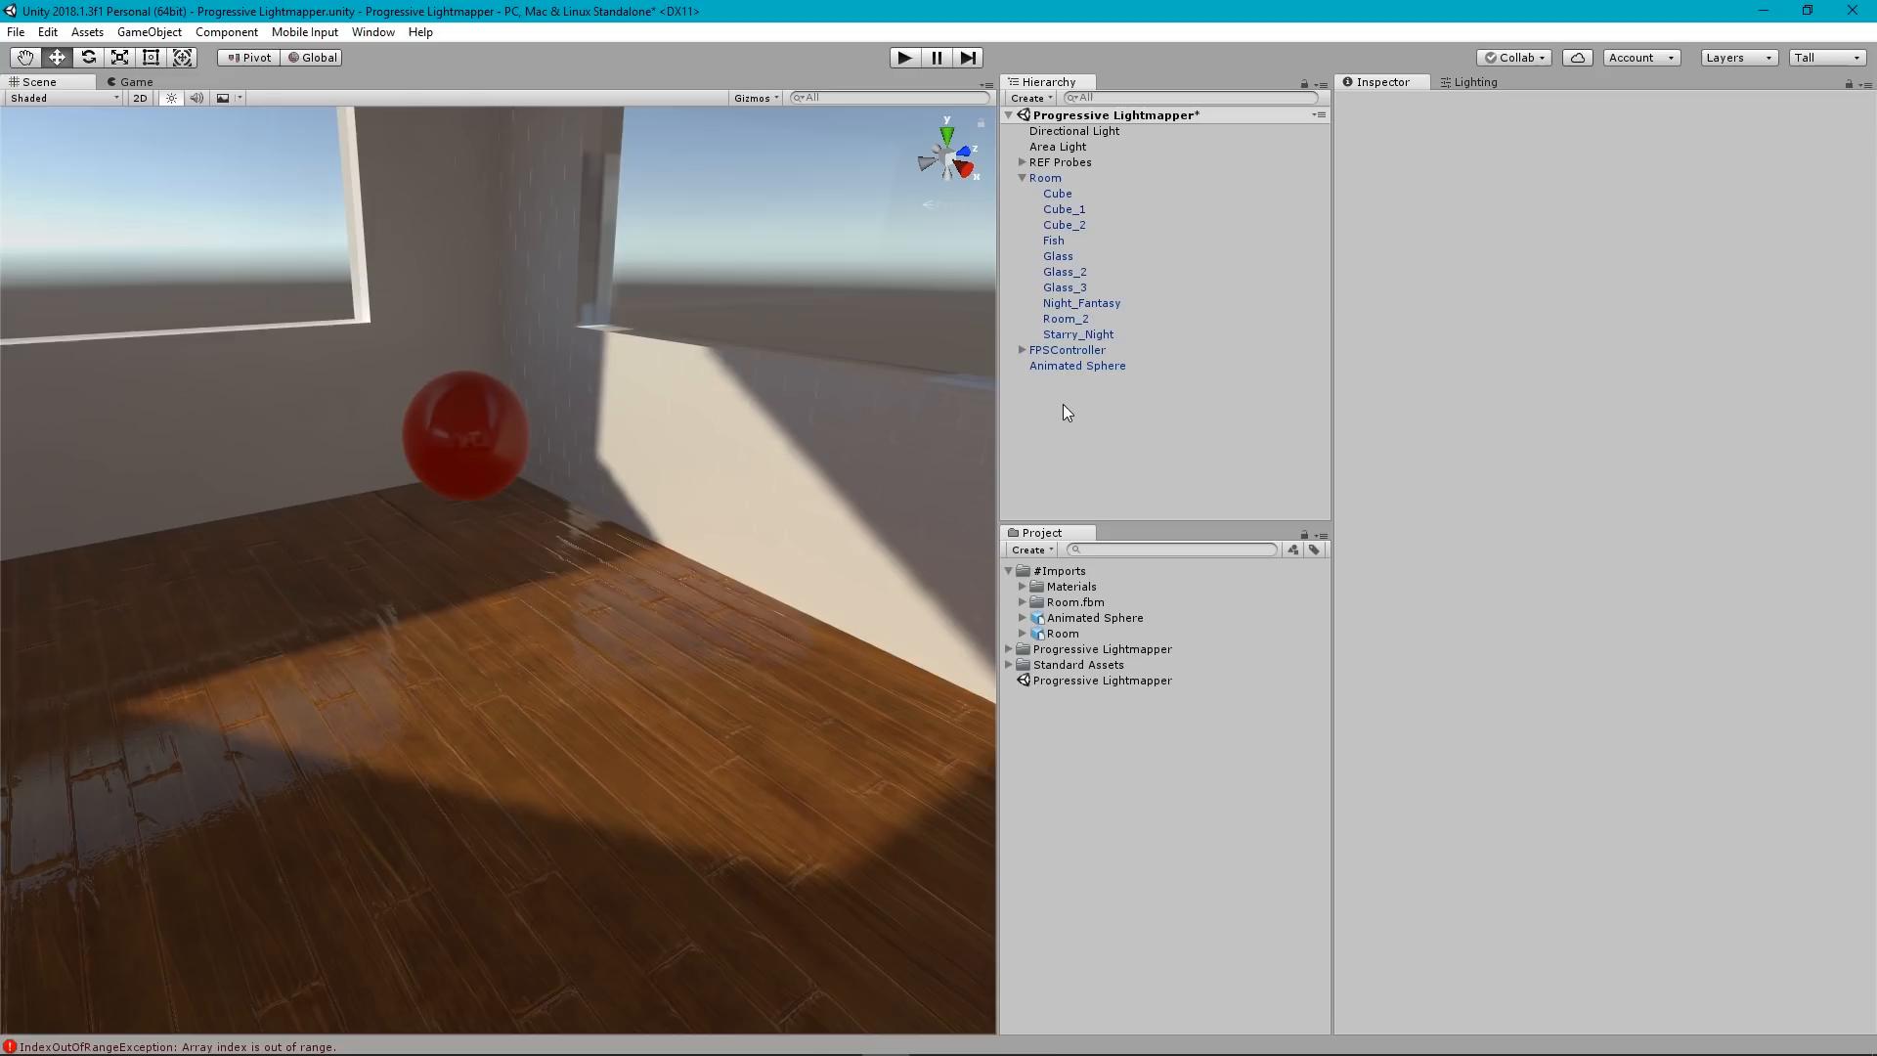
pyautogui.click(1023, 177)
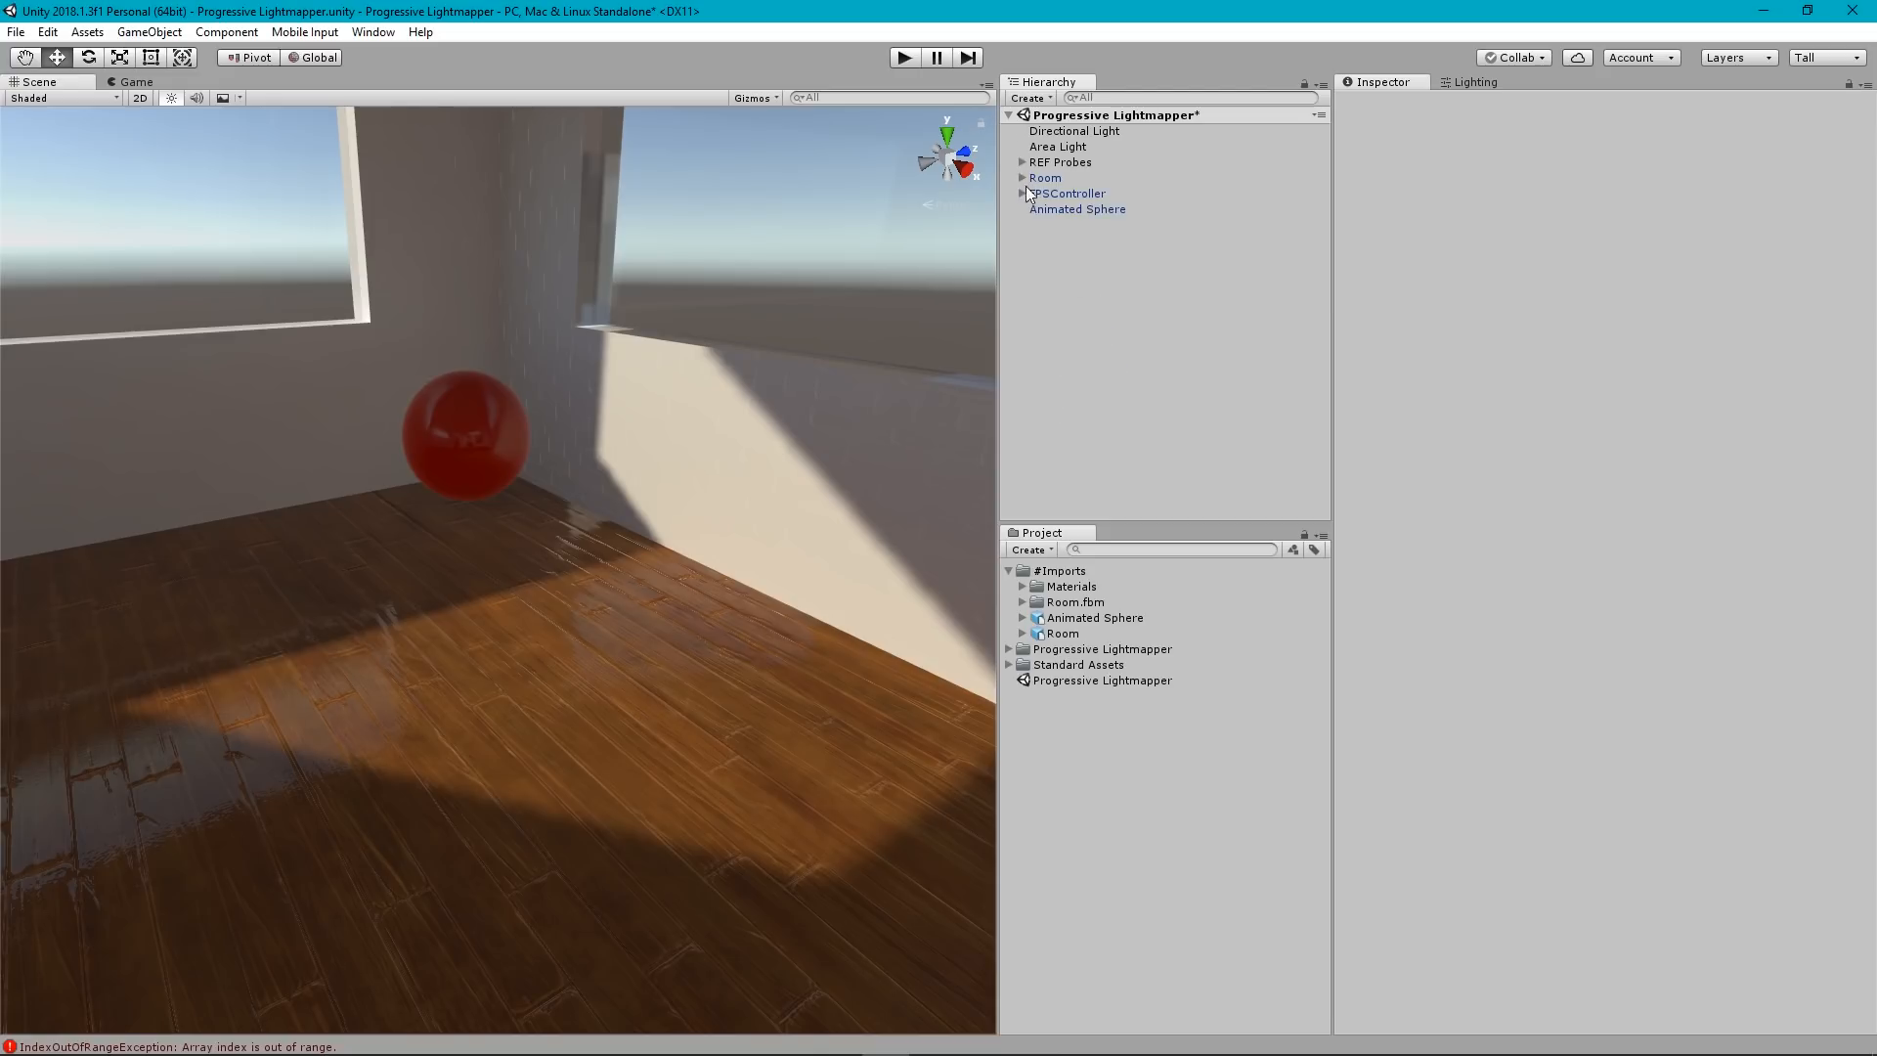
pyautogui.click(1031, 99)
pyautogui.moveTo(1159, 173)
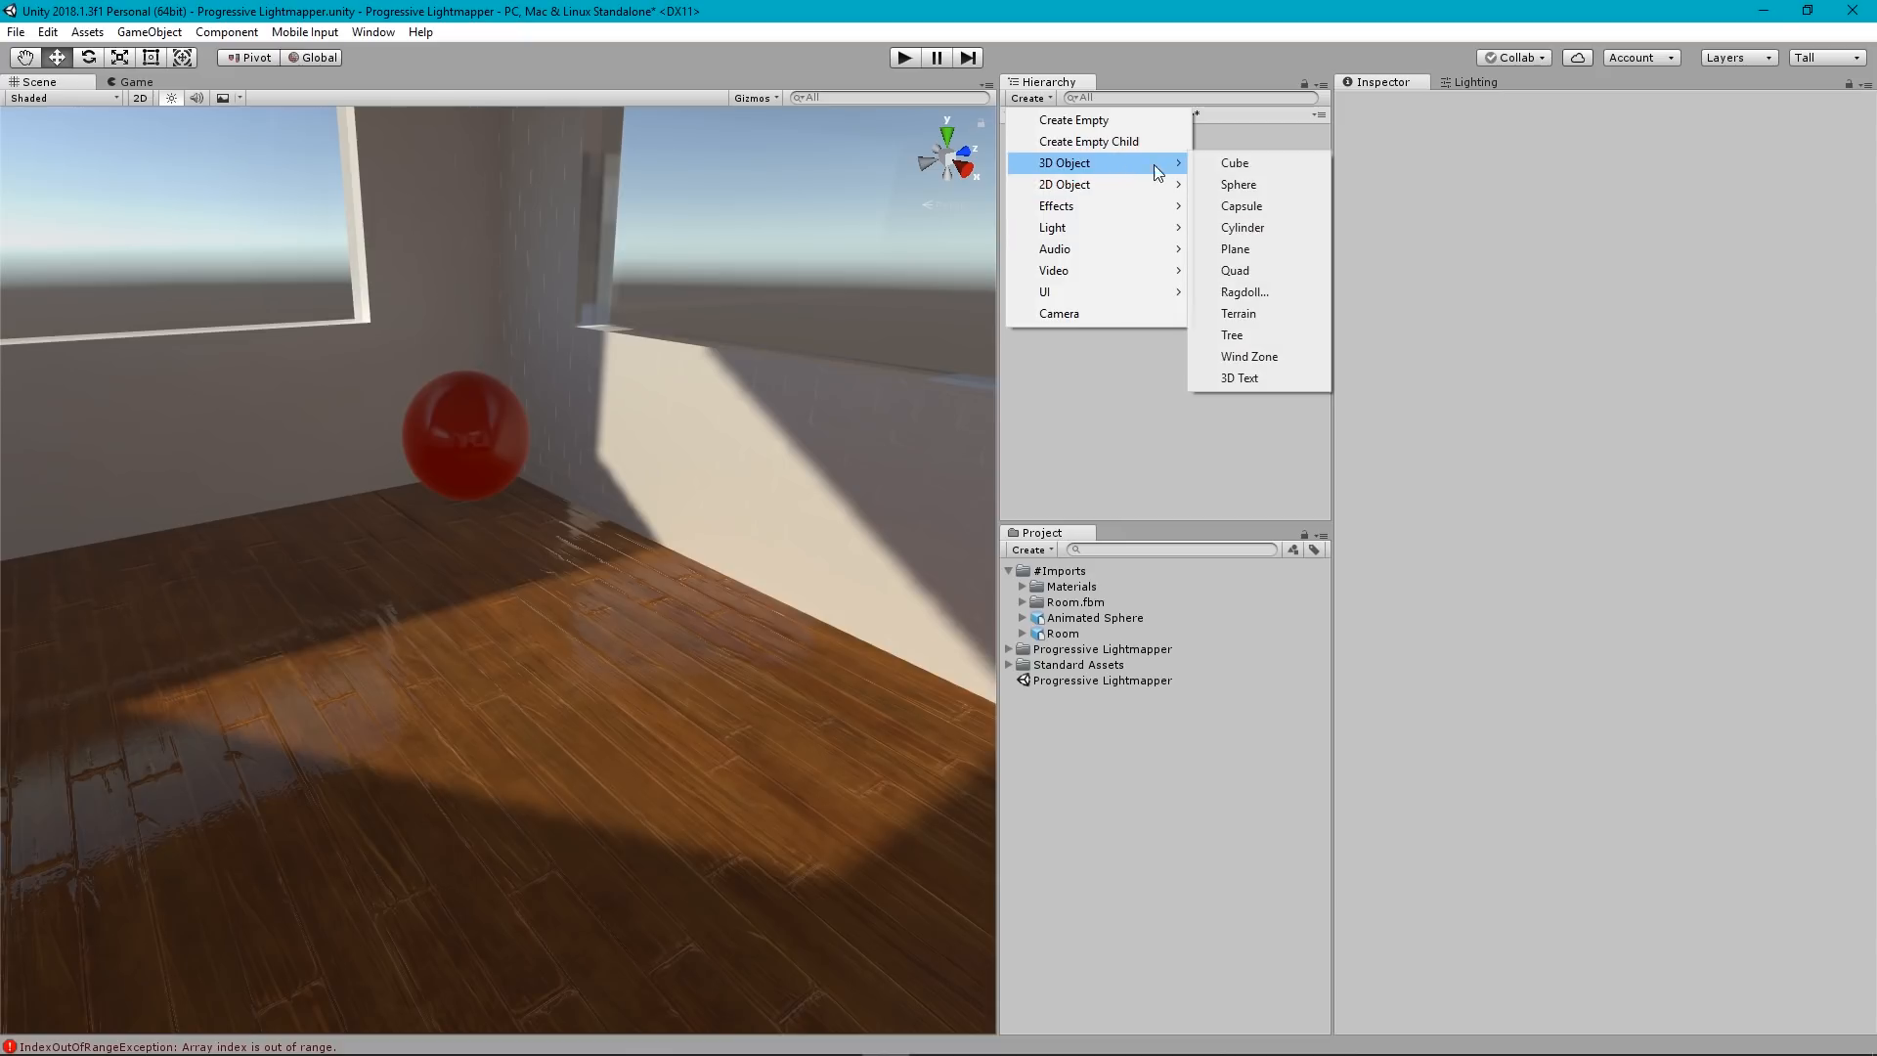
pyautogui.click(1234, 163)
pyautogui.scroll(-3, 596, 589)
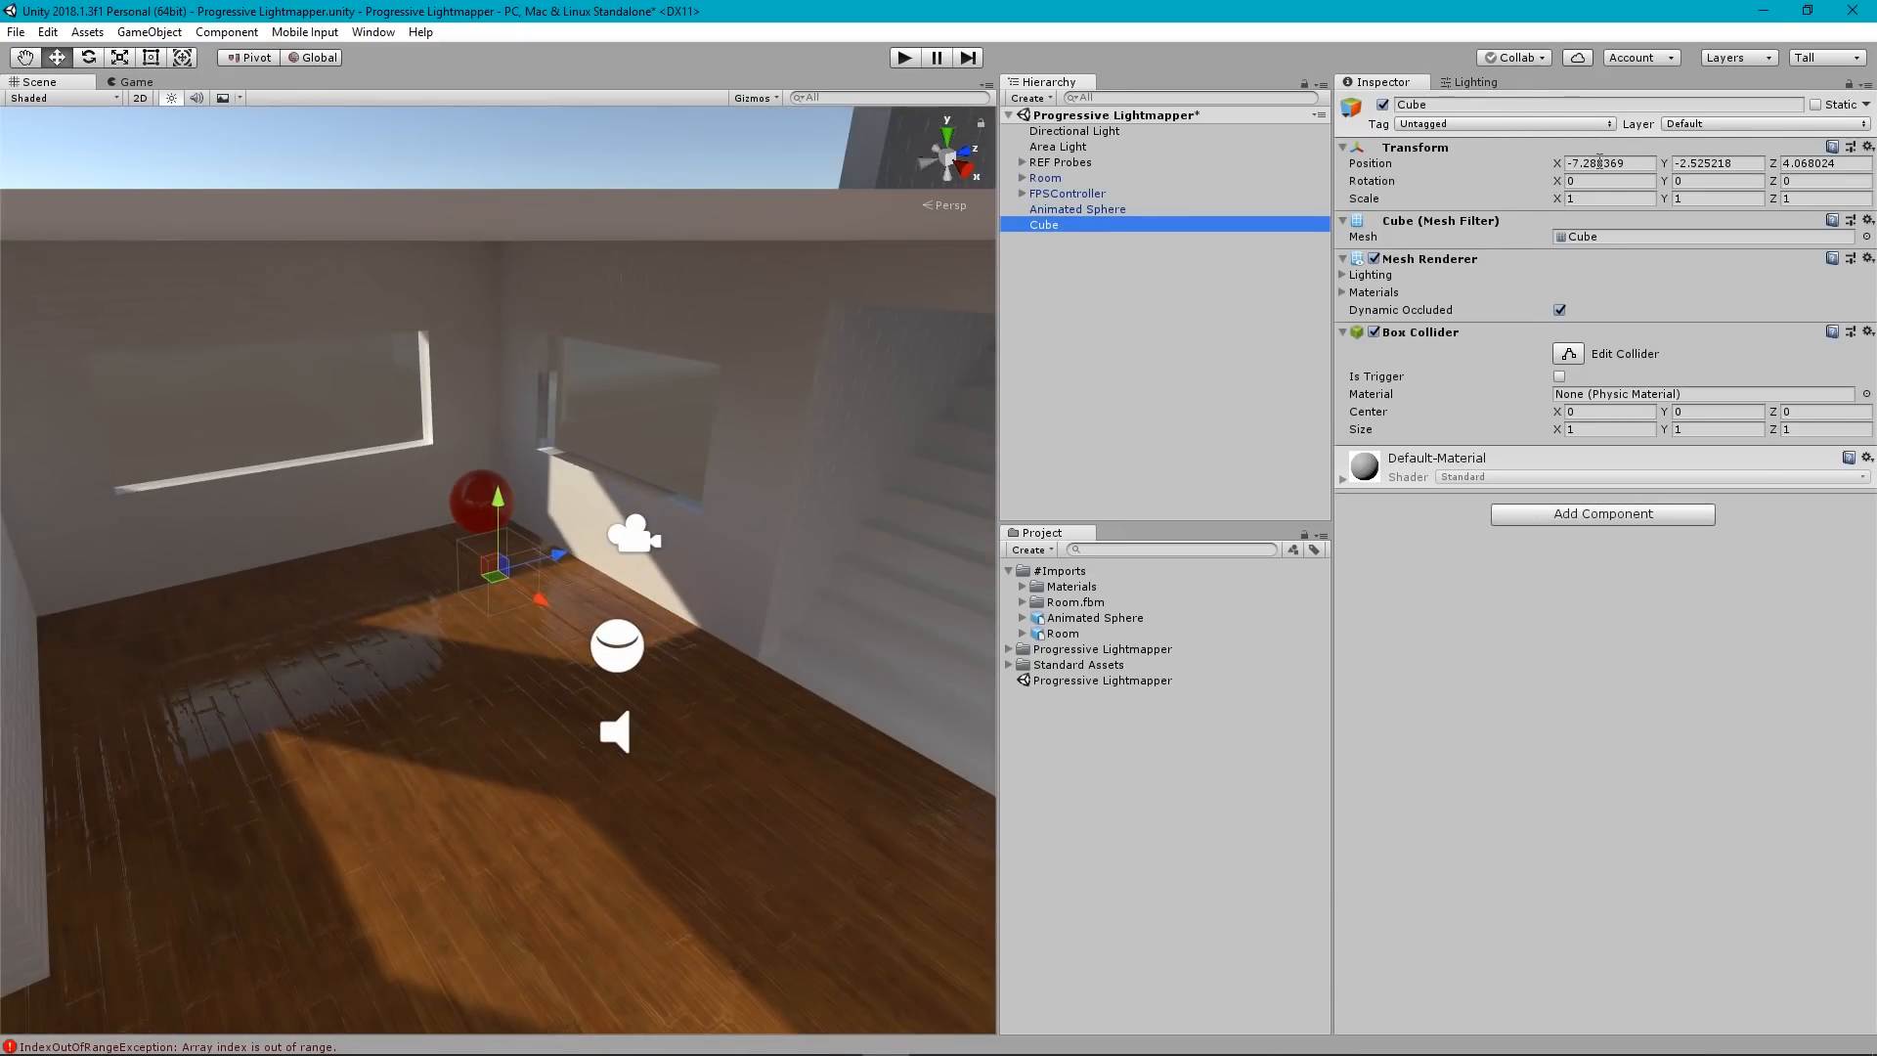
# Set the cube's position to 0 on X, Y and Z and frame it in the scene view.
pyautogui.click(1599, 163)
pyautogui.write('0')
pyautogui.press('Tab')
pyautogui.write('0')
pyautogui.press('Tab')
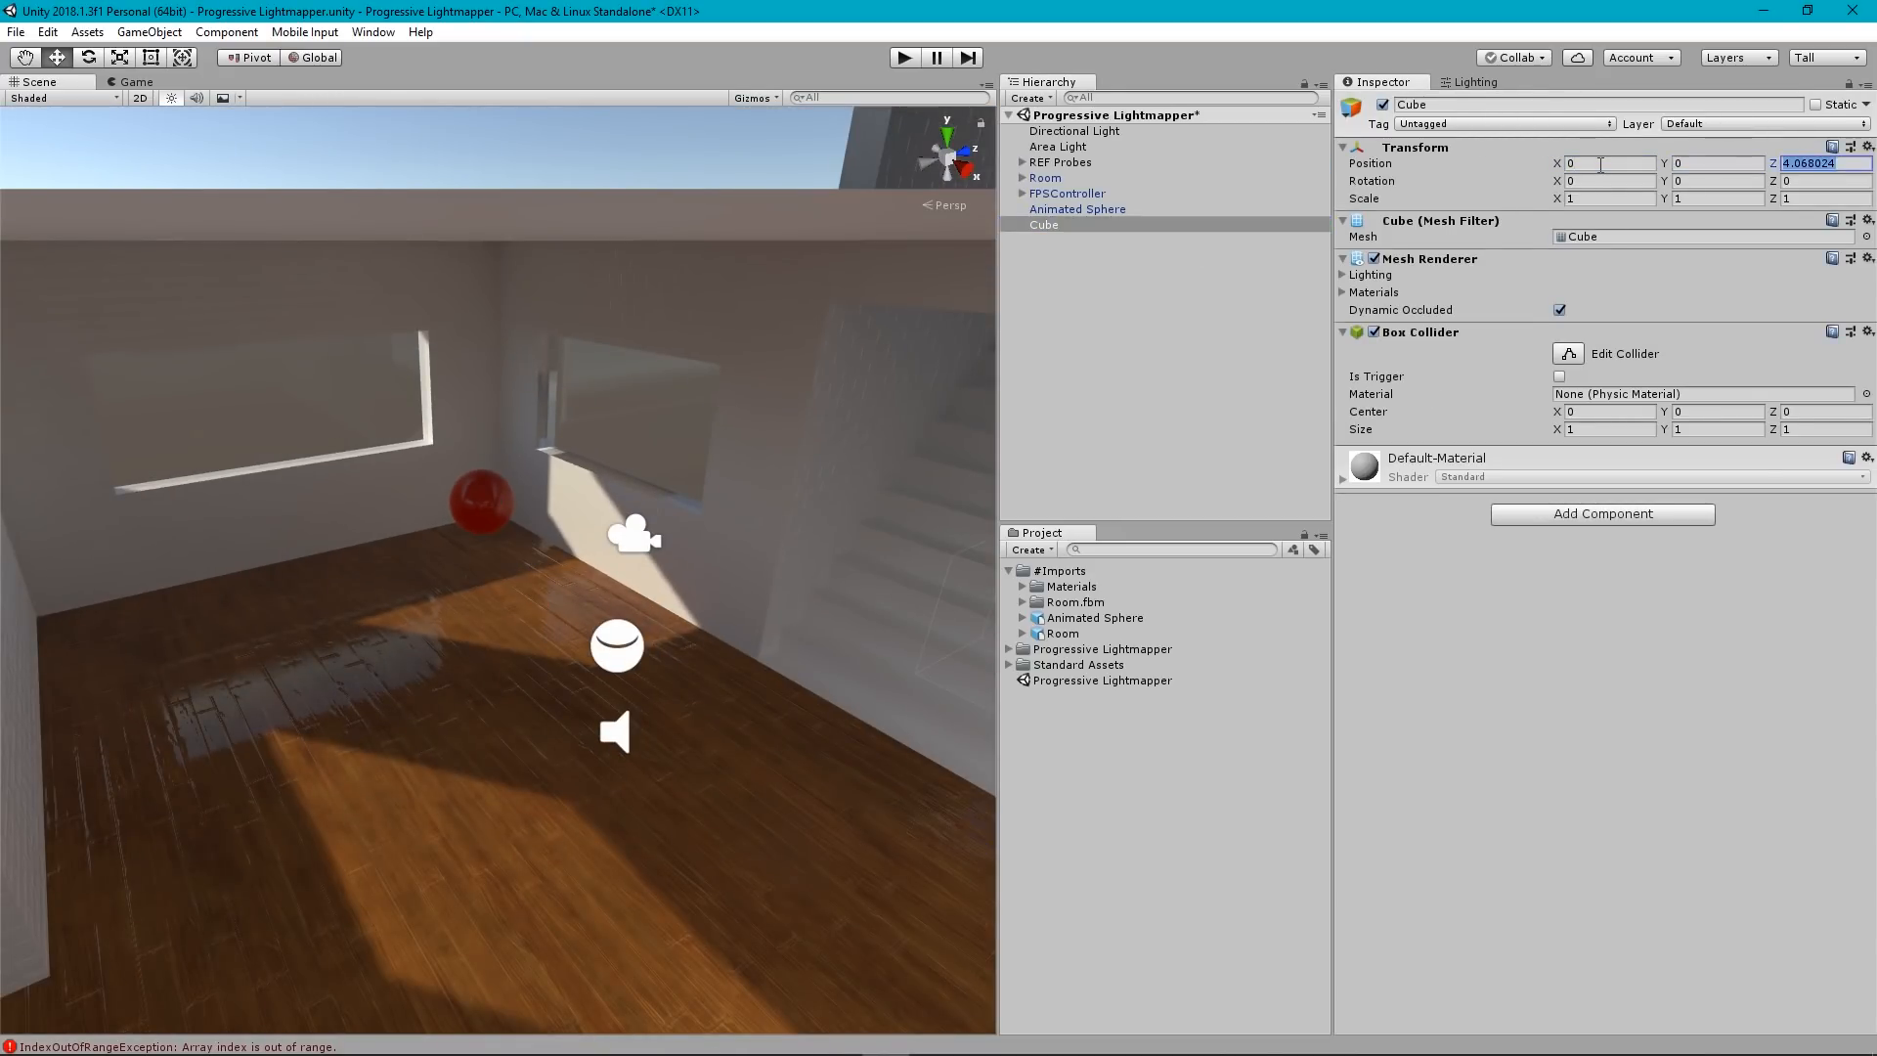
pyautogui.write('0')
pyautogui.press('Return')
pyautogui.moveTo(660, 846); pyautogui.dragTo(584, 743, button='middle')
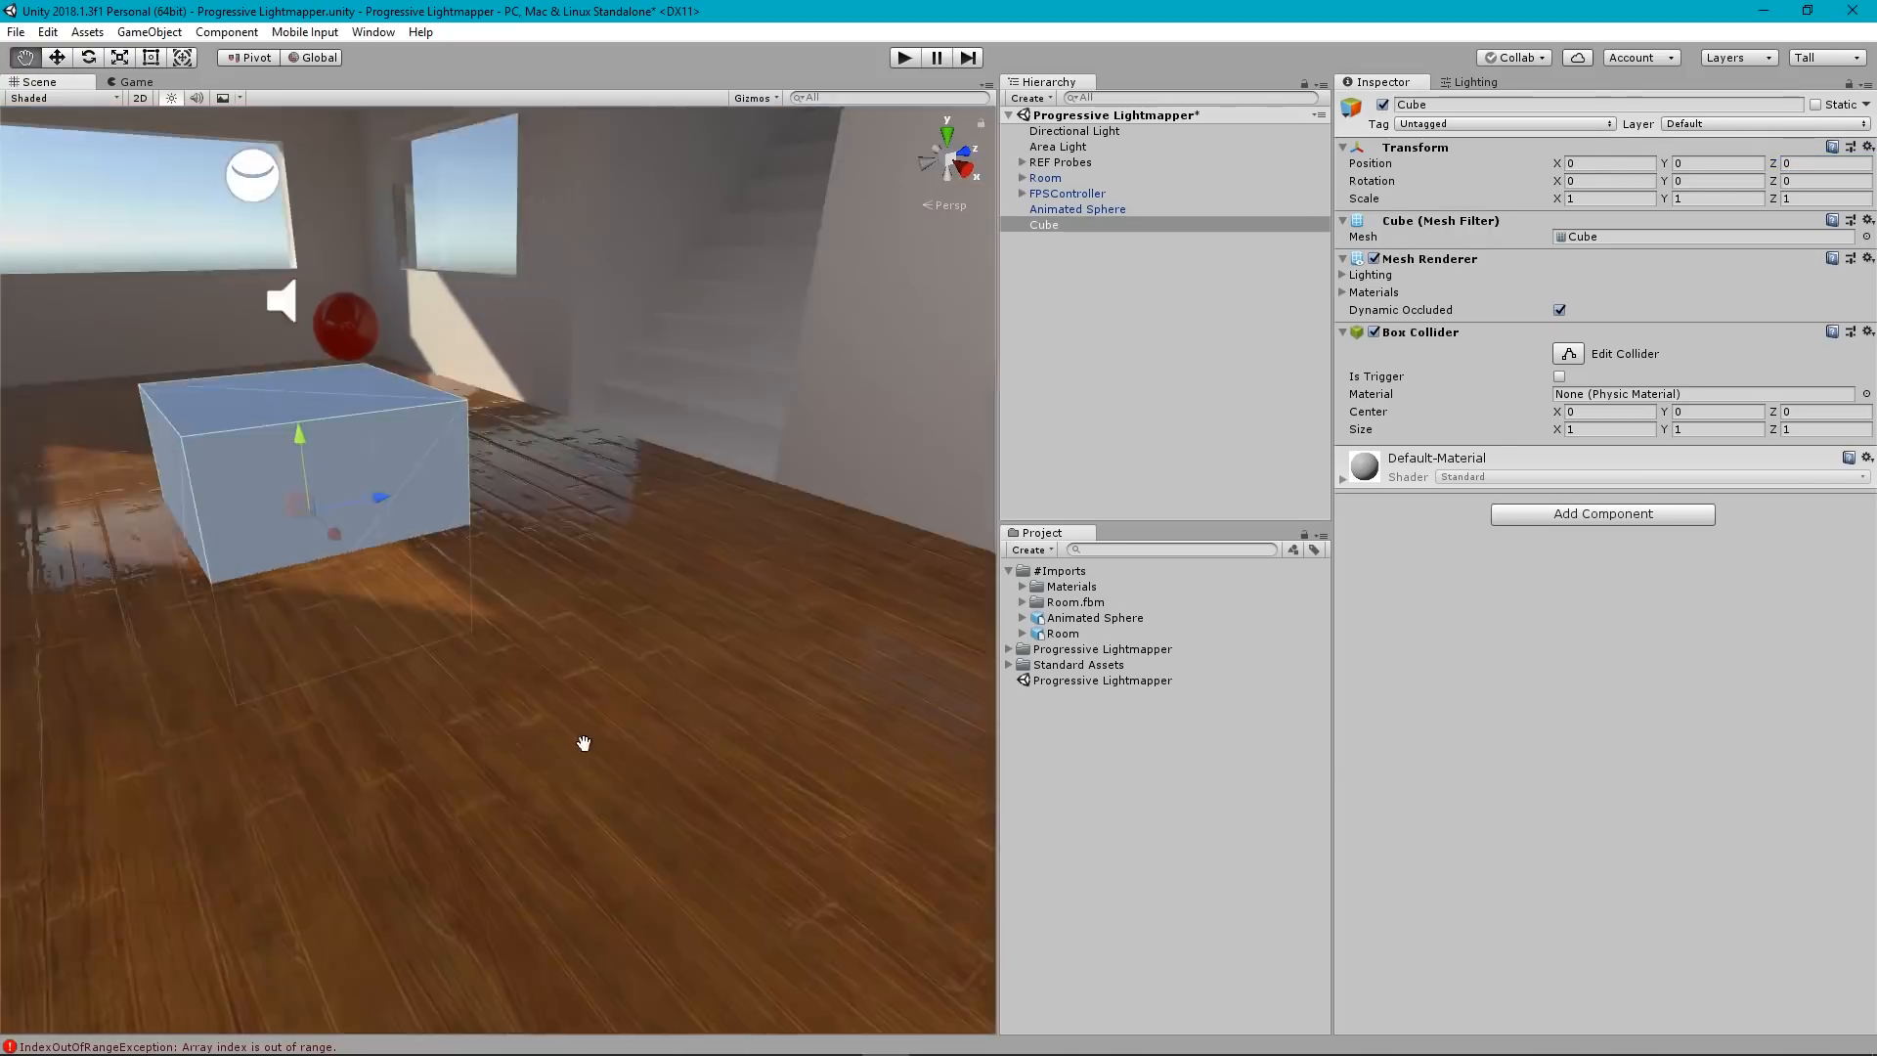
pyautogui.press('f')
# Set the cube's scale to 0.5 on X, Y and Z.
pyautogui.click(1604, 198)
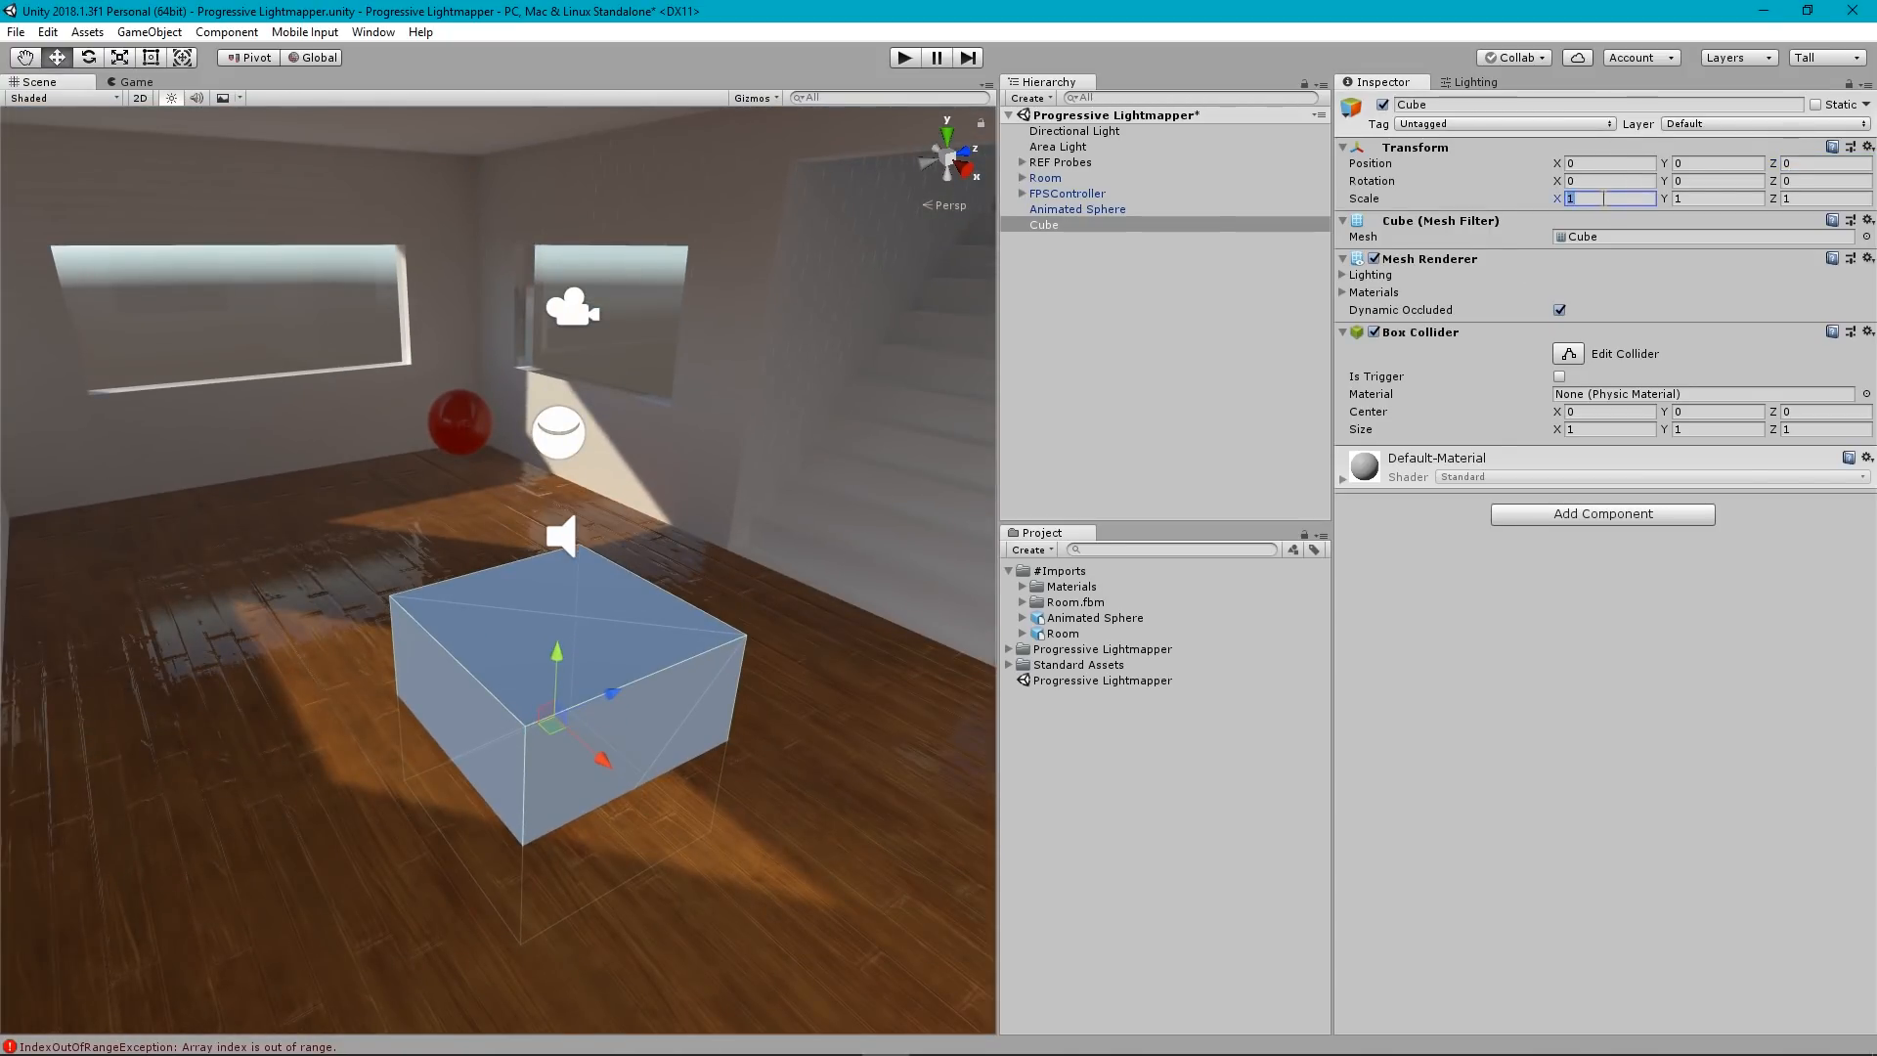
pyautogui.write('.5')
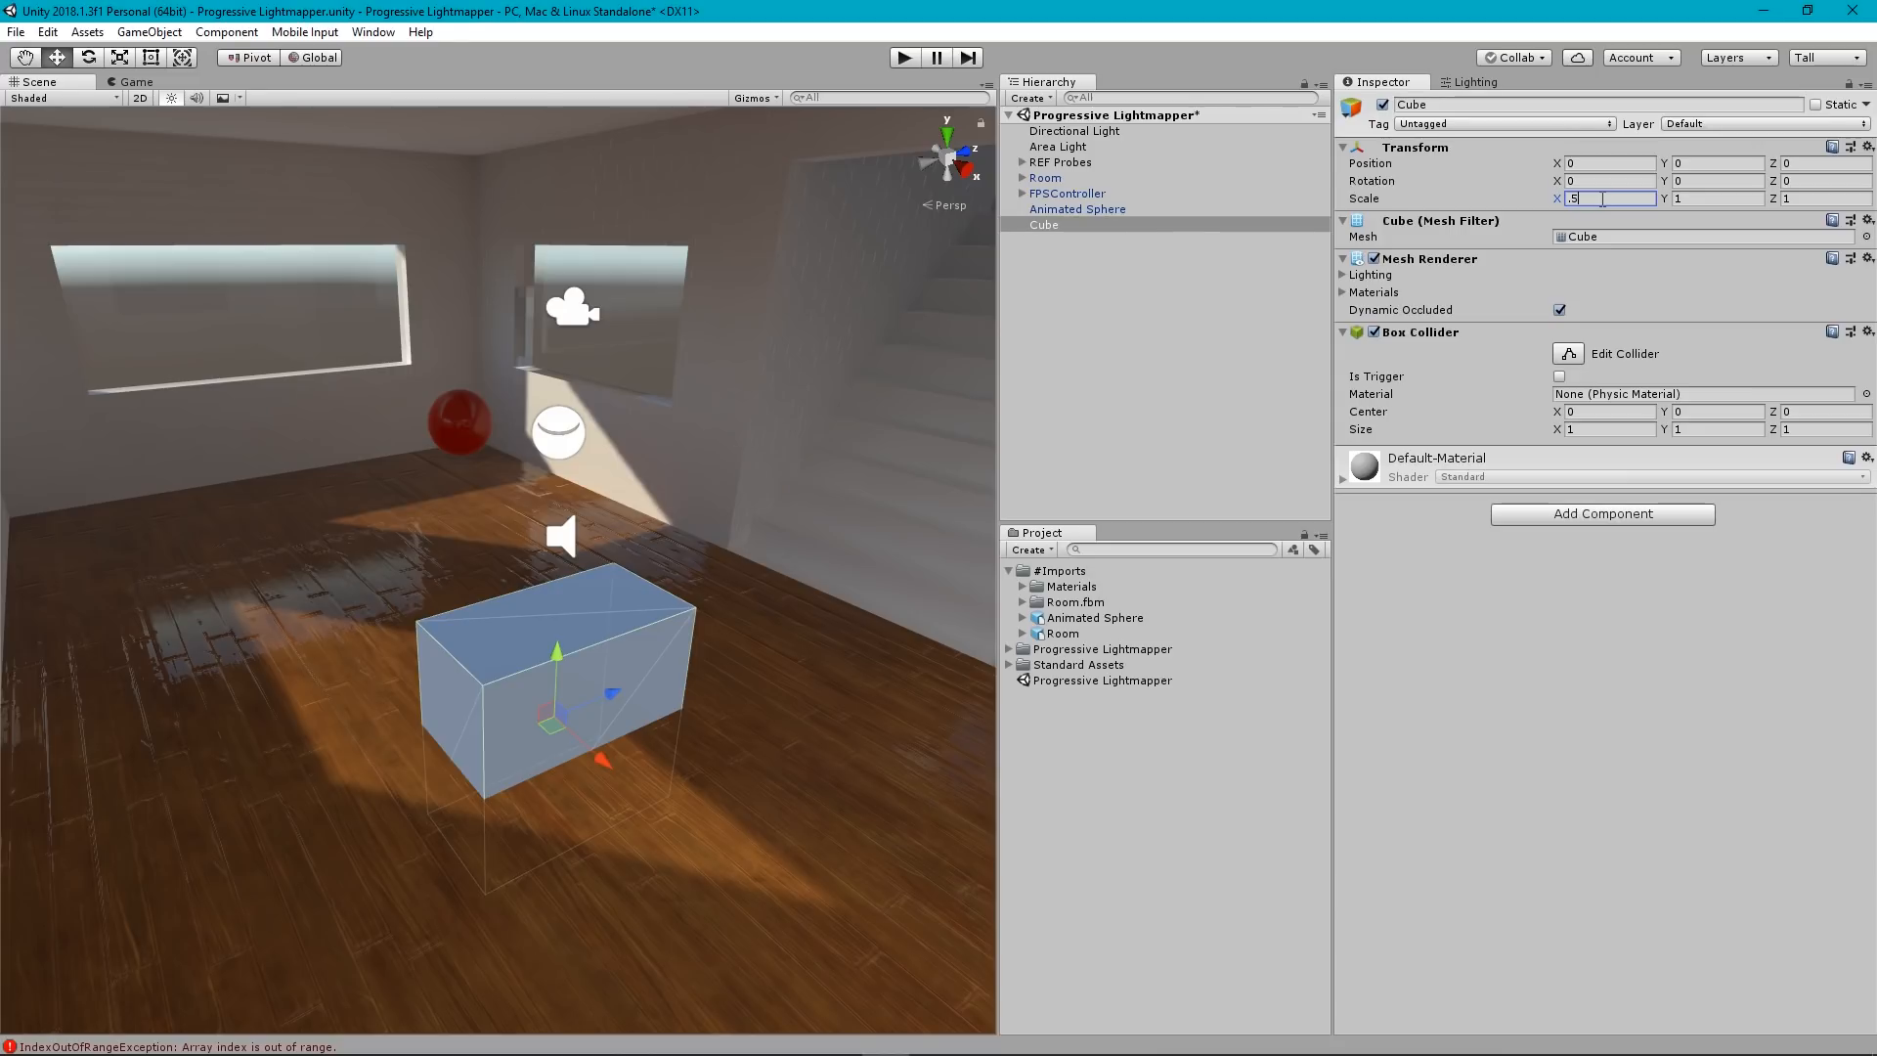
pyautogui.press('Tab')
pyautogui.write('.5')
pyautogui.press('Tab')
pyautogui.write('.5')
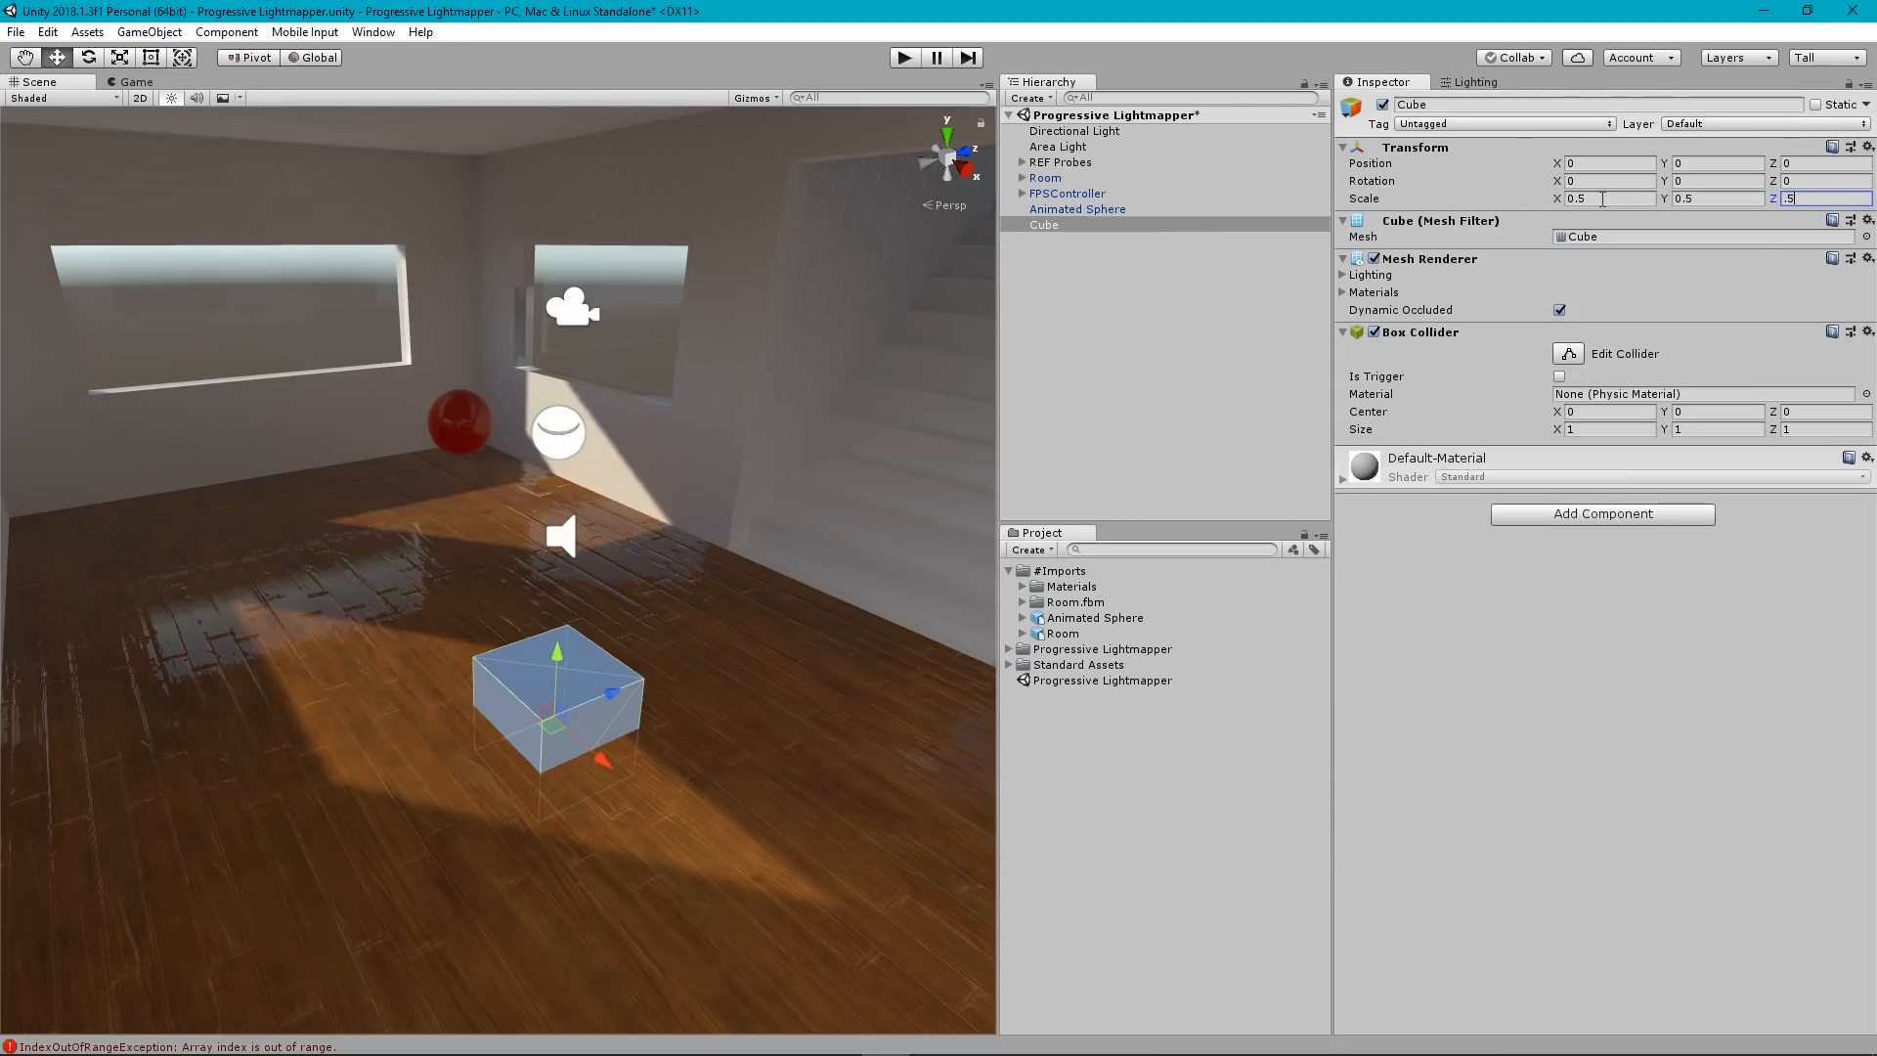
# Move the cube along the floor towards the red sphere, to about X -2.126 and Z 1.02, and deselect it.
pyautogui.moveTo(554, 728); pyautogui.dragTo(502, 529)
pyautogui.scroll(5, 439, 413)
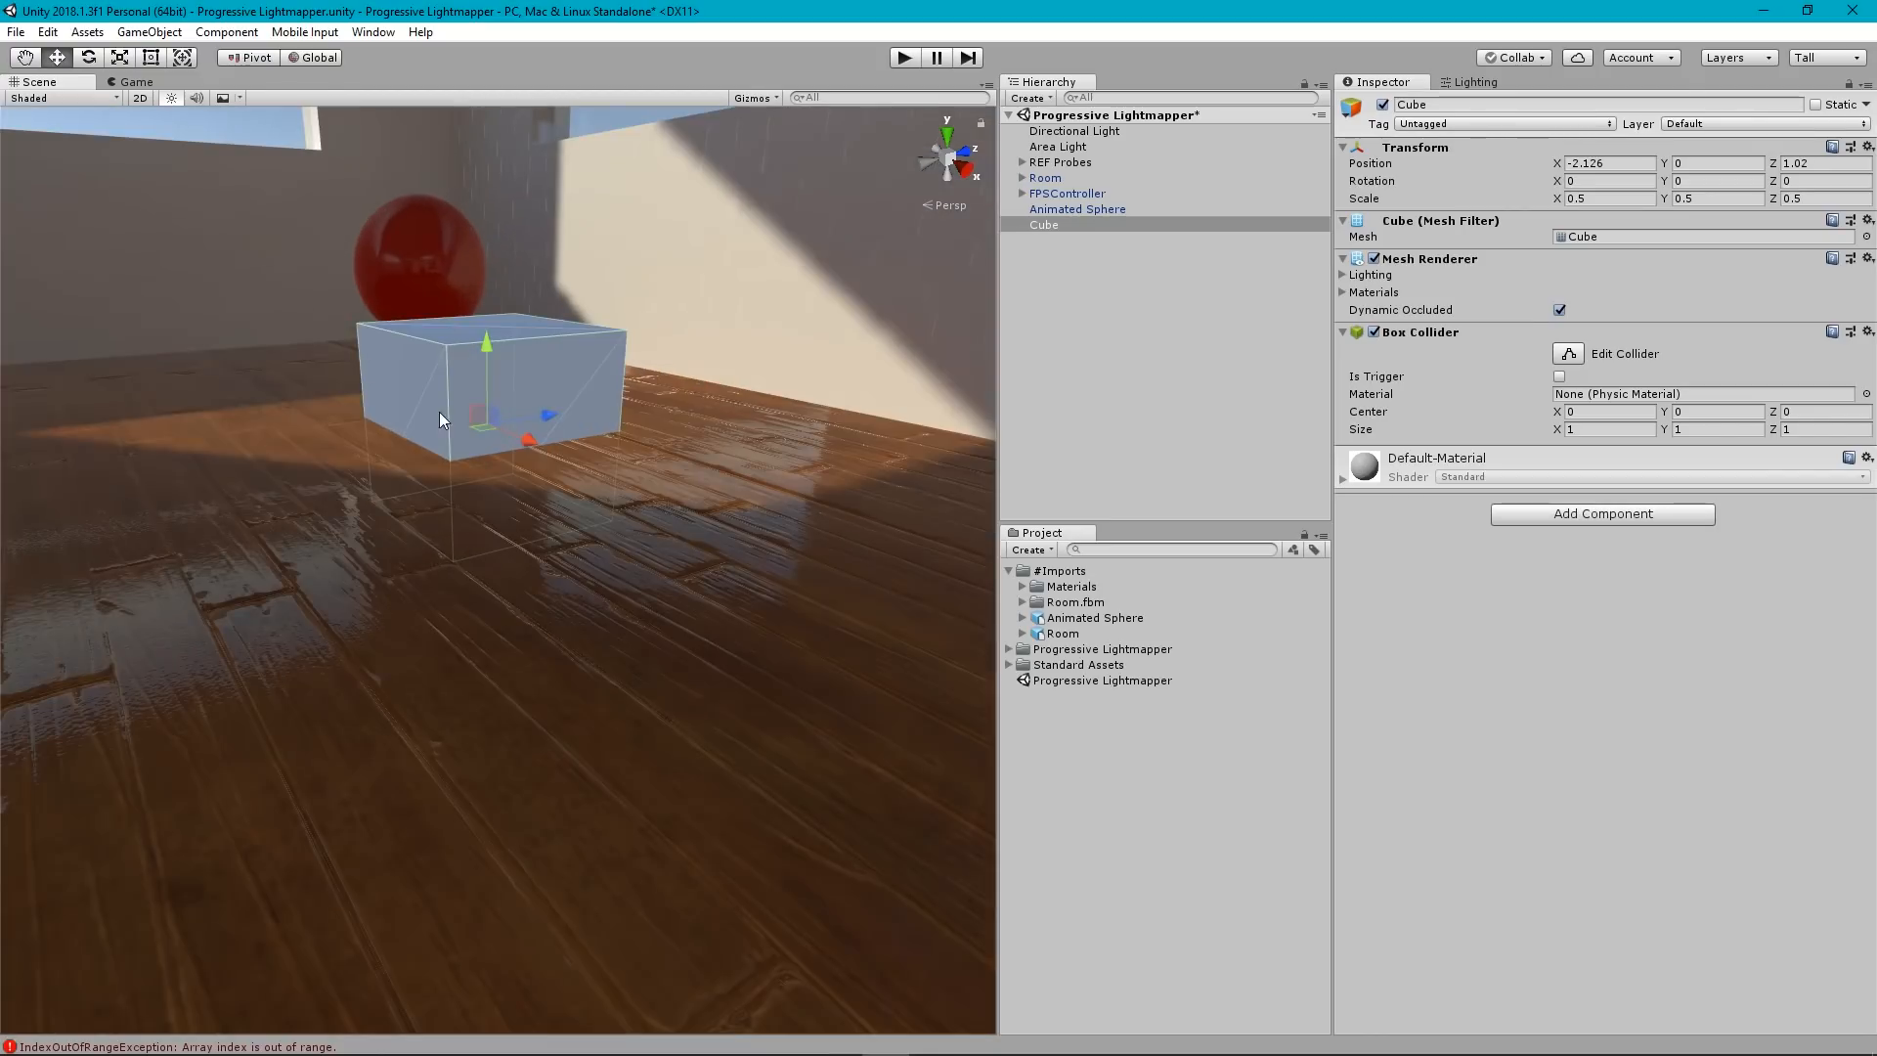
pyautogui.moveTo(533, 377); pyautogui.dragTo(553, 470, button='middle')
pyautogui.keyDown('alt'); pyautogui.moveTo(582, 751); pyautogui.dragTo(314, 670); pyautogui.keyUp('alt')
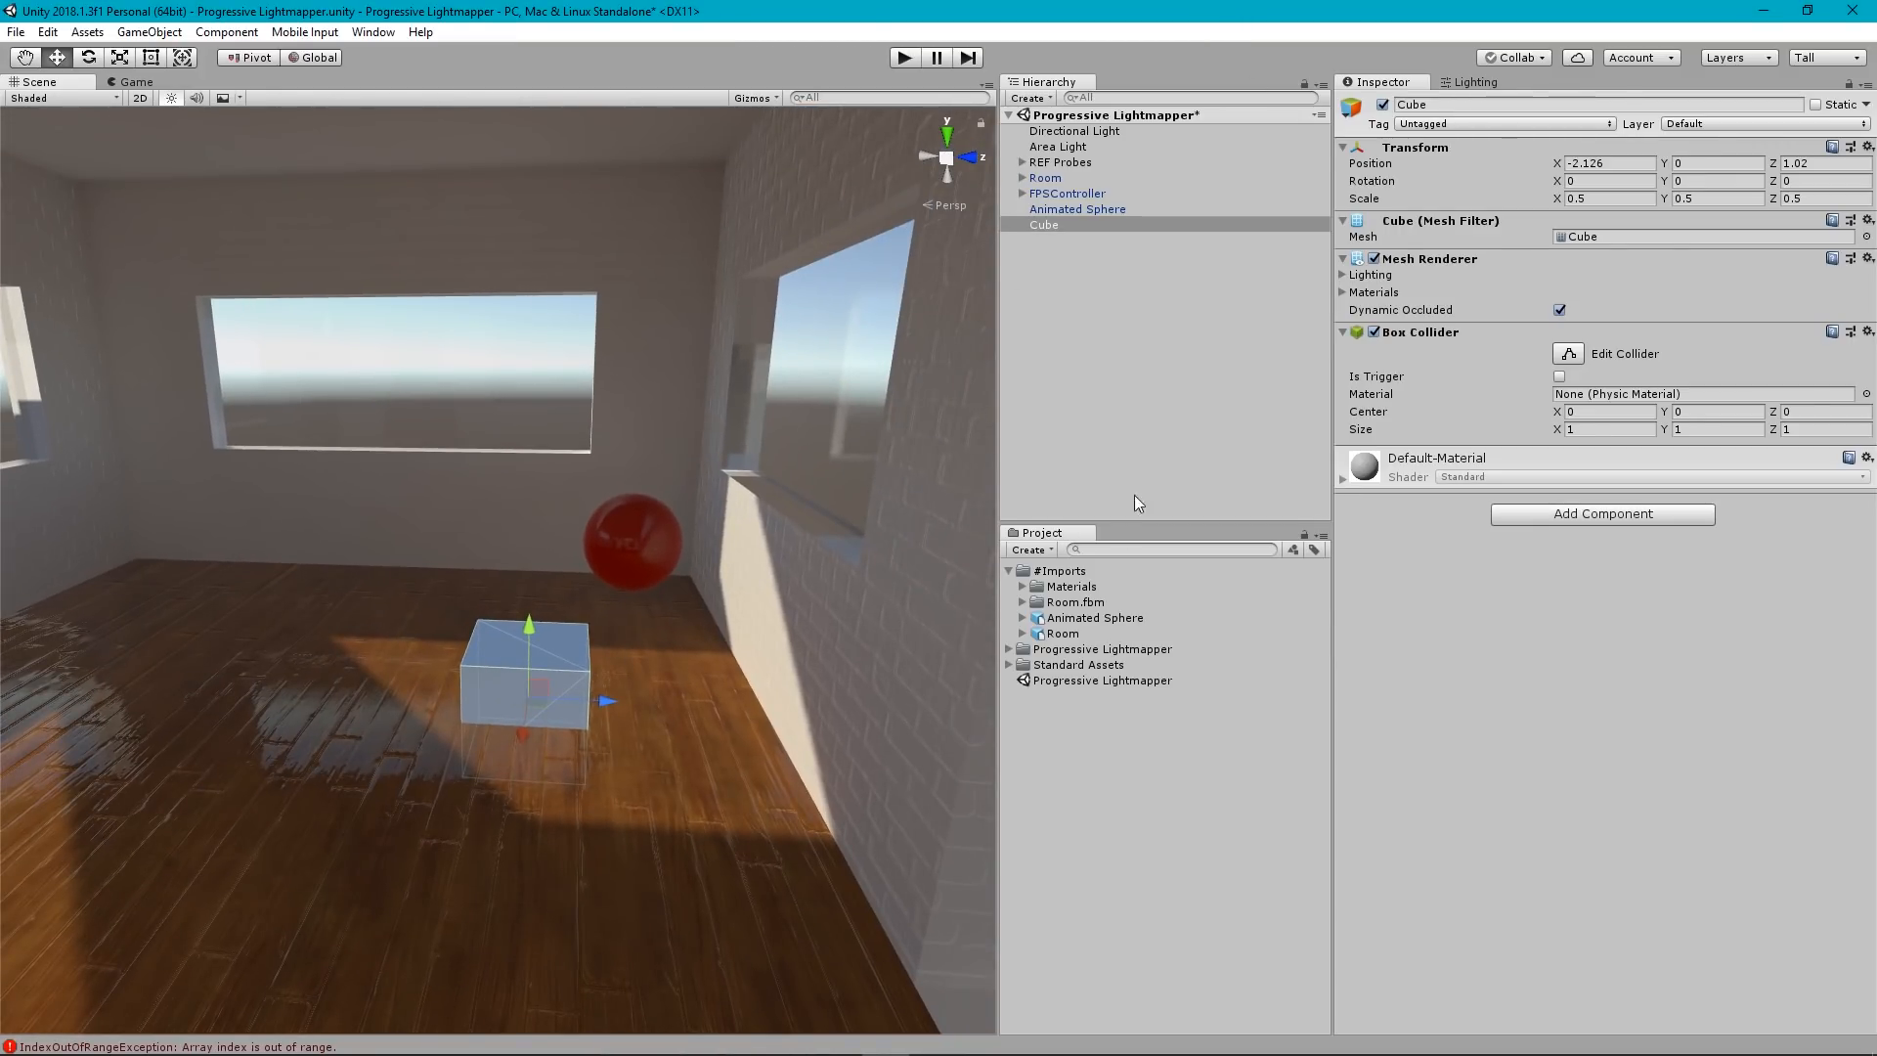
pyautogui.click(1159, 391)
pyautogui.keyDown('alt'); pyautogui.moveTo(702, 670); pyautogui.dragTo(611, 699); pyautogui.keyUp('alt')
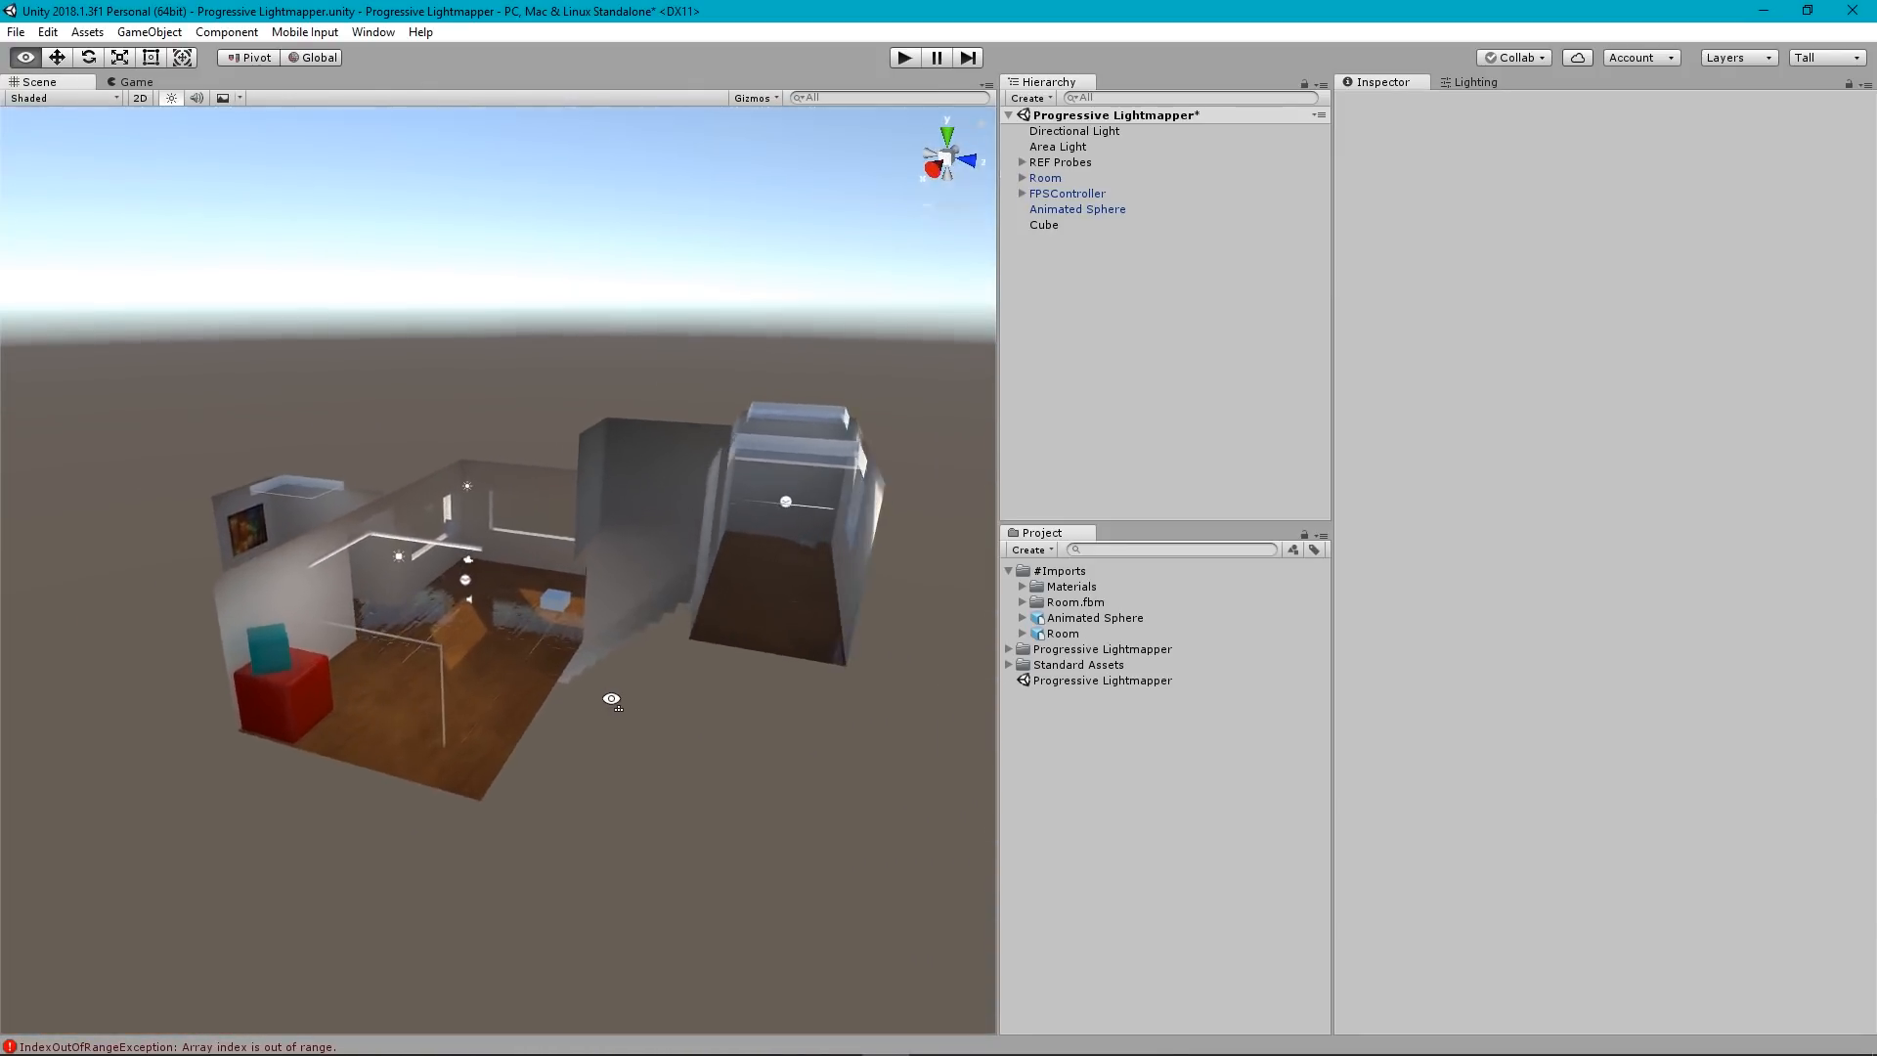
pyautogui.press('w')
pyautogui.moveTo(611, 698); pyautogui.dragTo(733, 696, button='right')
pyautogui.press('s')
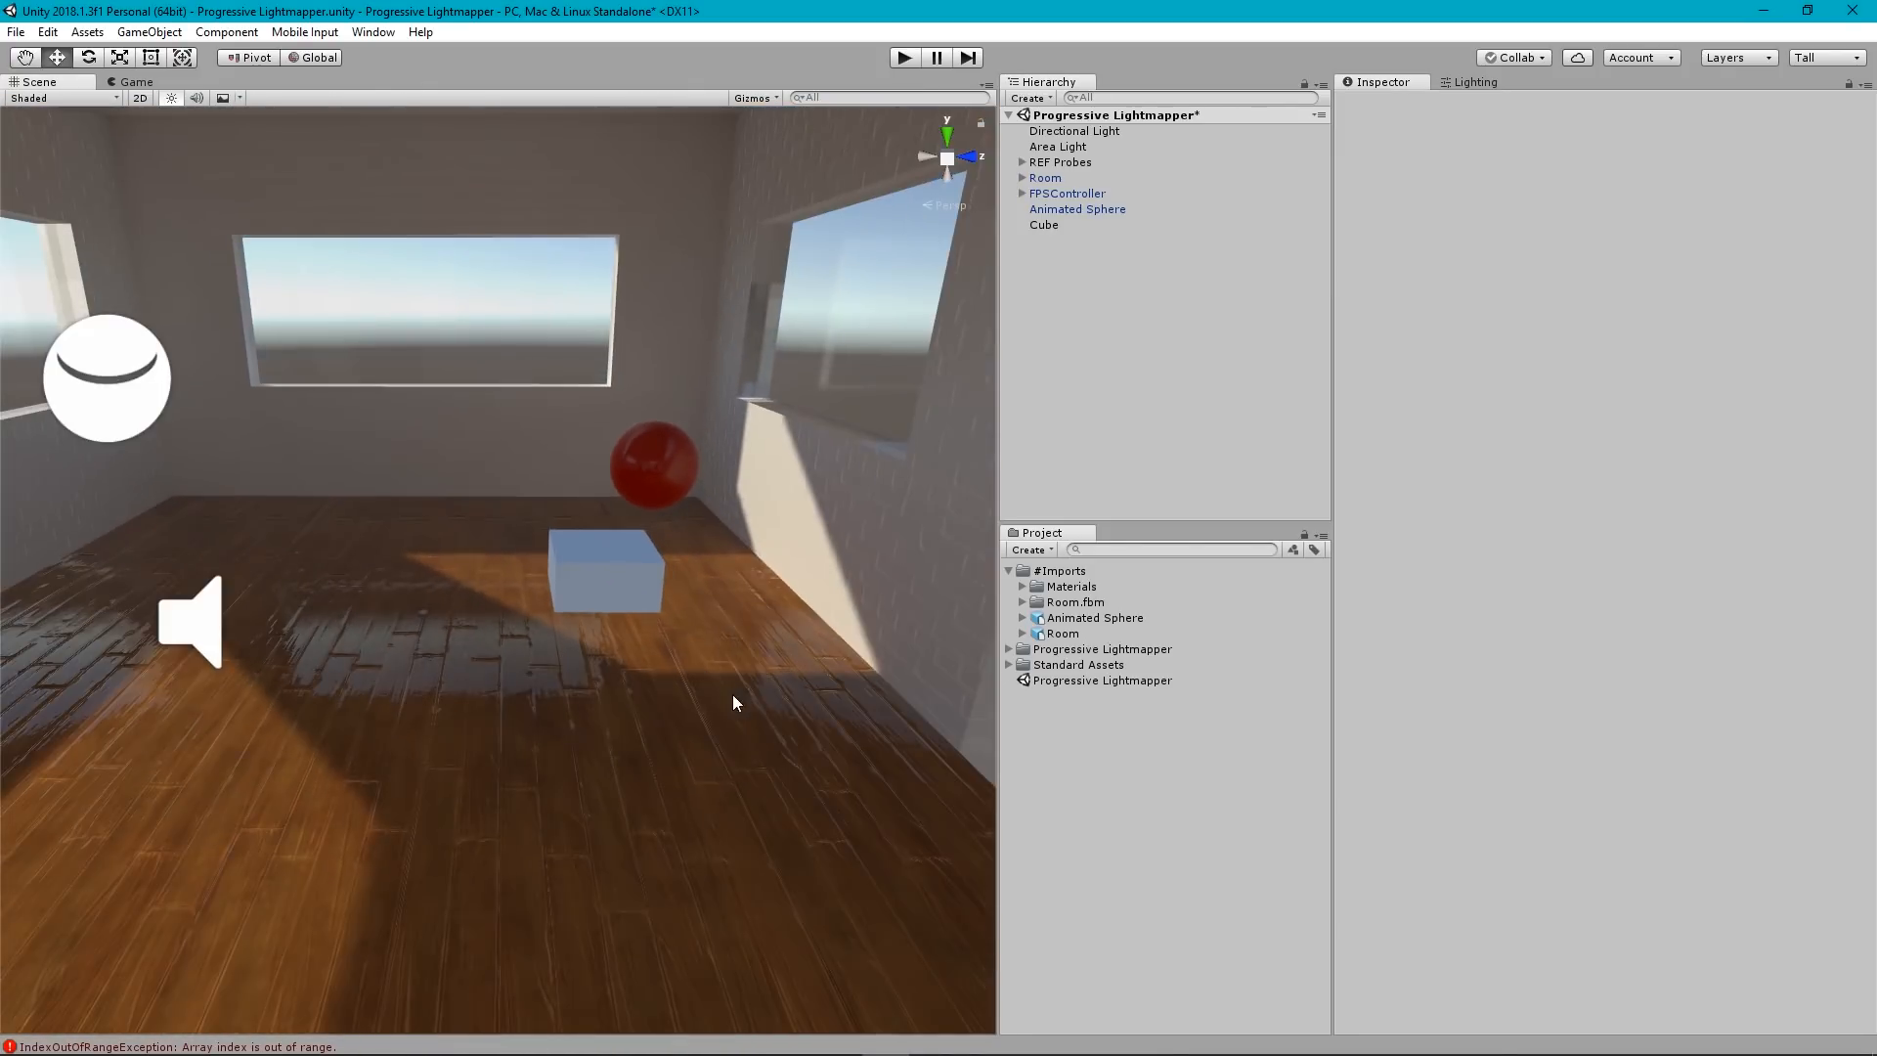
# Try a smoothness of 0.8 on Room_2's Wood_FloorPlanks_1k_alb material, set it to 0.9, deselect the room and view the sphere's corner.
pyautogui.click(598, 701)
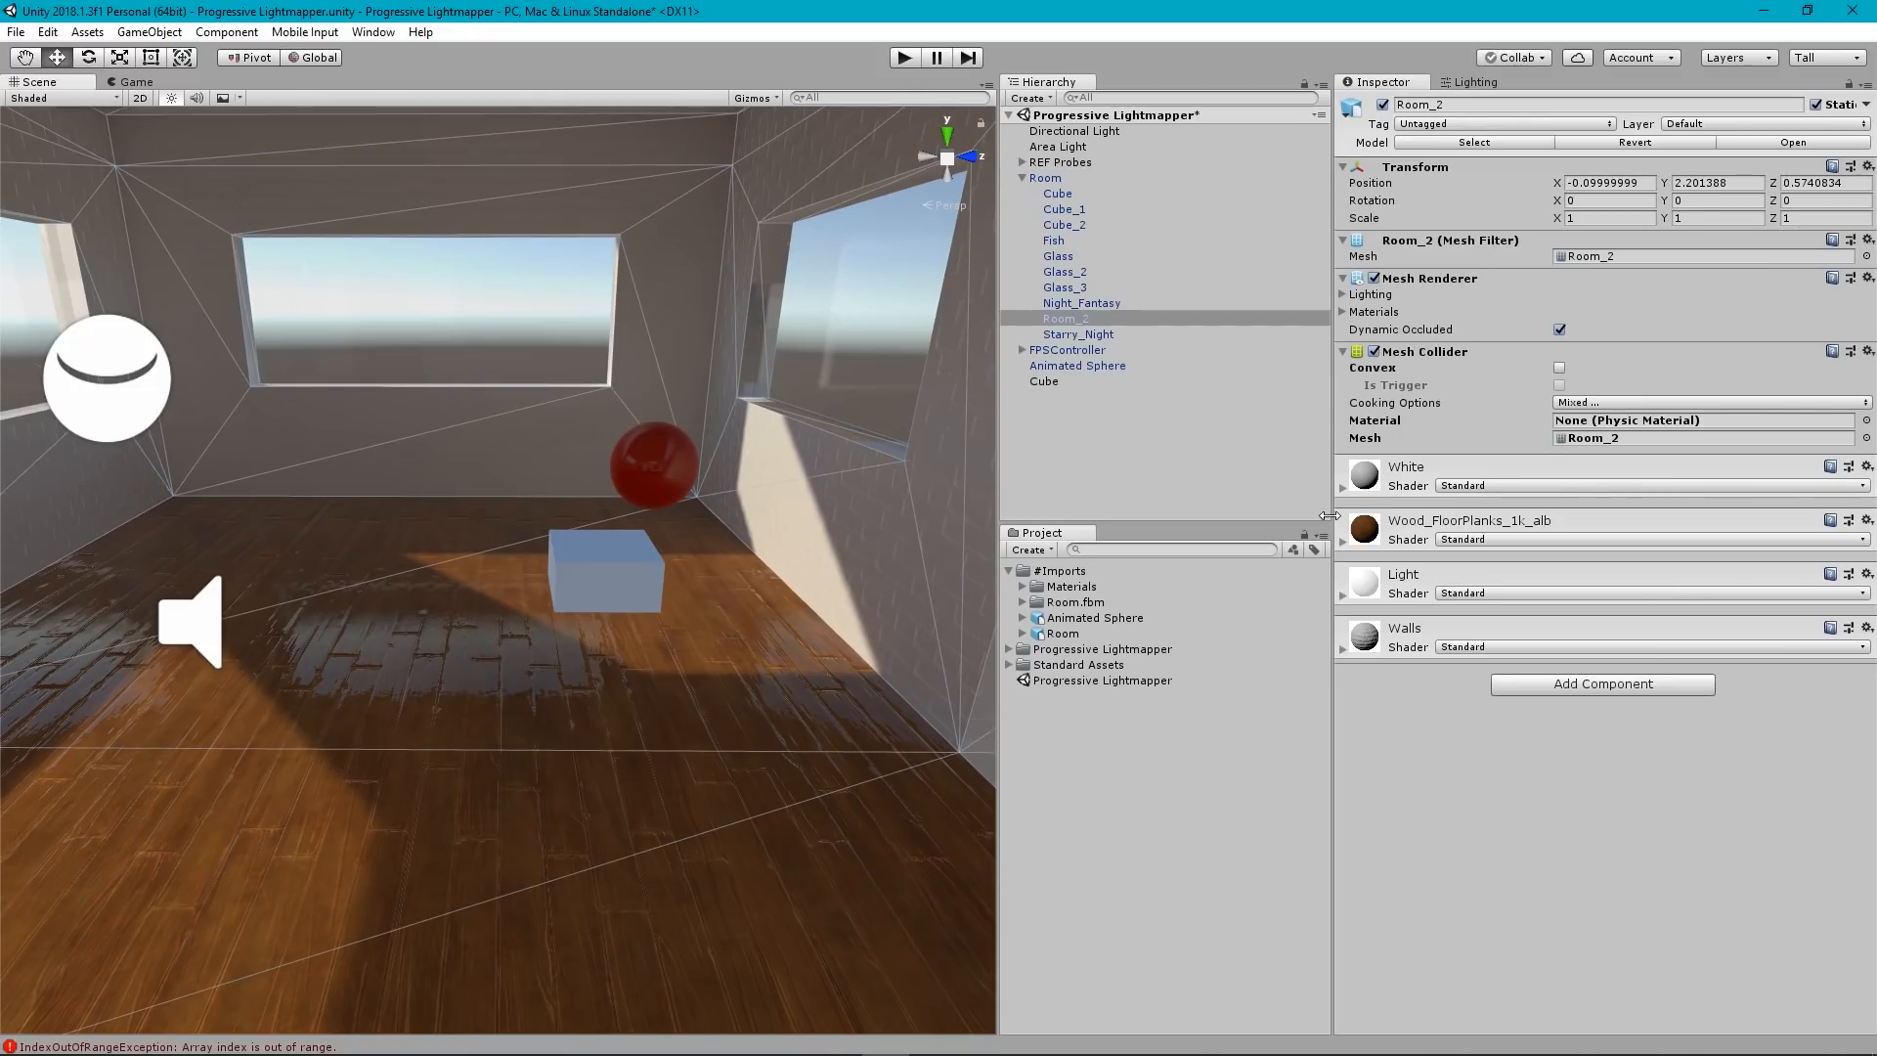
pyautogui.click(1345, 544)
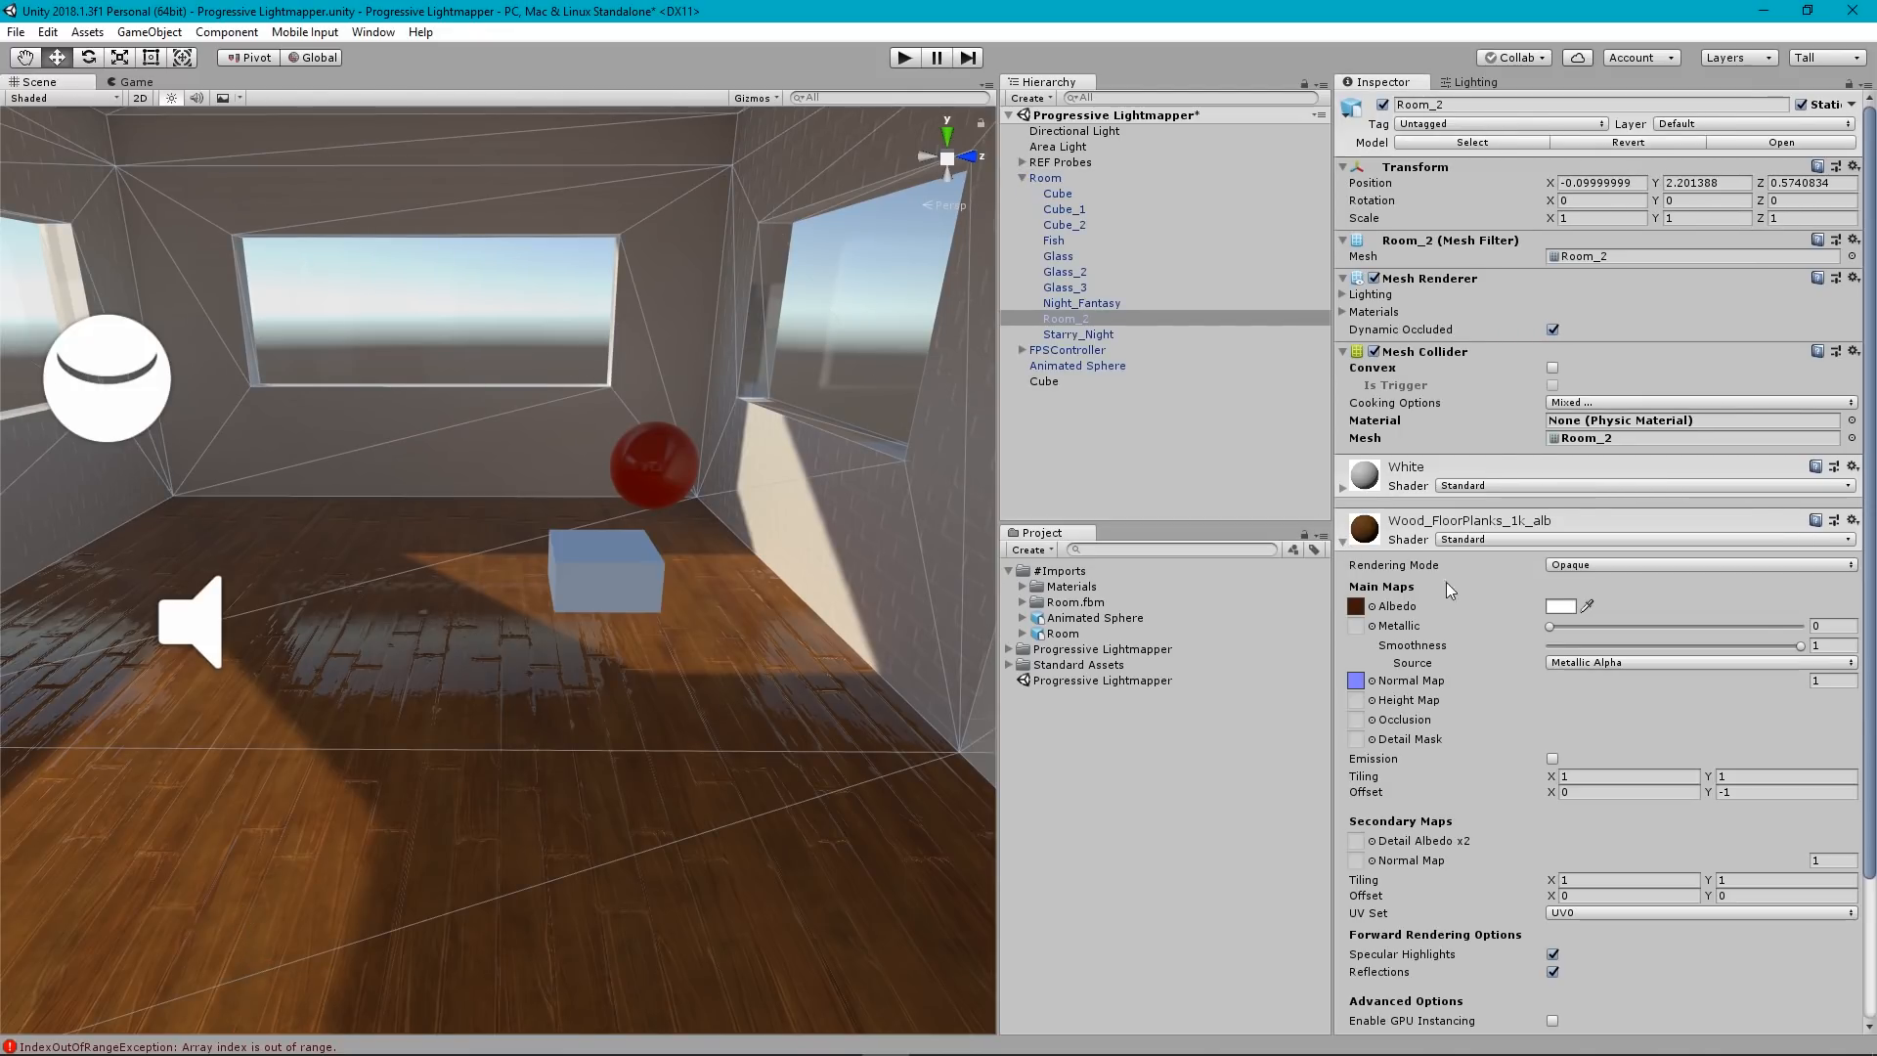
pyautogui.click(1839, 645)
pyautogui.write('.8')
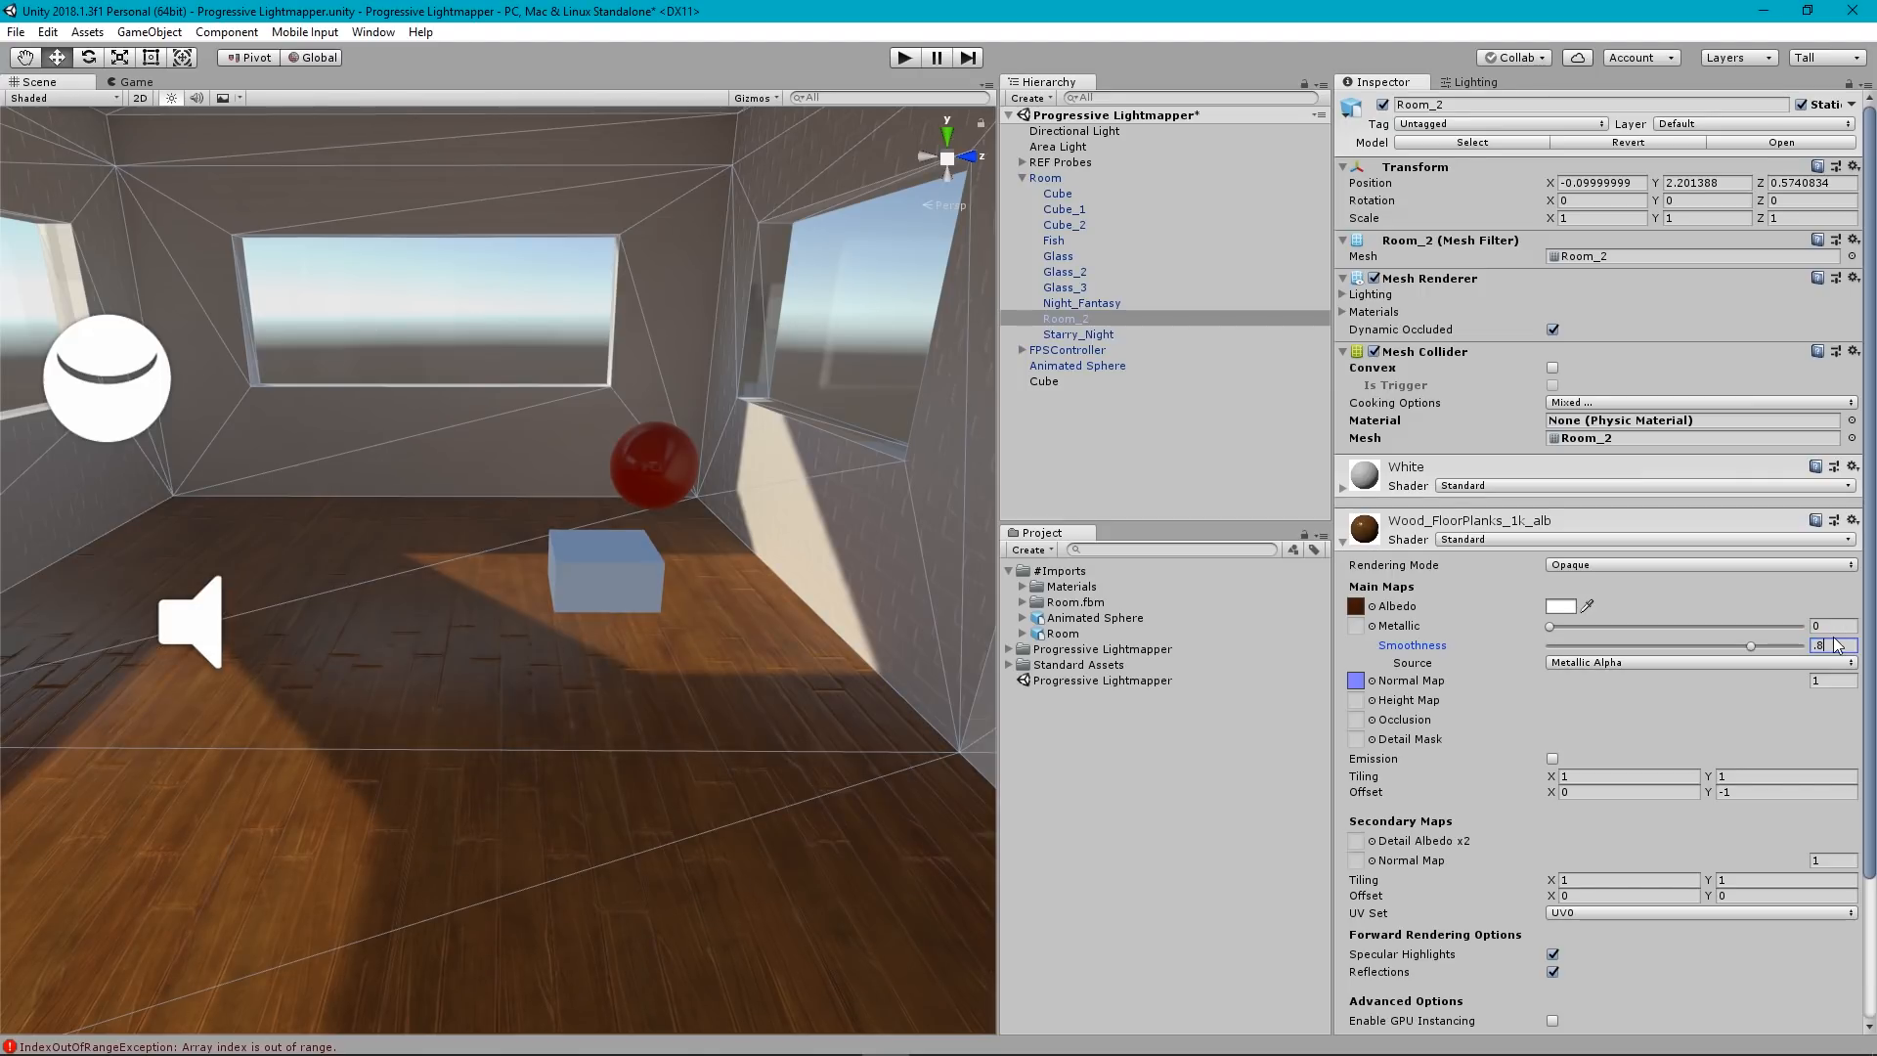
pyautogui.press('BackSpace')
pyautogui.write('9')
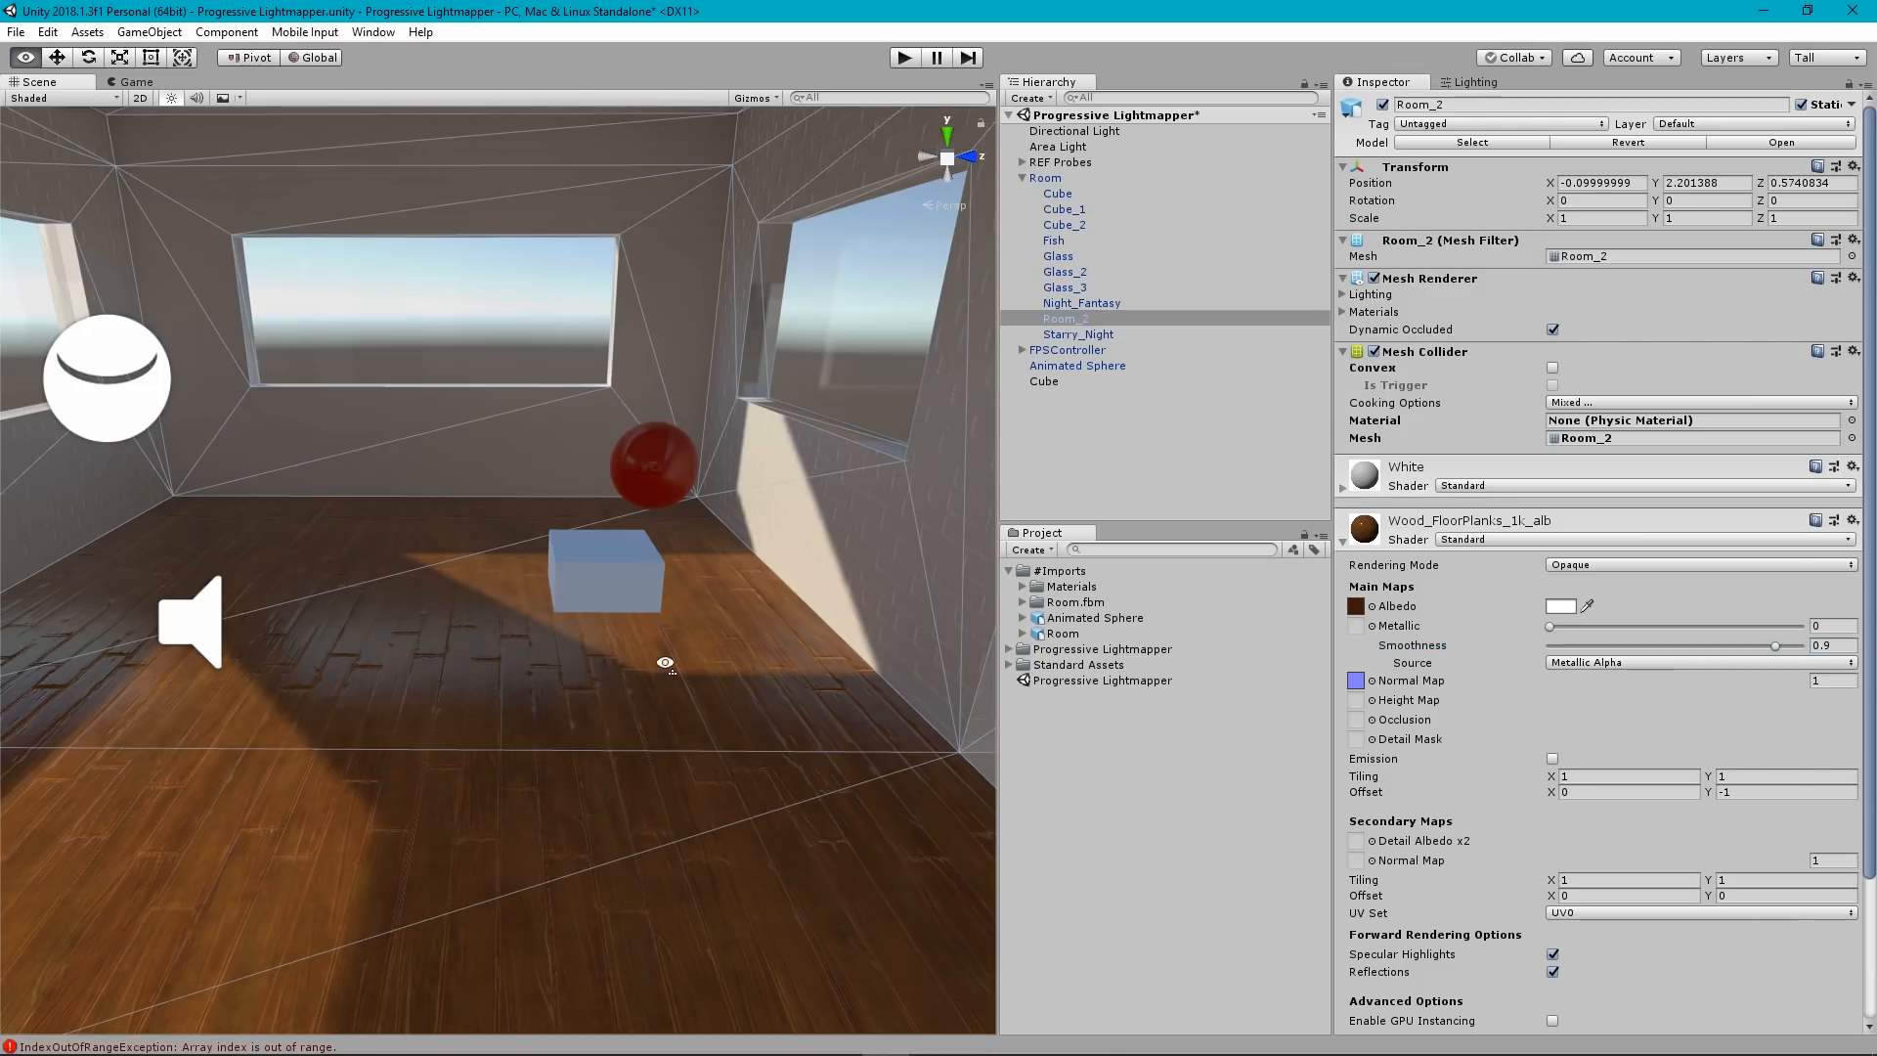
pyautogui.keyDown('alt'); pyautogui.moveTo(670, 725); pyautogui.dragTo(753, 614); pyautogui.keyUp('alt')
pyautogui.scroll(-10, 469, 551)
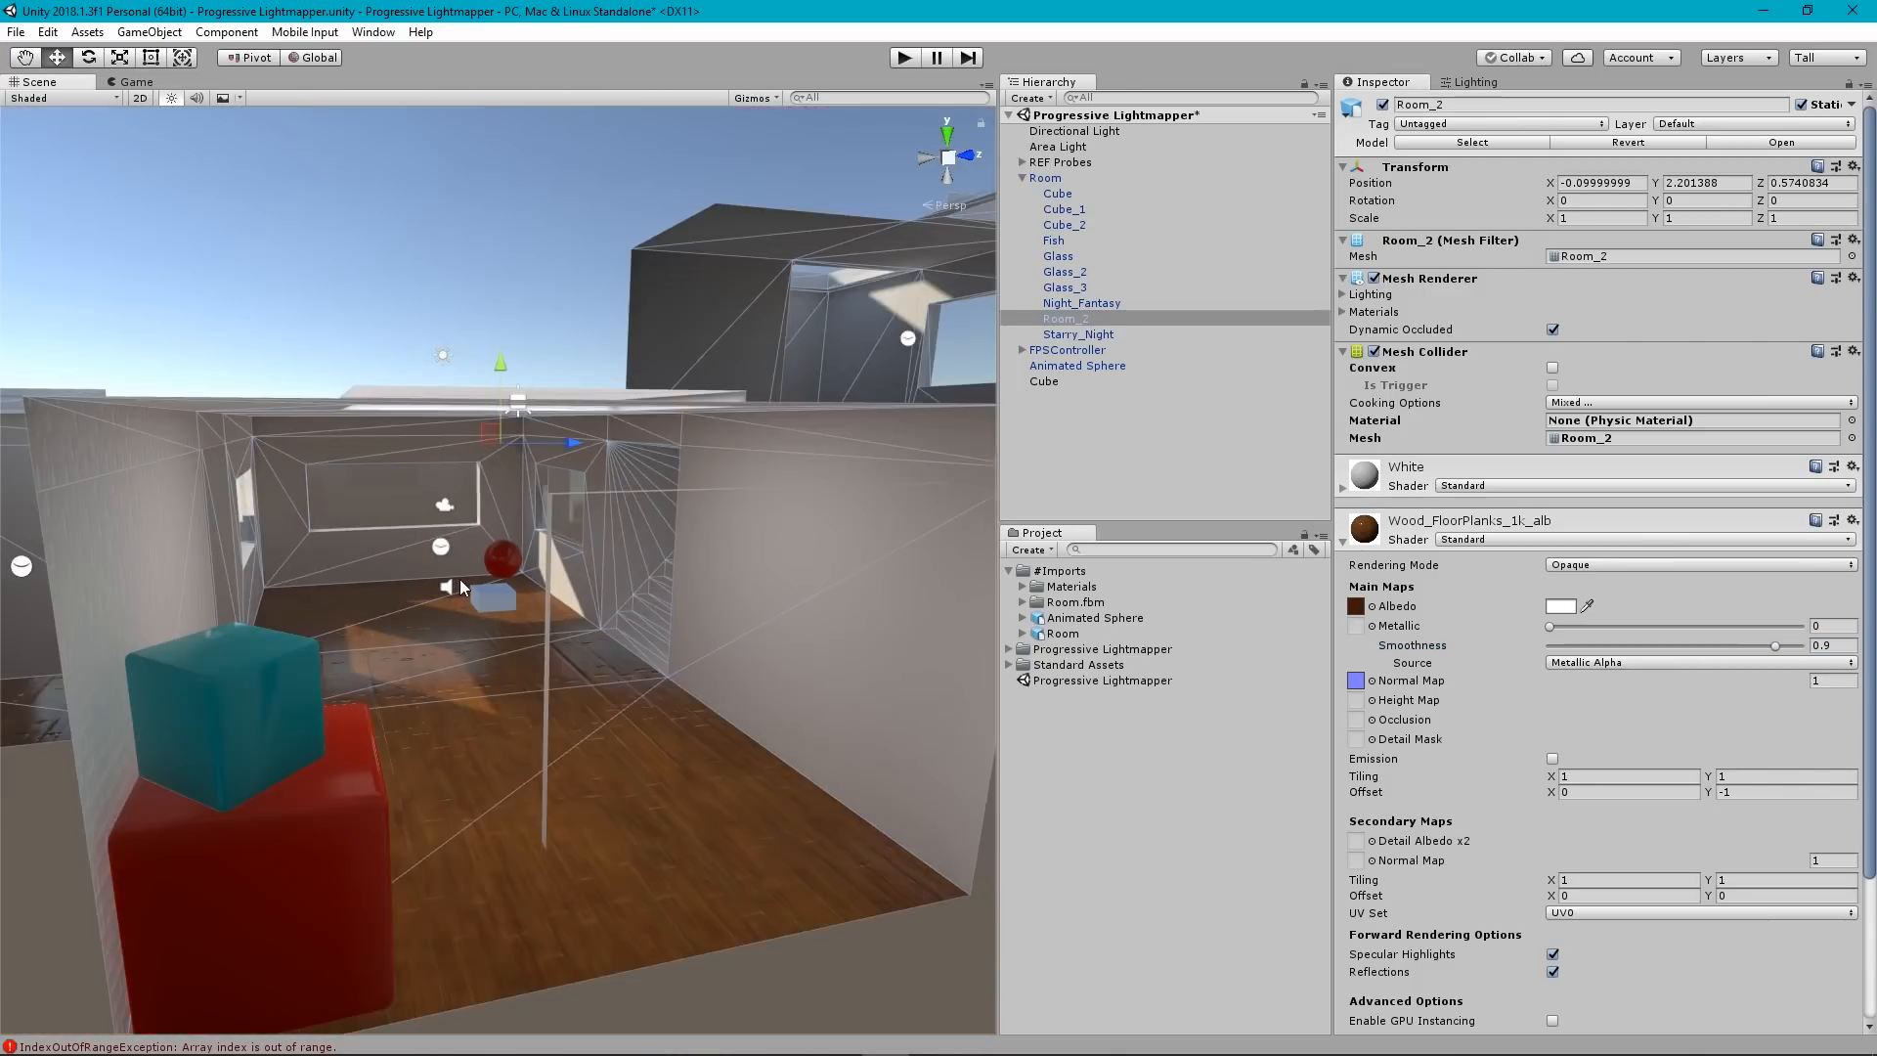
pyautogui.click(654, 814)
pyautogui.scroll(10, 566, 606)
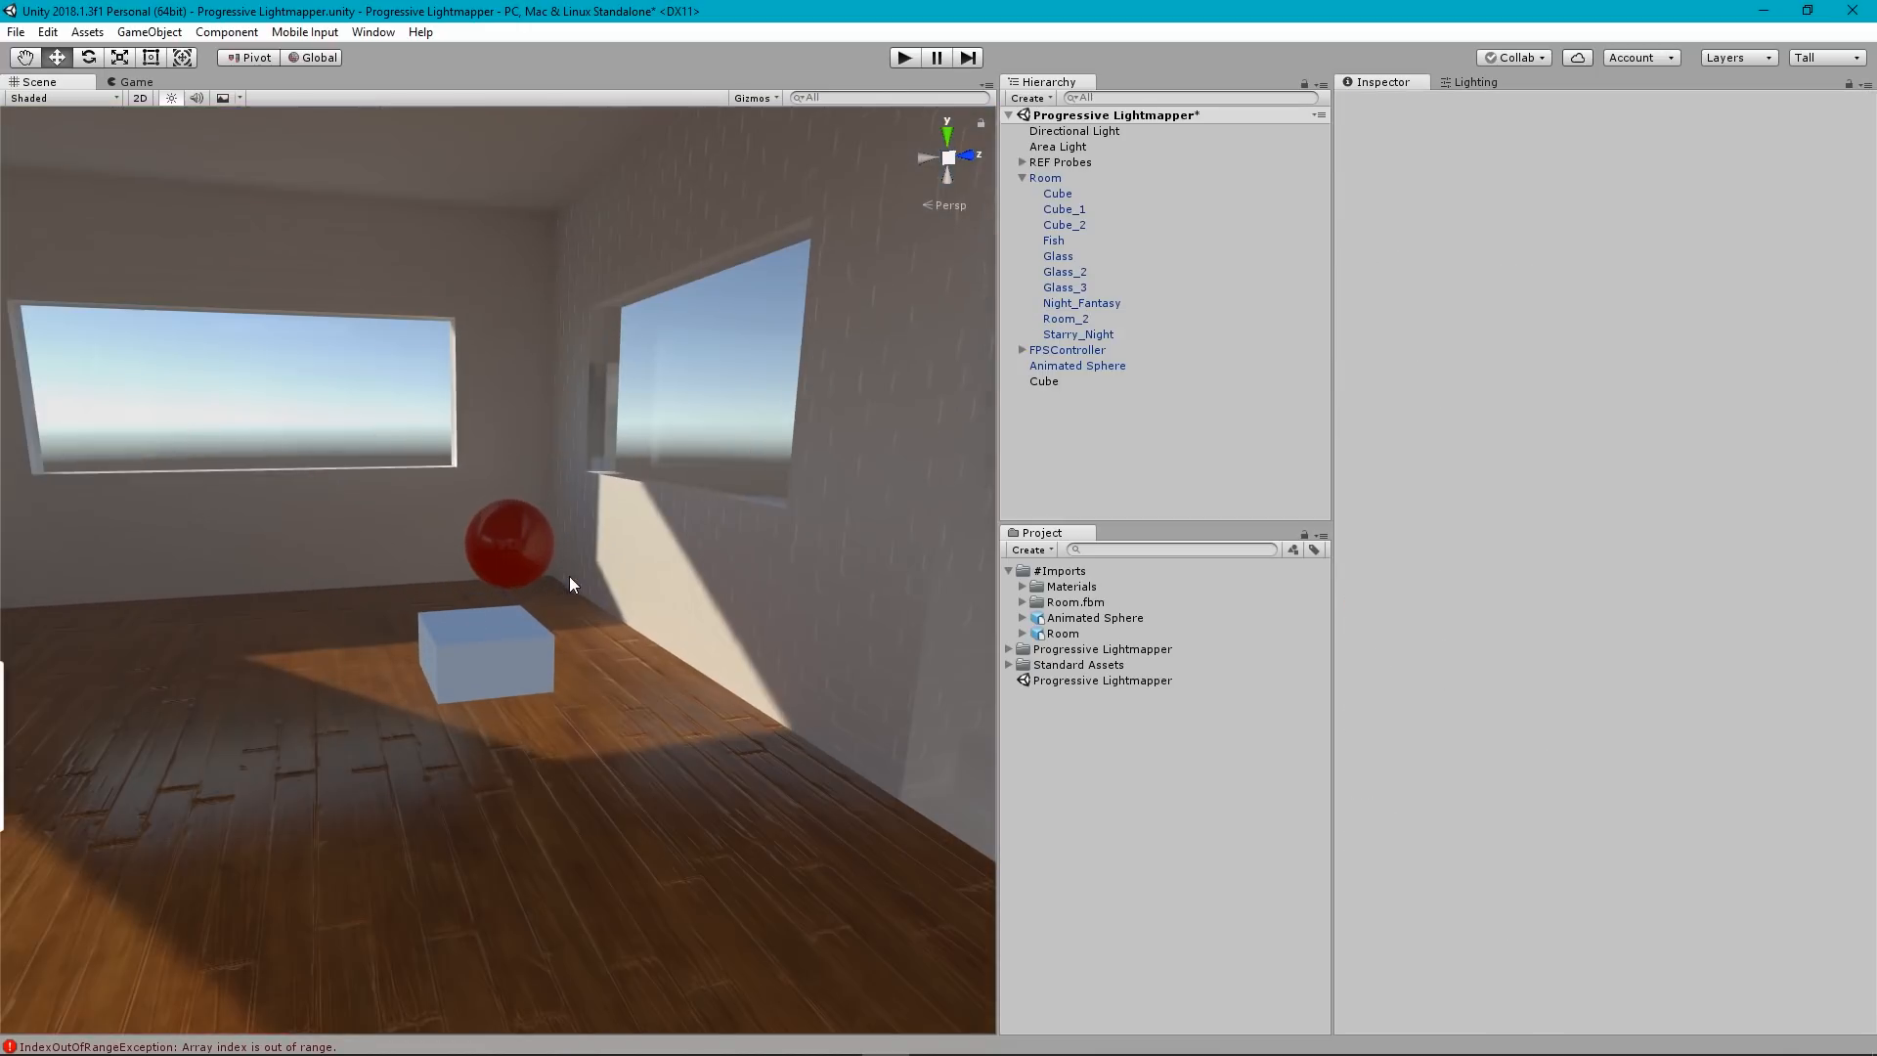
pyautogui.moveTo(585, 690); pyautogui.dragTo(547, 718, button='middle')
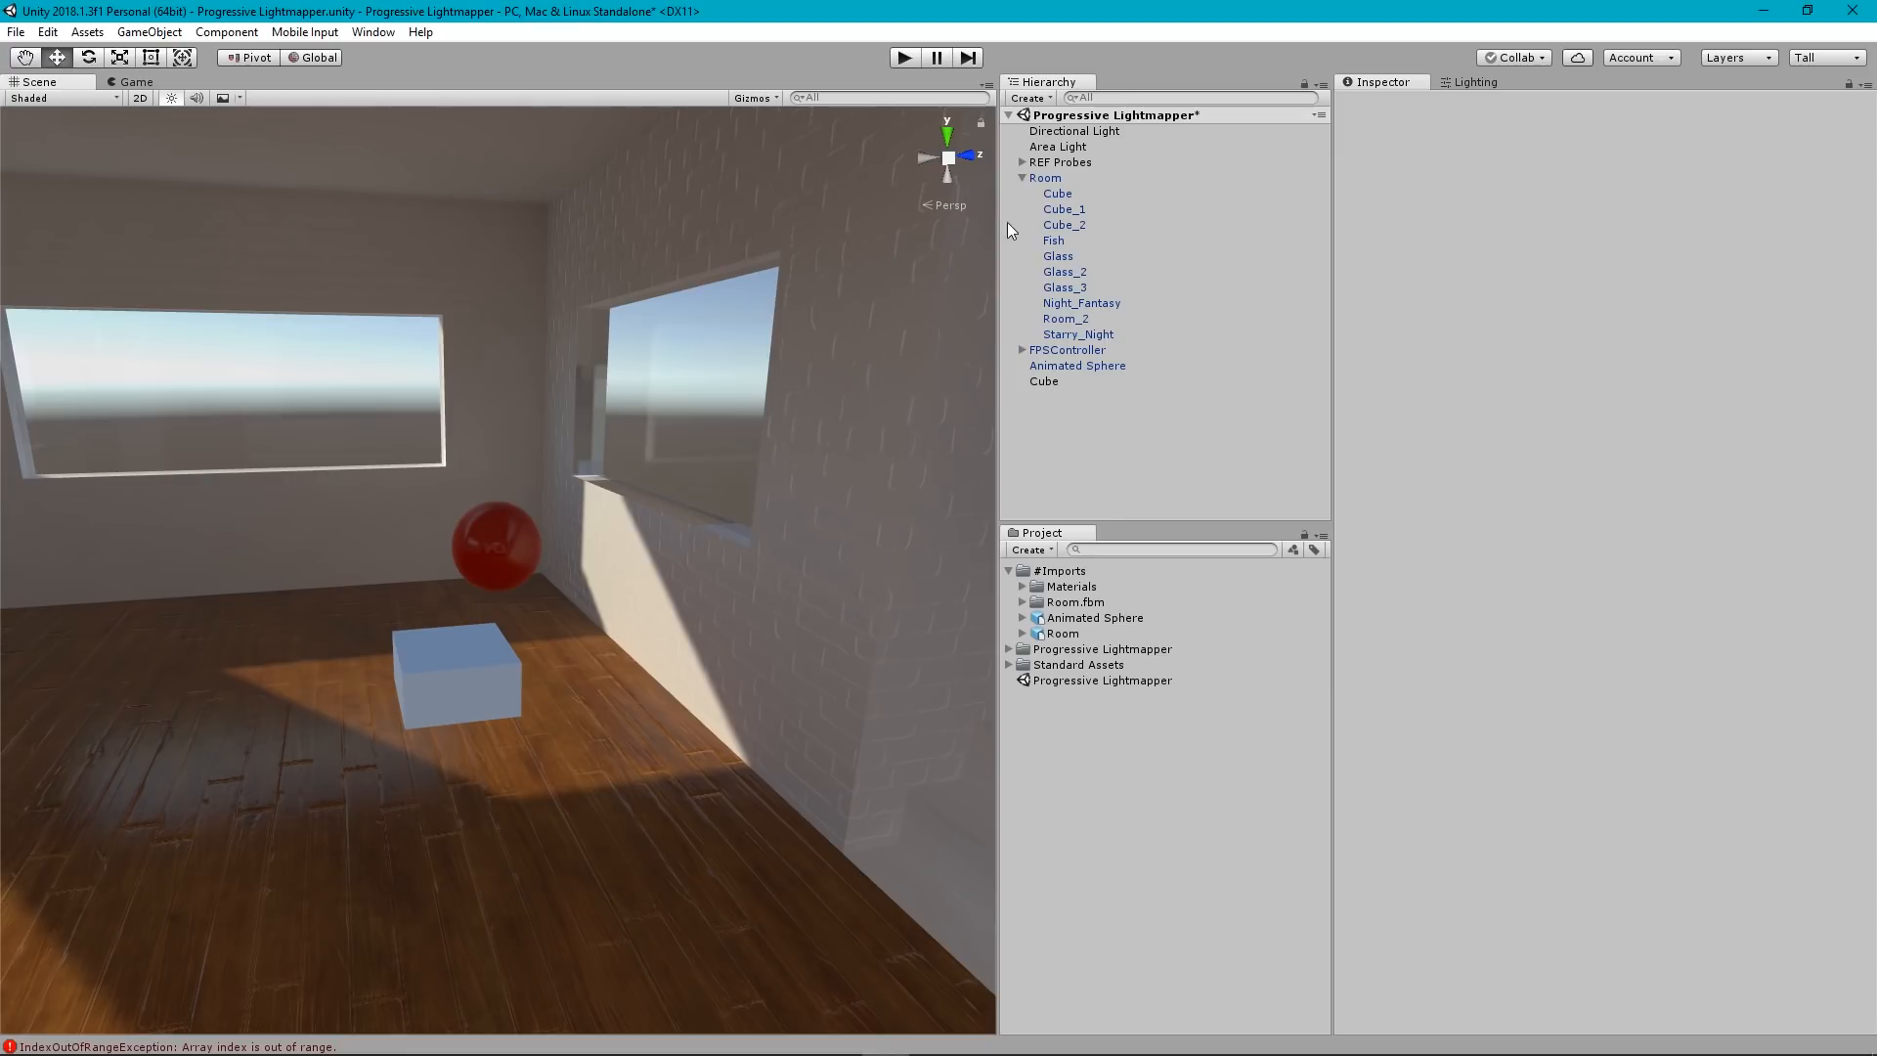
# Set the Directional Light's mode to Mixed and view the cube and sphere up close.
pyautogui.click(1063, 133)
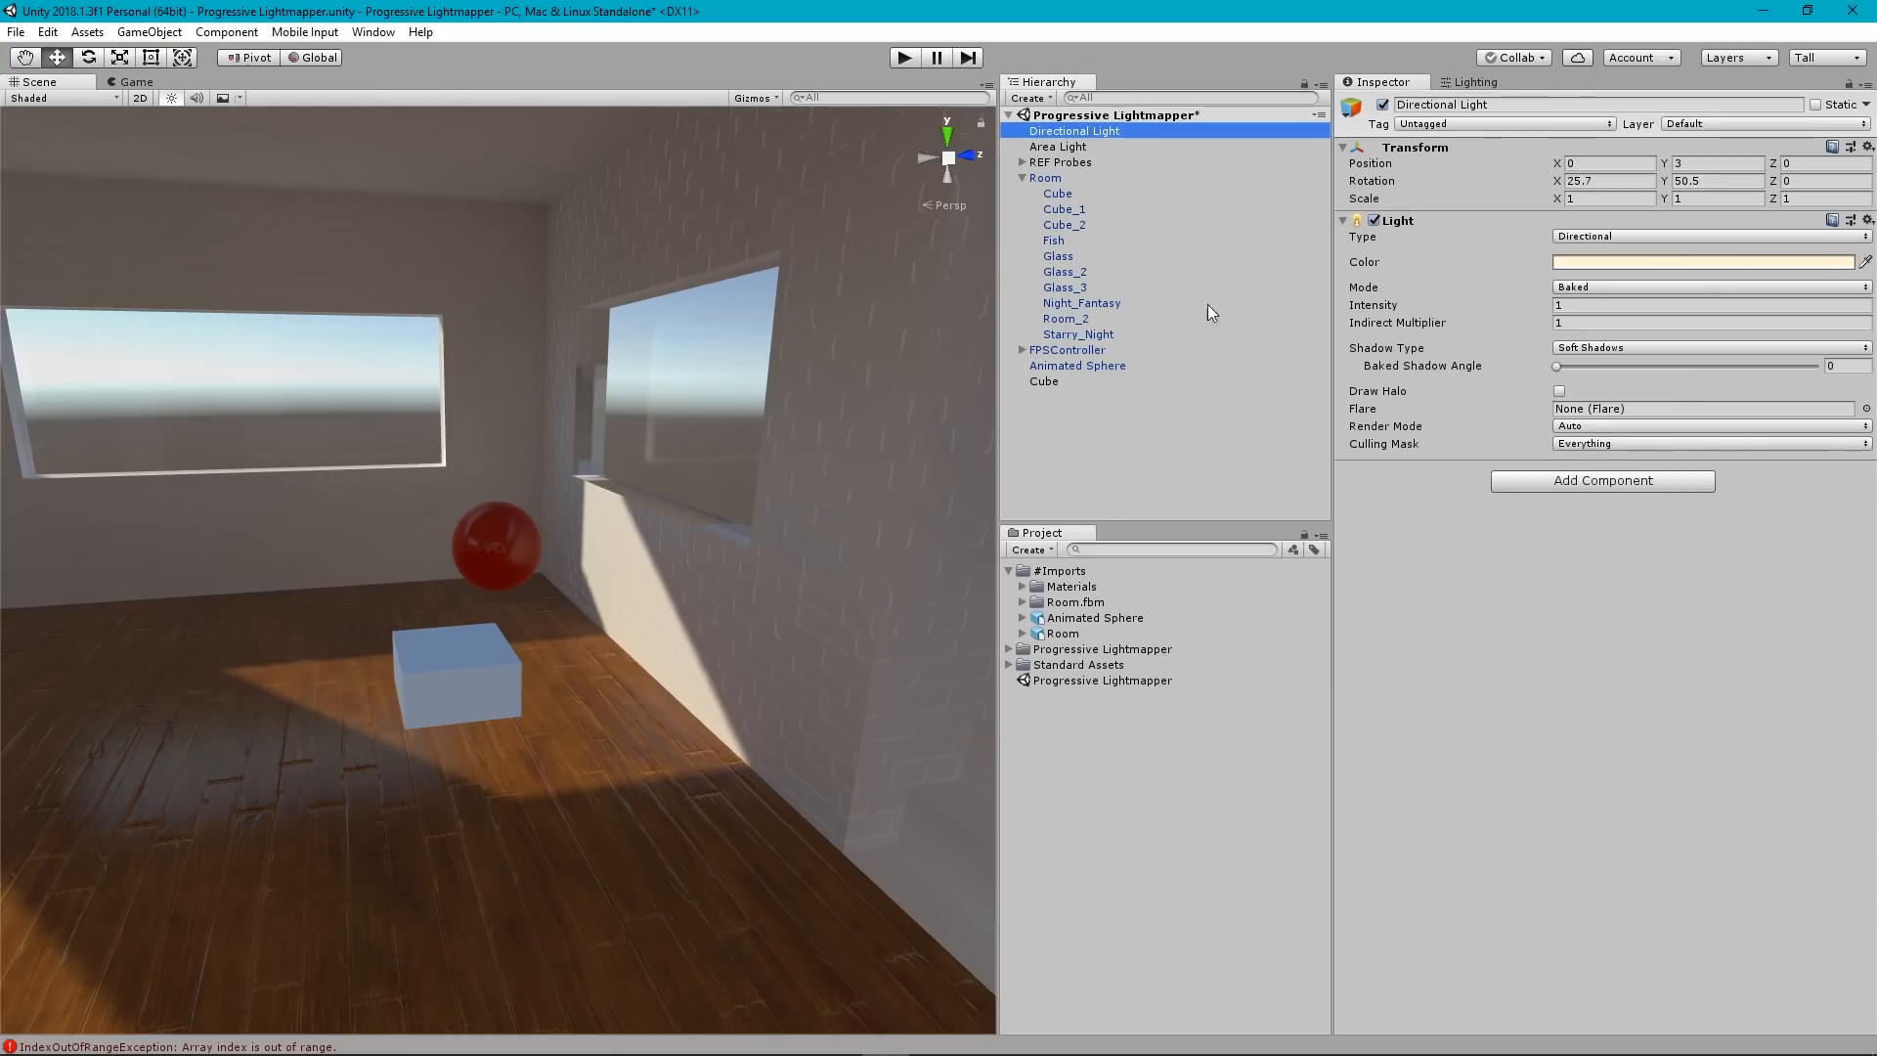
pyautogui.click(1593, 289)
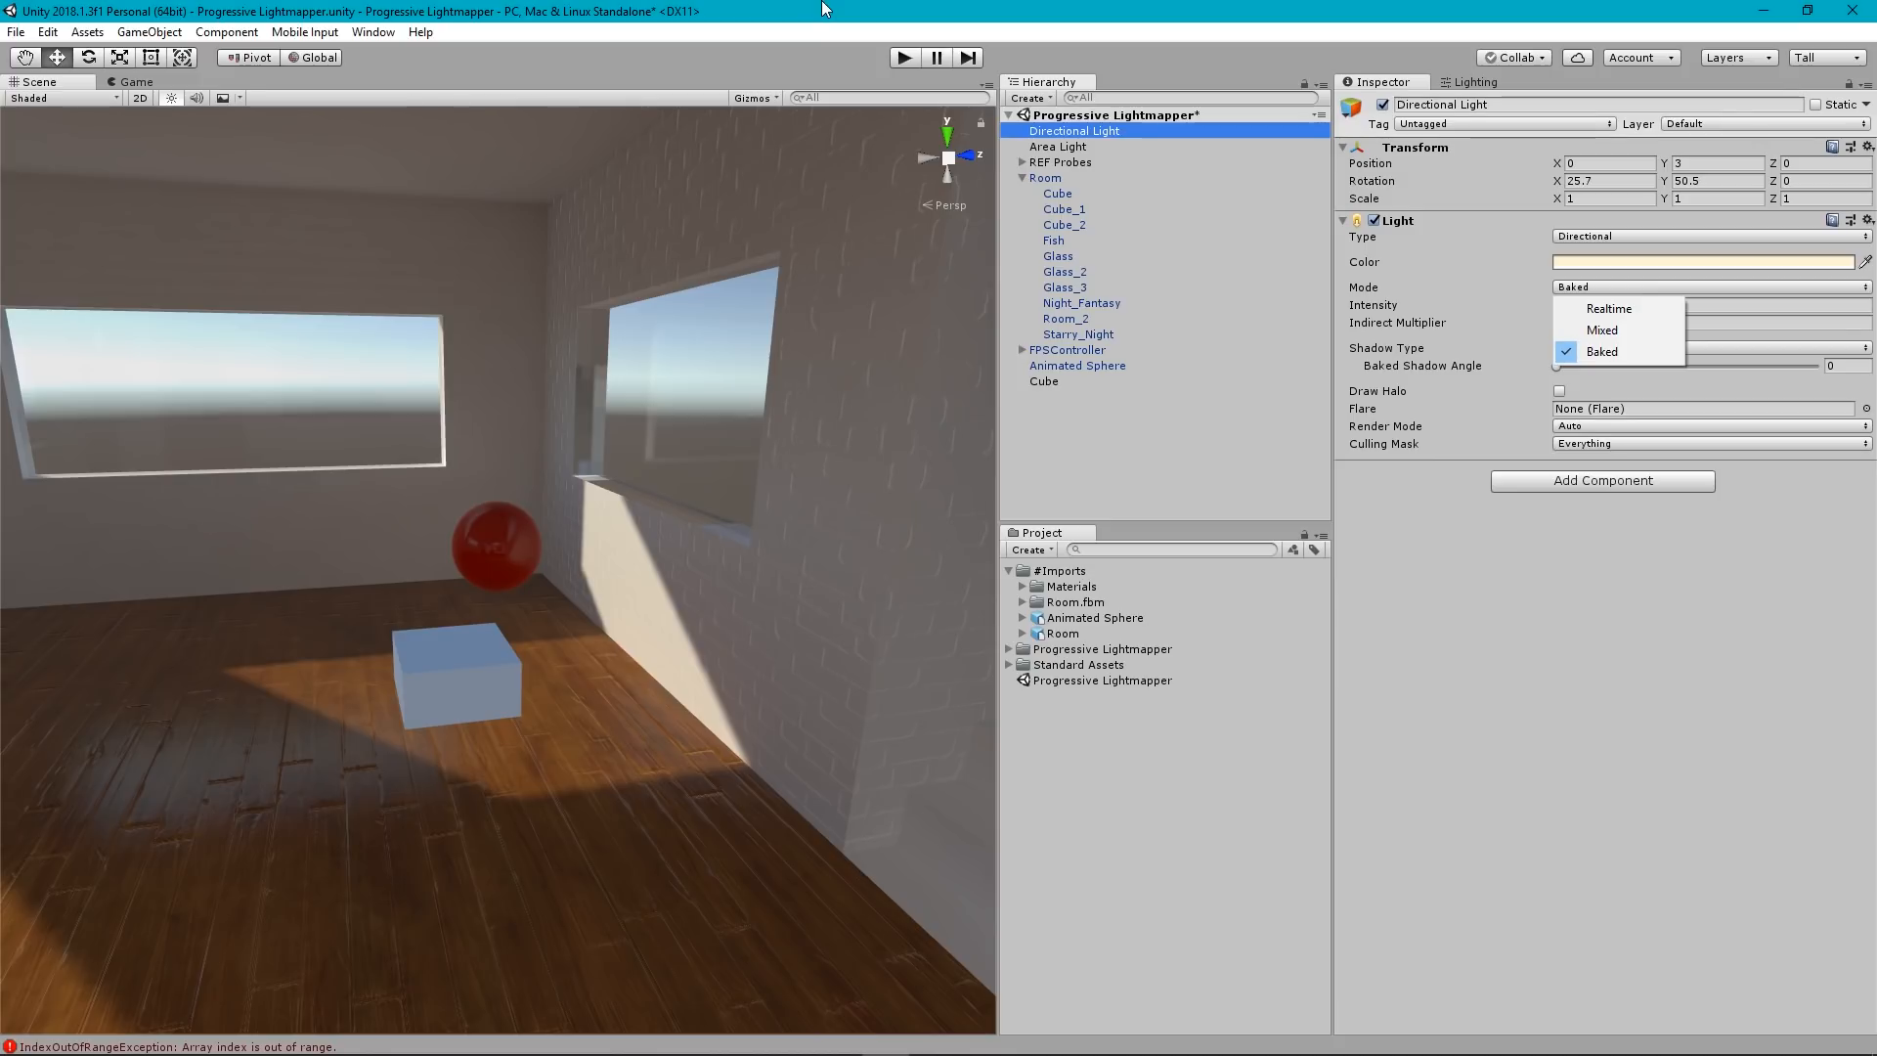
pyautogui.click(1619, 330)
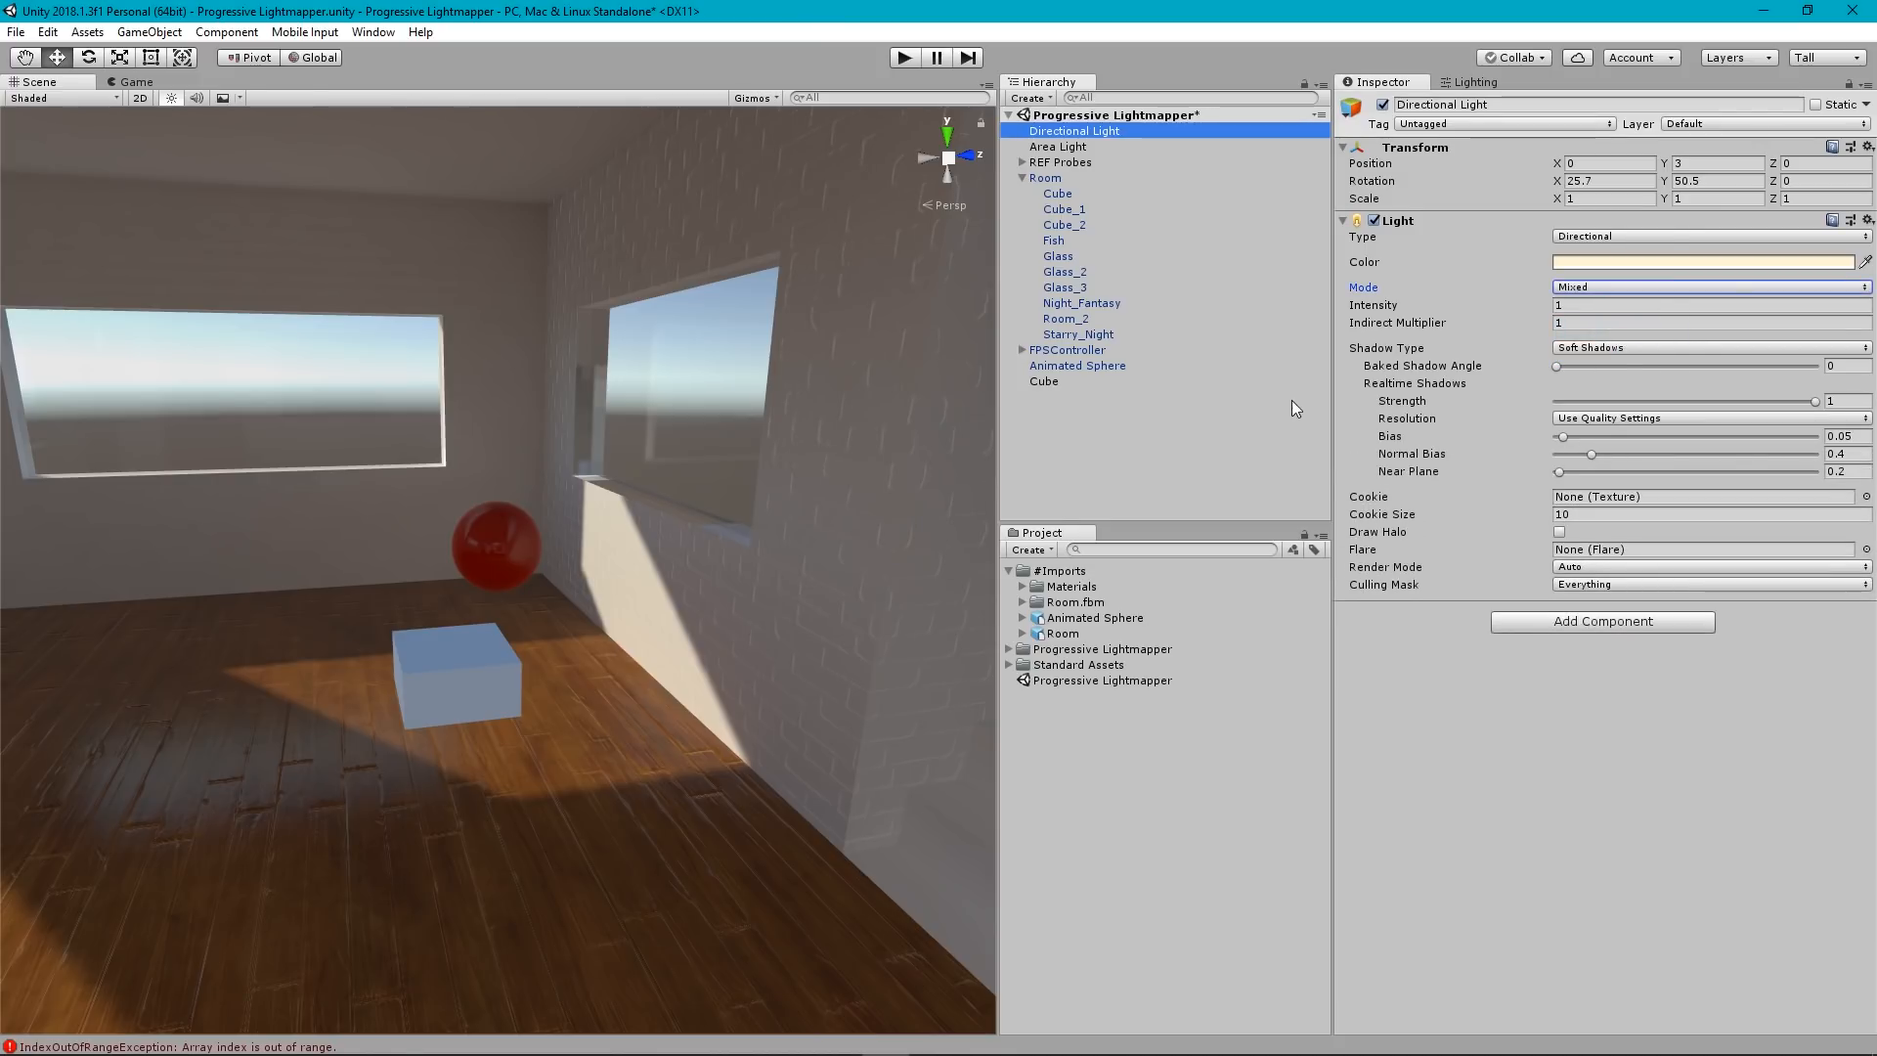
pyautogui.click(1063, 472)
pyautogui.press('w')
pyautogui.moveTo(562, 696); pyautogui.dragTo(723, 606, button='right')
pyautogui.press('s')
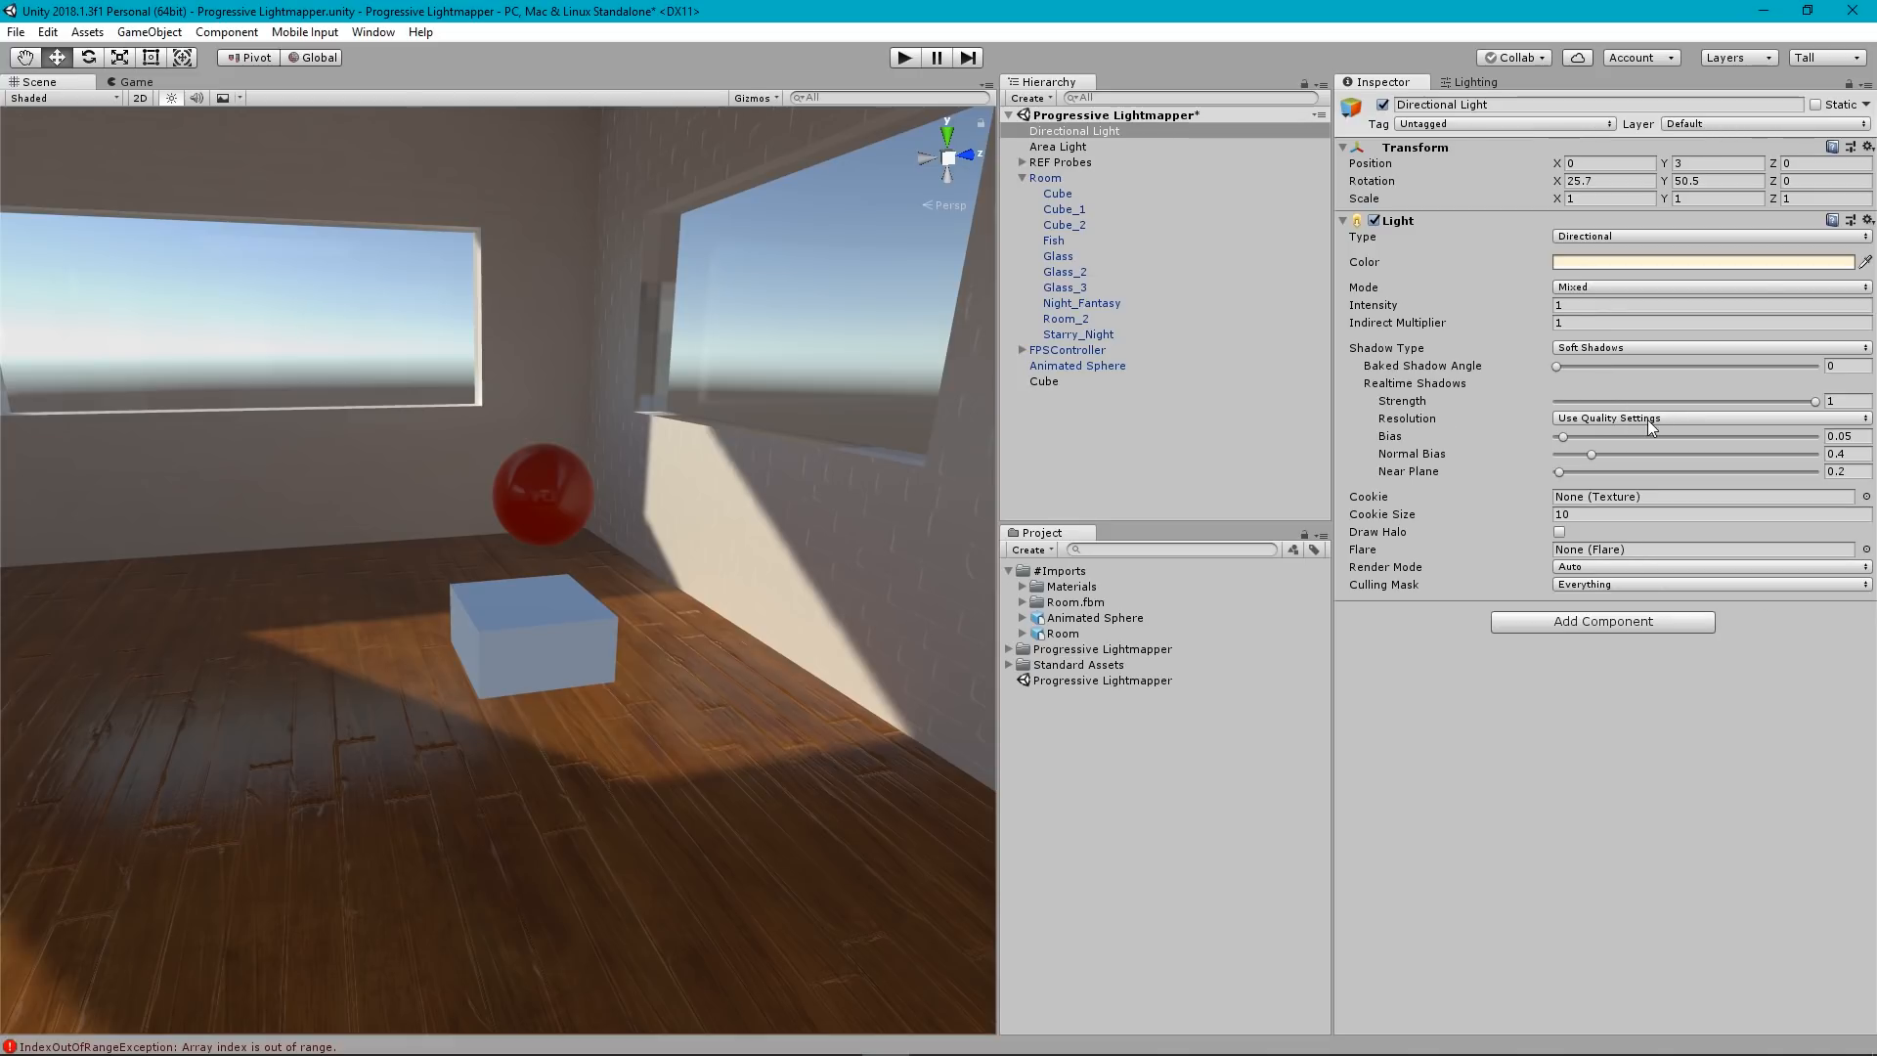
# Keep the light's shadow resolution on Use Quality Settings and select the Ultra level in the project's quality settings.
pyautogui.click(1619, 421)
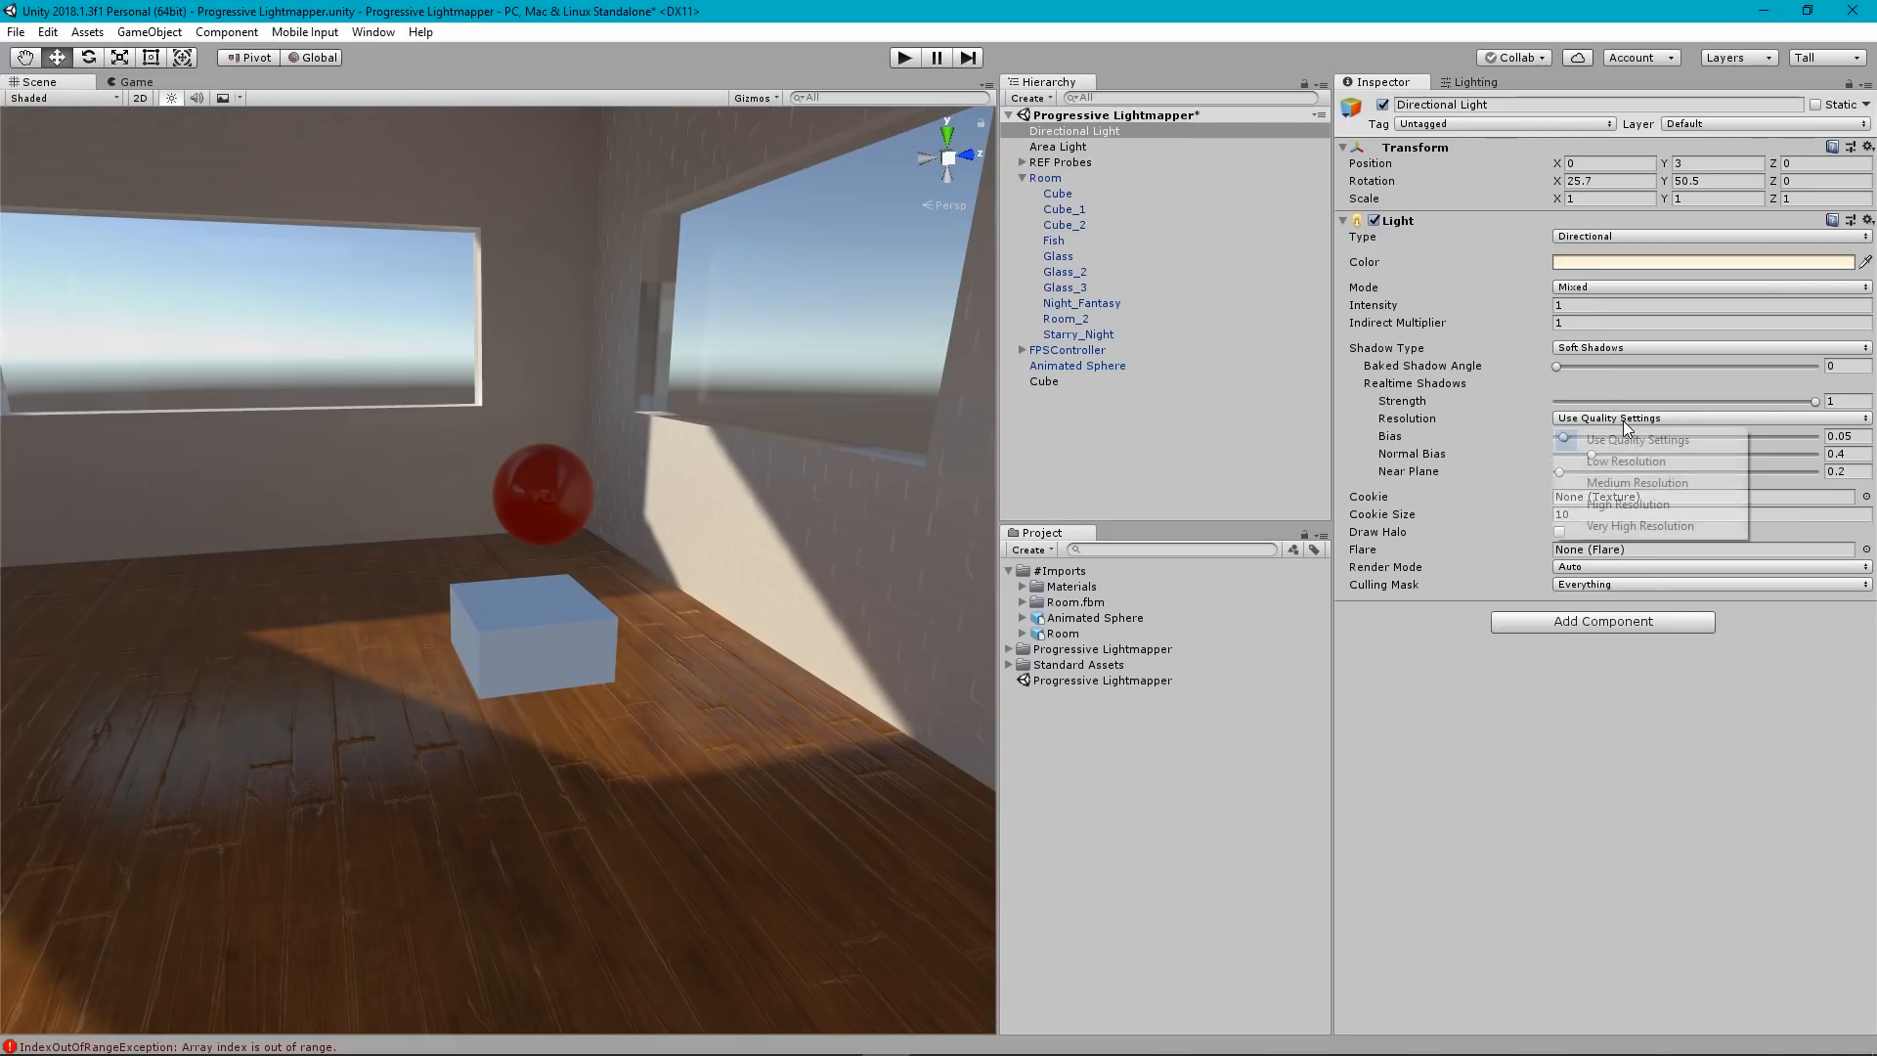
pyautogui.click(46, 31)
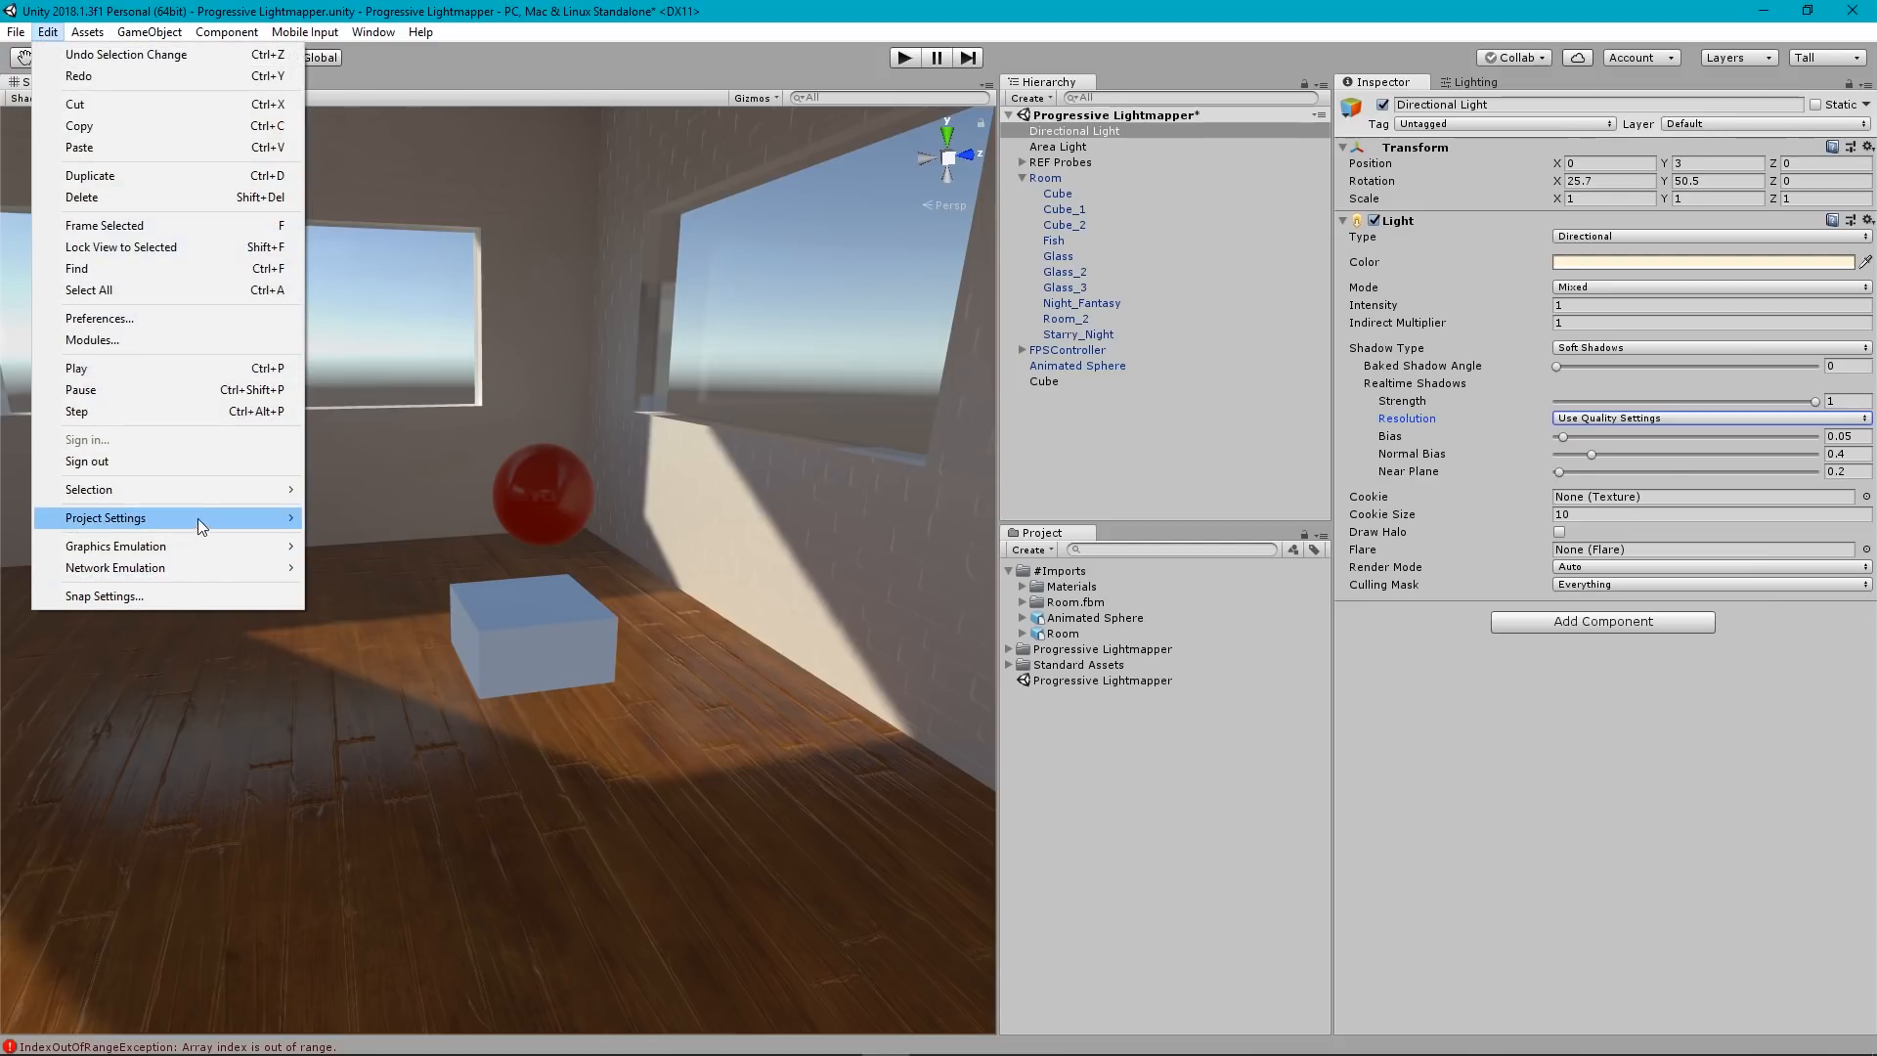
pyautogui.moveTo(259, 524)
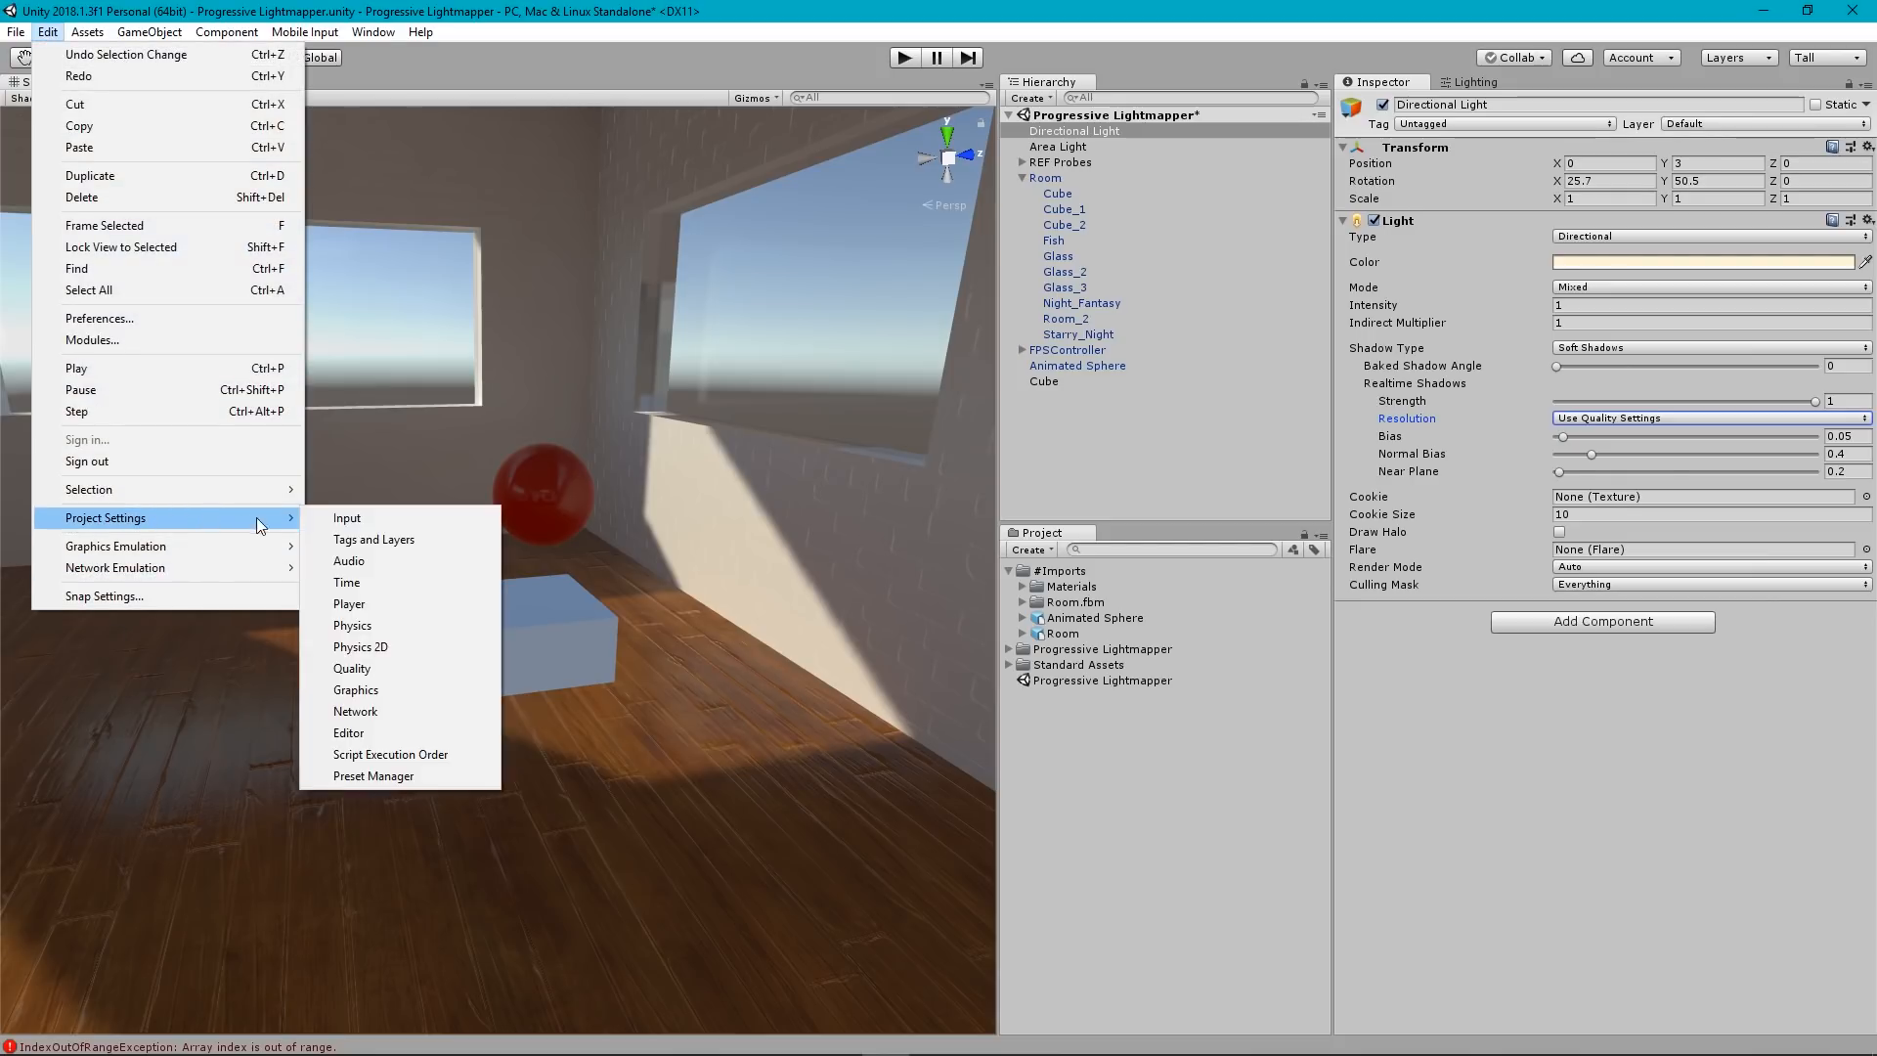
pyautogui.click(371, 674)
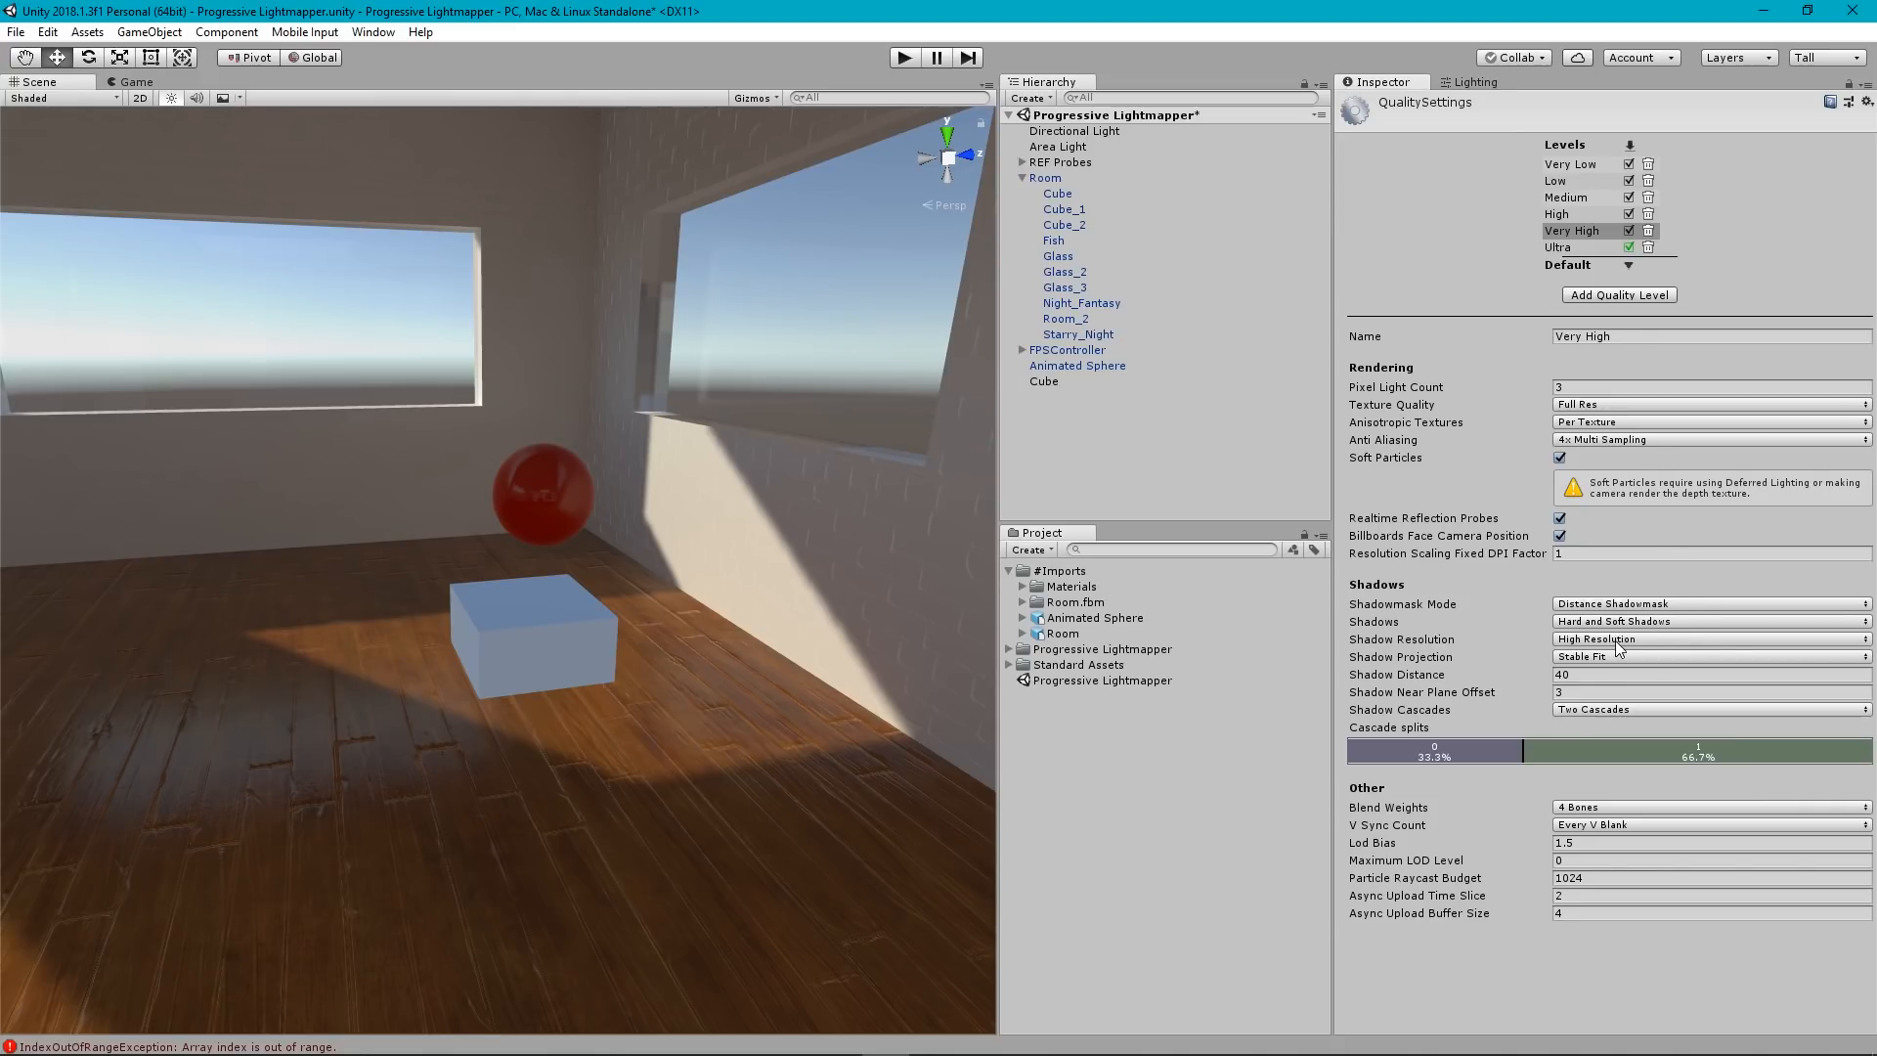
pyautogui.click(1559, 248)
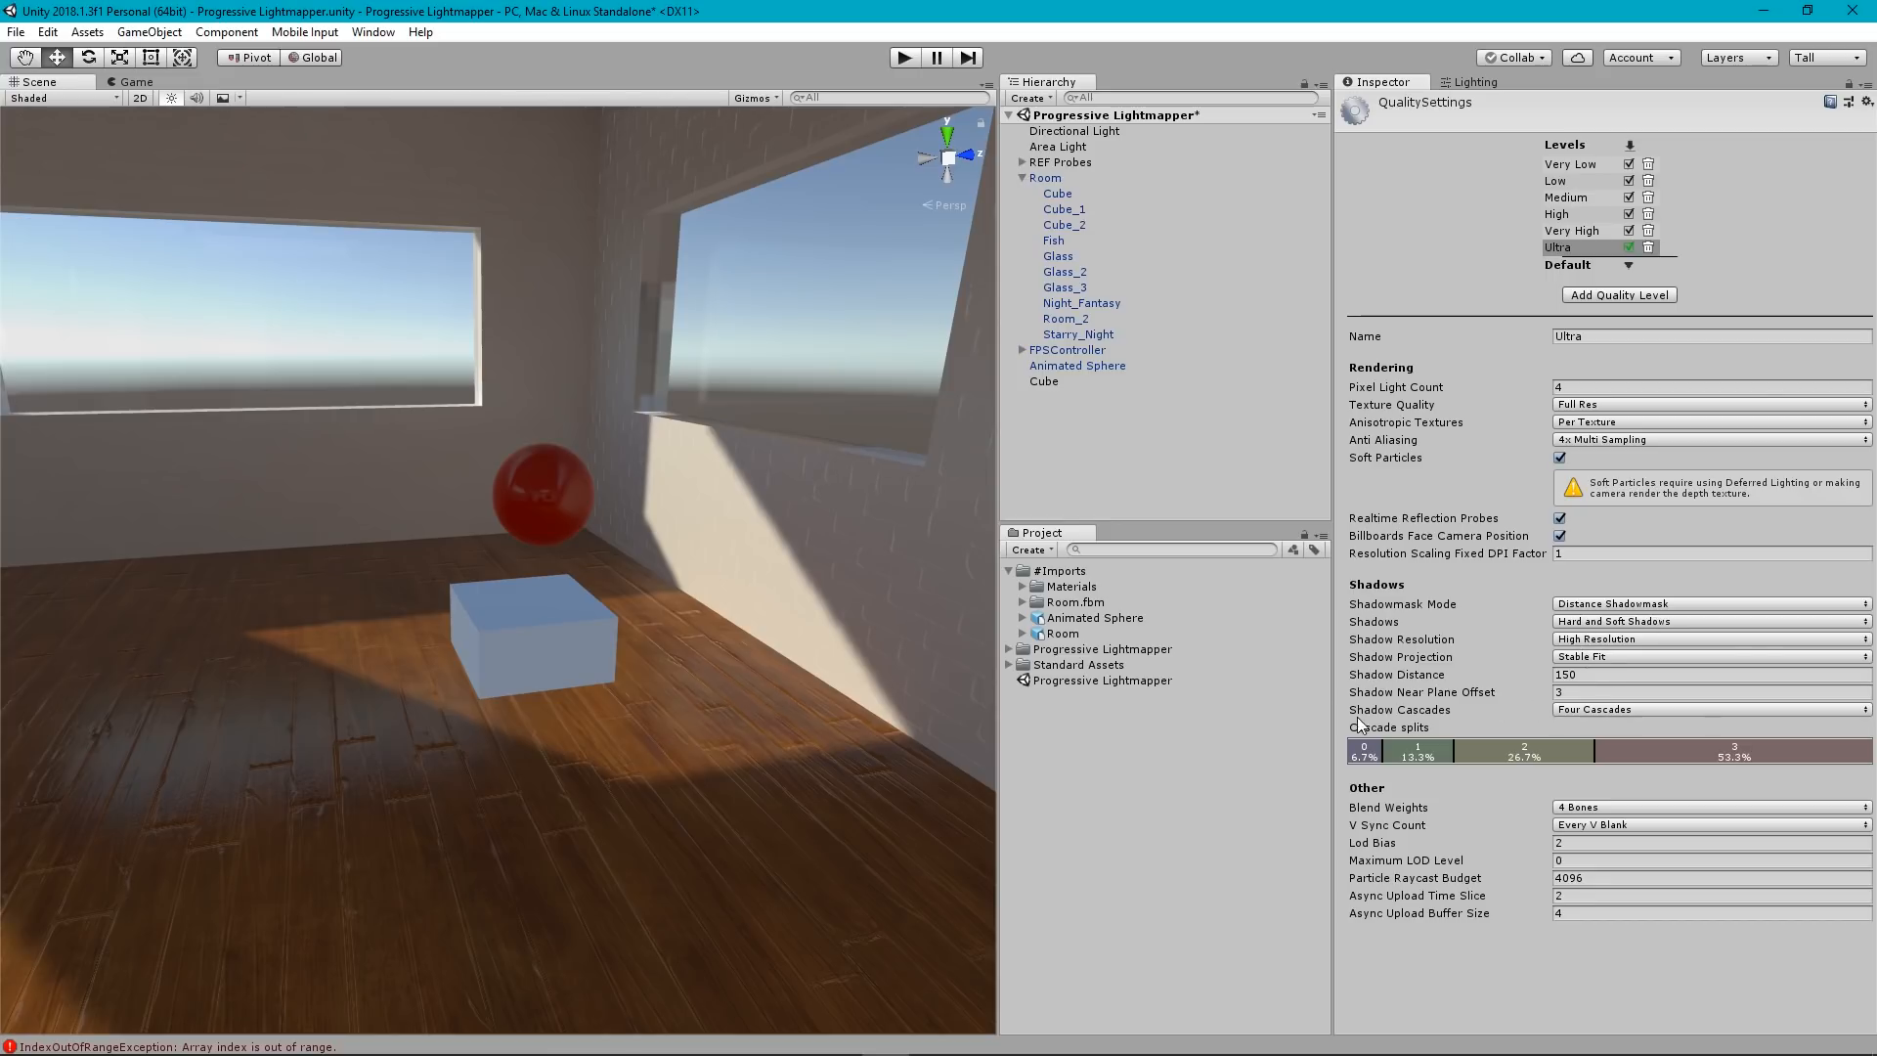
# Add a second cube to the scene and stretch its X scale to about 4.95.
pyautogui.moveTo(771, 702); pyautogui.dragTo(748, 764, button='right')
pyautogui.press('s')
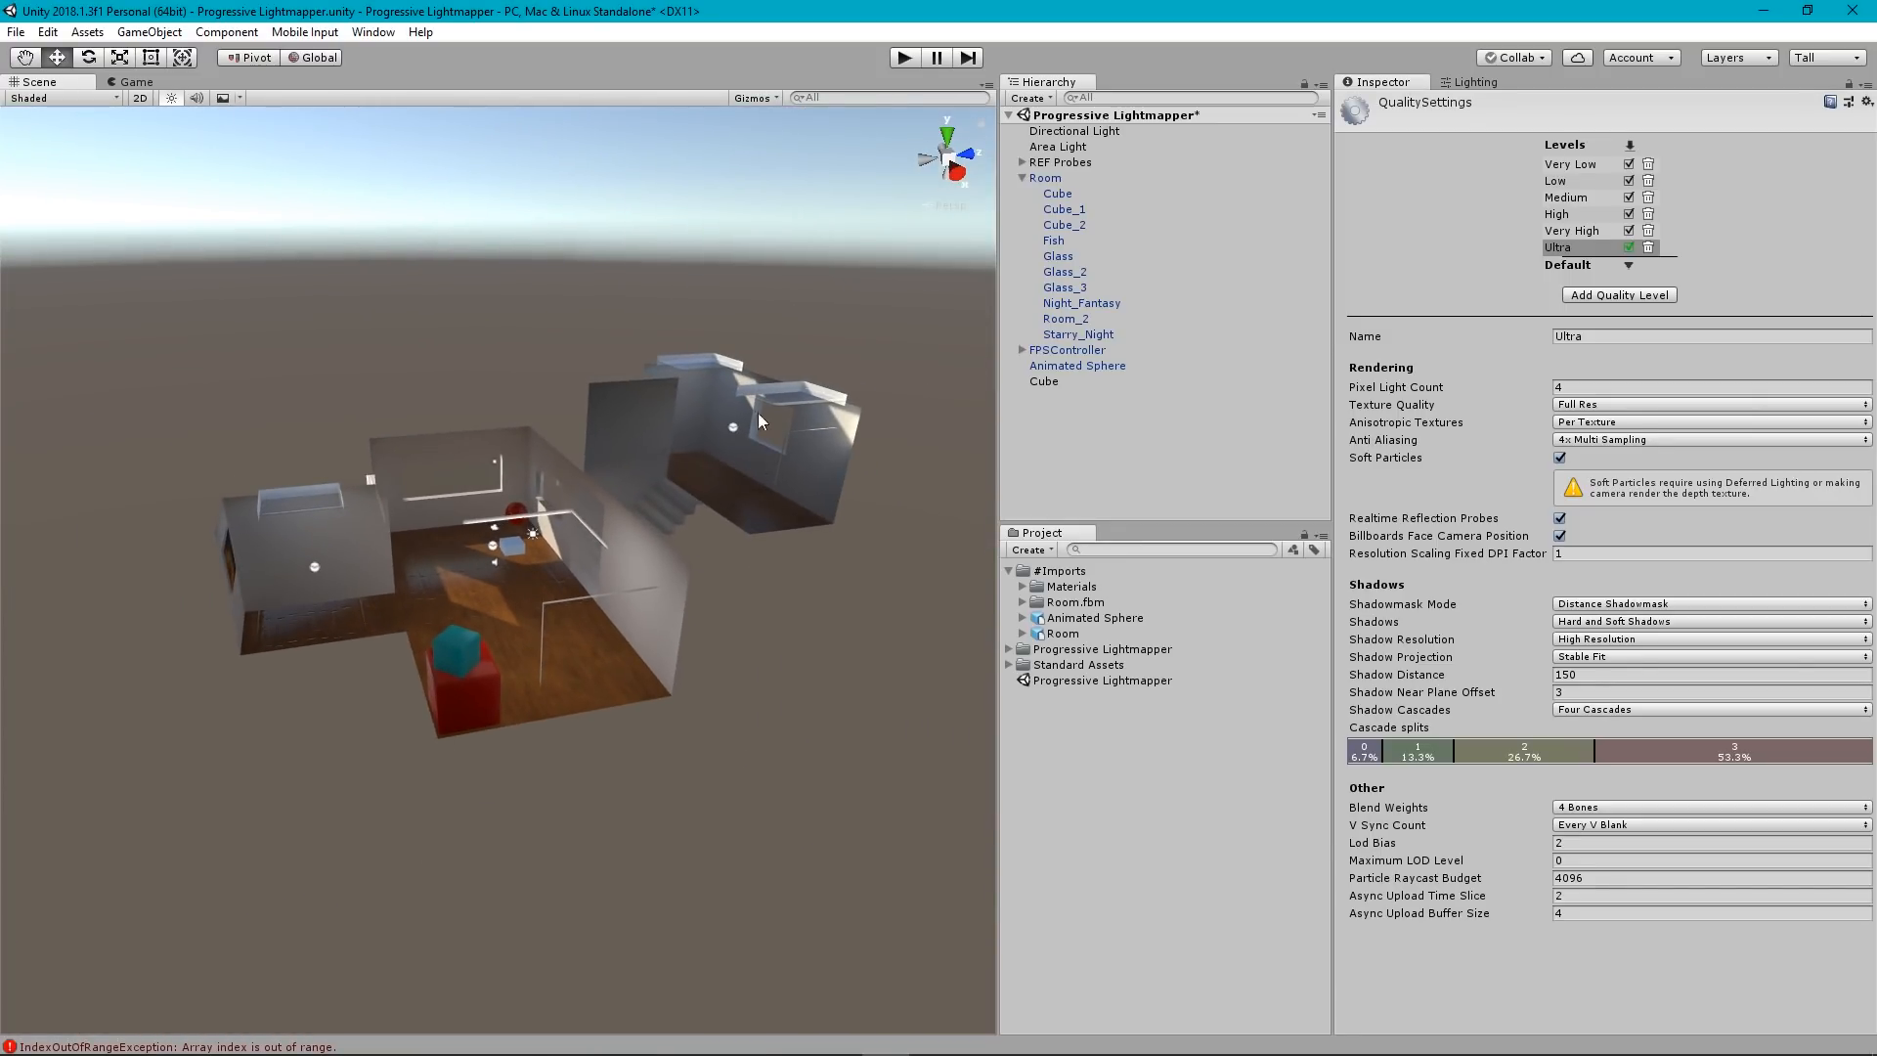
pyautogui.click(1042, 103)
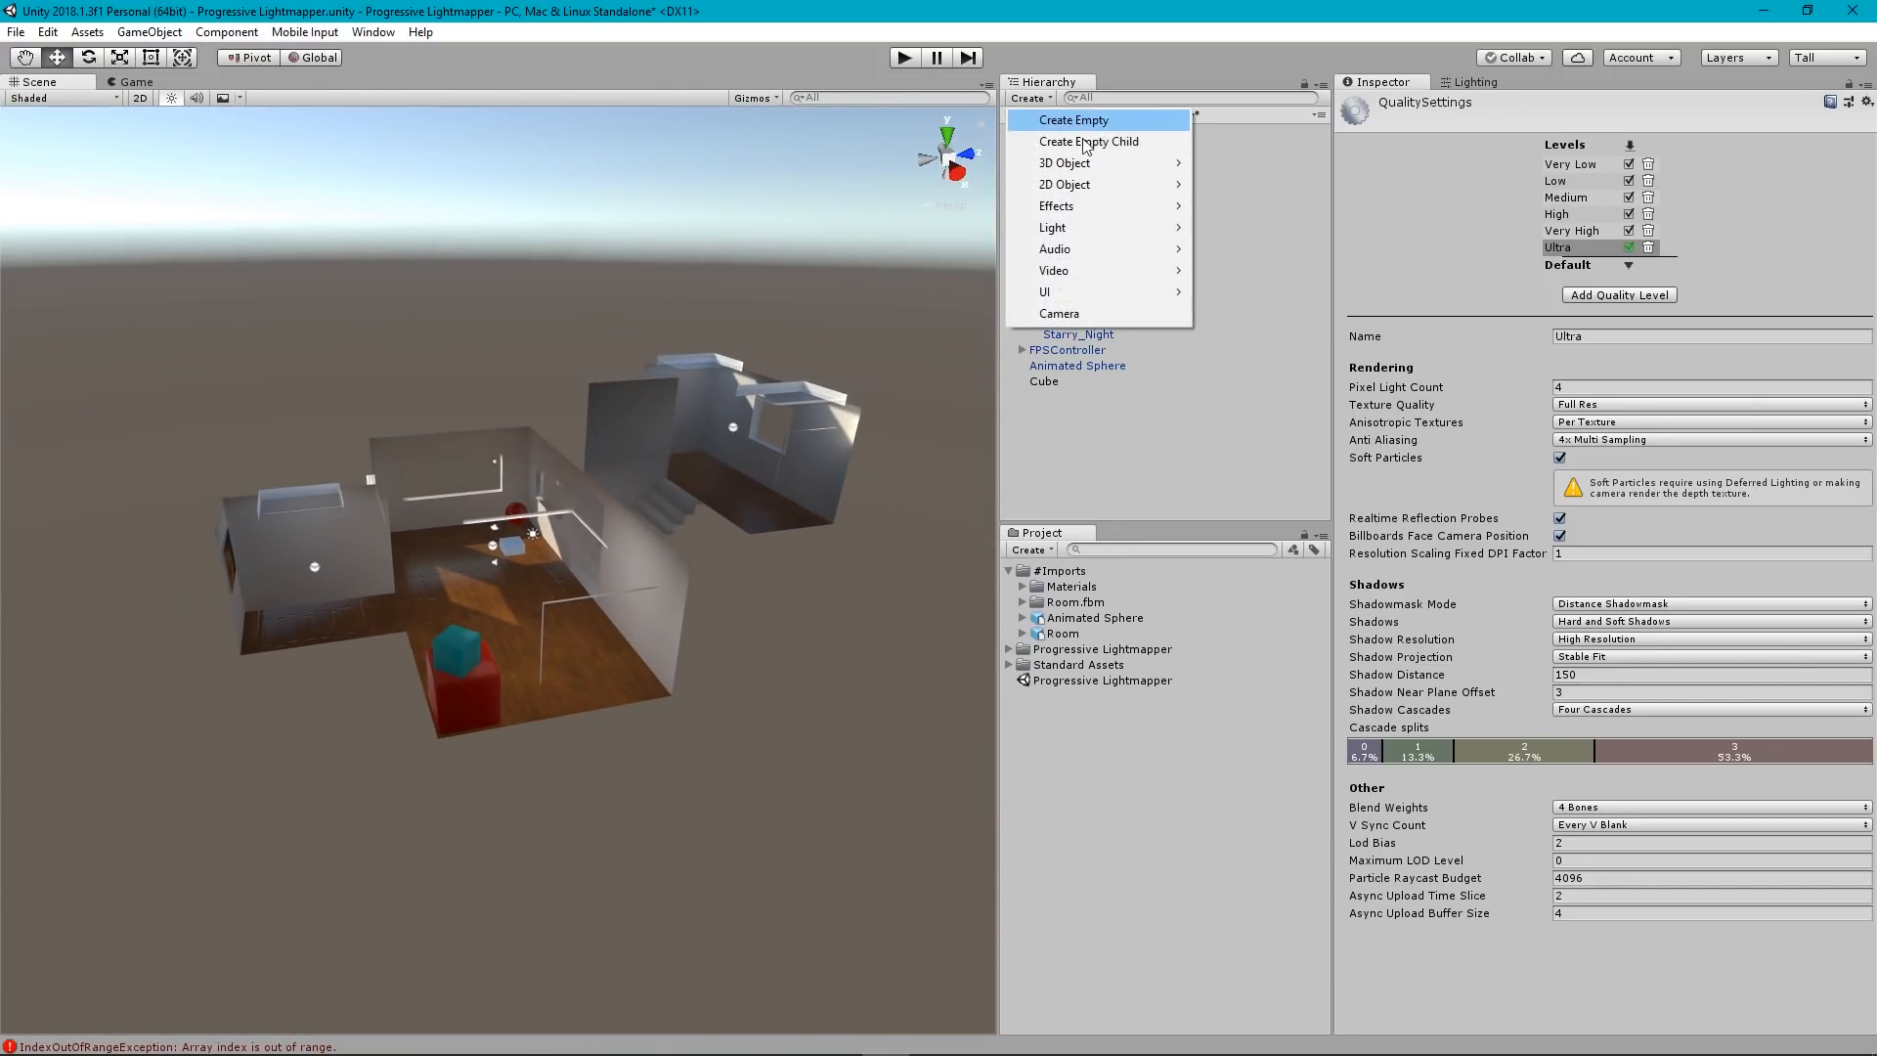
pyautogui.moveTo(1097, 162)
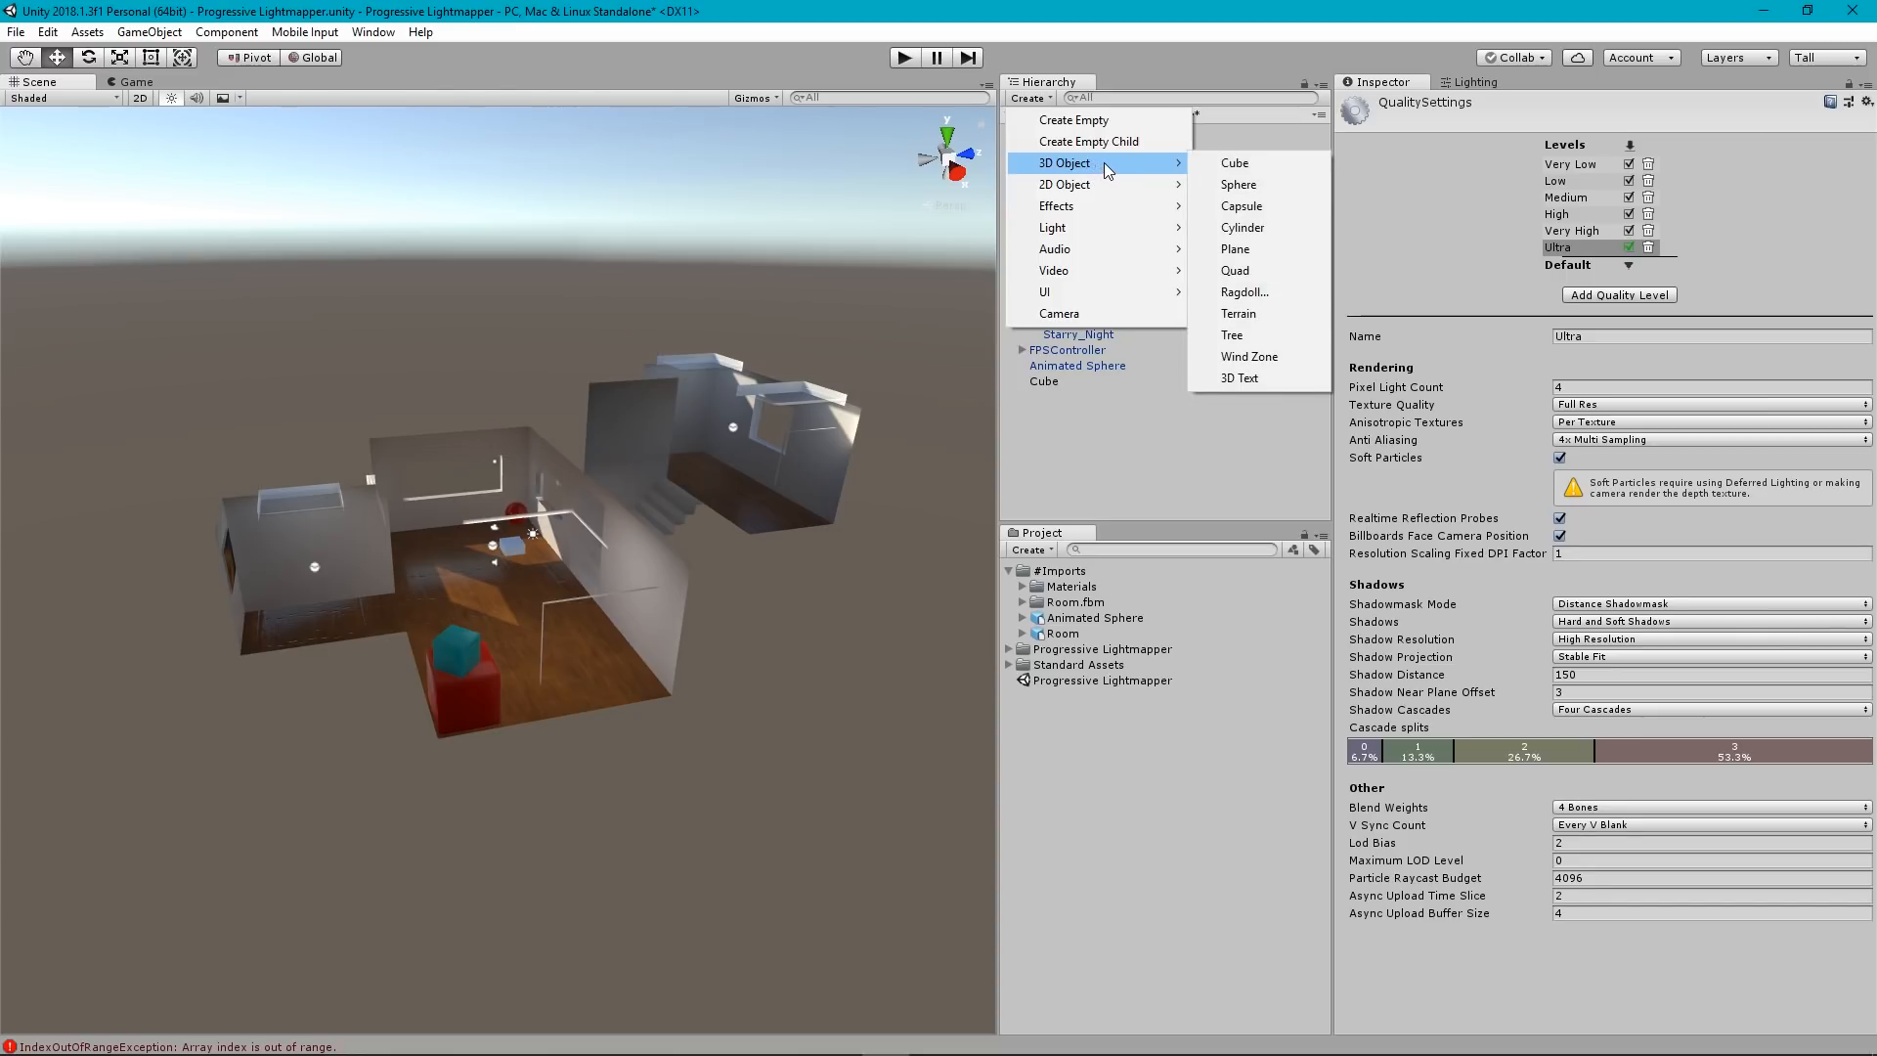
pyautogui.click(1250, 163)
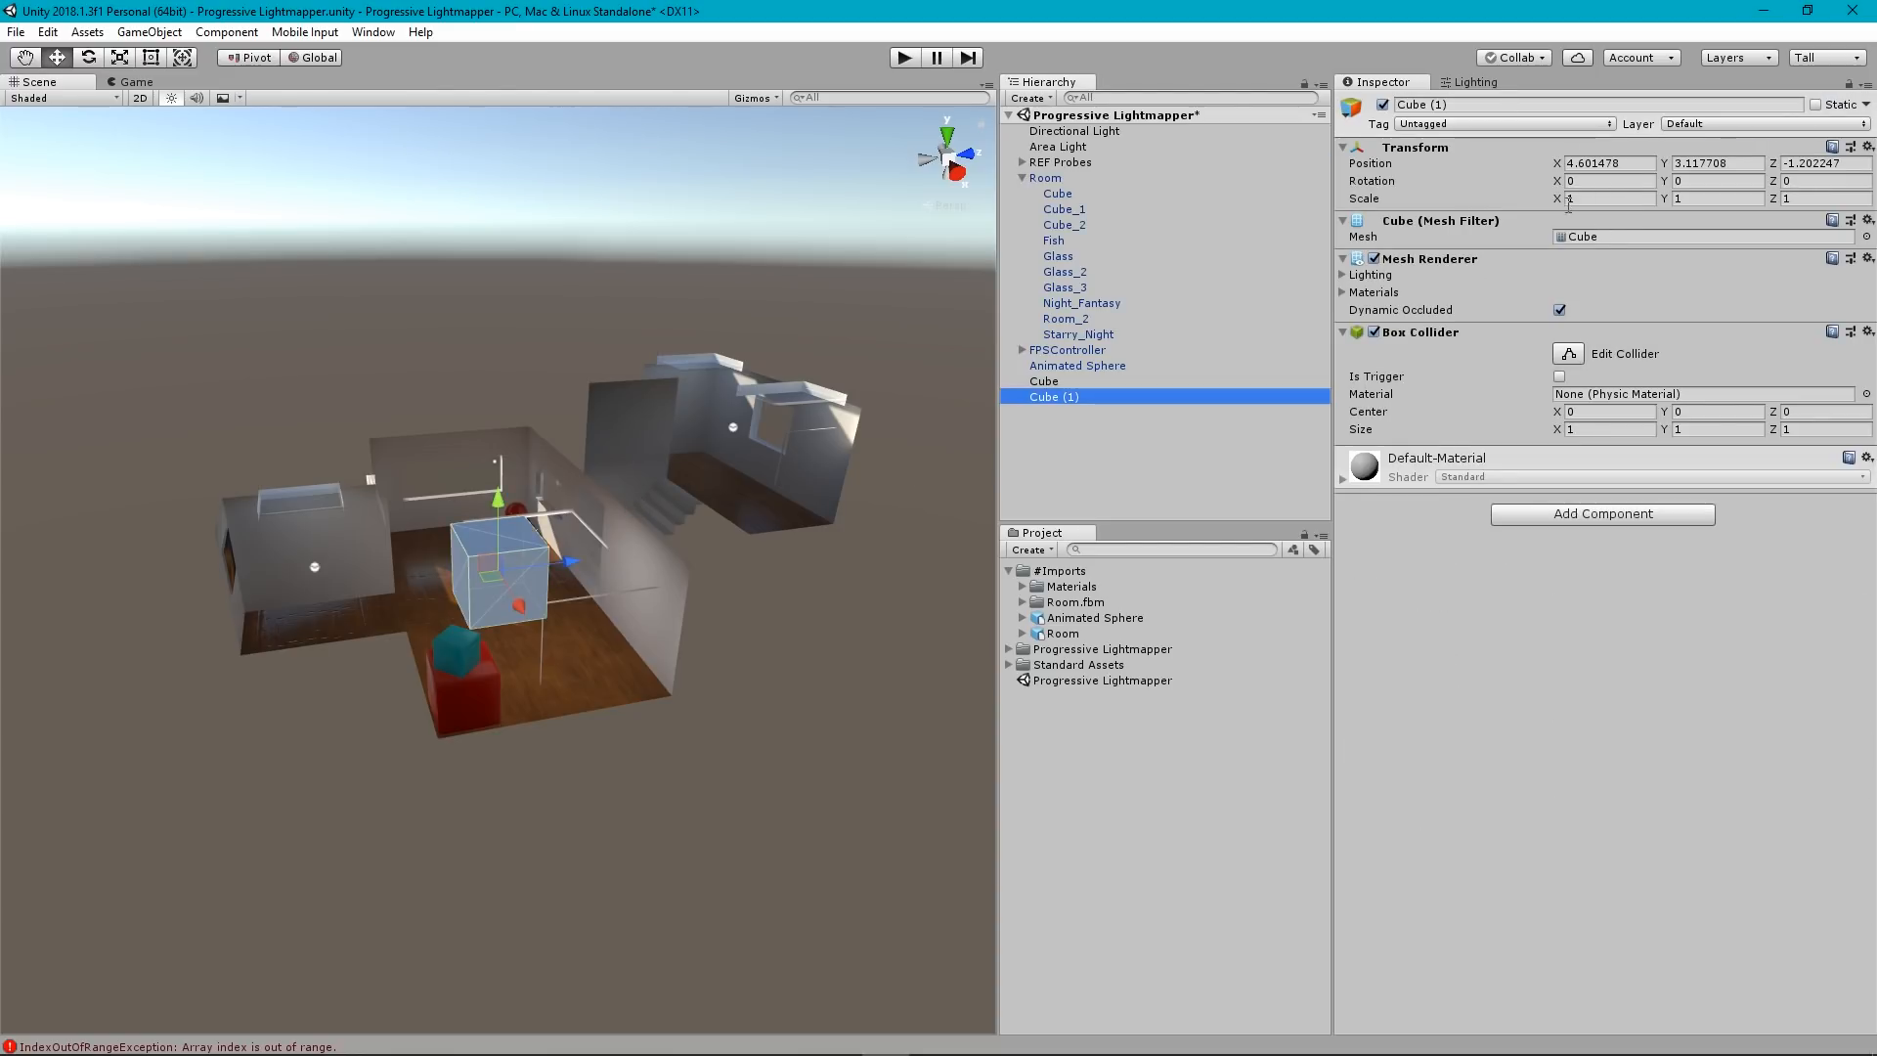
pyautogui.moveTo(1560, 201); pyautogui.dragTo(1691, 204)
pyautogui.keyDown('alt'); pyautogui.moveTo(557, 666); pyautogui.dragTo(901, 655); pyautogui.keyUp('alt')
# Set the stretched Cube (1)'s position to 0, 0, 0.
pyautogui.click(1608, 163)
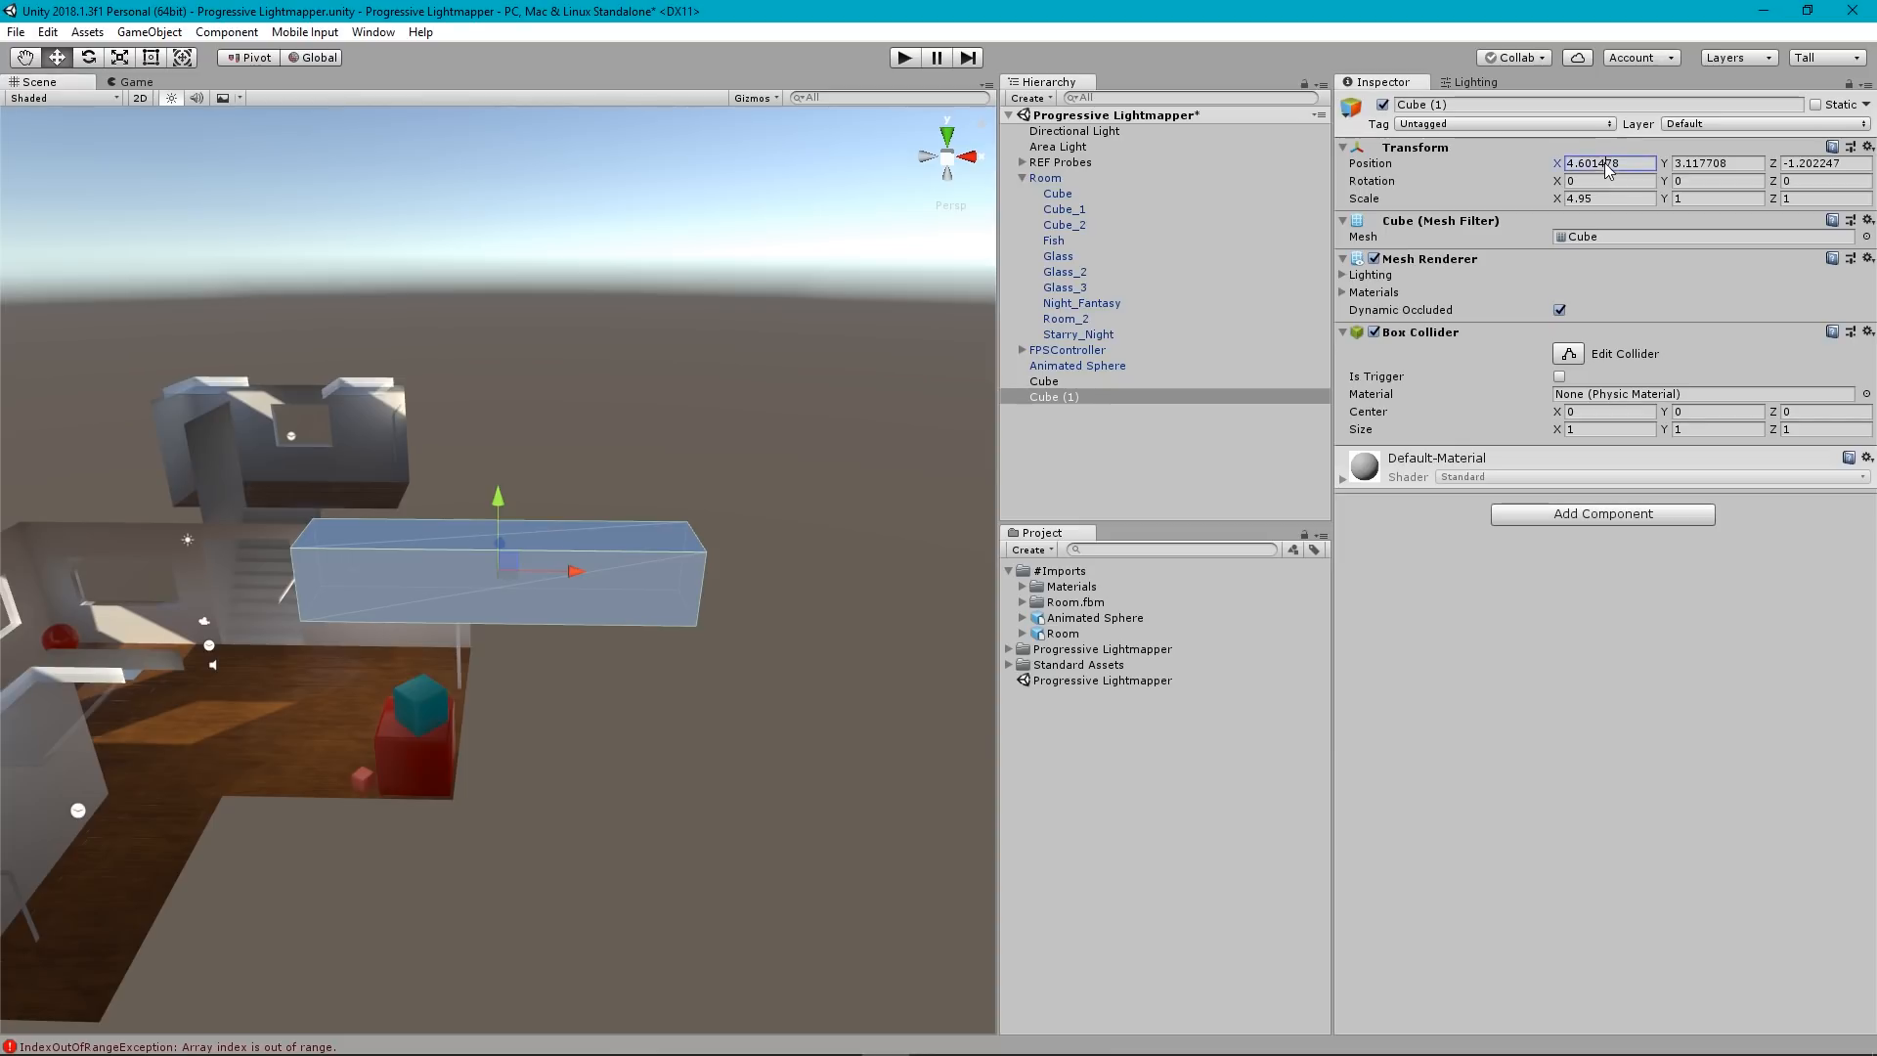
pyautogui.write('0')
pyautogui.press('Tab')
pyautogui.write('0')
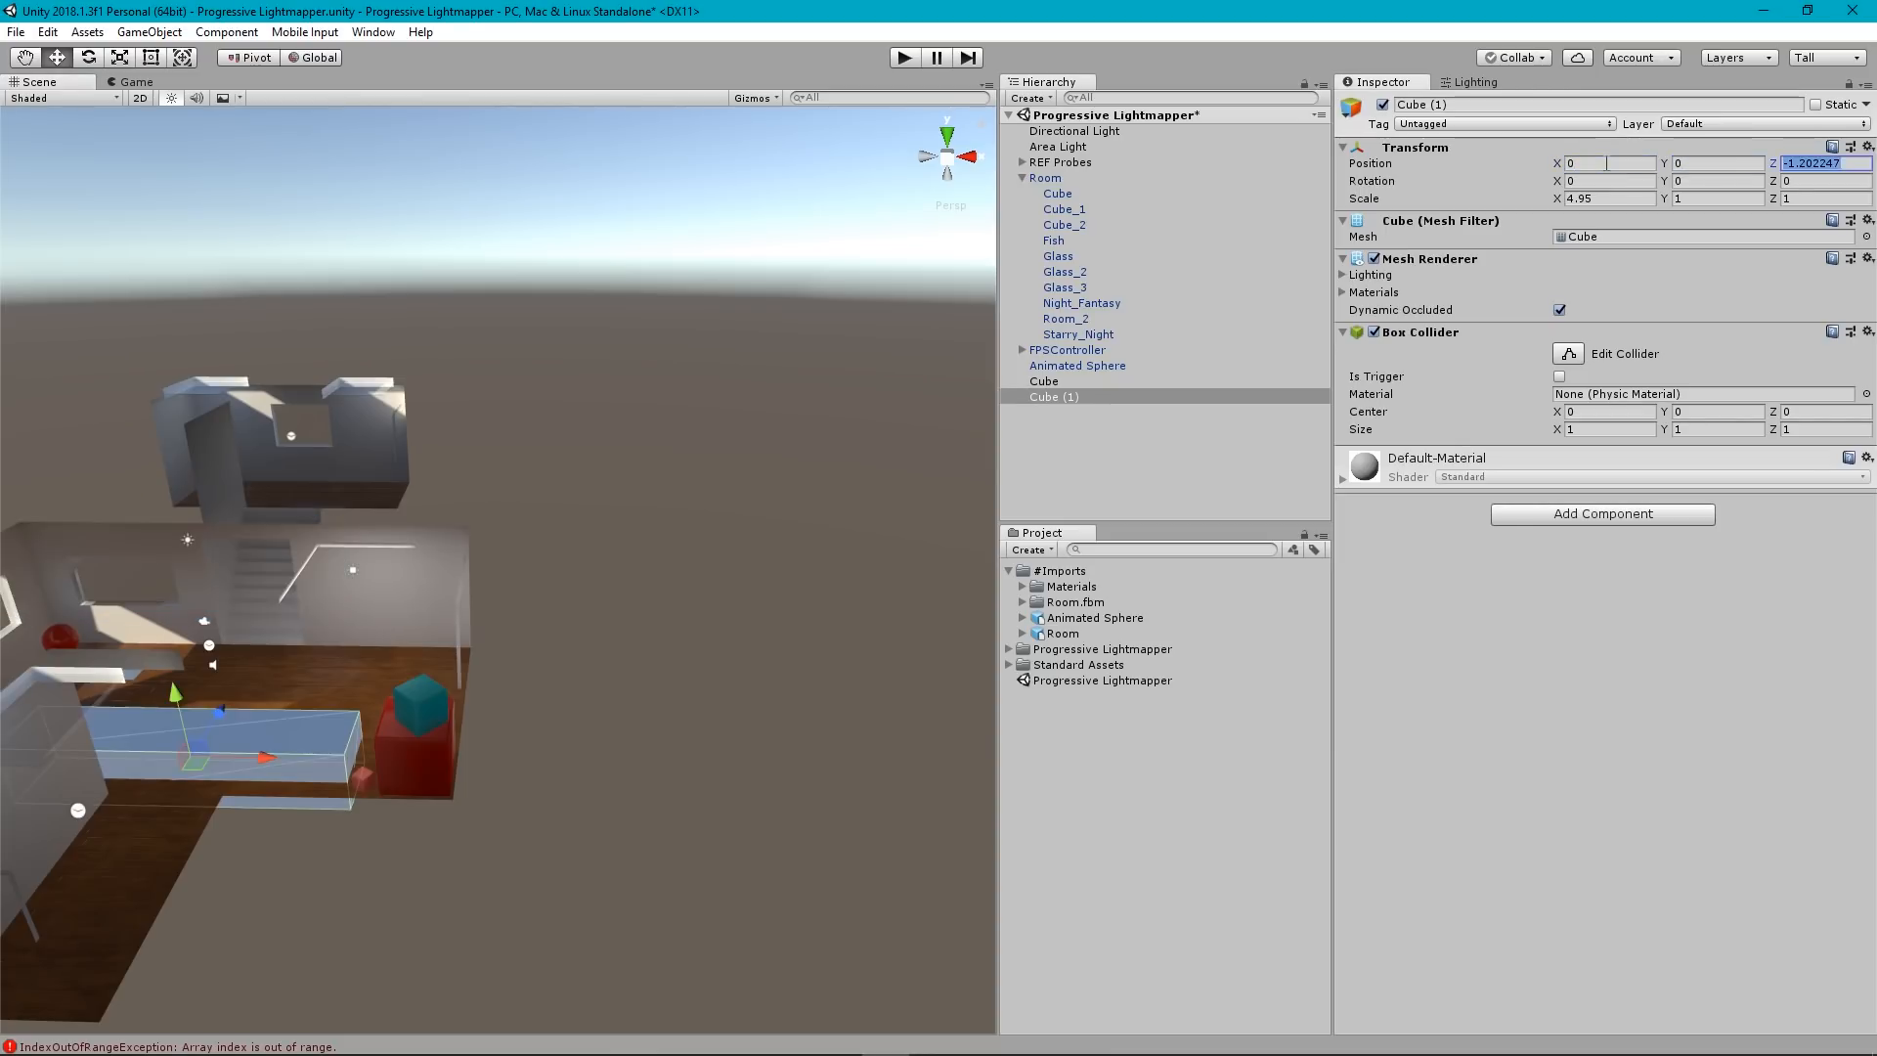
pyautogui.press('Tab')
pyautogui.write('0')
pyautogui.press('Tab')
# Stretch Cube (1) over the whole building with an X scale of about 8.84 and a Z scale of about 12.32.
pyautogui.scroll(-3, 411, 636)
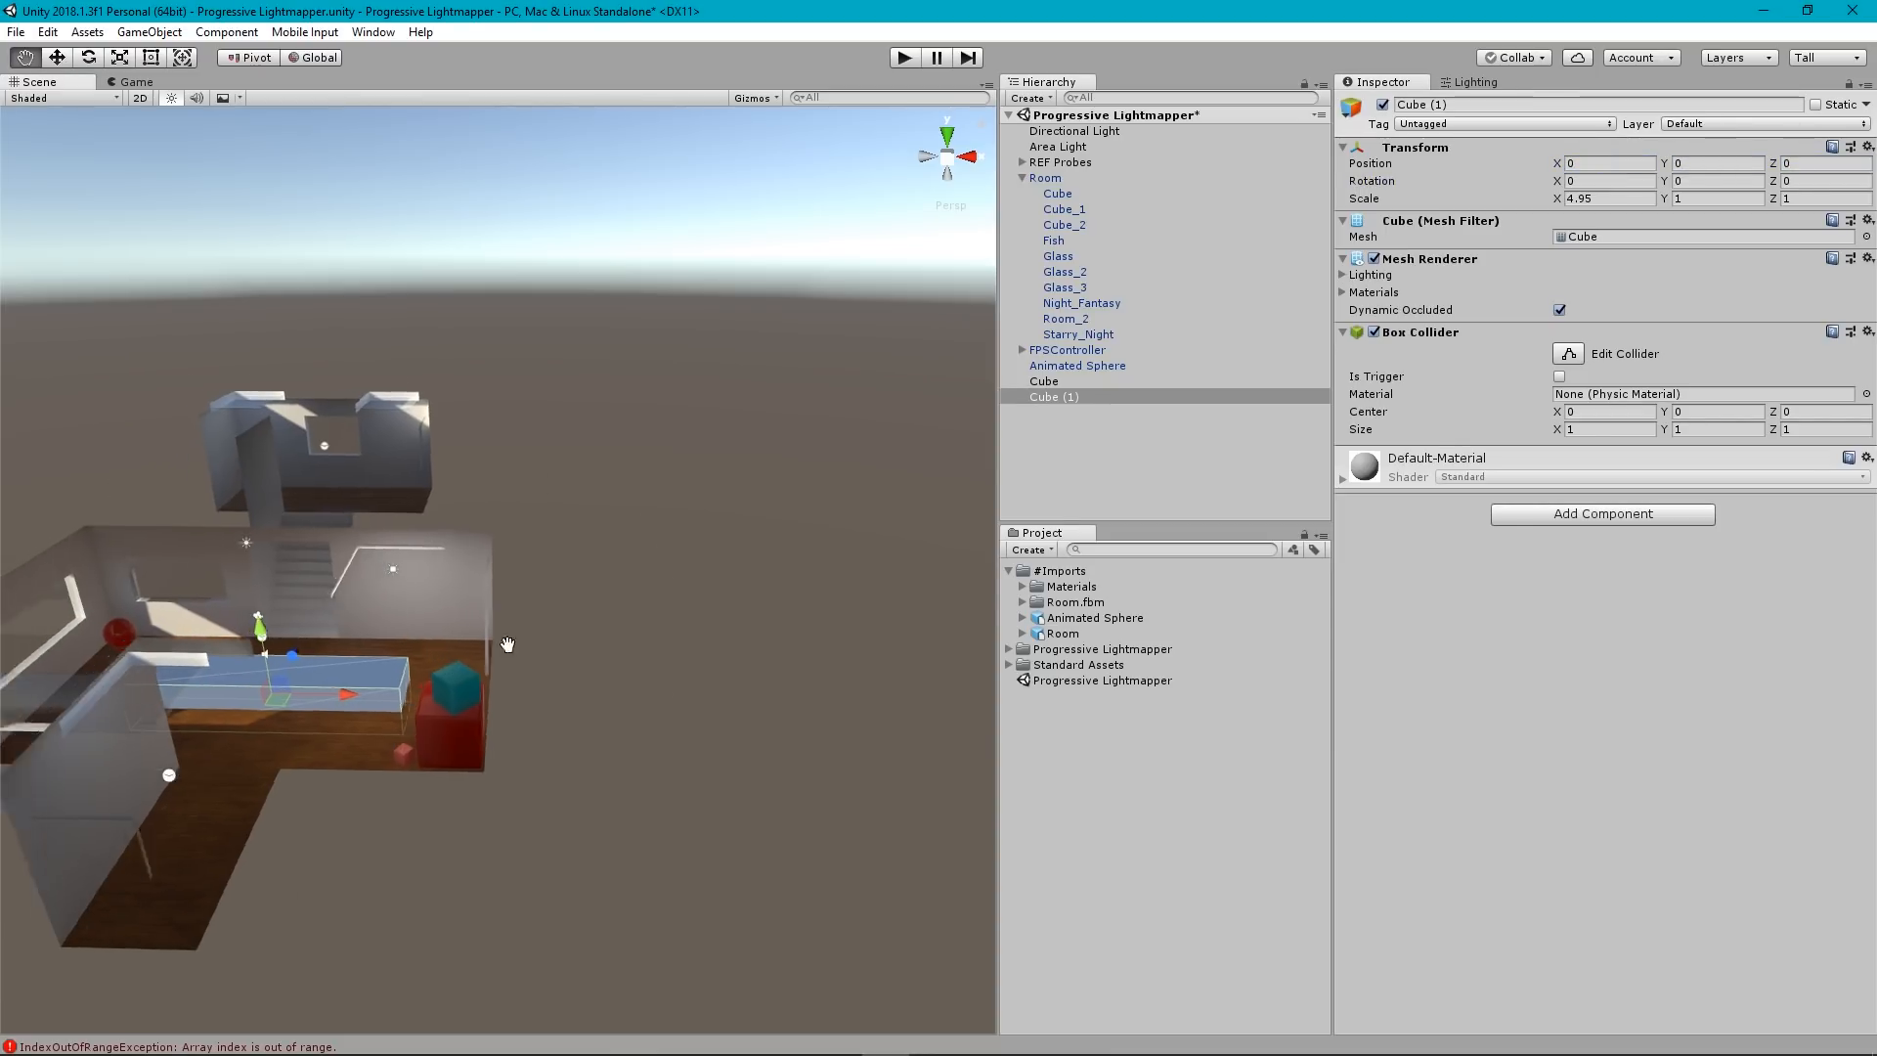
pyautogui.moveTo(503, 645); pyautogui.dragTo(707, 661, button='middle')
pyautogui.keyDown('alt'); pyautogui.moveTo(669, 672); pyautogui.dragTo(663, 728); pyautogui.keyUp('alt')
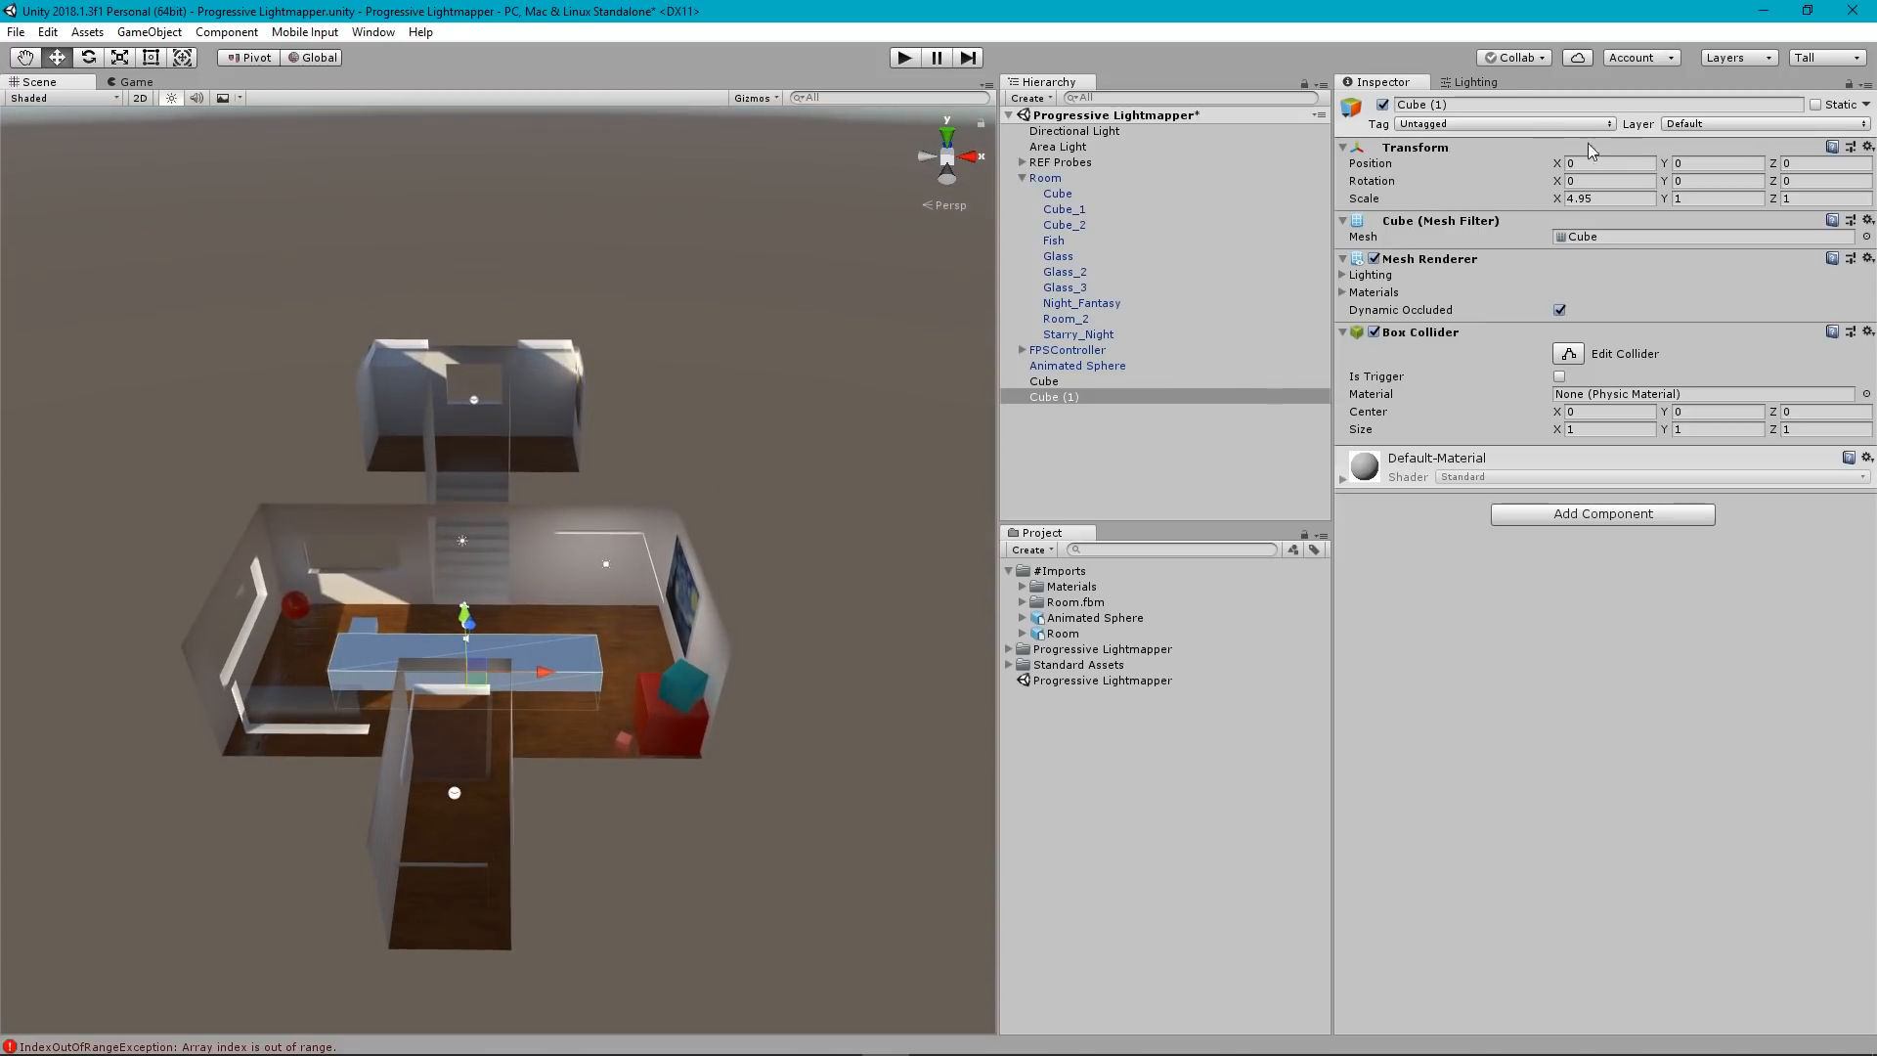
pyautogui.moveTo(1555, 201); pyautogui.dragTo(1691, 215)
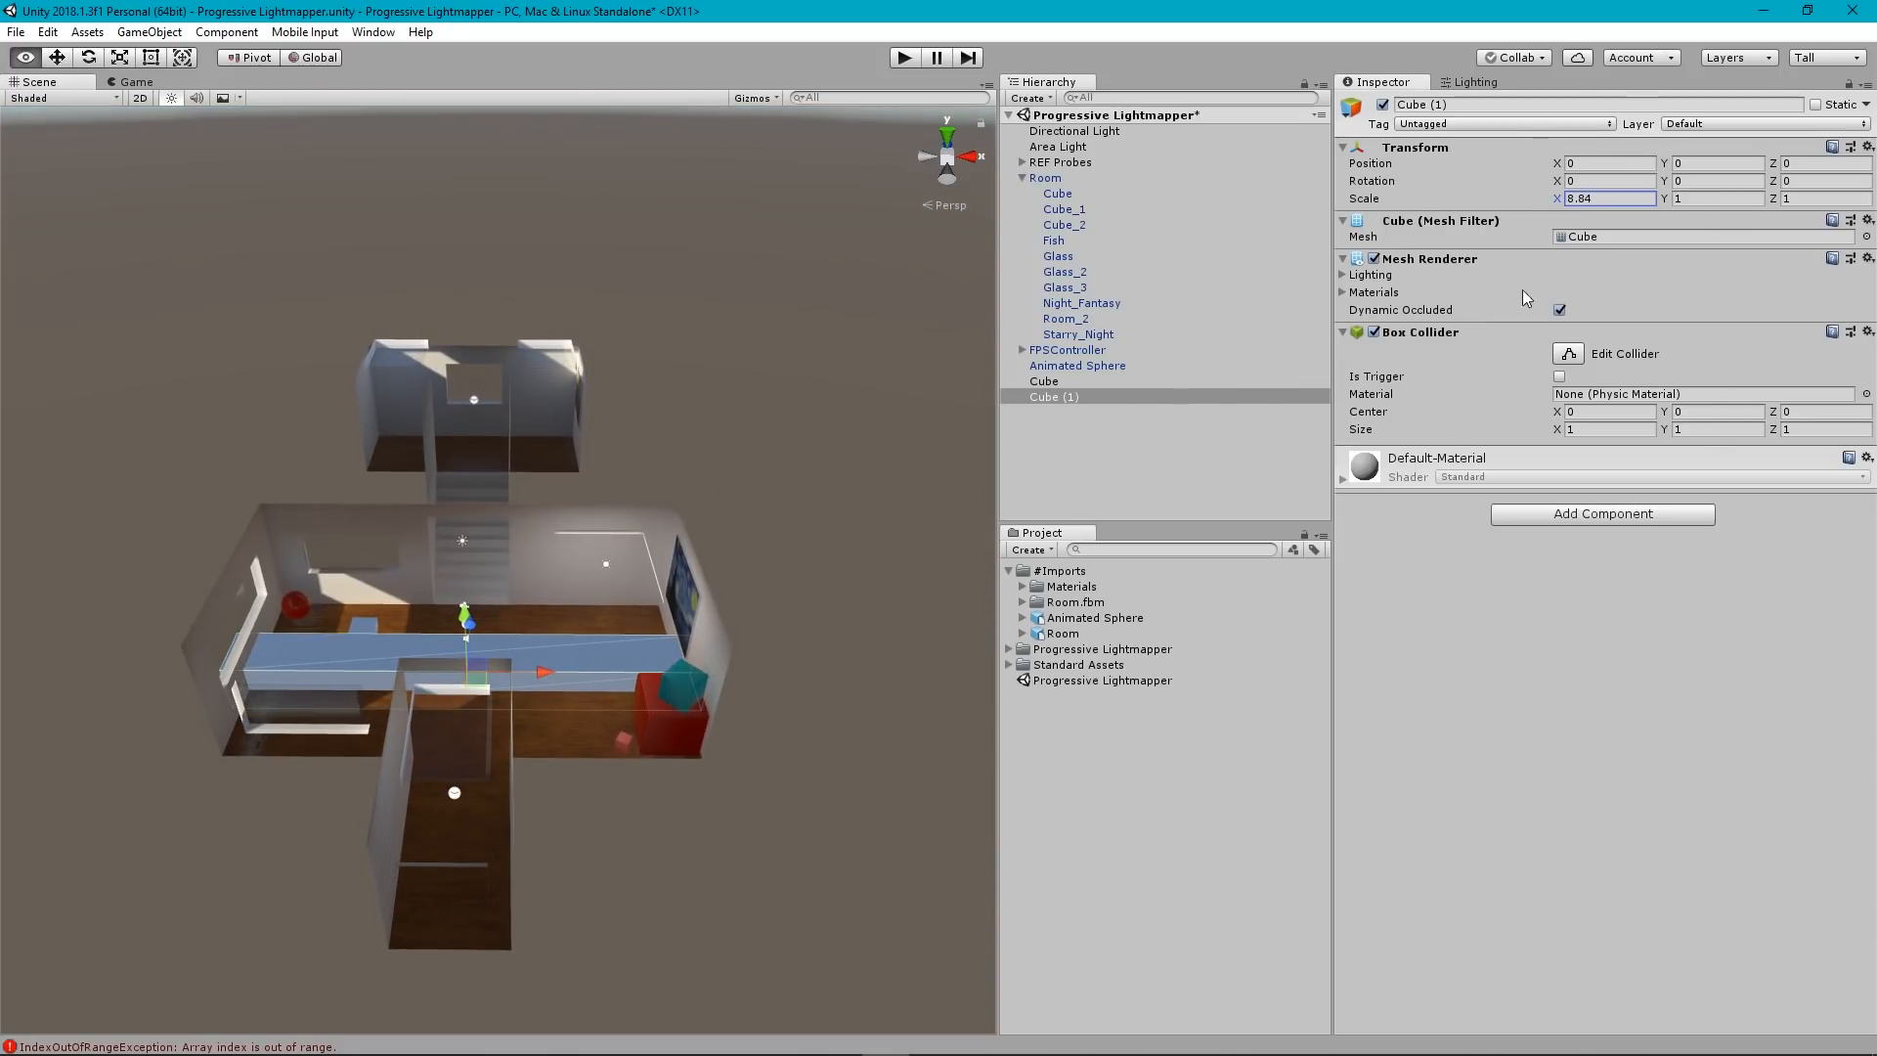
pyautogui.keyDown('alt'); pyautogui.moveTo(756, 470); pyautogui.dragTo(247, 500); pyautogui.keyUp('alt')
pyautogui.moveTo(561, 593); pyautogui.dragTo(432, 577, button='middle')
pyautogui.scroll(-4, 432, 577)
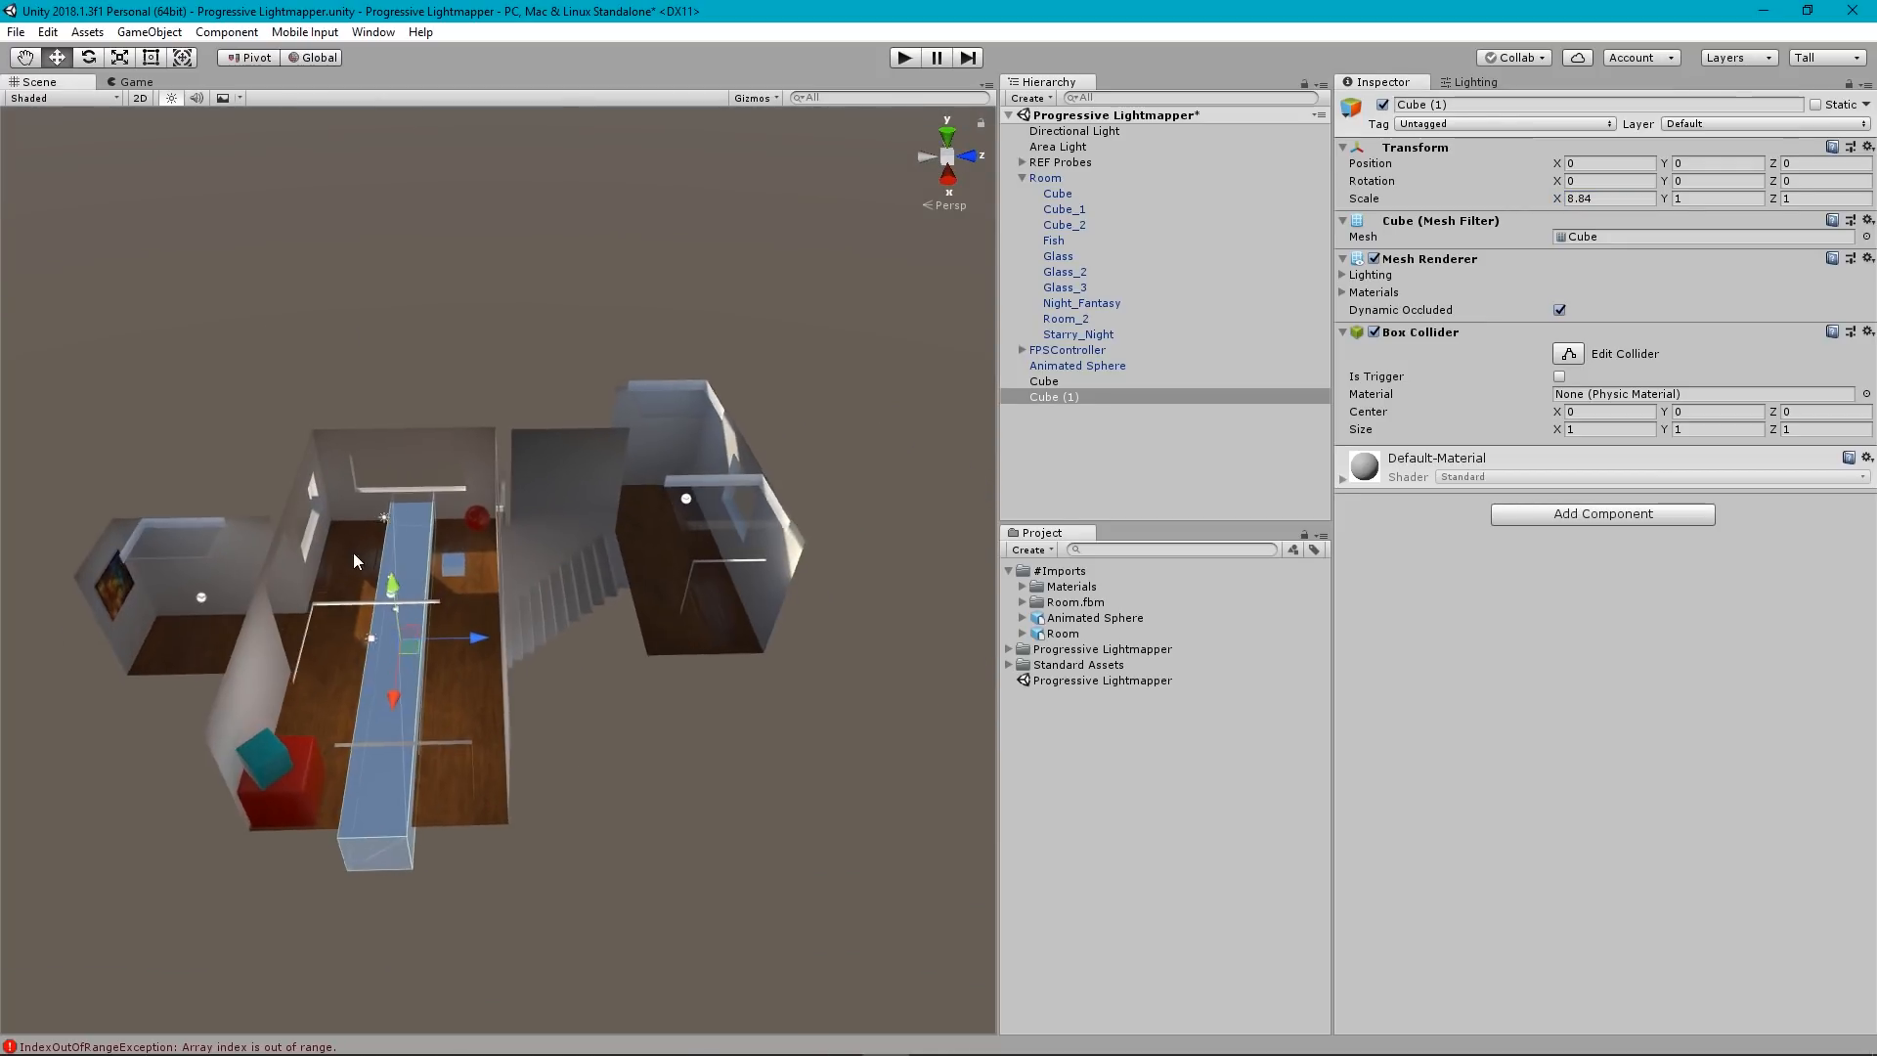
pyautogui.moveTo(1767, 201); pyautogui.dragTo(92, 215)
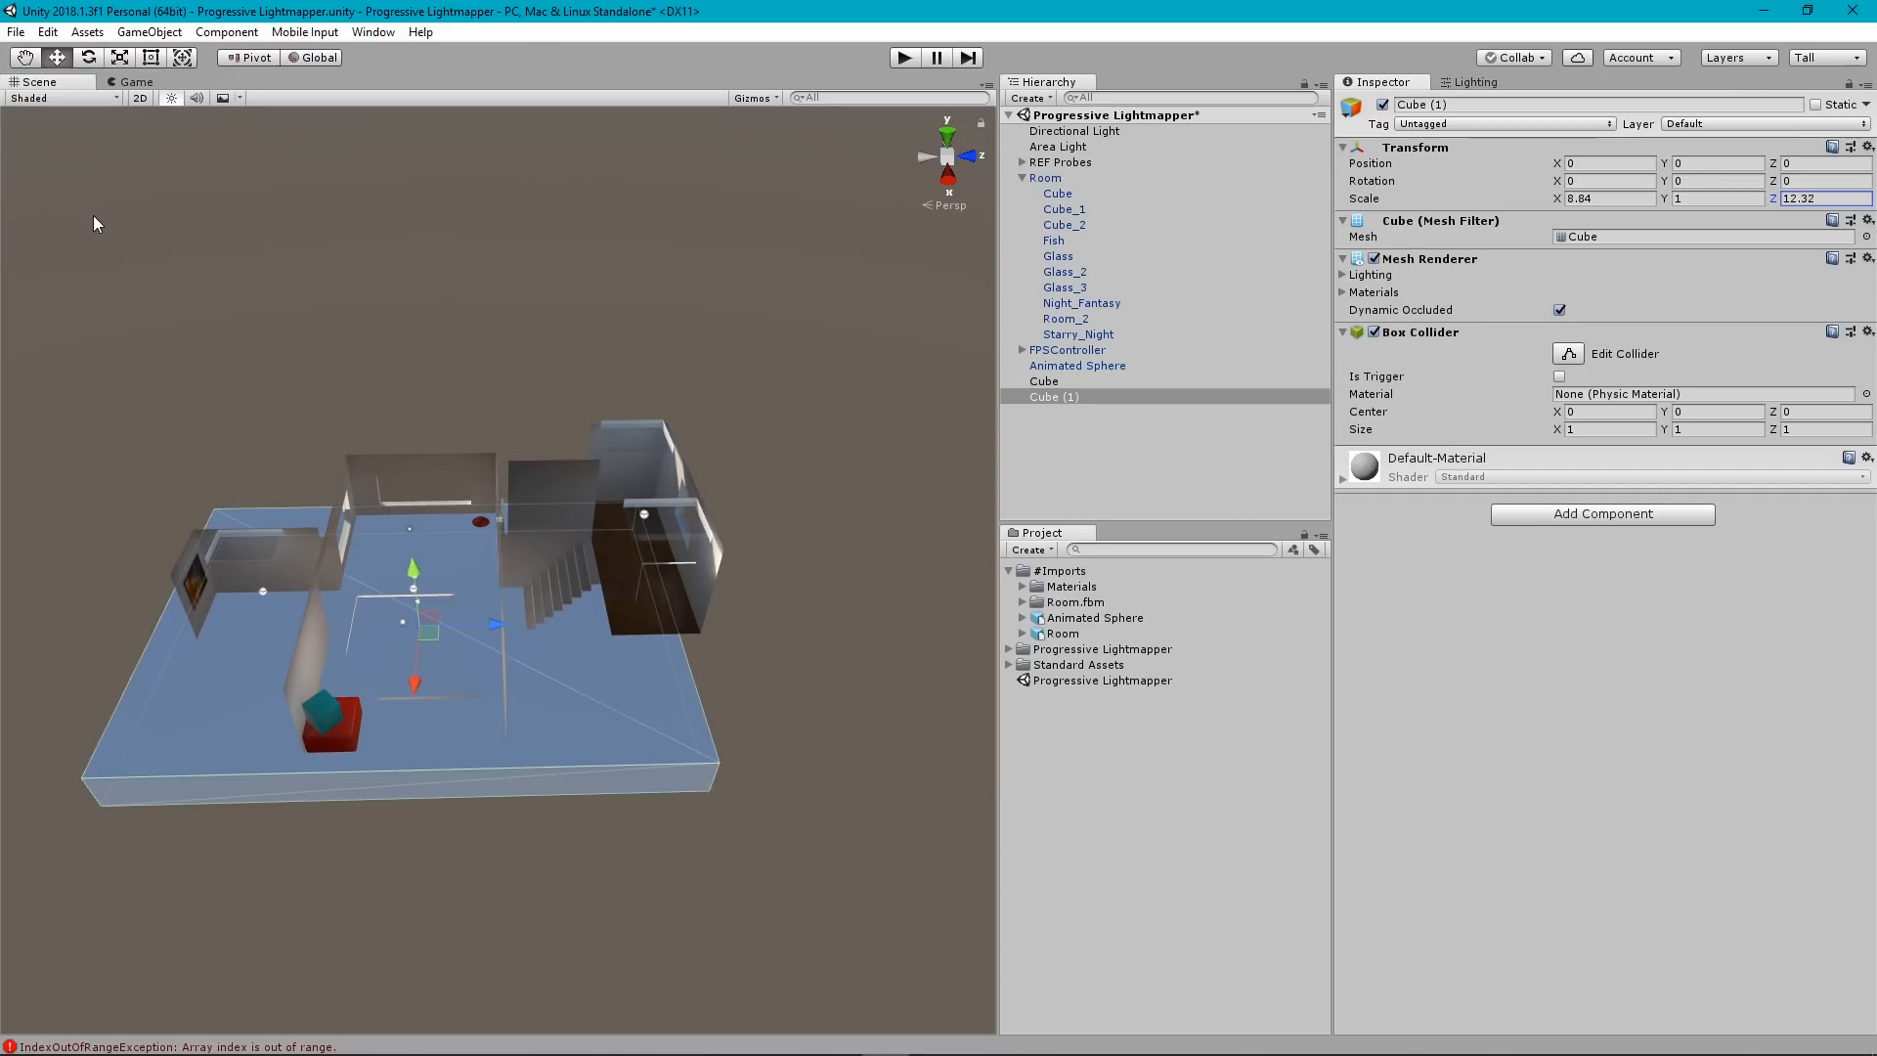
# Shift Cube (1) to about 0.79 on Z, compare it with the building from the side, and delete it.
pyautogui.keyDown('alt'); pyautogui.moveTo(506, 643); pyautogui.dragTo(514, 618); pyautogui.keyUp('alt')
pyautogui.moveTo(472, 696); pyautogui.dragTo(522, 700)
pyautogui.keyDown('alt'); pyautogui.moveTo(513, 553); pyautogui.dragTo(544, 427); pyautogui.keyUp('alt')
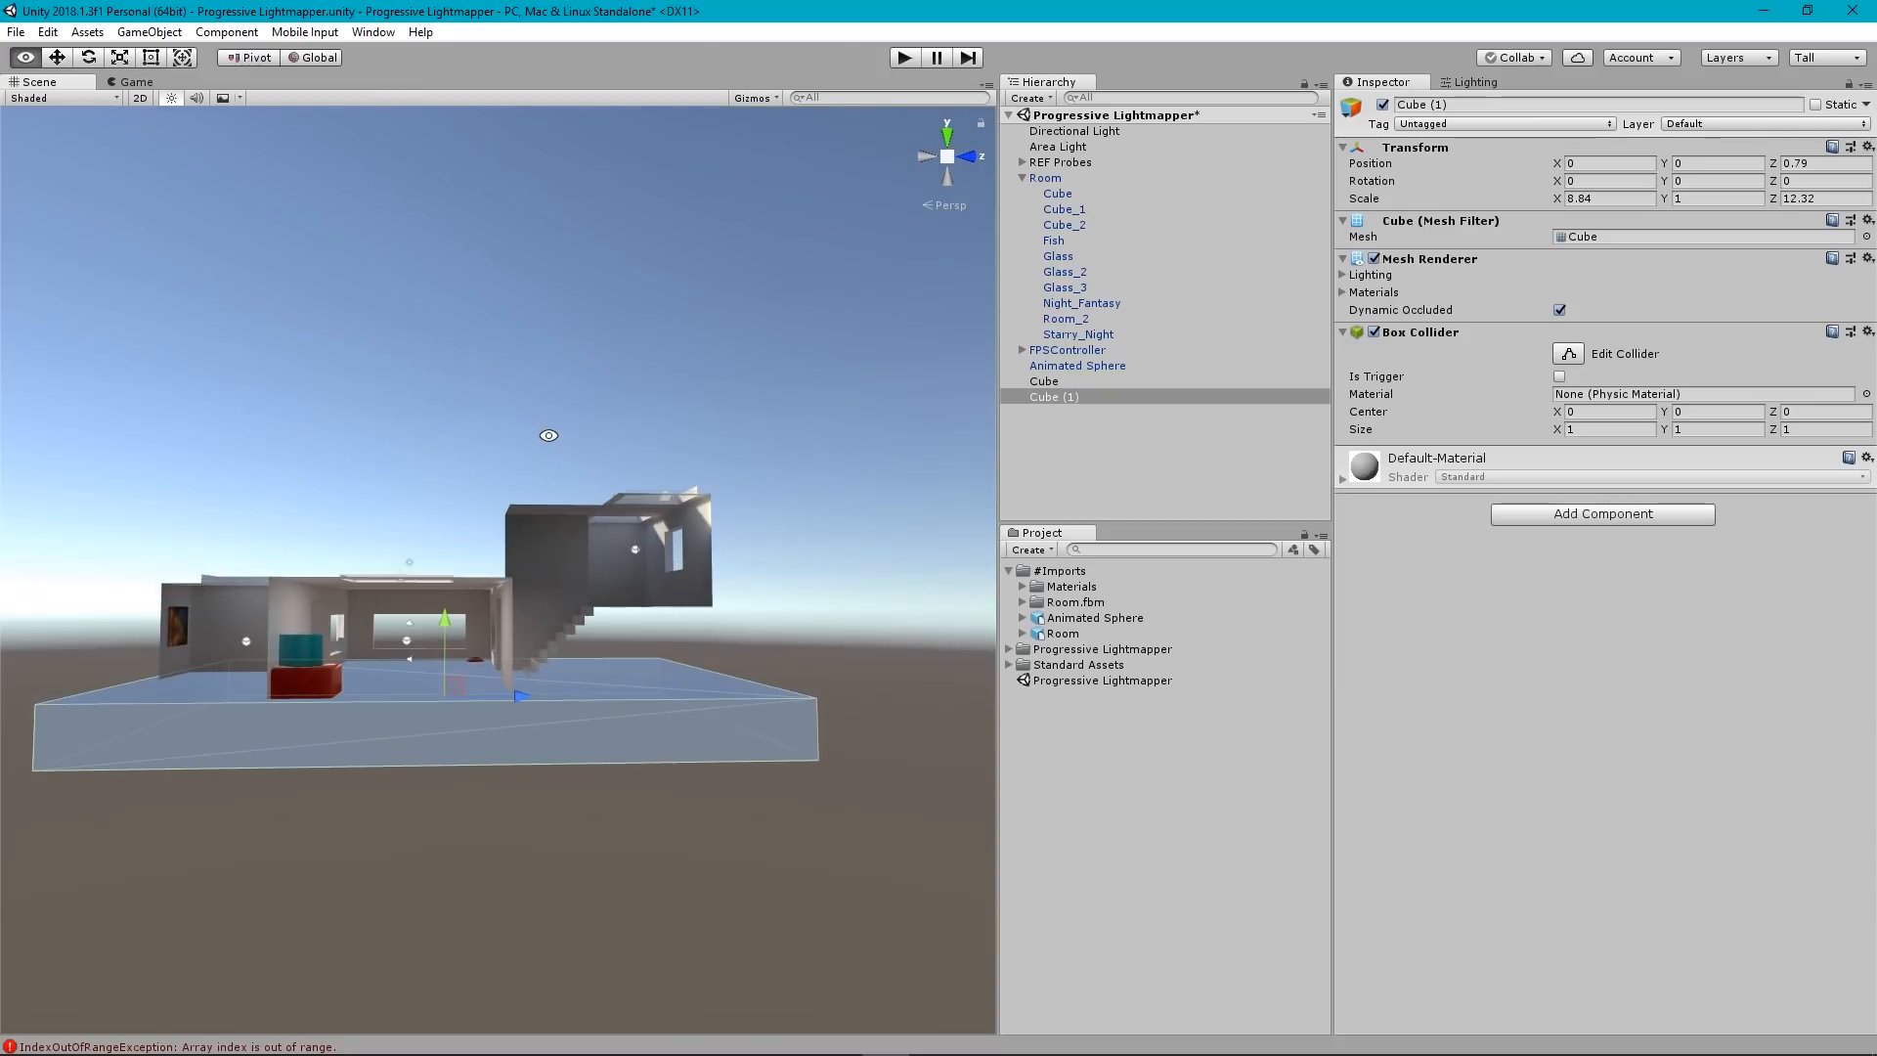
pyautogui.click(1052, 400)
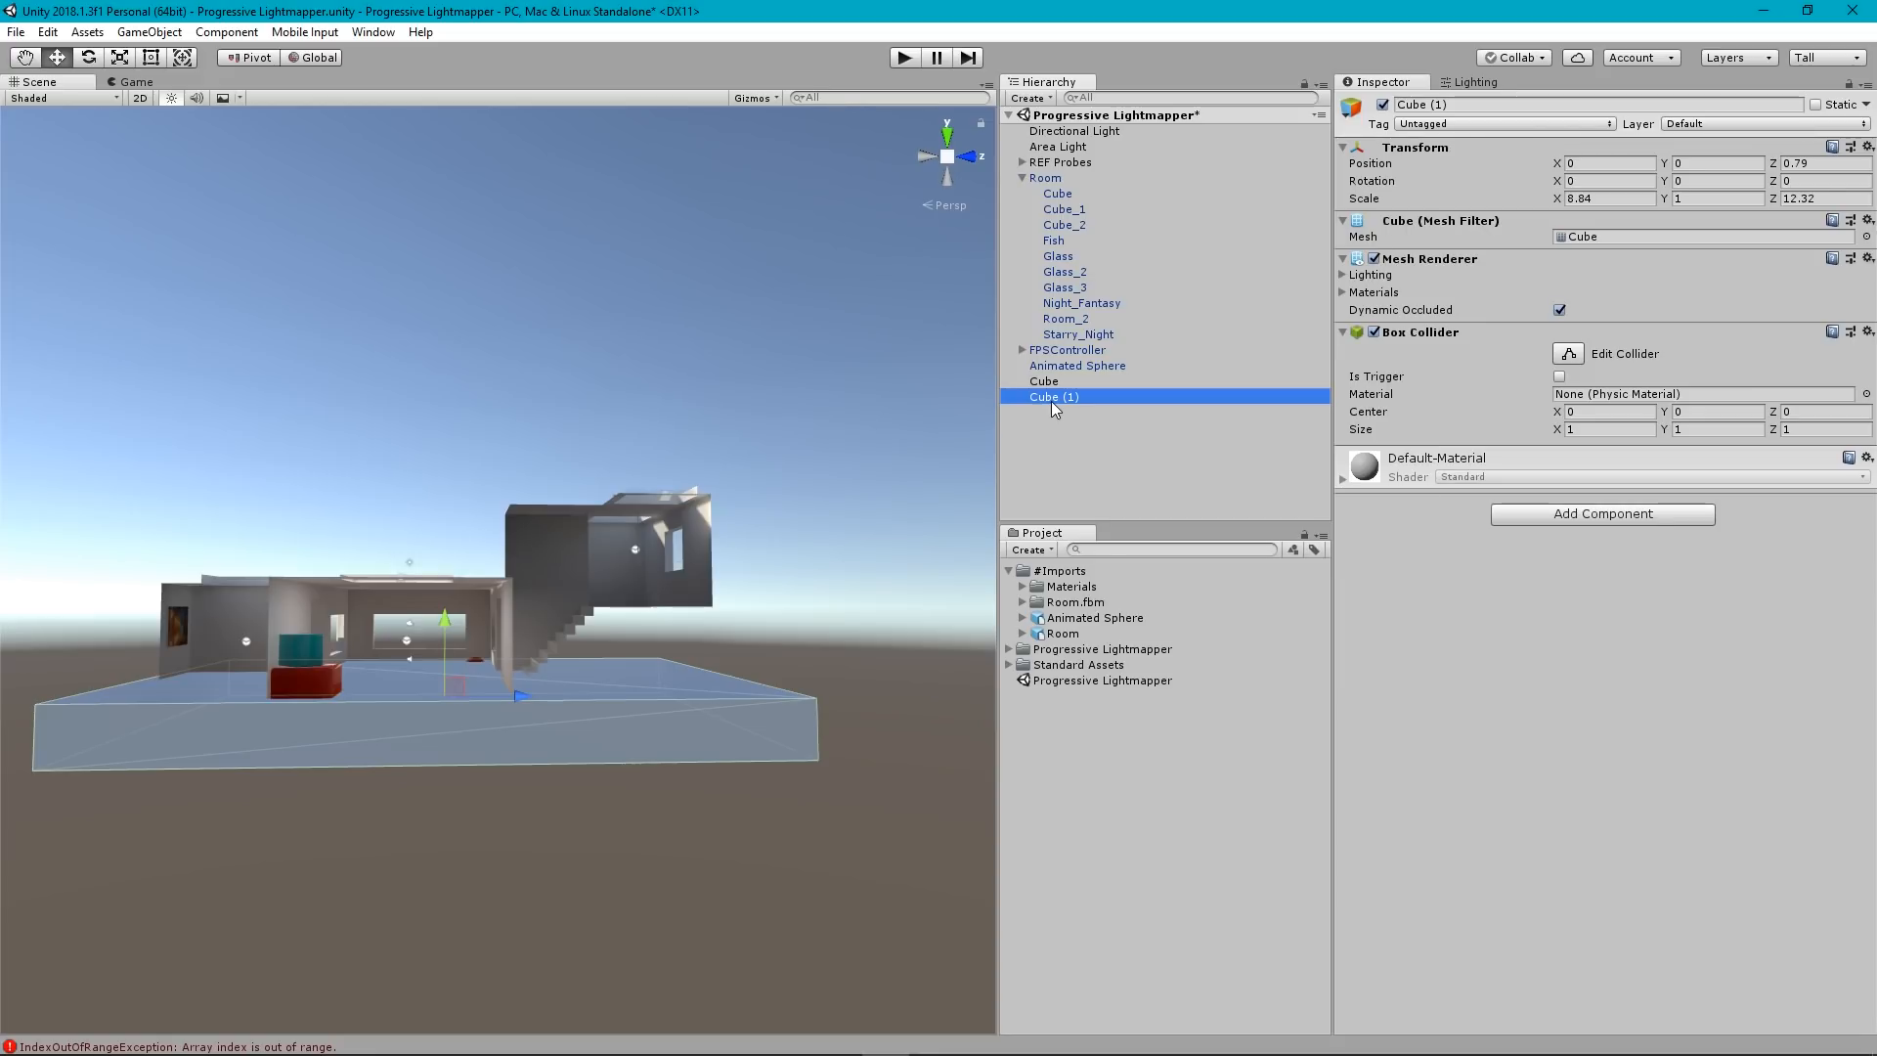
pyautogui.press('Delete')
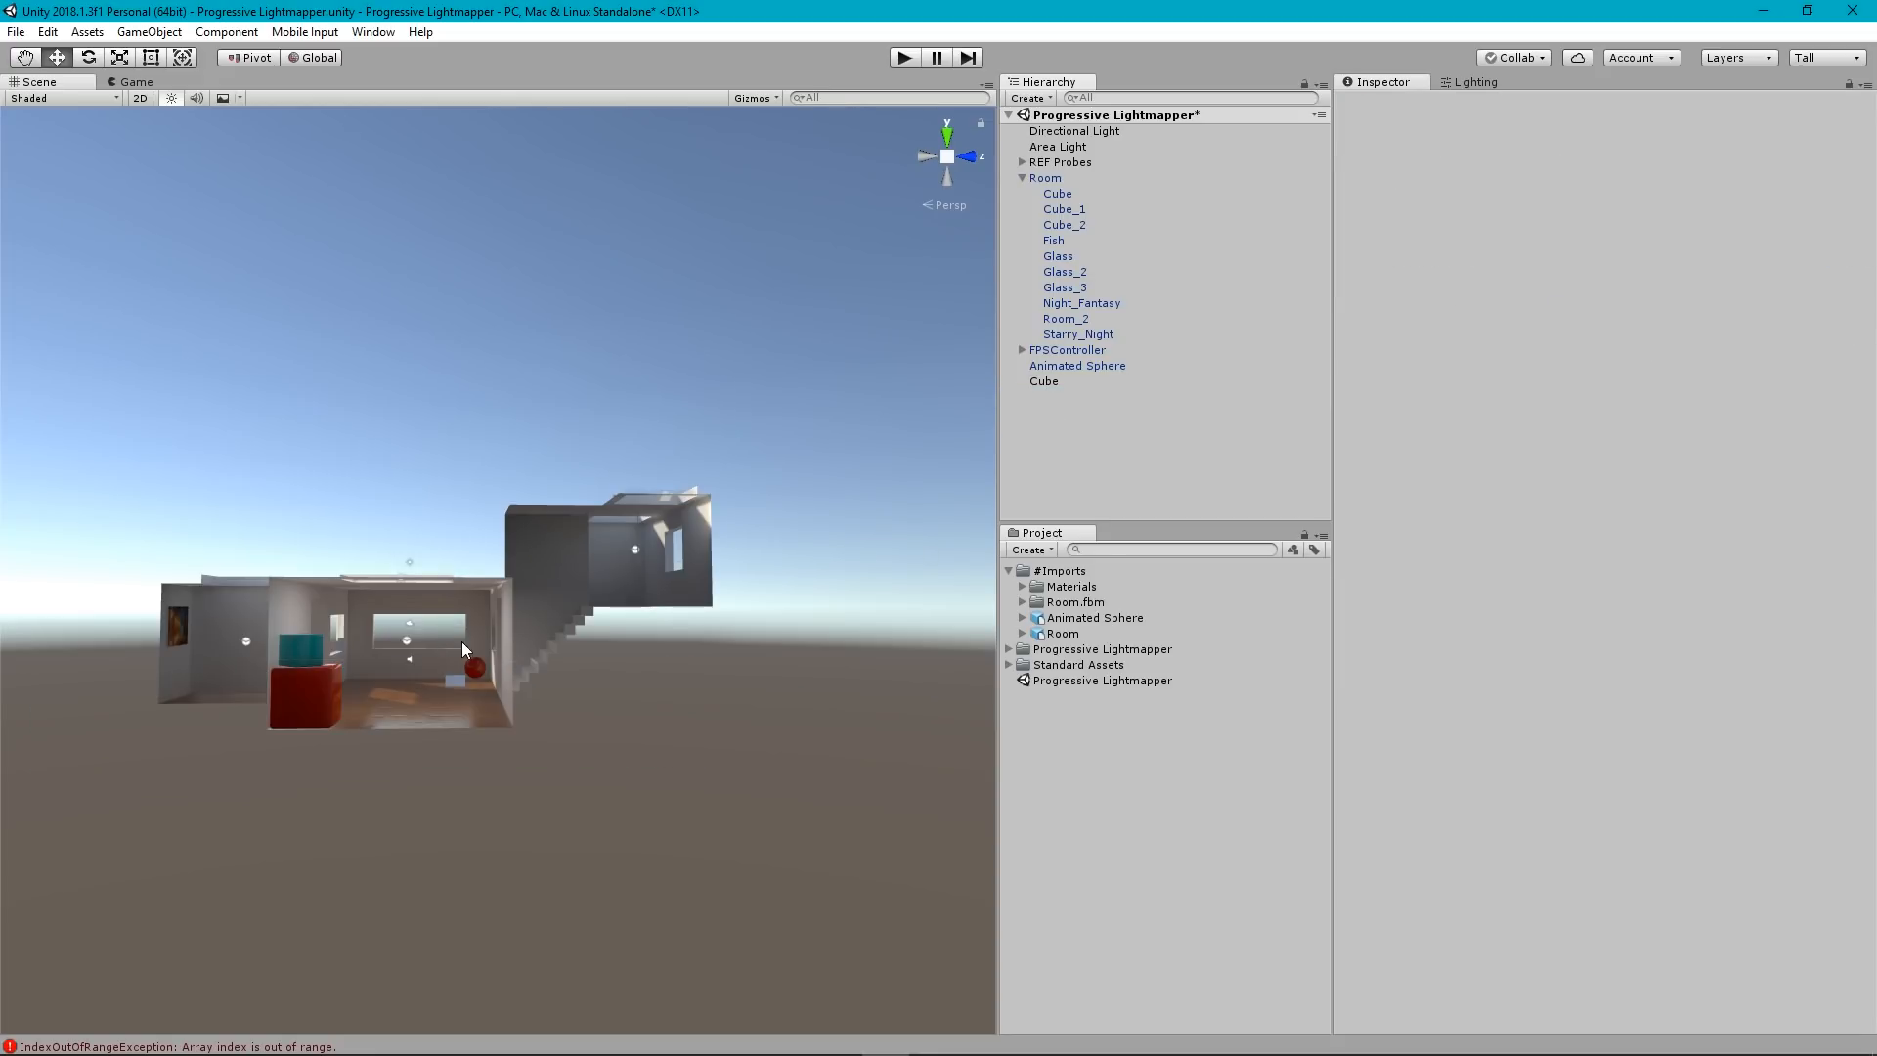
# Set the Ultra quality level's Shadow Distance to 13 in the project's quality settings.
pyautogui.moveTo(430, 723)
pyautogui.keyDown('alt'); pyautogui.mouseDown()
pyautogui.moveTo(420, 687)
pyautogui.moveTo(414, 705)
pyautogui.mouseUp(); pyautogui.keyUp('alt')
pyautogui.press('w')
pyautogui.moveTo(414, 704); pyautogui.dragTo(385, 760, button='right')
pyautogui.click(47, 31)
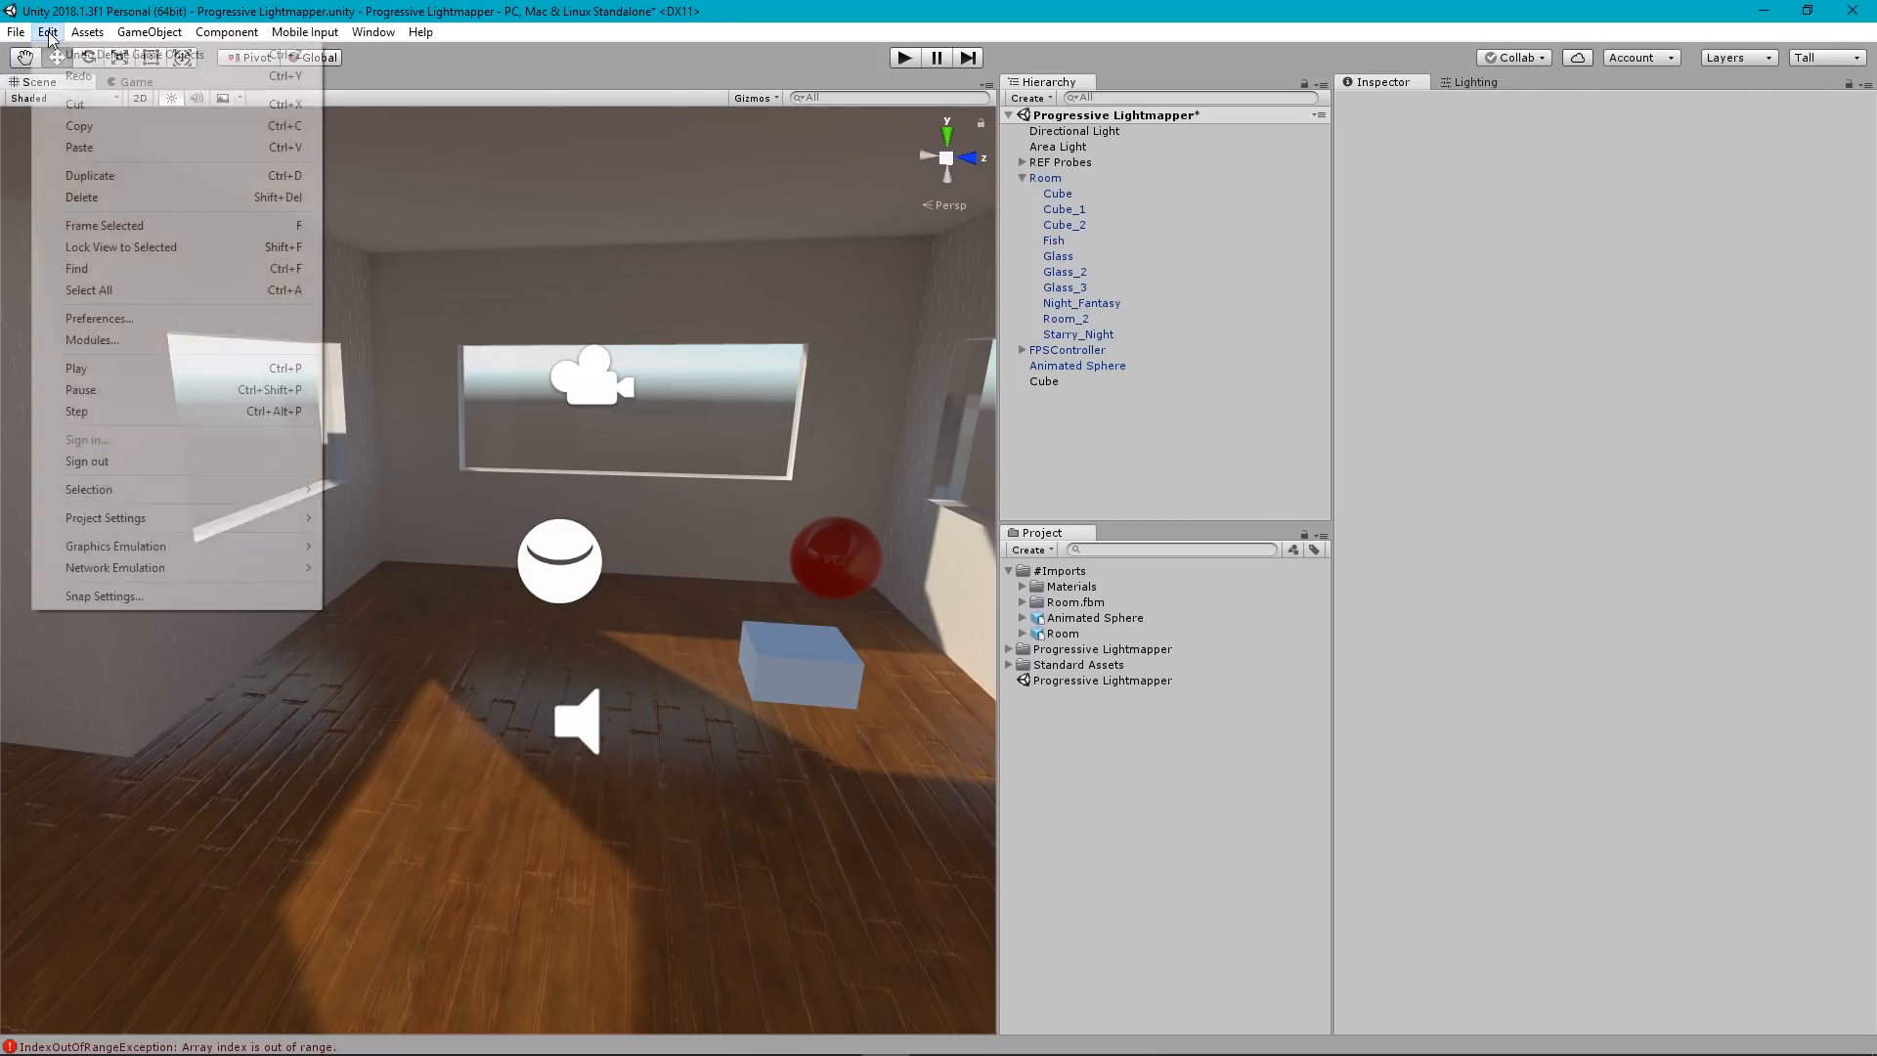
pyautogui.moveTo(257, 523)
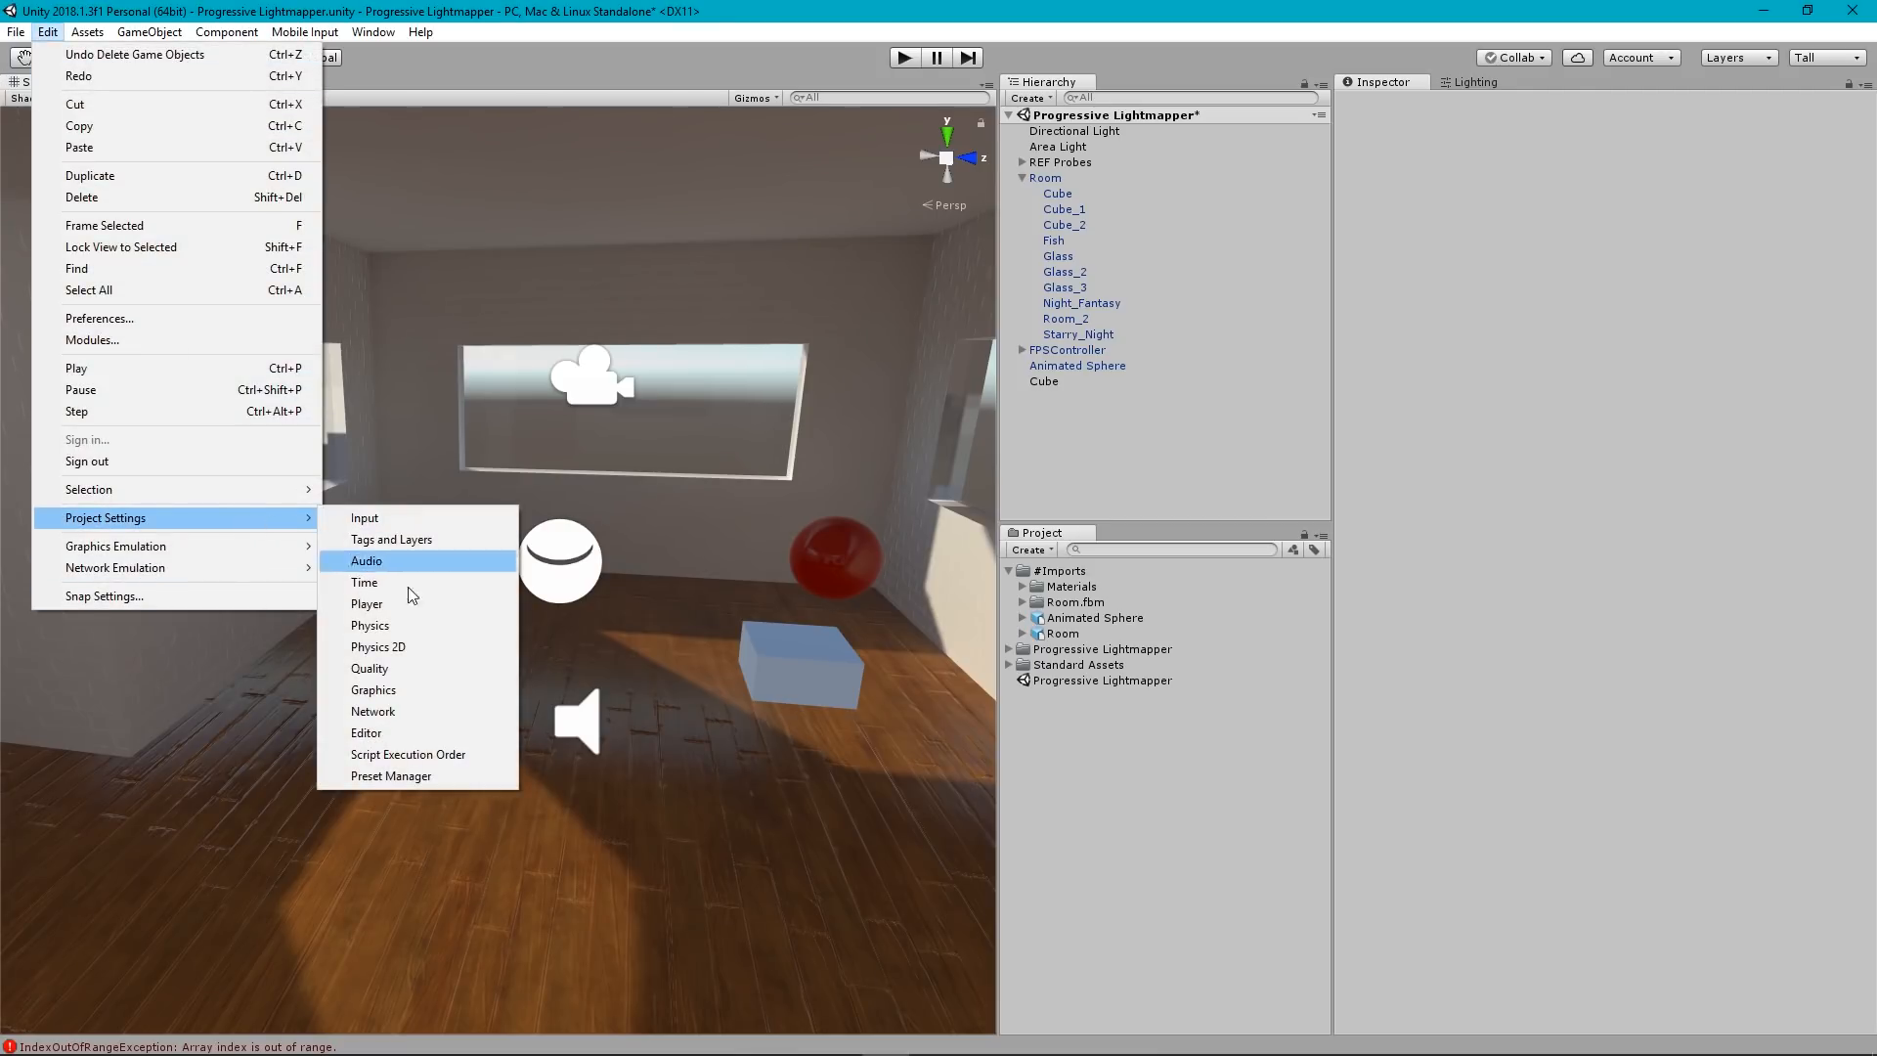
pyautogui.click(382, 670)
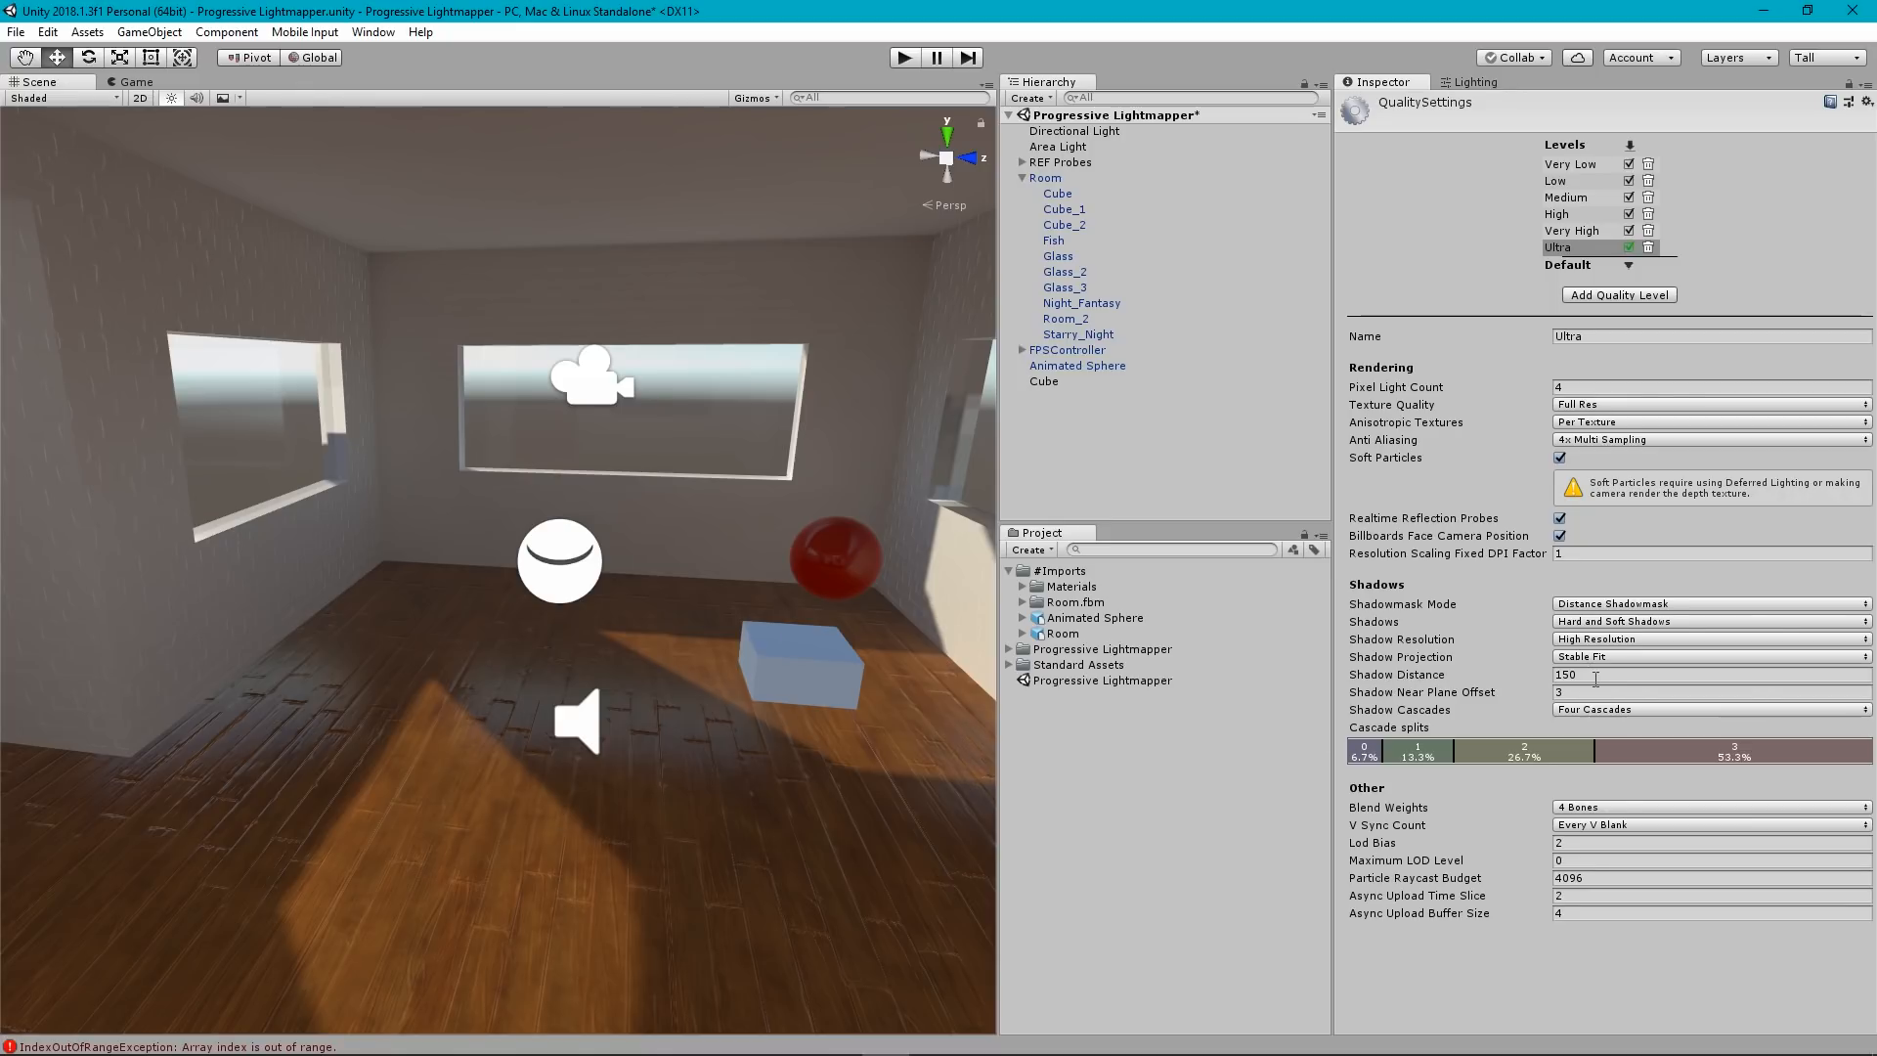
pyautogui.click(1595, 676)
pyautogui.doubleClick(1579, 675)
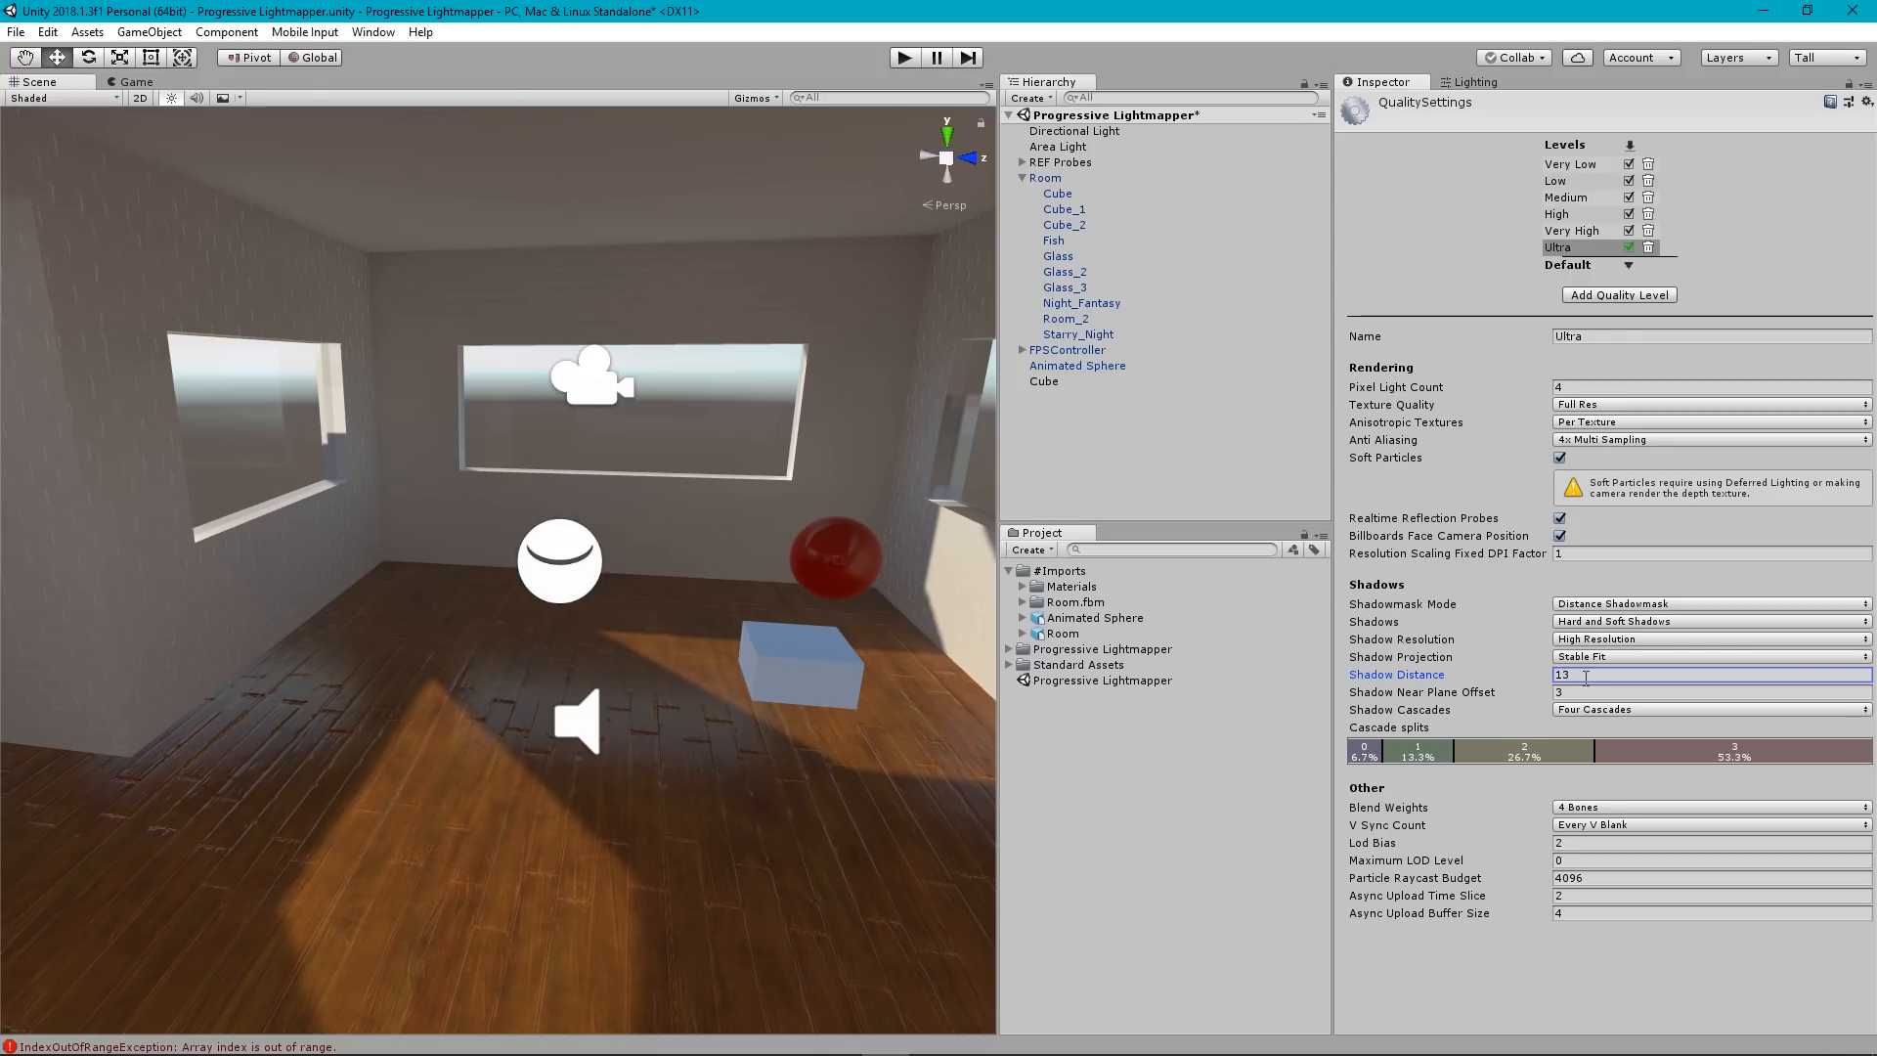
pyautogui.click(1233, 453)
# Check the Directional Light's shadow resolution, reopen the quality settings and inspect the shadows across the main room.
pyautogui.click(1076, 132)
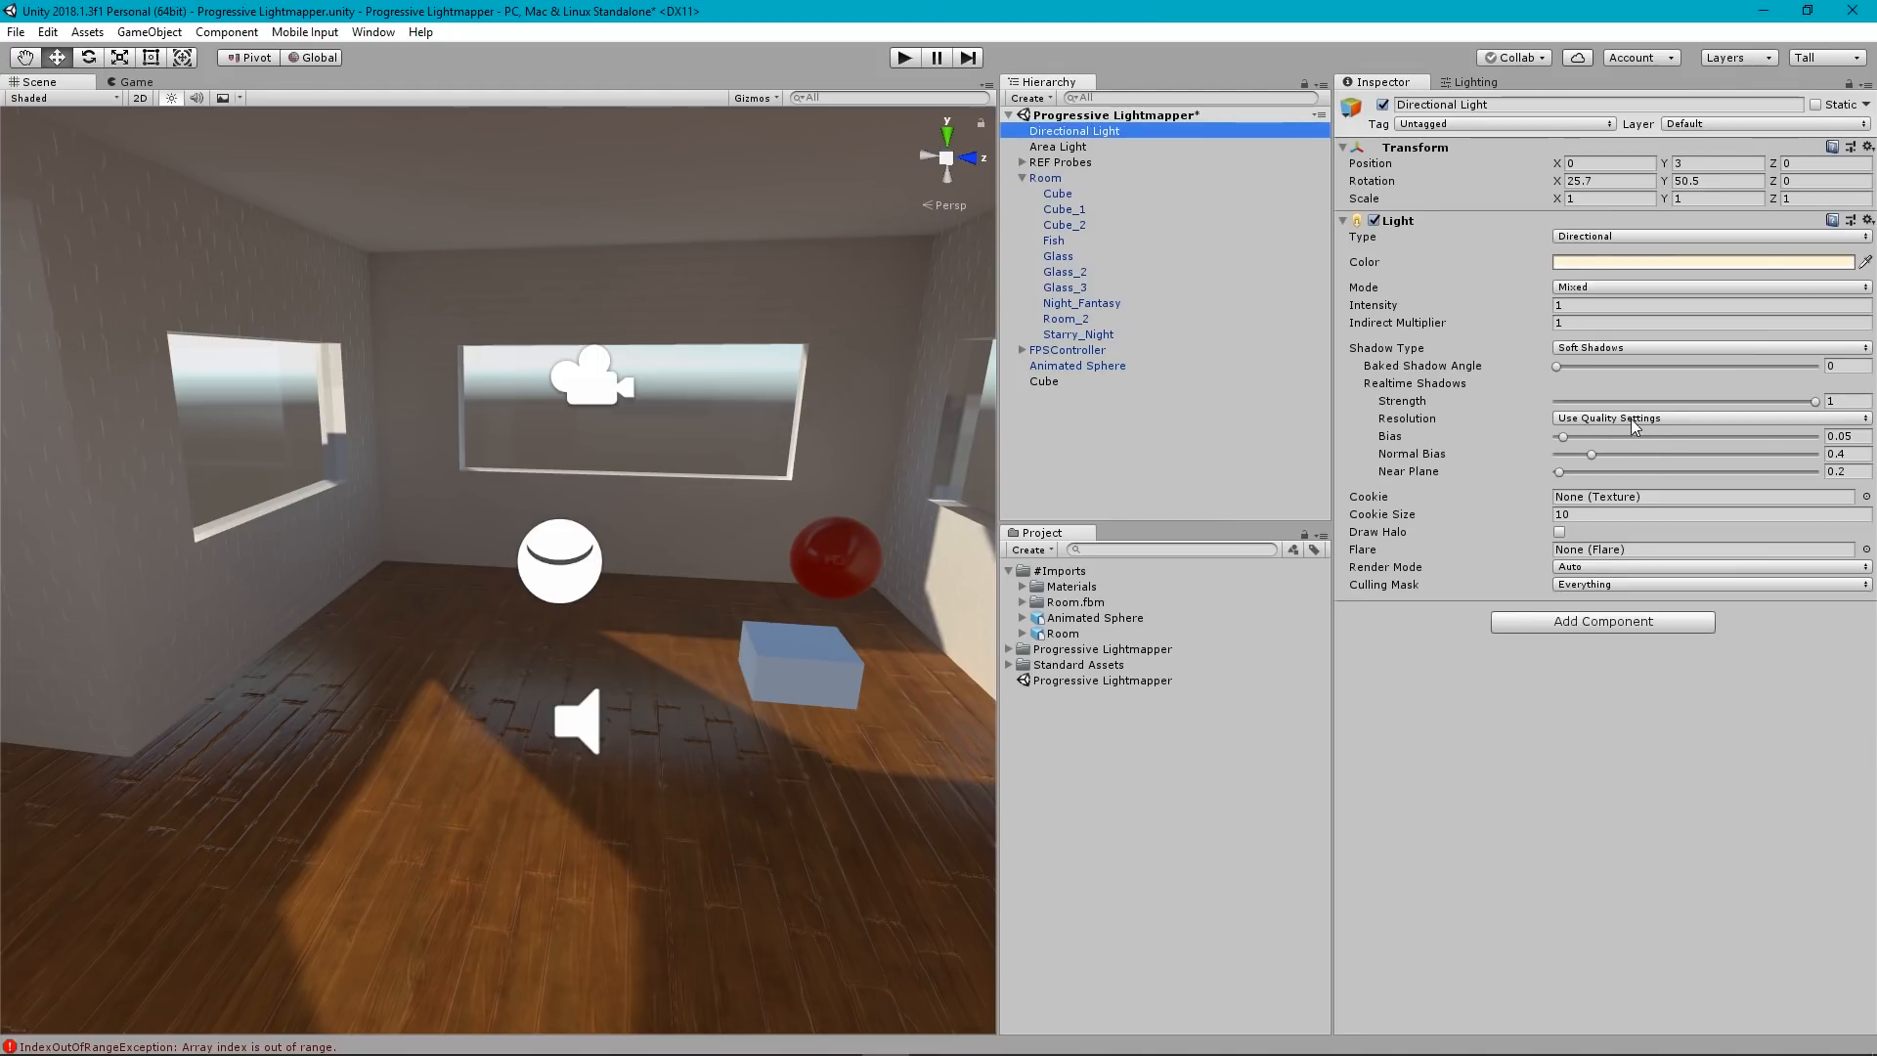
pyautogui.click(47, 31)
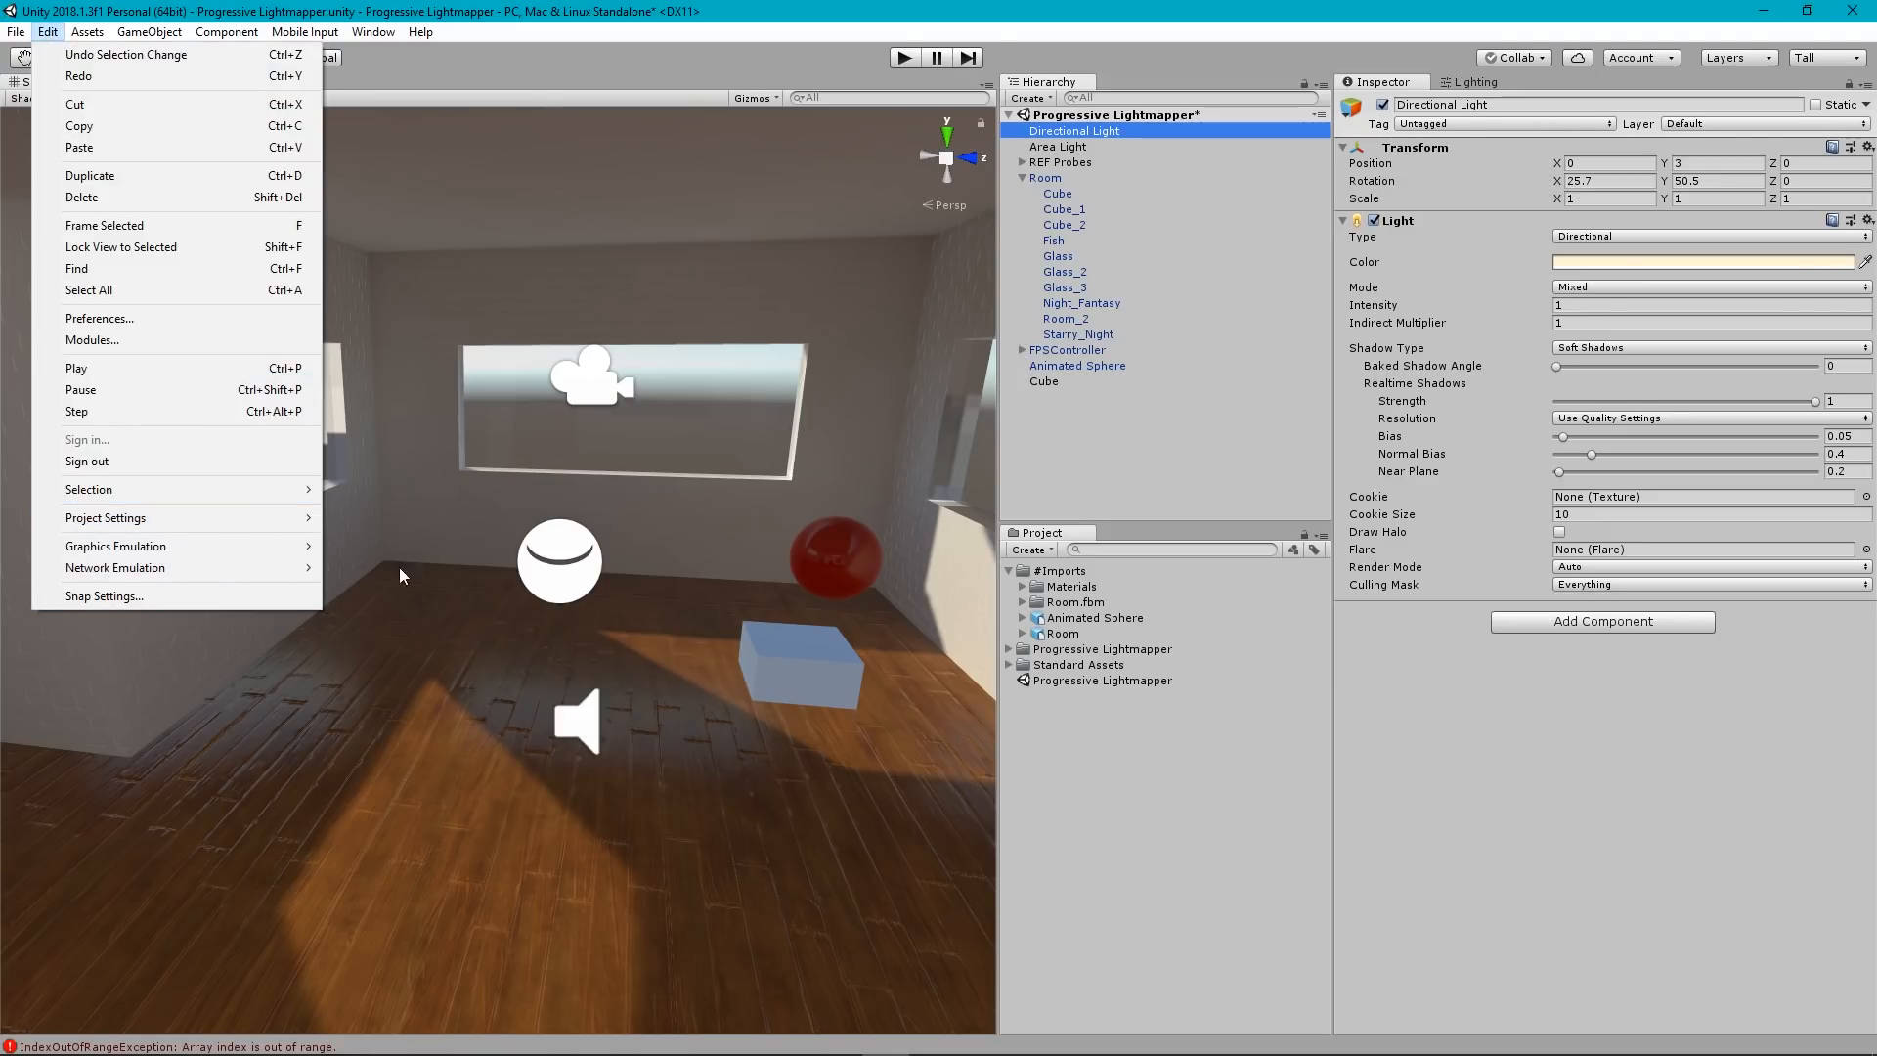
pyautogui.moveTo(223, 514)
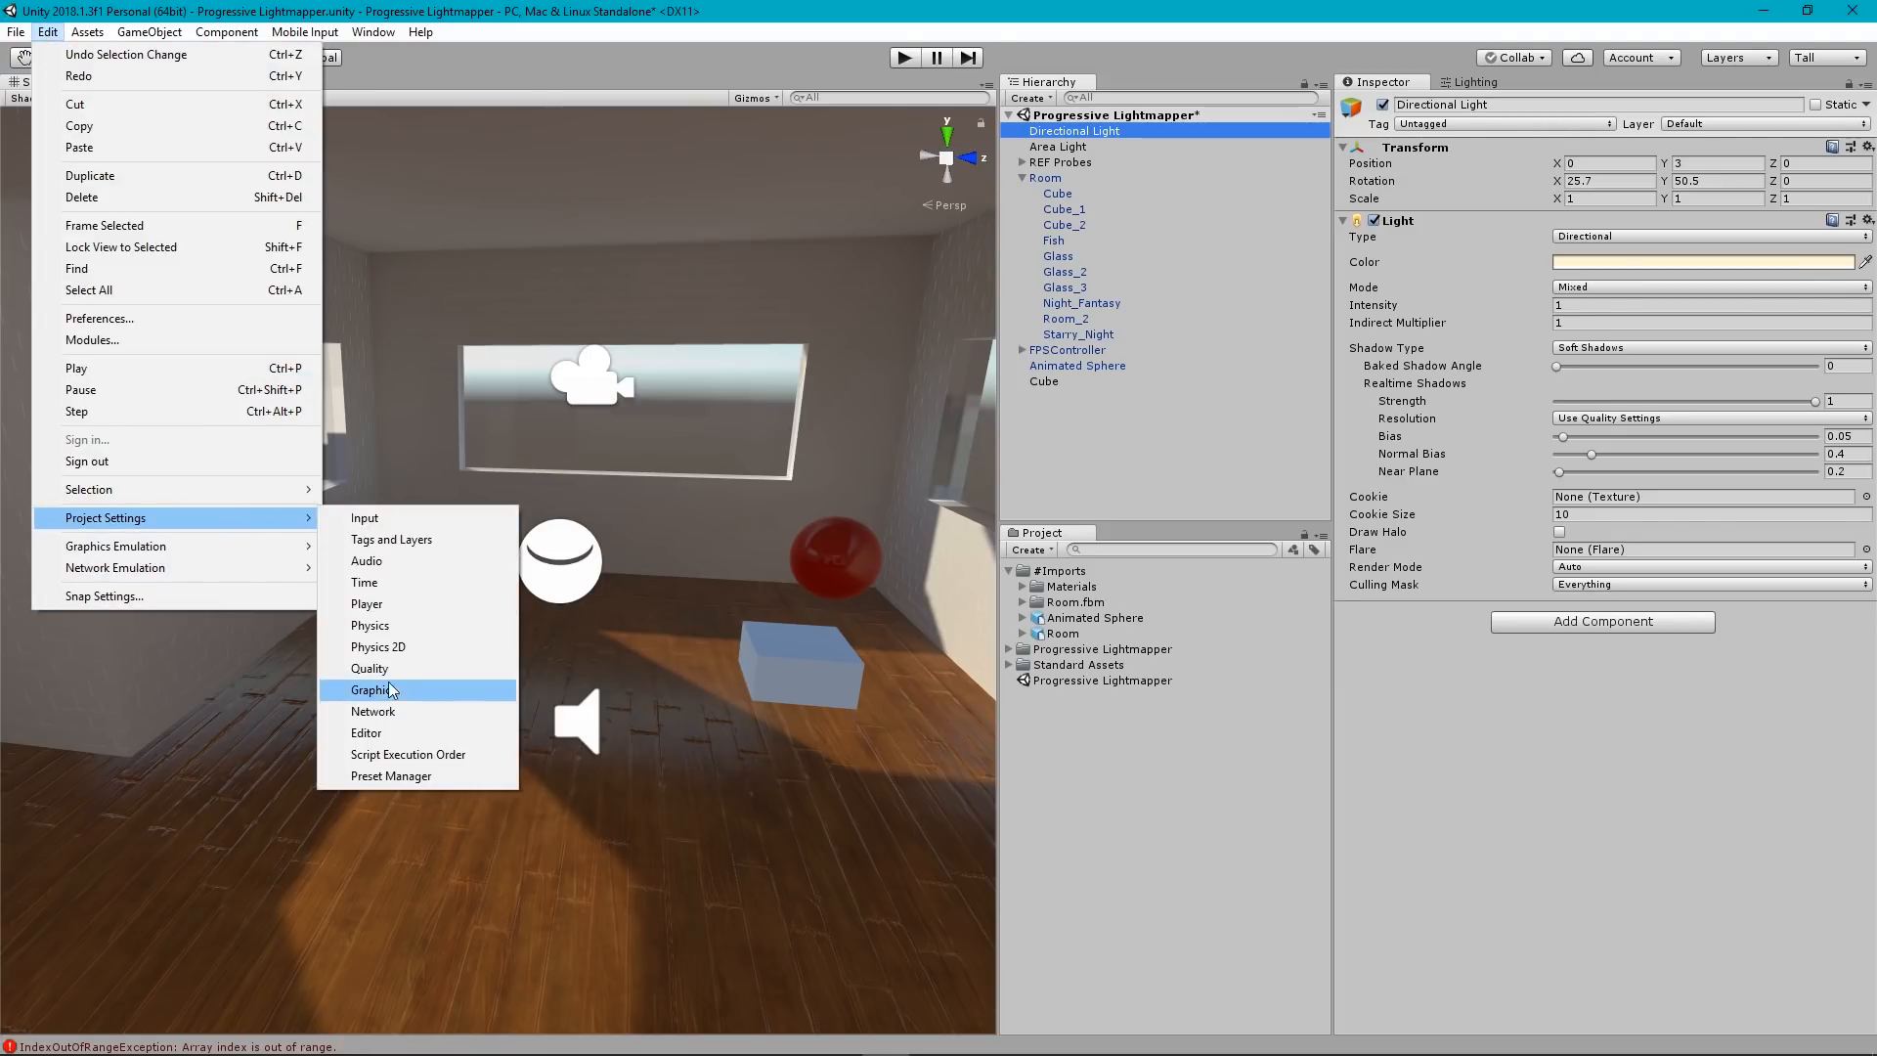
pyautogui.click(399, 670)
pyautogui.moveTo(629, 678); pyautogui.dragTo(1605, 662, button='right')
pyautogui.press('s')
pyautogui.press('w')
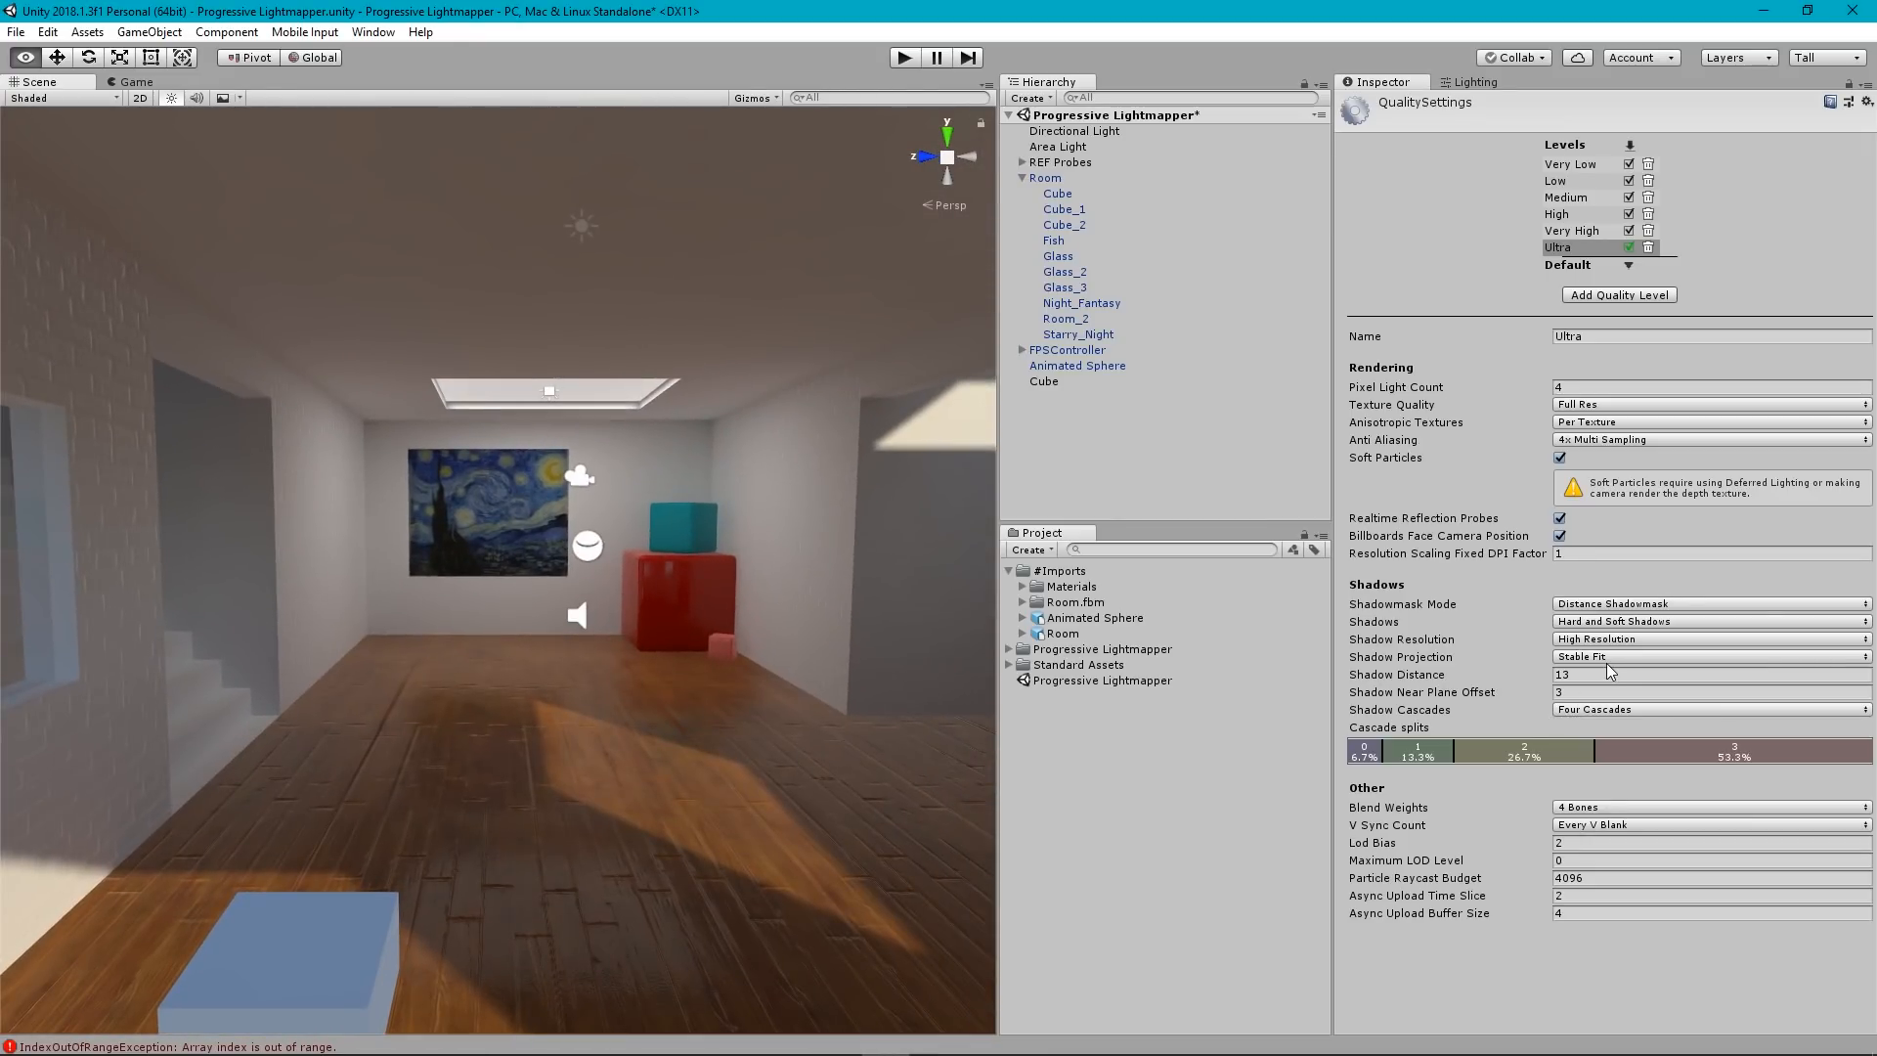
pyautogui.press('d')
pyautogui.moveTo(1605, 662); pyautogui.dragTo(1603, 661, button='right')
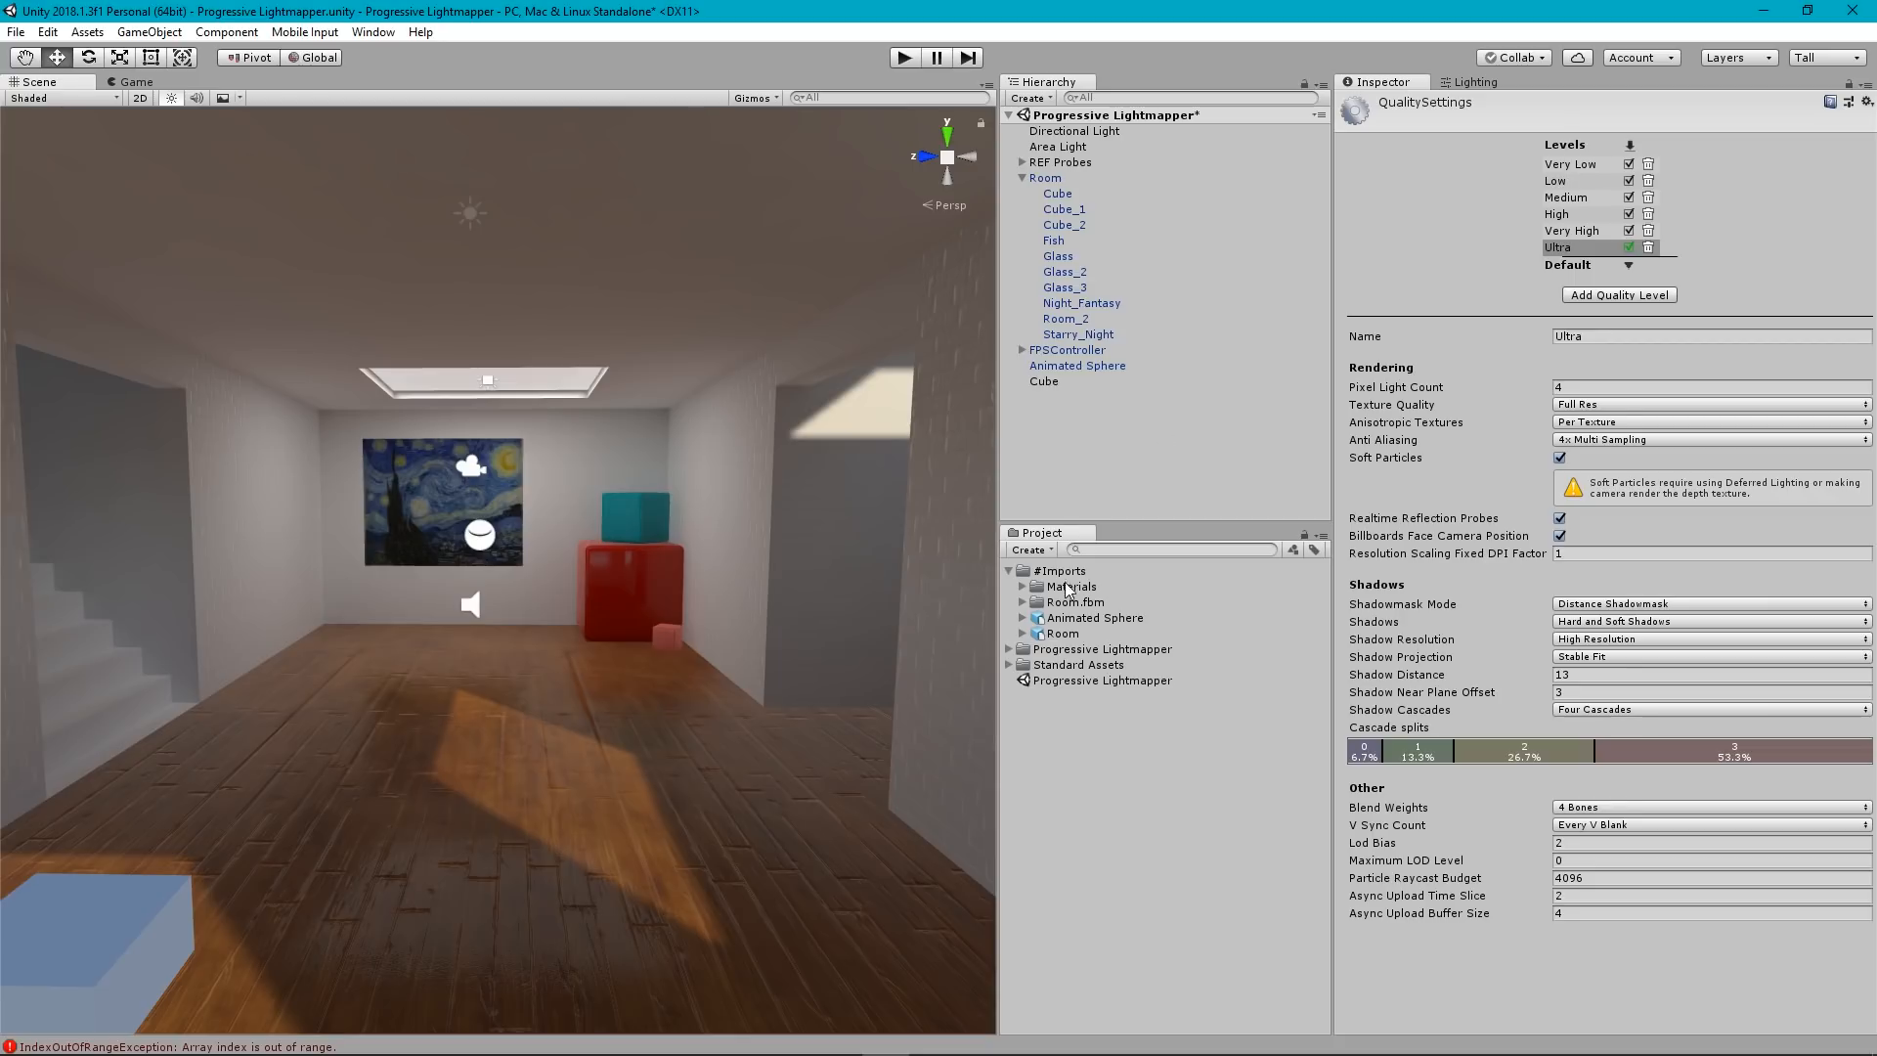
# Collapse the Room object in the hierarchy and generate the scene's lighting in Baked Indirect mode.
pyautogui.click(1022, 178)
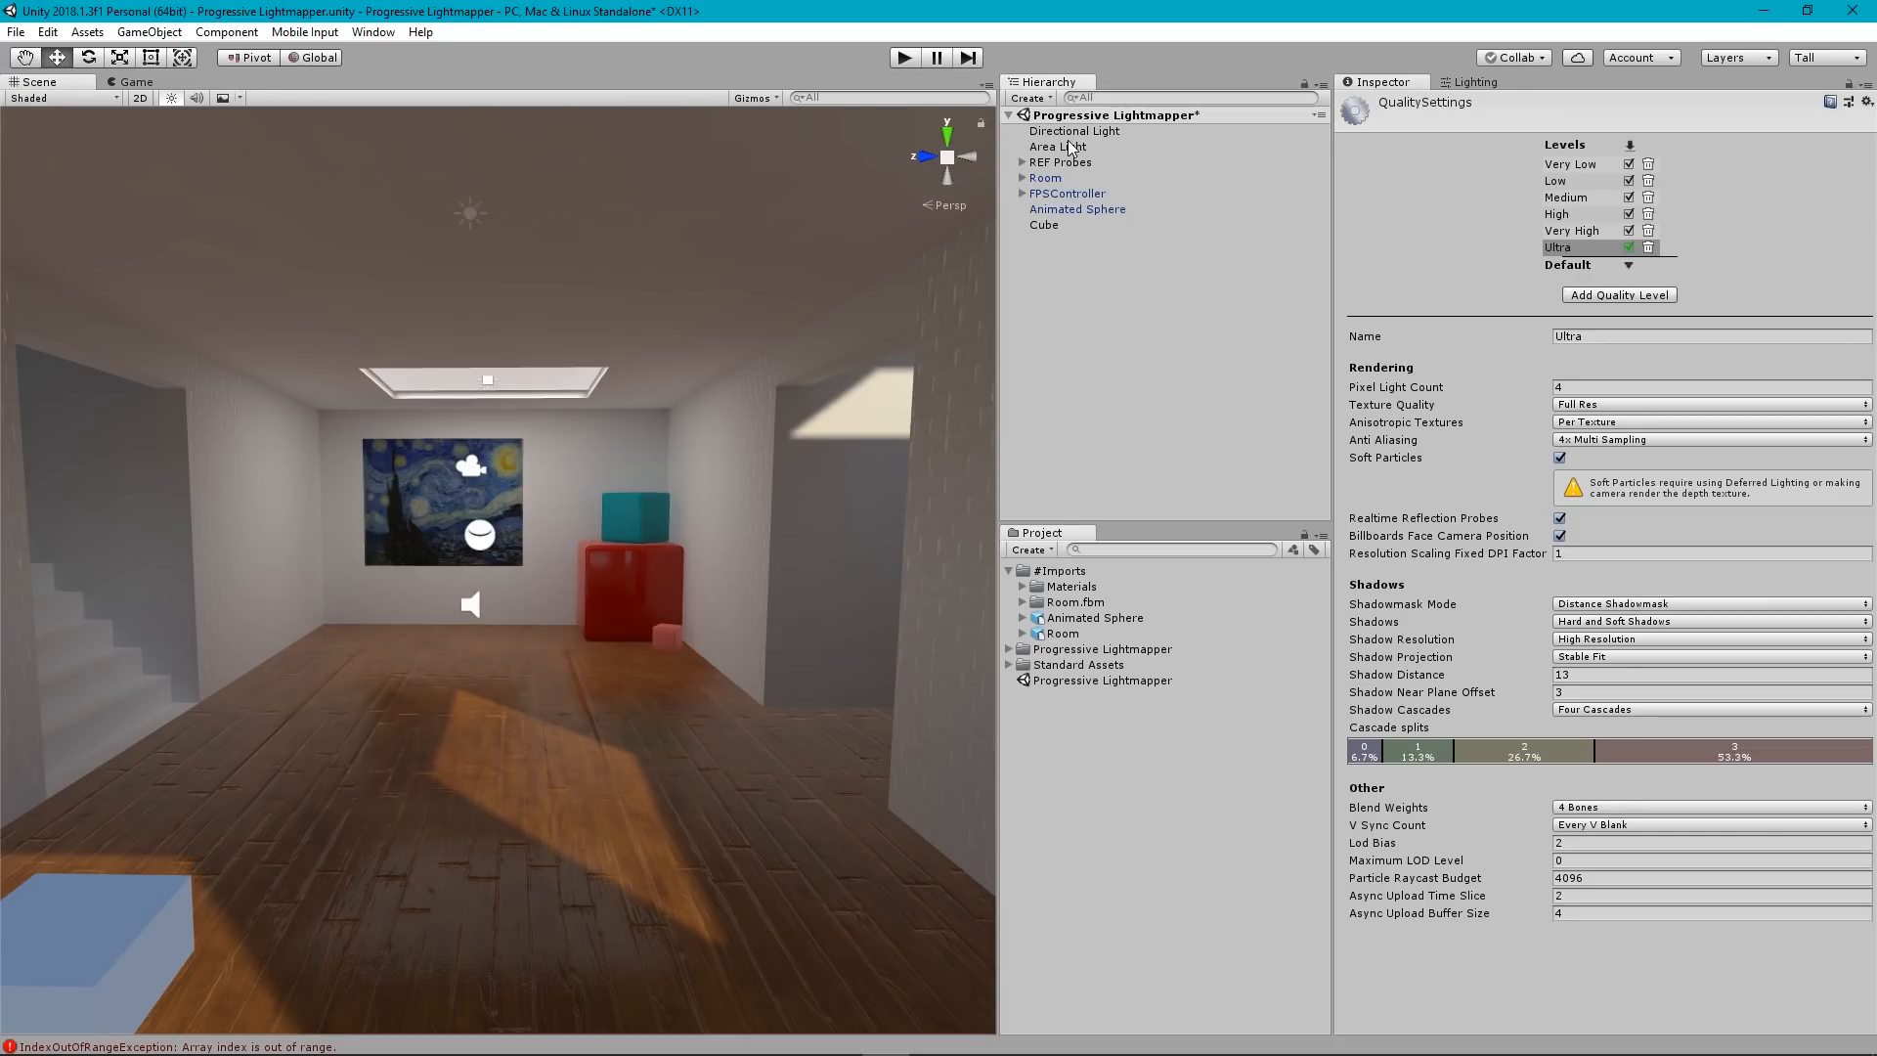
pyautogui.click(1476, 83)
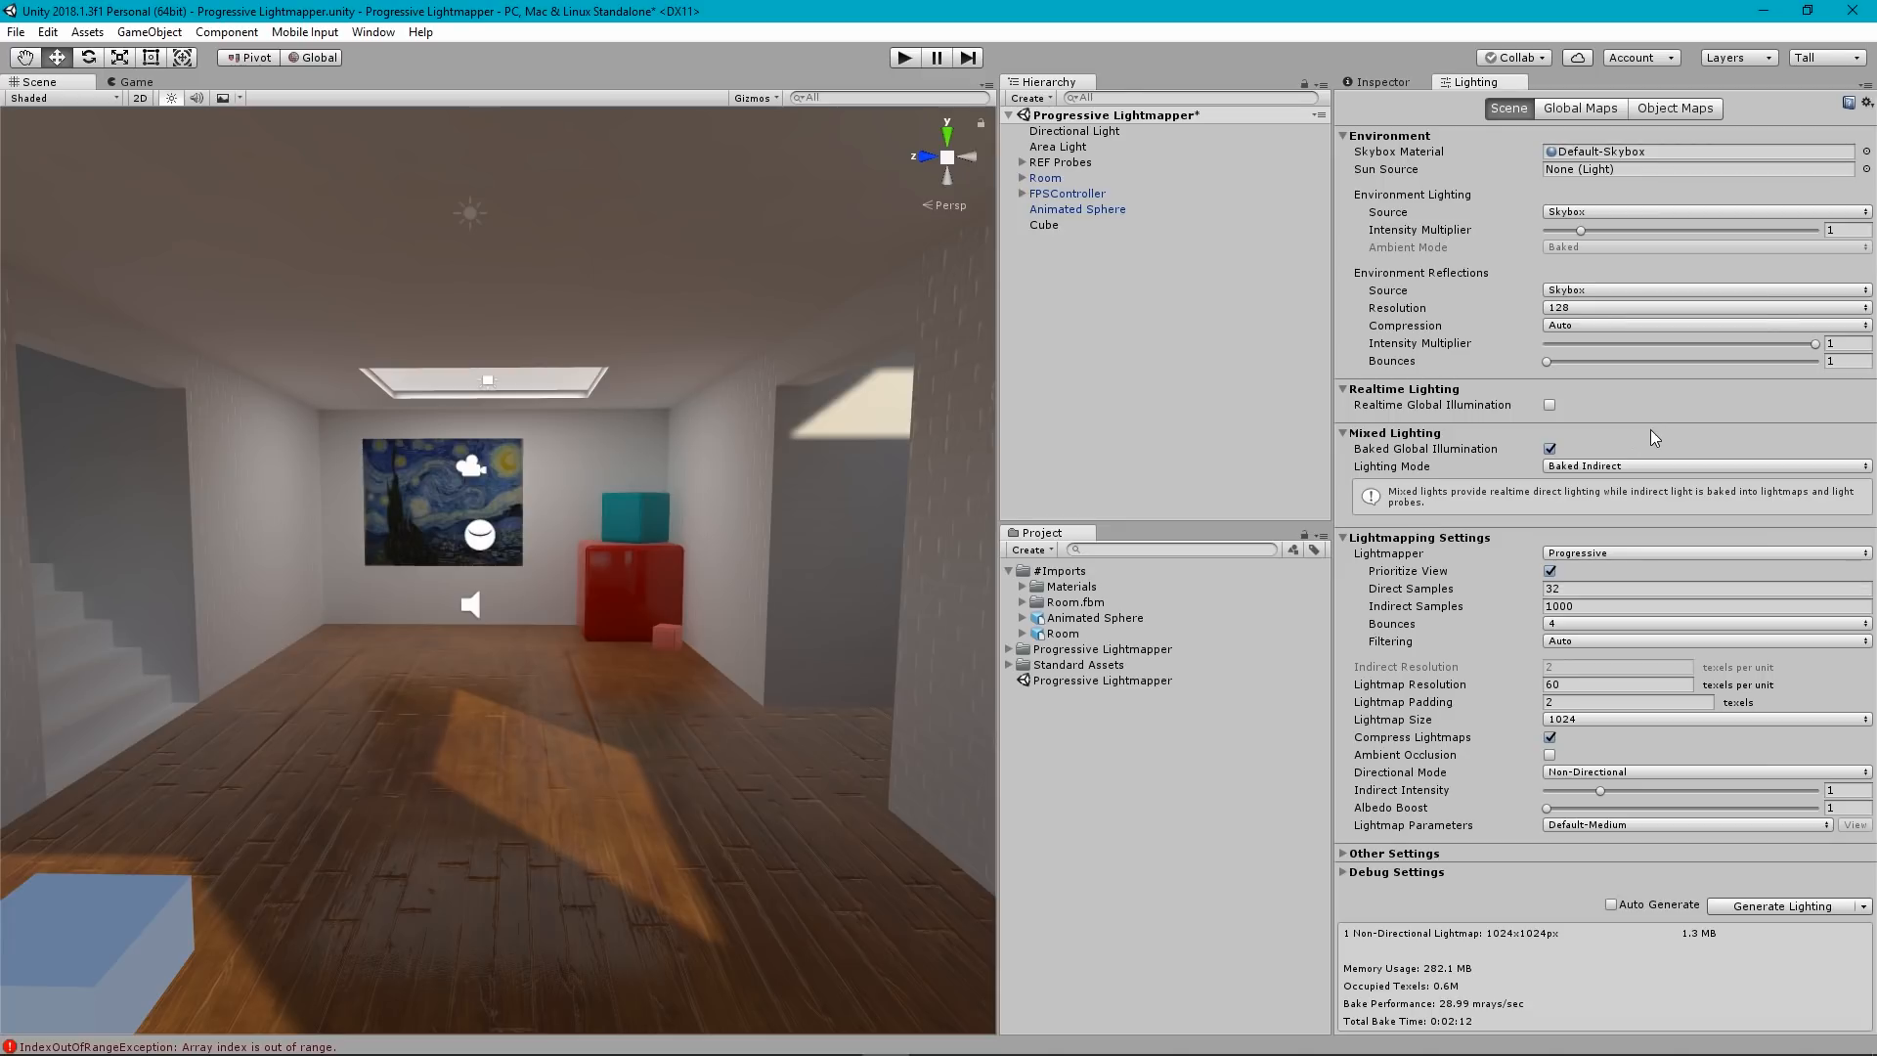
pyautogui.click(1780, 907)
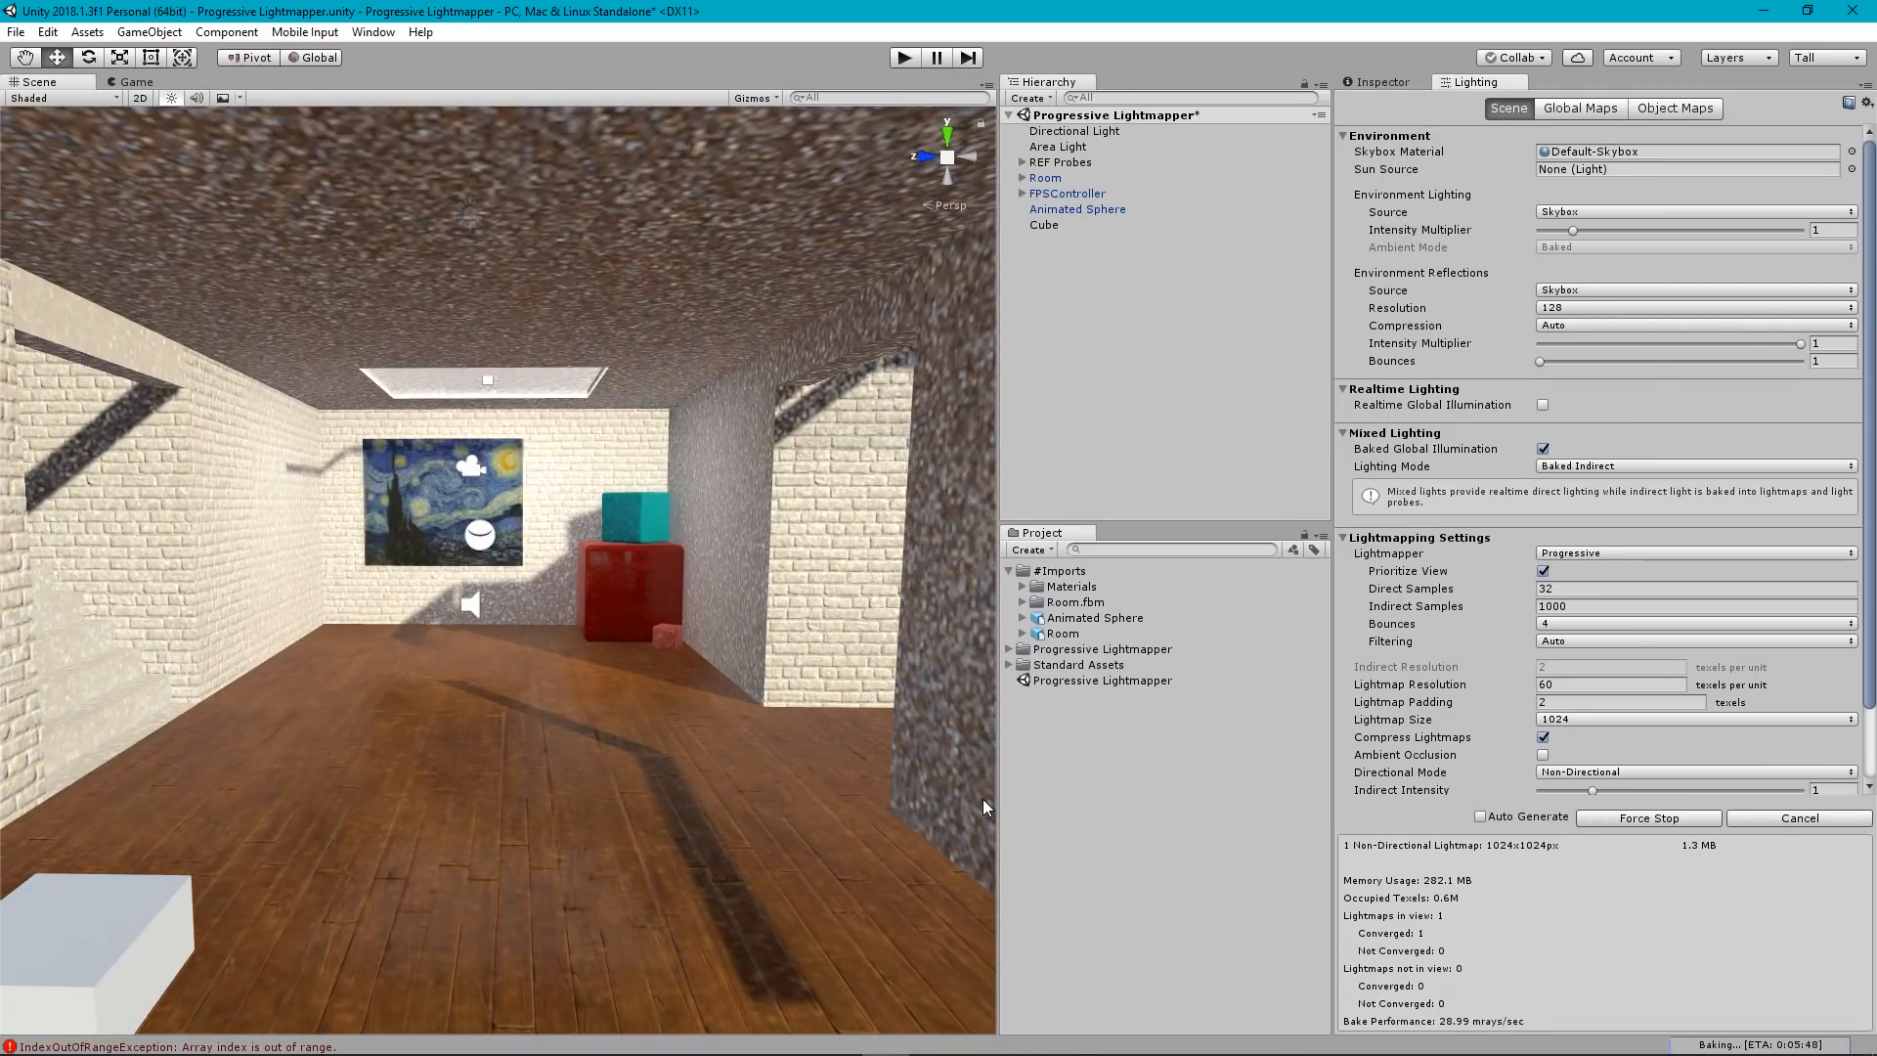
pyautogui.moveTo(983, 800)
pyautogui.mouseDown(button='right')
pyautogui.moveTo(697, 642)
pyautogui.moveTo(497, 715)
pyautogui.moveTo(491, 772)
pyautogui.moveTo(740, 832)
pyautogui.moveTo(720, 767)
pyautogui.moveTo(624, 651)
pyautogui.moveTo(452, 655)
pyautogui.moveTo(586, 784)
pyautogui.moveTo(623, 792)
pyautogui.moveTo(587, 721)
pyautogui.moveTo(506, 724)
pyautogui.moveTo(519, 747)
pyautogui.moveTo(585, 750)
pyautogui.mouseUp(button='right')
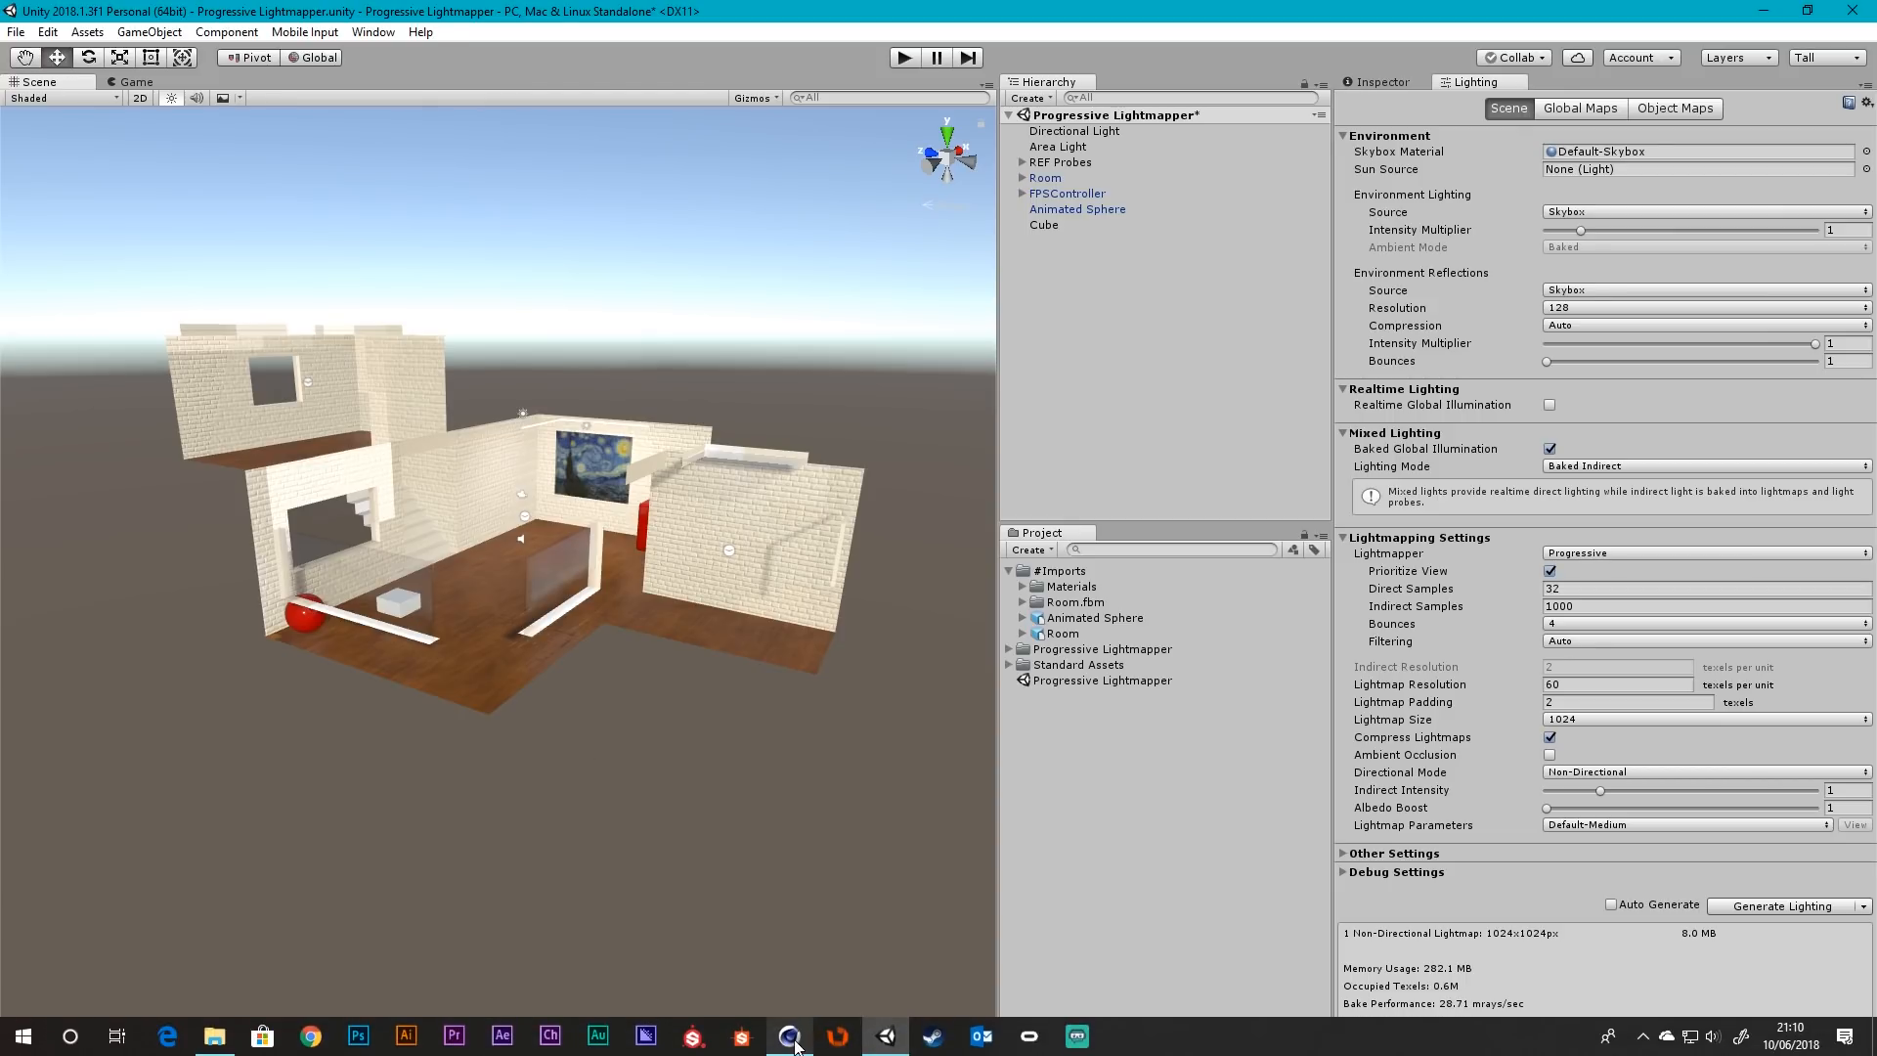
# Switch to Cinema 4D, make the Room Shadow Caster object visible in the editor and examine its closed outer shell.
pyautogui.click(789, 1035)
pyautogui.click(1322, 103)
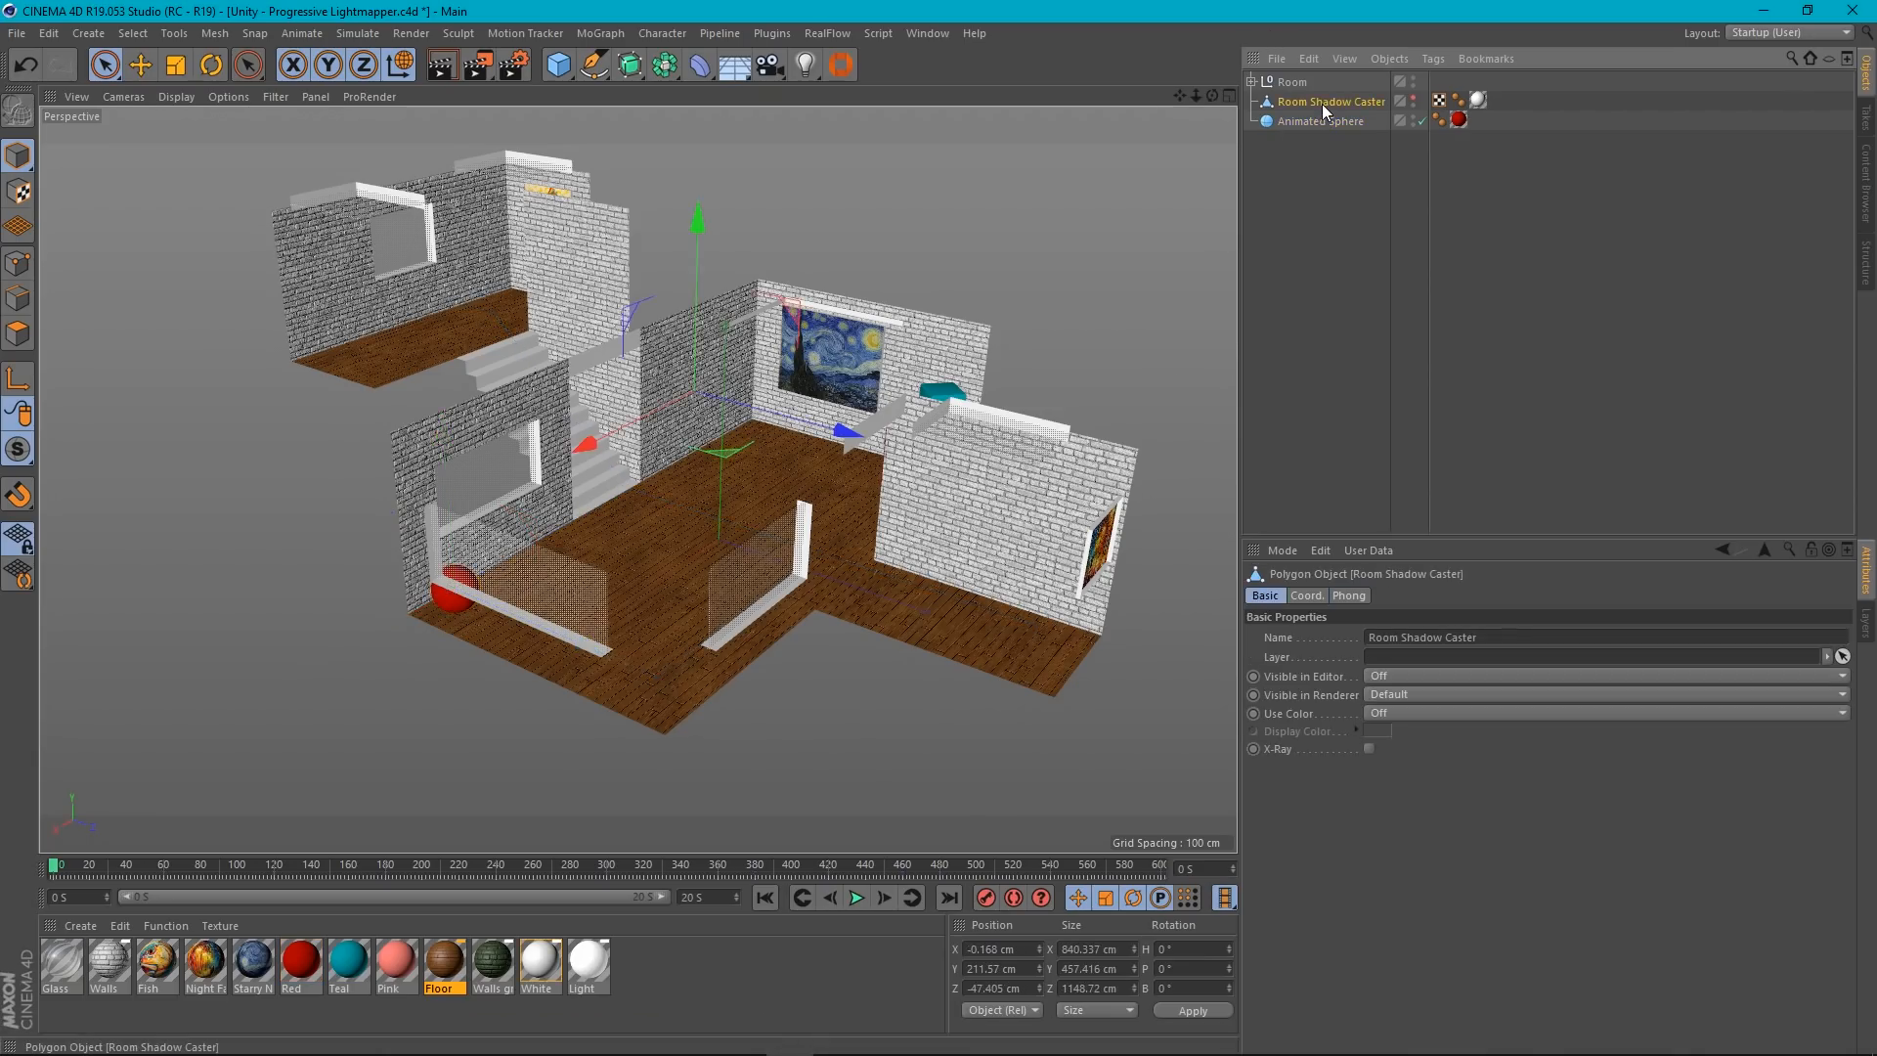
pyautogui.click(1413, 106)
pyautogui.click(1414, 107)
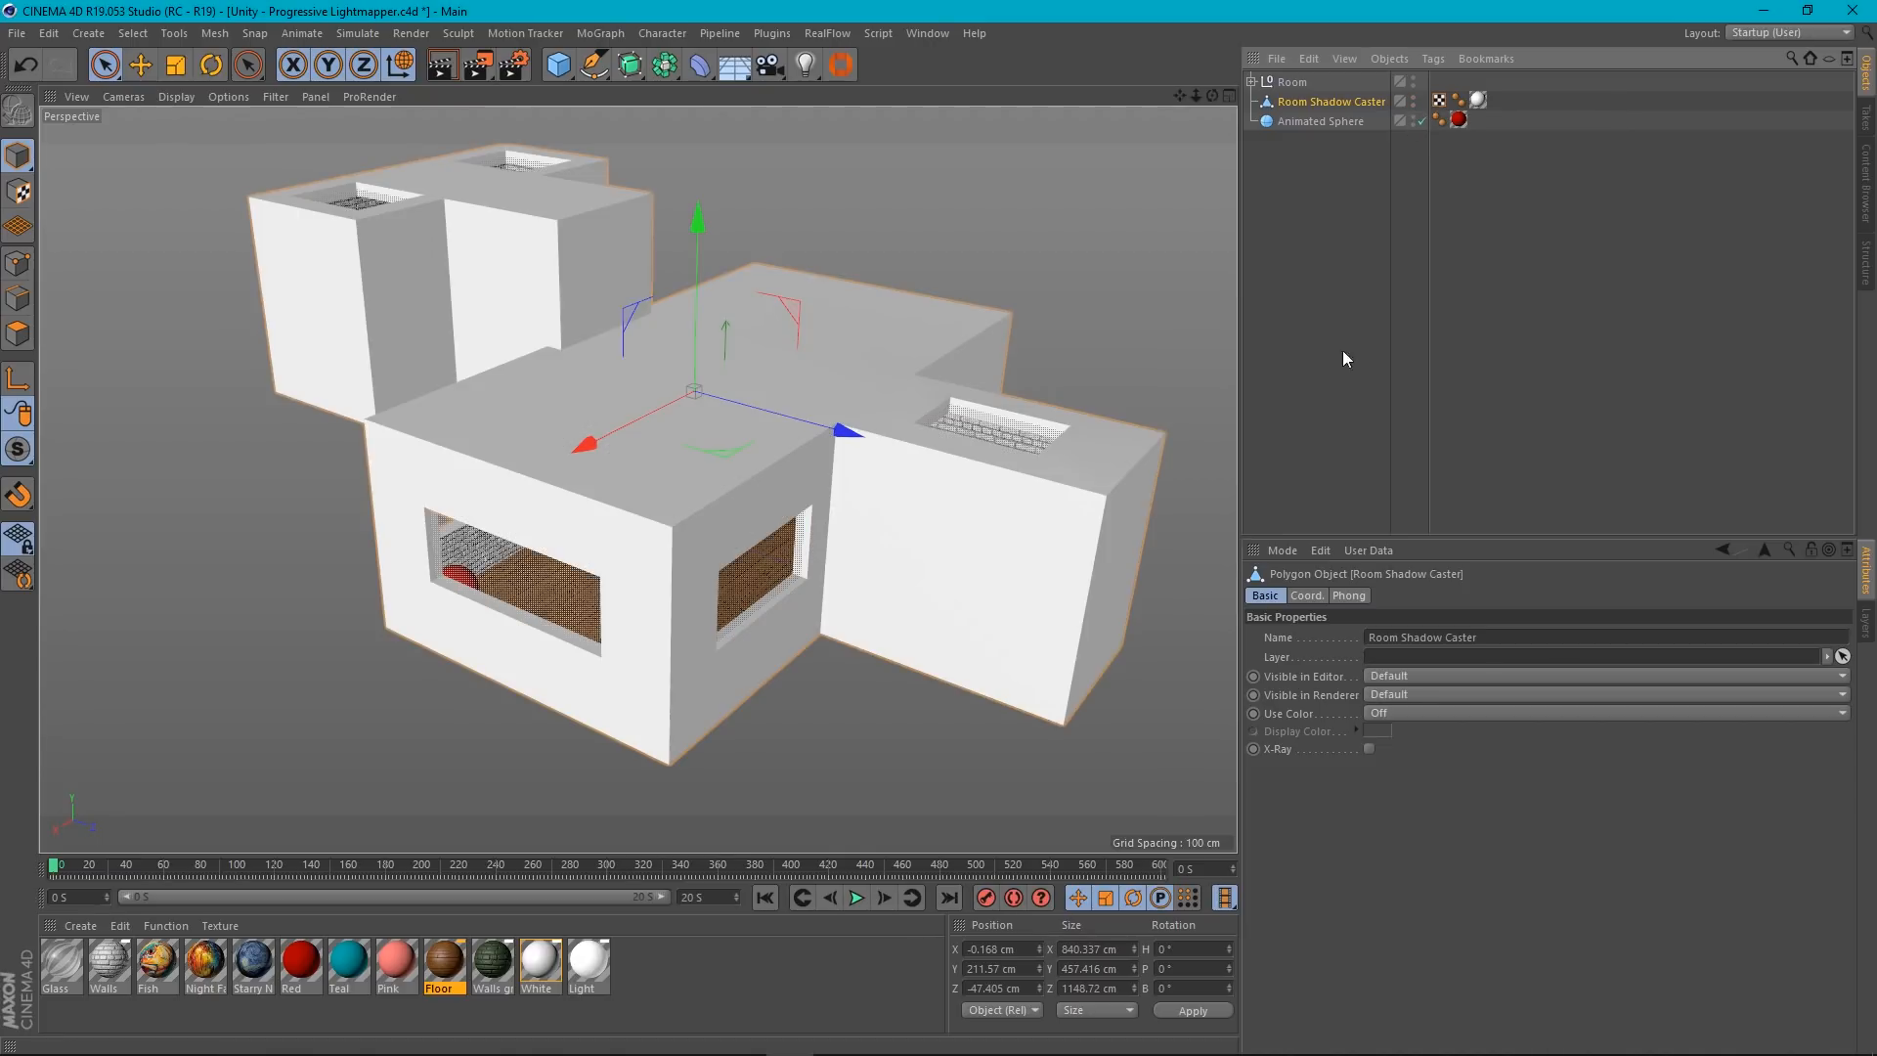
pyautogui.keyDown('alt'); pyautogui.moveTo(1048, 448); pyautogui.dragTo(956, 475, button='middle'); pyautogui.keyUp('alt')
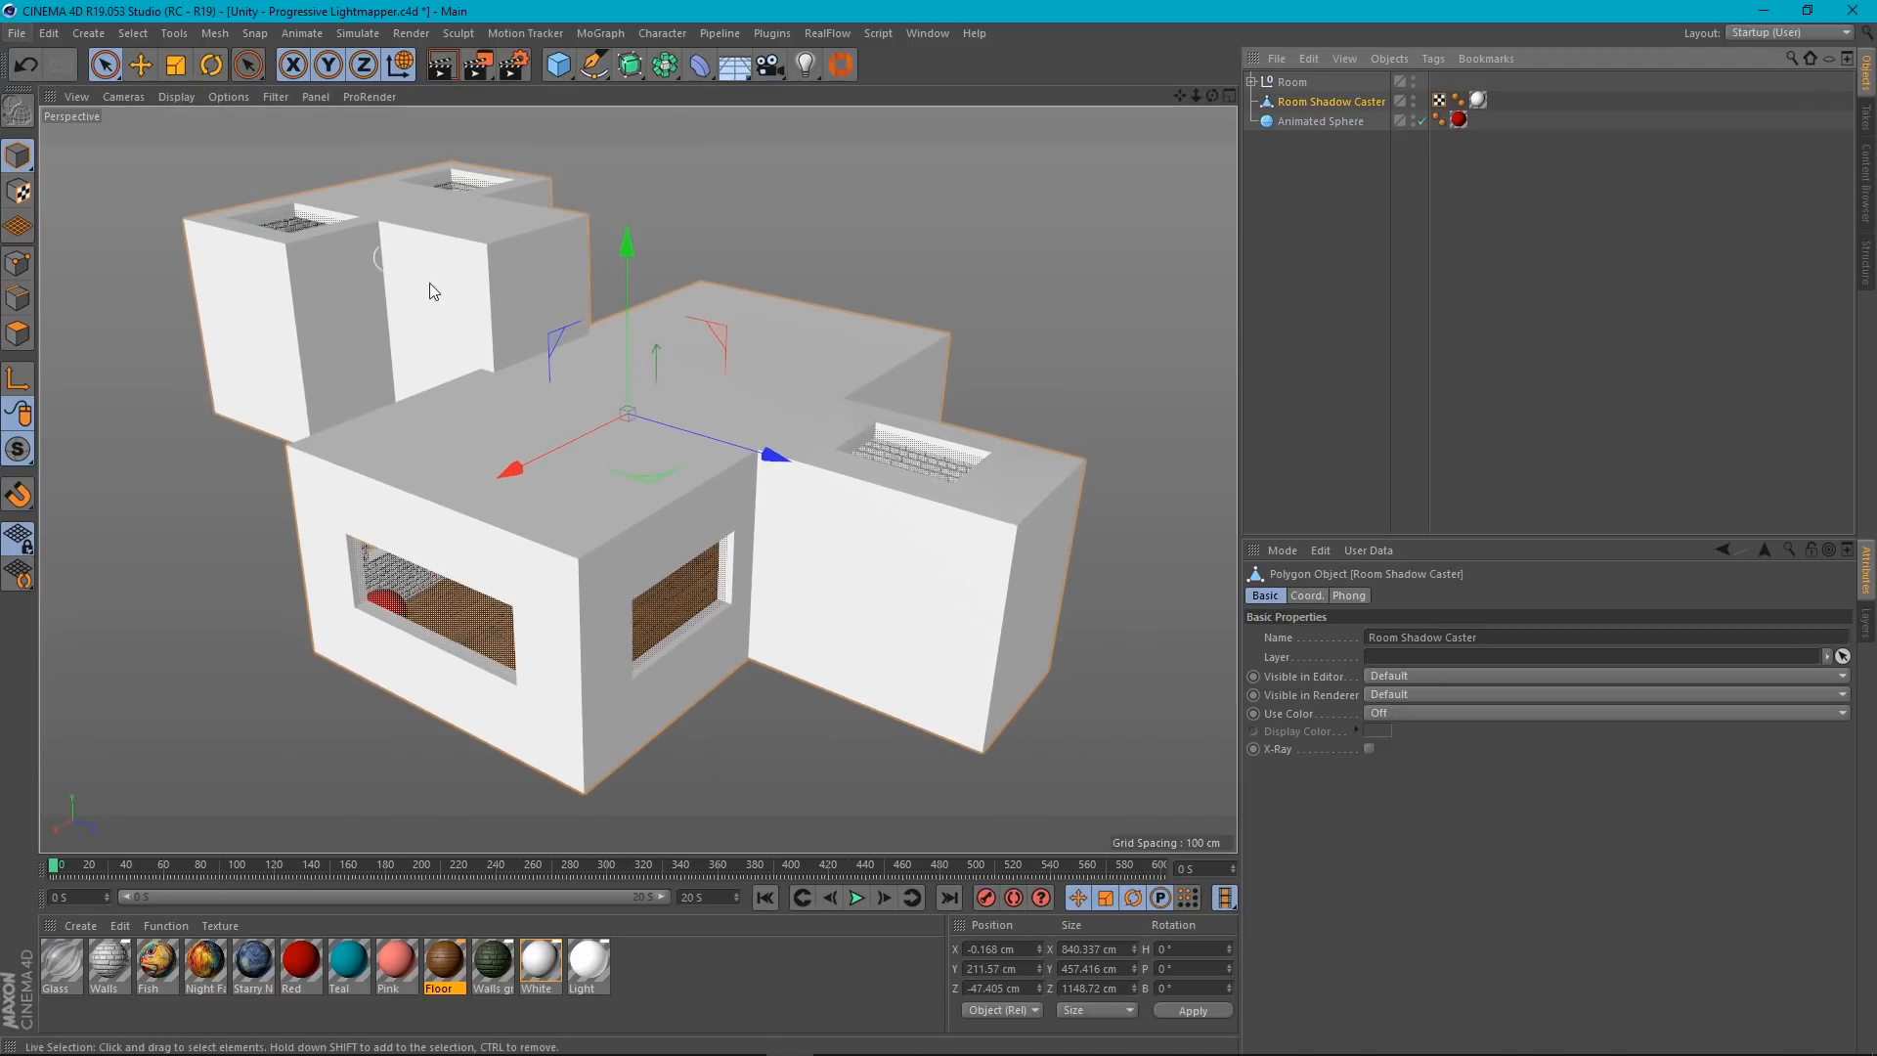
pyautogui.scroll(-2, 597, 391)
pyautogui.scroll(5, 614, 394)
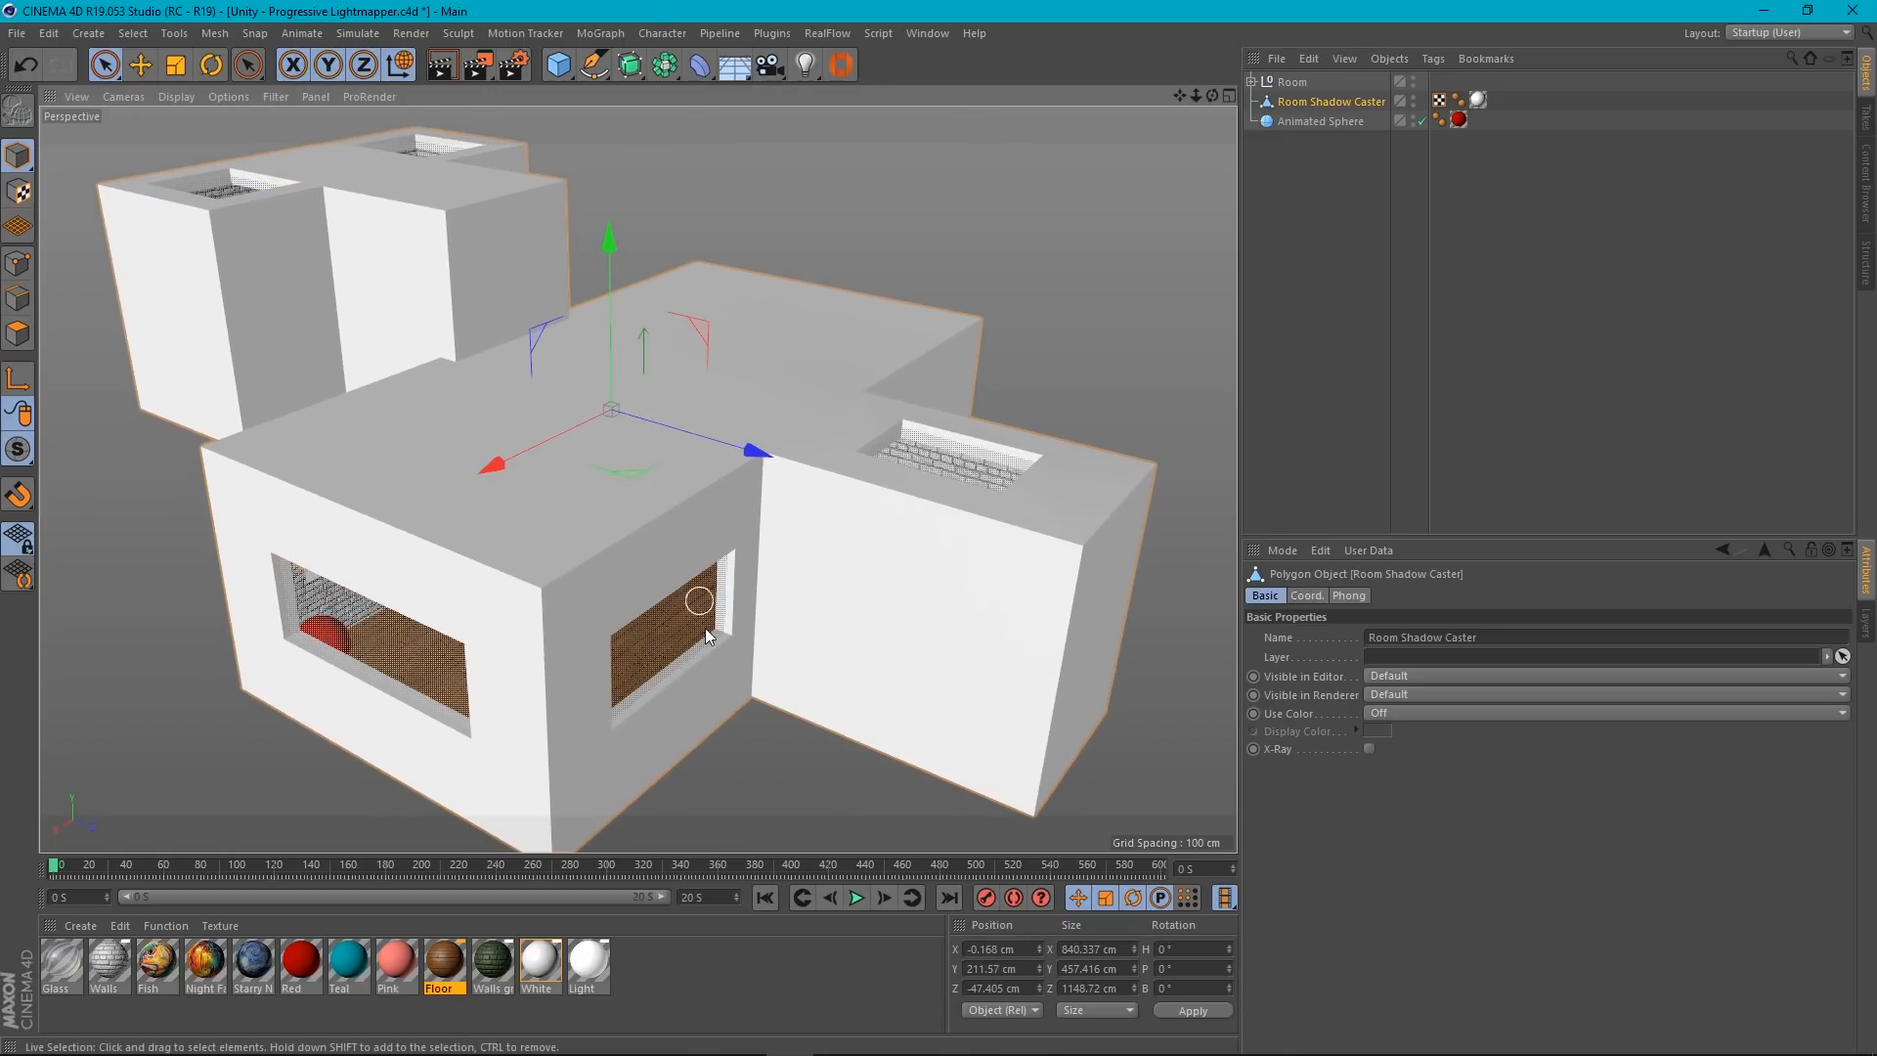
pyautogui.scroll(-2, 694, 638)
pyautogui.scroll(-2, 692, 490)
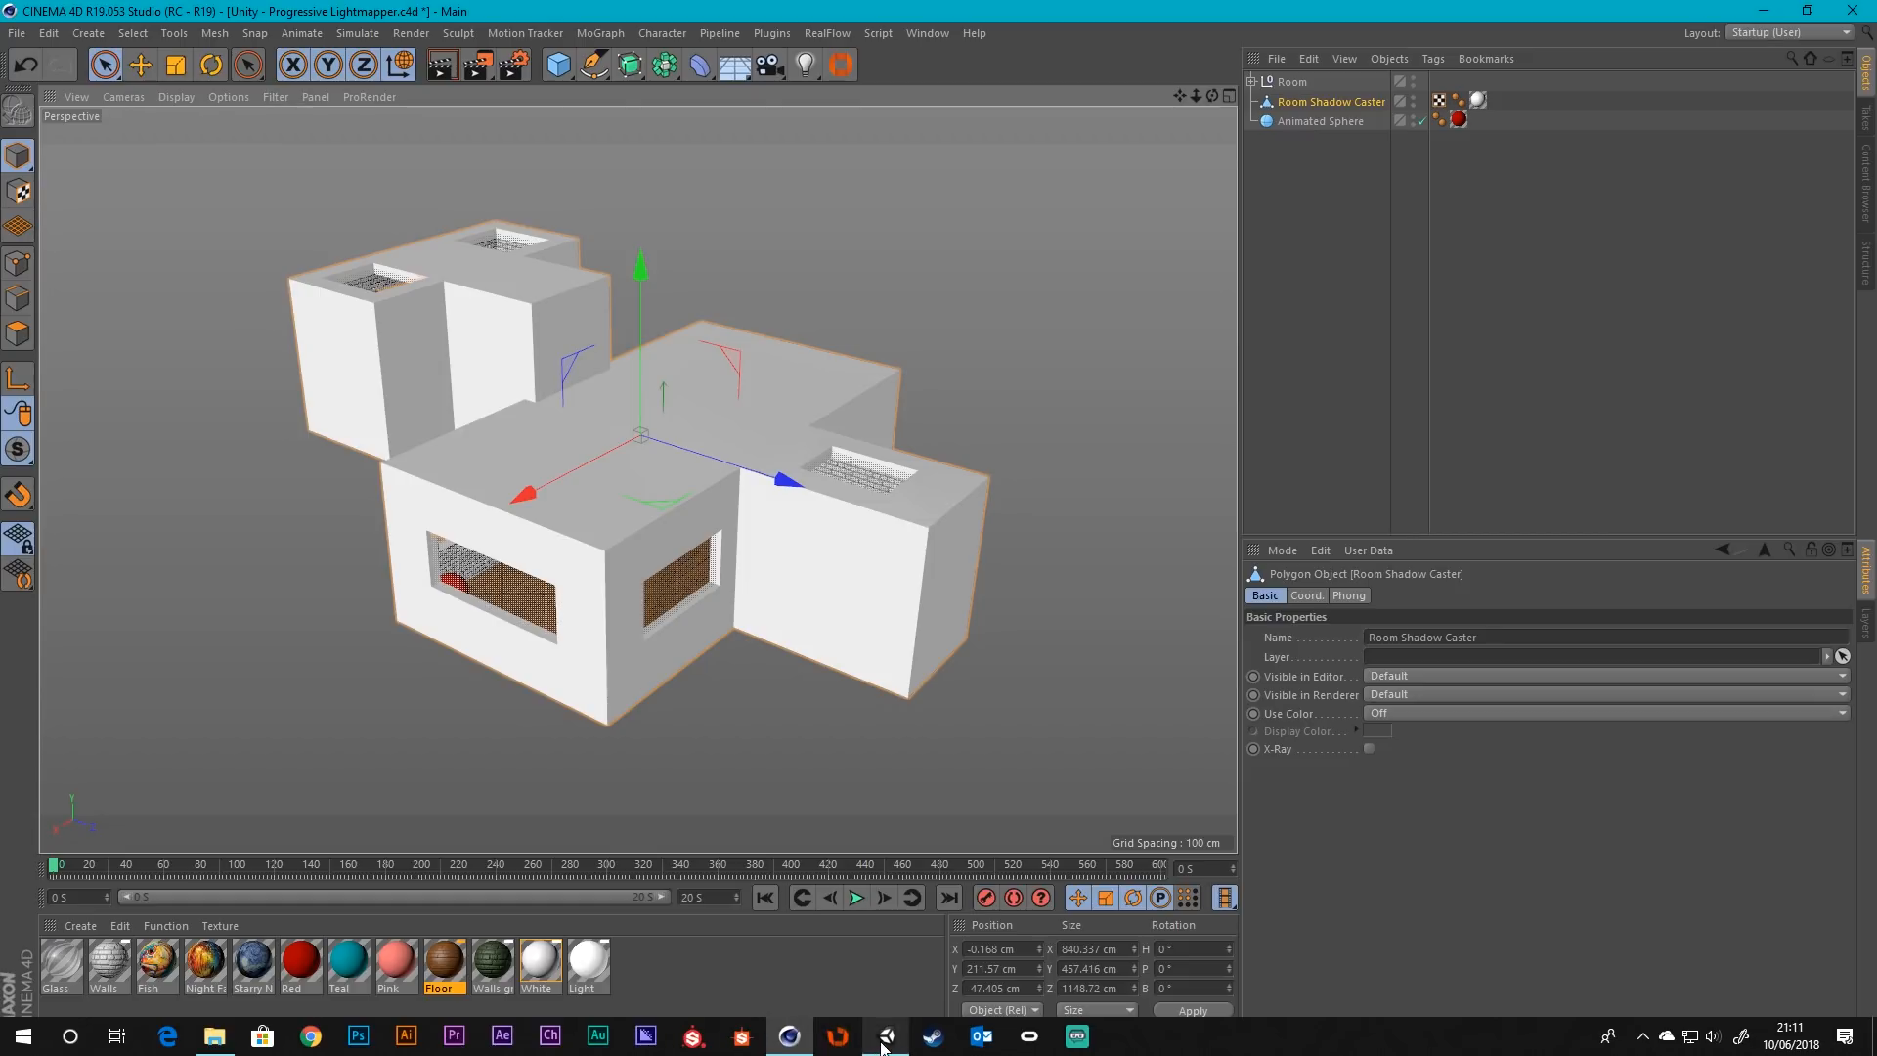
# Switch between Unity and Cinema 4D to compare the open room with the shadow caster, and view Unity's global lightmap.
pyautogui.click(886, 1037)
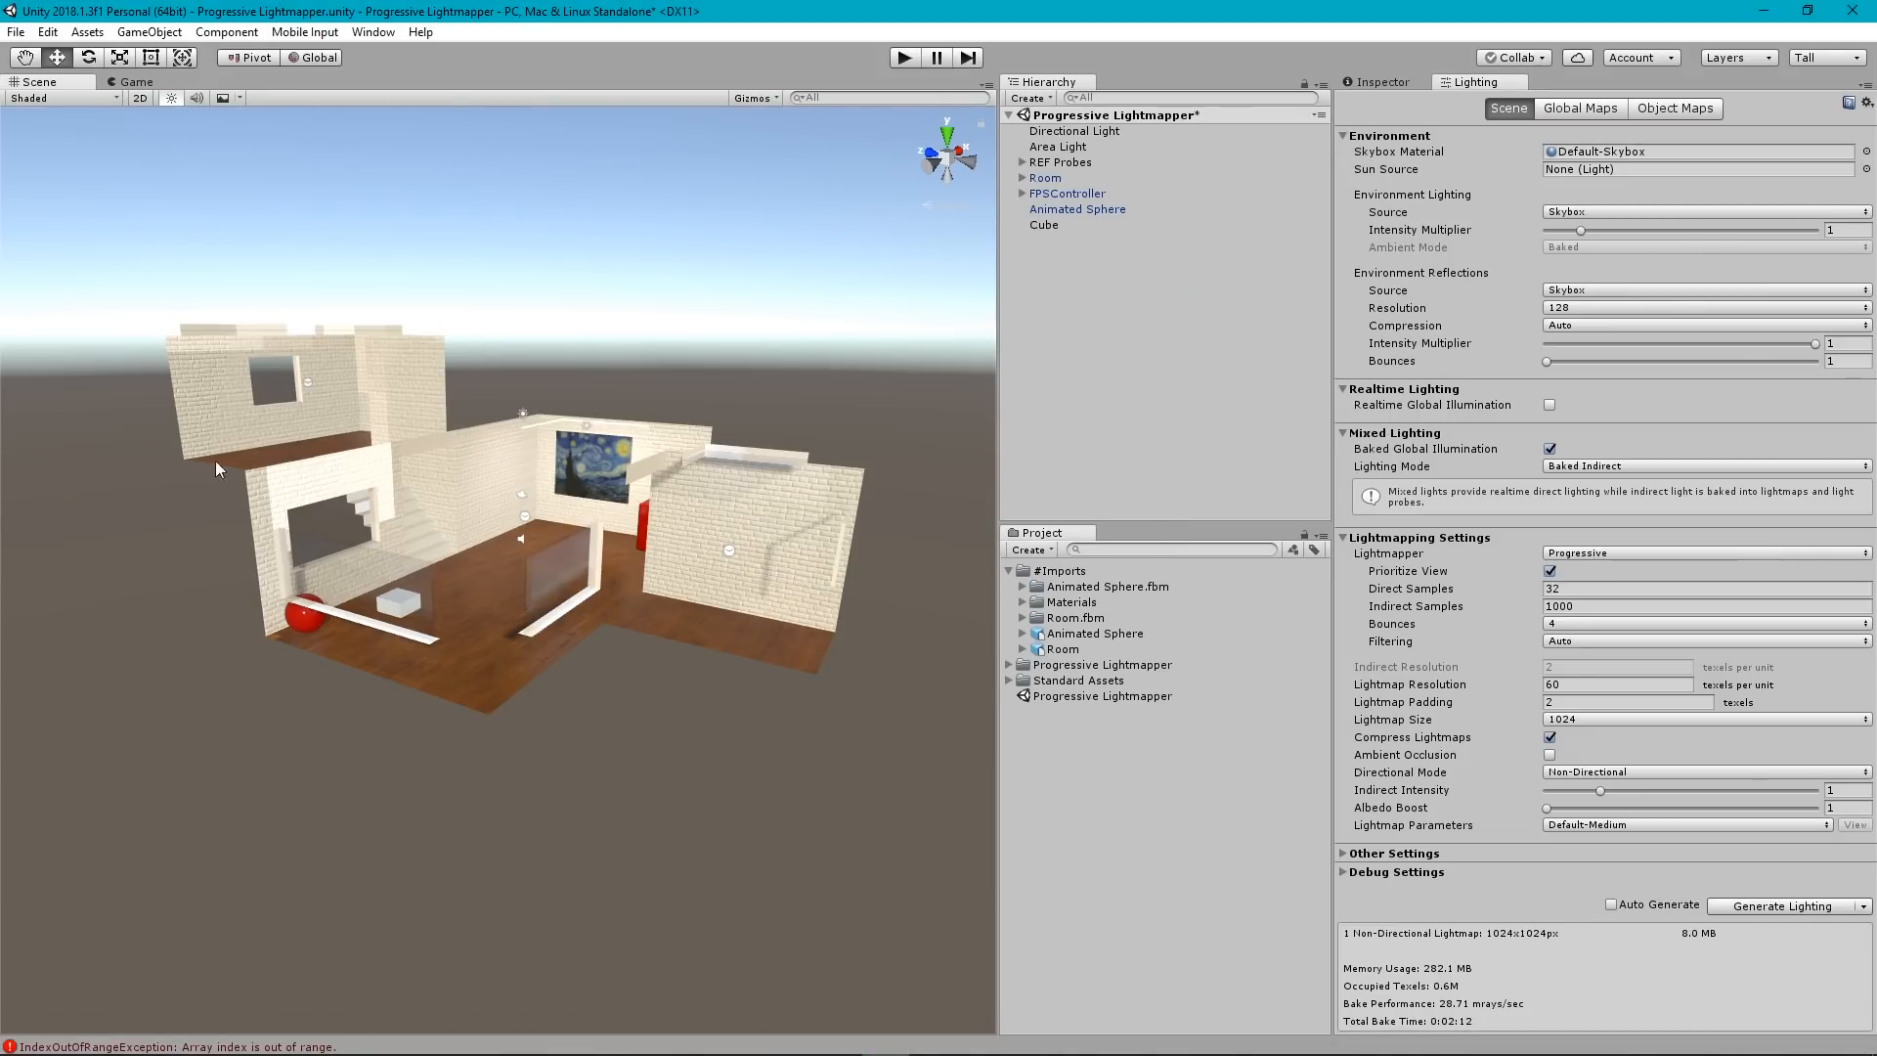
pyautogui.scroll(2, 579, 545)
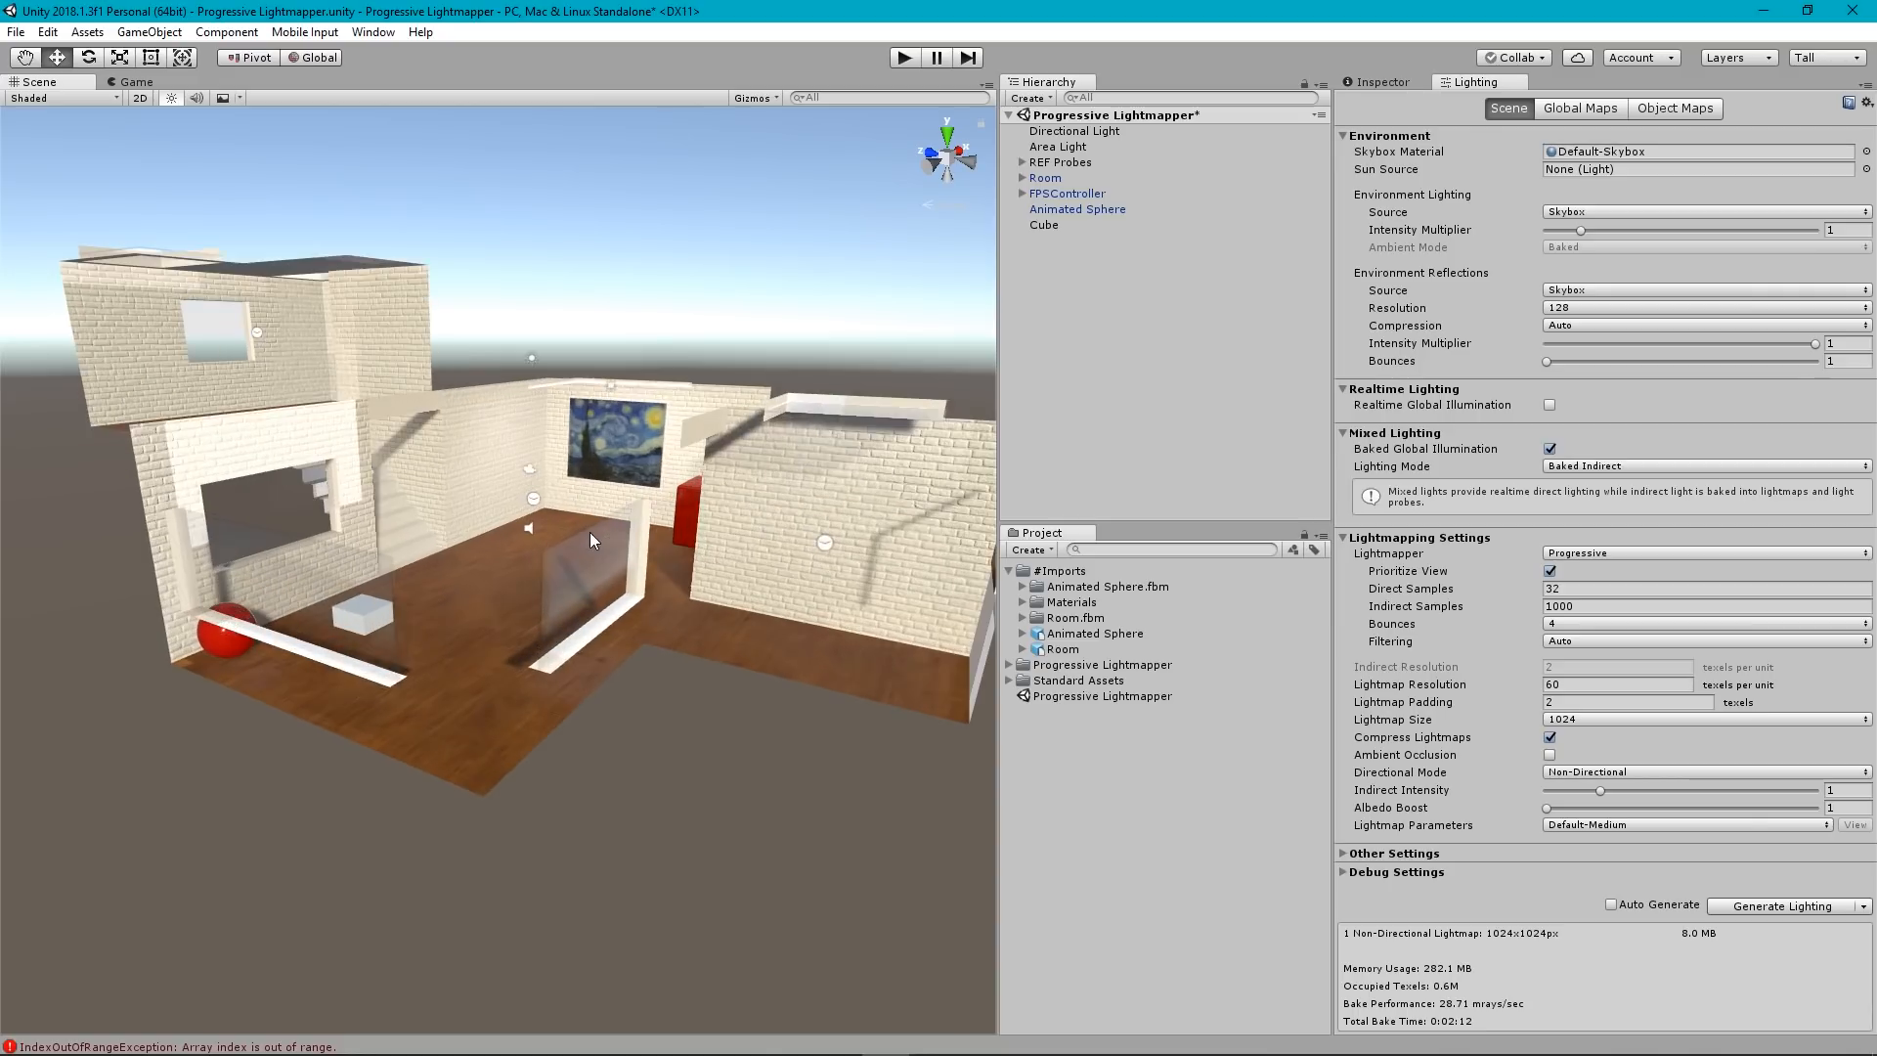
pyautogui.keyDown('alt'); pyautogui.moveTo(690, 548); pyautogui.dragTo(759, 738); pyautogui.keyUp('alt')
pyautogui.moveTo(860, 1054)
pyautogui.click(783, 1042)
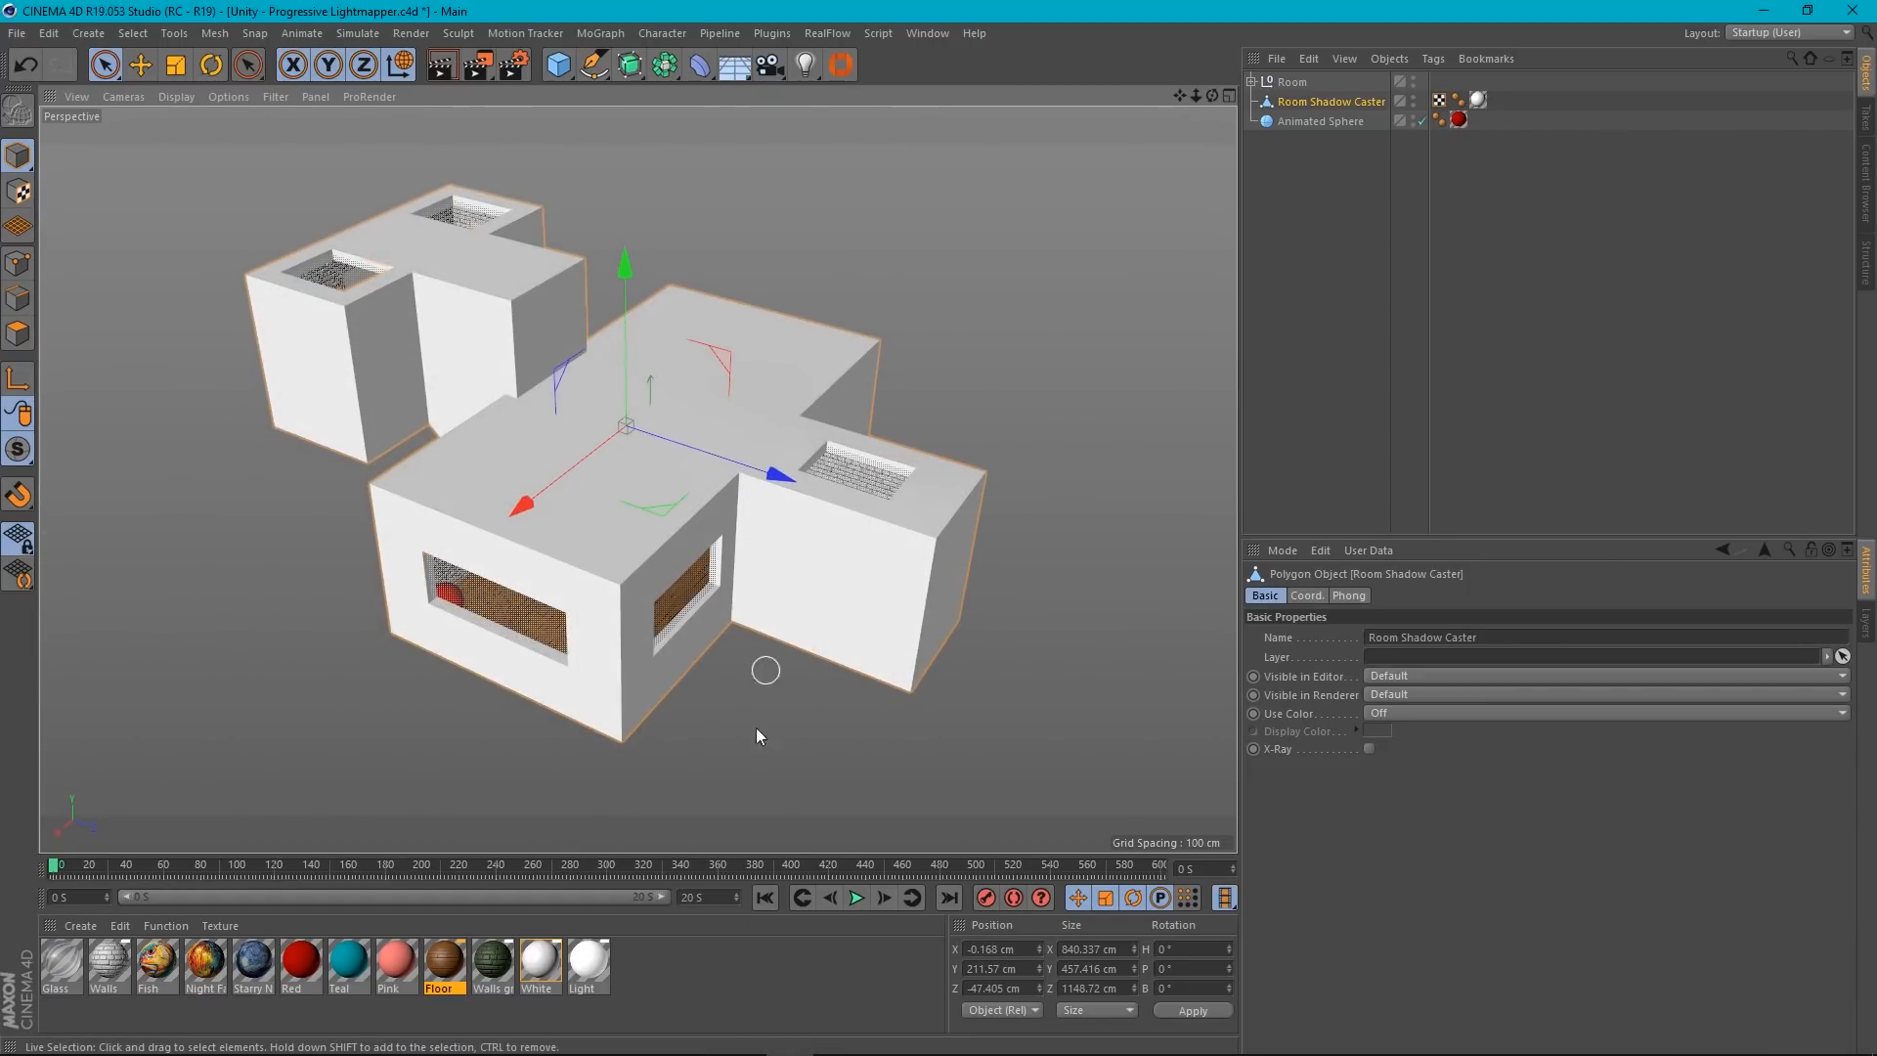
pyautogui.moveTo(801, 1044)
pyautogui.click(885, 1043)
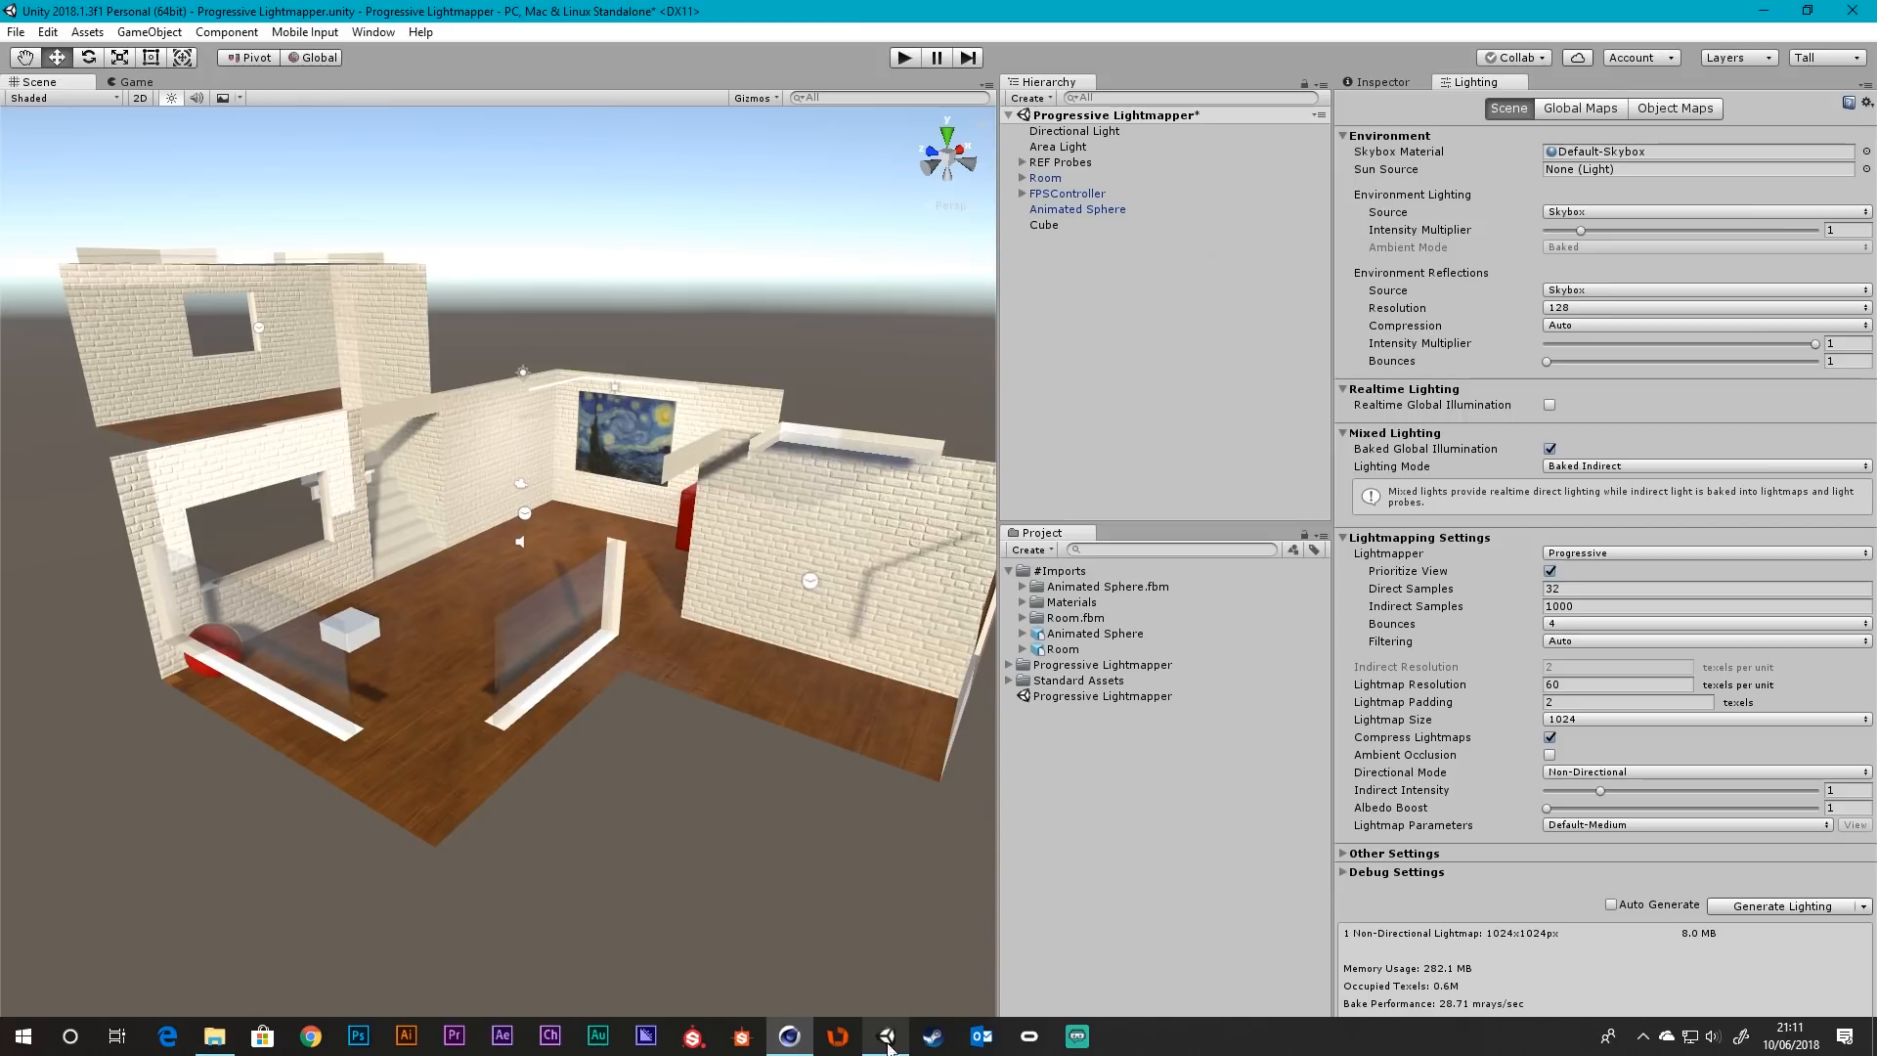
pyautogui.click(1592, 110)
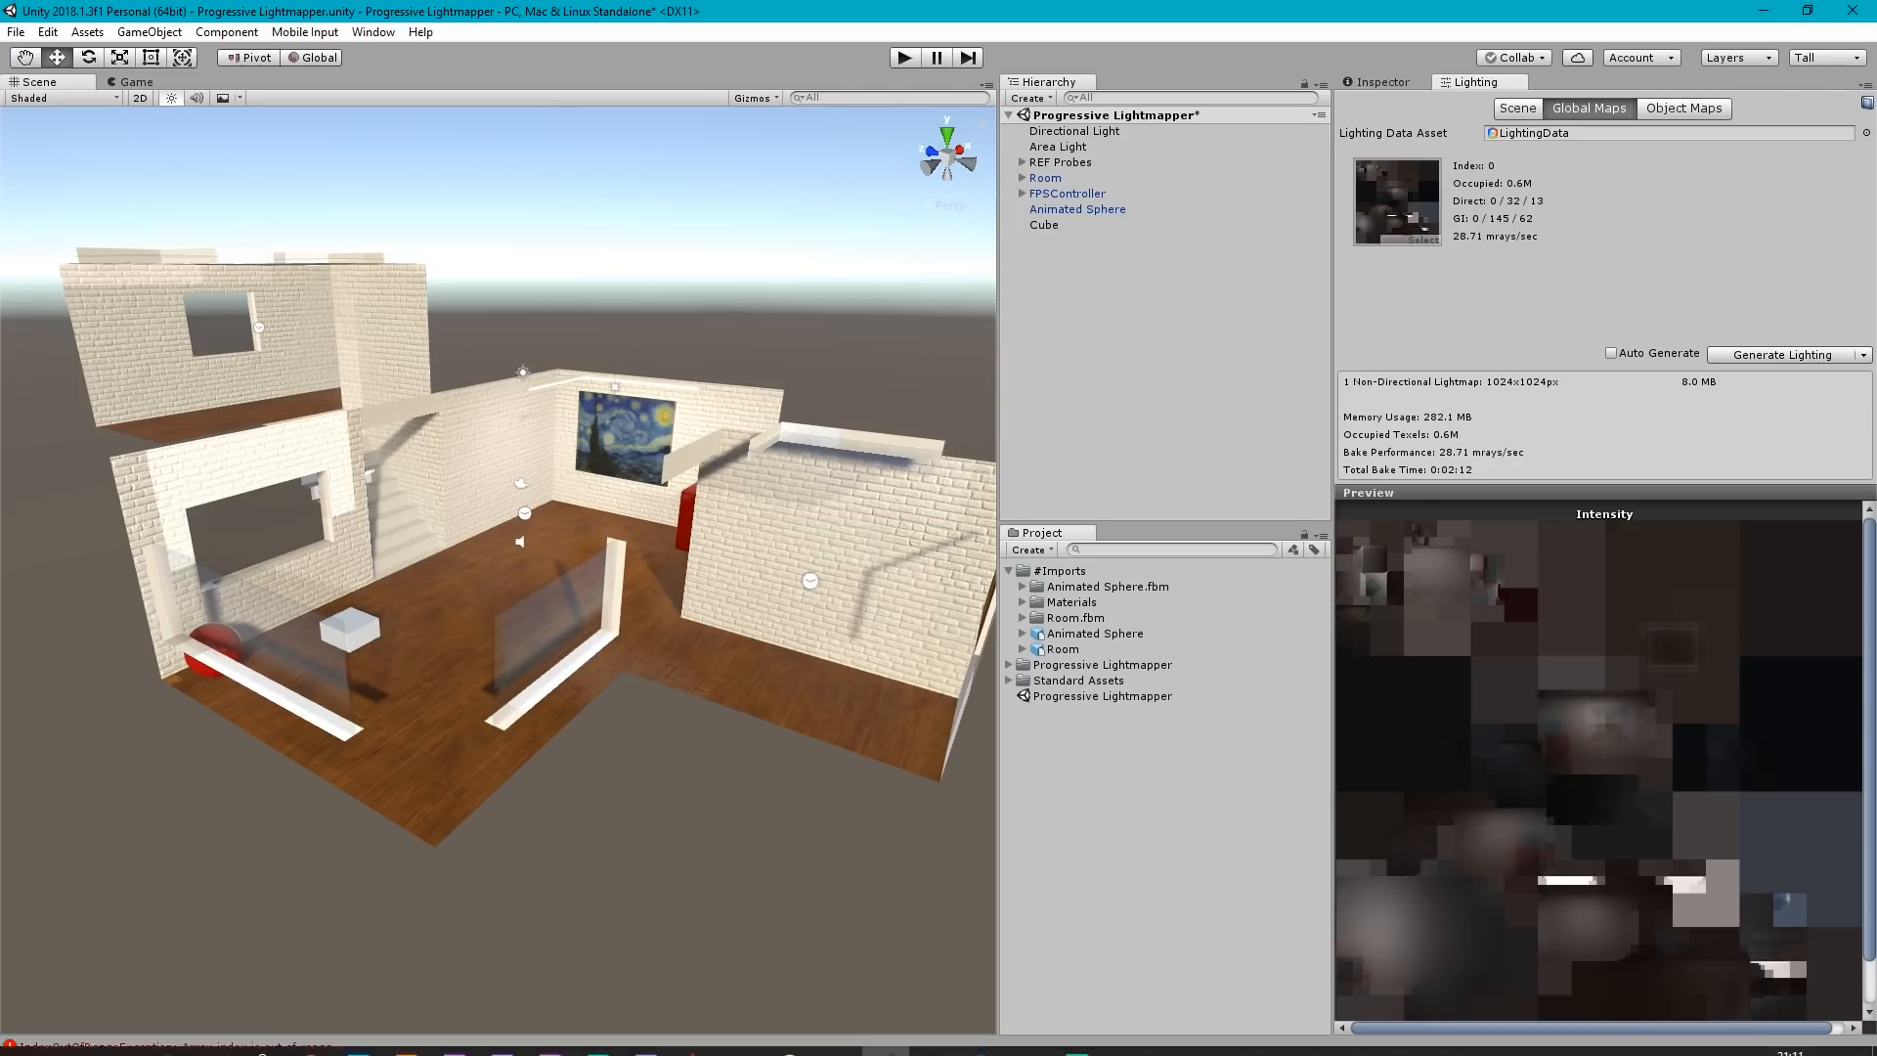
# Switch to Cinema 4D and export only the Room Shadow Caster object as an FBX named Room Shadow Caster into the project's #Imports folder.
pyautogui.moveTo(1076, 1052)
pyautogui.click(788, 1038)
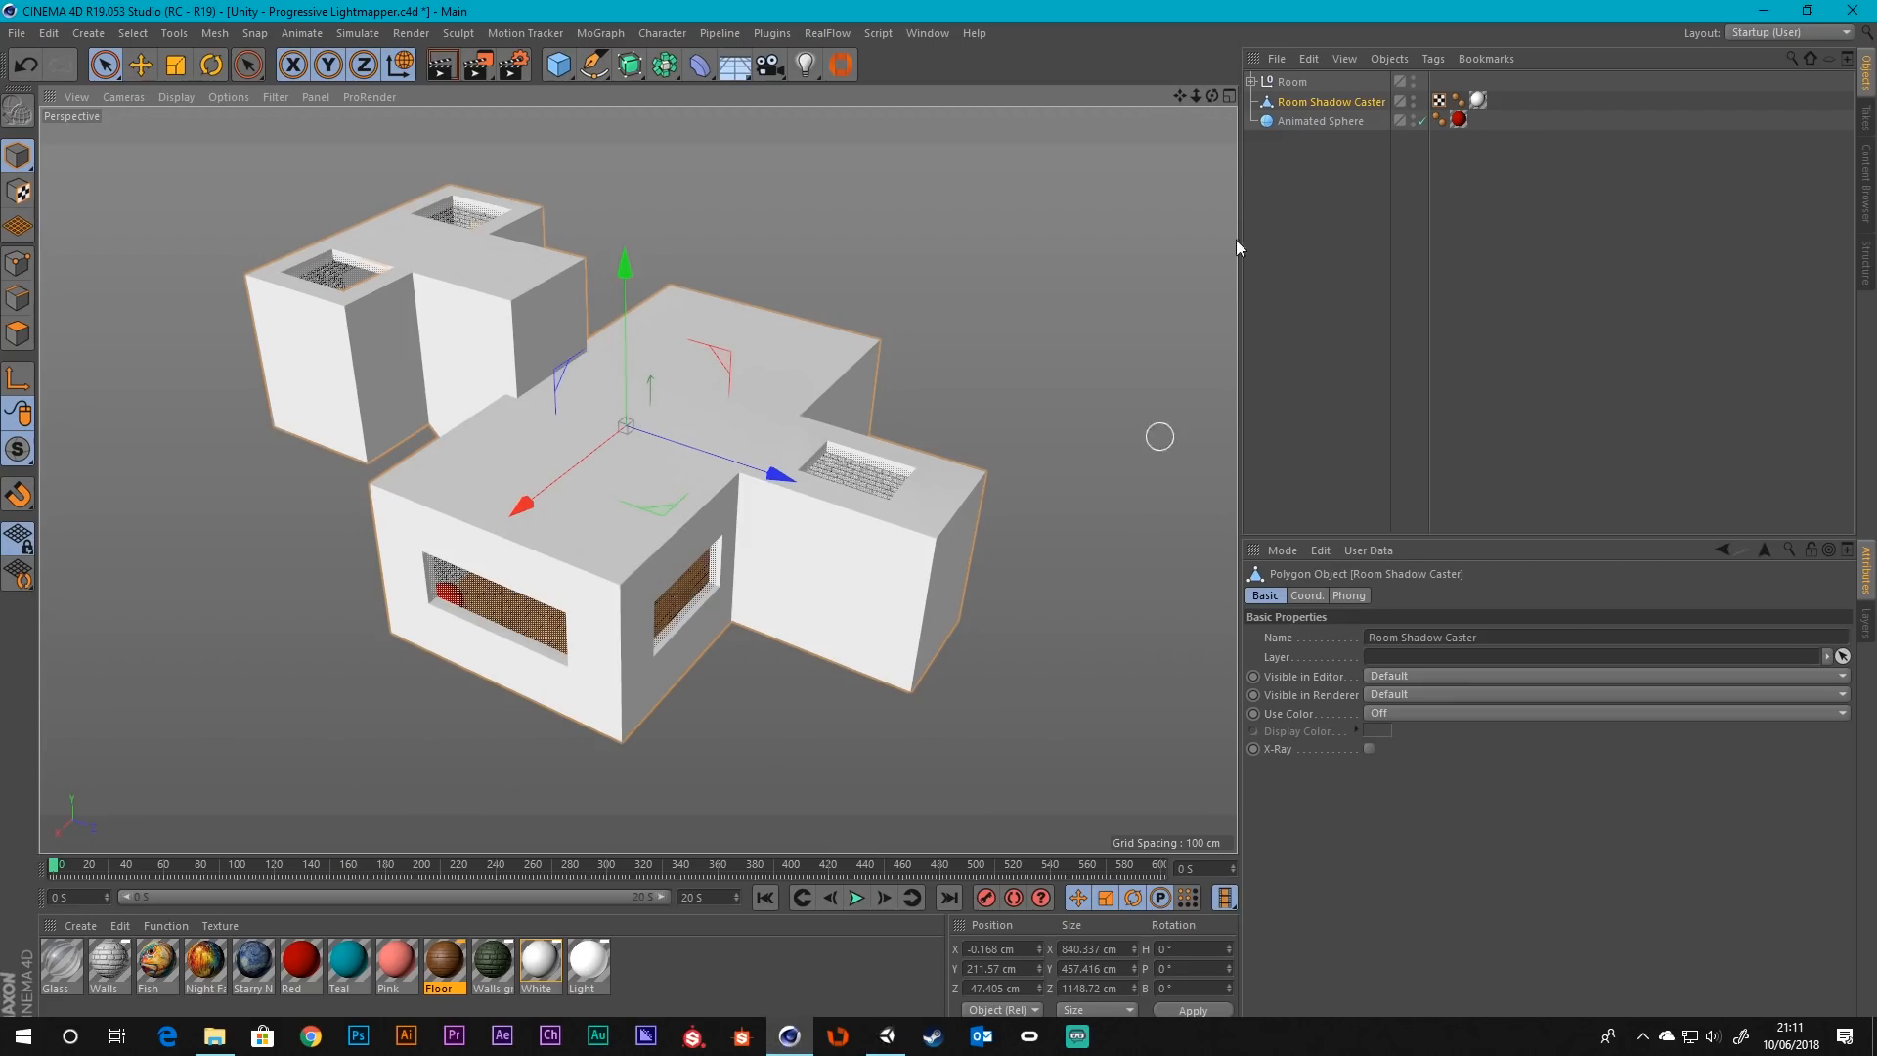
pyautogui.click(1316, 103)
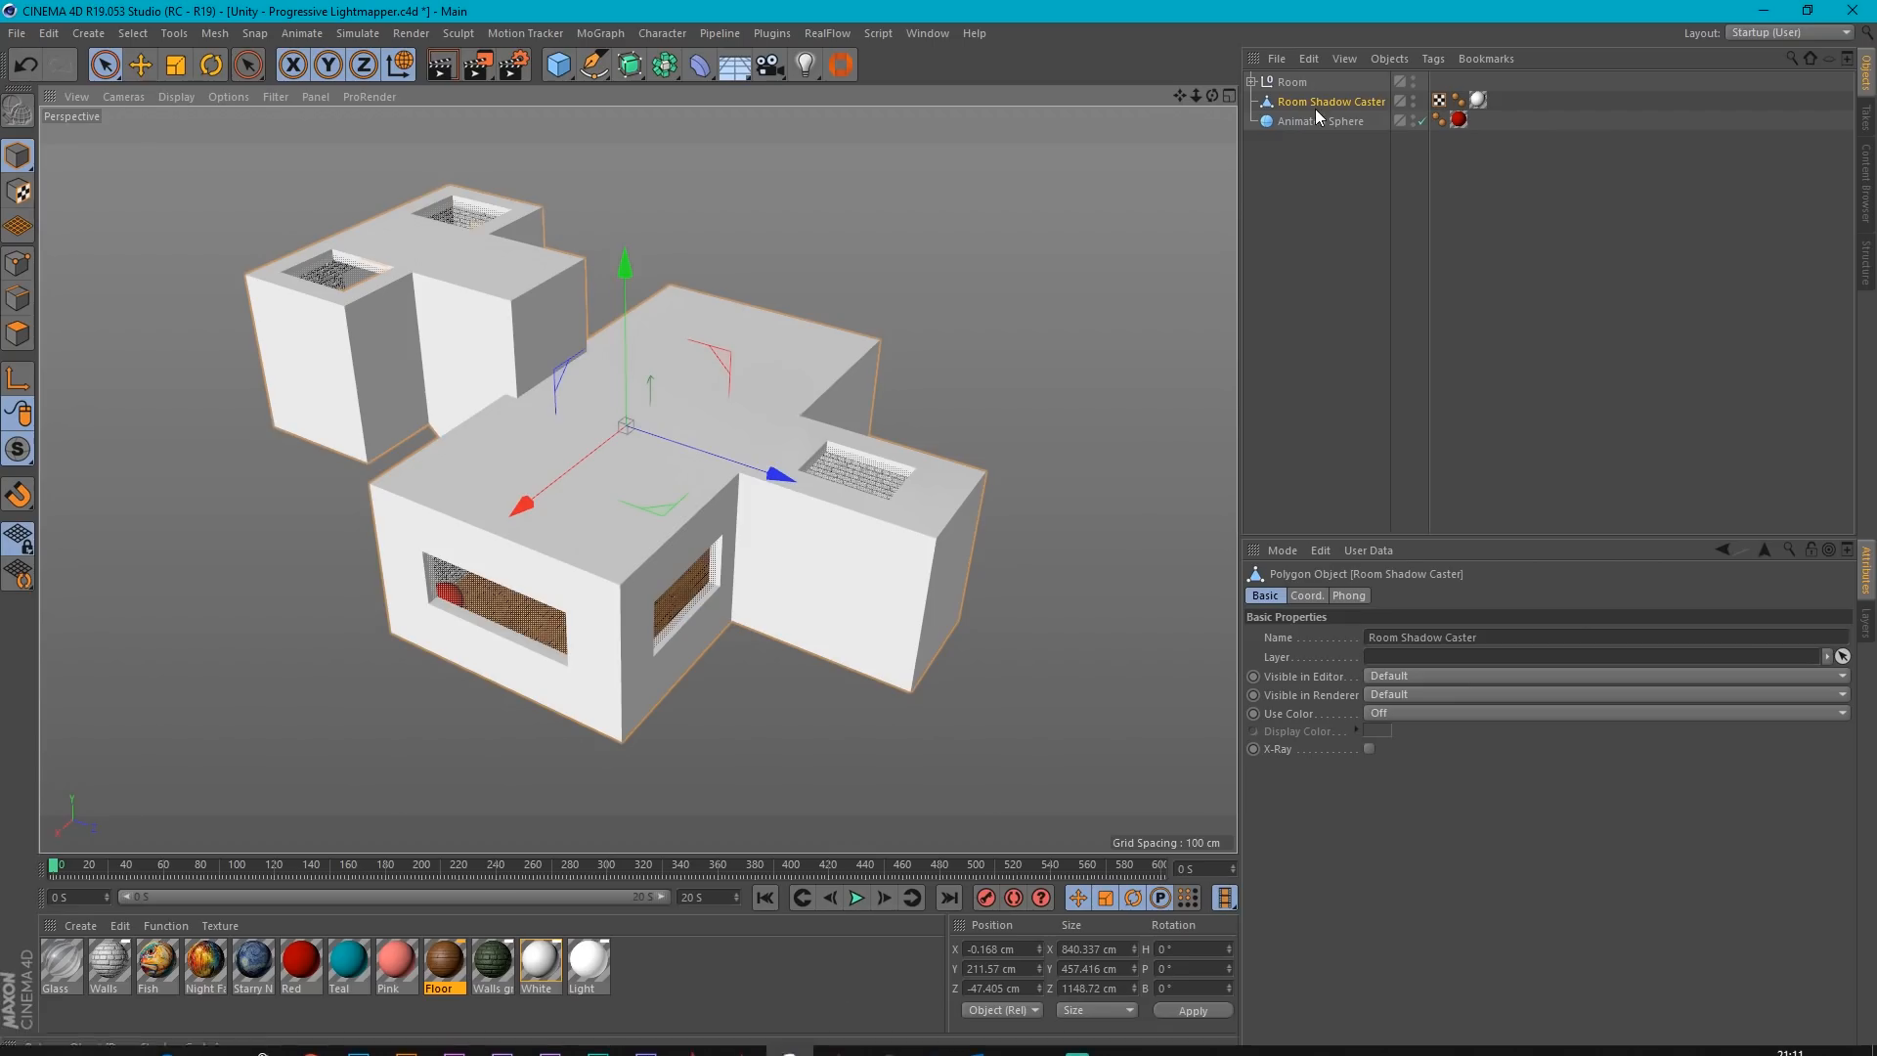
pyautogui.click(17, 33)
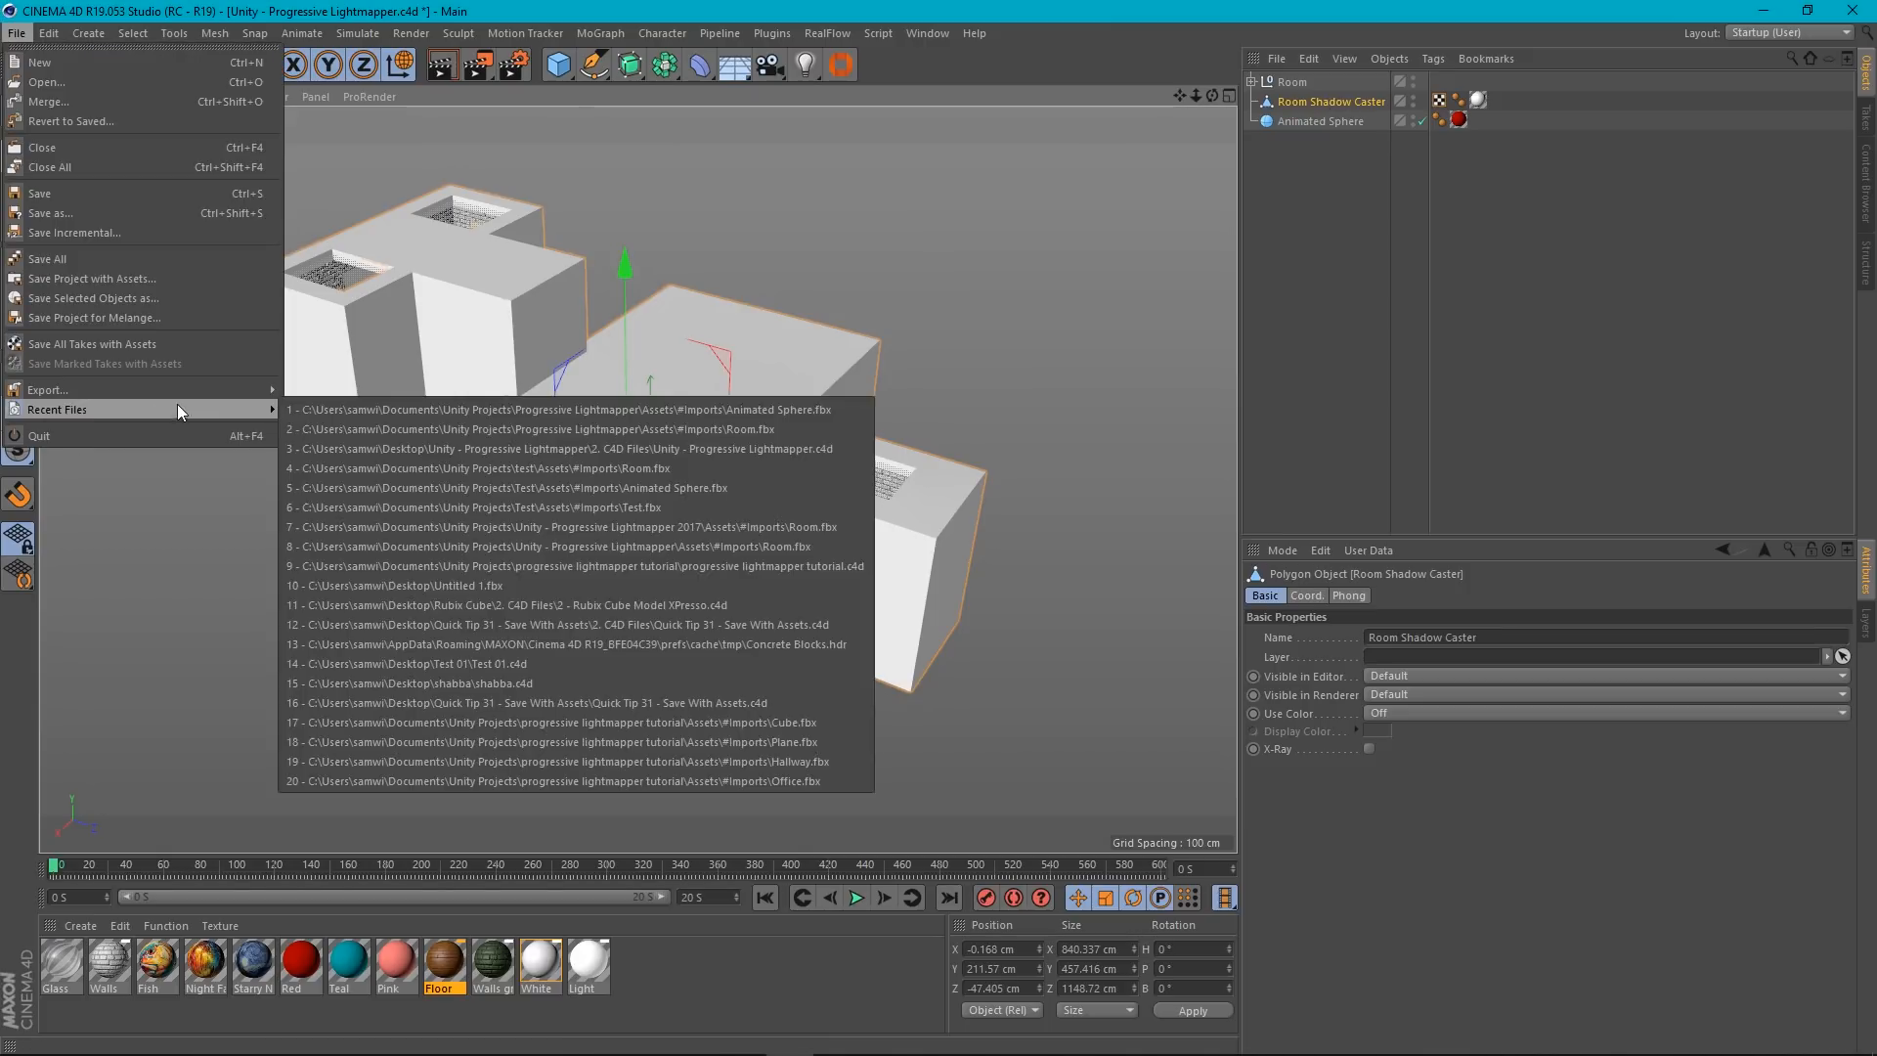
pyautogui.moveTo(225, 389)
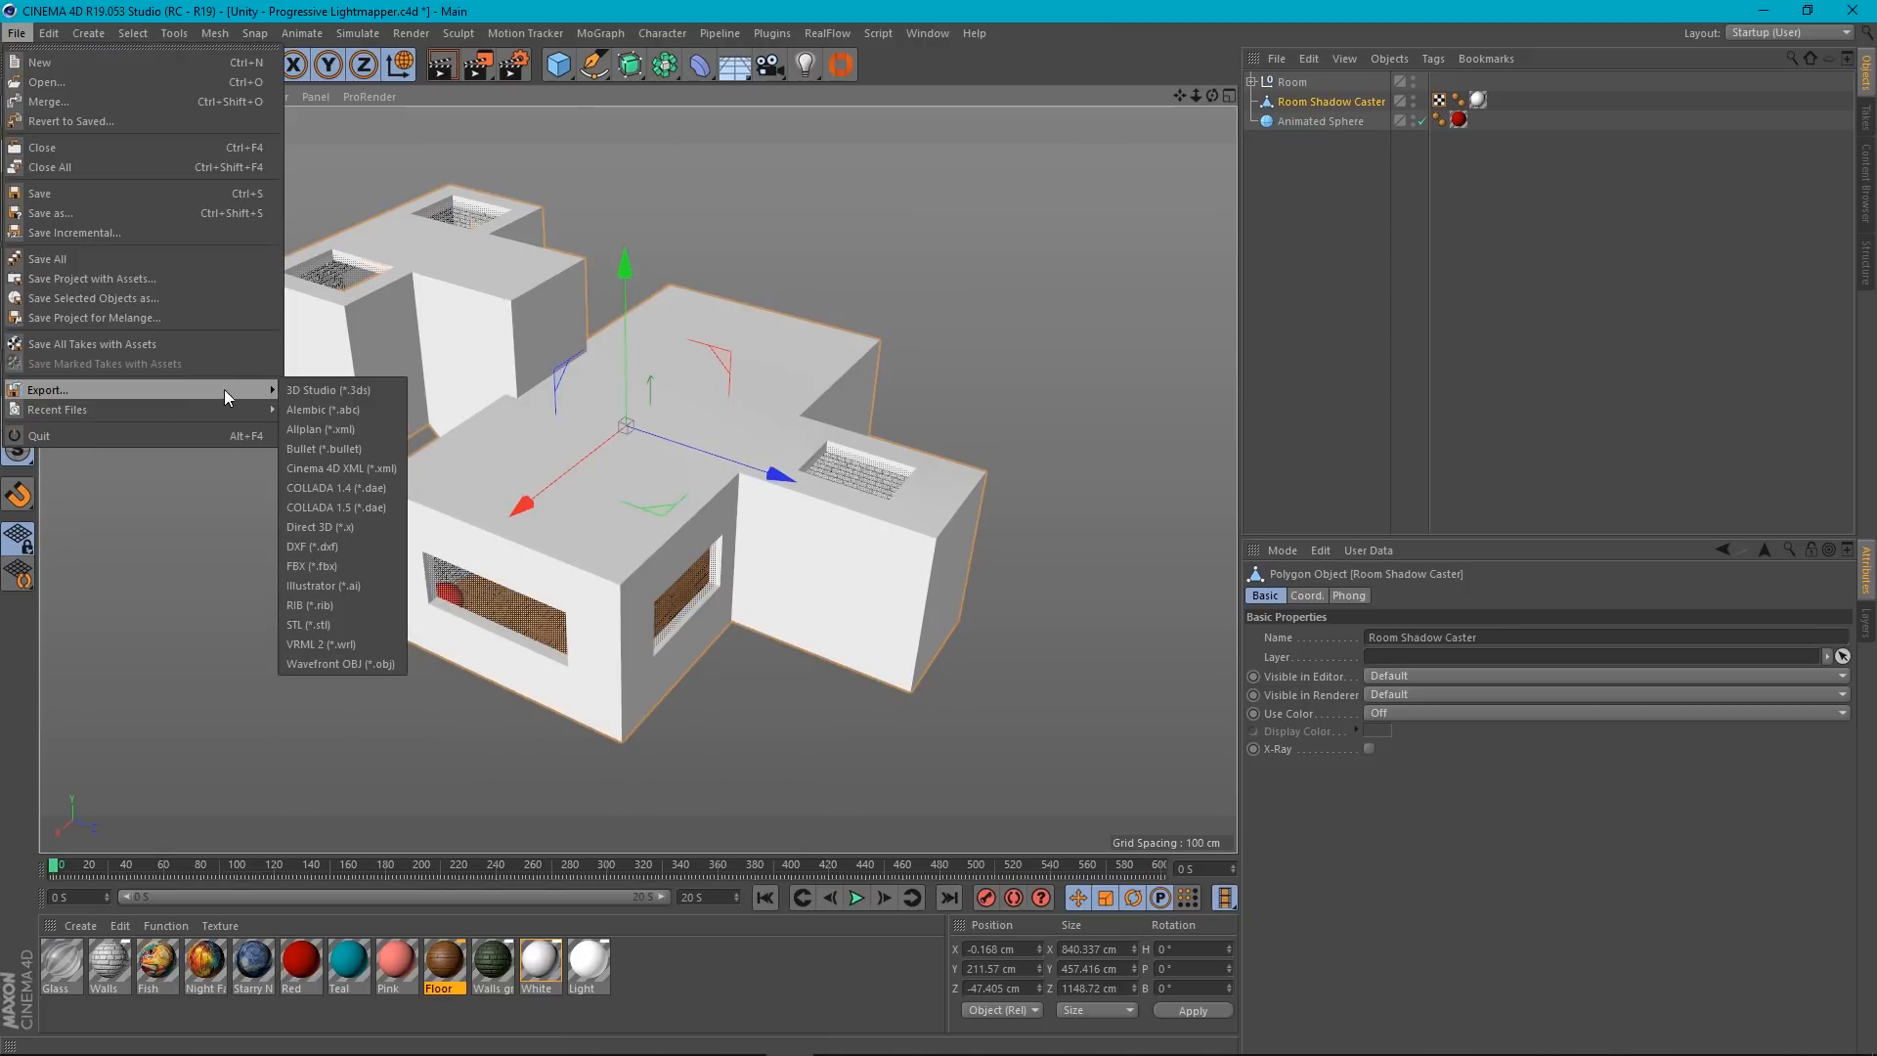
pyautogui.click(308, 567)
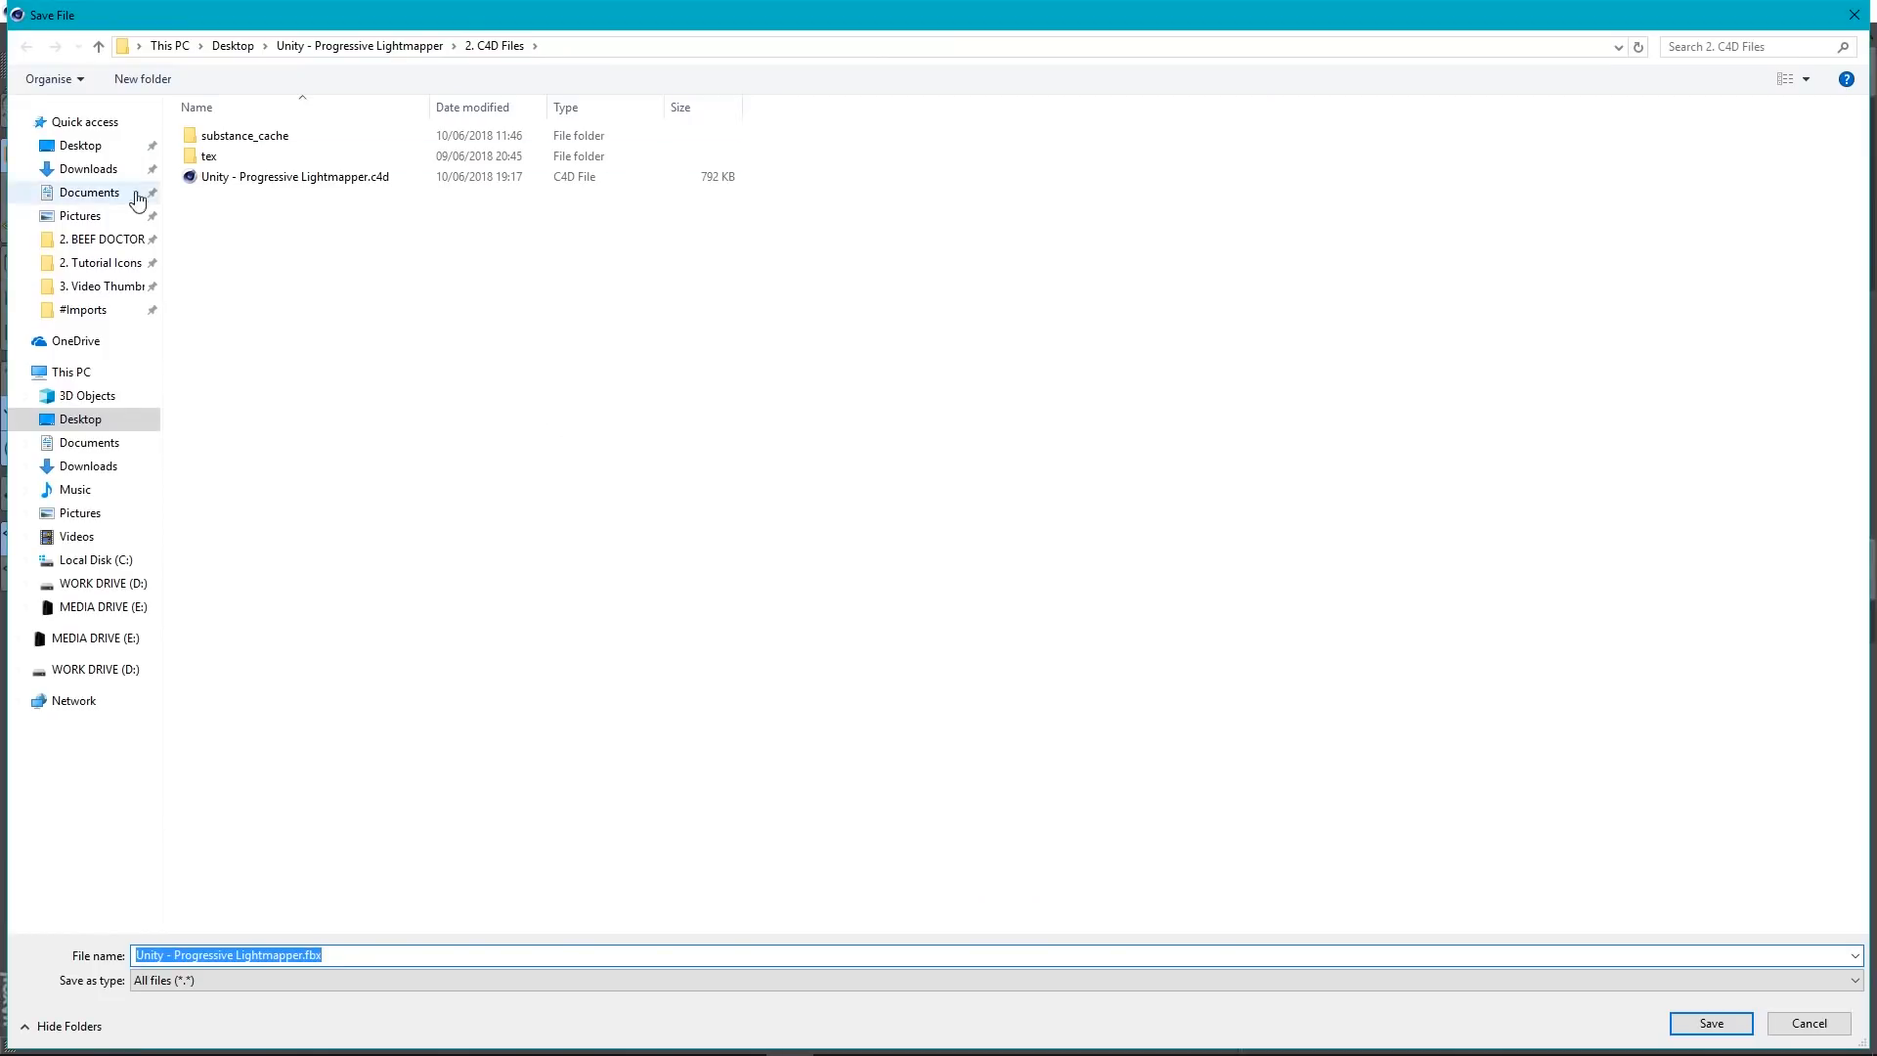
pyautogui.click(107, 309)
pyautogui.click(344, 955)
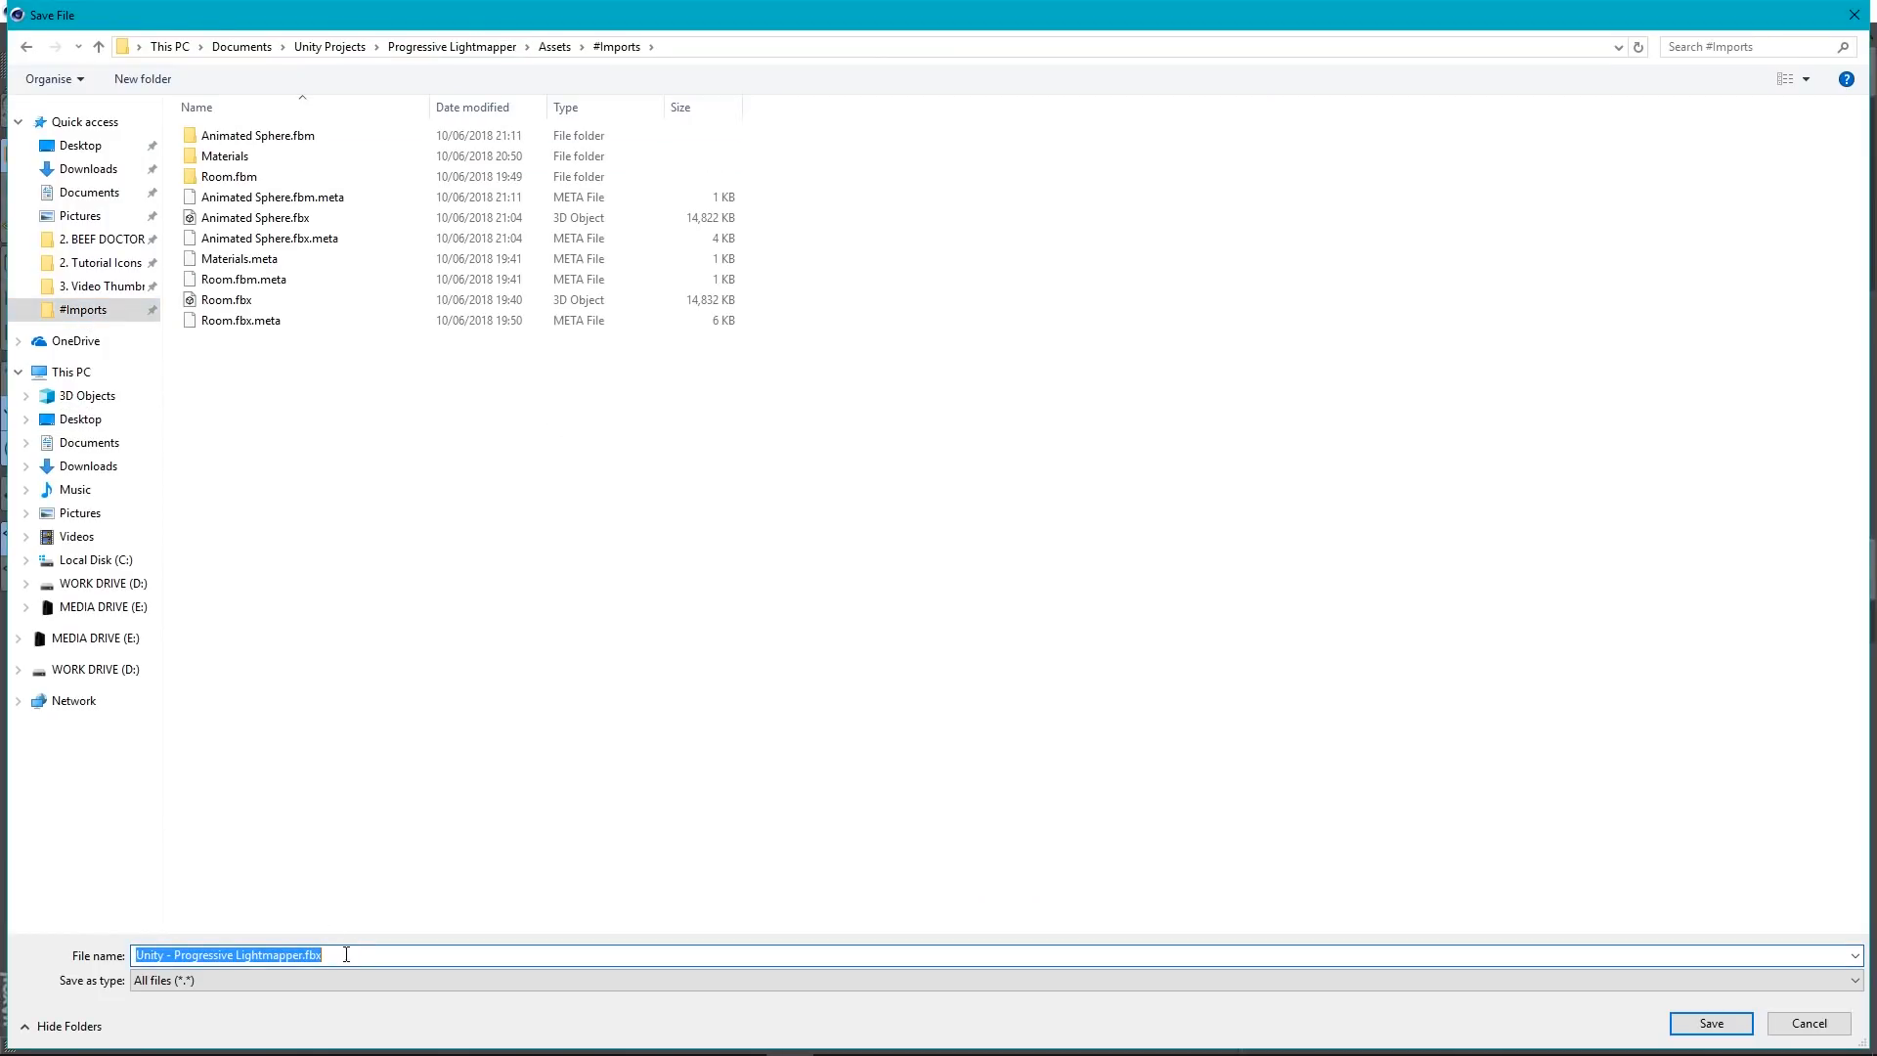
pyautogui.write('Room Shadow Caster')
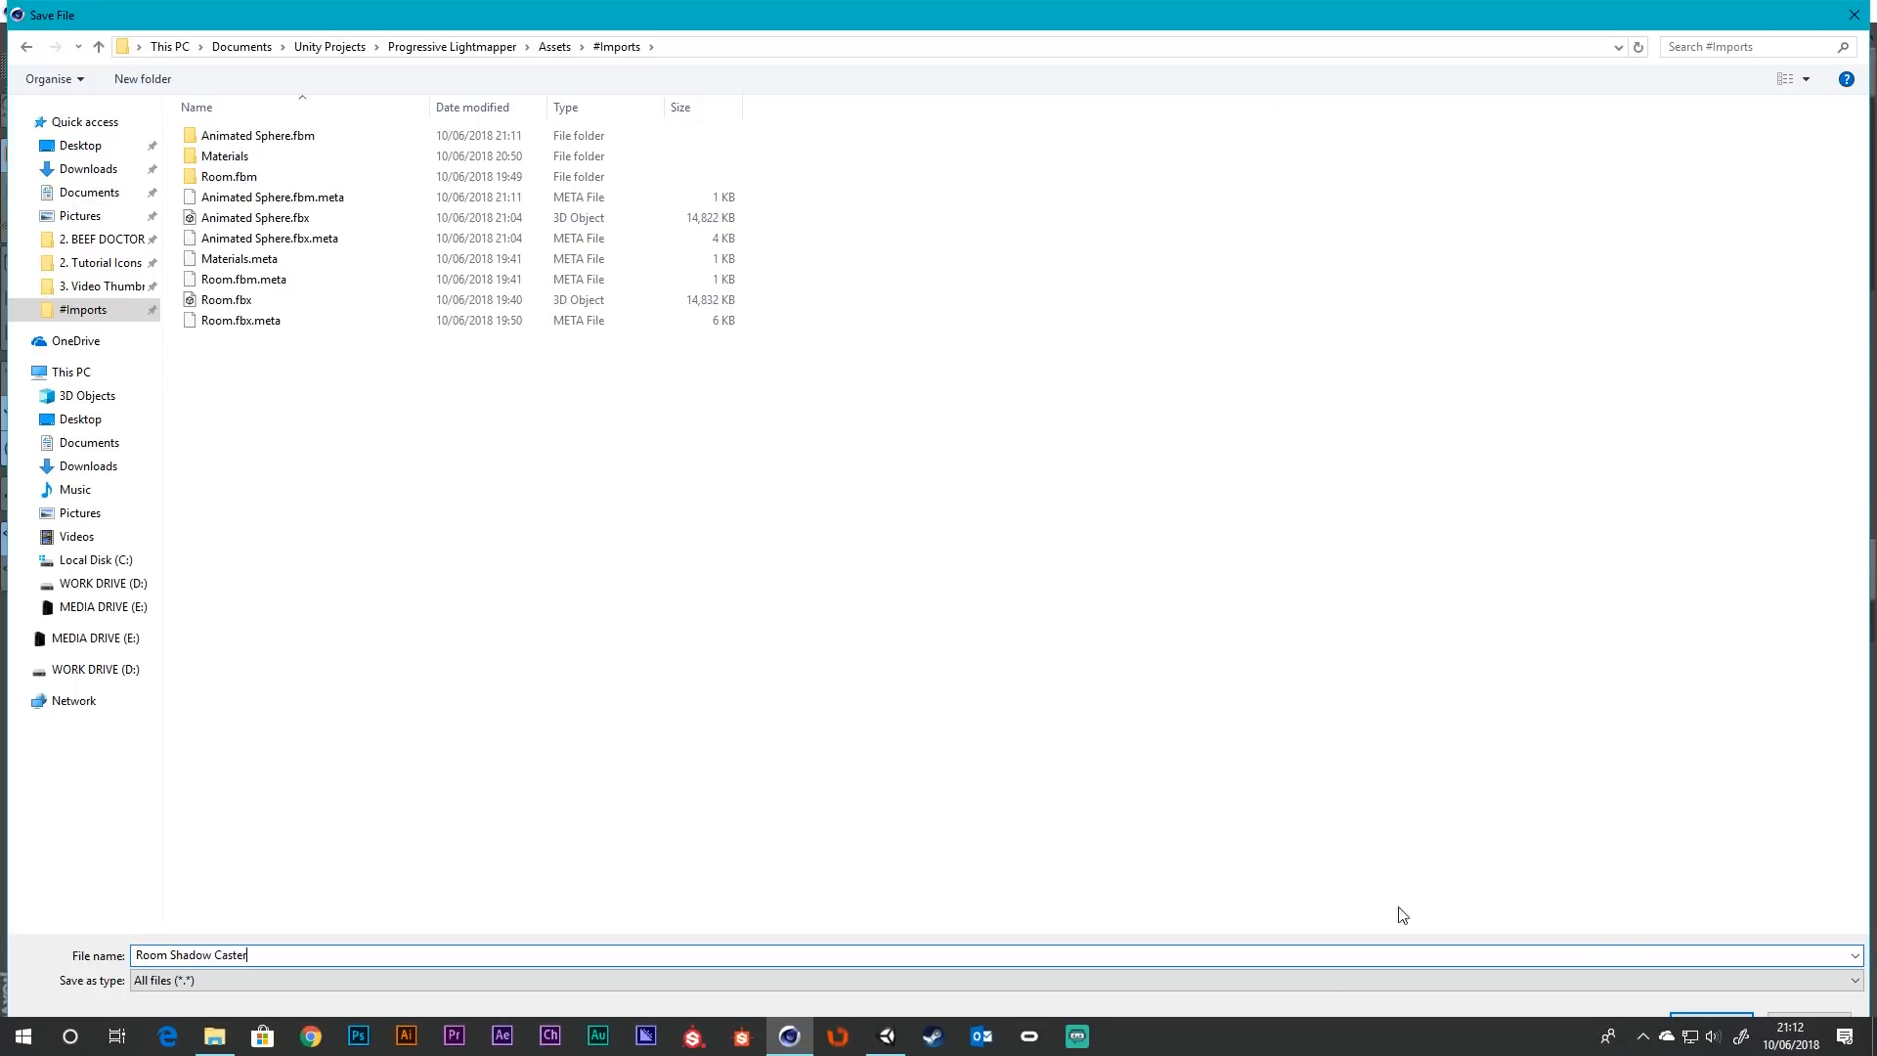
pyautogui.click(1711, 1023)
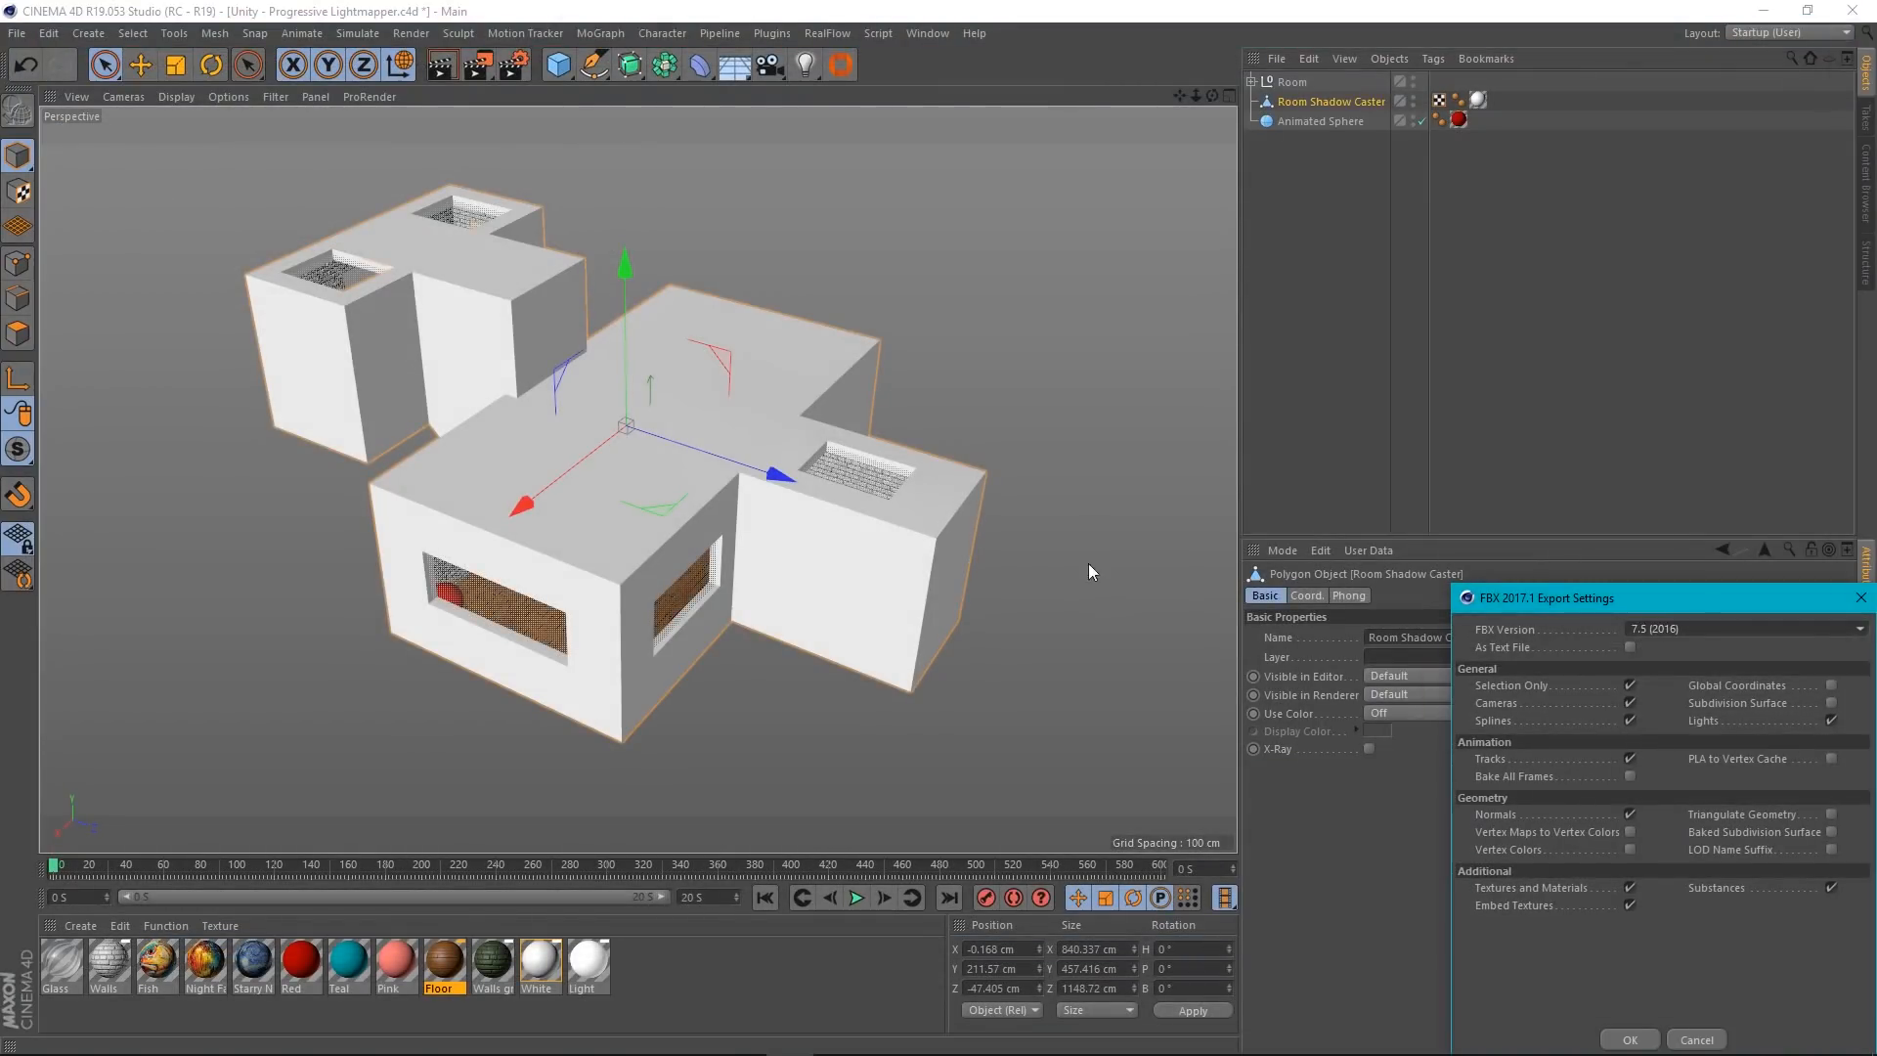
pyautogui.moveTo(1516, 595); pyautogui.dragTo(790, 291)
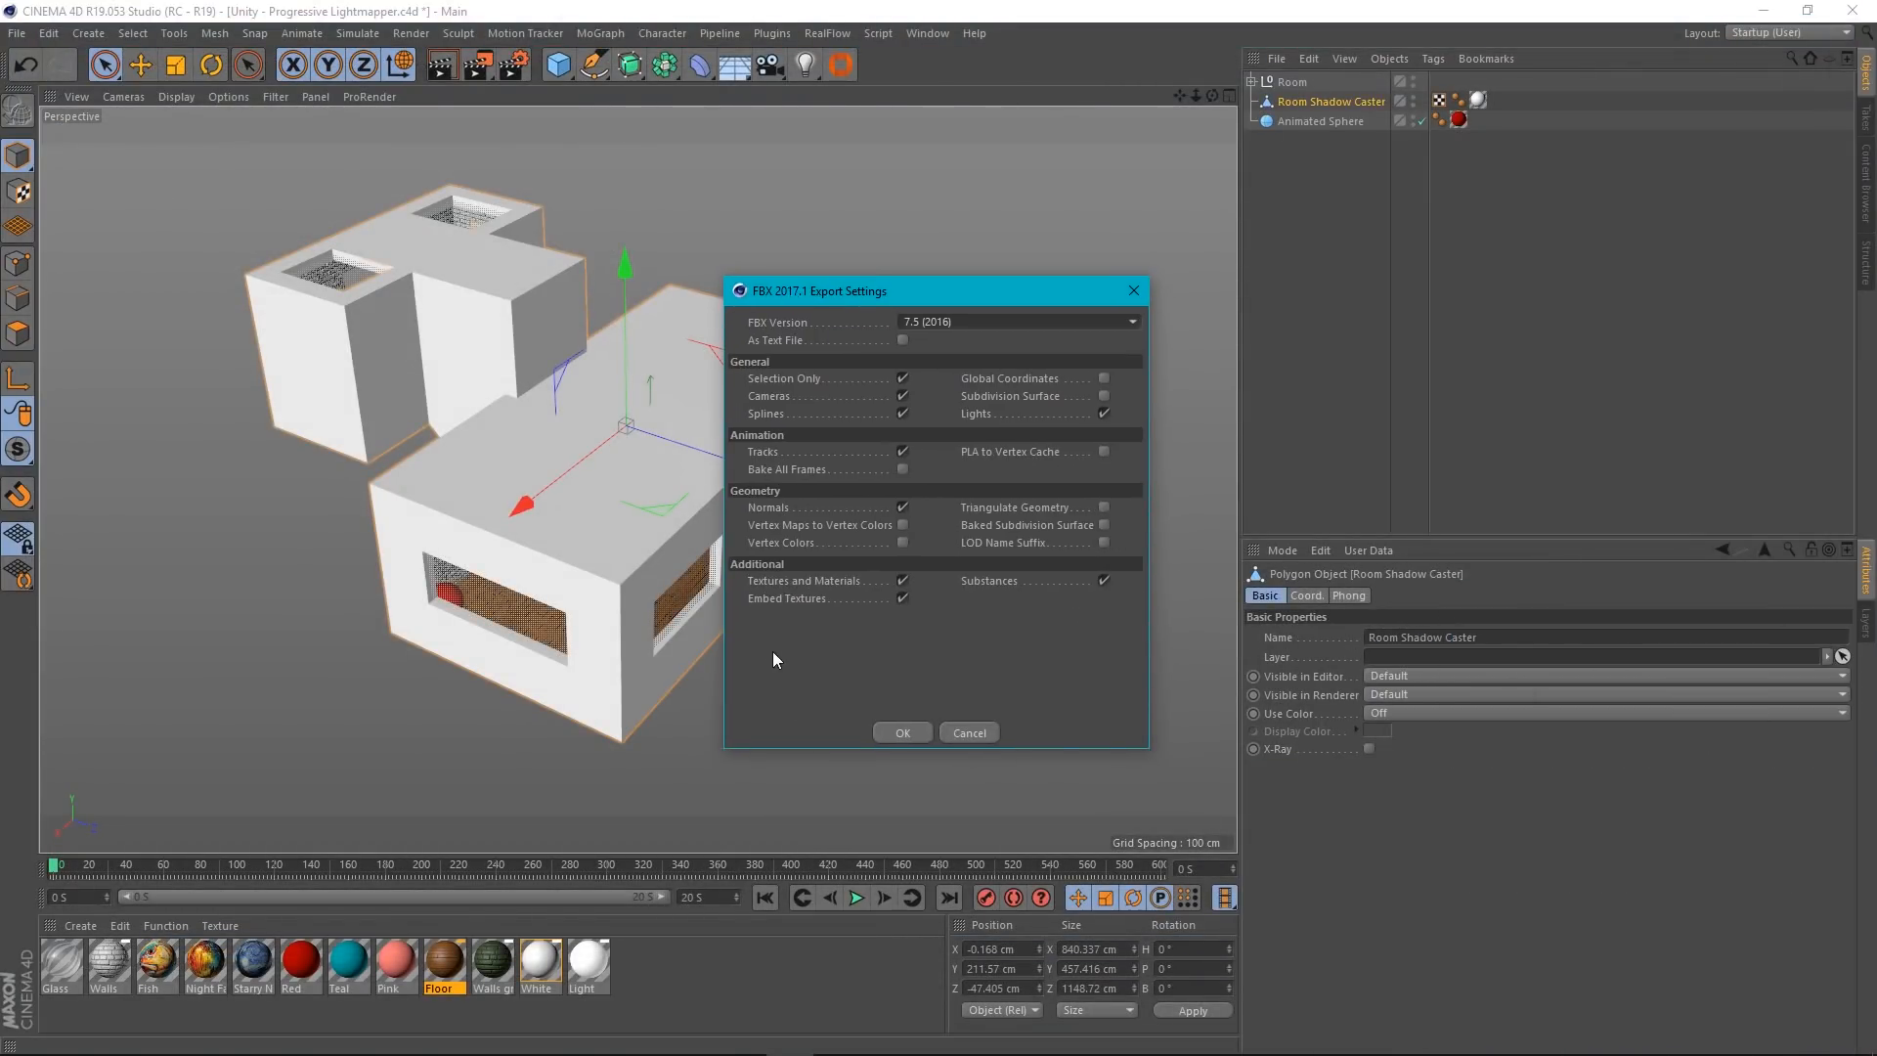
pyautogui.click(903, 733)
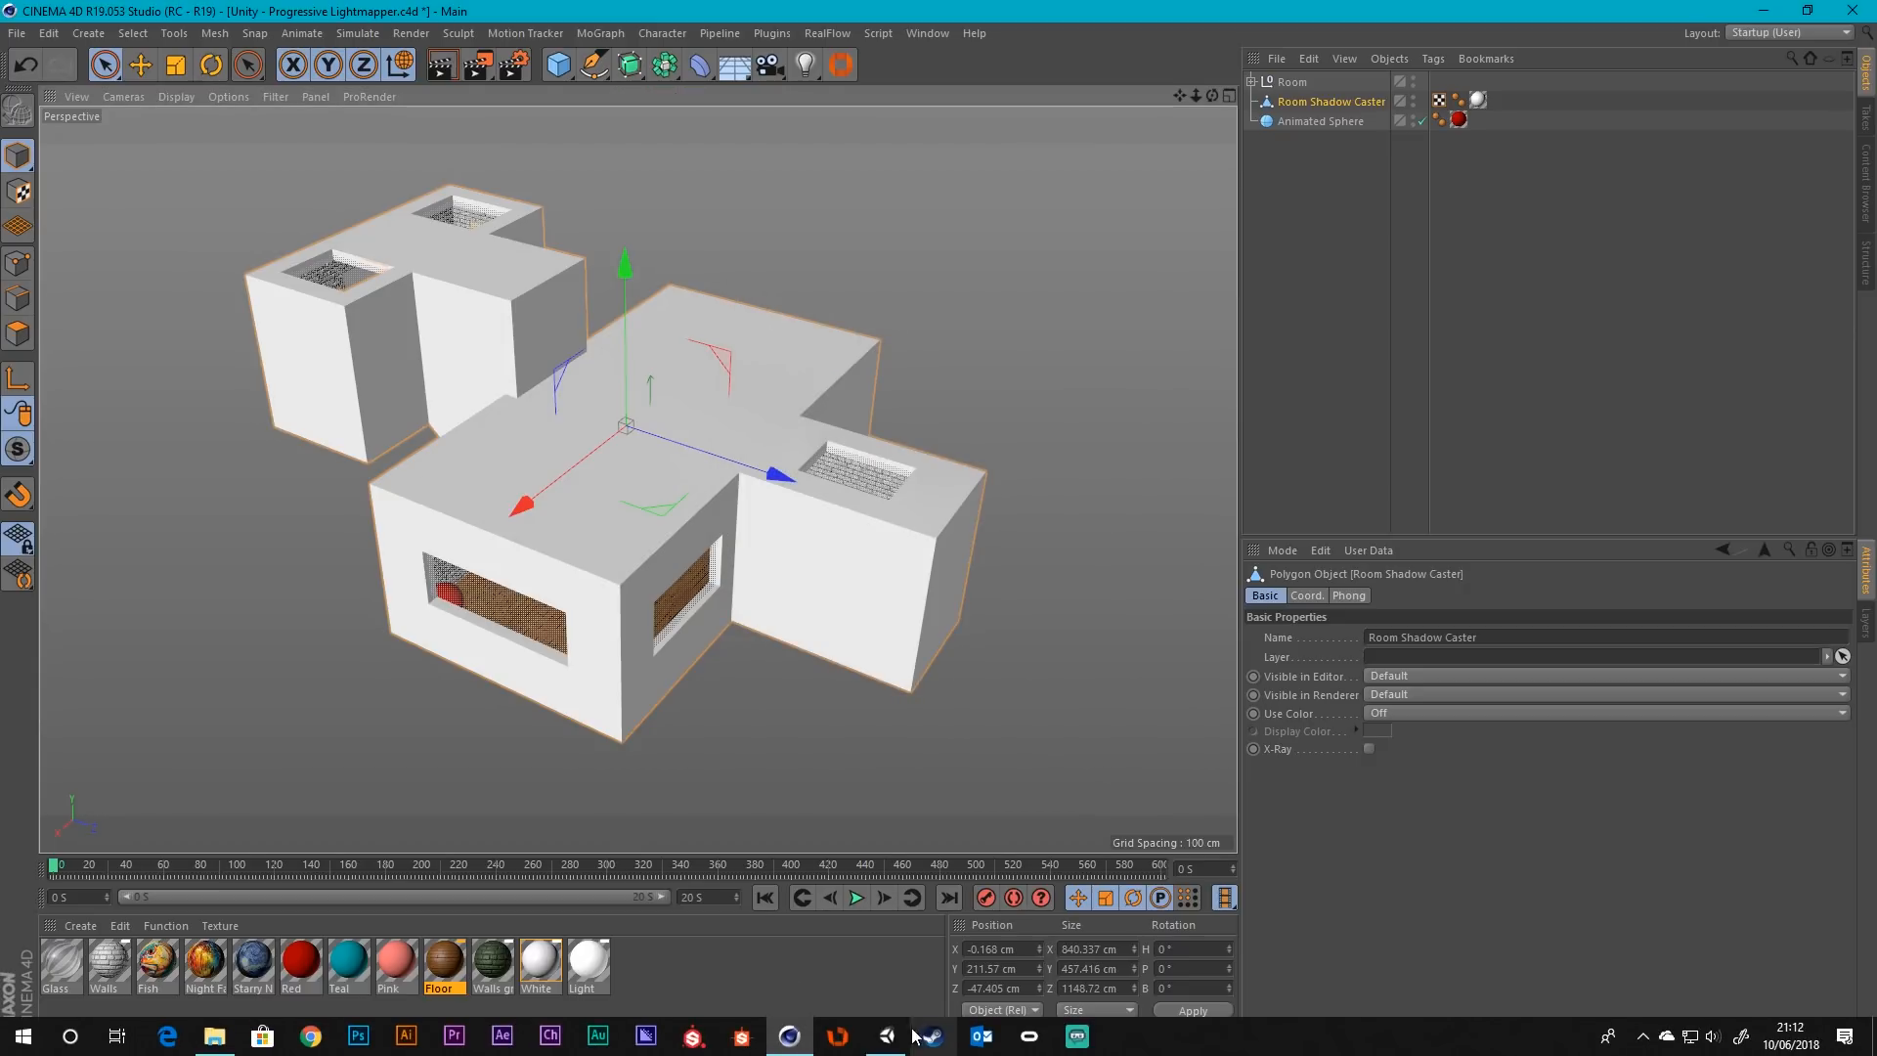
# Switch to Unity and set the imported Room Shadow Caster model's material location to Use External Materials (Legacy), applying the change.
pyautogui.click(890, 1040)
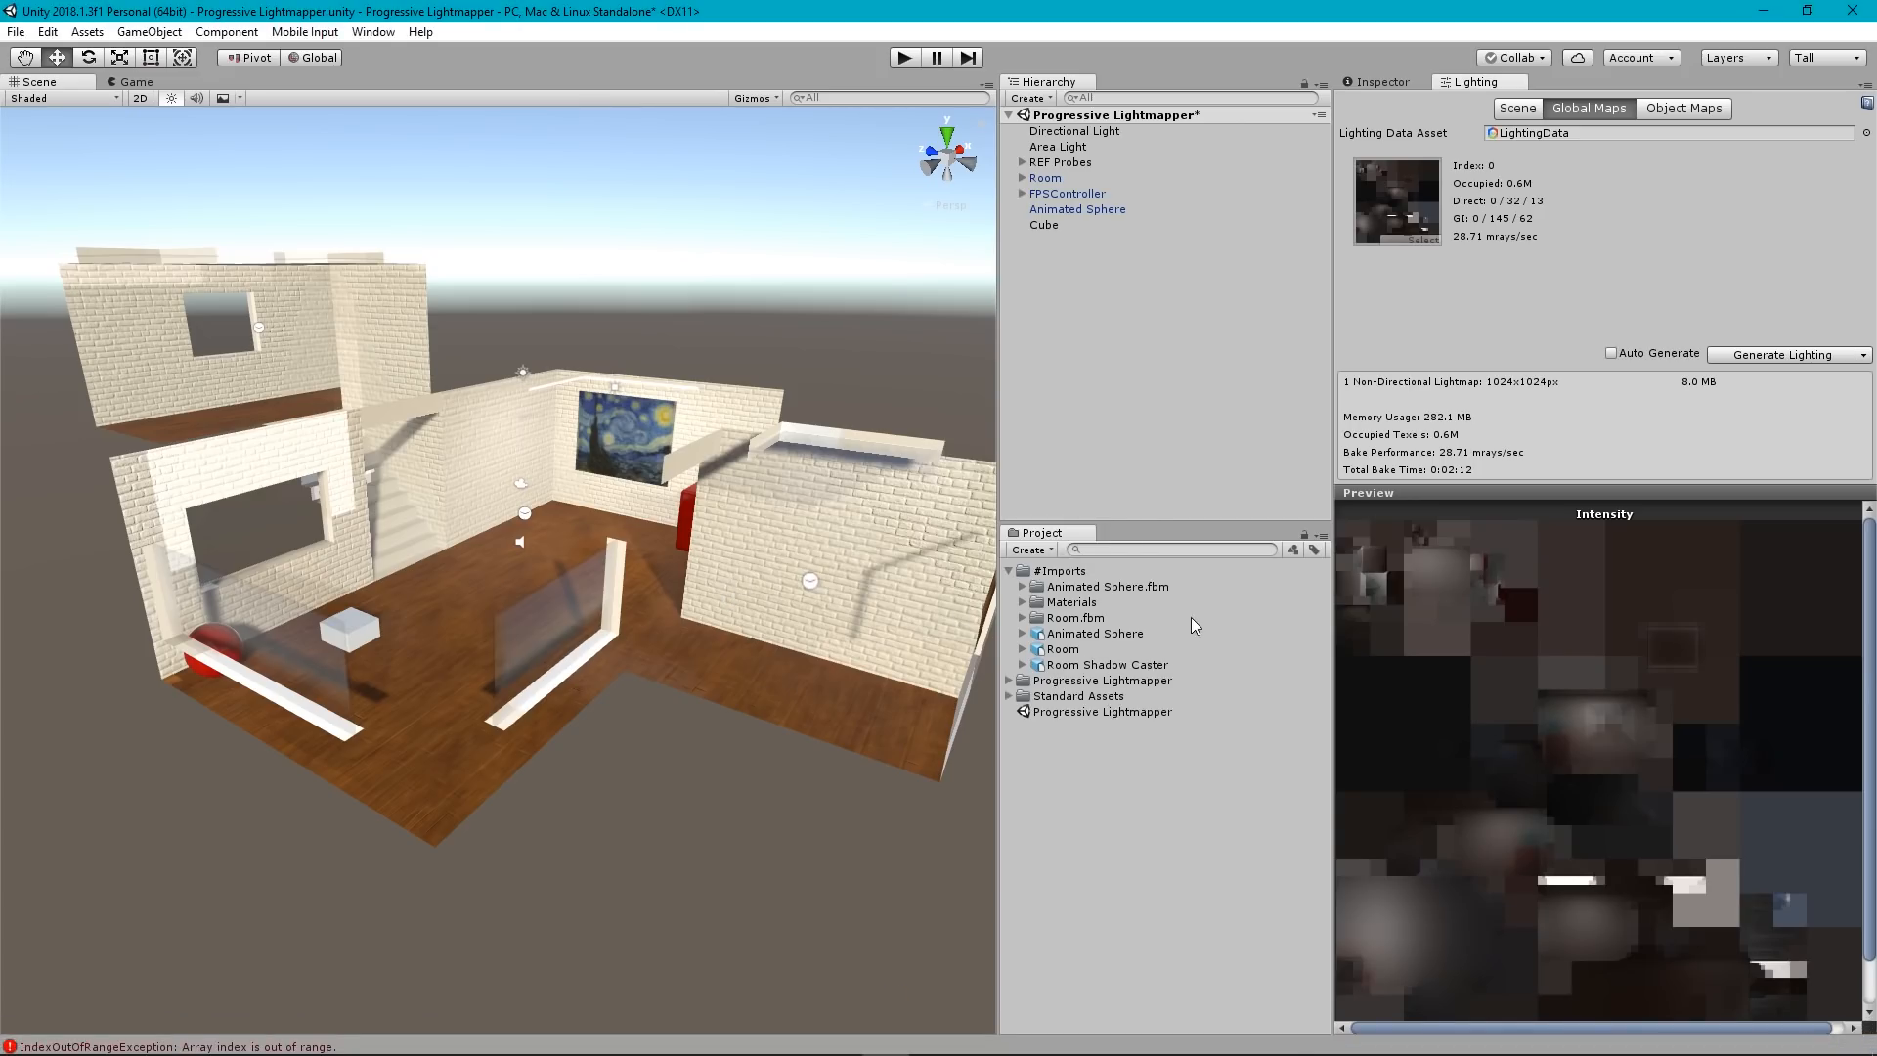
pyautogui.click(1092, 665)
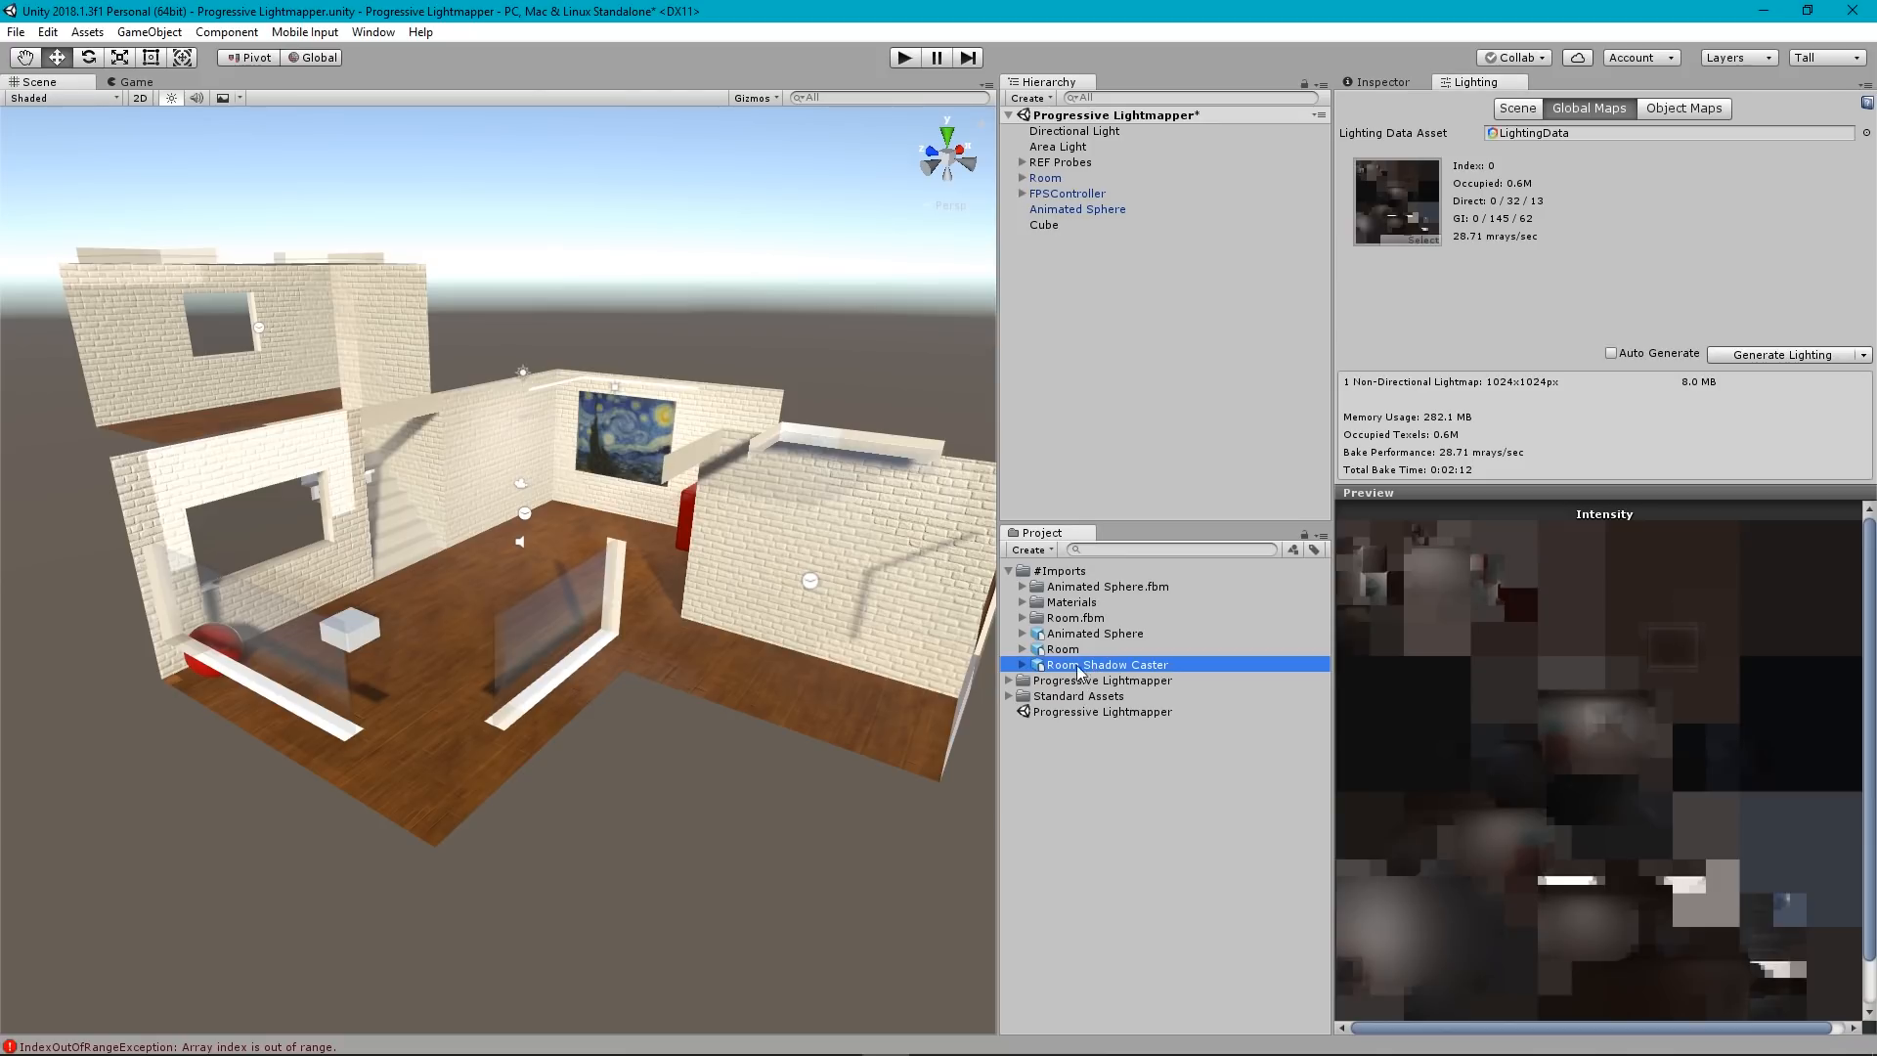
pyautogui.click(1397, 84)
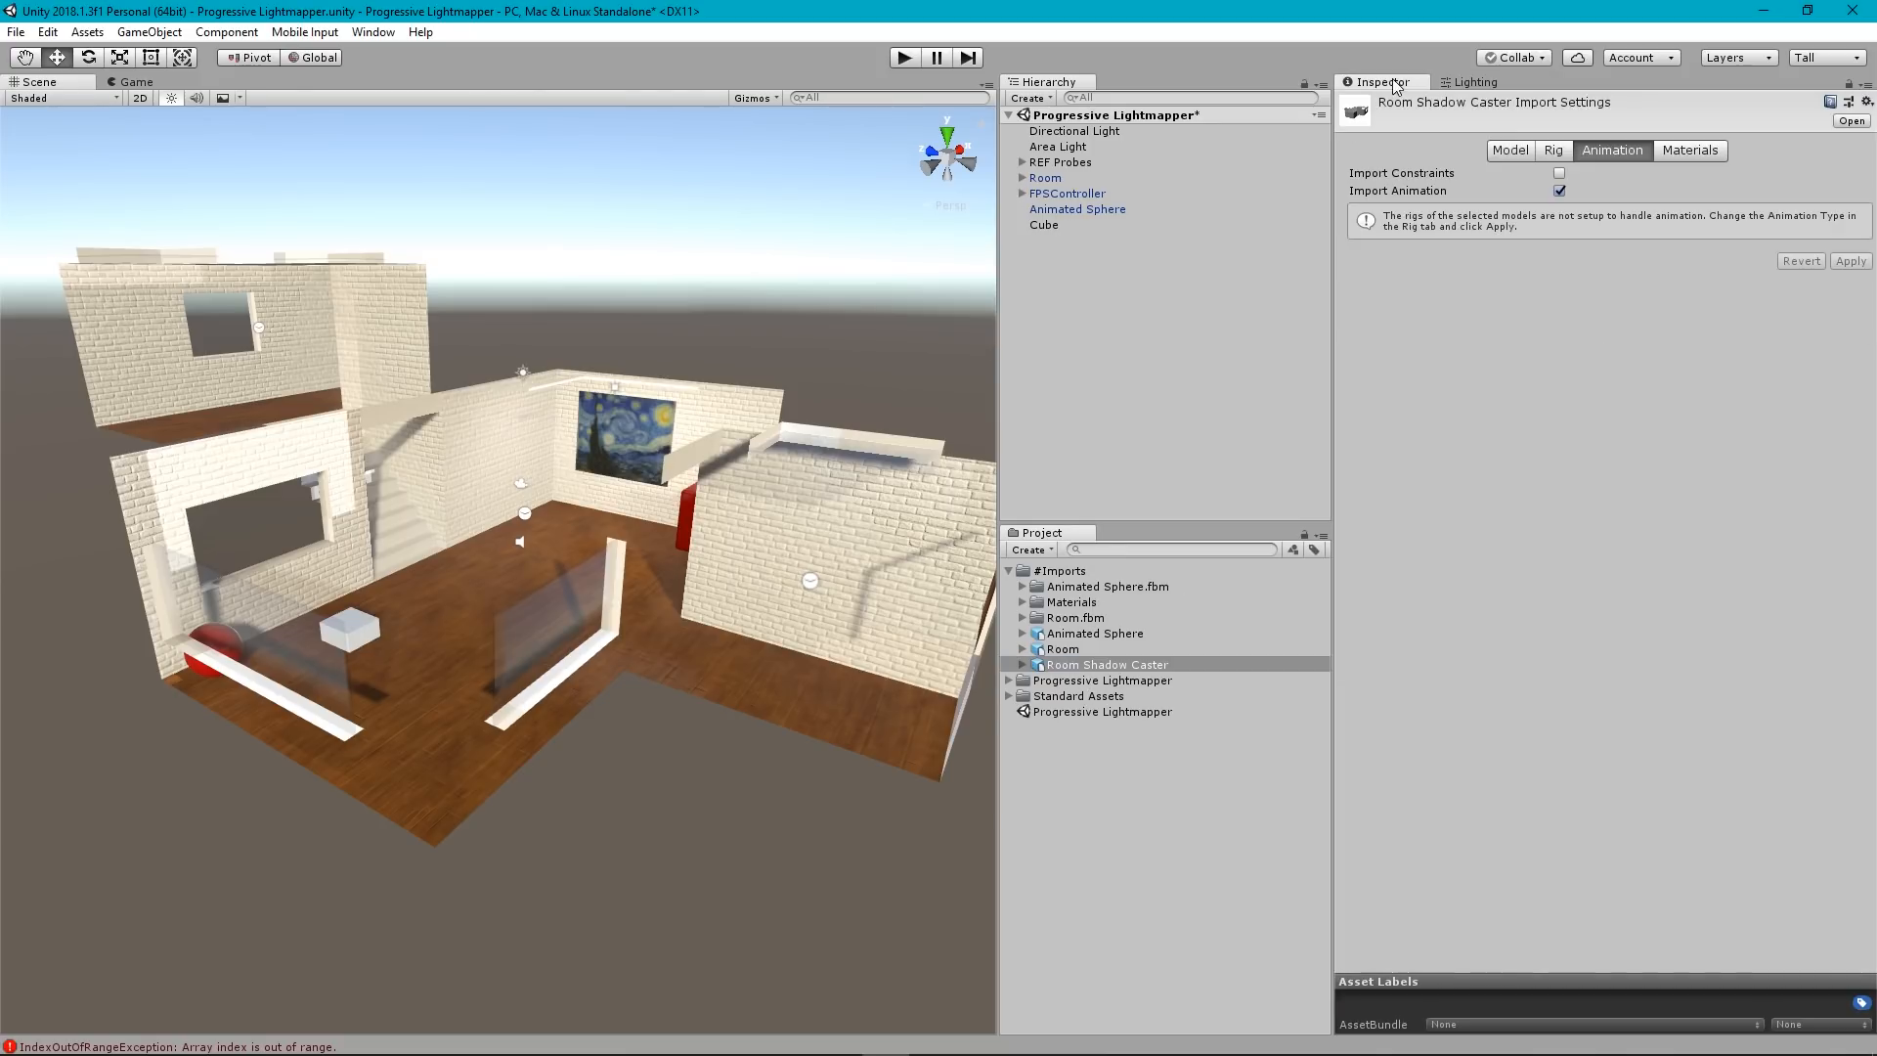
pyautogui.click(1524, 153)
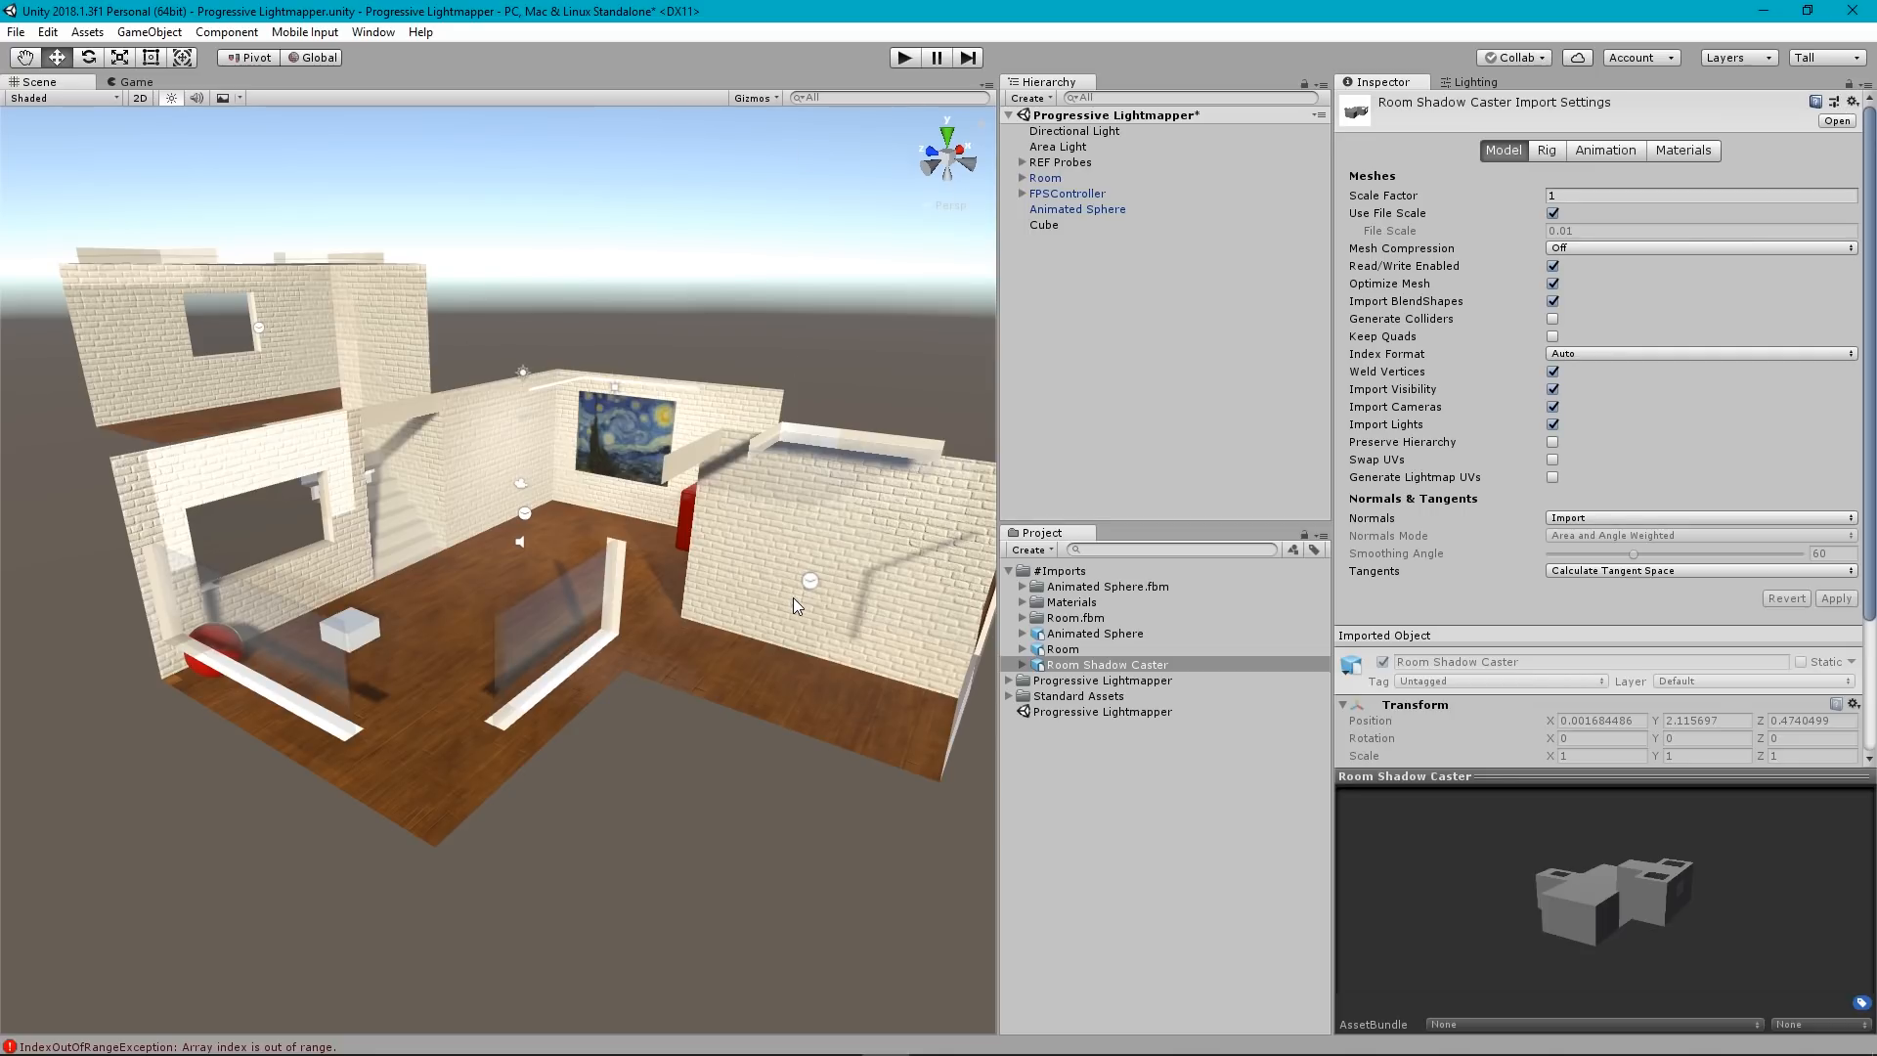
pyautogui.click(1080, 669)
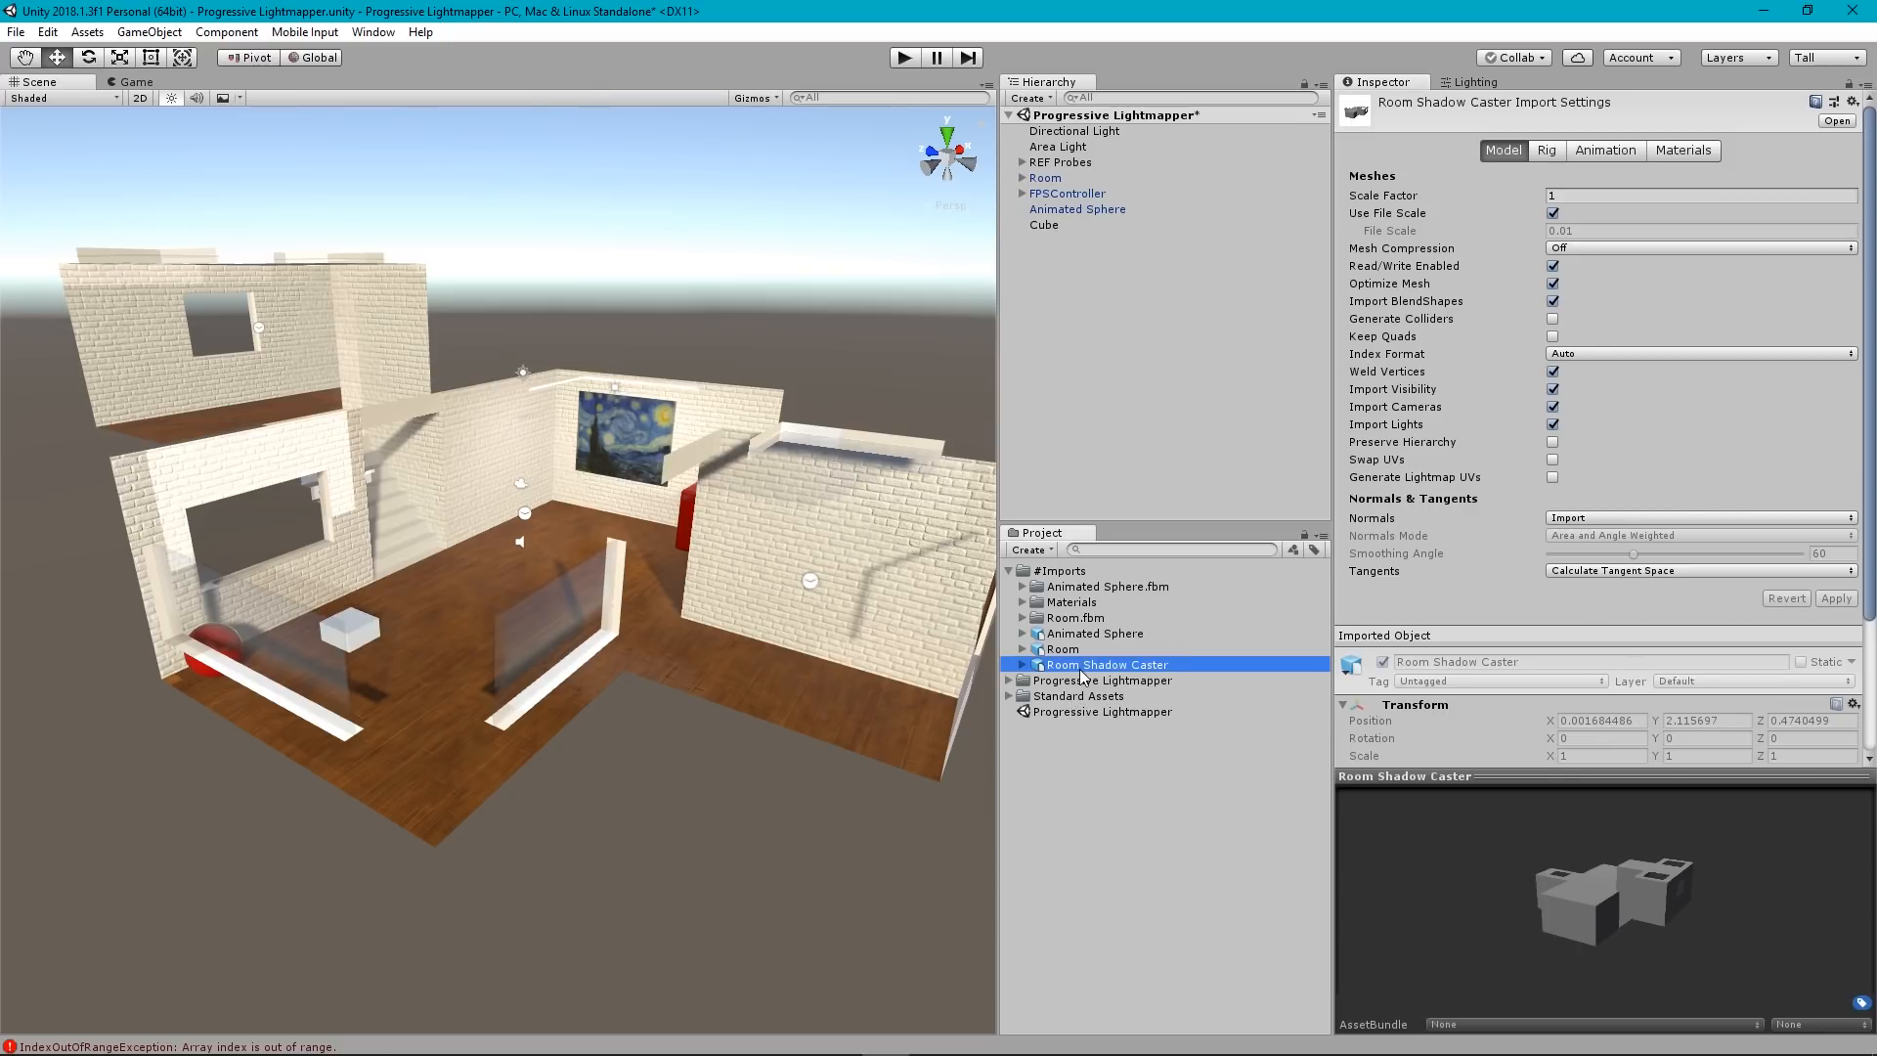
pyautogui.click(1684, 150)
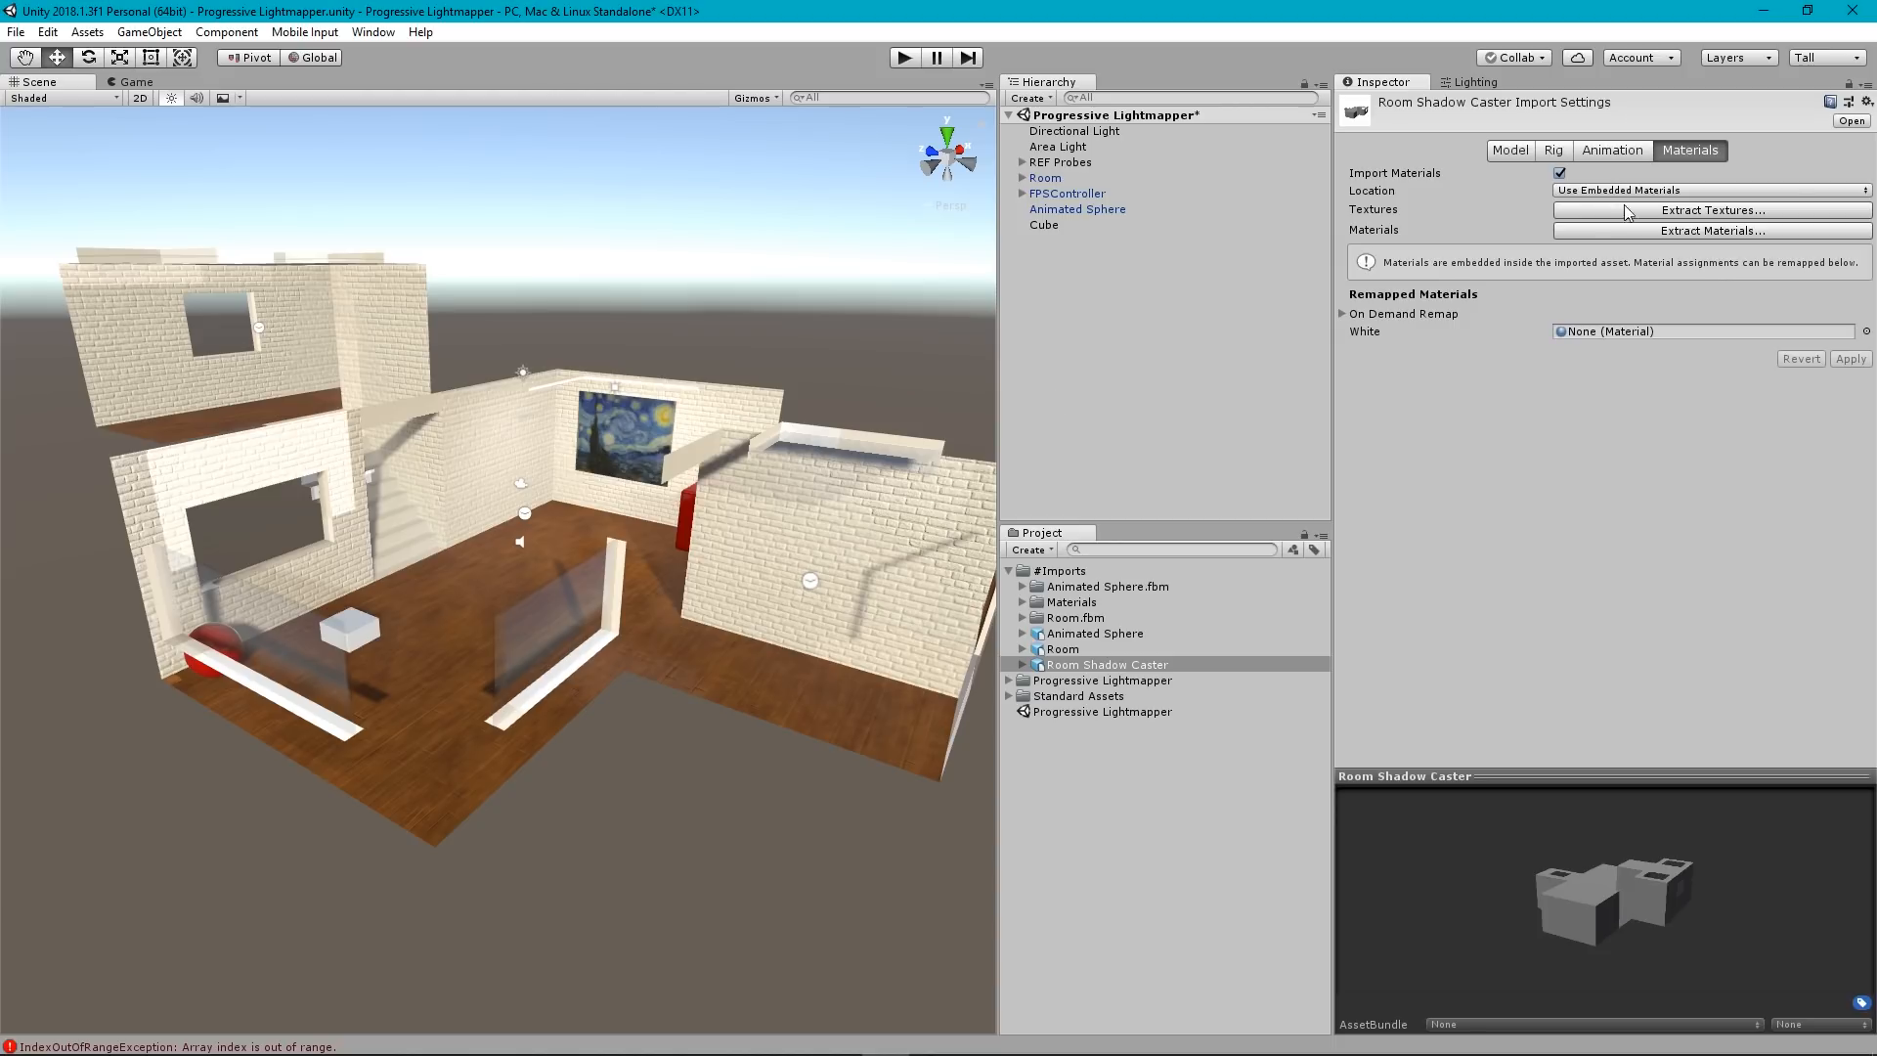
pyautogui.click(1661, 191)
pyautogui.click(1662, 205)
pyautogui.click(1851, 297)
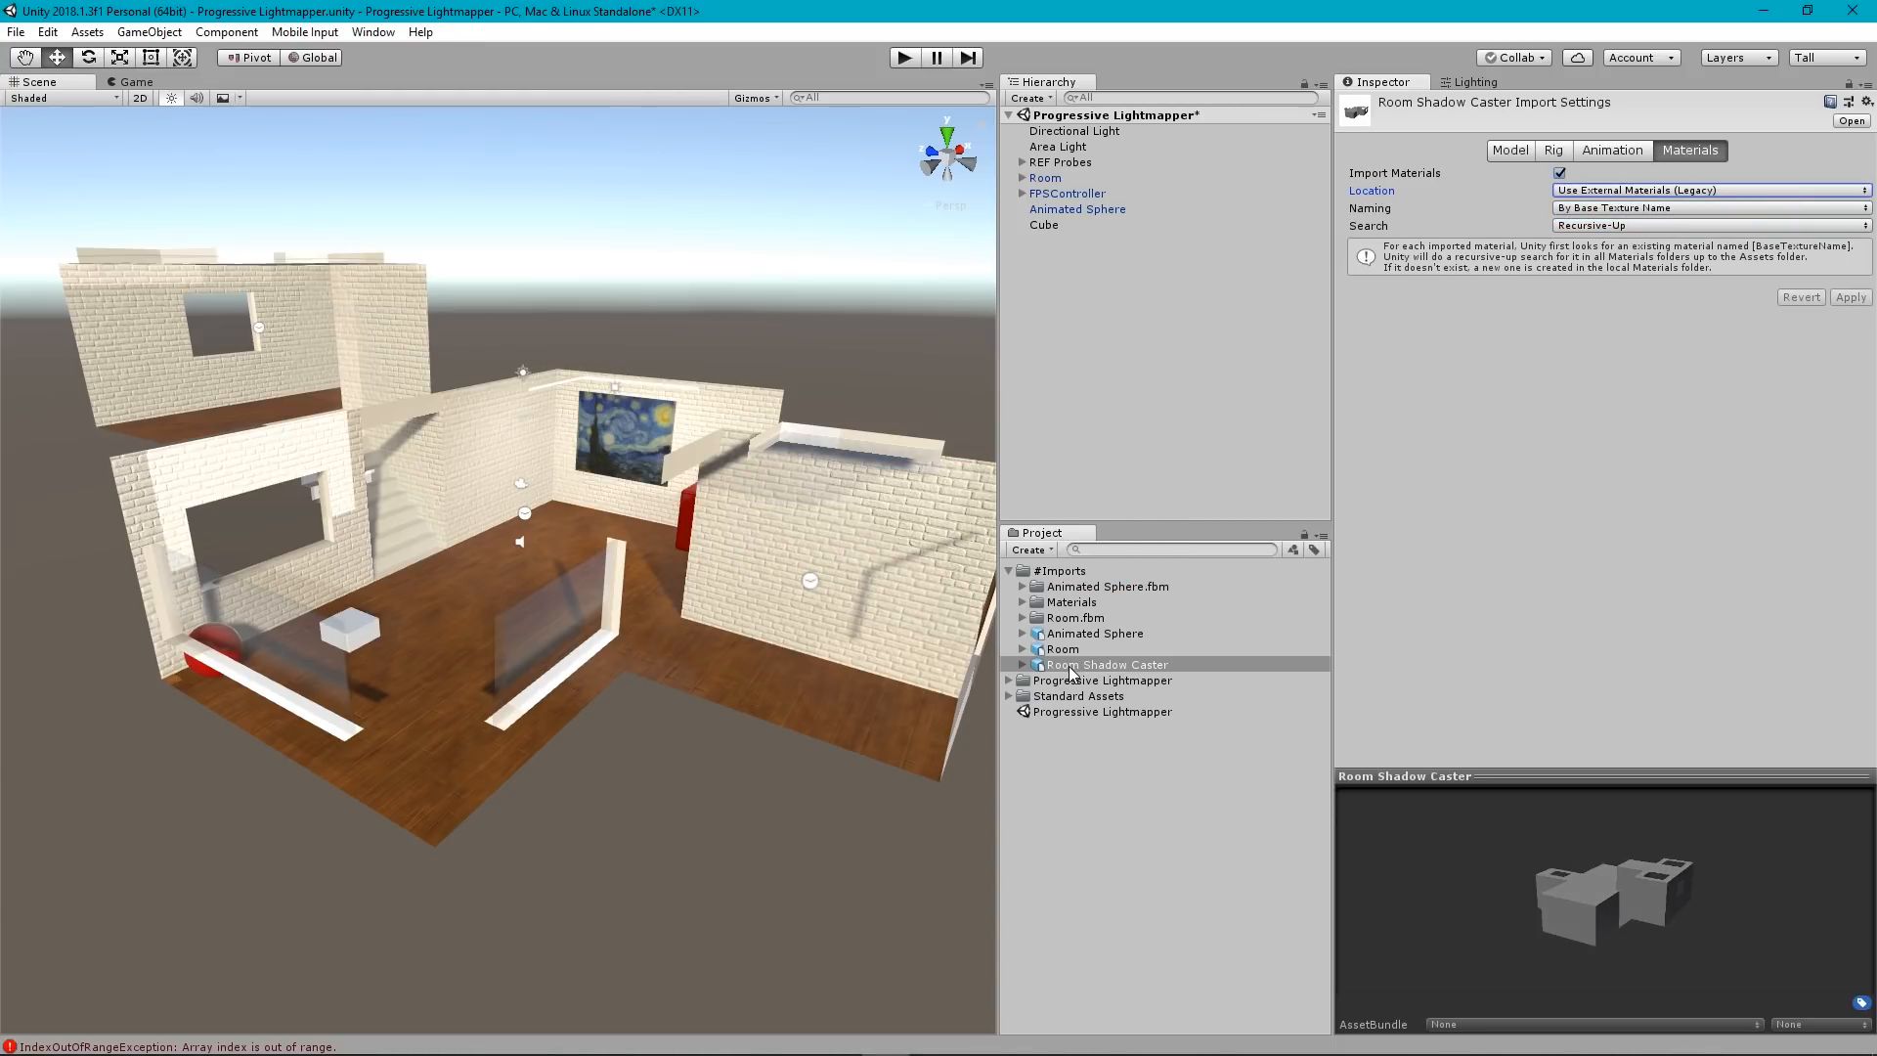
# Add the Room Shadow Caster model to the scene hierarchy so that it encloses the room.
pyautogui.moveTo(1069, 665); pyautogui.dragTo(1056, 275)
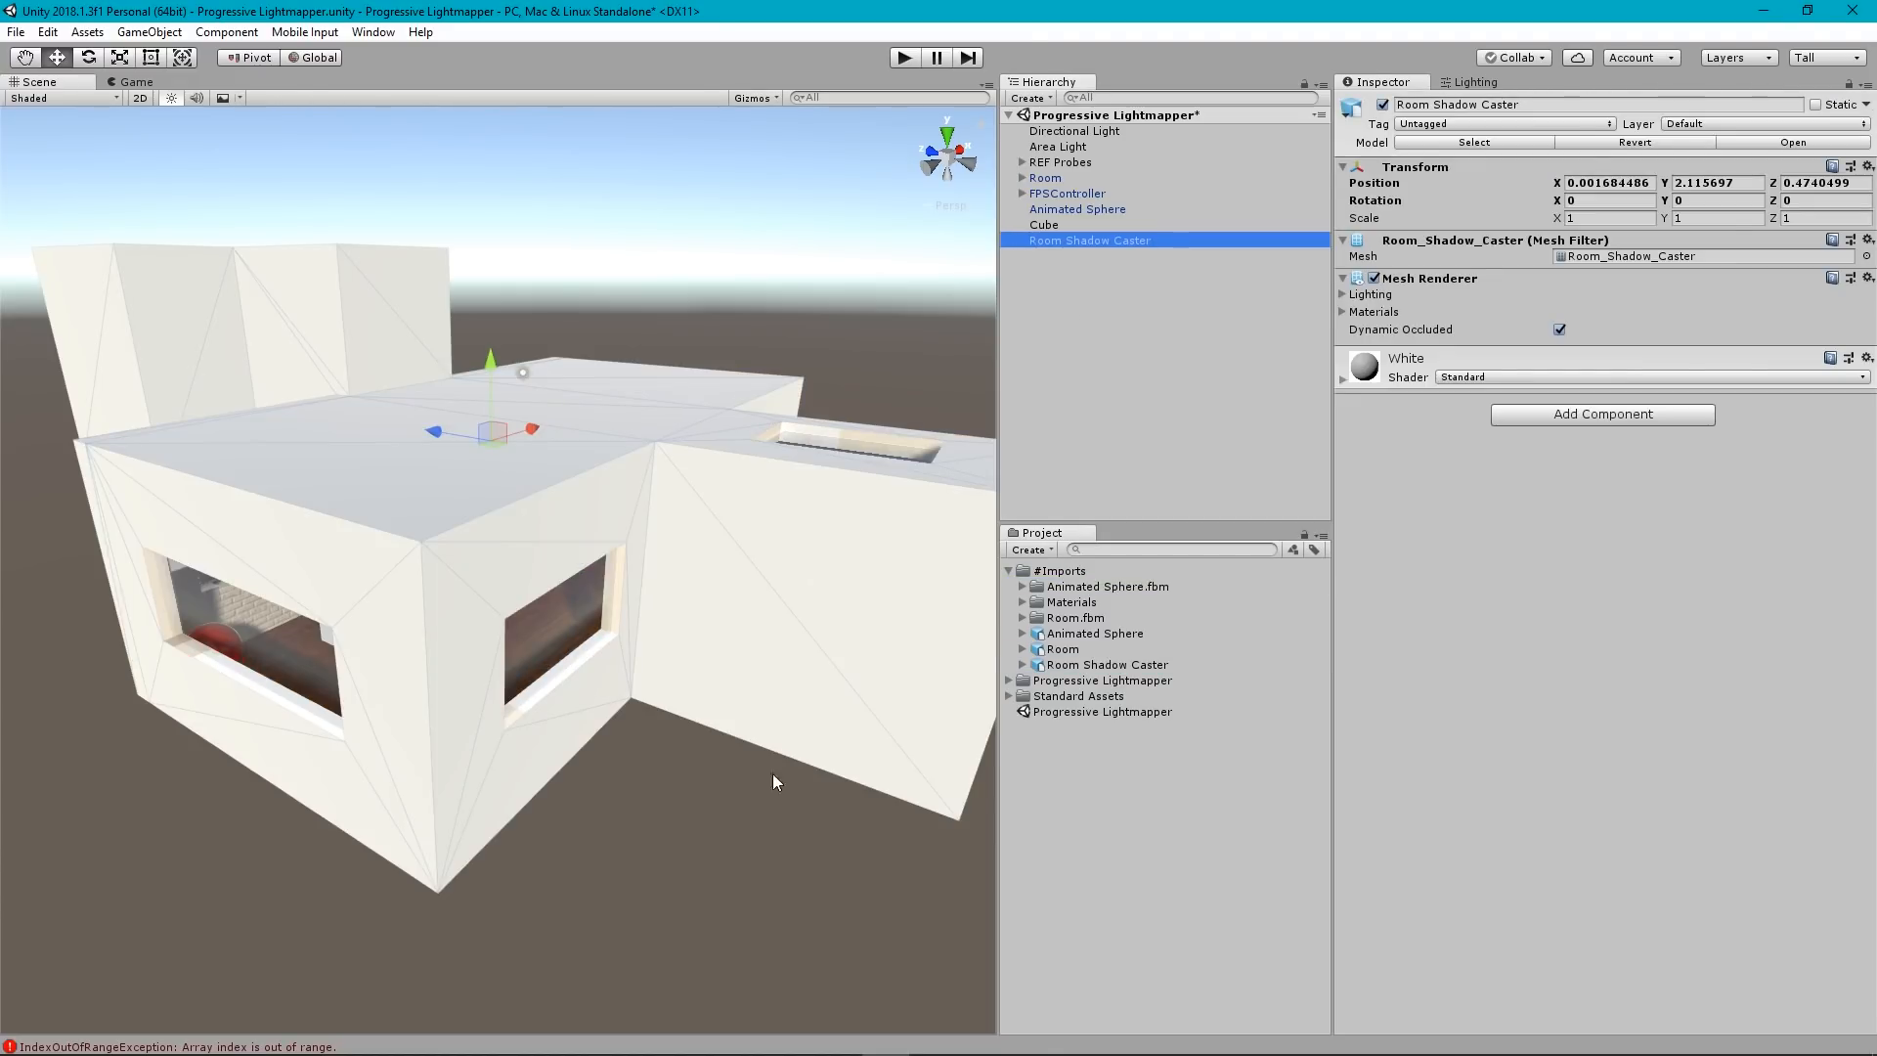
pyautogui.scroll(-3, 684, 684)
pyautogui.keyDown('alt'); pyautogui.moveTo(659, 629); pyautogui.dragTo(733, 646); pyautogui.keyUp('alt')
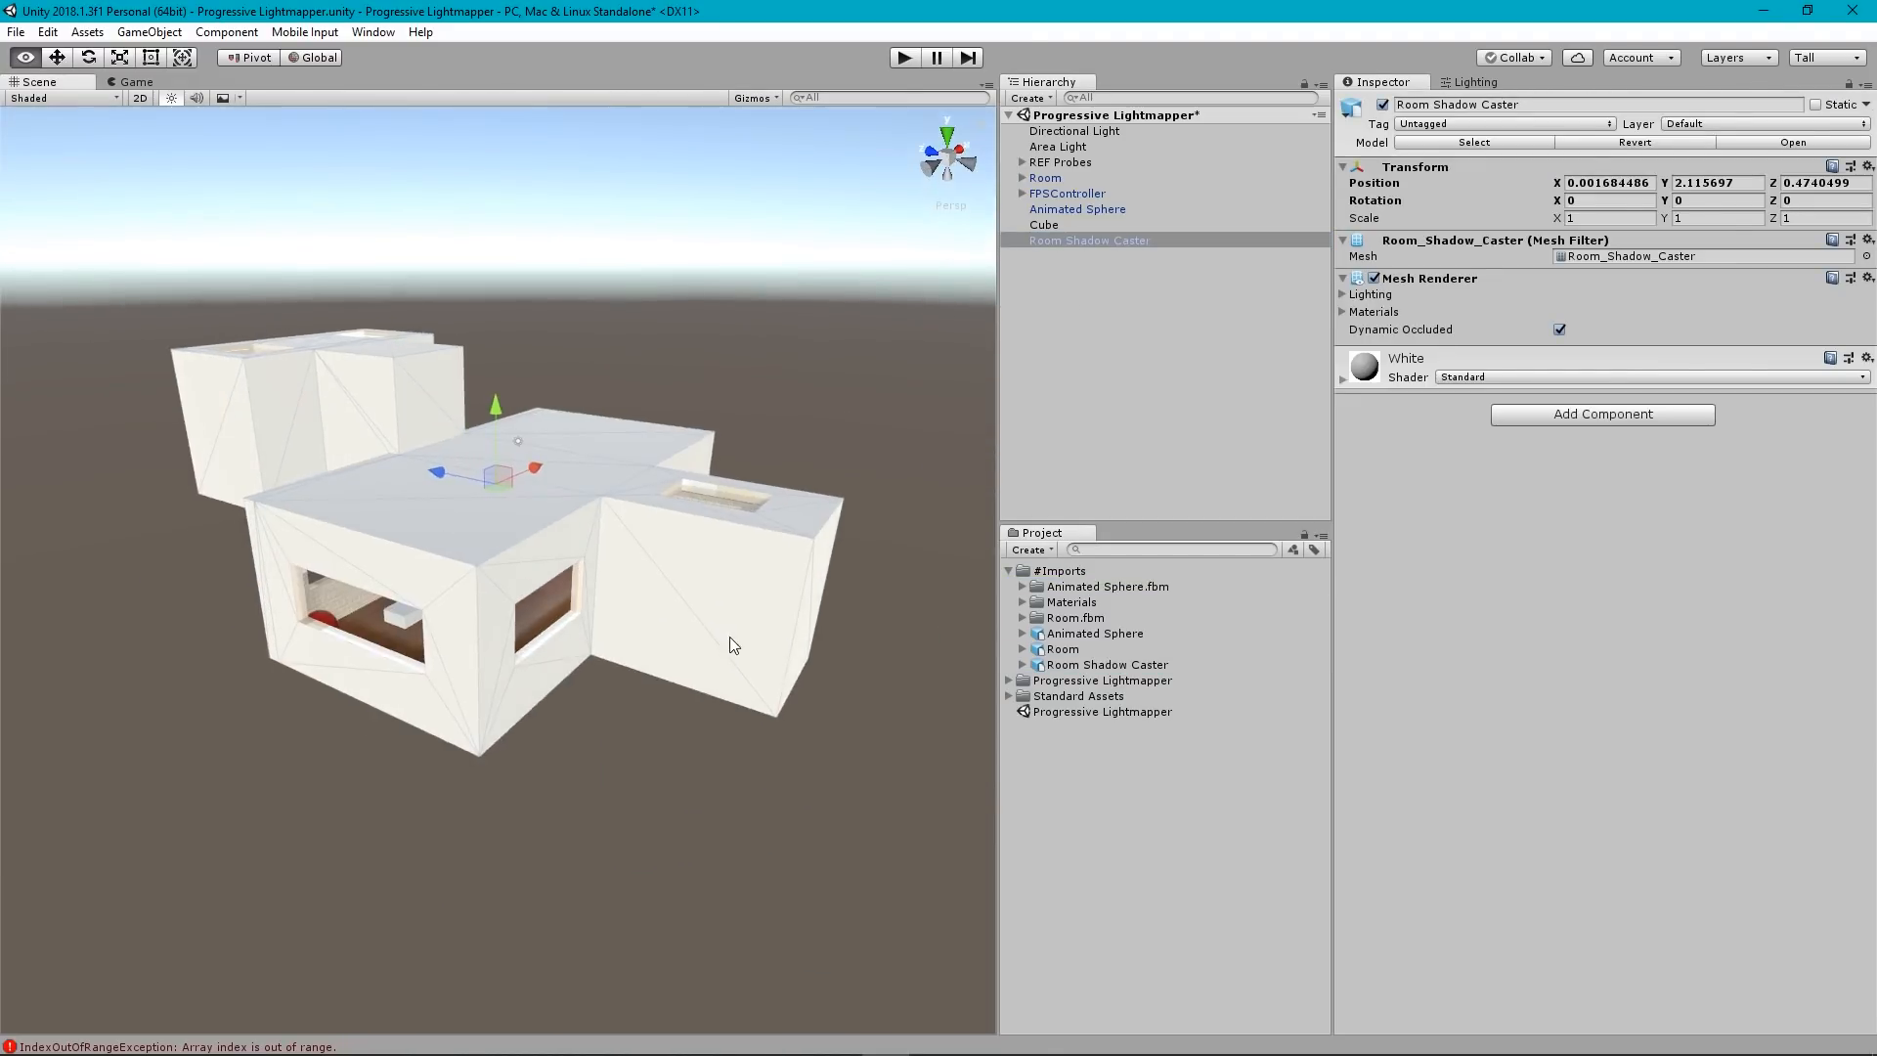
# Examine the shadows inside the main room around the white cube, the red sphere, the floor and the wall corners.
pyautogui.press('w')
pyautogui.moveTo(733, 645)
pyautogui.mouseDown(button='right')
pyautogui.moveTo(607, 683)
pyautogui.moveTo(887, 587)
pyautogui.moveTo(851, 591)
pyautogui.moveTo(859, 704)
pyautogui.moveTo(918, 780)
pyautogui.moveTo(1191, 711)
pyautogui.moveTo(1604, 658)
pyautogui.moveTo(936, 668)
pyautogui.moveTo(737, 695)
pyautogui.moveTo(71, 695)
pyautogui.moveTo(1856, 706)
pyautogui.moveTo(39, 743)
pyautogui.moveTo(72, 779)
pyautogui.moveTo(20, 771)
pyautogui.moveTo(20, 728)
pyautogui.mouseUp(button='right')
pyautogui.press('s')
pyautogui.press('w')
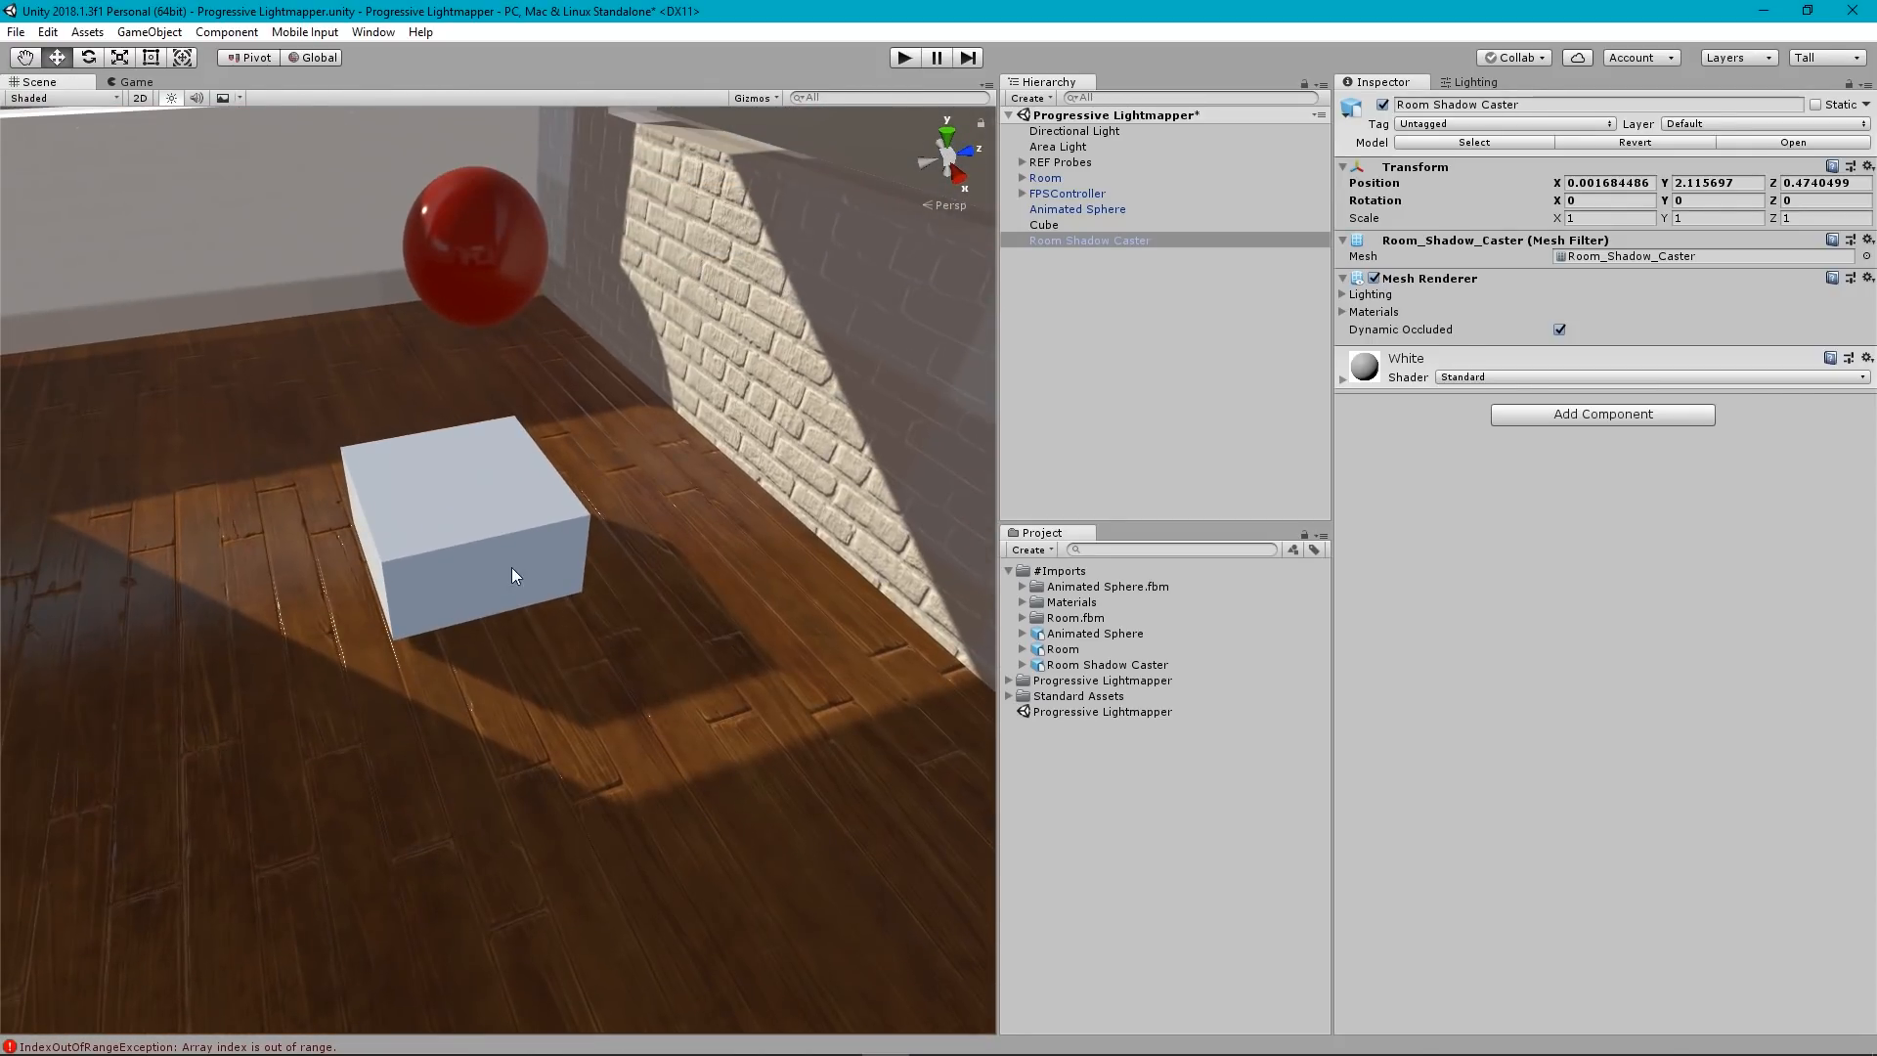
pyautogui.press('s')
pyautogui.moveTo(655, 555); pyautogui.dragTo(422, 573, button='right')
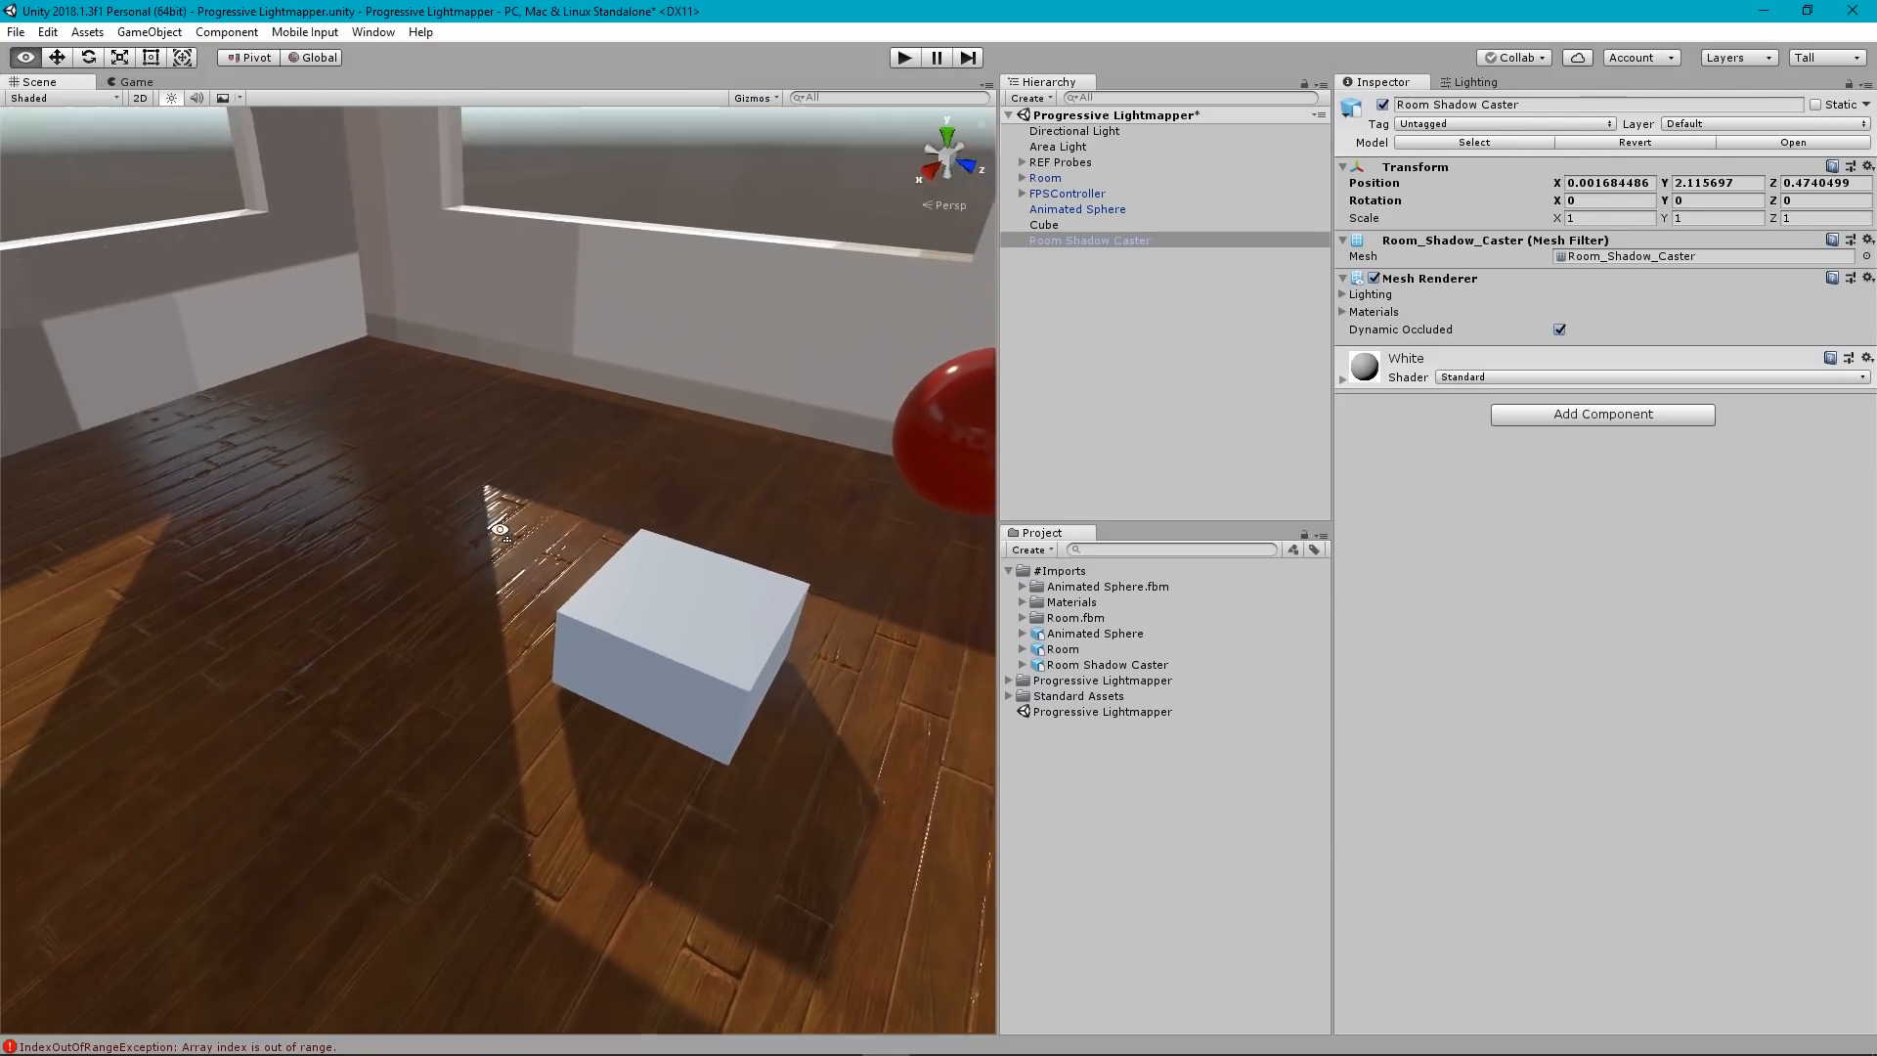
pyautogui.moveTo(501, 514); pyautogui.dragTo(555, 583, button='right')
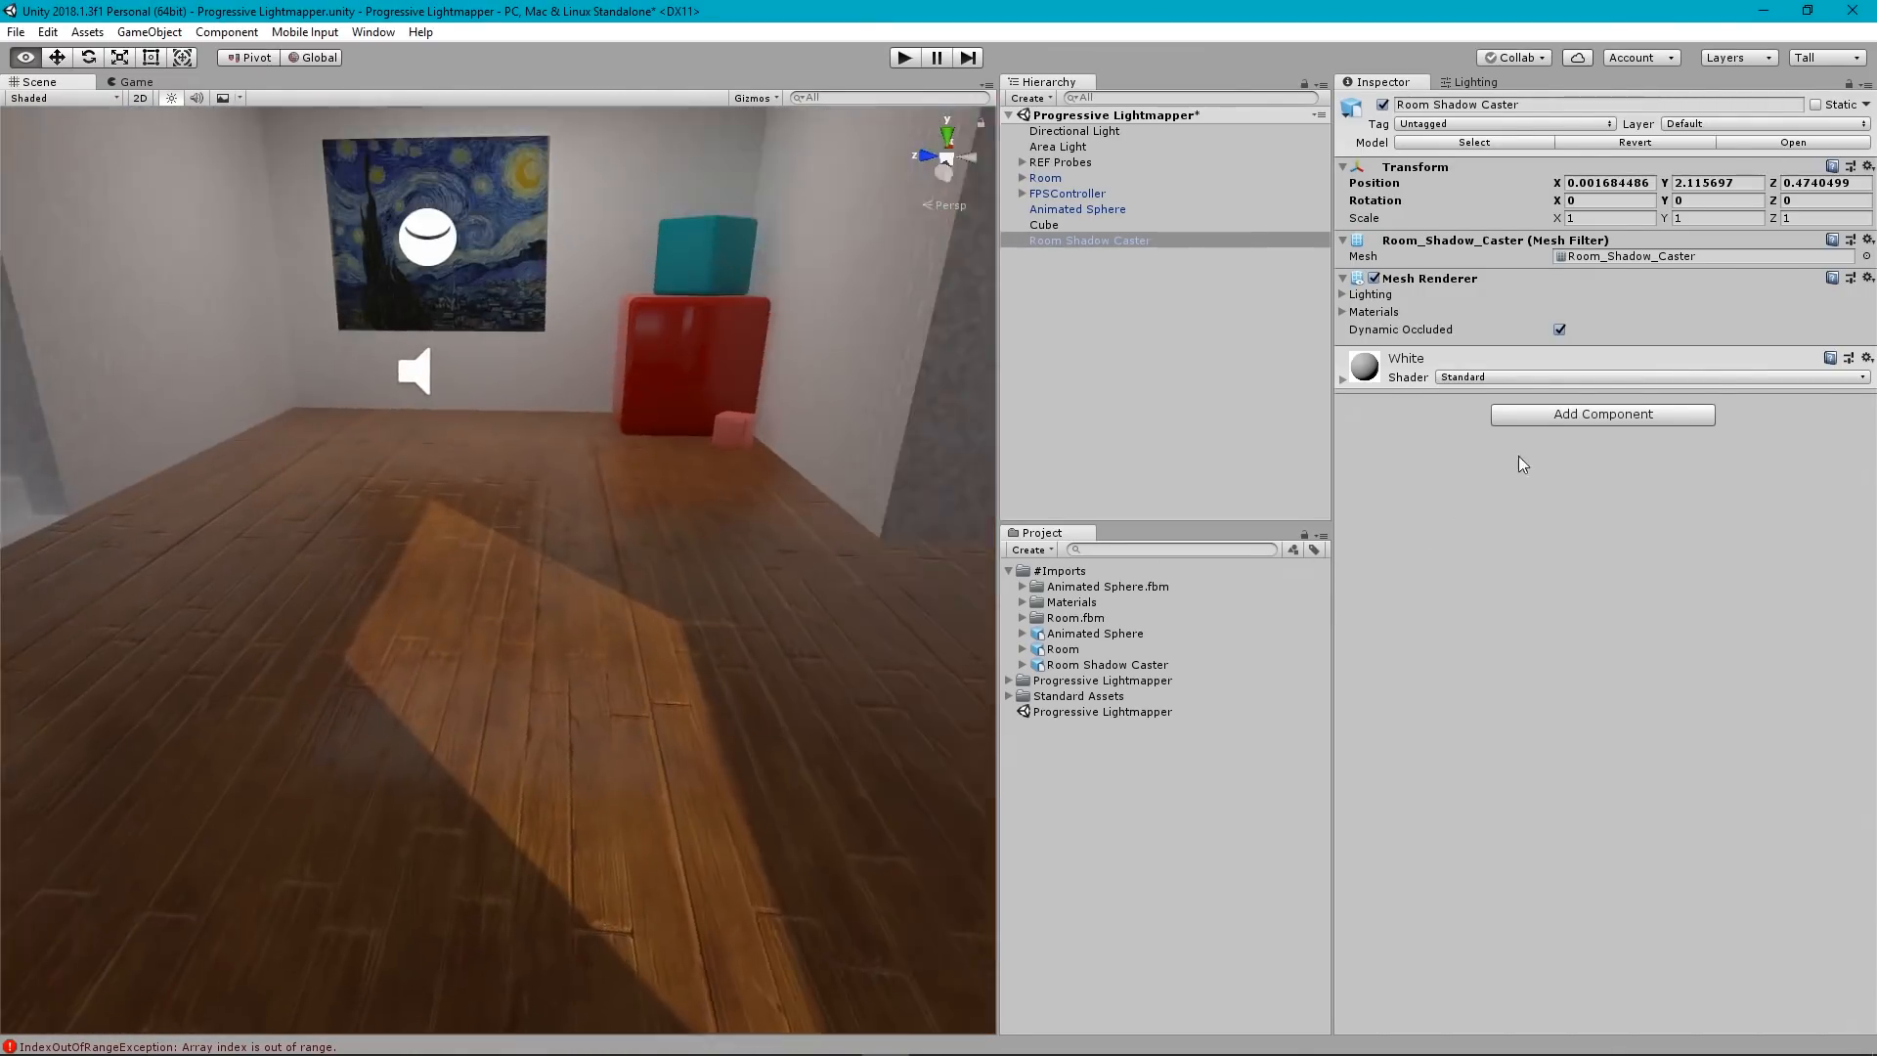
pyautogui.press('s')
pyautogui.moveTo(1519, 457)
pyautogui.mouseDown(button='right')
pyautogui.moveTo(1699, 459)
pyautogui.moveTo(1714, 426)
pyautogui.moveTo(1791, 391)
pyautogui.moveTo(1799, 340)
pyautogui.moveTo(1674, 383)
pyautogui.moveTo(54, 381)
pyautogui.moveTo(1717, 501)
pyautogui.moveTo(1674, 584)
pyautogui.moveTo(1738, 430)
pyautogui.moveTo(1833, 637)
pyautogui.moveTo(1505, 686)
pyautogui.mouseUp(button='right')
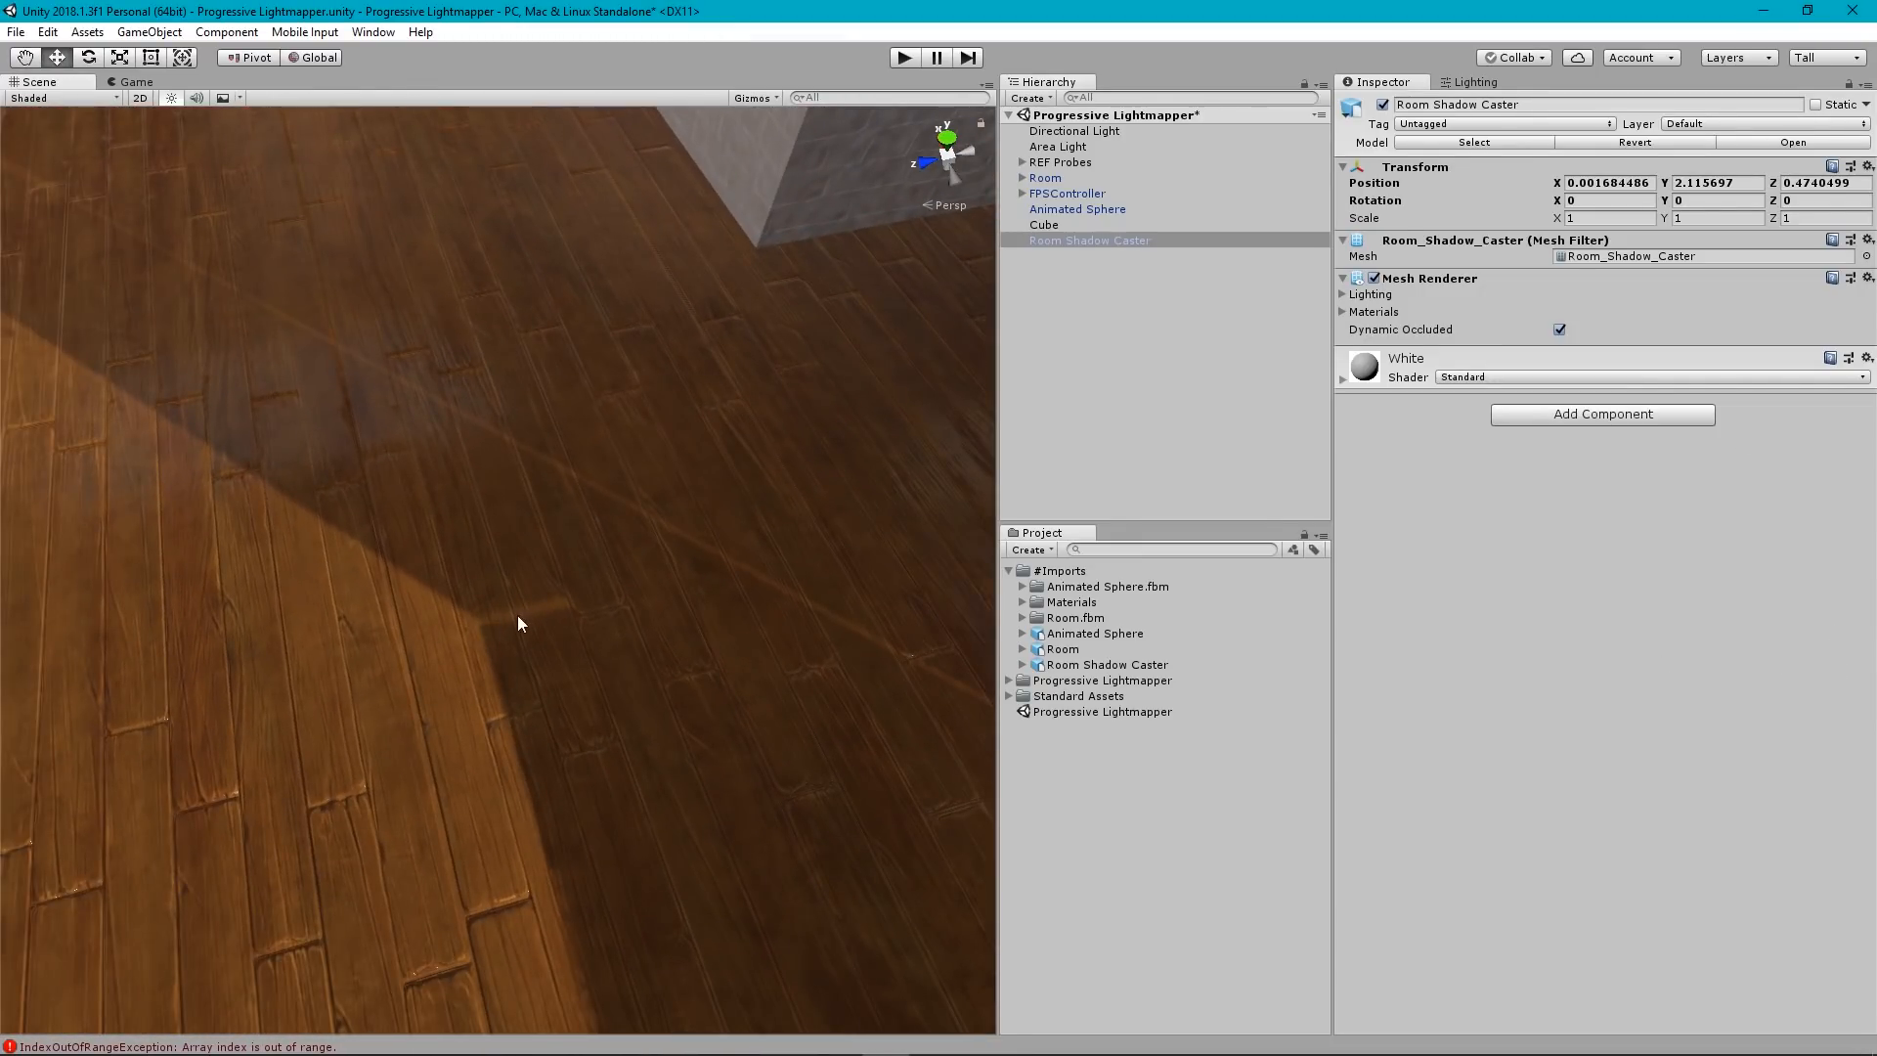
pyautogui.moveTo(660, 538); pyautogui.dragTo(1039, 529, button='right')
# Set the Directional Light's Normal Bias to 0.03 and check the light leaks along the floor and walls.
pyautogui.click(1073, 132)
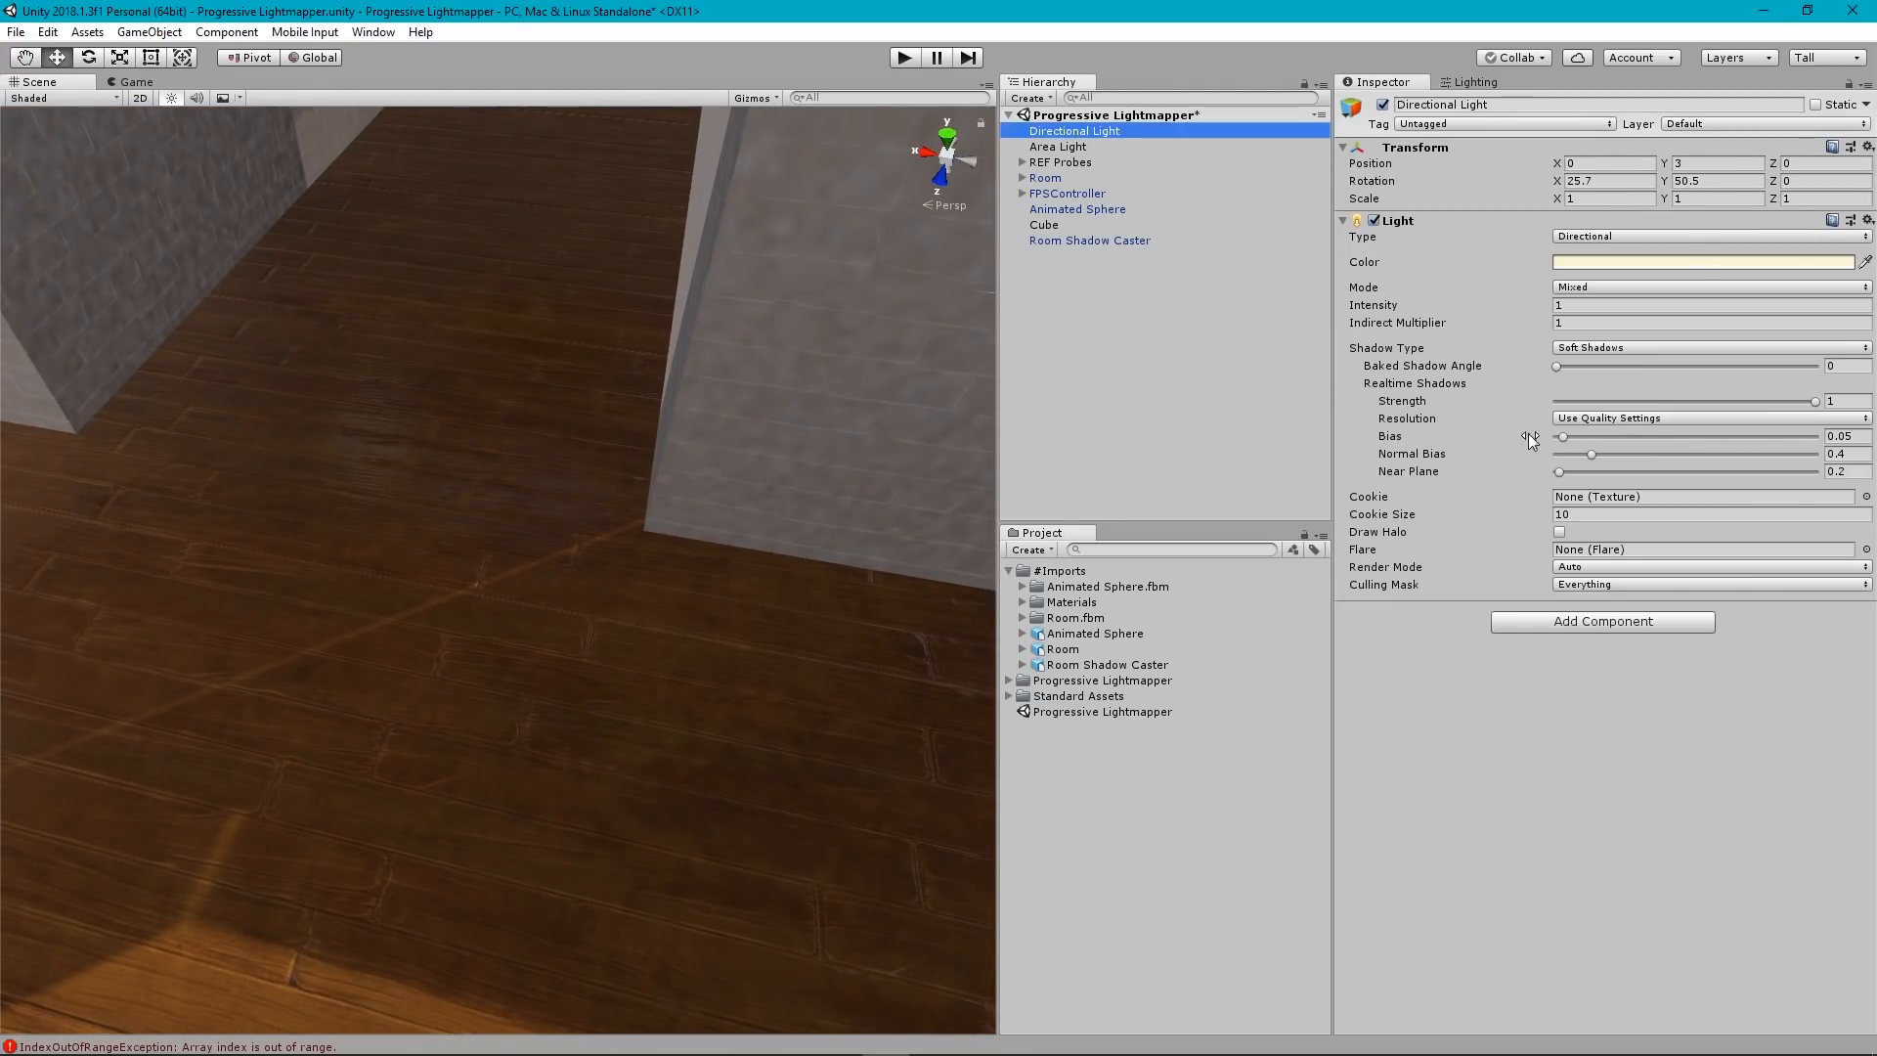
pyautogui.click(1857, 454)
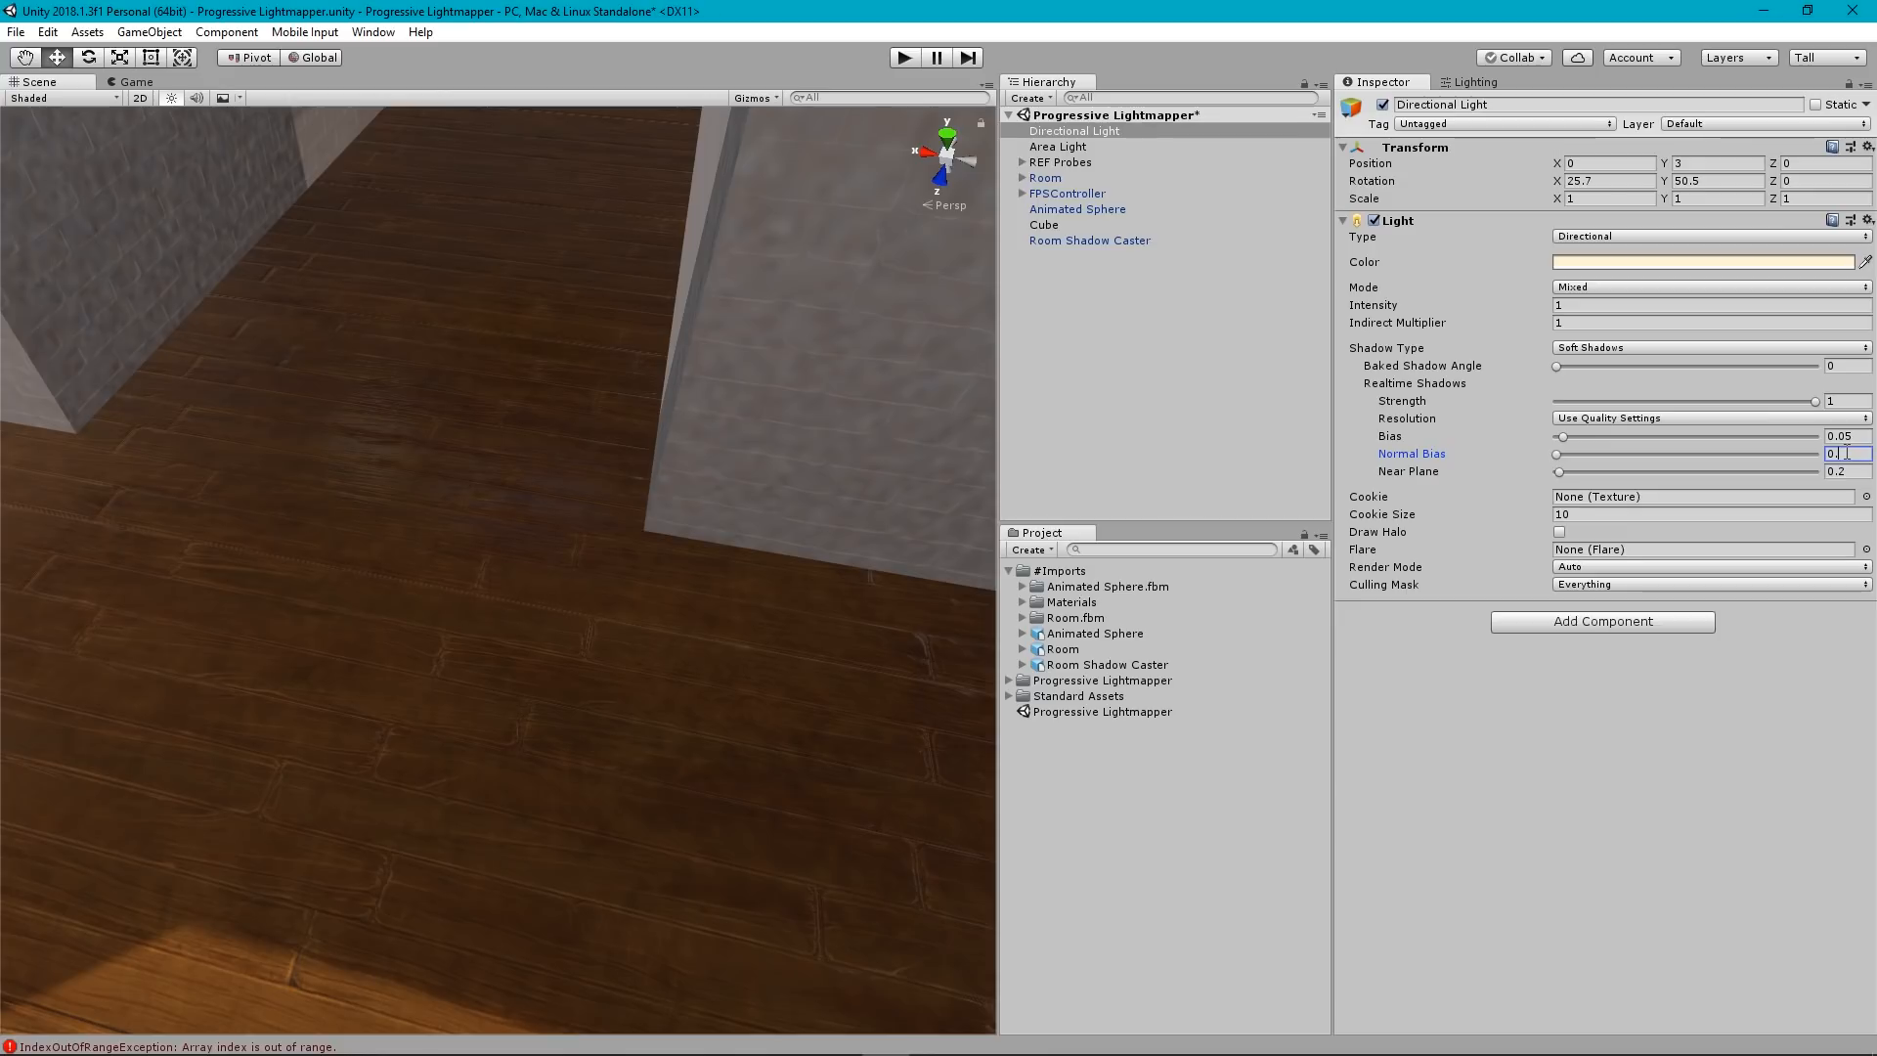
pyautogui.press('BackSpace')
pyautogui.write('2')
pyautogui.press('BackSpace')
pyautogui.press('BackSpace')
pyautogui.press('BackSpace')
pyautogui.moveTo(817, 594)
pyautogui.mouseDown(button='right')
pyautogui.moveTo(293, 566)
pyautogui.moveTo(222, 641)
pyautogui.moveTo(379, 738)
pyautogui.moveTo(1278, 501)
pyautogui.moveTo(1340, 452)
pyautogui.moveTo(1586, 459)
pyautogui.moveTo(1304, 442)
pyautogui.moveTo(1366, 424)
pyautogui.moveTo(1234, 552)
pyautogui.moveTo(1067, 653)
pyautogui.moveTo(1270, 764)
pyautogui.moveTo(1711, 719)
pyautogui.moveTo(1786, 655)
pyautogui.moveTo(1791, 591)
pyautogui.moveTo(1862, 567)
pyautogui.moveTo(15, 508)
pyautogui.moveTo(63, 401)
pyautogui.moveTo(515, 453)
pyautogui.moveTo(490, 419)
pyautogui.moveTo(570, 430)
pyautogui.moveTo(801, 381)
pyautogui.moveTo(43, 341)
pyautogui.moveTo(49, 406)
pyautogui.moveTo(1862, 583)
pyautogui.moveTo(176, 684)
pyautogui.moveTo(326, 809)
pyautogui.moveTo(378, 796)
pyautogui.moveTo(420, 465)
pyautogui.moveTo(547, 342)
pyautogui.mouseUp(button='right')
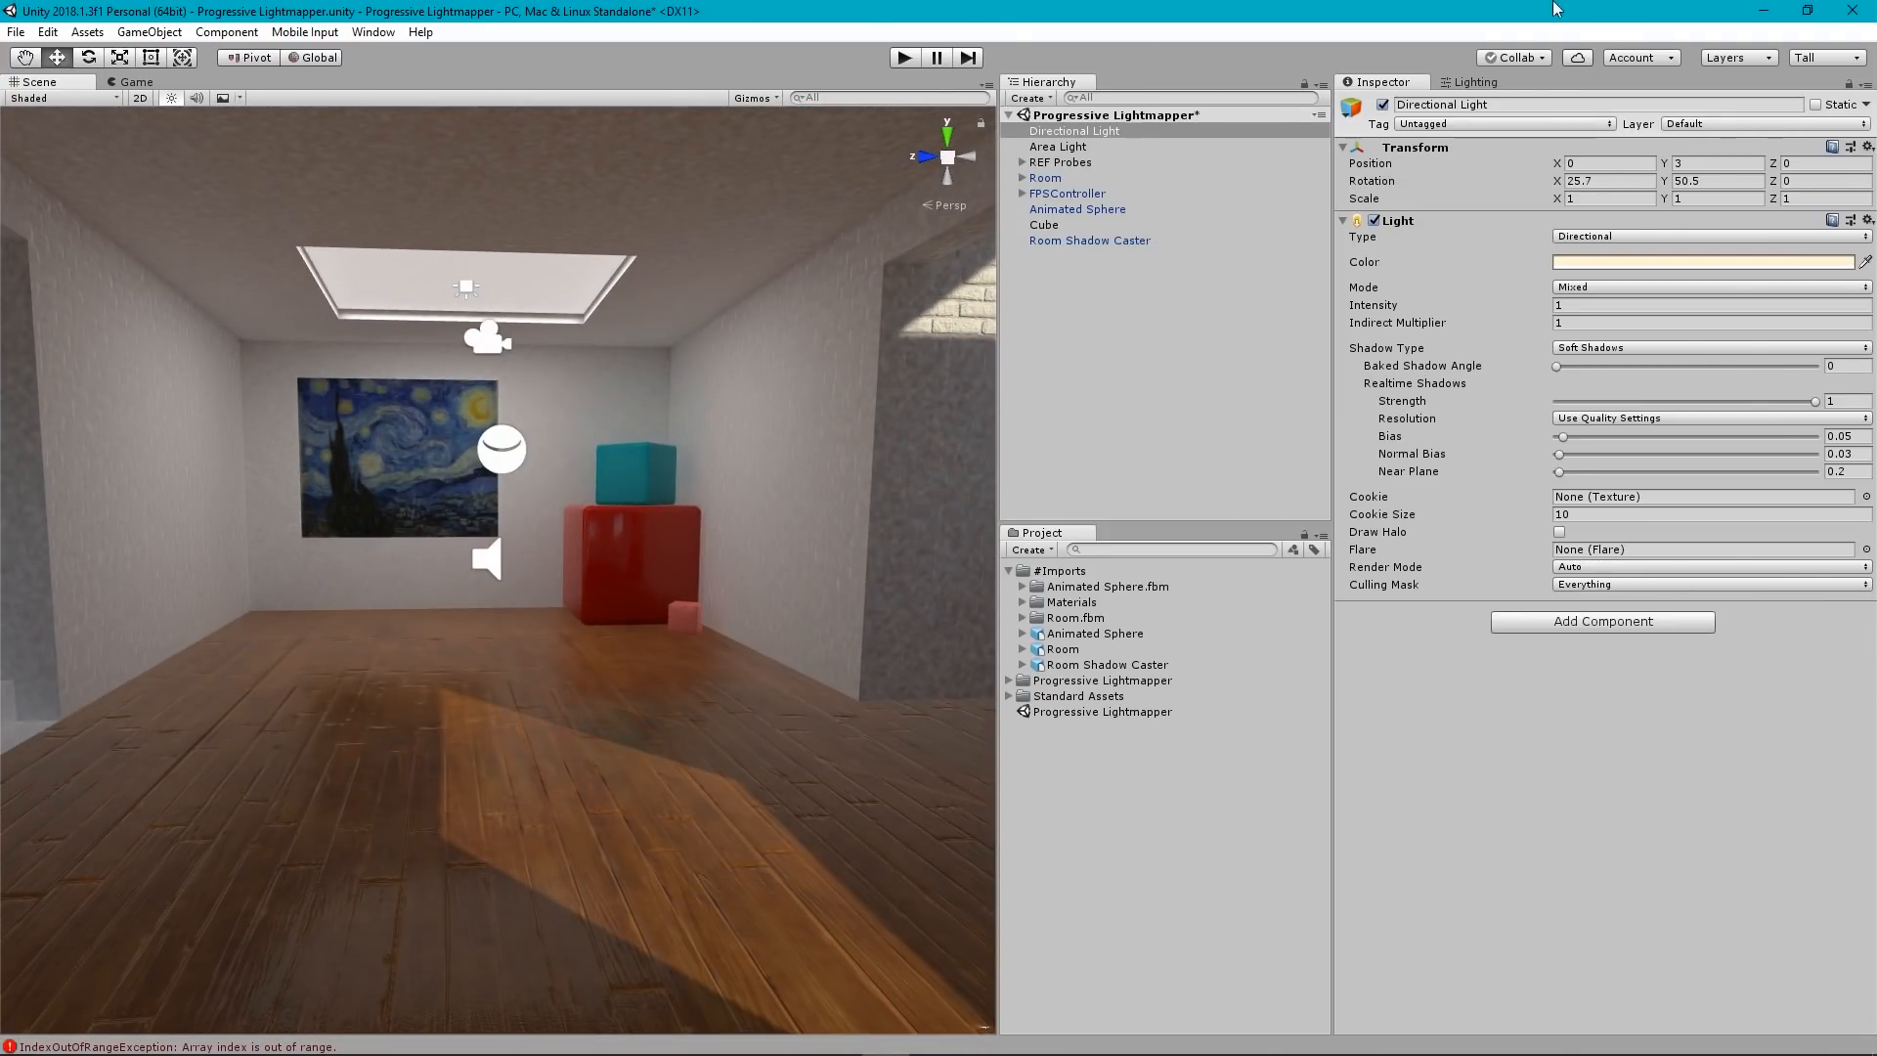
# Generate the scene's lighting again with the shadow caster in place and look over the corridor with the fish painting.
pyautogui.click(1469, 82)
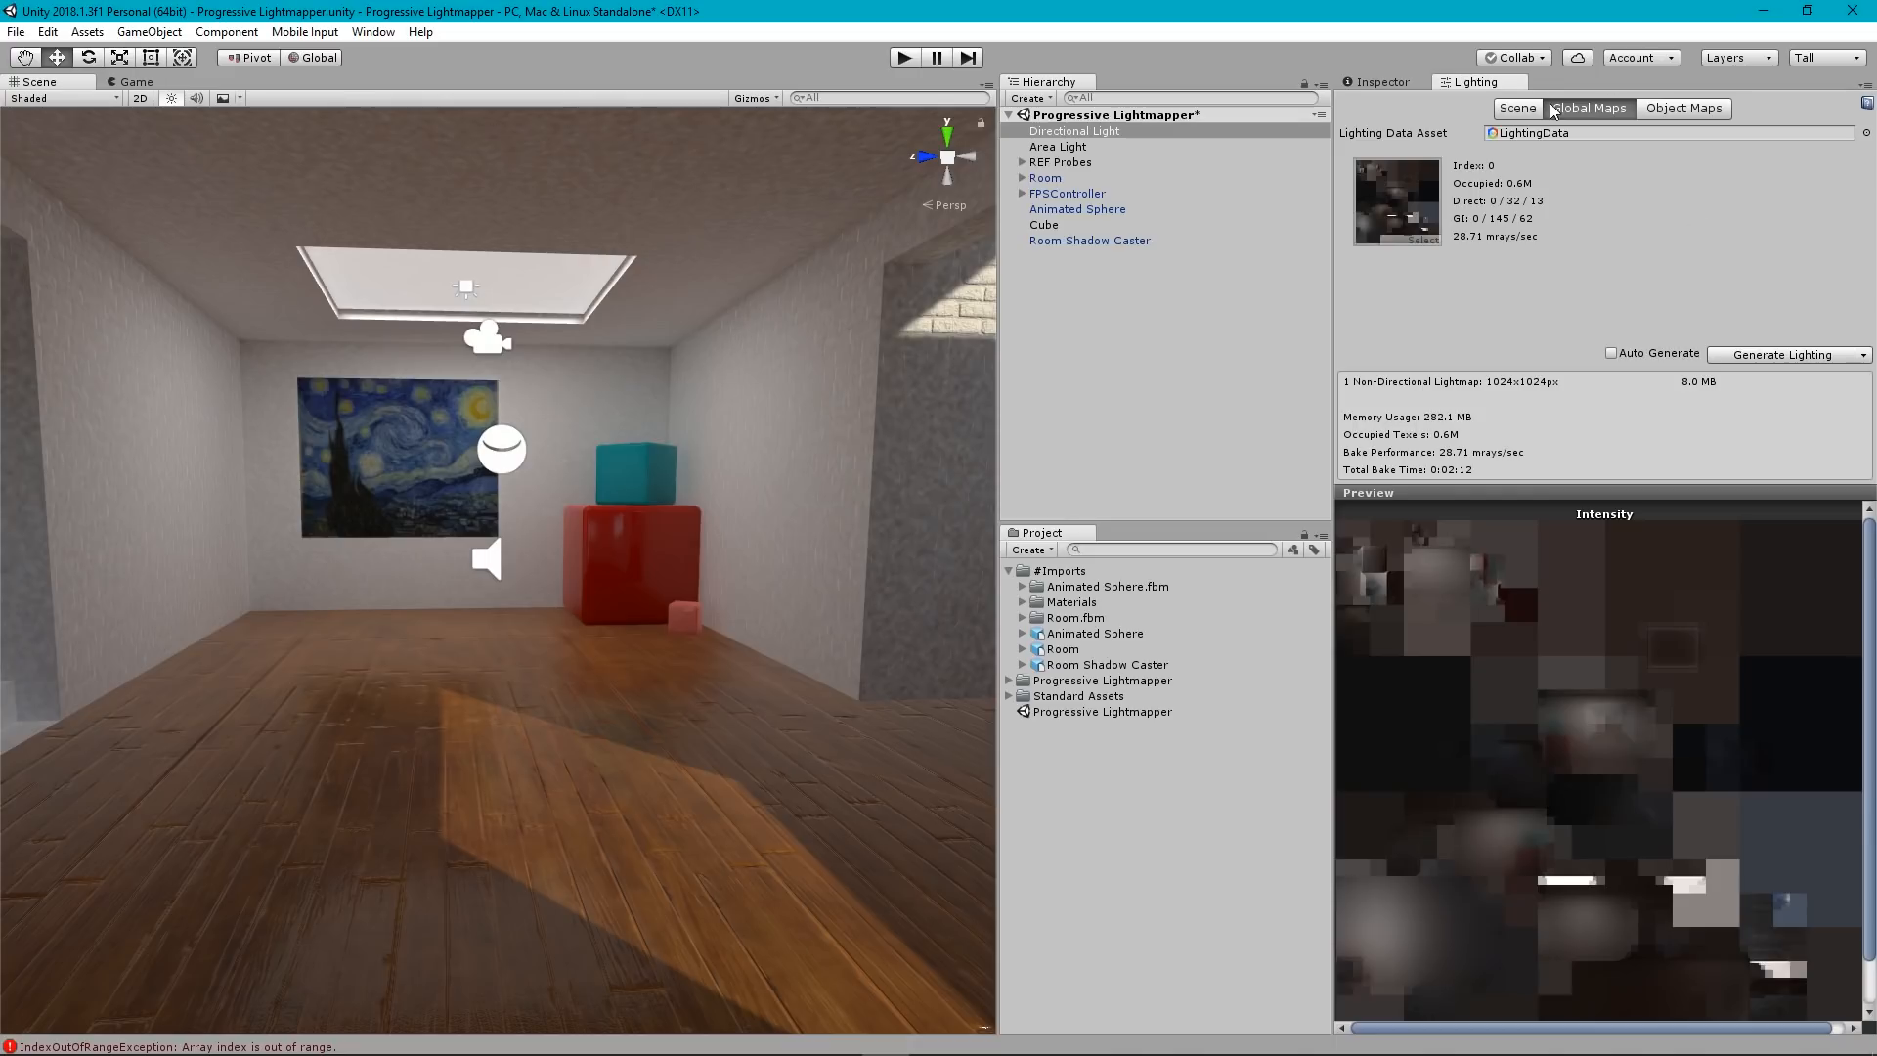
pyautogui.click(1510, 112)
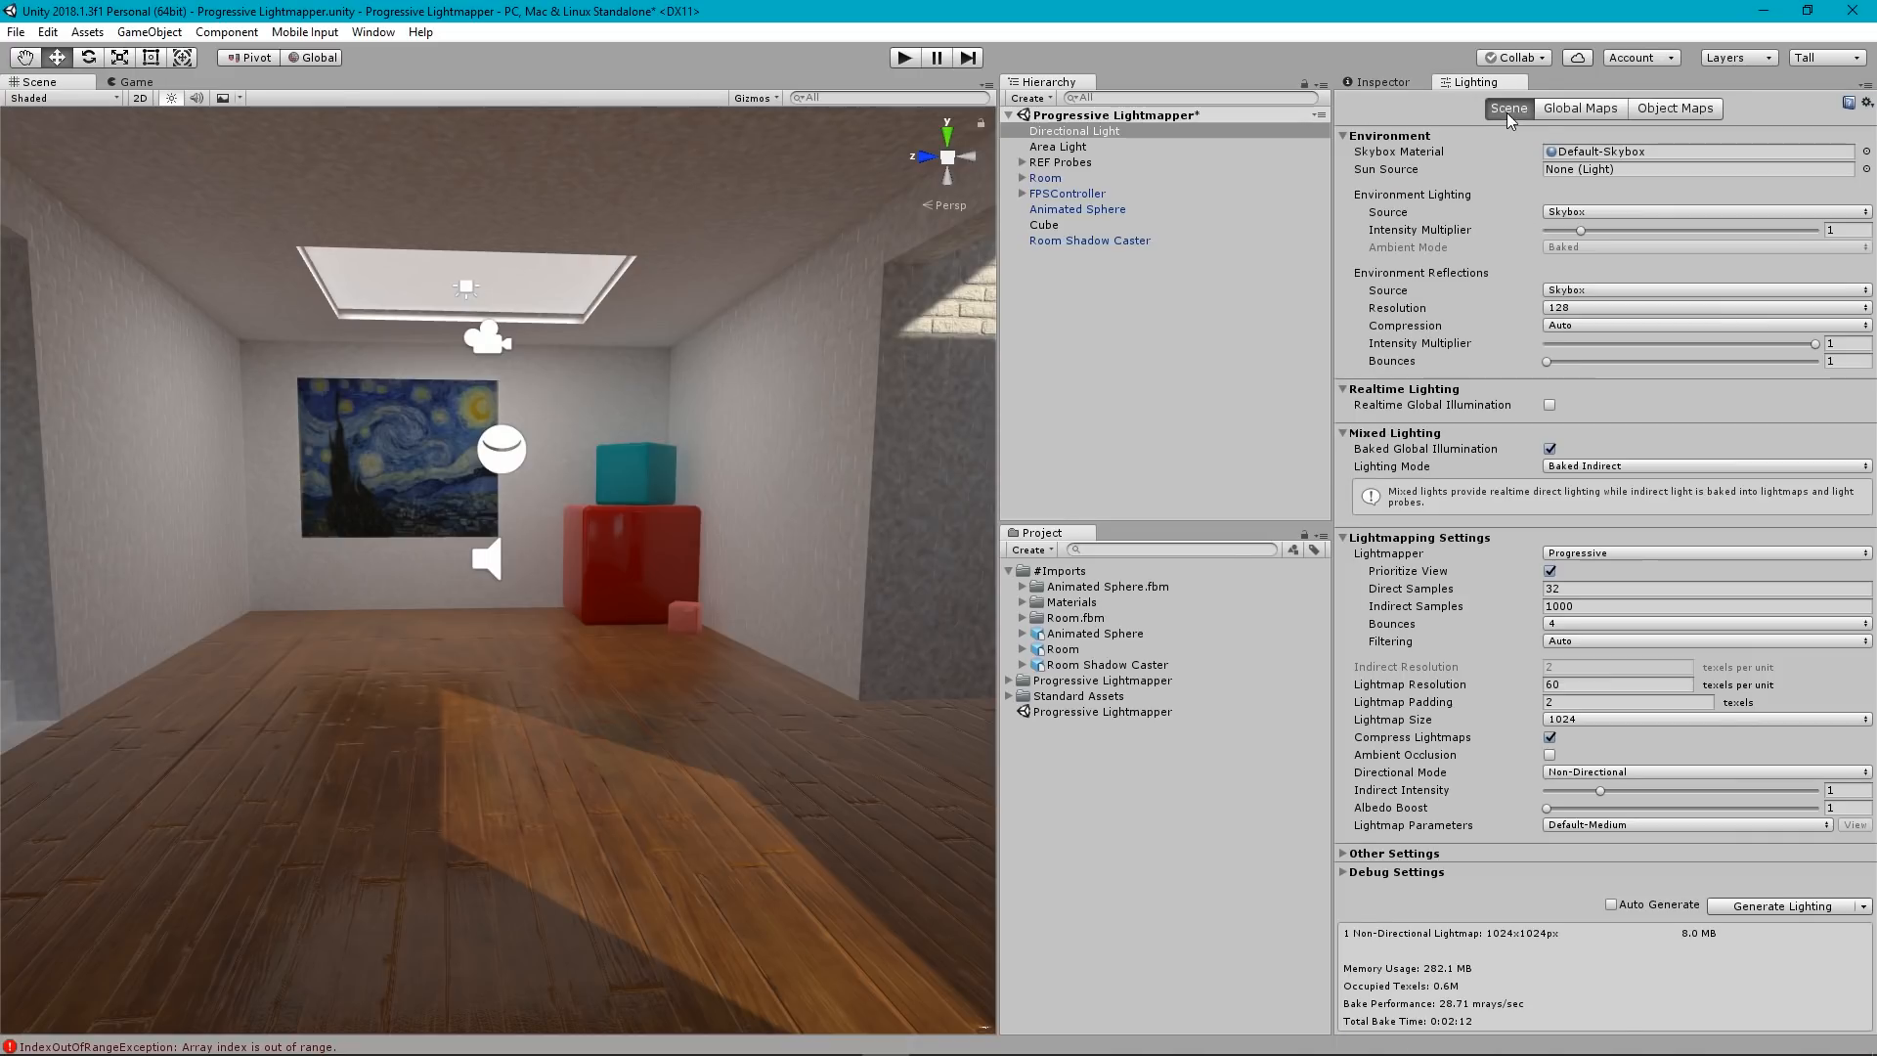
pyautogui.click(1784, 906)
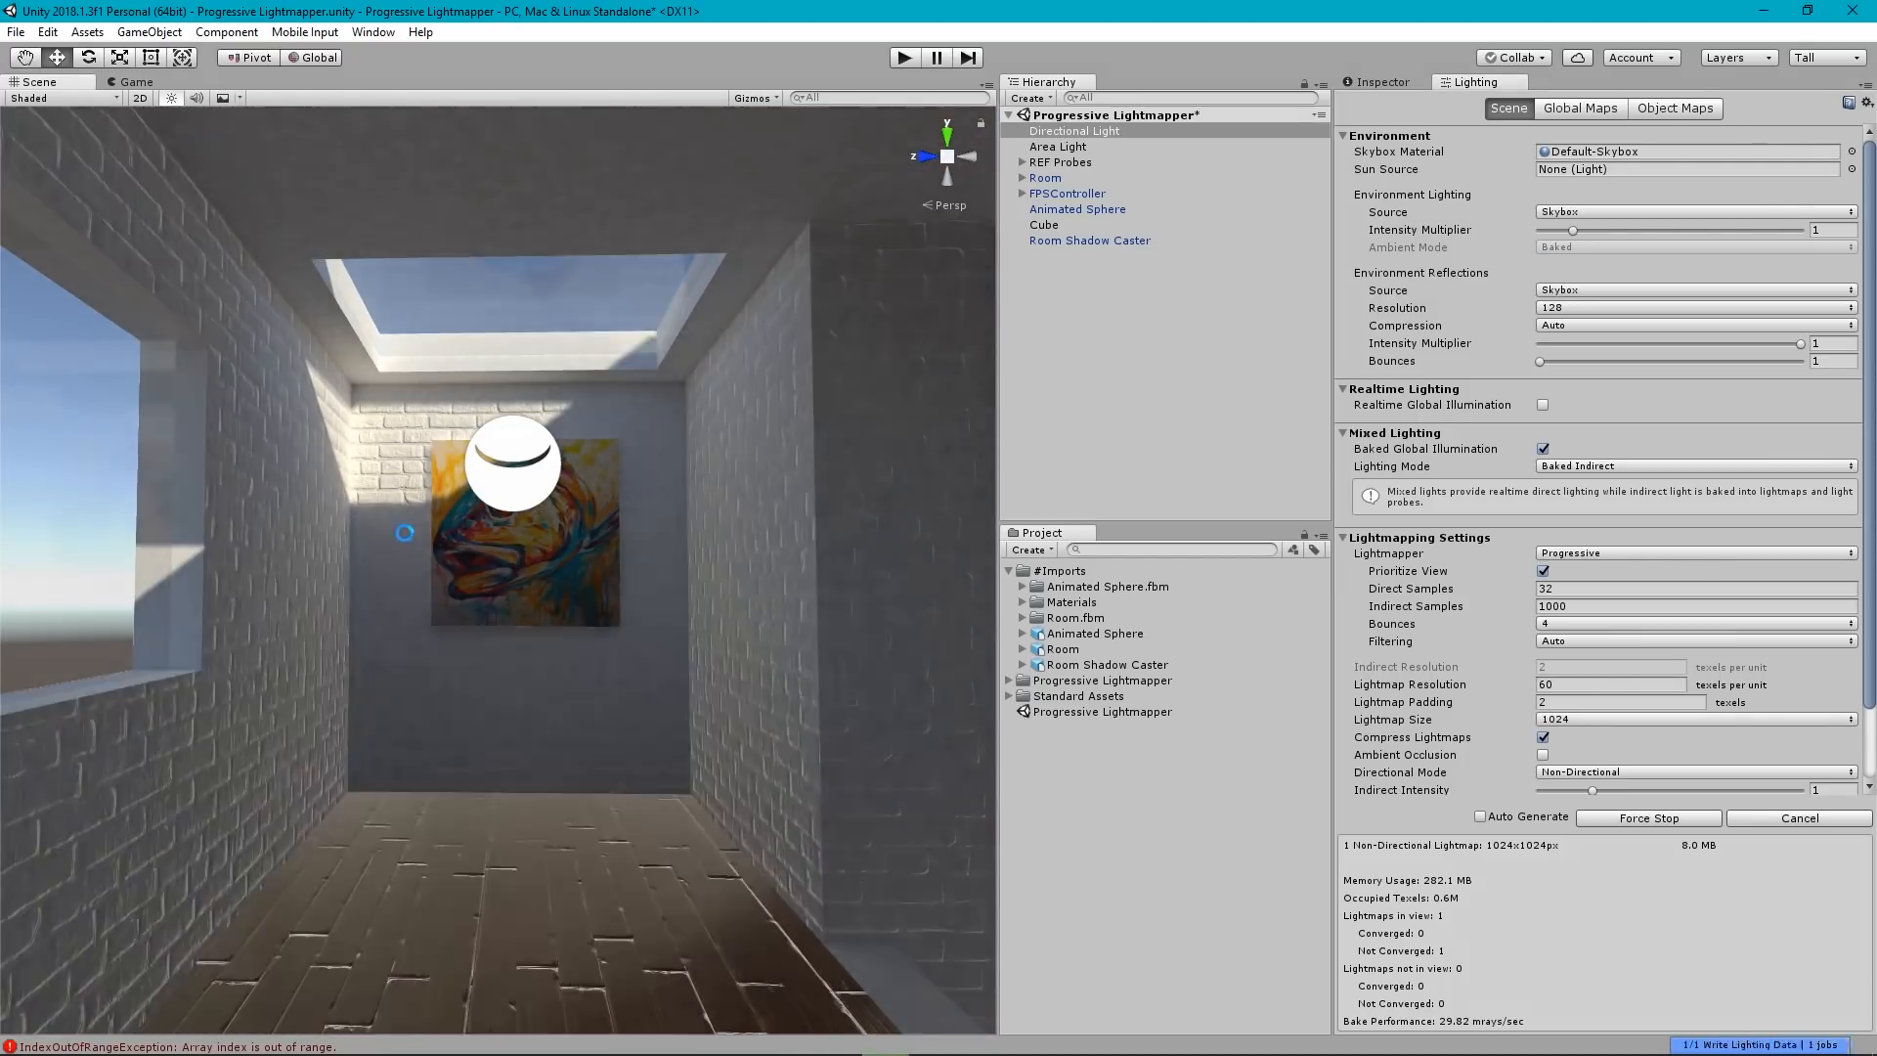
pyautogui.press('e')
pyautogui.moveTo(653, 635); pyautogui.dragTo(290, 621, button='right')
pyautogui.press('q')
pyautogui.press('w')
pyautogui.press('s')
pyautogui.moveTo(587, 694); pyautogui.dragTo(623, 731, button='right')
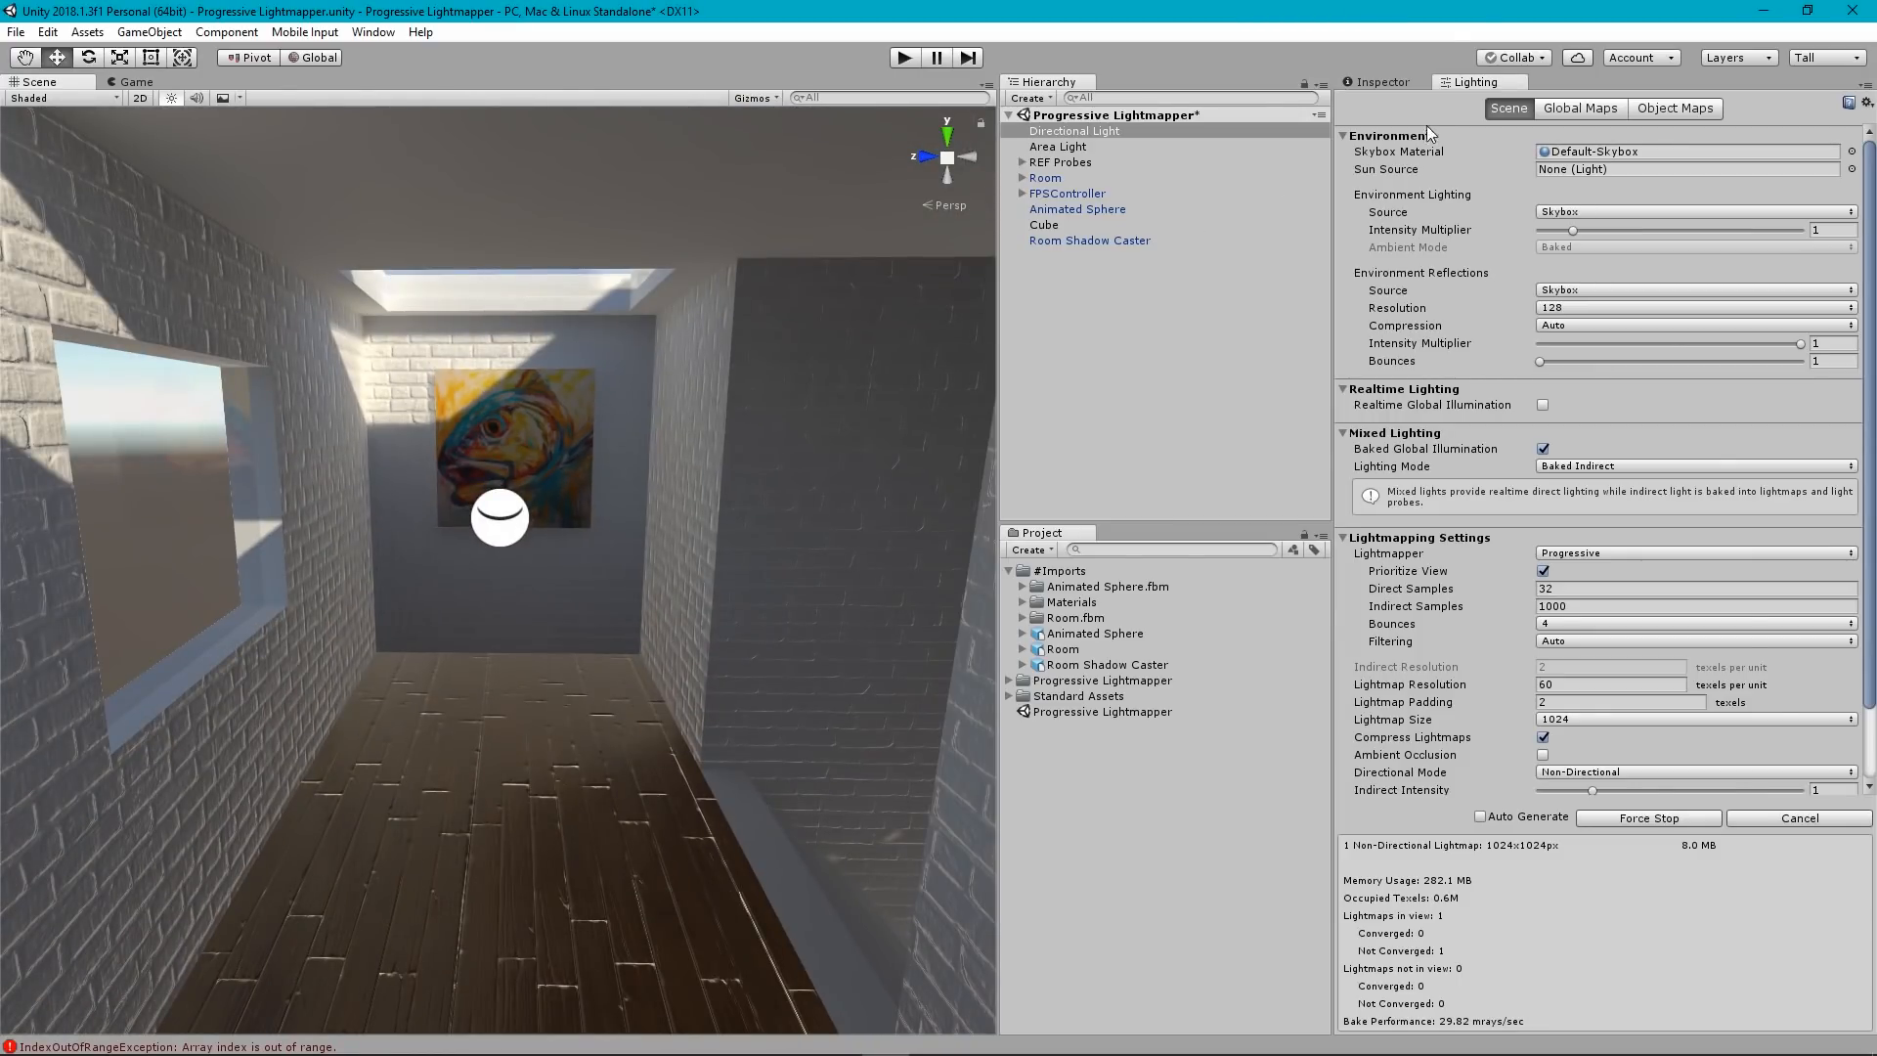
# Check the Directional Light's shadow settings and rebake the scene's reflection probes.
pyautogui.click(1387, 84)
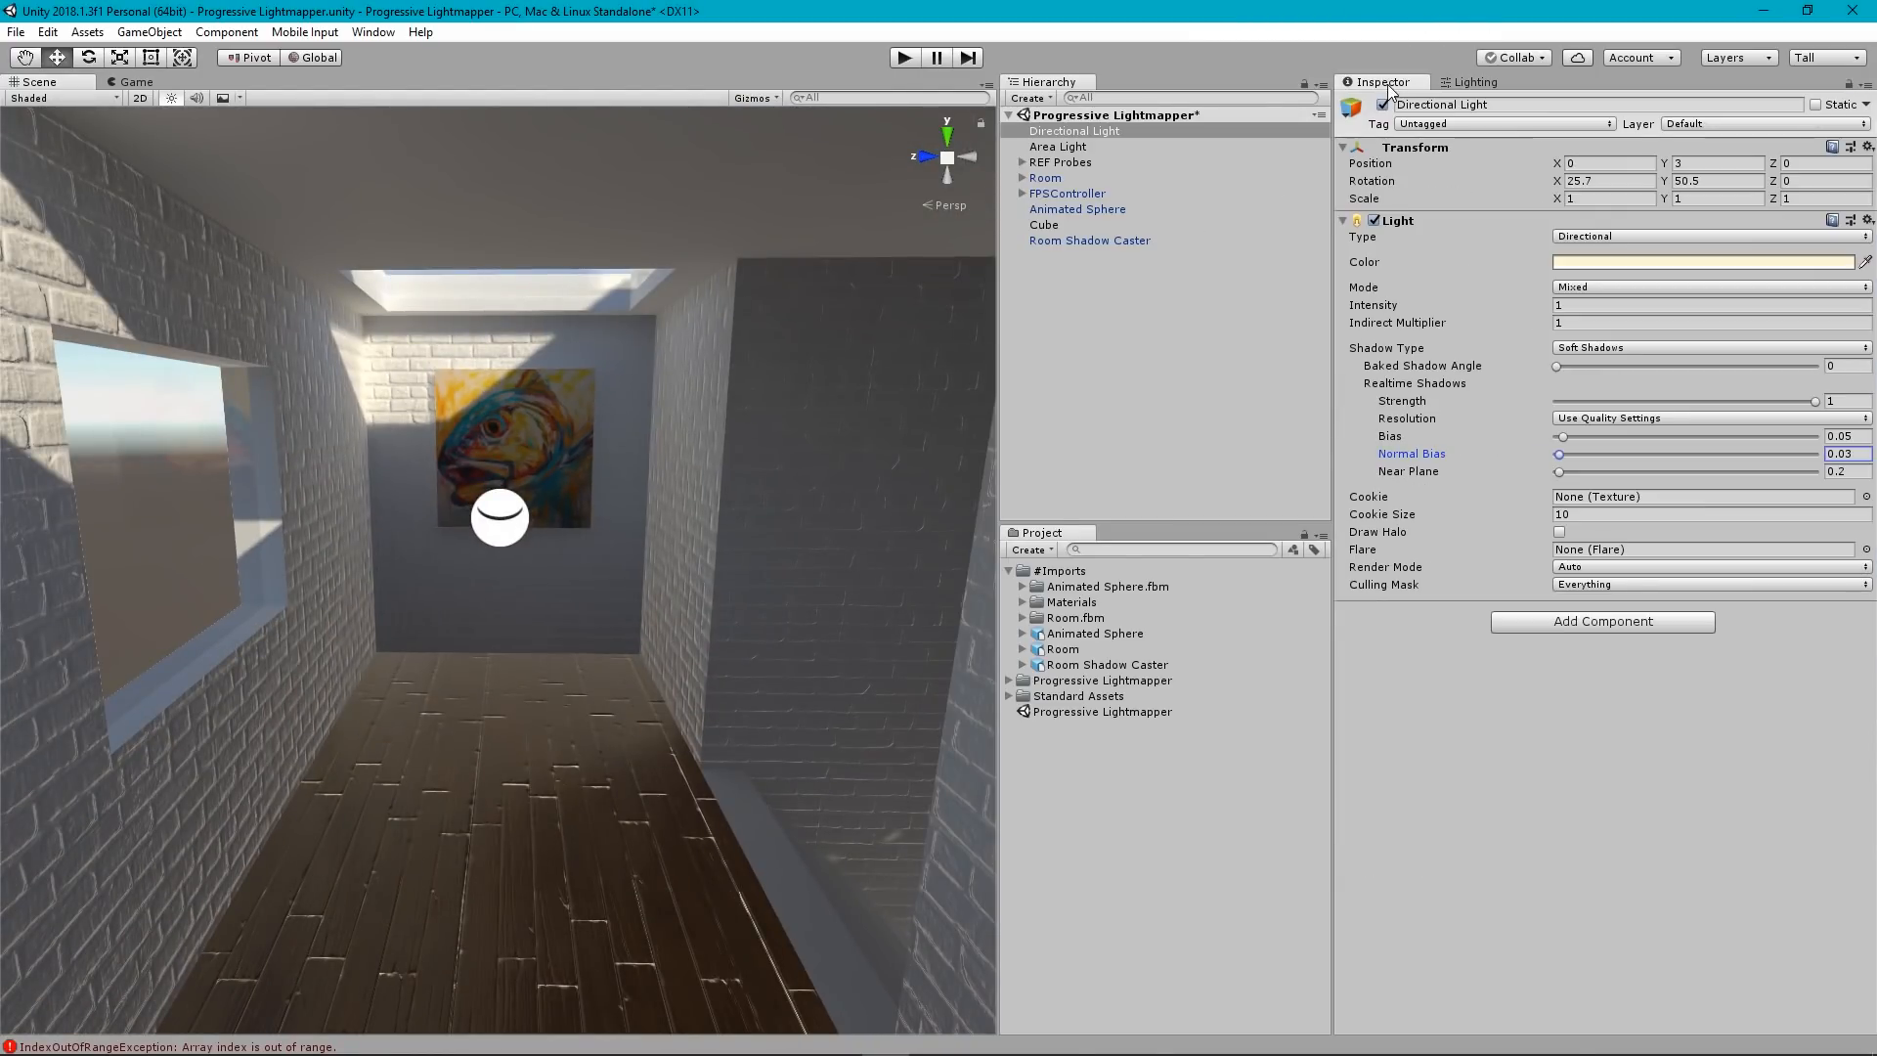
pyautogui.click(1454, 84)
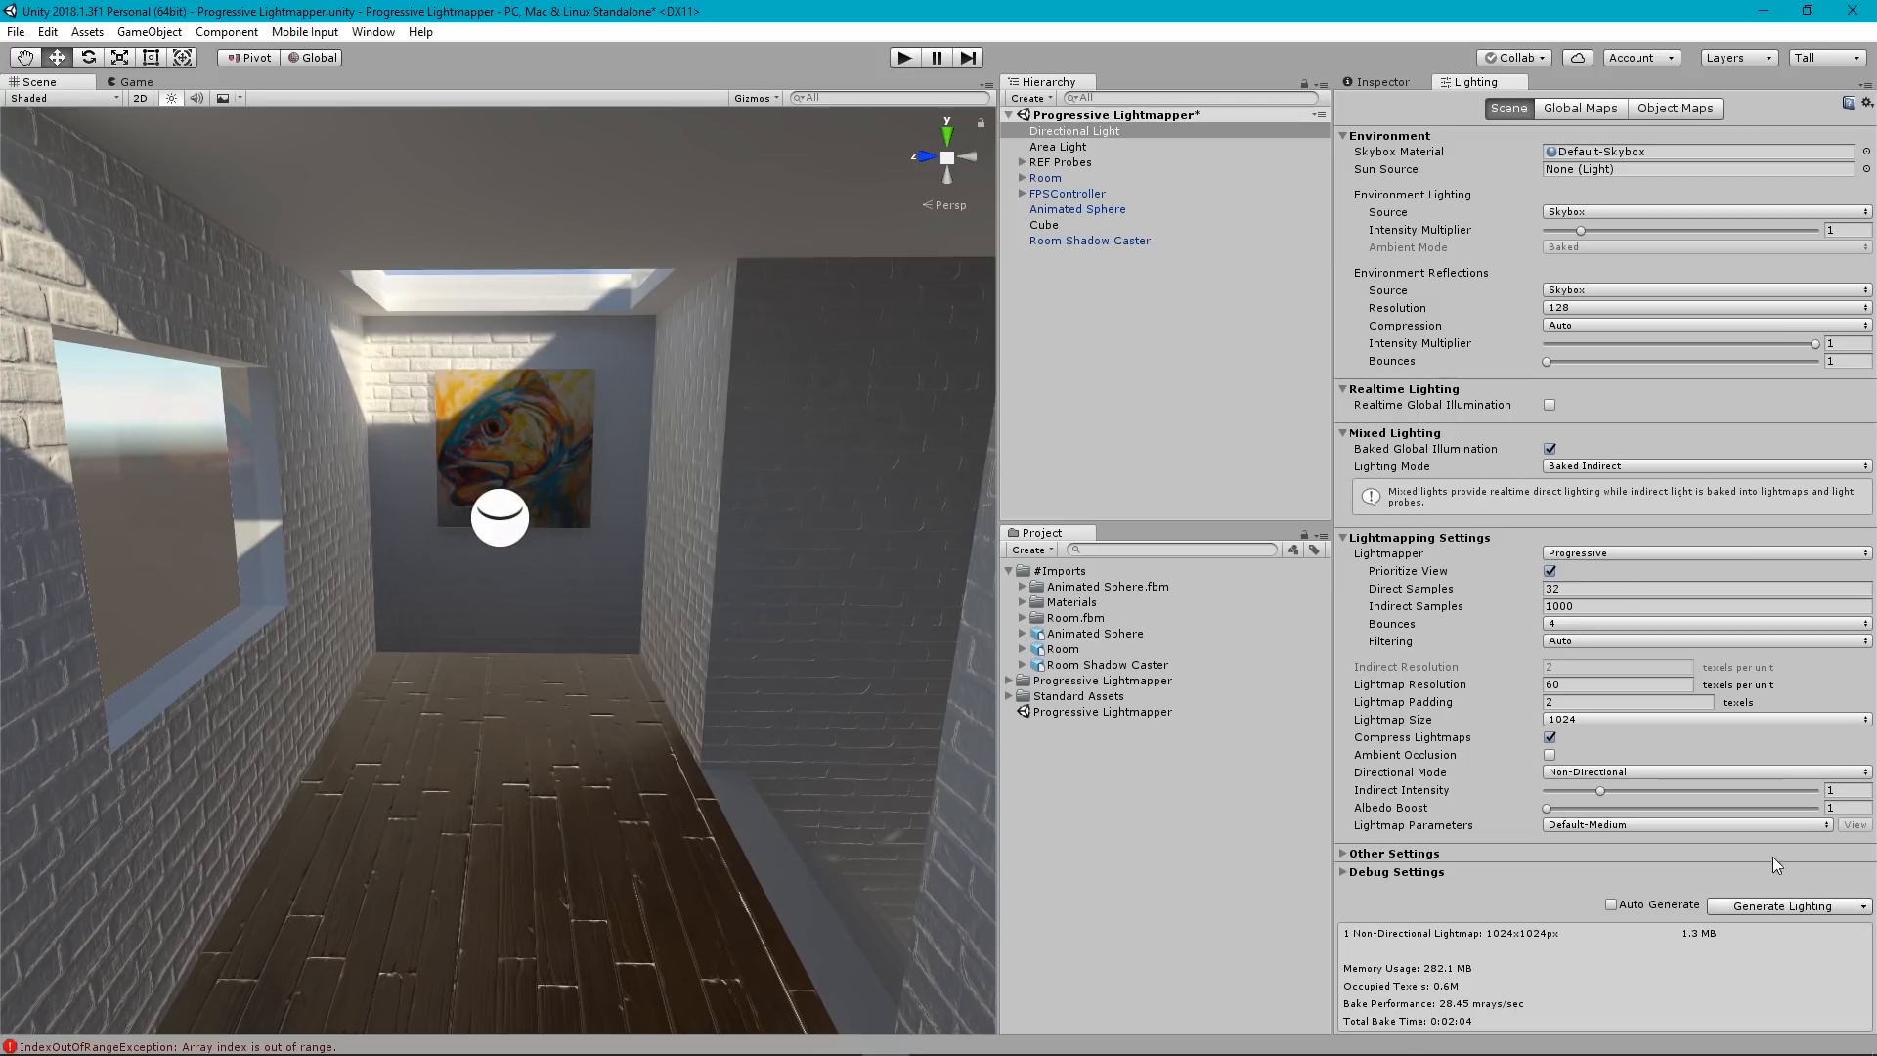
pyautogui.click(1866, 912)
pyautogui.click(1733, 930)
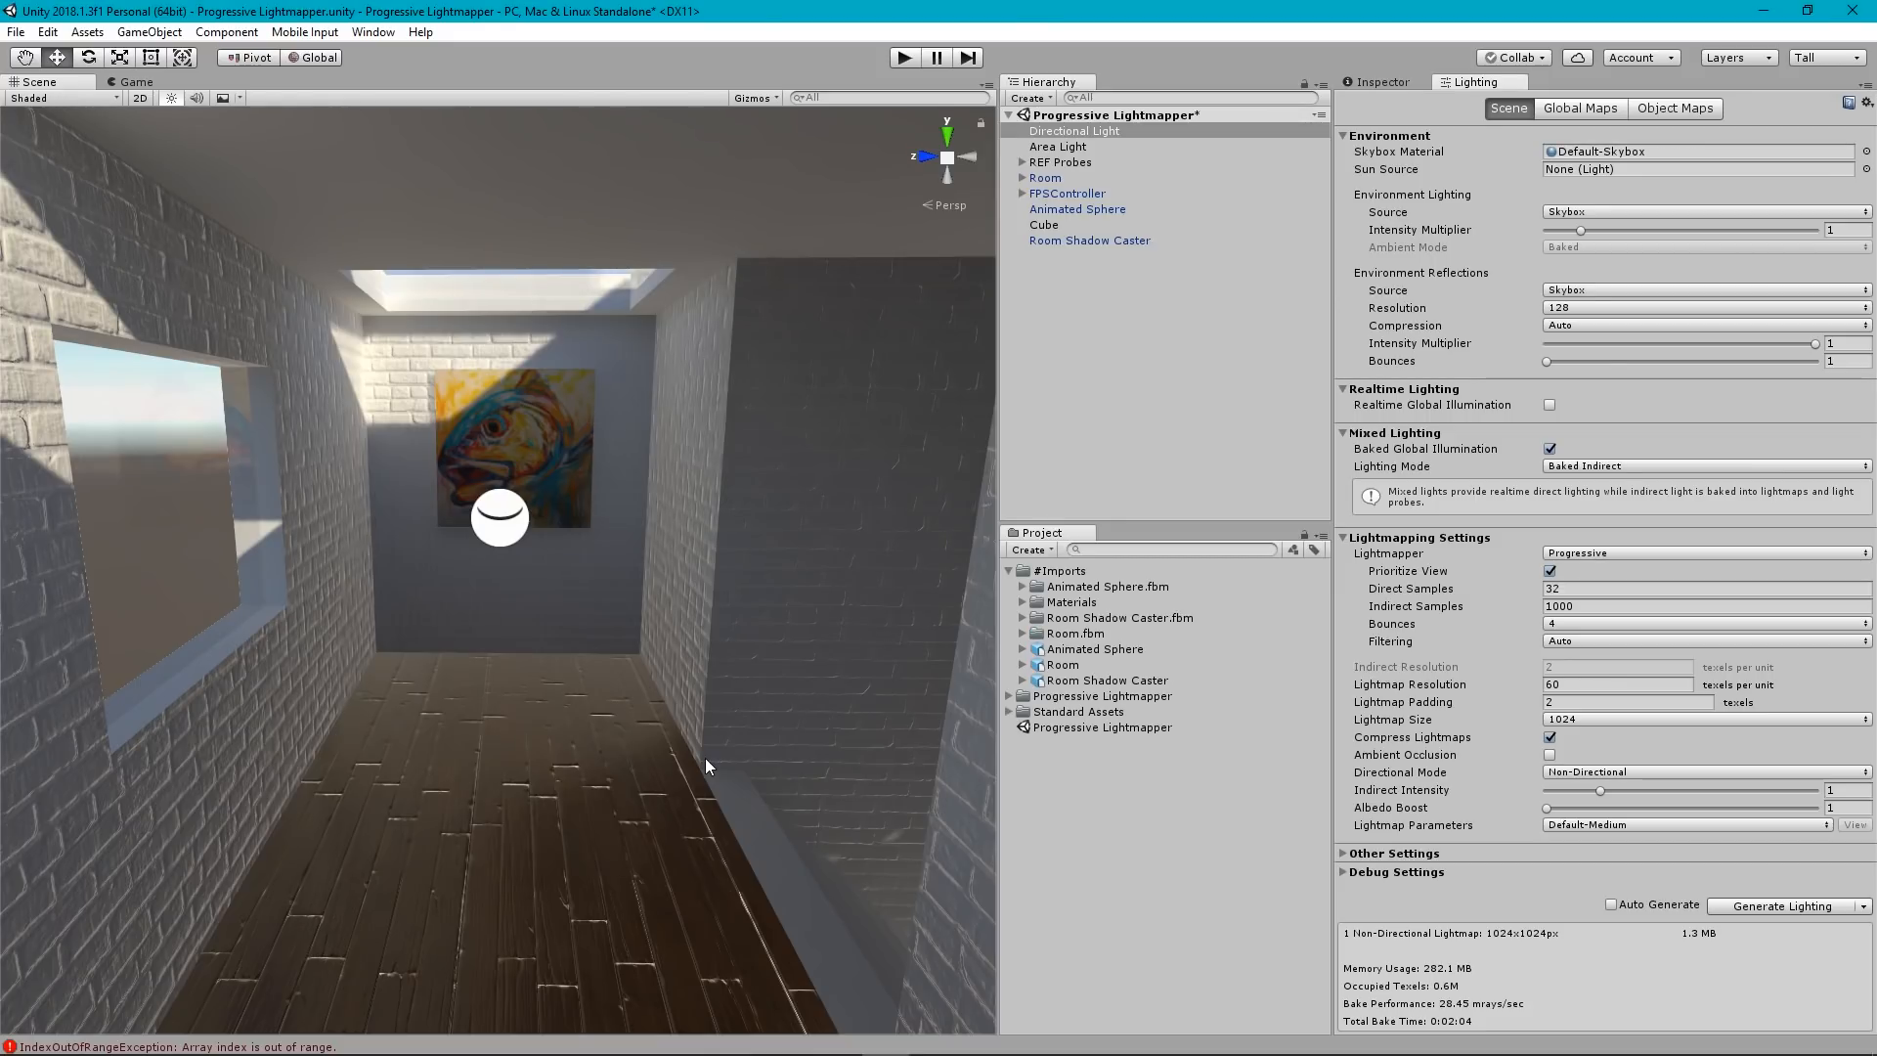
# Select Reflection Probe (2) in the corridor and examine its reflection from the opposite side.
pyautogui.click(489, 536)
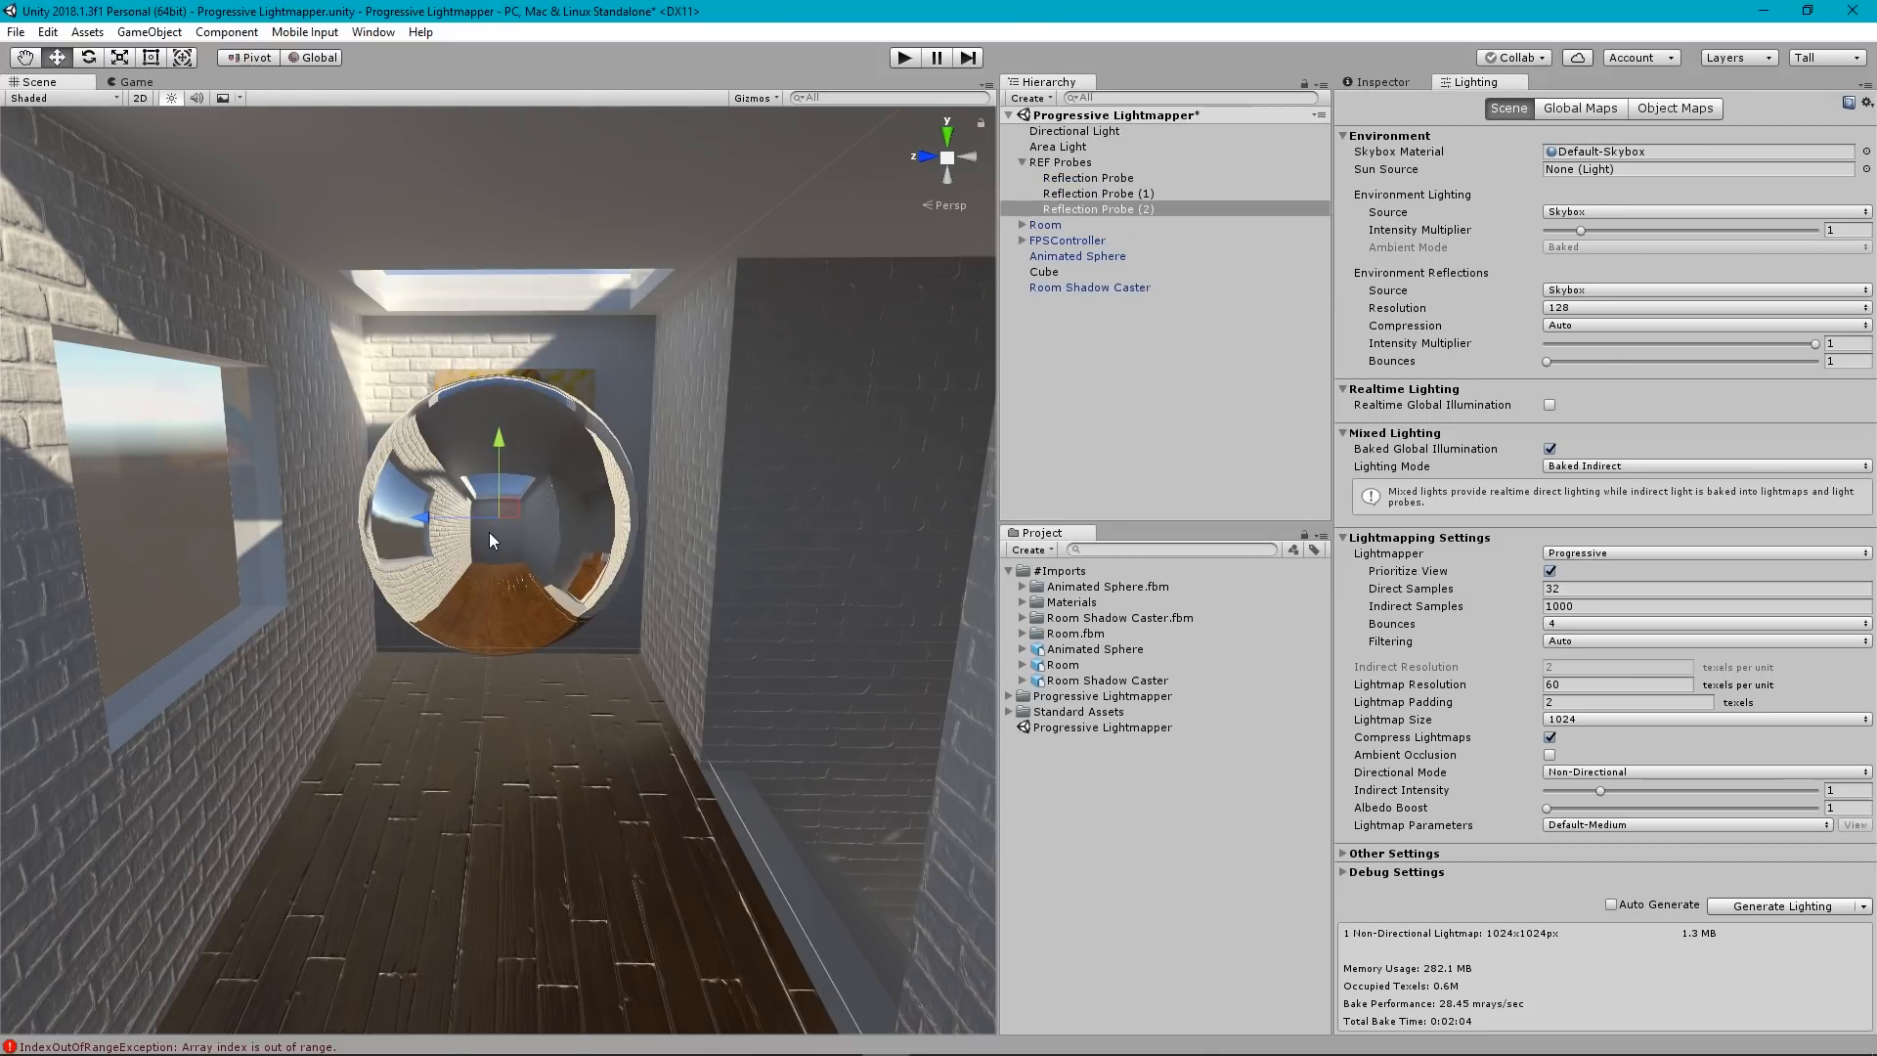
pyautogui.moveTo(489, 536); pyautogui.dragTo(157, 743, button='right')
pyautogui.press('f')
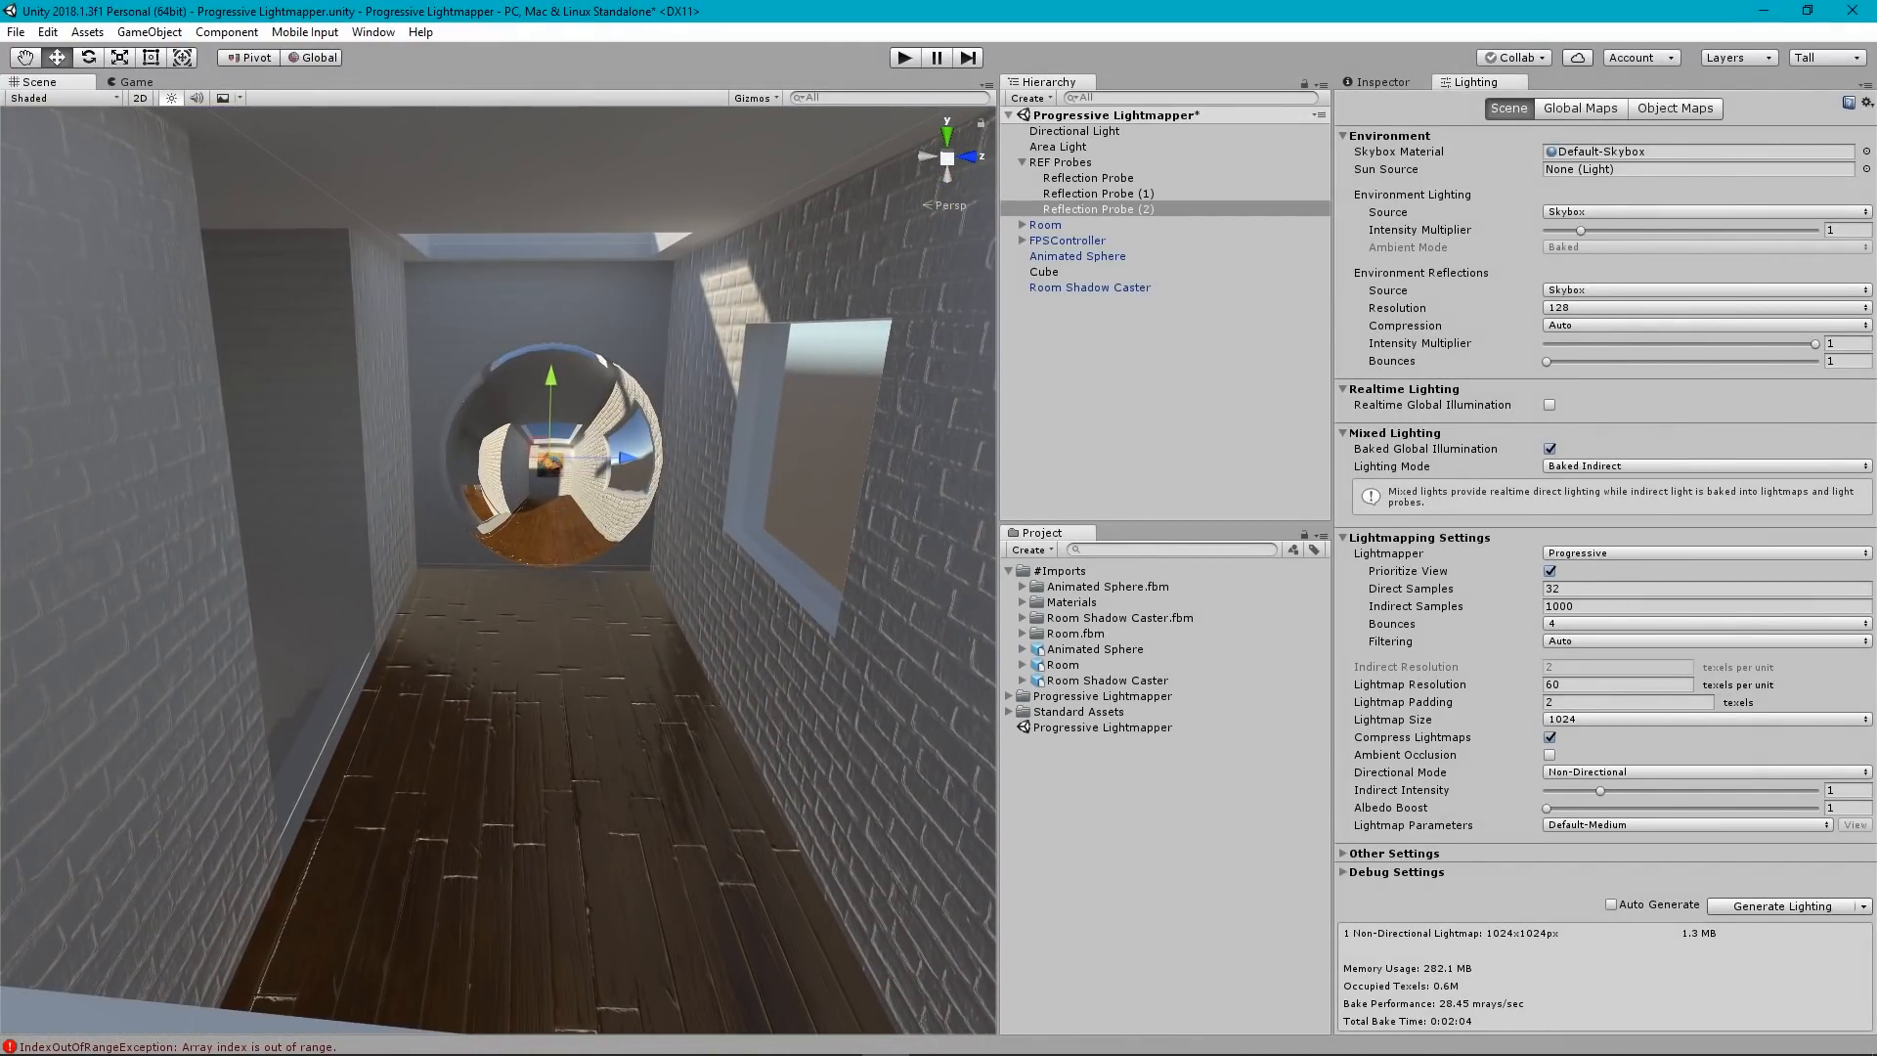
# Set the Directional Light's Normal Bias to 0.02 to reduce the light leaks along the floor.
pyautogui.click(1385, 83)
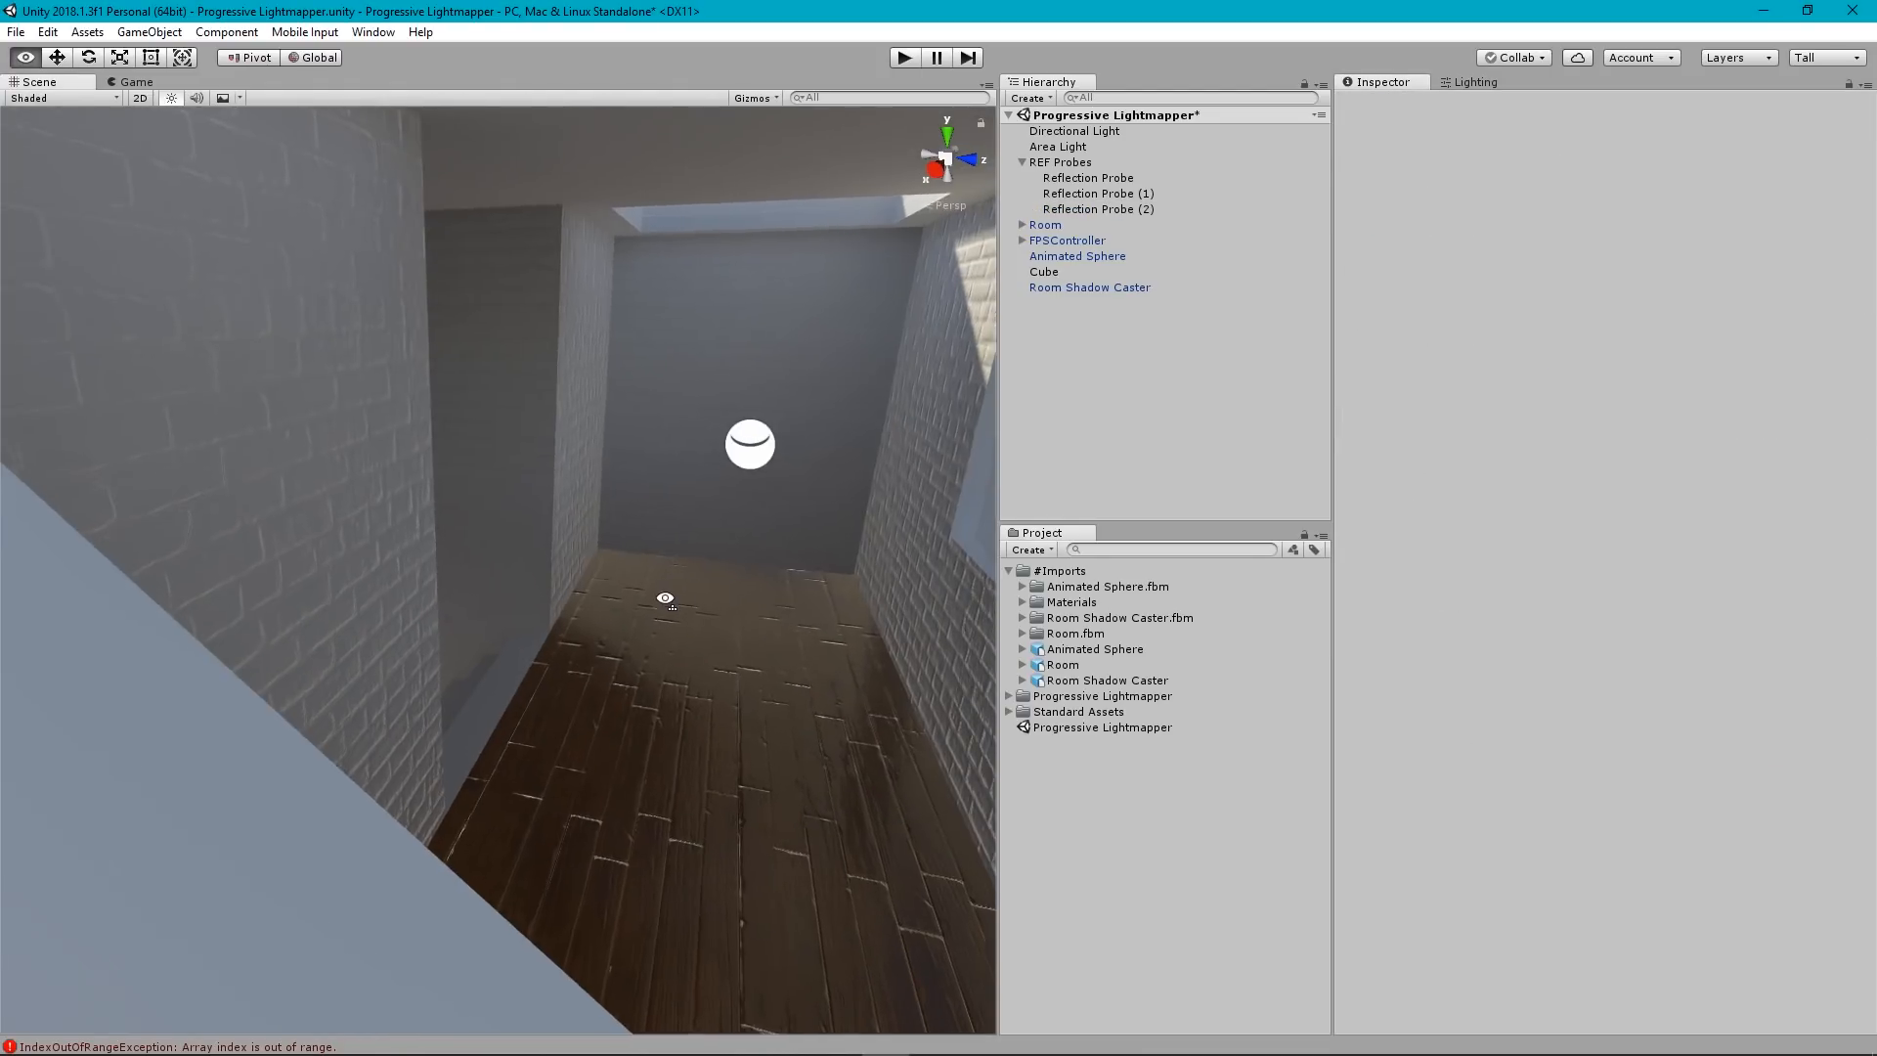
pyautogui.moveTo(662, 596)
pyautogui.mouseDown(button='right')
pyautogui.moveTo(289, 616)
pyautogui.moveTo(260, 636)
pyautogui.moveTo(260, 704)
pyautogui.moveTo(540, 637)
pyautogui.moveTo(184, 672)
pyautogui.moveTo(313, 649)
pyautogui.moveTo(512, 652)
pyautogui.moveTo(385, 666)
pyautogui.moveTo(17, 662)
pyautogui.moveTo(1767, 659)
pyautogui.moveTo(1664, 649)
pyautogui.mouseUp(button='right')
pyautogui.press('w')
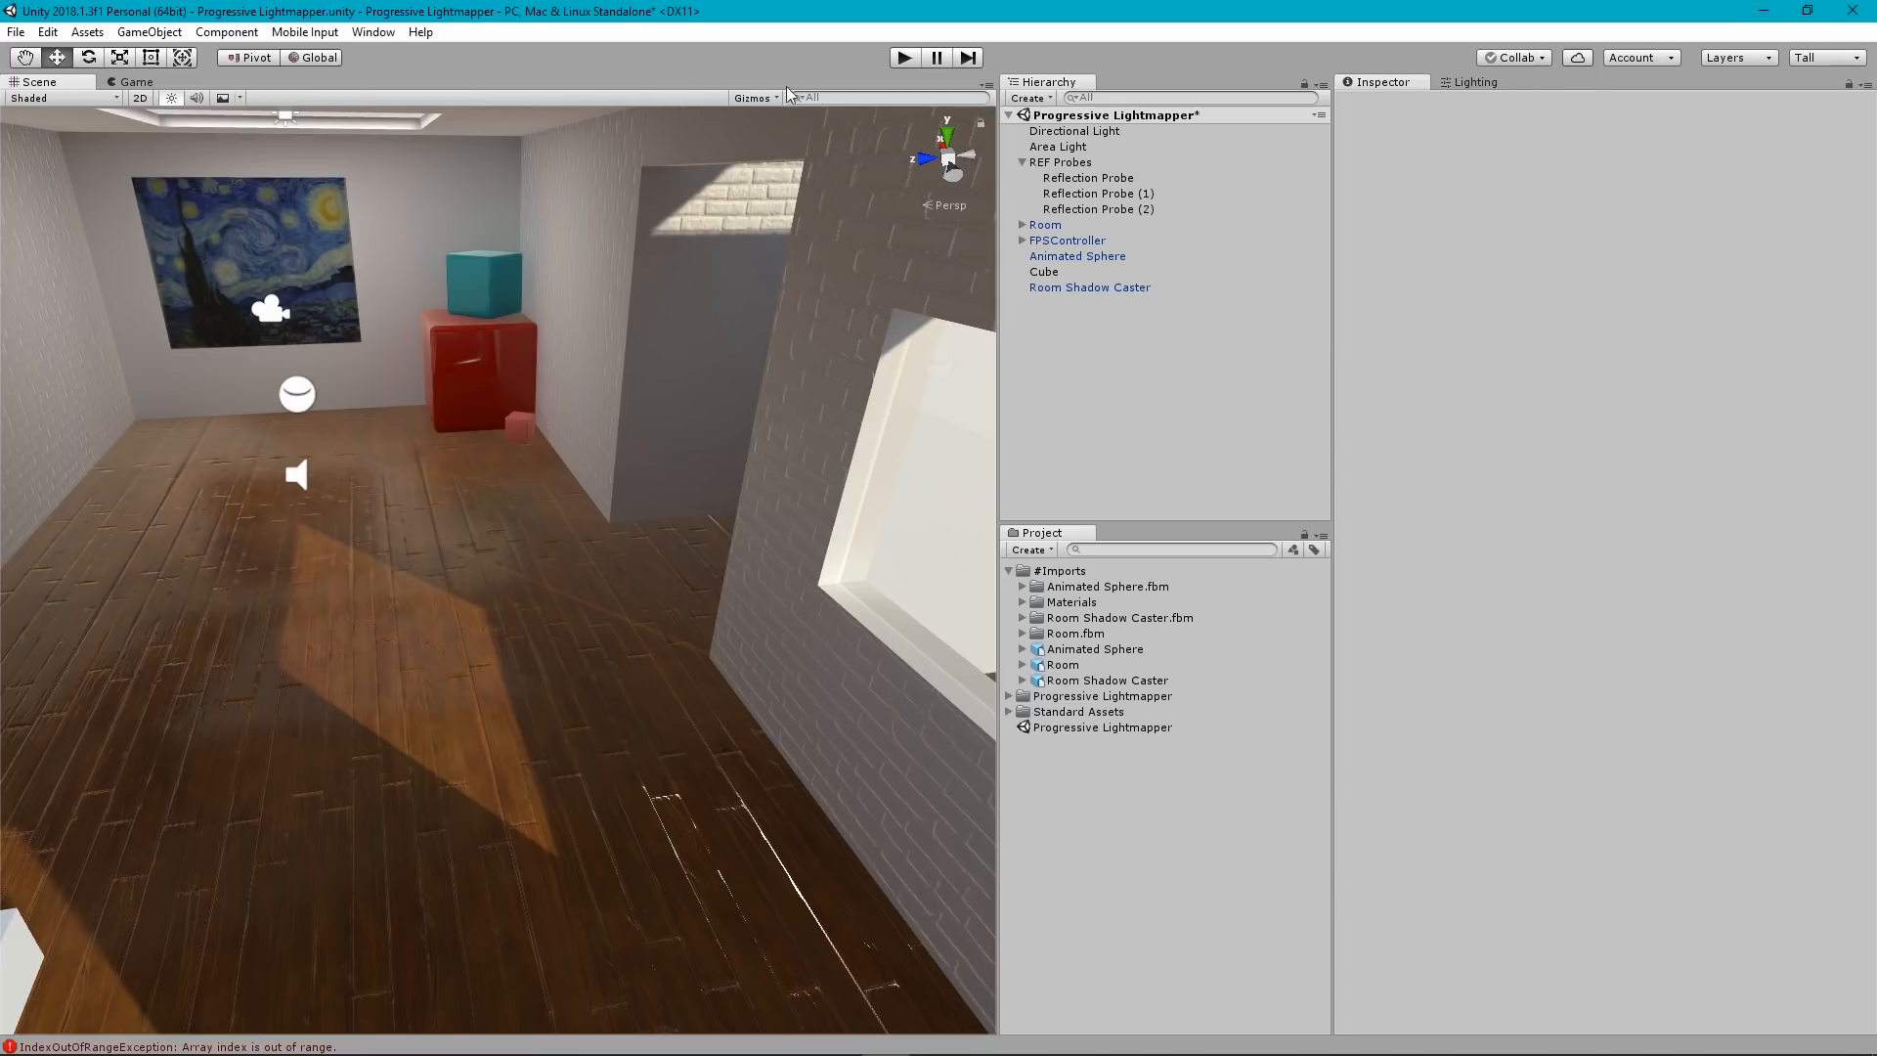
pyautogui.click(1063, 132)
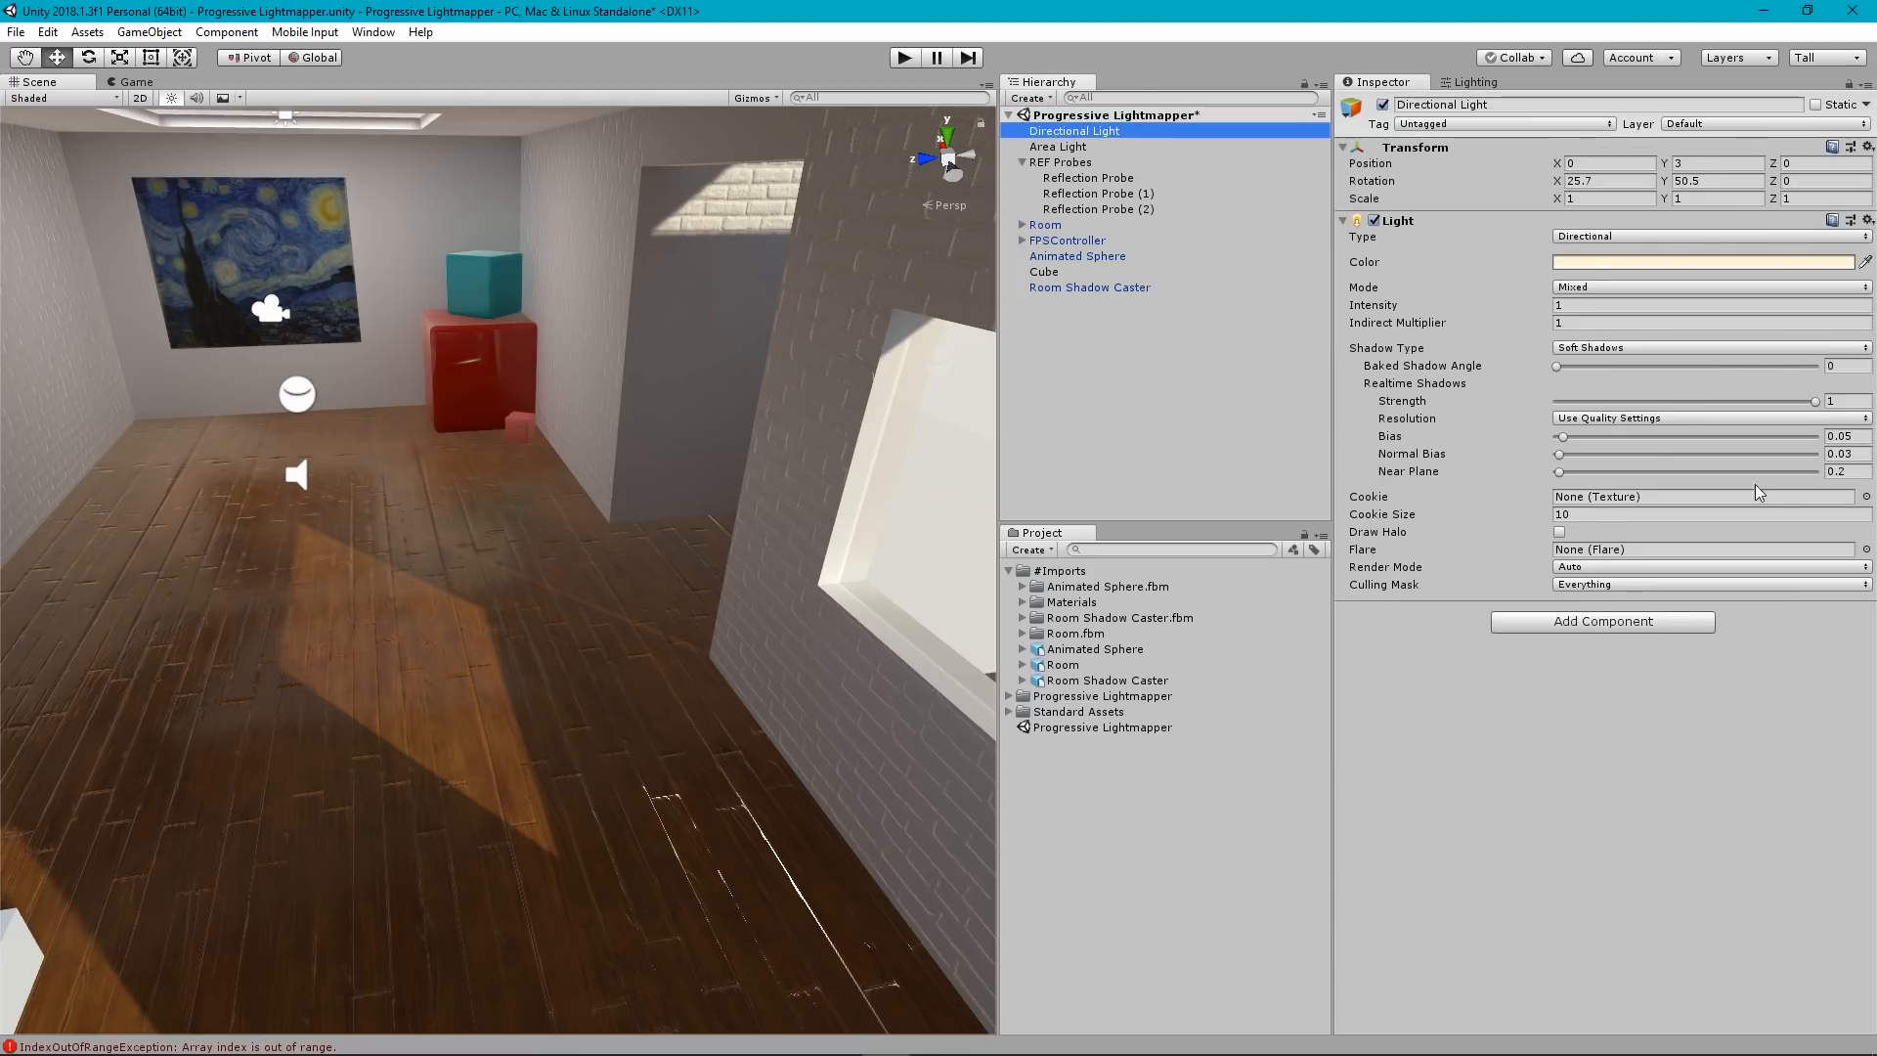
pyautogui.click(1861, 453)
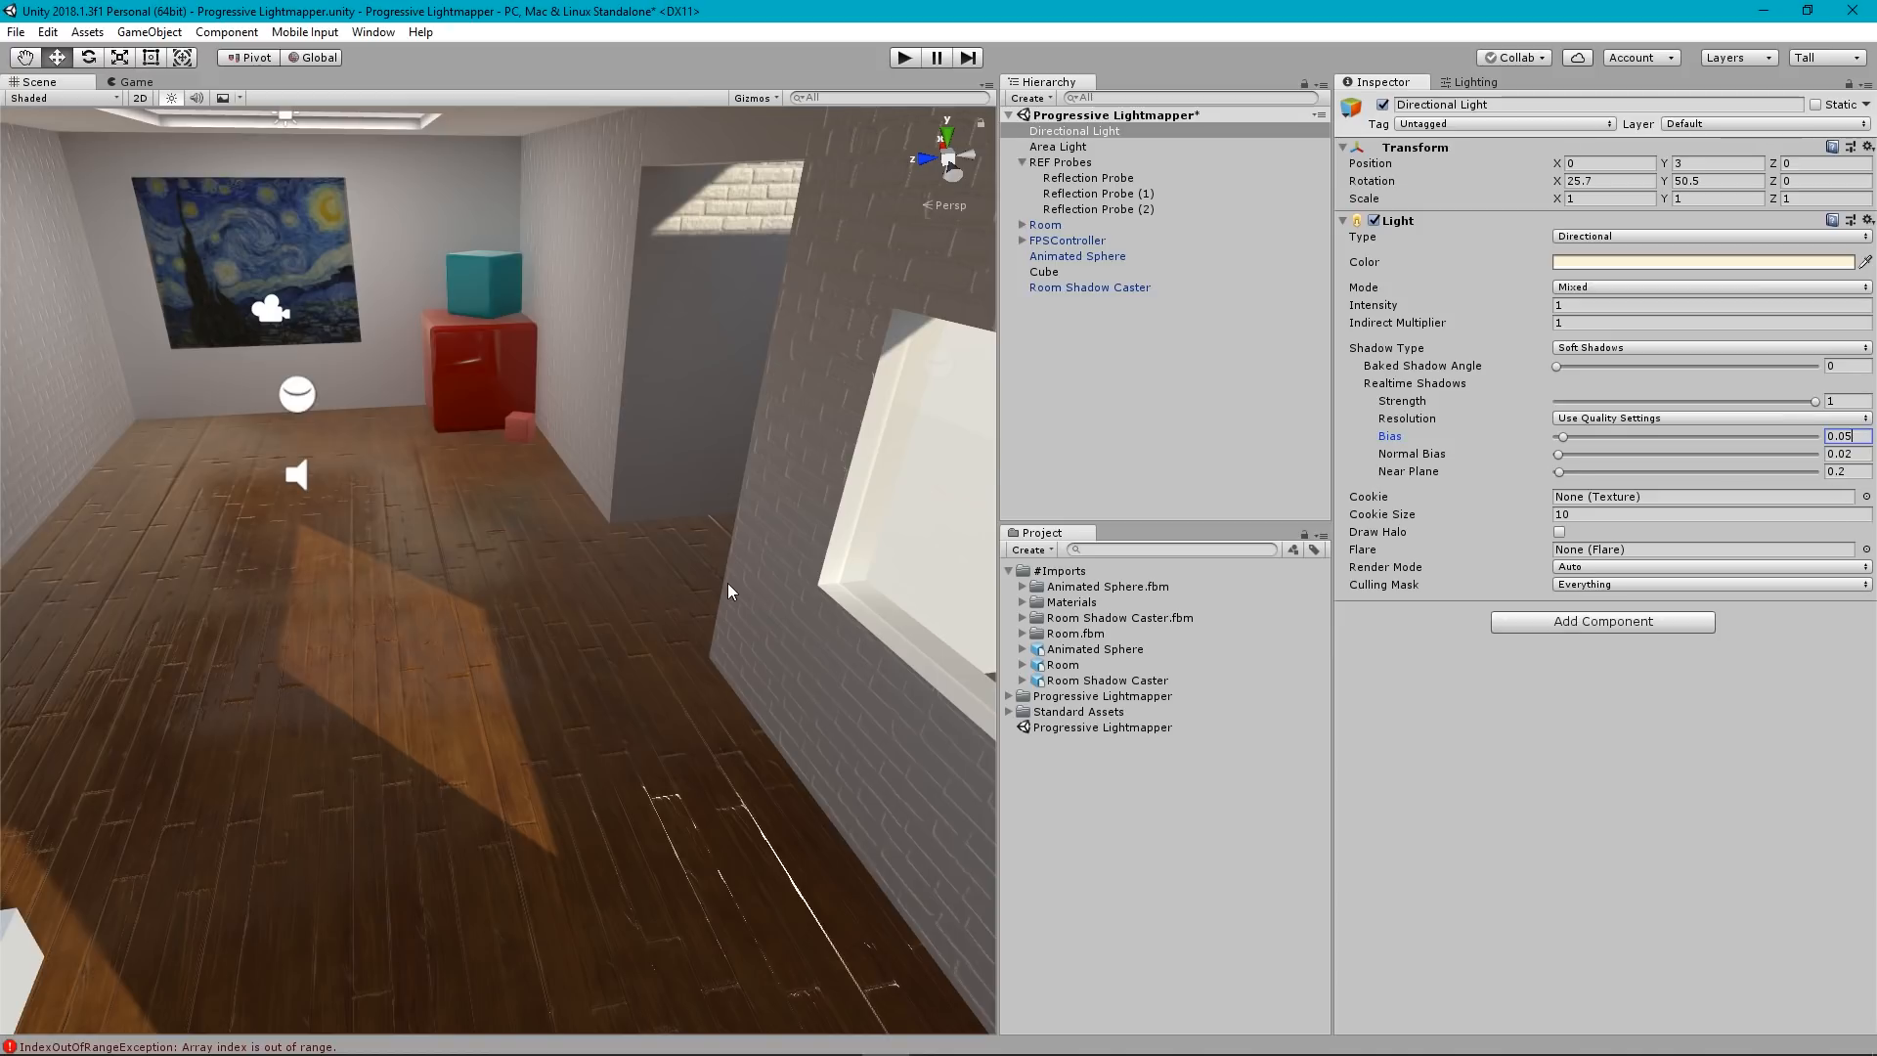
# Make the Room Shadow Caster static for everything except Lightmap Static.
pyautogui.moveTo(728, 591)
pyautogui.mouseDown(button='right')
pyautogui.moveTo(671, 616)
pyautogui.moveTo(767, 755)
pyautogui.moveTo(720, 712)
pyautogui.moveTo(616, 684)
pyautogui.moveTo(436, 779)
pyautogui.moveTo(498, 666)
pyautogui.moveTo(1109, 571)
pyautogui.moveTo(1320, 491)
pyautogui.moveTo(1136, 495)
pyautogui.moveTo(1386, 517)
pyautogui.moveTo(1722, 440)
pyautogui.moveTo(731, 510)
pyautogui.moveTo(440, 583)
pyautogui.moveTo(584, 439)
pyautogui.moveTo(417, 526)
pyautogui.moveTo(418, 671)
pyautogui.moveTo(567, 510)
pyautogui.moveTo(961, 610)
pyautogui.moveTo(1081, 535)
pyautogui.moveTo(1311, 276)
pyautogui.moveTo(1517, 278)
pyautogui.moveTo(59, 323)
pyautogui.moveTo(156, 352)
pyautogui.moveTo(1663, 383)
pyautogui.moveTo(1009, 474)
pyautogui.mouseUp(button='right')
pyautogui.click(572, 489)
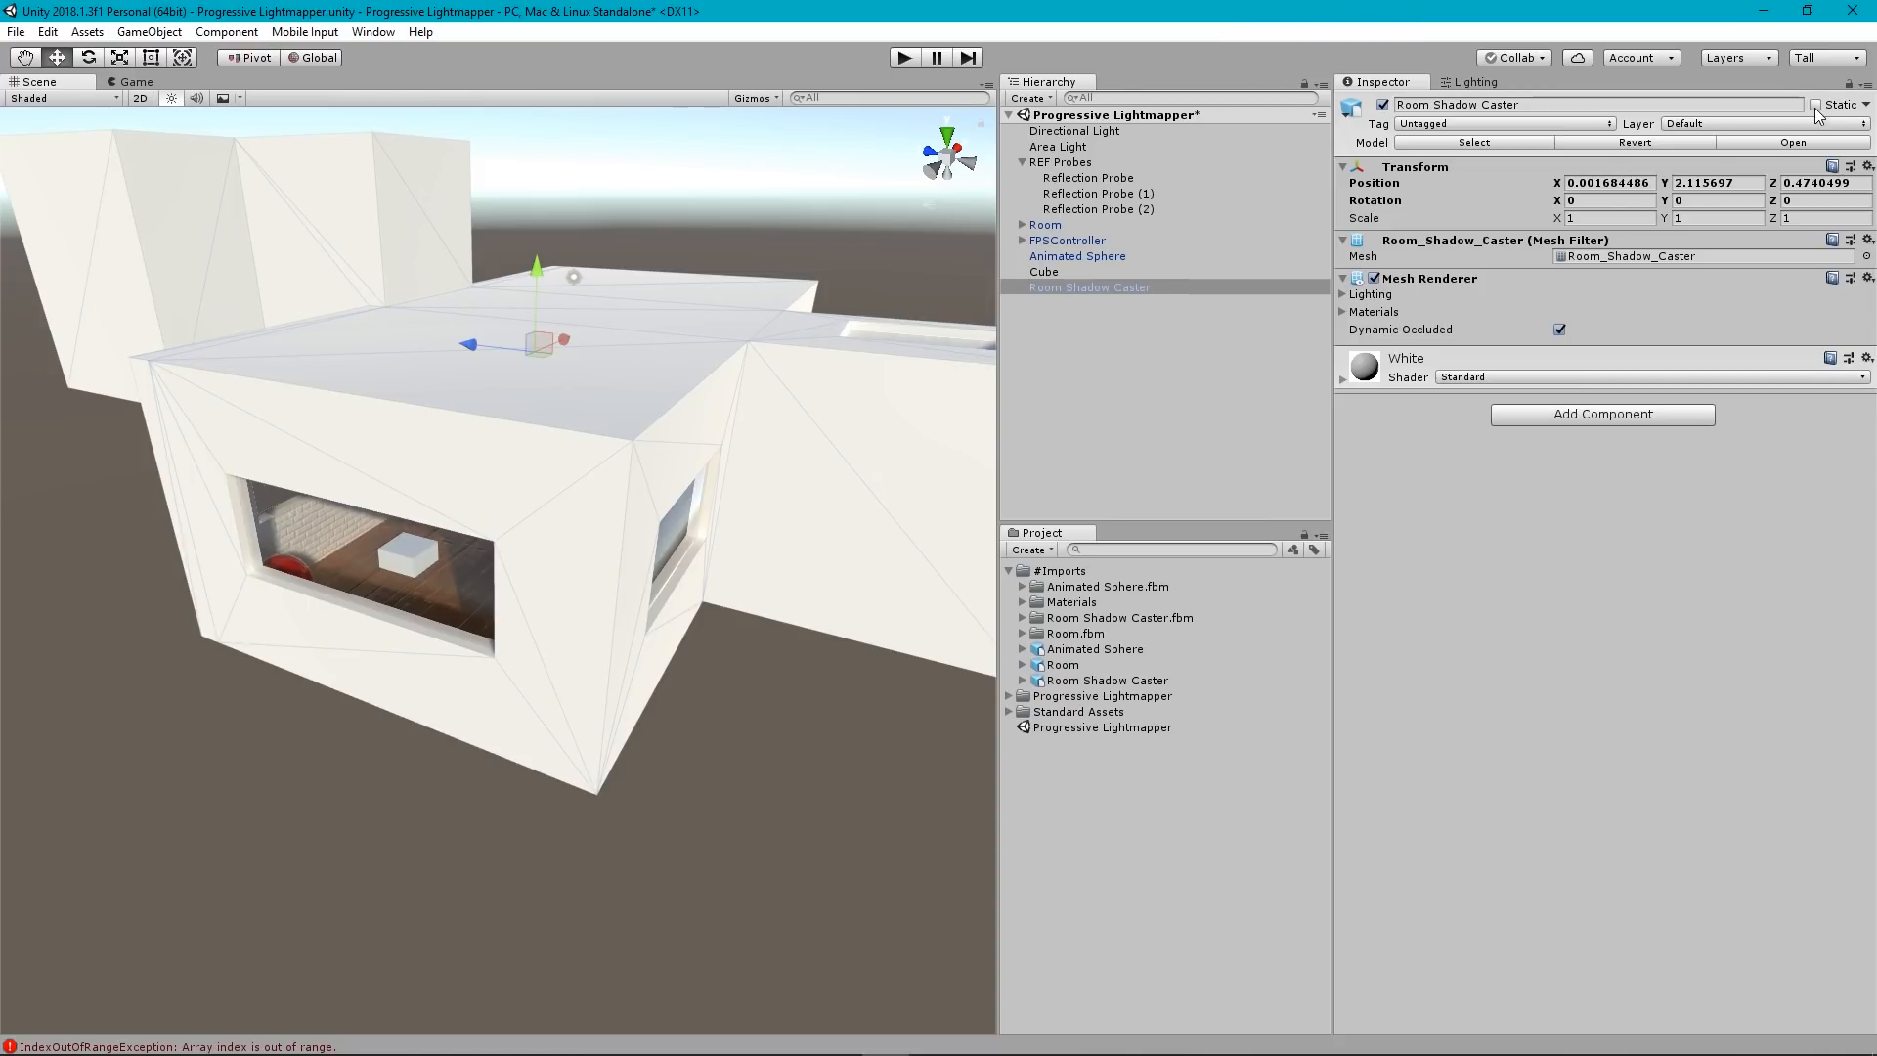
pyautogui.click(1867, 104)
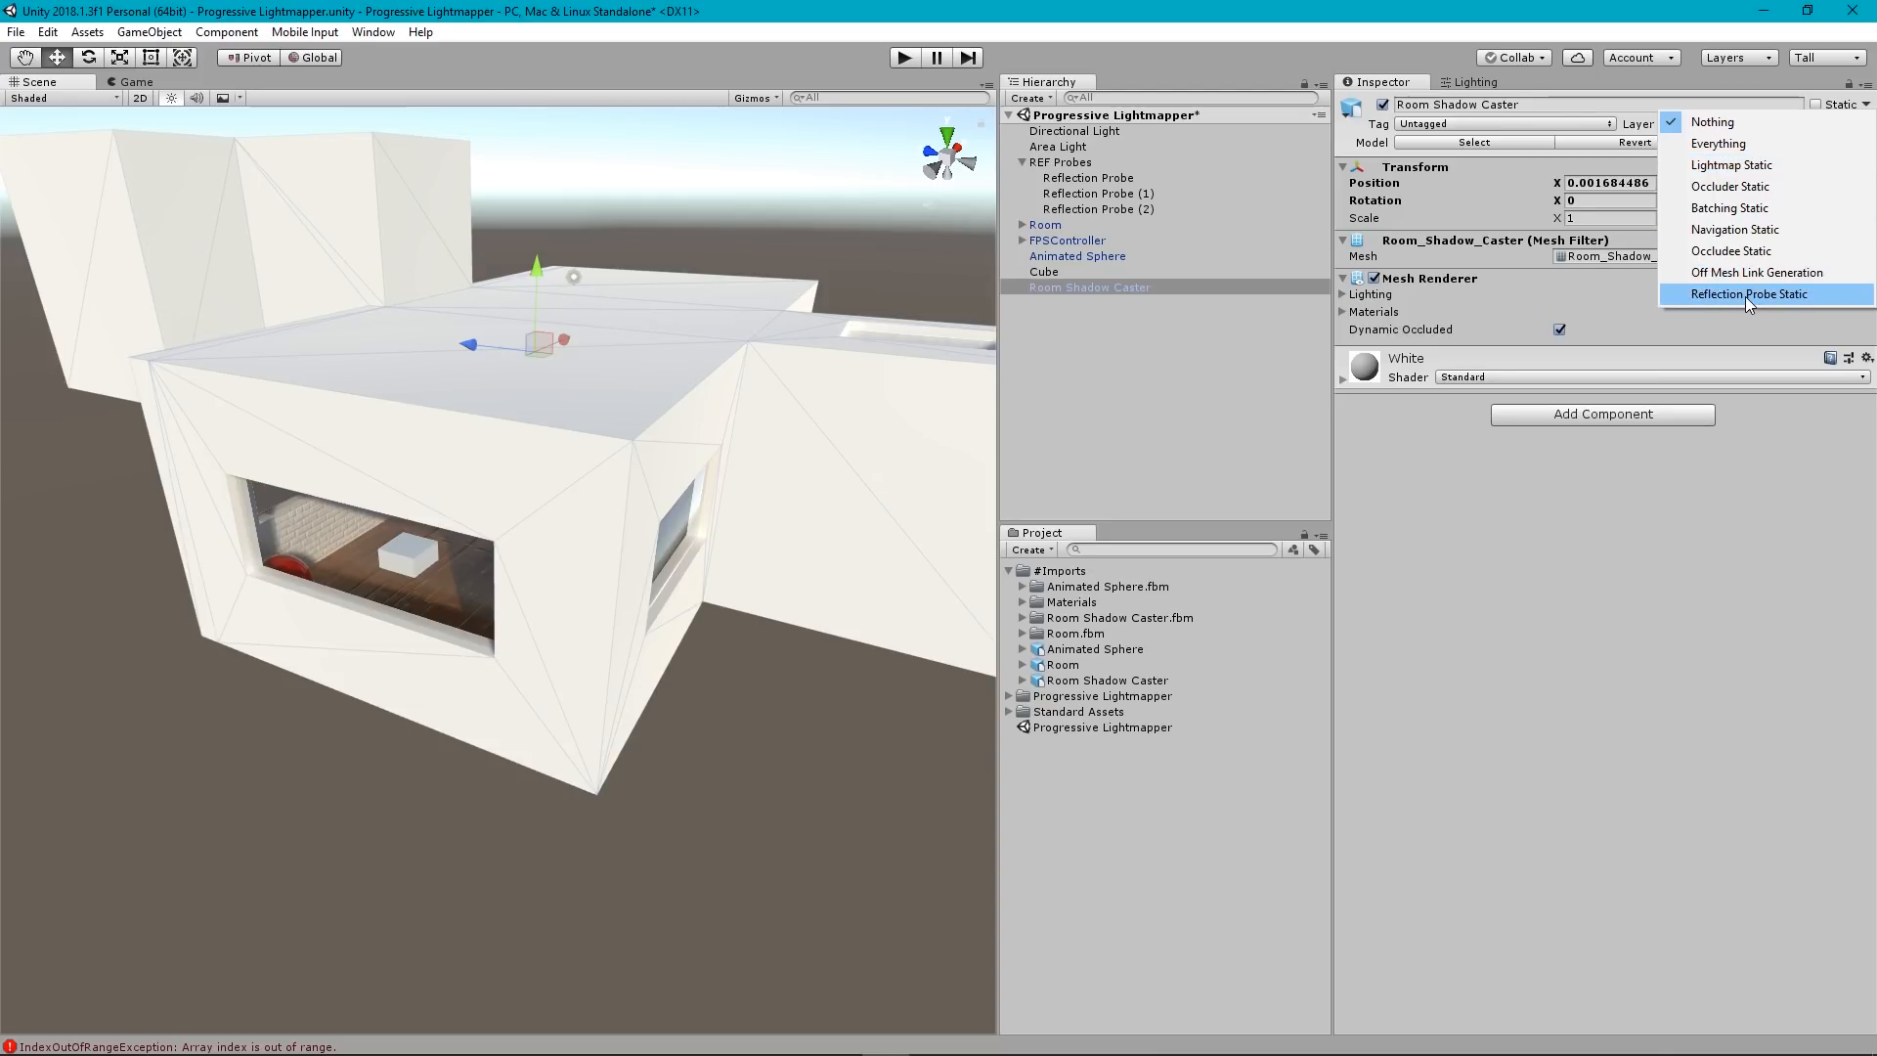
pyautogui.click(1756, 42)
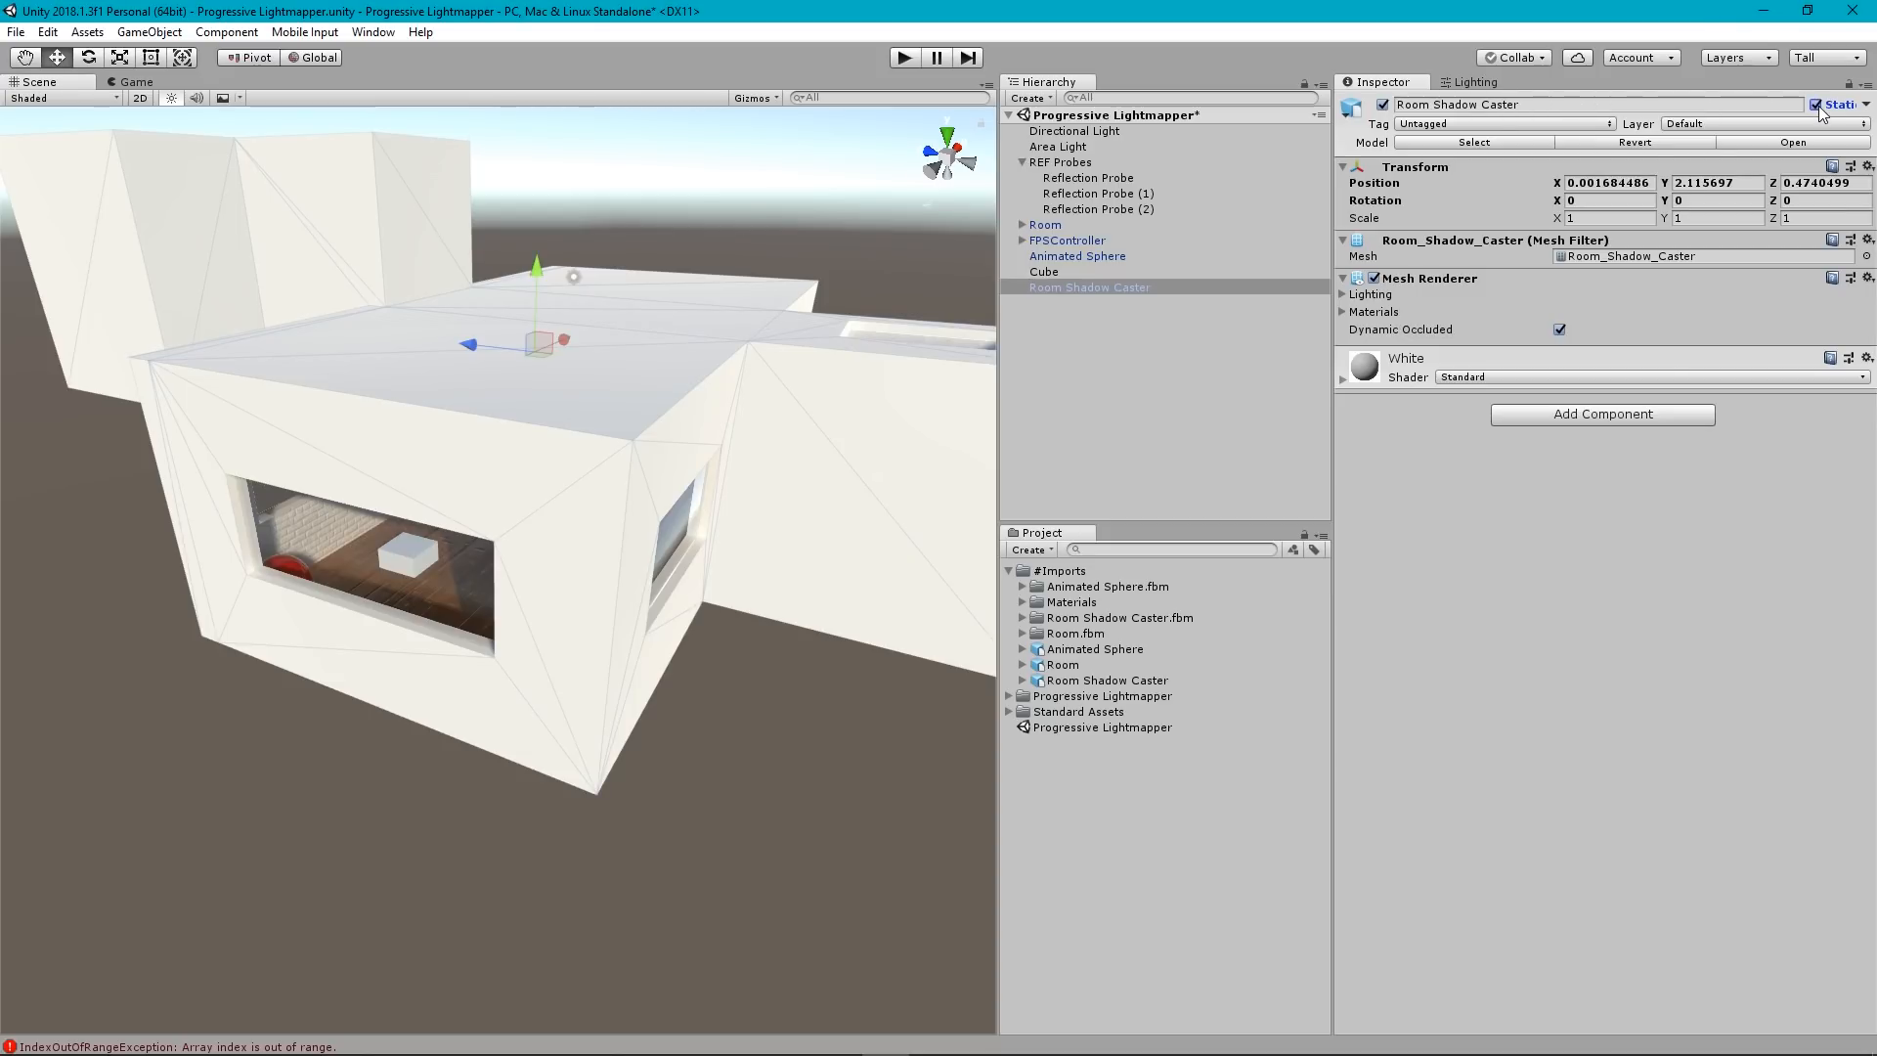
pyautogui.click(1867, 108)
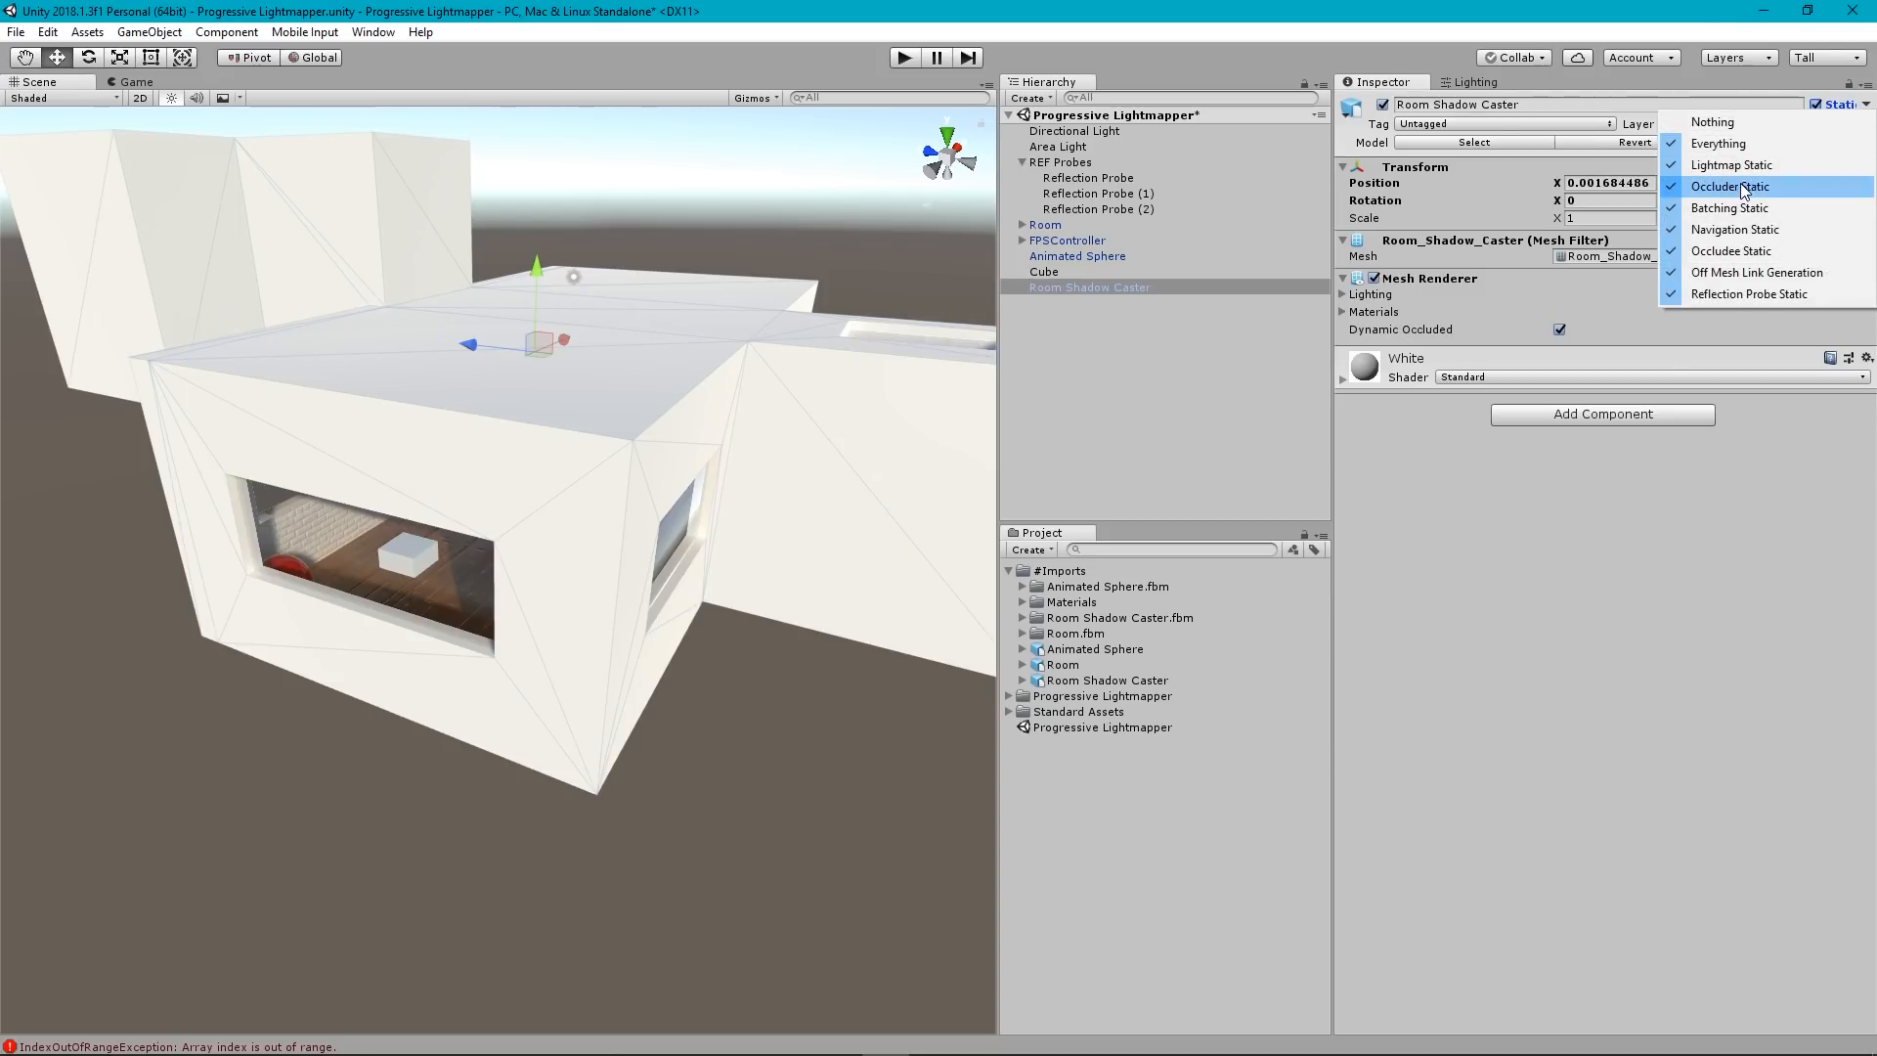
pyautogui.click(1717, 166)
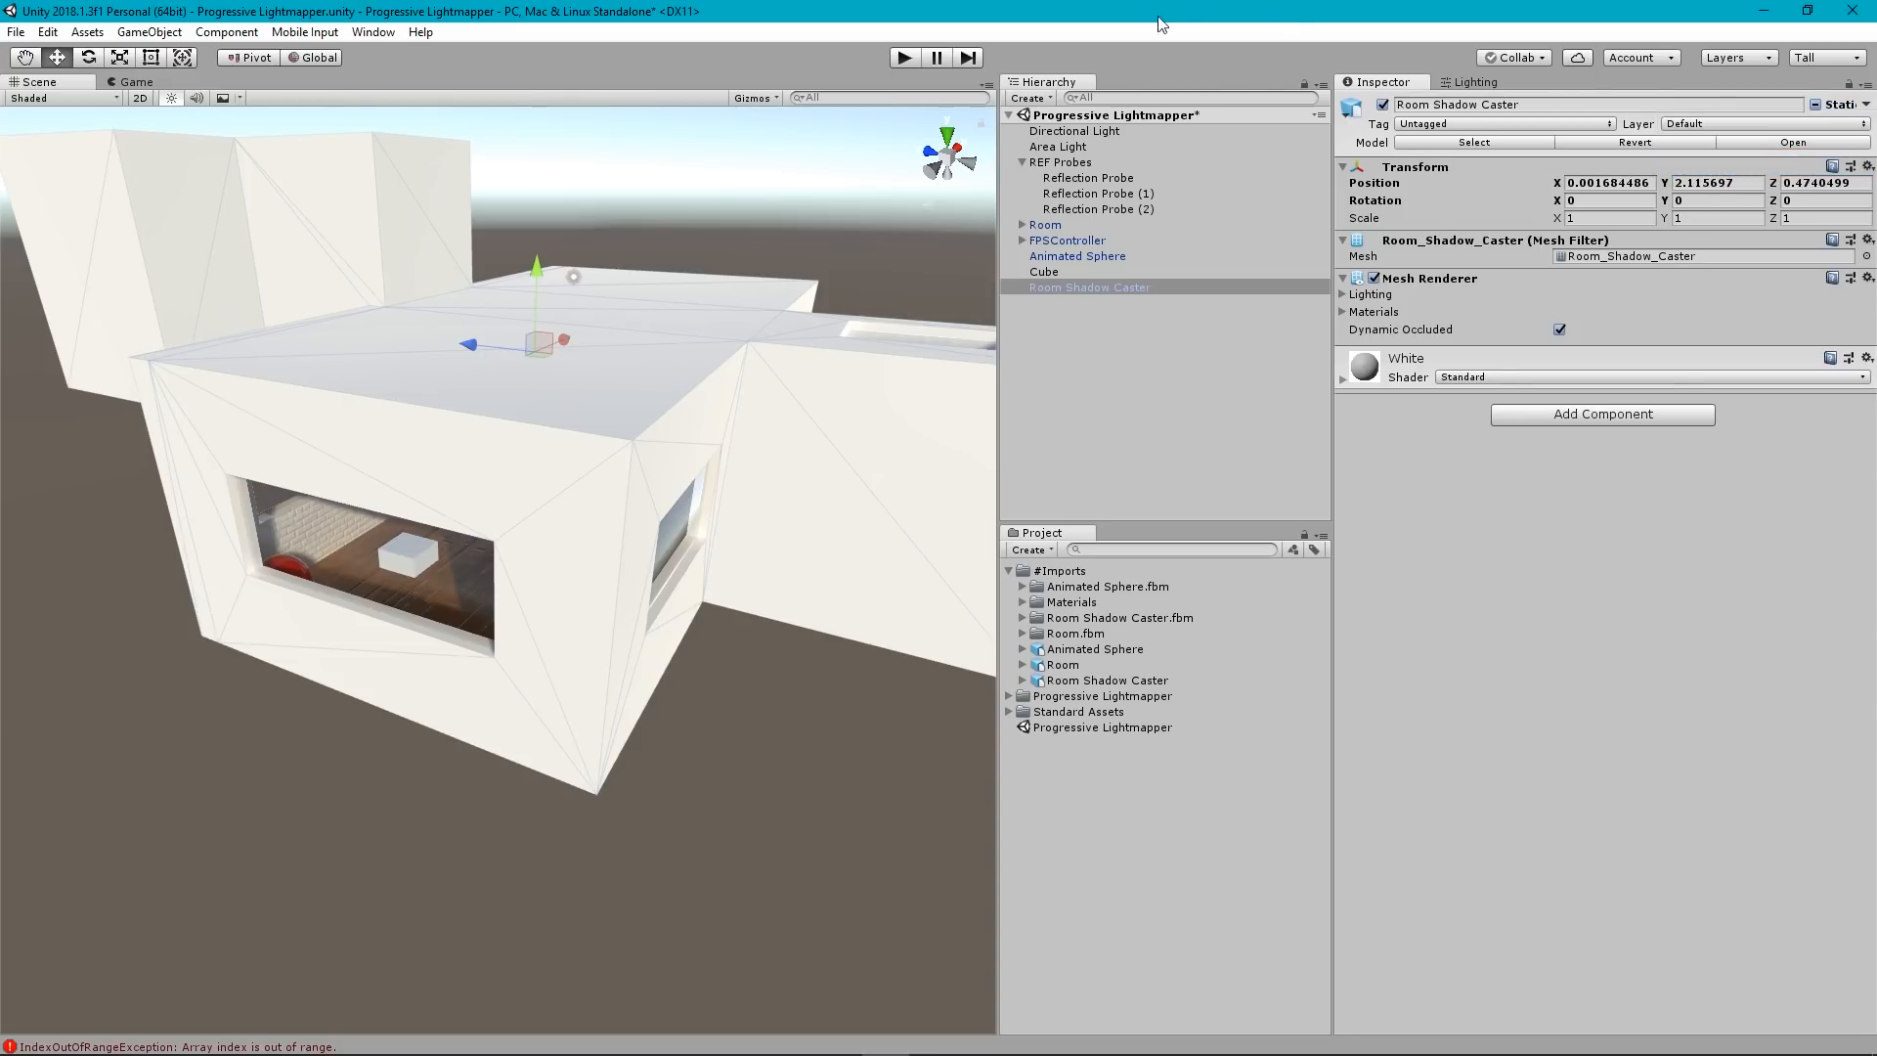
# Rebake the reflection probes with the static shadow caster and return to the room's interior.
pyautogui.click(1471, 83)
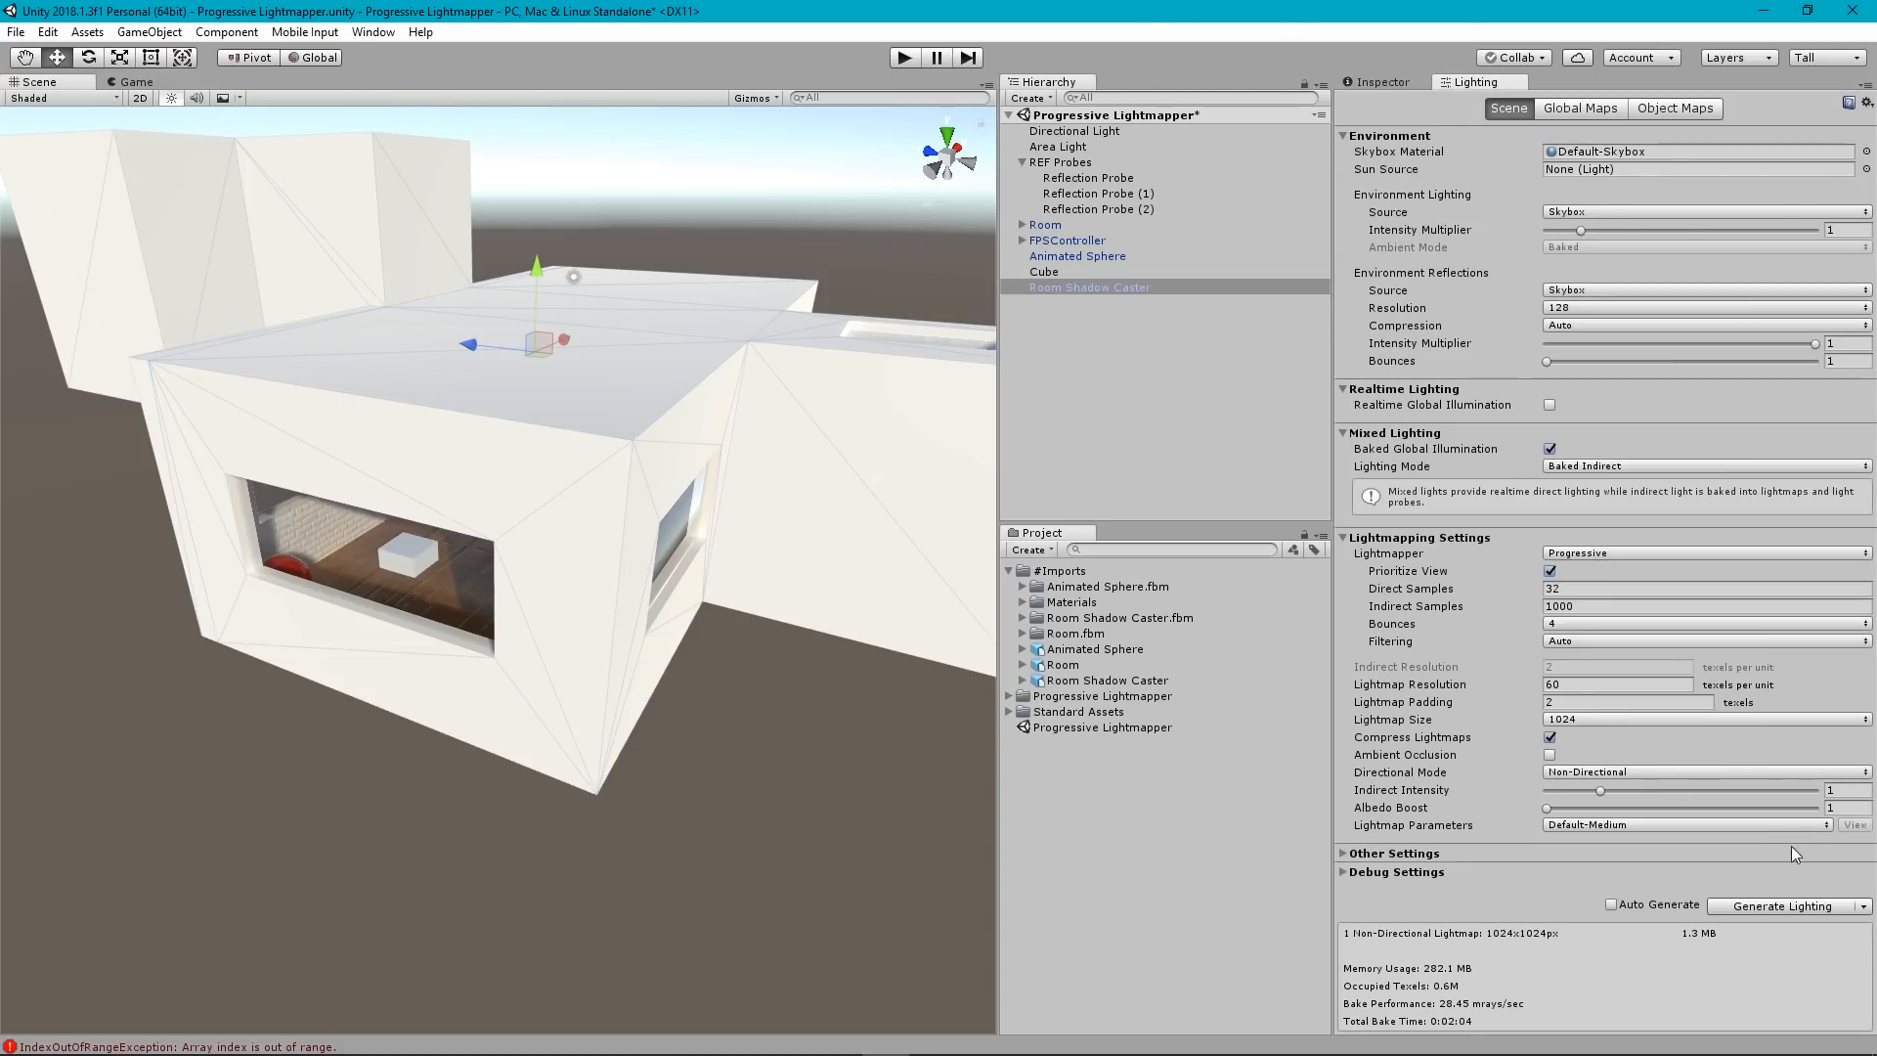
pyautogui.click(1867, 908)
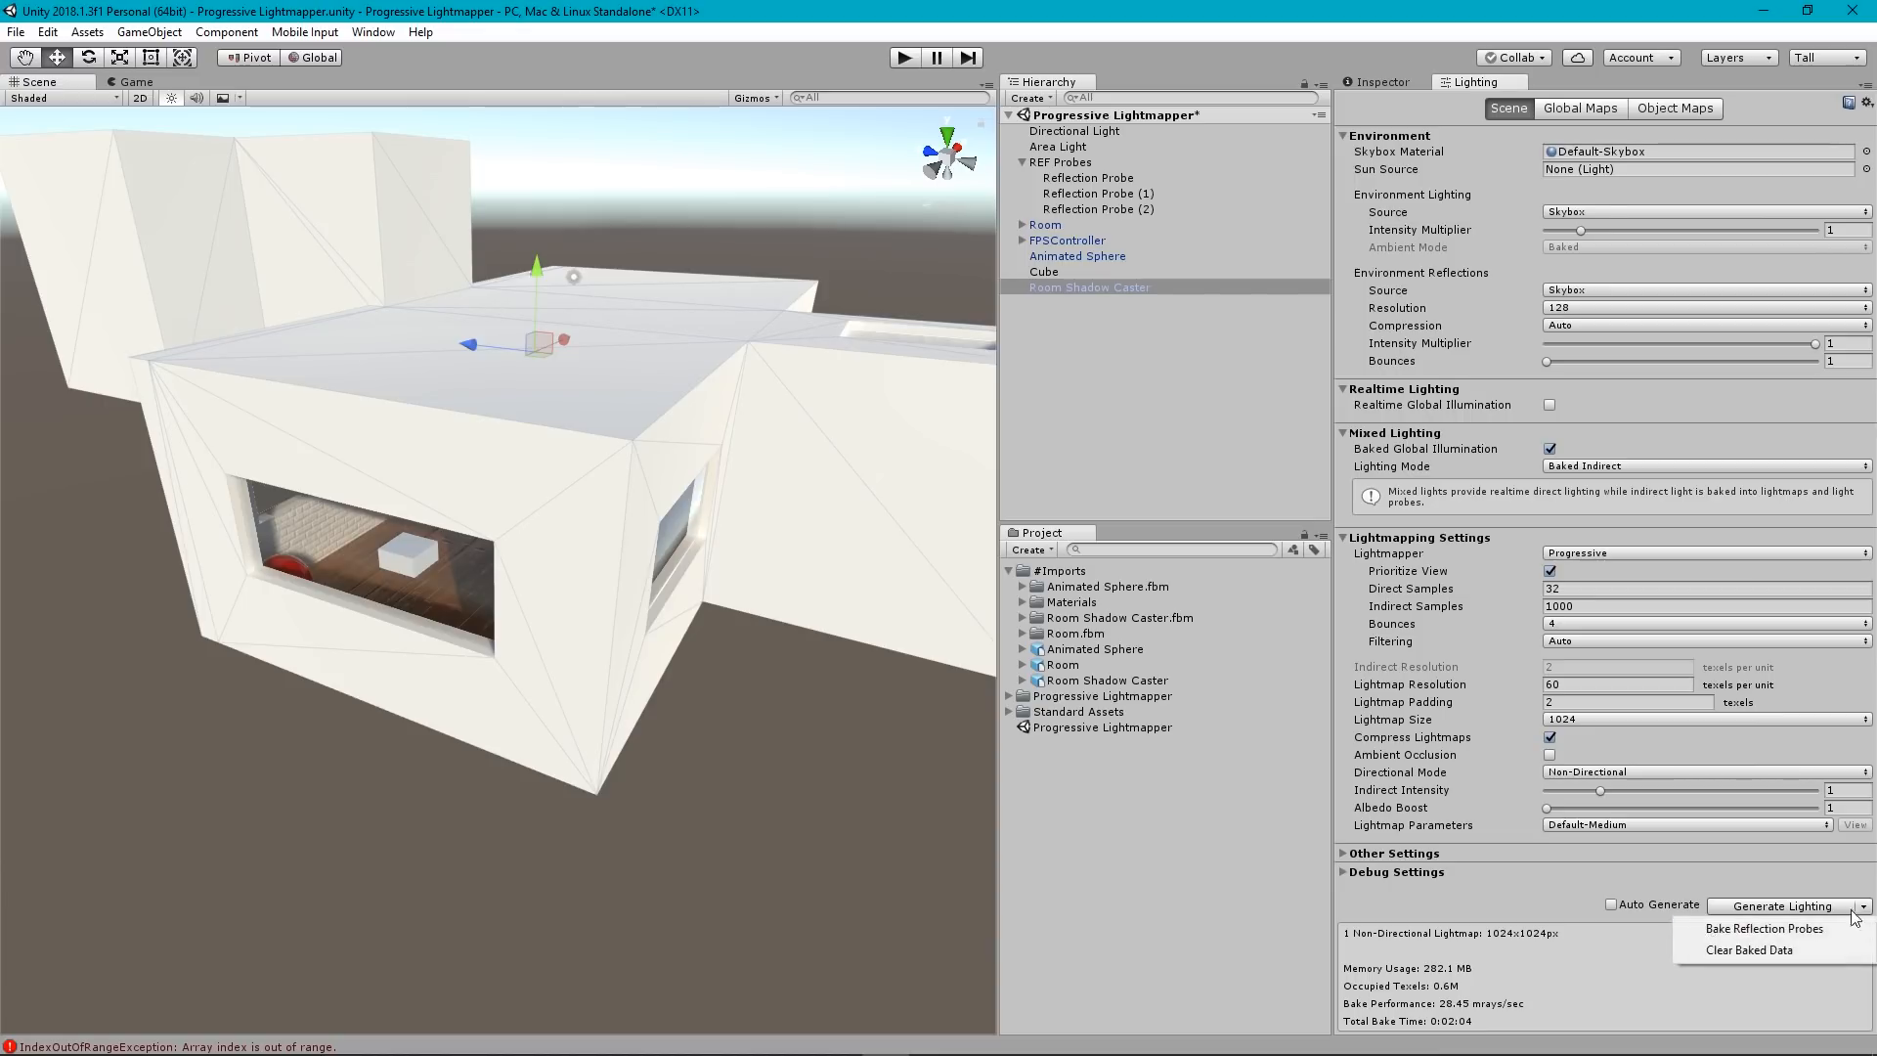
pyautogui.click(1719, 927)
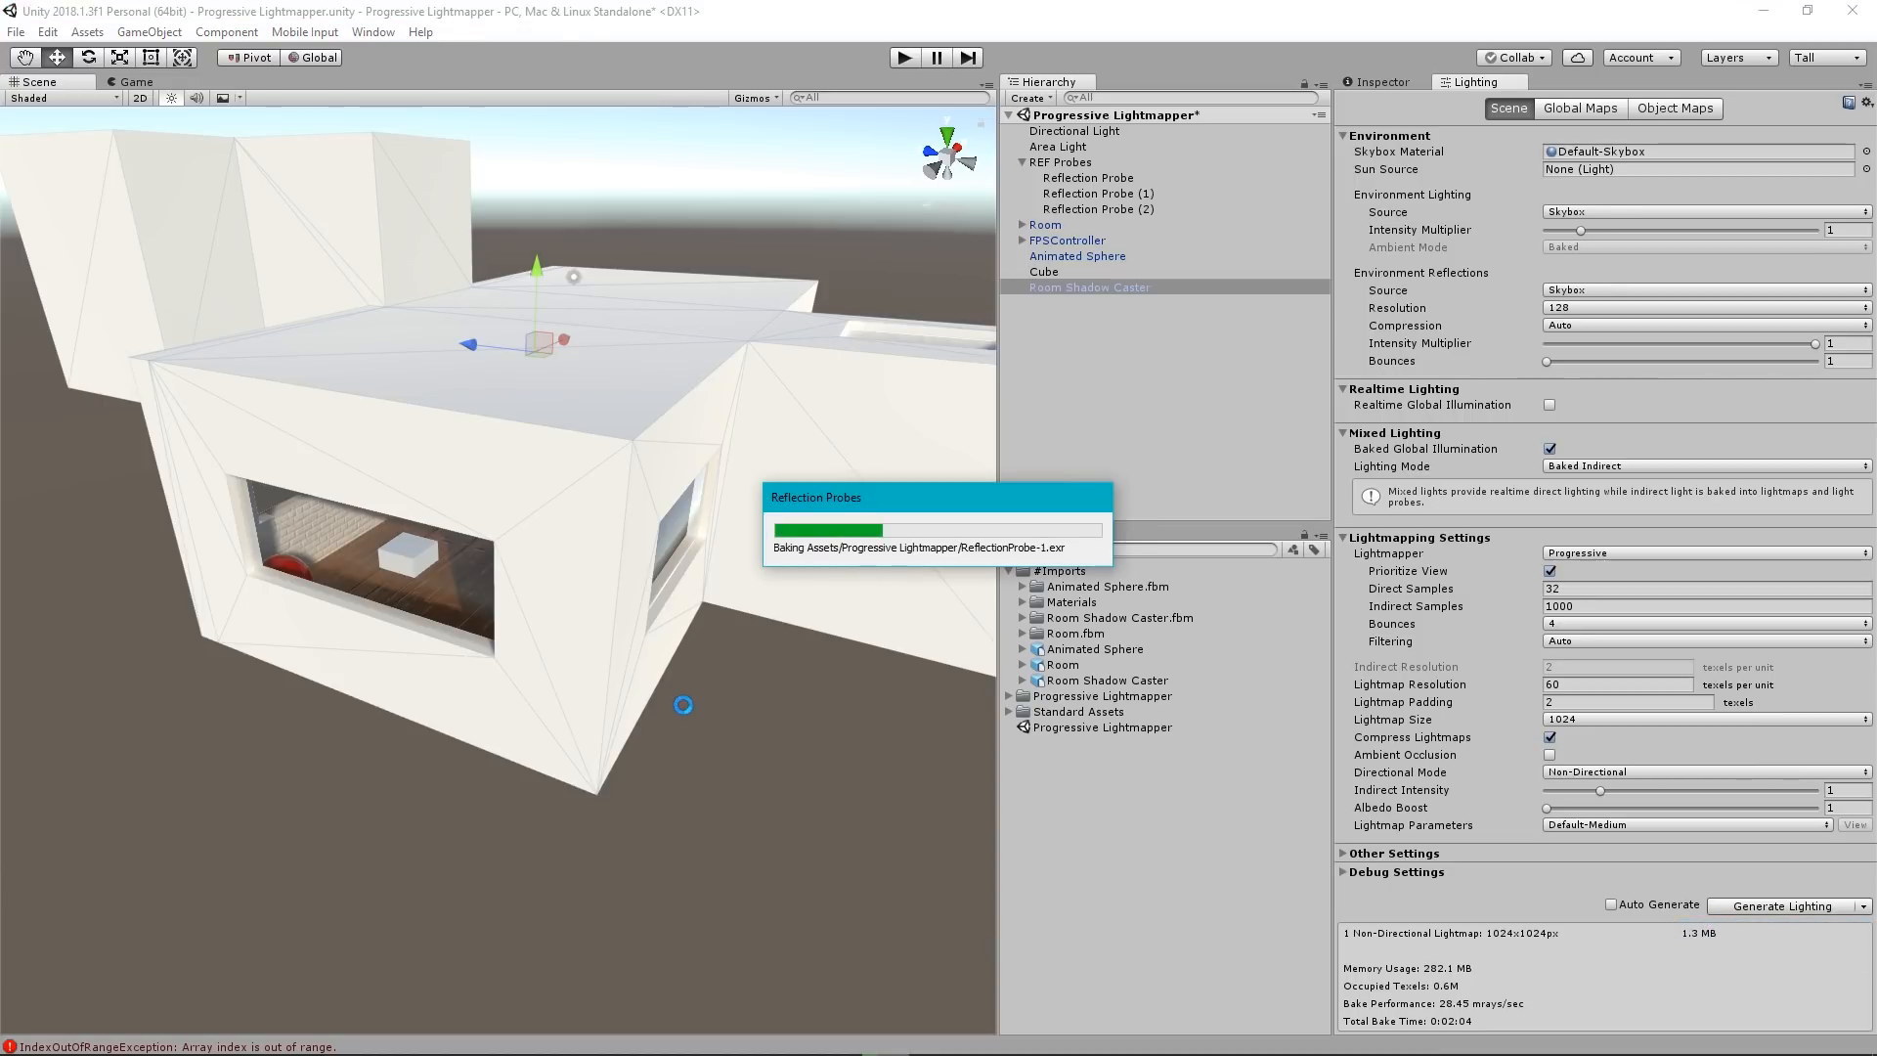
pyautogui.moveTo(674, 704)
pyautogui.mouseDown(button='right')
pyautogui.moveTo(528, 676)
pyautogui.moveTo(574, 682)
pyautogui.moveTo(689, 619)
pyautogui.moveTo(749, 535)
pyautogui.moveTo(273, 537)
pyautogui.moveTo(528, 645)
pyautogui.moveTo(754, 681)
pyautogui.moveTo(766, 641)
pyautogui.moveTo(598, 587)
pyautogui.moveTo(623, 553)
pyautogui.moveTo(647, 567)
pyautogui.moveTo(574, 473)
pyautogui.moveTo(788, 512)
pyautogui.moveTo(1141, 525)
pyautogui.moveTo(1124, 555)
pyautogui.moveTo(1206, 553)
pyautogui.moveTo(1000, 550)
pyautogui.moveTo(1147, 539)
pyautogui.moveTo(1091, 534)
pyautogui.moveTo(550, 528)
pyautogui.moveTo(240, 477)
pyautogui.moveTo(1789, 513)
pyautogui.moveTo(1599, 604)
pyautogui.moveTo(1547, 655)
pyautogui.moveTo(252, 638)
pyautogui.mouseUp(button='right')
pyautogui.press('w')
# Delete the white test cube from the sunlit floor below the red sphere.
pyautogui.click(503, 596)
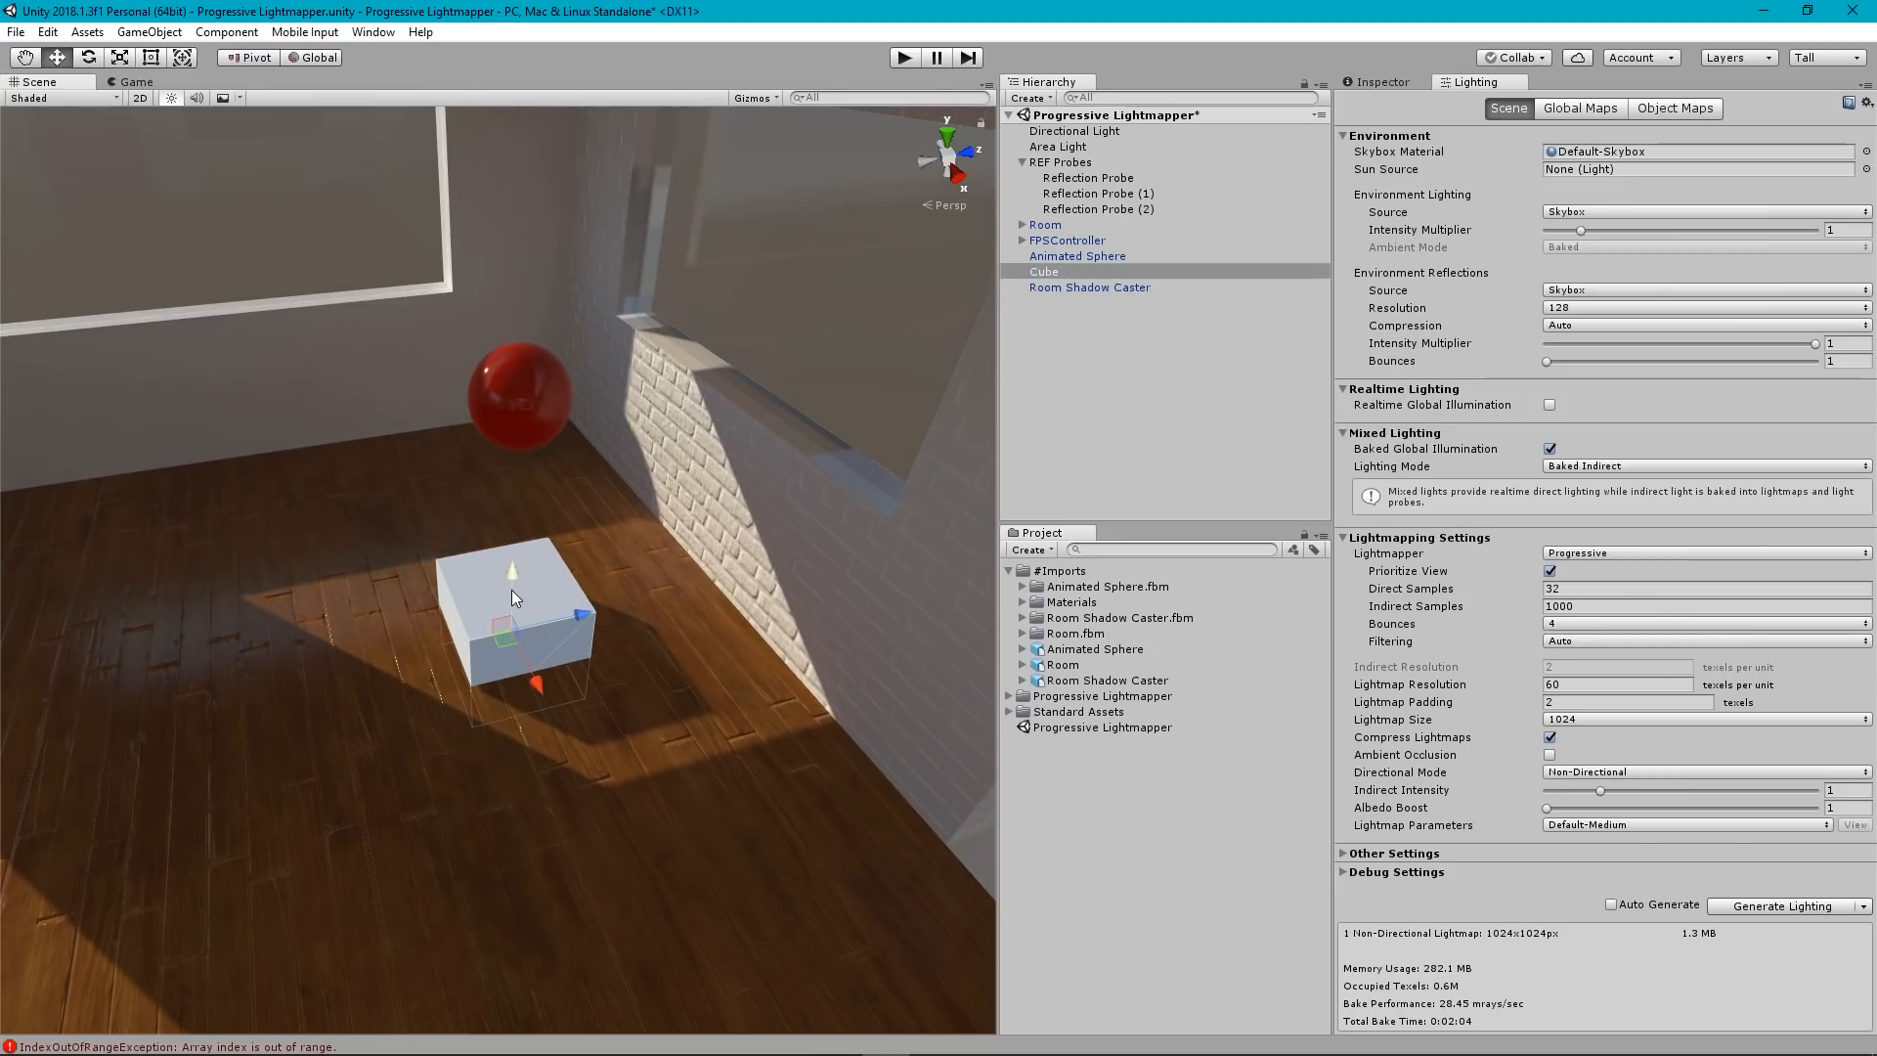
pyautogui.moveTo(502, 642)
pyautogui.mouseDown()
pyautogui.moveTo(354, 606)
pyautogui.moveTo(542, 544)
pyautogui.moveTo(524, 788)
pyautogui.moveTo(313, 889)
pyautogui.moveTo(464, 554)
pyautogui.moveTo(489, 729)
pyautogui.moveTo(426, 540)
pyautogui.moveTo(489, 622)
pyautogui.mouseUp()
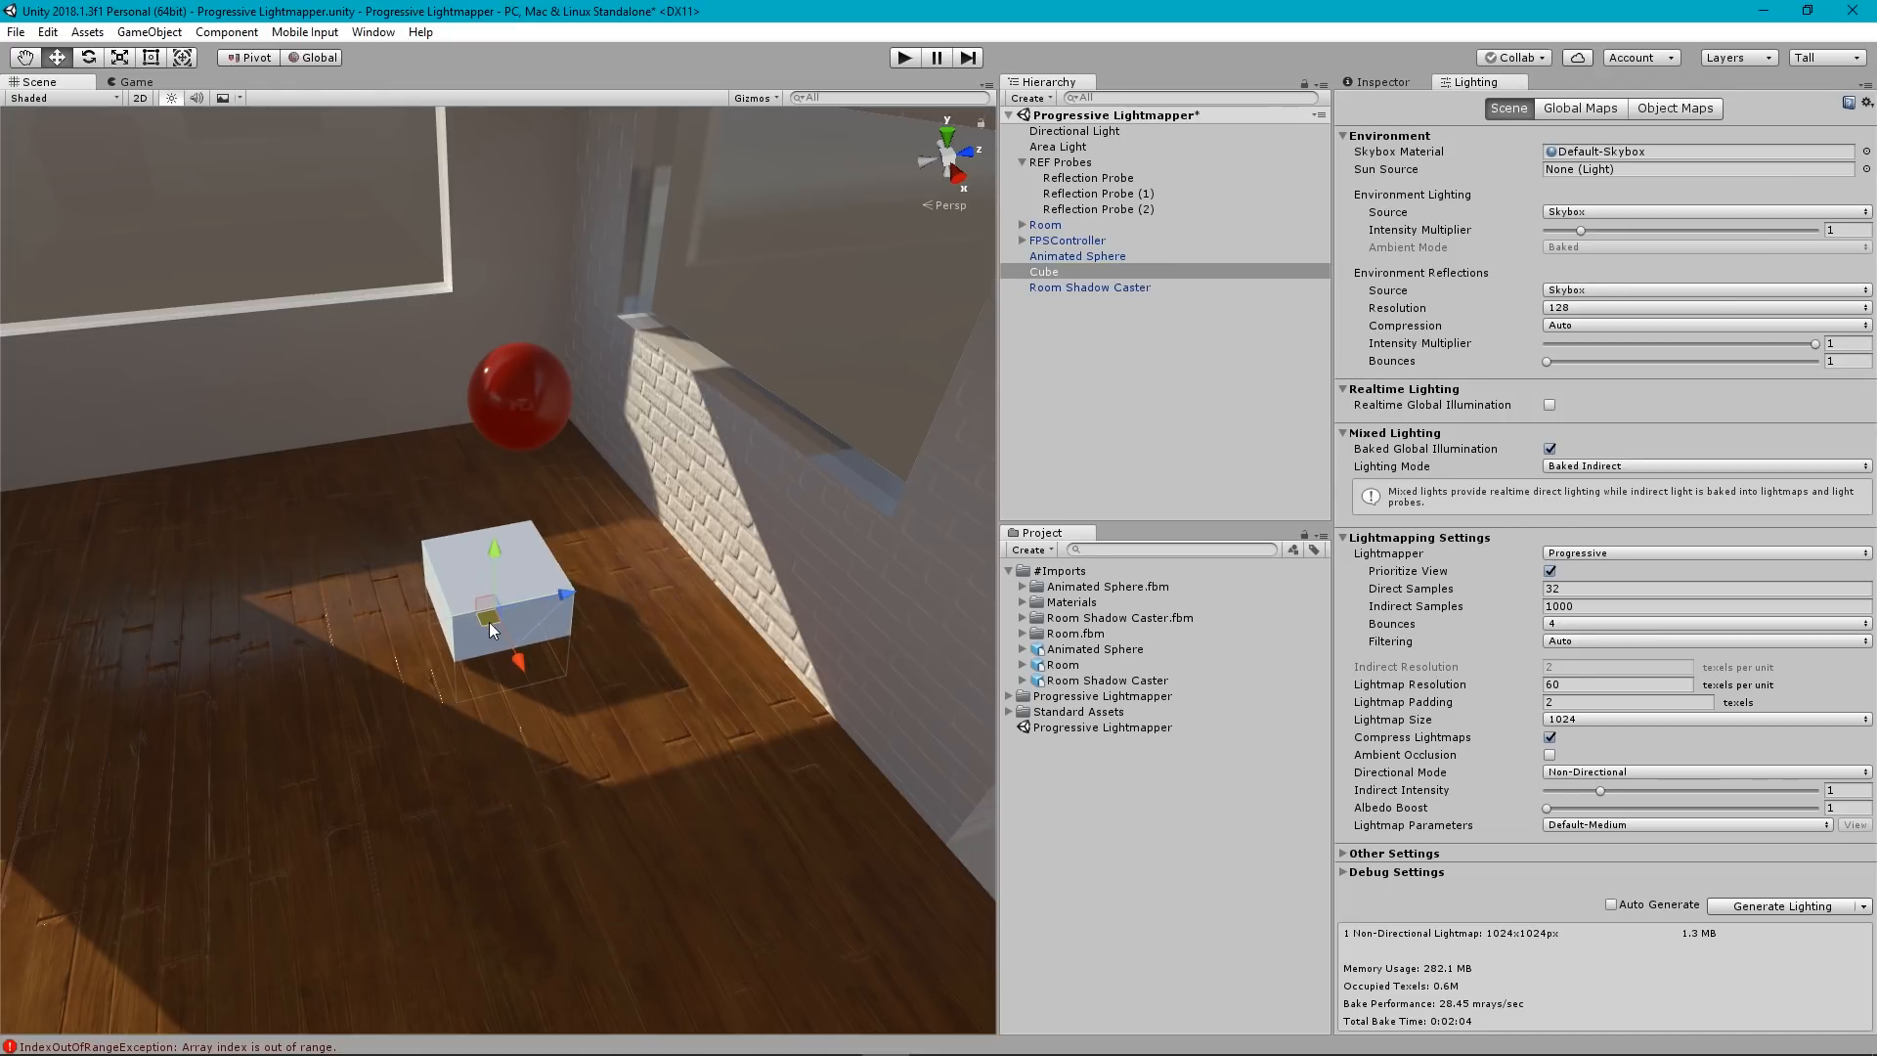
pyautogui.click(1044, 272)
pyautogui.press('Delete')
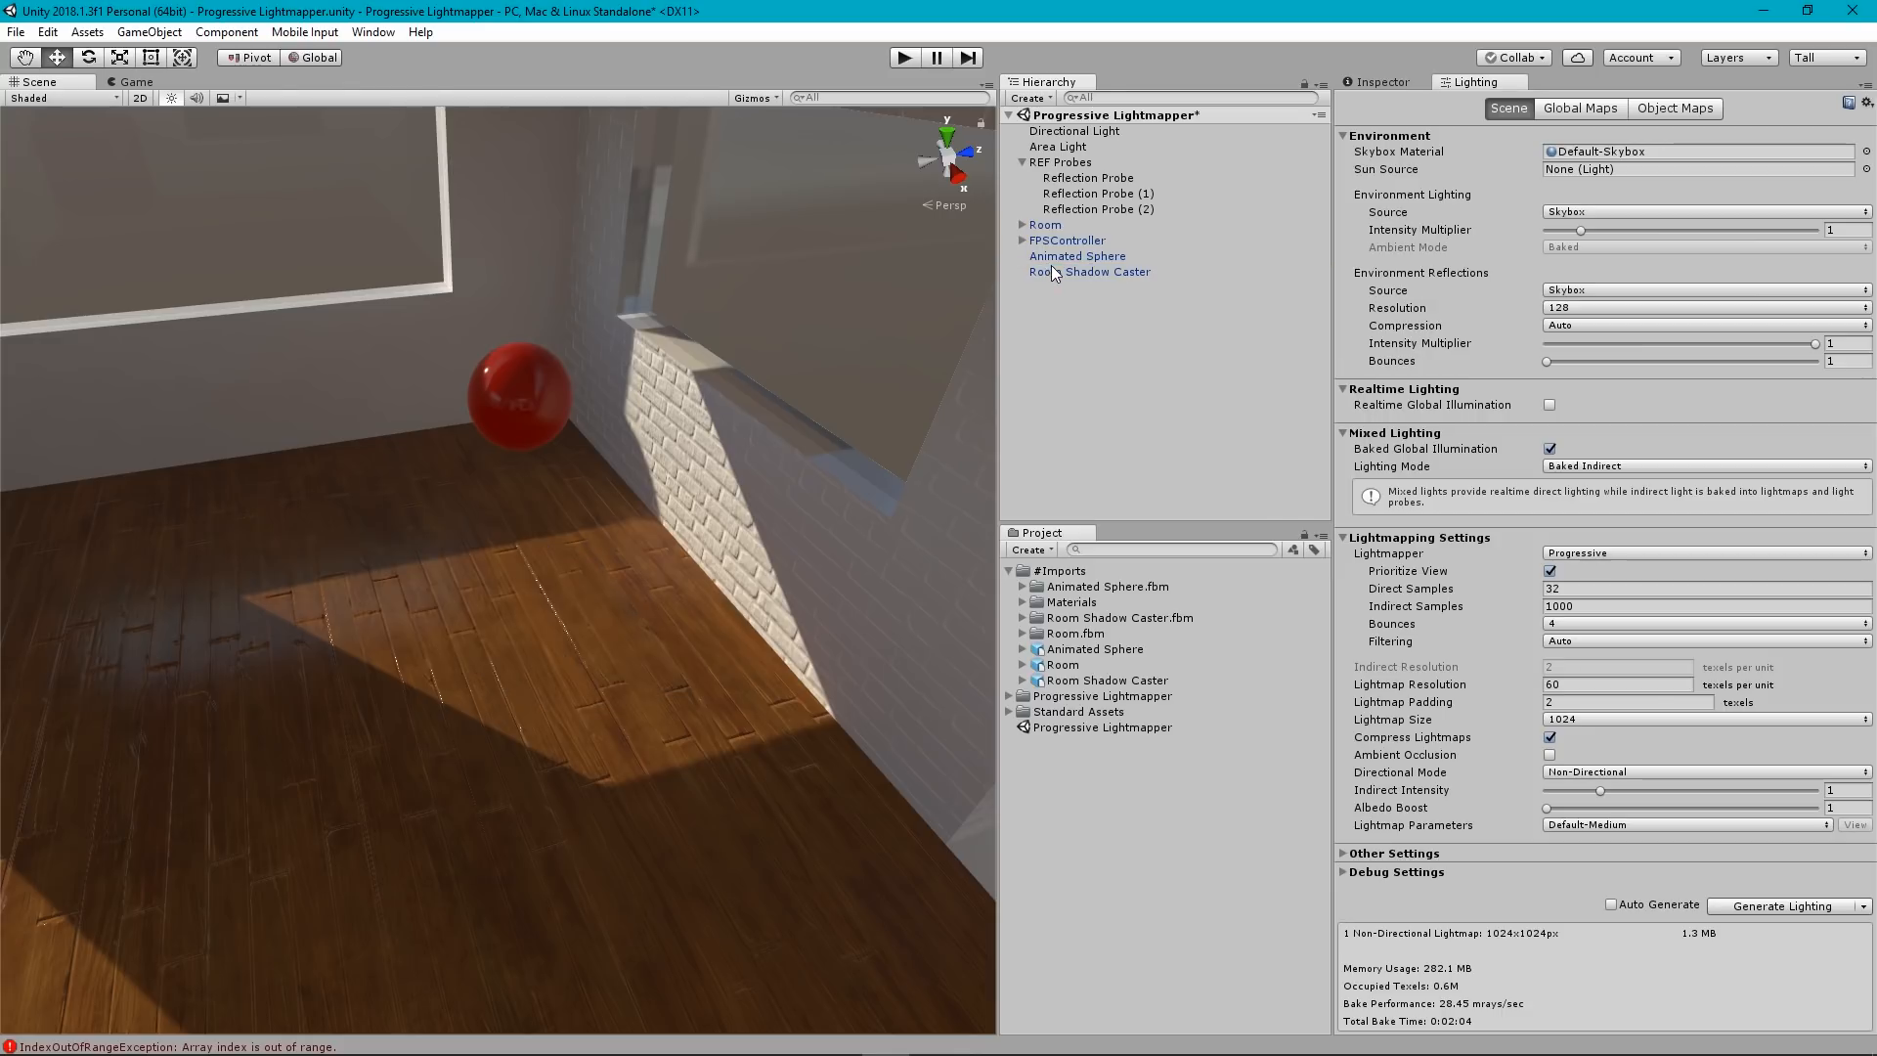
# Examine the red animated sphere's reflections and the sunlight on the brick wall and floor around it.
pyautogui.moveTo(320, 590); pyautogui.dragTo(513, 548, button='right')
pyautogui.click(512, 561)
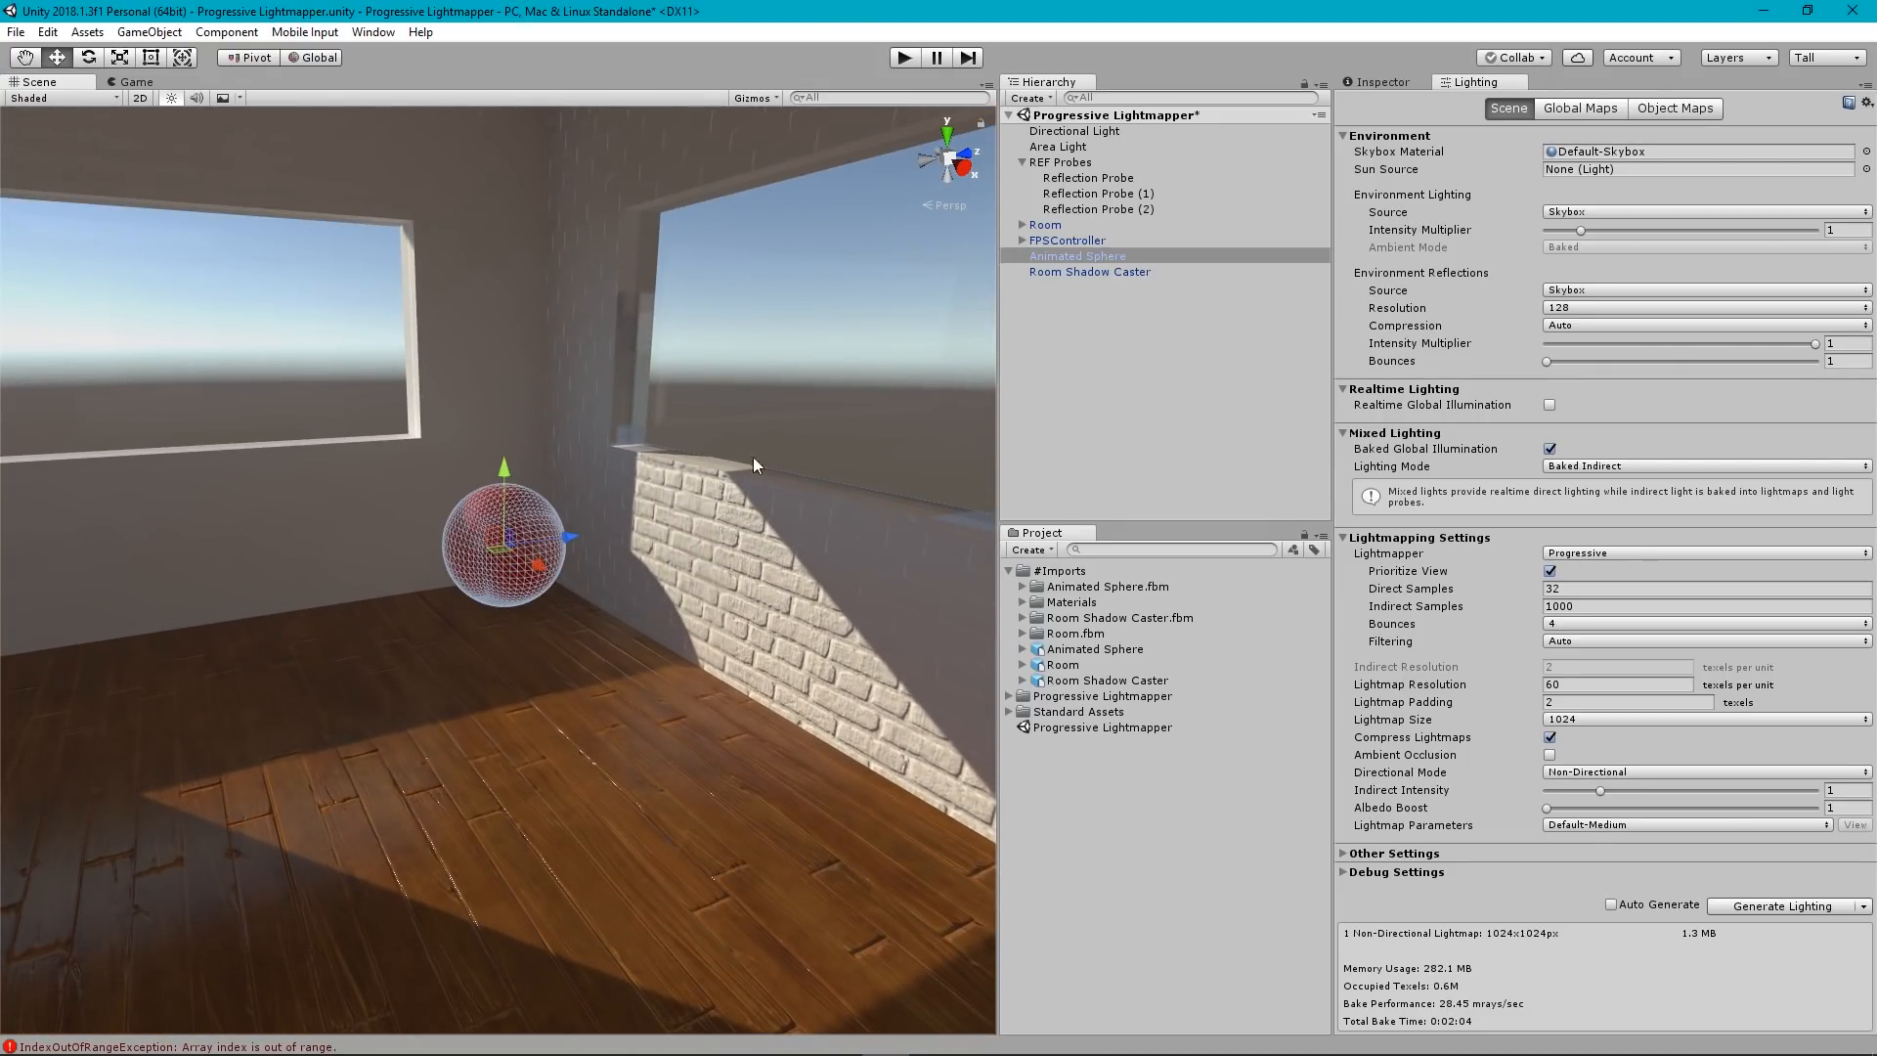
pyautogui.click(624, 563)
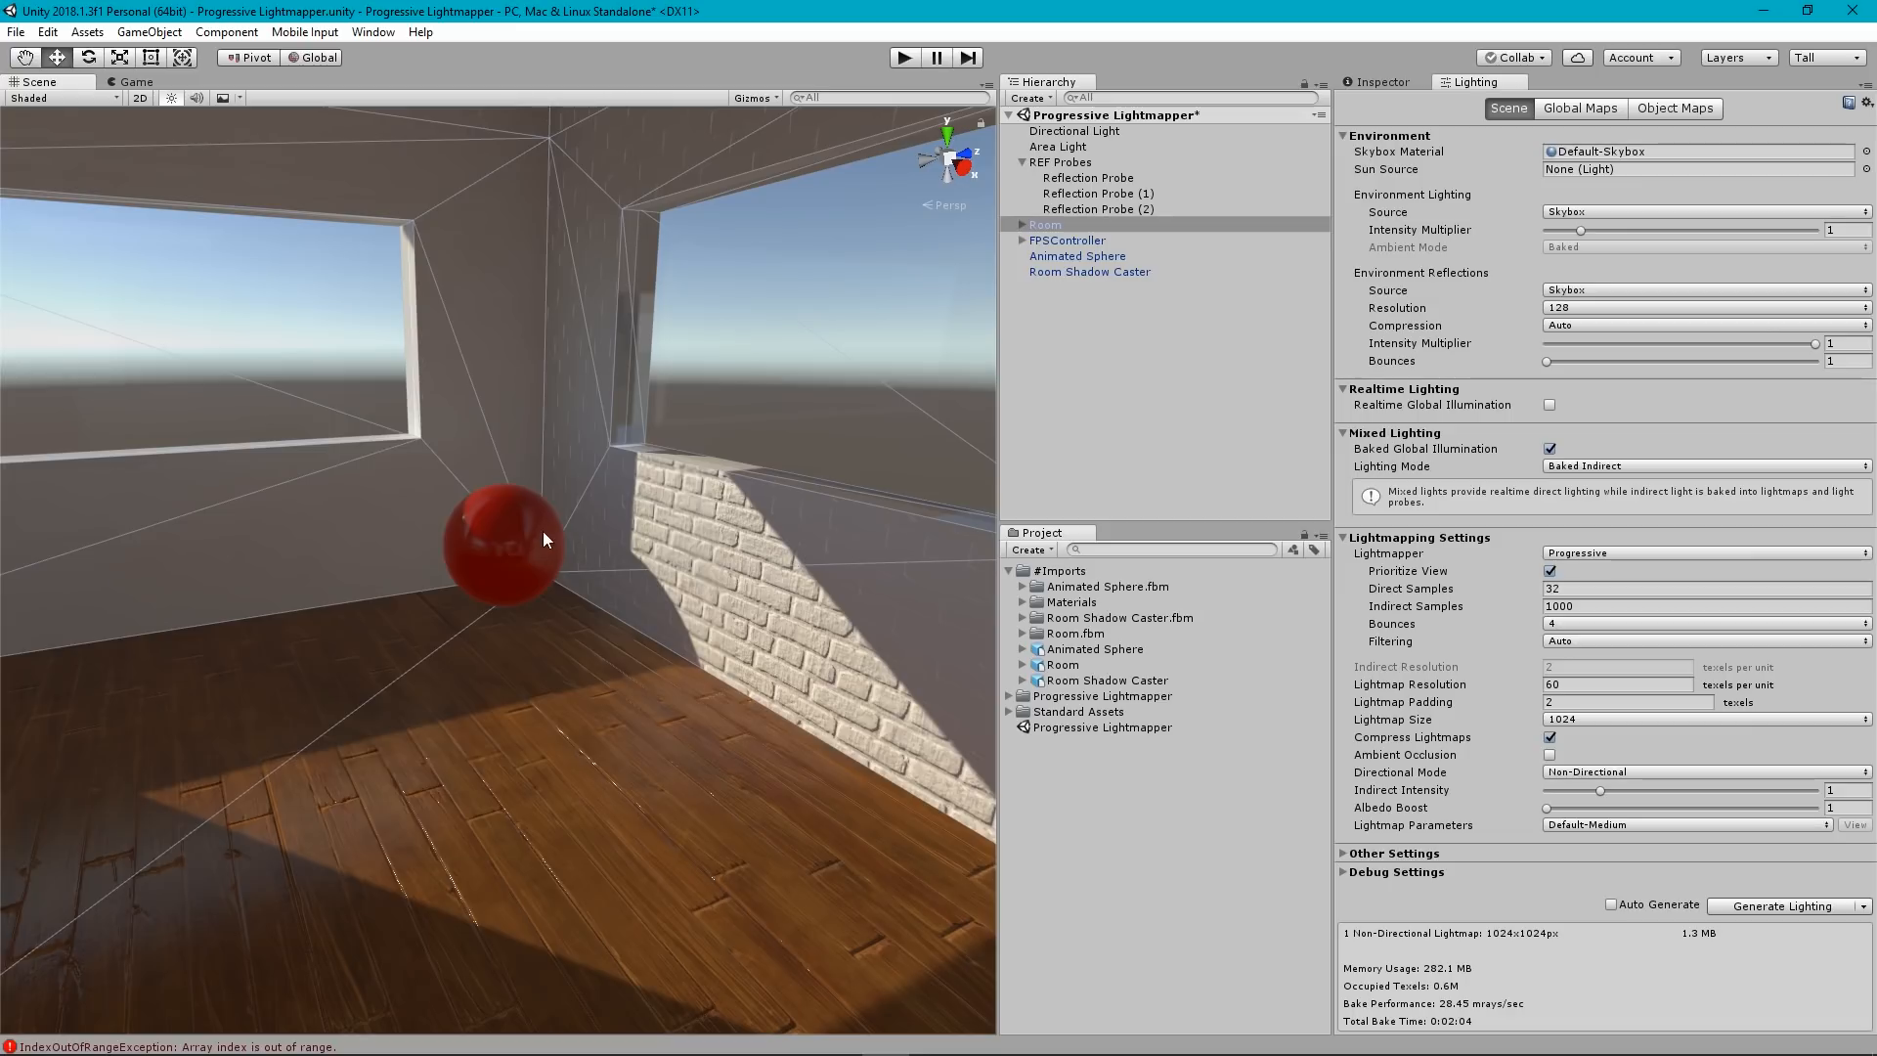
pyautogui.scroll(5, 544, 532)
pyautogui.scroll(-3, 555, 535)
pyautogui.scroll(2, 554, 538)
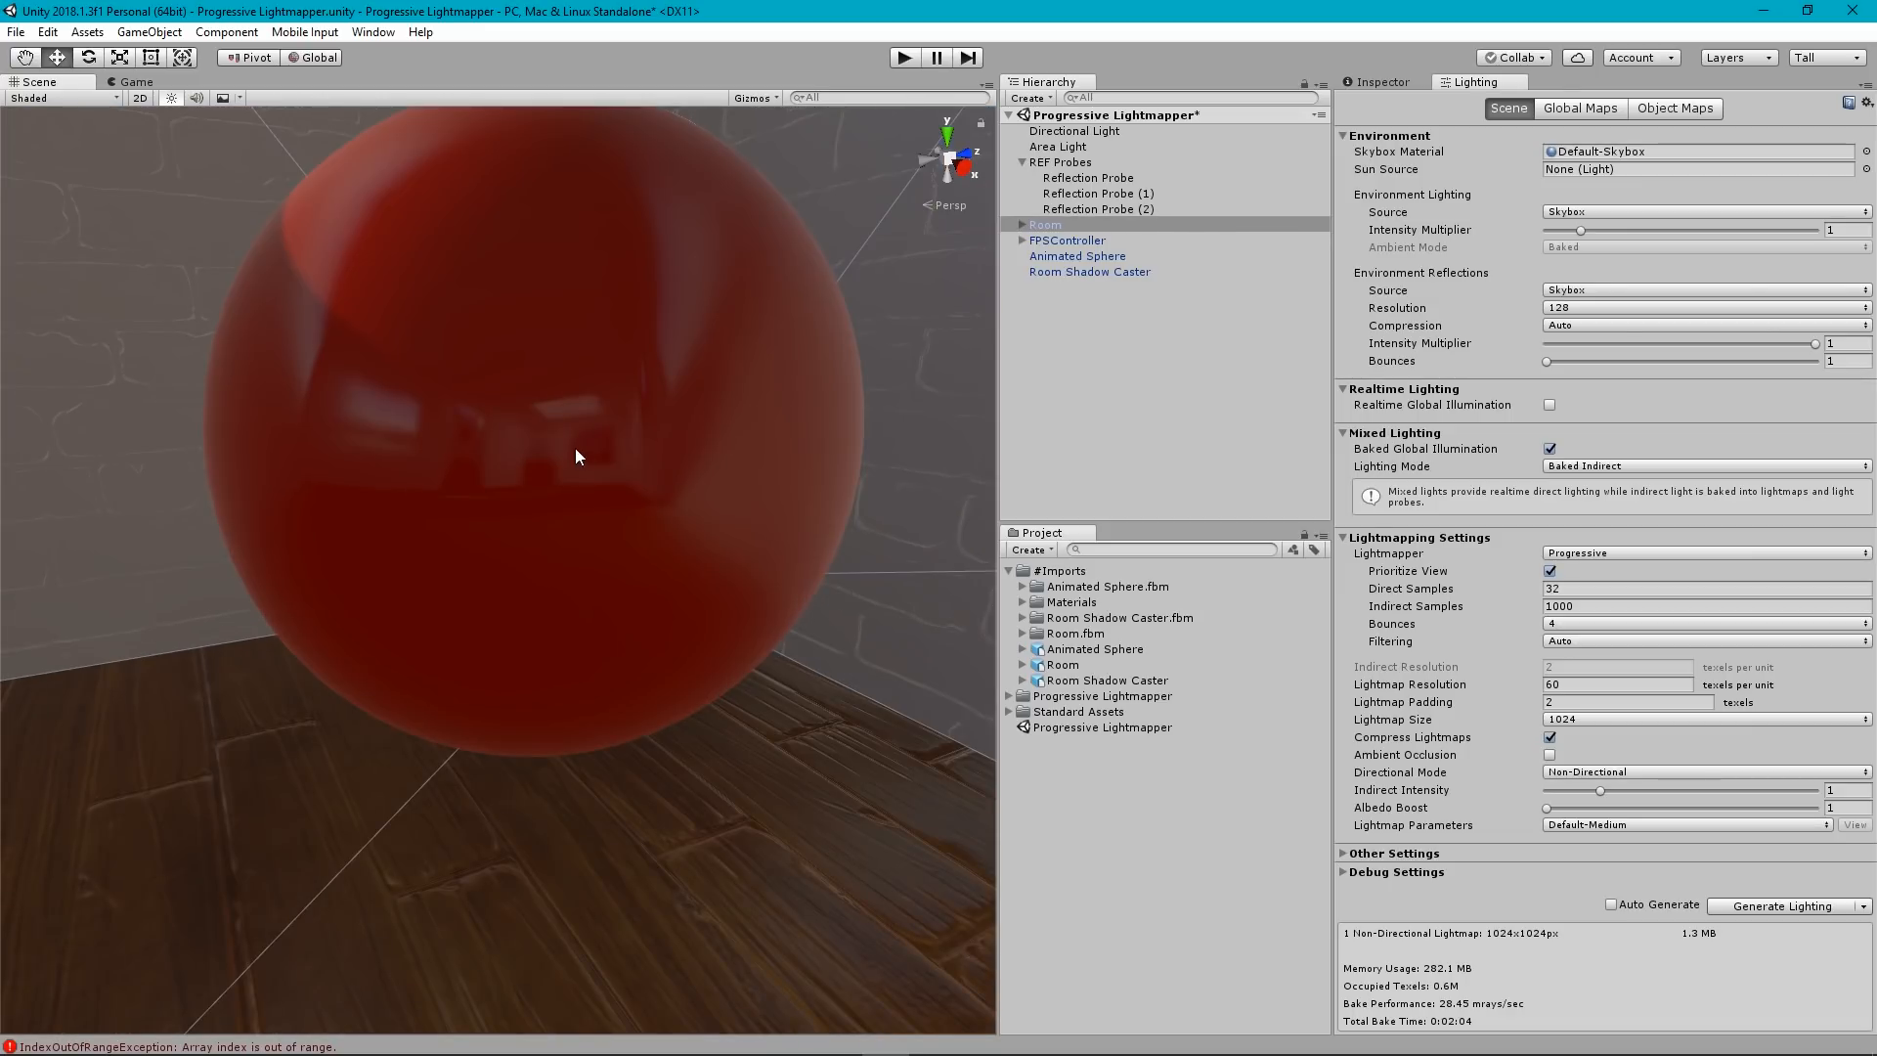
pyautogui.scroll(-8, 574, 478)
pyautogui.moveTo(577, 735); pyautogui.dragTo(538, 701, button='right')
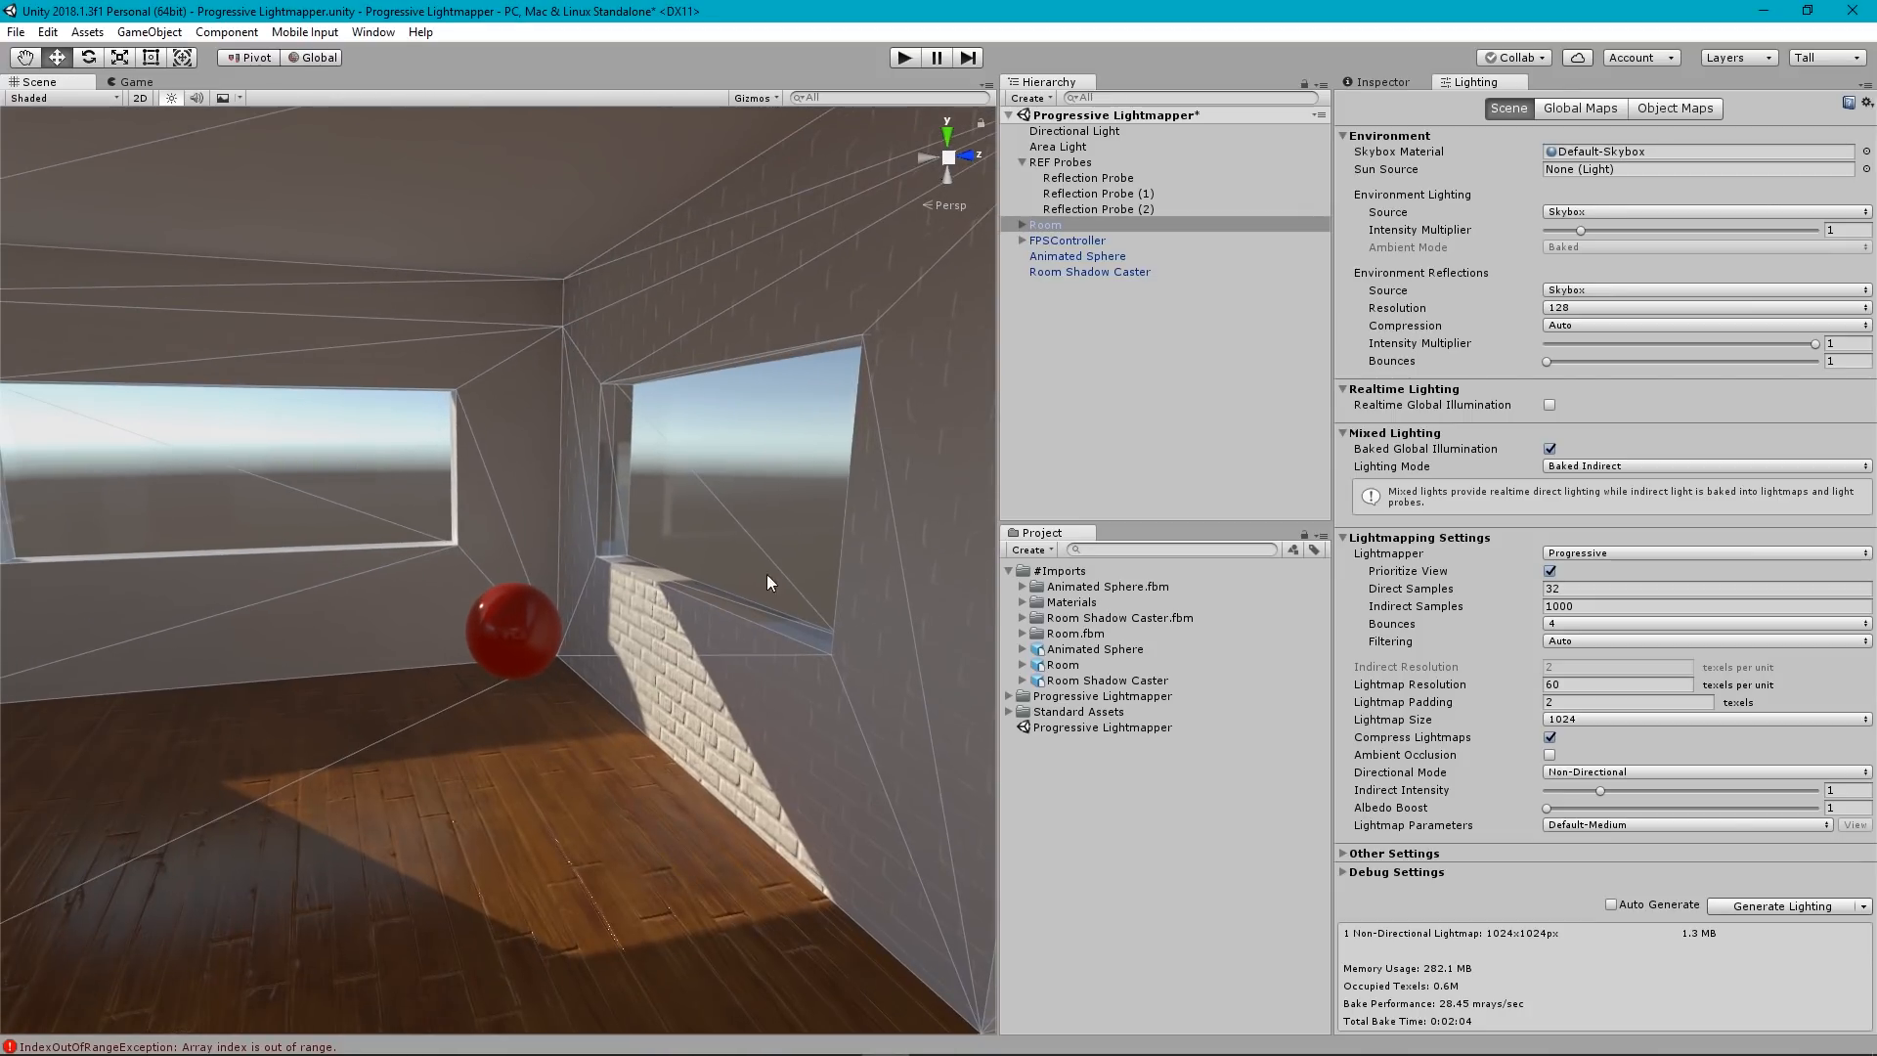
pyautogui.click(1063, 392)
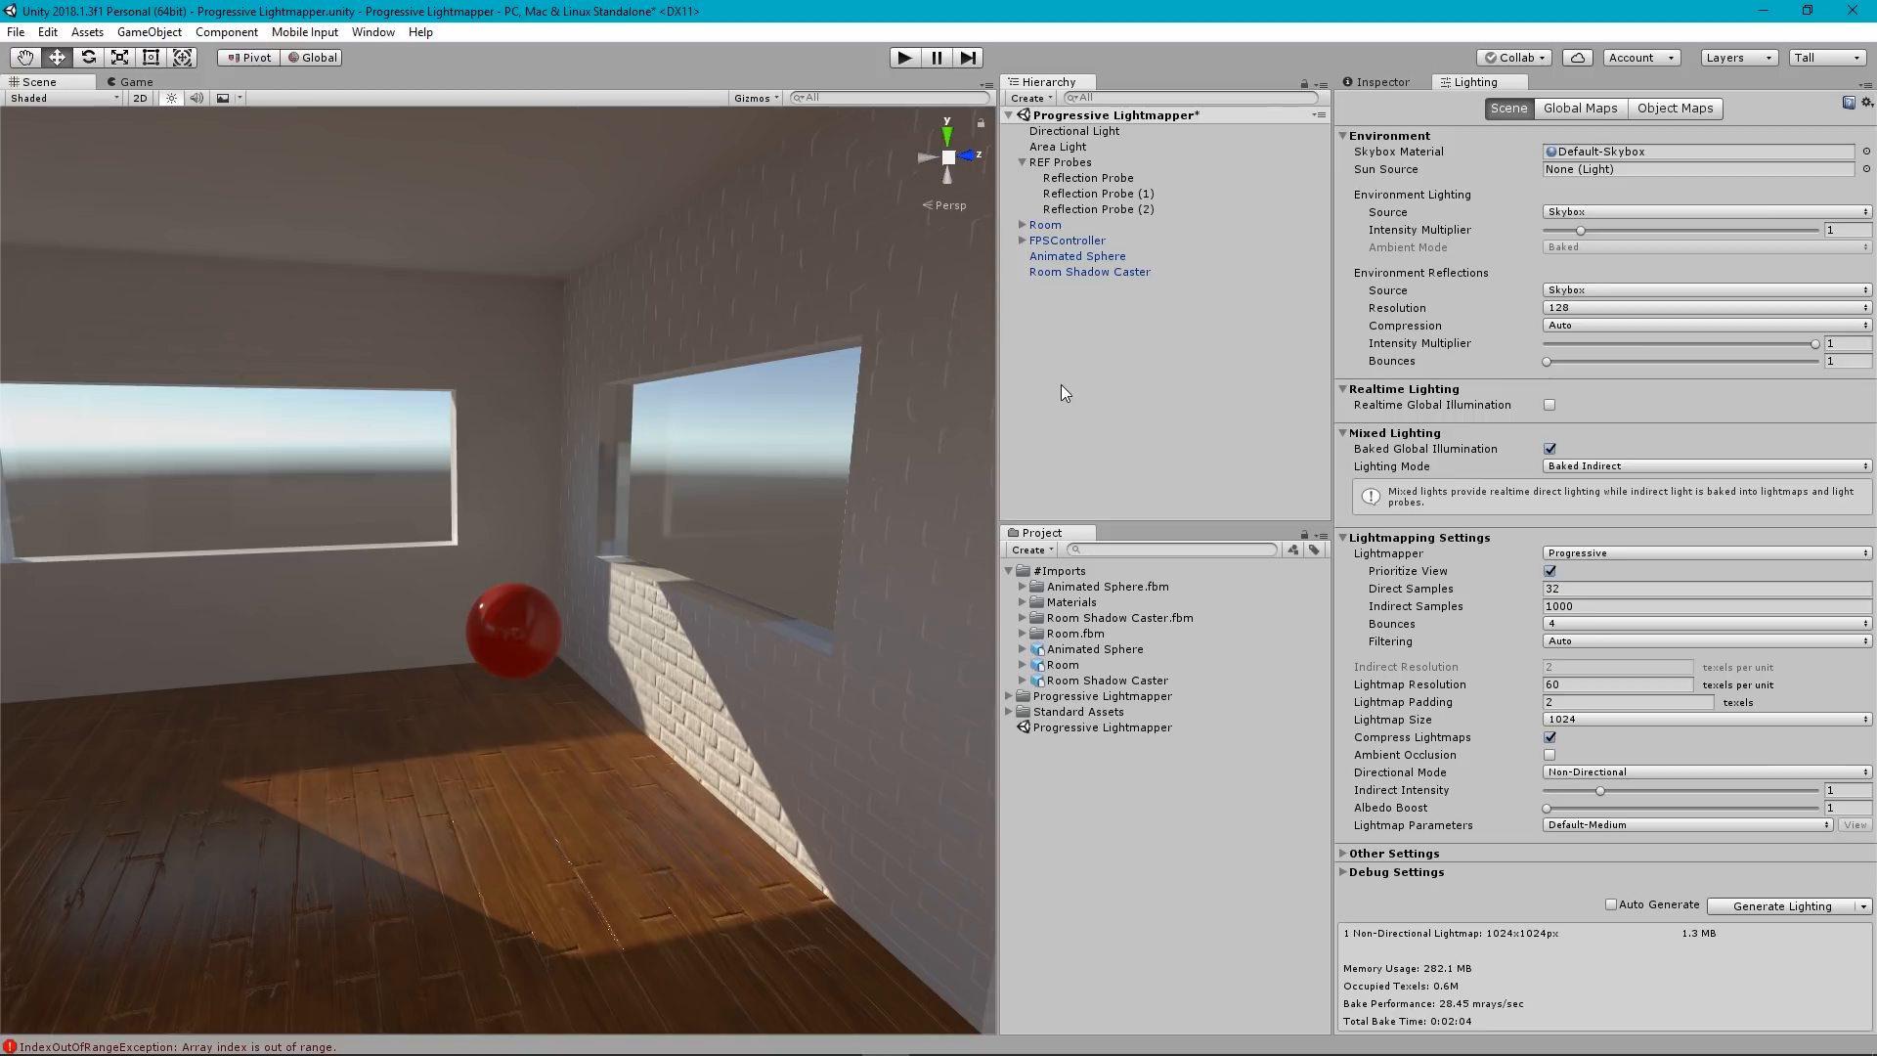
pyautogui.moveTo(625, 649)
pyautogui.mouseDown(button='right')
pyautogui.moveTo(590, 637)
pyautogui.moveTo(622, 699)
pyautogui.mouseUp(button='right')
pyautogui.press('w')
pyautogui.press('s')
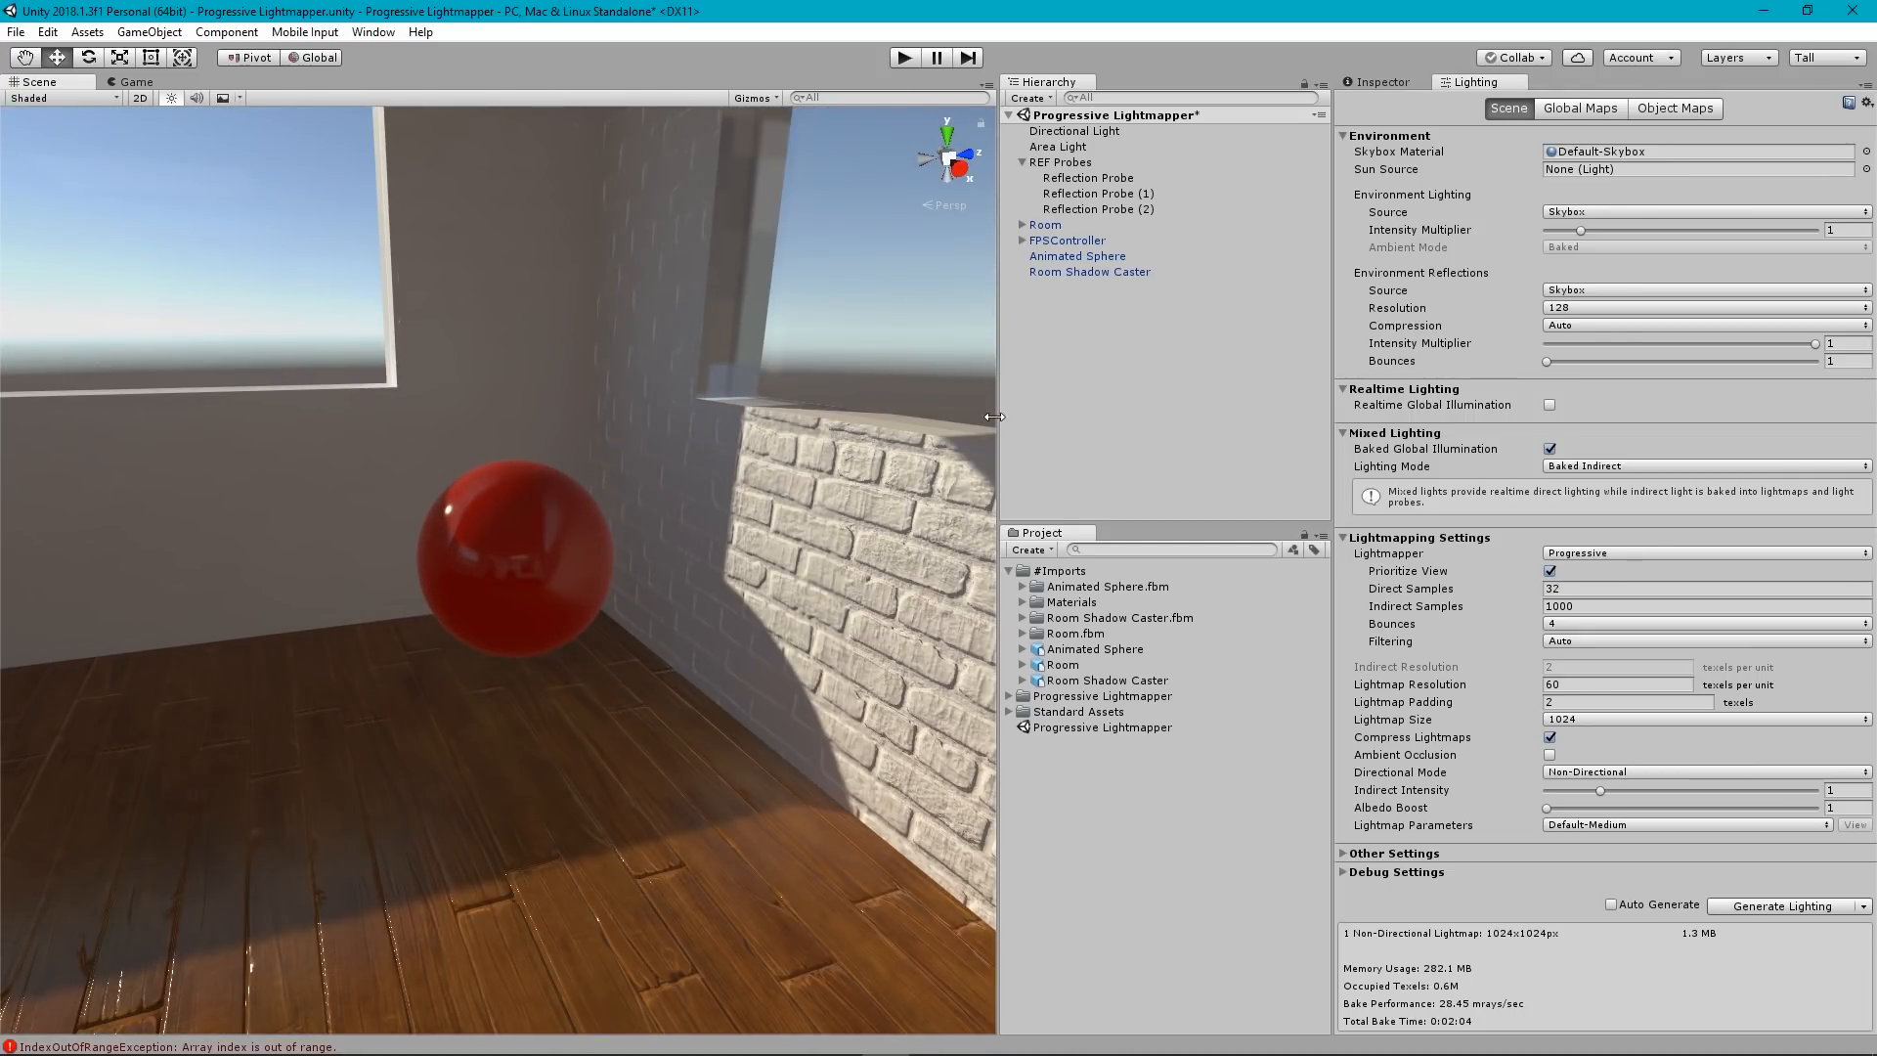
# Enlarge the scene view and compare the red sphere's reflections with the main room's reflection probe.
pyautogui.moveTo(994, 416); pyautogui.dragTo(1332, 408)
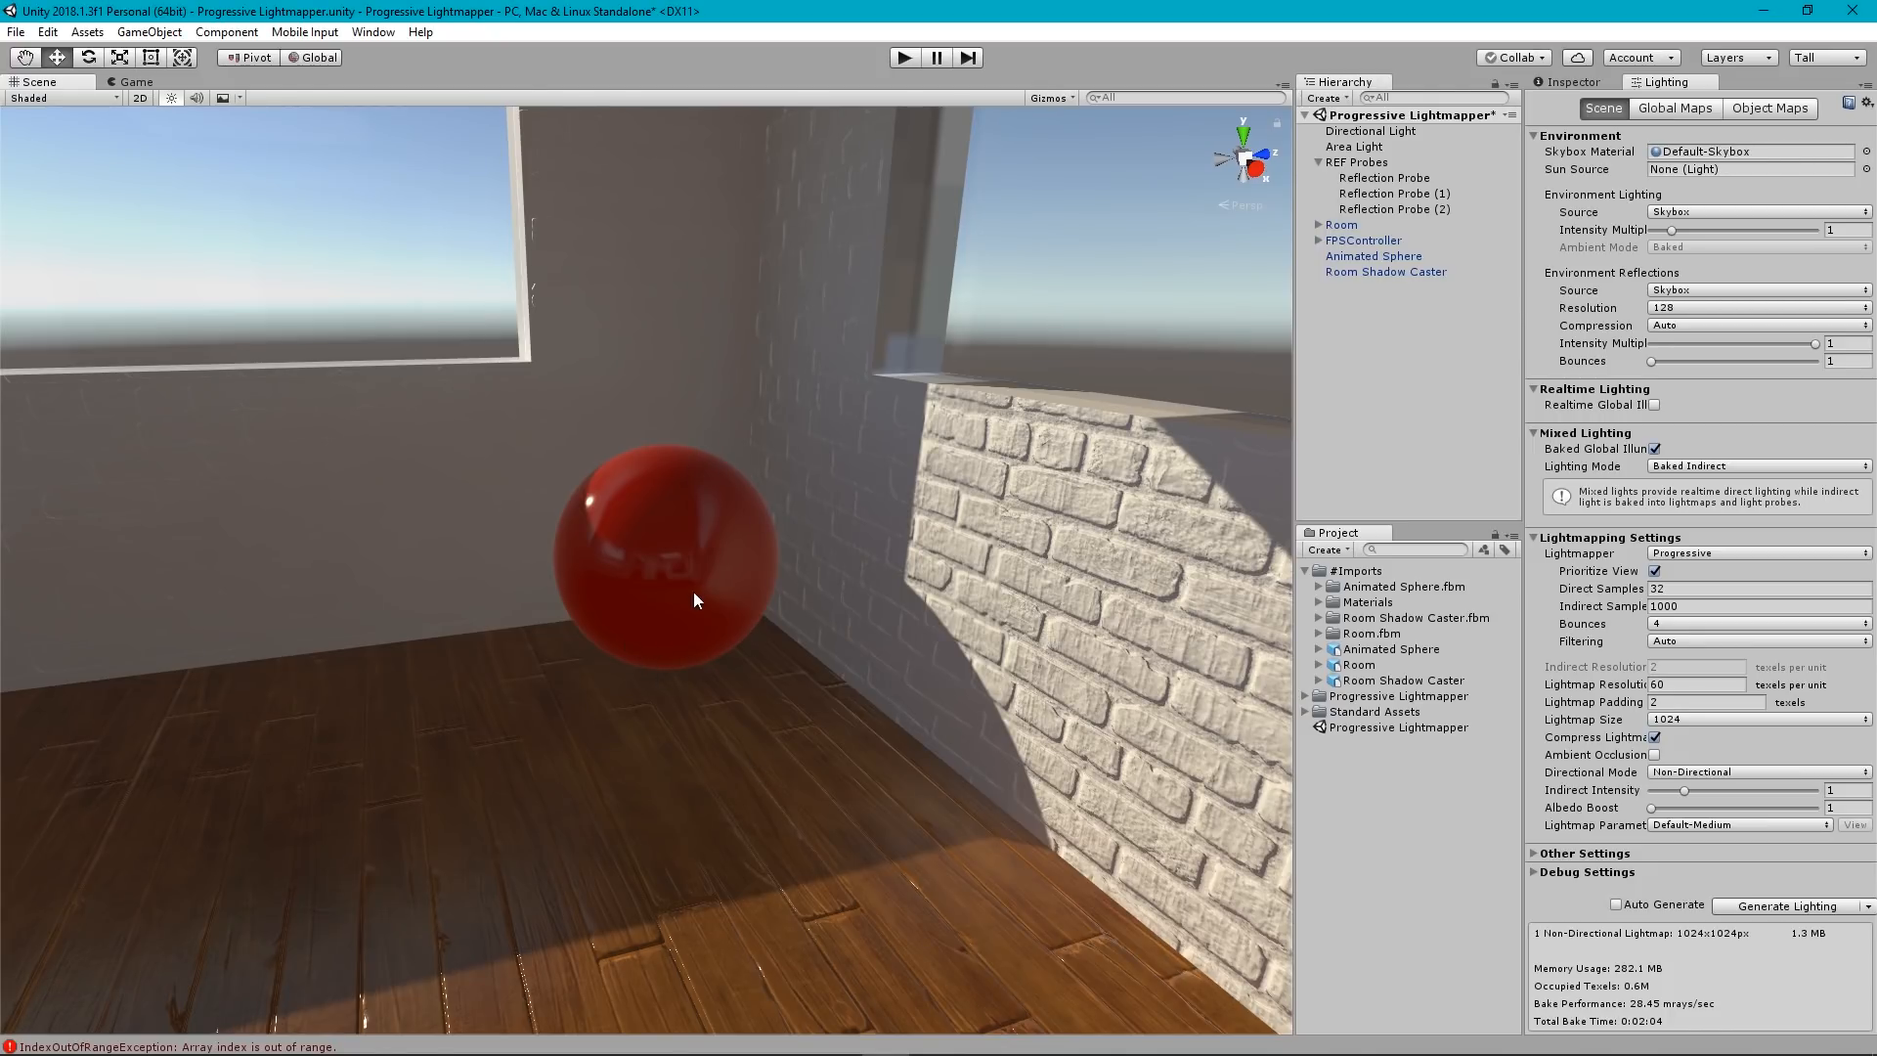
pyautogui.scroll(3, 711, 575)
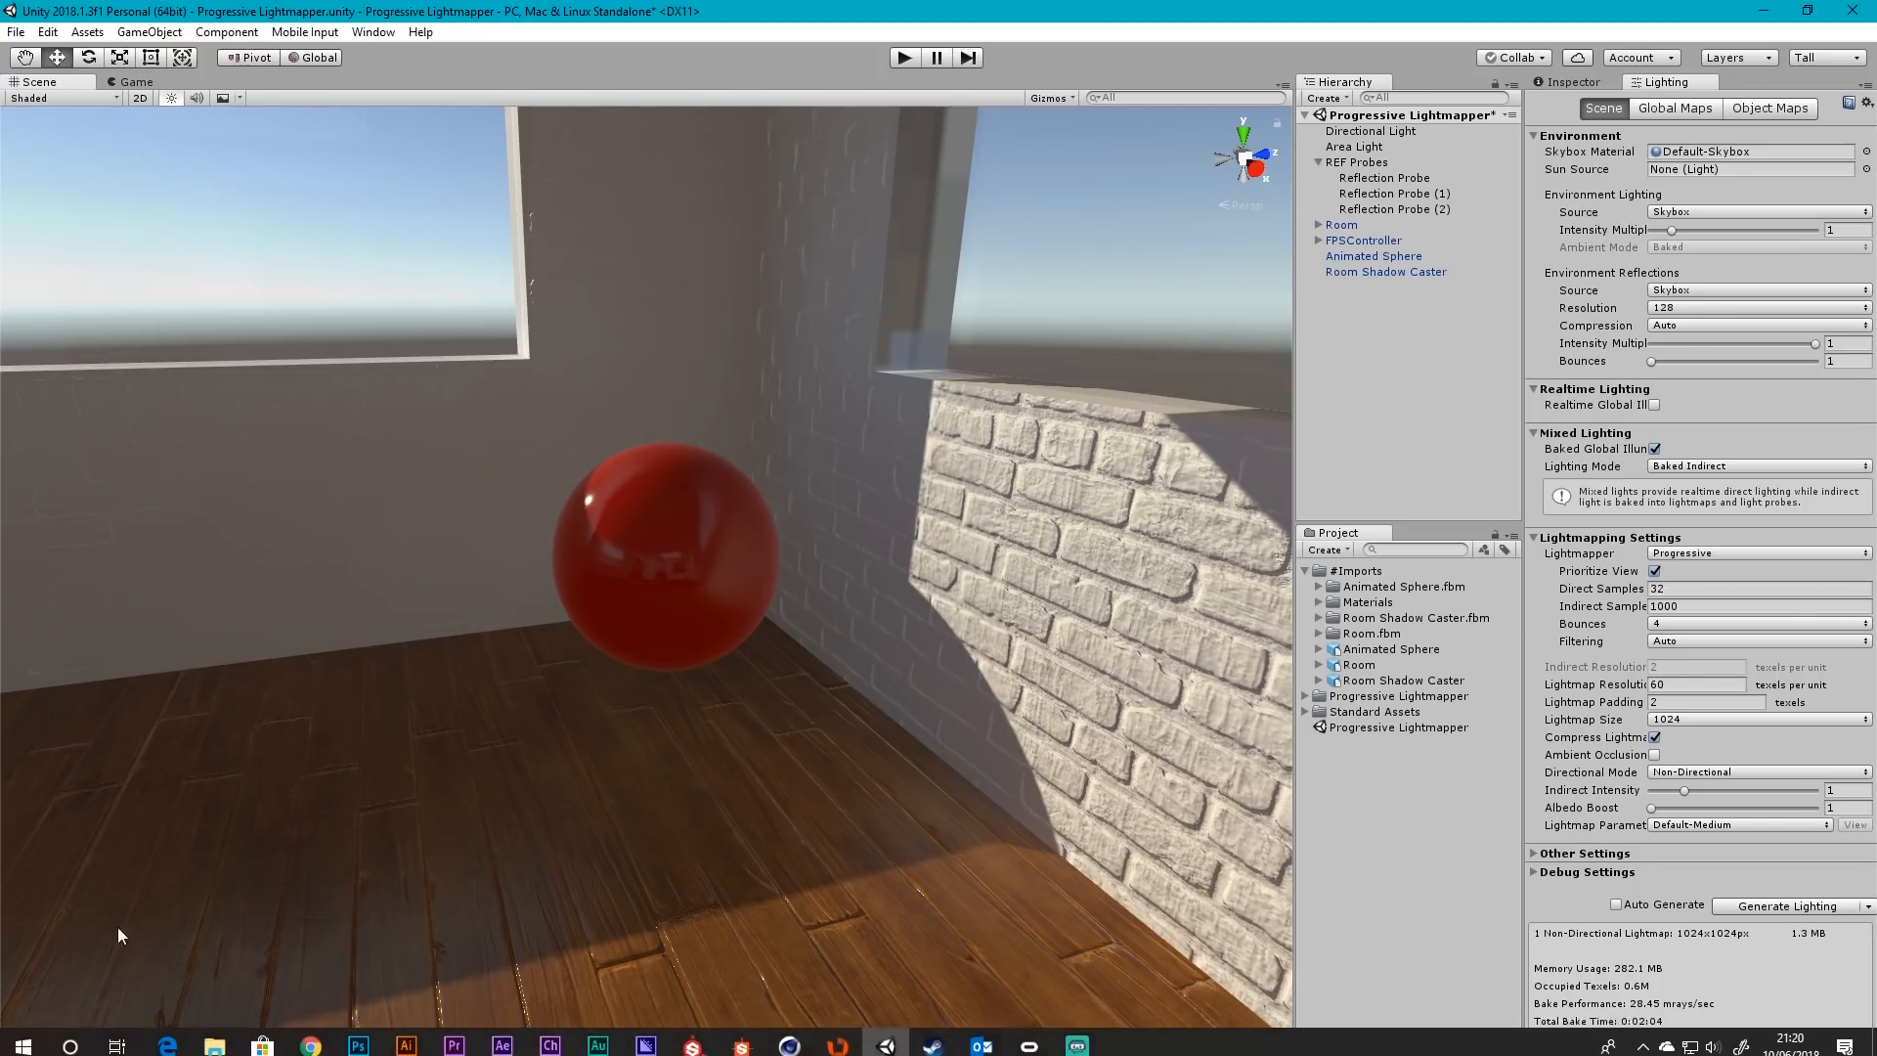
pyautogui.scroll(-5, 694, 572)
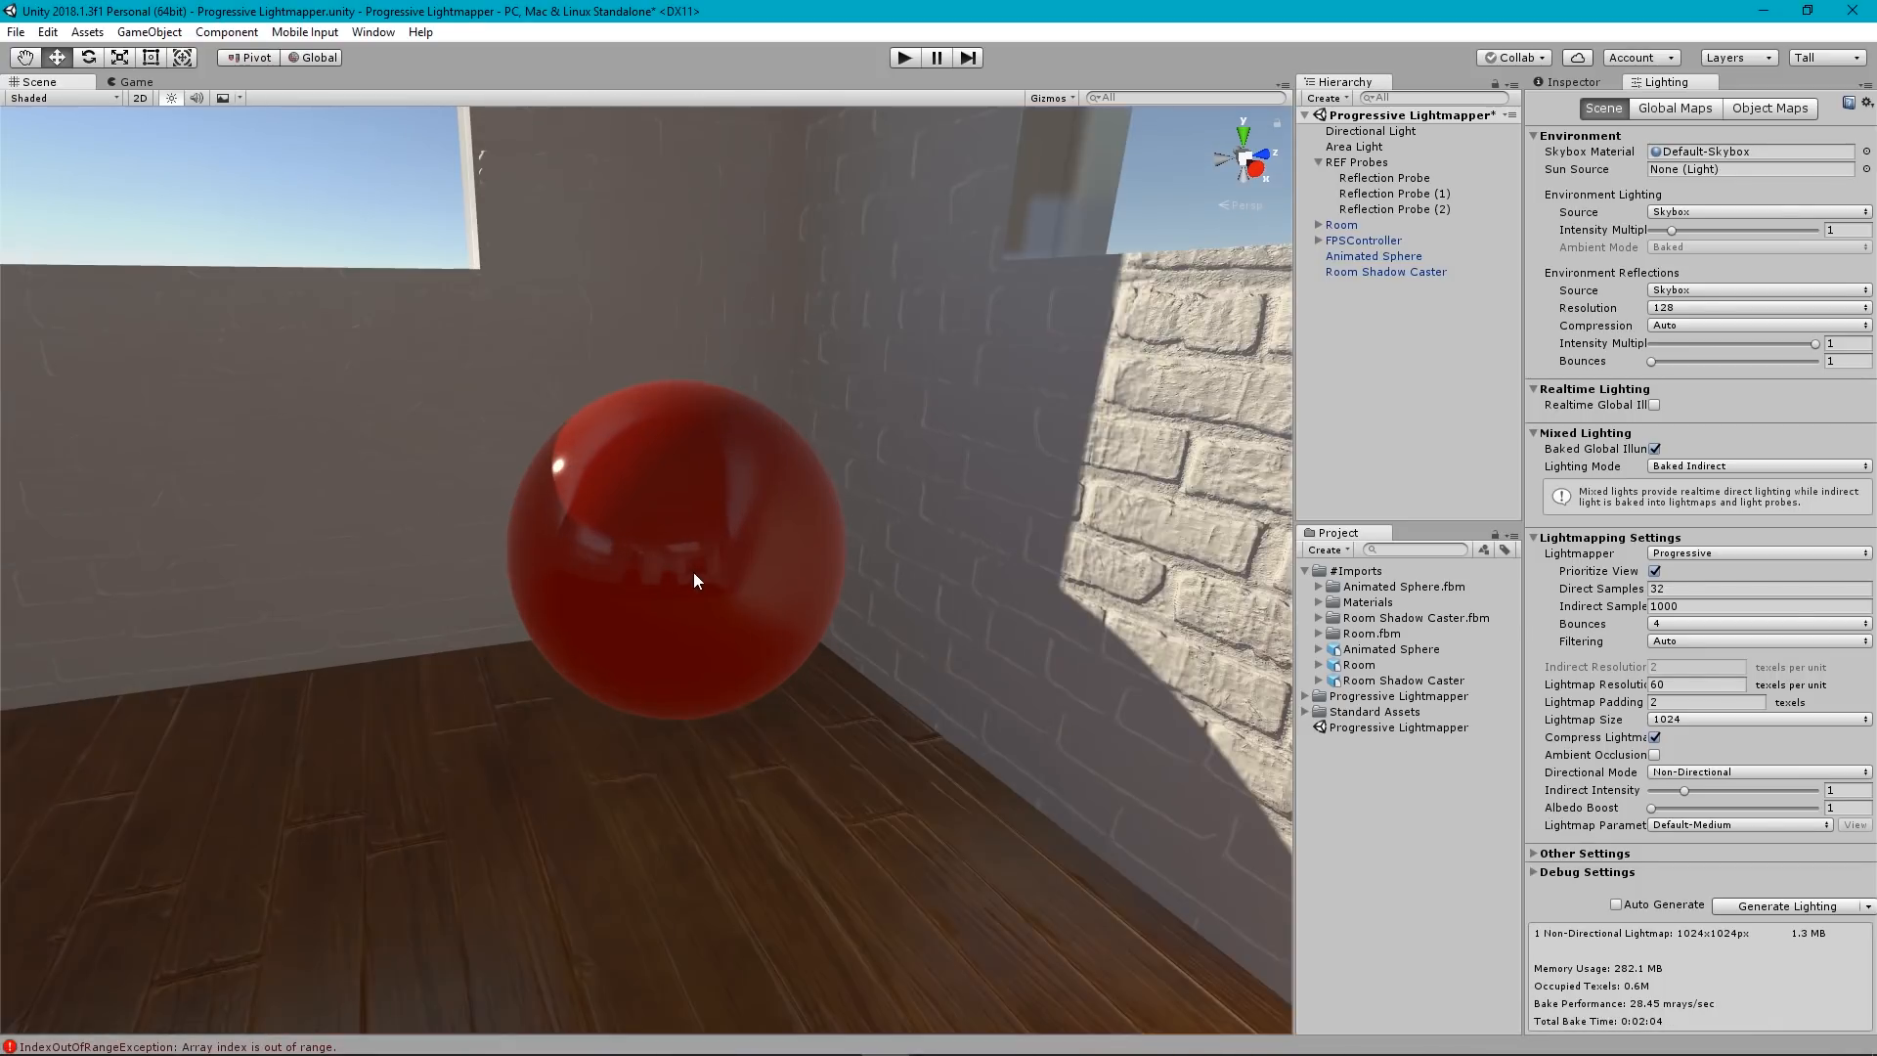
pyautogui.click(361, 892)
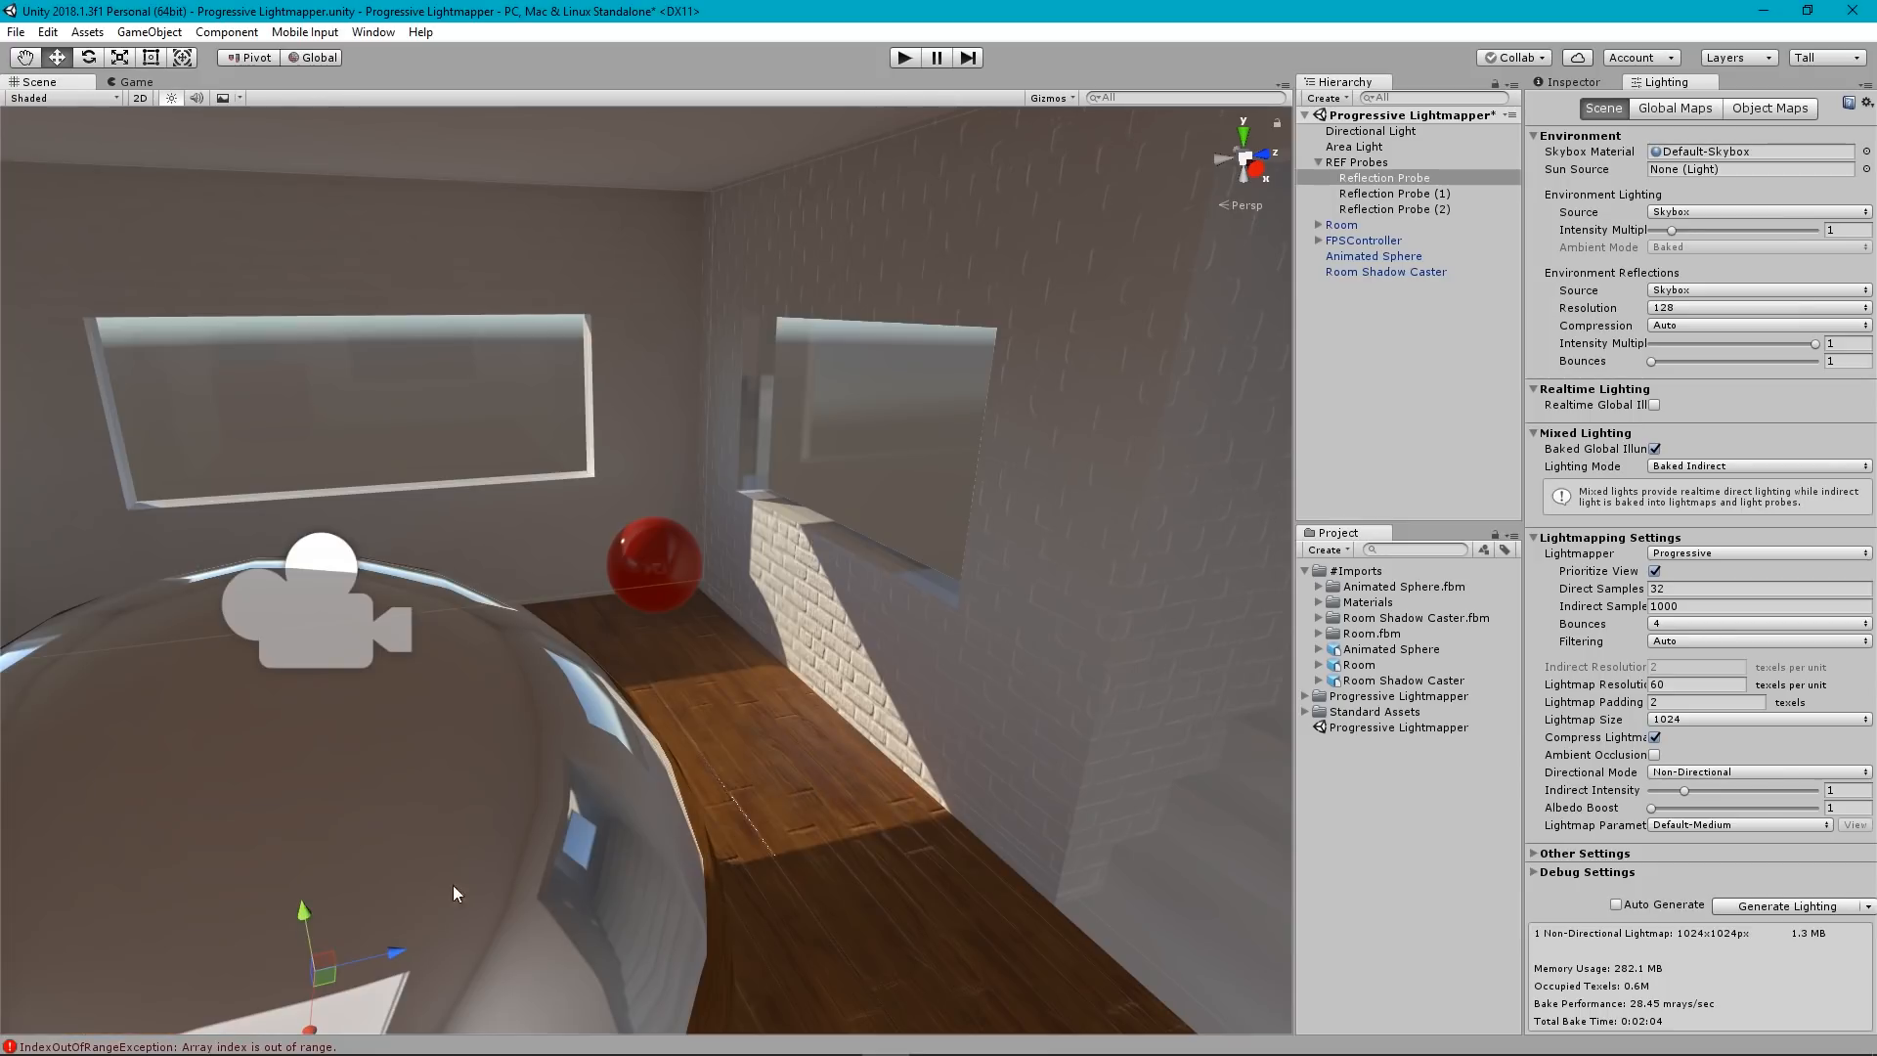
pyautogui.press('f')
pyautogui.scroll(3, 614, 813)
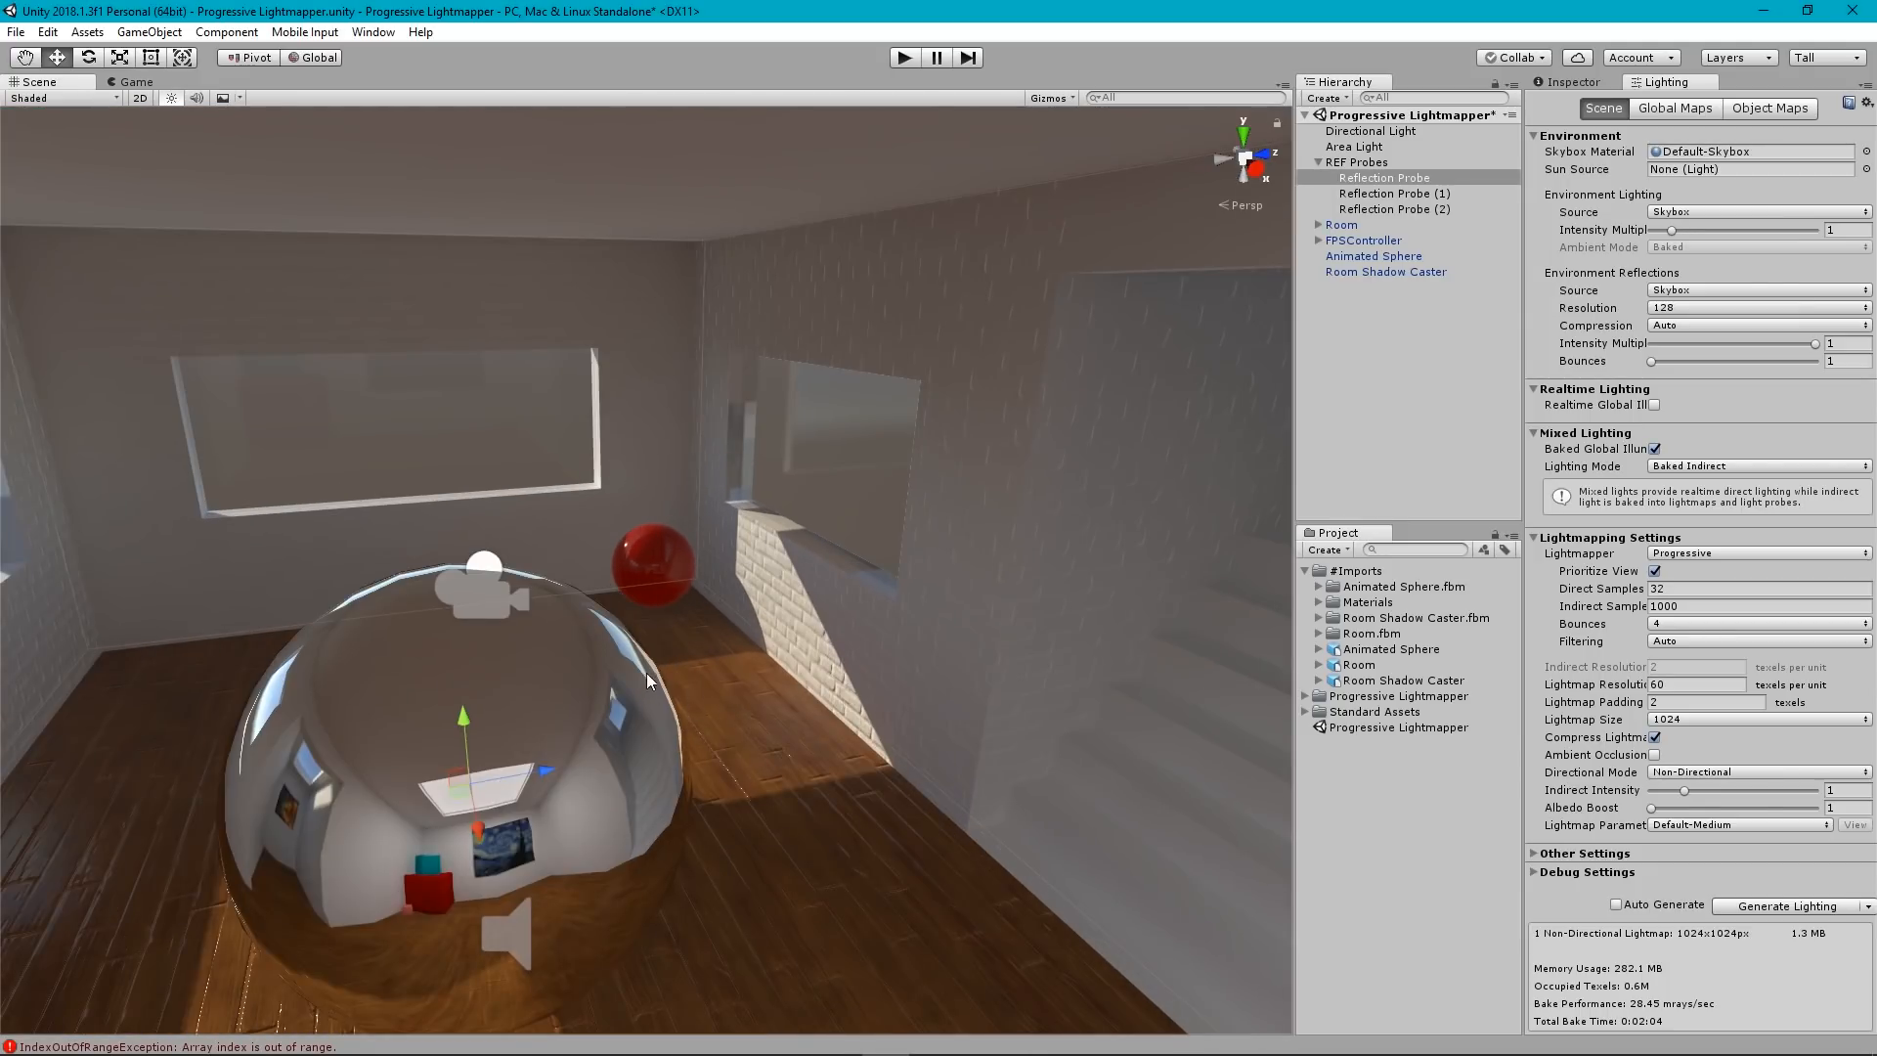
pyautogui.scroll(6, 674, 606)
# Clear the selection, collapse the REF Probes group and narrow the scene view to give the lighting settings more width.
pyautogui.click(1387, 361)
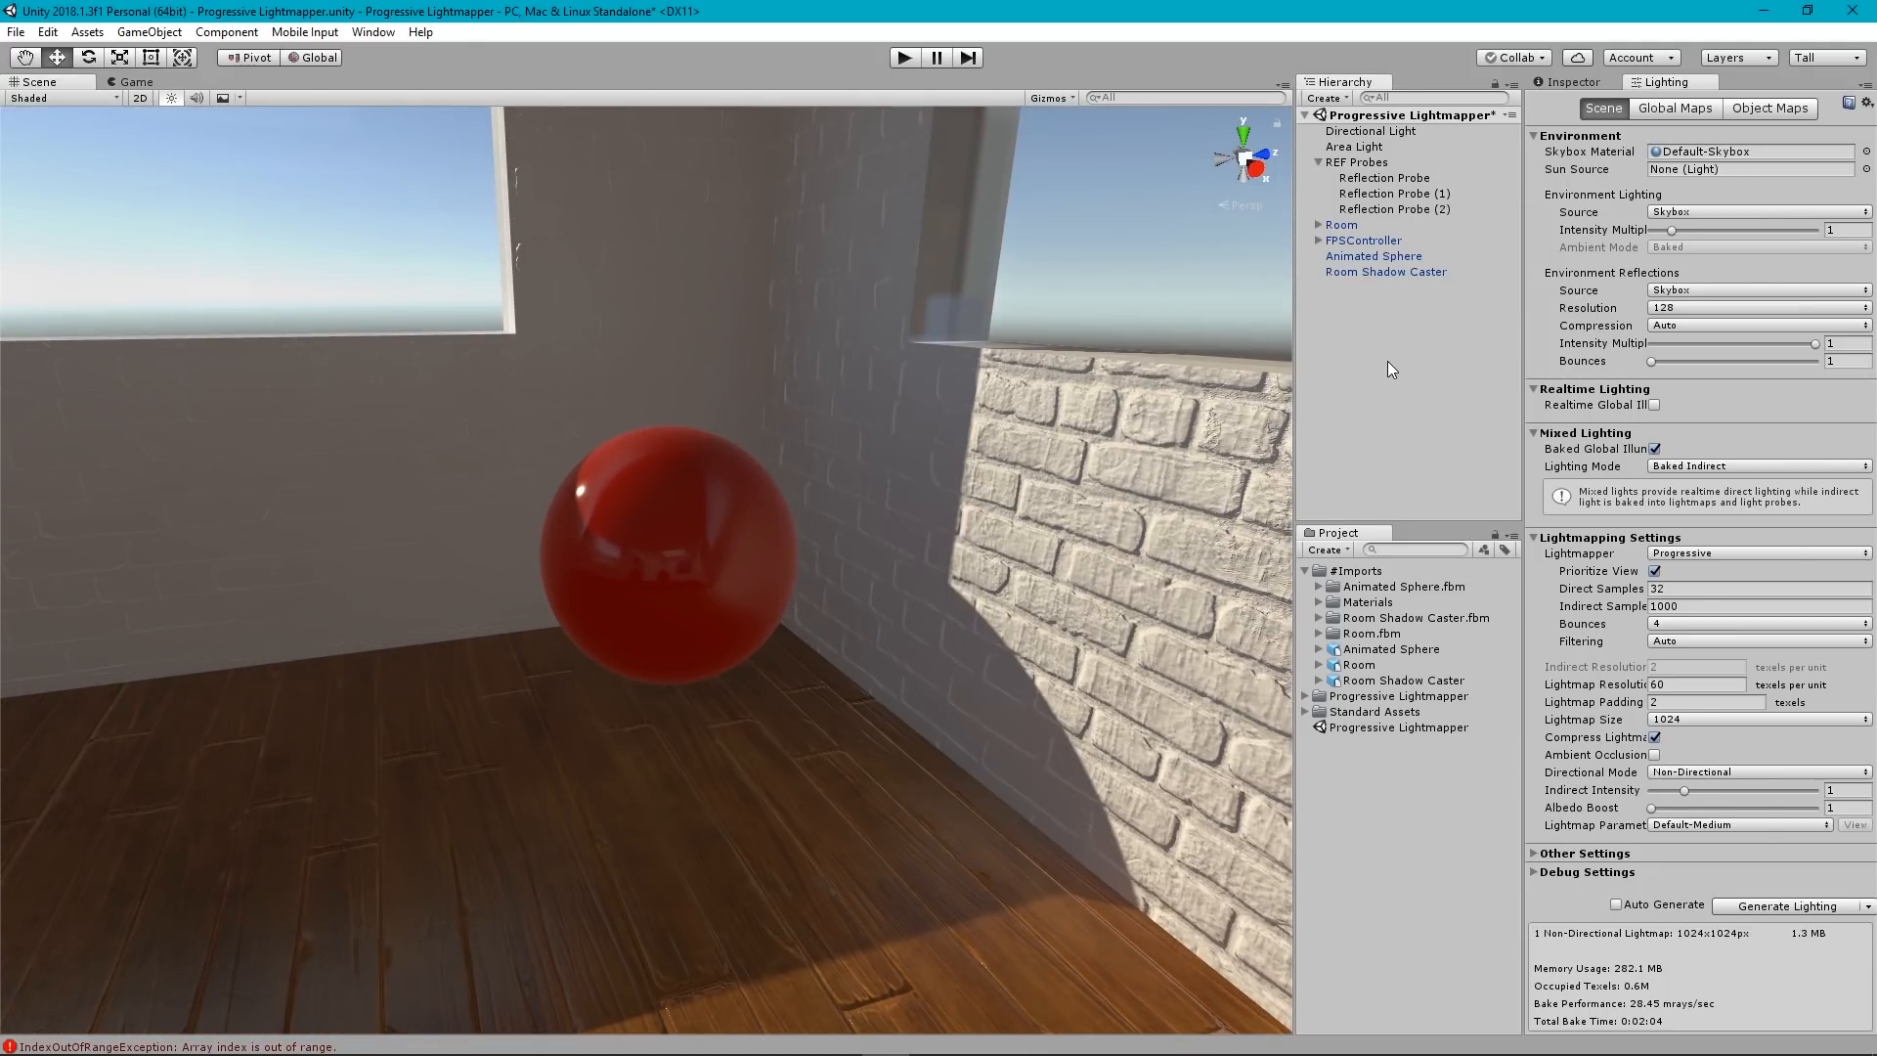
pyautogui.click(1318, 162)
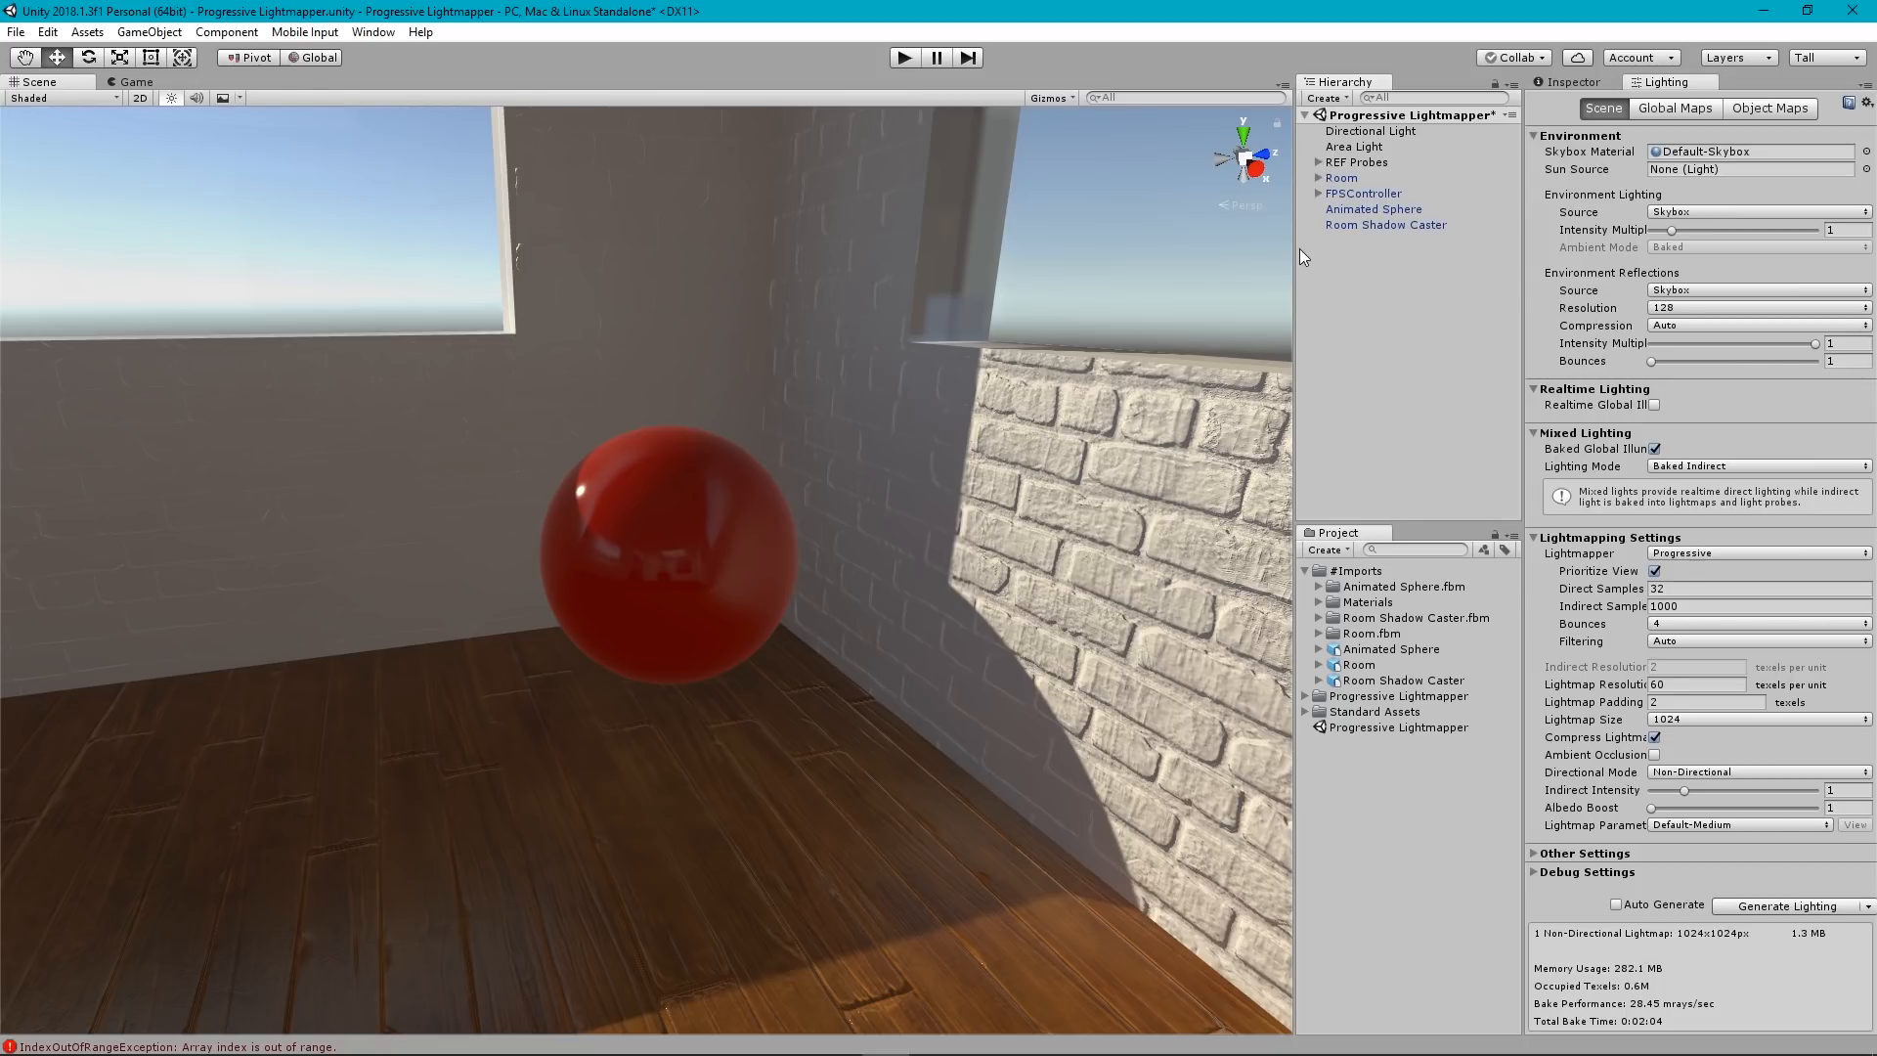
pyautogui.moveTo(1525, 296); pyautogui.dragTo(1344, 323)
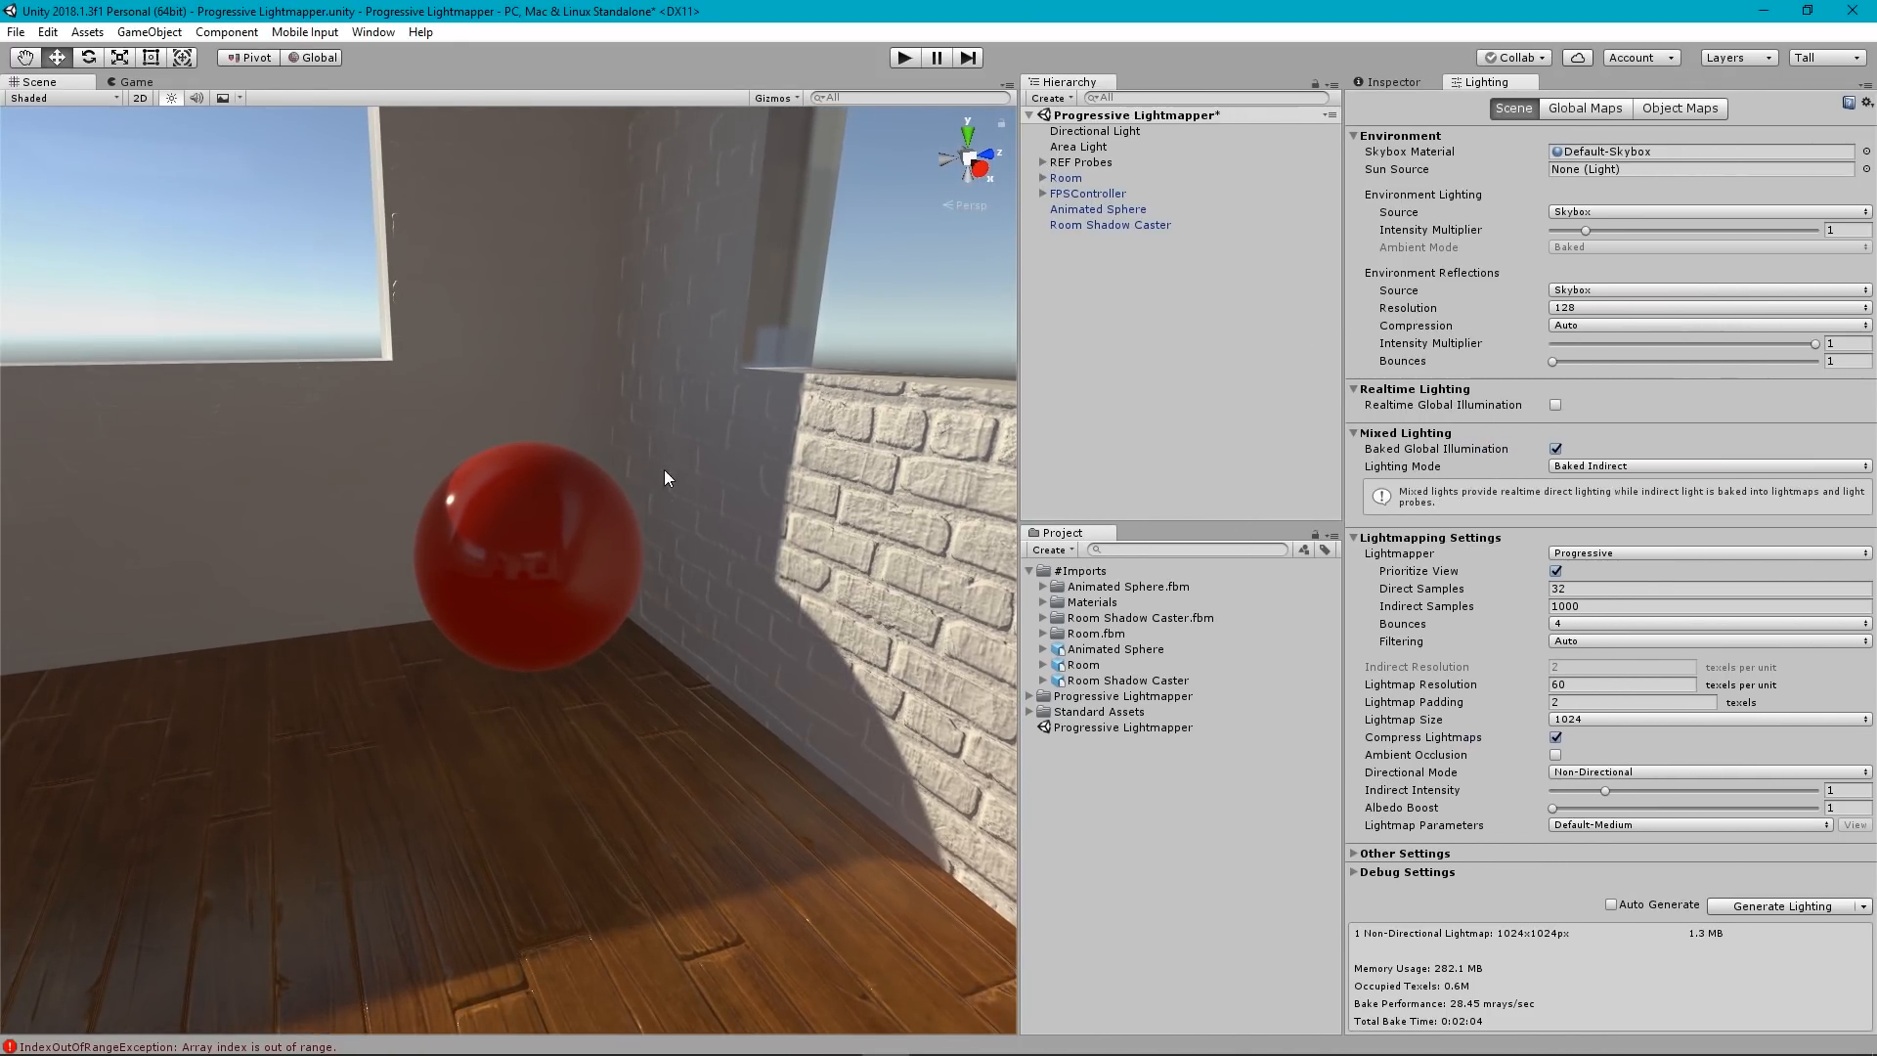
# Inspect the red sphere, brick wall and wooden floor from several distances to judge the final lighting.
pyautogui.scroll(3, 528, 528)
pyautogui.scroll(-6, 528, 532)
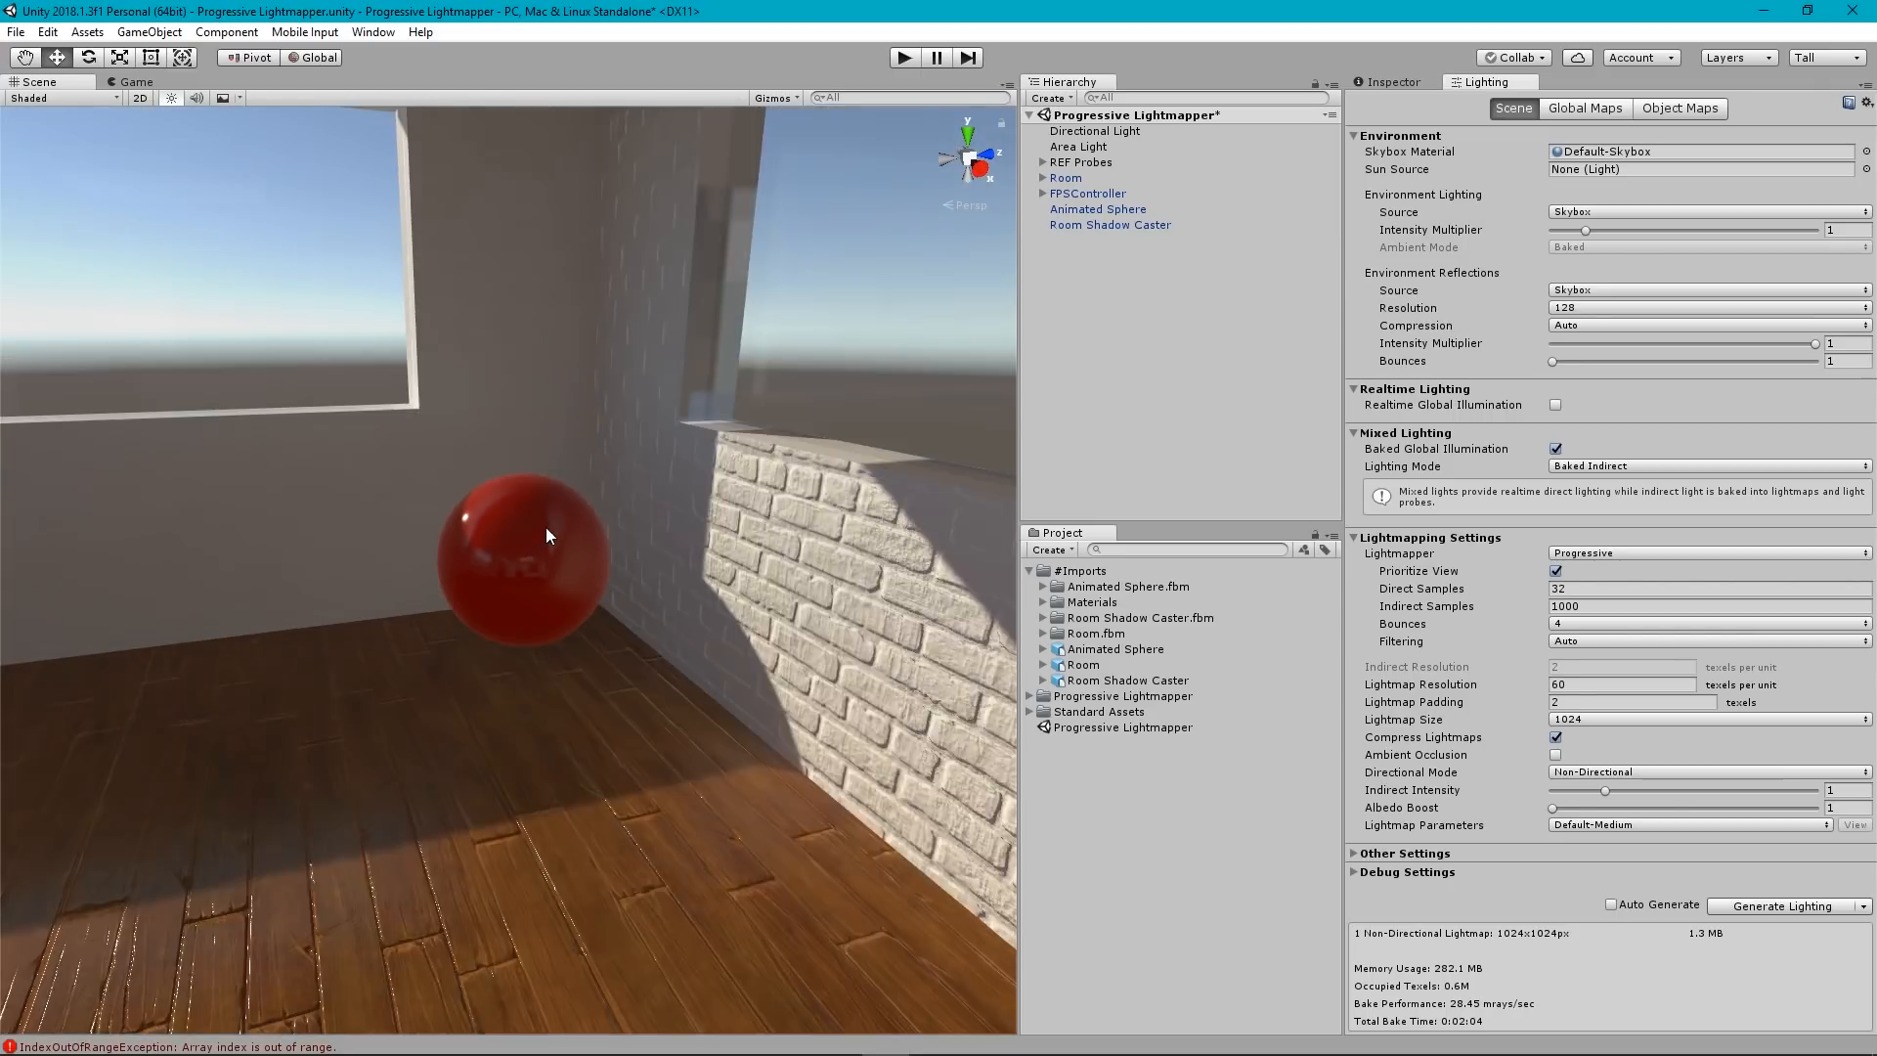
pyautogui.scroll(5, 547, 527)
pyautogui.scroll(-3, 548, 526)
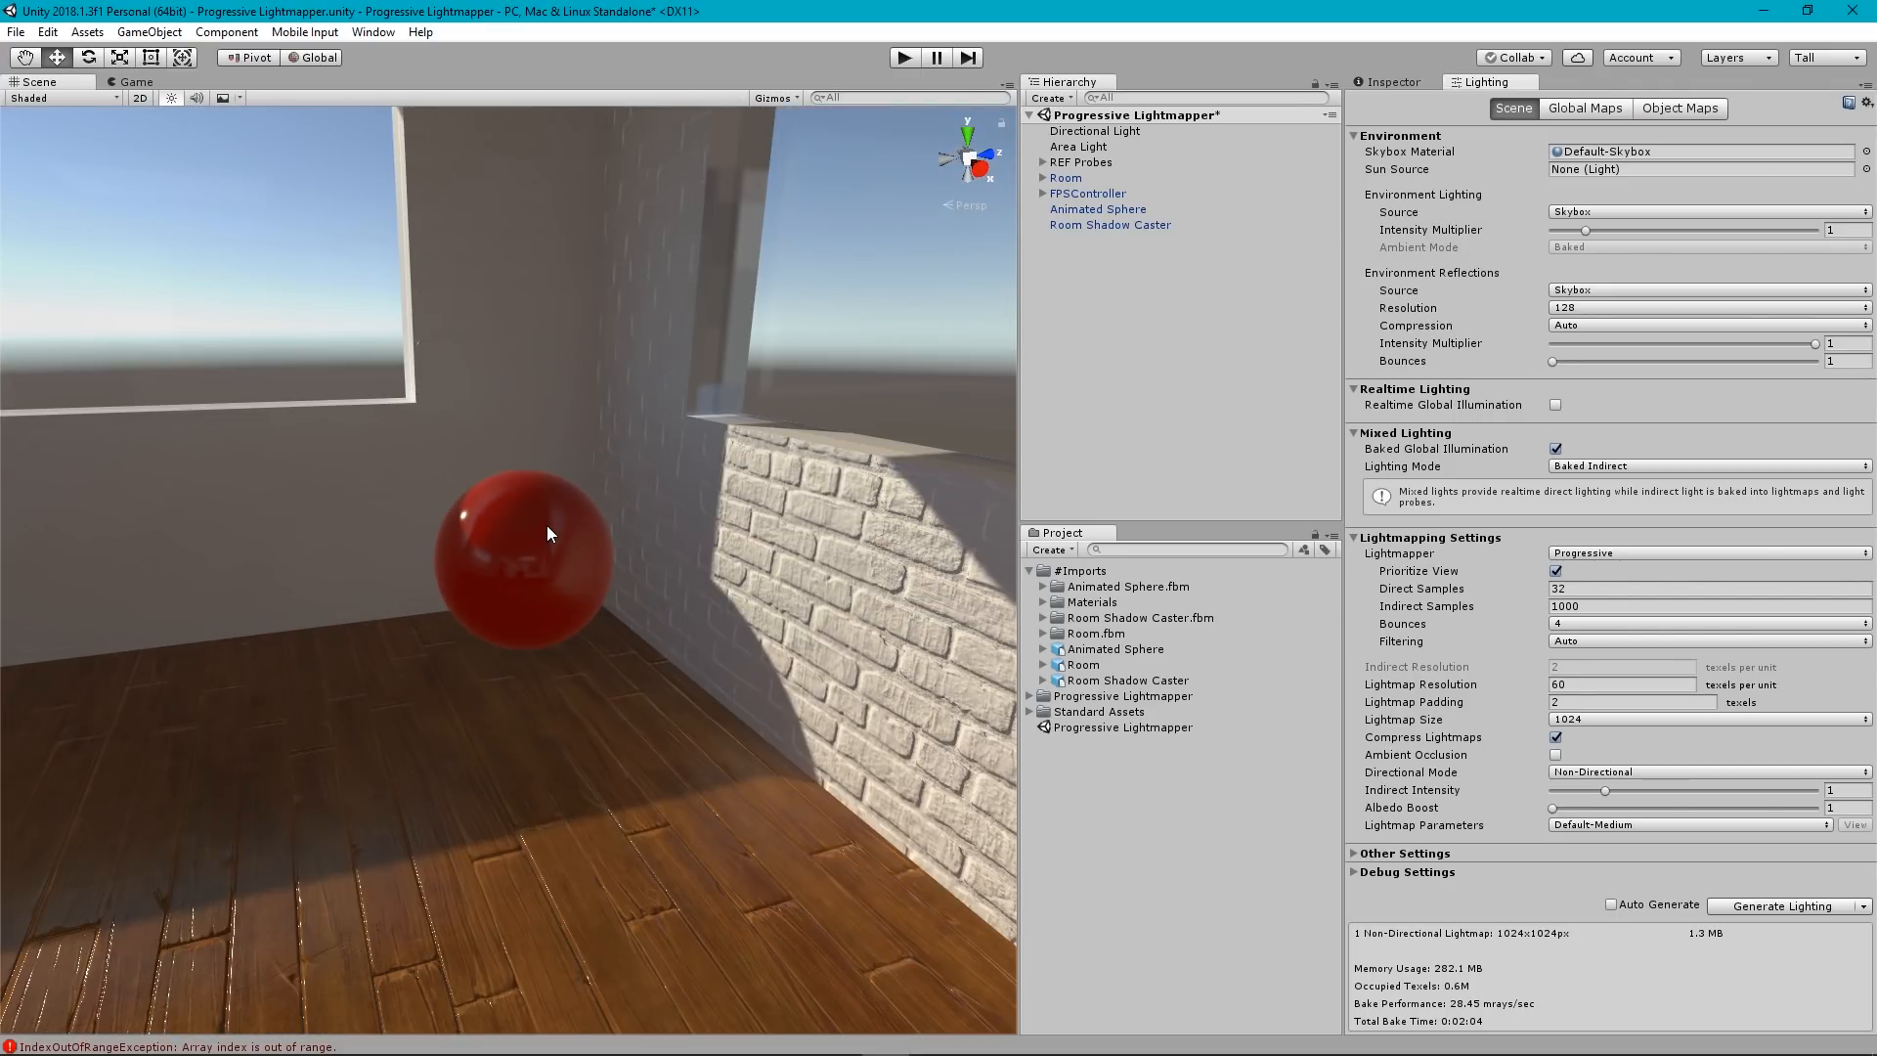
pyautogui.moveTo(547, 526); pyautogui.dragTo(580, 563, button='right')
pyautogui.press('w')
pyautogui.press('s')
pyautogui.press('w')
pyautogui.press('s')
pyautogui.press('a')
pyautogui.press('d')
pyautogui.press('w')
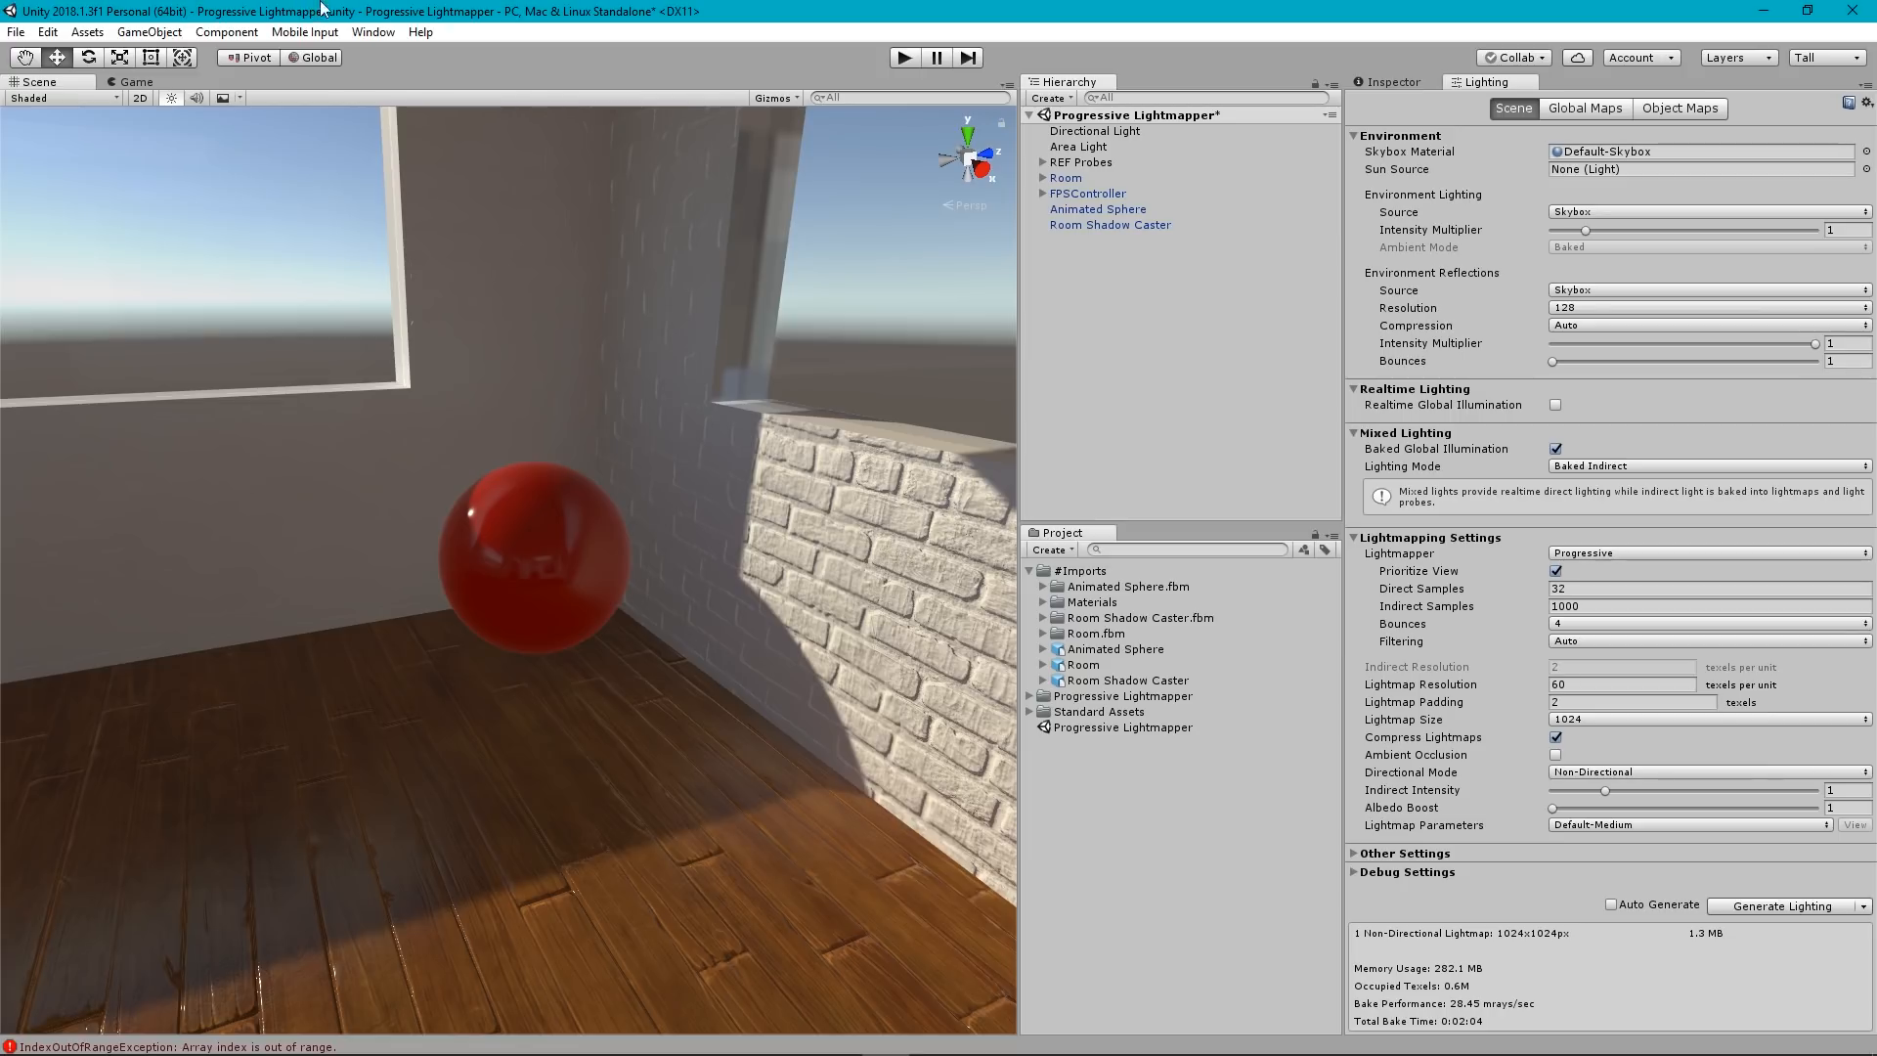
# Open the Asset Store, search it for "post" and open the Post Processing Stack page by Unity Technologies.
pyautogui.click(373, 32)
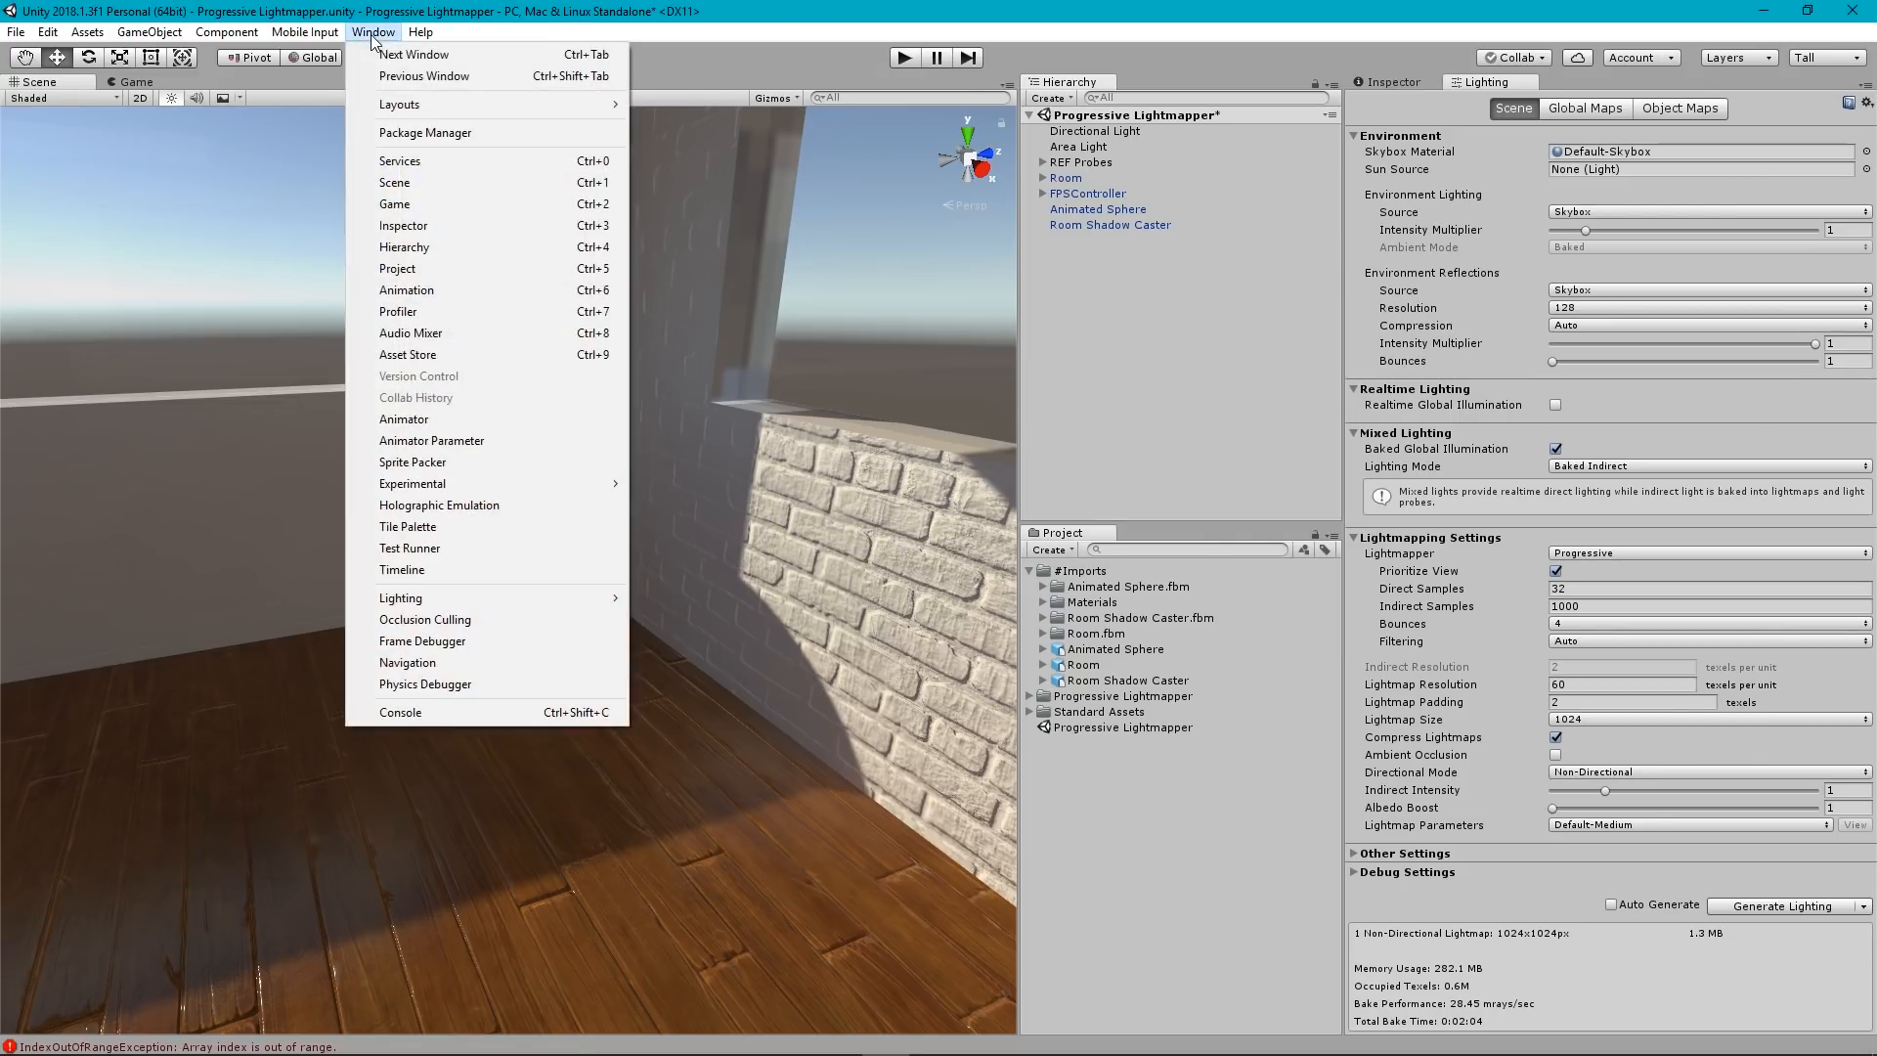
pyautogui.click(405, 357)
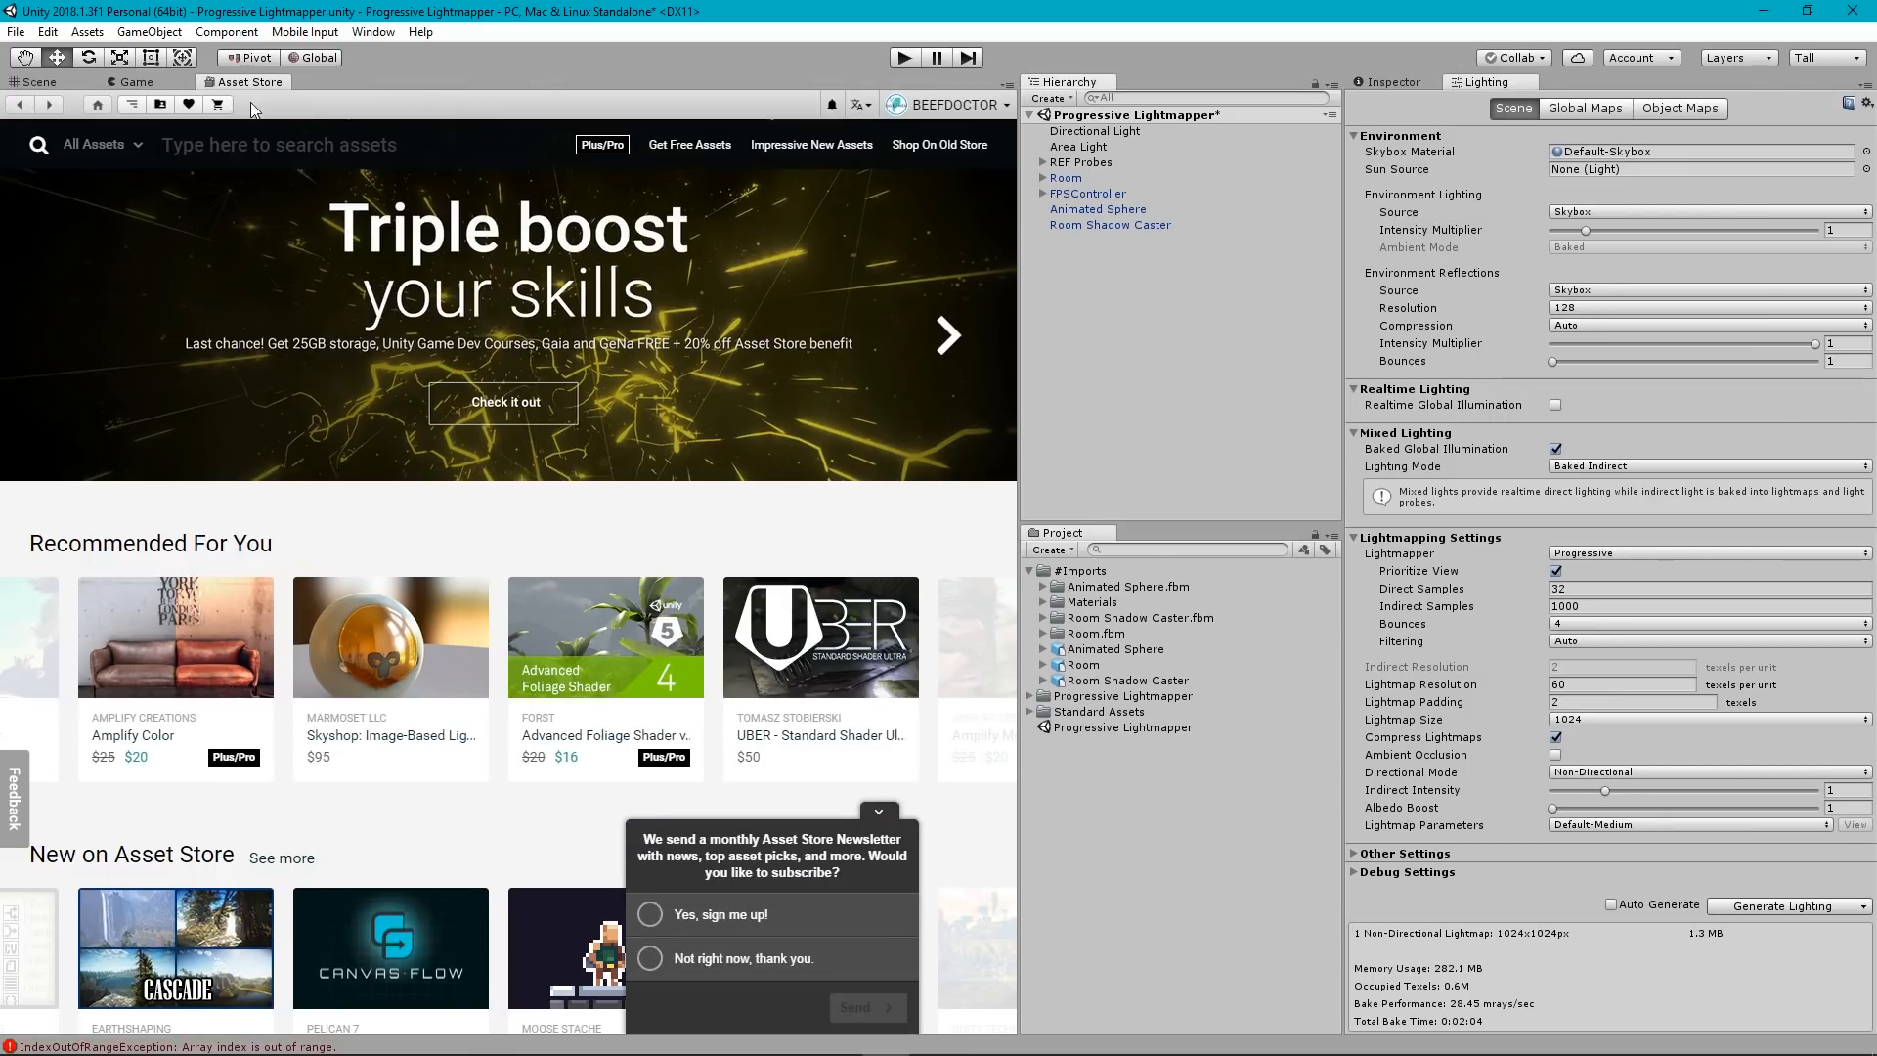
pyautogui.click(39, 145)
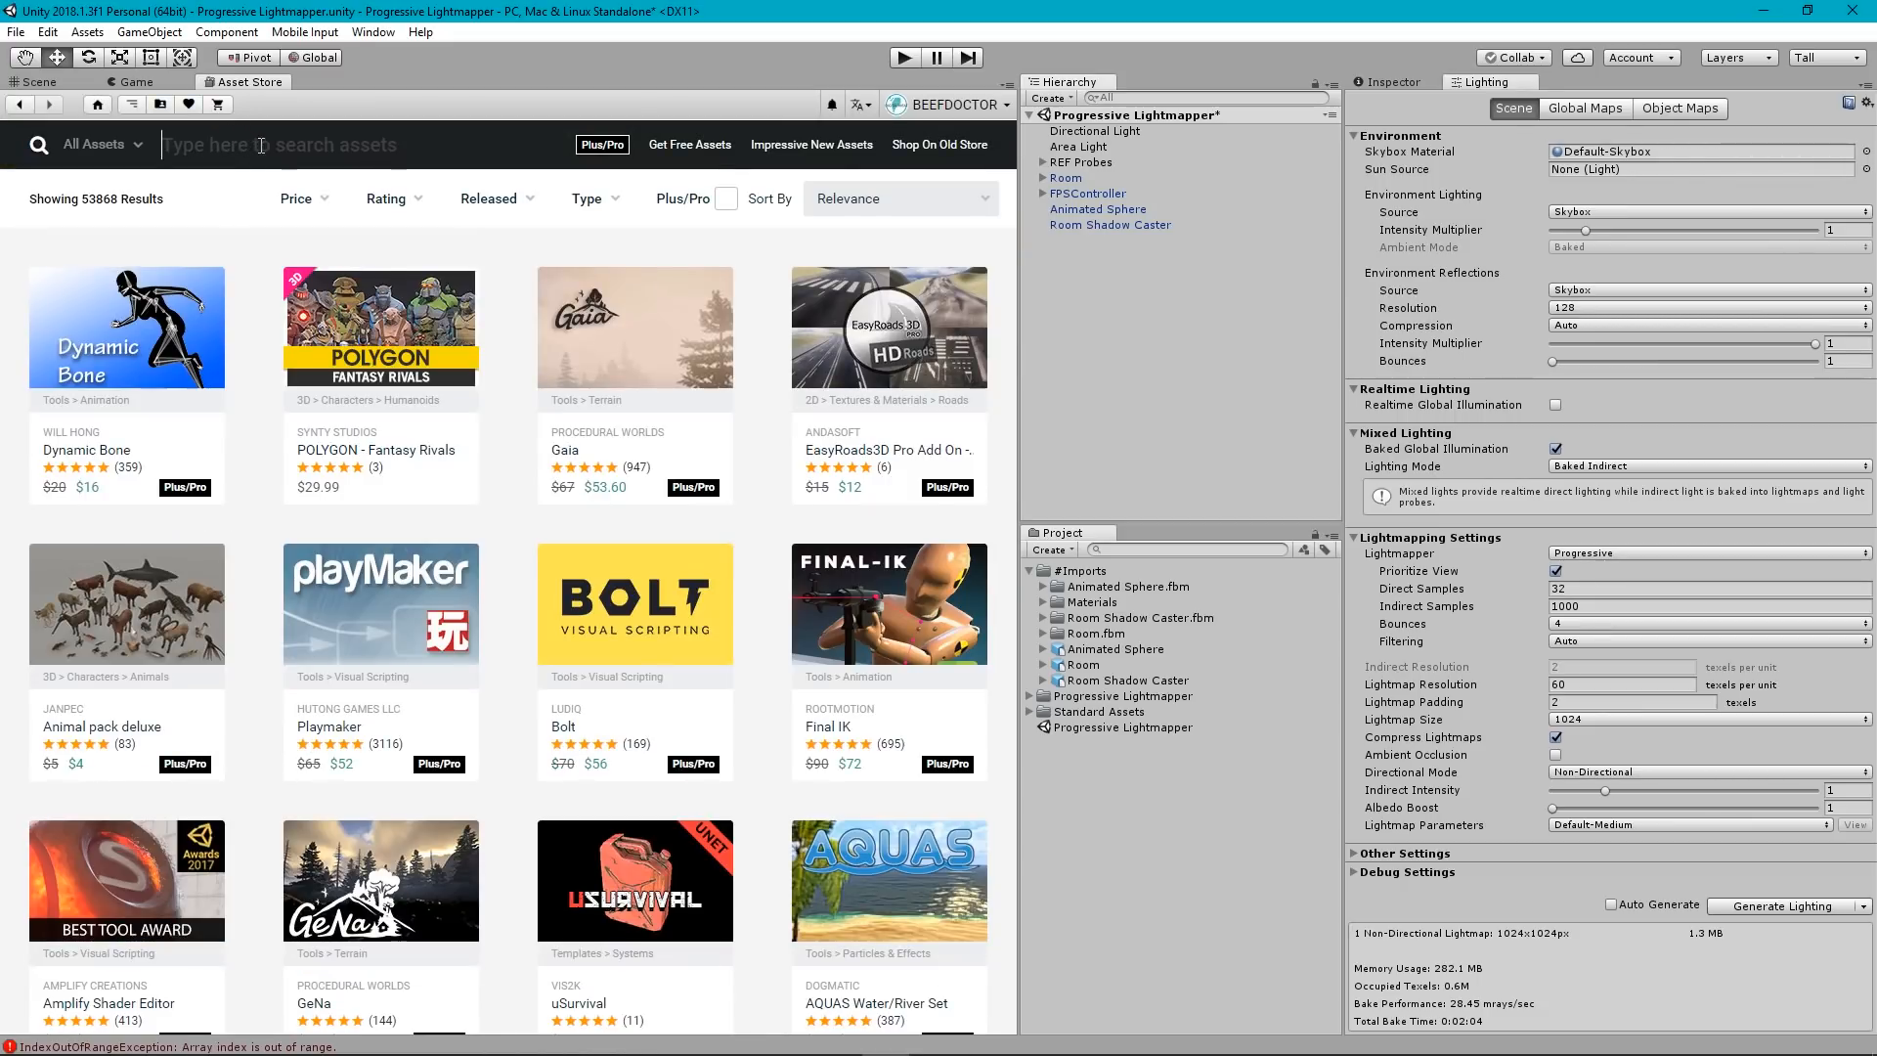
pyautogui.click(273, 143)
pyautogui.write('post')
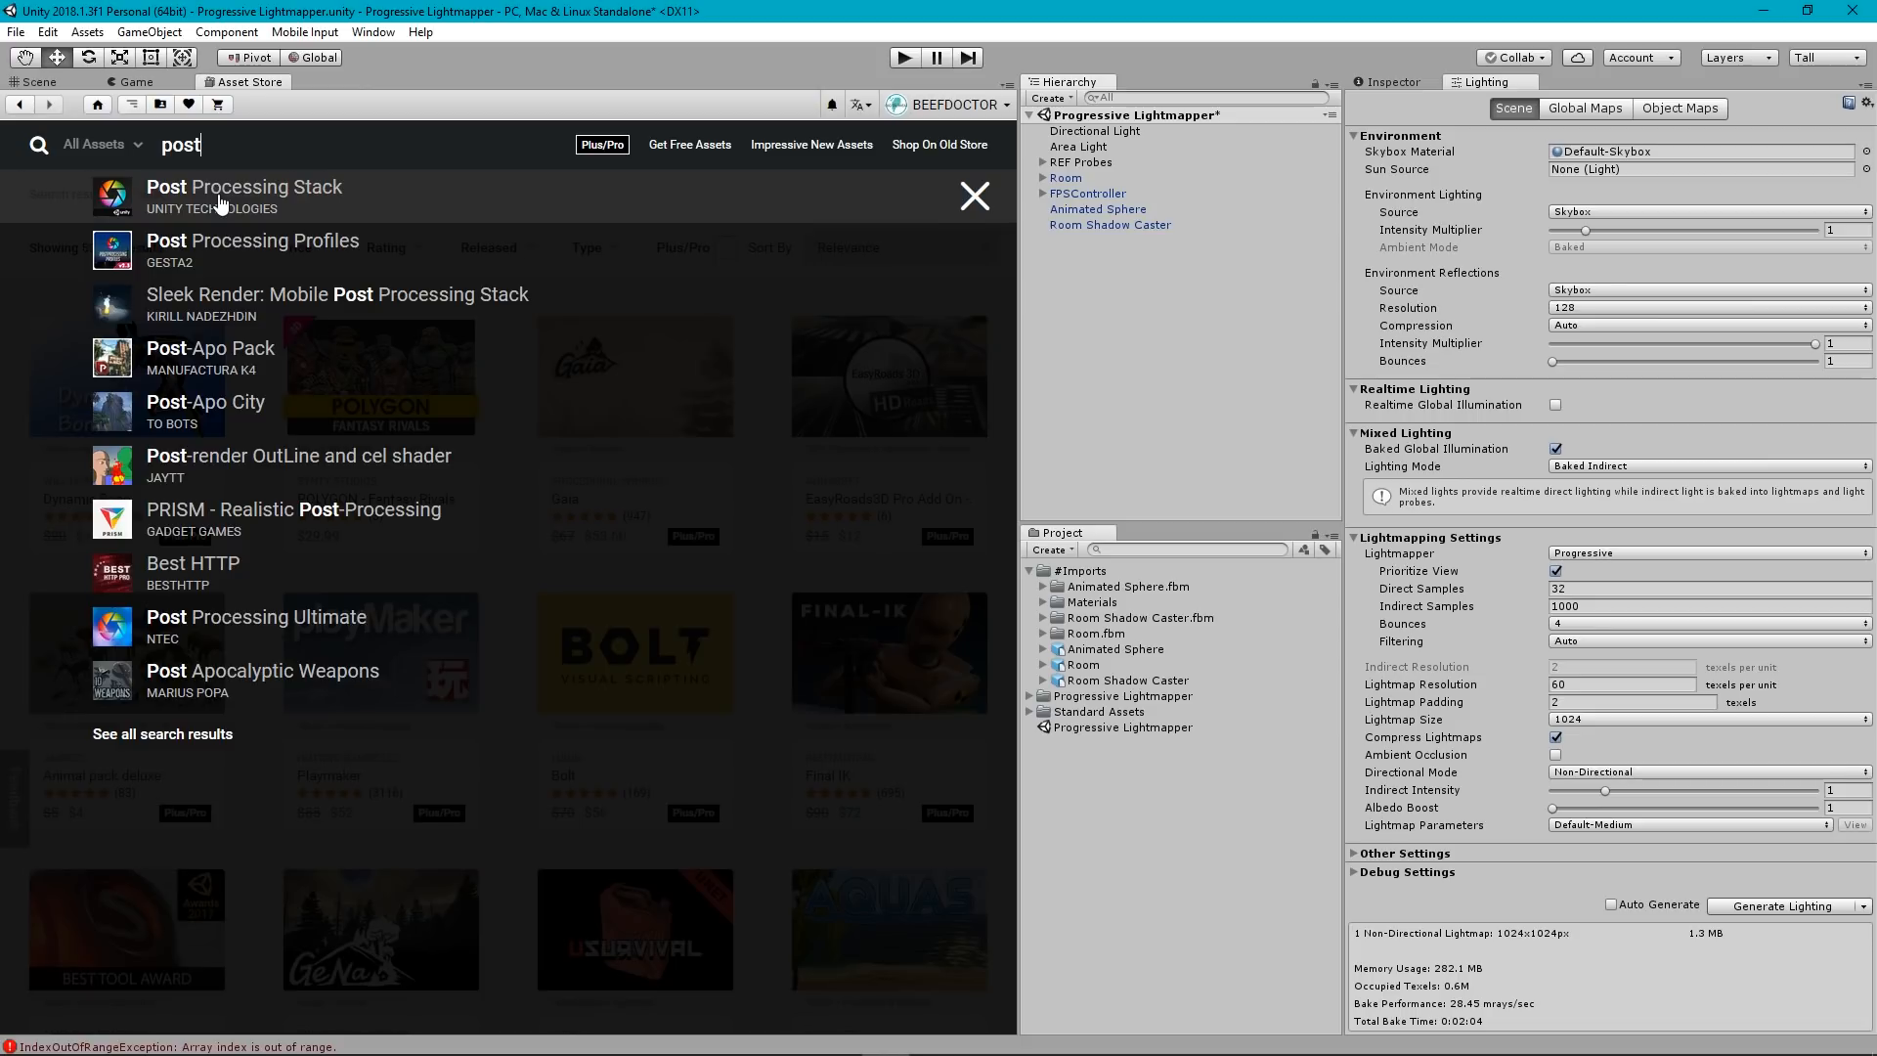
pyautogui.click(220, 201)
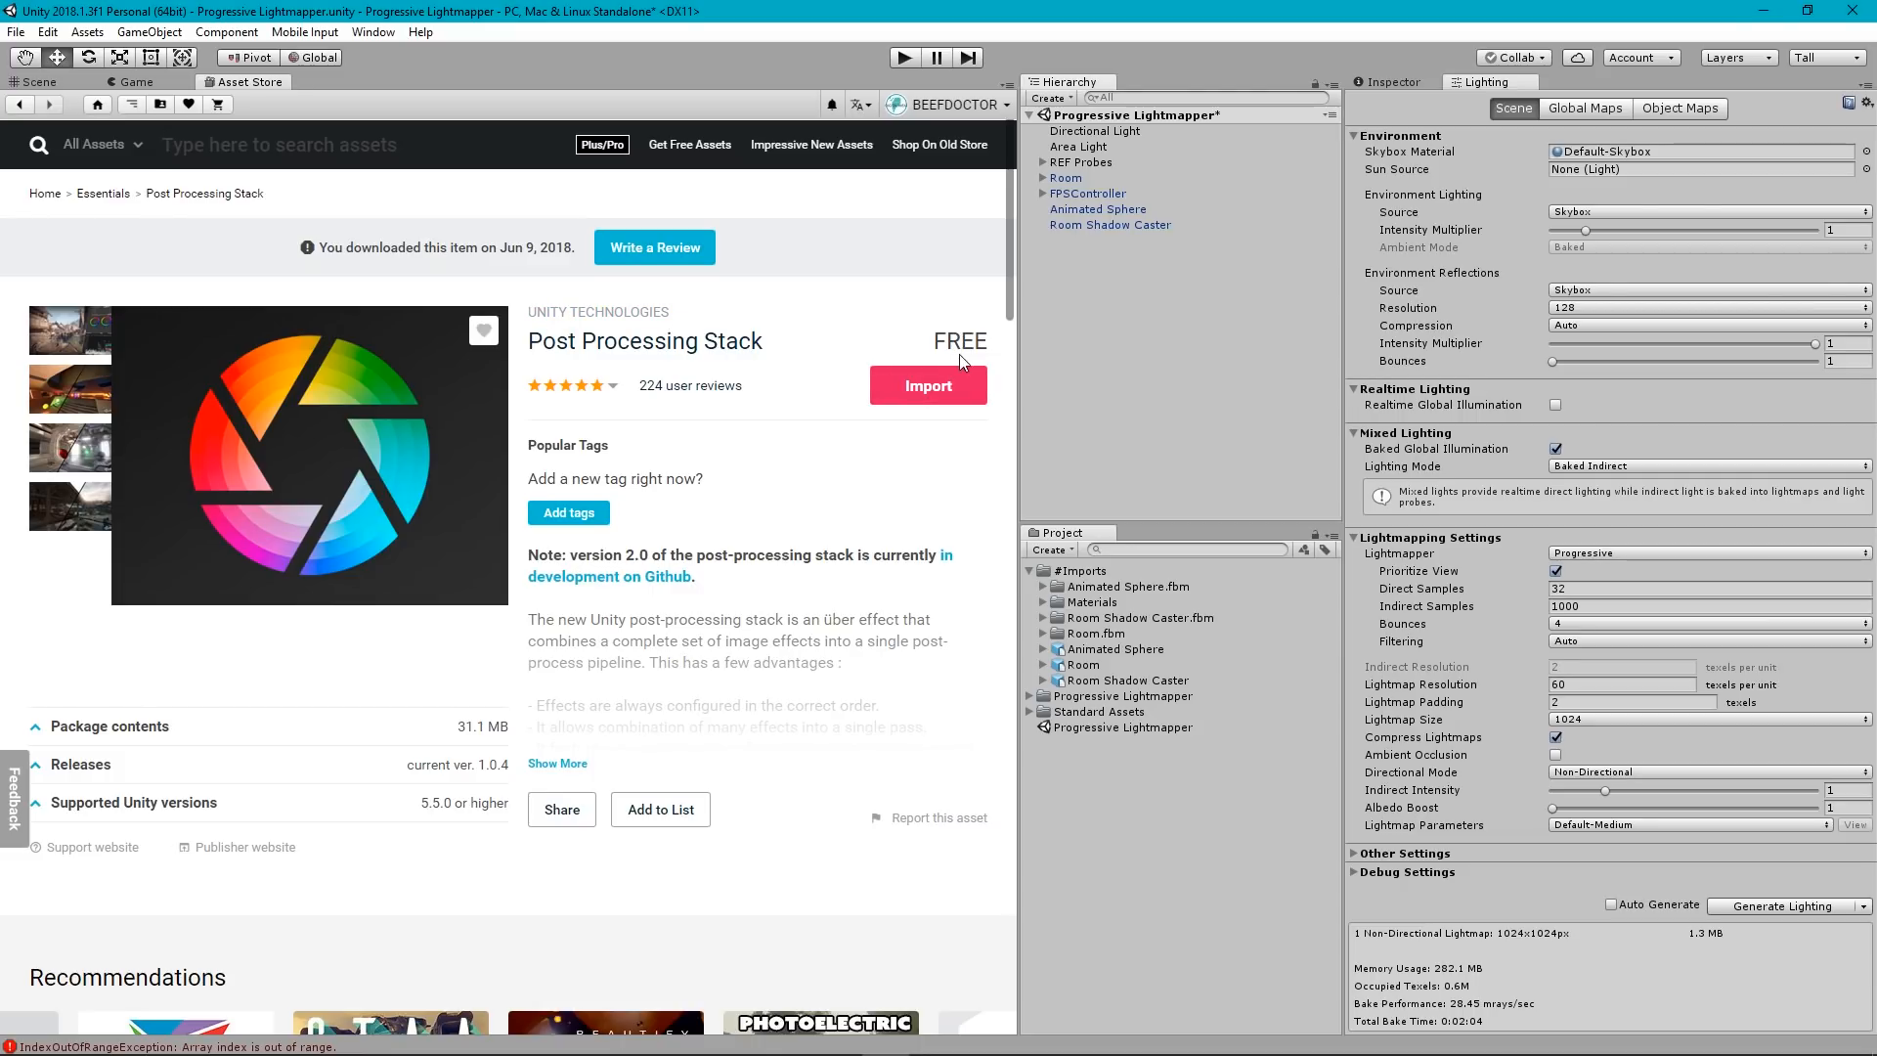
# Look through the four preview images of the Post Processing Stack and close the gallery.
pyautogui.click(69, 342)
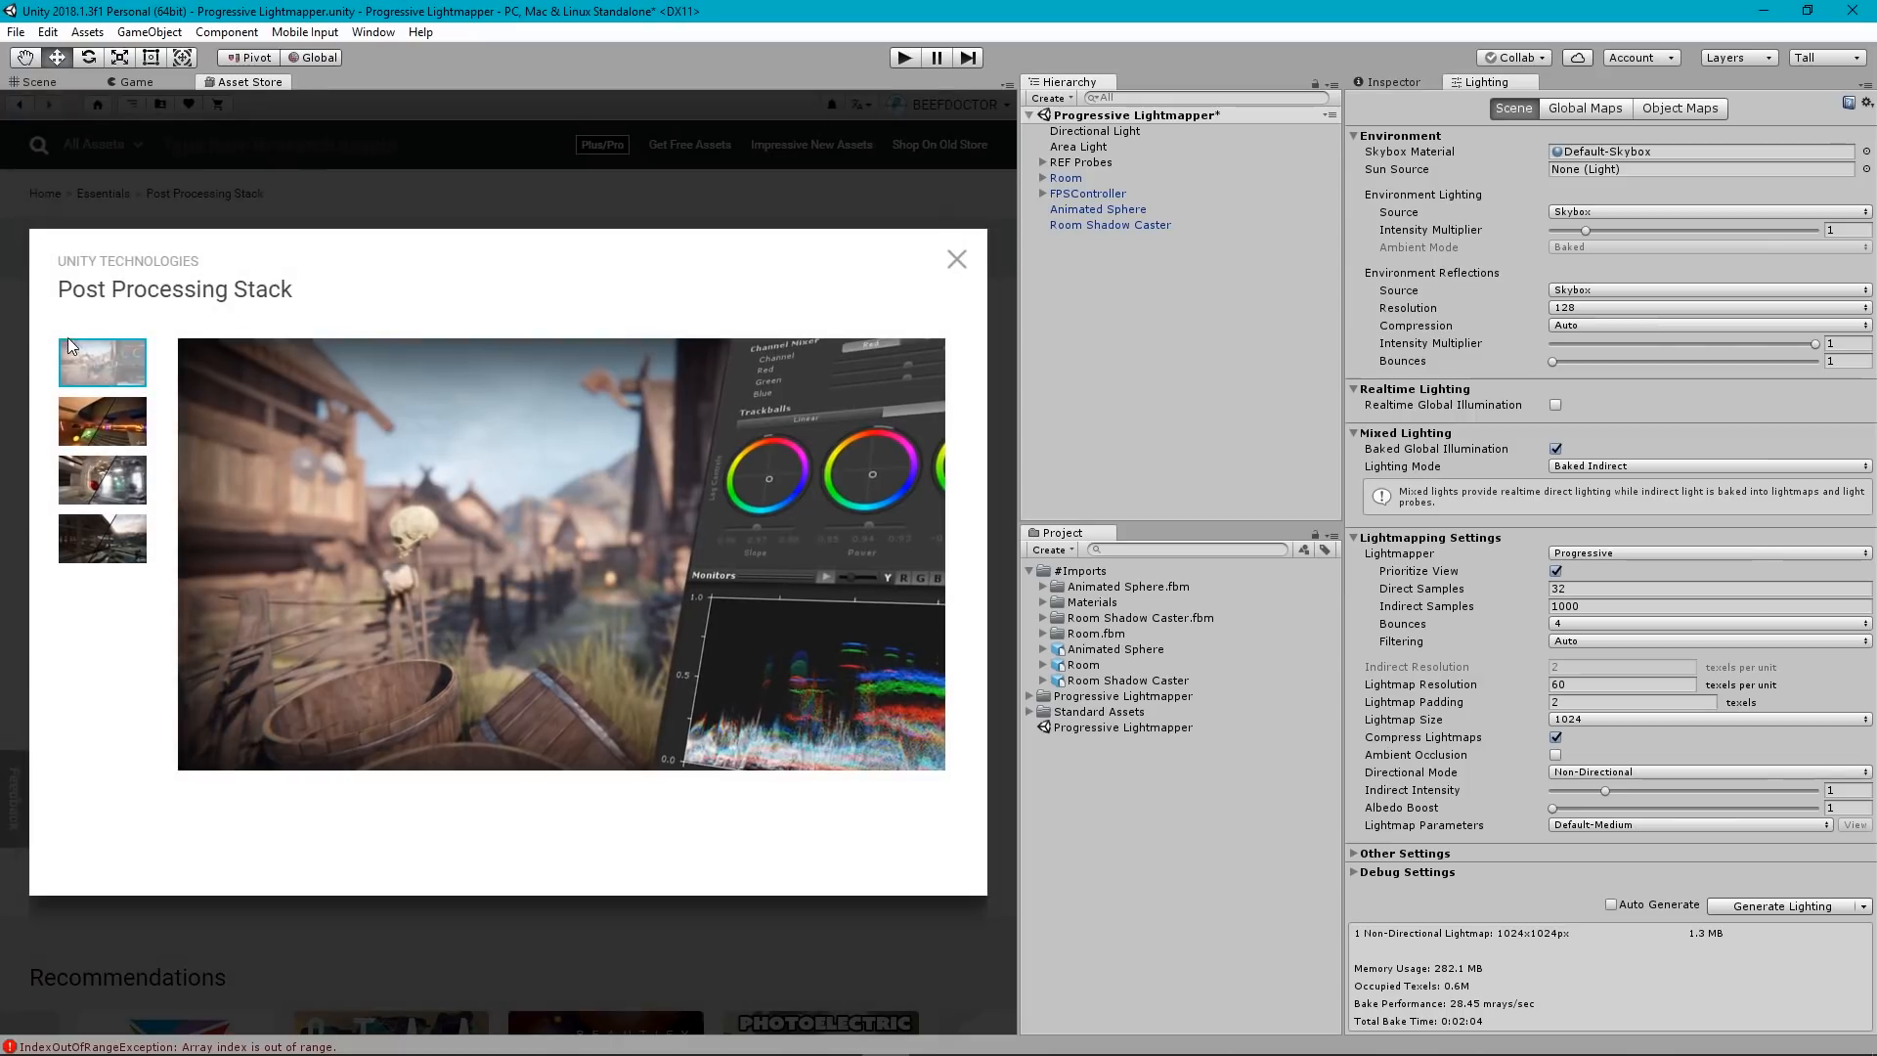
pyautogui.click(117, 440)
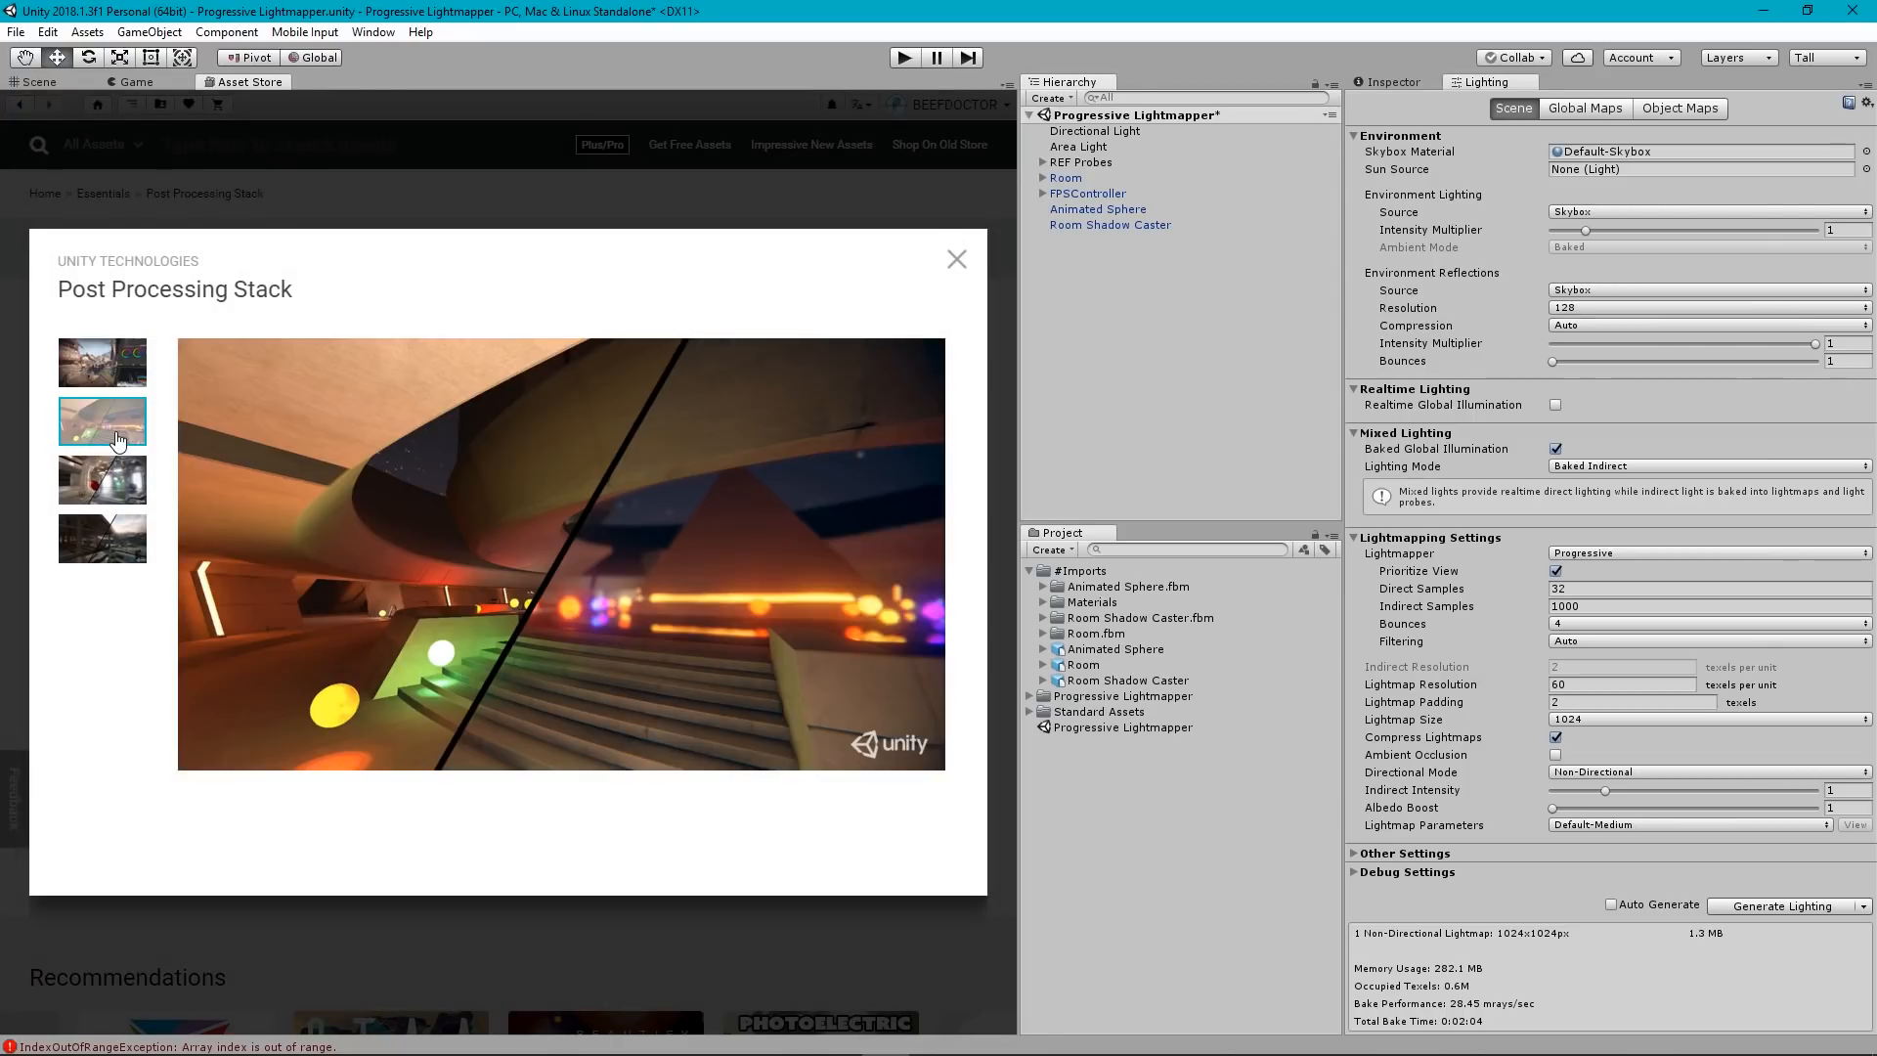
pyautogui.click(113, 499)
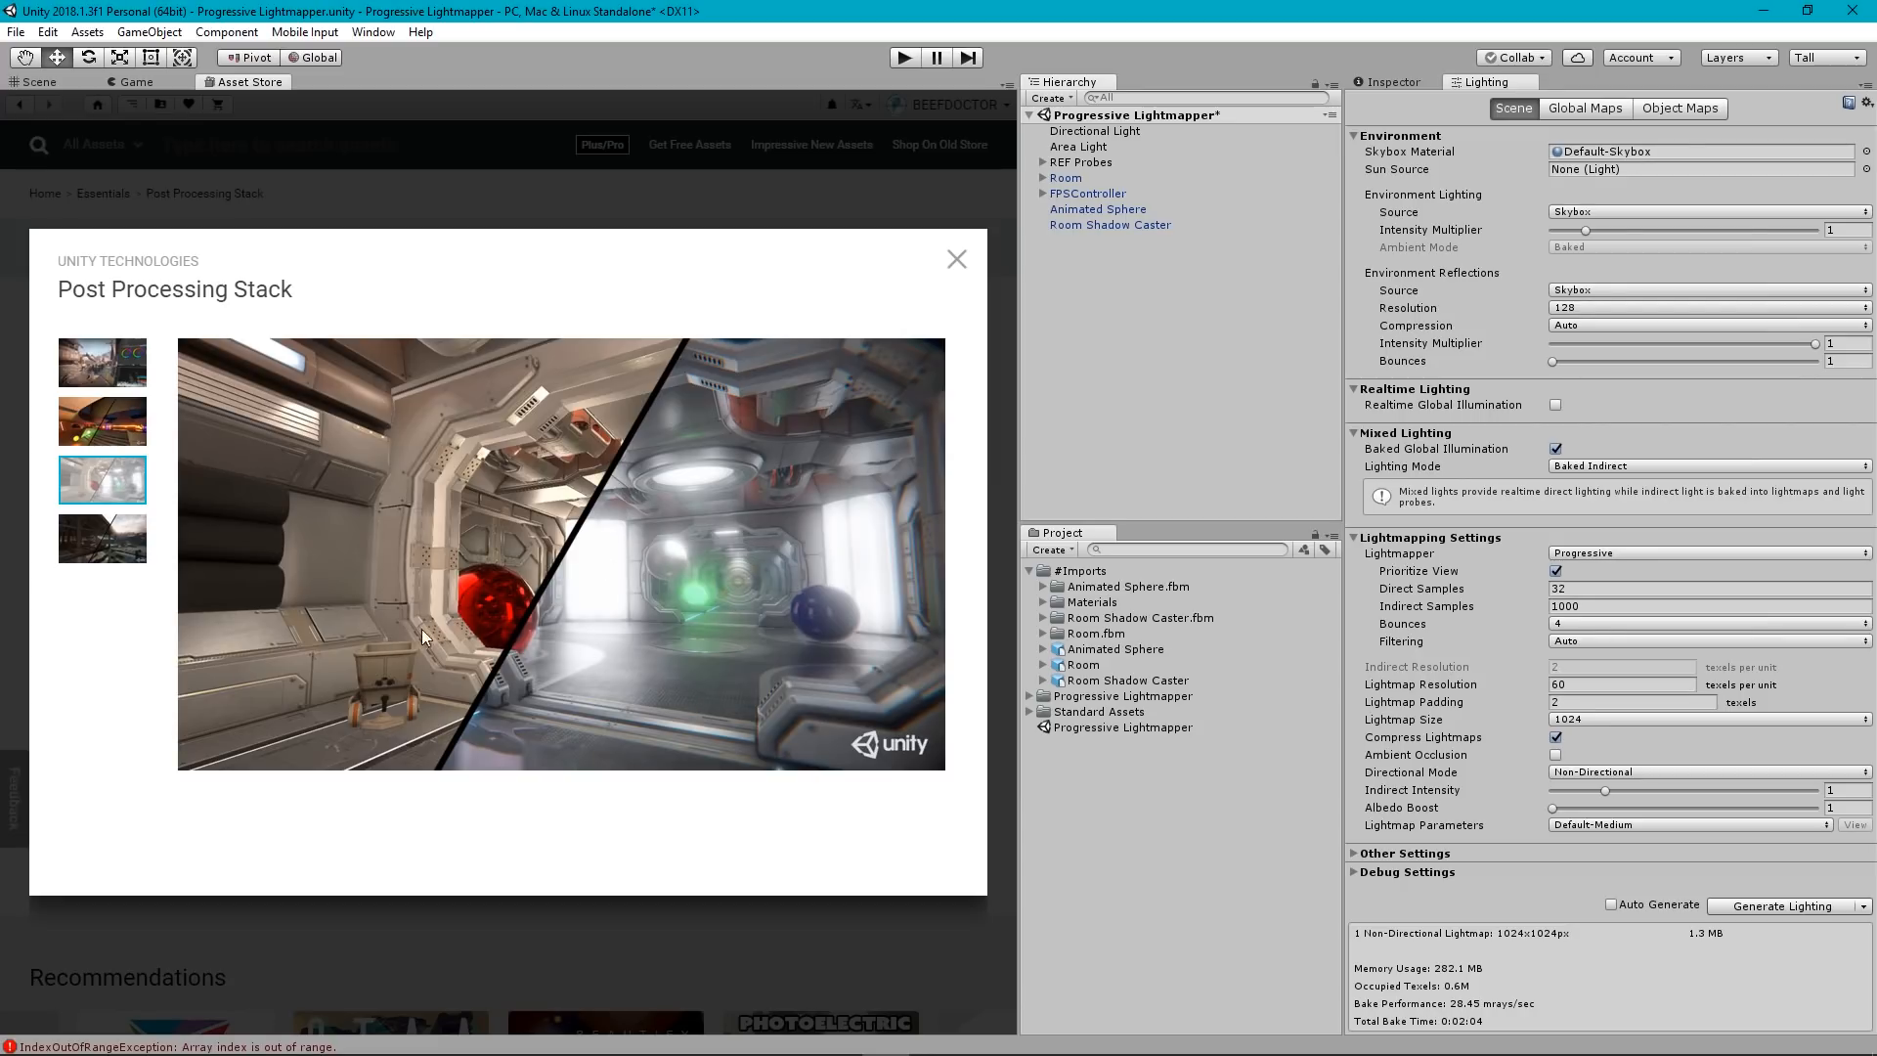
pyautogui.click(85, 546)
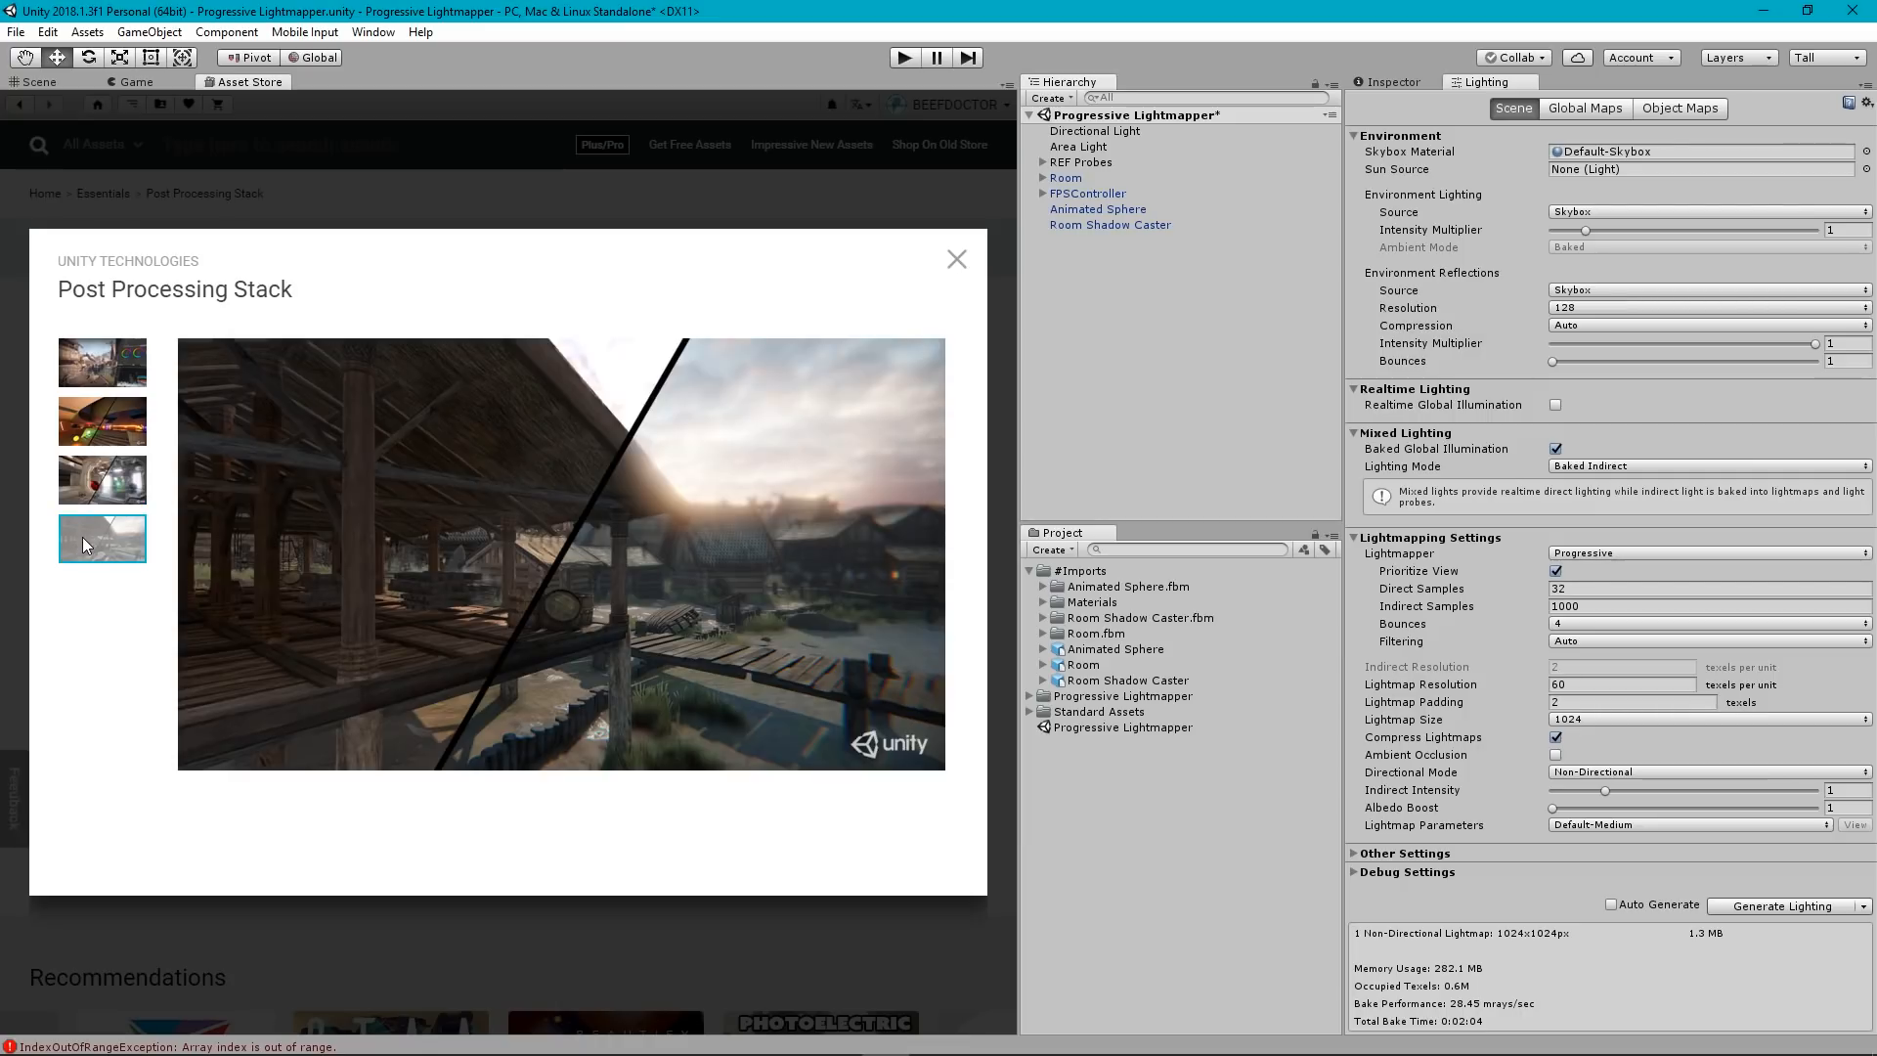
pyautogui.click(957, 260)
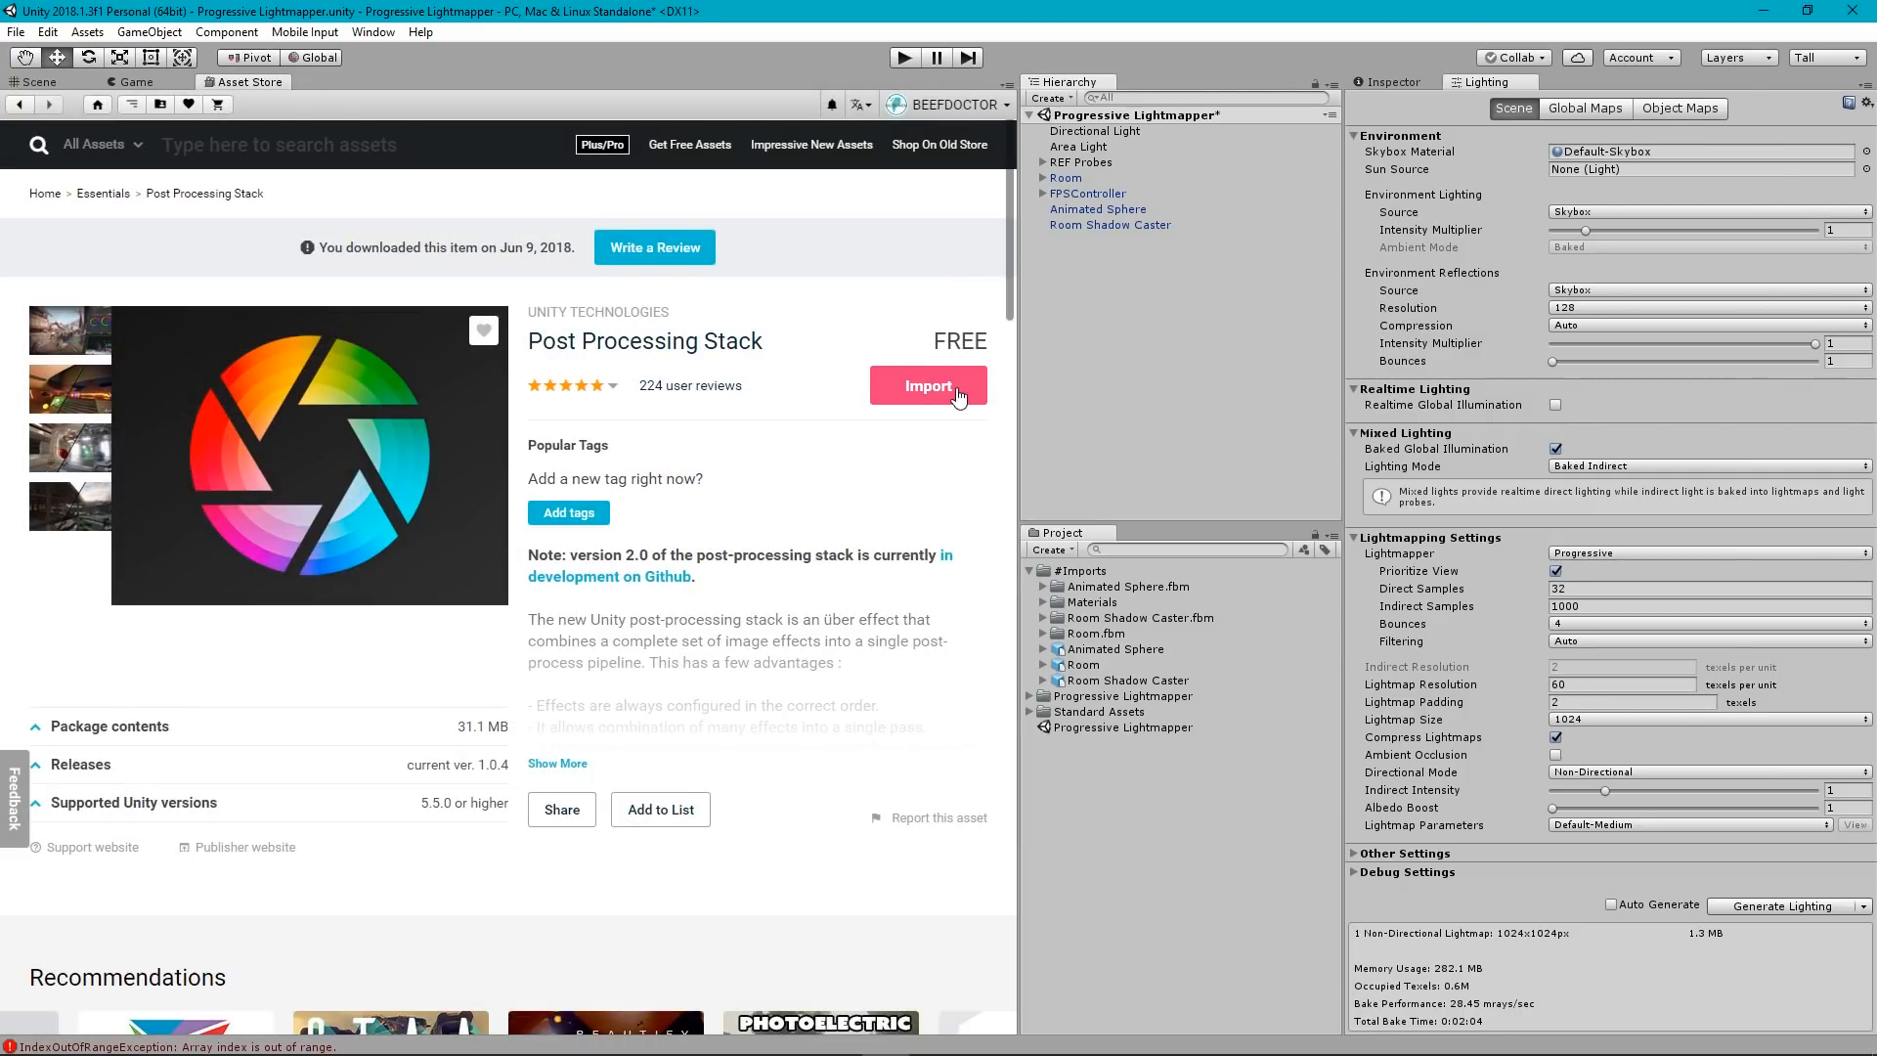
# Import the complete Post Processing Stack package, accepting the automatic API upgrade, and close the Asset Store.
pyautogui.click(918, 389)
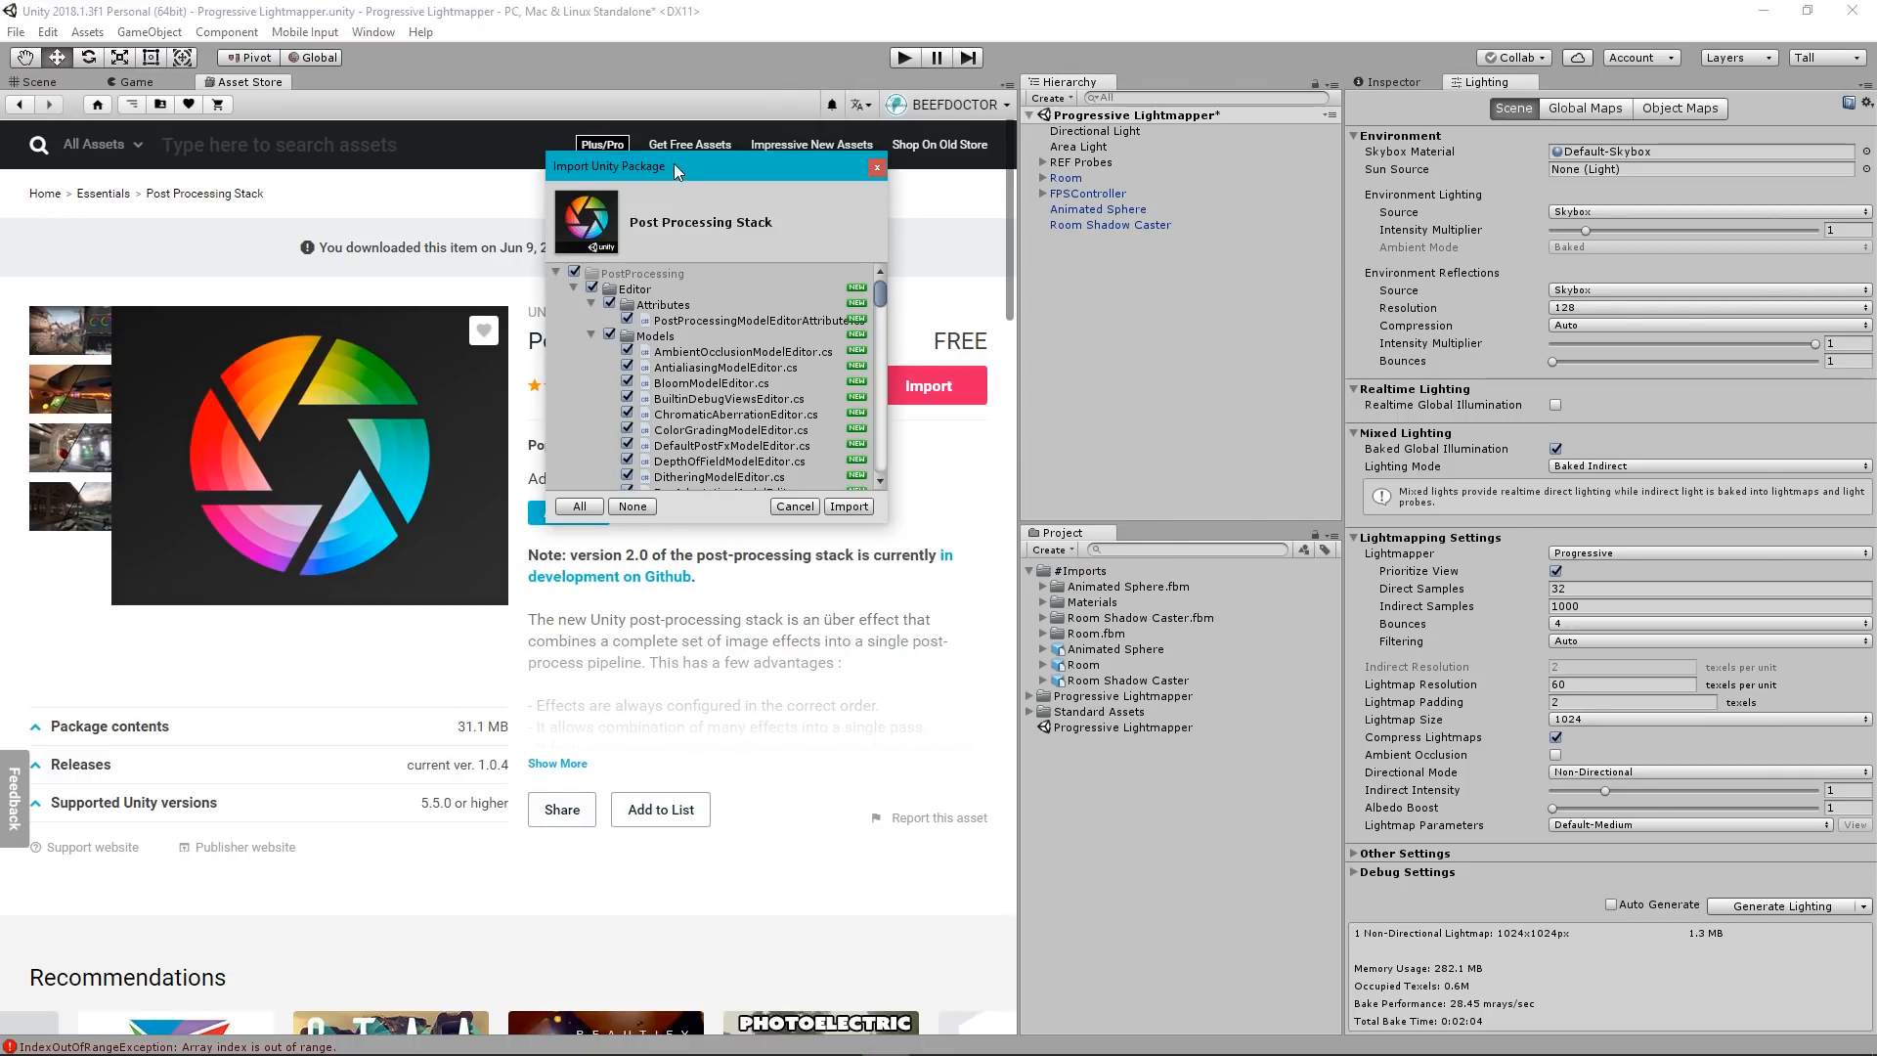
pyautogui.moveTo(669, 166); pyautogui.dragTo(600, 224)
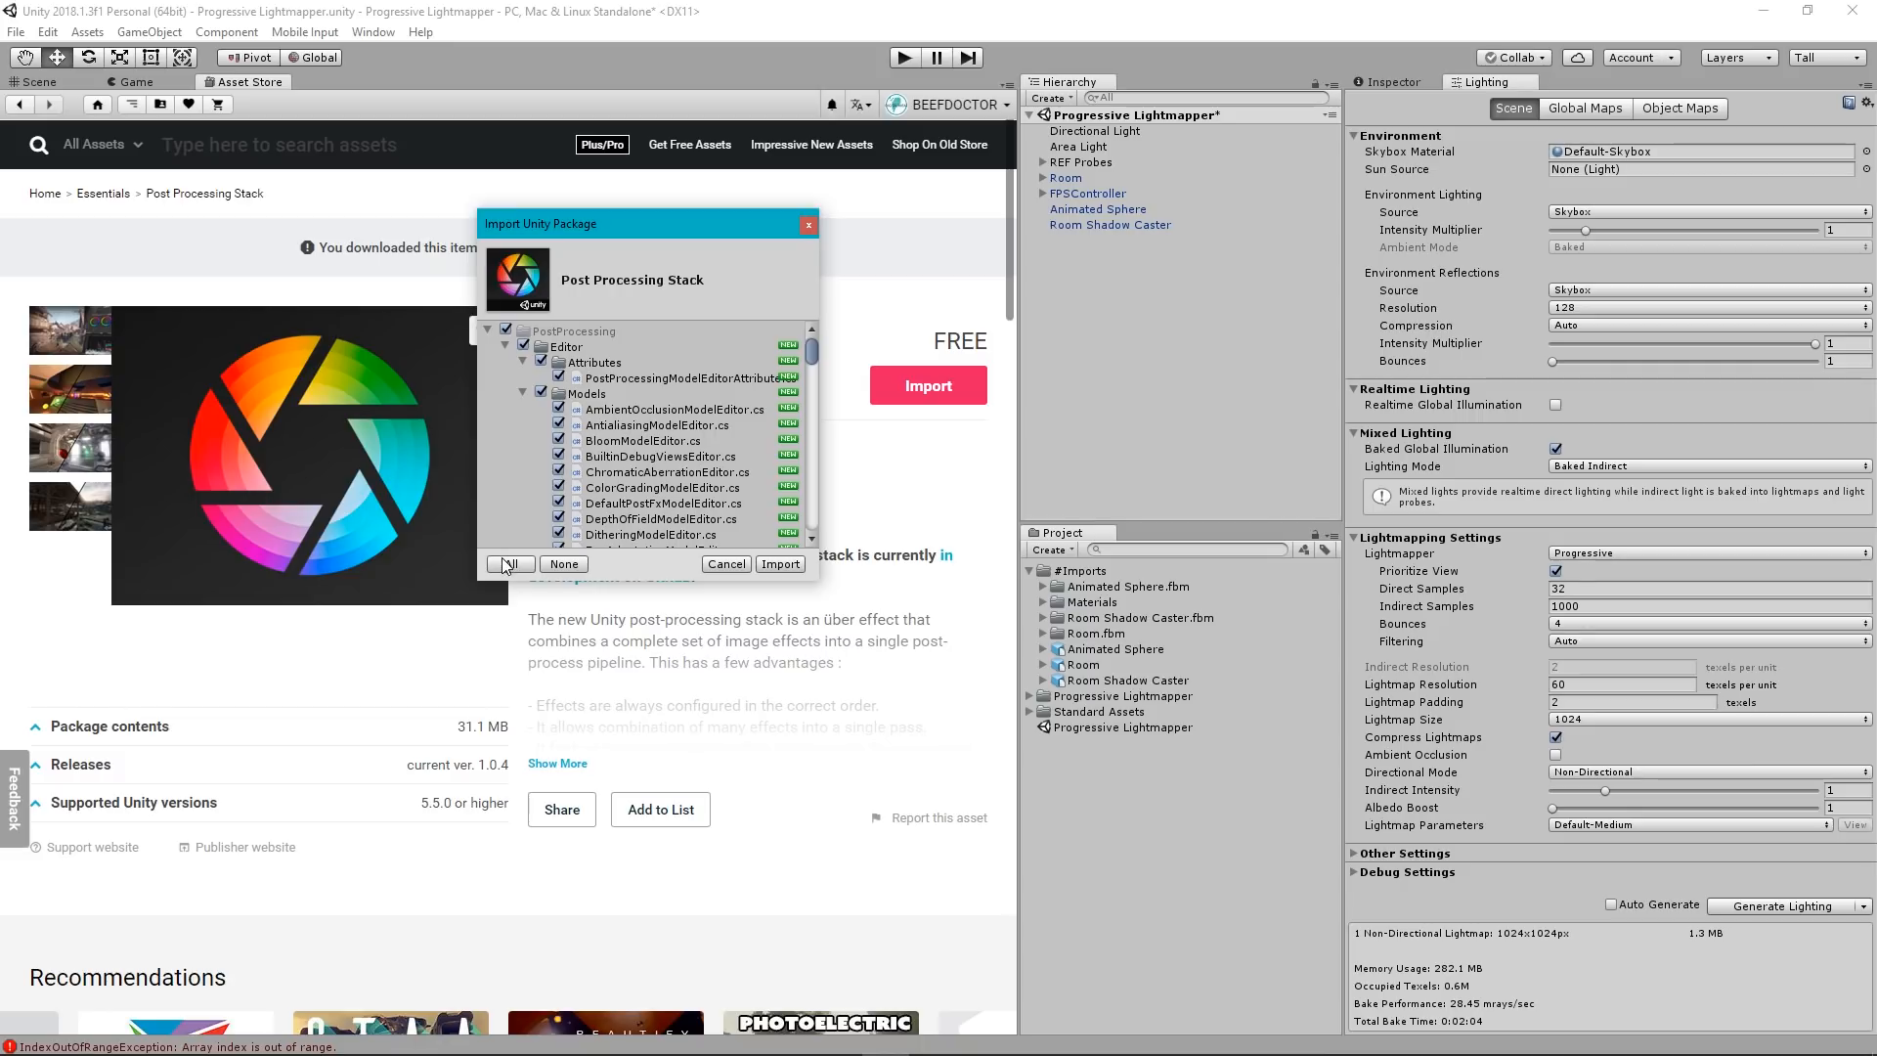
pyautogui.click(790, 565)
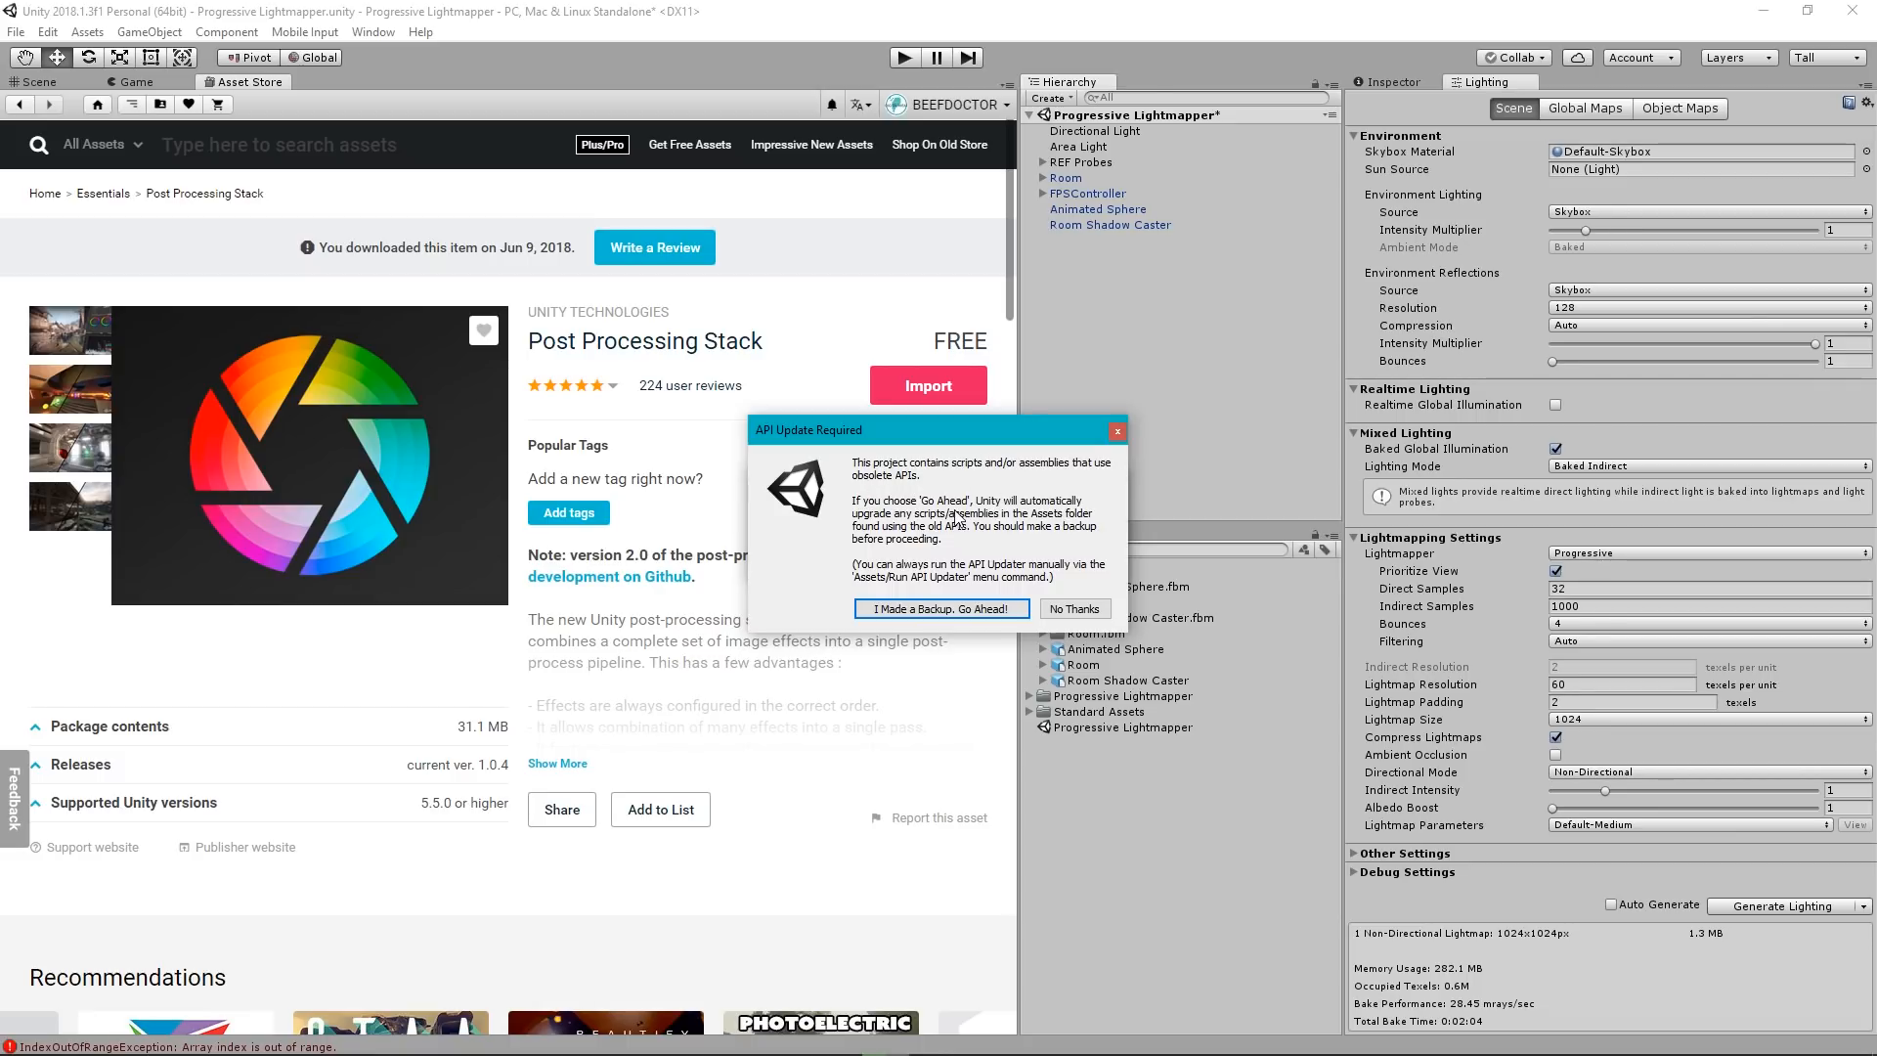
pyautogui.click(964, 614)
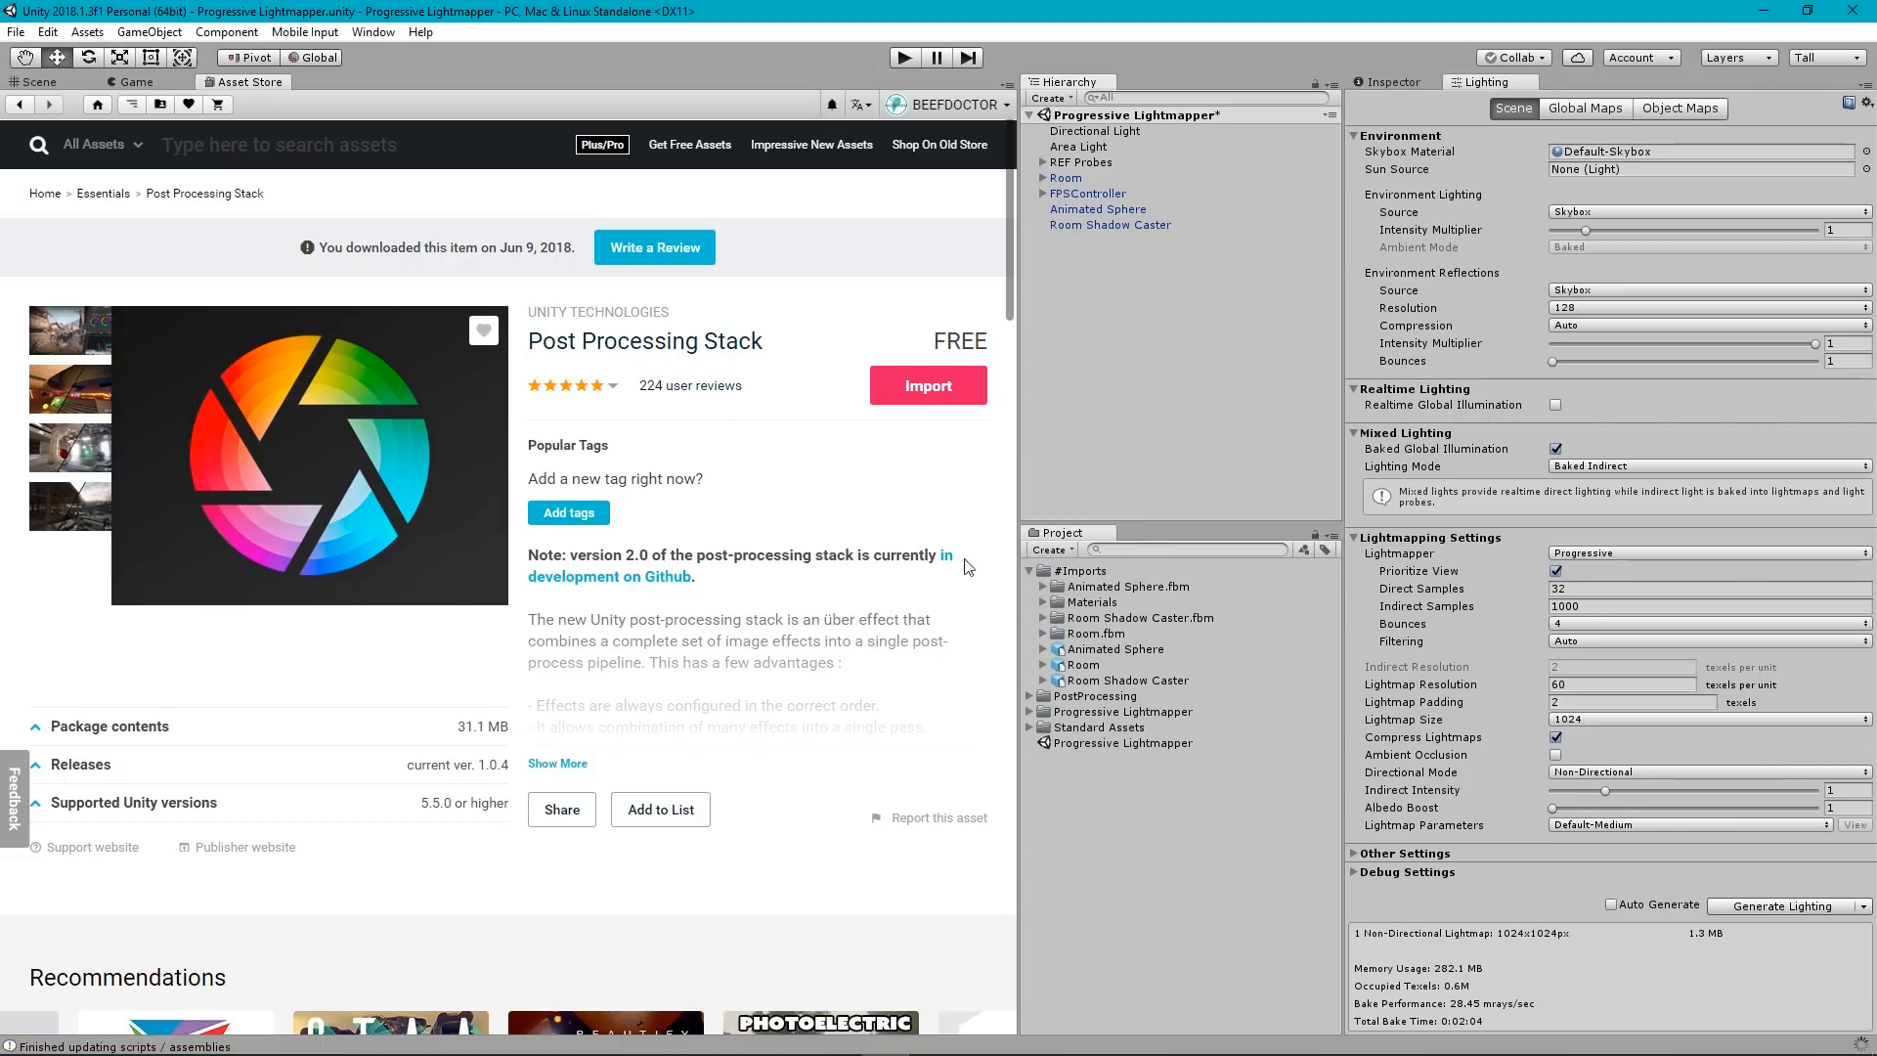
pyautogui.rightClick(252, 86)
pyautogui.click(314, 148)
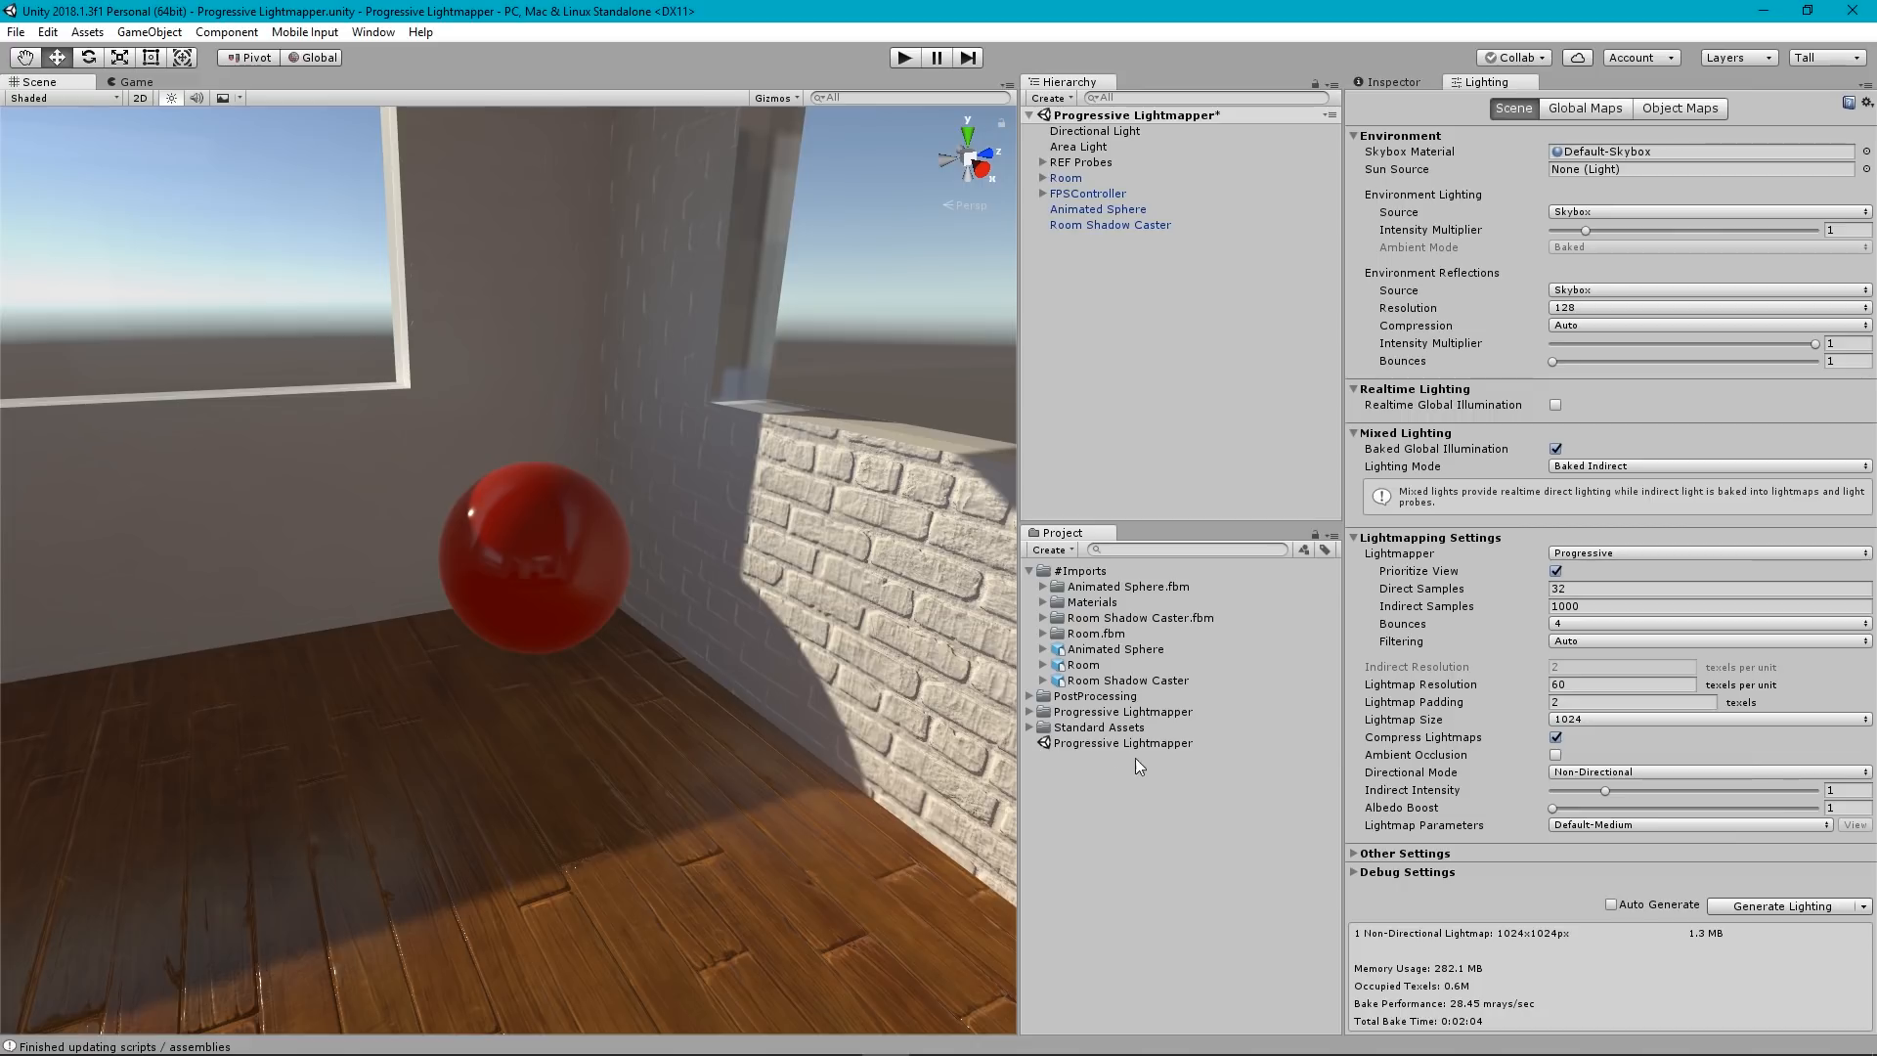
# Check the subfolders of the imported PostProcessing folder, collapse it again and clear the selection.
pyautogui.click(1075, 713)
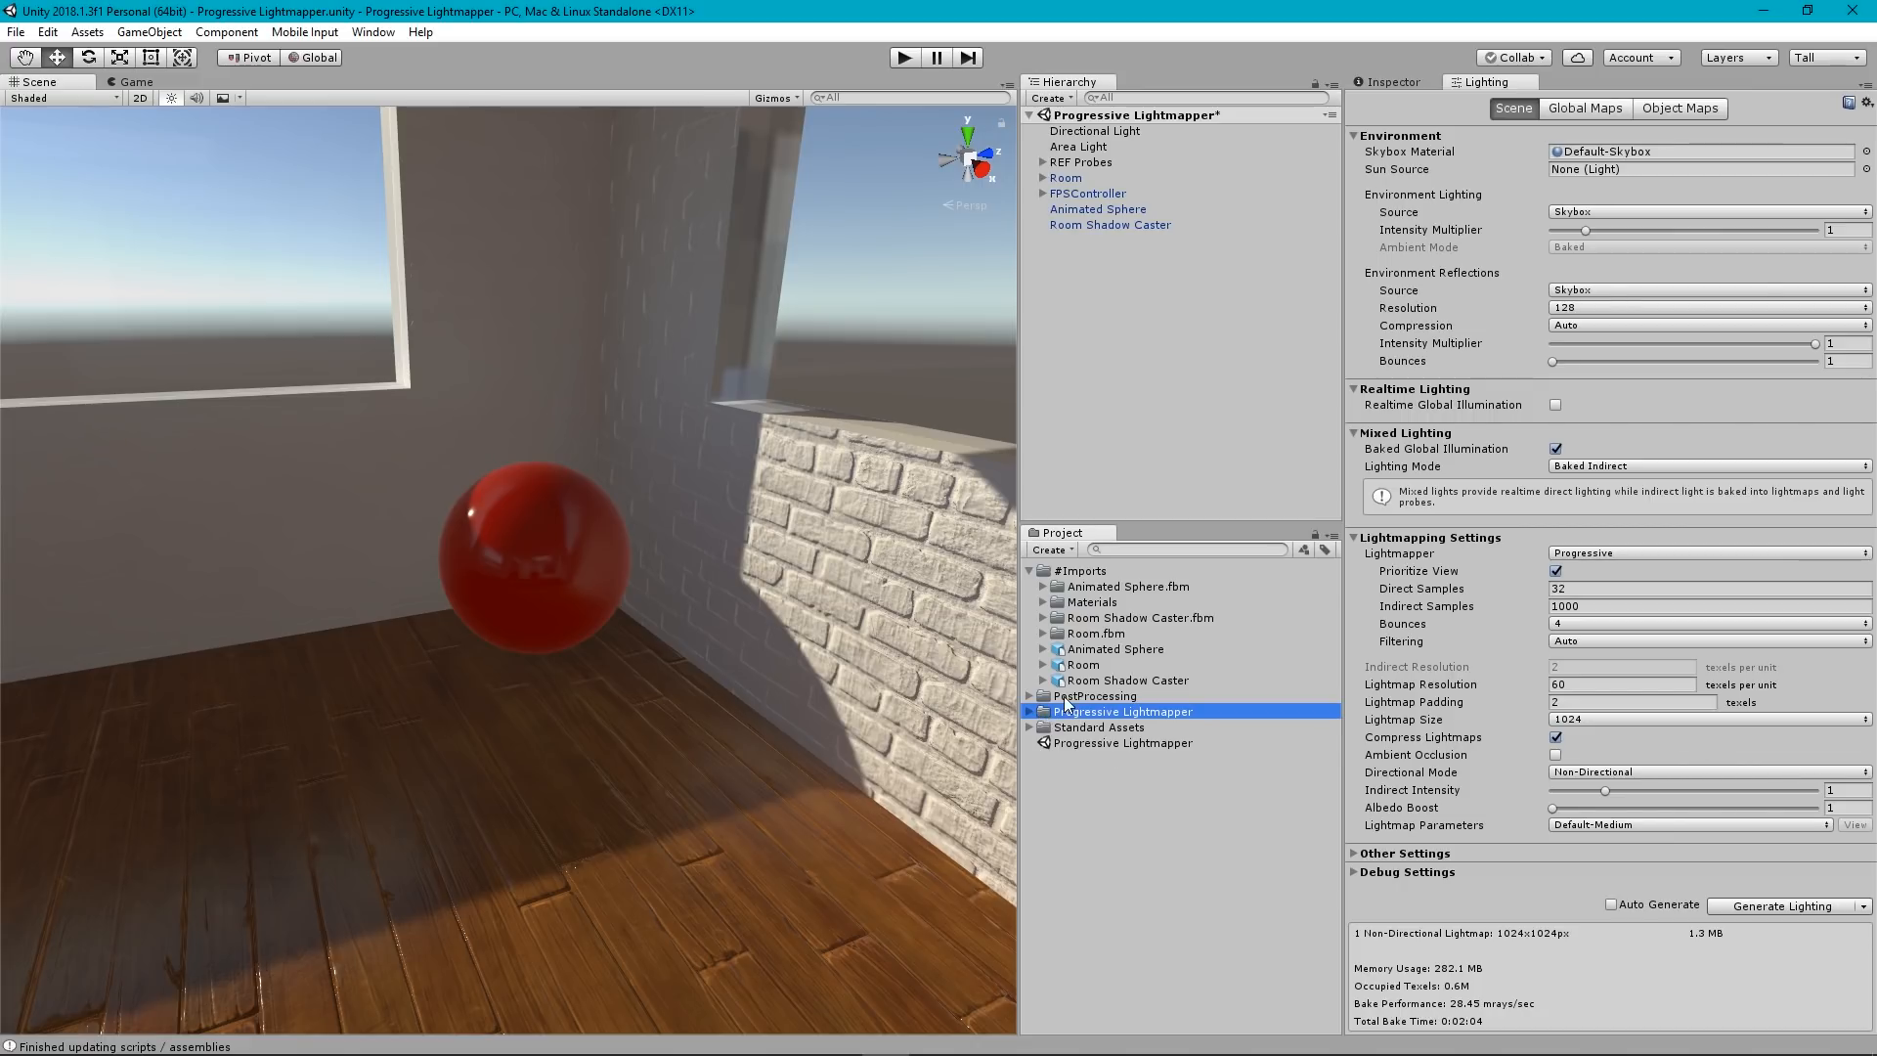
pyautogui.click(1066, 697)
pyautogui.click(1030, 696)
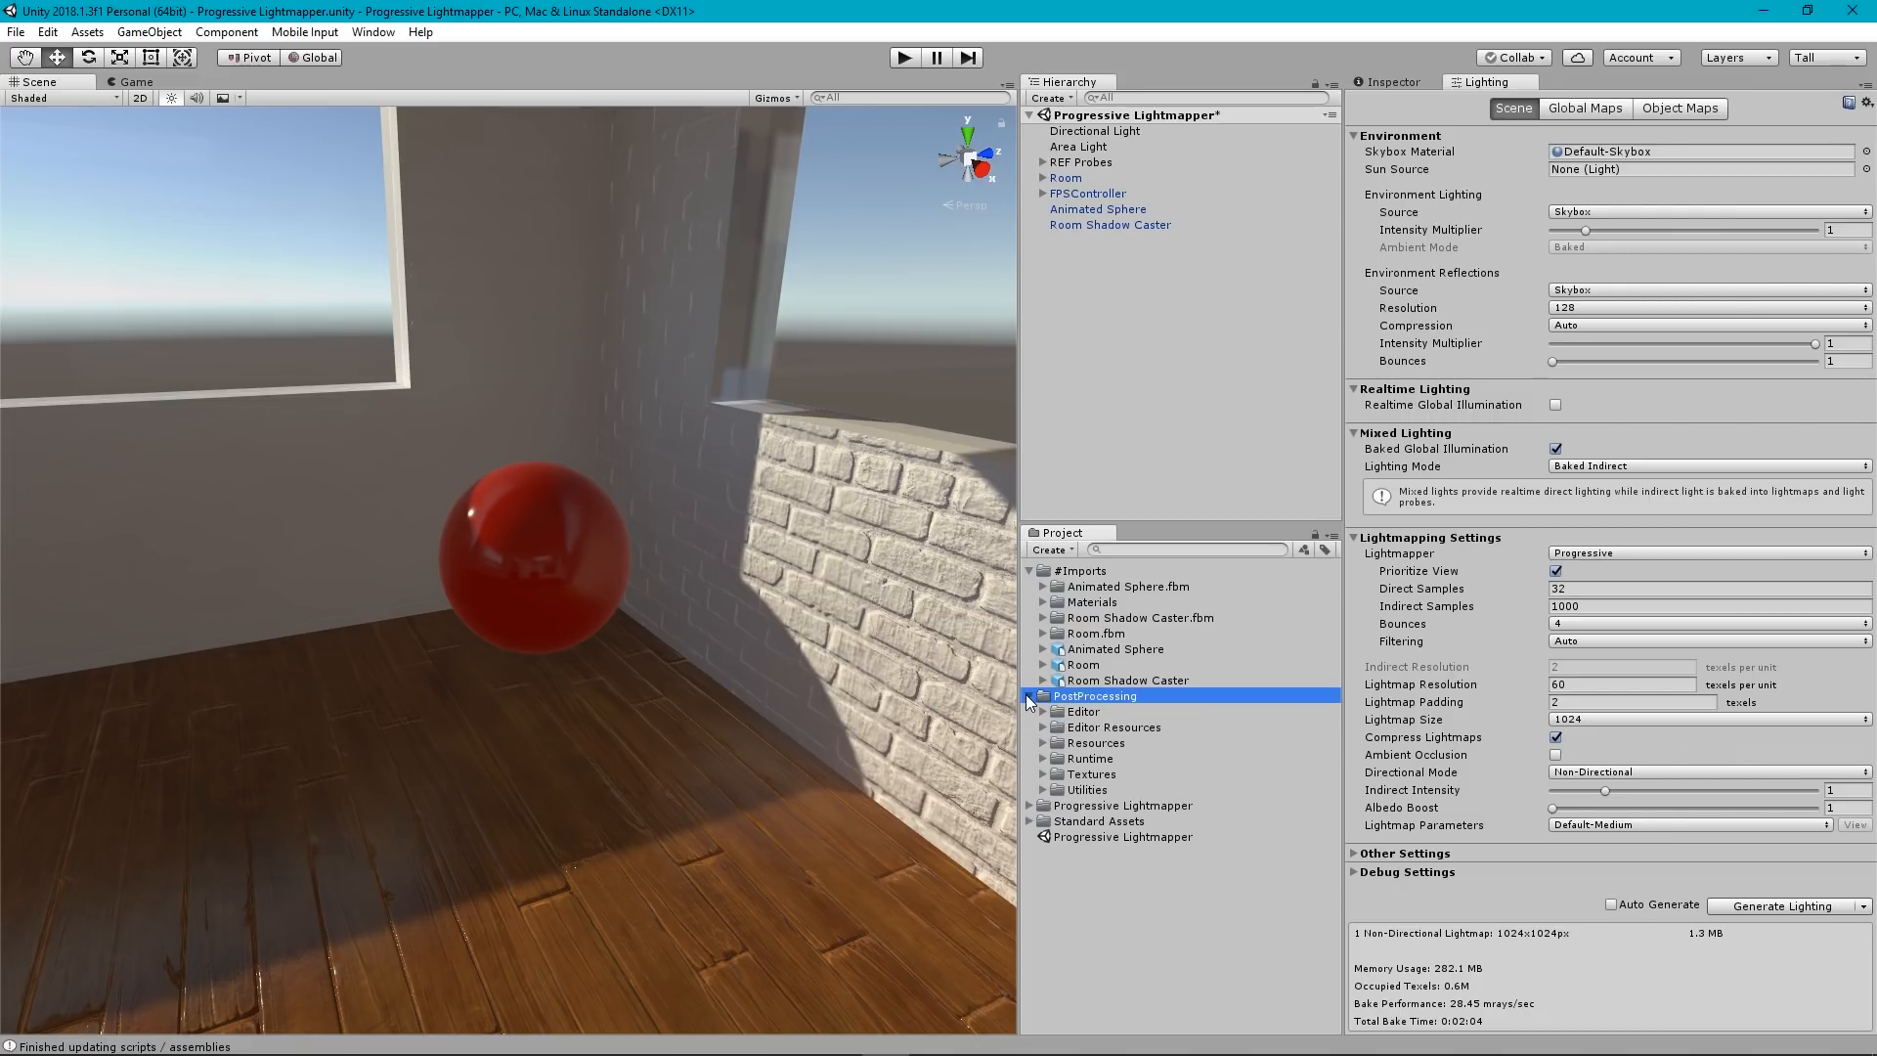
pyautogui.click(1030, 696)
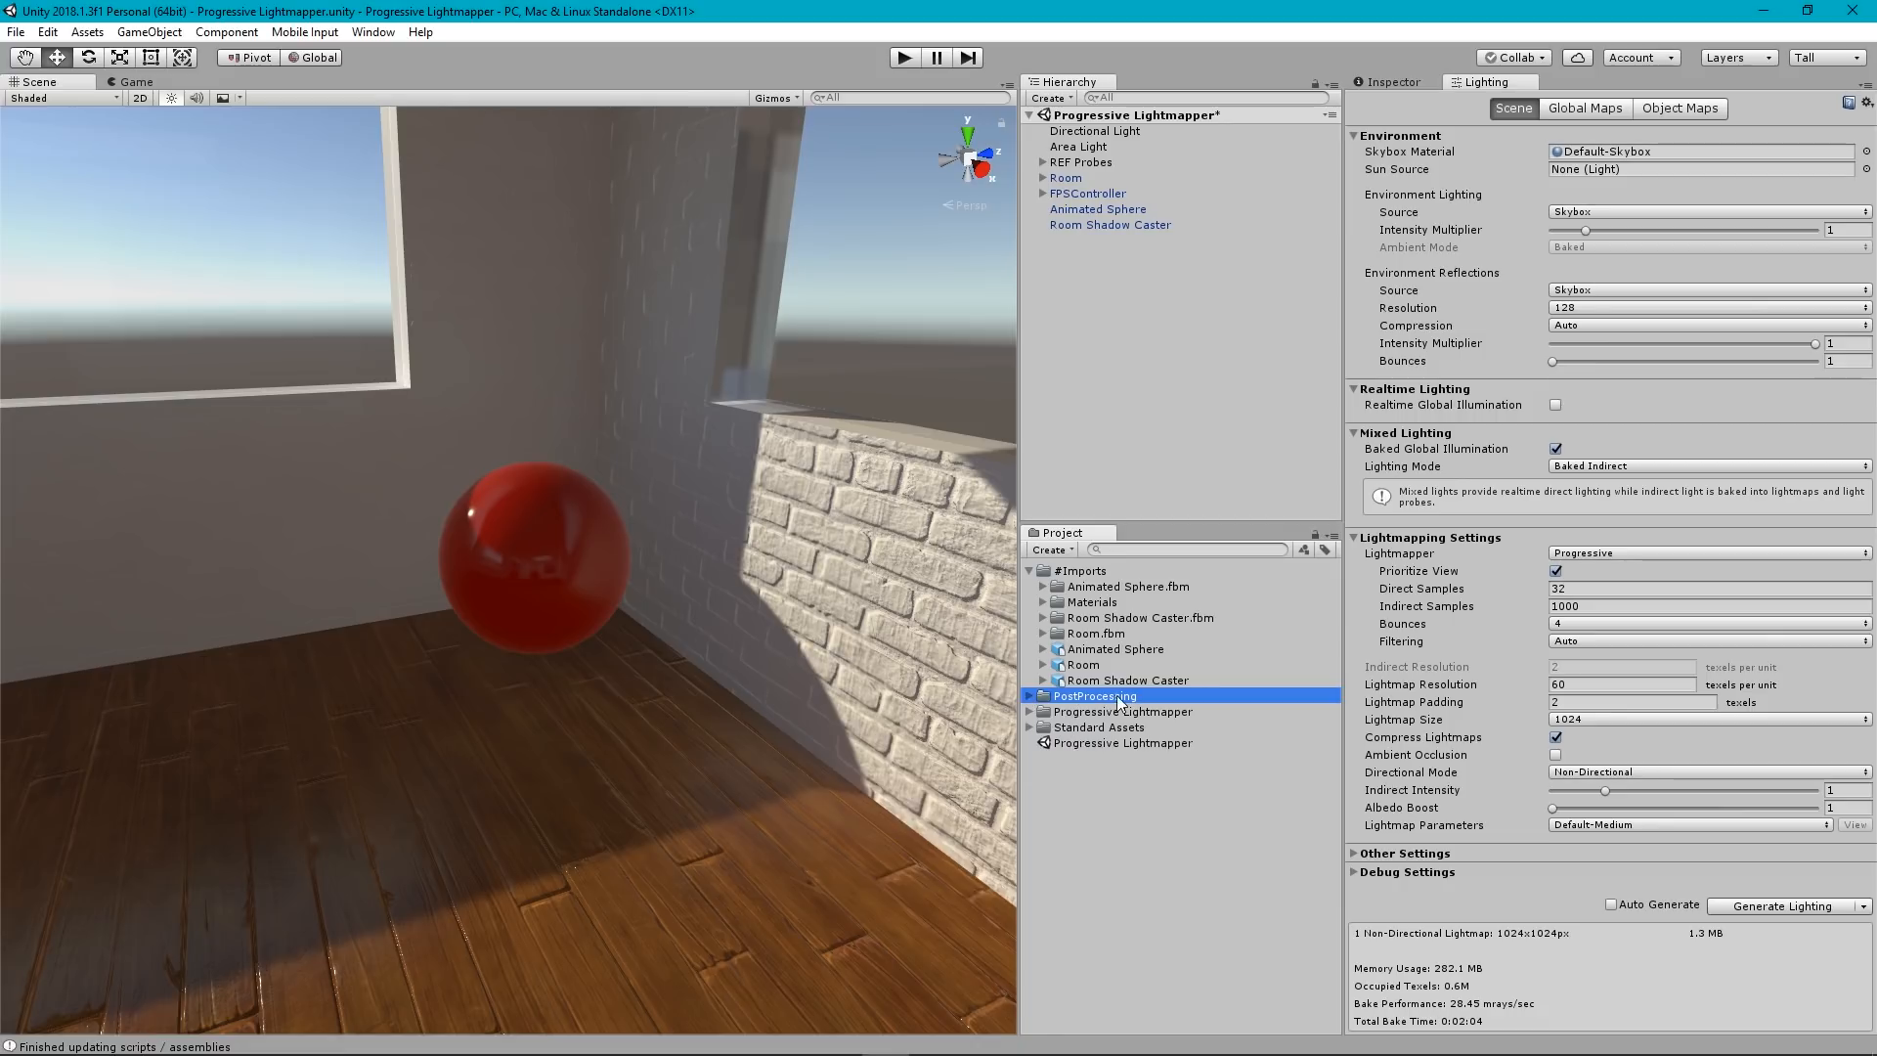
pyautogui.click(1148, 813)
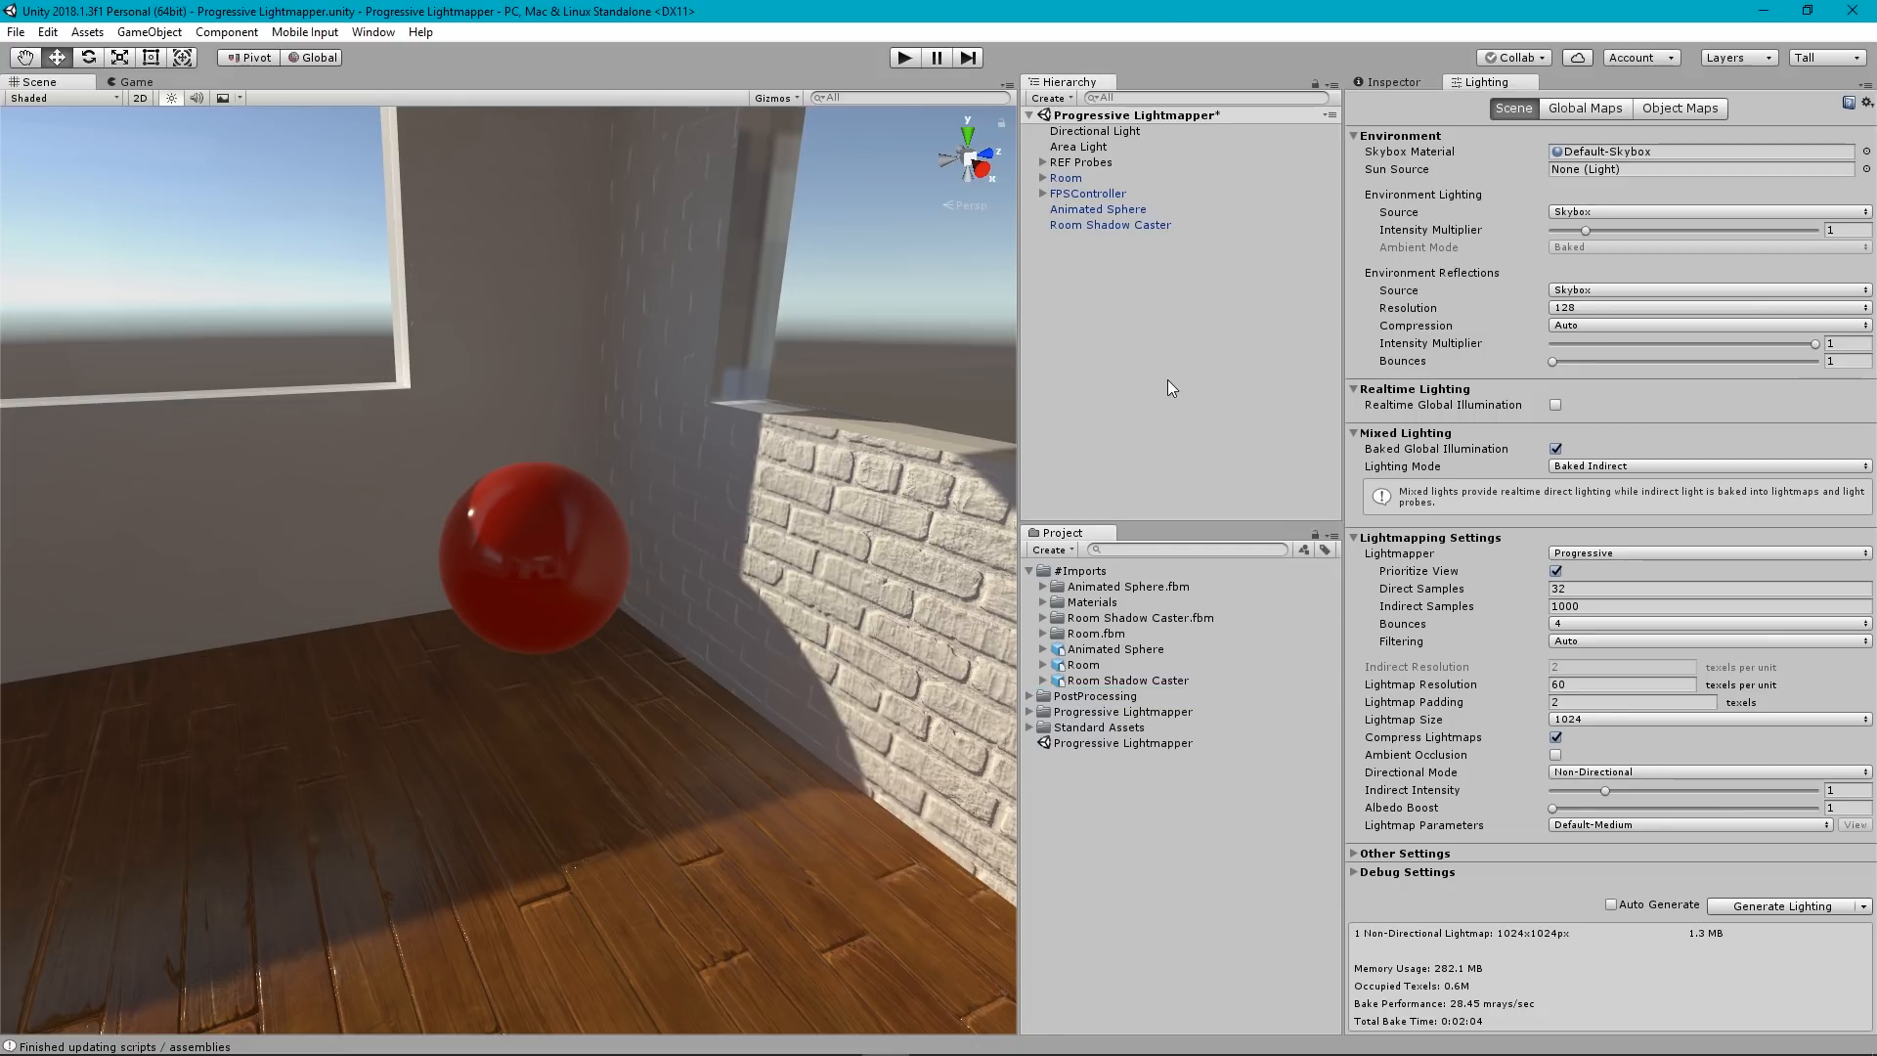
# Add a Post-Processing Behaviour component to the FirstPersonCharacter camera inside the FPSController.
pyautogui.click(1072, 198)
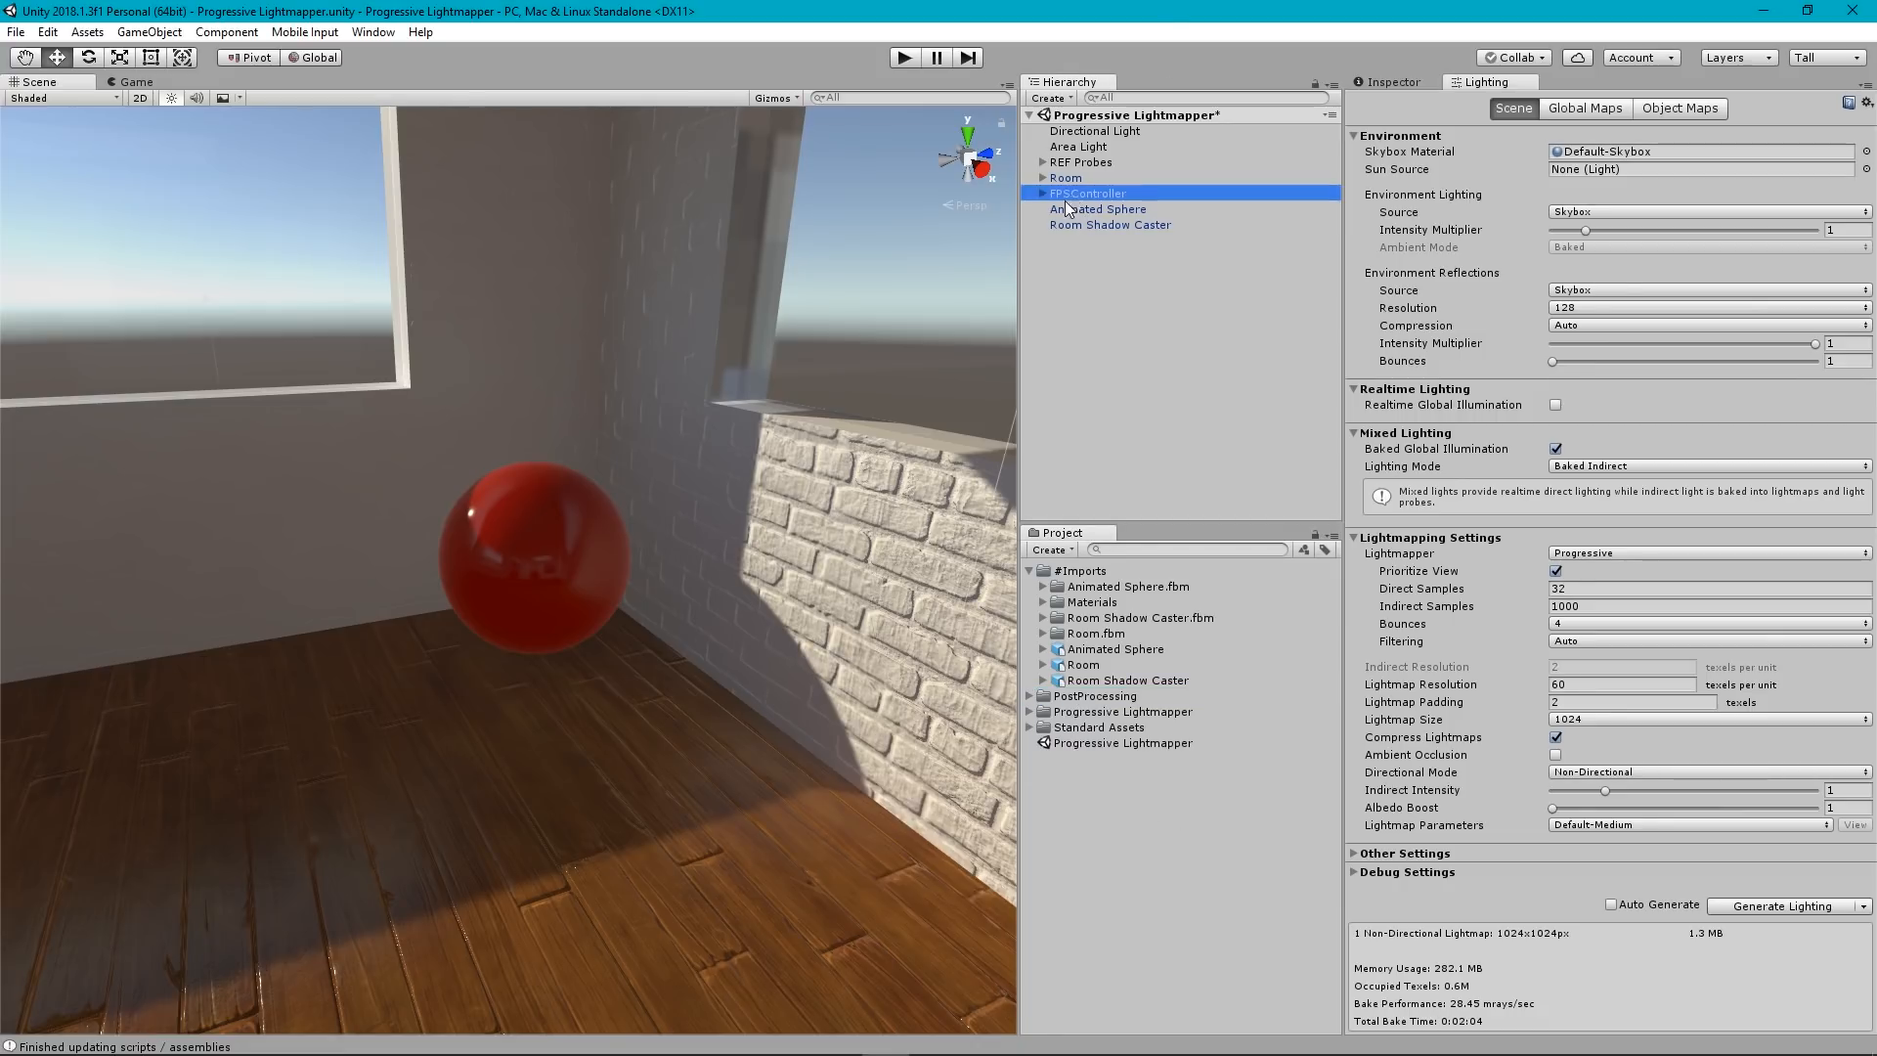
pyautogui.press('f')
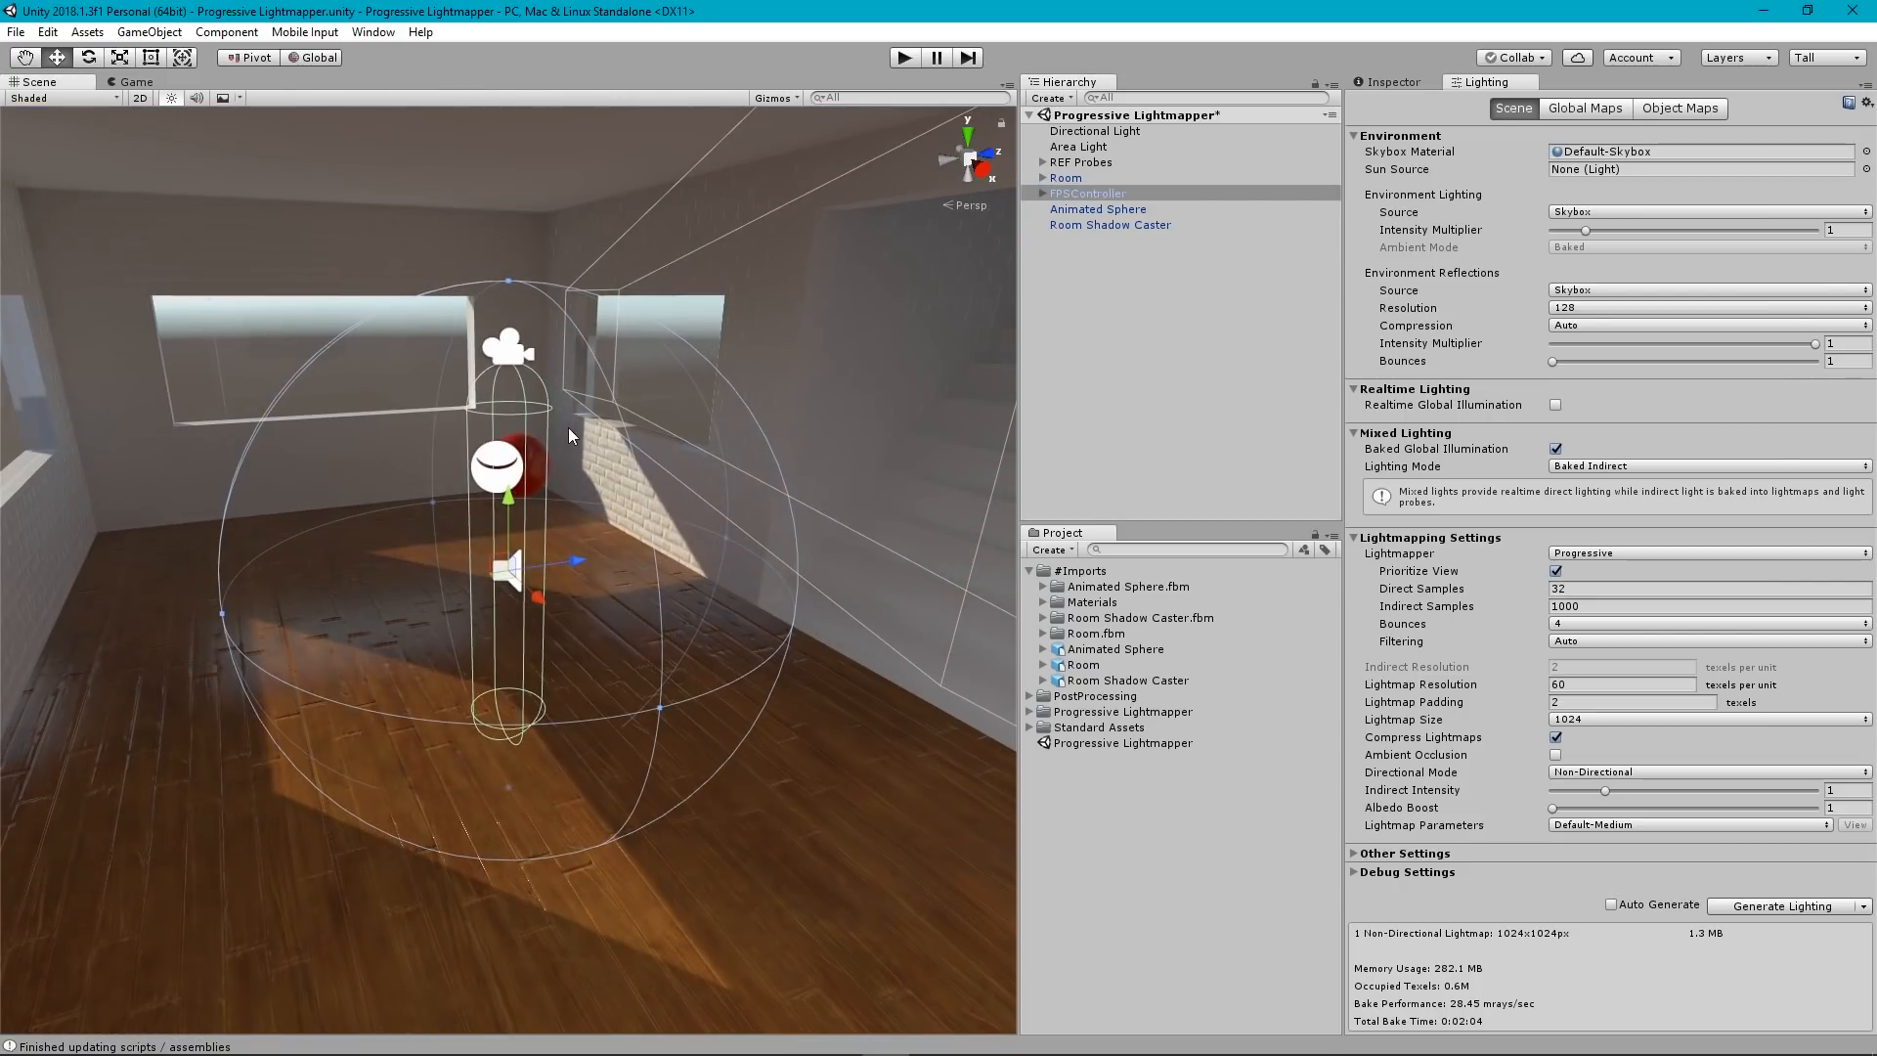
pyautogui.keyDown('alt'); pyautogui.moveTo(603, 518); pyautogui.dragTo(704, 520); pyautogui.keyUp('alt')
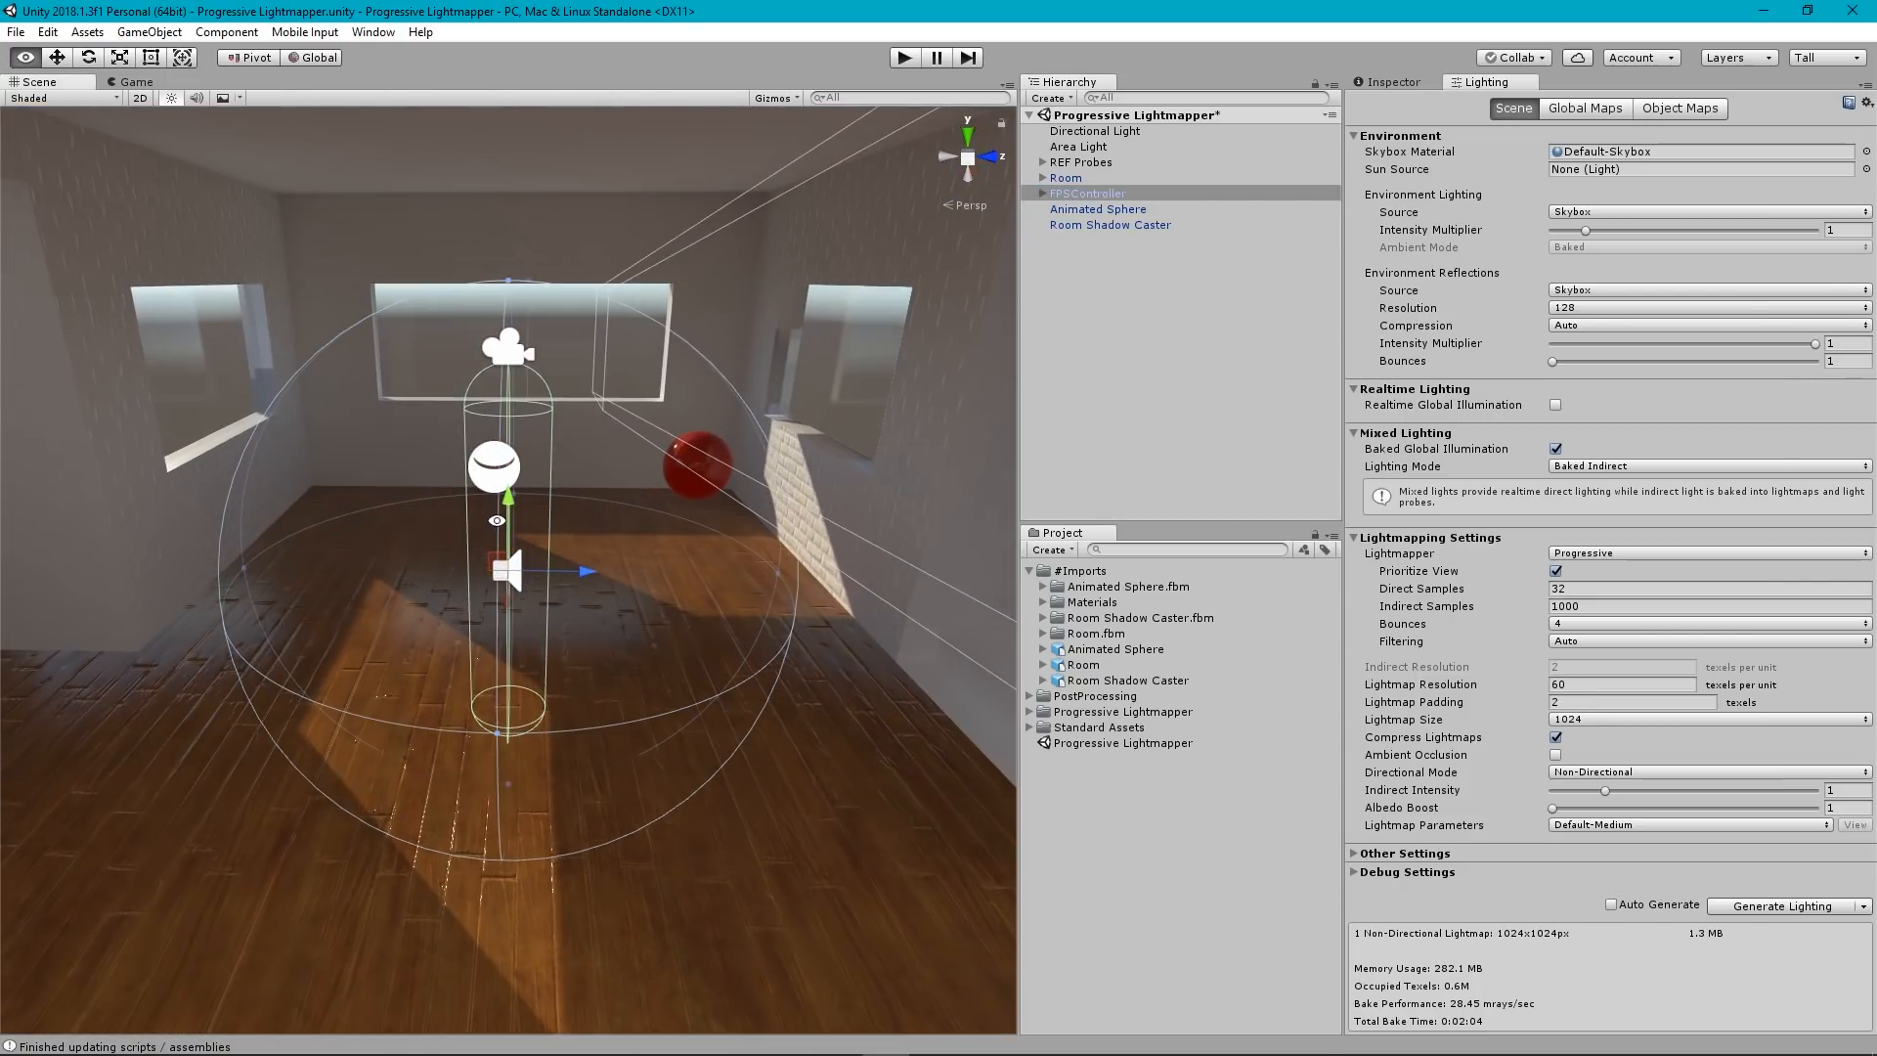
pyautogui.click(1042, 193)
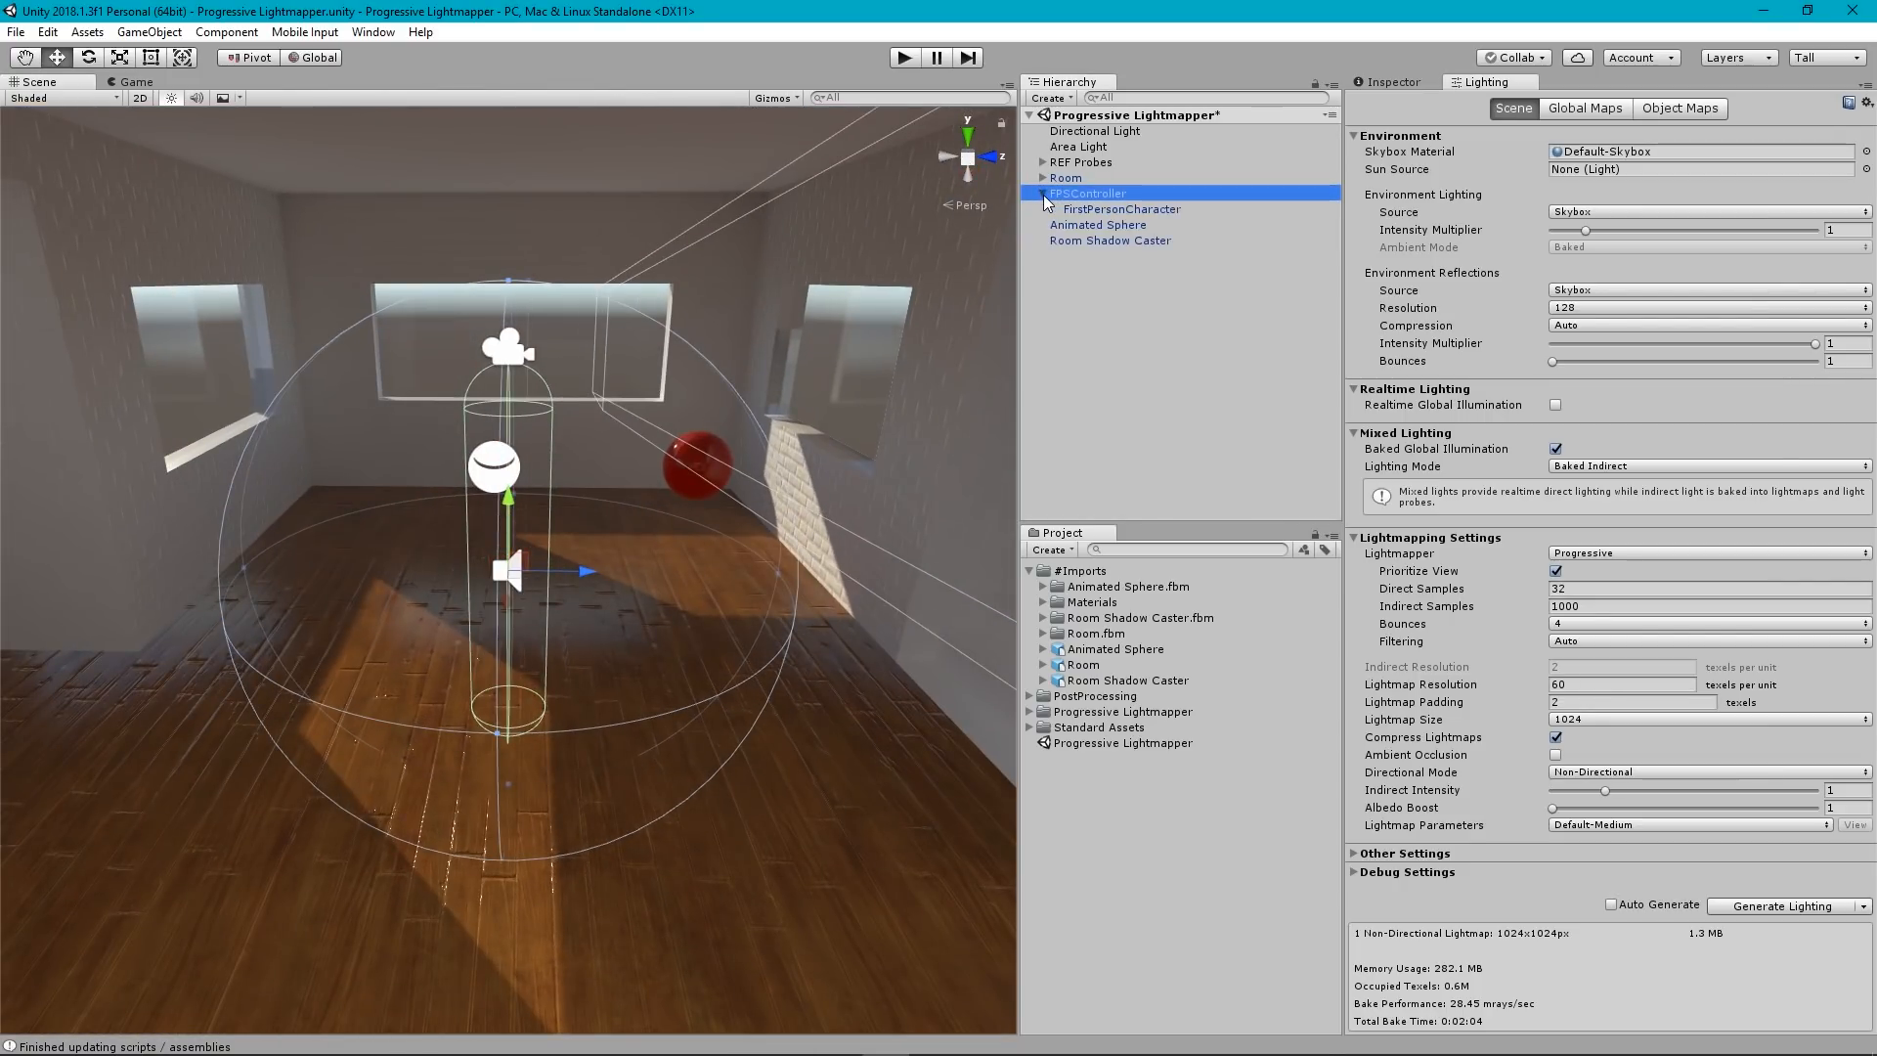
pyautogui.click(1122, 209)
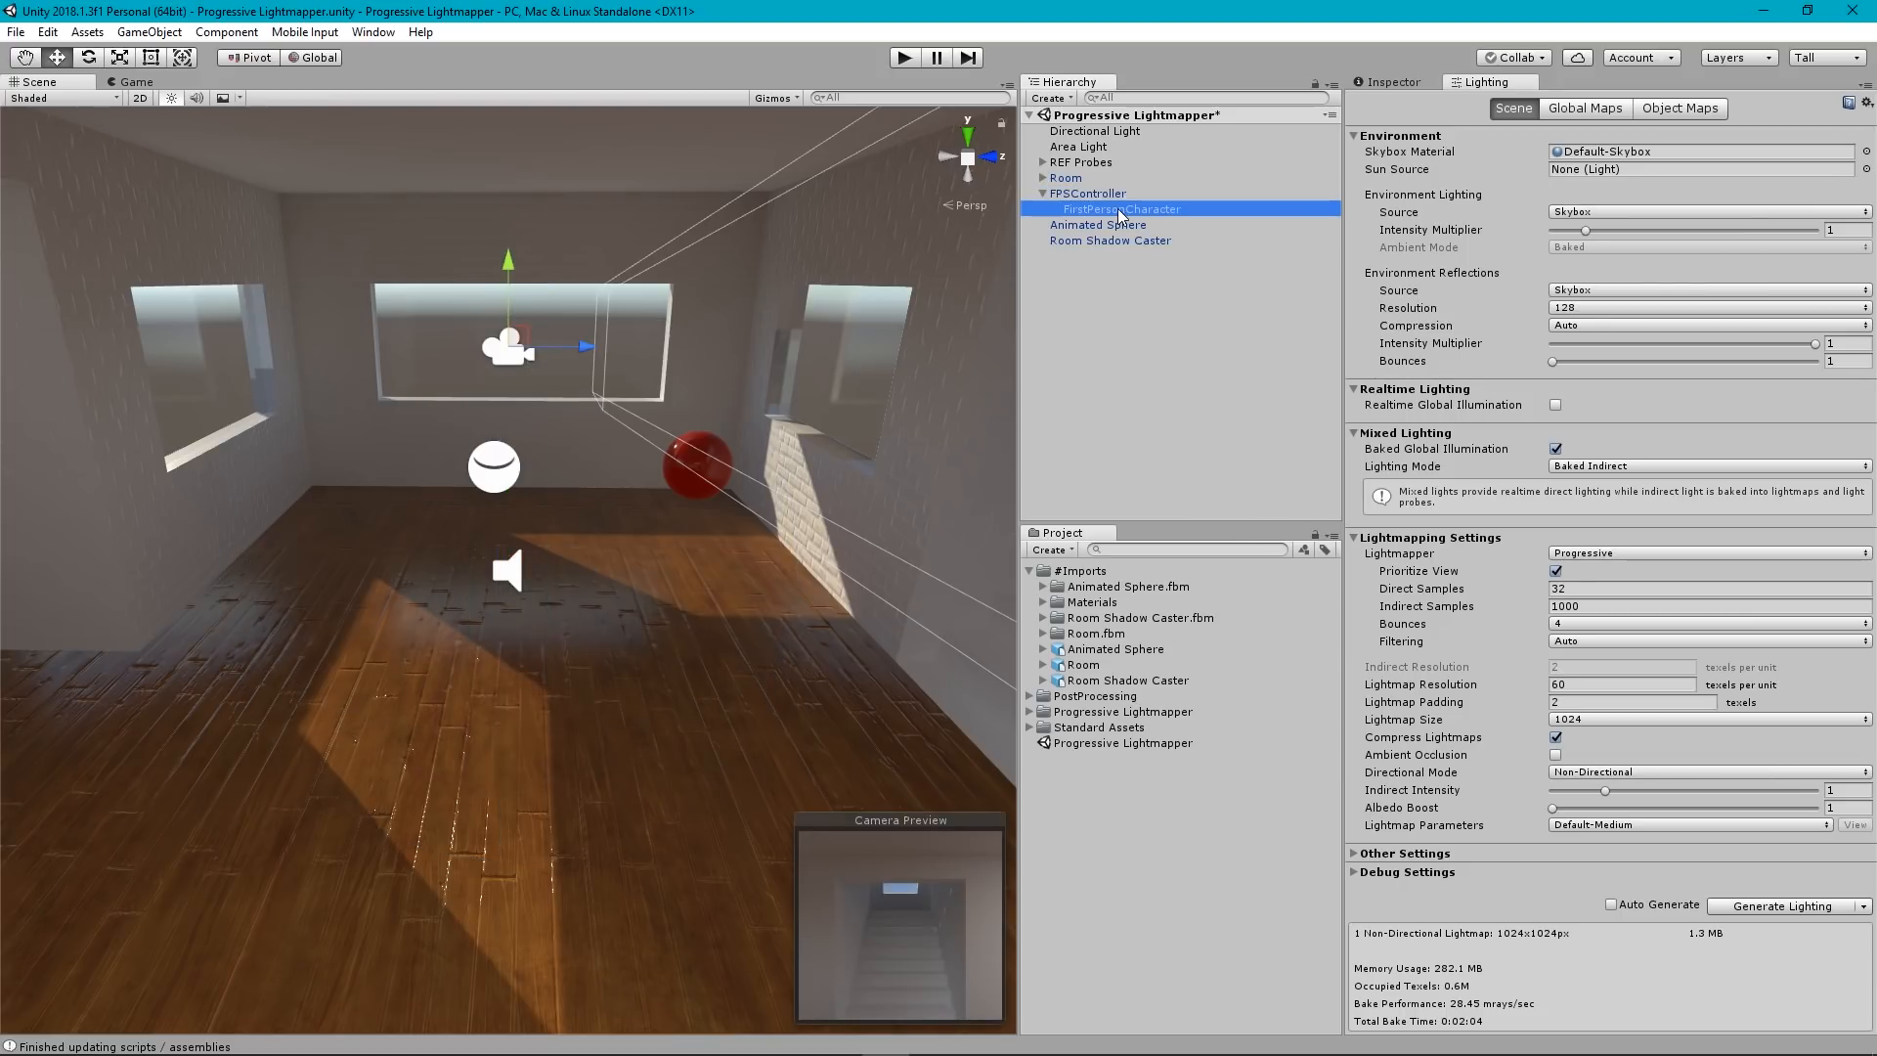
pyautogui.click(1408, 84)
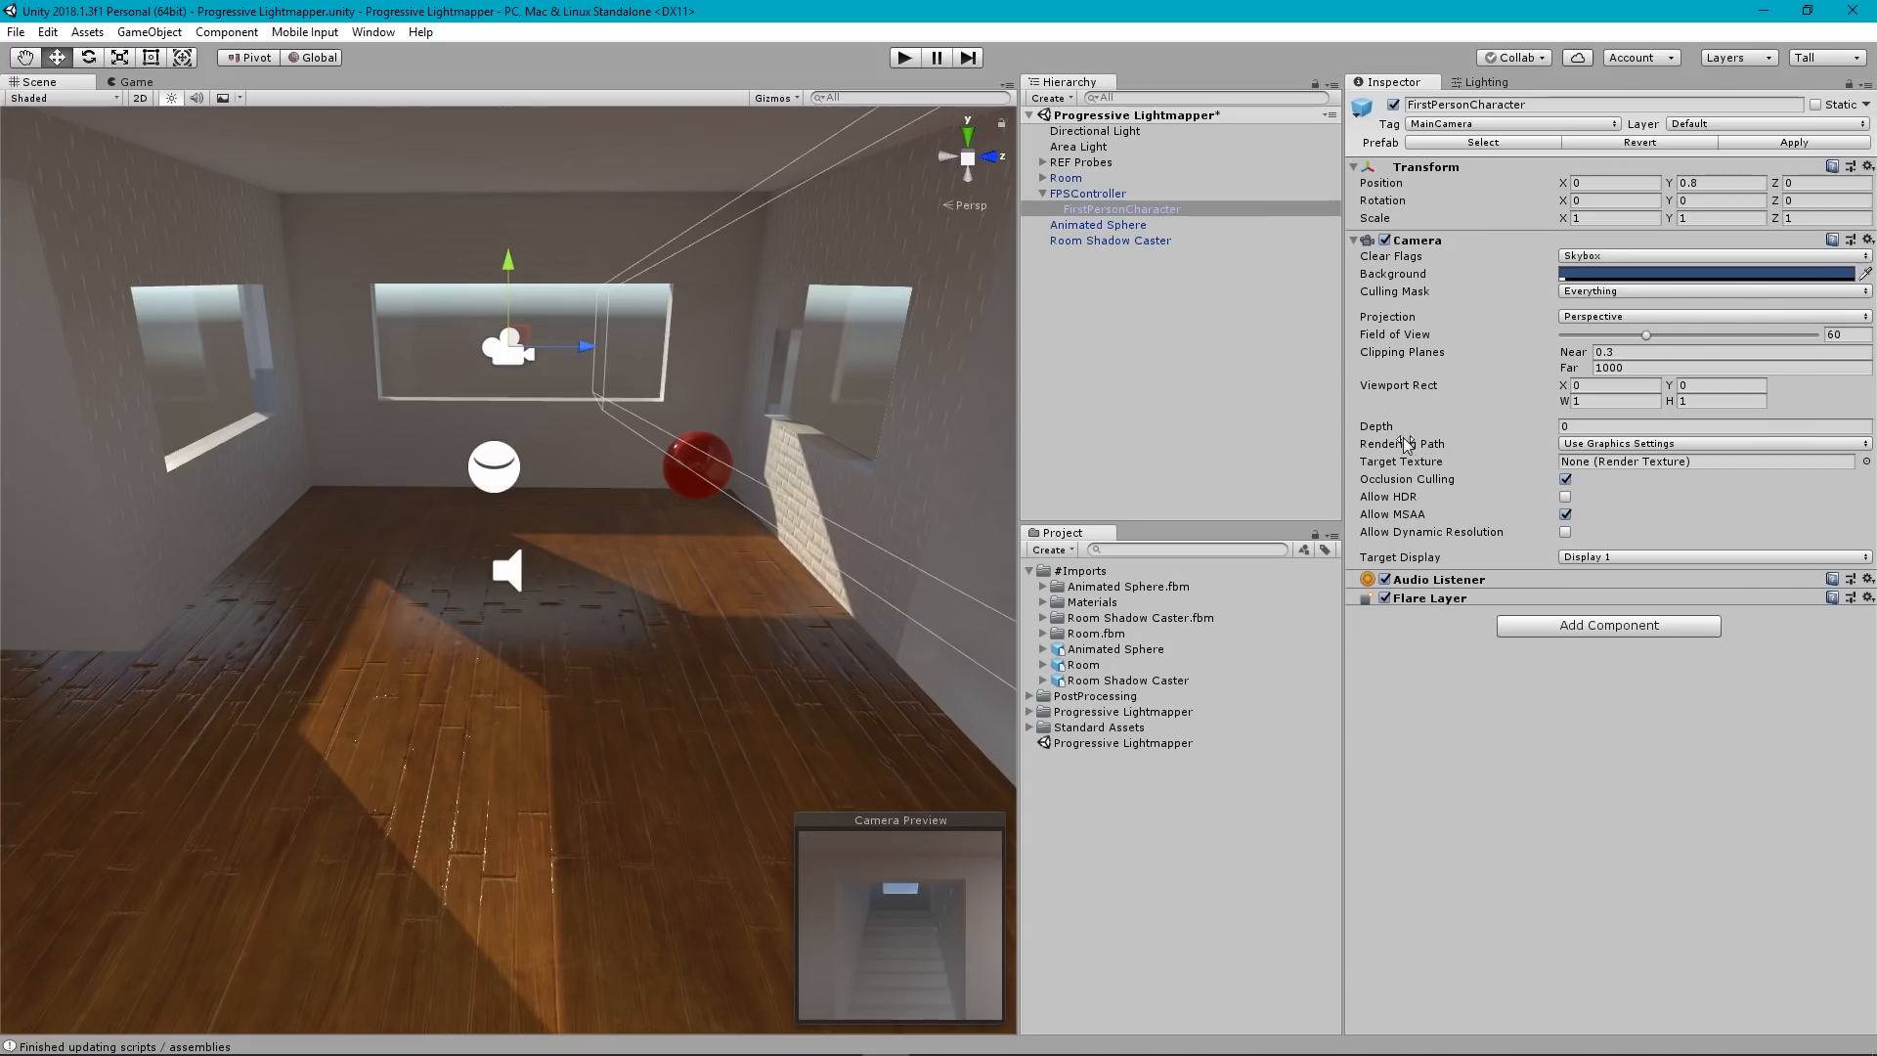
pyautogui.click(1564, 629)
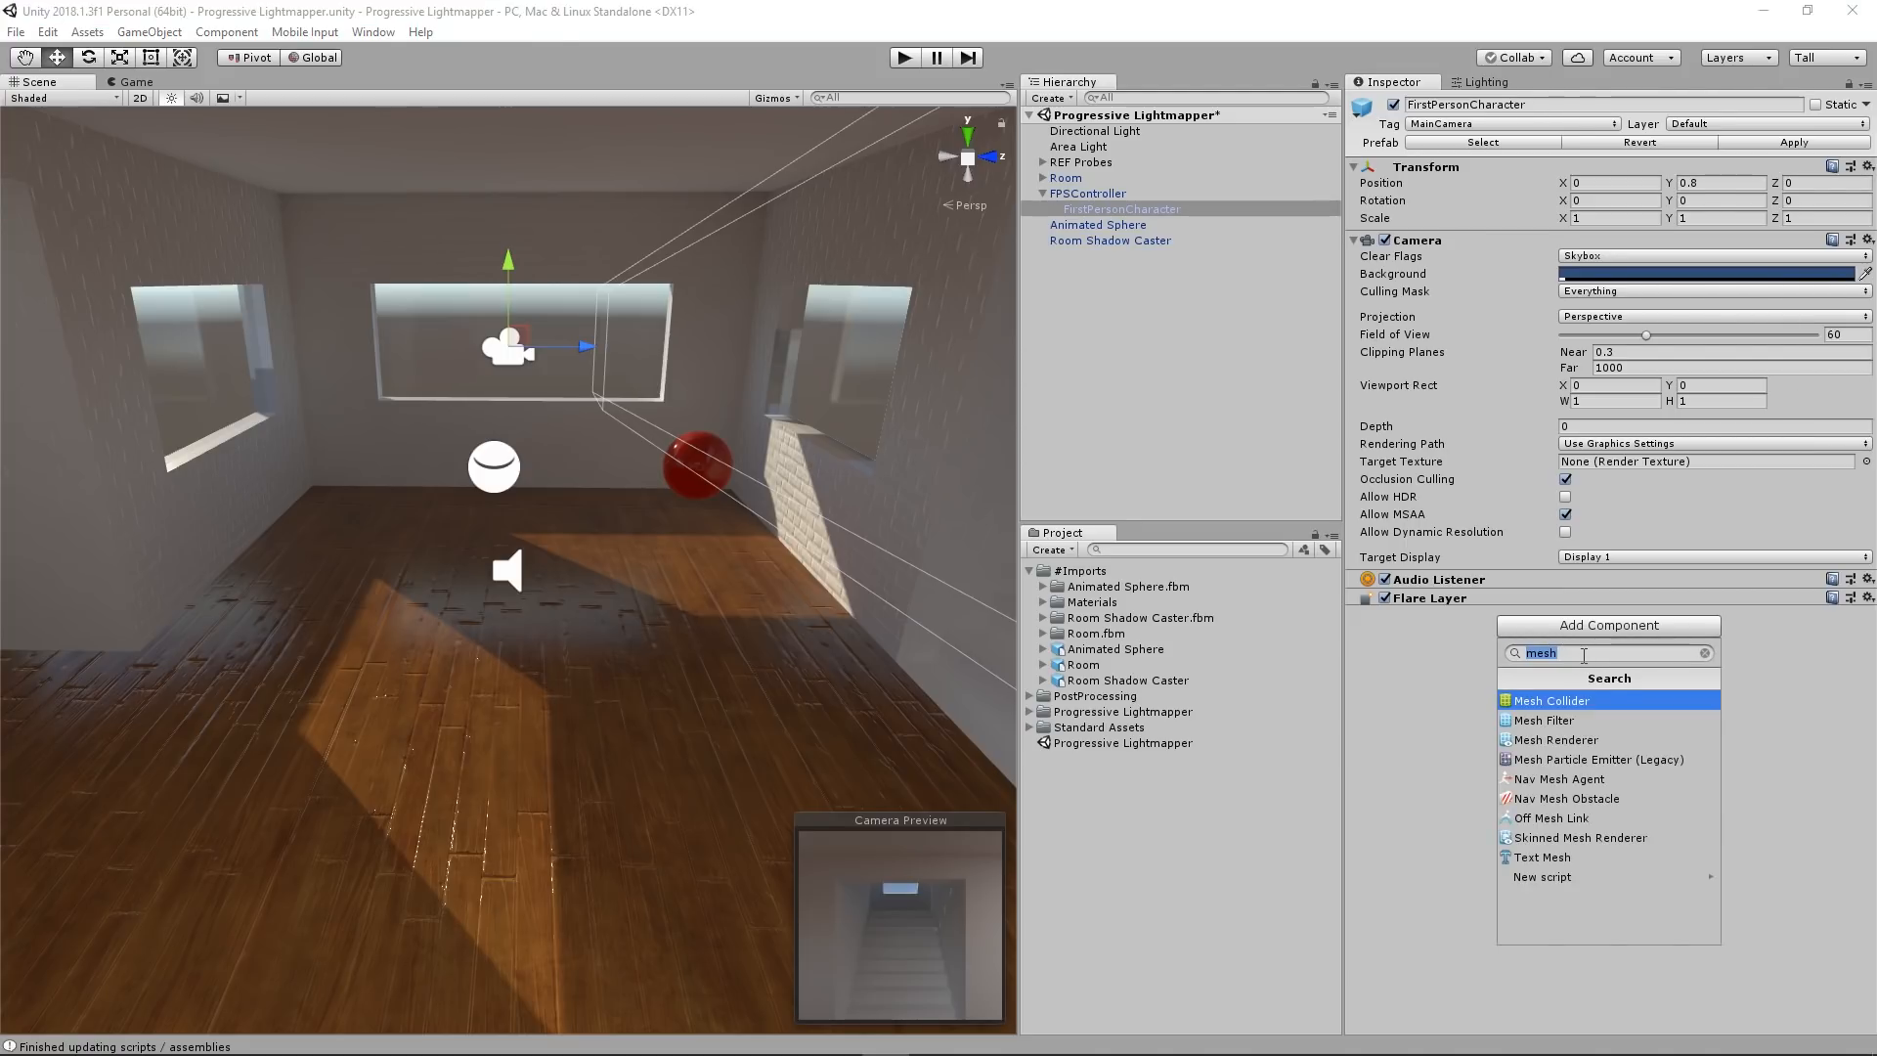
pyautogui.write('post')
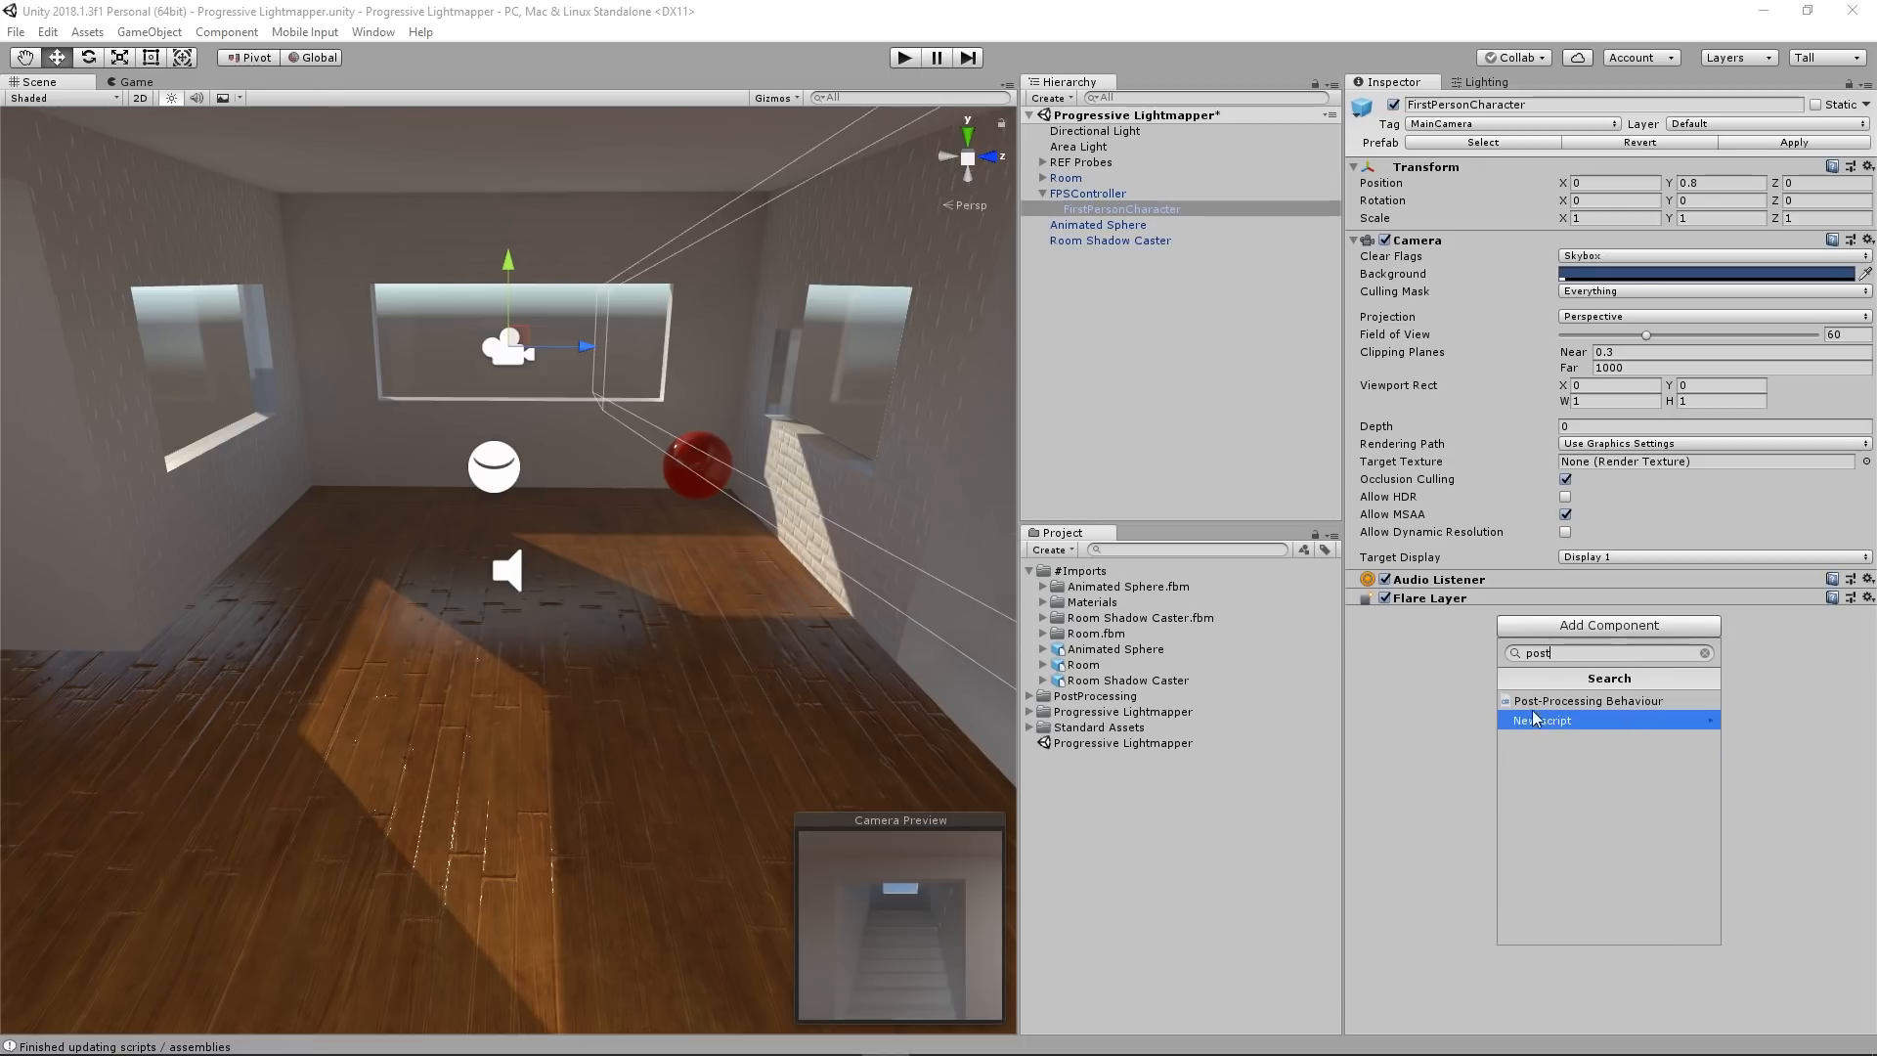
pyautogui.click(1576, 704)
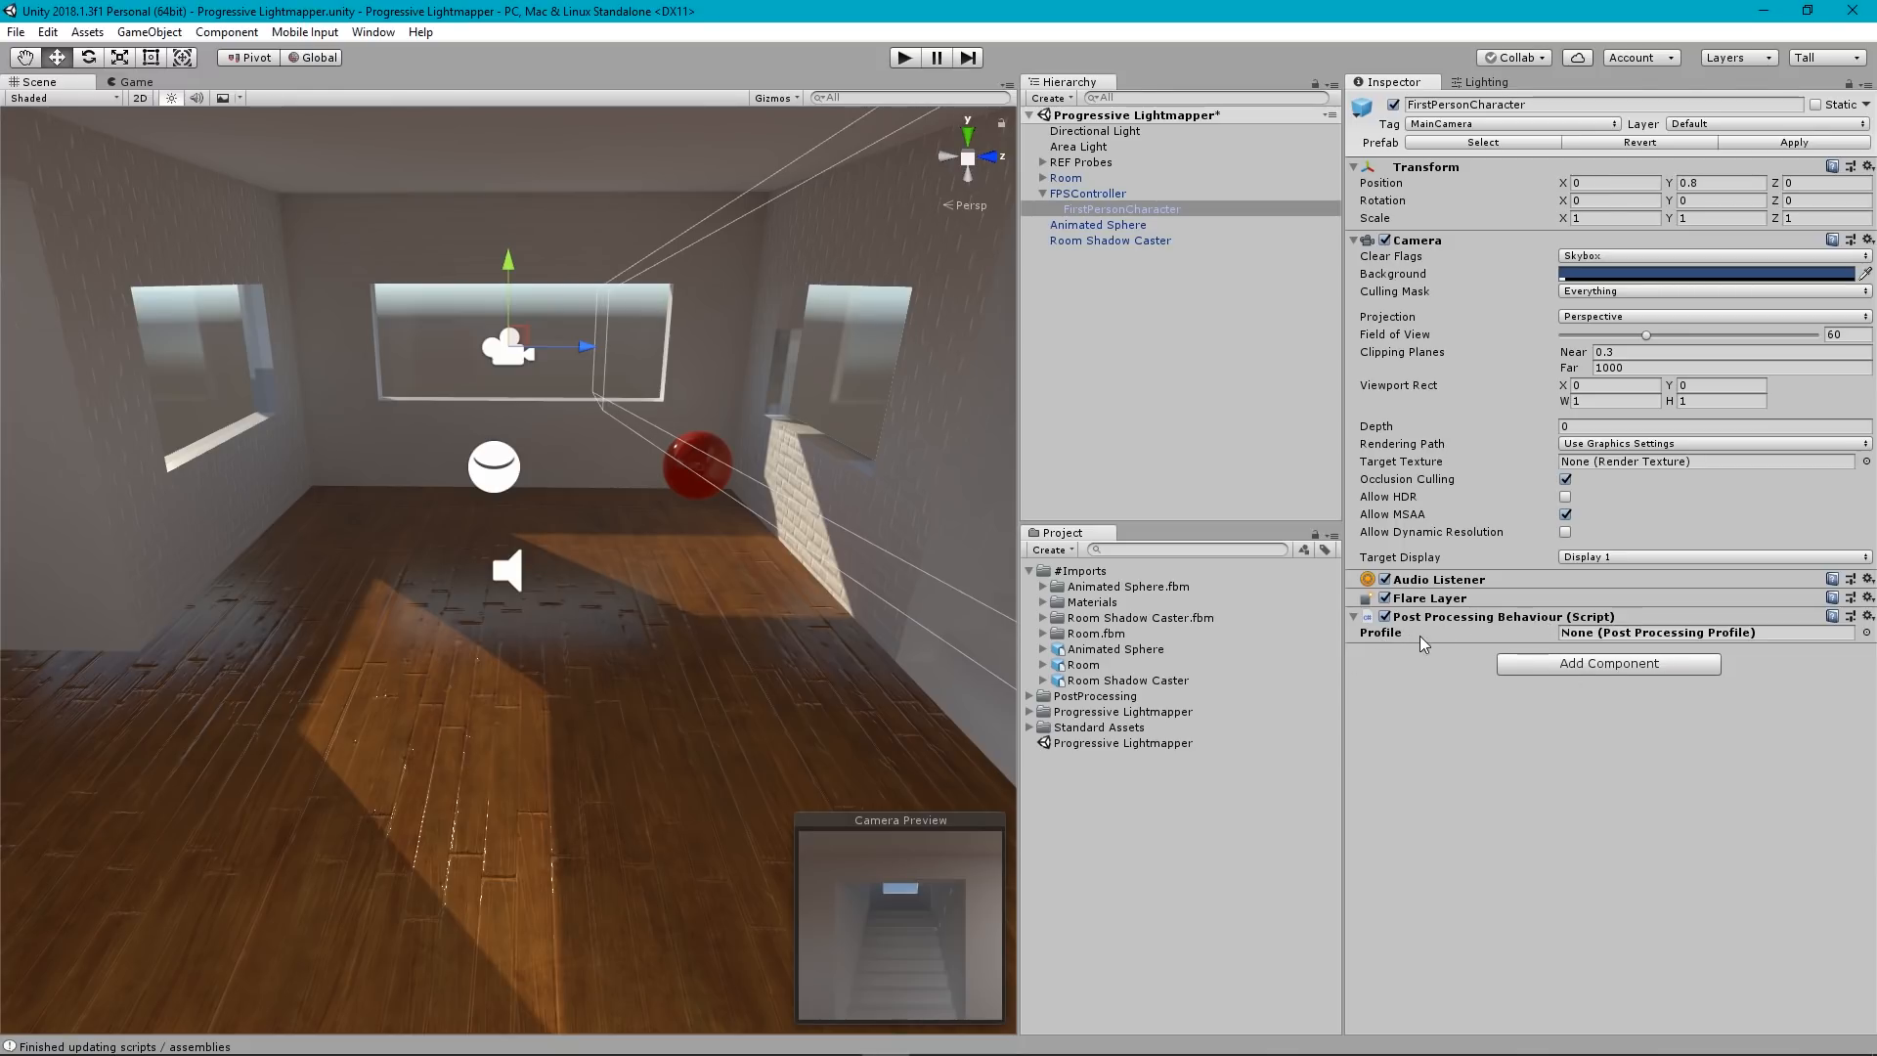
# Create a Post-Processing Profile asset in the project, keeping its default name.
pyautogui.click(1683, 636)
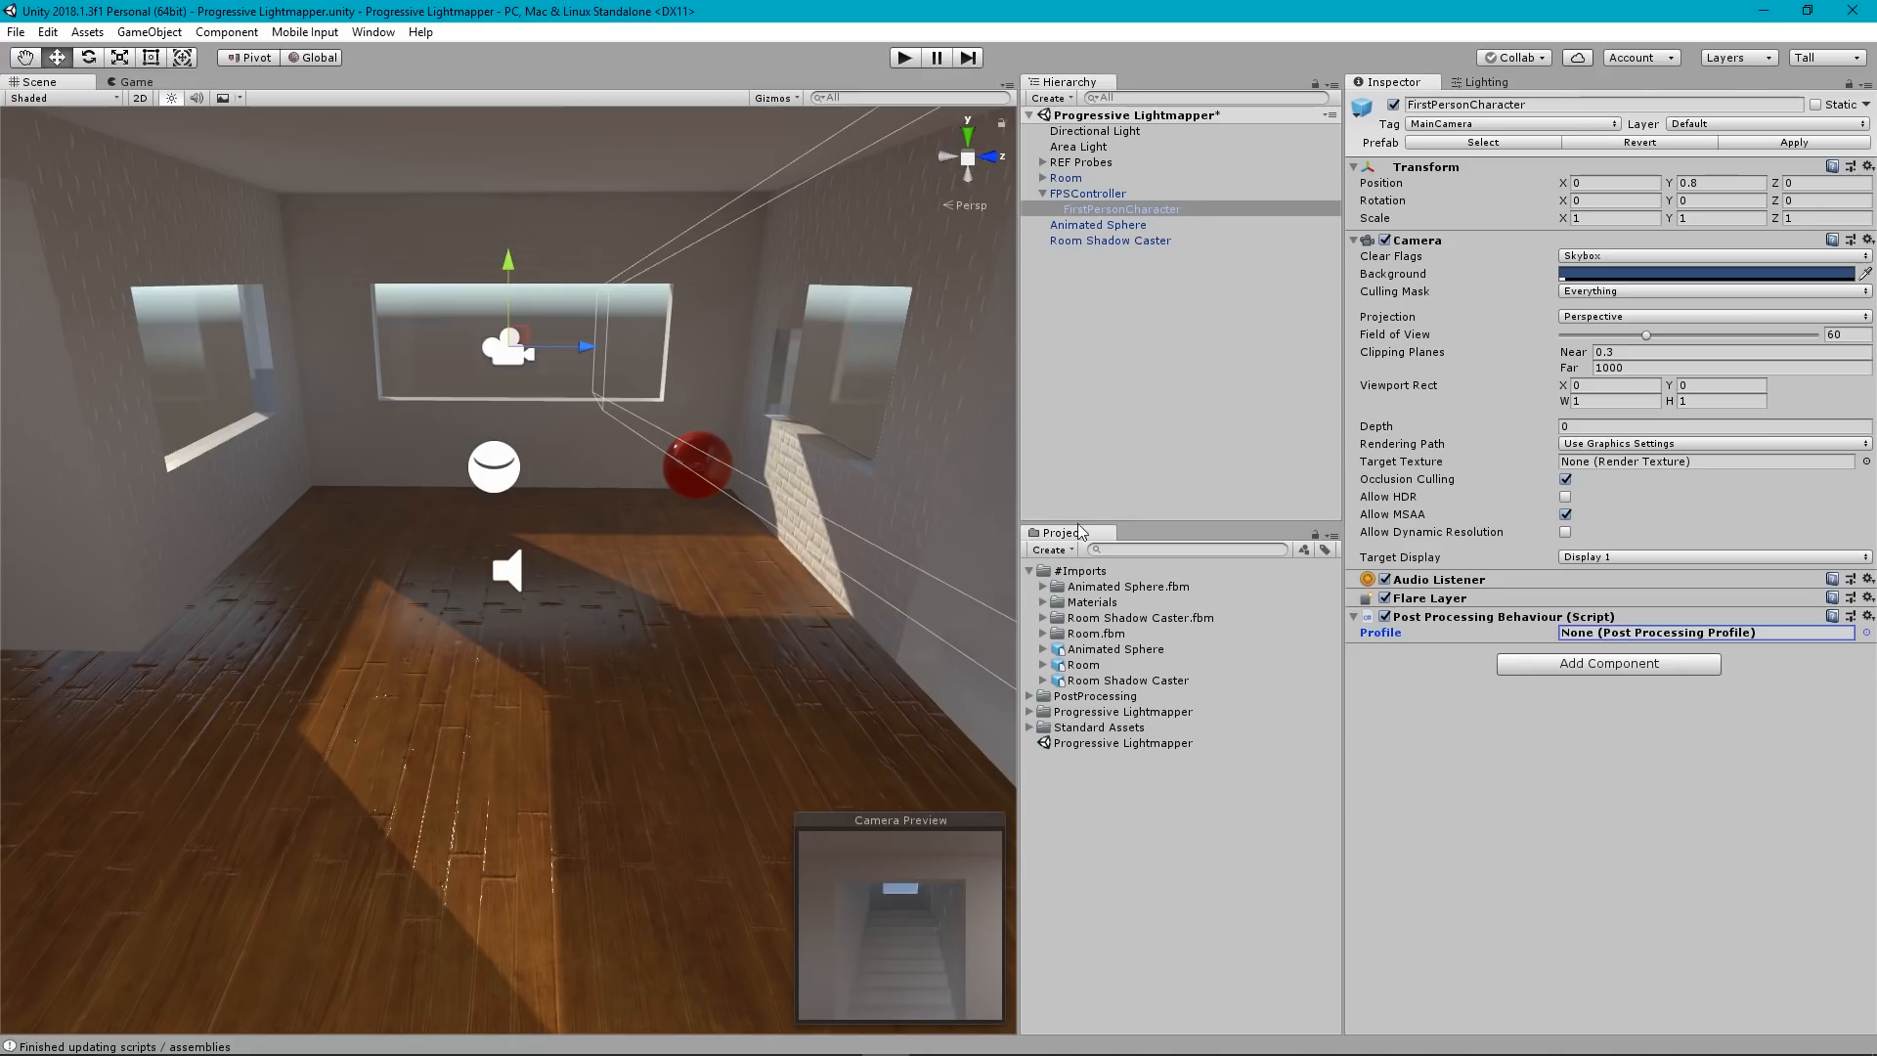
pyautogui.click(1051, 551)
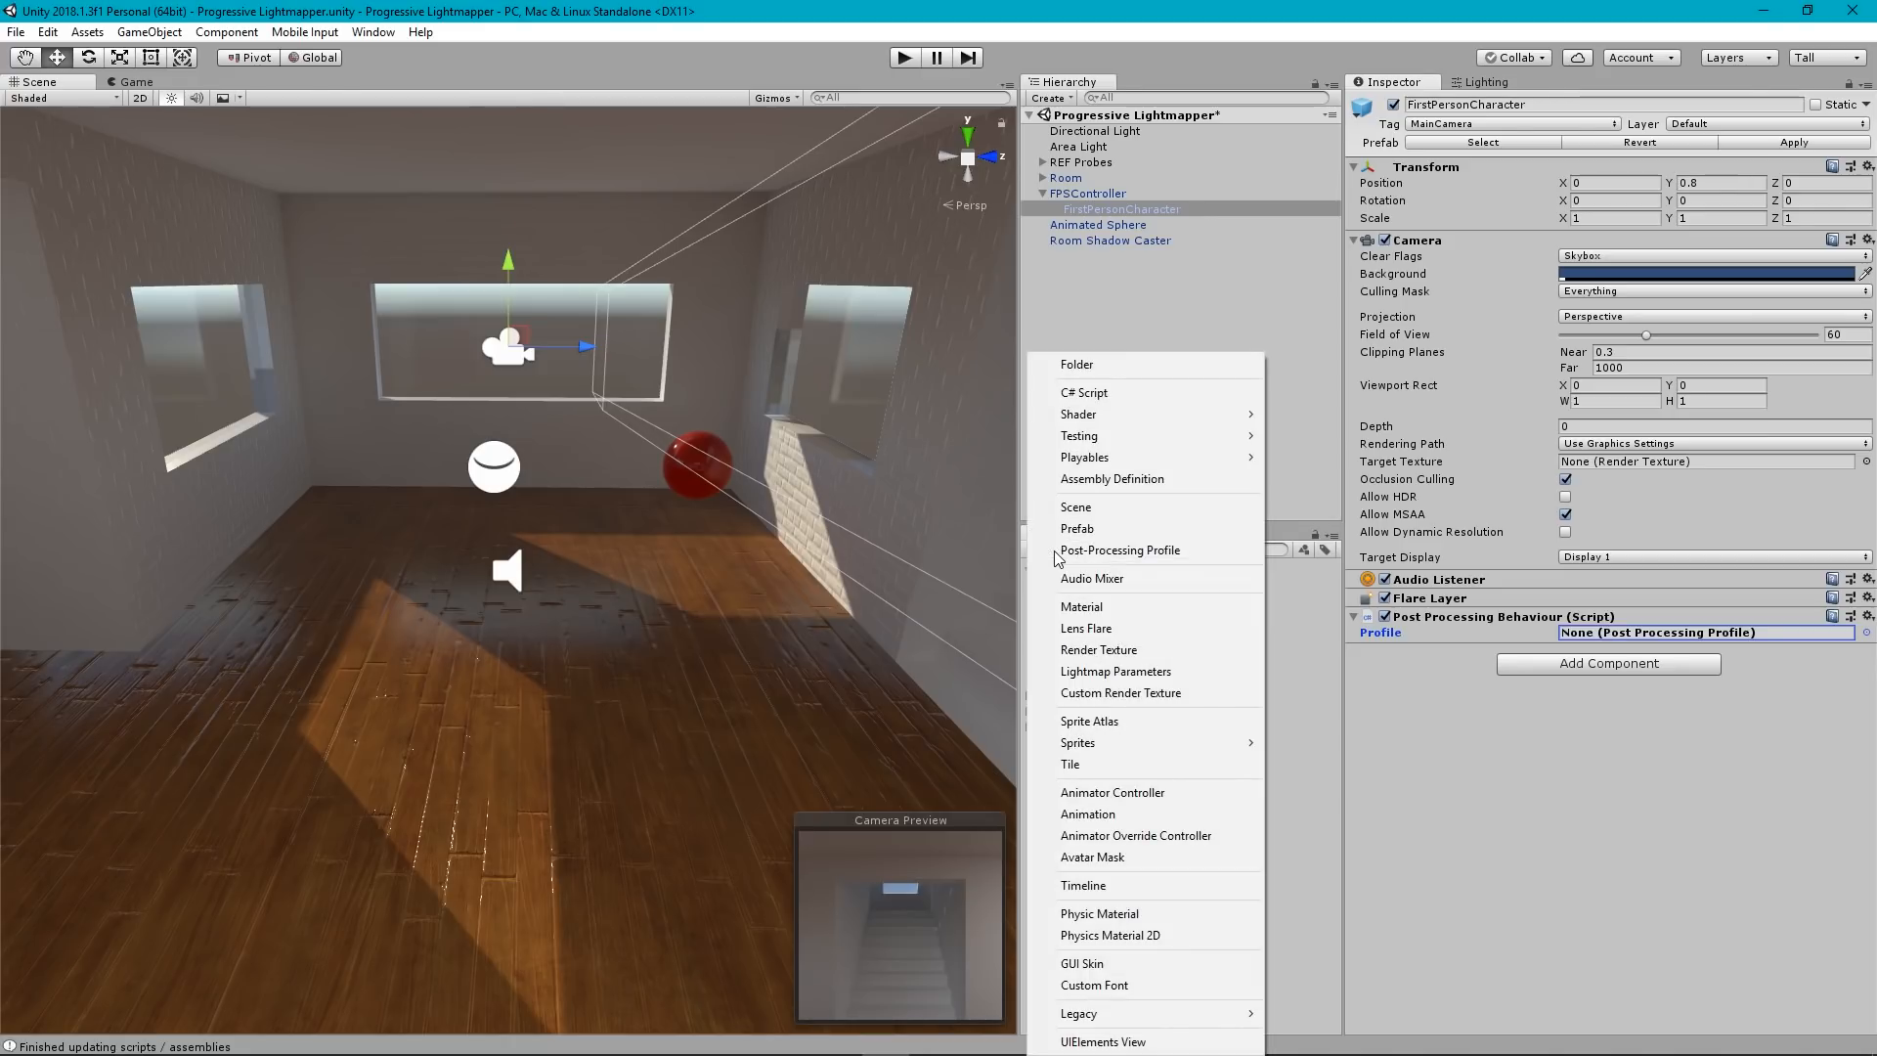
pyautogui.click(1124, 551)
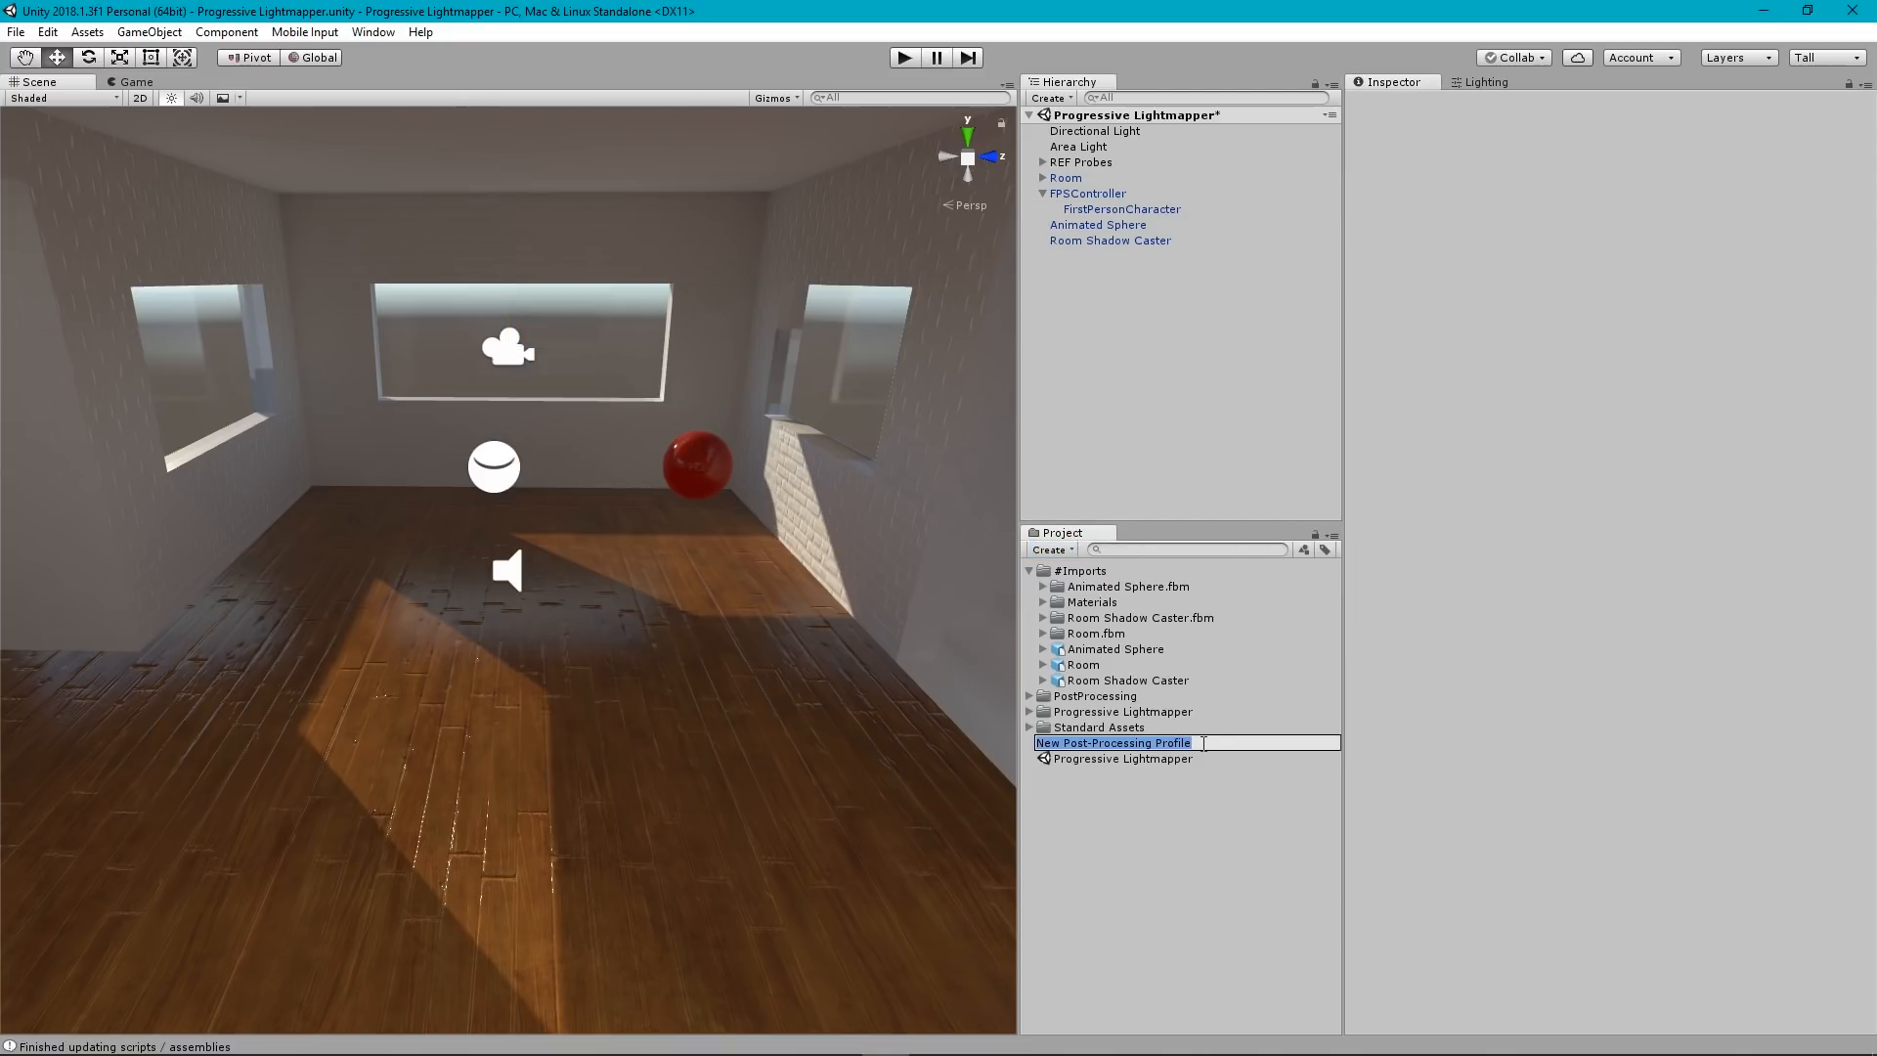
pyautogui.click(1140, 836)
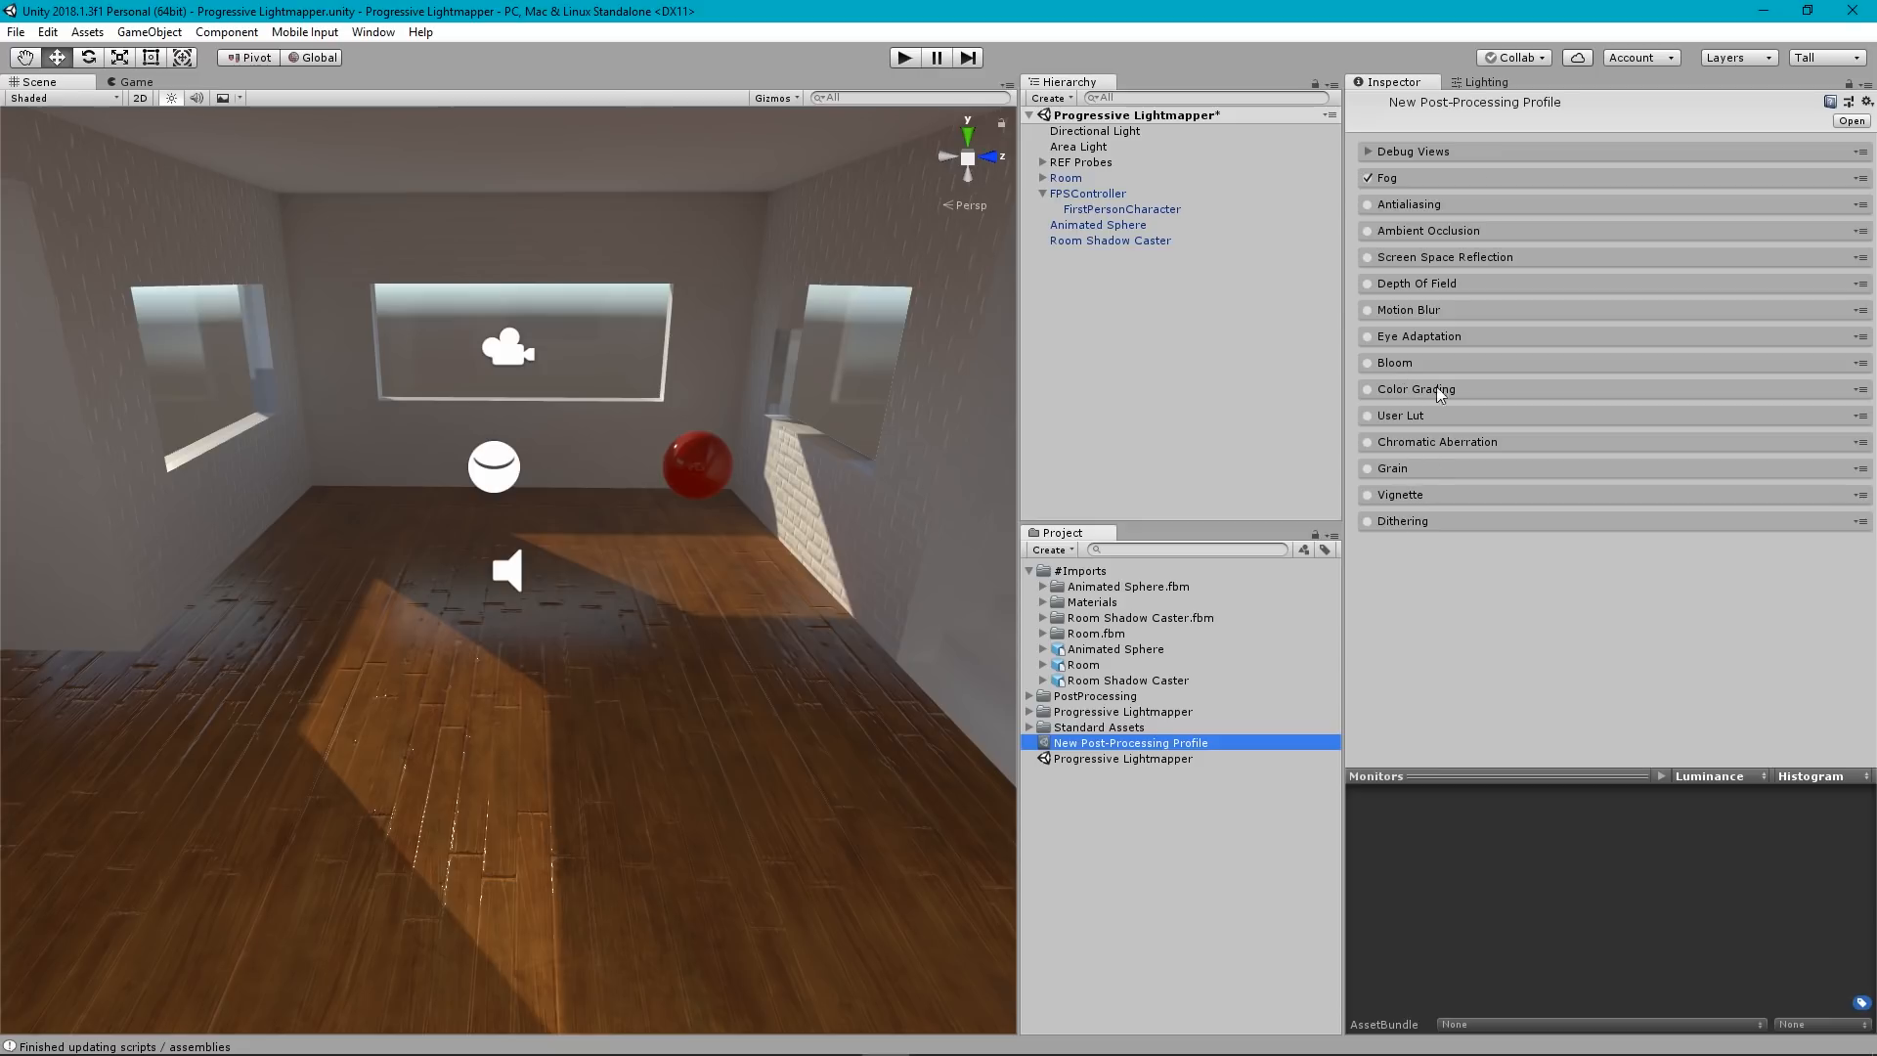
# Assign the new Post-Processing Profile to the FirstPersonCharacter's Post Processing Behaviour and clear the selection.
pyautogui.click(1122, 209)
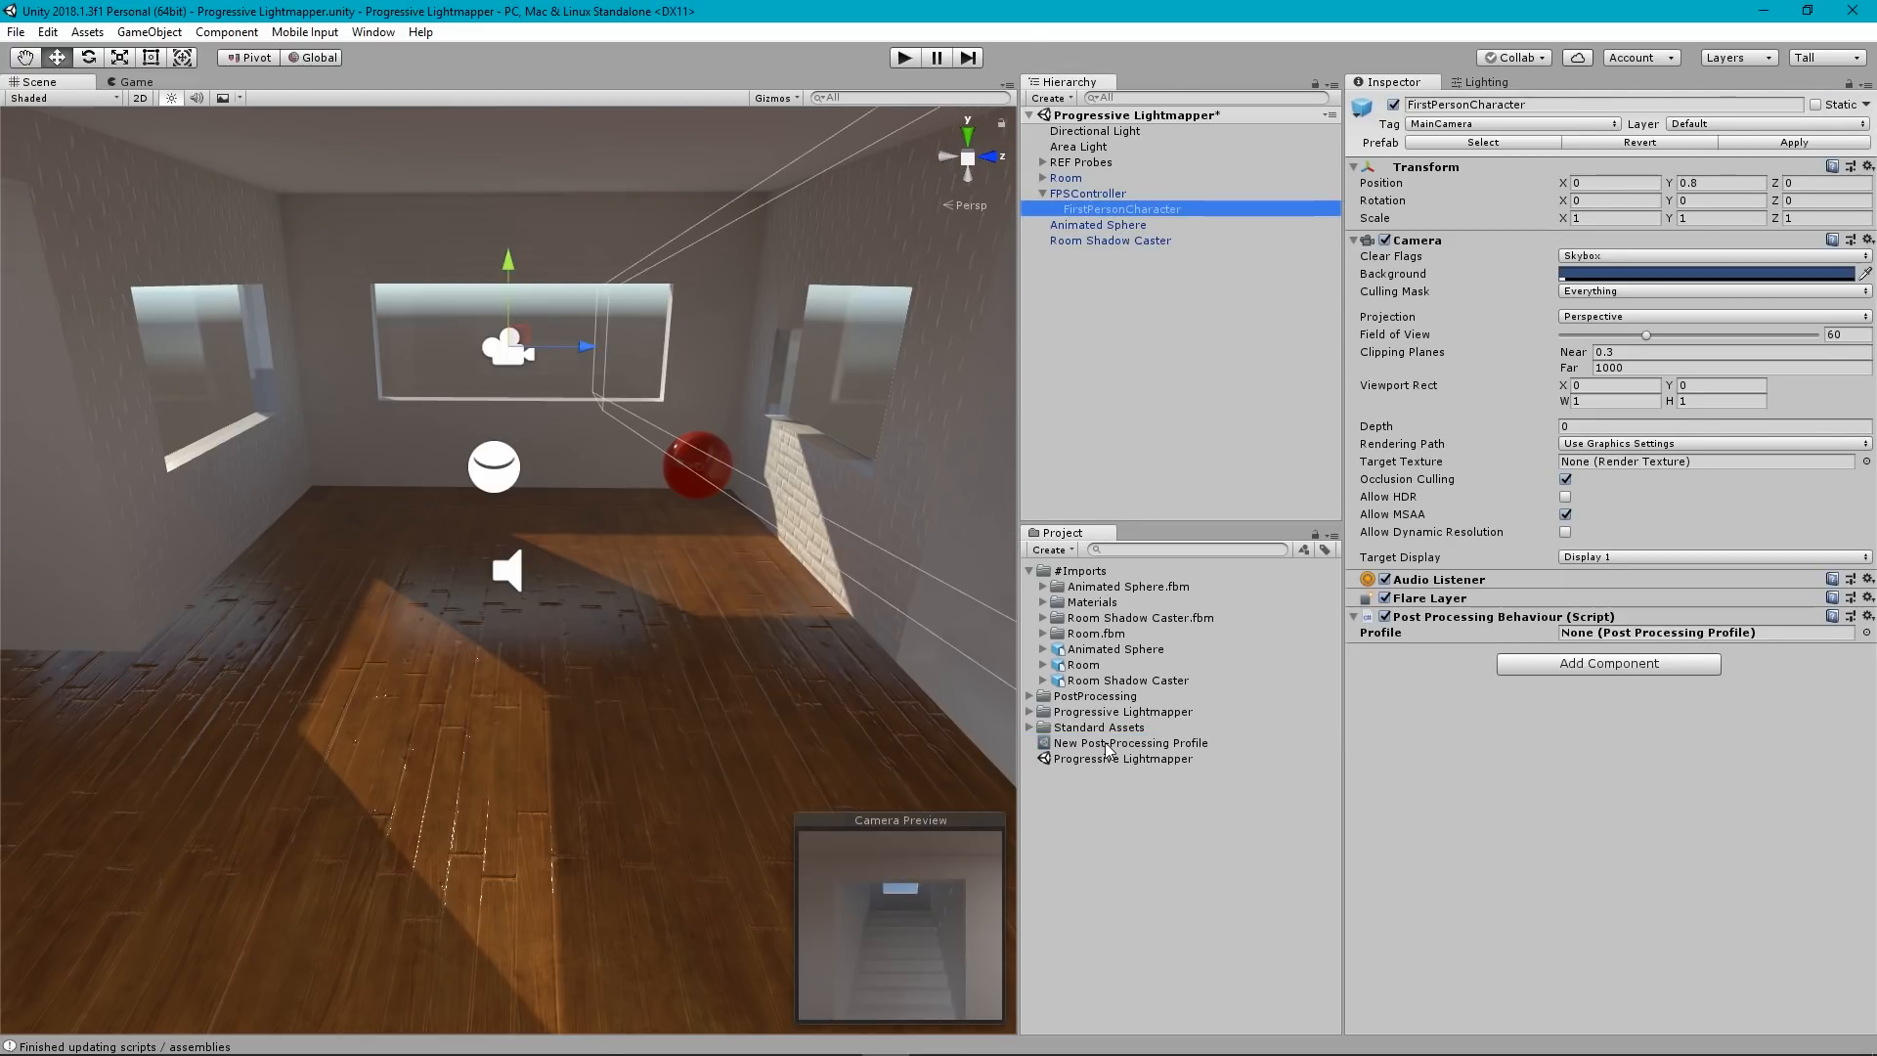
pyautogui.moveTo(1097, 749); pyautogui.dragTo(1630, 641)
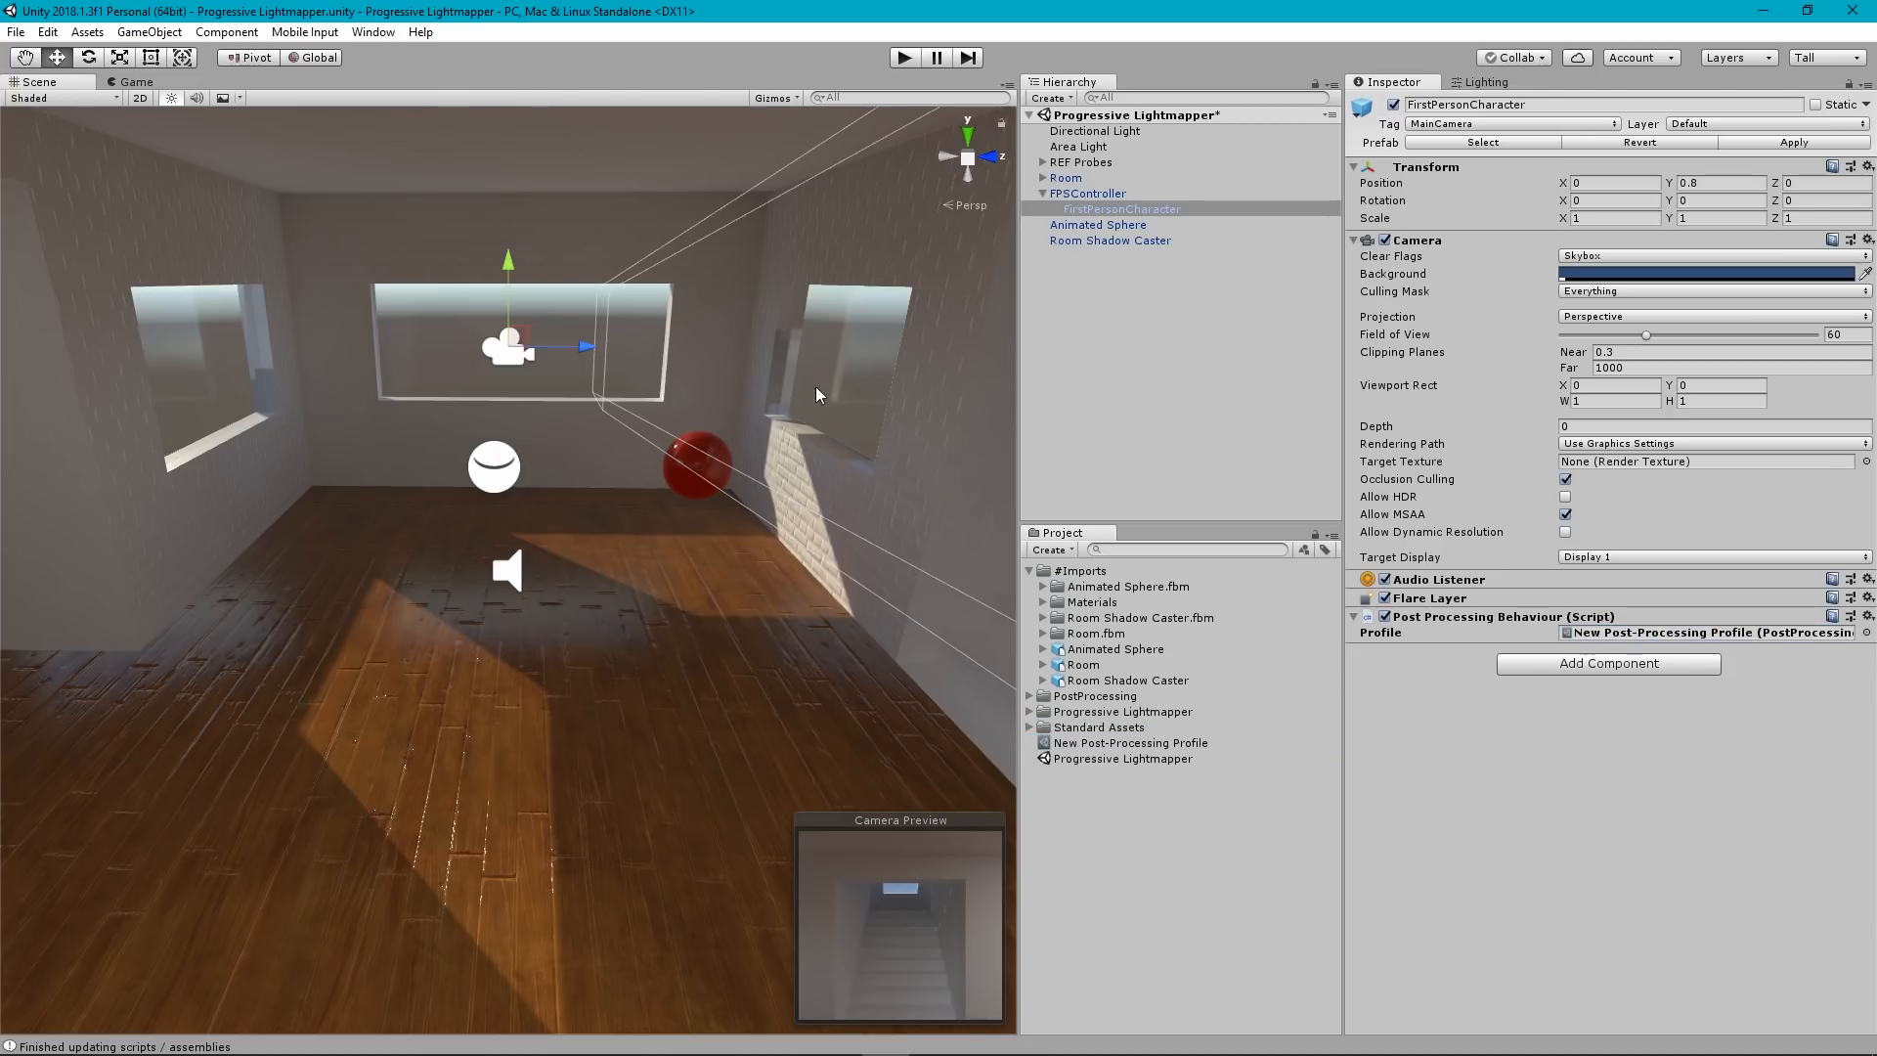
pyautogui.click(1109, 280)
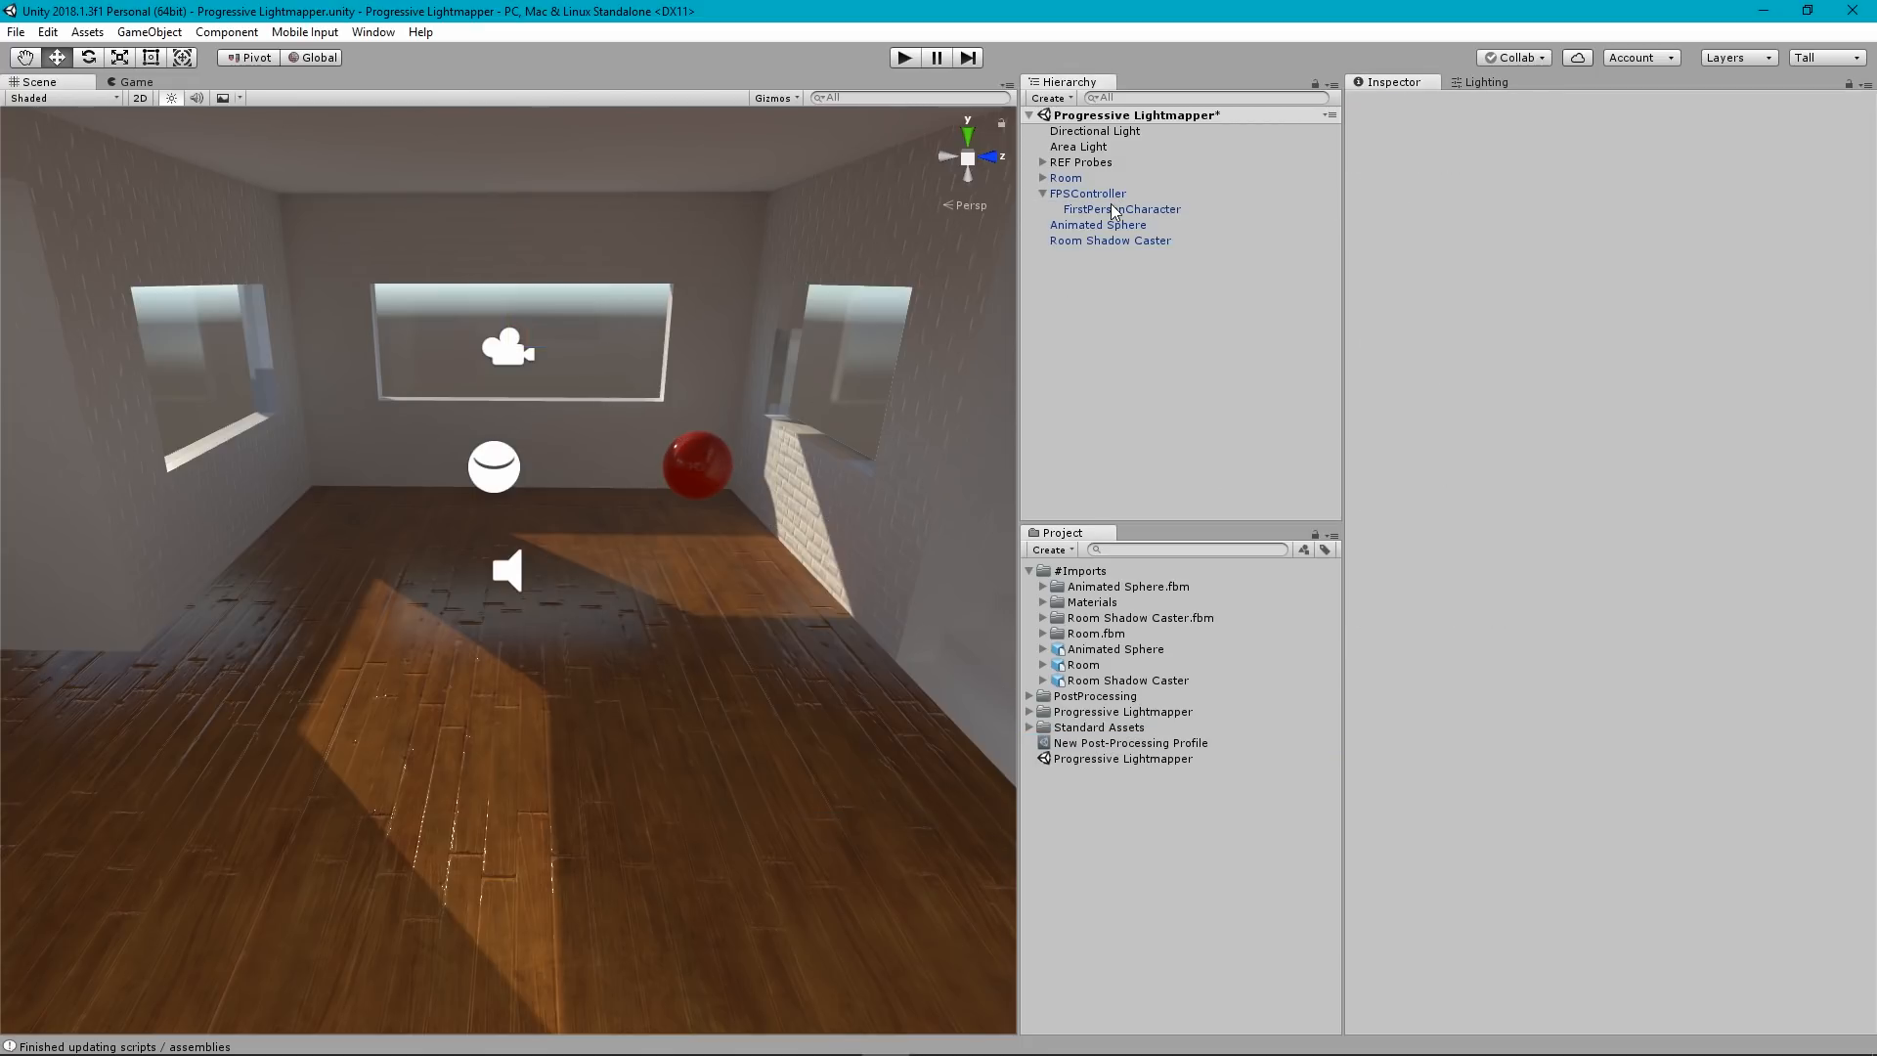
# Examine the Screen Space Reflection settings in the New Post-Processing Profile, collapse them and clear the selection.
pyautogui.click(1097, 745)
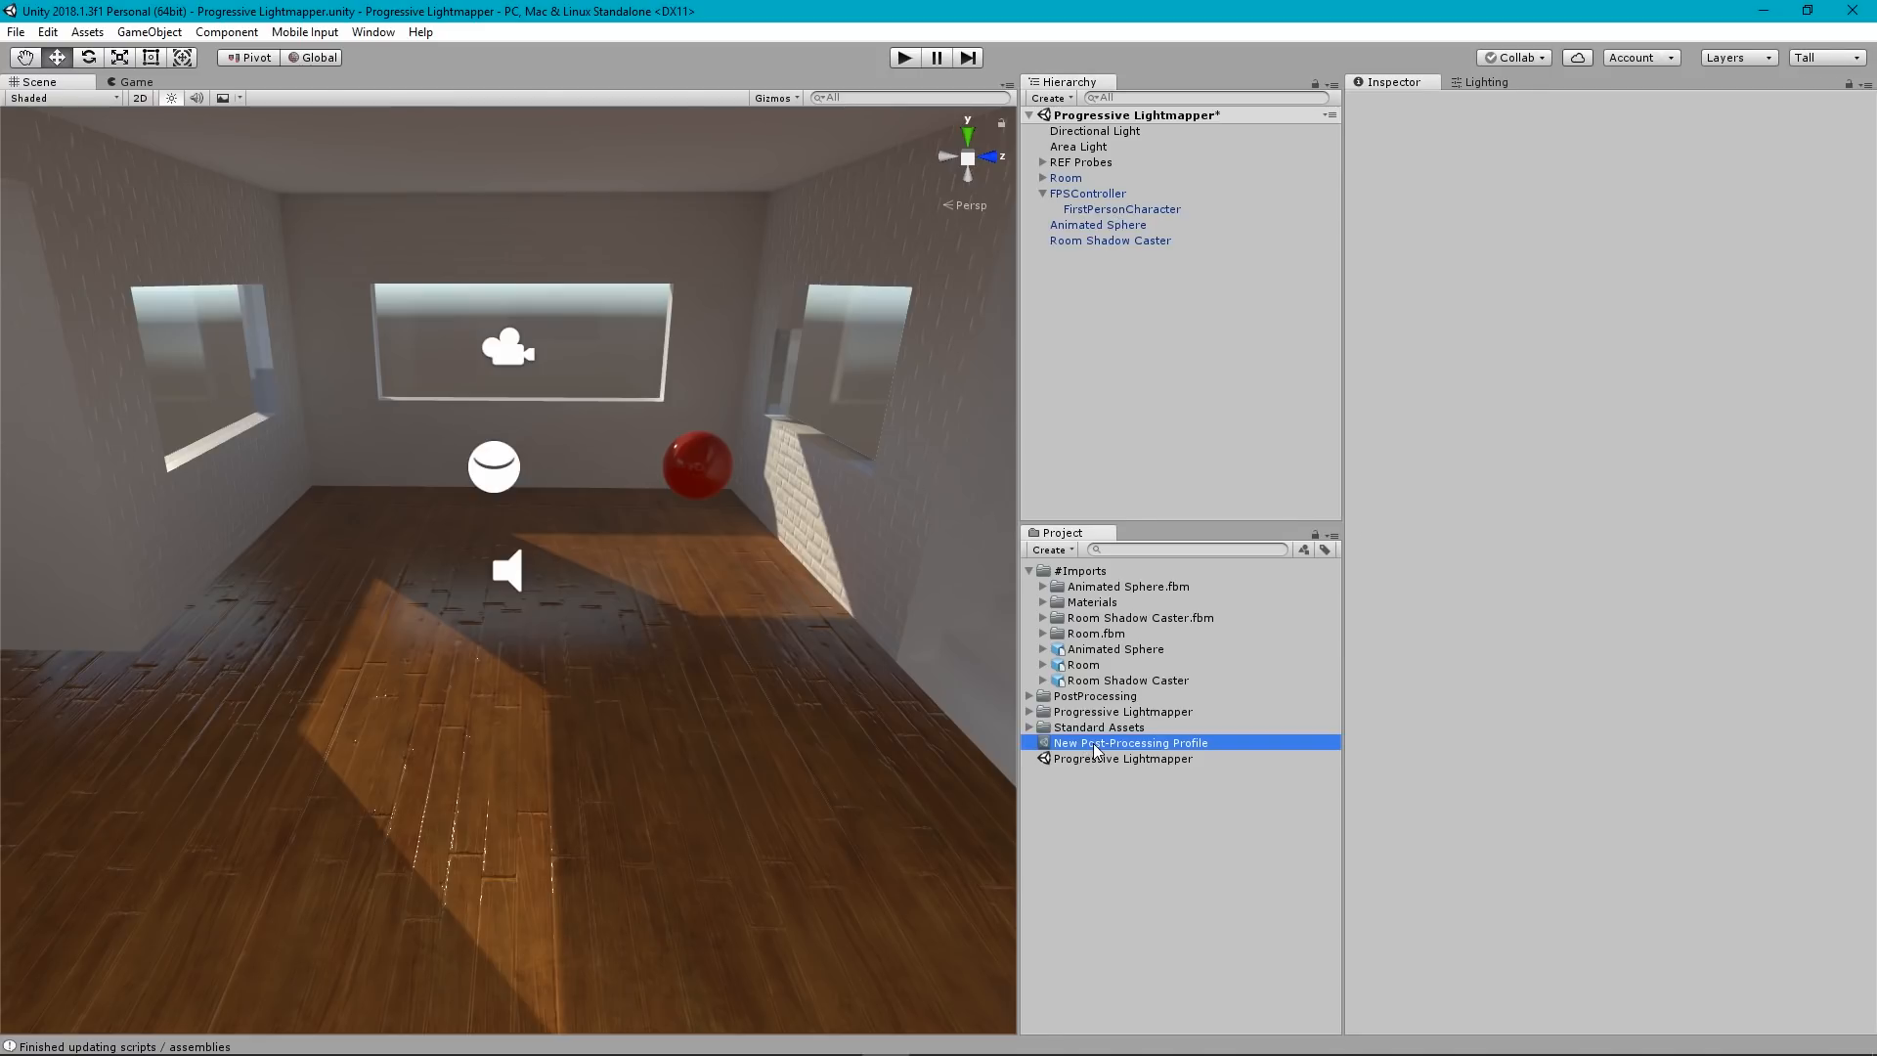
pyautogui.moveTo(718, 489); pyautogui.dragTo(762, 489, button='right')
pyautogui.press('w')
pyautogui.moveTo(758, 493); pyautogui.dragTo(824, 442, button='right')
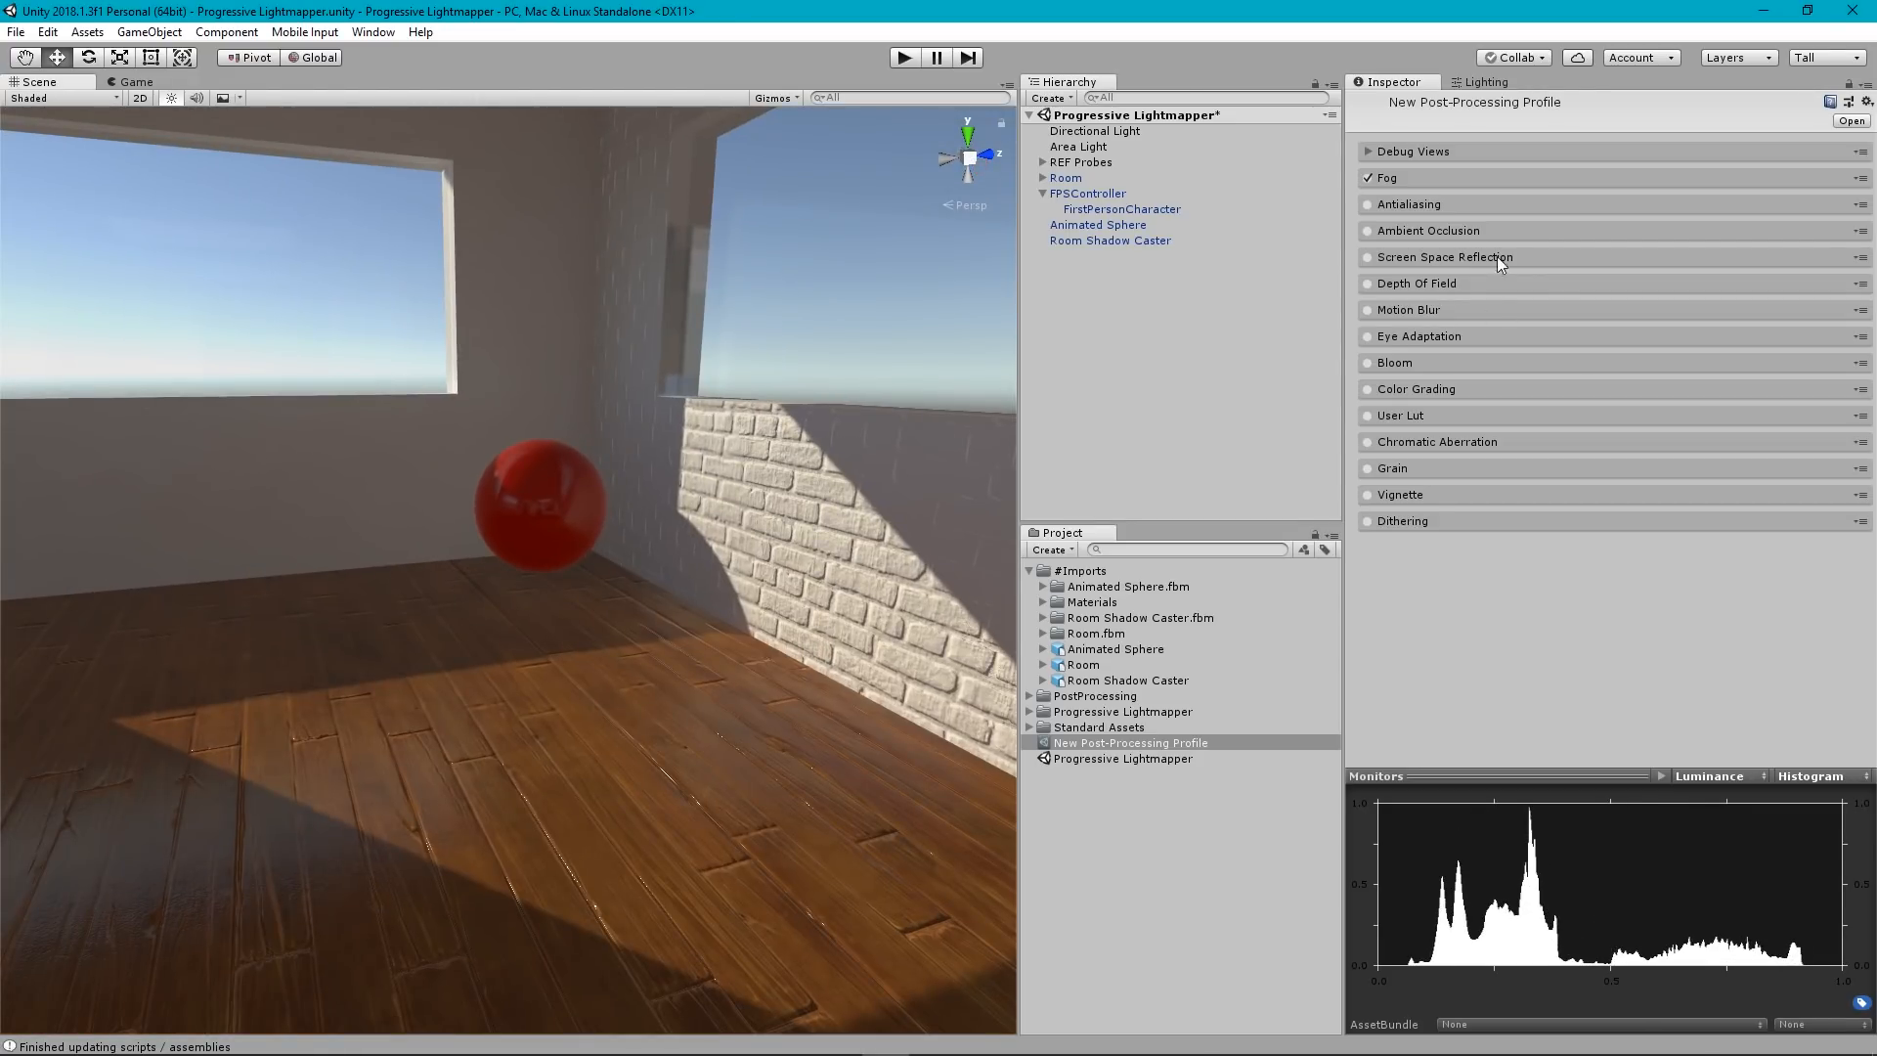
pyautogui.click(1417, 258)
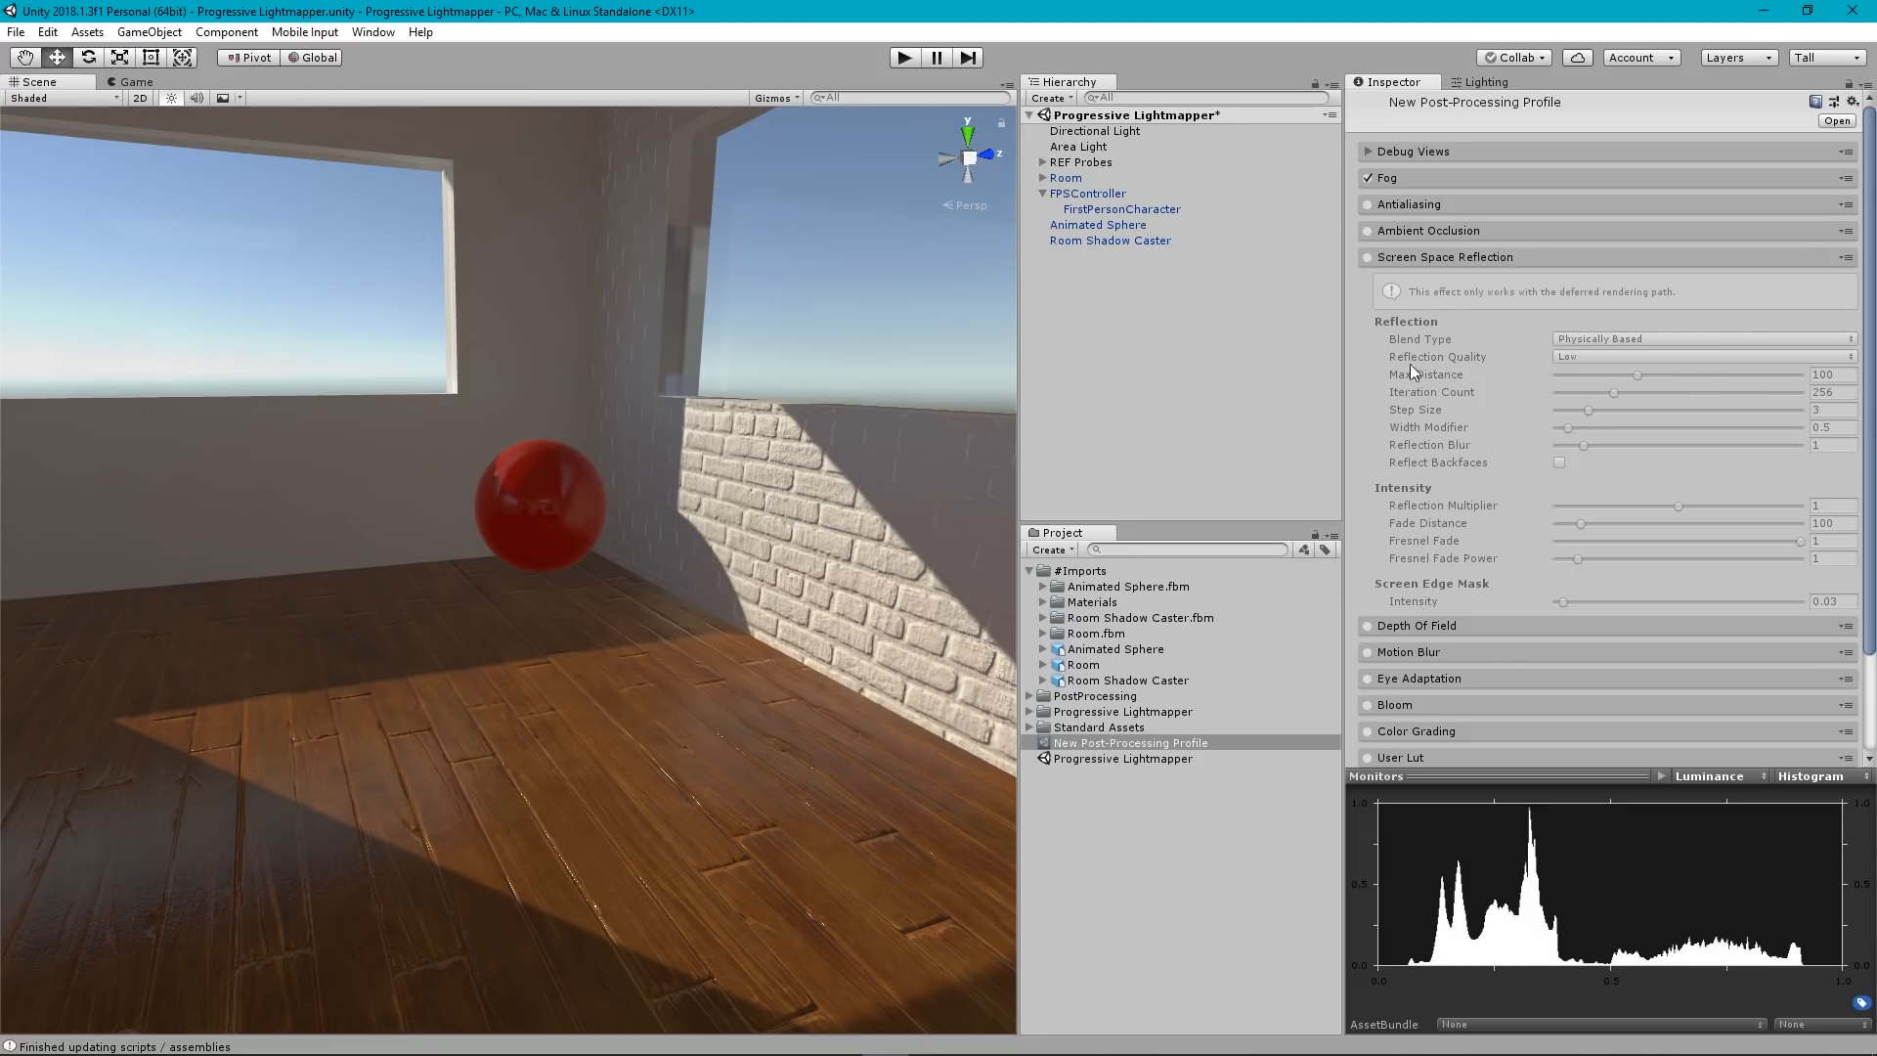
pyautogui.click(1417, 256)
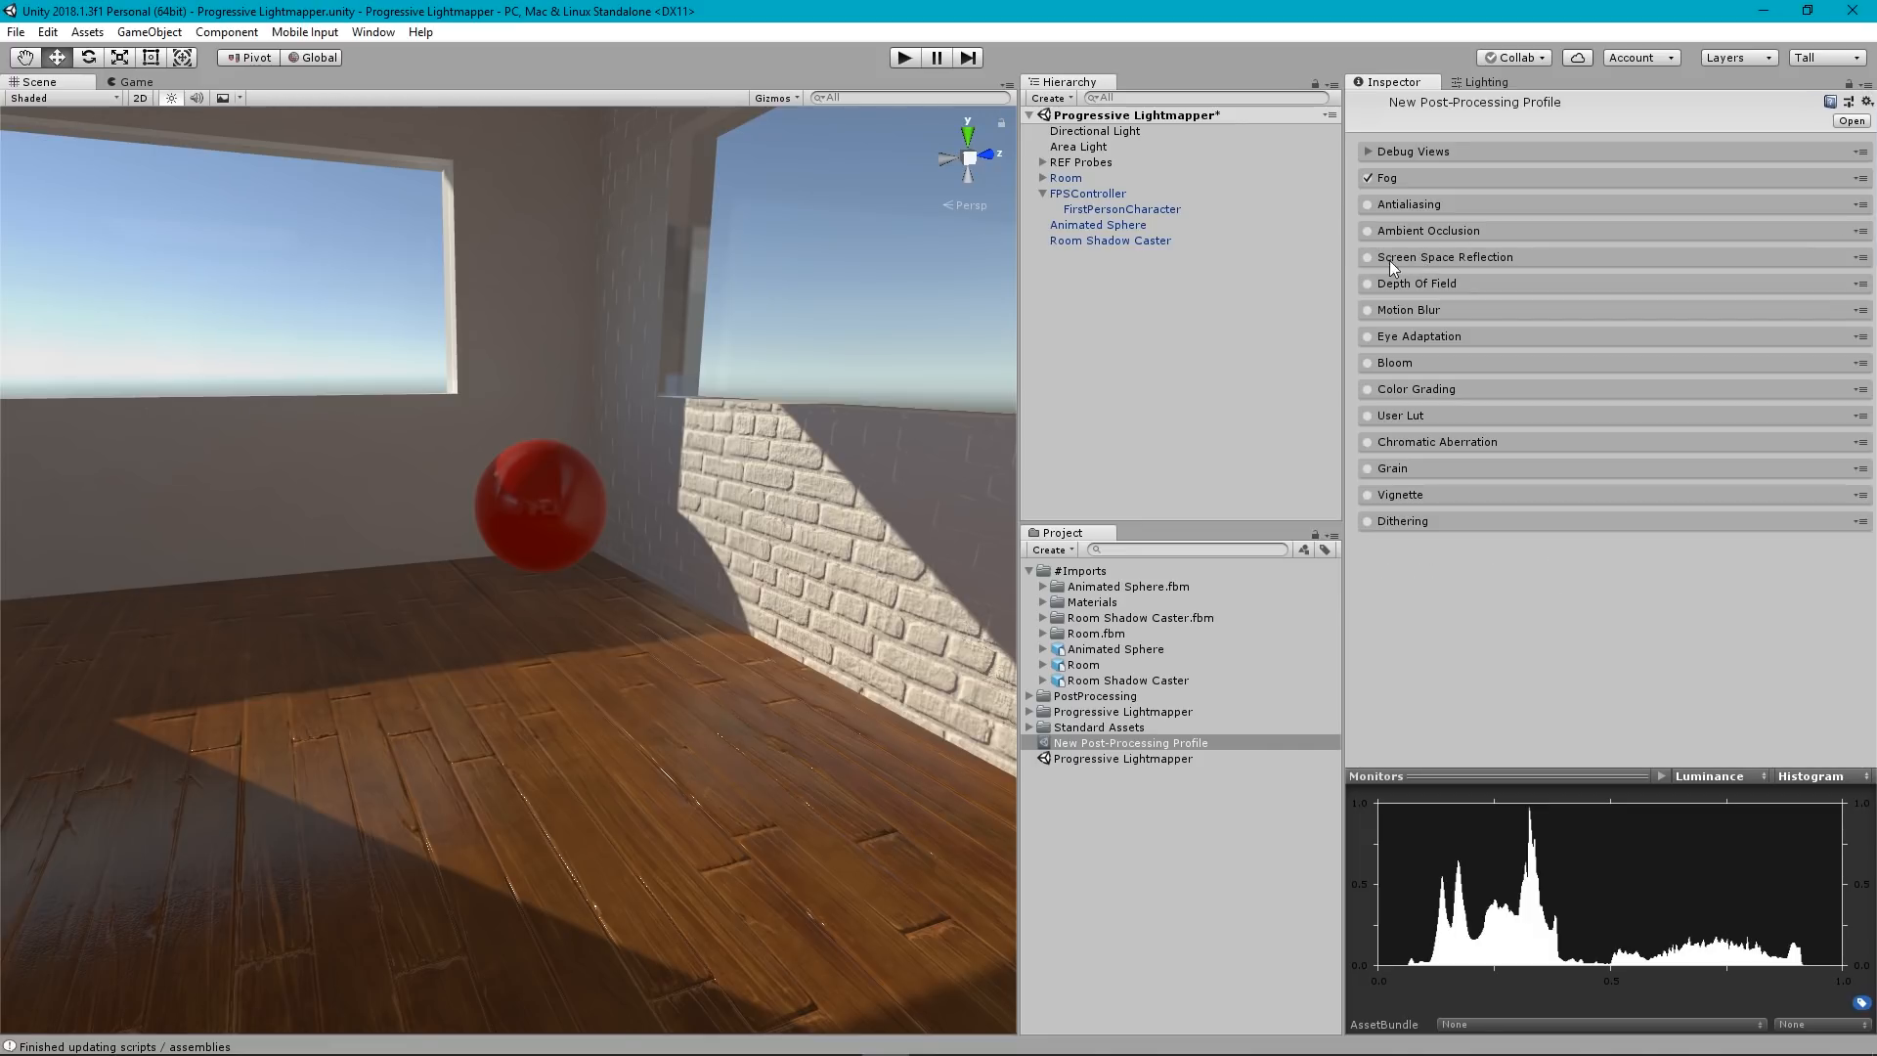
pyautogui.click(1154, 384)
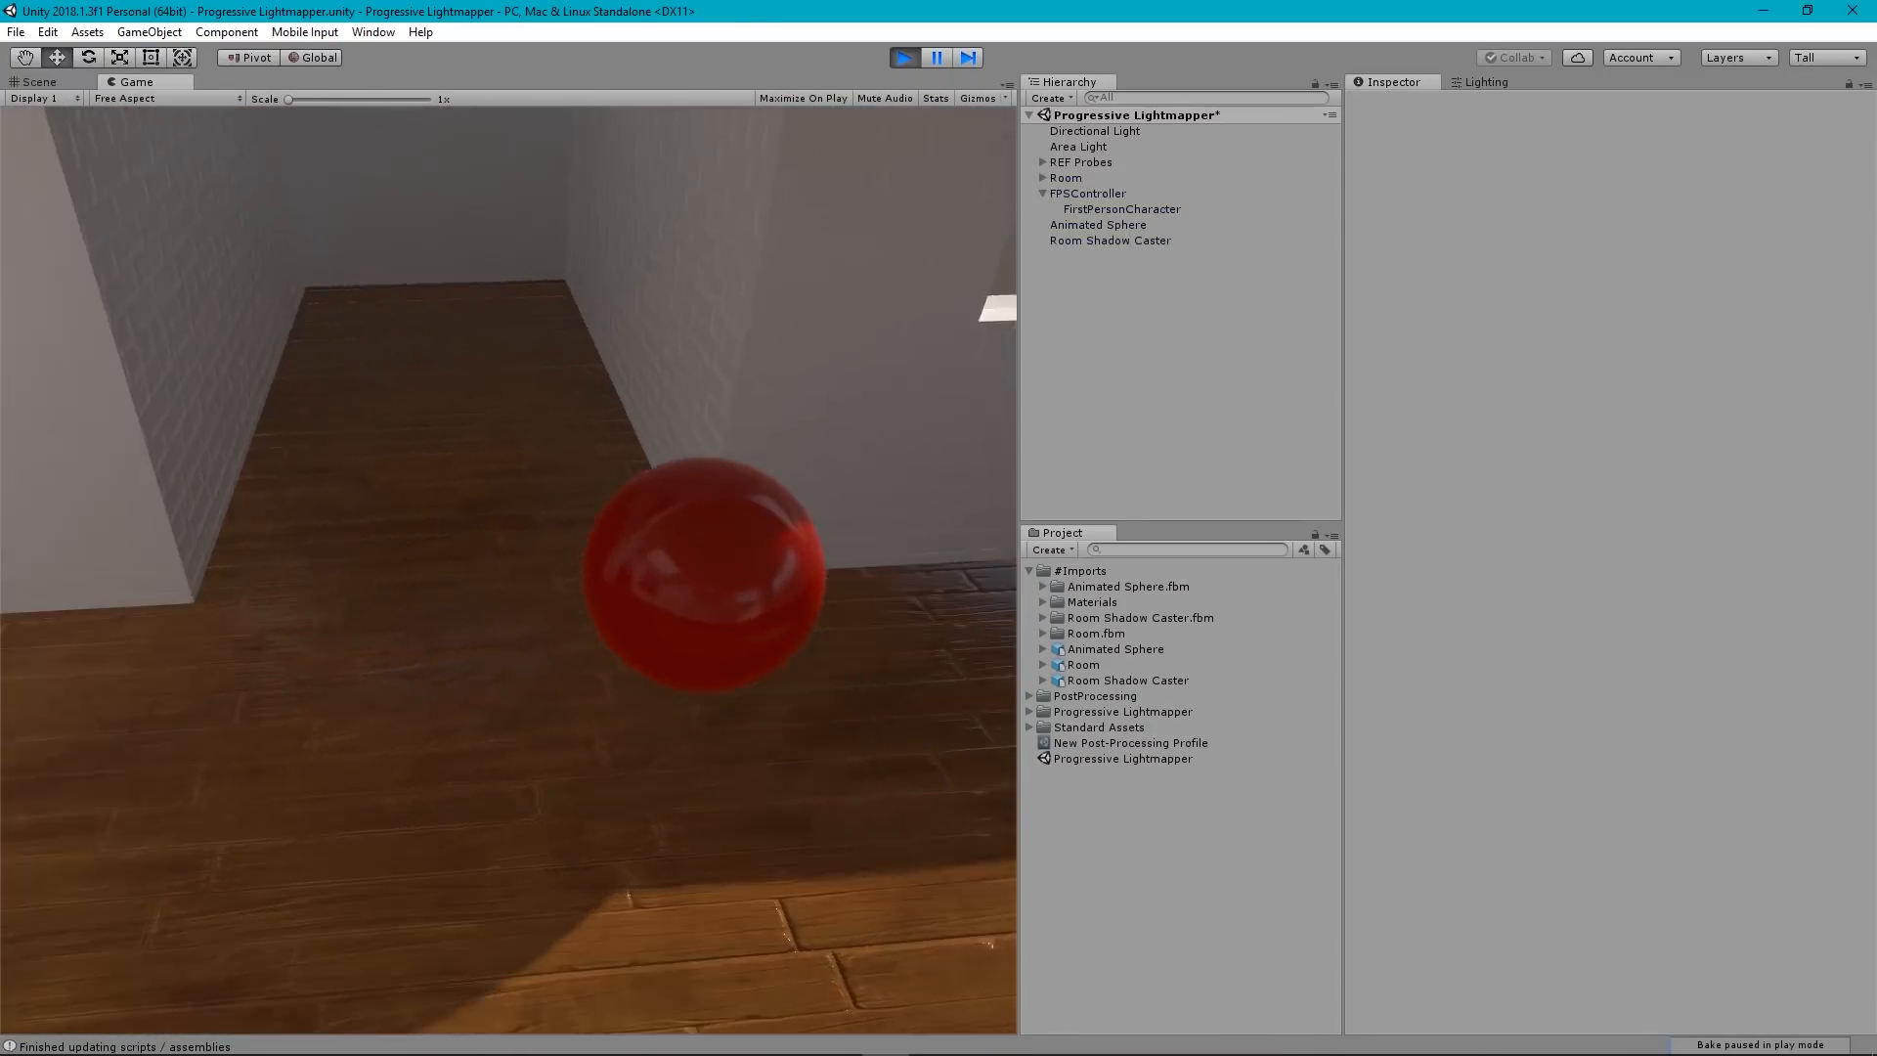
# Walk through the room and the staircase in play mode to inspect the floor and sphere reflections, and stop playing.
pyautogui.press('s')
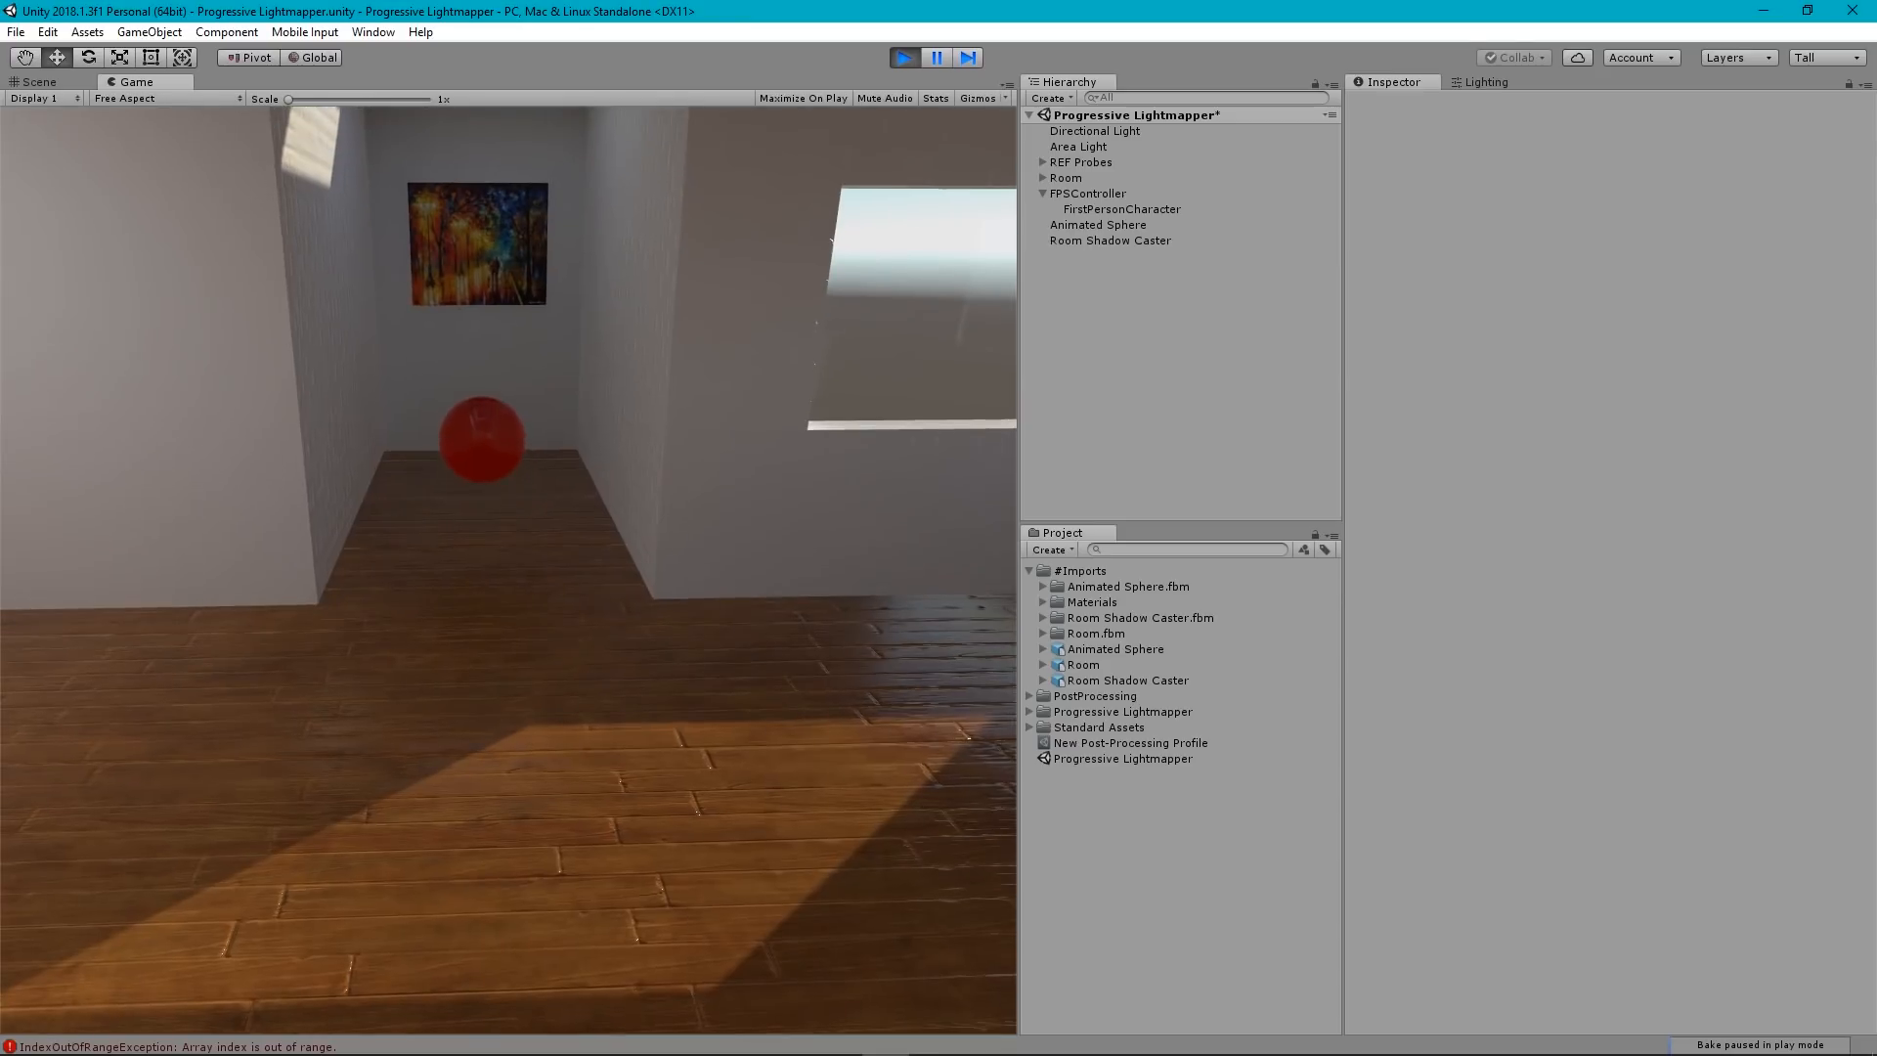
pyautogui.press('a')
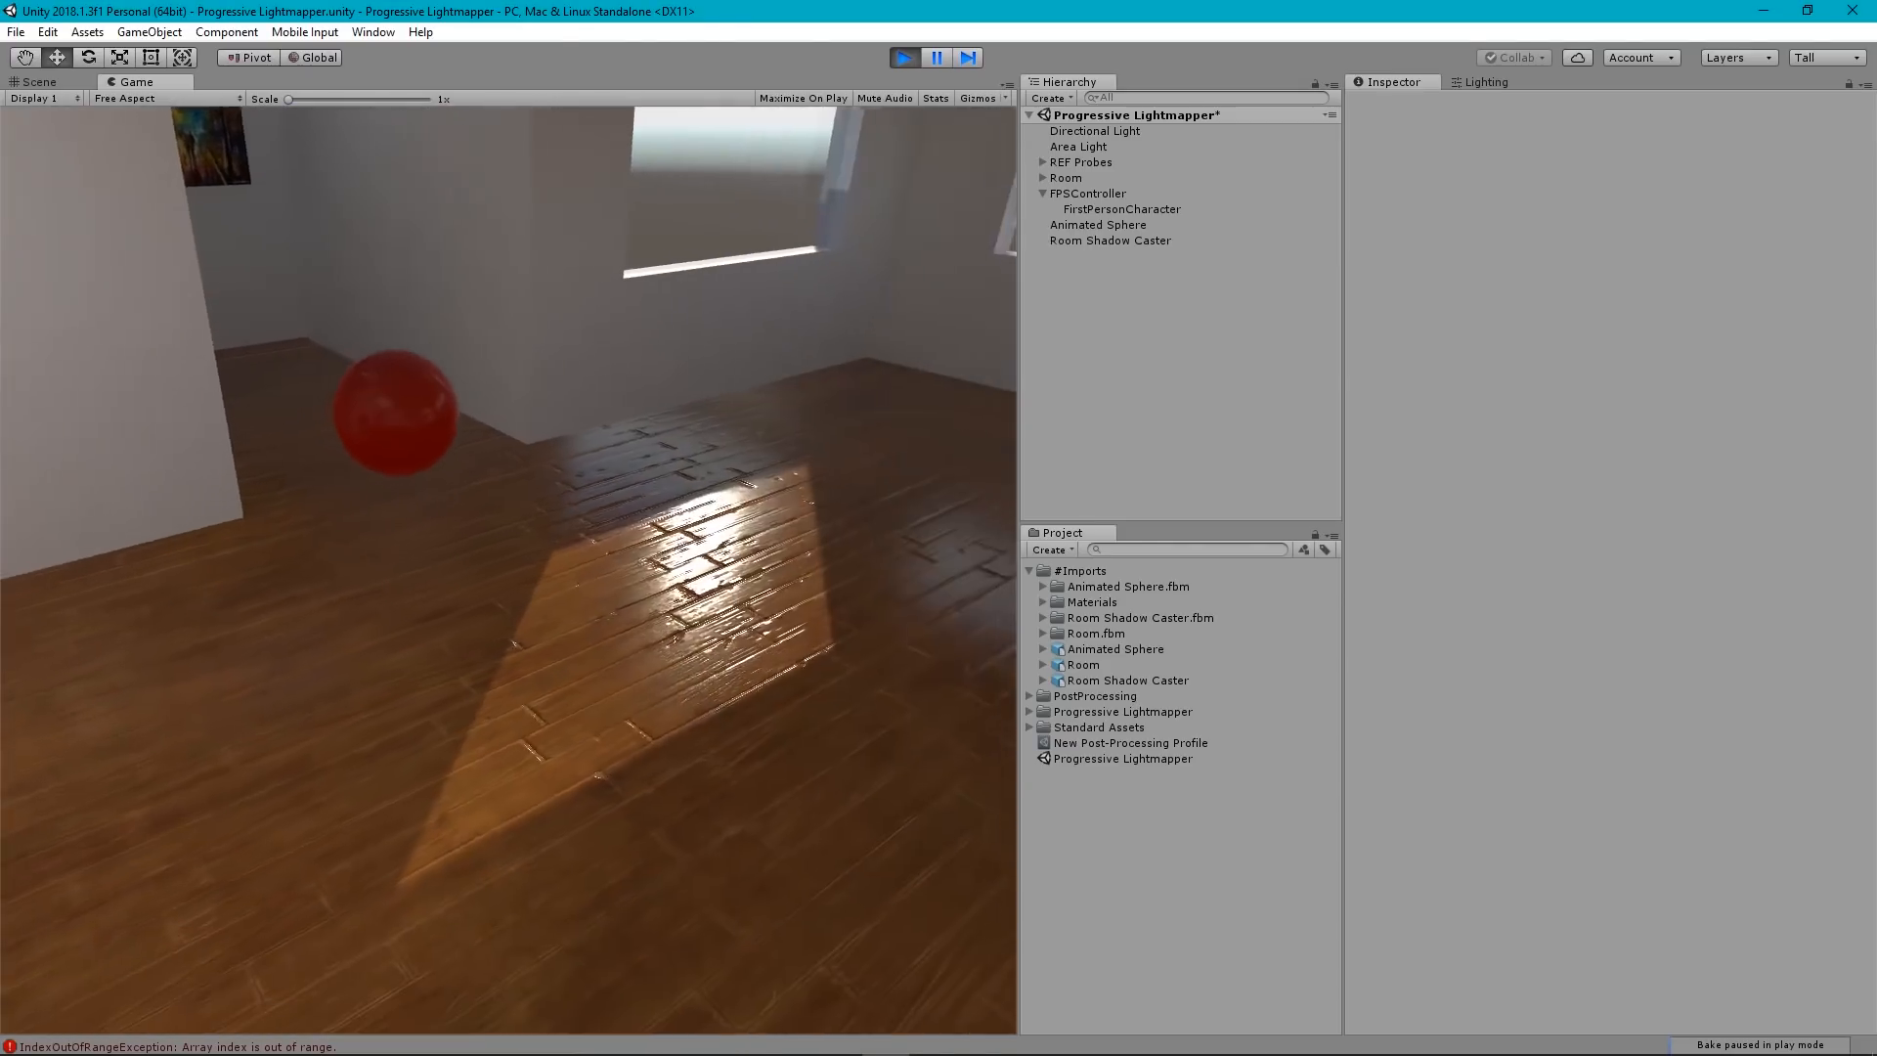
pyautogui.press('s')
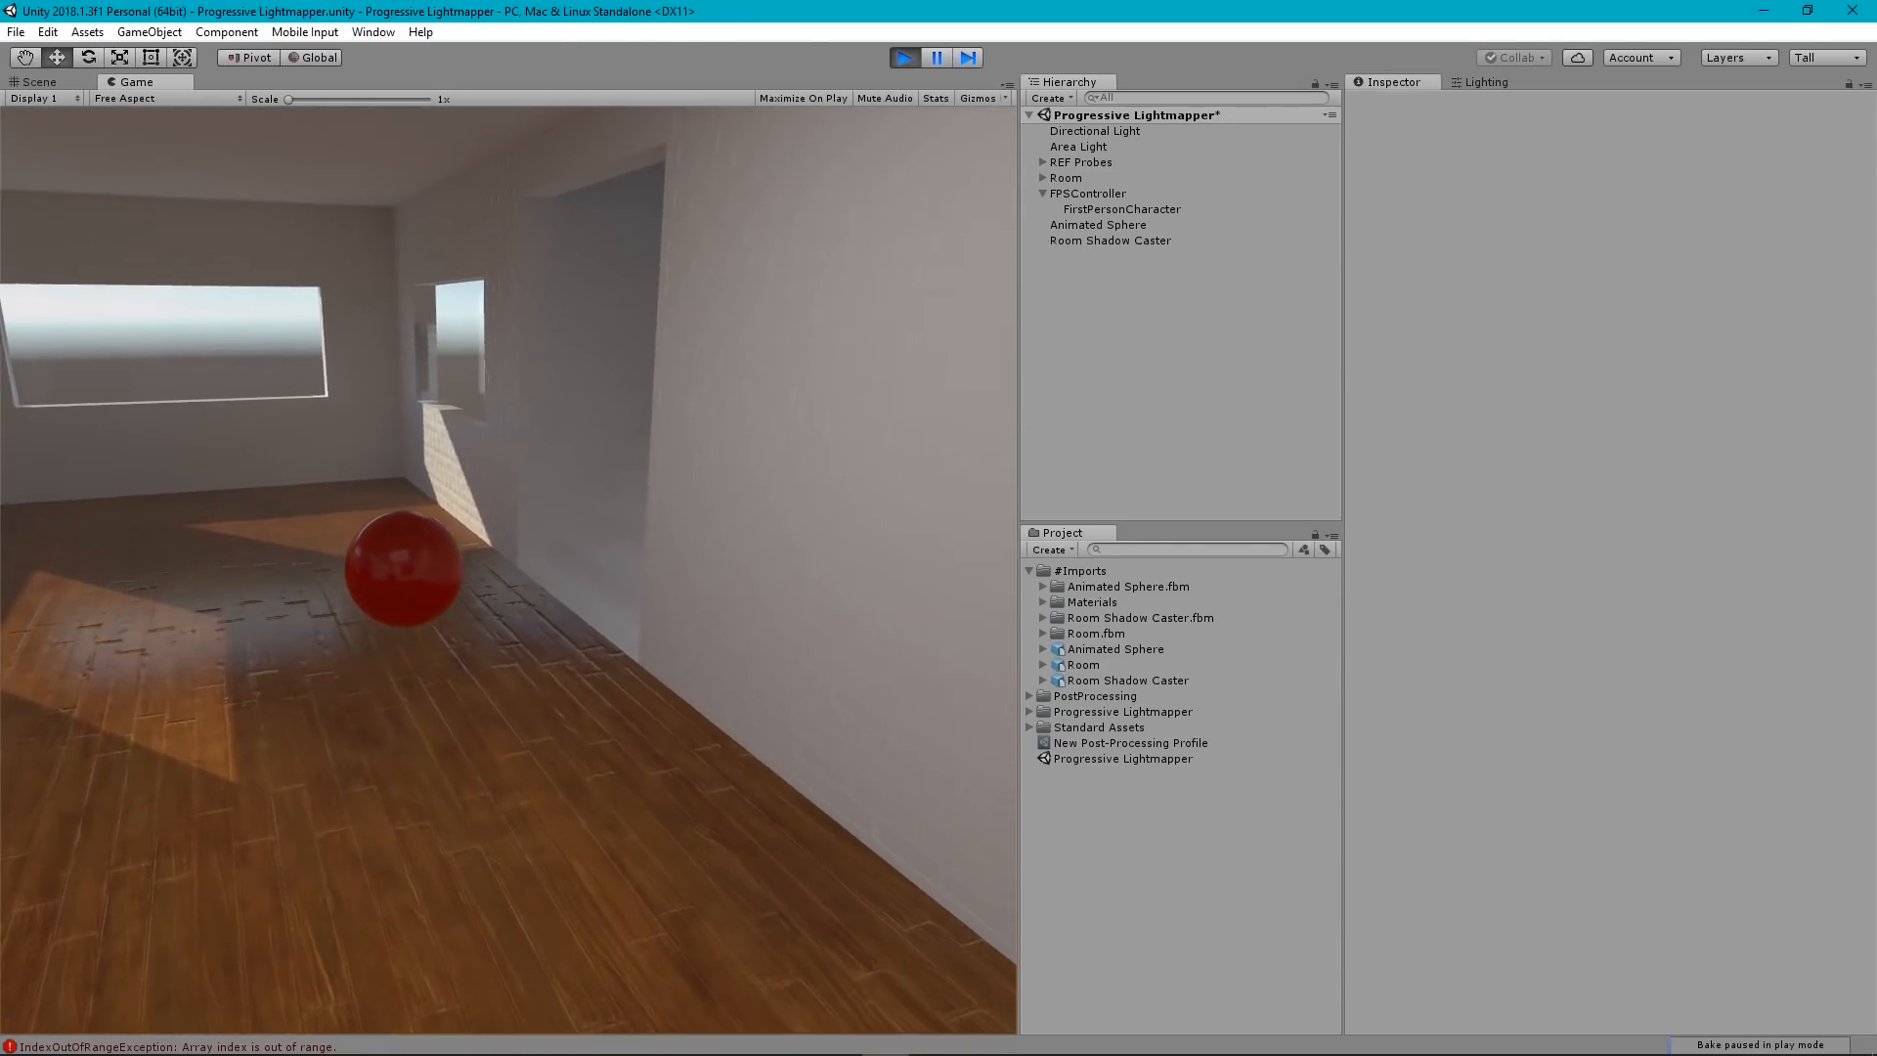
pyautogui.press('a')
pyautogui.press('w')
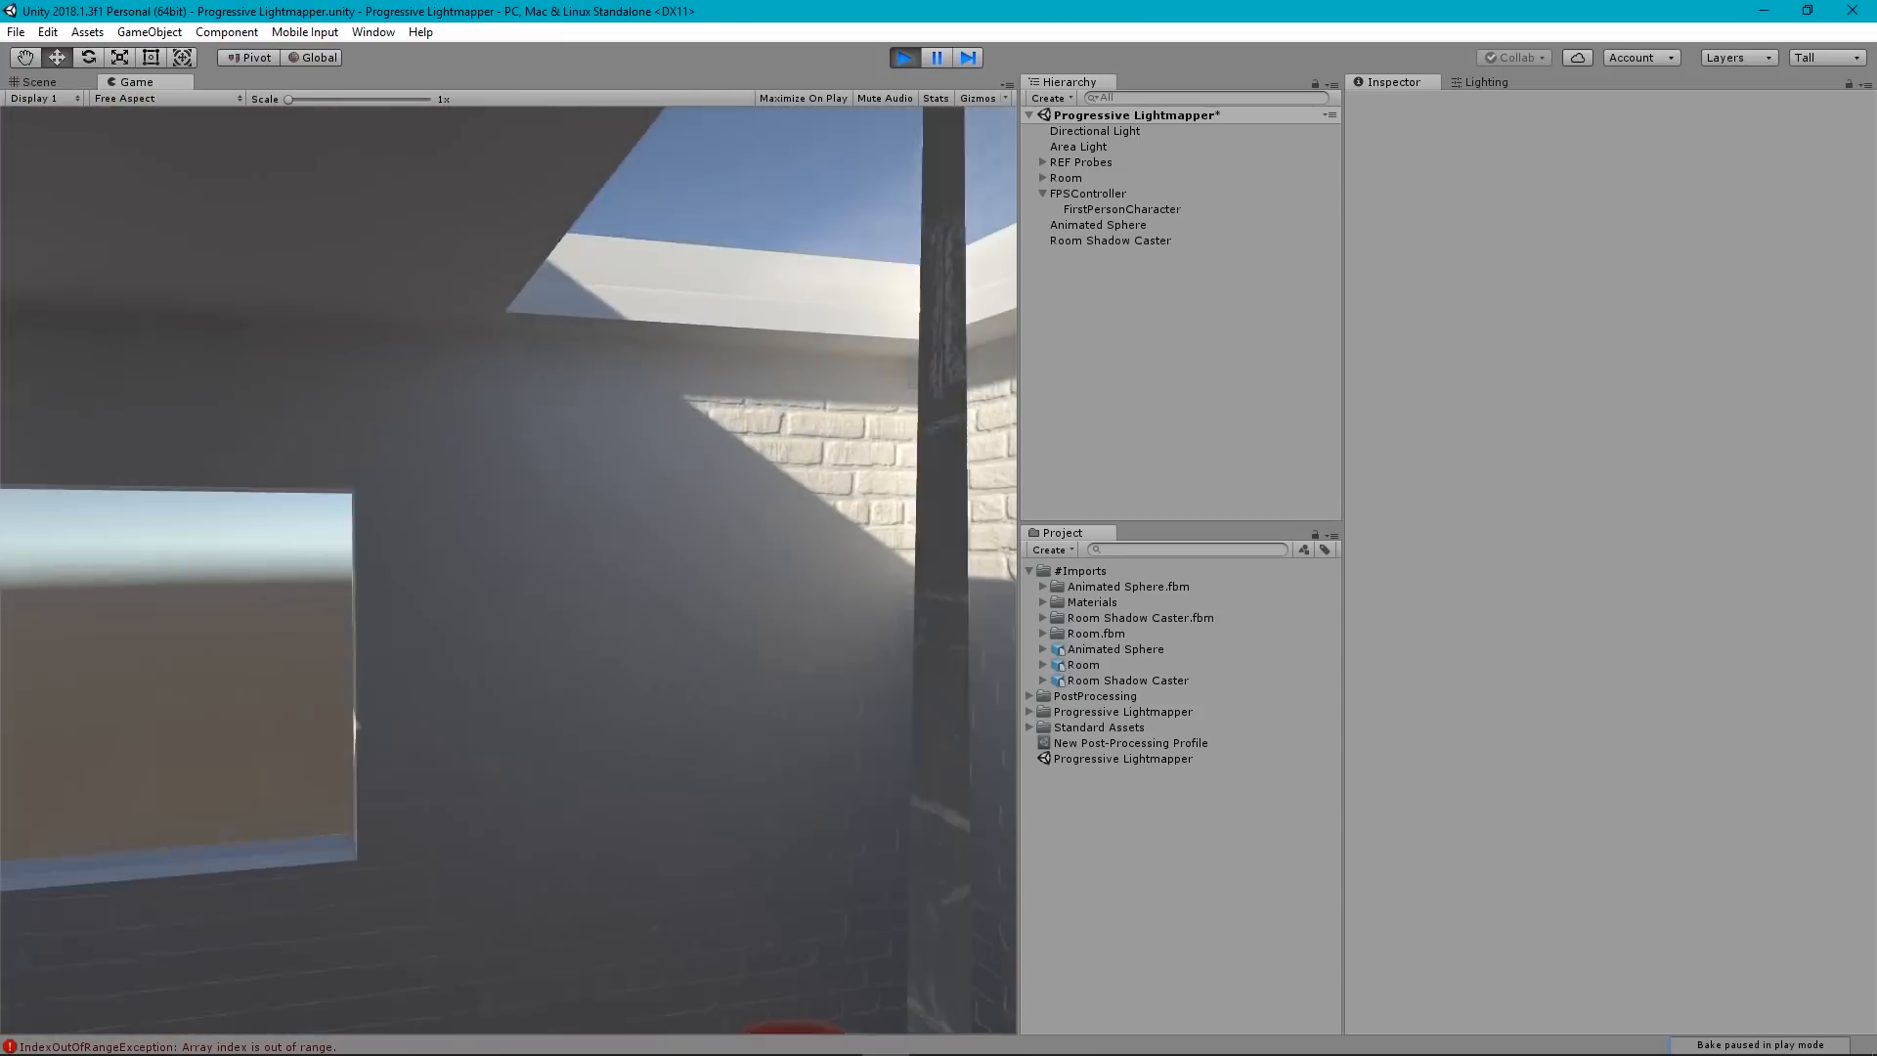
pyautogui.press('s')
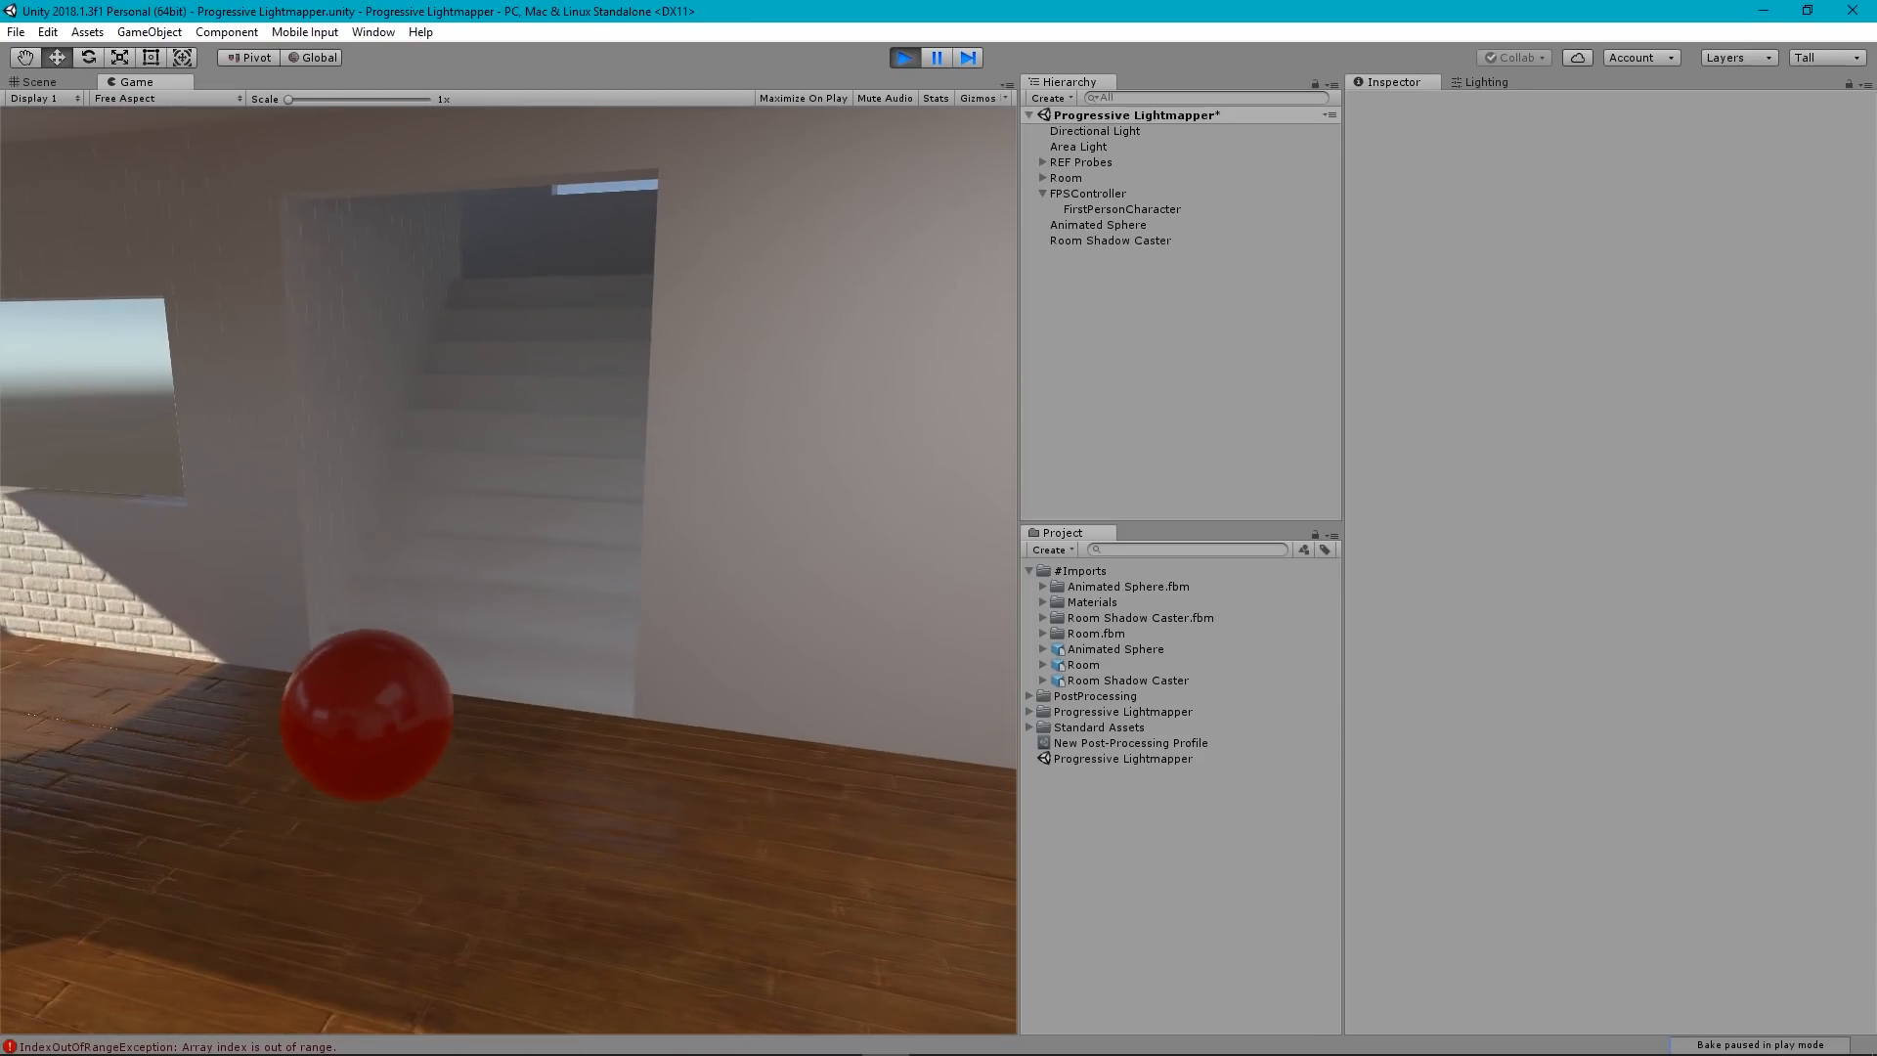
pyautogui.press('w')
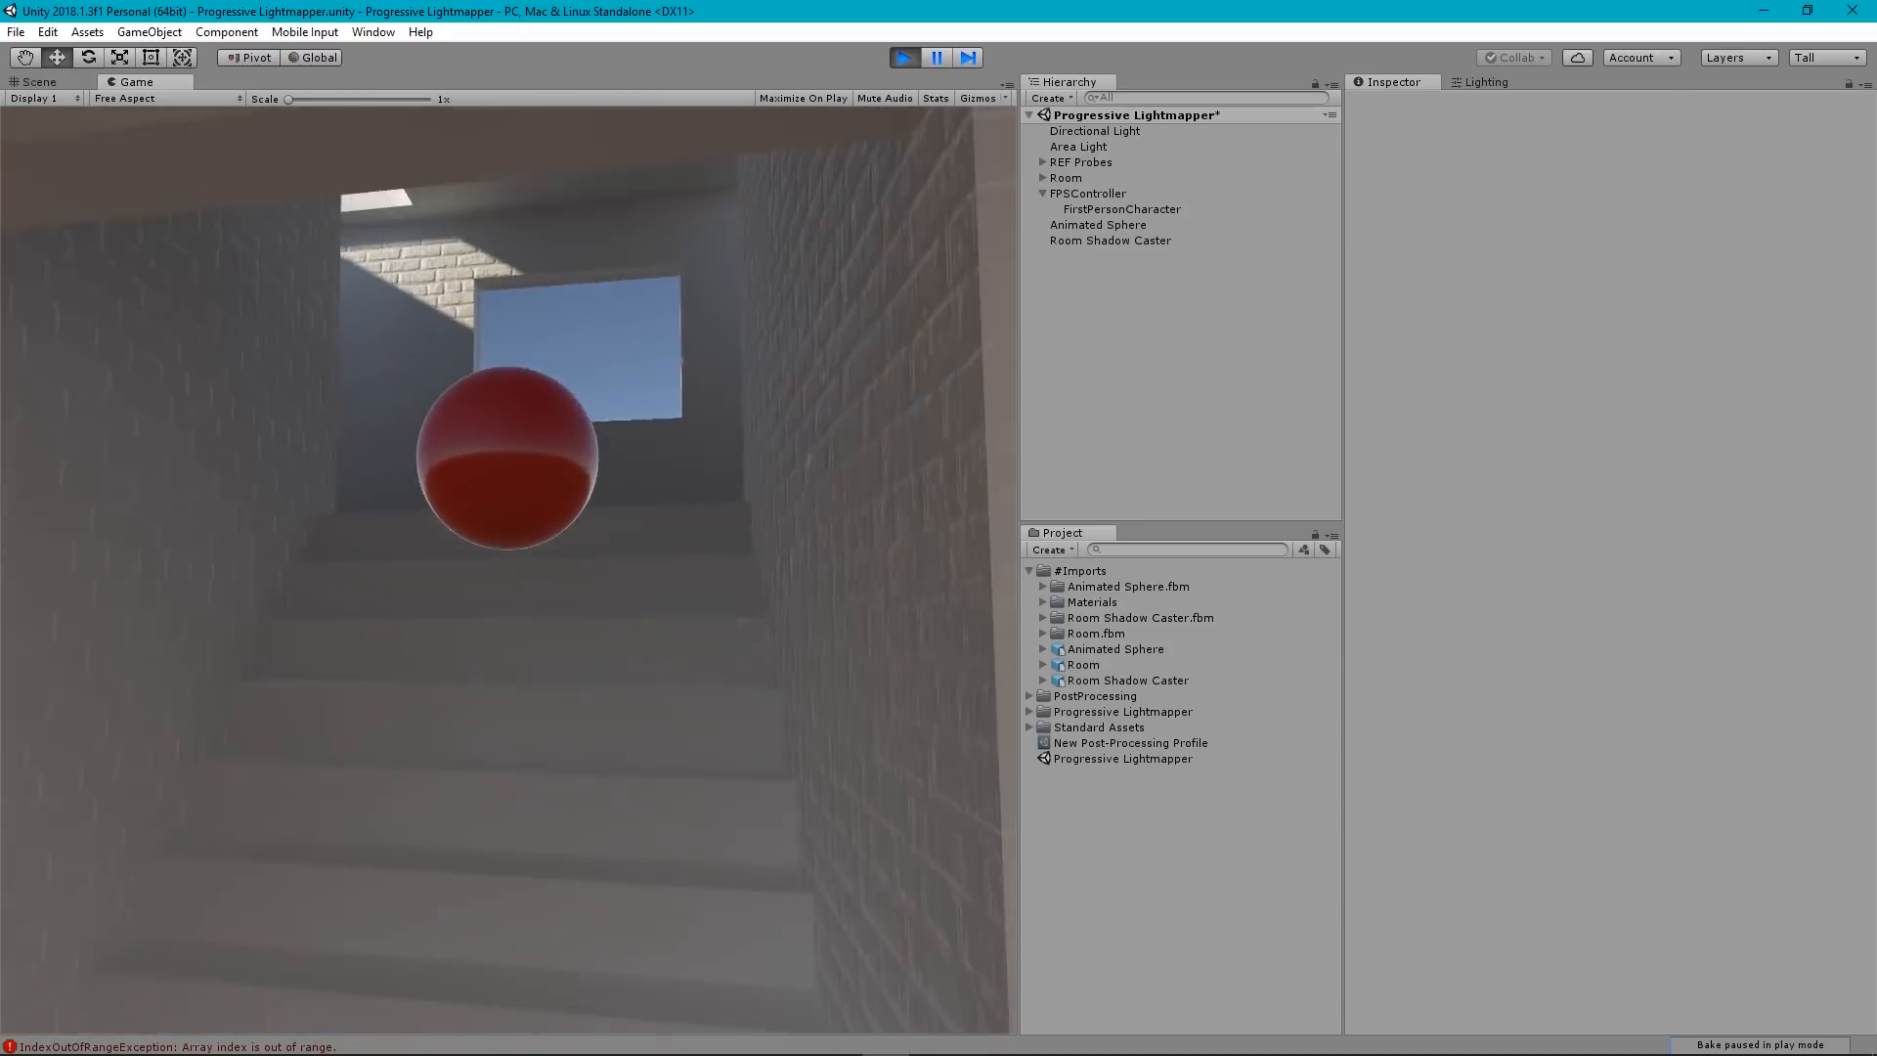
pyautogui.press('s')
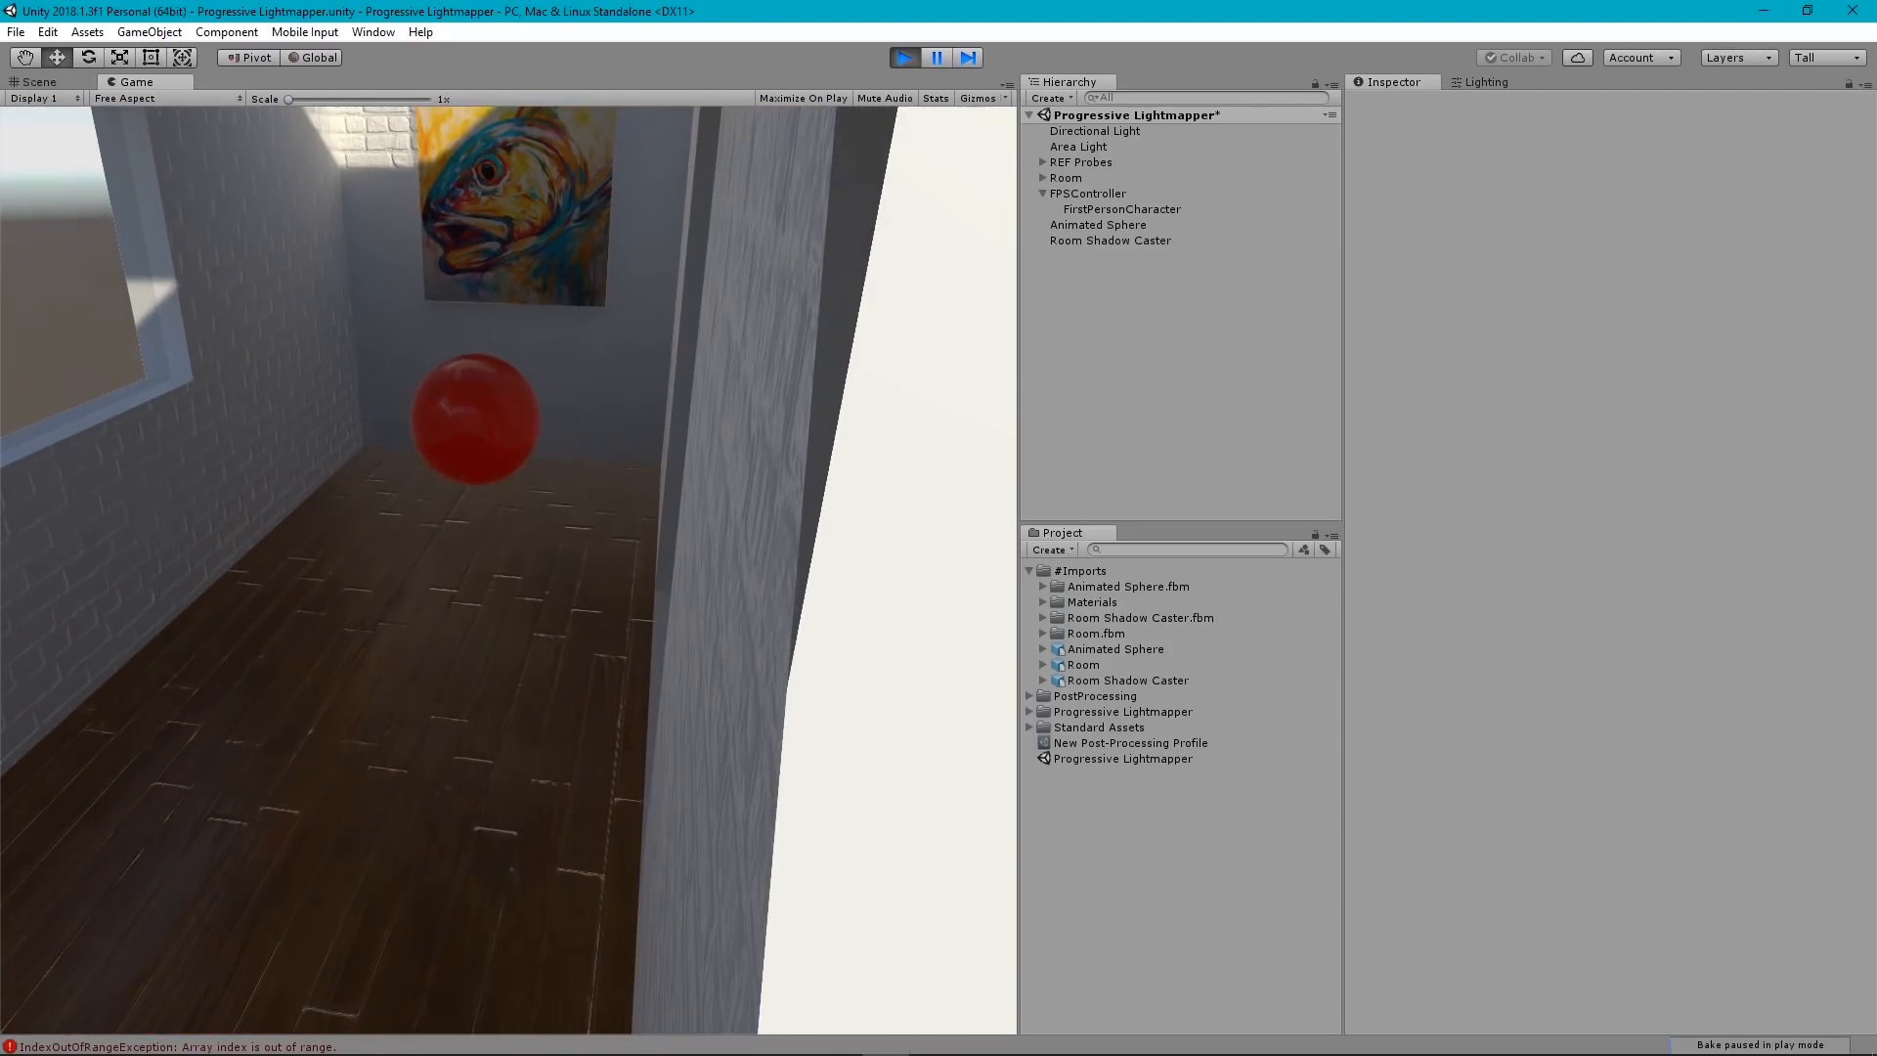
pyautogui.press('a')
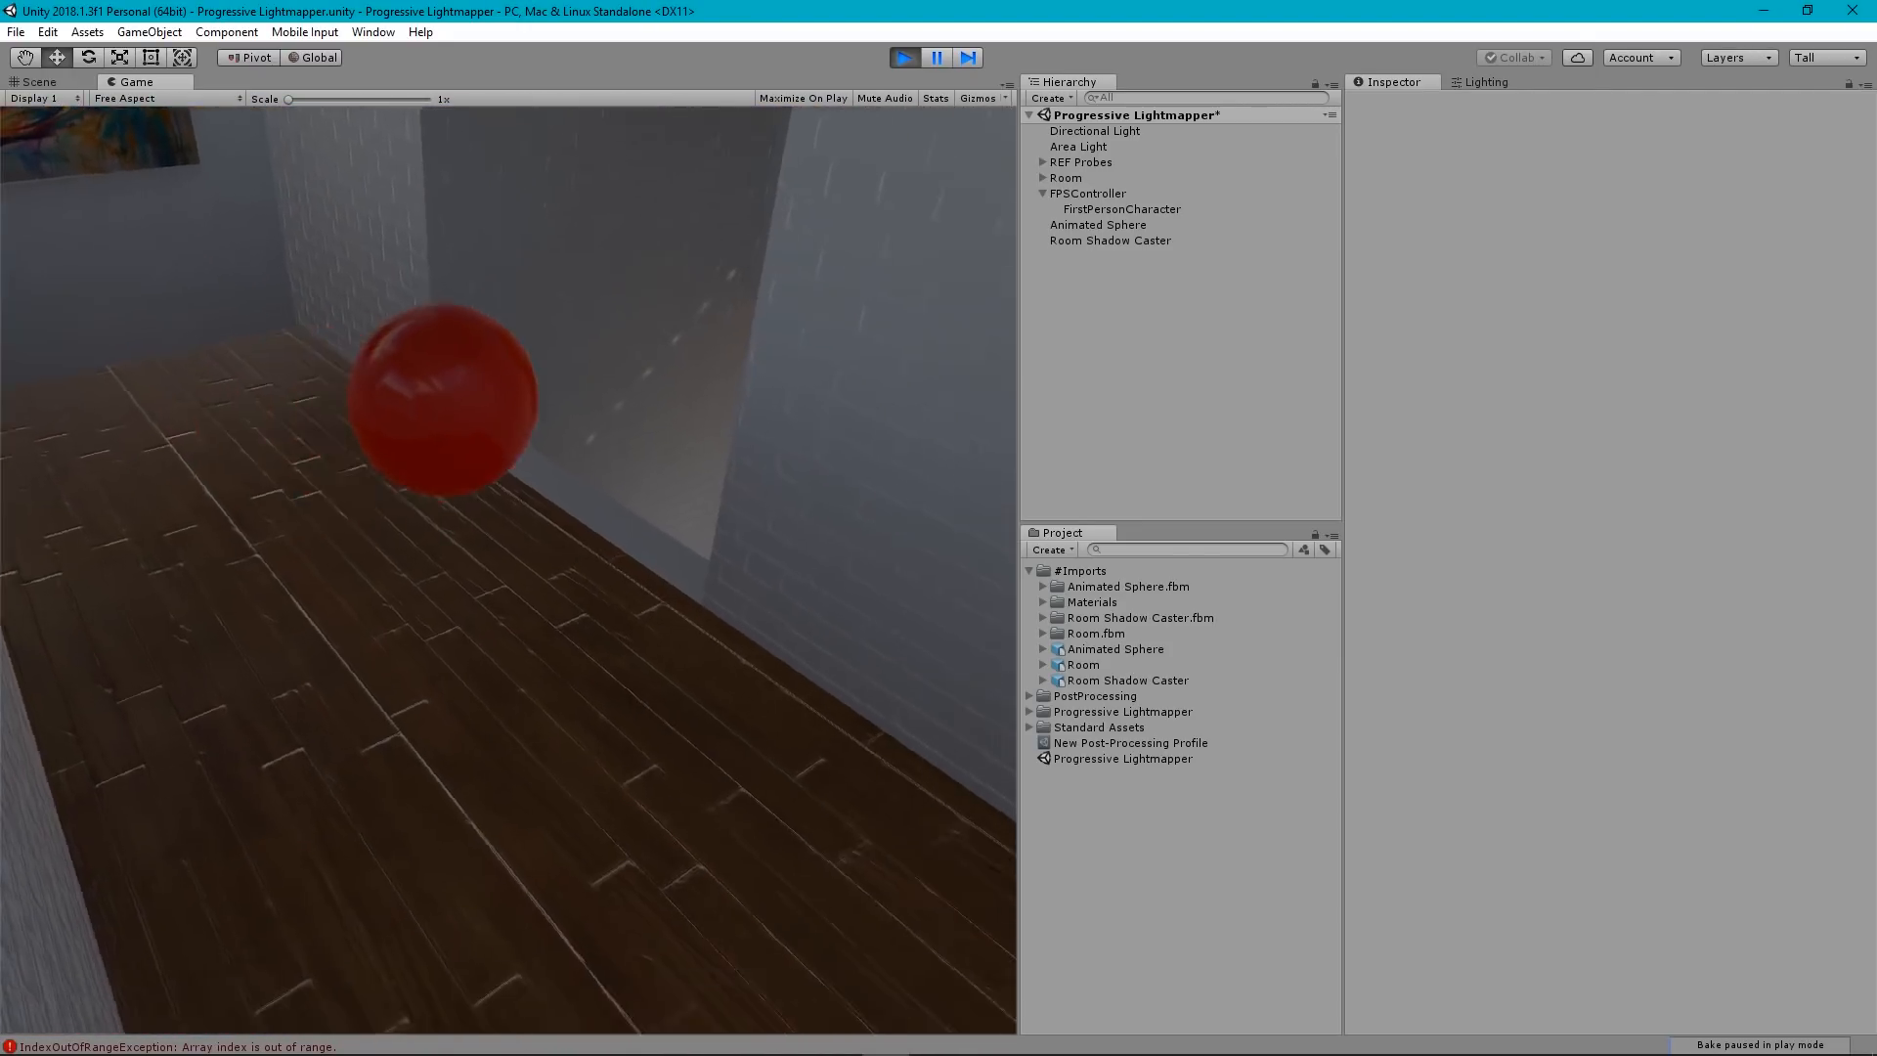
pyautogui.press('w')
pyautogui.press('w')
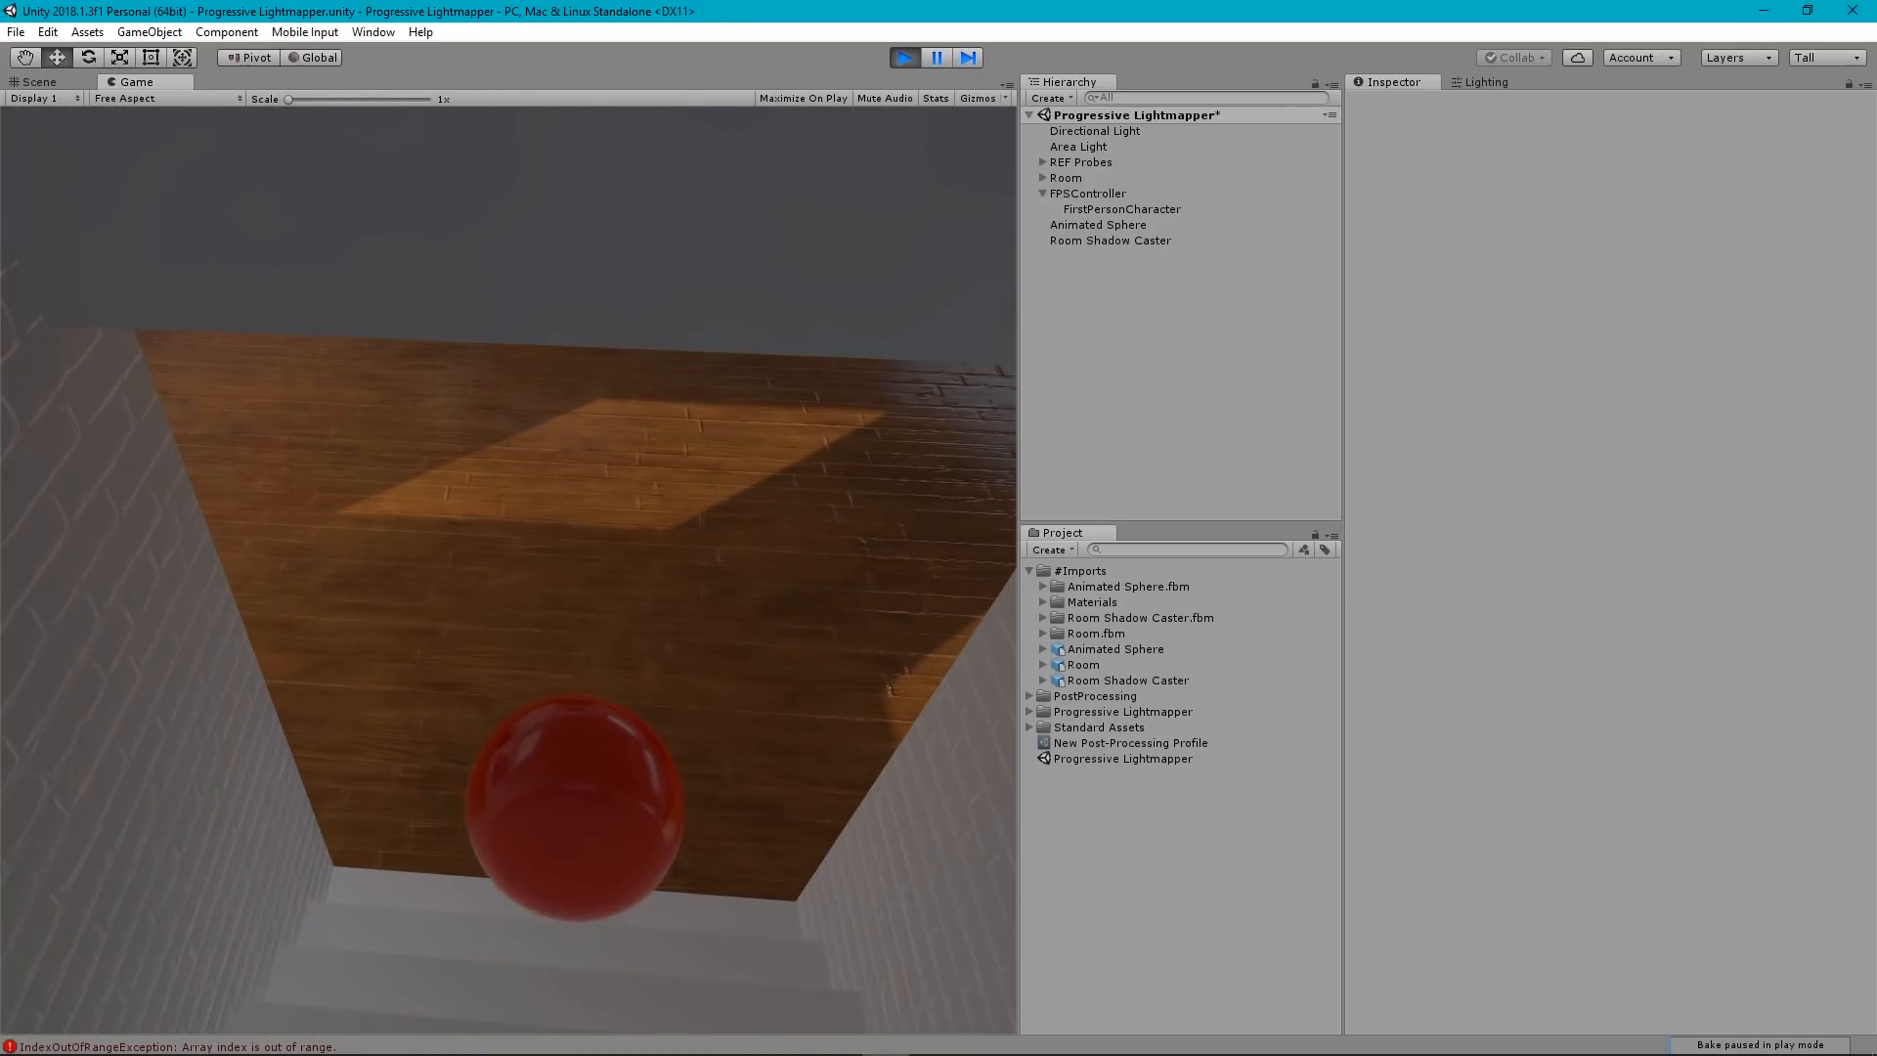
pyautogui.press('a')
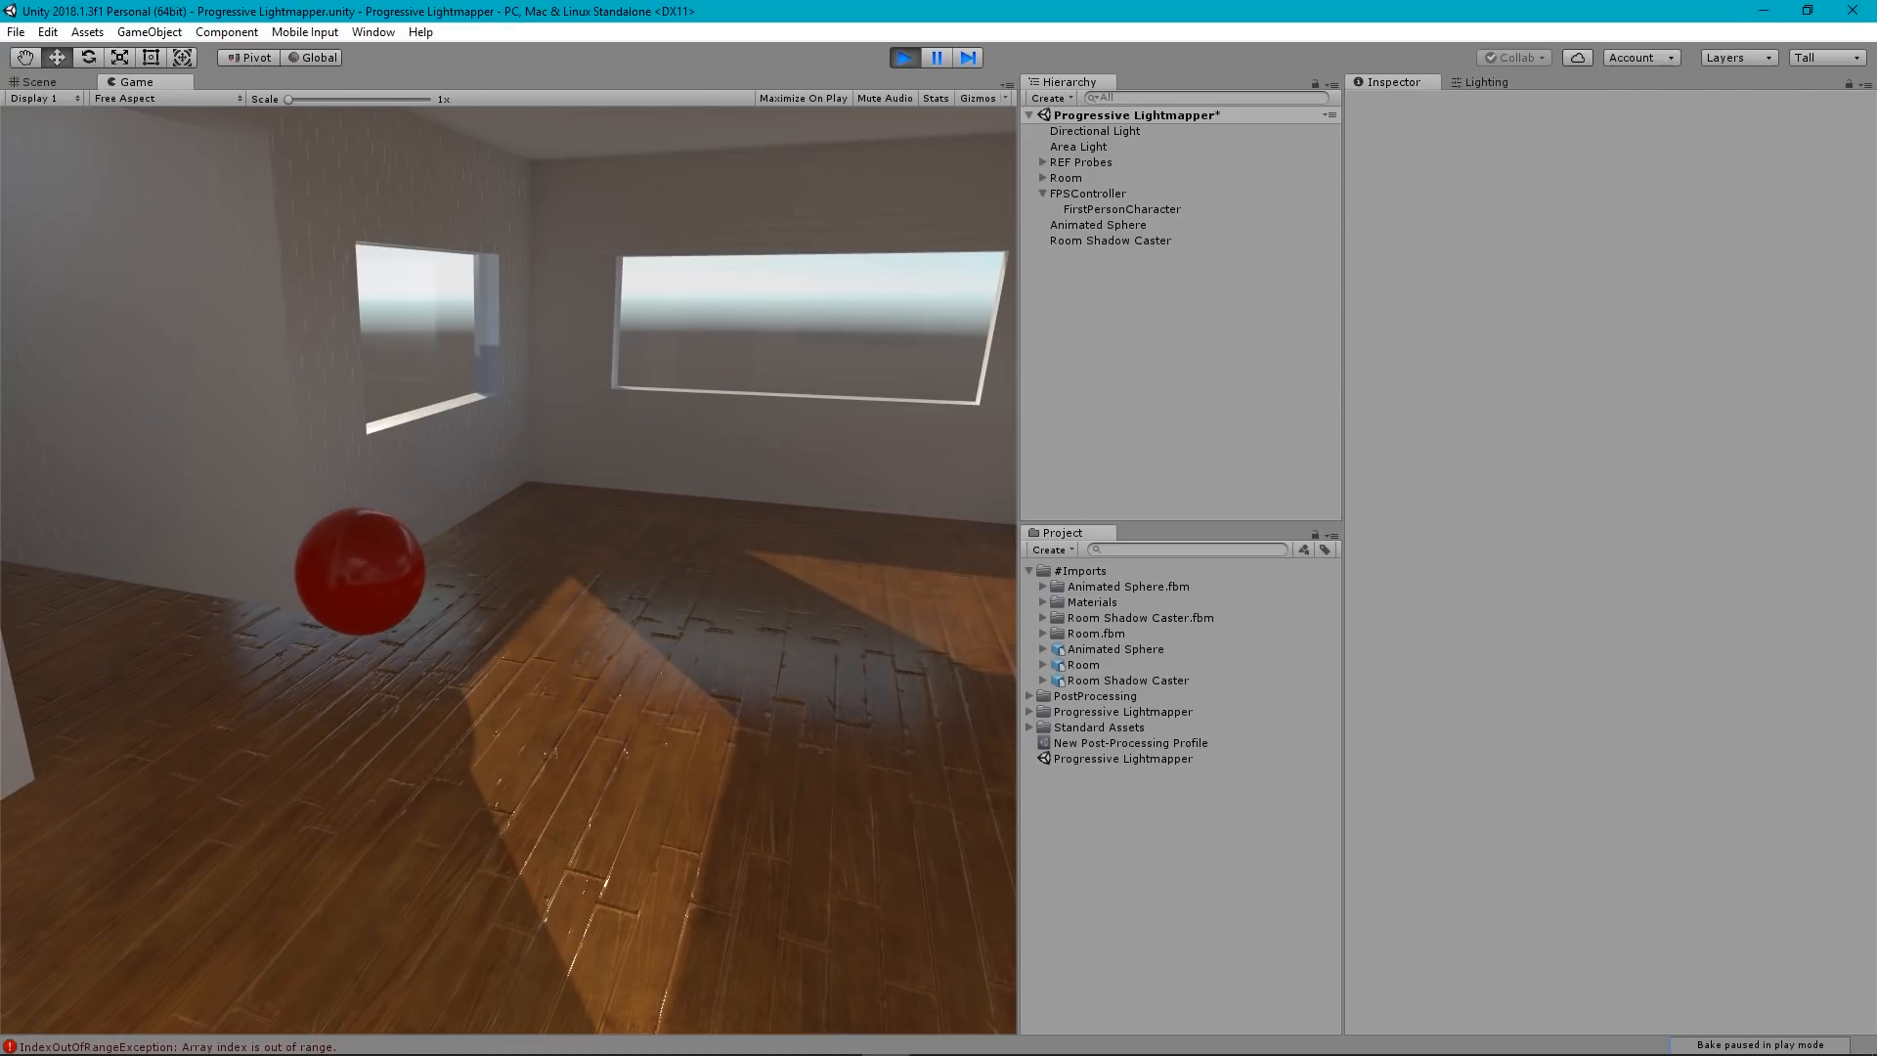
pyautogui.press('Escape')
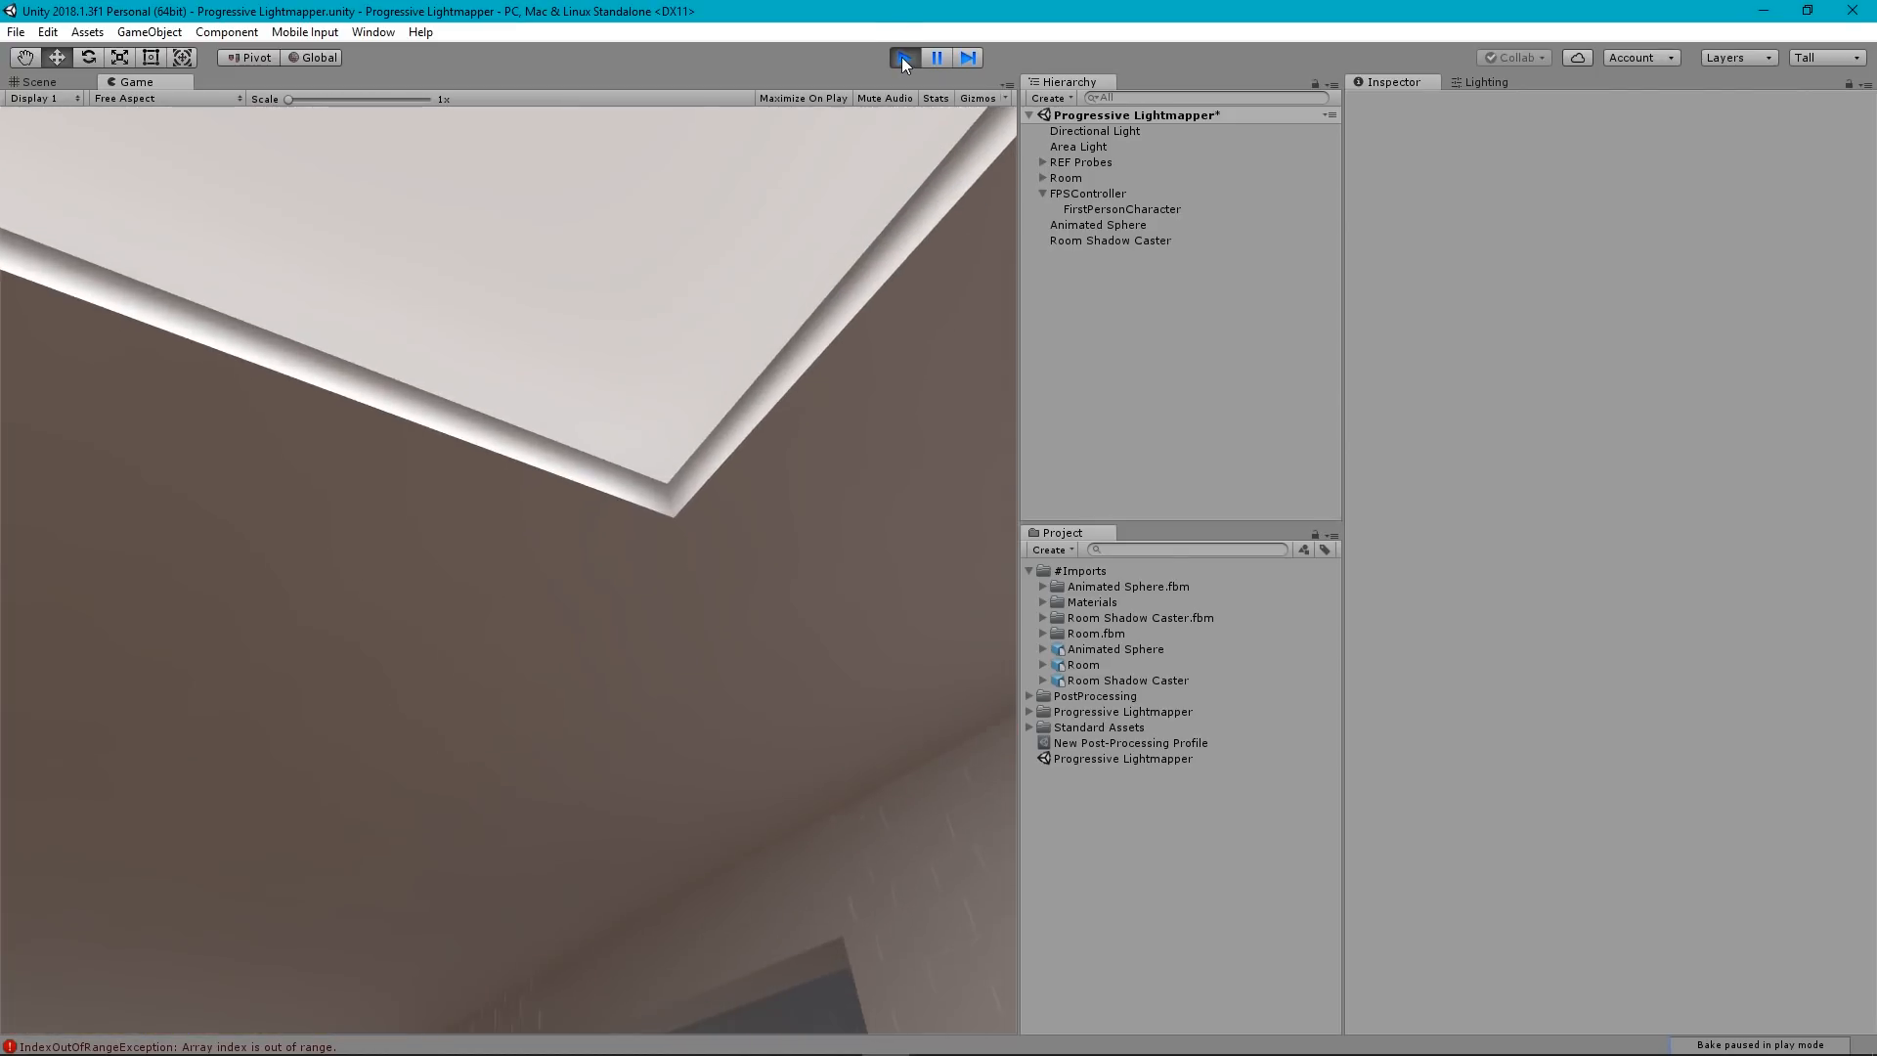
pyautogui.click(904, 56)
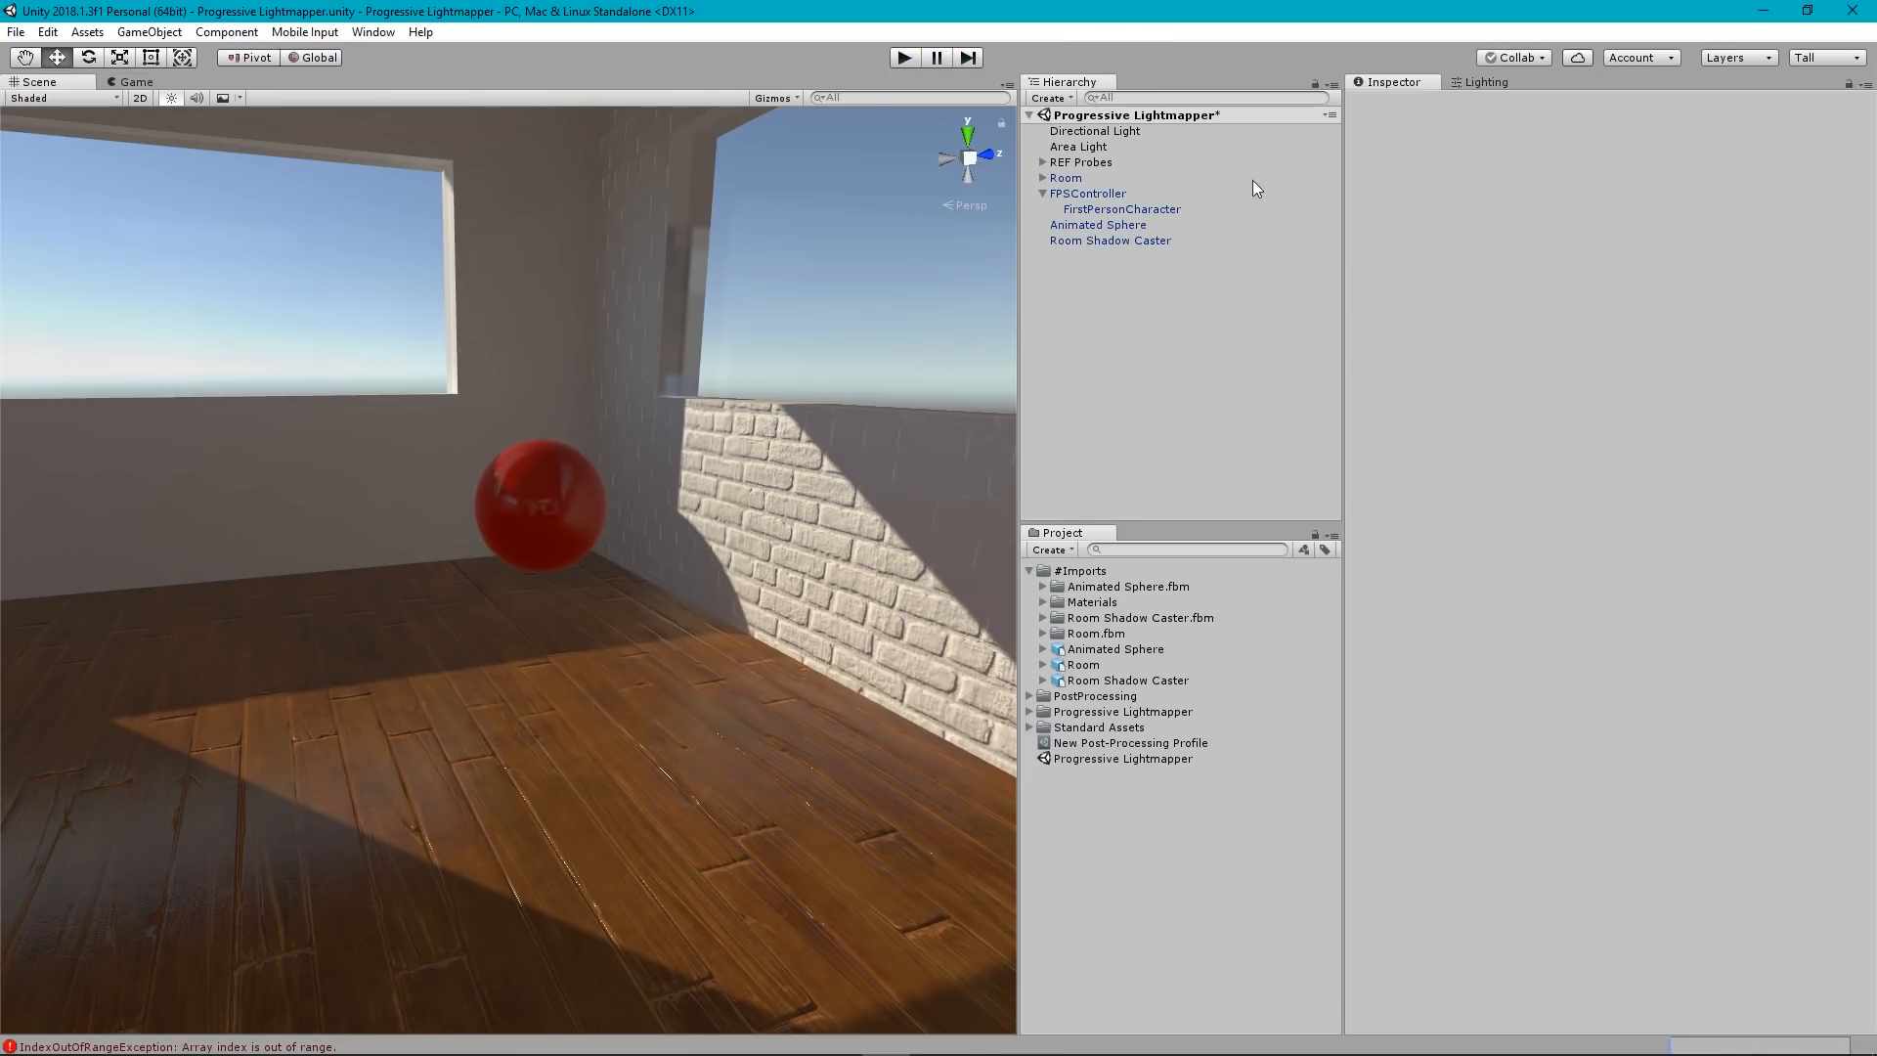
# Enable the Screen Space Reflection effect in the New Post-Processing Profile.
pyautogui.click(1093, 212)
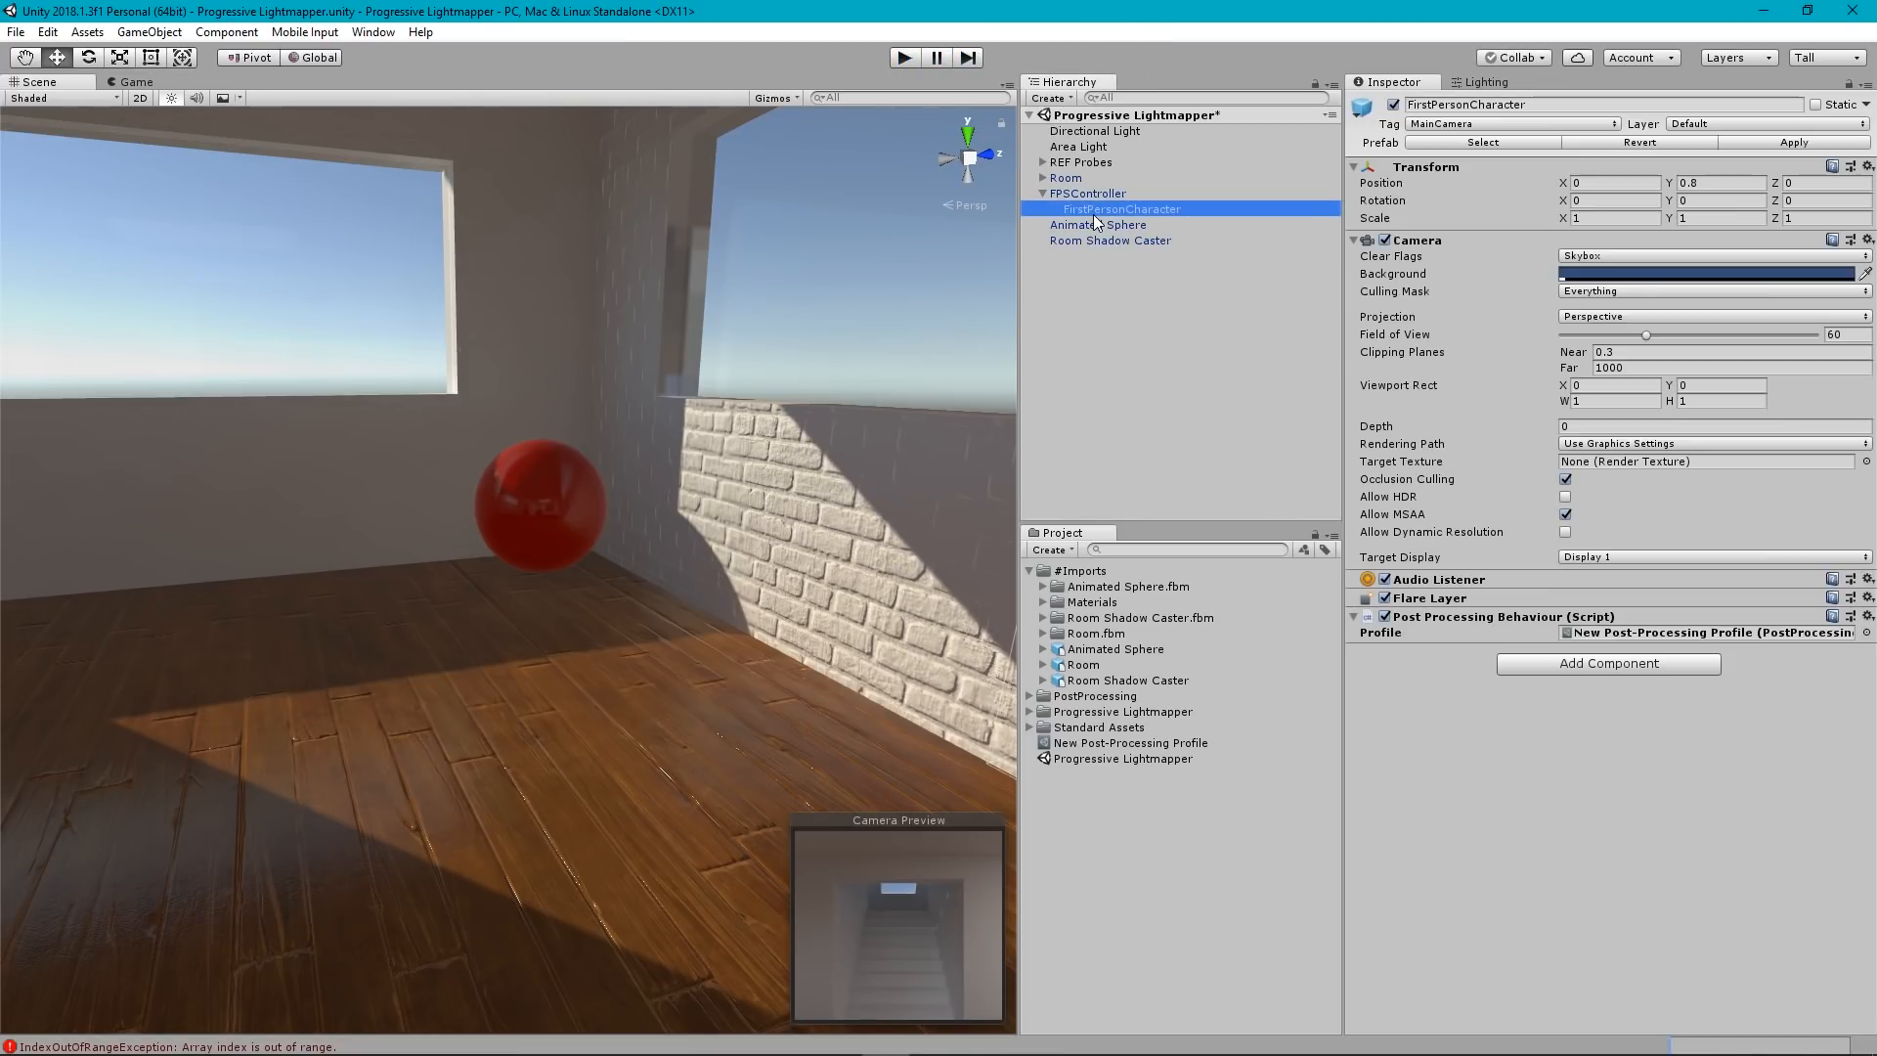
pyautogui.click(1156, 743)
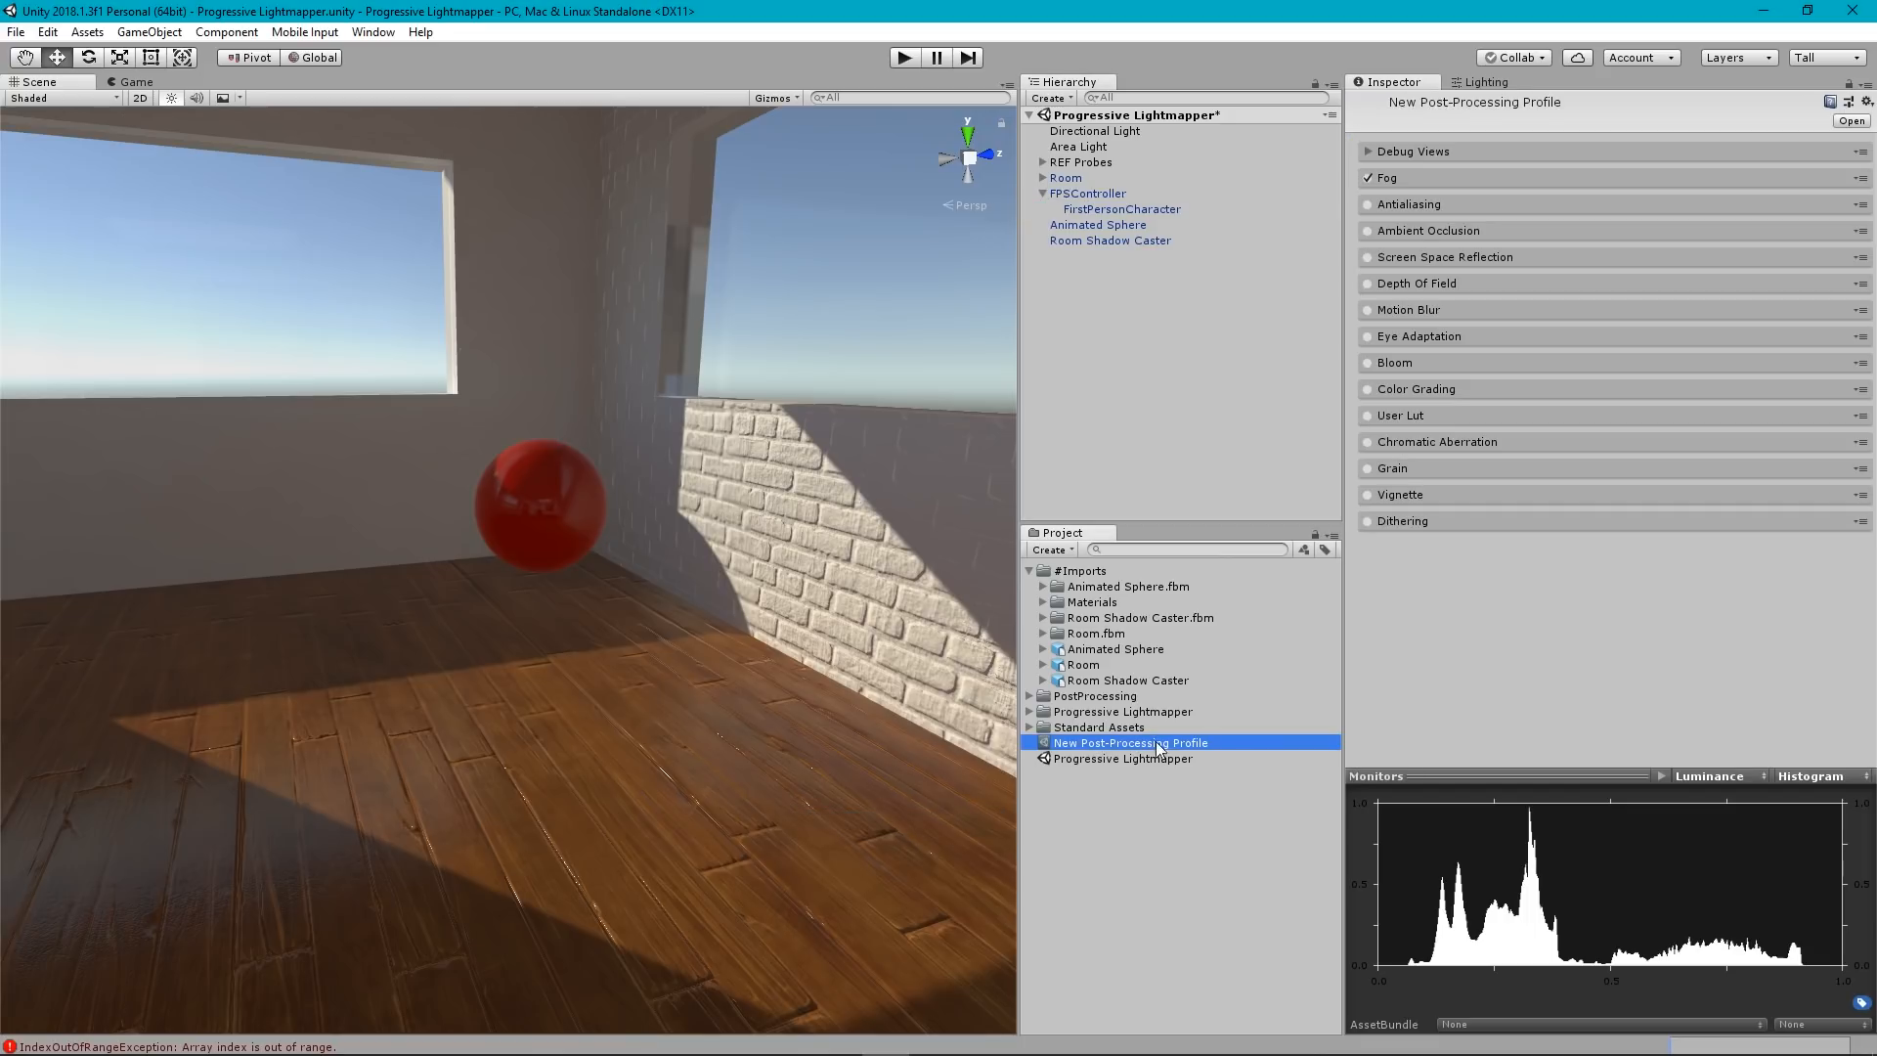
pyautogui.click(1411, 256)
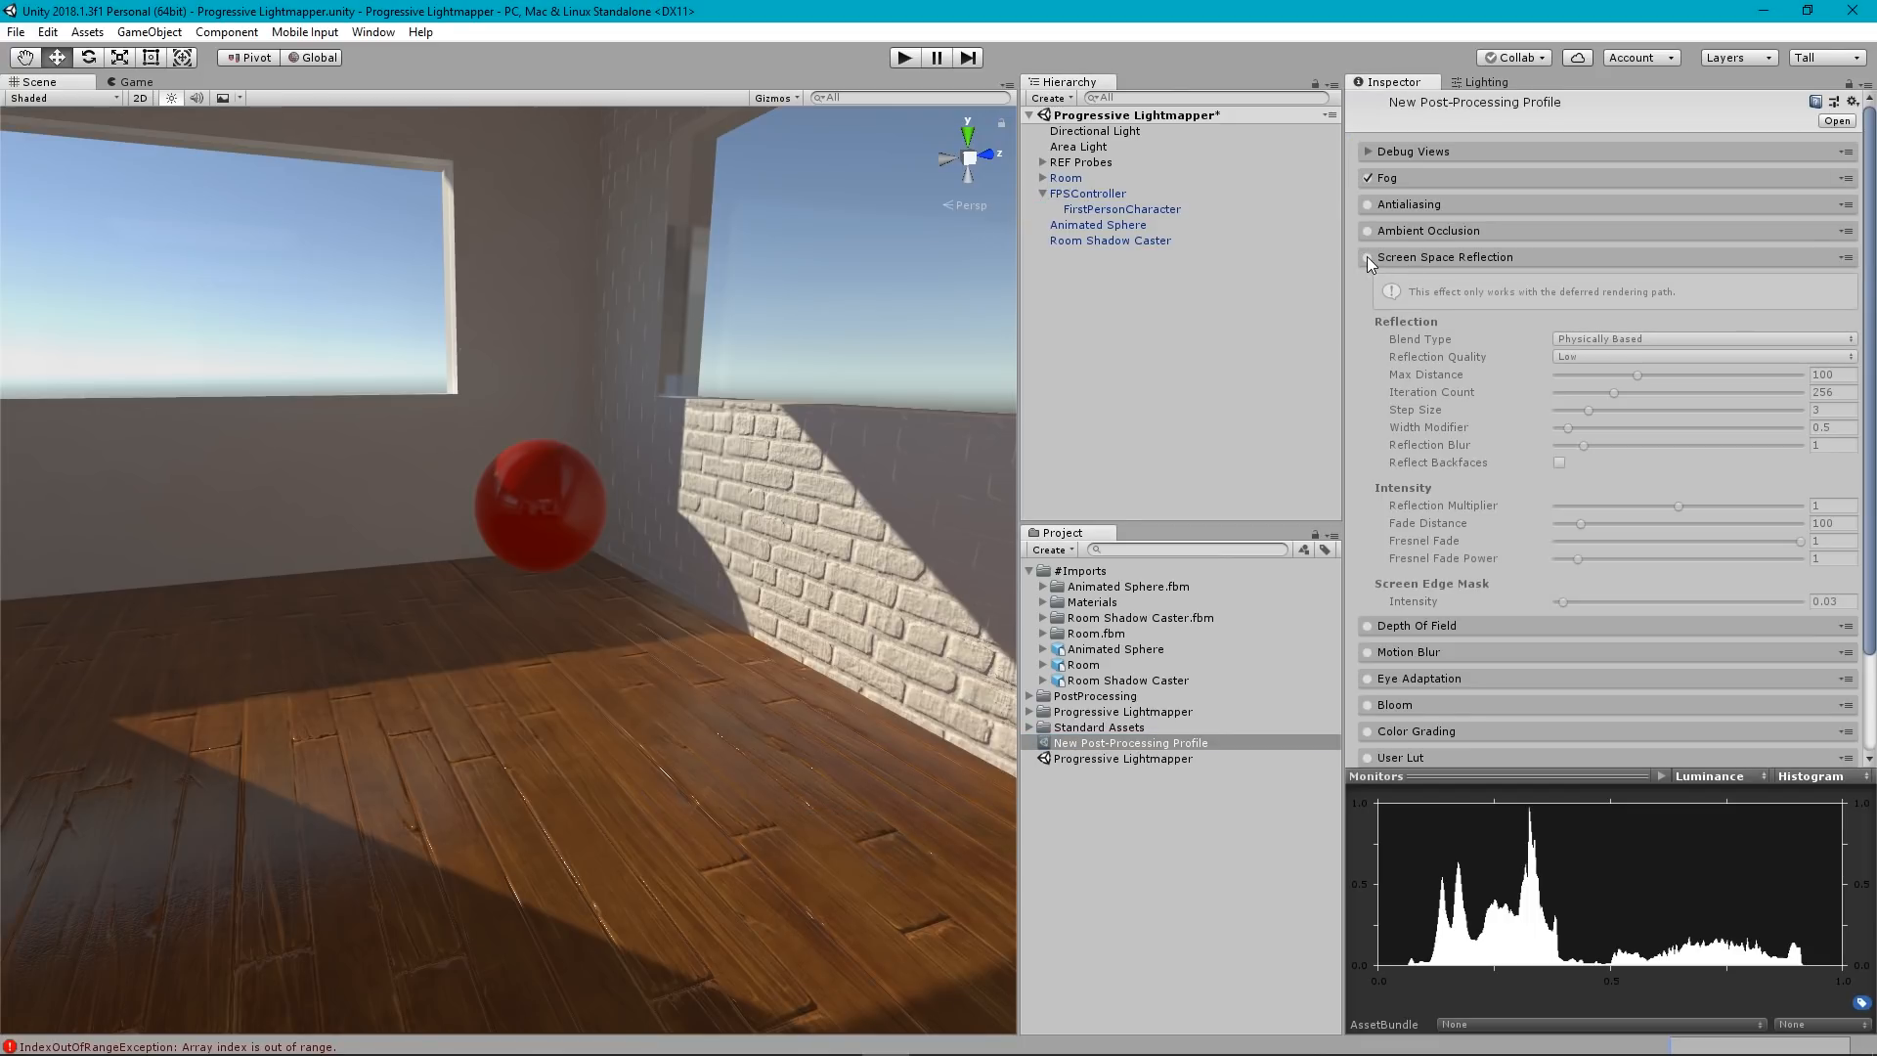
pyautogui.click(1366, 257)
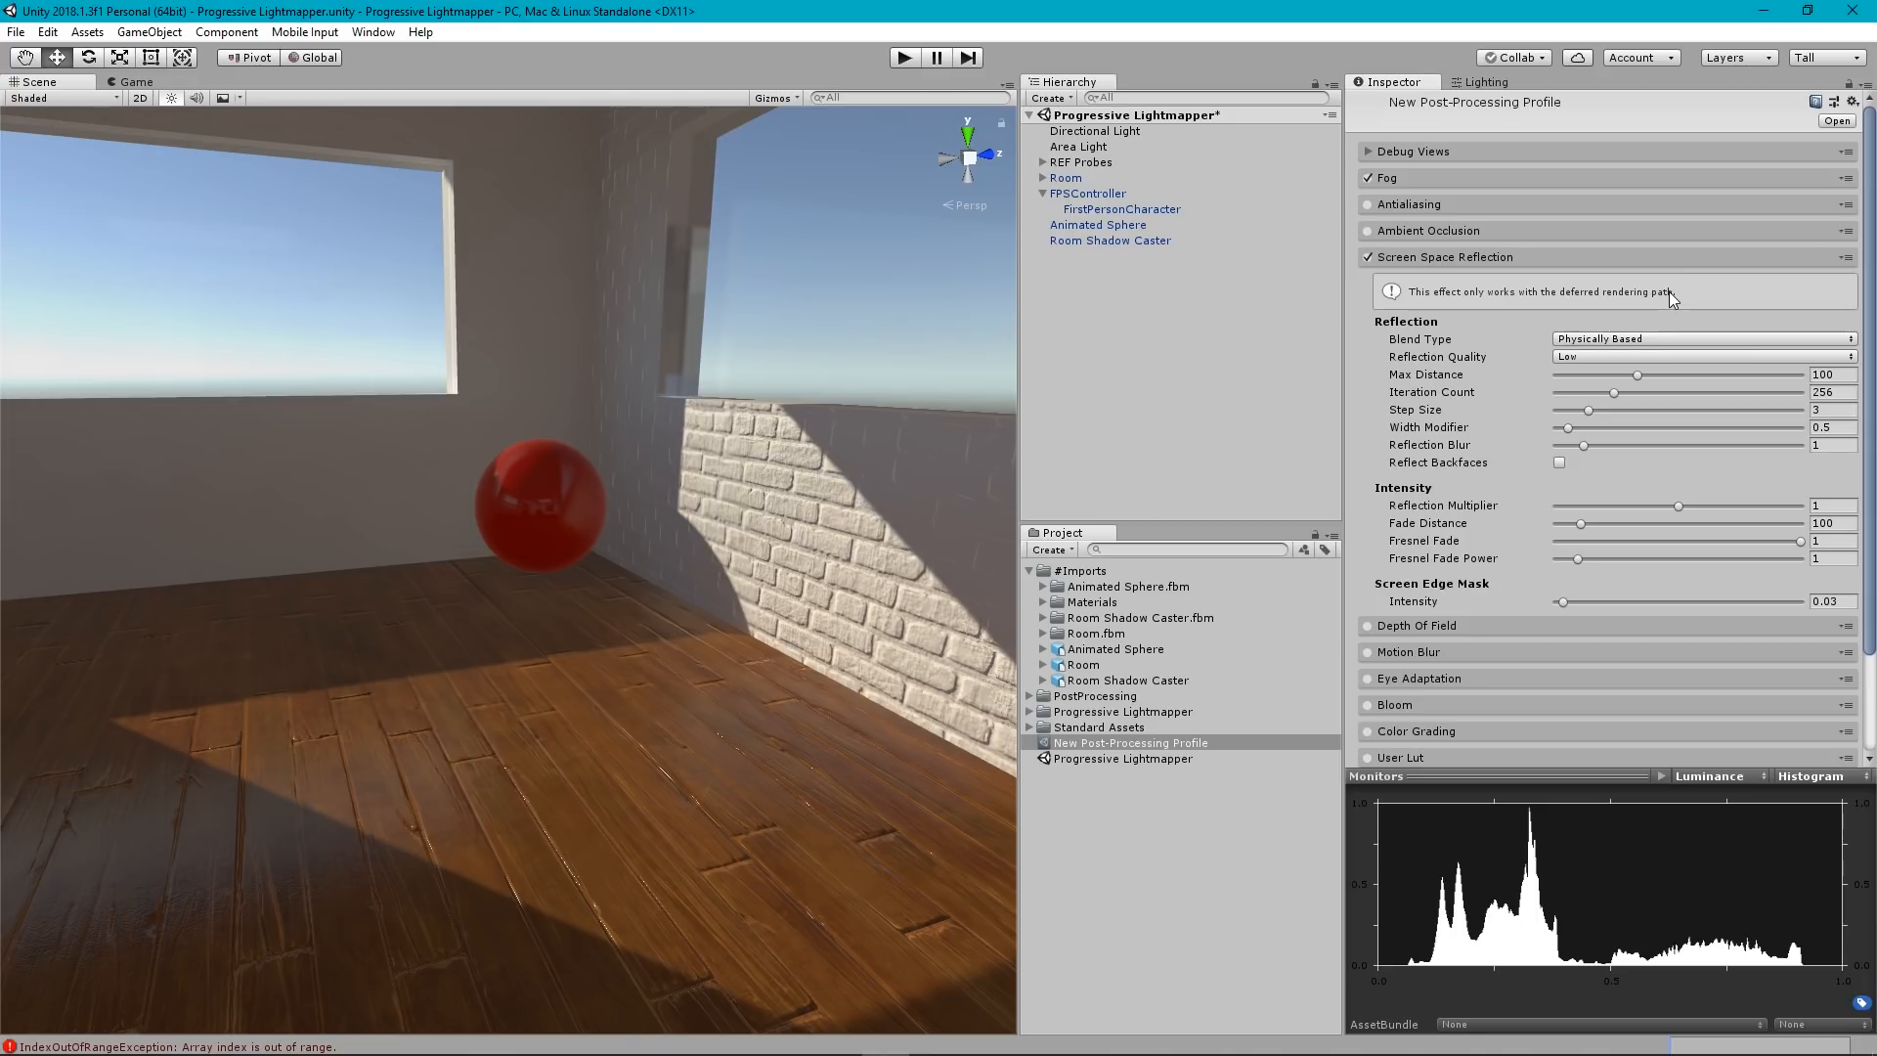
# Look for the rendering path option in the project's Graphics tier settings and in its Quality settings.
pyautogui.click(48, 33)
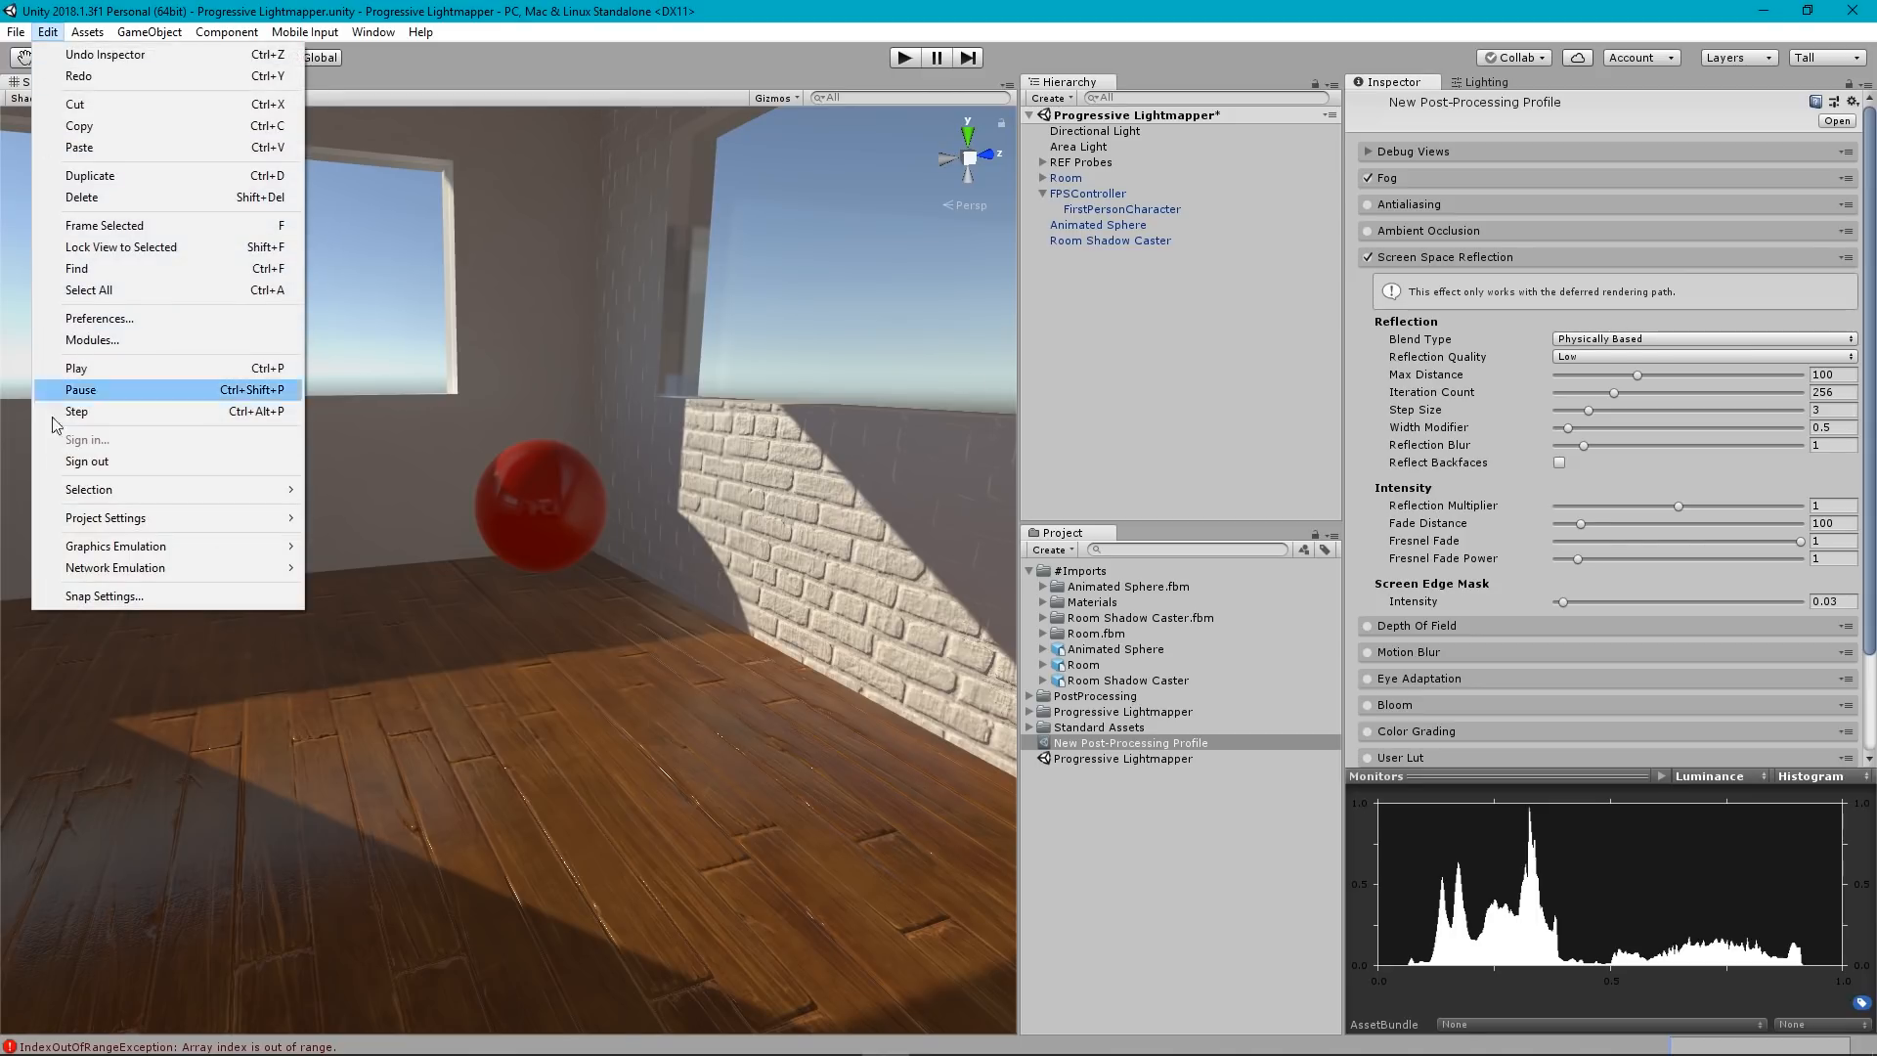
pyautogui.moveTo(225, 526)
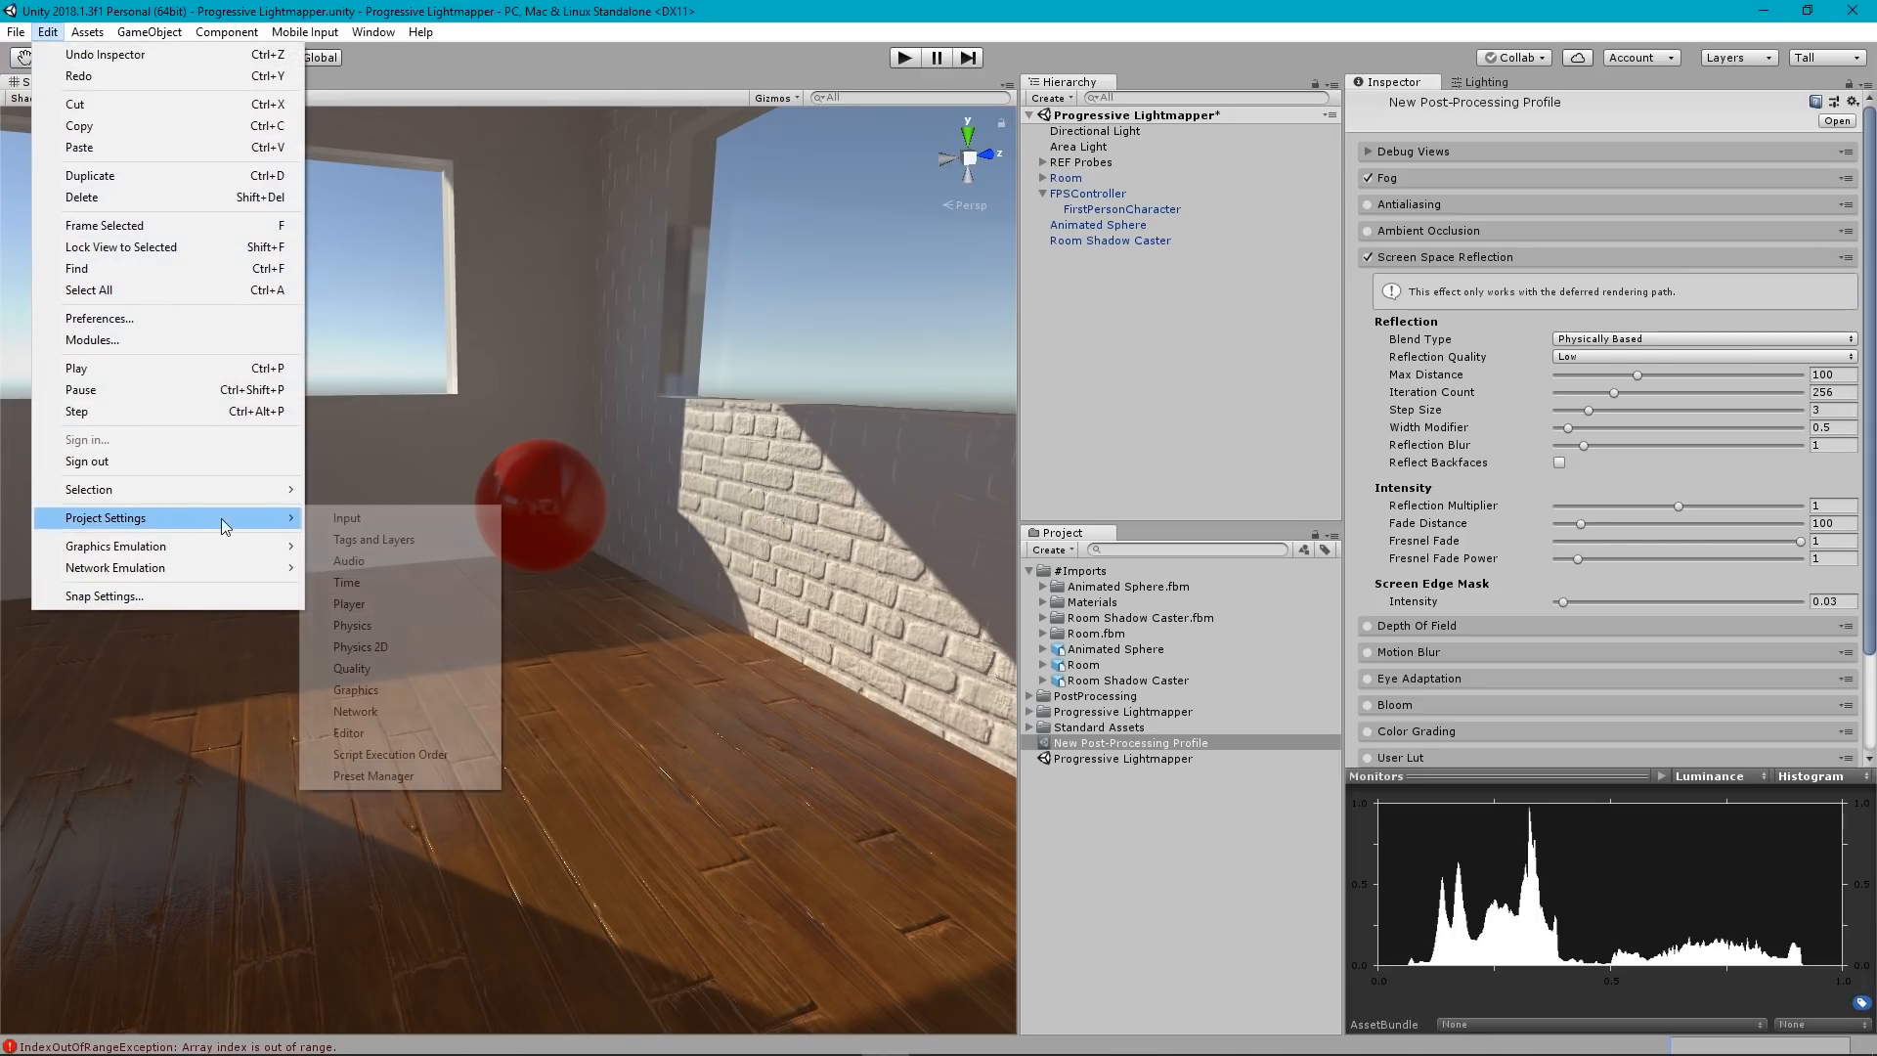
pyautogui.click(375, 694)
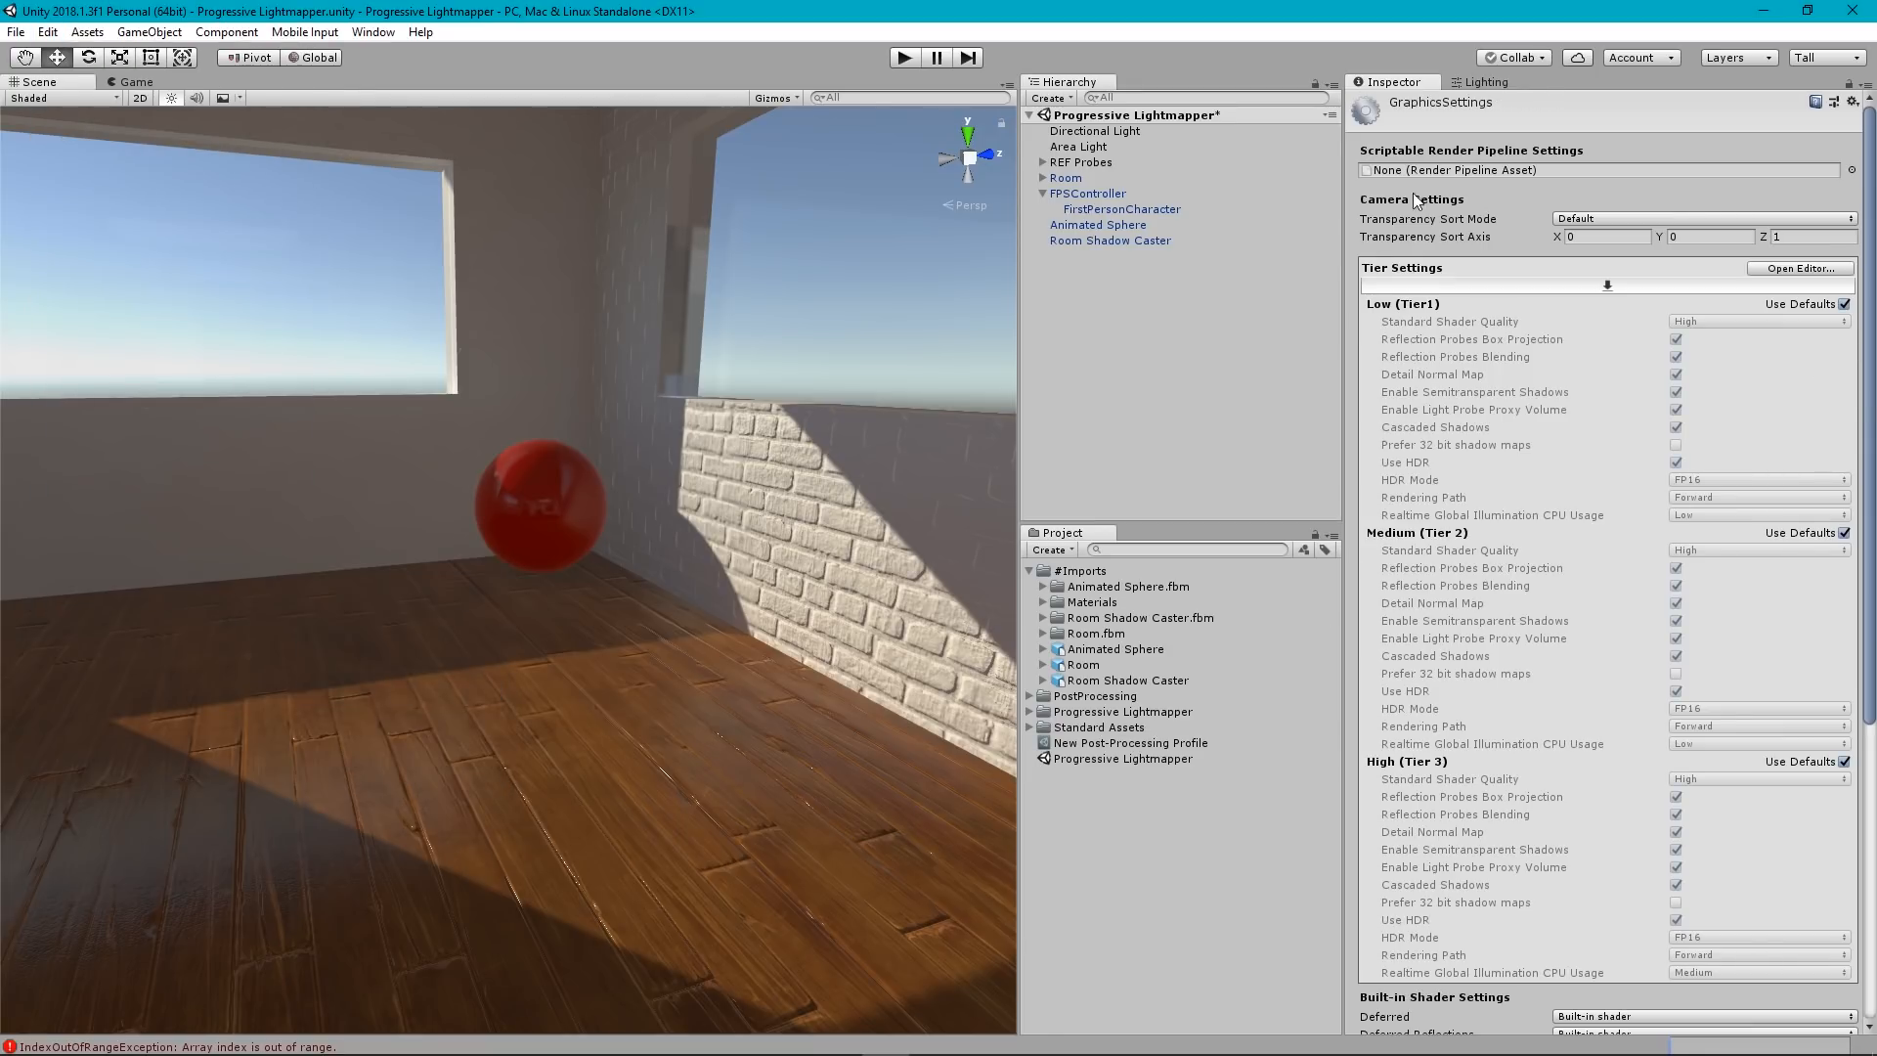
pyautogui.scroll(-3, 1859, 322)
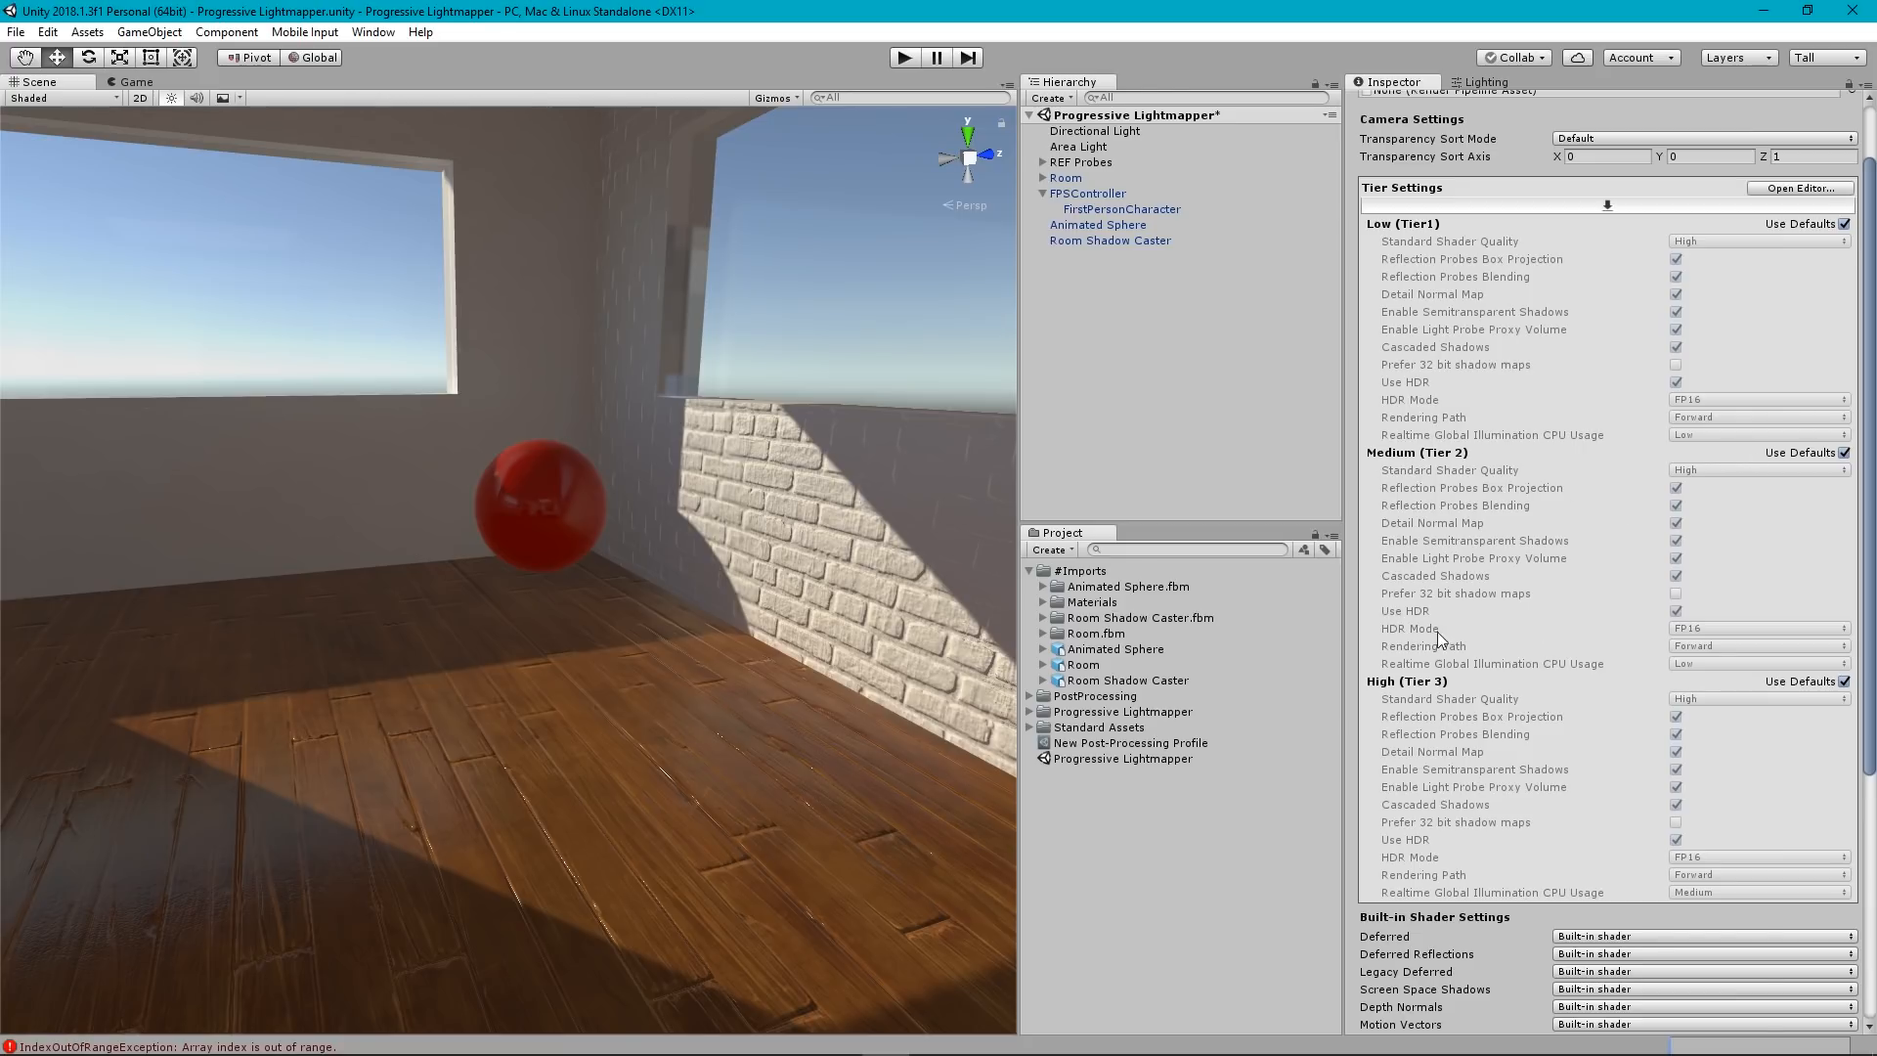
pyautogui.moveTo(1868, 632)
pyautogui.mouseDown()
pyautogui.moveTo(1867, 802)
pyautogui.moveTo(1863, 609)
pyautogui.mouseUp()
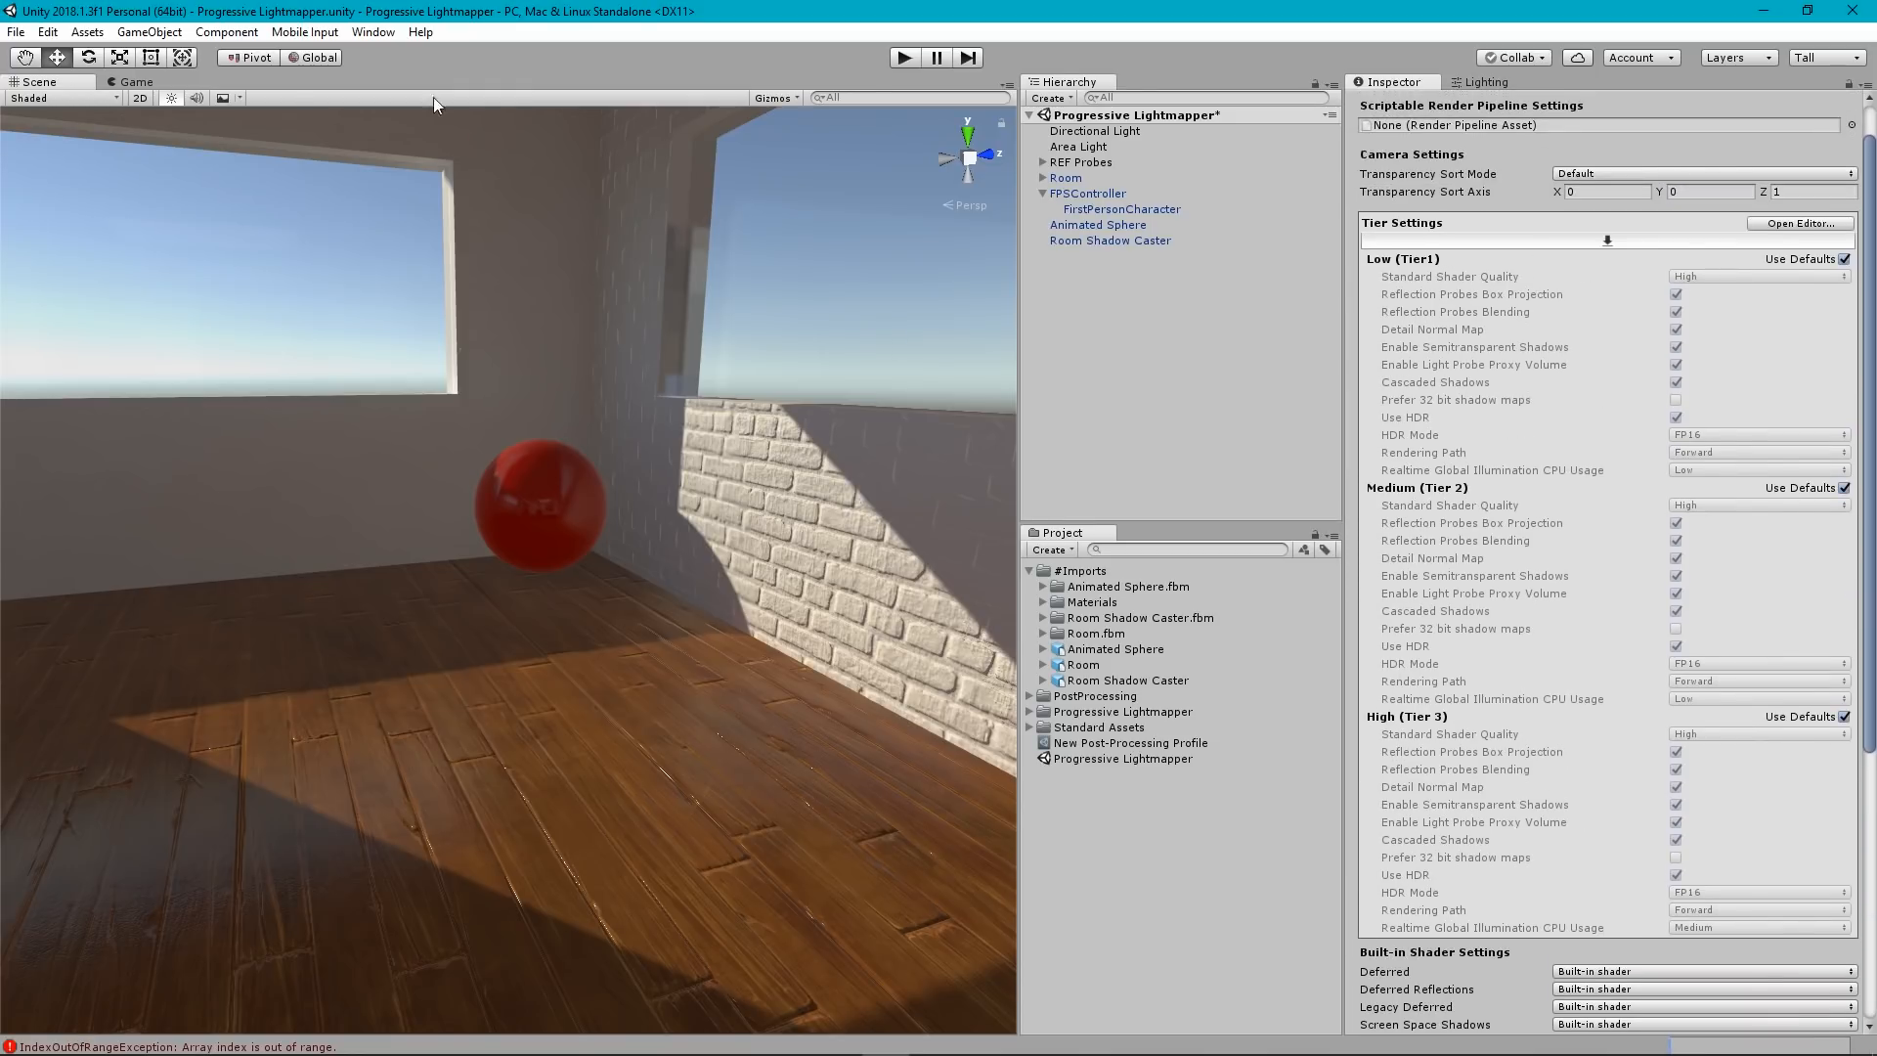
pyautogui.click(47, 32)
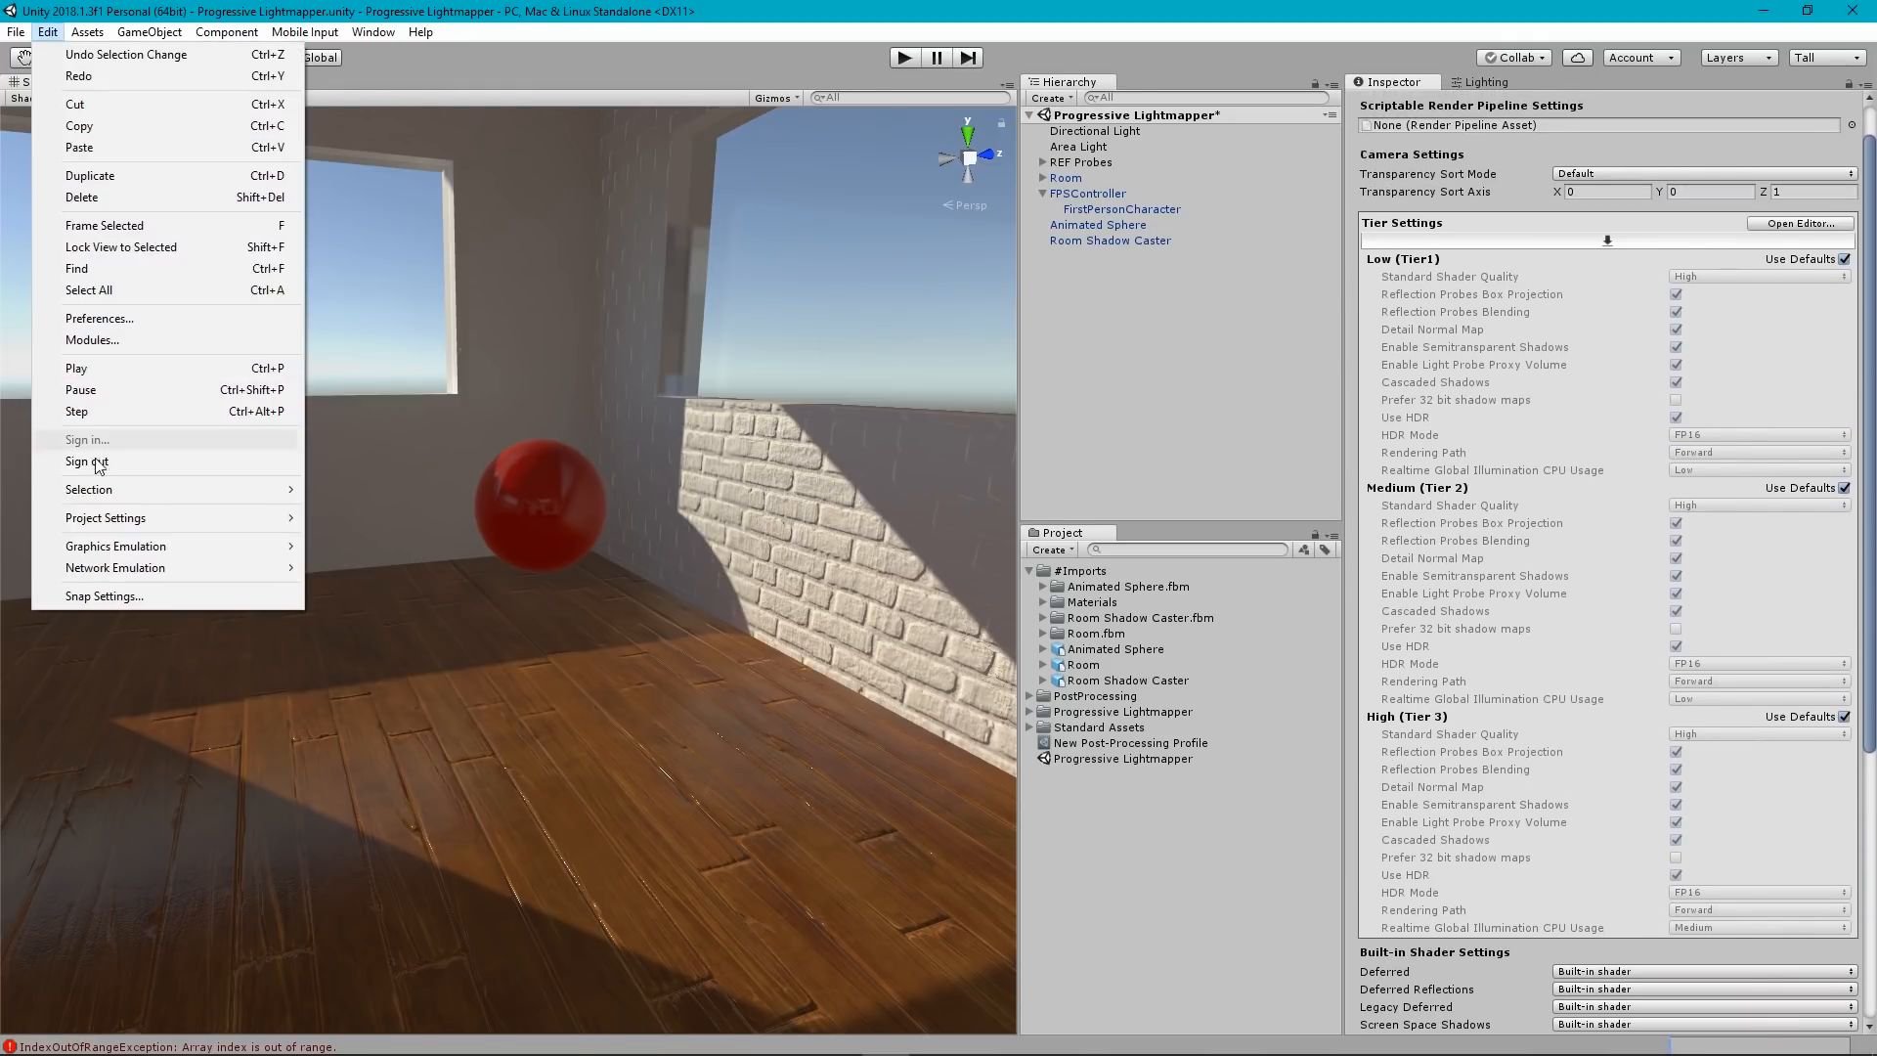
pyautogui.moveTo(175, 528)
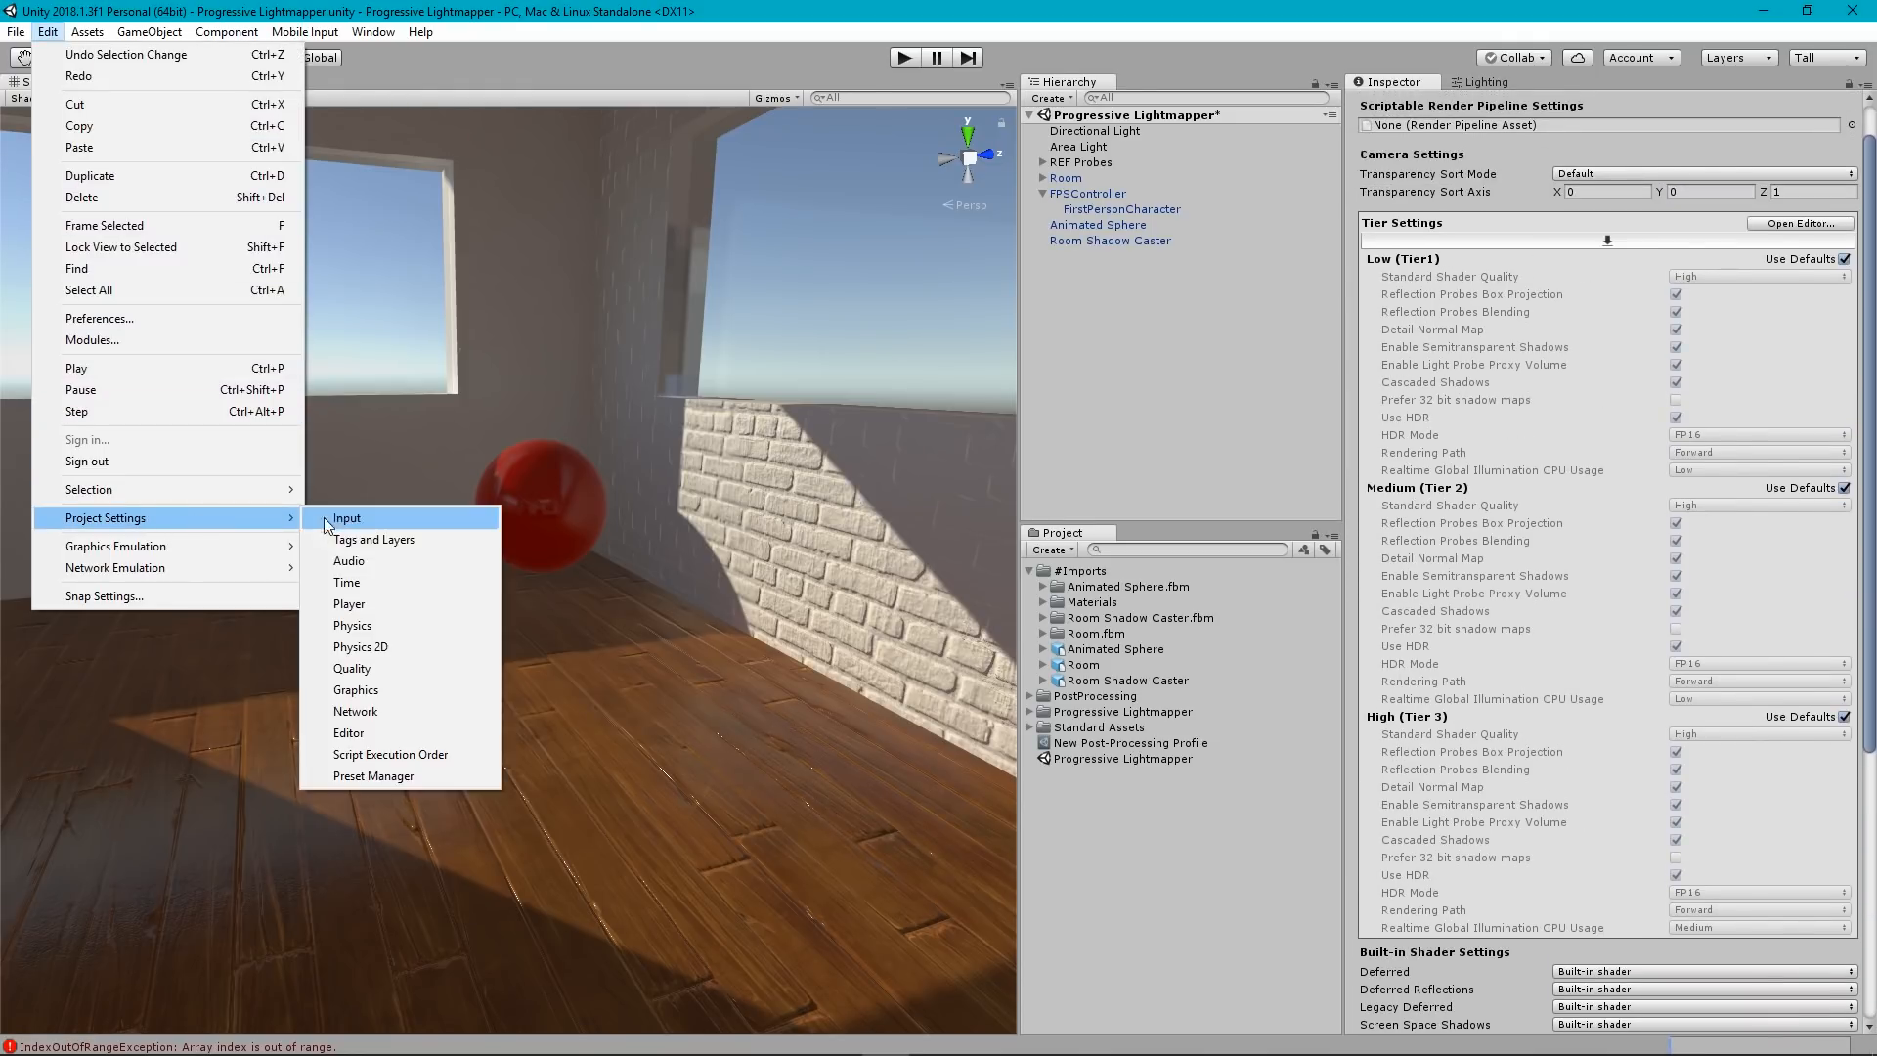
pyautogui.click(388, 667)
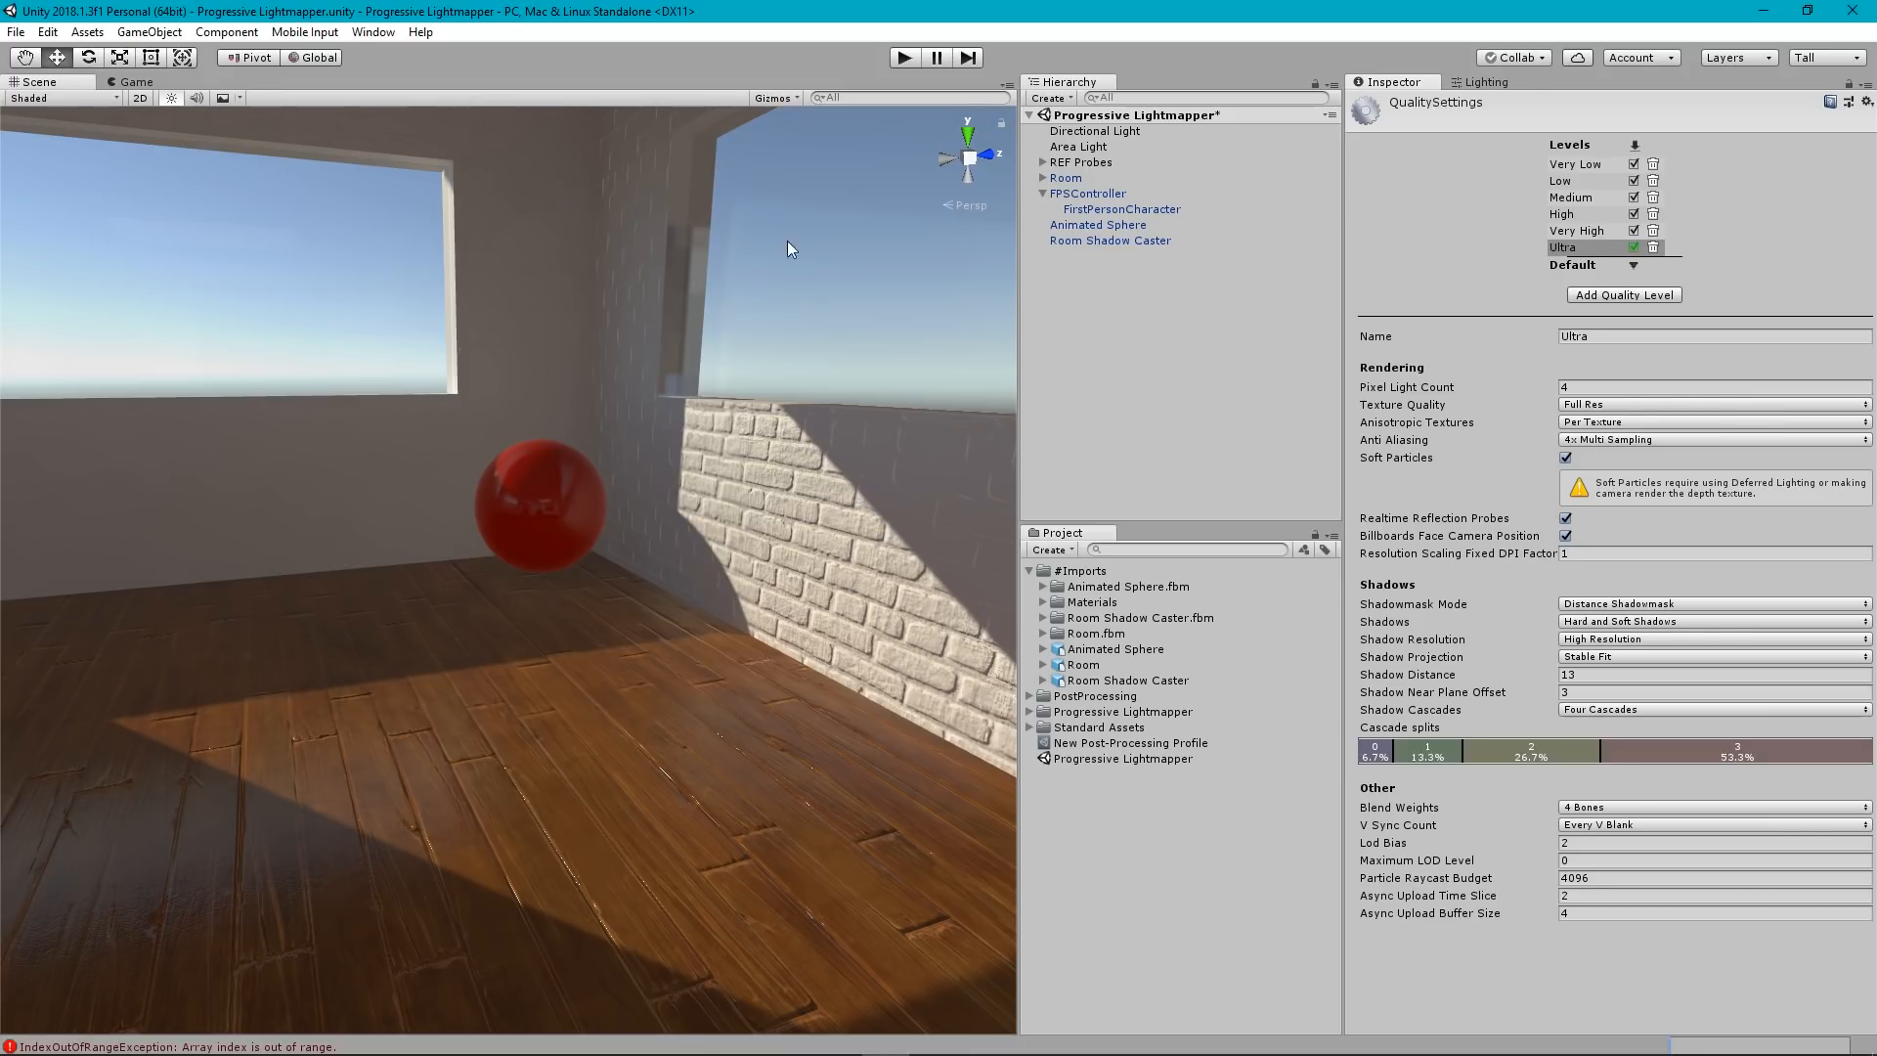
# Turn off Use Defaults for the High (Tier 3) tier in the project's Graphics settings.
pyautogui.click(46, 33)
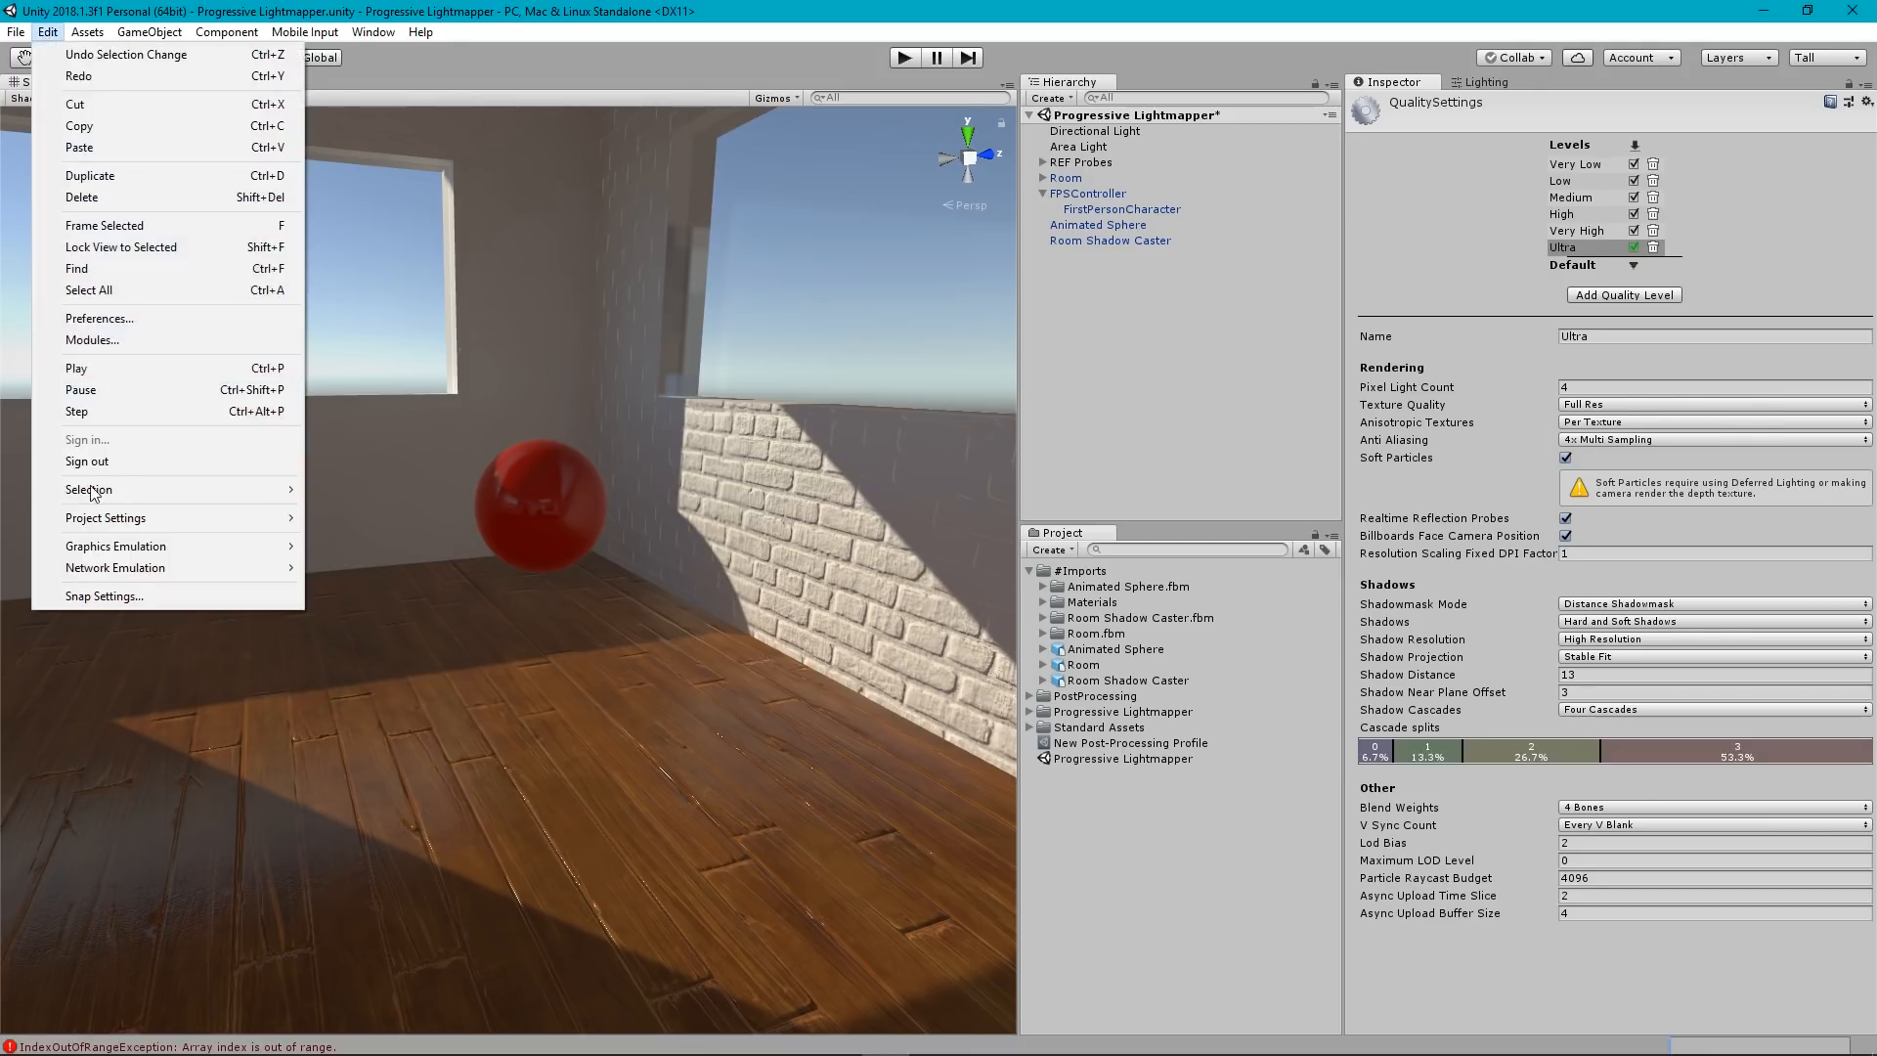
pyautogui.moveTo(239, 518)
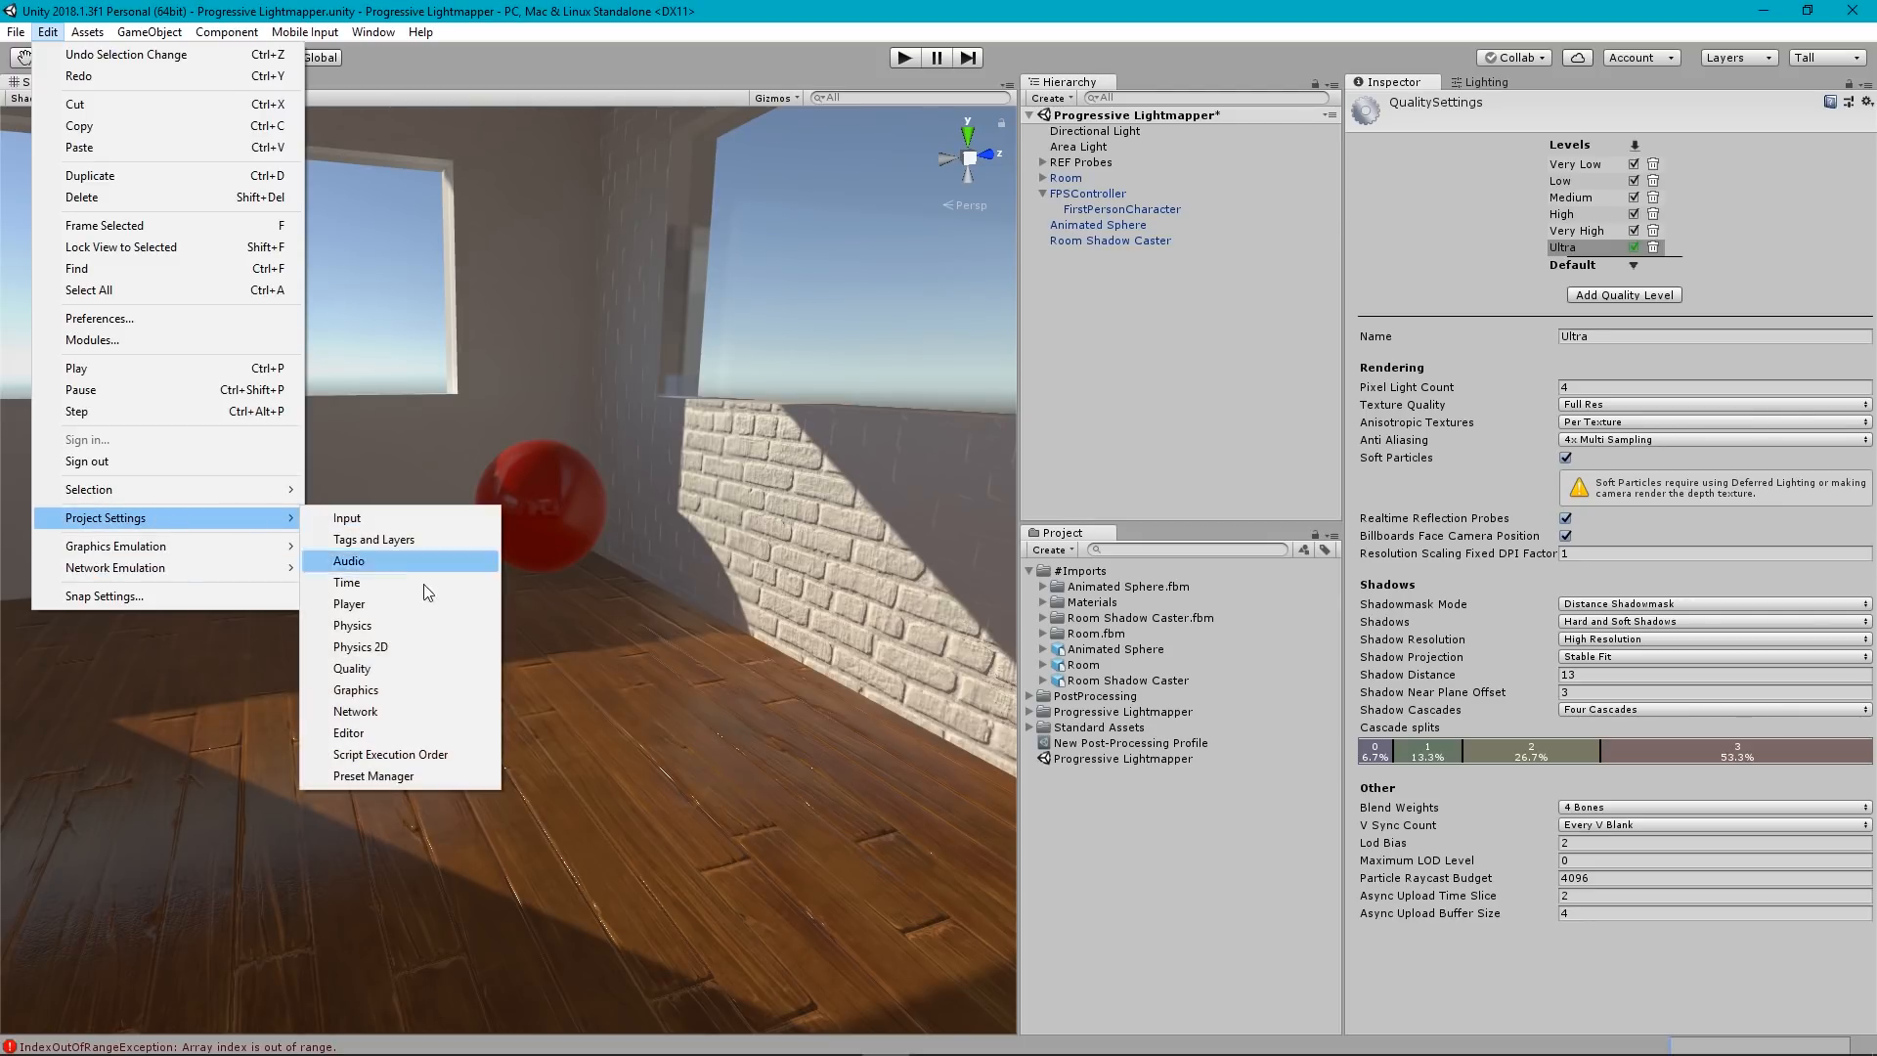
pyautogui.click(377, 690)
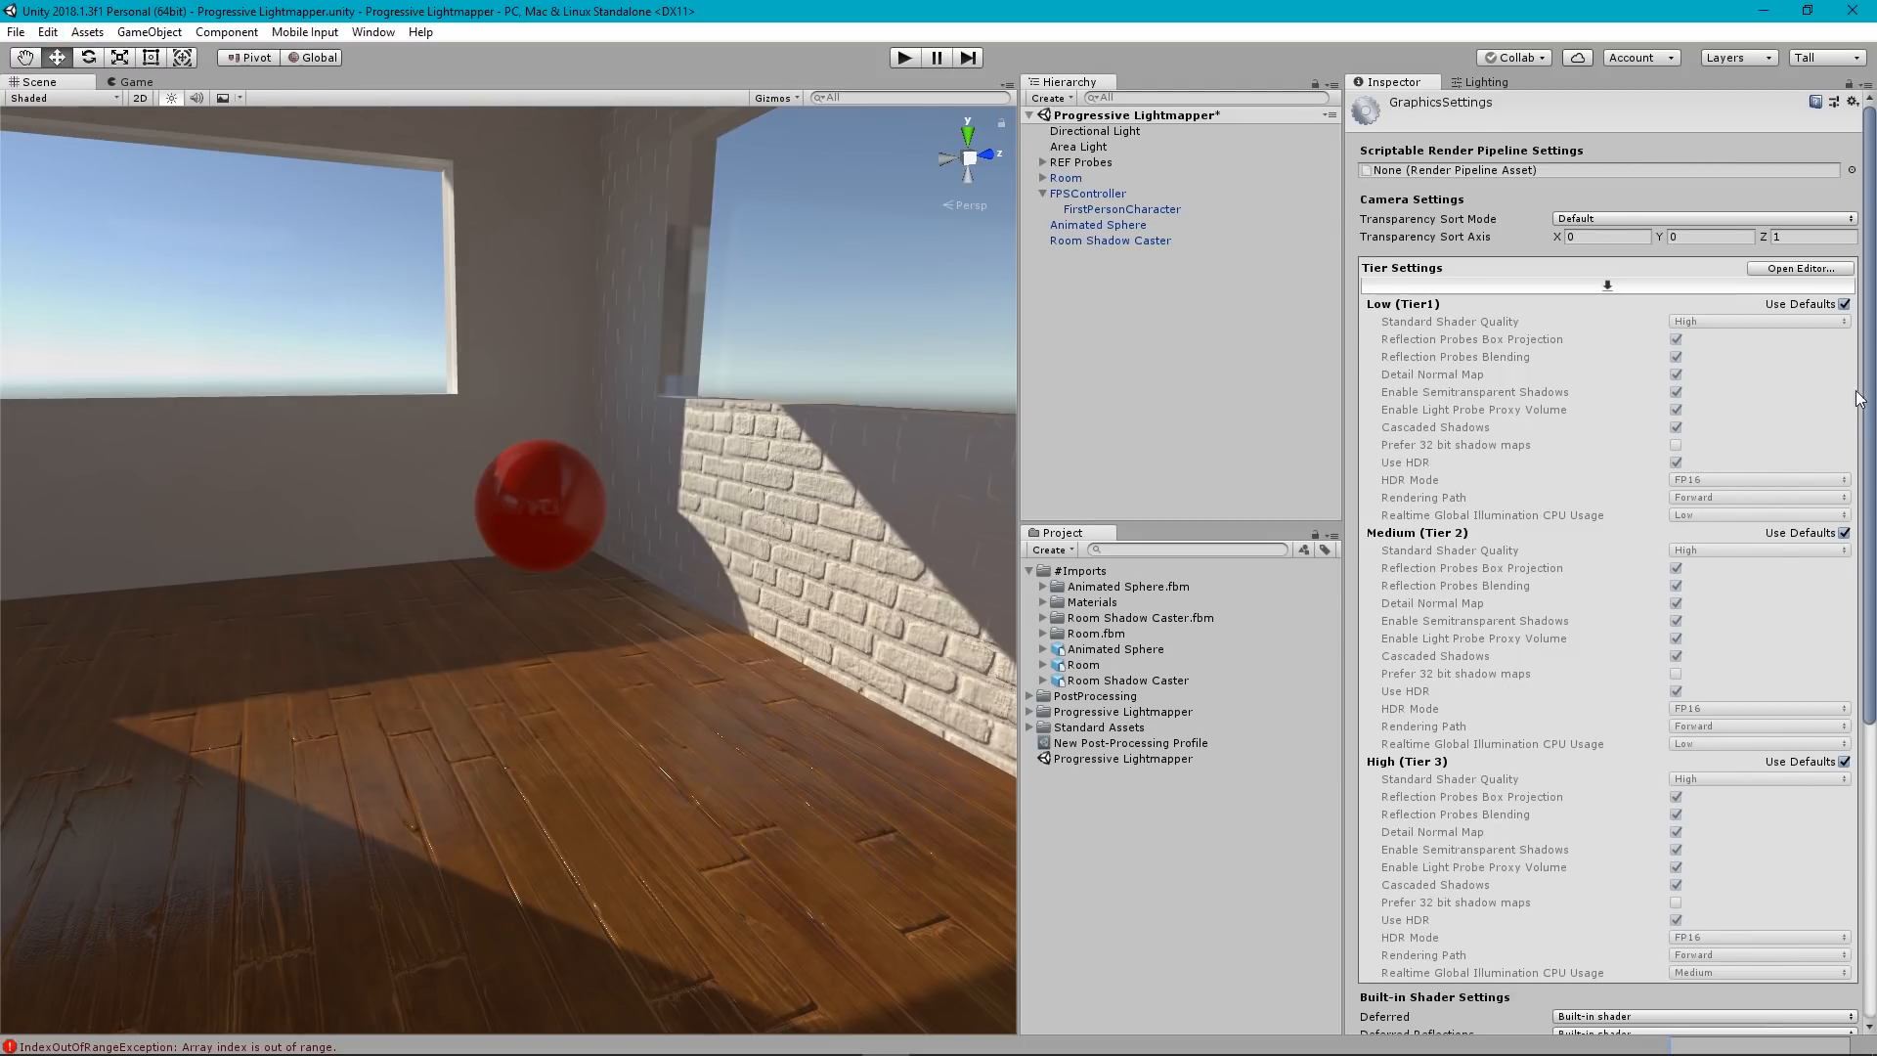
pyautogui.scroll(-5, 1855, 396)
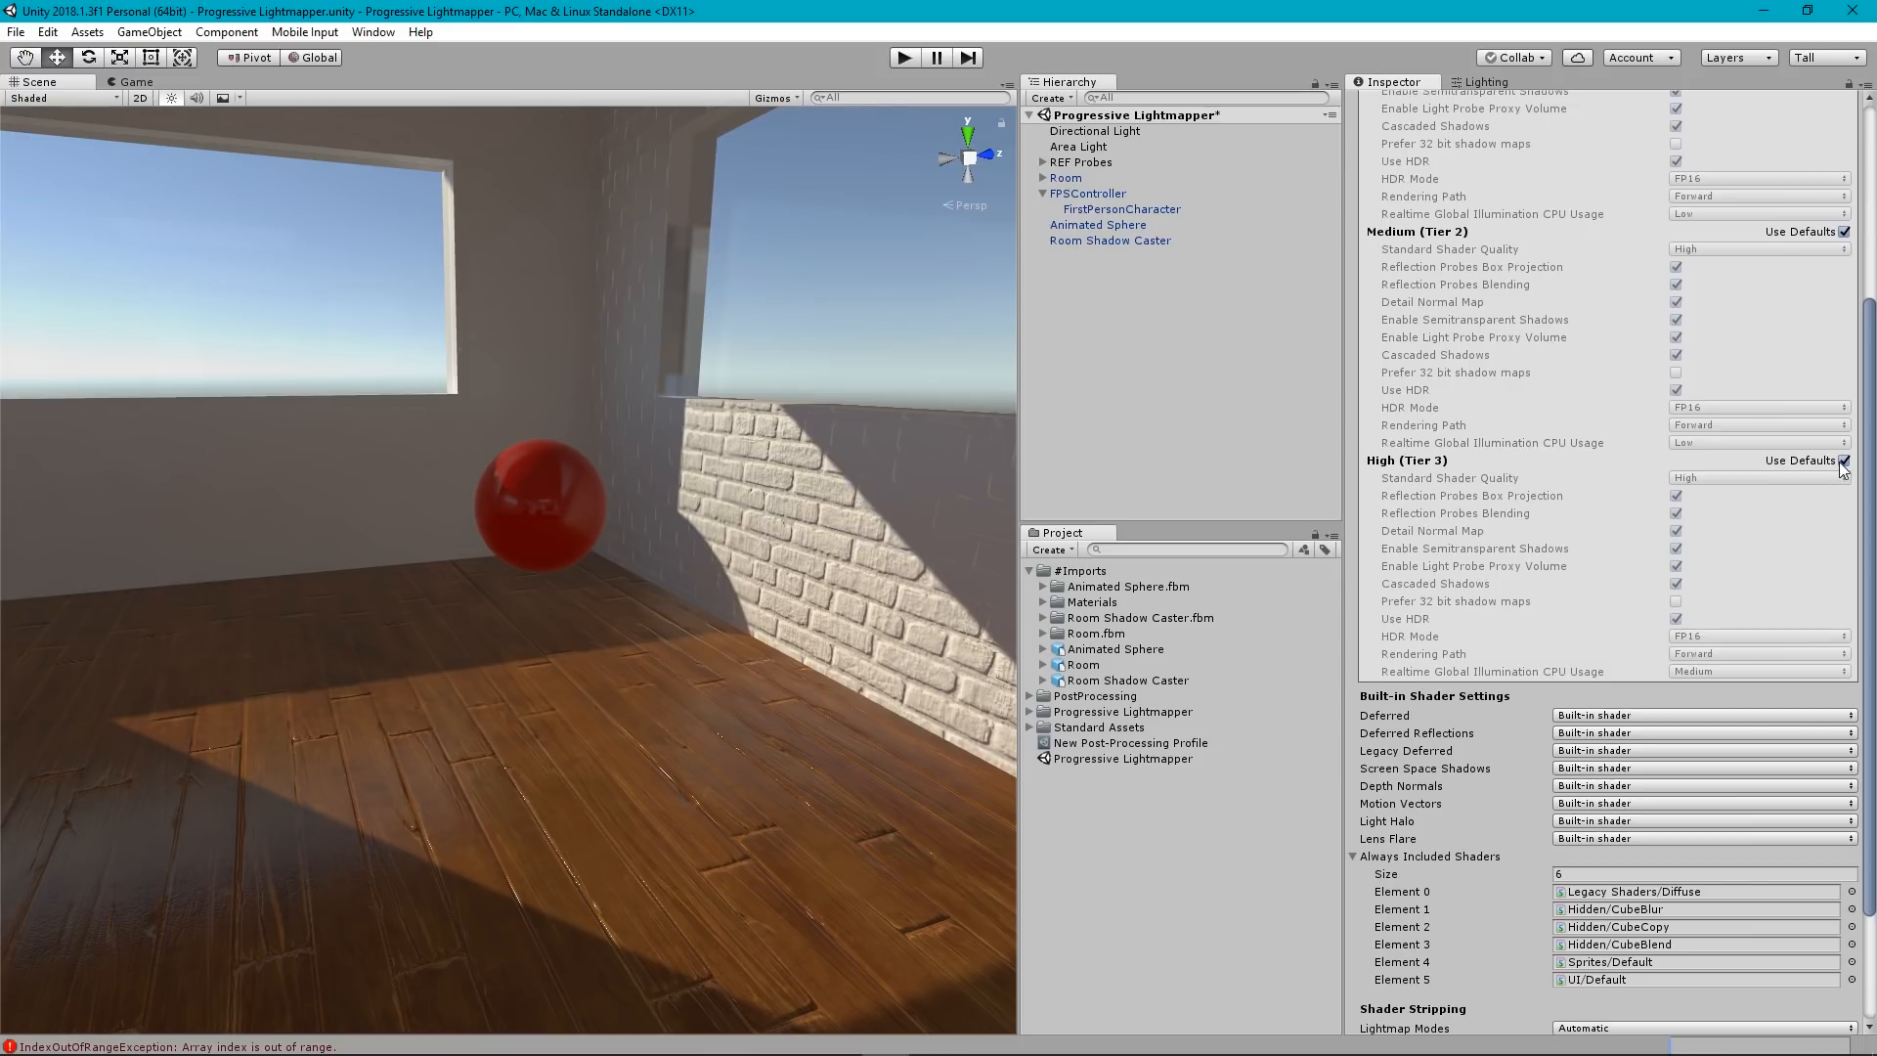
pyautogui.click(1844, 461)
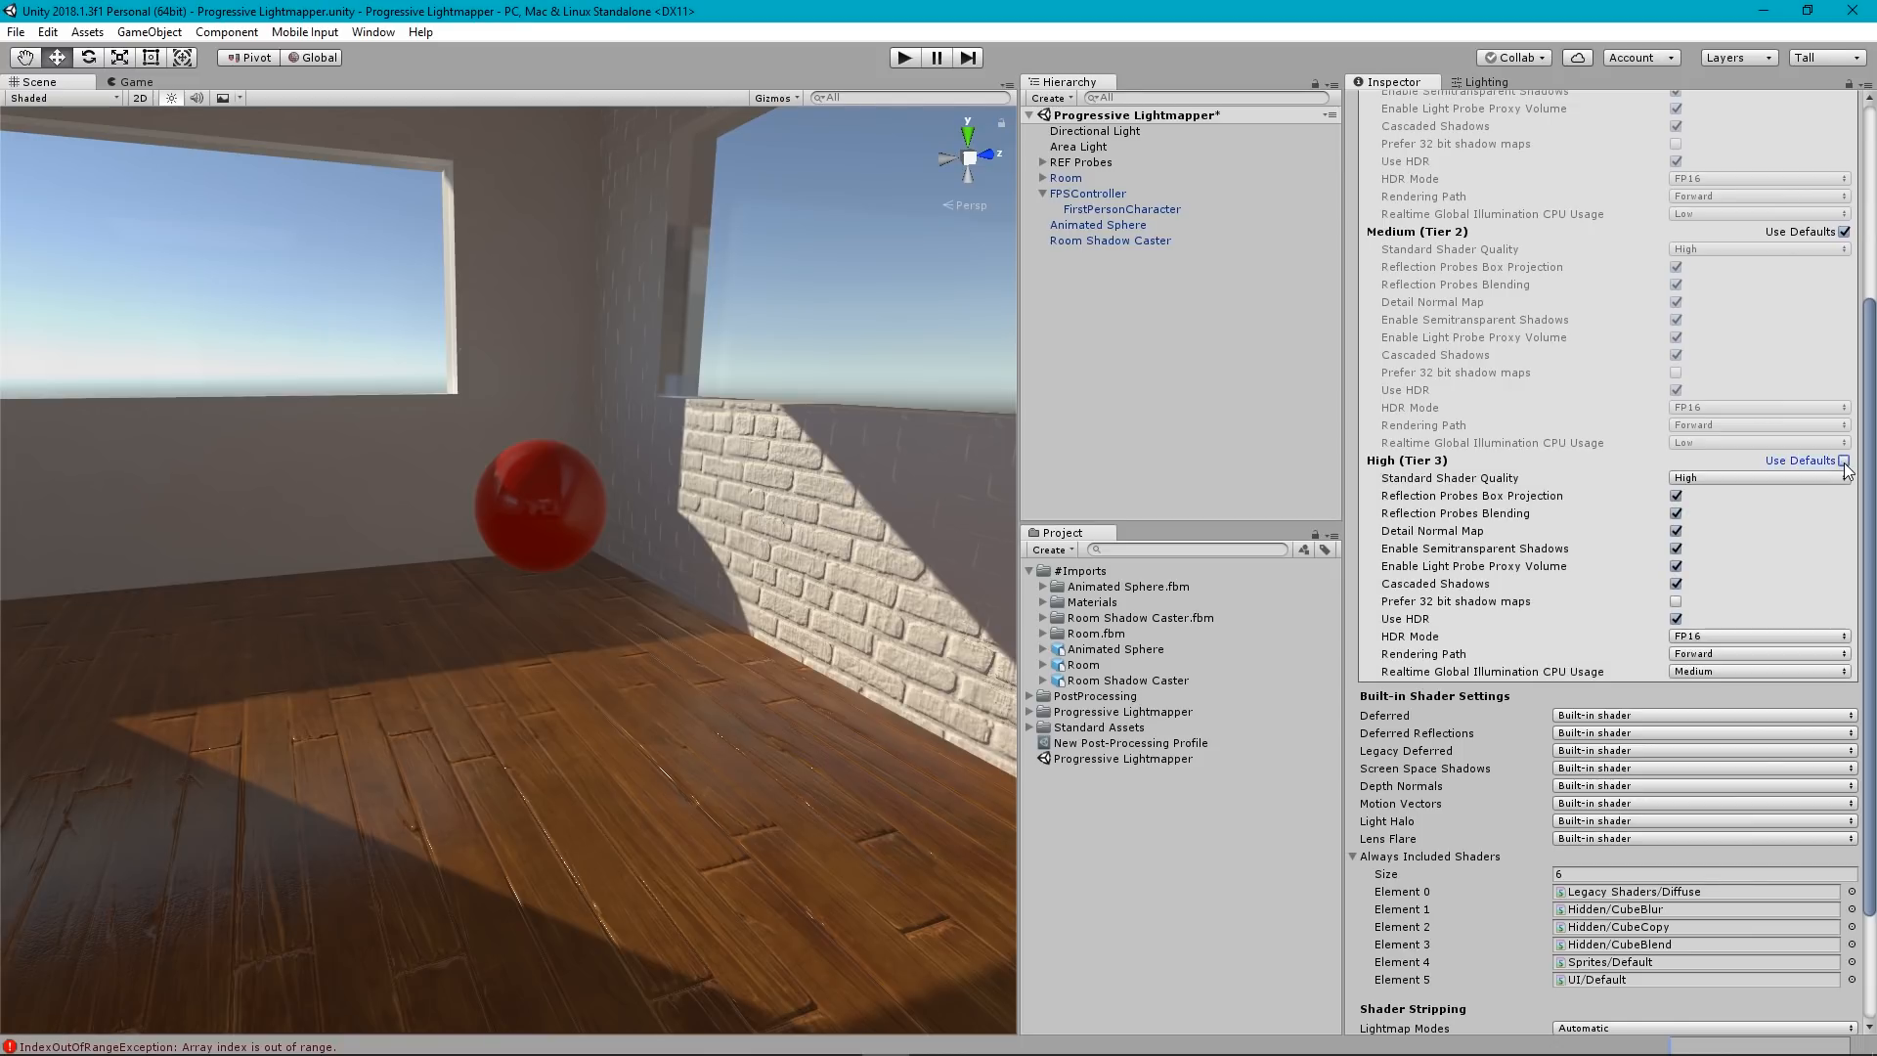
pyautogui.moveTo(1871, 479); pyautogui.dragTo(1871, 533)
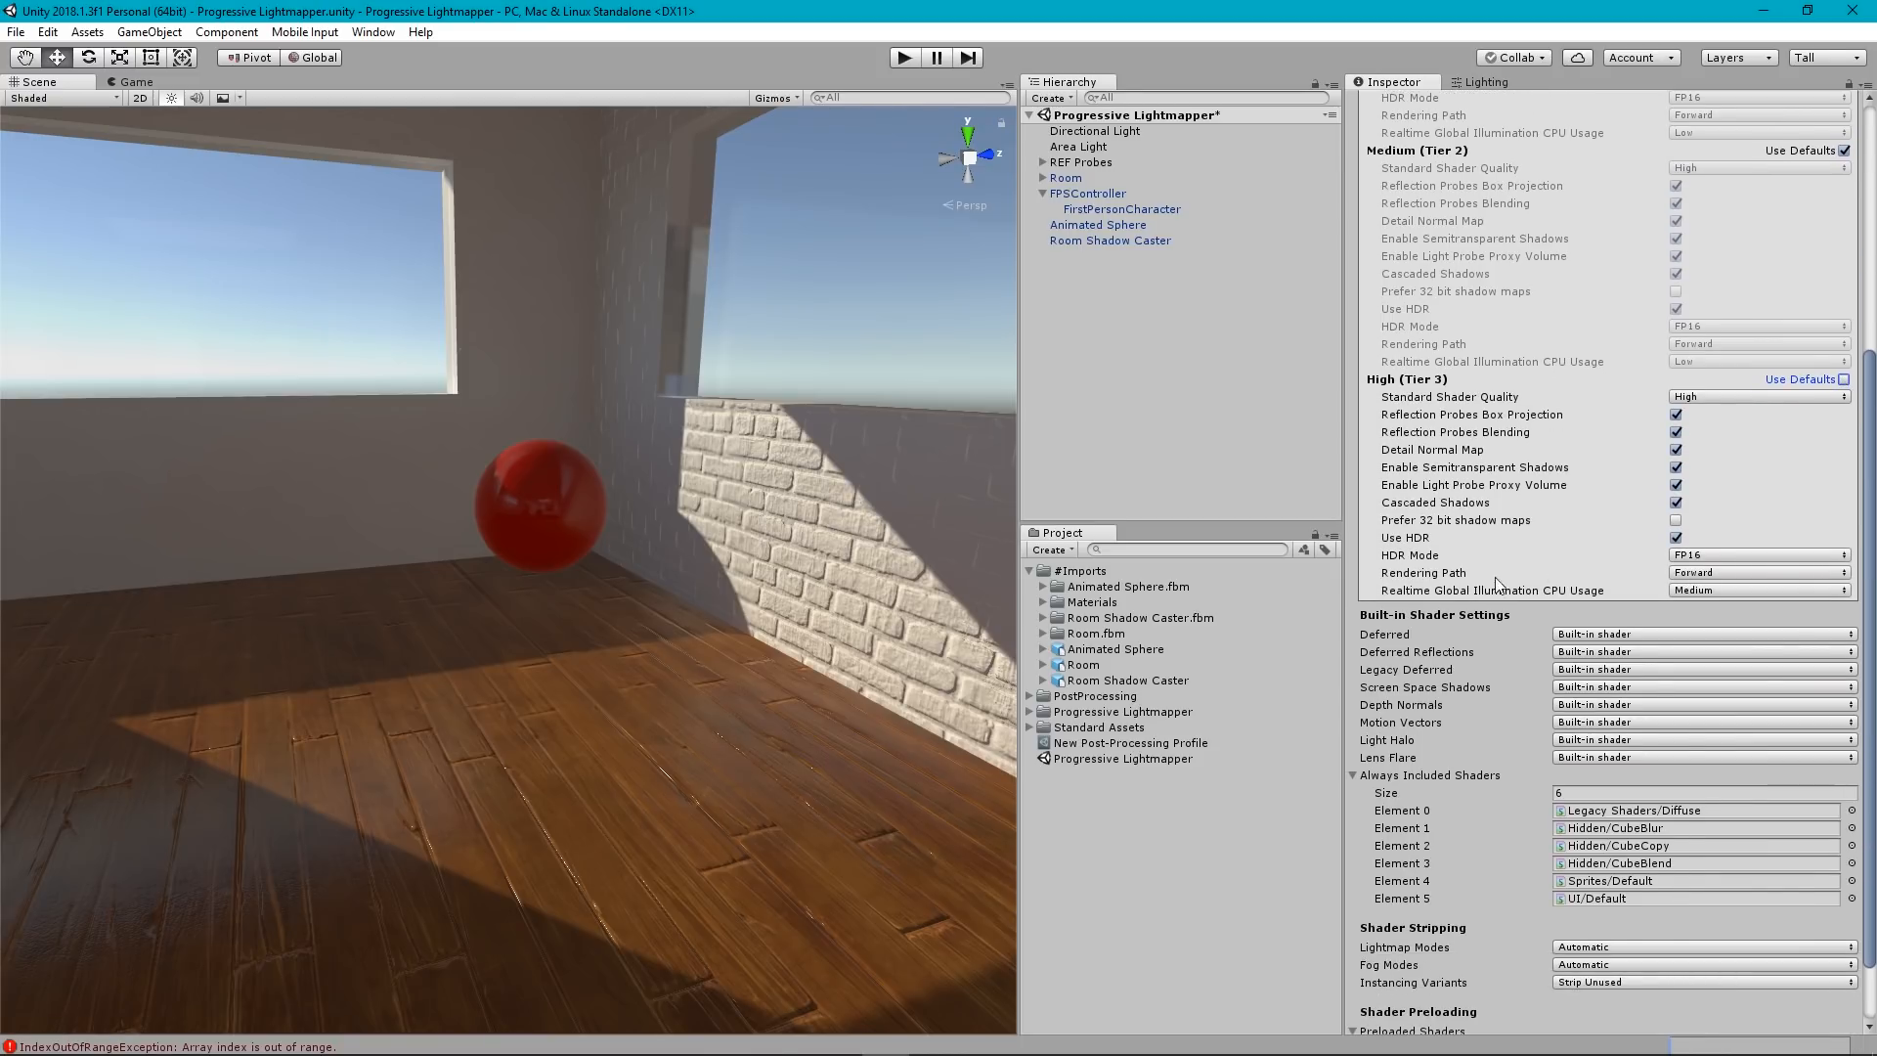
# Set the High (Tier 3) rendering path to Deferred in the Graphics settings.
pyautogui.click(1696, 579)
pyautogui.click(1691, 614)
pyautogui.click(1093, 415)
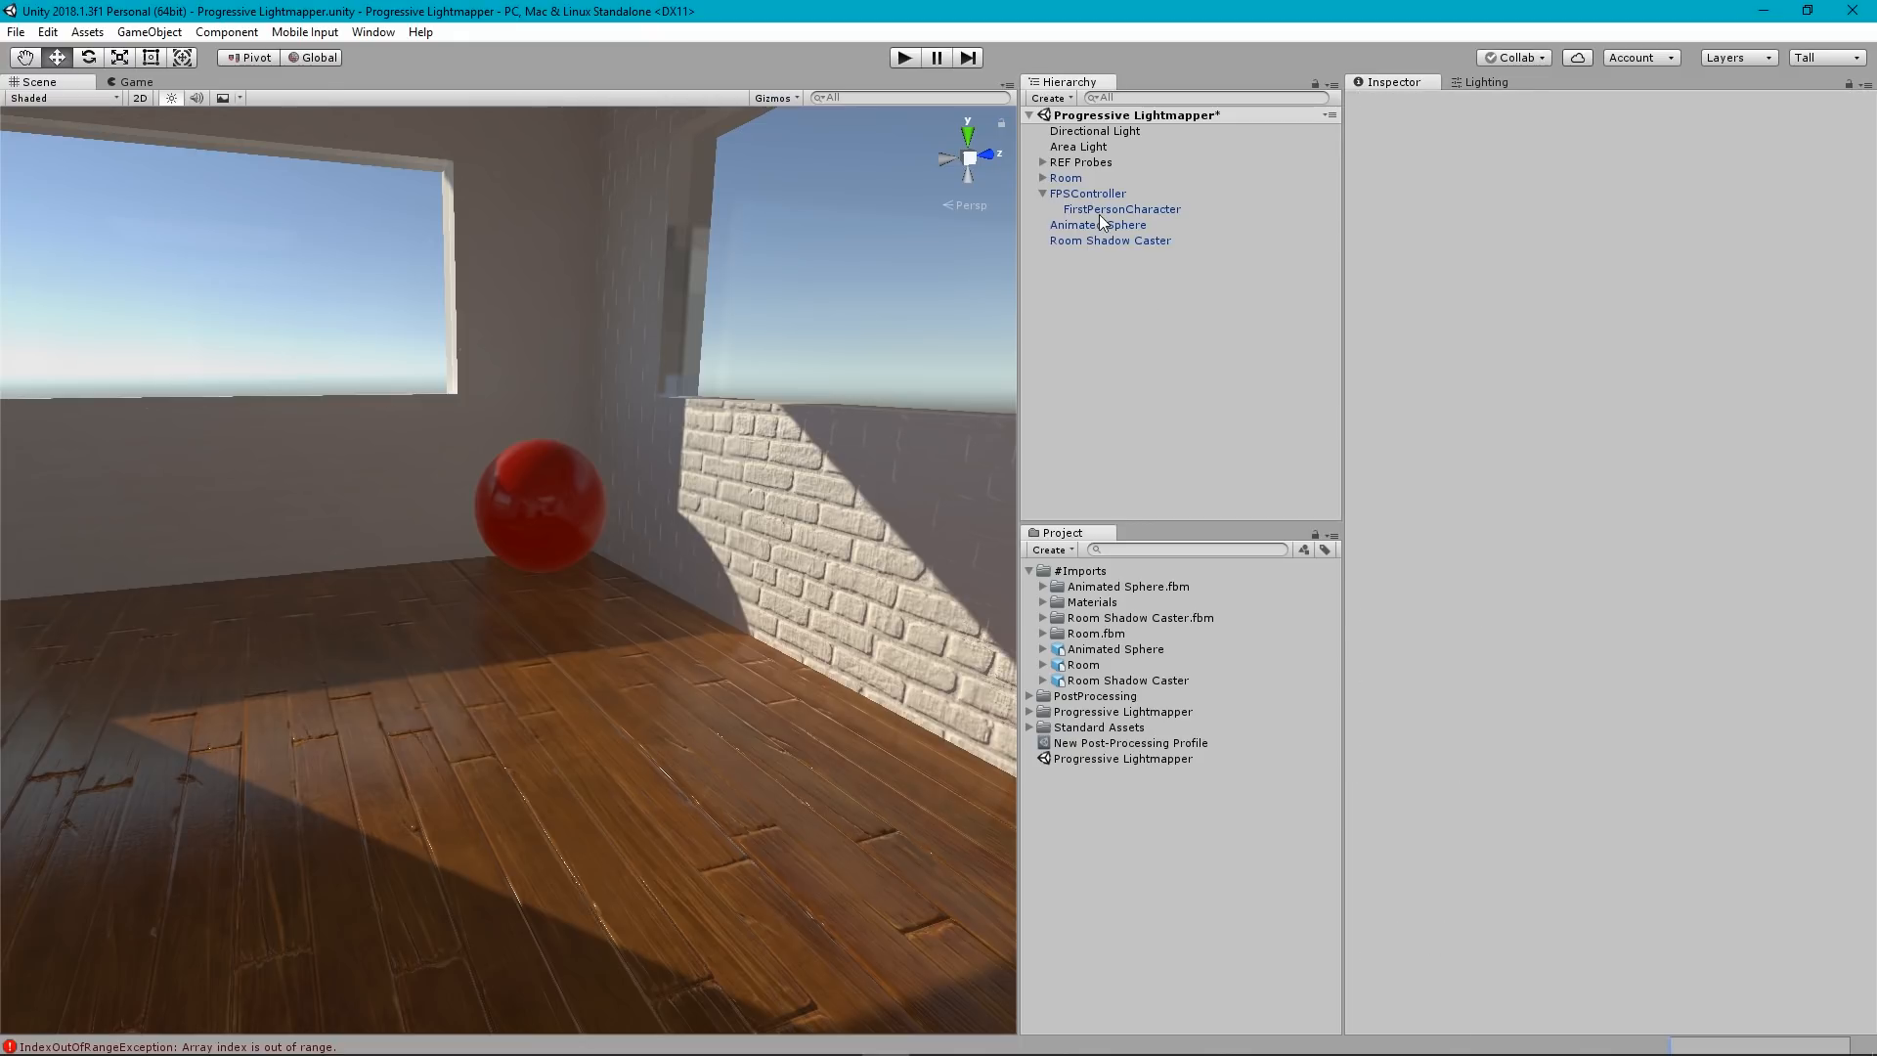
# Set the Screen Space Reflection's Reflection Quality to High in the New Post-Processing Profile, check the room's floor, and collapse the effect's settings.
pyautogui.click(1103, 746)
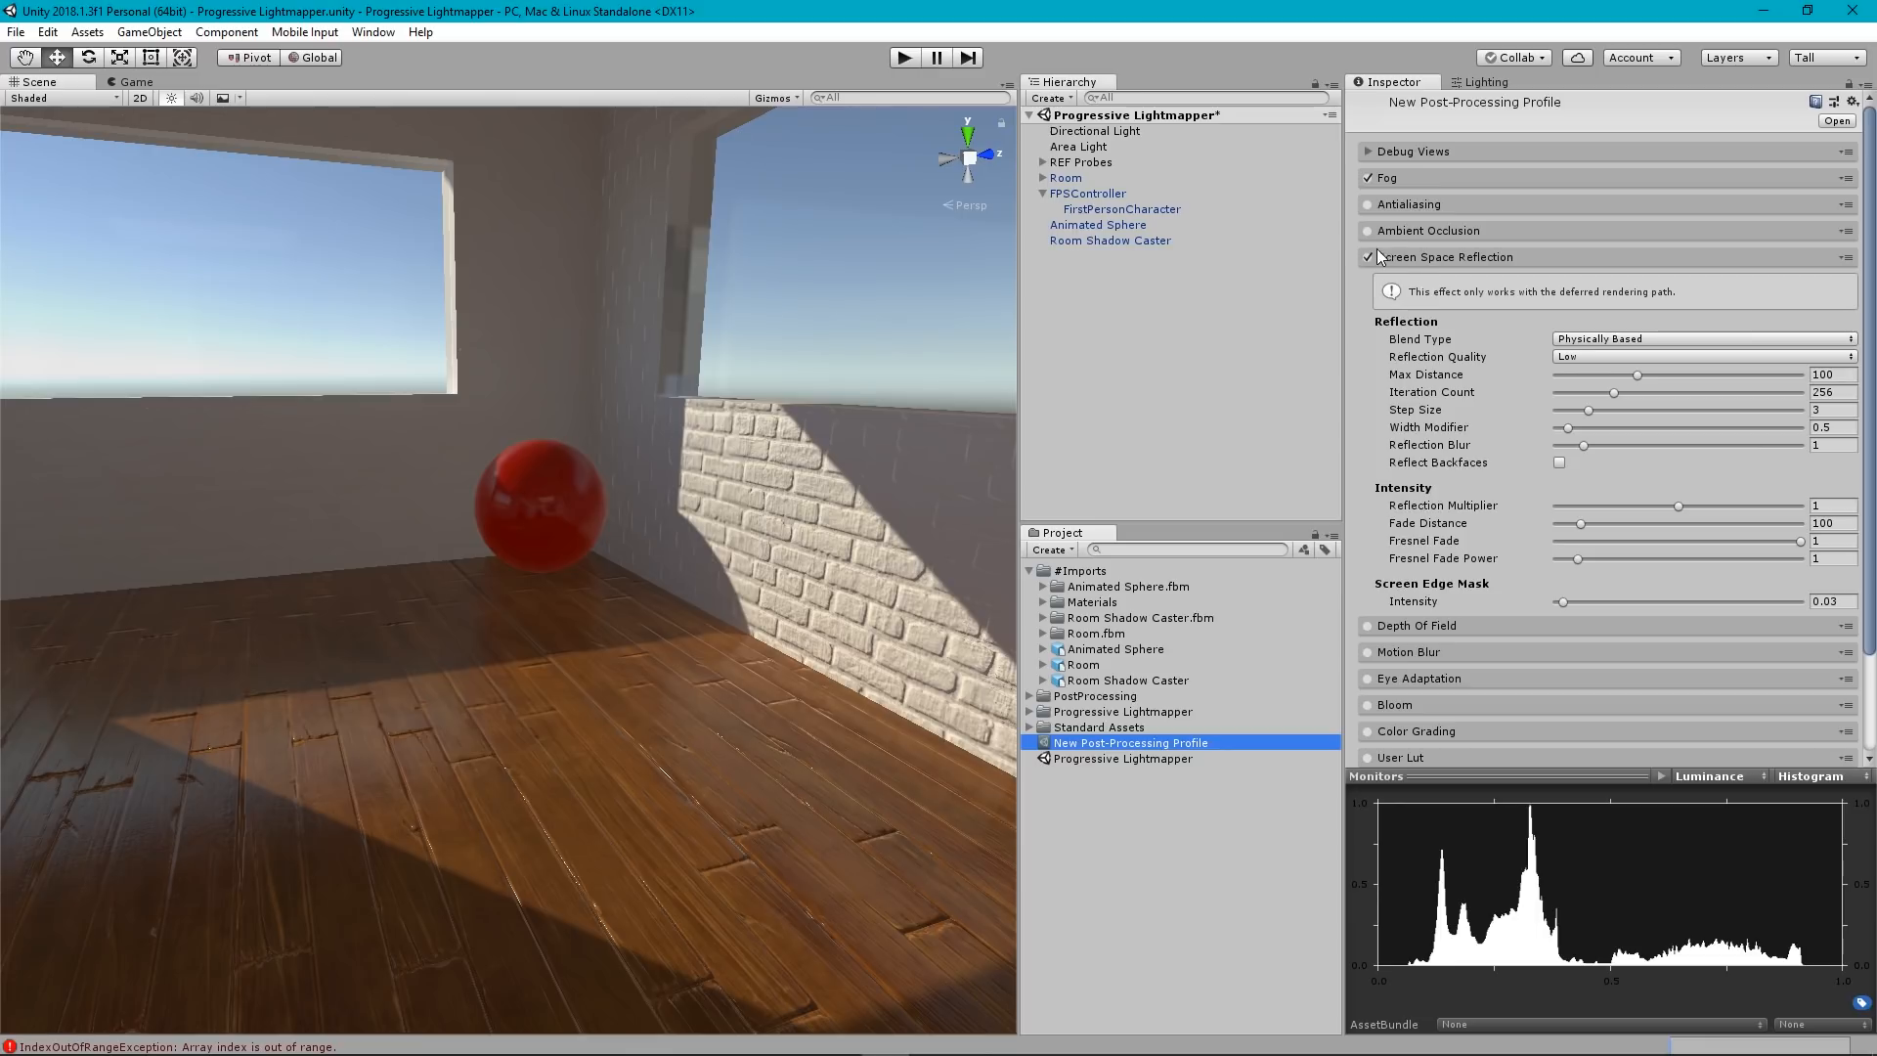
pyautogui.keyDown('alt'); pyautogui.moveTo(576, 749); pyautogui.dragTo(1040, 657); pyautogui.keyUp('alt')
pyautogui.moveTo(1039, 657); pyautogui.dragTo(1170, 542, button='right')
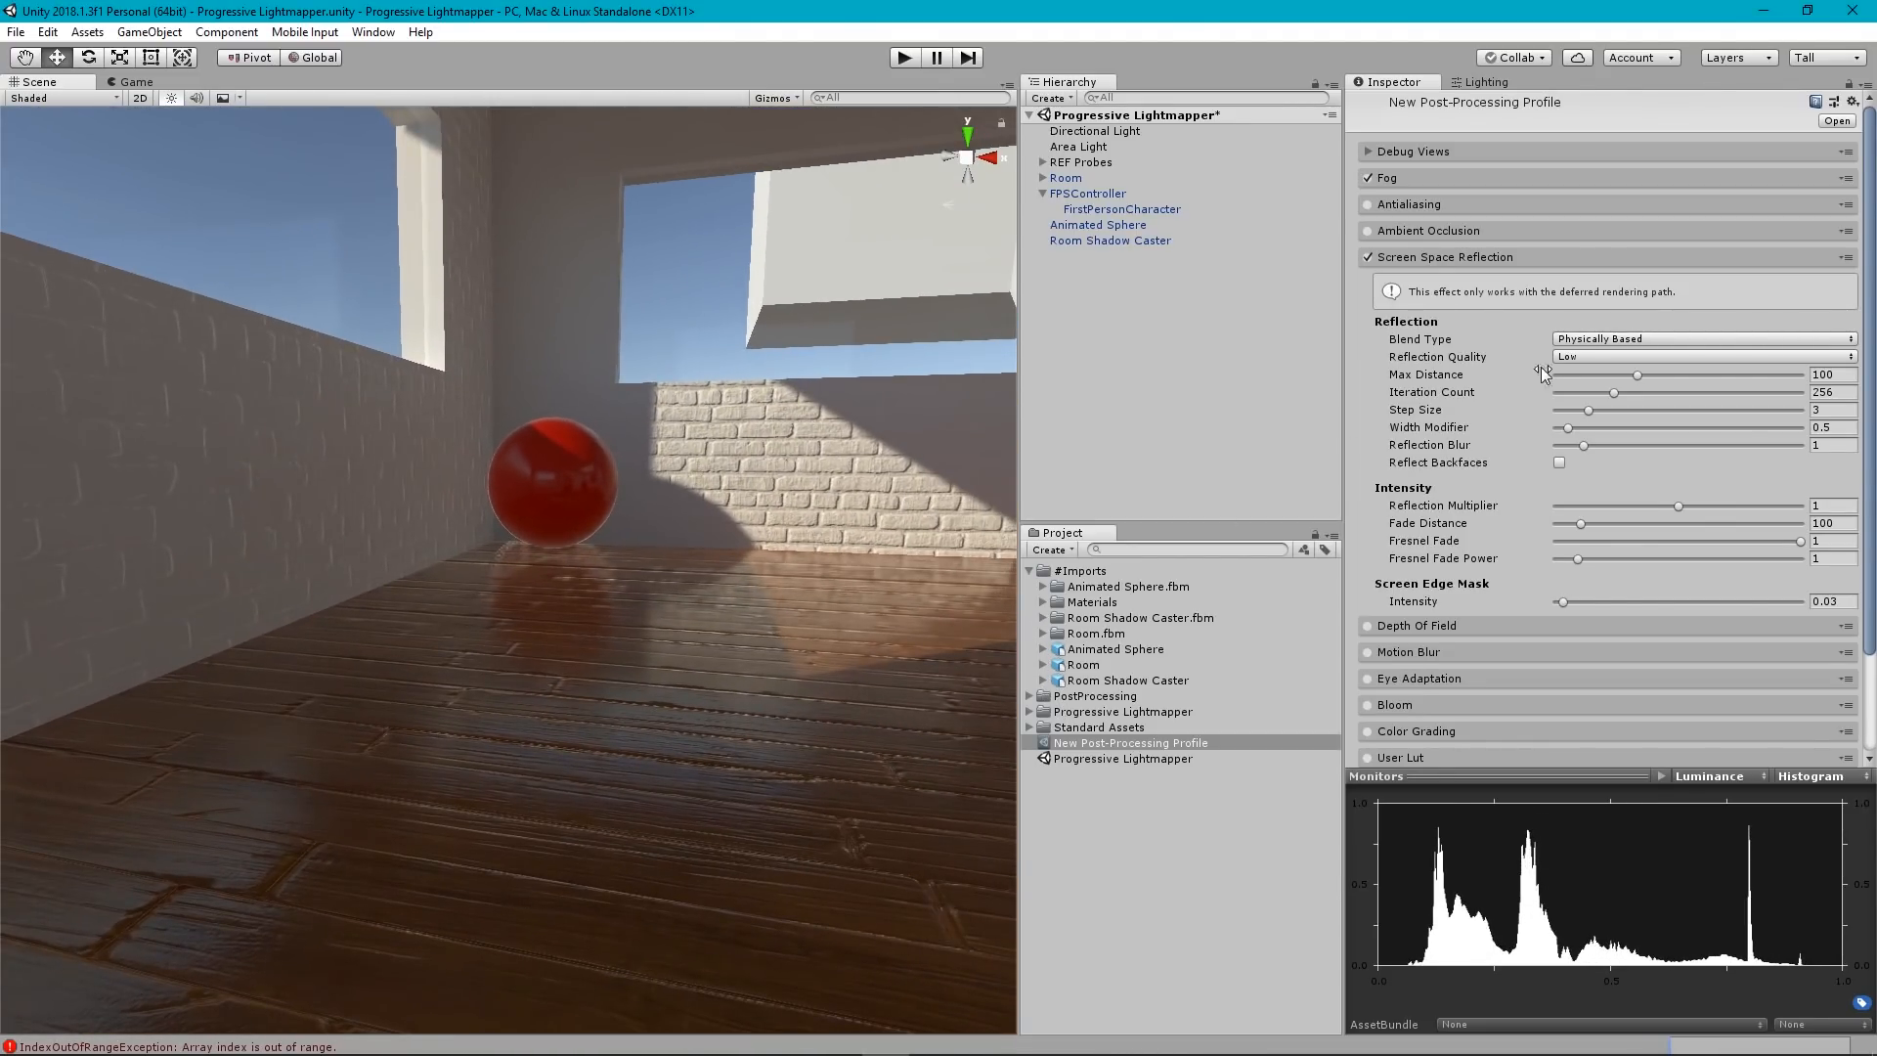
pyautogui.click(1590, 356)
pyautogui.click(1598, 377)
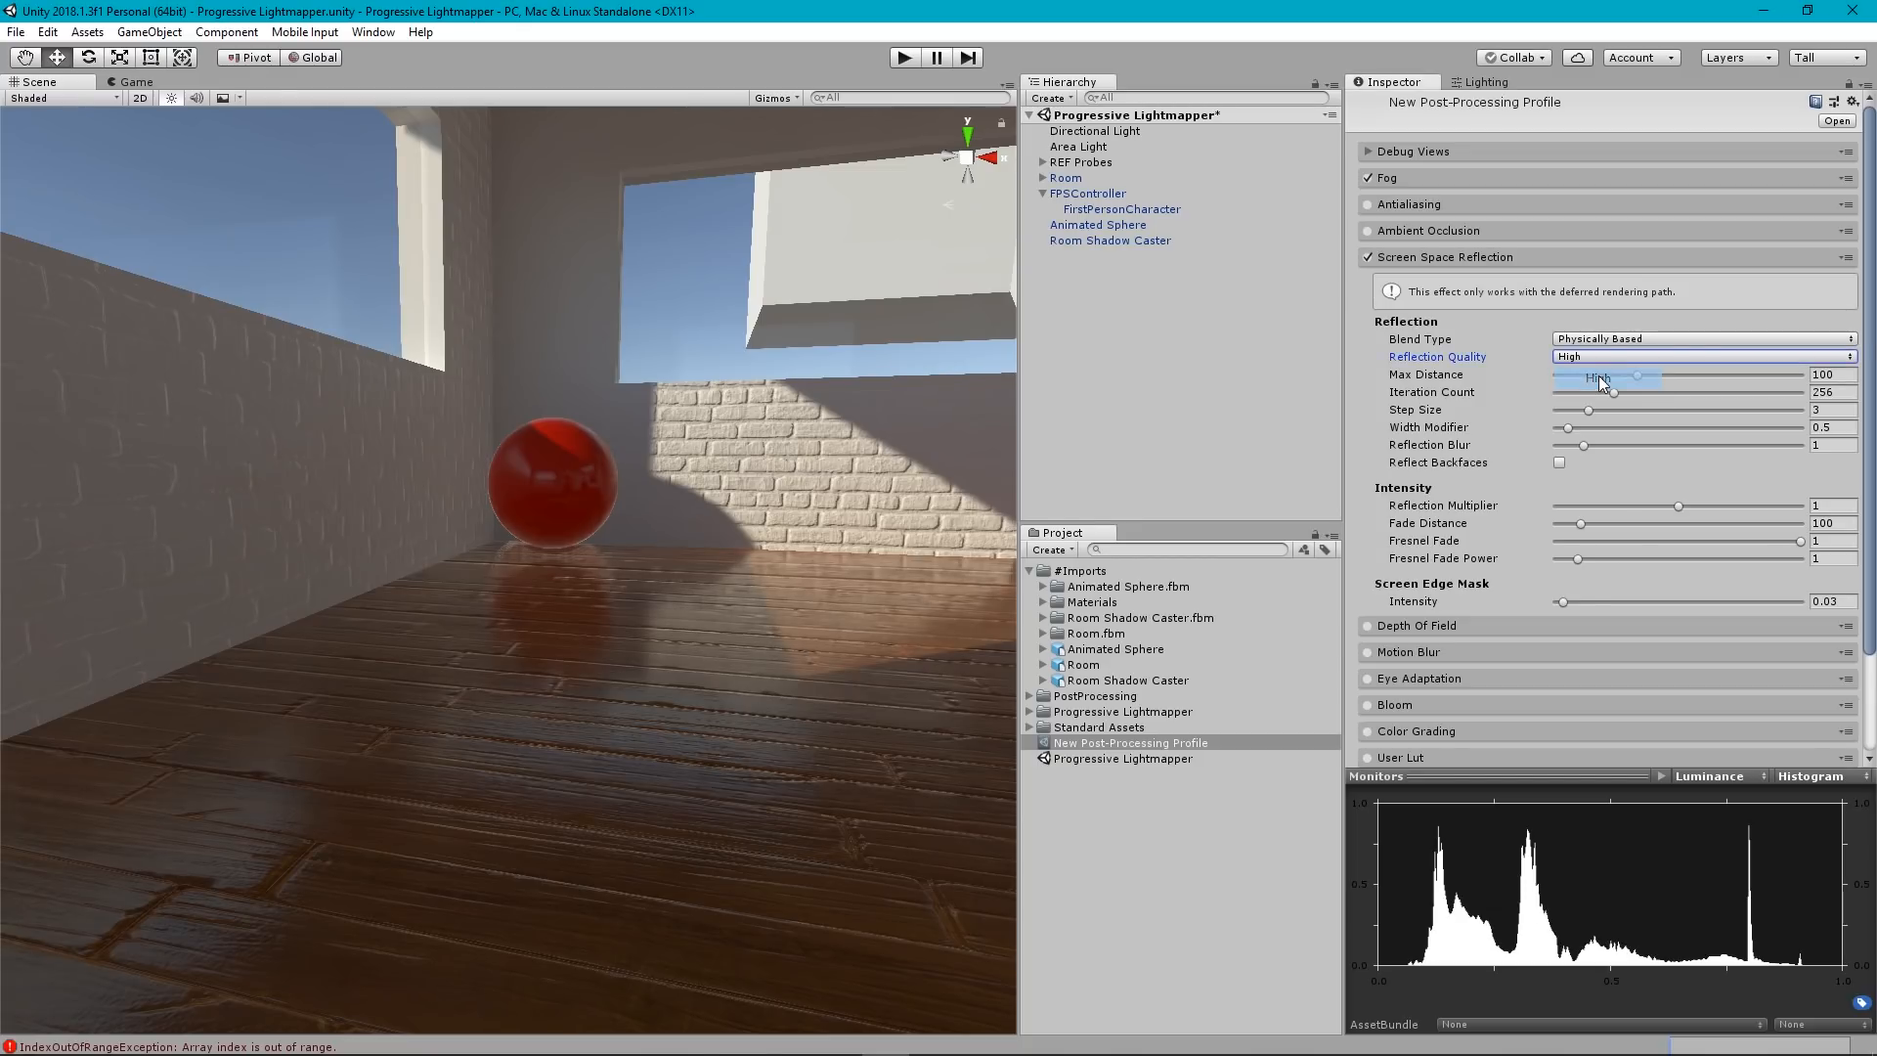
pyautogui.moveTo(997, 533); pyautogui.dragTo(413, 447, button='right')
pyautogui.press('s')
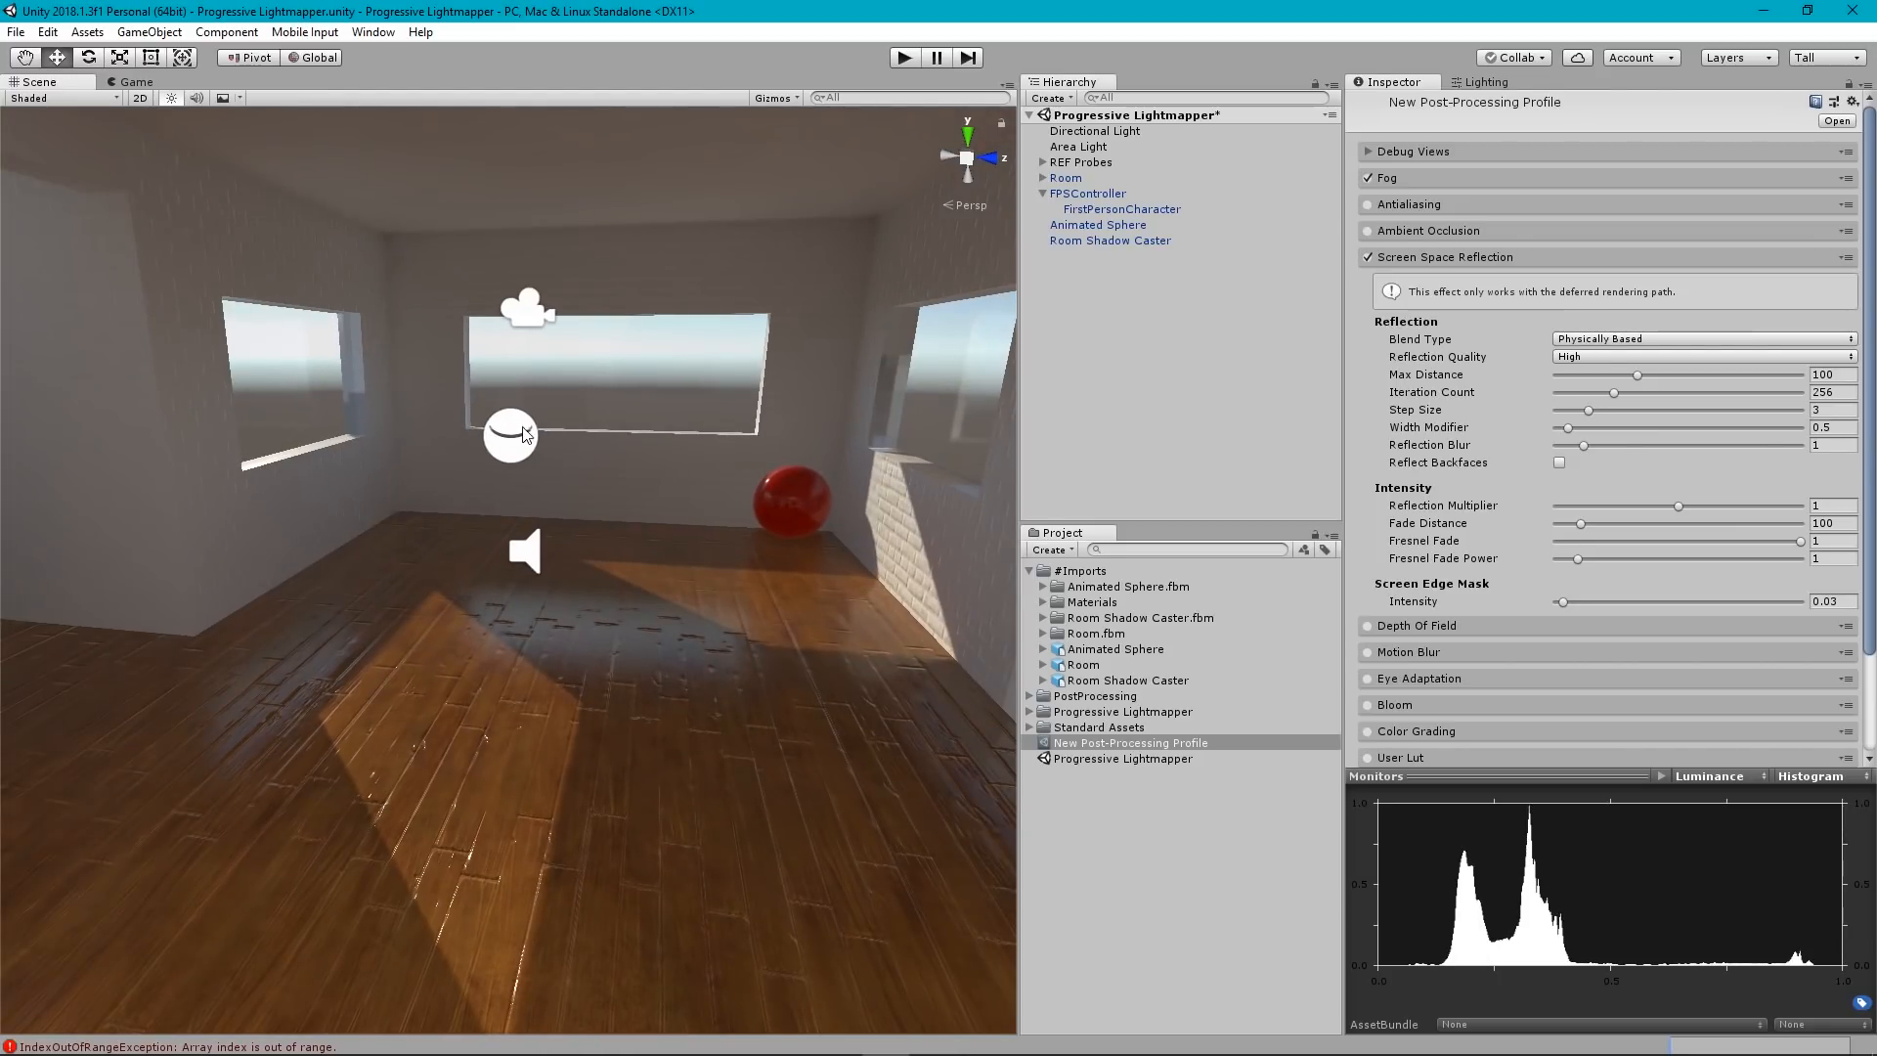
pyautogui.click(1425, 261)
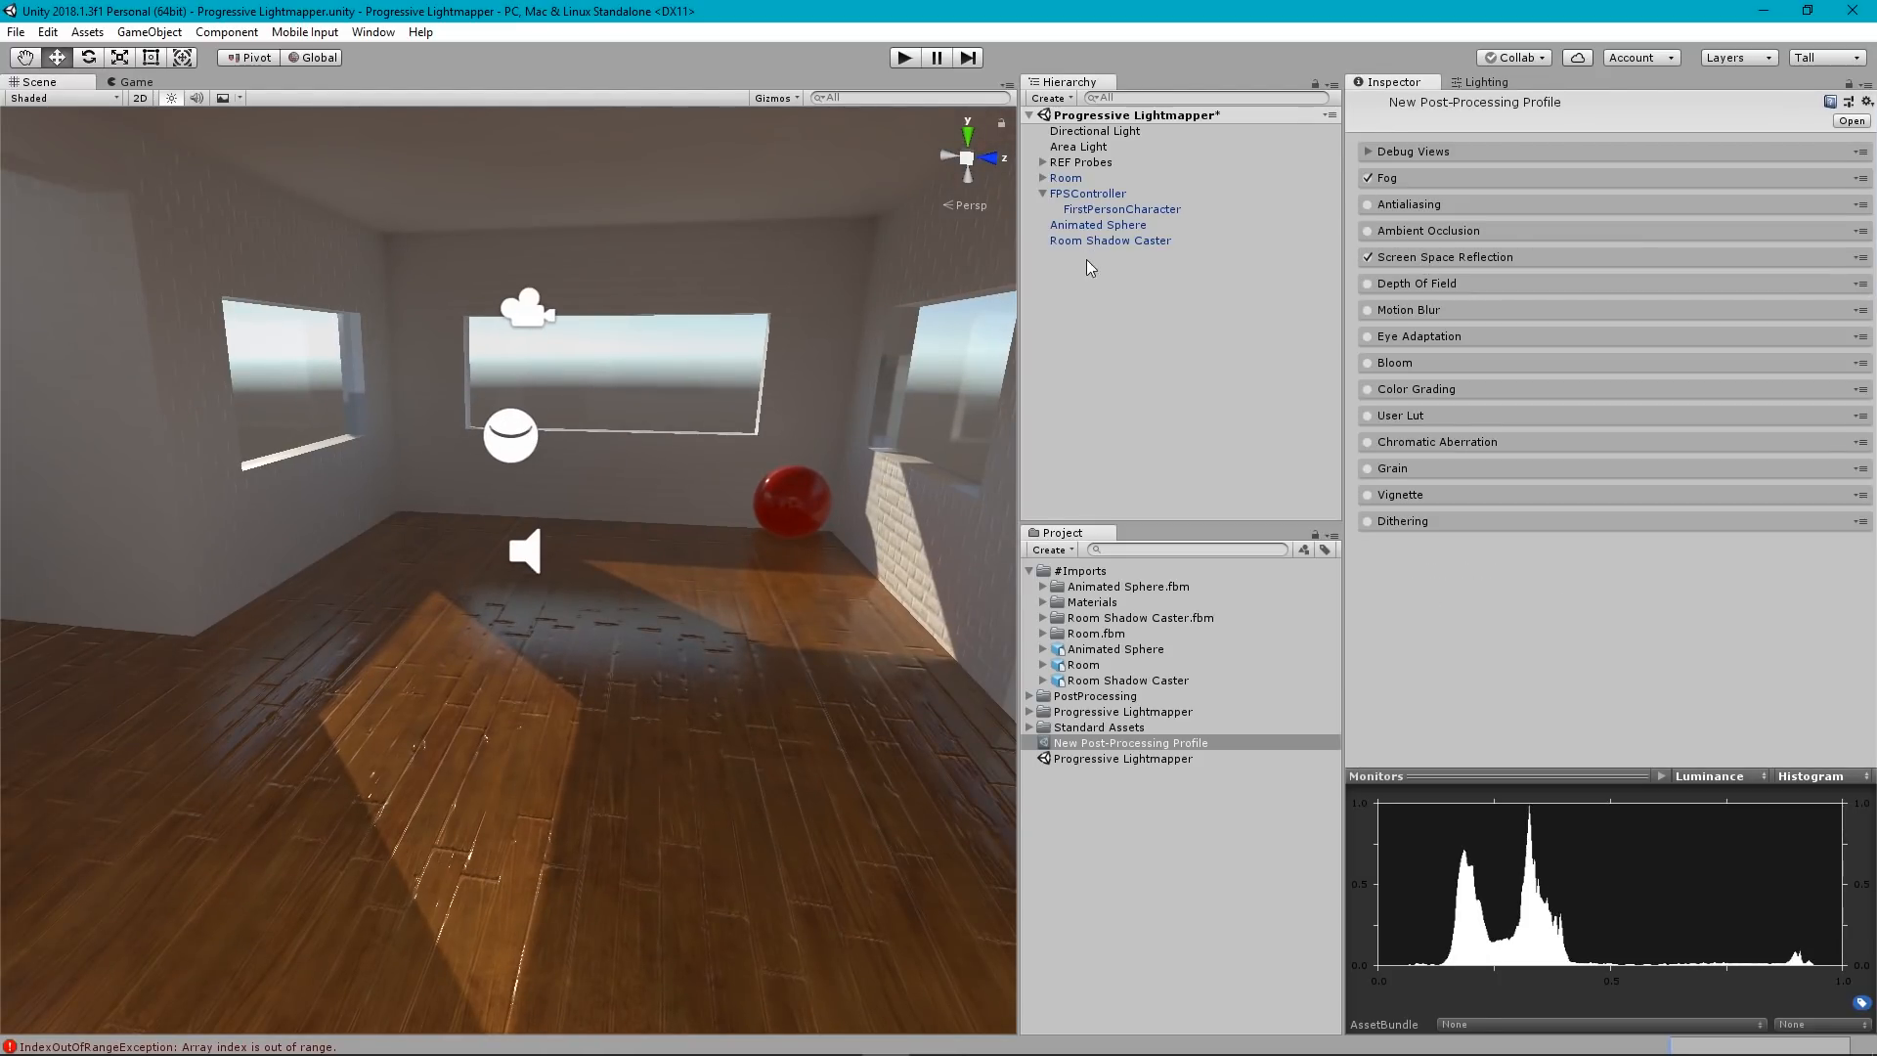
# Select all three reflection probes in the REF Probes group for joint editing.
pyautogui.click(523, 458)
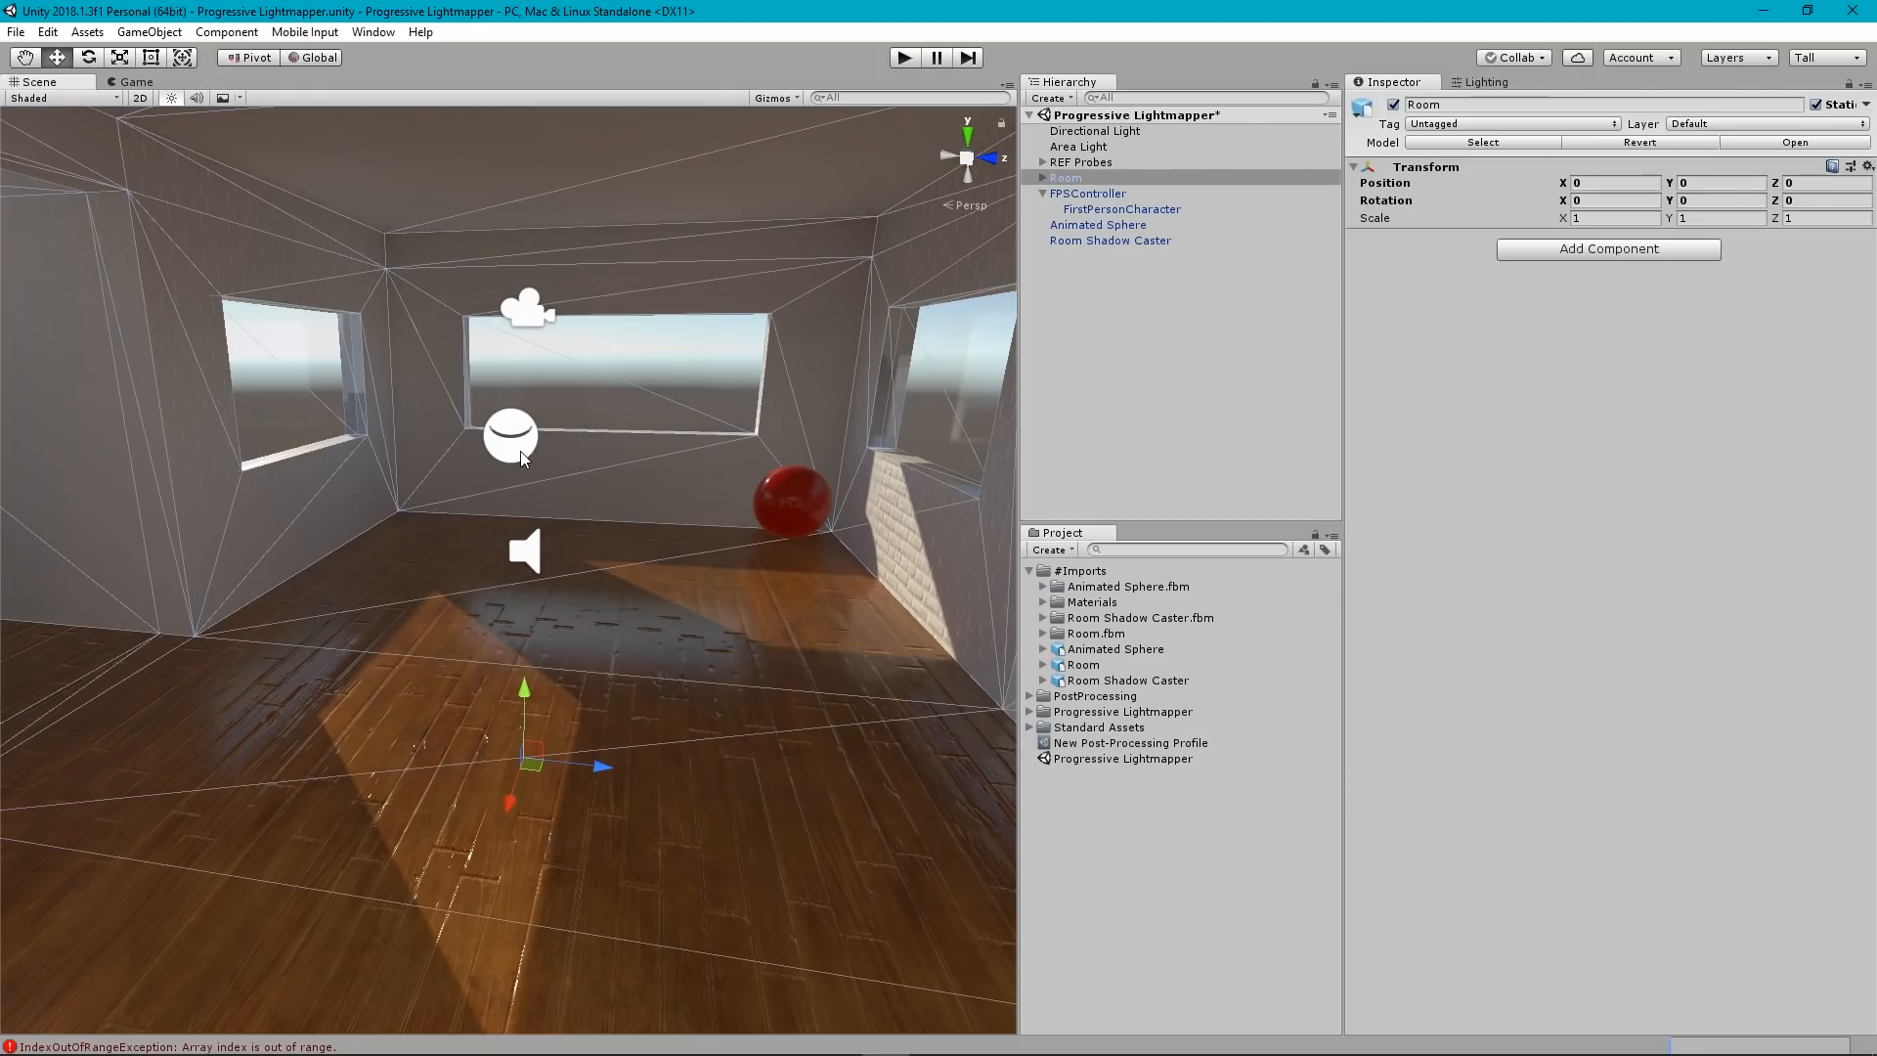
pyautogui.click(1042, 162)
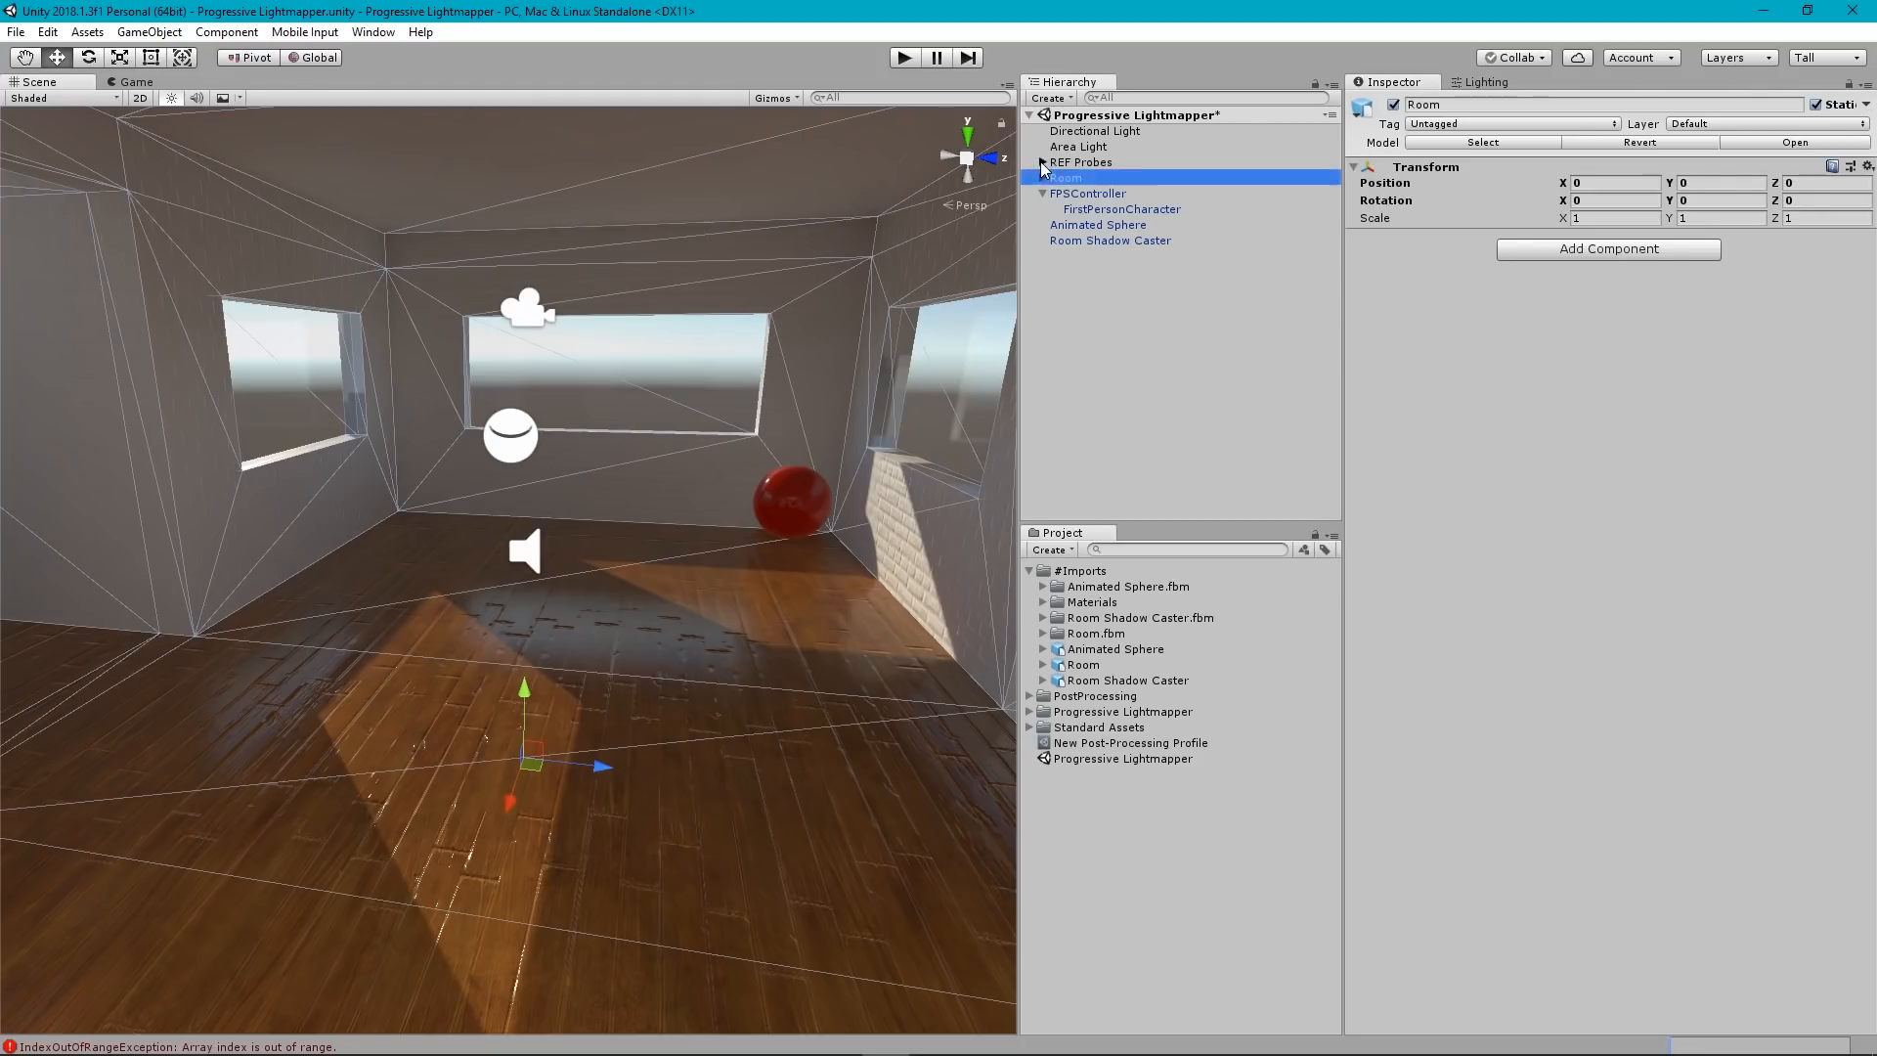
pyautogui.click(1092, 177)
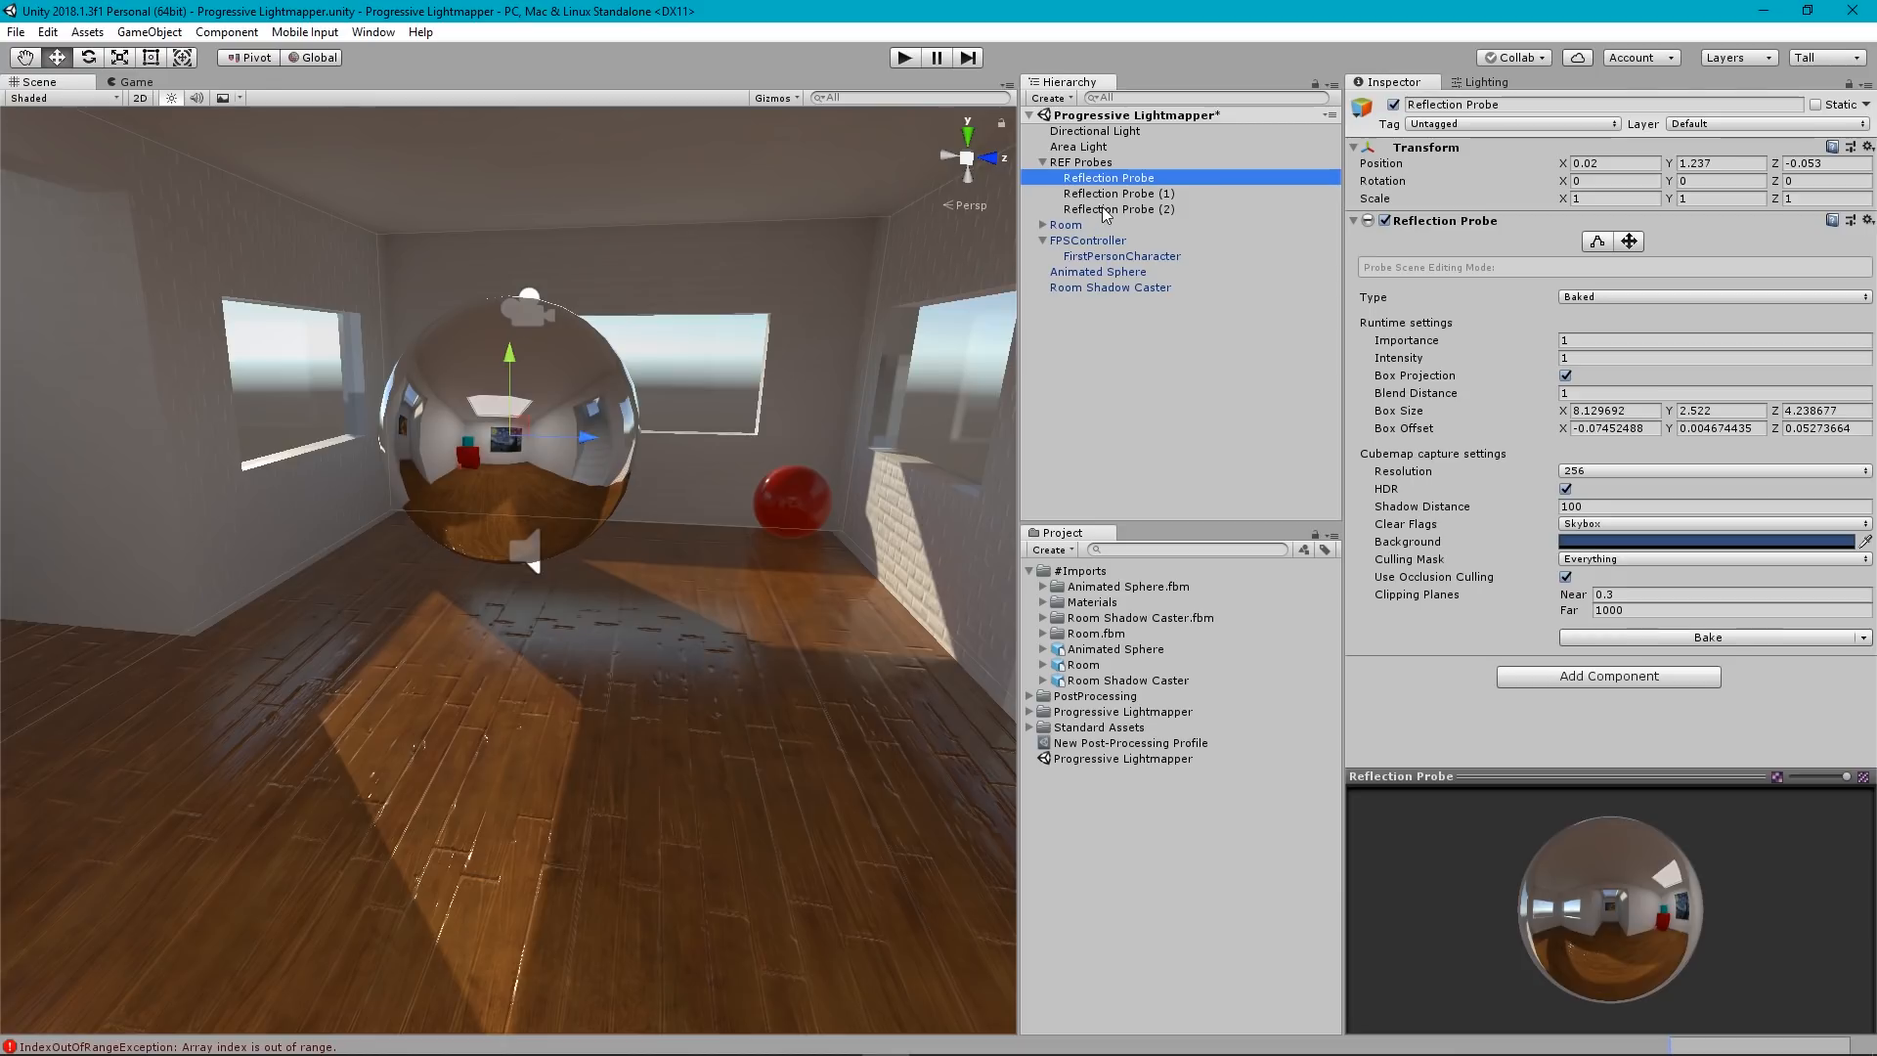
pyautogui.keyDown('shift'); pyautogui.click(1107, 209); pyautogui.keyUp('shift')
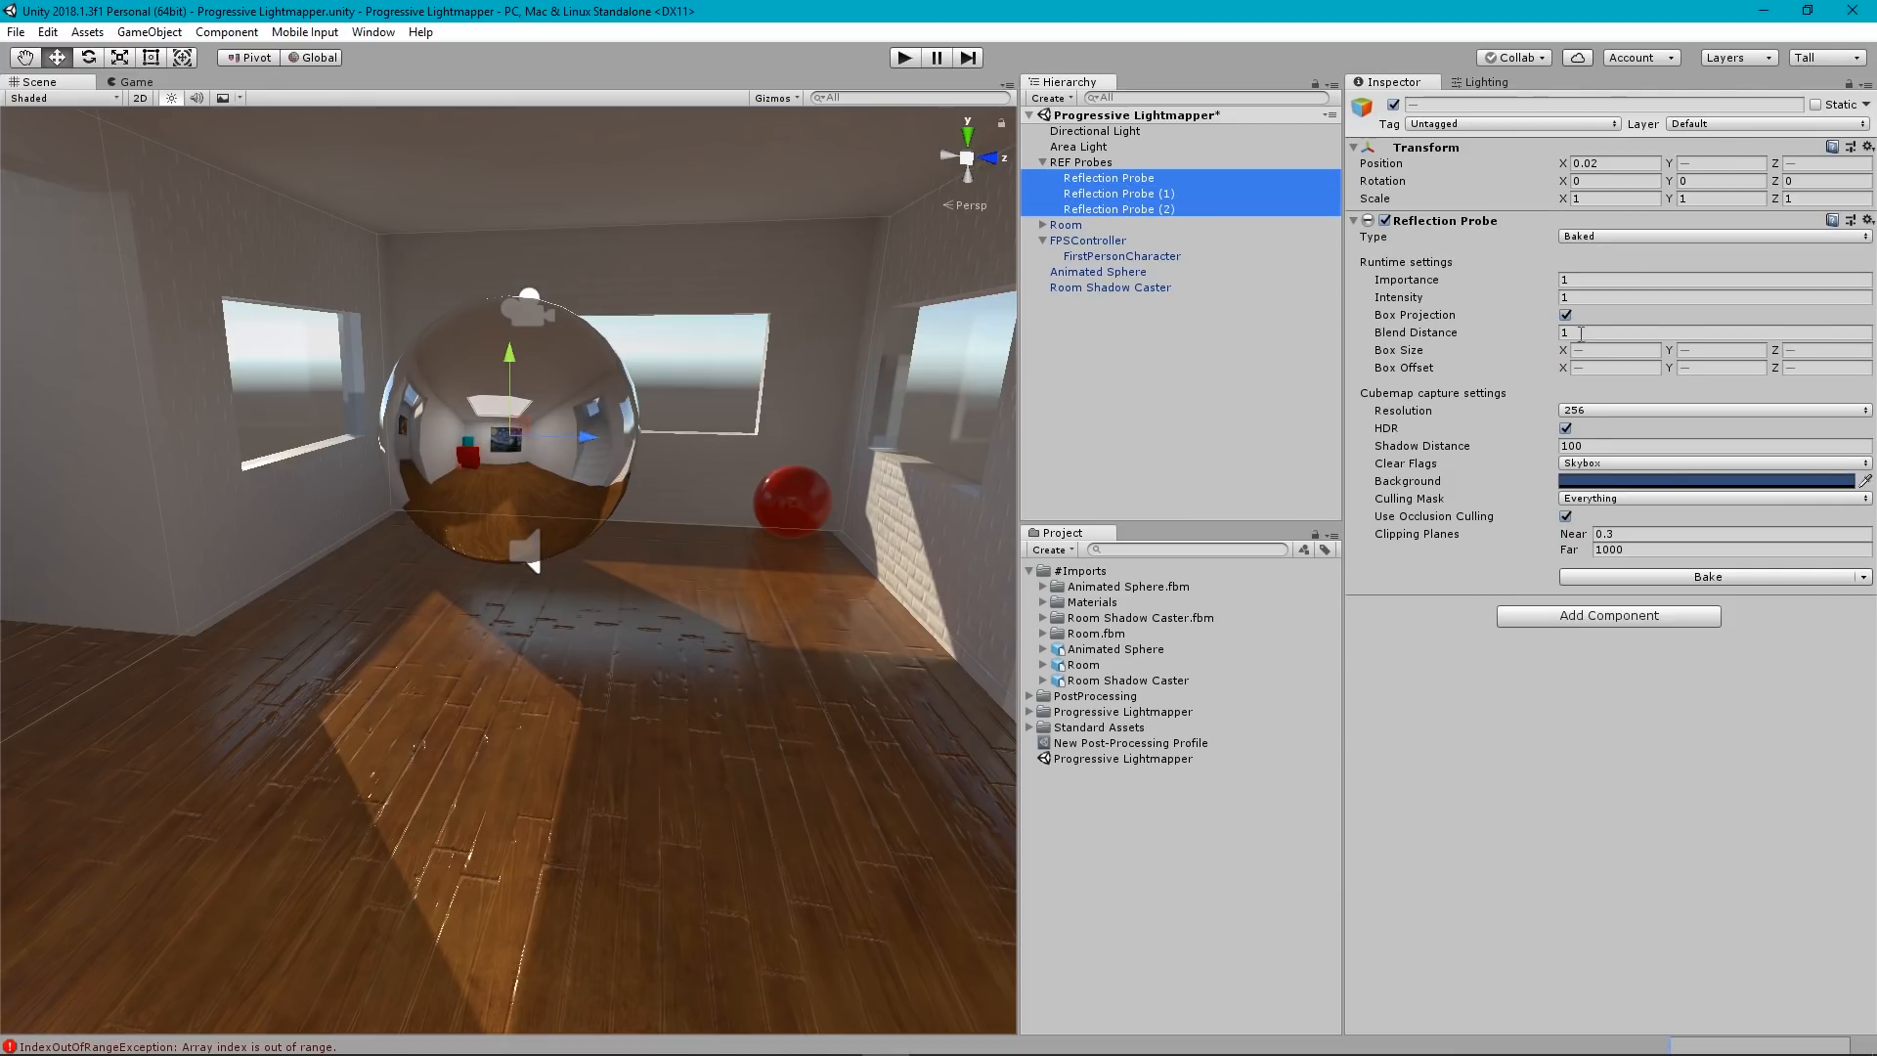
pyautogui.moveTo(870, 523); pyautogui.dragTo(754, 535, button='right')
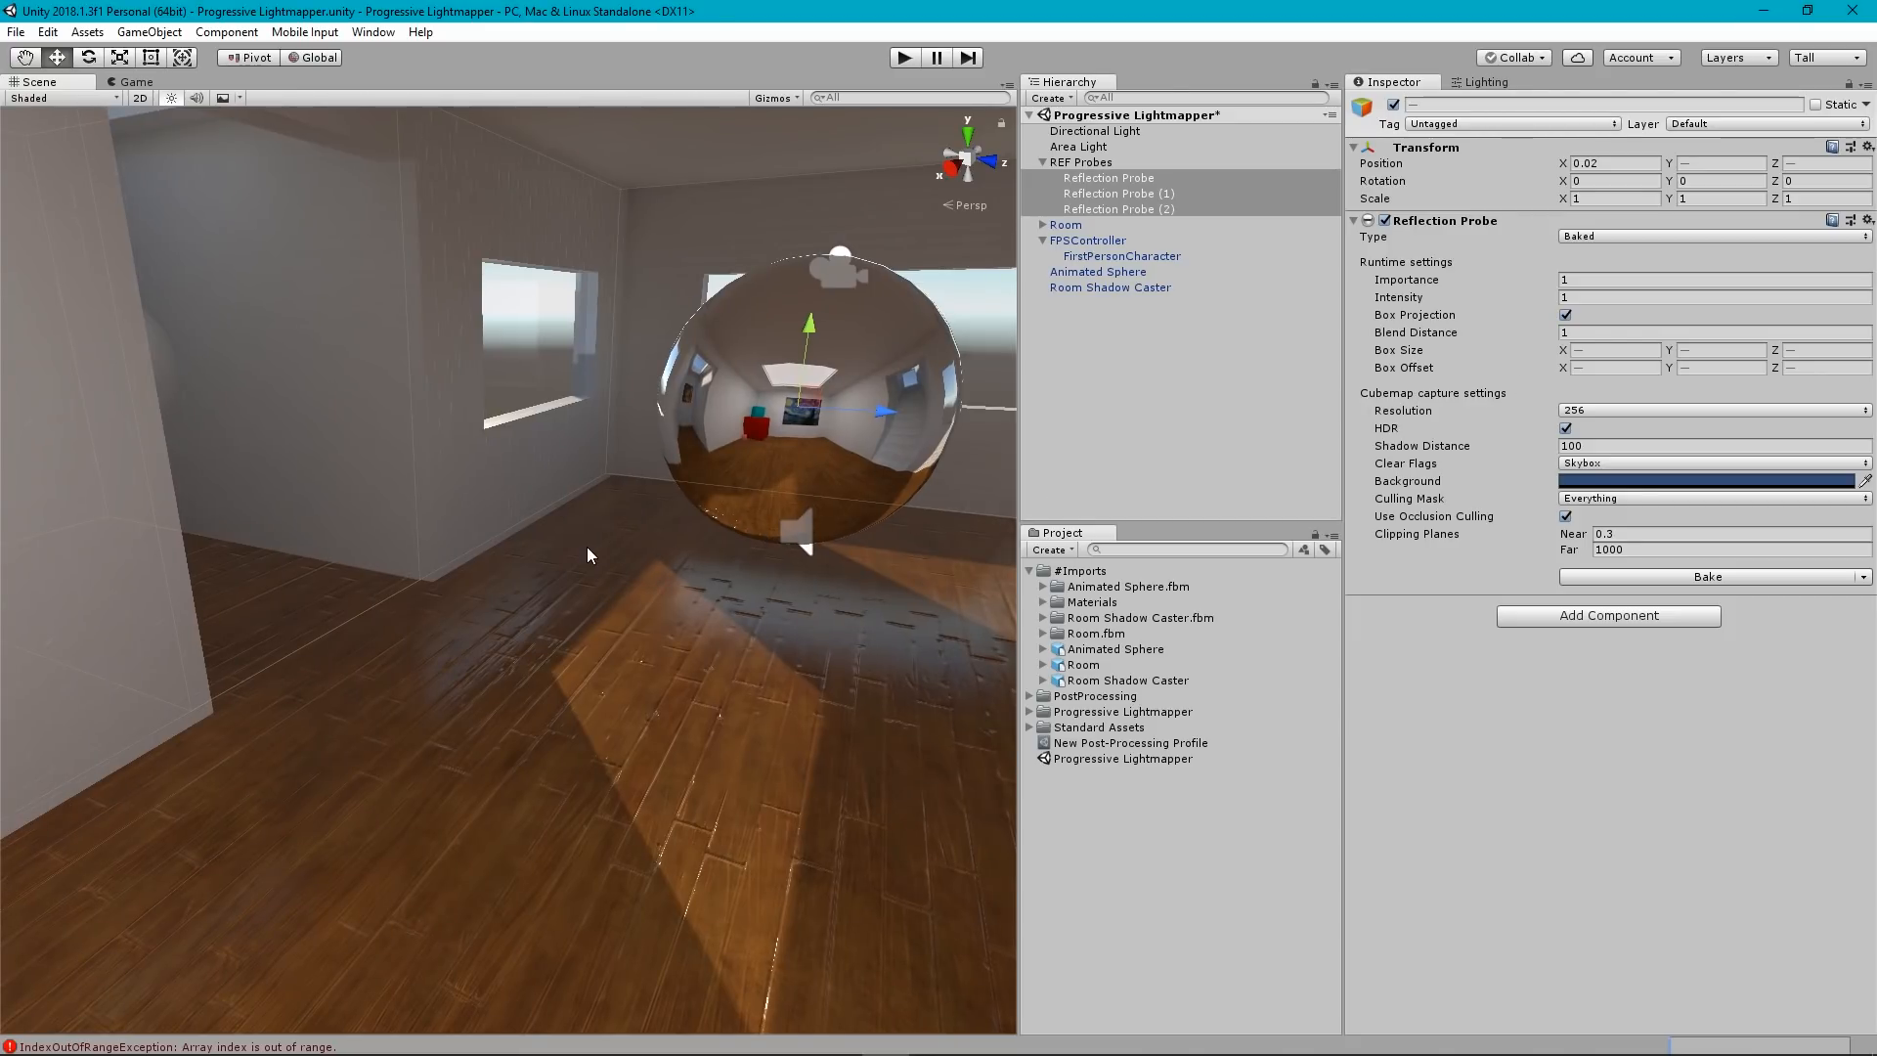
# Try a Blend Distance of 0 on the three reflection probes and inspect the floor and staircase reflections.
pyautogui.click(1412, 335)
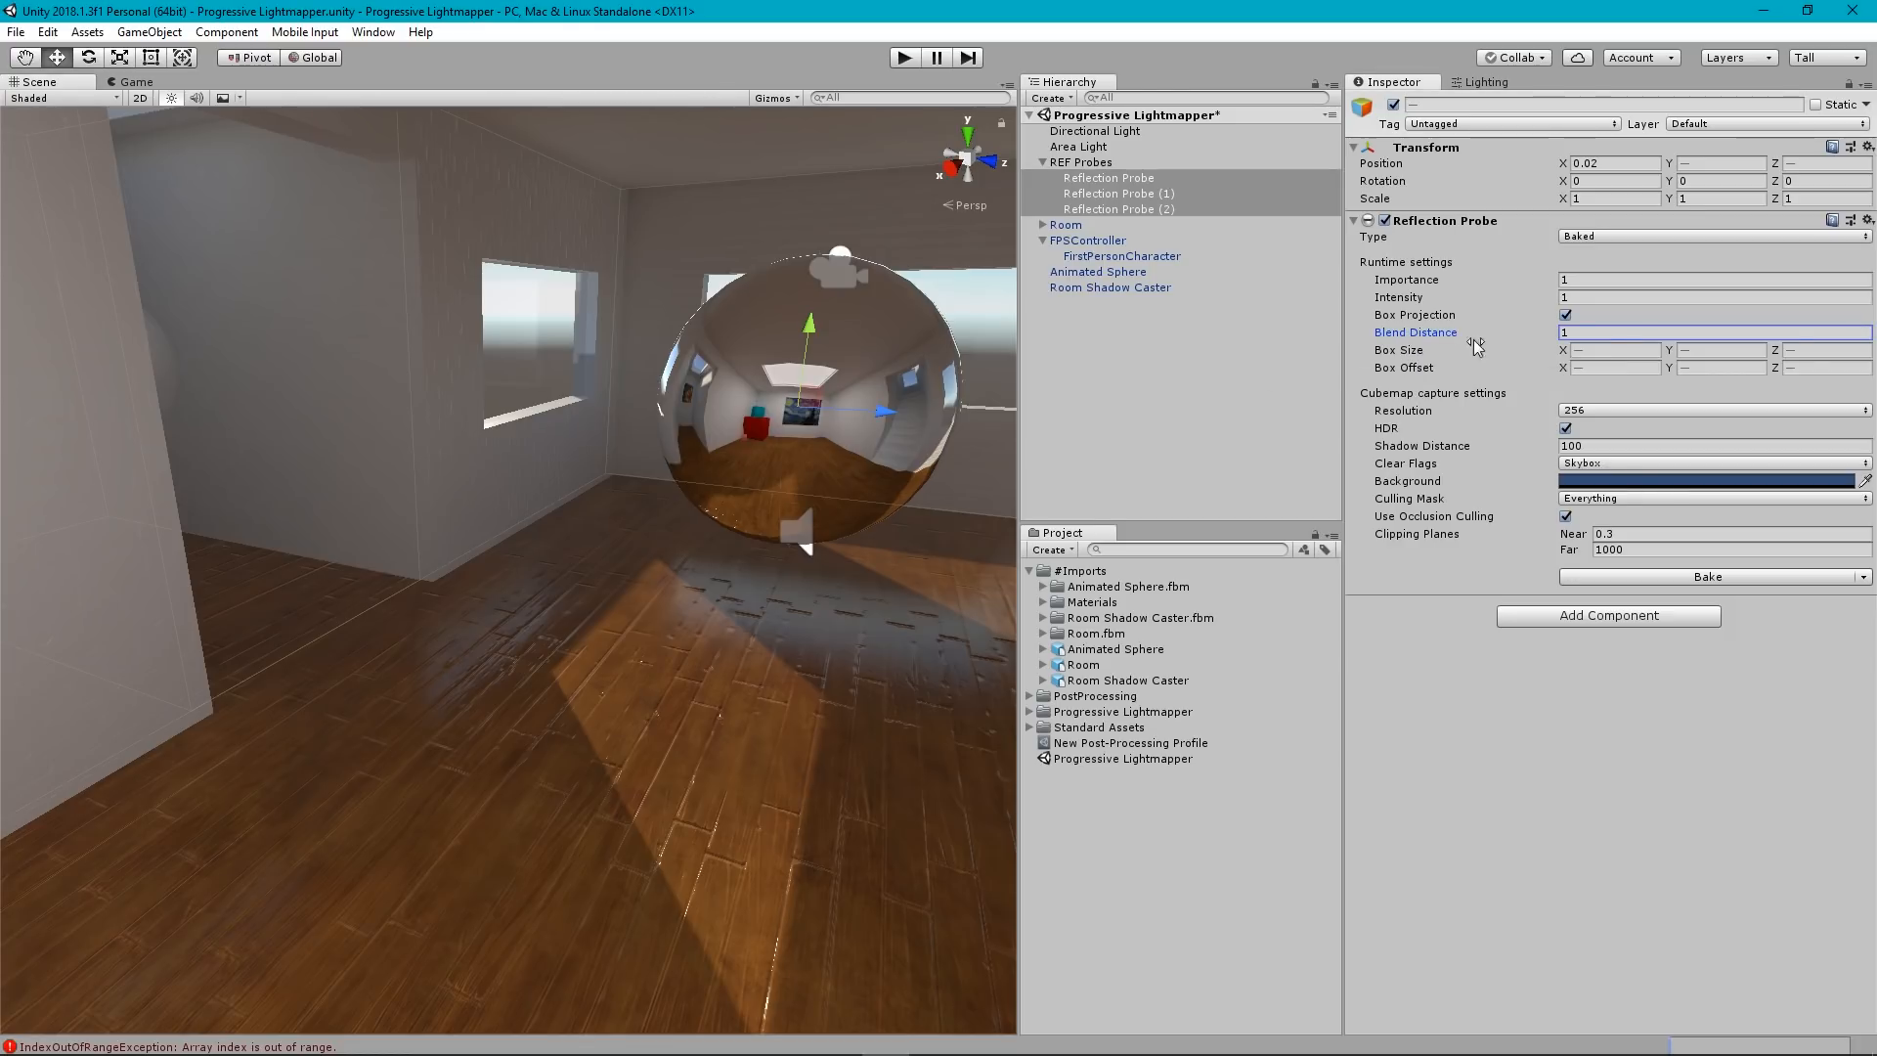
pyautogui.moveTo(1427, 342); pyautogui.dragTo(1284, 366)
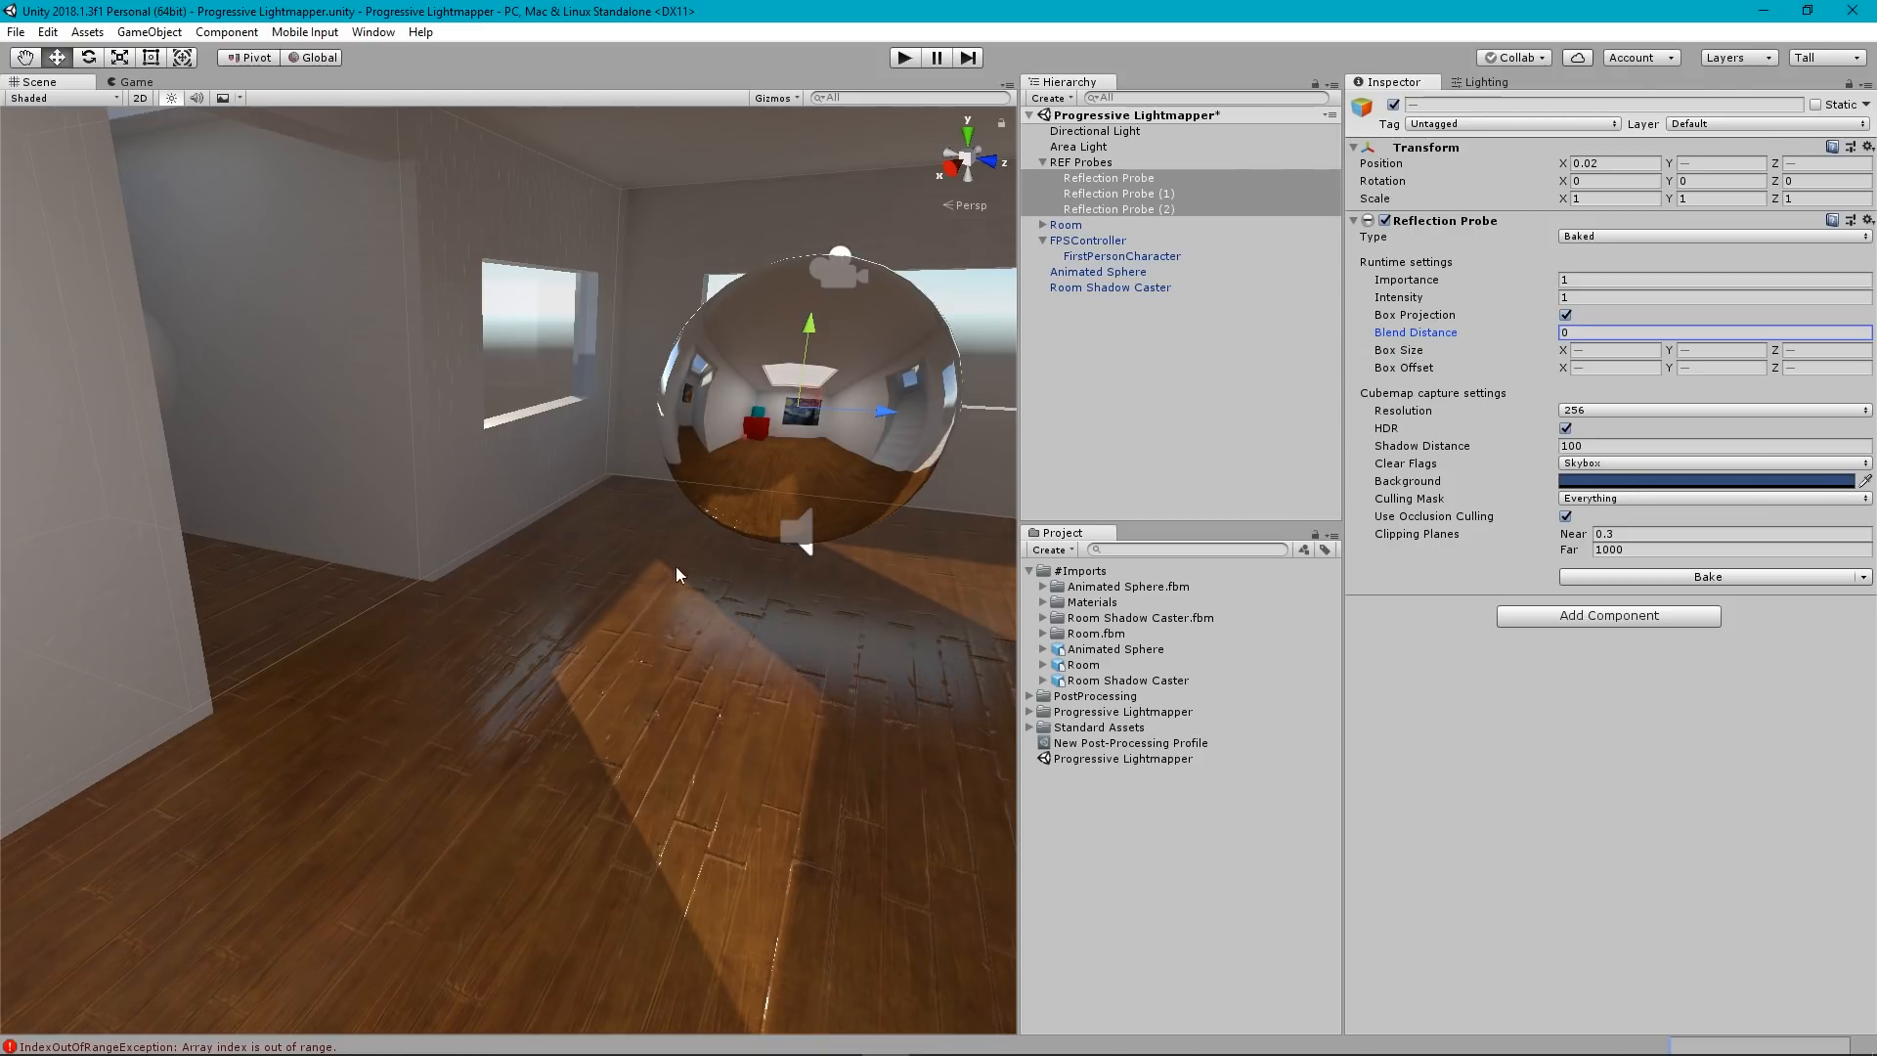
pyautogui.moveTo(676, 566); pyautogui.dragTo(635, 547, button='right')
pyautogui.press('q')
pyautogui.press('e')
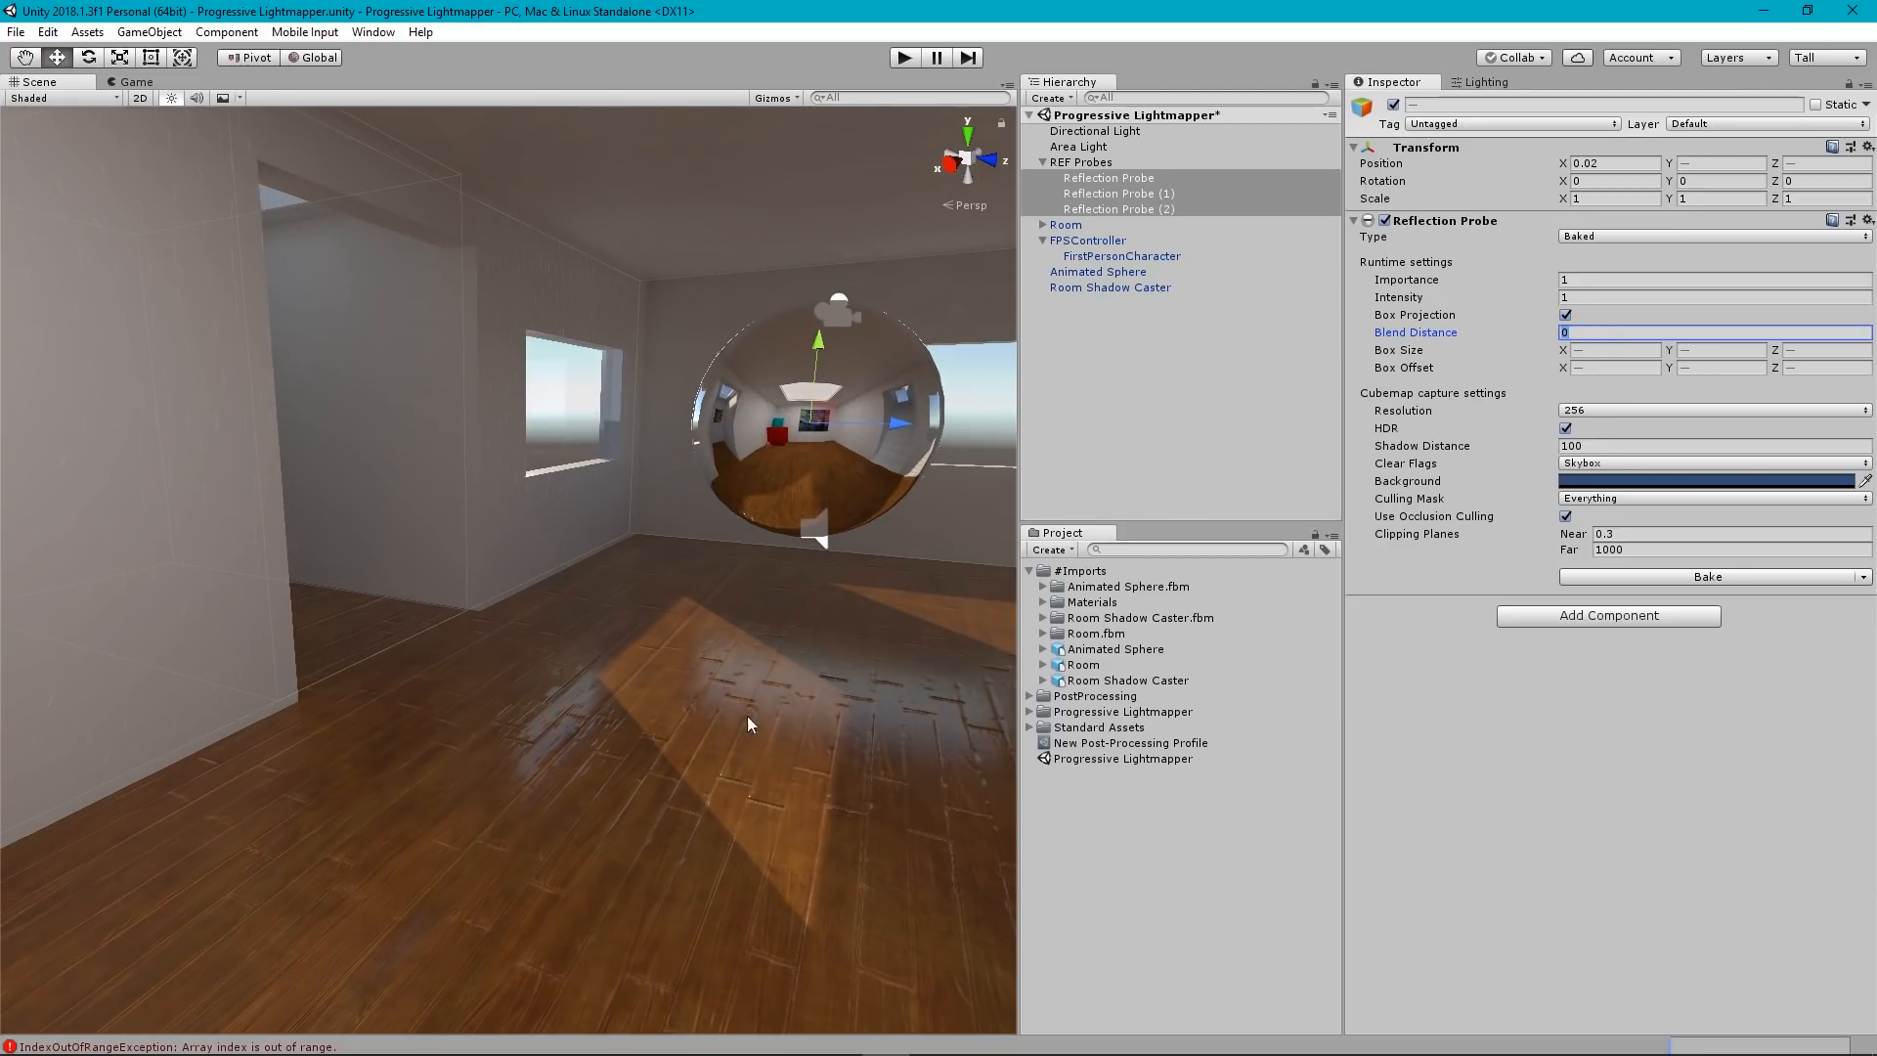
pyautogui.moveTo(748, 723); pyautogui.dragTo(769, 472, button='right')
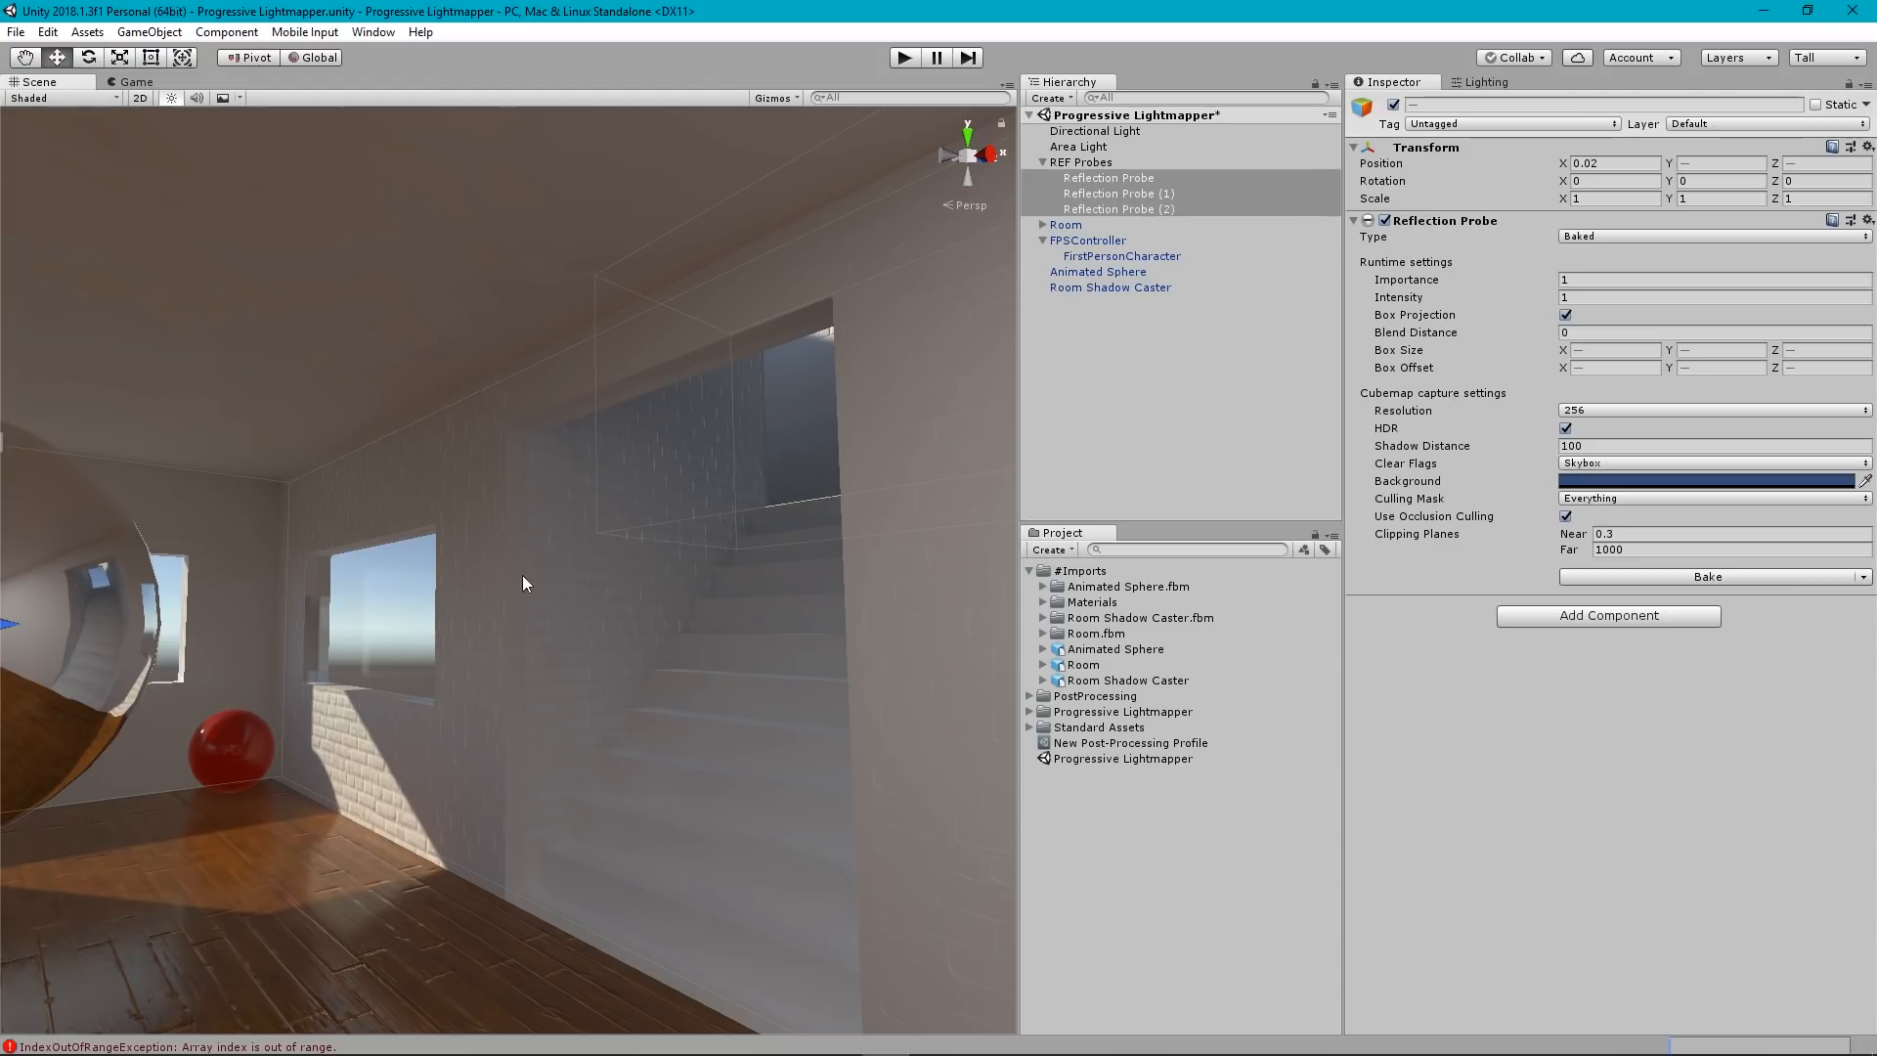
pyautogui.moveTo(671, 638); pyautogui.dragTo(489, 705, button='right')
pyautogui.press('s')
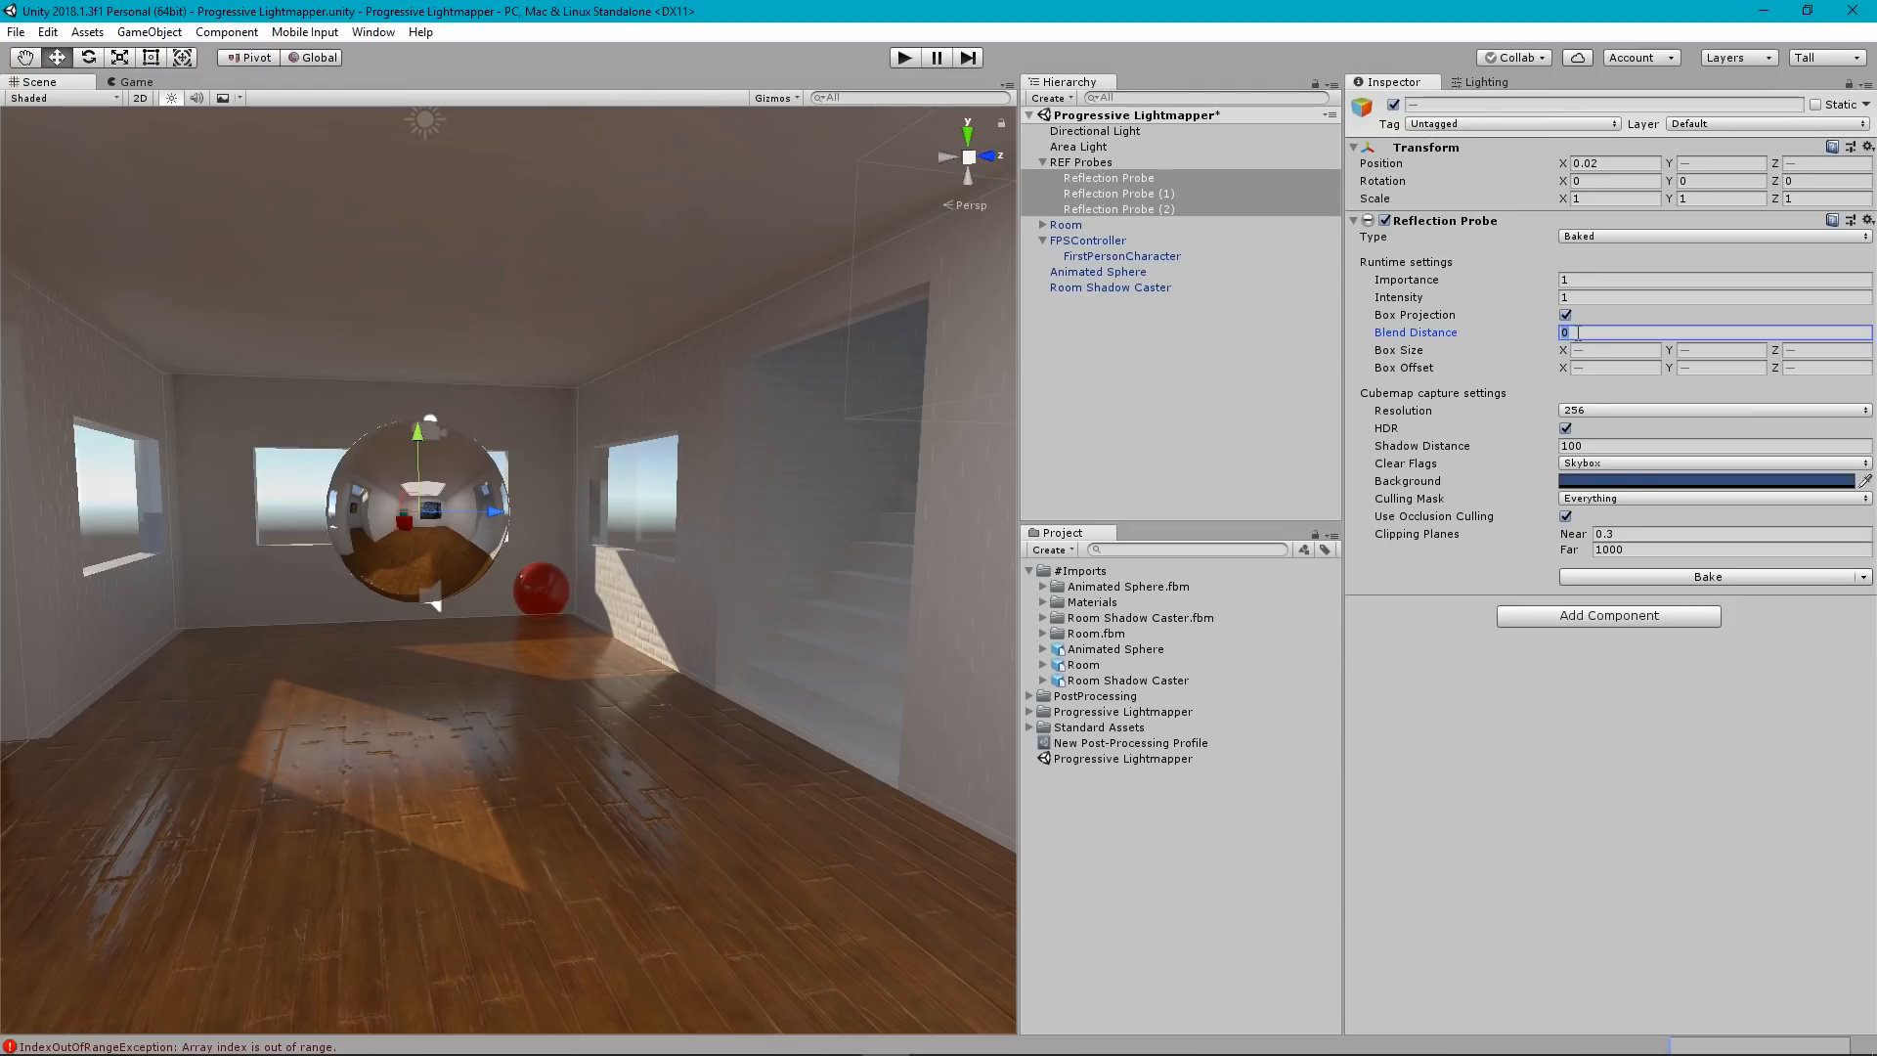
# Set the three reflection probes' Blend Distance to 1 and compare the floor reflections.
pyautogui.write('1')
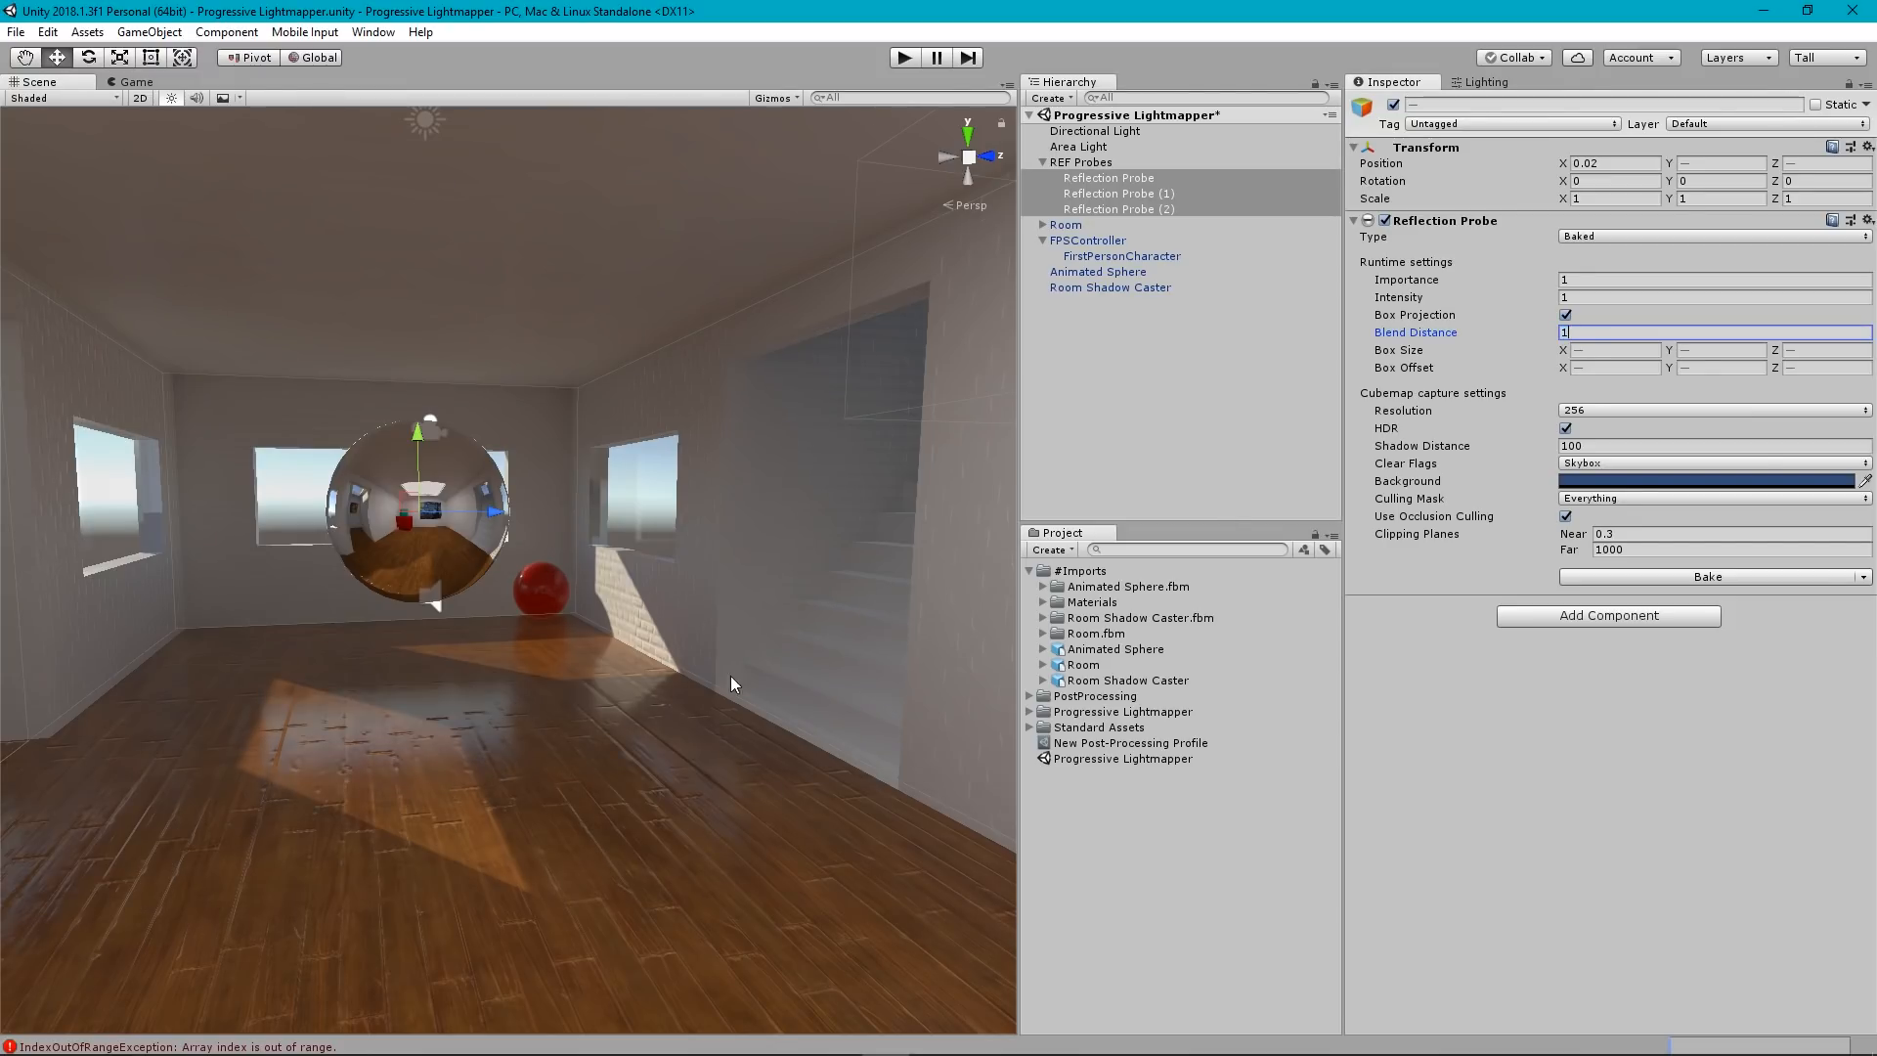
pyautogui.press('w')
pyautogui.moveTo(732, 684); pyautogui.dragTo(541, 702, button='right')
pyautogui.press('s')
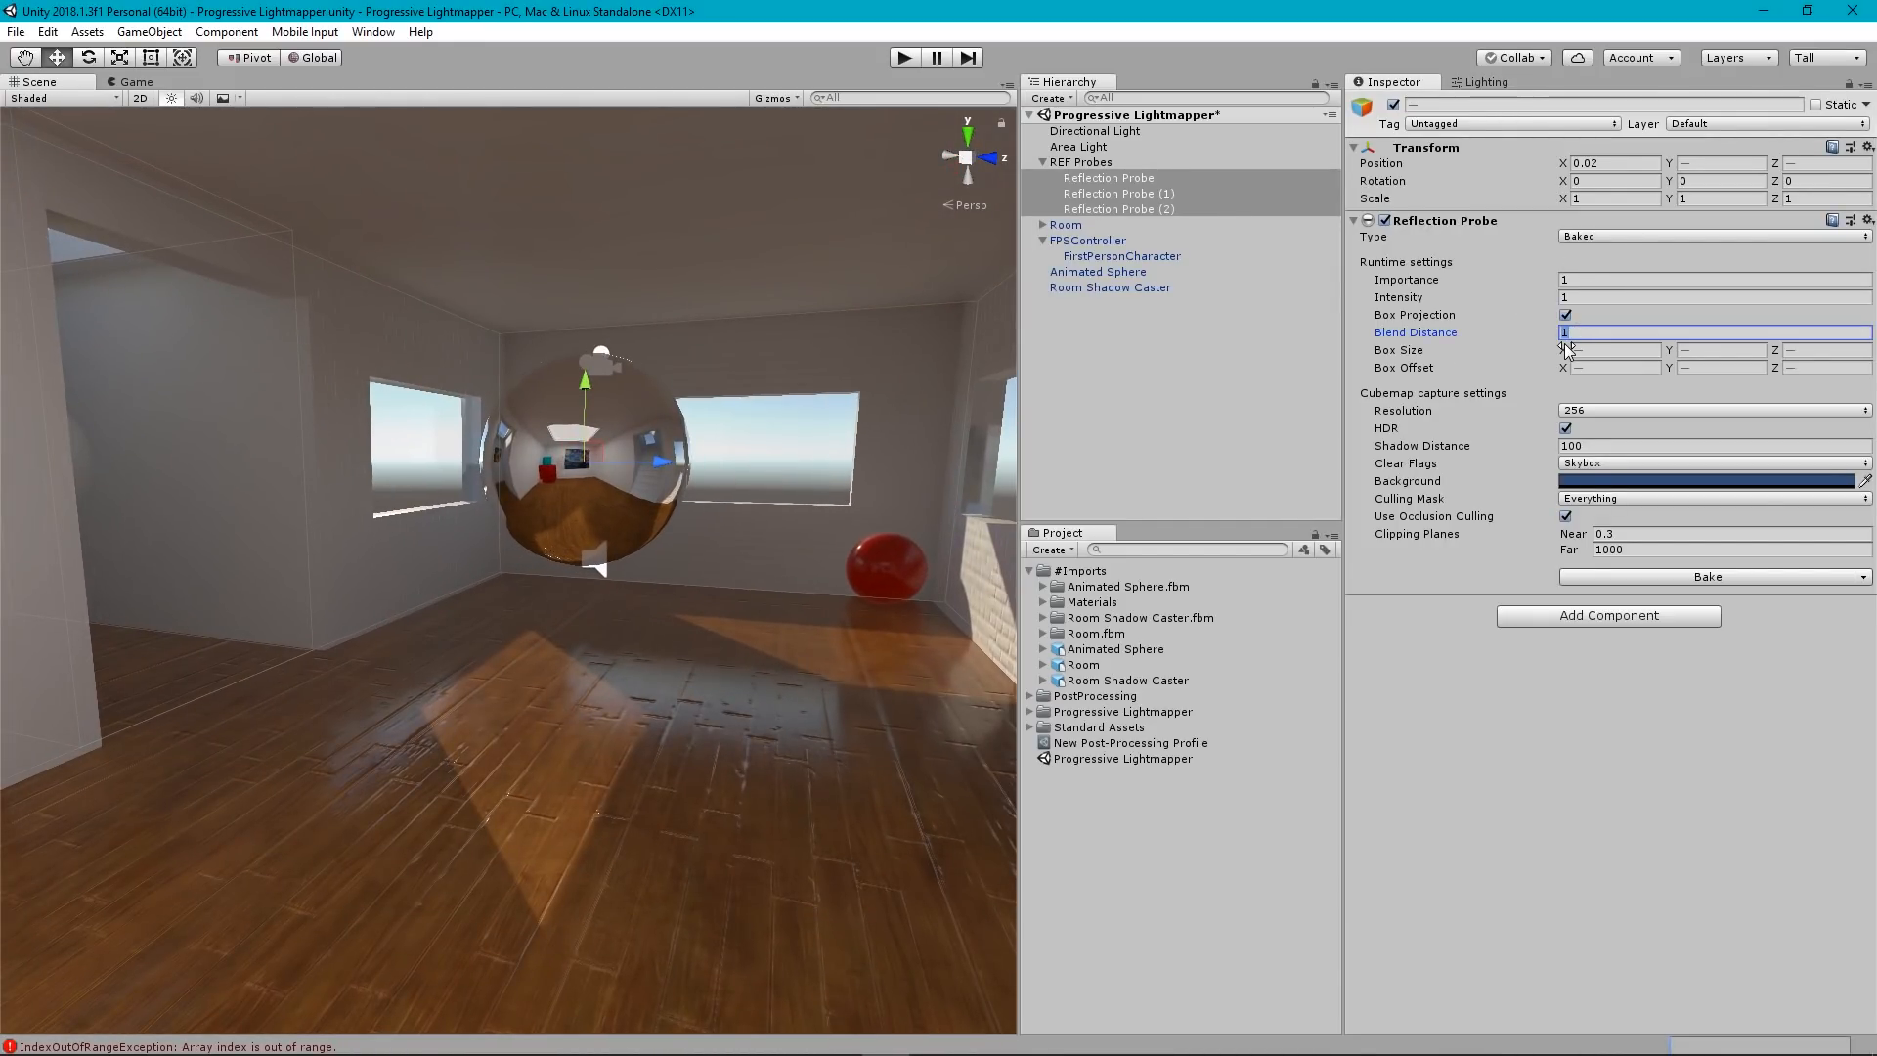
# Set the three reflection probes' Blend Distance to 0.5, check the floor, then deselect the probes and collapse their group.
pyautogui.write('.5')
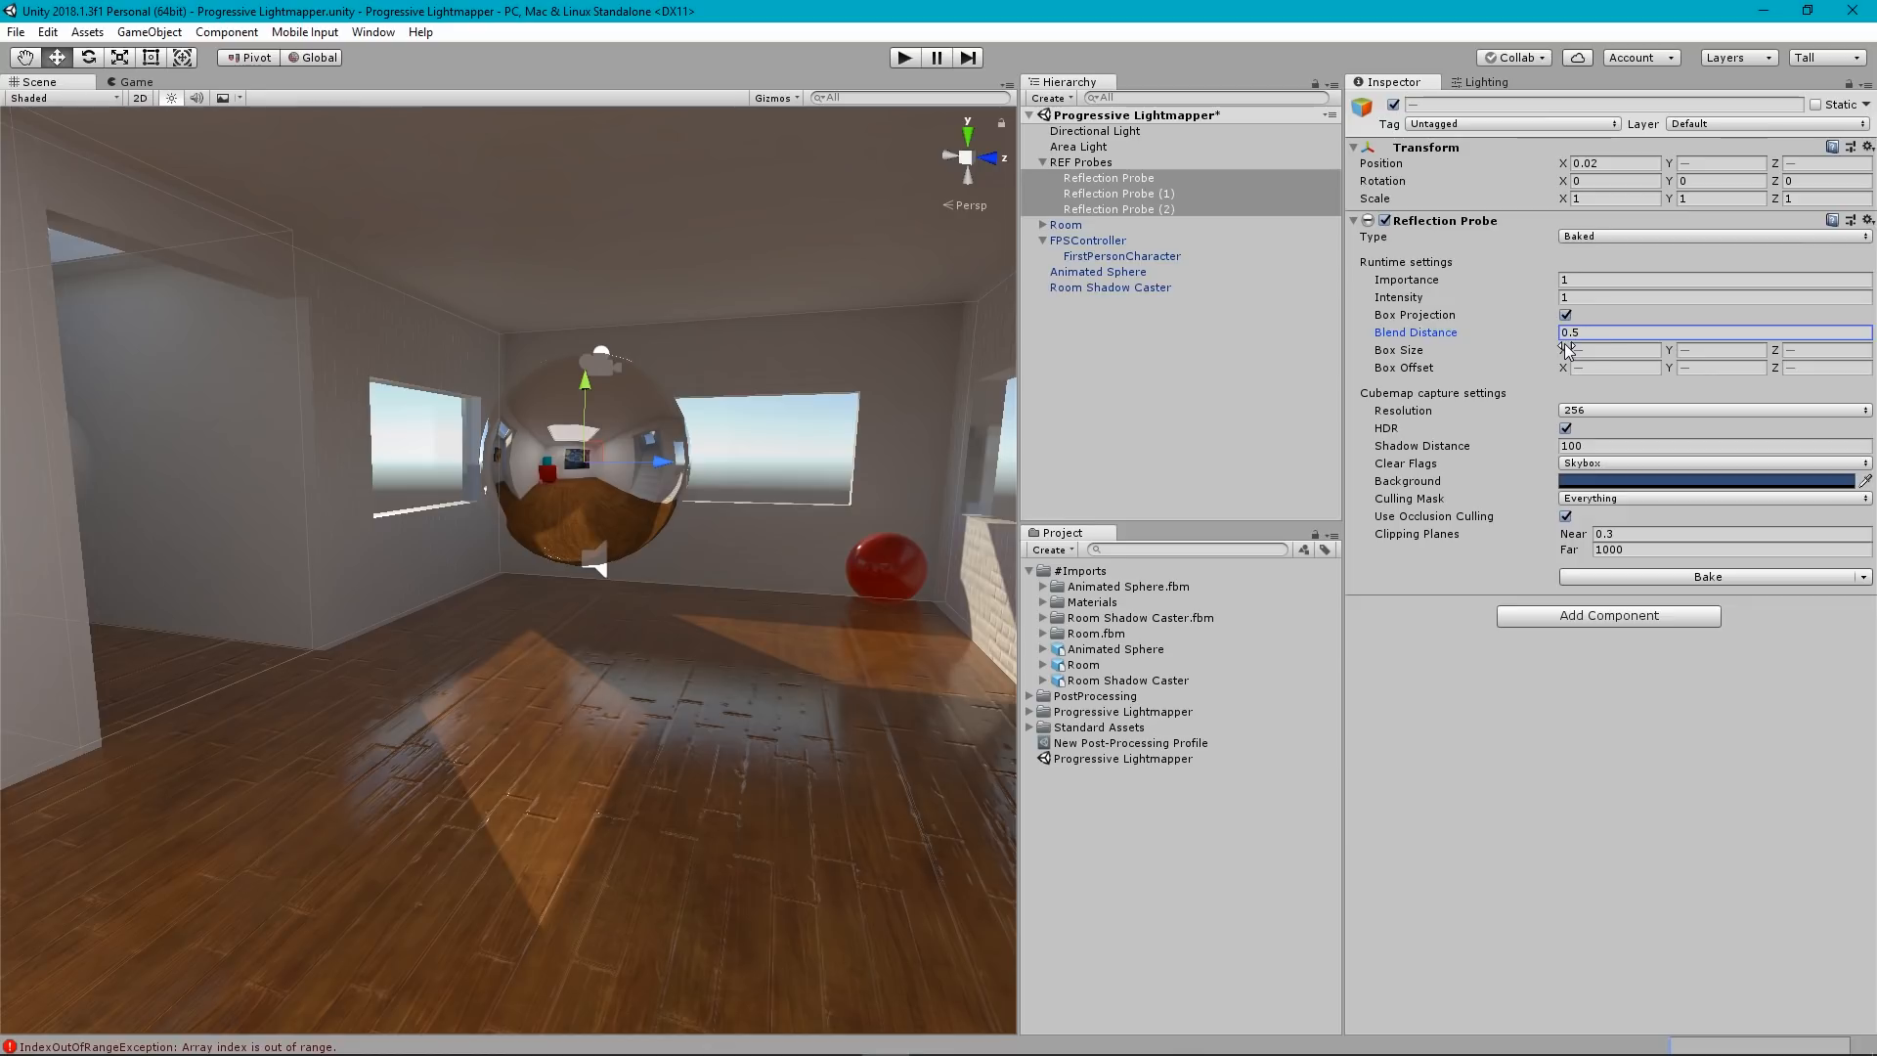
pyautogui.press('s')
pyautogui.moveTo(541, 530); pyautogui.dragTo(688, 584, button='right')
pyautogui.press('w')
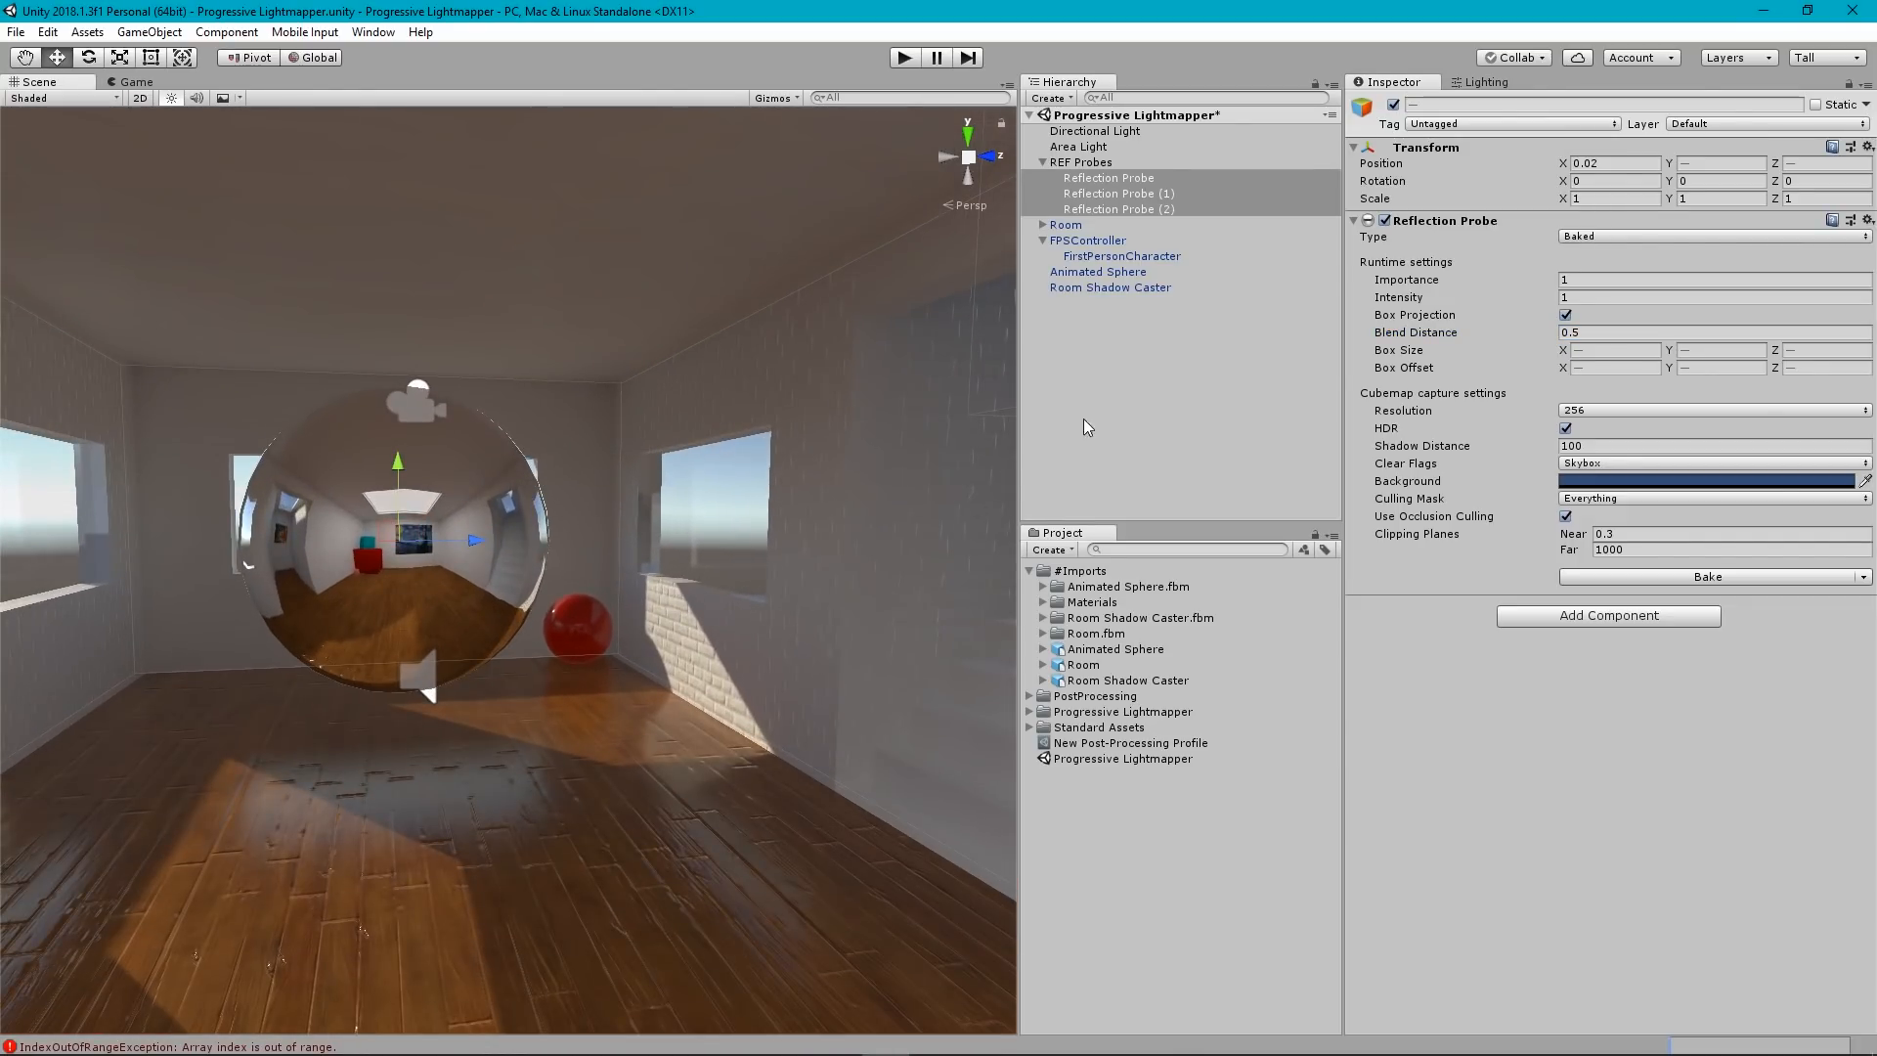
pyautogui.click(1145, 360)
pyautogui.click(1042, 162)
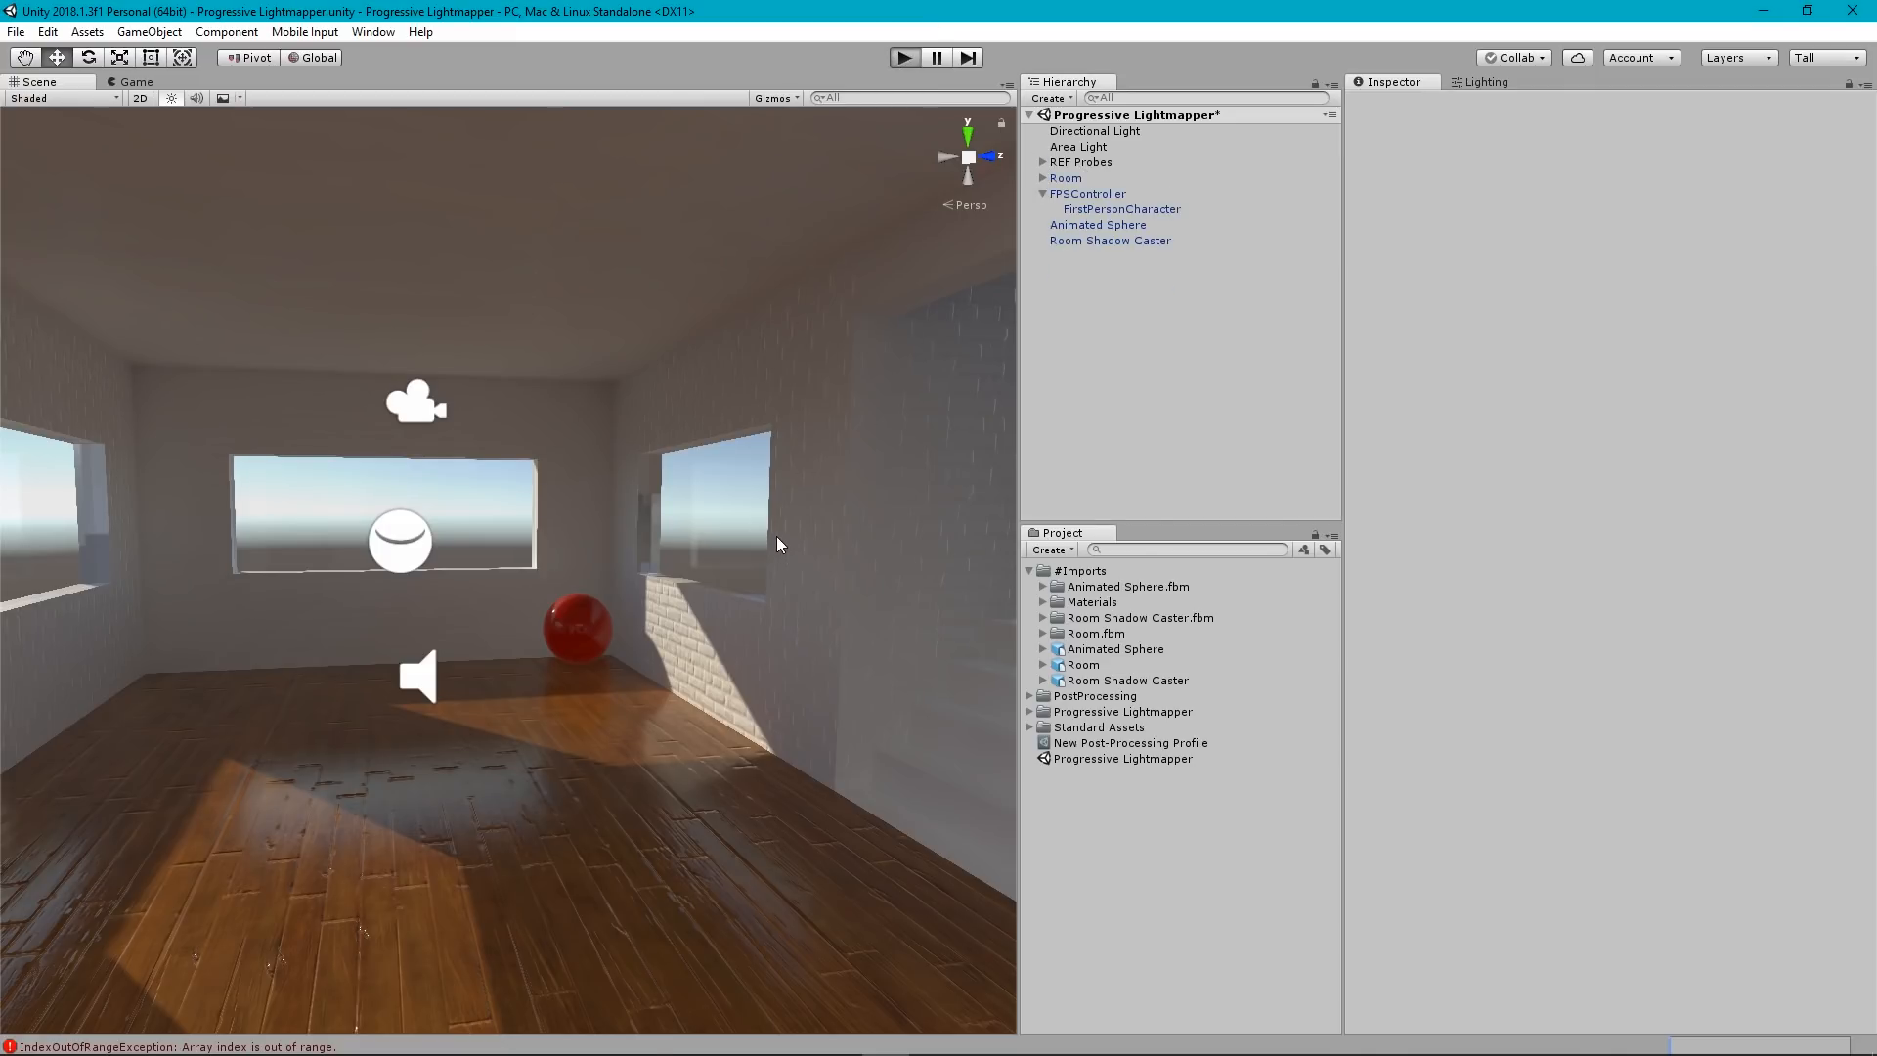
# Run the scene and walk around the main room, examining the floor reflections and the animated sphere.
pyautogui.hotkey('ctrl', 'p')
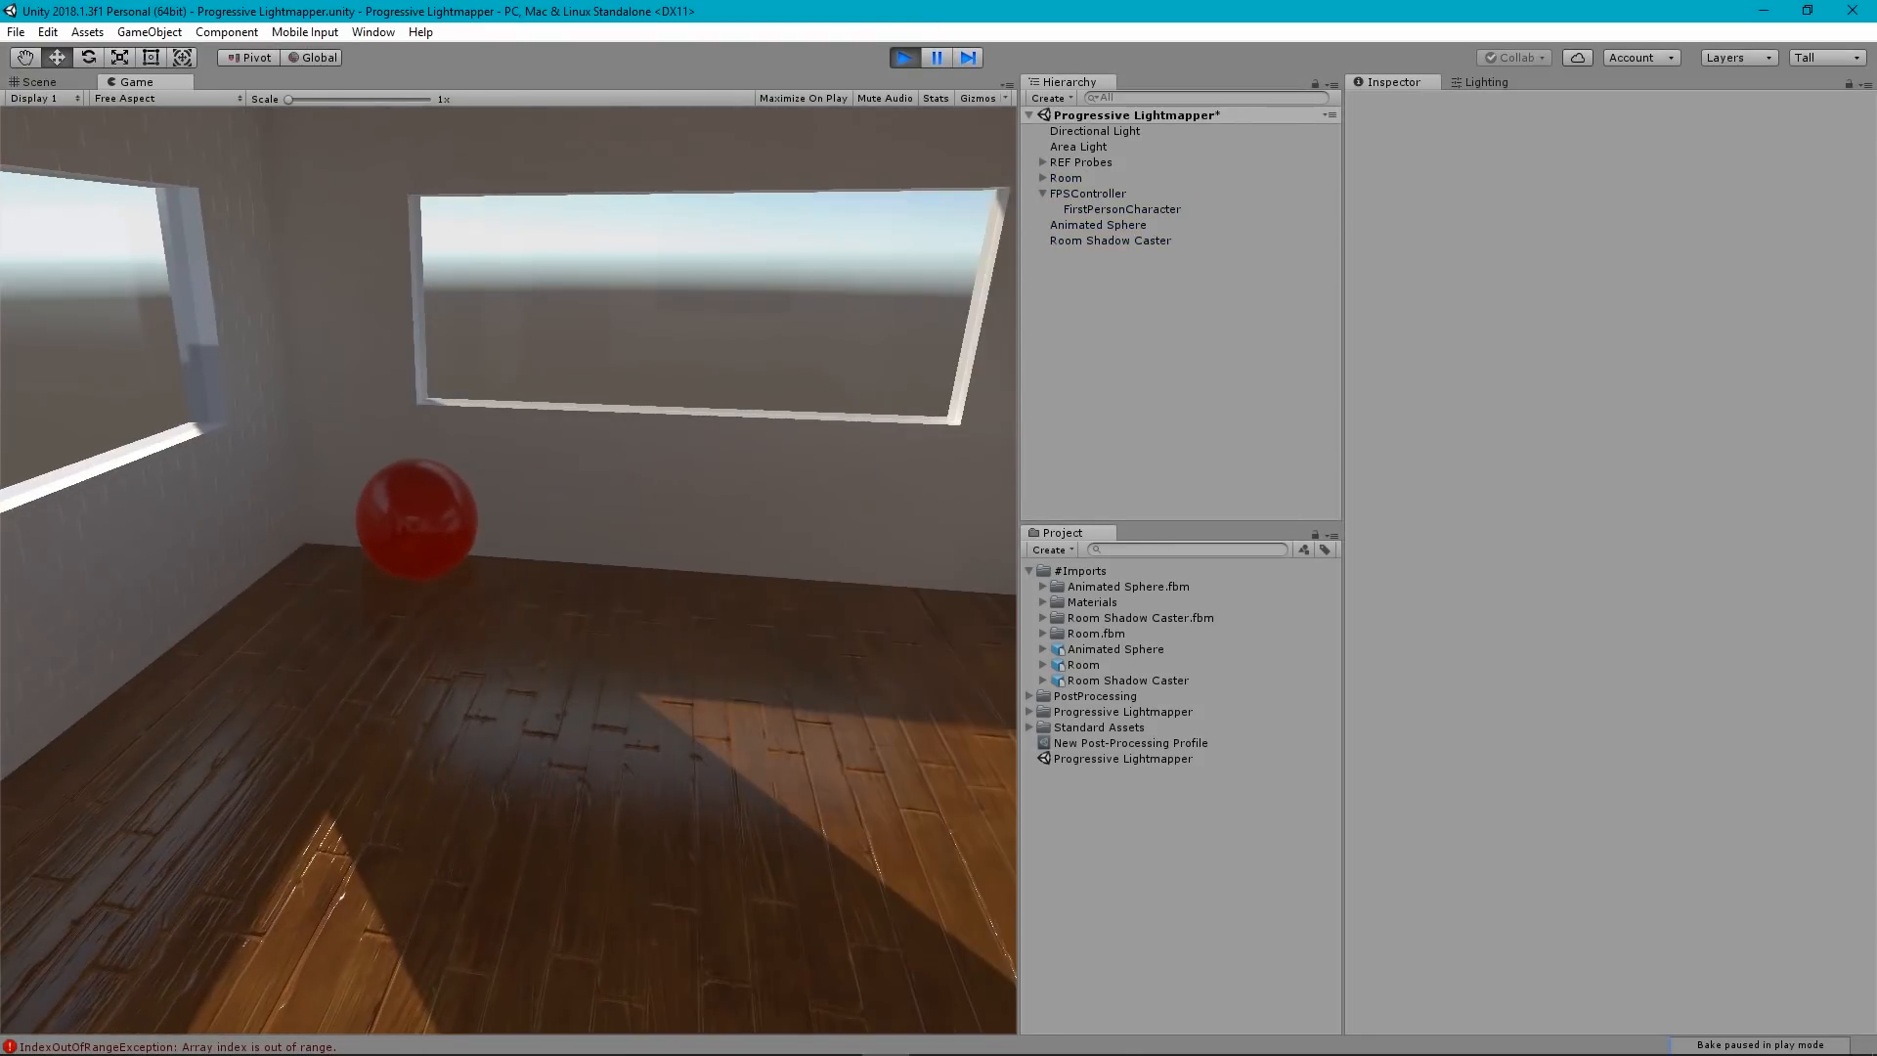
pyautogui.press('s')
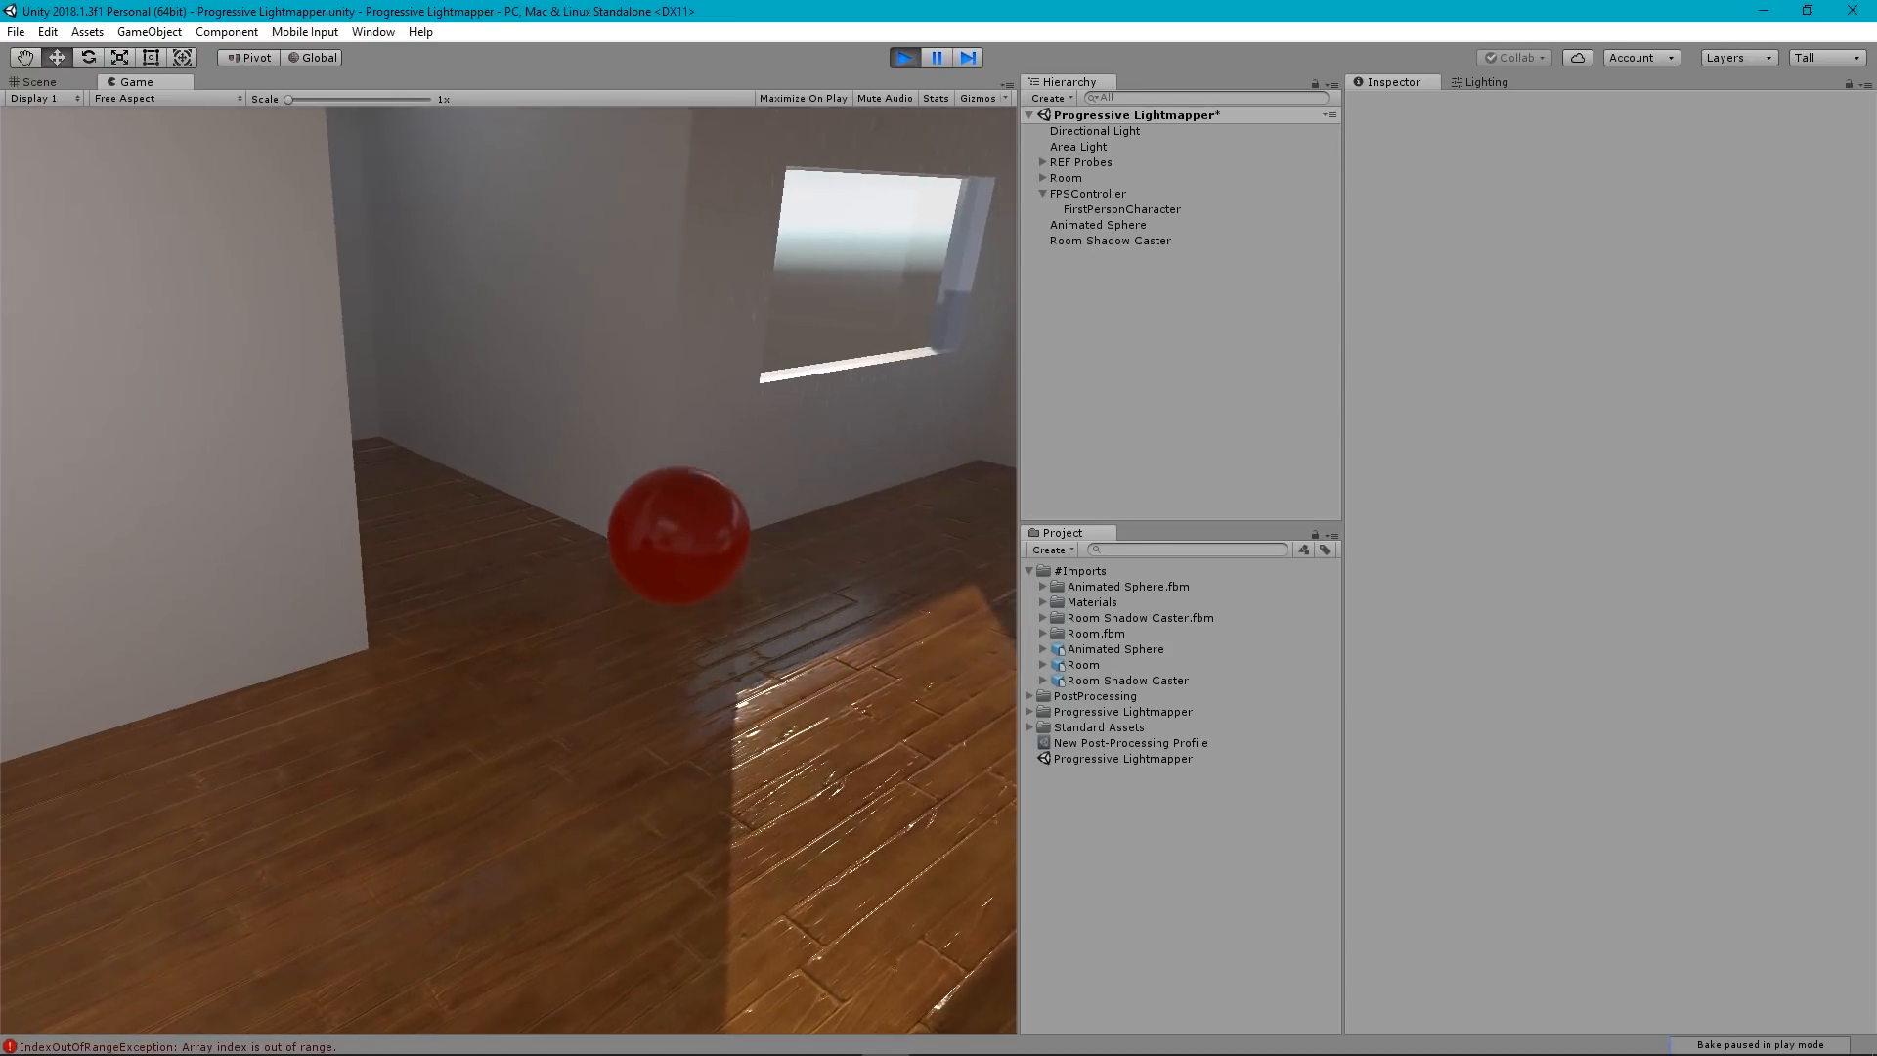
pyautogui.press('d')
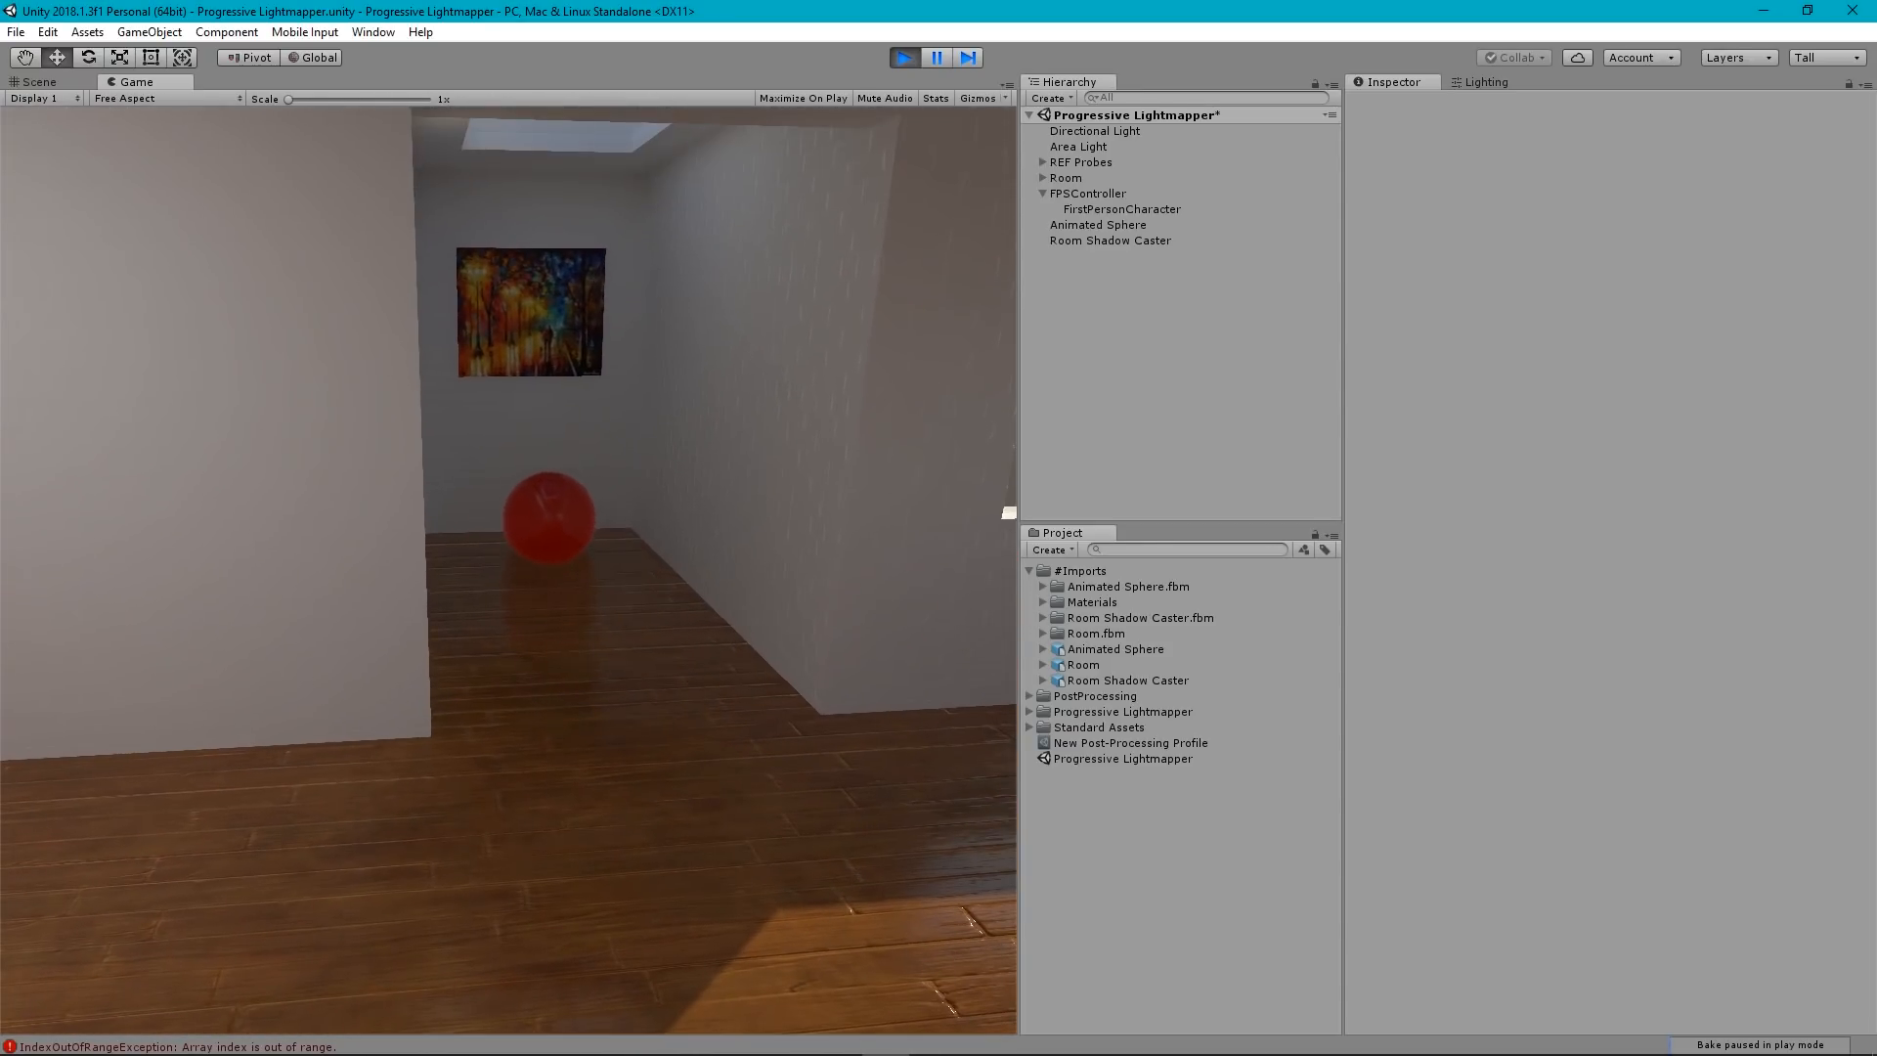
pyautogui.press('w')
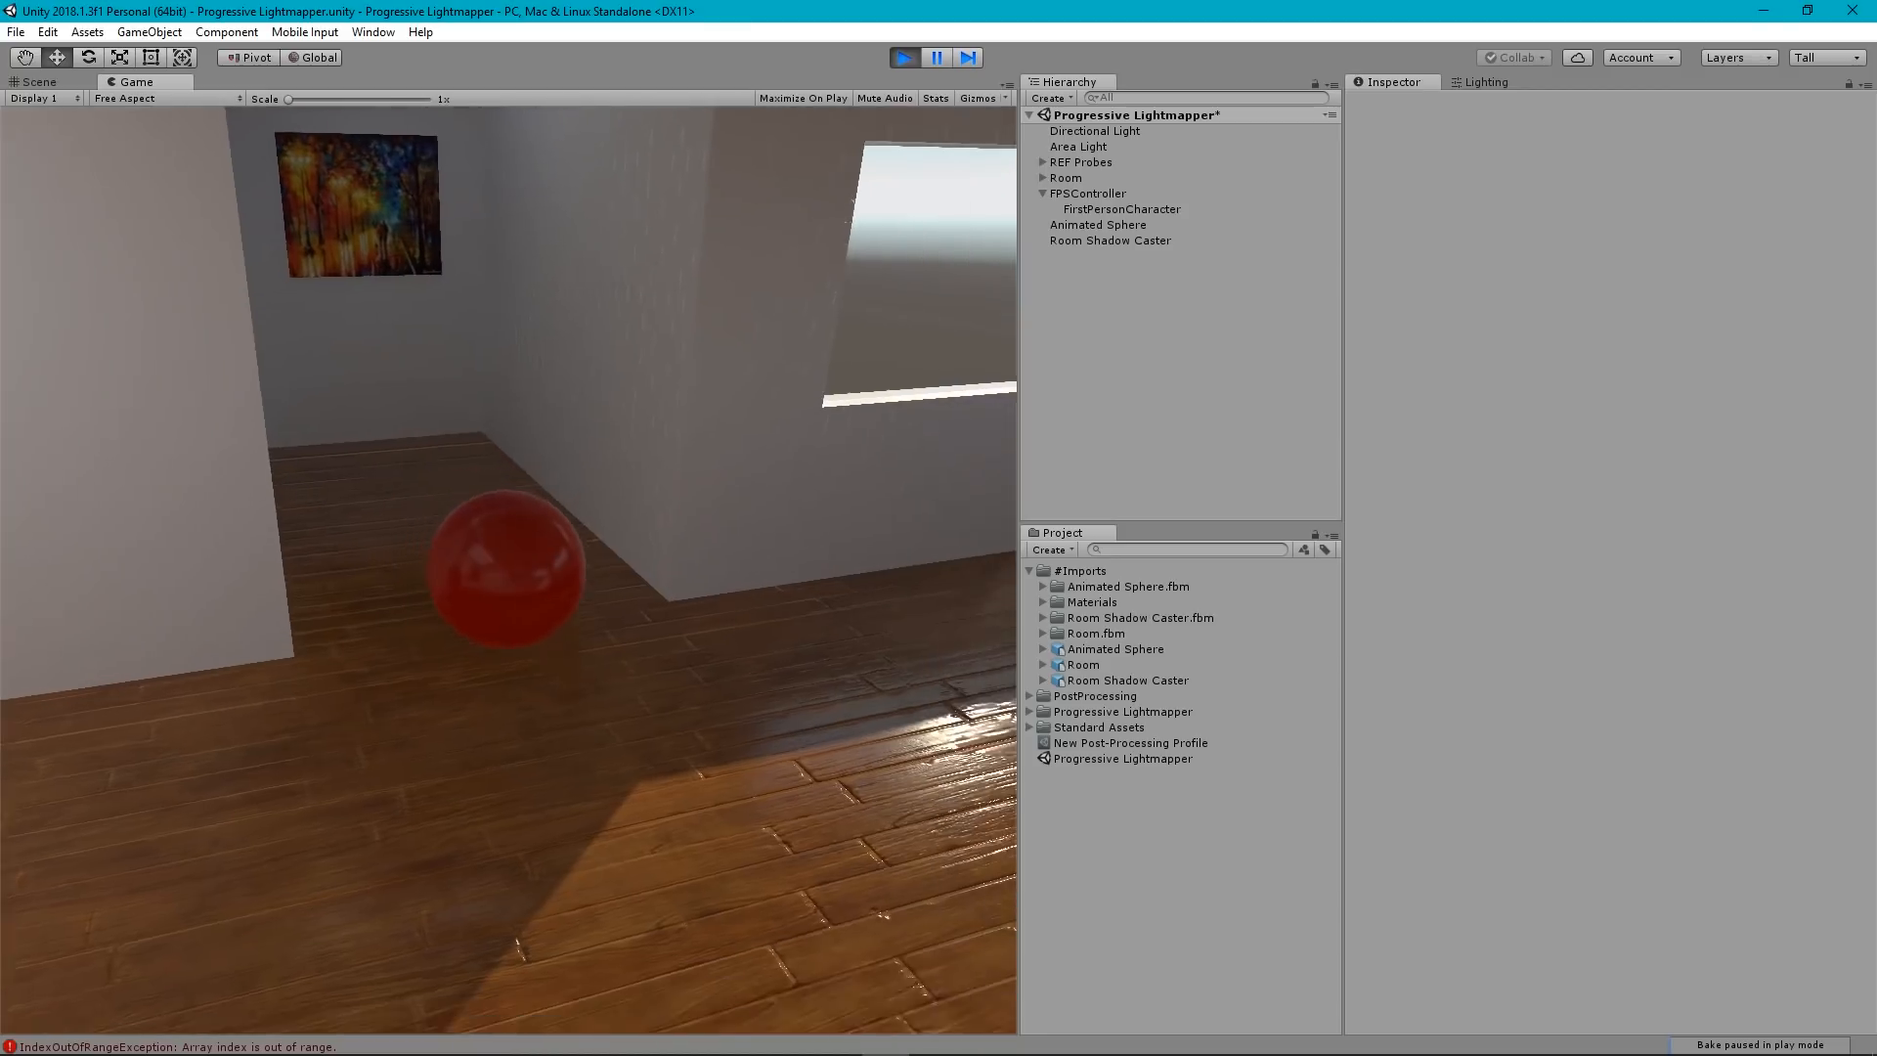
pyautogui.press('s')
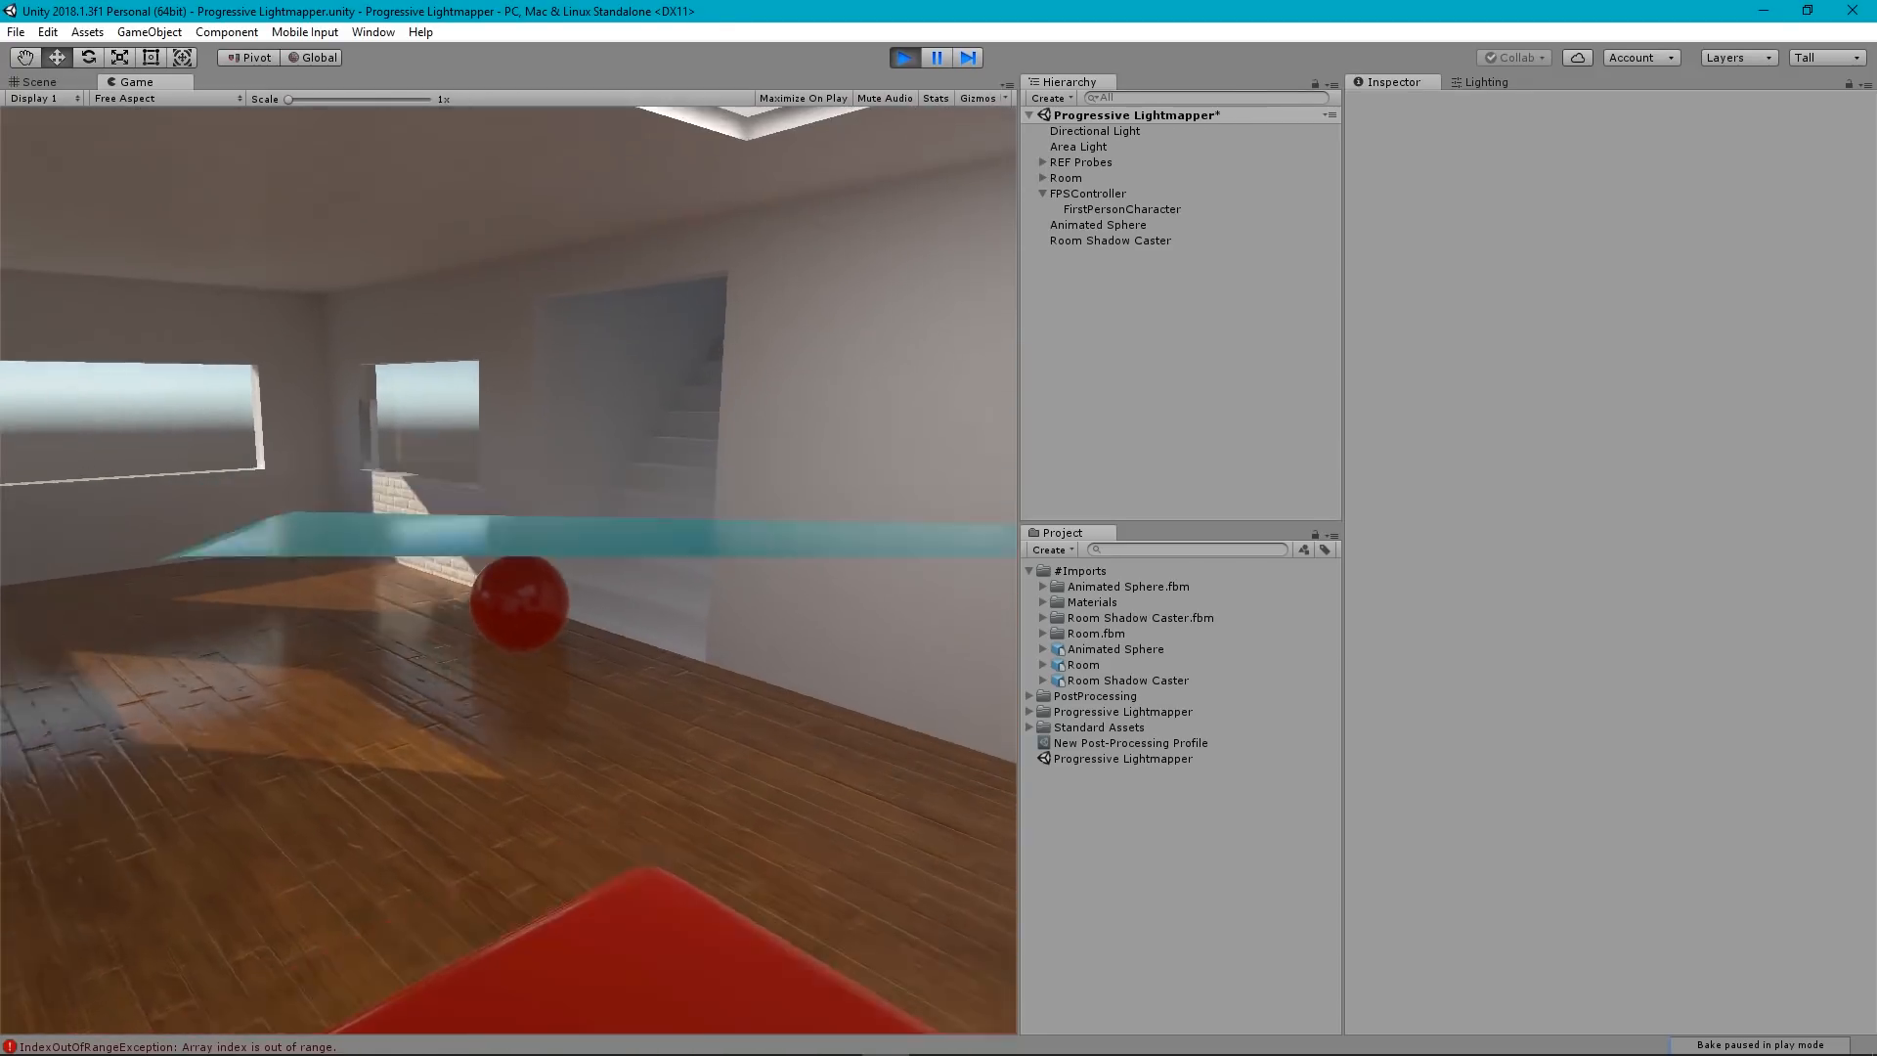
pyautogui.press('w')
pyautogui.press('a')
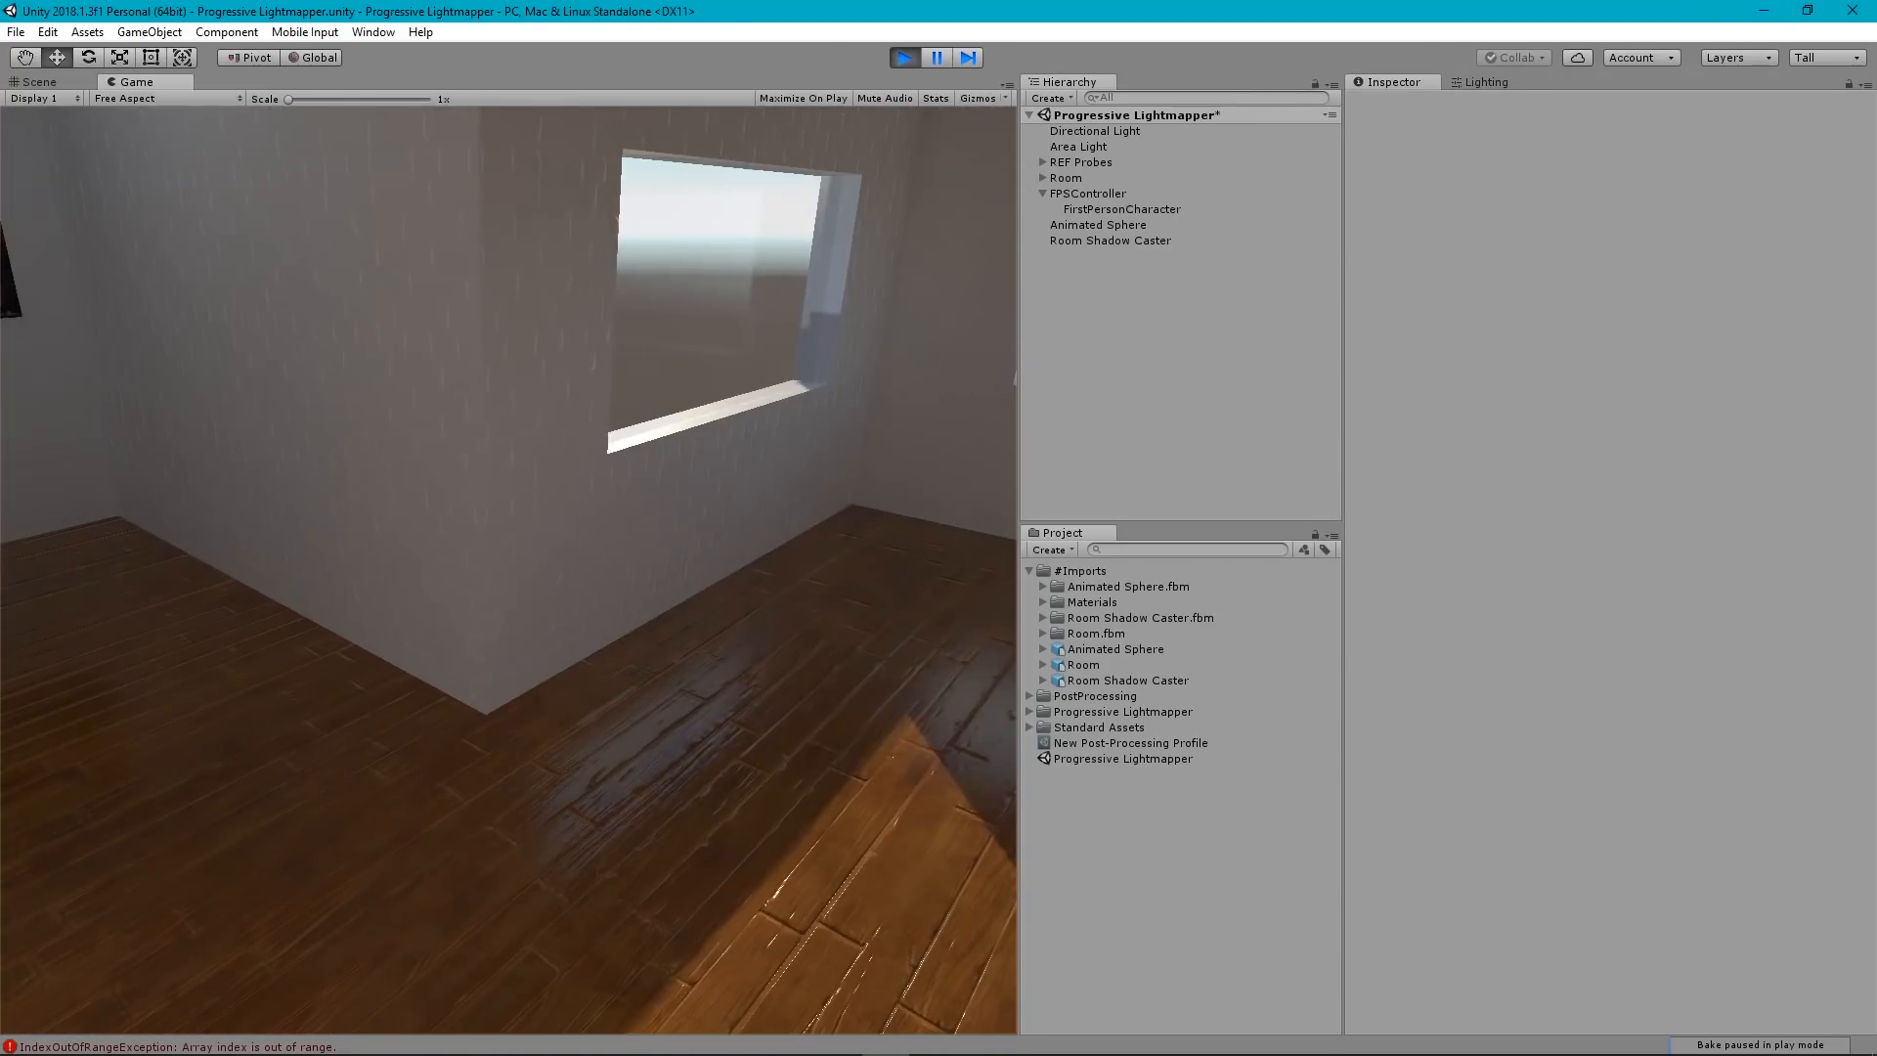
# Walk through the room with the fish painting and back through the main room, checking the sphere and floor reflections.
pyautogui.press('w')
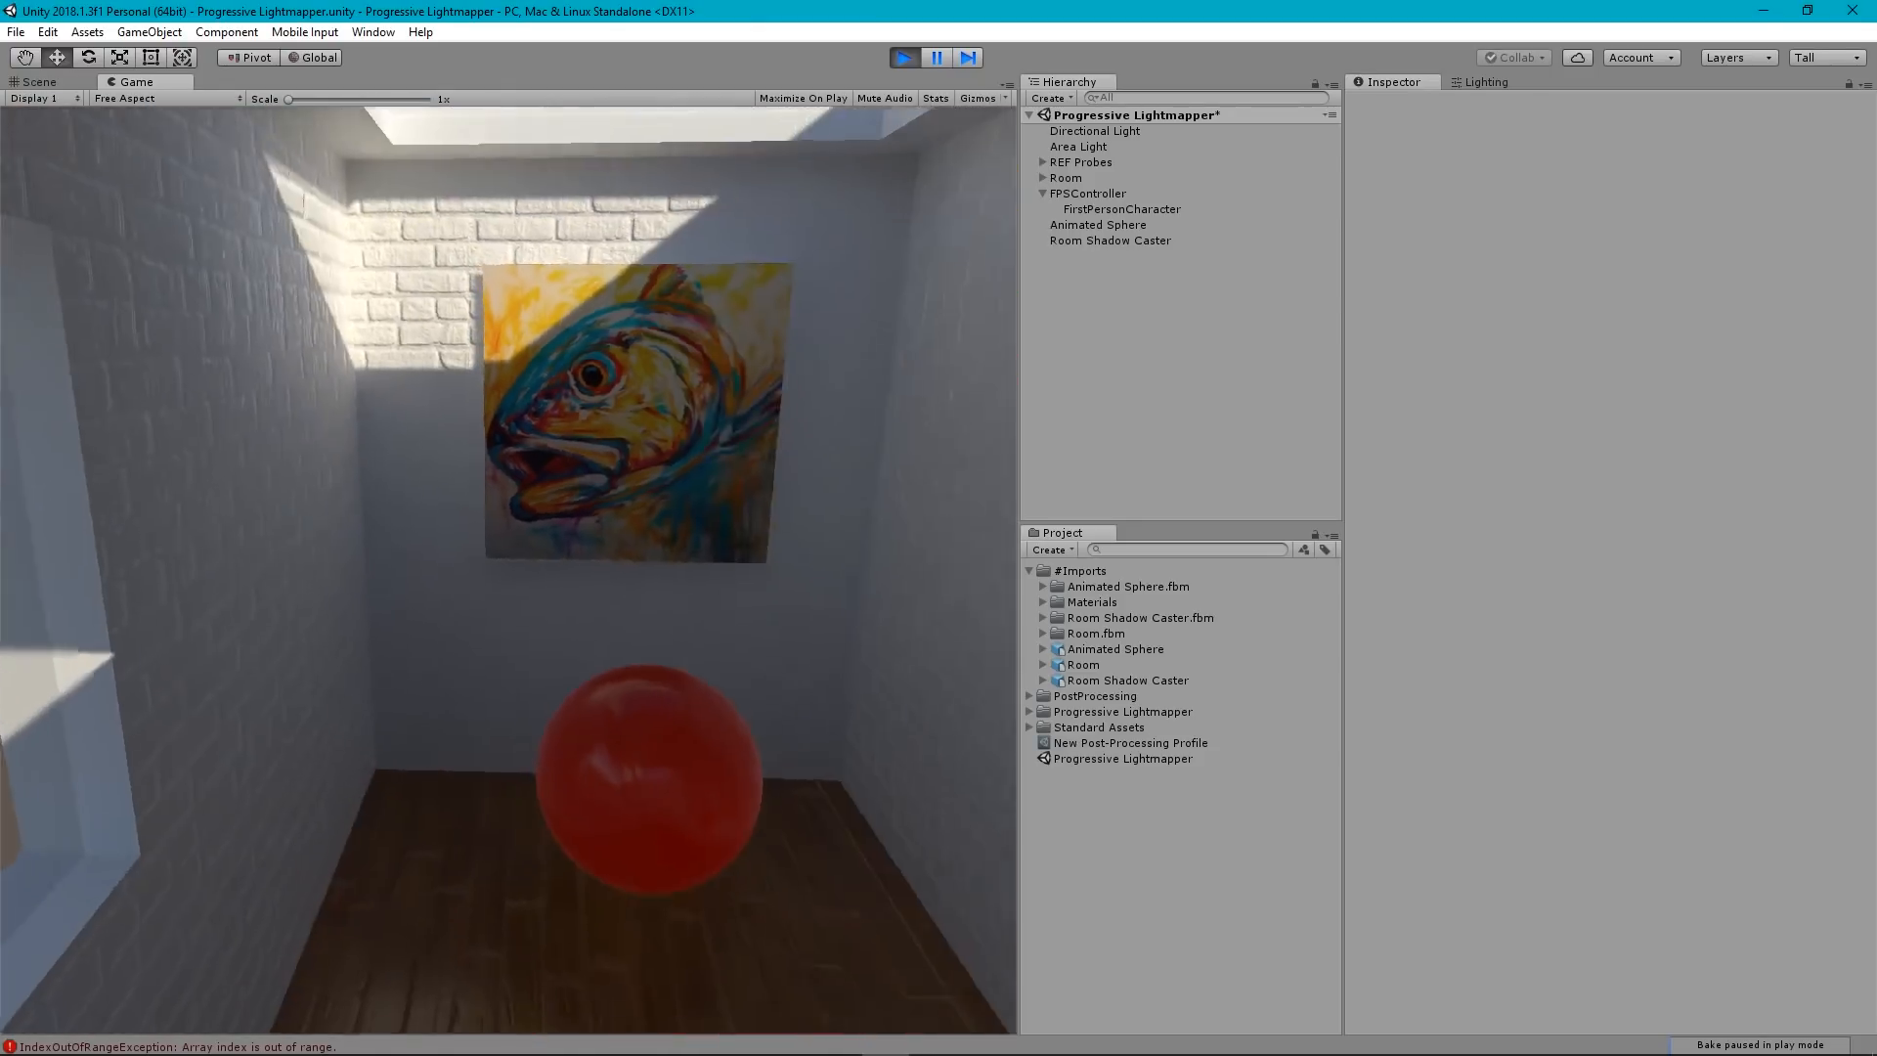
pyautogui.press('s')
pyautogui.press('w')
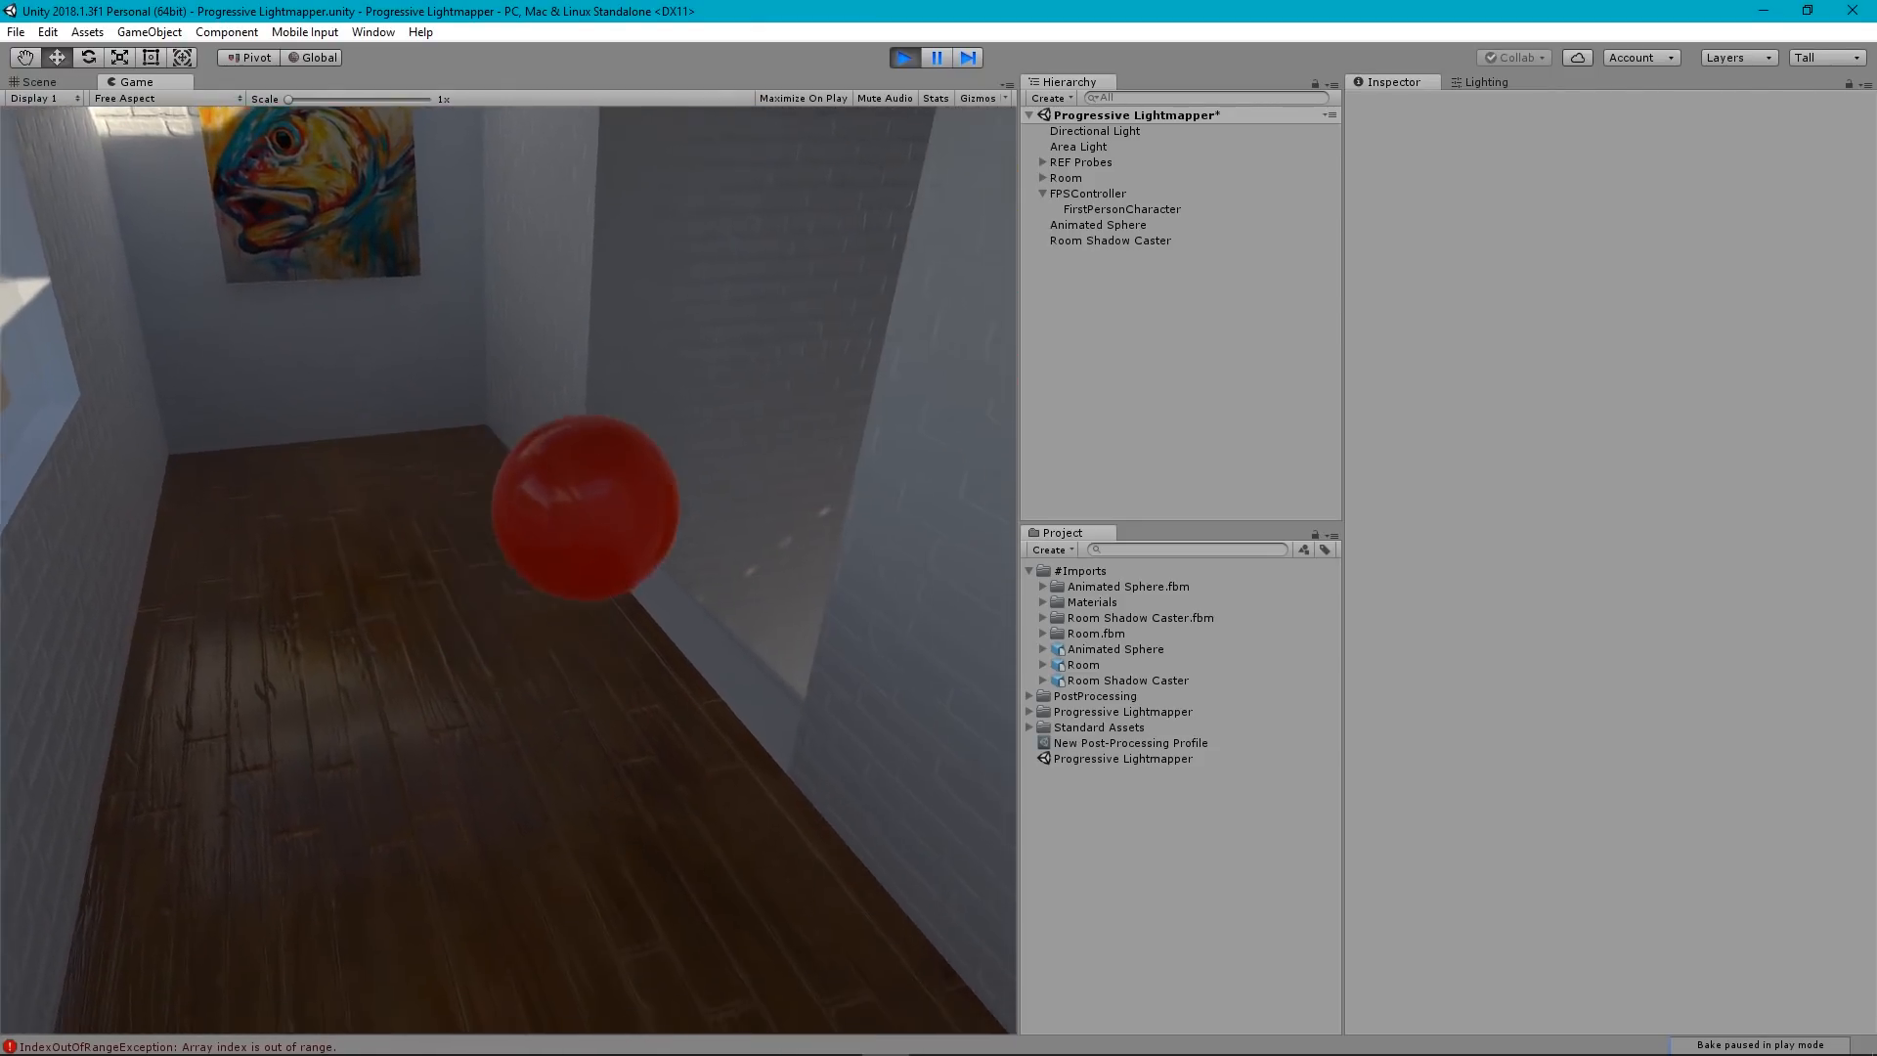
pyautogui.press('w')
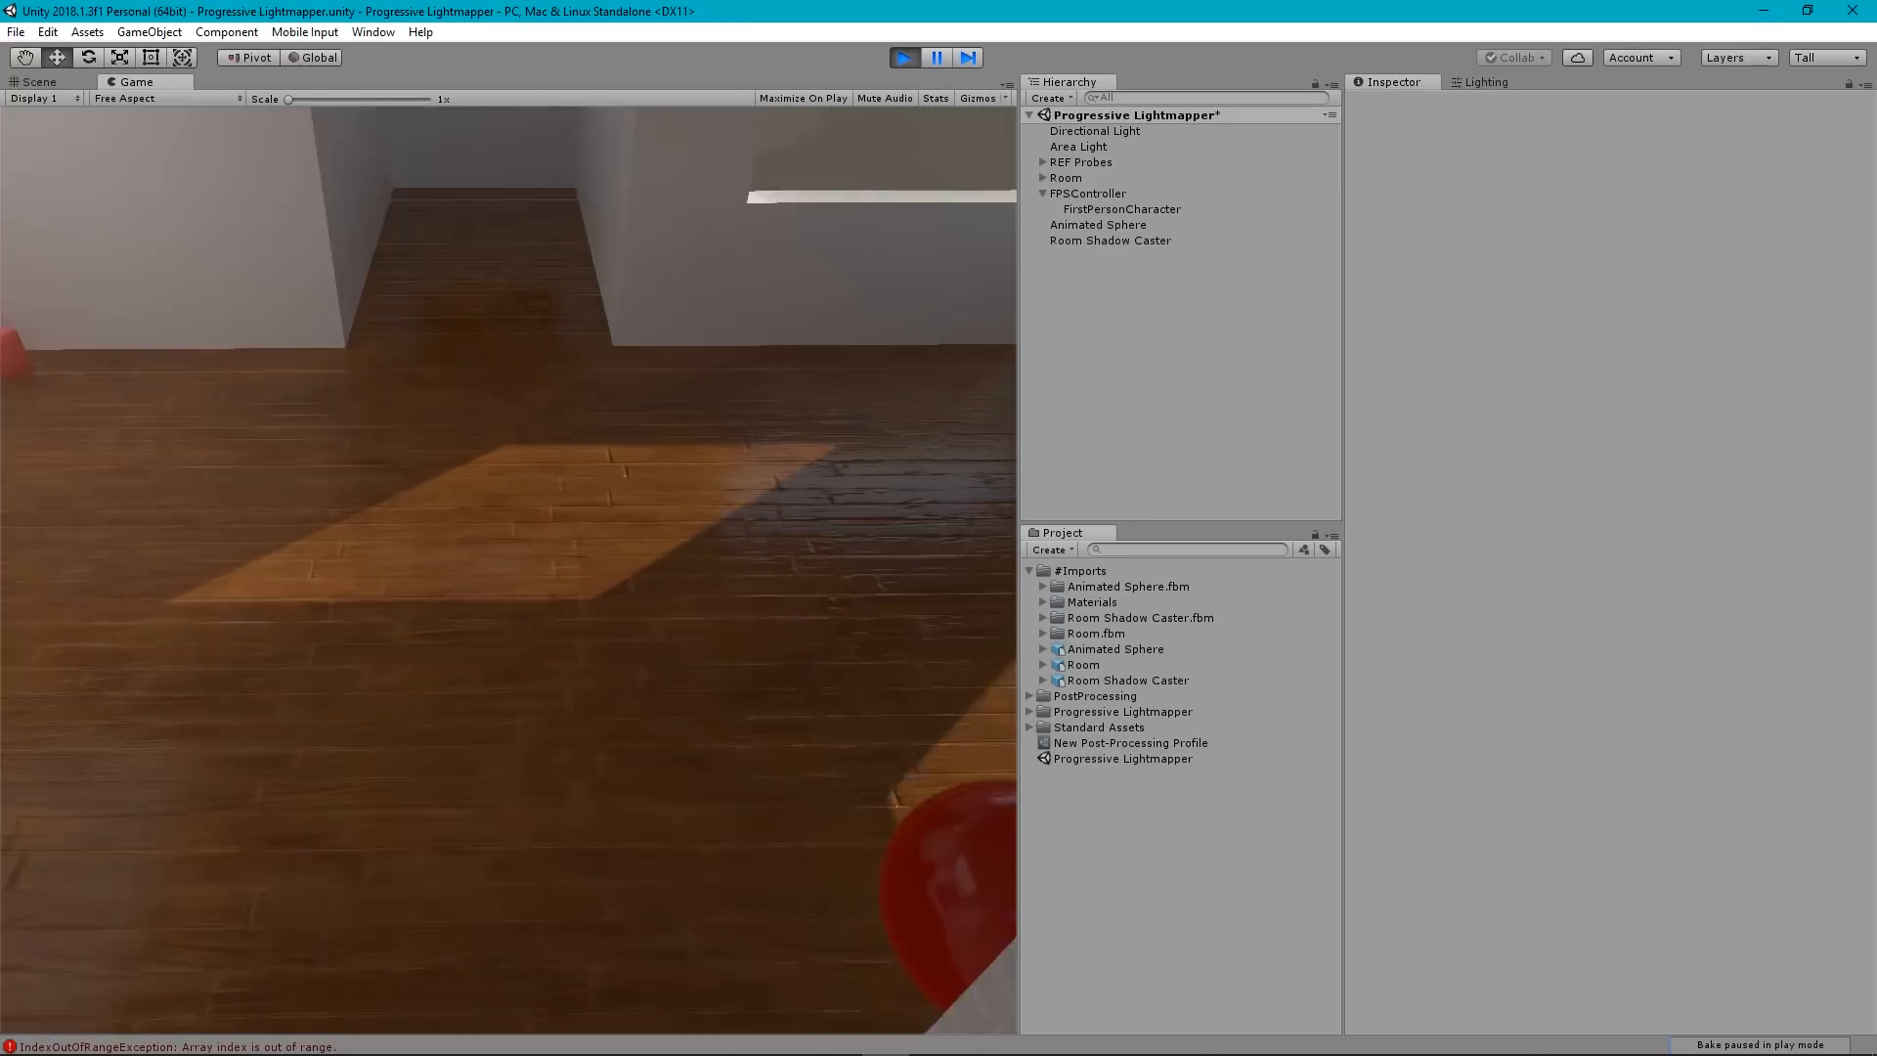
pyautogui.press('s')
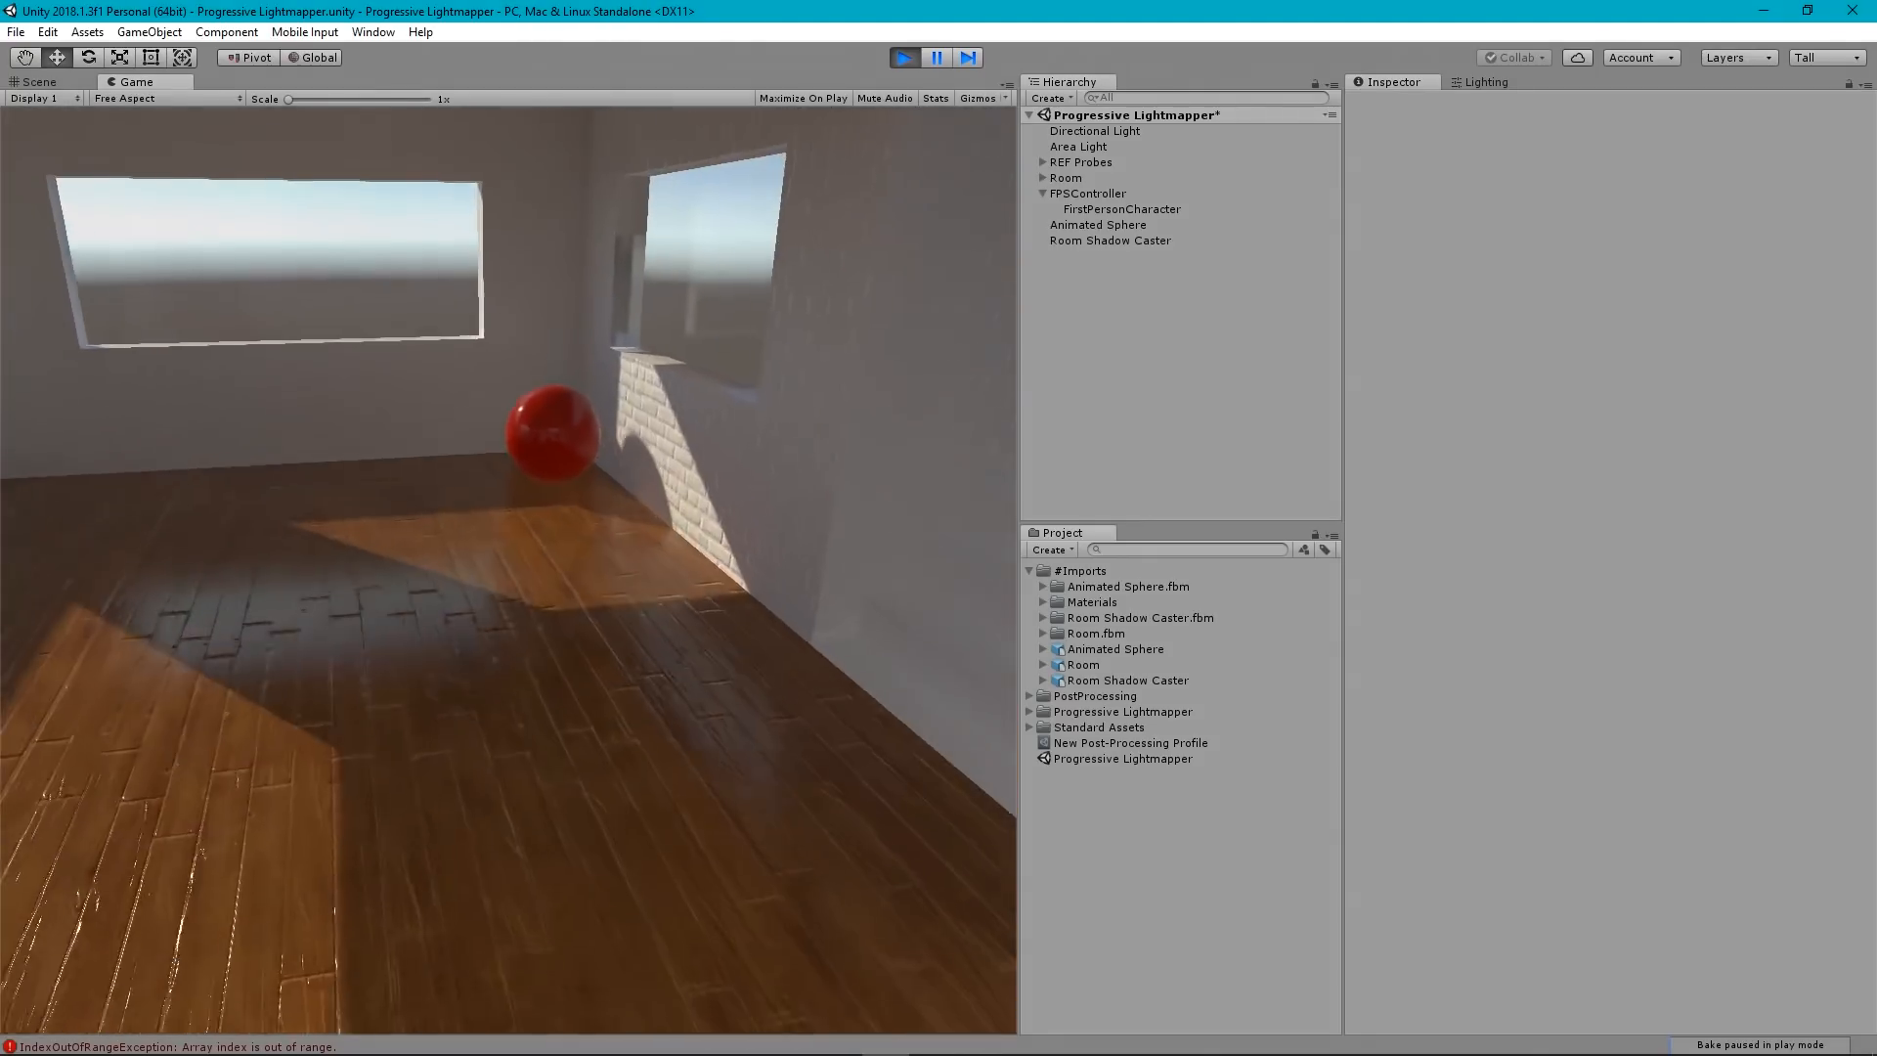
pyautogui.press('s')
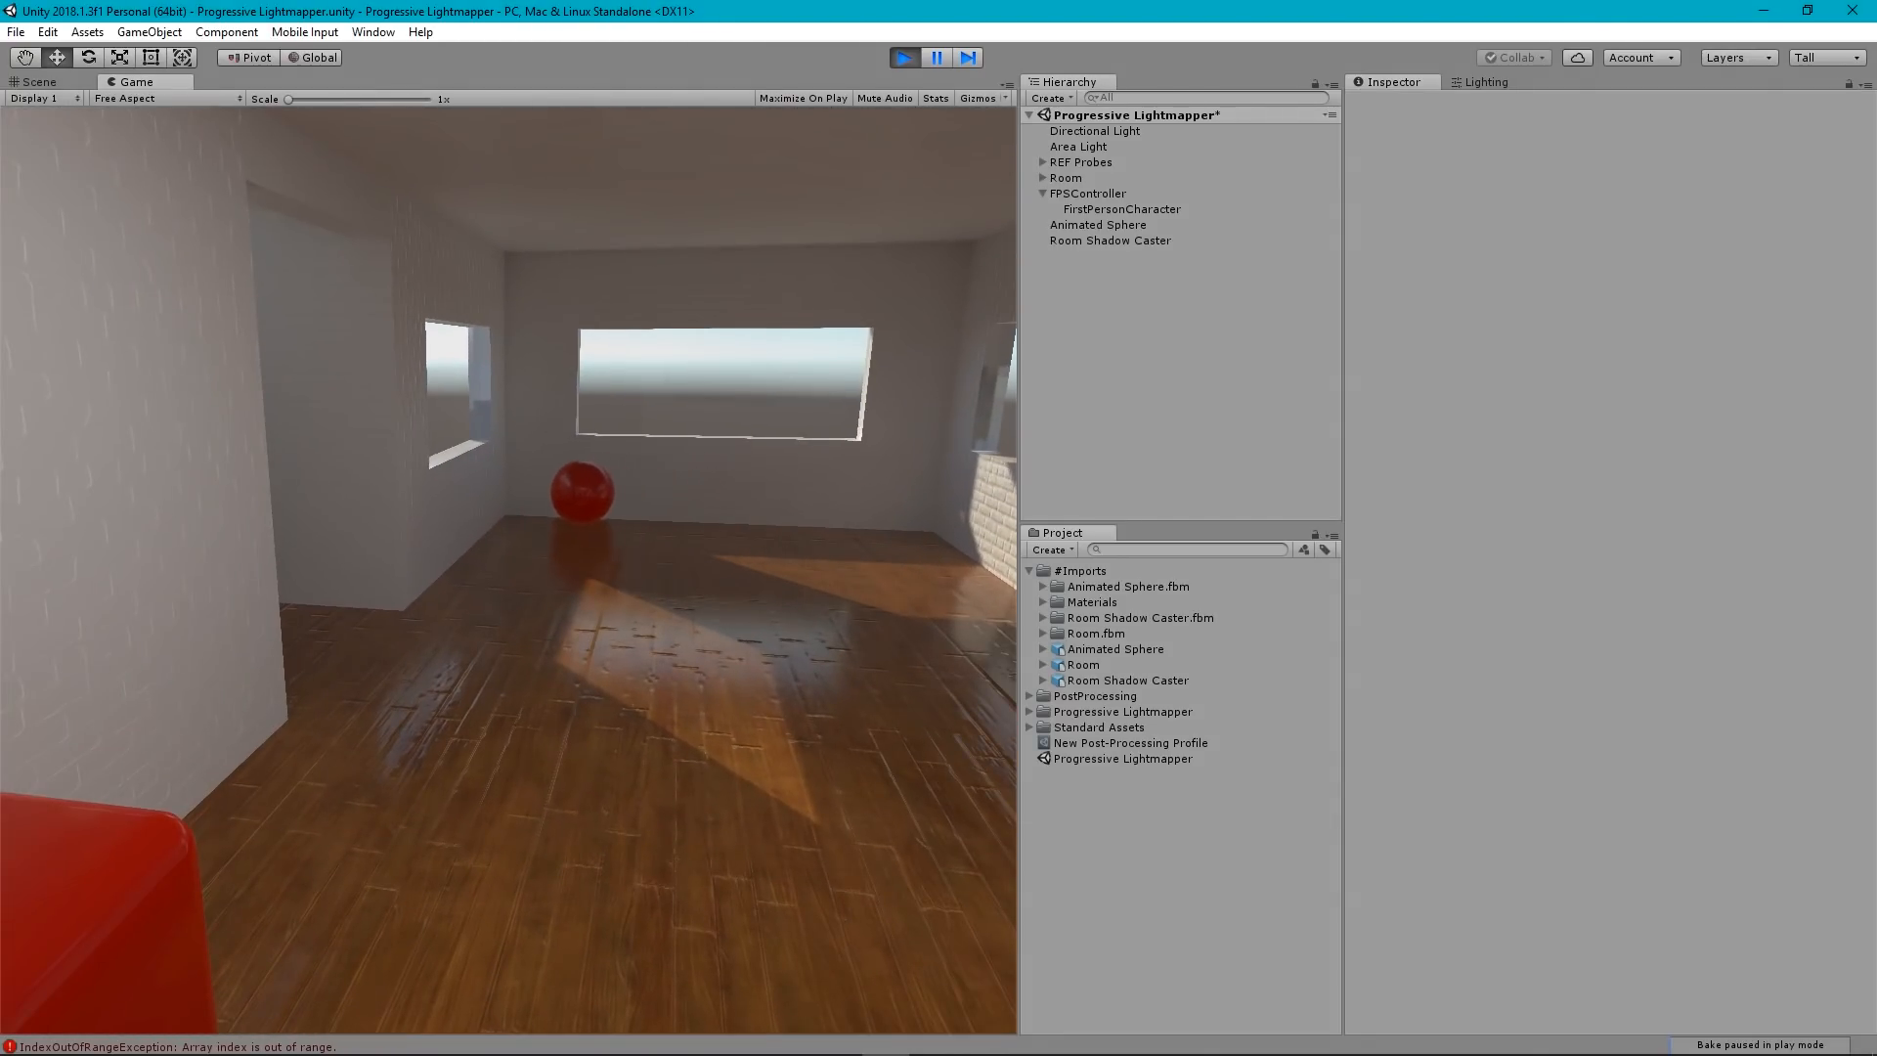
pyautogui.press('w')
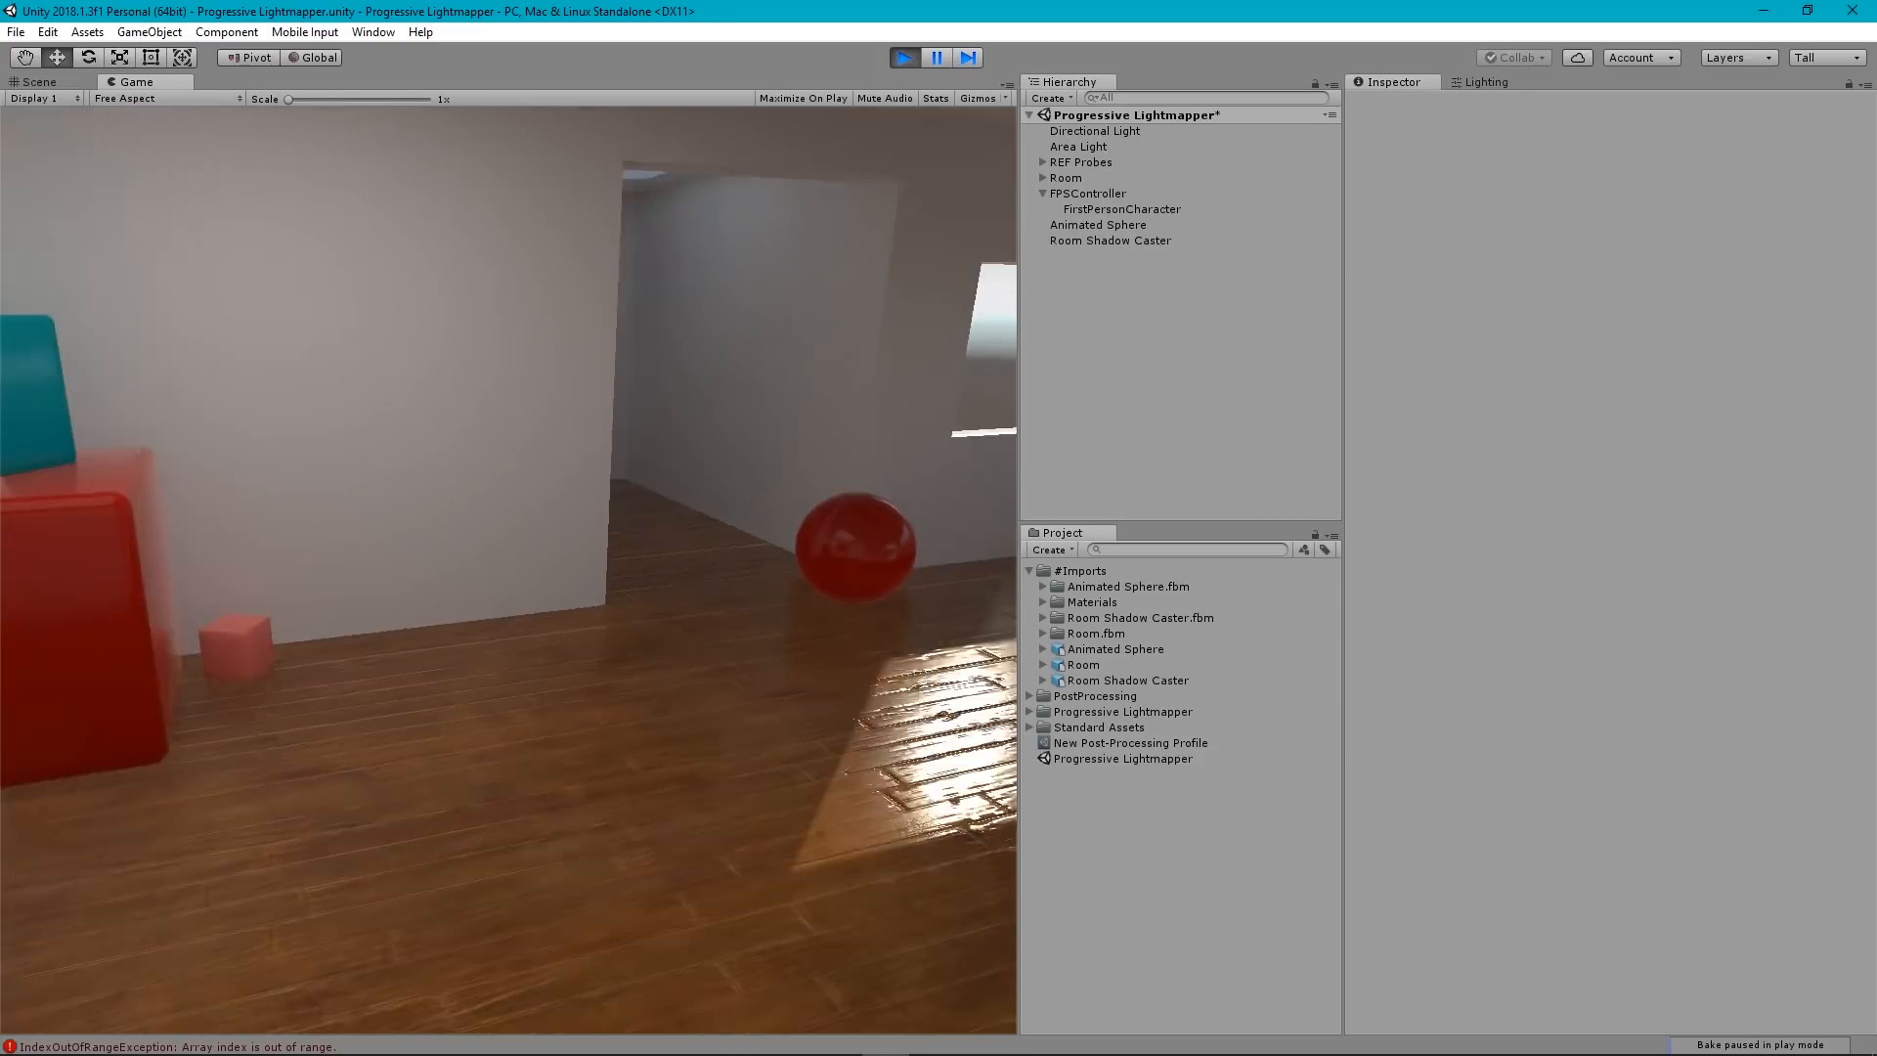
pyautogui.press('d')
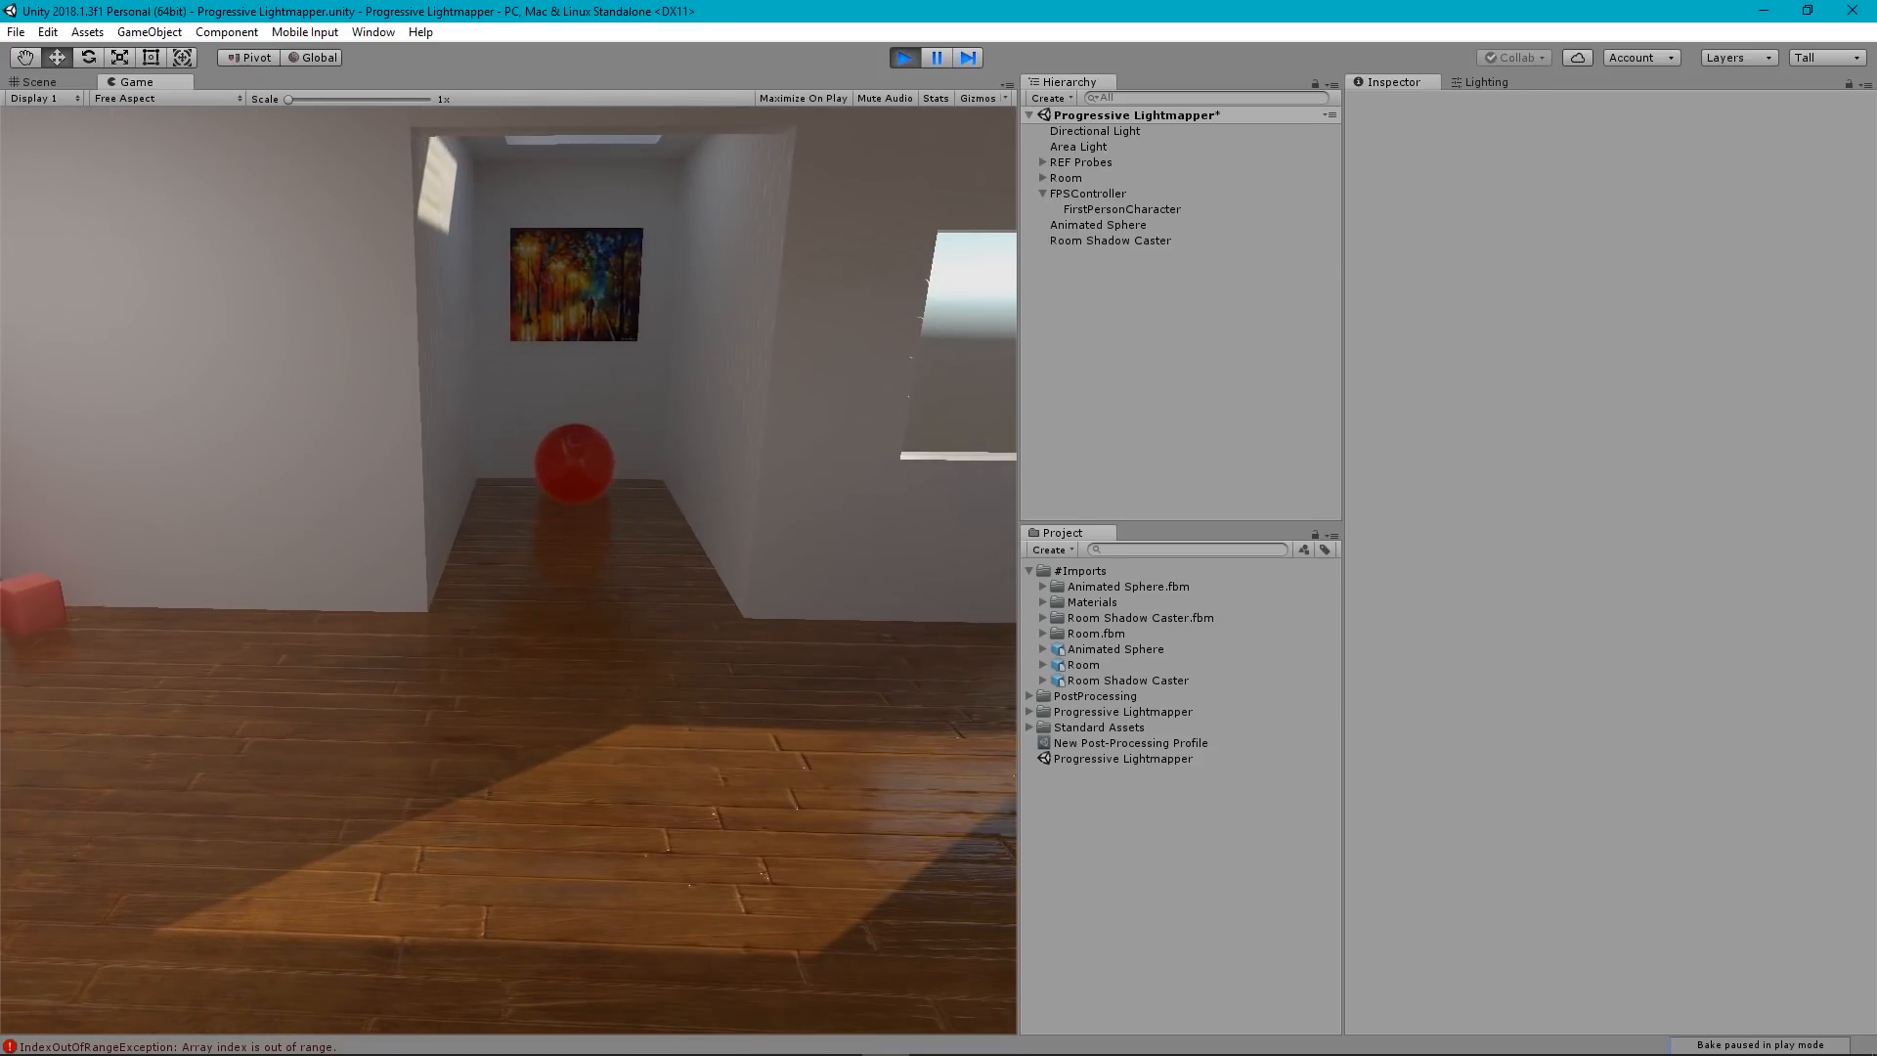
pyautogui.press('a')
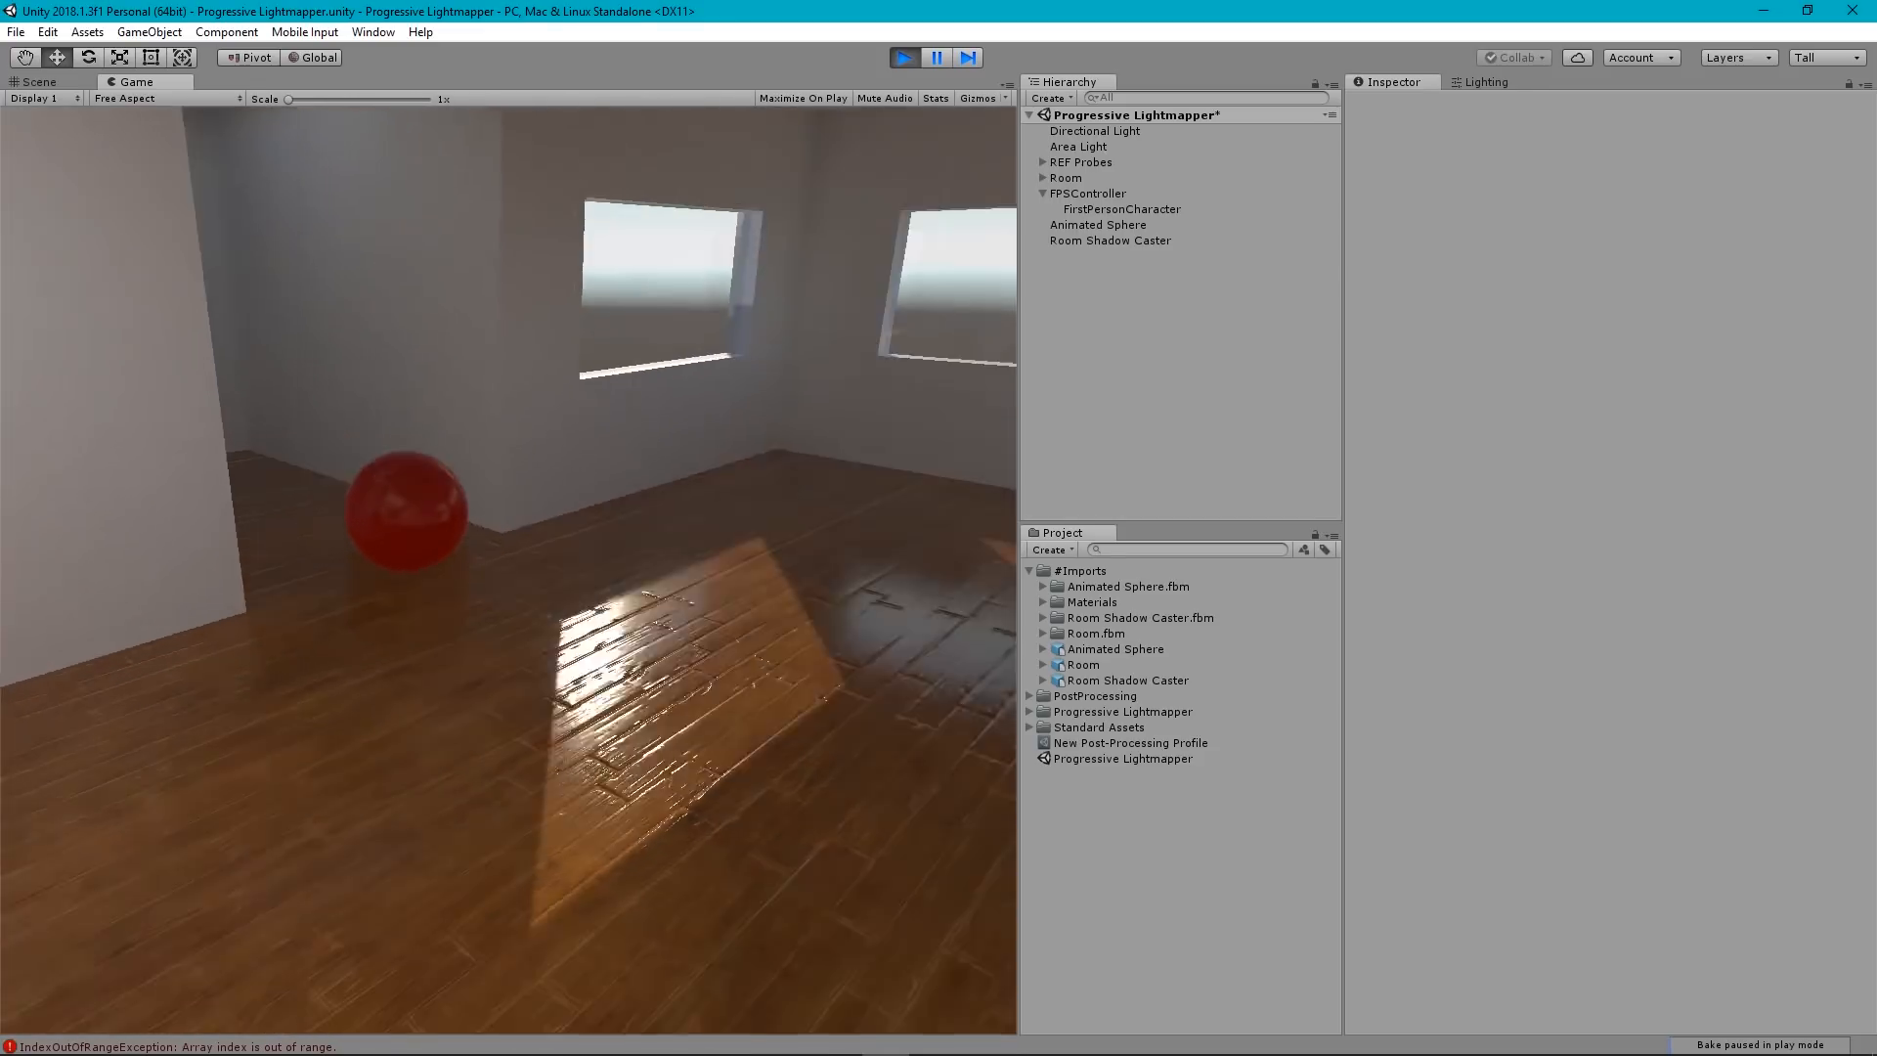
# Walk to the staircase to inspect its reflections up close, then stop the running scene.
pyautogui.press('w')
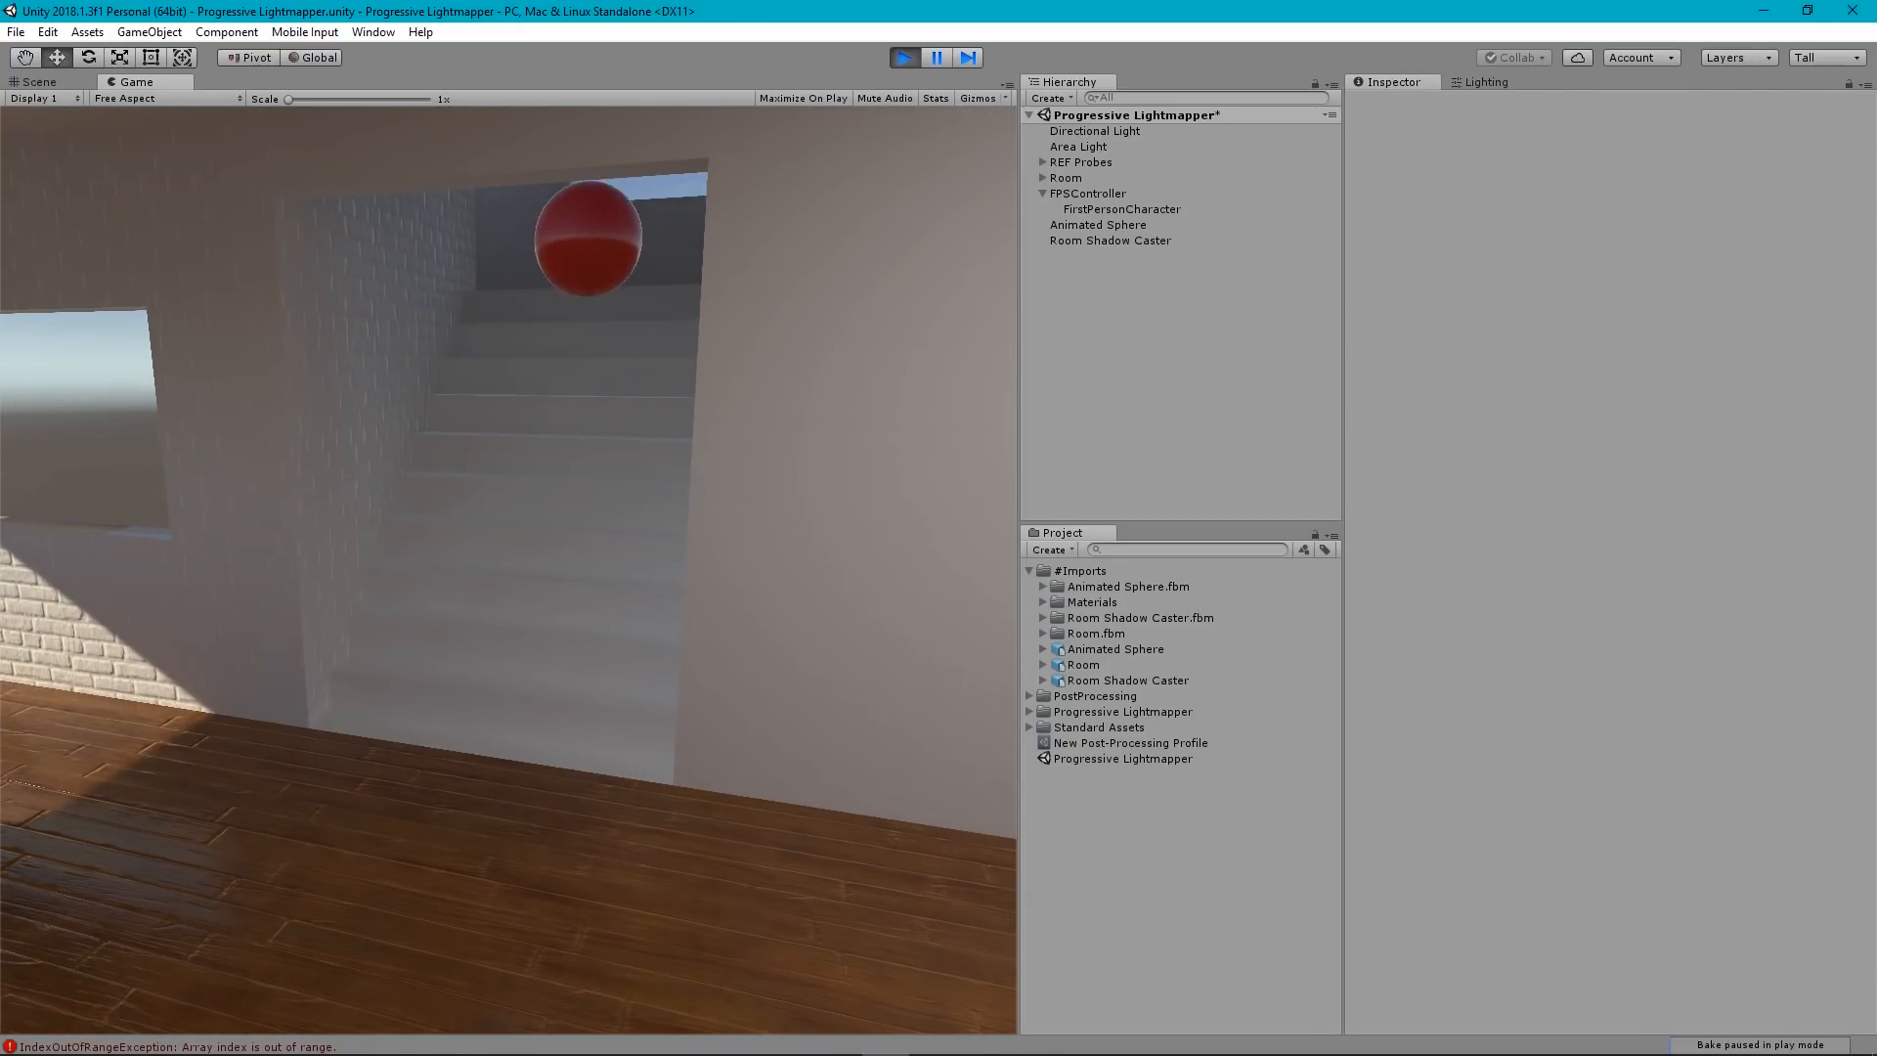
pyautogui.press('w')
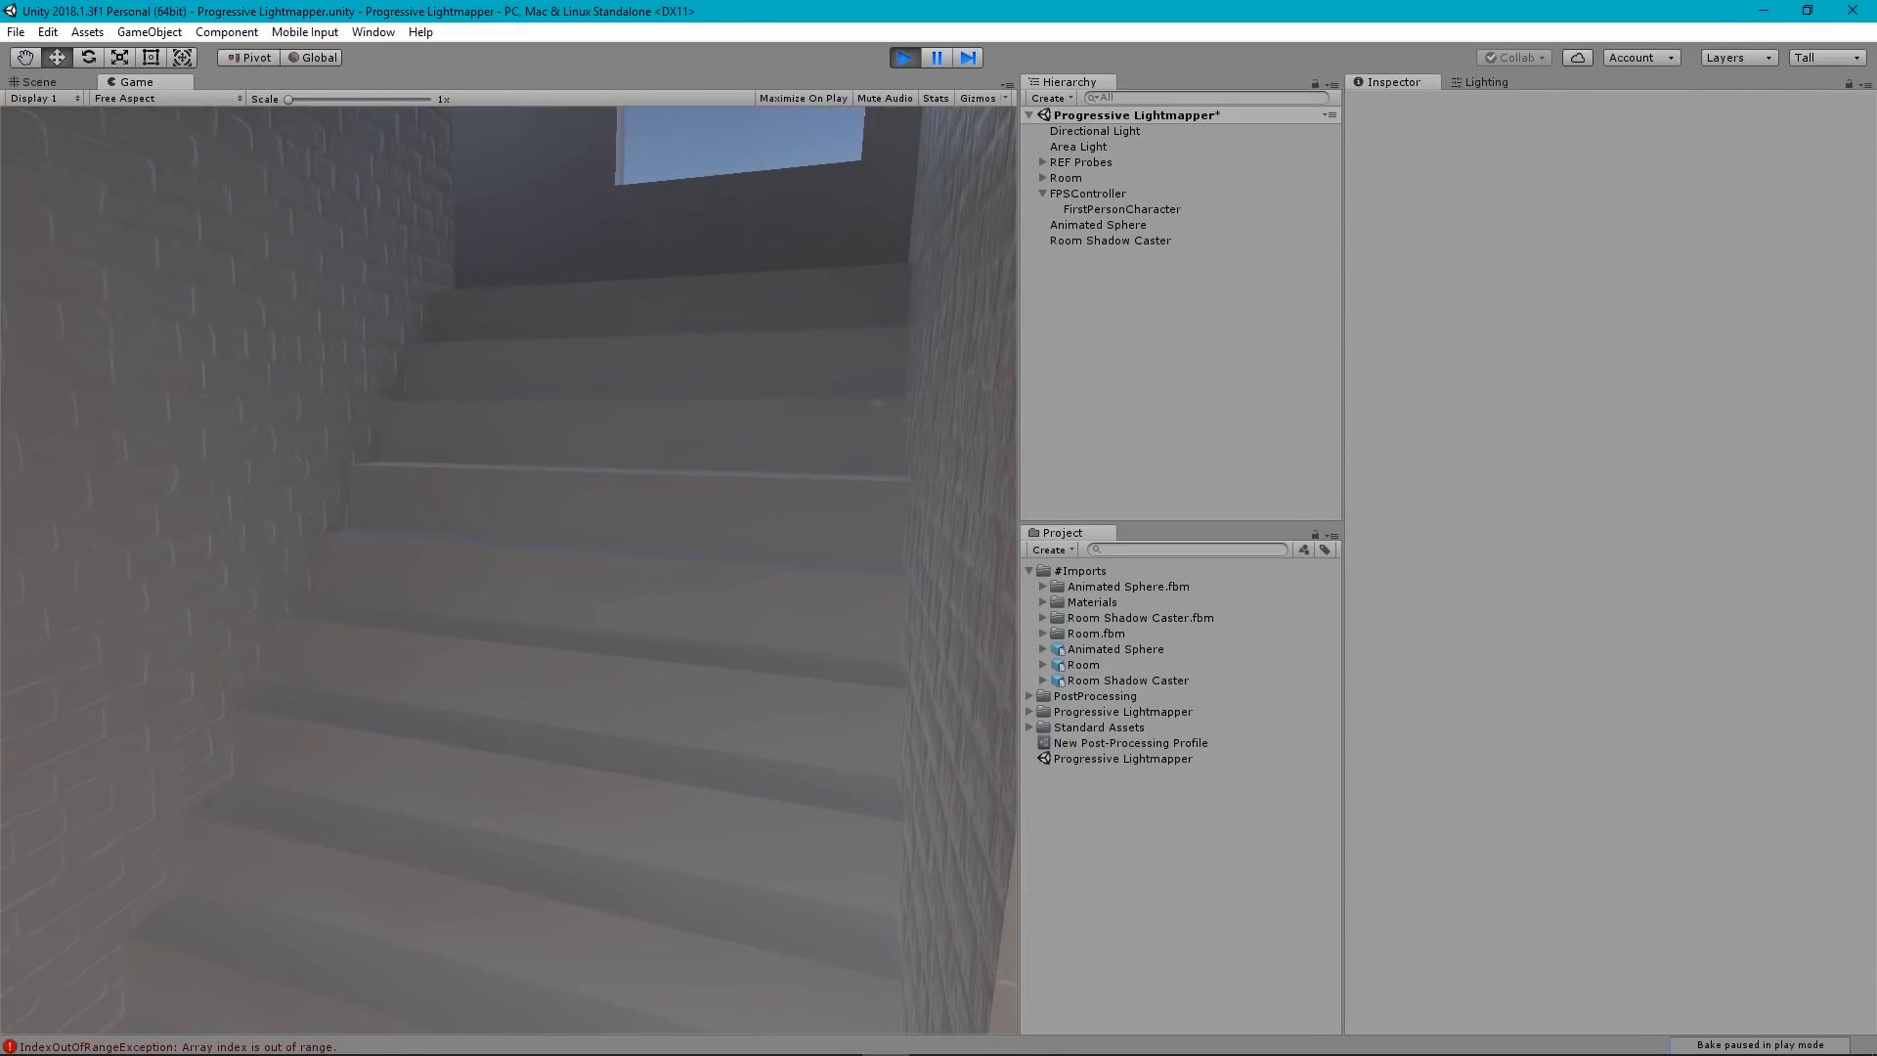
pyautogui.press('s')
pyautogui.press('s')
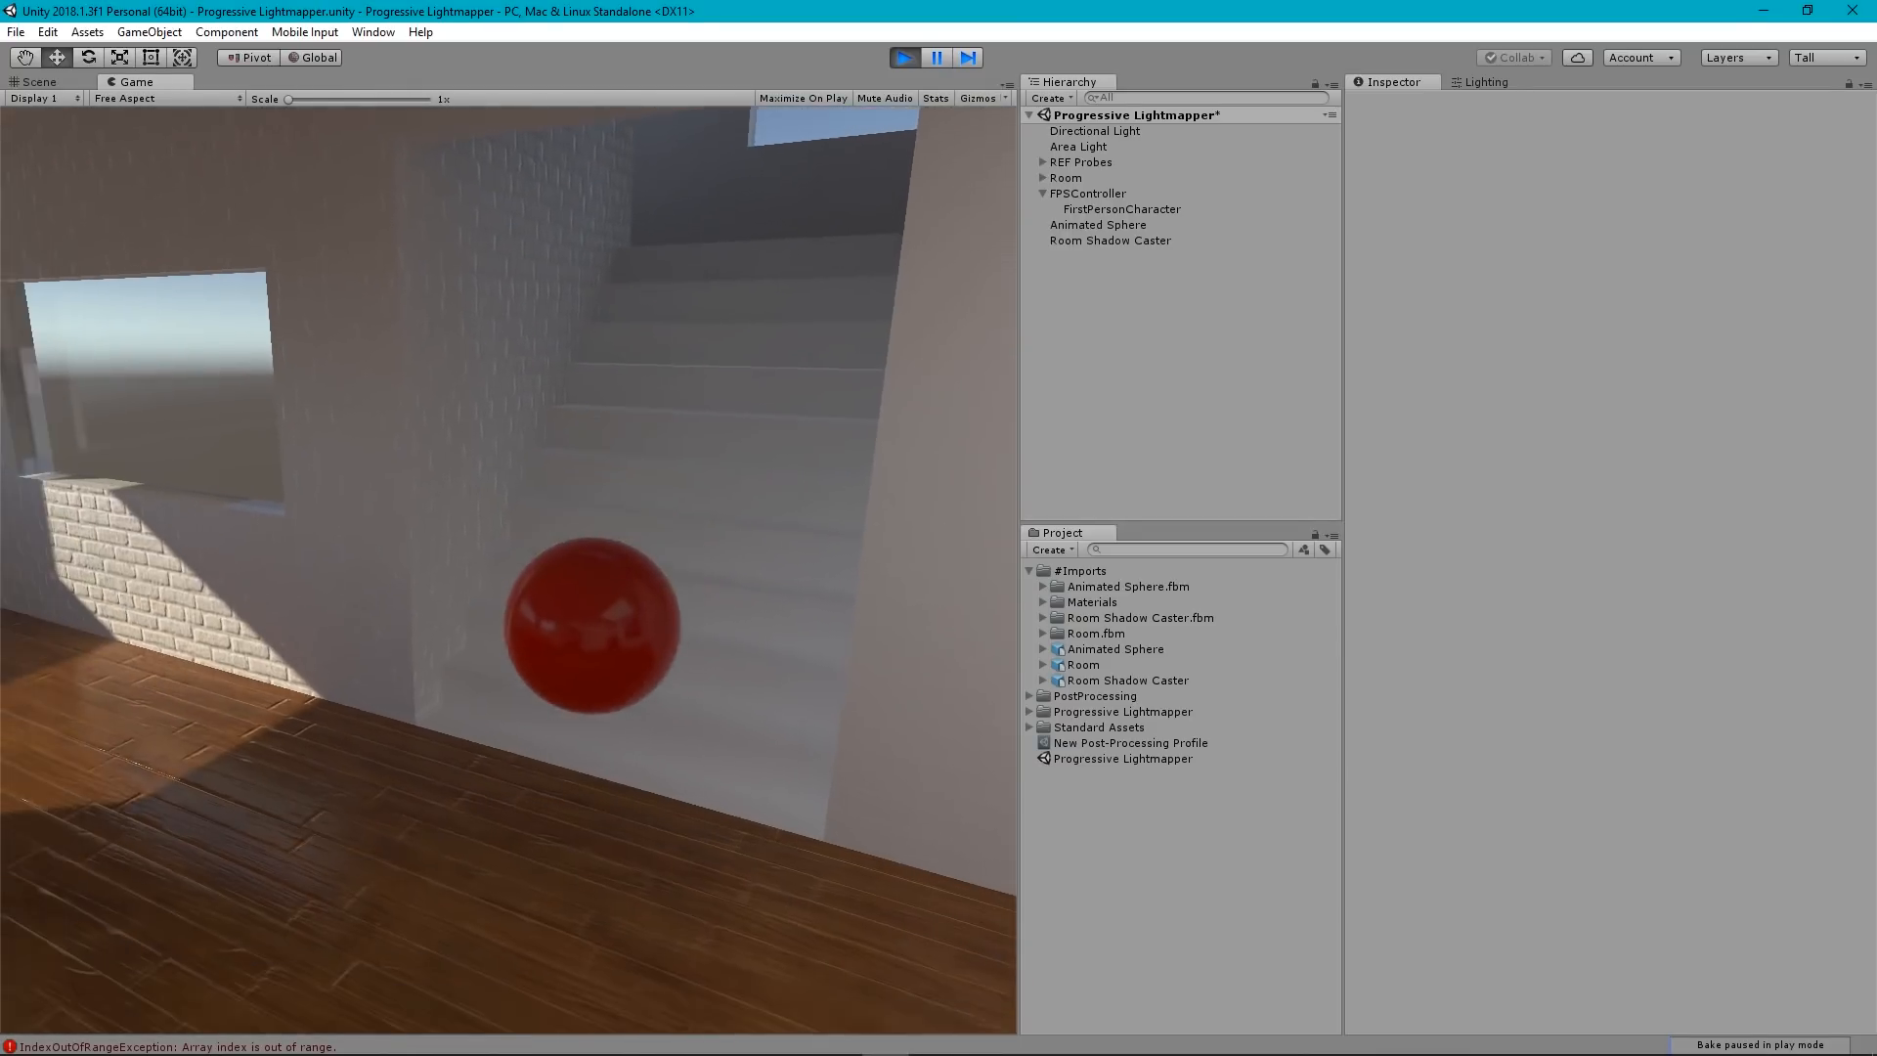
pyautogui.press('Escape')
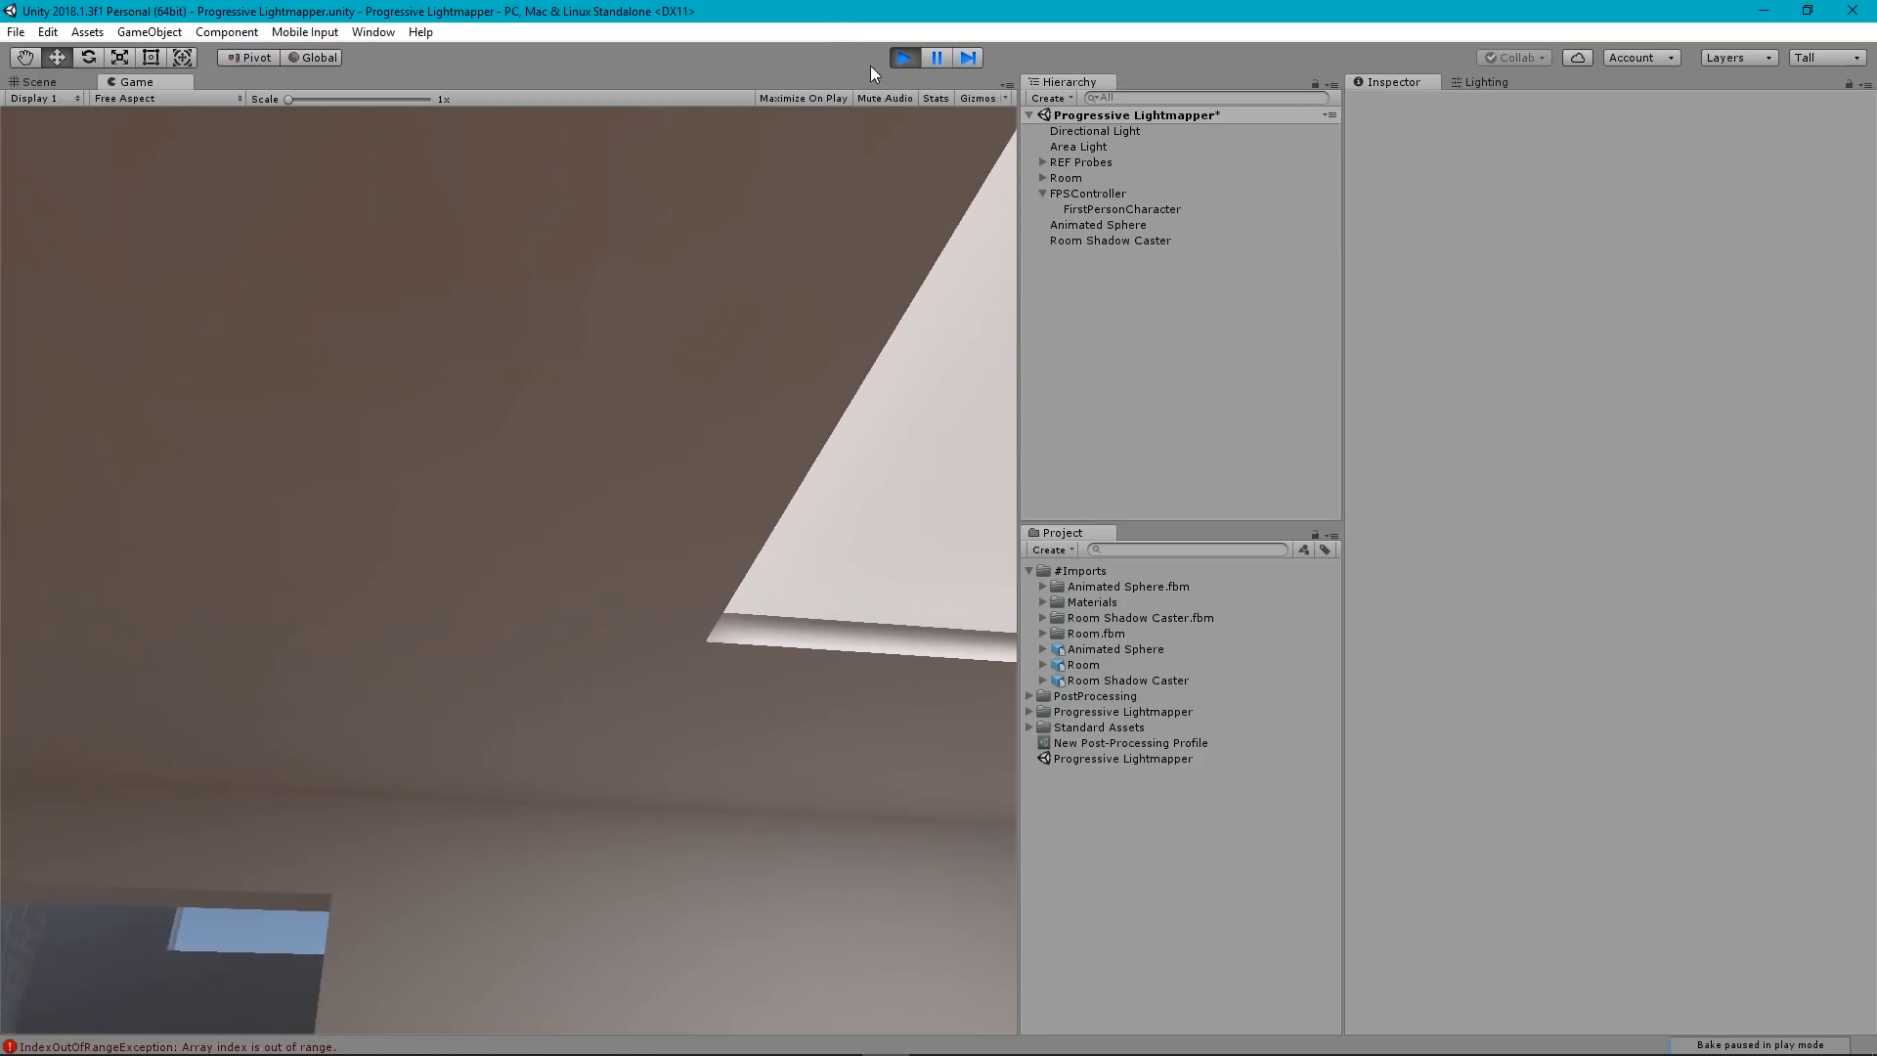
pyautogui.click(904, 57)
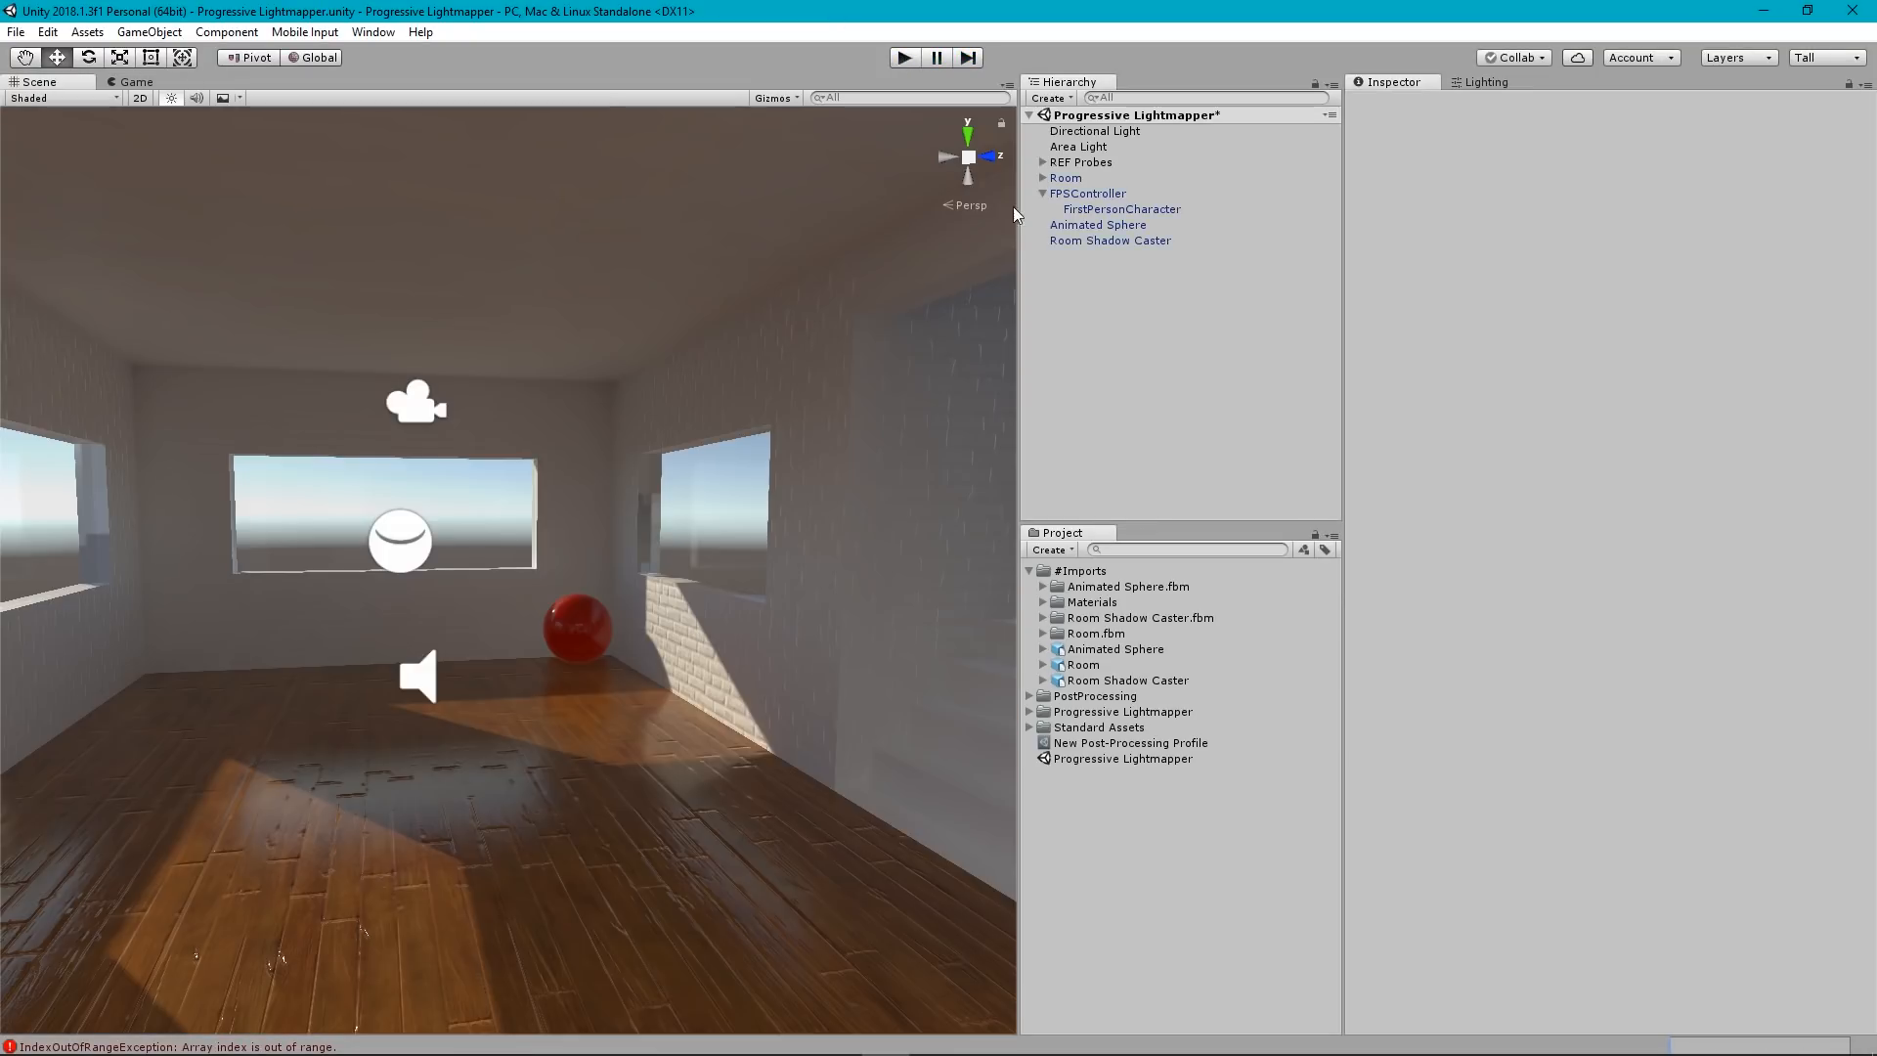
# Expand the REF Probes group, frame Reflection Probe (2) and inspect the building from outside.
pyautogui.click(1043, 162)
pyautogui.click(1124, 209)
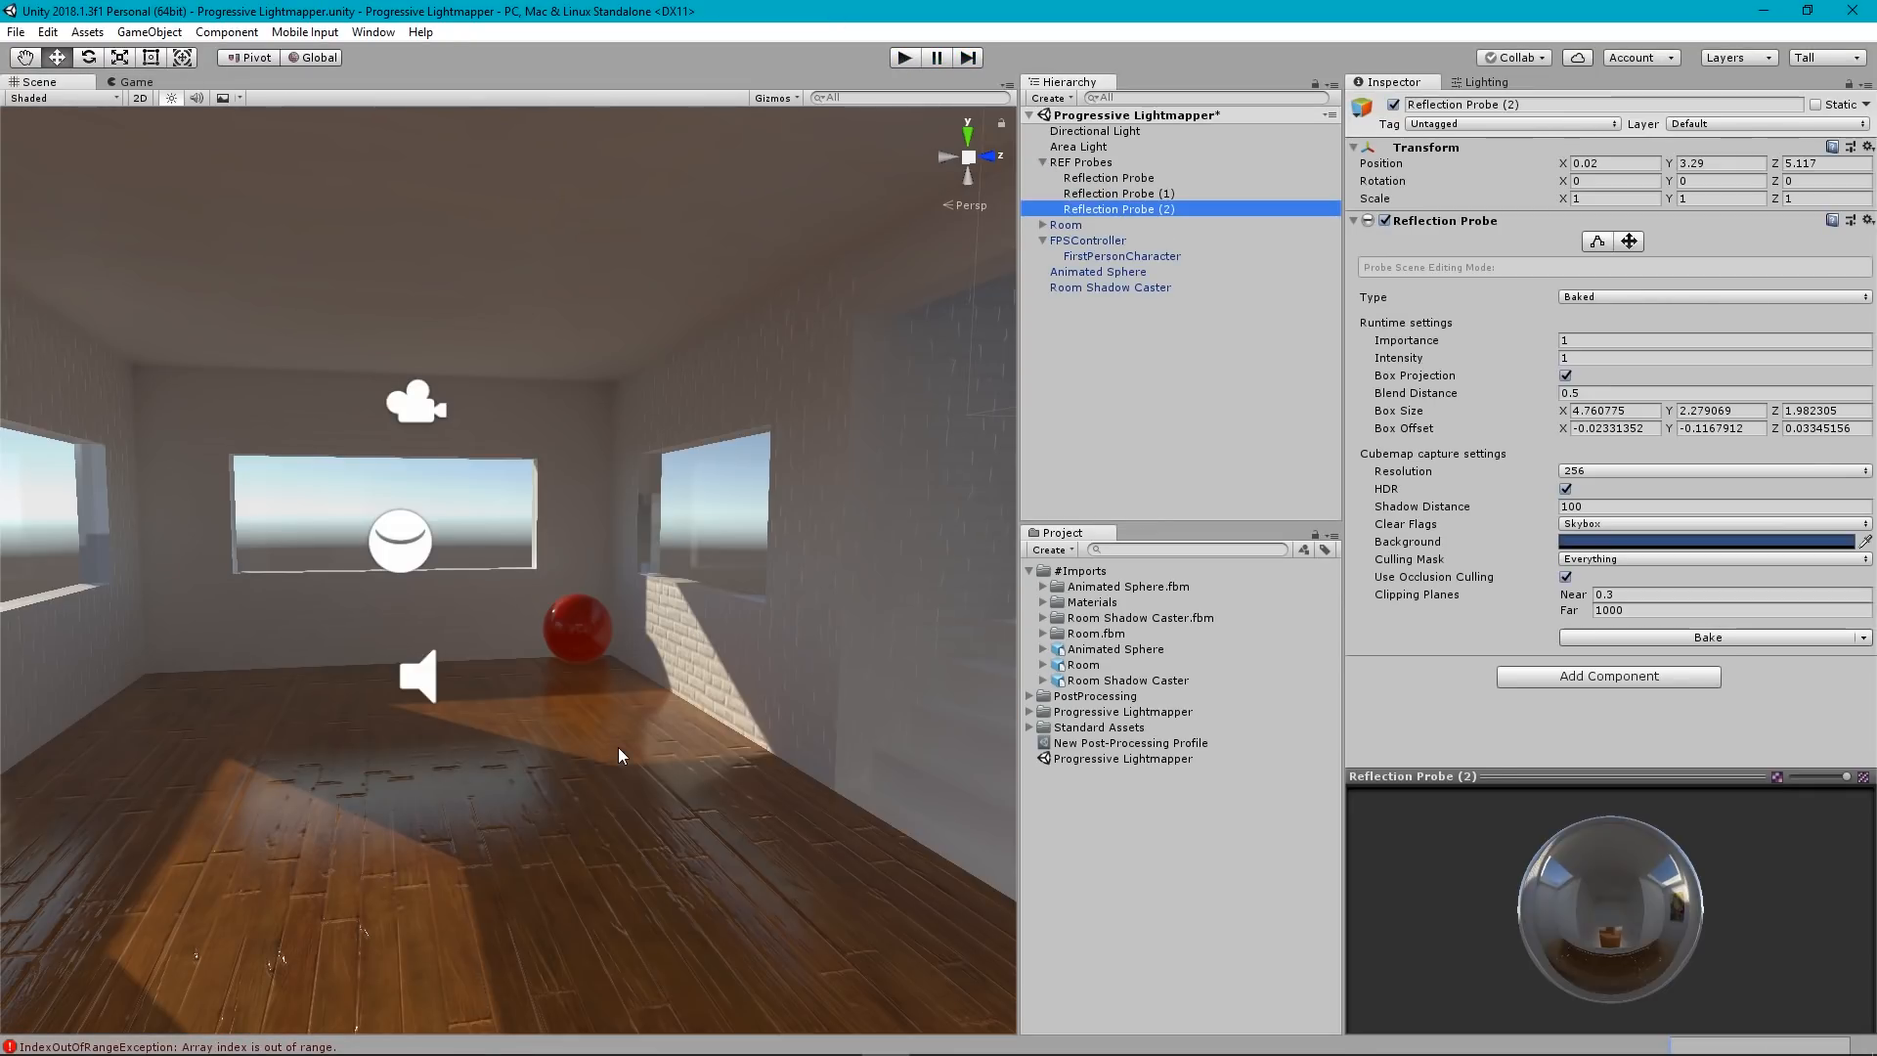
pyautogui.press('f')
pyautogui.keyDown('alt'); pyautogui.moveTo(574, 628); pyautogui.dragTo(250, 759); pyautogui.keyUp('alt')
pyautogui.keyDown('alt'); pyautogui.moveTo(718, 583); pyautogui.dragTo(123, 606); pyautogui.keyUp('alt')
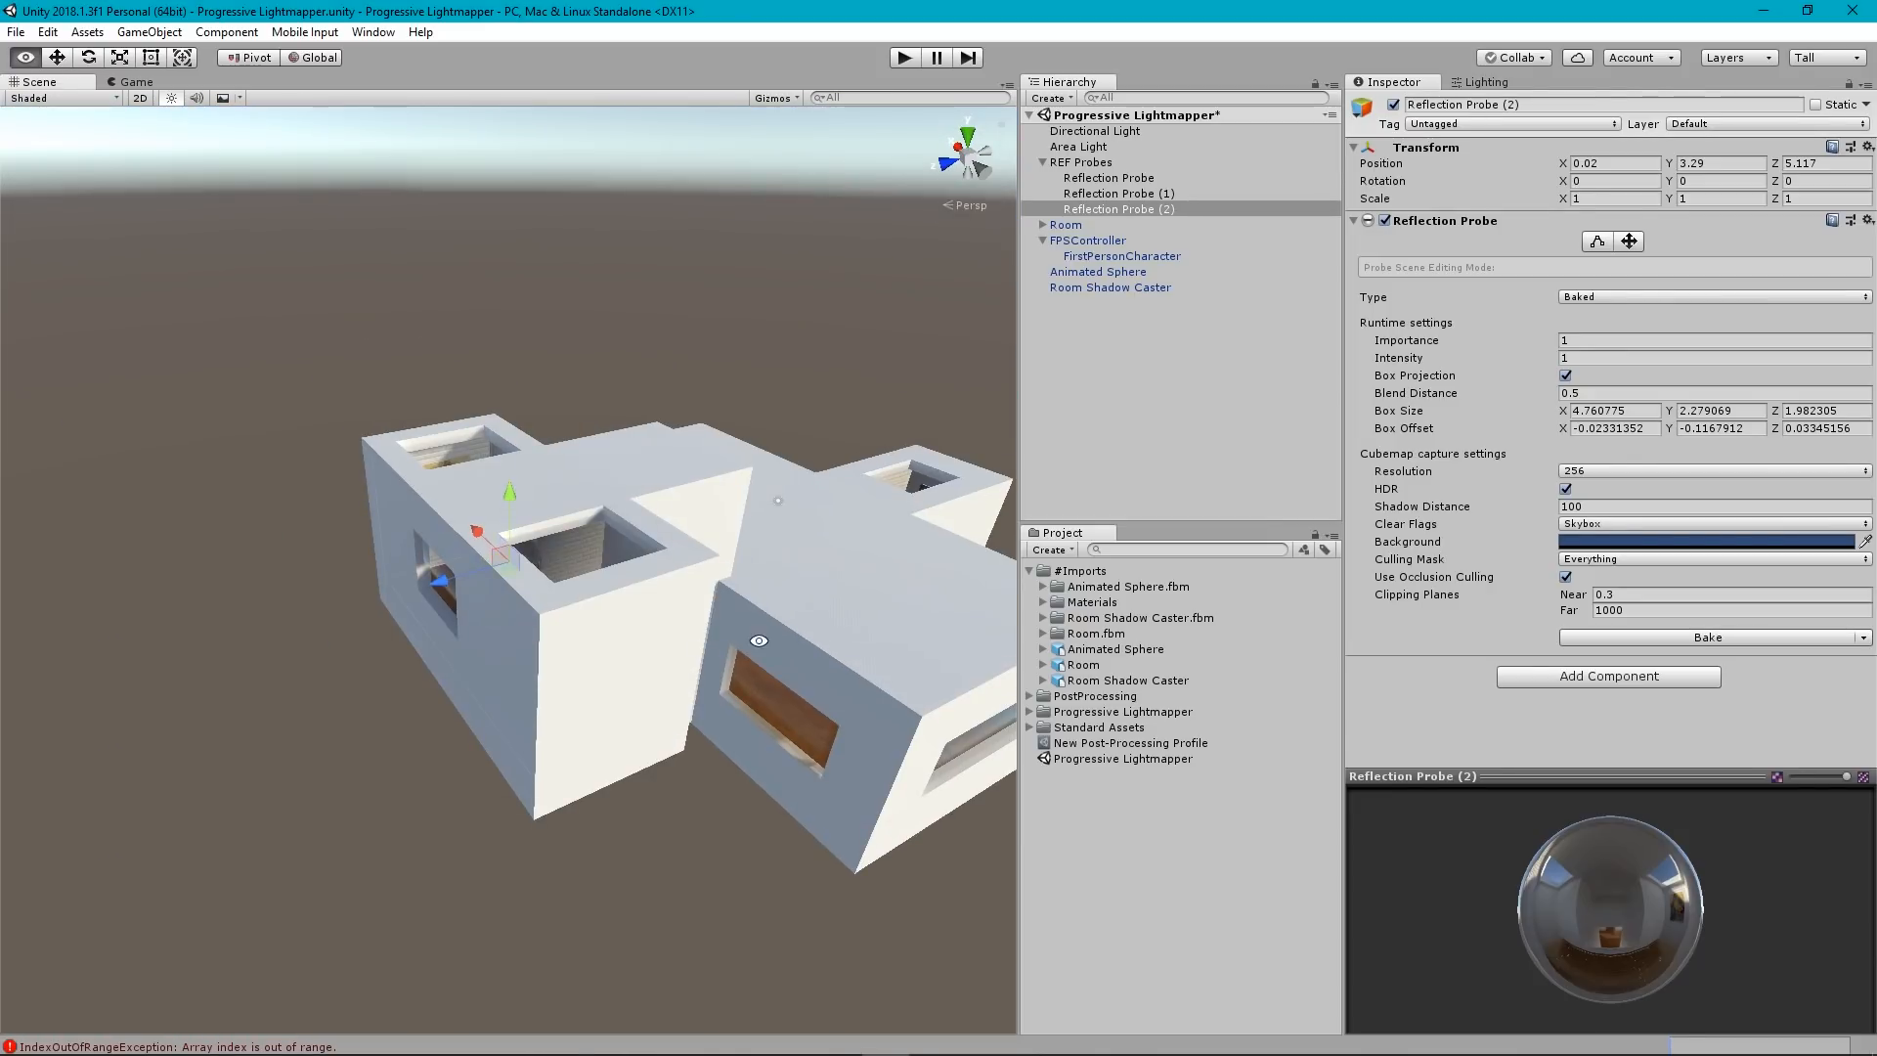
pyautogui.keyDown('alt'); pyautogui.moveTo(758, 640); pyautogui.dragTo(543, 564); pyautogui.keyUp('alt')
pyautogui.keyDown('alt'); pyautogui.moveTo(707, 555); pyautogui.dragTo(257, 562); pyautogui.keyUp('alt')
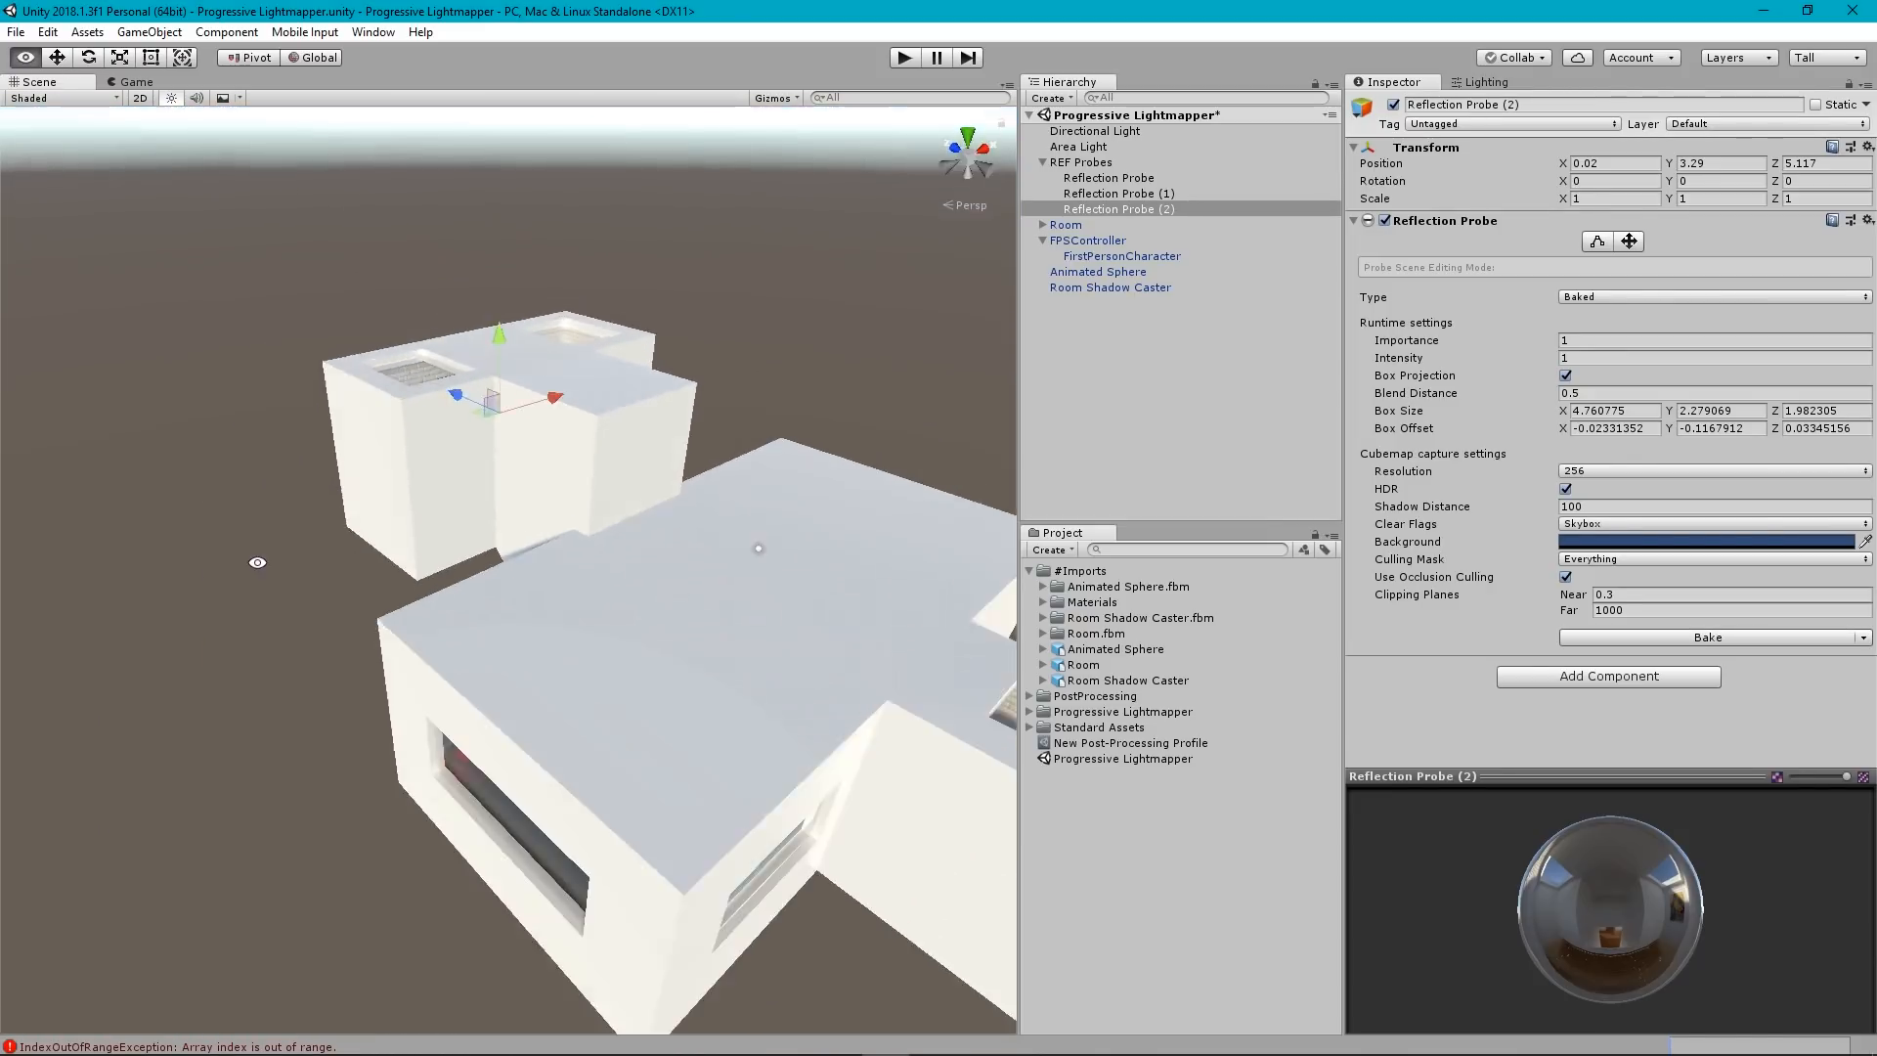
pyautogui.moveTo(617, 613); pyautogui.dragTo(726, 559, button='right')
pyautogui.press('w')
pyautogui.press('w')
pyautogui.press('s')
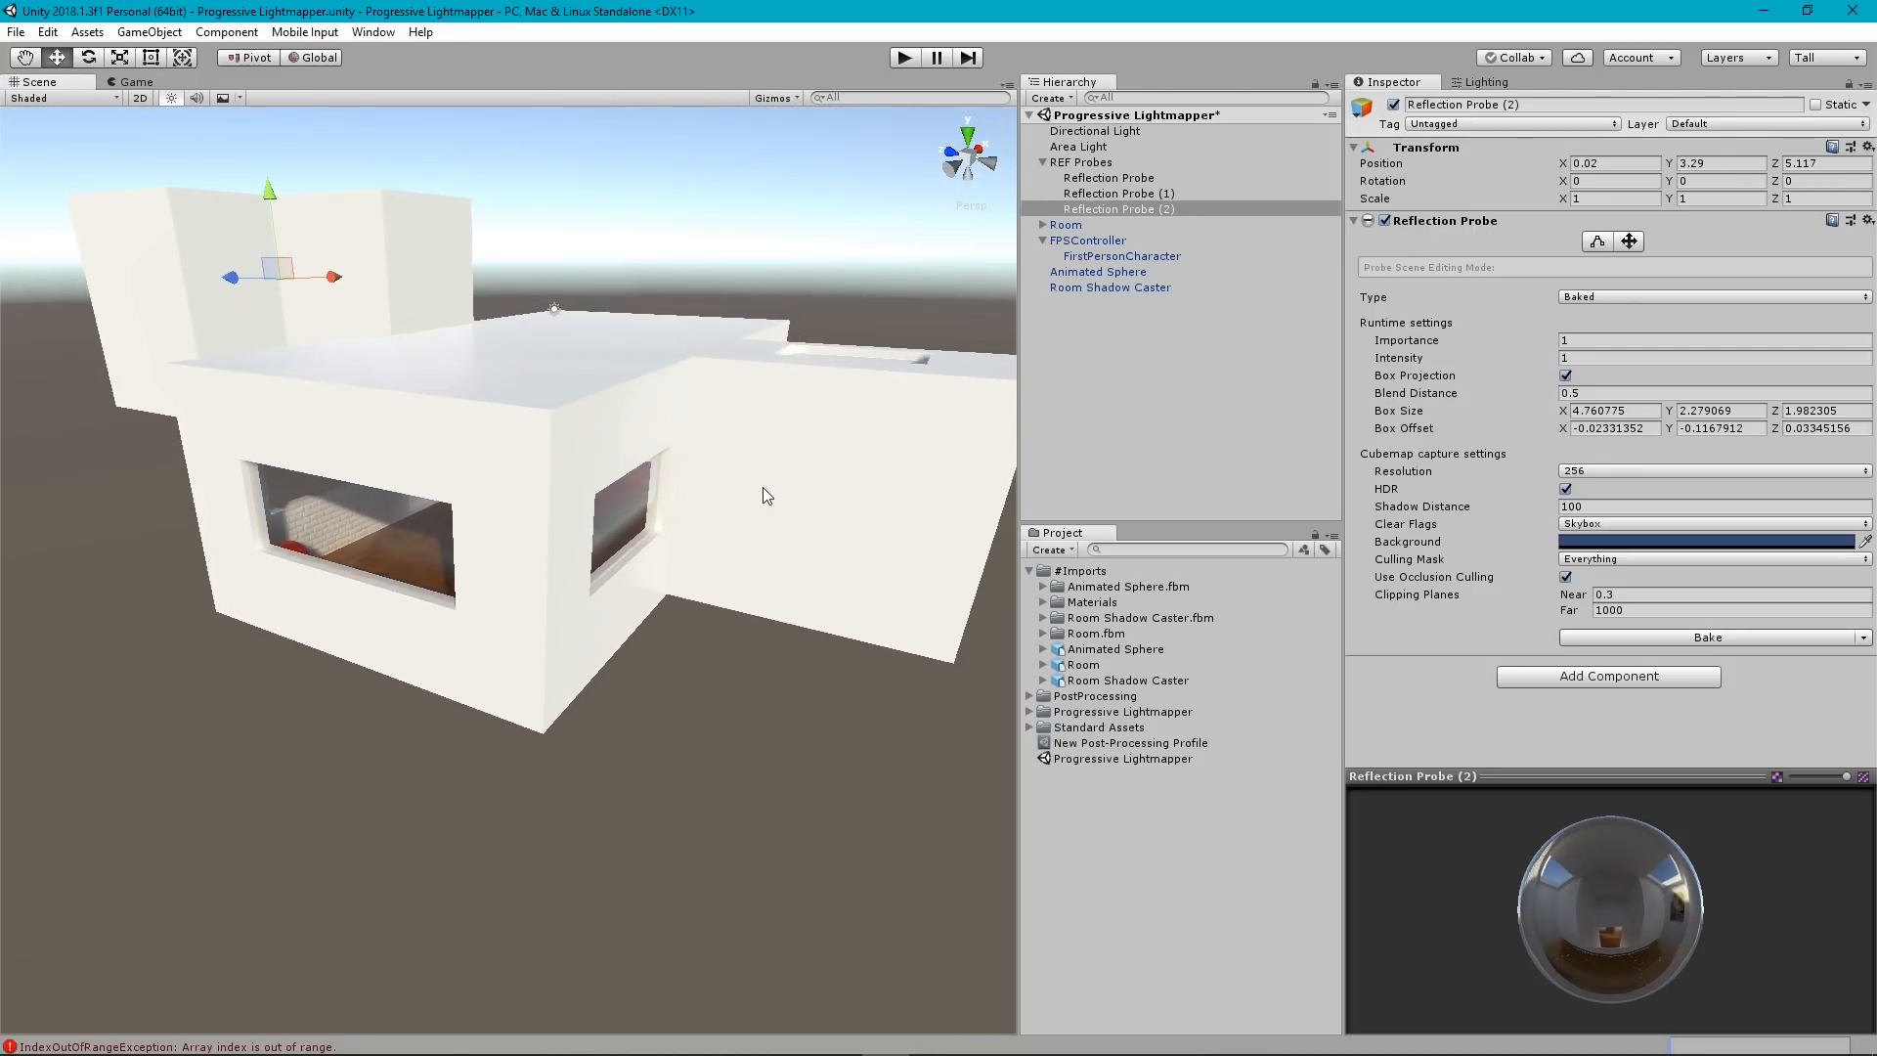
# Select the Room Shadow Caster object and expand the lighting settings of its Mesh Renderer.
pyautogui.click(766, 495)
pyautogui.moveTo(764, 489); pyautogui.dragTo(697, 544, button='right')
pyautogui.press('s')
pyautogui.press('w')
pyautogui.press('s')
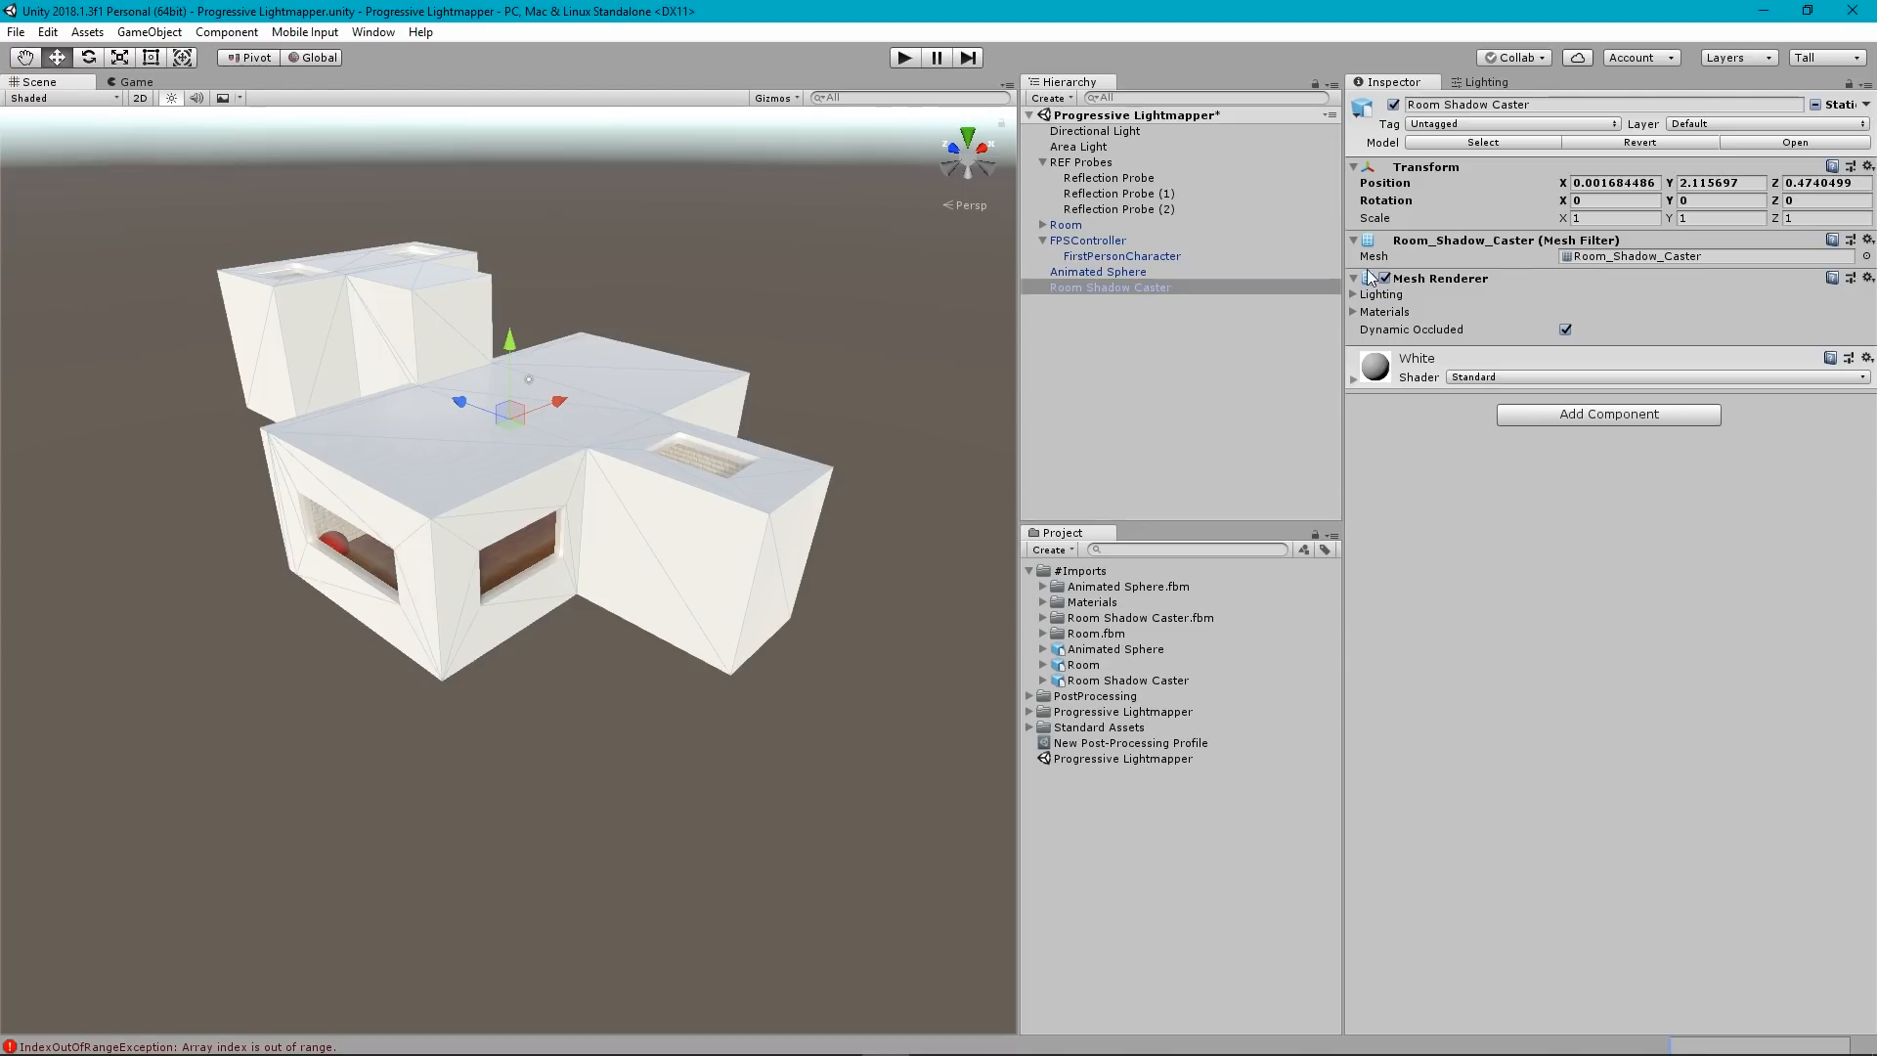
pyautogui.click(1104, 288)
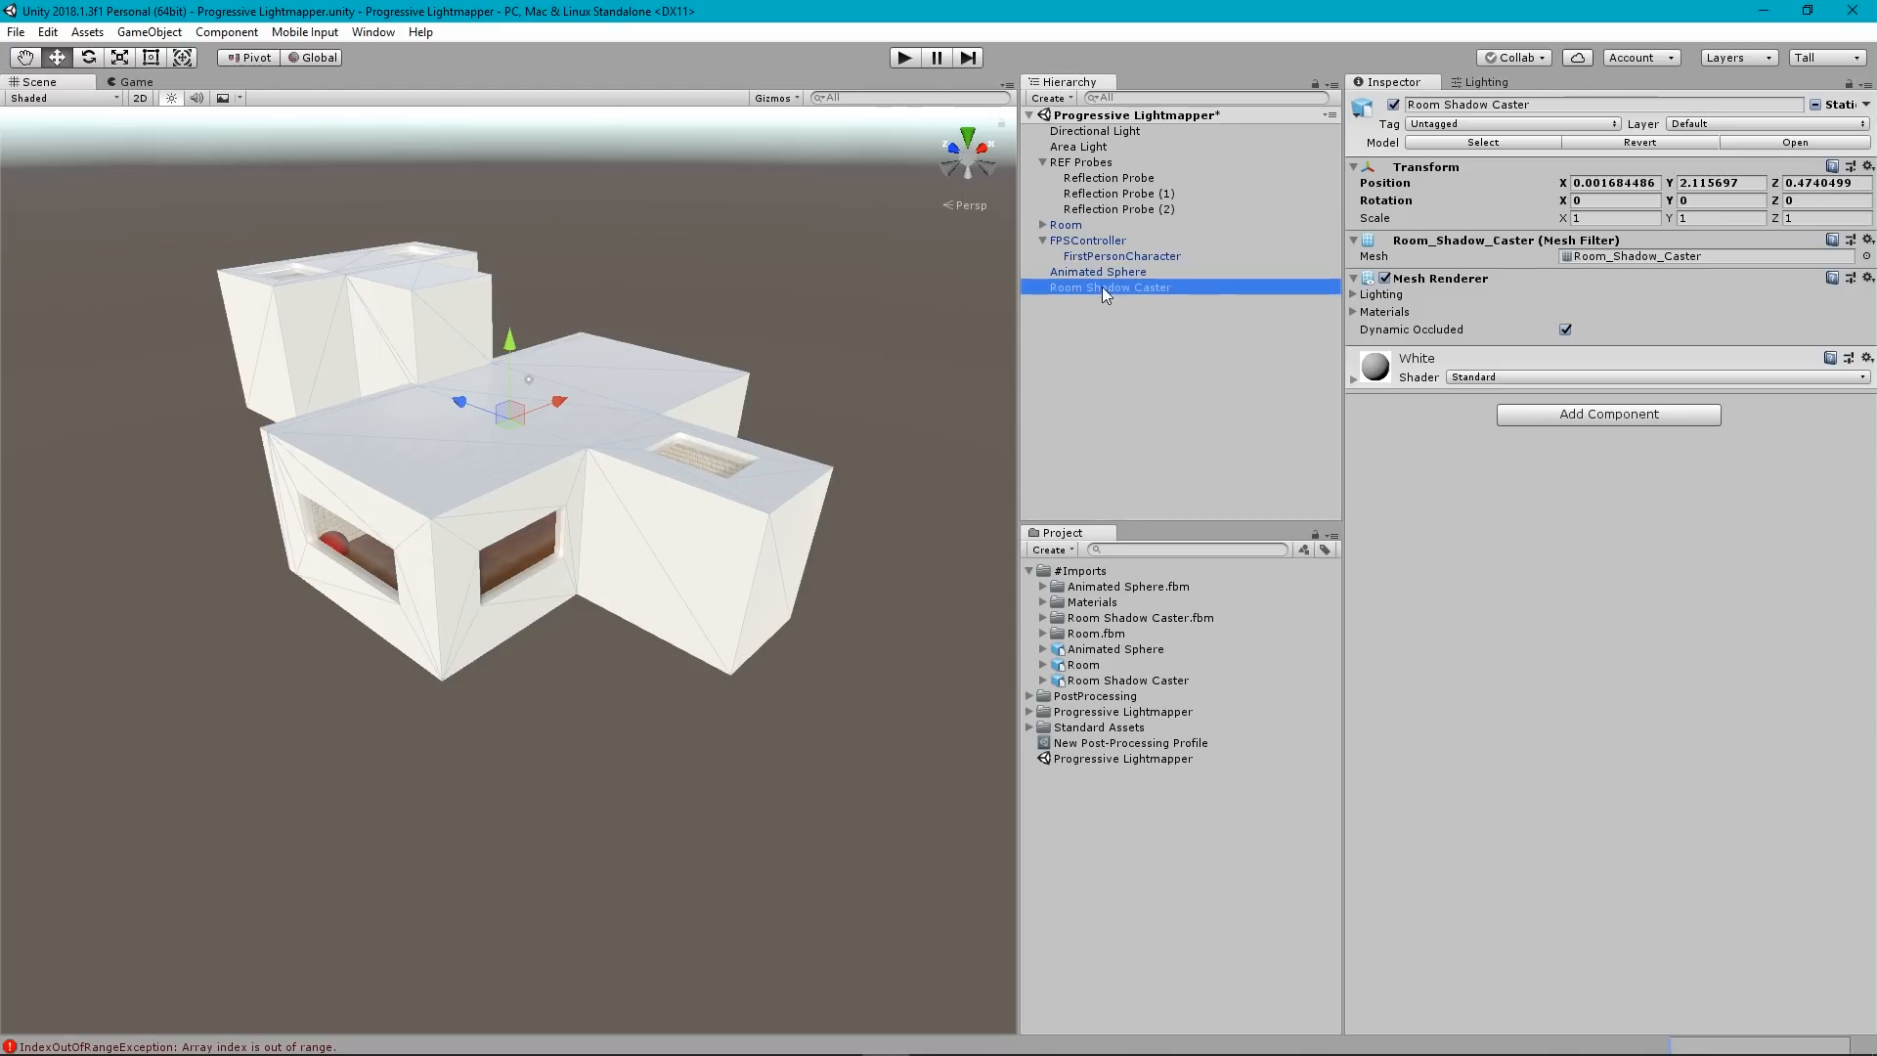
pyautogui.click(1353, 295)
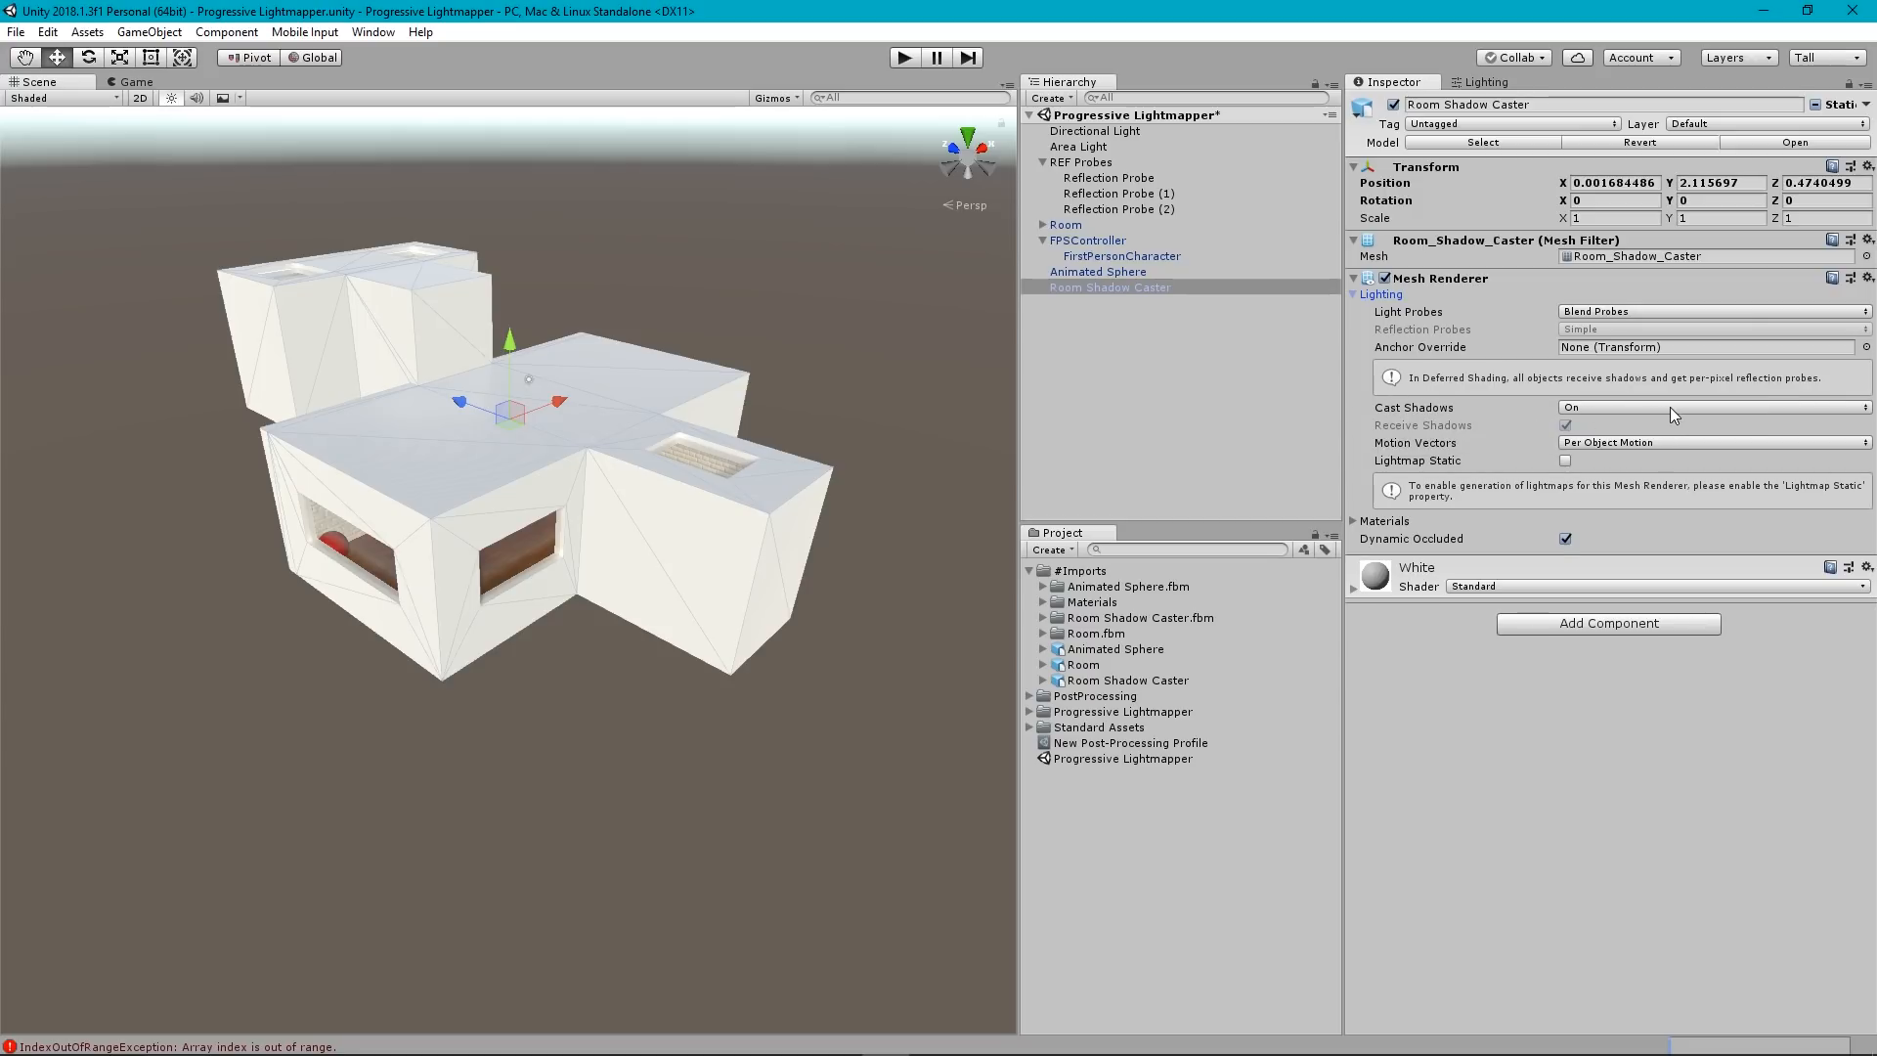
# Try the Room Shadow Caster's Cast Shadows options Off and On, ending on Shadows Only.
pyautogui.click(1574, 408)
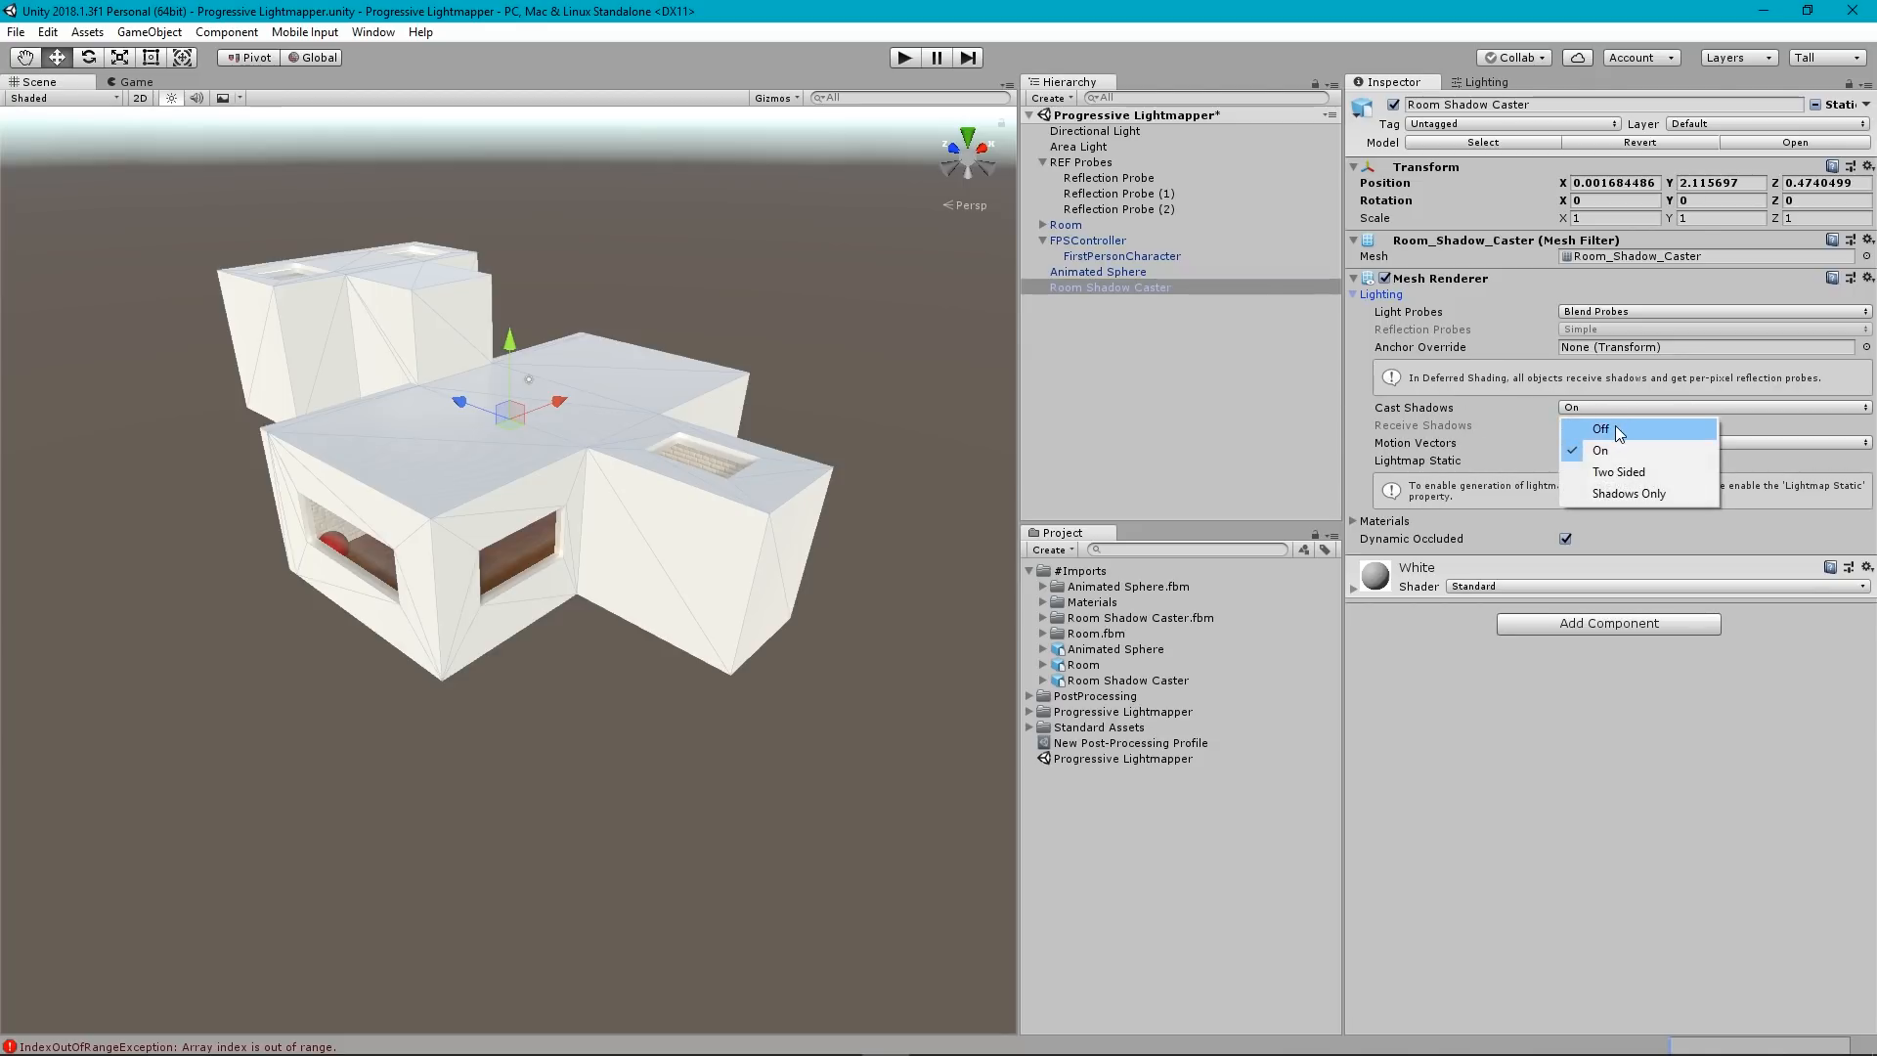
pyautogui.click(1615, 430)
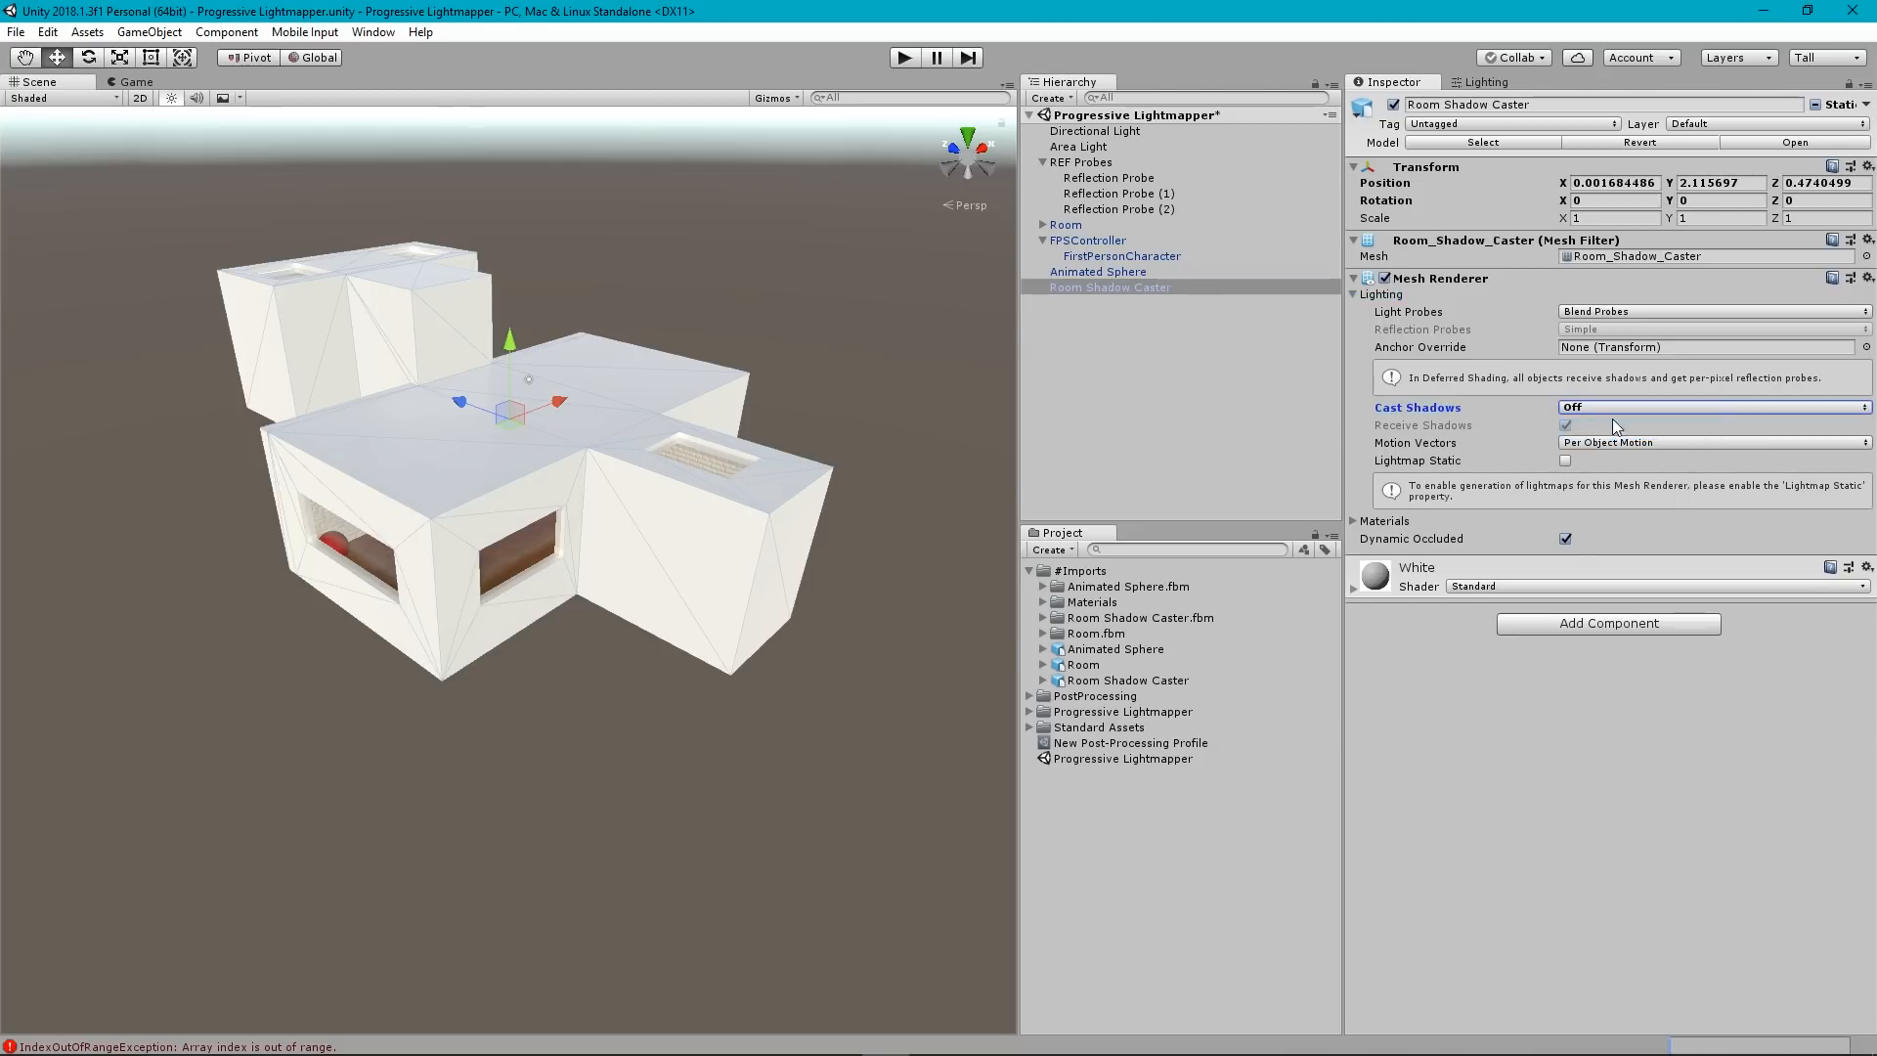
pyautogui.click(1593, 408)
pyautogui.click(1605, 450)
pyautogui.click(1597, 408)
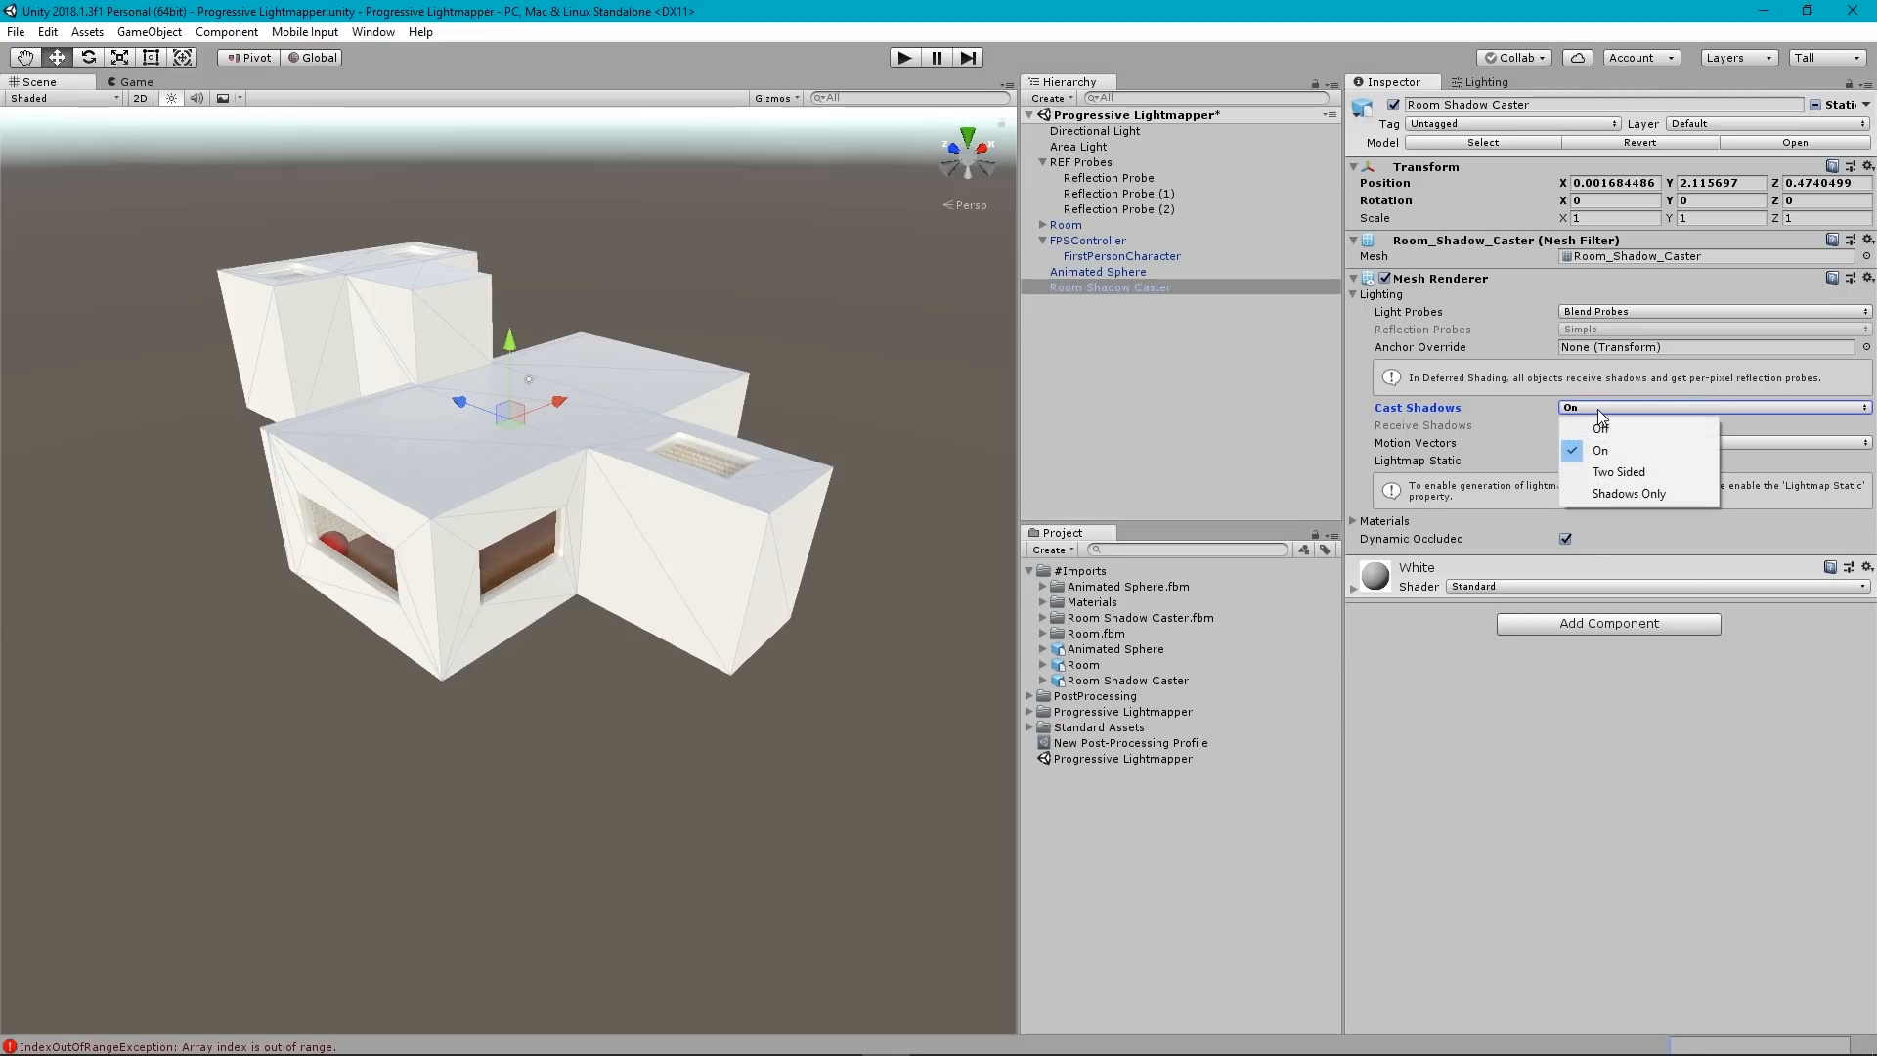
pyautogui.click(1629, 495)
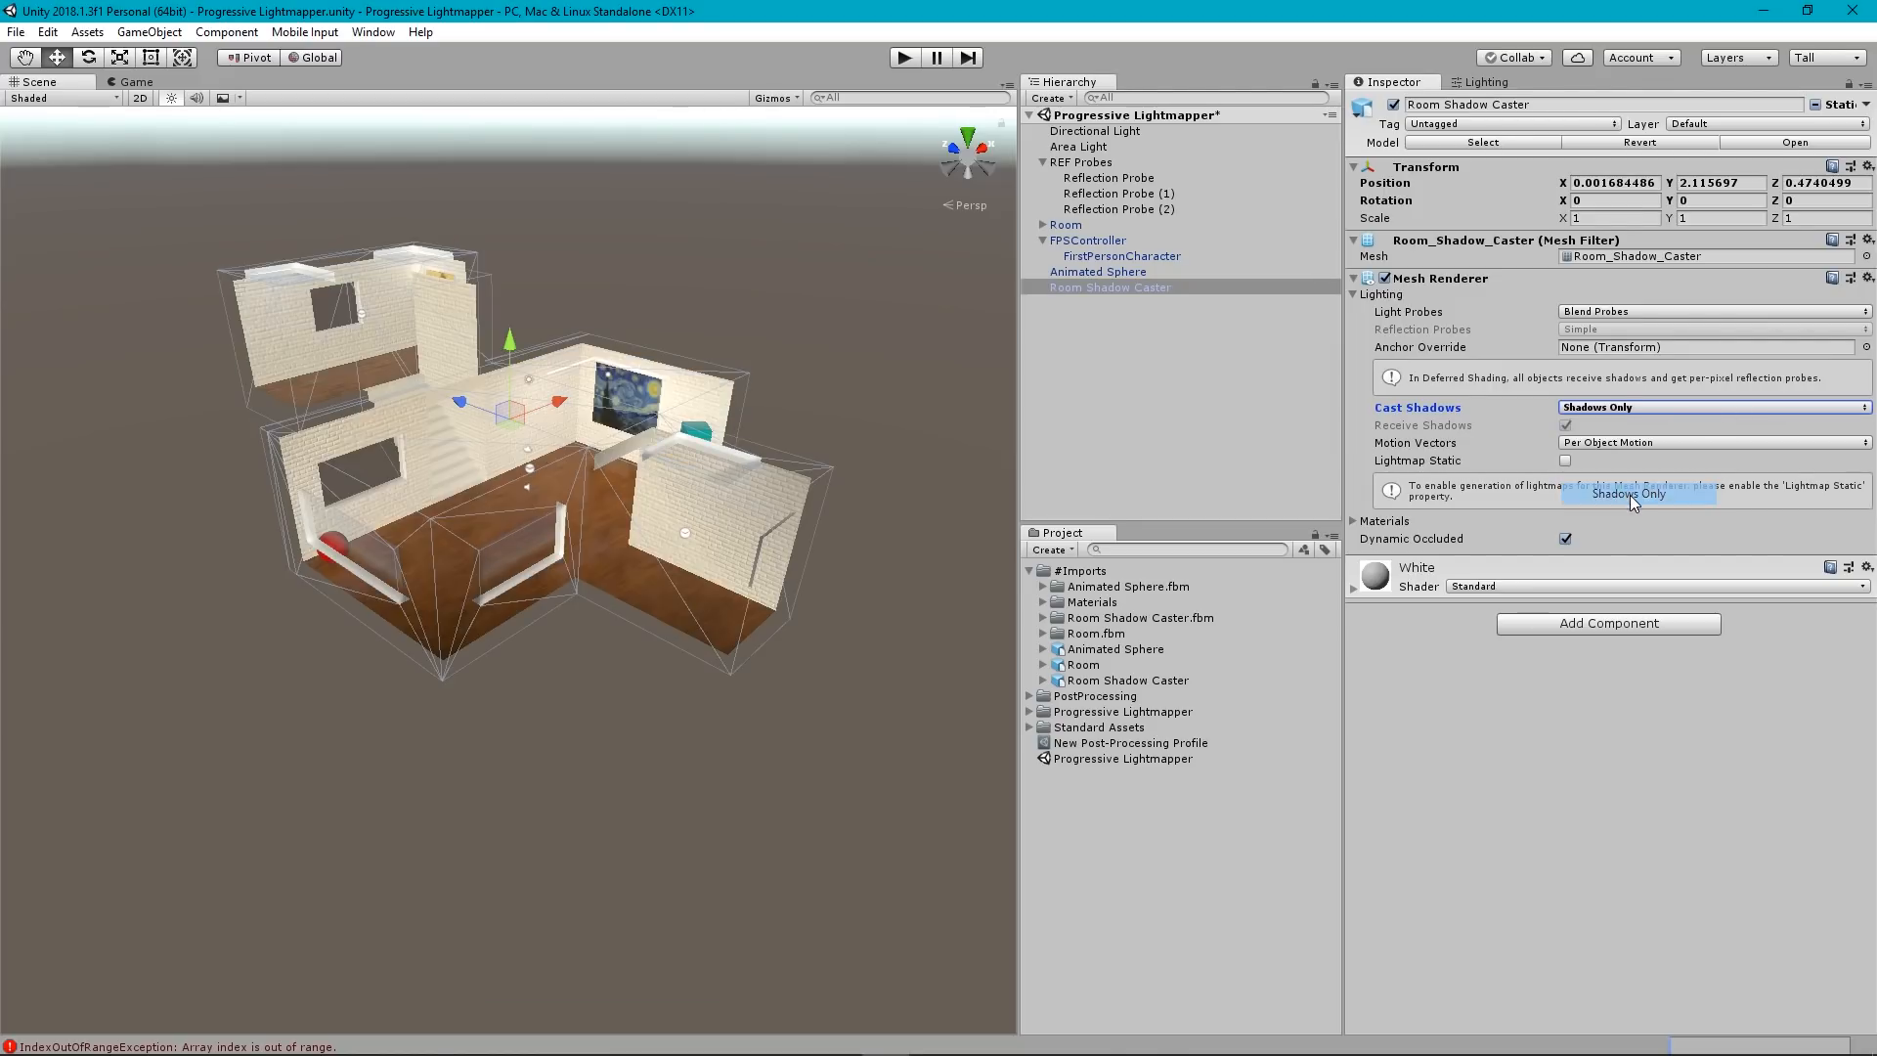
# Deselect the Room Shadow Caster and move inside the room to examine the floor, walls and coloured cubes.
pyautogui.click(741, 719)
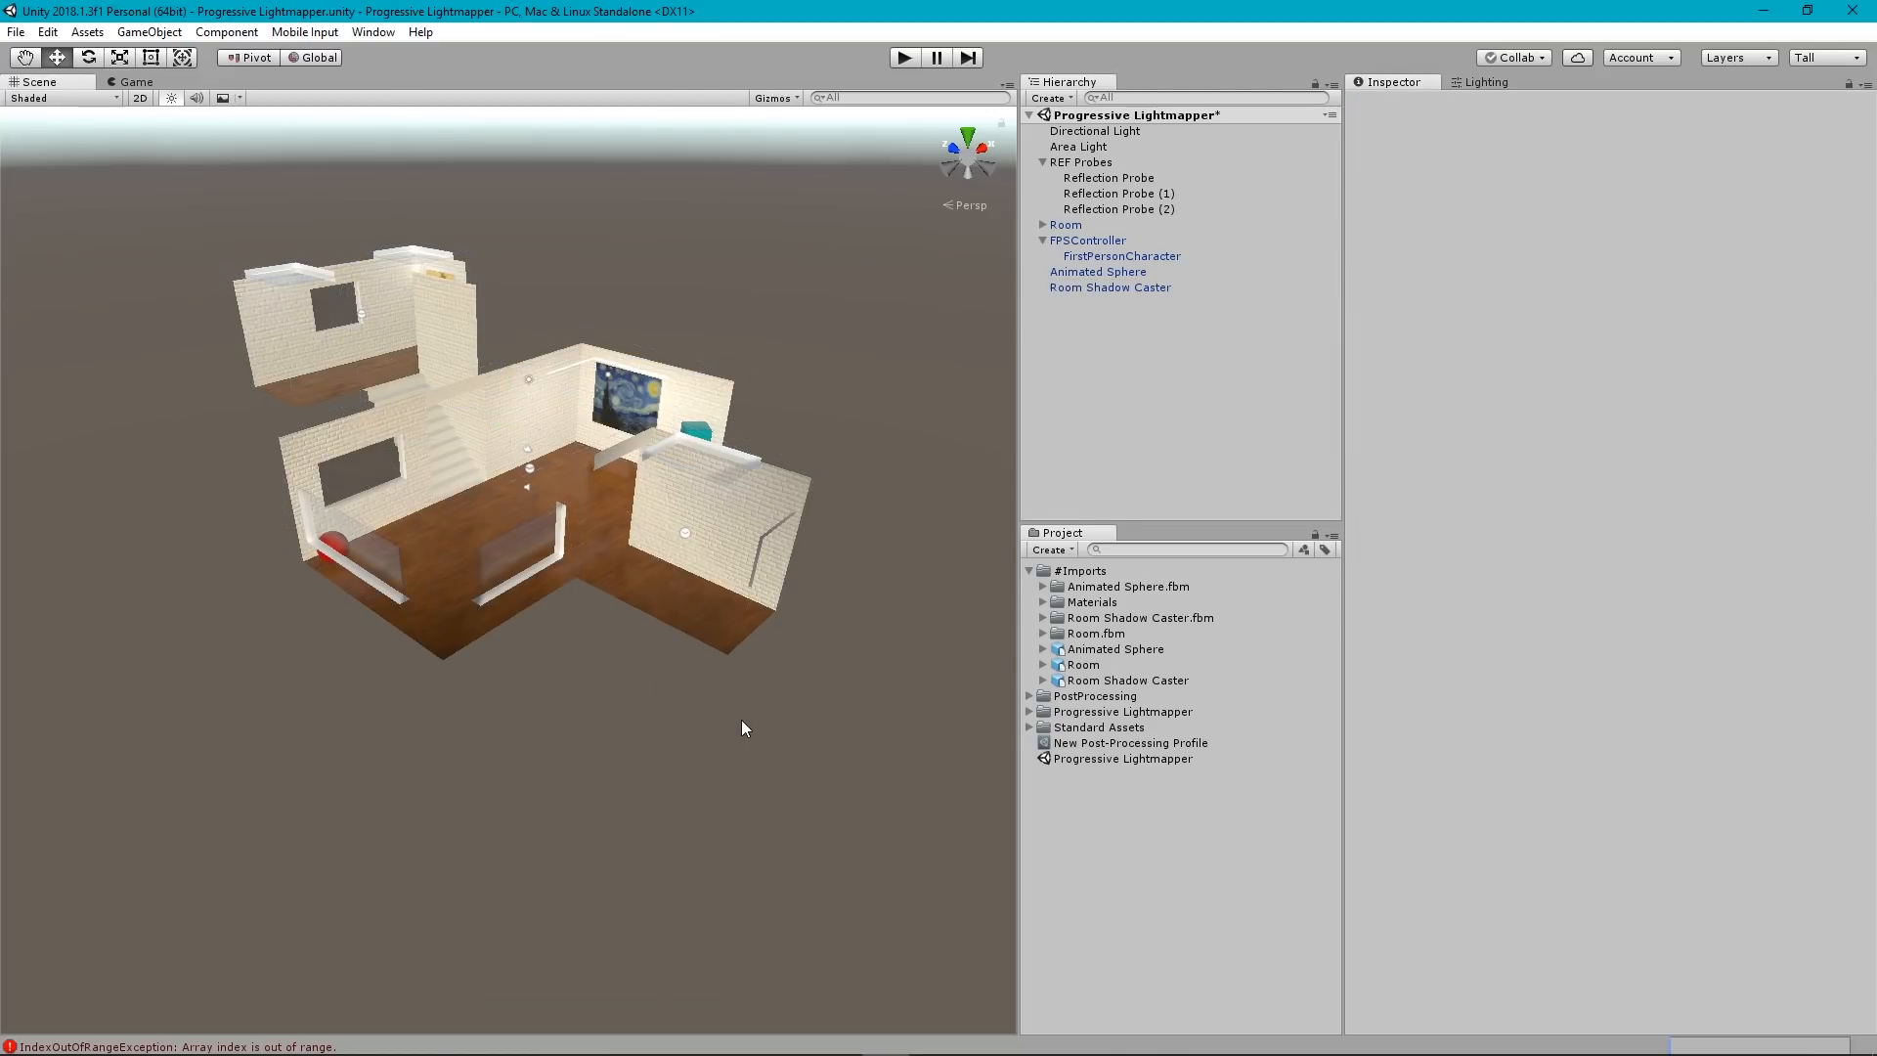
pyautogui.keyDown('alt'); pyautogui.moveTo(647, 661); pyautogui.dragTo(601, 681); pyautogui.keyUp('alt')
pyautogui.press('w')
pyautogui.moveTo(601, 680)
pyautogui.mouseDown(button='right')
pyautogui.moveTo(700, 584)
pyautogui.moveTo(1278, 536)
pyautogui.moveTo(1770, 540)
pyautogui.moveTo(1667, 620)
pyautogui.moveTo(1357, 671)
pyautogui.moveTo(984, 649)
pyautogui.moveTo(619, 671)
pyautogui.moveTo(683, 607)
pyautogui.moveTo(779, 591)
pyautogui.moveTo(1332, 601)
pyautogui.moveTo(1716, 539)
pyautogui.moveTo(1599, 661)
pyautogui.moveTo(1088, 696)
pyautogui.moveTo(1040, 660)
pyautogui.moveTo(1029, 608)
pyautogui.moveTo(1046, 602)
pyautogui.moveTo(1025, 604)
pyautogui.mouseUp(button='right')
pyautogui.press('s')
pyautogui.press('w')
pyautogui.press('a')
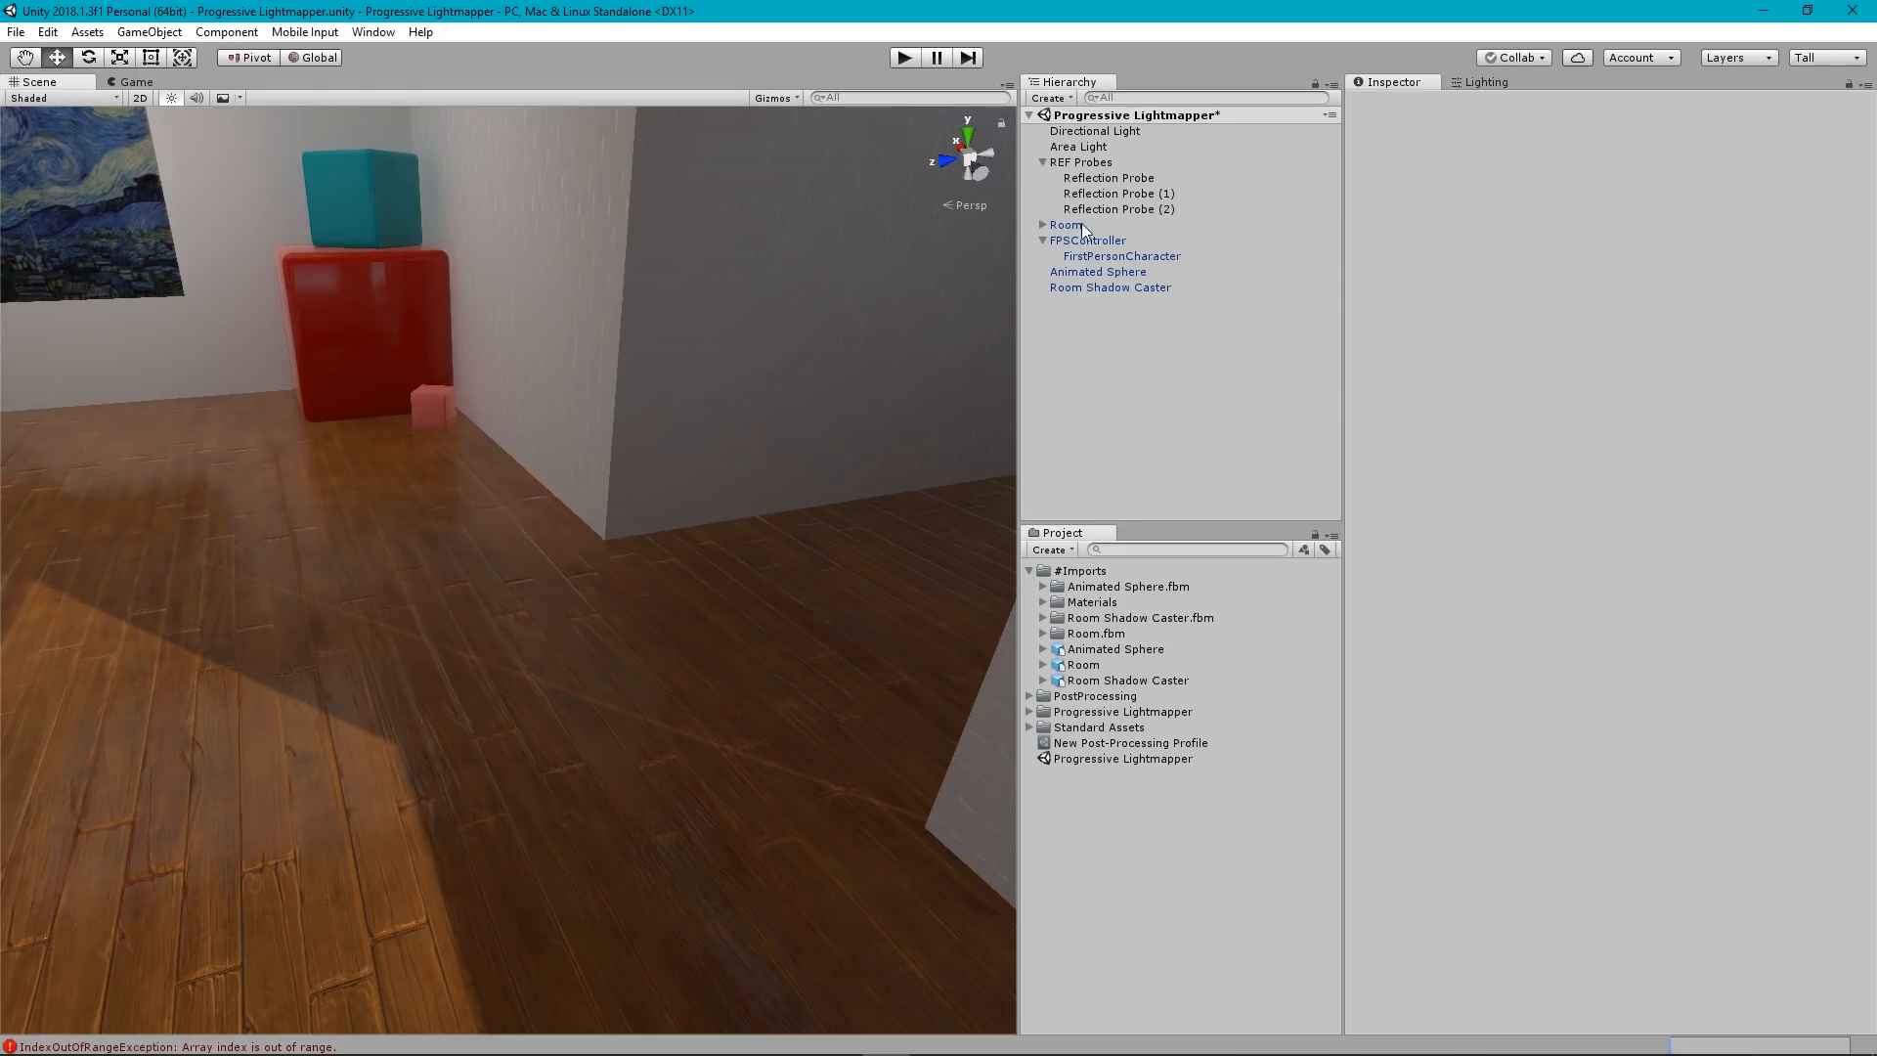
# Set Cast Shadows to On for the Room Shadow Caster's Mesh Renderer.
pyautogui.click(1098, 285)
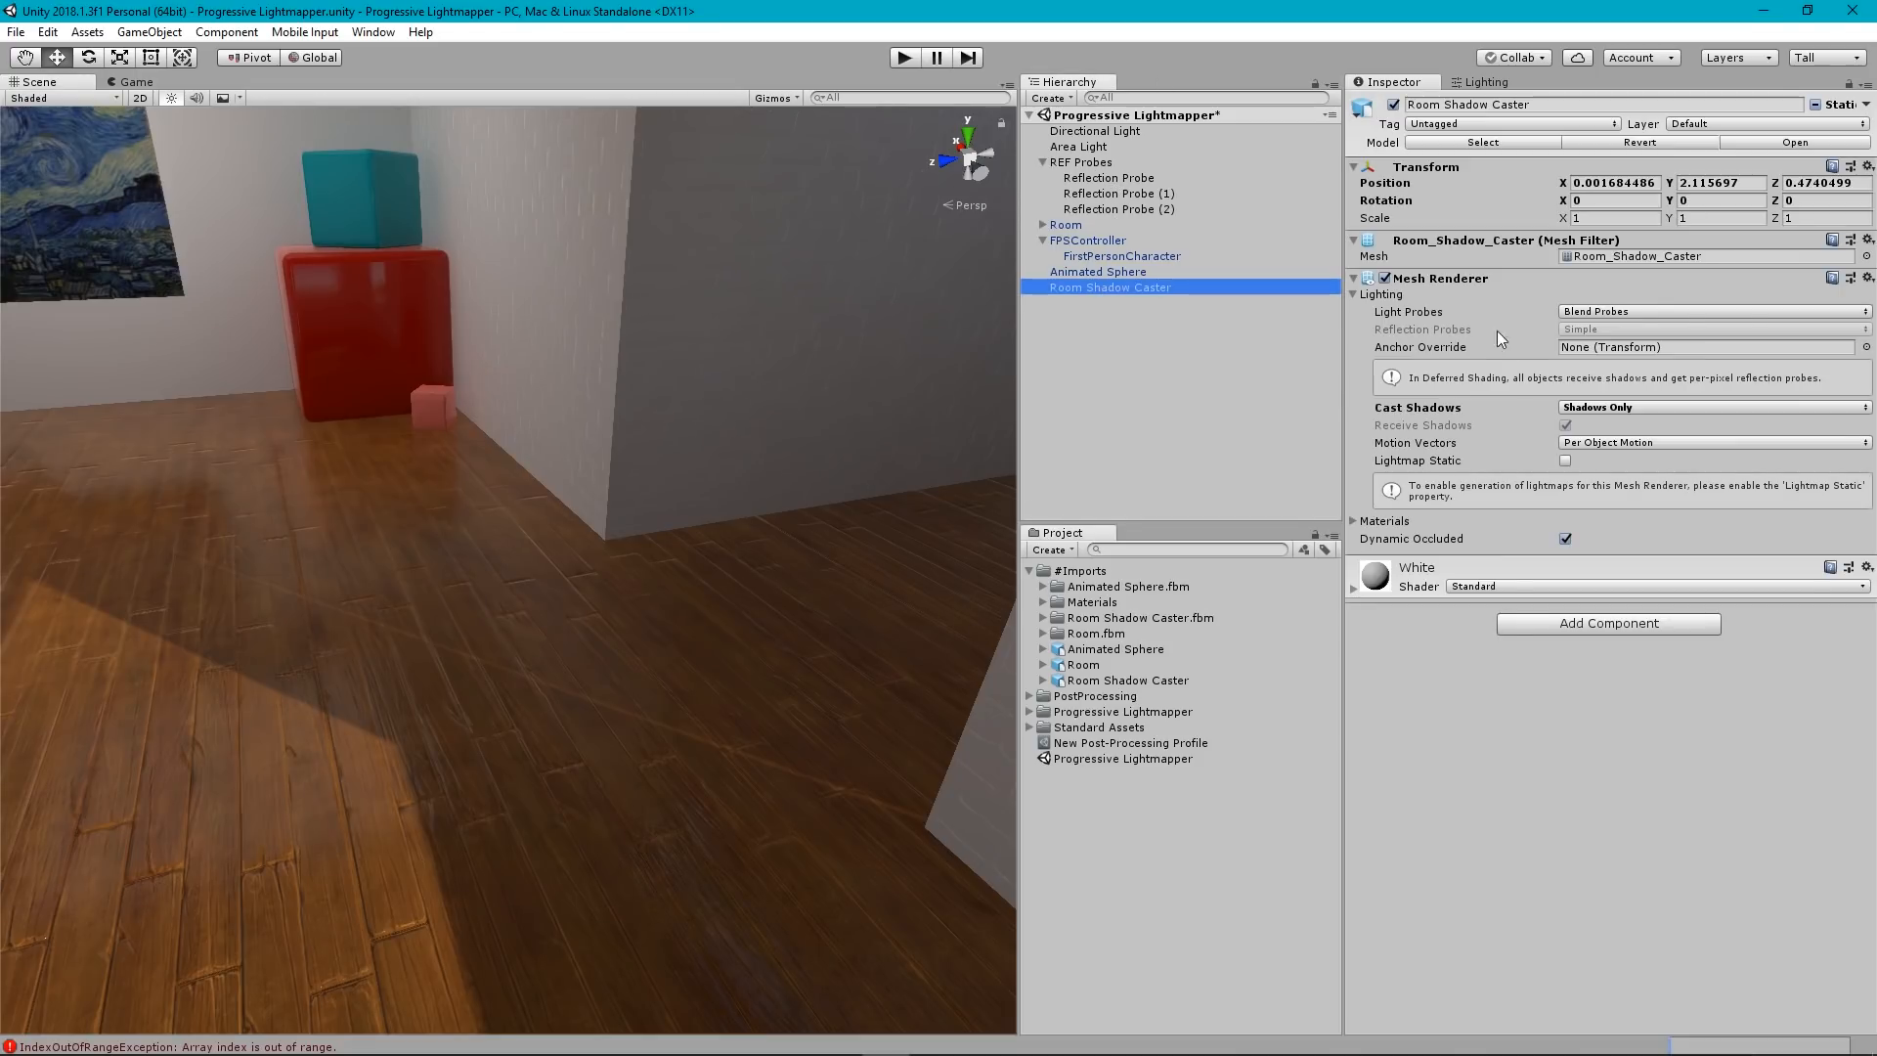
pyautogui.click(1587, 409)
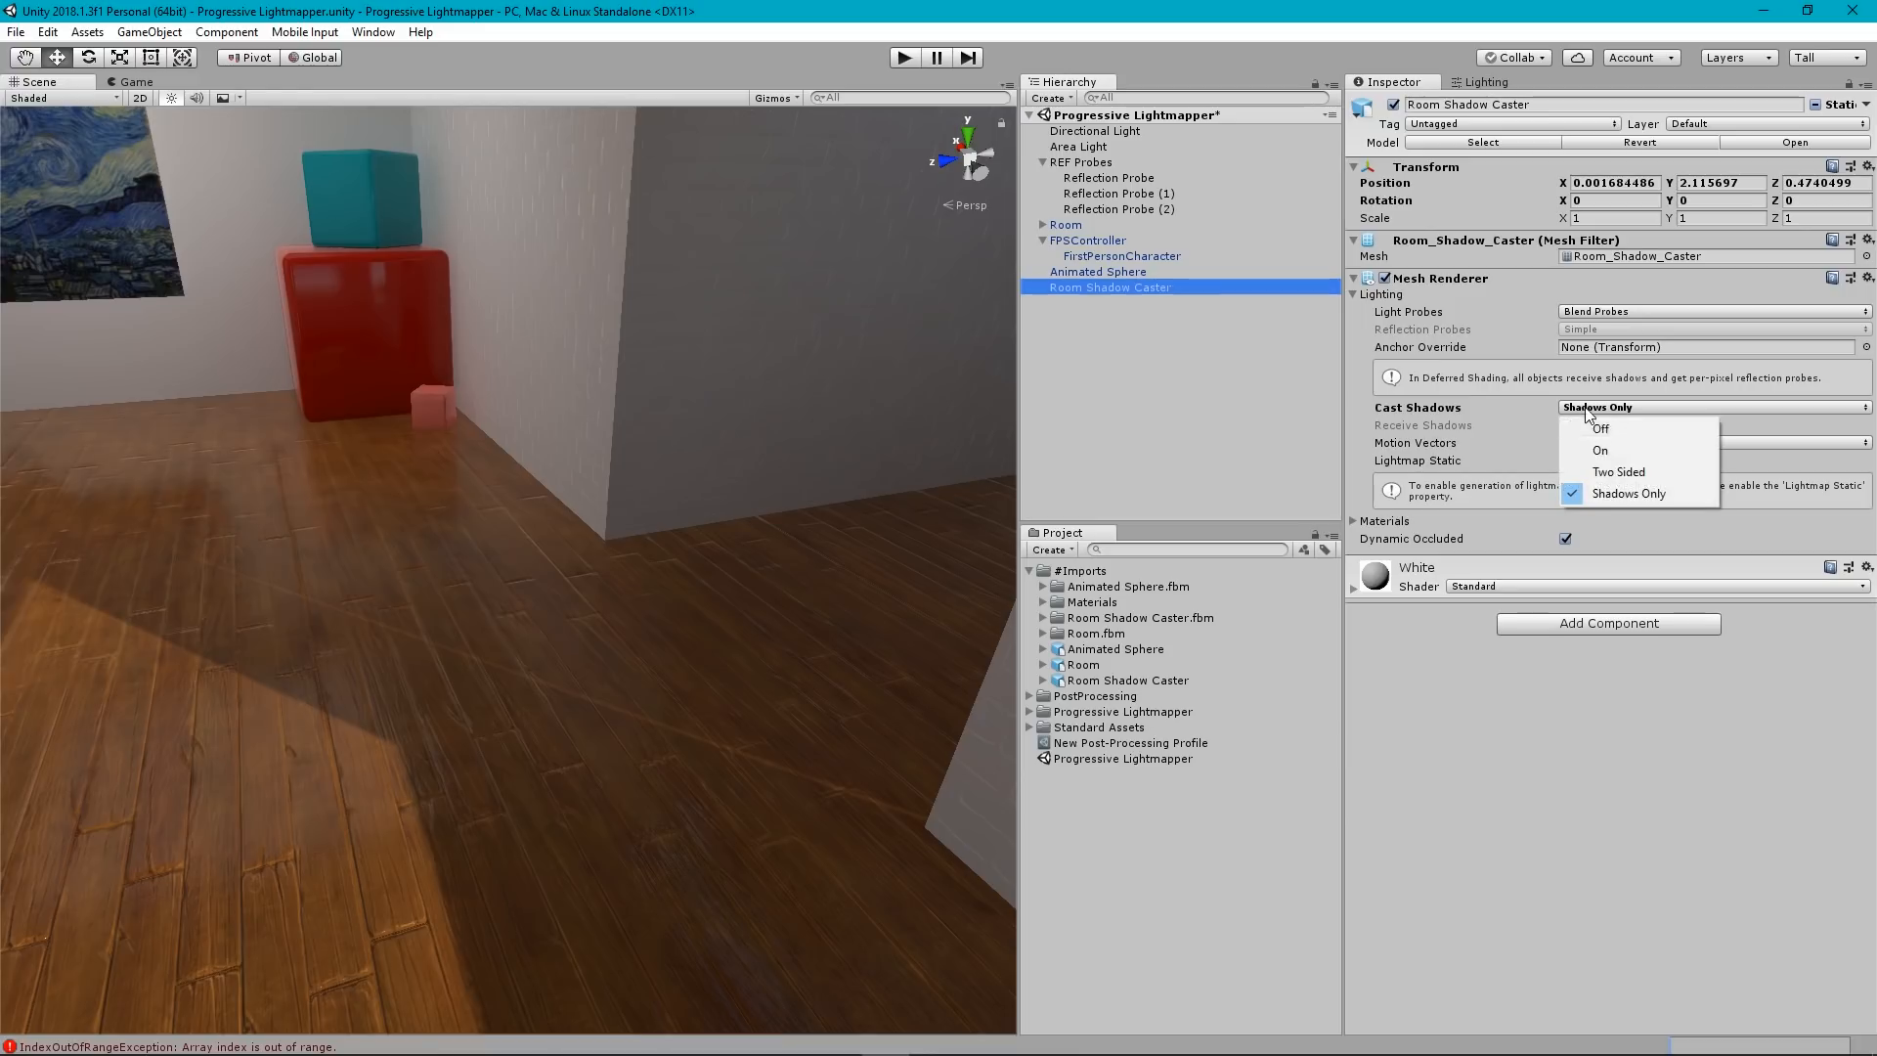
pyautogui.click(1608, 451)
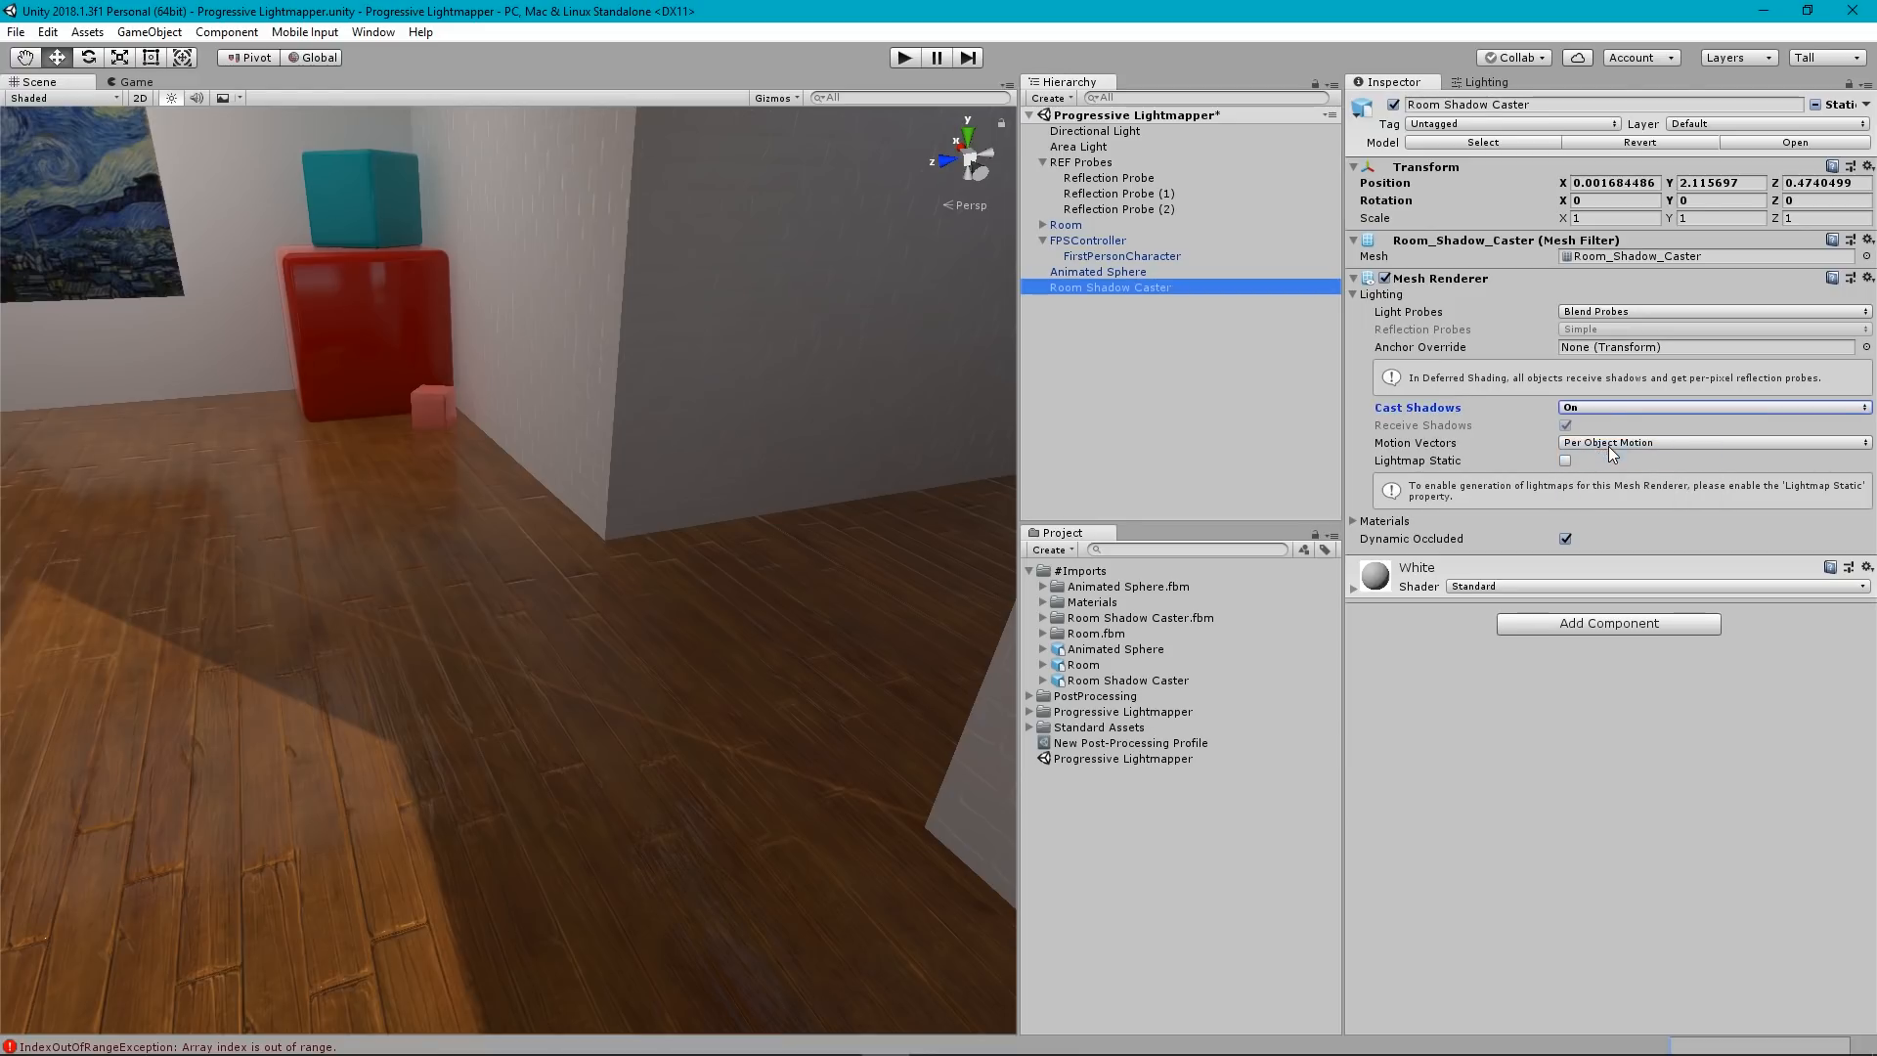
# Set the Room Shadow Caster's Cast Shadows to Shadows Only and the Directional Light's Normal Bias to 0.01.
pyautogui.click(1581, 401)
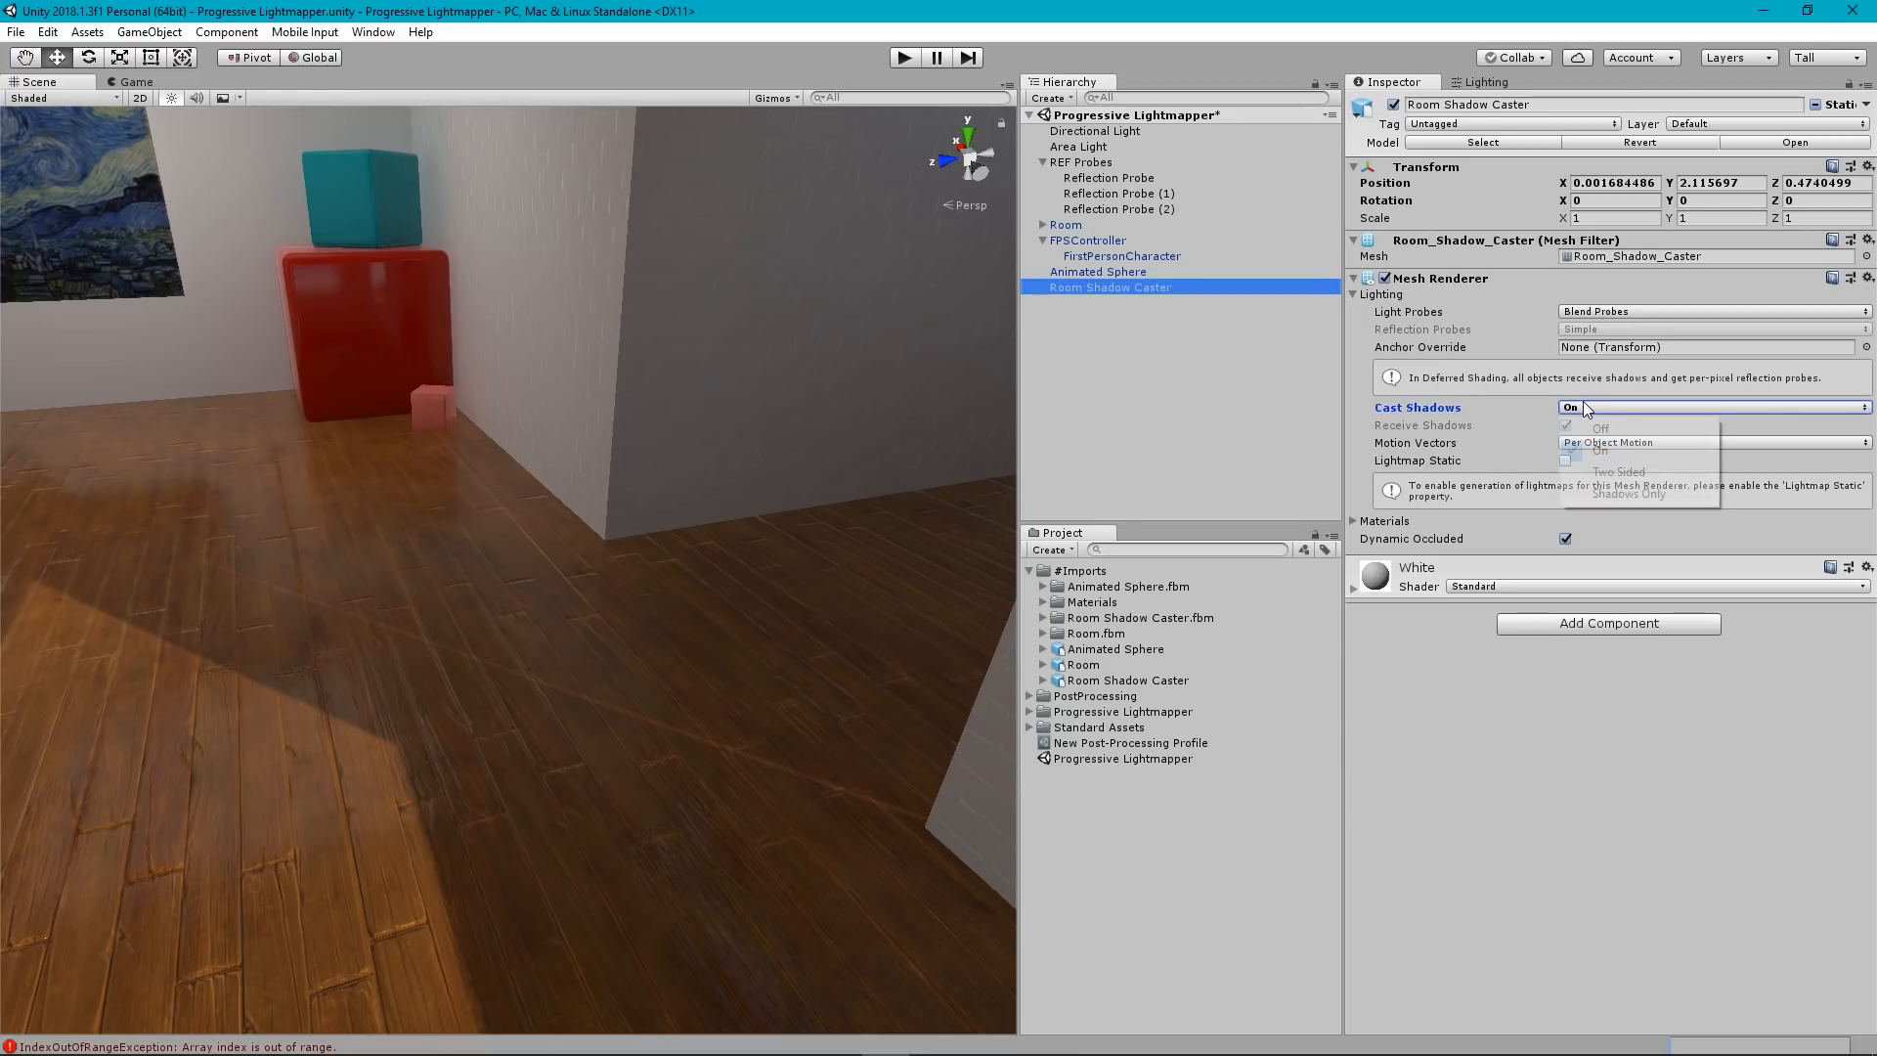
pyautogui.click(1608, 494)
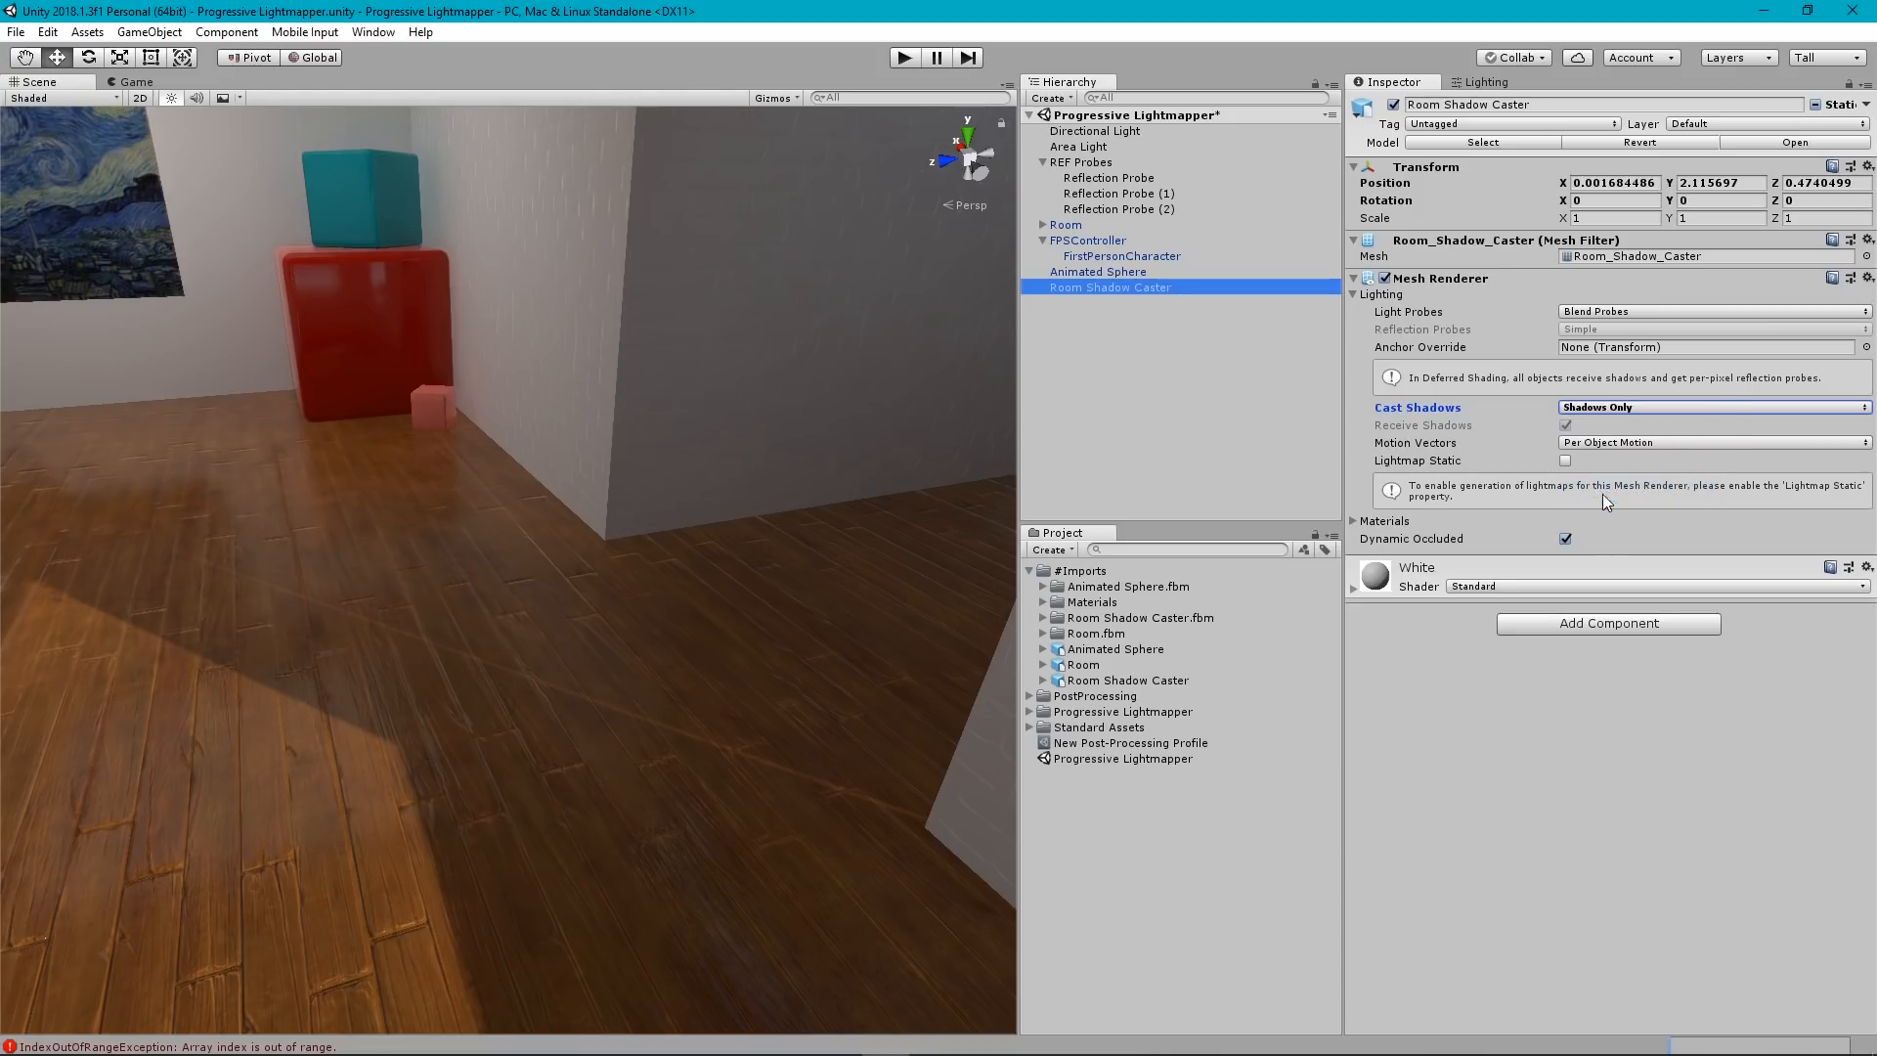
pyautogui.click(1084, 133)
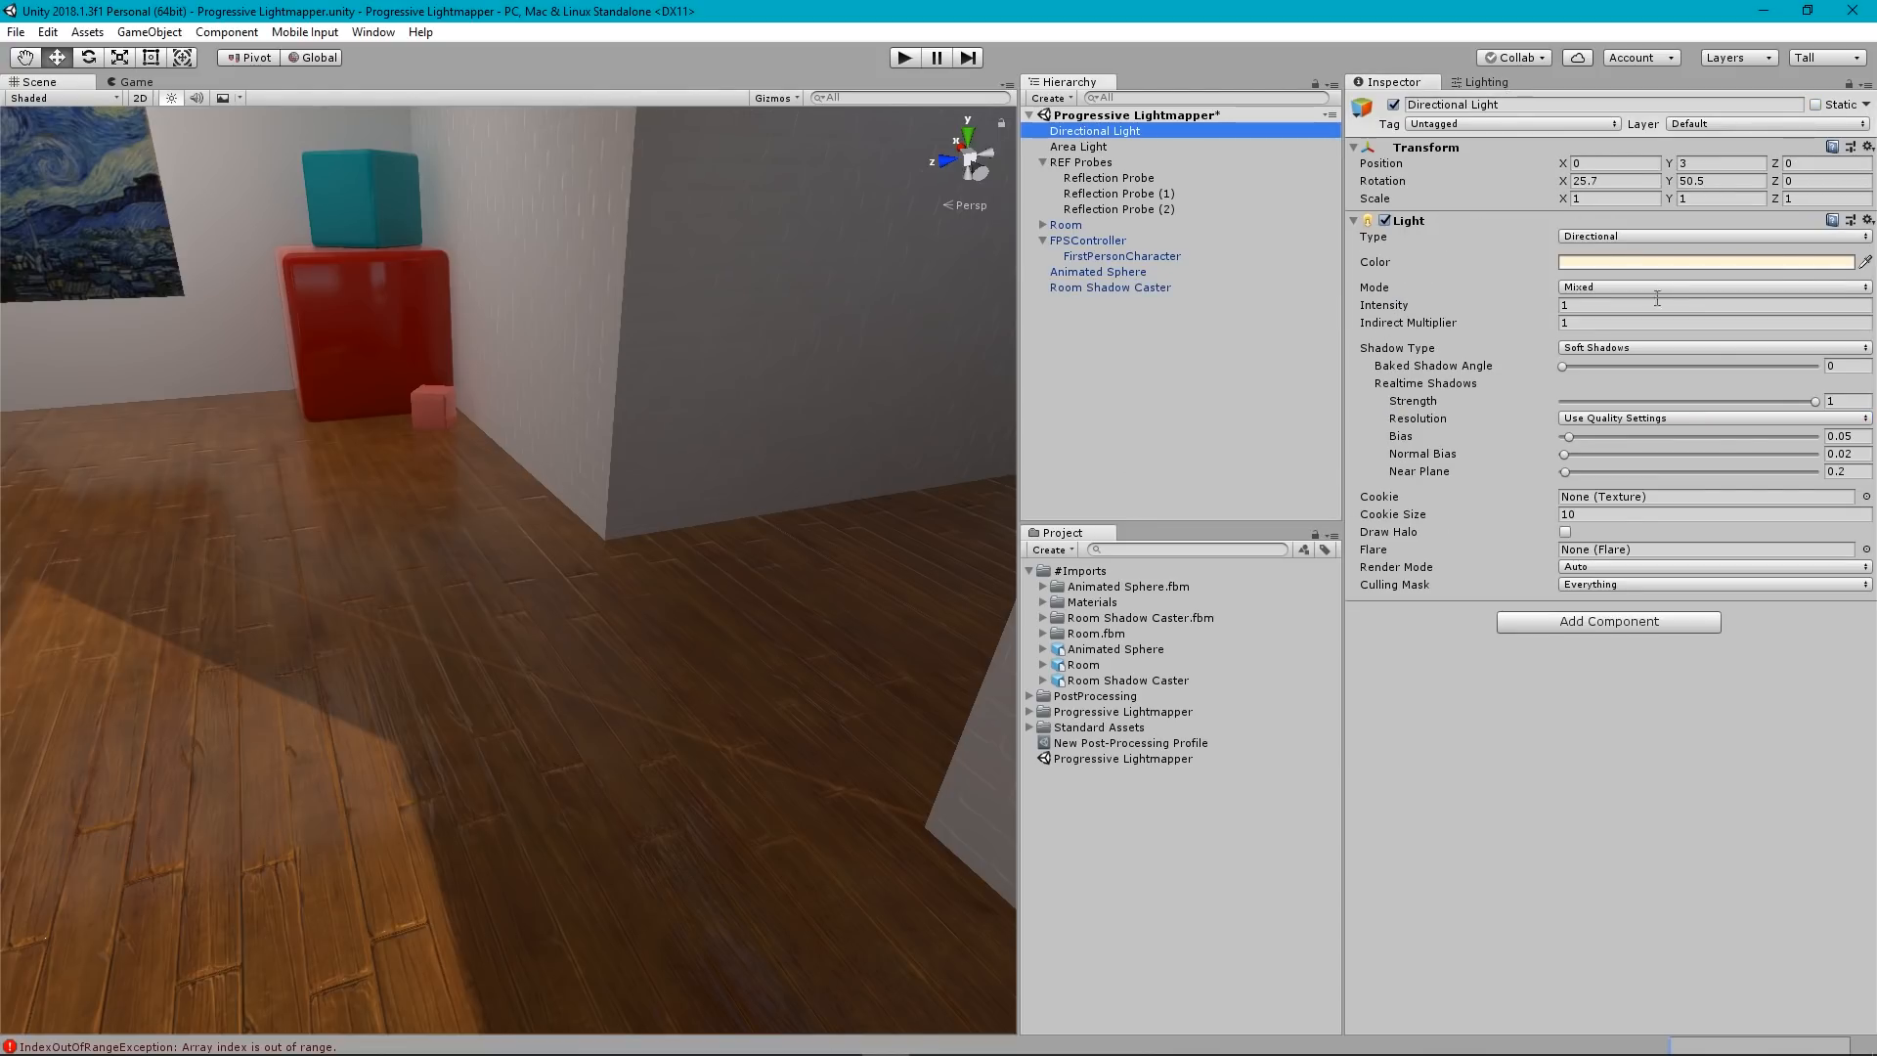
pyautogui.click(1861, 456)
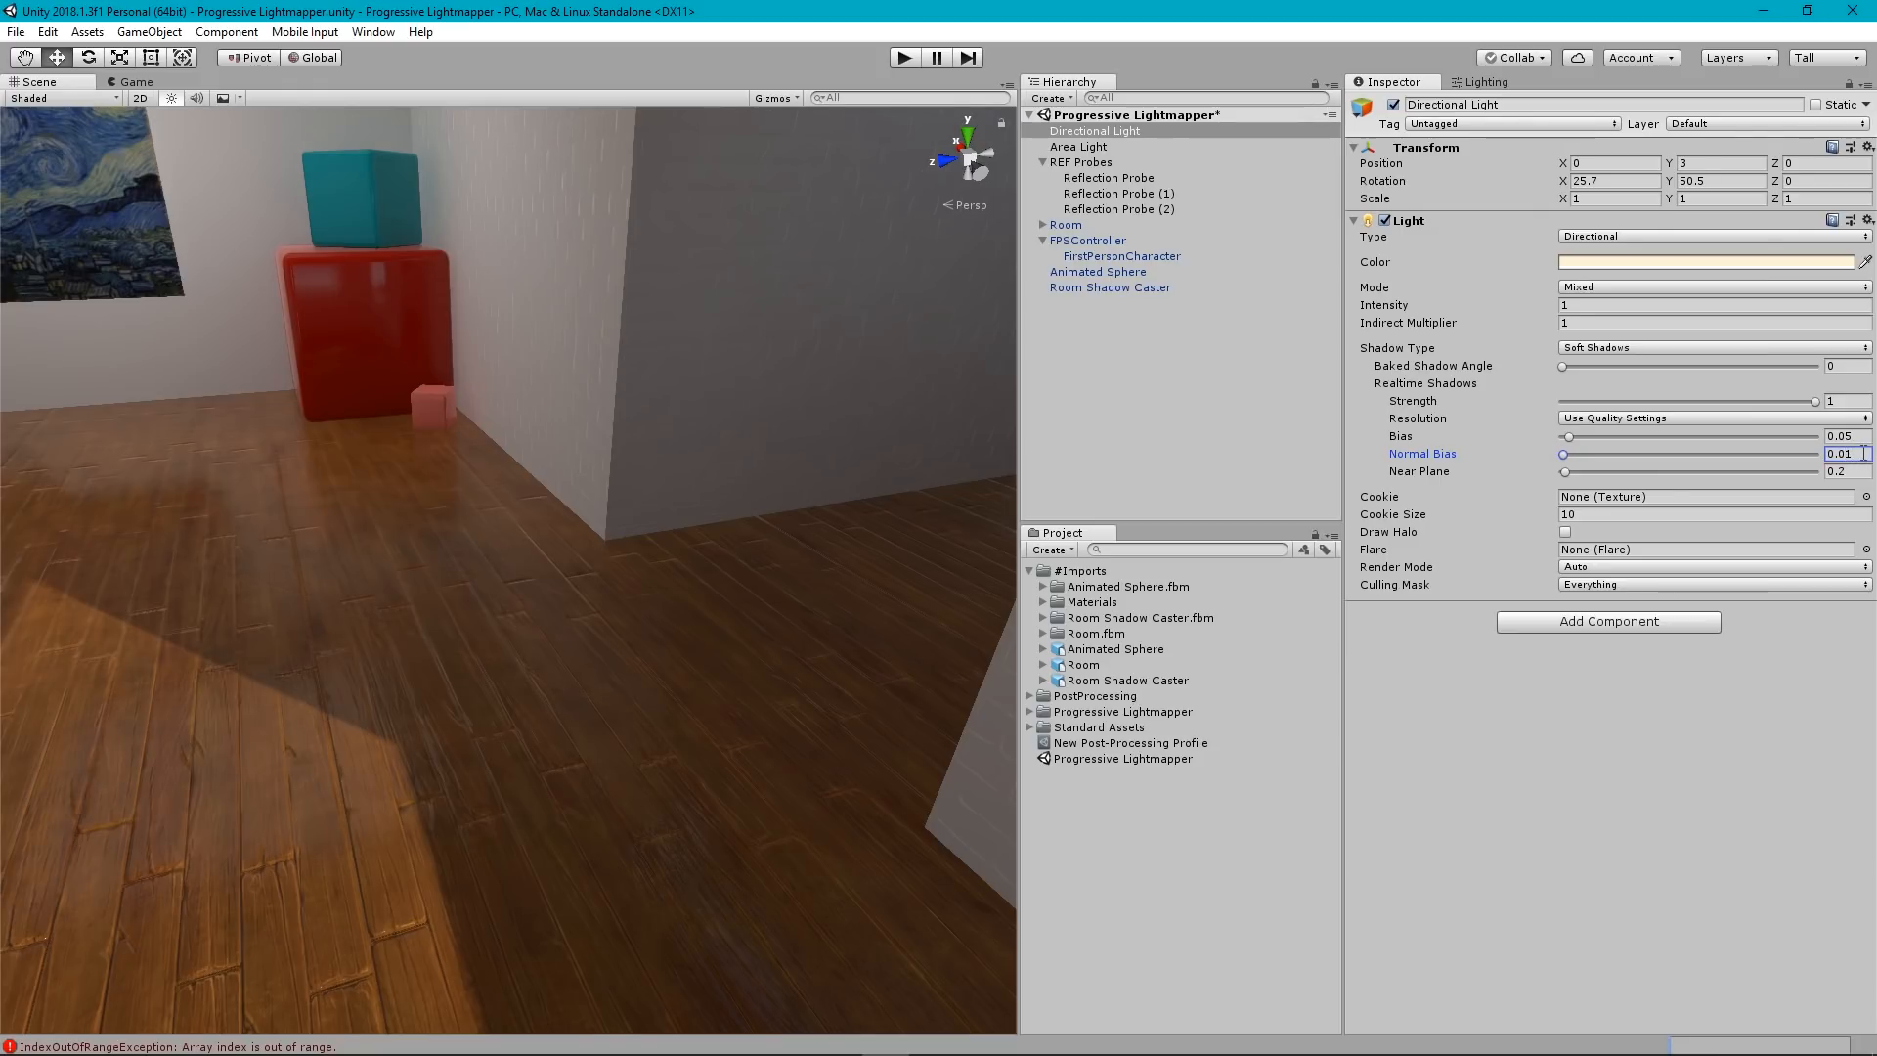
# Examine the sunlight and shadows on the painting side of the room with nothing selected, and bring up the scene's lighting settings.
pyautogui.moveTo(765, 598)
pyautogui.mouseDown(button='right')
pyautogui.moveTo(515, 586)
pyautogui.moveTo(537, 566)
pyautogui.moveTo(606, 568)
pyautogui.moveTo(599, 548)
pyautogui.moveTo(620, 578)
pyautogui.moveTo(645, 522)
pyautogui.moveTo(283, 503)
pyautogui.moveTo(298, 515)
pyautogui.moveTo(302, 429)
pyautogui.moveTo(184, 285)
pyautogui.moveTo(230, 420)
pyautogui.moveTo(322, 450)
pyautogui.moveTo(733, 490)
pyautogui.moveTo(1007, 558)
pyautogui.mouseUp(button='right')
pyautogui.moveTo(1216, 585)
pyautogui.mouseDown(button='right')
pyautogui.moveTo(1259, 566)
pyautogui.moveTo(1275, 484)
pyautogui.moveTo(712, 494)
pyautogui.moveTo(680, 470)
pyautogui.mouseUp(button='right')
pyautogui.press('a')
pyautogui.press('w')
pyautogui.moveTo(660, 462); pyautogui.dragTo(676, 428, button='right')
pyautogui.press('a')
pyautogui.click(1145, 382)
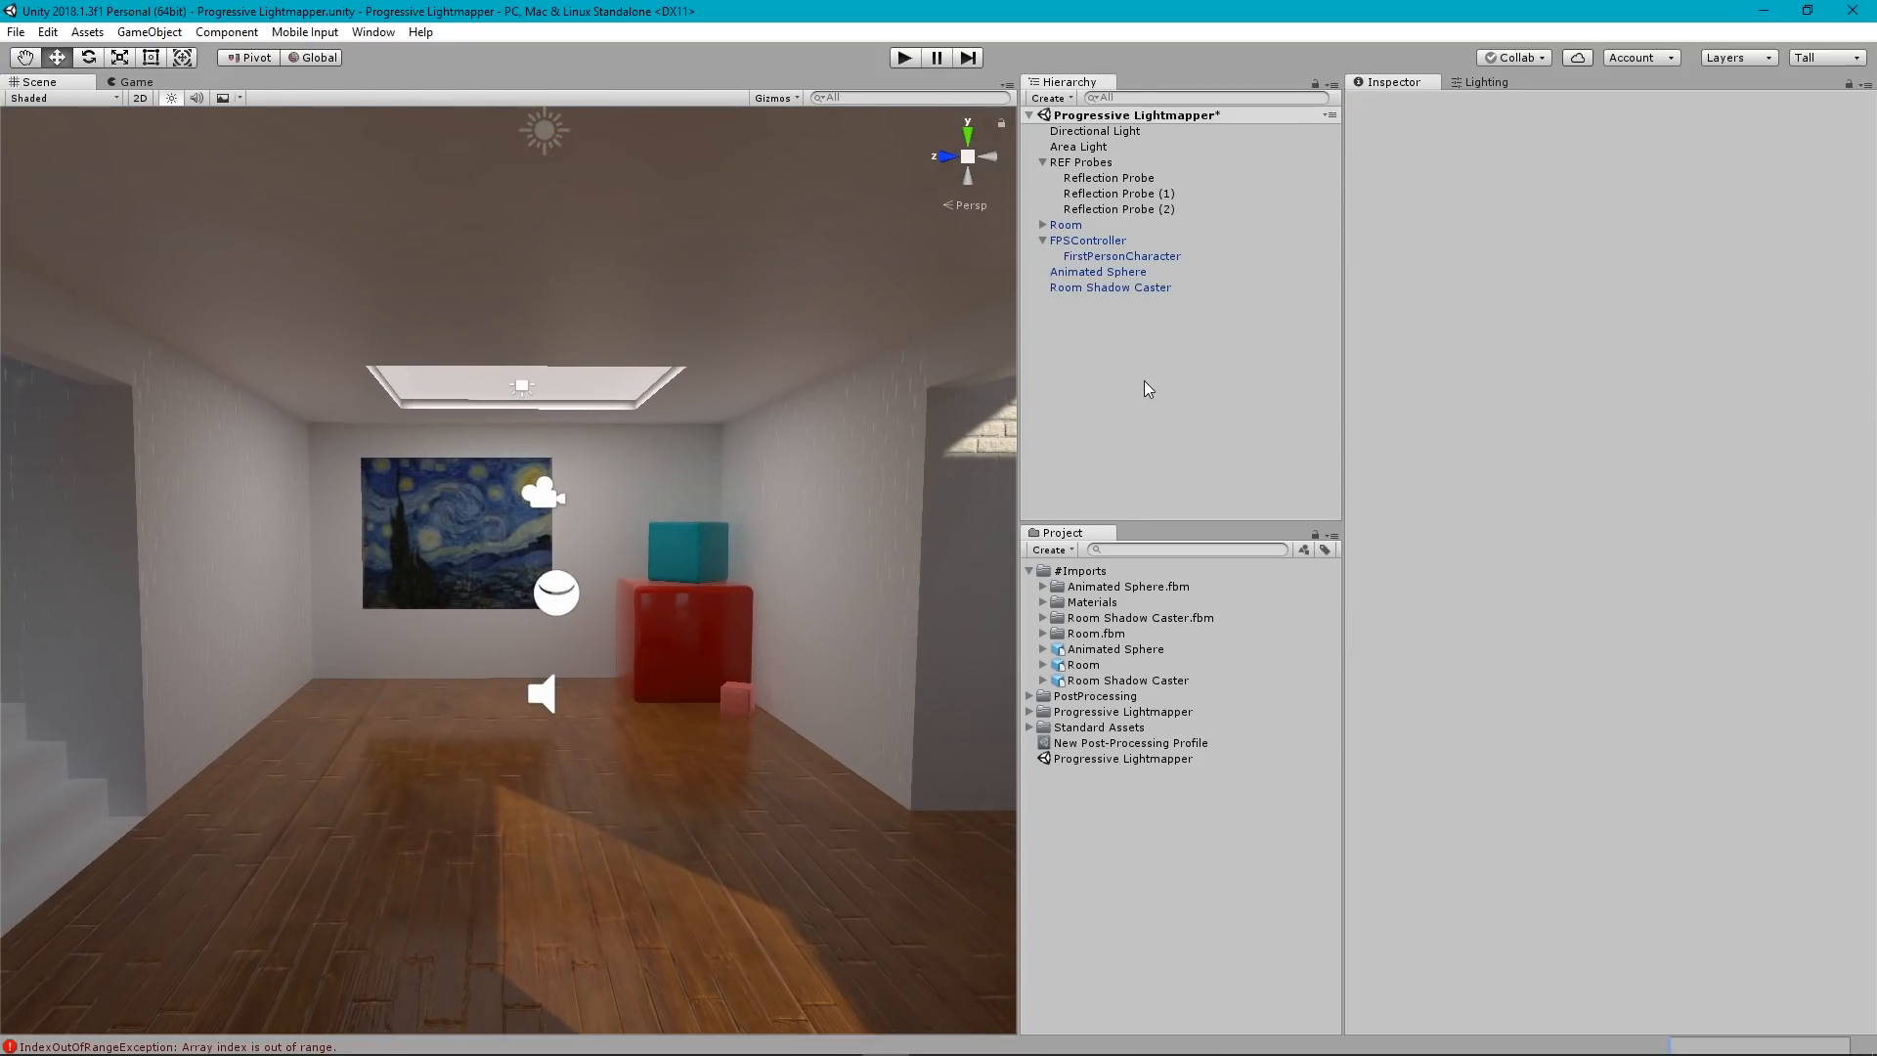
pyautogui.click(1480, 80)
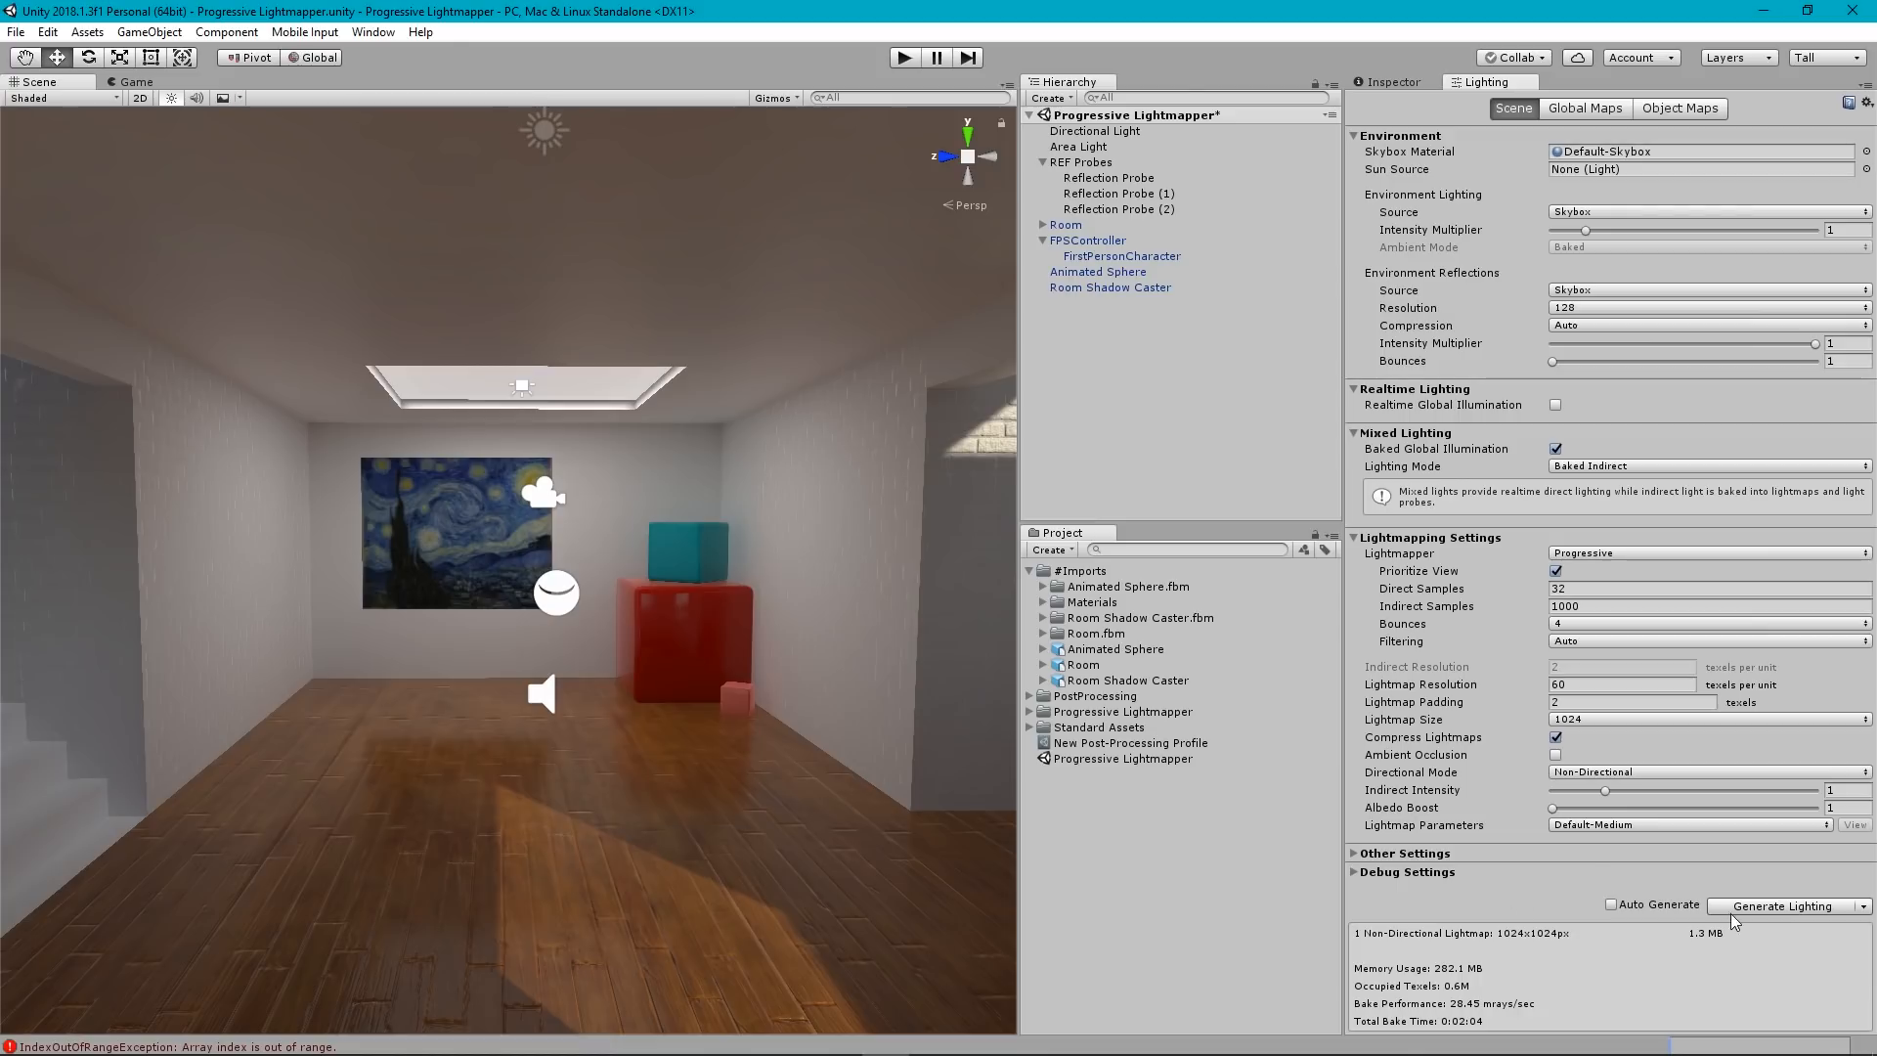
pyautogui.click(1787, 905)
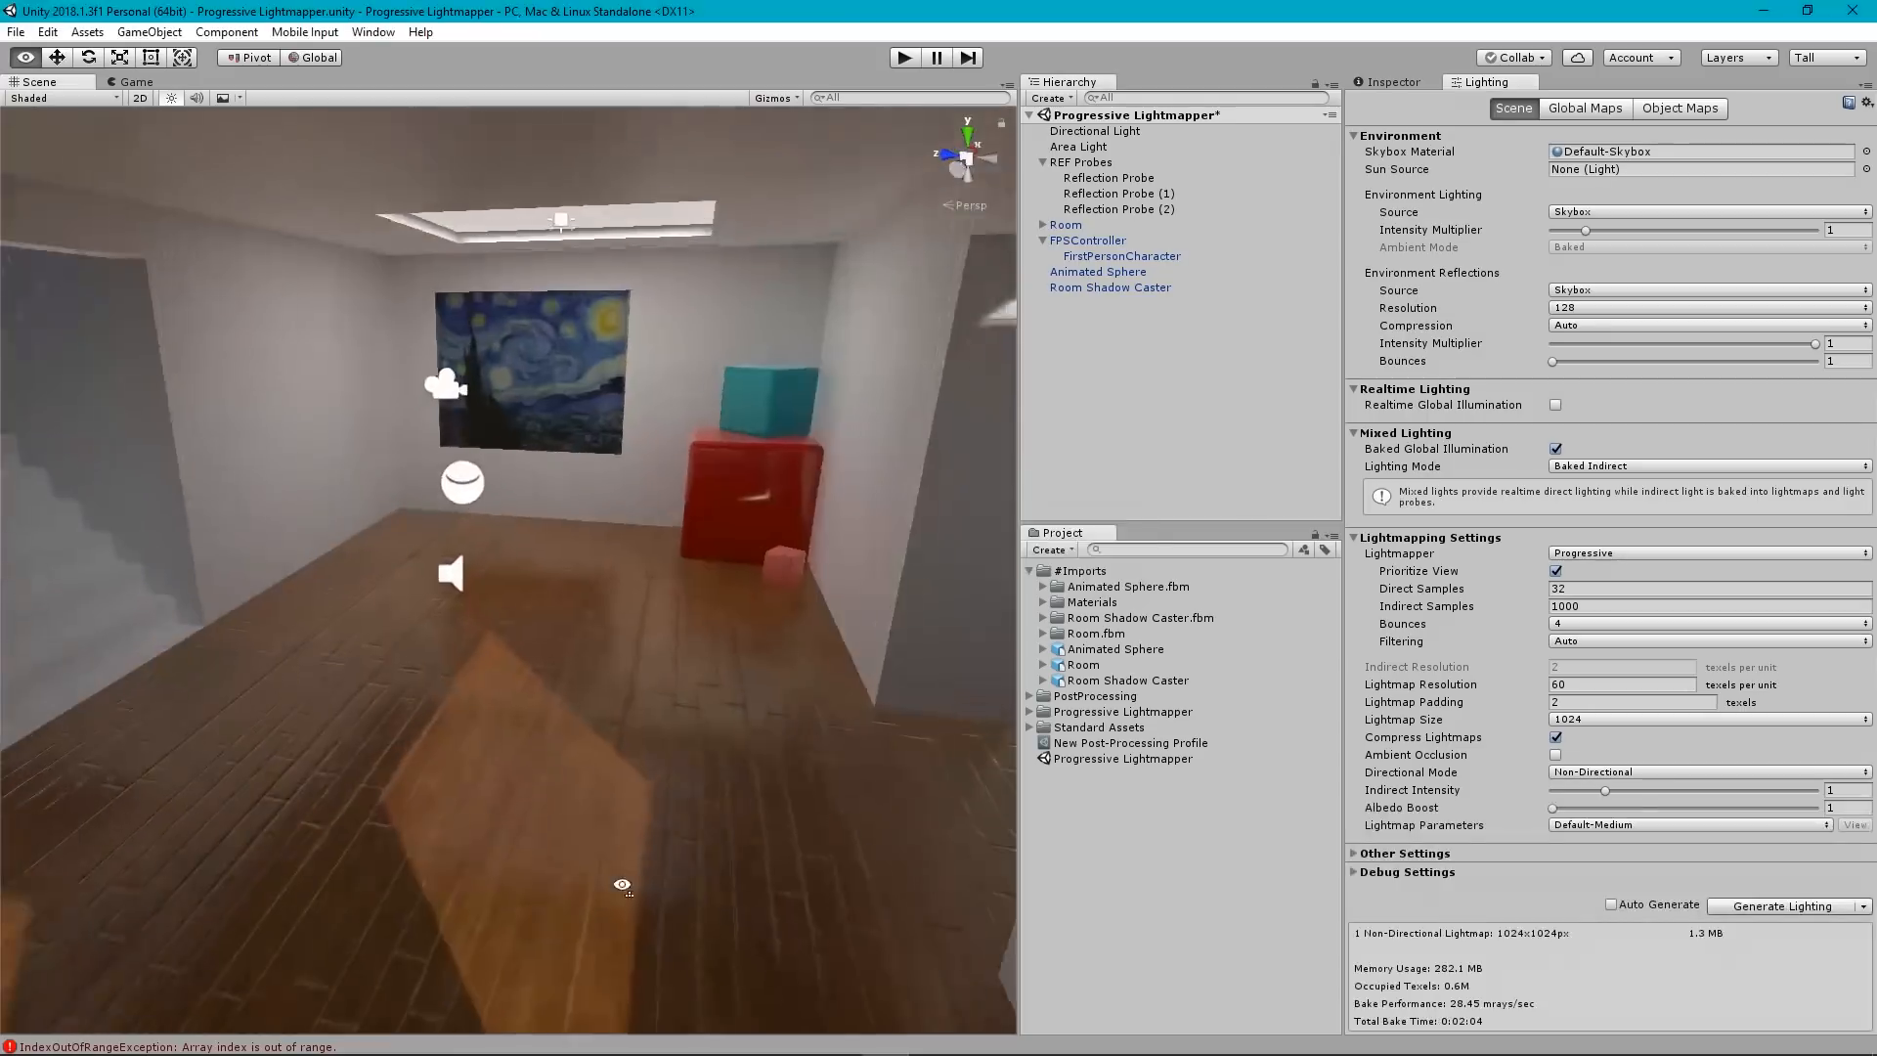
# Move through the room to examine the lighting on the windows, brick walls, floor and red sphere at the opposite end.
pyautogui.moveTo(620, 888)
pyautogui.mouseDown(button='right')
pyautogui.moveTo(706, 832)
pyautogui.moveTo(1259, 795)
pyautogui.moveTo(50, 816)
pyautogui.moveTo(188, 808)
pyautogui.moveTo(184, 854)
pyautogui.moveTo(377, 948)
pyautogui.moveTo(113, 955)
pyautogui.moveTo(1827, 954)
pyautogui.moveTo(1646, 947)
pyautogui.moveTo(1032, 999)
pyautogui.moveTo(1562, 825)
pyautogui.mouseUp(button='right')
pyautogui.press('a')
pyautogui.press('d')
pyautogui.press('a')
pyautogui.press('w')
pyautogui.press('w')
pyautogui.press('w')
pyautogui.press('s')
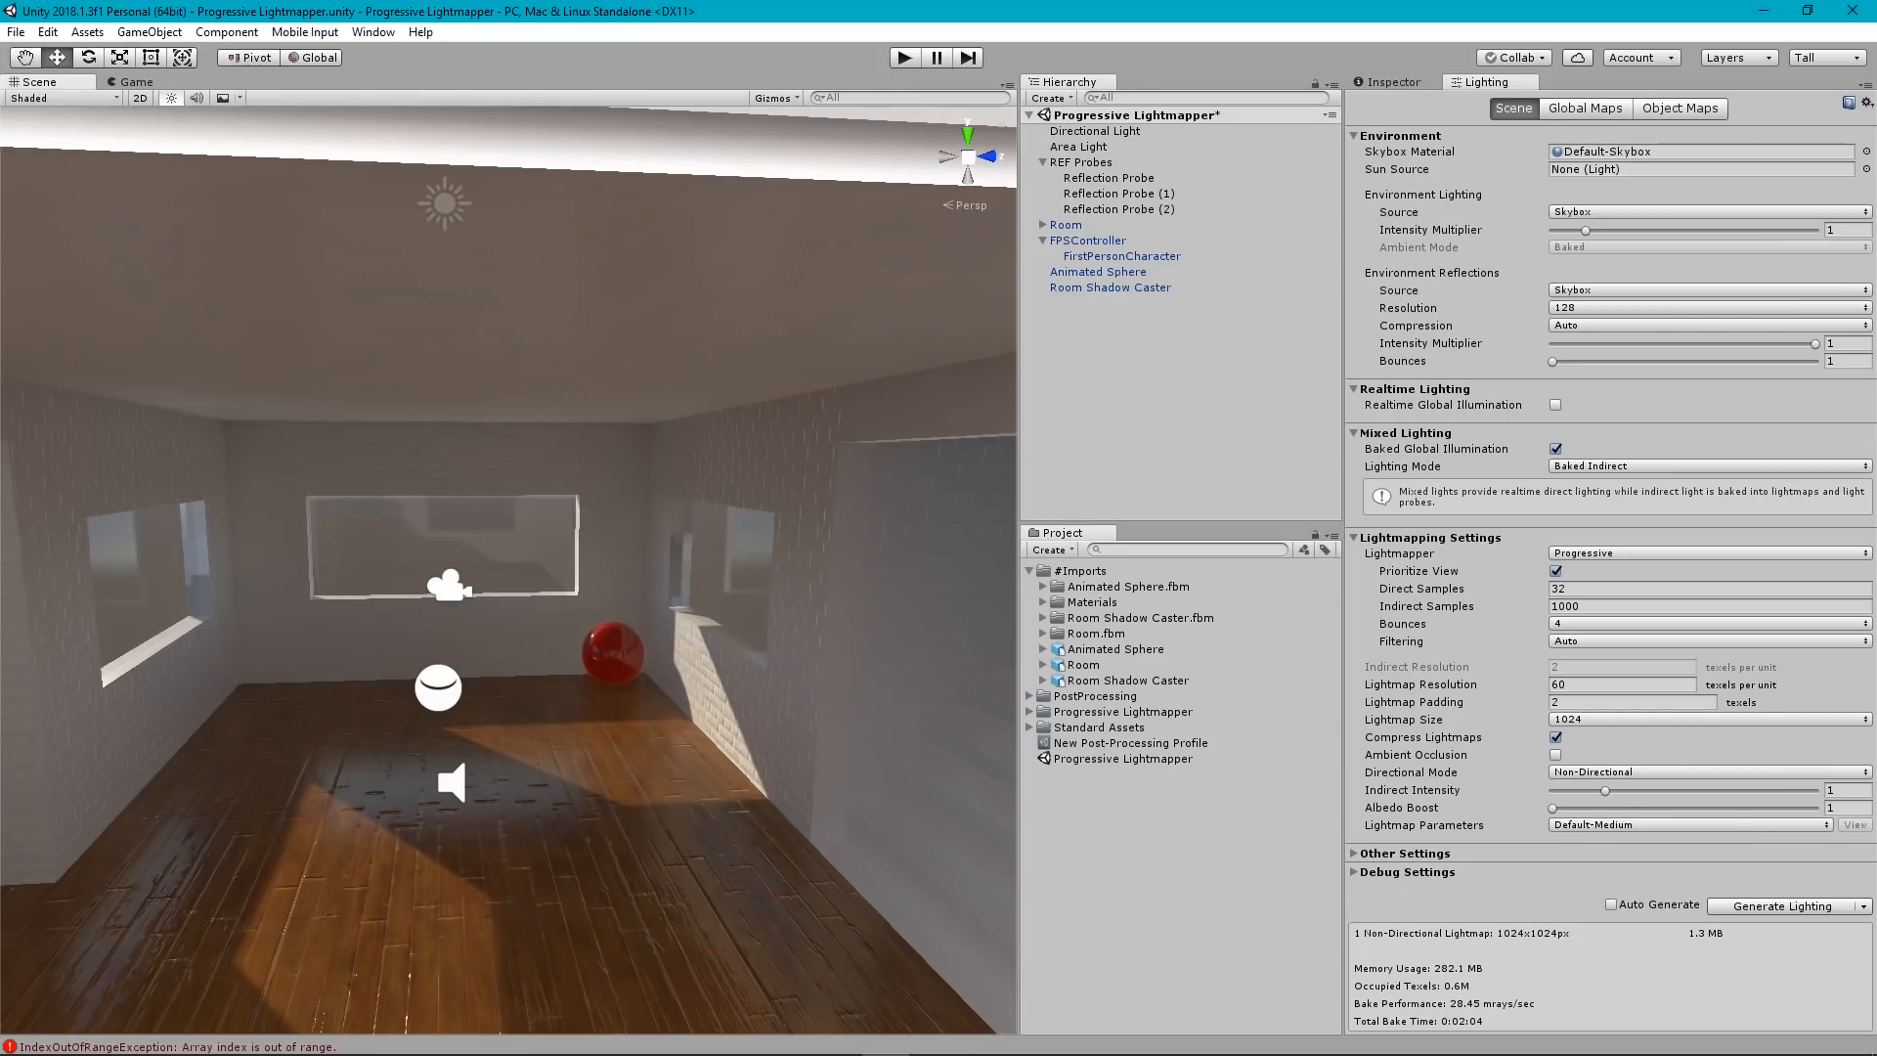
# Duplicate Reflection Probe (2) and move the copy along Z into the adjoining space at the head of the stairs.
pyautogui.click(1107, 211)
pyautogui.press('f')
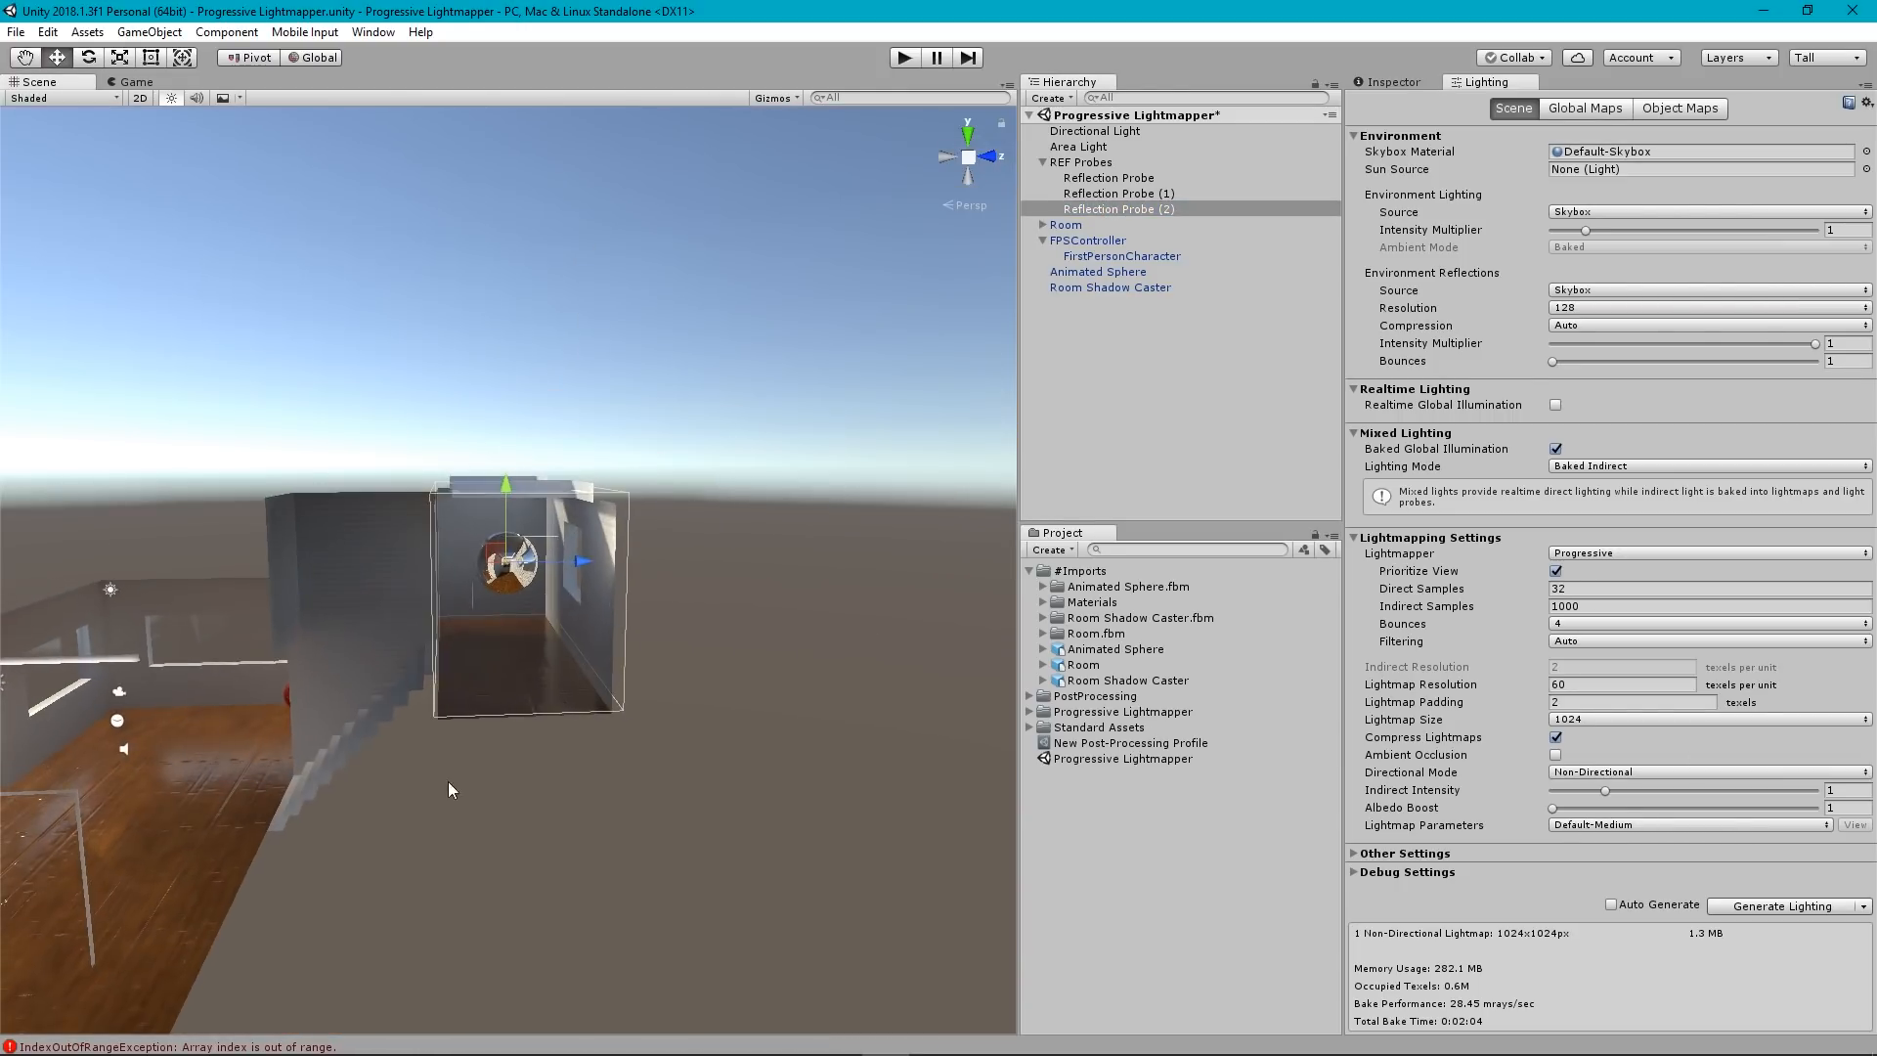
pyautogui.scroll(2, 469, 718)
pyautogui.keyDown('alt'); pyautogui.moveTo(482, 676); pyautogui.dragTo(584, 791); pyautogui.keyUp('alt')
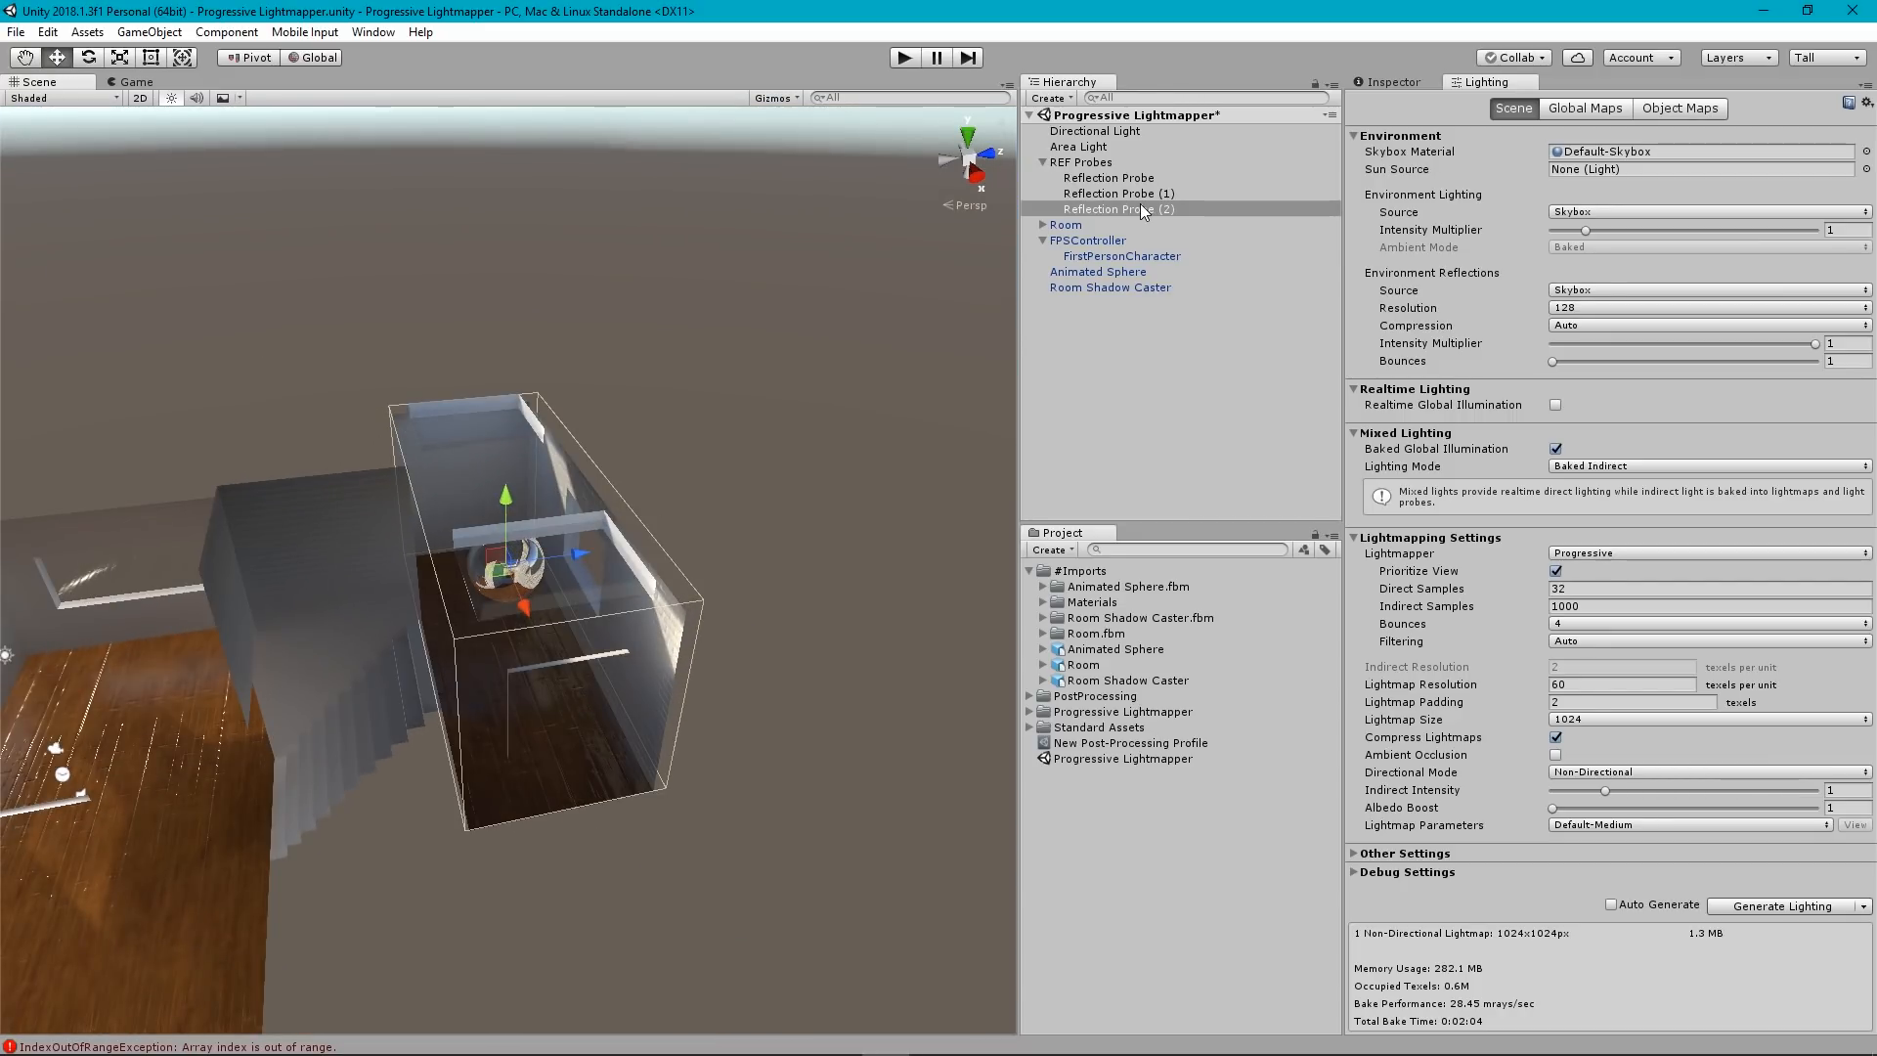
pyautogui.hotkey('ctrl', 'd')
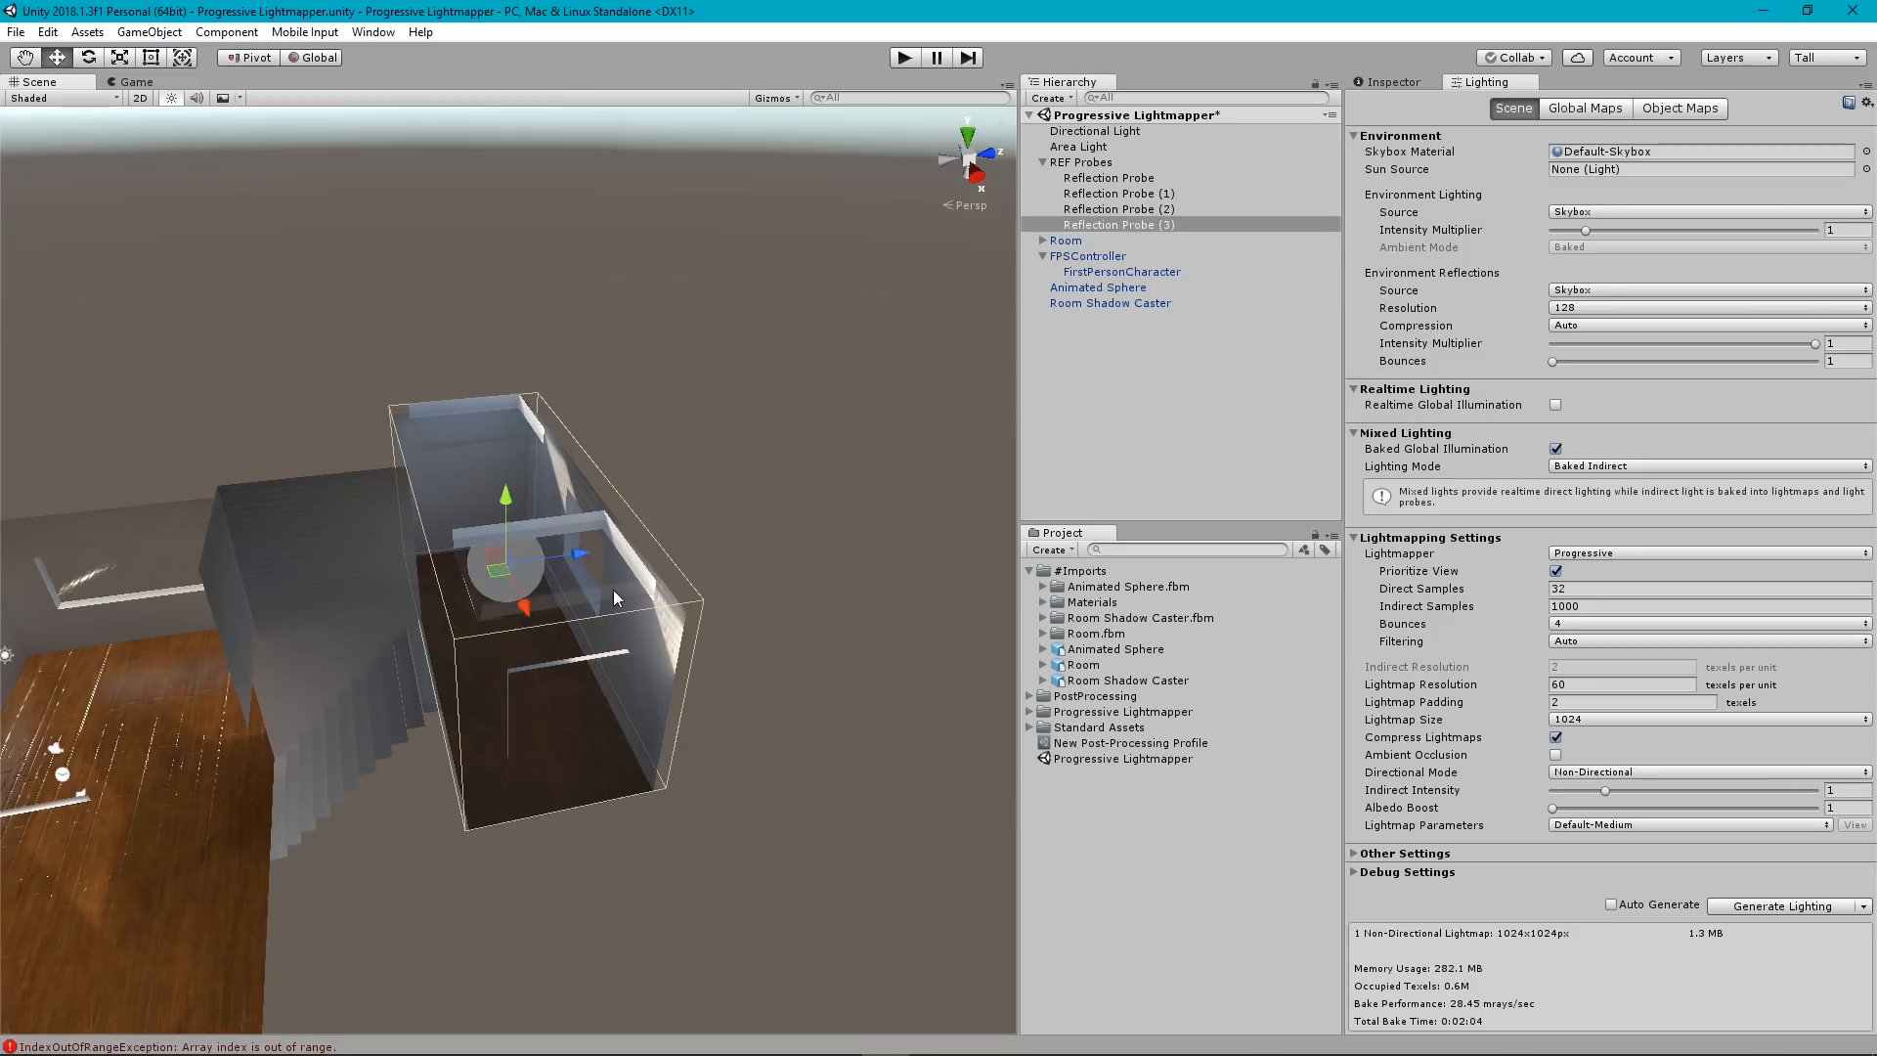
pyautogui.moveTo(581, 549); pyautogui.dragTo(420, 613)
# In an orthographic right view, nudge Reflection Probe (3) along Z to line its box up with the outer wall above the stairs.
pyautogui.click(938, 160)
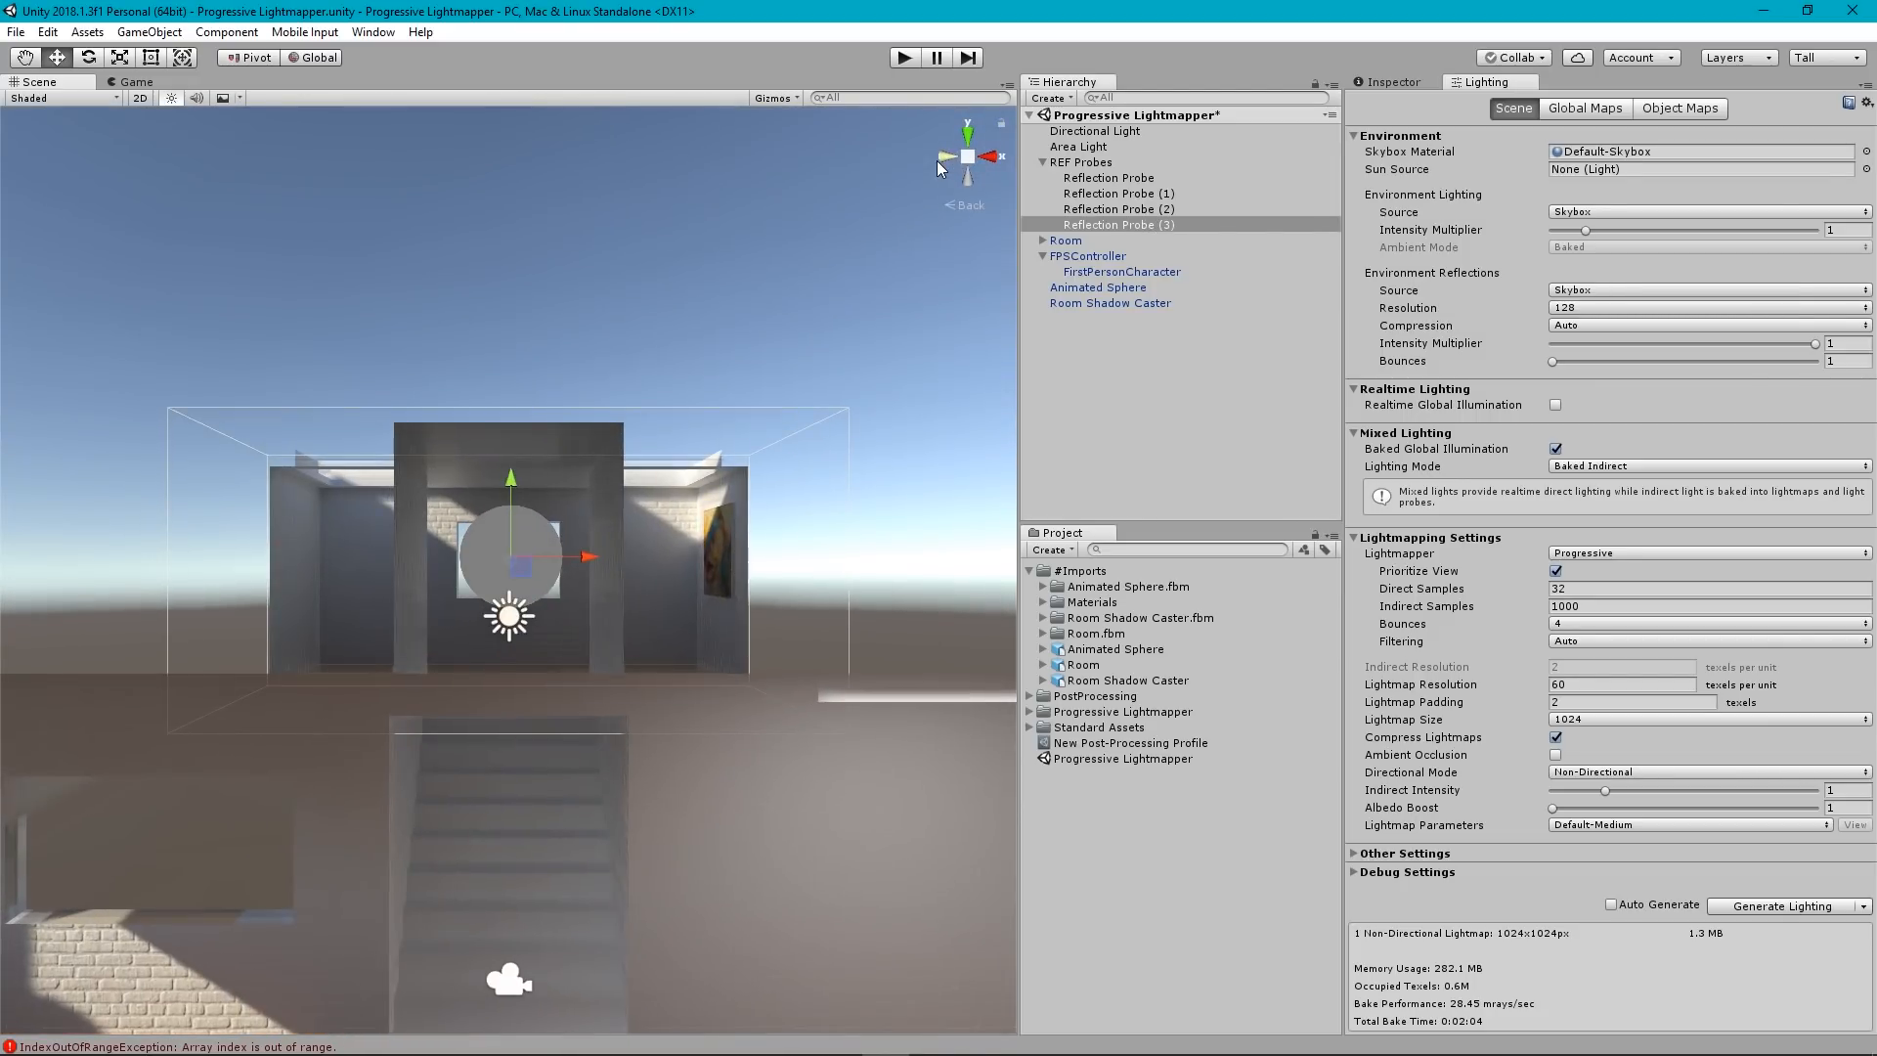
pyautogui.click(994, 157)
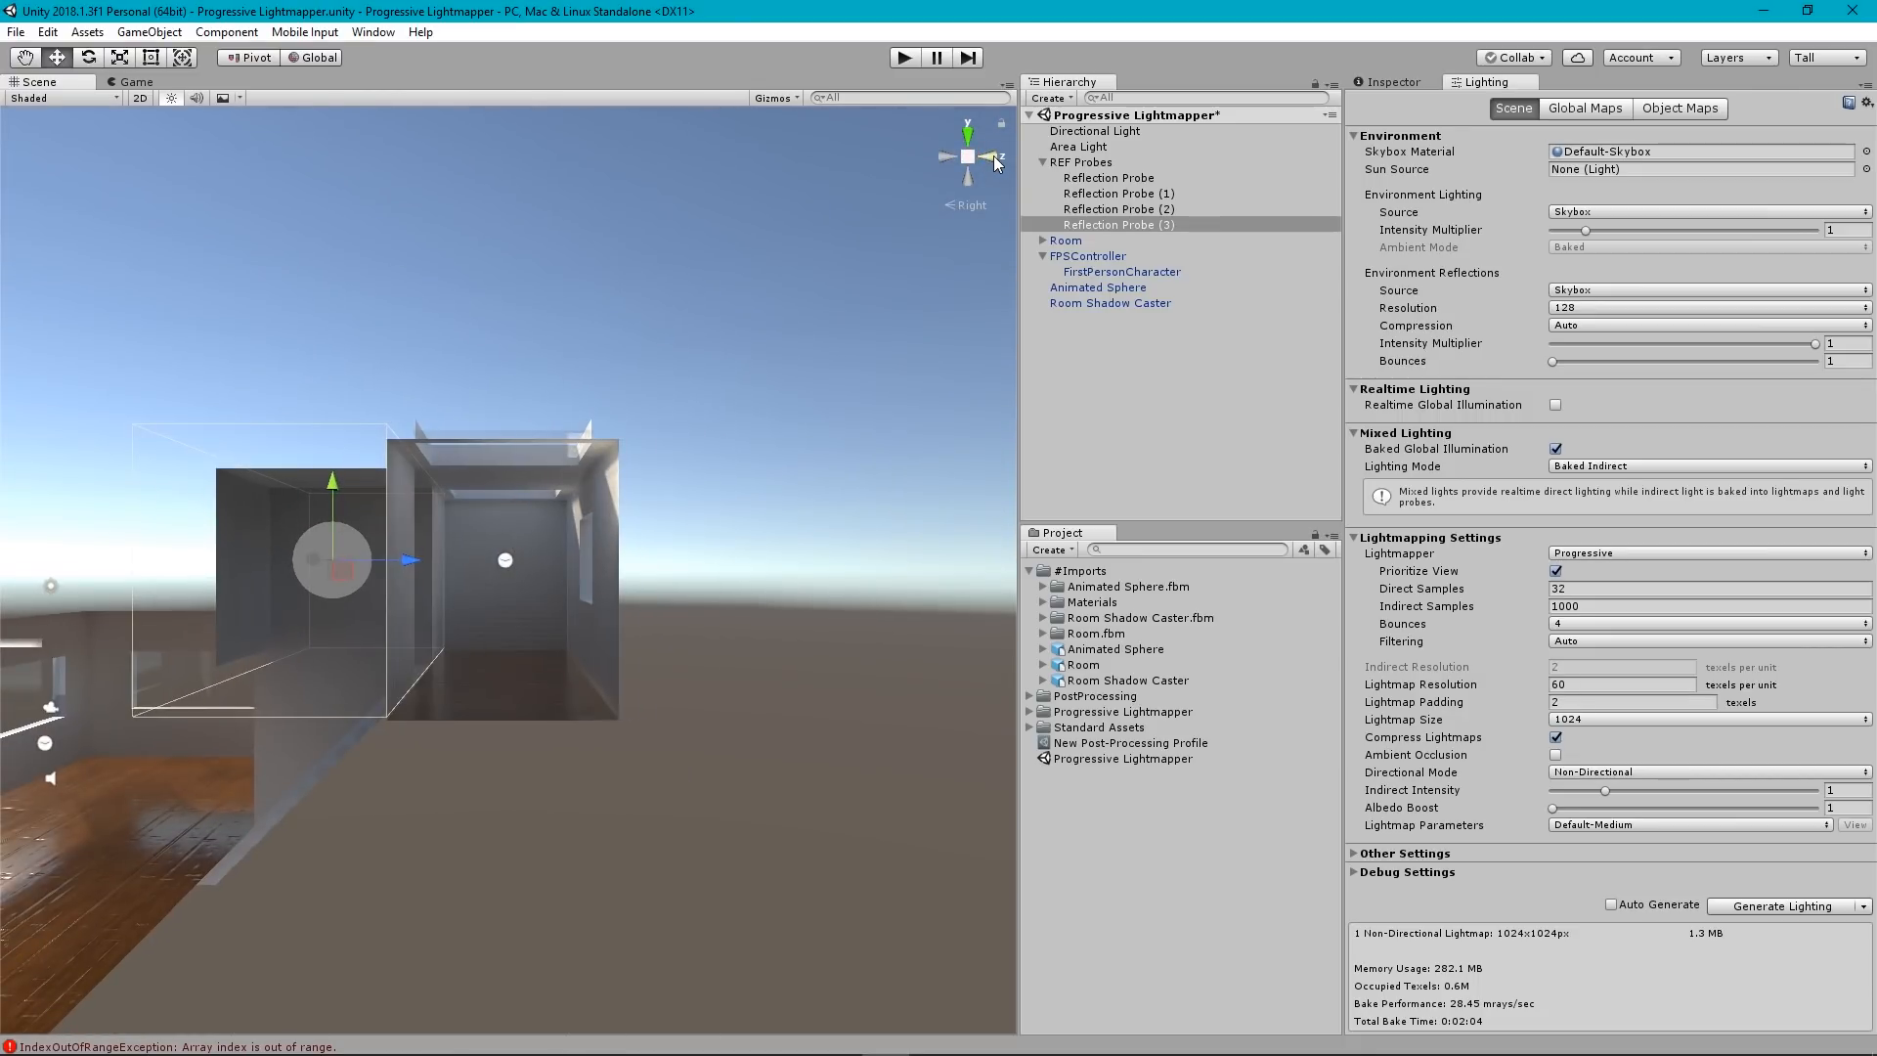
pyautogui.click(968, 158)
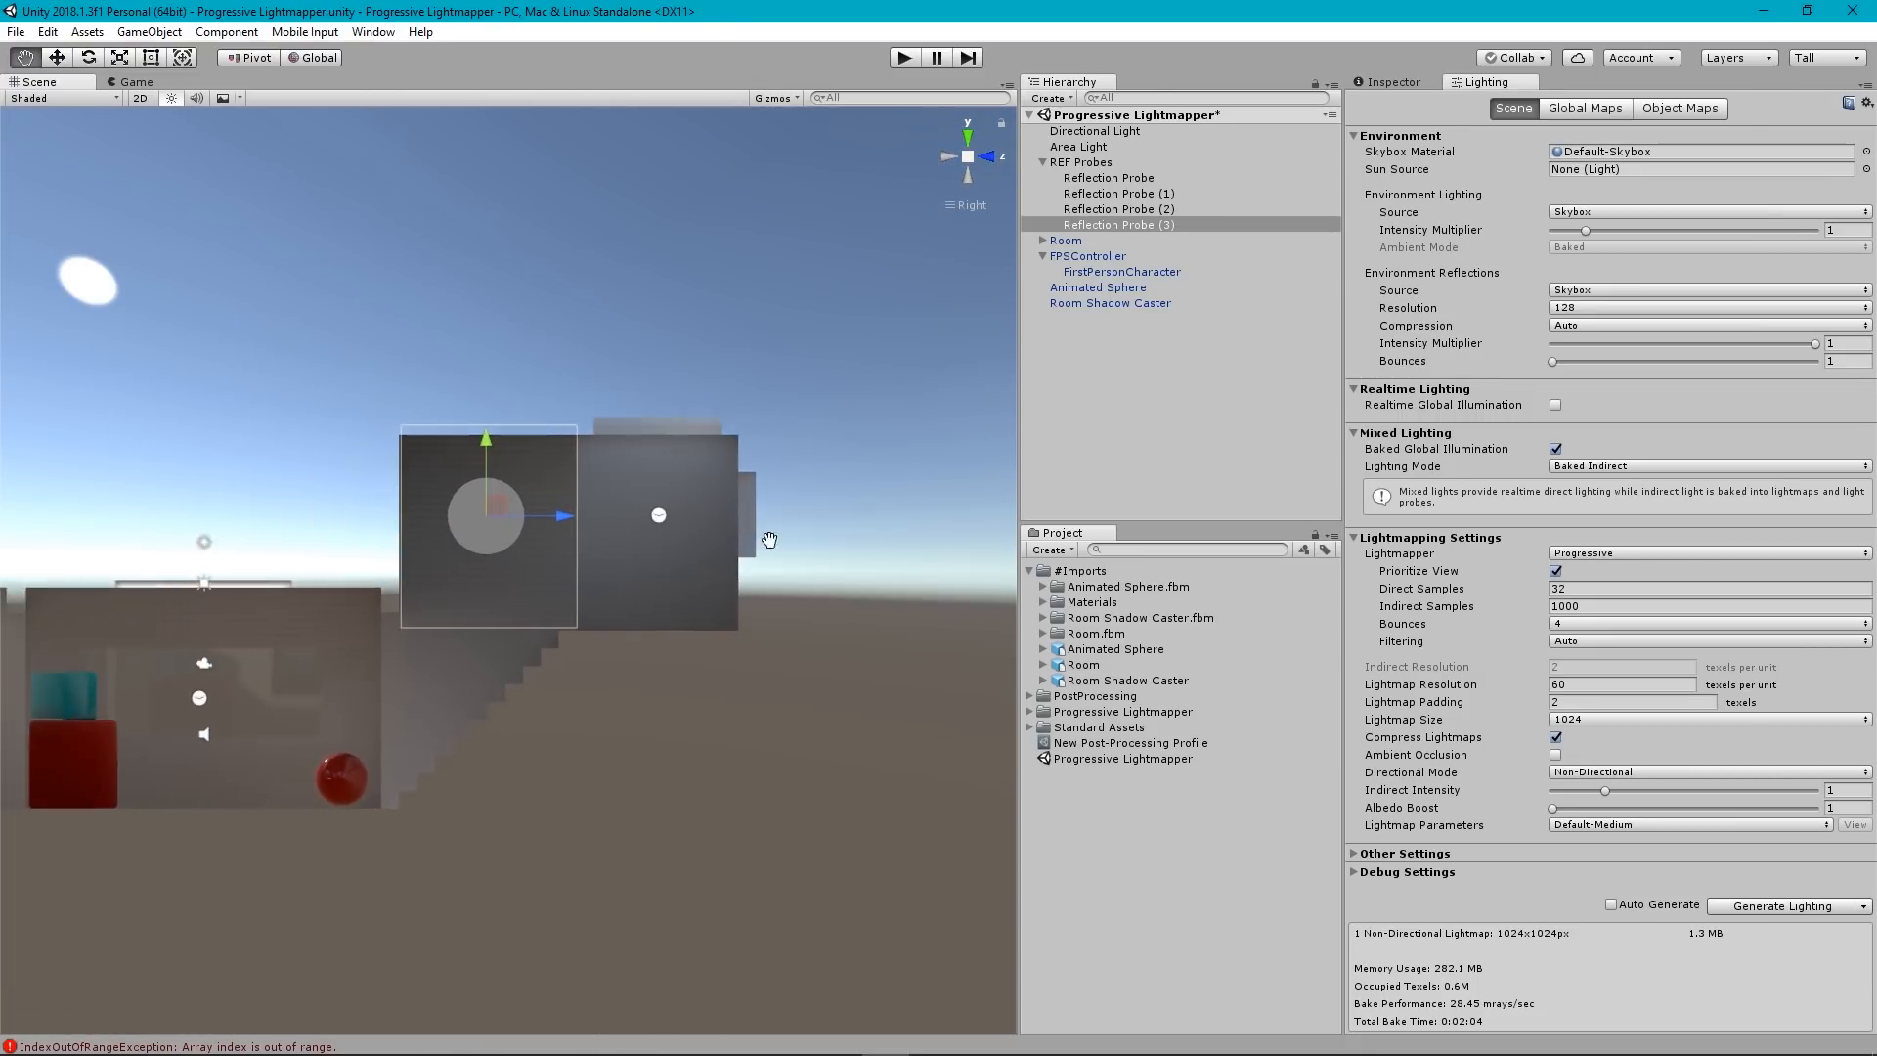
pyautogui.scroll(3, 704, 582)
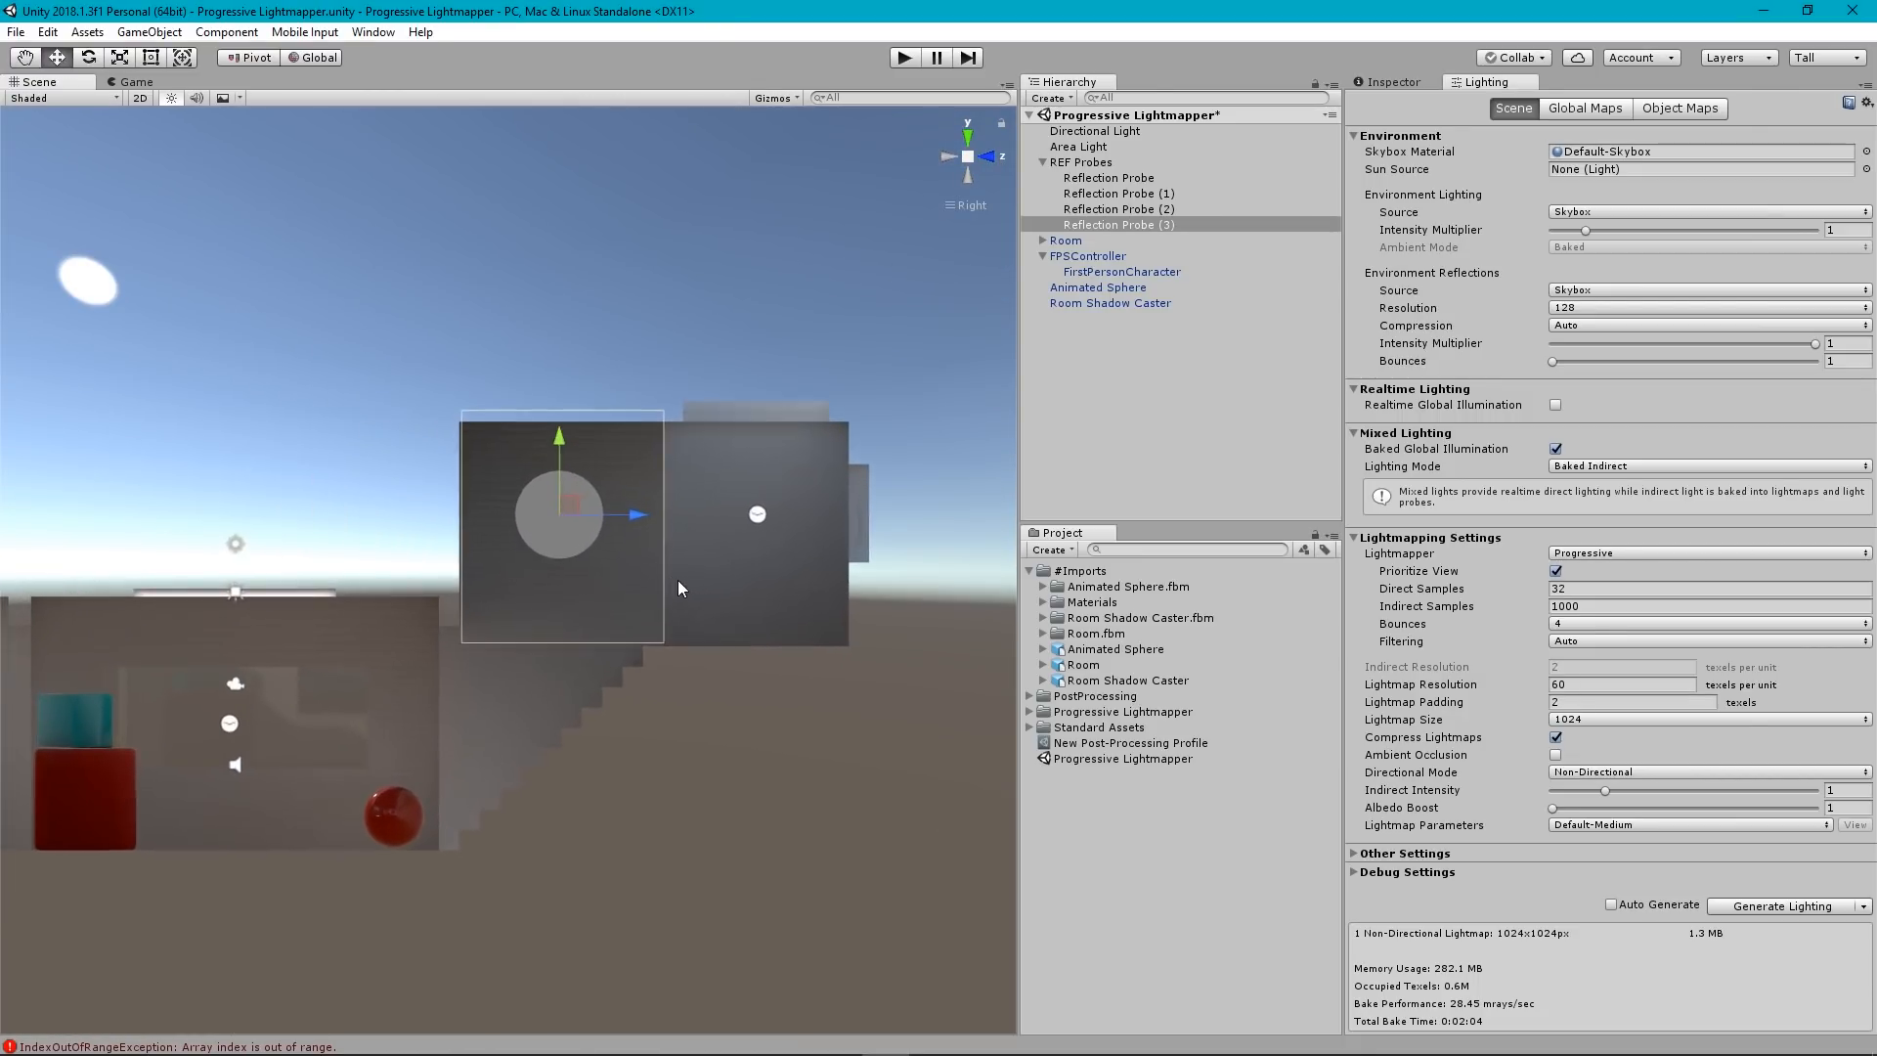
pyautogui.click(1121, 212)
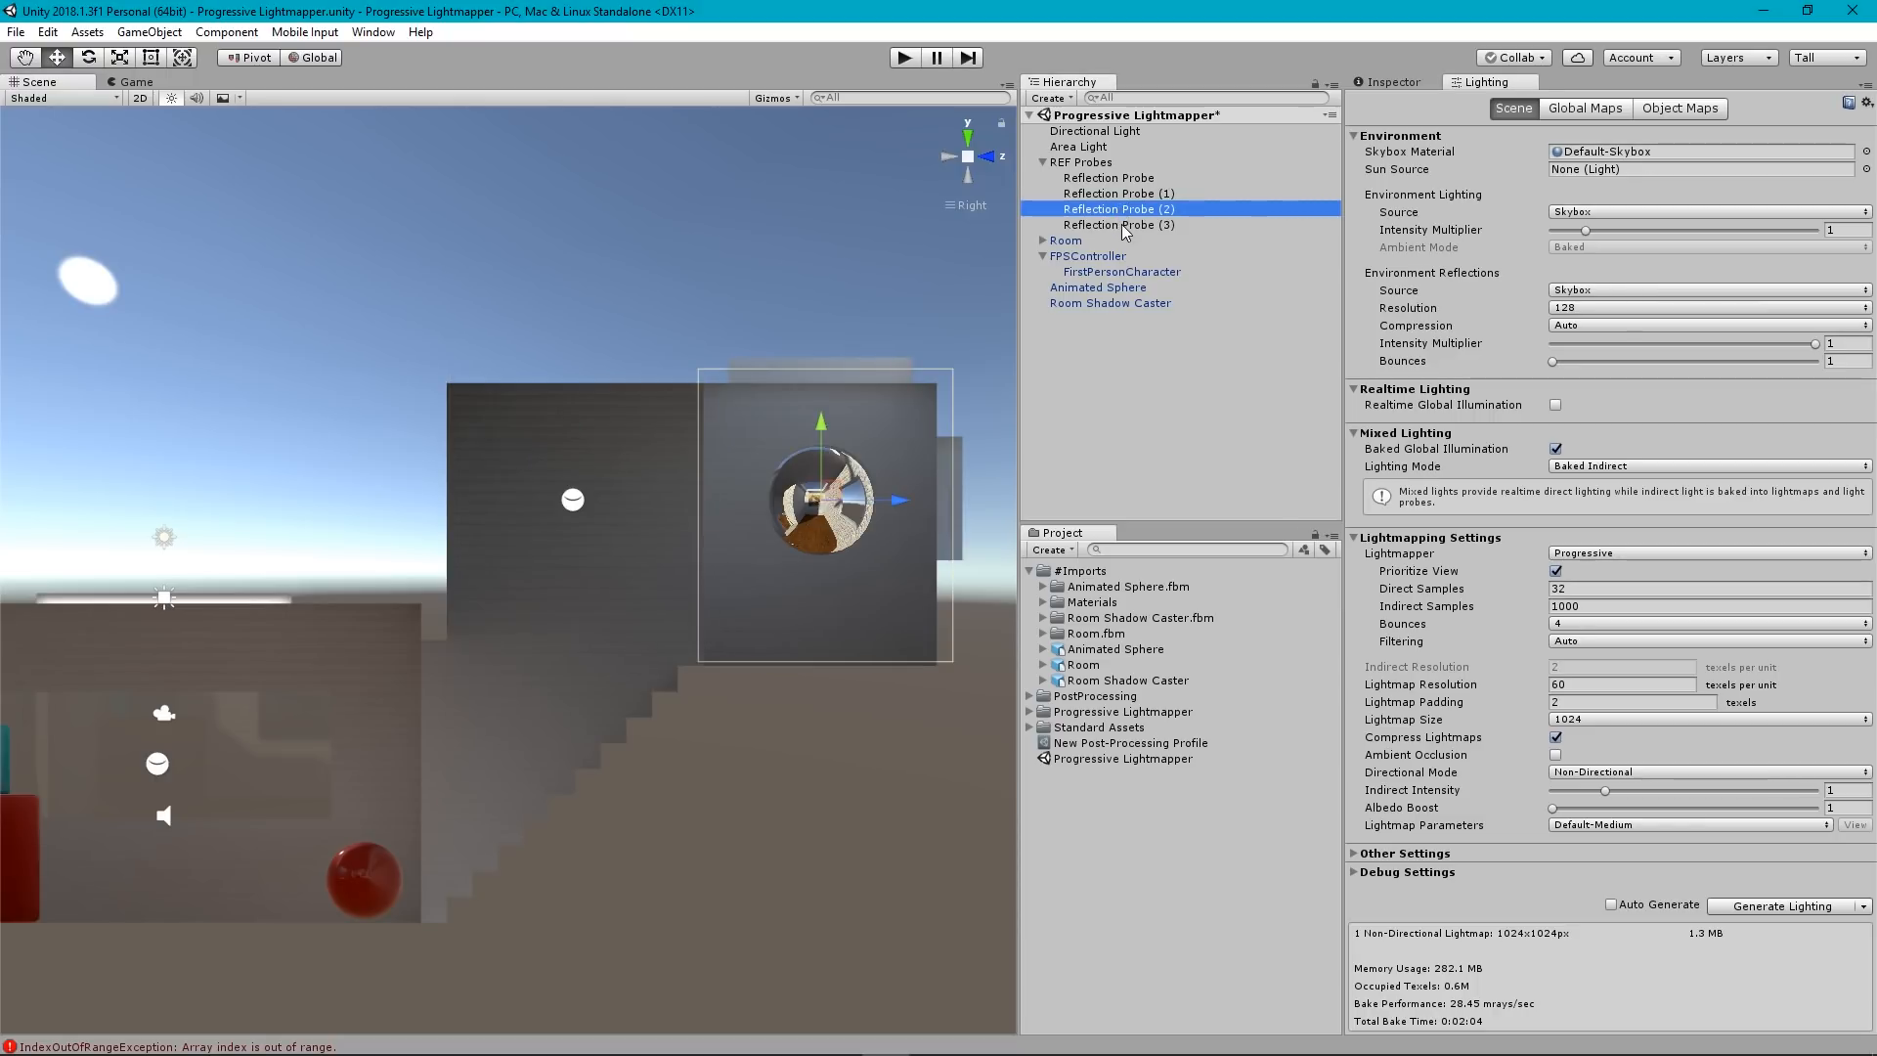
pyautogui.click(1122, 225)
pyautogui.scroll(3, 596, 512)
pyautogui.scroll(2, 624, 514)
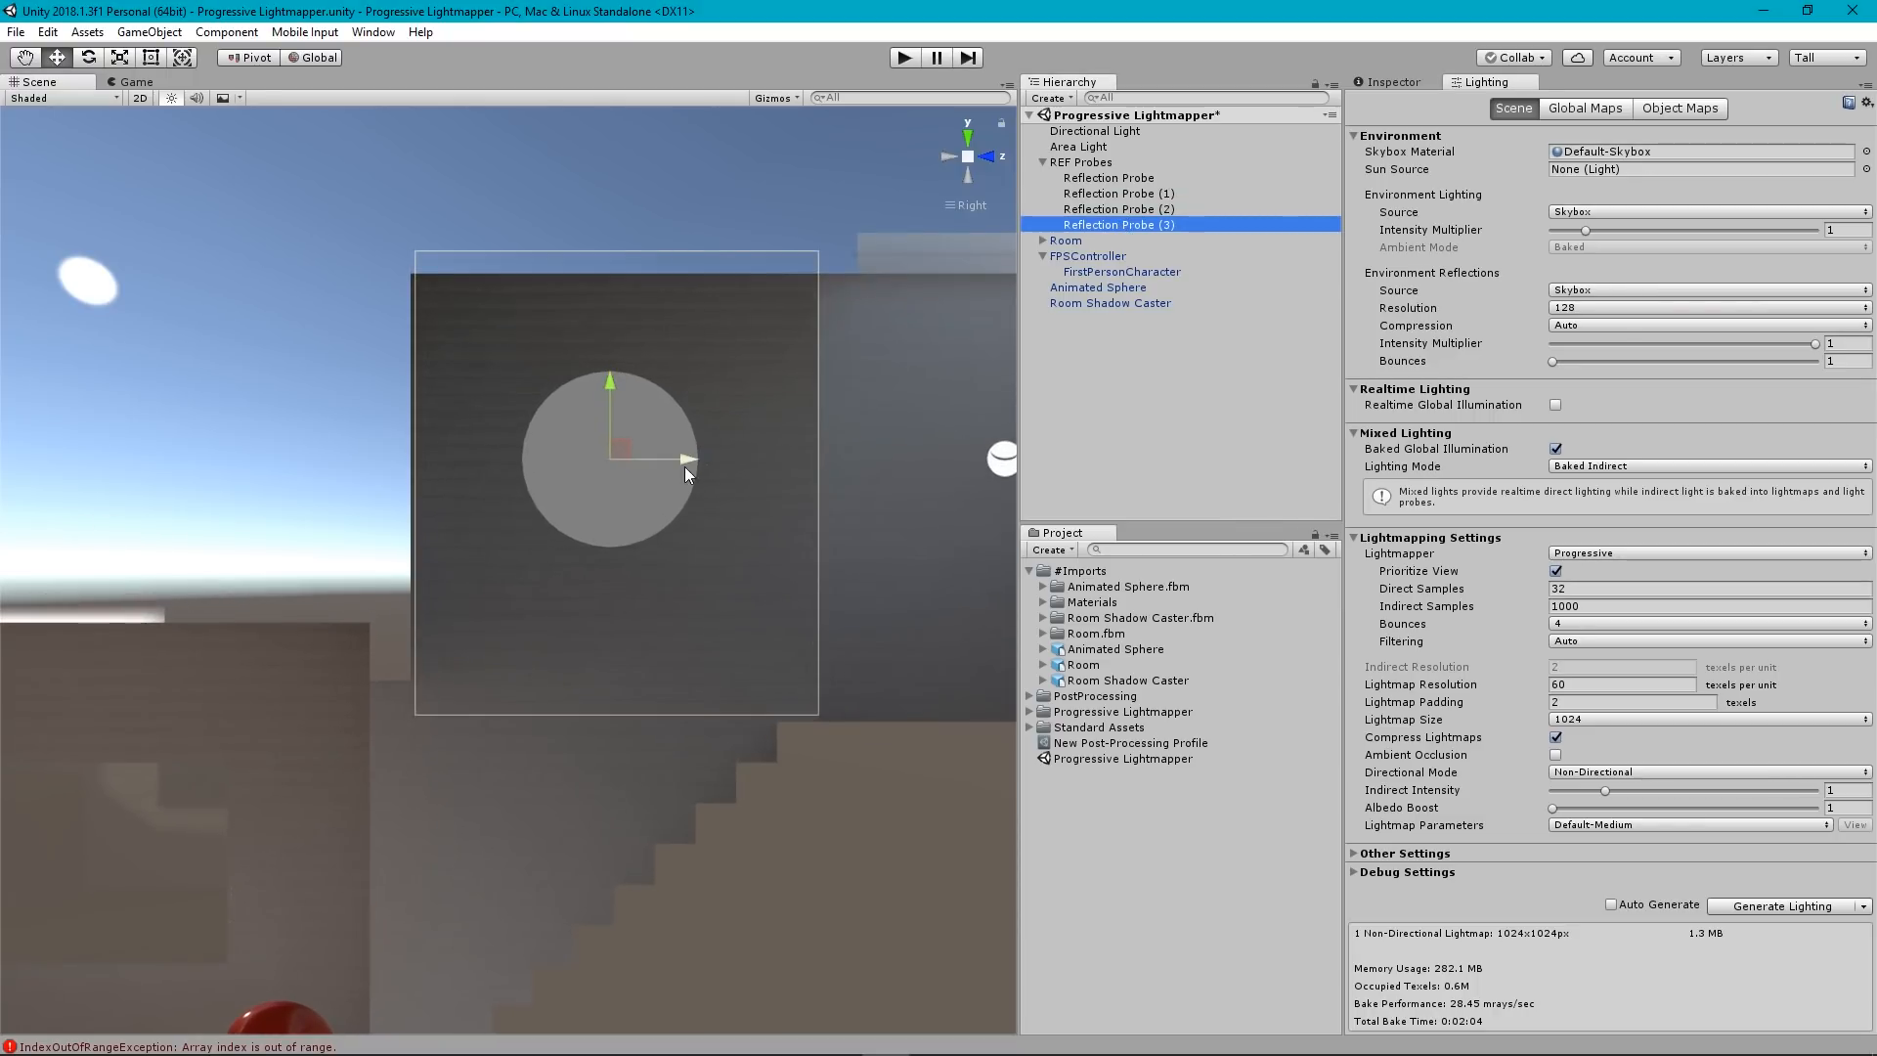
pyautogui.click(686, 460)
pyautogui.moveTo(680, 460); pyautogui.dragTo(682, 461)
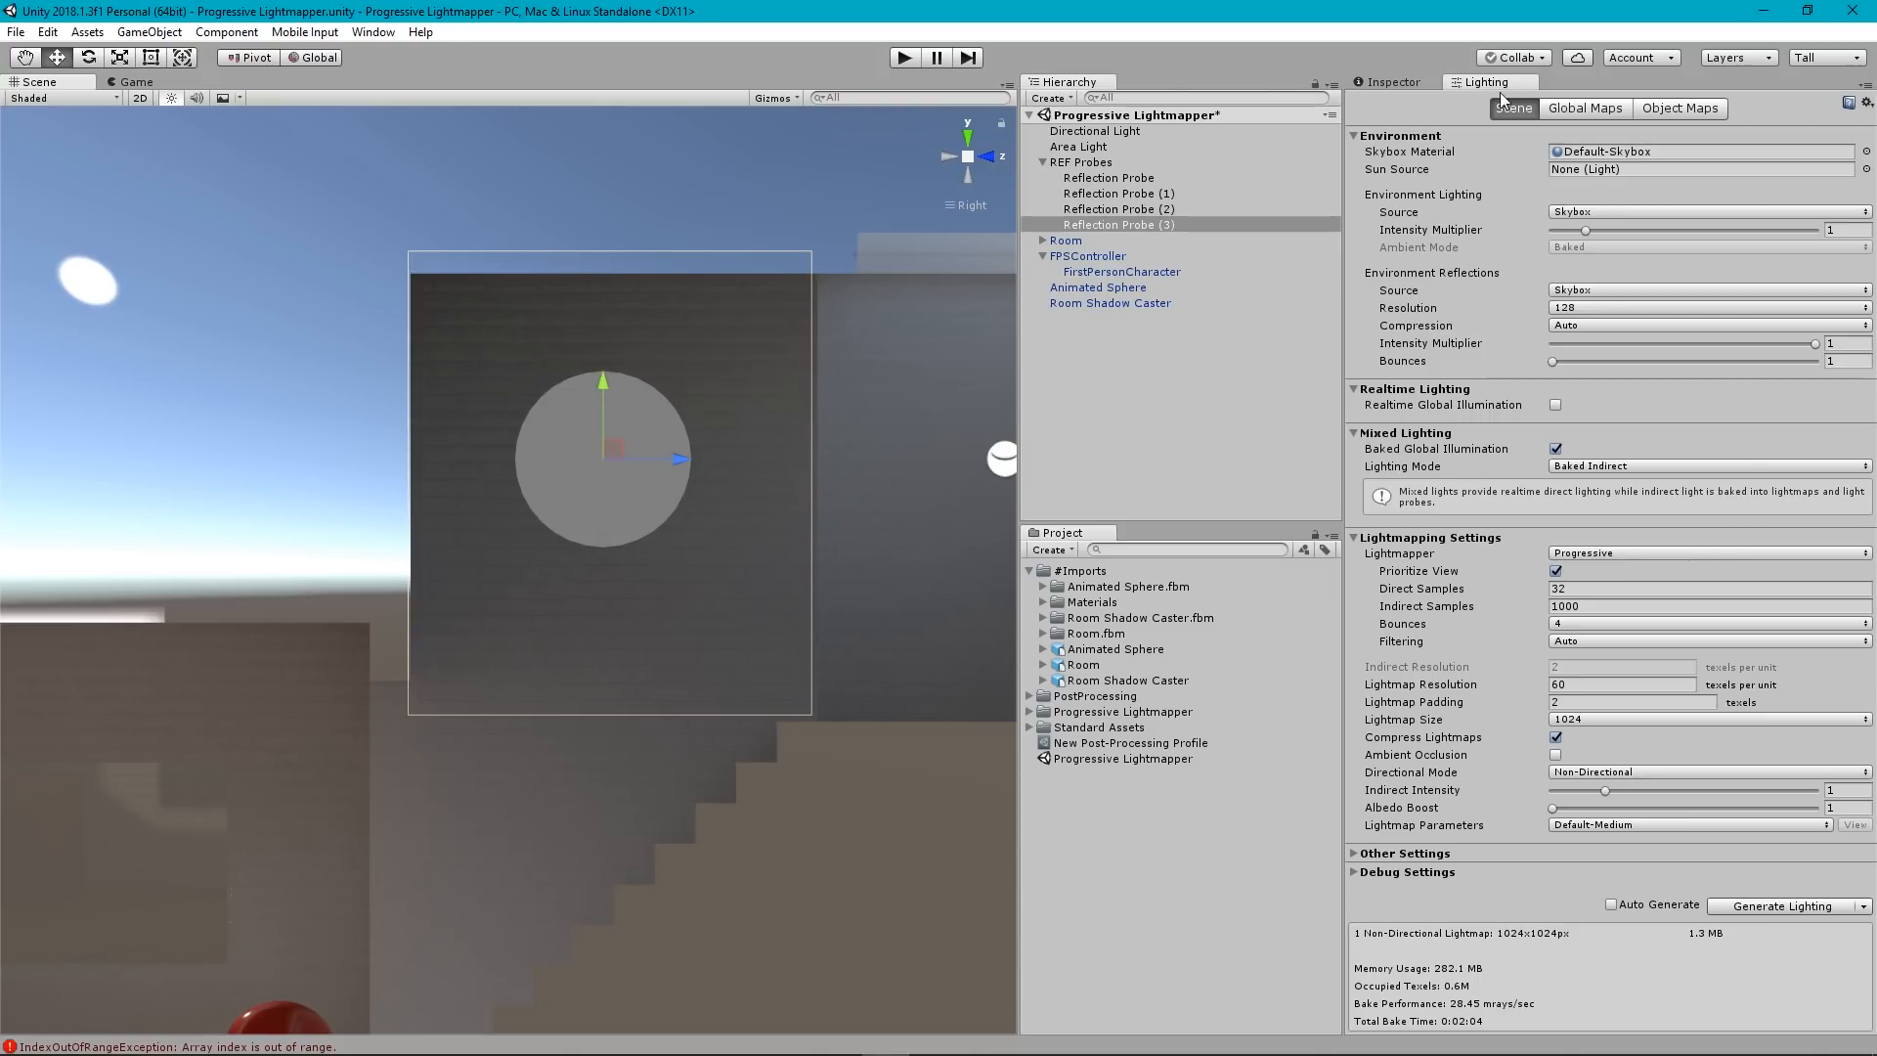
# Fit the fourth reflection probe's box bounds to the stairwell's wall and ceiling, with box size about 2.18 in Y and 2.01 in Z.
pyautogui.click(1392, 82)
pyautogui.click(1599, 242)
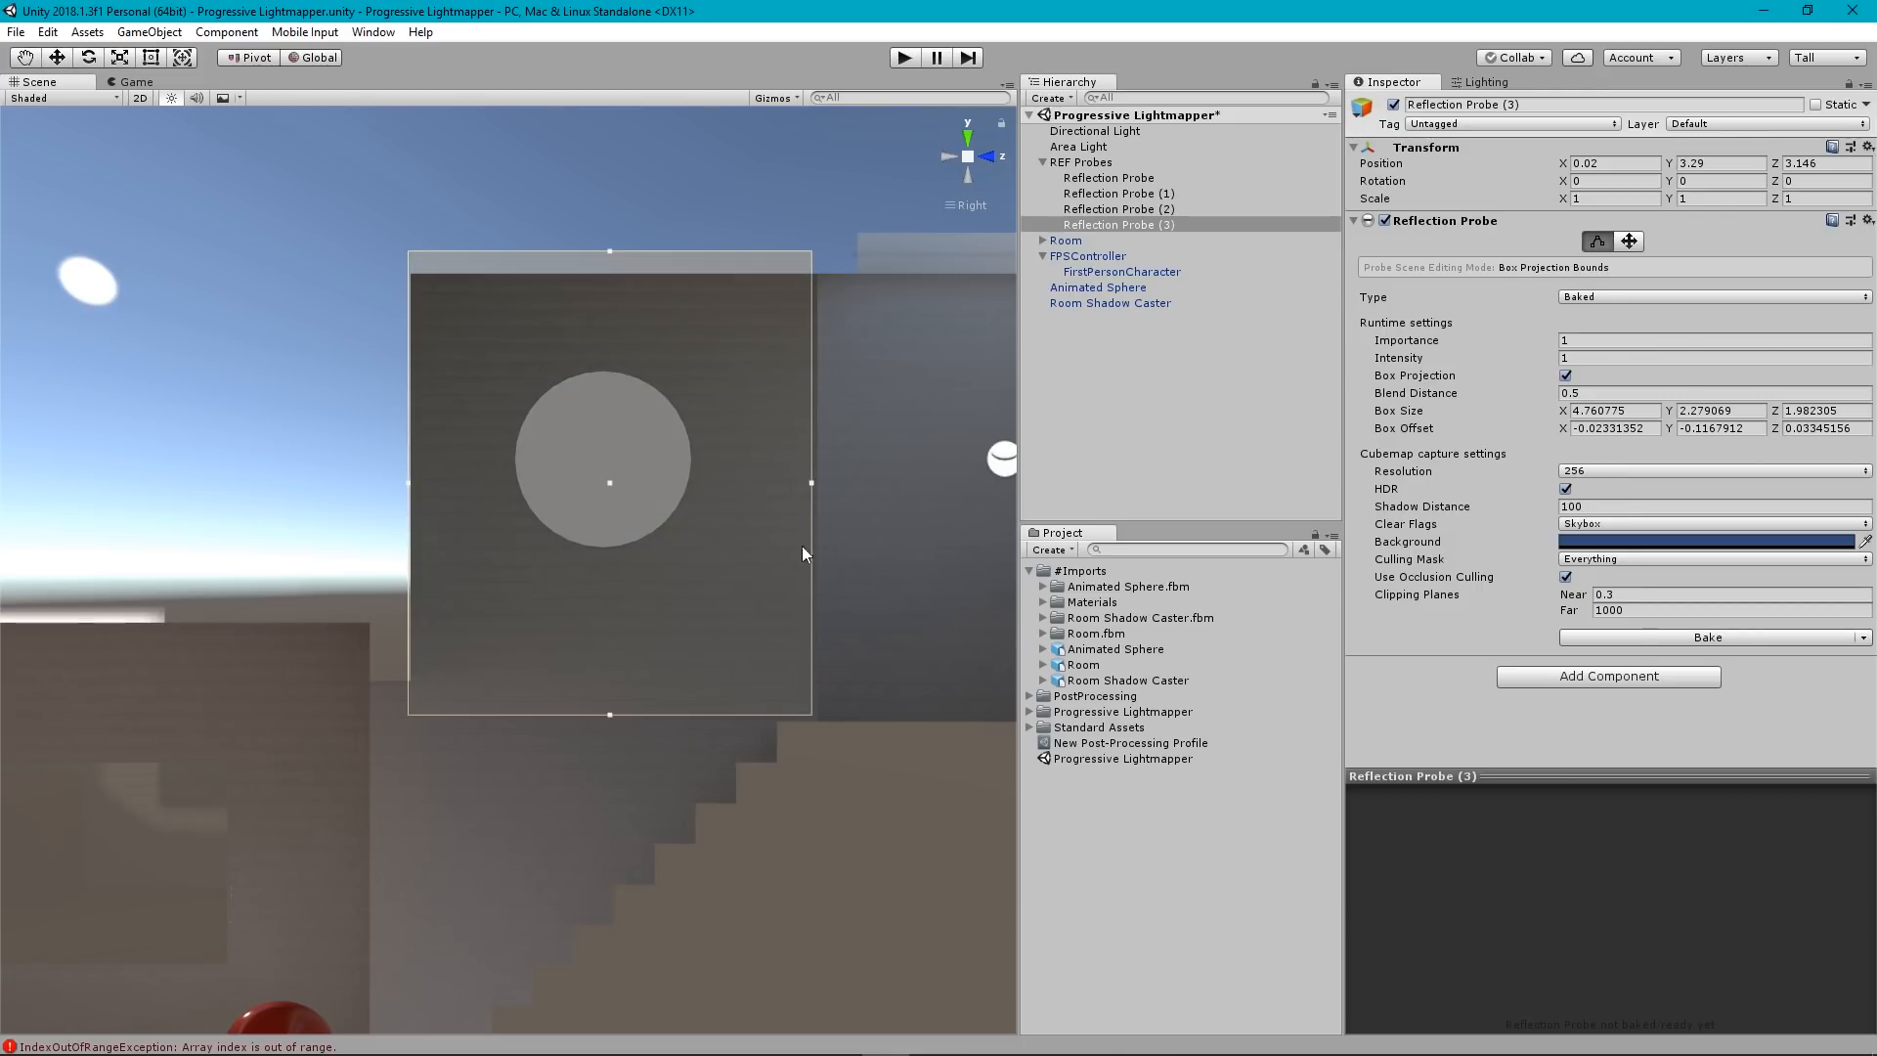
pyautogui.moveTo(811, 488); pyautogui.dragTo(817, 485)
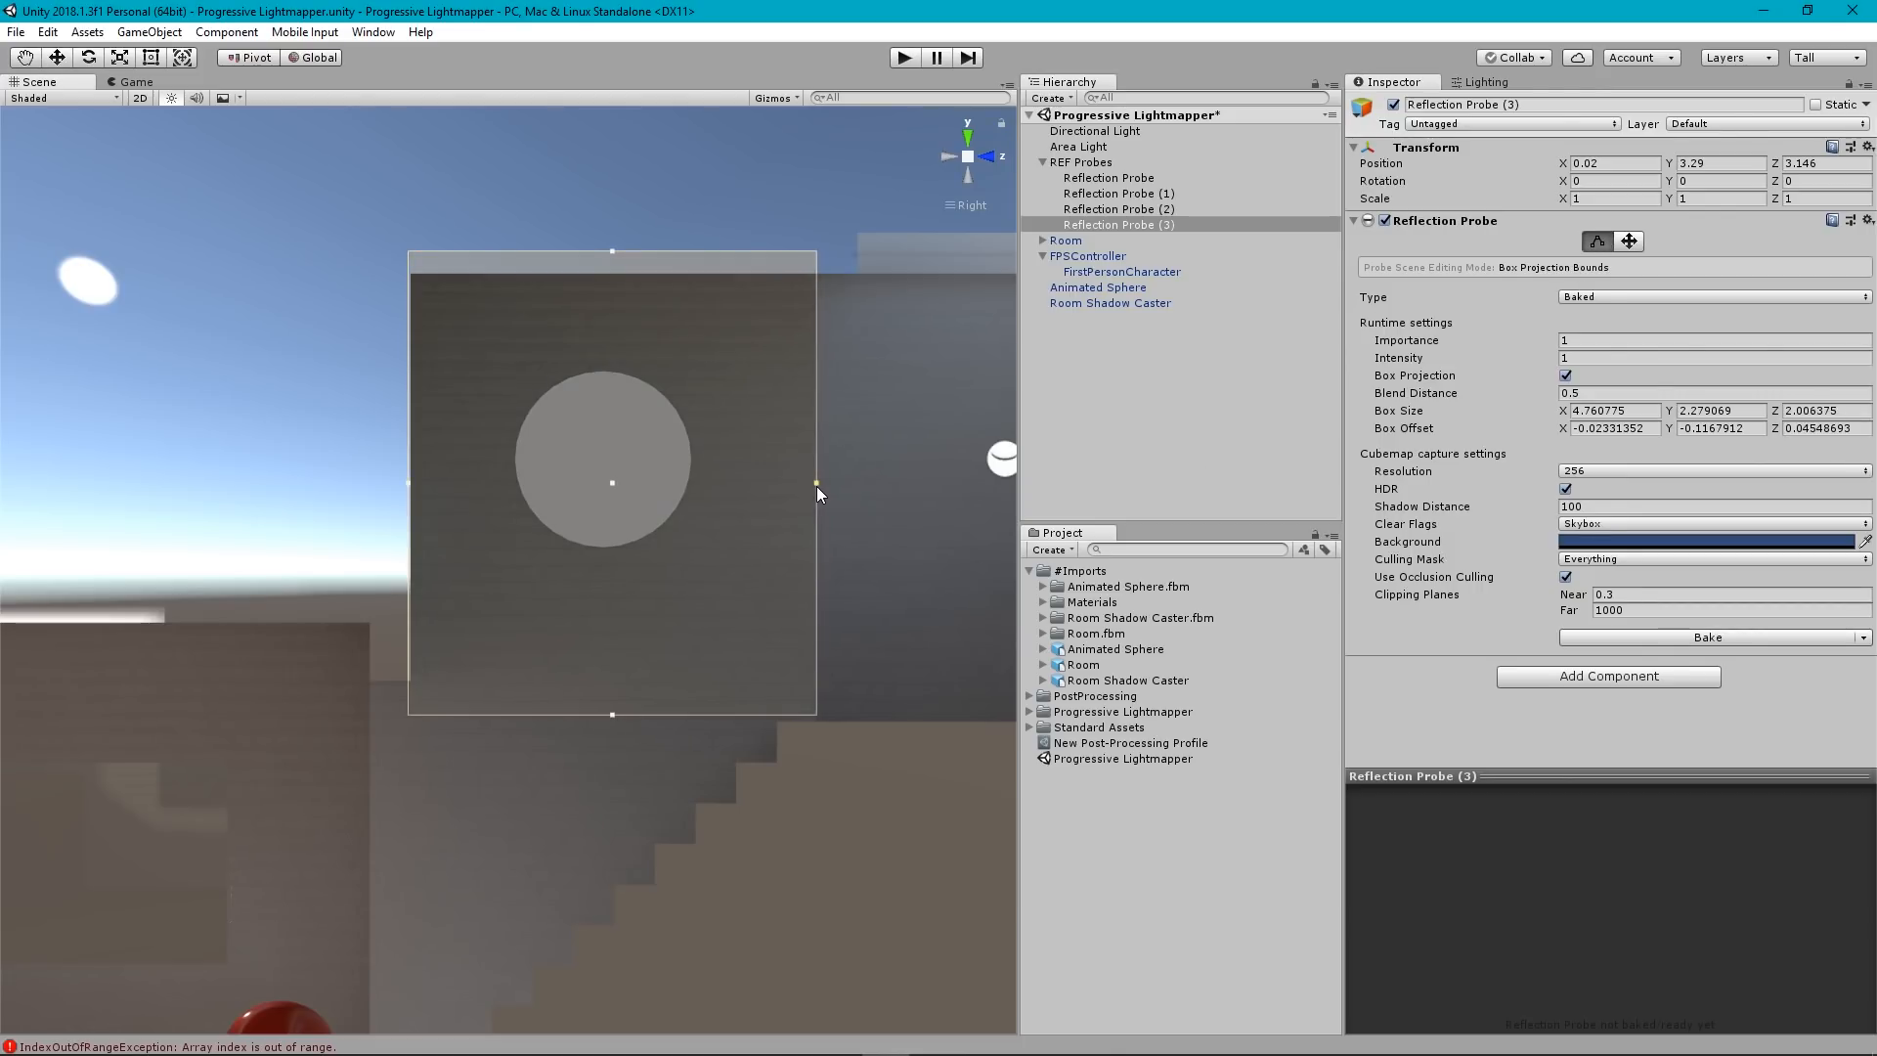
pyautogui.moveTo(614, 252); pyautogui.dragTo(610, 273)
pyautogui.scroll(-6, 648, 585)
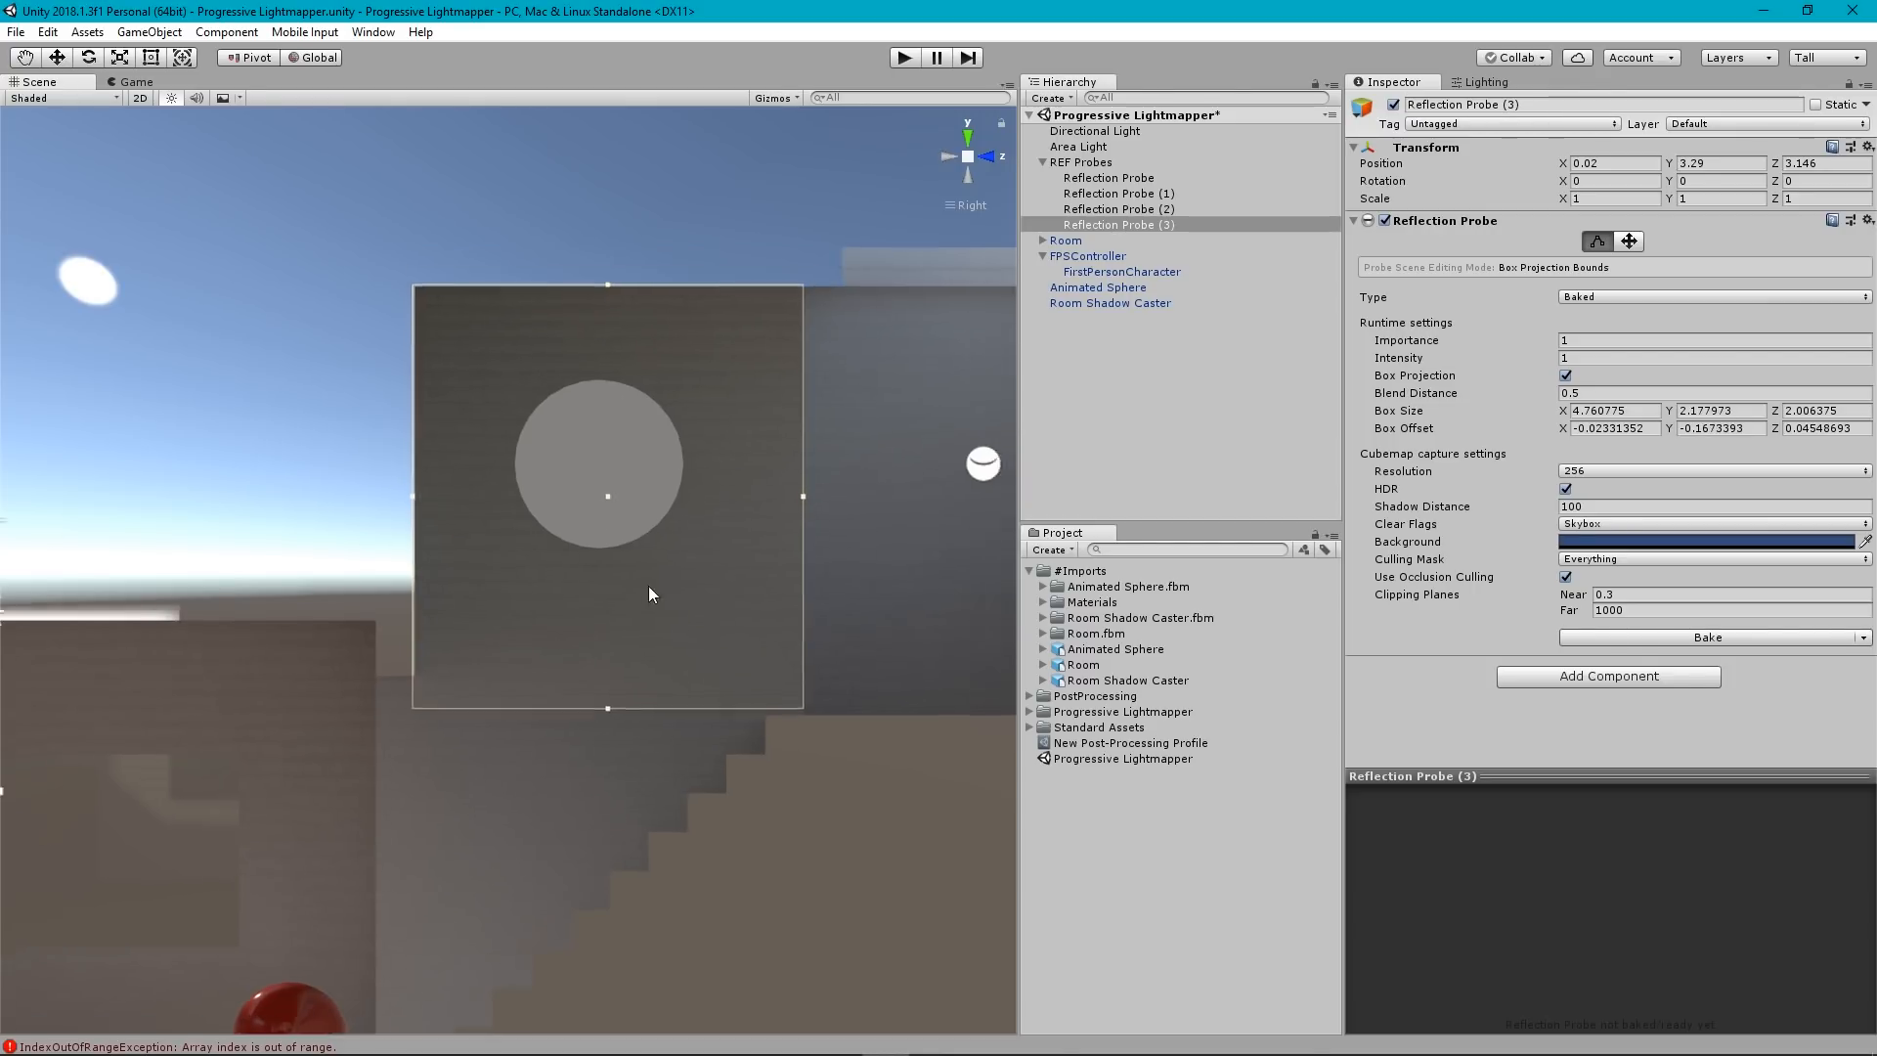
# Extend the probe's box bounds down to the foot of the stairs, about 4.22 in Y, and bake the probe.
pyautogui.moveTo(641, 725); pyautogui.dragTo(696, 537, button='middle')
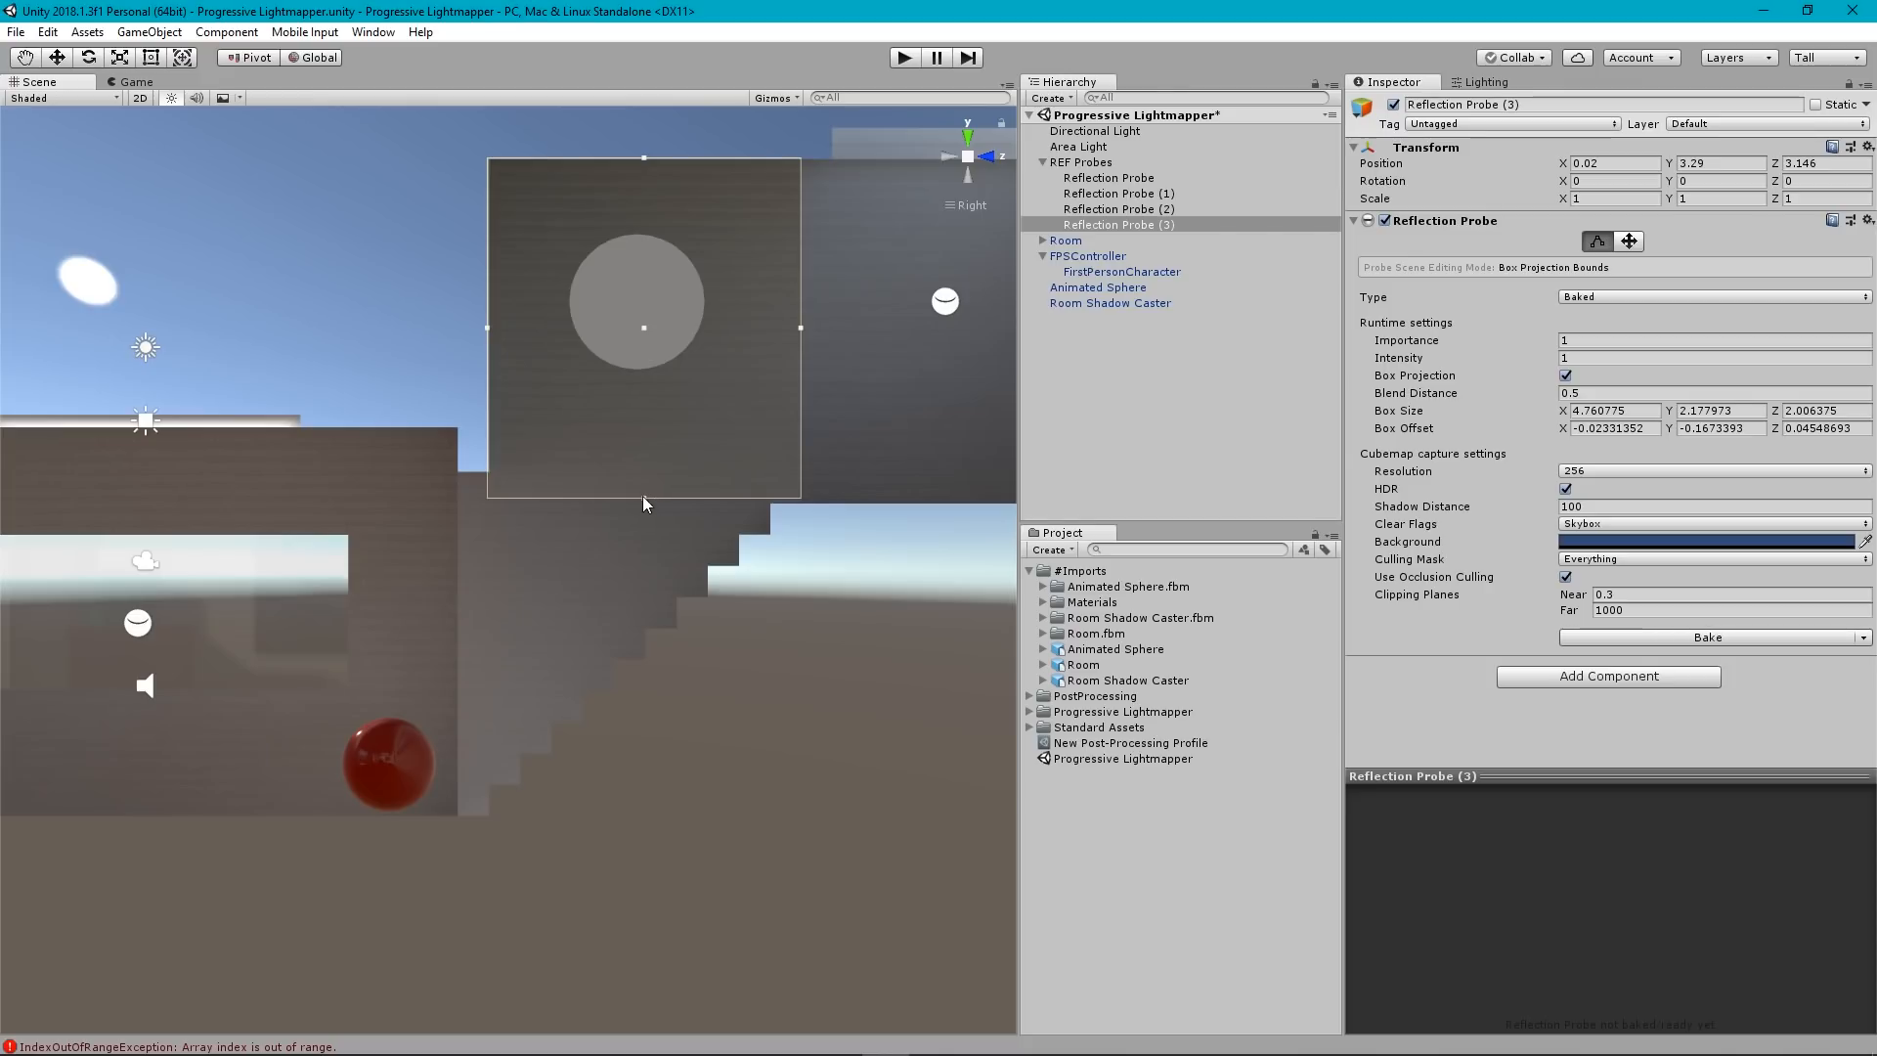
pyautogui.moveTo(642, 496); pyautogui.dragTo(595, 813)
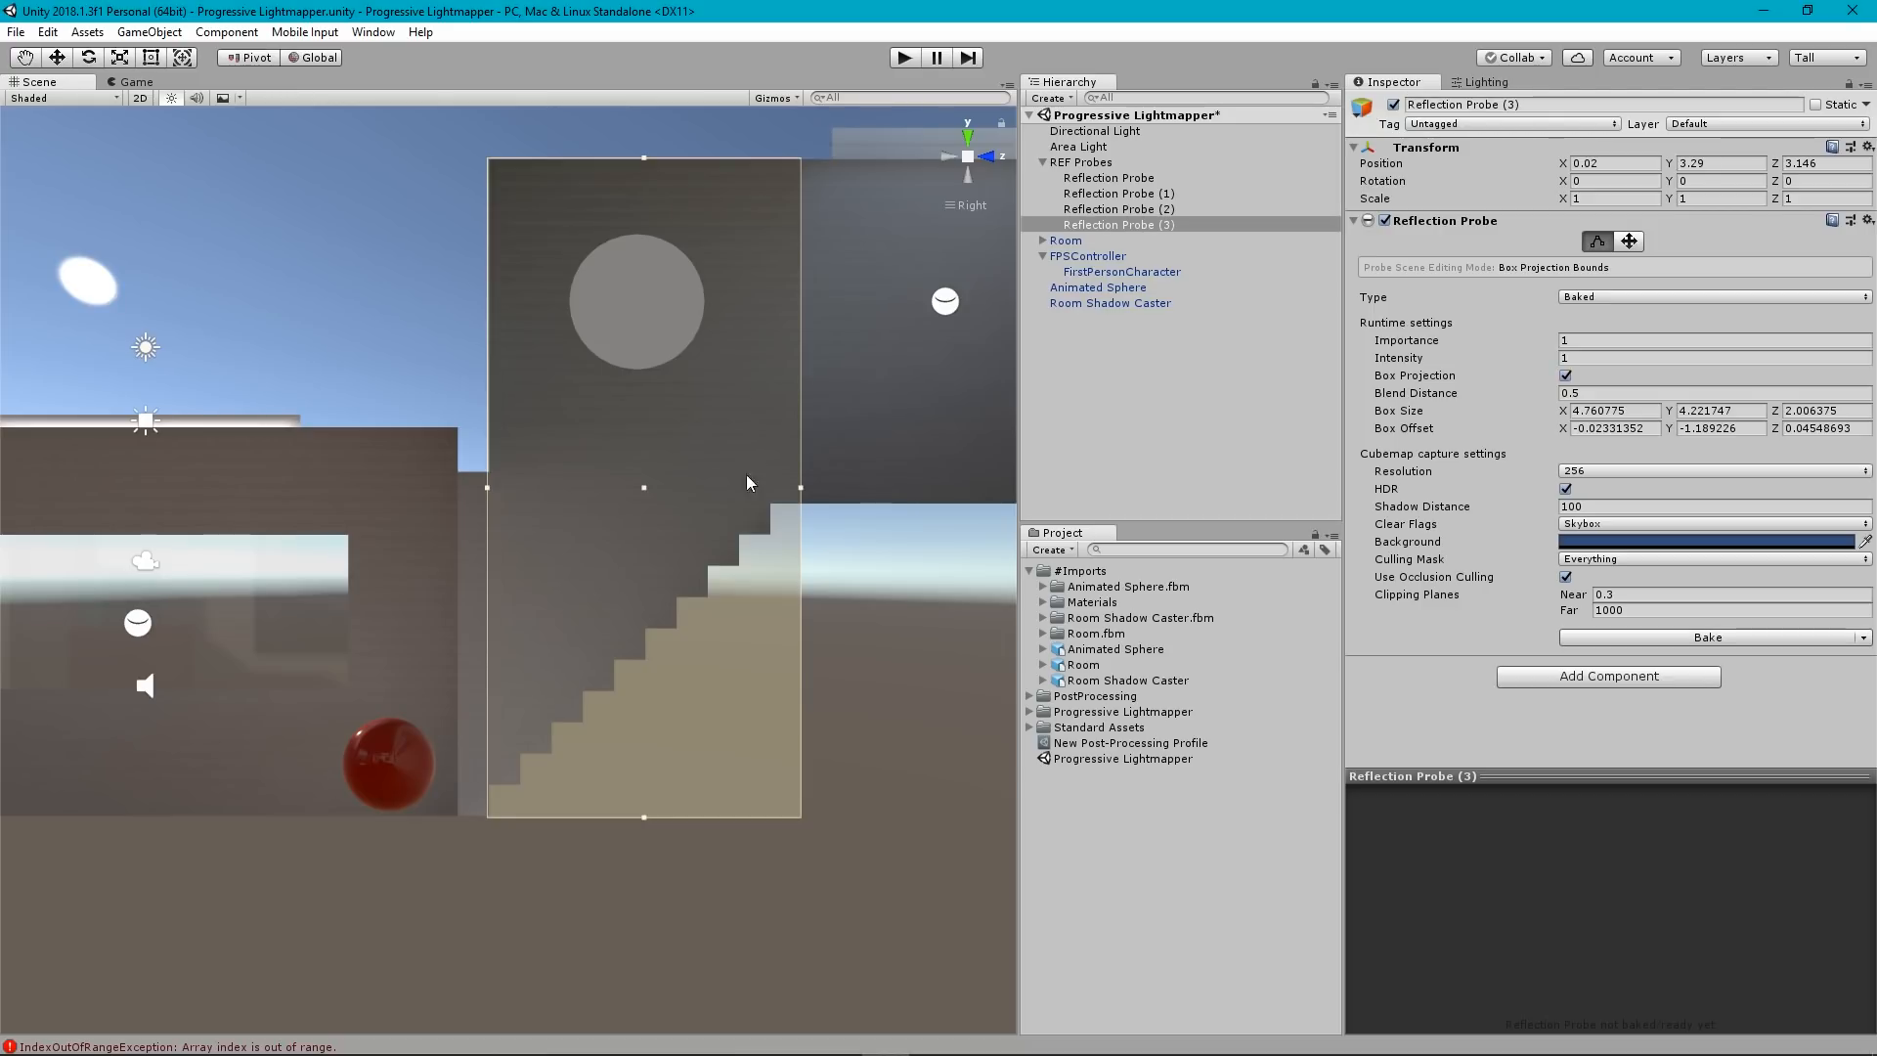
pyautogui.click(1603, 220)
pyautogui.click(1434, 222)
pyautogui.click(1596, 242)
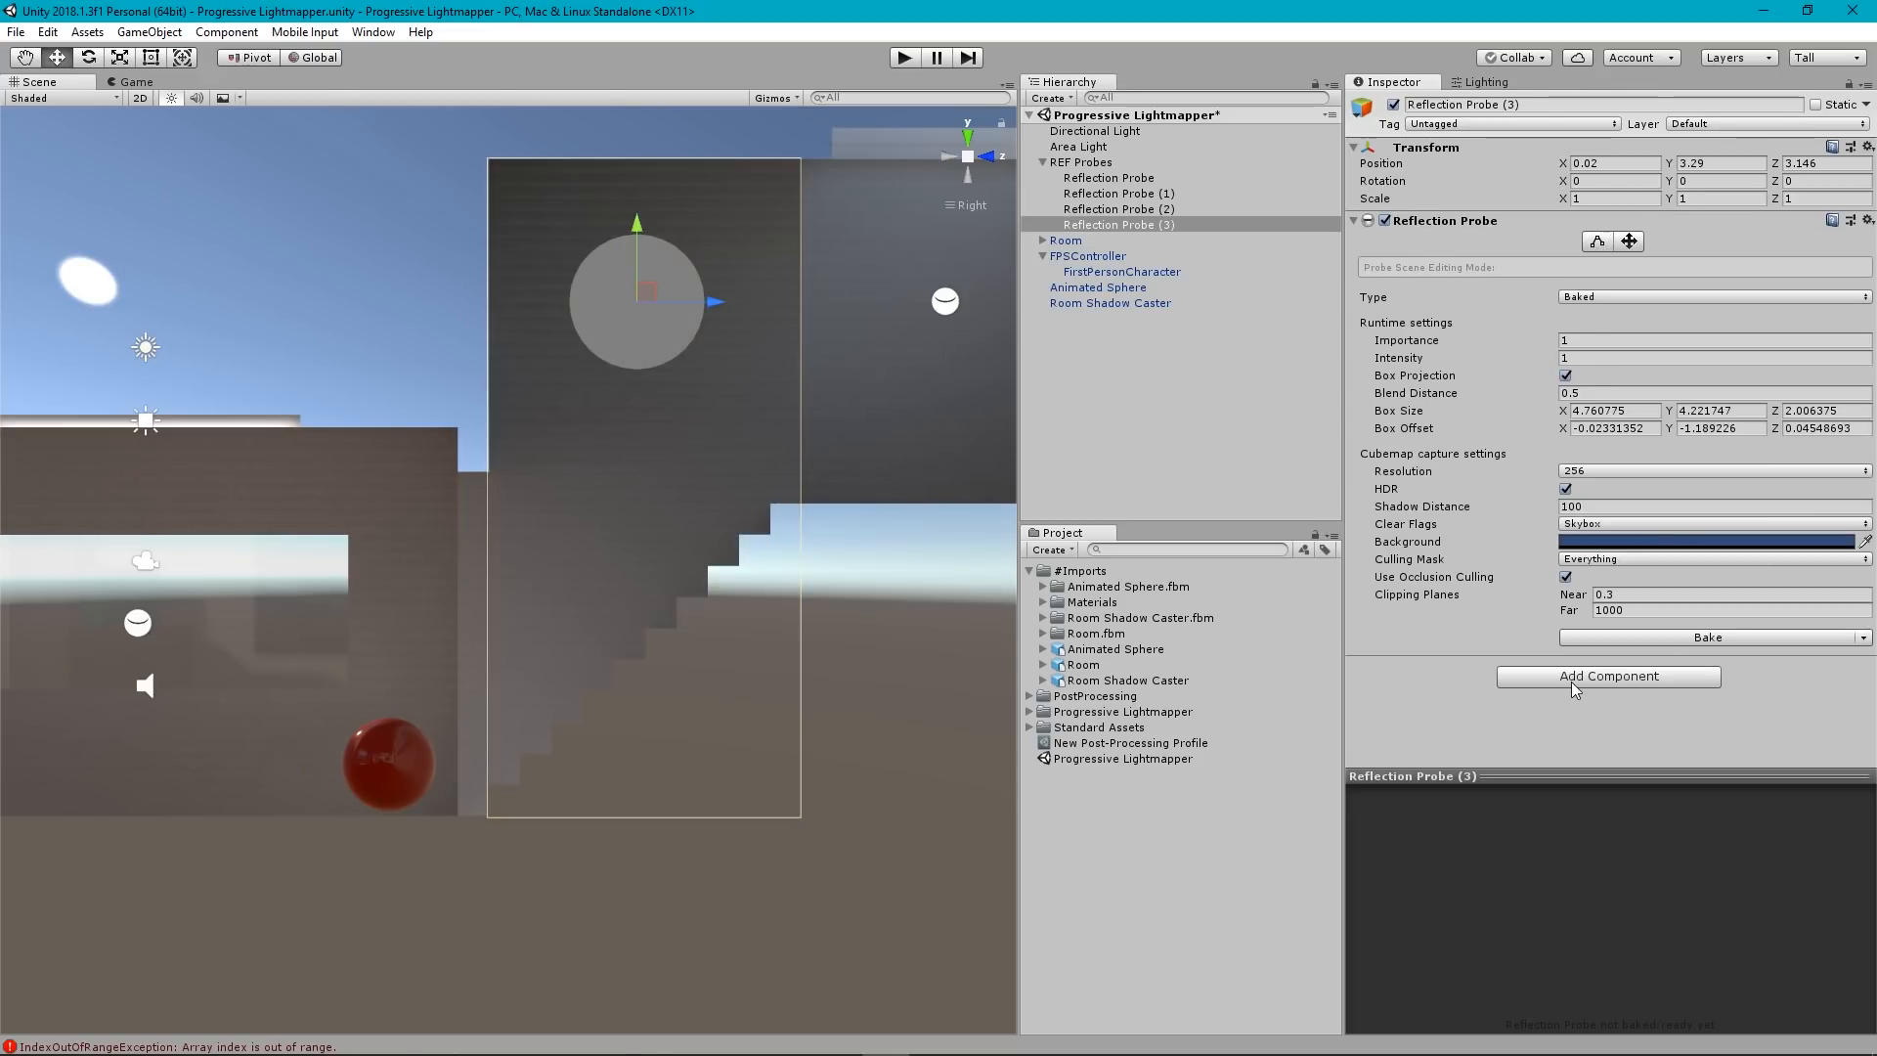
pyautogui.click(1681, 635)
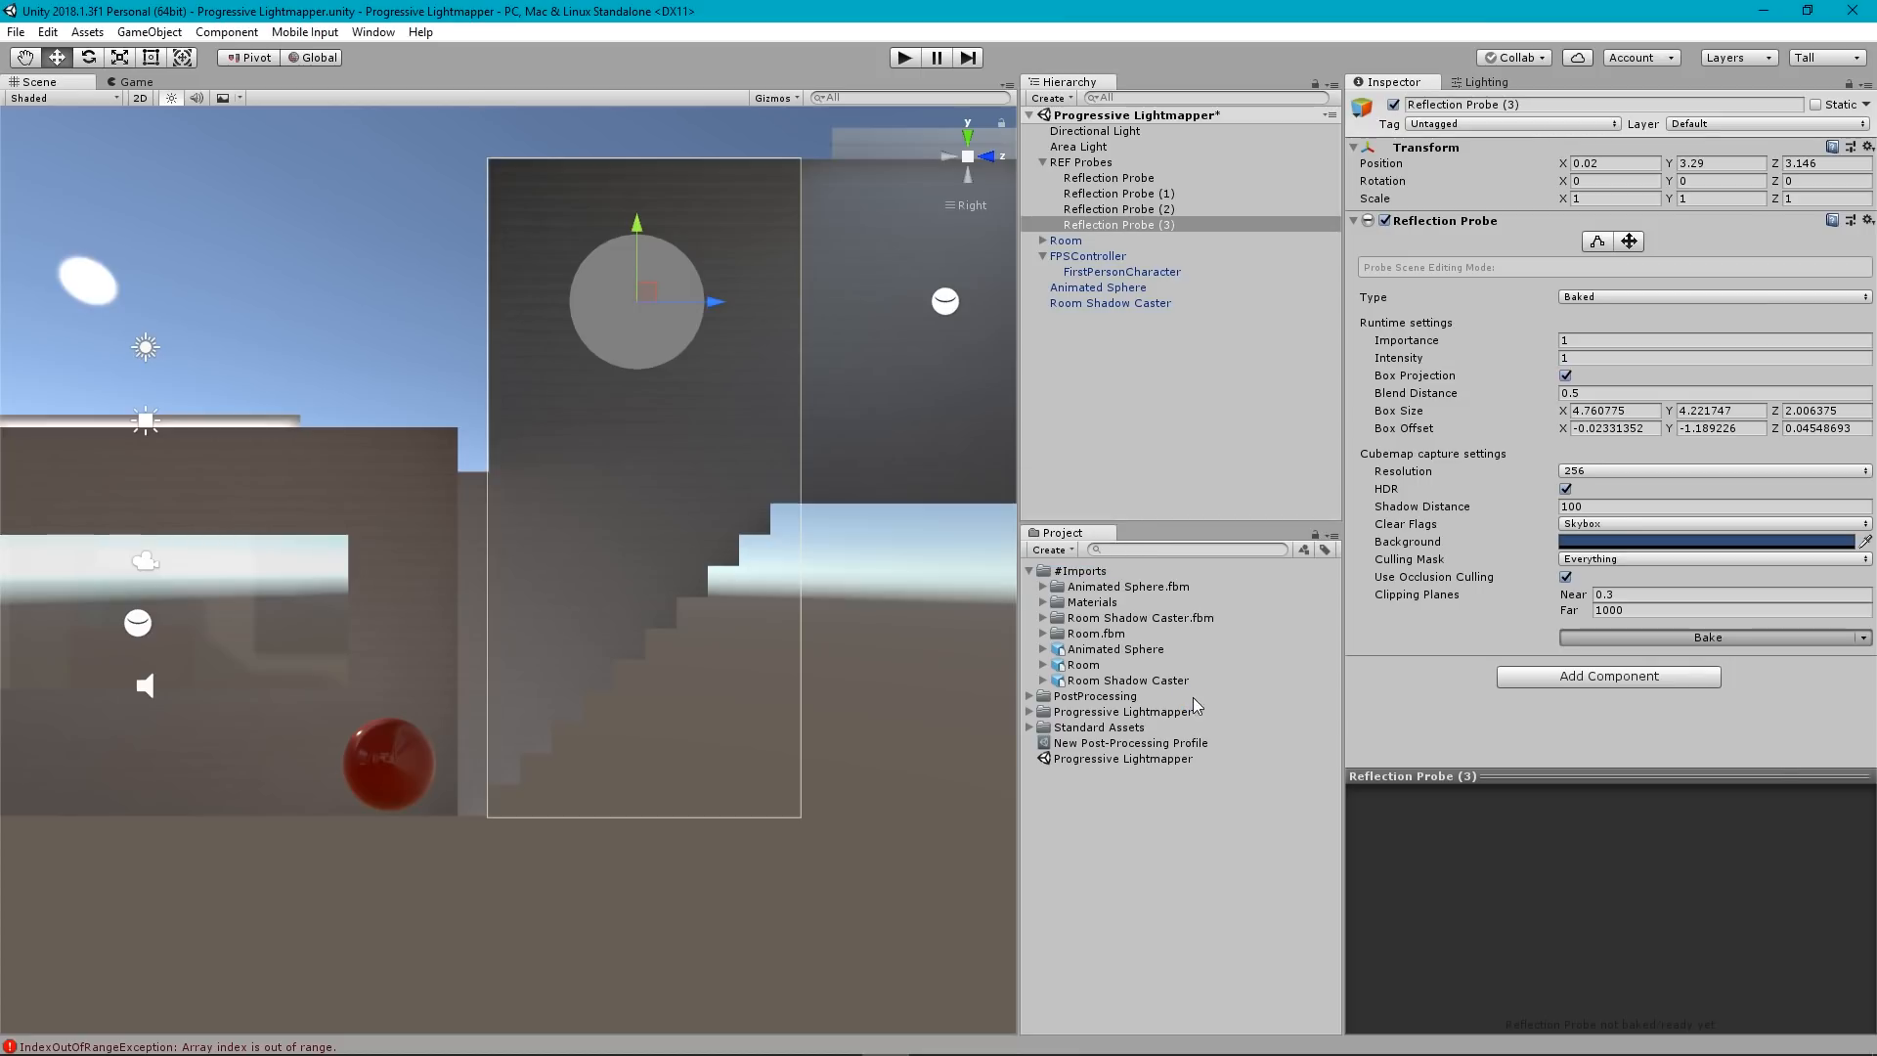
pyautogui.click(1136, 378)
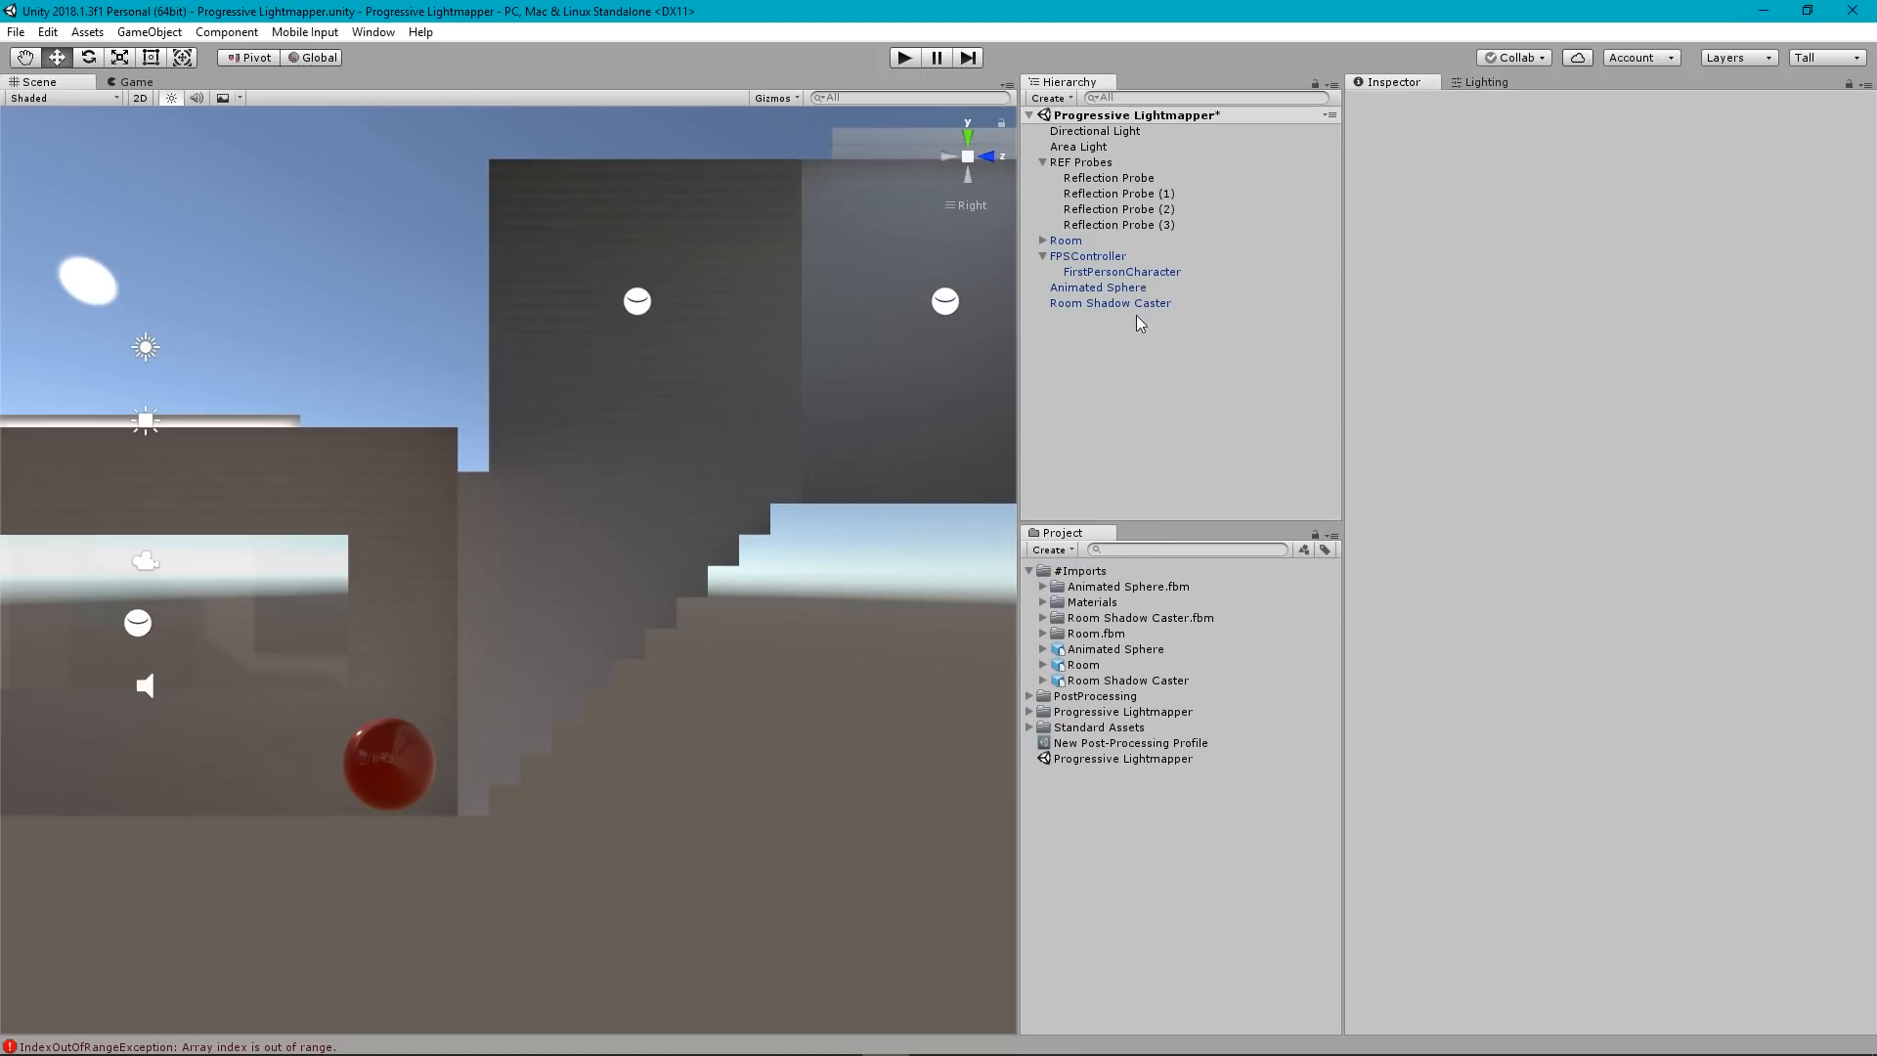
# Try a different shadow bias on the Directional Light while viewing the stairwell in perspective, and undo it.
pyautogui.click(973, 157)
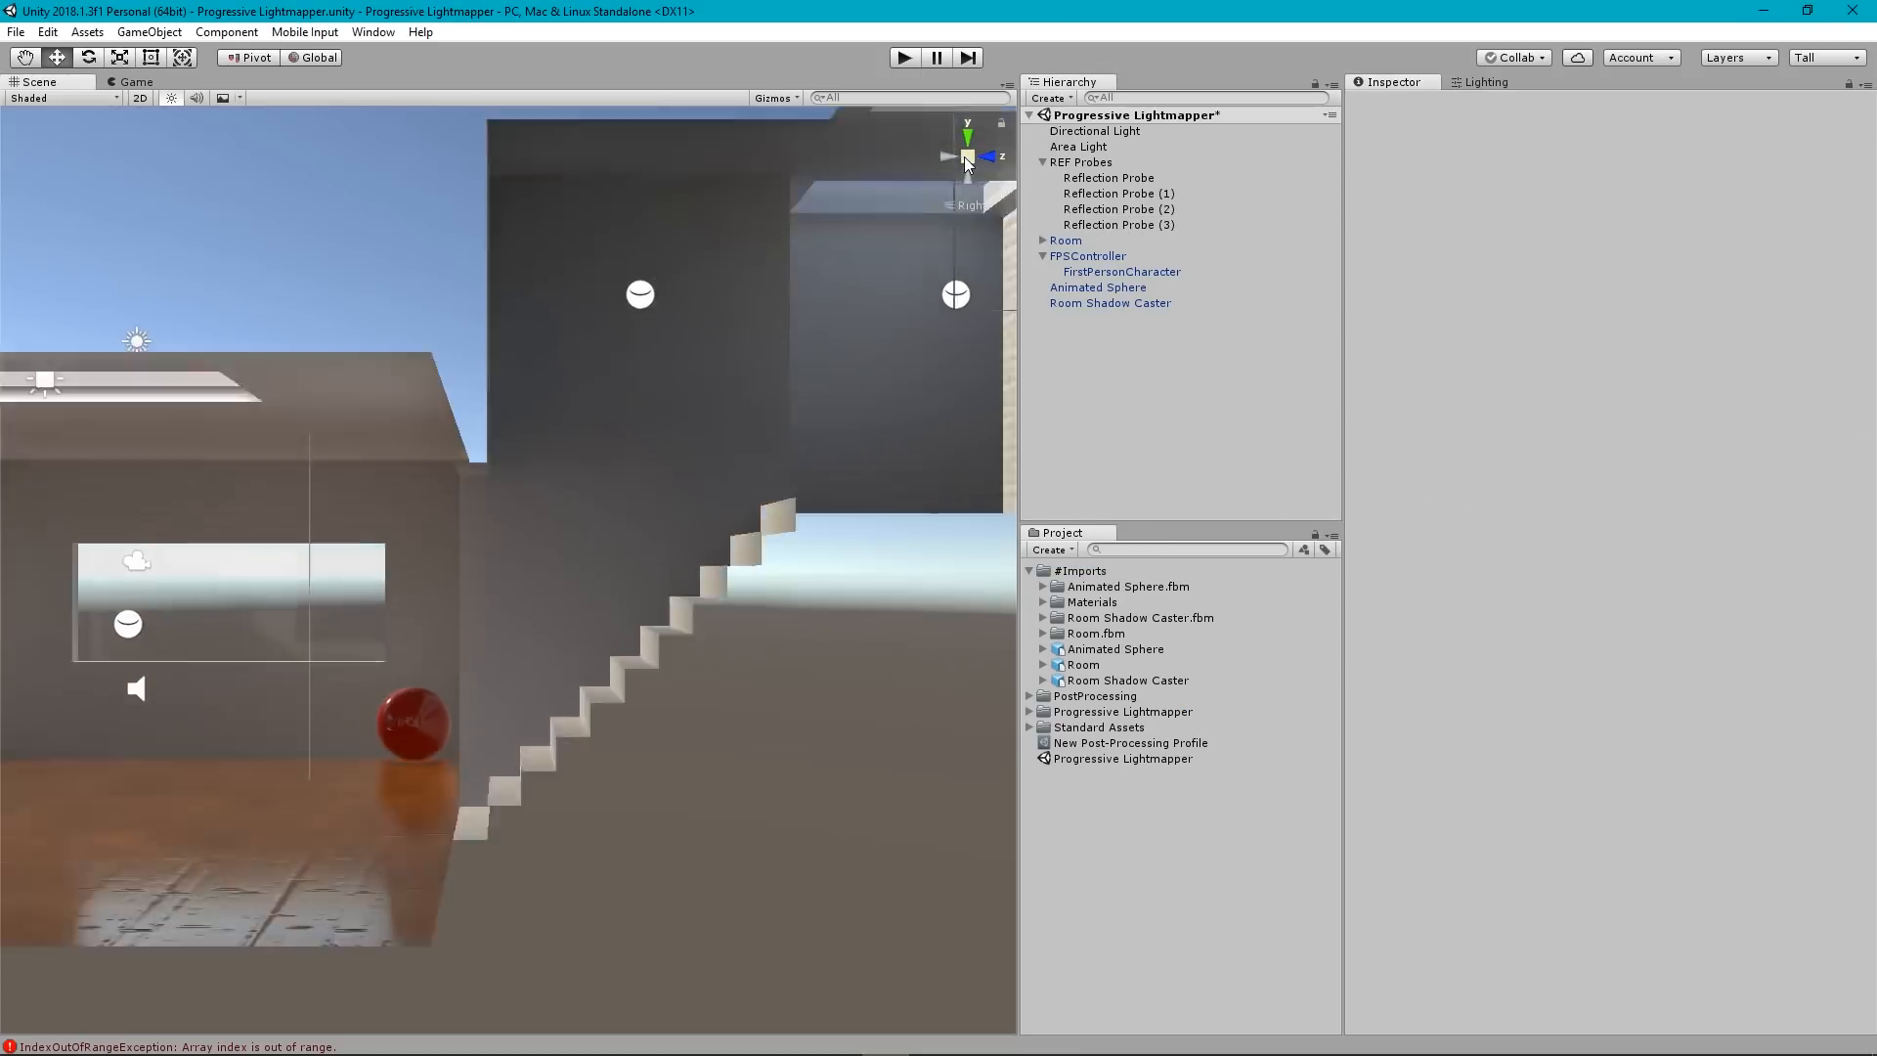
pyautogui.keyDown('alt'); pyautogui.moveTo(827, 425); pyautogui.dragTo(446, 466); pyautogui.keyUp('alt')
pyautogui.moveTo(447, 466); pyautogui.dragTo(526, 437, button='middle')
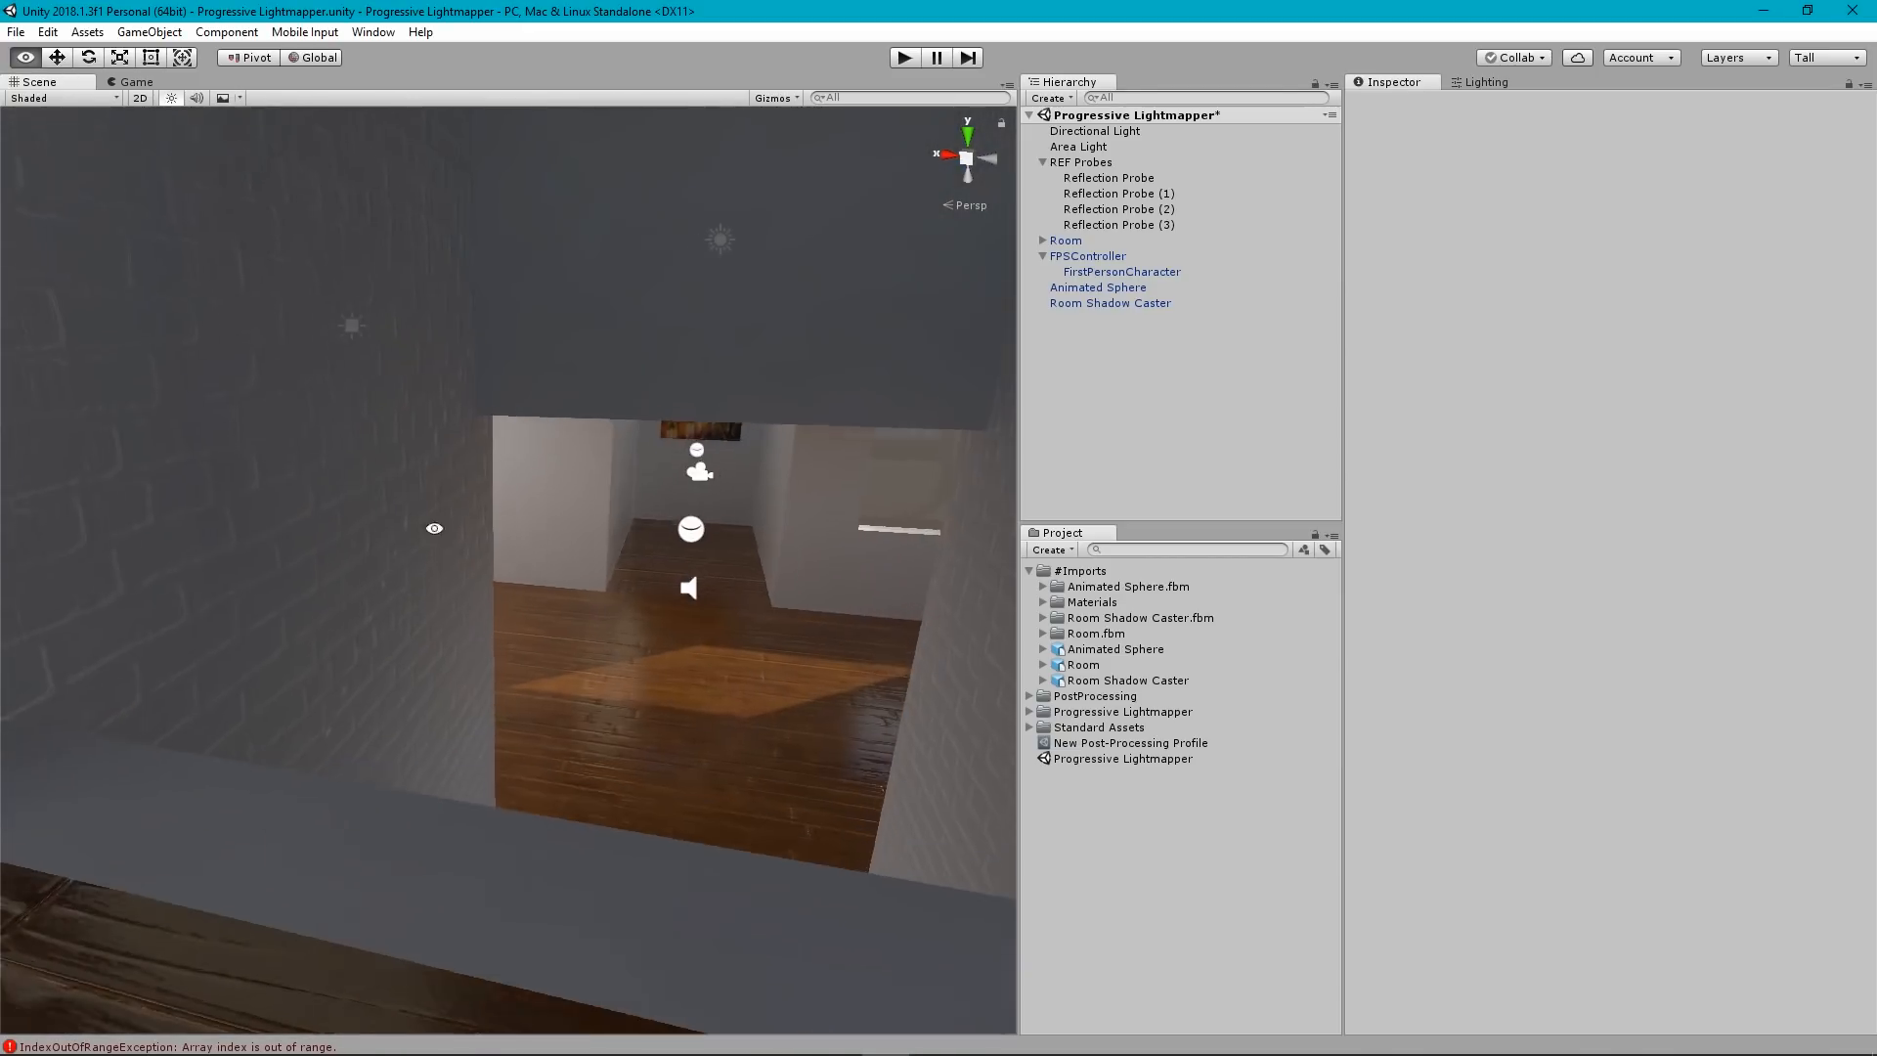
pyautogui.keyDown('alt'); pyautogui.moveTo(432, 528); pyautogui.dragTo(403, 582); pyautogui.keyUp('alt')
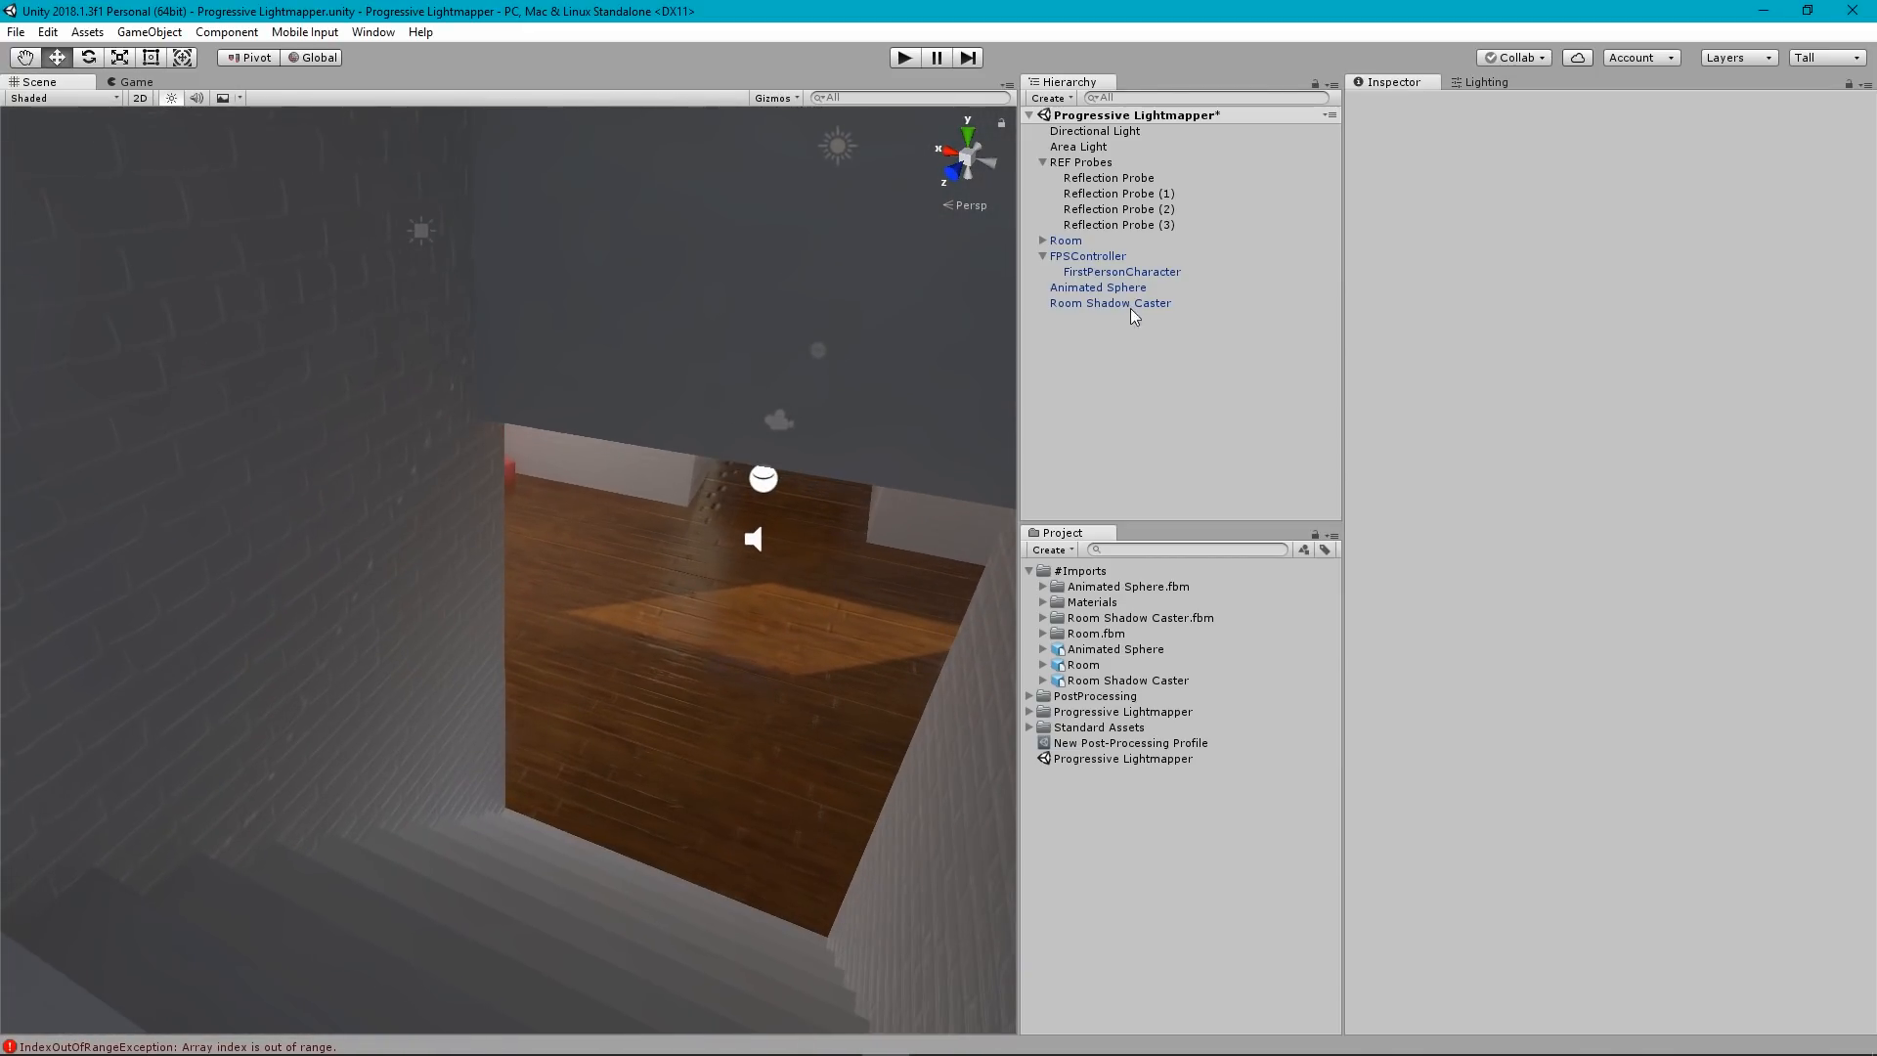
pyautogui.click(1088, 133)
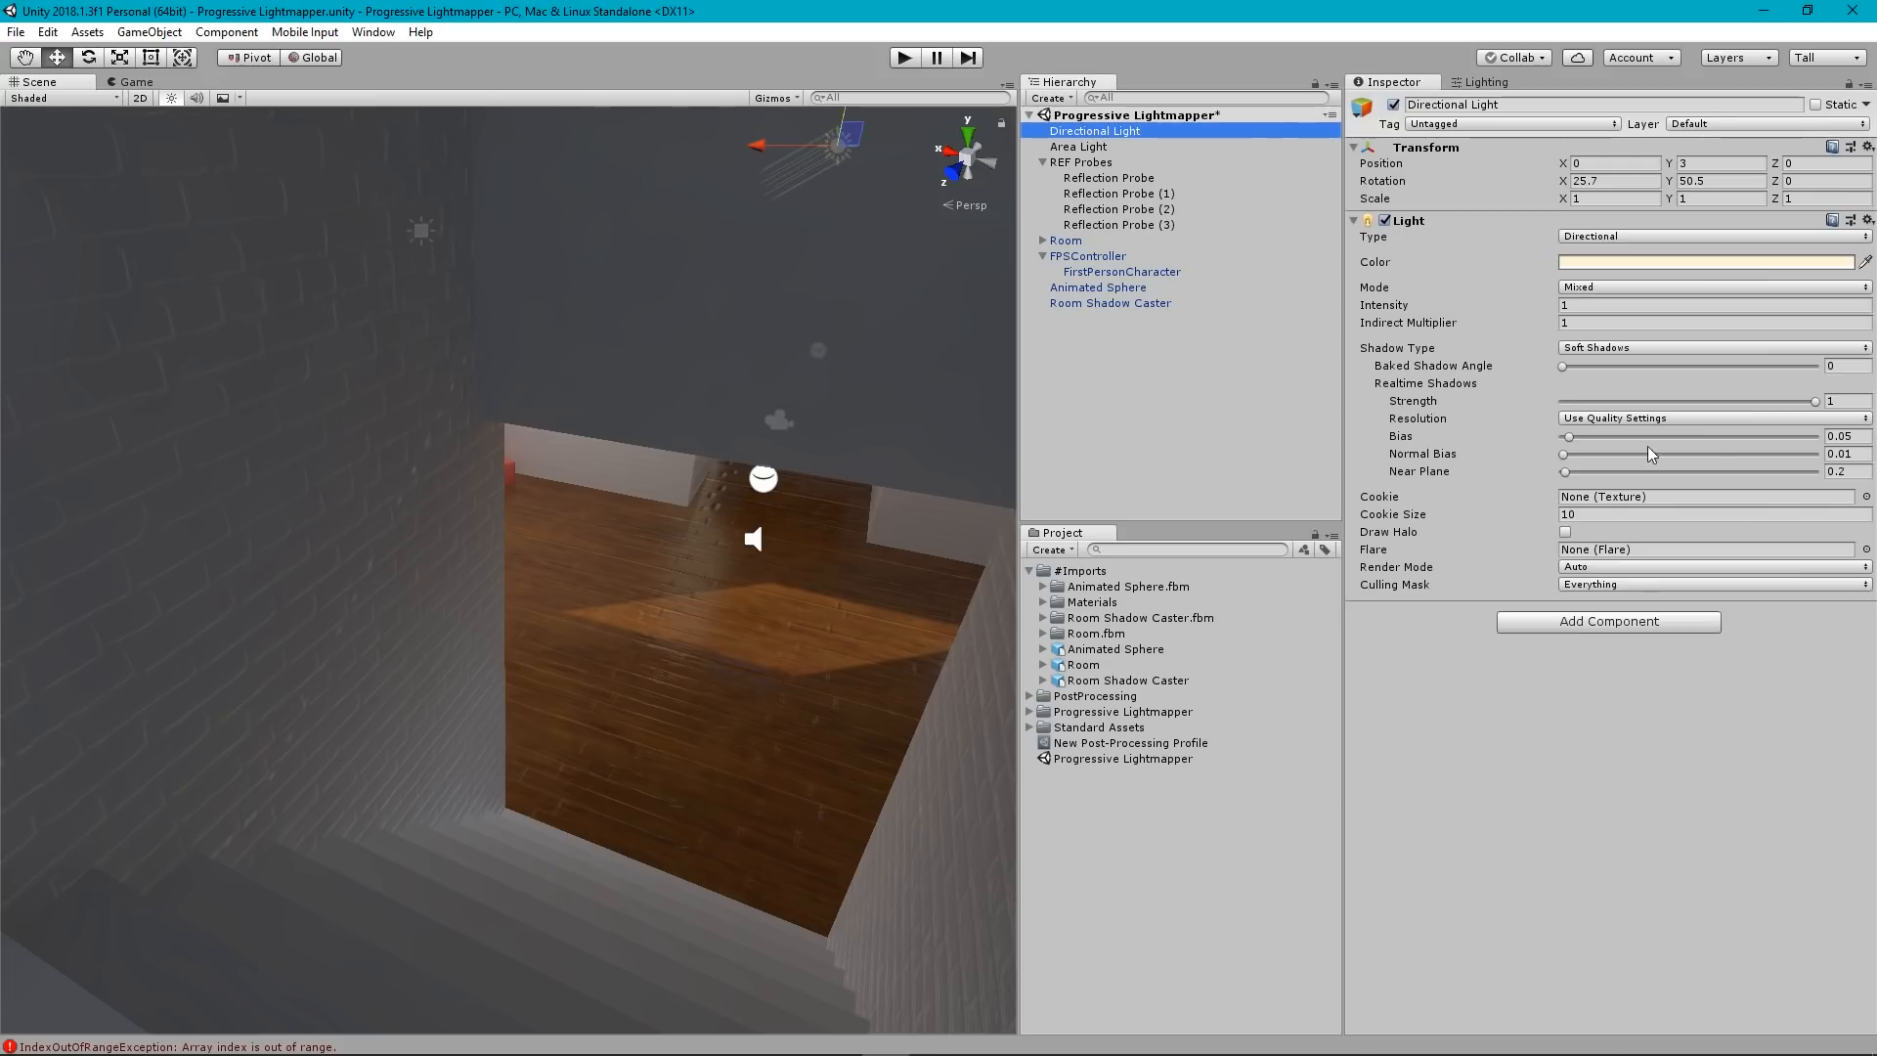
pyautogui.click(1568, 438)
pyautogui.moveTo(1503, 444); pyautogui.dragTo(1690, 434)
pyautogui.hotkey('ctrl', 'z')
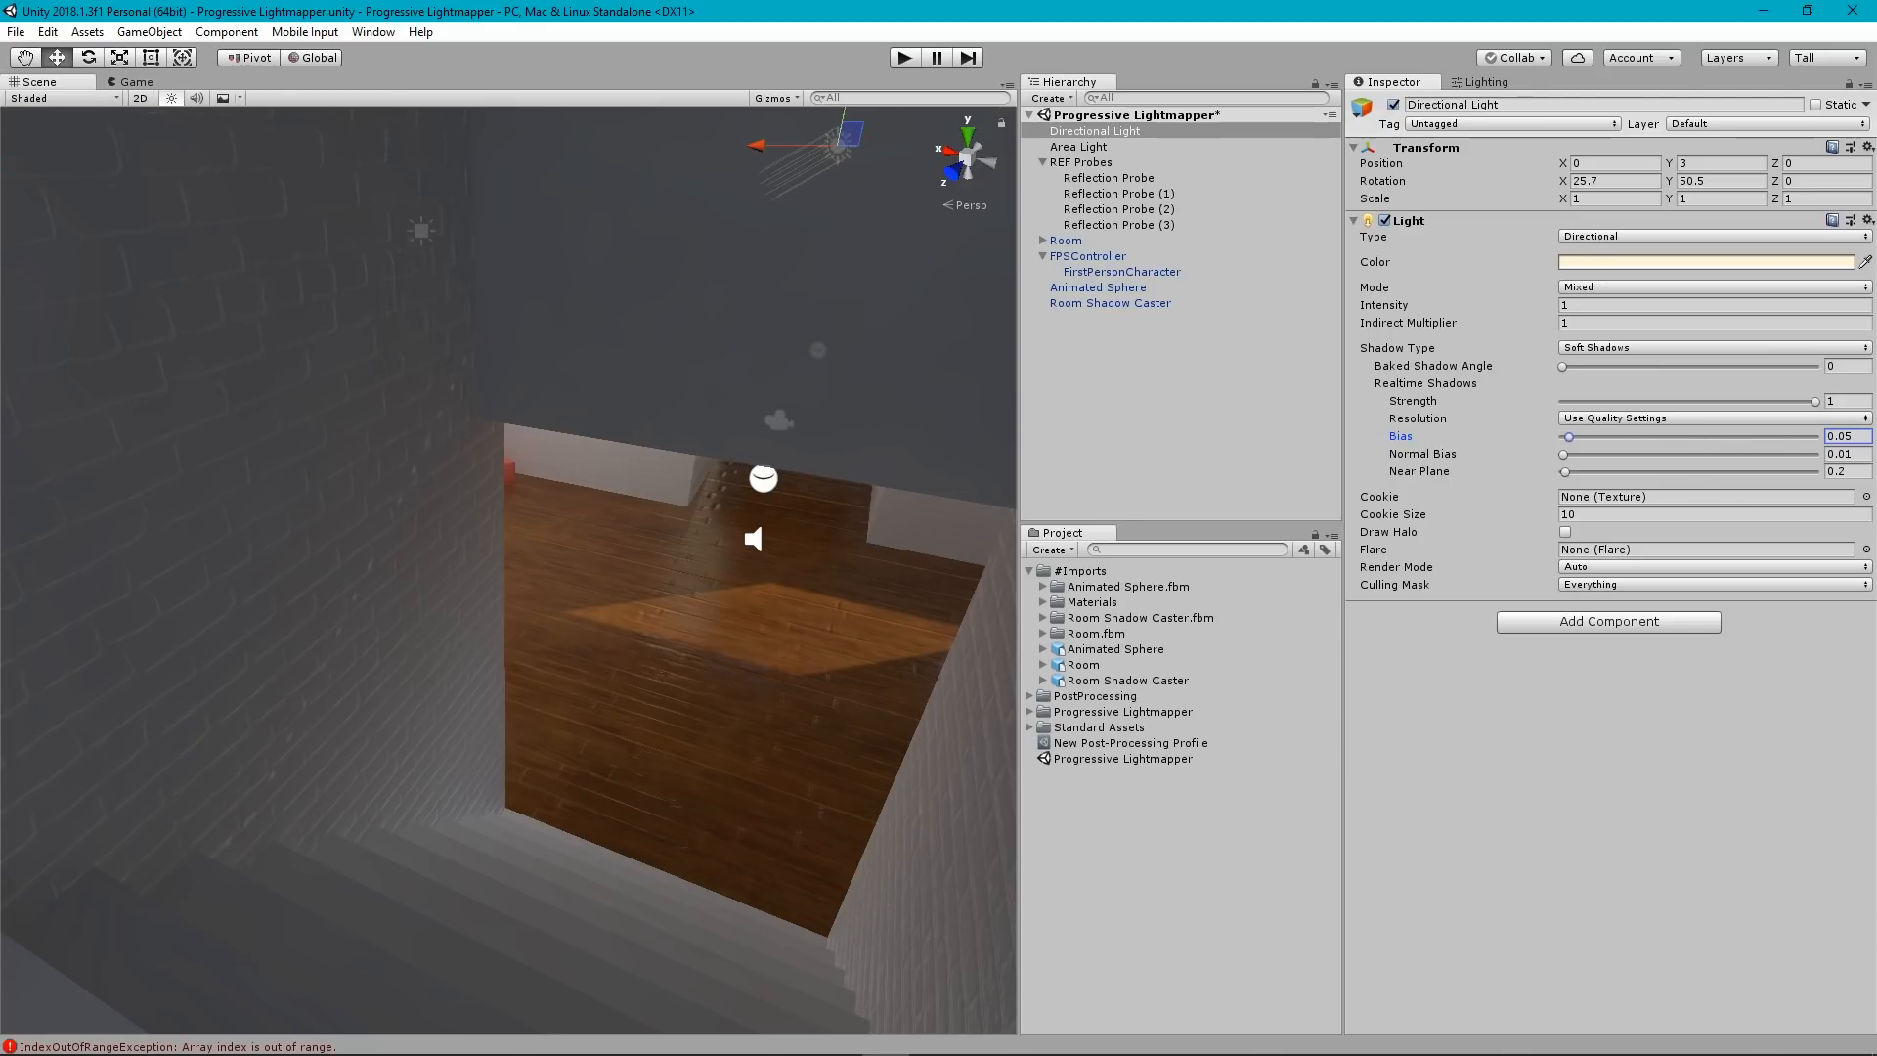
# Set the Directional Light's normal bias to 0.005 and check the shadows around the stairwell.
pyautogui.click(1565, 456)
pyautogui.write('05')
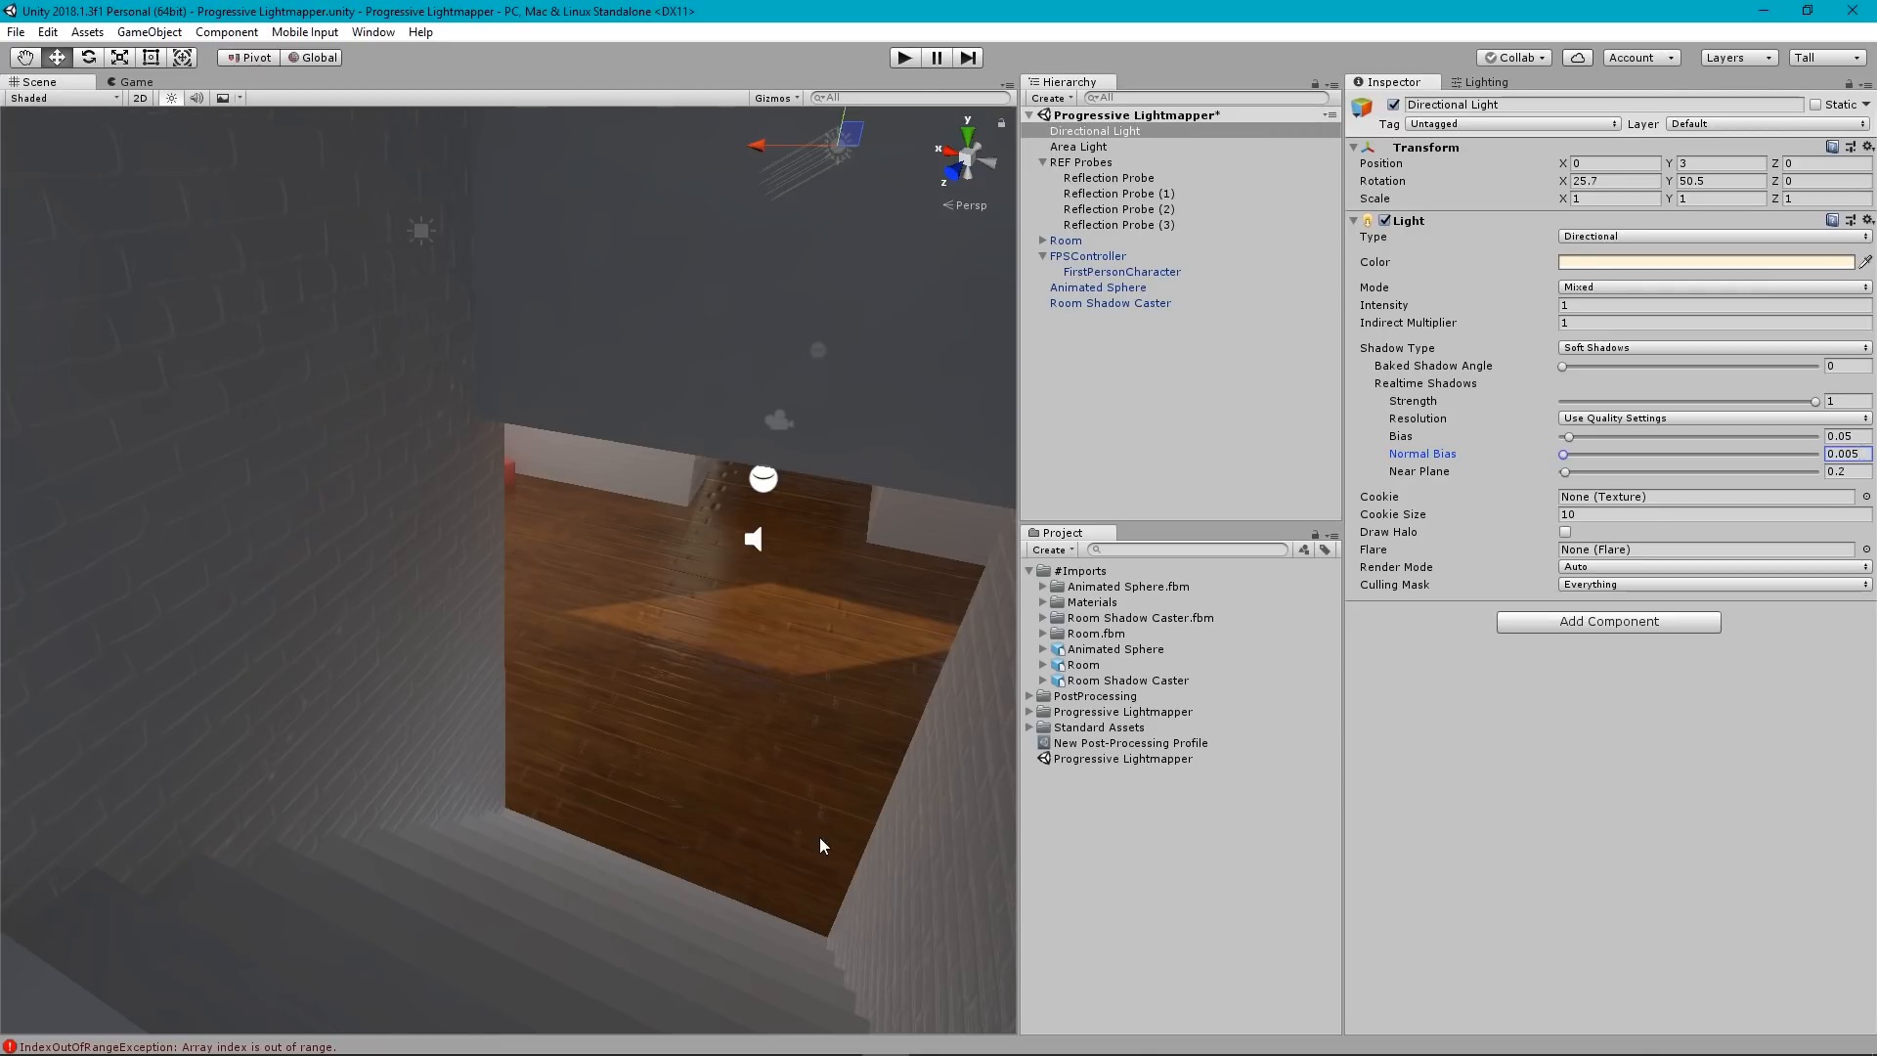
pyautogui.moveTo(821, 847); pyautogui.dragTo(640, 625, button='right')
pyautogui.press('s')
pyautogui.press('w')
pyautogui.press('s')
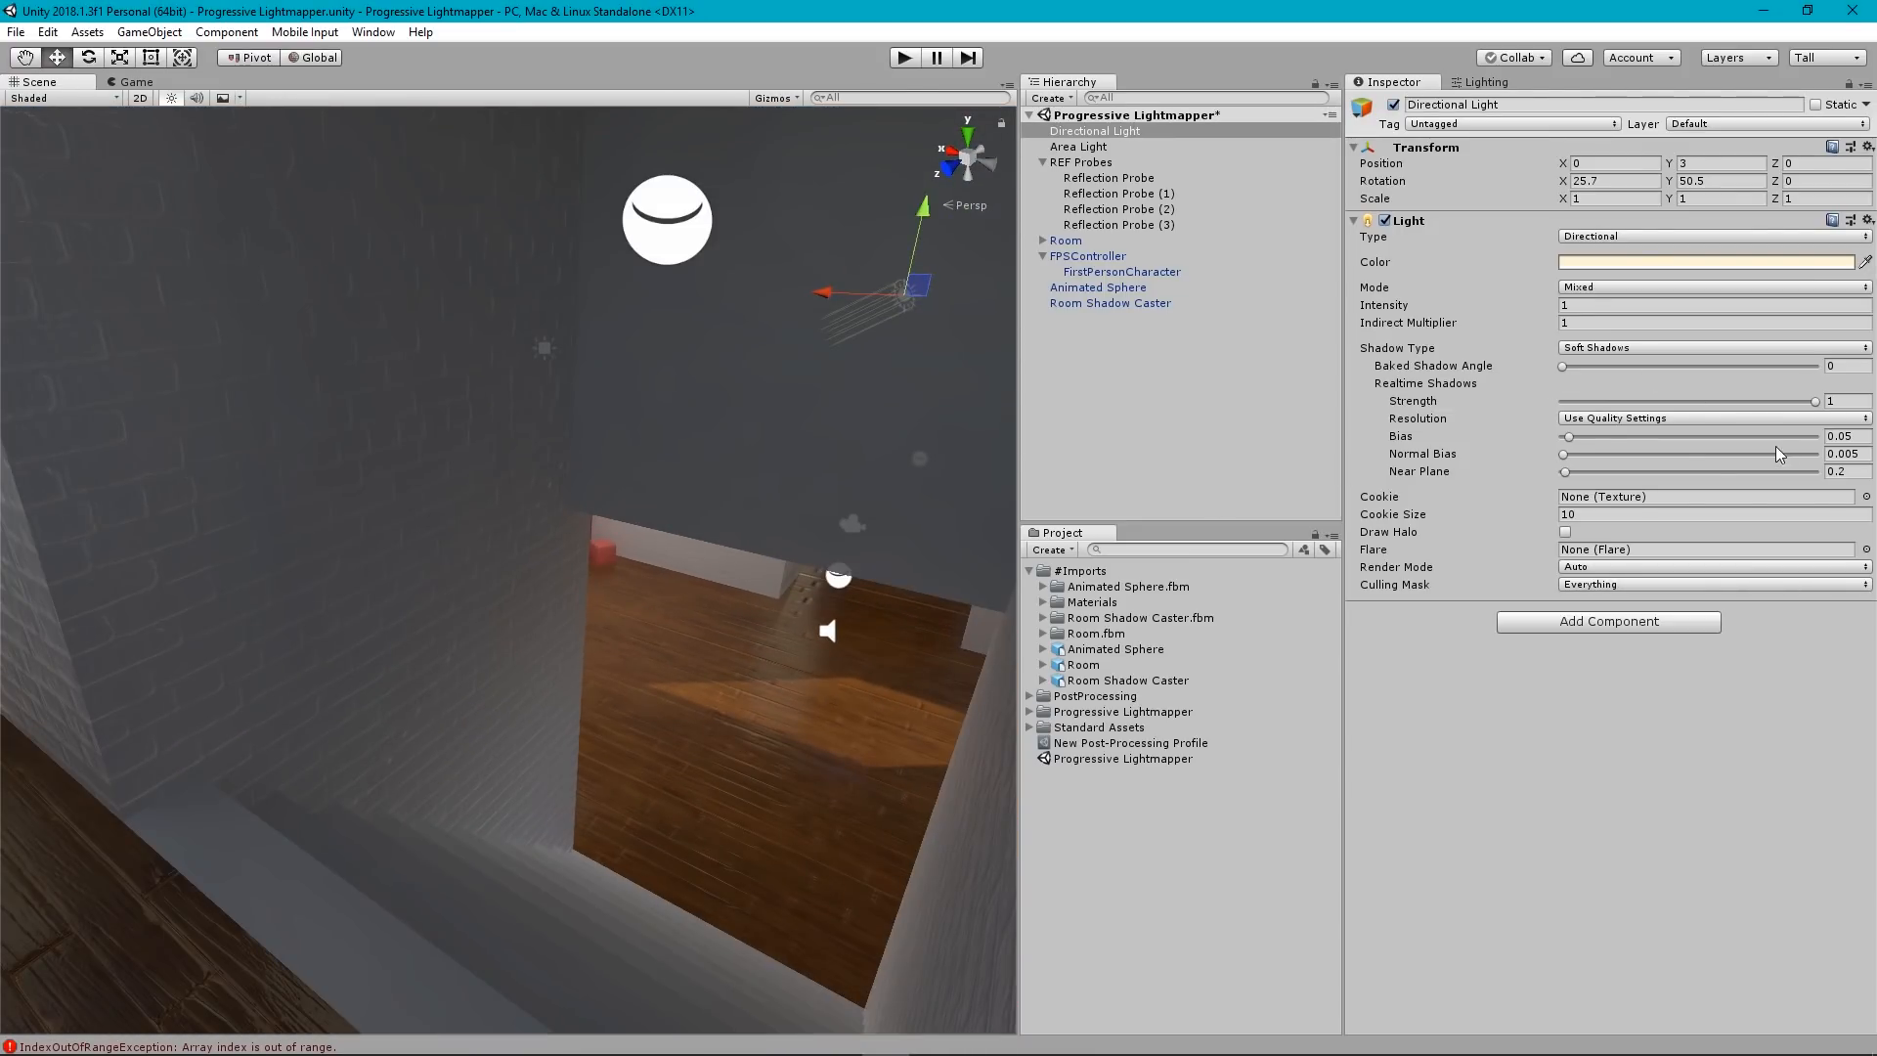
# Set the Directional Light's normal bias to 0 and check the shadows in the stairwell and lower room.
pyautogui.moveTo(1564, 456); pyautogui.dragTo(1551, 454)
pyautogui.moveTo(631, 637)
pyautogui.mouseDown(button='right')
pyautogui.moveTo(561, 629)
pyautogui.moveTo(473, 536)
pyautogui.moveTo(373, 527)
pyautogui.moveTo(379, 617)
pyautogui.moveTo(427, 642)
pyautogui.moveTo(401, 637)
pyautogui.moveTo(364, 557)
pyautogui.moveTo(1726, 576)
pyautogui.moveTo(1099, 592)
pyautogui.moveTo(1230, 577)
pyautogui.moveTo(1199, 531)
pyautogui.moveTo(1191, 563)
pyautogui.mouseUp(button='right')
pyautogui.press('s')
pyautogui.press('w')
pyautogui.press('s')
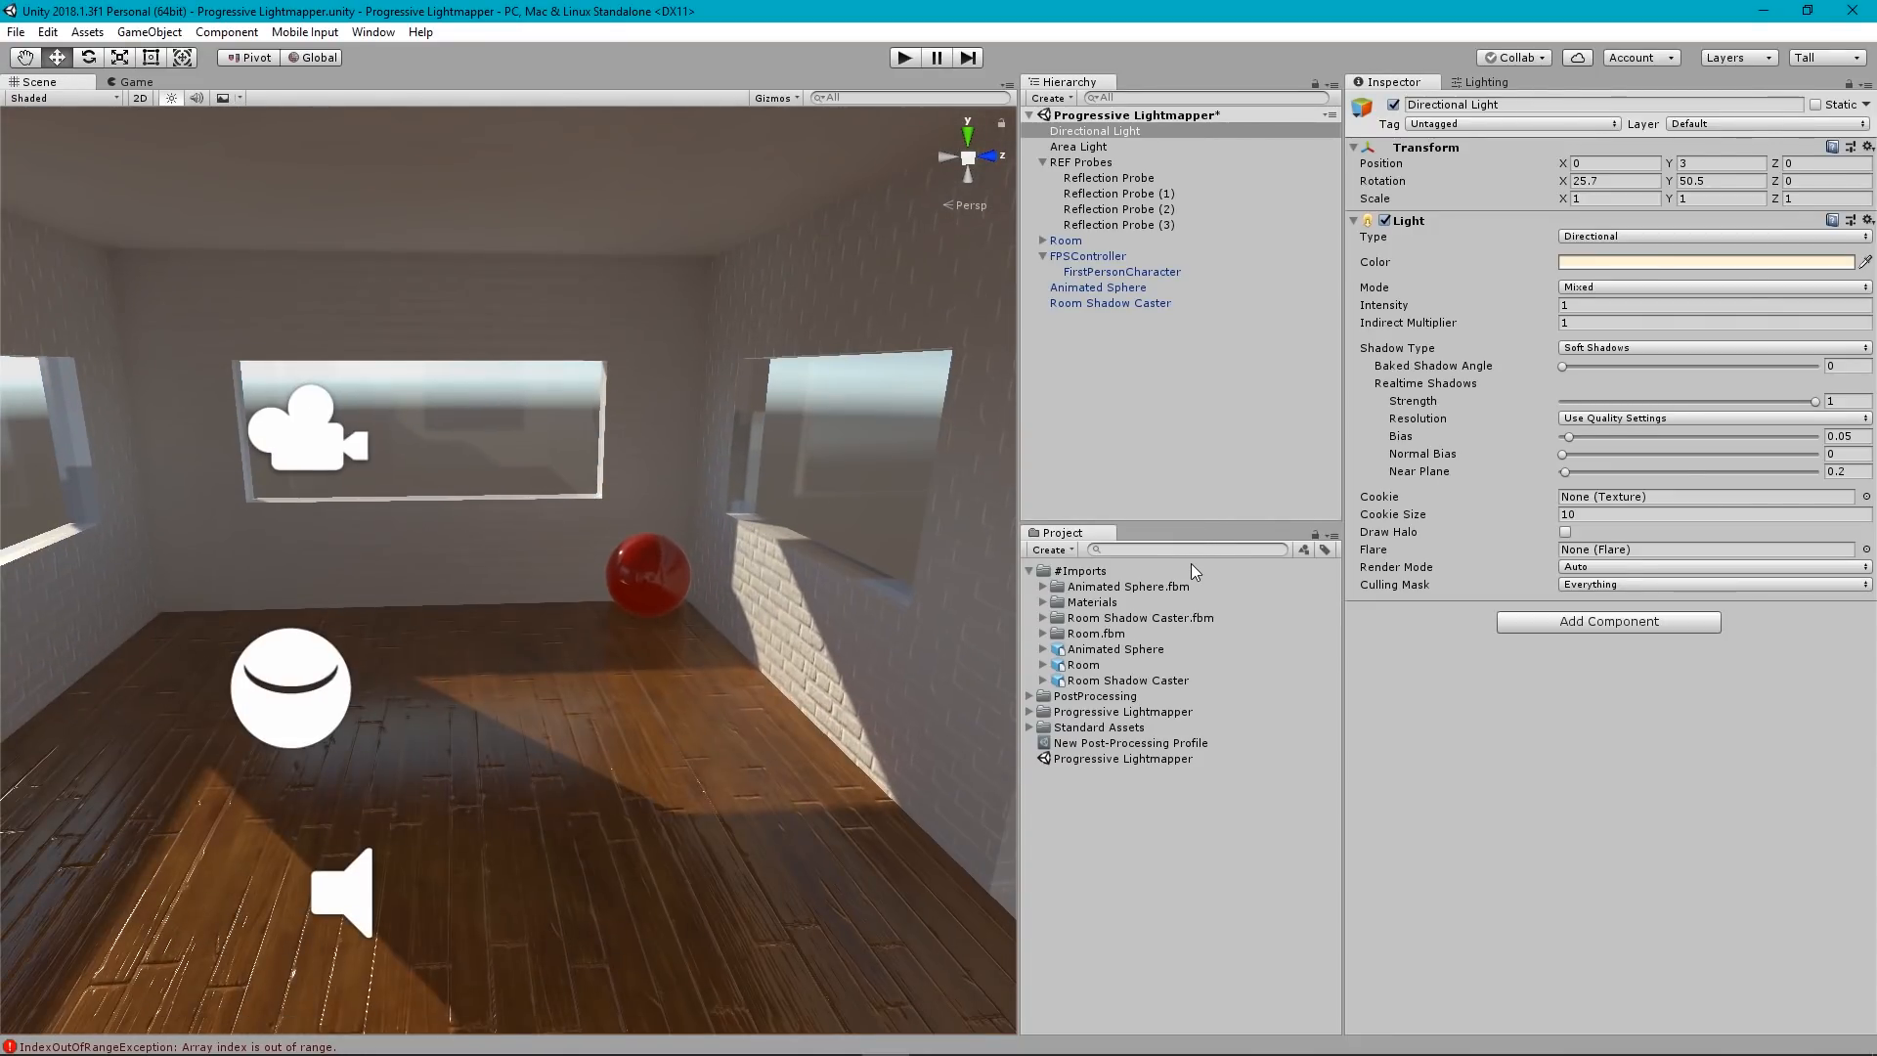
pyautogui.click(1120, 458)
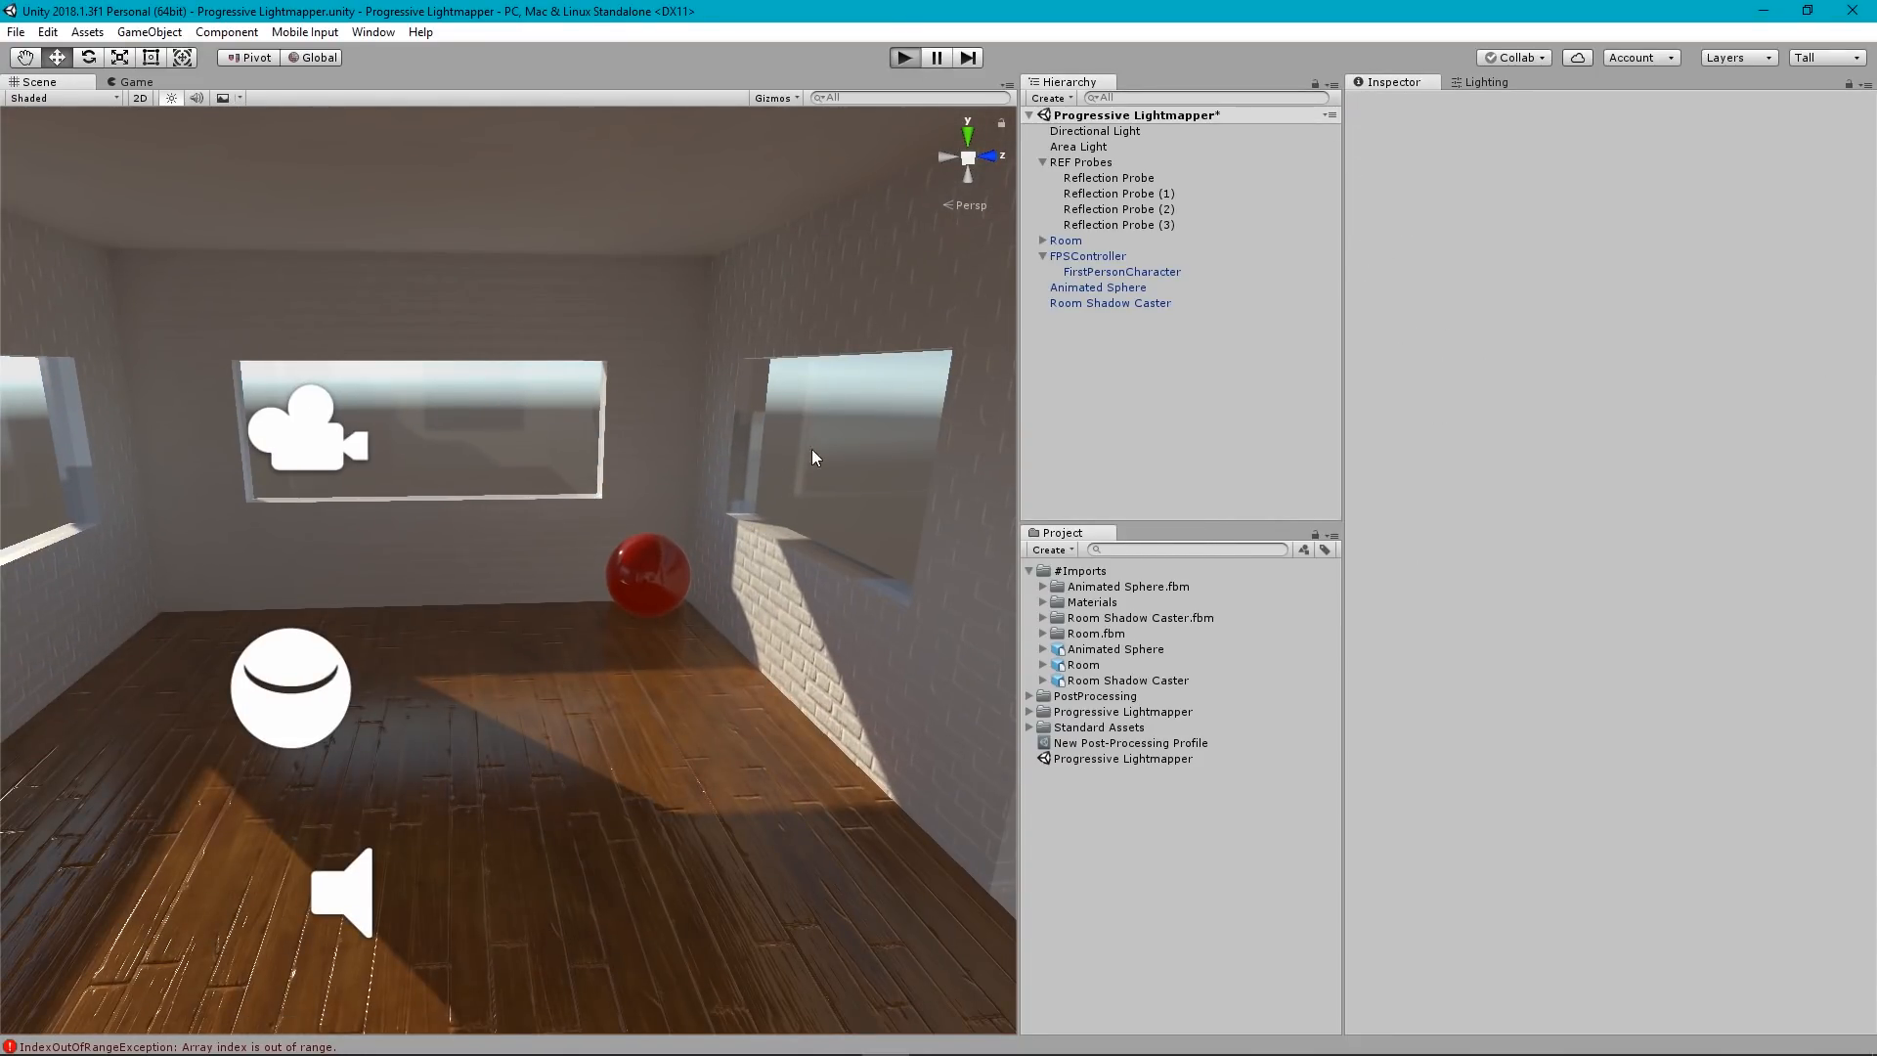
# Run the scene, walk through the room and the staircase to examine the lighting and sphere reflections, and stop play mode.
pyautogui.hotkey('ctrl', 'p')
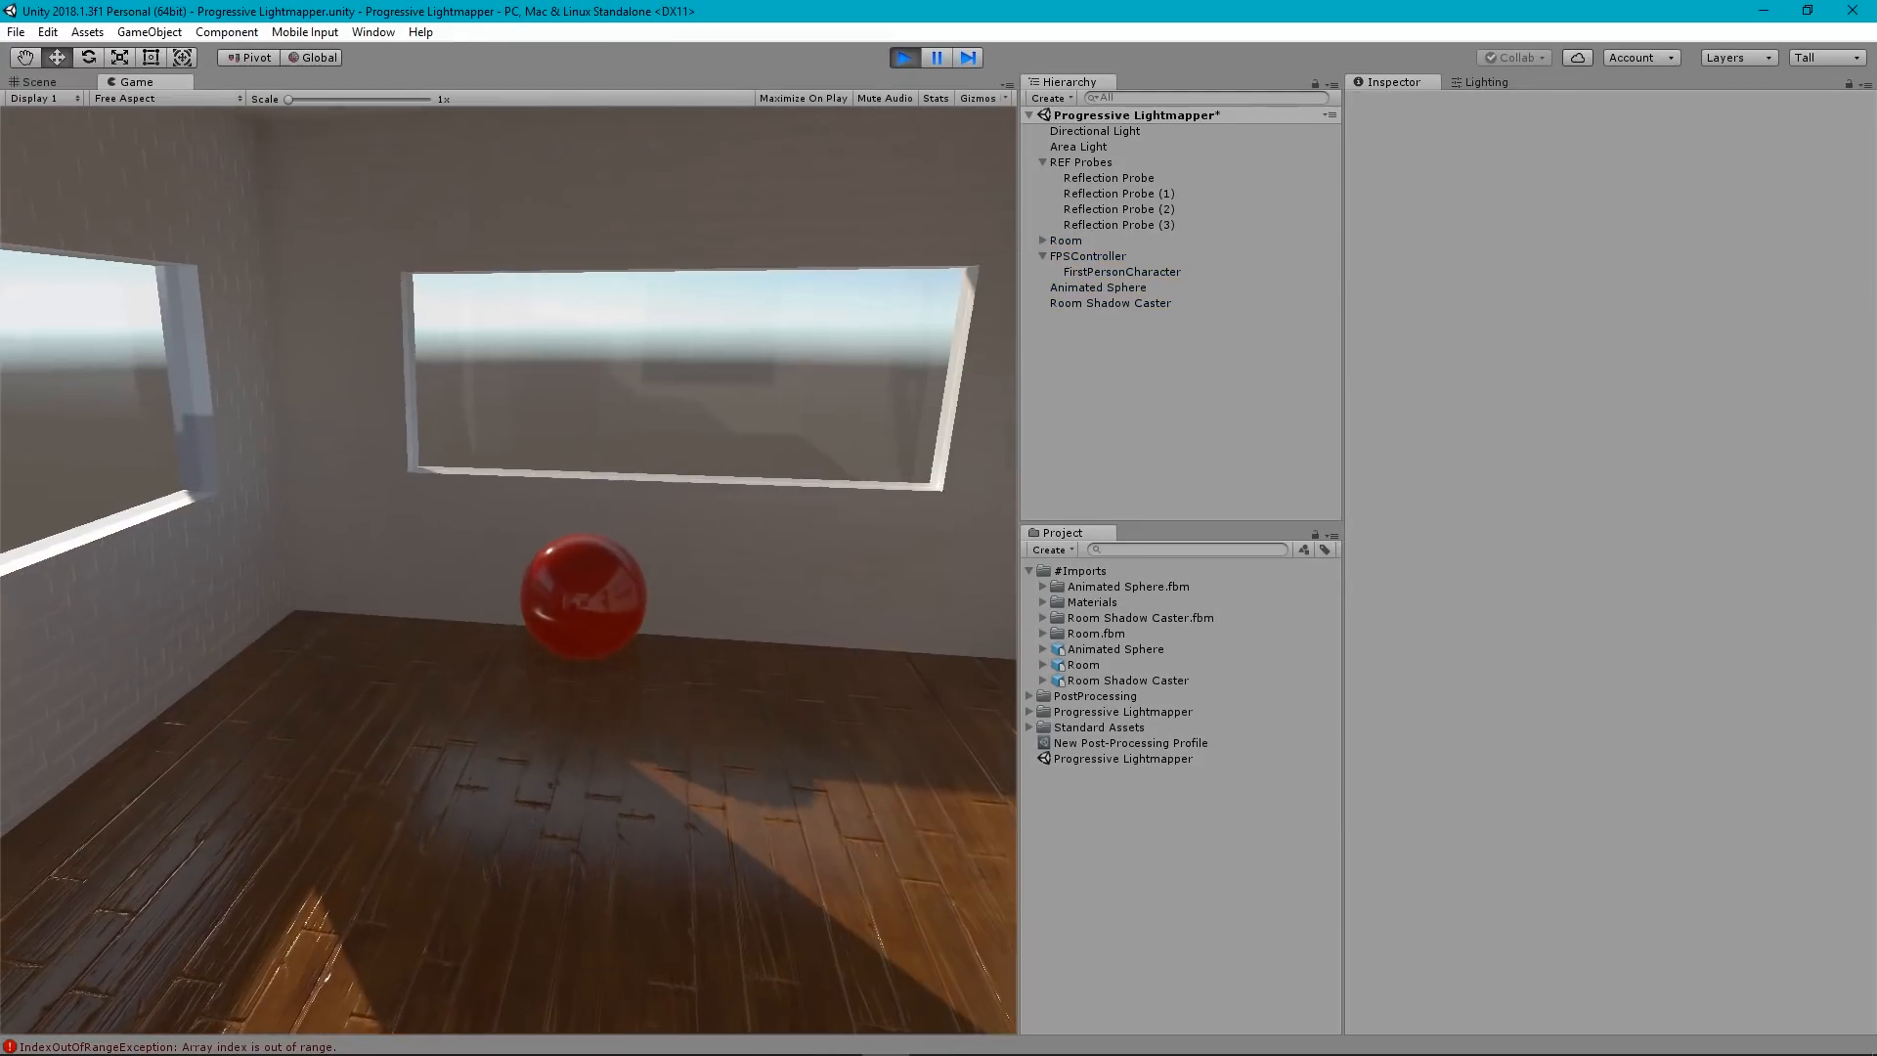
pyautogui.press('s')
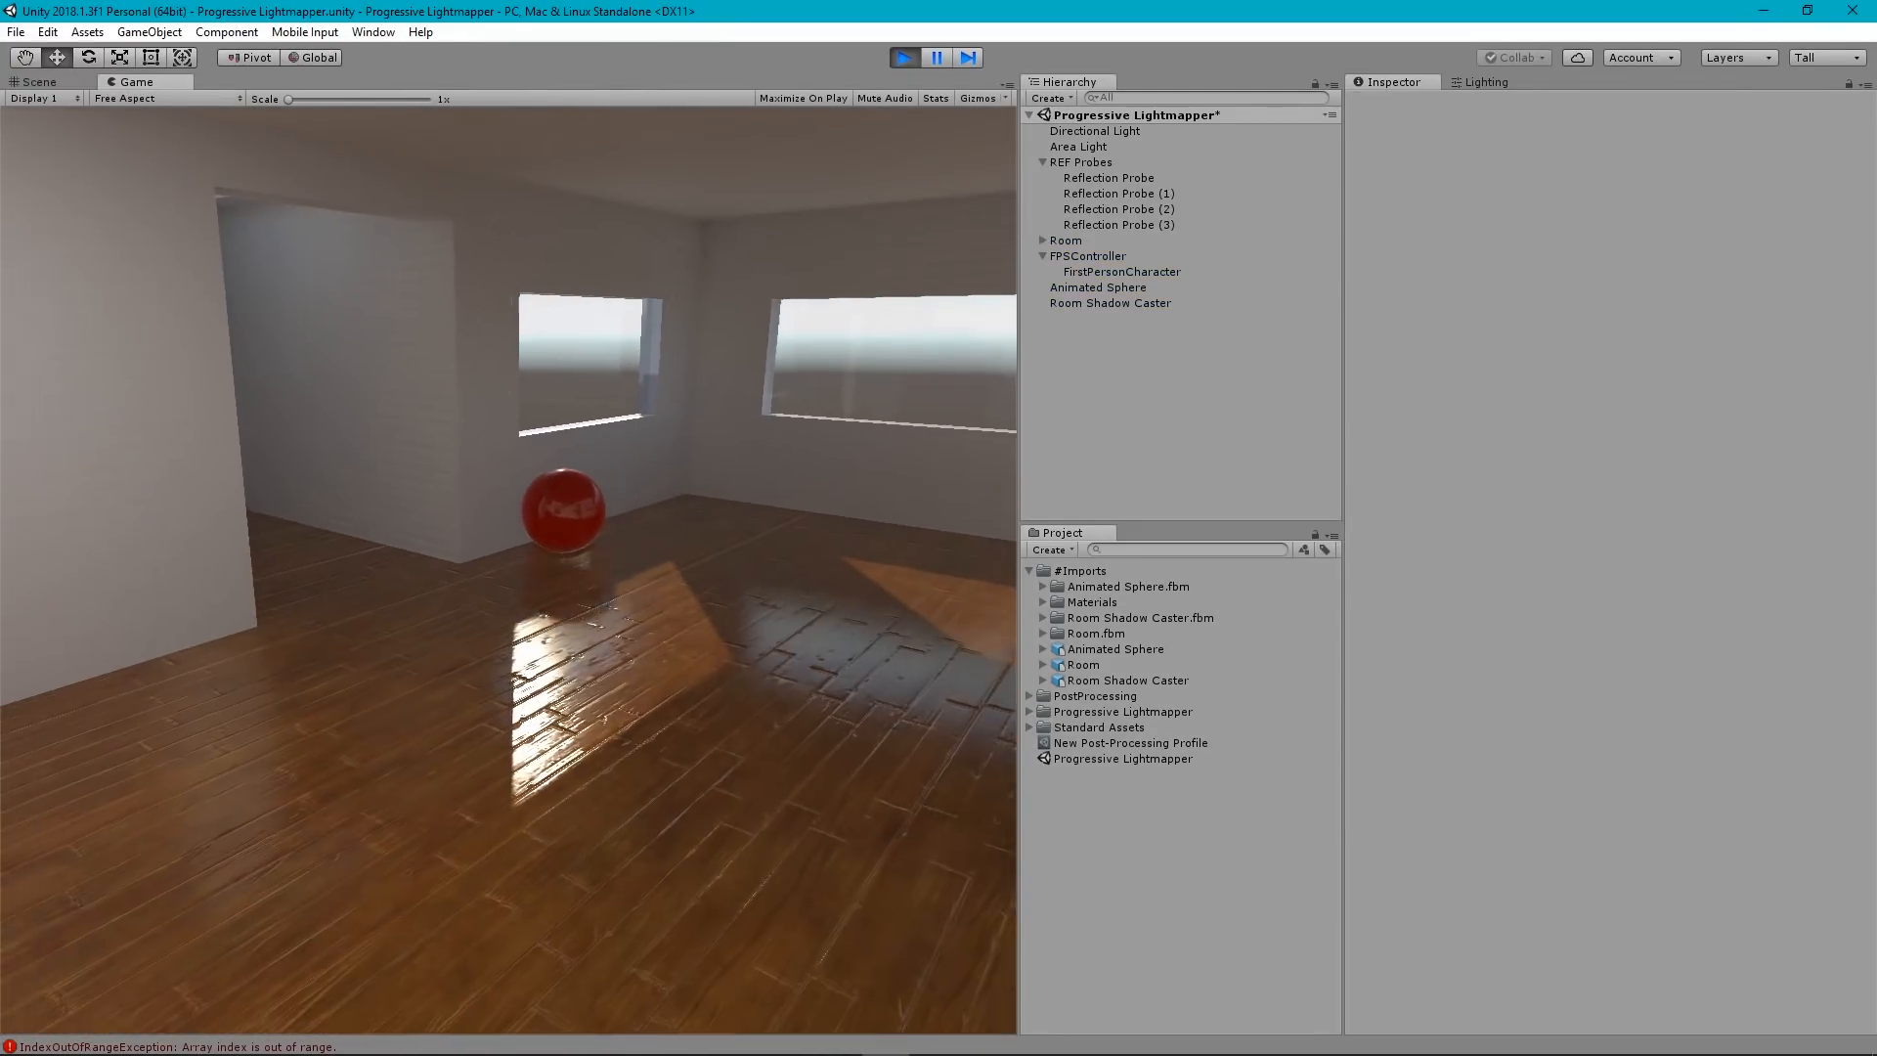
pyautogui.press('d')
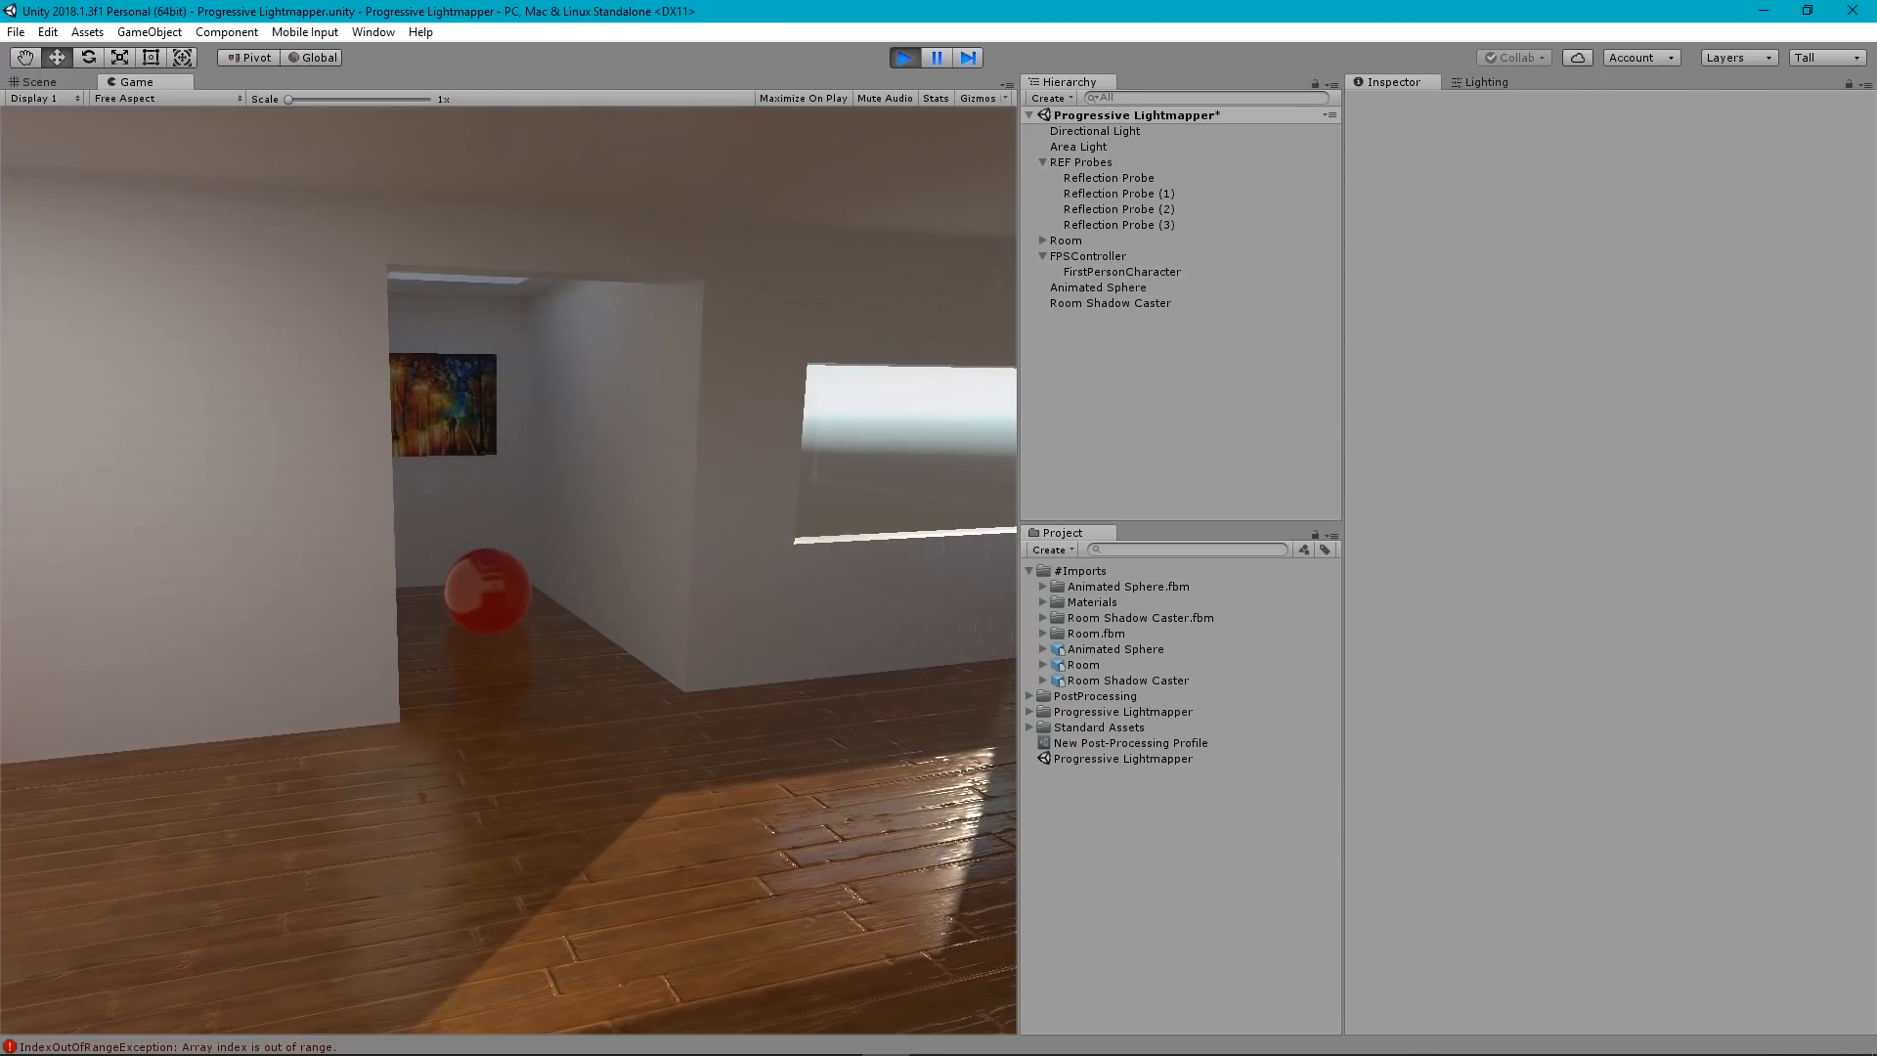
pyautogui.press('w')
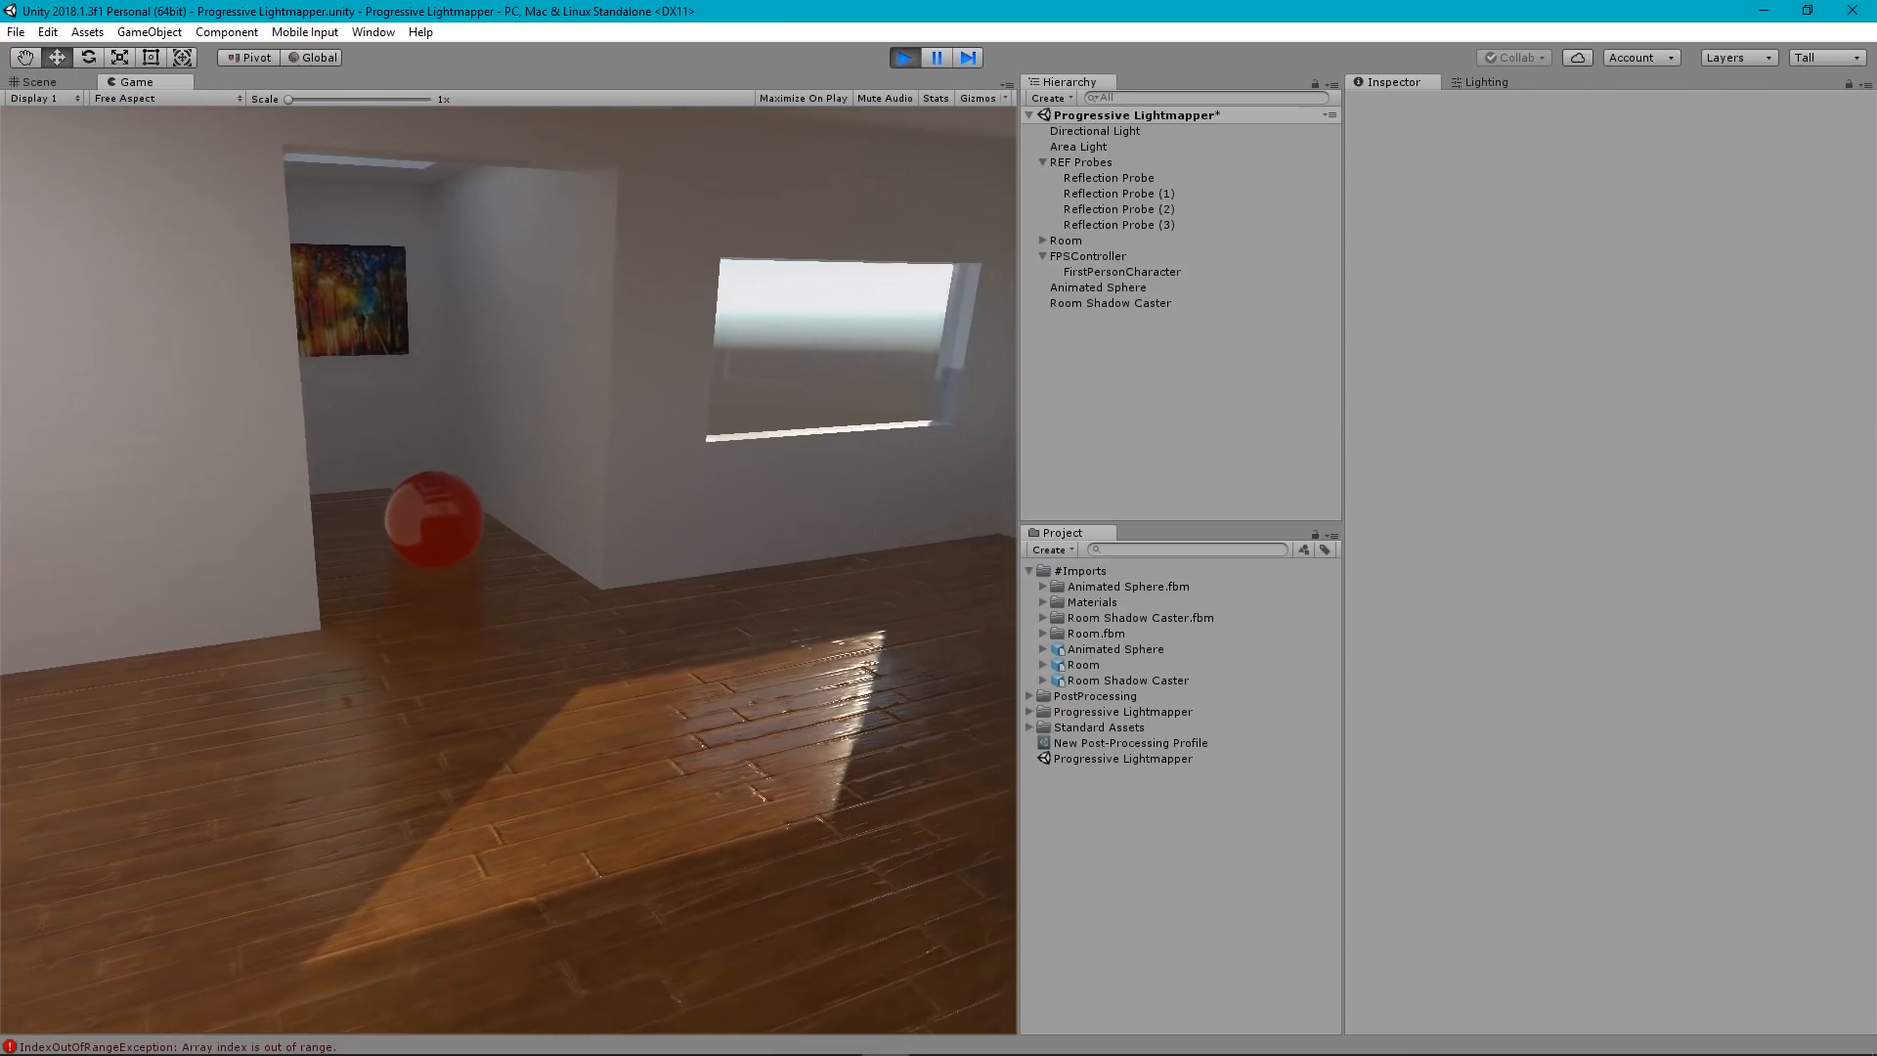
pyautogui.press('a')
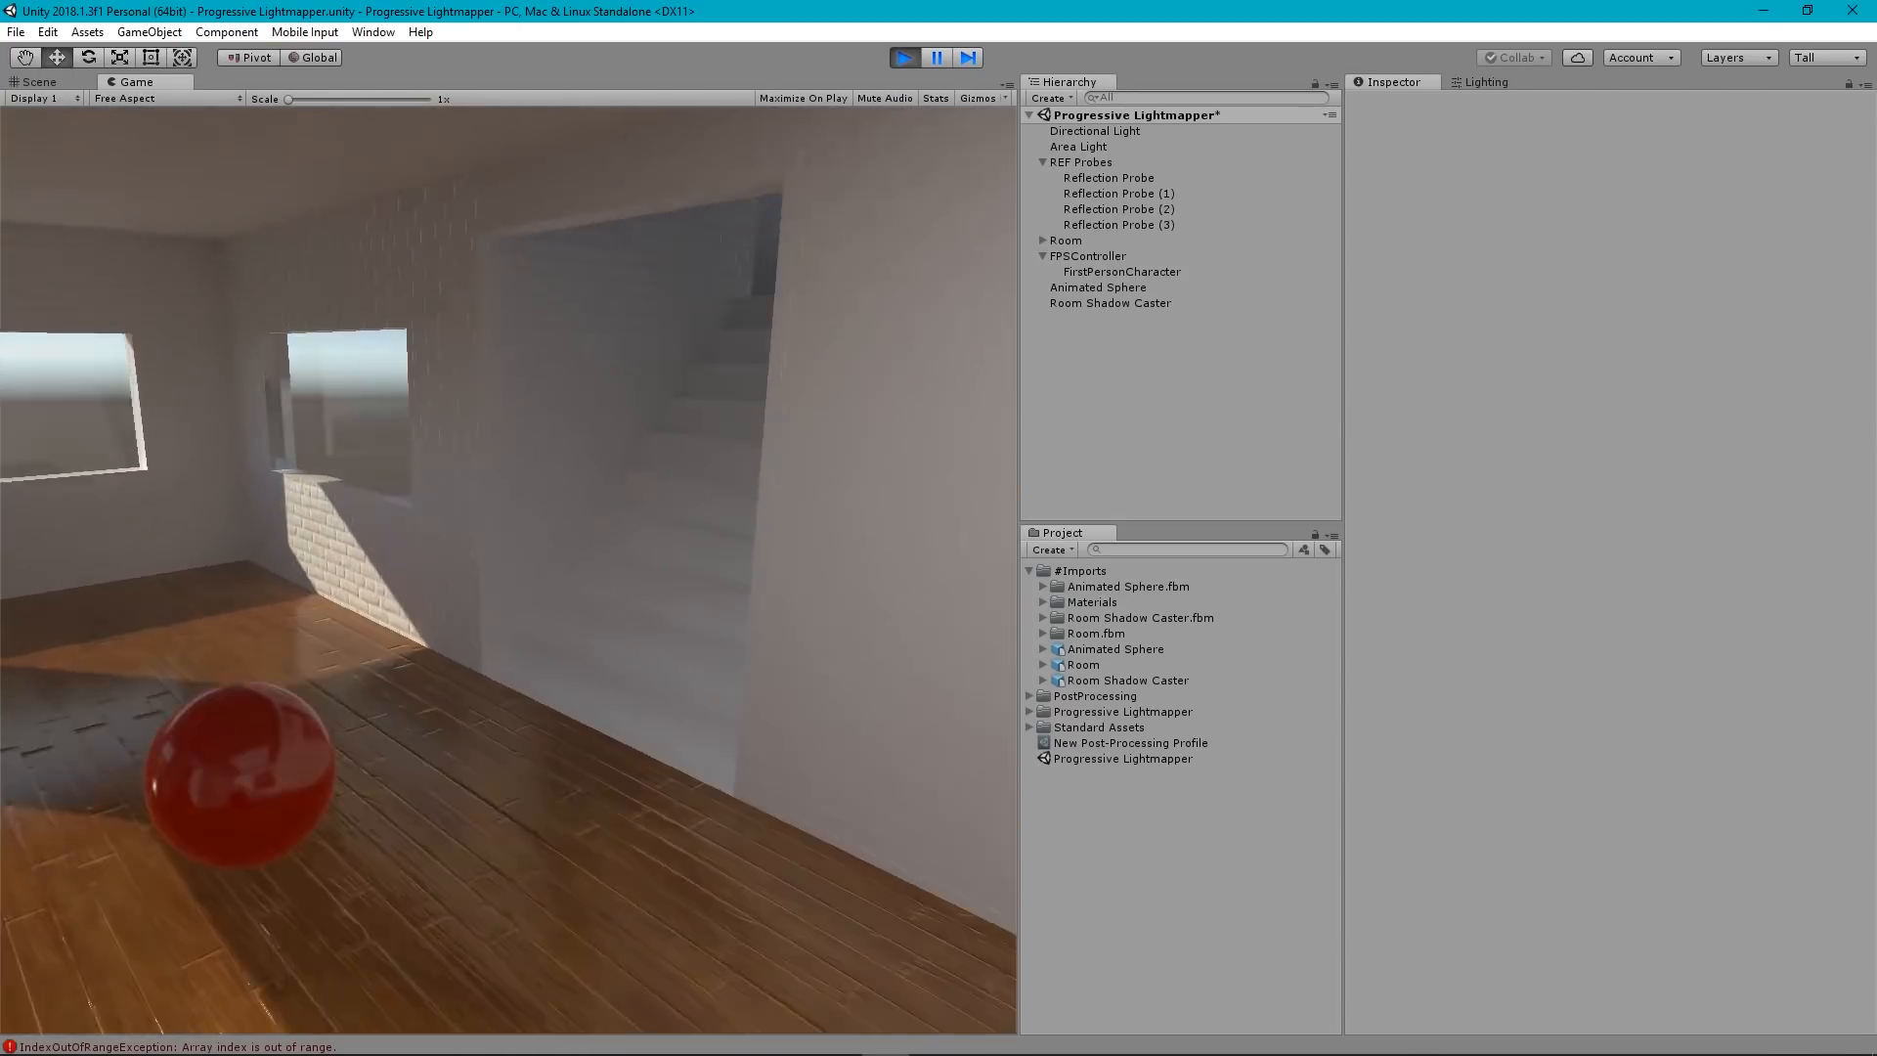
pyautogui.press('w')
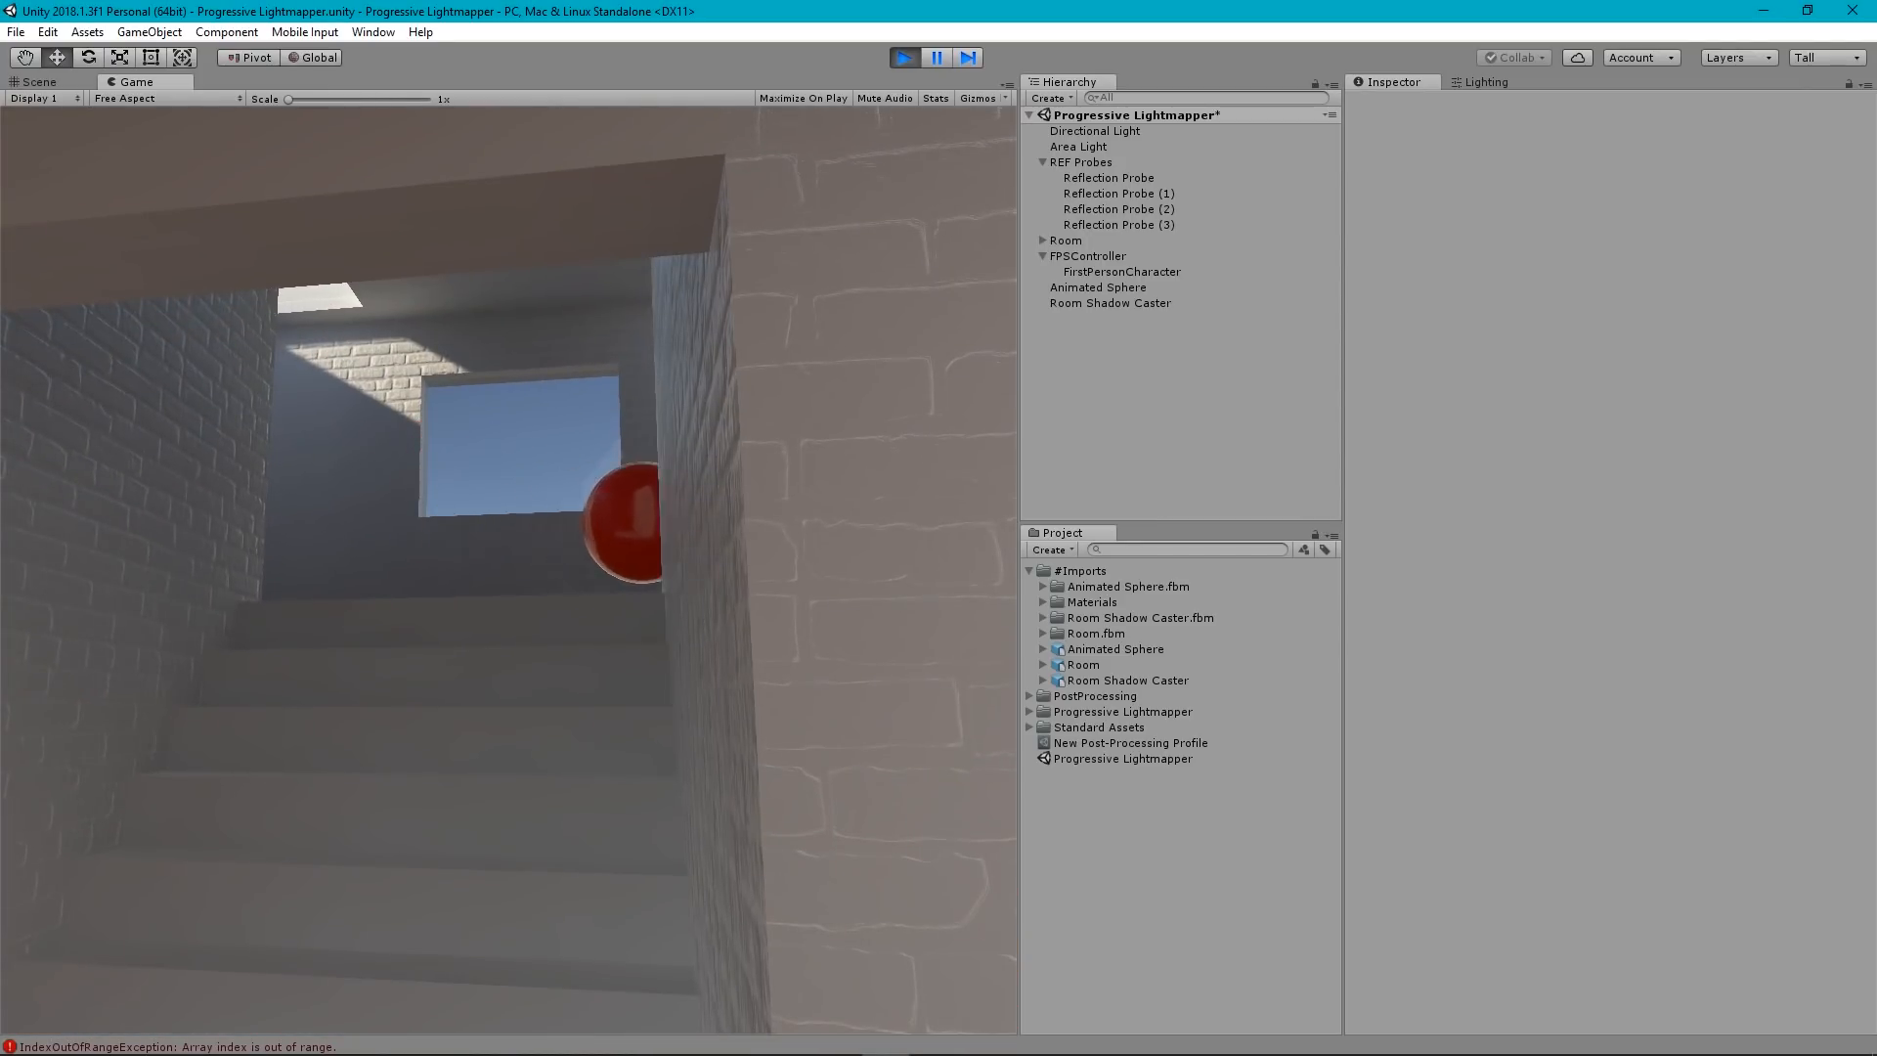
pyautogui.press('s')
pyautogui.press('w')
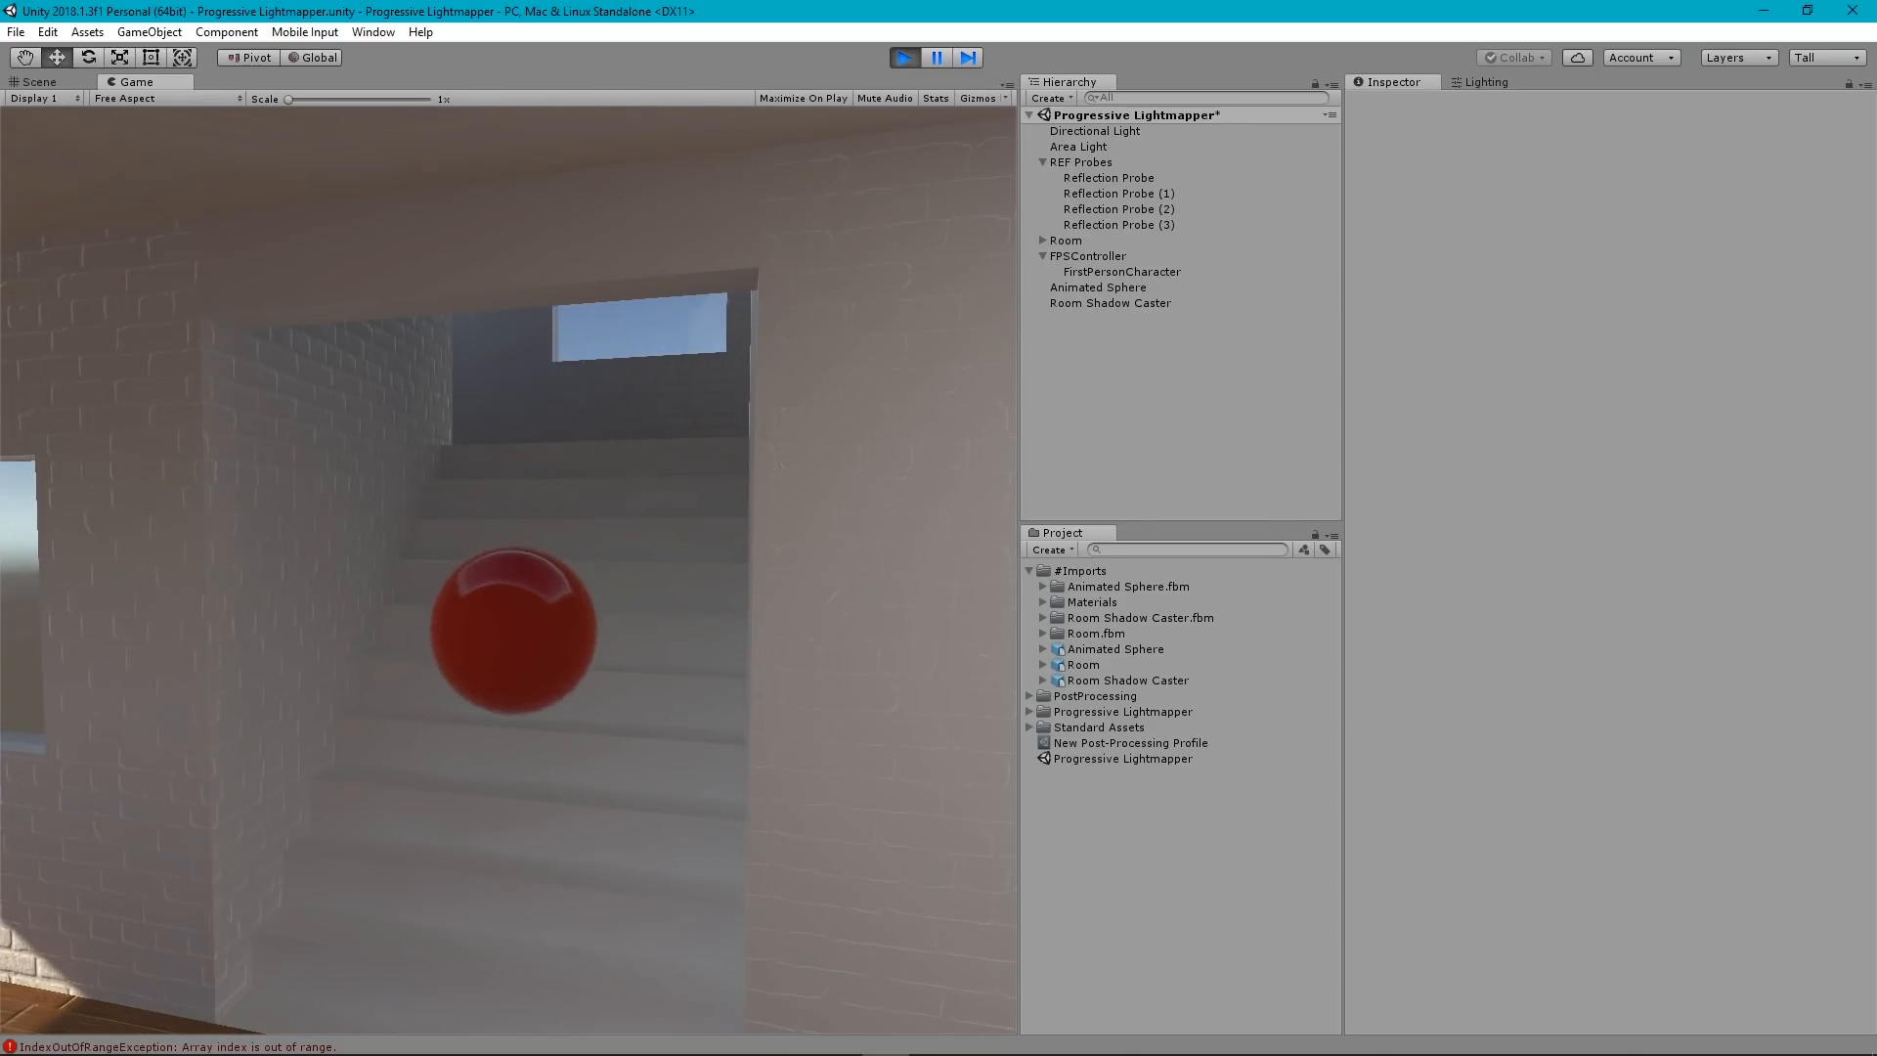
pyautogui.press('s')
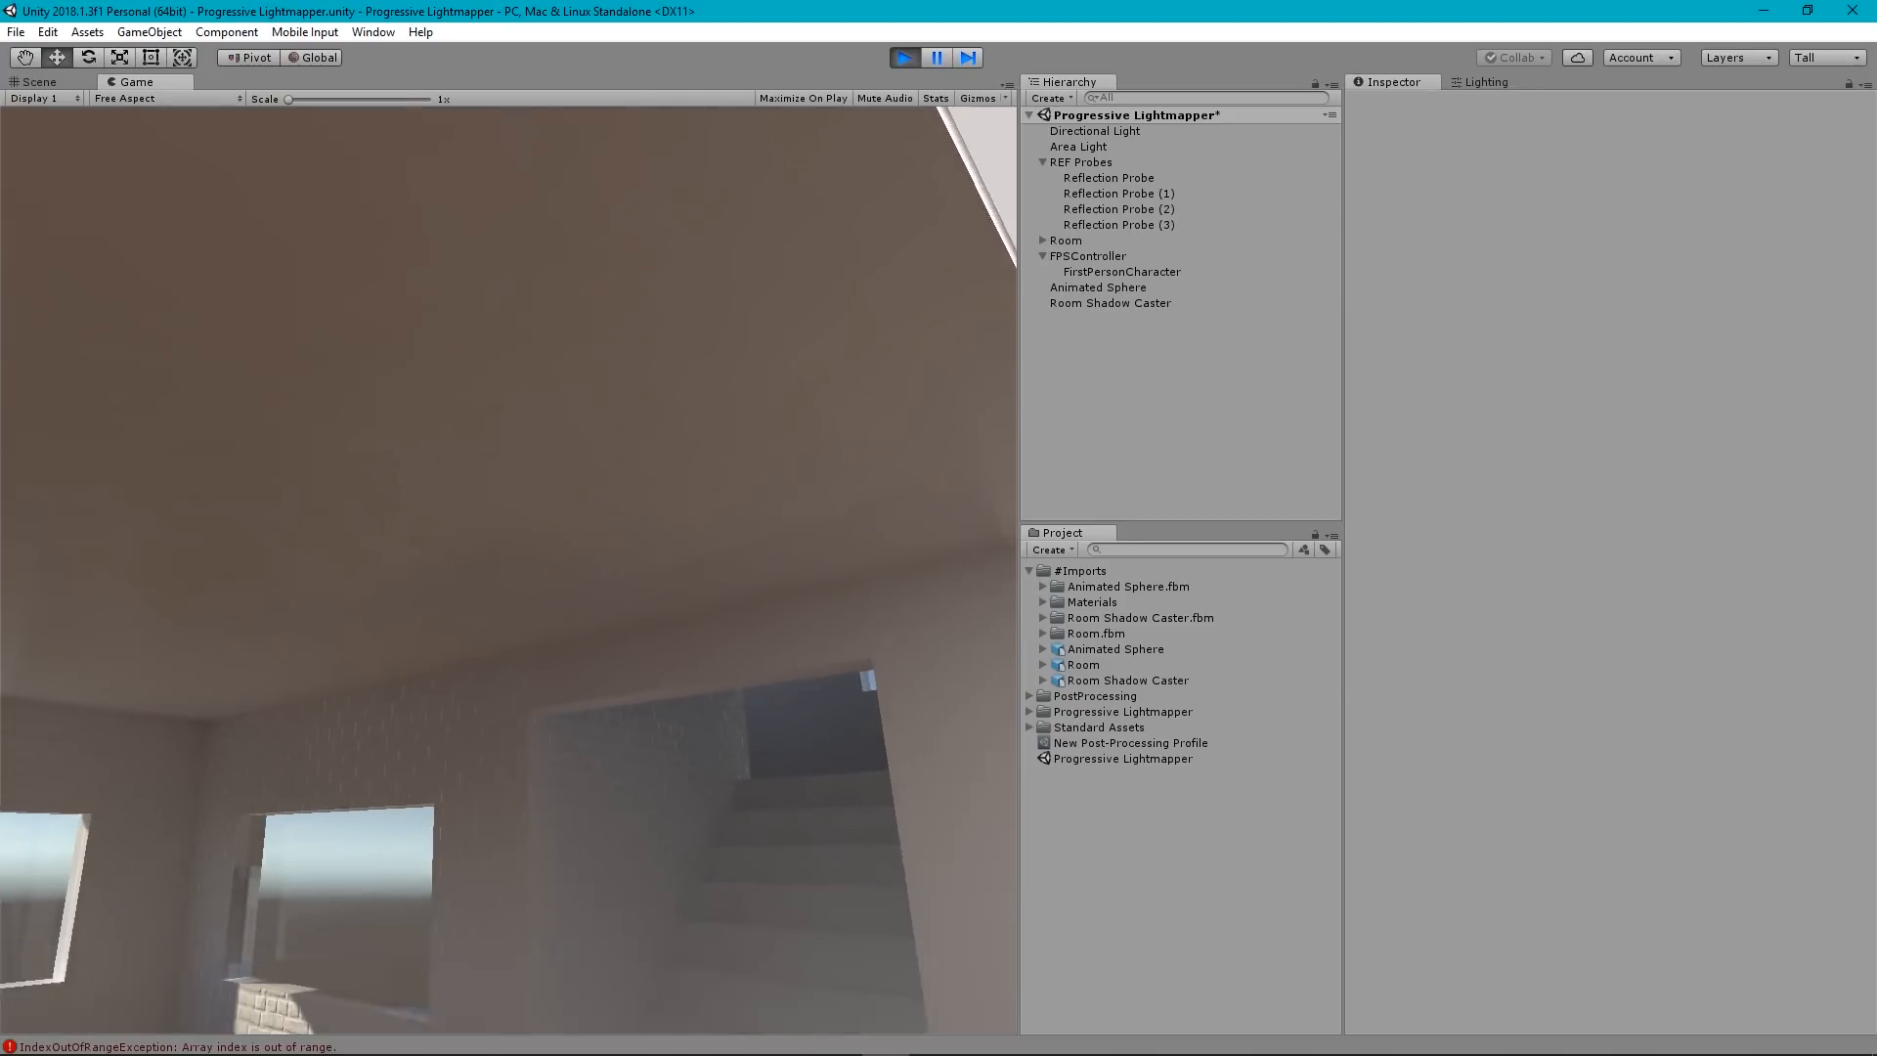
pyautogui.press('Escape')
pyautogui.click(903, 58)
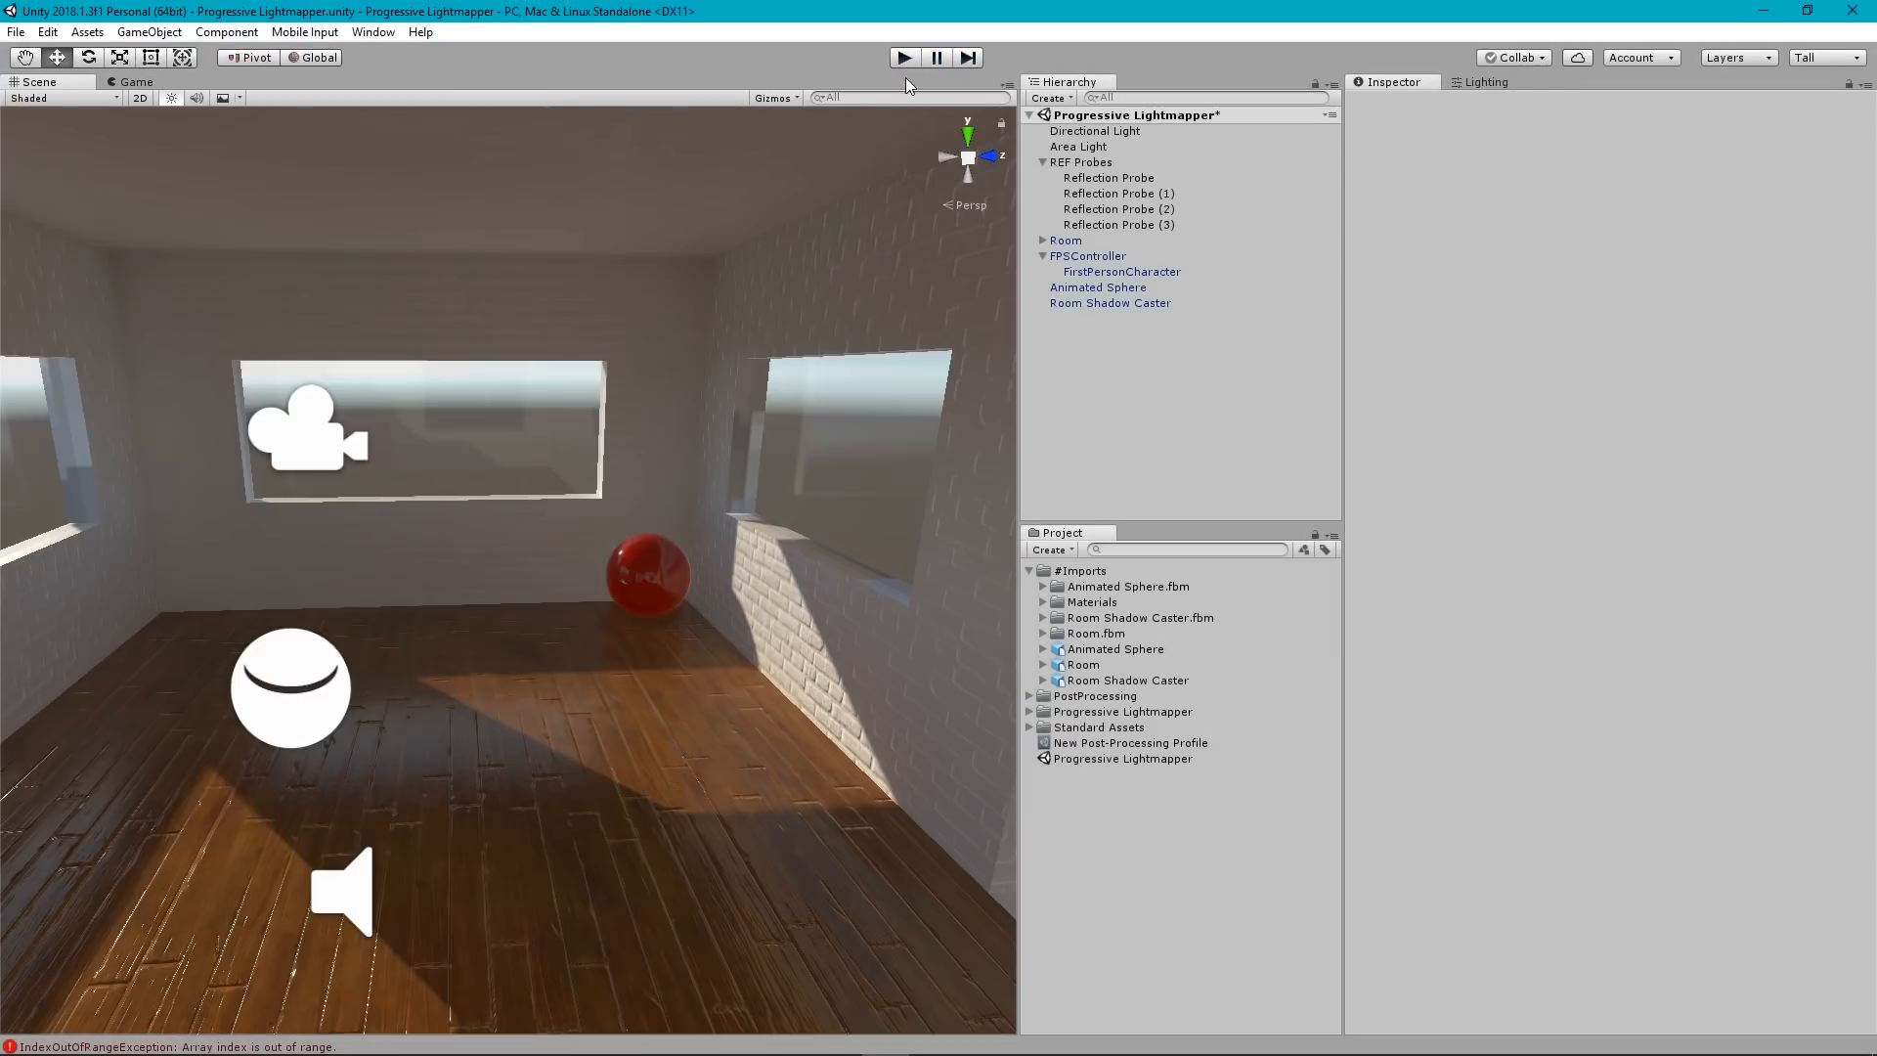
# Narrow the stairwell reflection probe's box bounds from both sides to the staircase width, about 1.66 in X, and rebake the probe.
pyautogui.scroll(-10, 651, 547)
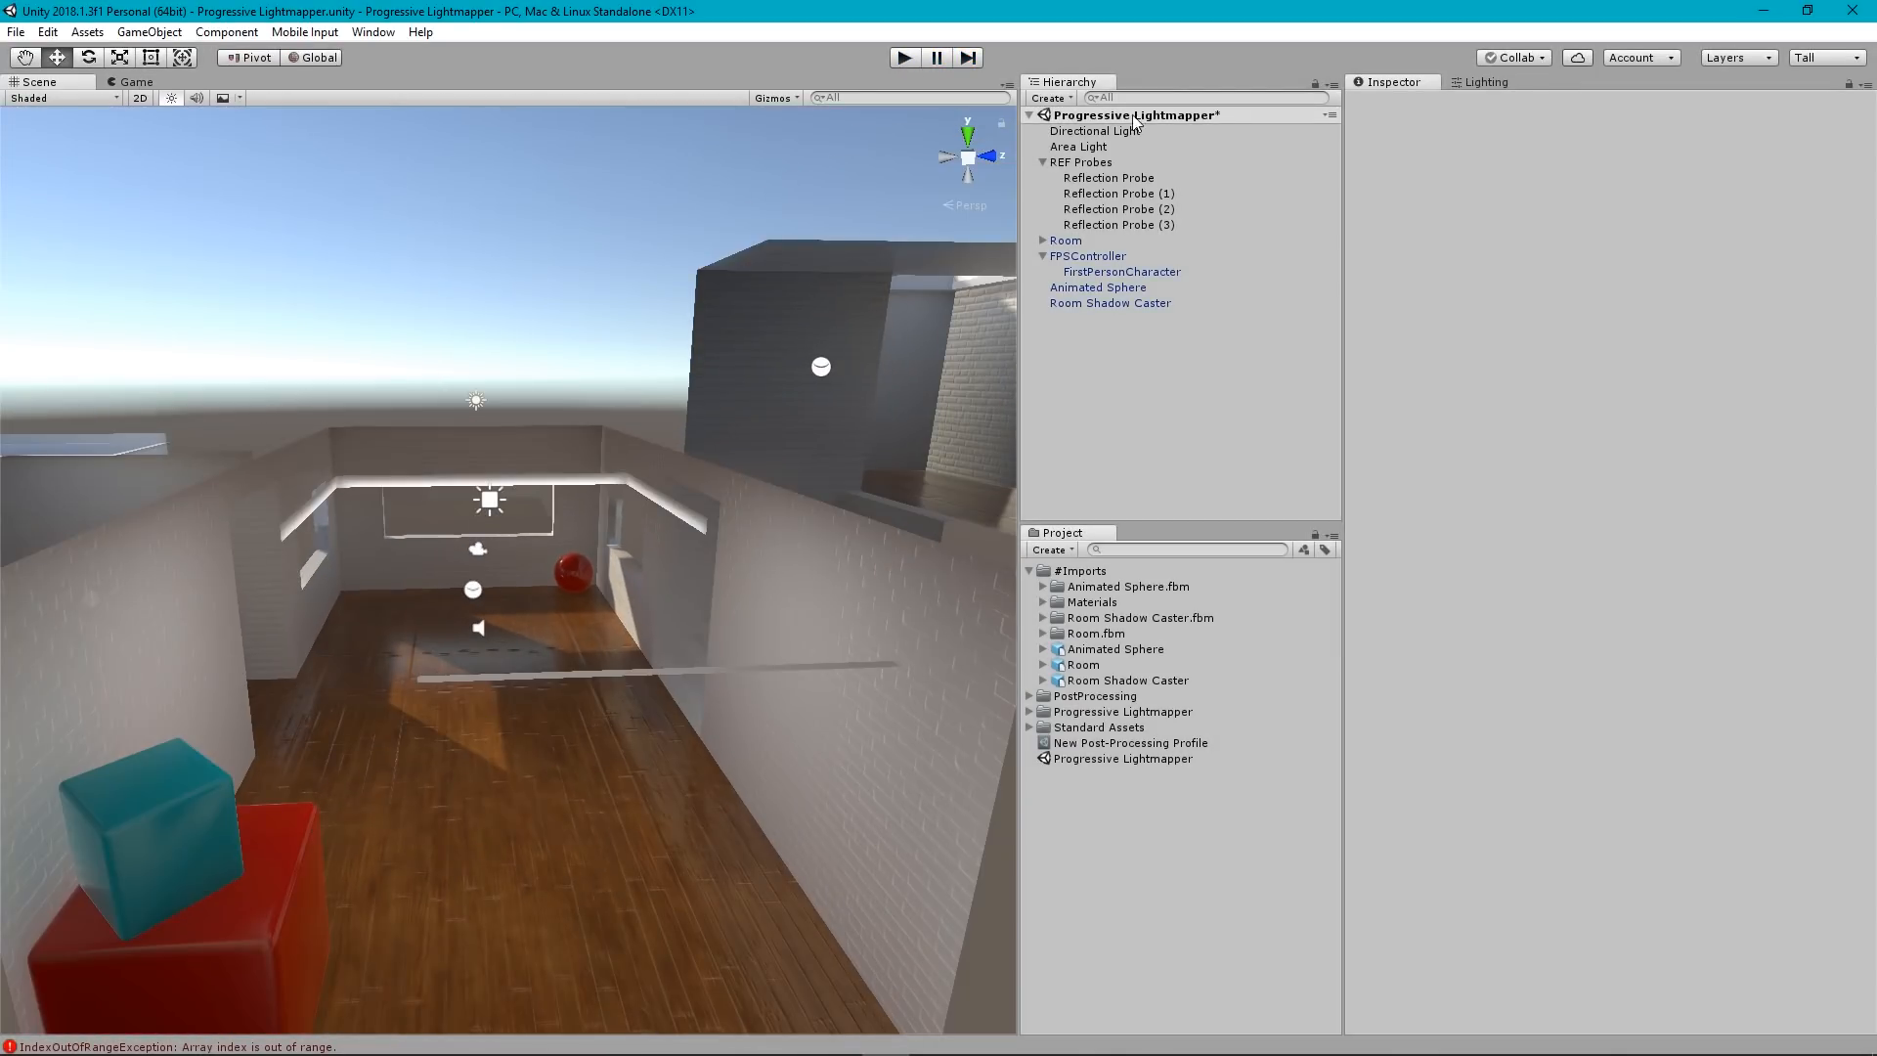
pyautogui.click(1130, 227)
pyautogui.moveTo(518, 724); pyautogui.dragTo(1013, 728, button='right')
pyautogui.click(949, 156)
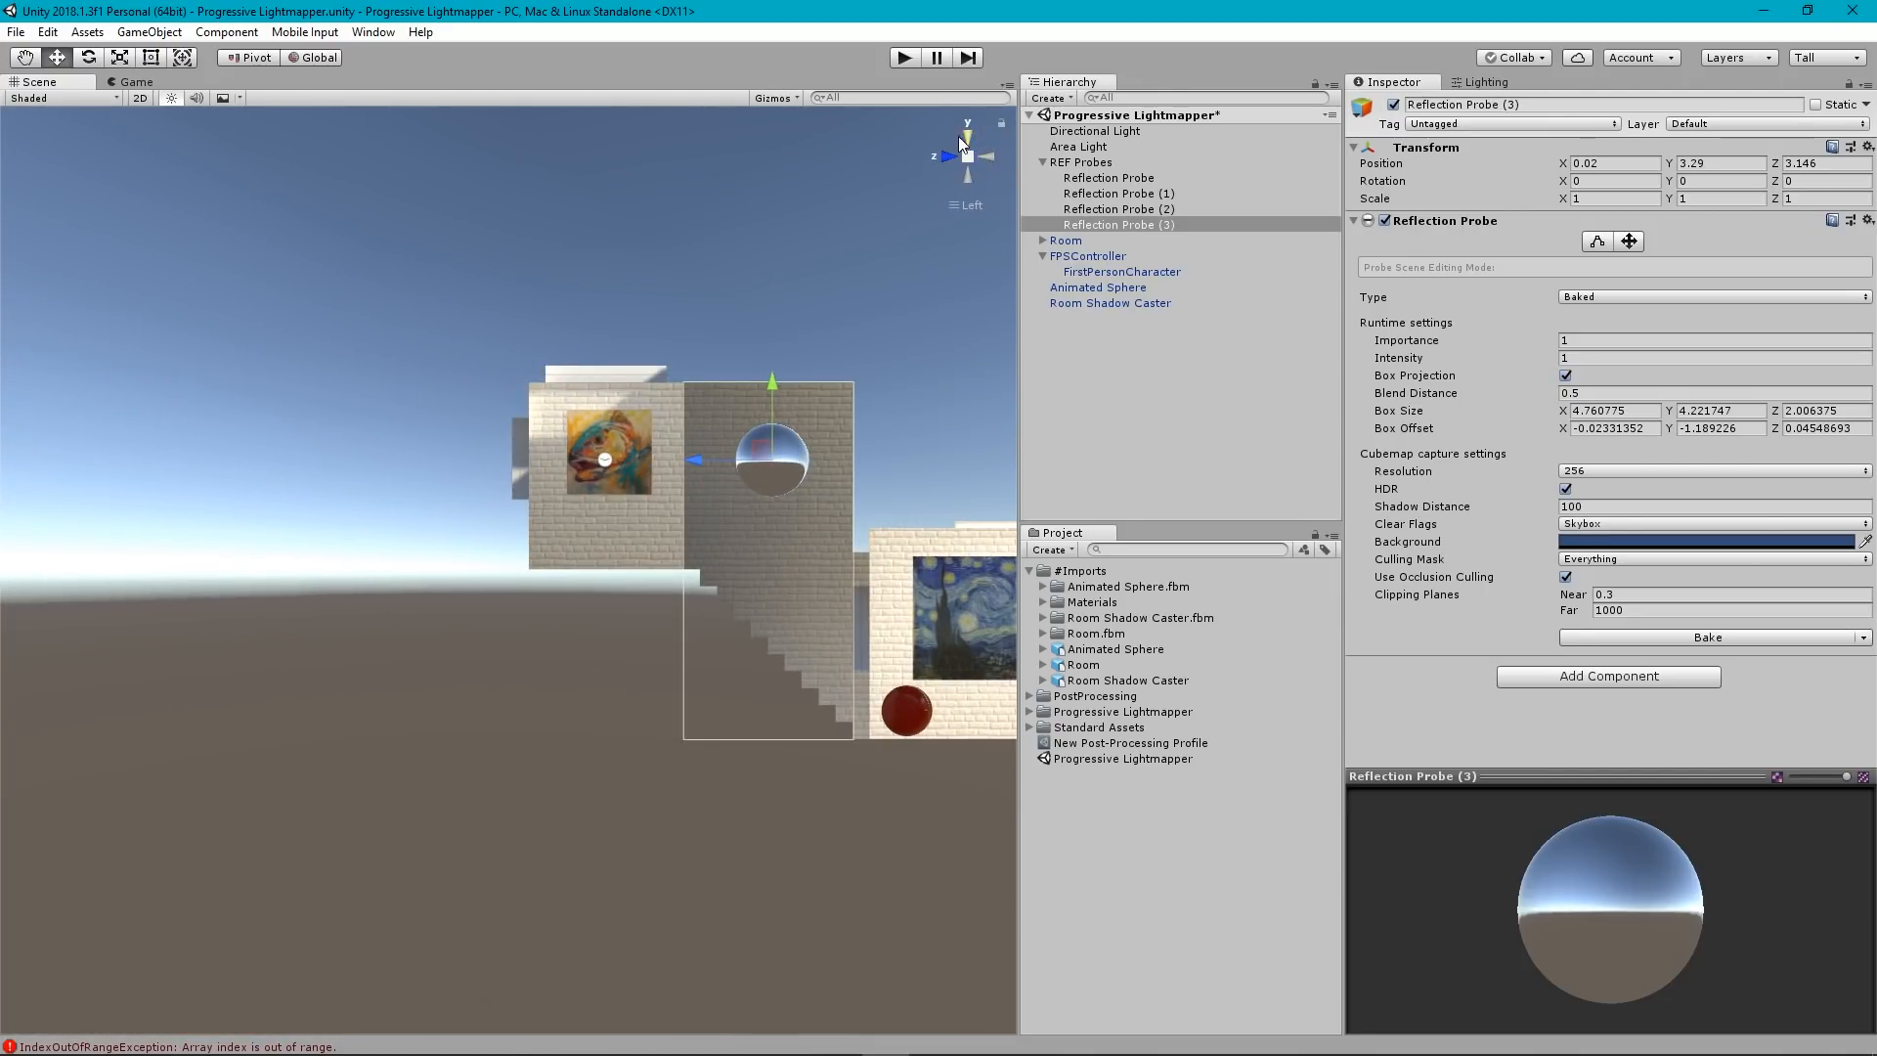
pyautogui.click(969, 138)
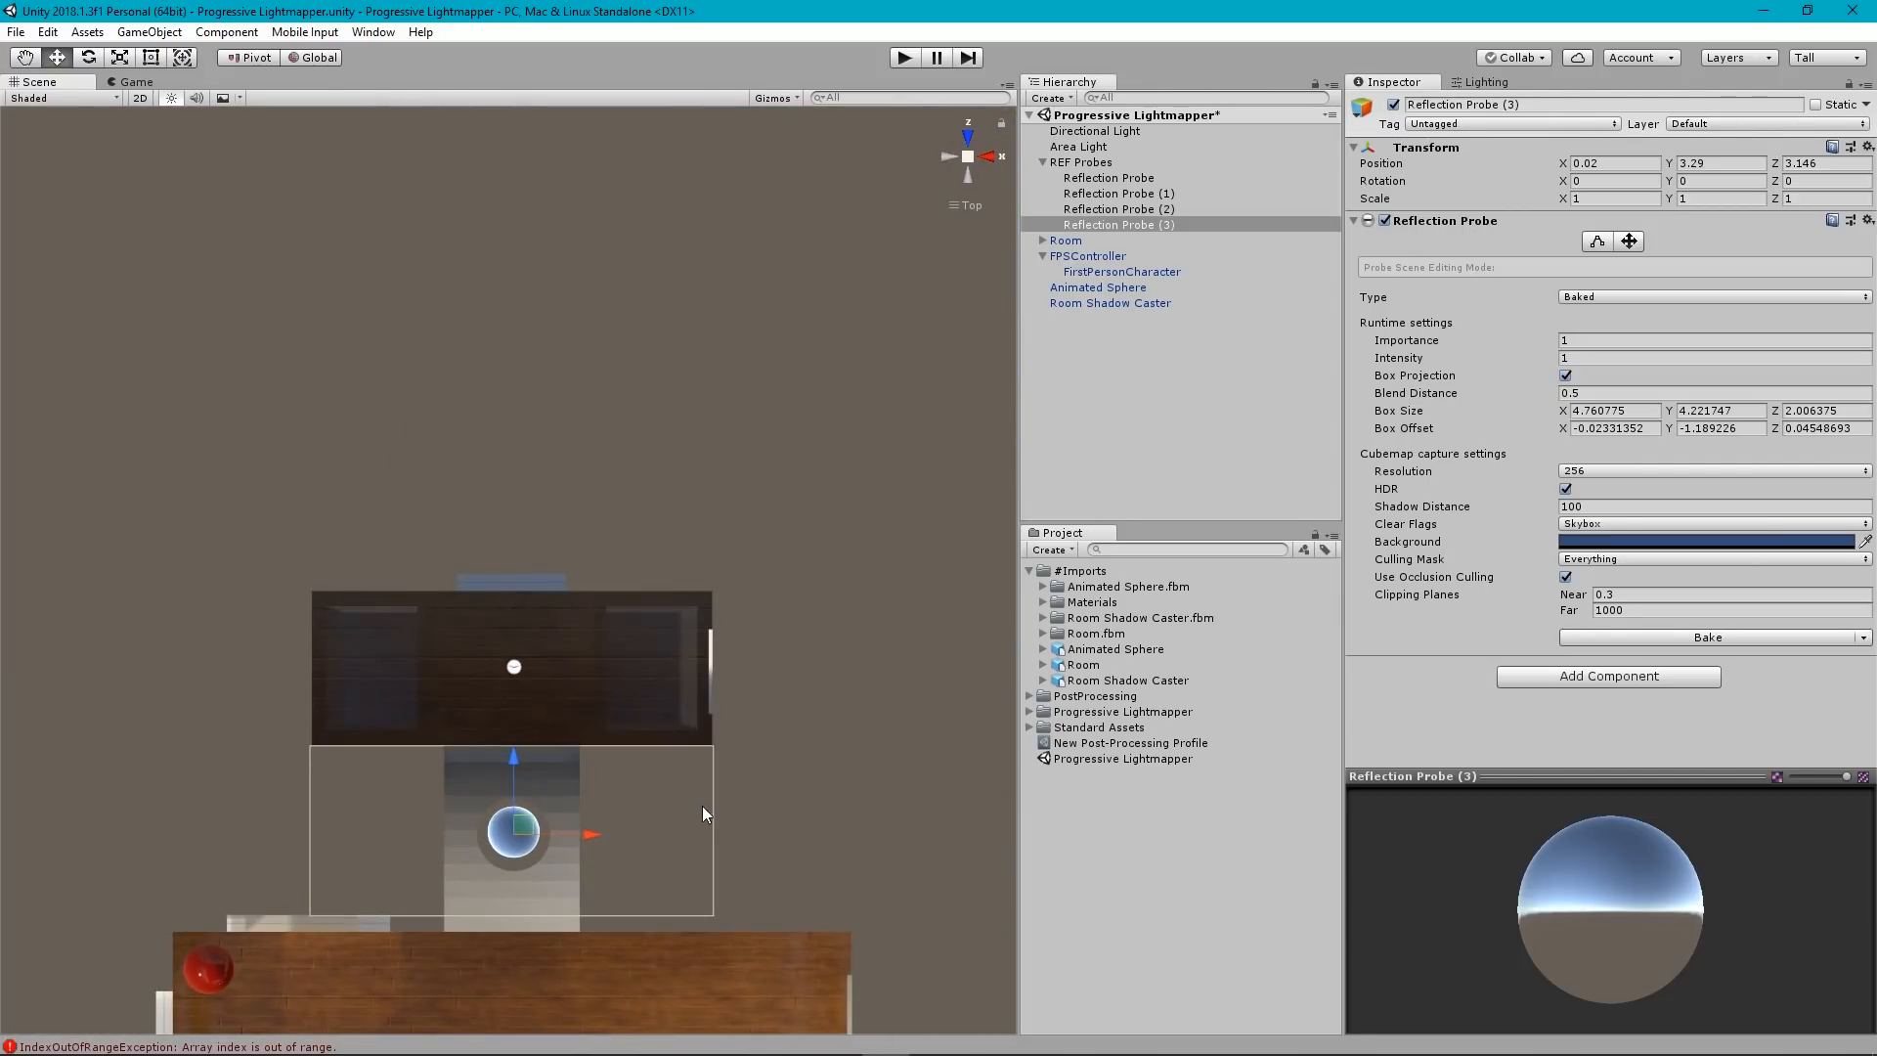
pyautogui.scroll(6, 701, 808)
pyautogui.moveTo(693, 821); pyautogui.dragTo(762, 457, button='middle')
pyautogui.click(1598, 242)
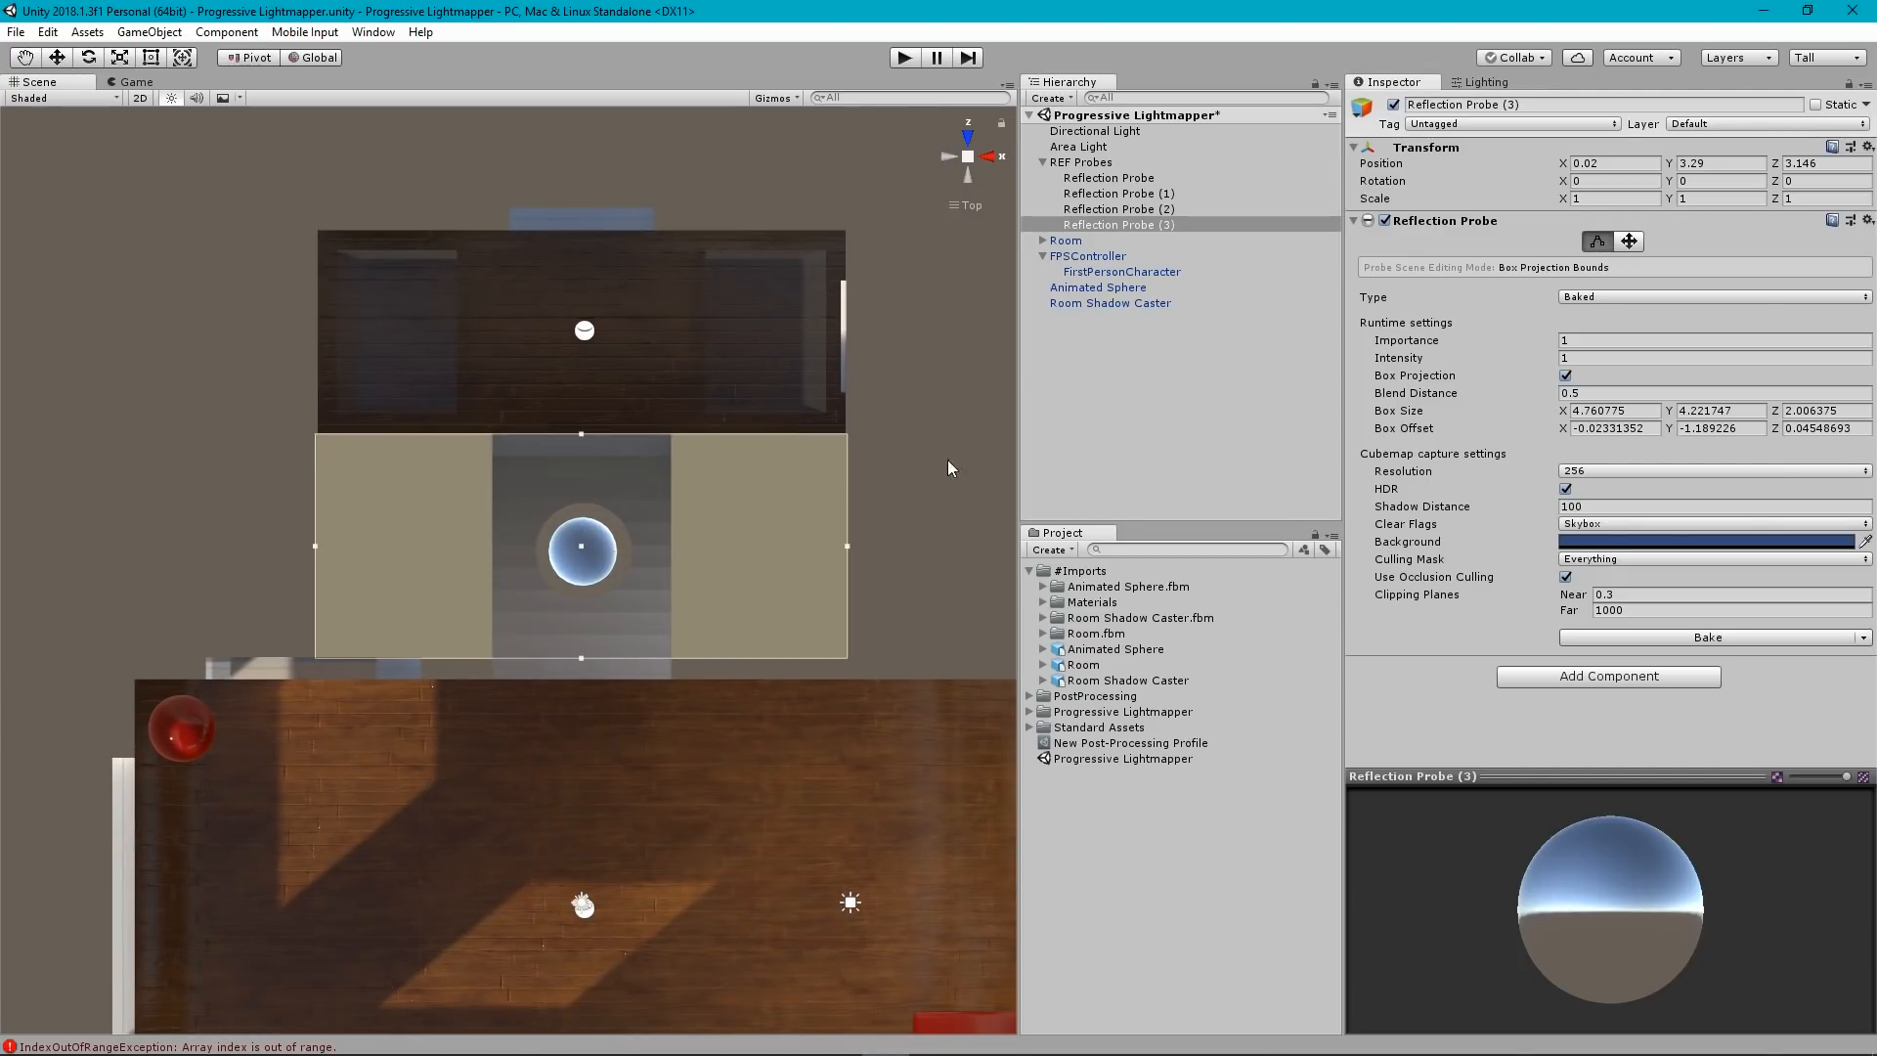
pyautogui.moveTo(847, 555); pyautogui.dragTo(682, 575)
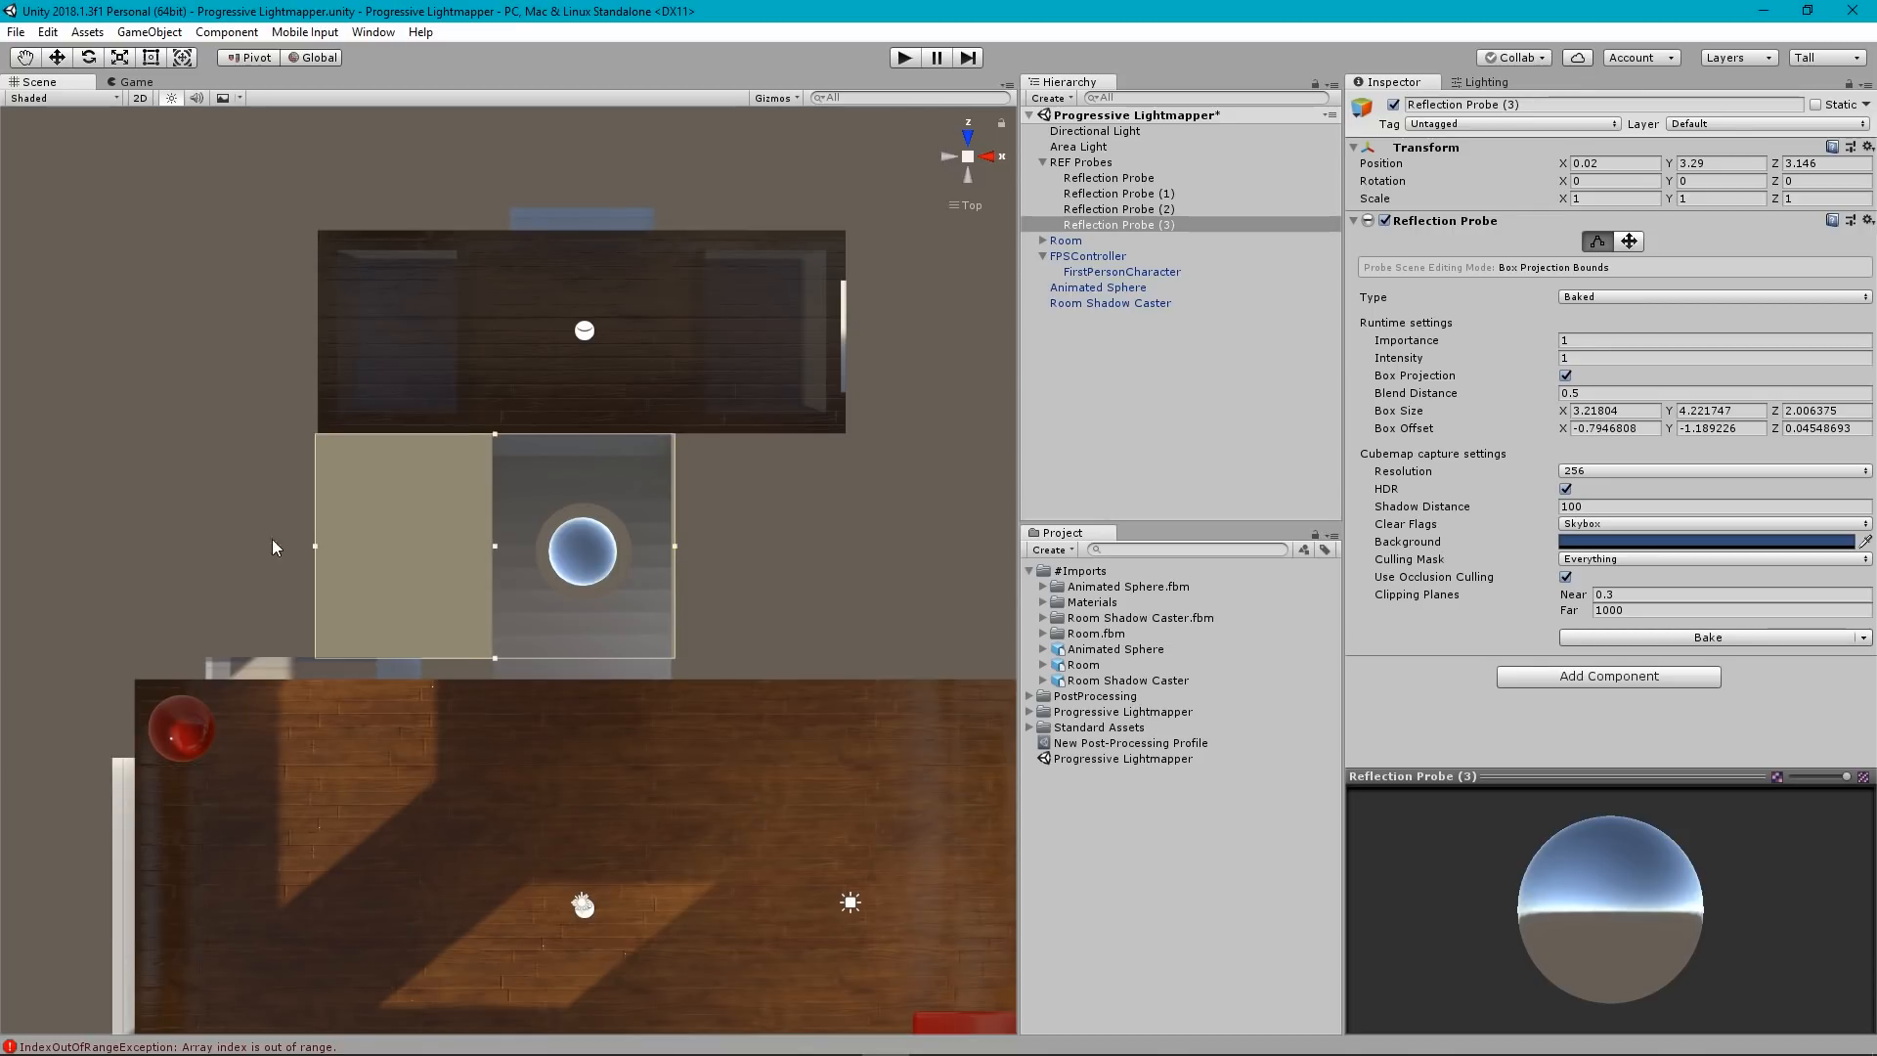
pyautogui.moveTo(315, 554); pyautogui.dragTo(491, 563)
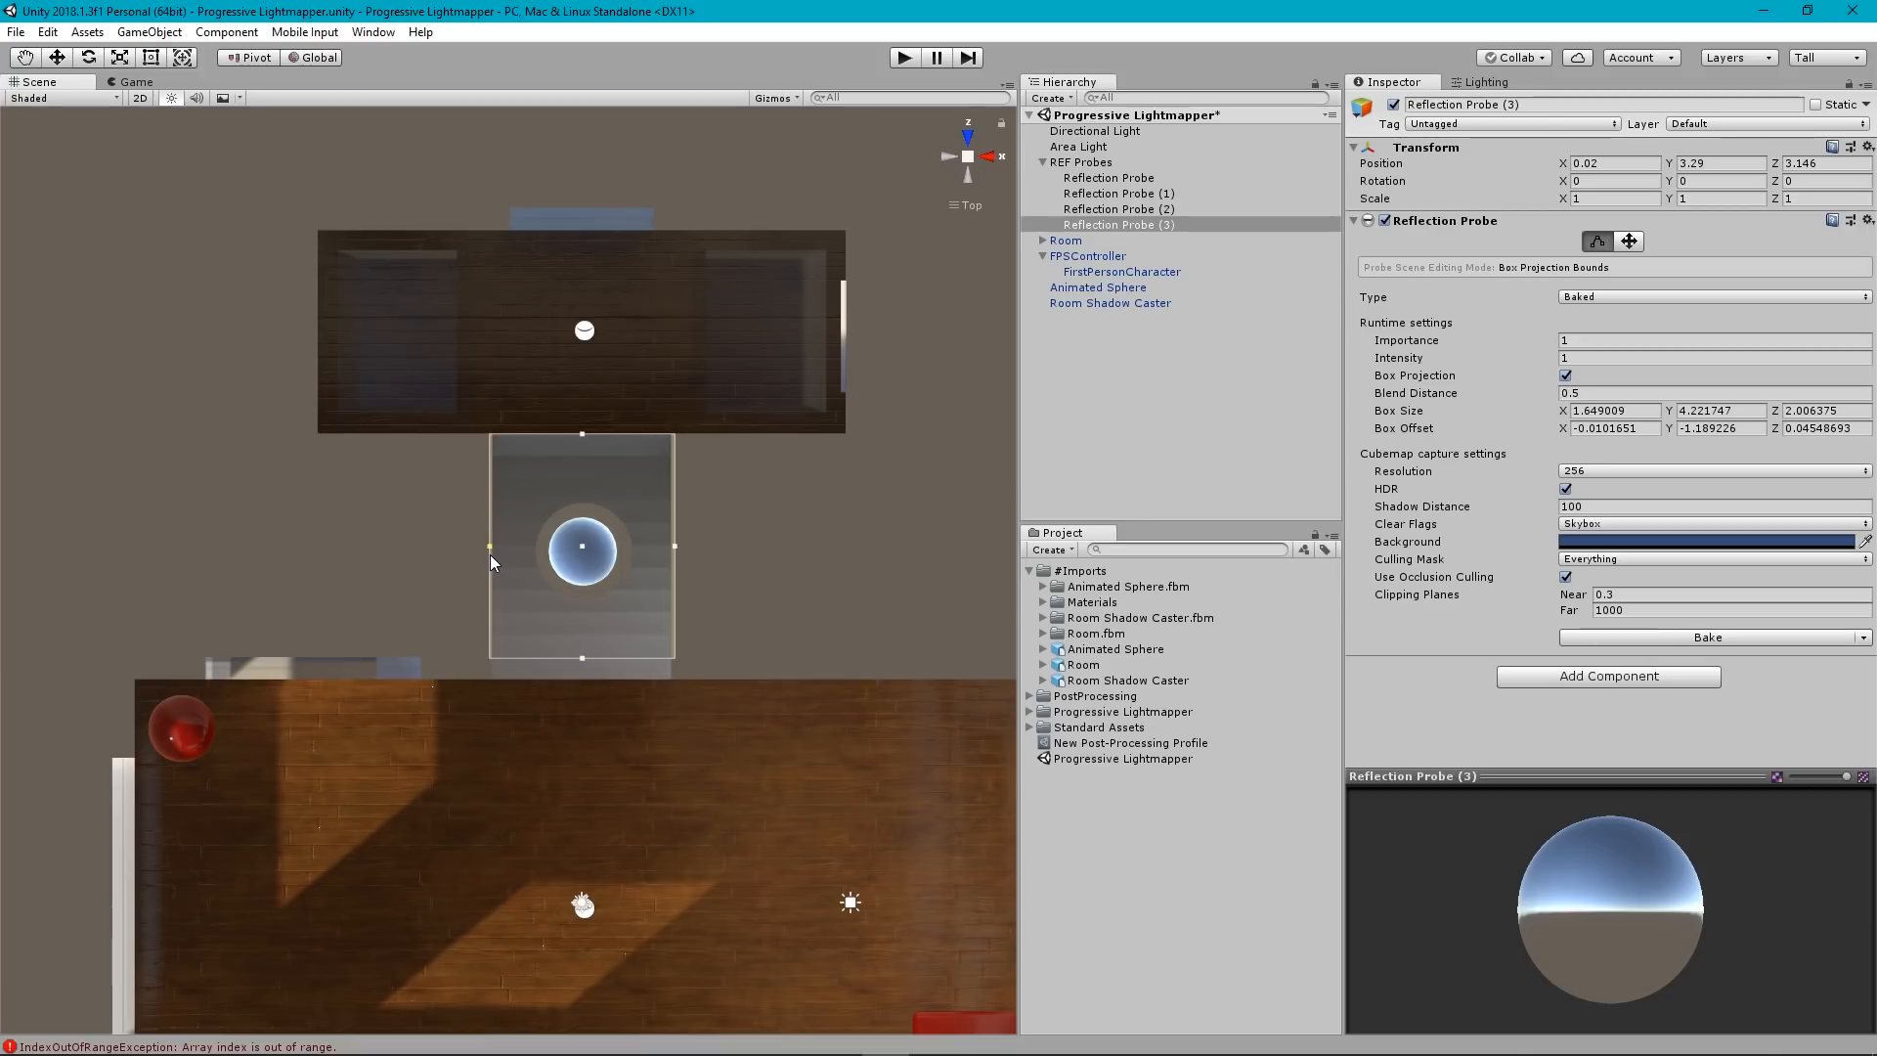
pyautogui.click(1599, 242)
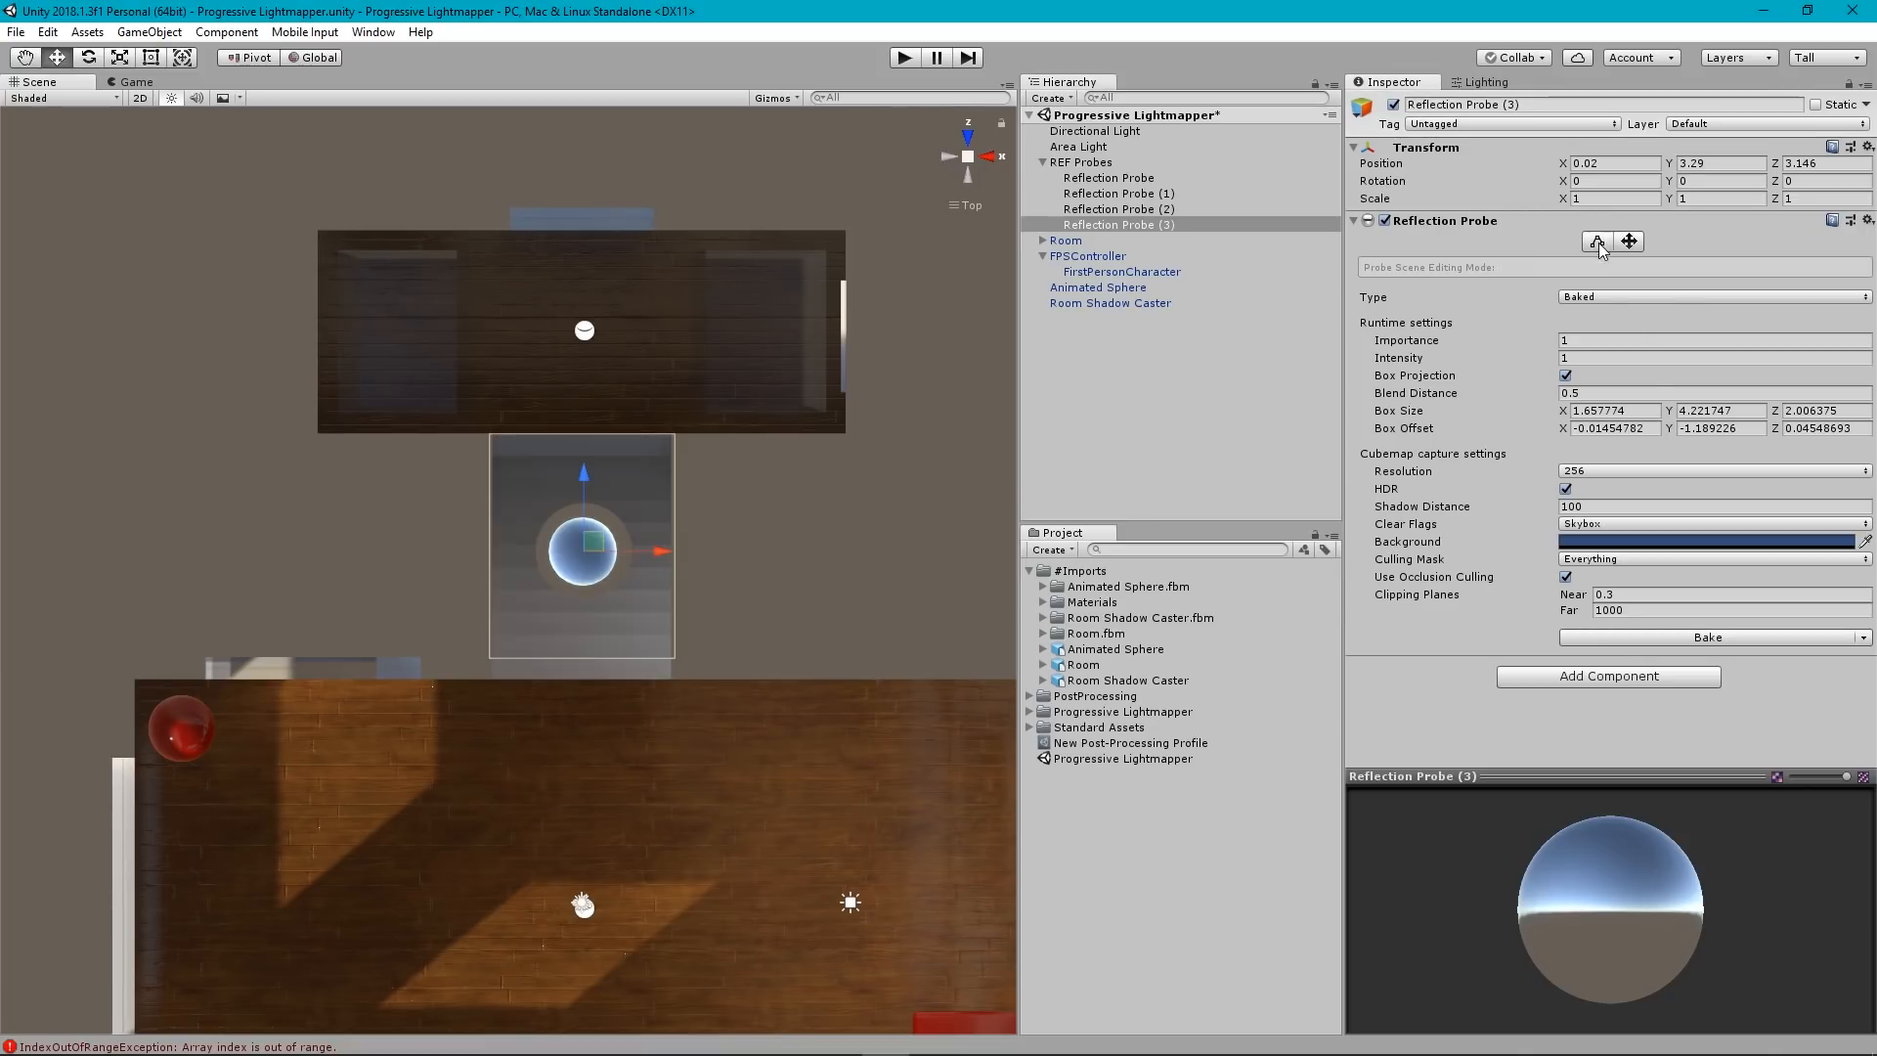
pyautogui.click(1698, 637)
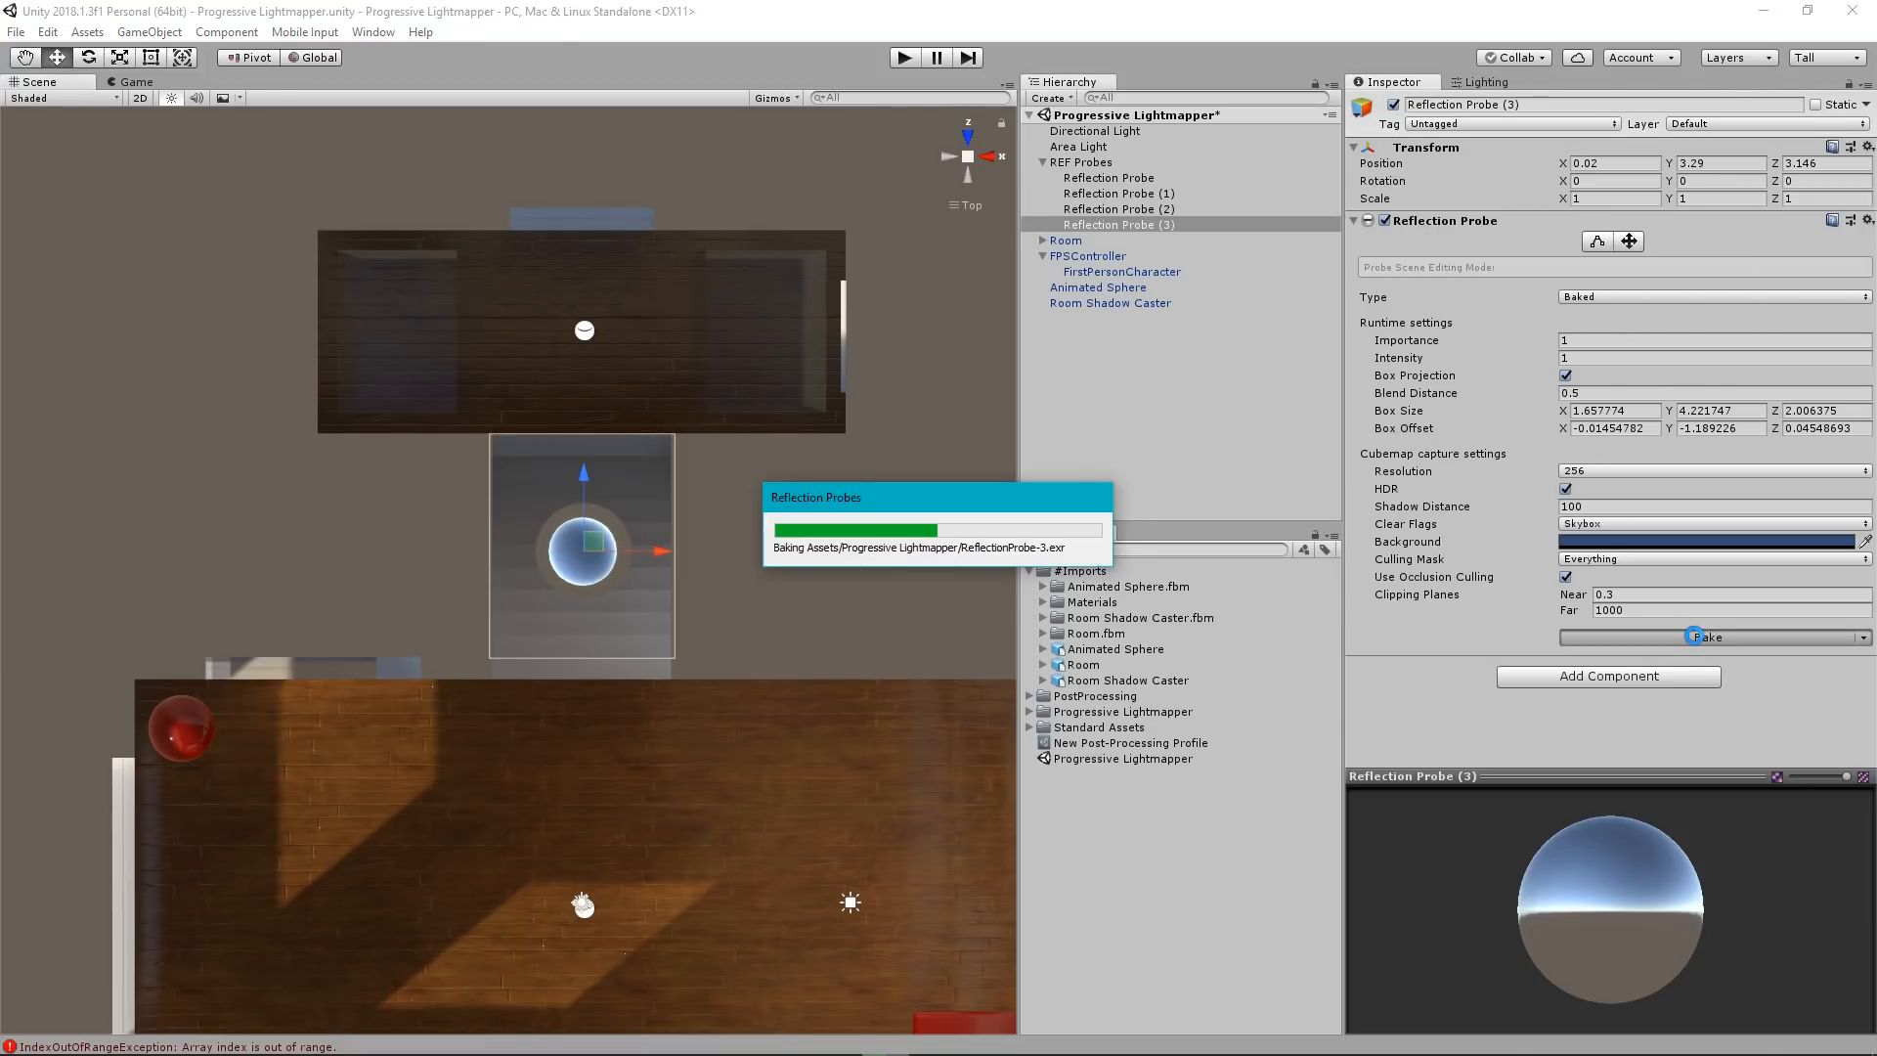
pyautogui.click(1094, 352)
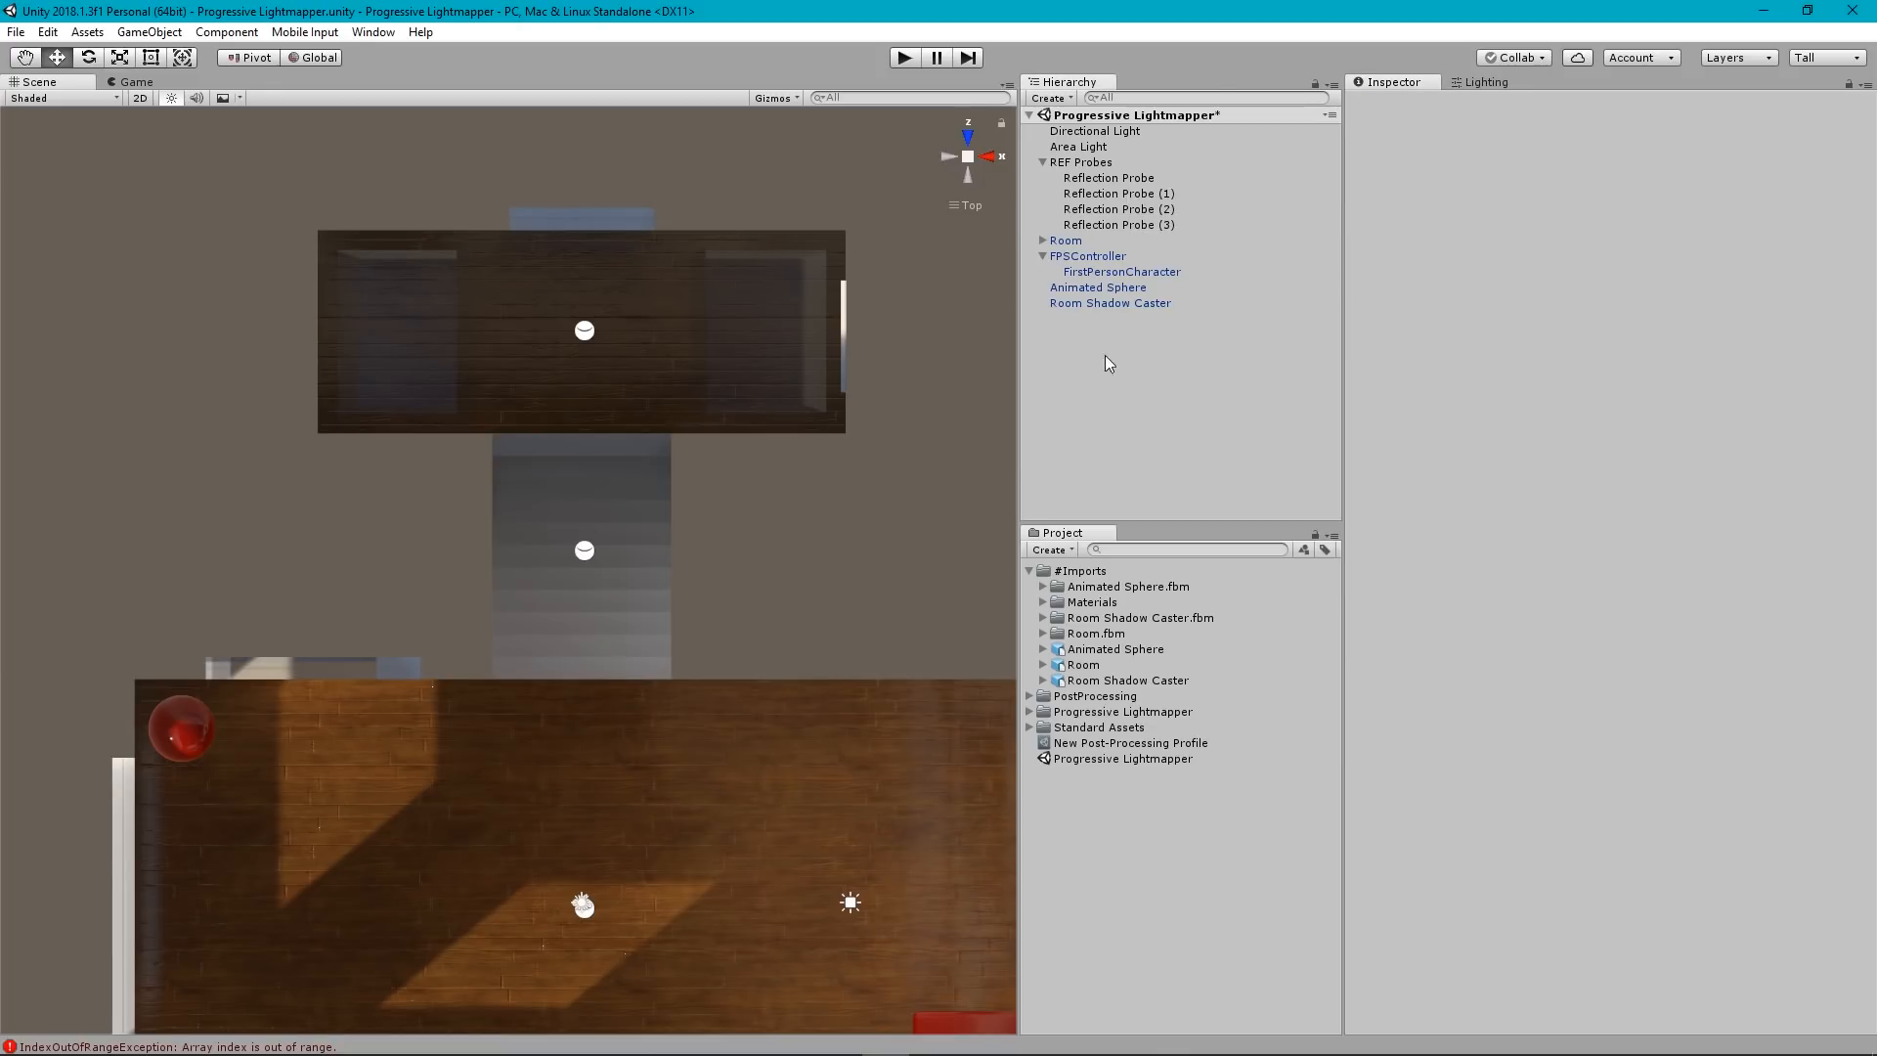
# Check the stairwell reflection probe's bounds from above, collapse the REF Probes and FPSController groups, and view the stairwell in perspective.
pyautogui.click(1117, 224)
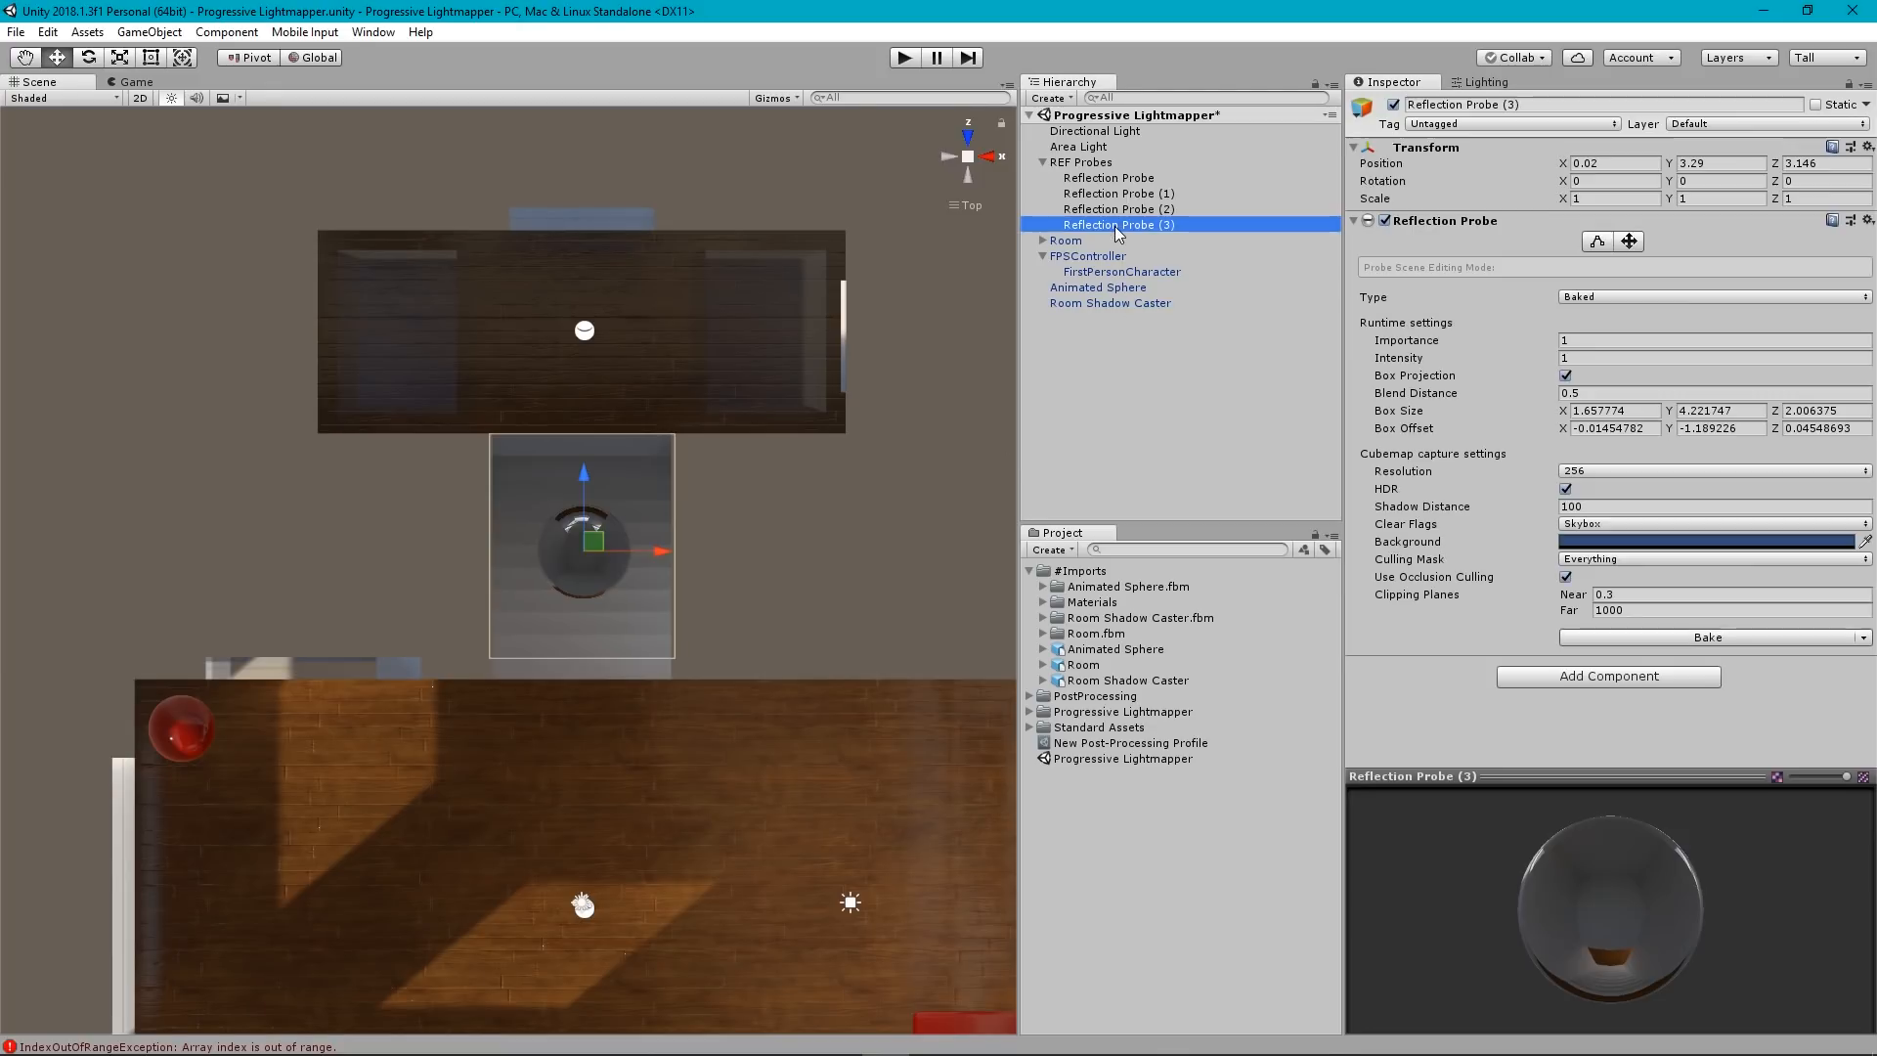
pyautogui.click(1147, 404)
pyautogui.click(1043, 162)
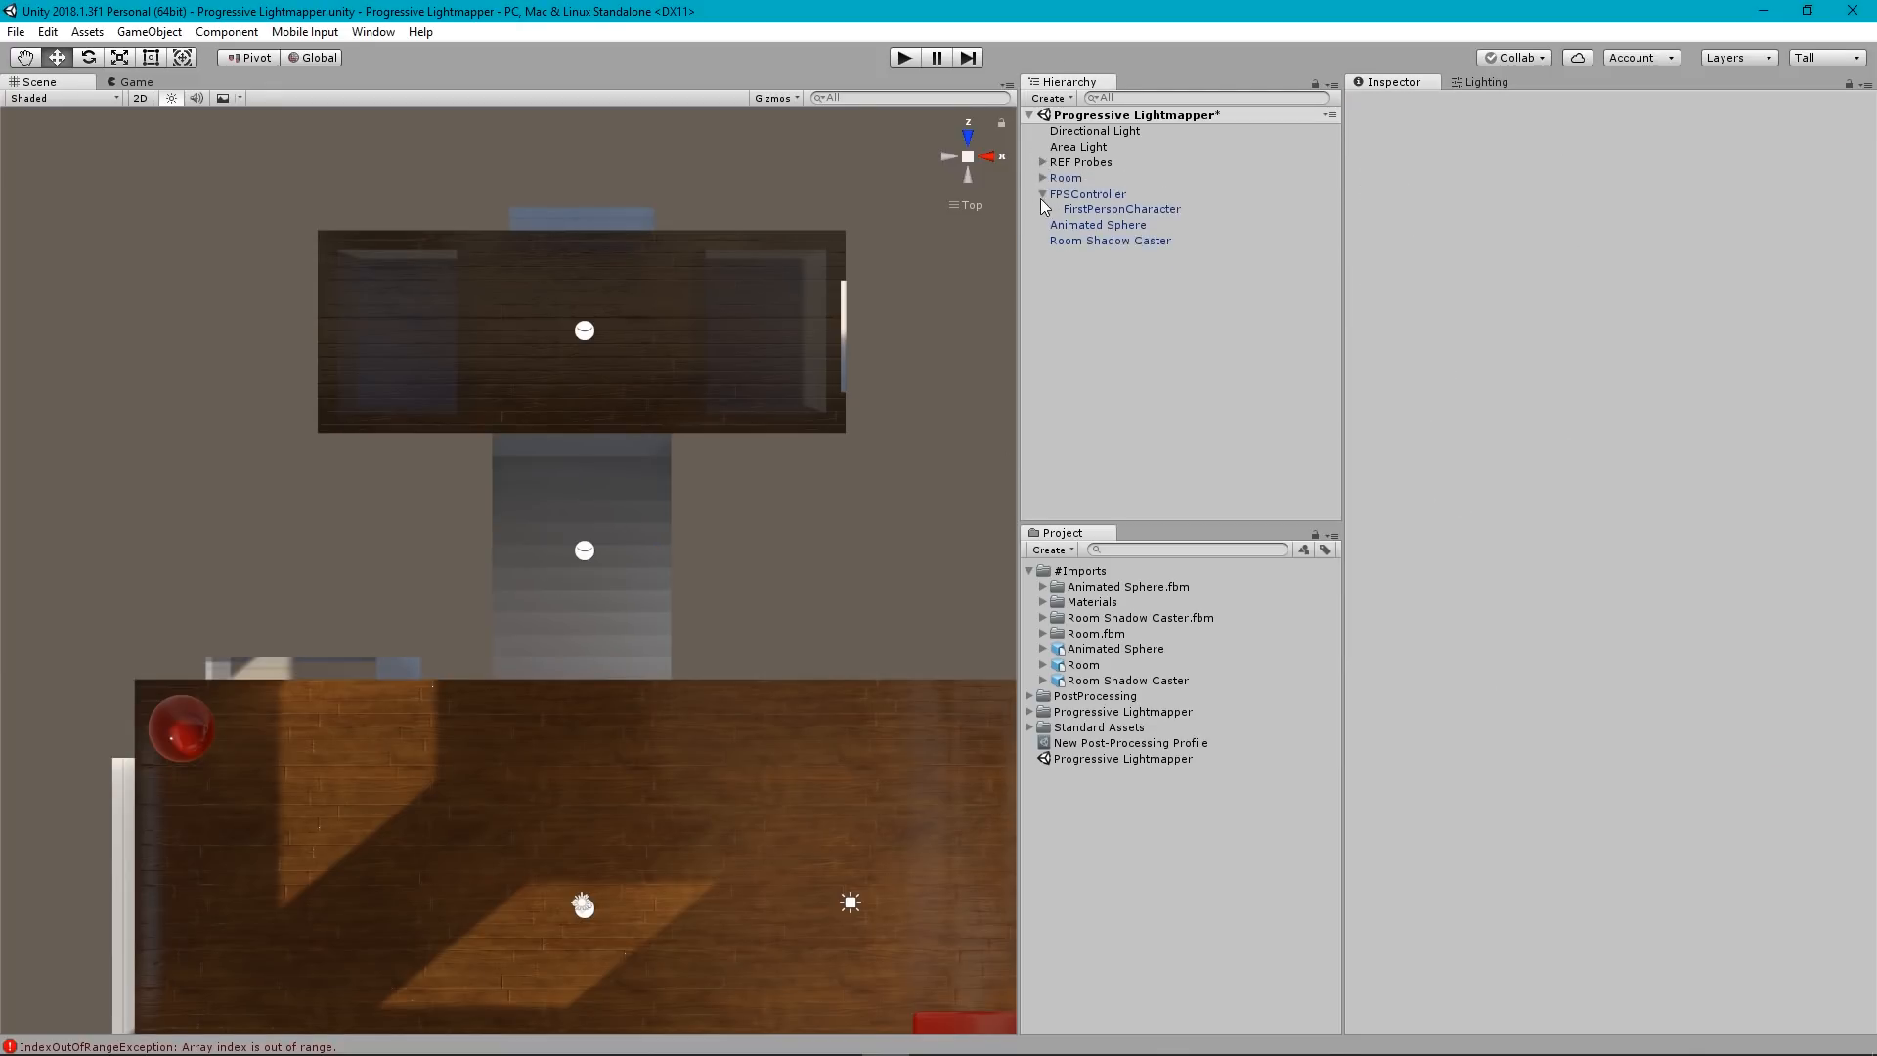
pyautogui.click(1043, 194)
pyautogui.click(966, 157)
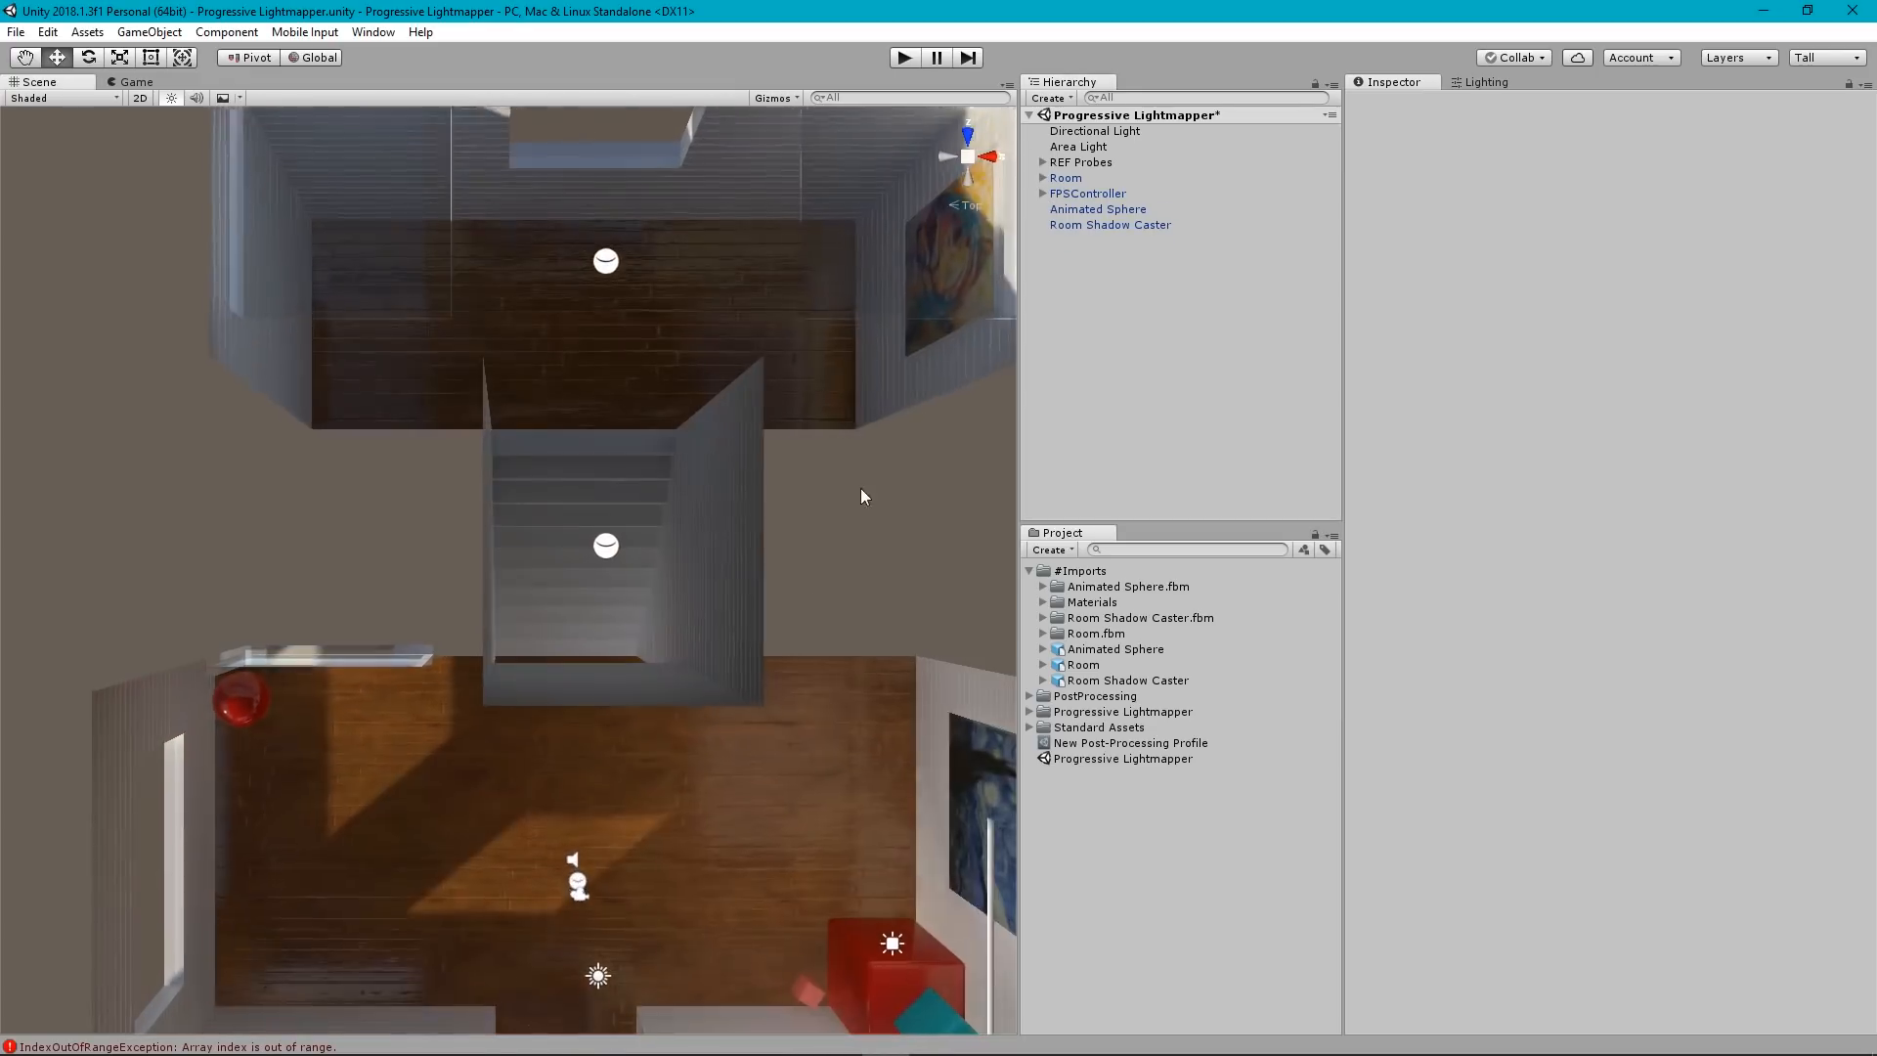
pyautogui.keyDown('alt'); pyautogui.moveTo(862, 496); pyautogui.dragTo(958, 32); pyautogui.keyUp('alt')
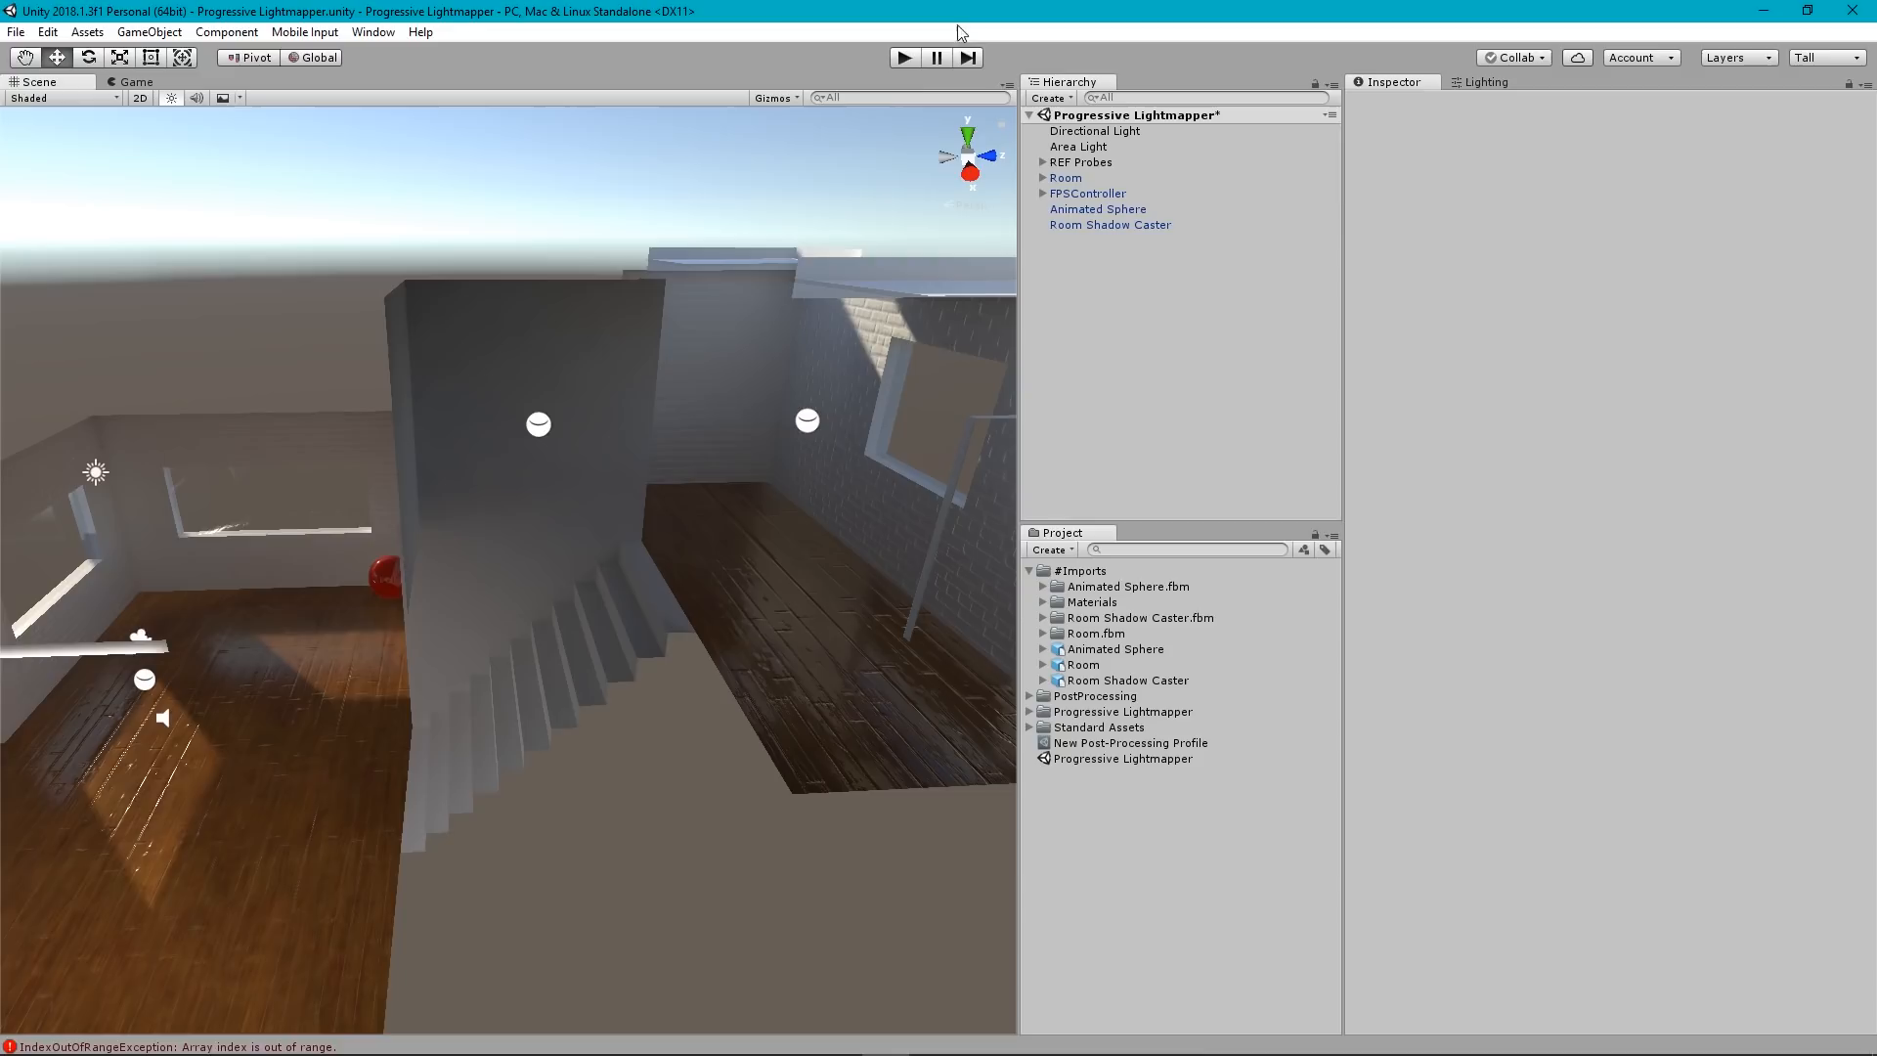
# Run the scene, follow the red sphere through the lower room, up the stairs and back to examine its reflections, and stop play mode.
pyautogui.click(905, 58)
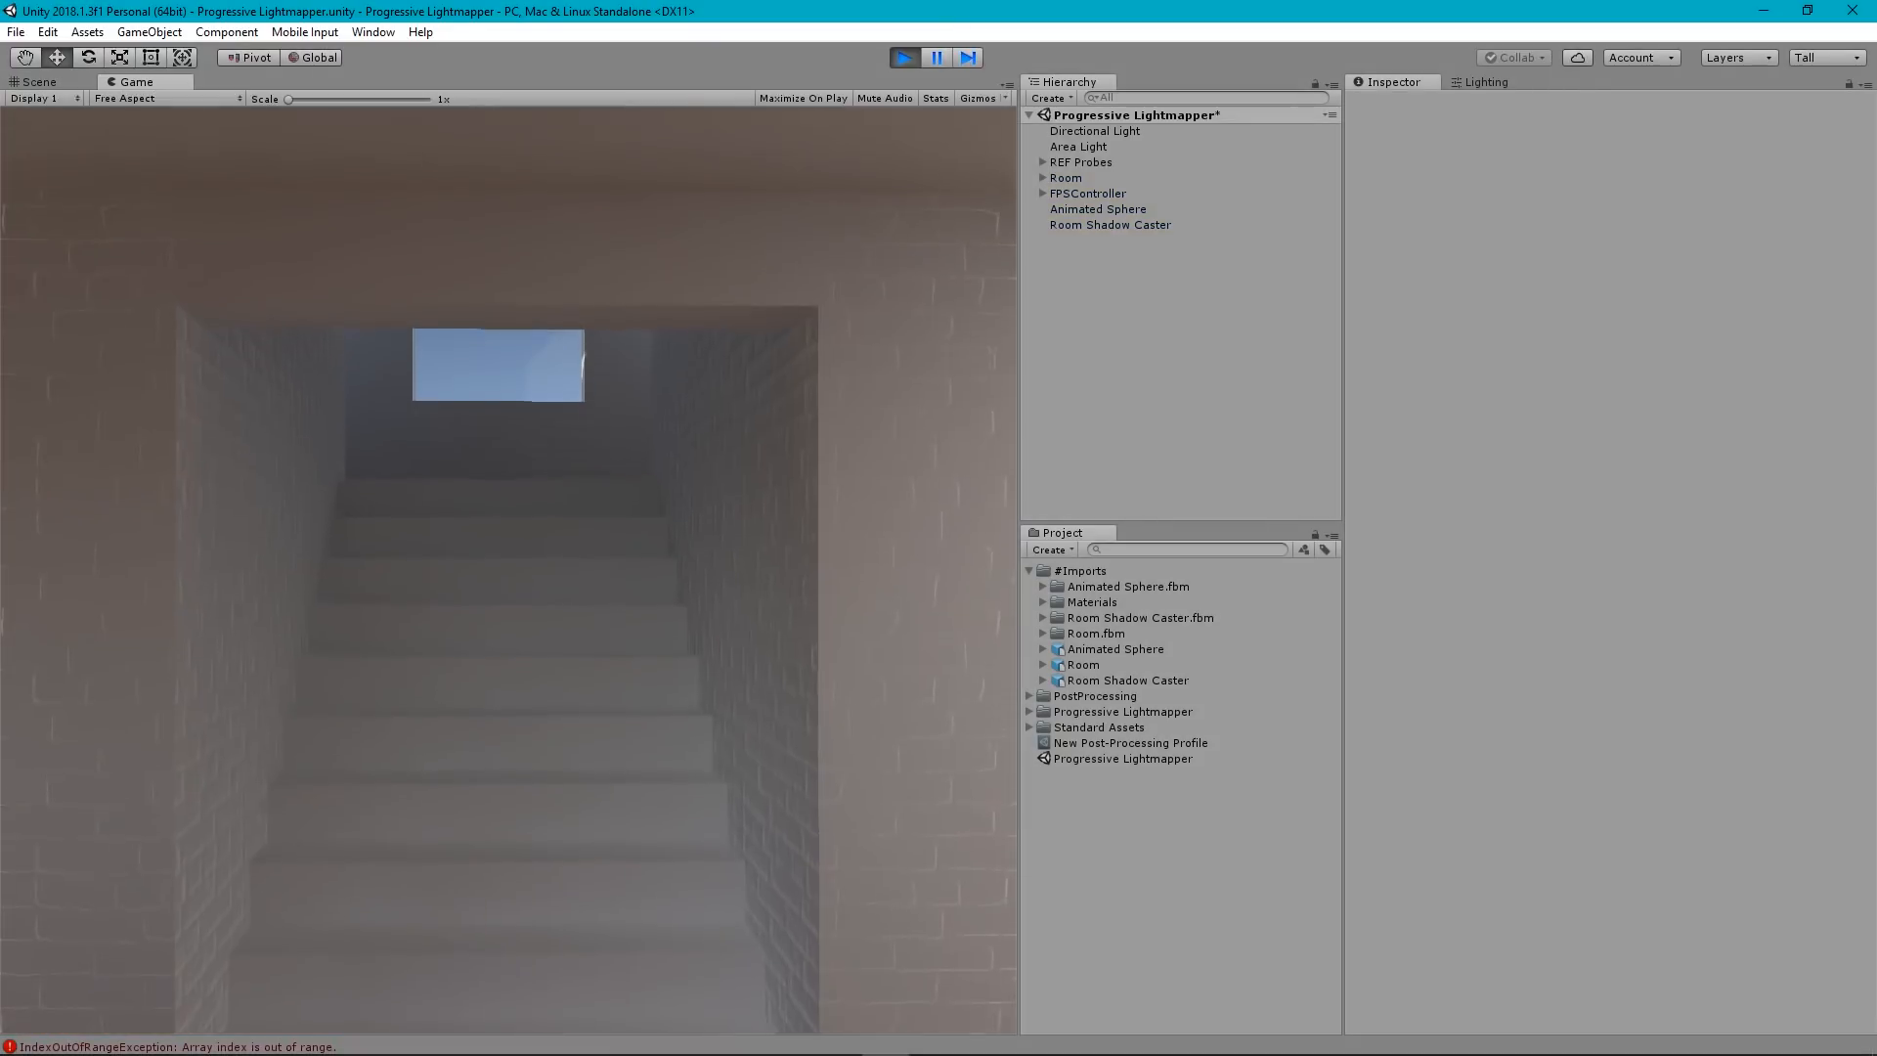
pyautogui.press('s')
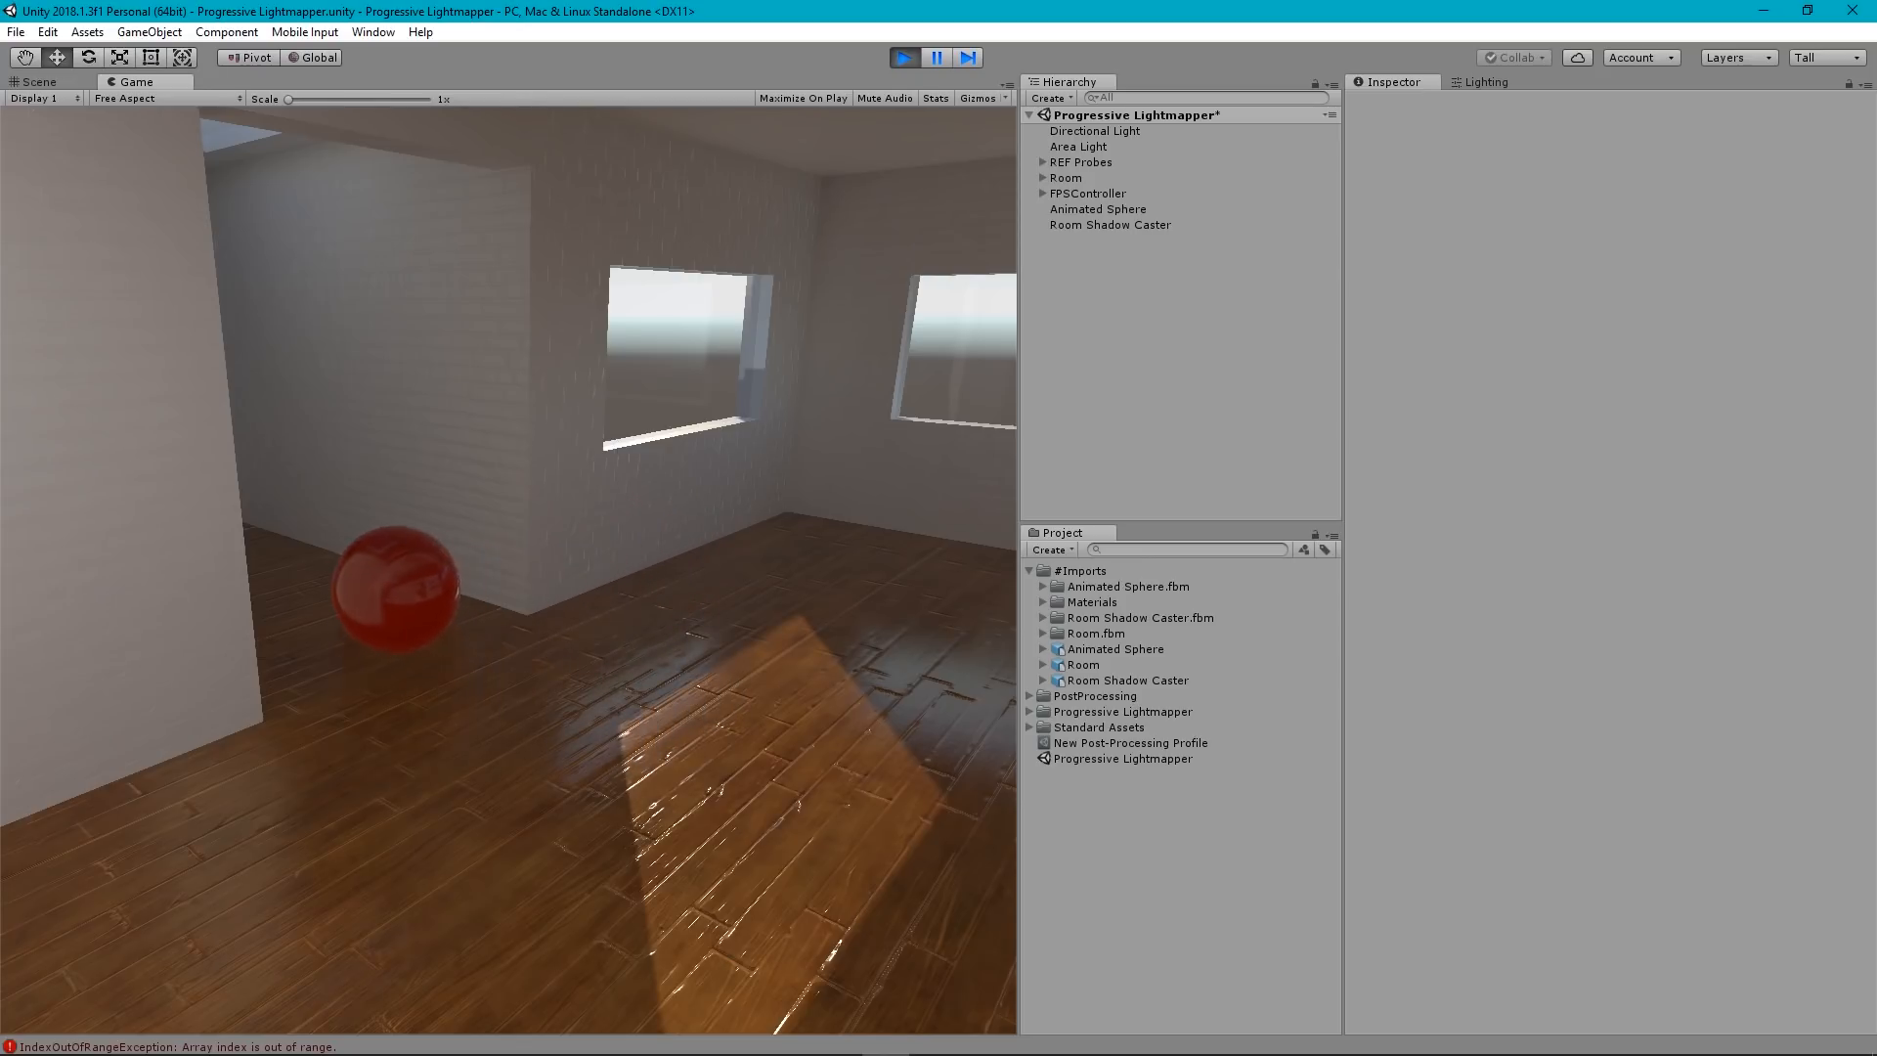
pyautogui.press('a')
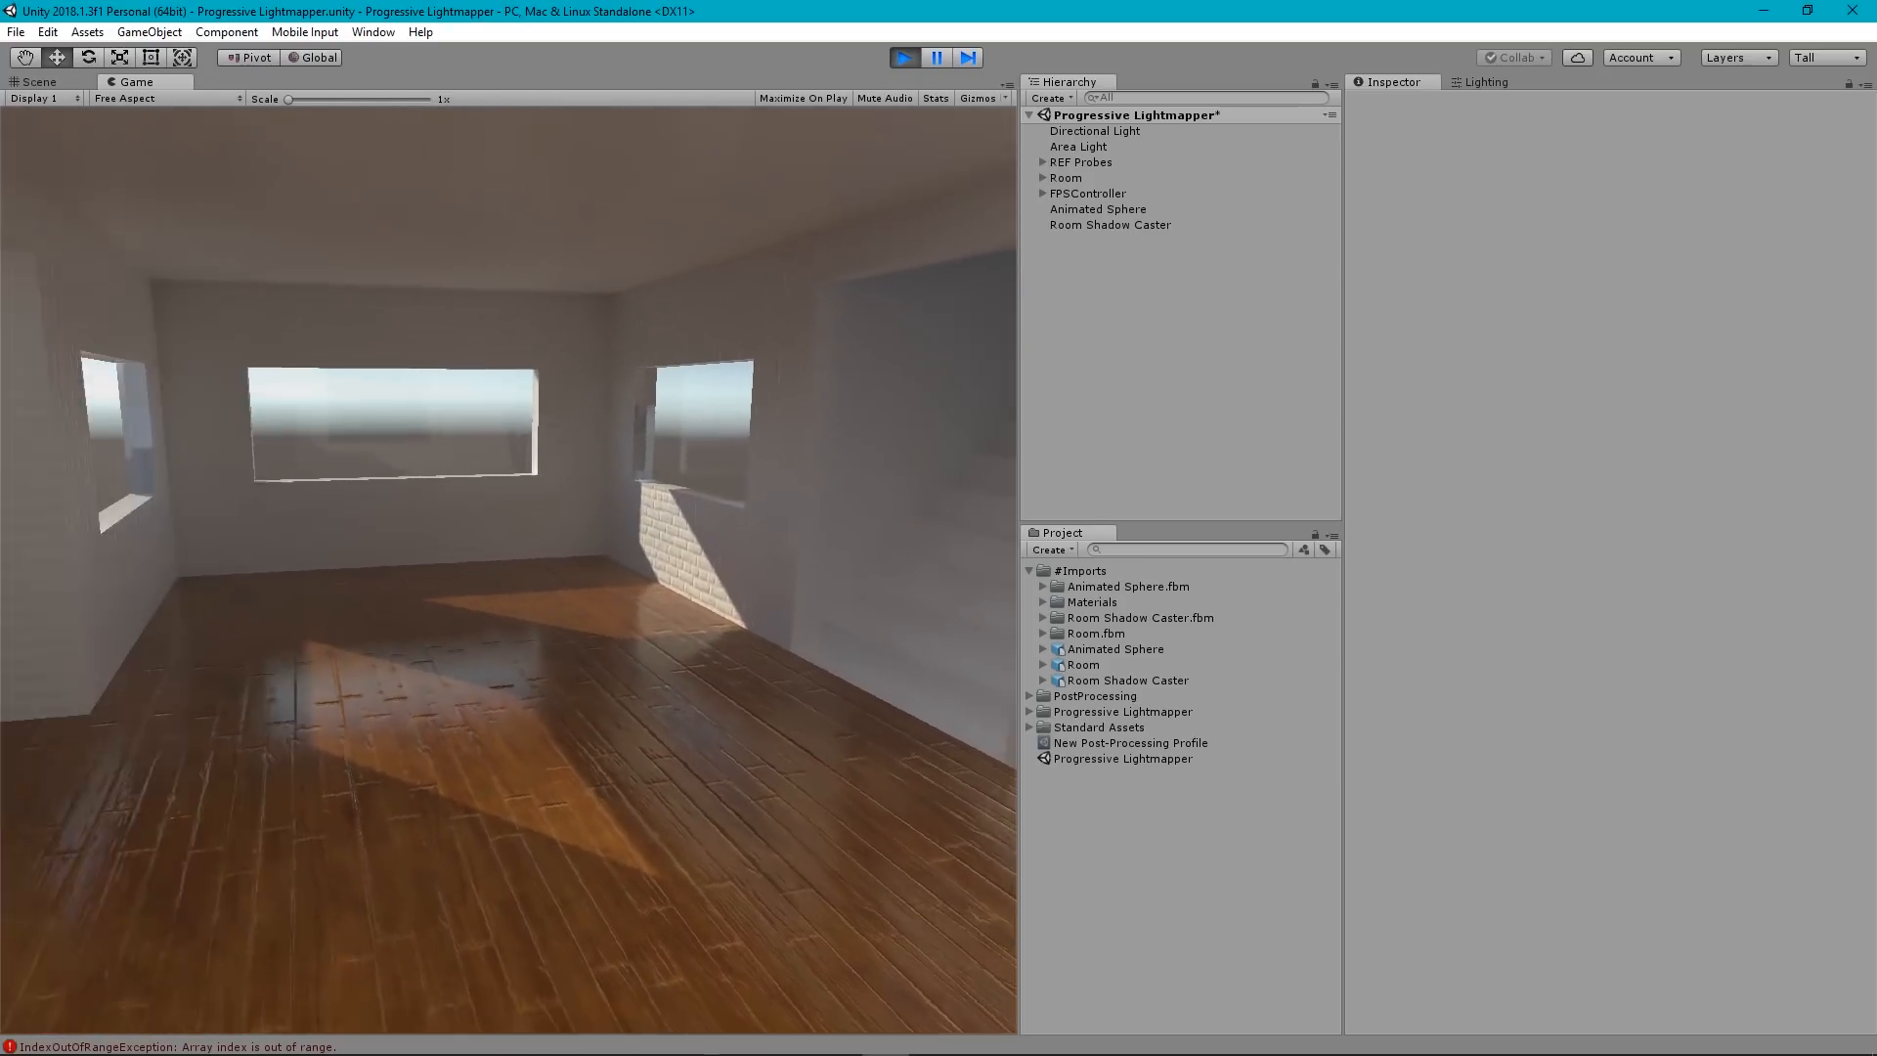
pyautogui.press('w')
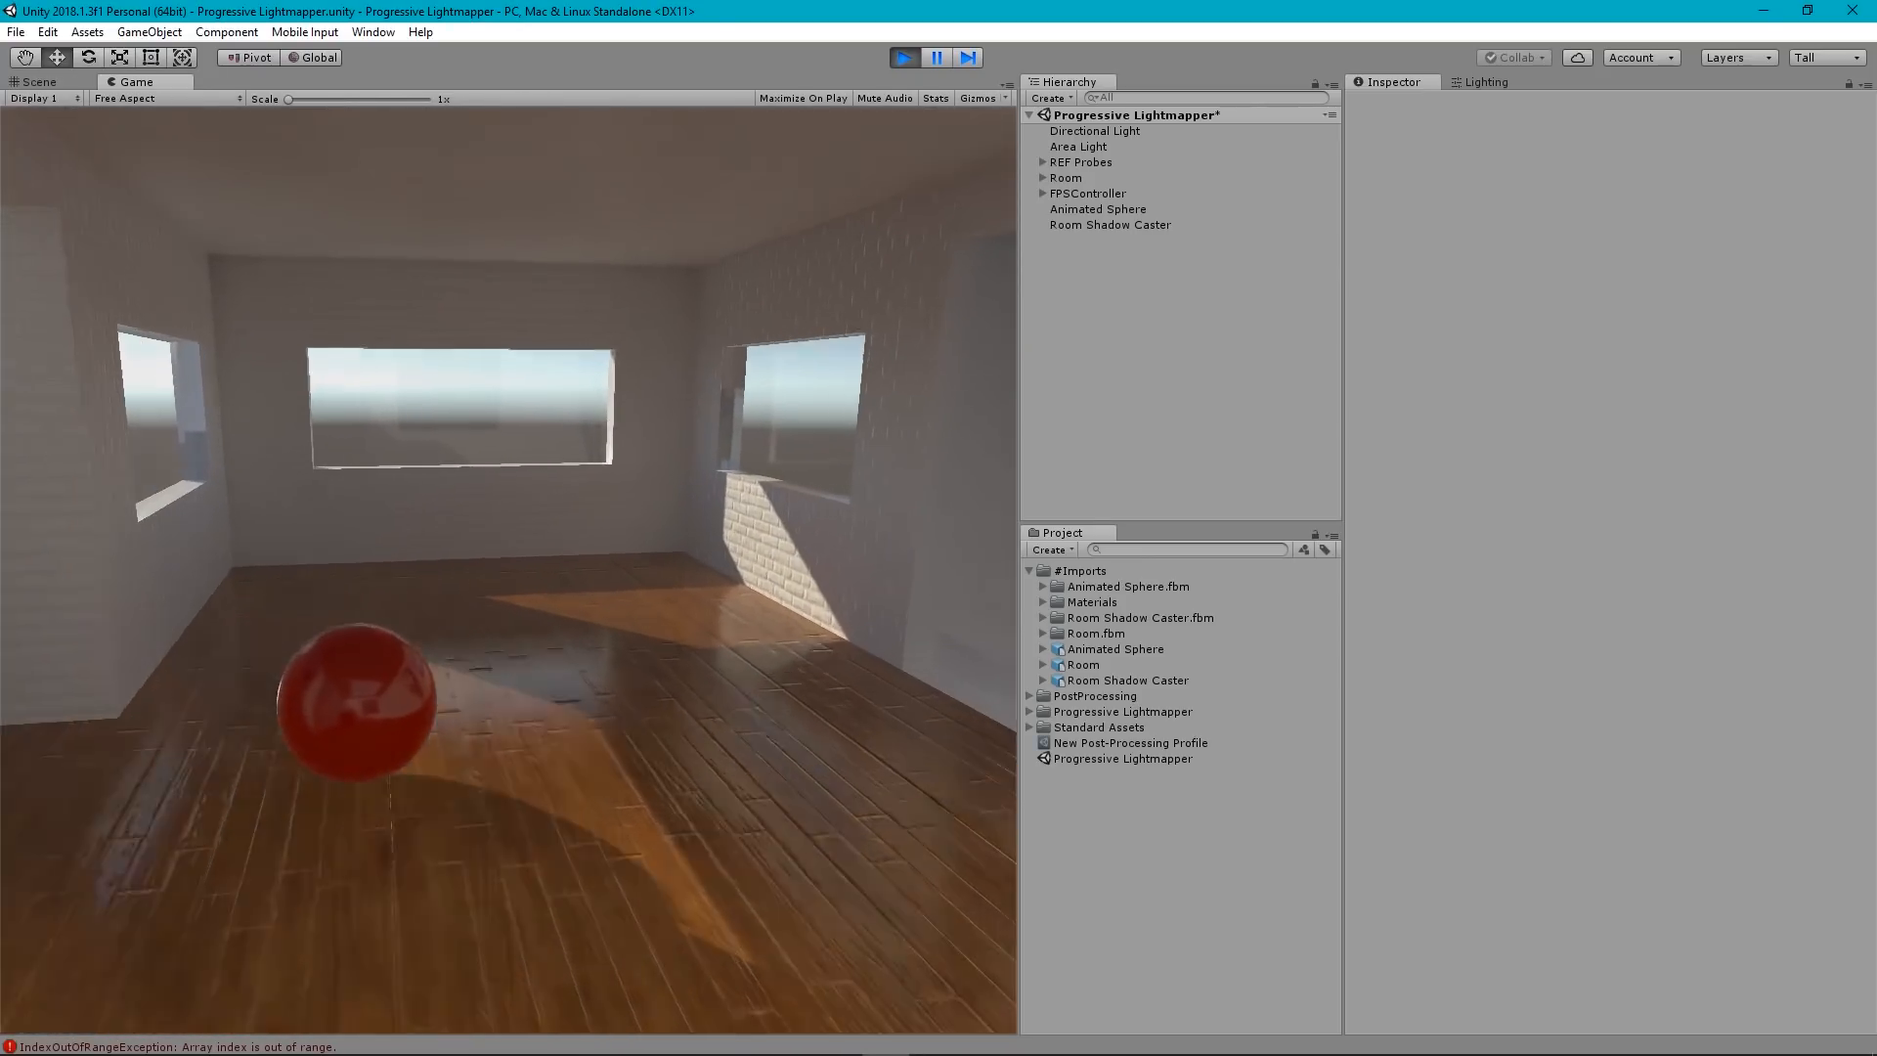
pyautogui.press('a')
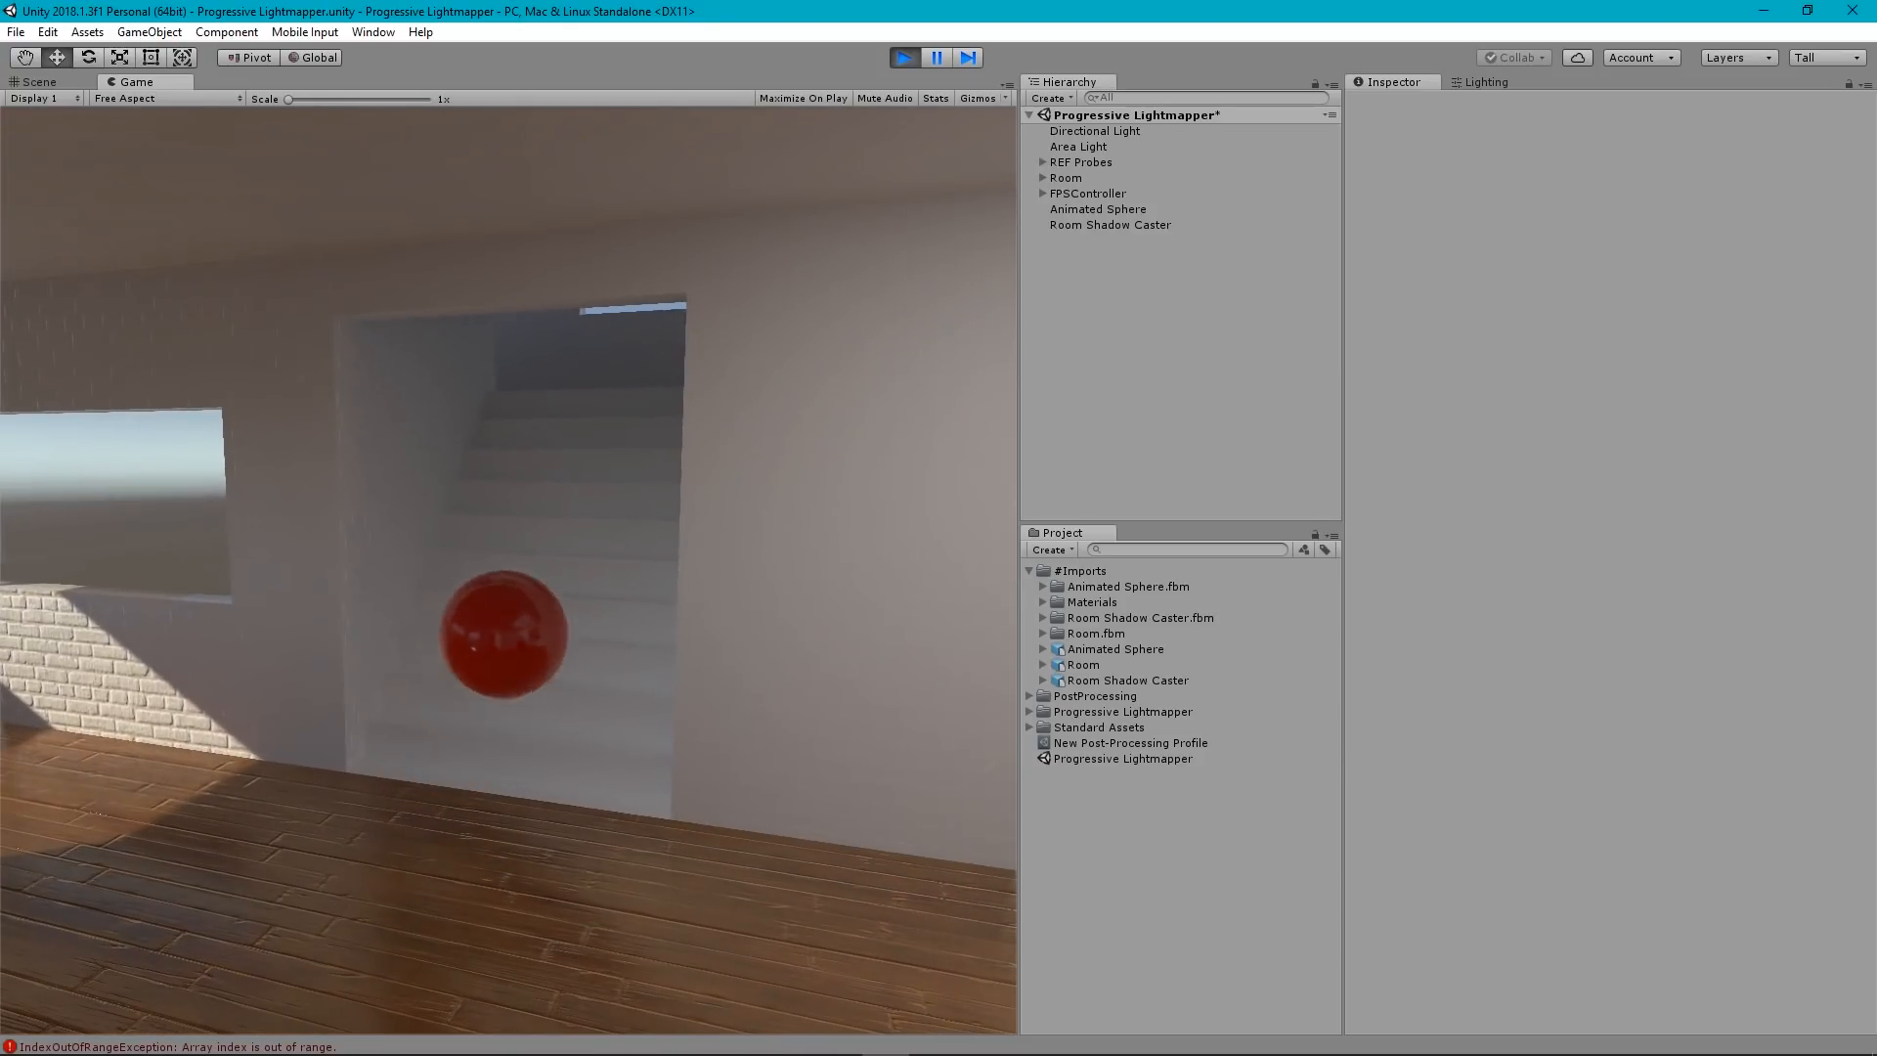
pyautogui.press('w')
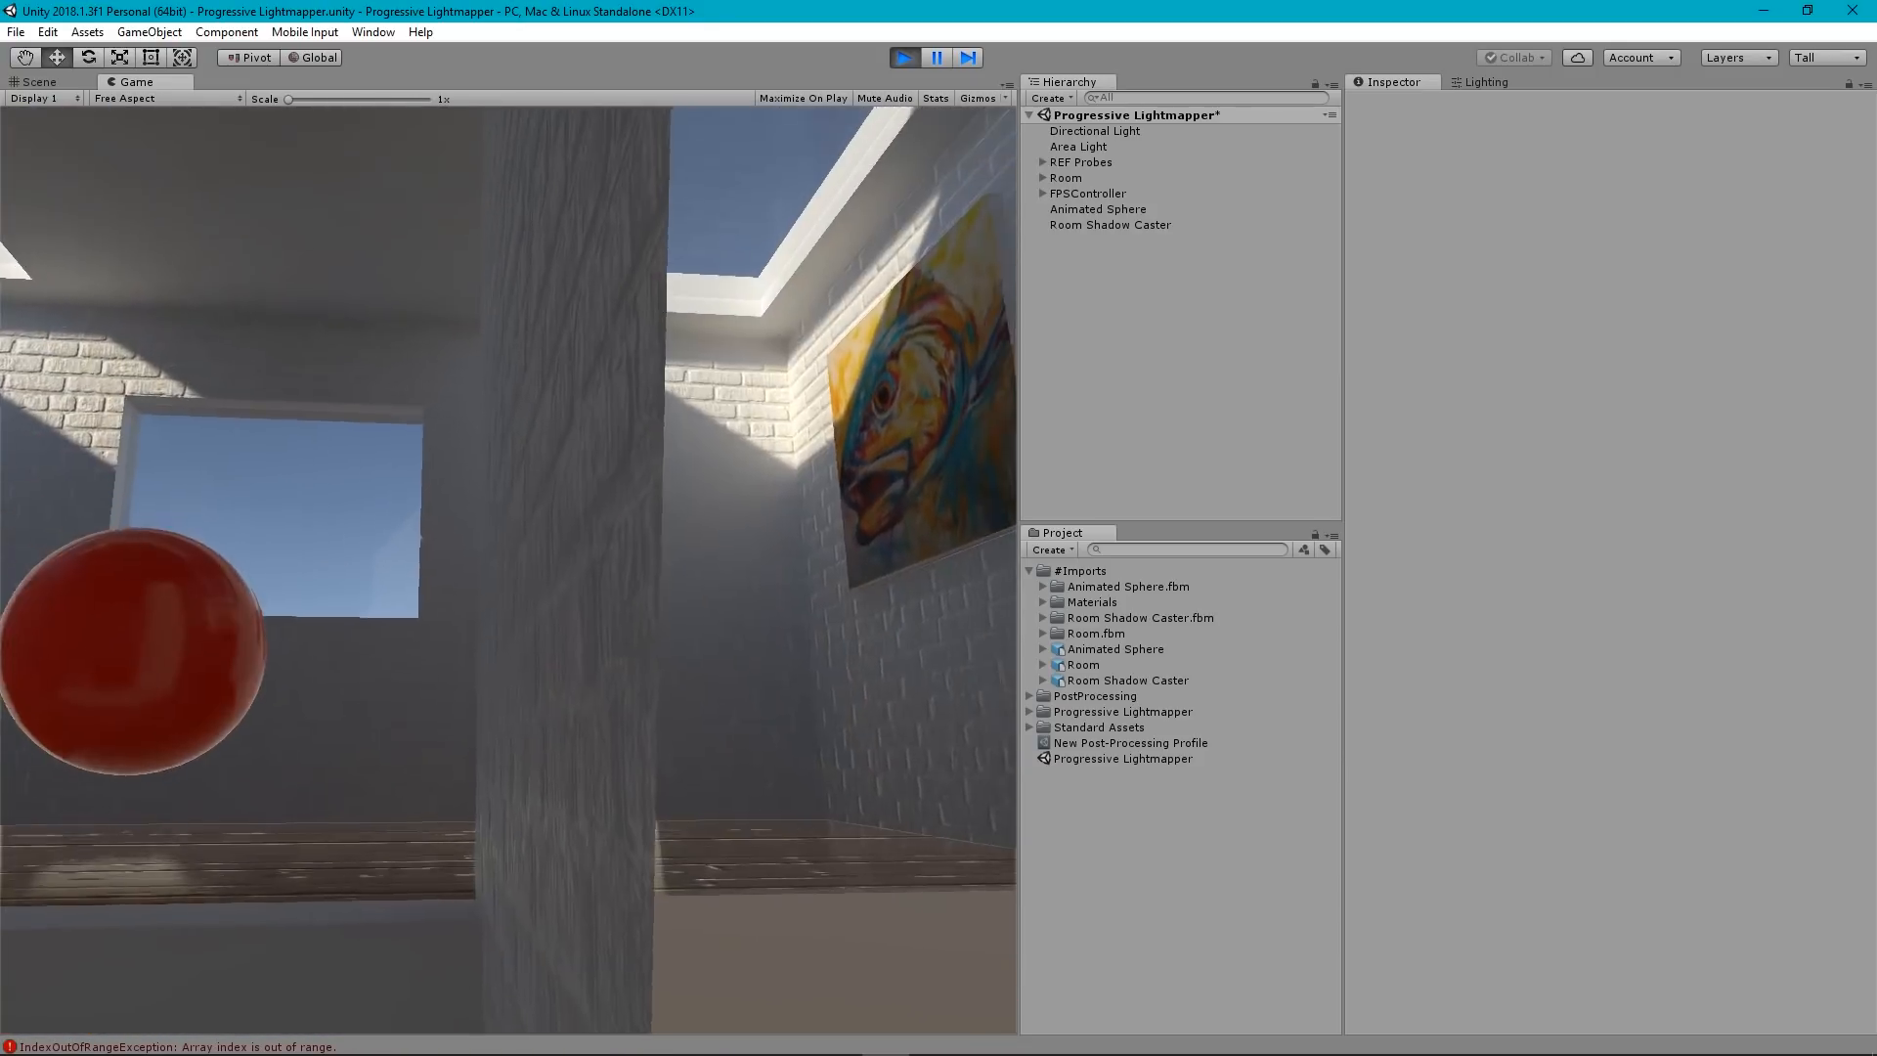
pyautogui.press('d')
pyautogui.press('w')
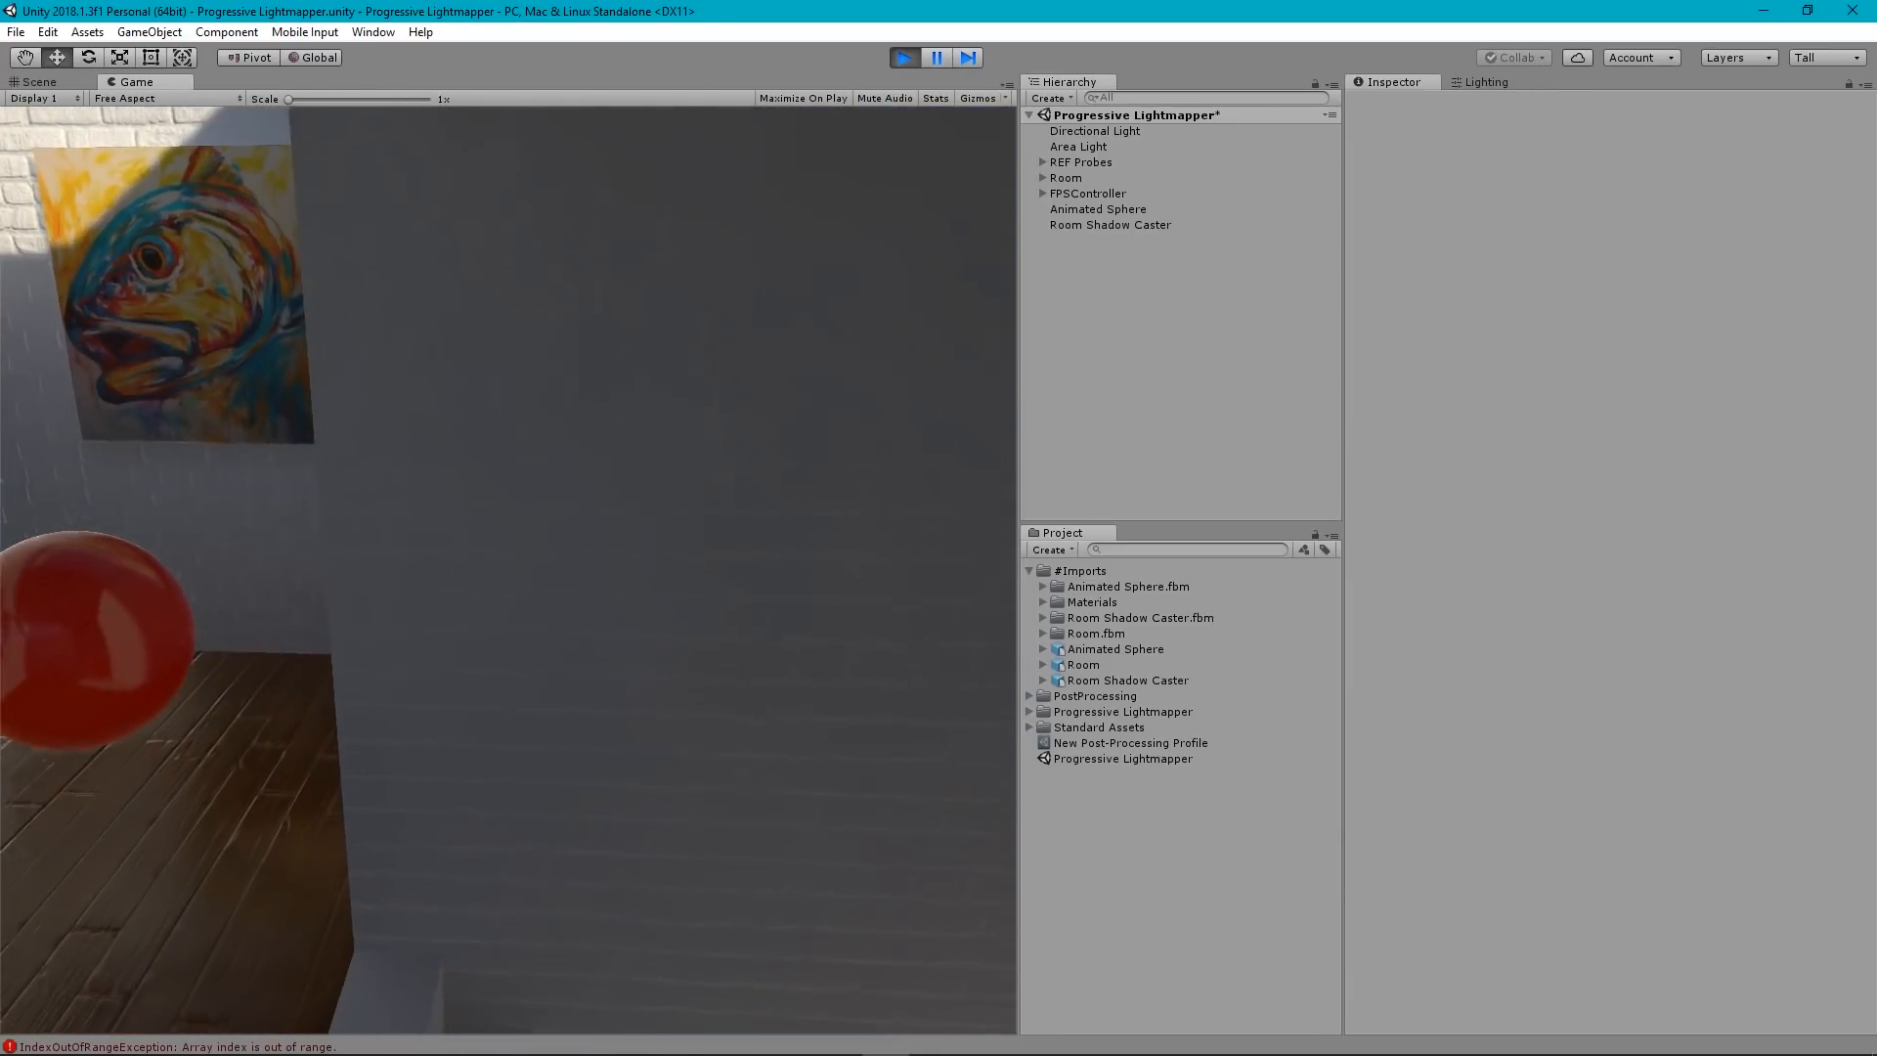
pyautogui.press('w')
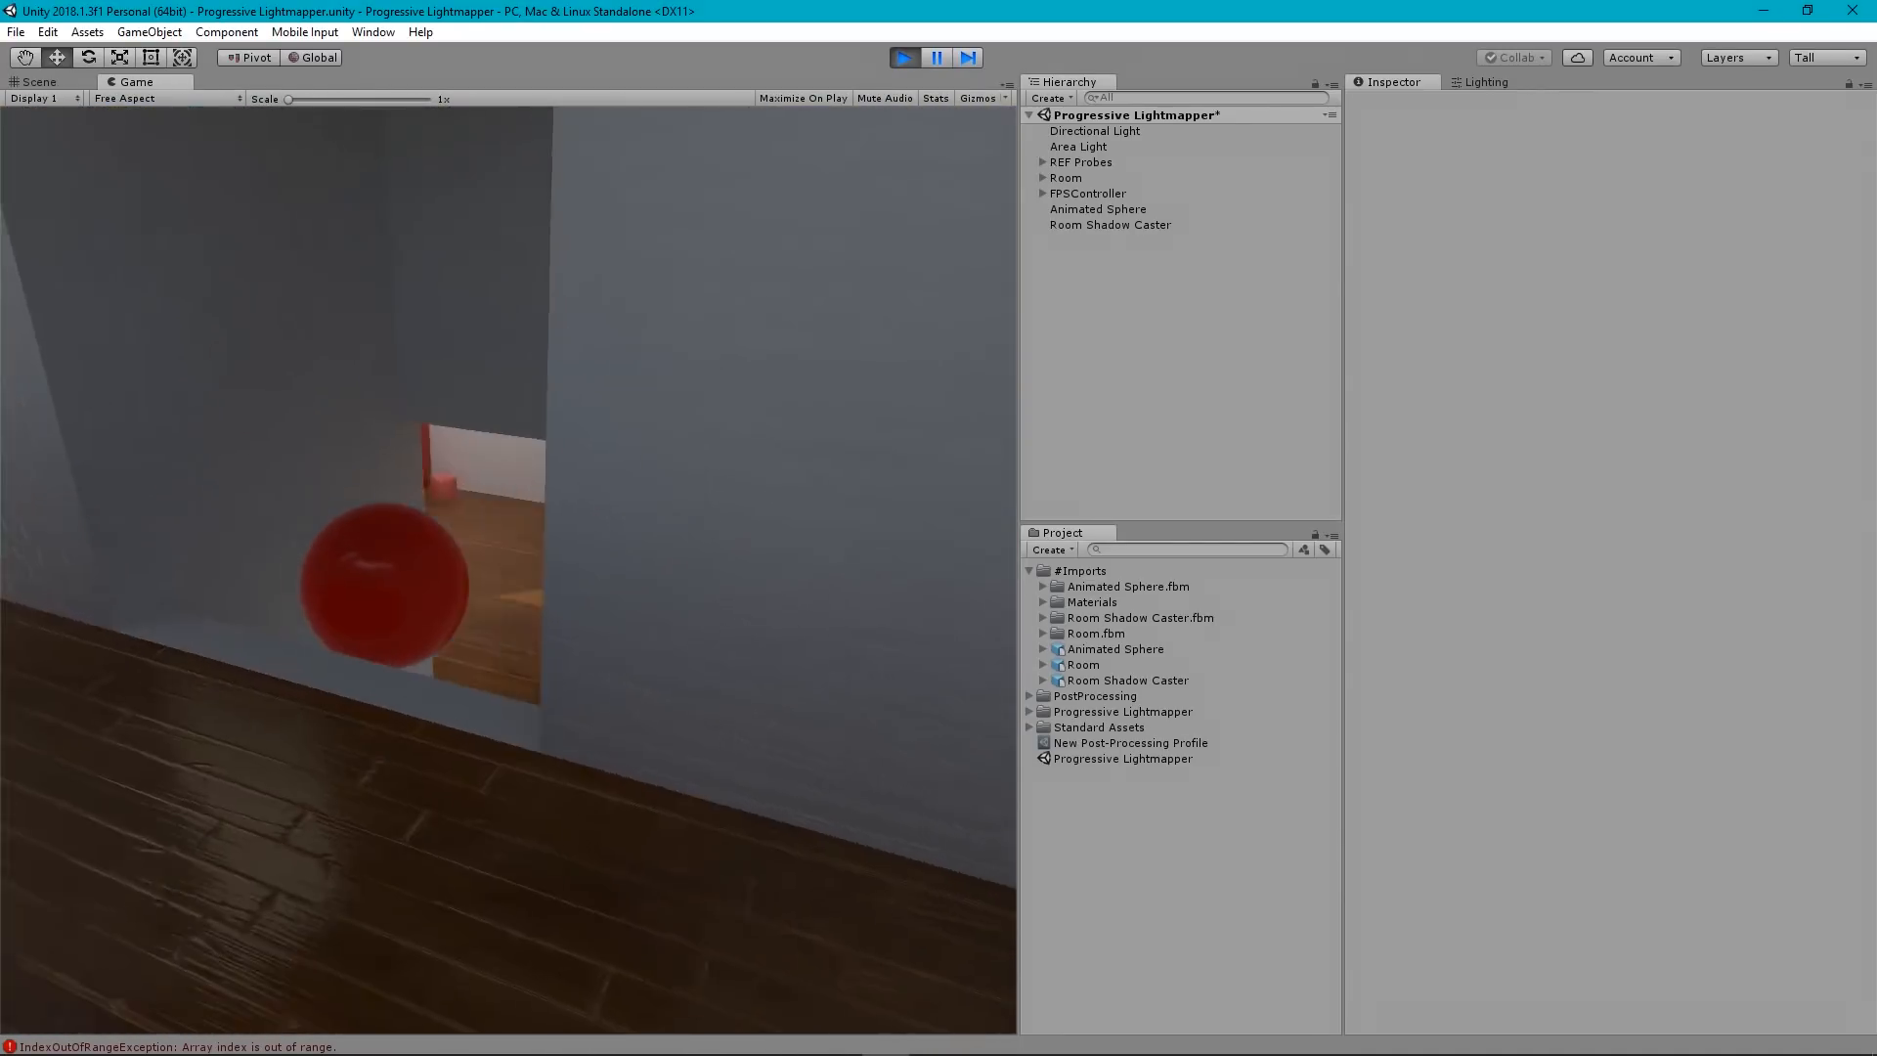
pyautogui.press('w')
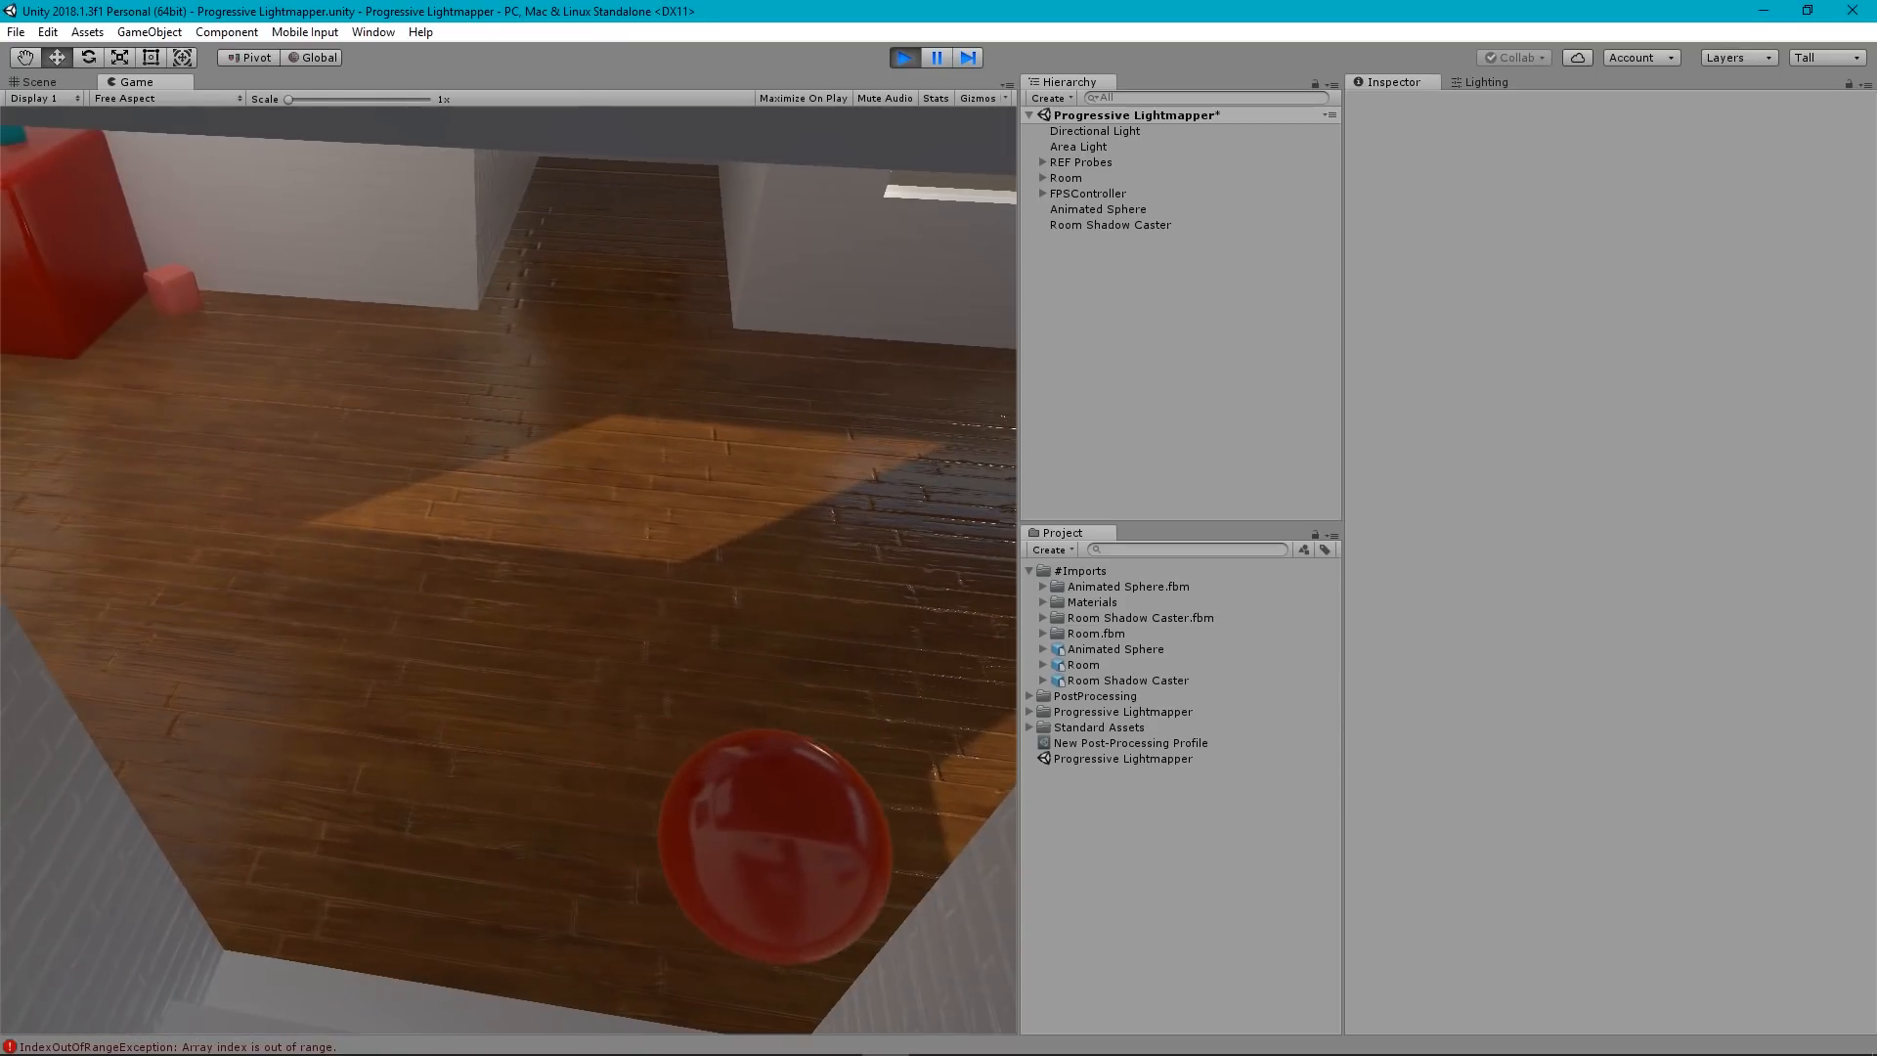
pyautogui.press('Escape')
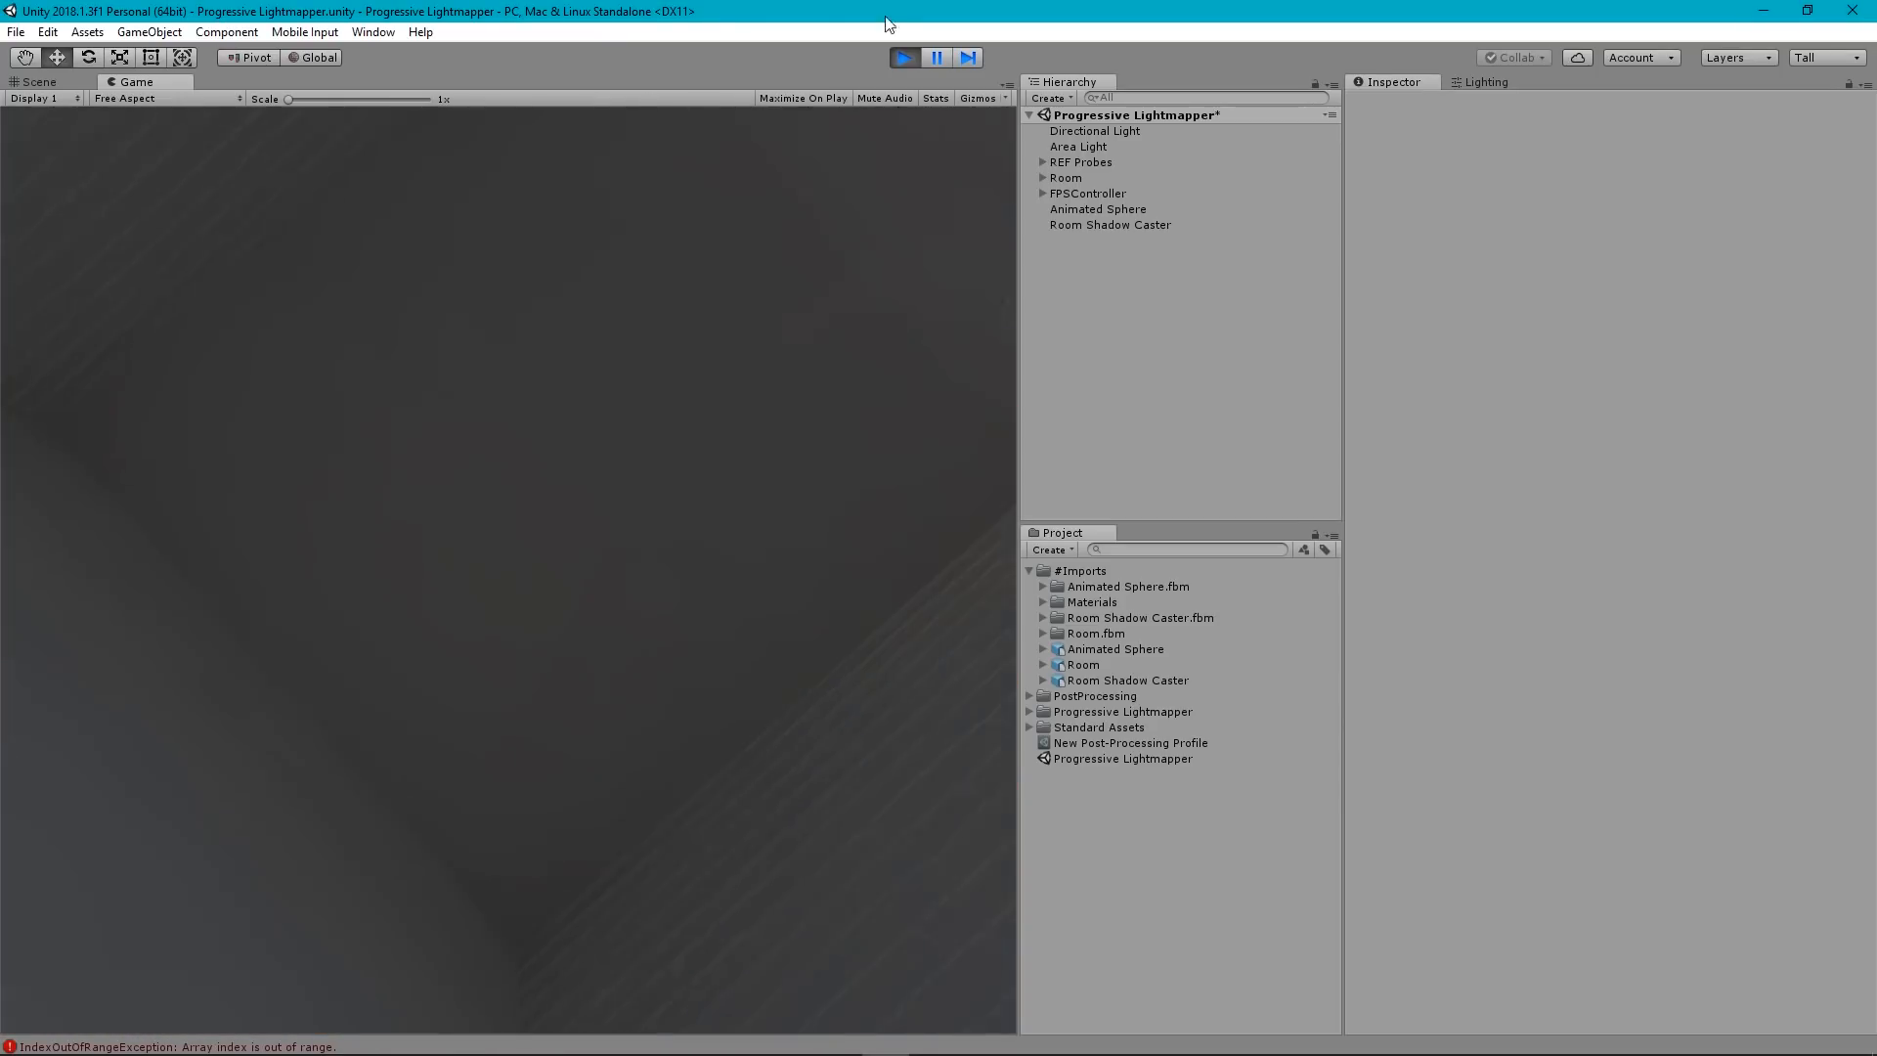
pyautogui.click(905, 57)
# Inspect the stairwell reflection probe's box bounds and settings in the perspective view, and collapse the REF Probes group.
pyautogui.scroll(-3, 597, 571)
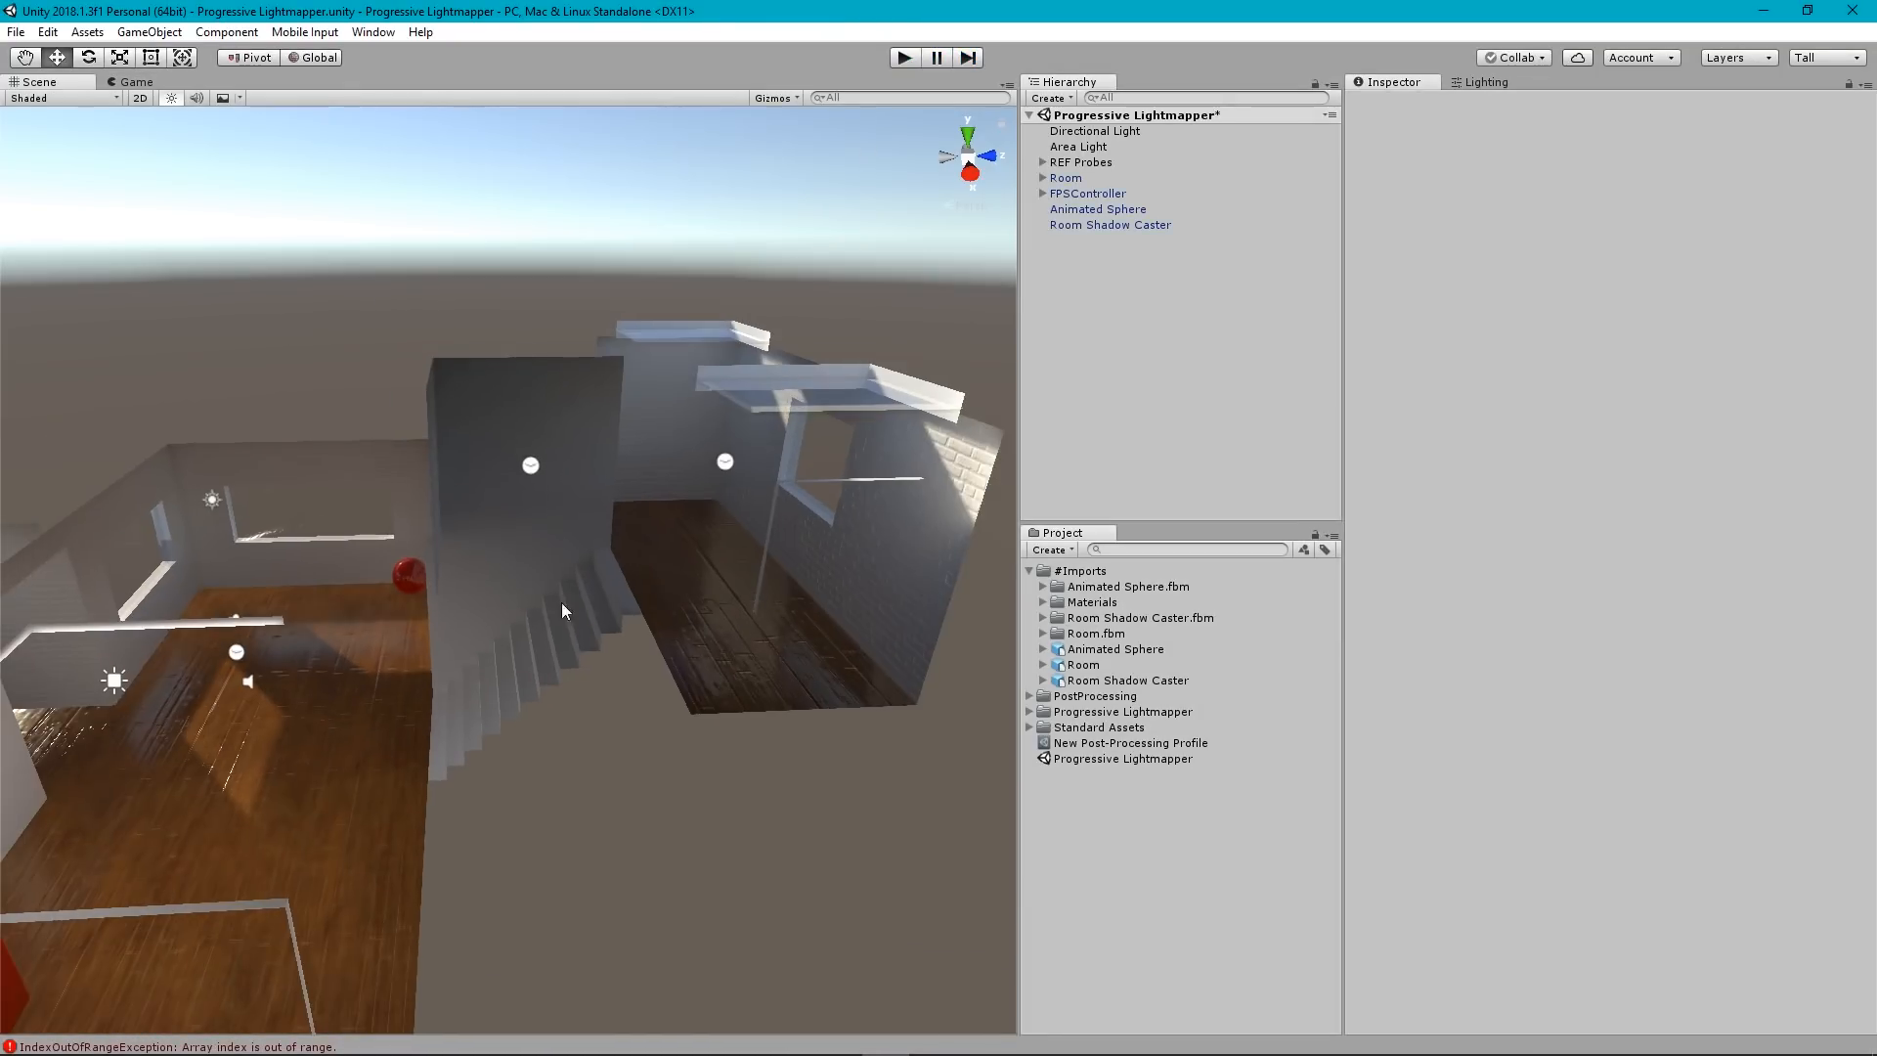
pyautogui.click(1043, 163)
pyautogui.click(1114, 225)
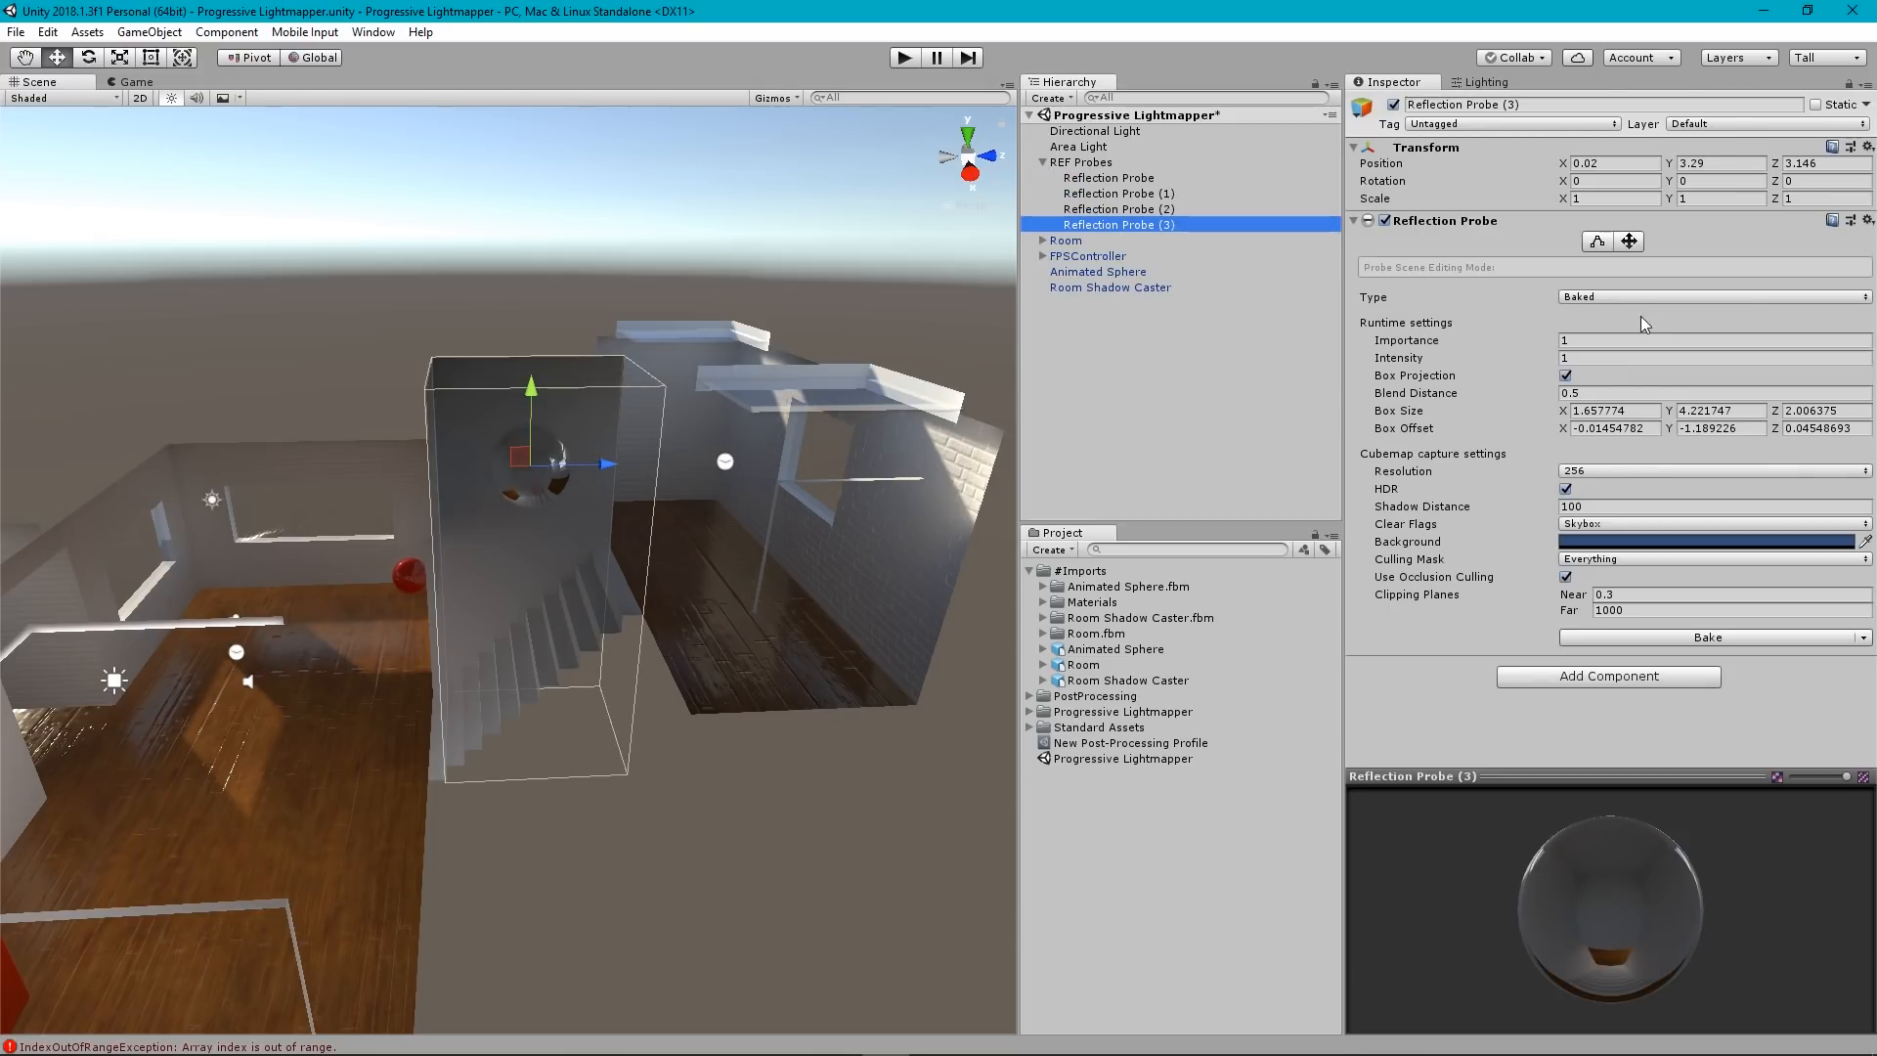
pyautogui.click(1207, 435)
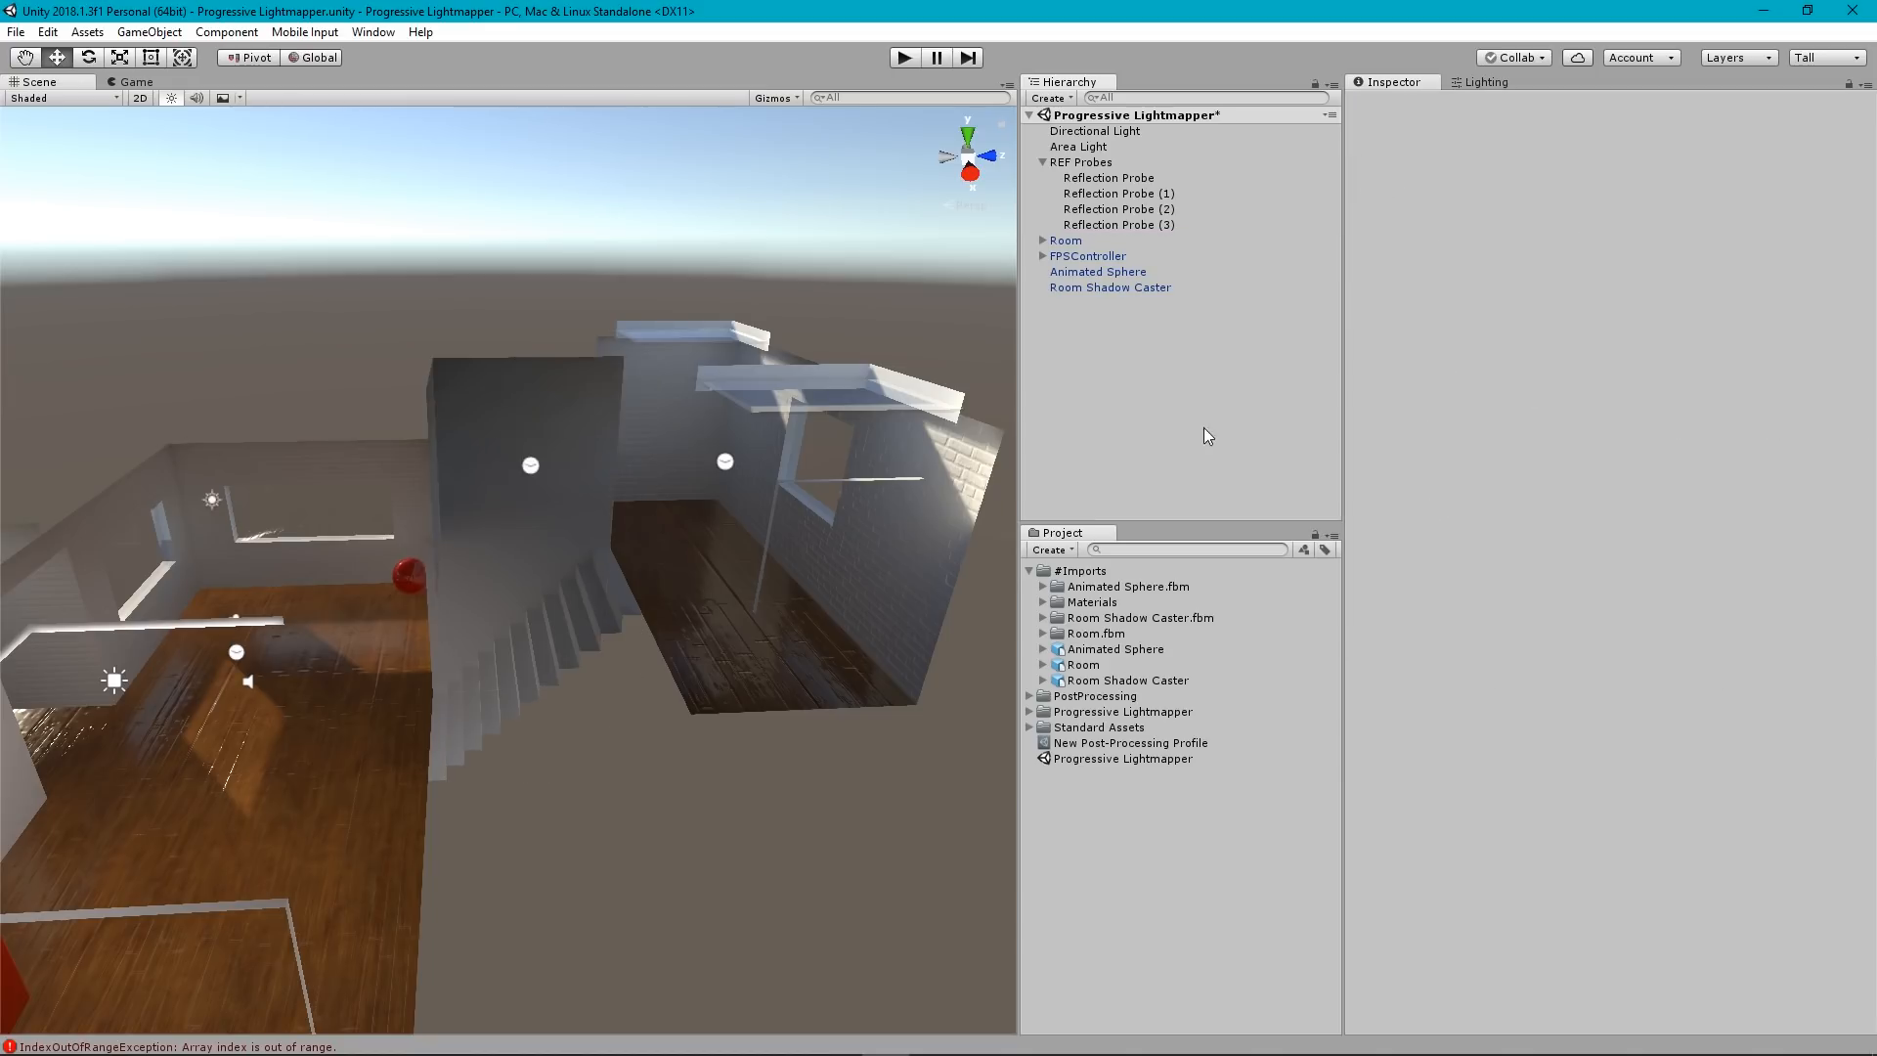
pyautogui.click(1043, 162)
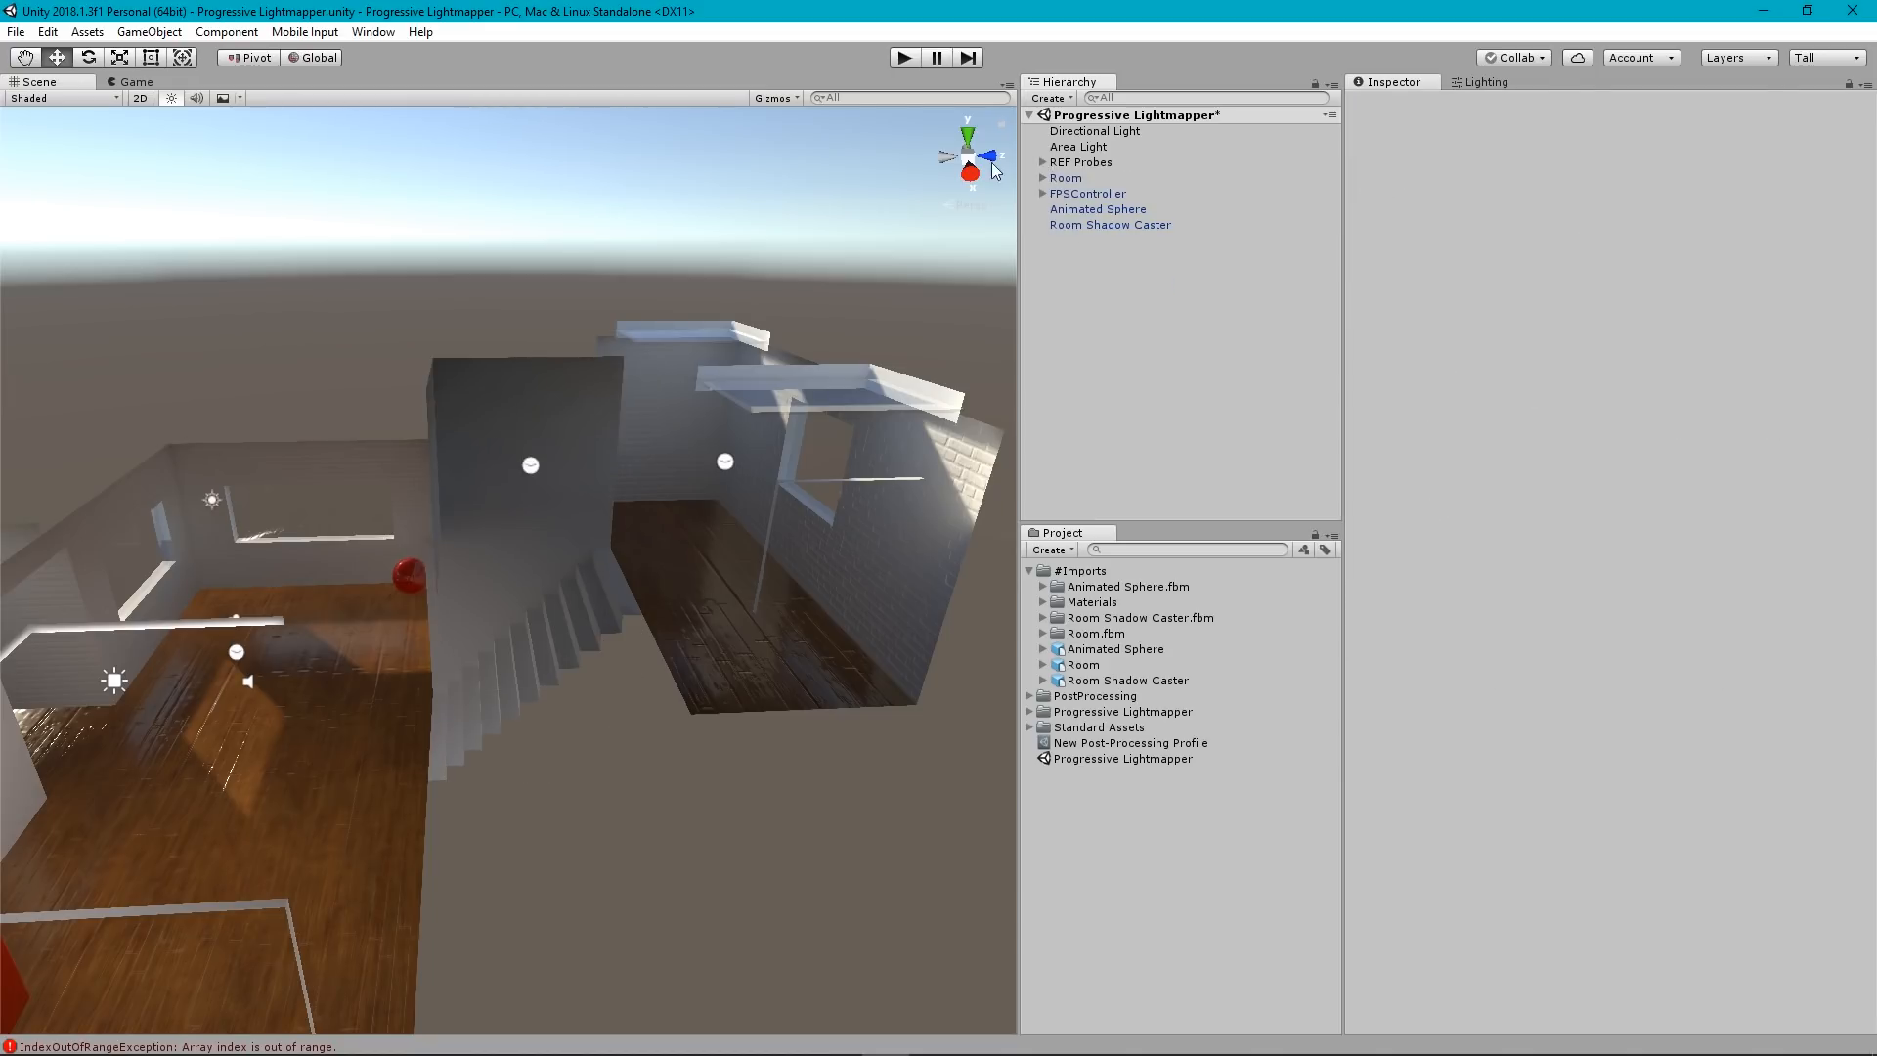
# View the lower room's windows and sunlit brick wall, run the scene, and examine the sphere's reflections around the lower room and corridor.
pyautogui.moveTo(745, 479)
pyautogui.mouseDown(button='right')
pyautogui.moveTo(591, 524)
pyautogui.moveTo(728, 544)
pyautogui.moveTo(749, 412)
pyautogui.moveTo(766, 457)
pyautogui.mouseUp(button='right')
pyautogui.press('a')
pyautogui.press('w')
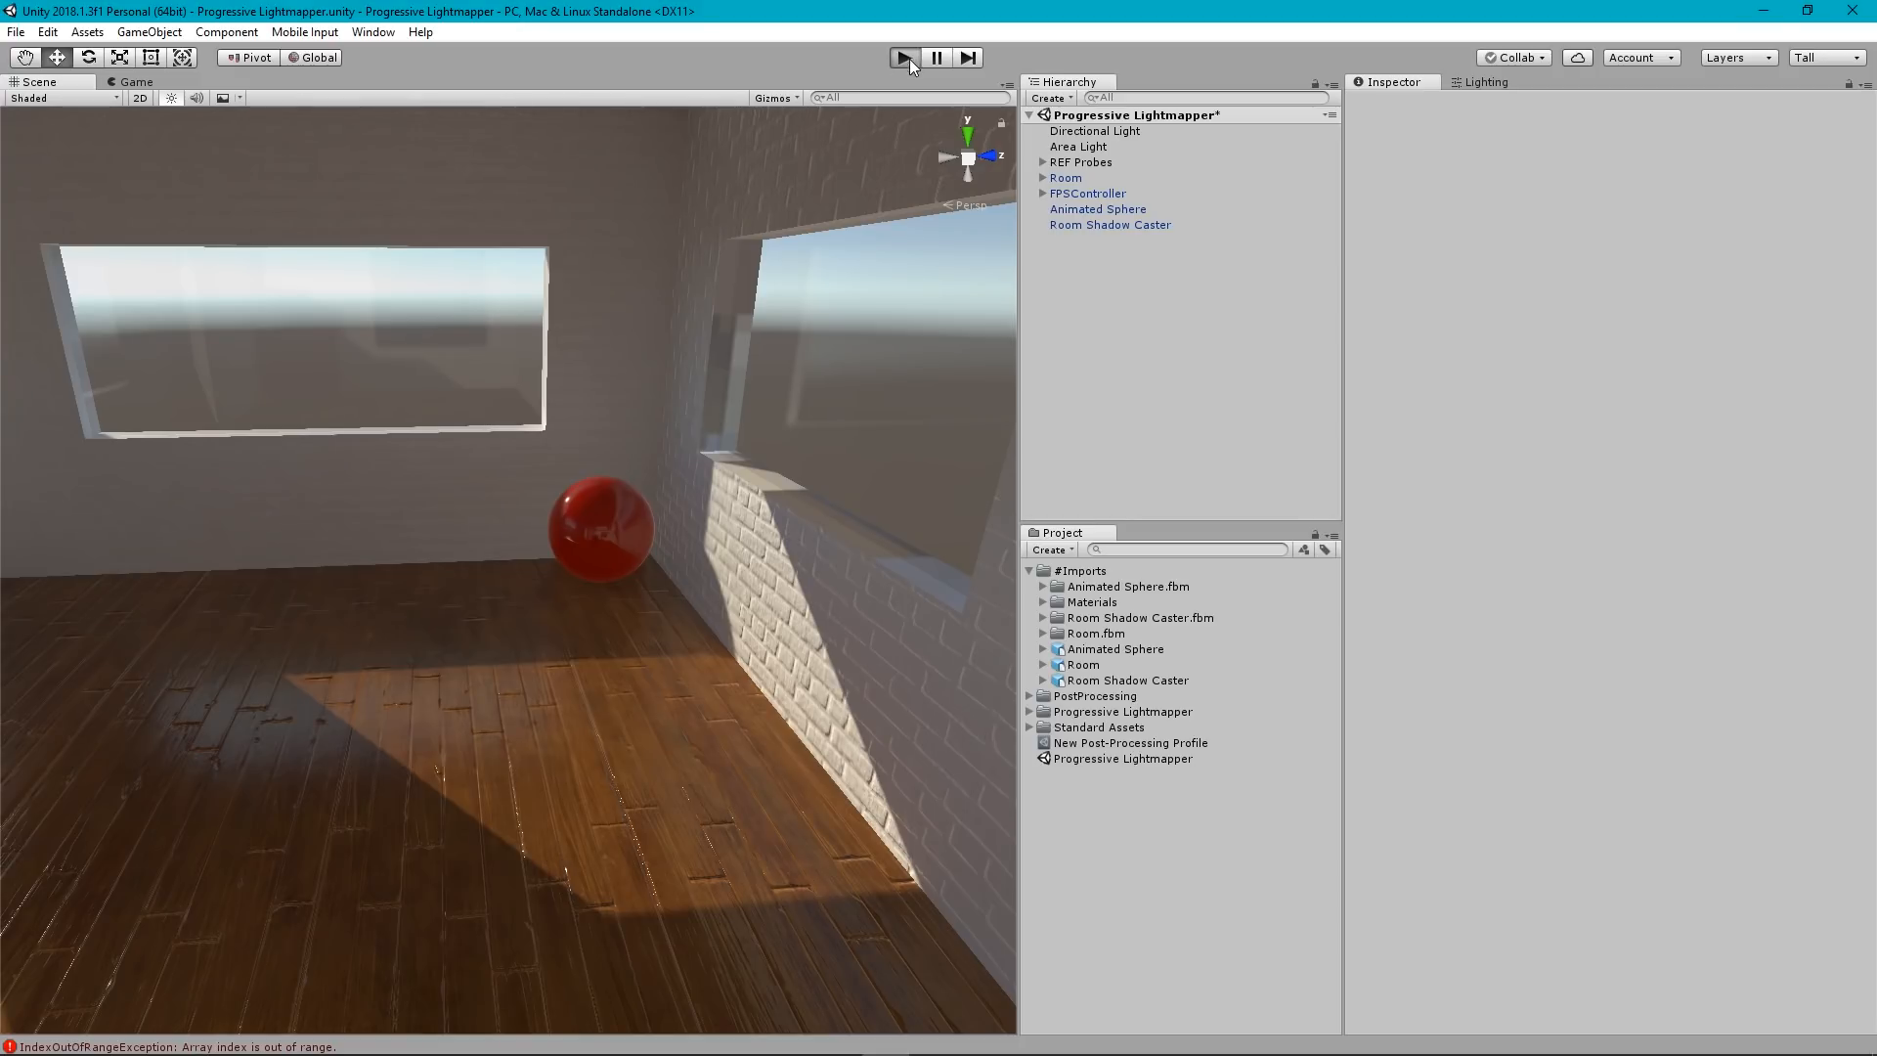
pyautogui.hotkey('ctrl', 'p')
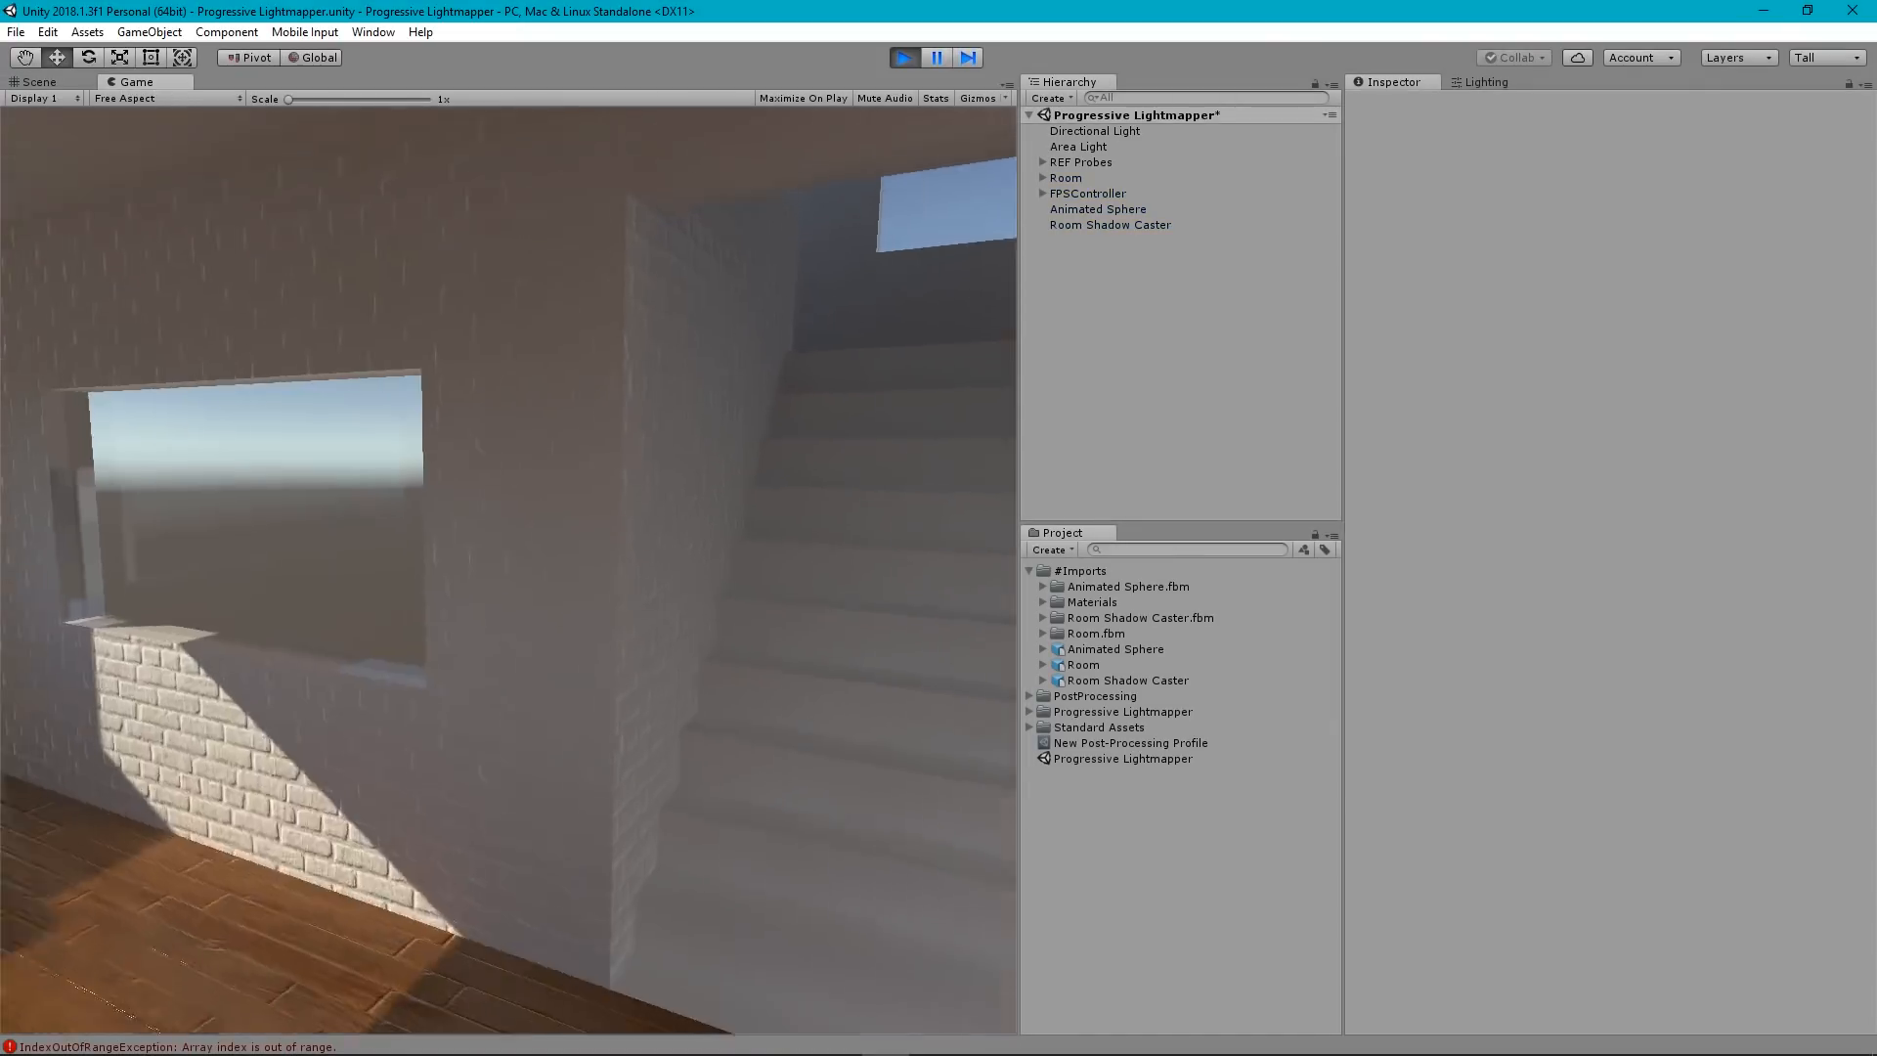
pyautogui.press('s')
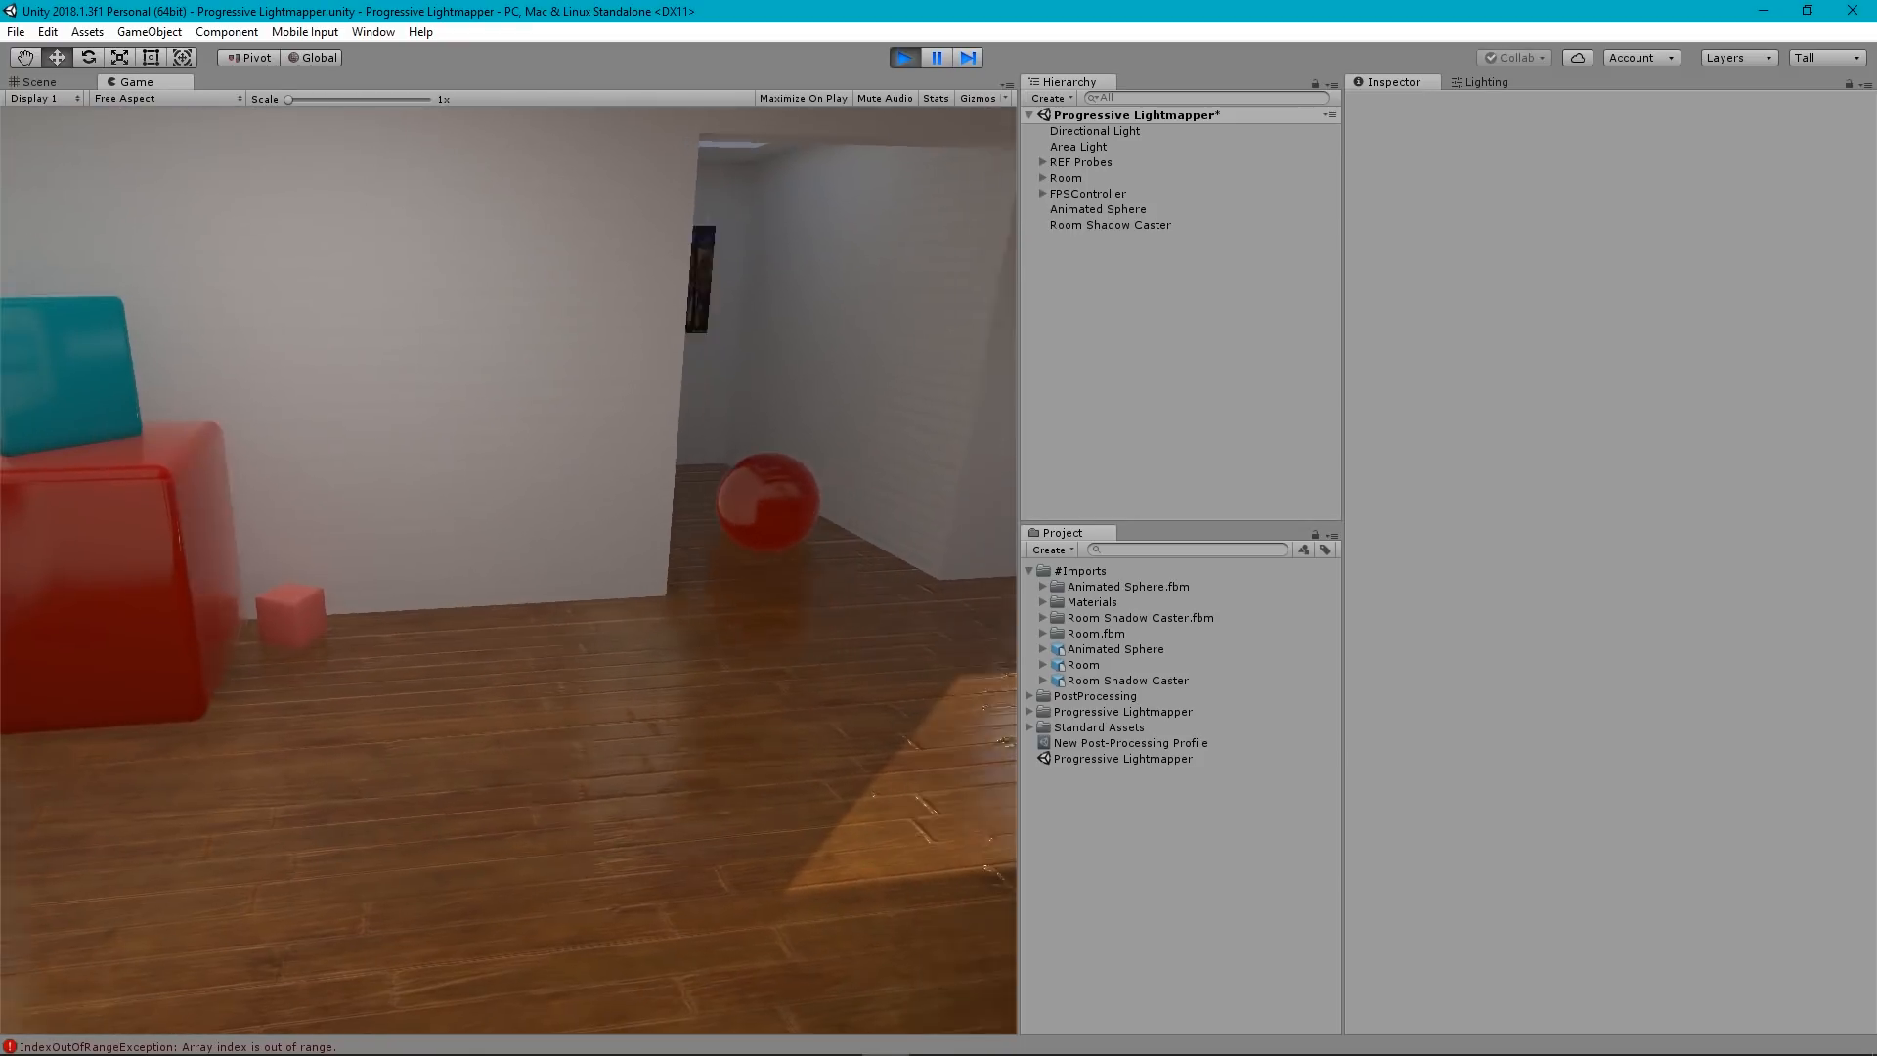
pyautogui.press('d')
pyautogui.press('w')
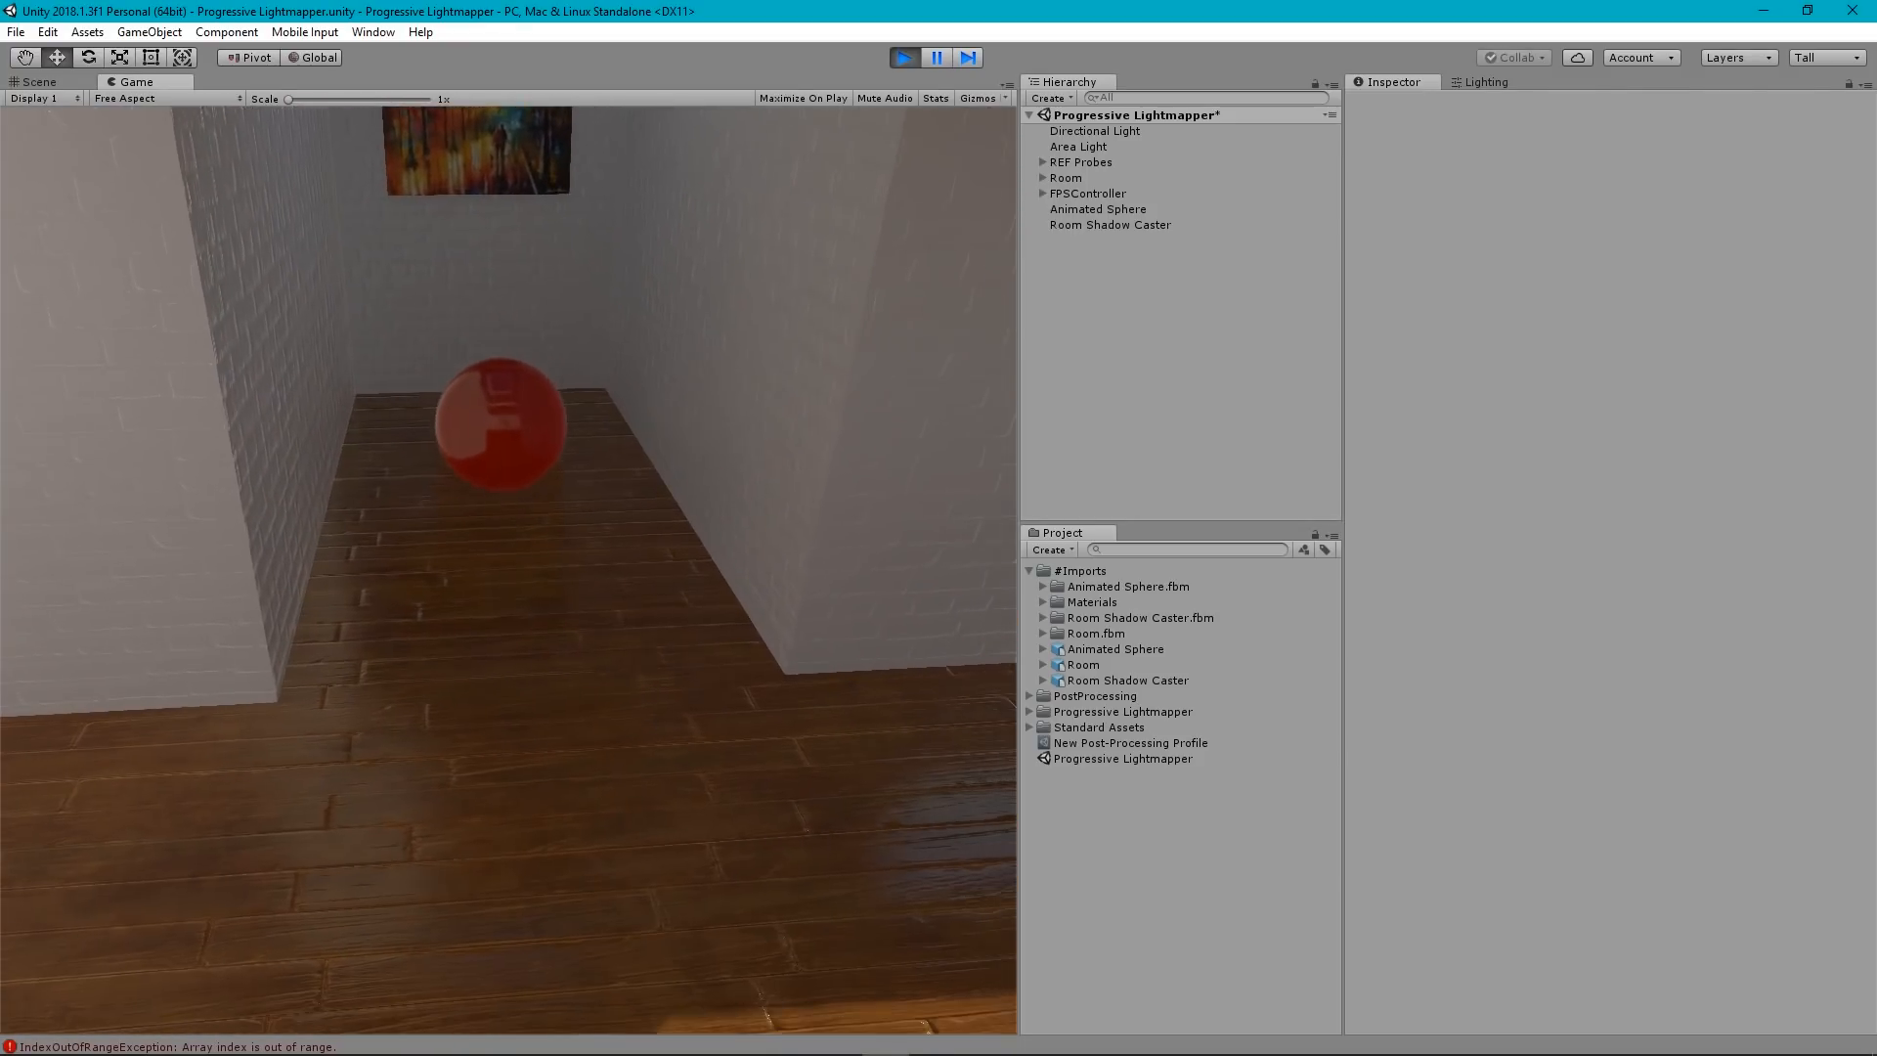
pyautogui.press('s')
pyautogui.press('s')
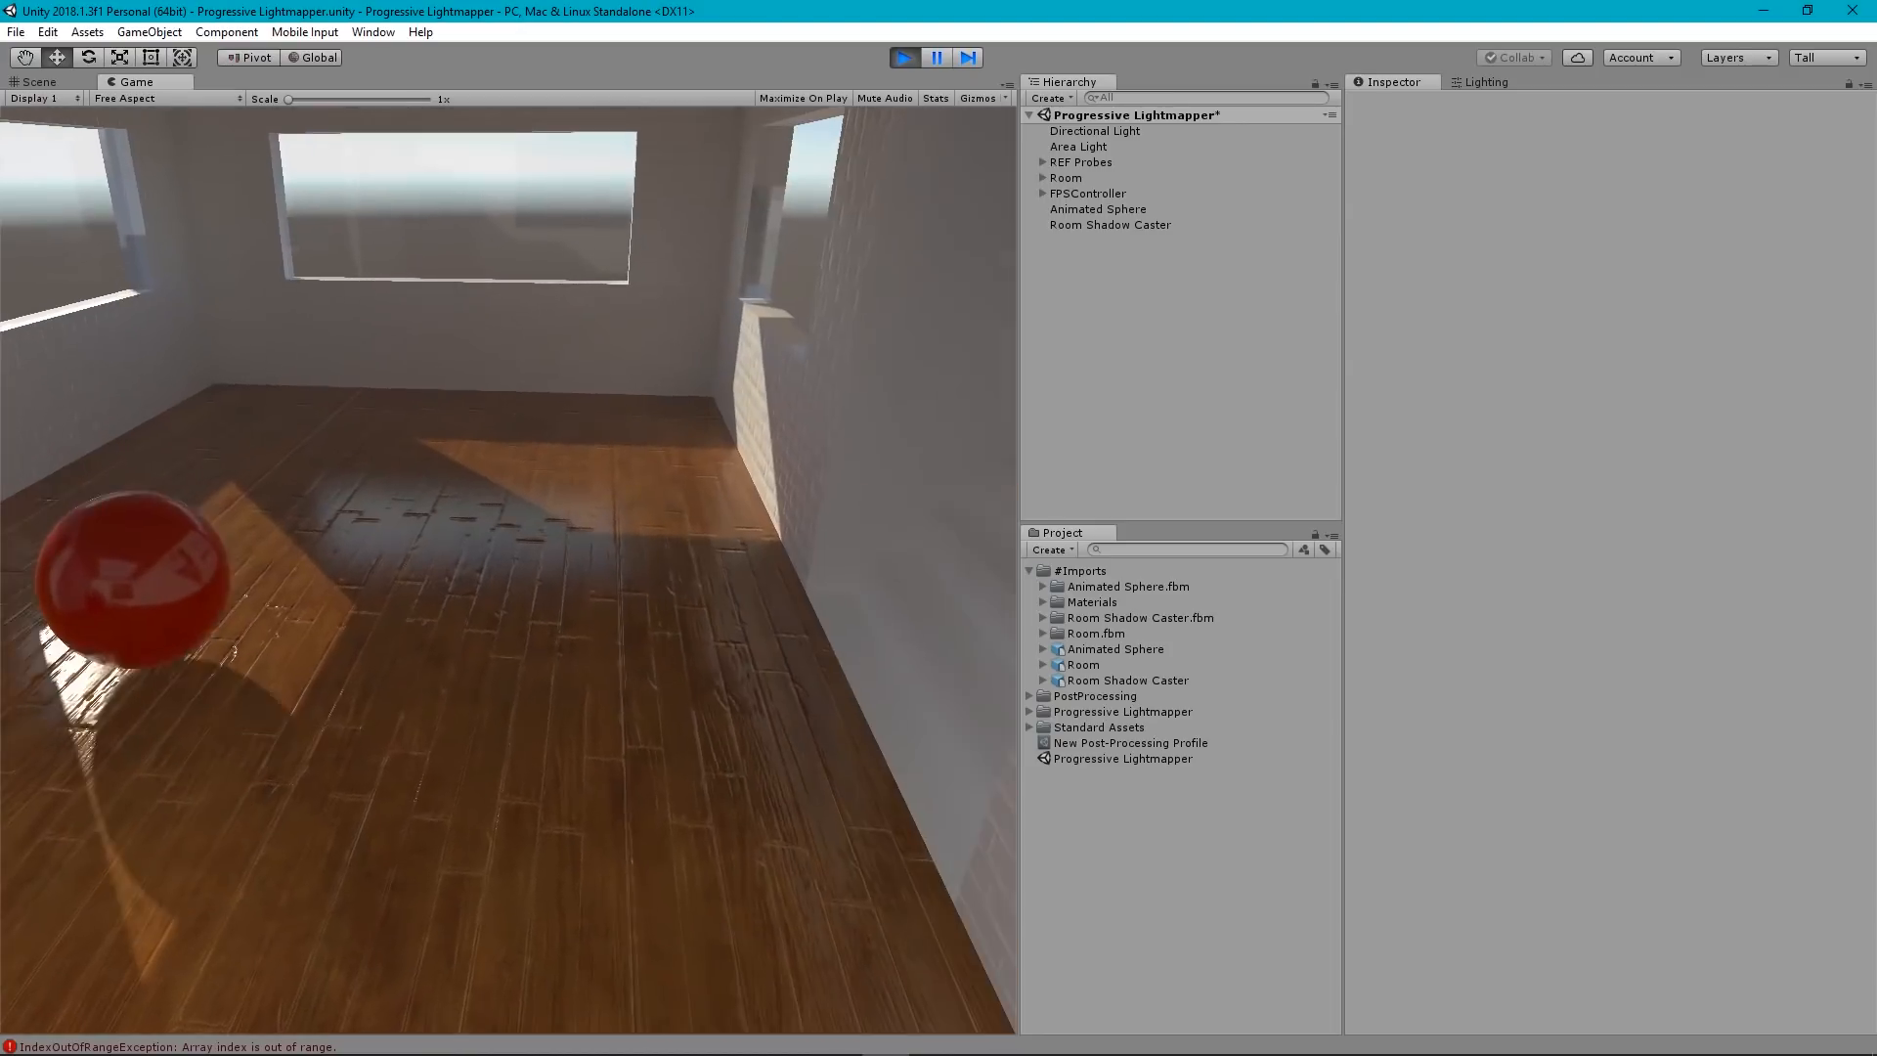
# Walk up the staircase to the upper room and back down to examine the lighting and sphere reflections, and stop play mode.
pyautogui.press('w')
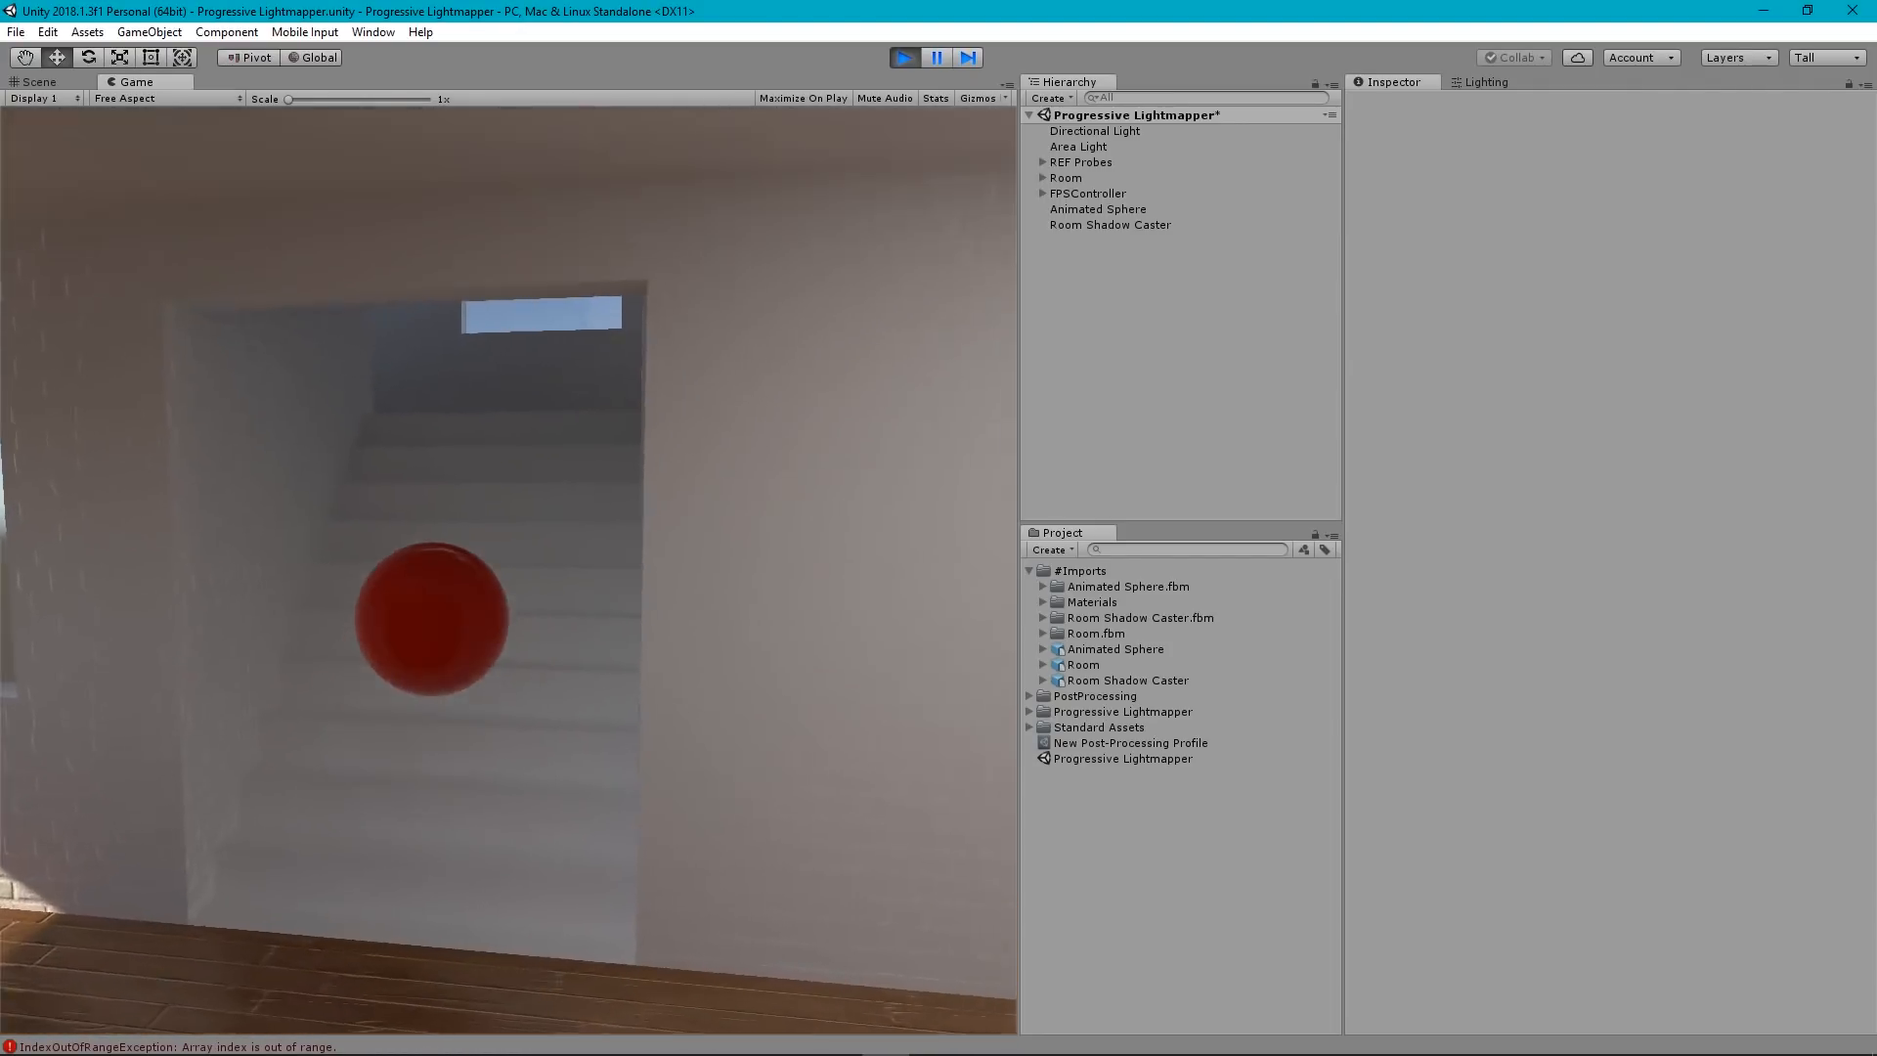
pyautogui.press('w')
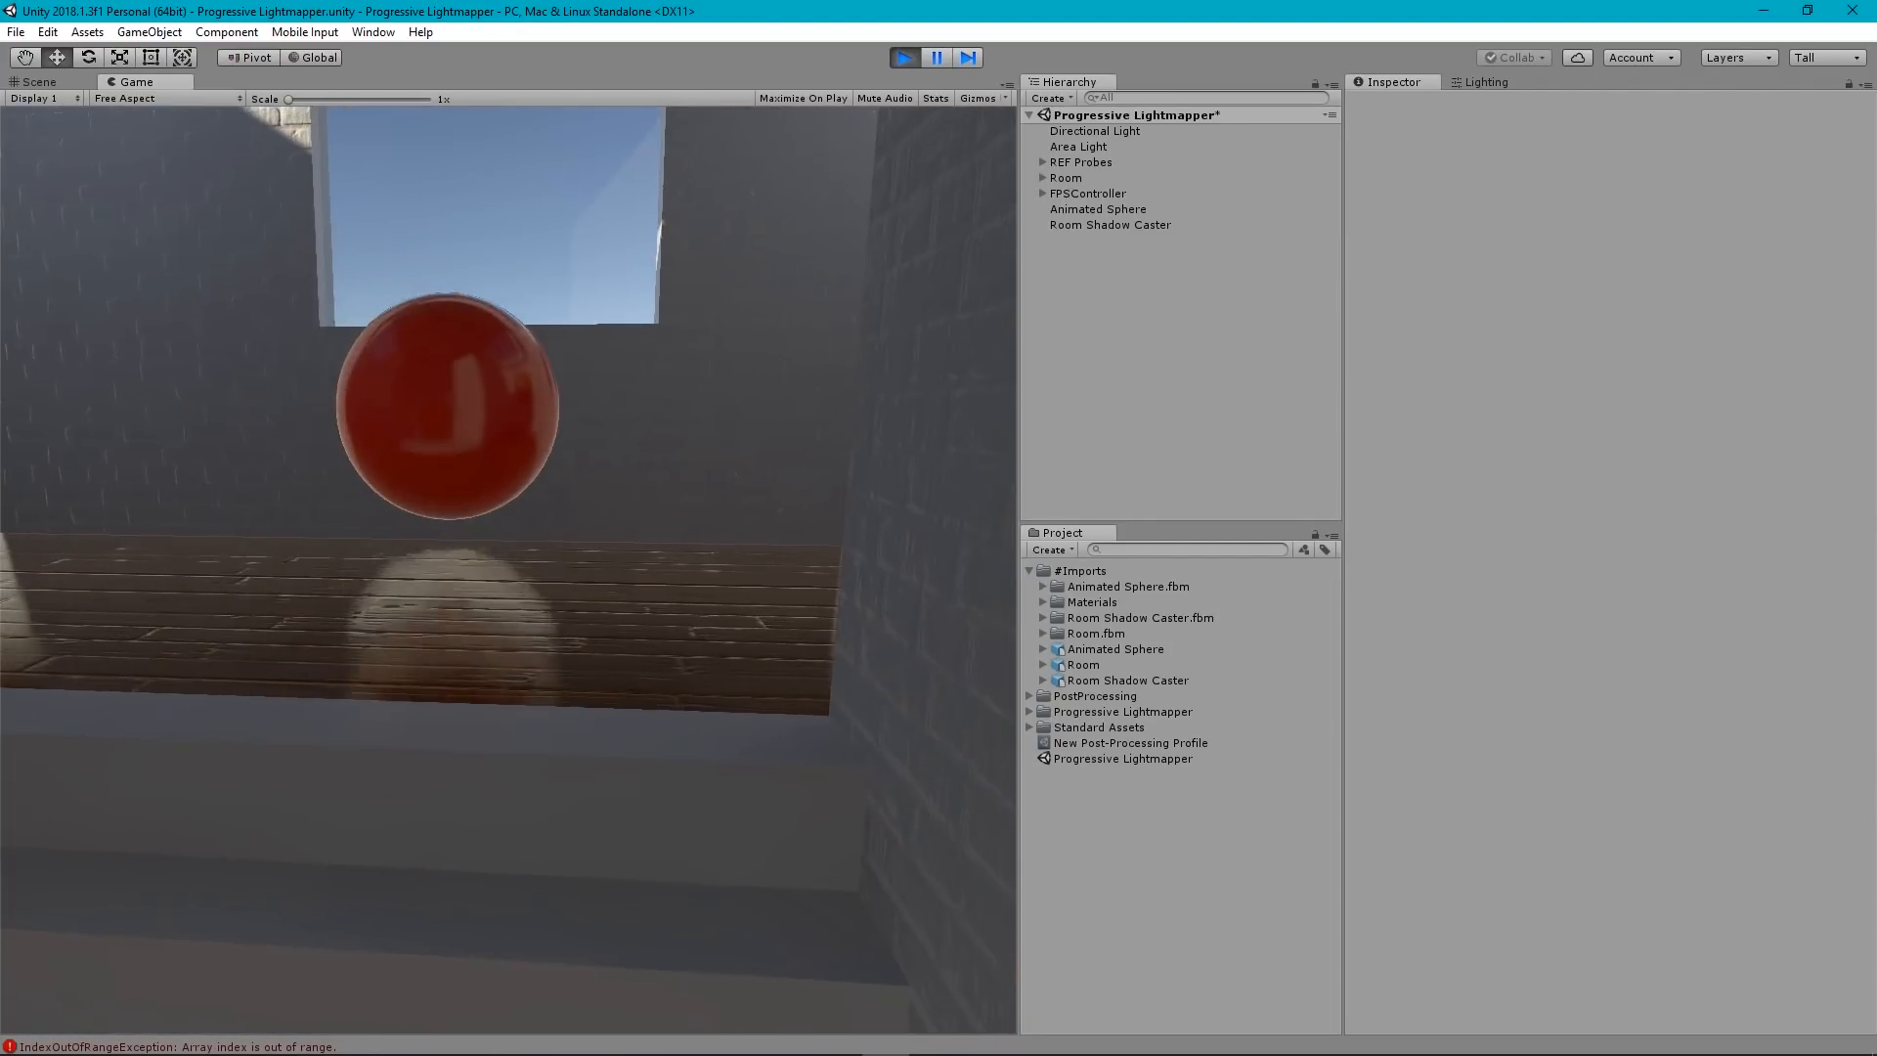
pyautogui.press('s')
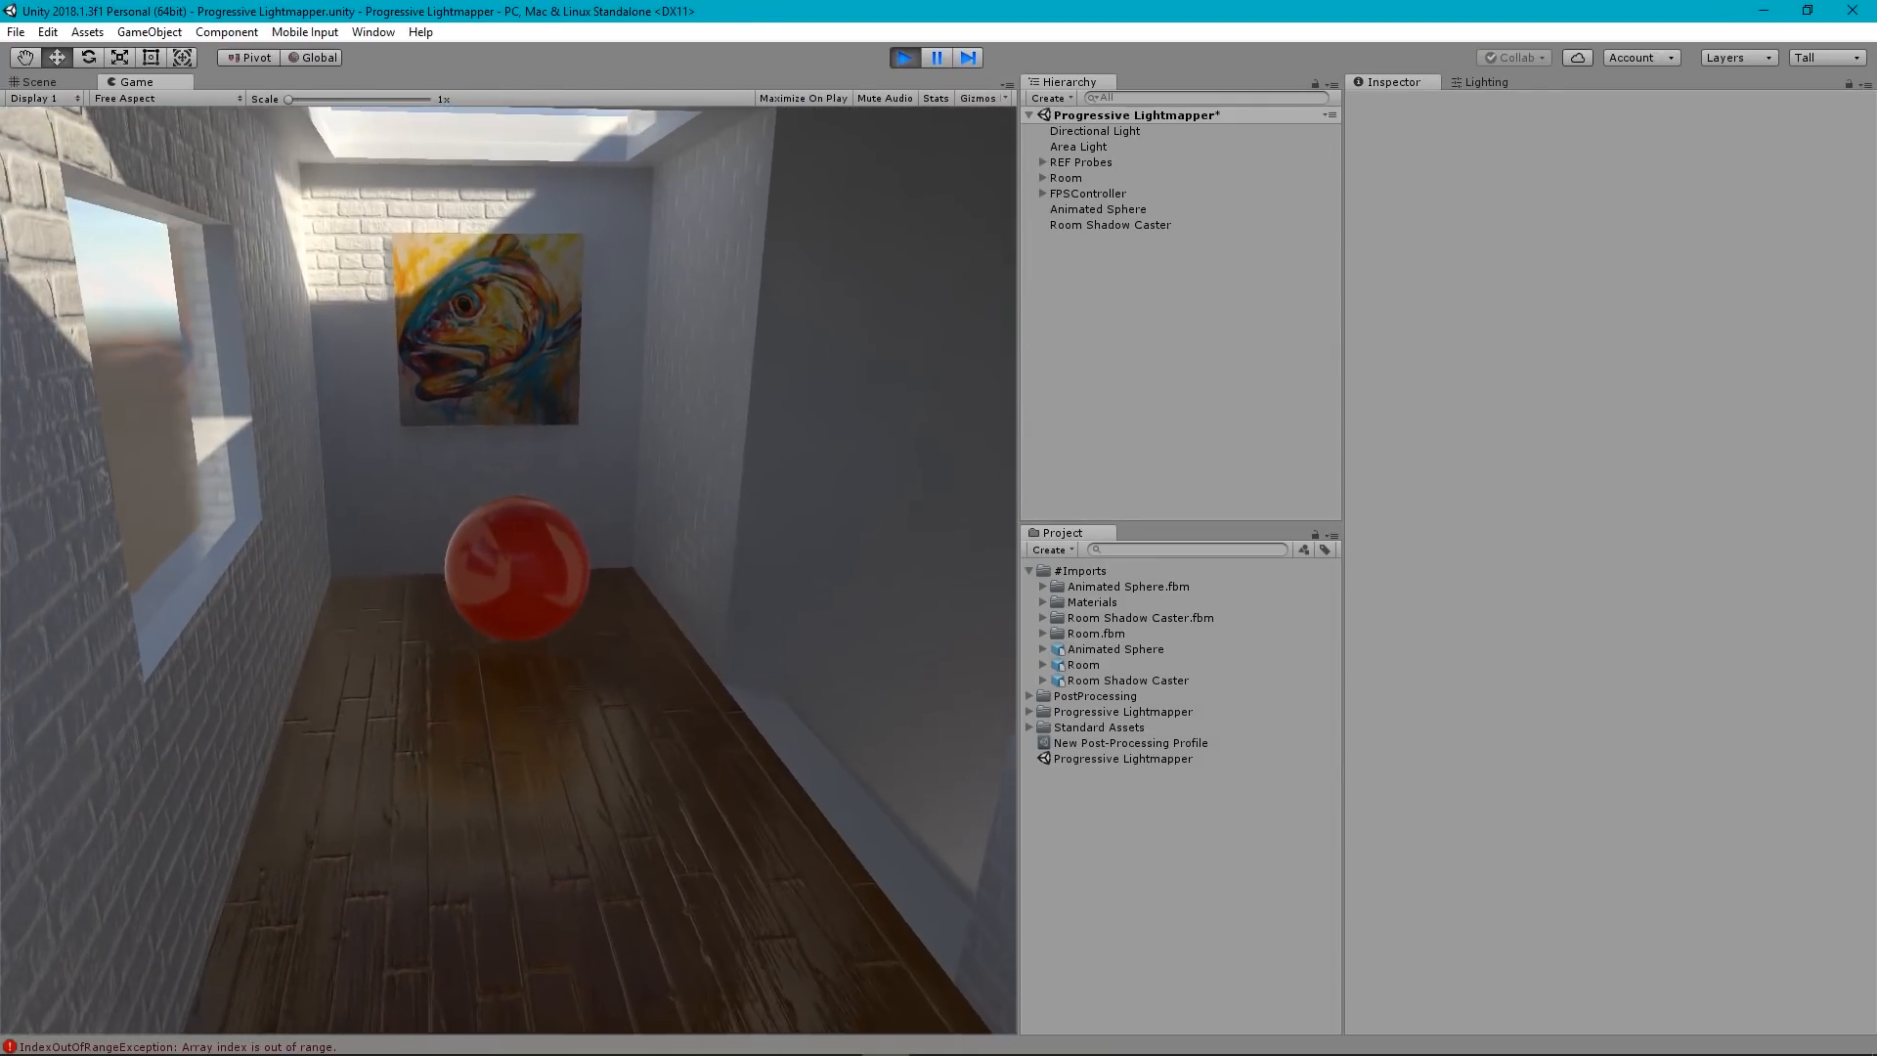
pyautogui.press('w')
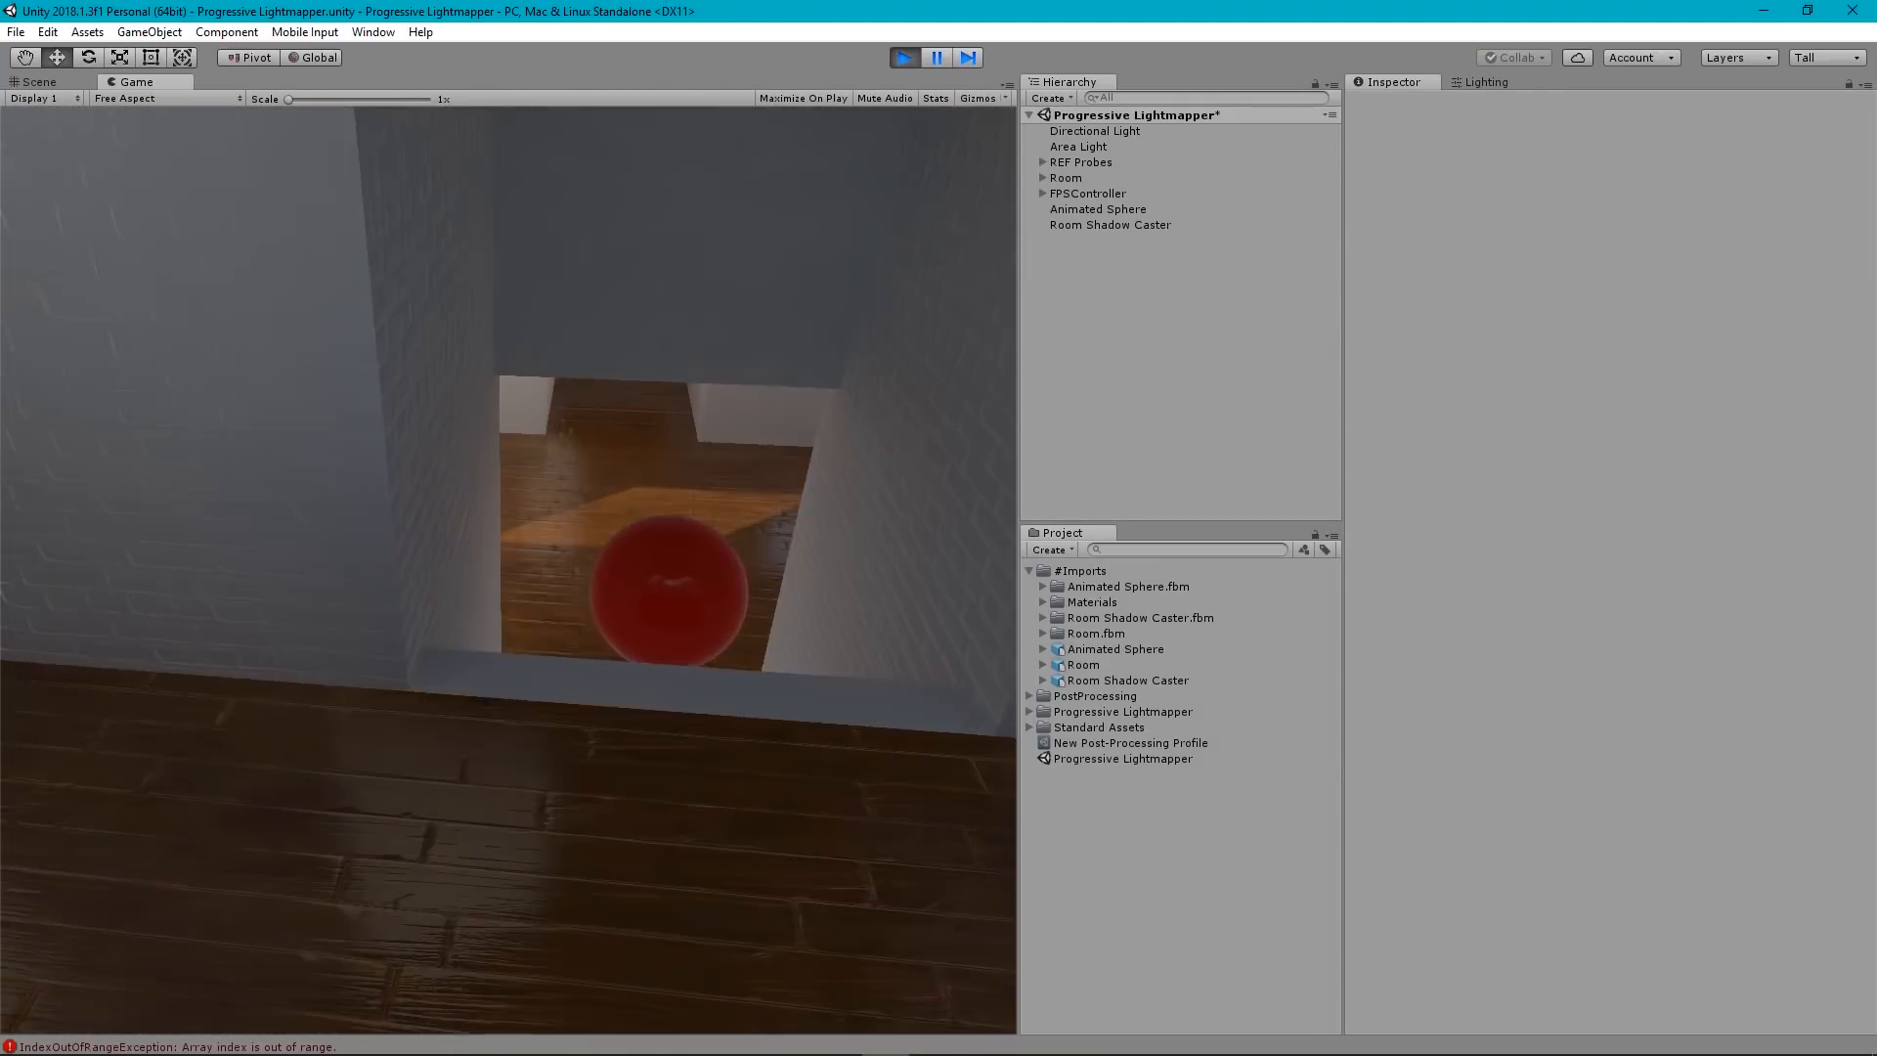
pyautogui.press('w')
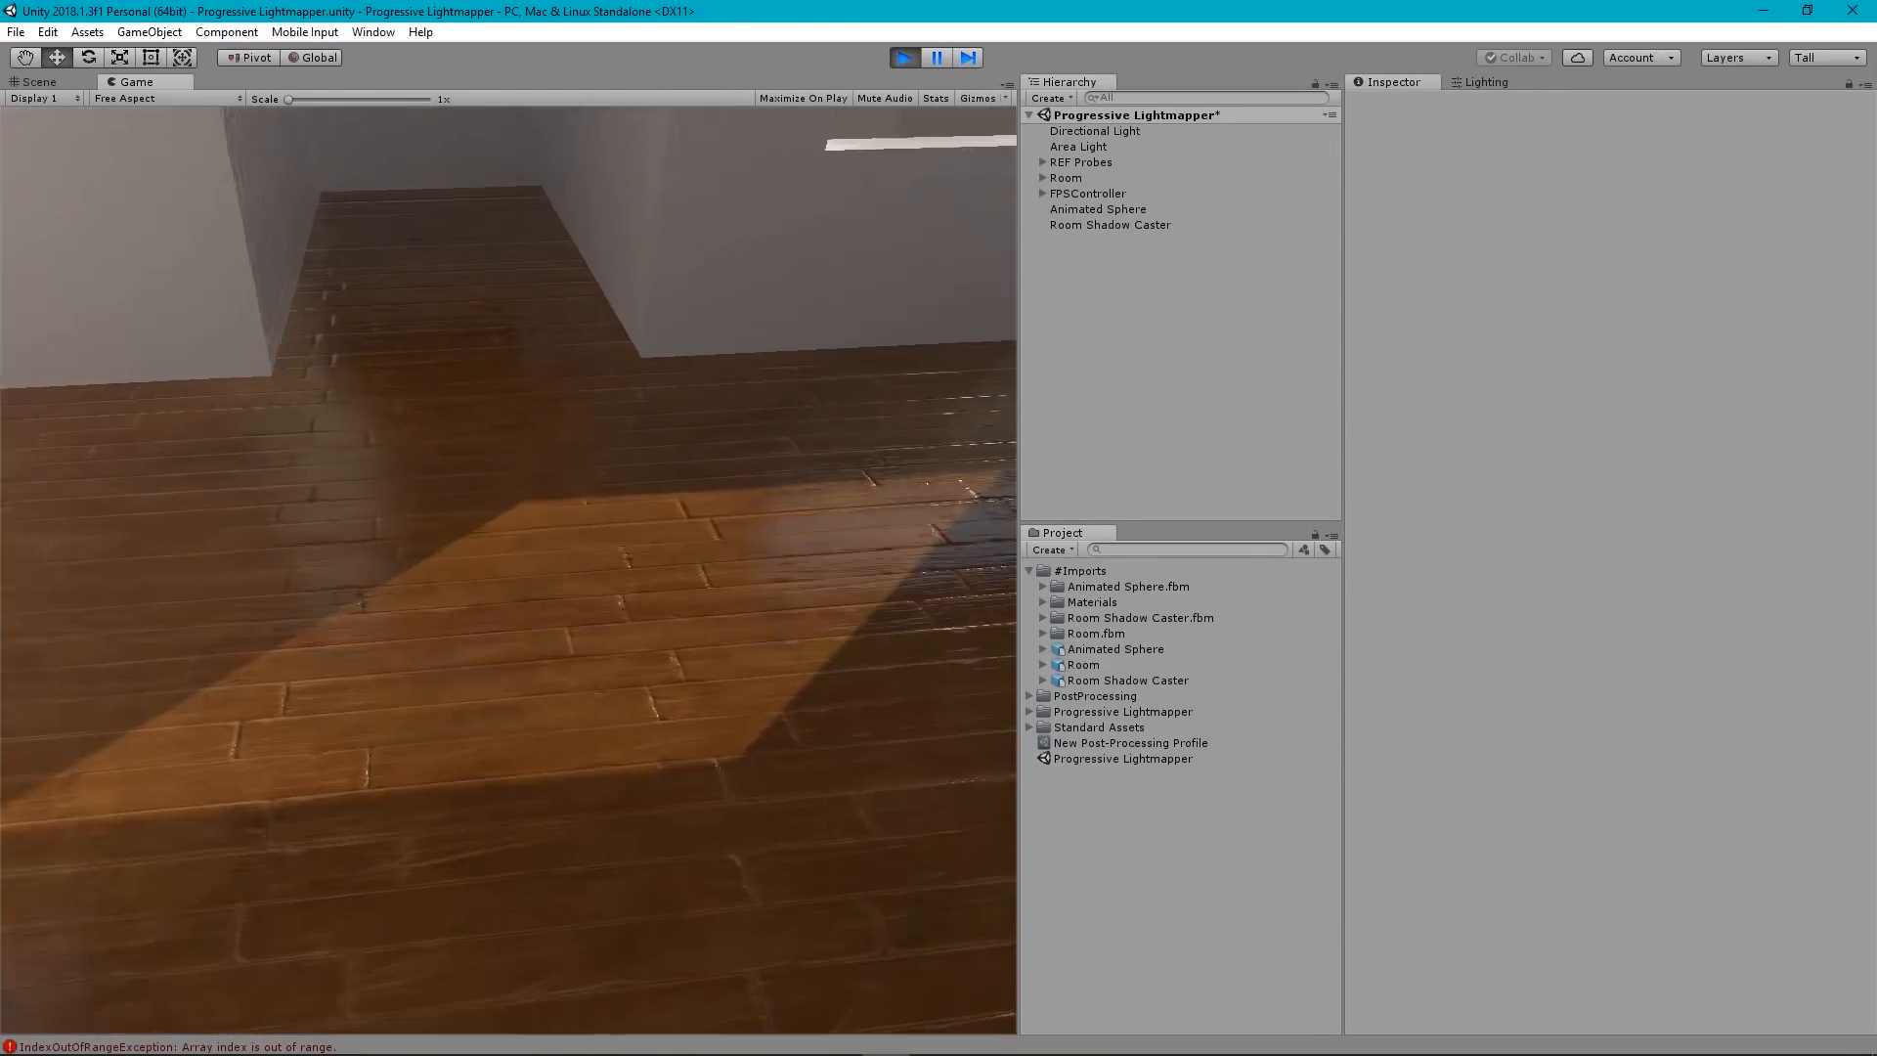
pyautogui.press('Escape')
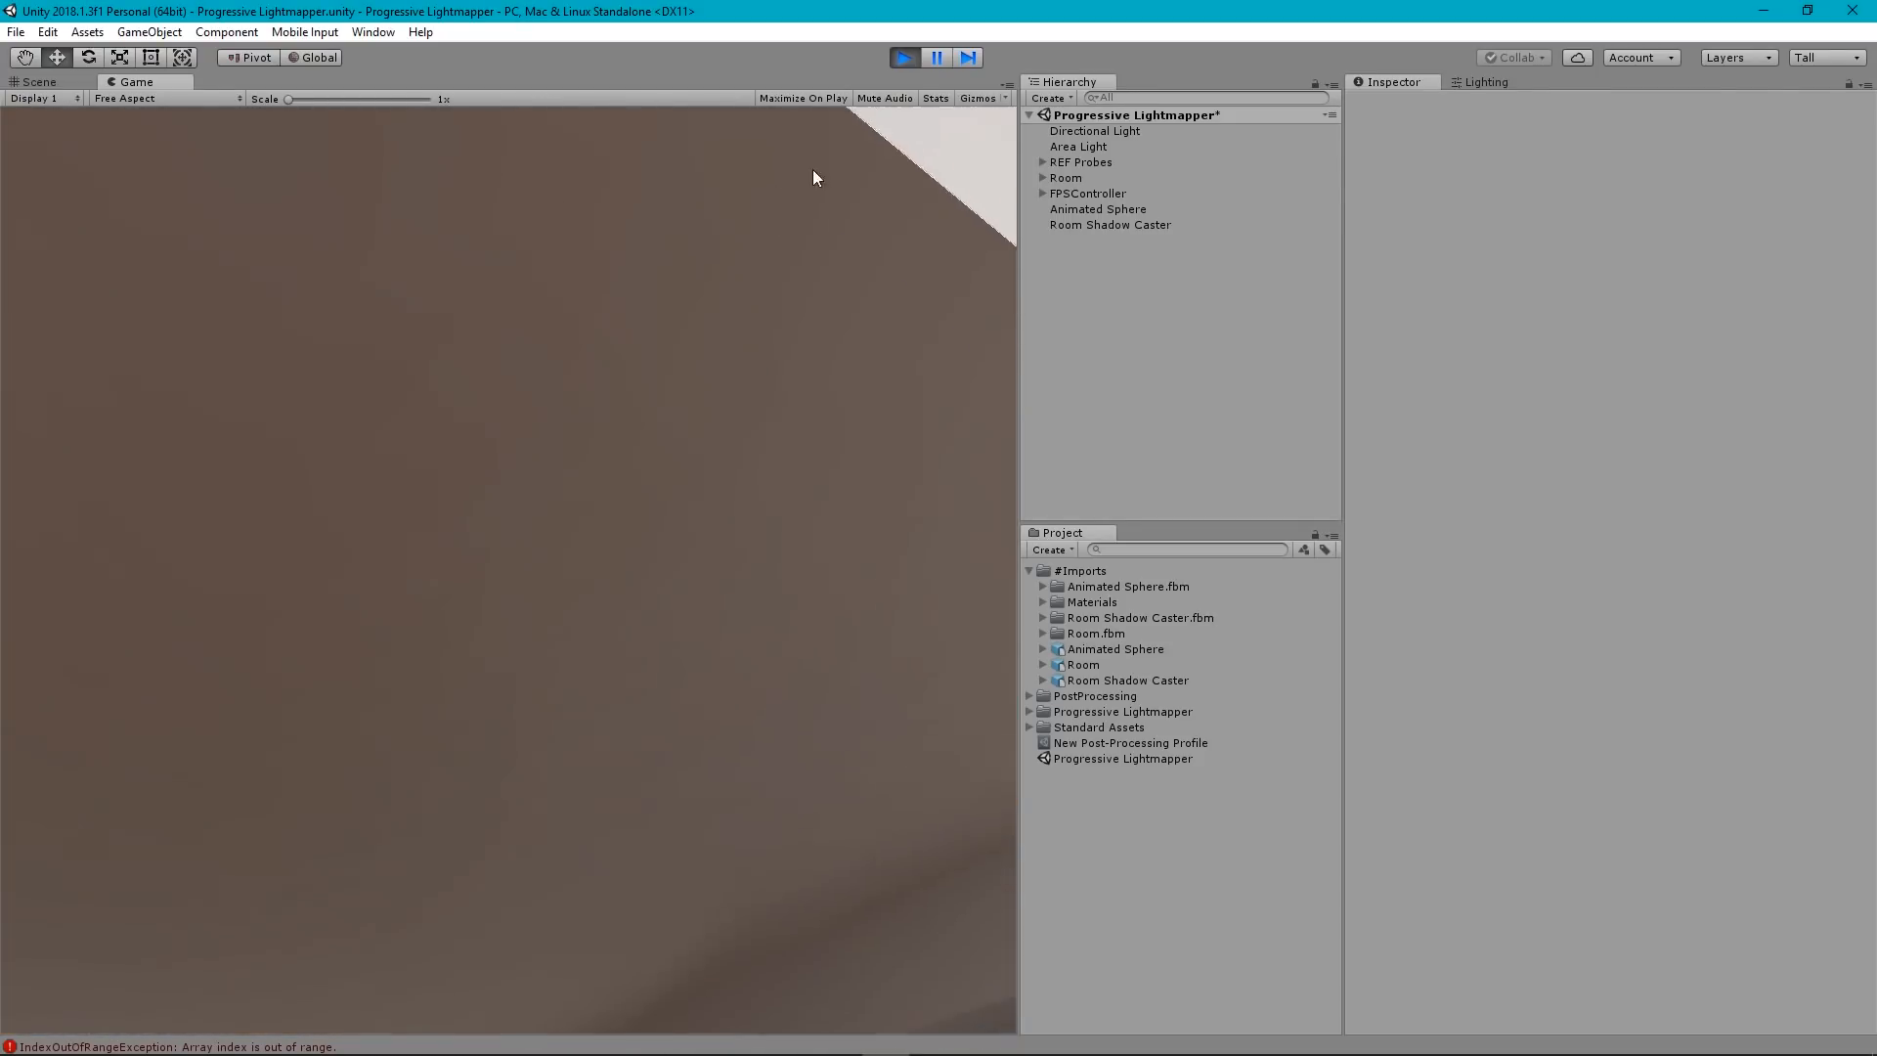
pyautogui.click(903, 56)
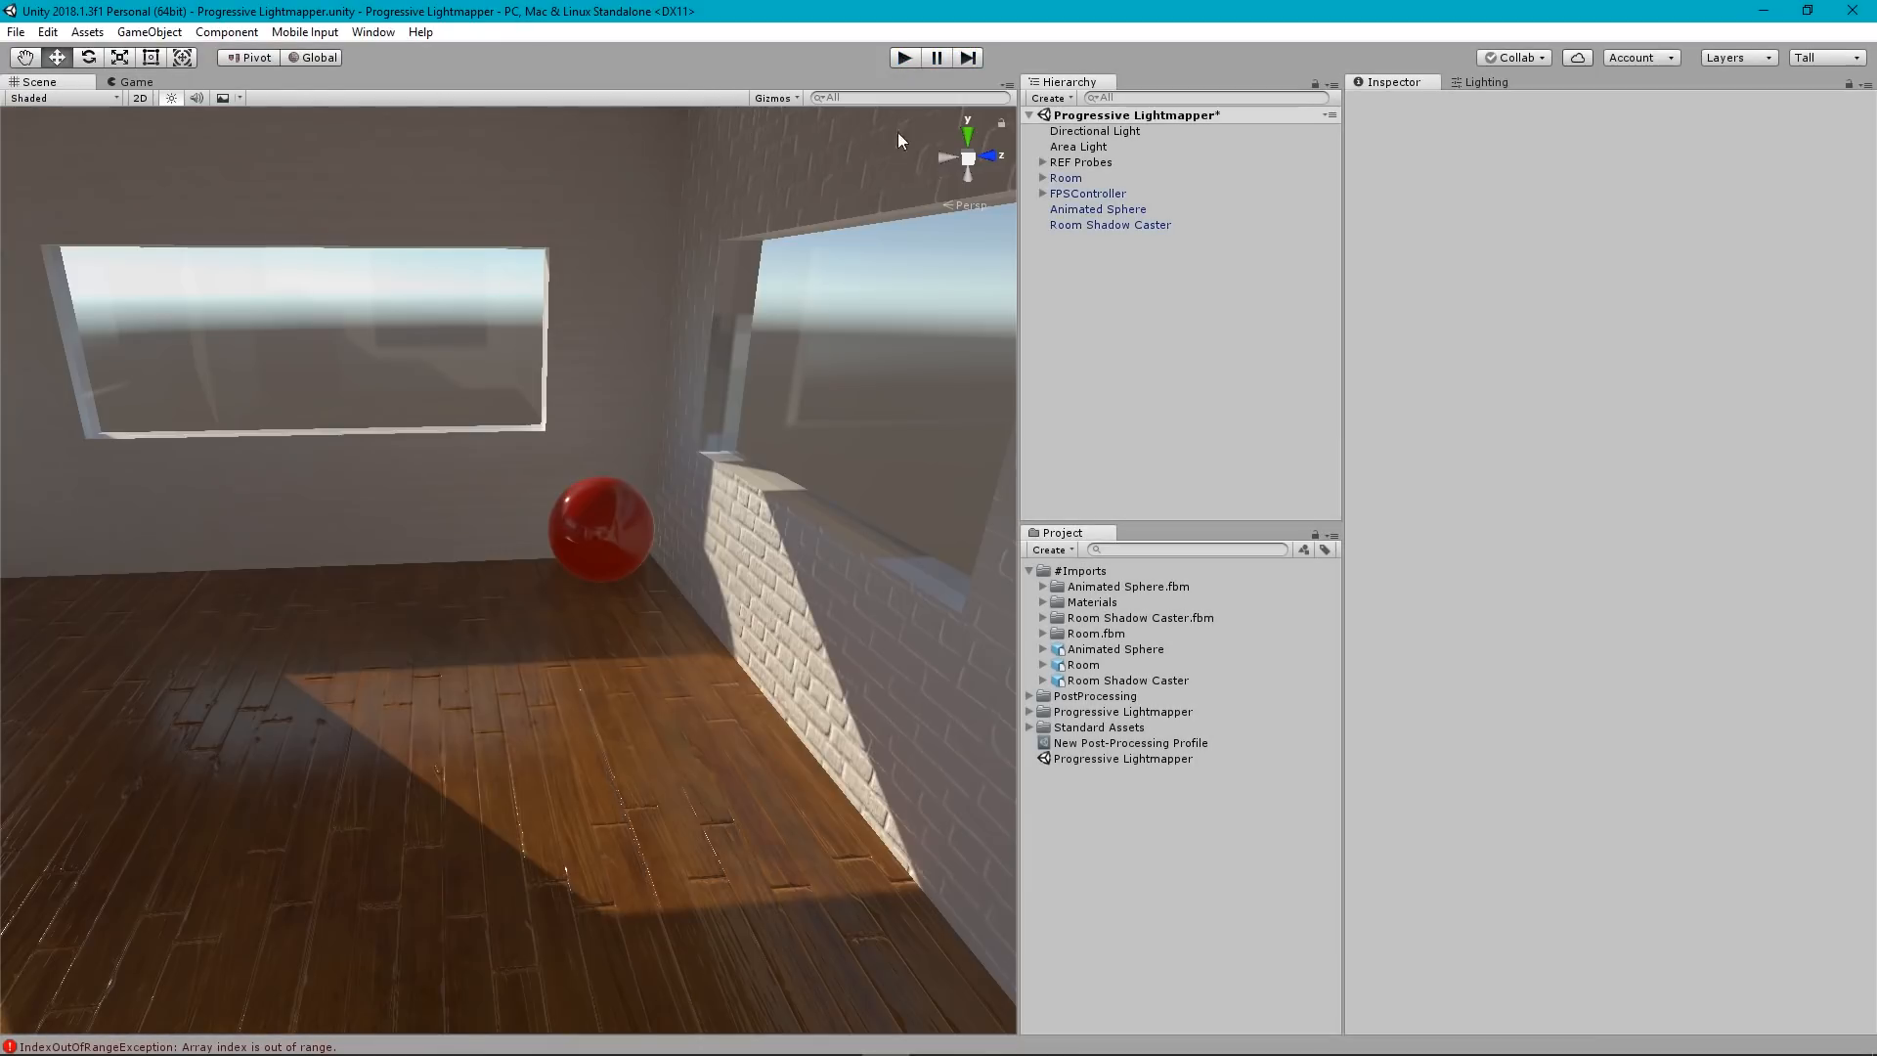
# Examine the baked lighting, sunlight patches and floor reflections in the lower room, from inside and from outside the house.
pyautogui.scroll(2, 605, 567)
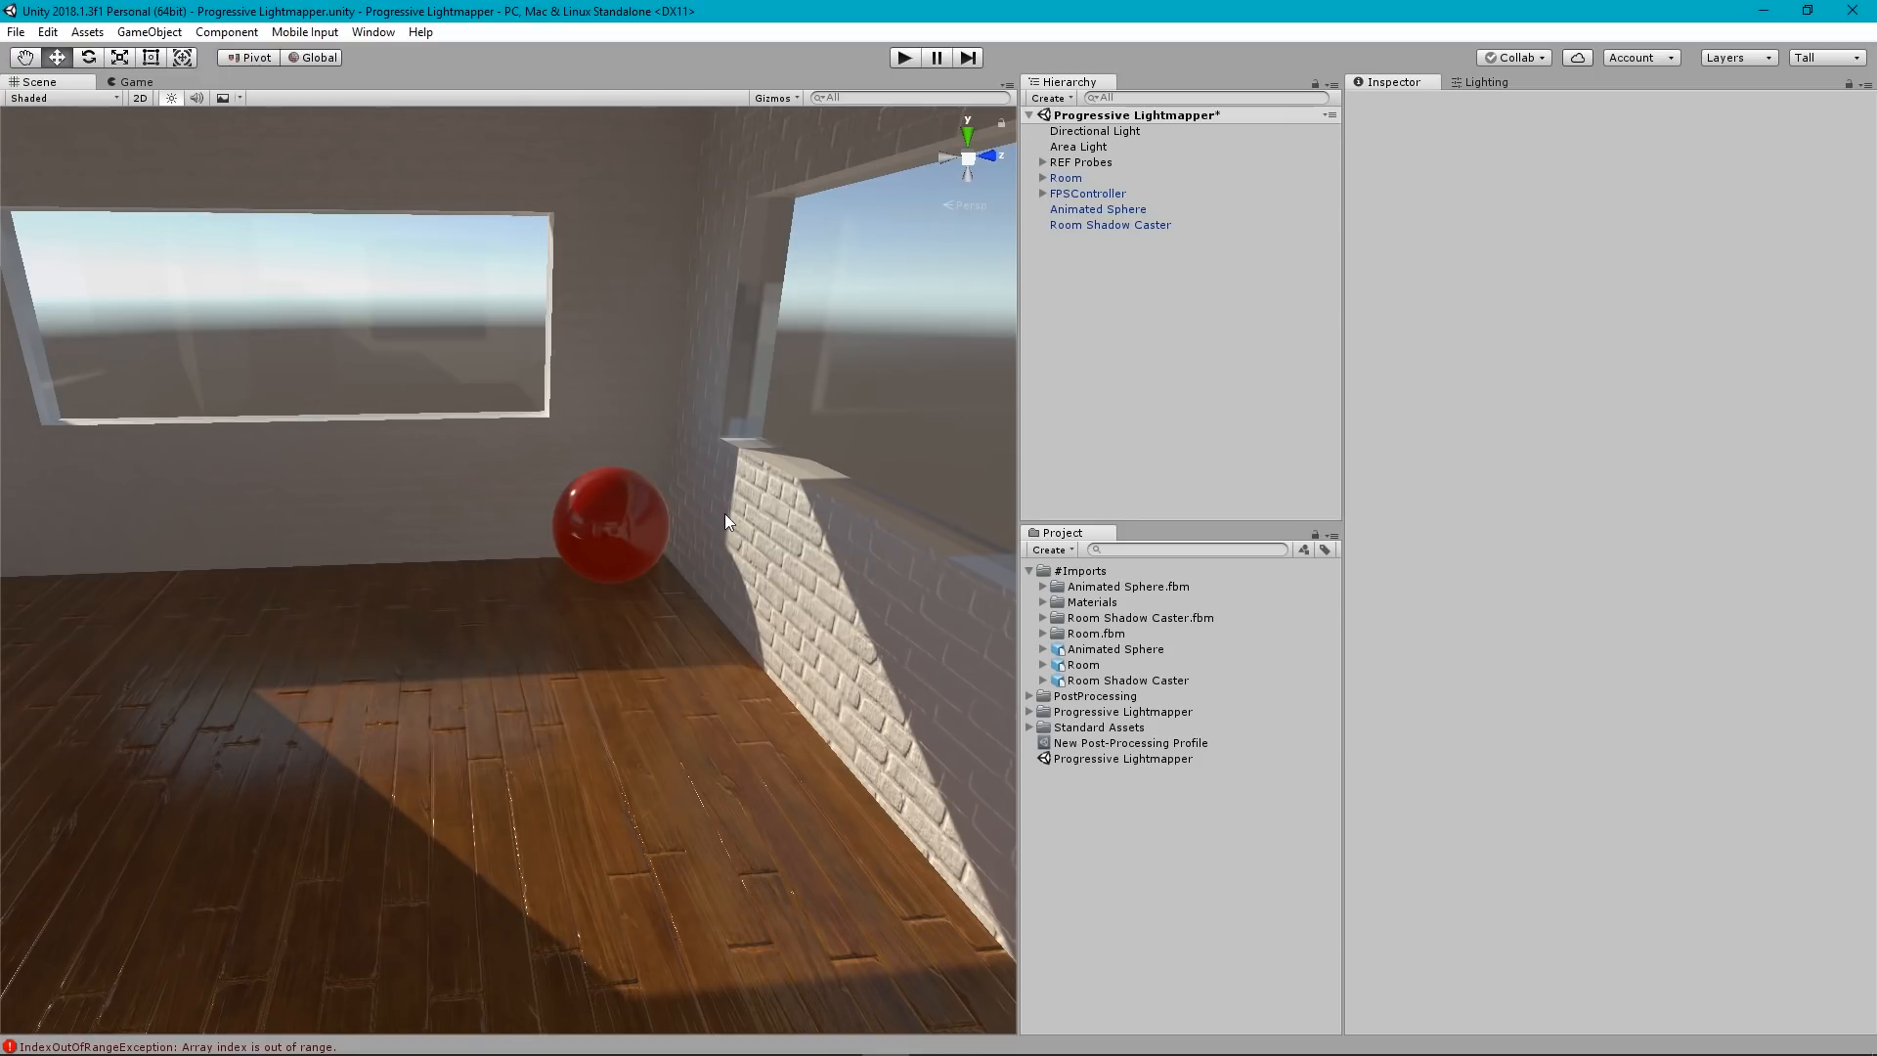
pyautogui.moveTo(724, 514)
pyautogui.mouseDown(button='right')
pyautogui.moveTo(574, 498)
pyautogui.moveTo(563, 542)
pyautogui.moveTo(638, 563)
pyautogui.moveTo(742, 544)
pyautogui.moveTo(695, 461)
pyautogui.moveTo(735, 497)
pyautogui.mouseUp(button='right')
pyautogui.press('s')
pyautogui.press('s')
pyautogui.press('a')
pyautogui.press('w')
pyautogui.press('s')
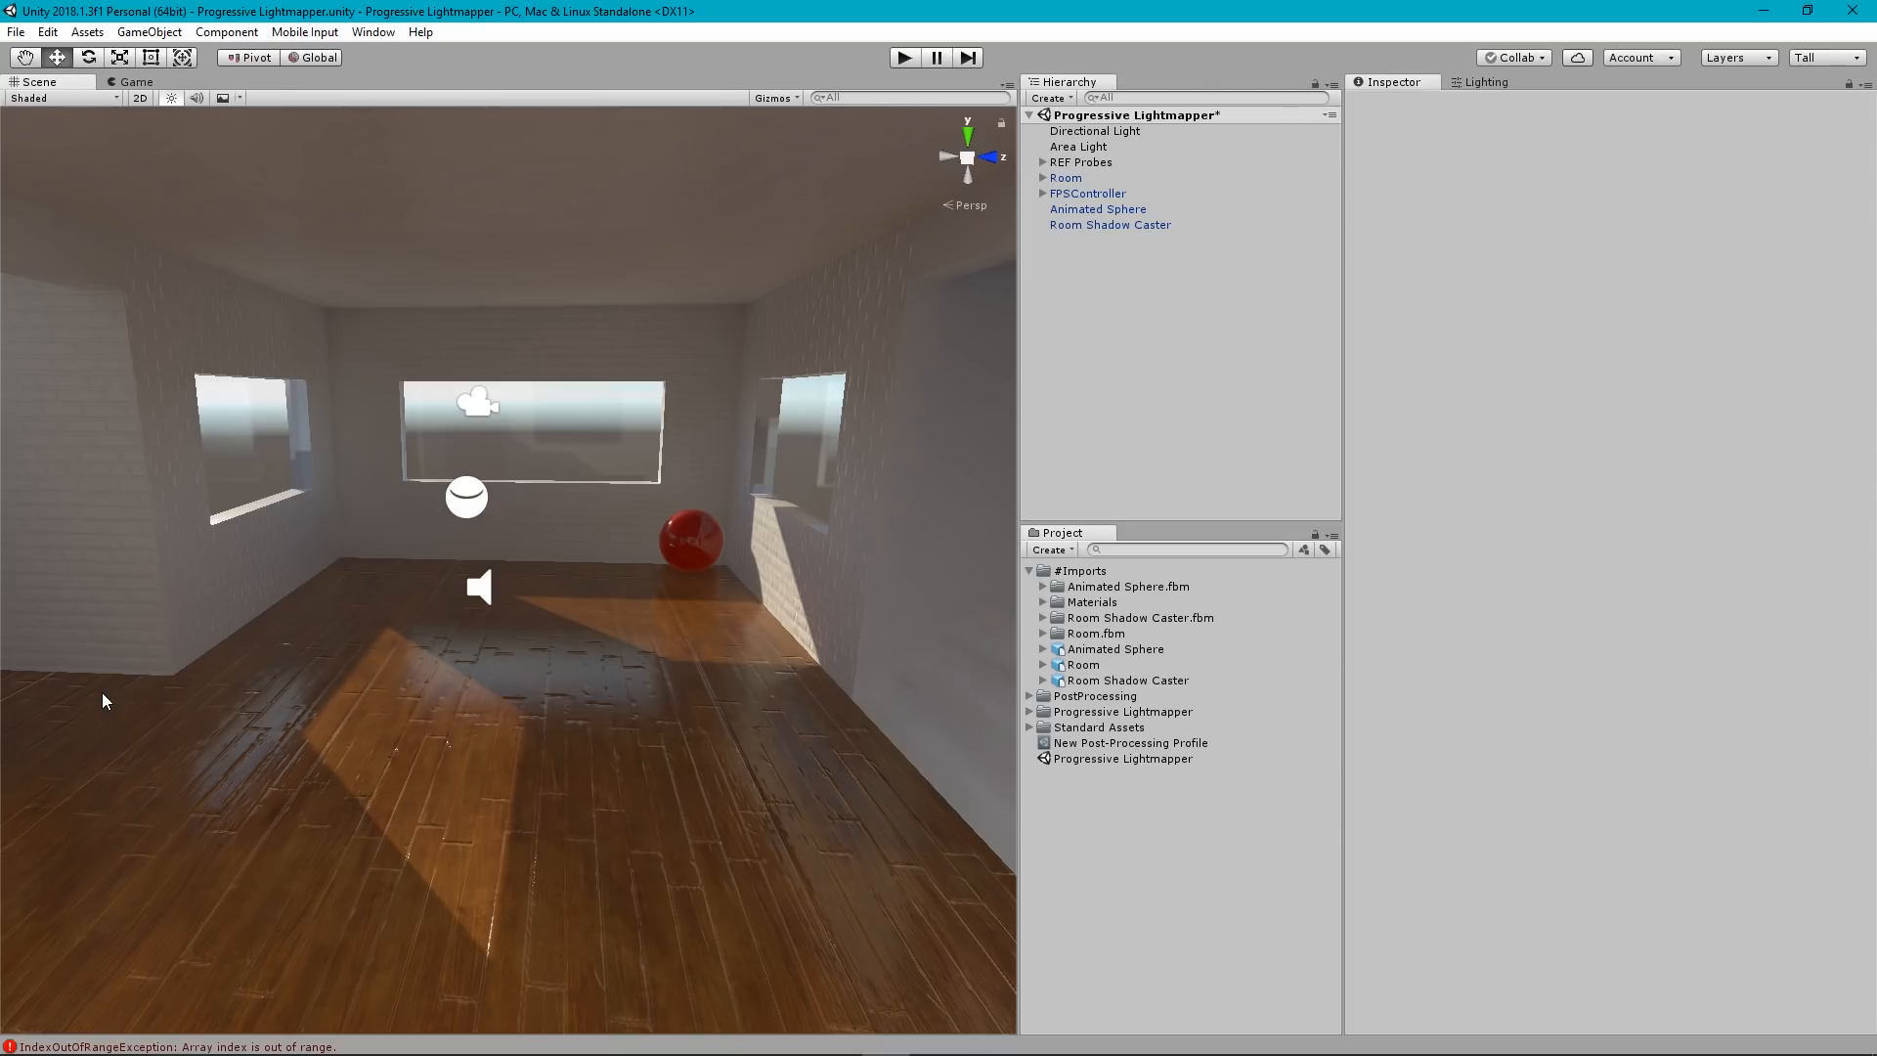
pyautogui.scroll(-7, 555, 682)
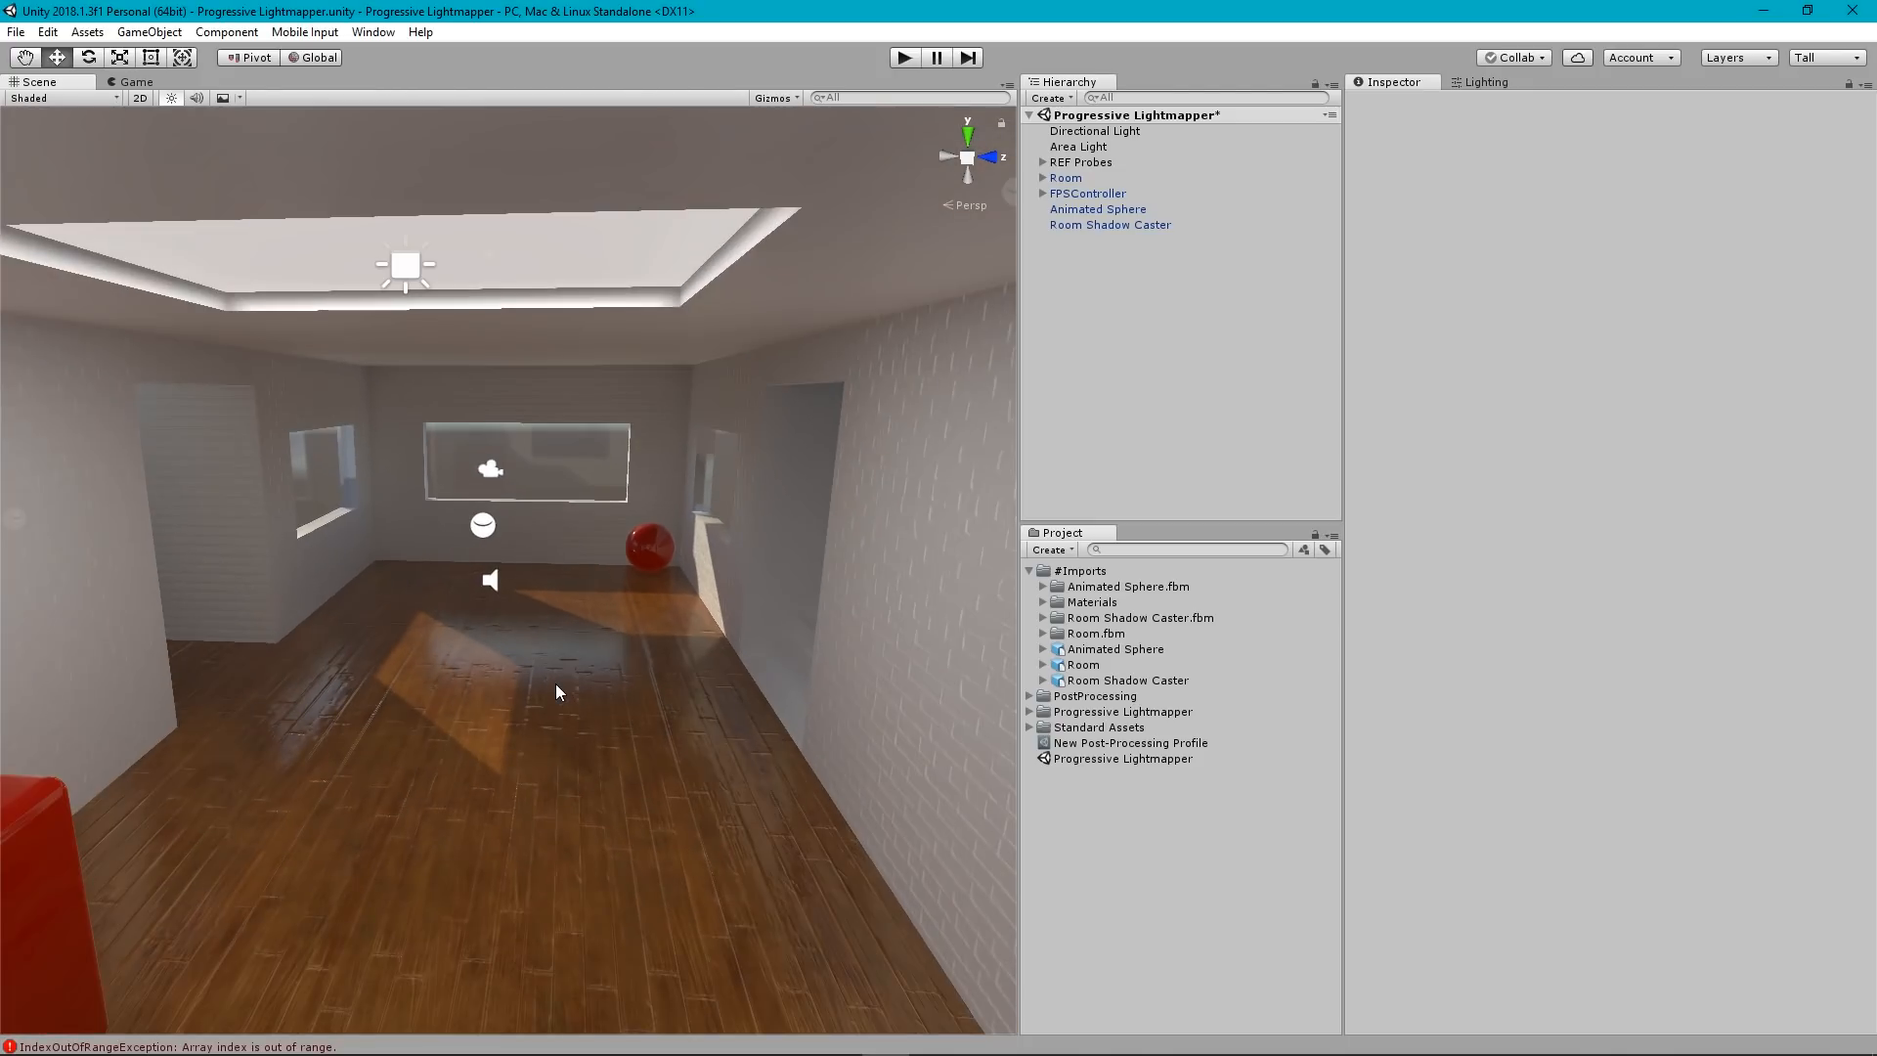
pyautogui.scroll(4, 553, 686)
pyautogui.scroll(3, 528, 697)
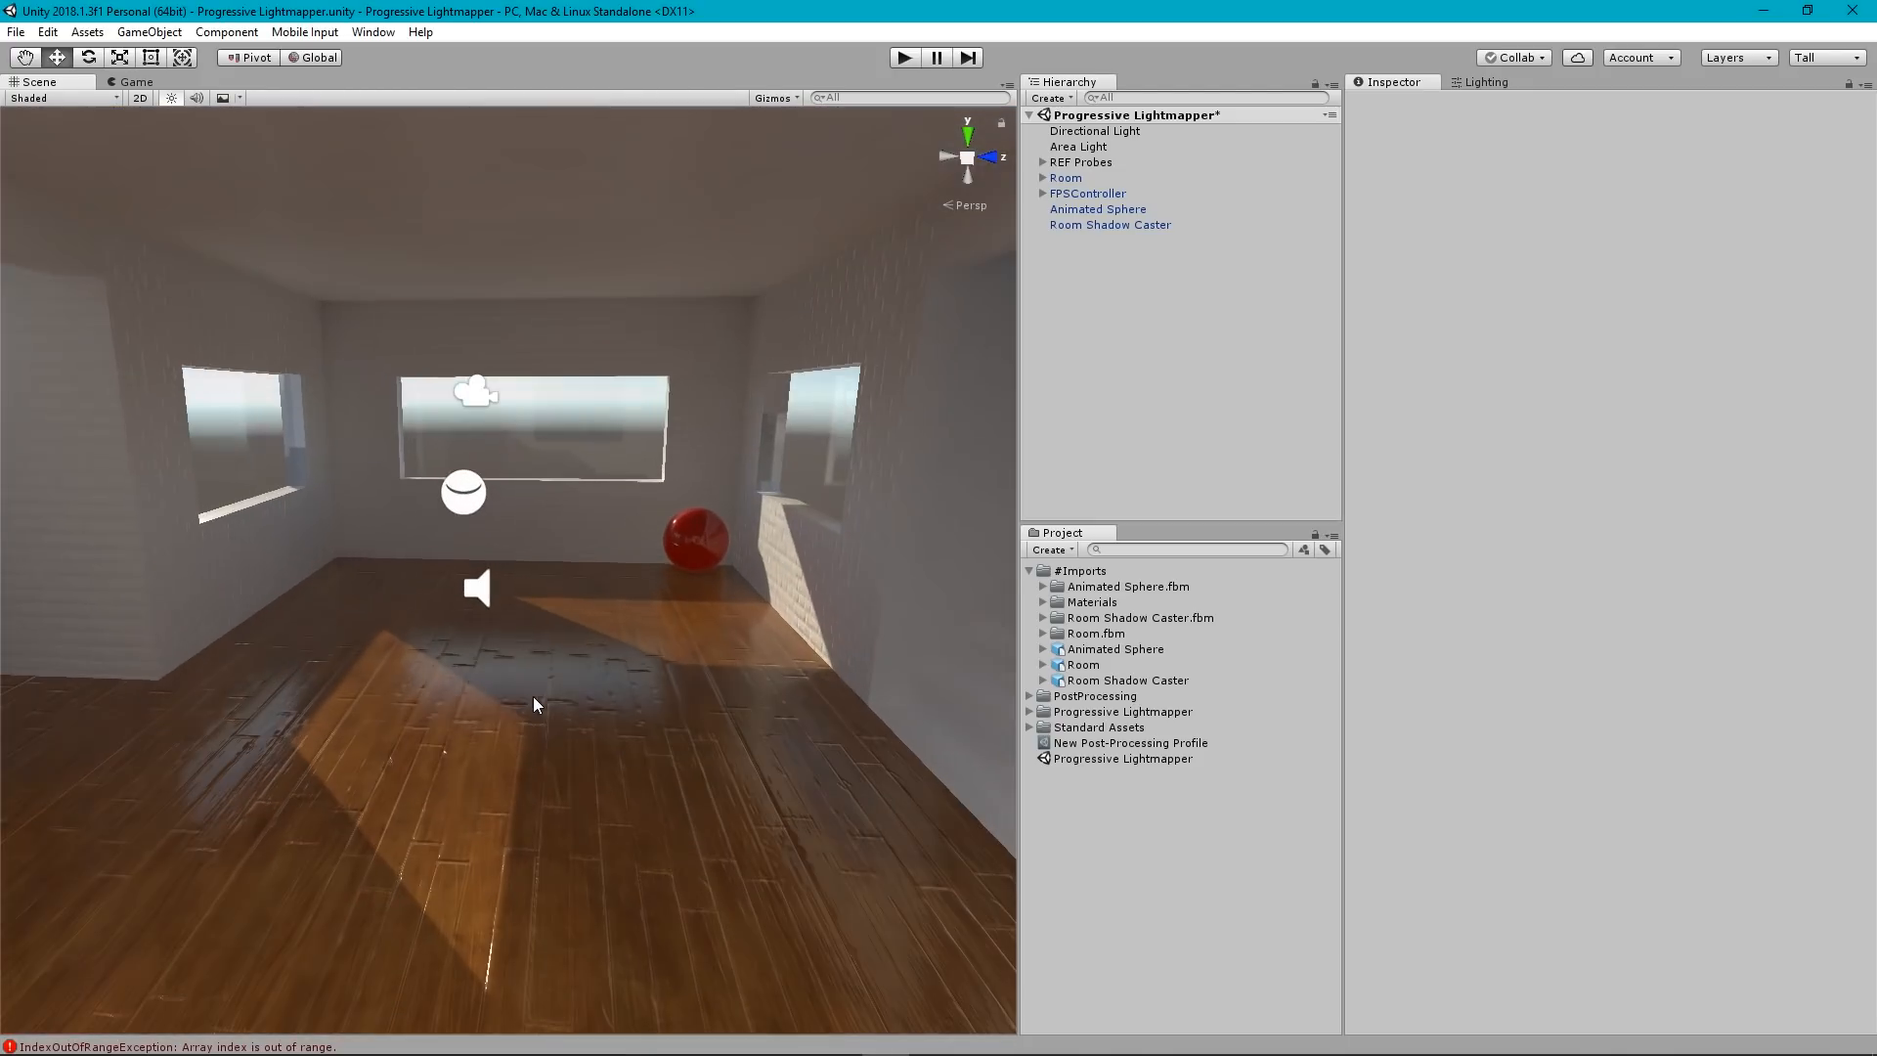
pyautogui.scroll(-8, 553, 607)
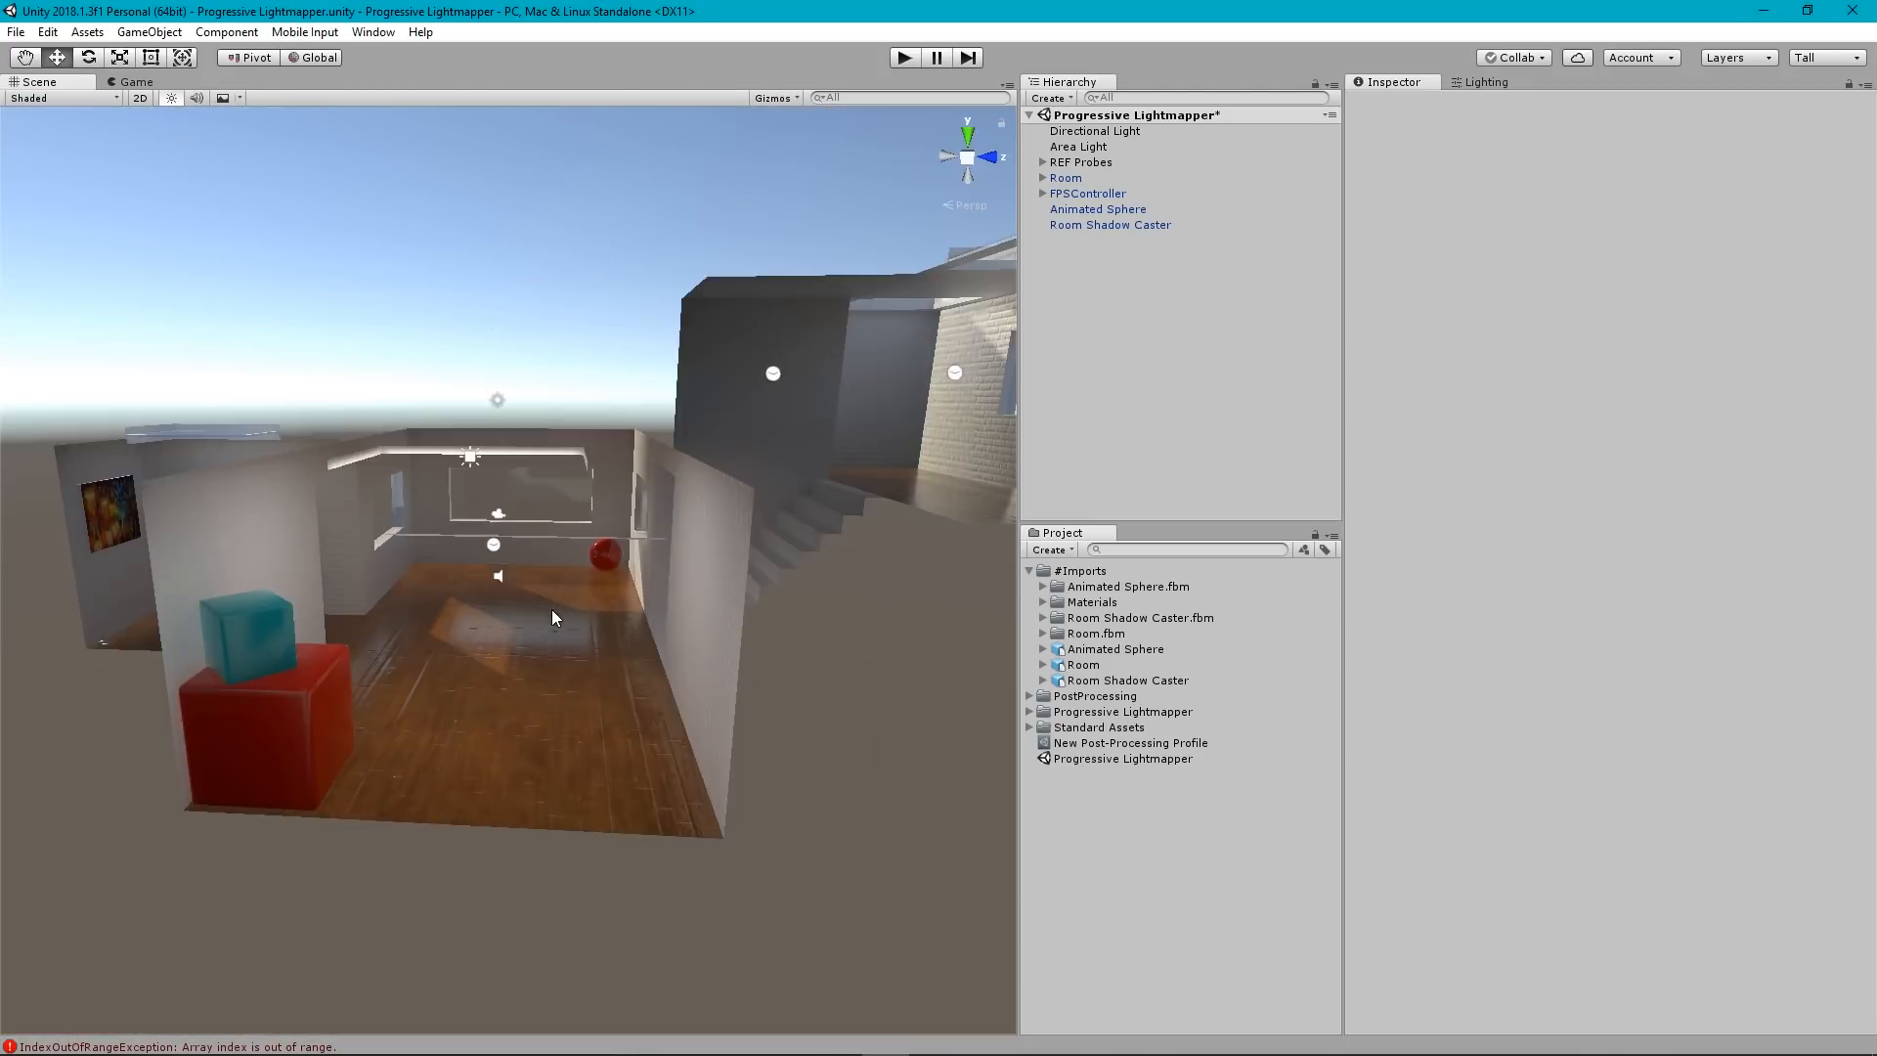
# Create an empty object named Light Probes and place it directly below REF Probes in the hierarchy.
pyautogui.keyDown('alt'); pyautogui.moveTo(606, 713); pyautogui.dragTo(496, 747); pyautogui.keyUp('alt')
pyautogui.scroll(4, 537, 773)
pyautogui.scroll(2, 536, 766)
pyautogui.keyDown('alt'); pyautogui.moveTo(661, 555); pyautogui.dragTo(596, 667); pyautogui.keyUp('alt')
pyautogui.scroll(-3, 574, 663)
pyautogui.scroll(3, 596, 665)
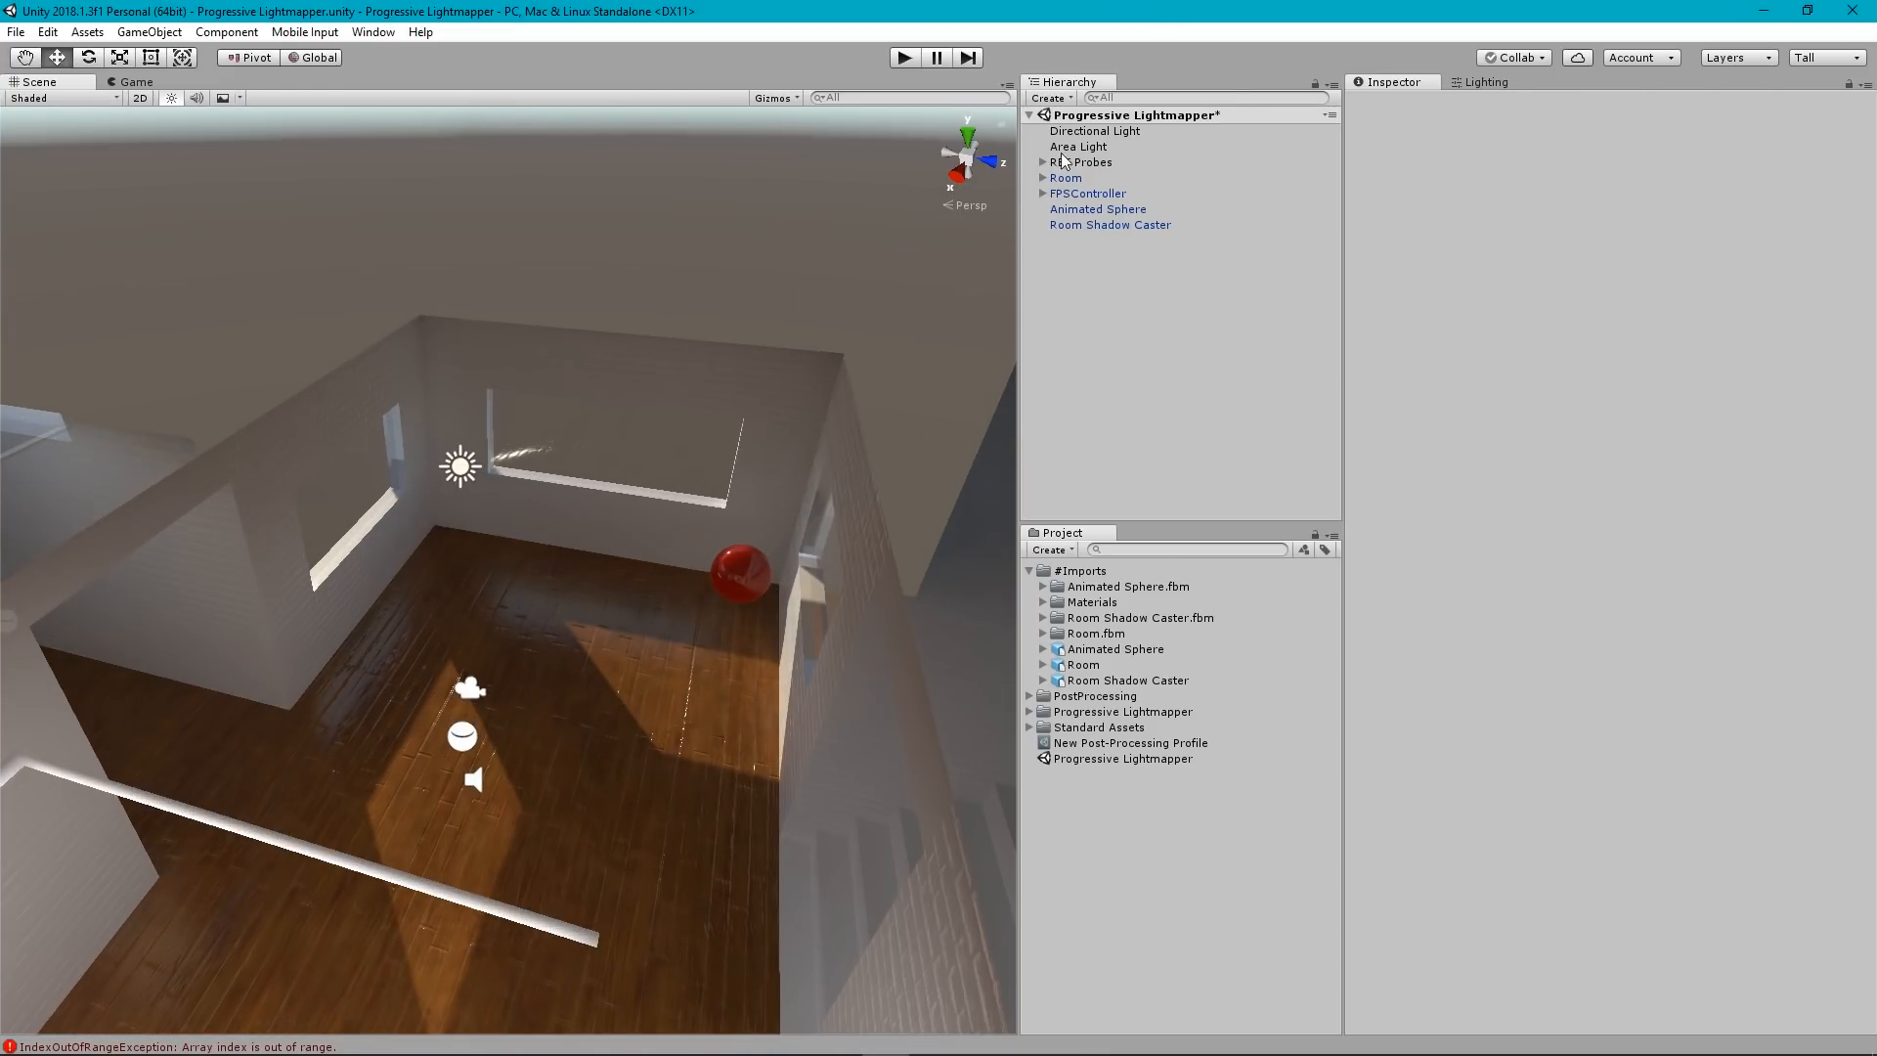
pyautogui.click(1047, 99)
pyautogui.click(1095, 121)
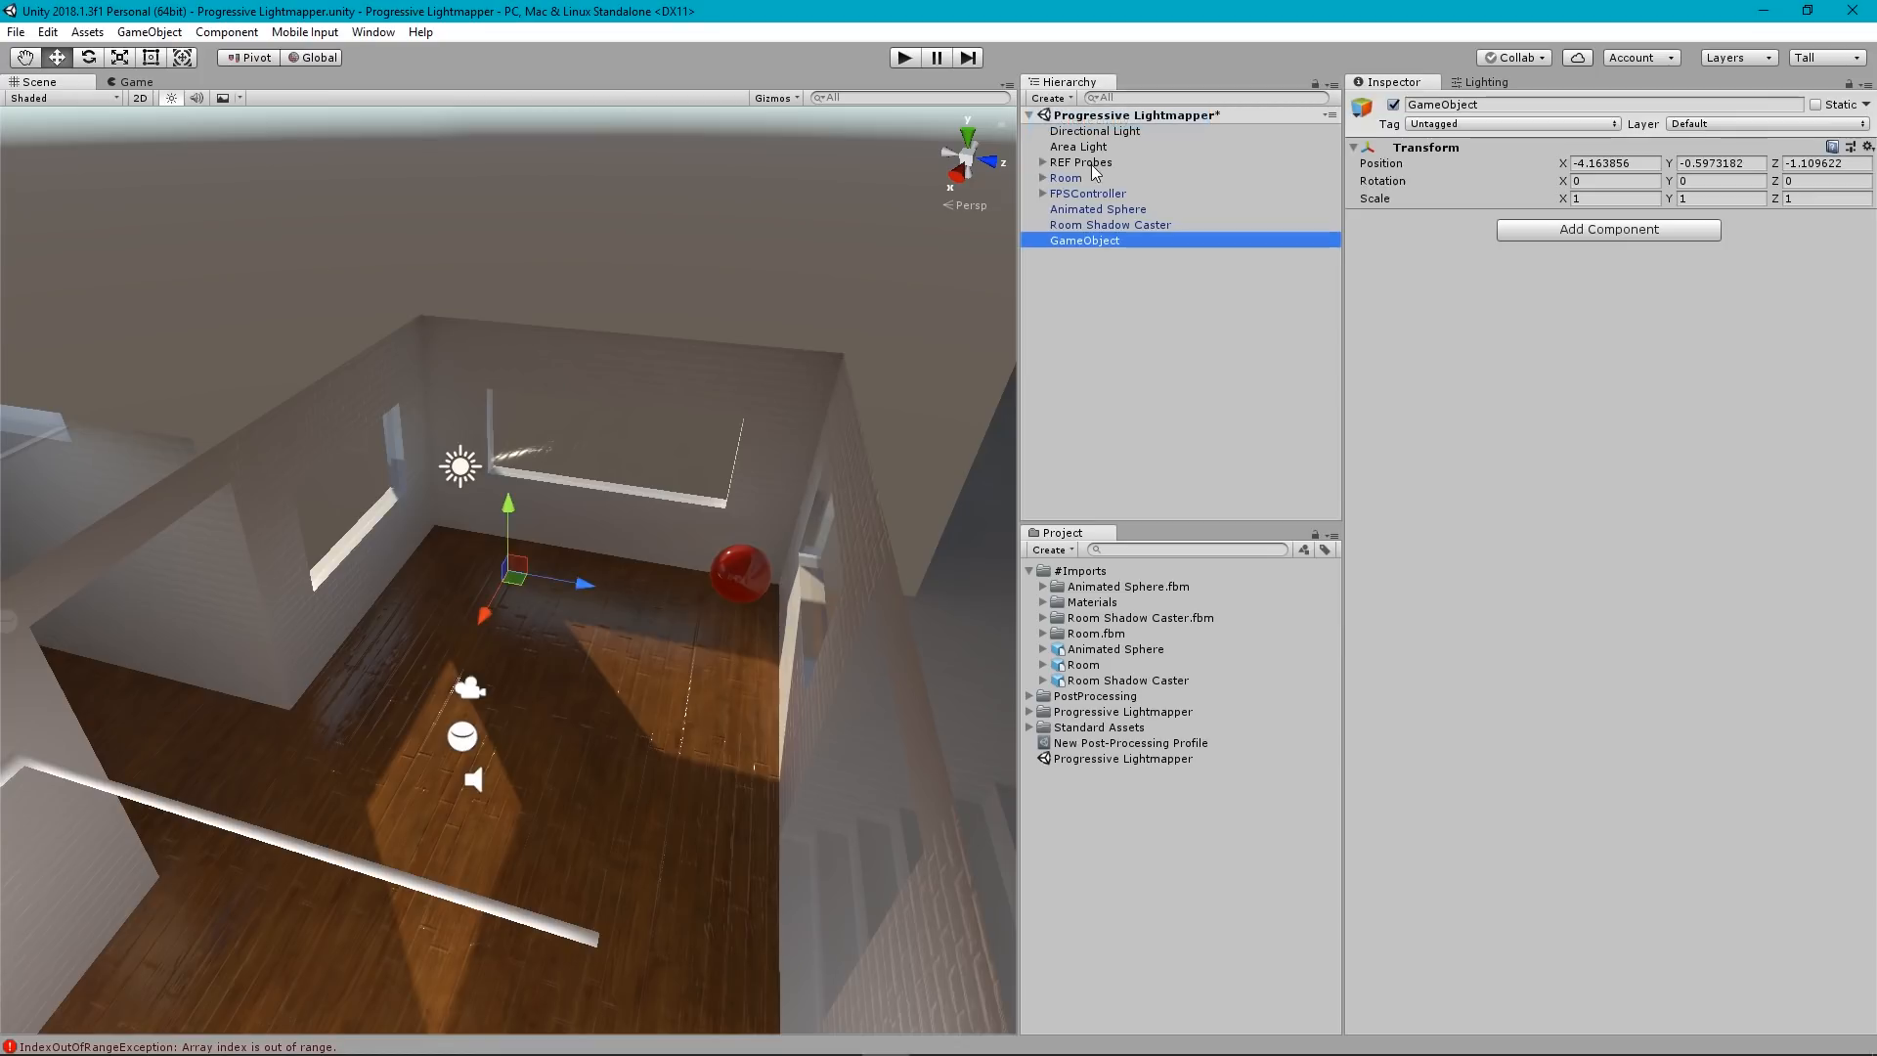
pyautogui.click(1079, 242)
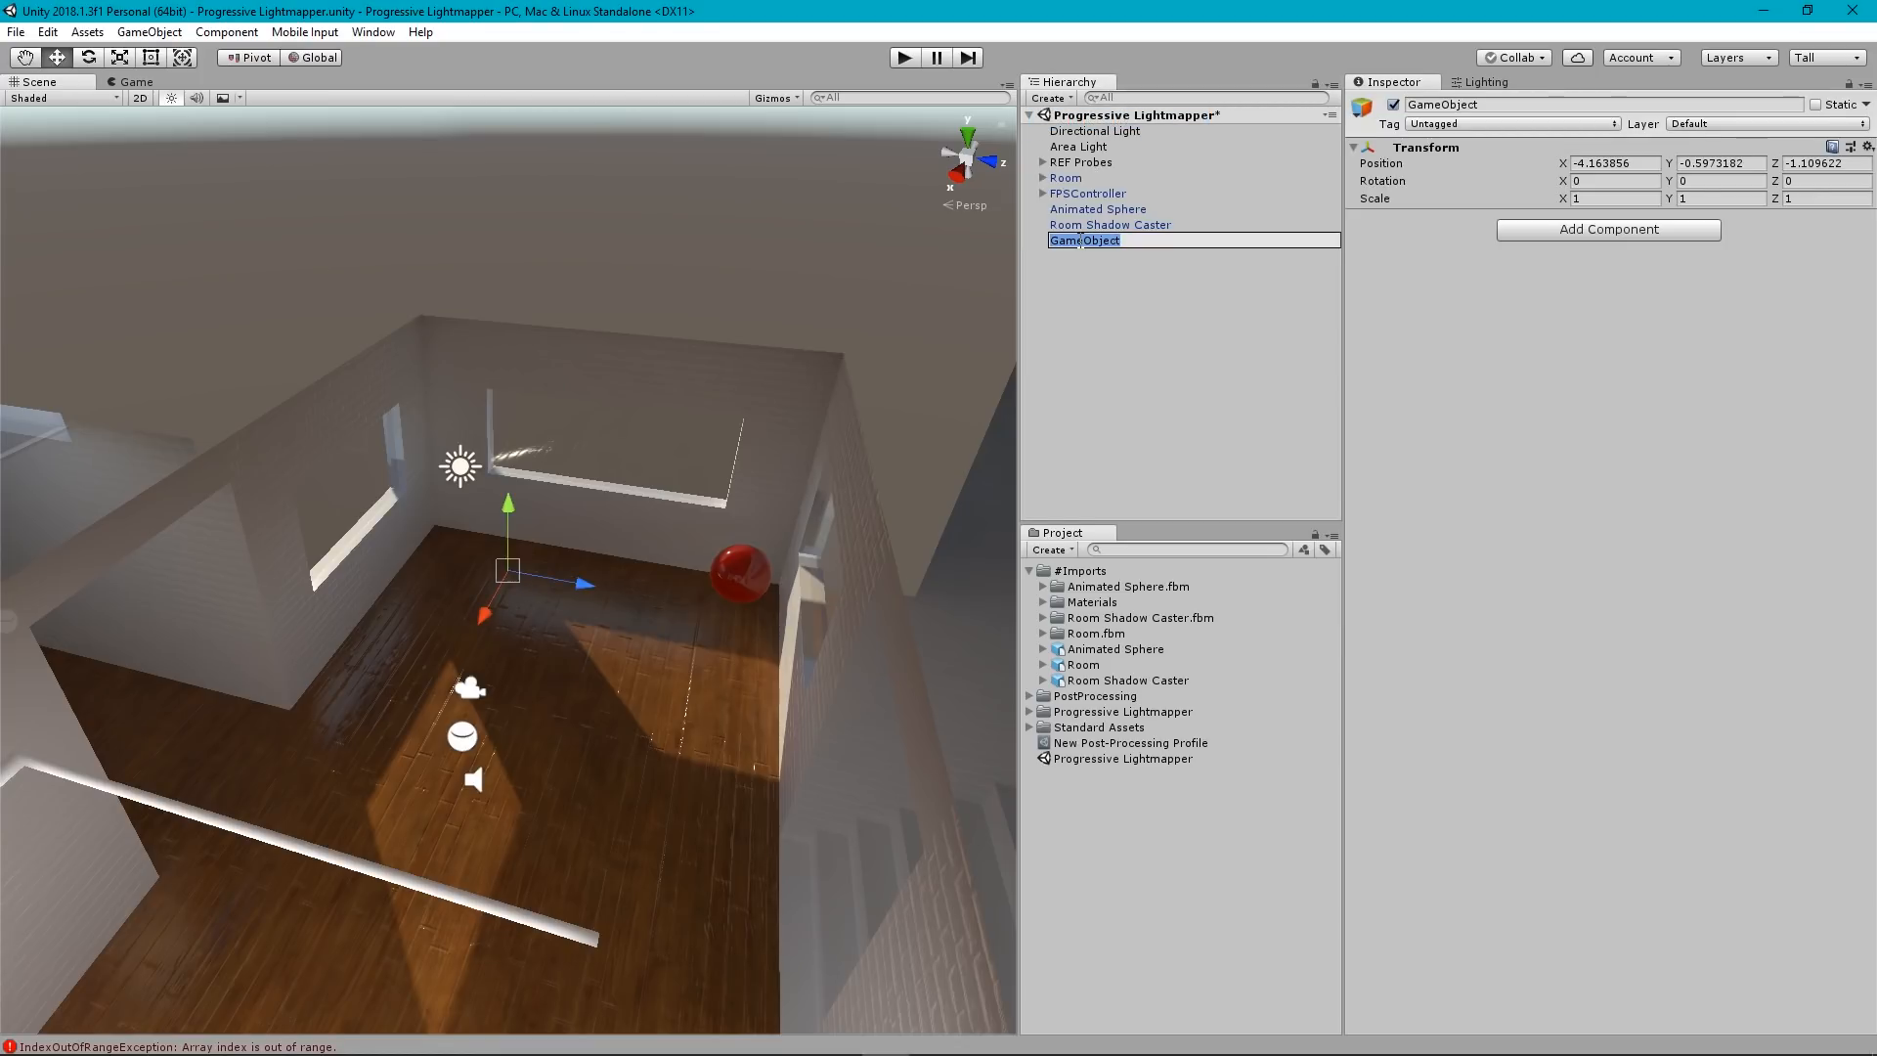
pyautogui.write('Light')
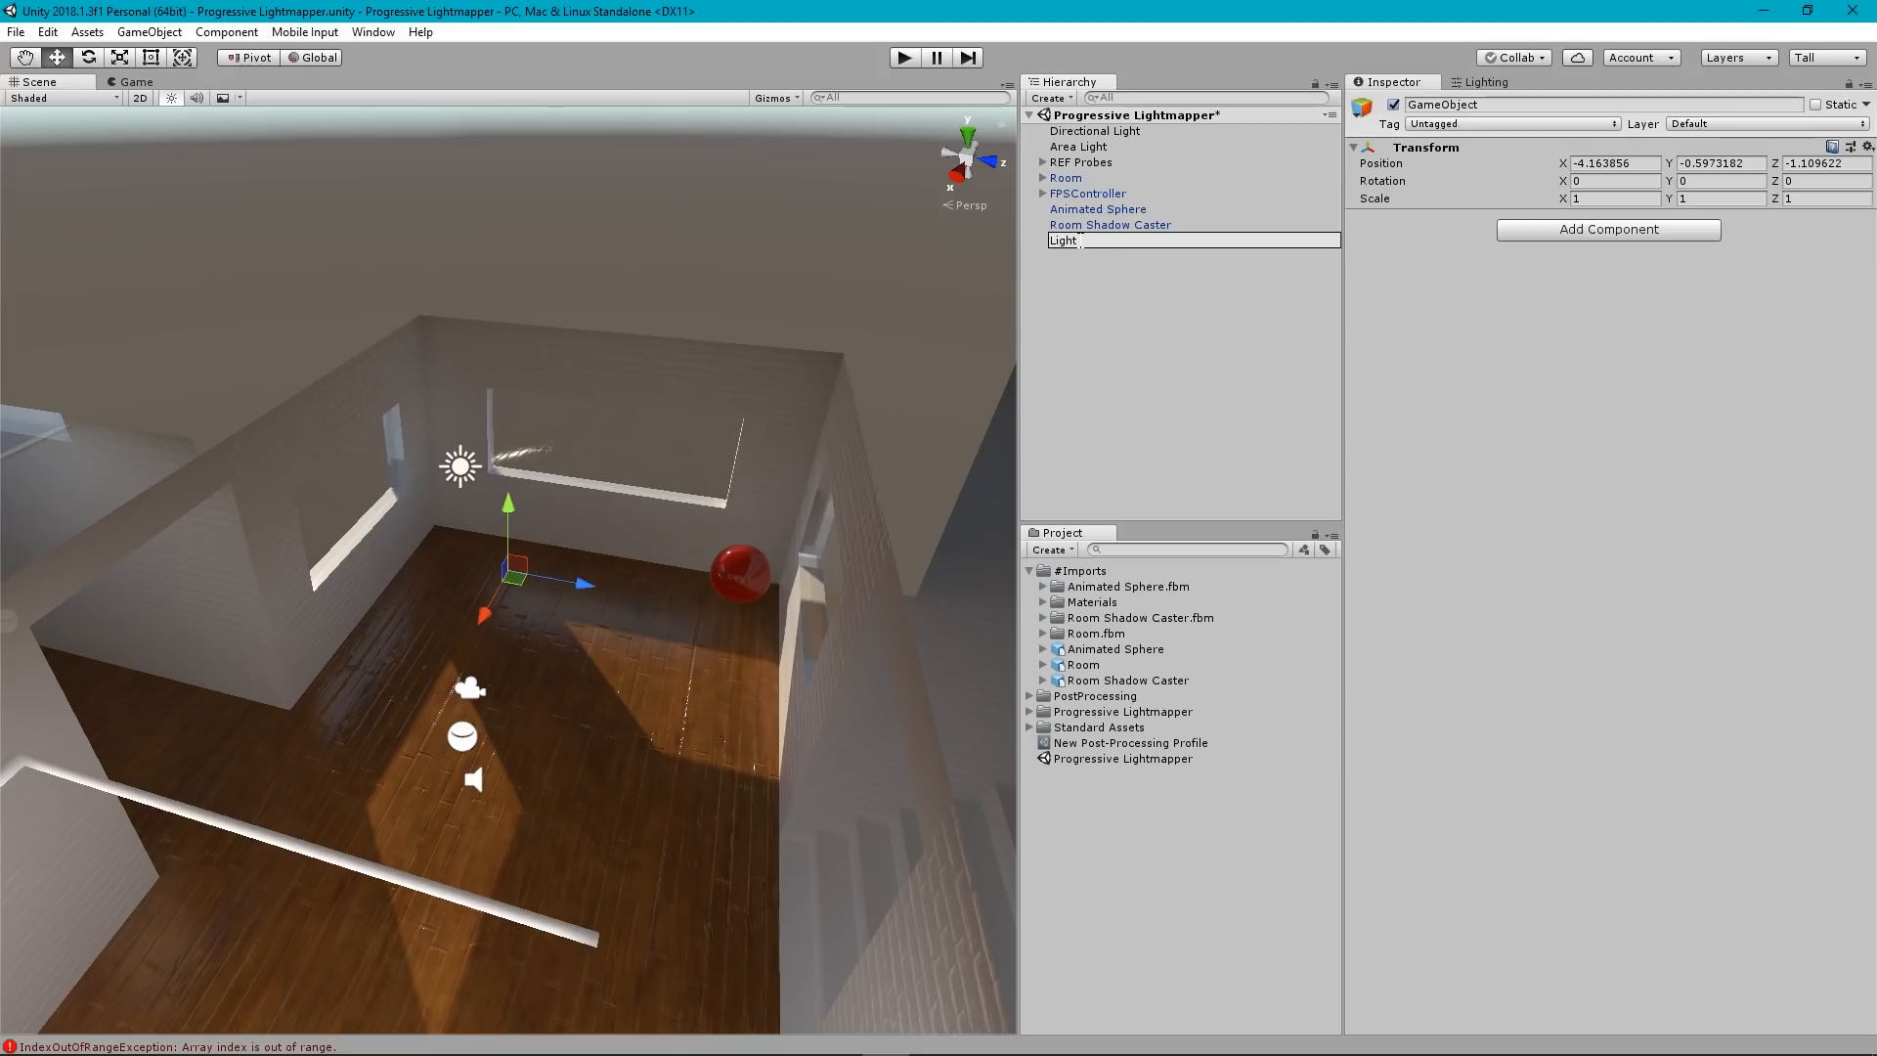
pyautogui.write(' Probes')
pyautogui.click(1223, 327)
pyautogui.moveTo(1082, 246); pyautogui.dragTo(1091, 186)
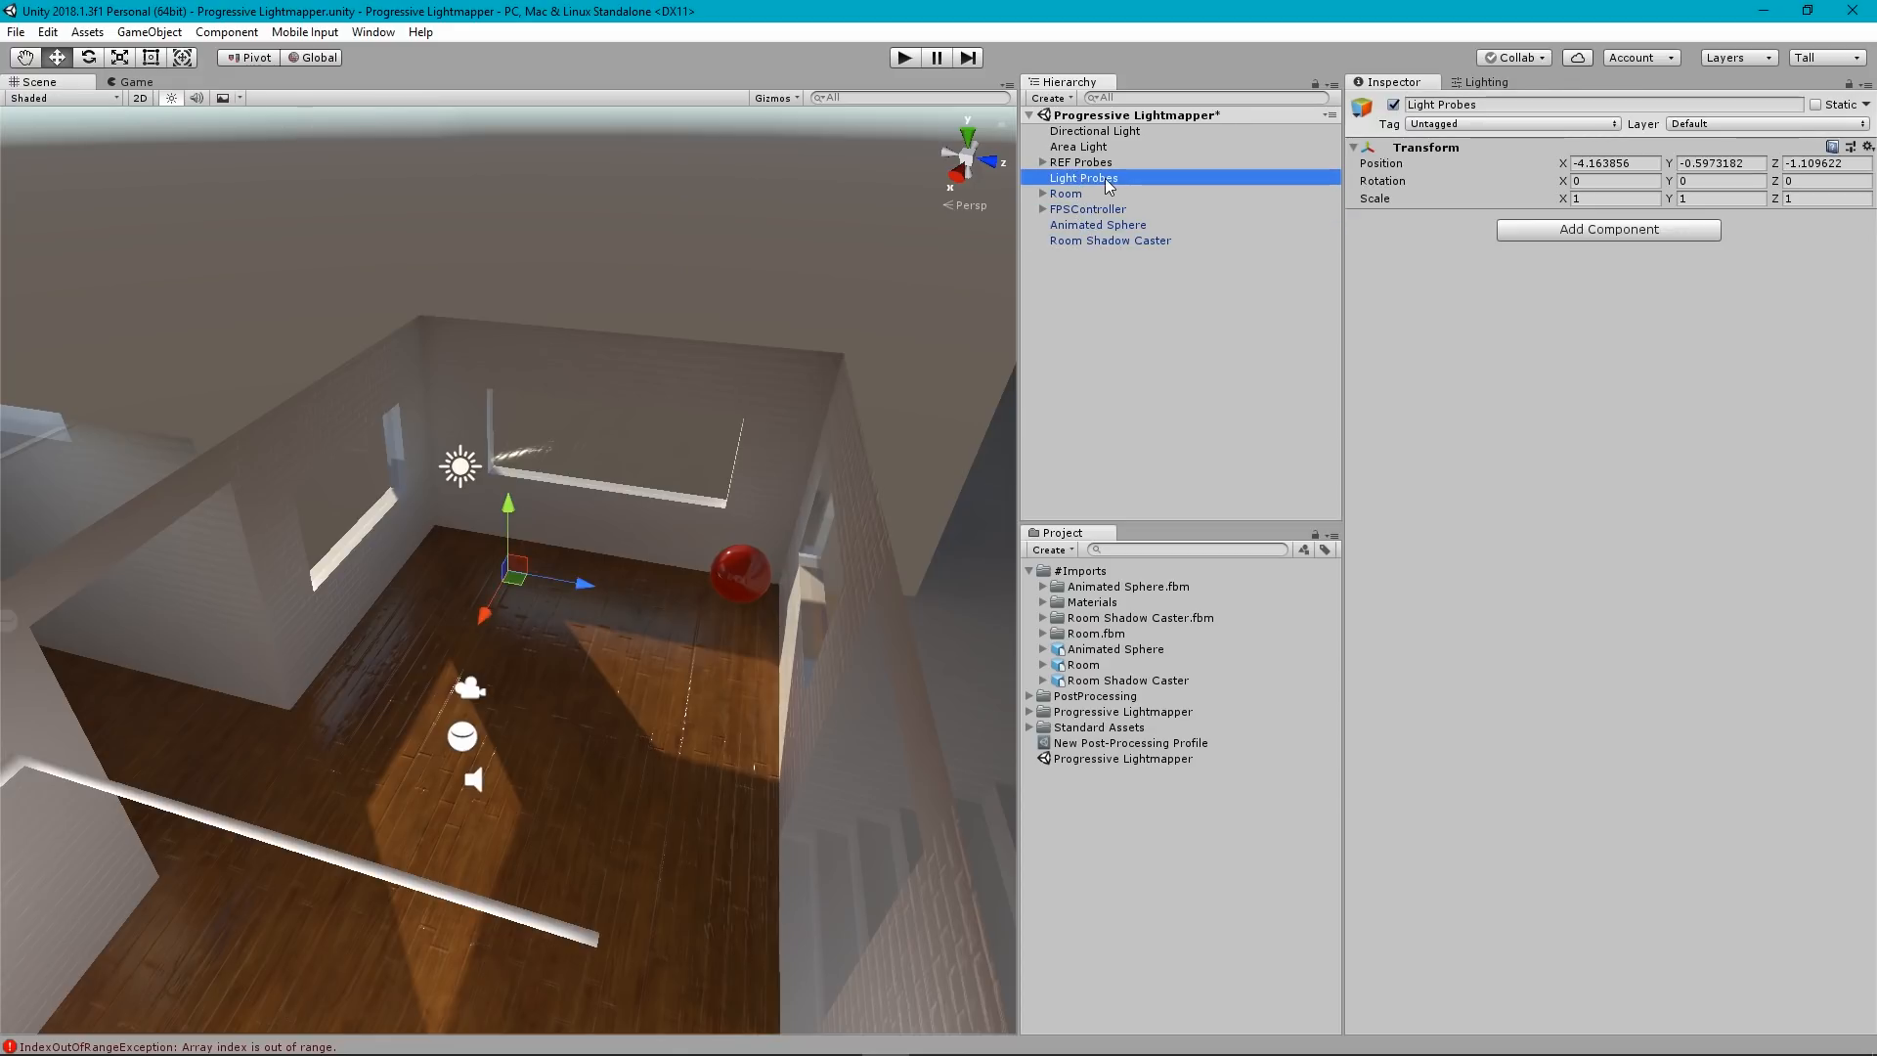
# Add a Light Probe Group to the scene and make it a child of the Light Probes object.
pyautogui.click(1056, 100)
pyautogui.moveTo(1100, 233)
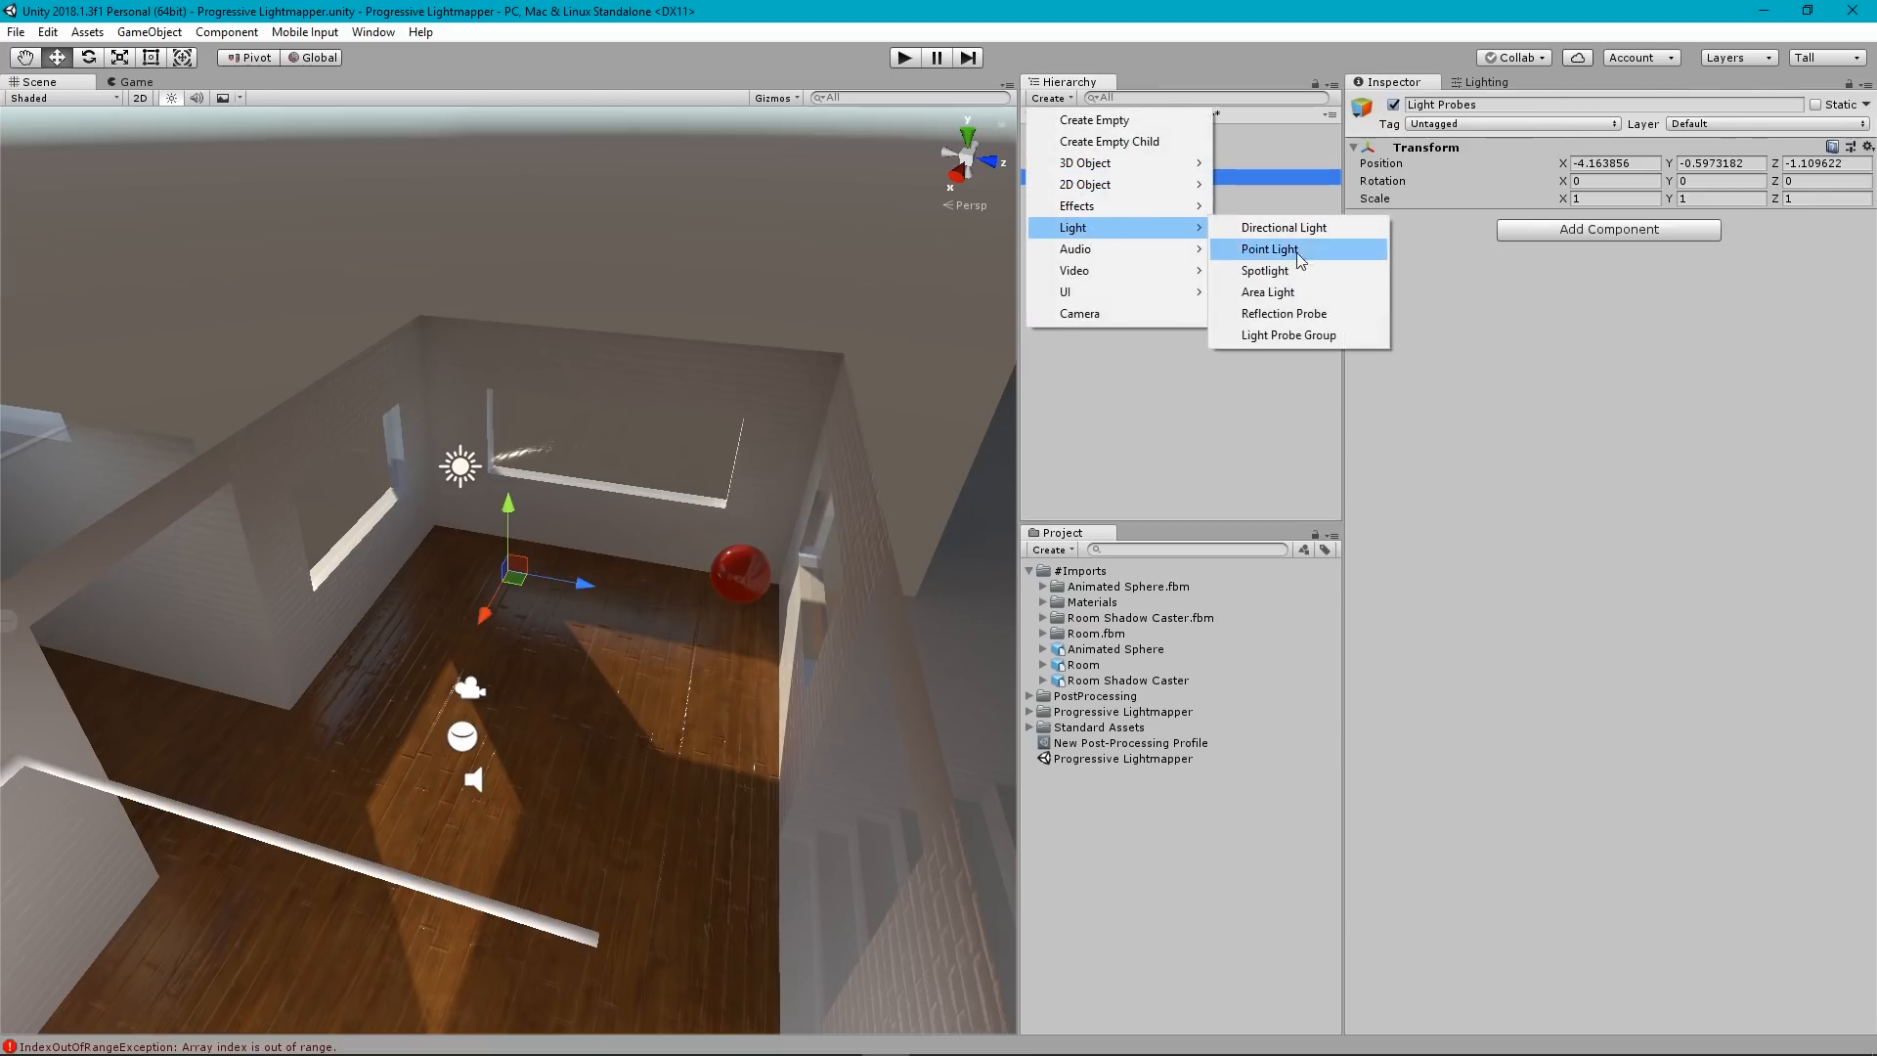
pyautogui.click(1287, 335)
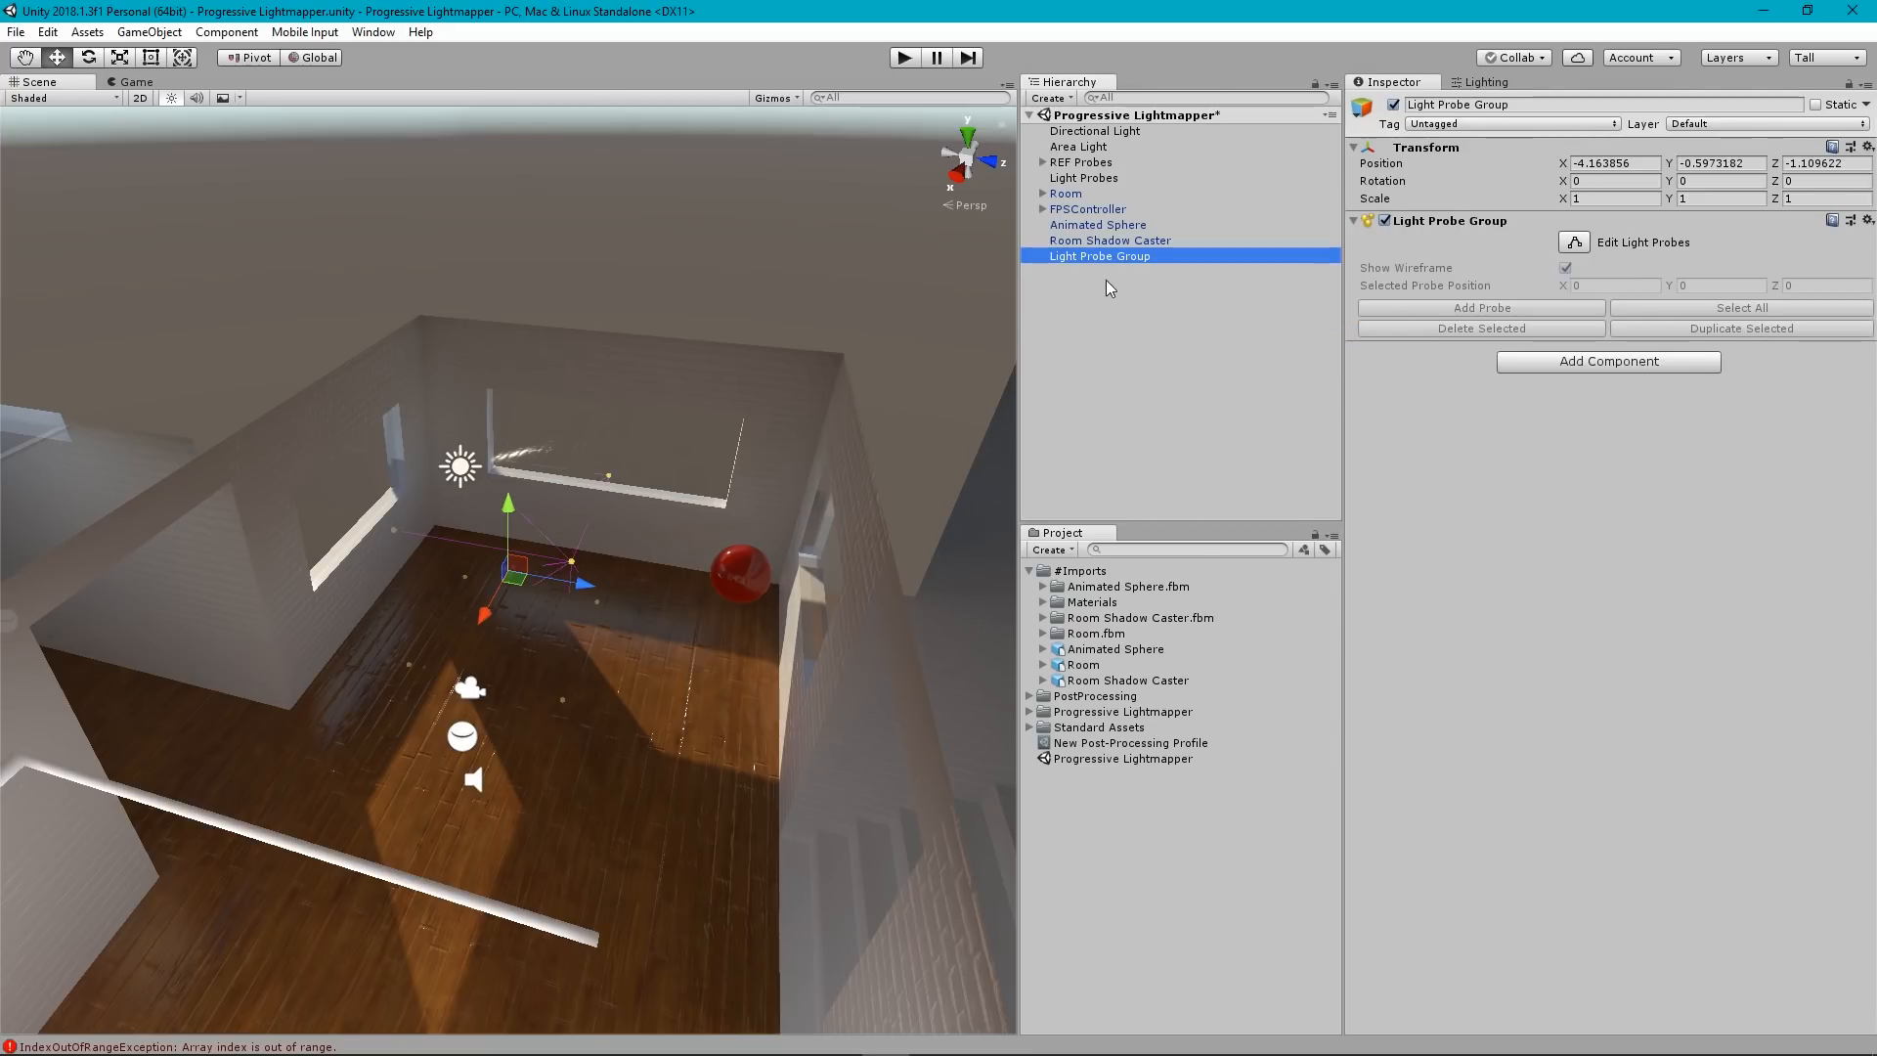
pyautogui.moveTo(1094, 254); pyautogui.dragTo(1091, 182)
# Enlarge the scene view's 3D gizmo icons so the individual light probes are easier to see.
pyautogui.keyDown('alt'); pyautogui.moveTo(602, 671); pyautogui.dragTo(1466, 684); pyautogui.keyUp('alt')
pyautogui.scroll(2, 529, 588)
pyautogui.keyDown('alt'); pyautogui.moveTo(530, 589); pyautogui.dragTo(647, 592); pyautogui.keyUp('alt')
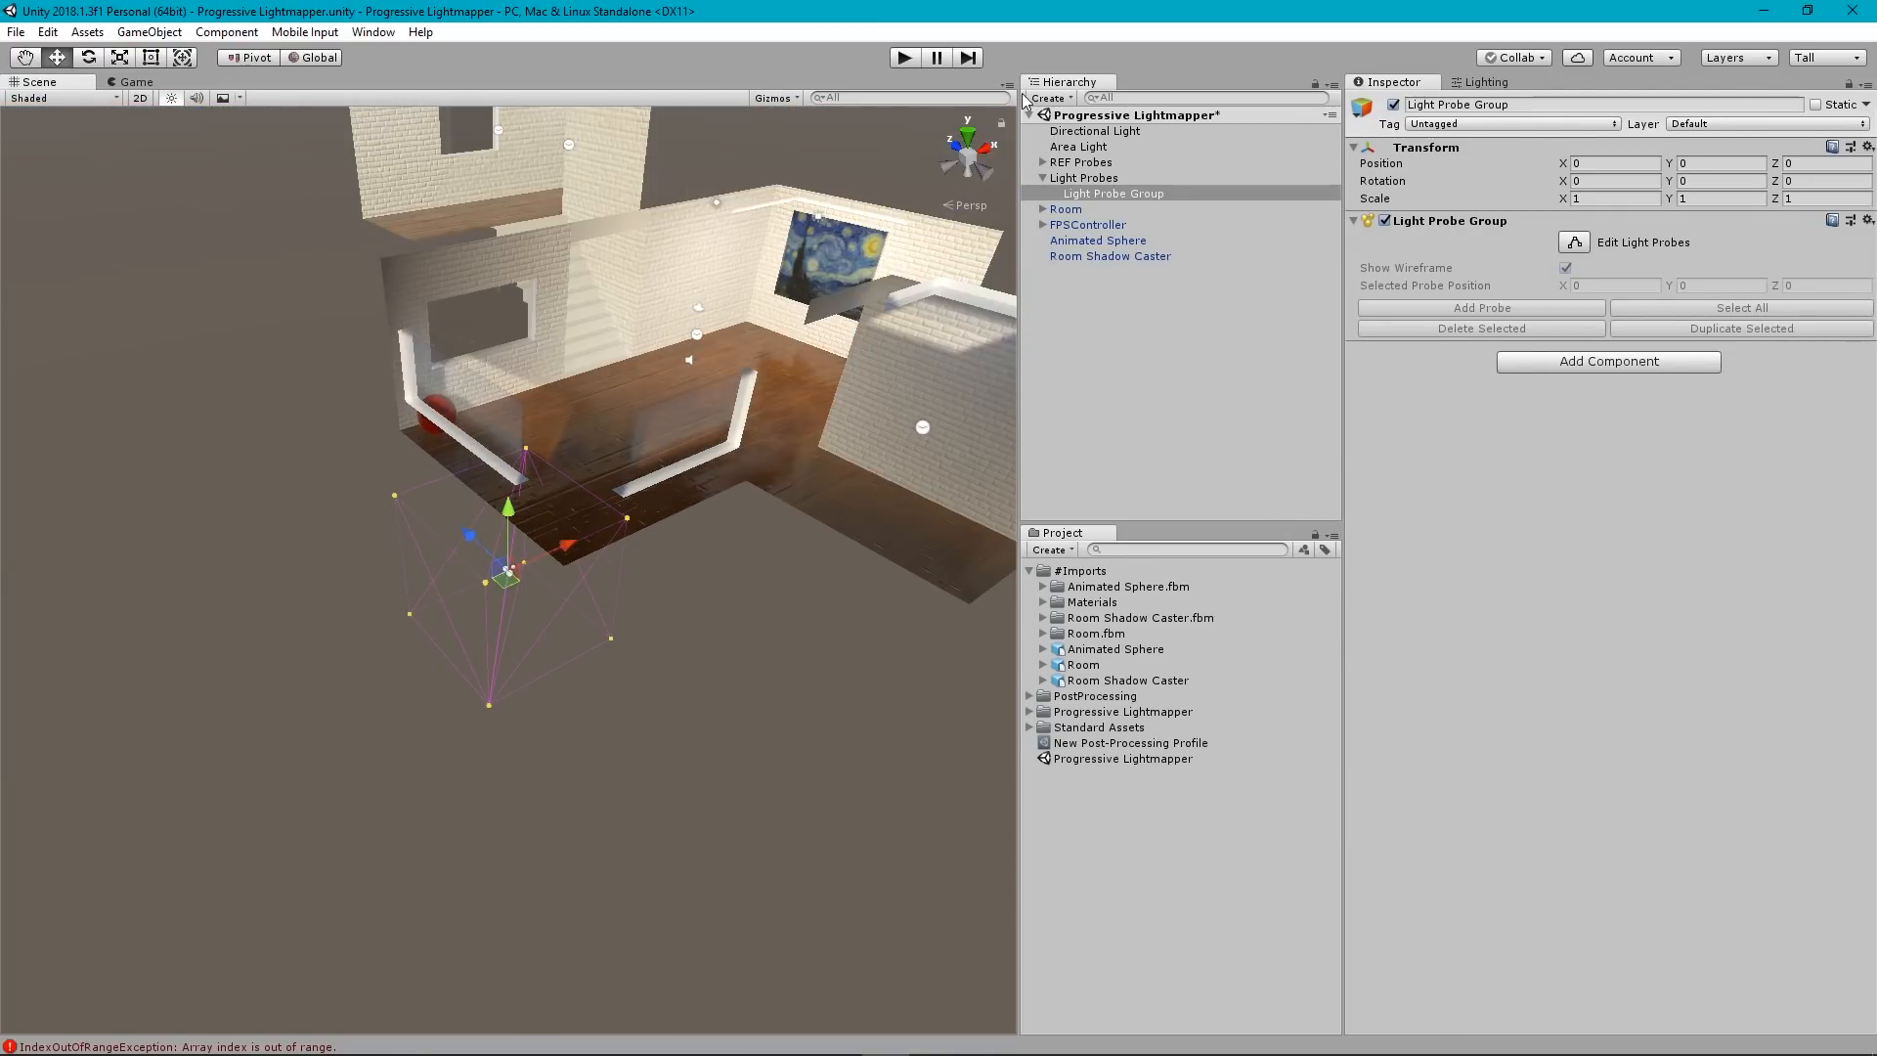
pyautogui.click(774, 98)
pyautogui.moveTo(909, 124); pyautogui.dragTo(935, 126)
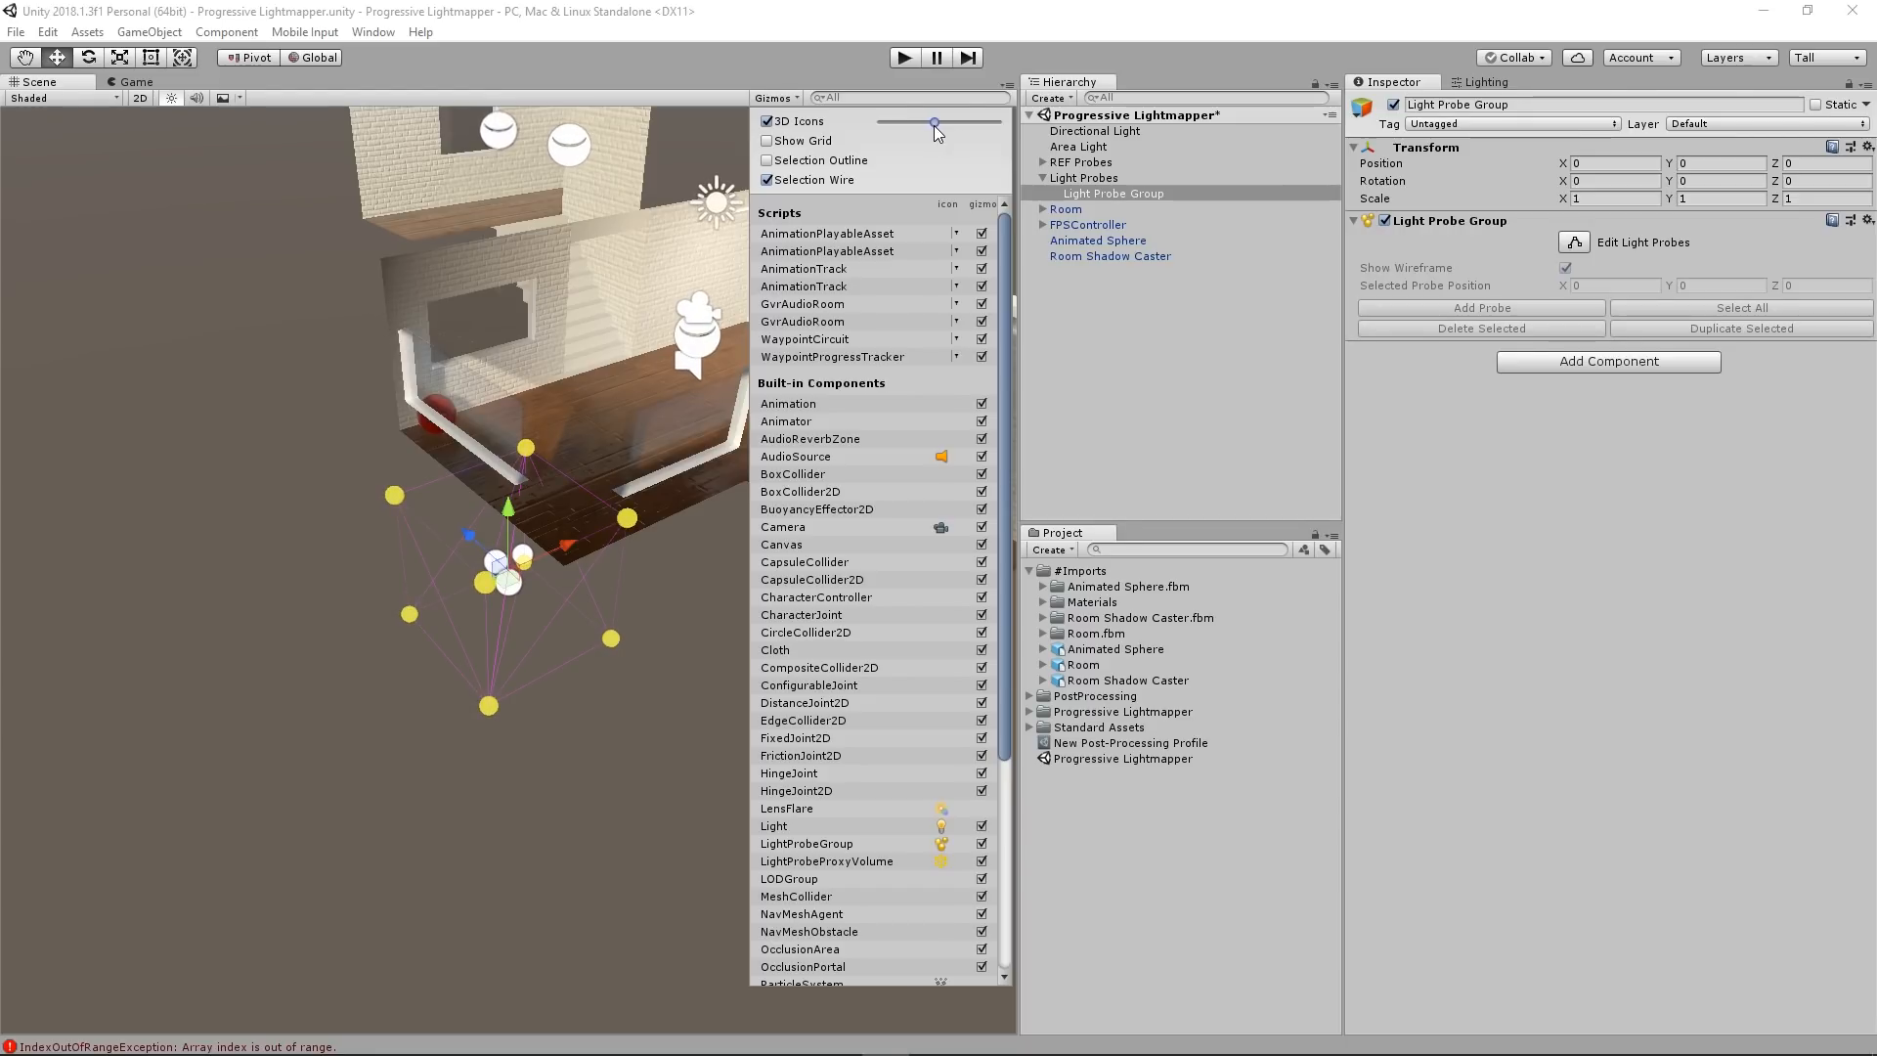
pyautogui.click(1112, 342)
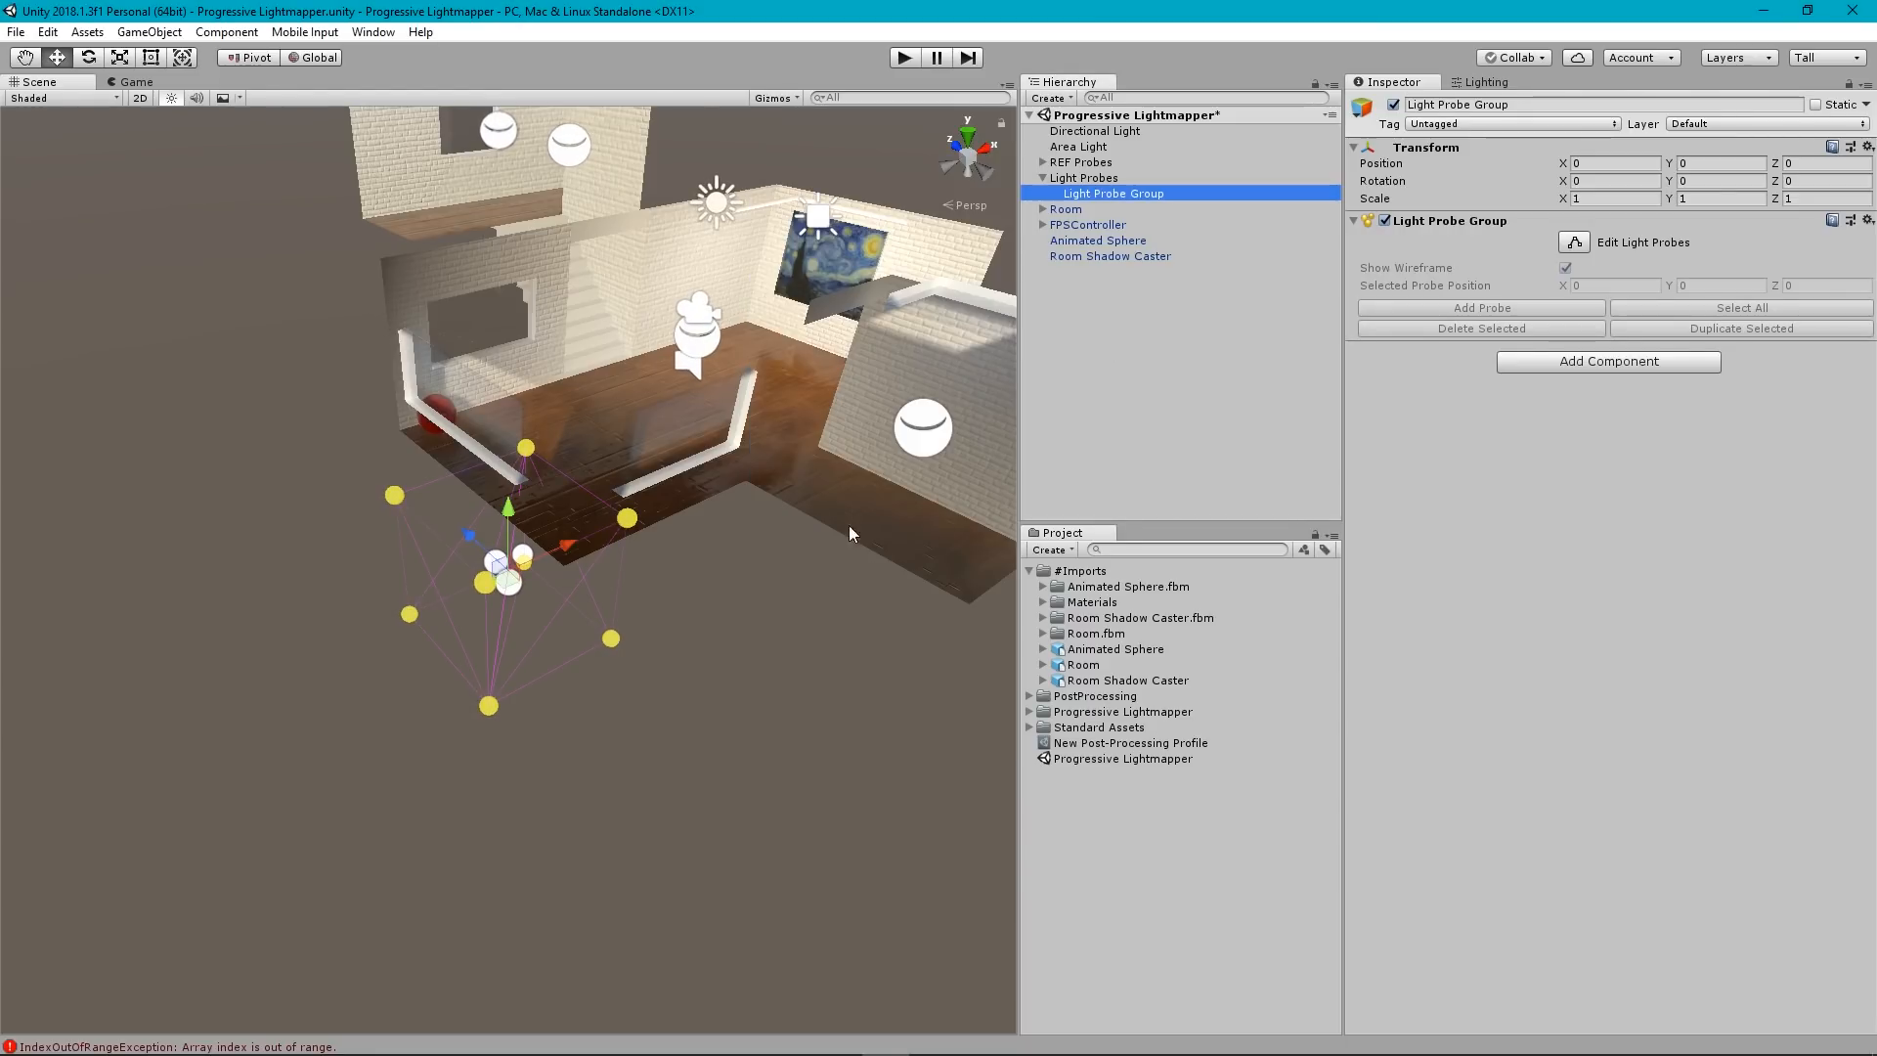
# Set the Light Probes parent object's position to 0, 0, 0.
pyautogui.keyDown('alt'); pyautogui.moveTo(849, 525); pyautogui.dragTo(641, 684); pyautogui.keyUp('alt')
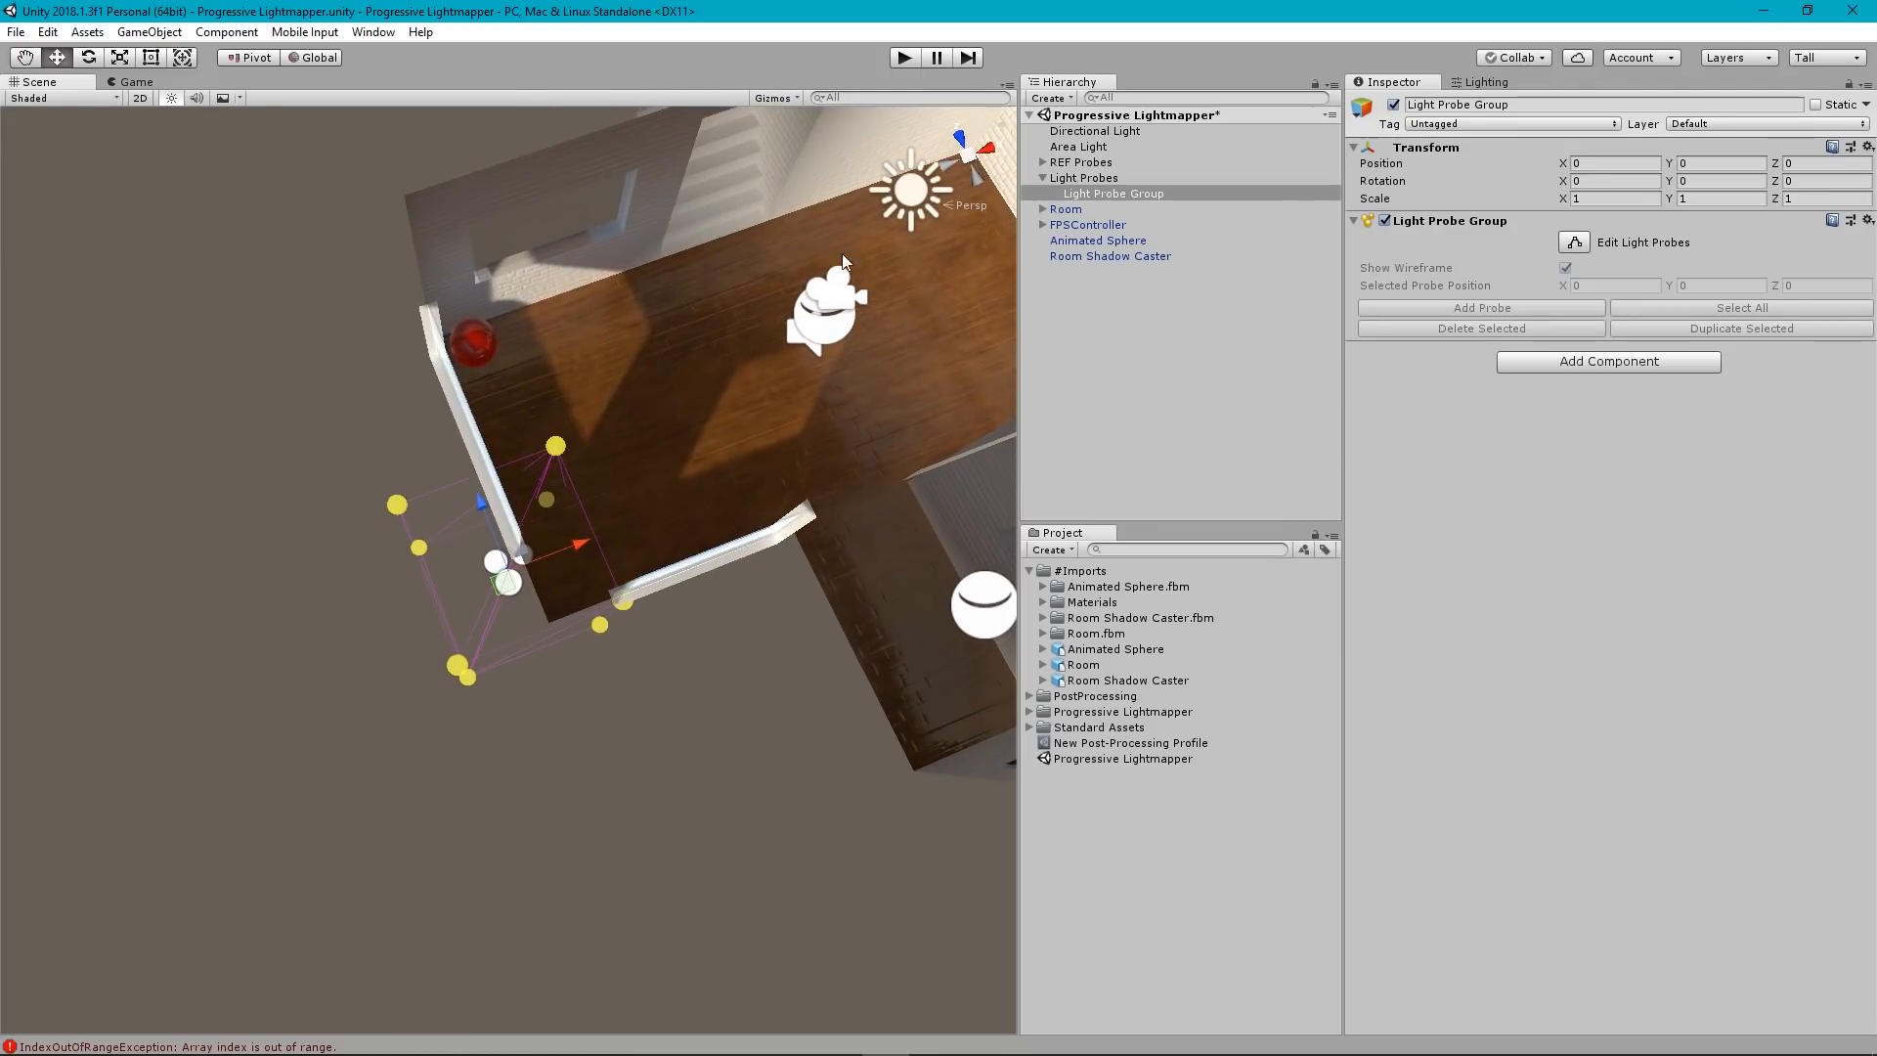
pyautogui.scroll(-7, 764, 402)
pyautogui.moveTo(712, 448); pyautogui.dragTo(721, 396, button='middle')
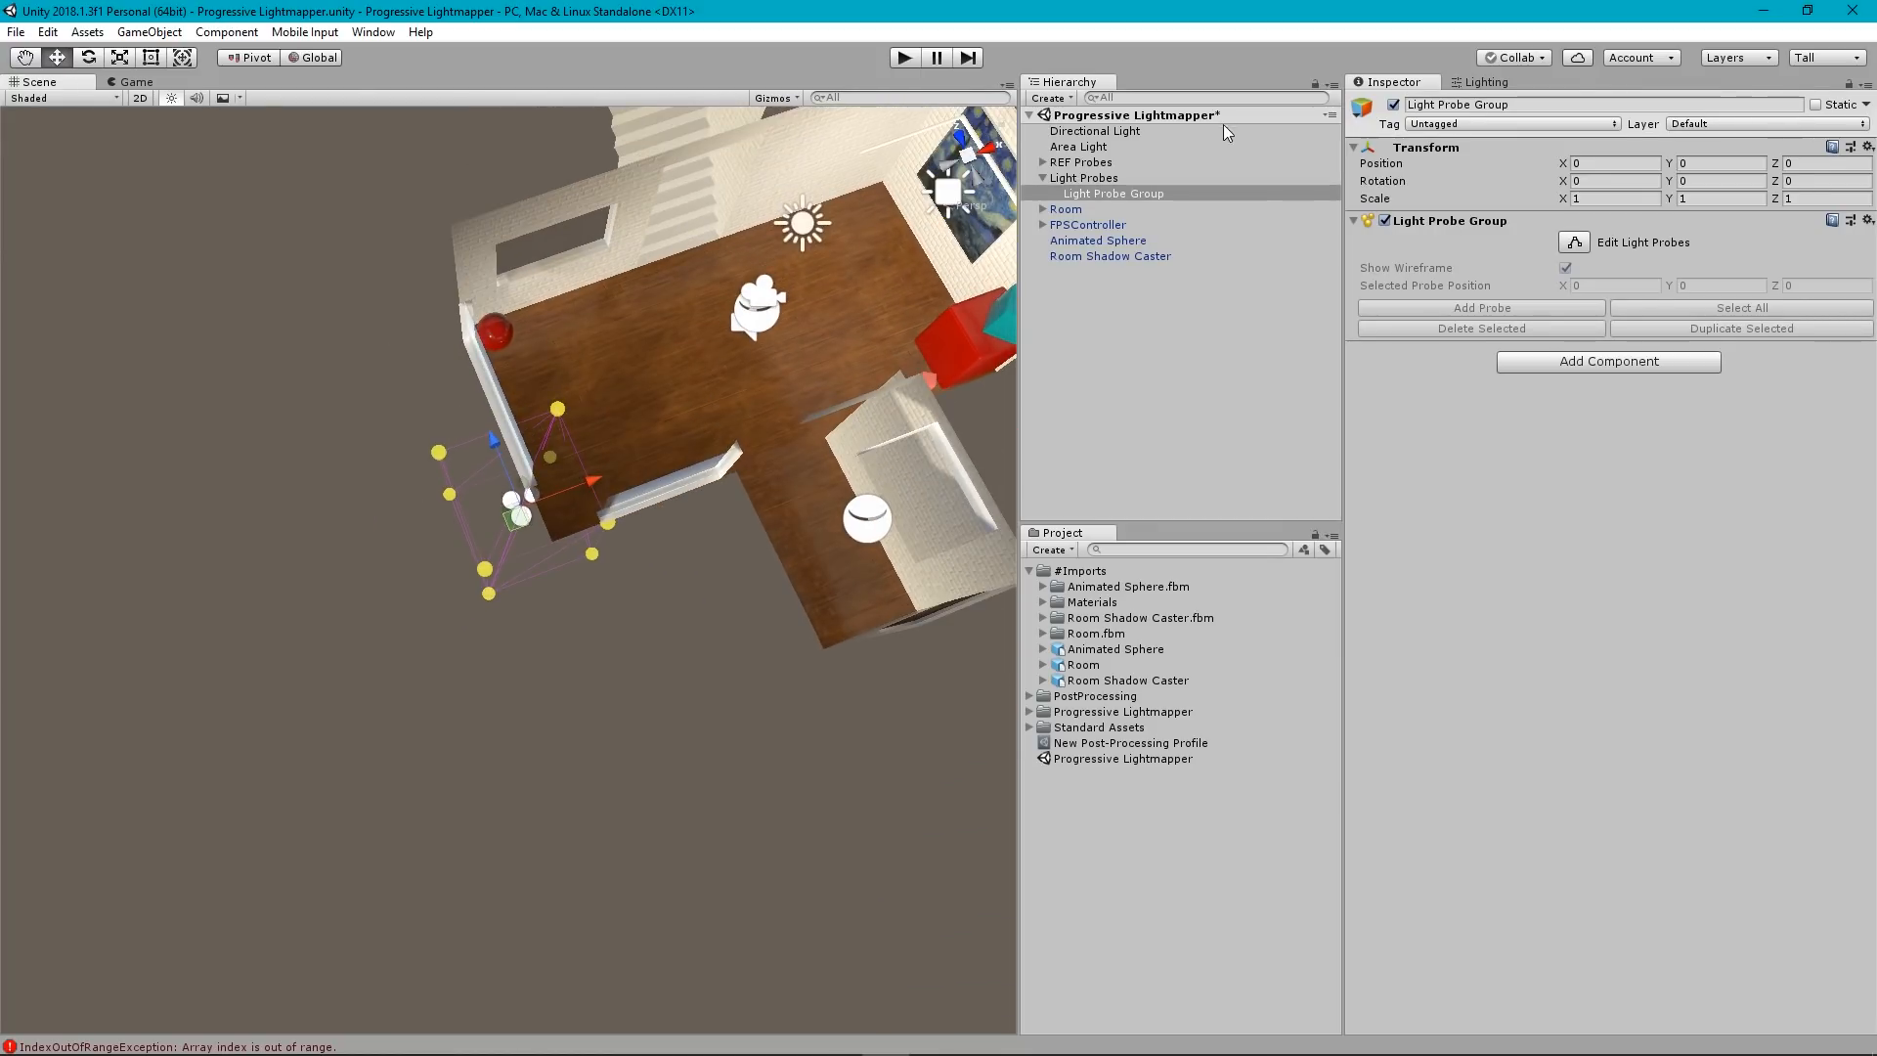
pyautogui.click(1087, 179)
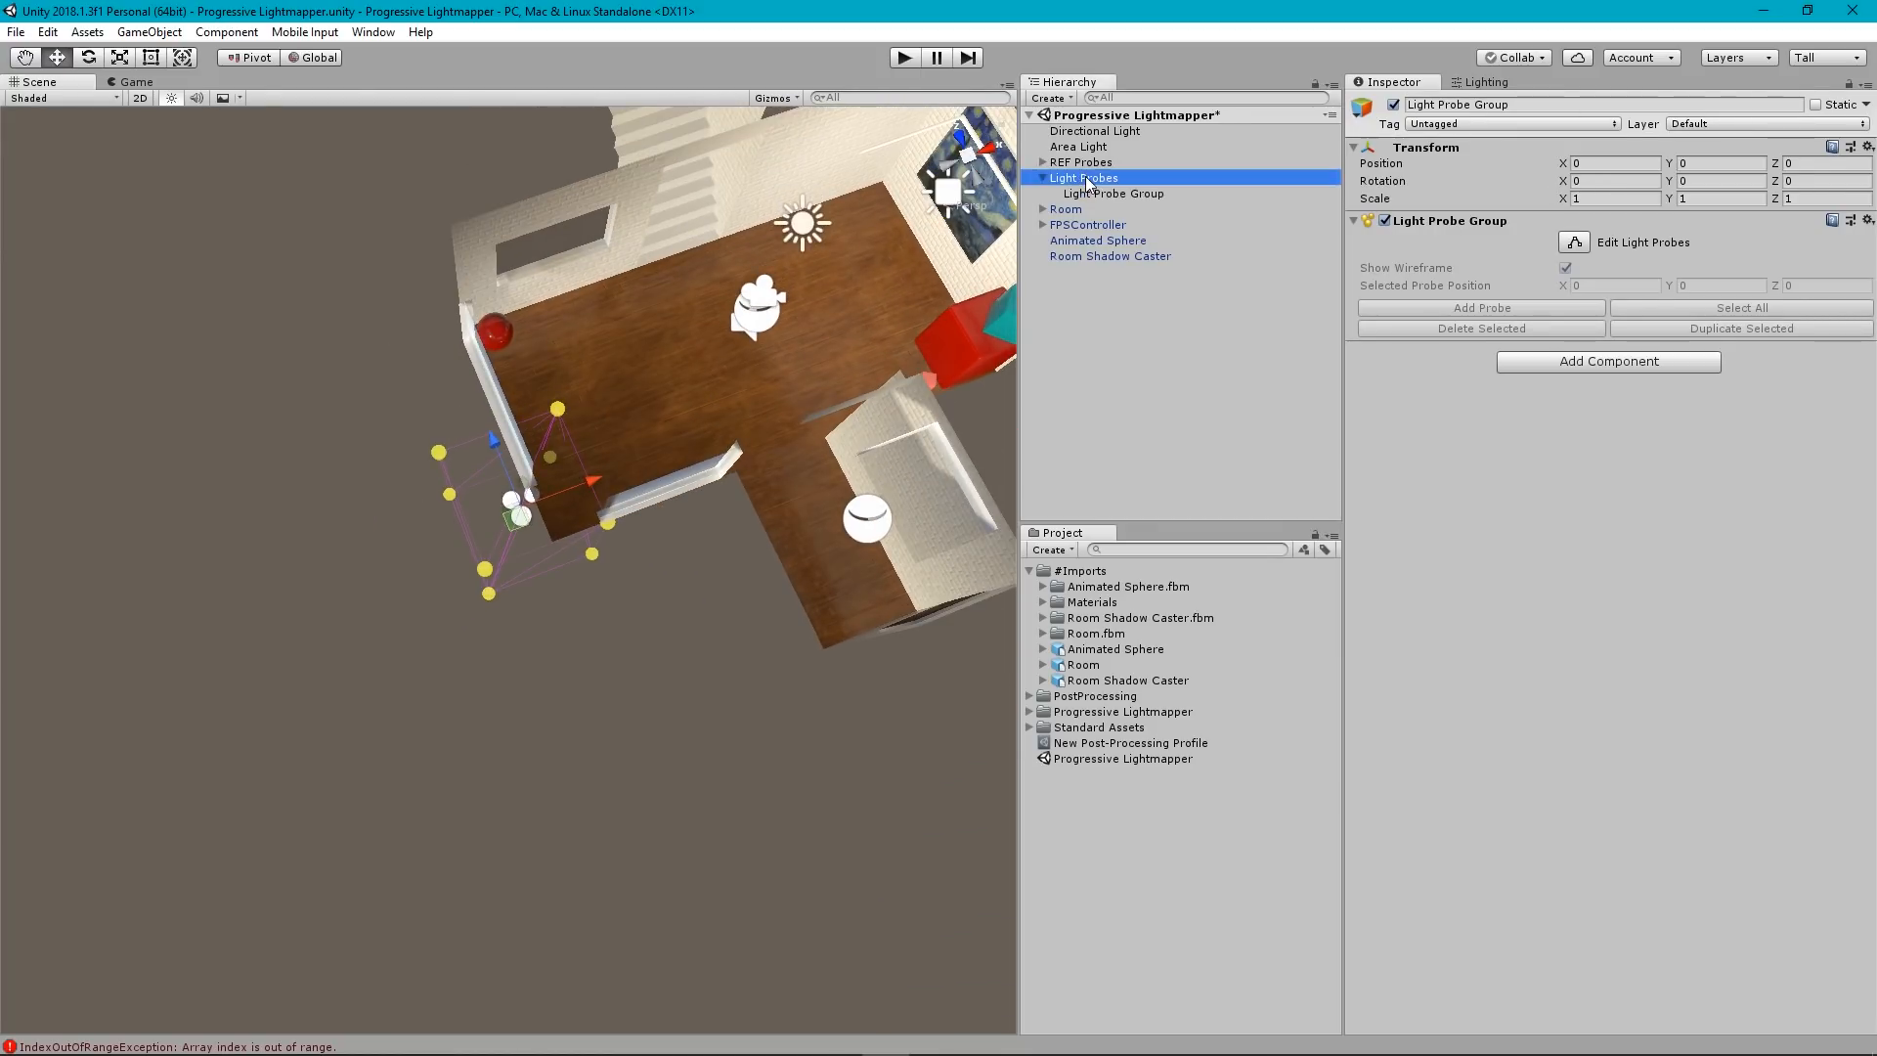
pyautogui.click(1615, 164)
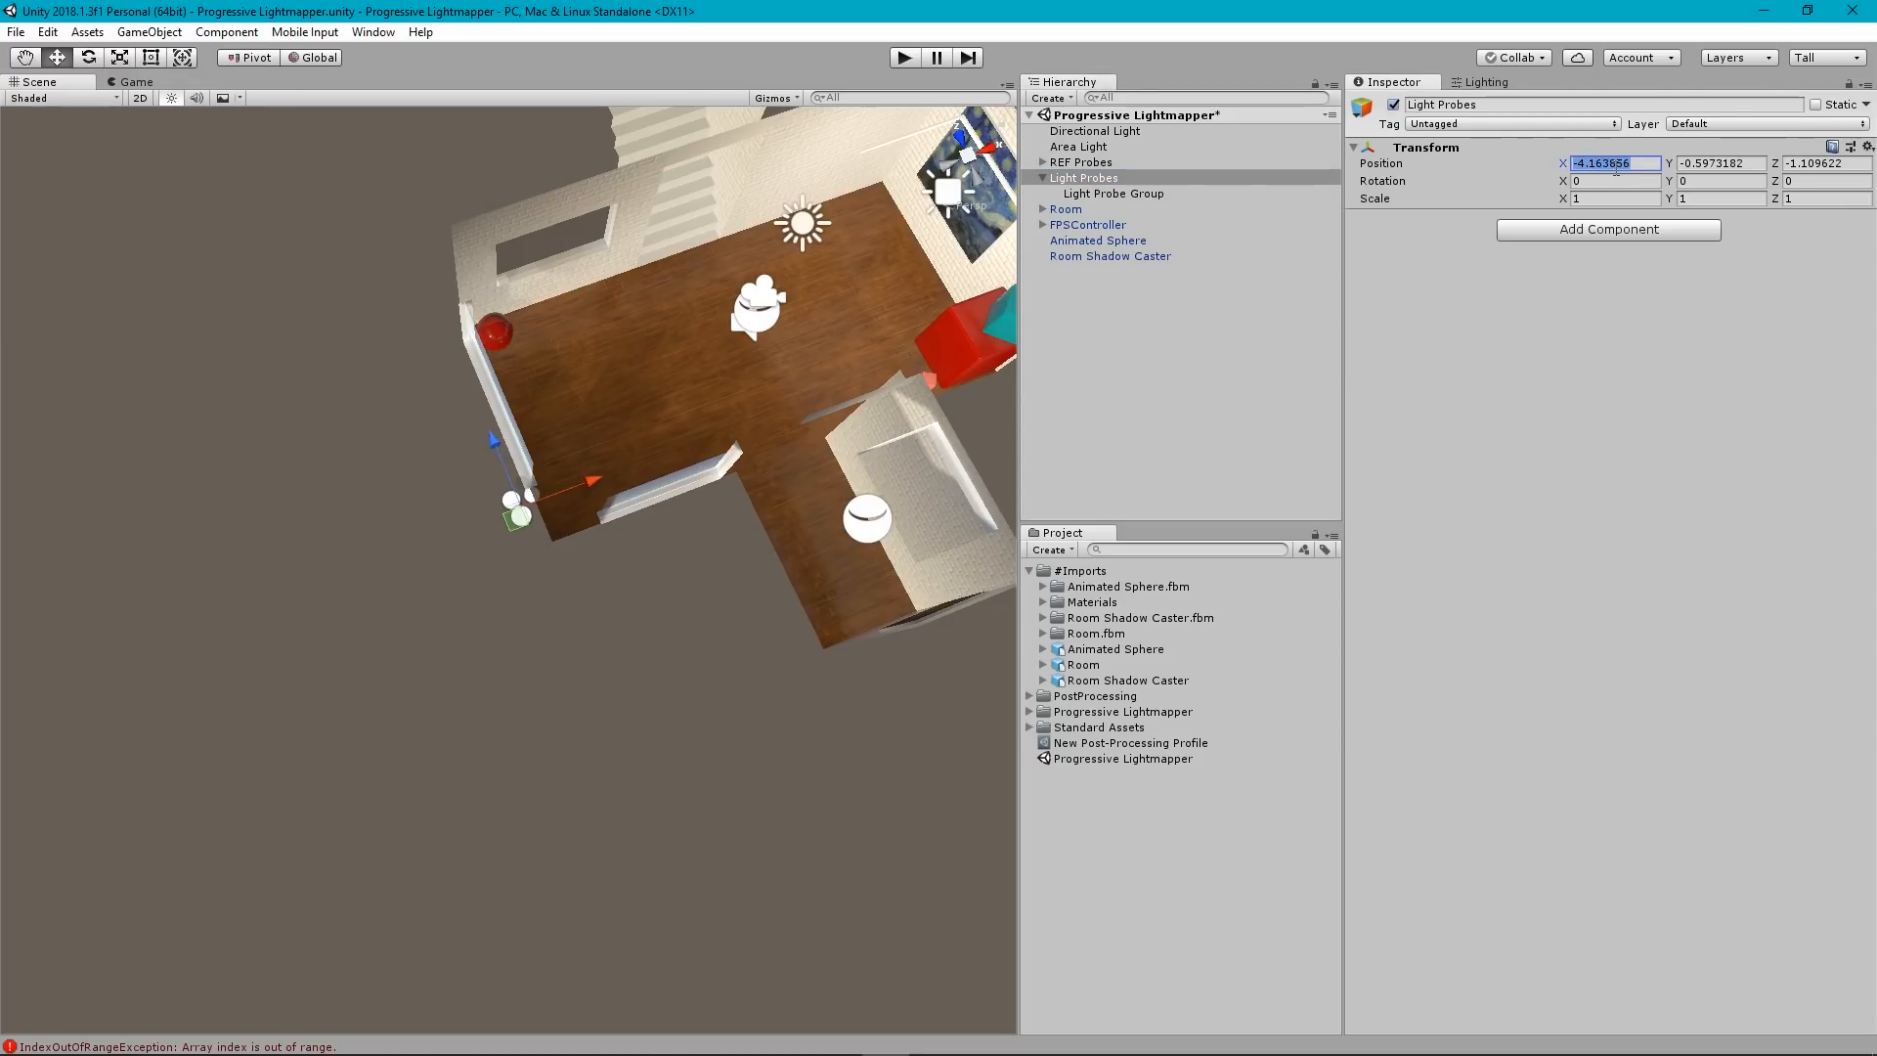
pyautogui.write('00')
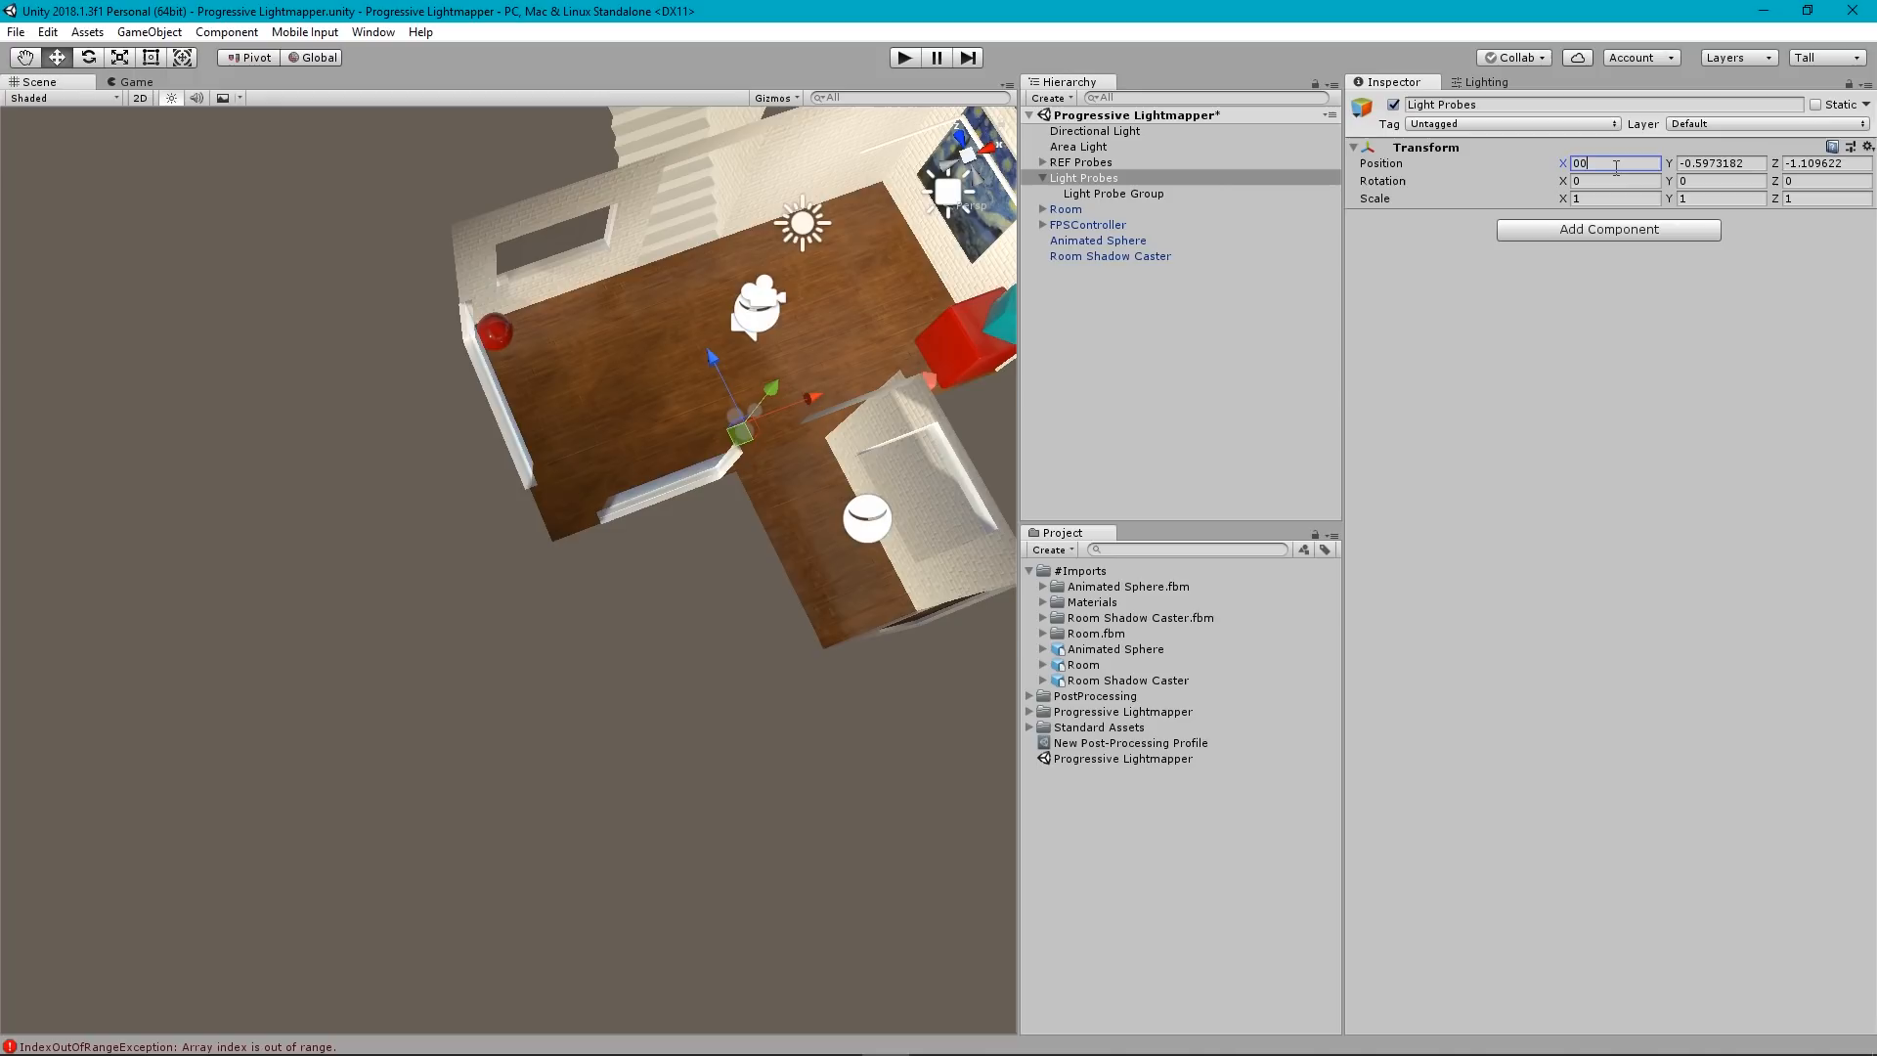
pyautogui.press('BackSpace')
pyautogui.press('Tab')
pyautogui.write('0')
pyautogui.press('Tab')
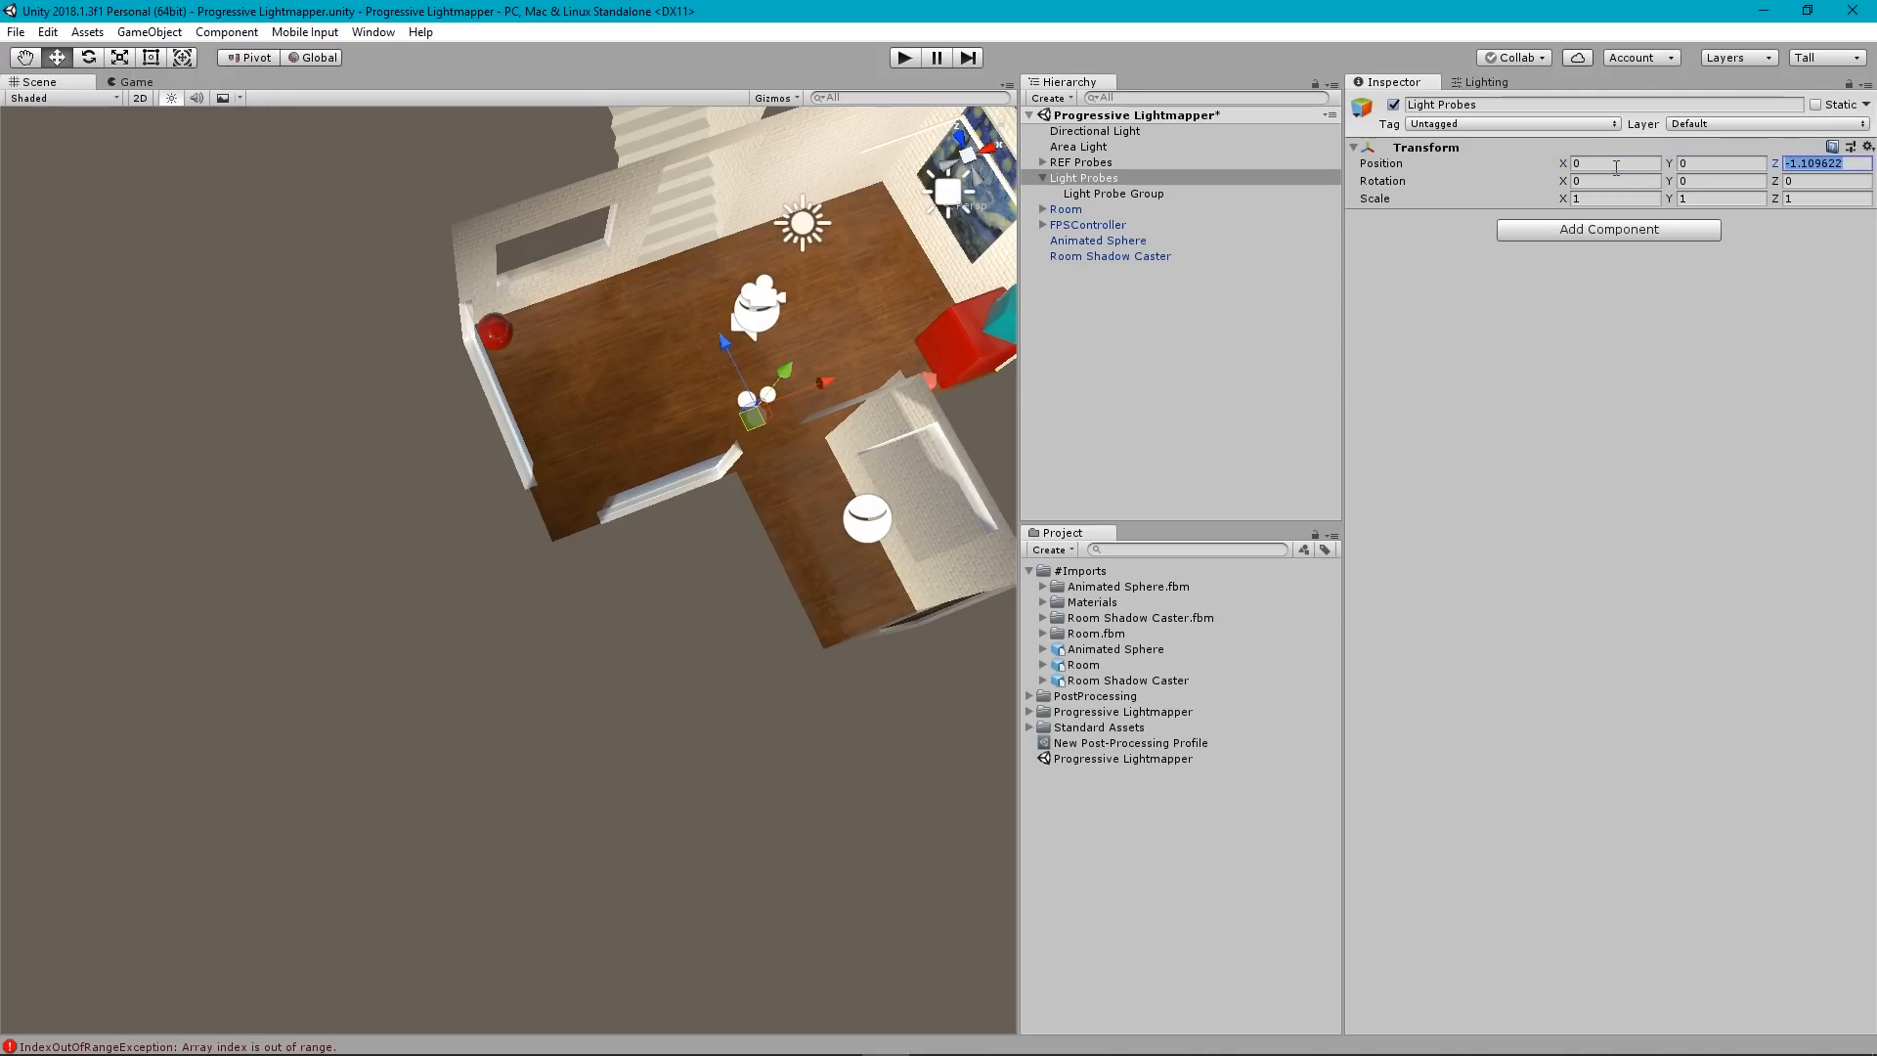
pyautogui.write('0')
# Select the Light Probe Group and examine its probes up close against the sunlit and shadowed floor areas.
pyautogui.keyDown('alt'); pyautogui.moveTo(809, 378); pyautogui.dragTo(1080, 173); pyautogui.keyUp('alt')
pyautogui.click(1110, 194)
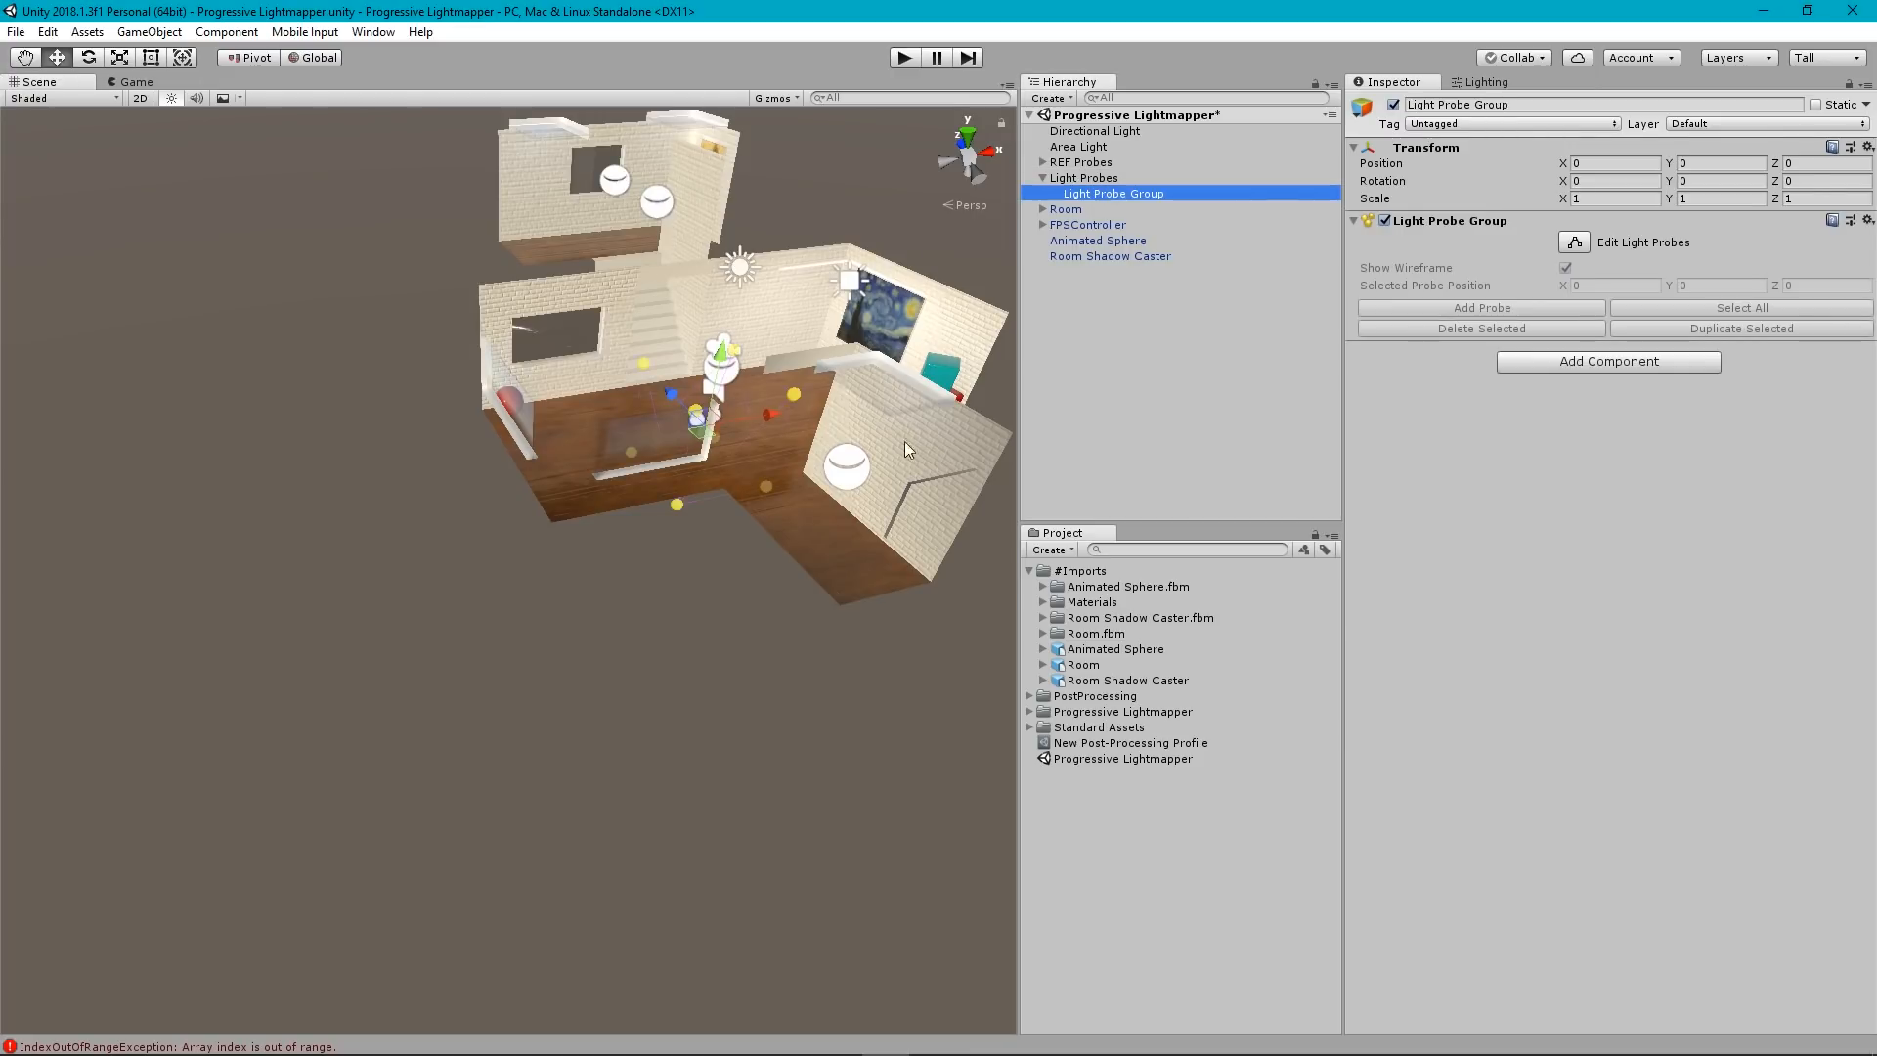
pyautogui.keyDown('alt'); pyautogui.moveTo(782, 453); pyautogui.dragTo(856, 459); pyautogui.keyUp('alt')
pyautogui.scroll(5, 672, 404)
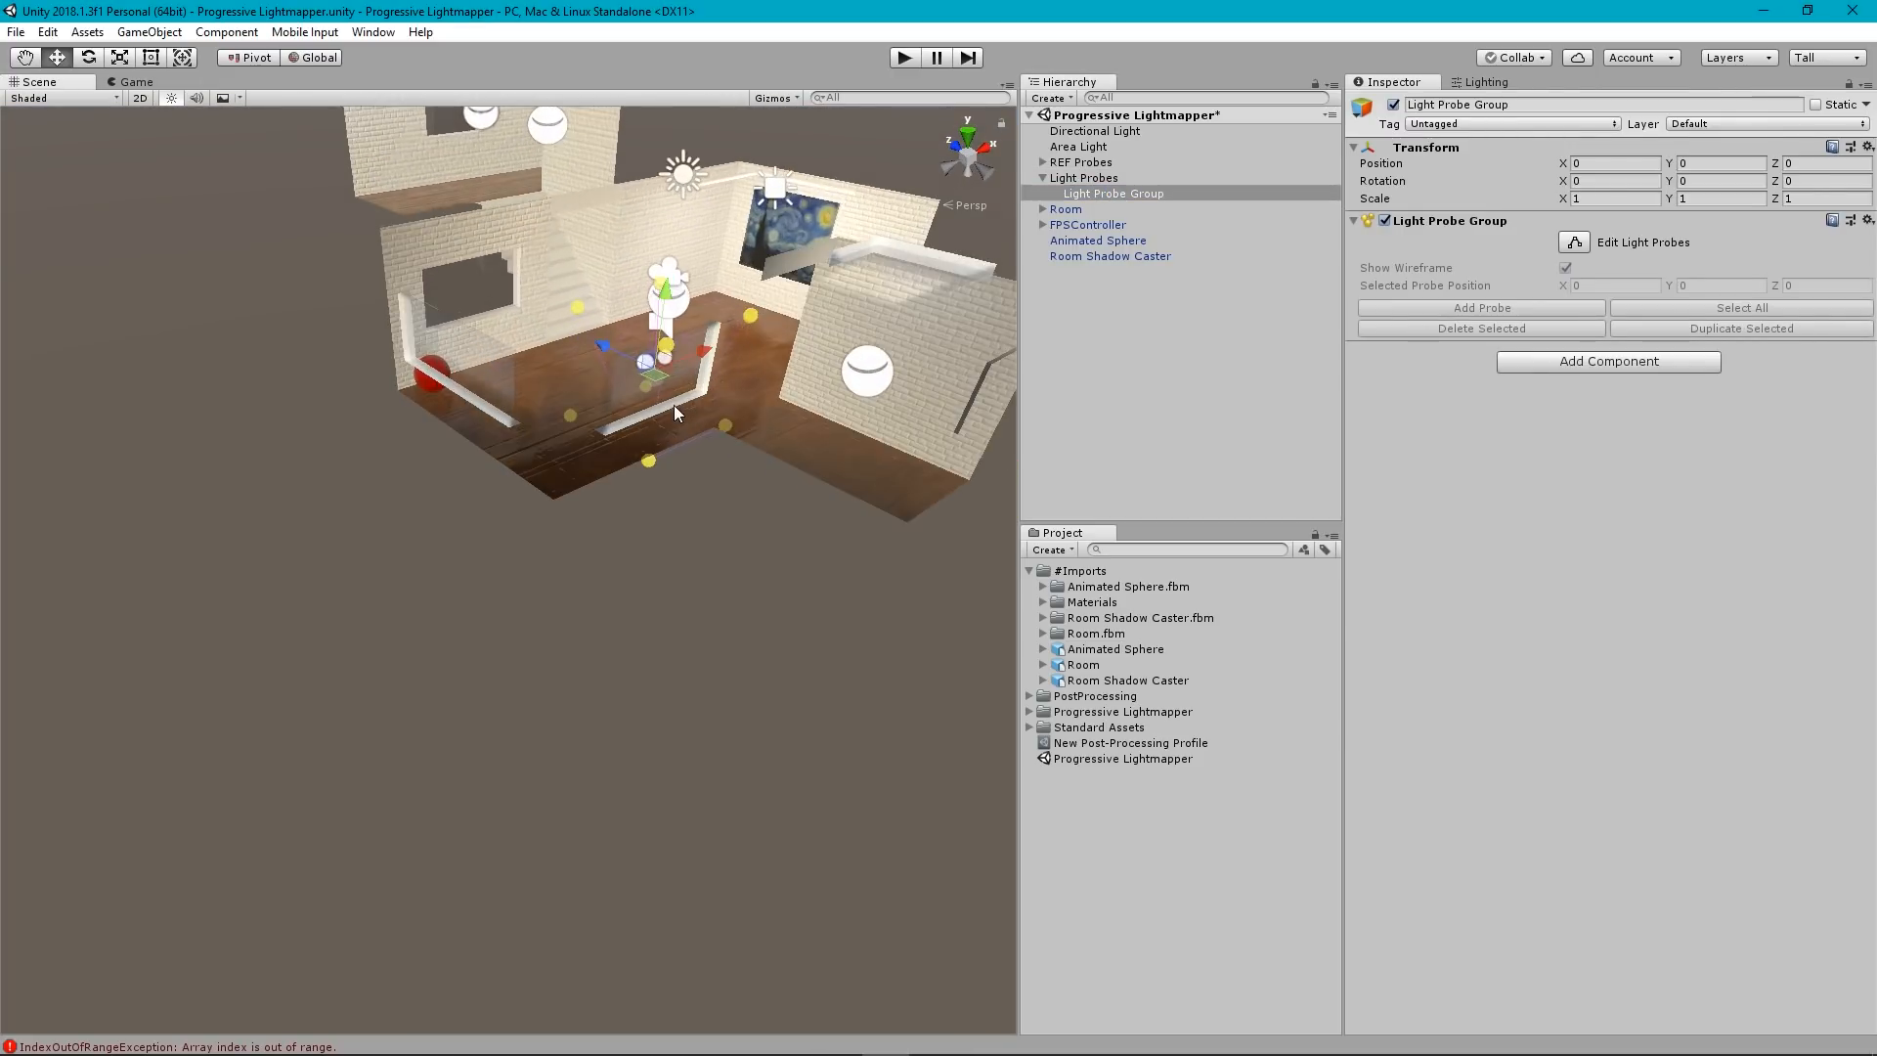
pyautogui.moveTo(672, 350); pyautogui.dragTo(607, 480, button='middle')
pyautogui.scroll(3, 607, 486)
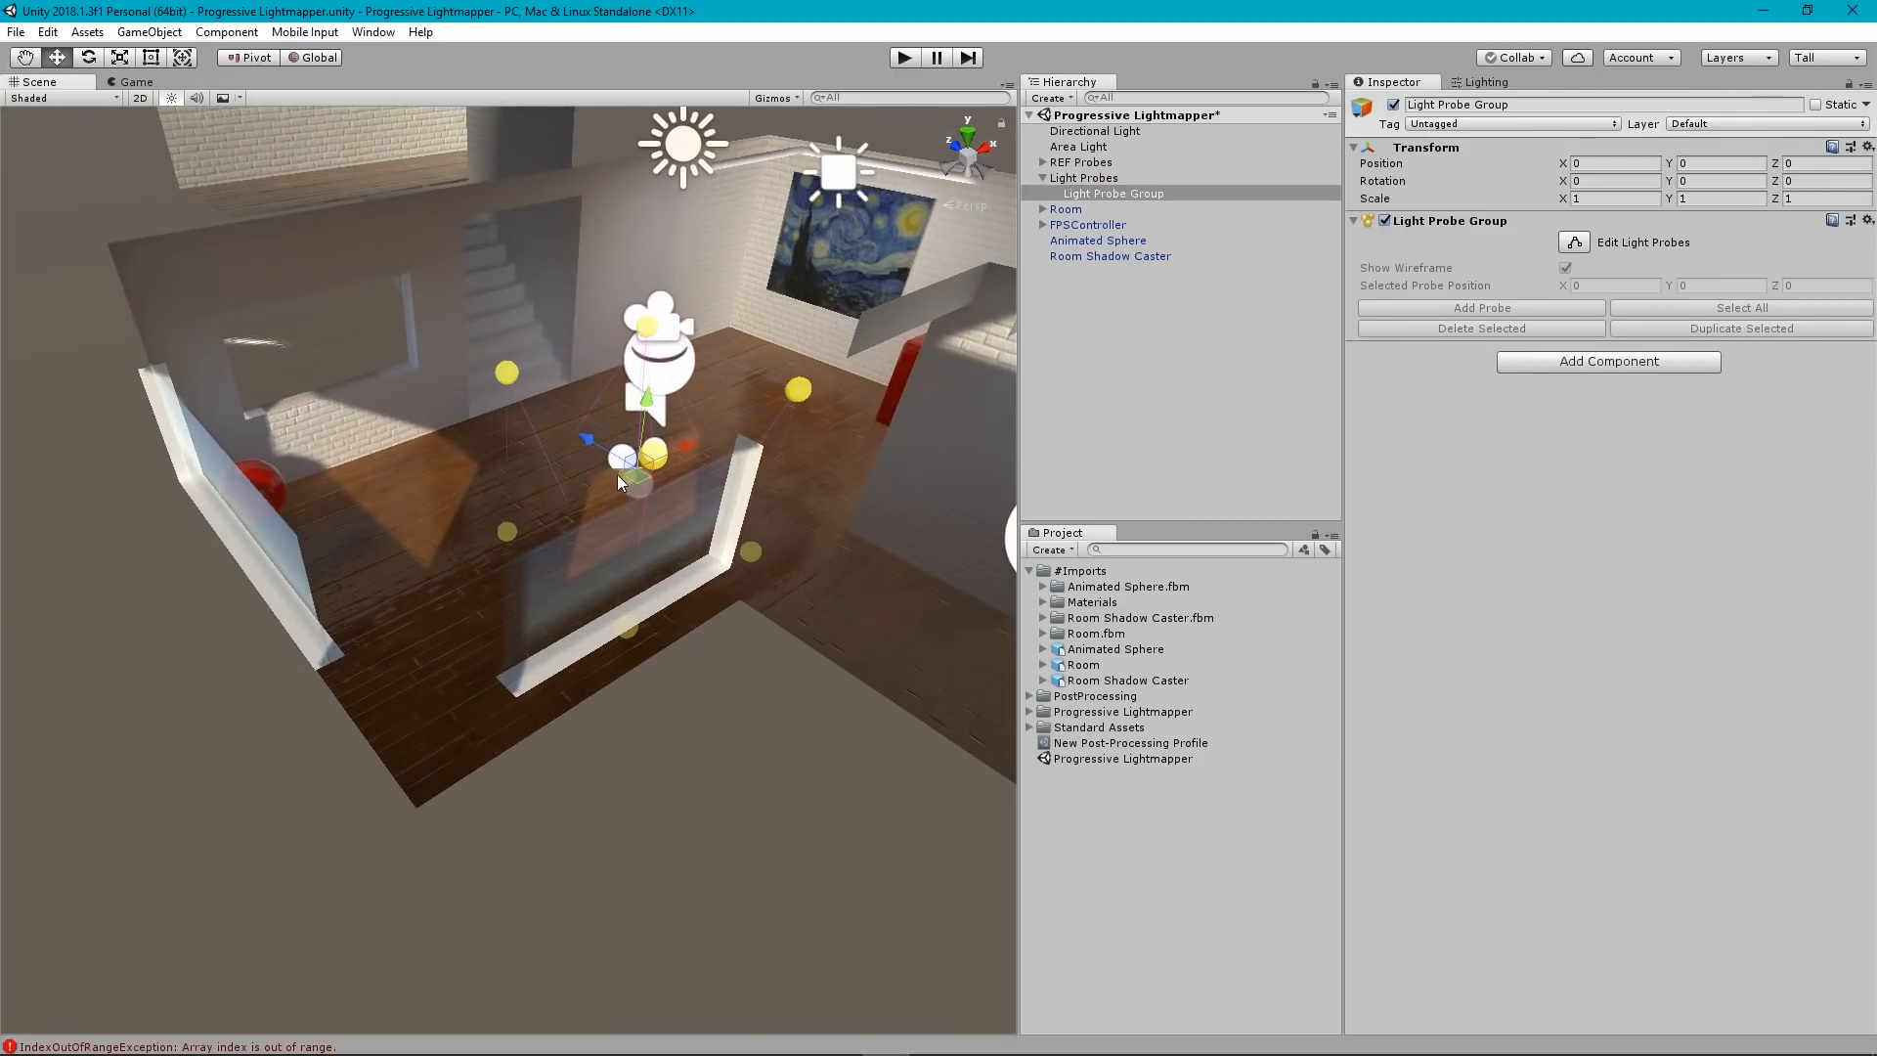
pyautogui.keyDown('alt'); pyautogui.moveTo(525, 476); pyautogui.dragTo(1042, 571); pyautogui.keyUp('alt')
pyautogui.keyDown('alt'); pyautogui.moveTo(272, 724); pyautogui.dragTo(734, 756); pyautogui.keyUp('alt')
pyautogui.keyDown('alt'); pyautogui.moveTo(711, 672); pyautogui.dragTo(729, 720, button='right'); pyautogui.keyUp('alt')
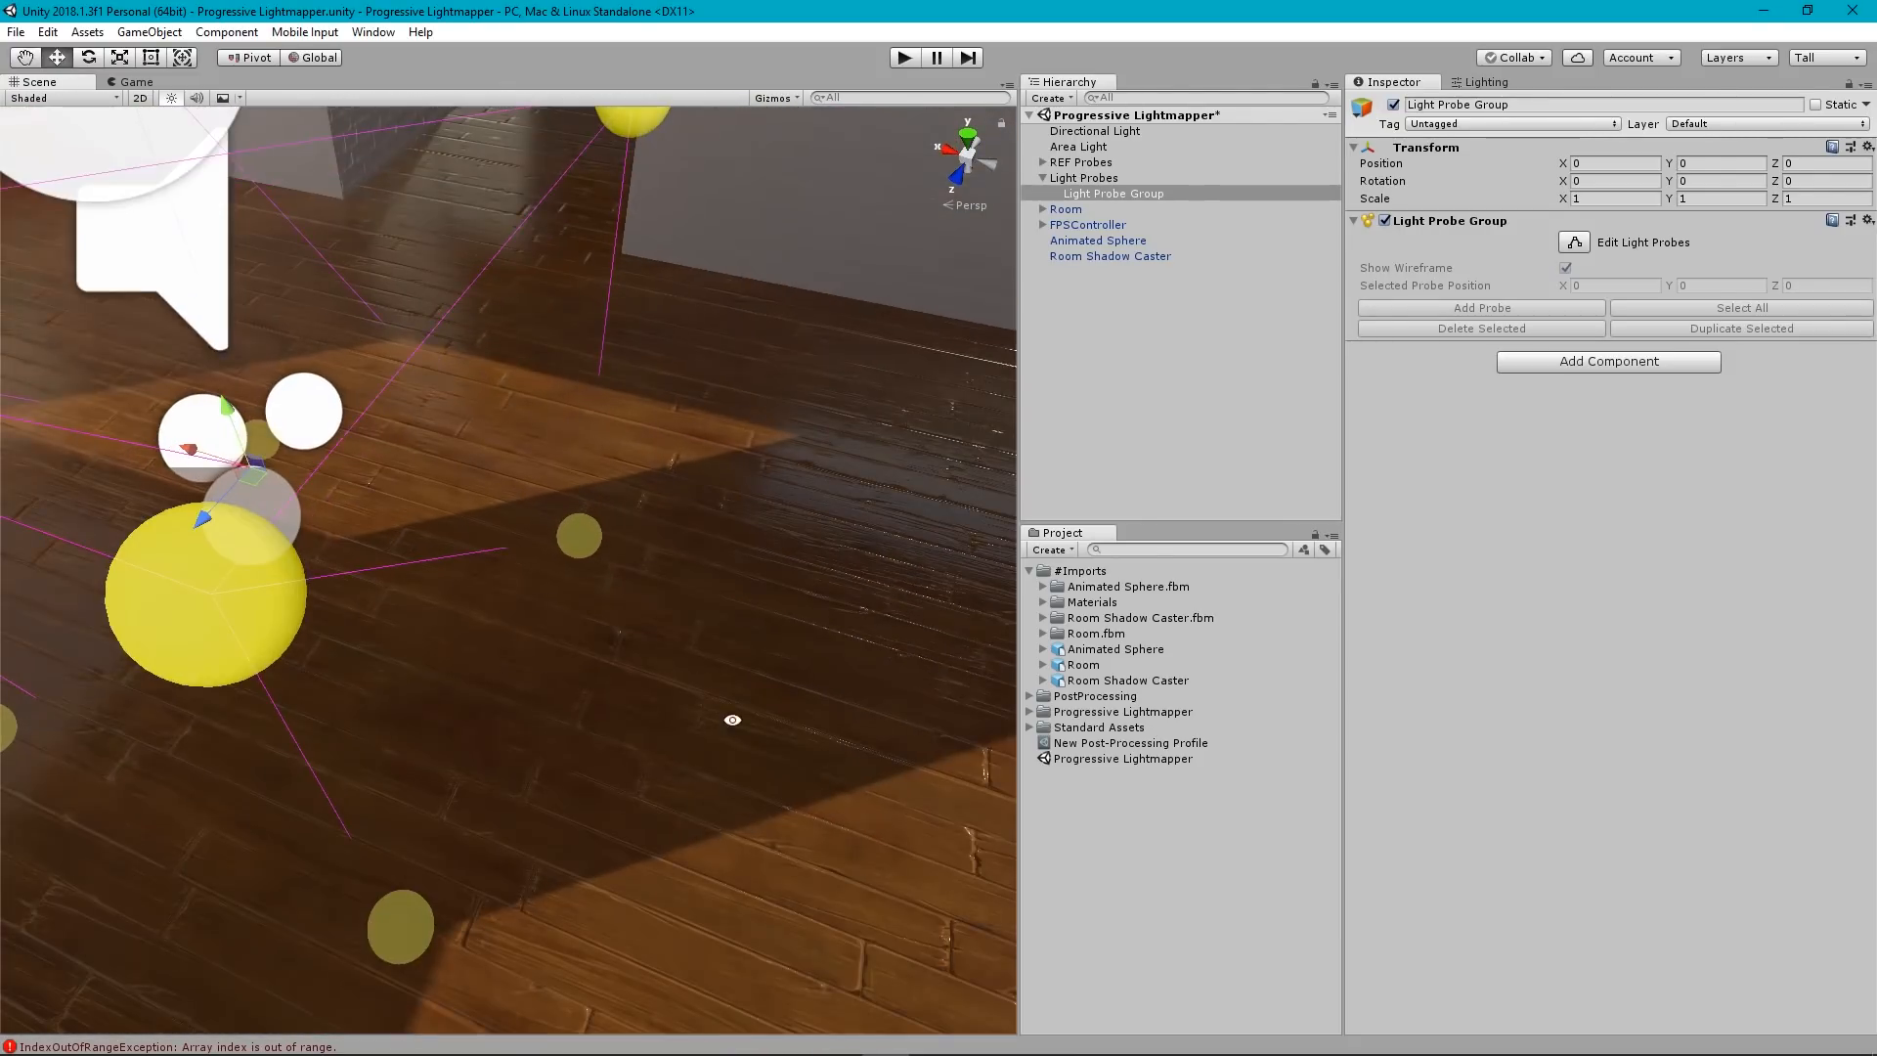
pyautogui.keyDown('alt'); pyautogui.moveTo(621, 668); pyautogui.dragTo(315, 514, button='middle'); pyautogui.keyUp('alt')
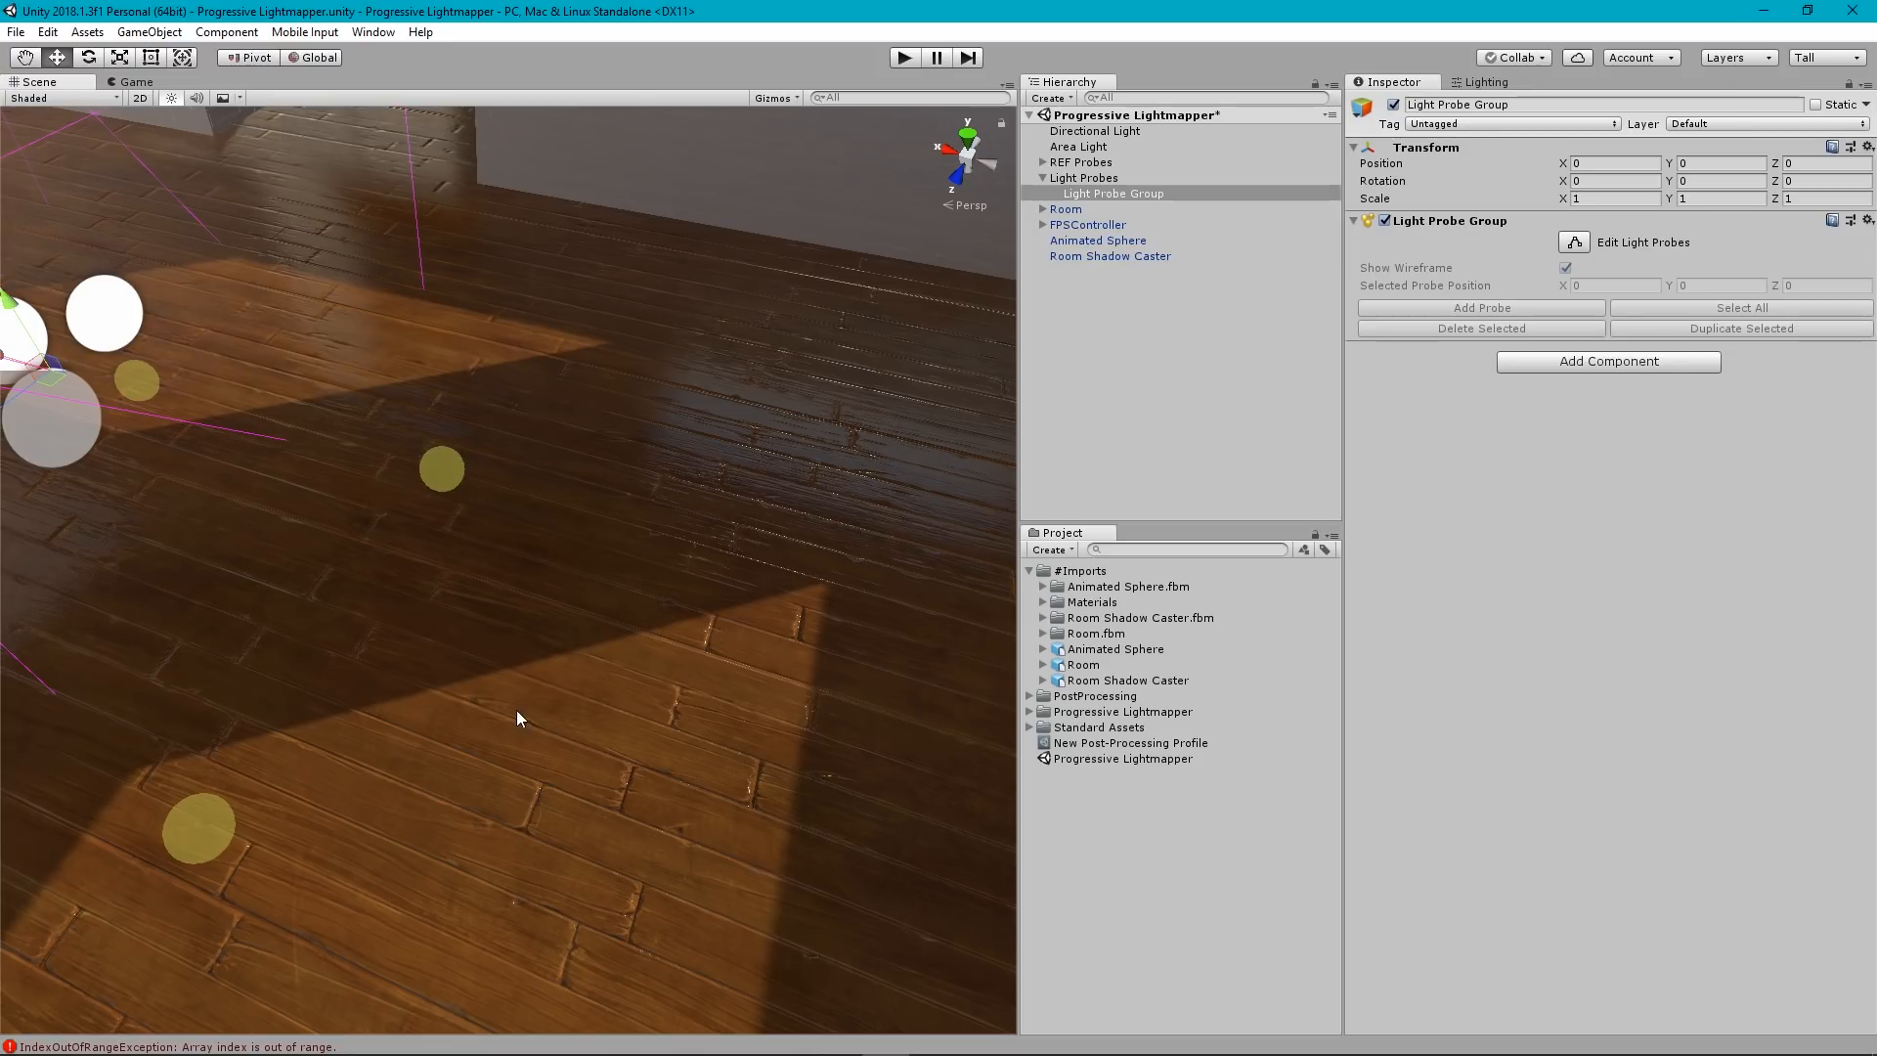
# Examine the probe group's placement relative to the lower room, staircase and corridor from several angles.
pyautogui.scroll(-10, 436, 538)
pyautogui.keyDown('alt'); pyautogui.moveTo(444, 576); pyautogui.dragTo(430, 819); pyautogui.keyUp('alt')
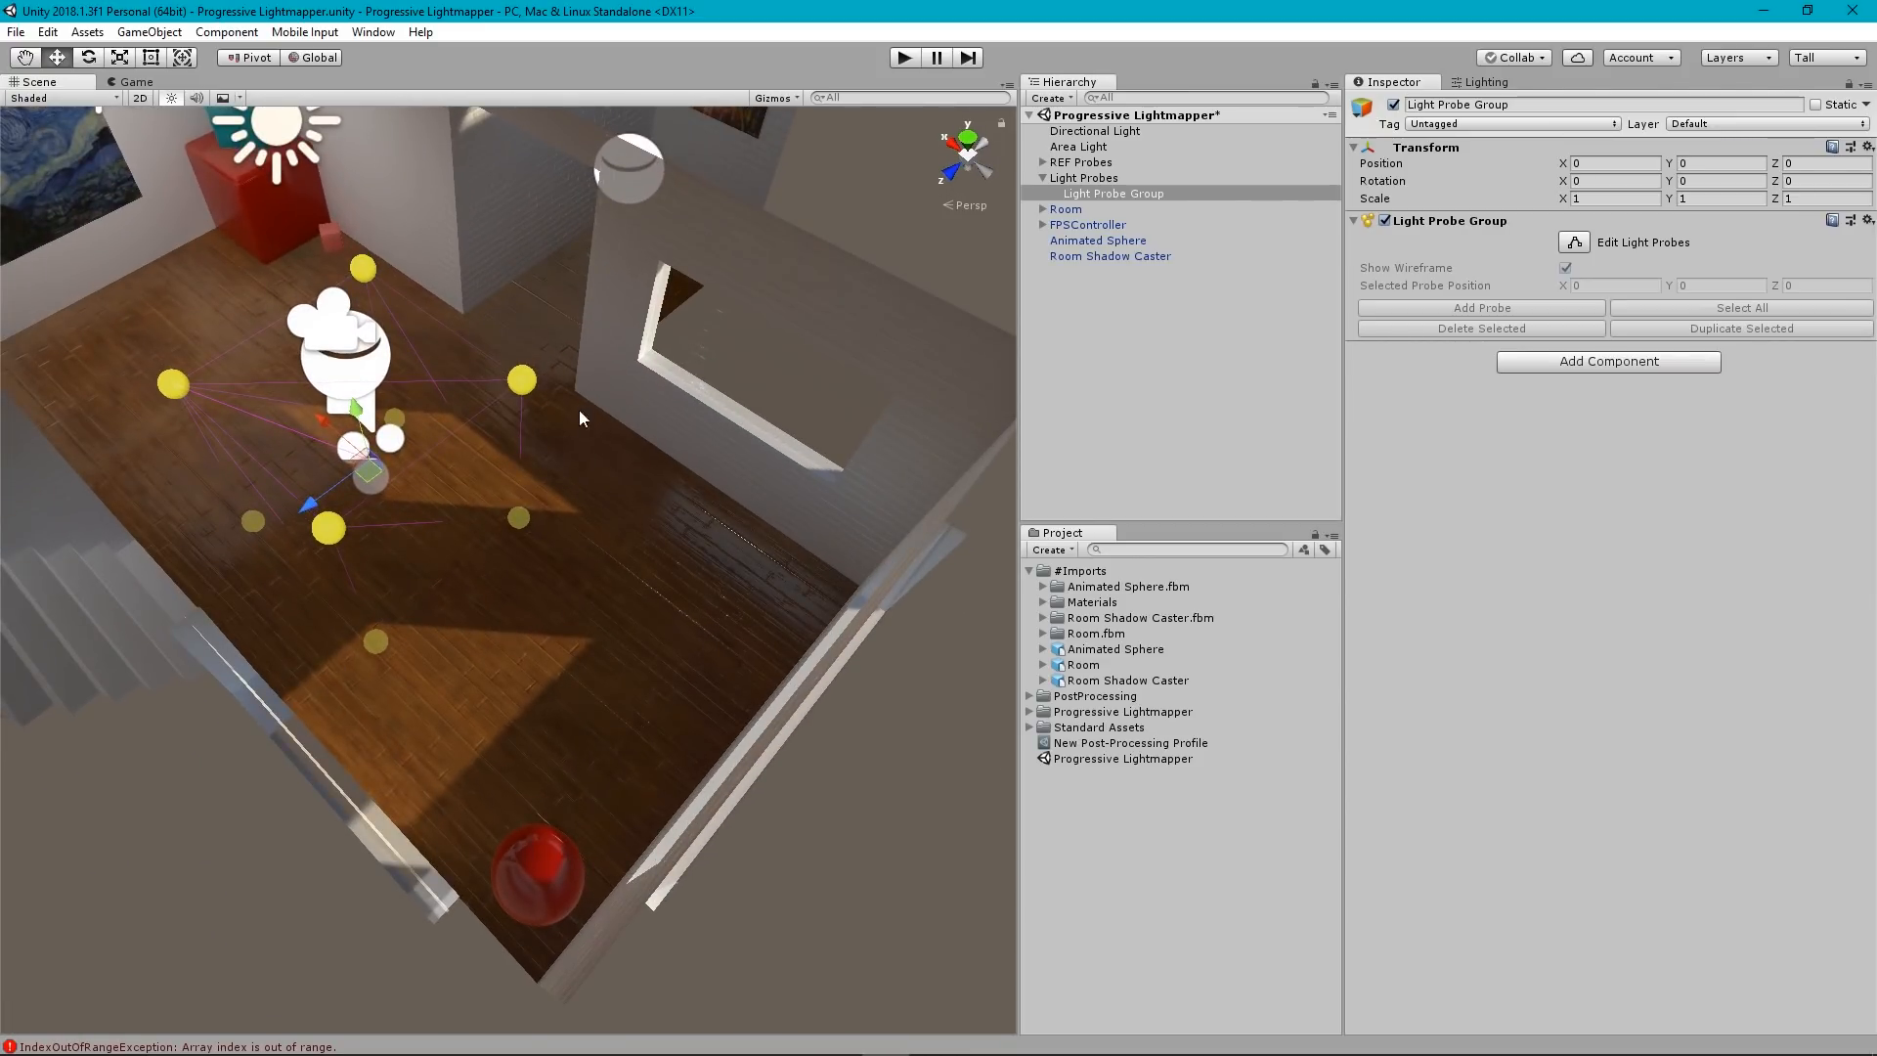
pyautogui.keyDown('alt'); pyautogui.scroll(-7, 294, 649); pyautogui.keyUp('alt')
pyautogui.moveTo(293, 649); pyautogui.dragTo(555, 570, button='middle')
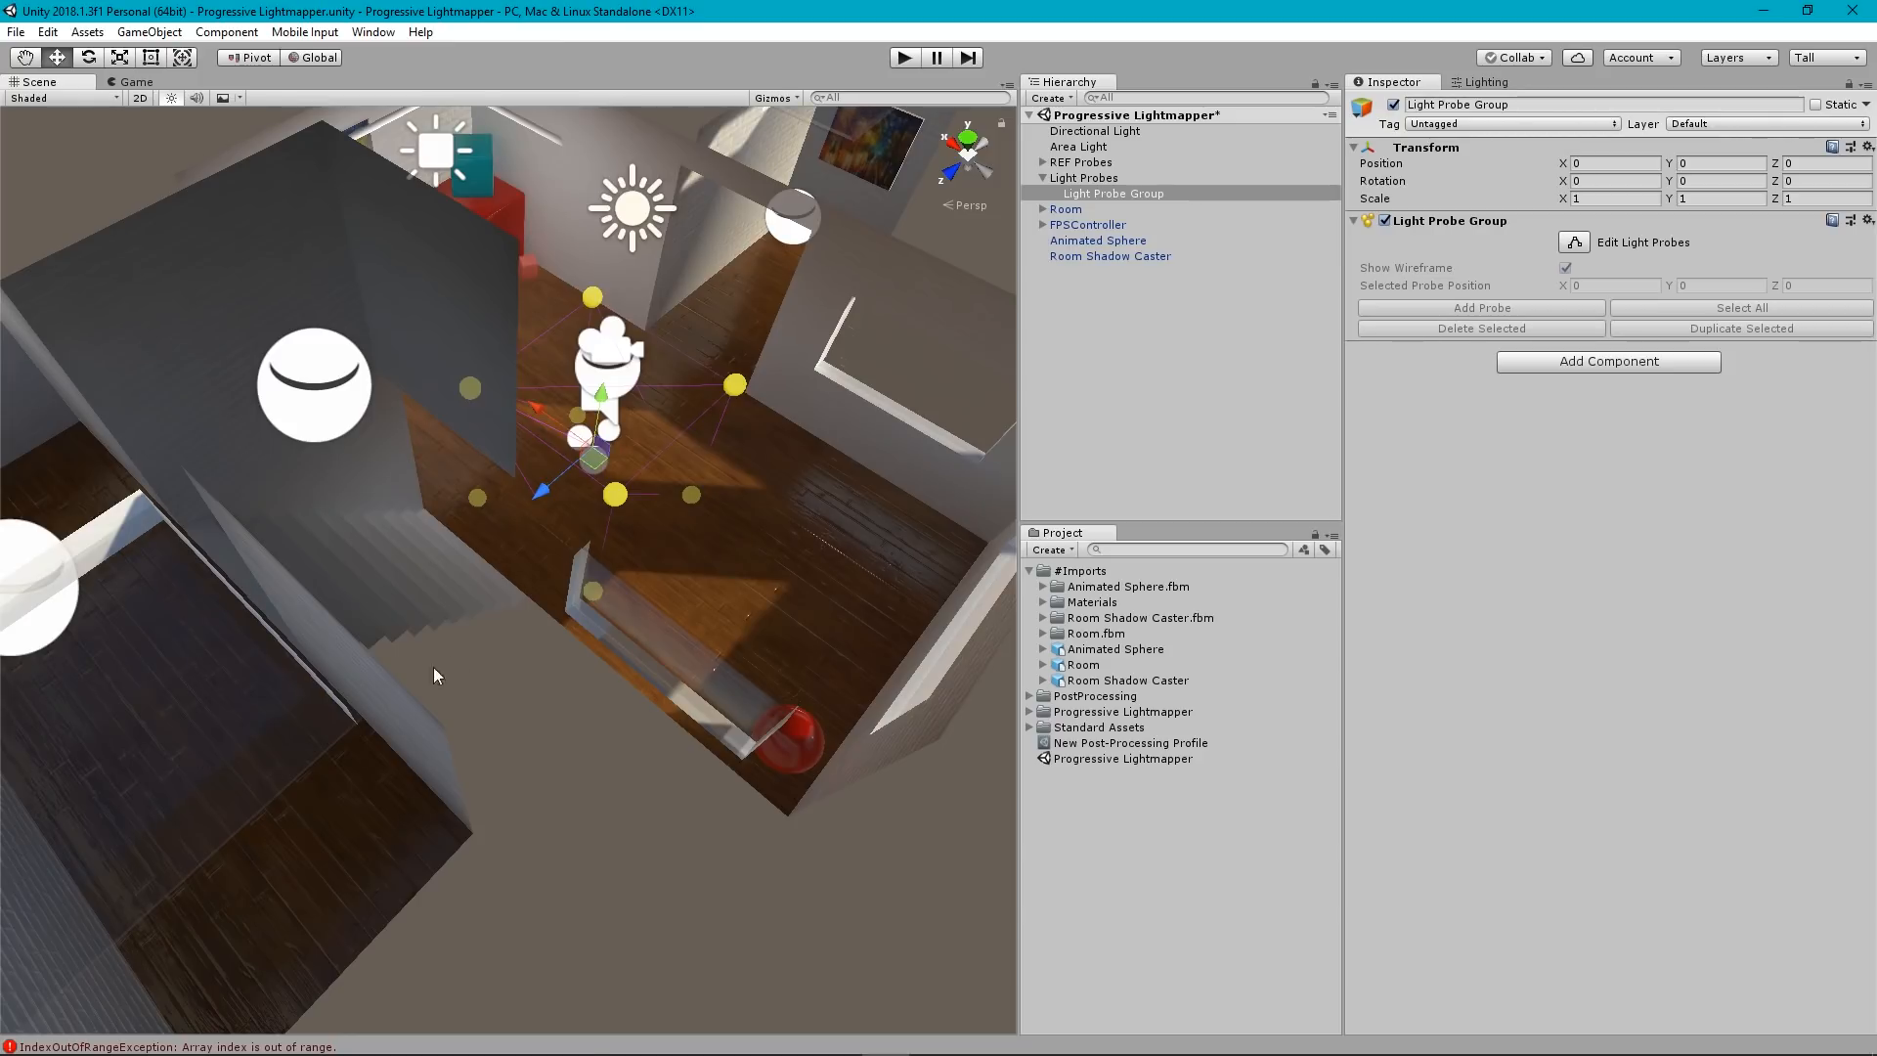
pyautogui.scroll(-8, 432, 666)
pyautogui.keyDown('alt'); pyautogui.moveTo(577, 655); pyautogui.dragTo(432, 655); pyautogui.keyUp('alt')
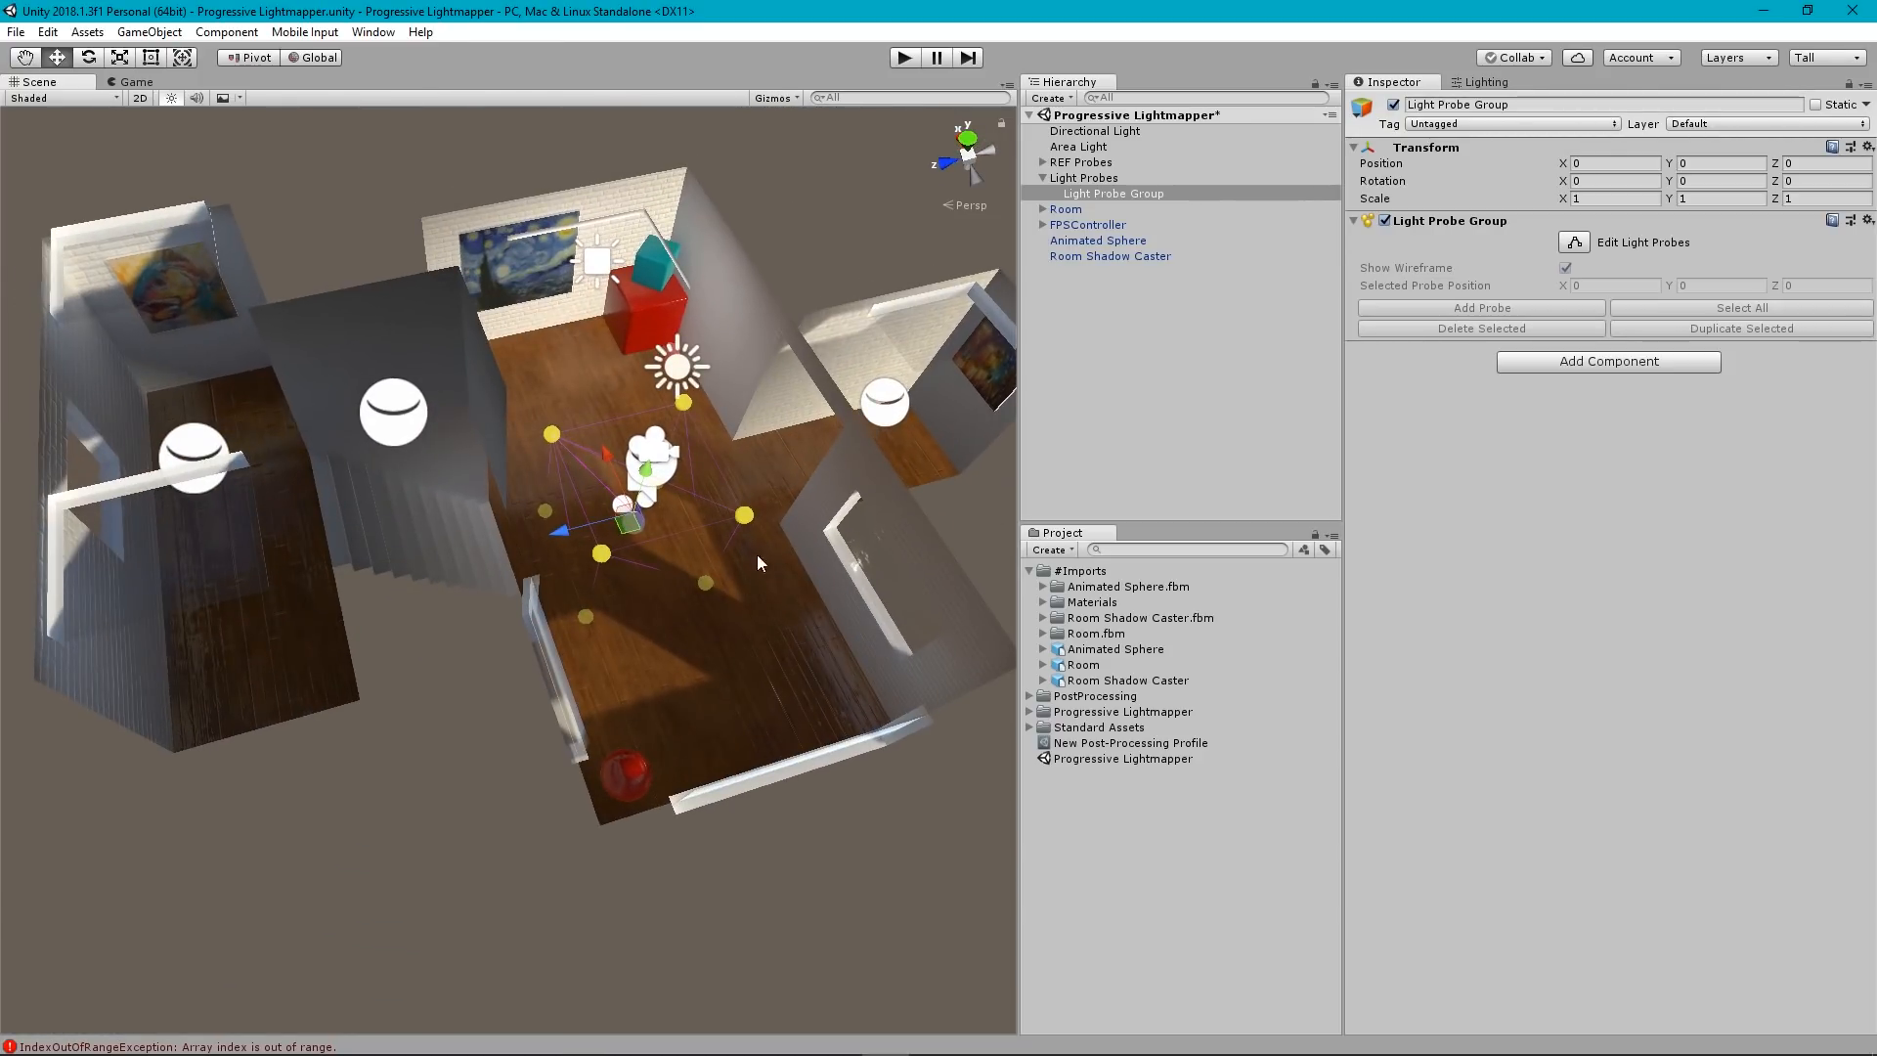
pyautogui.keyDown('alt'); pyautogui.moveTo(757, 554); pyautogui.dragTo(571, 508); pyautogui.keyUp('alt')
pyautogui.moveTo(694, 684); pyautogui.dragTo(577, 597, button='middle')
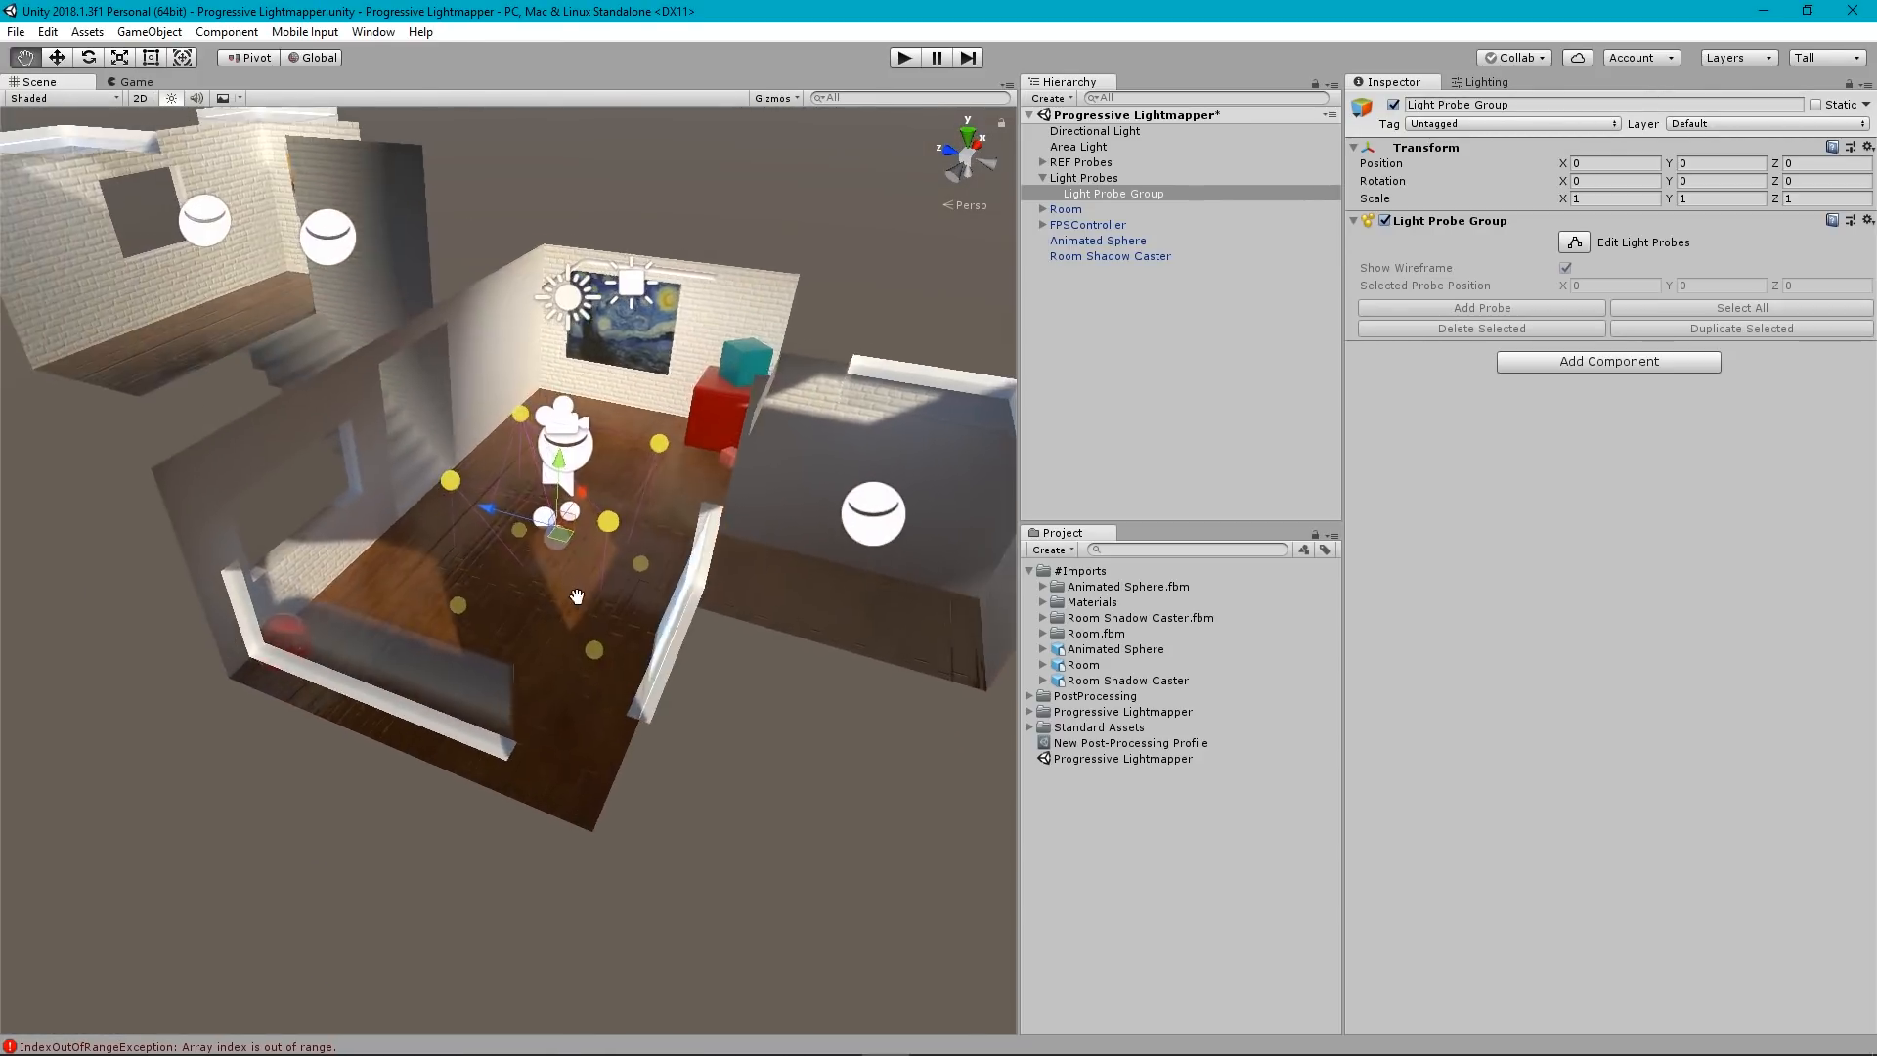
pyautogui.keyDown('alt'); pyautogui.moveTo(577, 596); pyautogui.dragTo(850, 647); pyautogui.keyUp('alt')
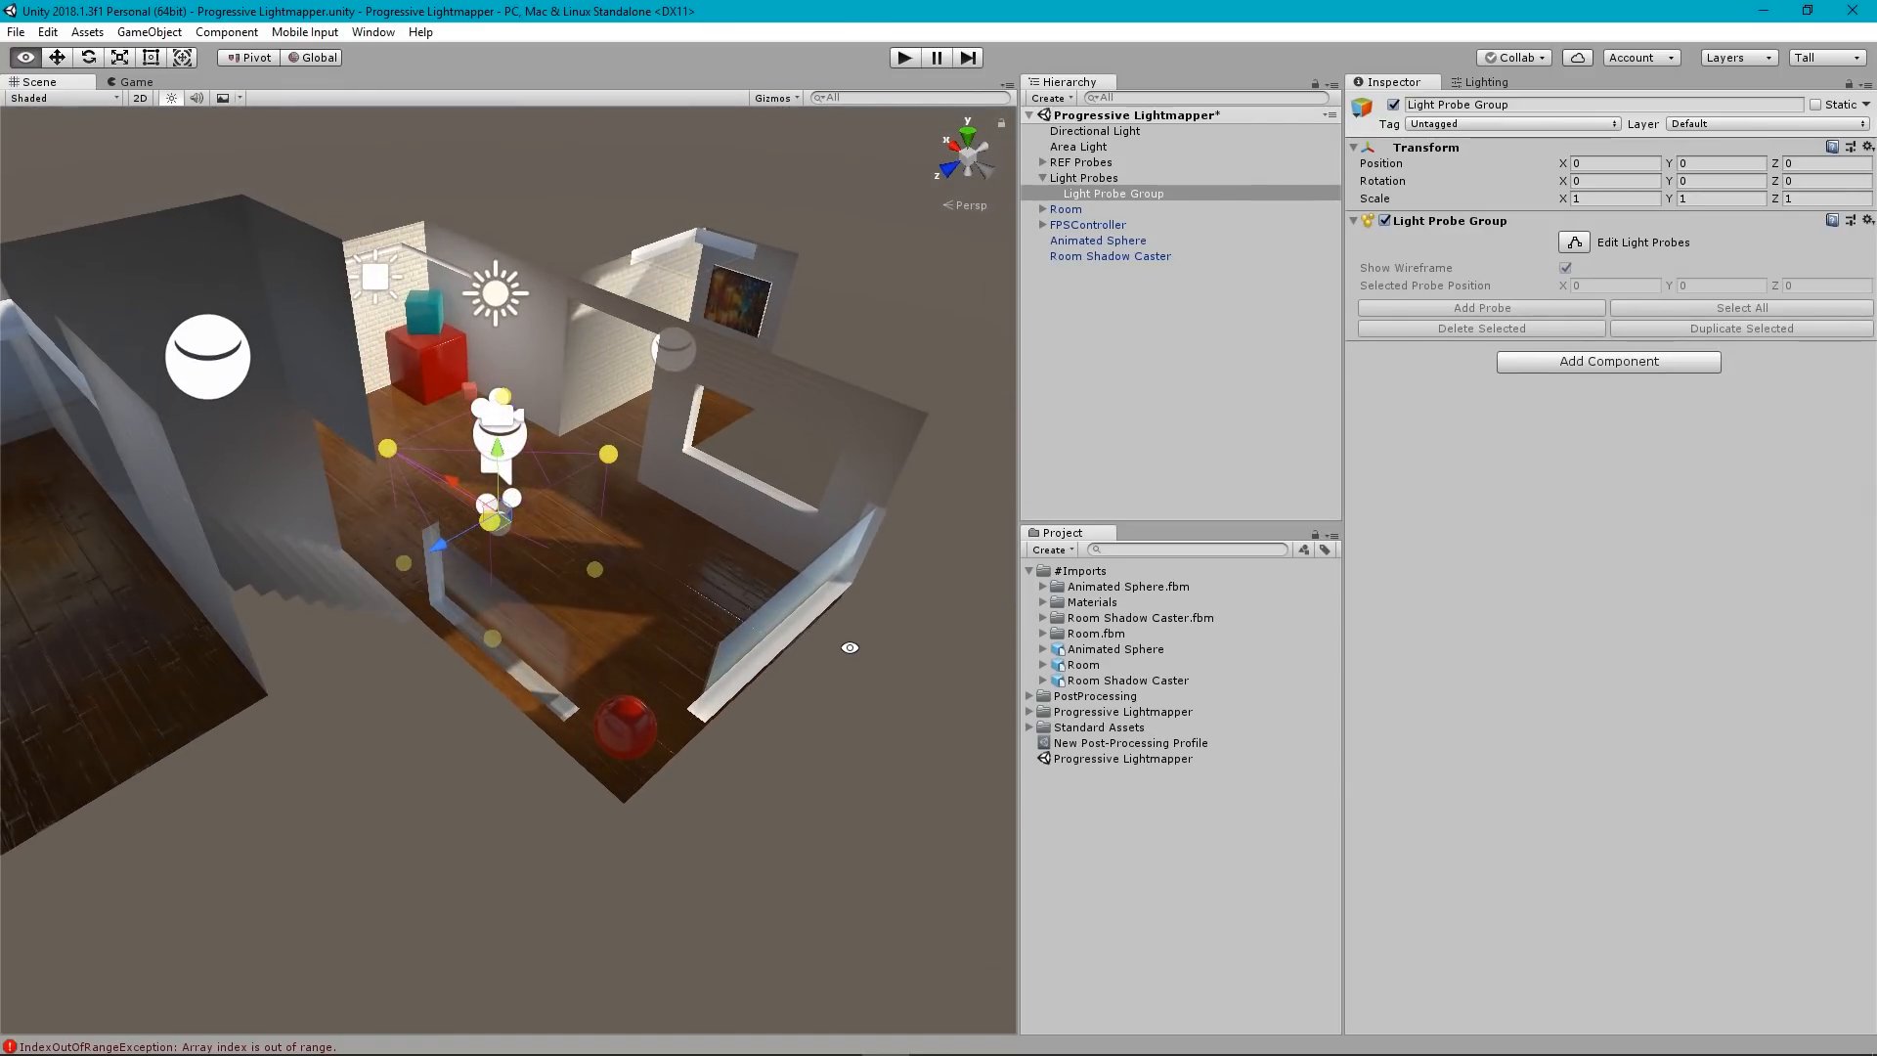
pyautogui.scroll(5, 673, 559)
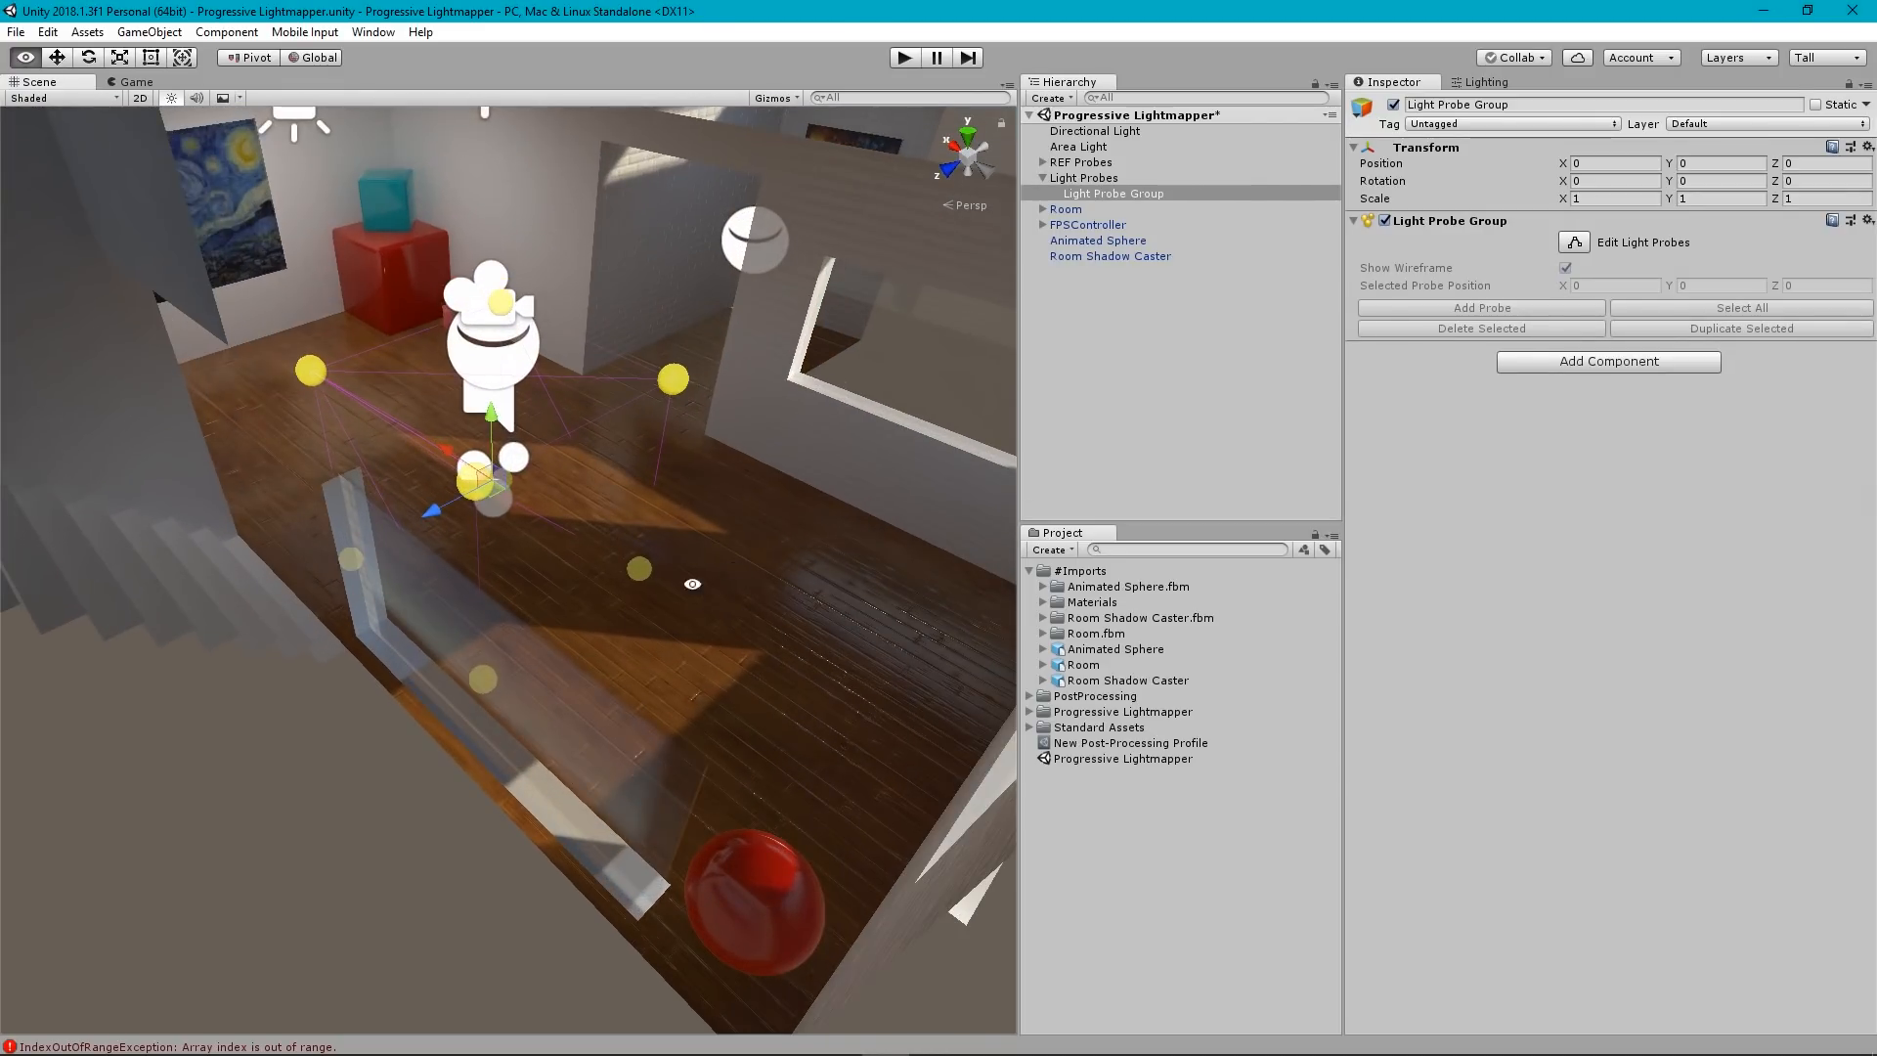
pyautogui.keyDown('alt'); pyautogui.moveTo(692, 584); pyautogui.dragTo(557, 409); pyautogui.keyUp('alt')
pyautogui.scroll(4, 609, 600)
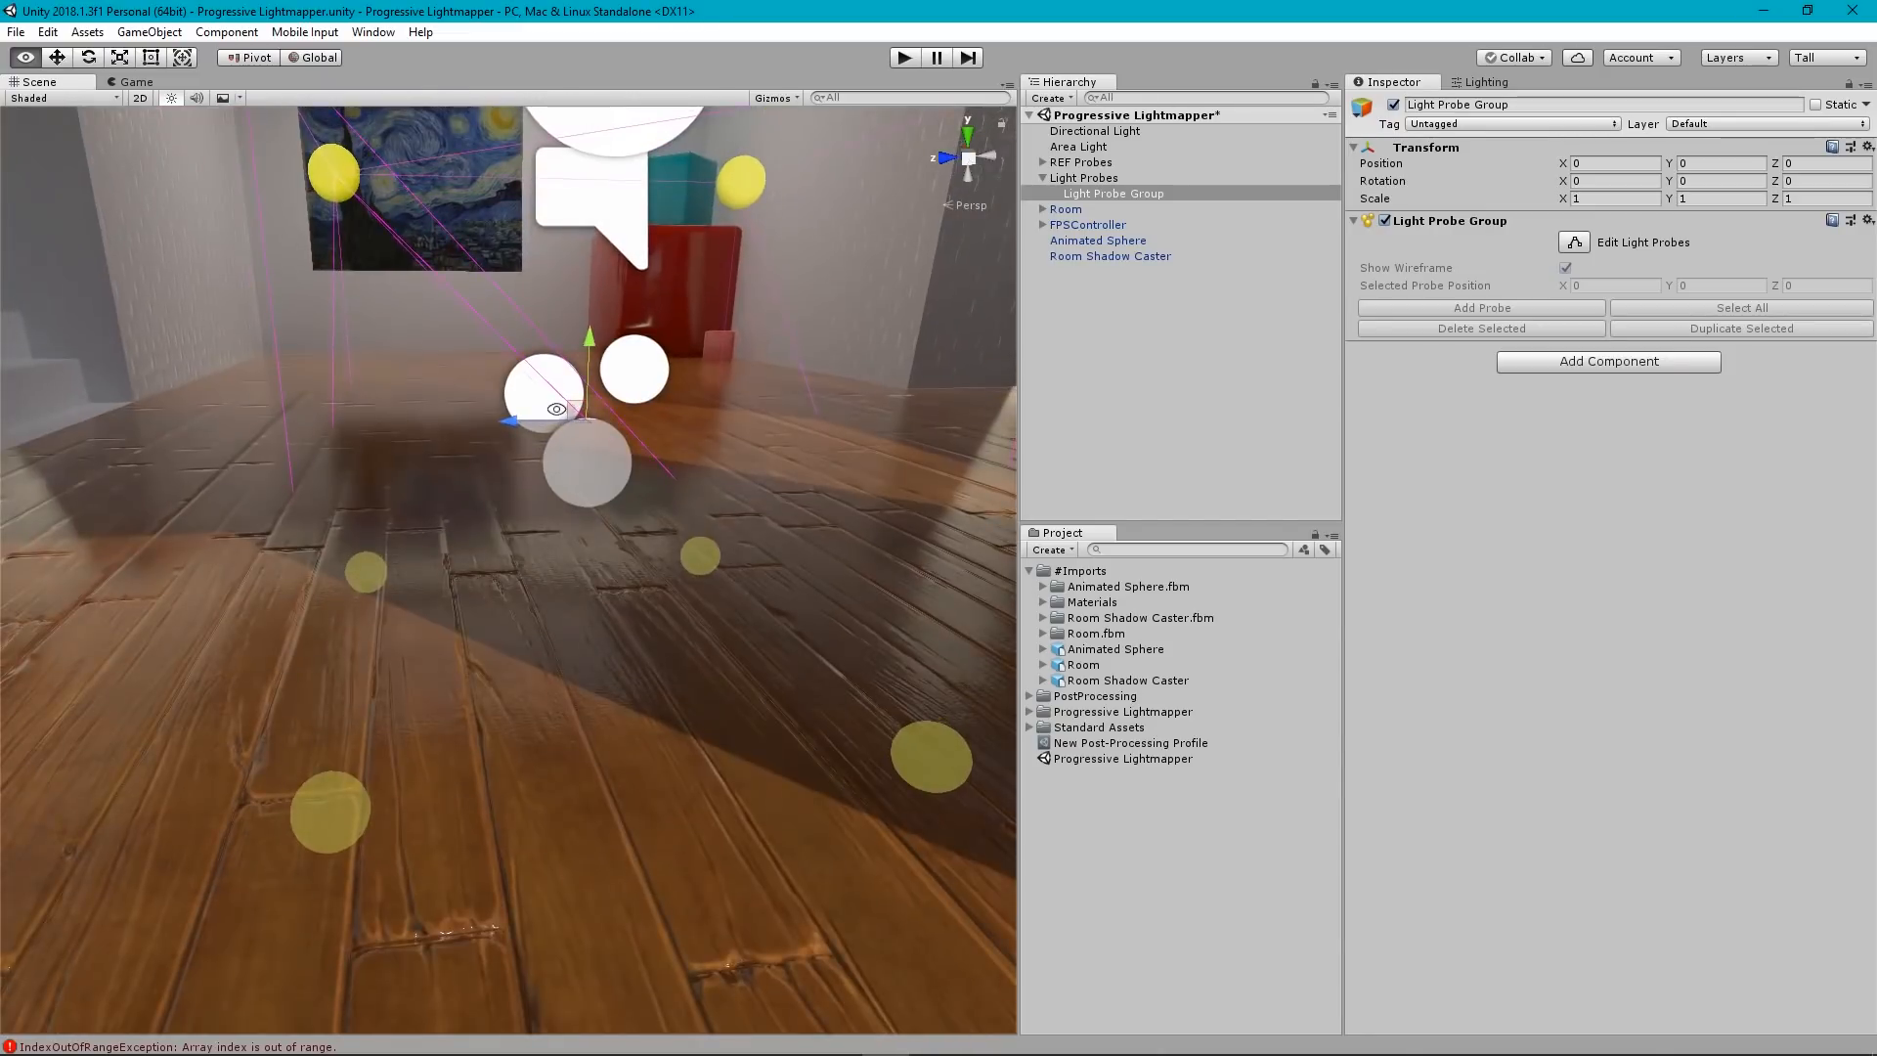
pyautogui.moveTo(556, 409); pyautogui.dragTo(487, 628, button='middle')
pyautogui.keyDown('alt'); pyautogui.moveTo(630, 524); pyautogui.dragTo(694, 645); pyautogui.keyUp('alt')
pyautogui.scroll(-10, 754, 597)
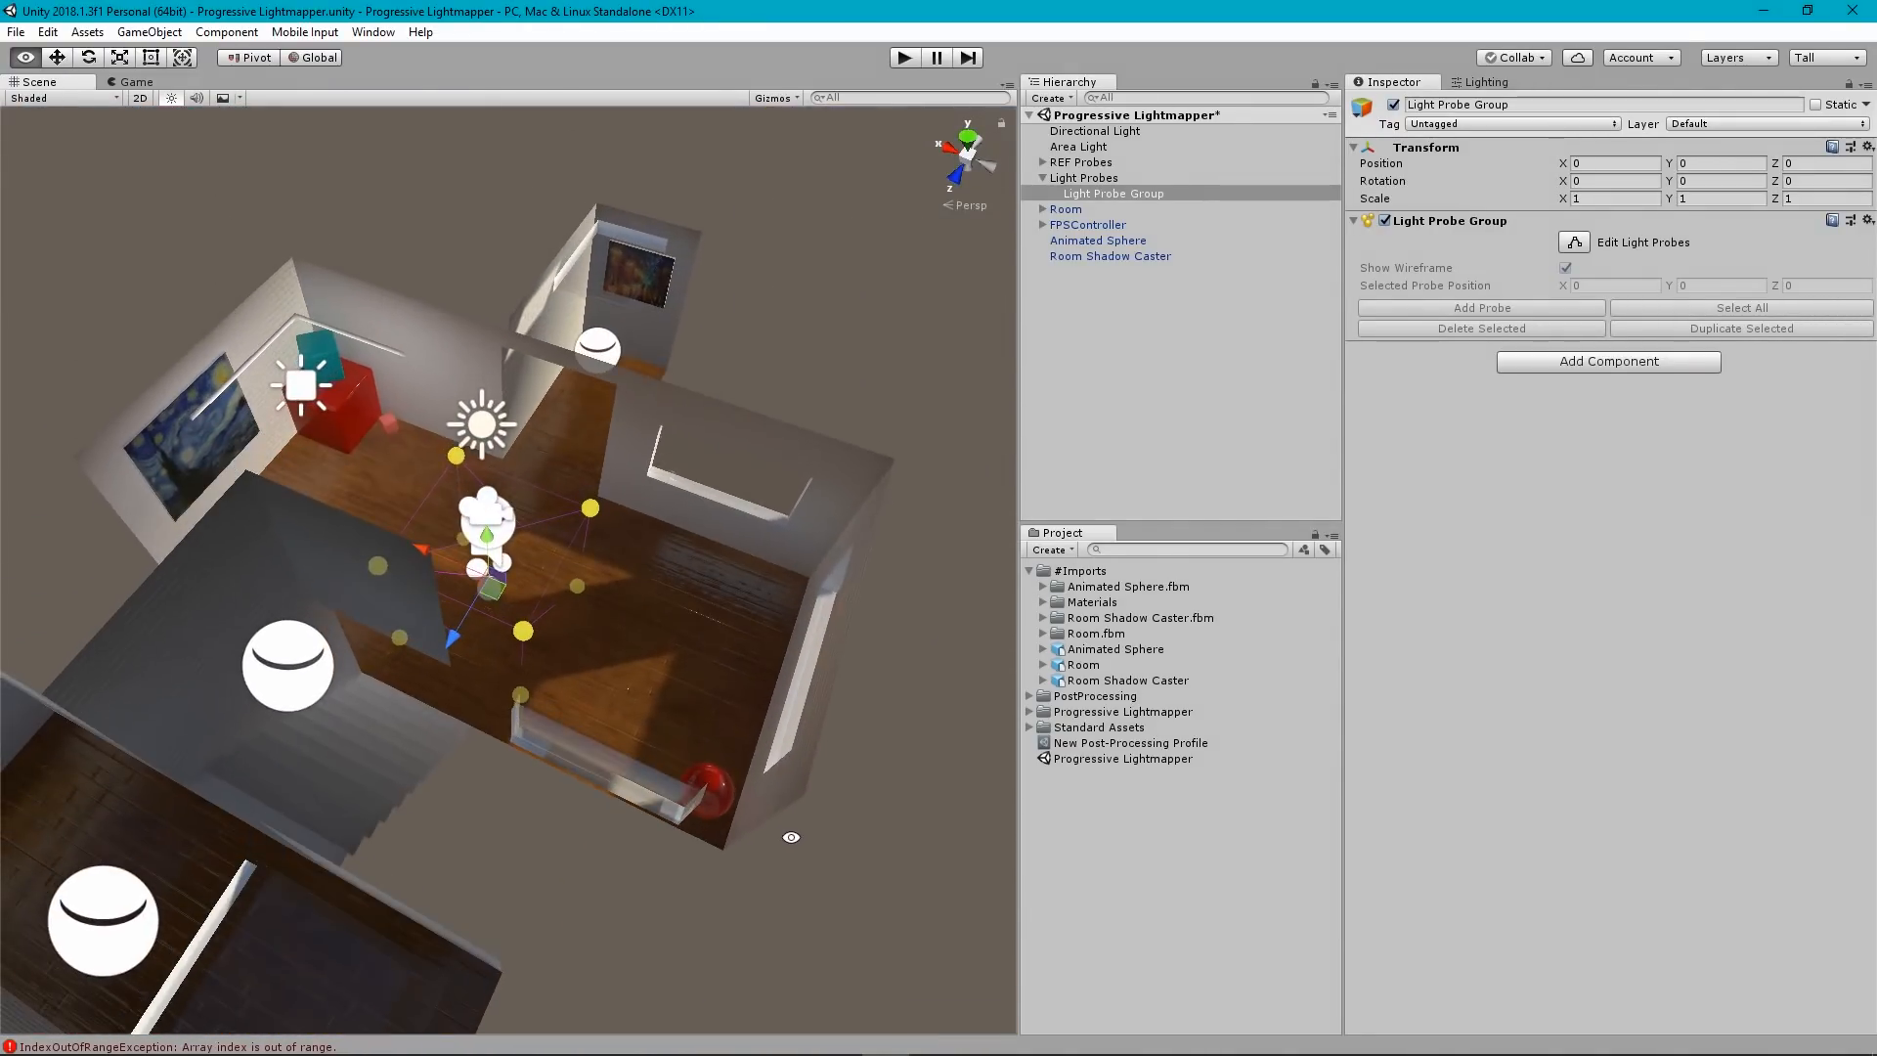
# In an orthographic top view, move the Light Probe Group to X -2.795, Z 0.78, in the lower room's corner with the red sphere.
pyautogui.click(948, 149)
pyautogui.click(968, 132)
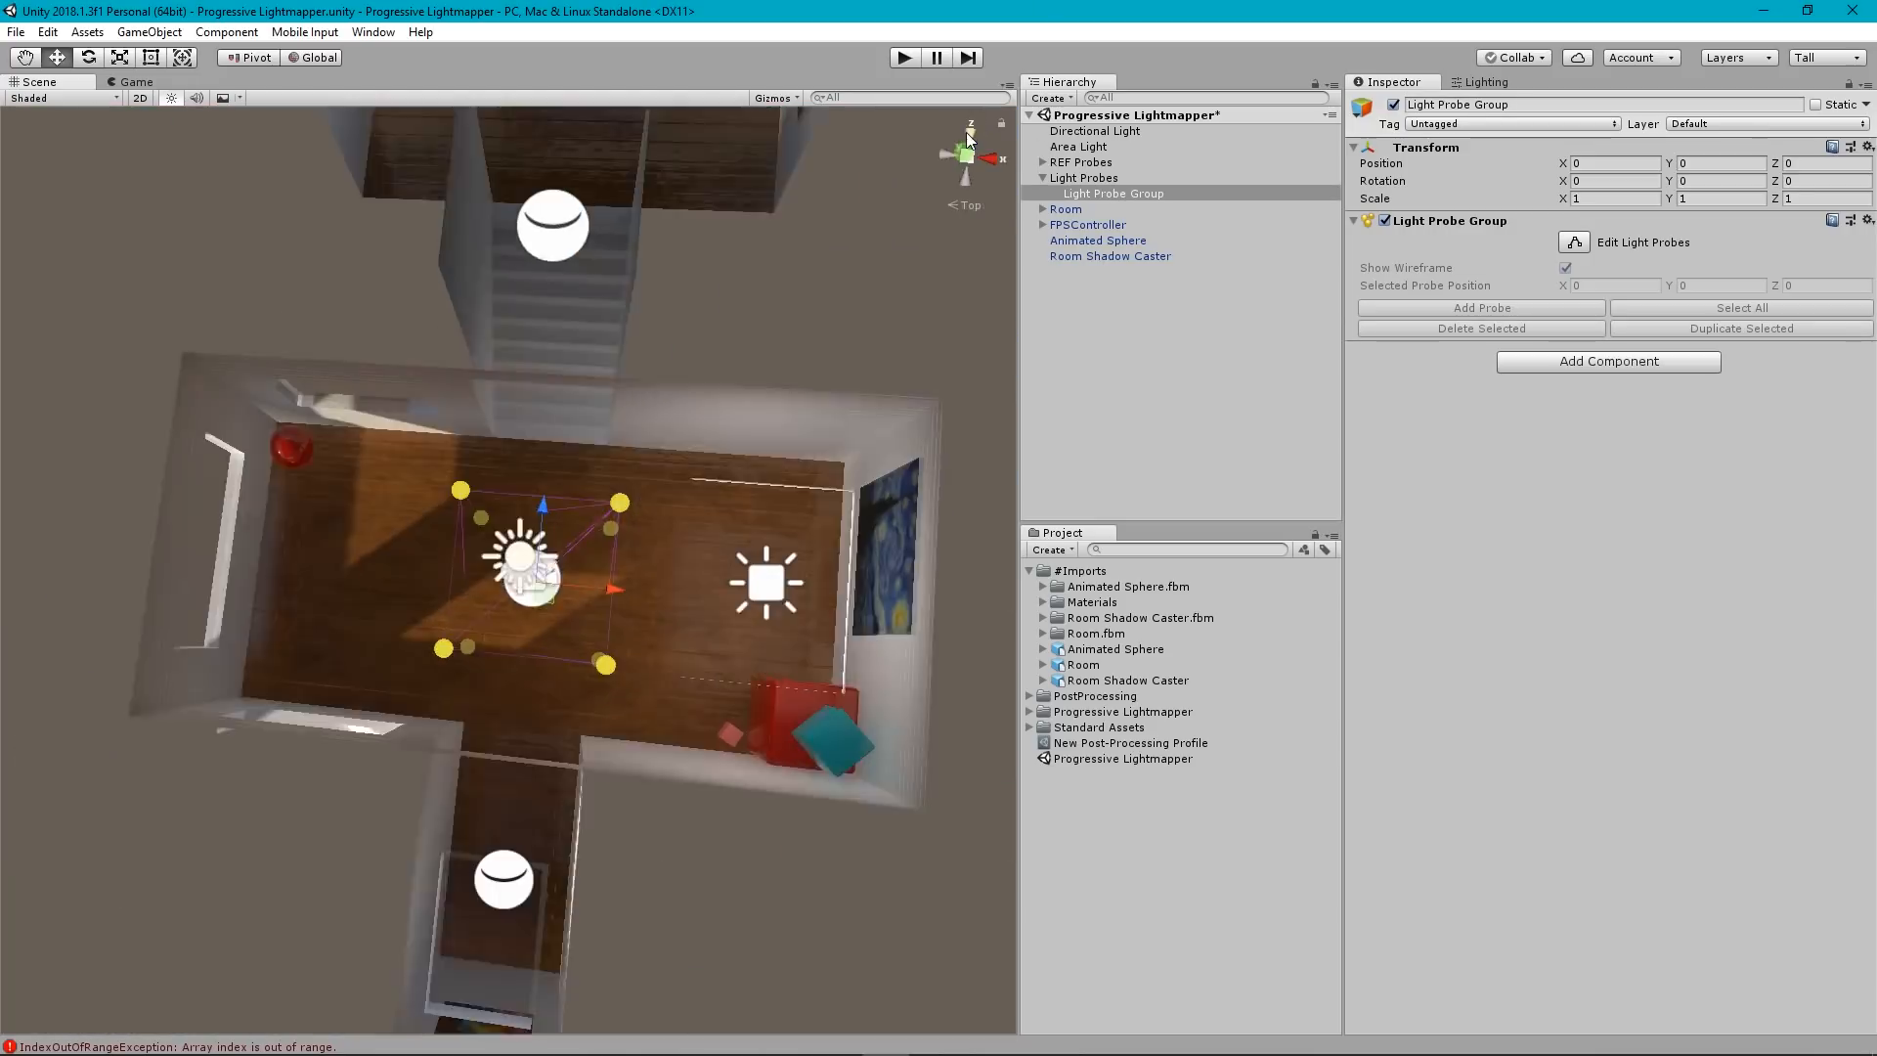
pyautogui.click(969, 156)
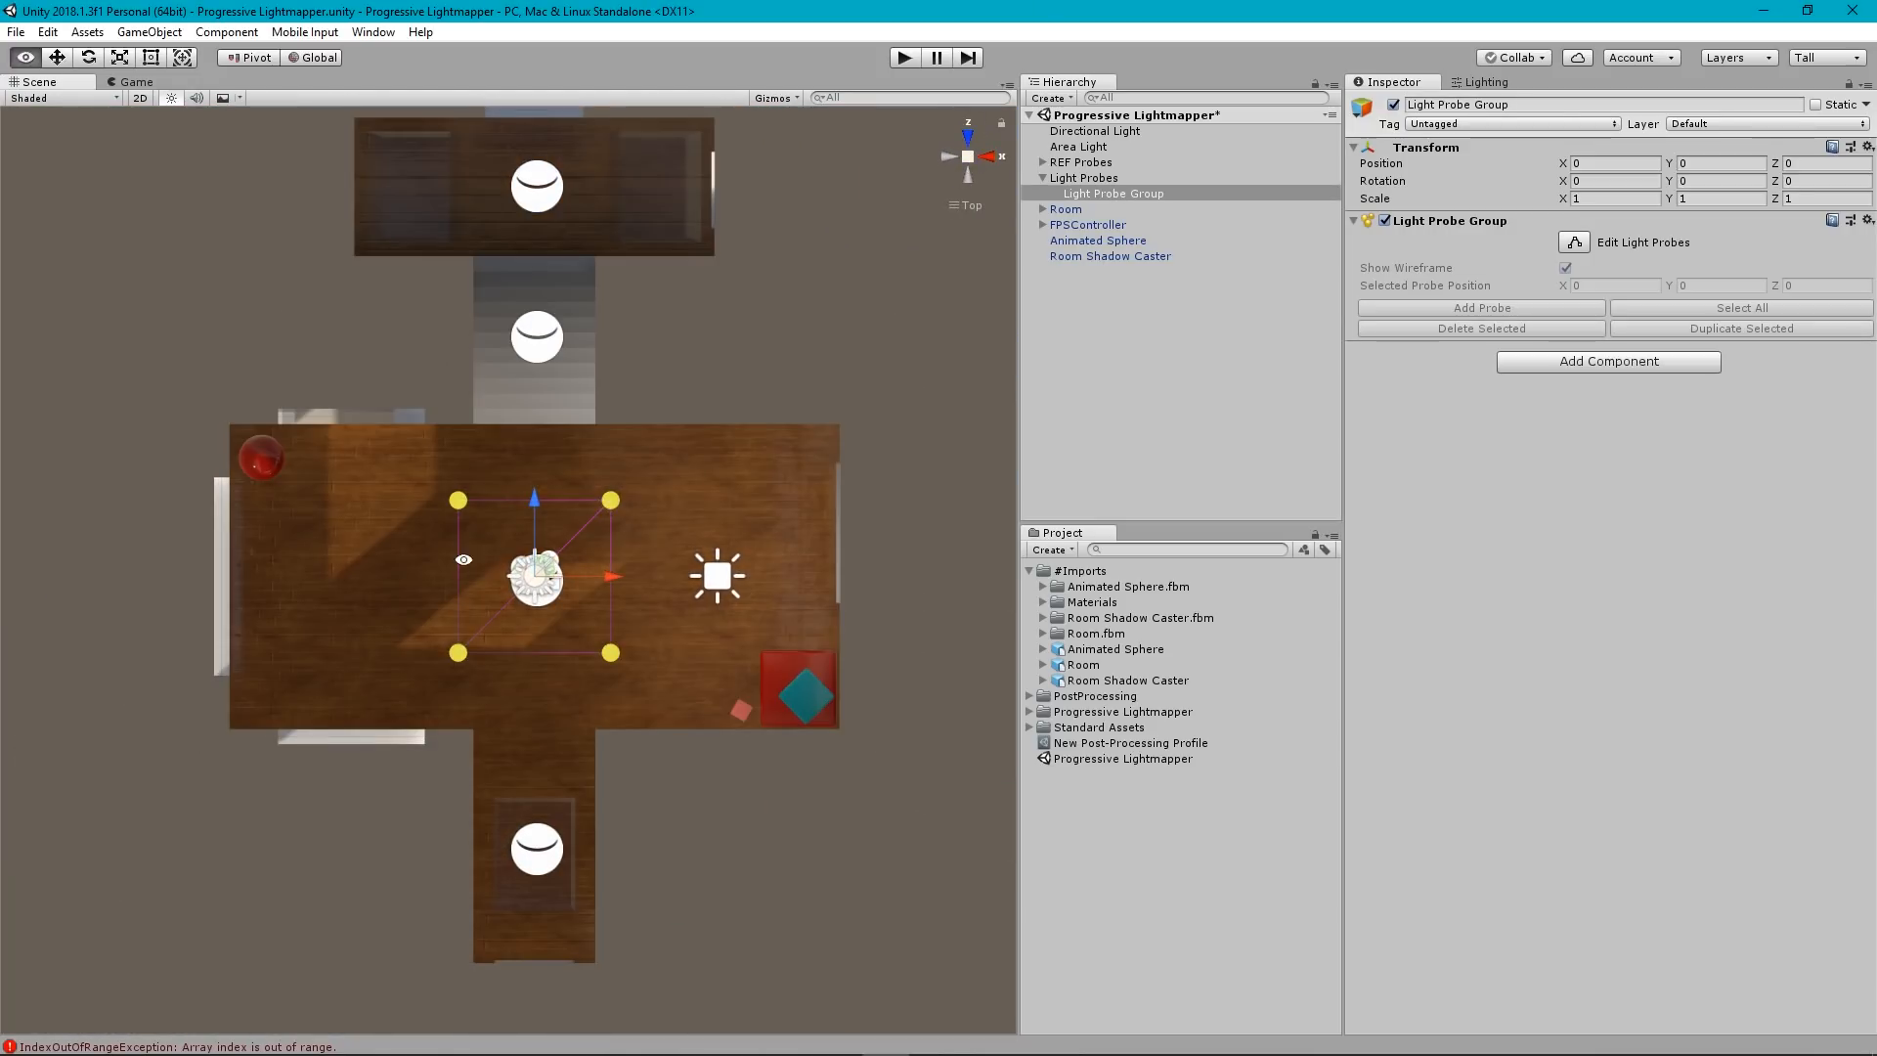
pyautogui.moveTo(457, 542); pyautogui.dragTo(714, 538, button='middle')
pyautogui.scroll(2, 649, 473)
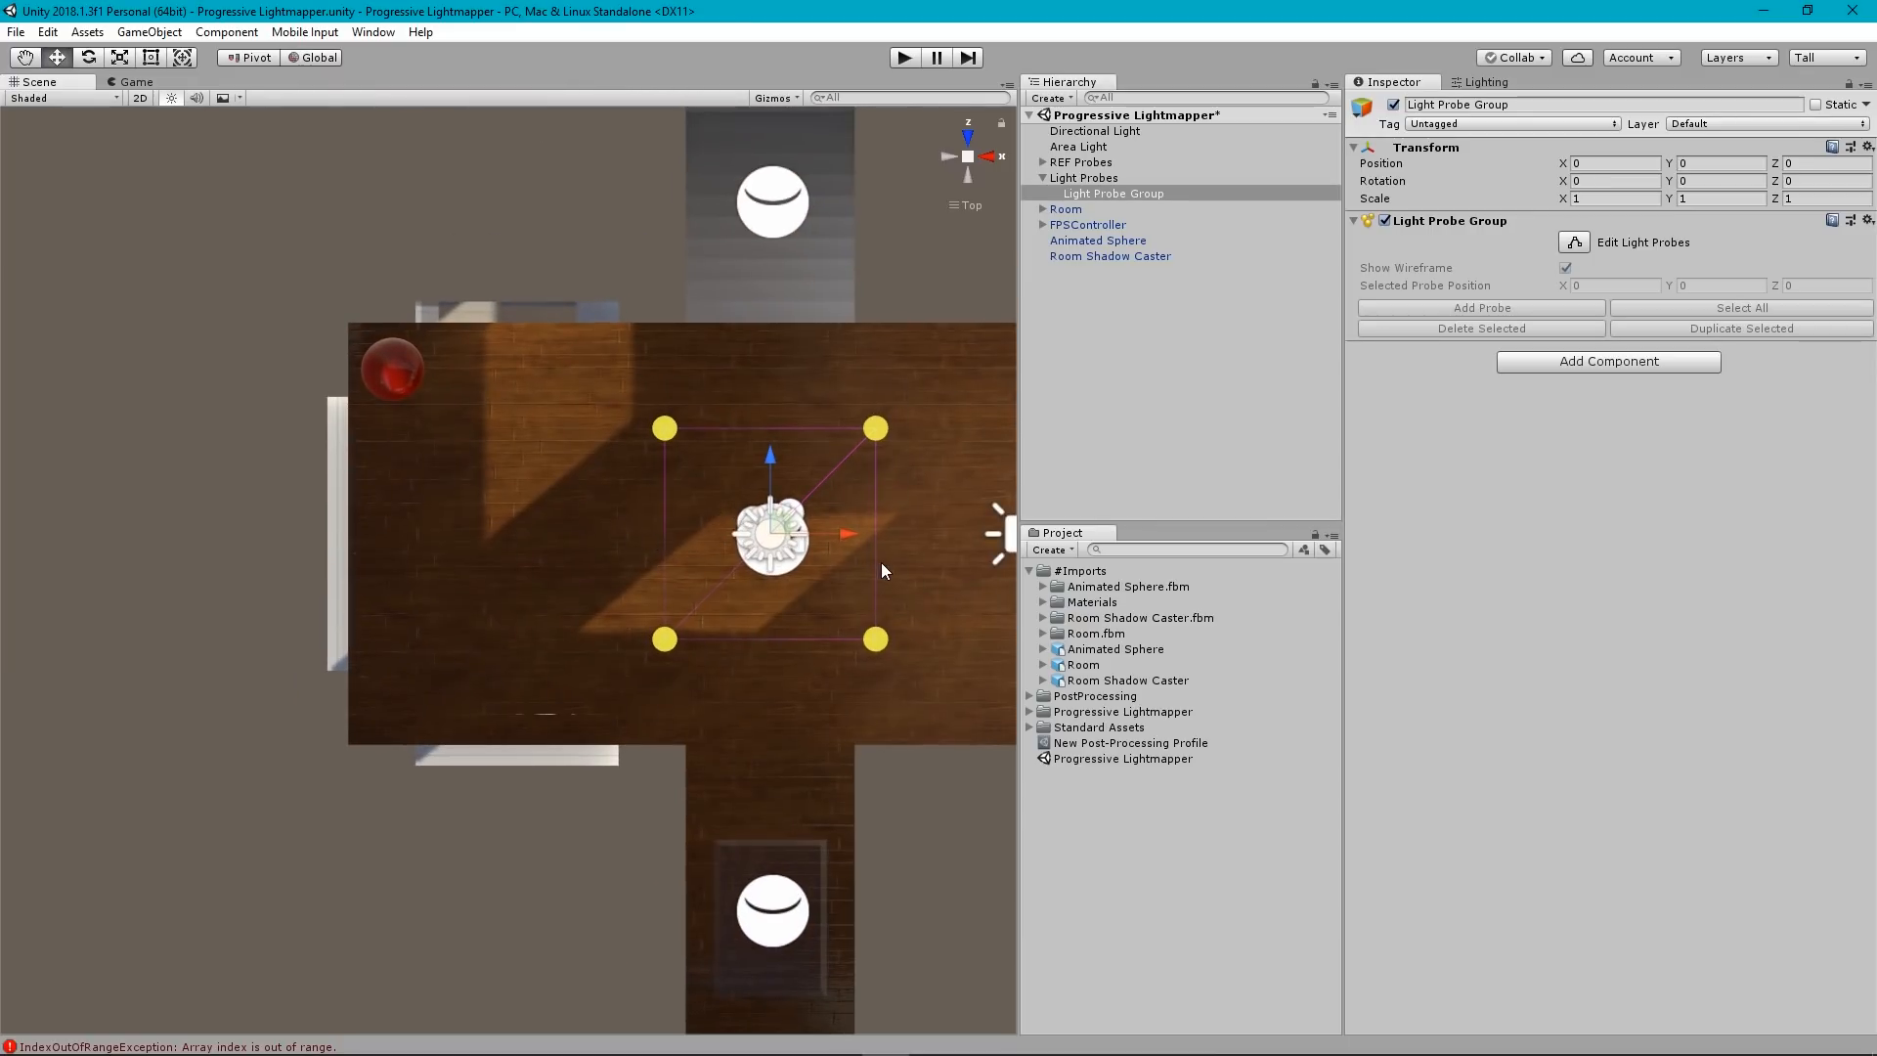
pyautogui.moveTo(839, 528); pyautogui.dragTo(547, 556)
pyautogui.moveTo(420, 548); pyautogui.dragTo(553, 566, button='middle')
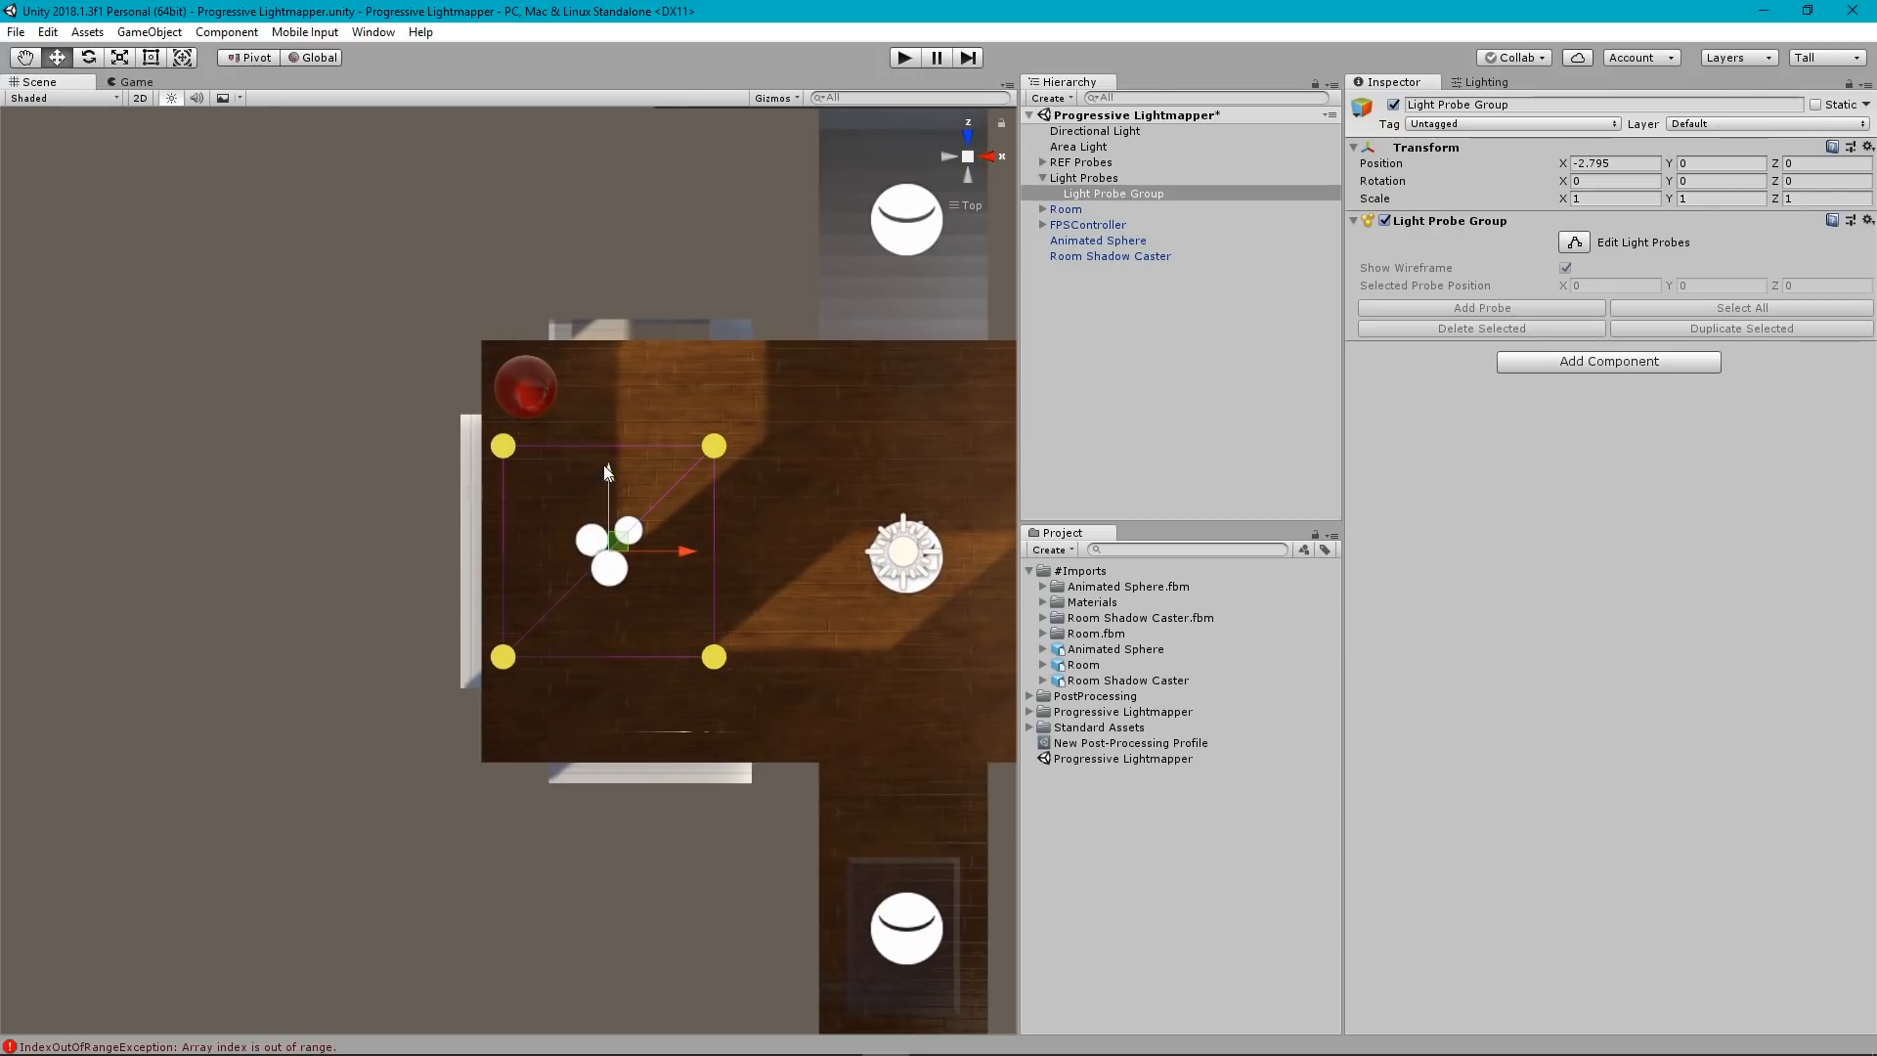
pyautogui.moveTo(608, 473); pyautogui.dragTo(604, 391)
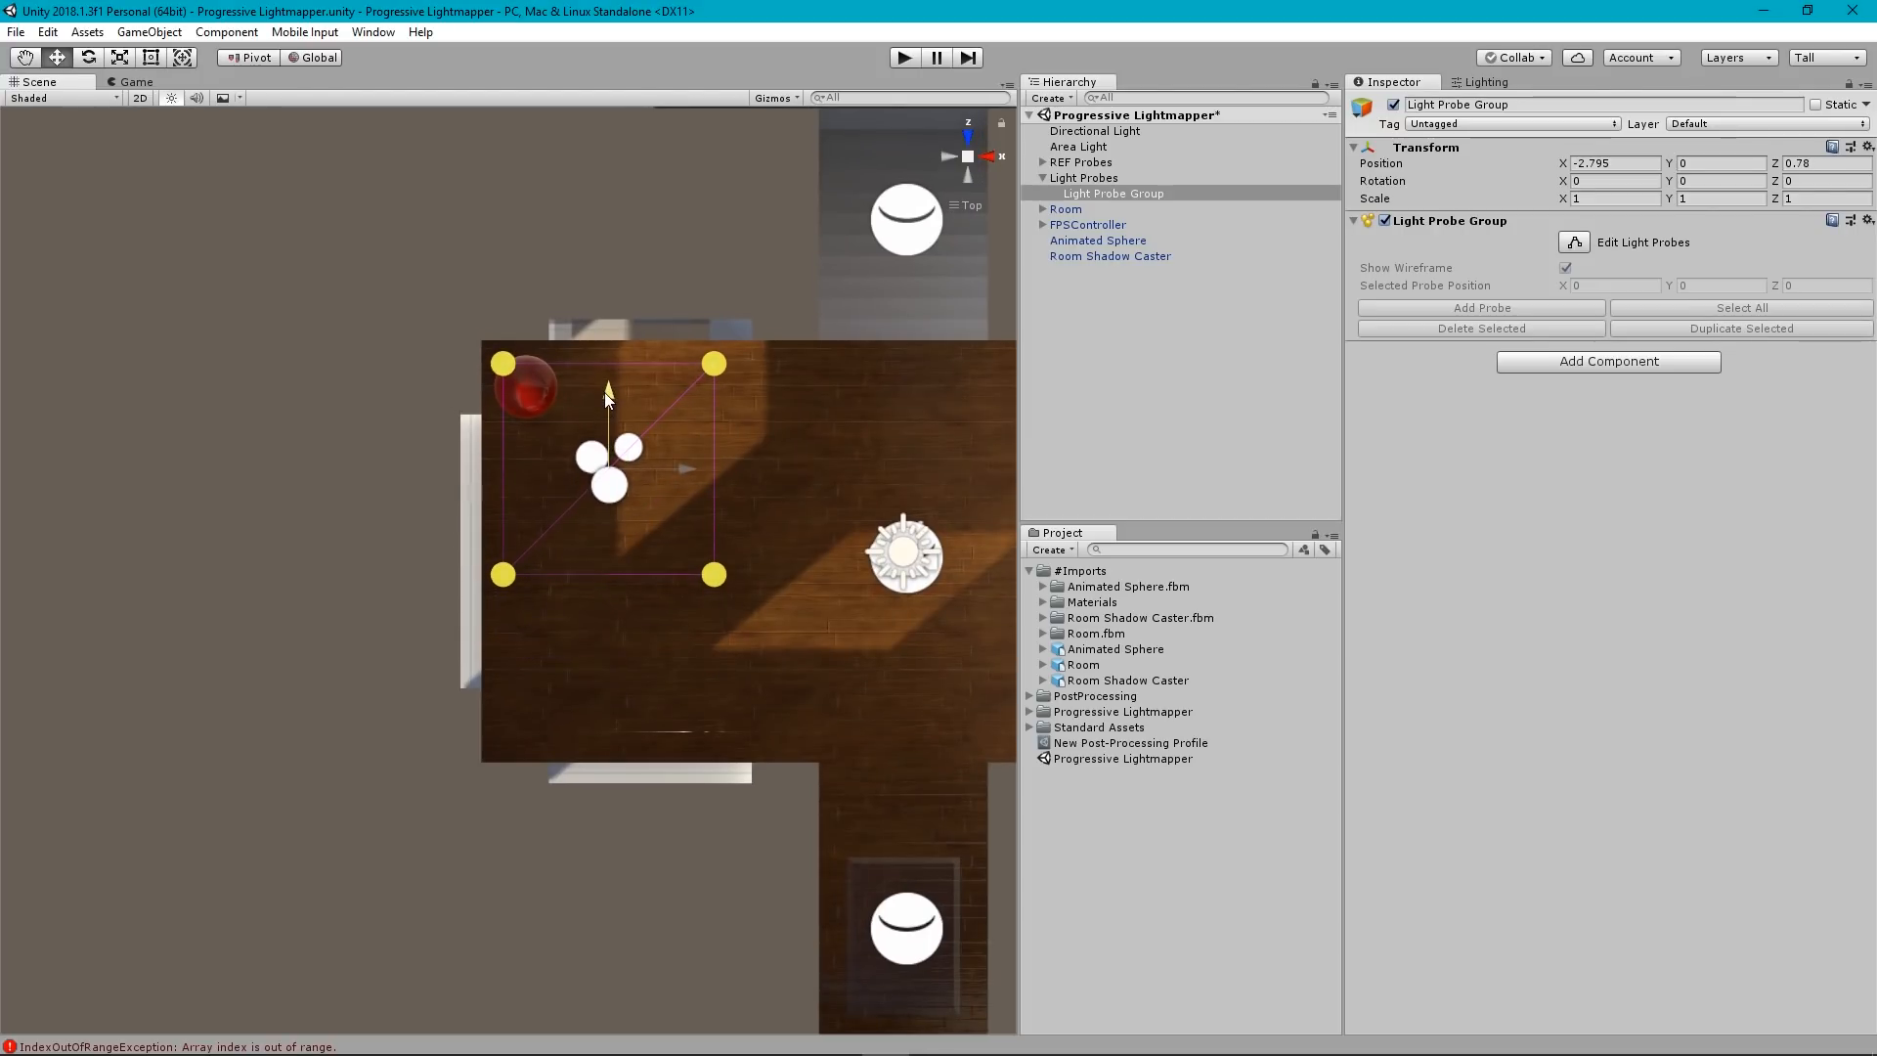
pyautogui.scroll(7, 584, 675)
pyautogui.moveTo(682, 630); pyautogui.dragTo(640, 604, button='middle')
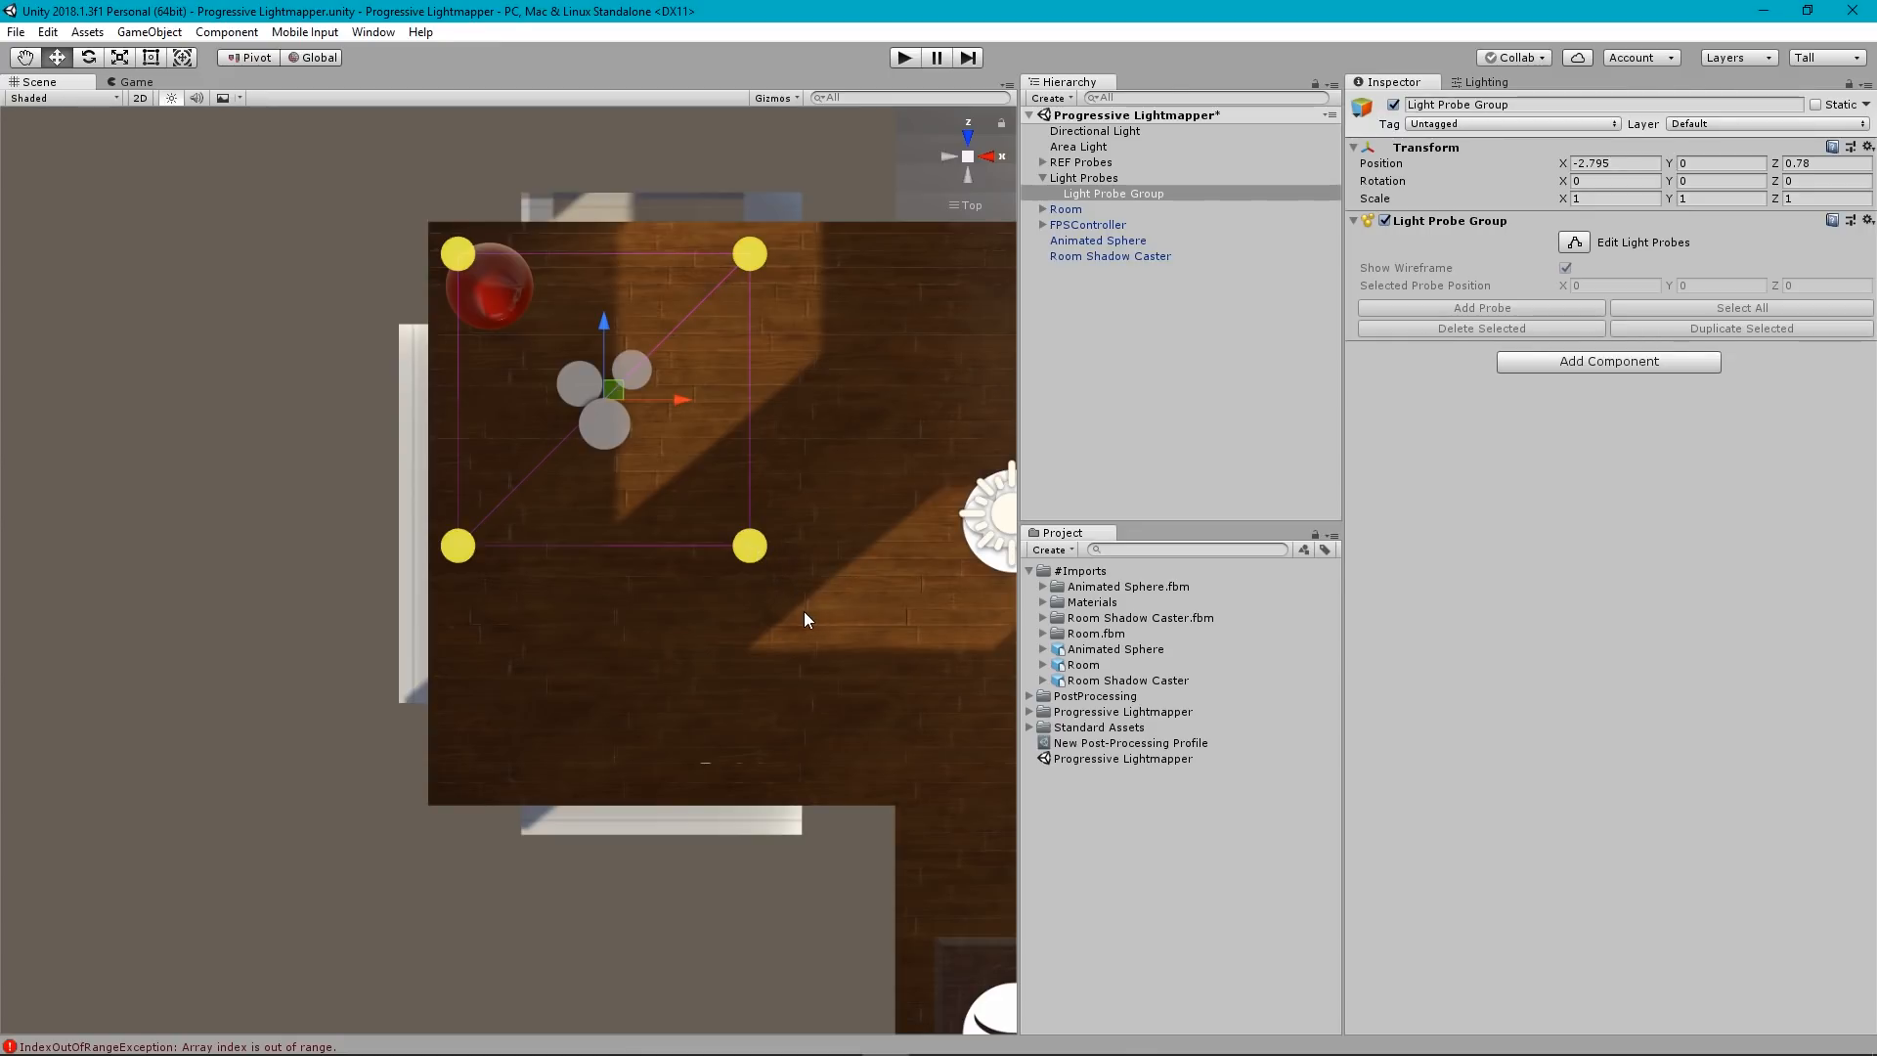
# Enable probe editing on the Light Probe Group and move the Z -1 row of probes to the far wall at Z about -2.6.
pyautogui.moveTo(803, 611); pyautogui.dragTo(543, 472)
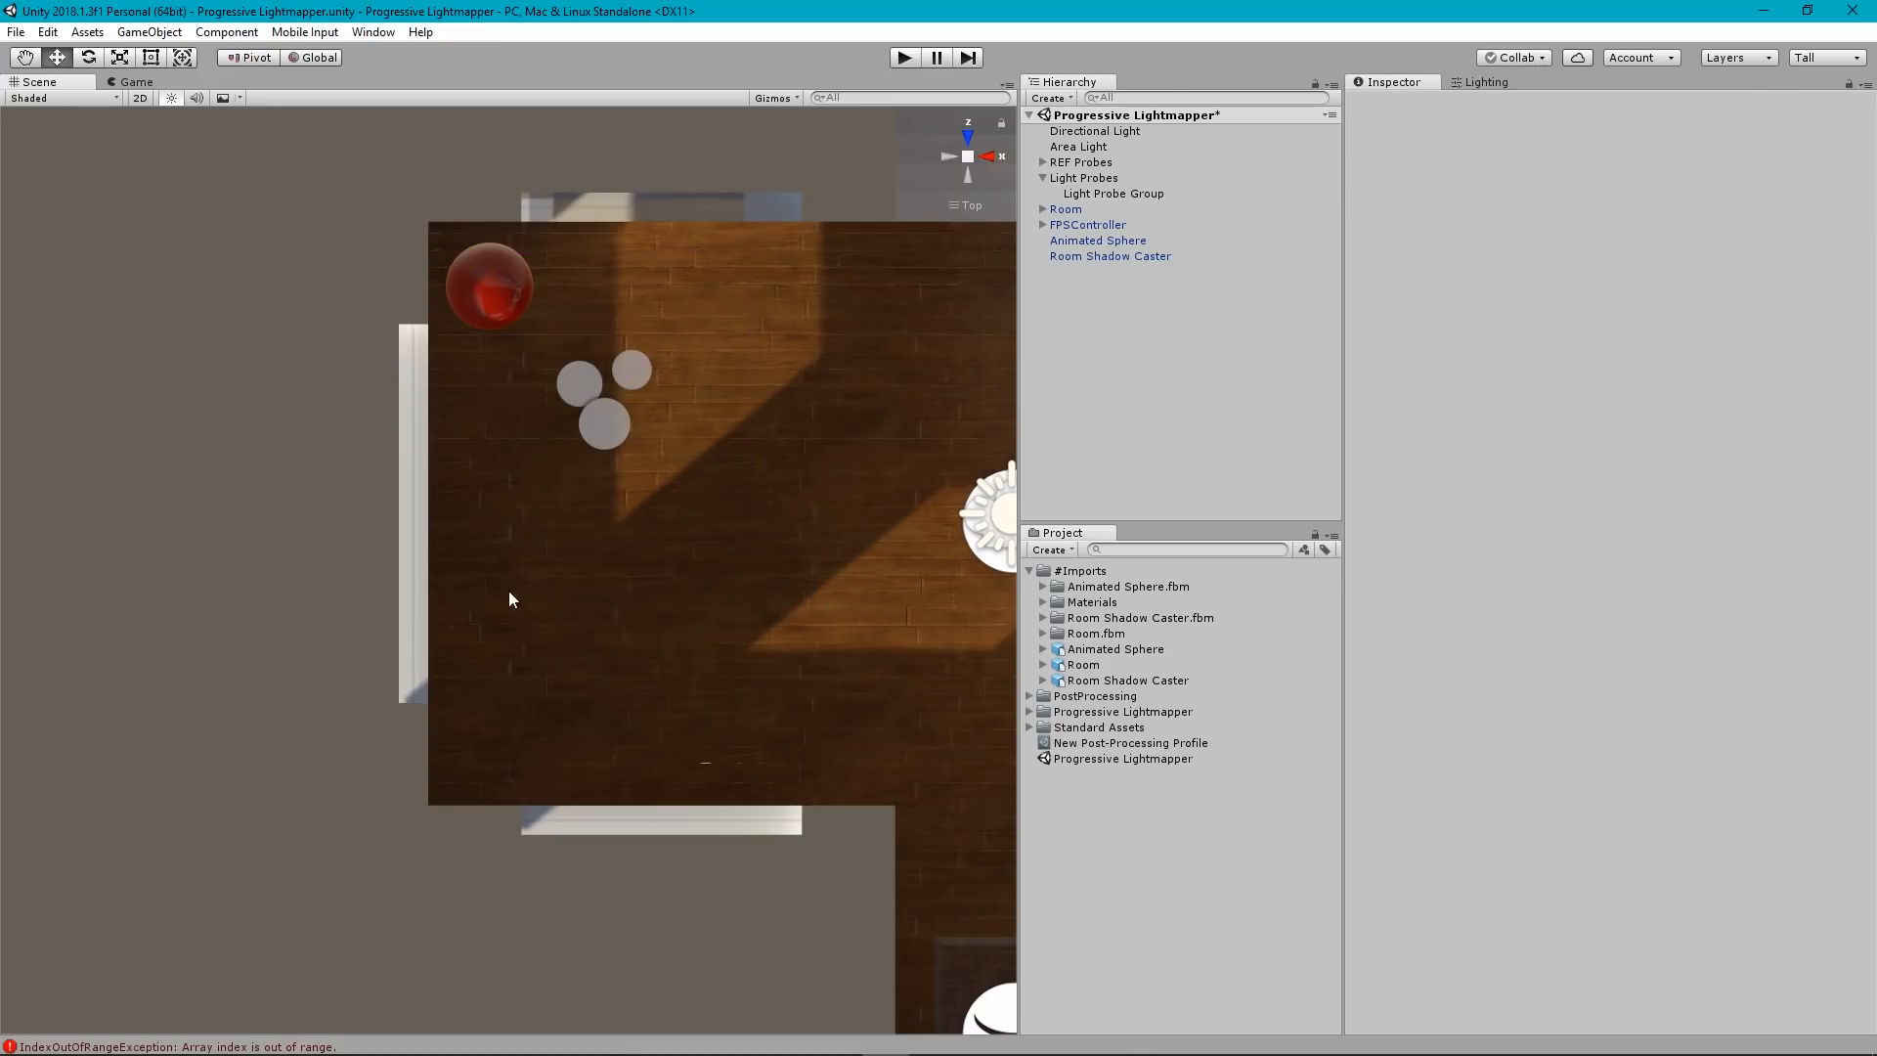
pyautogui.click(1075, 193)
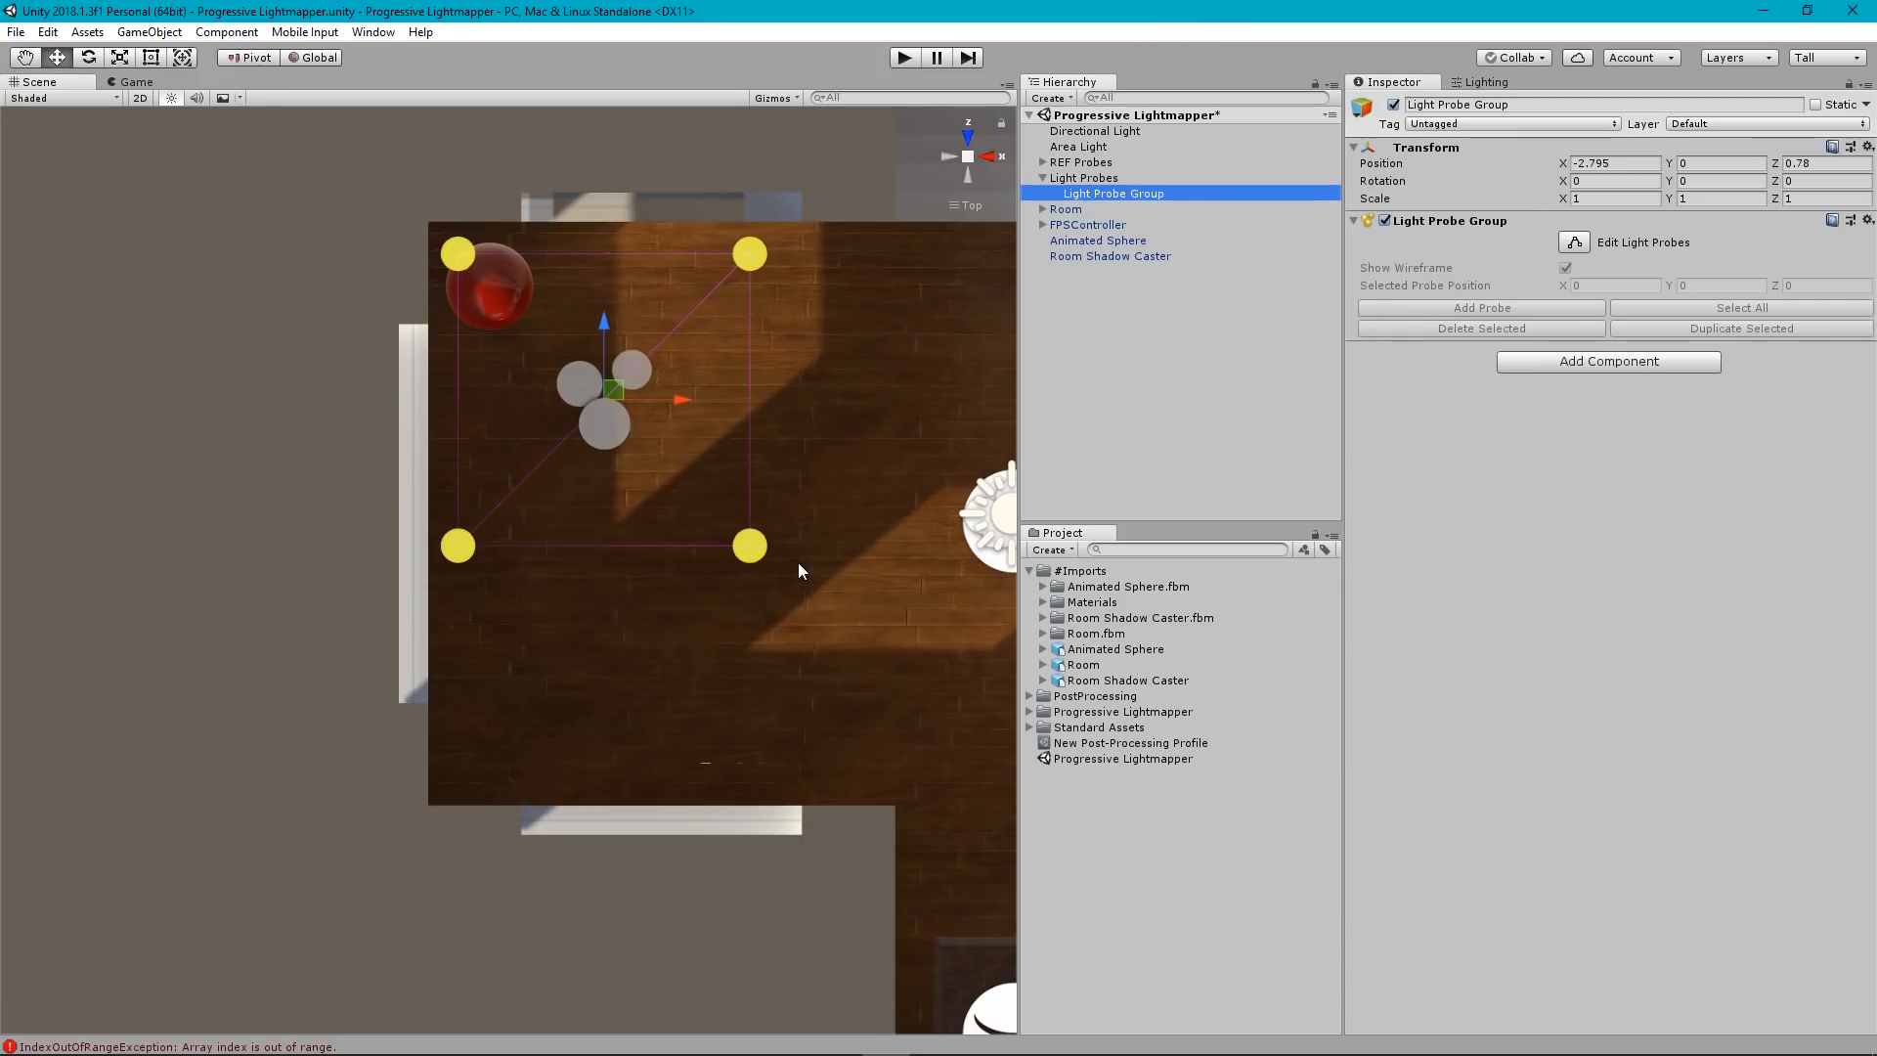
pyautogui.click(750, 546)
pyautogui.moveTo(898, 630); pyautogui.dragTo(337, 475)
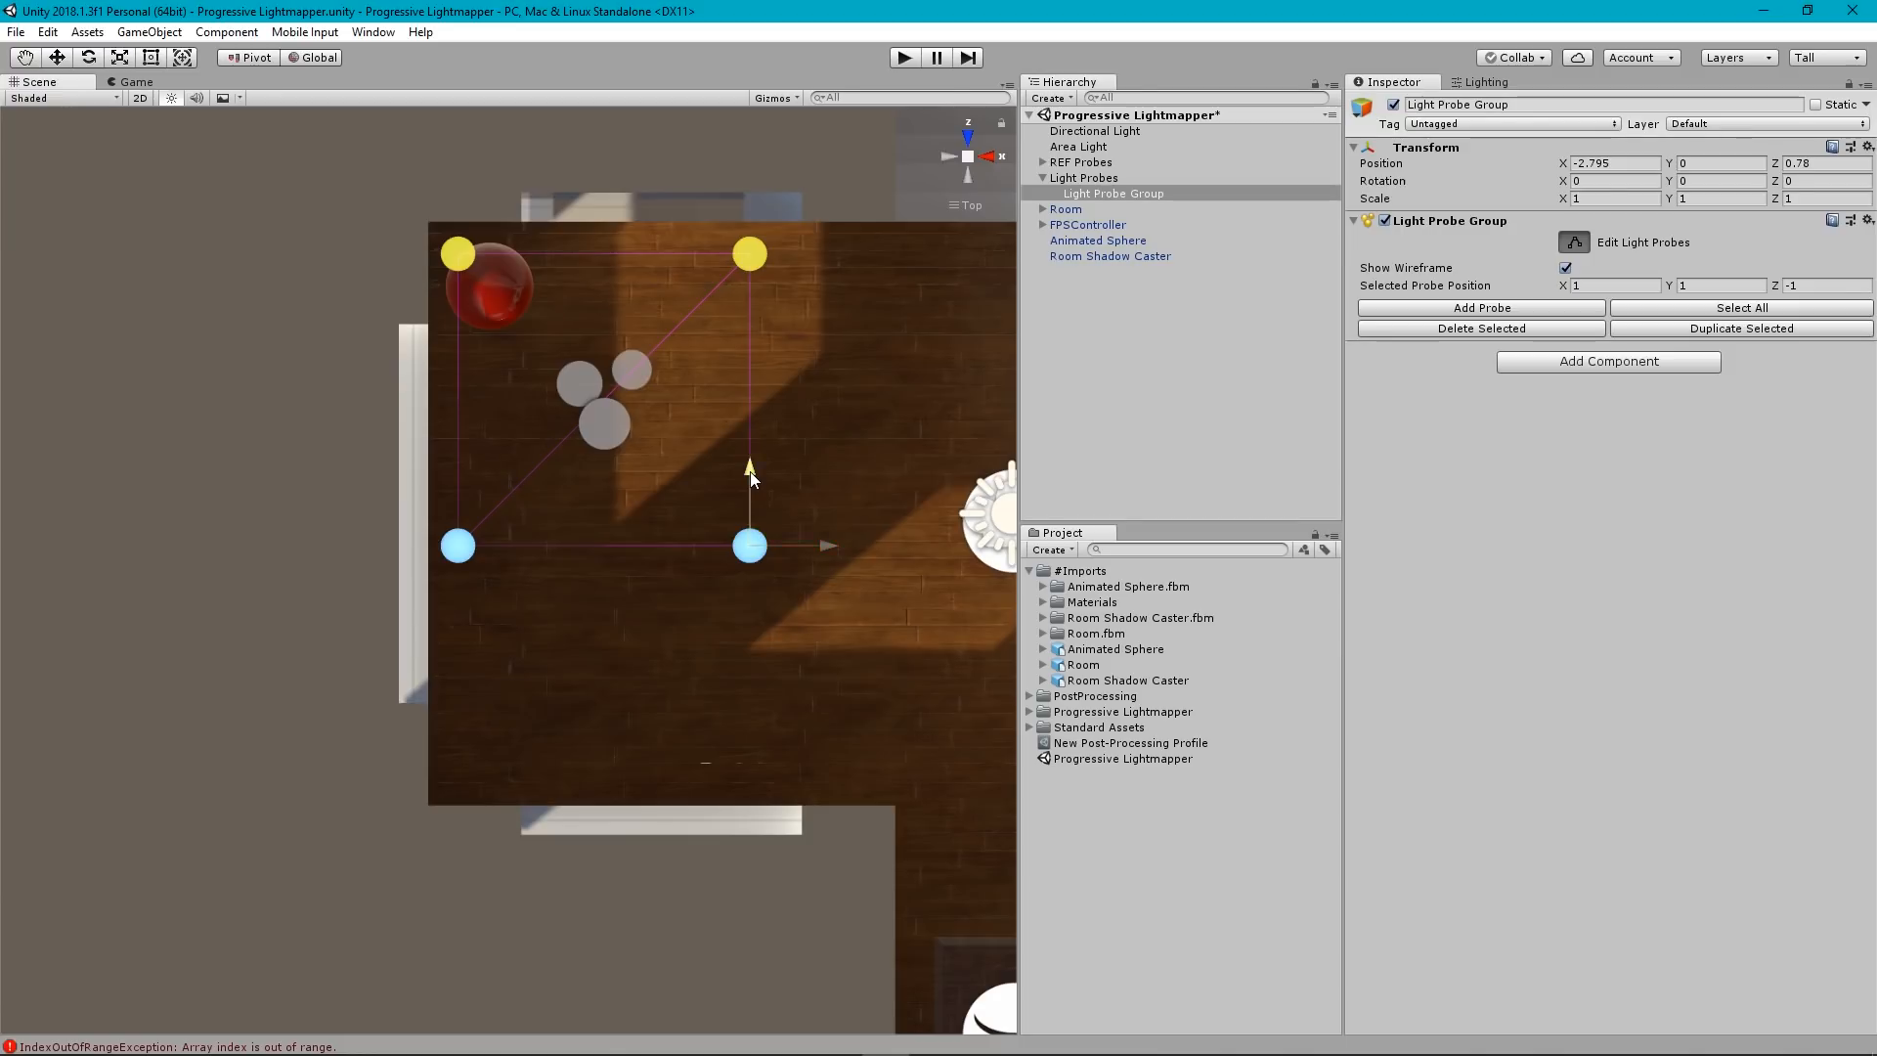
pyautogui.moveTo(748, 472); pyautogui.dragTo(729, 704)
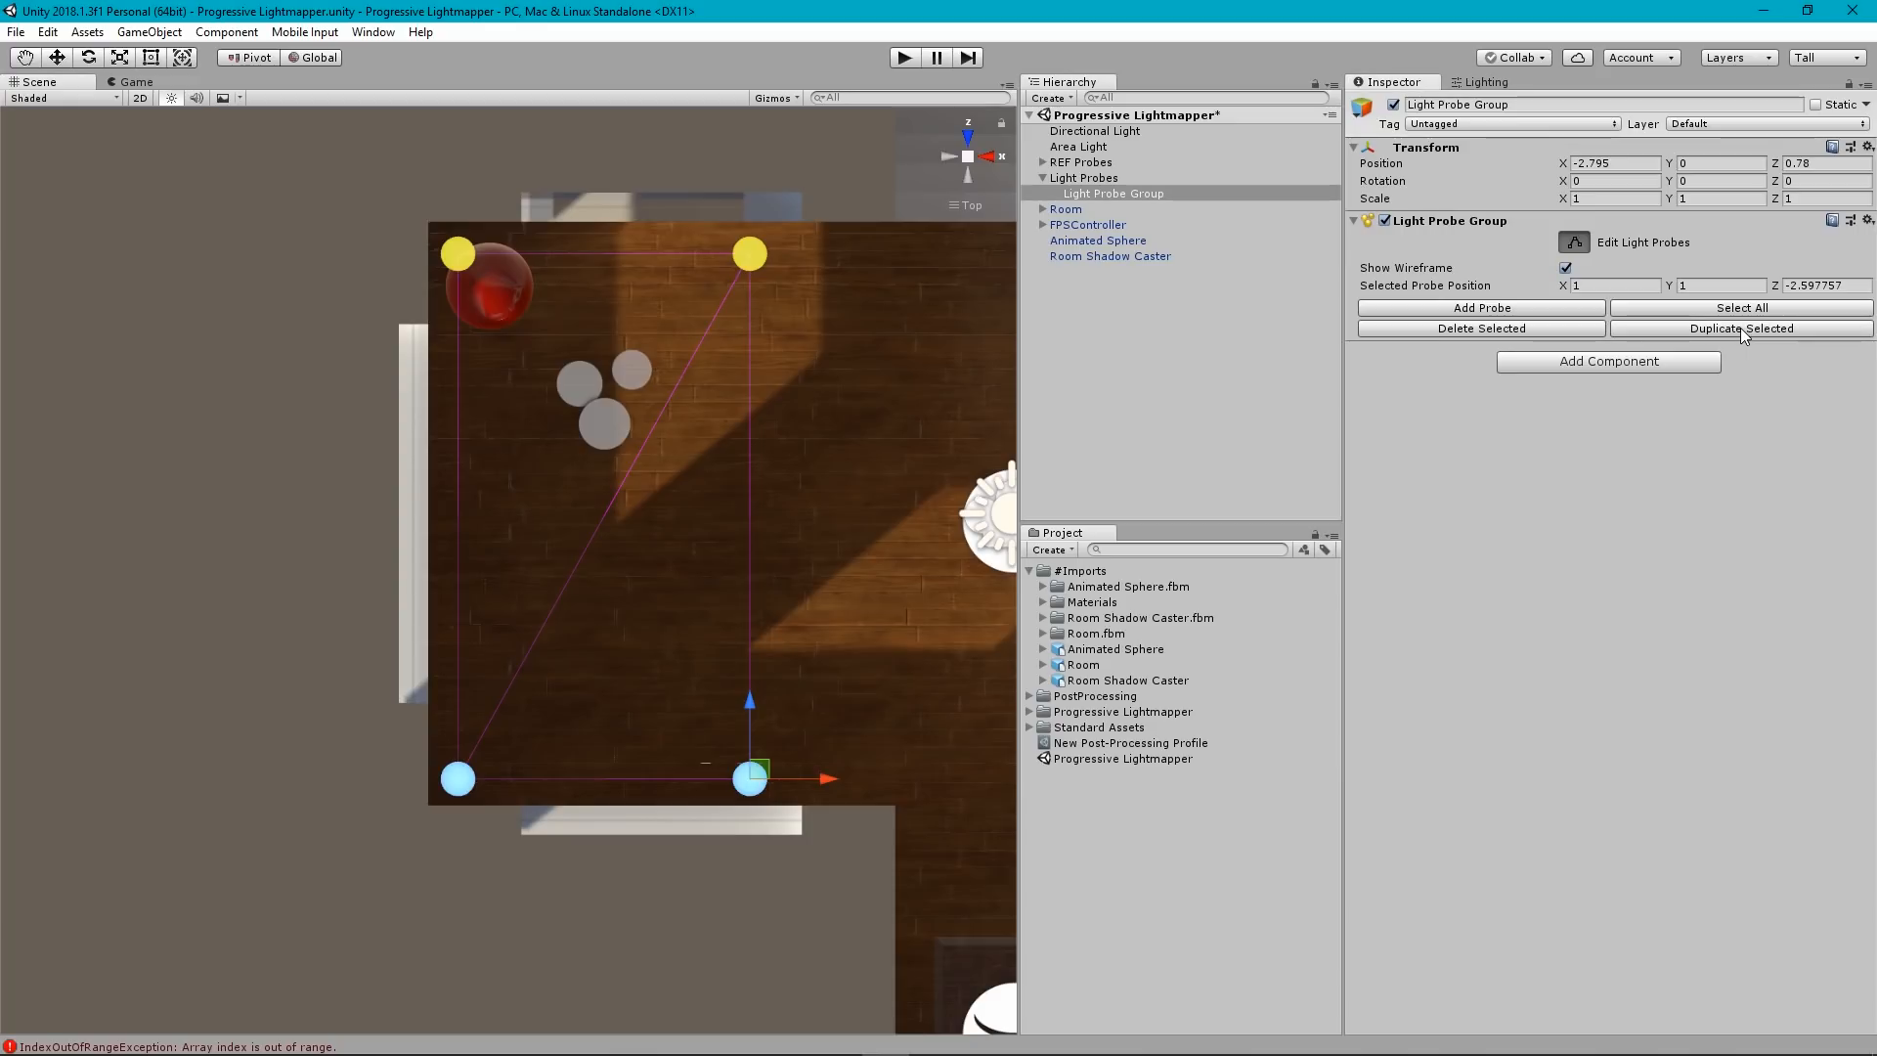
# Duplicate the selected probe row twice, placing the copies at Z about -1.28 and Z about -0.15.
pyautogui.moveTo(747, 706); pyautogui.dragTo(741, 521)
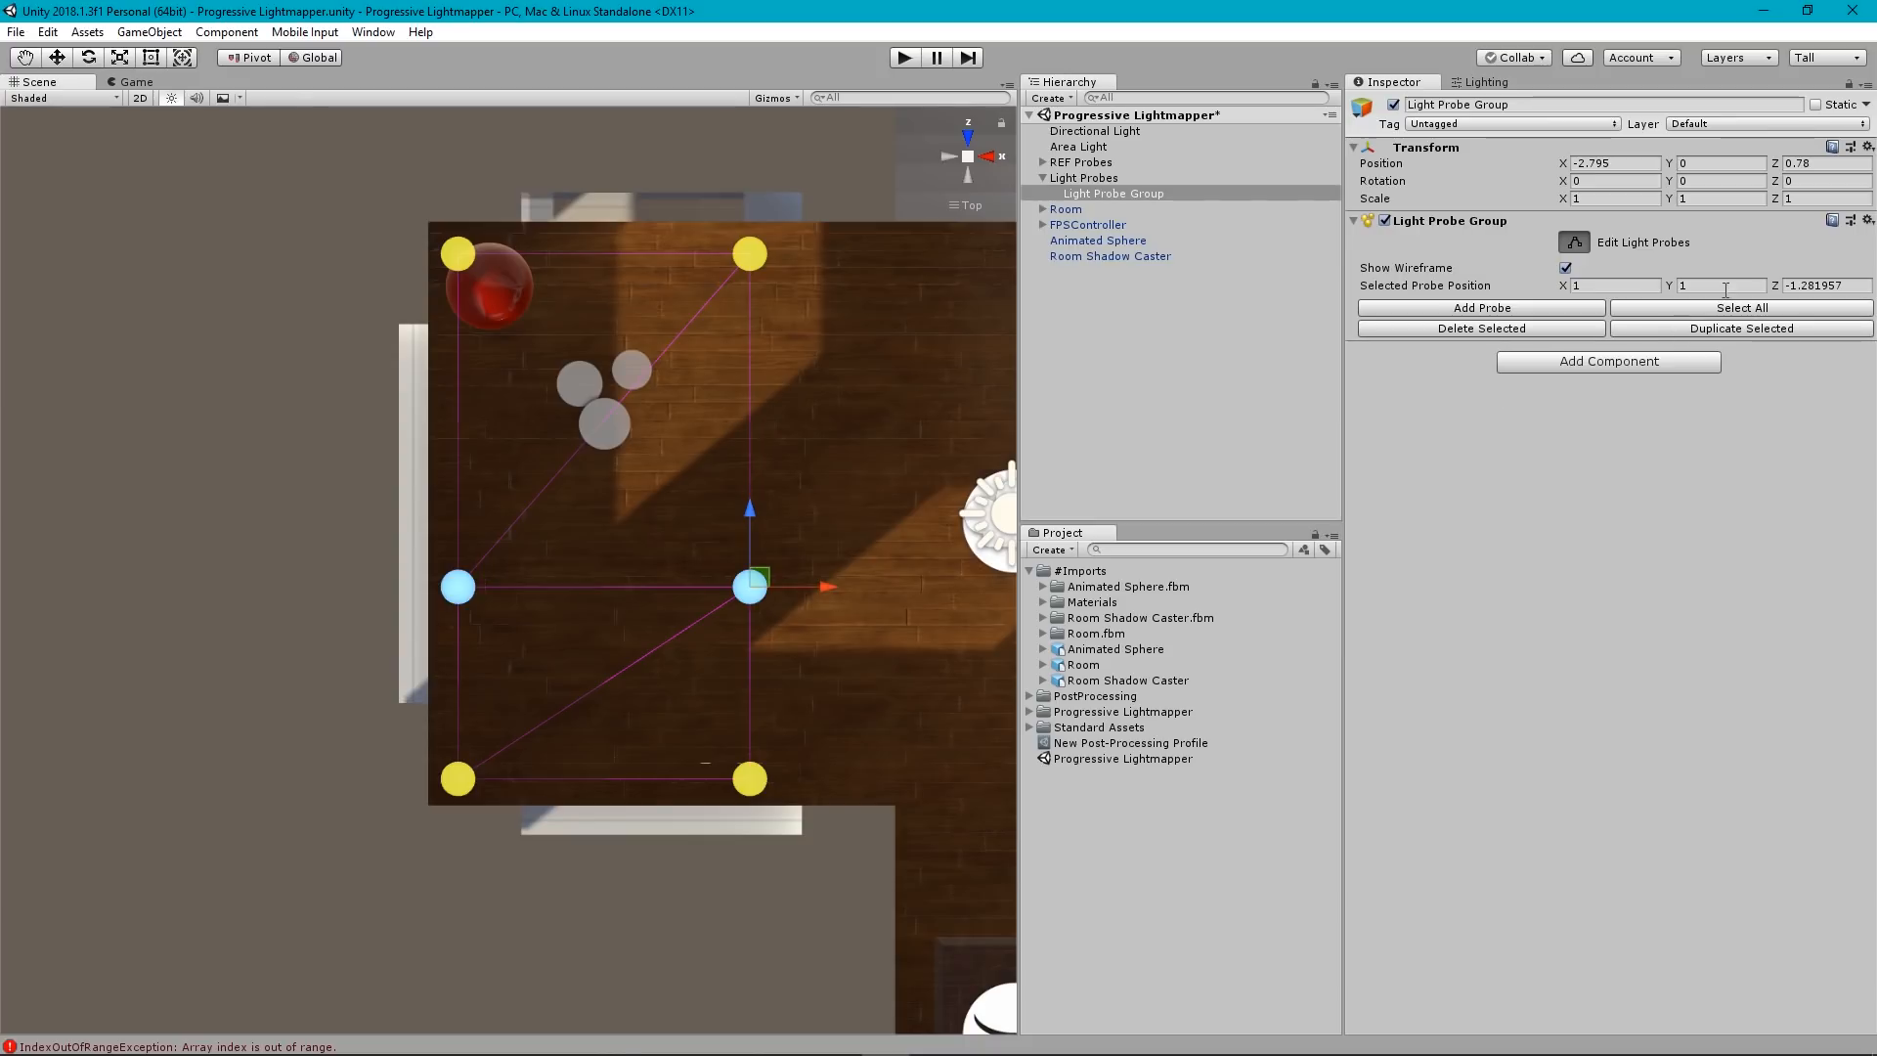
pyautogui.hotkey('ctrl', 'd')
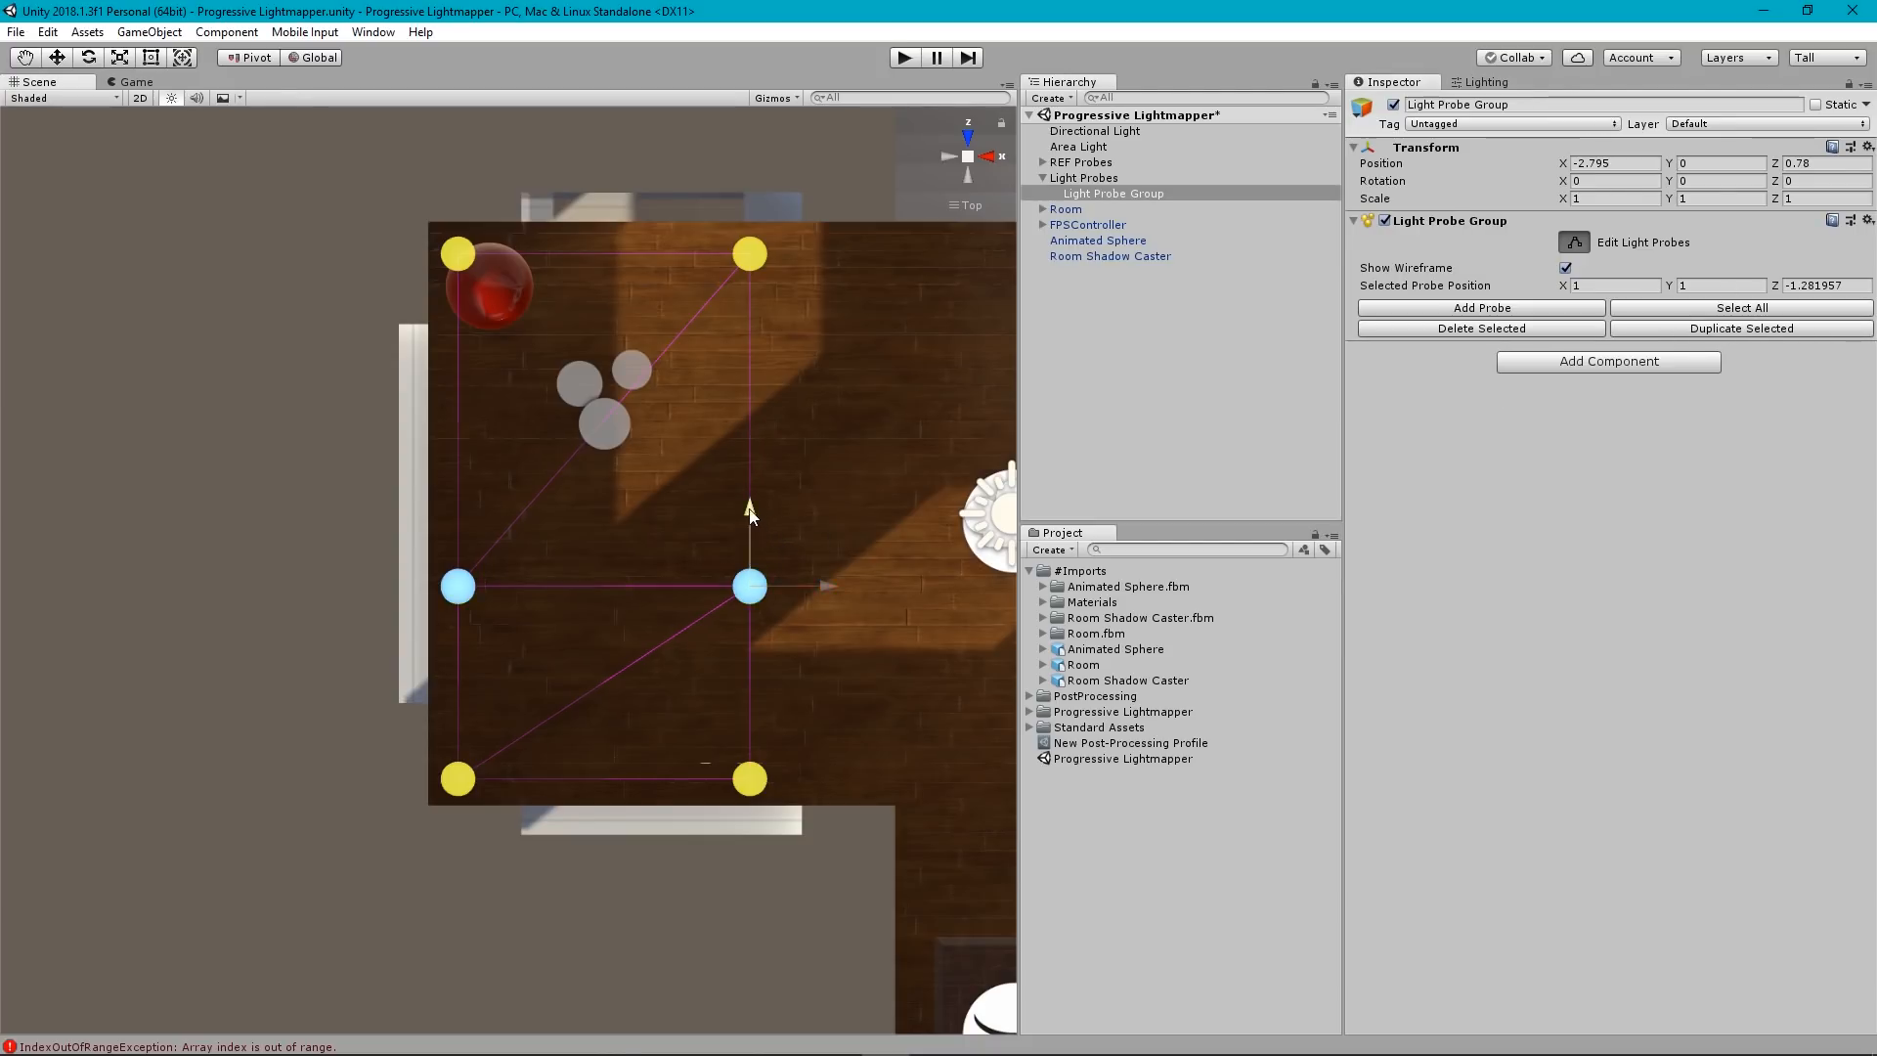
pyautogui.moveTo(755, 514); pyautogui.dragTo(745, 349)
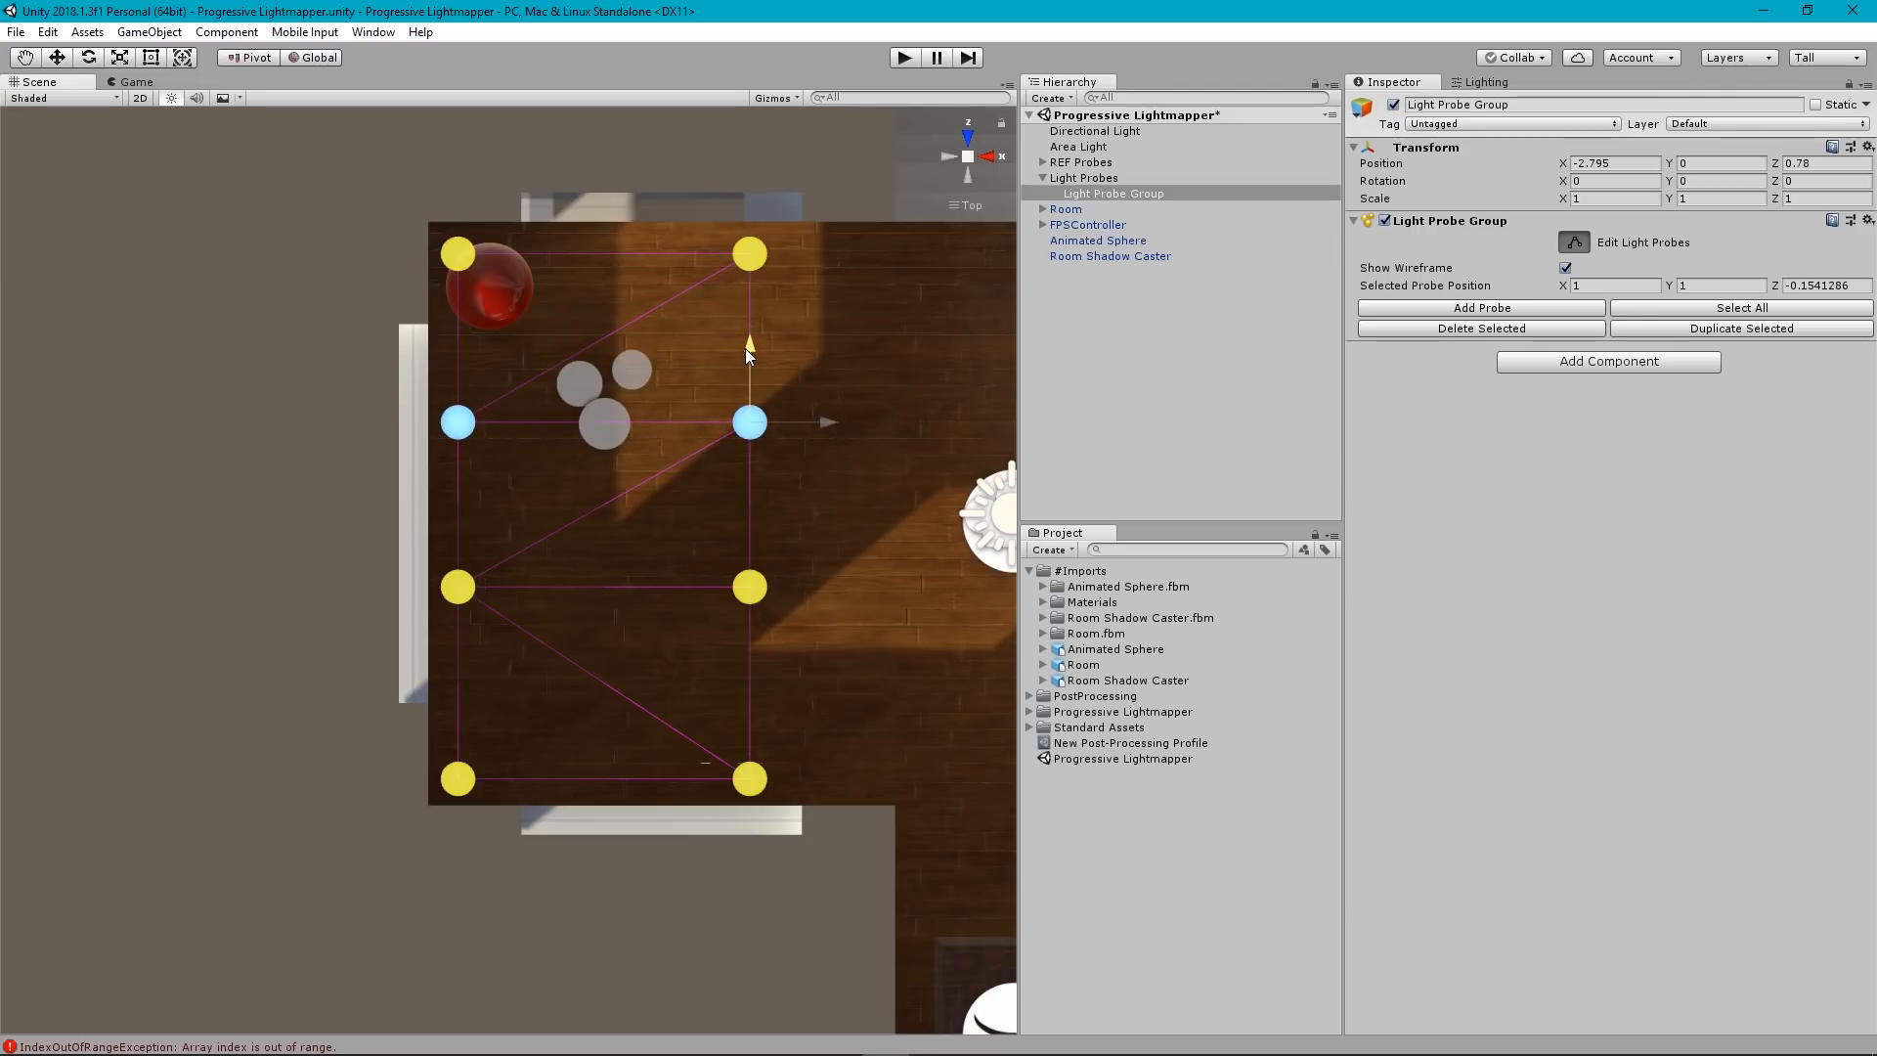
# Even out the two inner rows with the nearer one at Z about -0.19, and move the X 1 column to X about 0.32.
pyautogui.moveTo(831, 718); pyautogui.dragTo(302, 538)
pyautogui.moveTo(749, 518); pyautogui.dragTo(331, 378)
pyautogui.moveTo(746, 348); pyautogui.dragTo(748, 354)
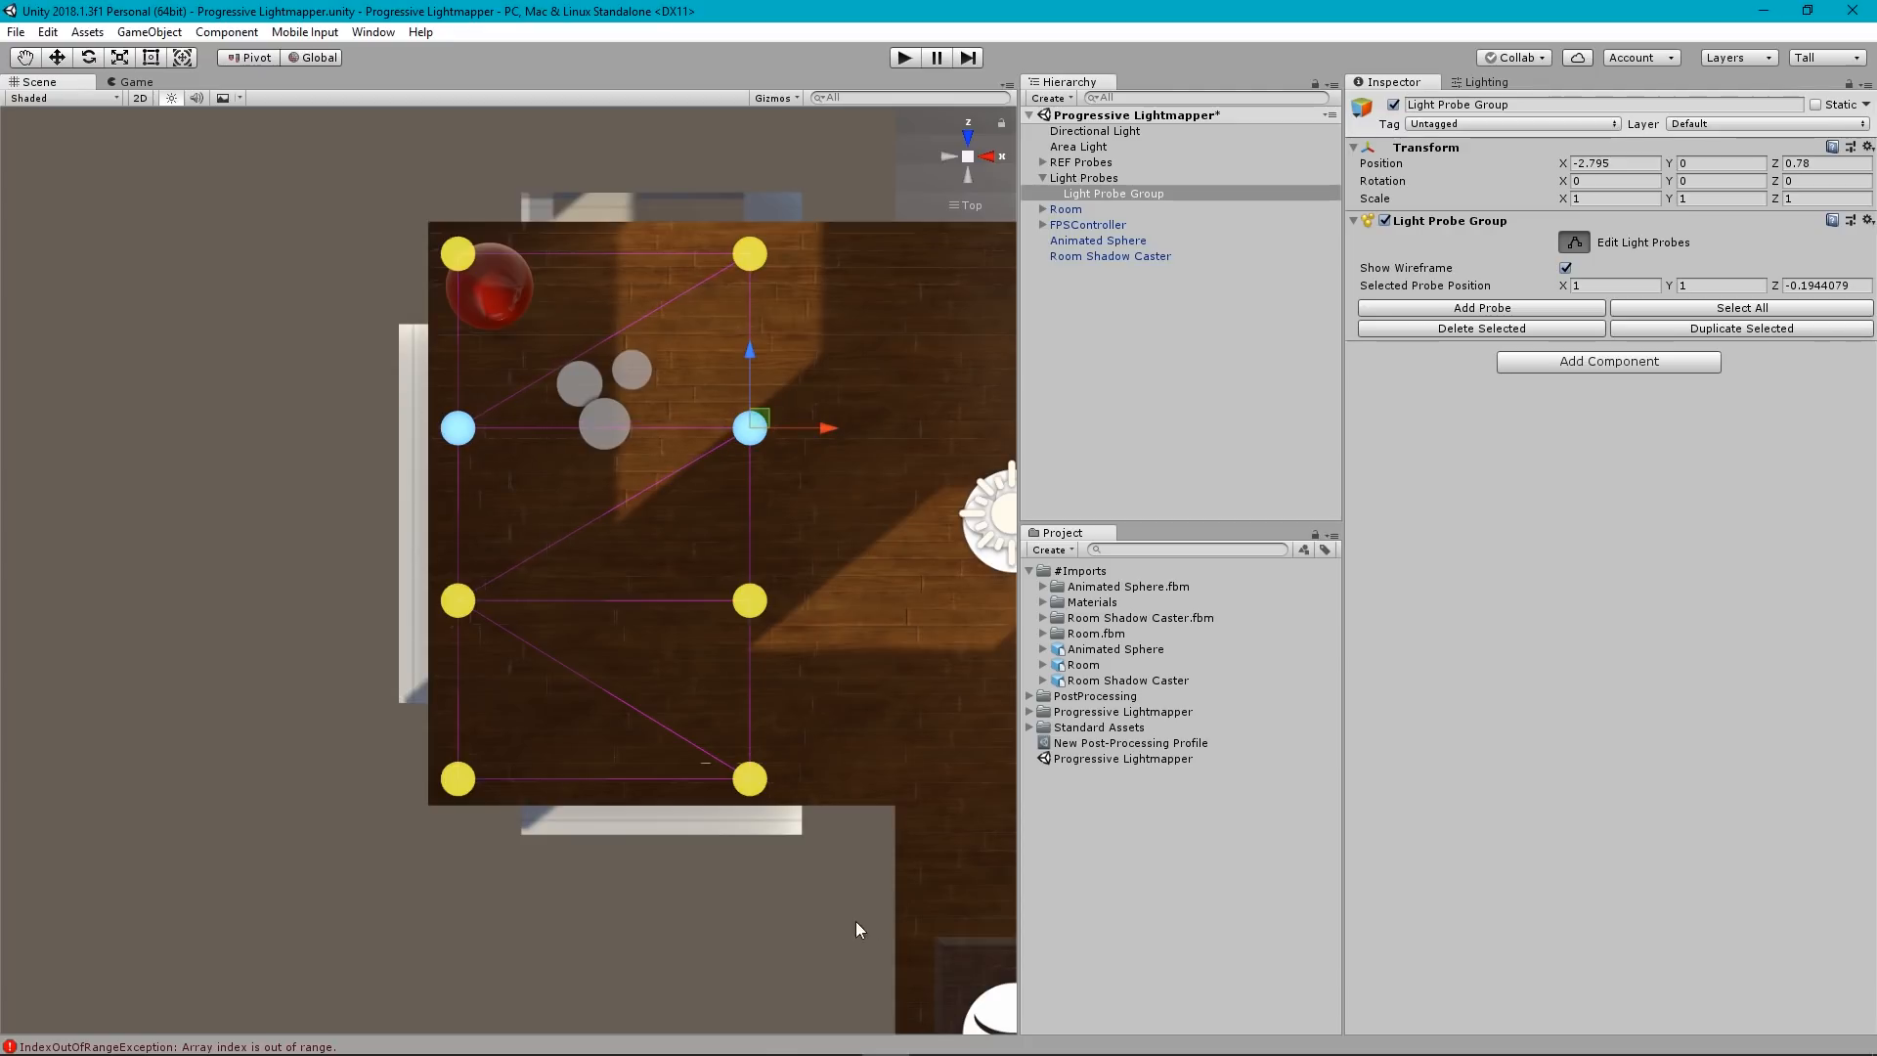
pyautogui.moveTo(848, 880); pyautogui.dragTo(627, 155)
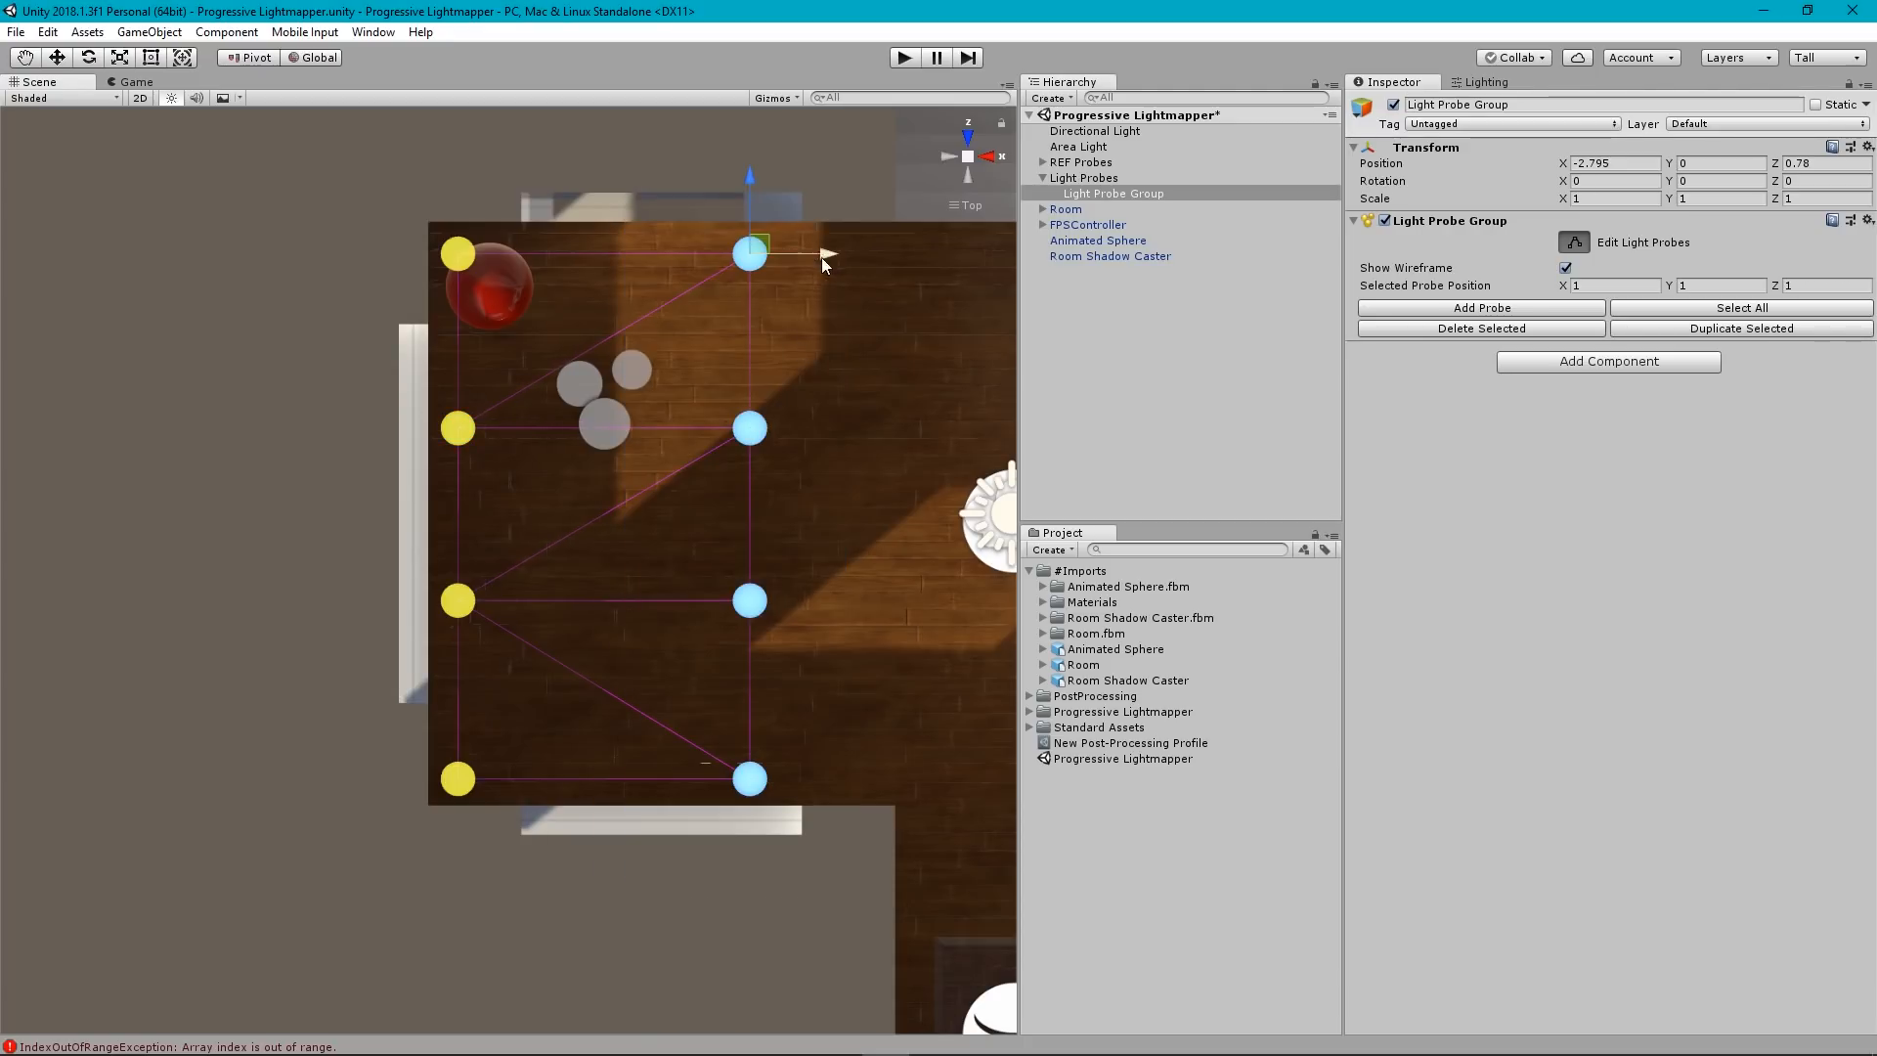
pyautogui.moveTo(825, 254); pyautogui.dragTo(725, 254)
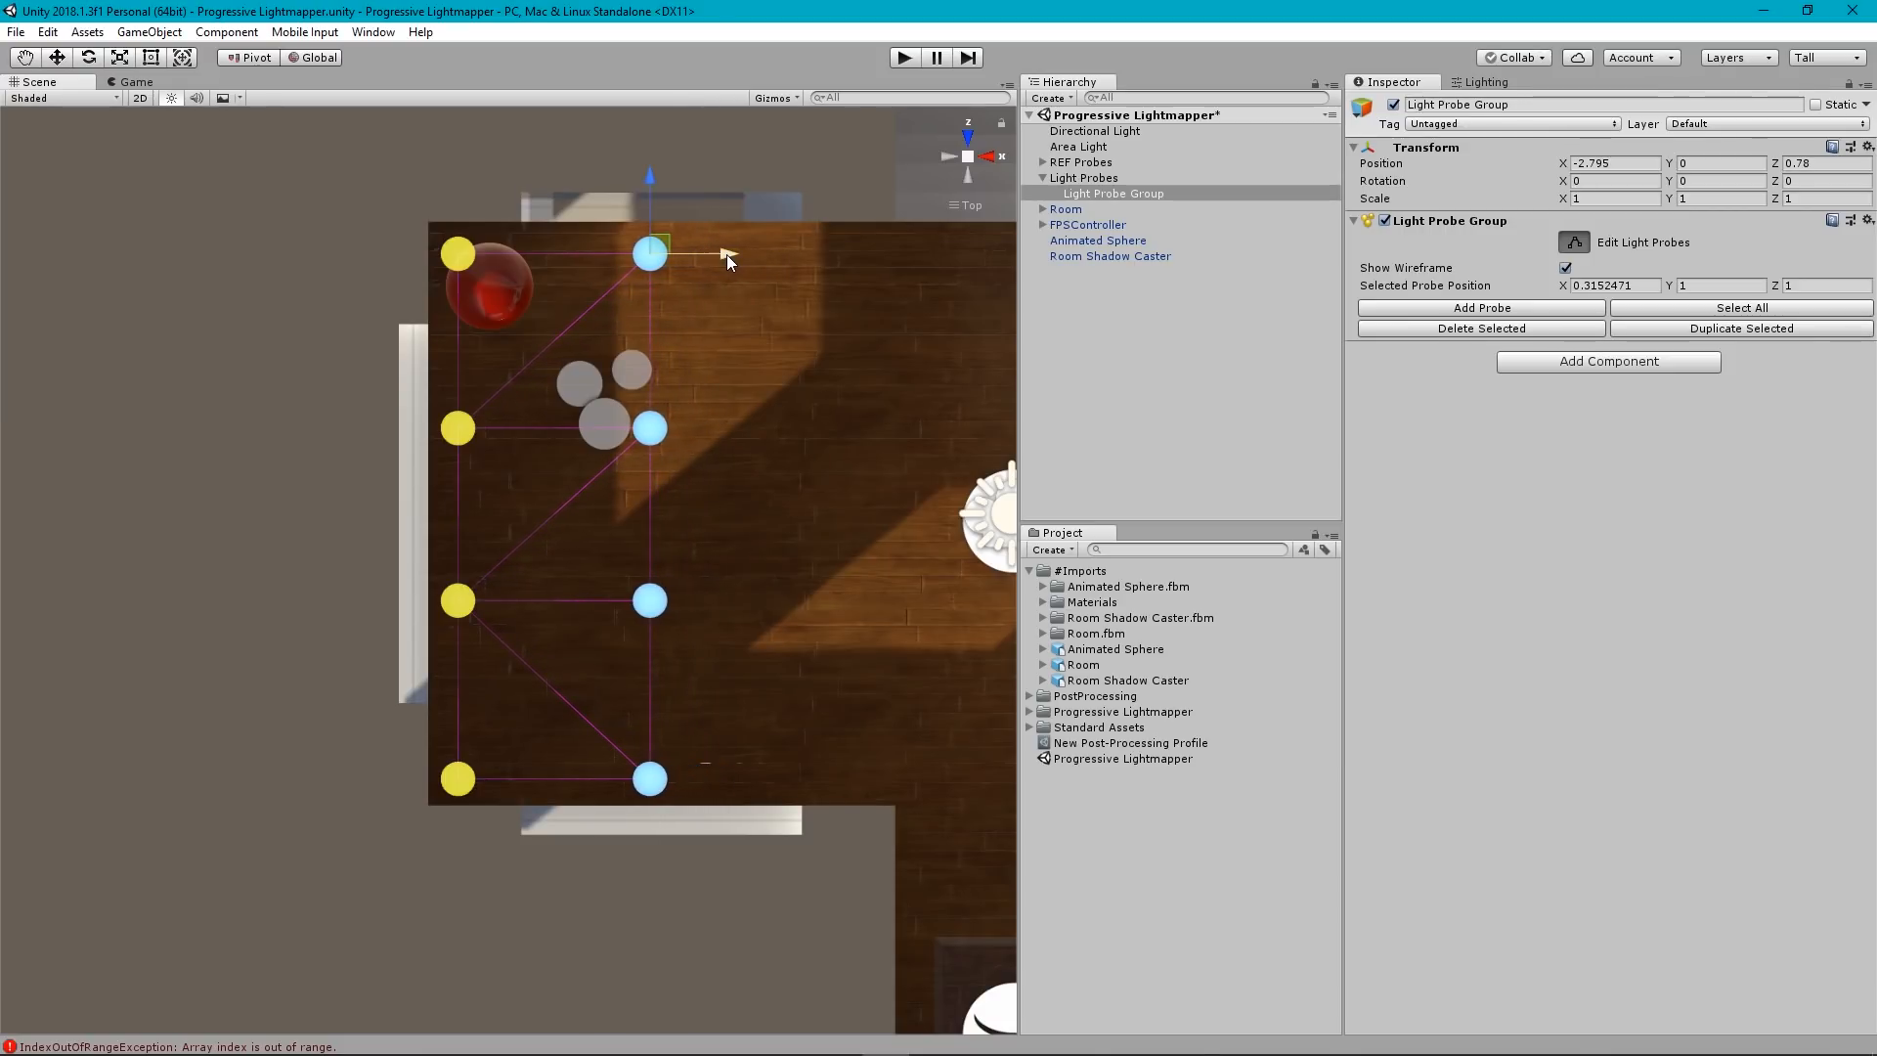
# In a side view, raise all the probes until the upper layer sits just below the ceiling at Y about 2.32.
pyautogui.click(979, 154)
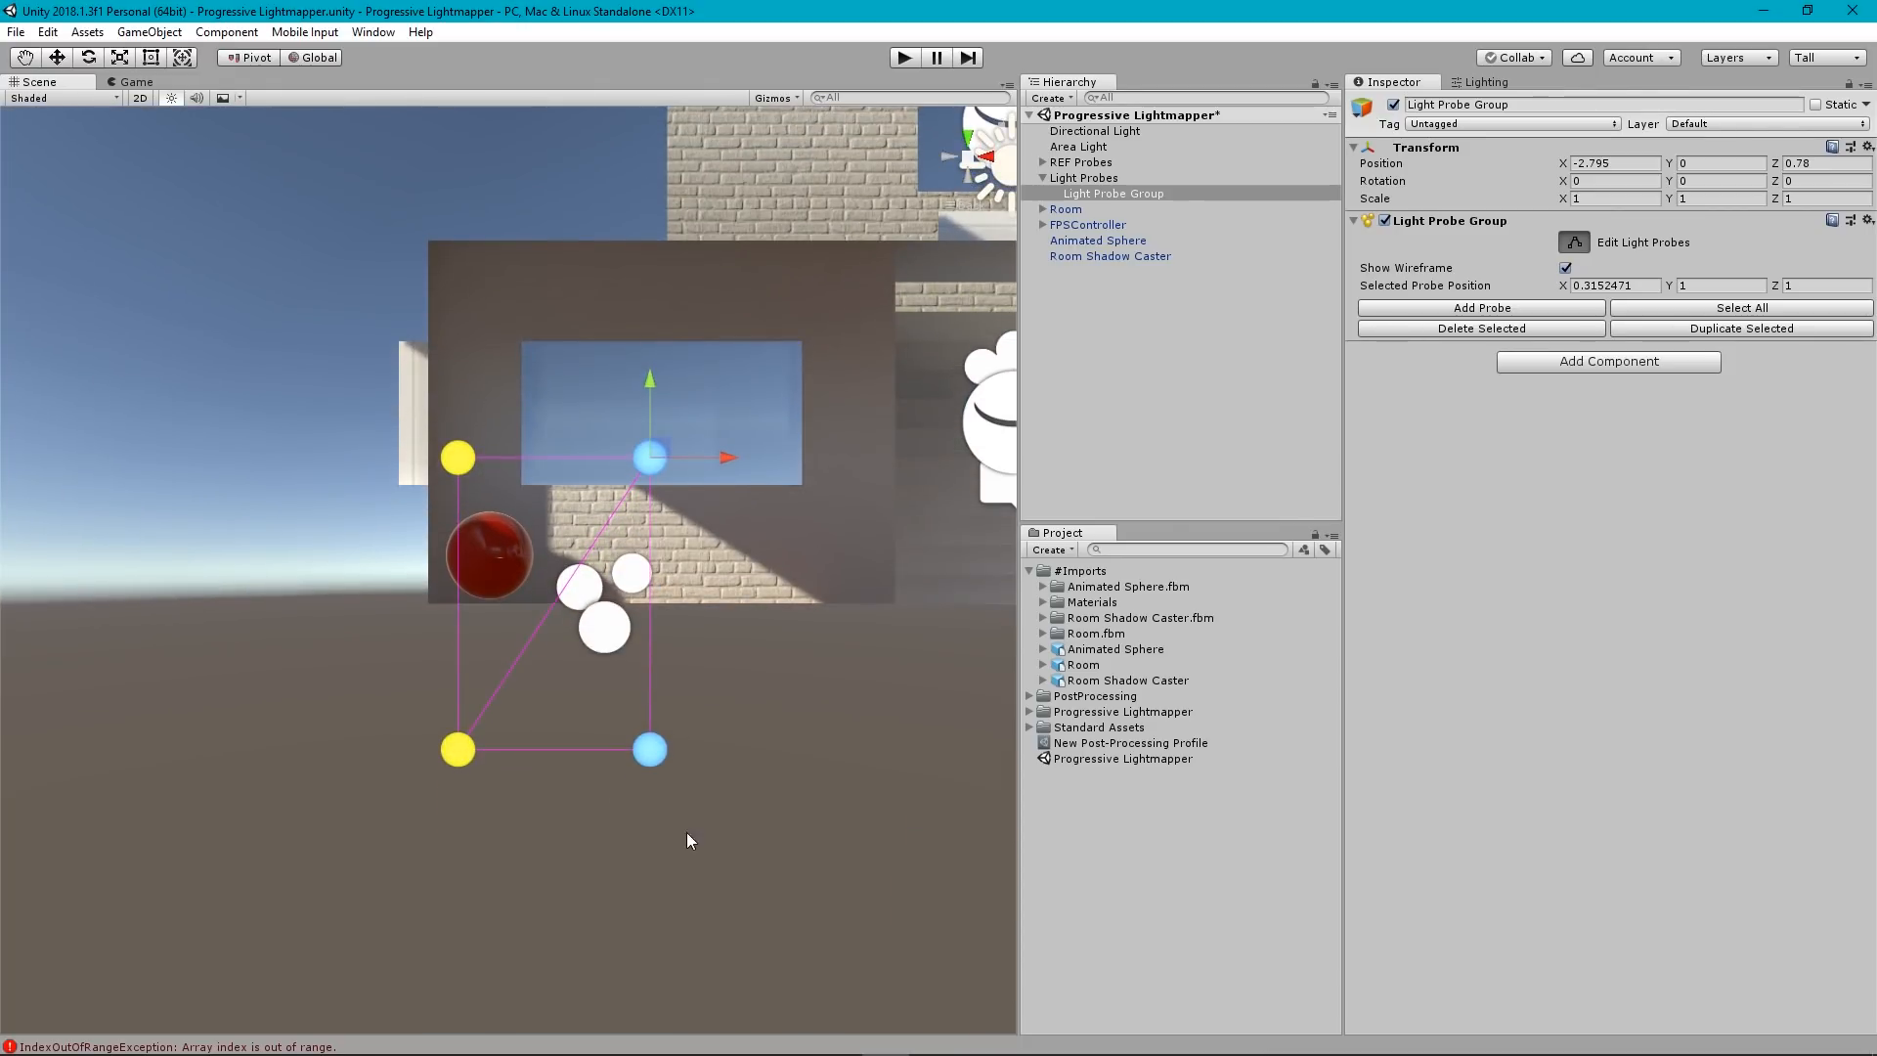
pyautogui.moveTo(801, 839); pyautogui.dragTo(323, 376)
pyautogui.moveTo(648, 380); pyautogui.dragTo(651, 190)
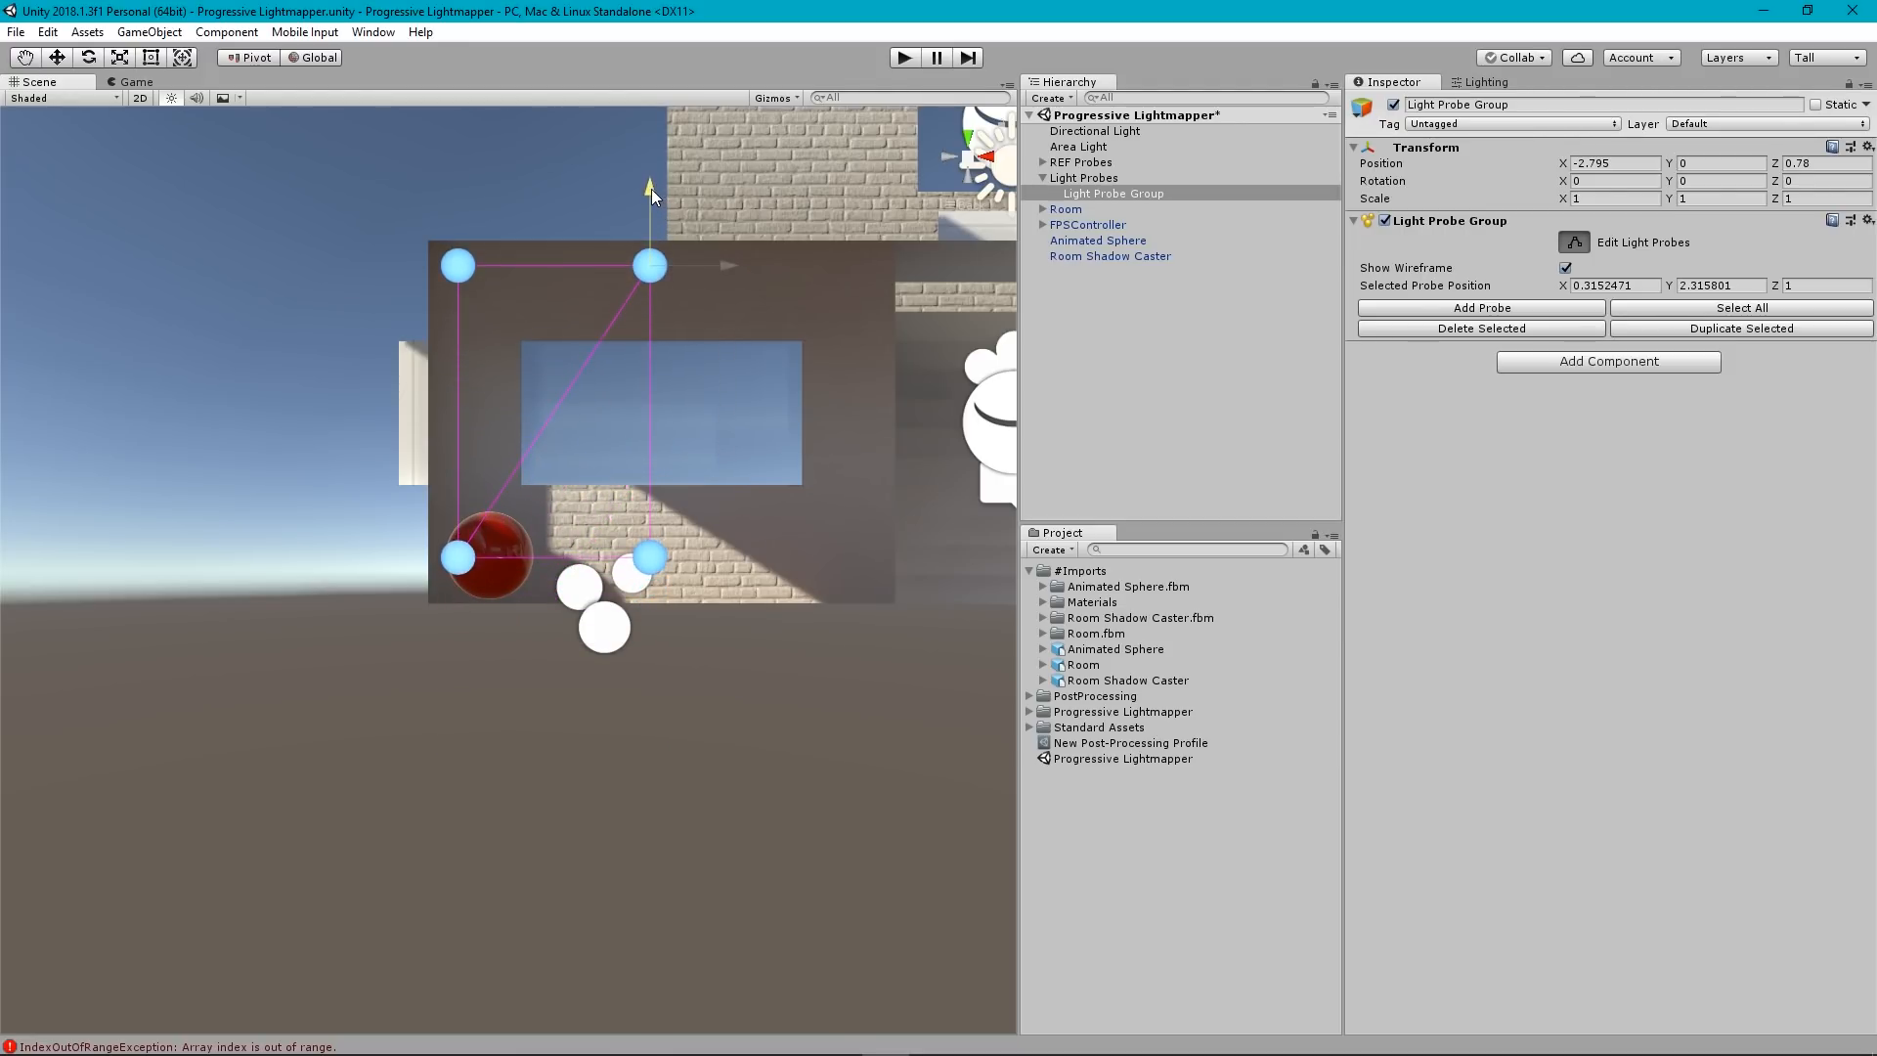
# Lower the bottom probe layer to Y about 0.17 and duplicate it as a middle layer at Y about 1.23.
pyautogui.moveTo(700, 631); pyautogui.dragTo(360, 495)
pyautogui.moveTo(649, 483); pyautogui.dragTo(647, 502)
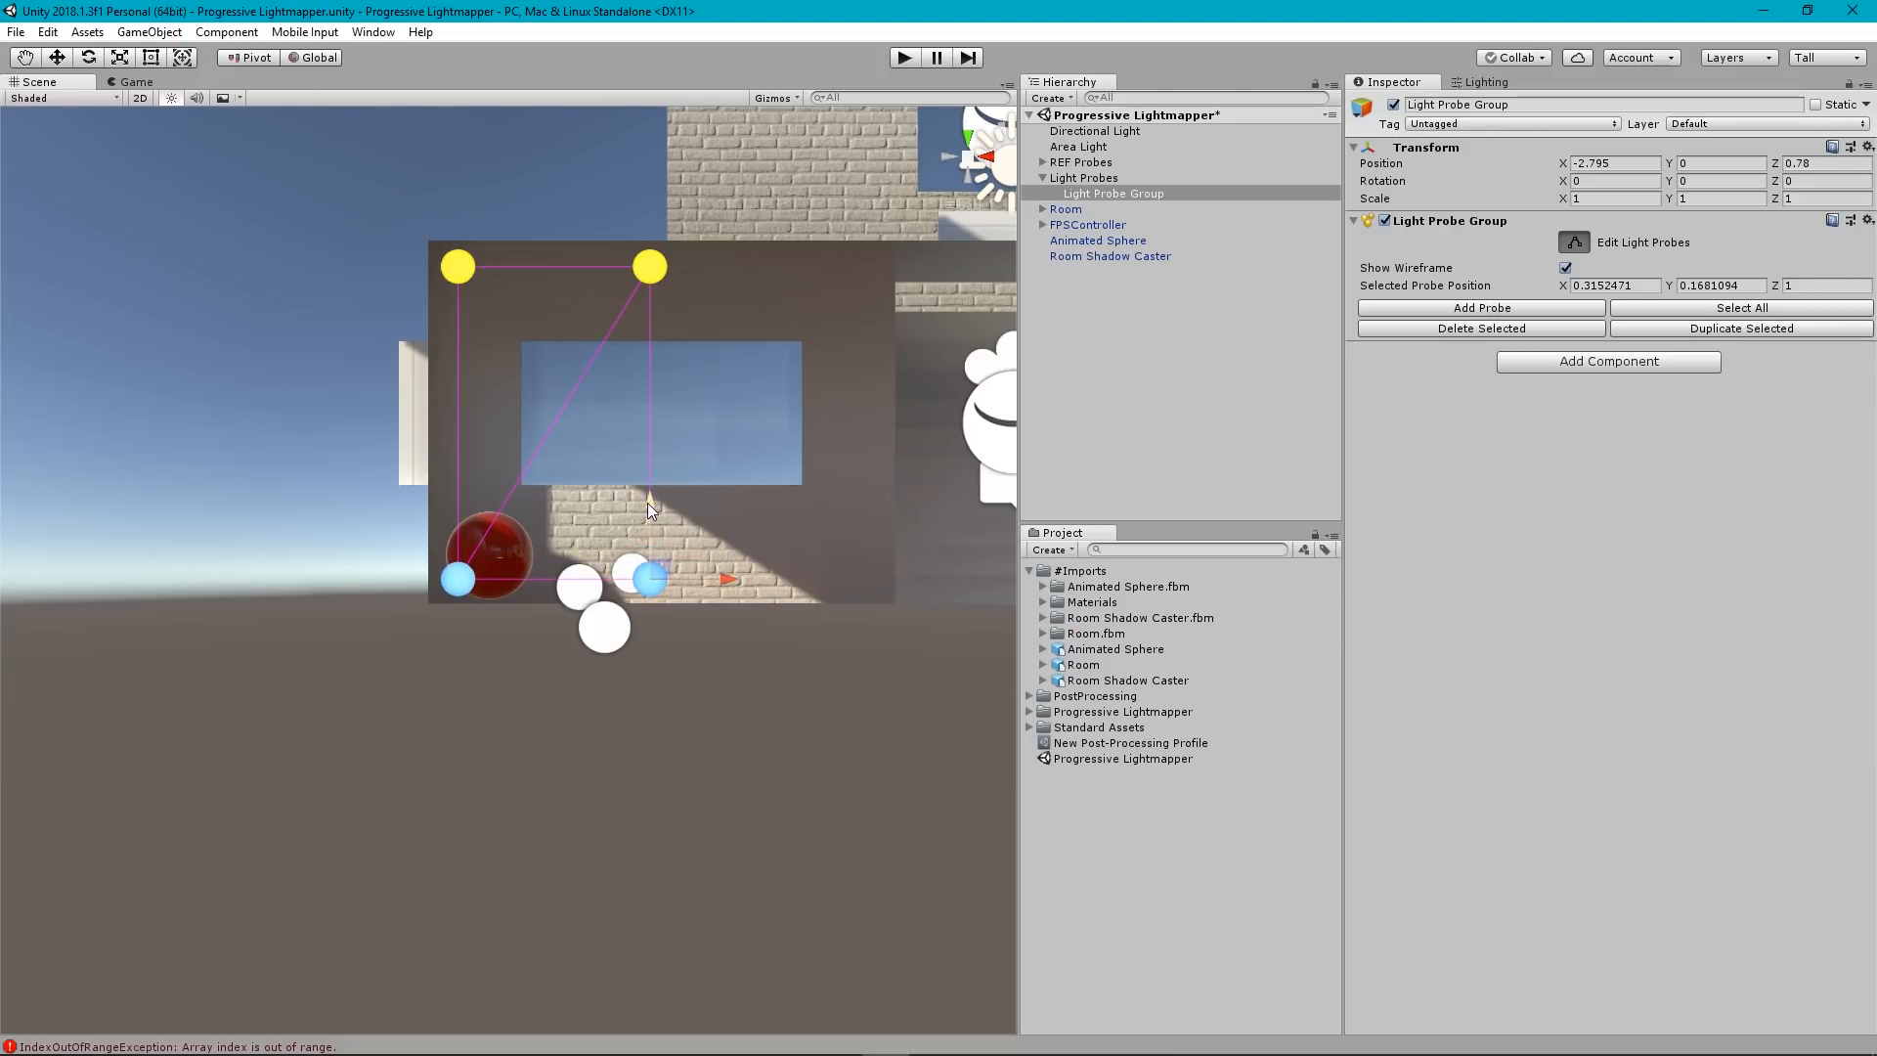
pyautogui.click(1728, 329)
pyautogui.moveTo(651, 501); pyautogui.dragTo(654, 349)
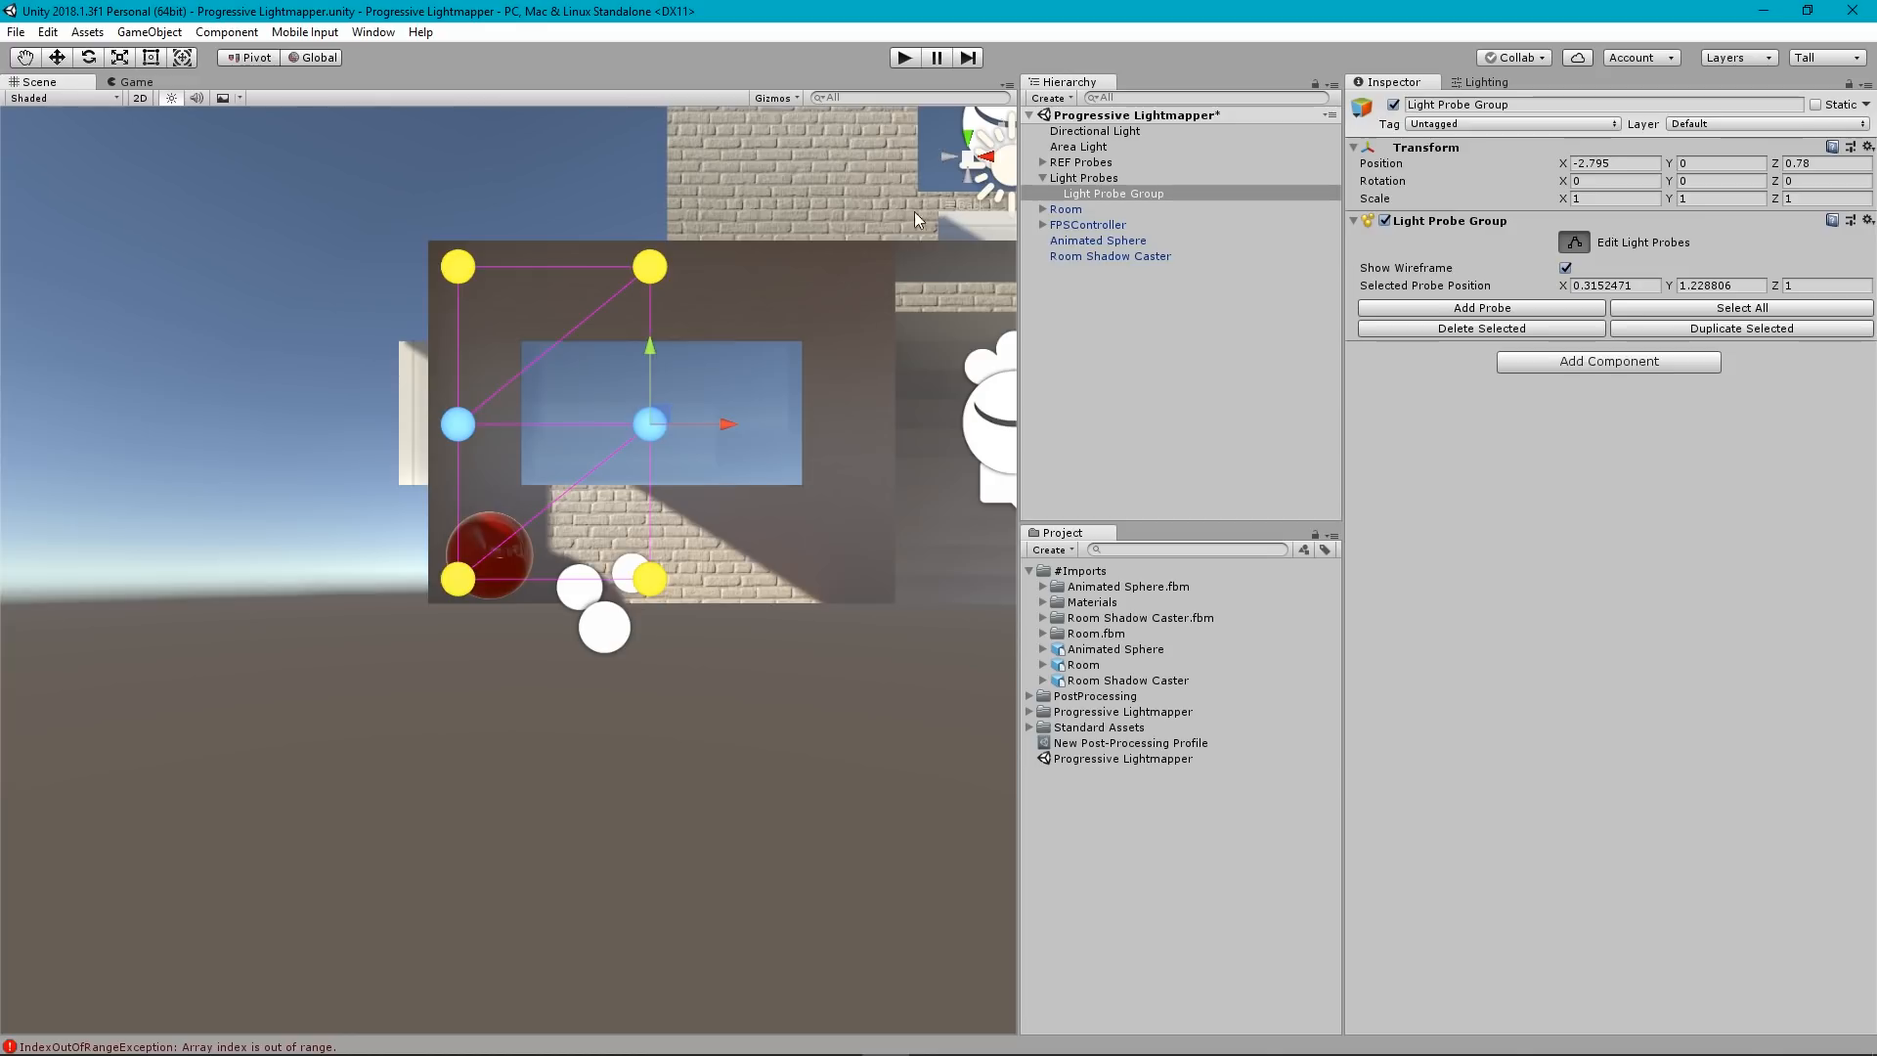
# In the top view, duplicate all the probes and move the copies along X to the room's middle, ending at X about 2.87.
pyautogui.click(971, 140)
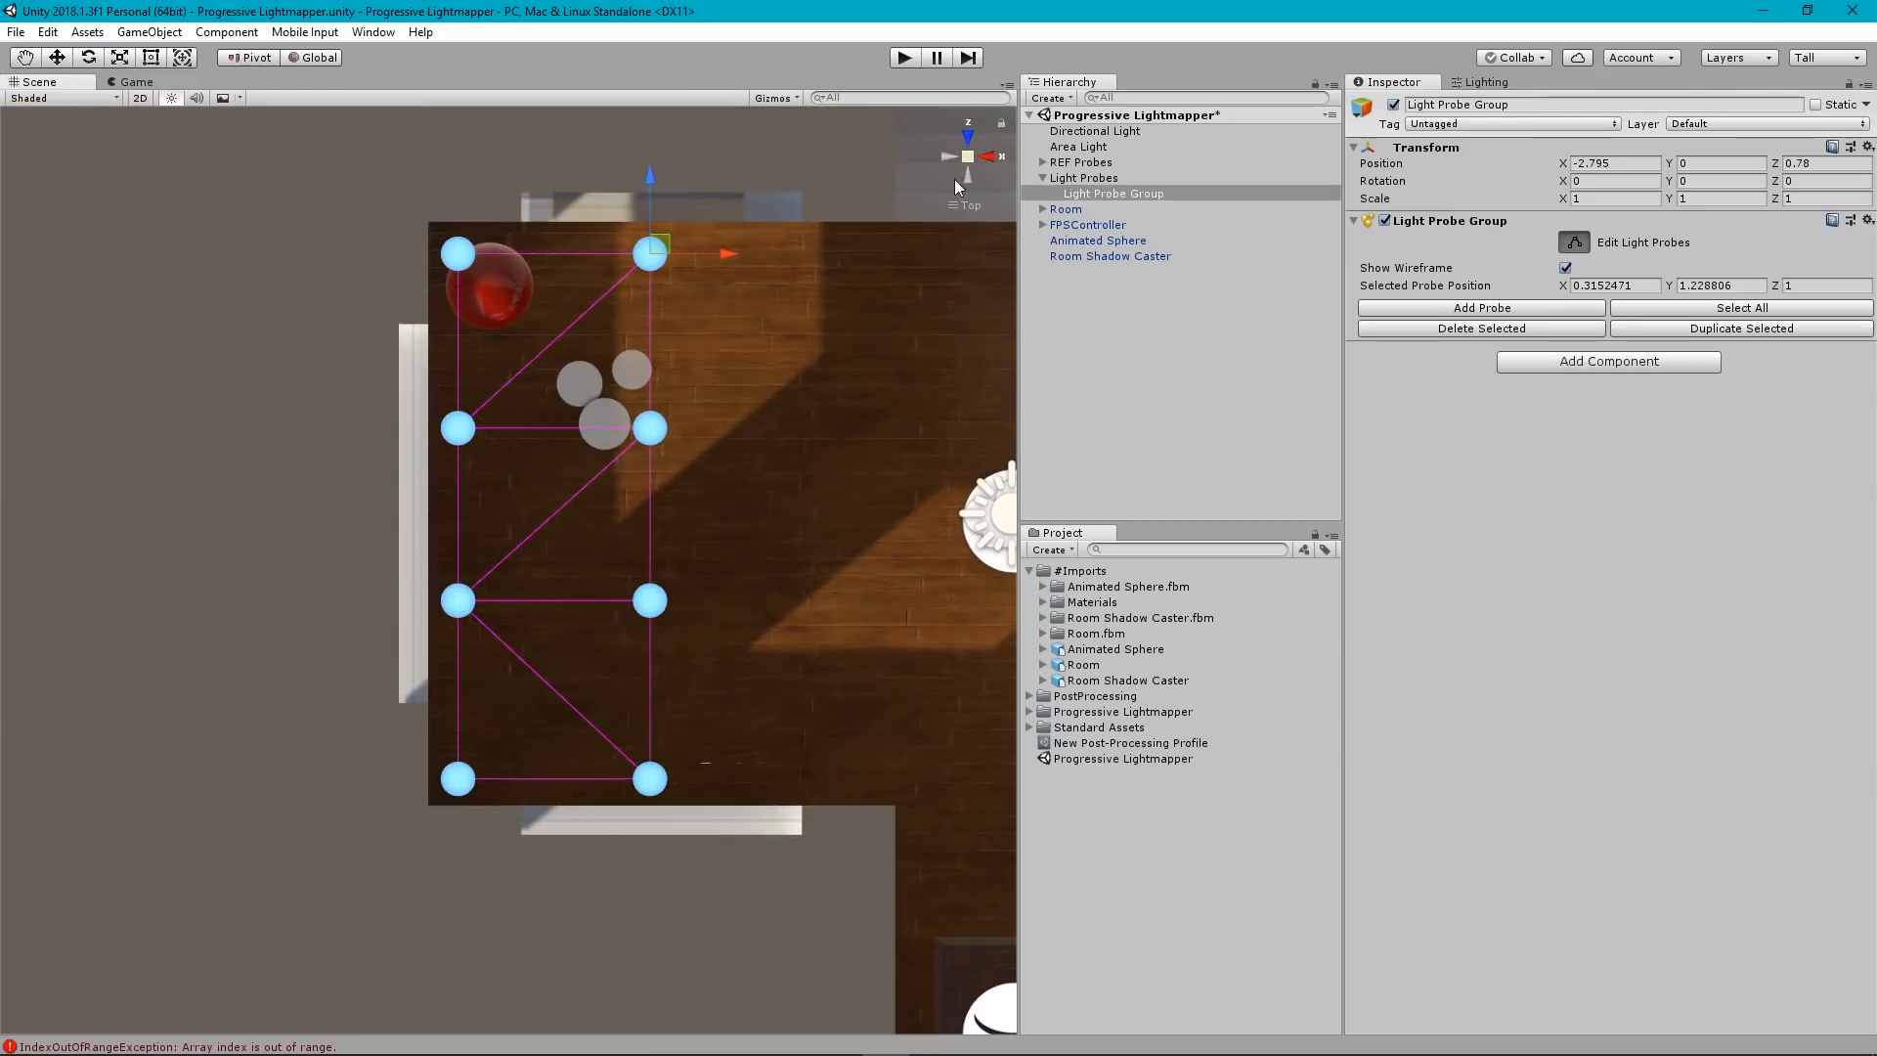
pyautogui.scroll(-5, 731, 576)
pyautogui.moveTo(661, 769); pyautogui.dragTo(413, 278)
pyautogui.click(1702, 332)
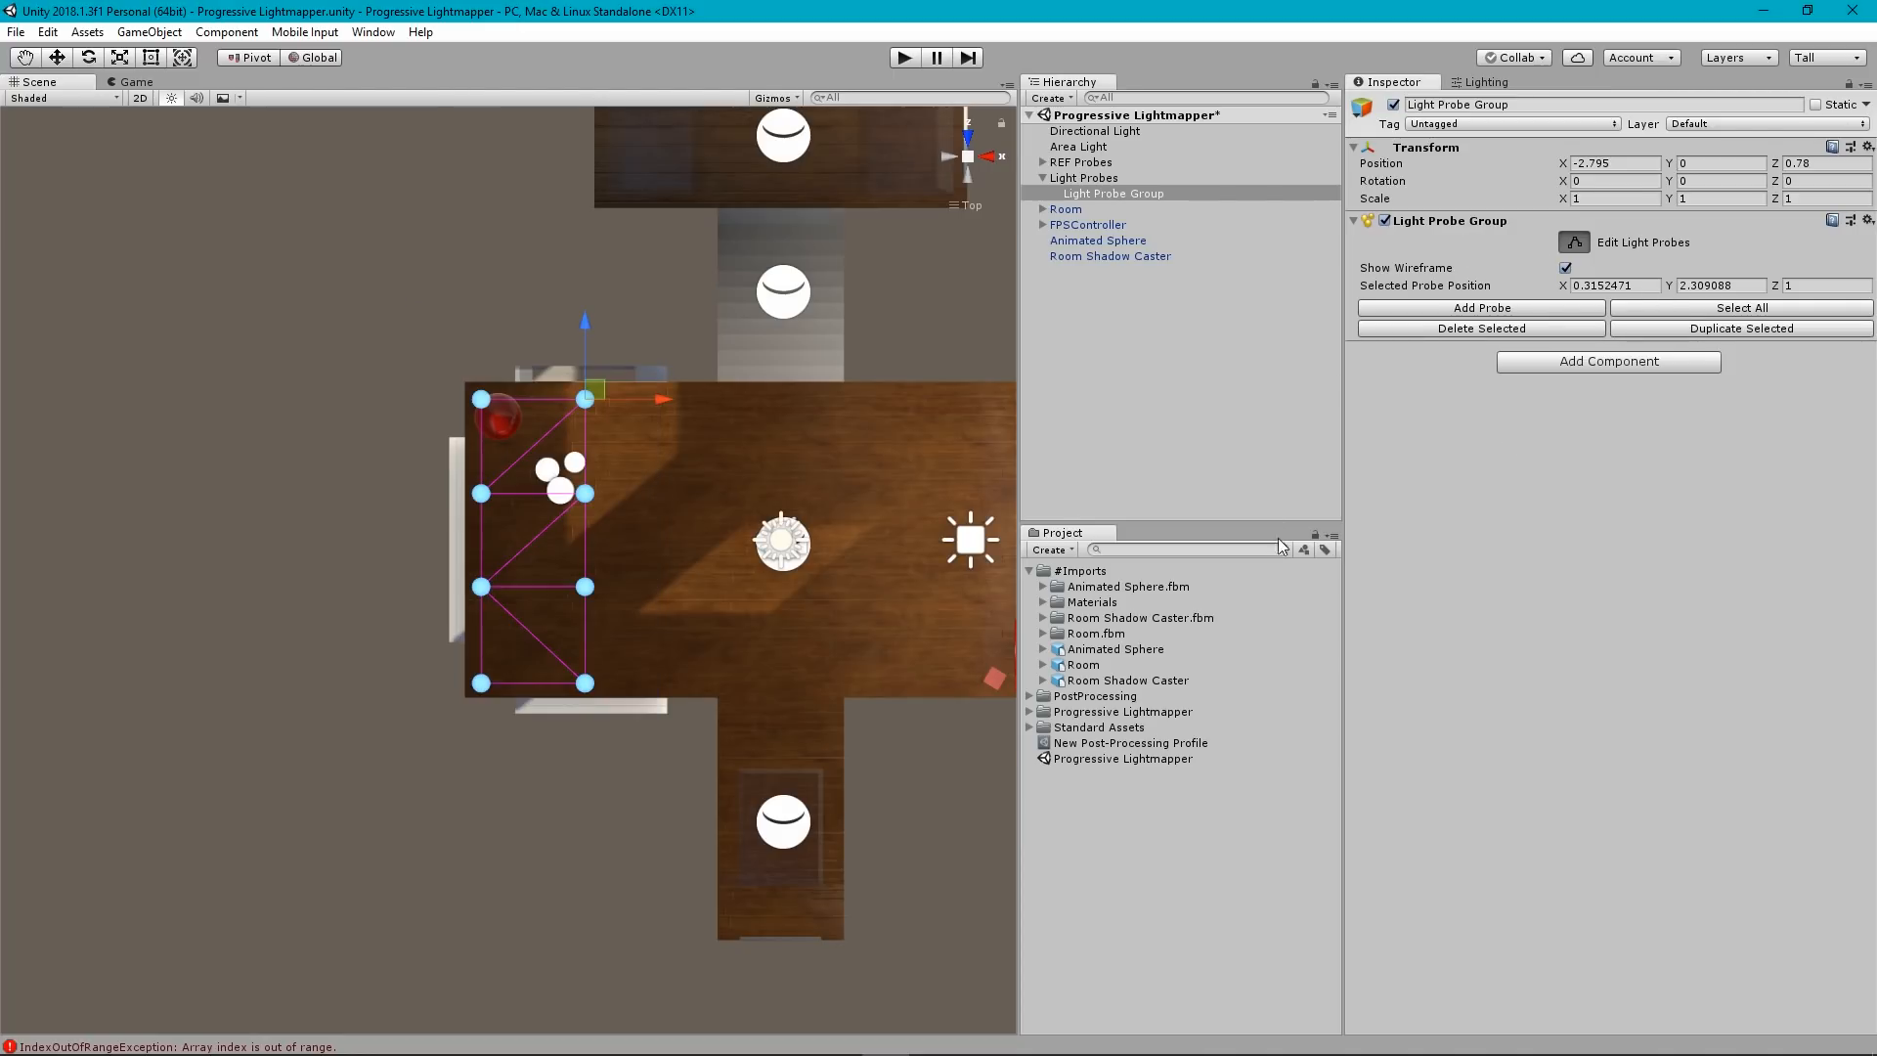
pyautogui.moveTo(660, 404); pyautogui.dragTo(859, 407)
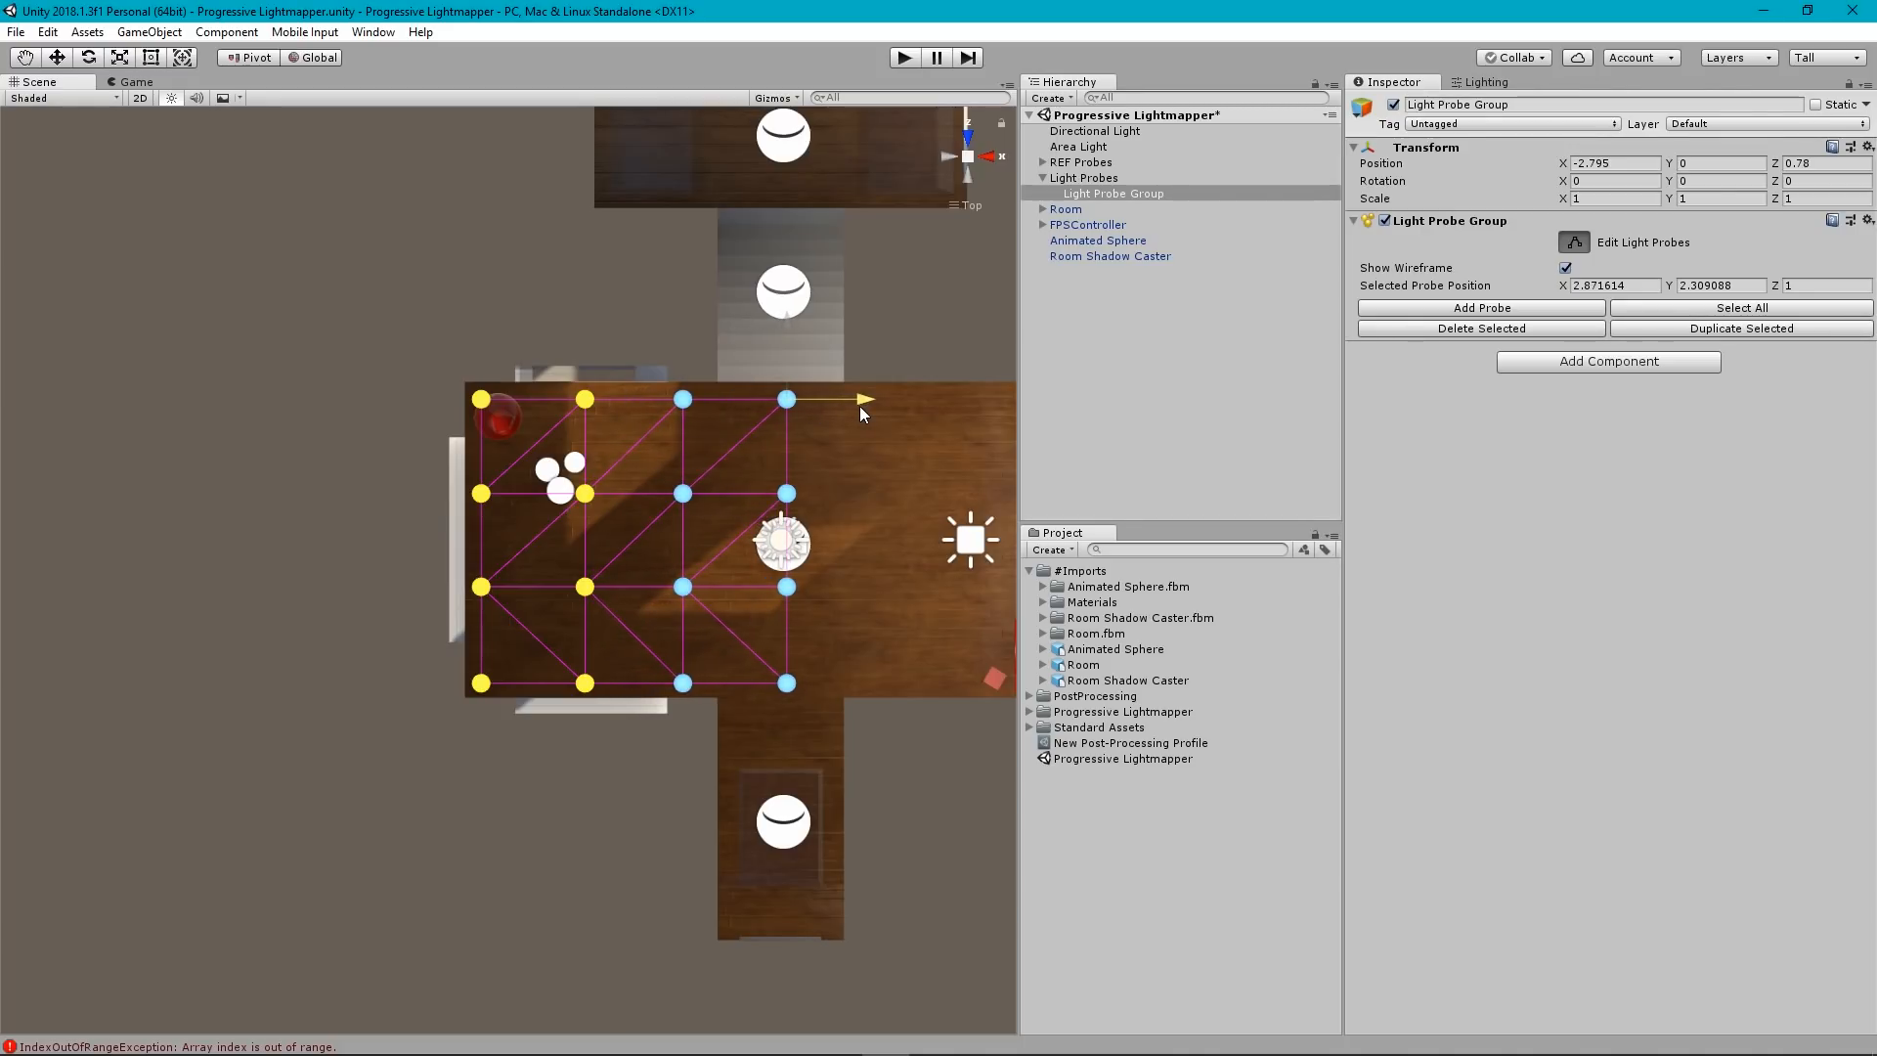
# Duplicate the three probe columns farthest from the red sphere and move the copies to the opposite wall, ending at X about 6.58.
pyautogui.moveTo(942, 548); pyautogui.dragTo(756, 561, button='middle')
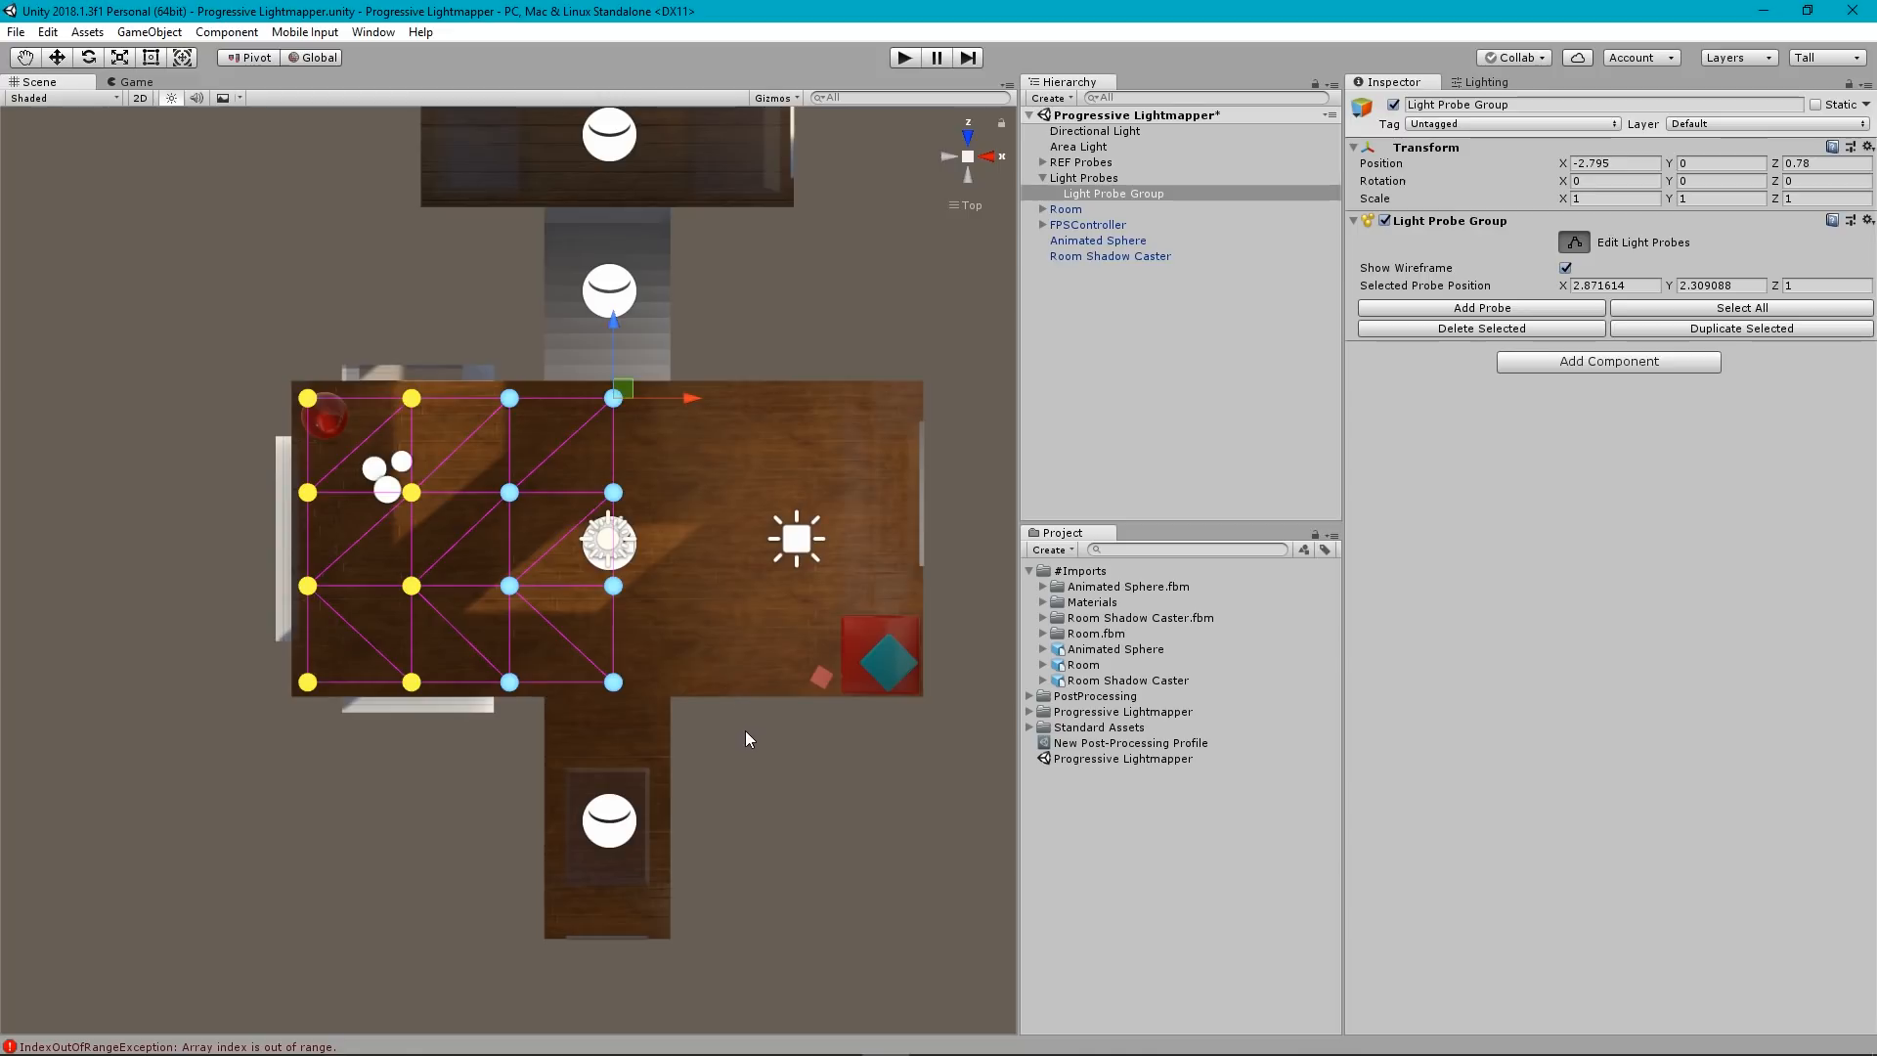
pyautogui.click(727, 764)
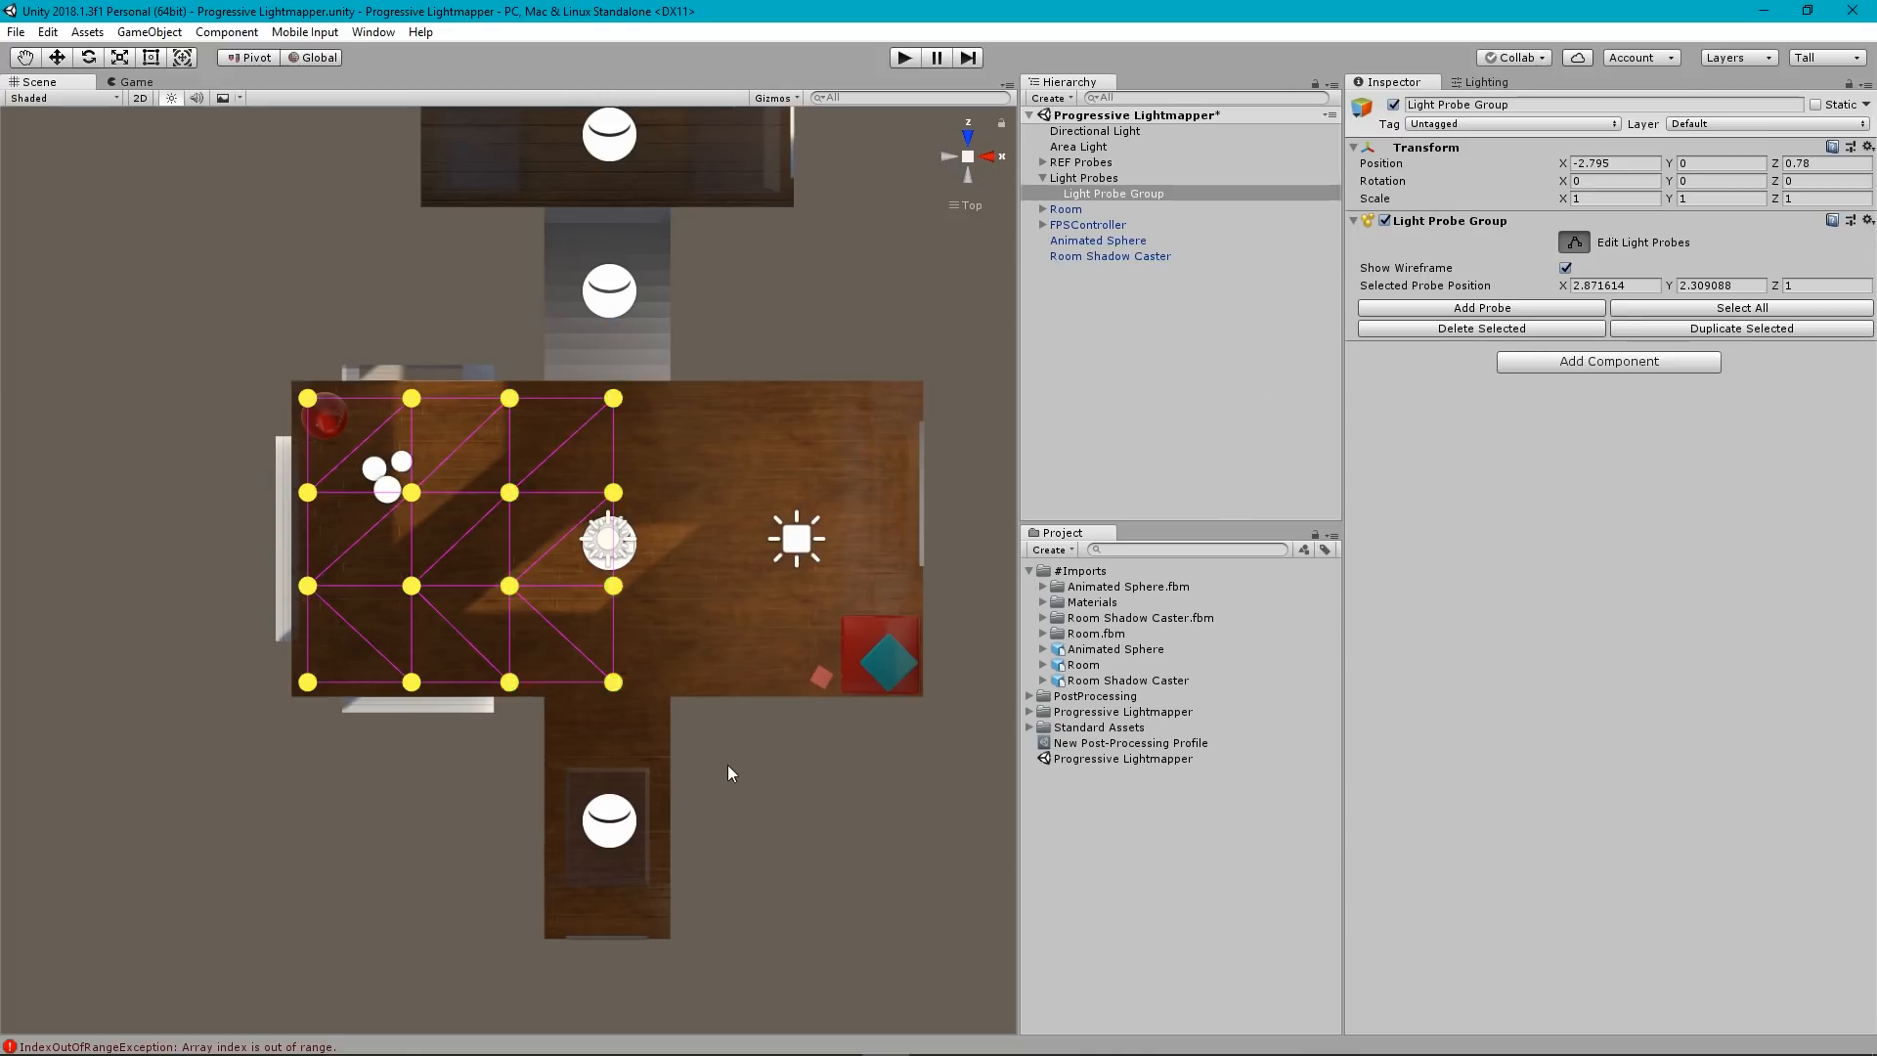
pyautogui.moveTo(727, 765); pyautogui.dragTo(367, 321)
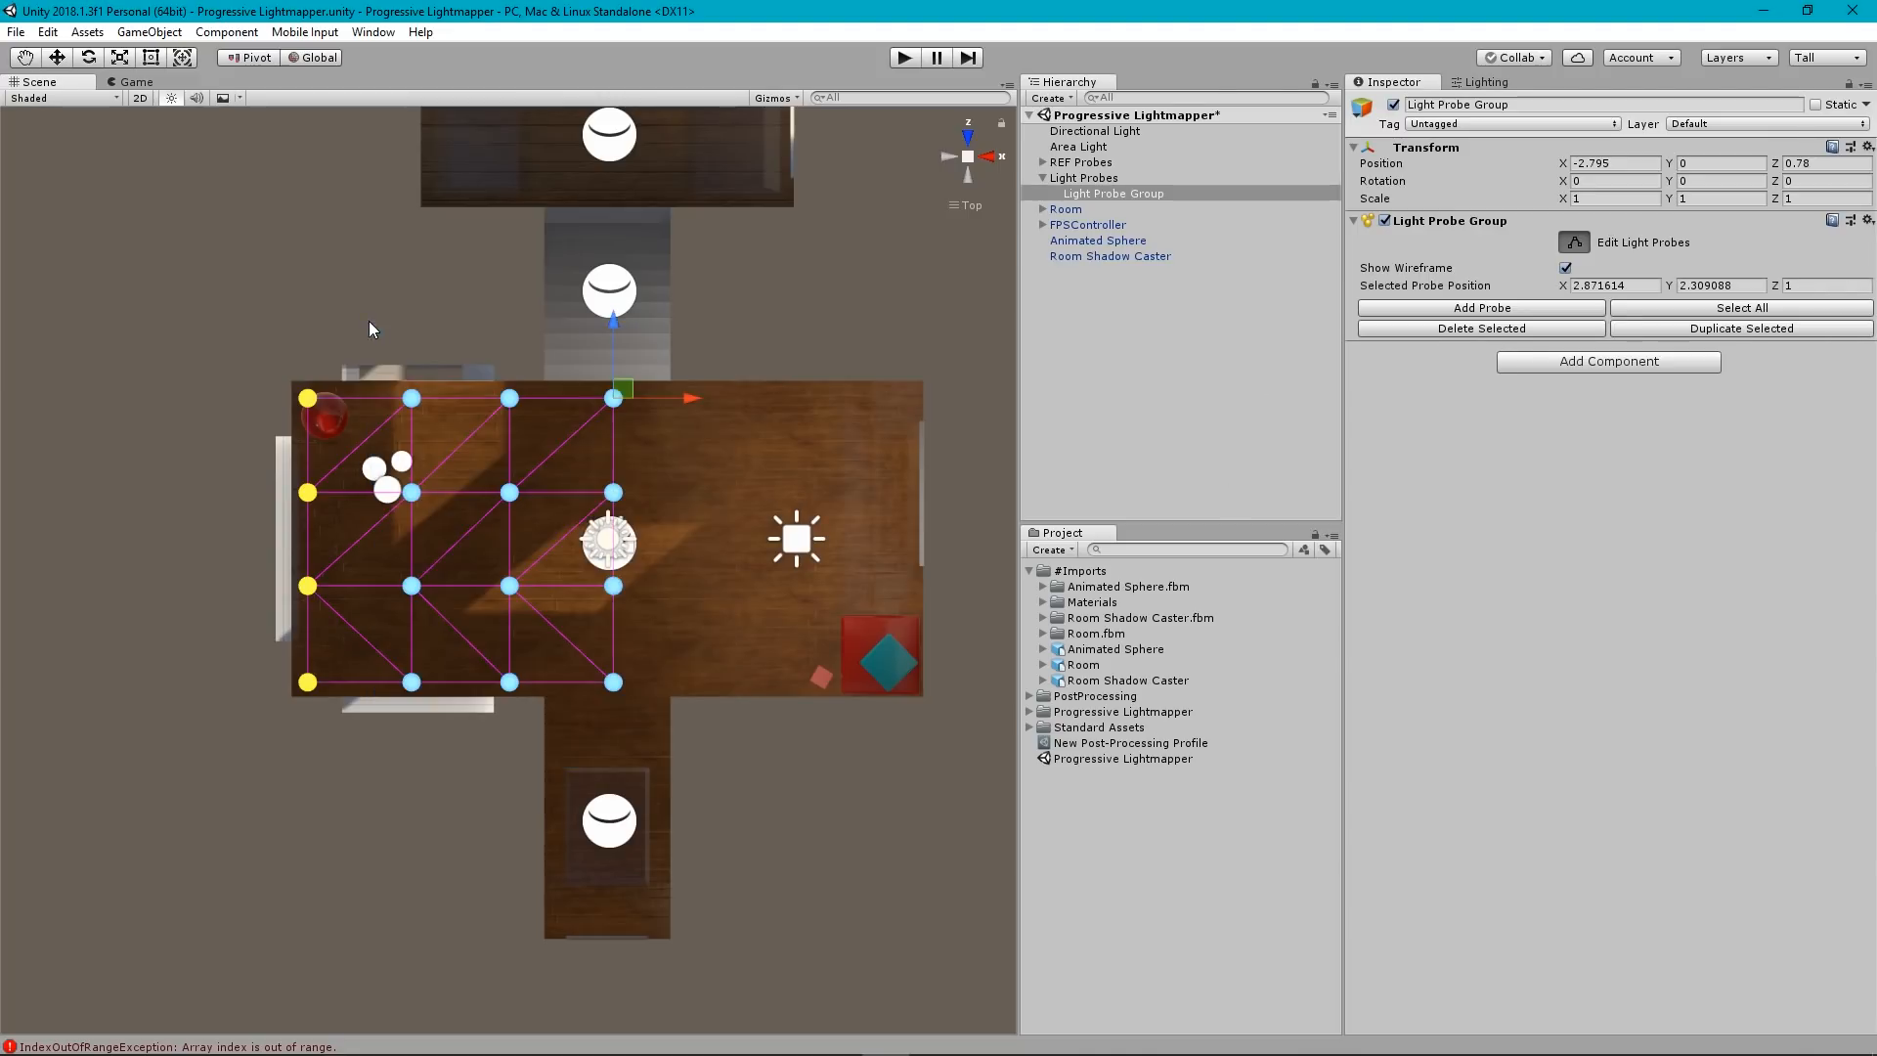
pyautogui.click(1715, 328)
pyautogui.moveTo(688, 401); pyautogui.dragTo(981, 407)
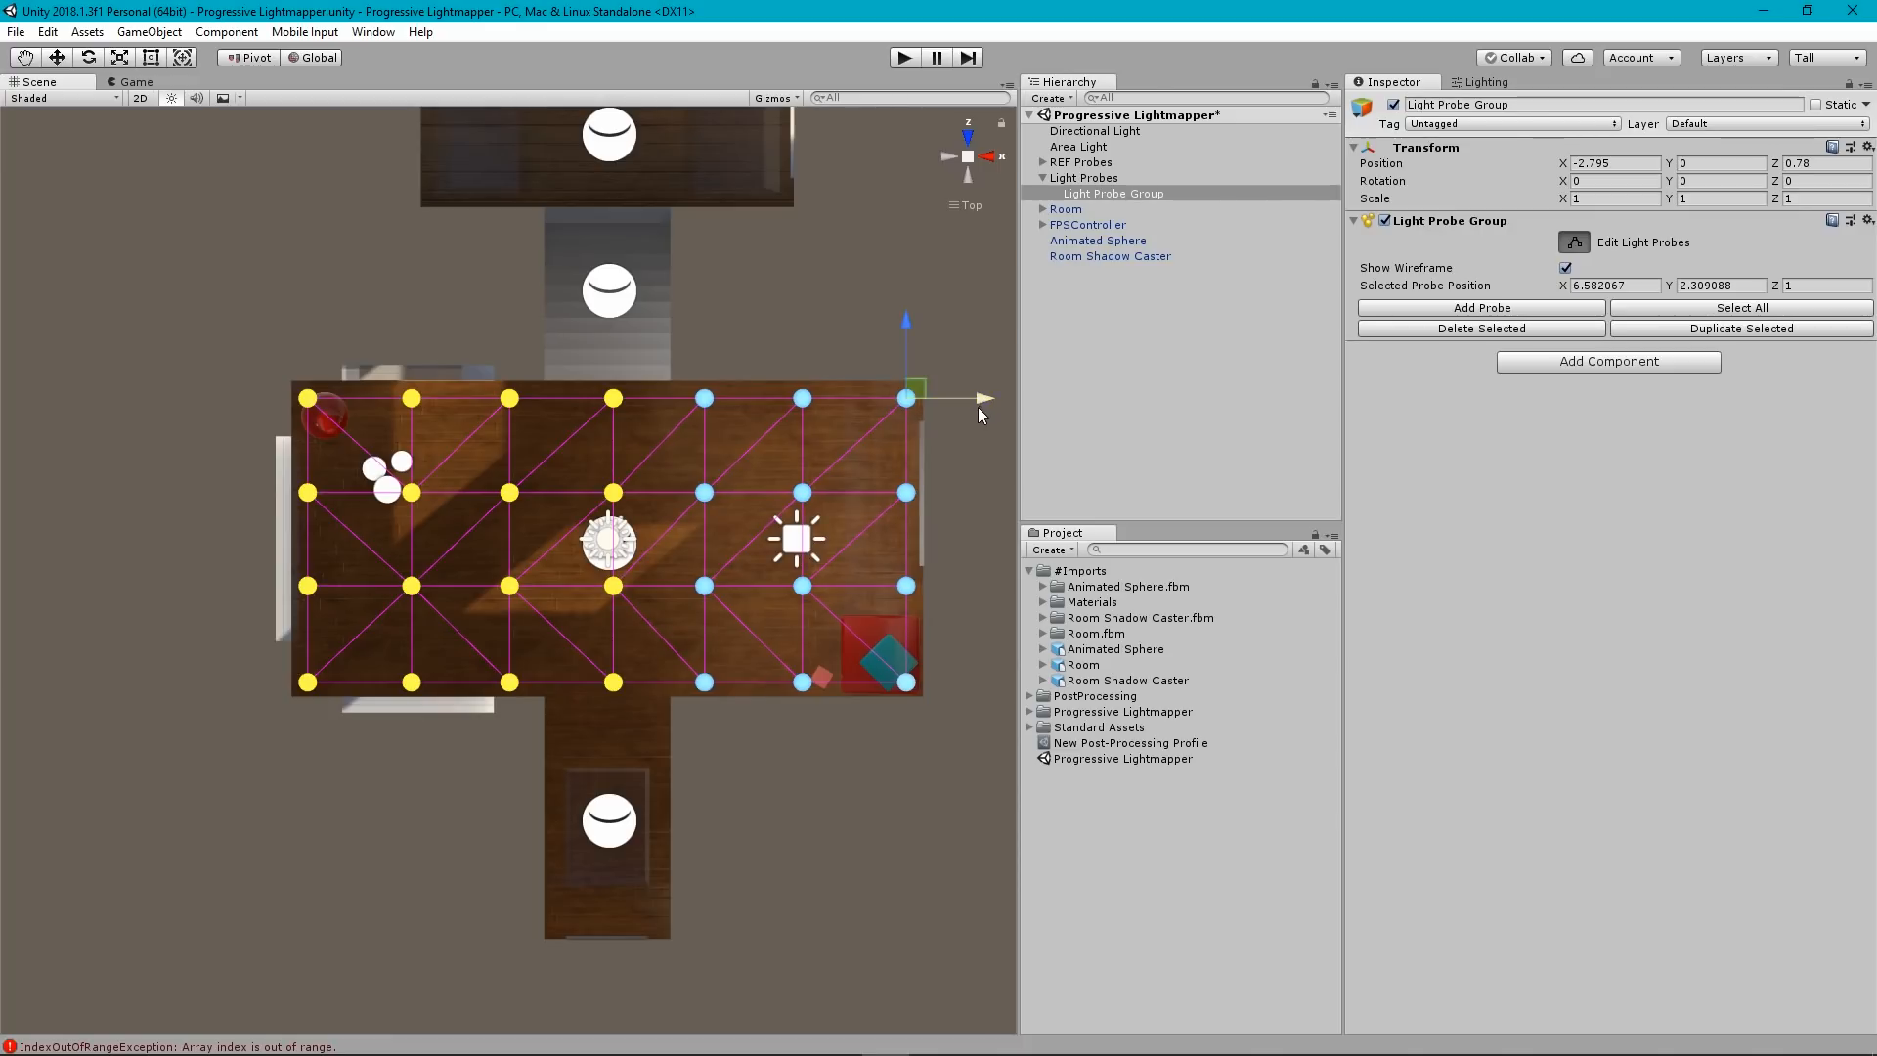
# Move the floor-level probe buried in the red cube up and out of it, beside the teal cube.
pyautogui.moveTo(786, 589); pyautogui.dragTo(701, 412, button='middle')
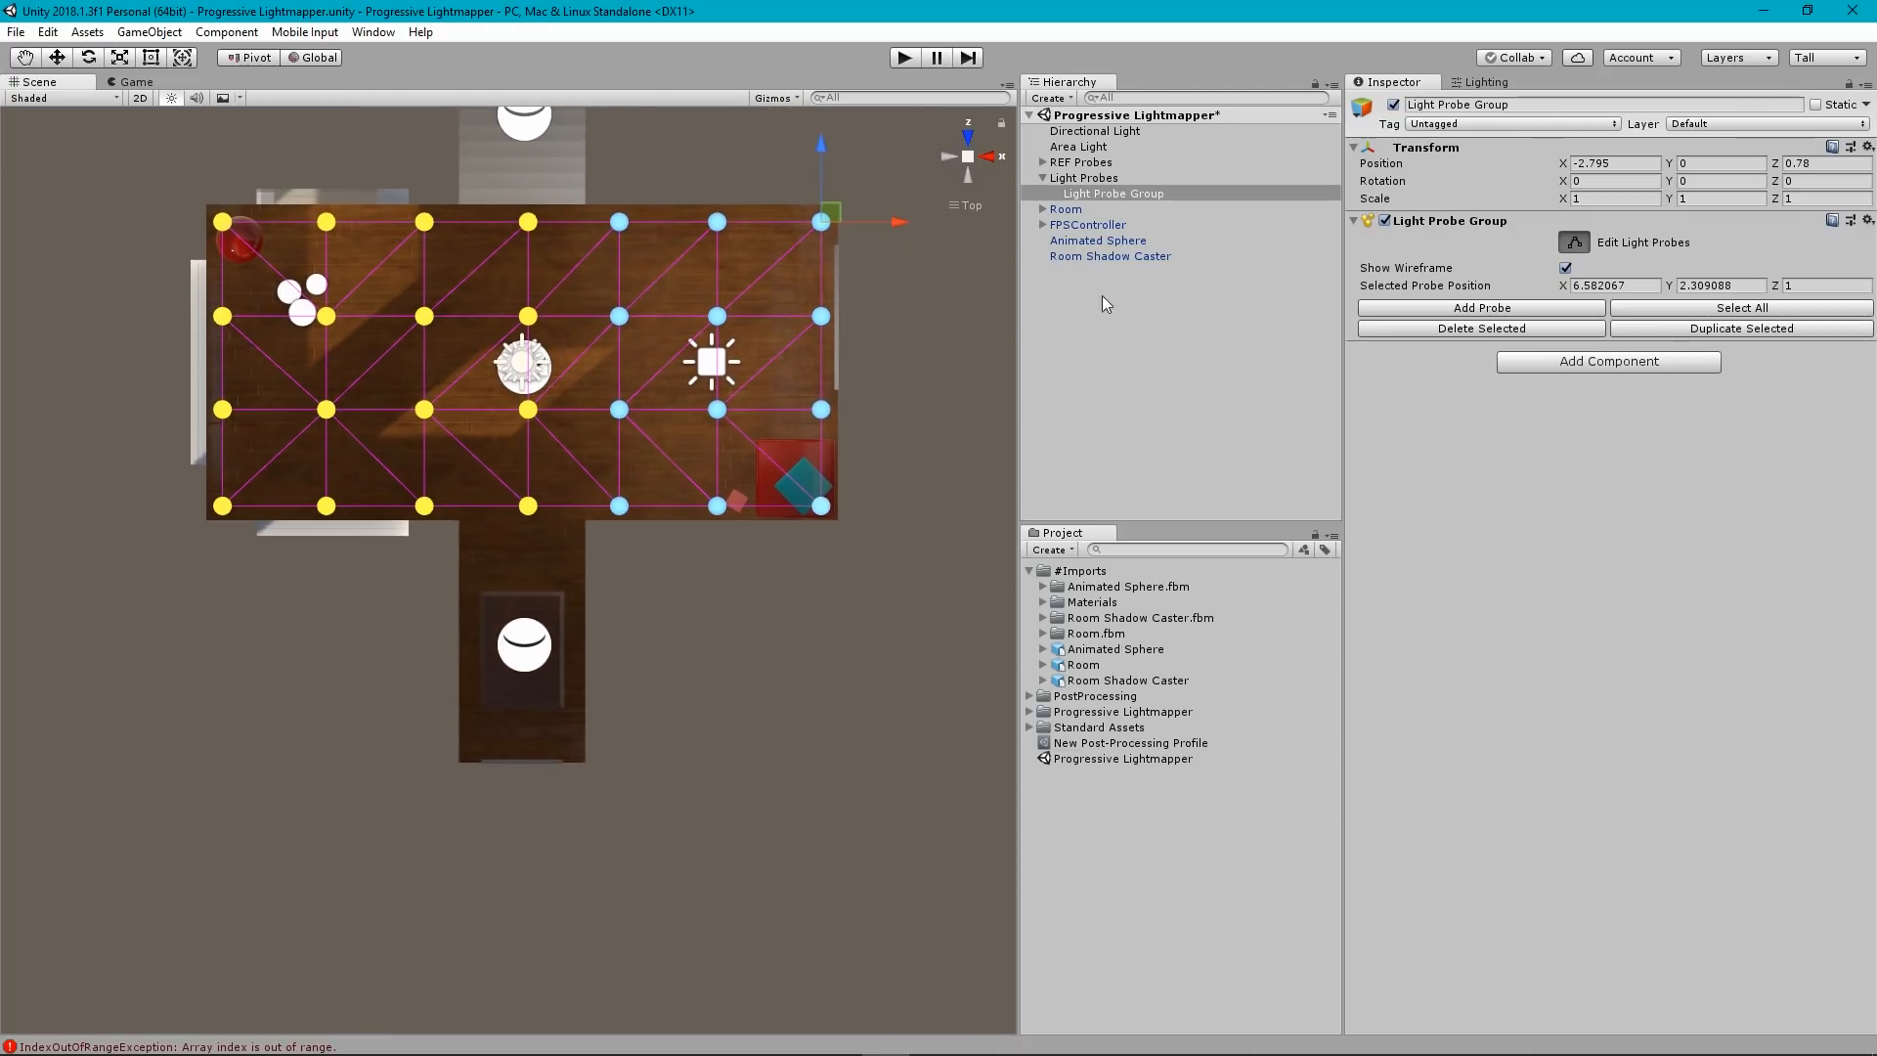
pyautogui.click(968, 180)
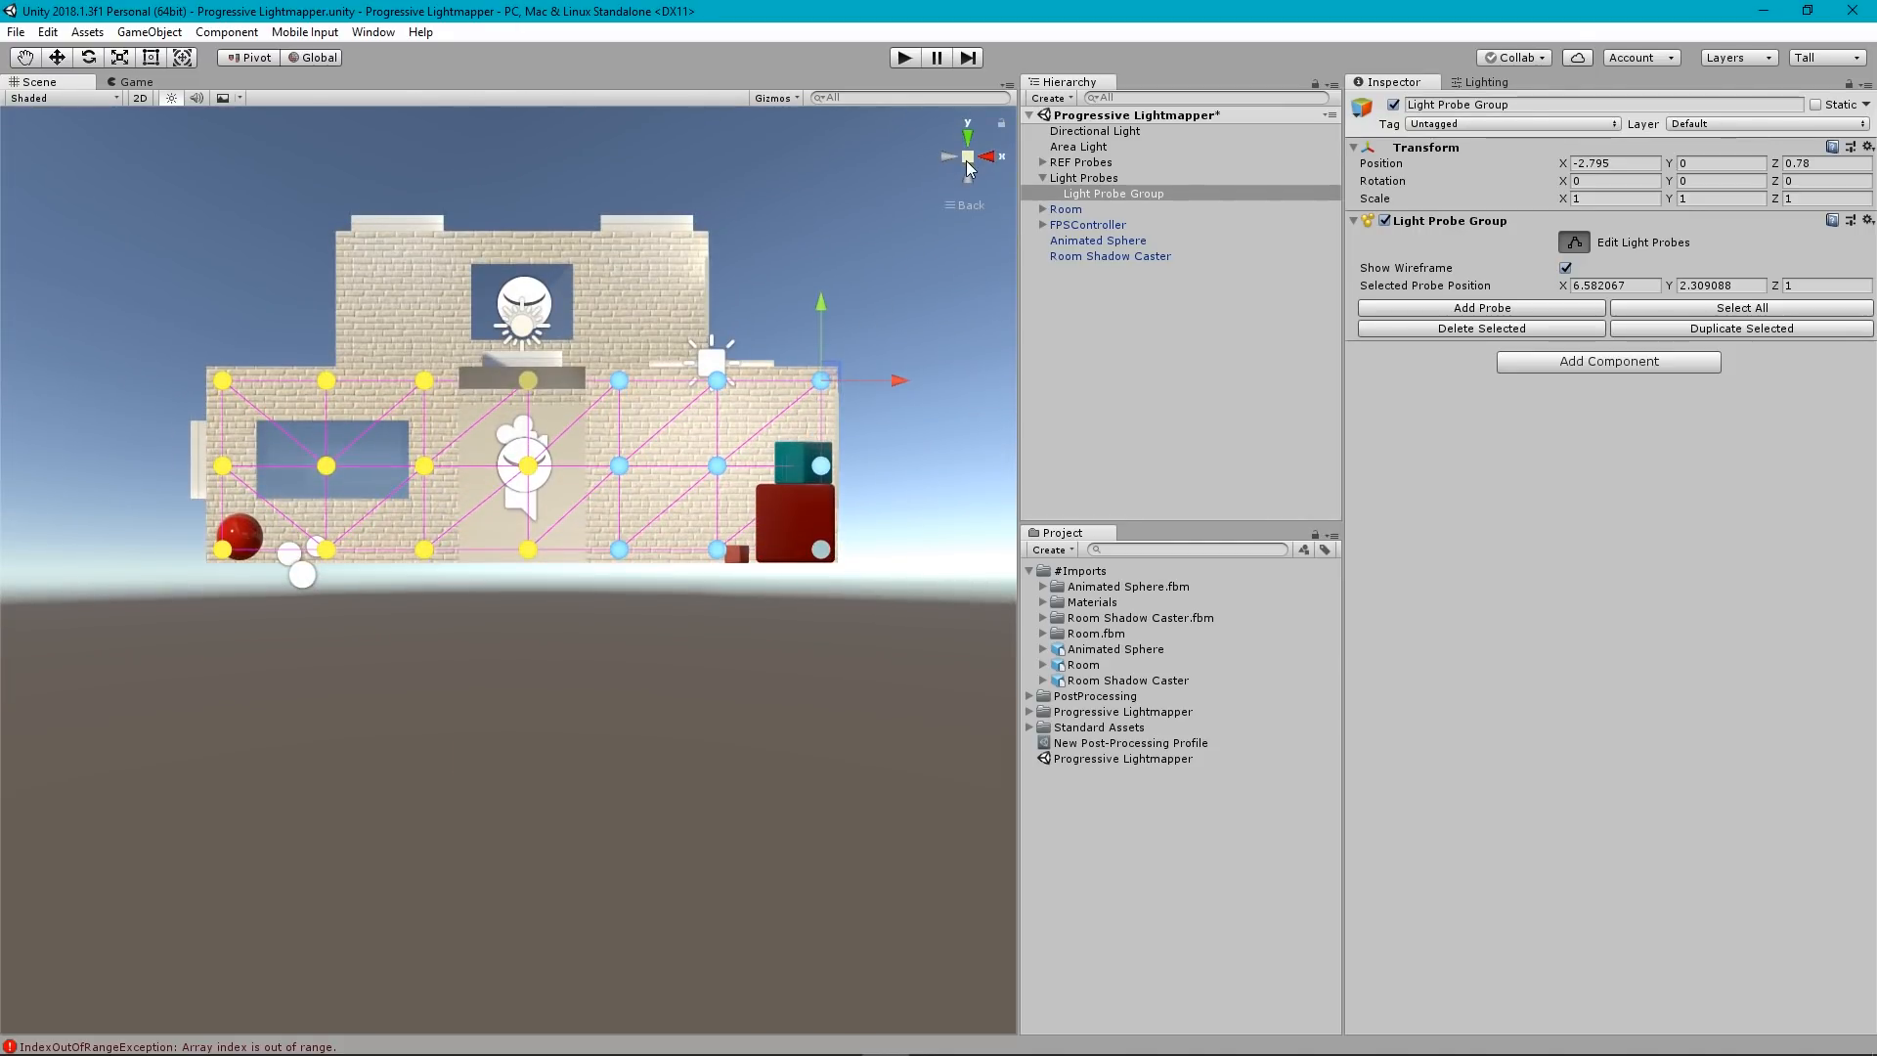
pyautogui.click(966, 161)
pyautogui.keyDown('alt'); pyautogui.moveTo(743, 489); pyautogui.dragTo(593, 594); pyautogui.keyUp('alt')
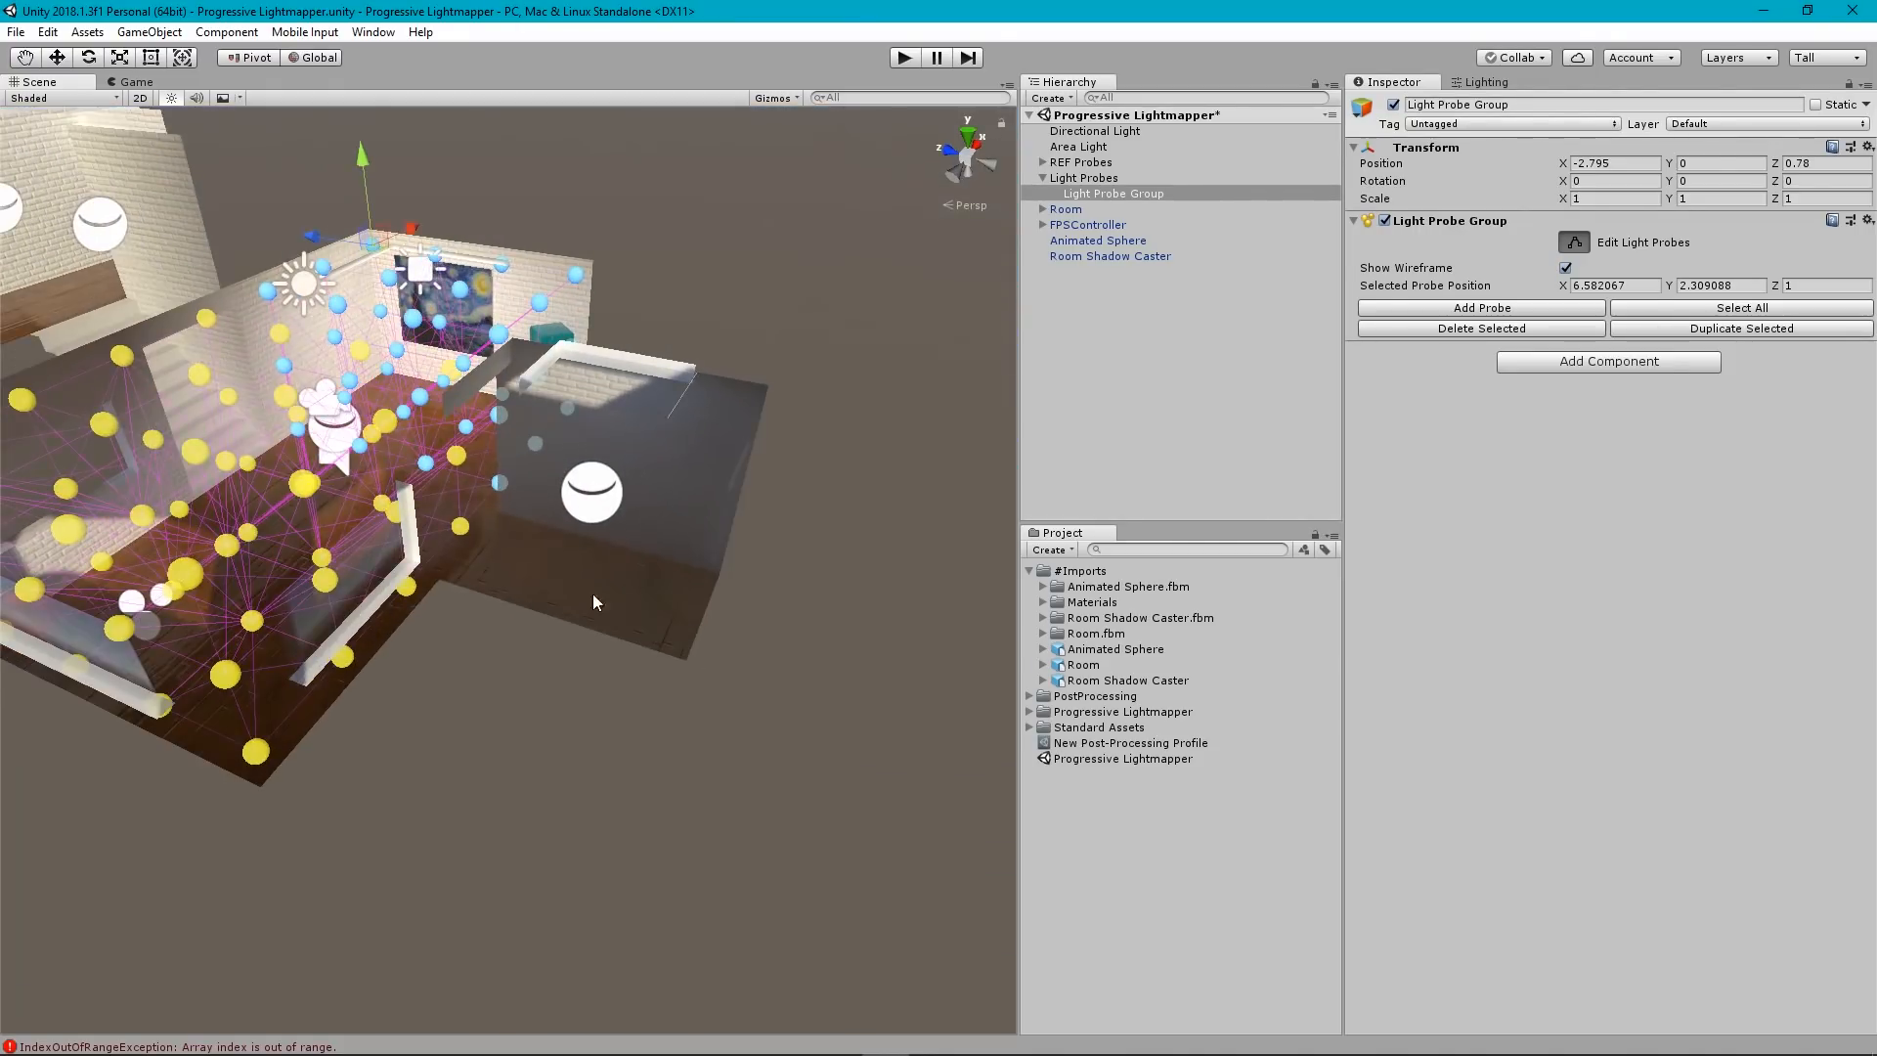
pyautogui.moveTo(592, 594)
pyautogui.mouseDown(button='right')
pyautogui.moveTo(567, 528)
pyautogui.moveTo(650, 443)
pyautogui.moveTo(958, 431)
pyautogui.moveTo(953, 415)
pyautogui.moveTo(892, 424)
pyautogui.moveTo(821, 459)
pyautogui.moveTo(841, 464)
pyautogui.moveTo(867, 420)
pyautogui.moveTo(720, 488)
pyautogui.mouseUp(button='right')
pyautogui.press('w')
pyautogui.press('s')
pyautogui.press('w')
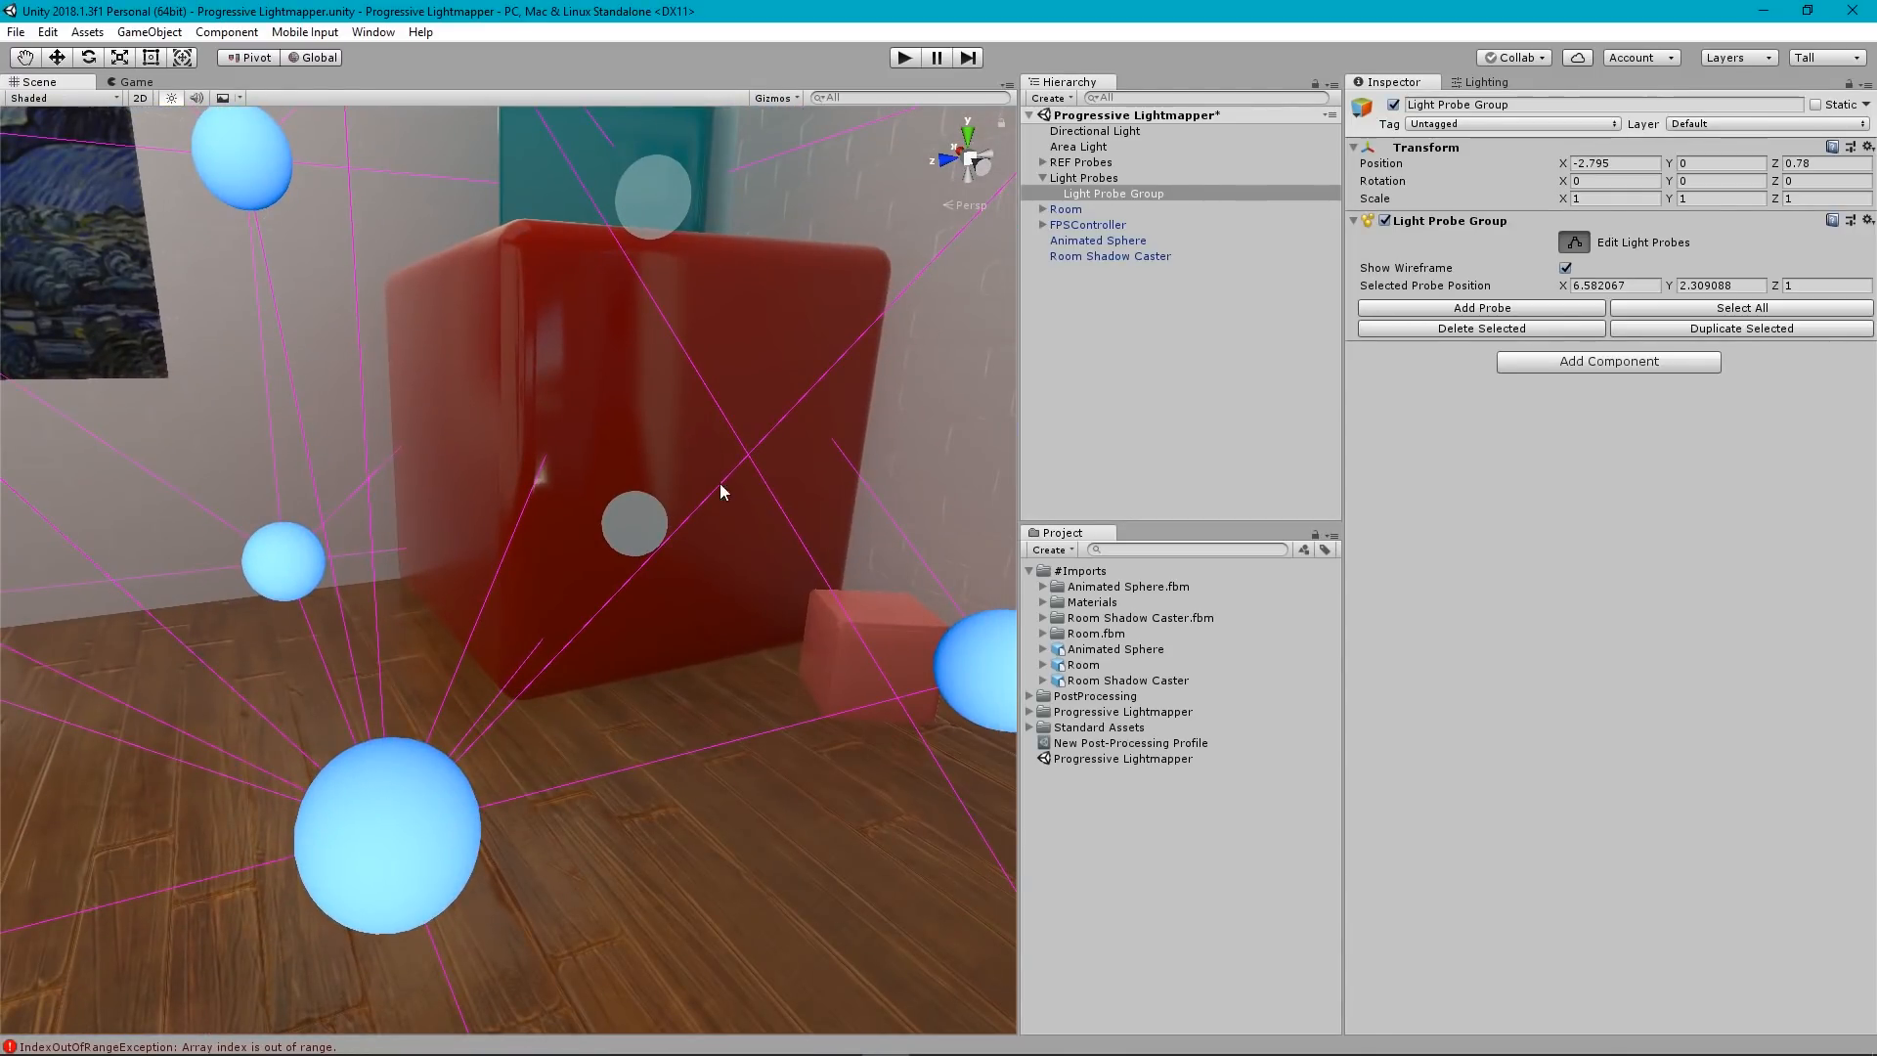
pyautogui.click(634, 525)
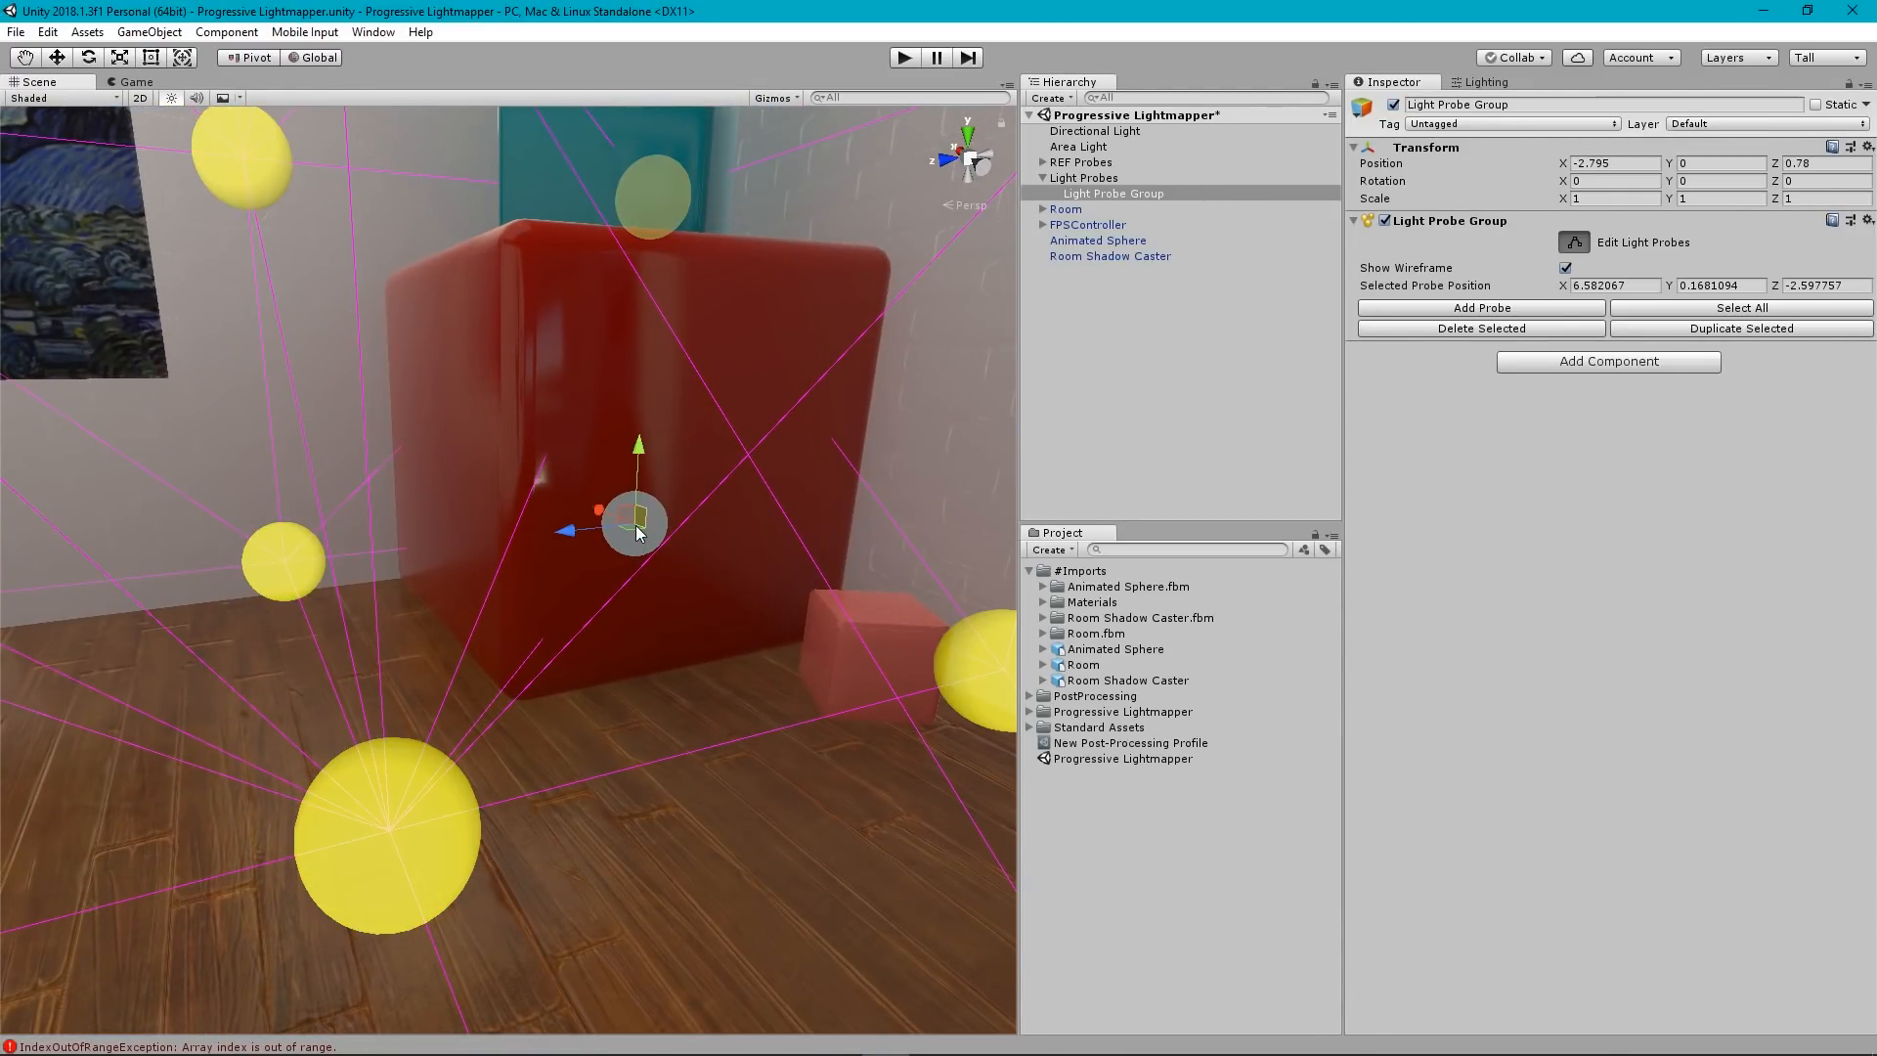
pyautogui.scroll(-5, 689, 424)
pyautogui.press('e')
pyautogui.moveTo(564, 605); pyautogui.dragTo(542, 741, button='right')
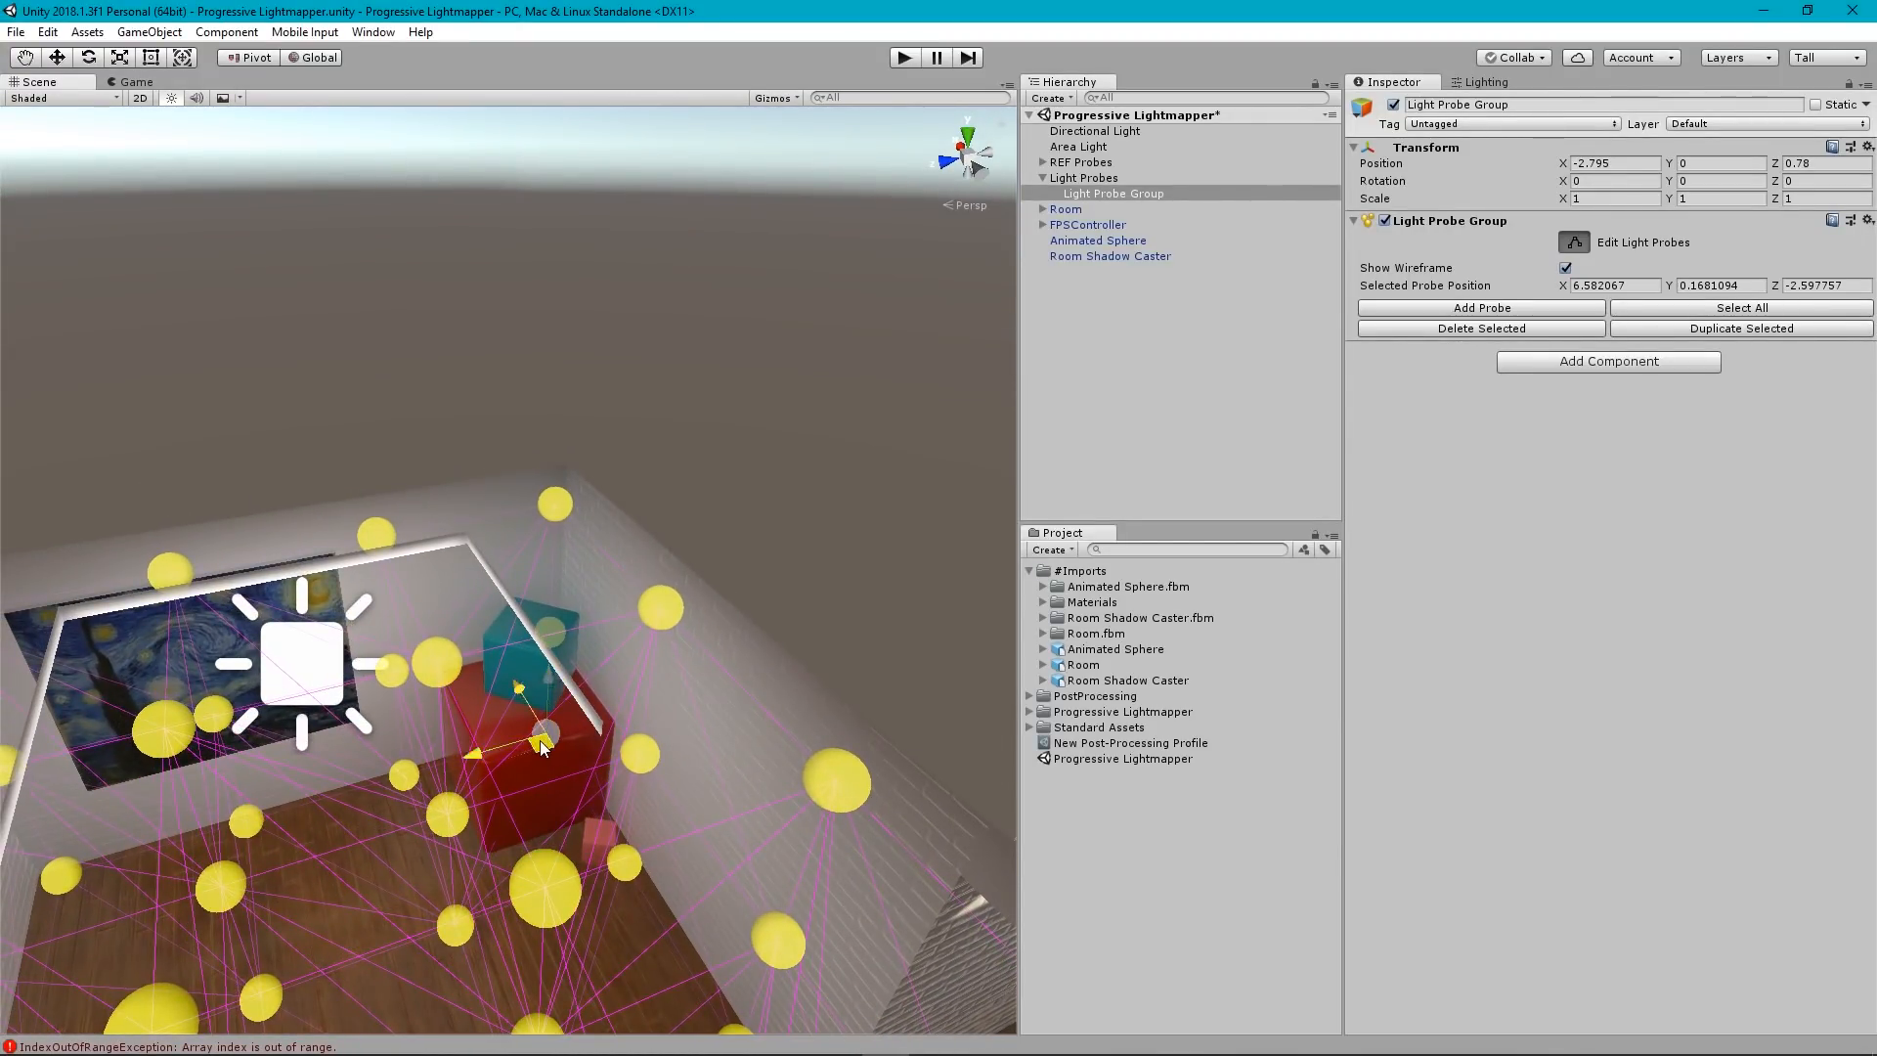
pyautogui.moveTo(540, 740); pyautogui.dragTo(507, 669)
pyautogui.moveTo(496, 720)
pyautogui.mouseDown()
pyautogui.moveTo(519, 636)
pyautogui.moveTo(537, 733)
pyautogui.moveTo(534, 718)
pyautogui.mouseUp()
# Move the mid-height probe inside the teal cube out above it, to about X 6.32, Y 1.72, Z -2.35.
pyautogui.press('s')
pyautogui.moveTo(535, 647); pyautogui.dragTo(625, 466, button='right')
pyautogui.press('w')
pyautogui.press('s')
pyautogui.click(570, 498)
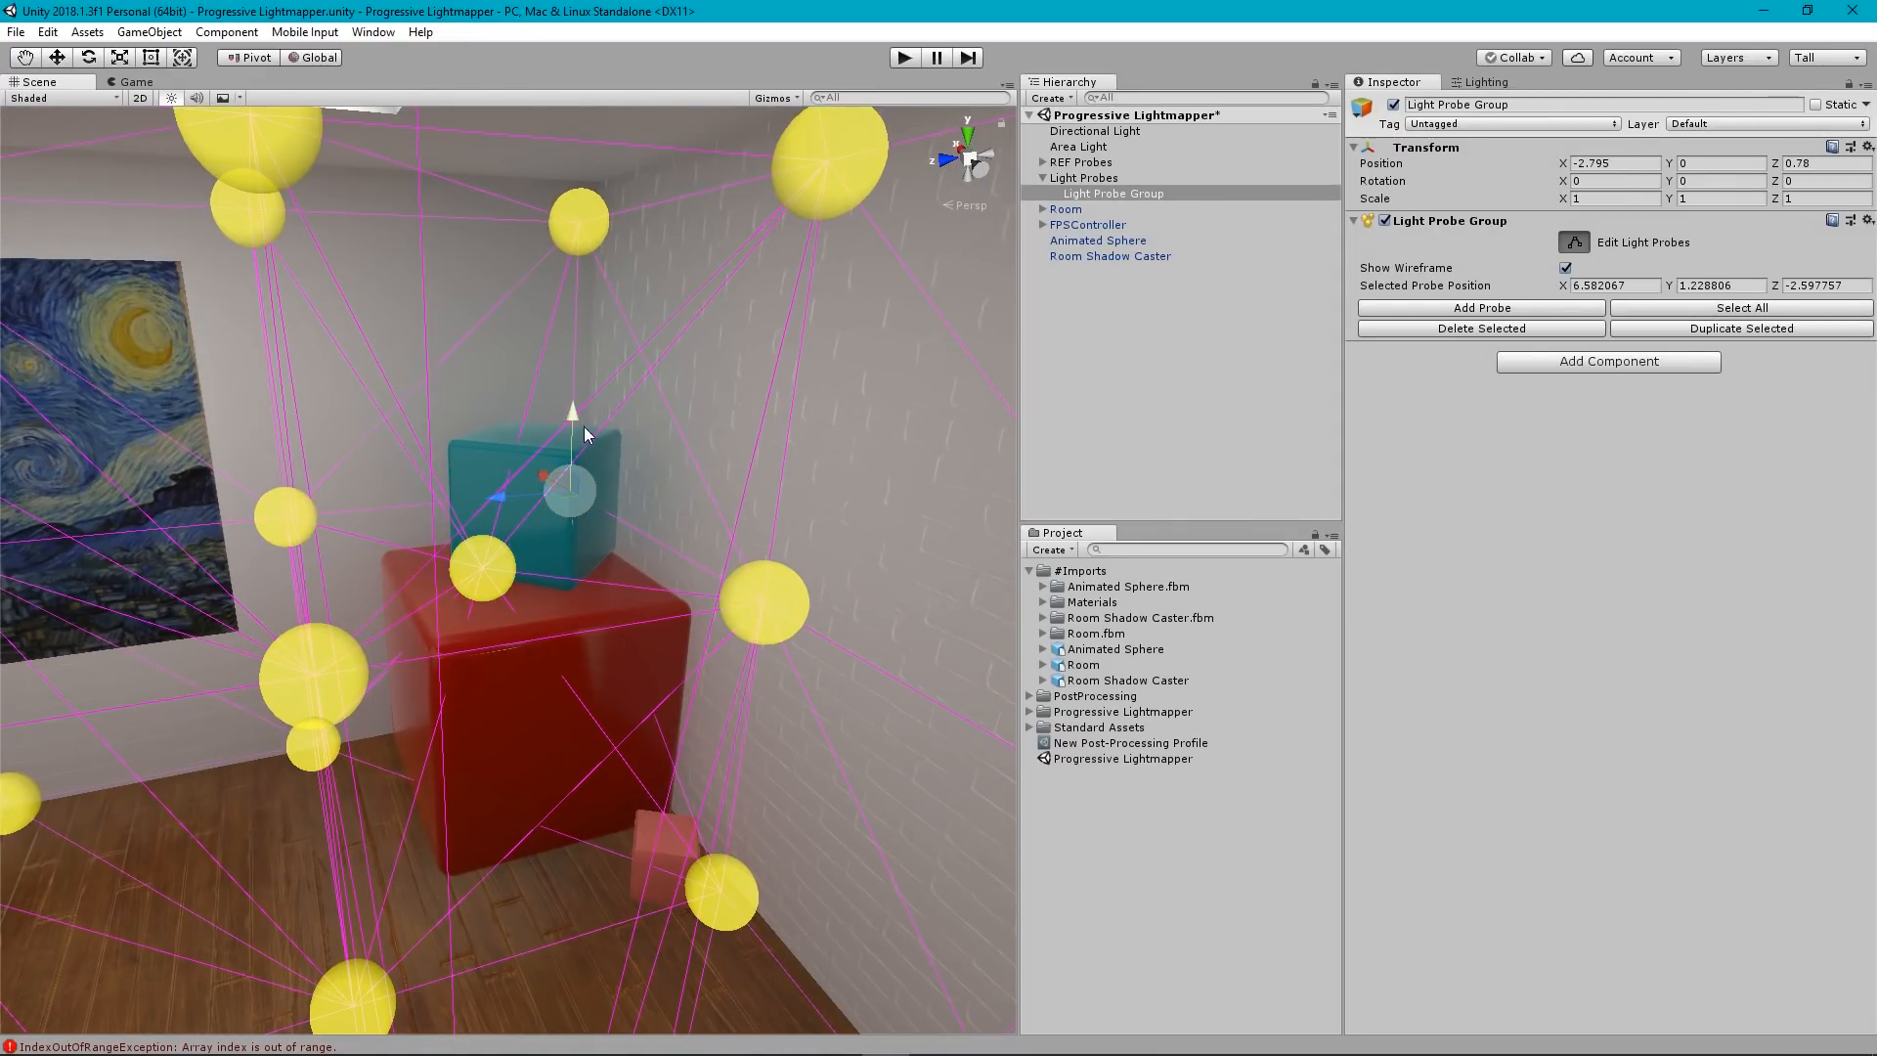
pyautogui.moveTo(571, 415); pyautogui.dragTo(572, 318)
pyautogui.keyDown('alt'); pyautogui.moveTo(574, 453); pyautogui.dragTo(508, 833); pyautogui.keyUp('alt')
pyautogui.moveTo(649, 492); pyautogui.dragTo(599, 544)
# Duplicate the two probe columns beside the corridor opening and move the copies into its entrance, ending at X about 3.34, Z about -3.29.
pyautogui.keyDown('alt'); pyautogui.moveTo(575, 706); pyautogui.dragTo(566, 662); pyautogui.keyUp('alt')
pyautogui.moveTo(573, 646)
pyautogui.mouseDown(button='right')
pyautogui.moveTo(581, 531)
pyautogui.moveTo(671, 566)
pyautogui.moveTo(721, 551)
pyautogui.moveTo(396, 520)
pyautogui.moveTo(137, 645)
pyautogui.moveTo(55, 708)
pyautogui.moveTo(226, 725)
pyautogui.mouseUp(button='right')
pyautogui.press('w')
pyautogui.press('a')
pyautogui.press('s')
pyautogui.press('d')
pyautogui.press('s')
pyautogui.click(973, 171)
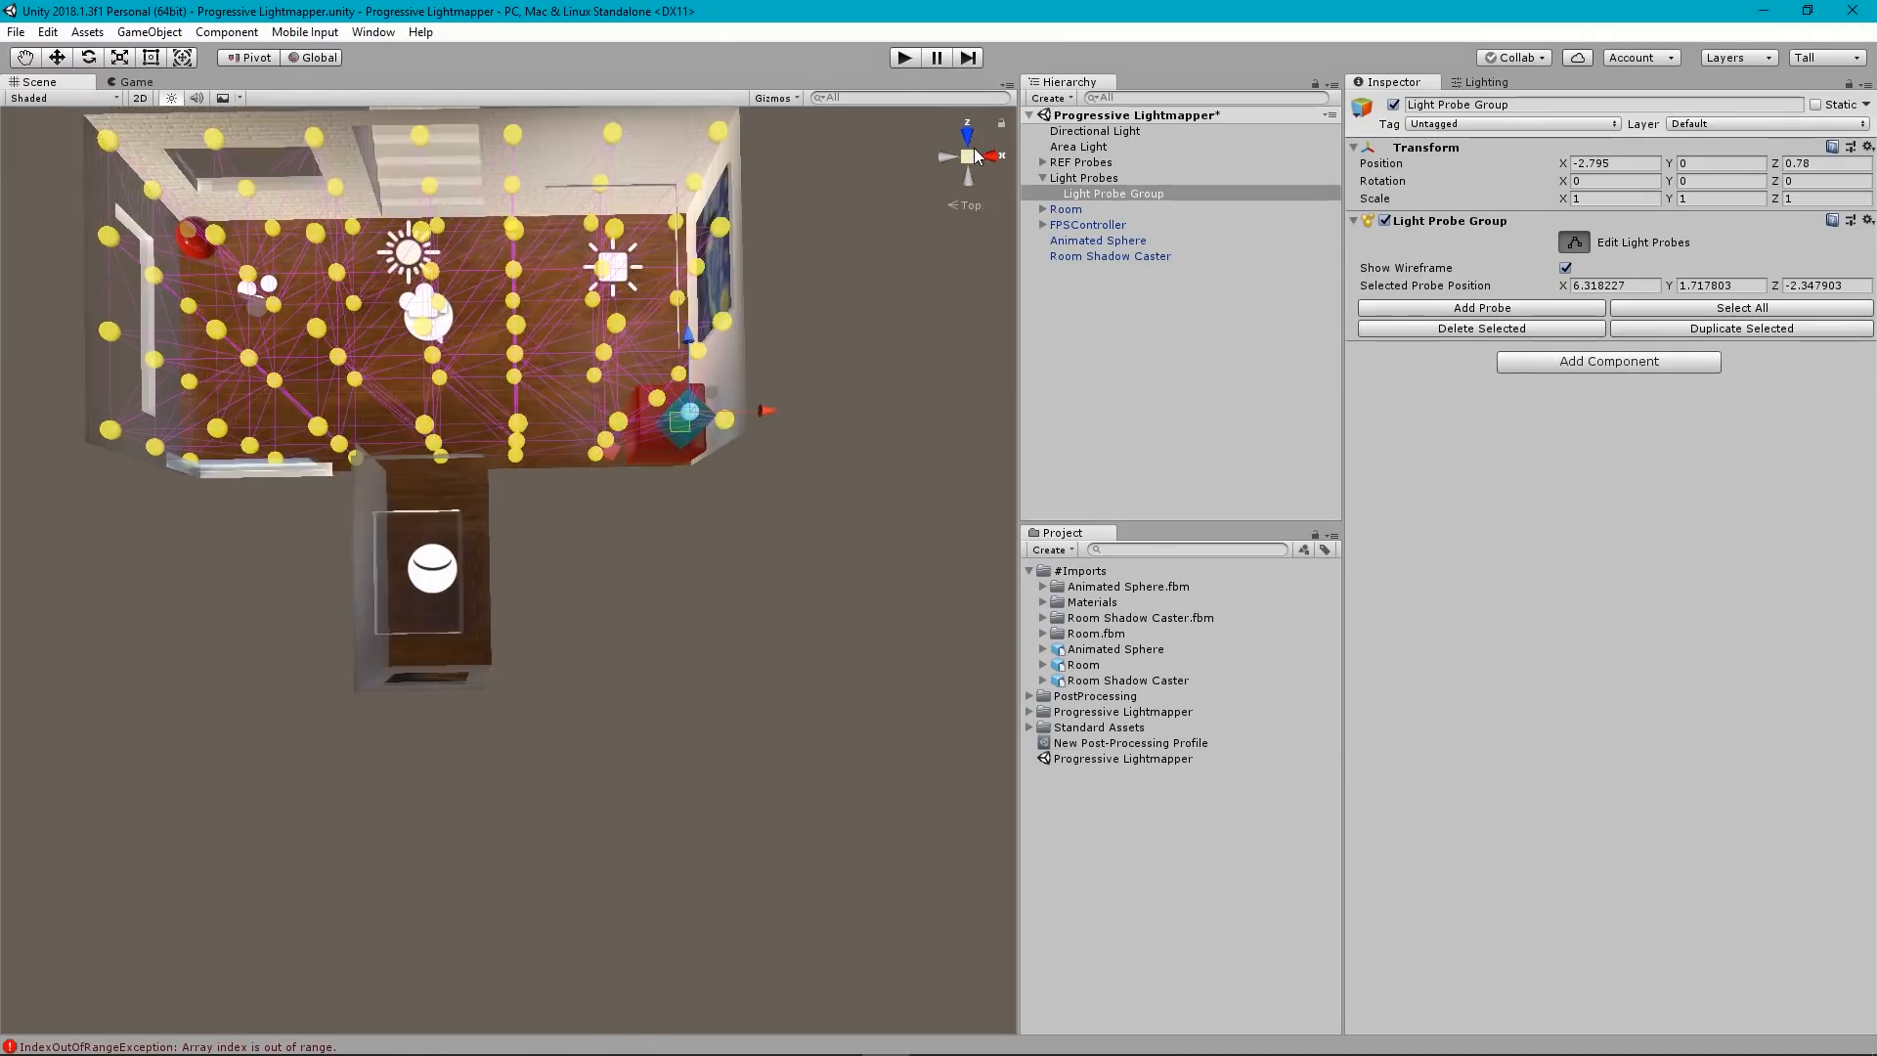
pyautogui.click(968, 156)
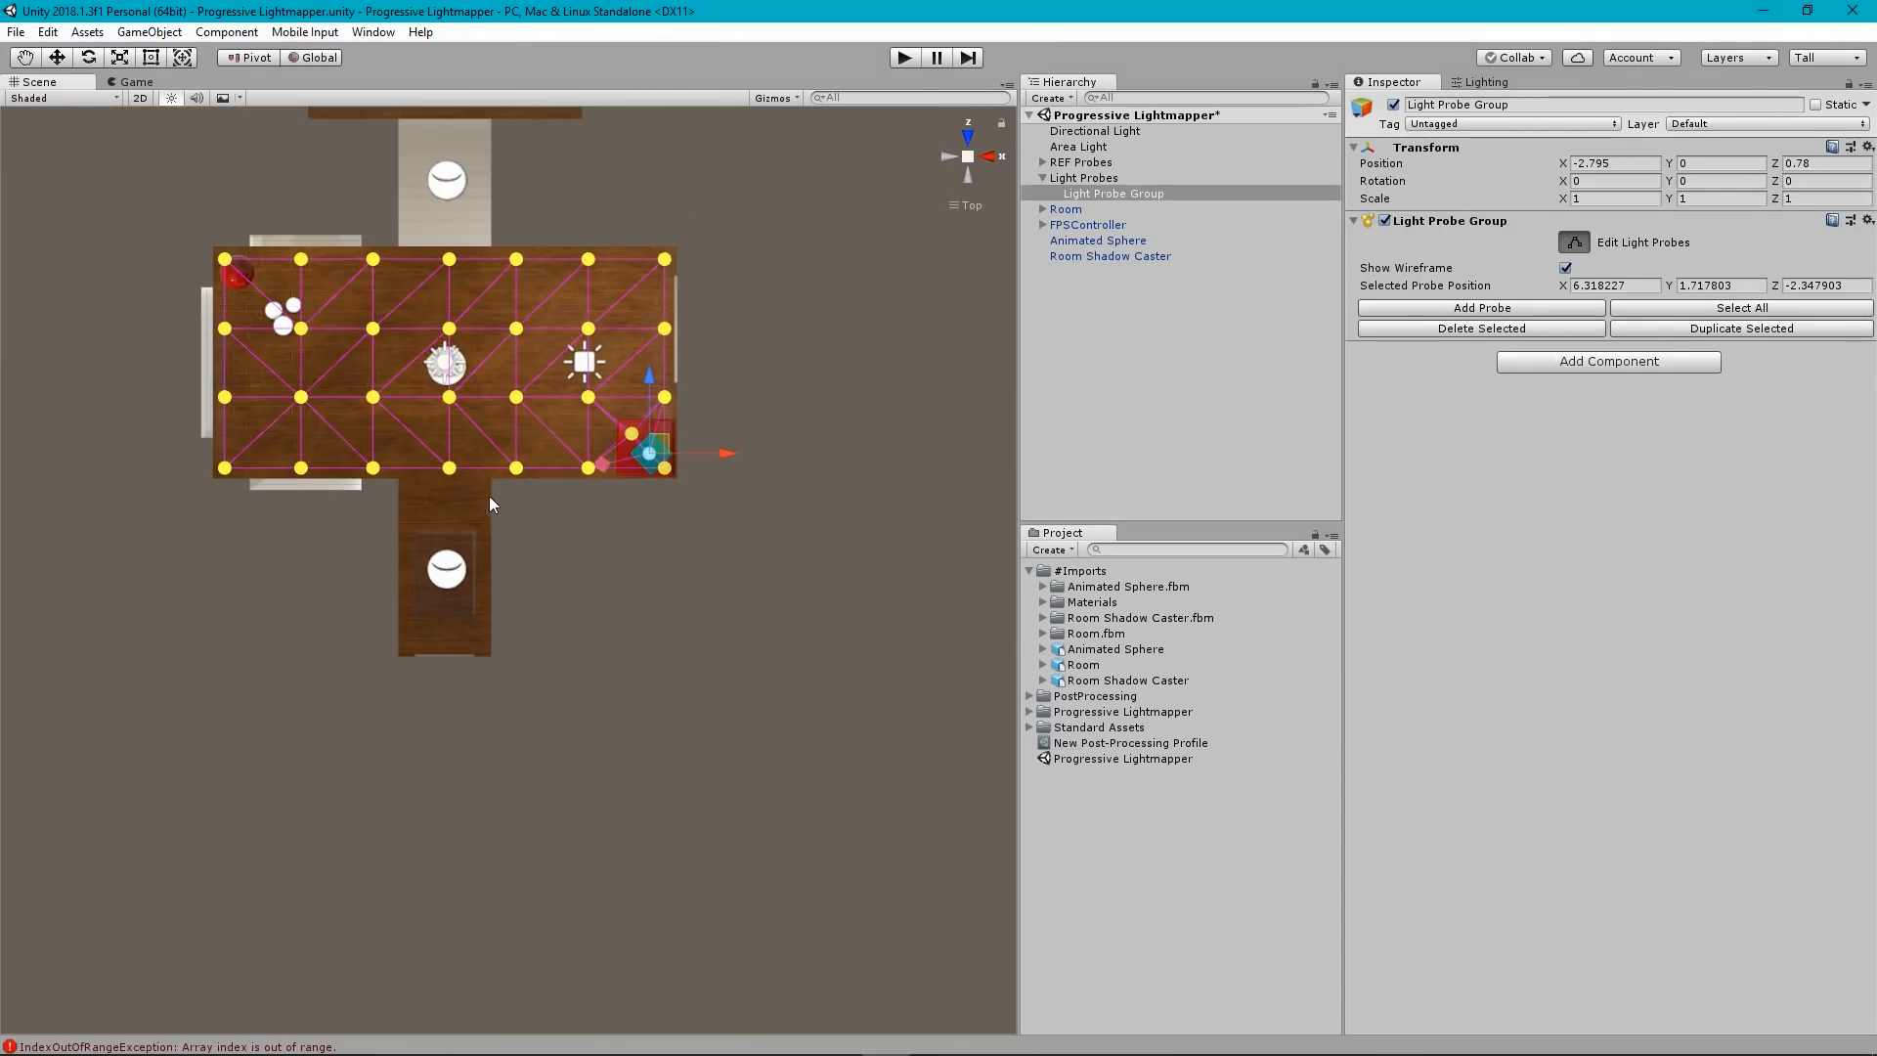
pyautogui.scroll(5, 490, 492)
pyautogui.moveTo(529, 473); pyautogui.dragTo(707, 492, button='middle')
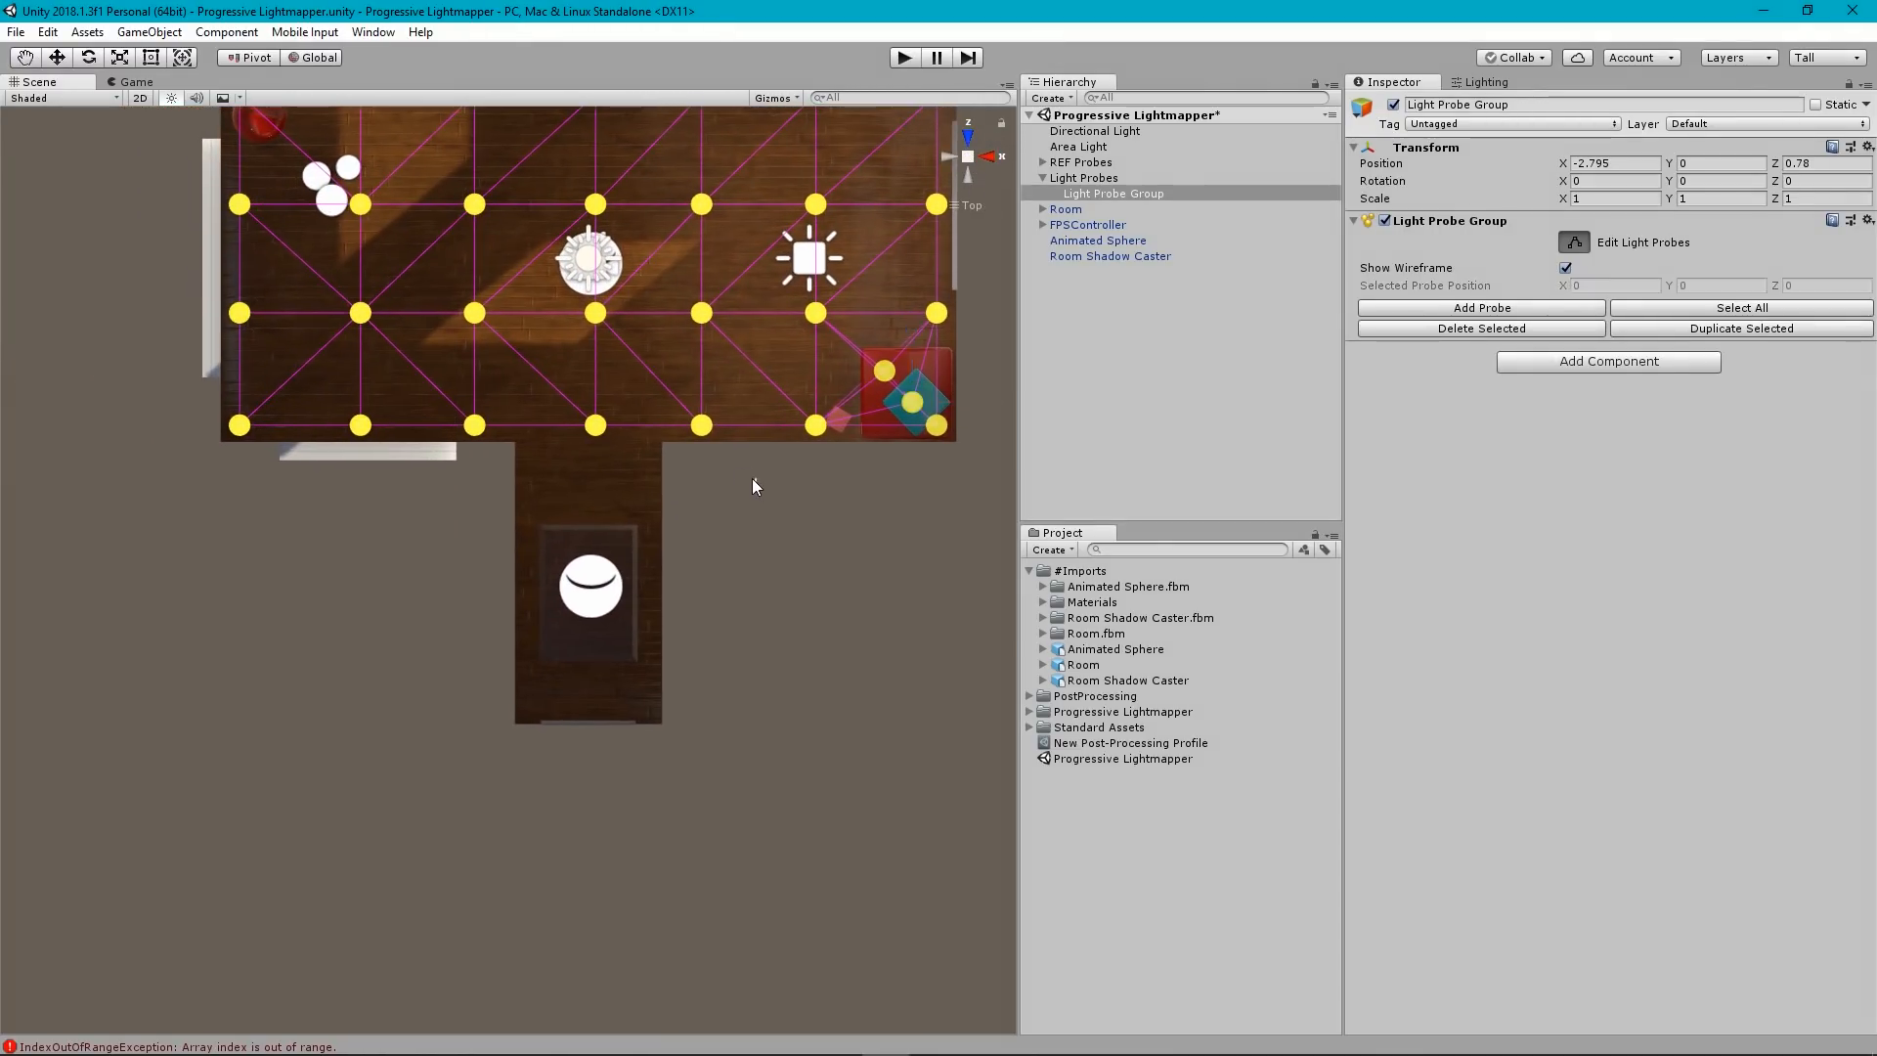
pyautogui.moveTo(753, 478); pyautogui.dragTo(554, 389)
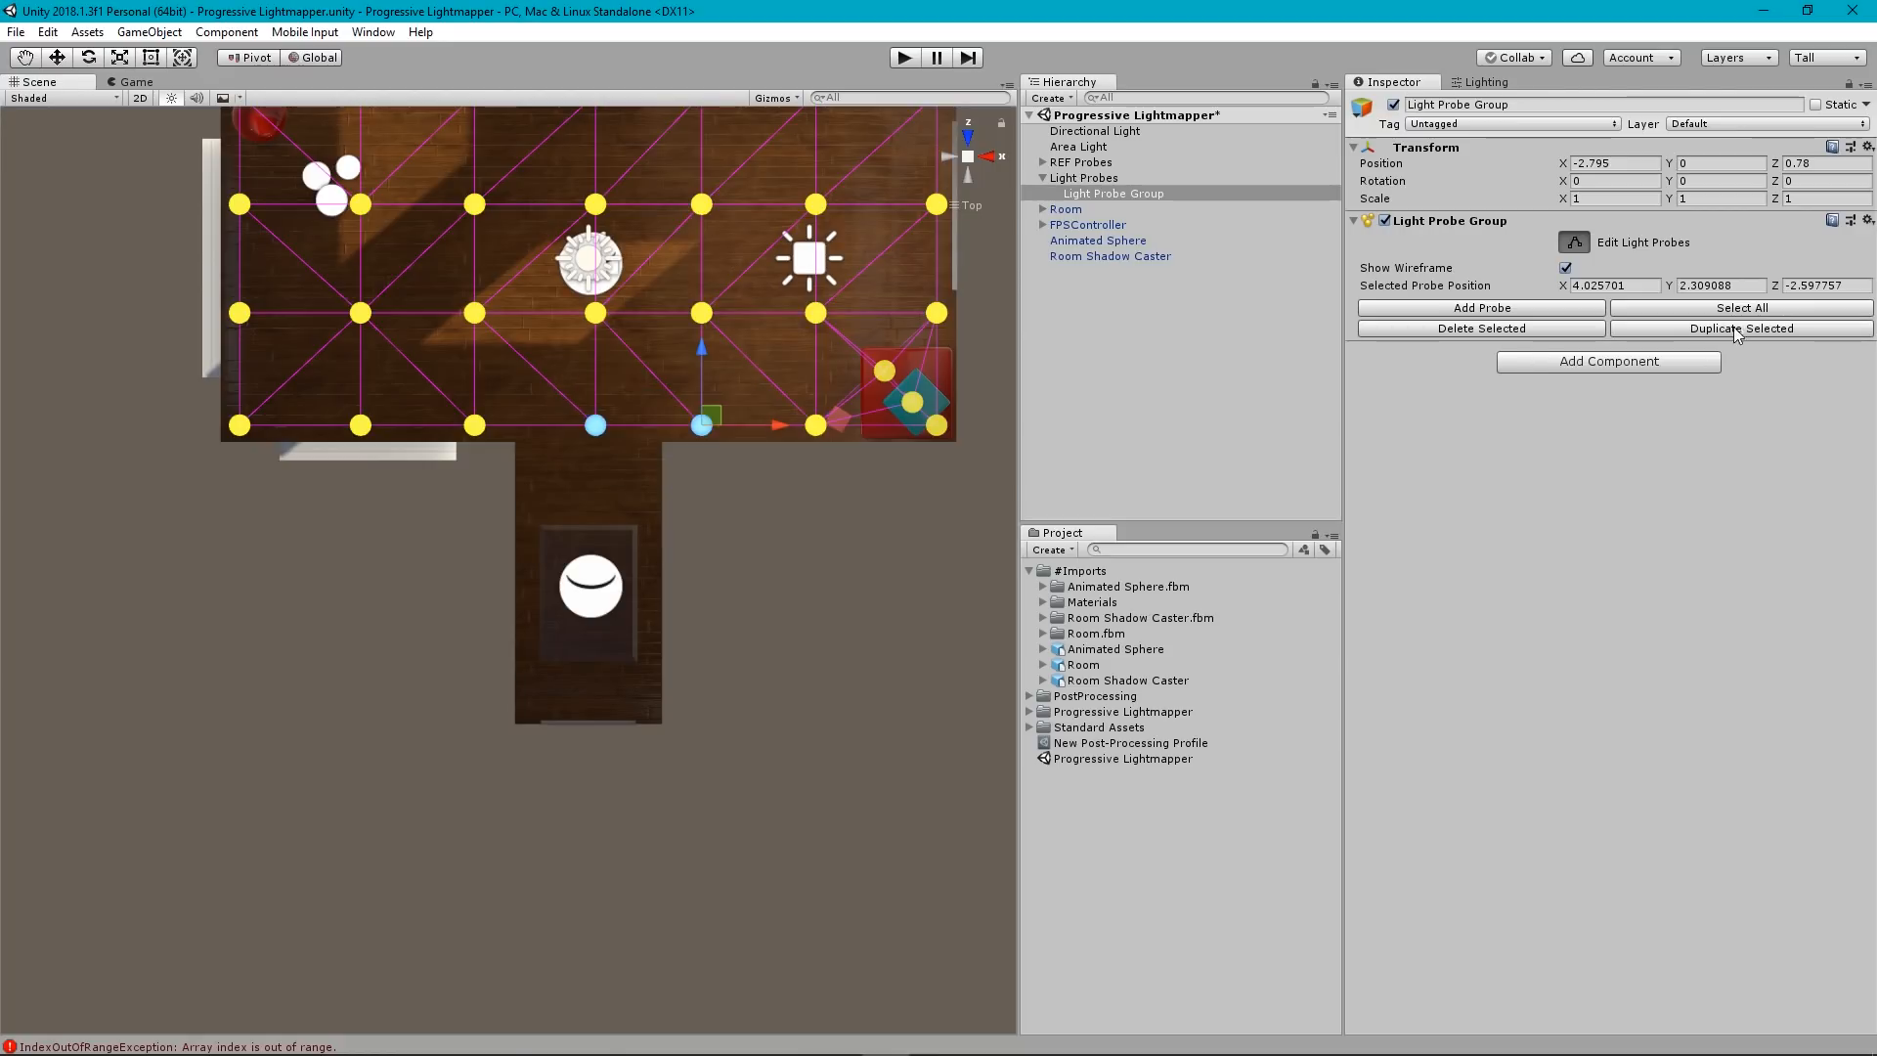
pyautogui.moveTo(723, 416); pyautogui.dragTo(1083, 302)
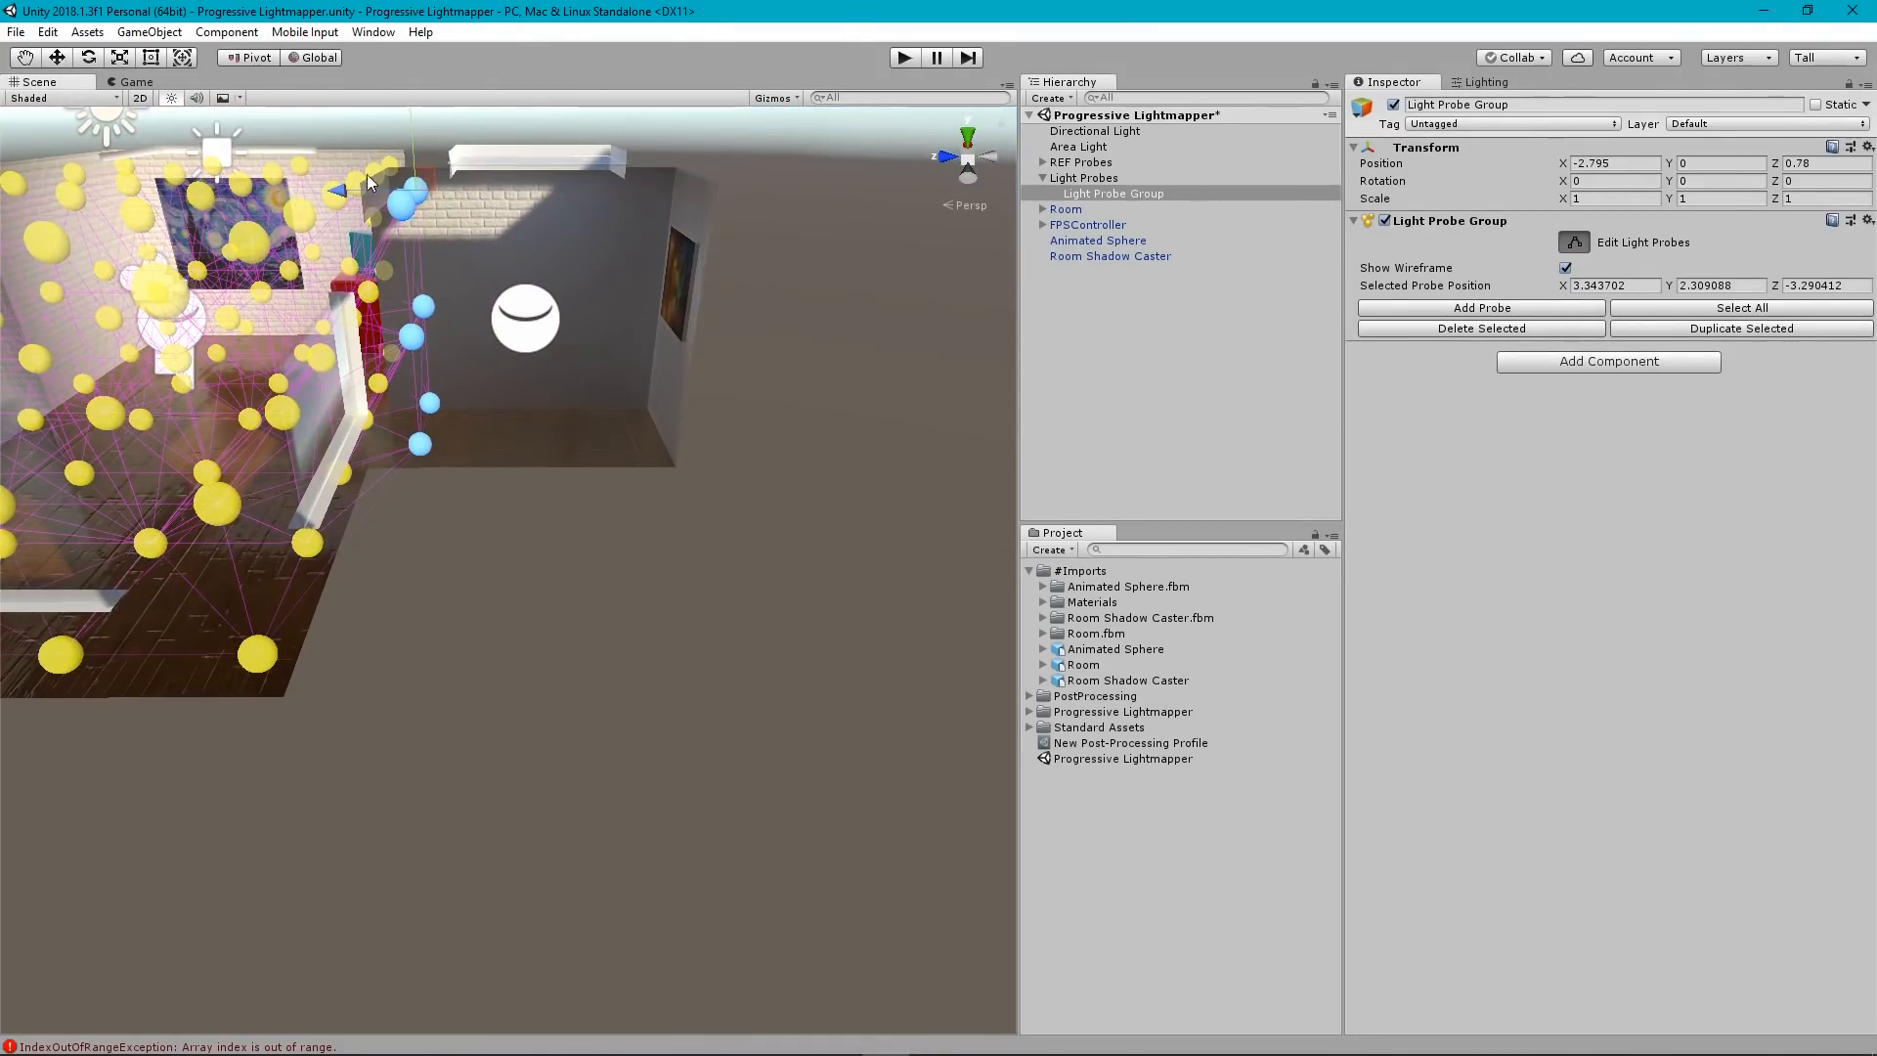
# Fine-tune the corridor entrance probes along Z to about -3.21 and check their placement in perspective.
pyautogui.scroll(3, 367, 174)
pyautogui.moveTo(367, 174); pyautogui.dragTo(521, 405, button='middle')
pyautogui.keyDown('alt'); pyautogui.moveTo(521, 405); pyautogui.dragTo(483, 386); pyautogui.keyUp('alt')
pyautogui.moveTo(443, 304); pyautogui.dragTo(430, 305)
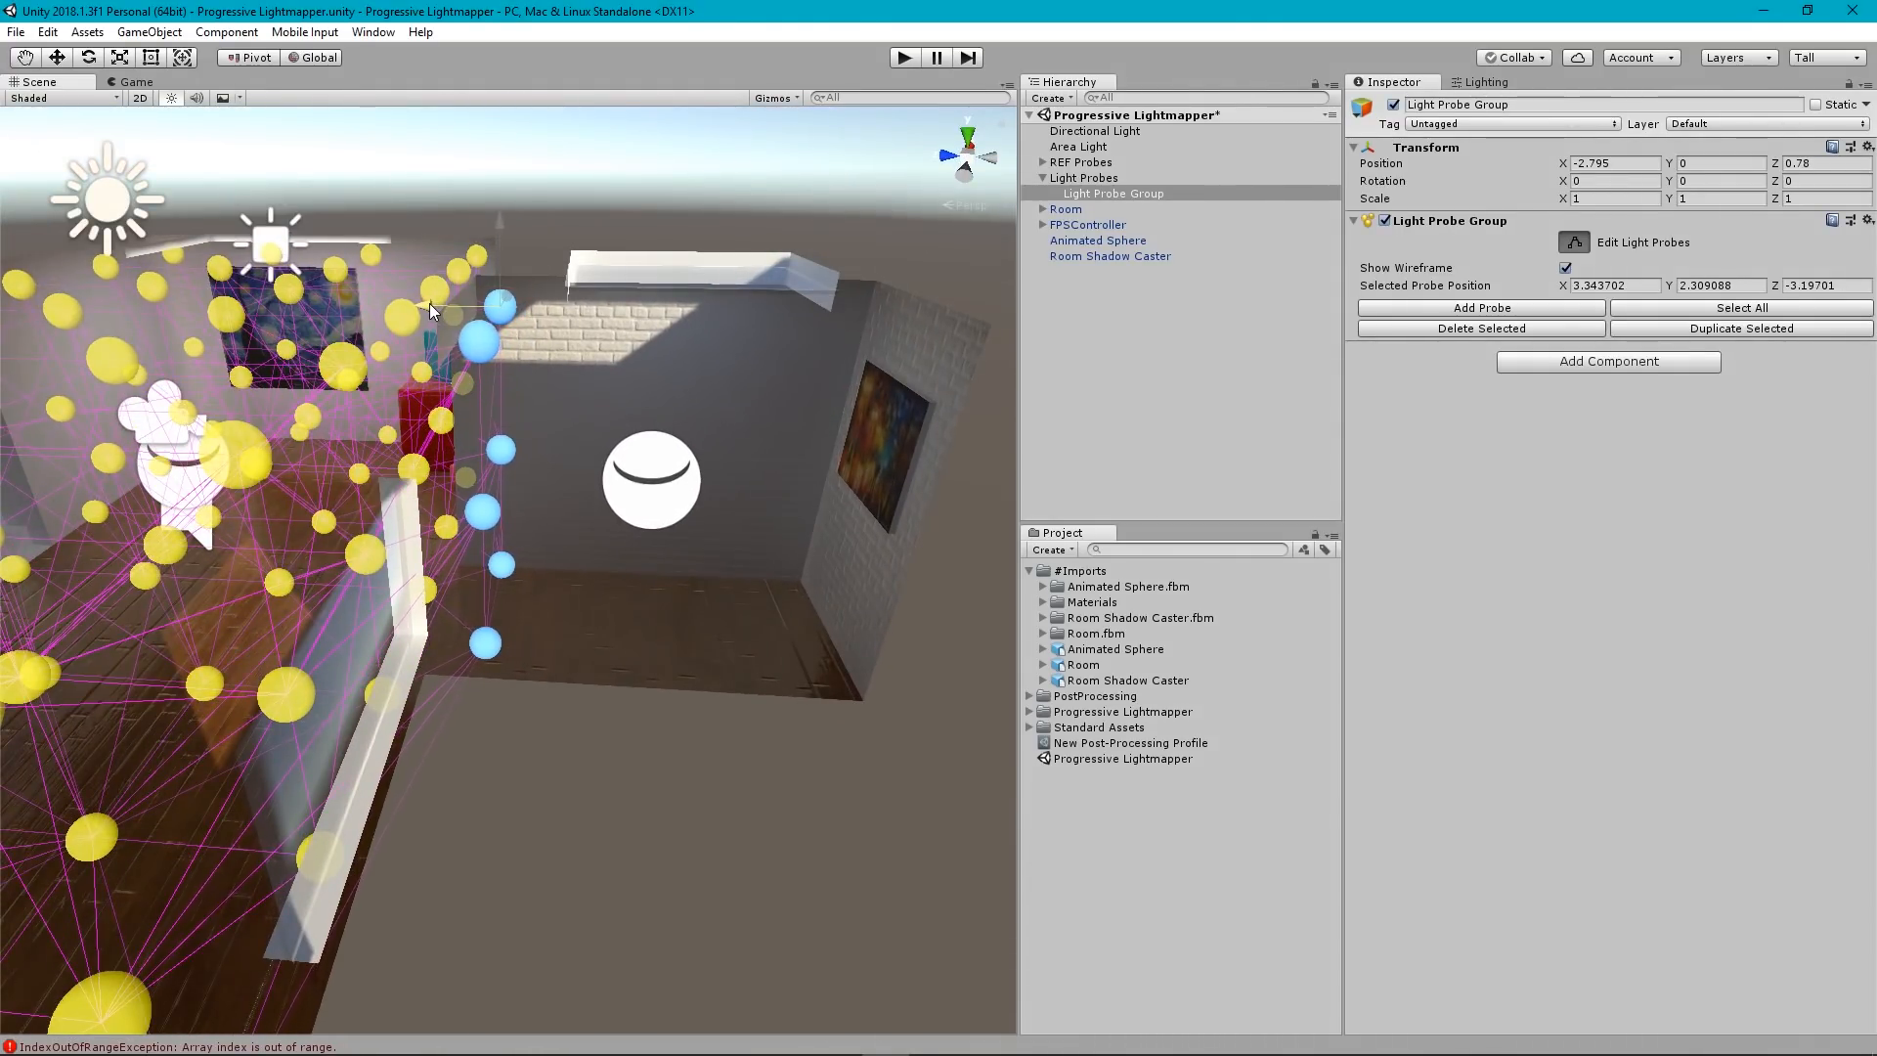
pyautogui.keyDown('alt'); pyautogui.moveTo(617, 546); pyautogui.dragTo(958, 177); pyautogui.keyUp('alt')
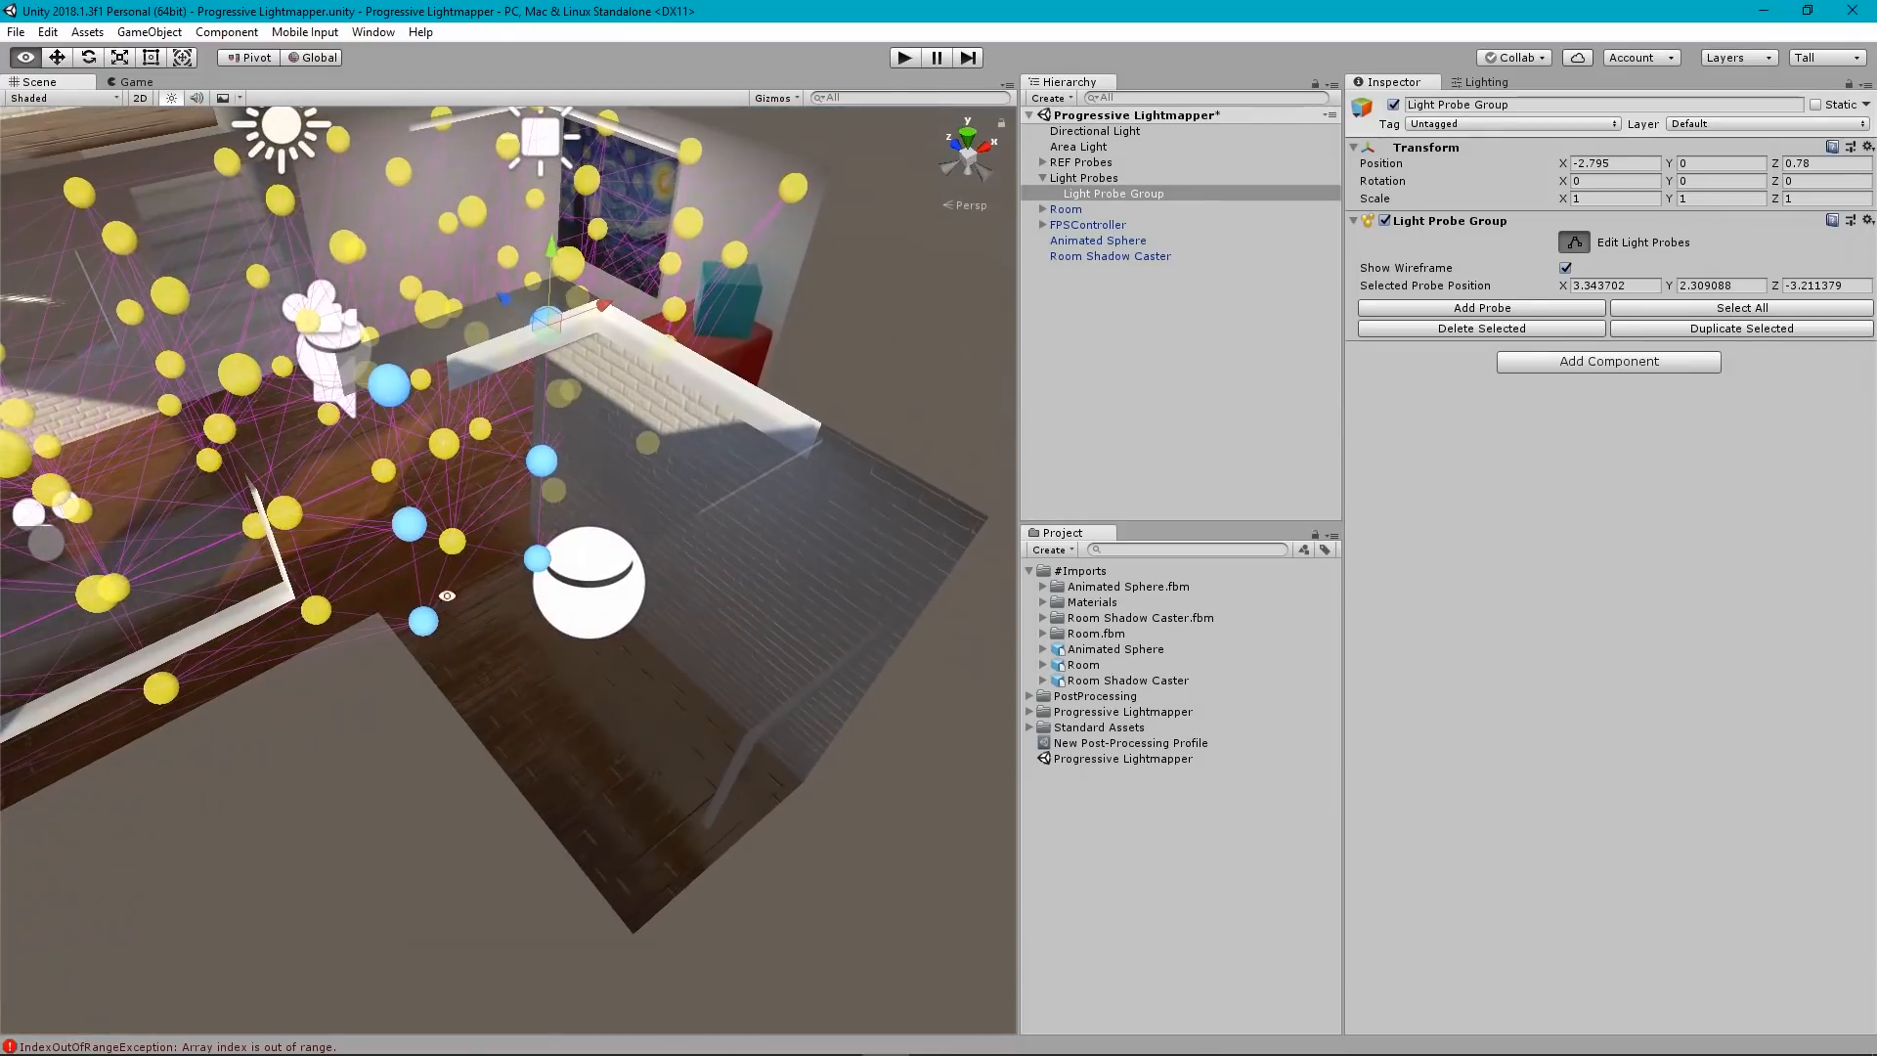
# From the top view, nudge the selected corridor entrance probes sideways to about X 3.37 so they sit evenly between the corridor walls.
pyautogui.click(969, 136)
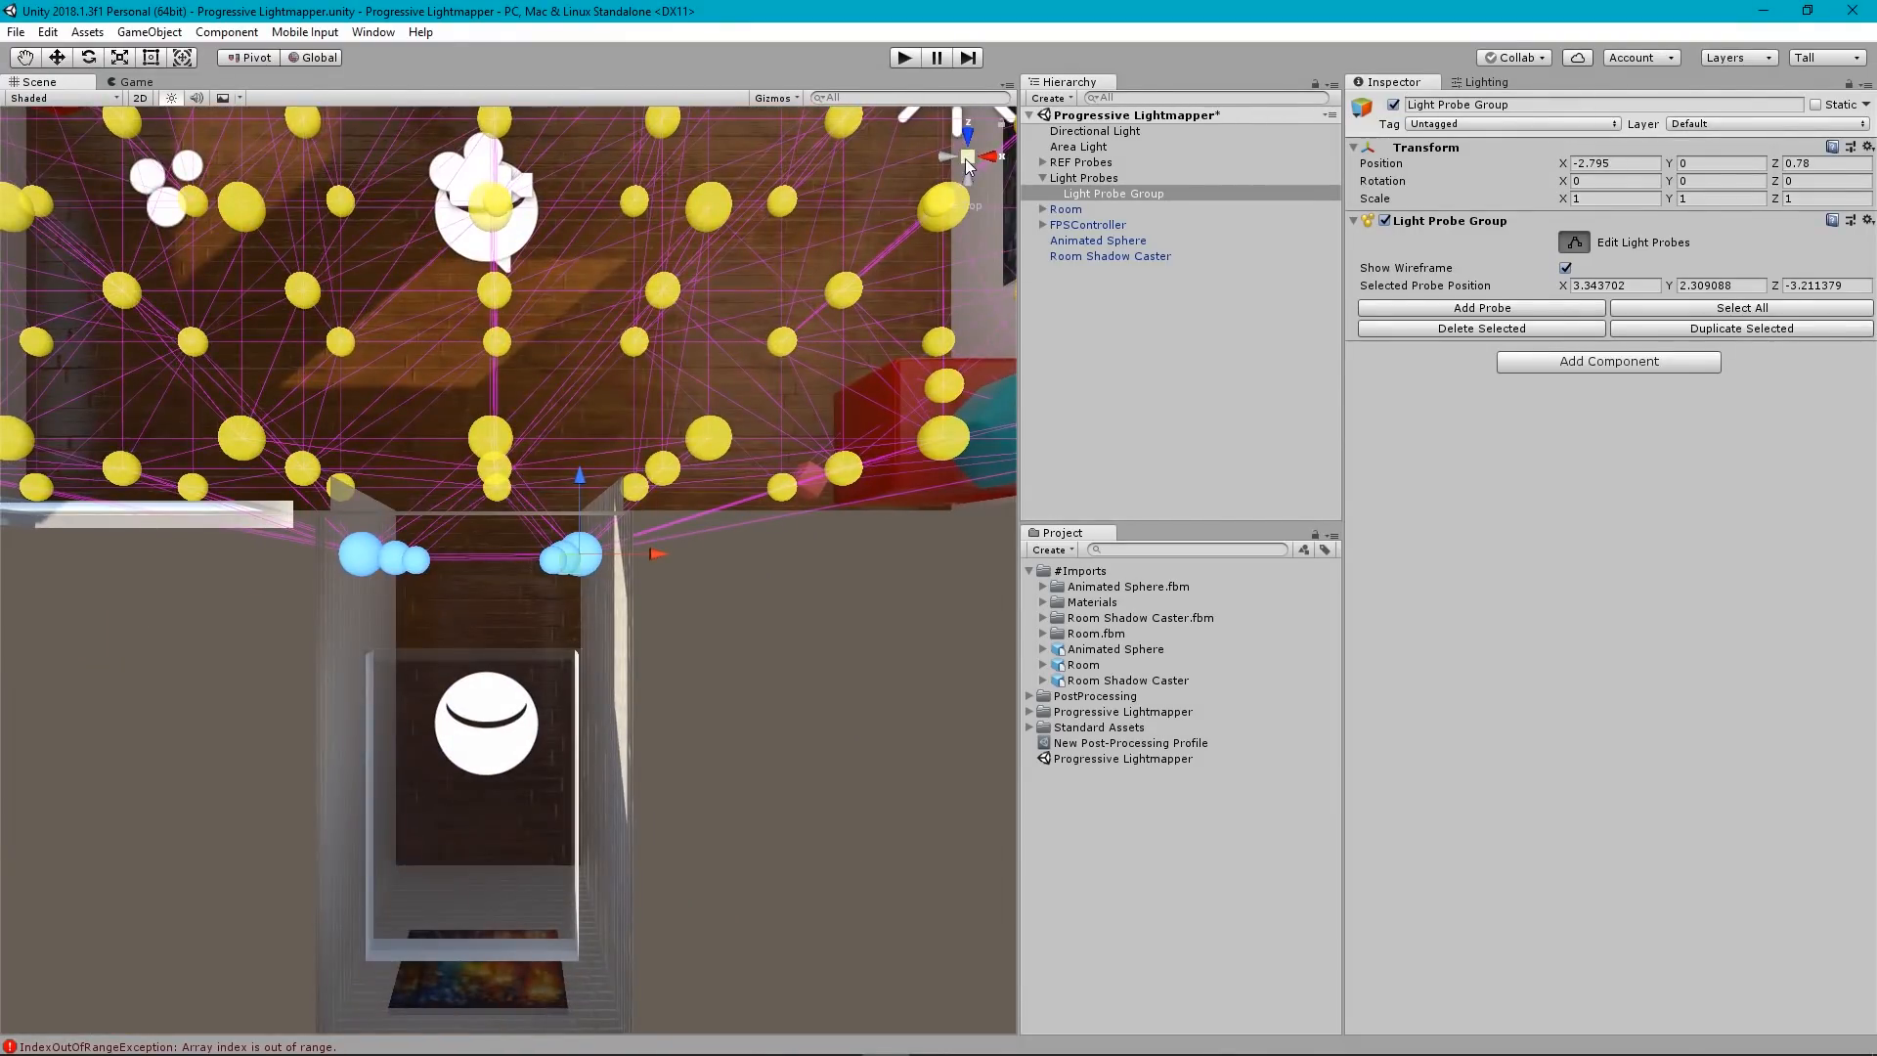
pyautogui.click(966, 157)
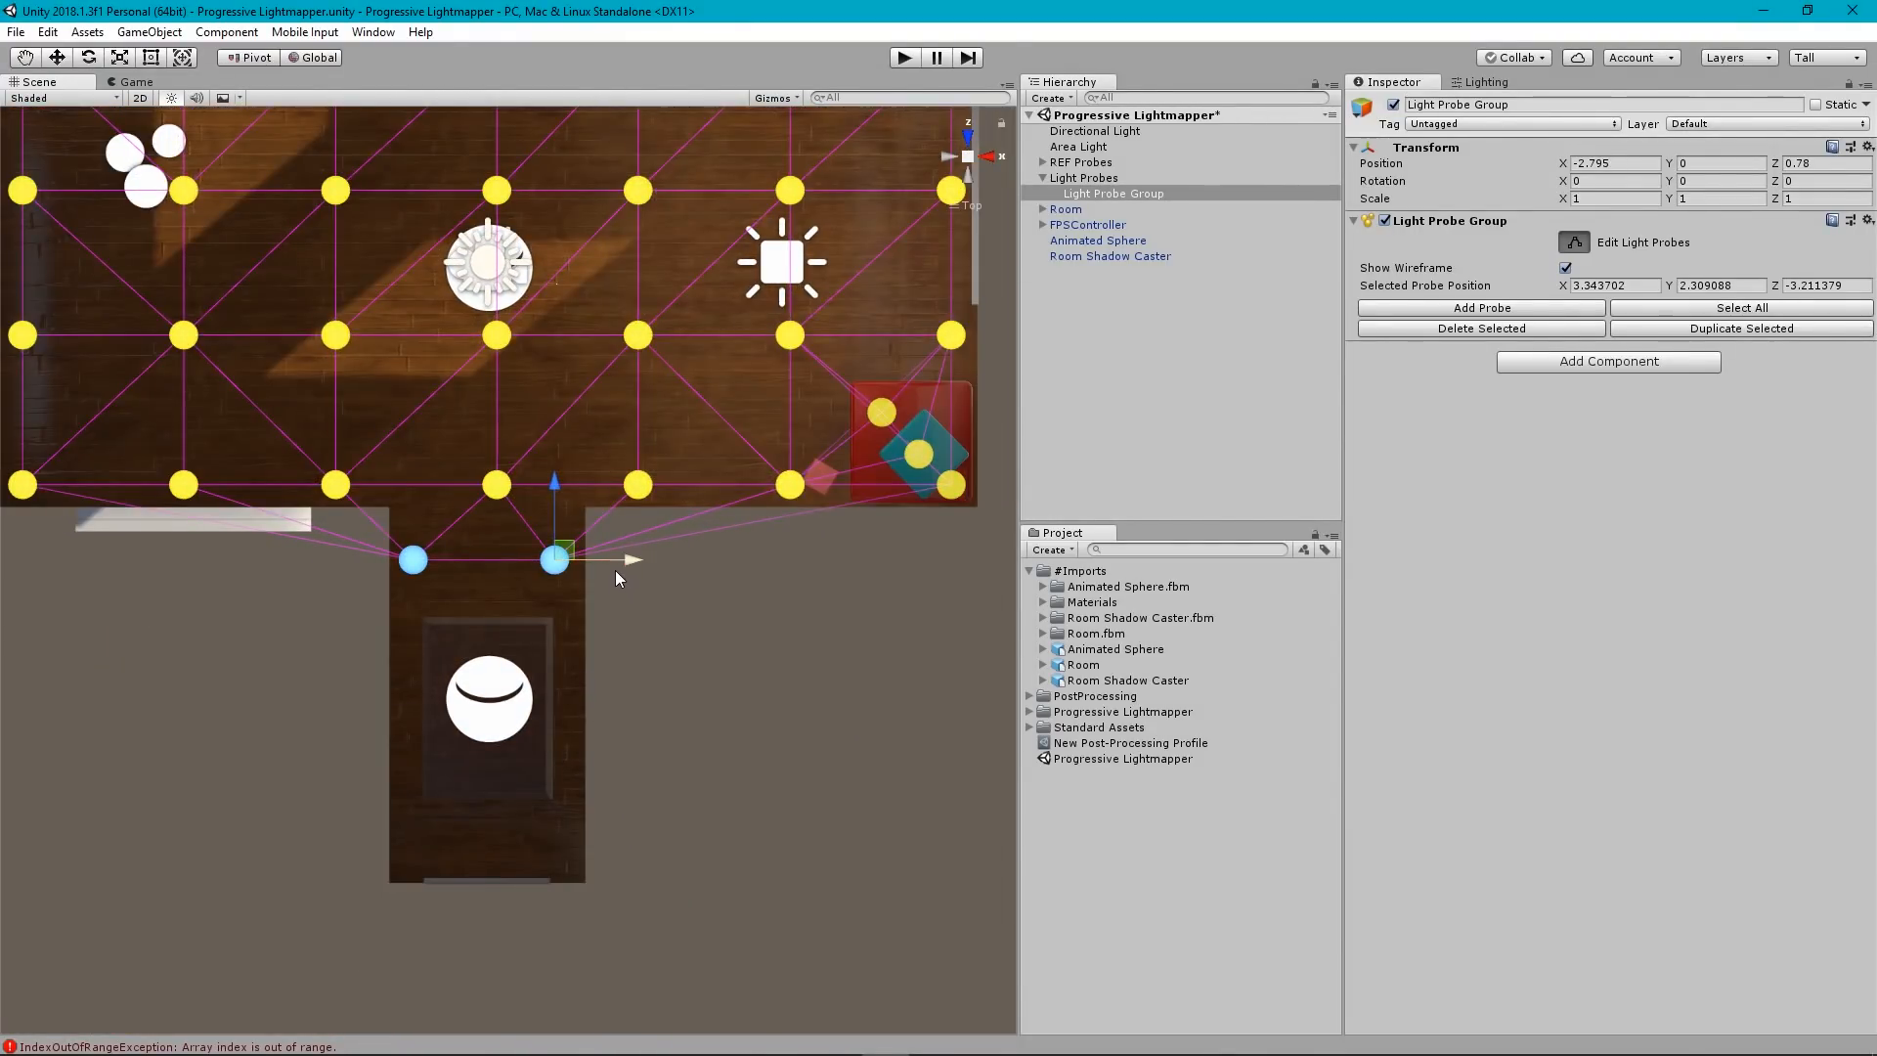
pyautogui.moveTo(626, 561); pyautogui.dragTo(629, 567)
pyautogui.moveTo(649, 766); pyautogui.dragTo(739, 651, button='middle')
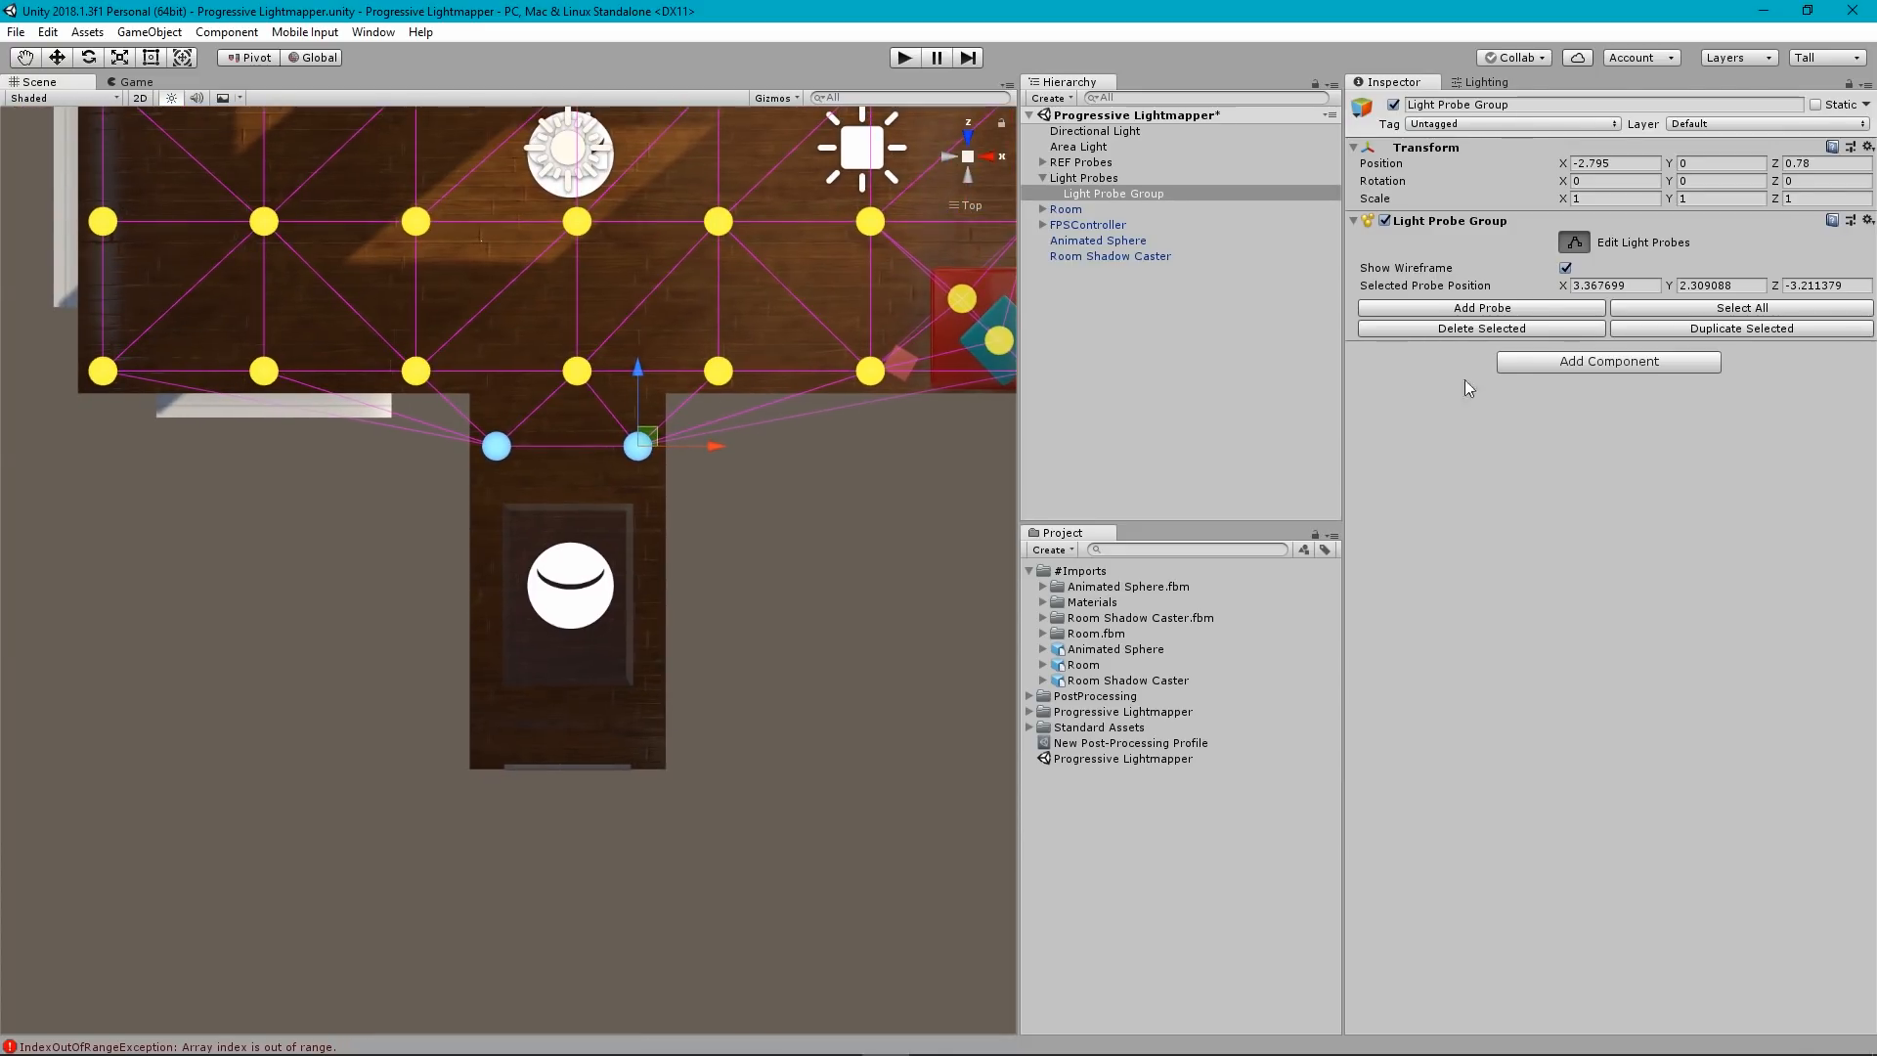
# Duplicate the corridor entrance probes to the corridor's far end at about Z -5.63, and duplicate those back to the middle at about Z -4.48.
pyautogui.click(1655, 331)
pyautogui.moveTo(636, 371); pyautogui.dragTo(623, 665)
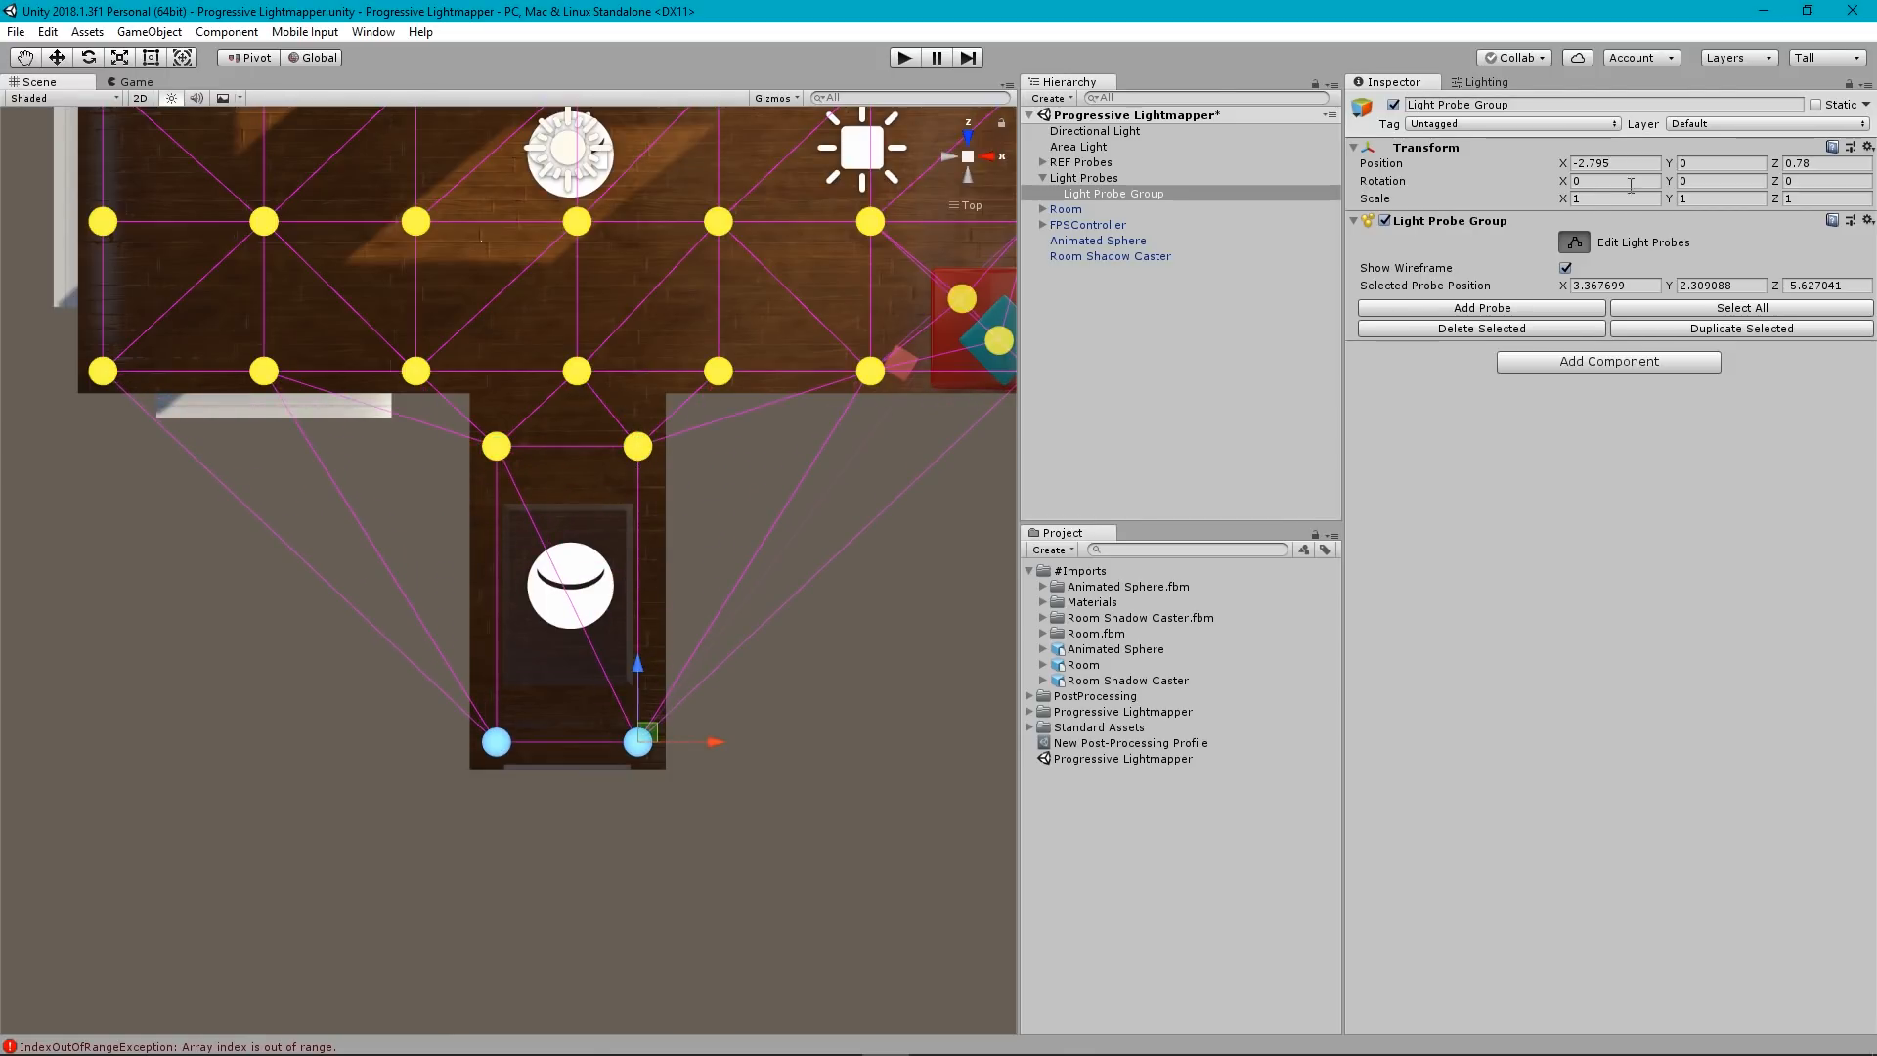
pyautogui.click(1669, 326)
pyautogui.moveTo(640, 667); pyautogui.dragTo(657, 524)
pyautogui.scroll(-4, 656, 524)
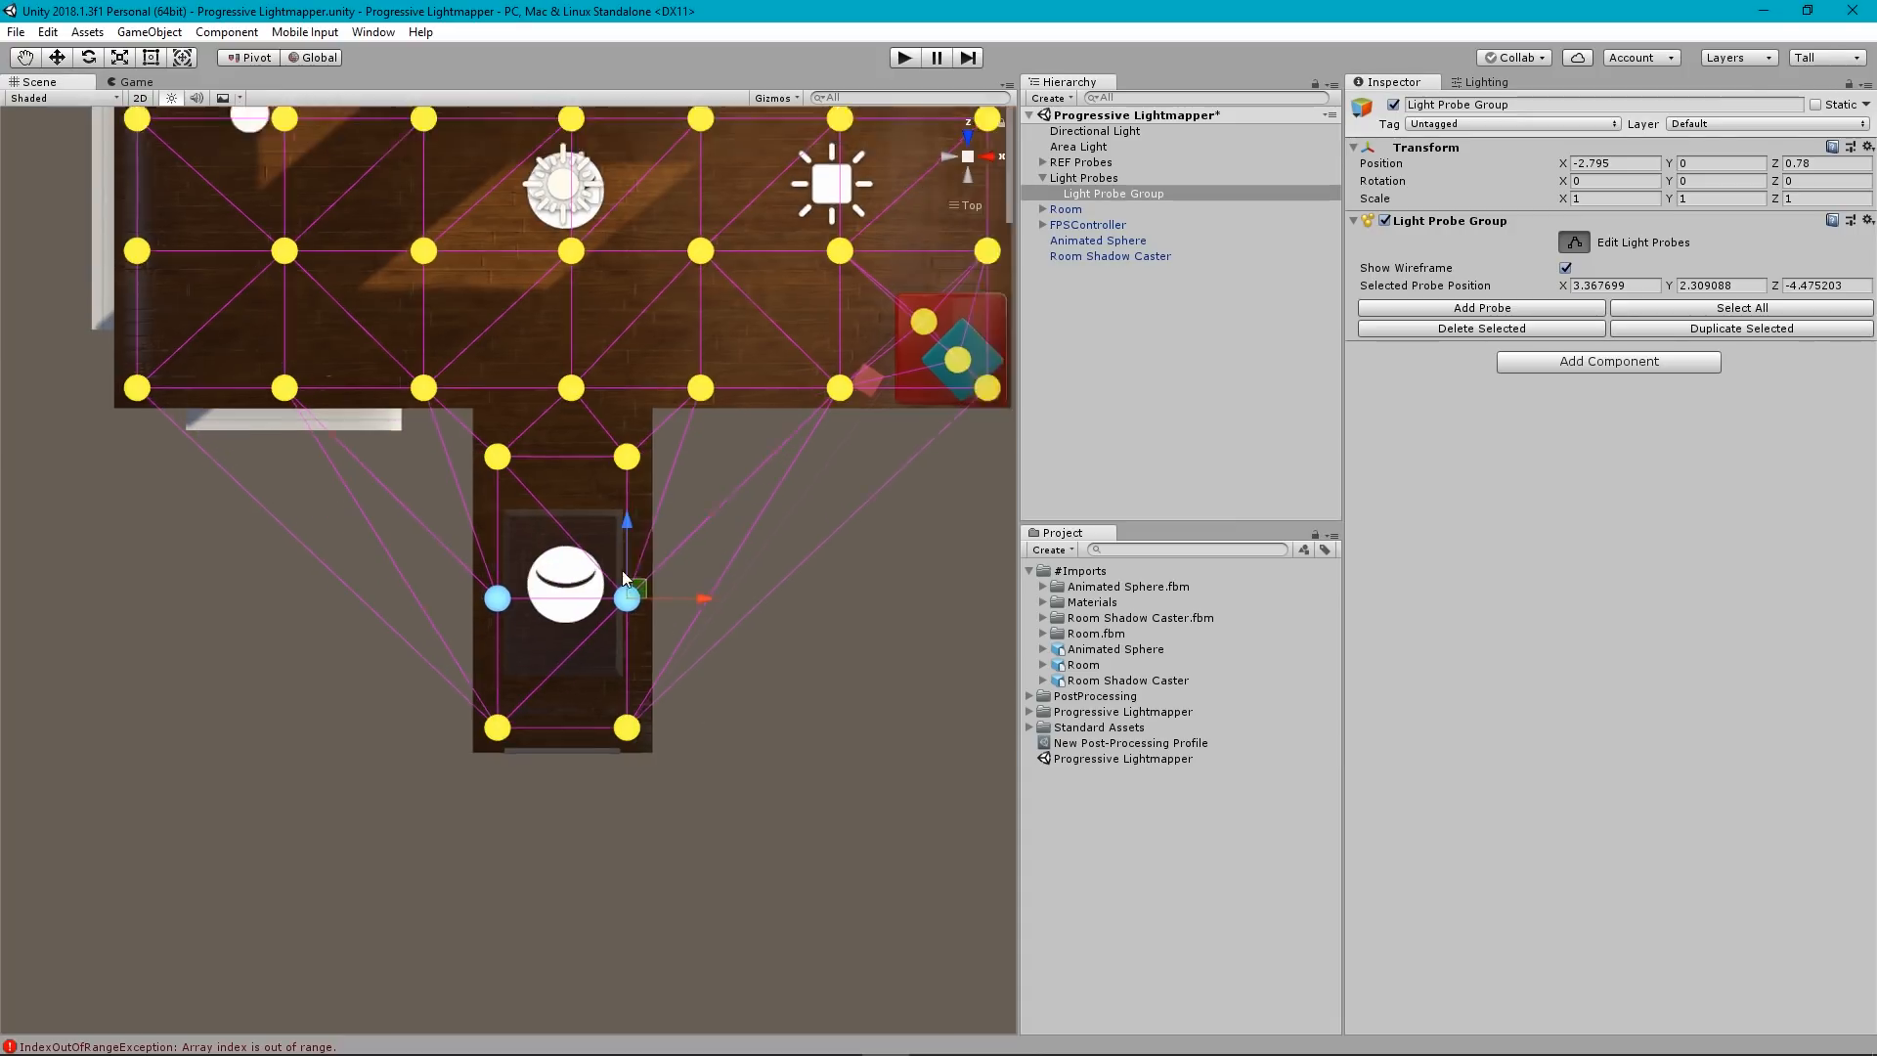
# Duplicate the two probe columns beside the stairway opening and move the copies onto the stairs at about X 3.36, Z 1.59.
pyautogui.moveTo(636, 456); pyautogui.dragTo(668, 627, button='middle')
pyautogui.moveTo(587, 436); pyautogui.dragTo(625, 594, button='middle')
pyautogui.scroll(-1, 596, 459)
pyautogui.scroll(4, 653, 565)
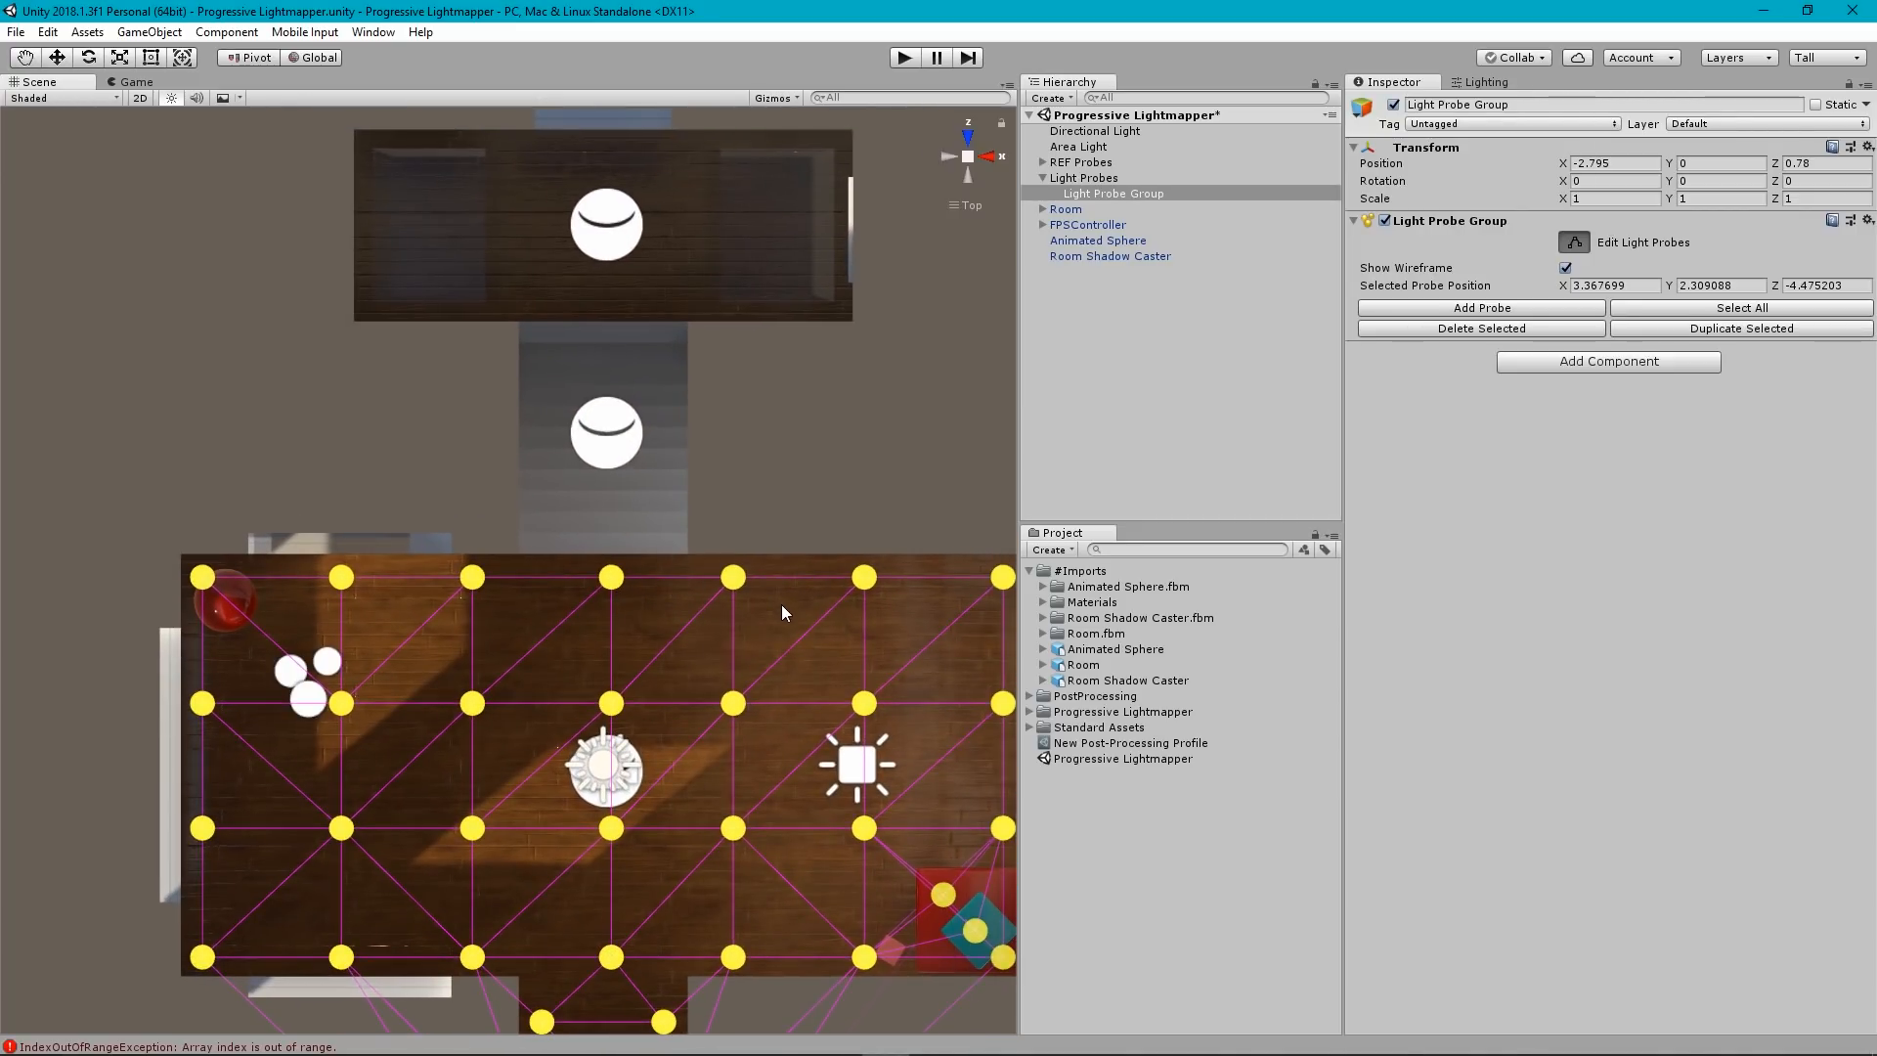
pyautogui.moveTo(780, 611); pyautogui.dragTo(586, 538)
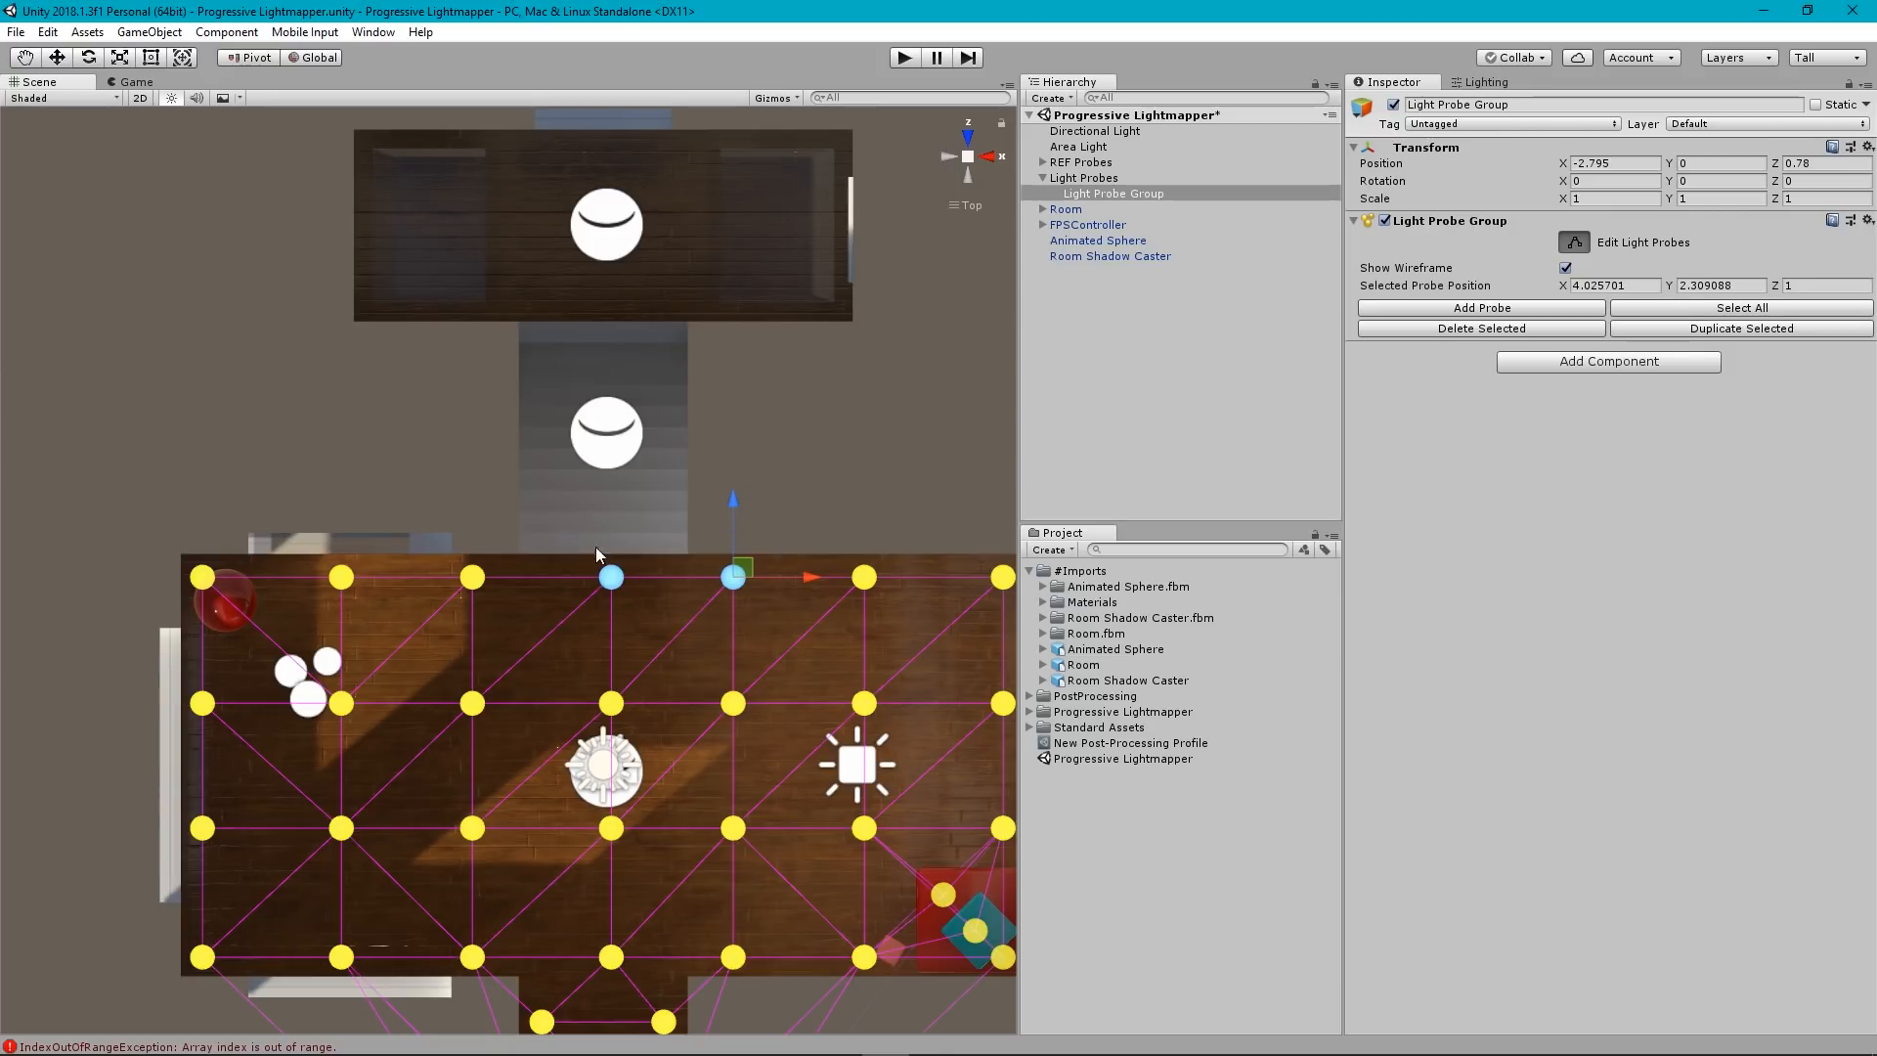
pyautogui.click(1705, 331)
pyautogui.moveTo(750, 563); pyautogui.dragTo(680, 502)
# Raise the copied stair probes clear of the steps to about Y 3.17 and position them at about Z 1.70.
pyautogui.click(966, 161)
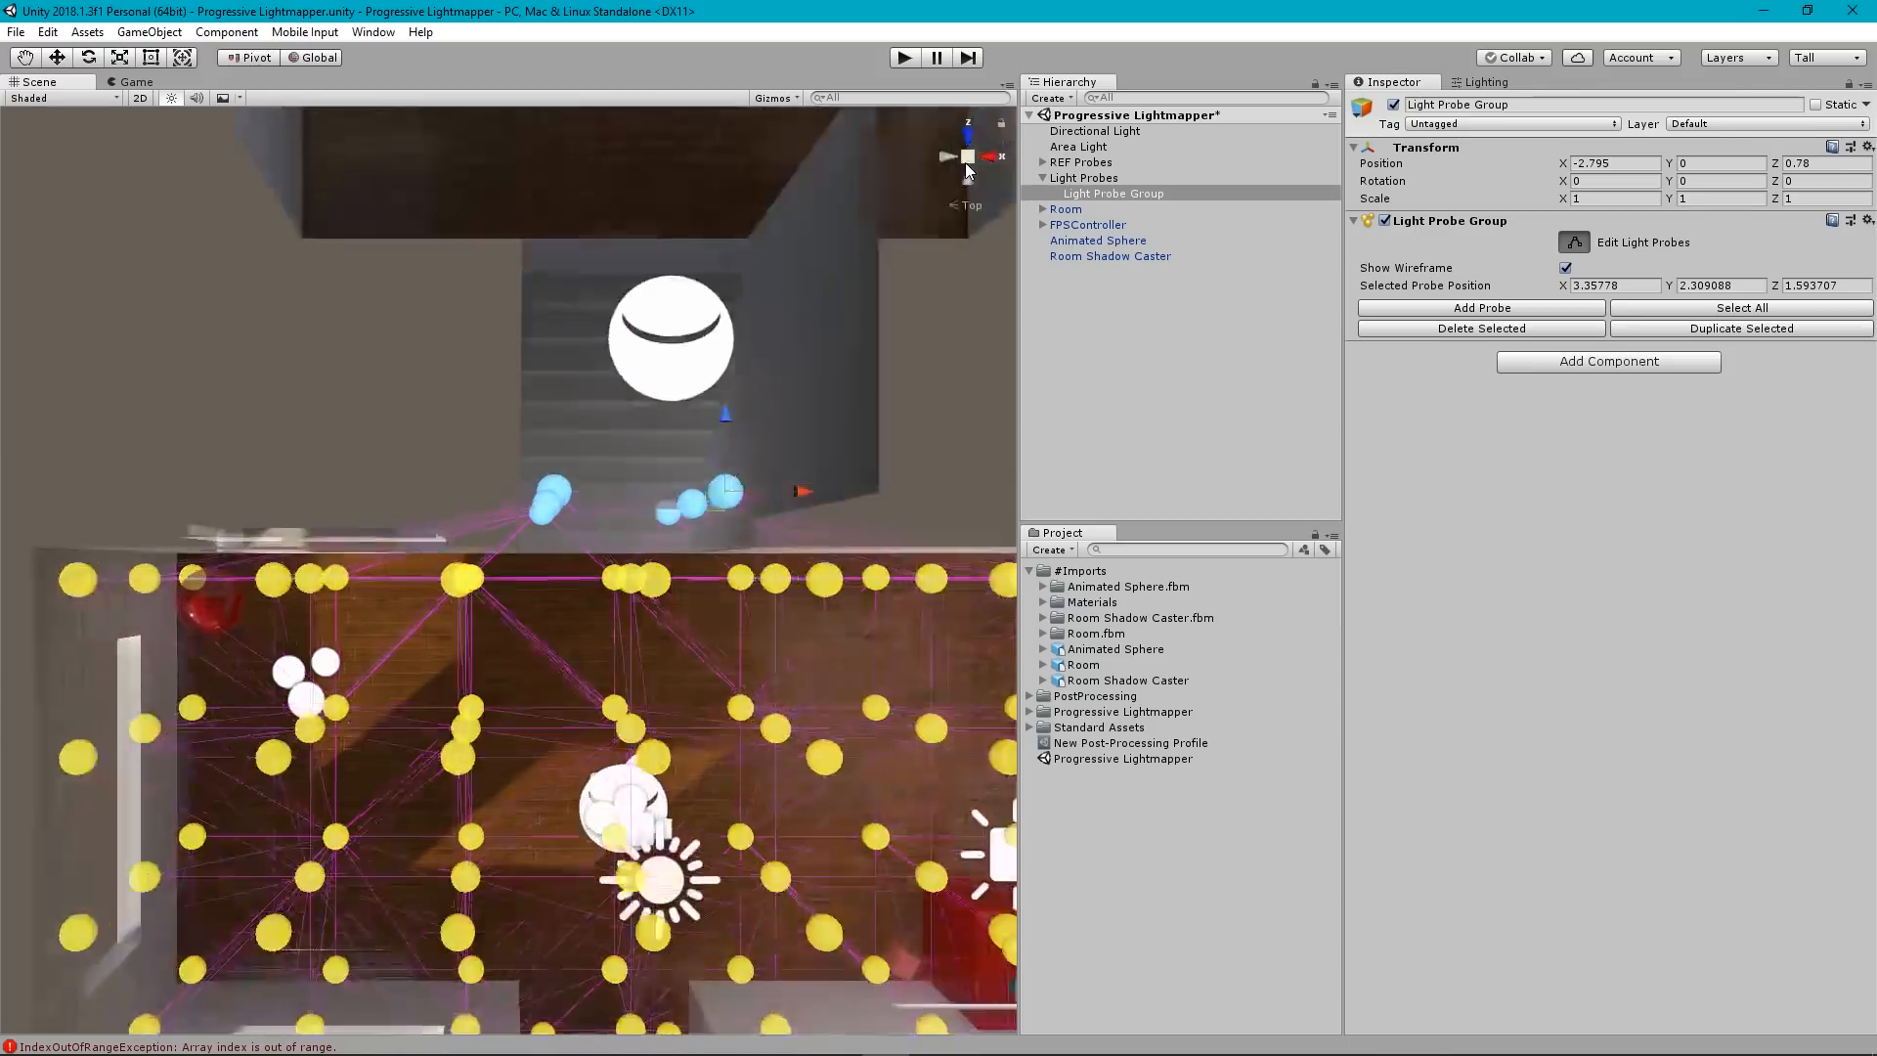
pyautogui.click(966, 178)
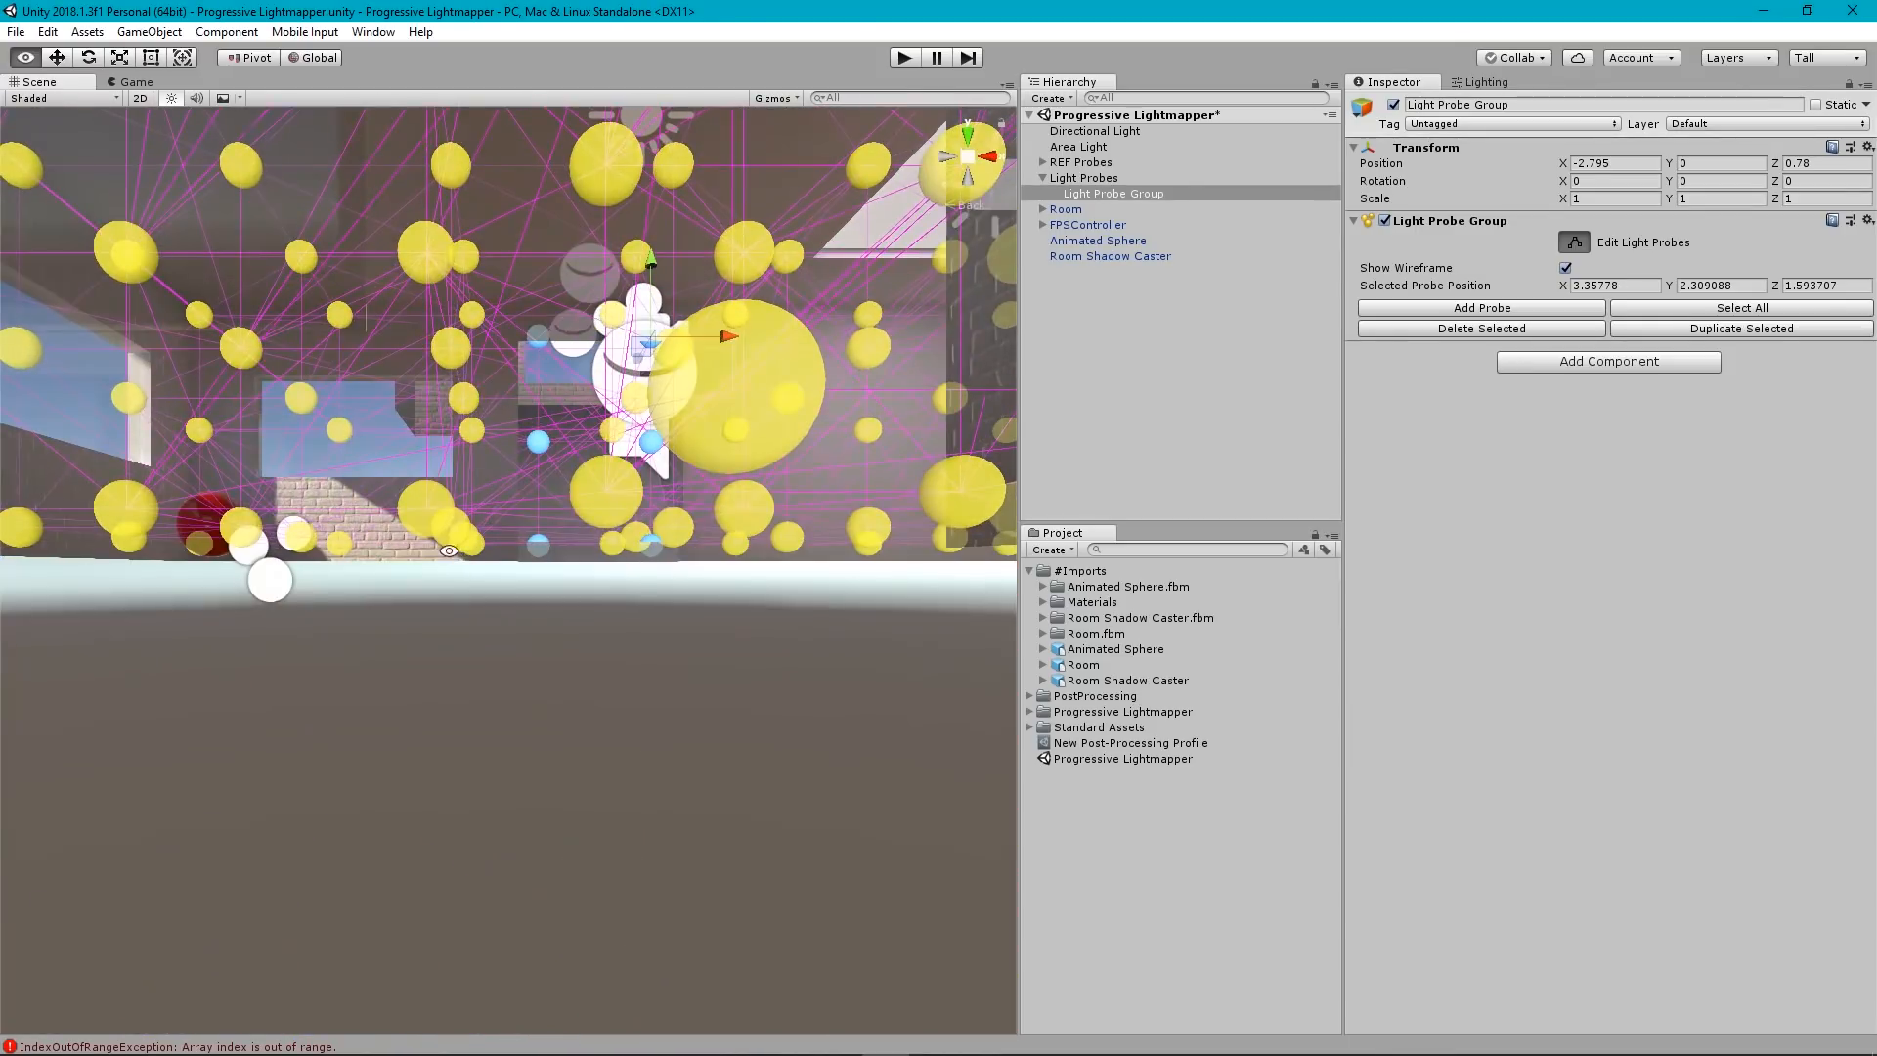
pyautogui.keyDown('alt'); pyautogui.moveTo(696, 338); pyautogui.dragTo(385, 366); pyautogui.keyUp('alt')
pyautogui.moveTo(450, 286); pyautogui.dragTo(464, 192)
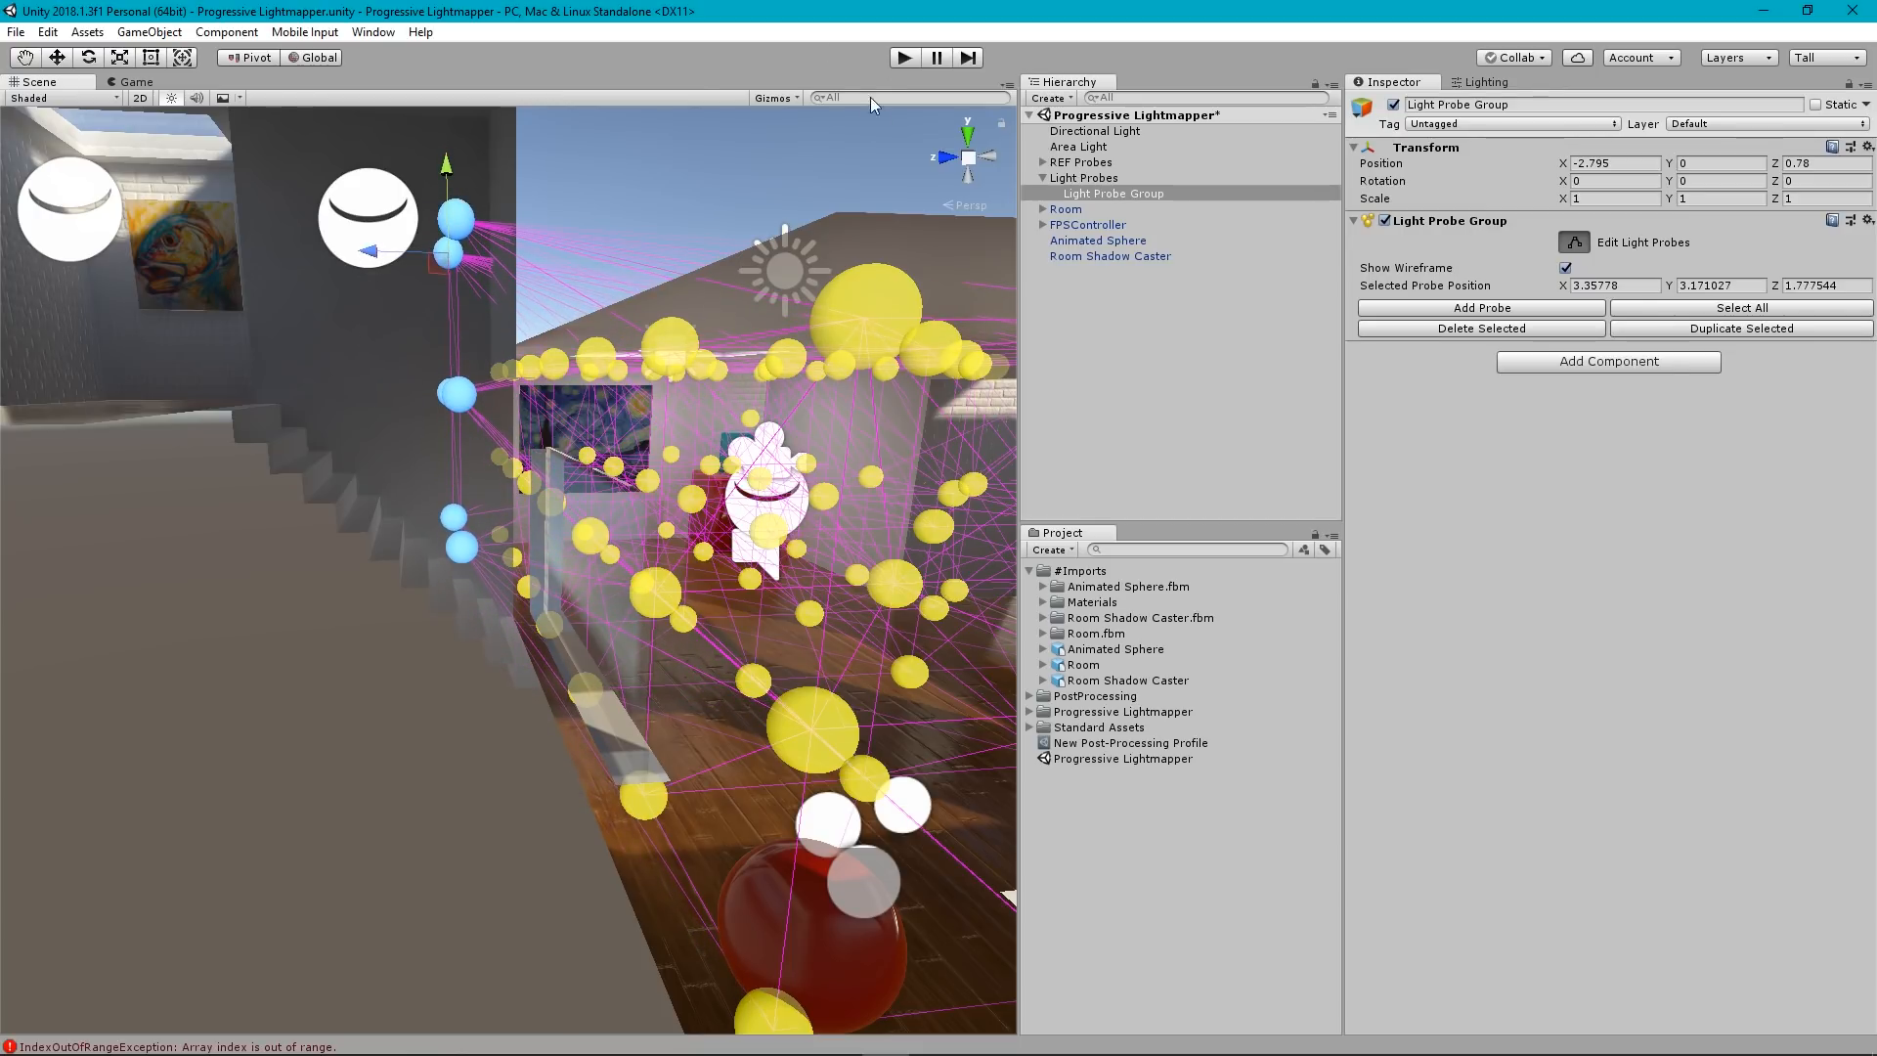
pyautogui.click(950, 160)
pyautogui.click(986, 160)
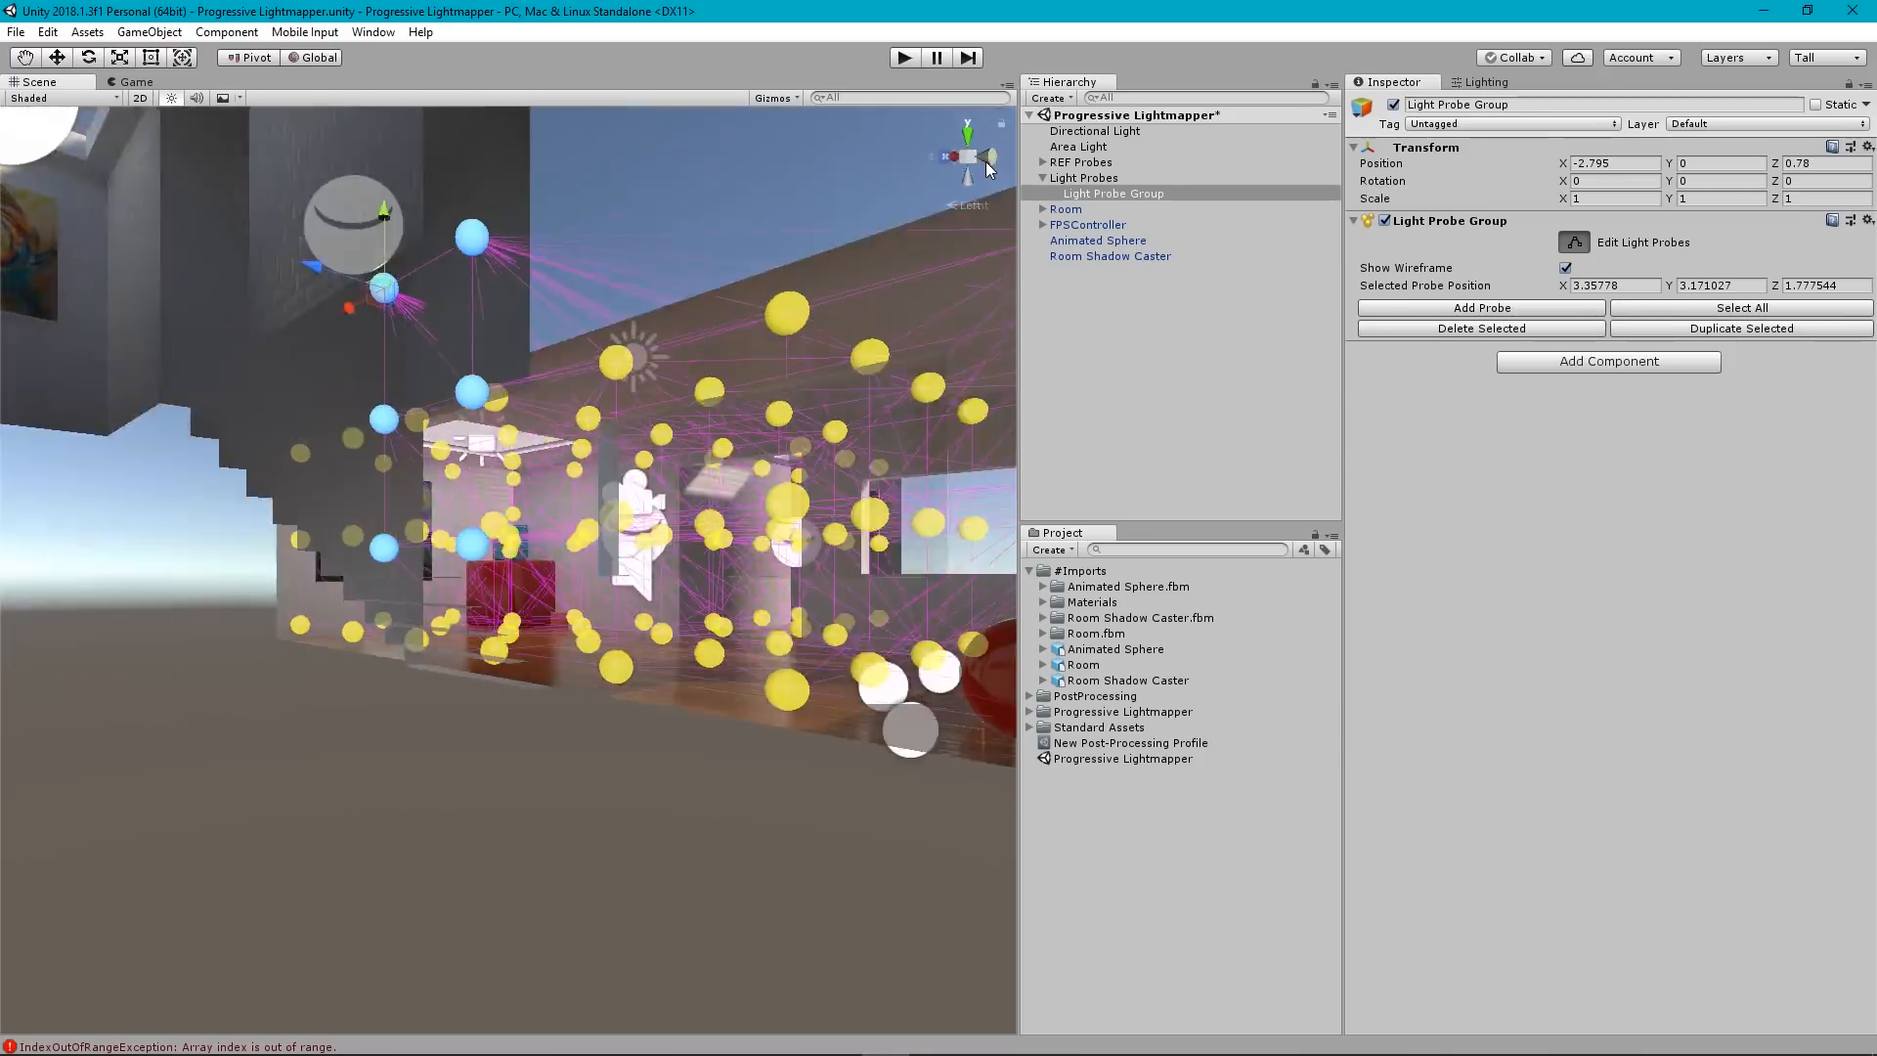
pyautogui.click(967, 156)
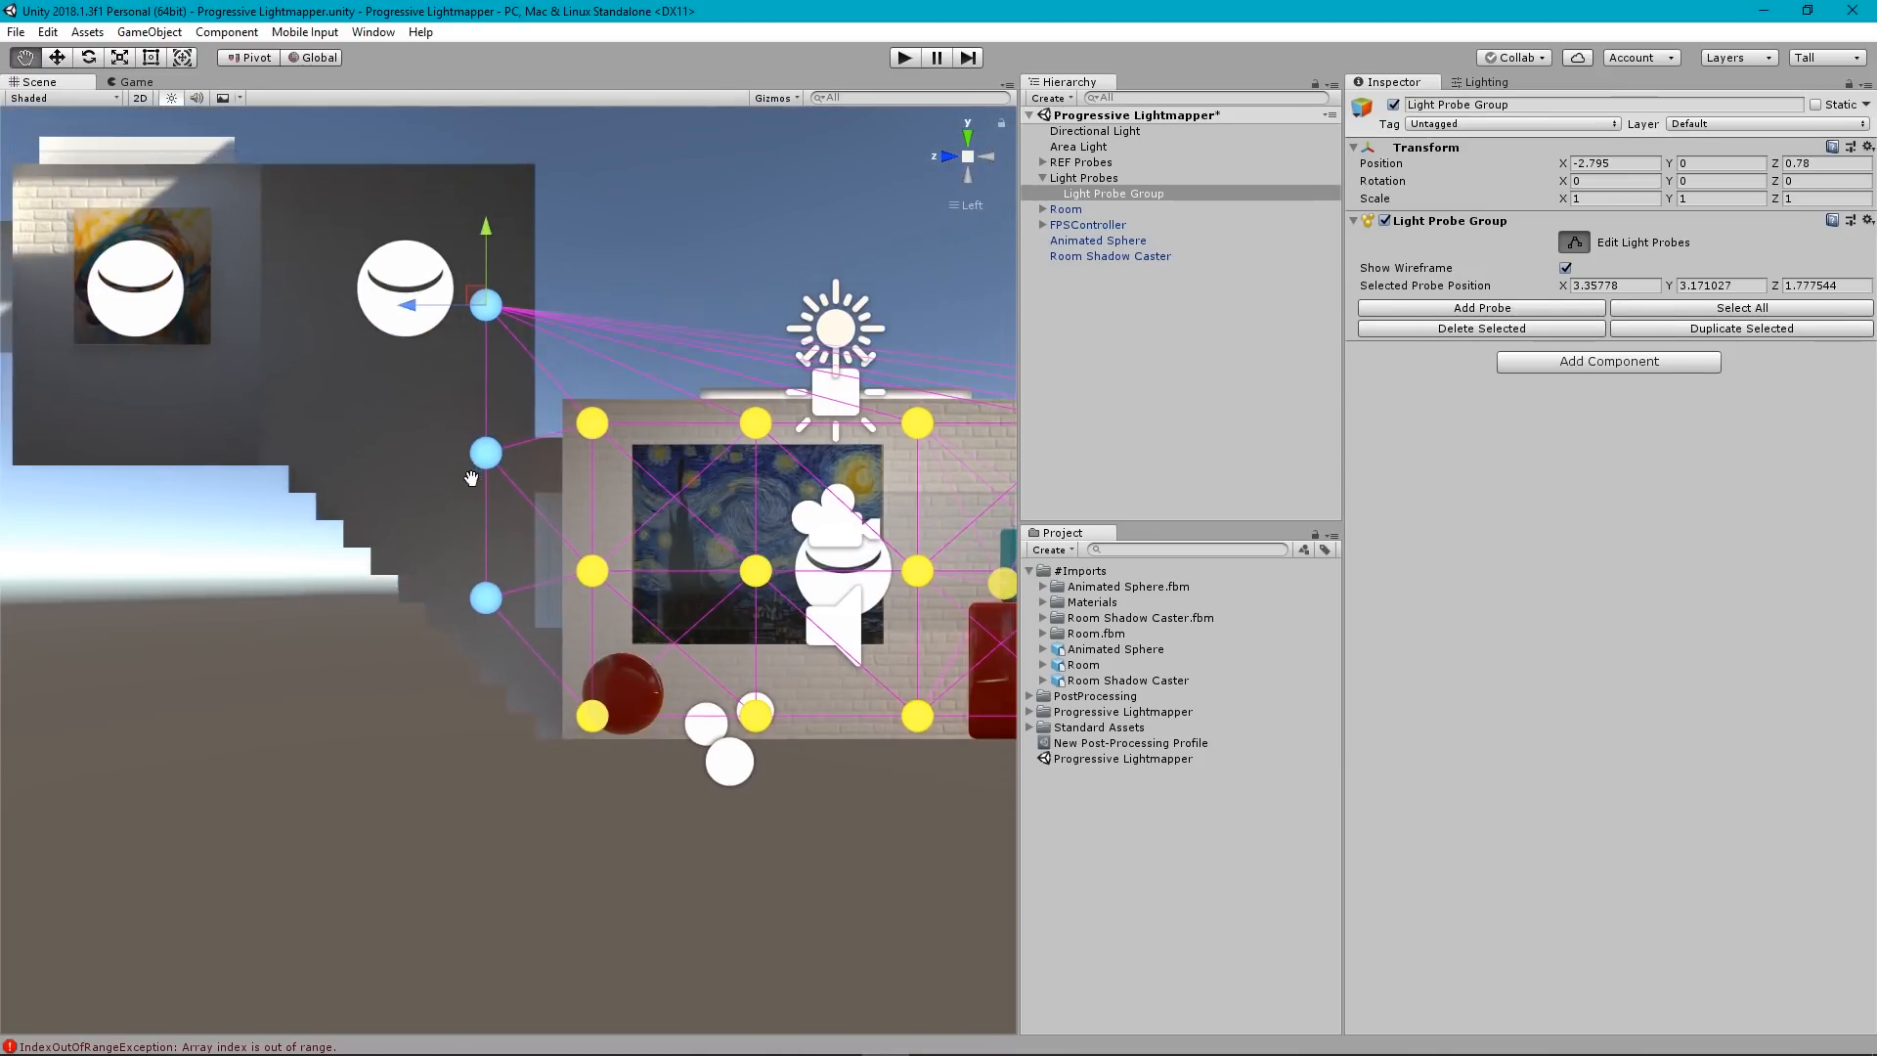
pyautogui.moveTo(410, 360); pyautogui.dragTo(421, 360)
# Raise the top probes of the first stair columns to about Y 3.95 and set the middle probes halfway between top and bottom.
pyautogui.click(461, 280)
pyautogui.moveTo(461, 277); pyautogui.dragTo(534, 528)
pyautogui.moveTo(503, 283); pyautogui.dragTo(508, 170)
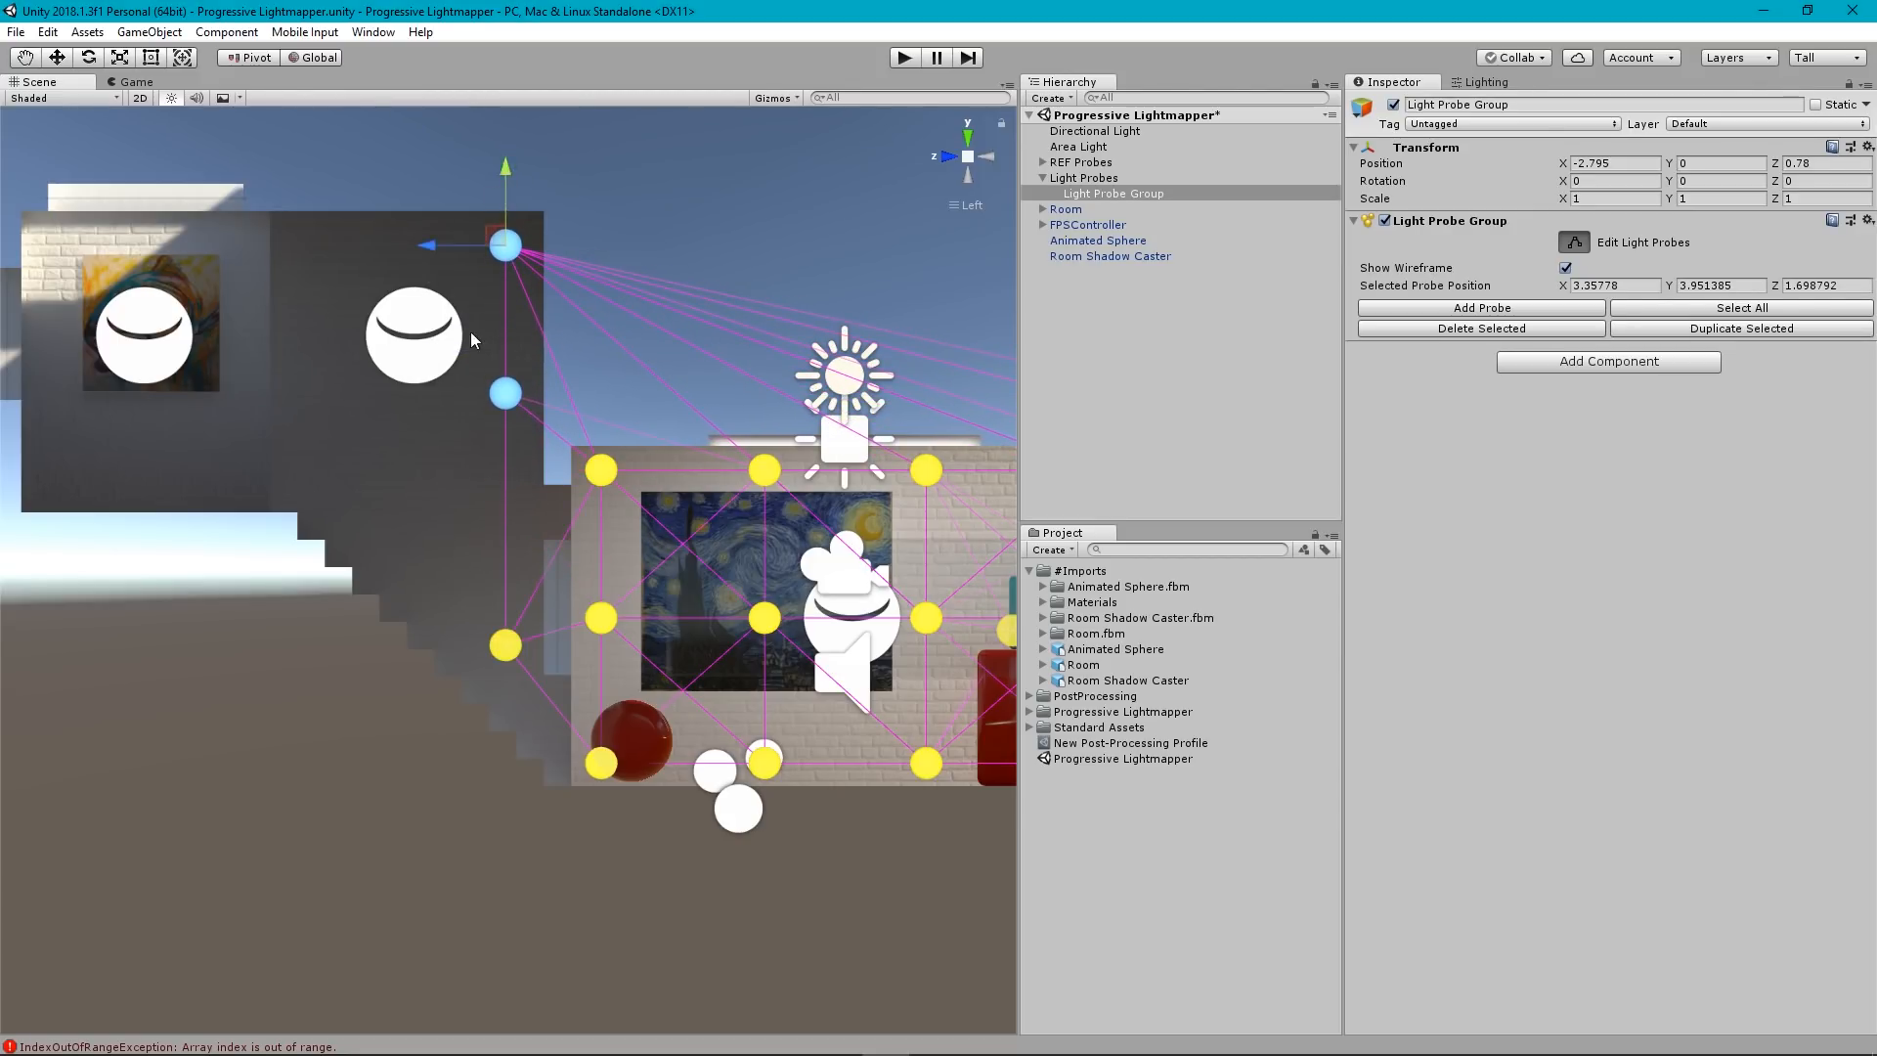
pyautogui.click(505, 391)
pyautogui.moveTo(507, 318); pyautogui.dragTo(504, 360)
# Duplicate the first stair columns and move the copies up the stairs to about Y 4.57, Z 2.47.
pyautogui.click(420, 160)
pyautogui.moveTo(421, 160); pyautogui.dragTo(557, 706)
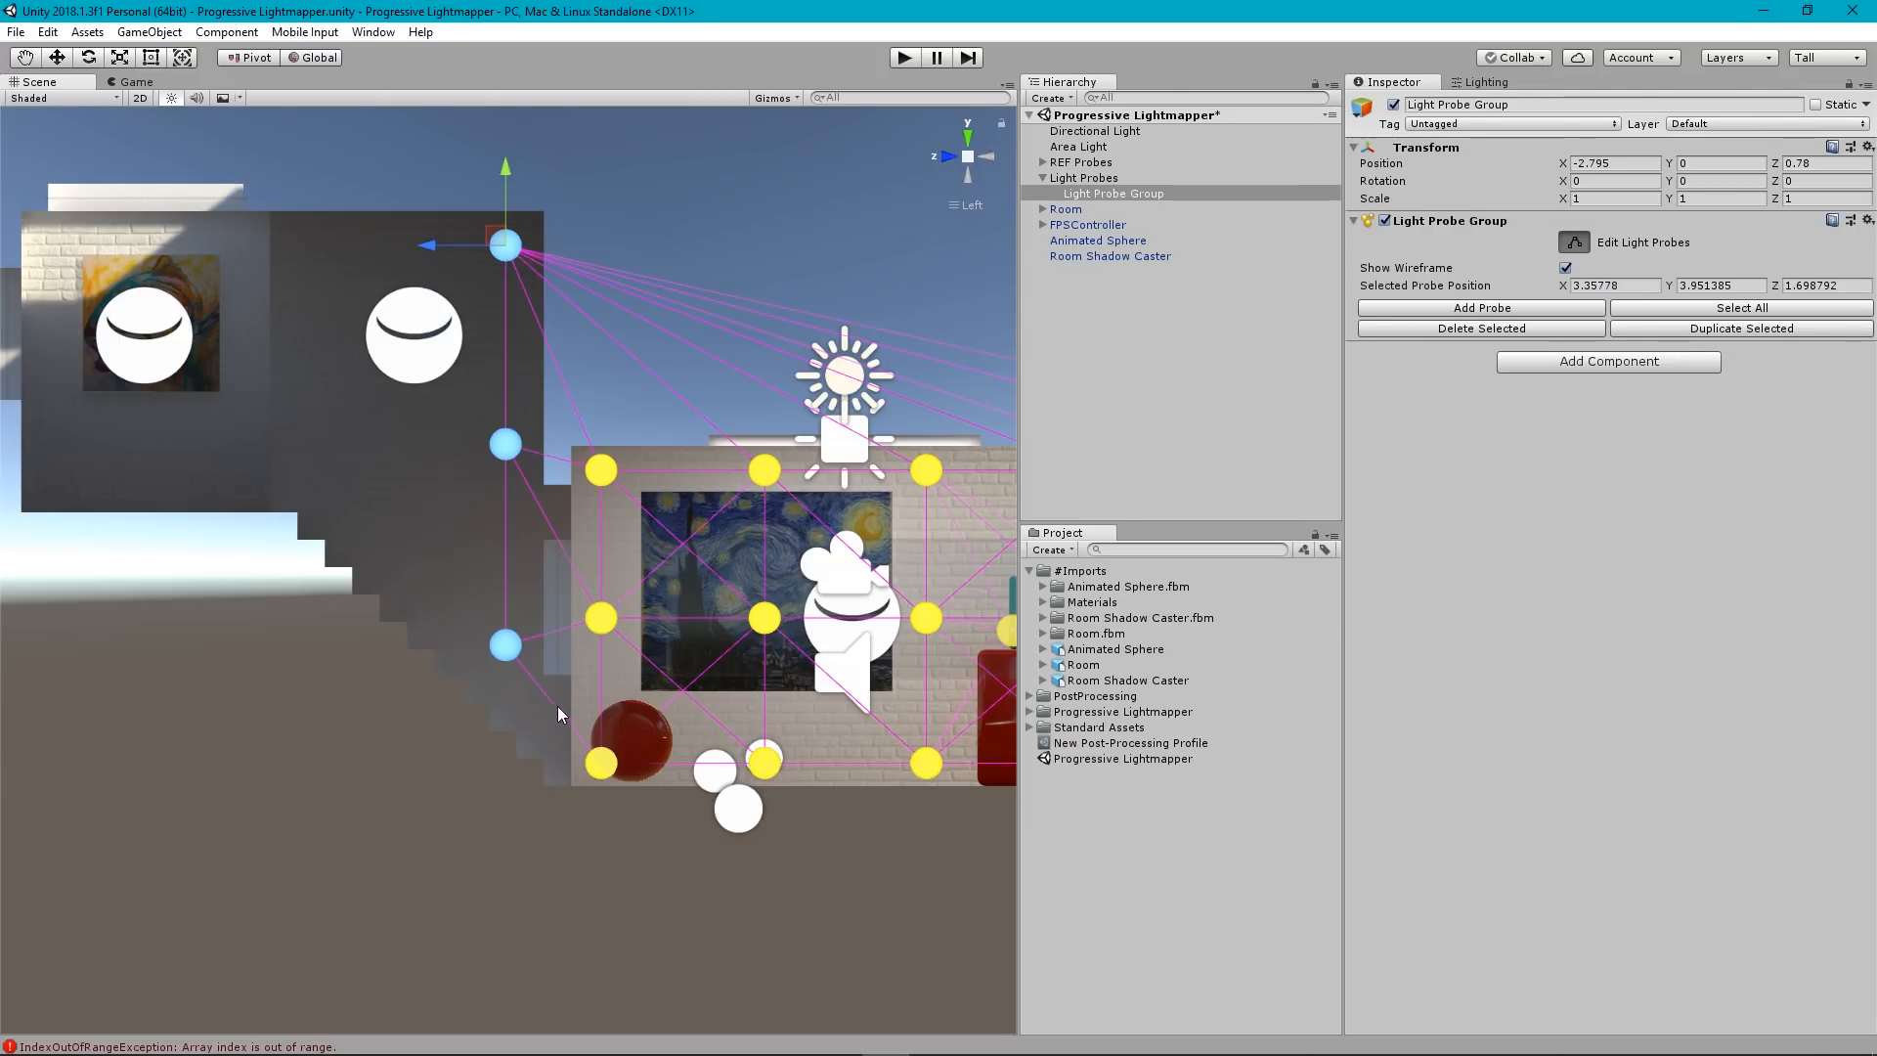
pyautogui.click(1705, 331)
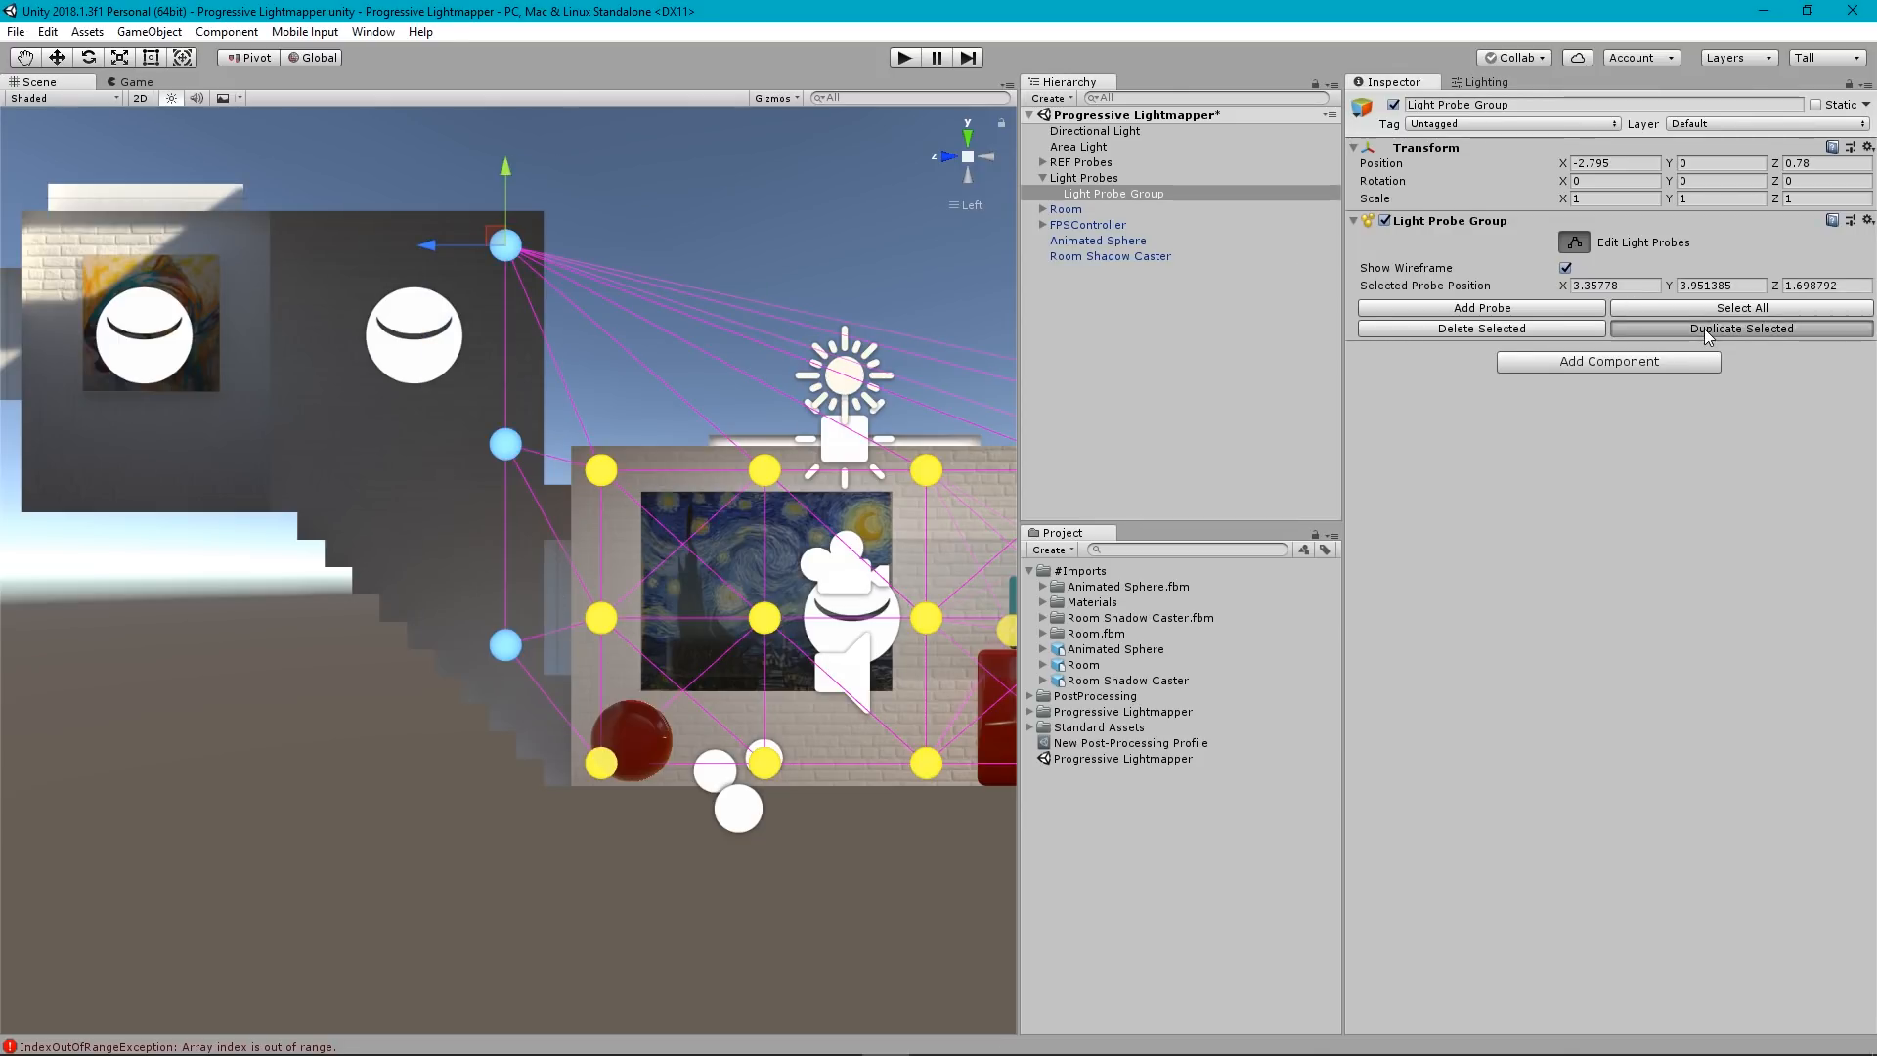
pyautogui.moveTo(473, 235); pyautogui.dragTo(346, 259)
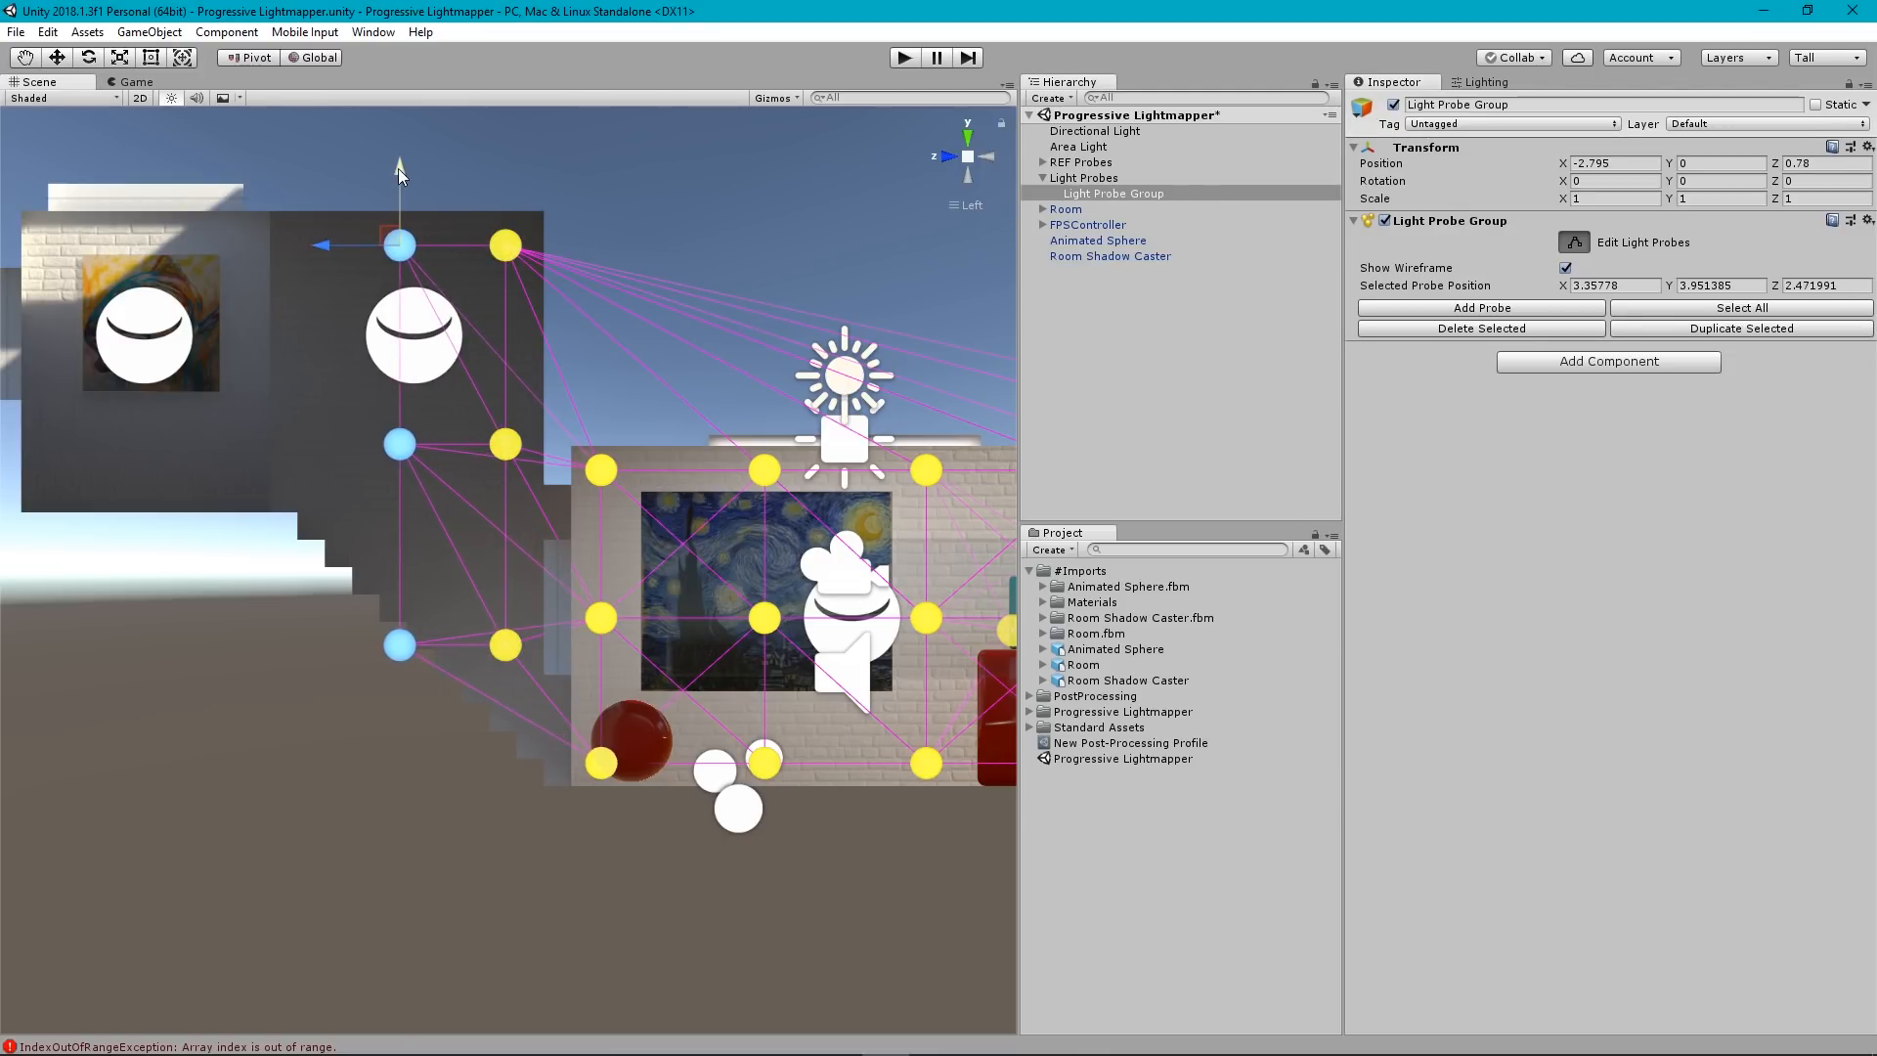
pyautogui.moveTo(397, 168); pyautogui.dragTo(413, 82)
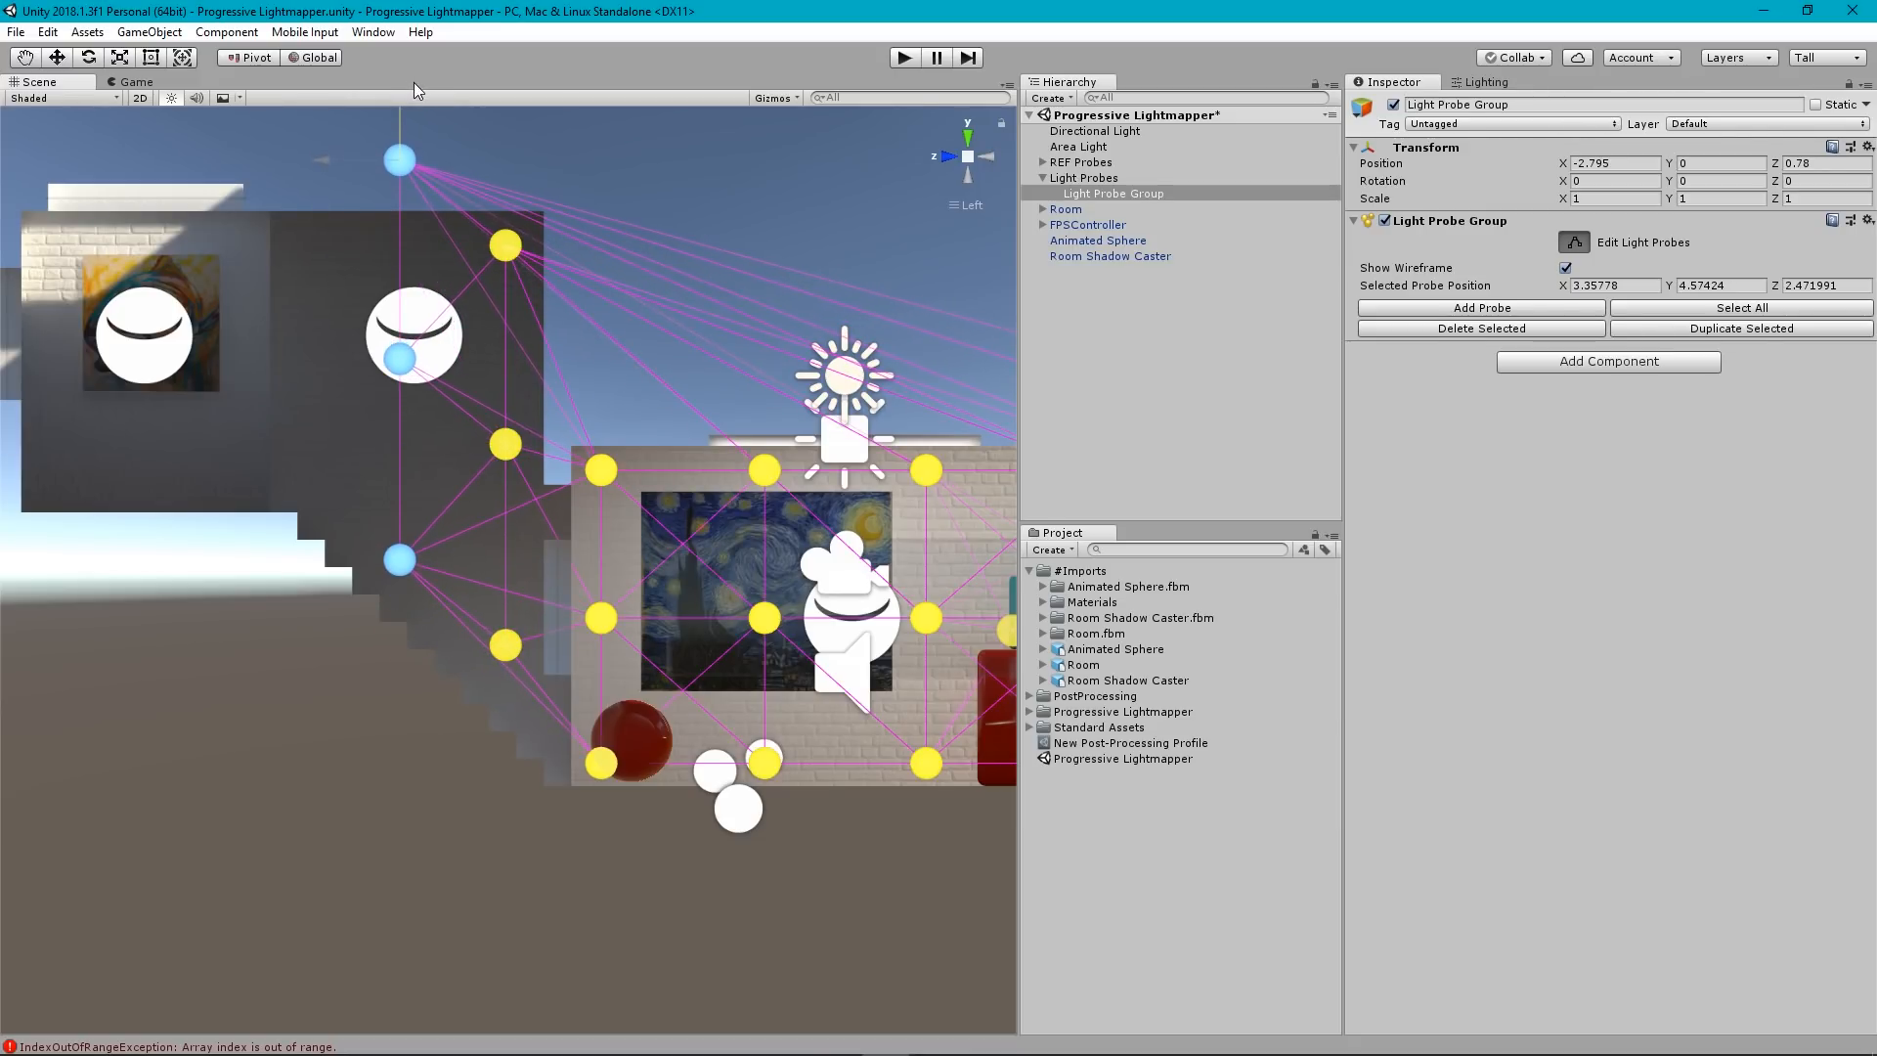
# Lower the middle probes of the second stair columns for even spacing and the top ones to about Y 3.97, below the ceiling.
pyautogui.moveTo(363, 304); pyautogui.dragTo(447, 427)
pyautogui.moveTo(400, 283); pyautogui.dragTo(395, 337)
pyautogui.moveTo(348, 117); pyautogui.dragTo(467, 211)
pyautogui.moveTo(401, 115); pyautogui.dragTo(407, 197)
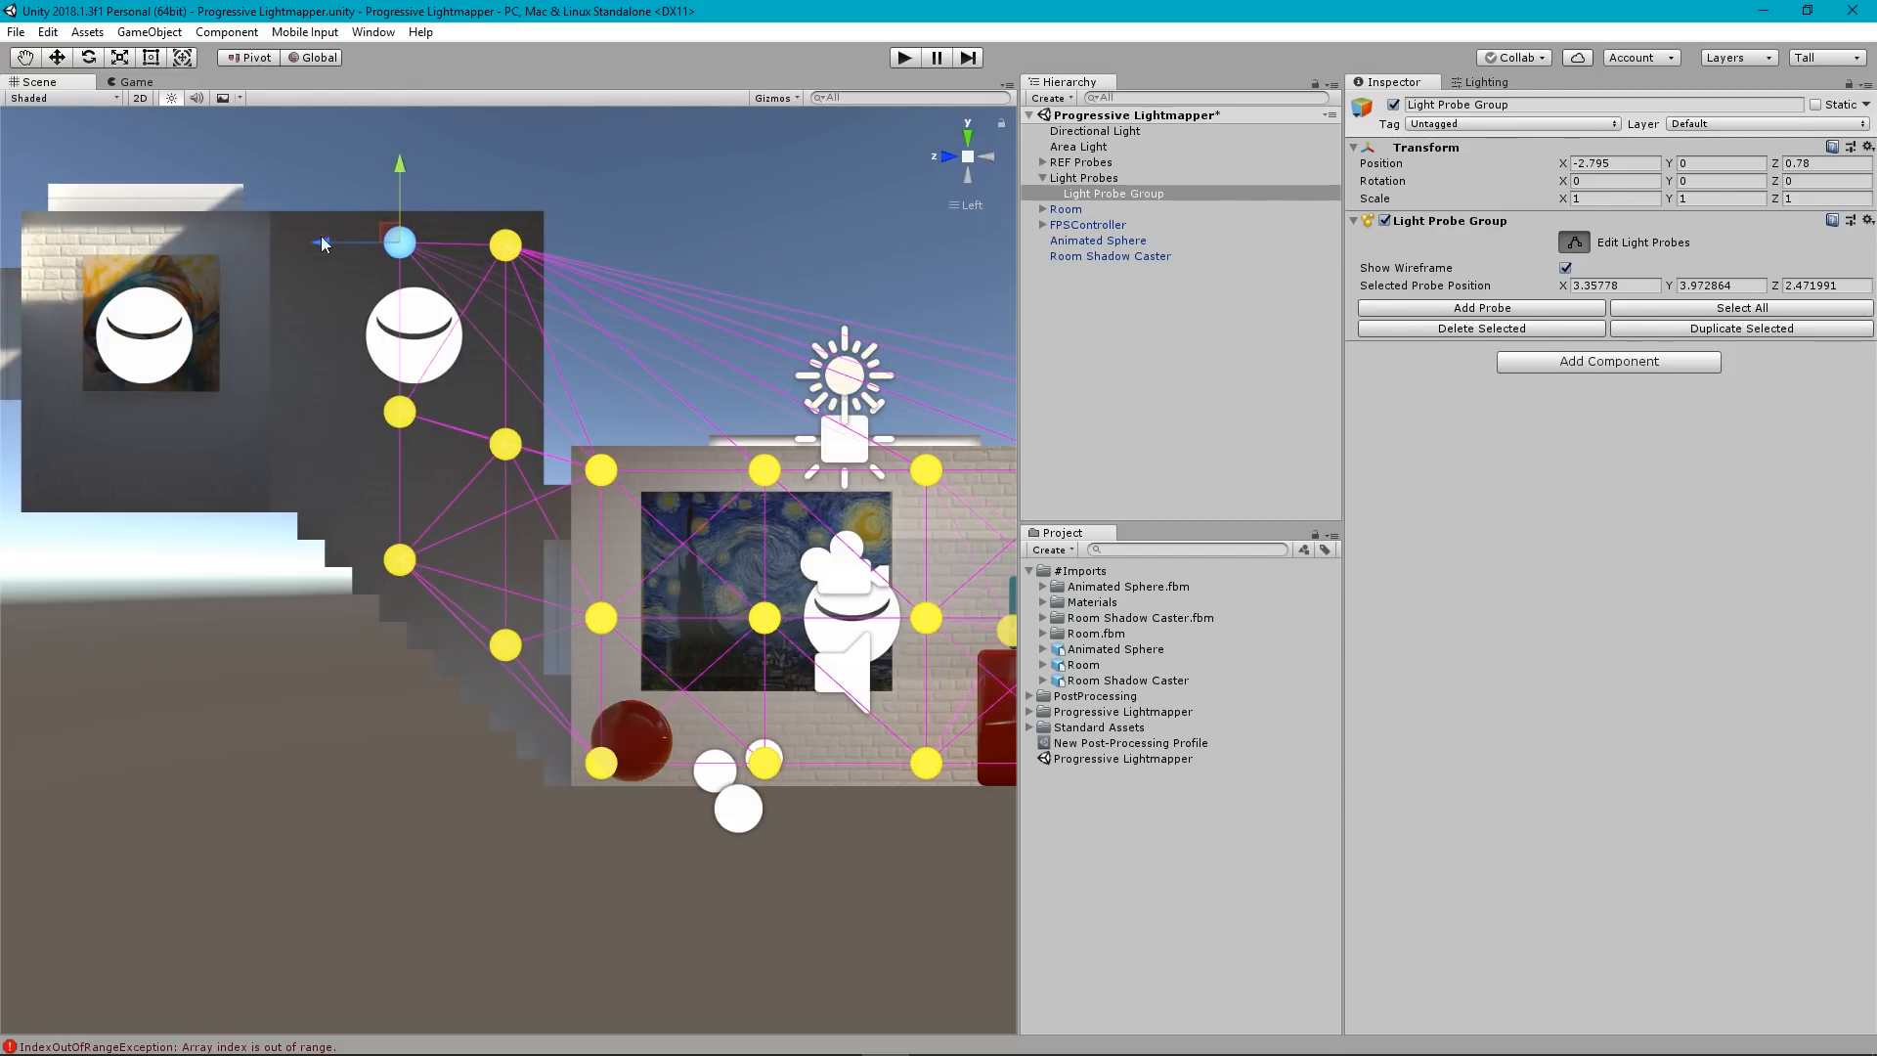
# Duplicate the second stair columns and move the copies to the top of the stairs at about Y 4.57, Z 3.24.
pyautogui.moveTo(339, 353); pyautogui.dragTo(489, 377, button='middle')
pyautogui.moveTo(499, 202); pyautogui.dragTo(600, 718)
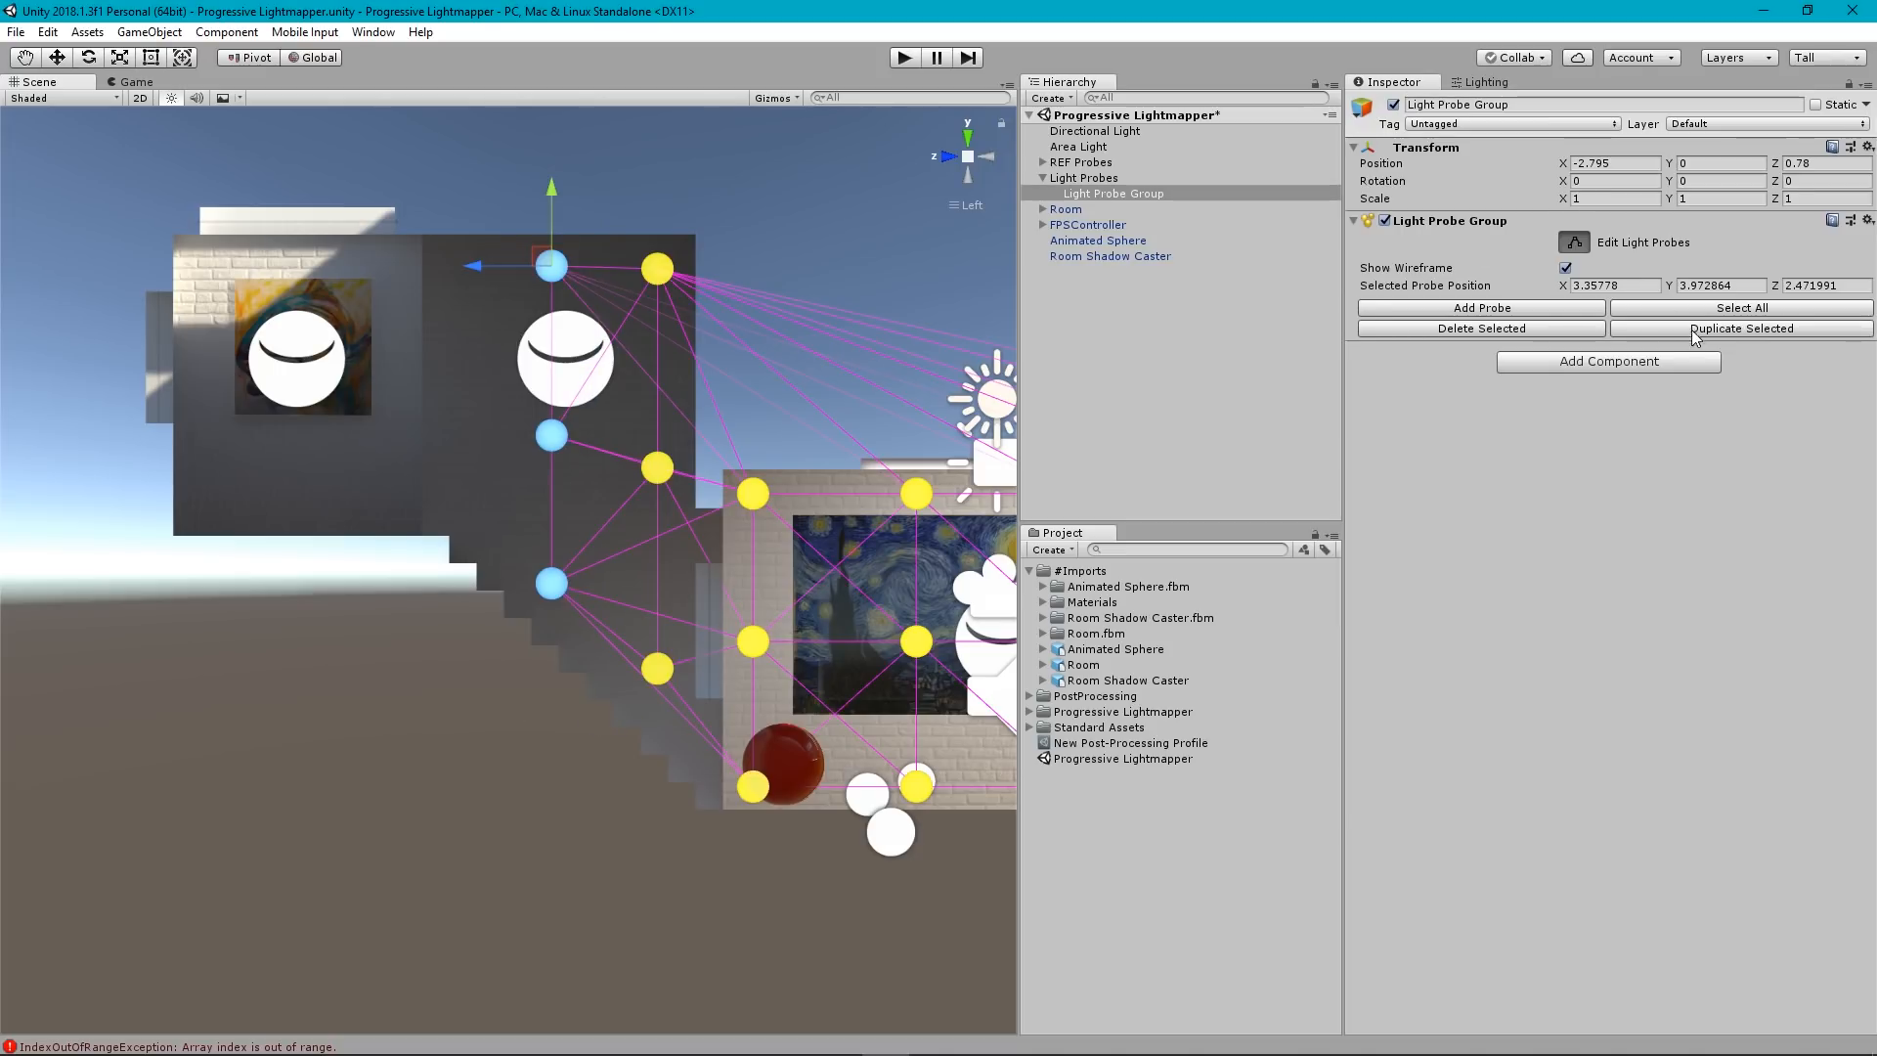
pyautogui.moveTo(535, 250); pyautogui.dragTo(430, 174)
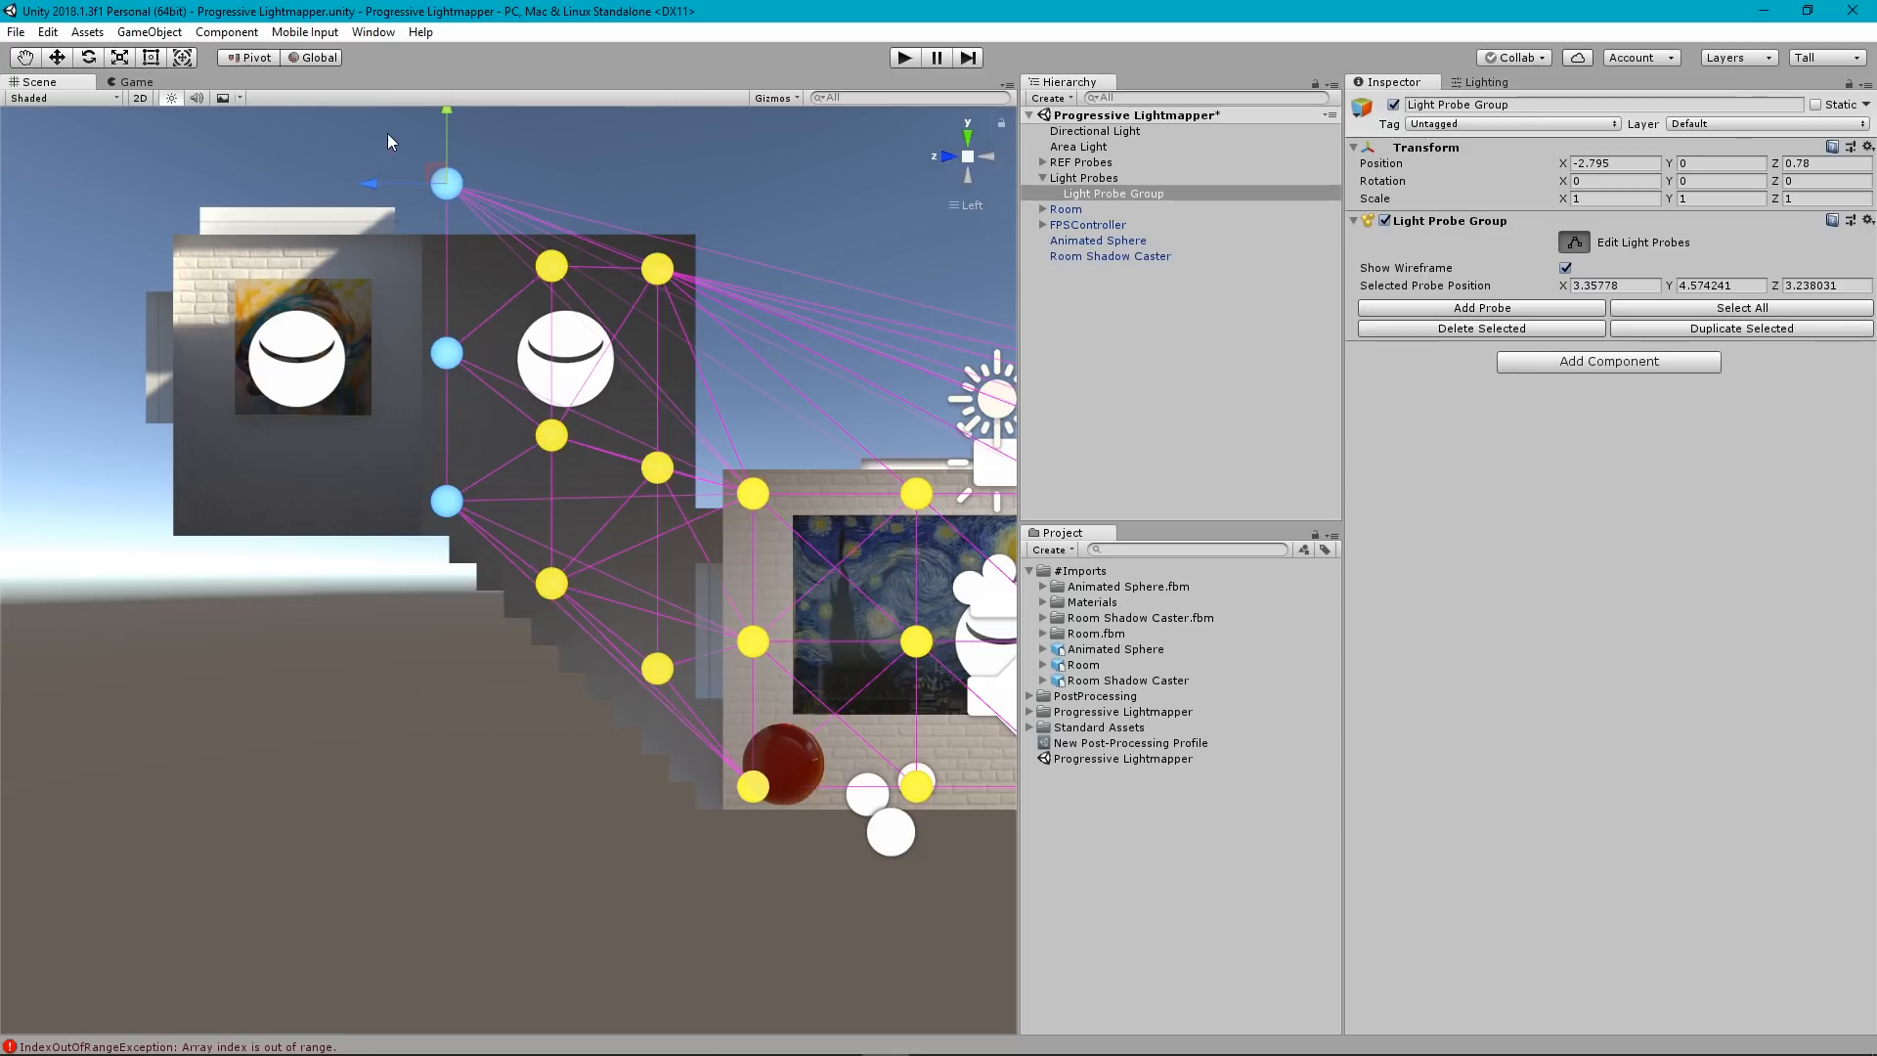
# In the columns at the top of the stairs, lower the top probes to about Y 3.99 and the middle probes to about Y 3.07.
pyautogui.moveTo(372, 118); pyautogui.dragTo(493, 410)
pyautogui.moveTo(448, 117); pyautogui.dragTo(450, 196)
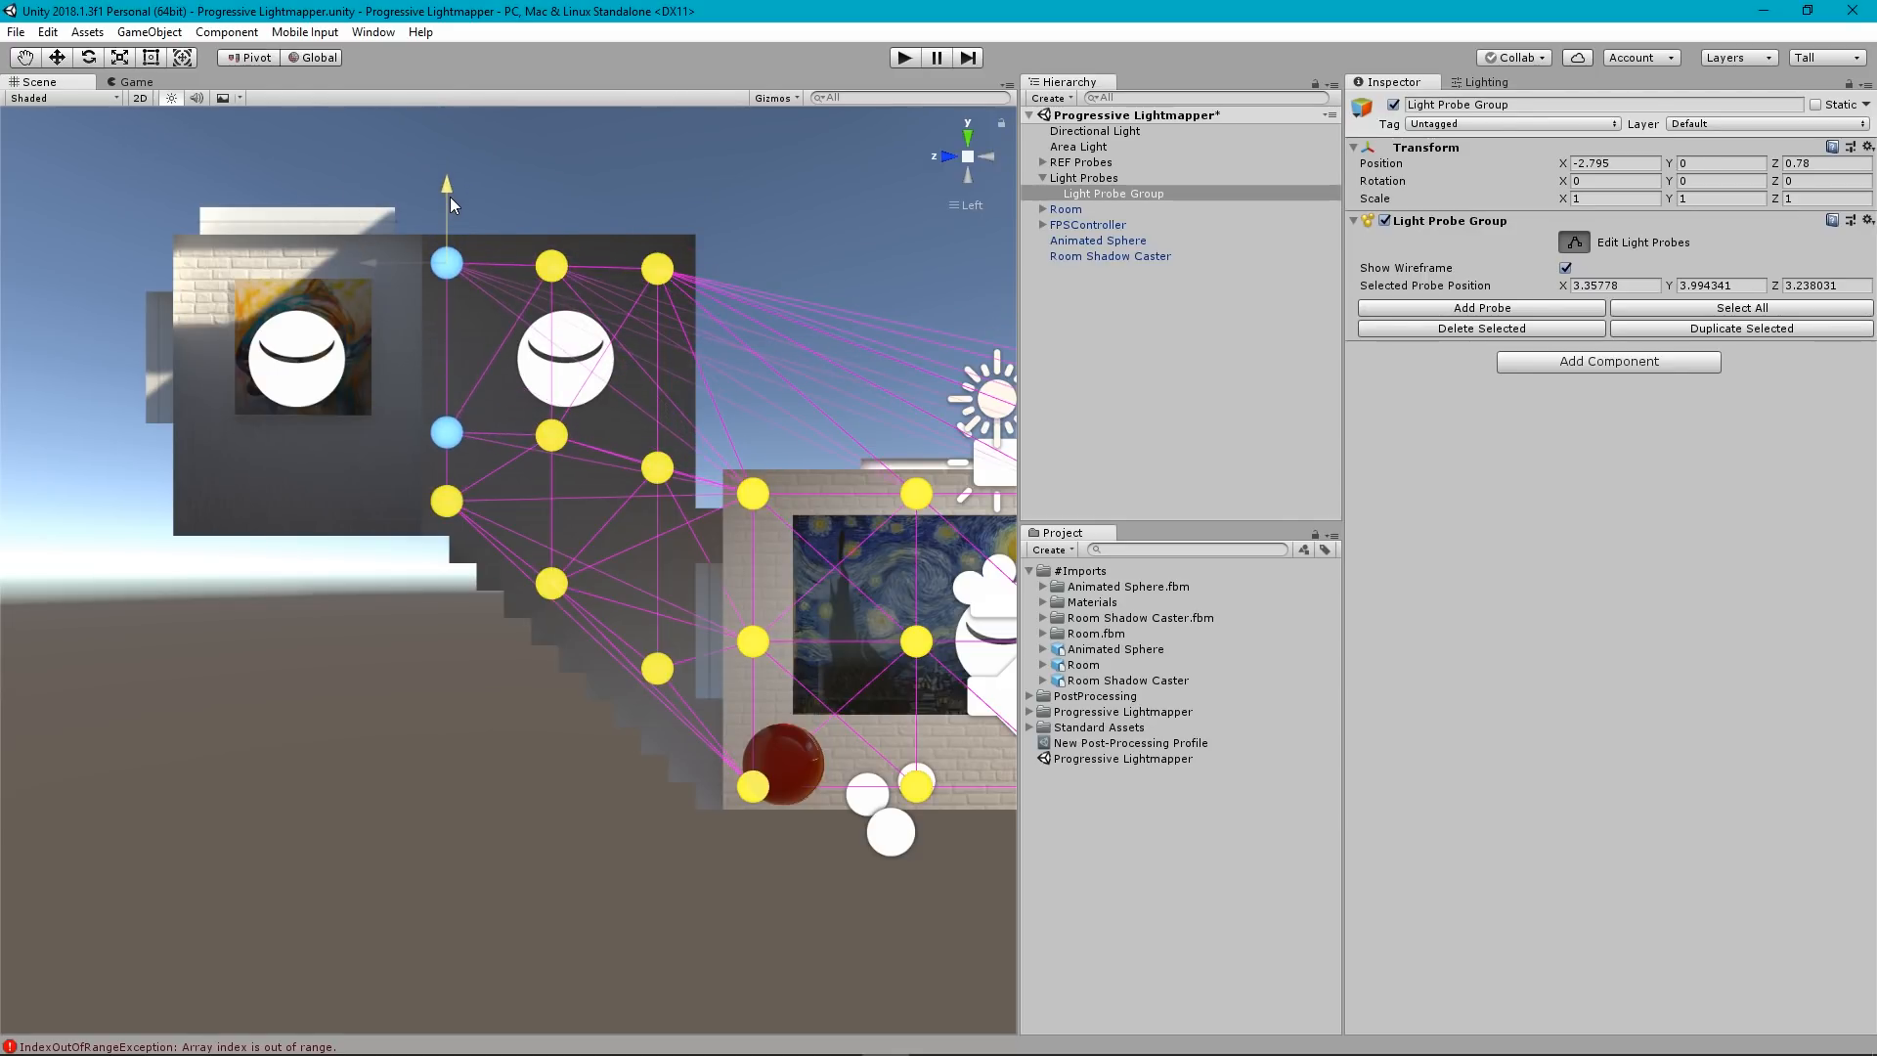
pyautogui.click(411, 401)
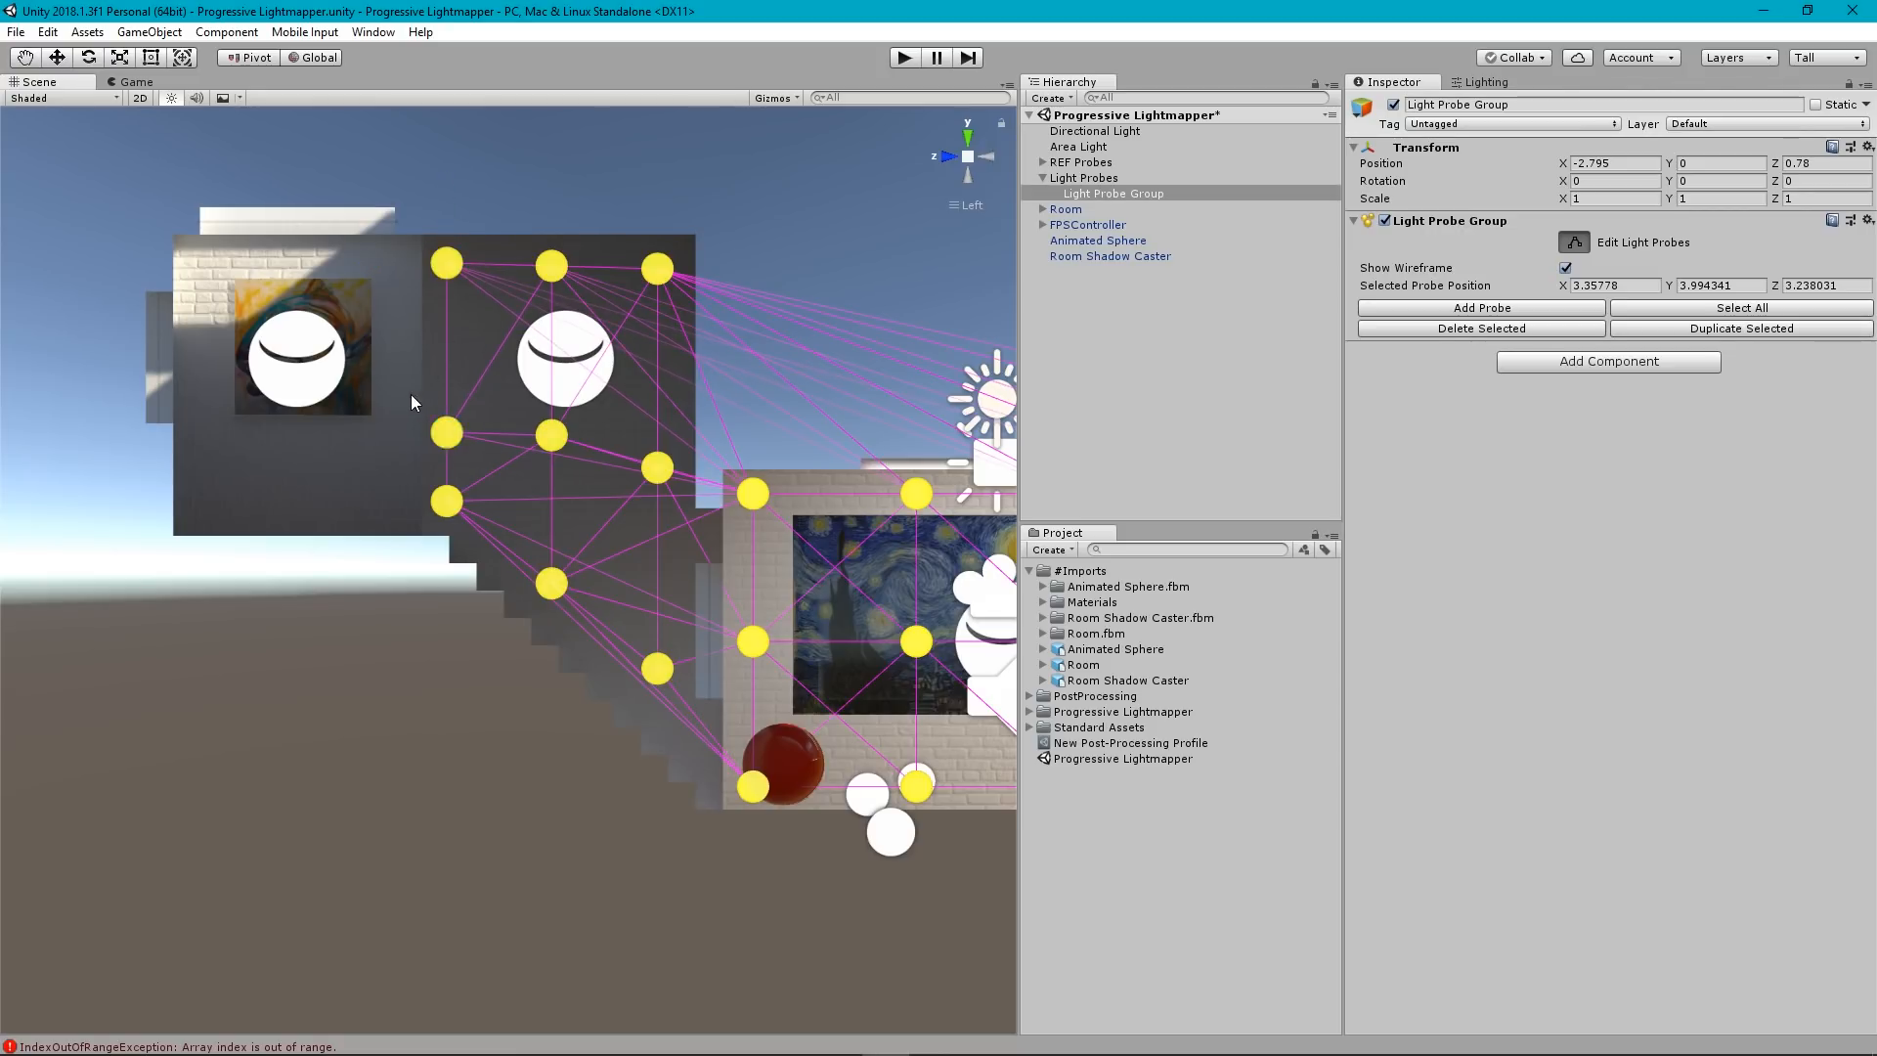
pyautogui.moveTo(411, 395); pyautogui.dragTo(493, 461)
pyautogui.moveTo(445, 354); pyautogui.dragTo(451, 315)
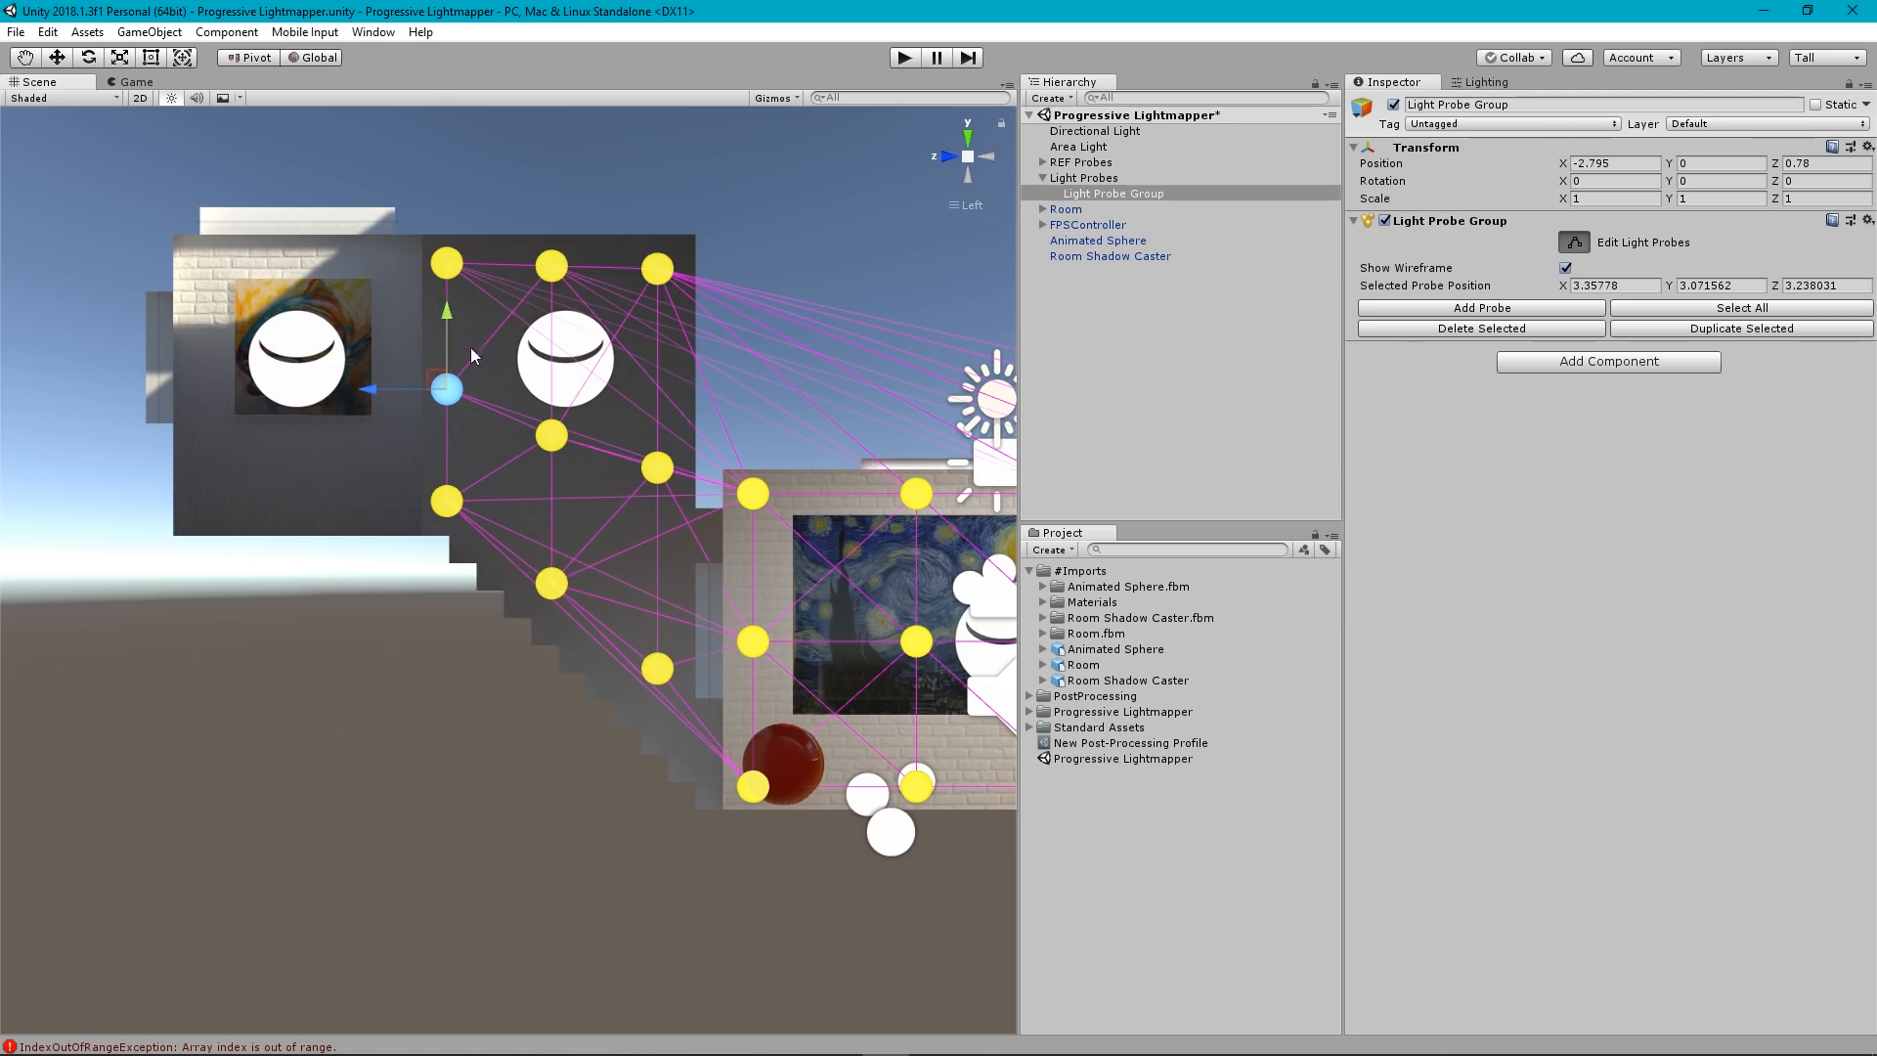
# From the top view, move both rows of stair probes inward from the side walls, placing the +X row at about X 3.25.
pyautogui.click(968, 157)
pyautogui.keyDown('alt'); pyautogui.moveTo(639, 567); pyautogui.dragTo(1085, 864); pyautogui.keyUp('alt')
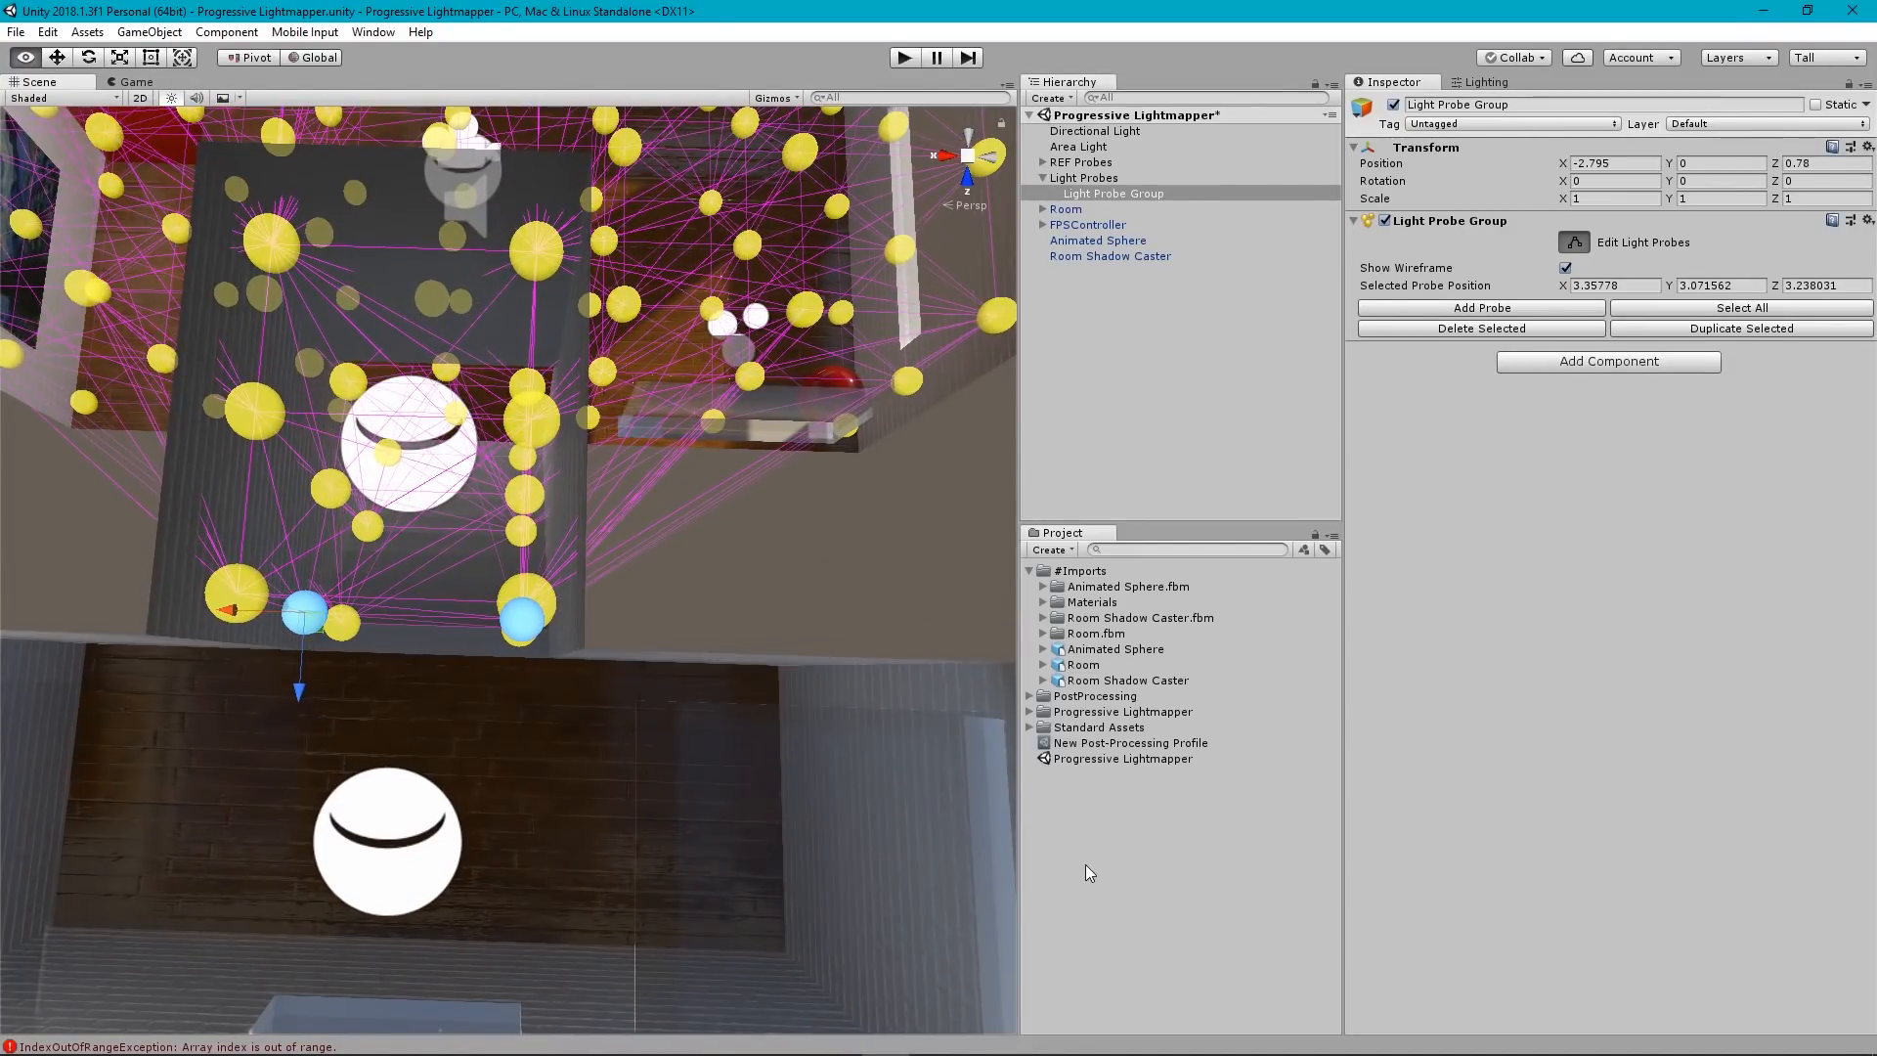
pyautogui.click(962, 157)
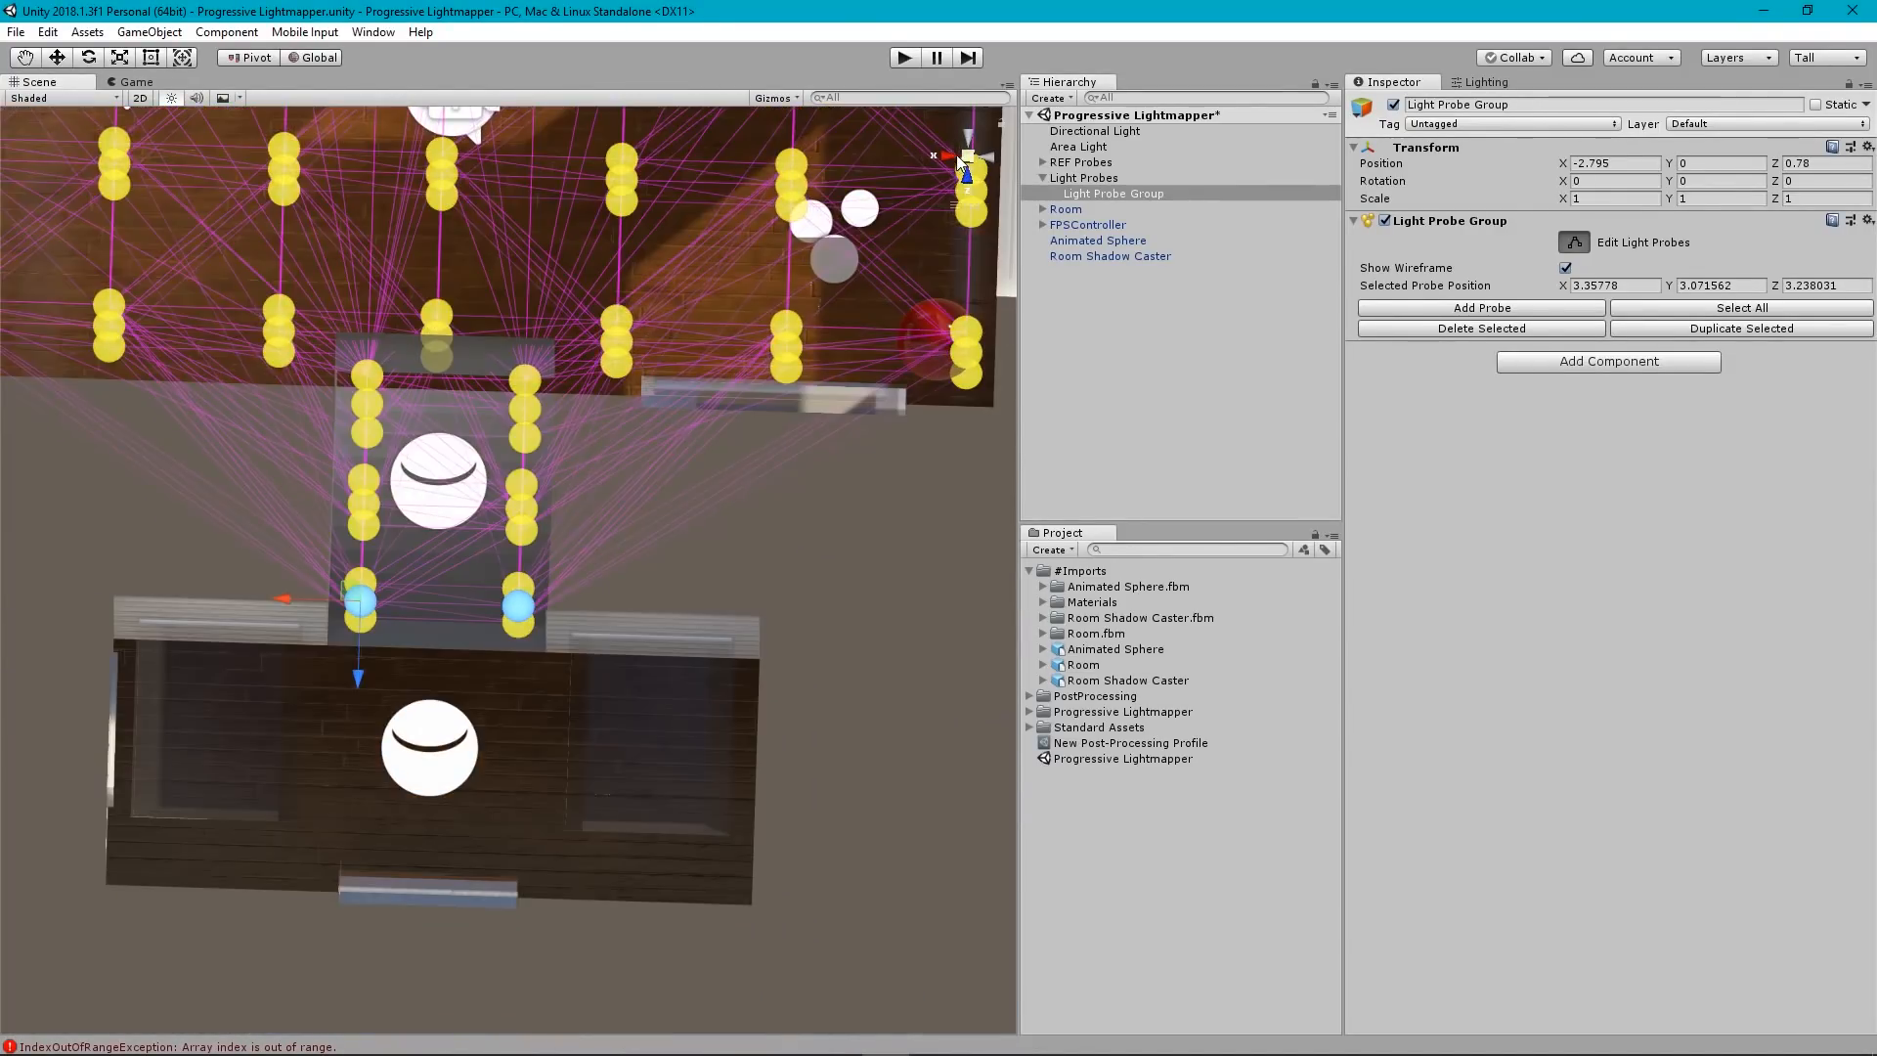
pyautogui.click(966, 149)
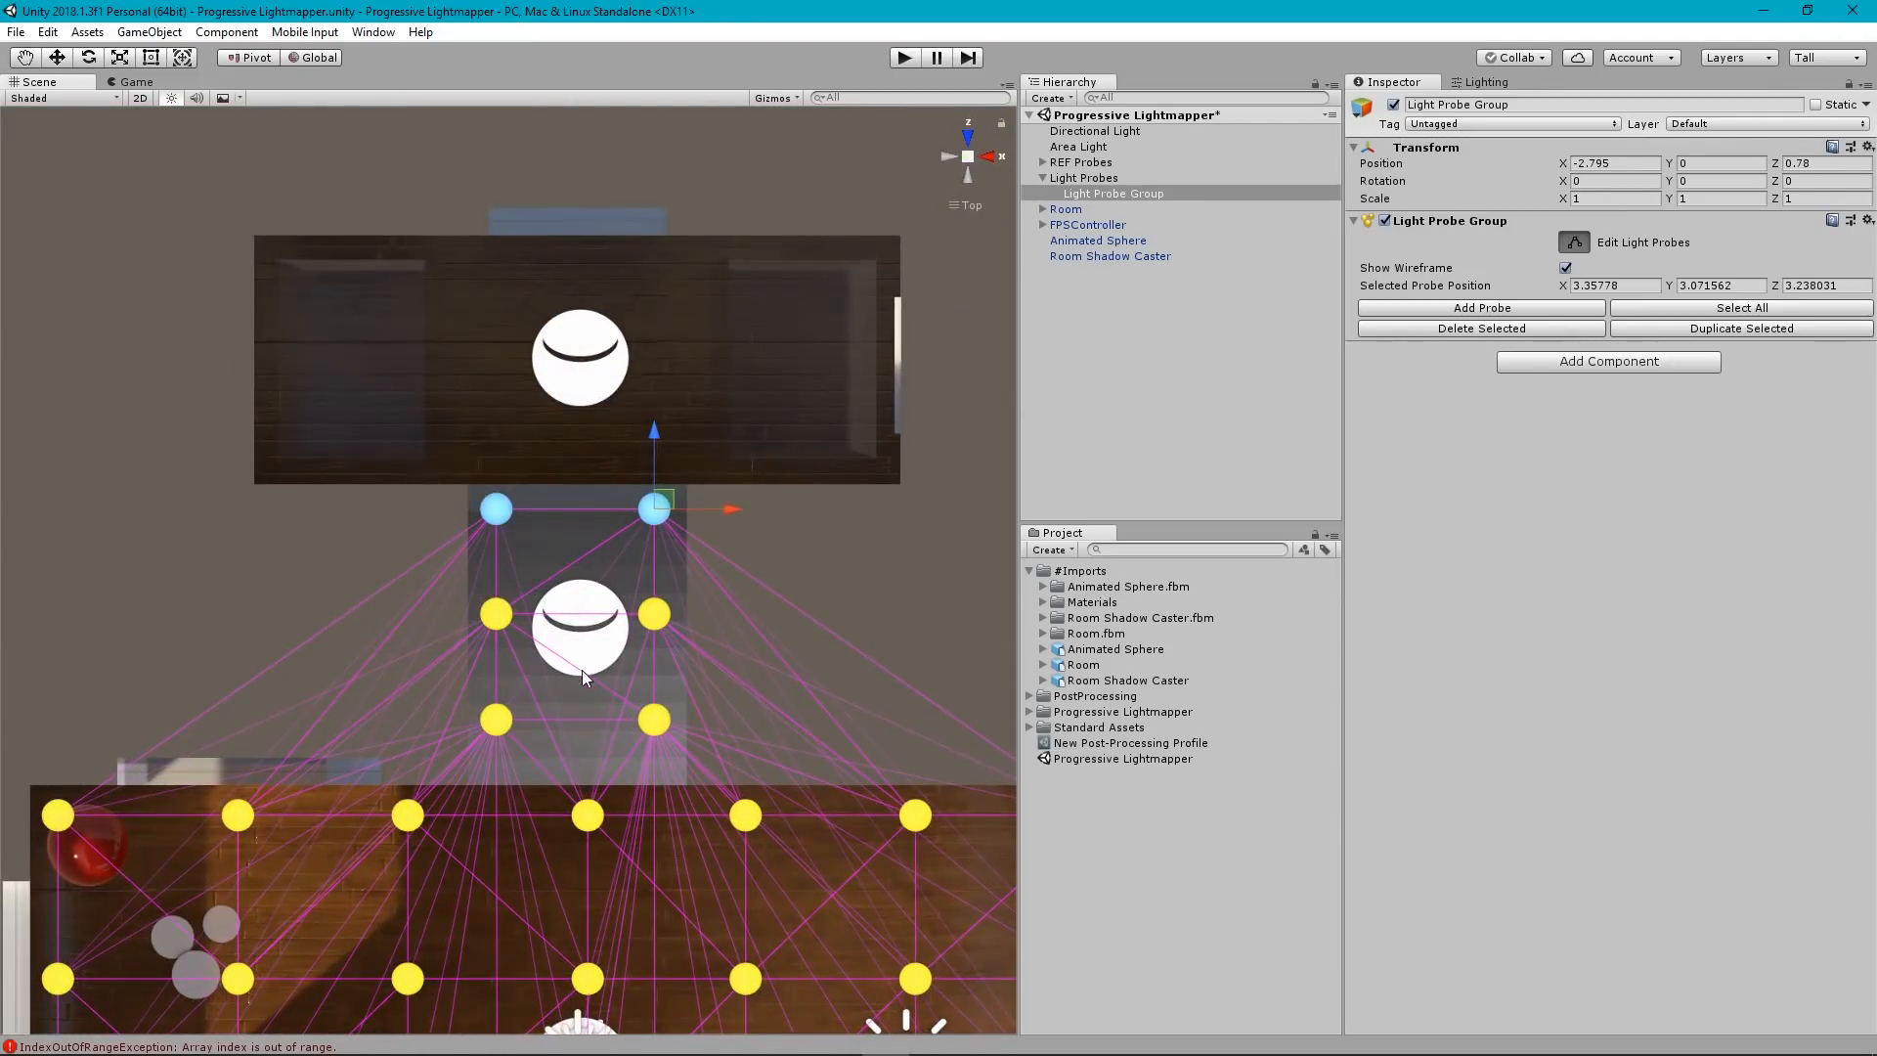
pyautogui.moveTo(583, 670); pyautogui.dragTo(606, 449)
pyautogui.scroll(-3, 607, 483)
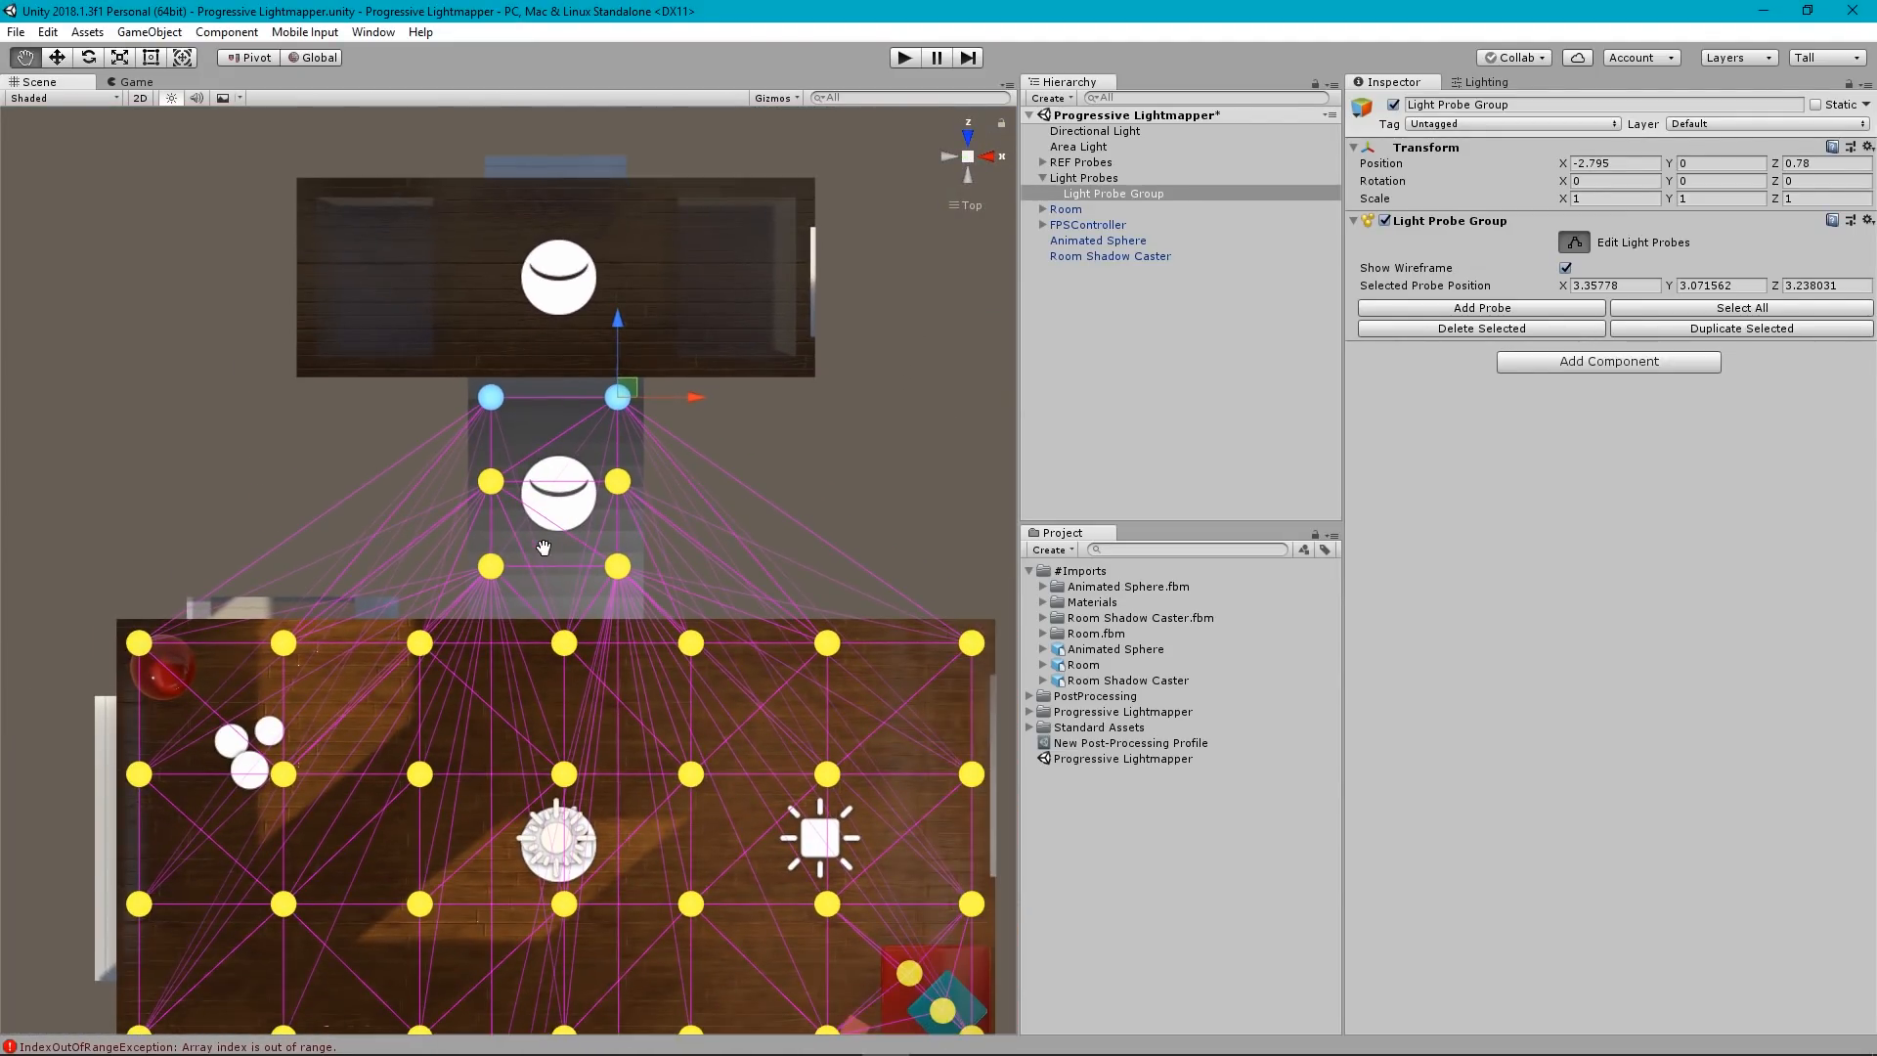
pyautogui.moveTo(467, 368); pyautogui.dragTo(536, 567)
pyautogui.moveTo(567, 397); pyautogui.dragTo(700, 606)
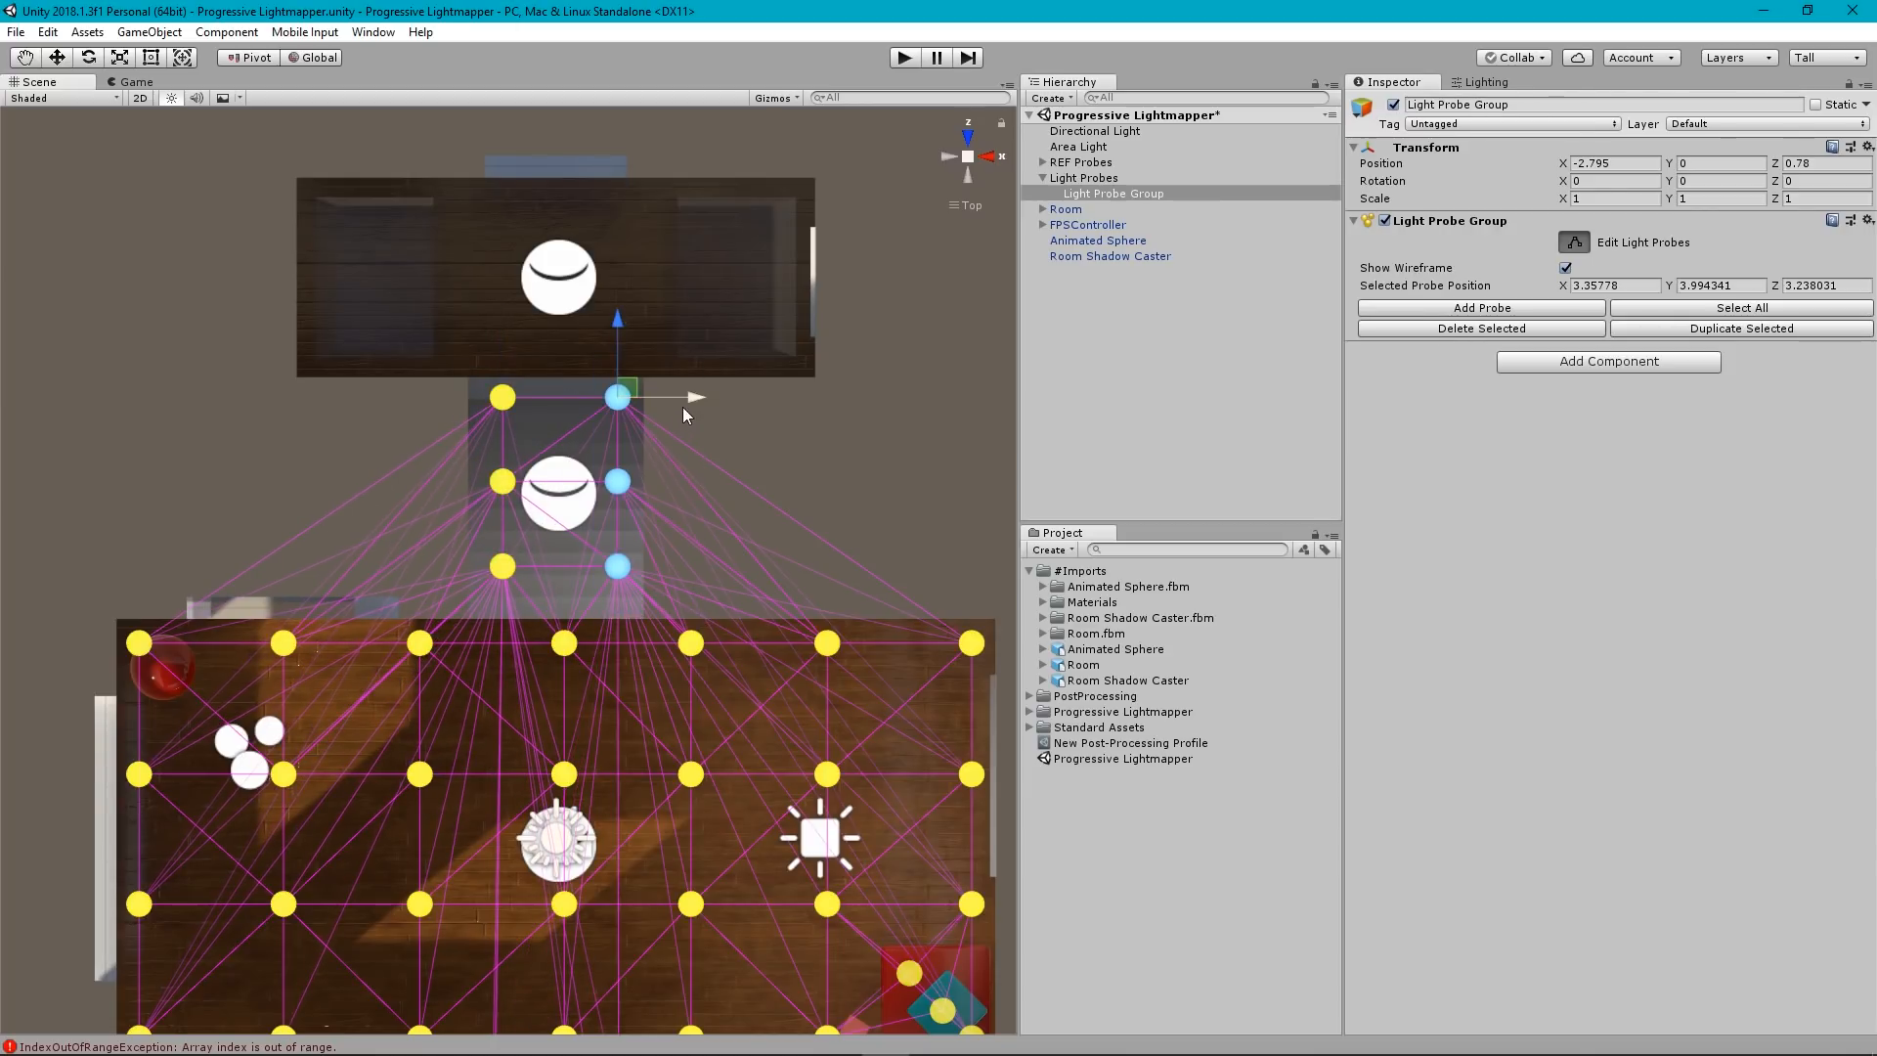
pyautogui.moveTo(693, 401); pyautogui.dragTo(682, 402)
# Duplicate the probes at the top of the stairs to the upper room's far wall at Z 5.01, and duplicate those near its entrance at Z 3.76.
pyautogui.scroll(-8, 467, 742)
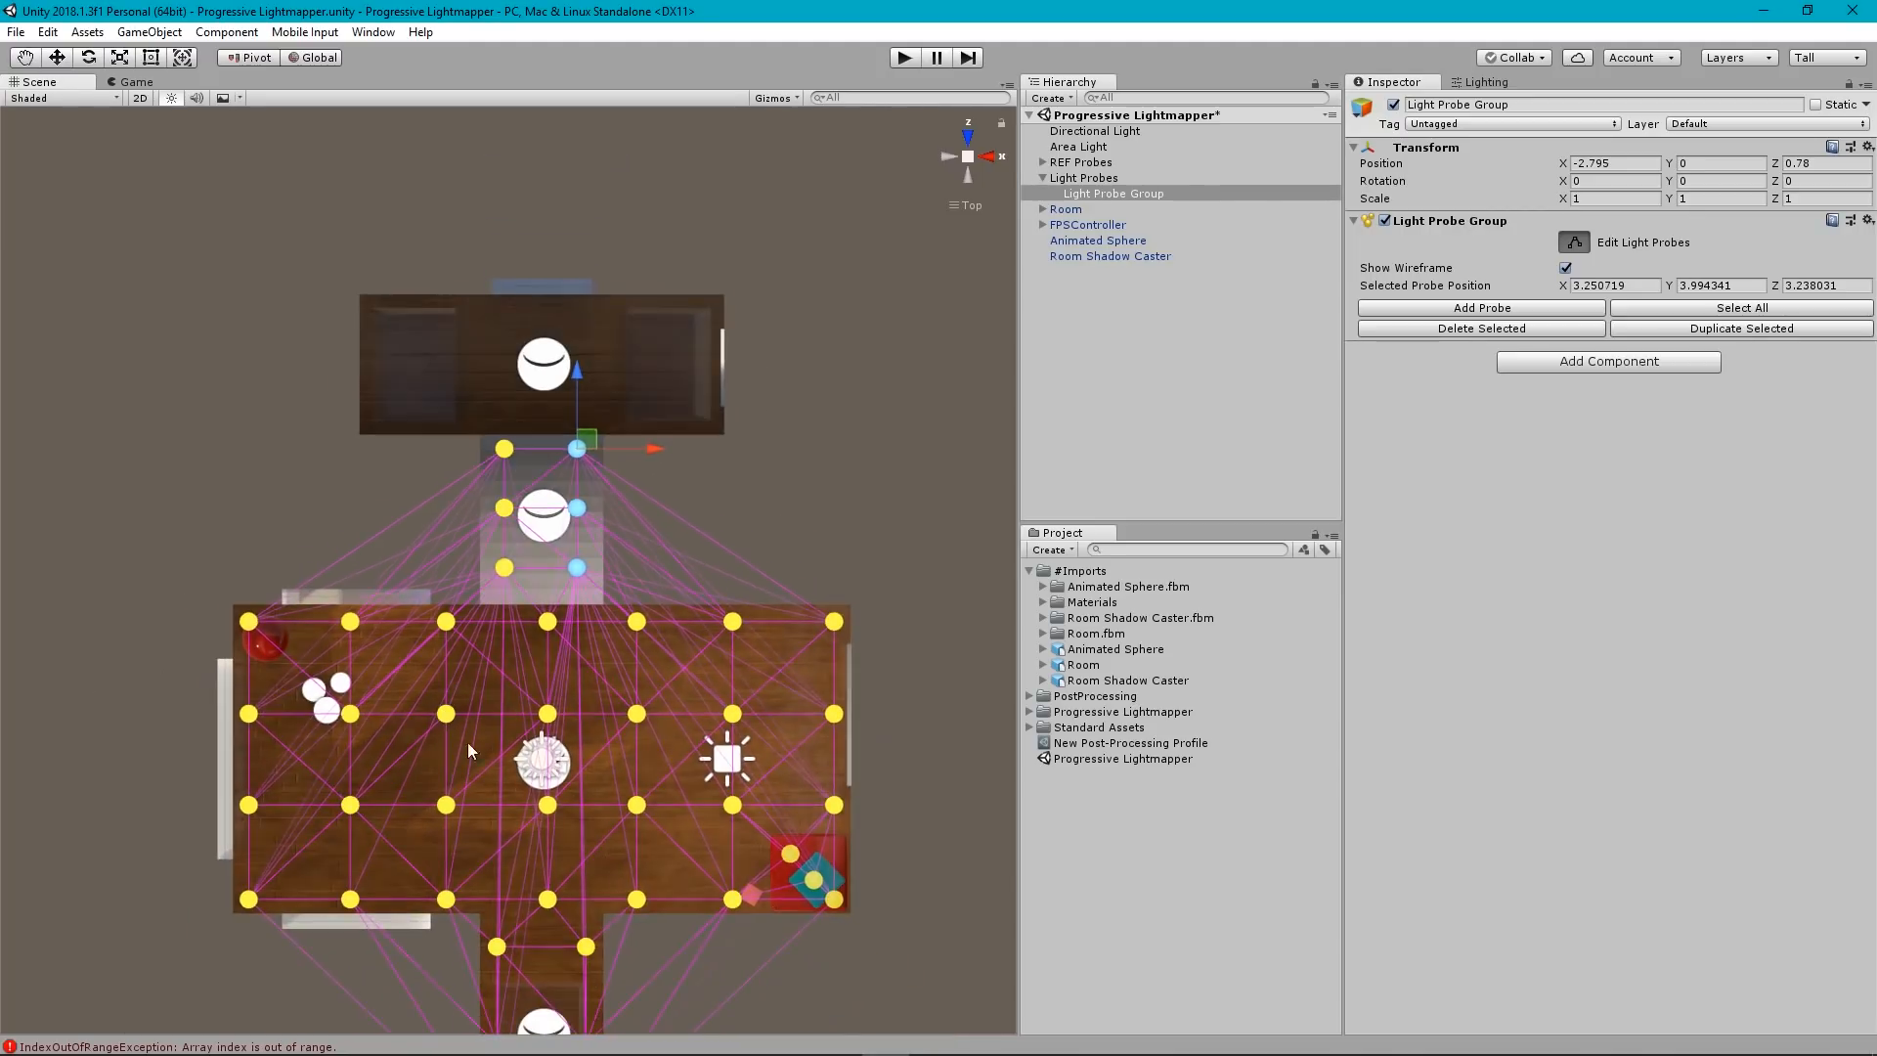
pyautogui.moveTo(541, 806); pyautogui.dragTo(540, 628, button='middle')
pyautogui.scroll(6, 603, 618)
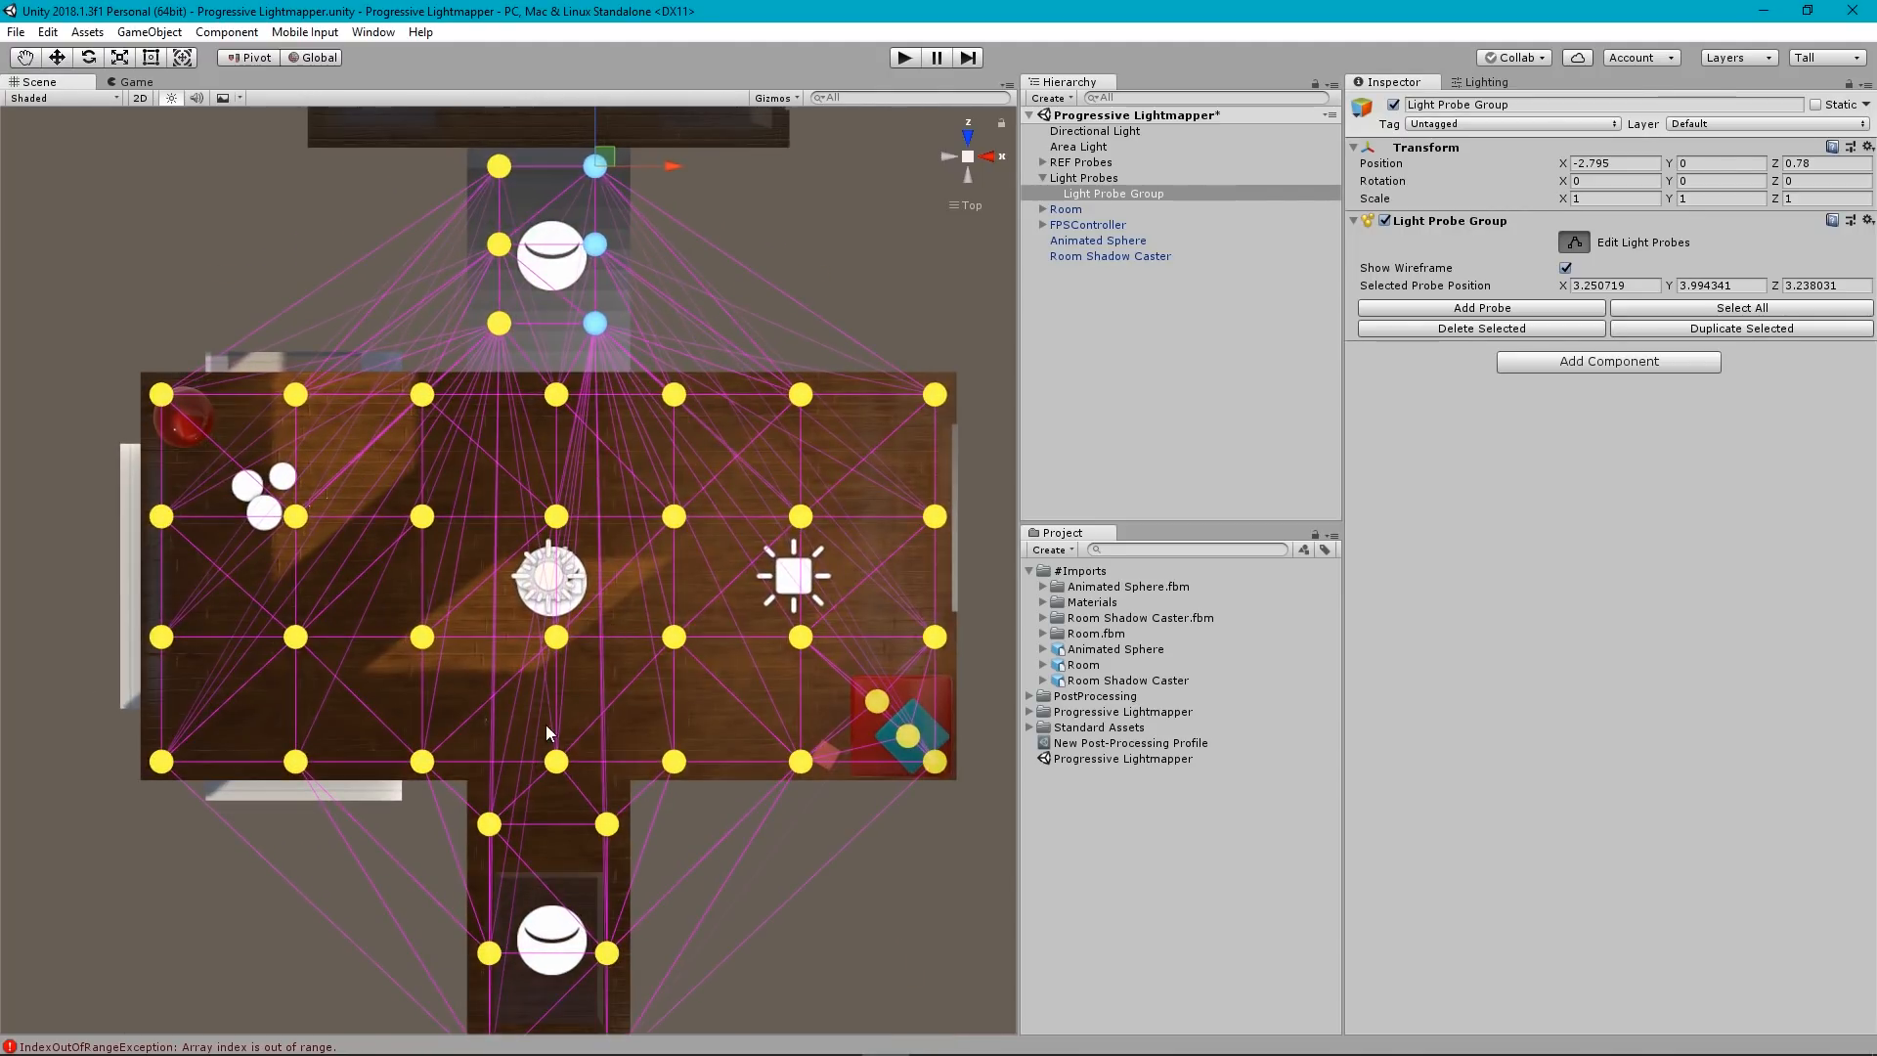
pyautogui.moveTo(545, 728); pyautogui.dragTo(542, 633, button='middle')
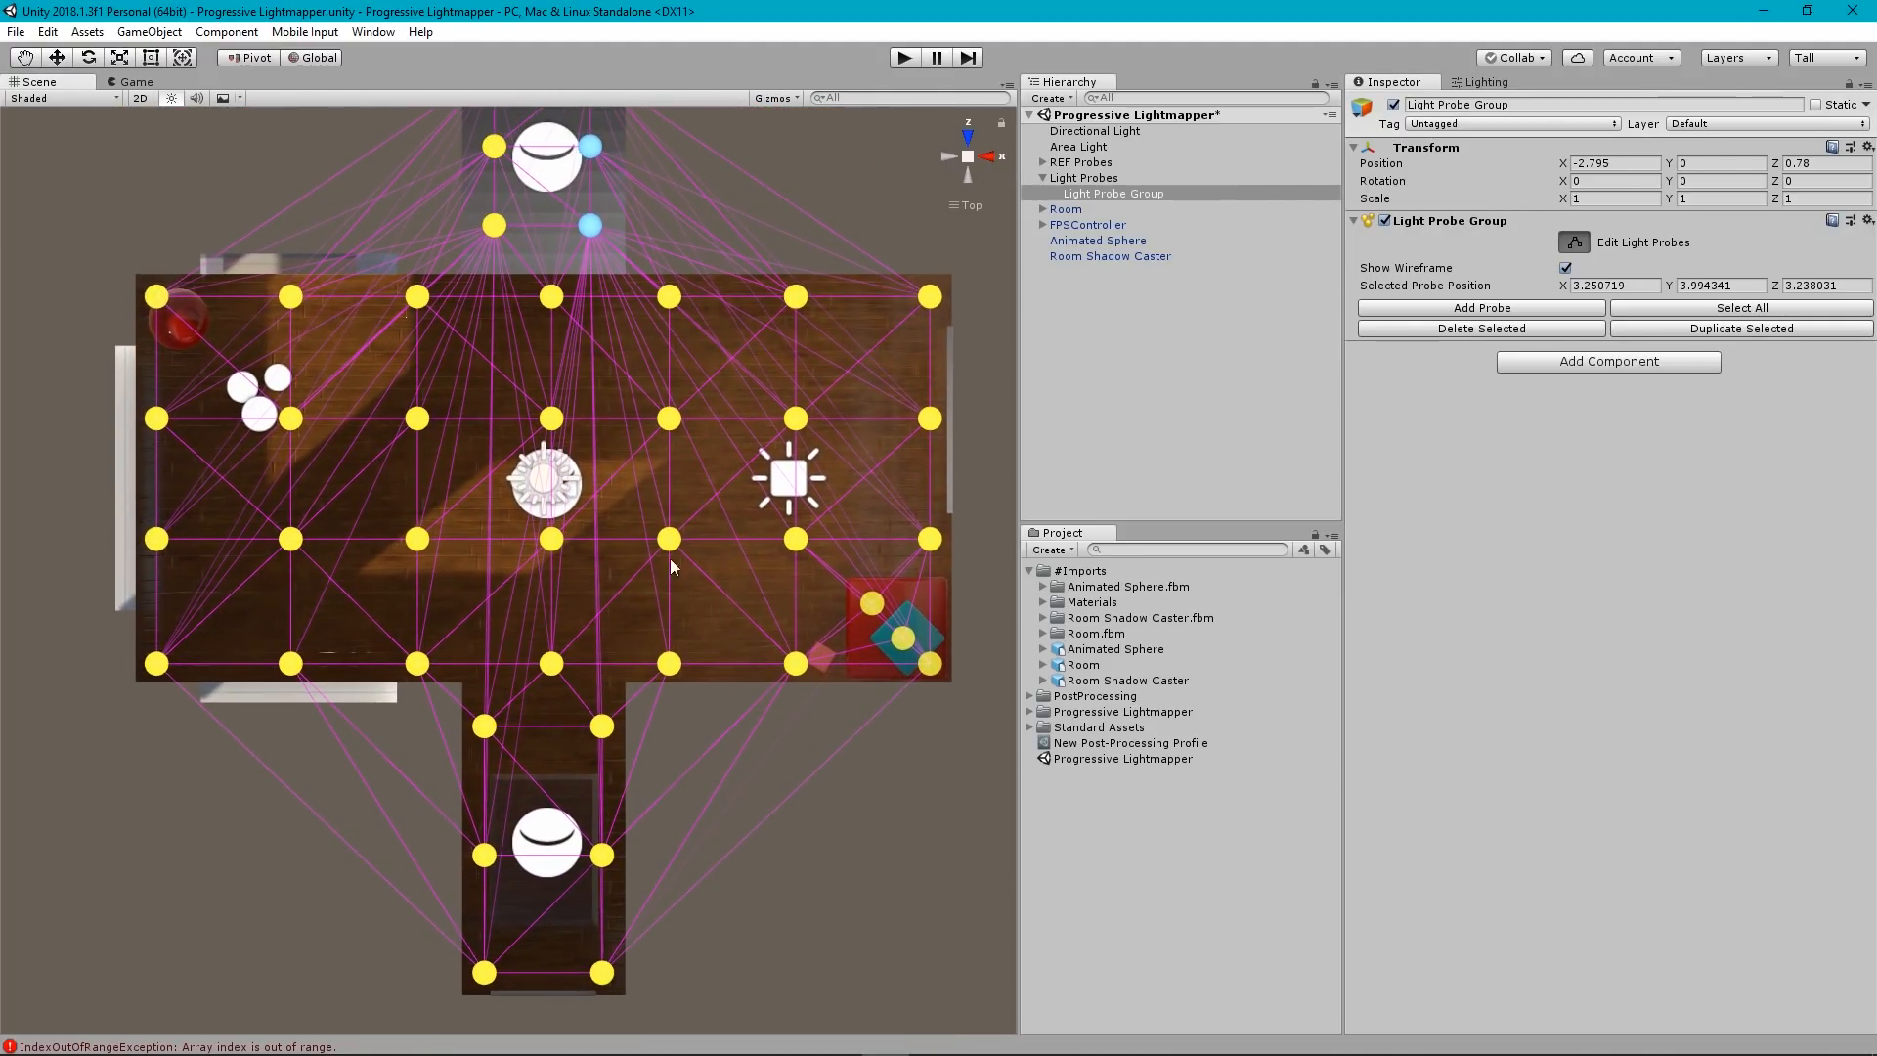
pyautogui.moveTo(670, 559); pyautogui.dragTo(576, 623, button='middle')
pyautogui.moveTo(466, 471); pyautogui.dragTo(653, 559)
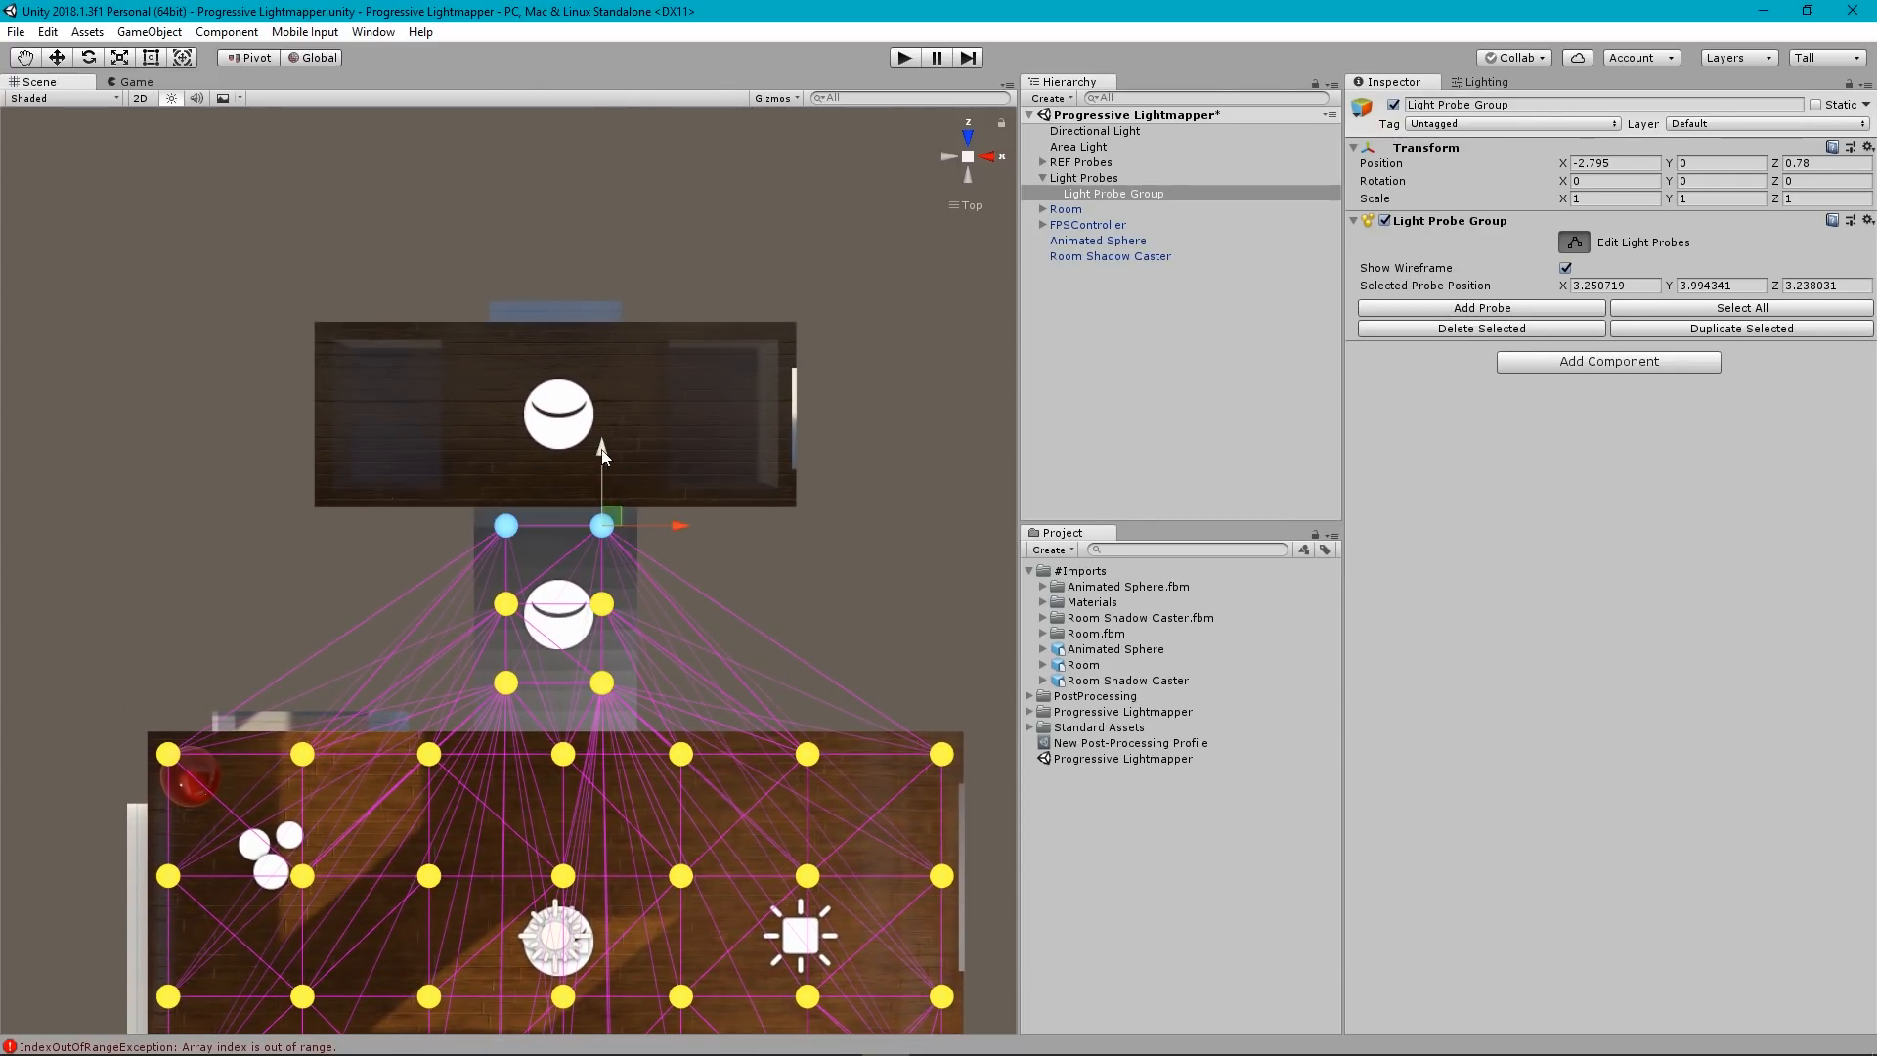
pyautogui.click(1699, 337)
pyautogui.moveTo(600, 450); pyautogui.dragTo(608, 262)
pyautogui.moveTo(607, 272); pyautogui.dragTo(610, 272)
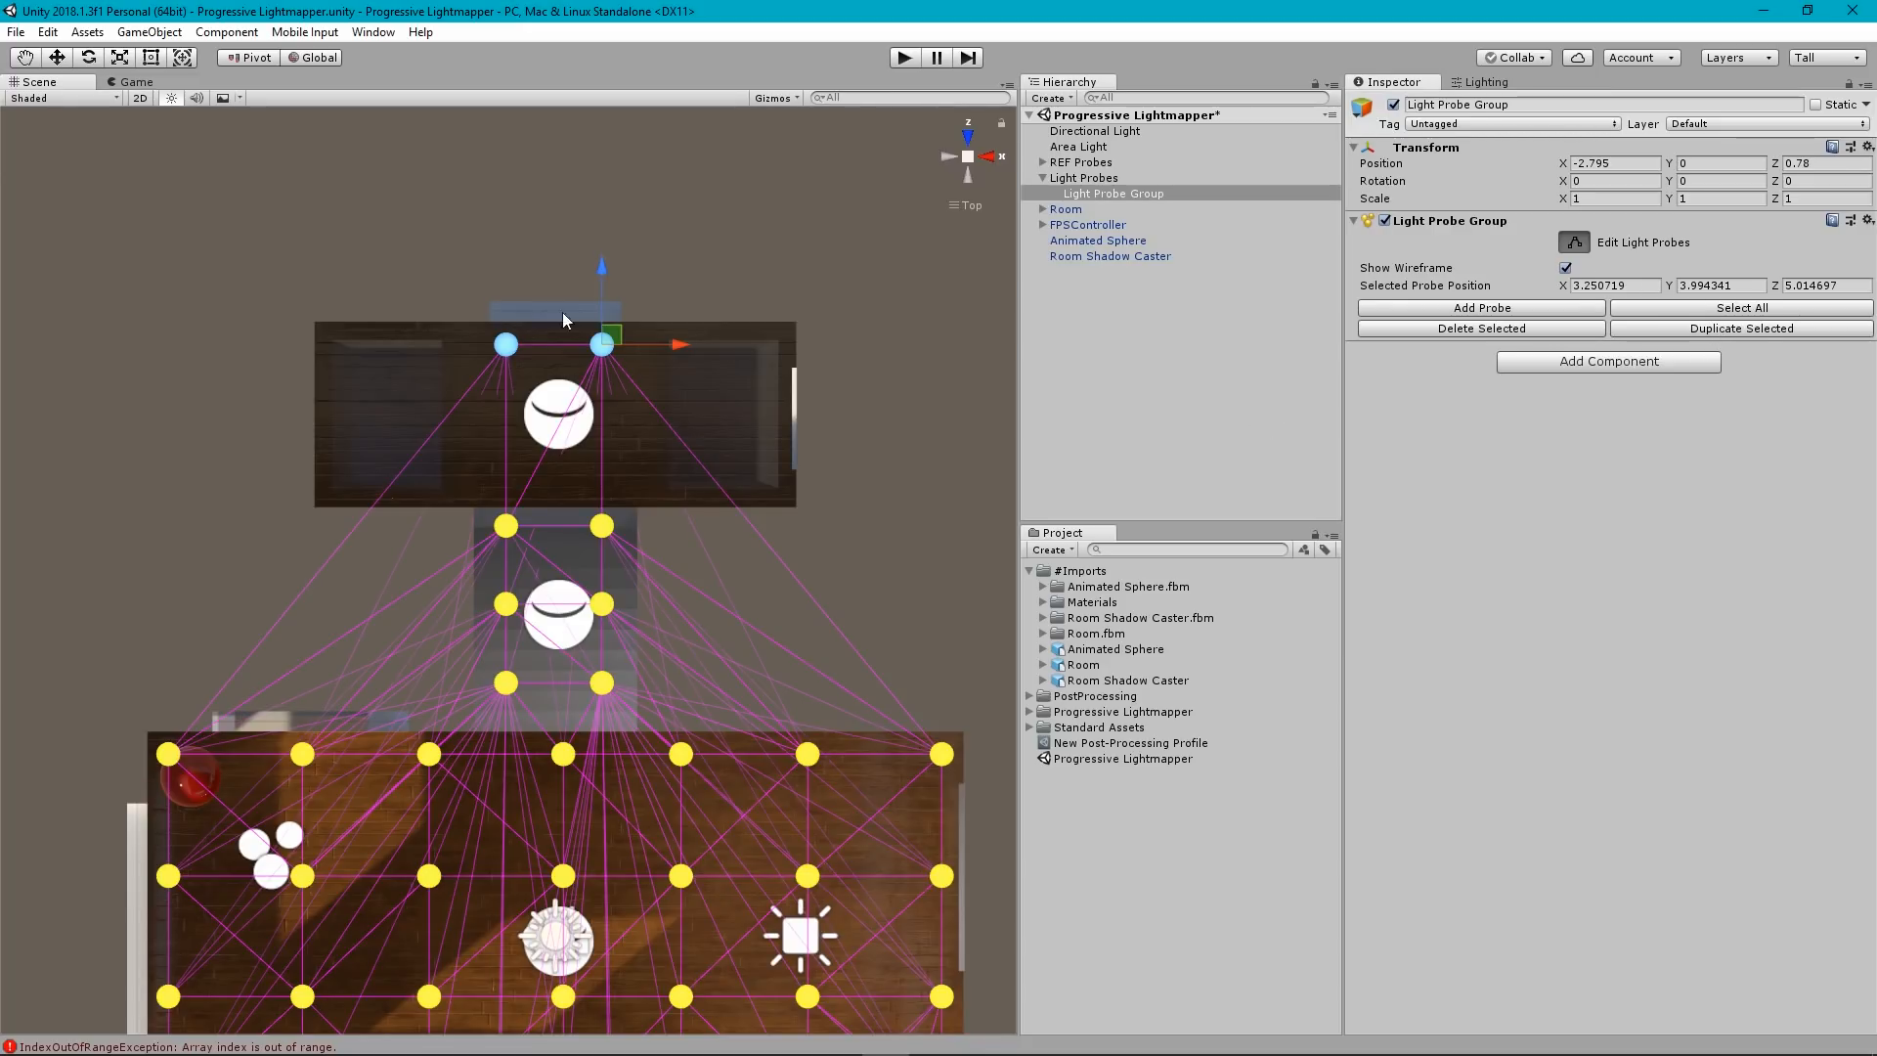
pyautogui.moveTo(600, 266); pyautogui.dragTo(604, 400)
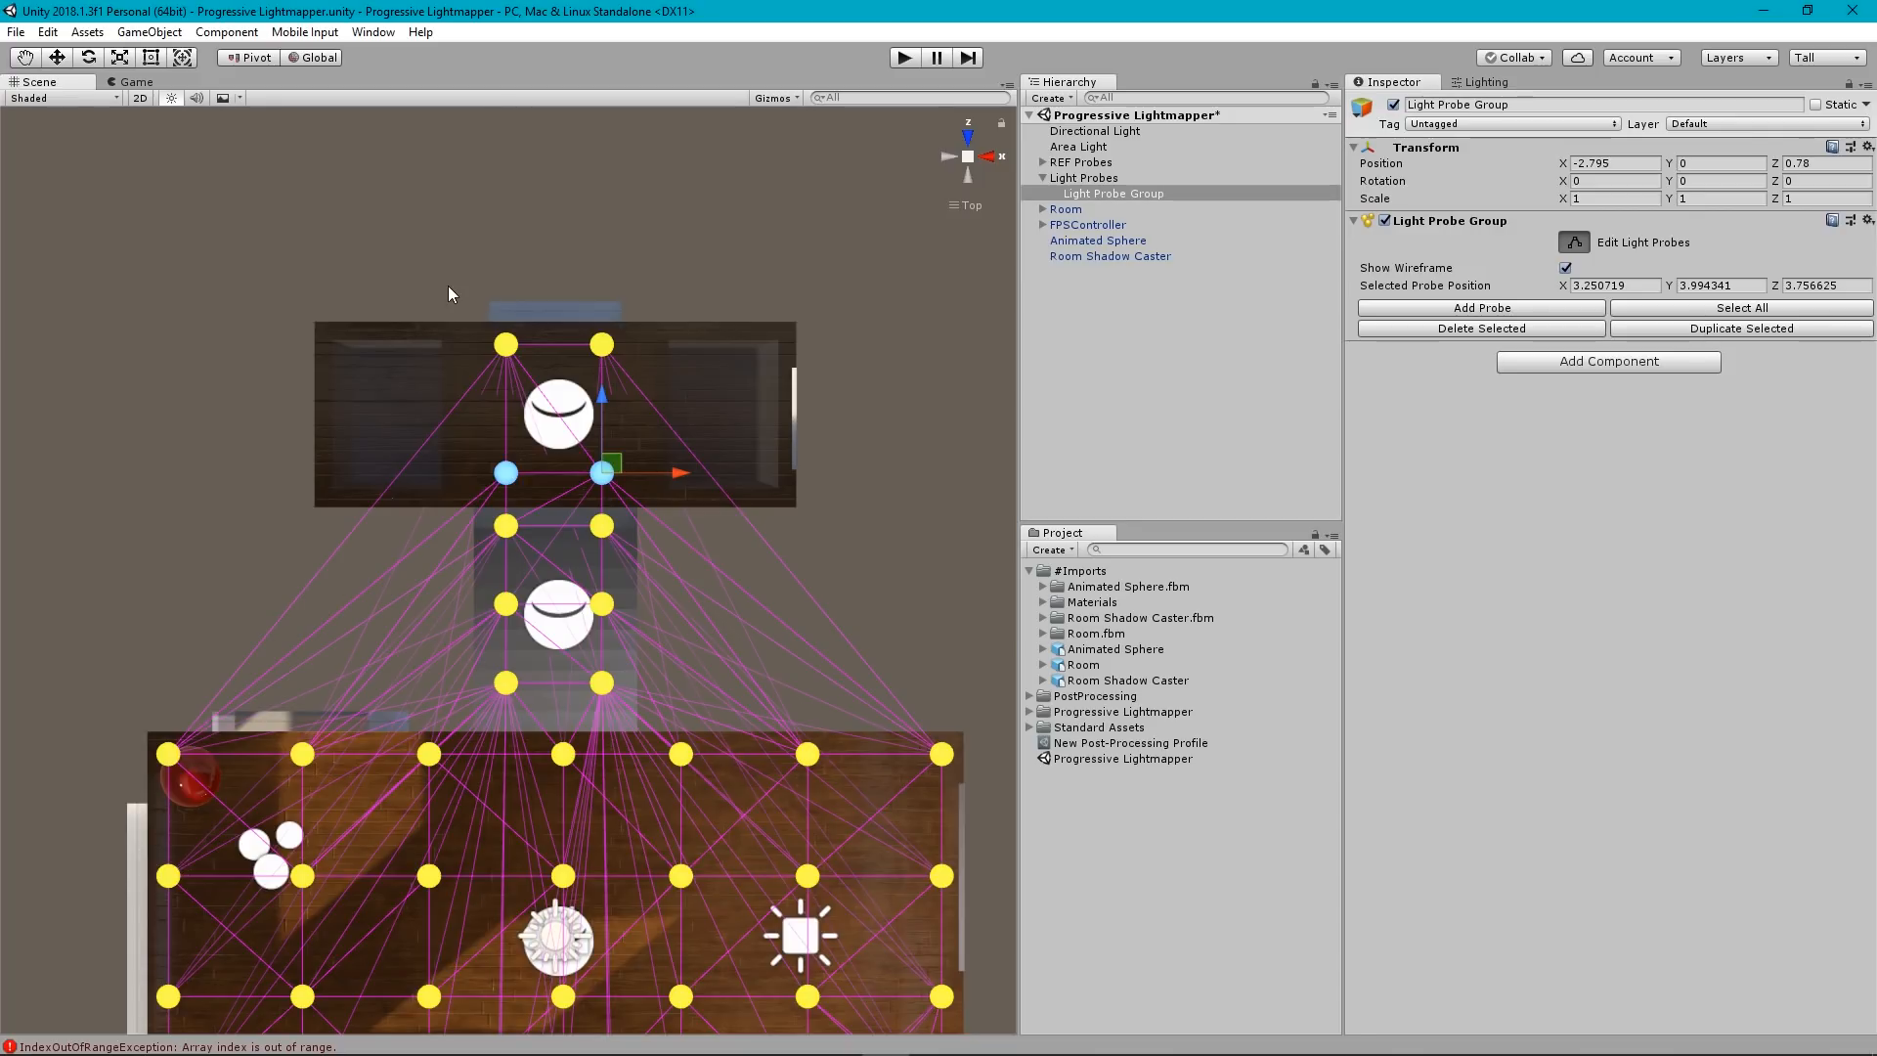
# Duplicate the upper room's four probe columns and move the copies to its +X end at about X 4.91.
pyautogui.moveTo(448, 283); pyautogui.dragTo(852, 478)
pyautogui.hotkey('ctrl', 'd')
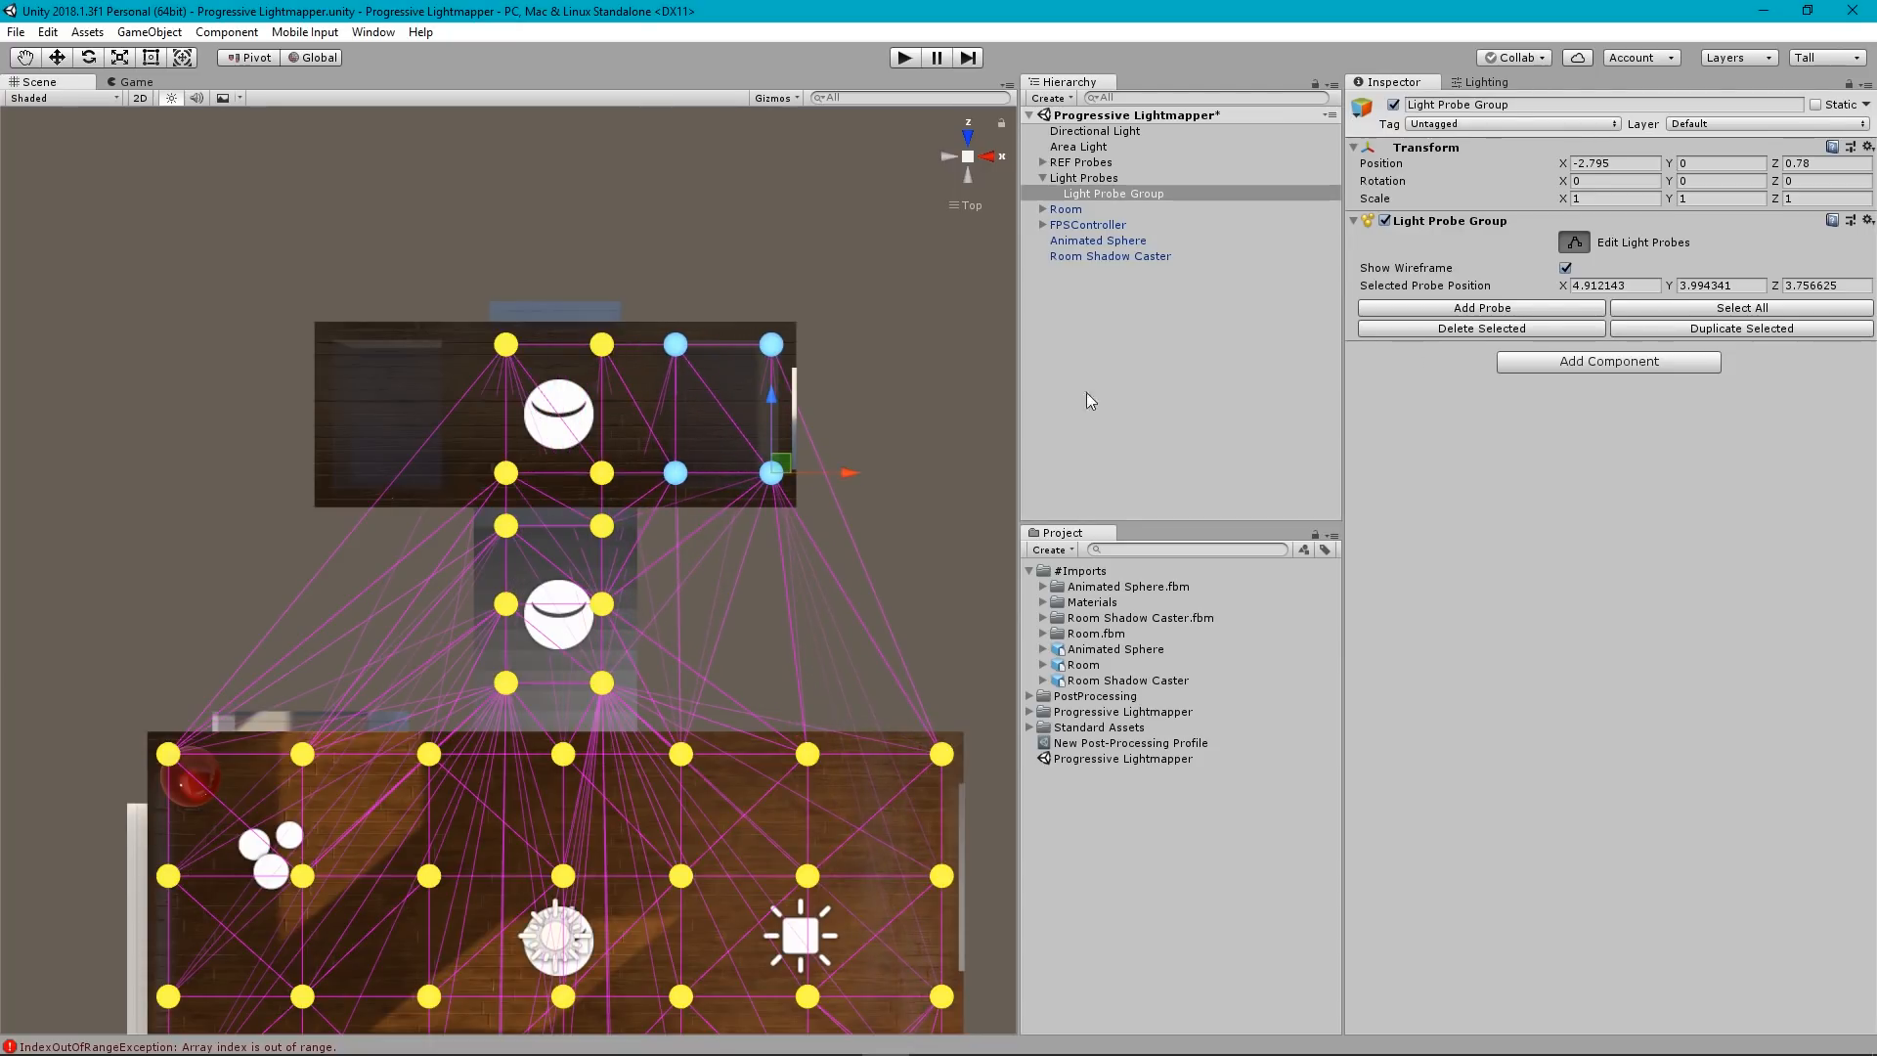
# Duplicate the upper room's four central probe columns and move the copies to its -X end, with the inner pair at about X 1.58.
pyautogui.moveTo(454, 290); pyautogui.dragTo(498, 483)
pyautogui.hotkey('ctrl', 'd')
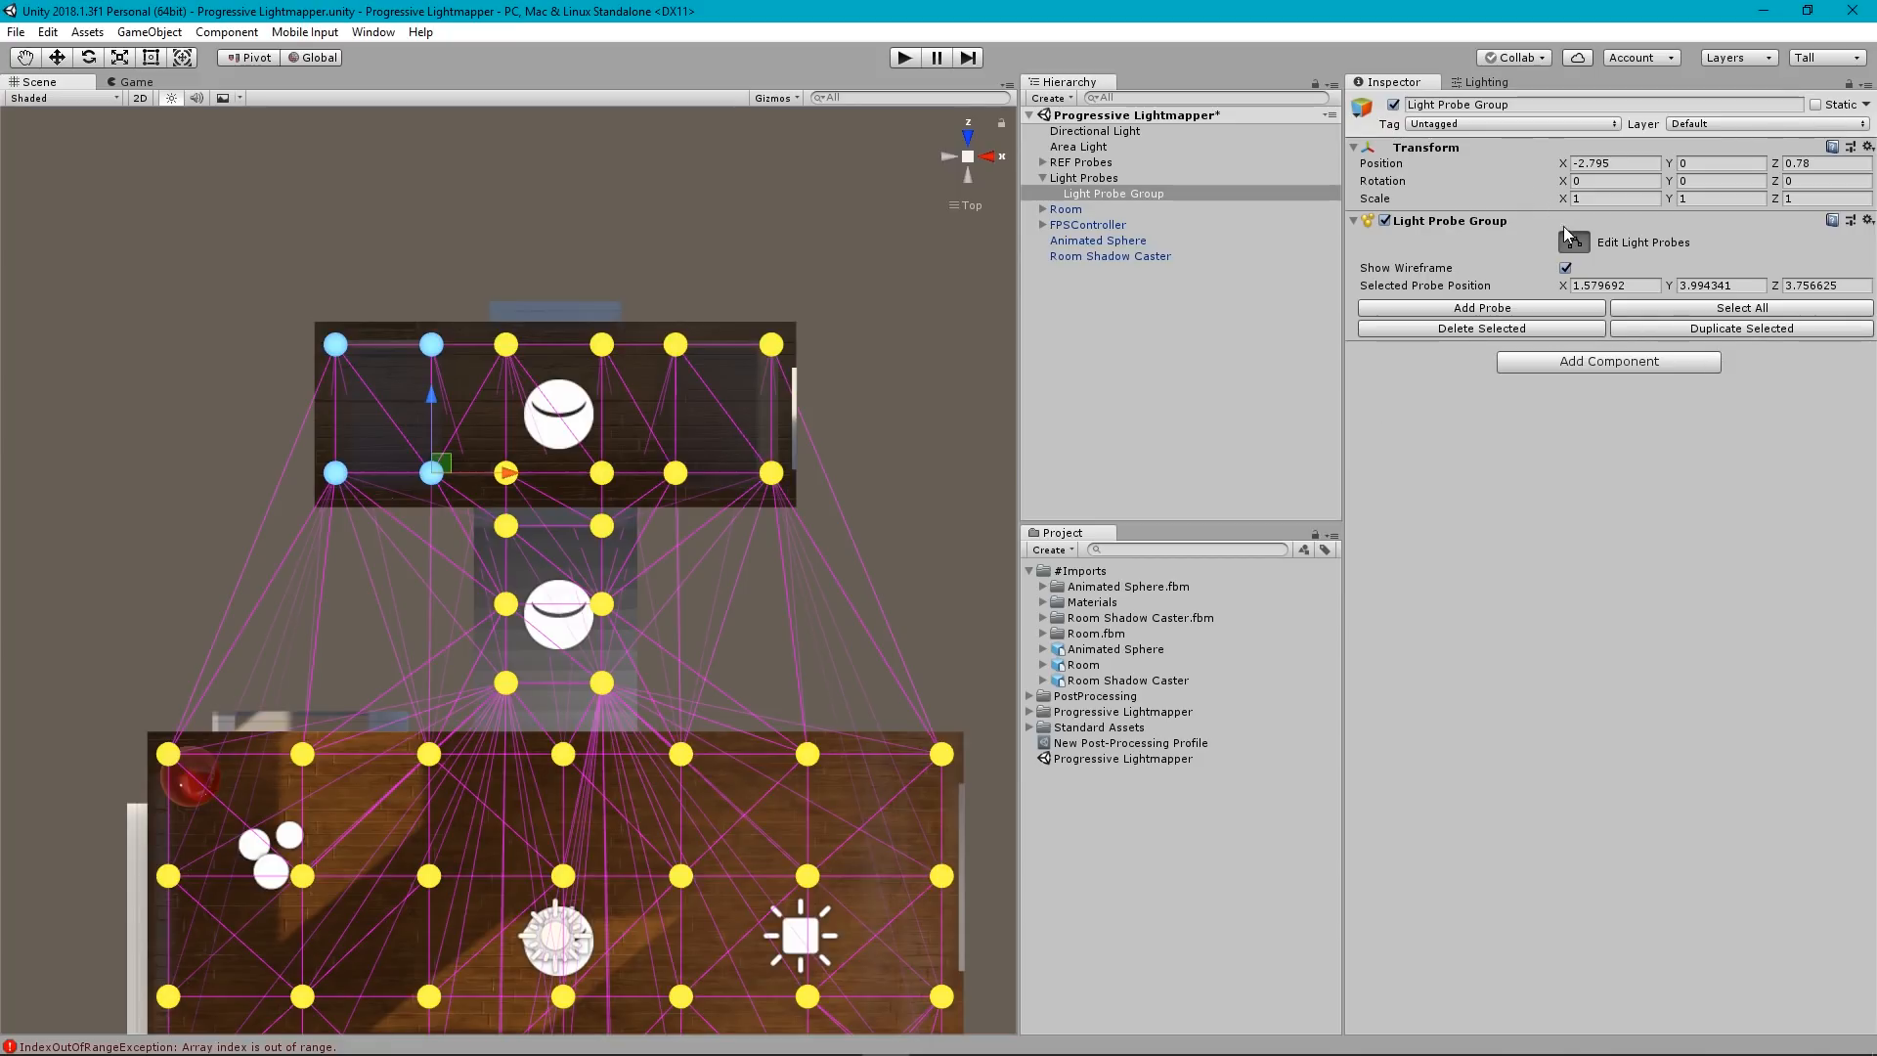
pyautogui.click(969, 157)
pyautogui.keyDown('alt'); pyautogui.moveTo(479, 655); pyautogui.dragTo(850, 313); pyautogui.keyUp('alt')
pyautogui.keyDown('alt'); pyautogui.moveTo(850, 312); pyautogui.dragTo(782, 582, button='right'); pyautogui.keyUp('alt')
pyautogui.moveTo(782, 582); pyautogui.dragTo(487, 504, button='middle')
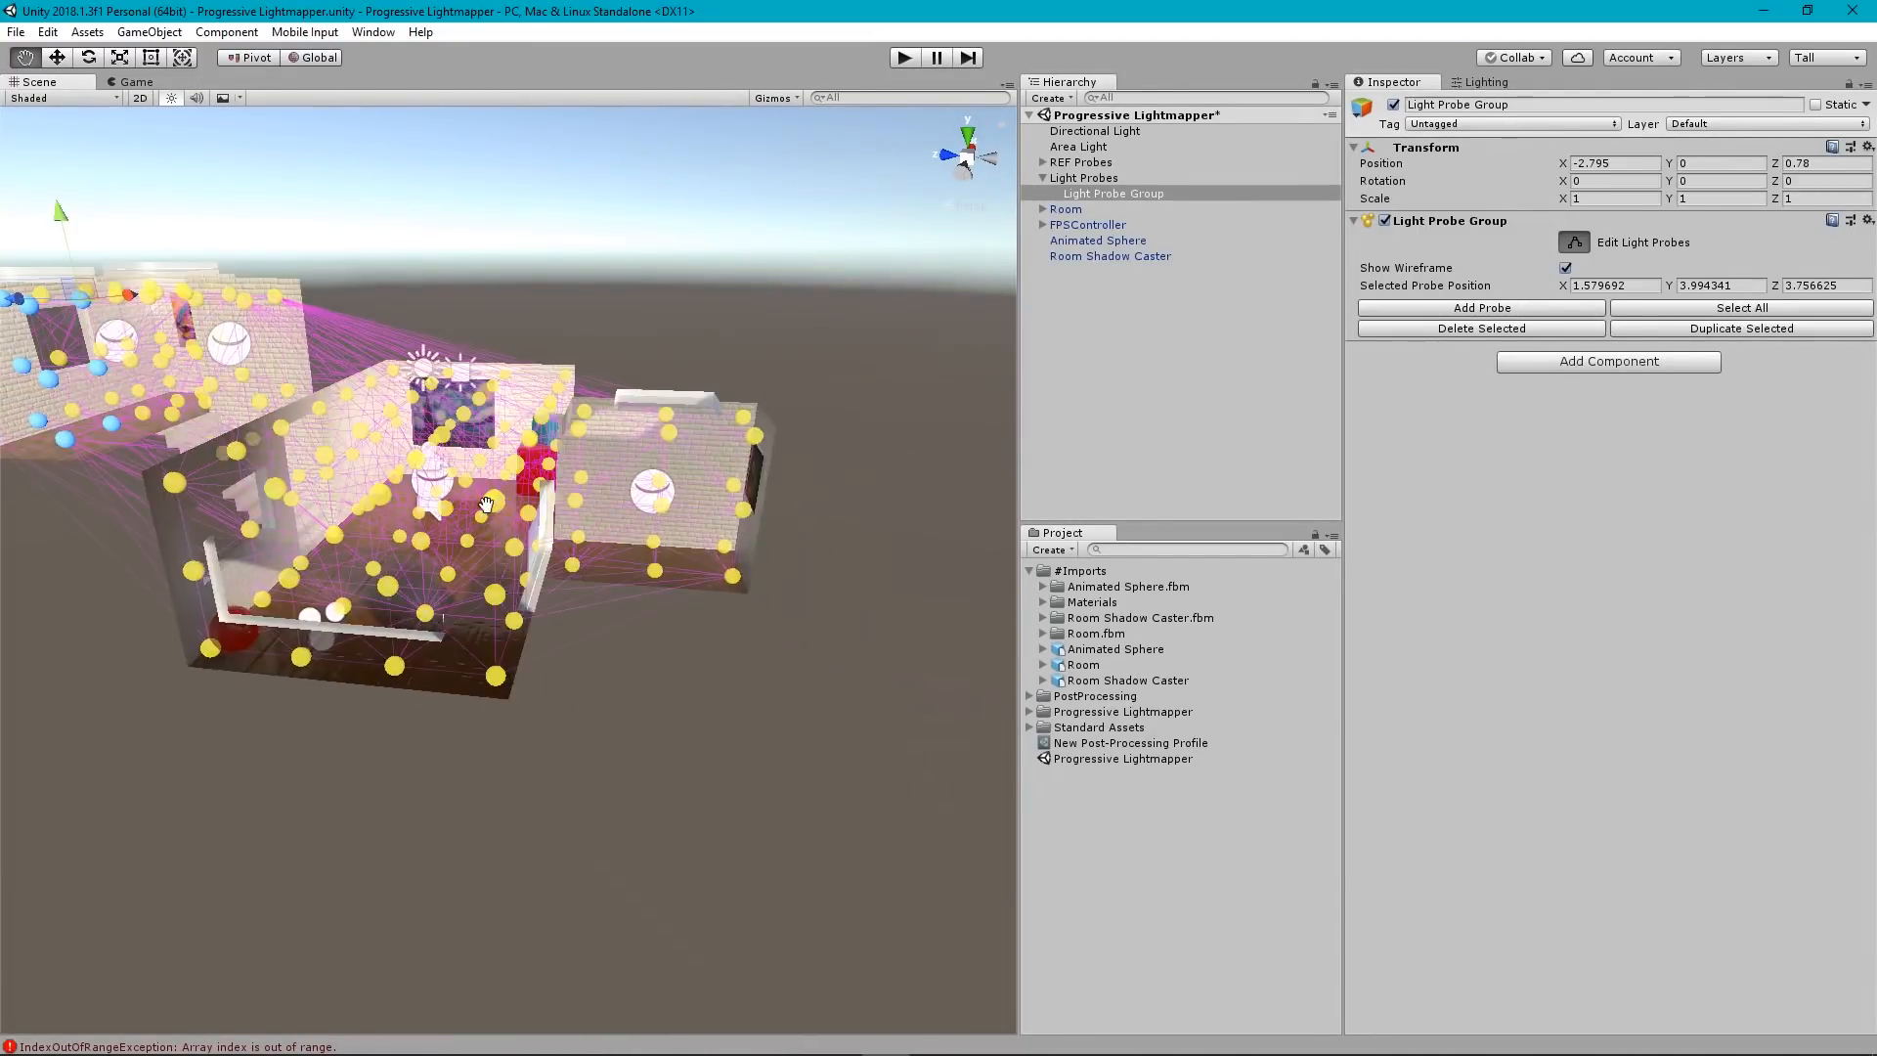
pyautogui.keyDown('alt'); pyautogui.moveTo(487, 505); pyautogui.dragTo(601, 552); pyautogui.keyUp('alt')
pyautogui.scroll(3, 536, 441)
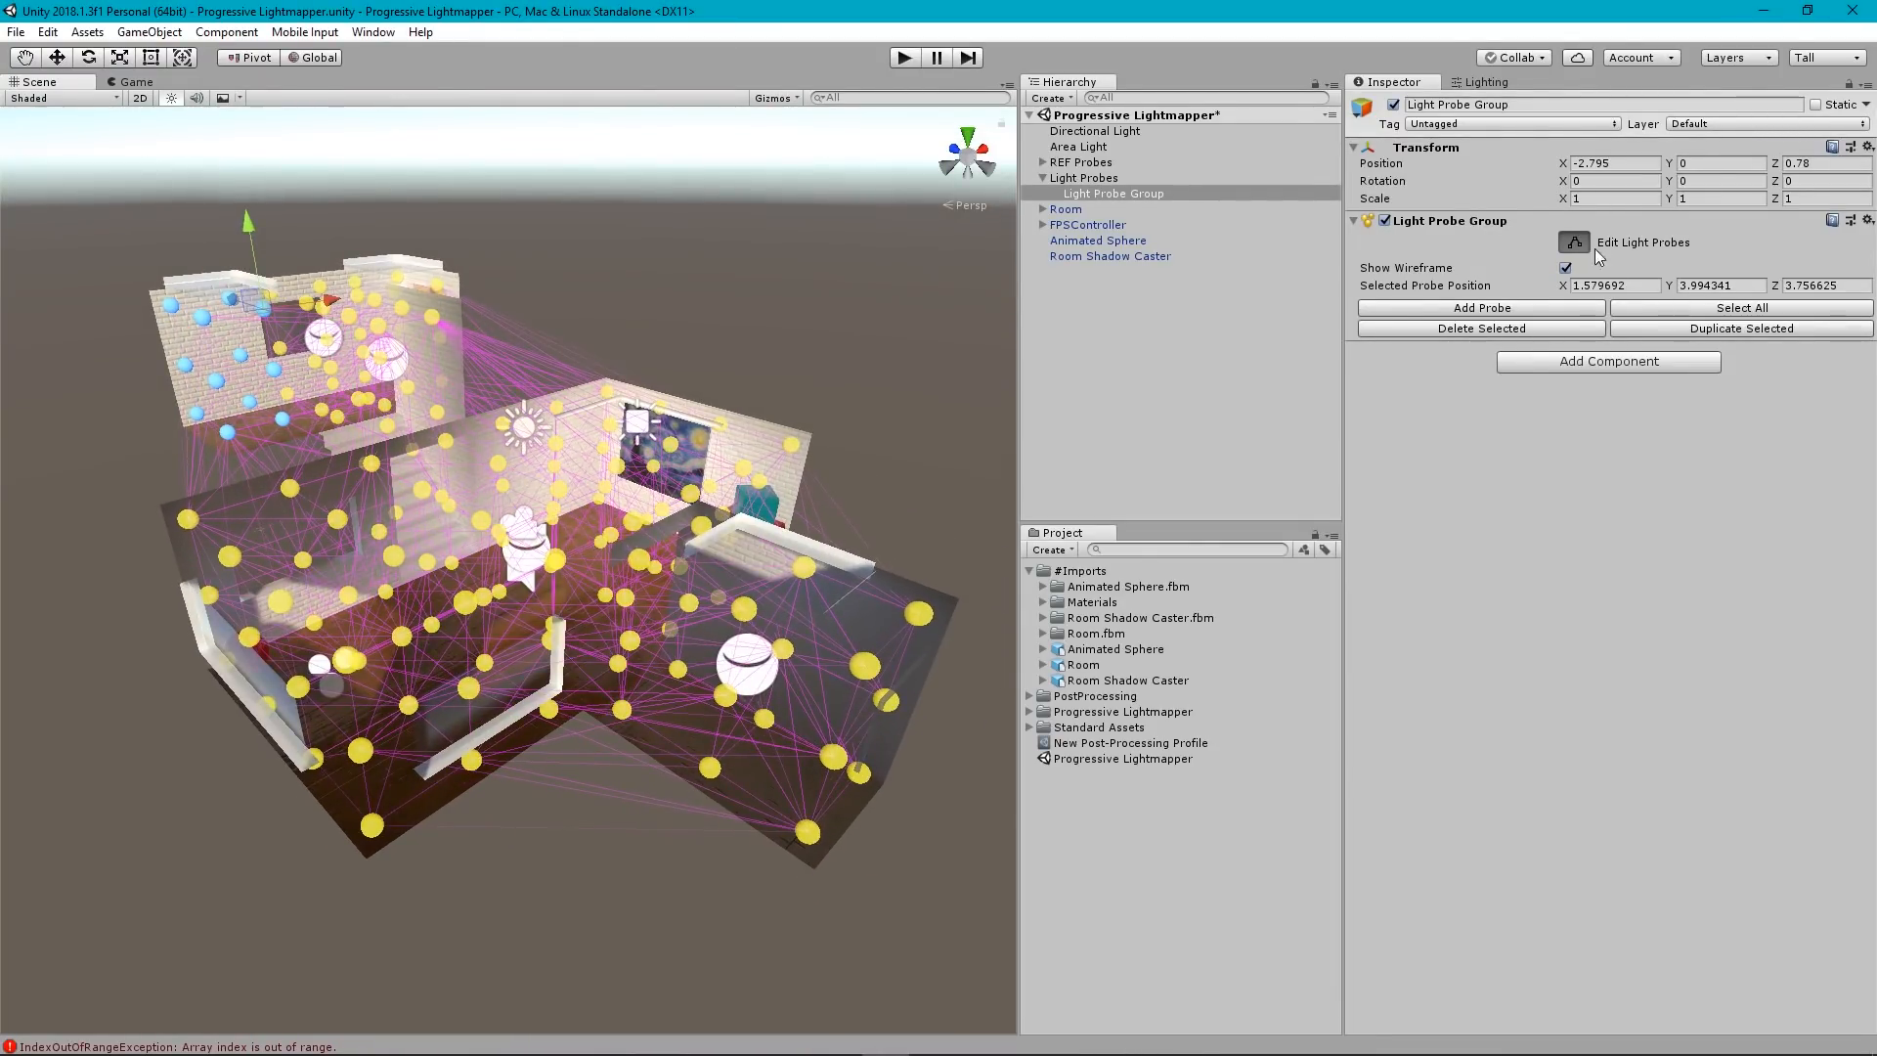
# Finish editing the light probes and deselect the Light Probe Group.
pyautogui.click(885, 367)
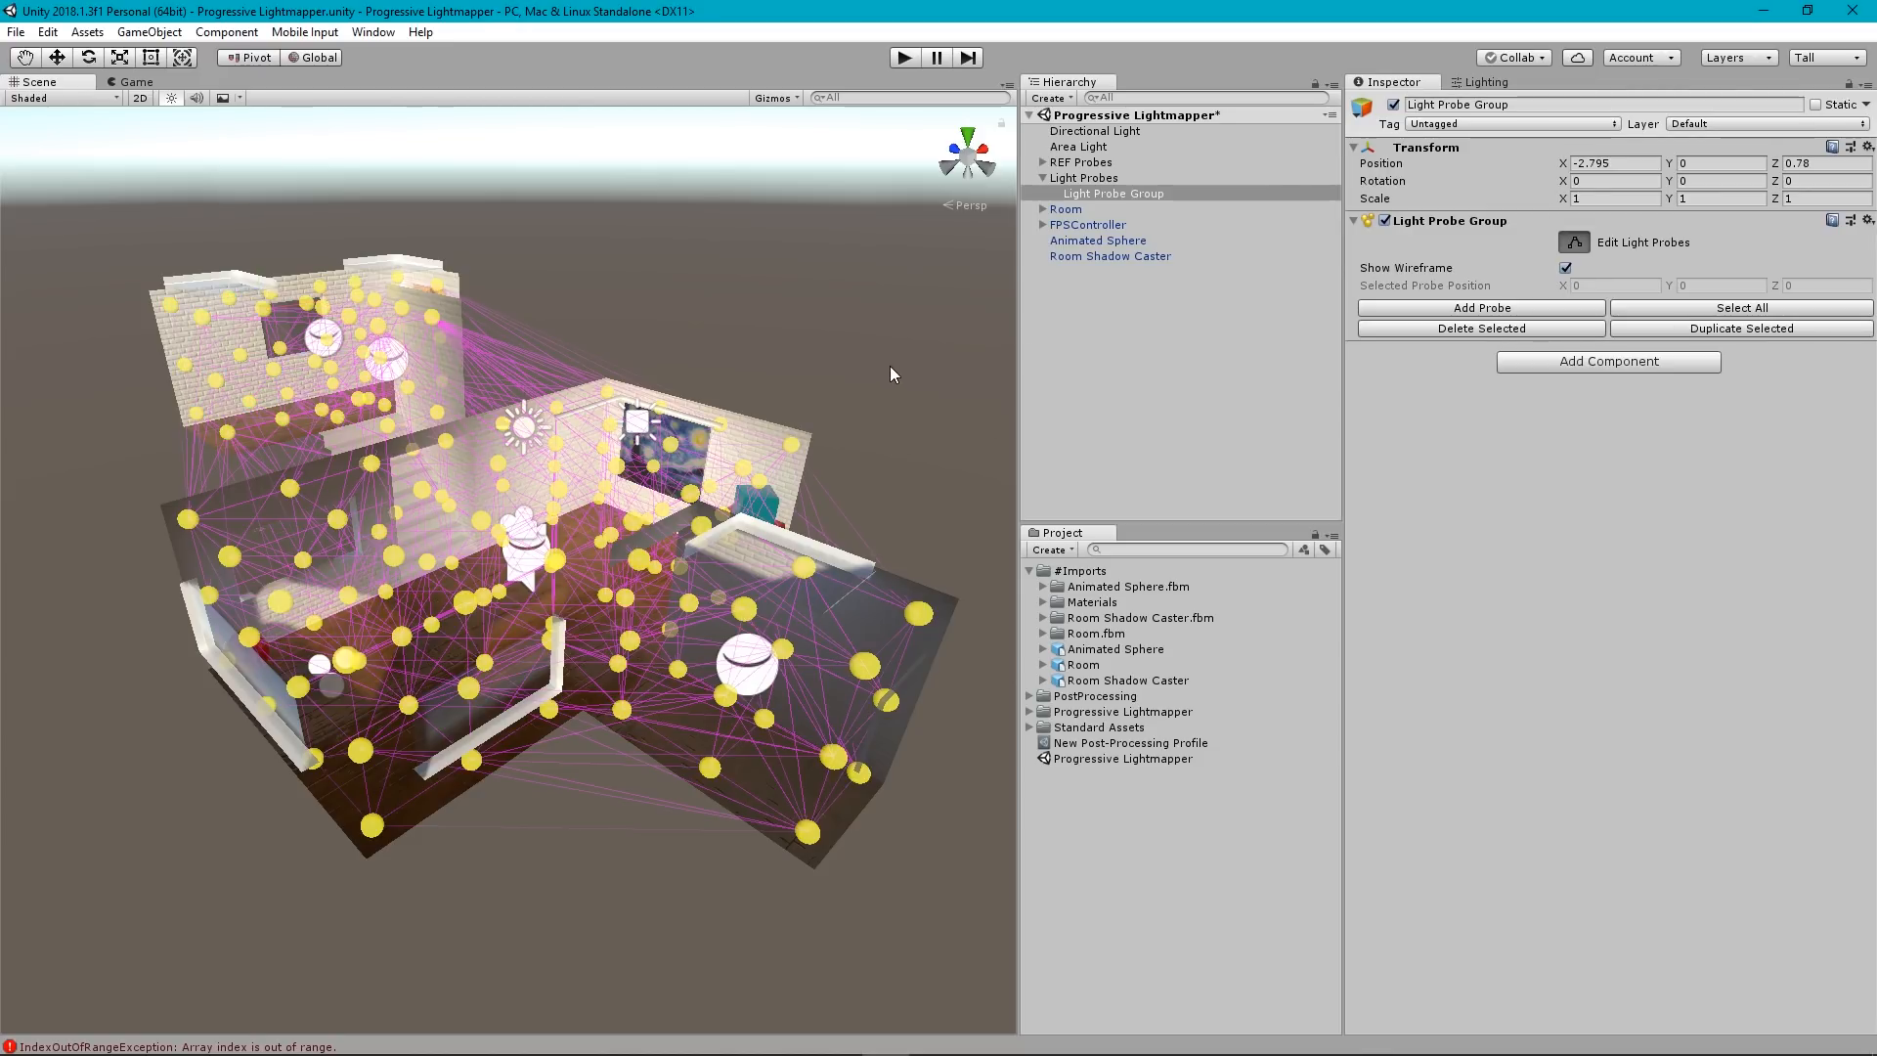
pyautogui.click(1134, 215)
pyautogui.click(1111, 195)
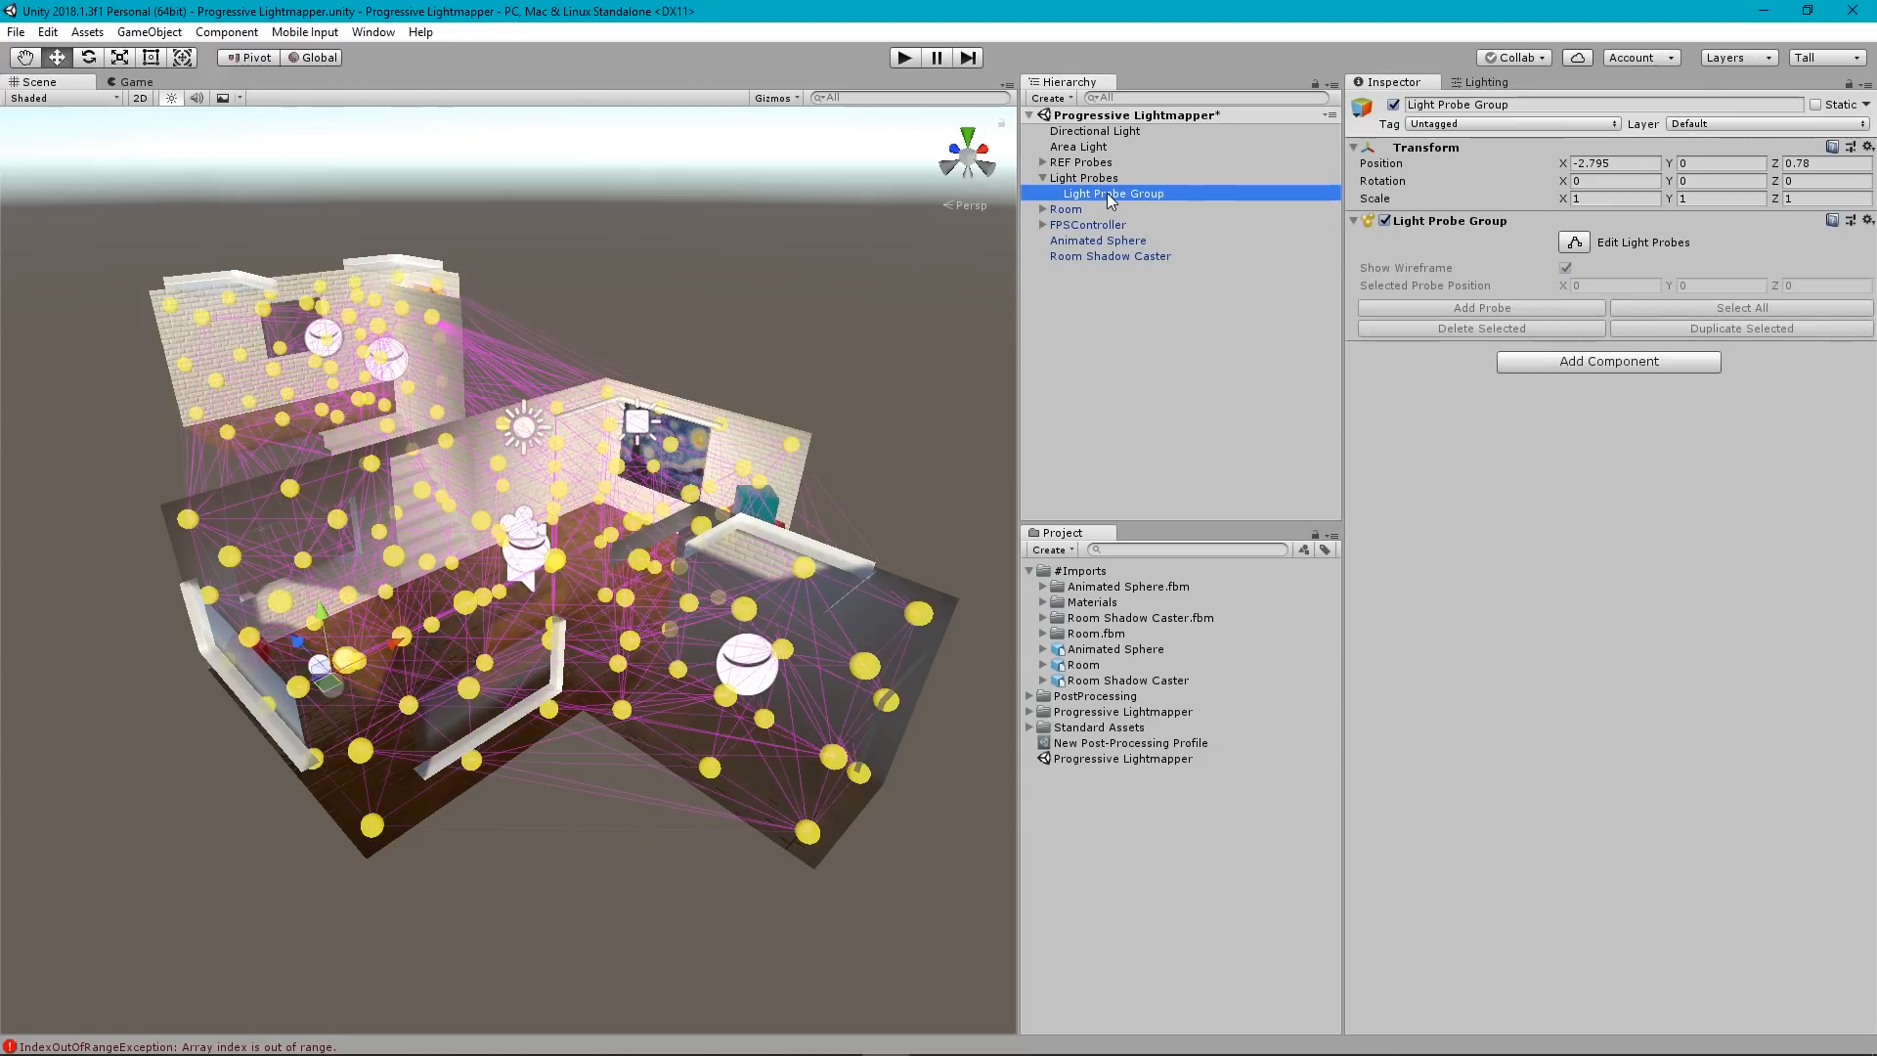
pyautogui.click(1087, 401)
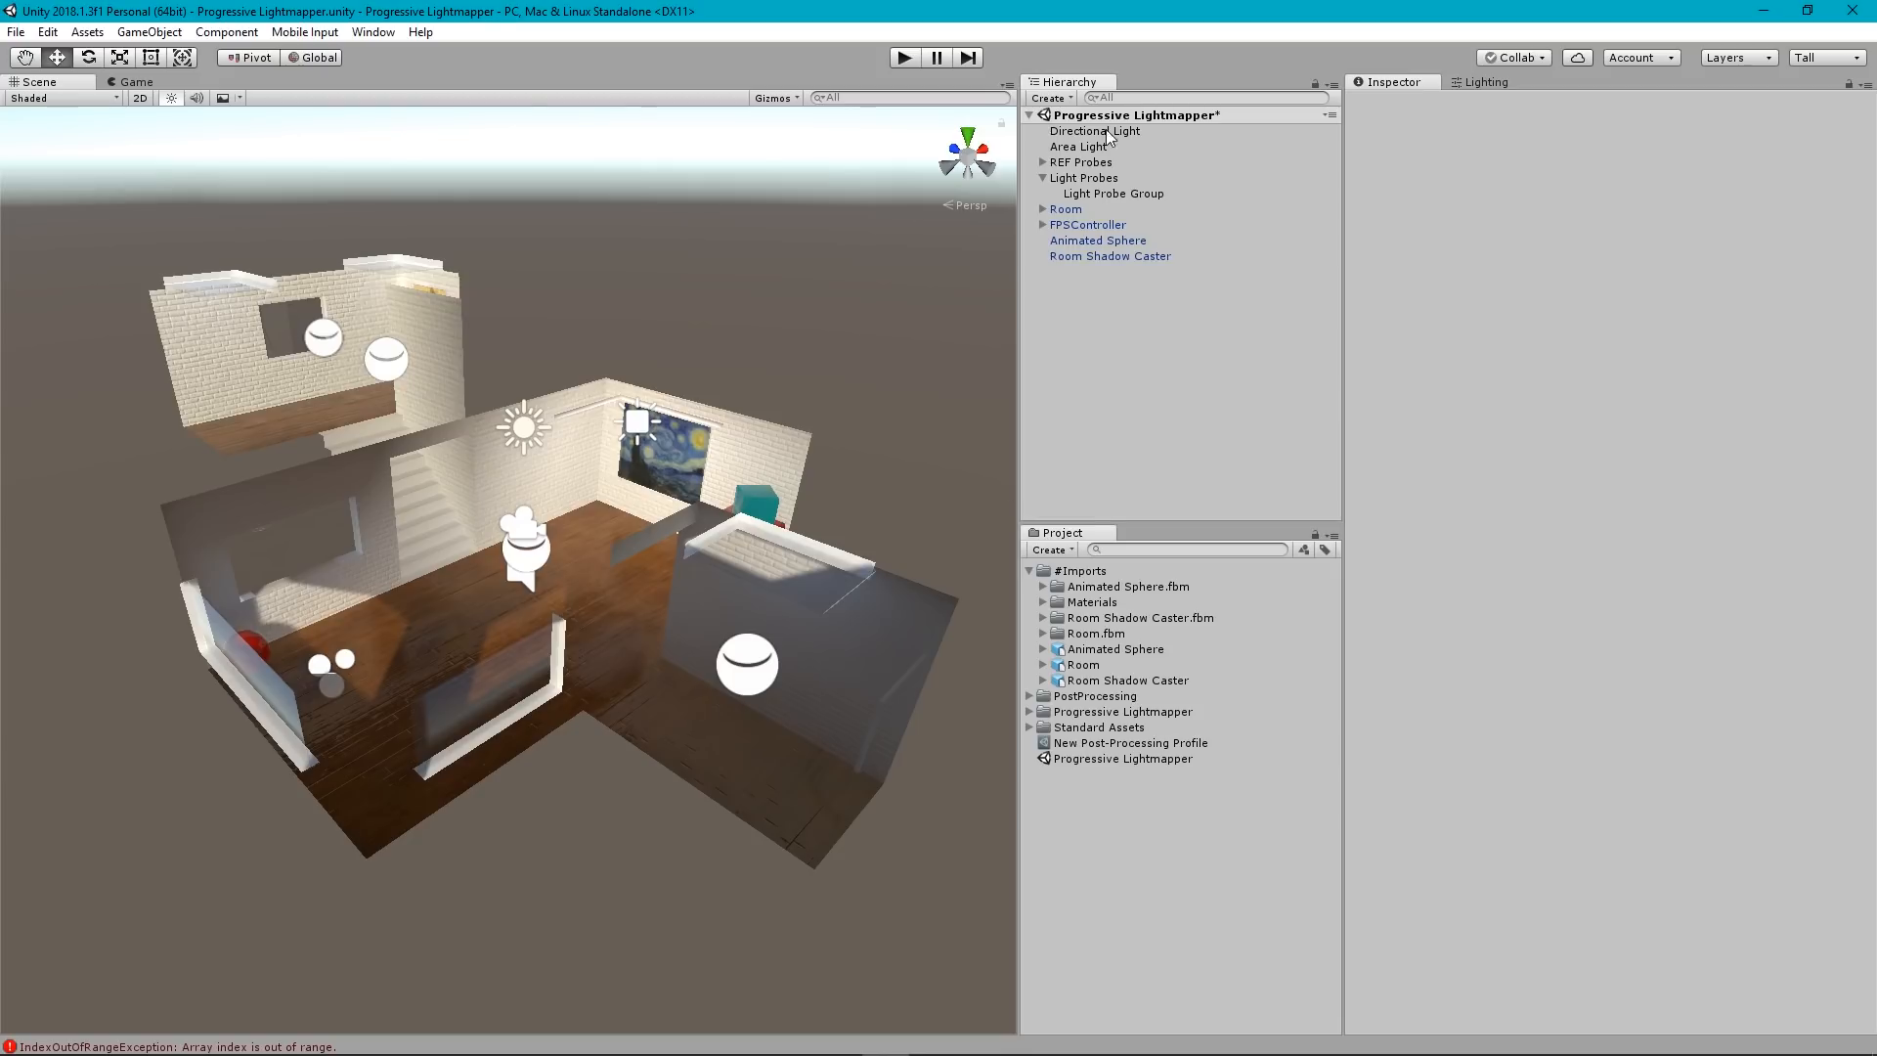
# Collapse the Light Probes parent in the Hierarchy and shrink the Scene view's 3D gizmo icons.
pyautogui.click(1112, 196)
pyautogui.keyDown('alt'); pyautogui.moveTo(969, 489); pyautogui.dragTo(1194, 349); pyautogui.keyUp('alt')
pyautogui.press('w')
pyautogui.moveTo(1194, 349); pyautogui.dragTo(1187, 226, button='right')
pyautogui.press('a')
pyautogui.press('d')
pyautogui.click(1178, 285)
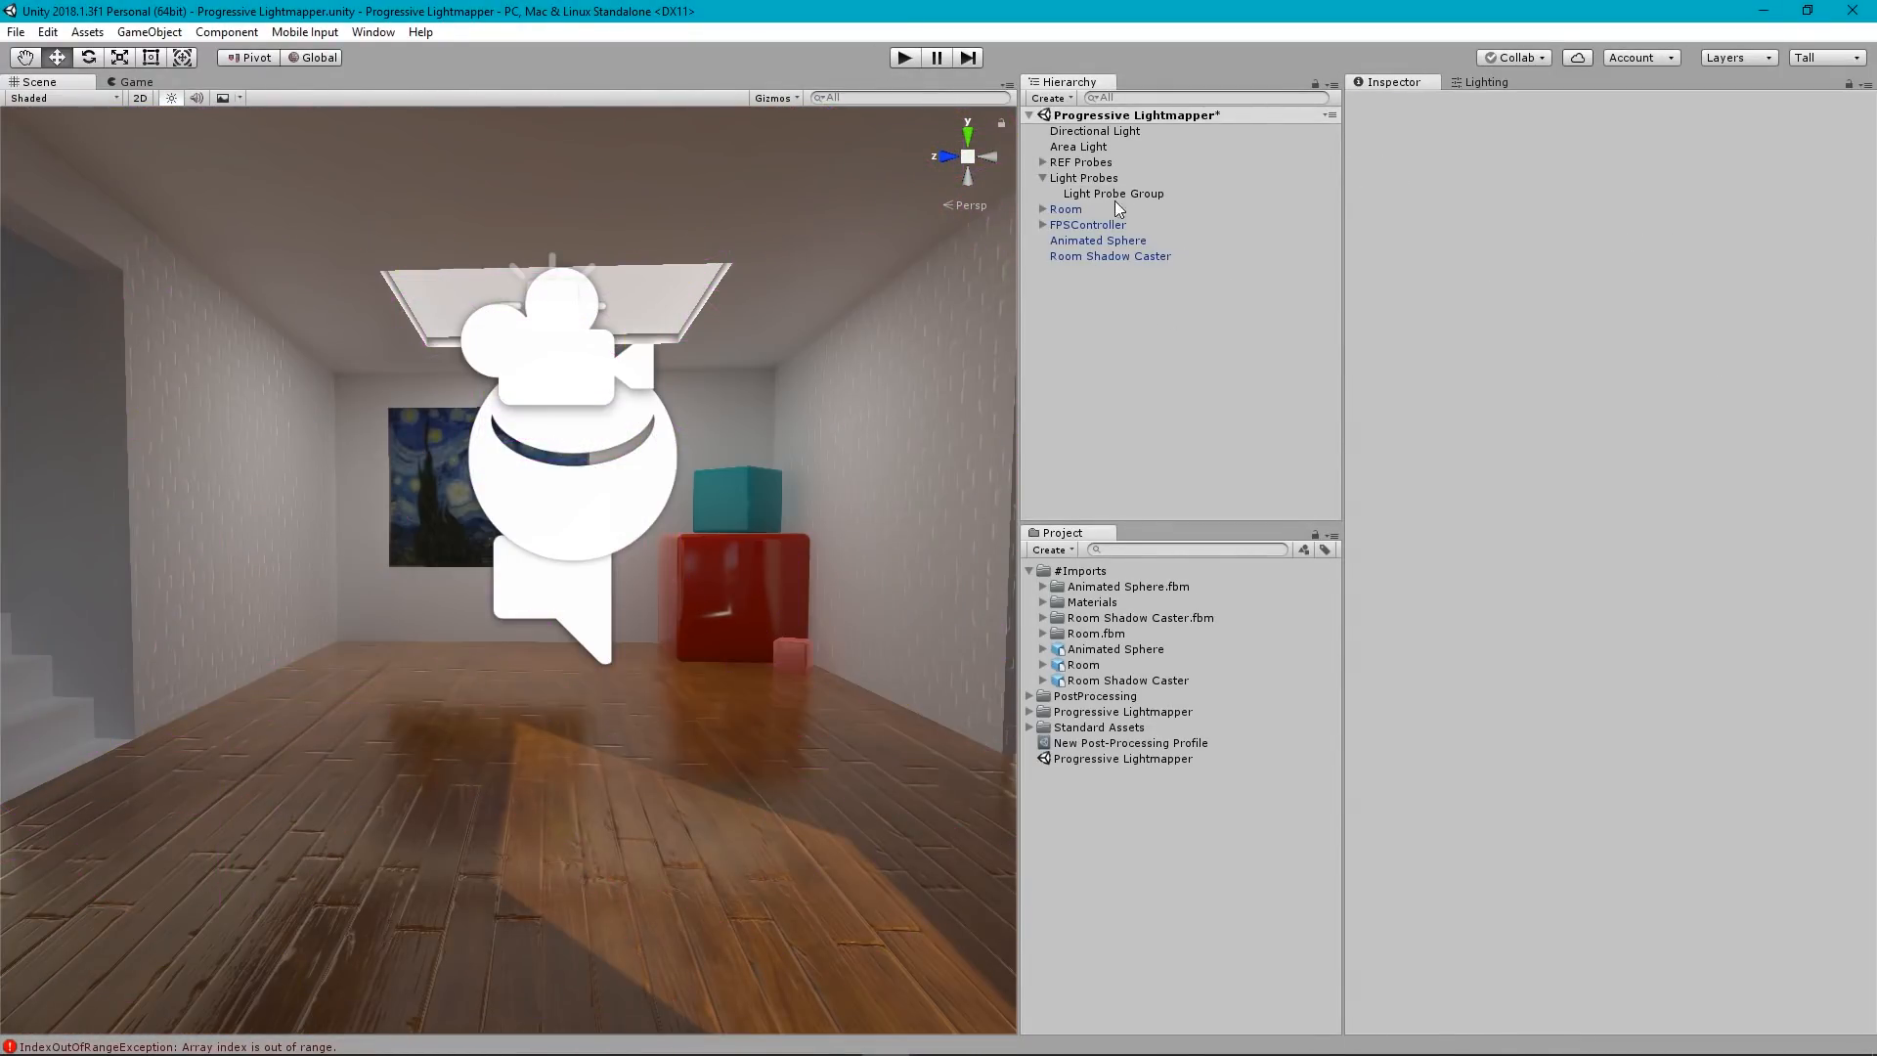
pyautogui.click(1042, 179)
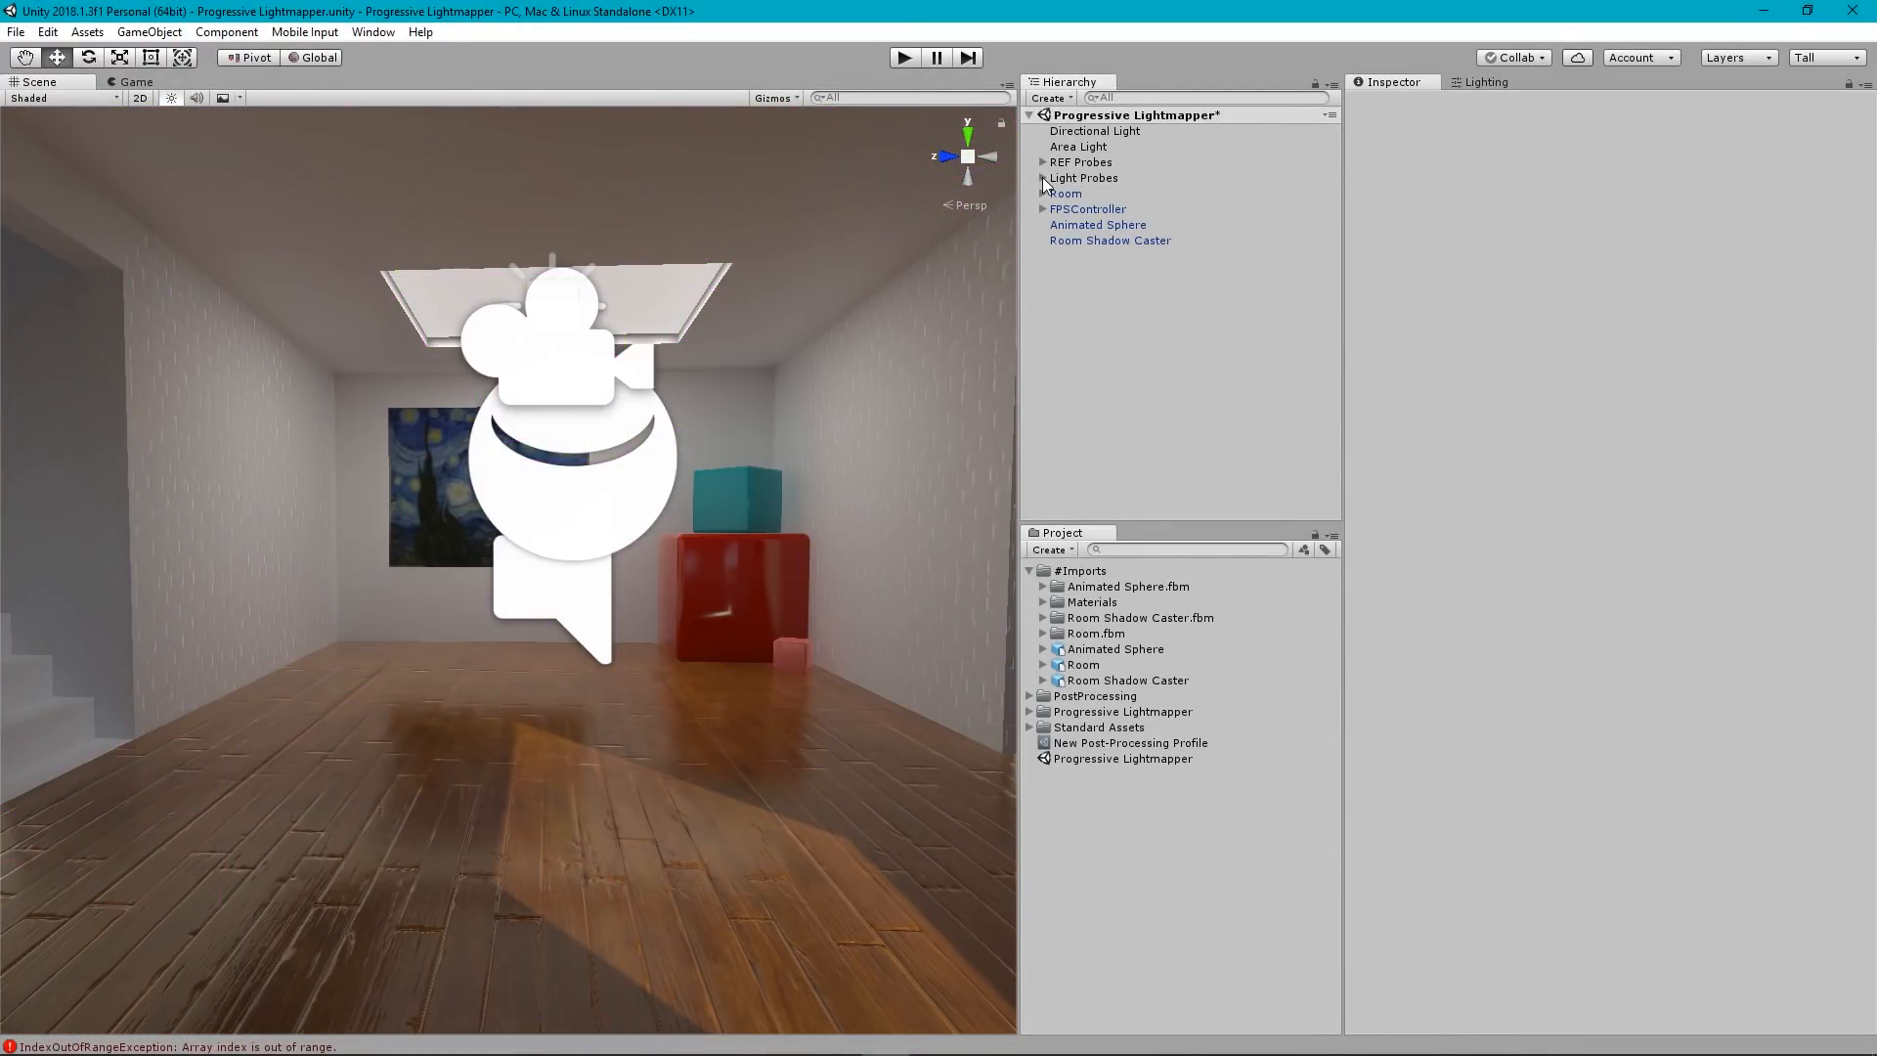
pyautogui.click(772, 98)
pyautogui.moveTo(934, 121); pyautogui.dragTo(909, 125)
pyautogui.click(1108, 350)
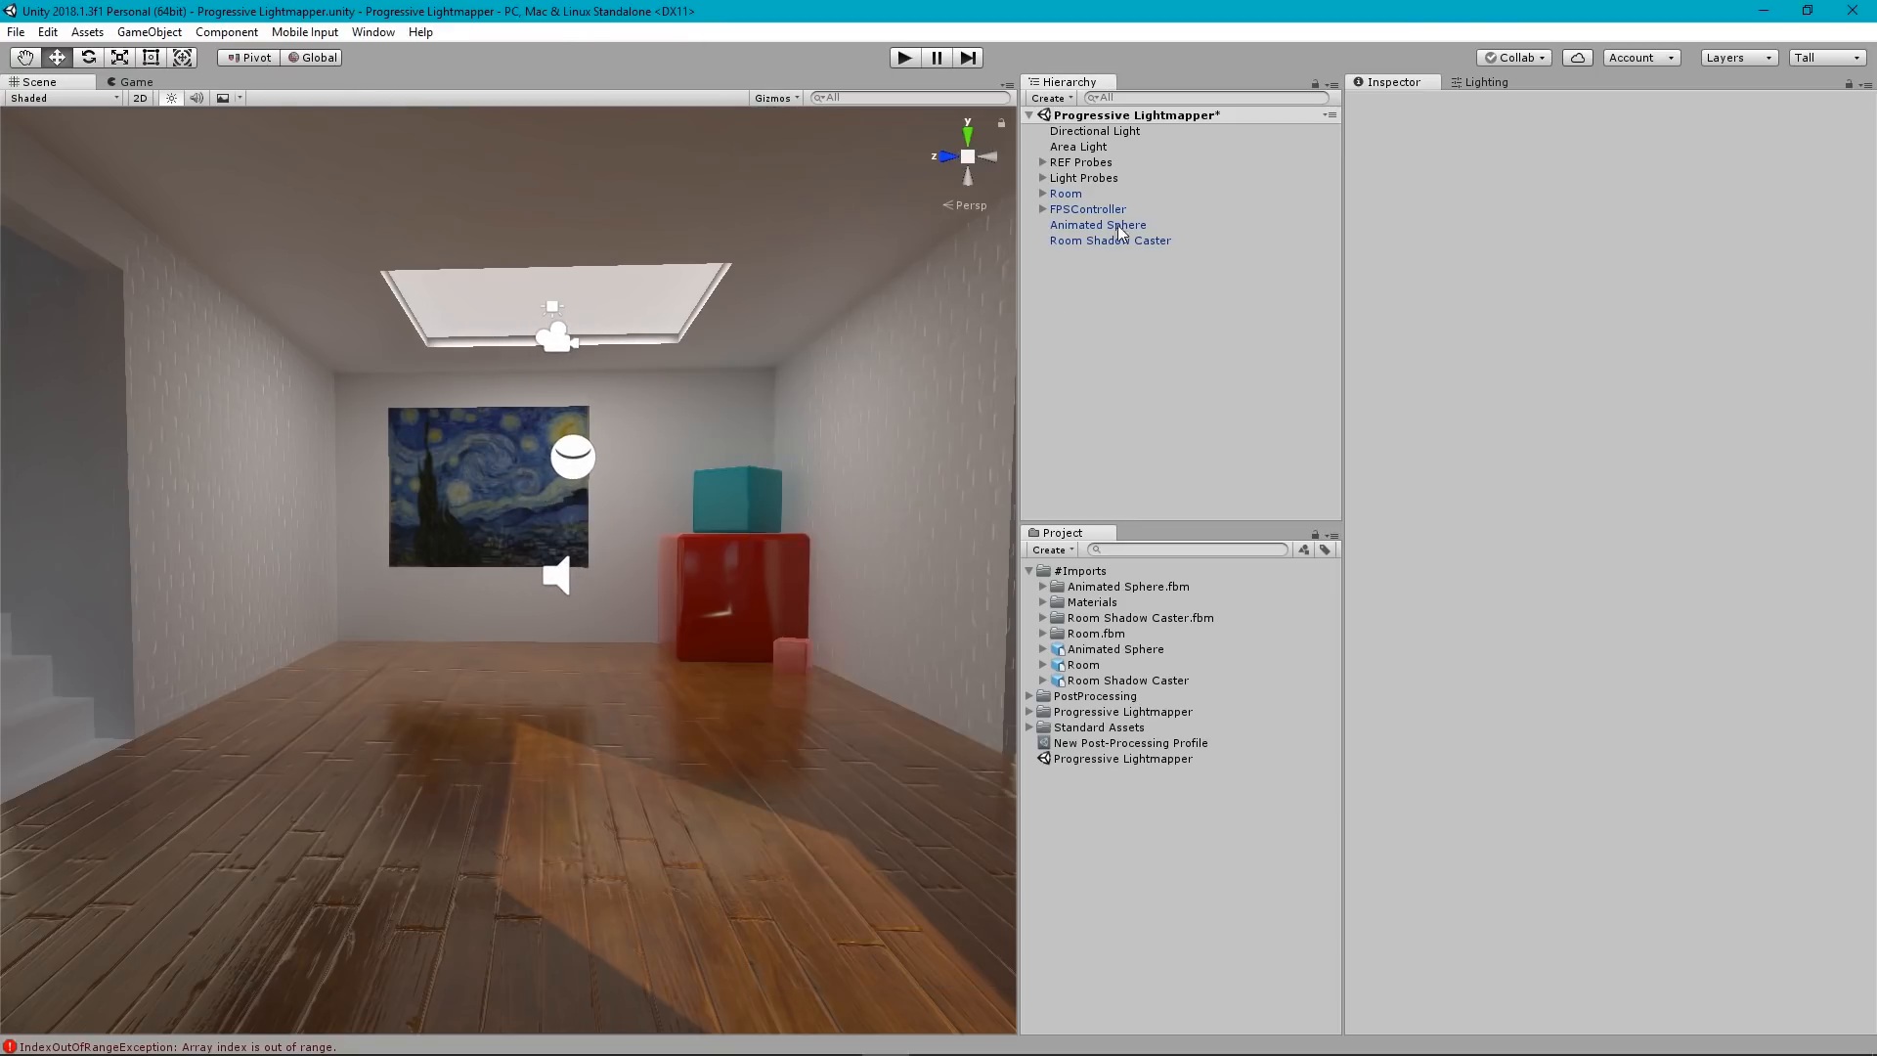
# Generate the scene's lighting using the Progressive lightmapper.
pyautogui.click(1481, 82)
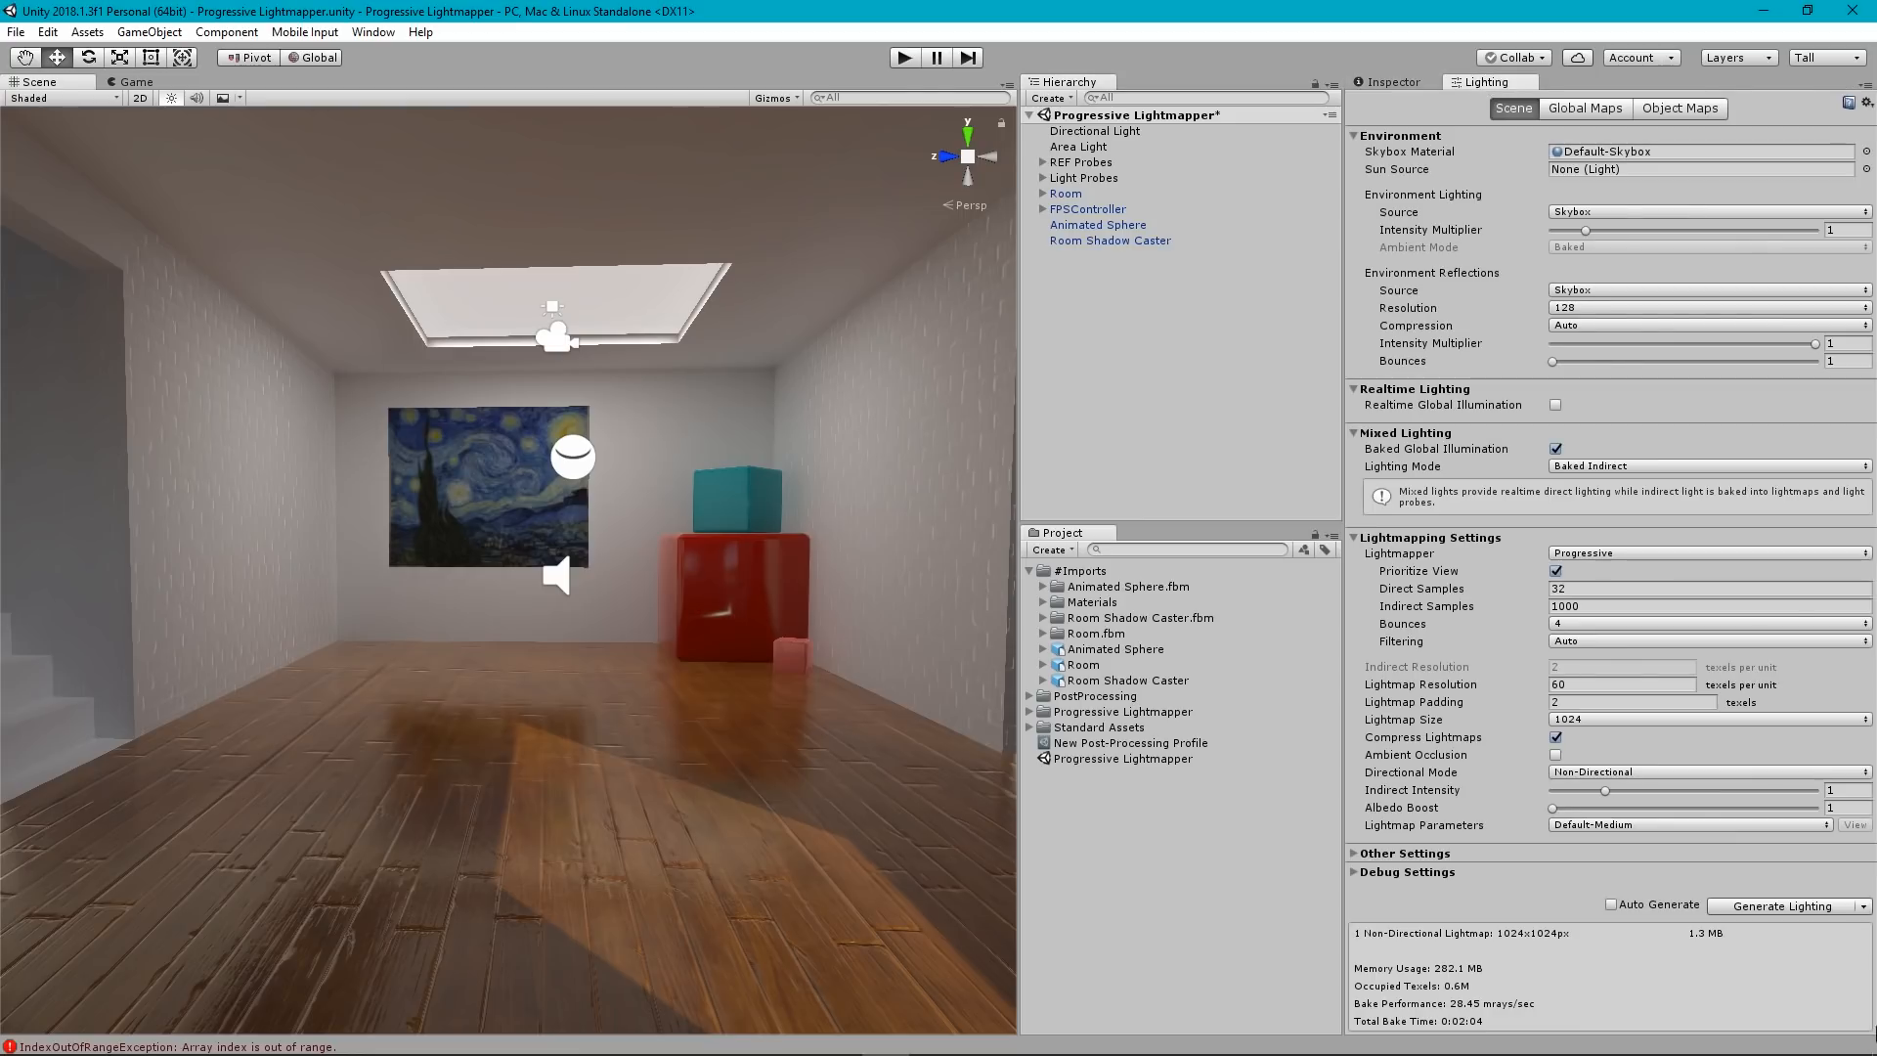
pyautogui.click(1781, 906)
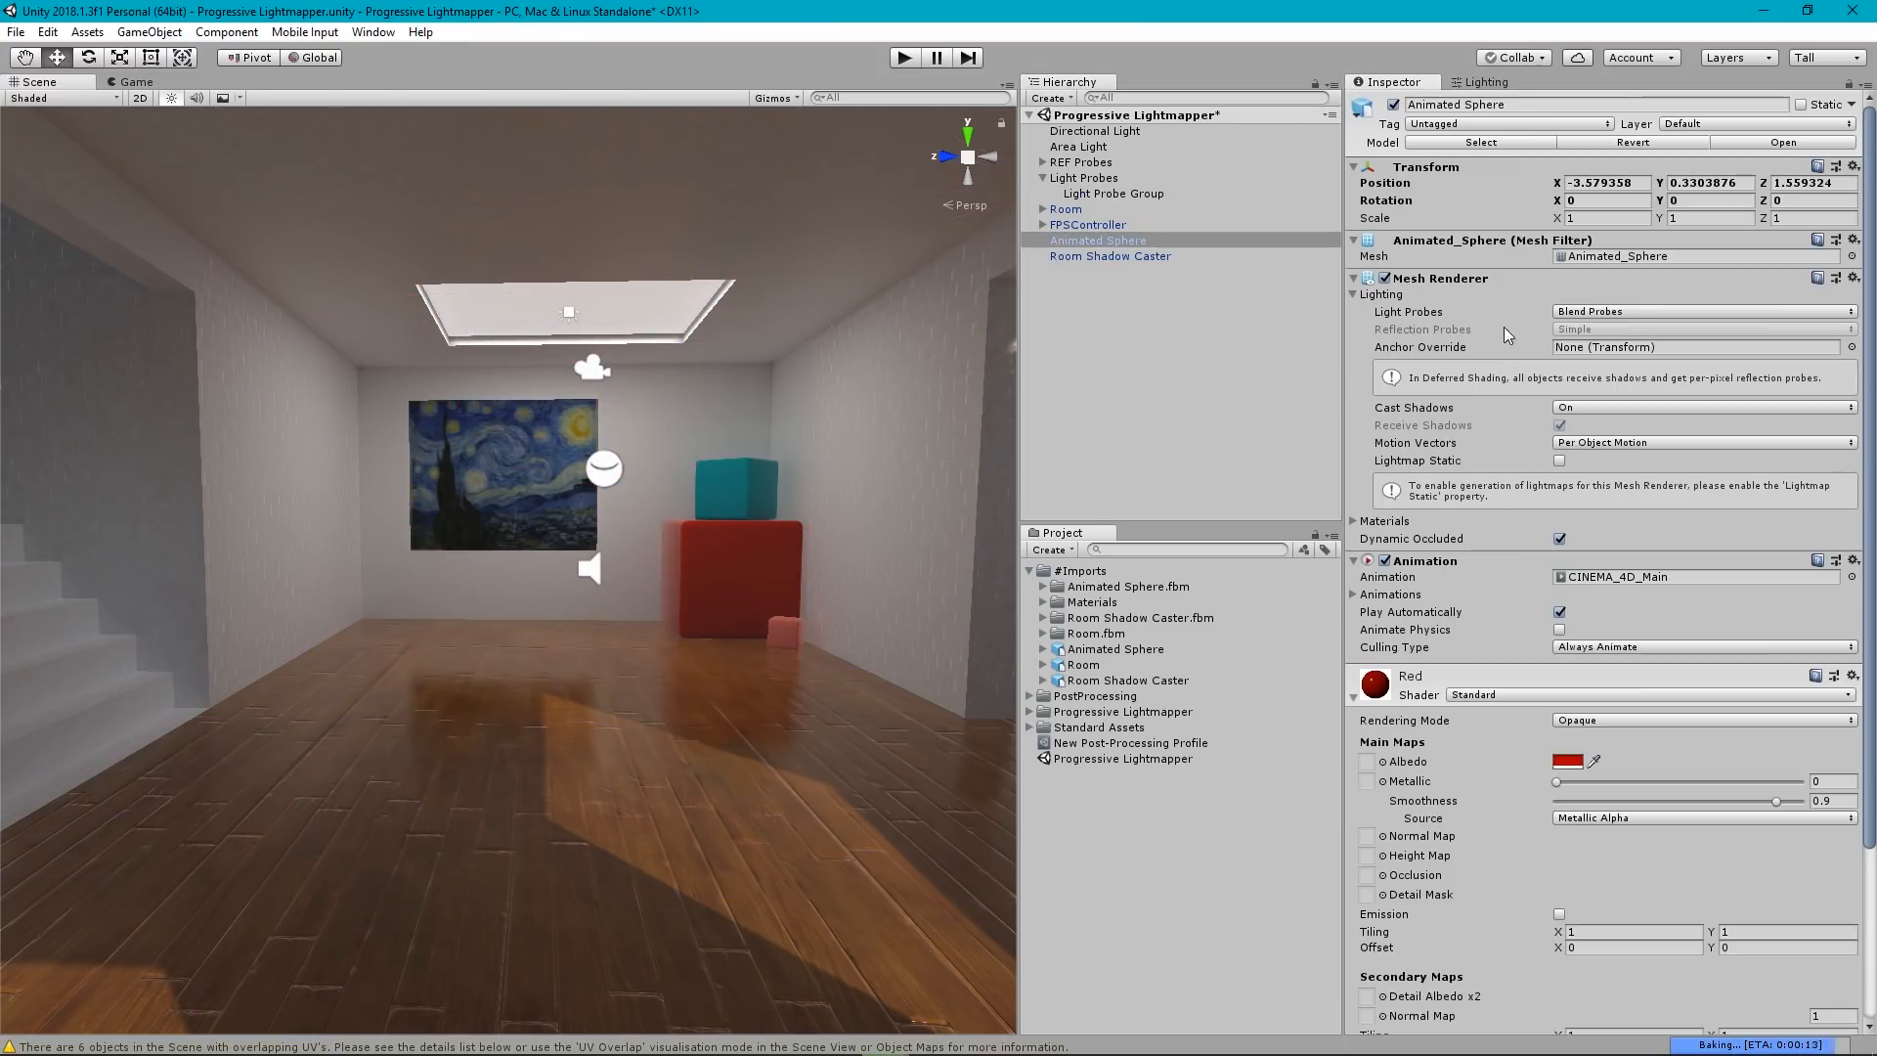
# Examine the probe wireframe inside the main room with the Light Probe Group selected and deselected, and check the LightProbeGroup gizmo entry.
pyautogui.click(1154, 401)
pyautogui.click(1134, 196)
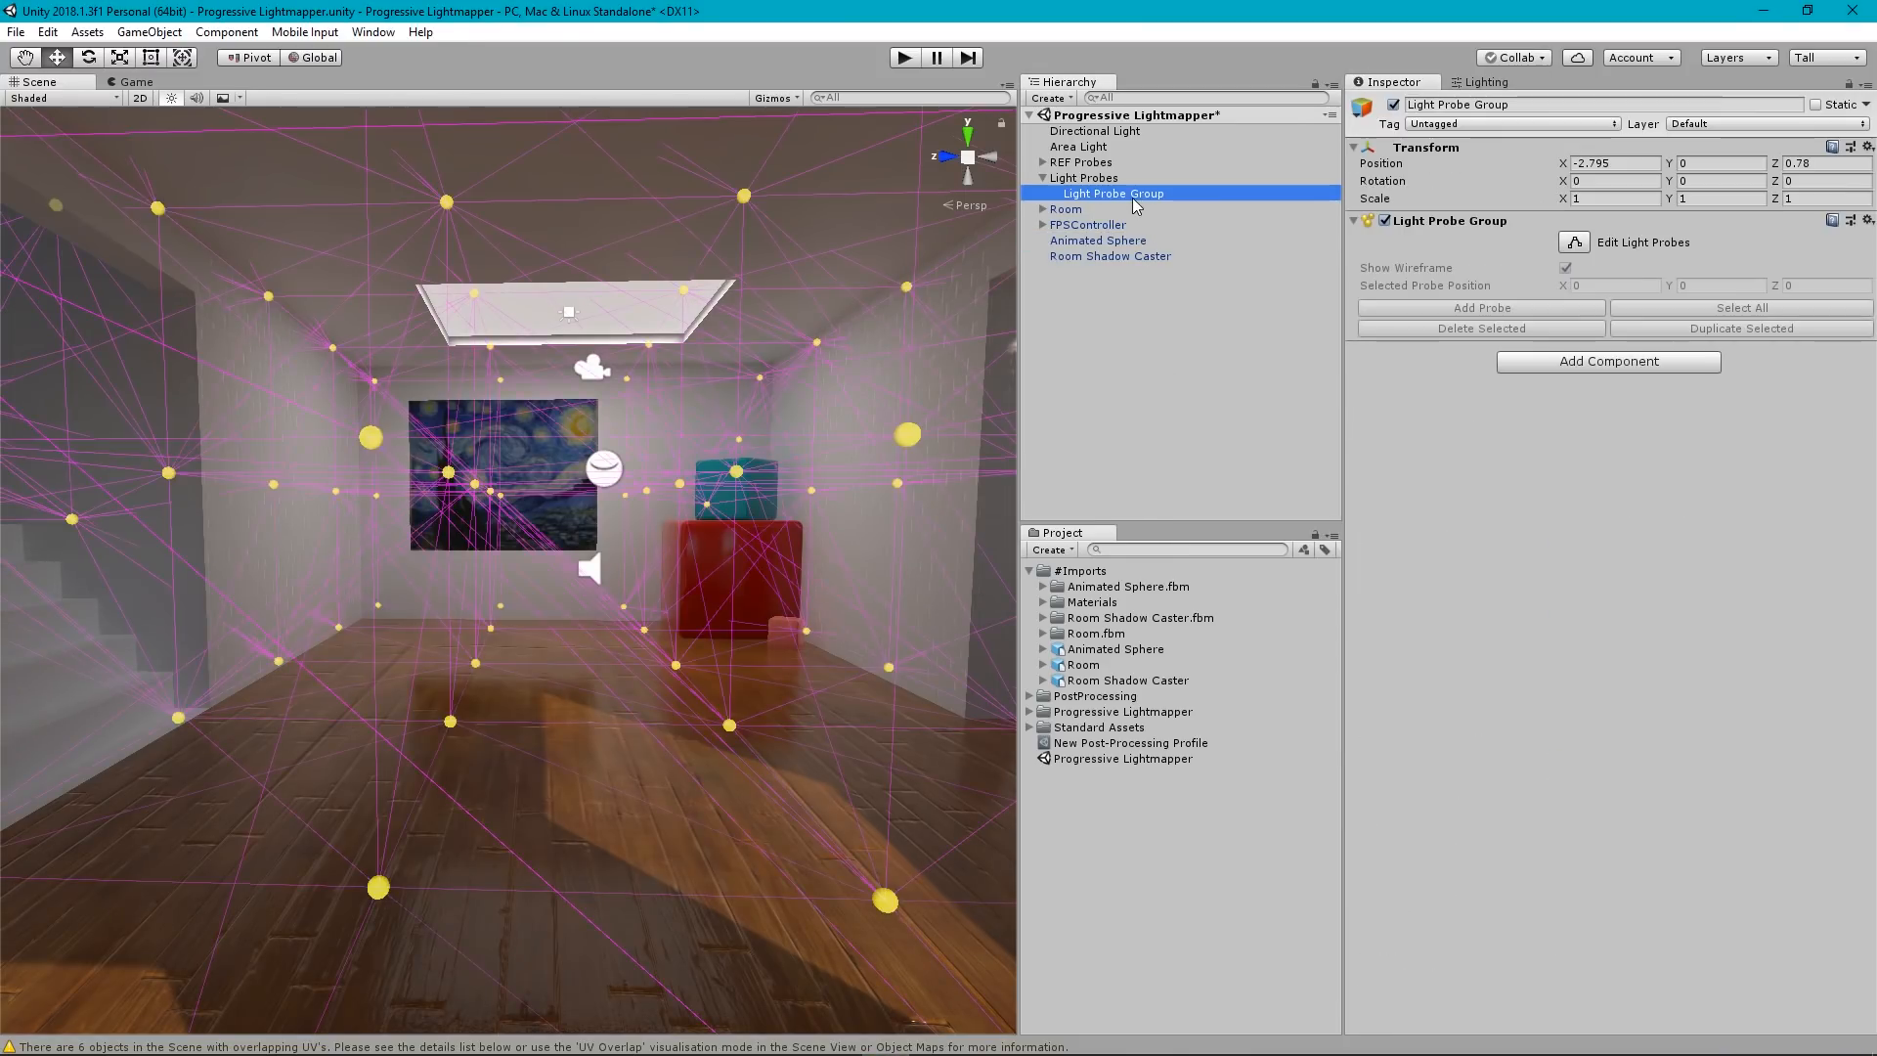
pyautogui.click(1153, 349)
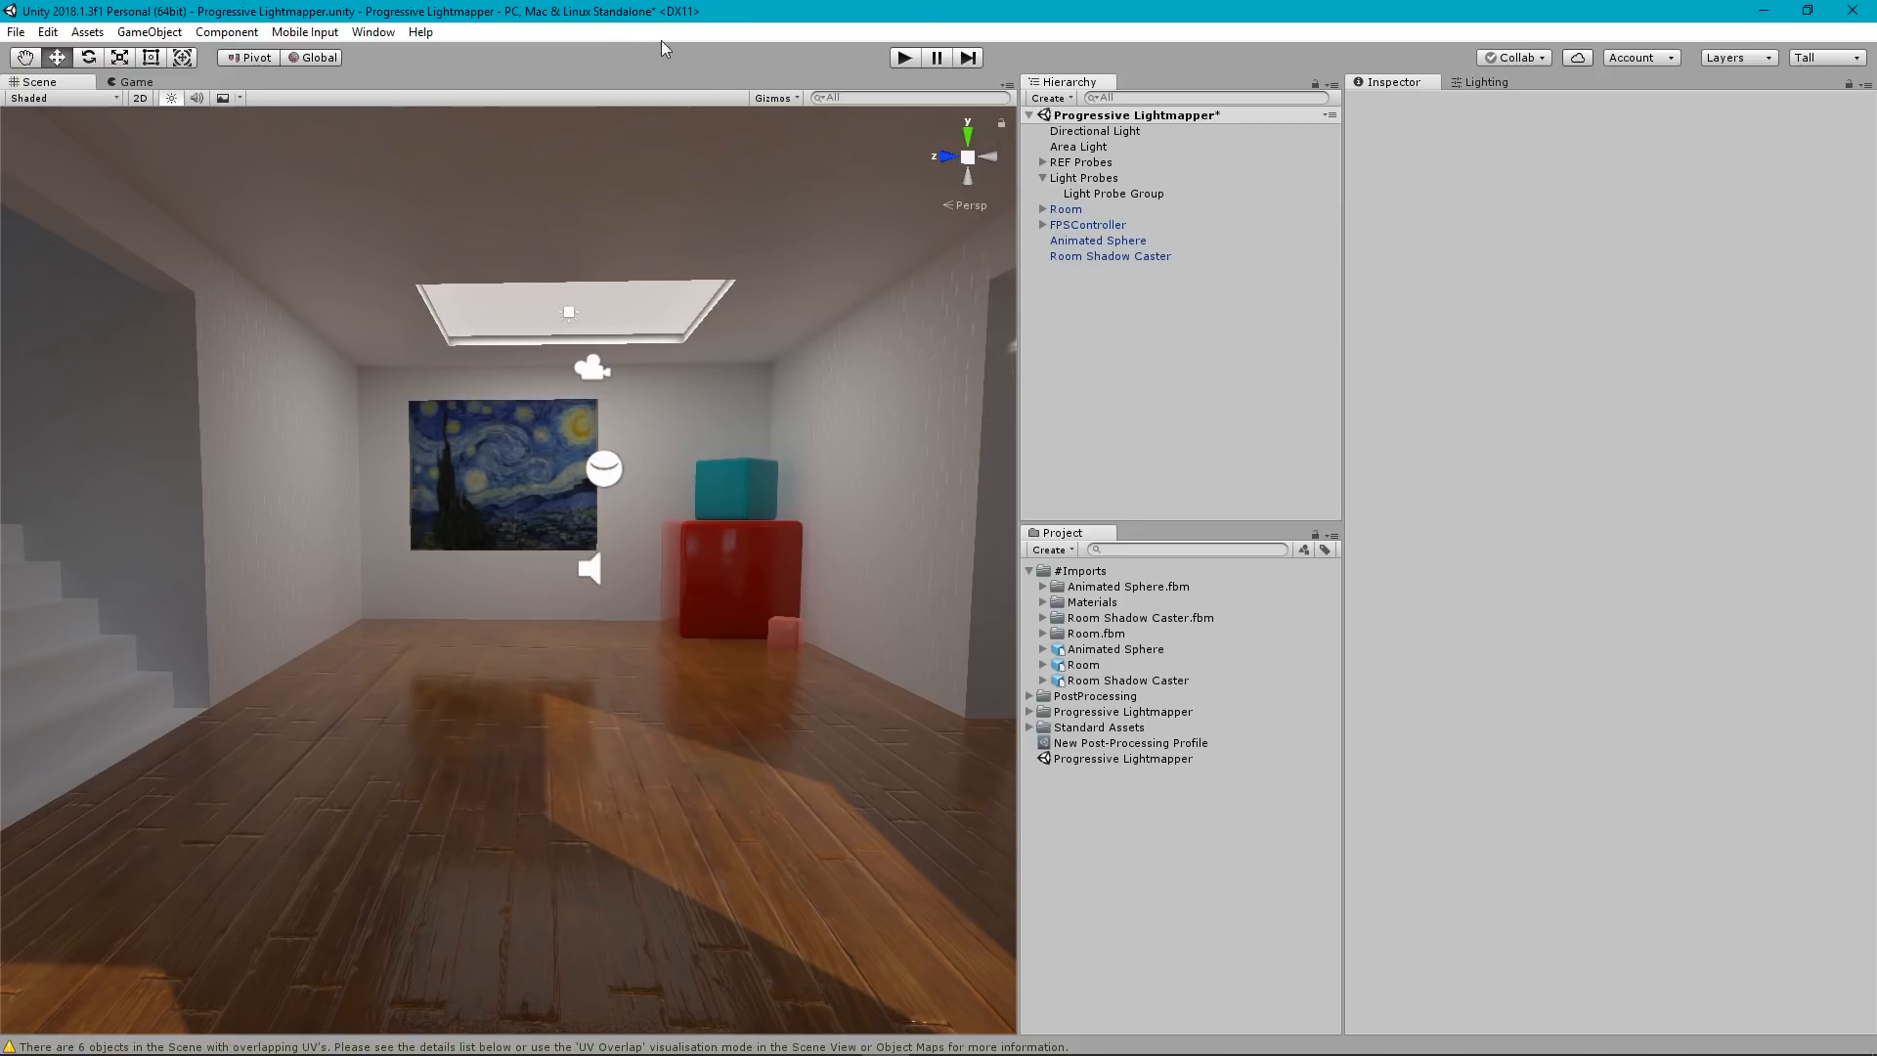
pyautogui.click(772, 98)
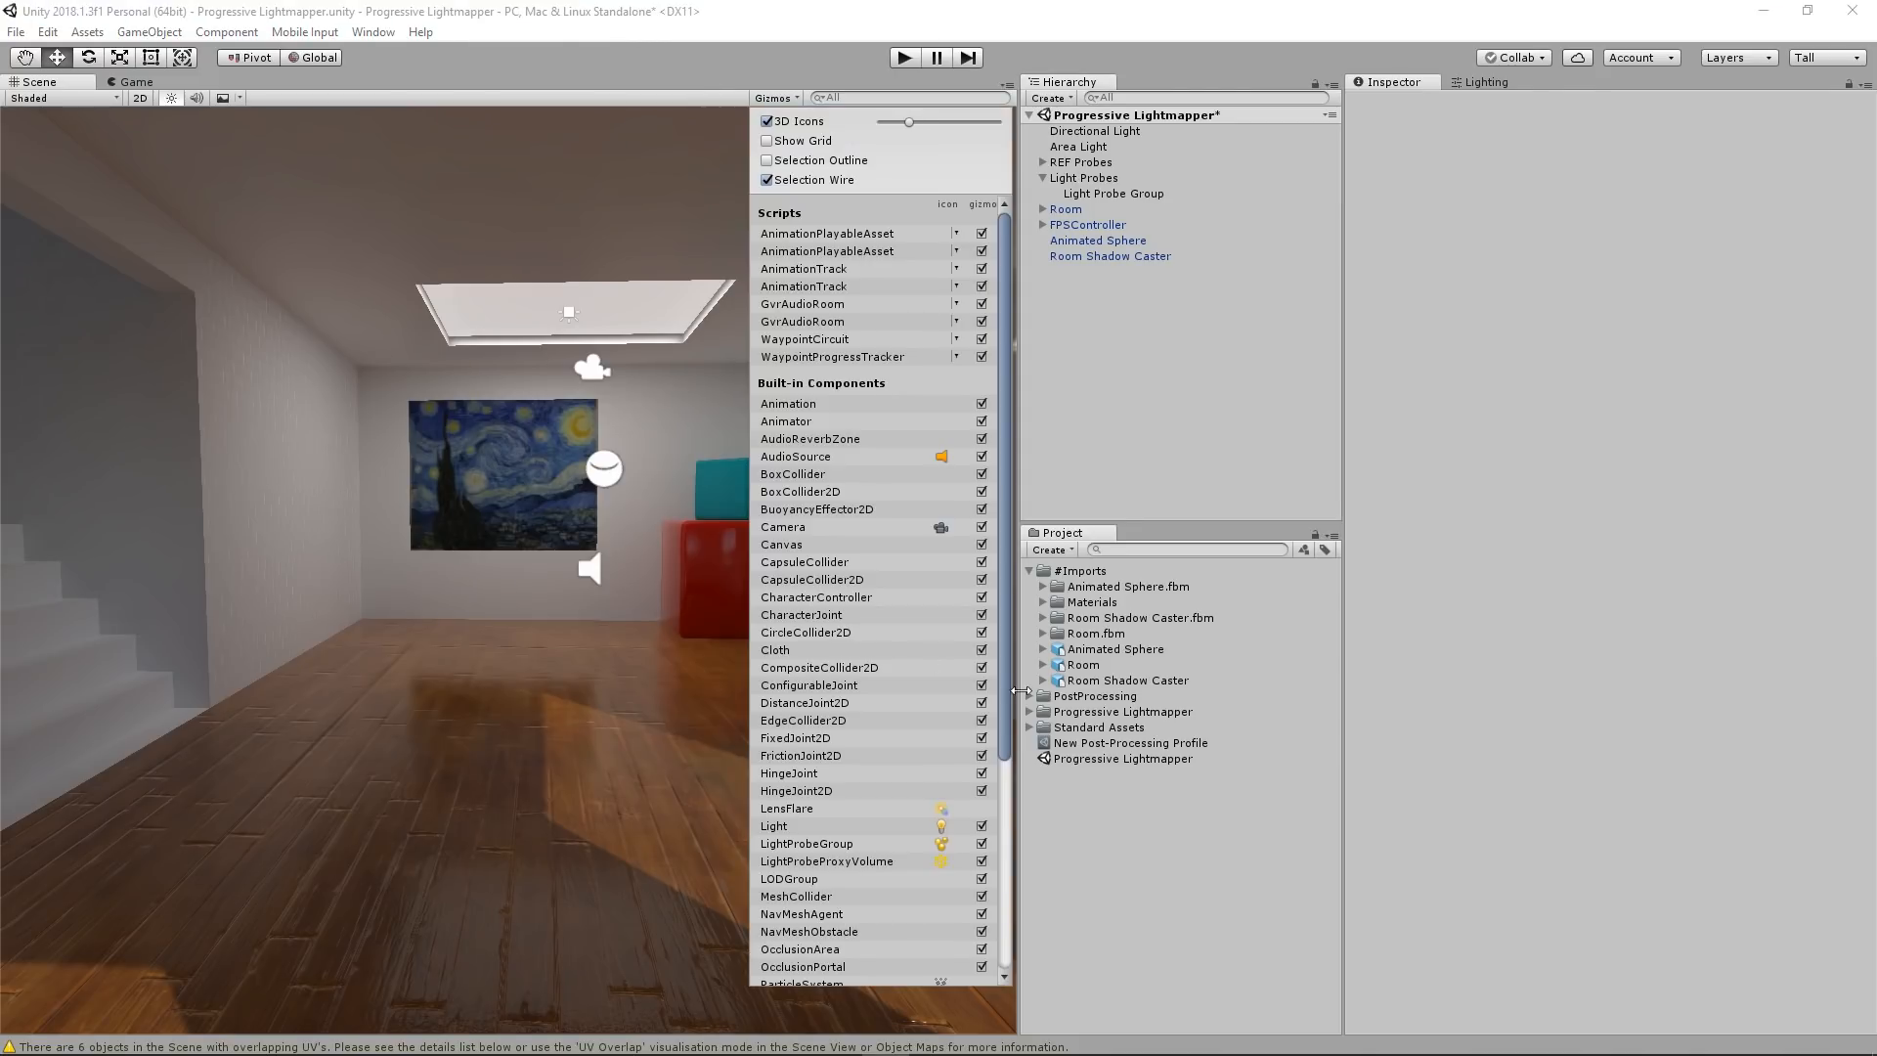
pyautogui.moveTo(1007, 649); pyautogui.dragTo(1013, 720)
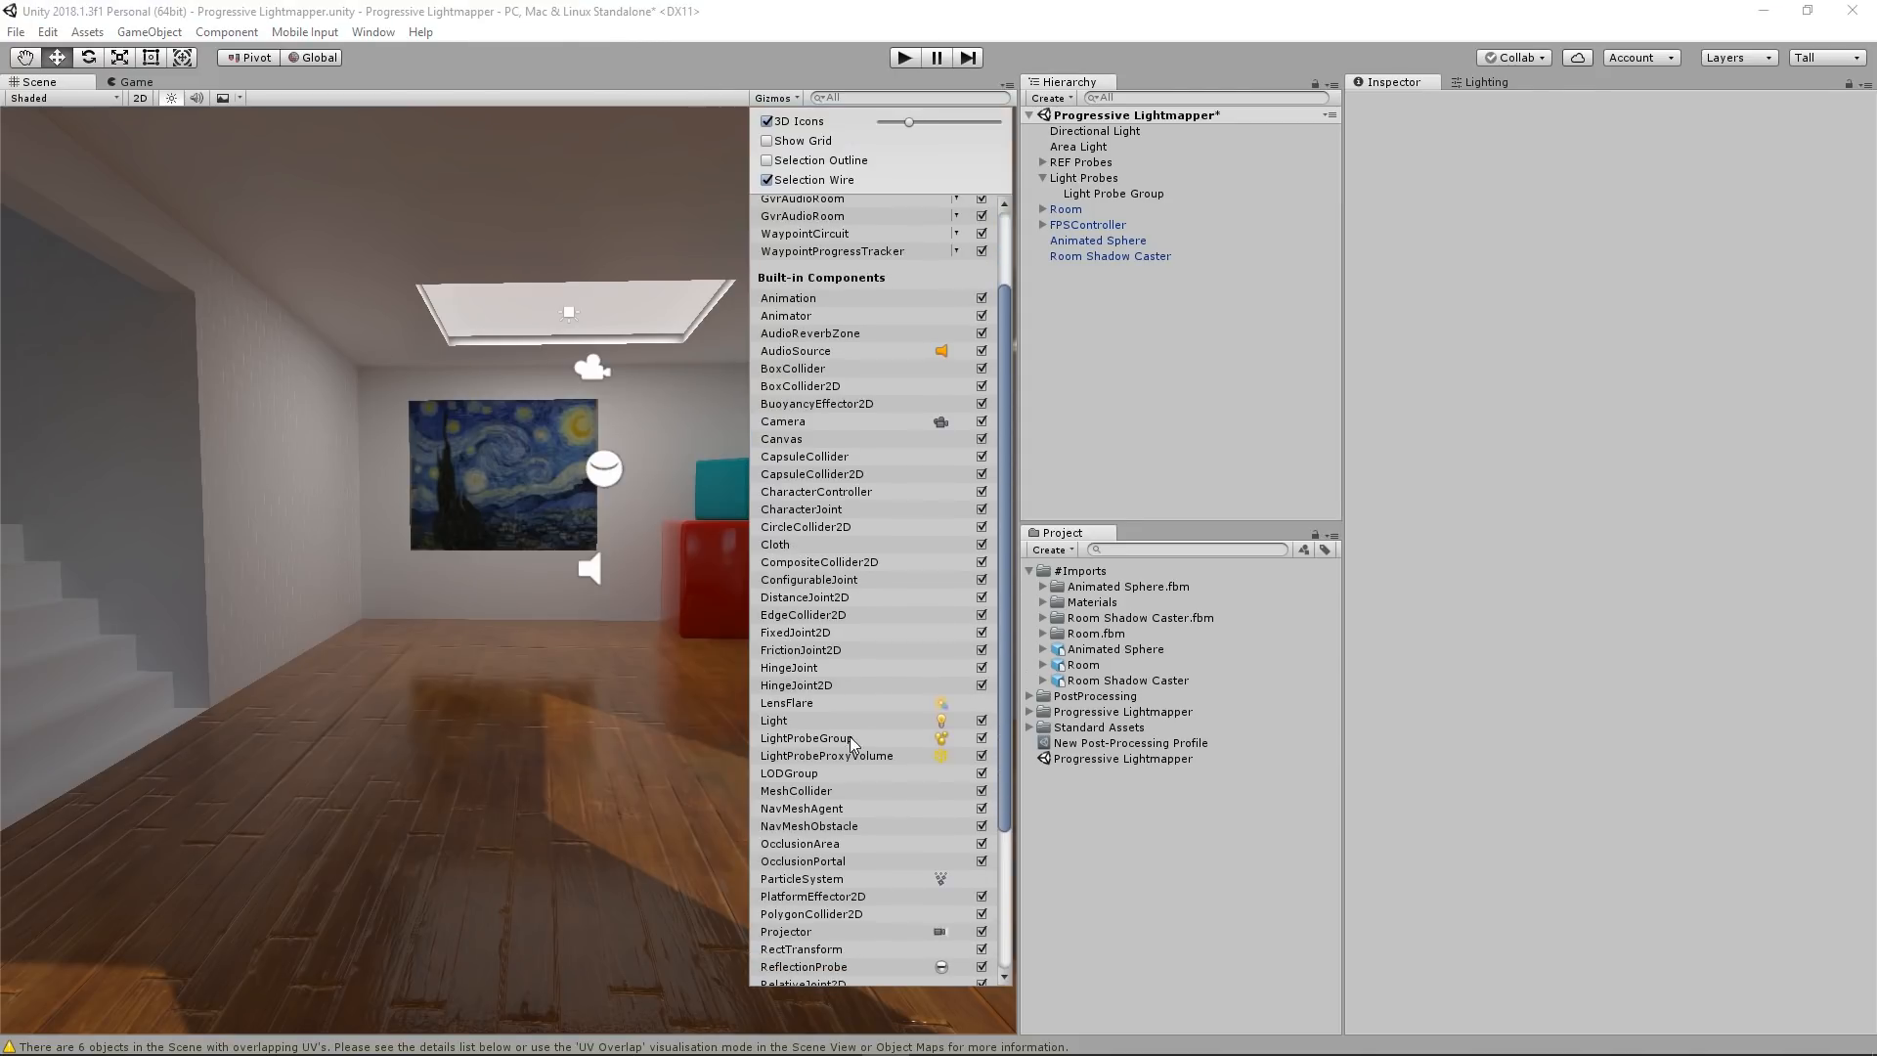
pyautogui.click(1128, 316)
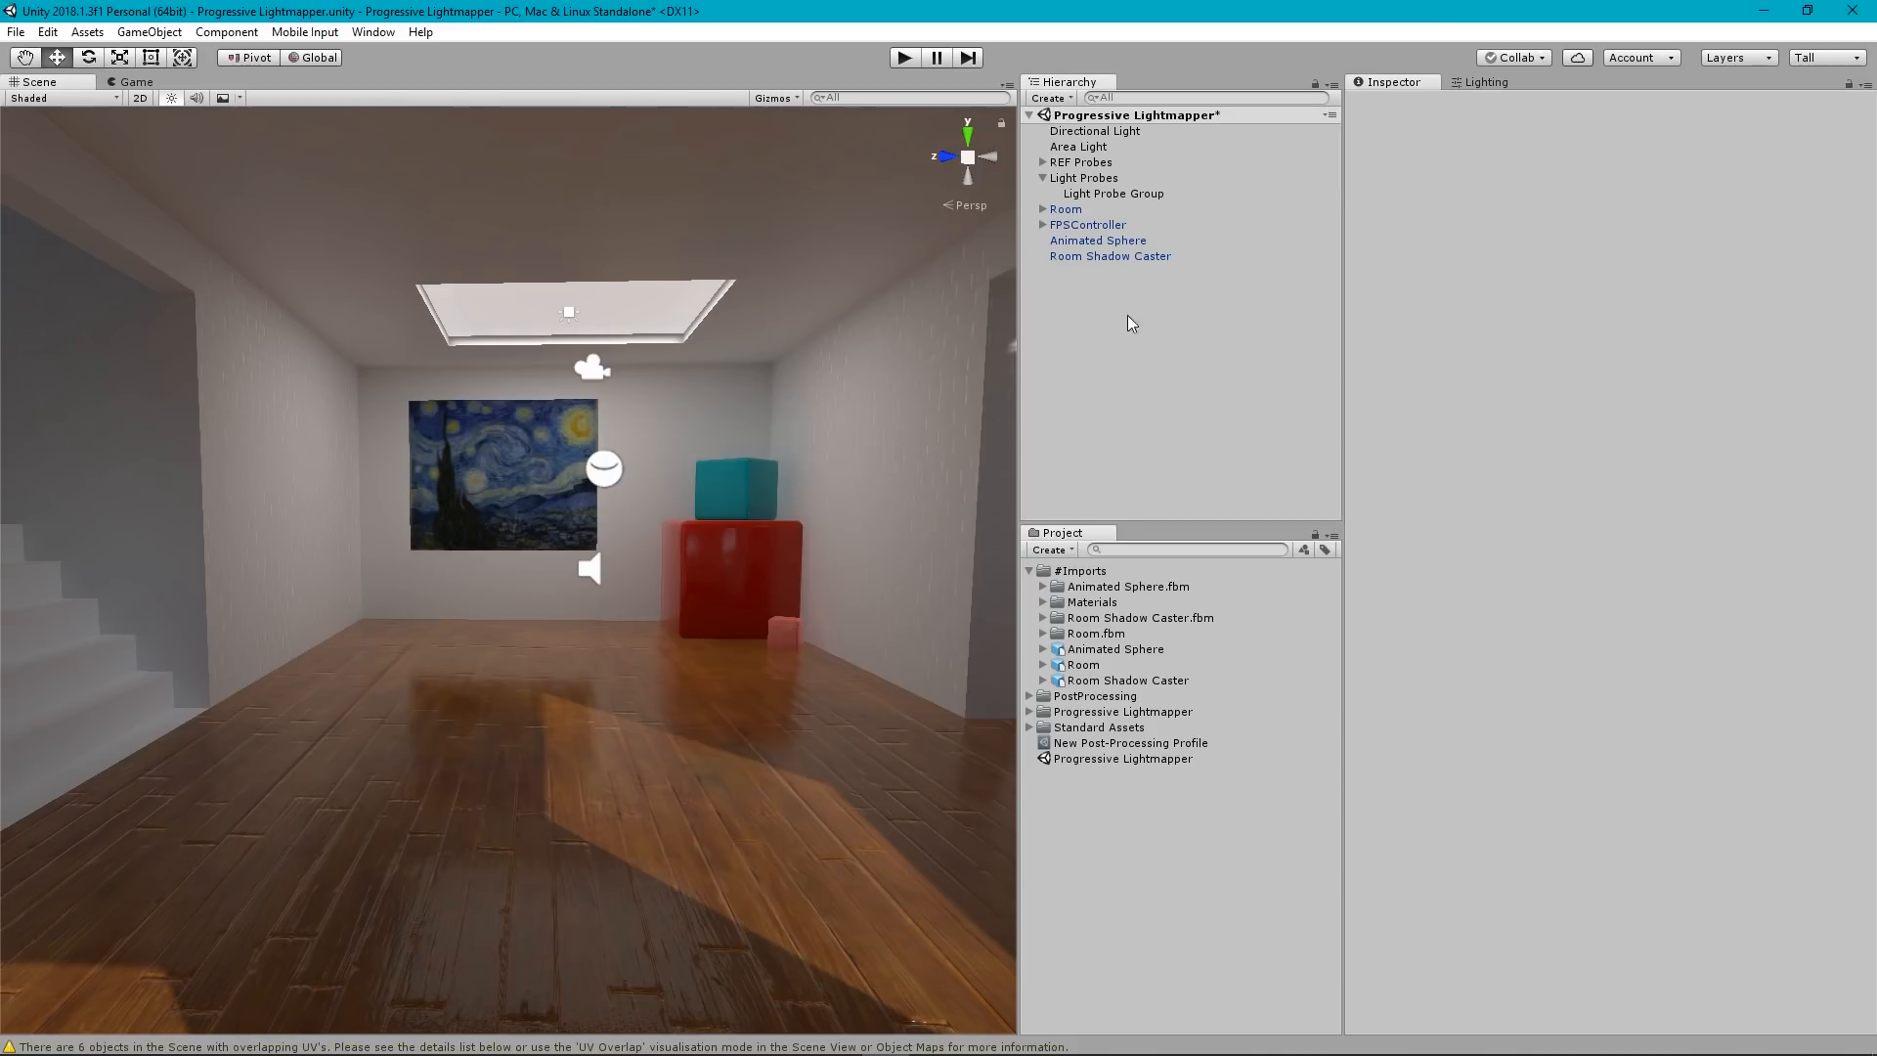
pyautogui.click(1117, 198)
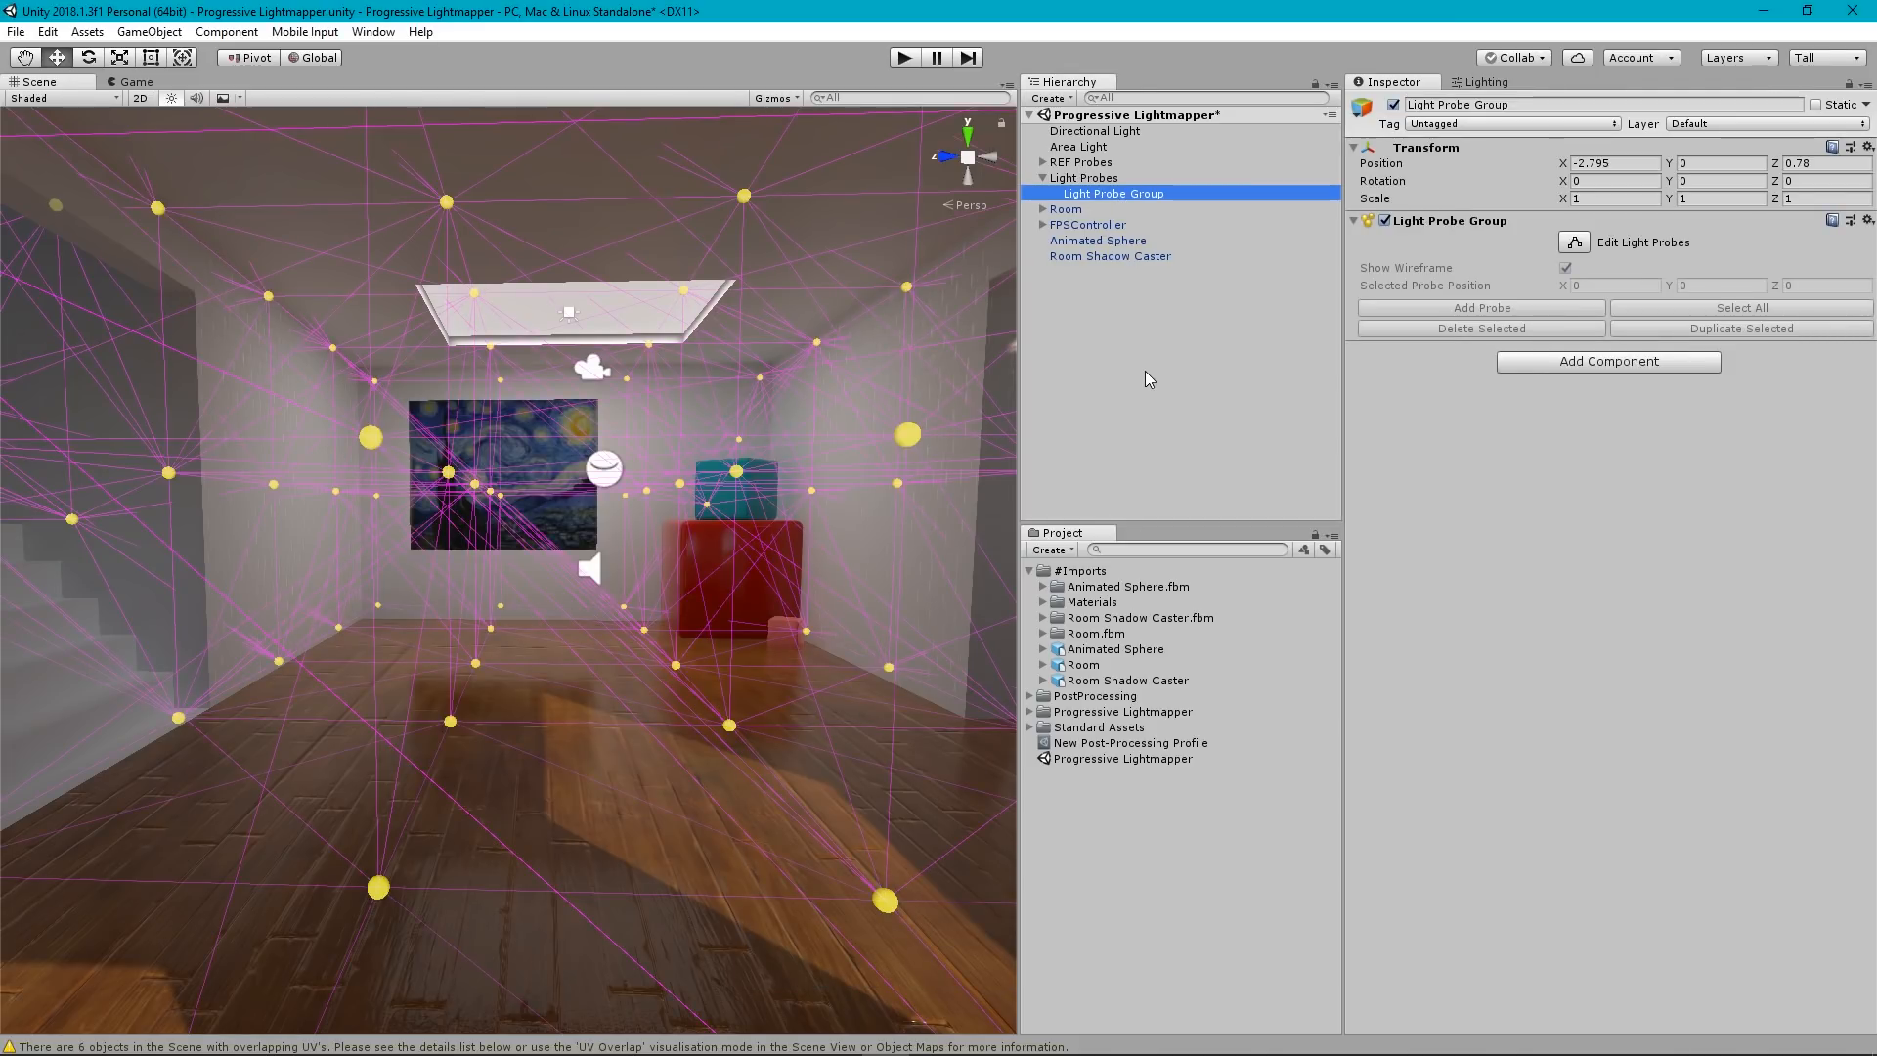
pyautogui.click(1136, 285)
# Add a 3D cube to the scene as a dynamic test object.
pyautogui.moveTo(905, 474); pyautogui.dragTo(1744, 550, button='right')
pyautogui.press('s')
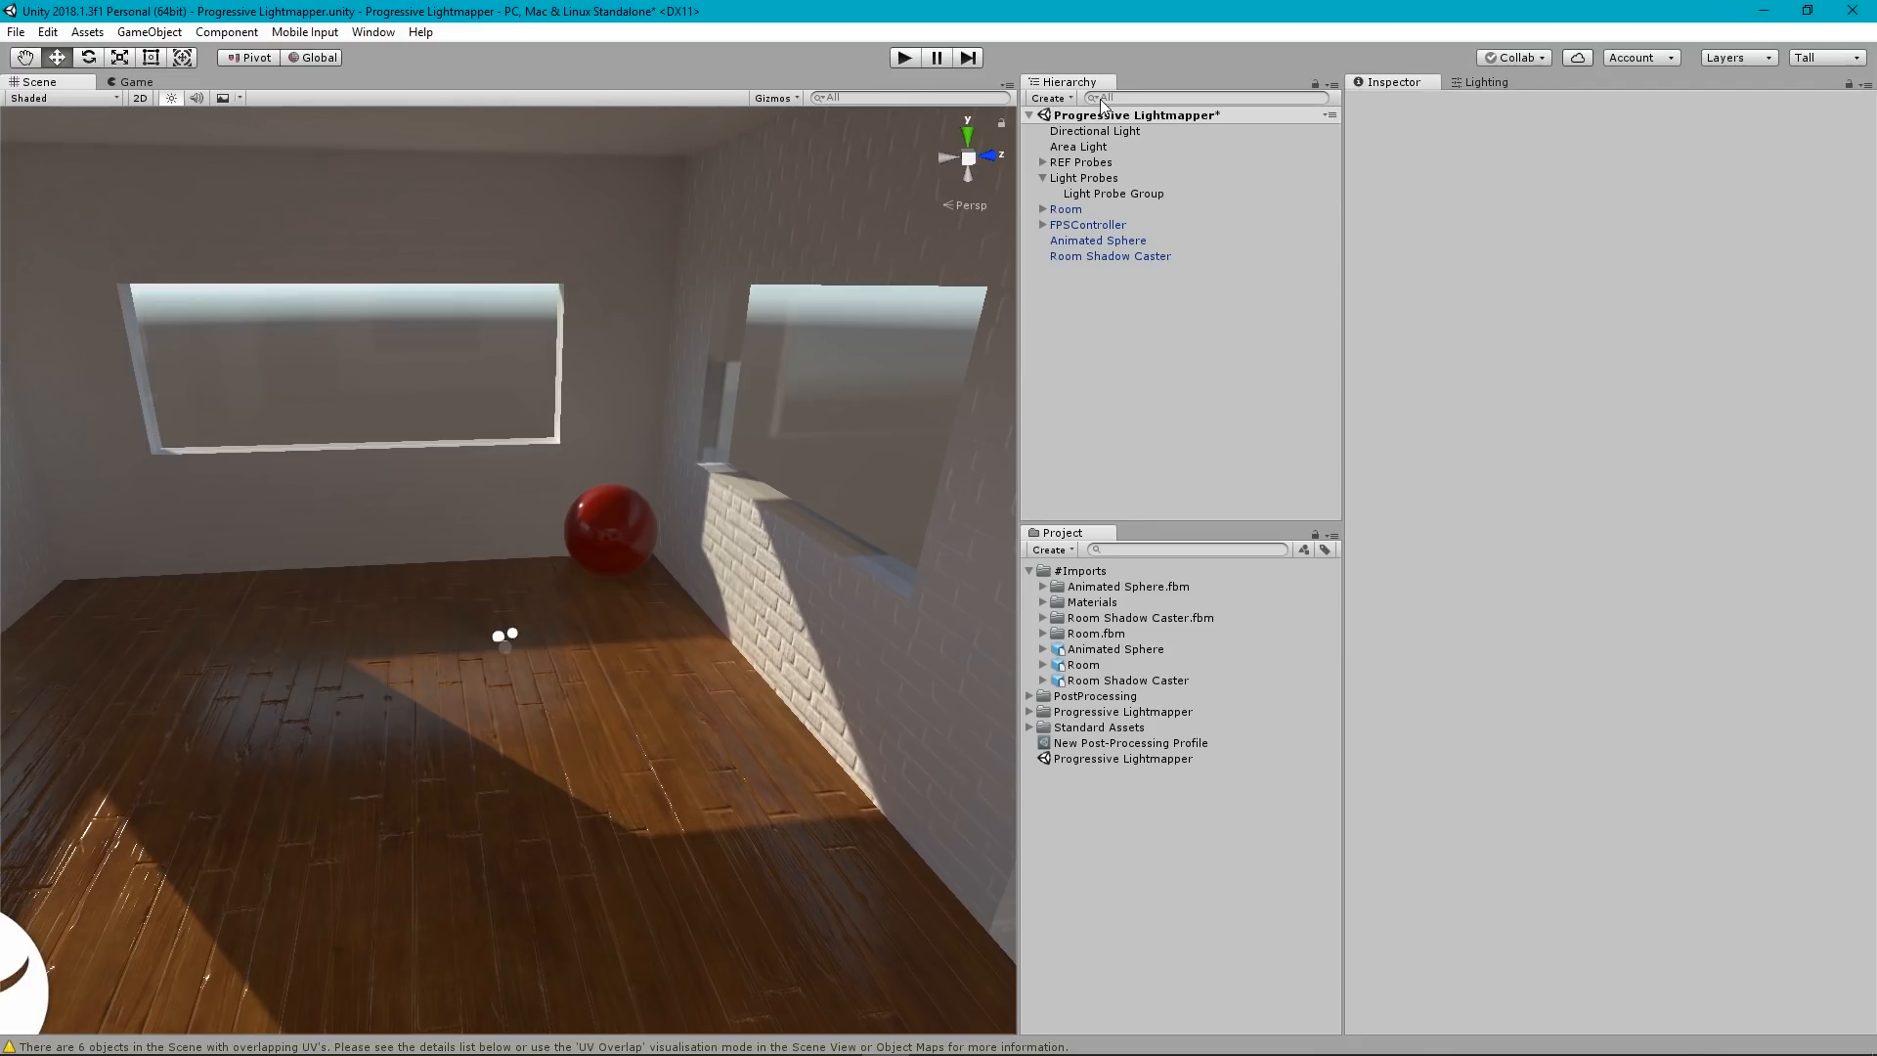
pyautogui.click(1050, 98)
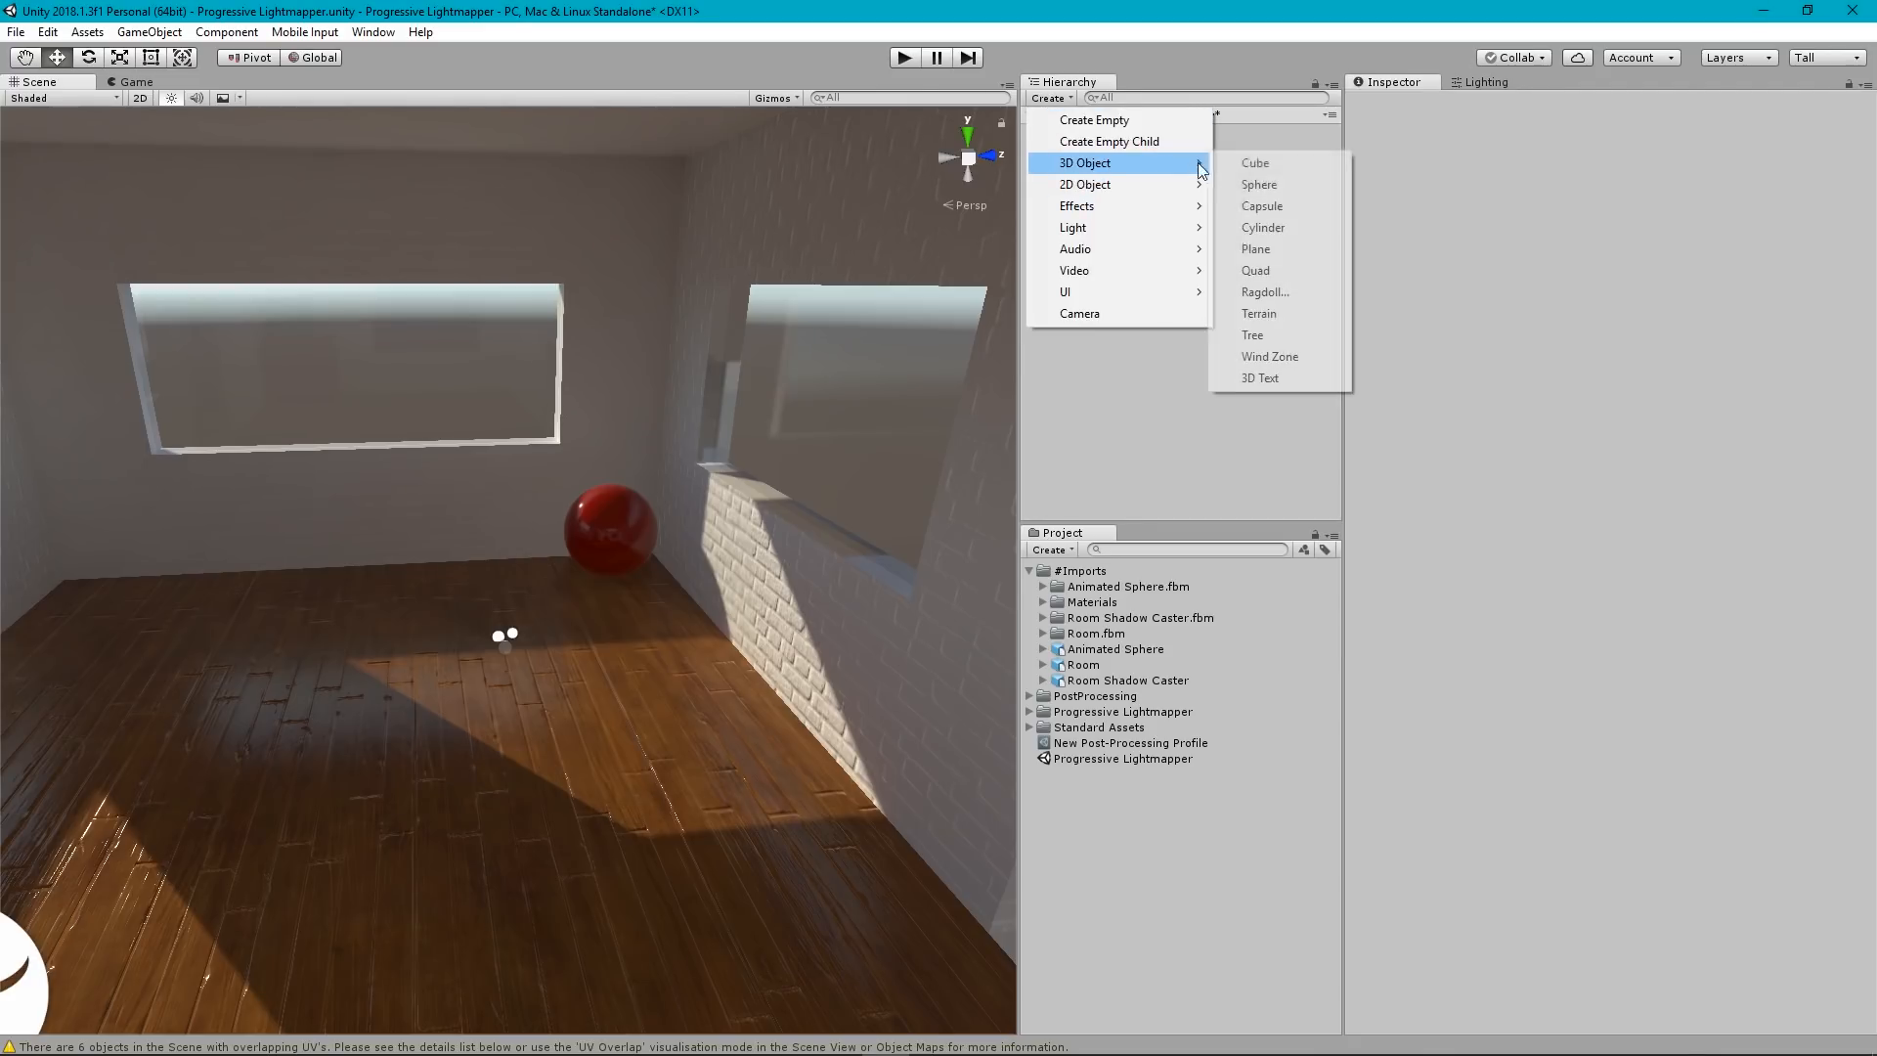
pyautogui.click(1256, 162)
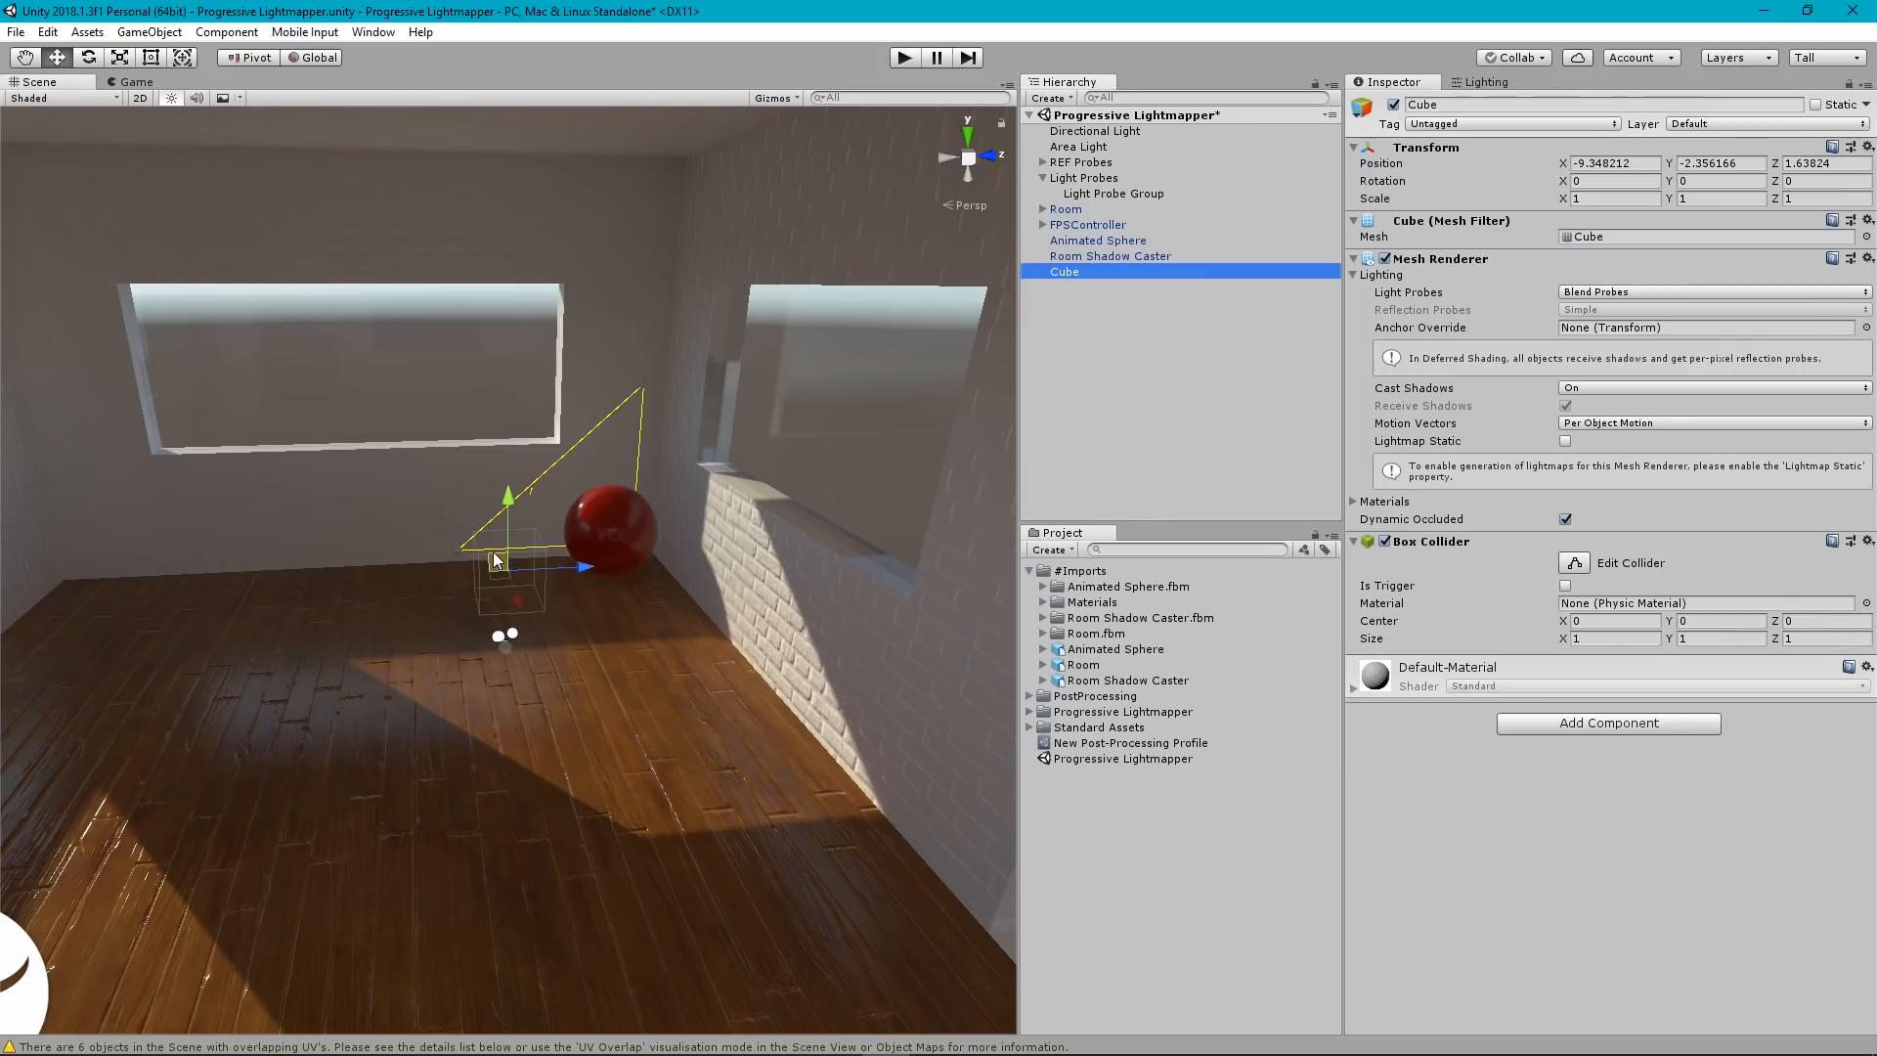
# Select the Animated Sphere in the room's corner and enlarge the 3D gizmo icons around it.
pyautogui.click(612, 526)
pyautogui.scroll(3, 596, 548)
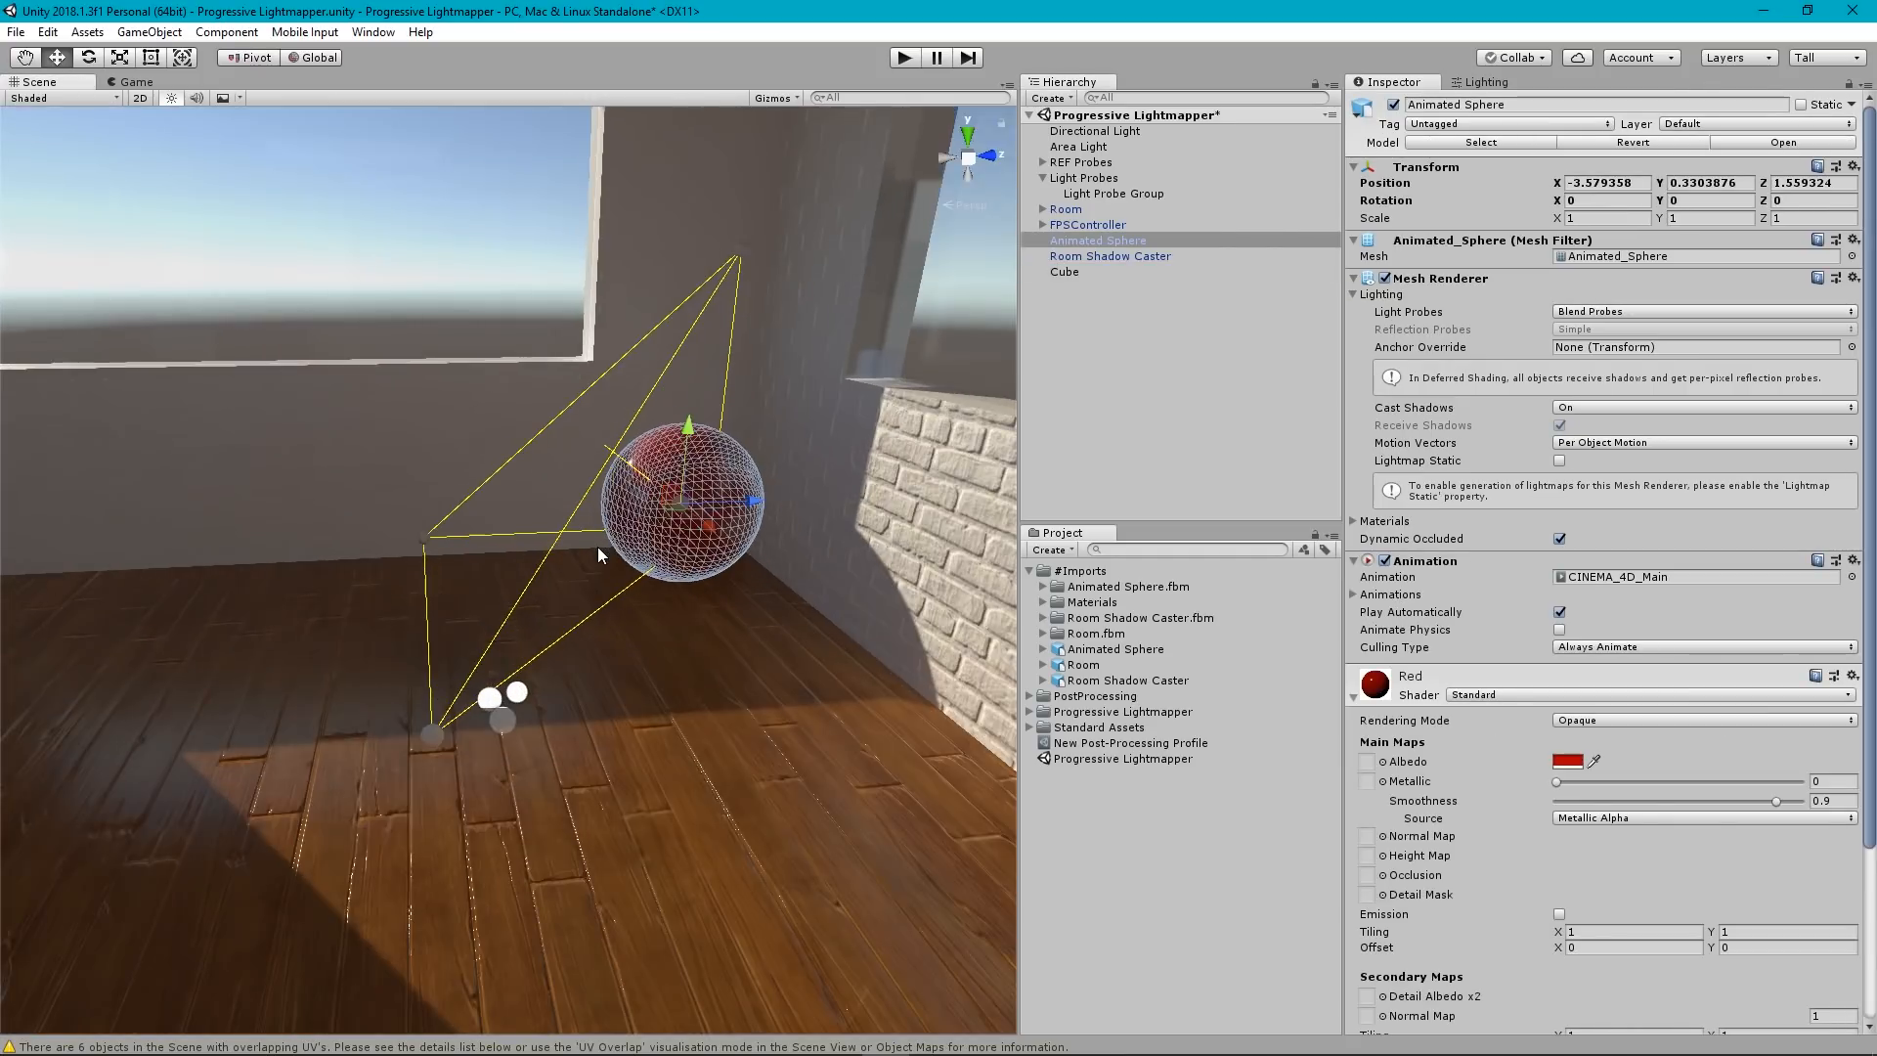
pyautogui.scroll(2, 606, 549)
pyautogui.click(775, 99)
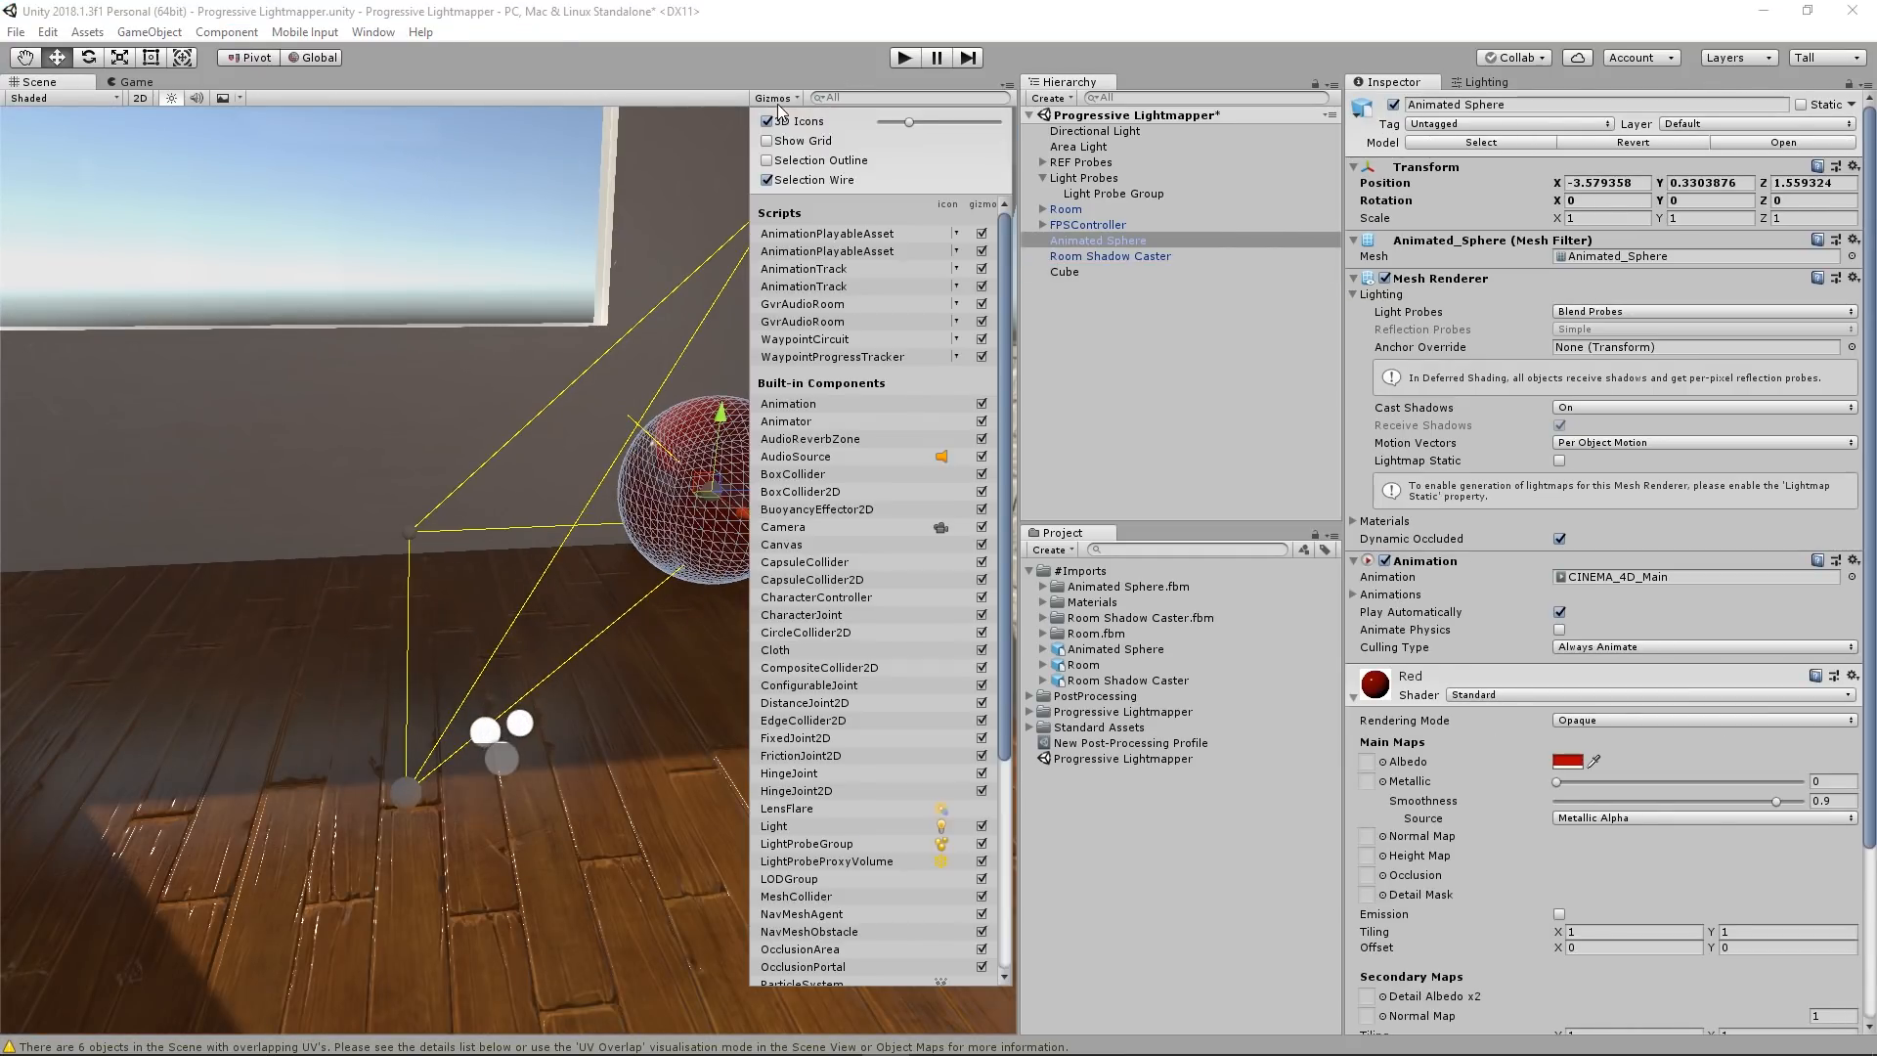
pyautogui.moveTo(906, 120); pyautogui.dragTo(927, 125)
pyautogui.click(1118, 415)
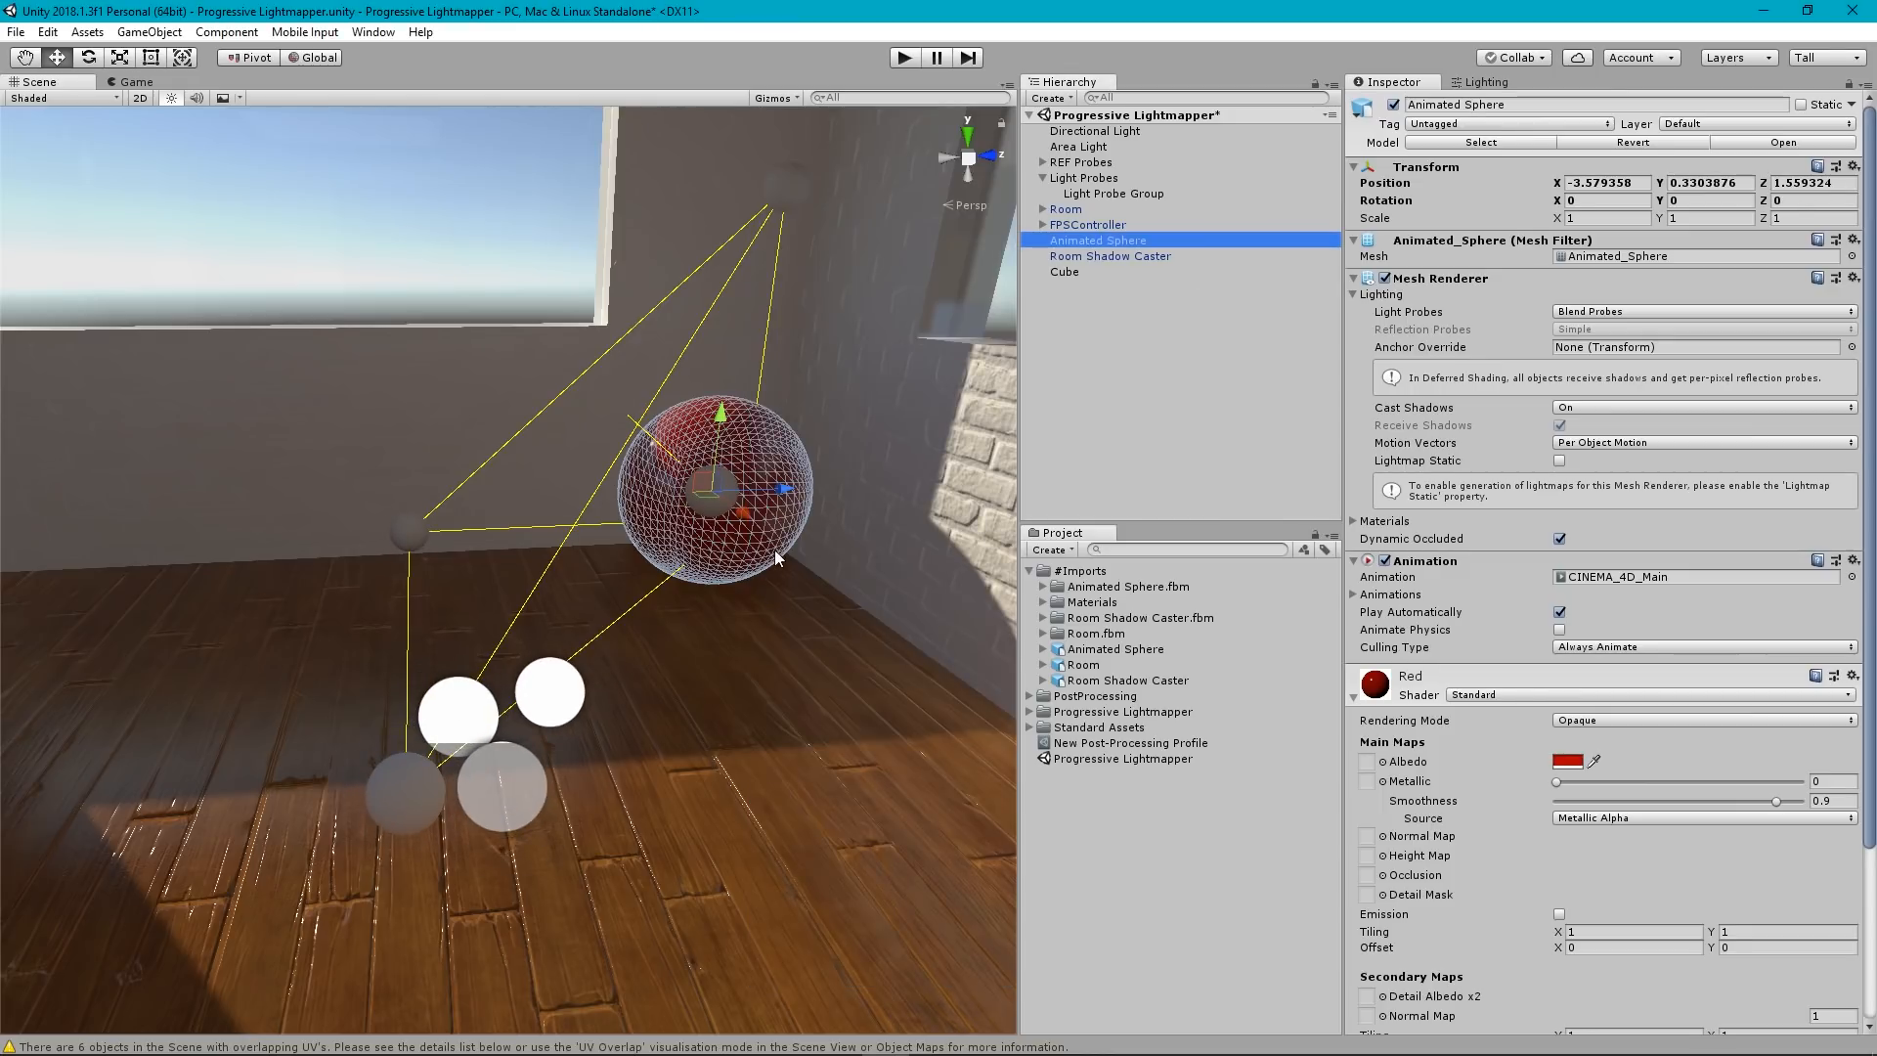
# Examine the light probes linked to the Animated Sphere and the interpolated probe at its centre.
pyautogui.moveTo(774, 550); pyautogui.dragTo(758, 548, button='right')
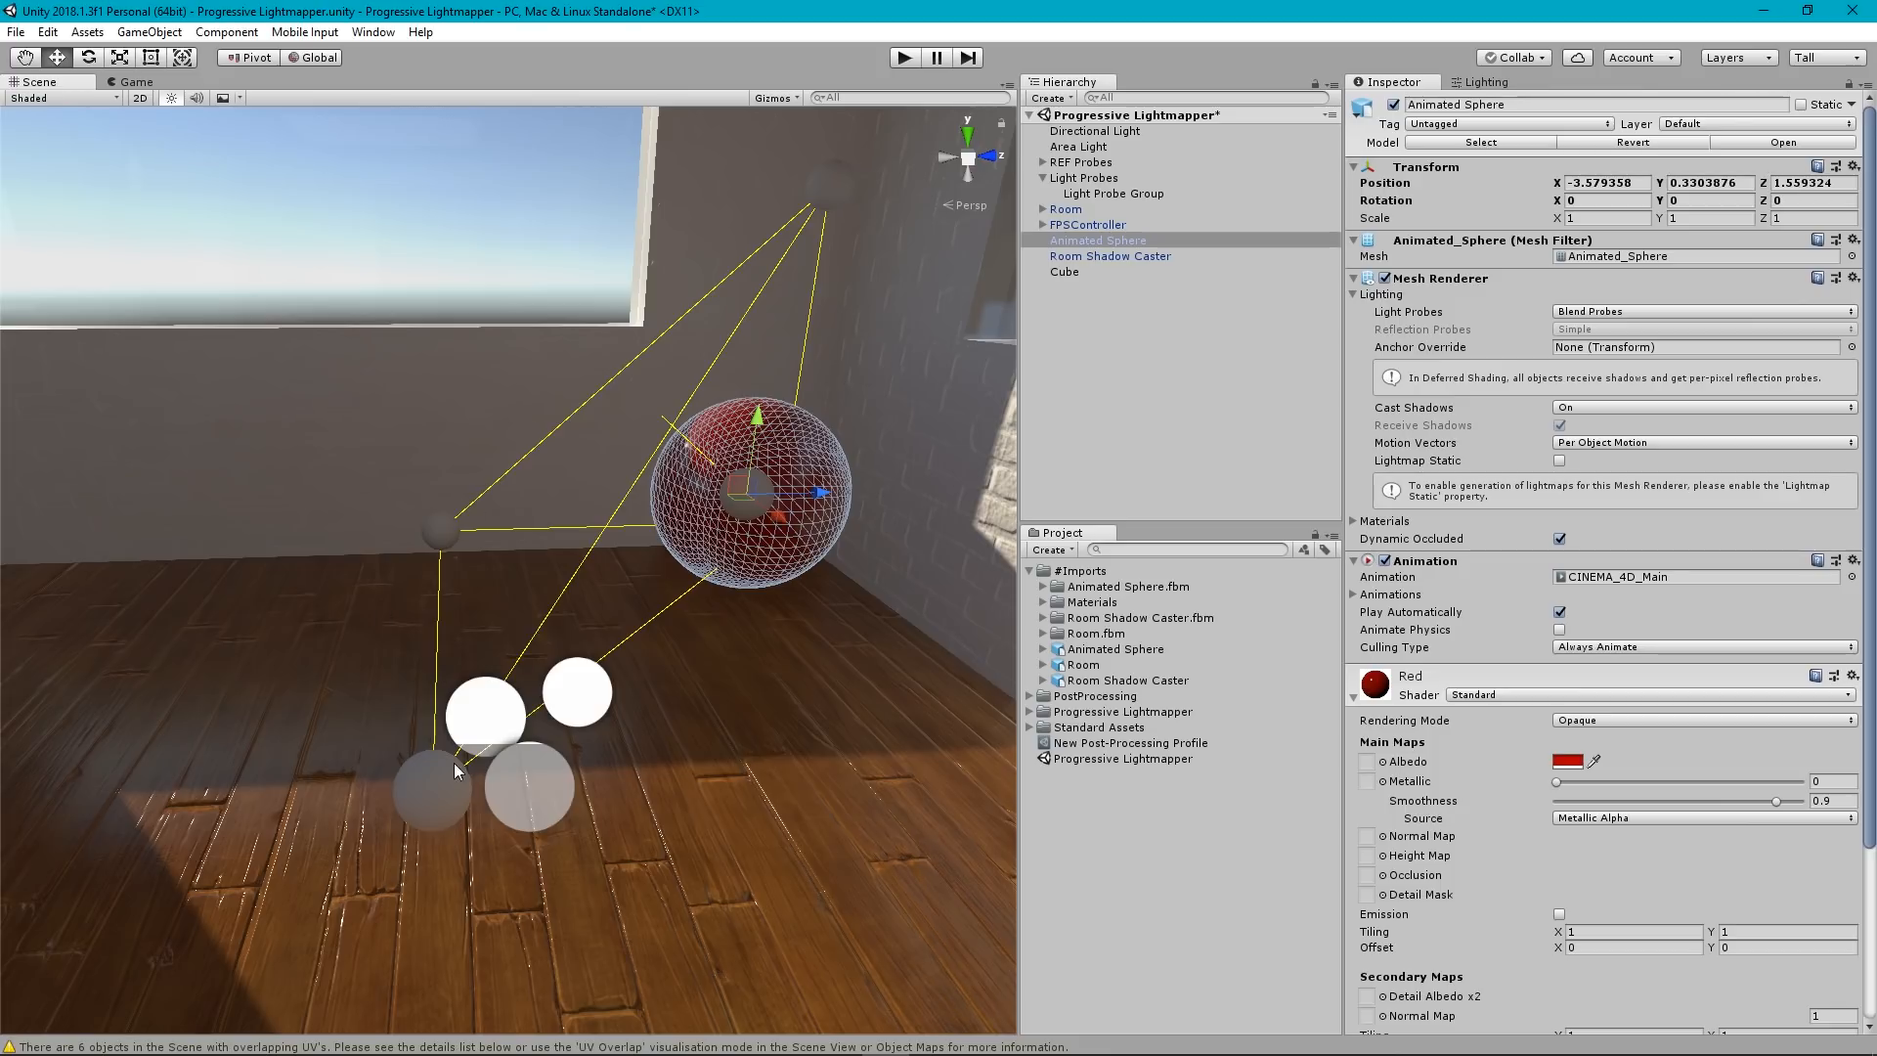
pyautogui.moveTo(858, 673); pyautogui.dragTo(922, 677, button='right')
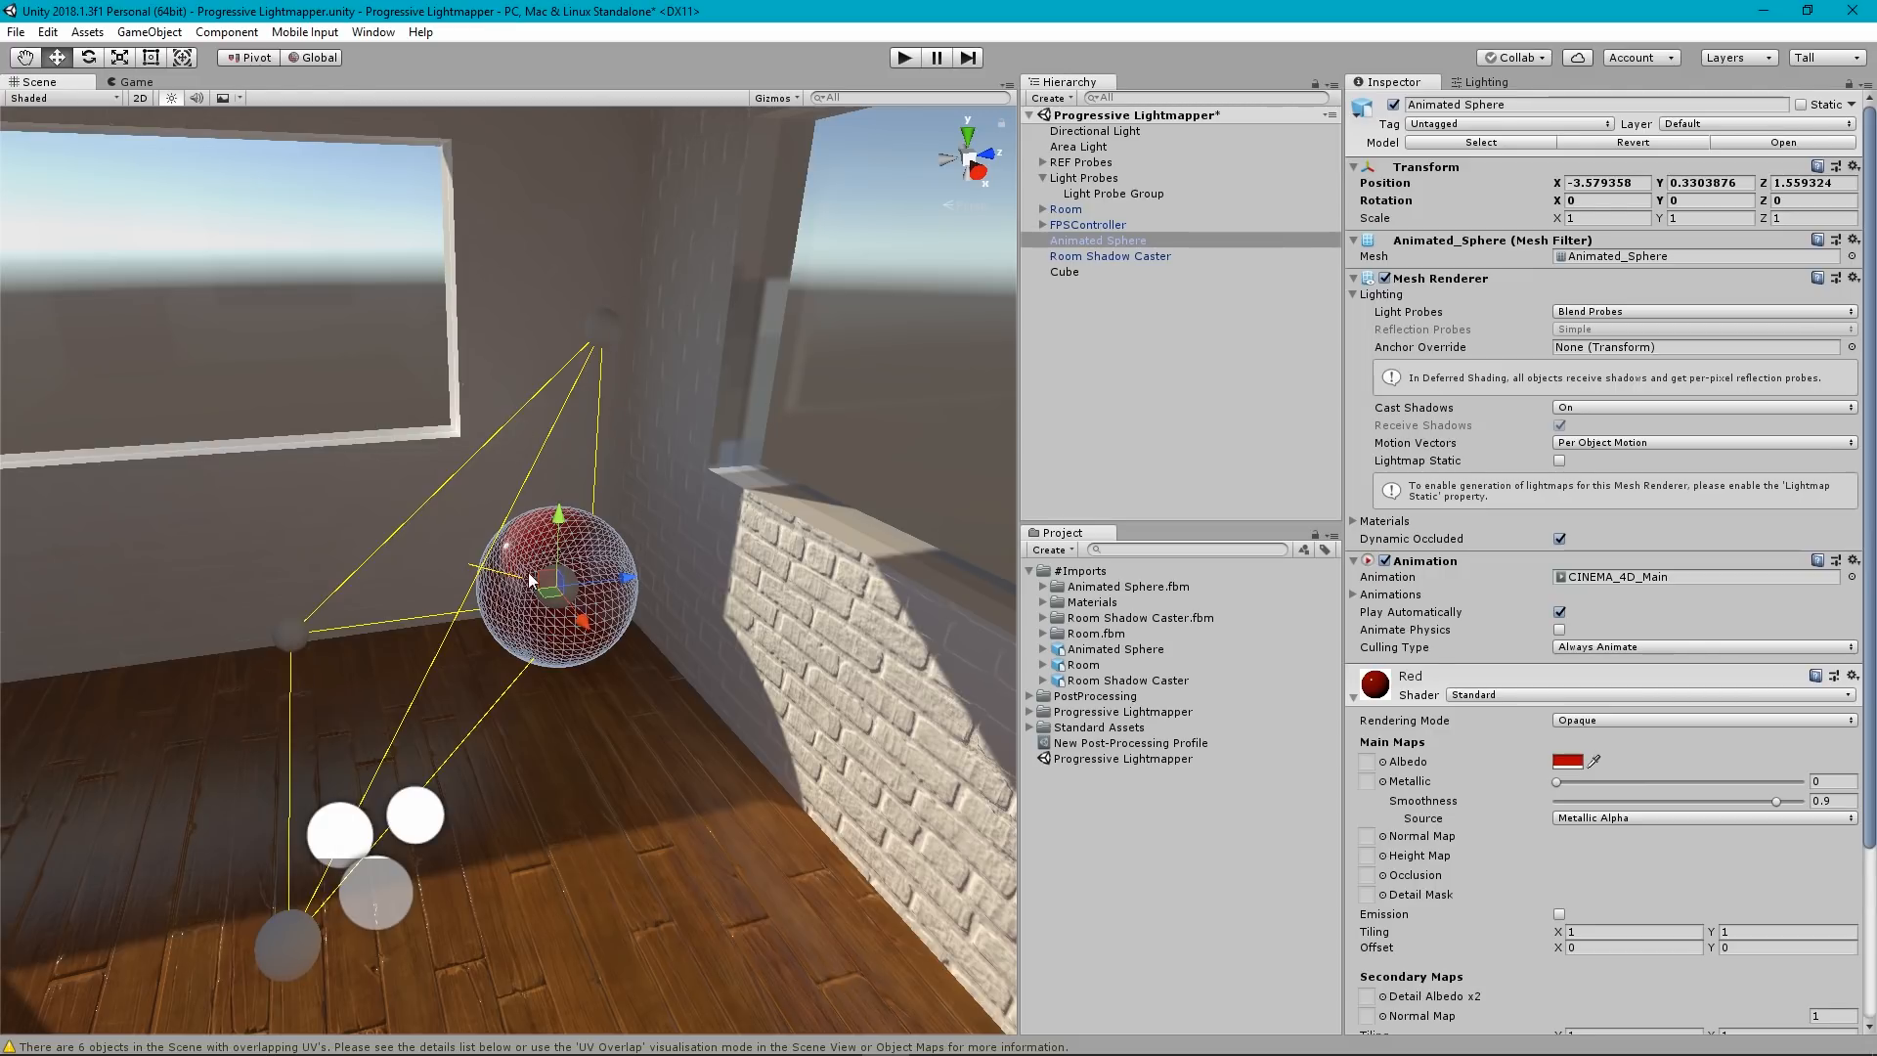
pyautogui.scroll(4, 577, 595)
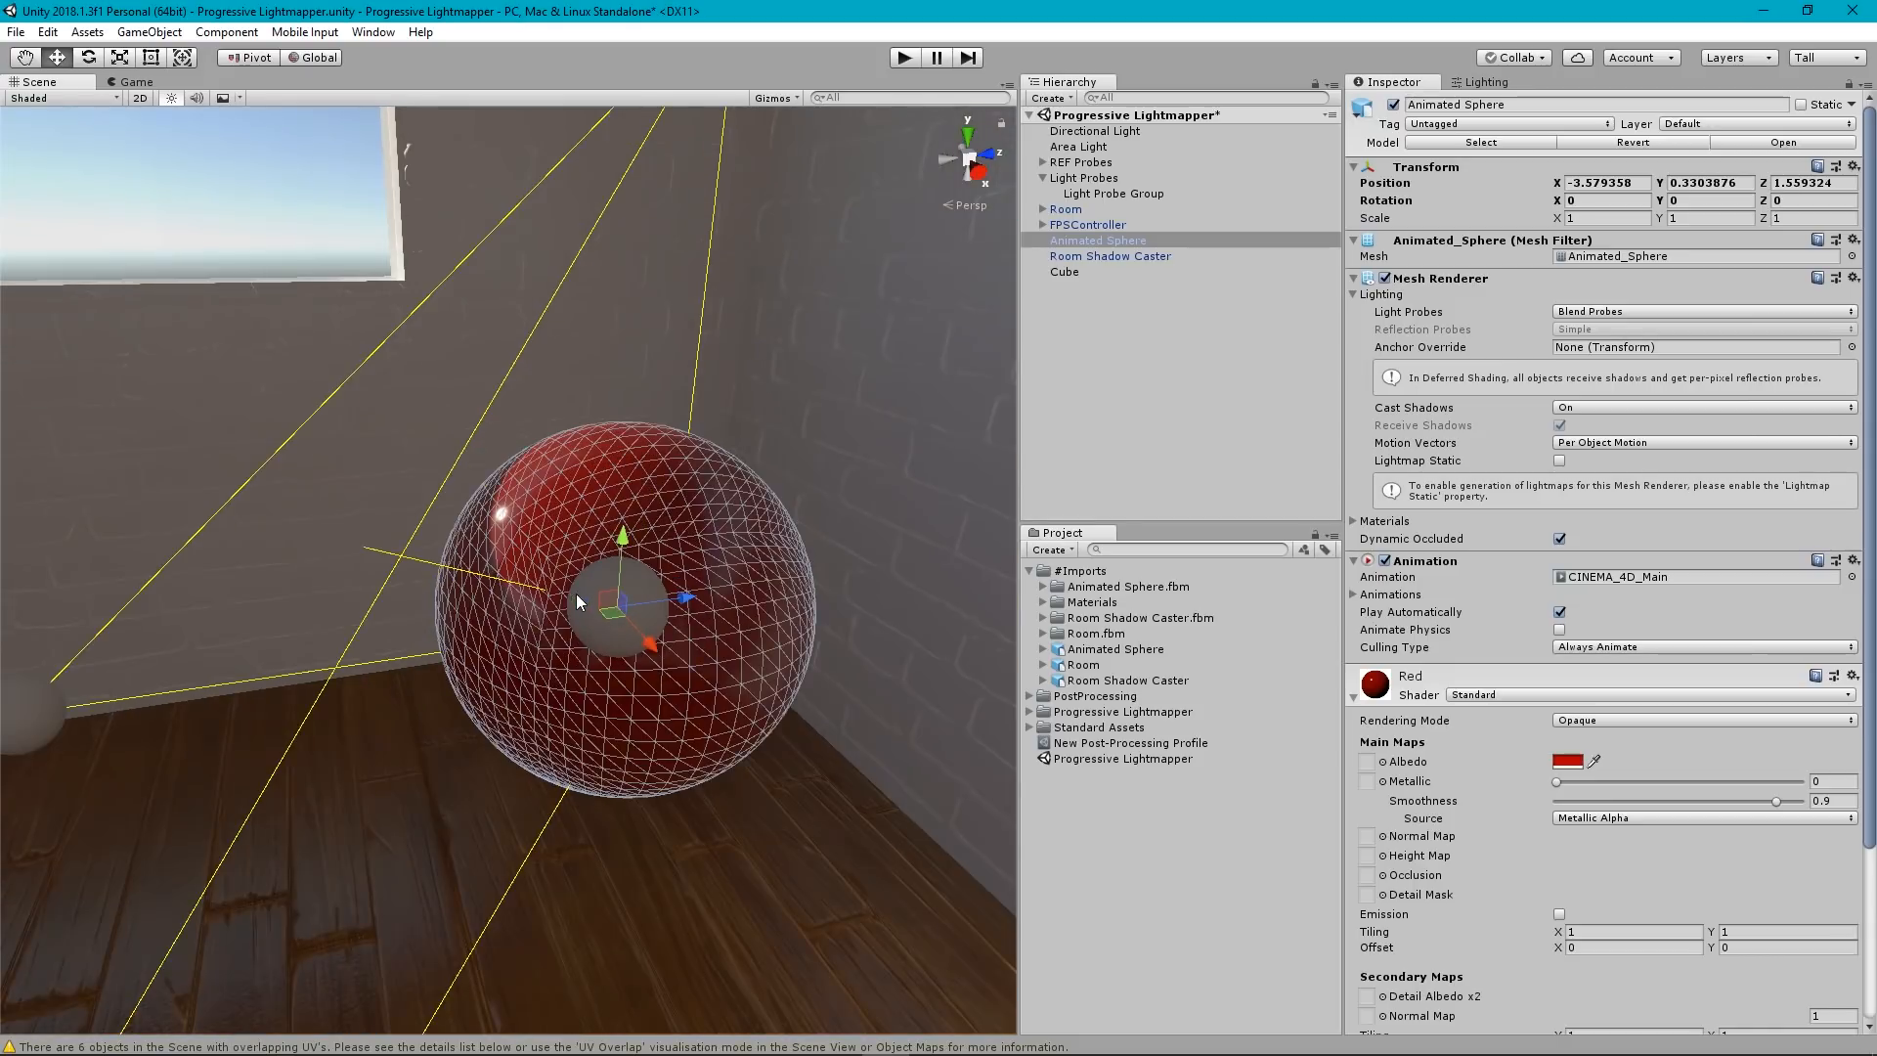
pyautogui.scroll(-5, 577, 595)
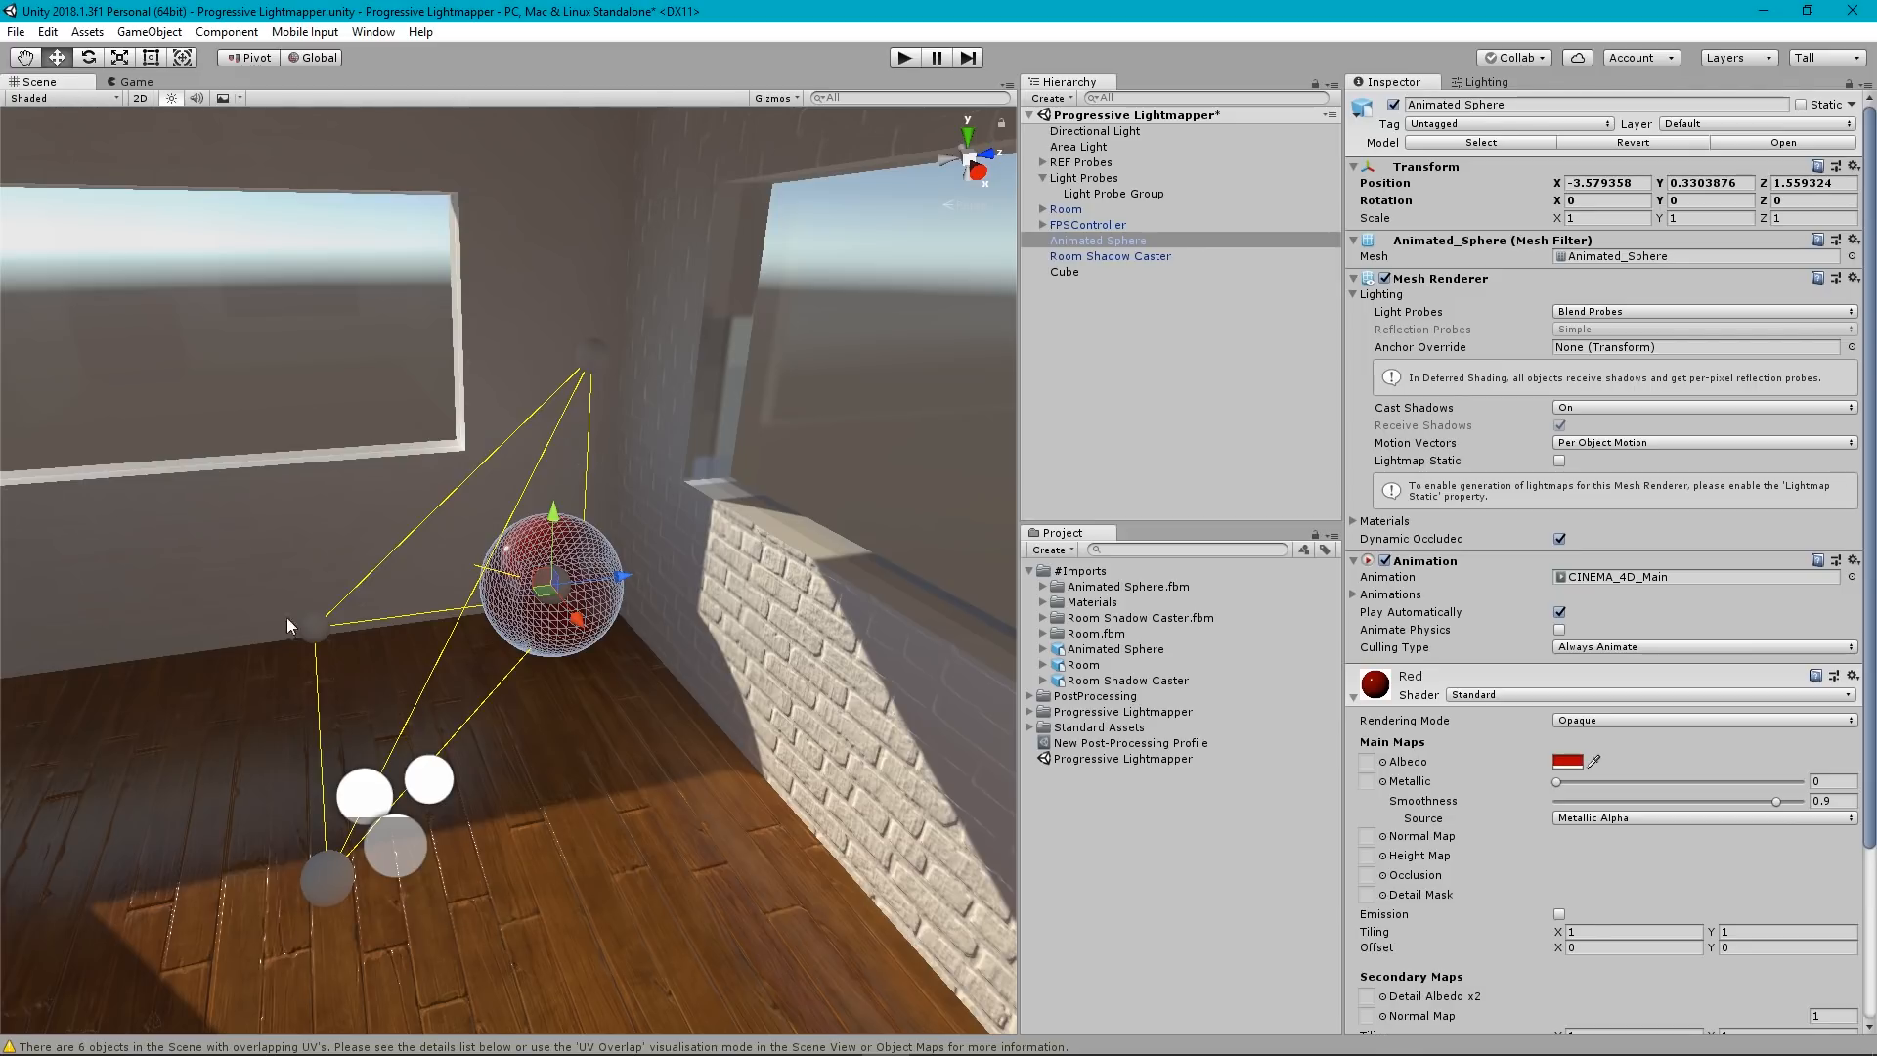
pyautogui.scroll(4, 680, 607)
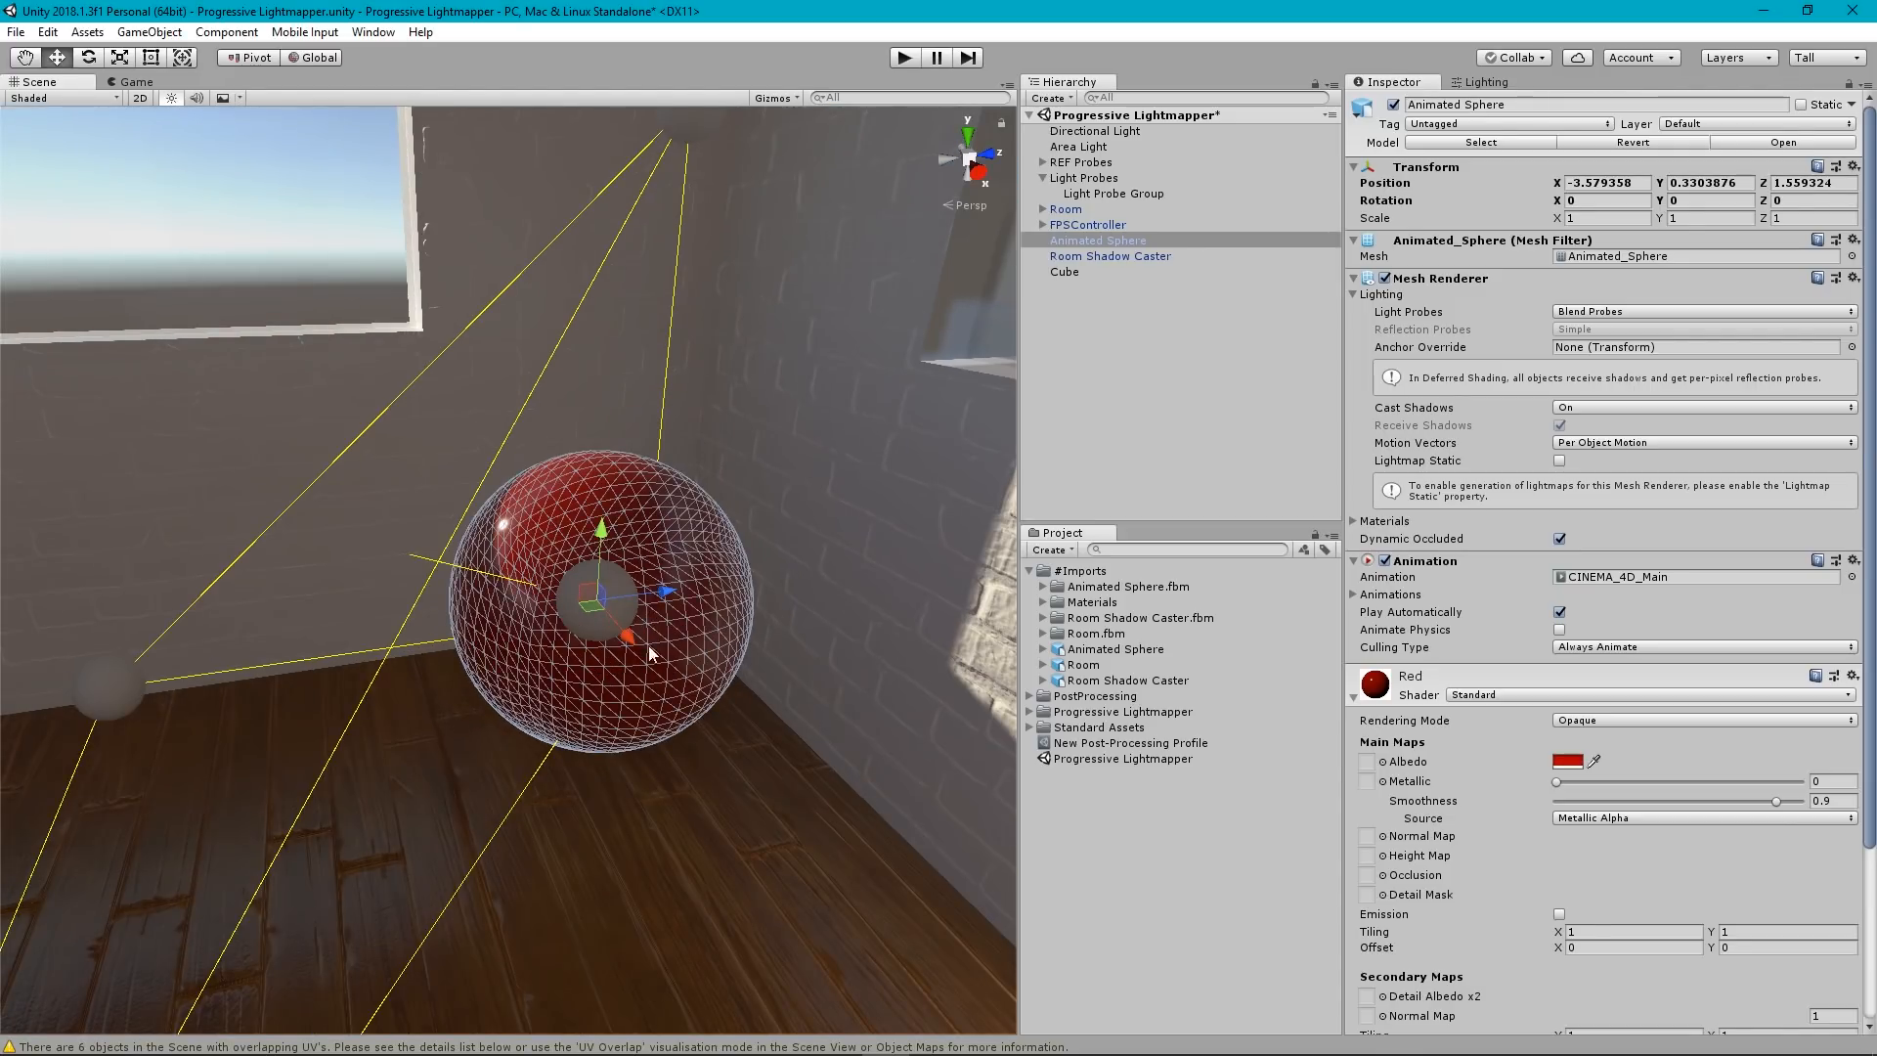
pyautogui.scroll(-5, 648, 645)
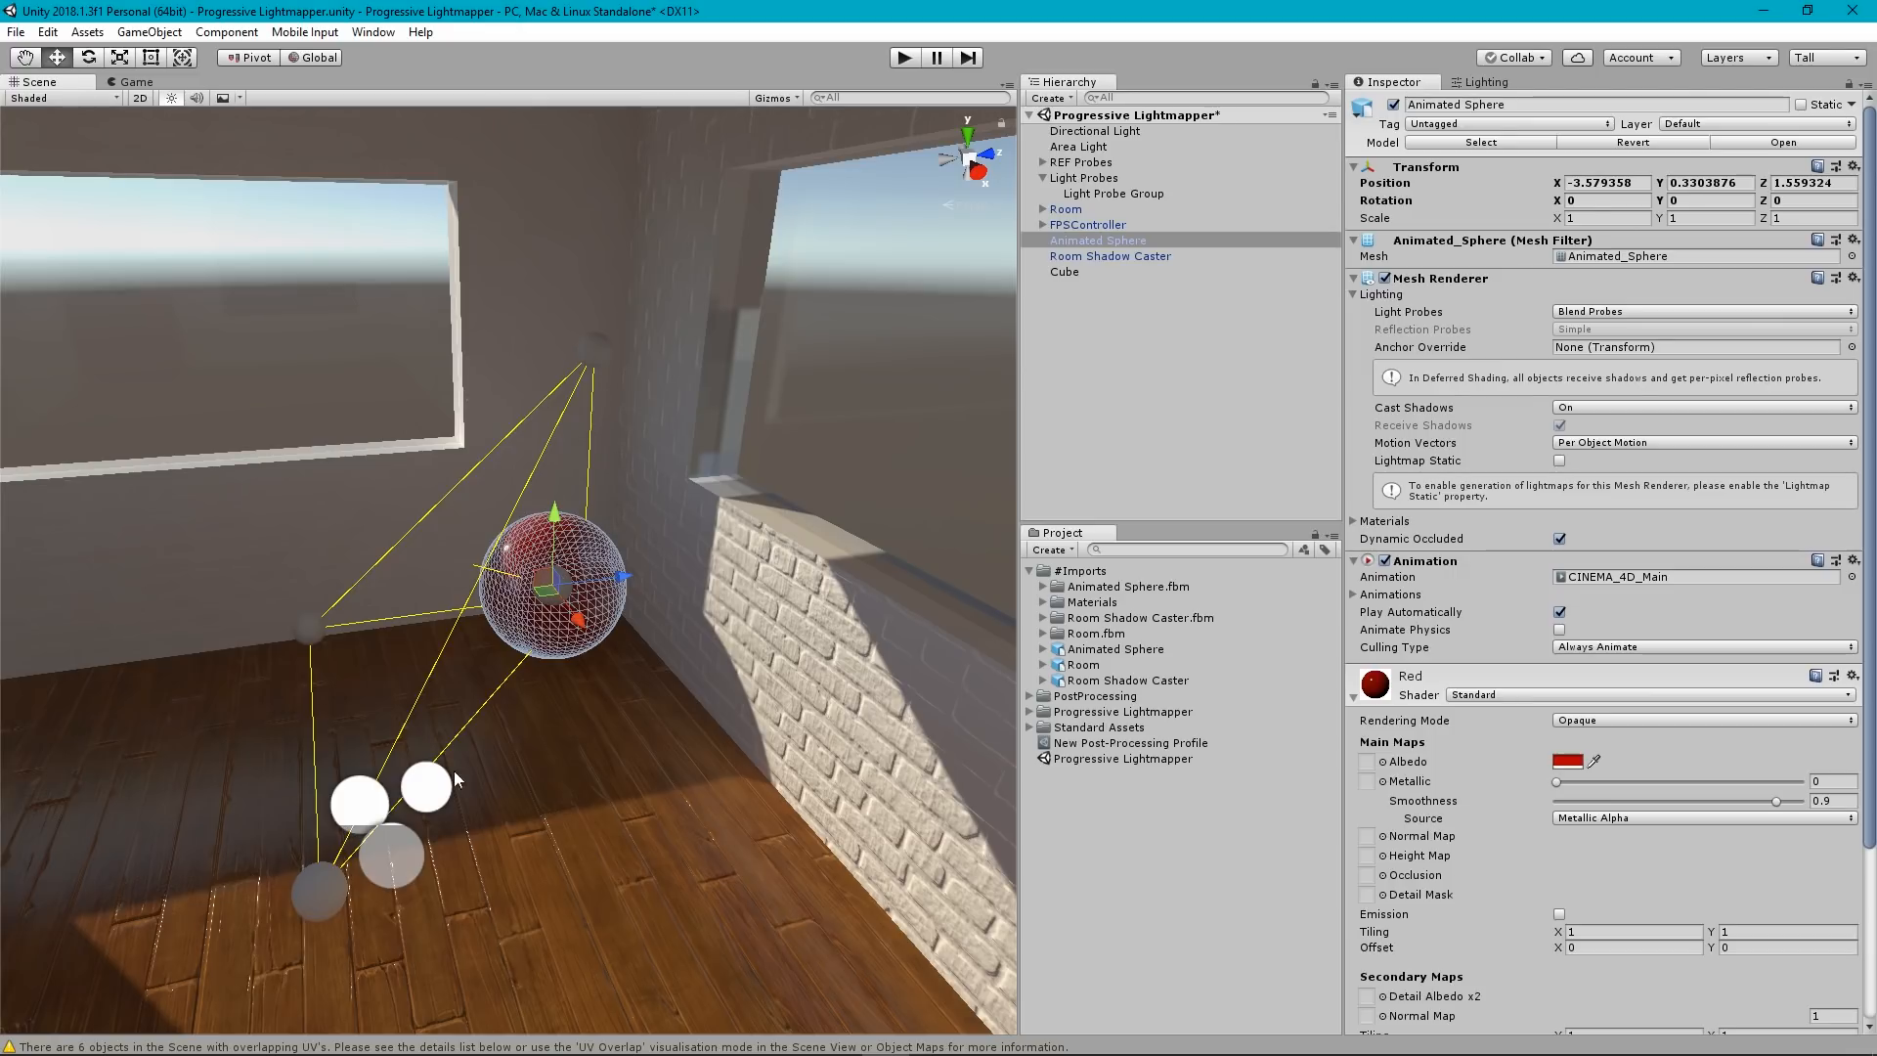
# Set the cube's position to X 0, Y 0, Z 0, placing it on the main room's floor.
pyautogui.click(1124, 299)
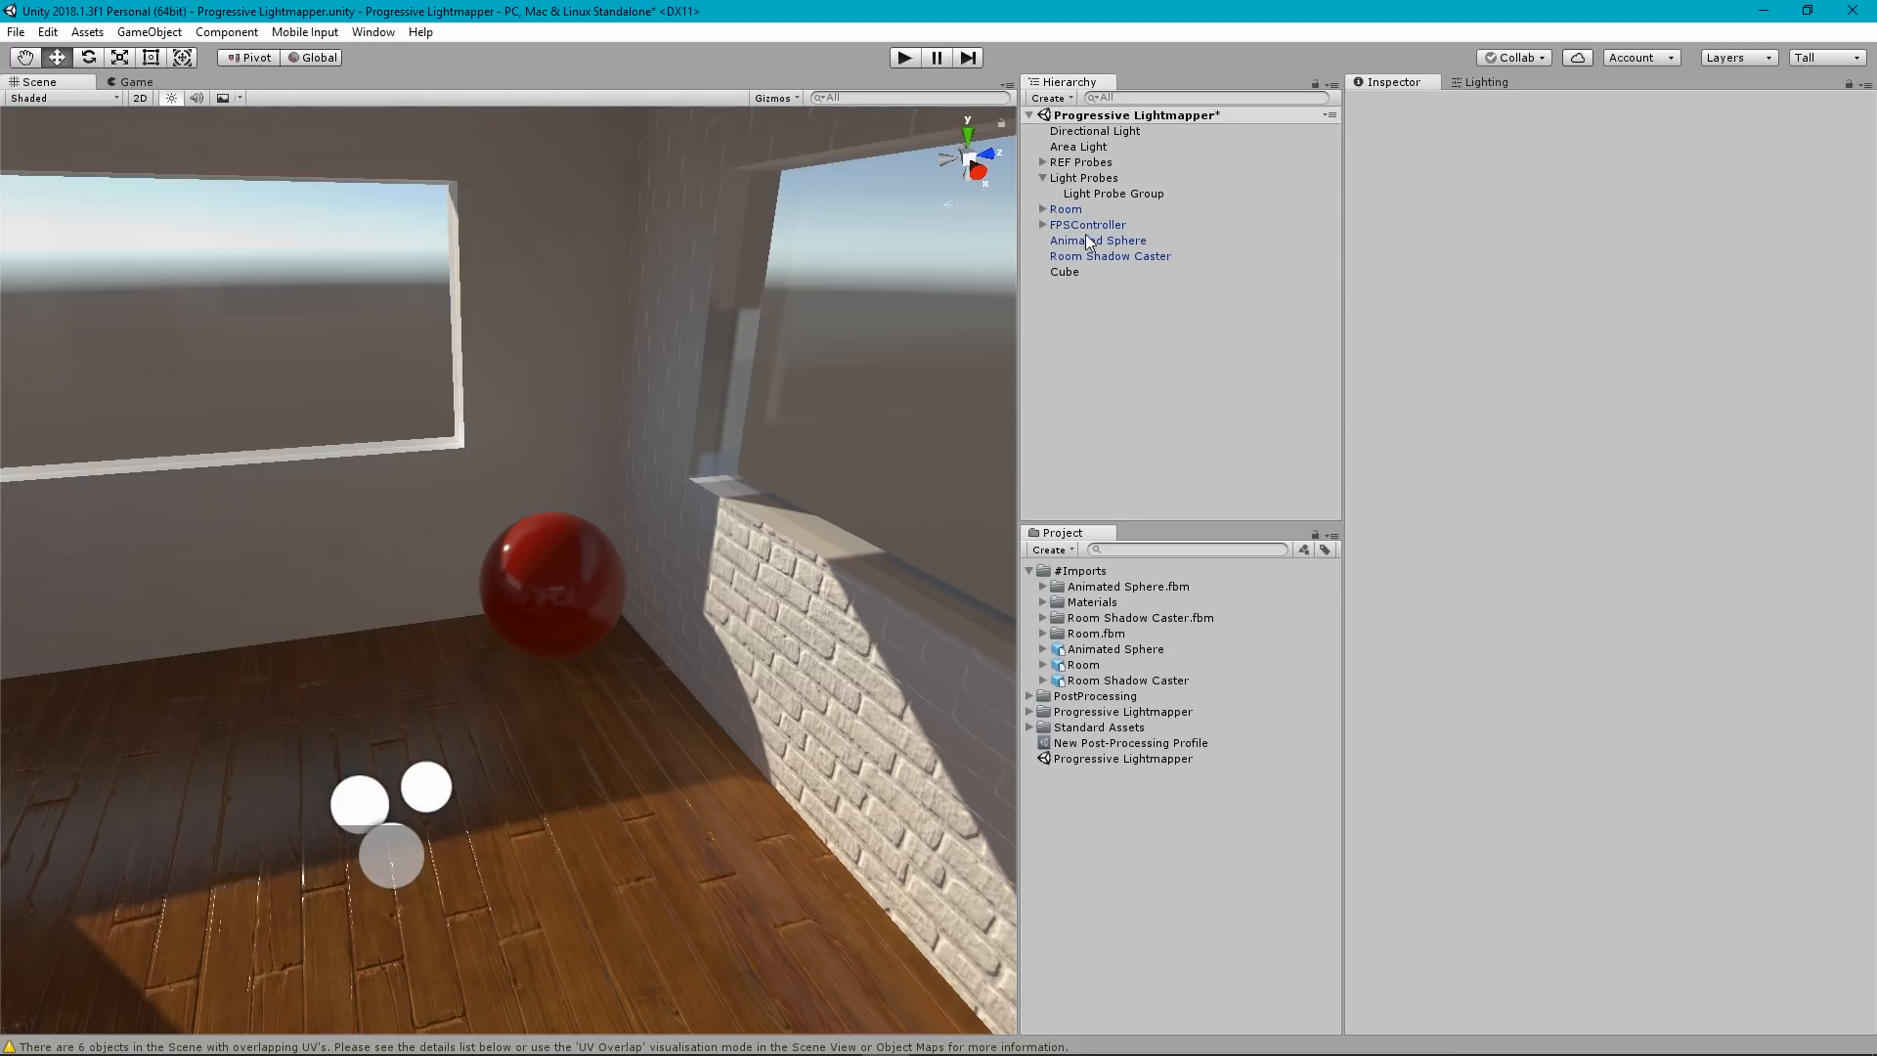
pyautogui.click(1058, 272)
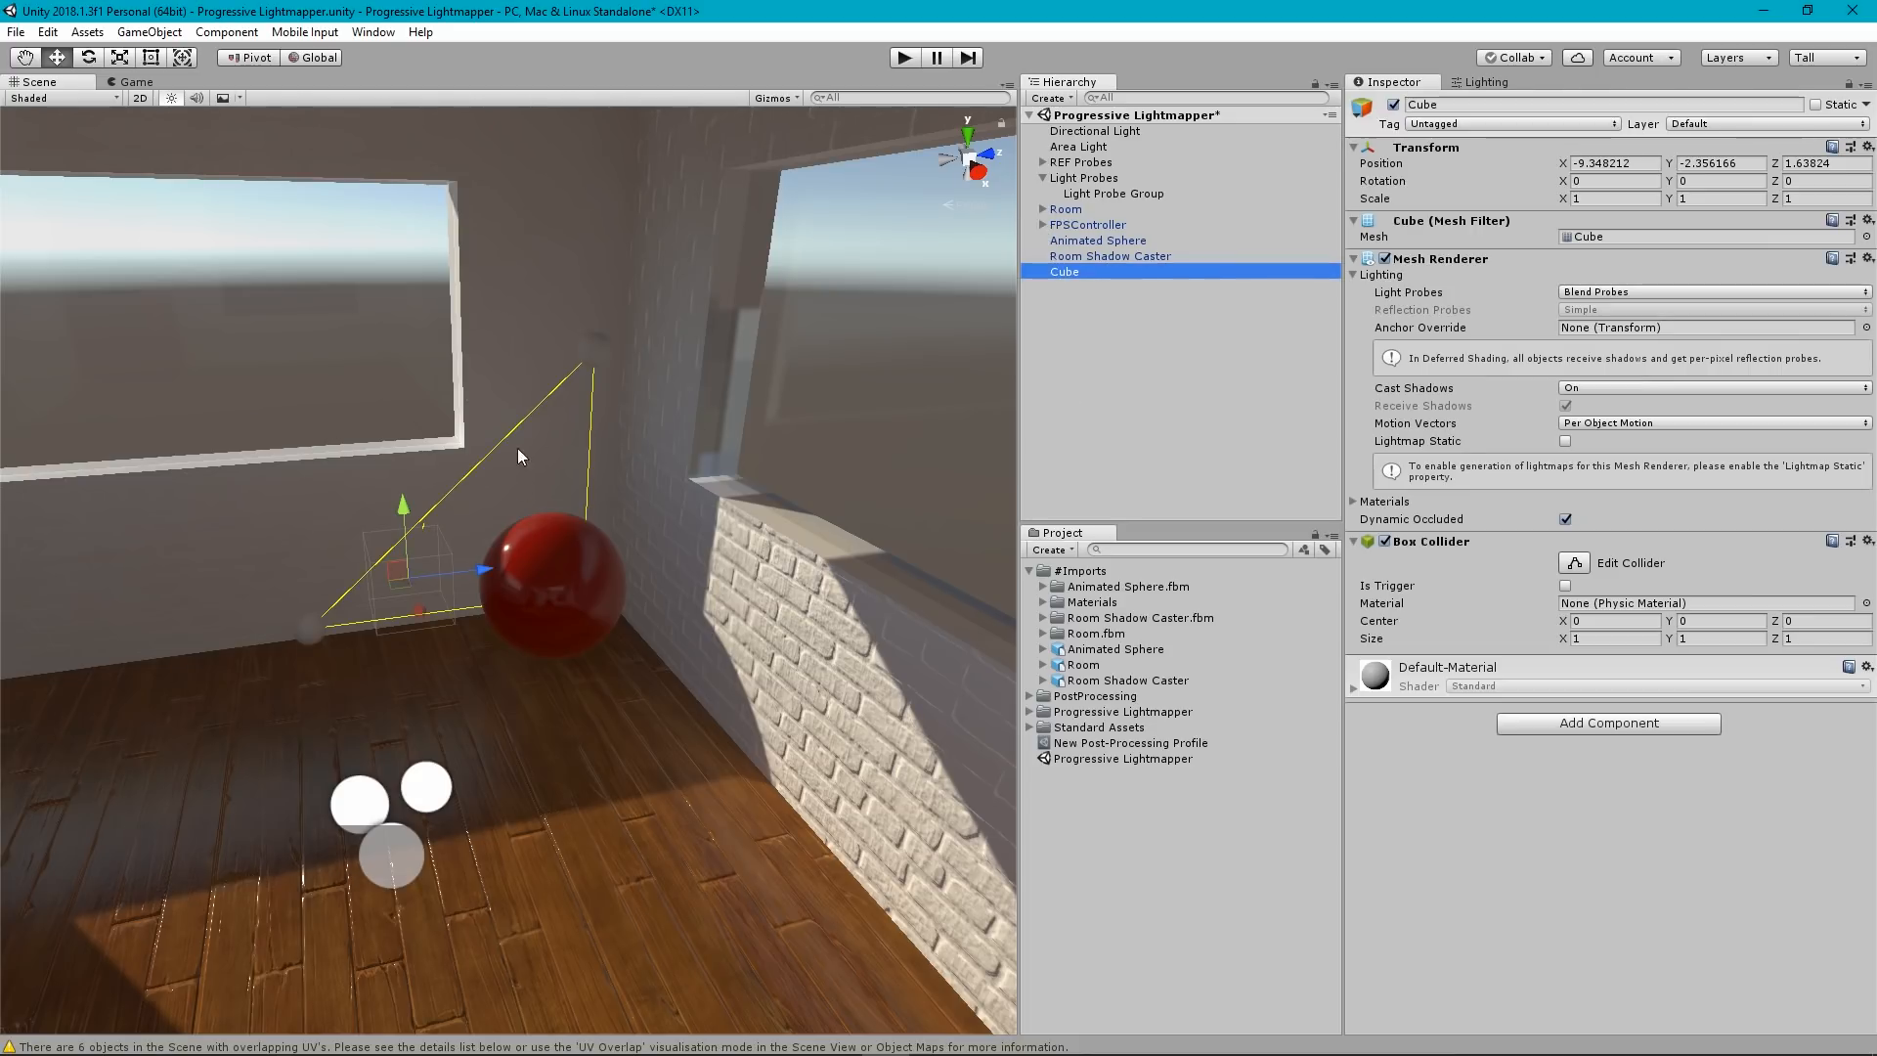
pyautogui.click(1606, 164)
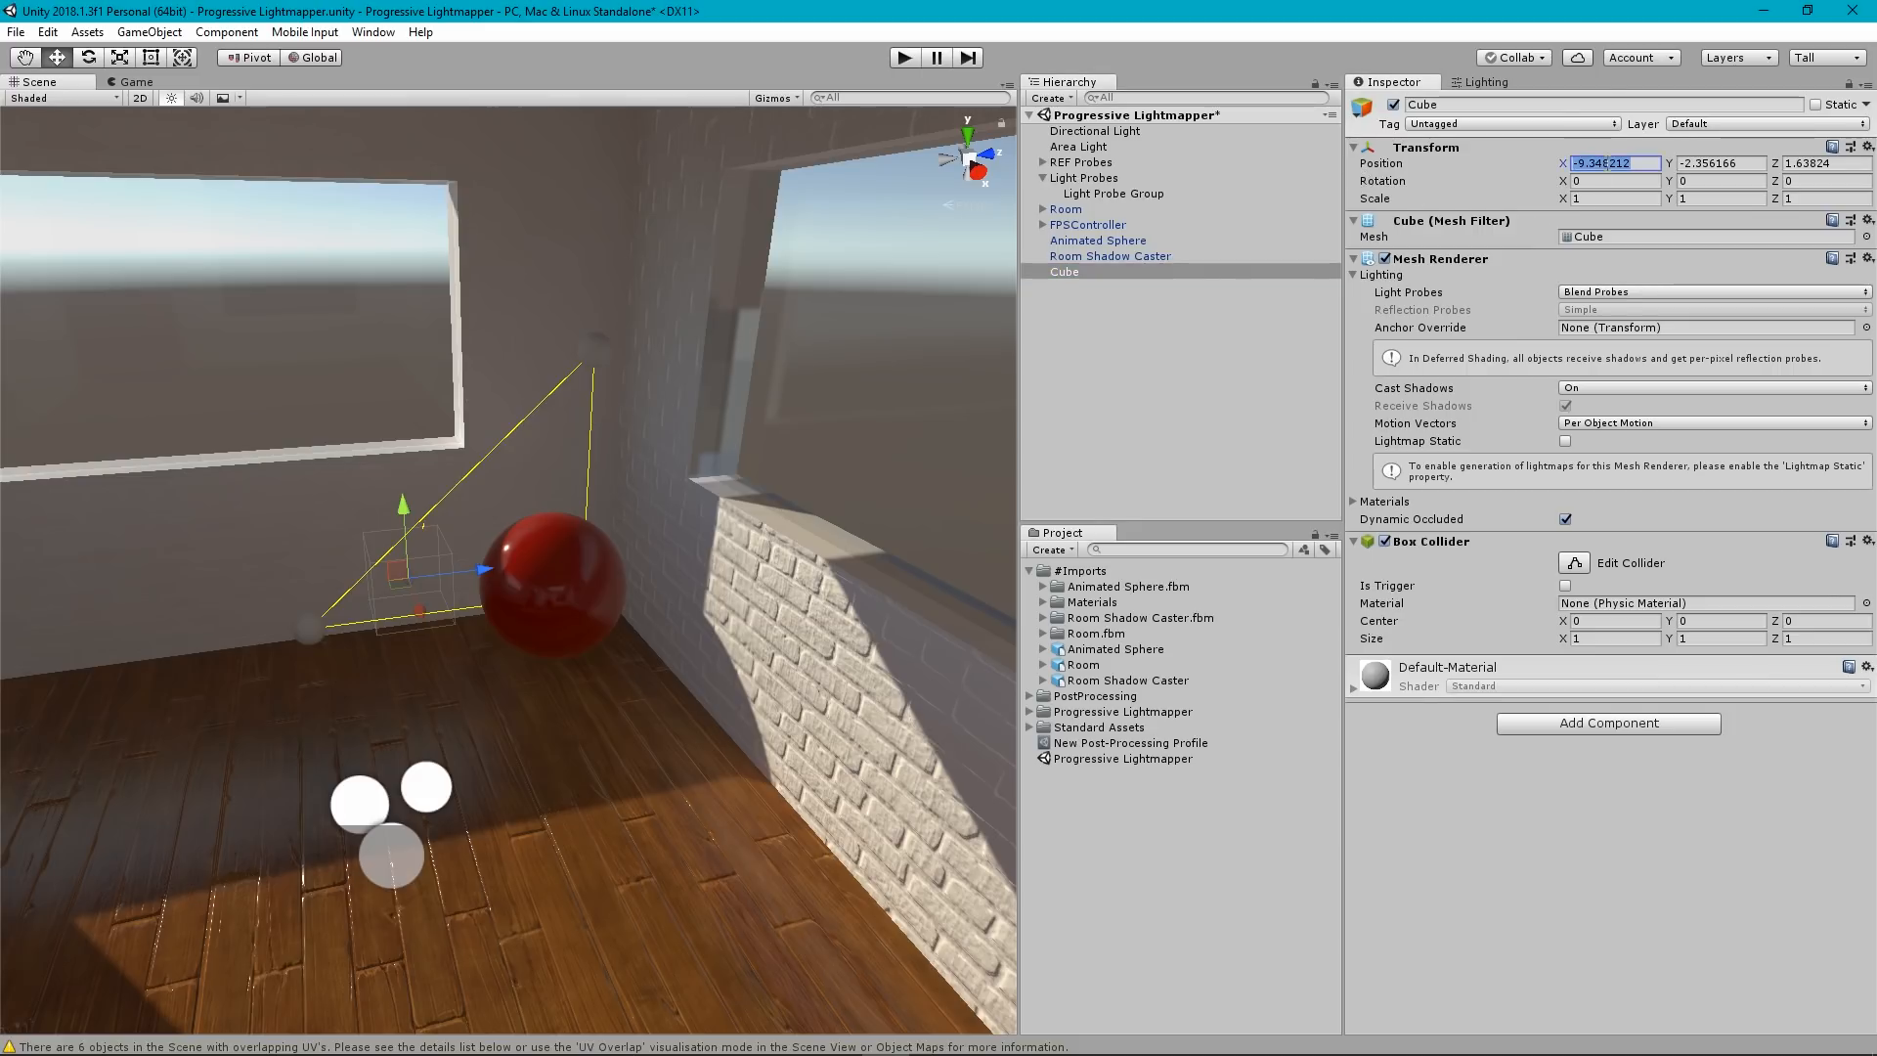
pyautogui.write('0')
pyautogui.press('Tab')
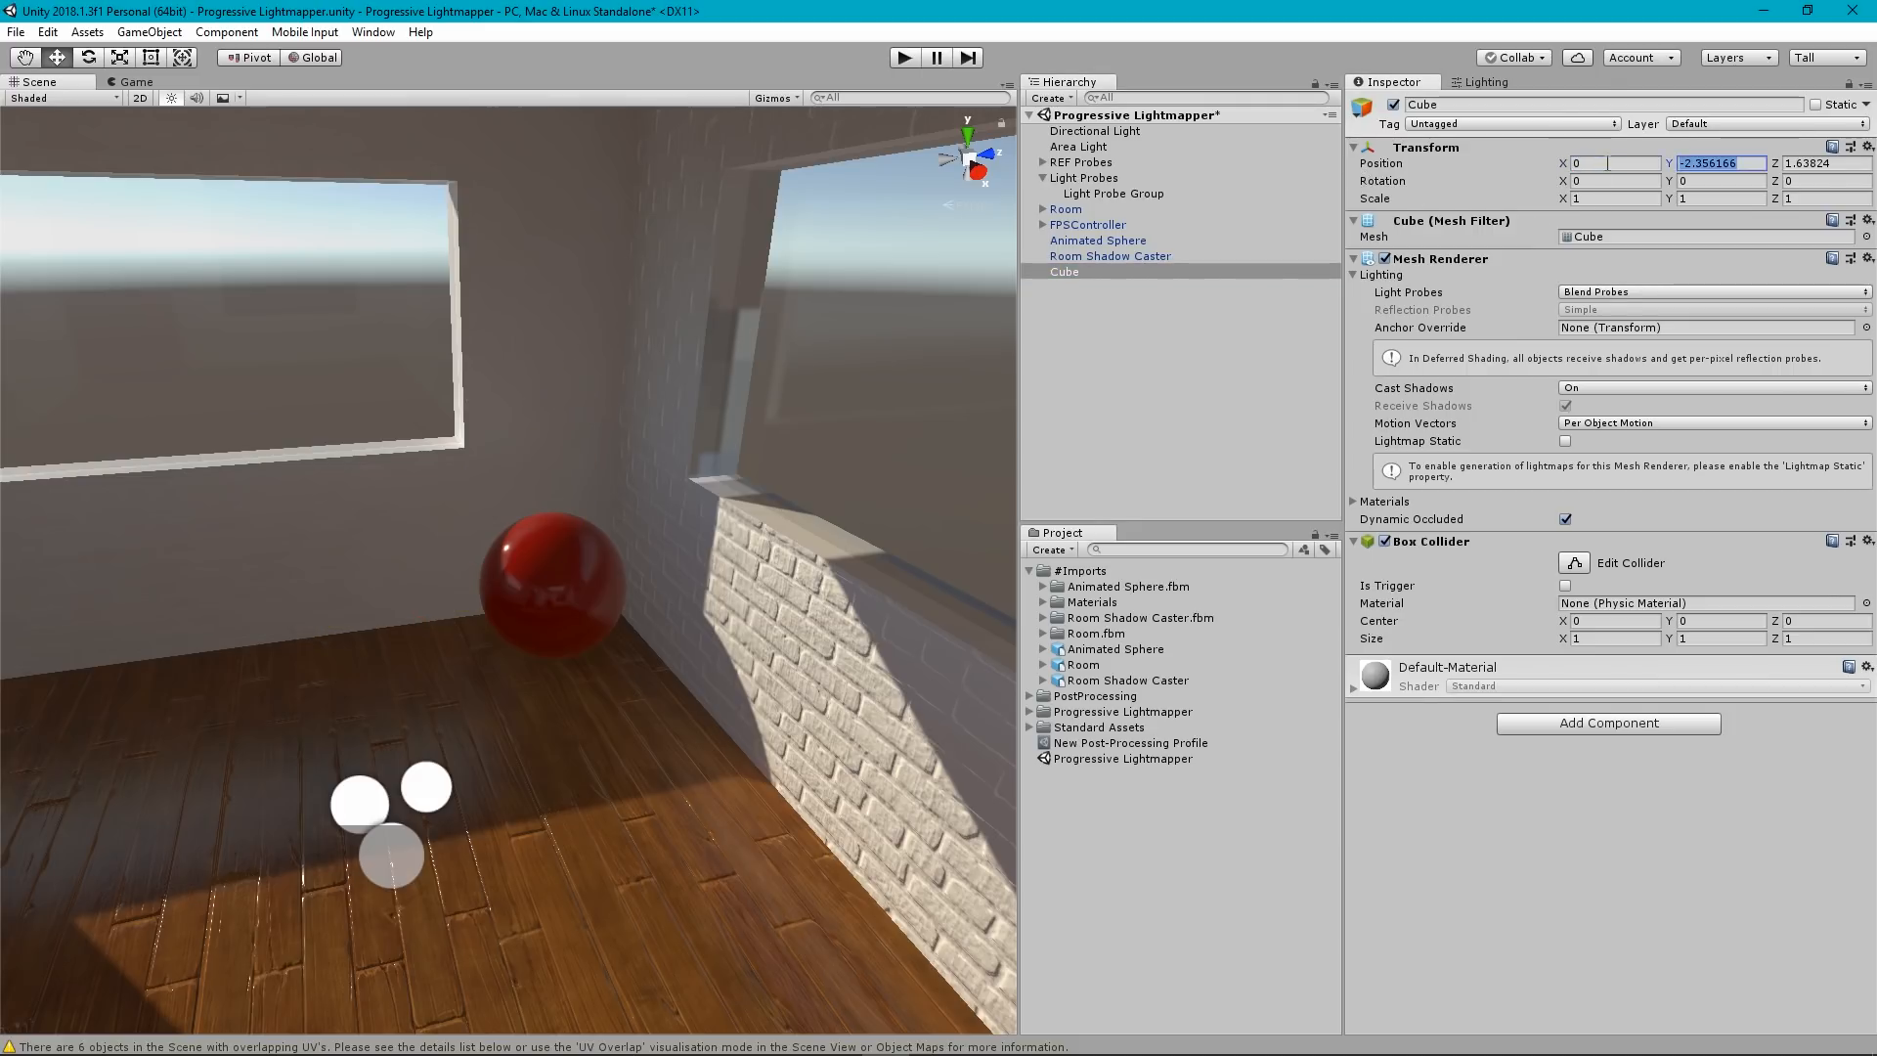
pyautogui.write('0')
pyautogui.press('Tab')
pyautogui.write('0')
pyautogui.scroll(-6, 595, 626)
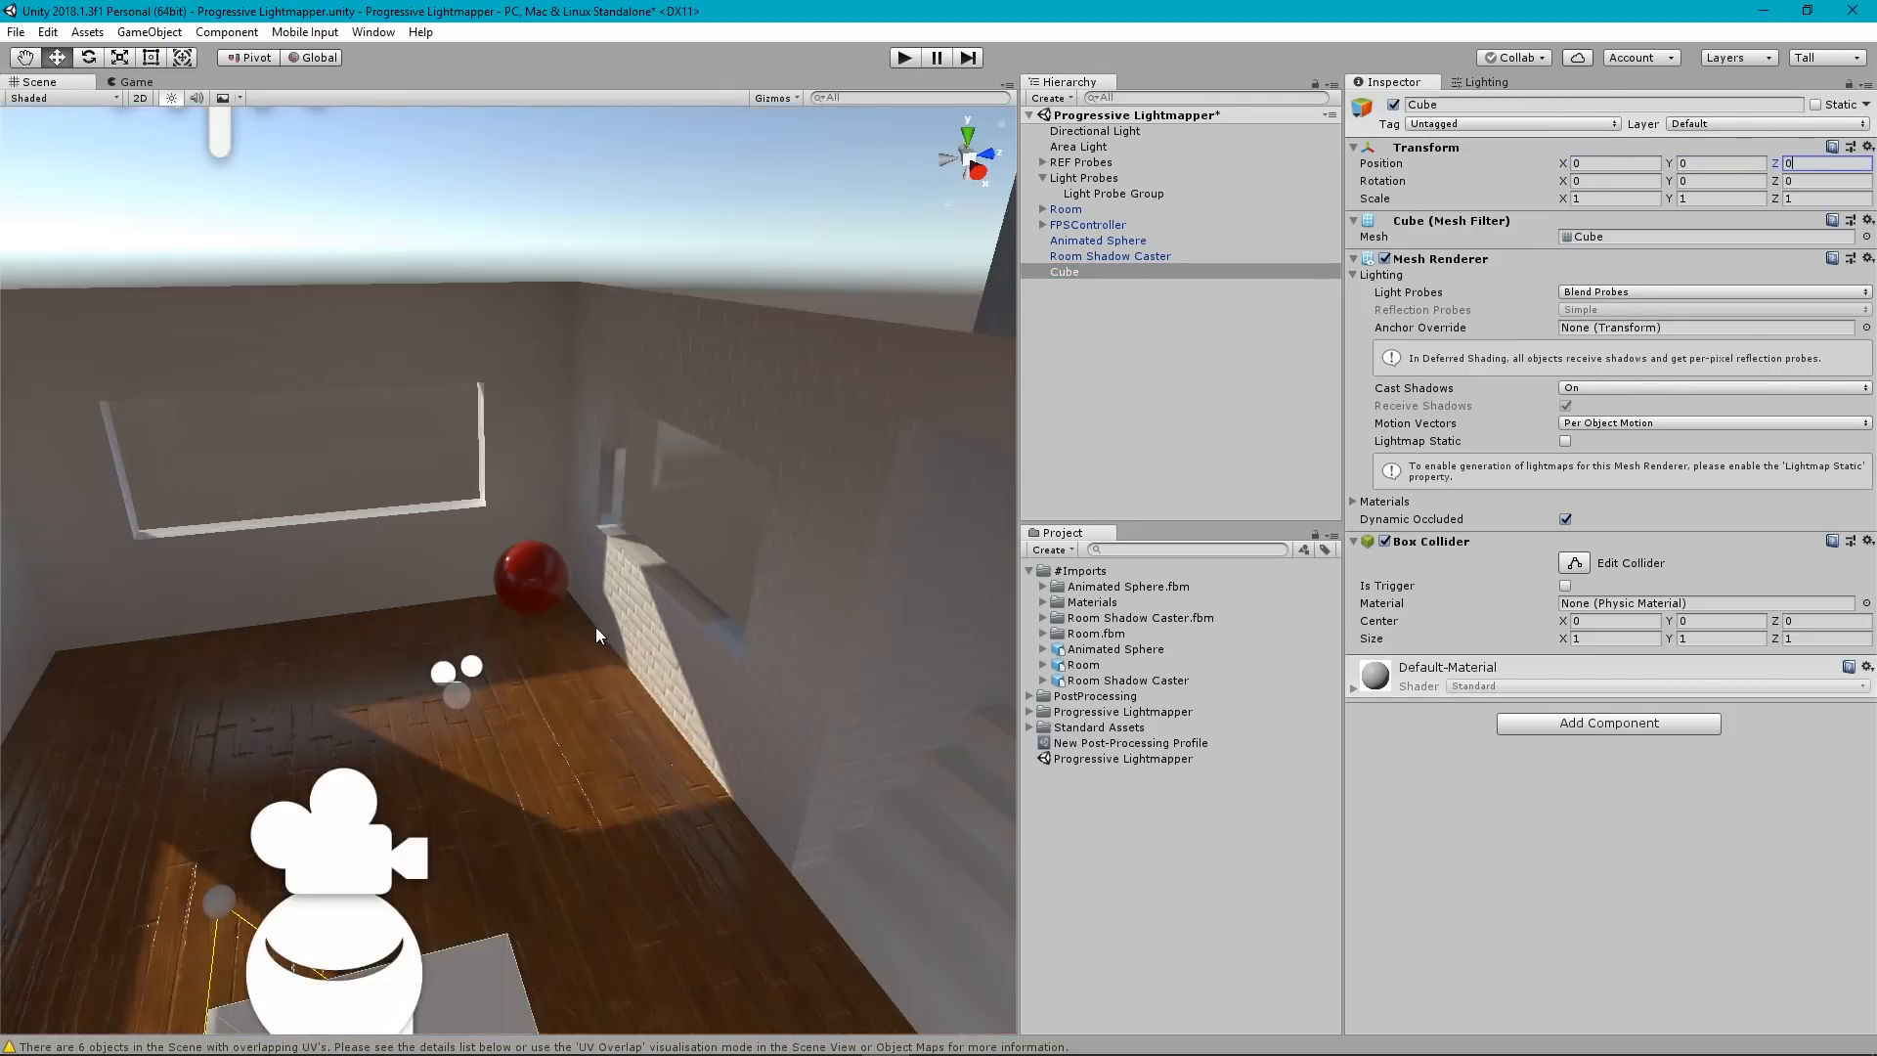
pyautogui.moveTo(579, 768)
pyautogui.mouseDown(button='right')
pyautogui.moveTo(534, 841)
pyautogui.moveTo(502, 767)
pyautogui.moveTo(1012, 866)
pyautogui.moveTo(1390, 776)
pyautogui.moveTo(1610, 751)
pyautogui.moveTo(1584, 780)
pyautogui.moveTo(1625, 774)
pyautogui.mouseUp(button='right')
pyautogui.press('w')
pyautogui.press('a')
pyautogui.press('s')
pyautogui.press('w')
pyautogui.press('s')
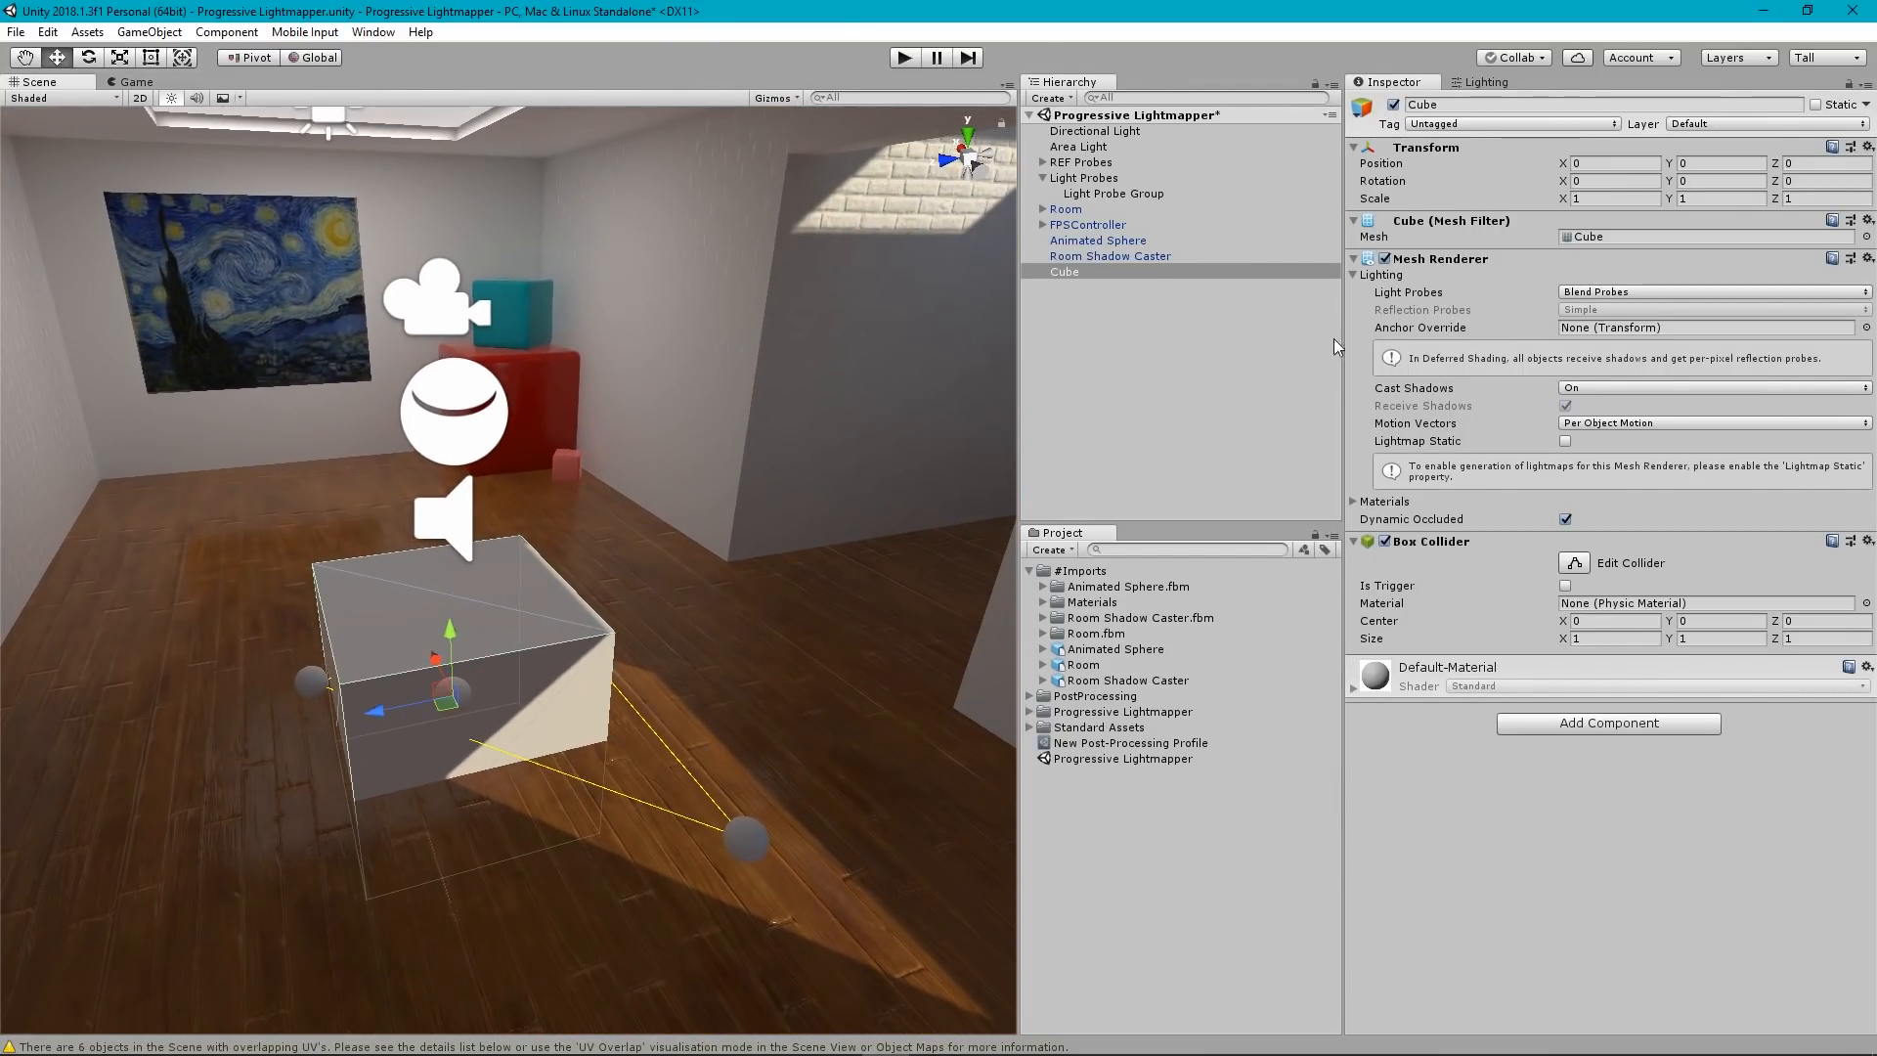
# Scale the cube to 0.5 on the X, Y and Z axes.
pyautogui.click(1608, 194)
pyautogui.write('.5')
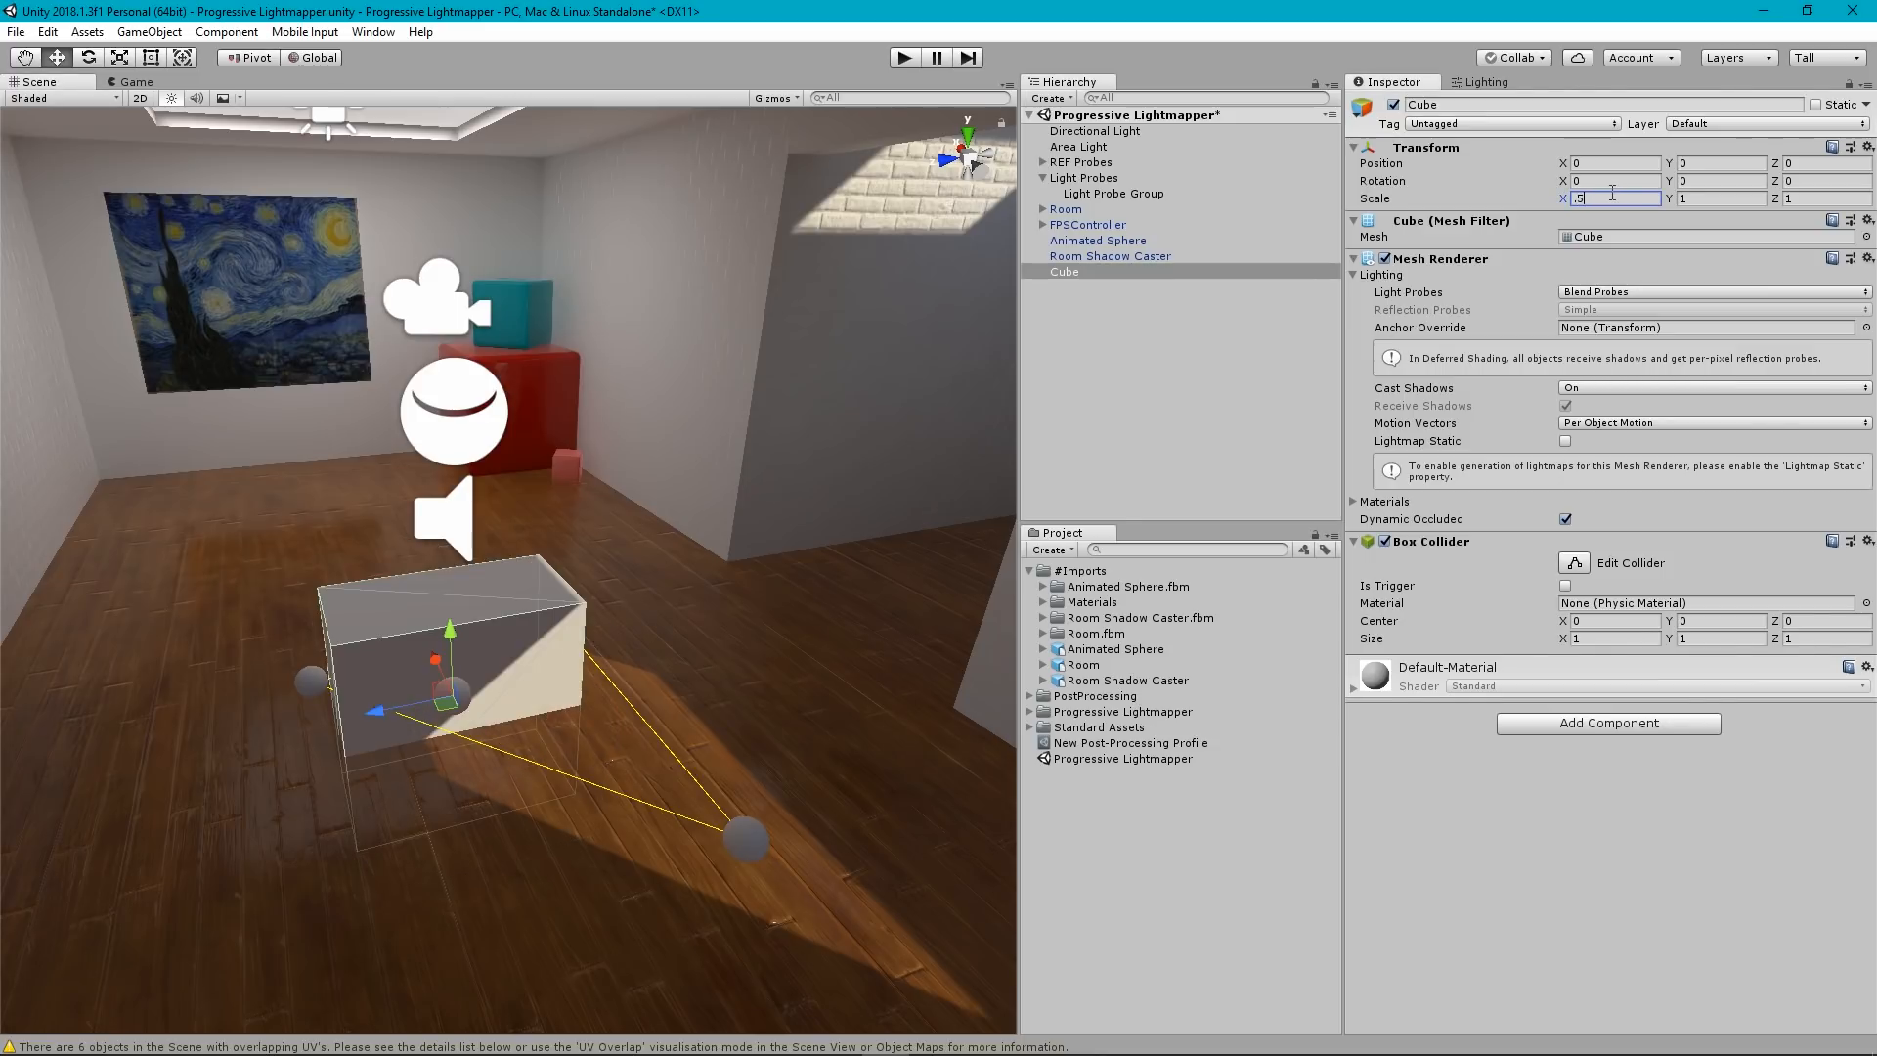
pyautogui.press('Tab')
pyautogui.write('.5')
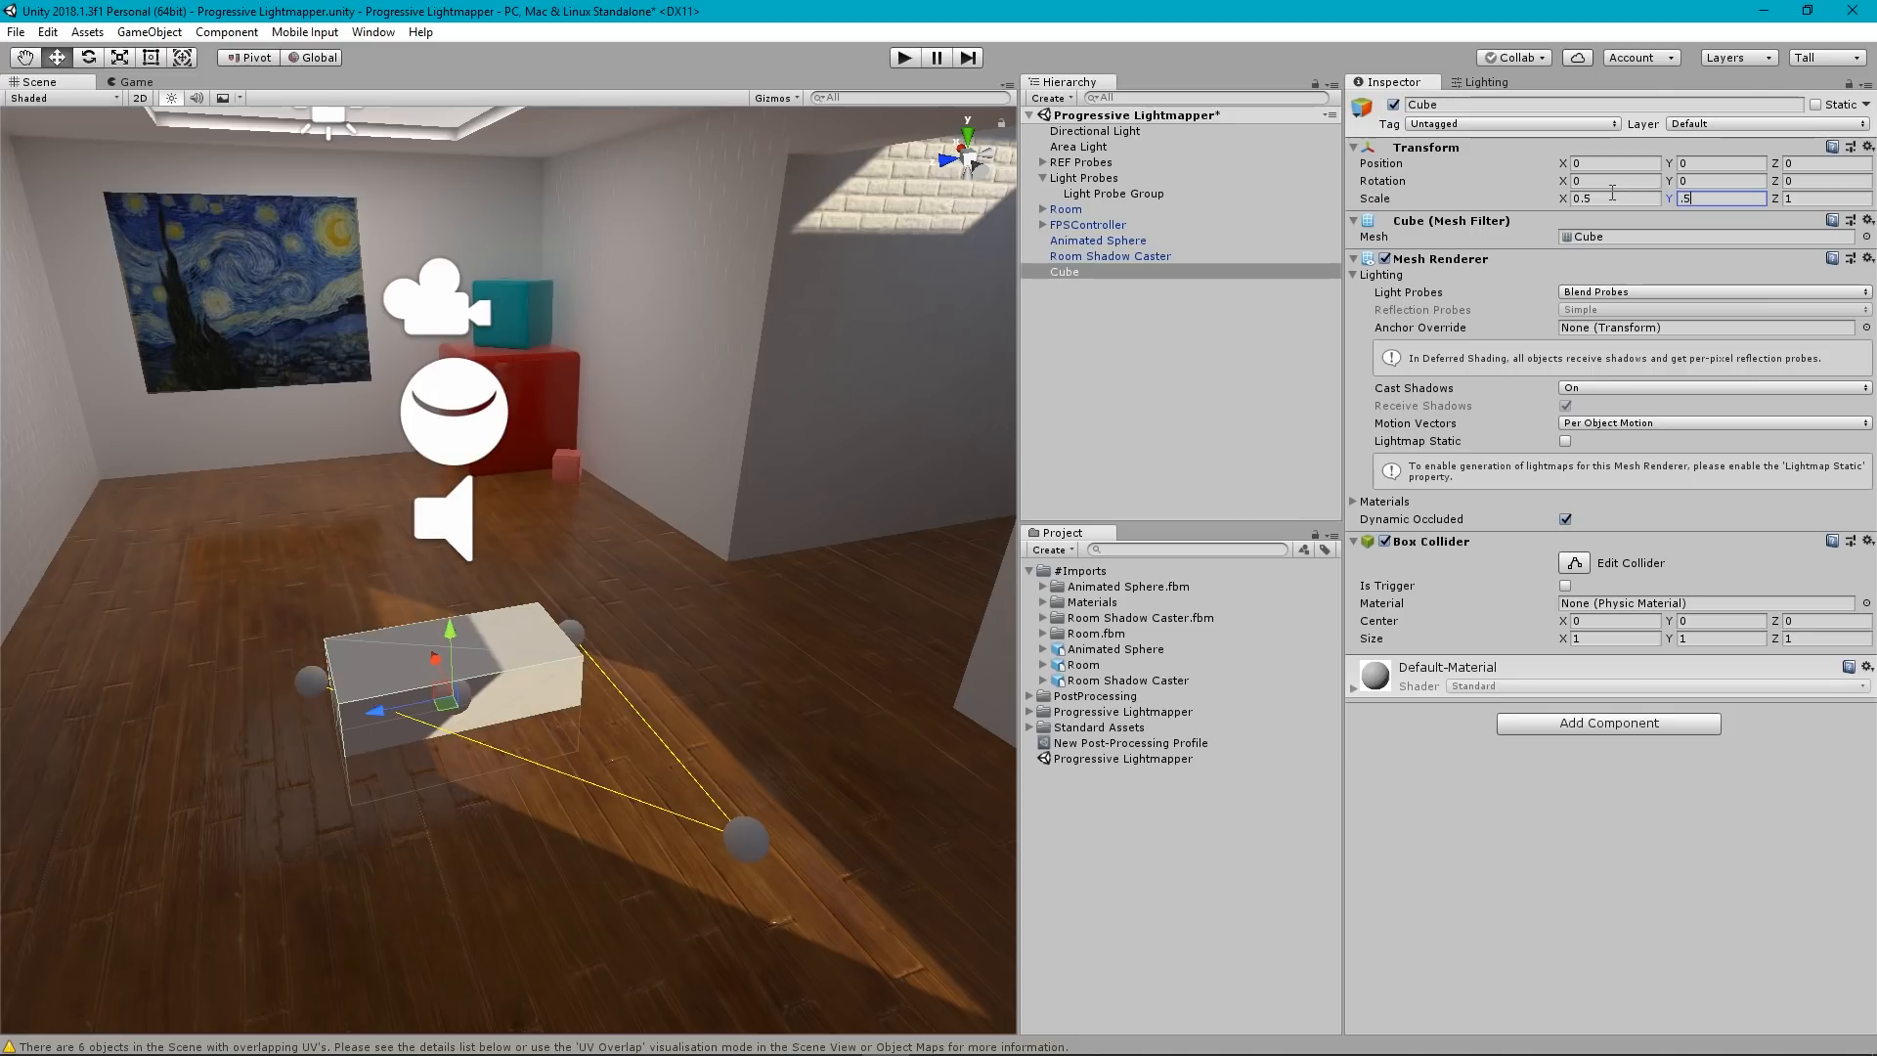
pyautogui.press('Tab')
pyautogui.write('.5')
pyautogui.press('Return')
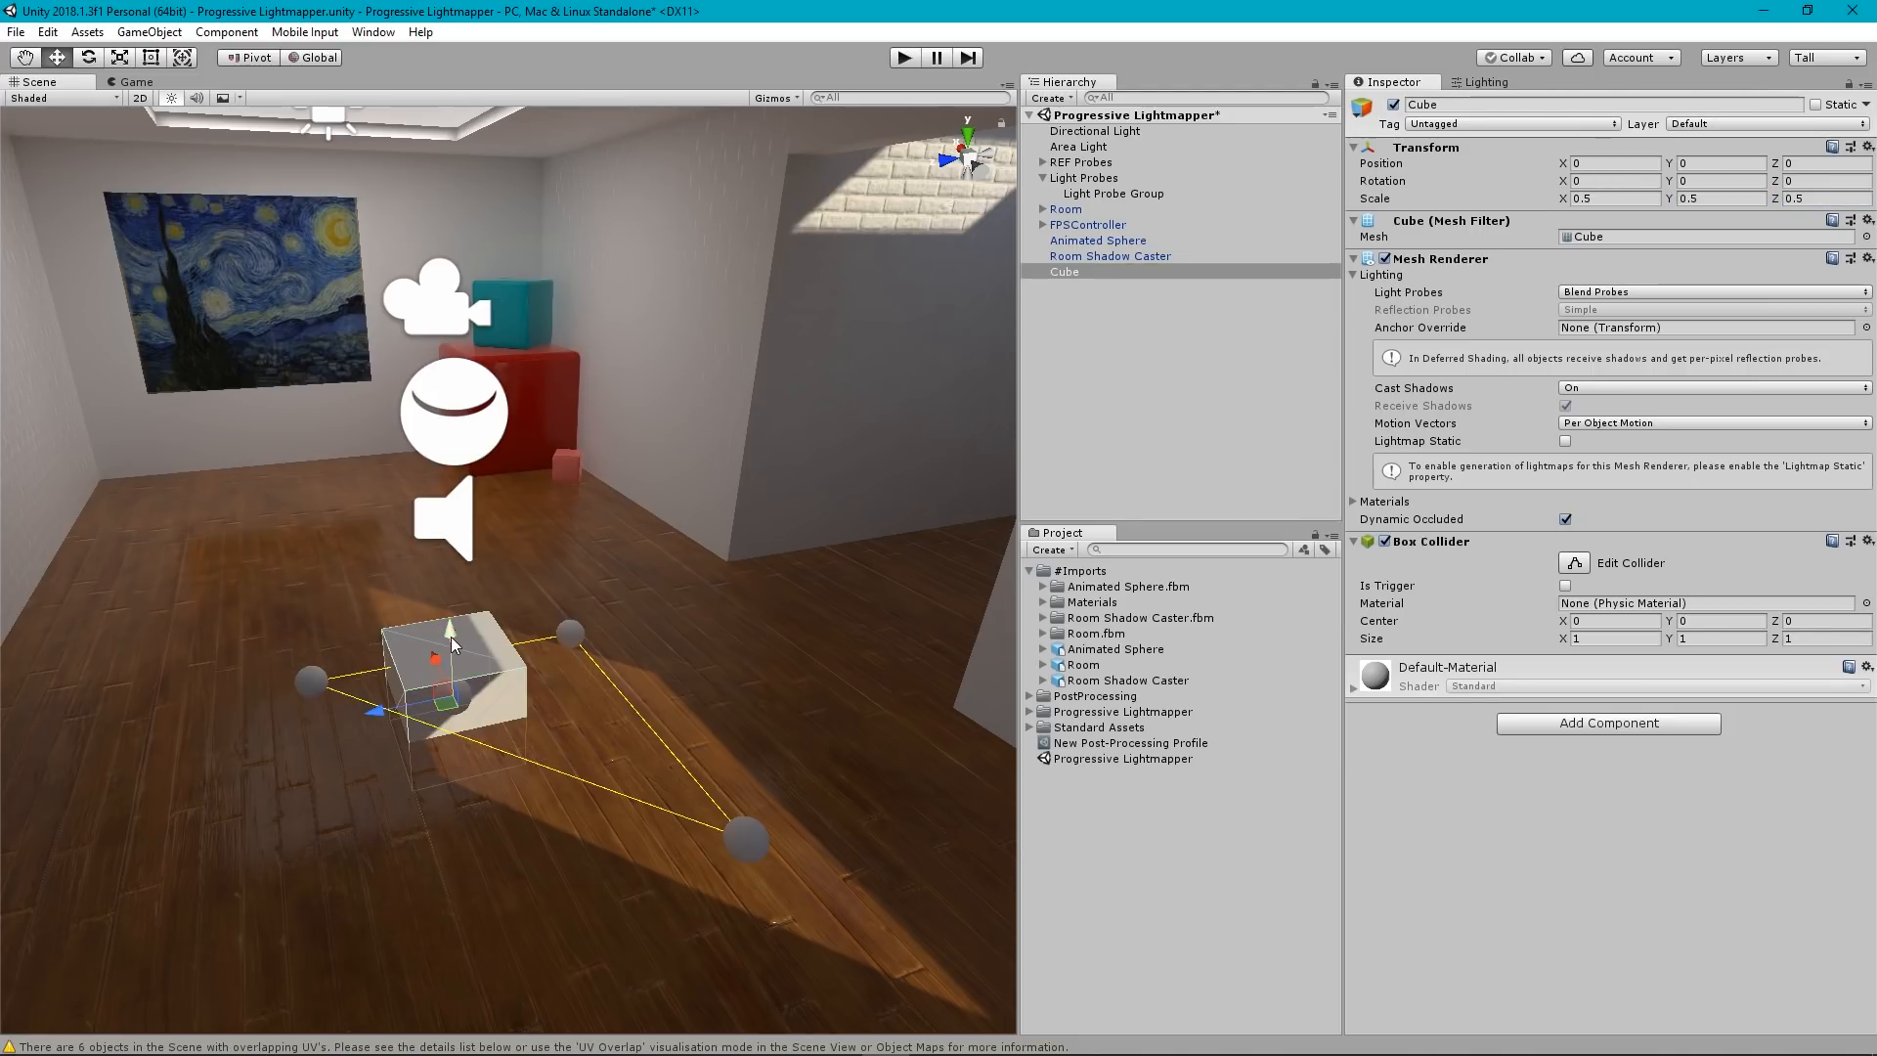
# Raise the cube to about Y 0.51 and move it towards the Starry Night painting, to about X 1.77, Z 0.03, to test its probe lighting.
pyautogui.moveTo(450, 636); pyautogui.dragTo(453, 561)
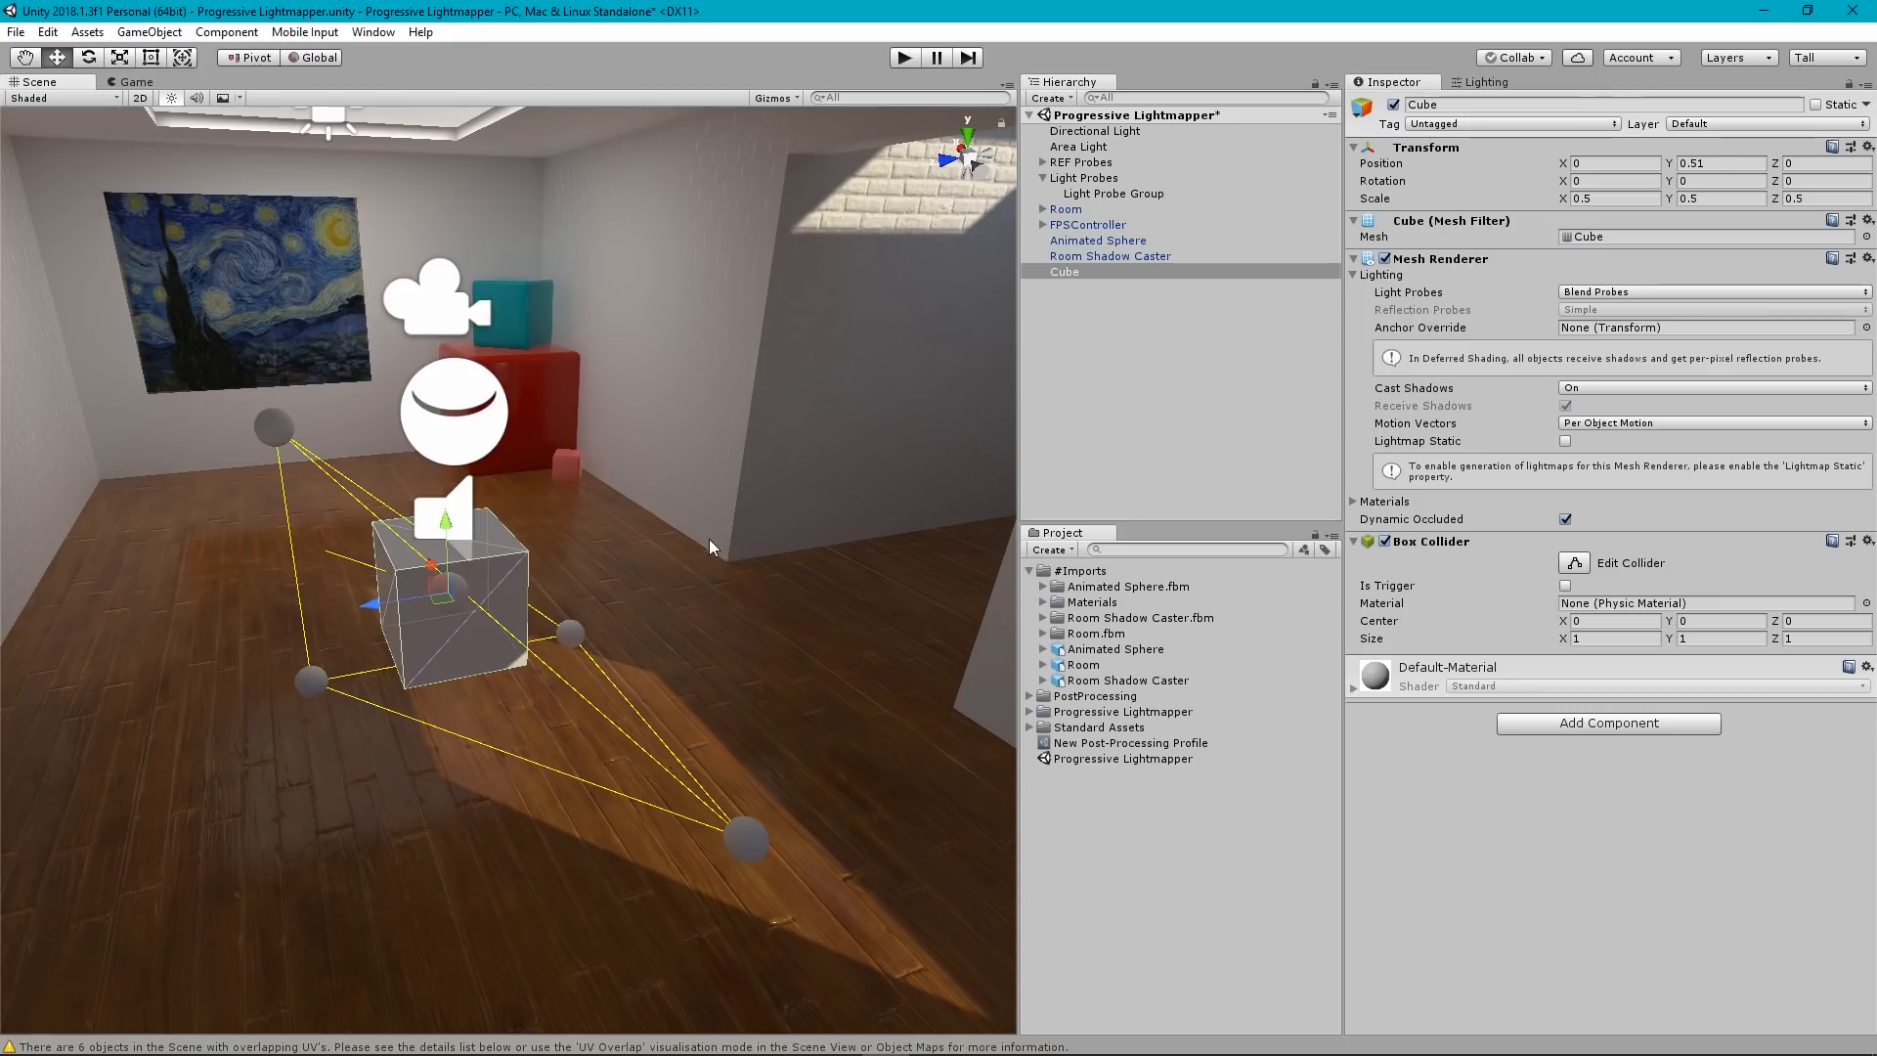
pyautogui.moveTo(708, 538)
pyautogui.keyDown('alt'); pyautogui.mouseDown()
pyautogui.moveTo(754, 586)
pyautogui.moveTo(697, 575)
pyautogui.moveTo(875, 658)
pyautogui.moveTo(883, 644)
pyautogui.moveTo(542, 731)
pyautogui.mouseUp(); pyautogui.keyUp('alt')
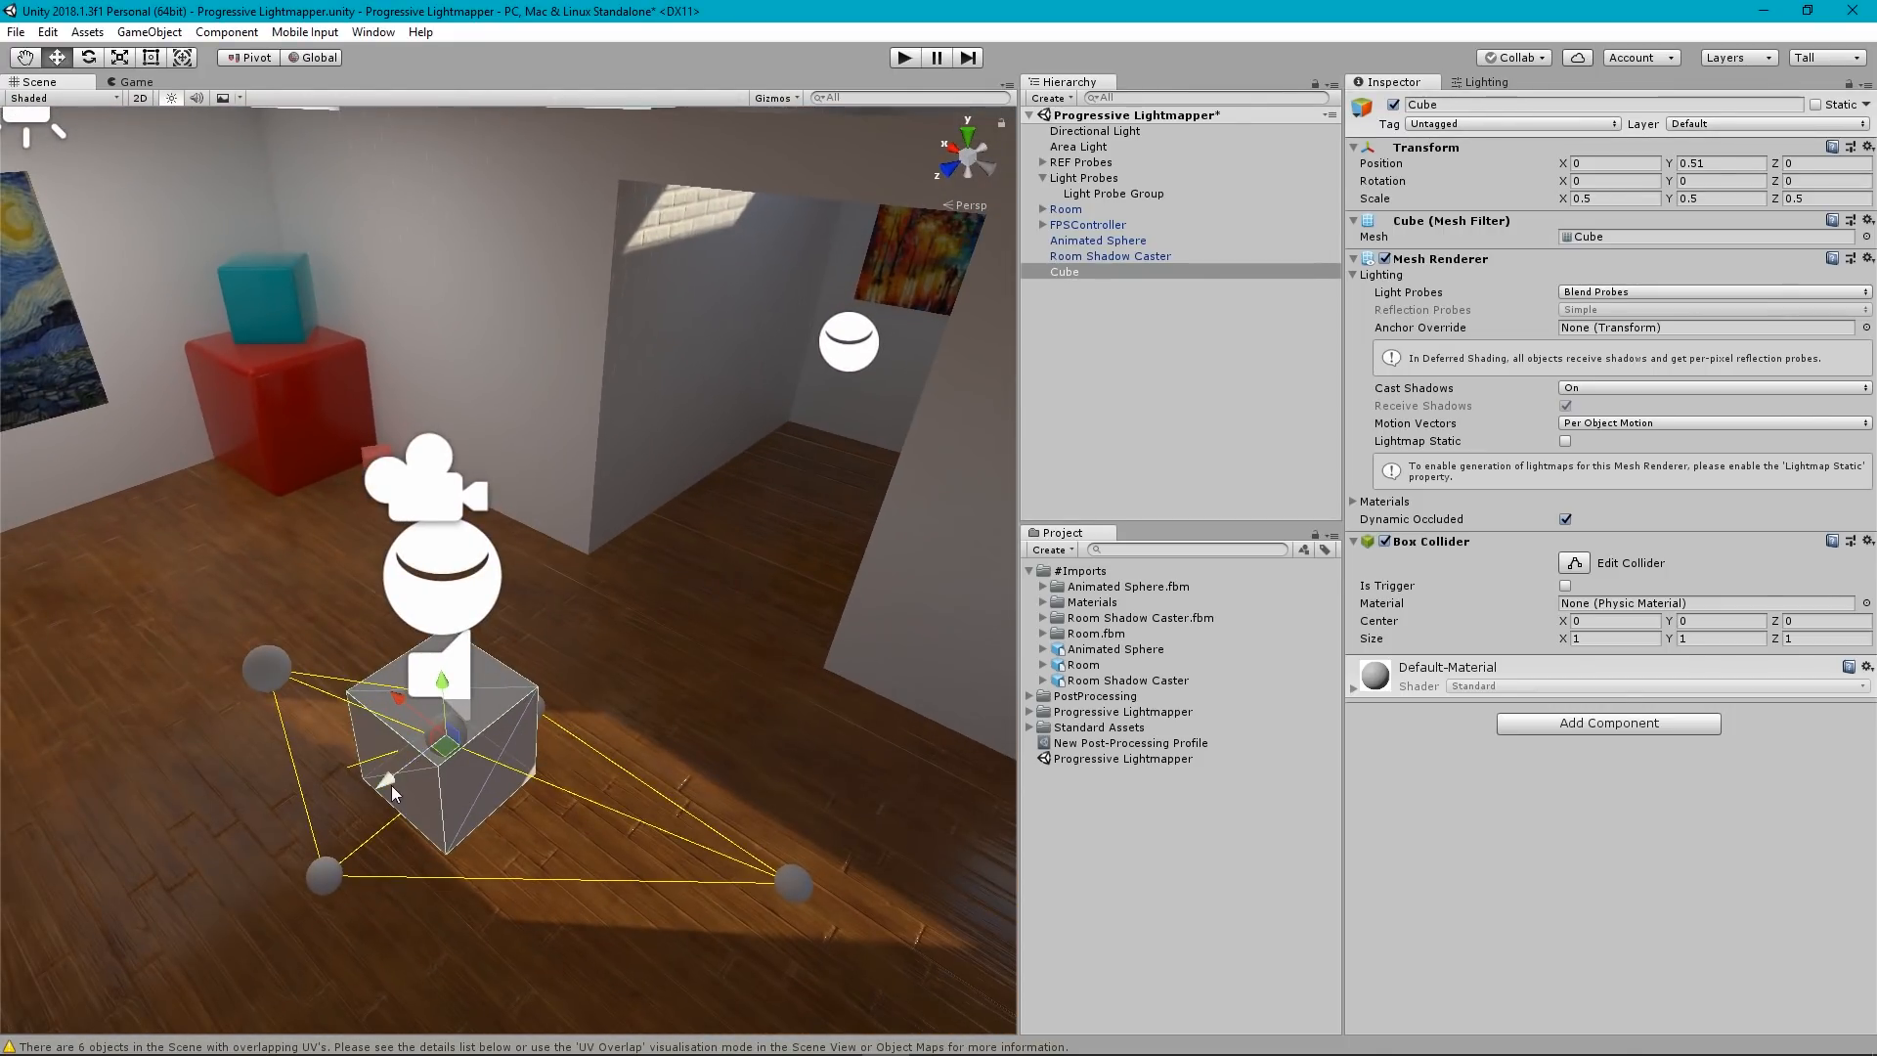
pyautogui.moveTo(391, 784); pyautogui.dragTo(93, 479)
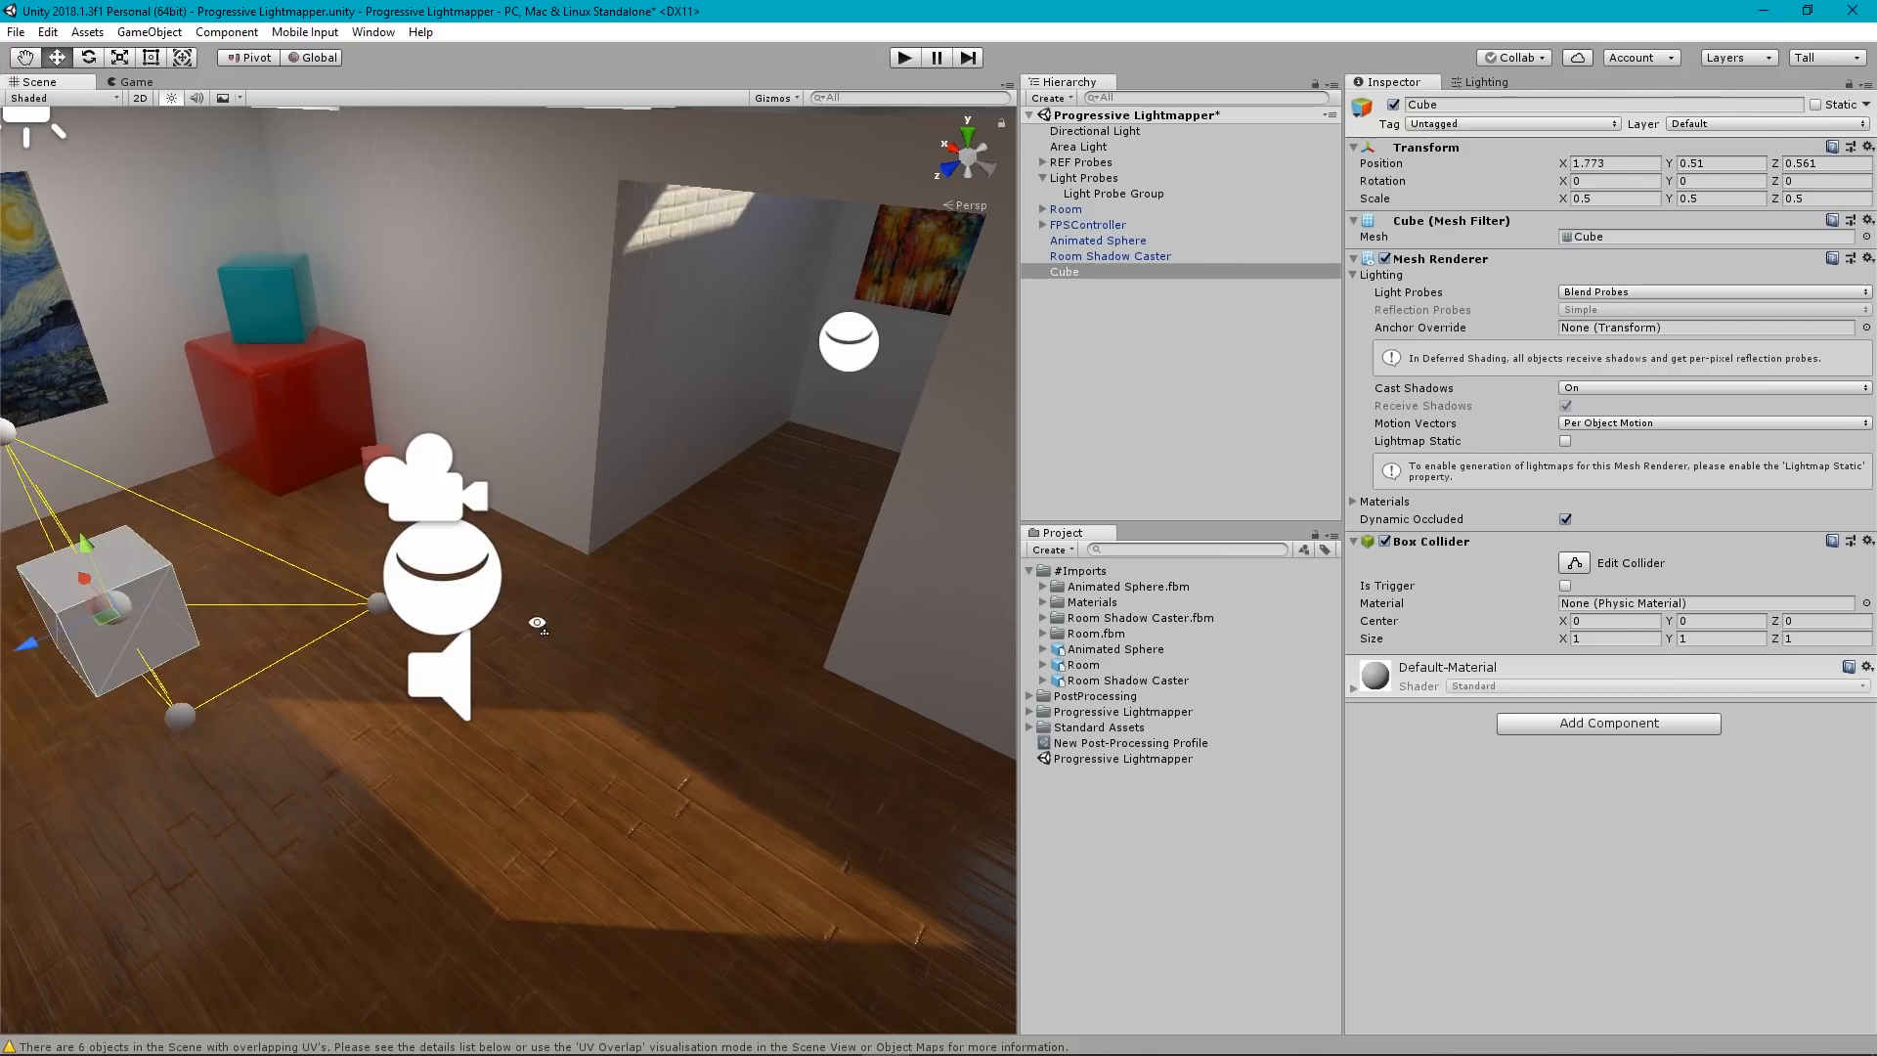
pyautogui.press('s')
pyautogui.moveTo(537, 621)
pyautogui.mouseDown(button='right')
pyautogui.moveTo(489, 582)
pyautogui.moveTo(499, 602)
pyautogui.moveTo(266, 603)
pyautogui.mouseUp(button='right')
pyautogui.press('a')
pyautogui.press('d')
pyautogui.press('w')
pyautogui.moveTo(272, 576); pyautogui.dragTo(432, 613)
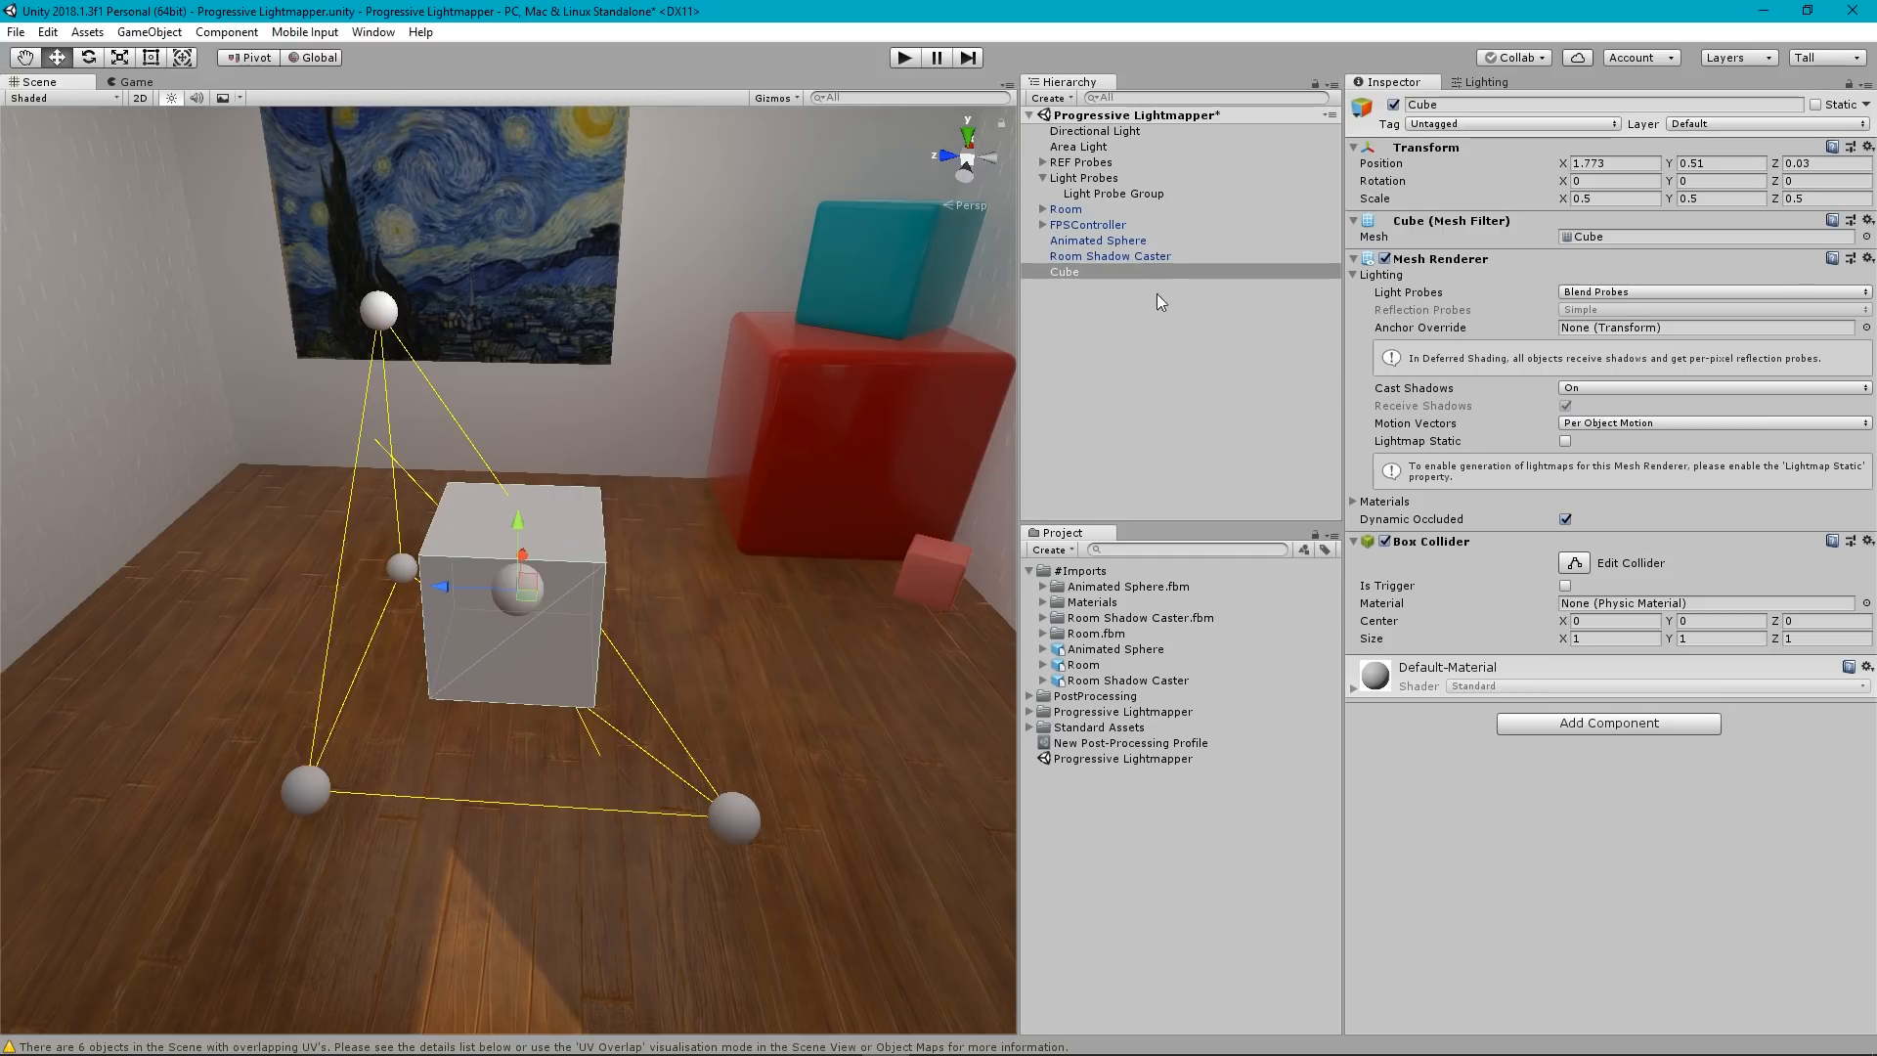
# Delete the test cube from the scene.
pyautogui.click(1053, 273)
pyautogui.press('Delete')
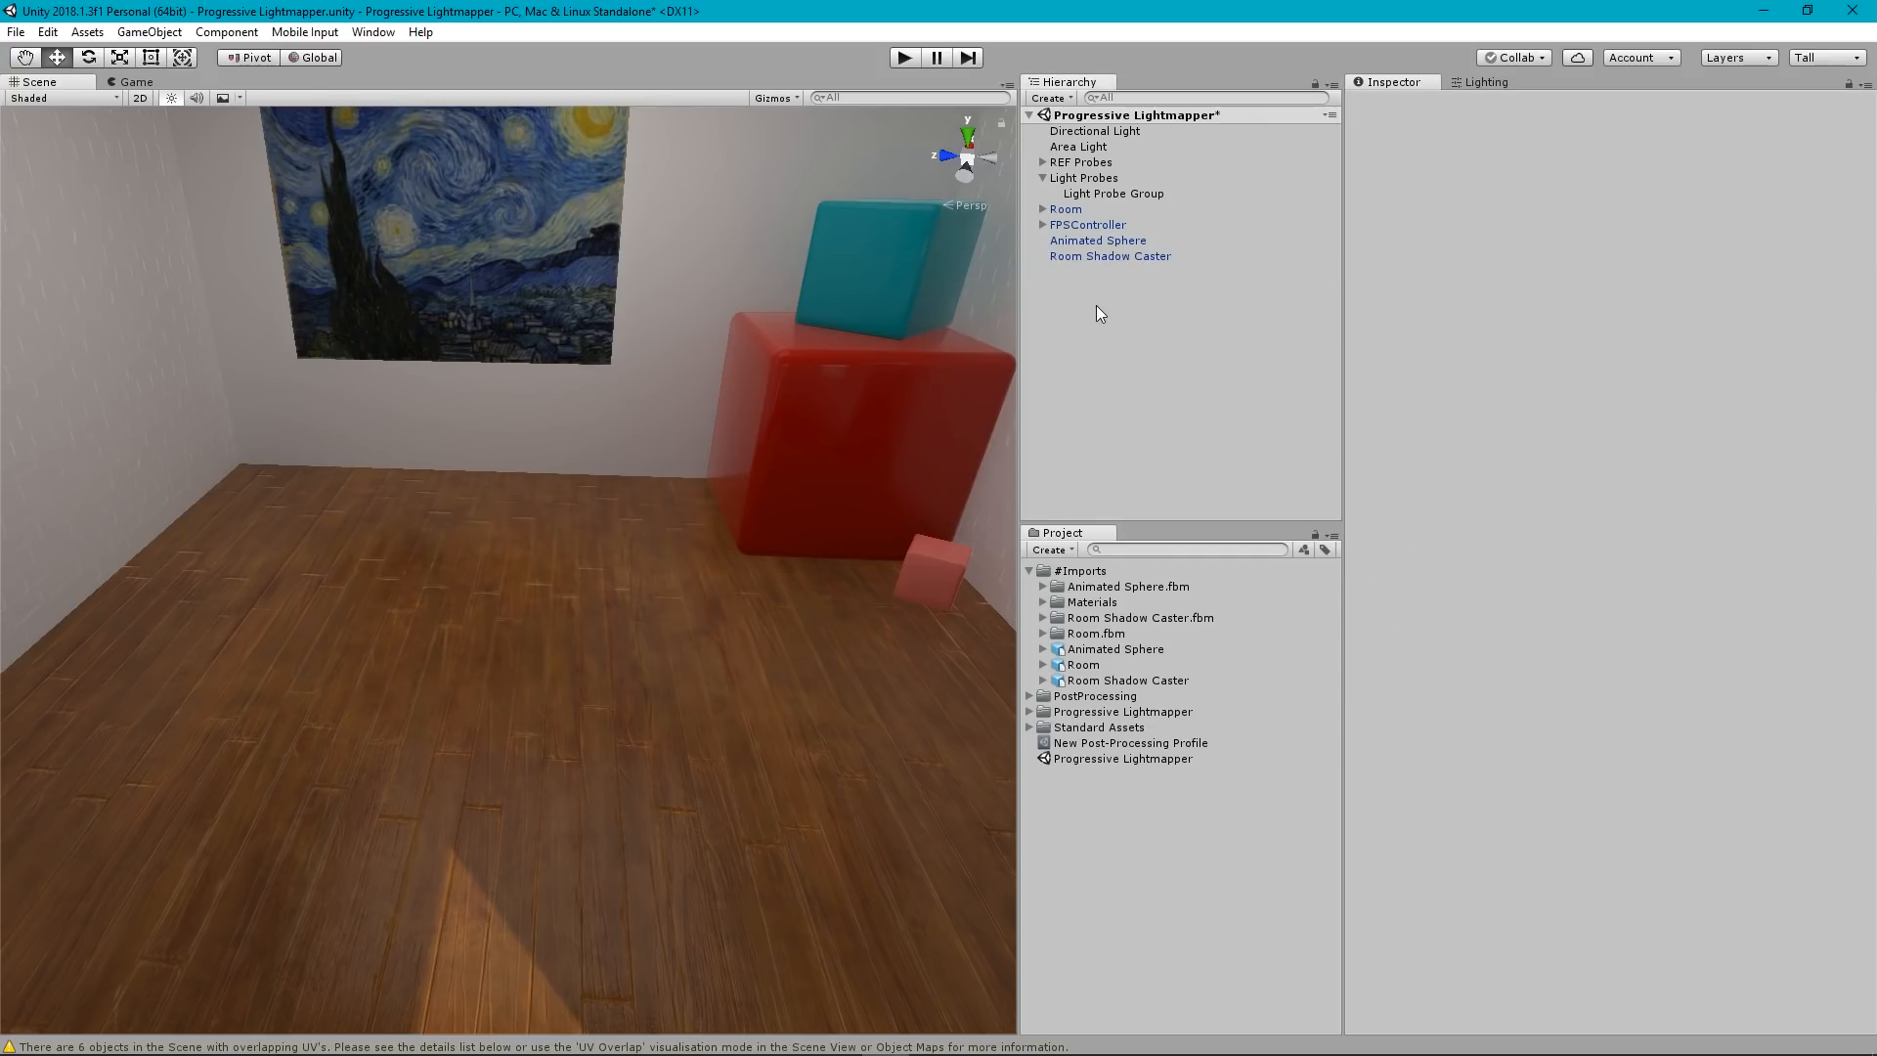
# Run the scene and follow the Animated Sphere through the rooms and up the stairs to examine its probe lighting, ending play mode when done.
pyautogui.moveTo(686, 616); pyautogui.dragTo(1734, 473, button='right')
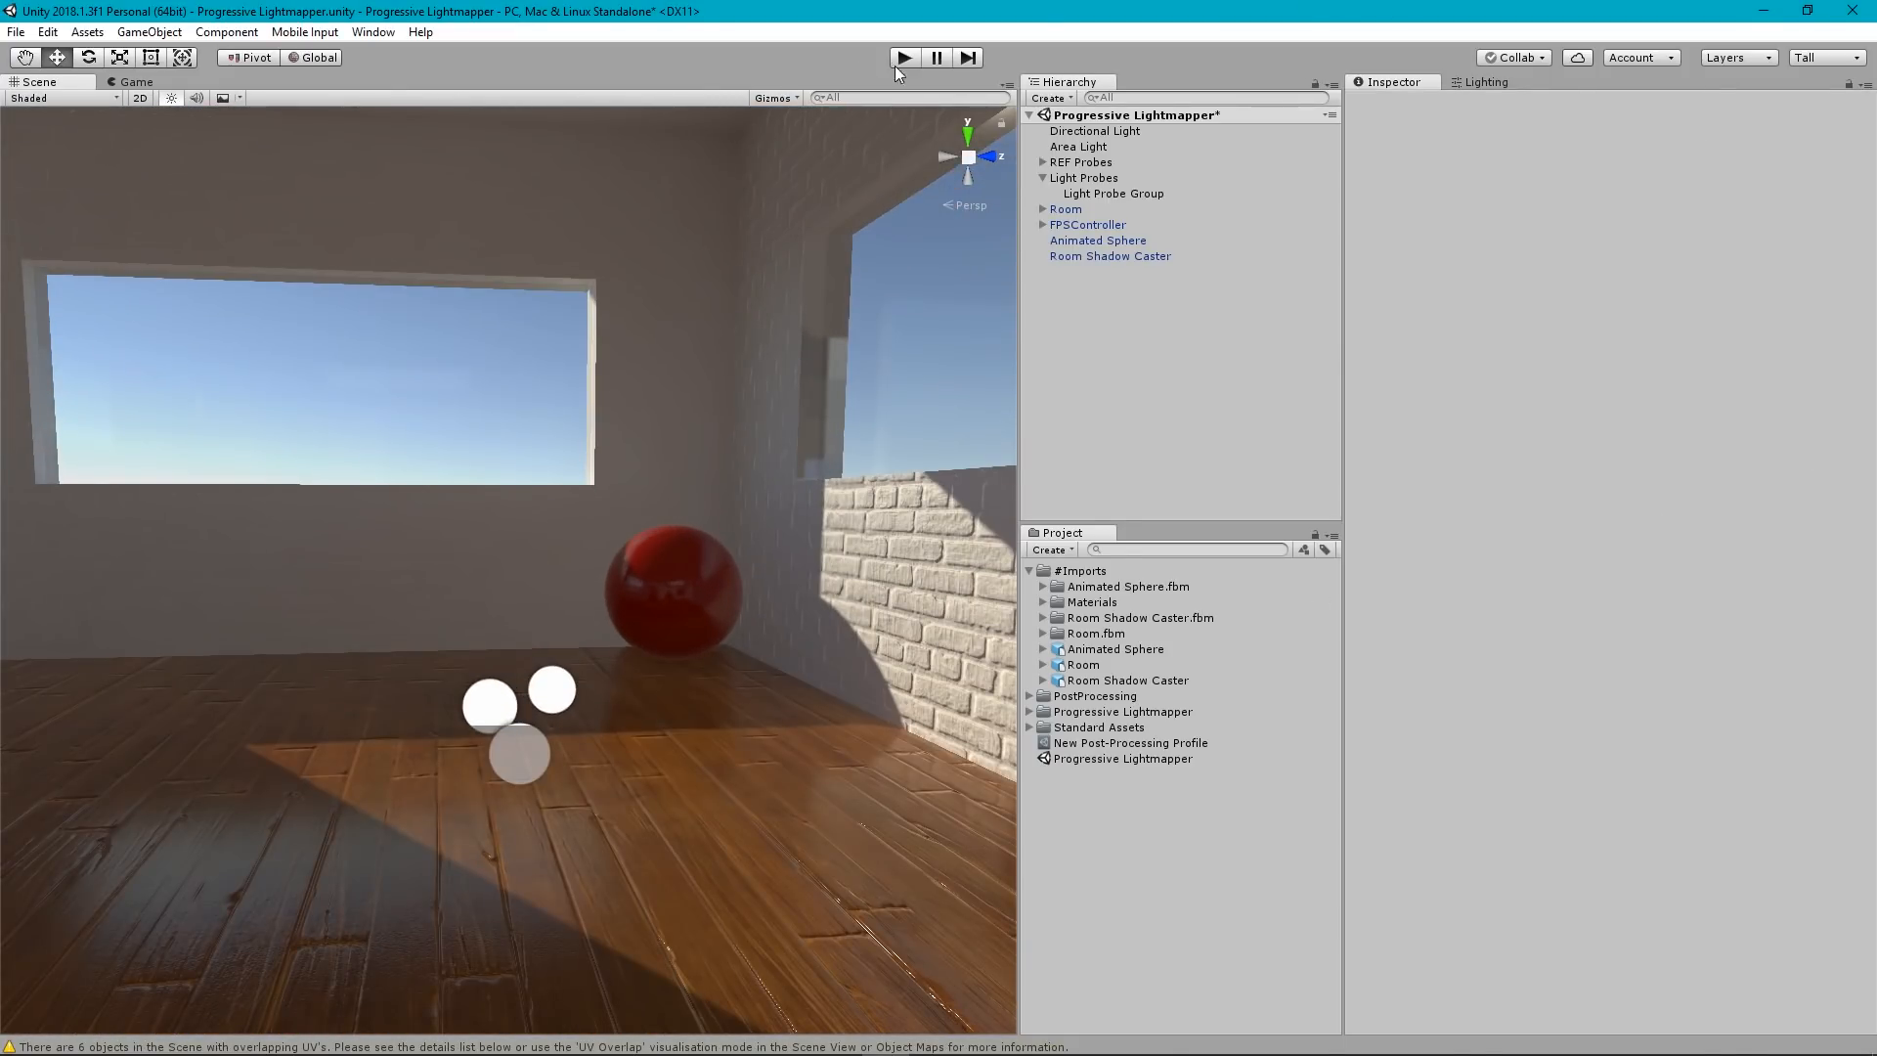
pyautogui.hotkey('ctrl', 'p')
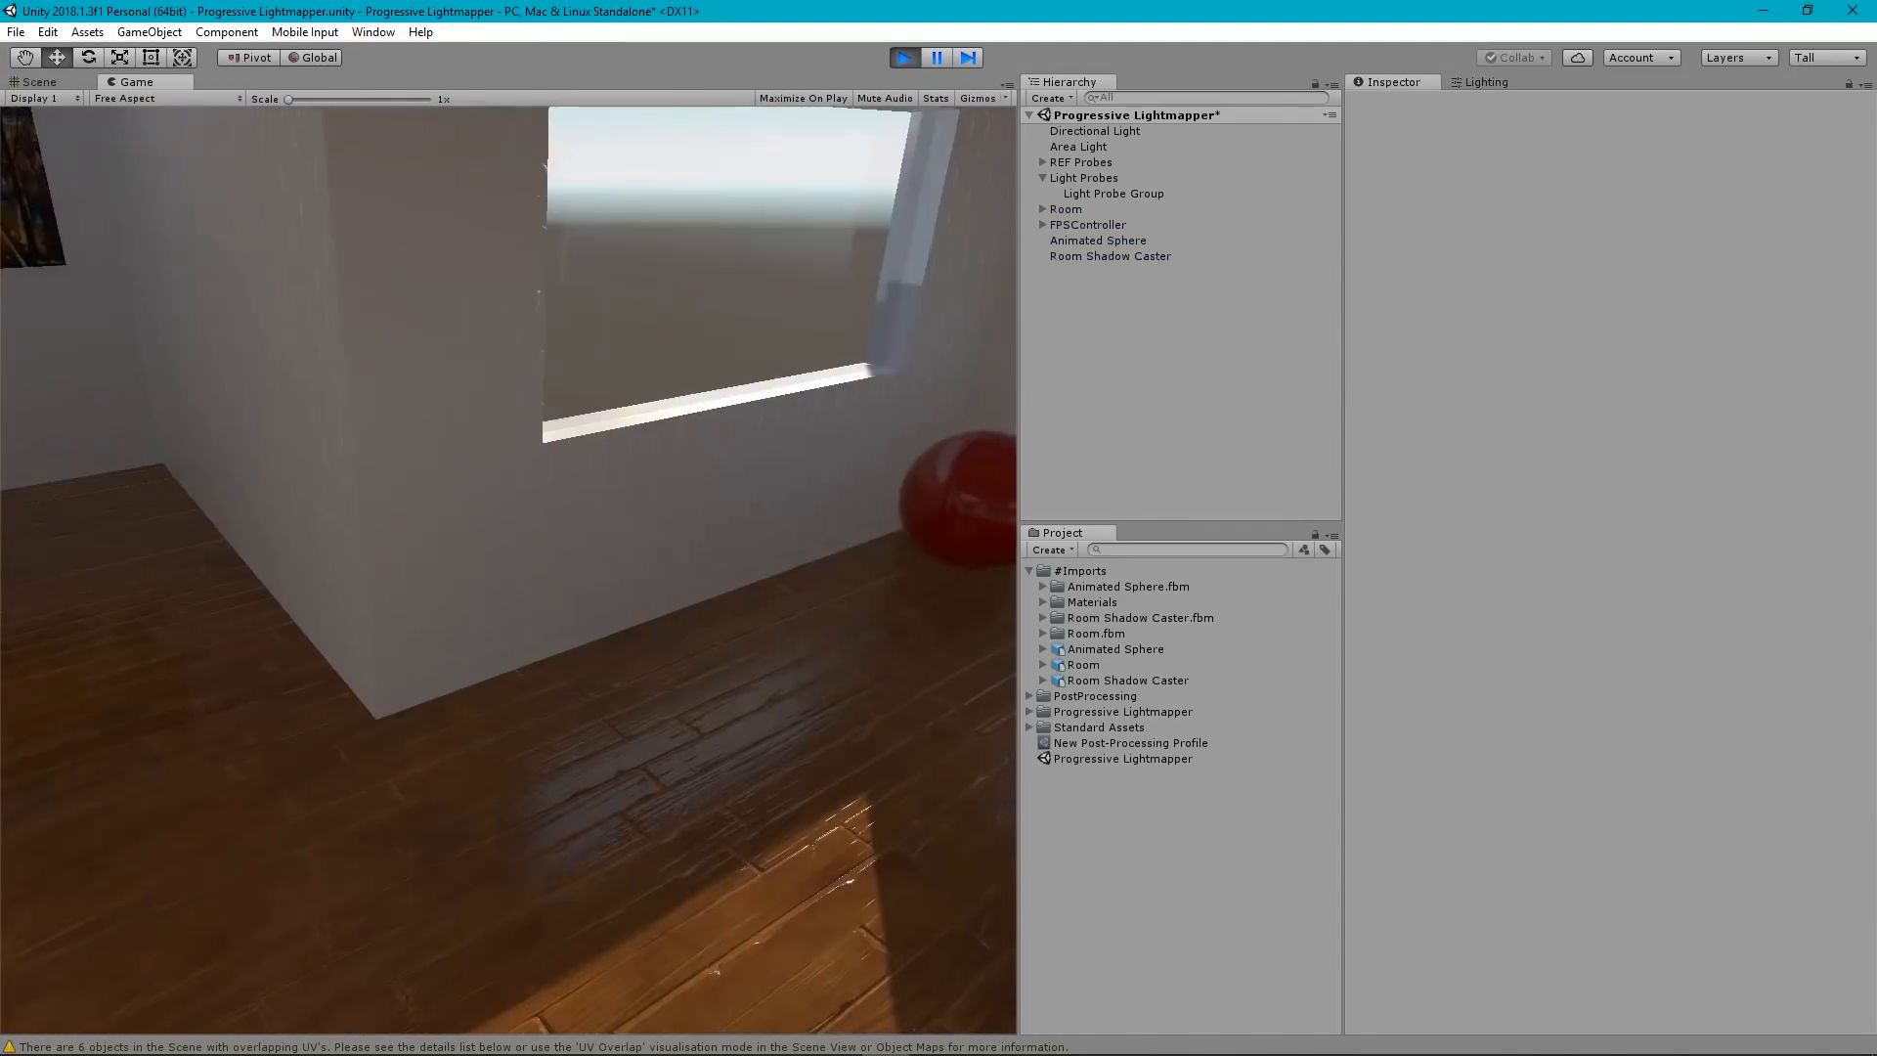
pyautogui.press('s')
pyautogui.press('s')
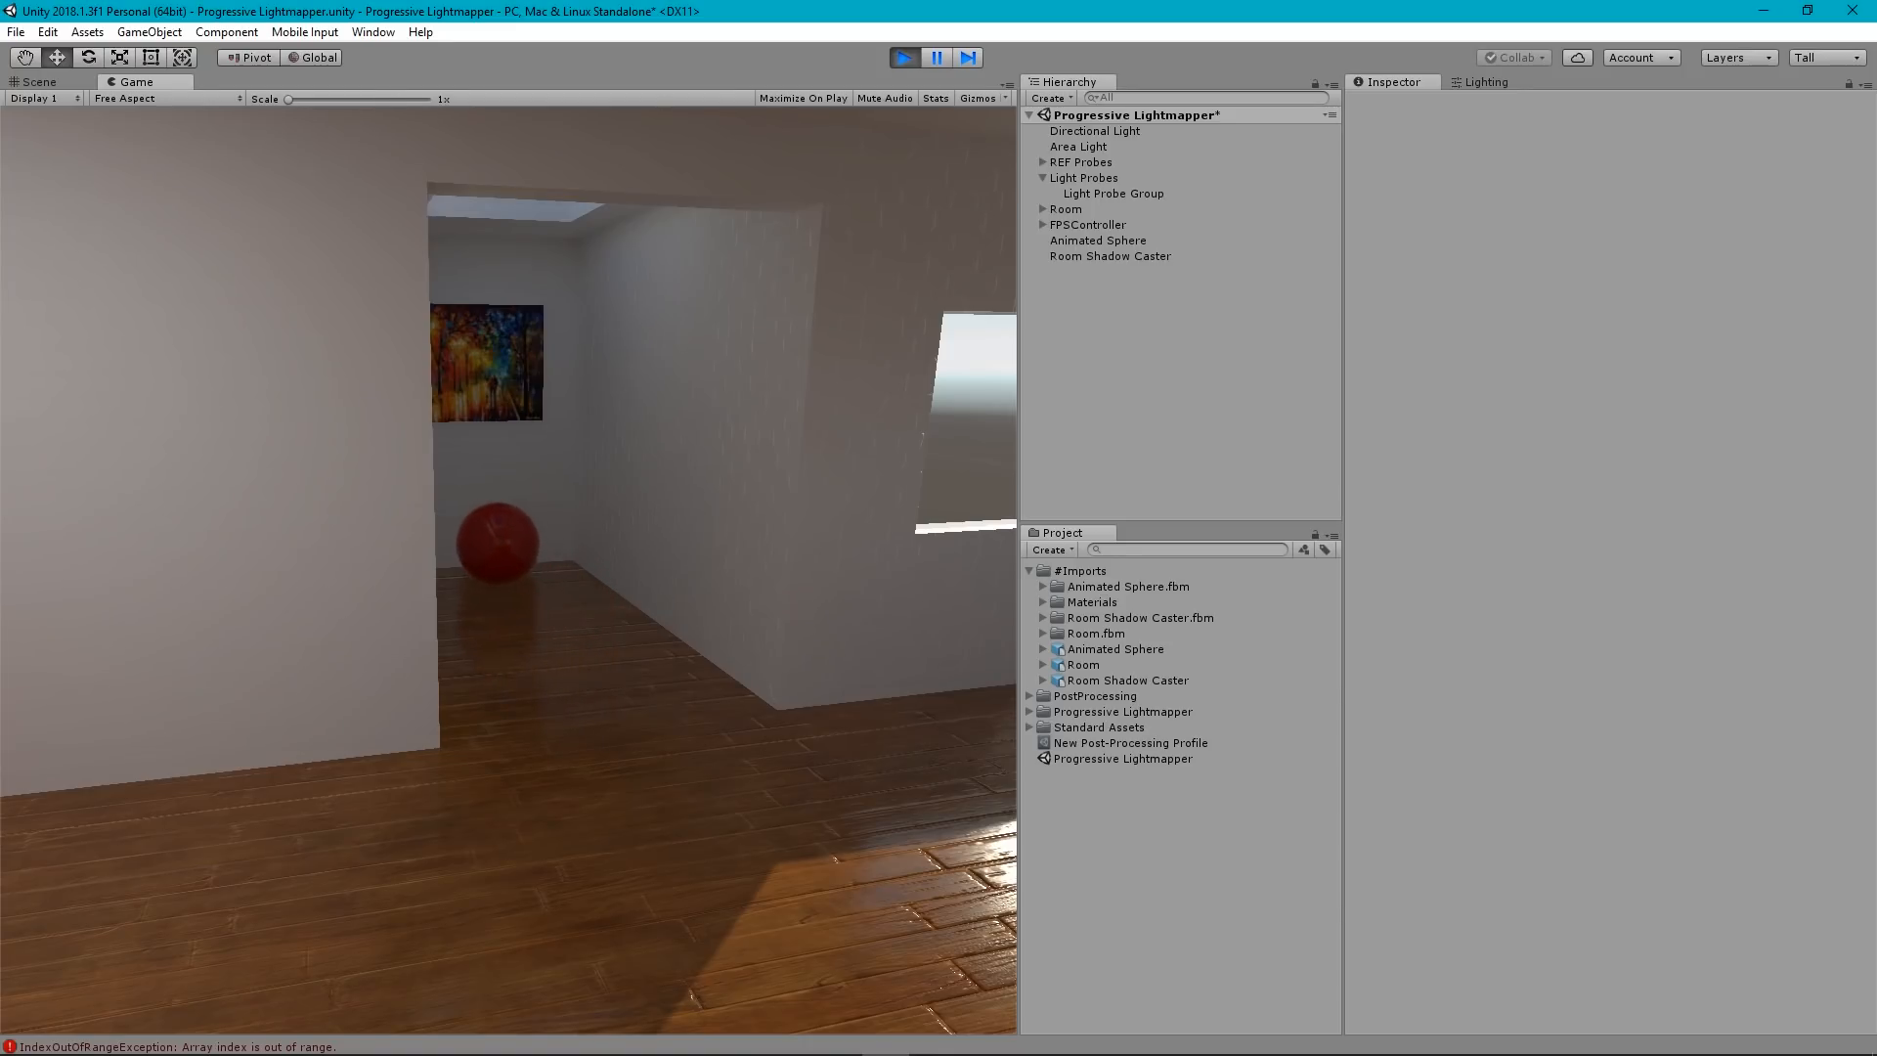
pyautogui.press('w')
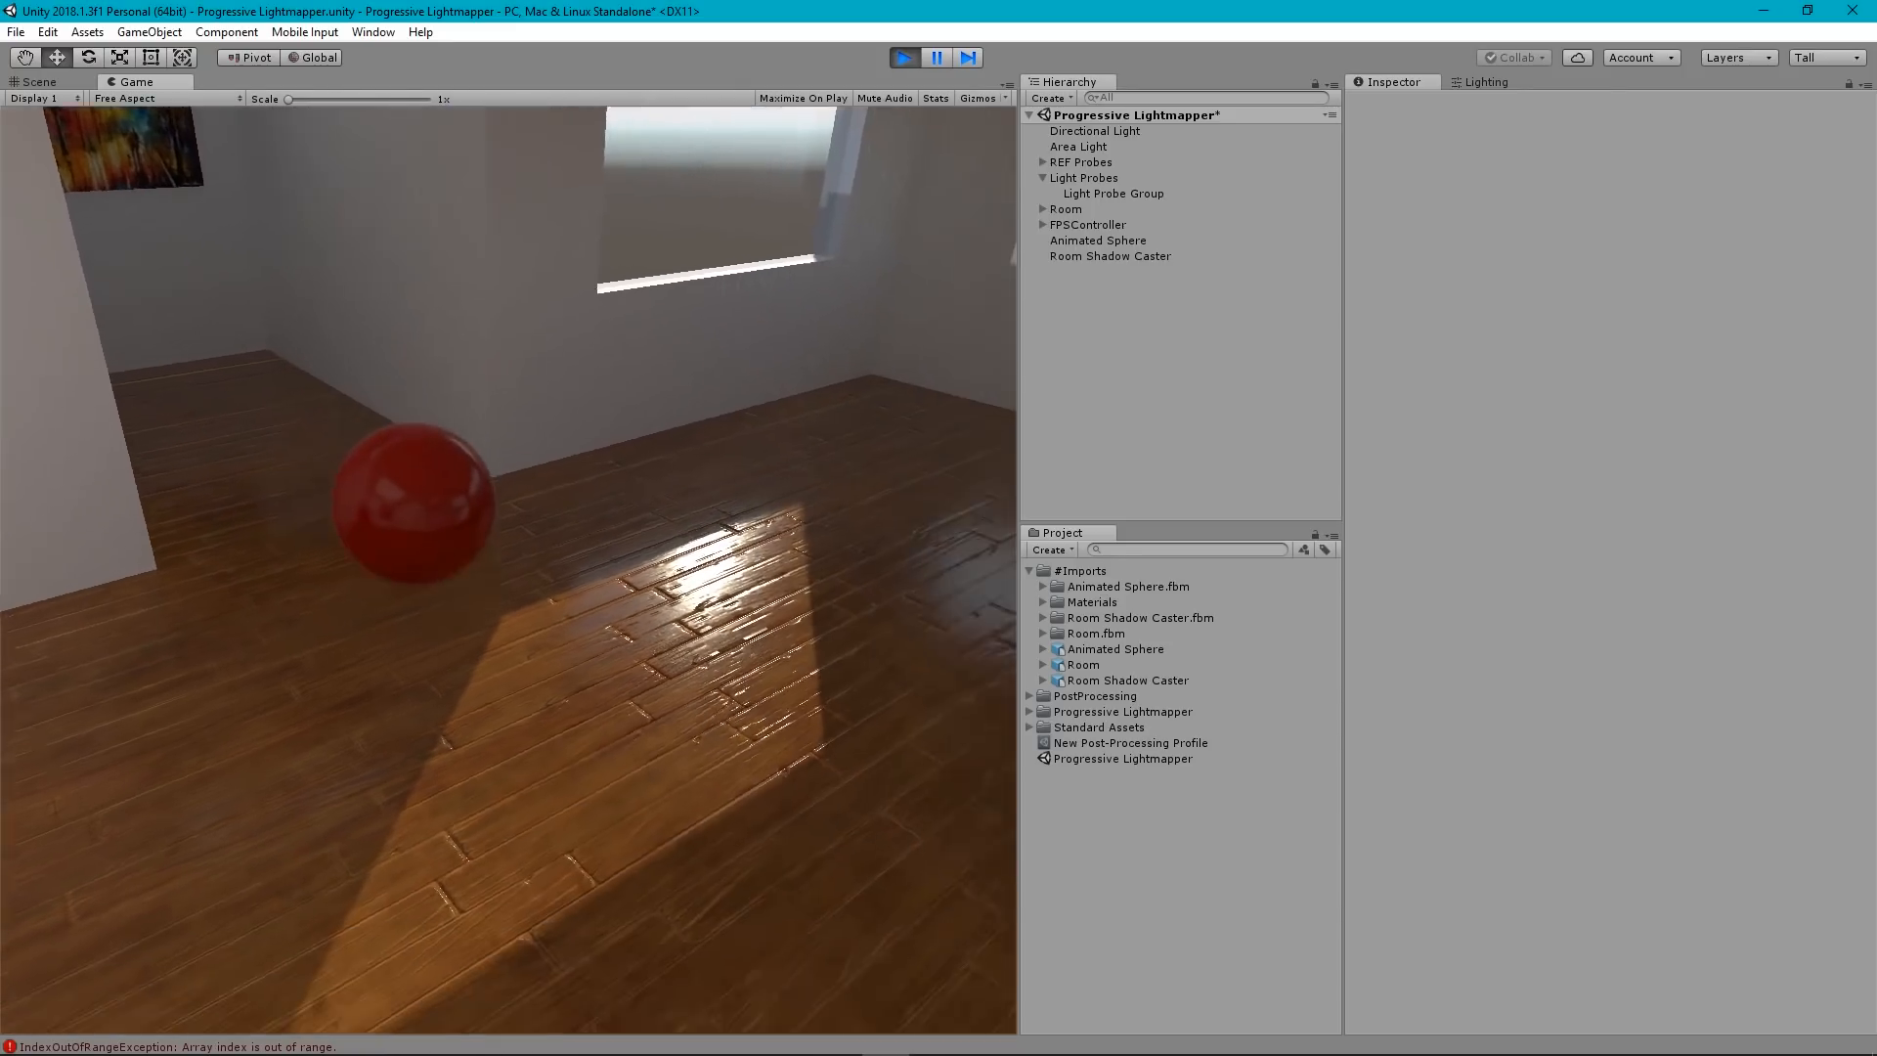
pyautogui.press('w')
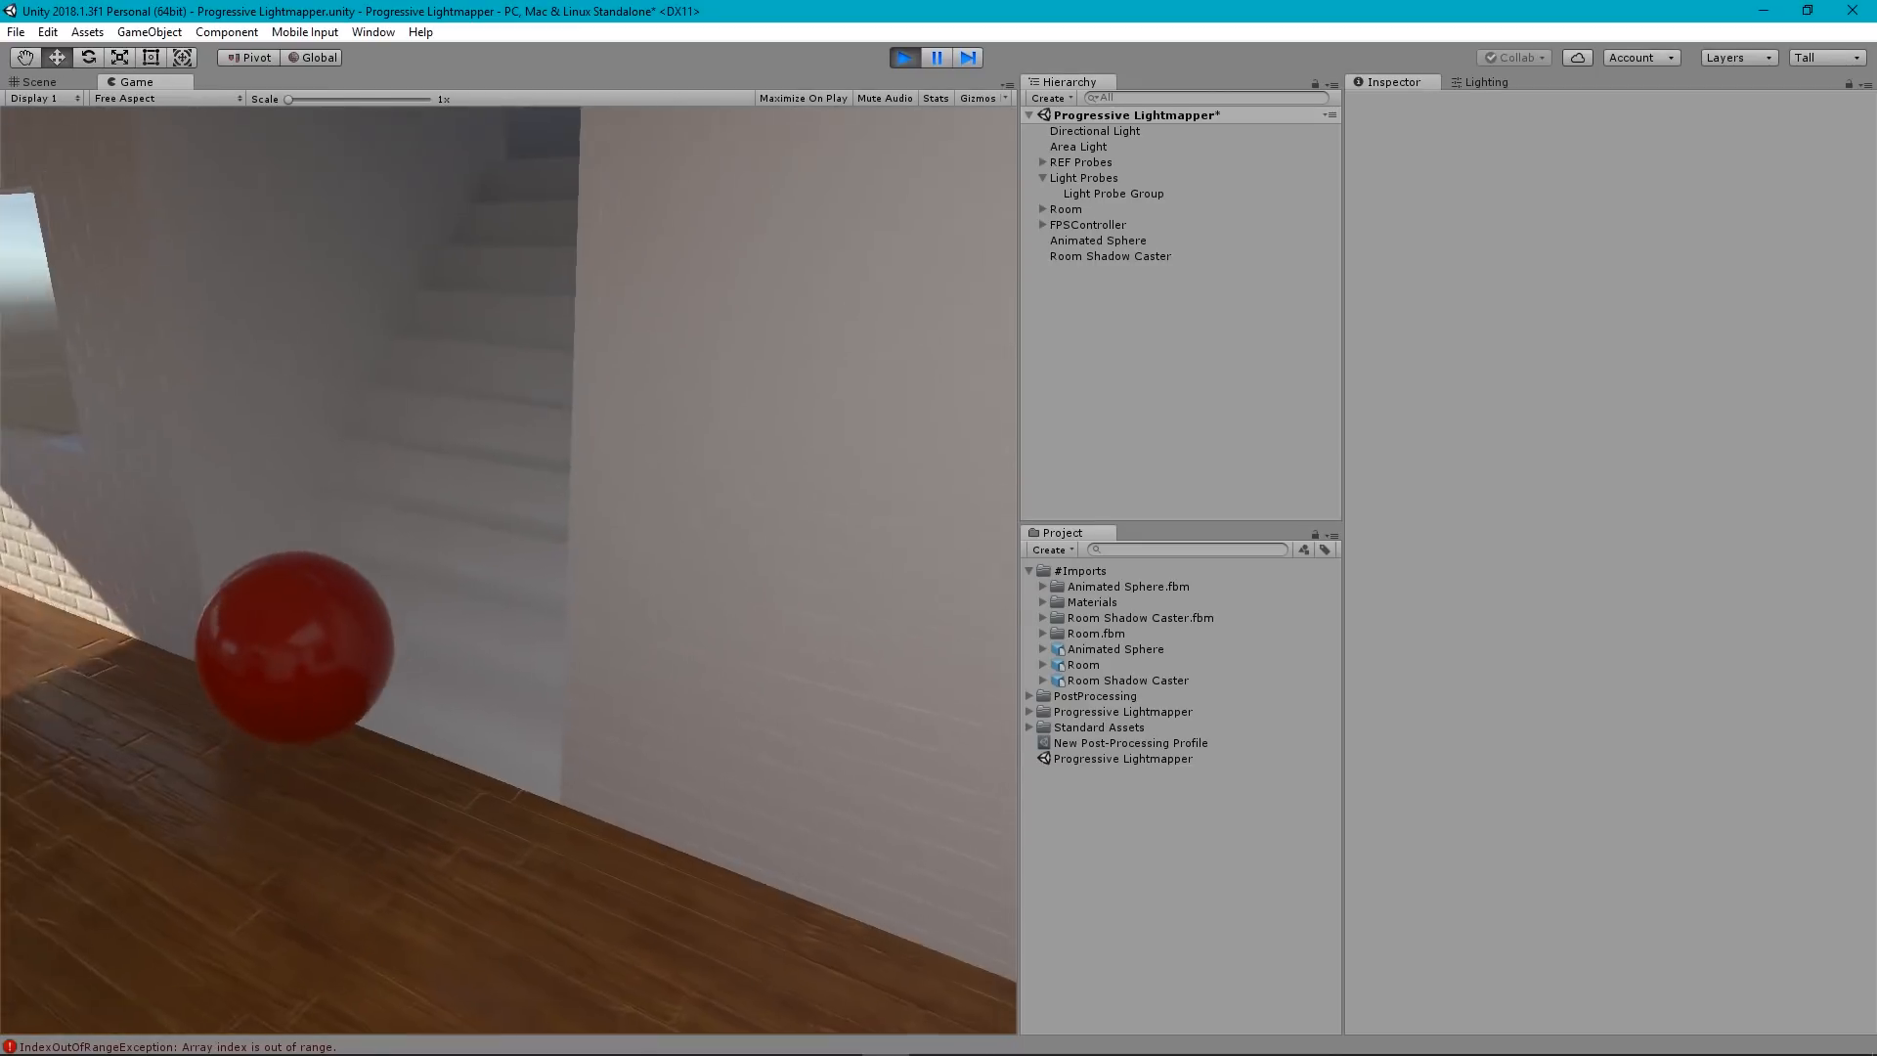
pyautogui.press('w')
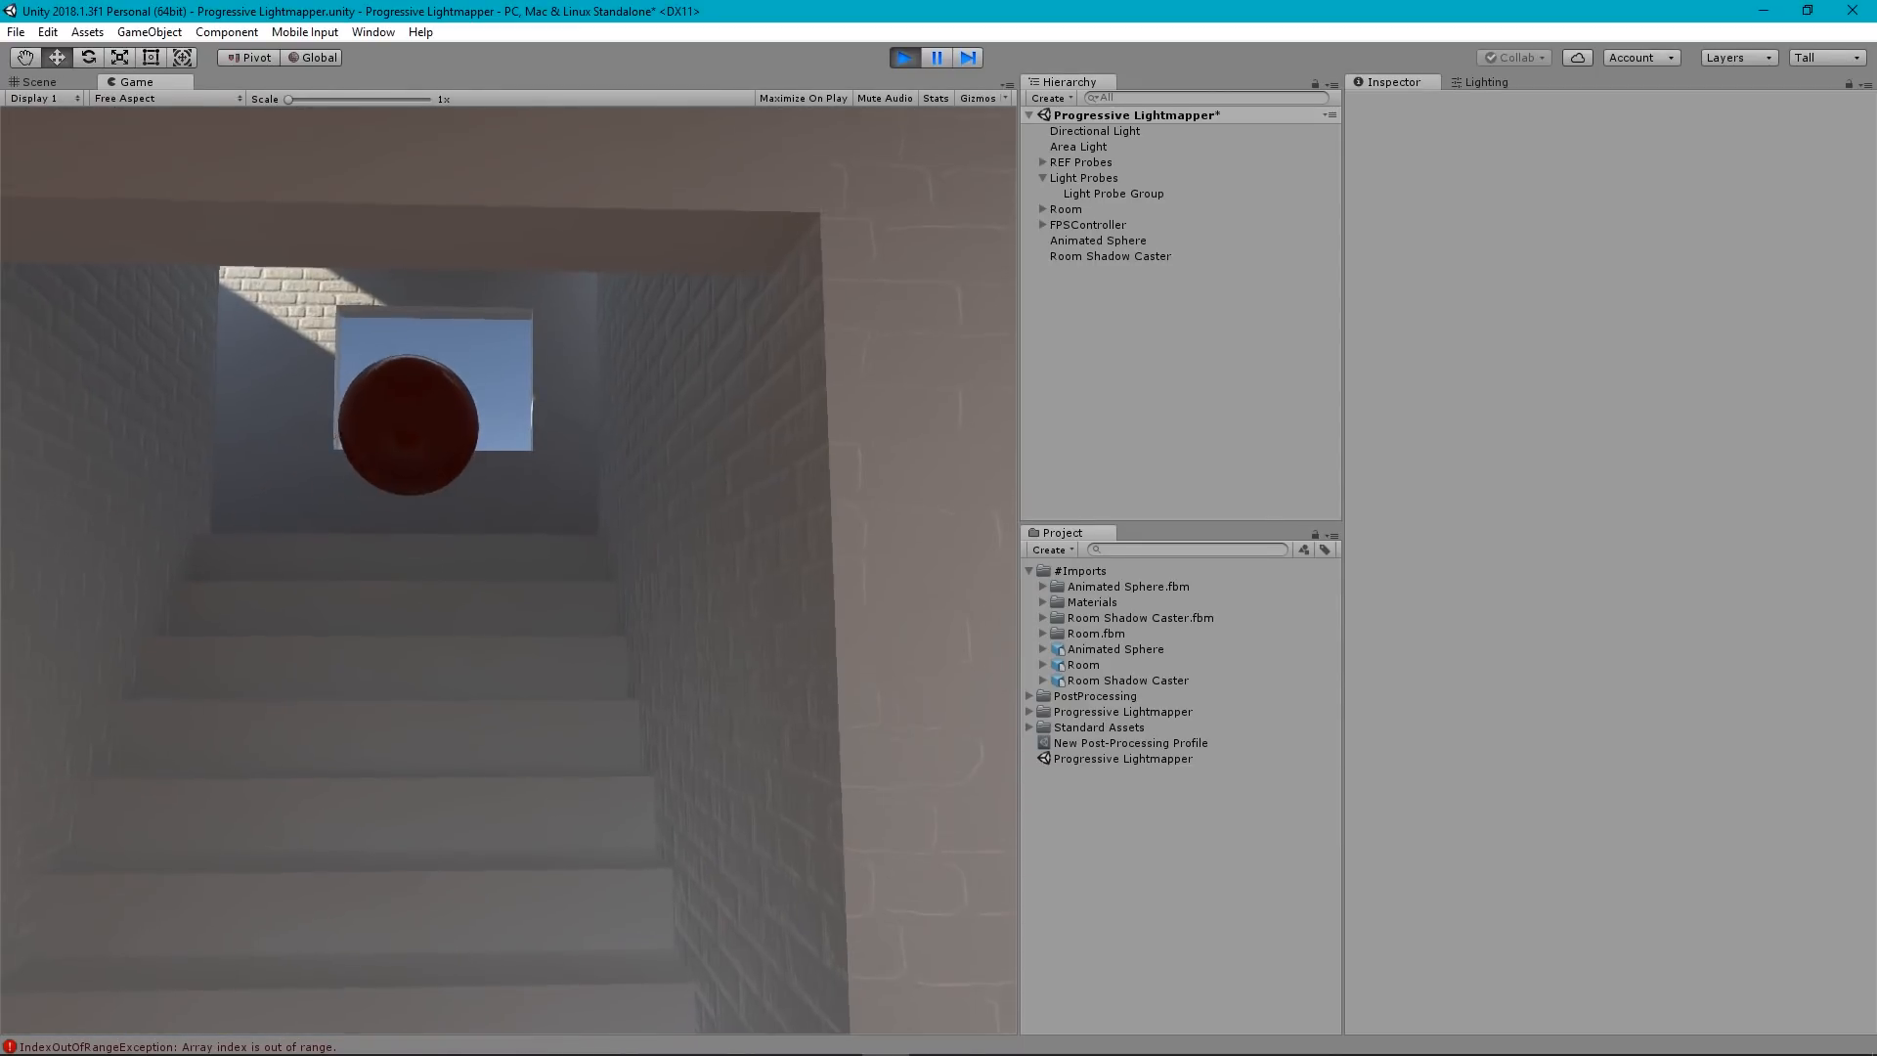
pyautogui.press('w')
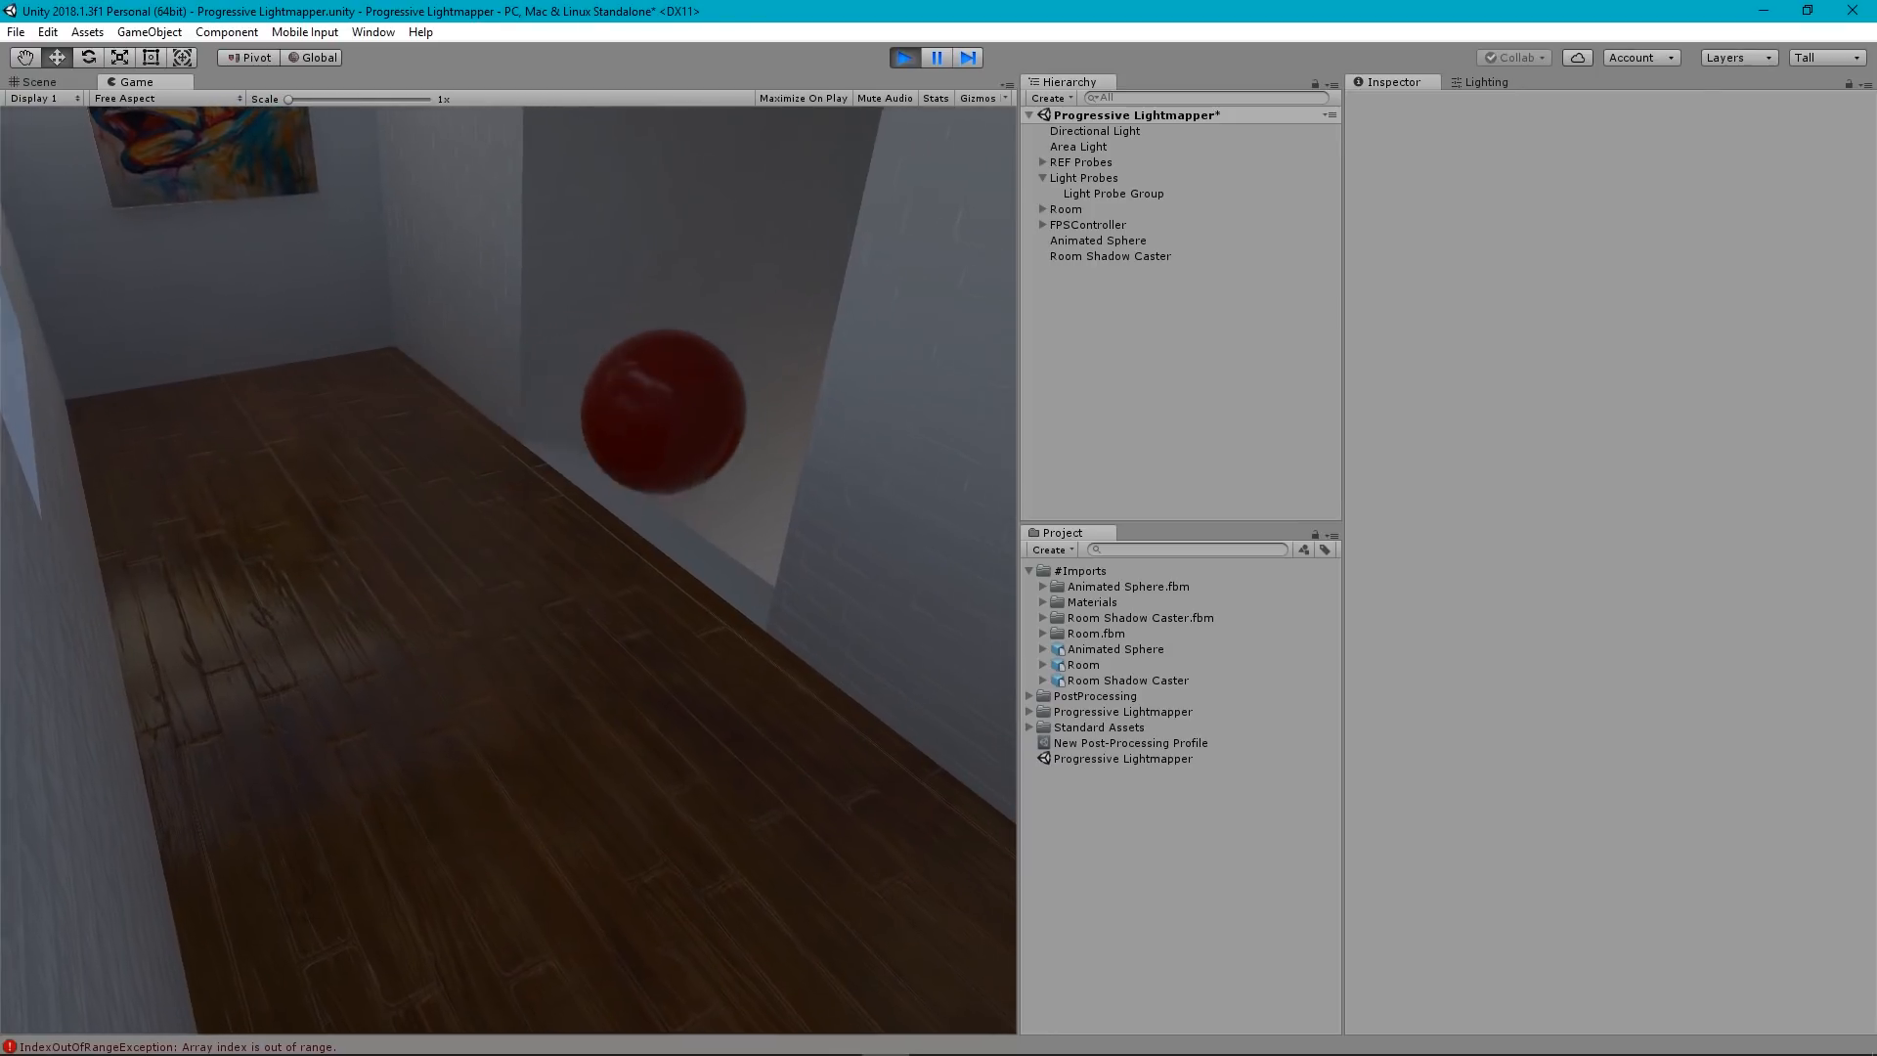
pyautogui.press('w')
pyautogui.press('w')
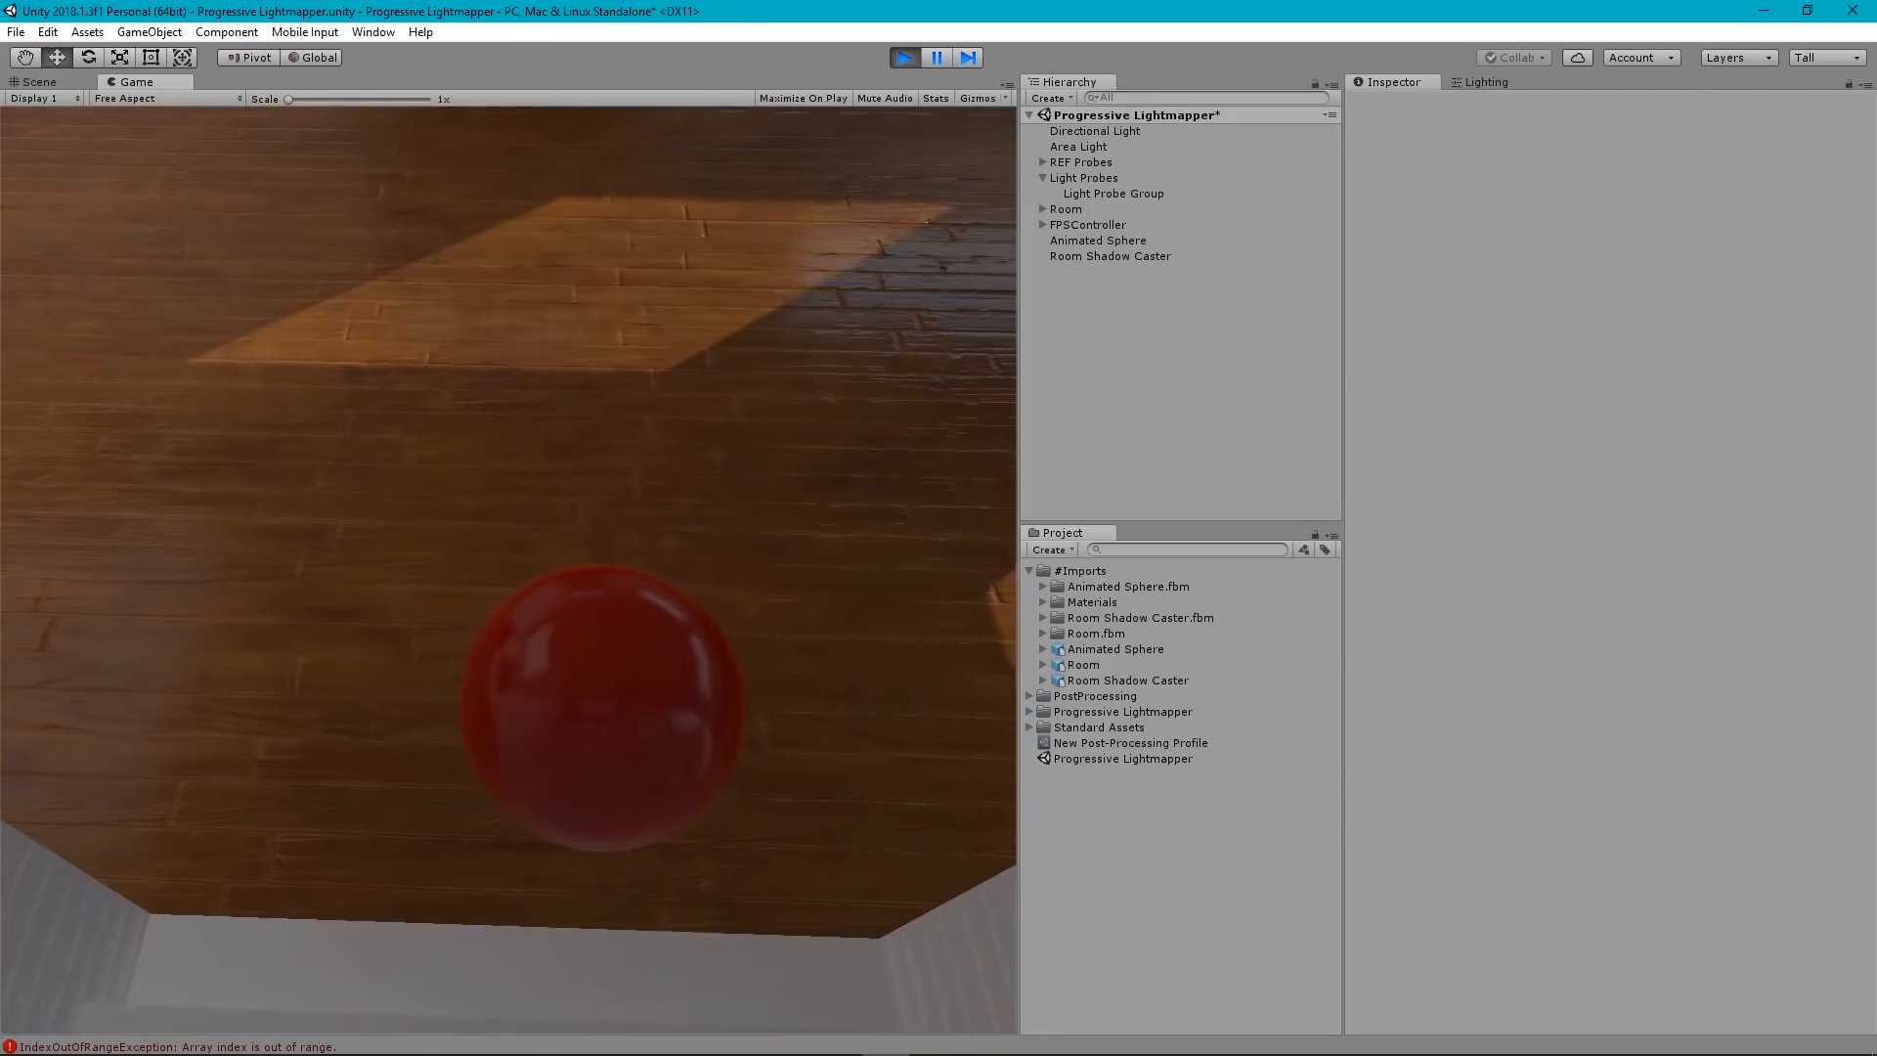
pyautogui.press('s')
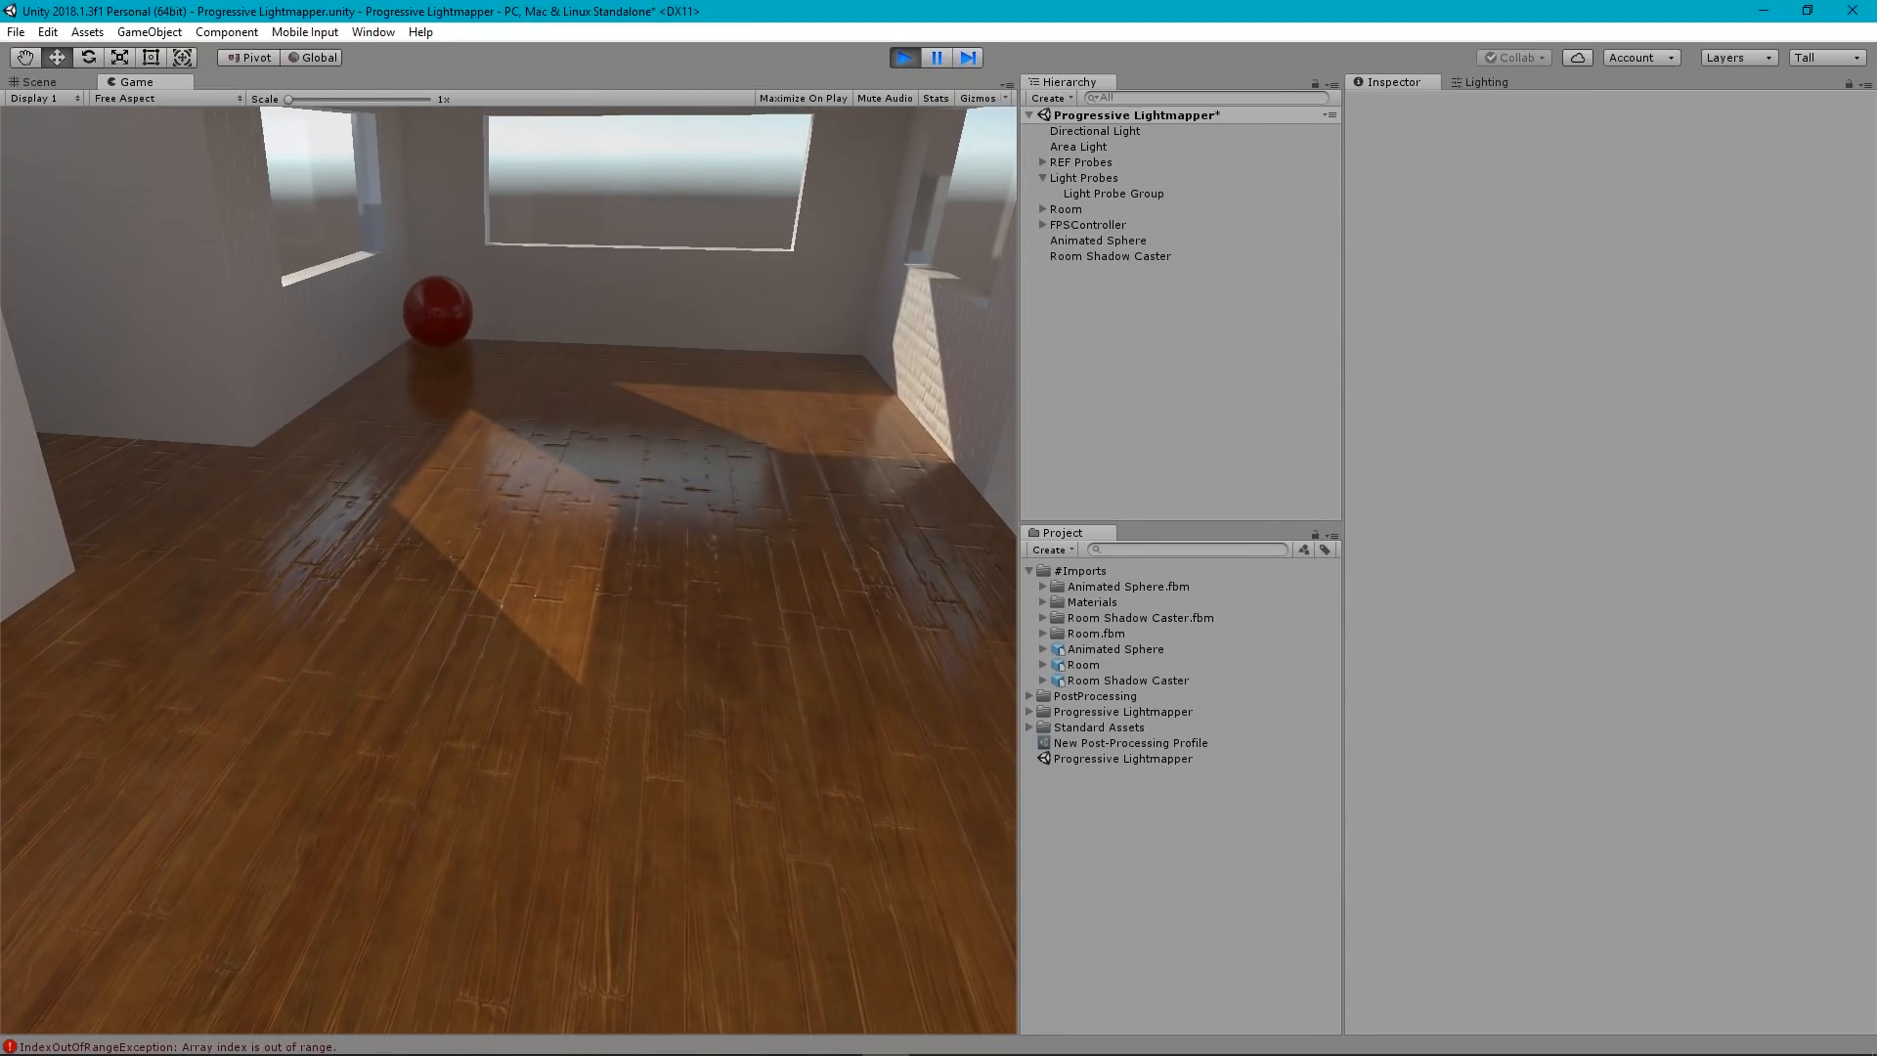
pyautogui.press('d')
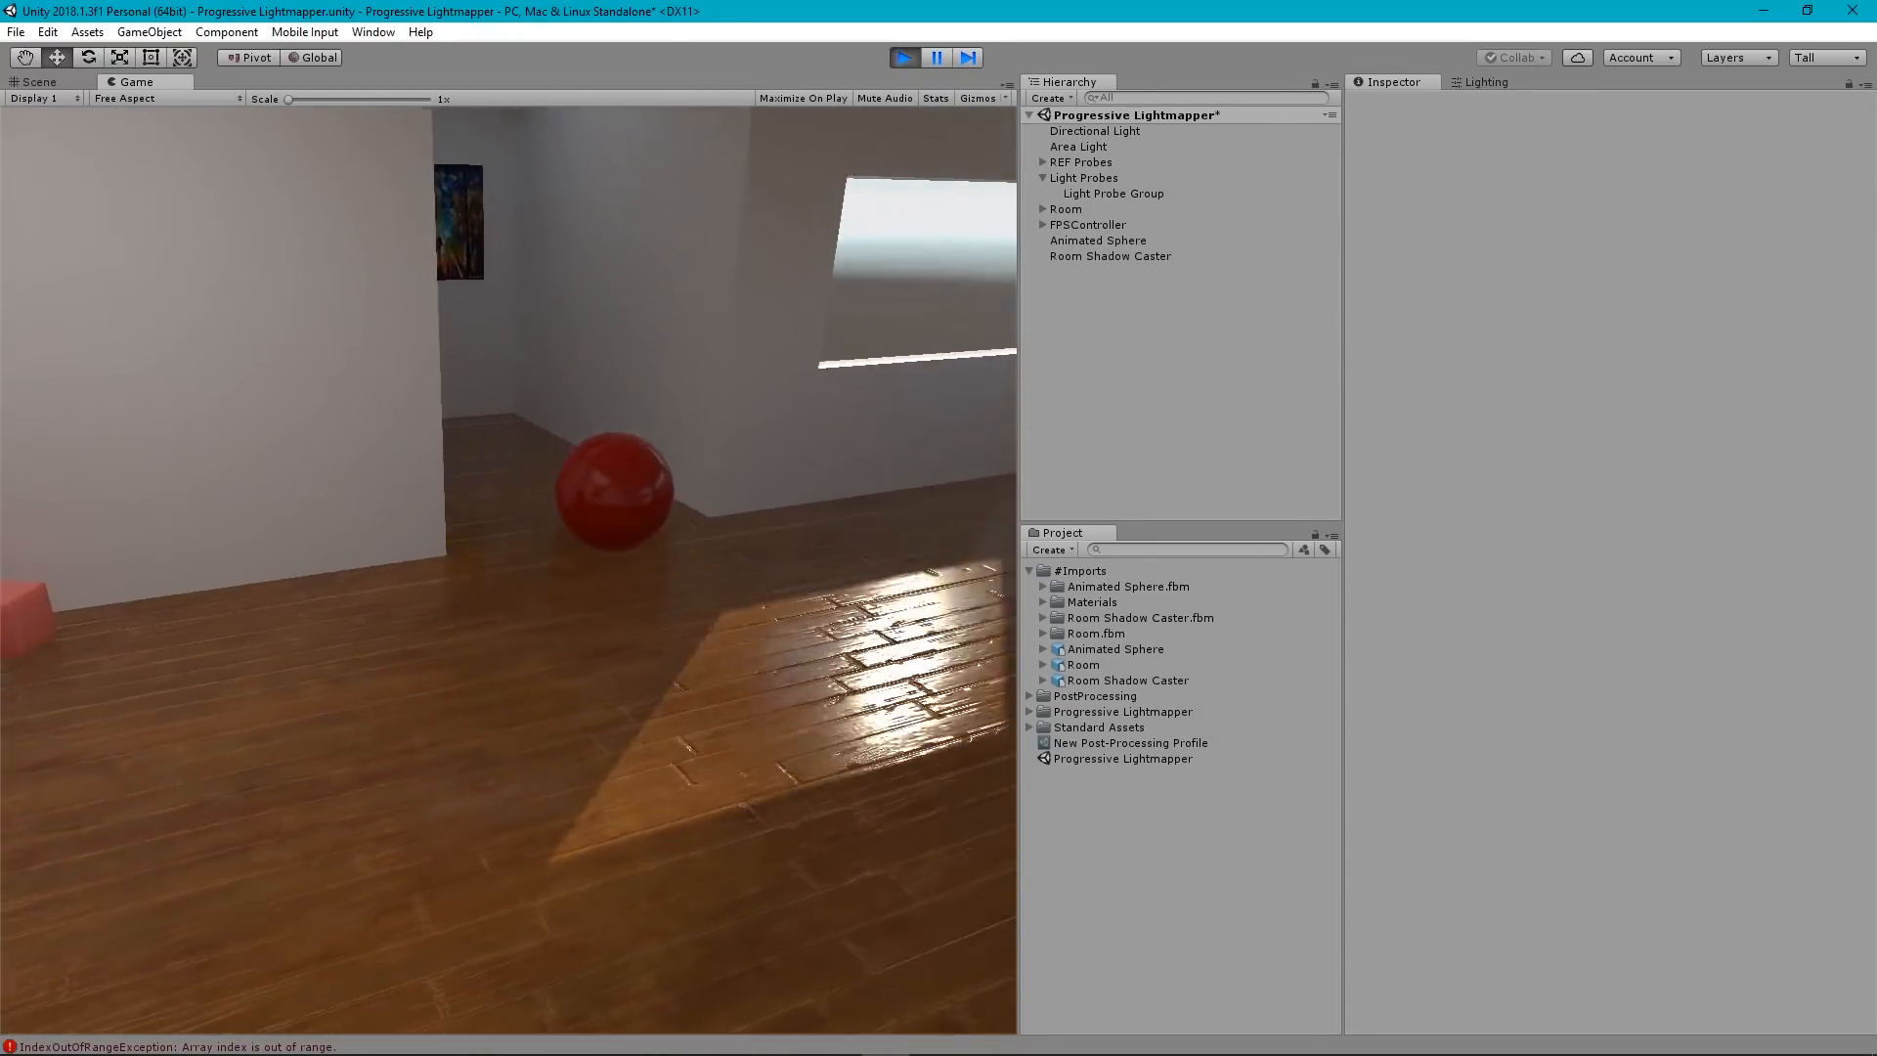
pyautogui.press('Escape')
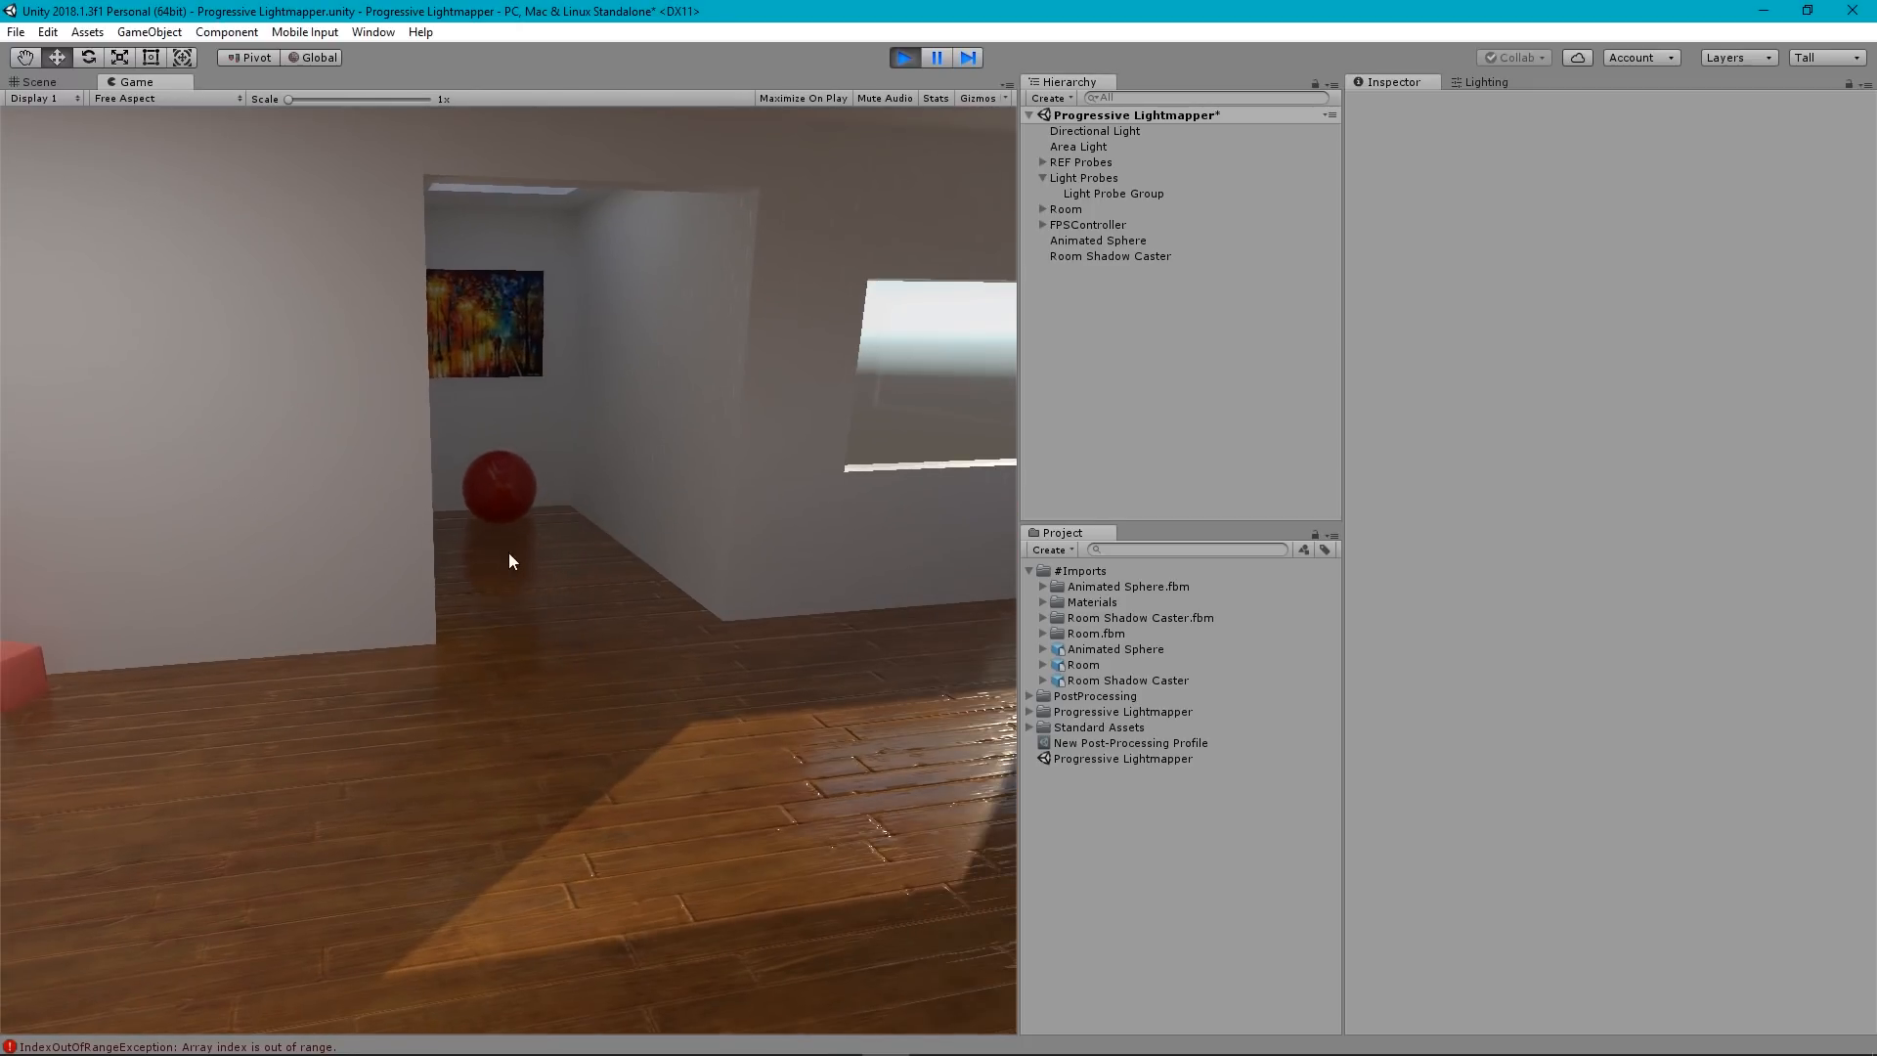
pyautogui.click(903, 56)
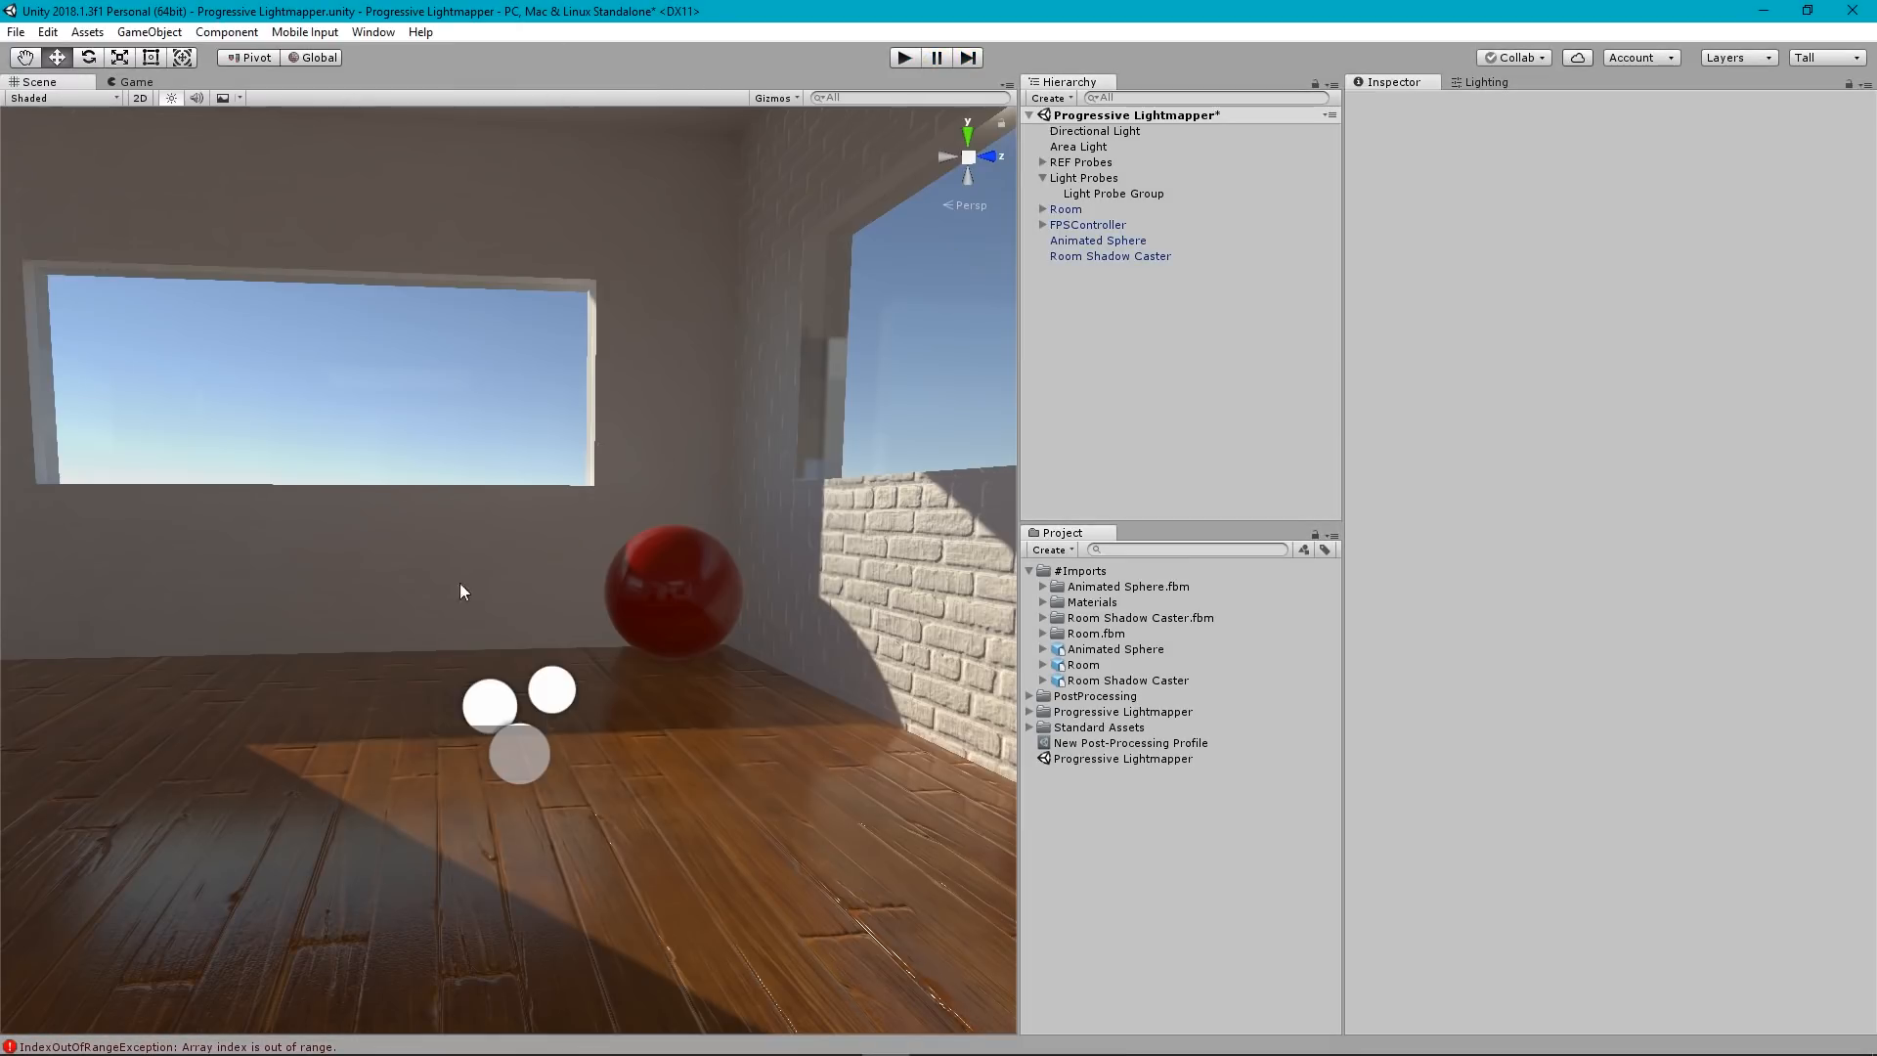
# Reduce the size of the 3D gizmo icons in the scene.
pyautogui.moveTo(788, 573)
pyautogui.mouseDown(button='right')
pyautogui.moveTo(683, 671)
pyautogui.moveTo(552, 667)
pyautogui.moveTo(738, 657)
pyautogui.moveTo(880, 586)
pyautogui.moveTo(781, 592)
pyautogui.mouseUp(button='right')
pyautogui.press('s')
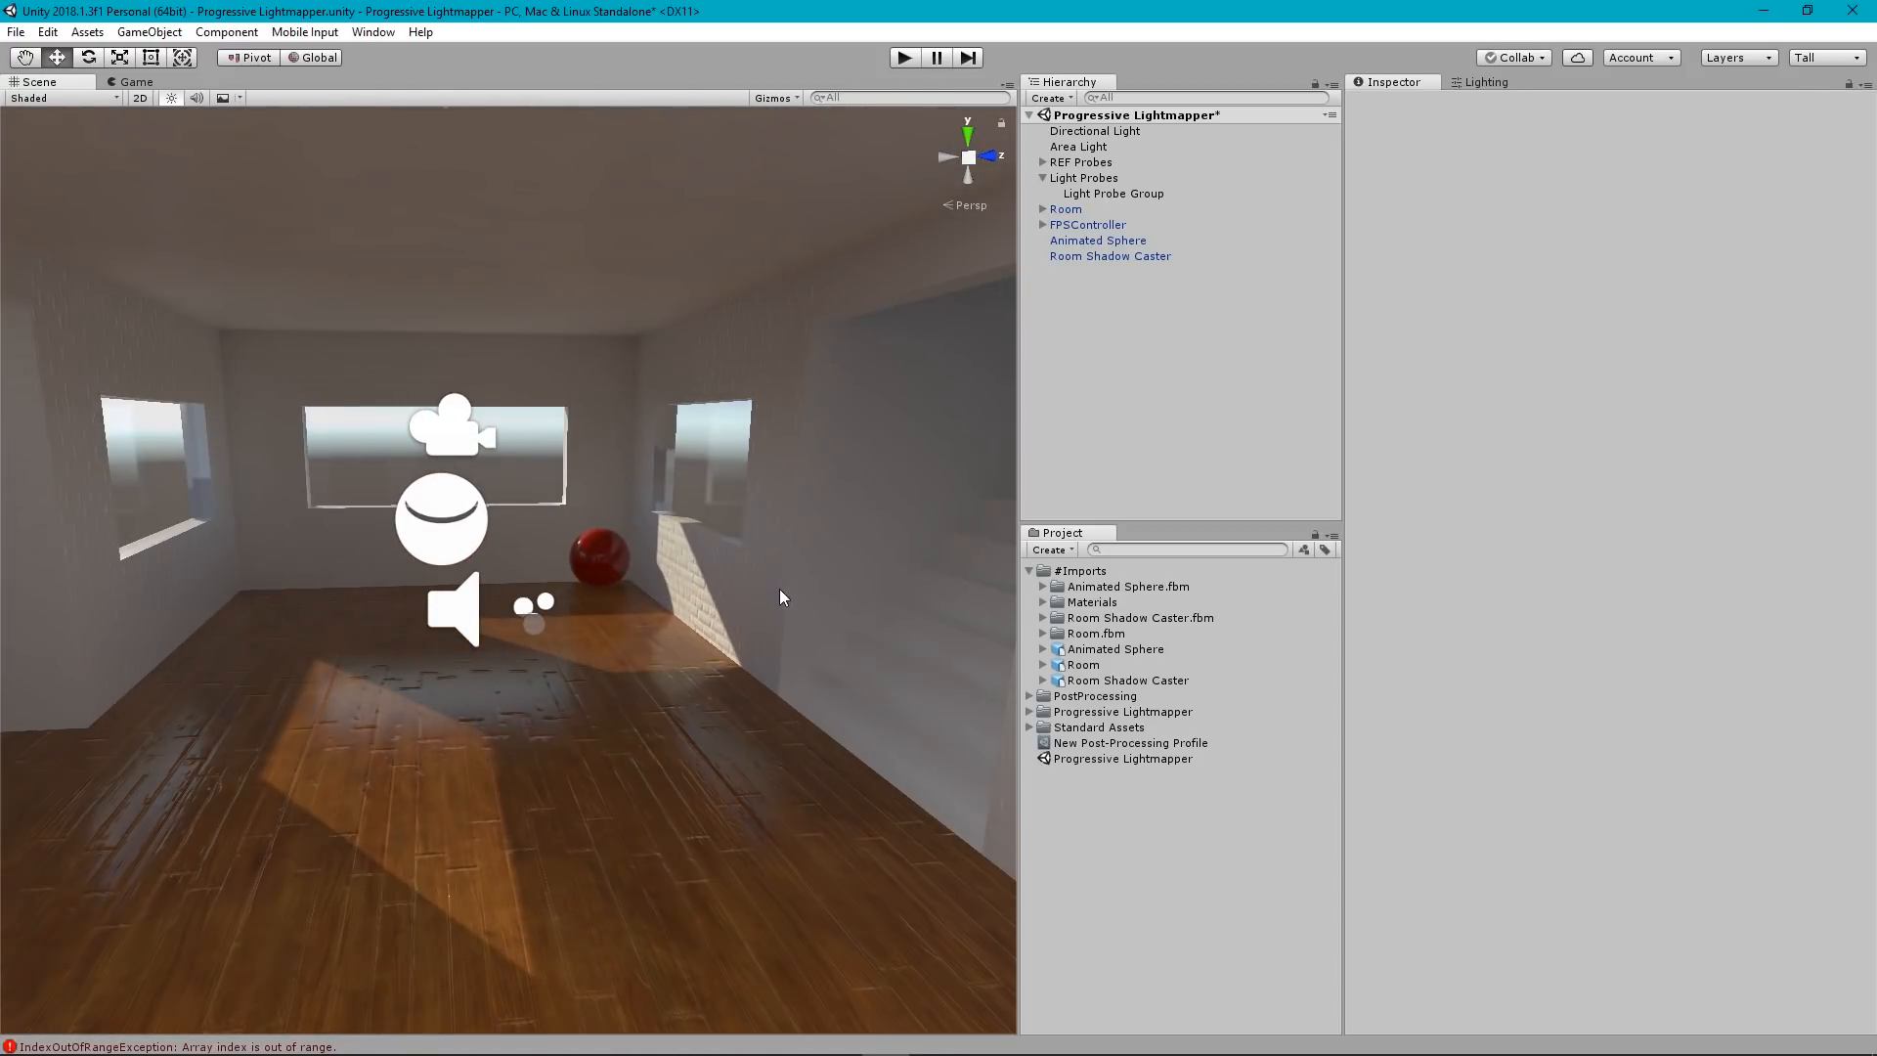
pyautogui.click(774, 95)
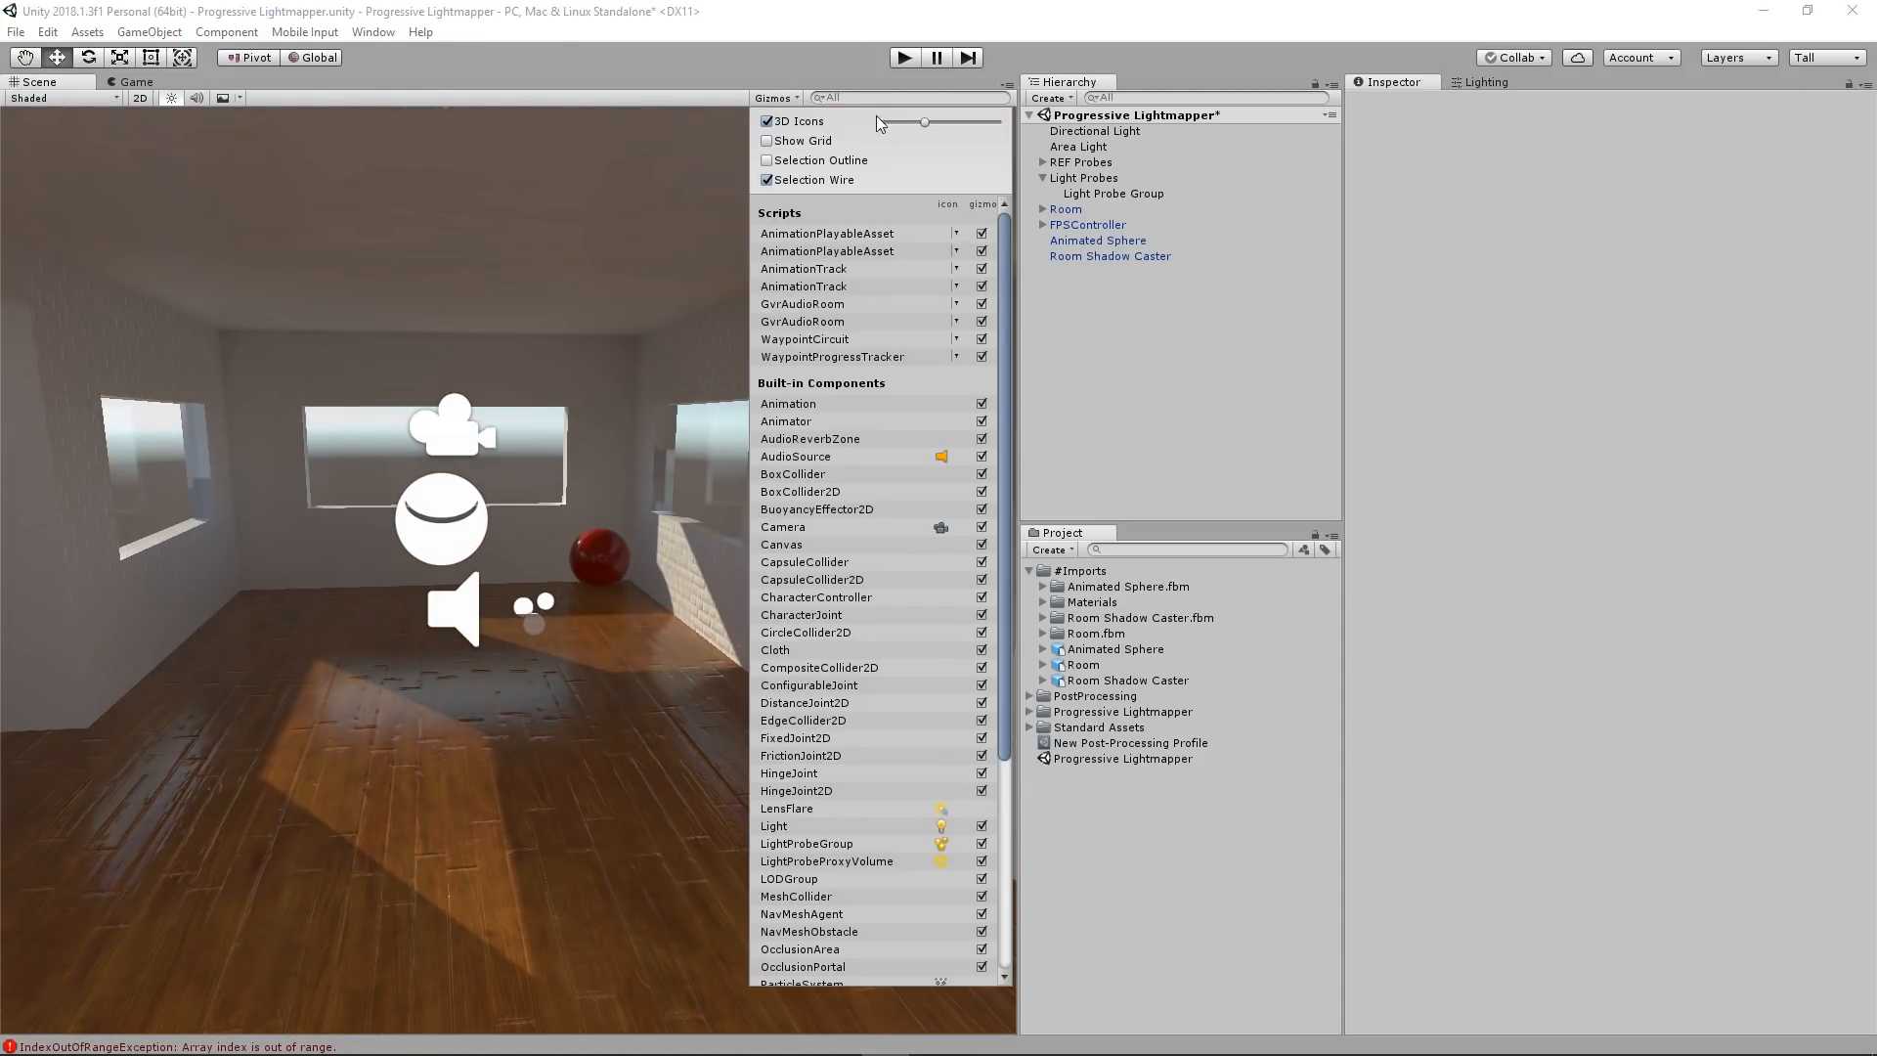
pyautogui.moveTo(918, 126); pyautogui.dragTo(901, 119)
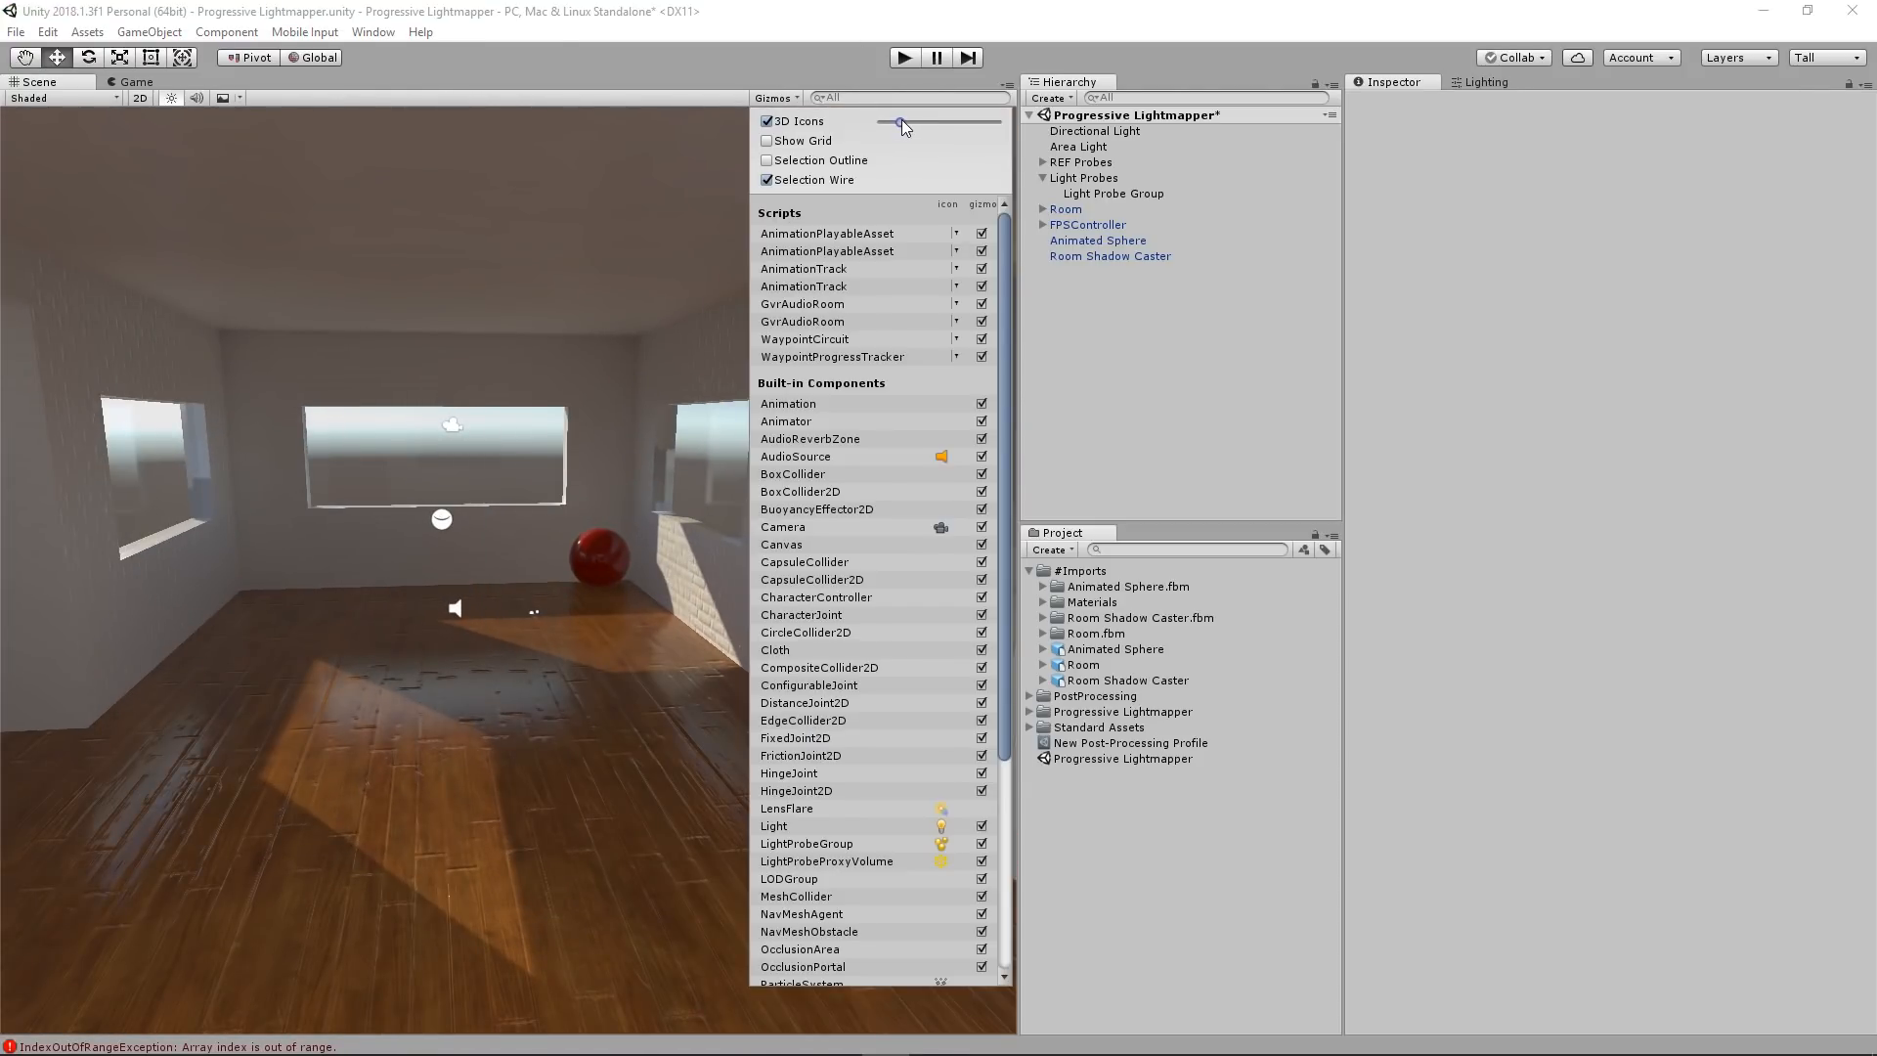
pyautogui.click(1071, 315)
# Enable Ambient Occlusion in the New Post-Processing Profile.
pyautogui.moveTo(919, 386)
pyautogui.mouseDown(button='right')
pyautogui.moveTo(1470, 389)
pyautogui.moveTo(1435, 464)
pyautogui.moveTo(1415, 440)
pyautogui.mouseUp(button='right')
pyautogui.press('s')
pyautogui.press('q')
pyautogui.press('e')
pyautogui.press('s')
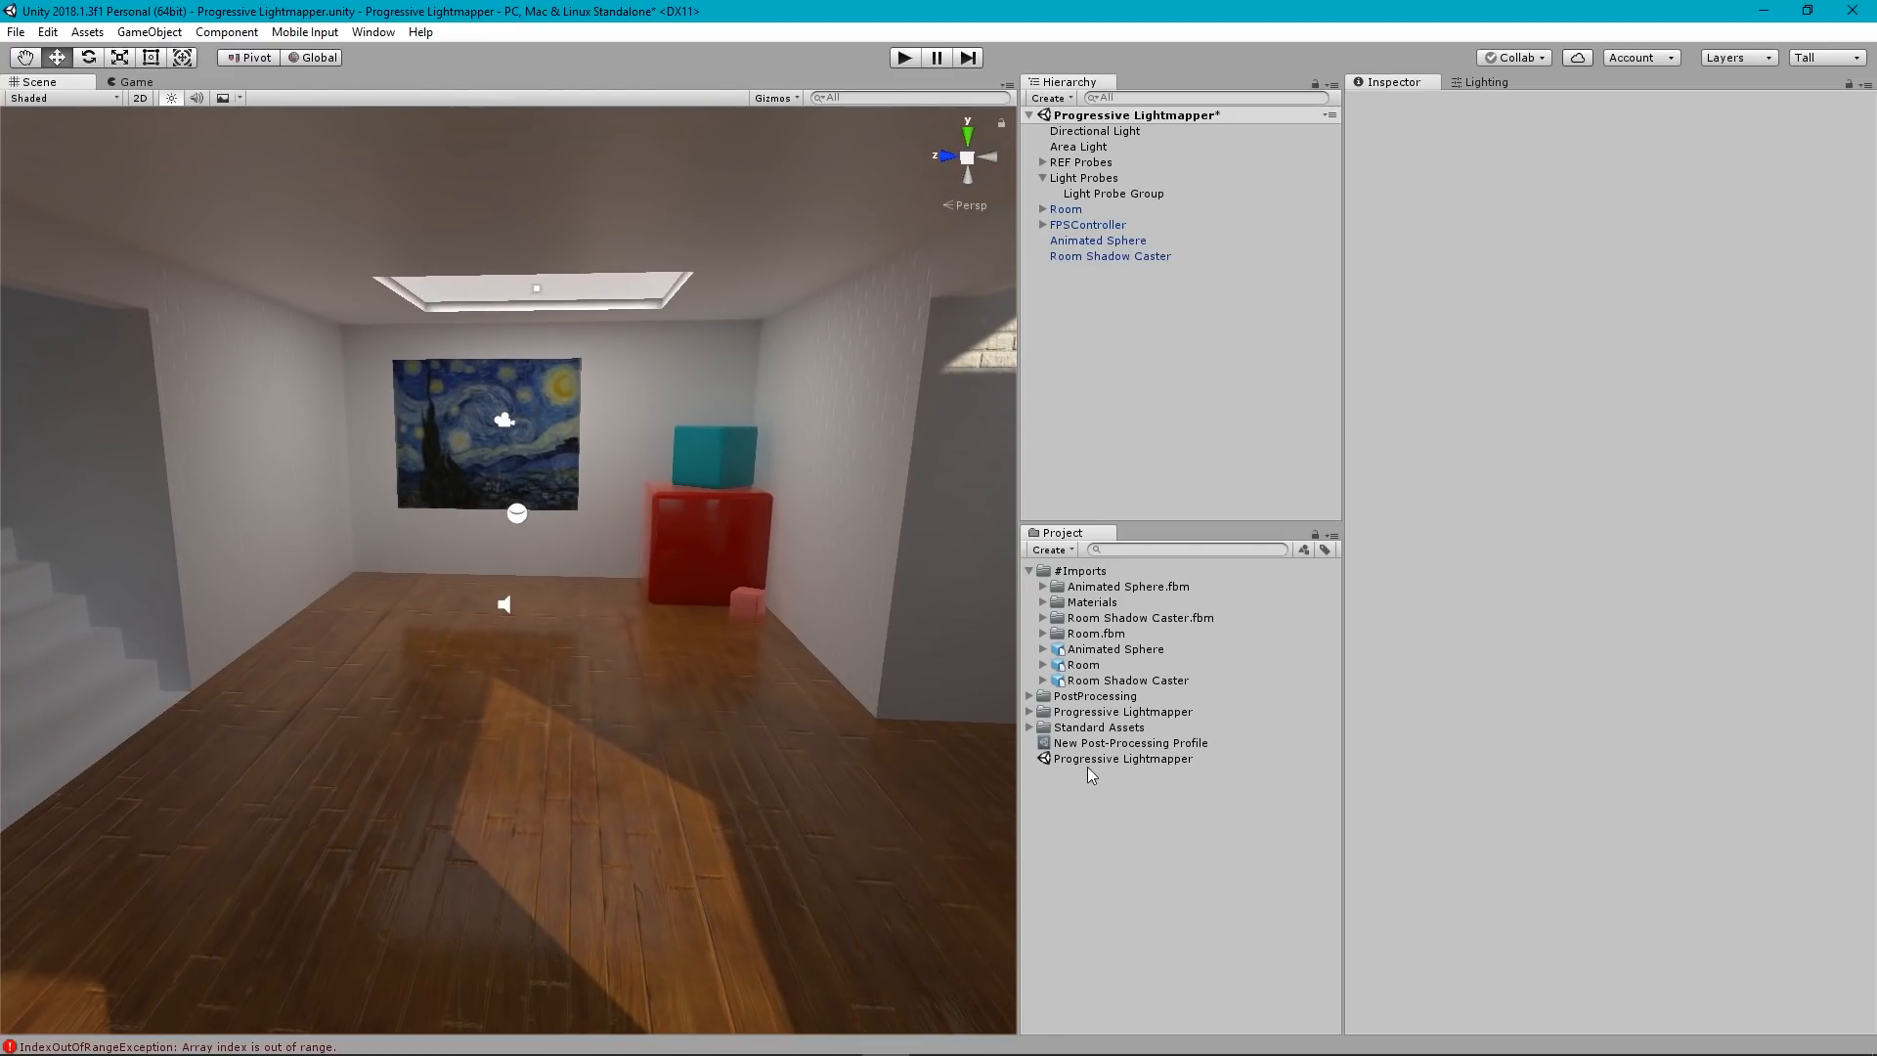
pyautogui.click(1111, 743)
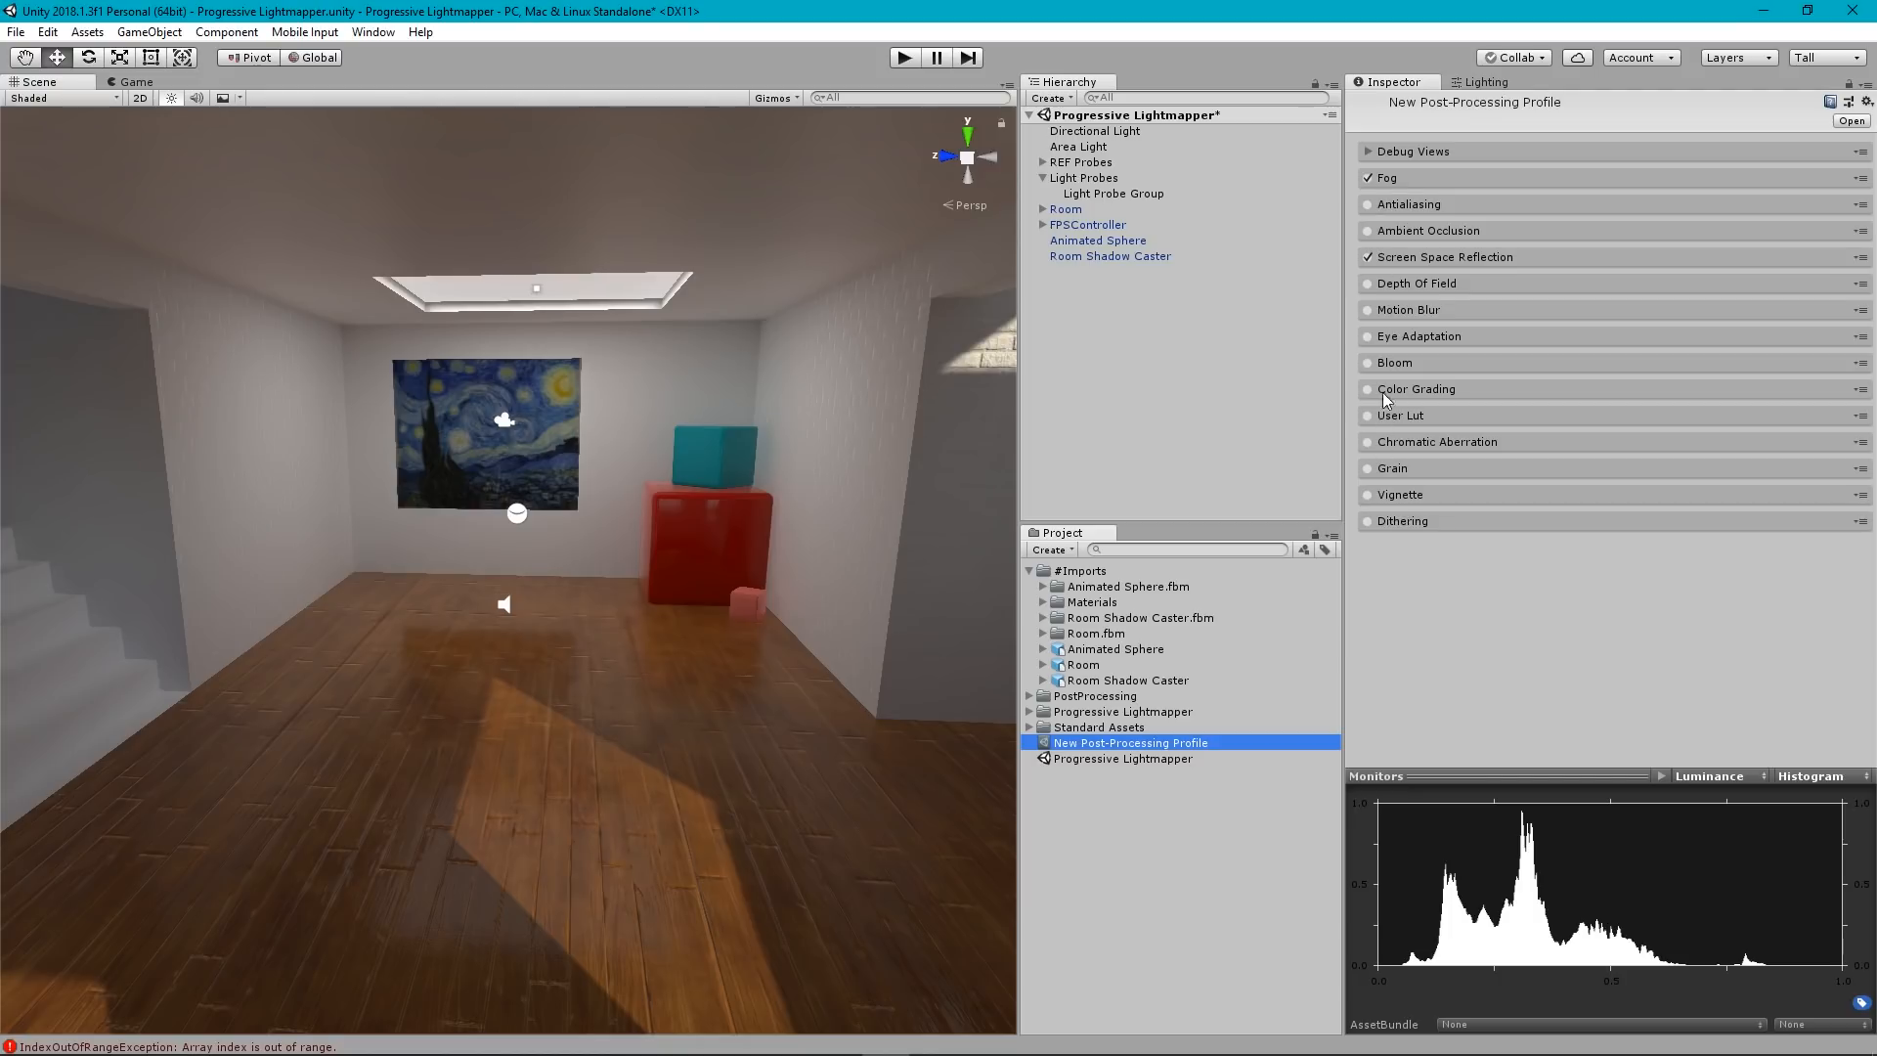
pyautogui.click(1404, 229)
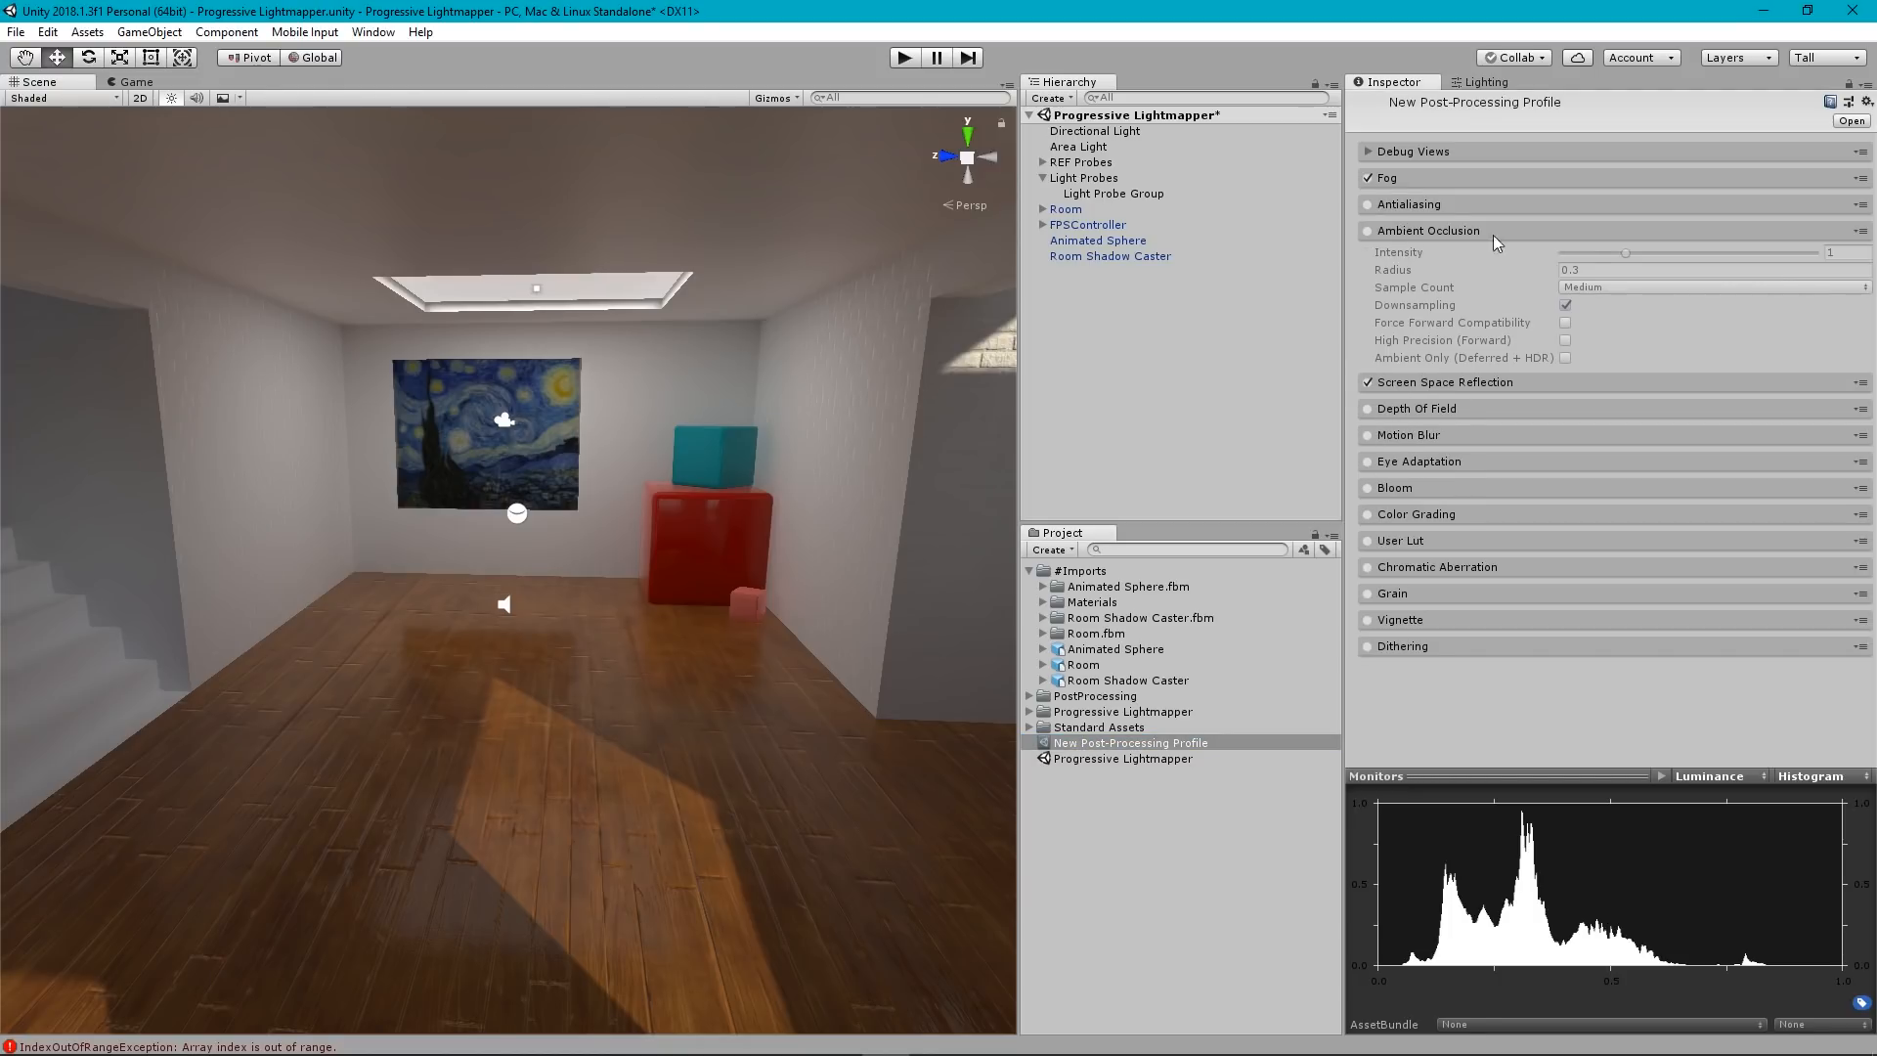
pyautogui.click(1367, 232)
# Examine the ambient occlusion around the room's corners and the sphere, including a short run in play mode.
pyautogui.moveTo(547, 487)
pyautogui.mouseDown(button='right')
pyautogui.moveTo(436, 532)
pyautogui.moveTo(487, 519)
pyautogui.moveTo(548, 554)
pyautogui.moveTo(620, 461)
pyautogui.moveTo(600, 440)
pyautogui.moveTo(167, 583)
pyautogui.moveTo(1773, 583)
pyautogui.moveTo(1609, 572)
pyautogui.moveTo(1596, 602)
pyautogui.moveTo(1609, 567)
pyautogui.moveTo(1524, 509)
pyautogui.mouseUp(button='right')
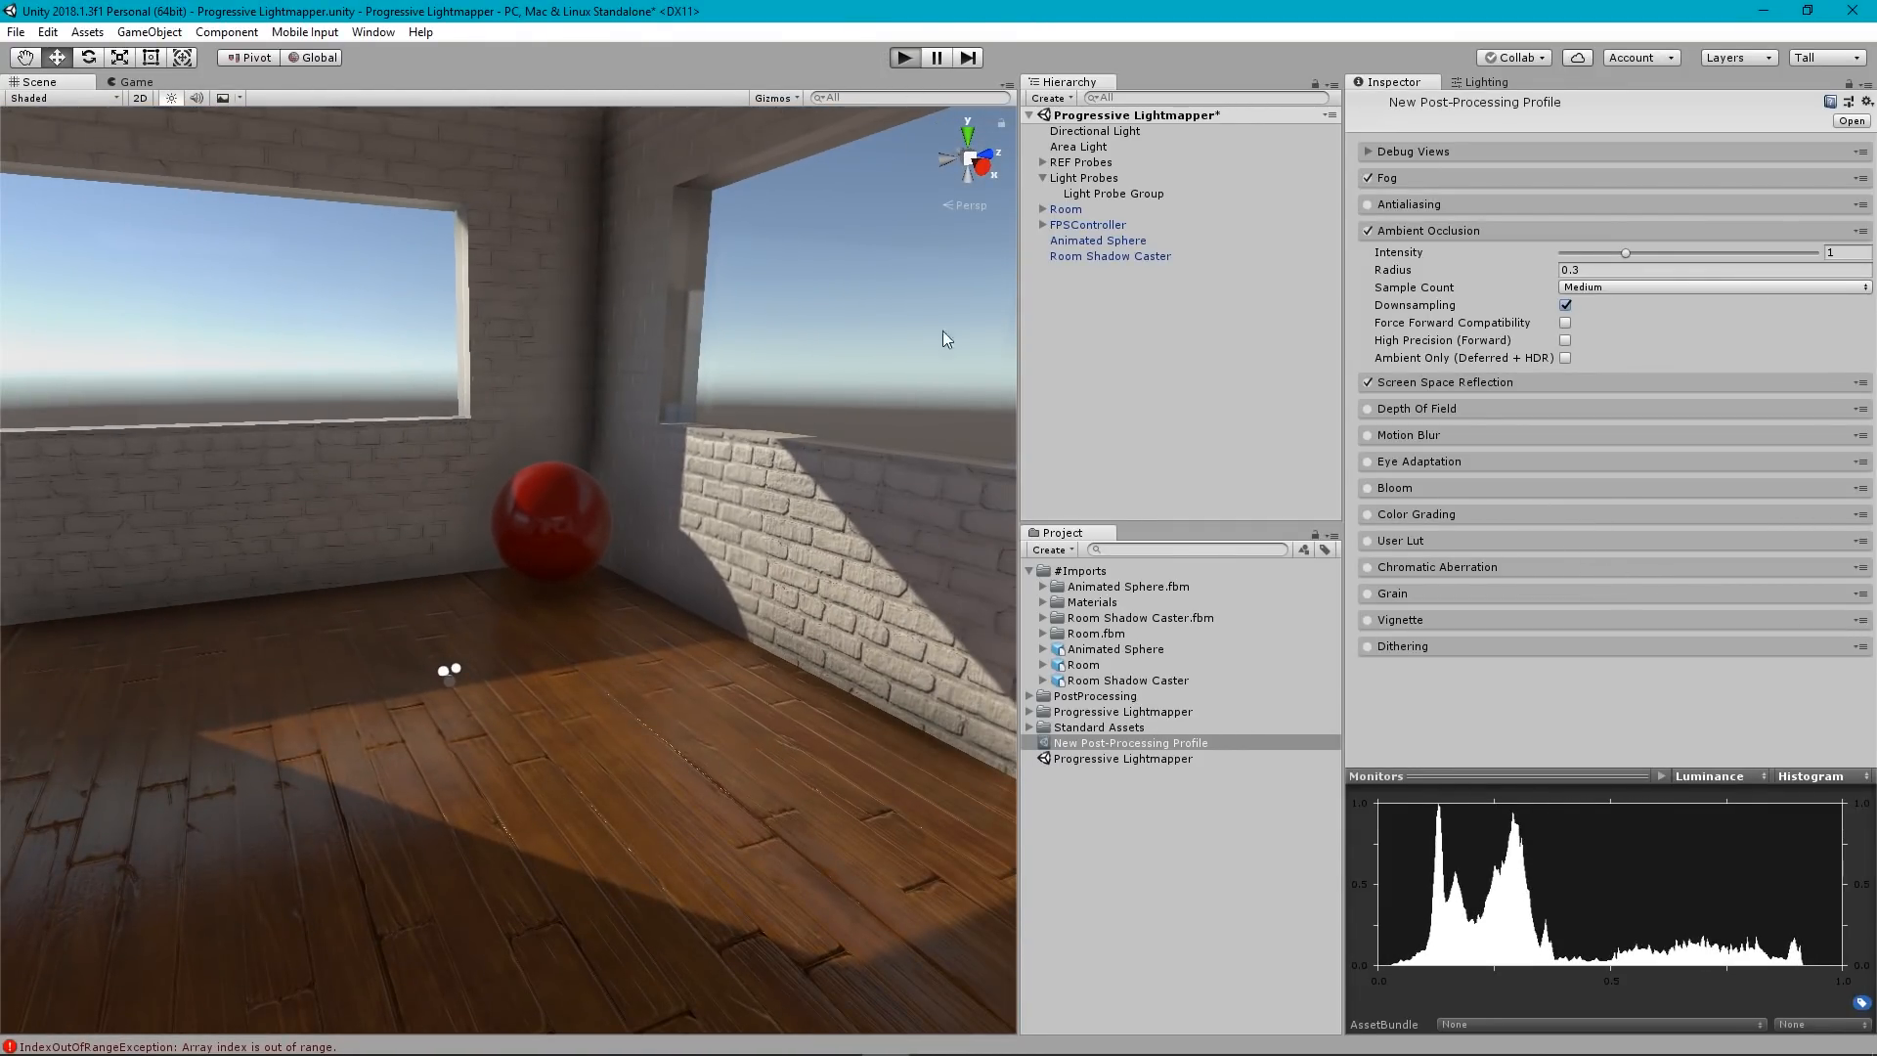
pyautogui.hotkey('ctrl', 'p')
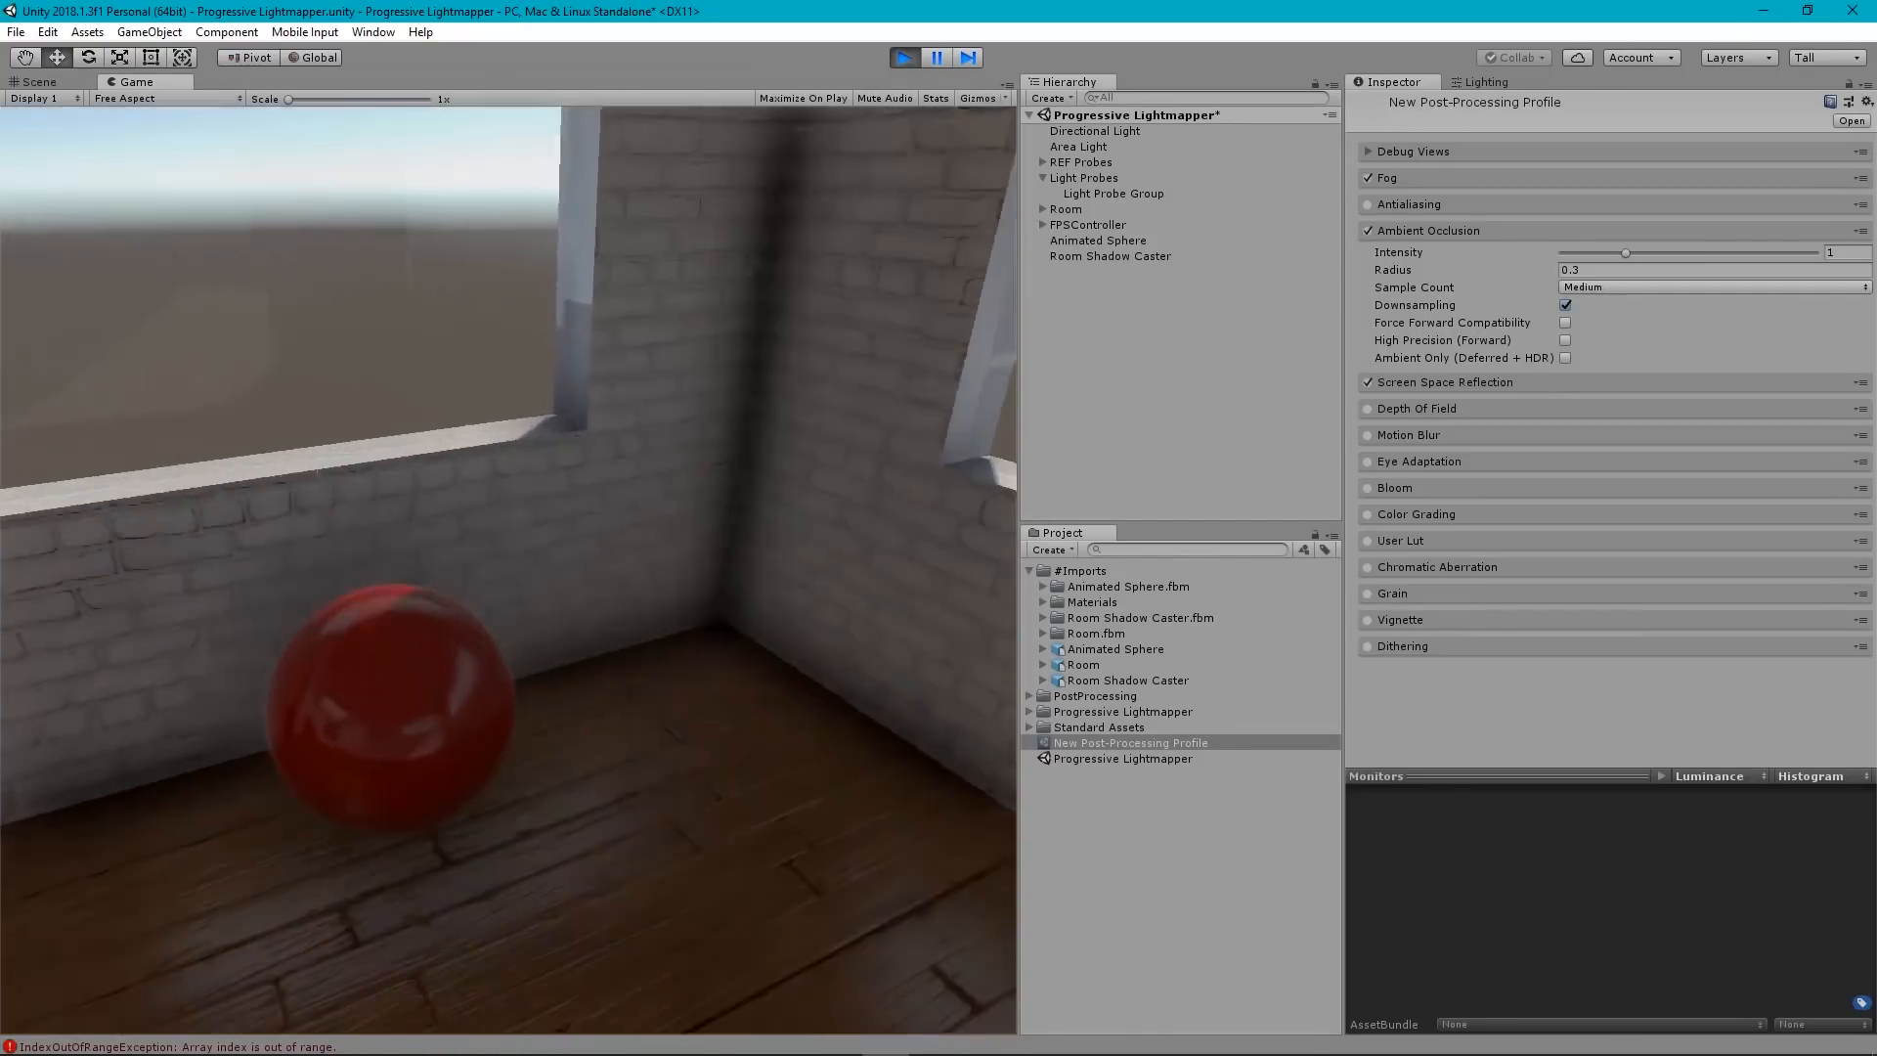
pyautogui.press('s')
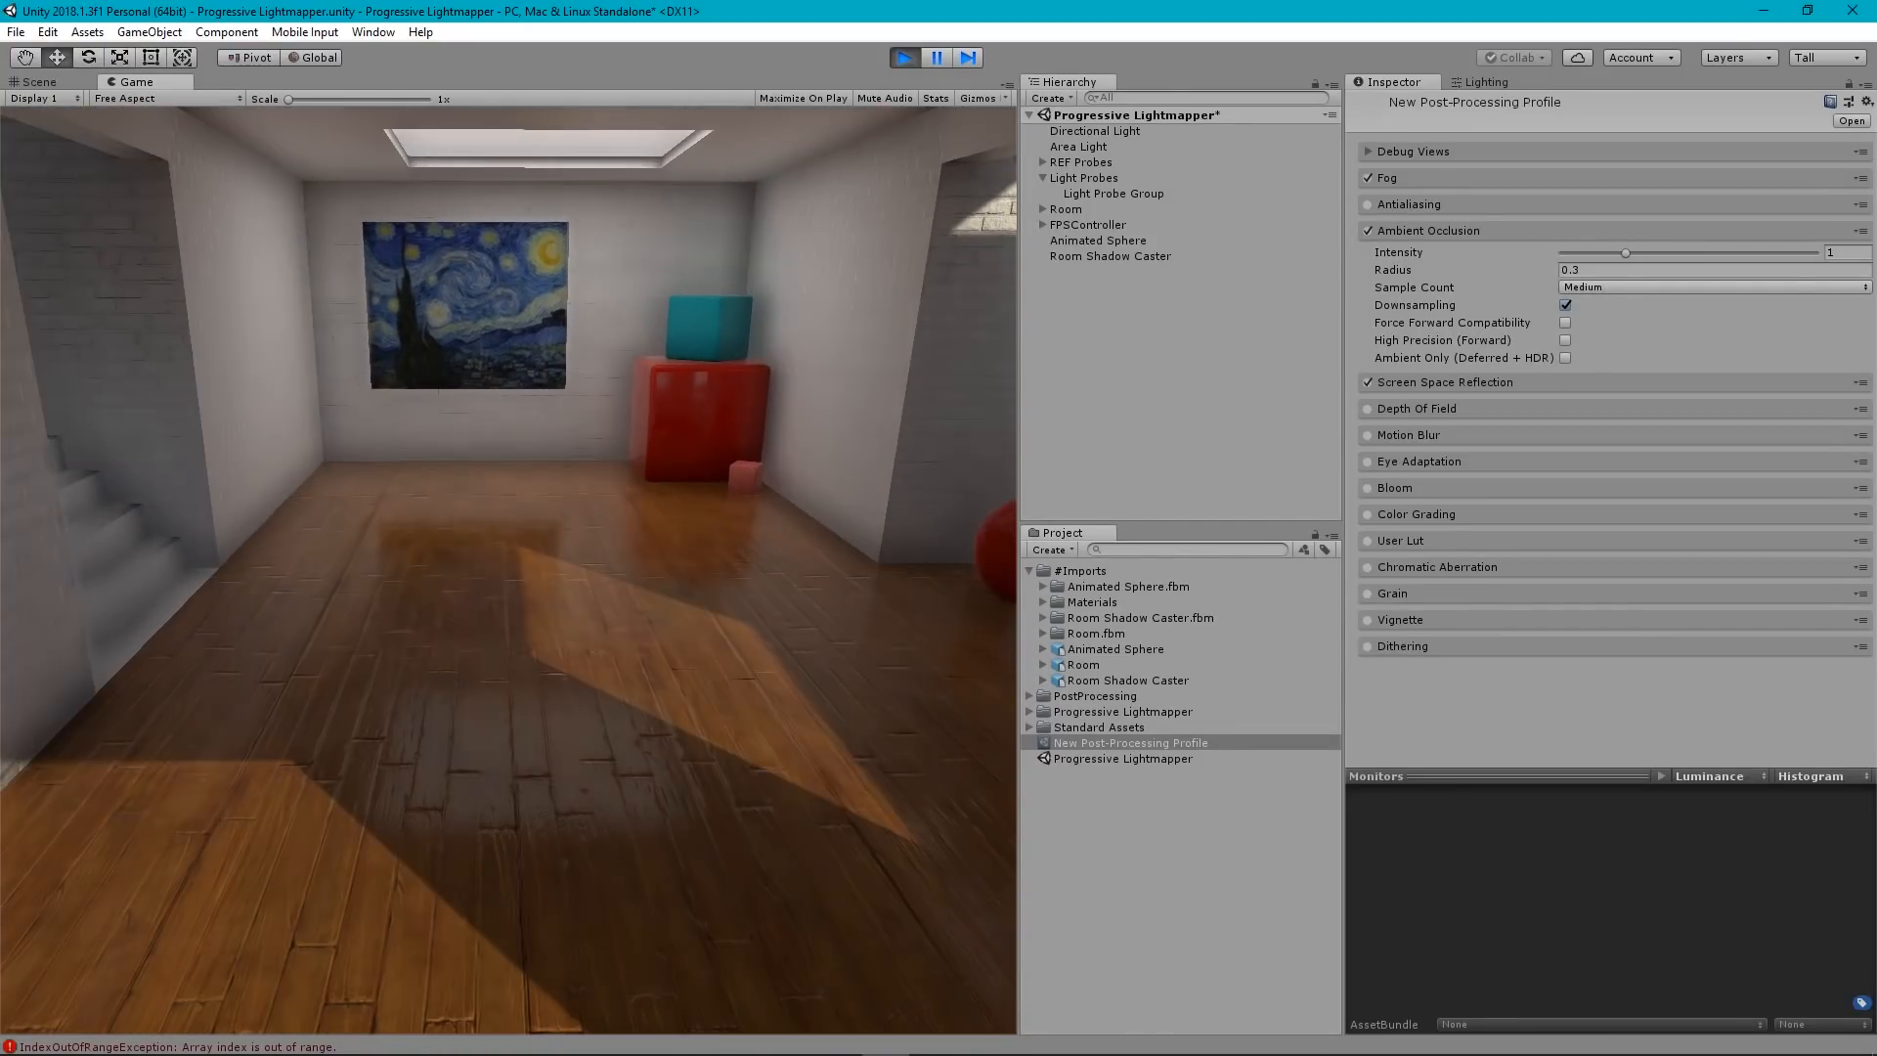
pyautogui.hotkey('ctrl', 'p')
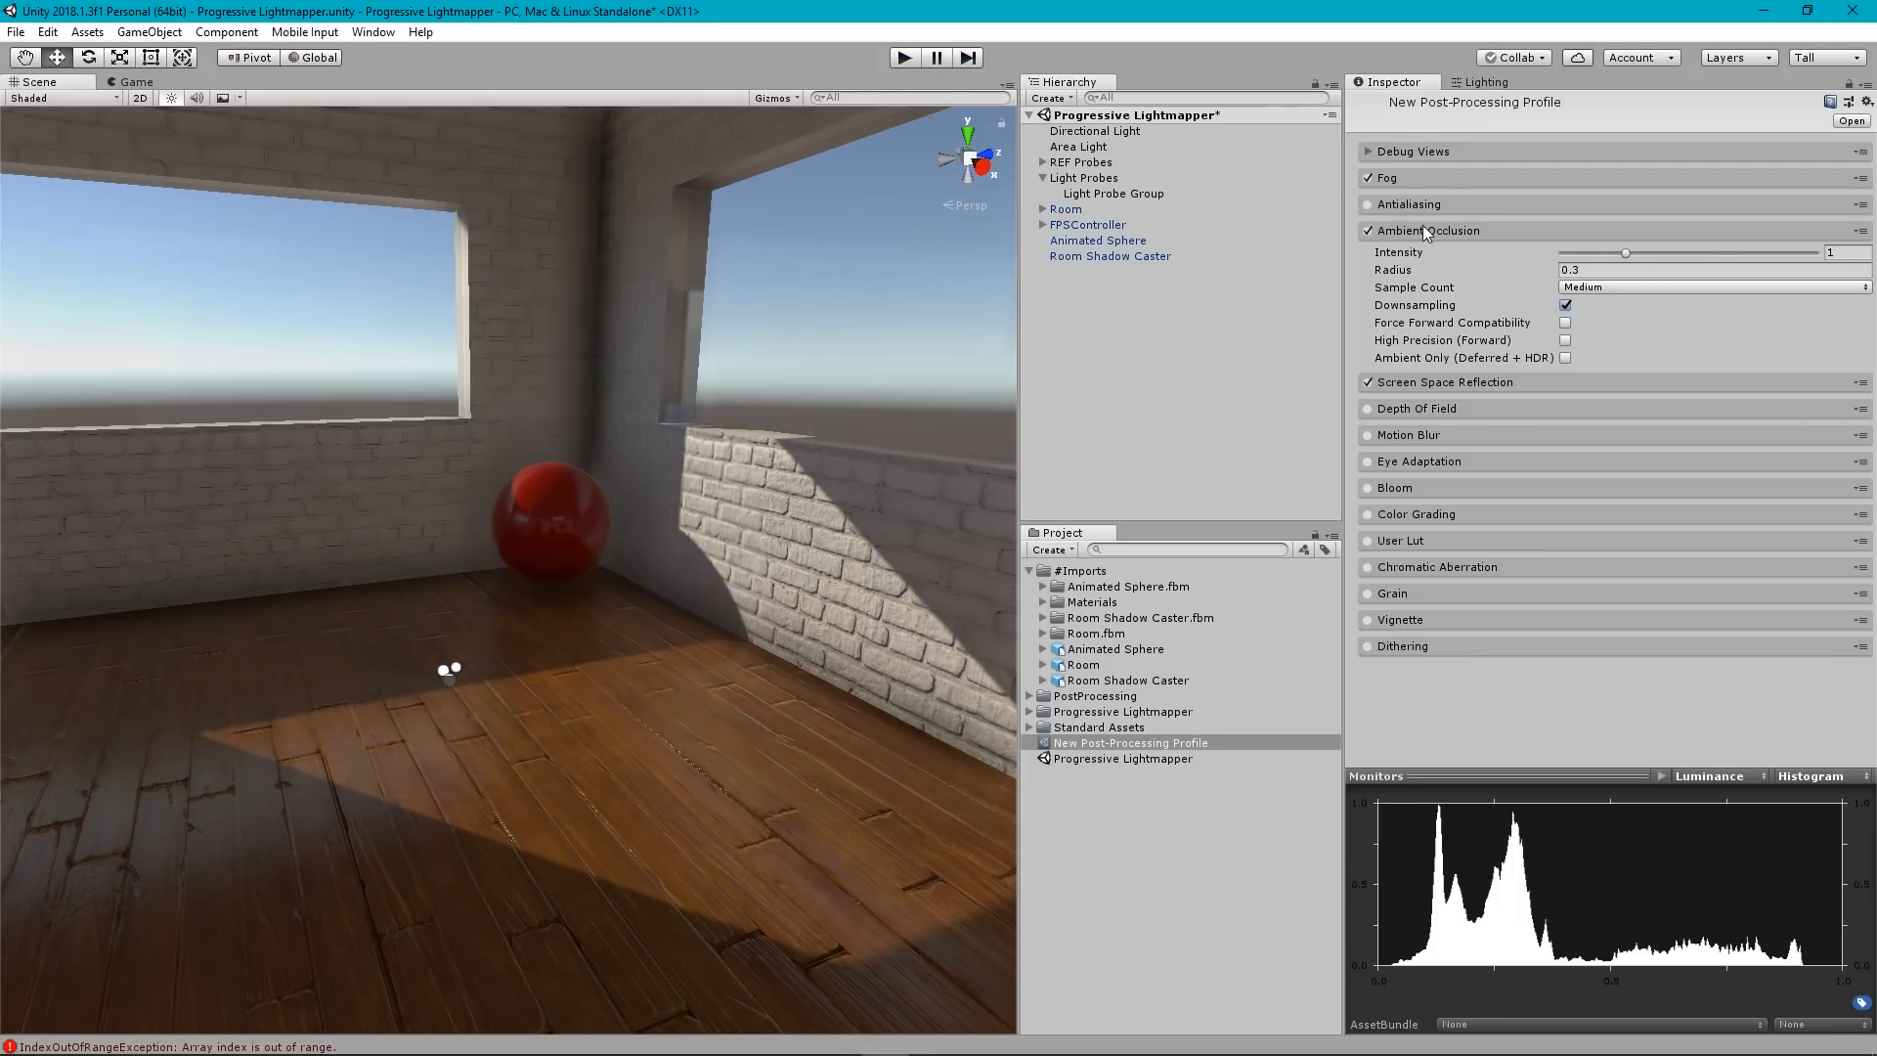
# Set the Ambient Occlusion intensity to 0.5 and its radius to 0.2.
pyautogui.click(1850, 252)
pyautogui.write('.5')
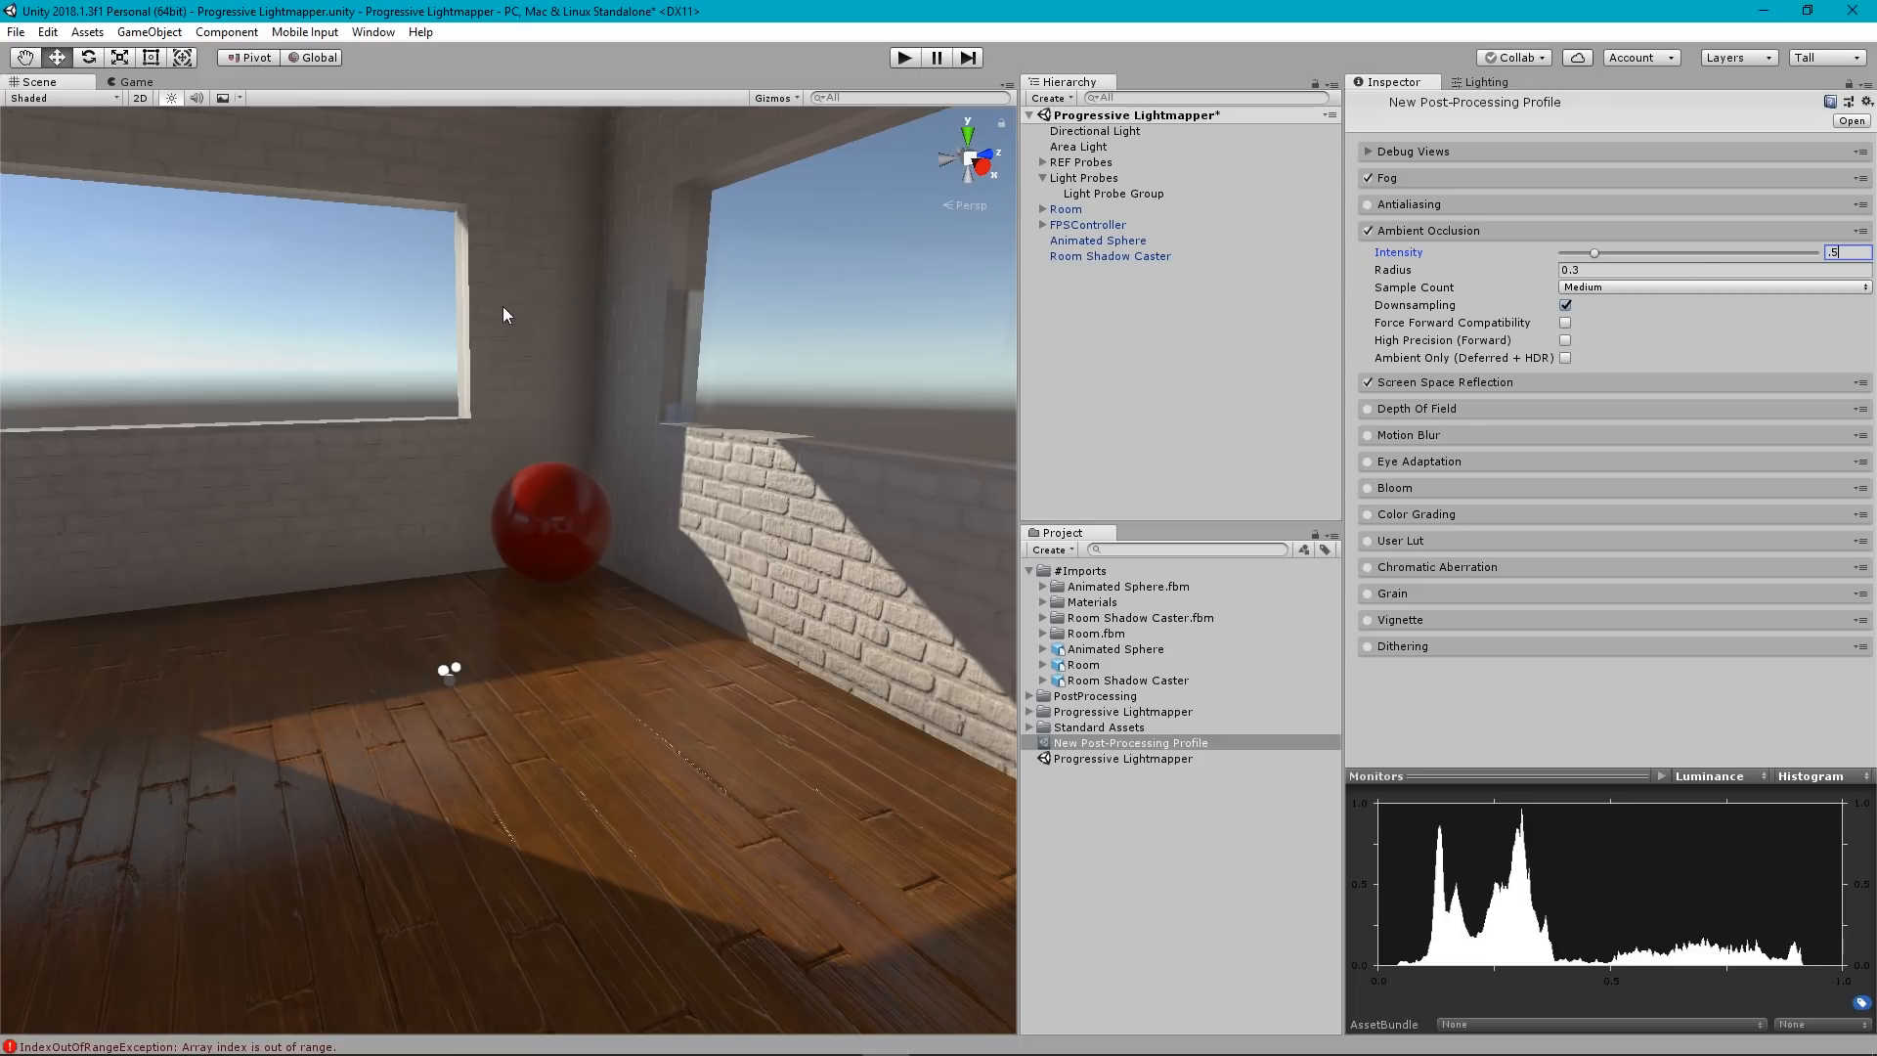
pyautogui.moveTo(505, 315)
pyautogui.mouseDown(button='right')
pyautogui.moveTo(1386, 293)
pyautogui.moveTo(1170, 293)
pyautogui.moveTo(1258, 278)
pyautogui.mouseUp(button='right')
pyautogui.press('s')
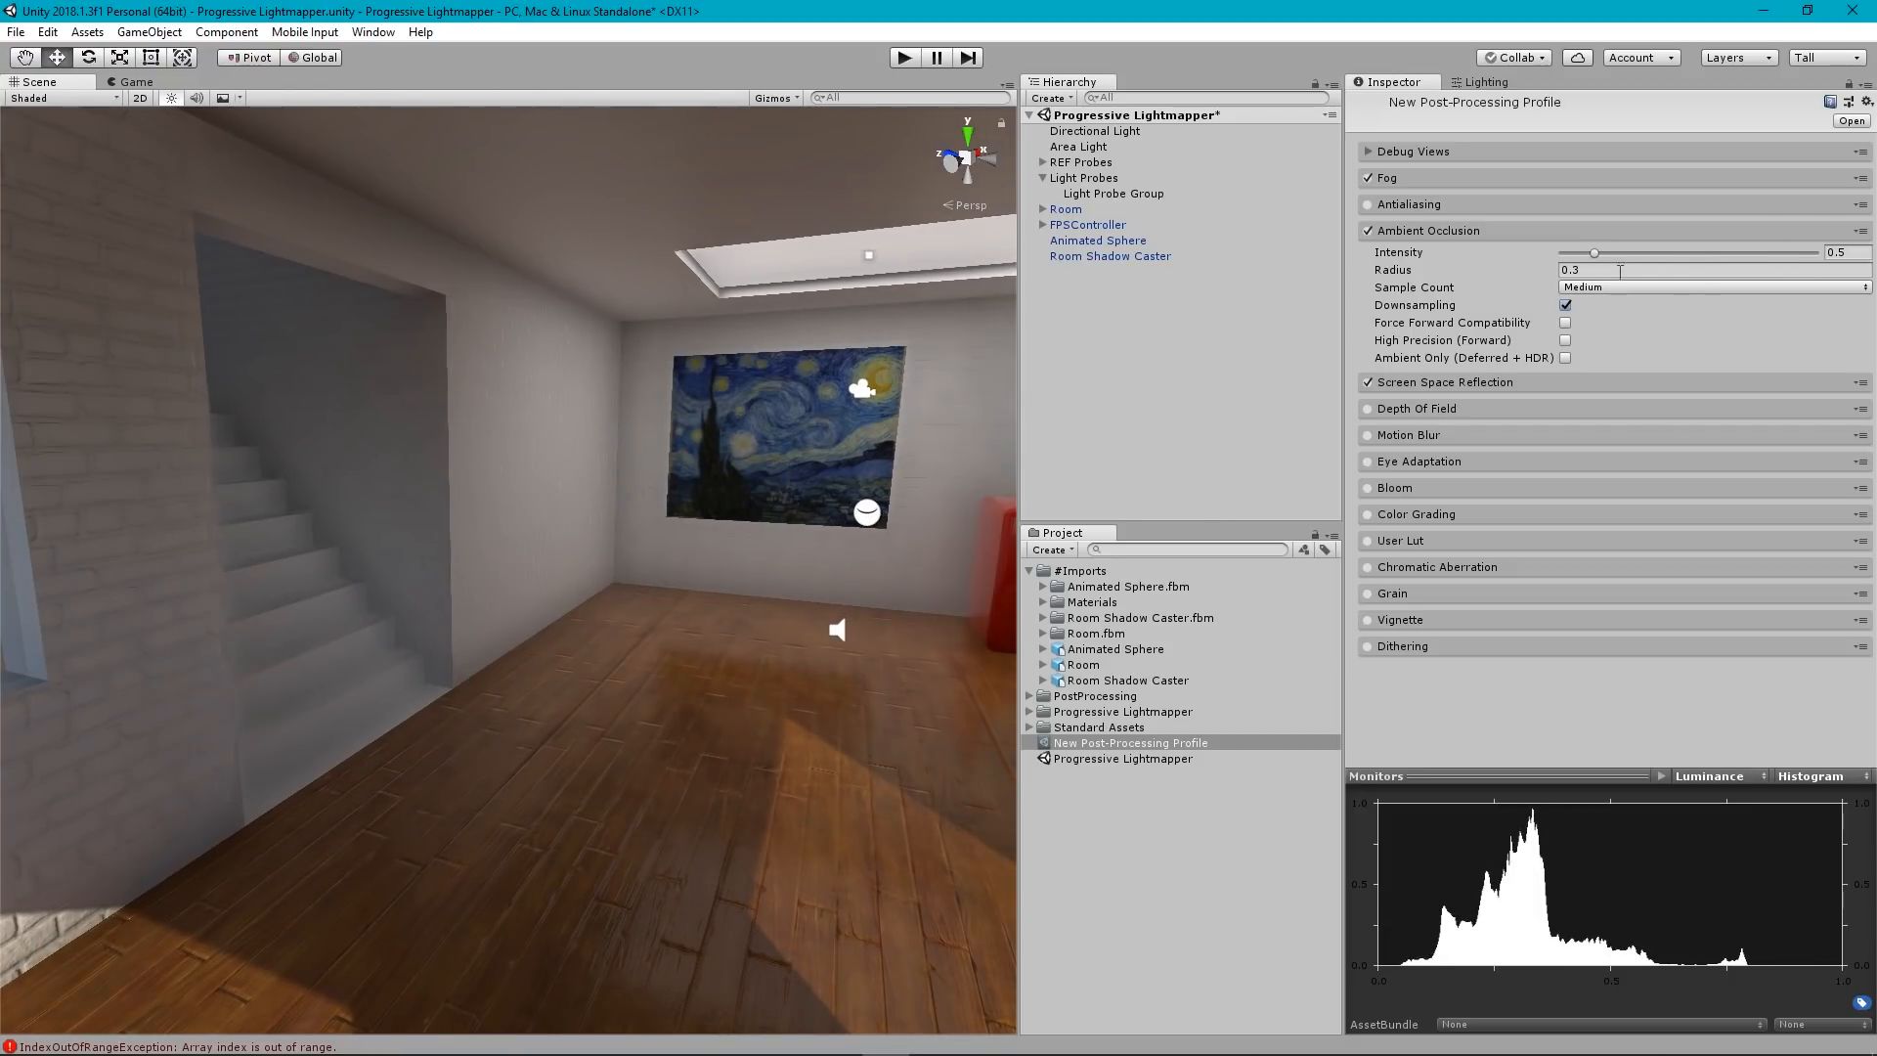
pyautogui.click(1611, 269)
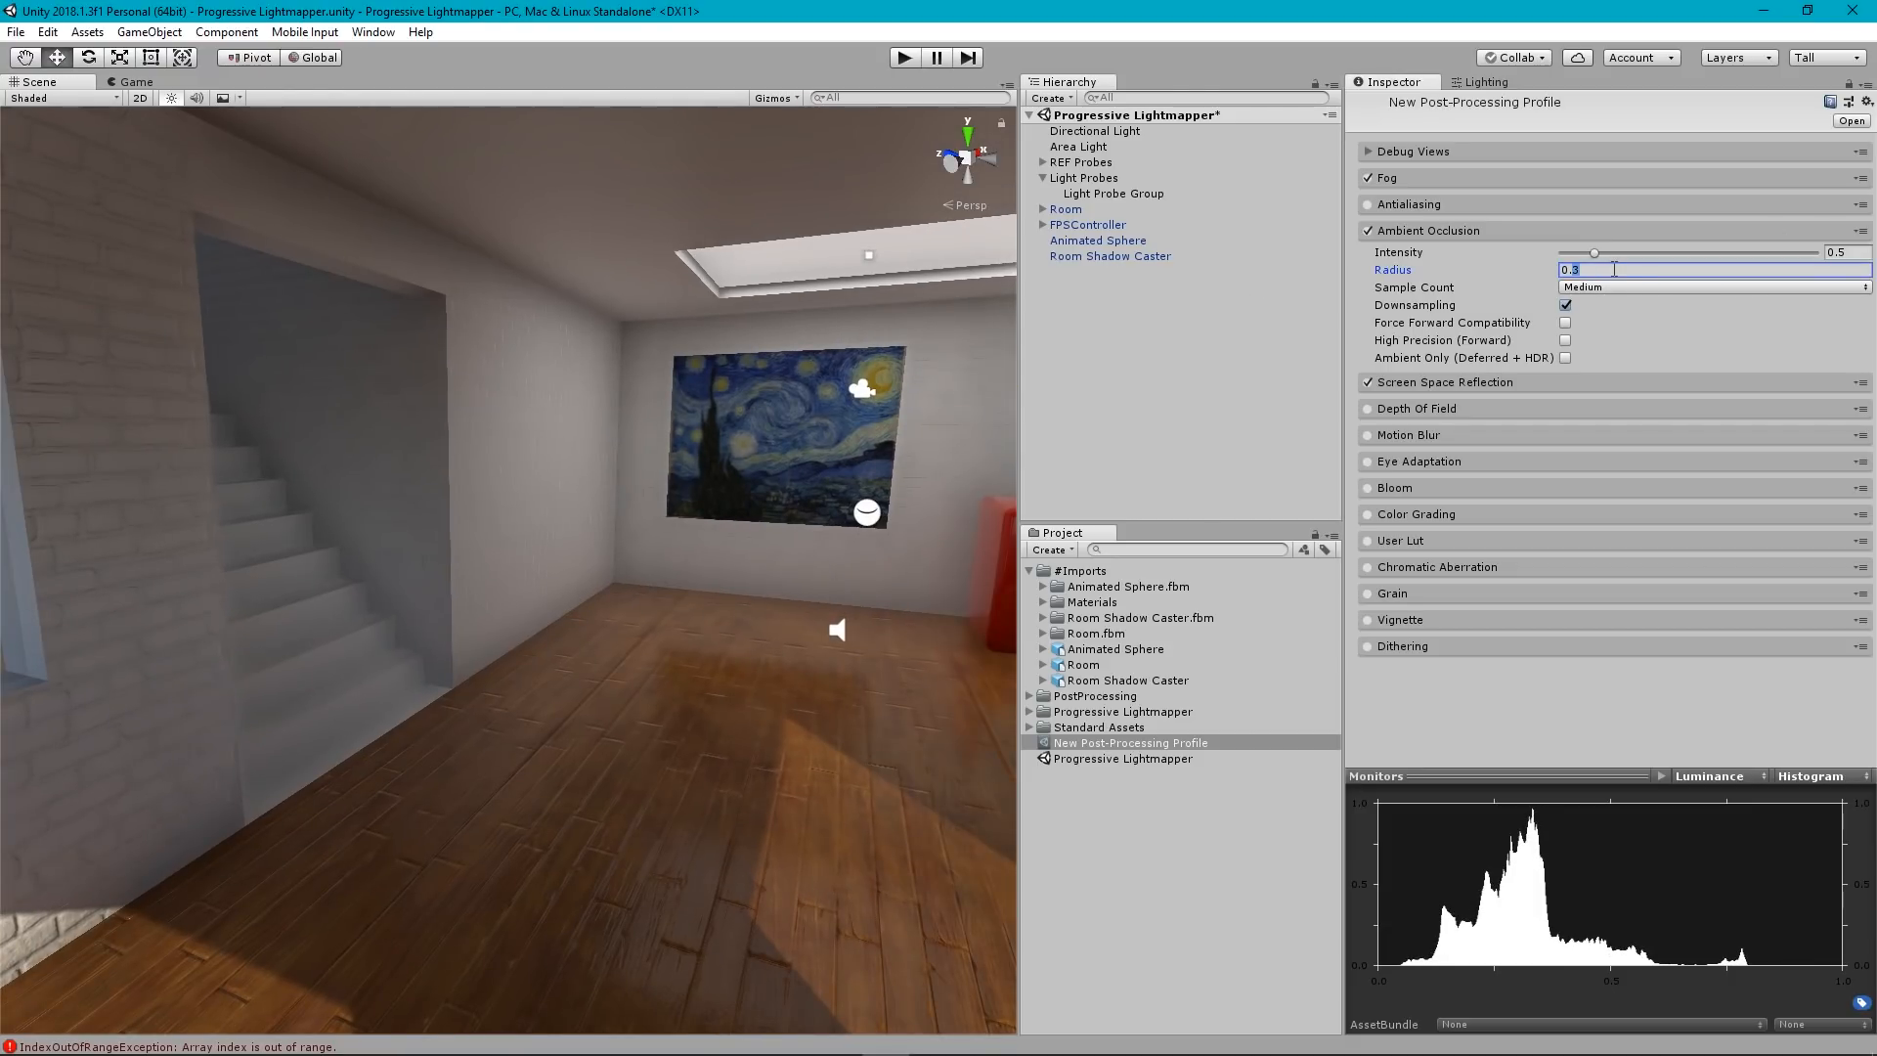
pyautogui.write('0.')
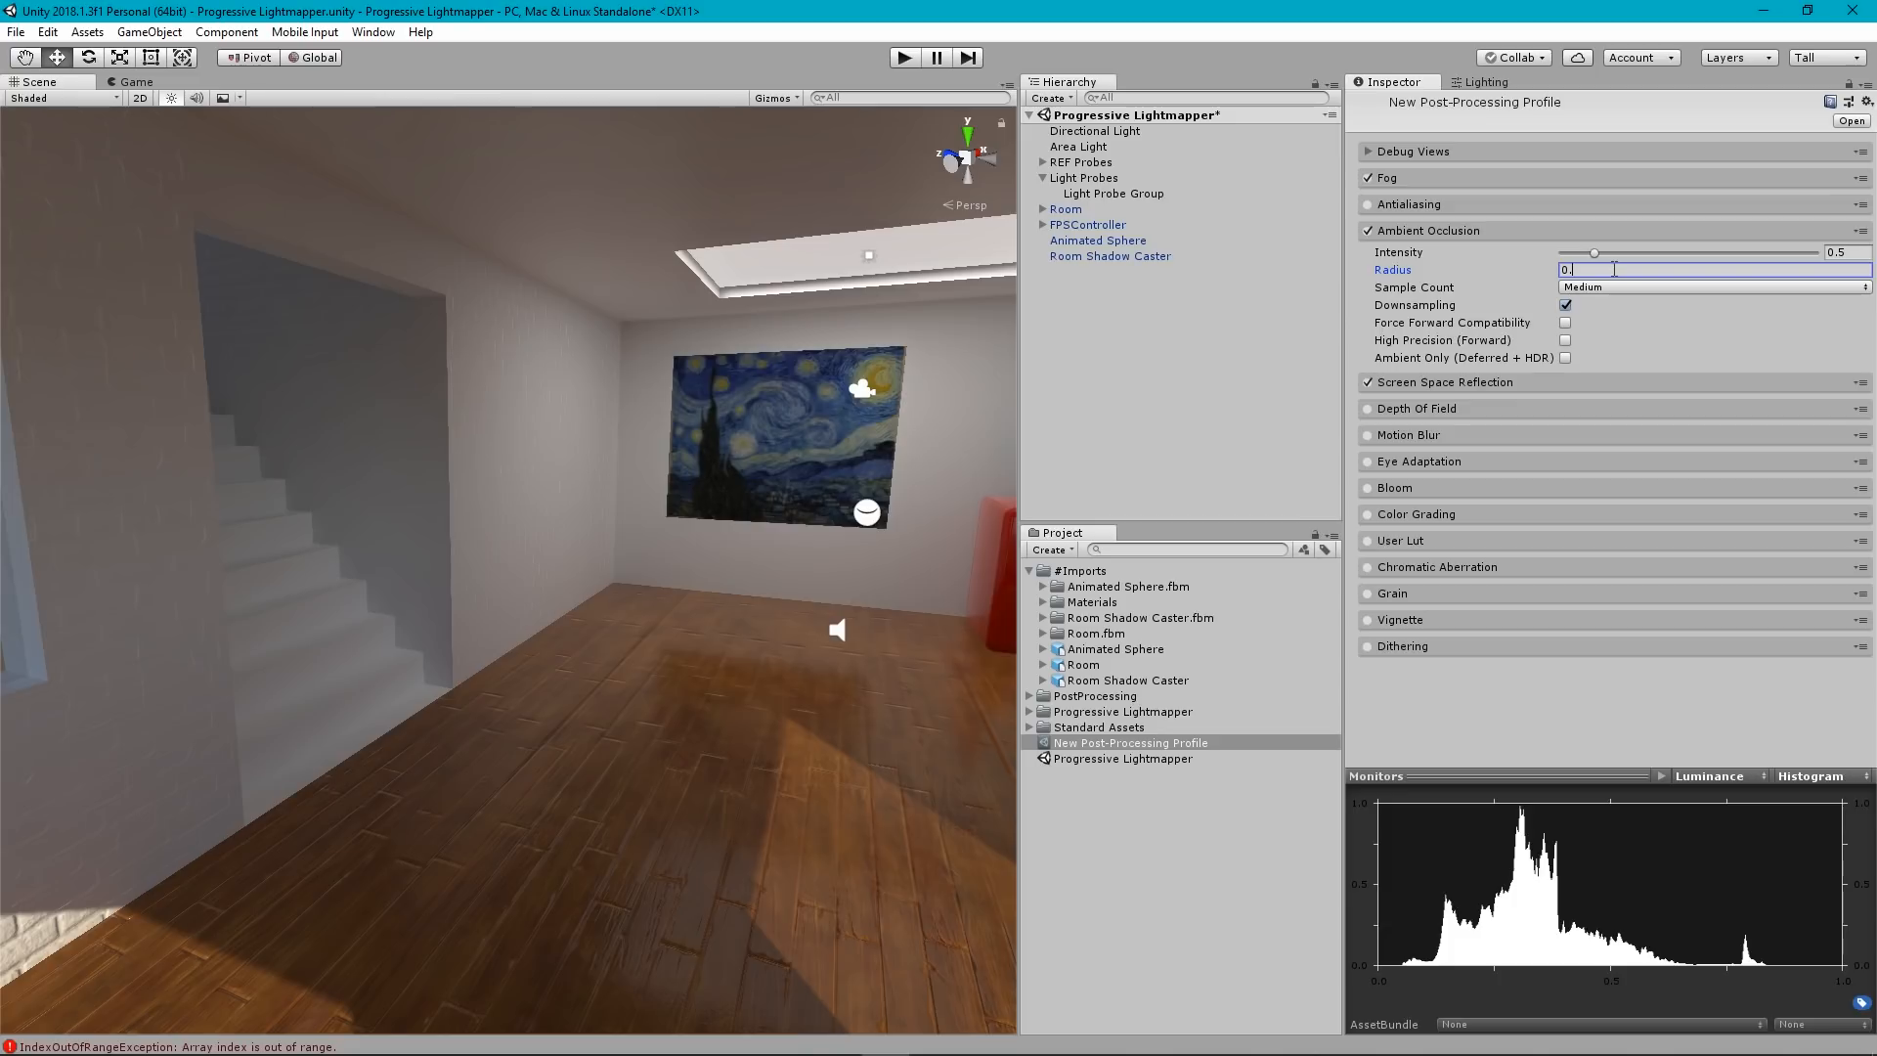
pyautogui.write('2')
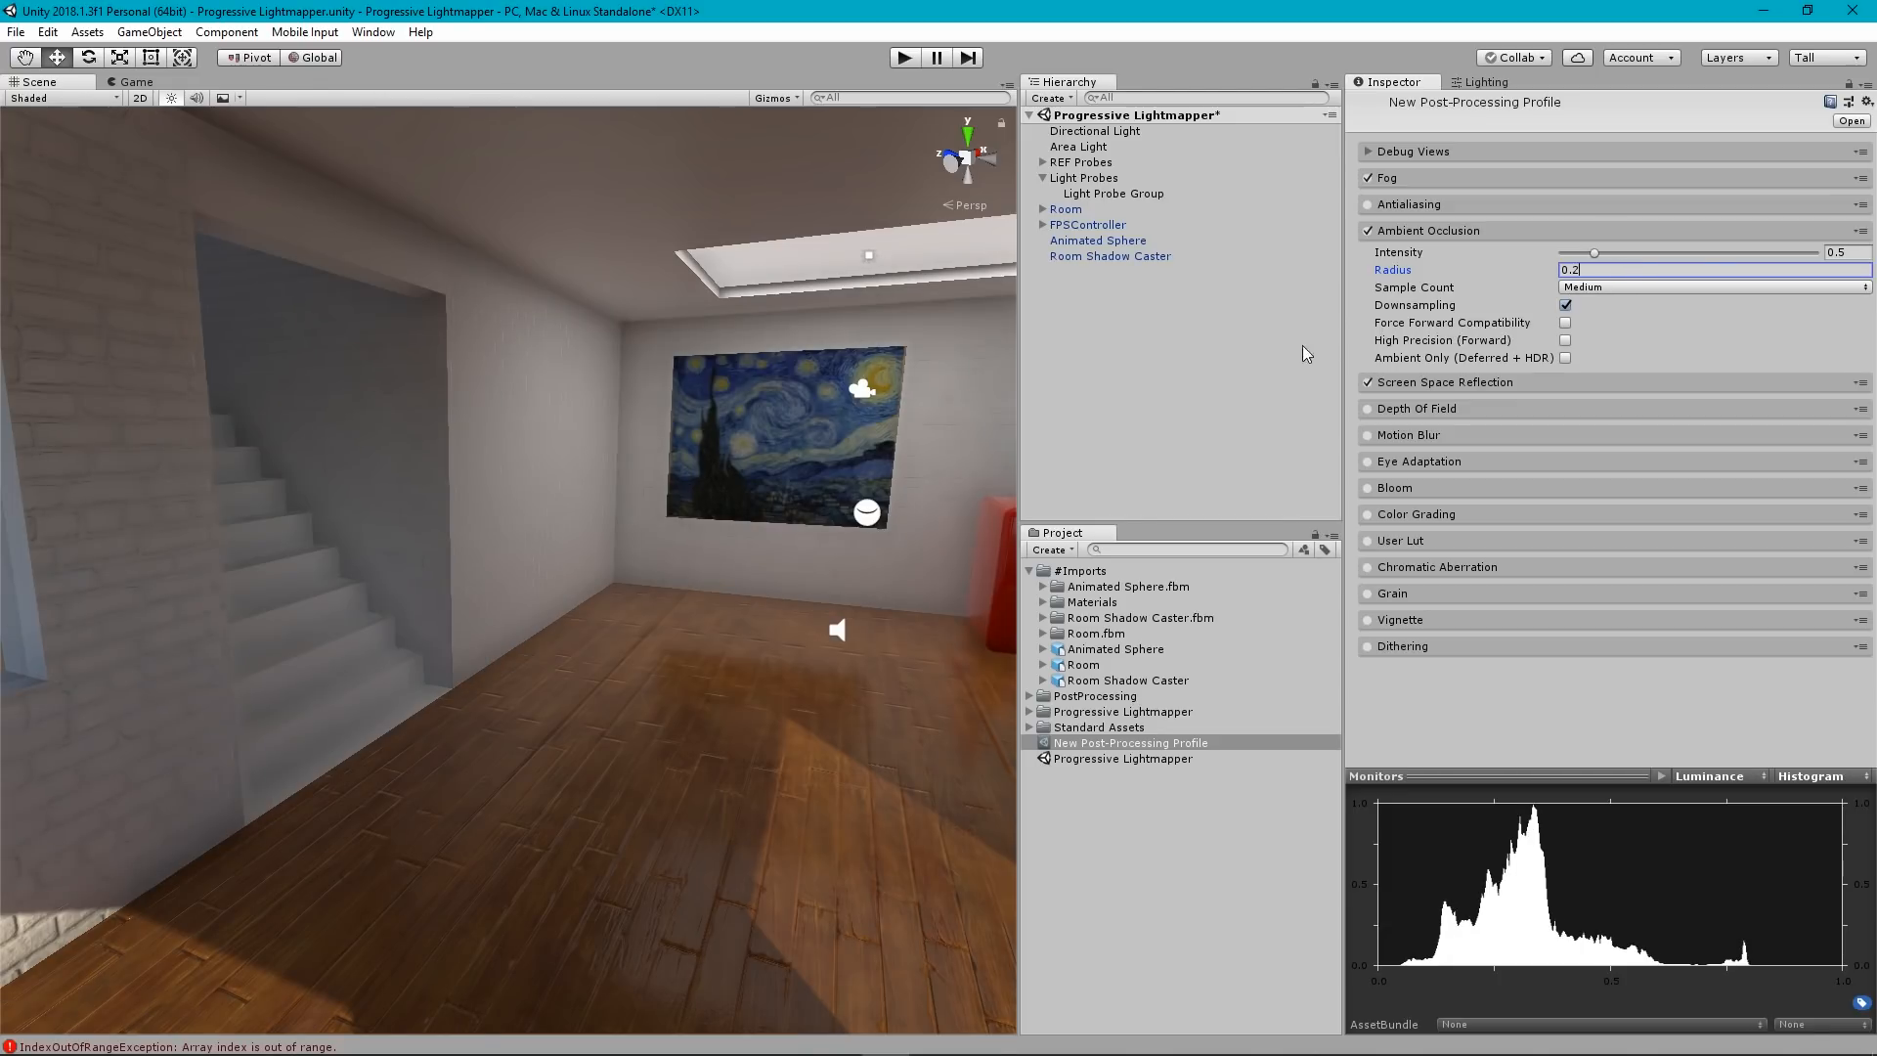
# Walk through the room in play mode to examine the ambient occlusion at the staircase, walls and red sphere.
pyautogui.click(1599, 287)
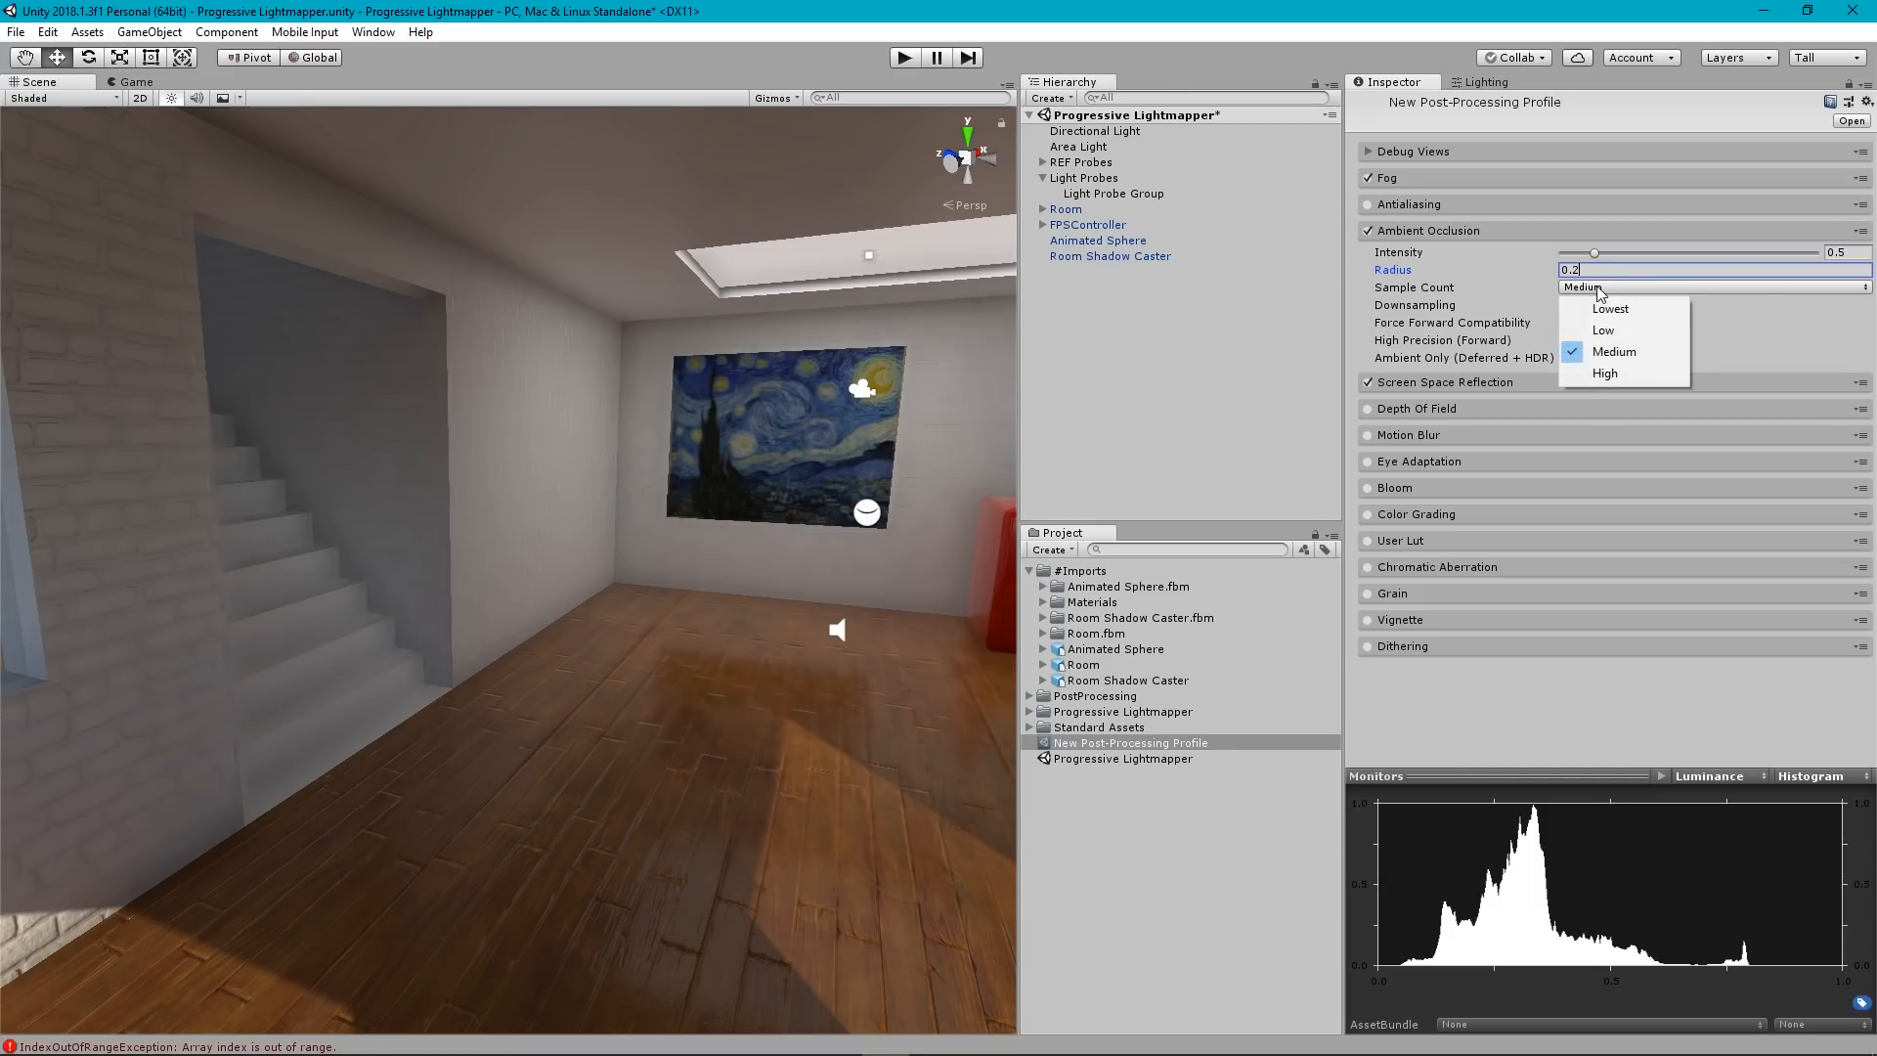
pyautogui.click(1233, 4)
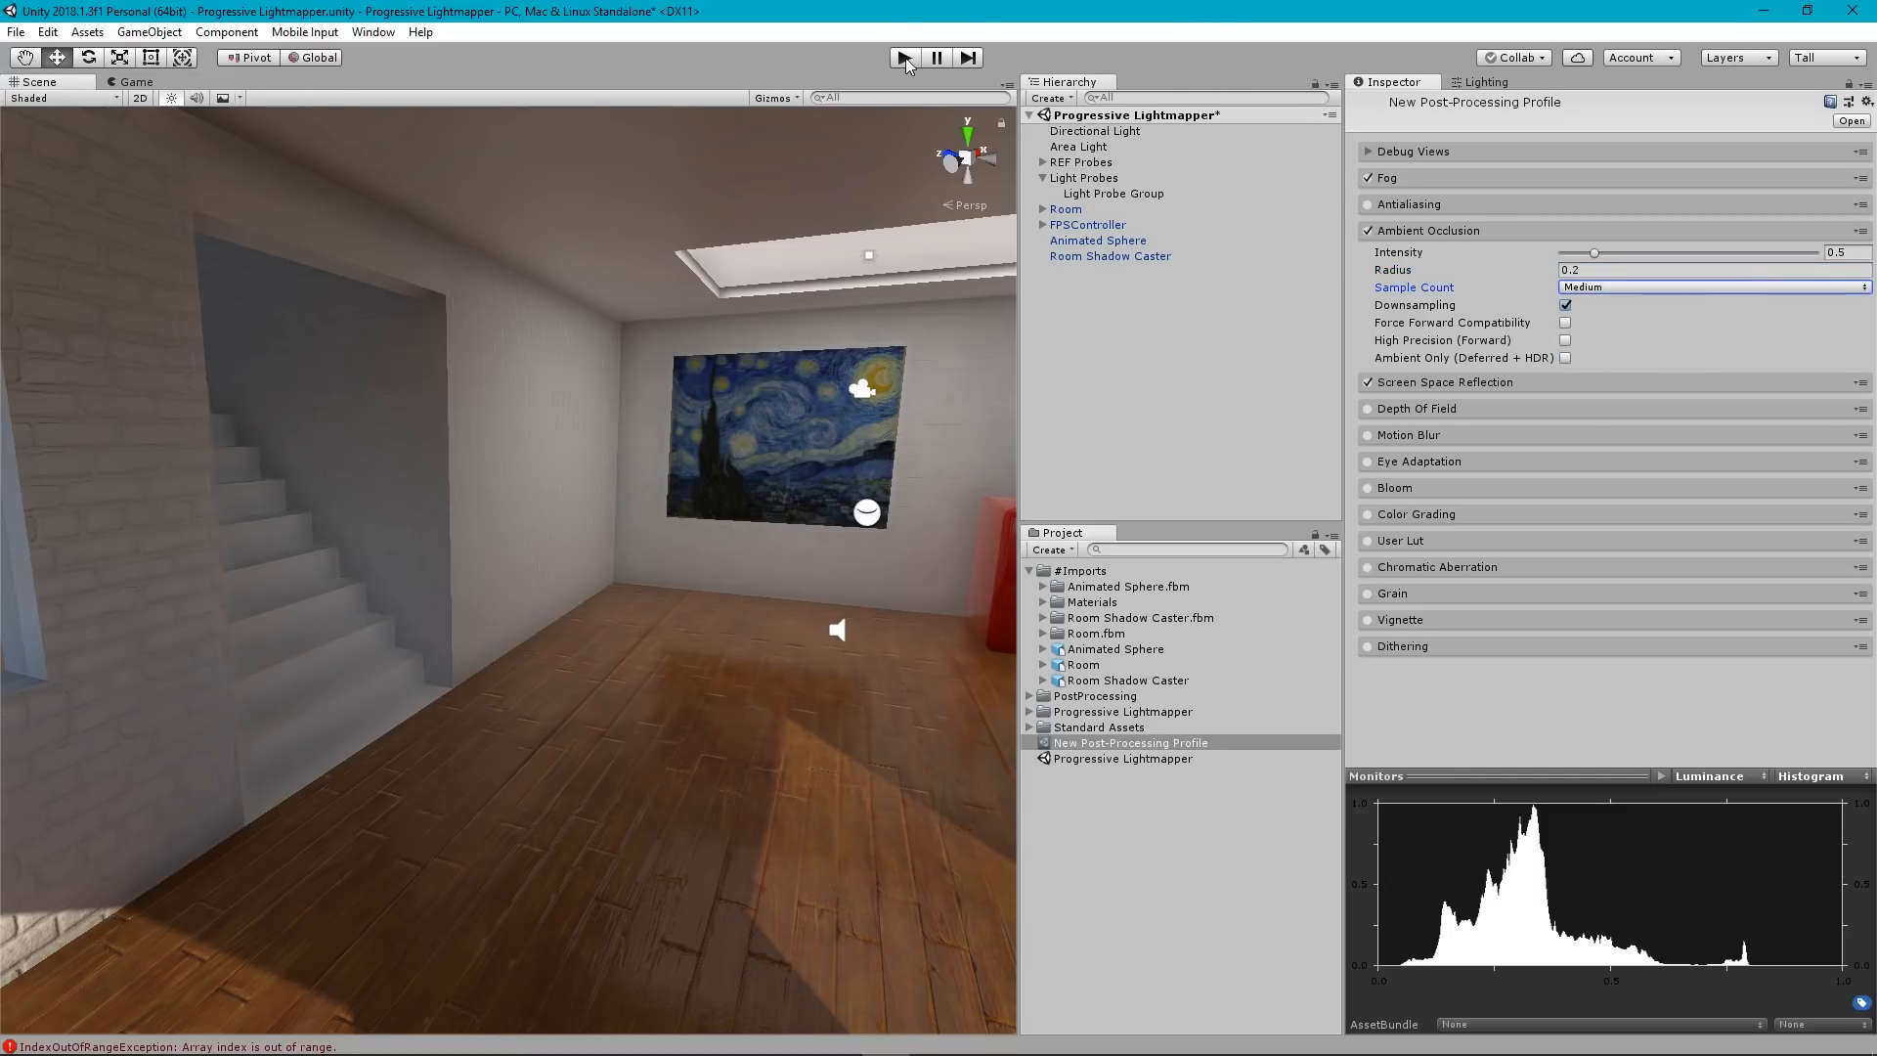
pyautogui.click(905, 60)
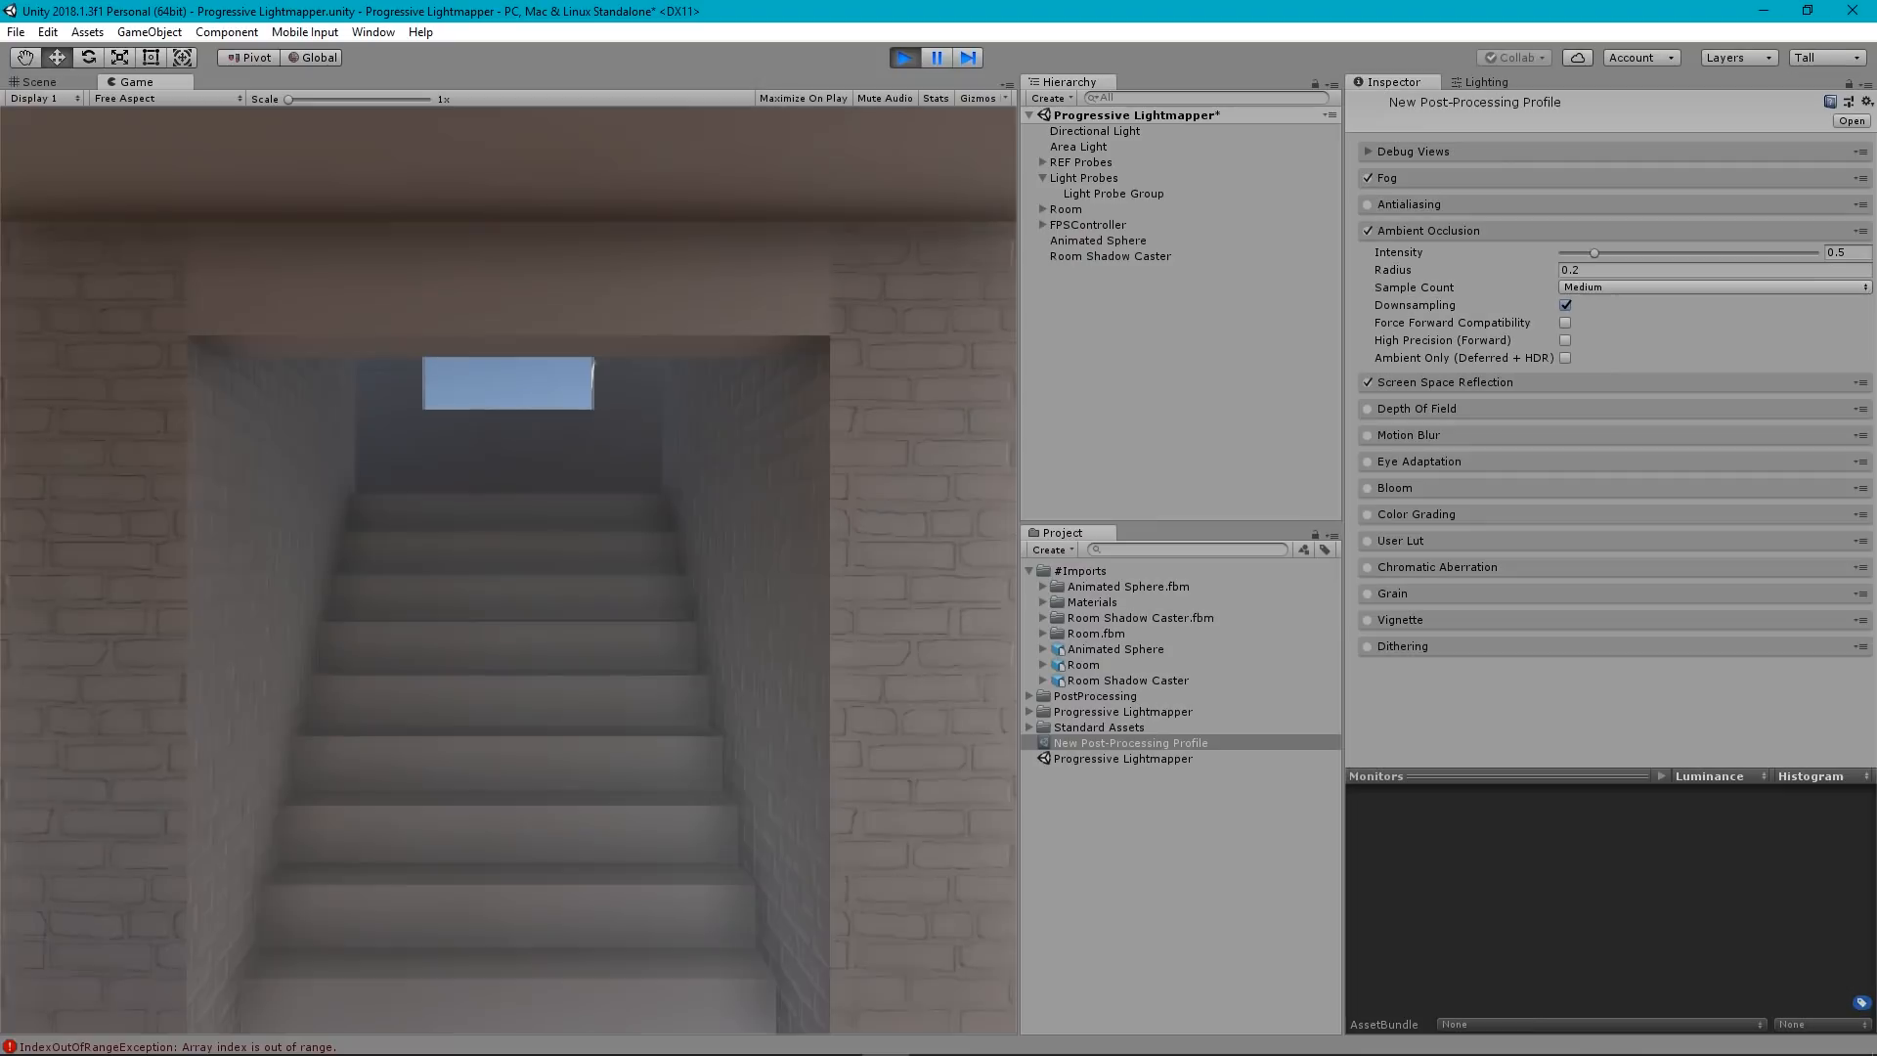
pyautogui.press('s')
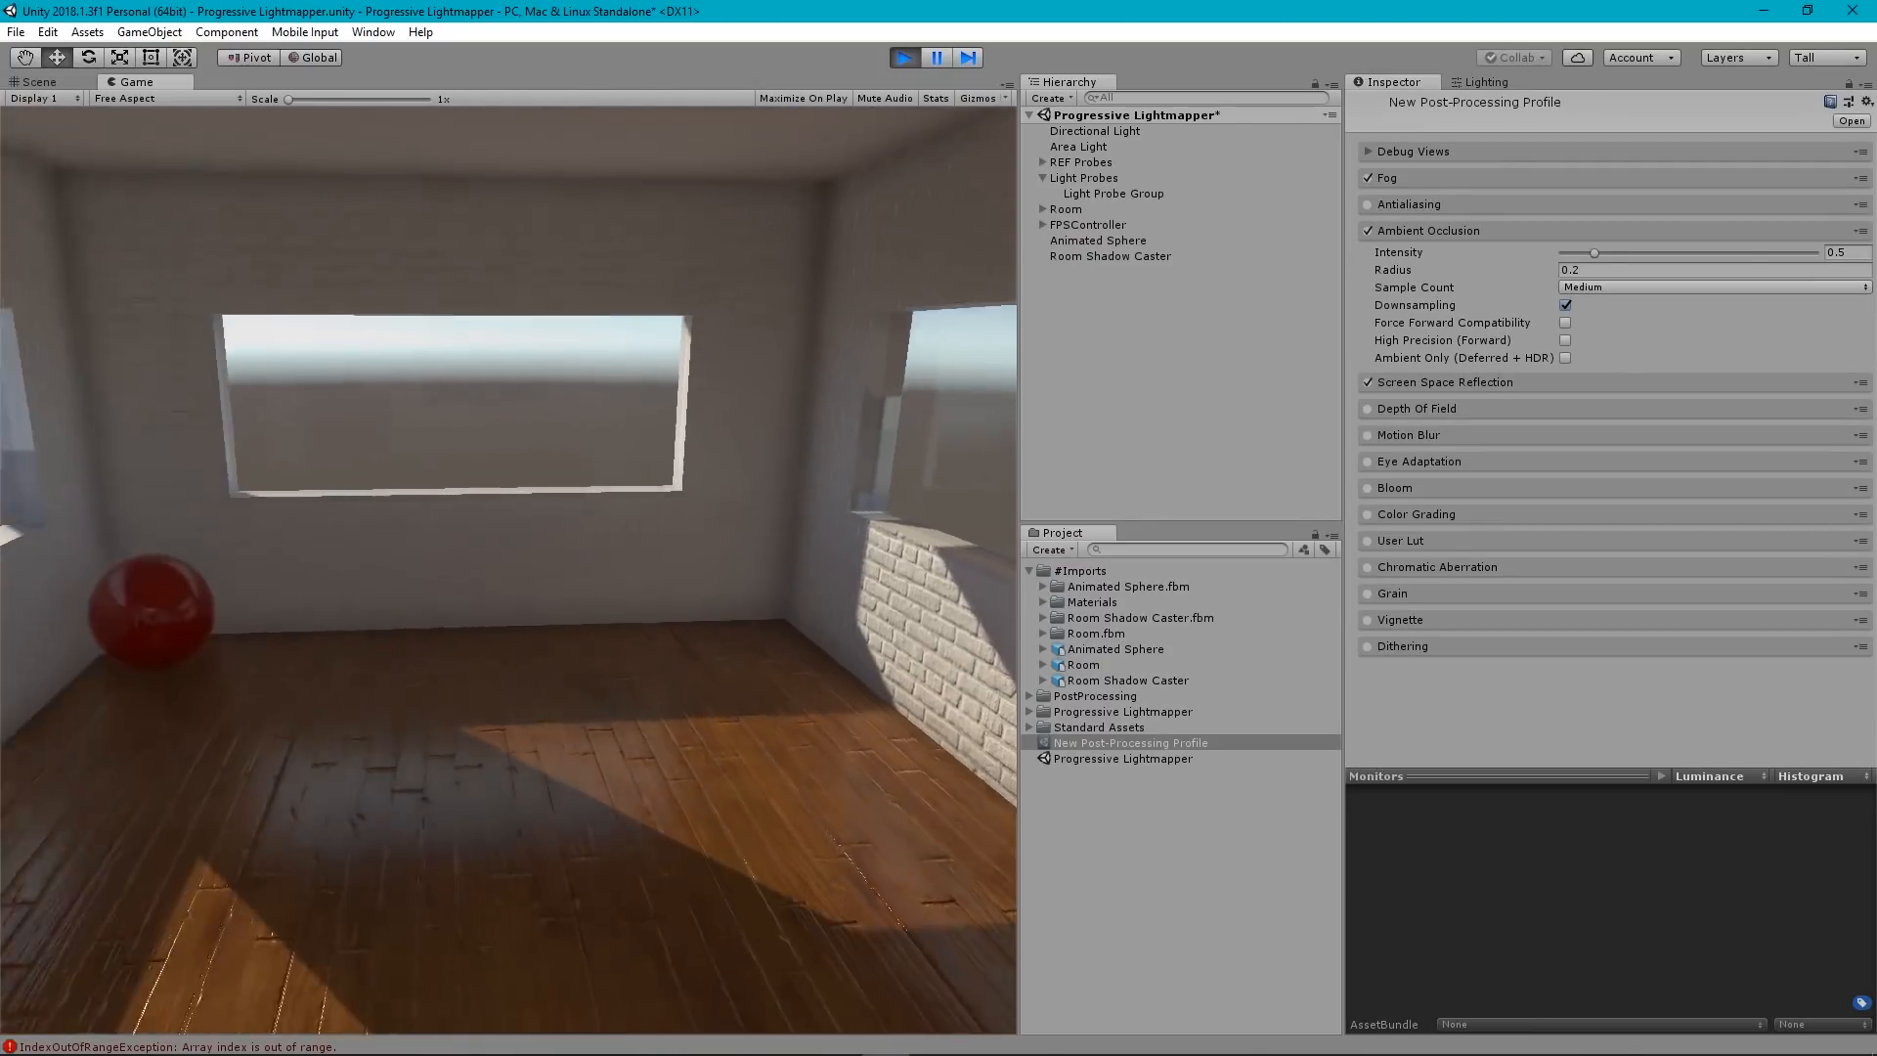
pyautogui.press('w')
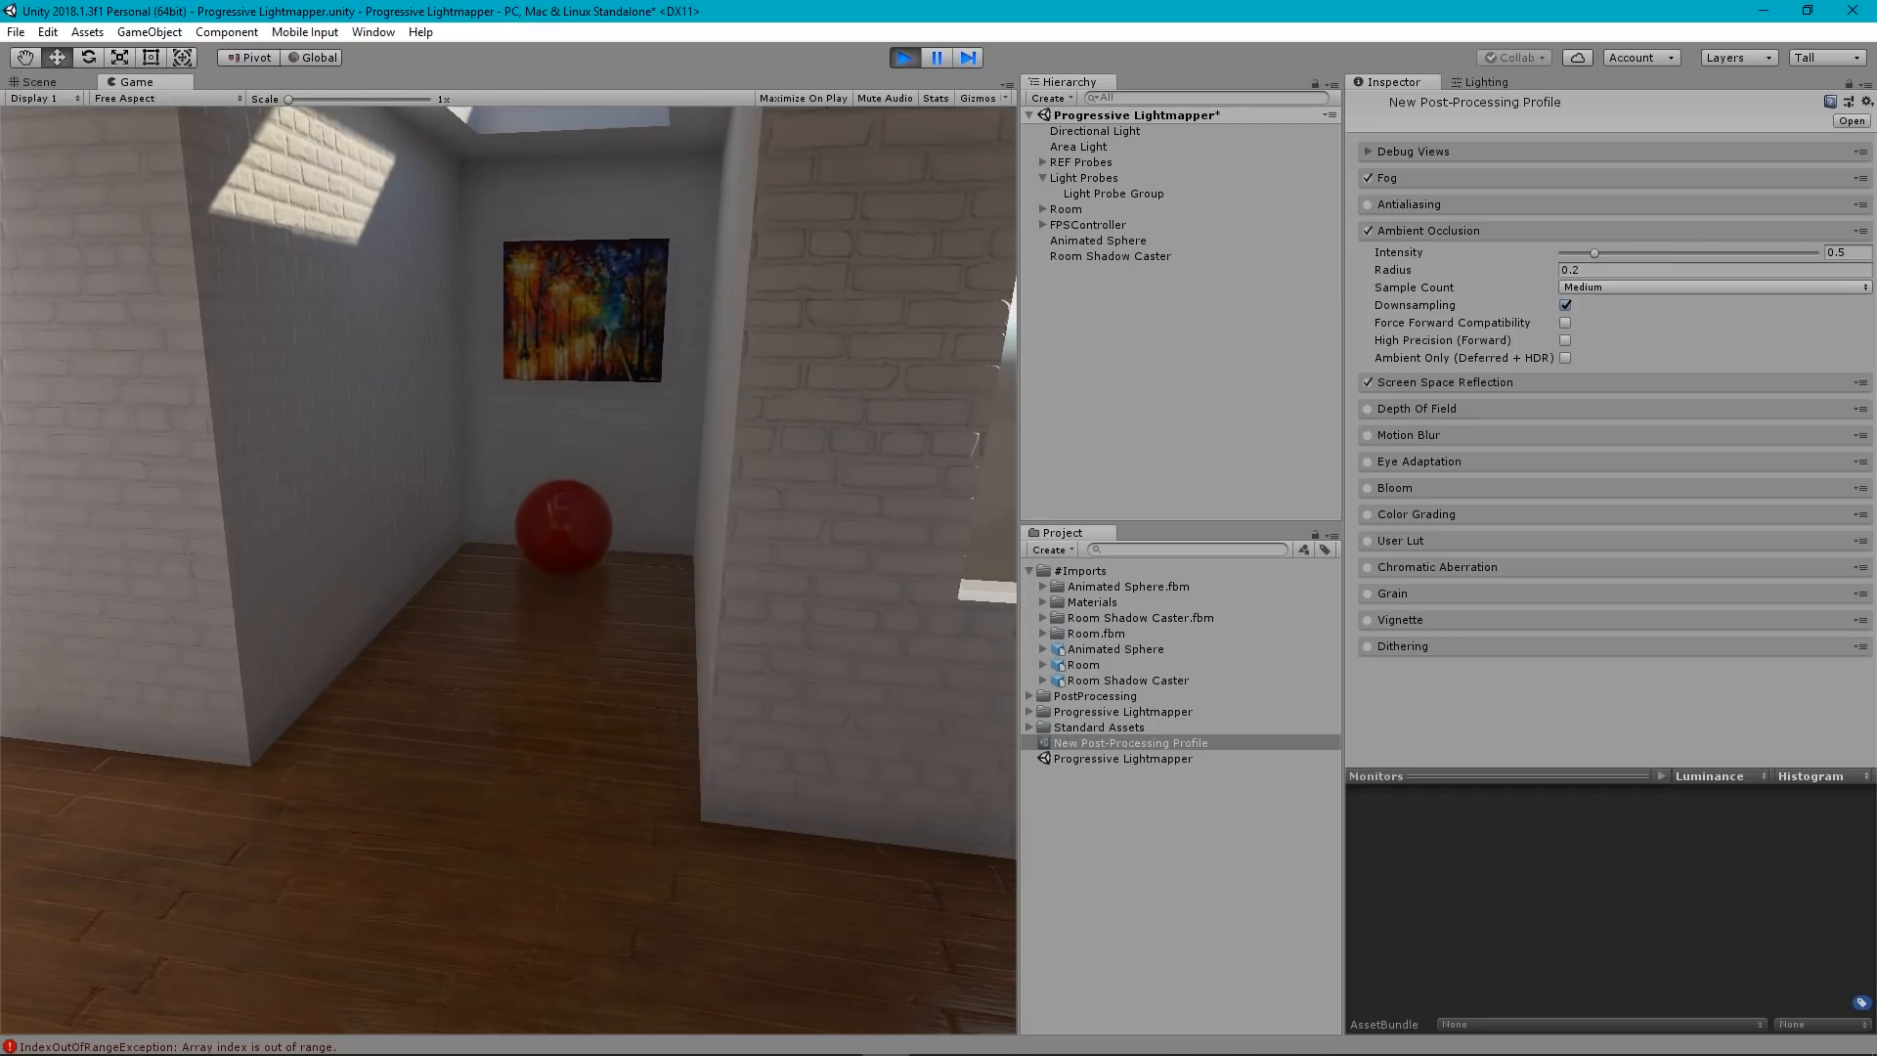
pyautogui.press('d')
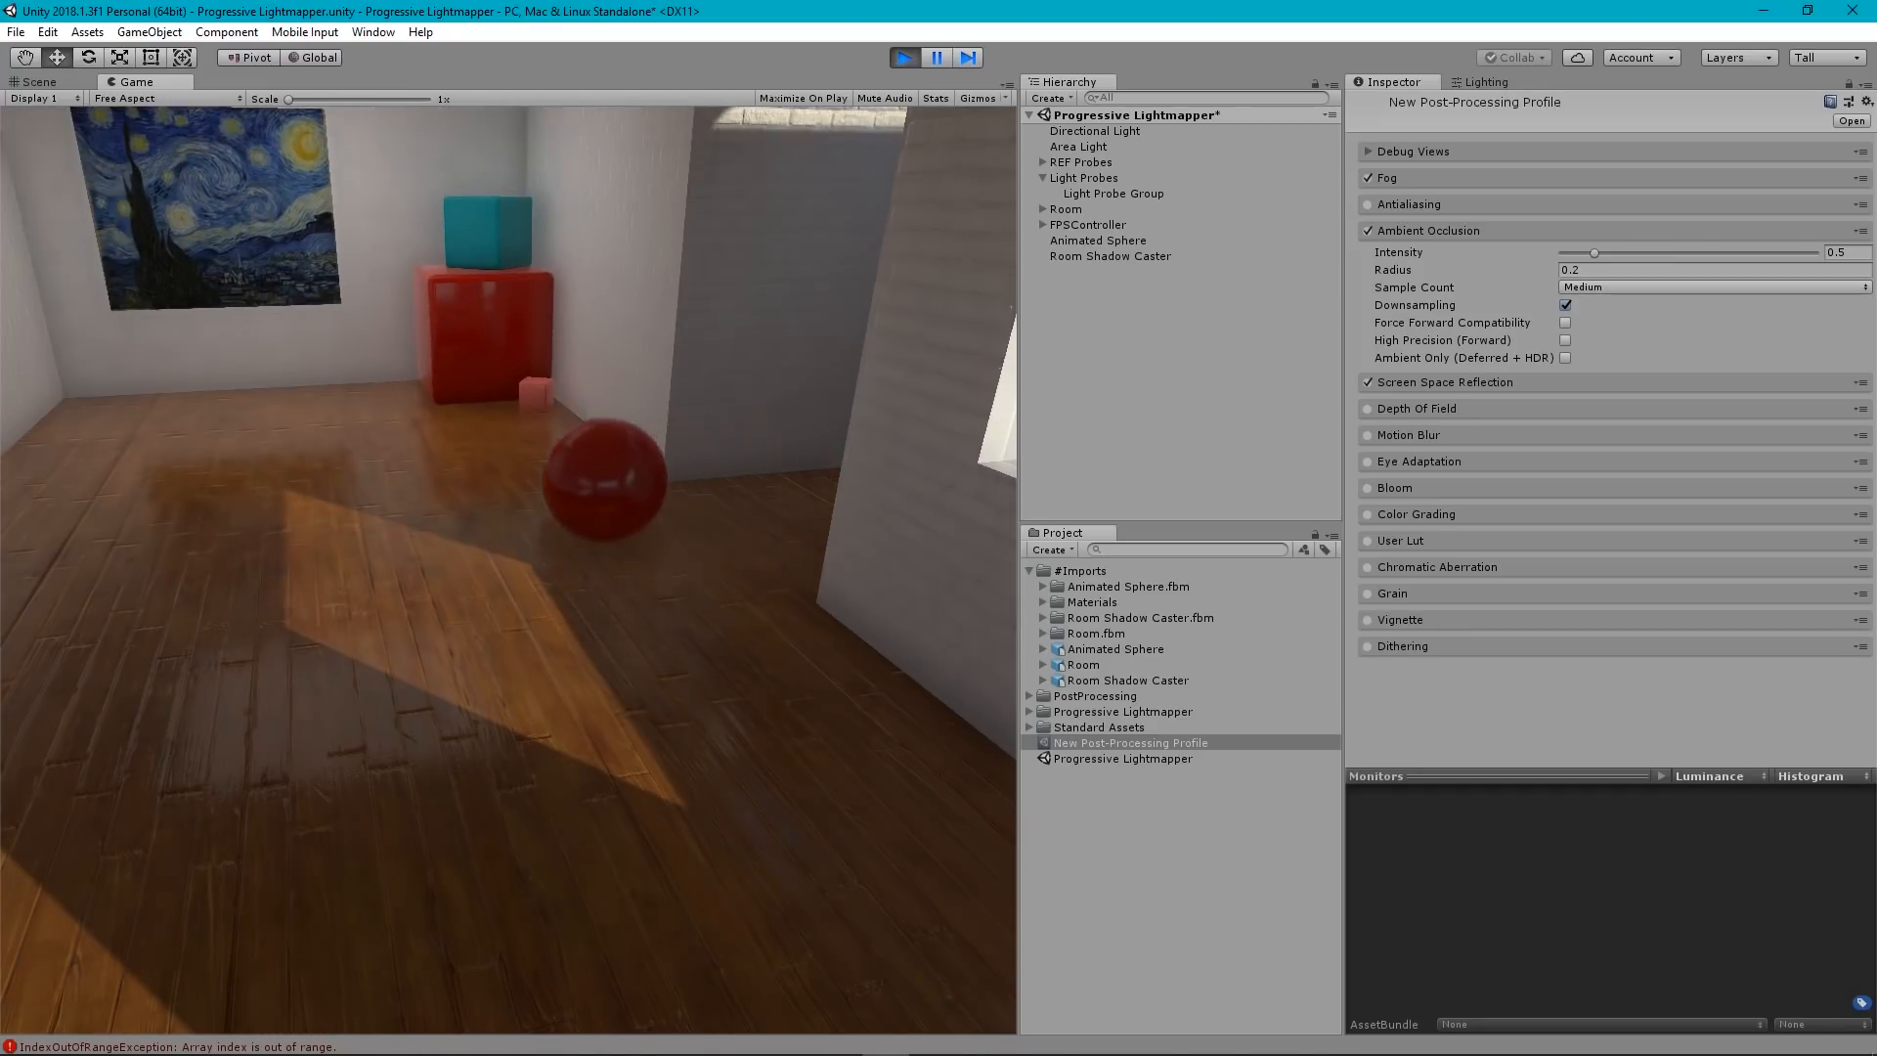
pyautogui.press('d')
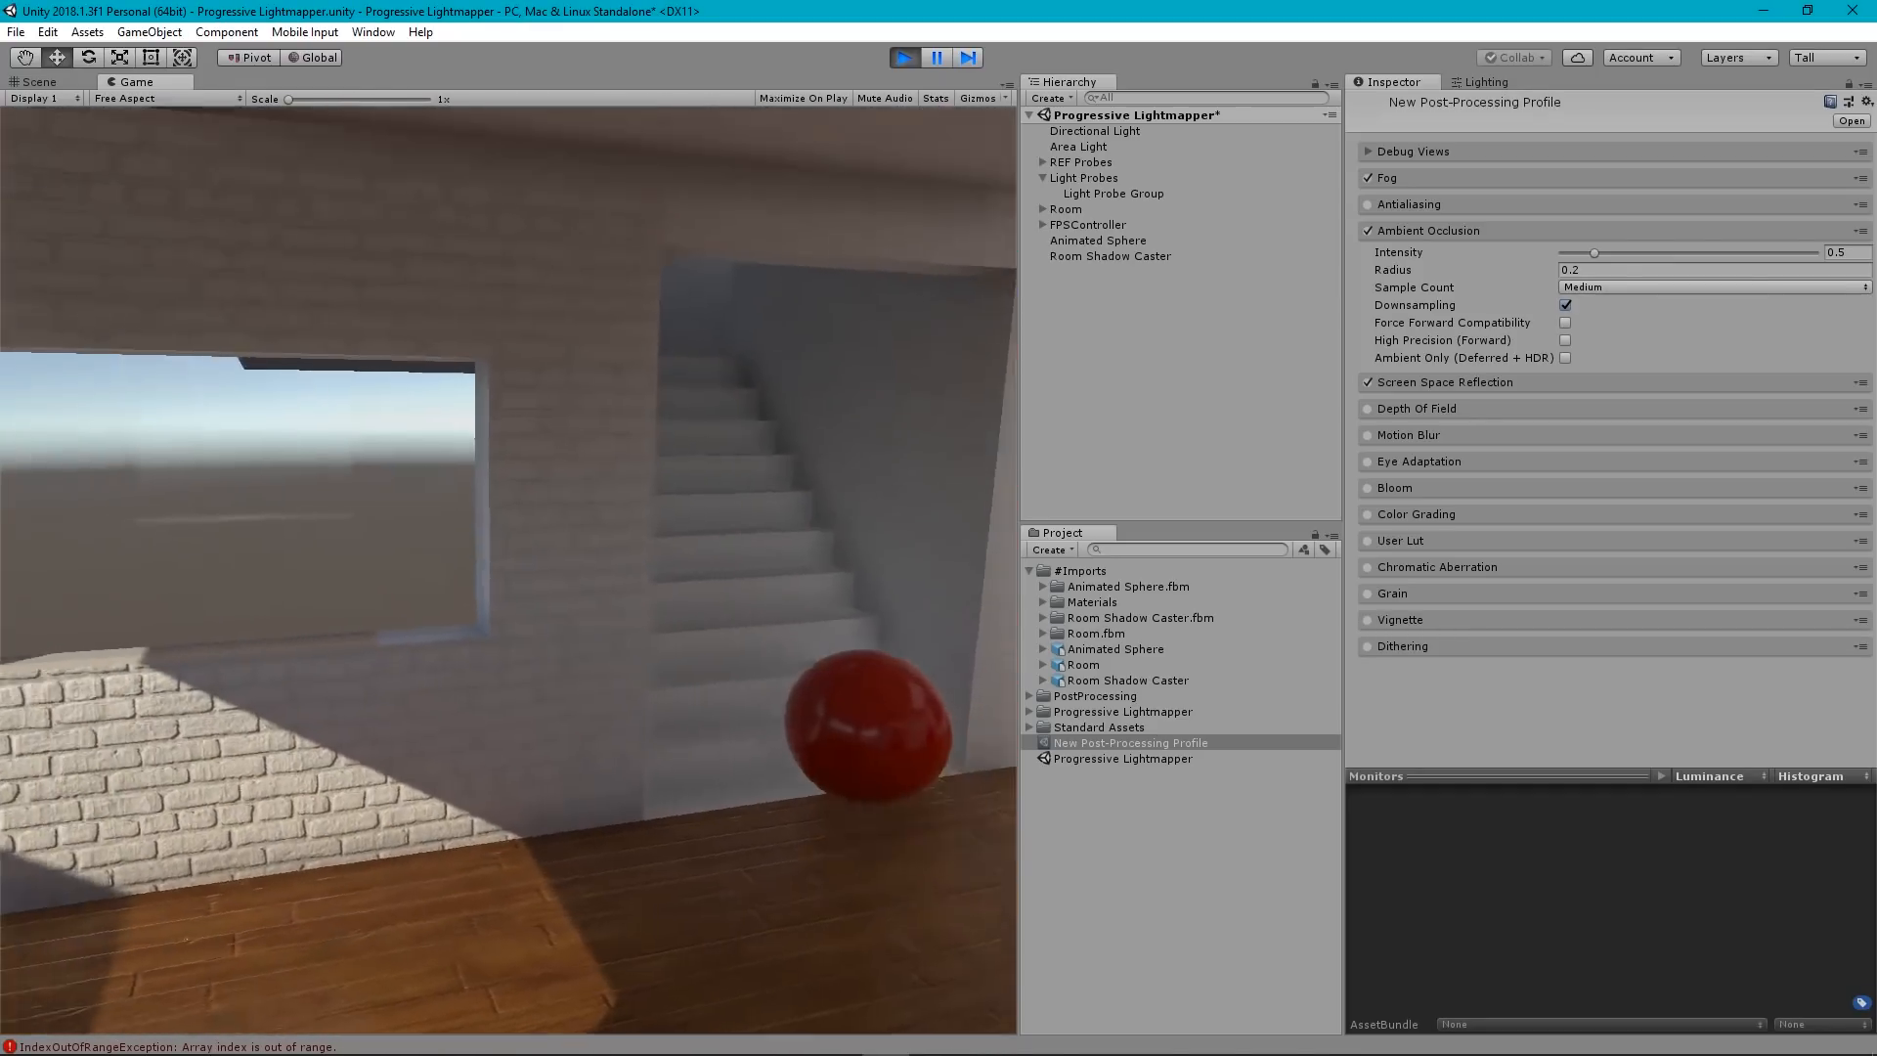
pyautogui.press('w')
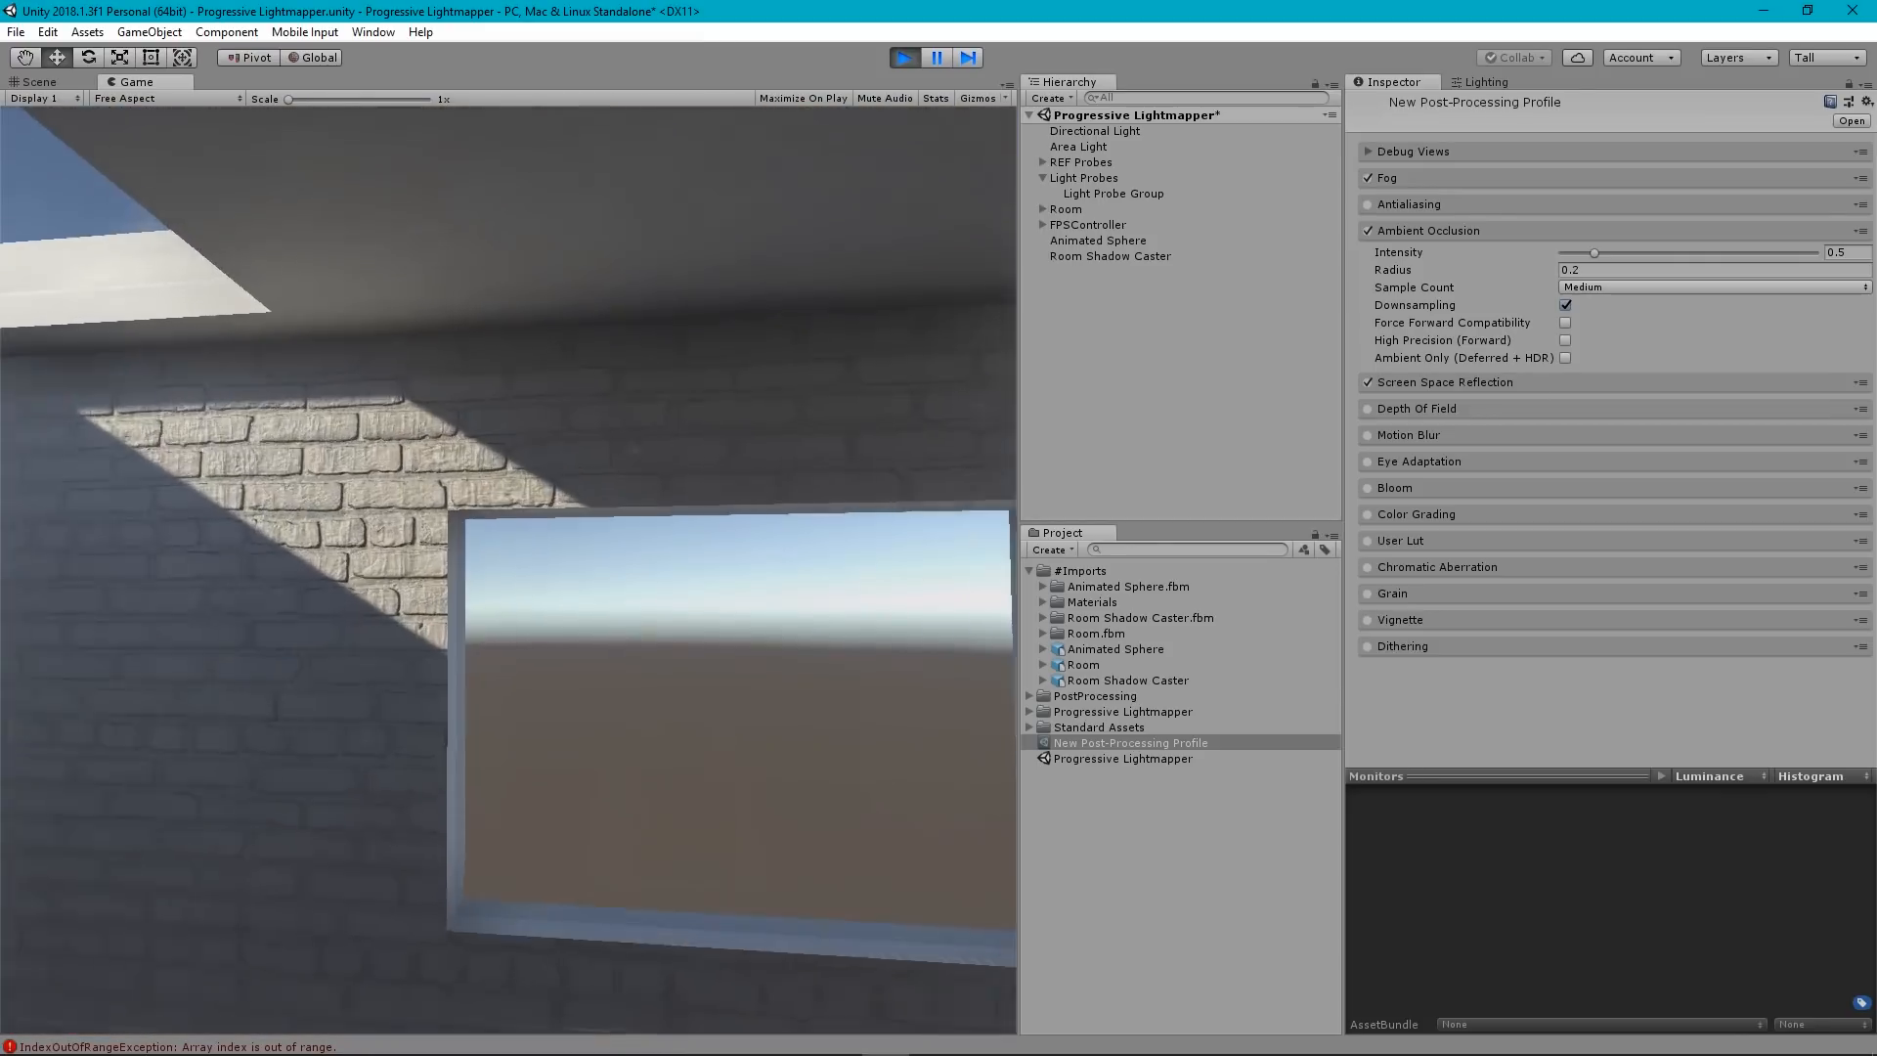
# Explore the room in play mode with Bloom enabled, inspecting the window edges and walls up close, and stop playing.
pyautogui.press('w')
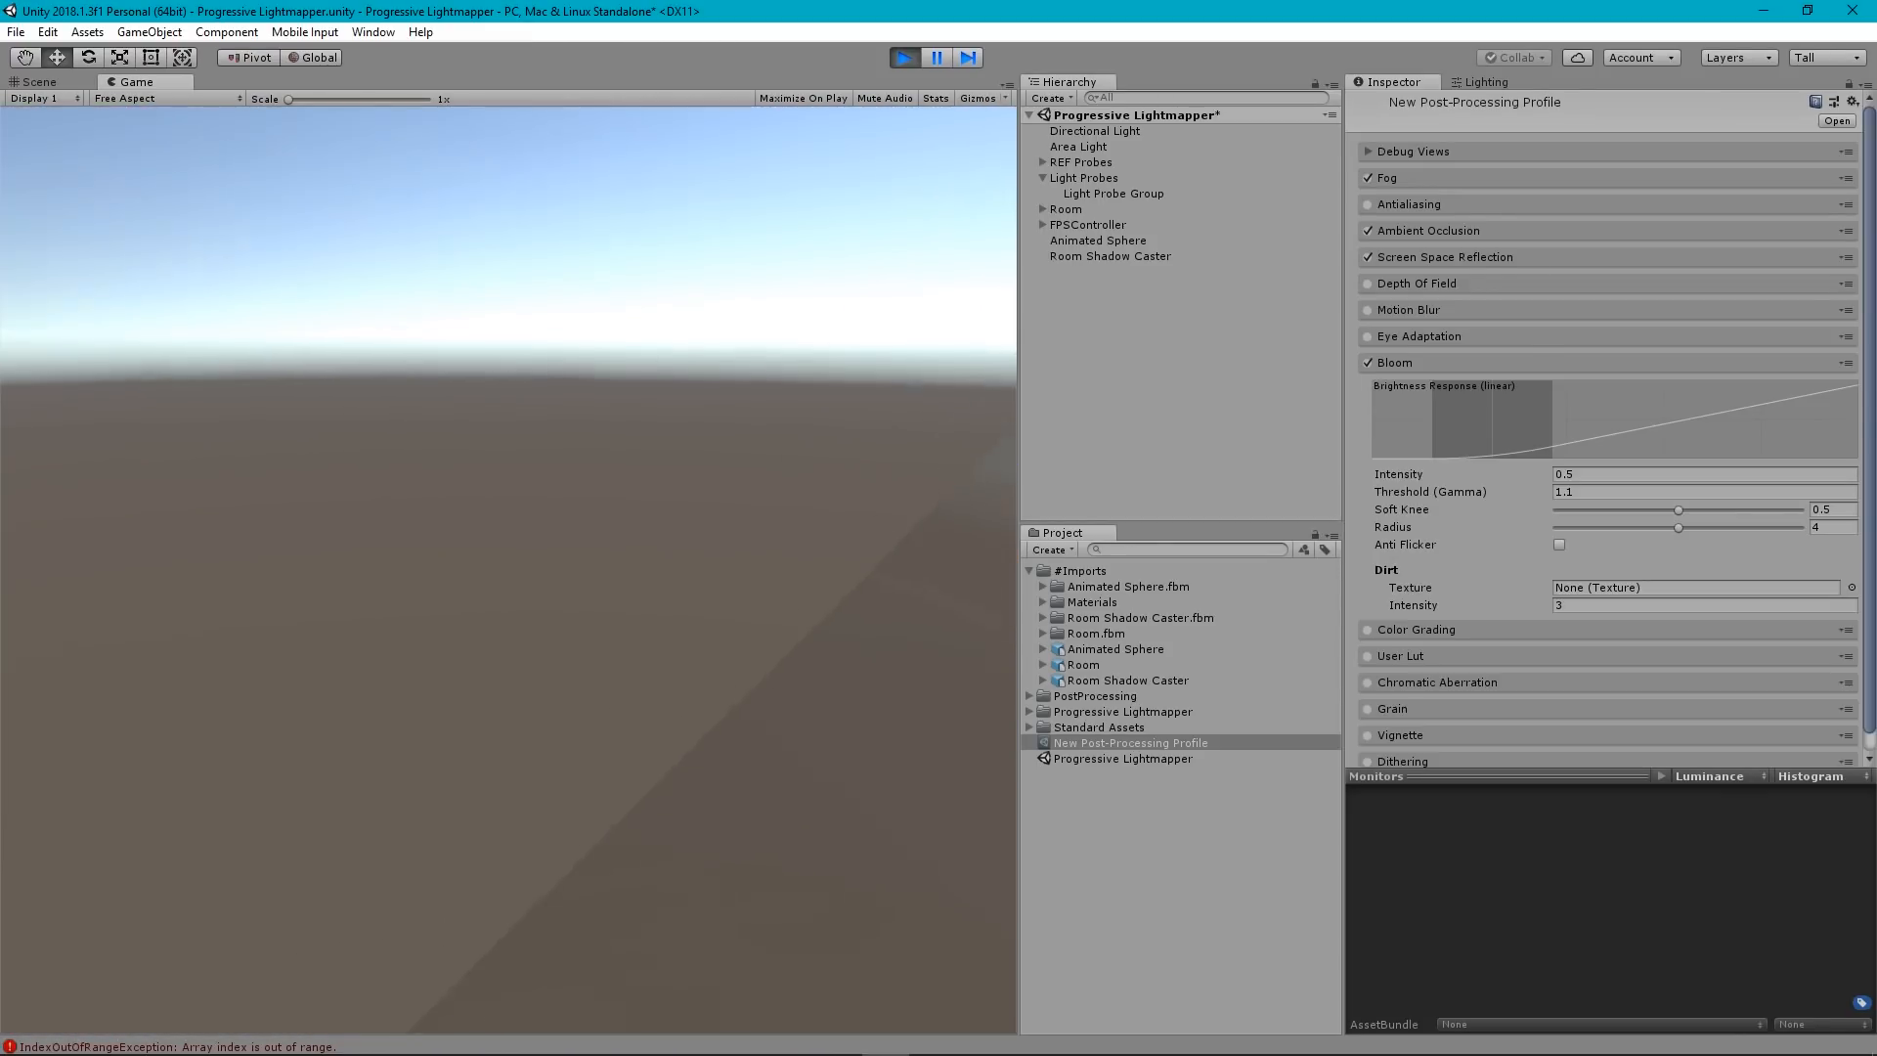
pyautogui.press('w')
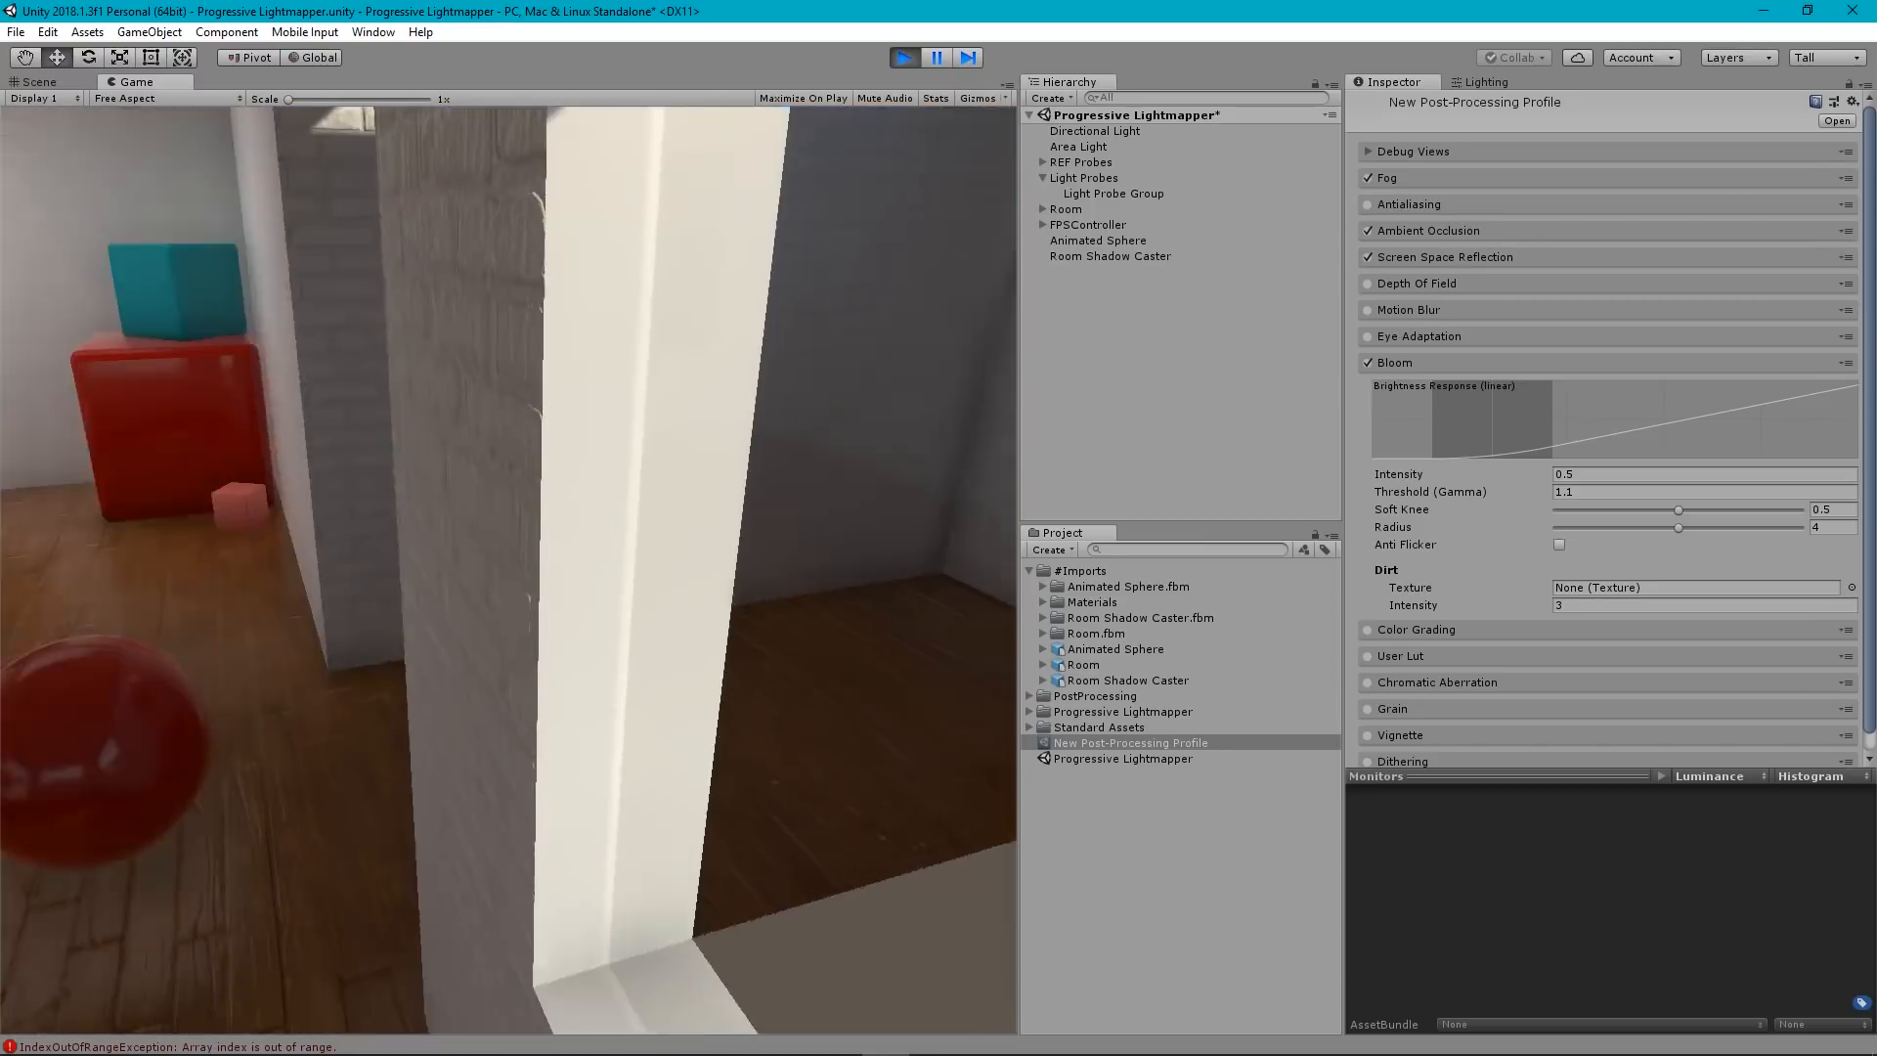
pyautogui.press('w')
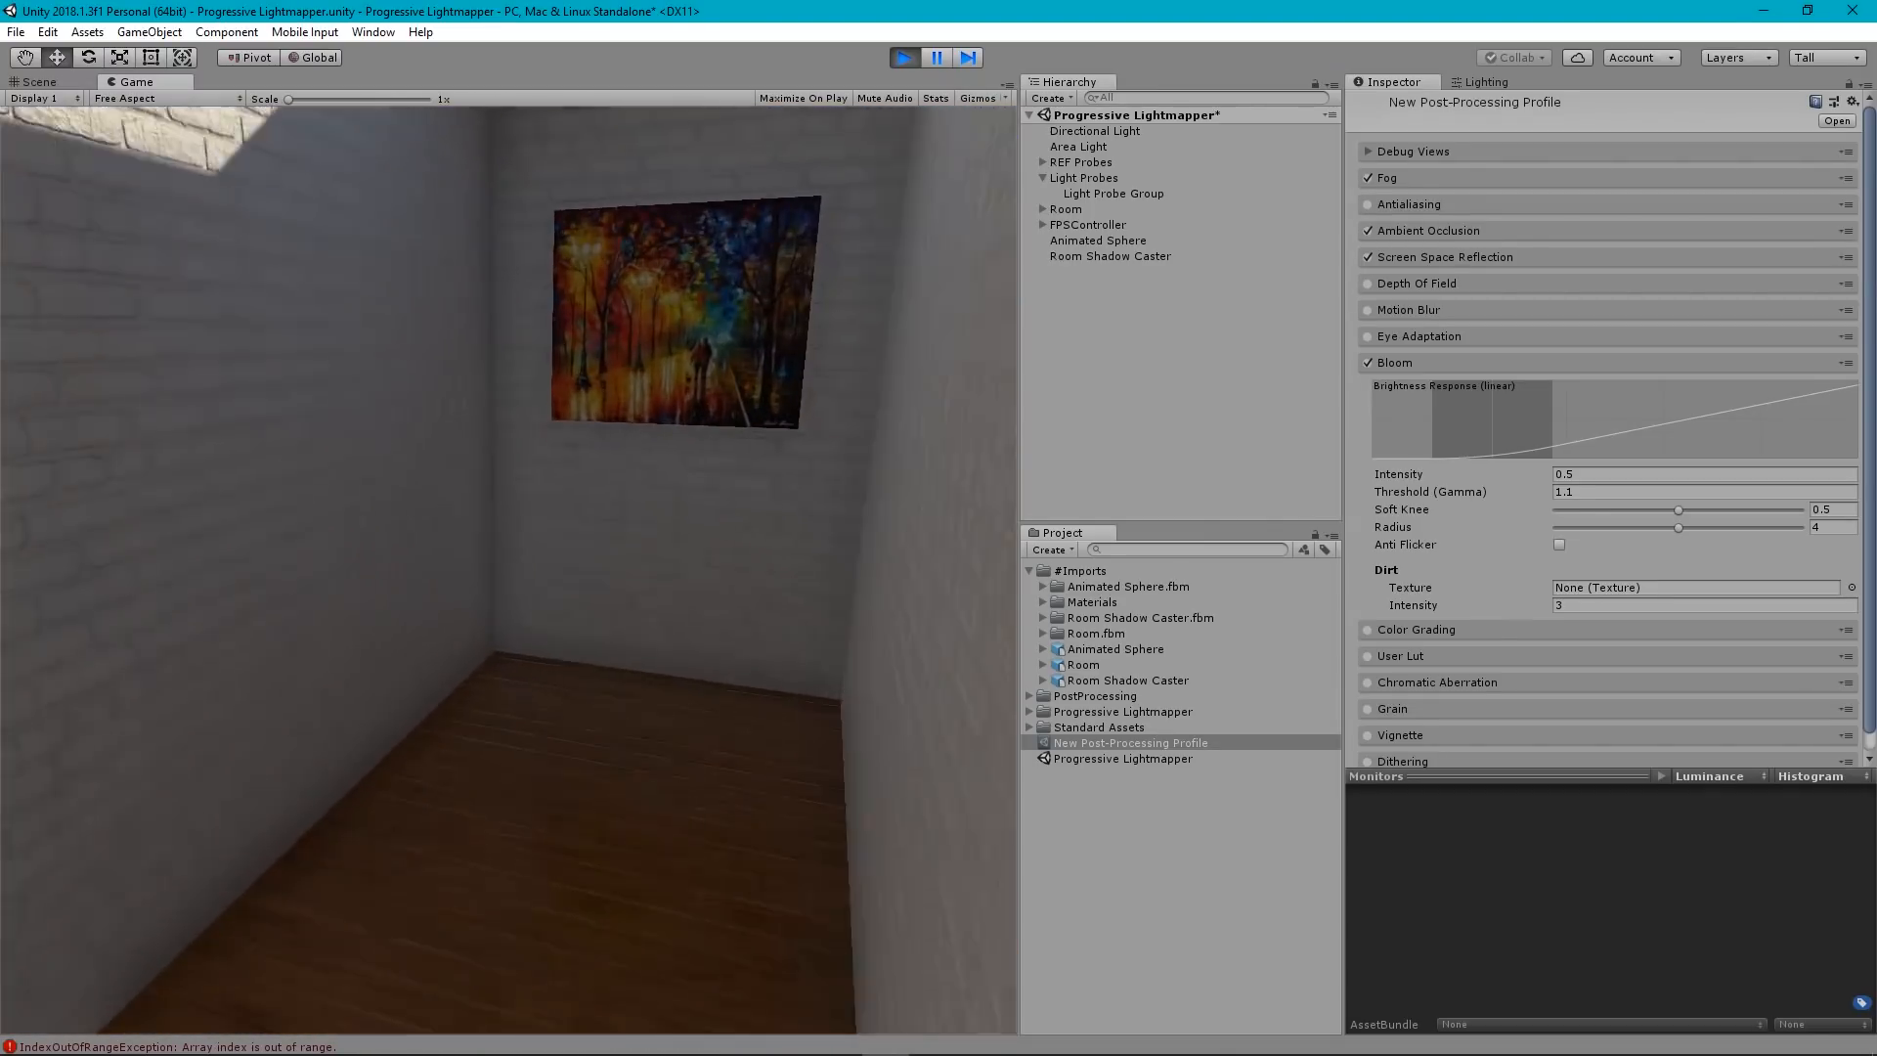
pyautogui.press('w')
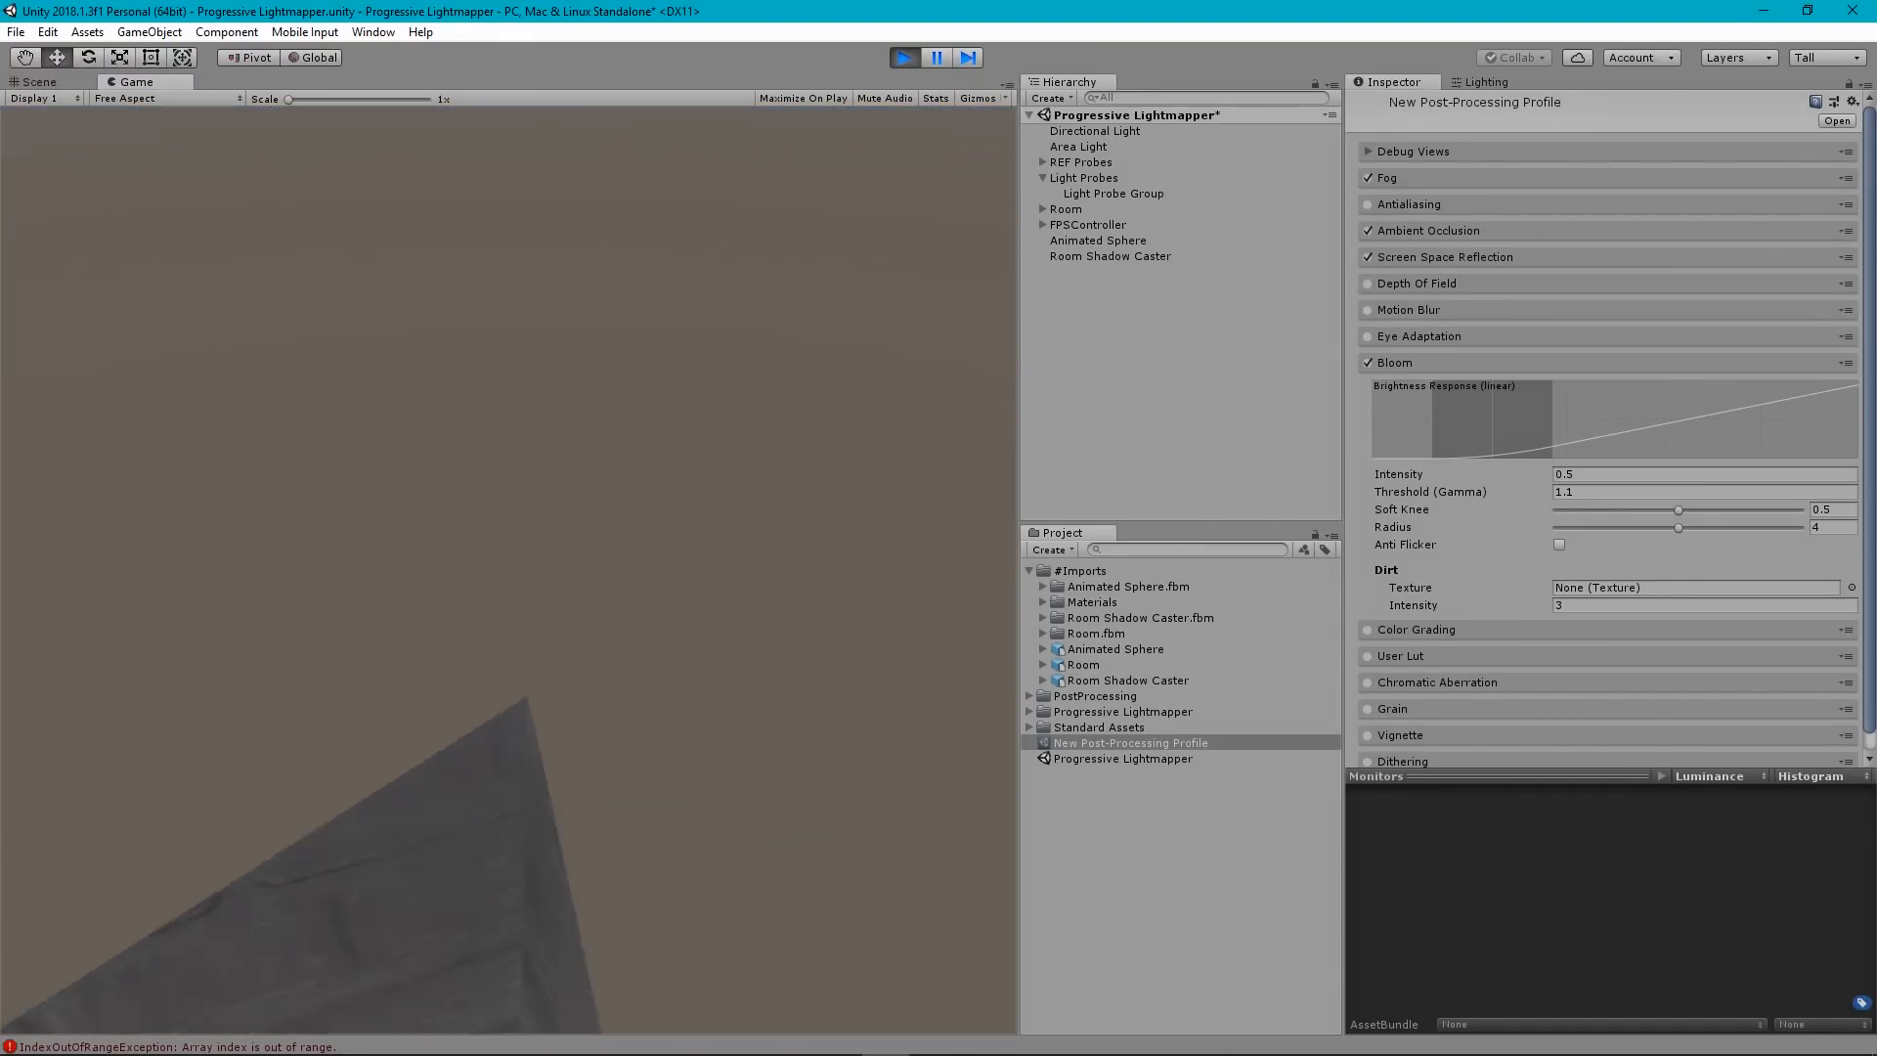
pyautogui.press('s')
pyautogui.press('w')
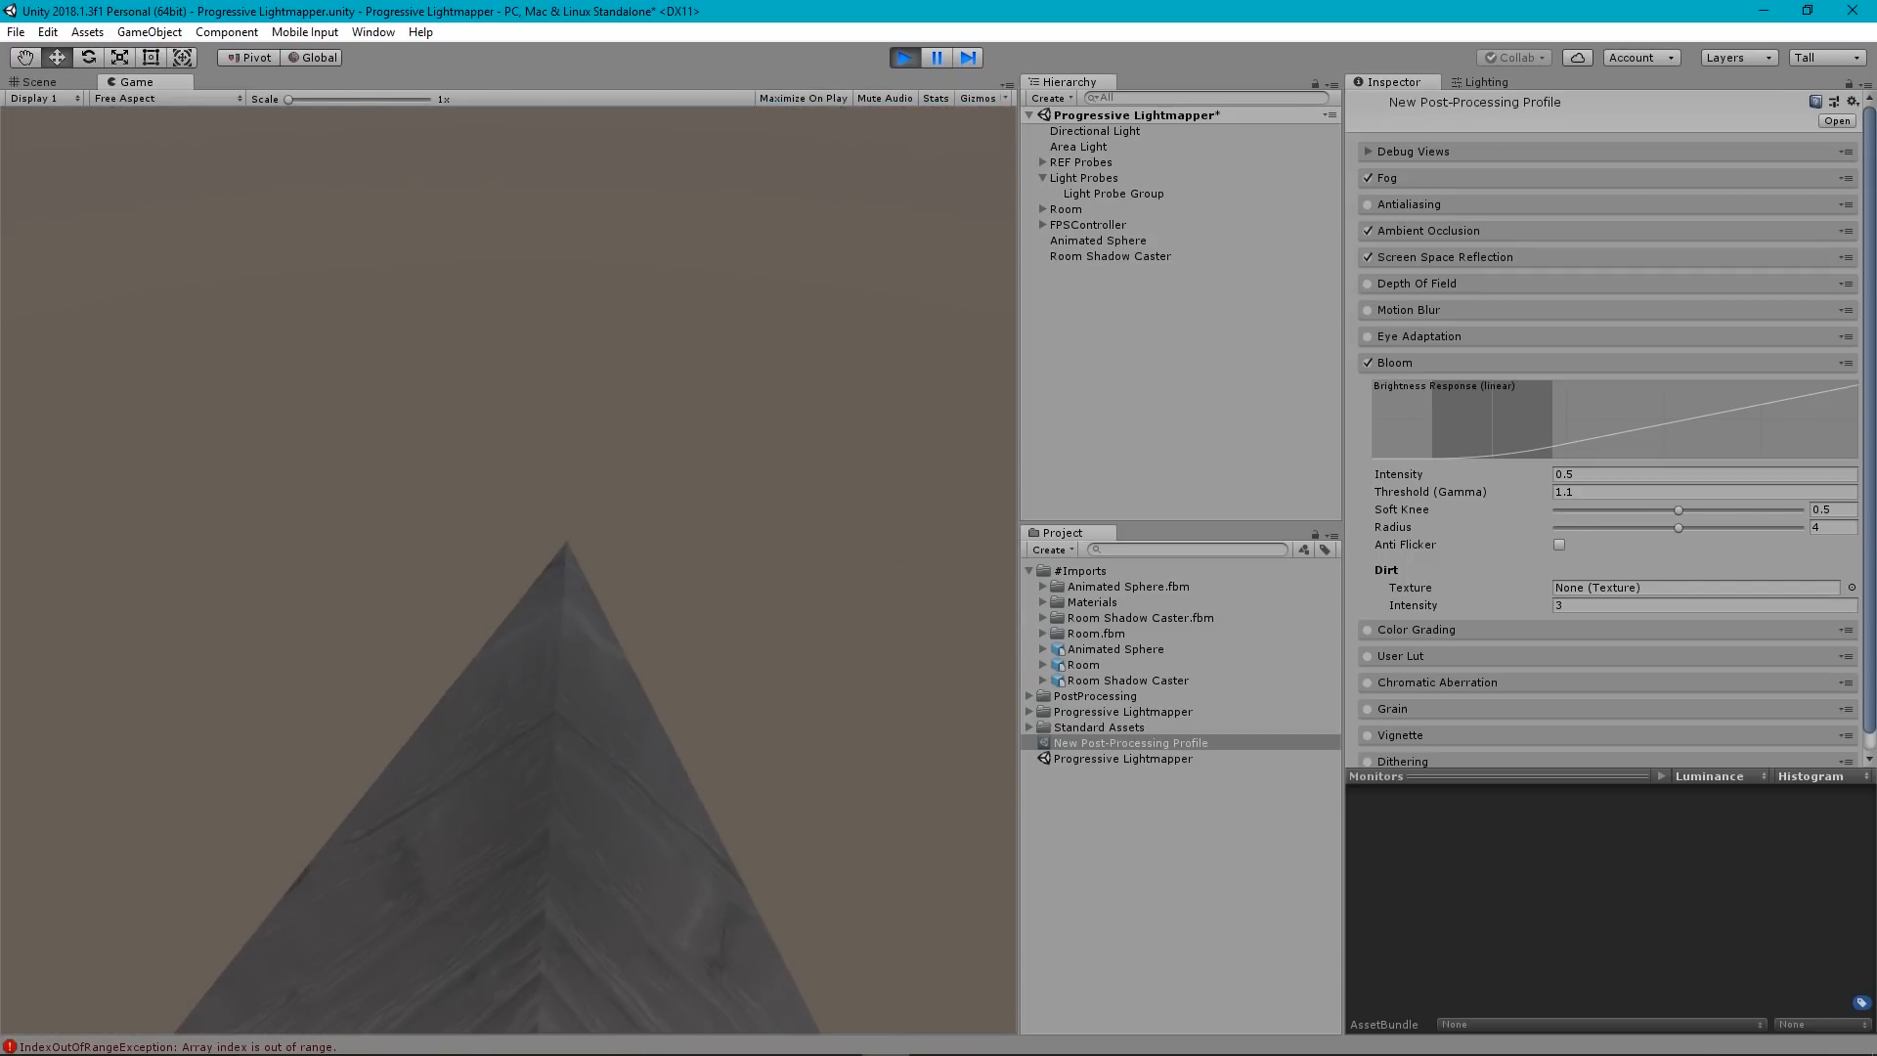
pyautogui.press('Escape')
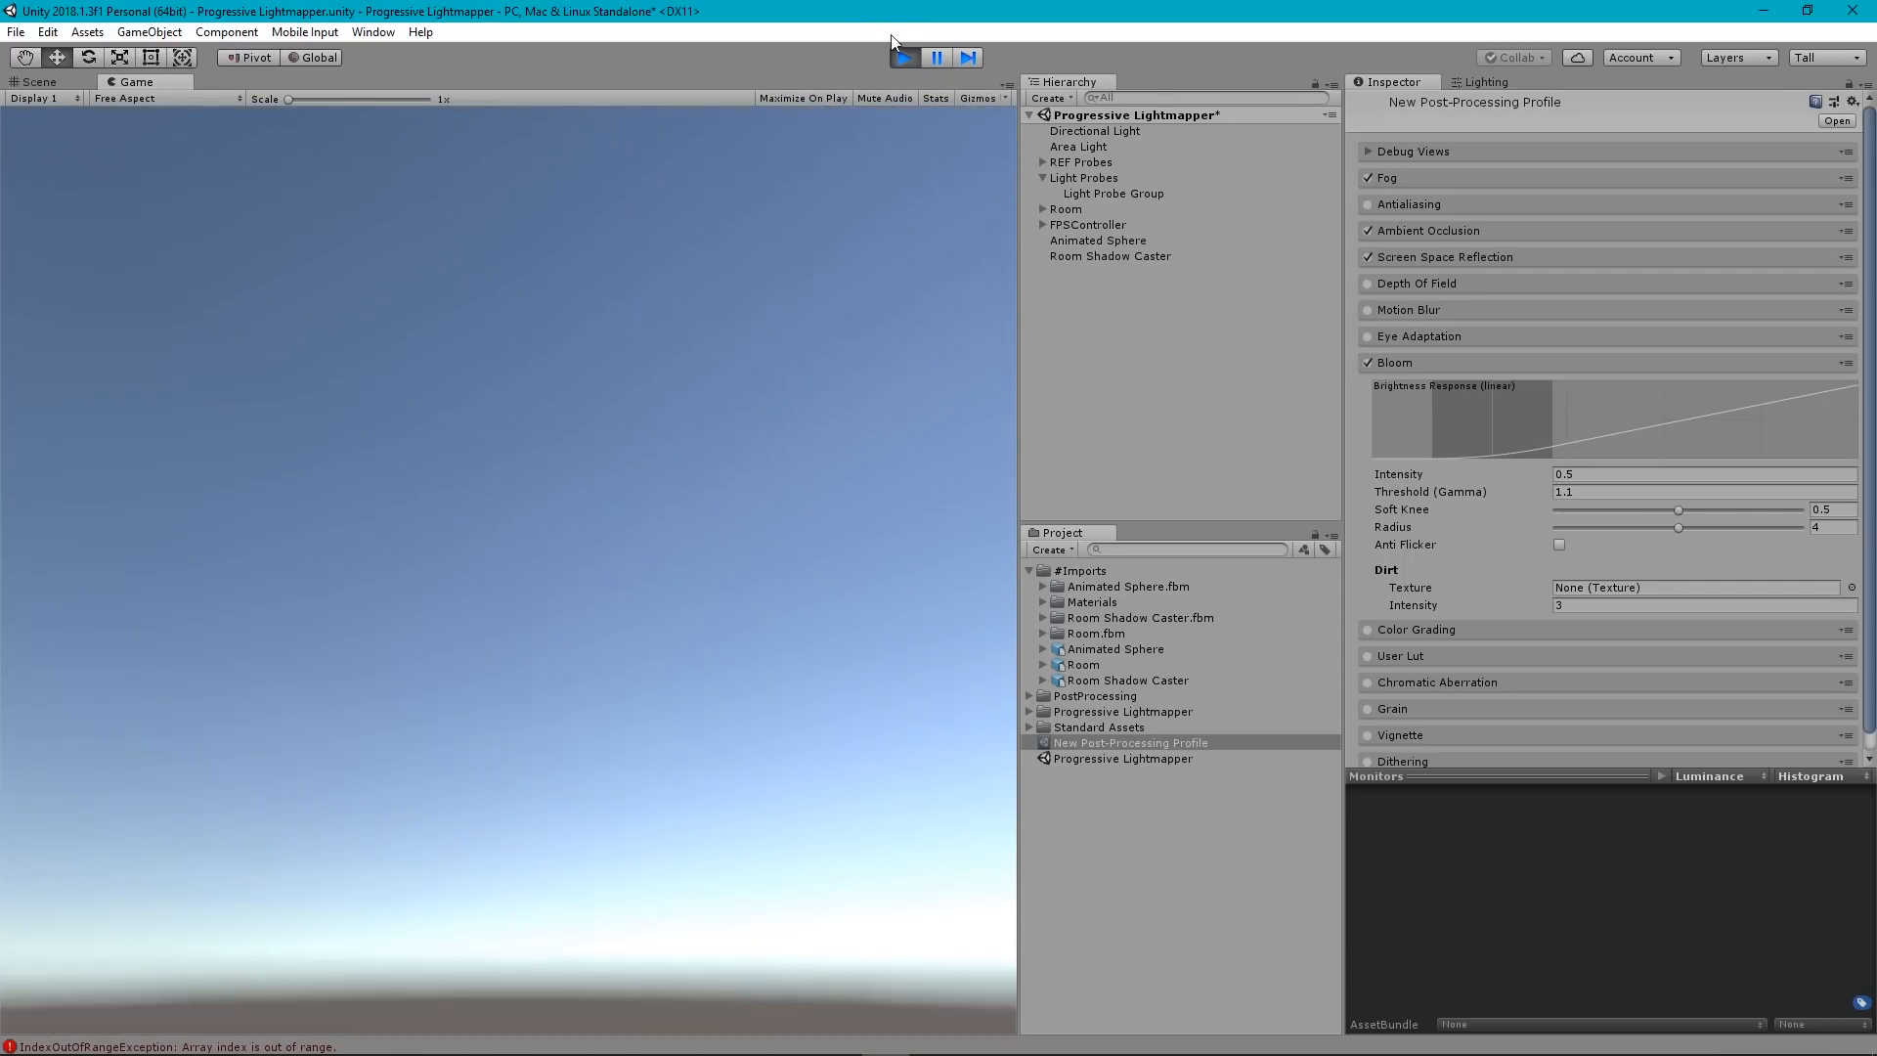
pyautogui.click(896, 53)
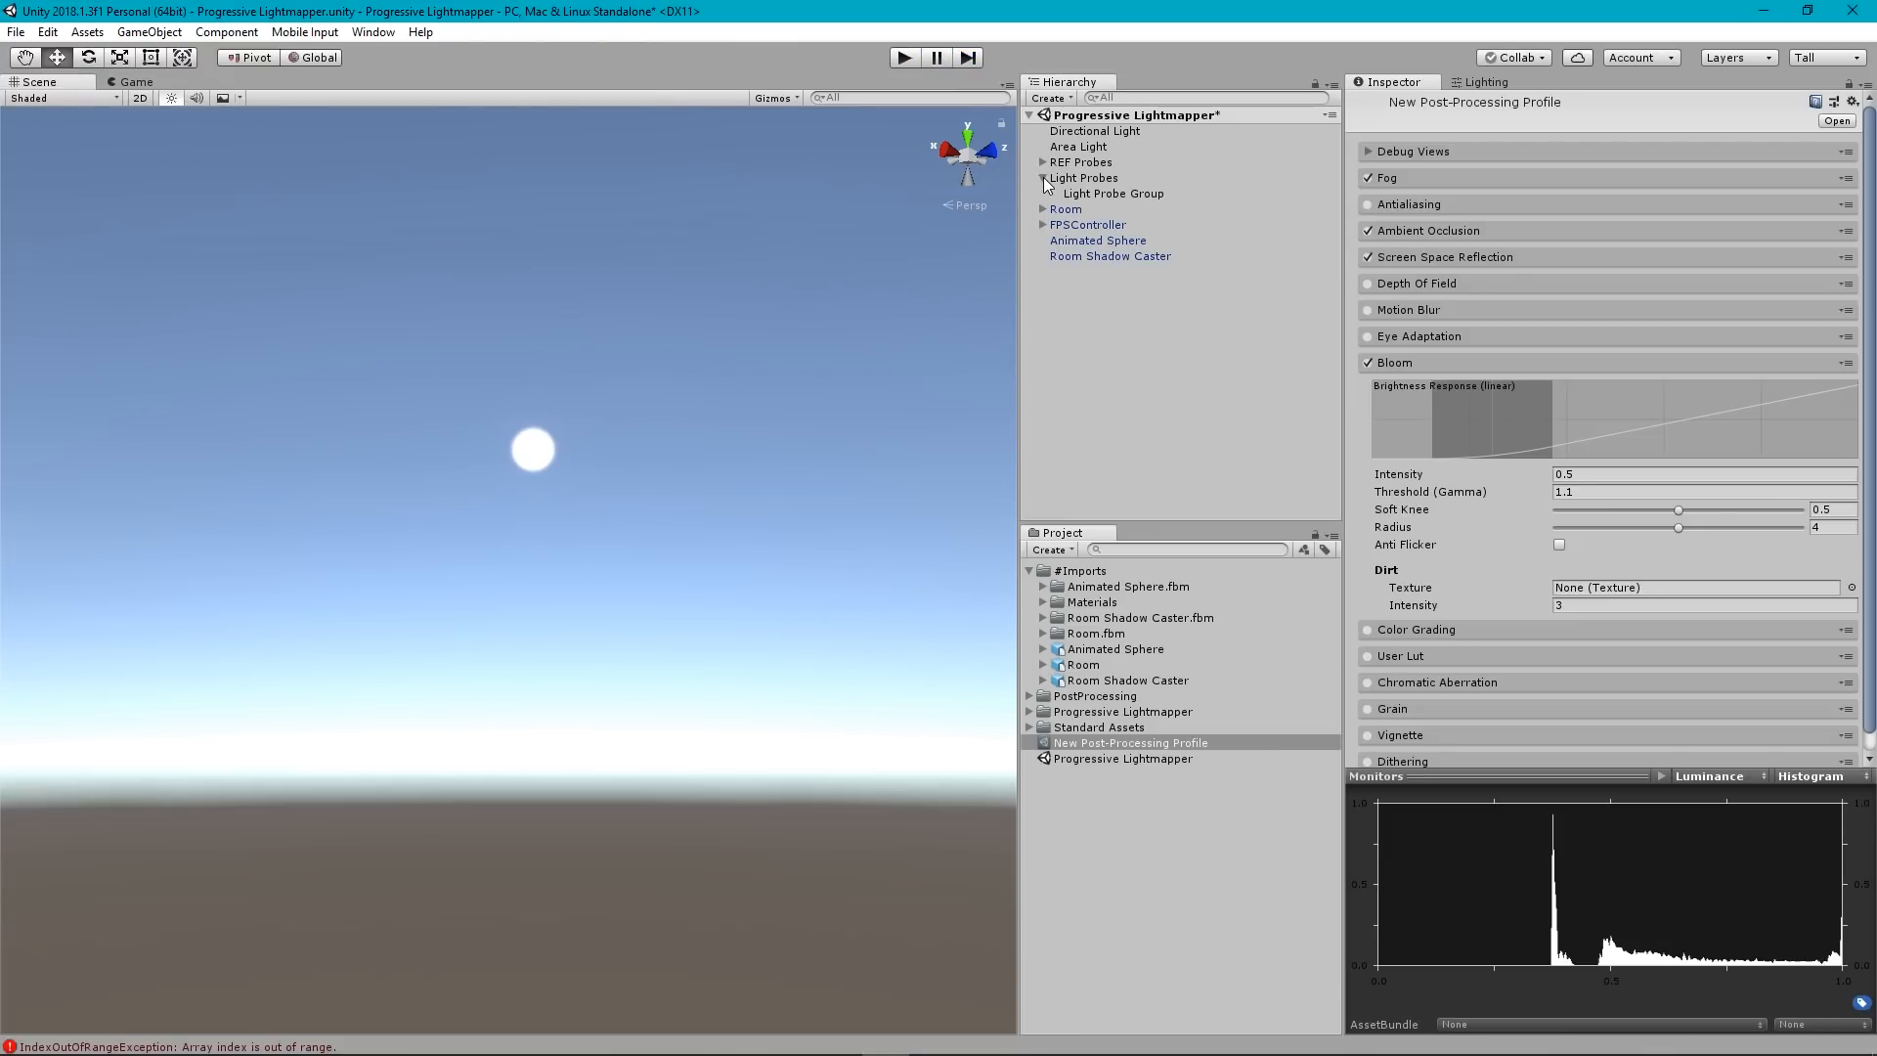
# Set the near clipping plane of the FirstPersonCharacter camera to 0.01.
pyautogui.click(1042, 178)
pyautogui.click(1042, 209)
pyautogui.click(1093, 225)
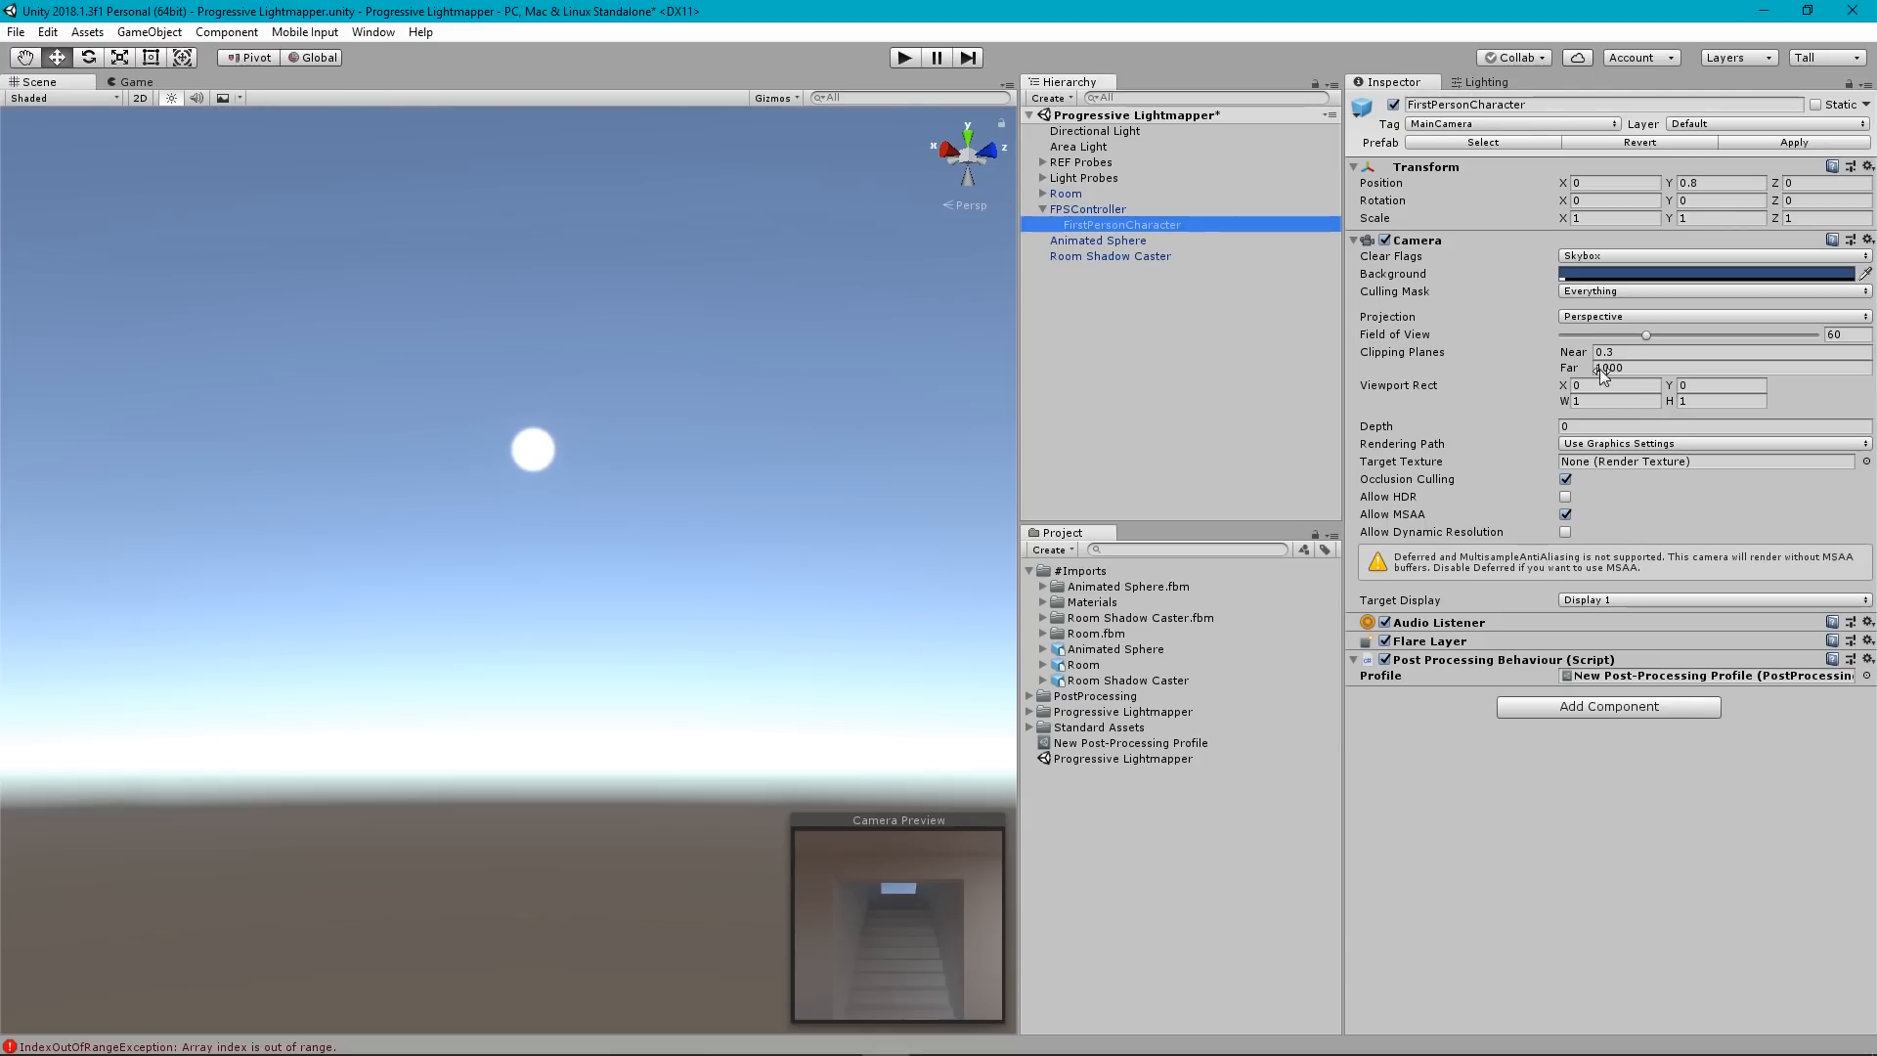
pyautogui.click(1630, 352)
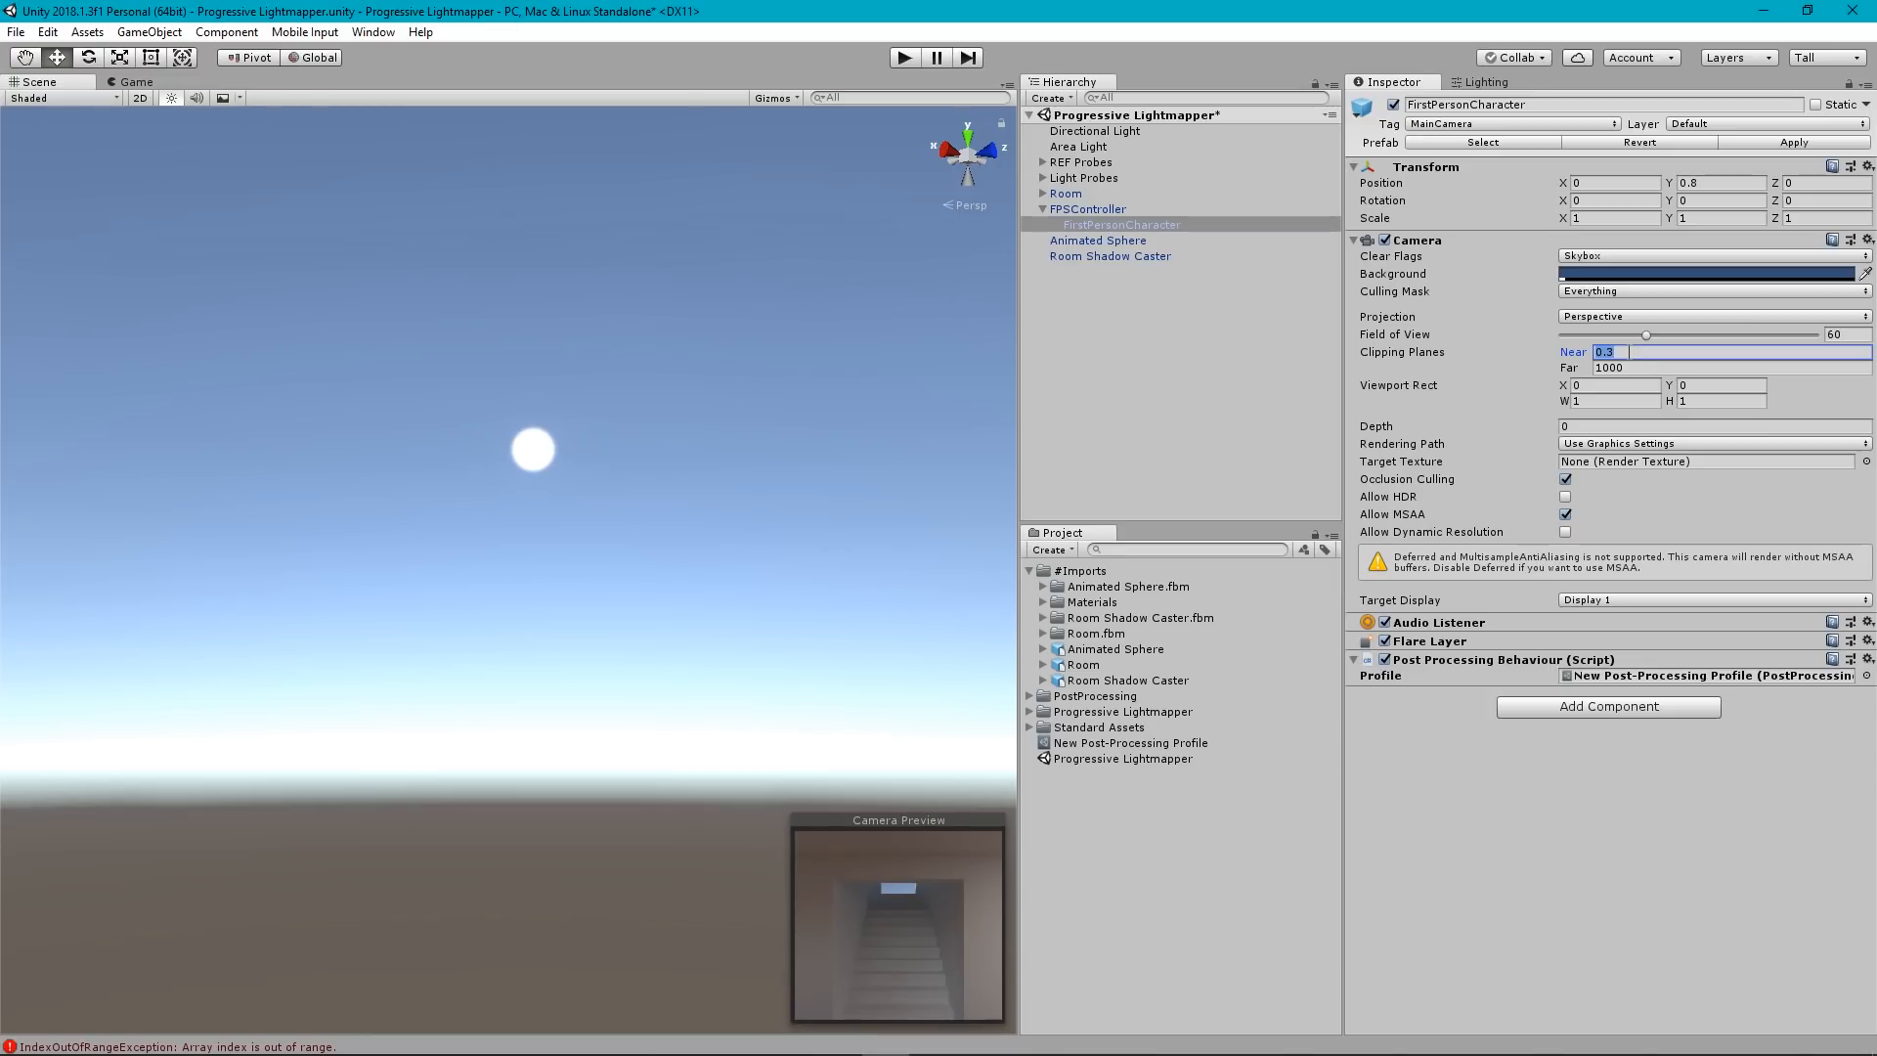
pyautogui.click(1630, 352)
pyautogui.press('BackSpace')
pyautogui.write('01')
# Test the camera's near clipping in play mode by walking up to a wall corner, the stairs and the hallway.
pyautogui.click(901, 59)
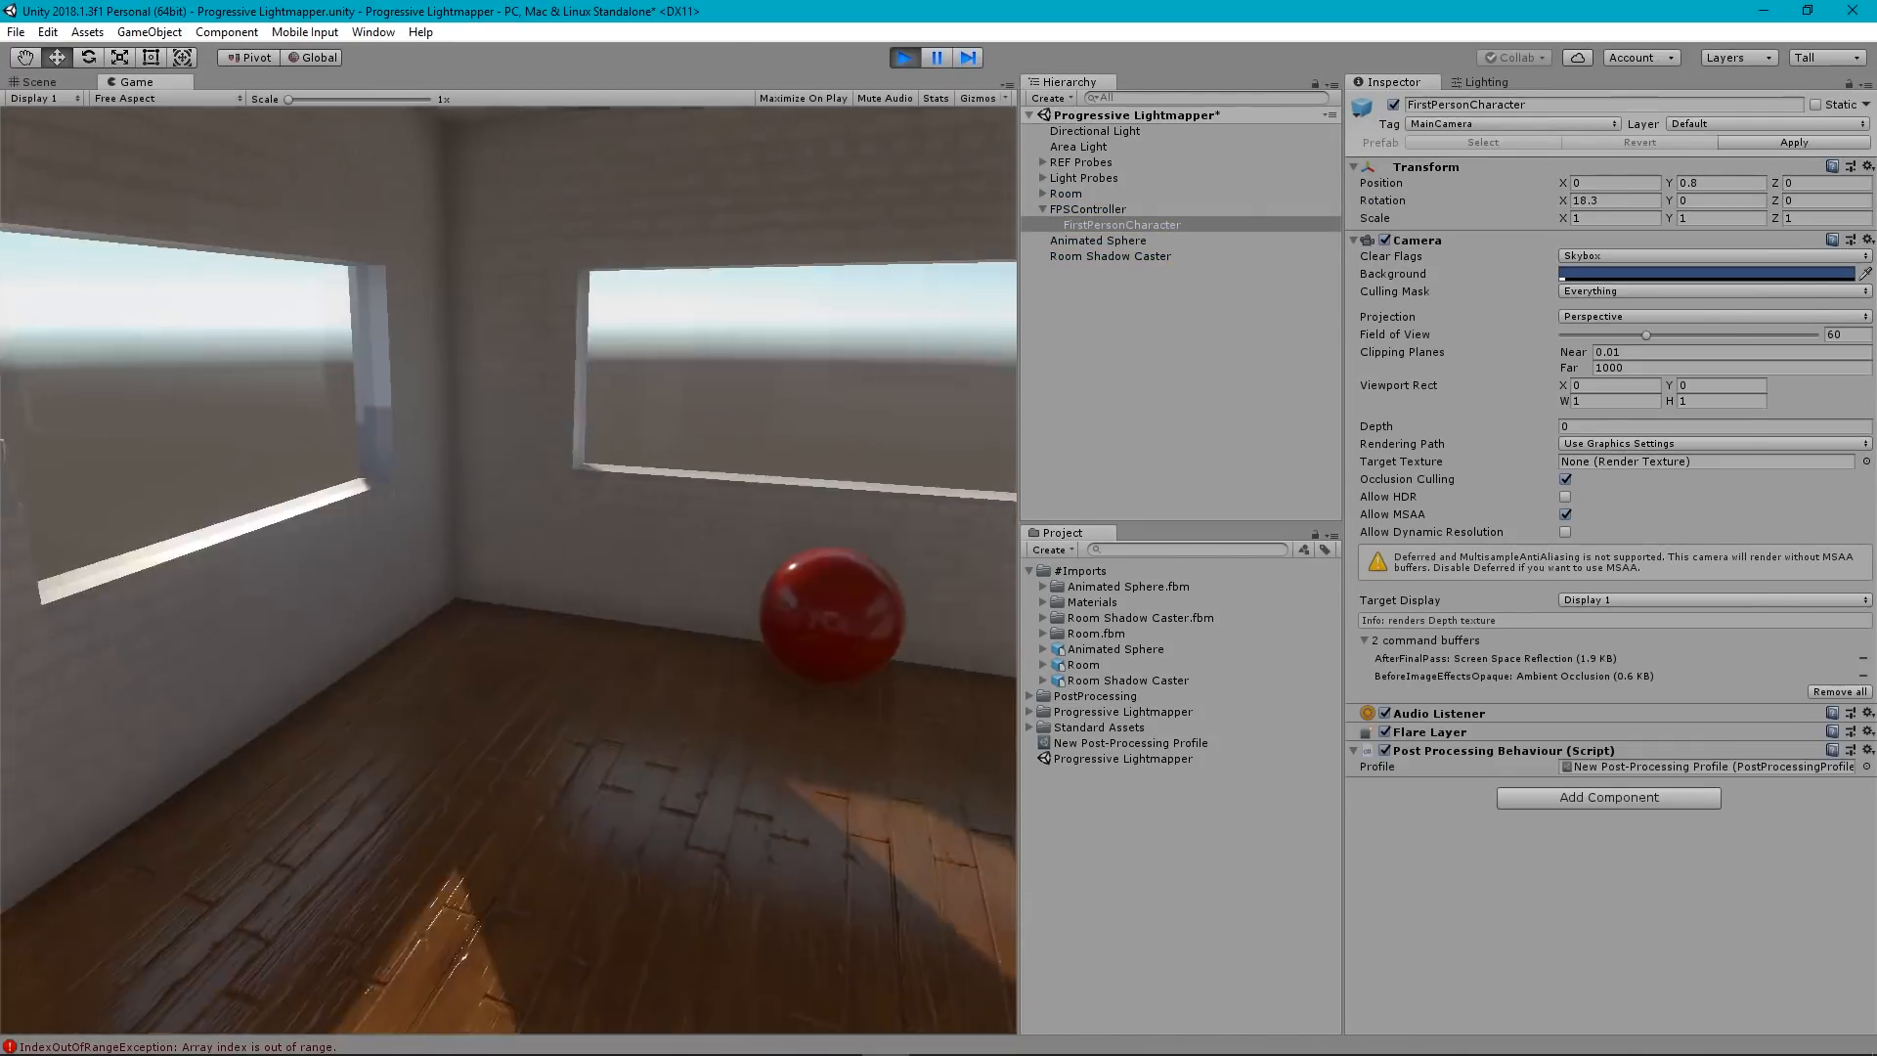
pyautogui.press('w')
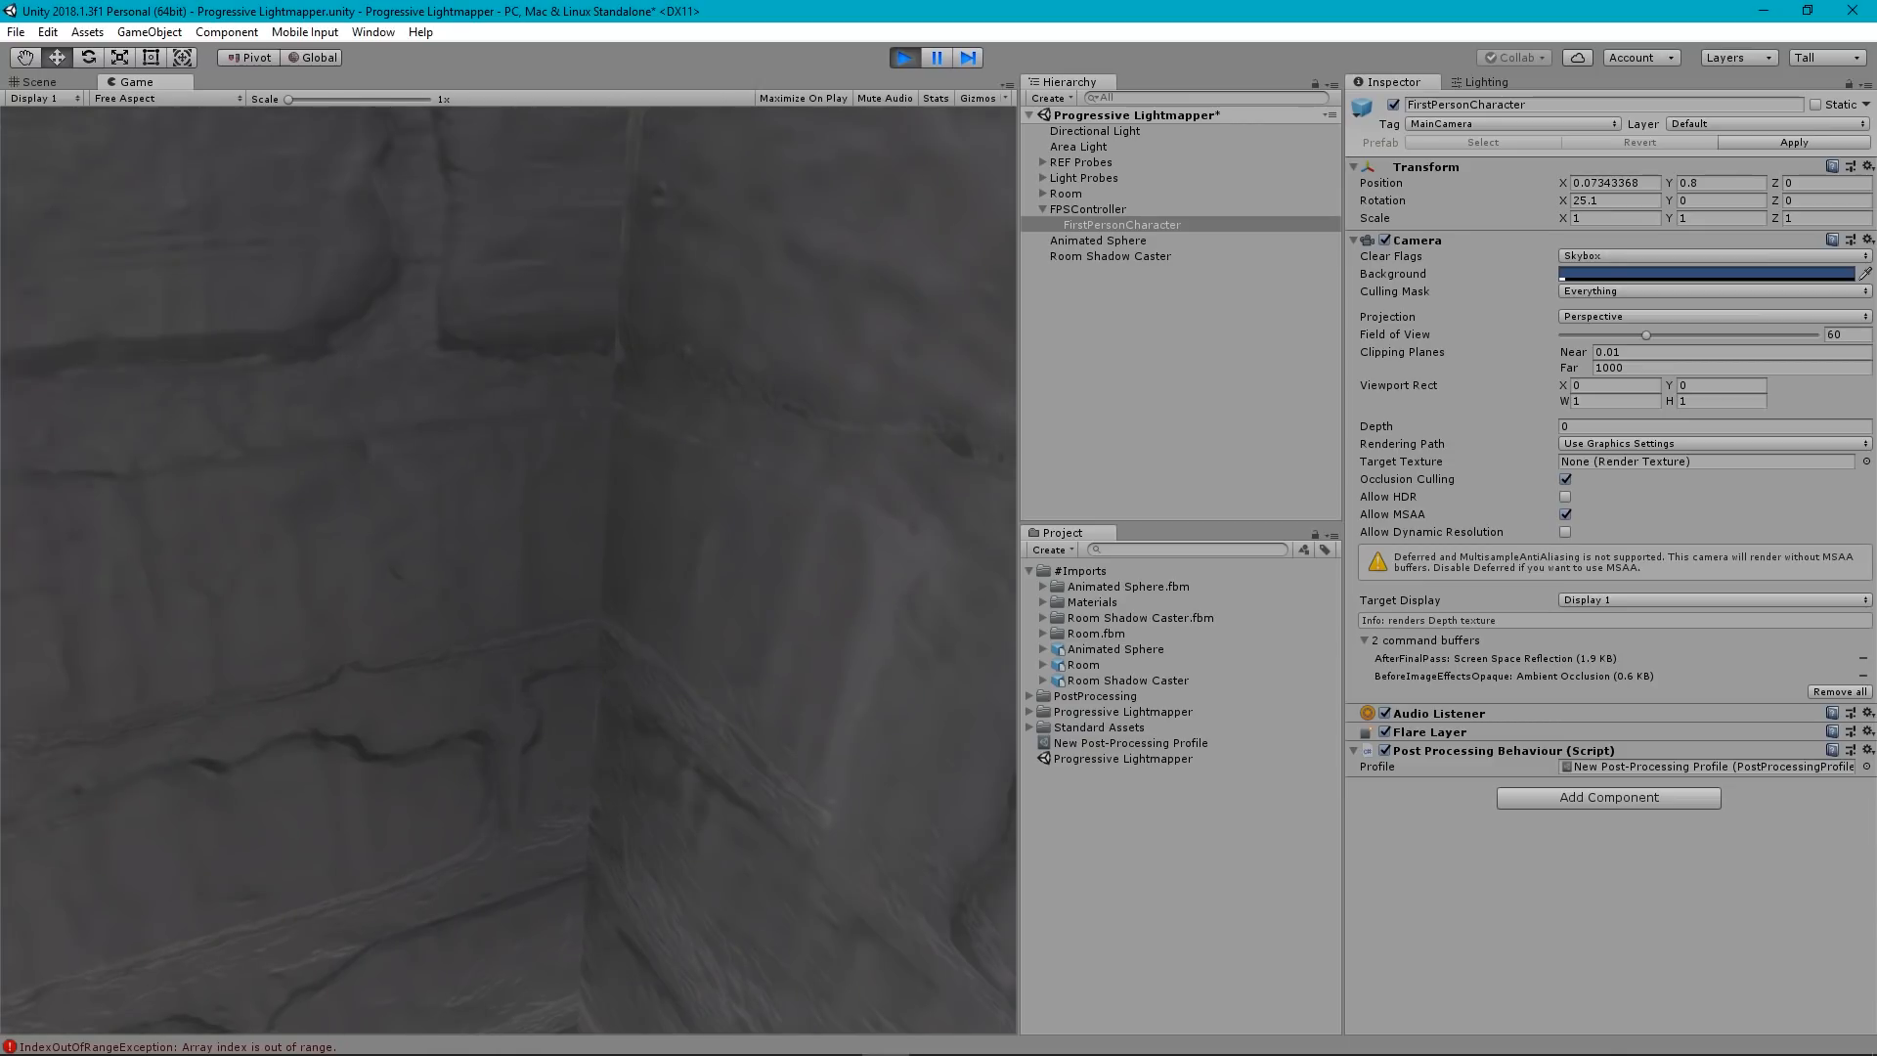
pyautogui.press('w')
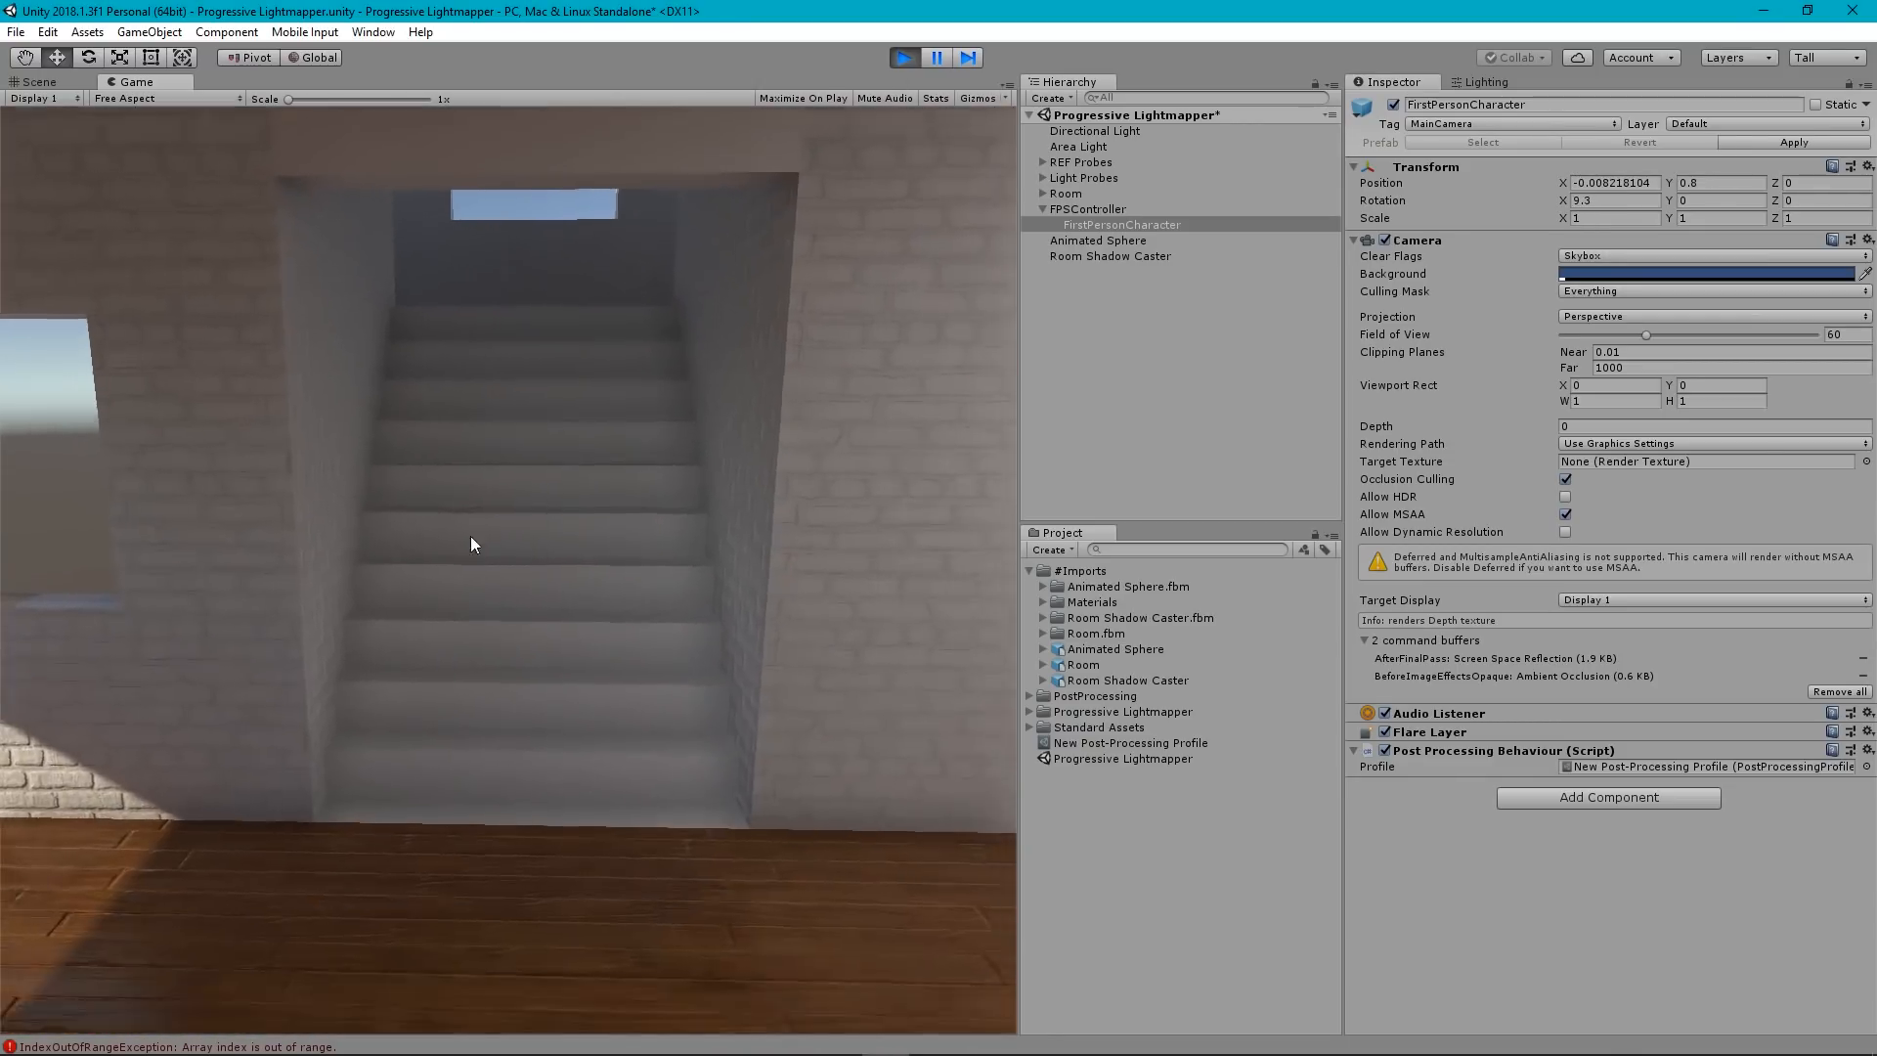
pyautogui.press('w')
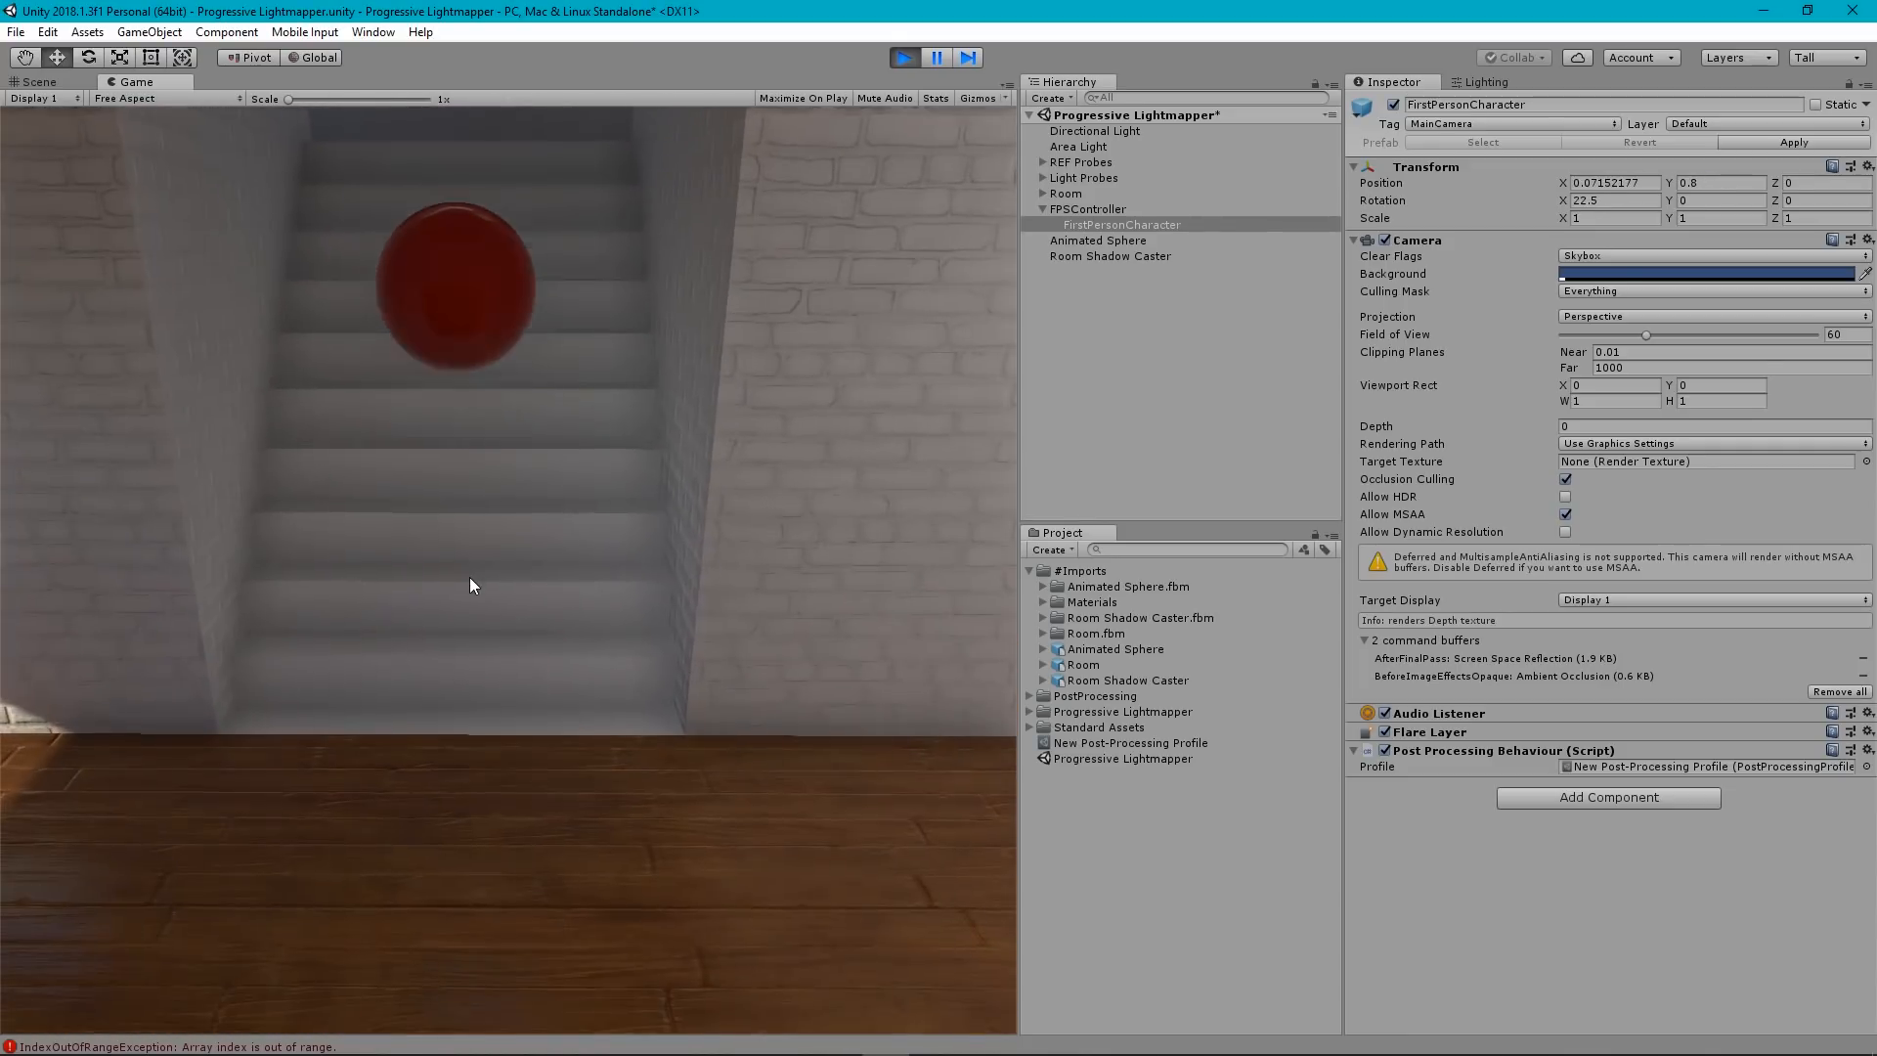
pyautogui.press('w')
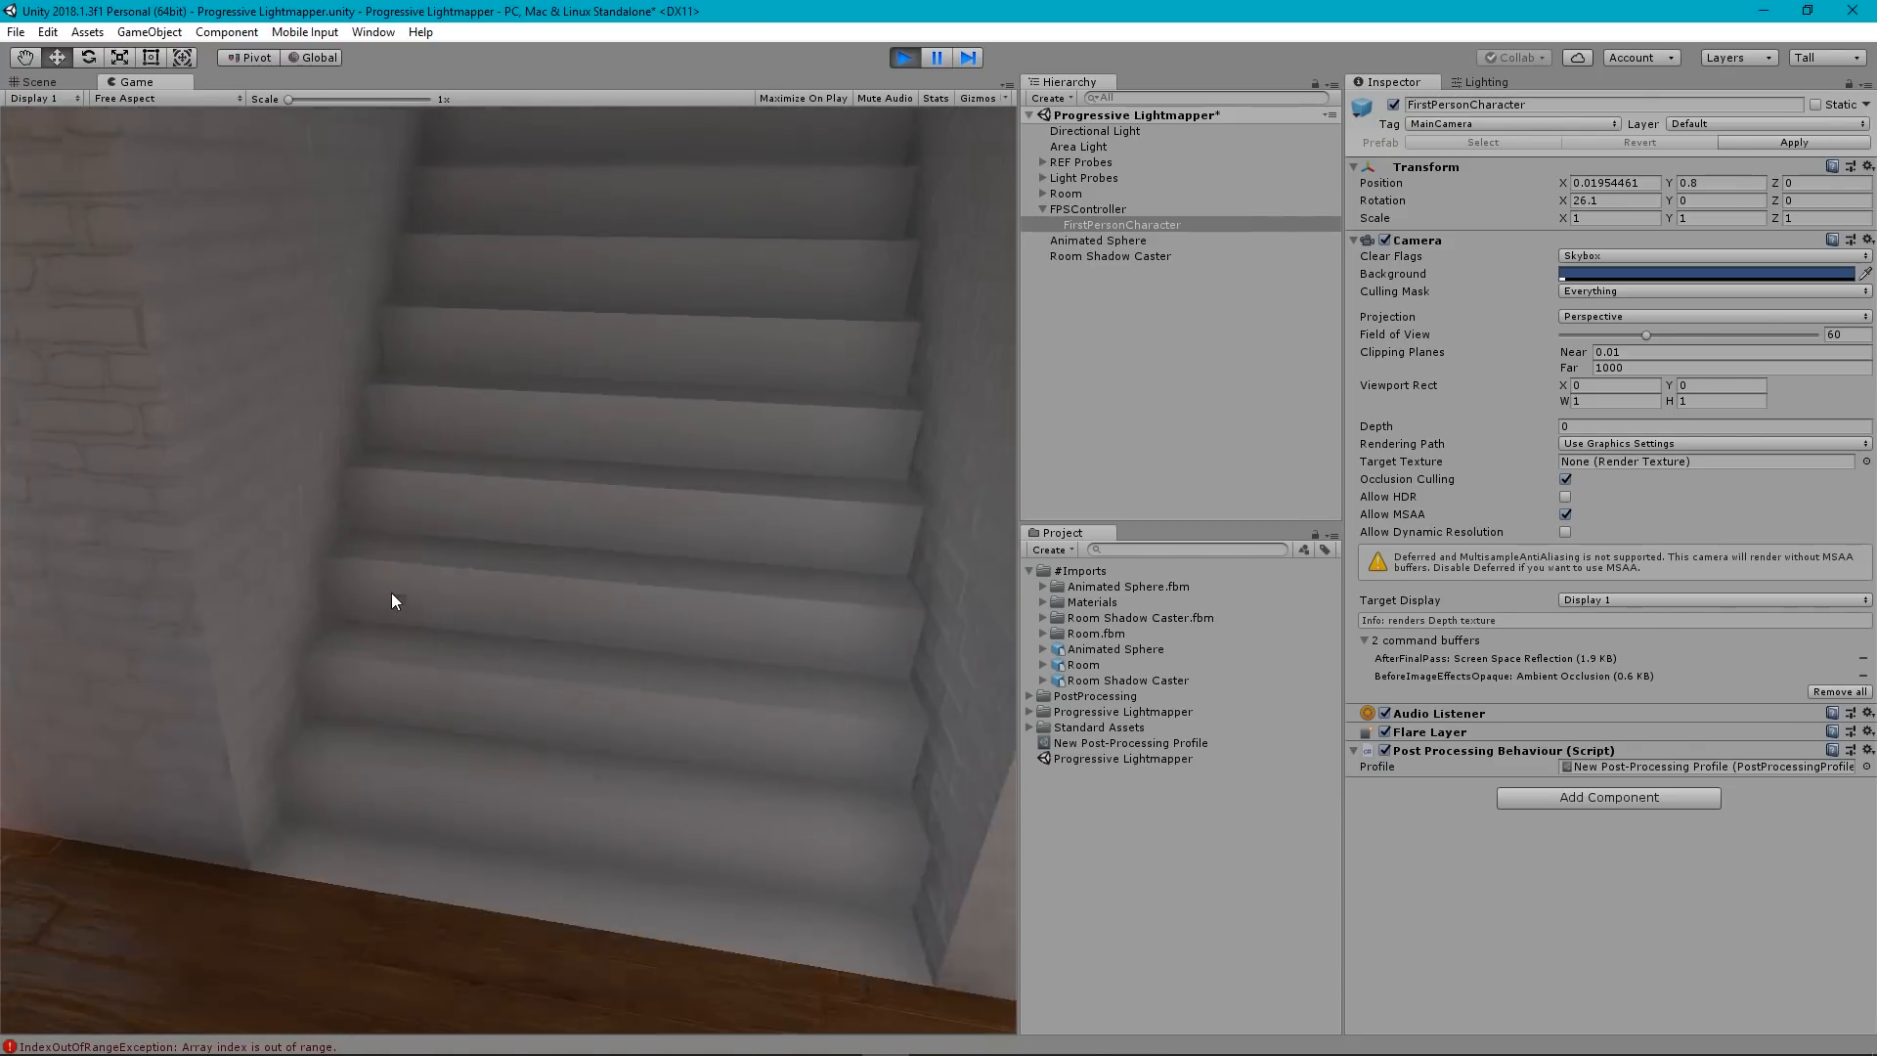
pyautogui.press('w')
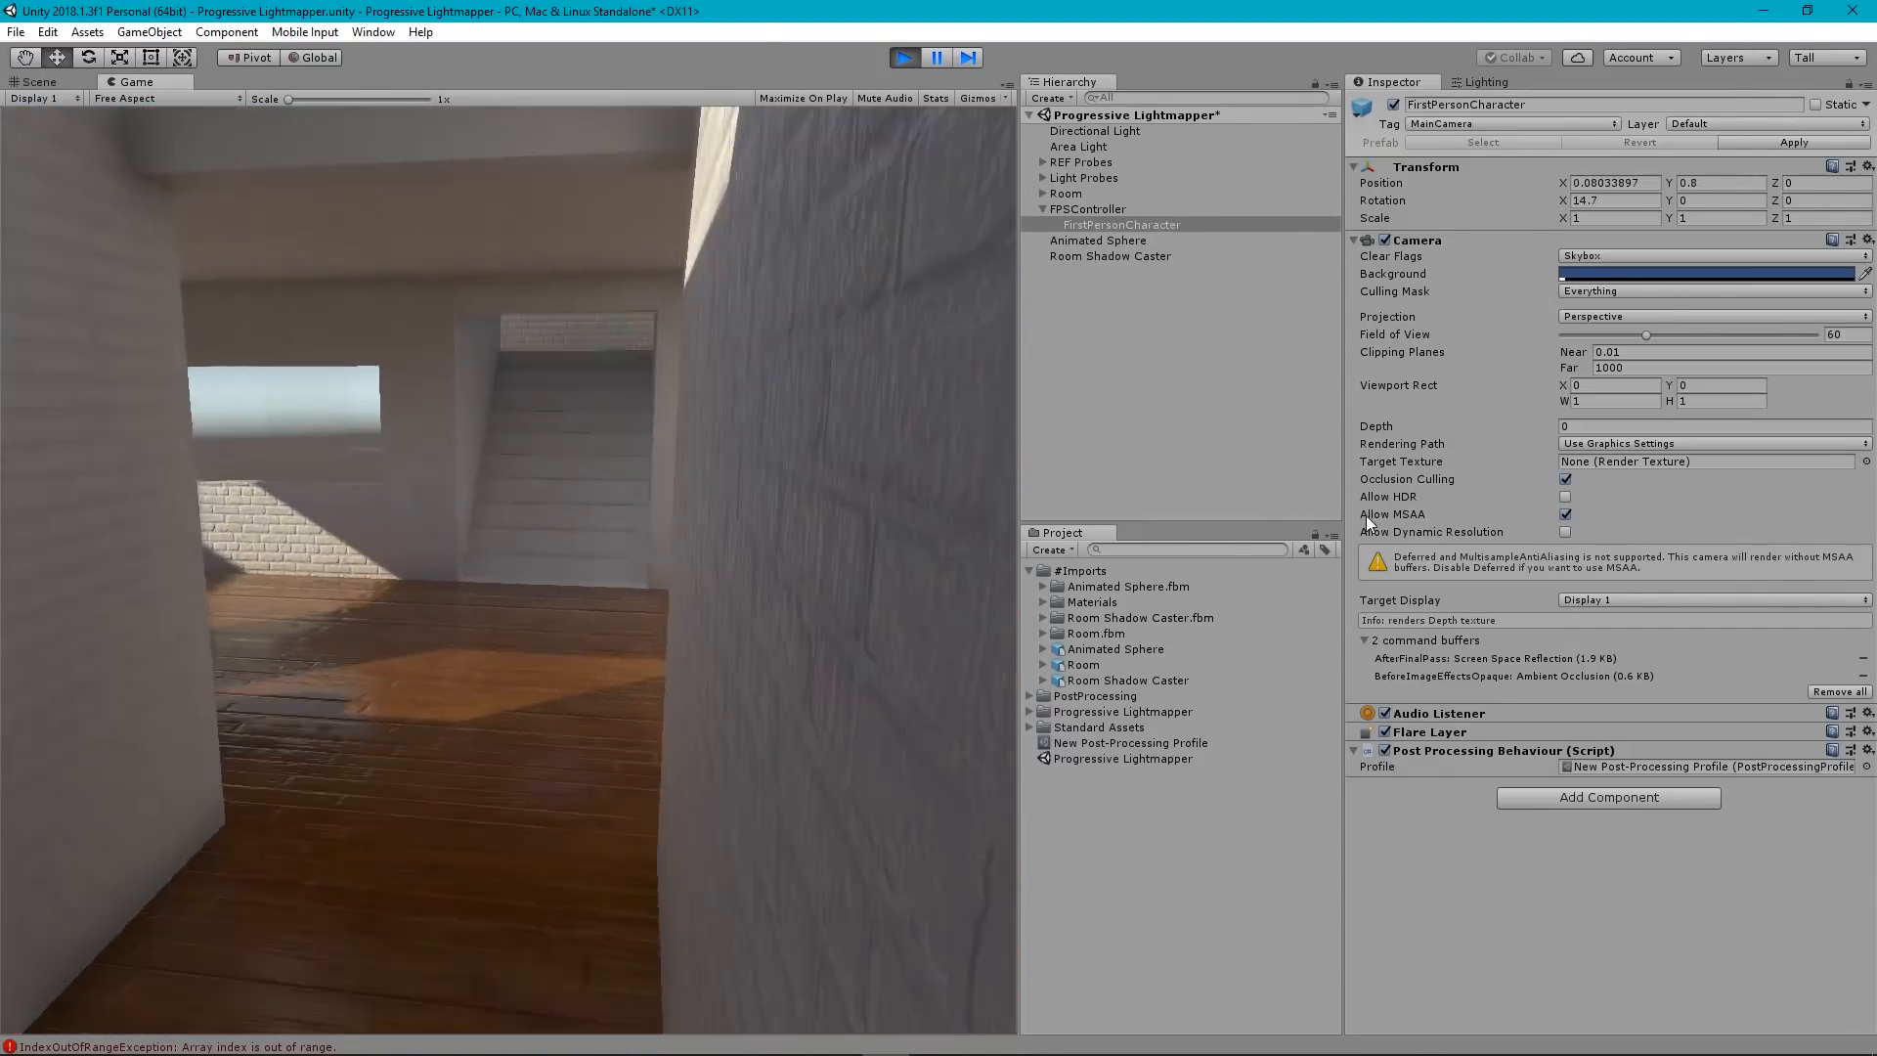
pyautogui.press('w')
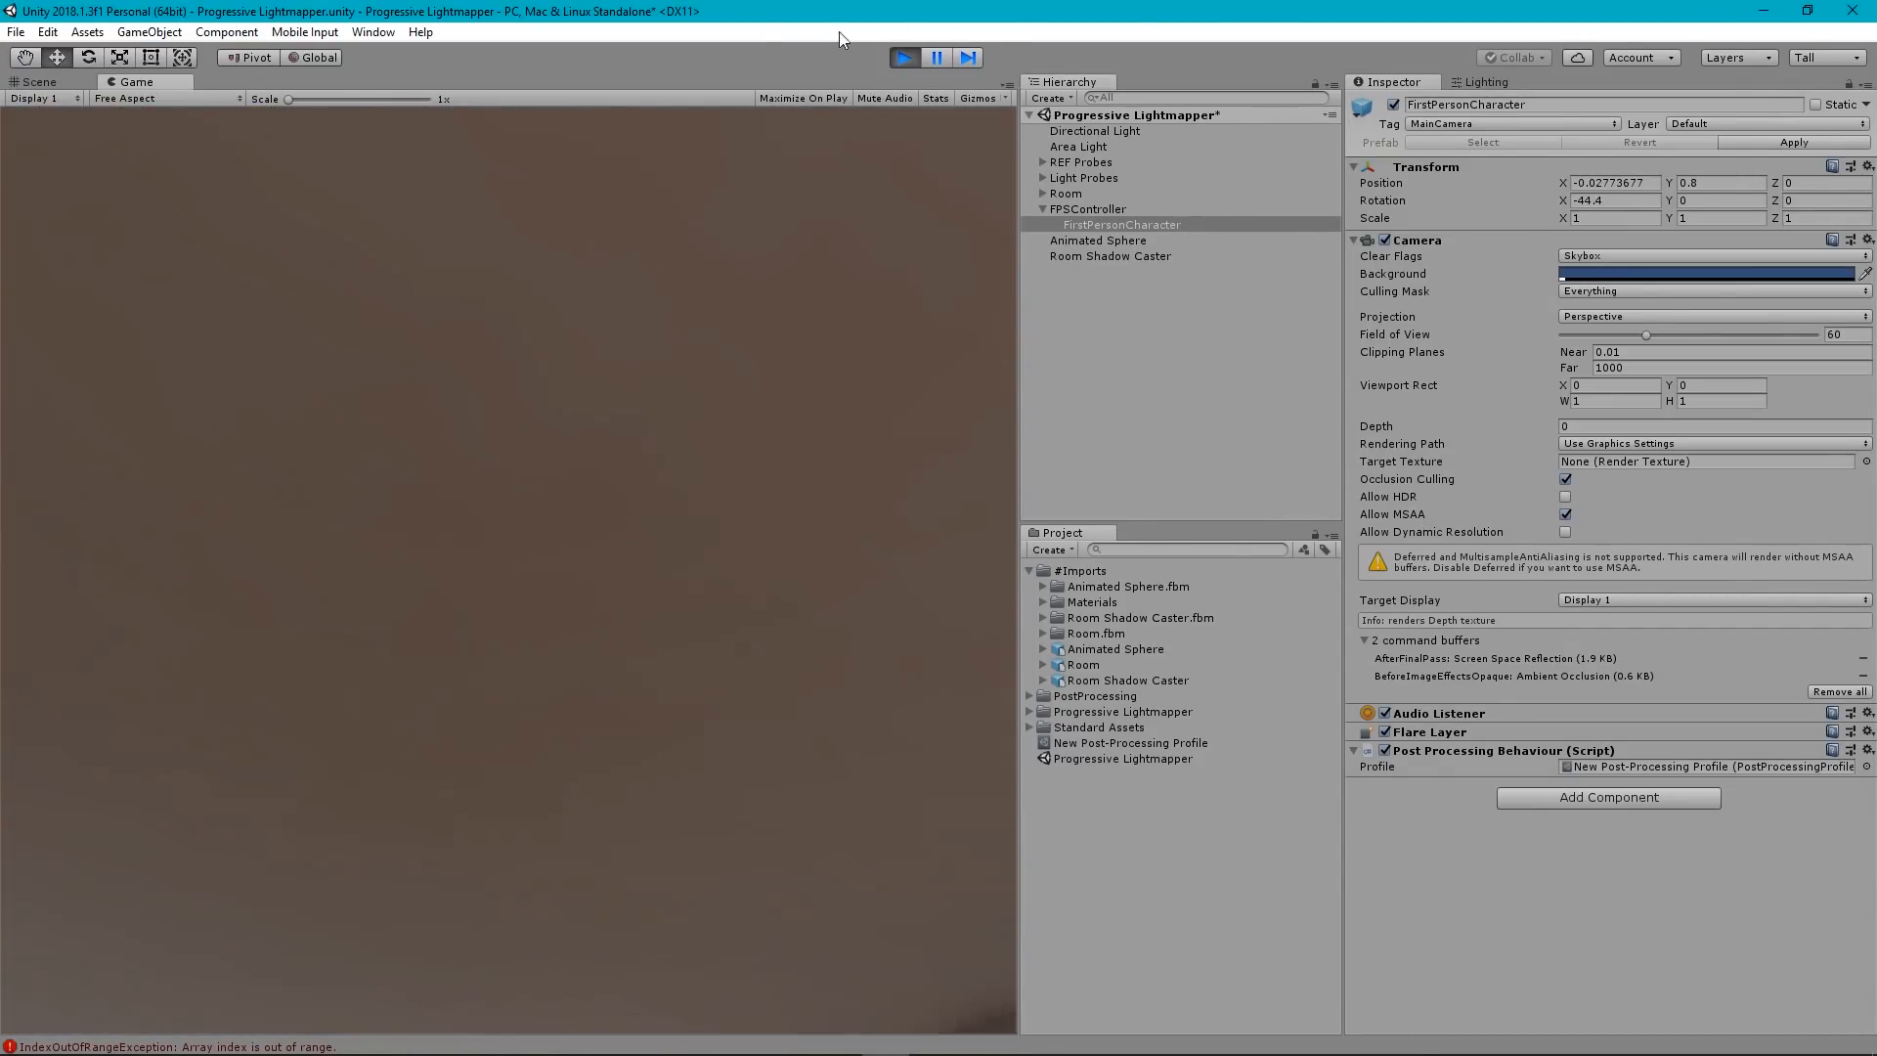
pyautogui.click(905, 57)
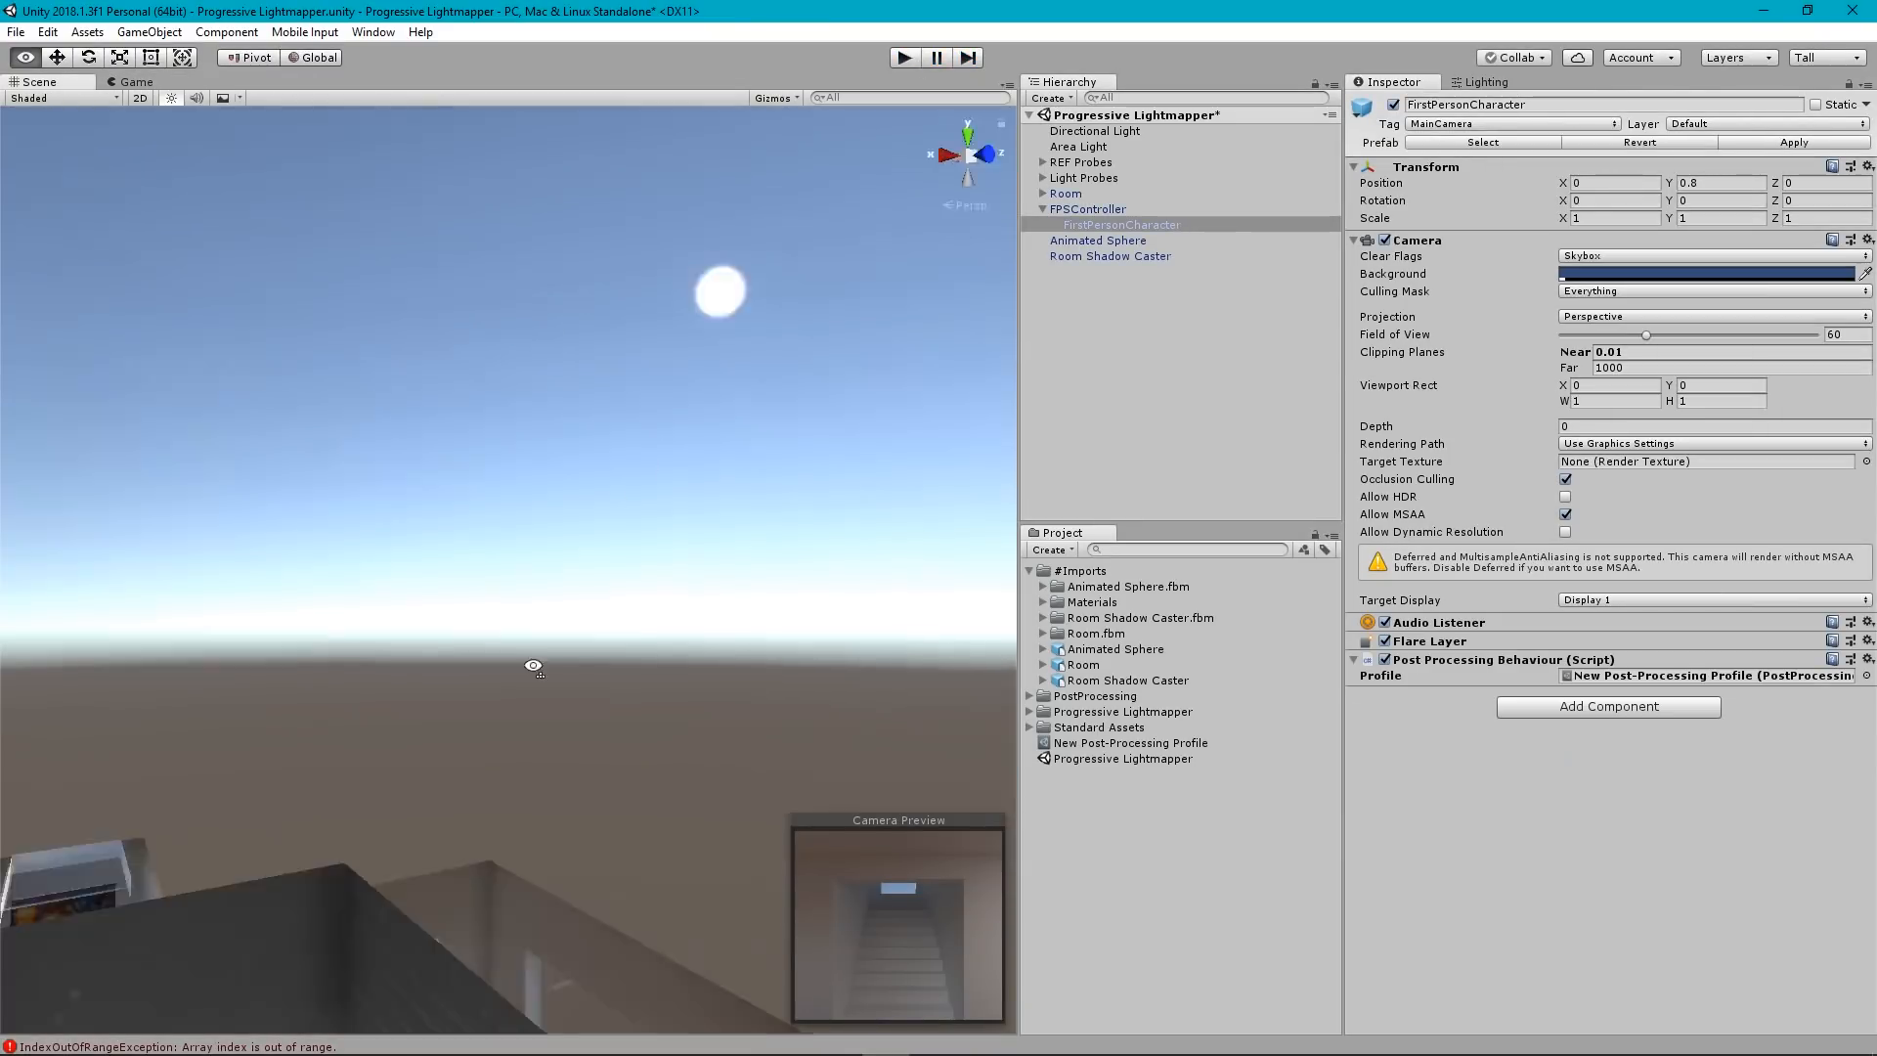
# Inspect the window sill edges in the scene and review the project's Graphics settings.
pyautogui.moveTo(533, 666)
pyautogui.mouseDown(button='right')
pyautogui.moveTo(202, 922)
pyautogui.moveTo(431, 940)
pyautogui.moveTo(871, 704)
pyautogui.moveTo(742, 677)
pyautogui.moveTo(234, 716)
pyautogui.moveTo(1796, 709)
pyautogui.moveTo(1441, 690)
pyautogui.moveTo(1292, 713)
pyautogui.moveTo(1349, 707)
pyautogui.moveTo(1387, 746)
pyautogui.moveTo(1287, 452)
pyautogui.moveTo(1232, 450)
pyautogui.moveTo(1212, 563)
pyautogui.moveTo(1364, 655)
pyautogui.moveTo(1539, 610)
pyautogui.moveTo(1799, 680)
pyautogui.moveTo(176, 754)
pyautogui.moveTo(261, 805)
pyautogui.moveTo(608, 587)
pyautogui.moveTo(230, 687)
pyautogui.moveTo(1725, 669)
pyautogui.moveTo(1130, 636)
pyautogui.moveTo(699, 723)
pyautogui.moveTo(536, 771)
pyautogui.moveTo(582, 797)
pyautogui.moveTo(517, 817)
pyautogui.moveTo(495, 796)
pyautogui.moveTo(504, 807)
pyautogui.mouseUp(button='right')
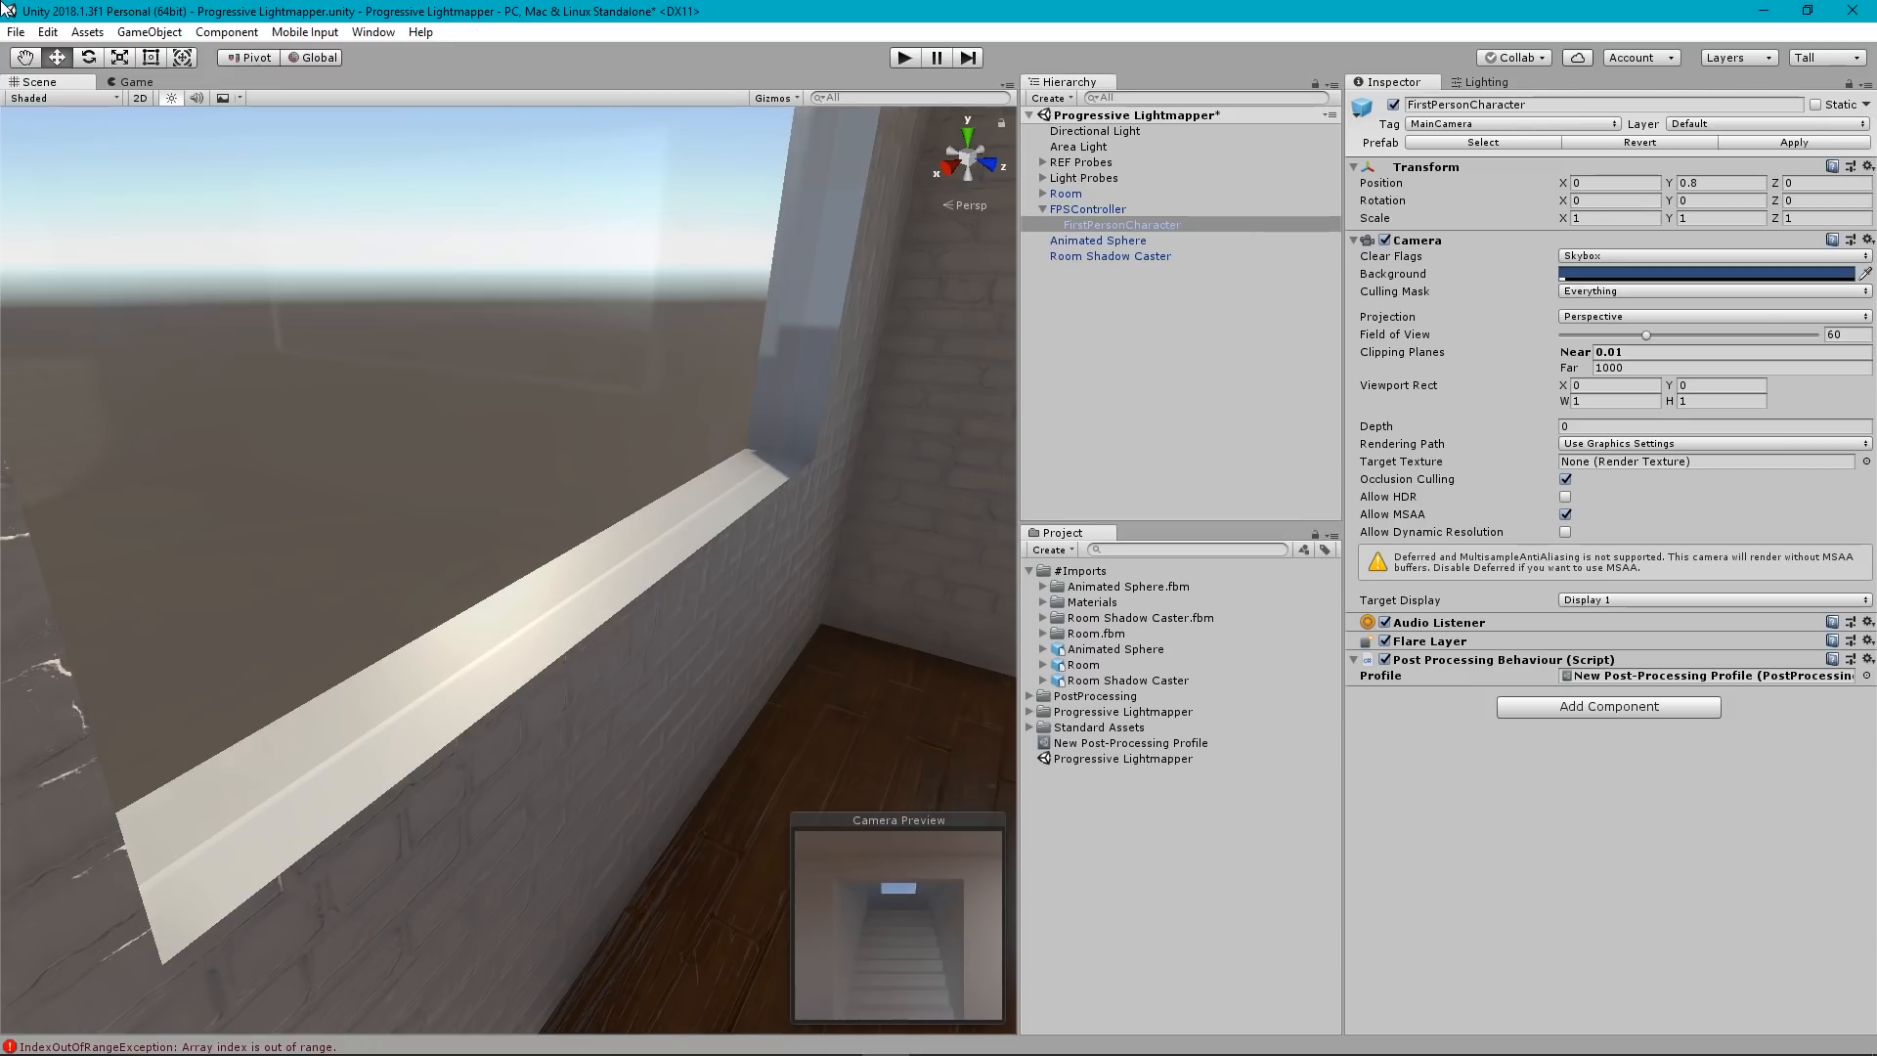
pyautogui.click(47, 32)
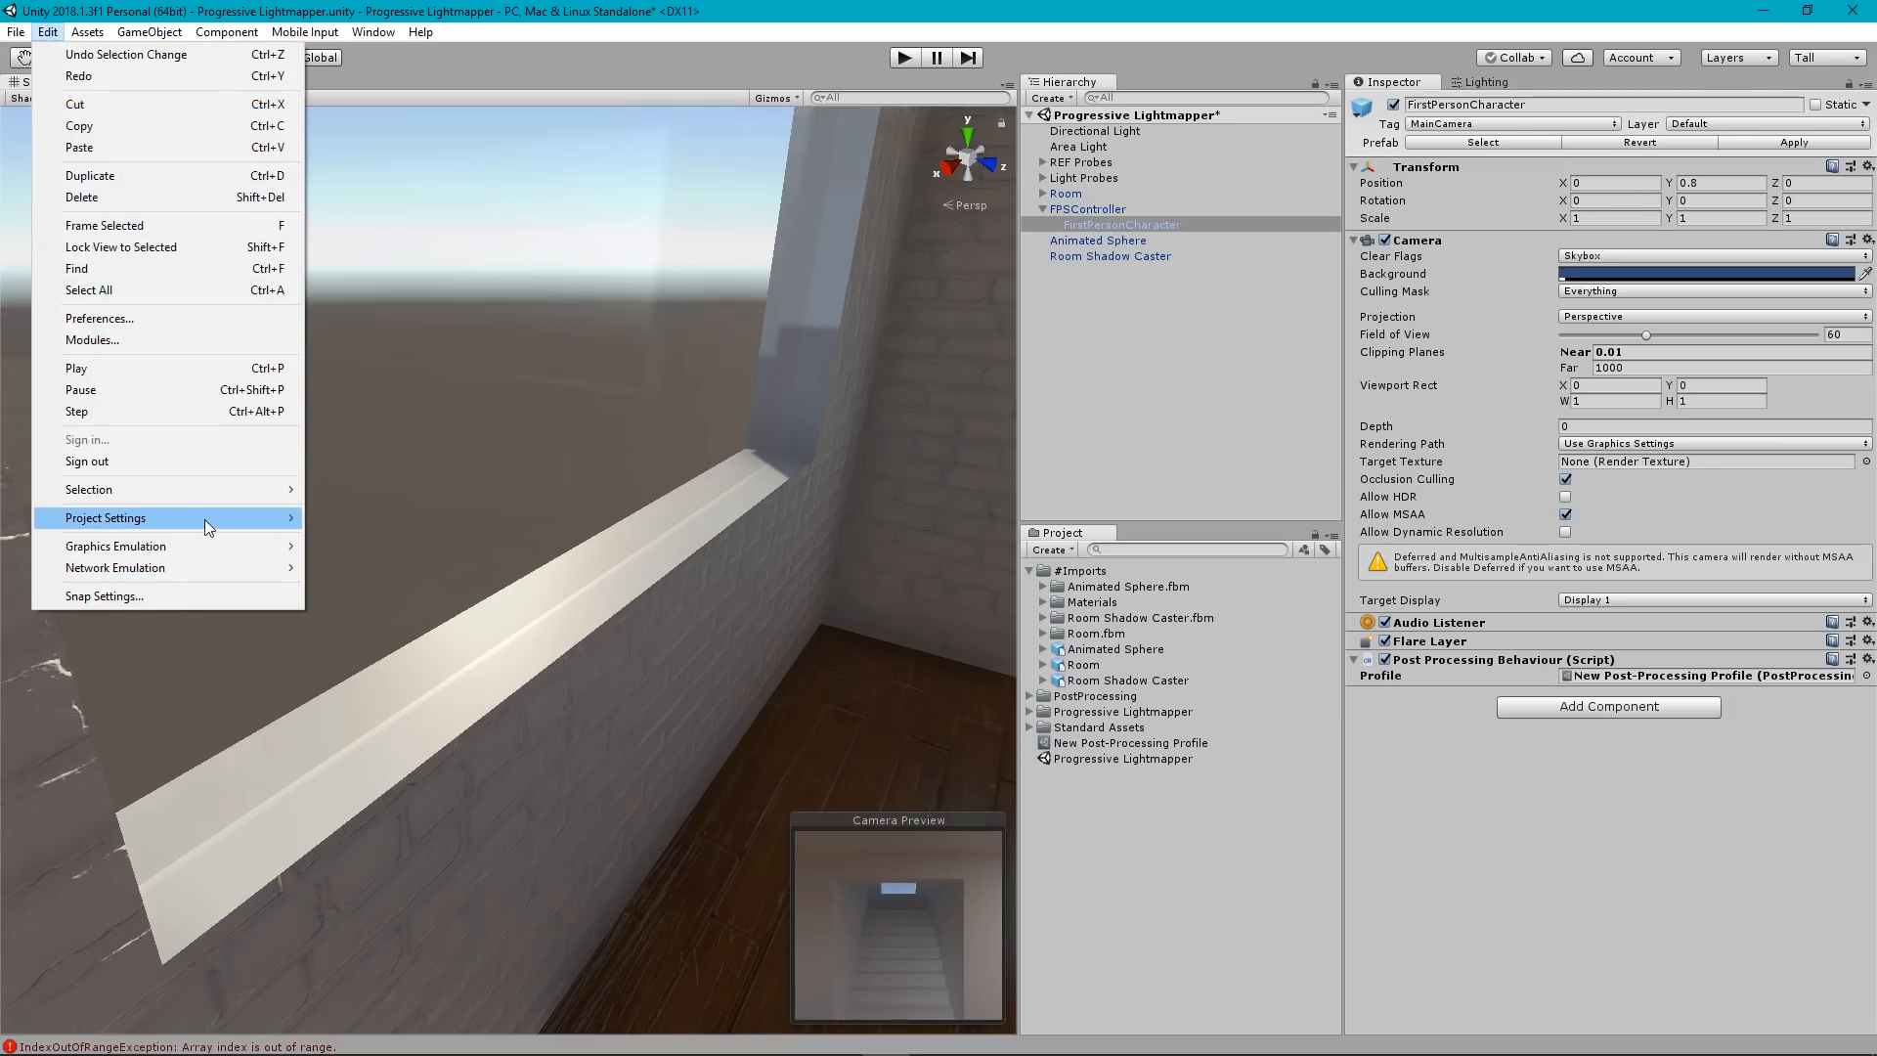
pyautogui.moveTo(203, 519)
pyautogui.click(389, 691)
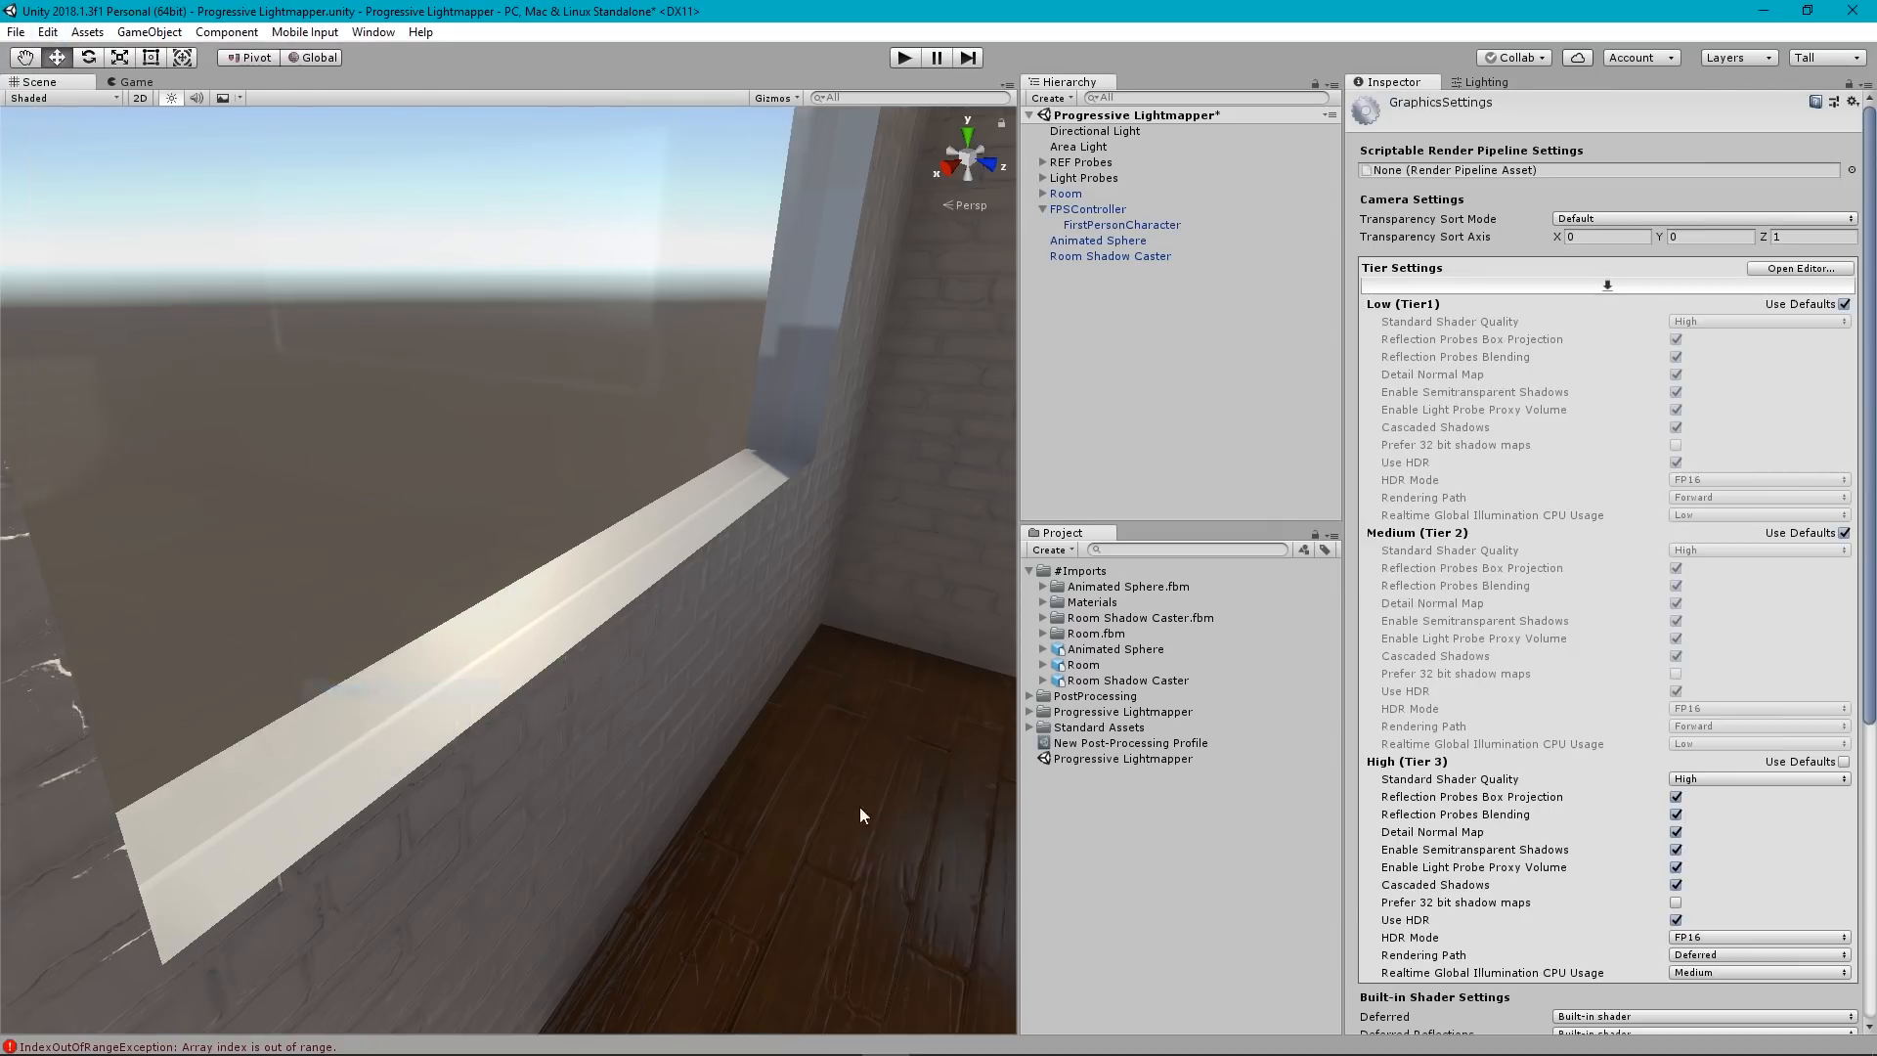
pyautogui.scroll(-5, 1642, 567)
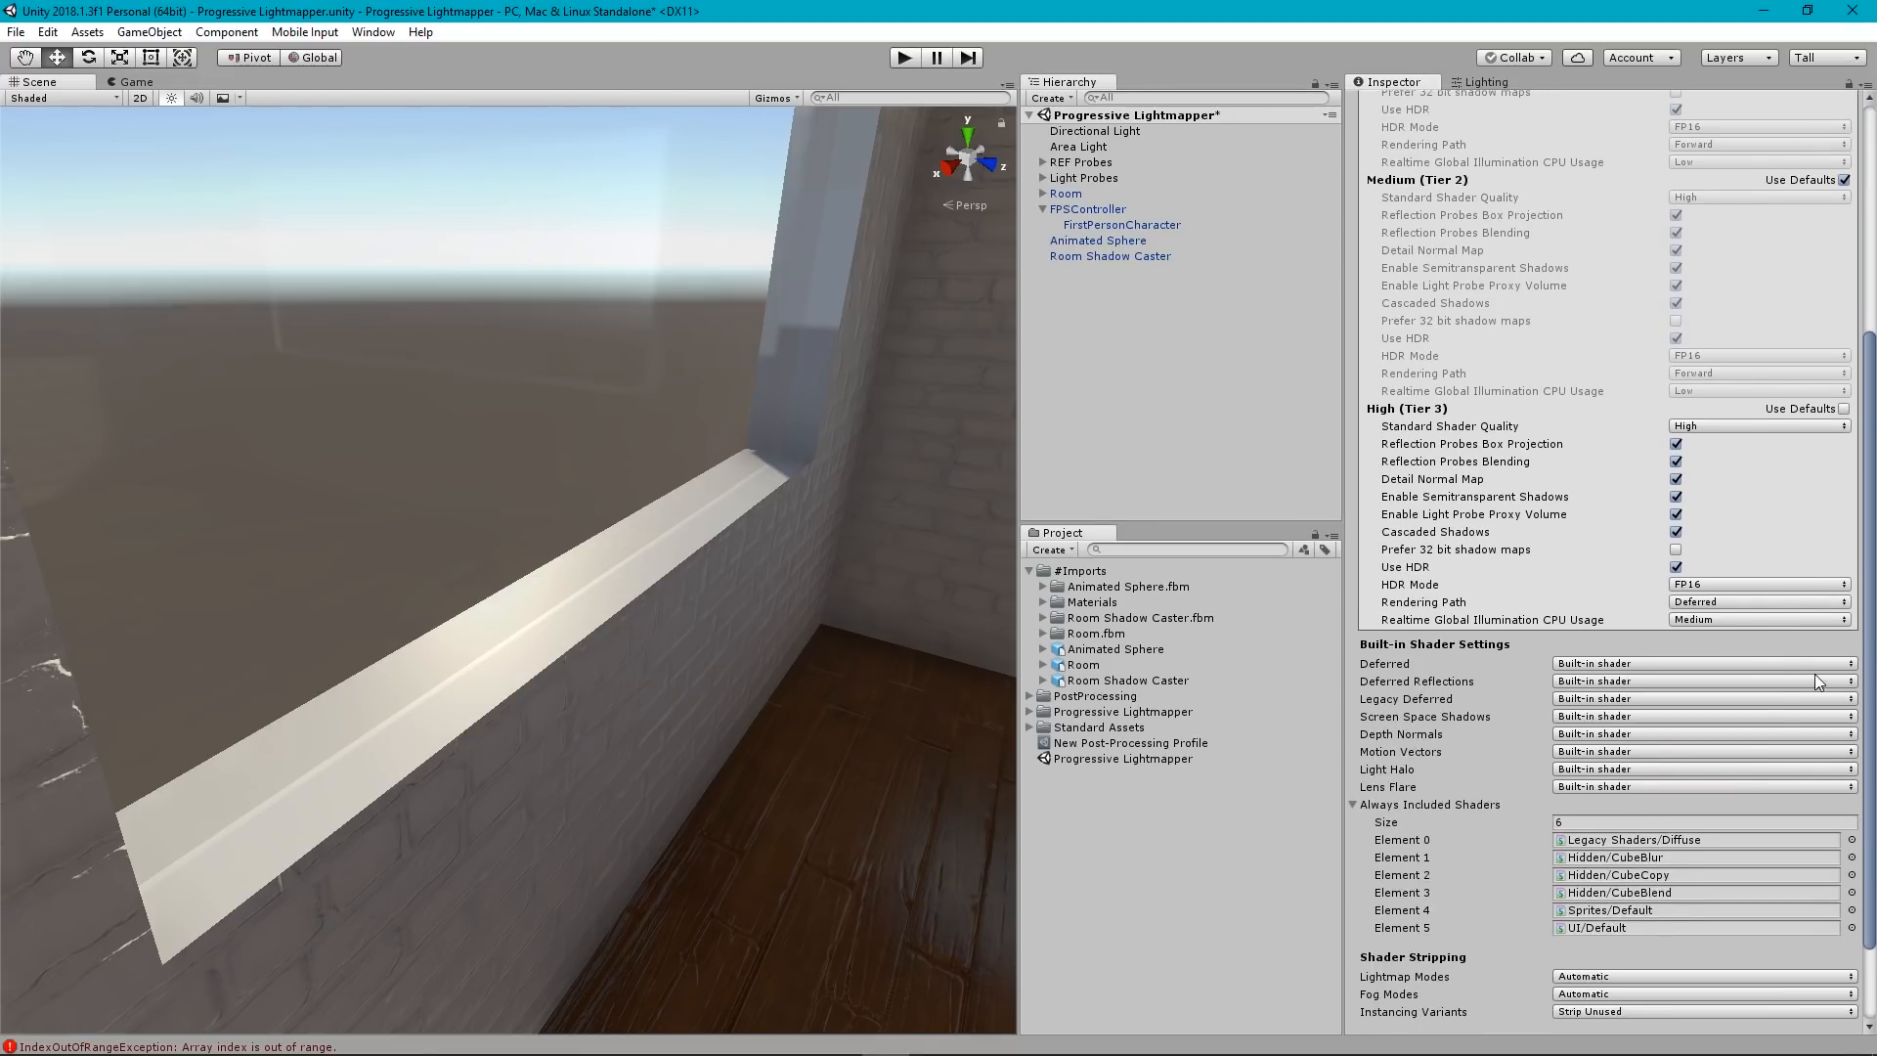
pyautogui.moveTo(1871, 721); pyautogui.dragTo(1873, 487)
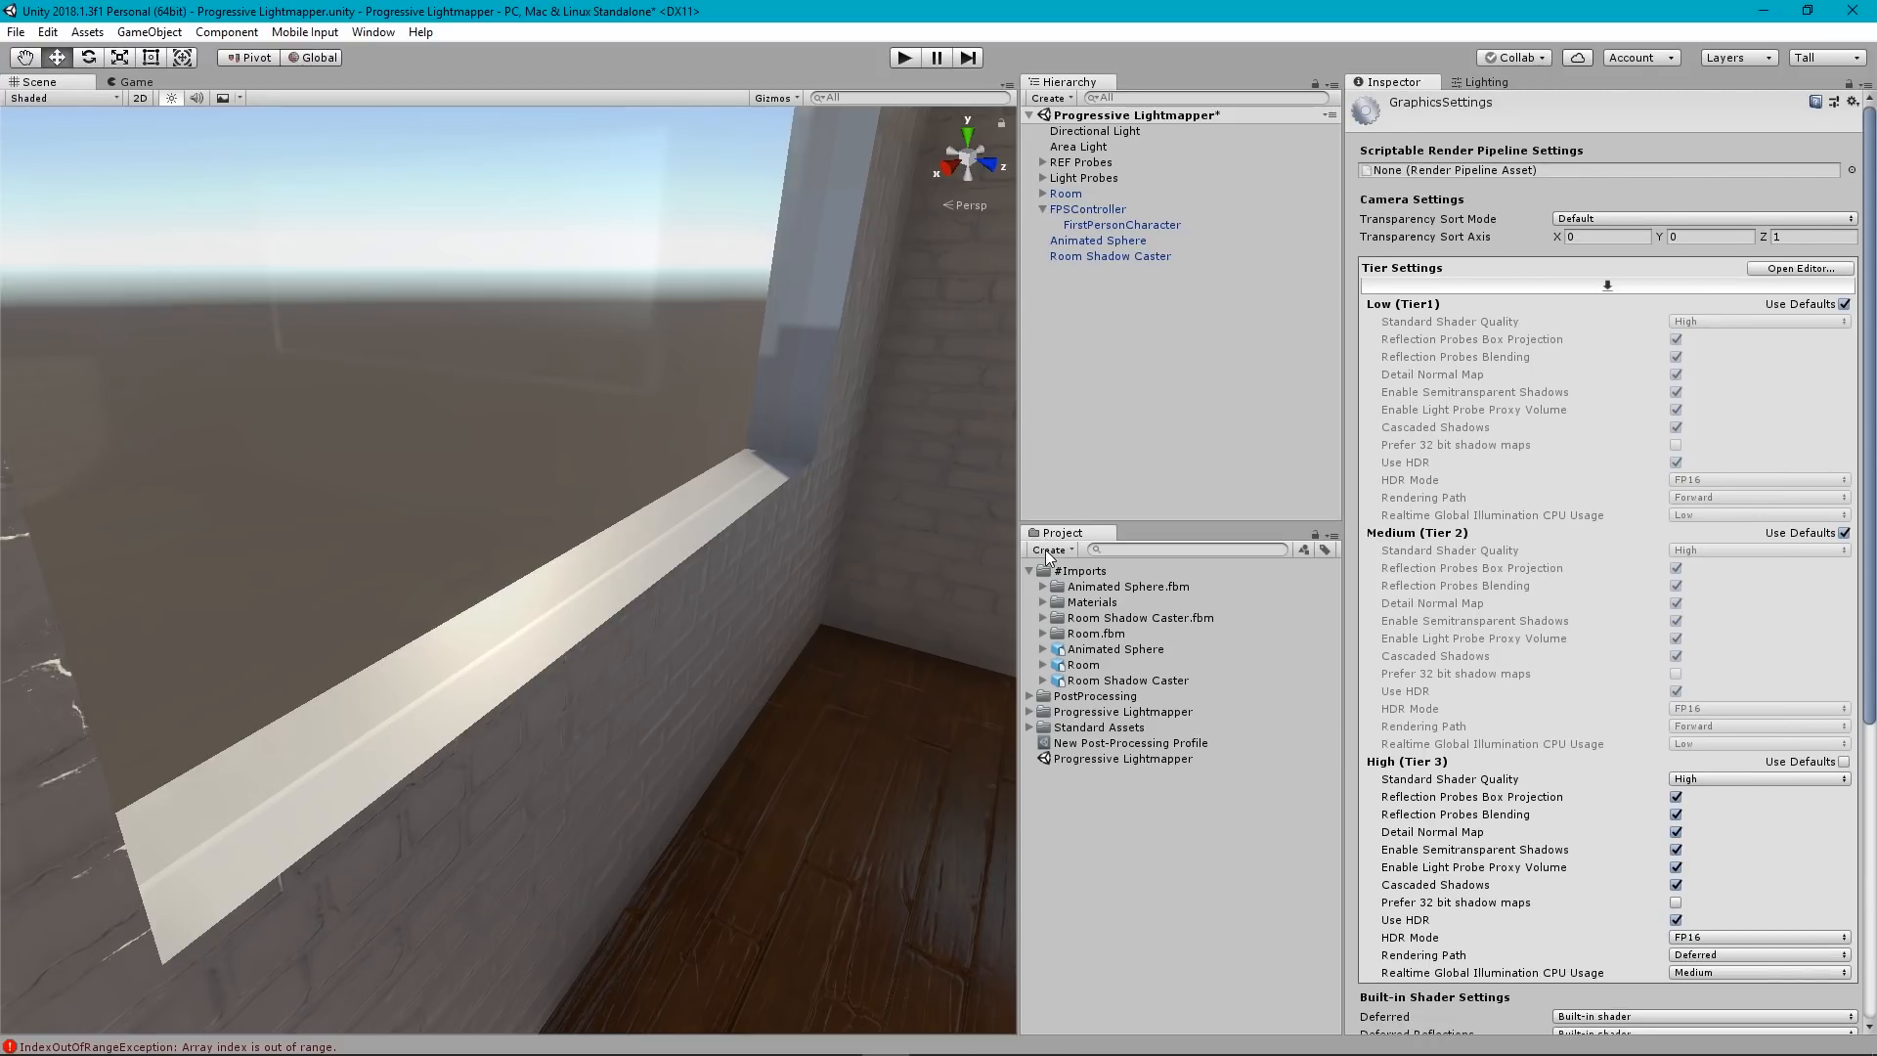
# Set Anti Aliasing to Disabled for the Ultra level in the project's Quality settings.
pyautogui.click(47, 32)
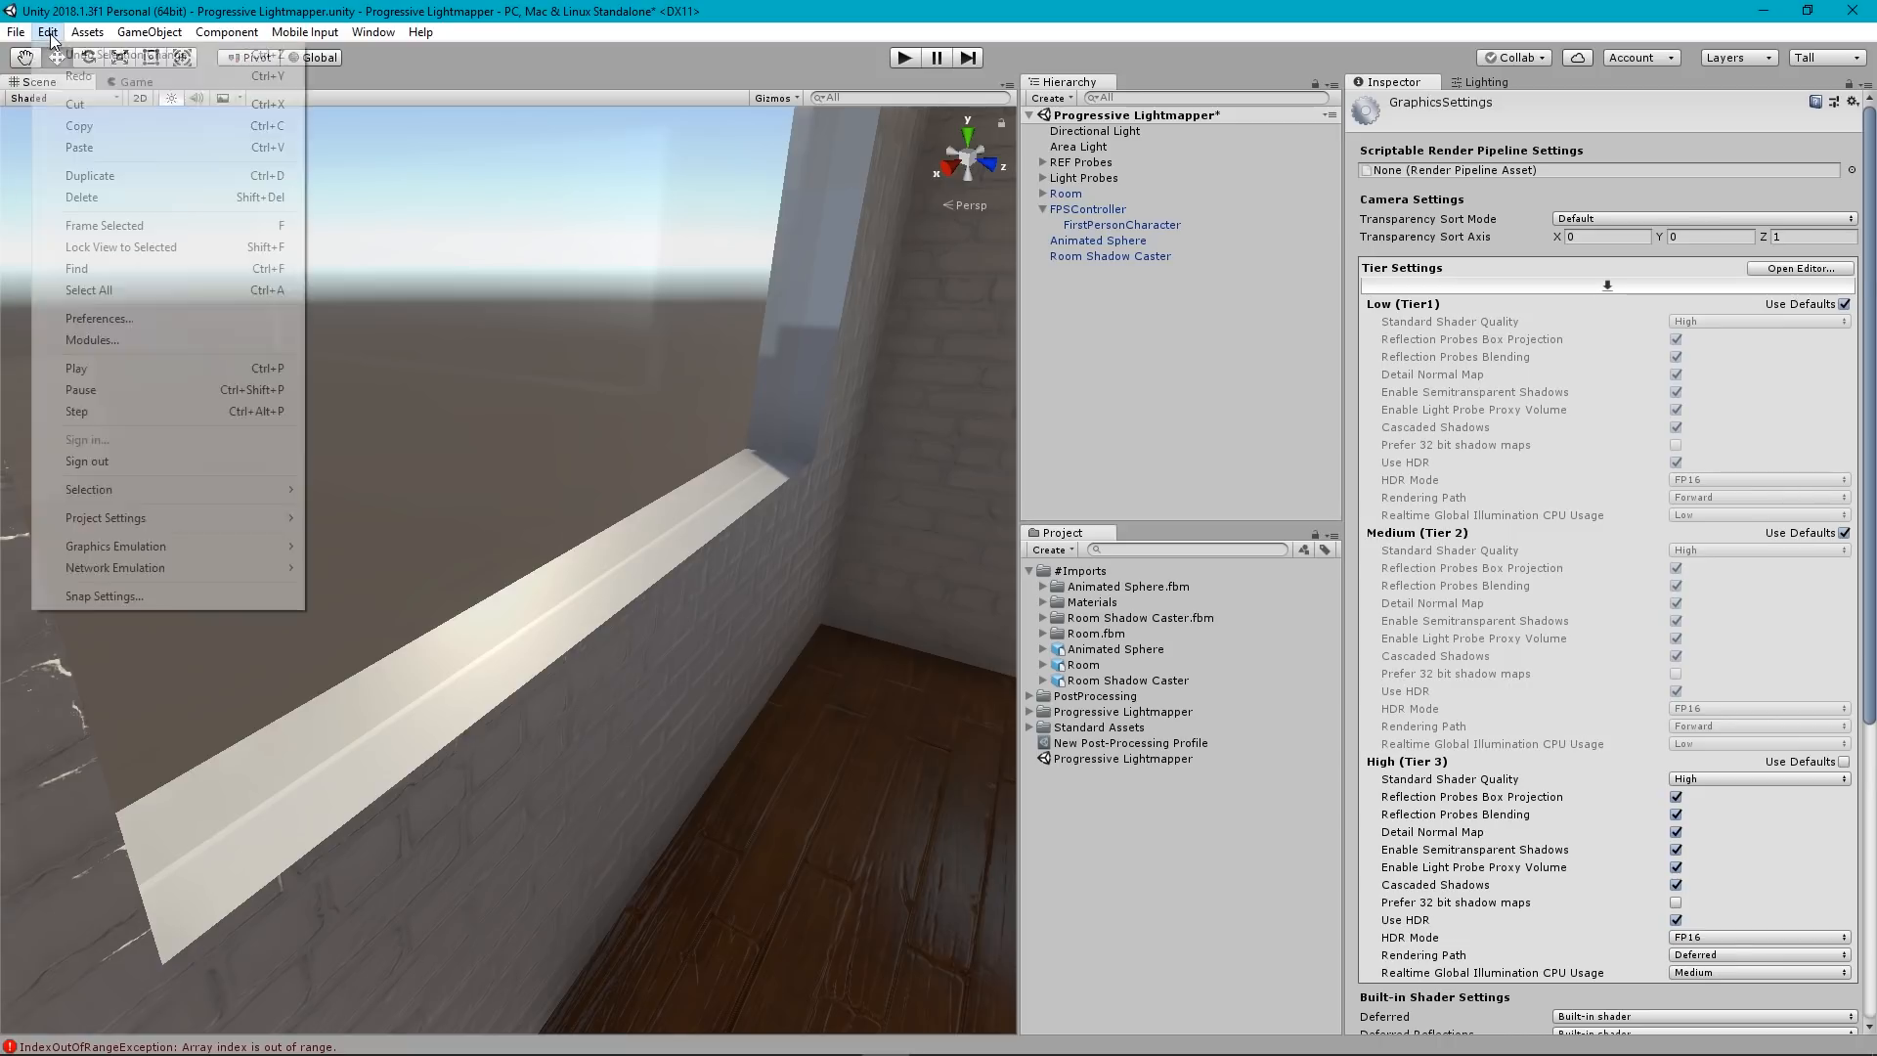
pyautogui.moveTo(201, 518)
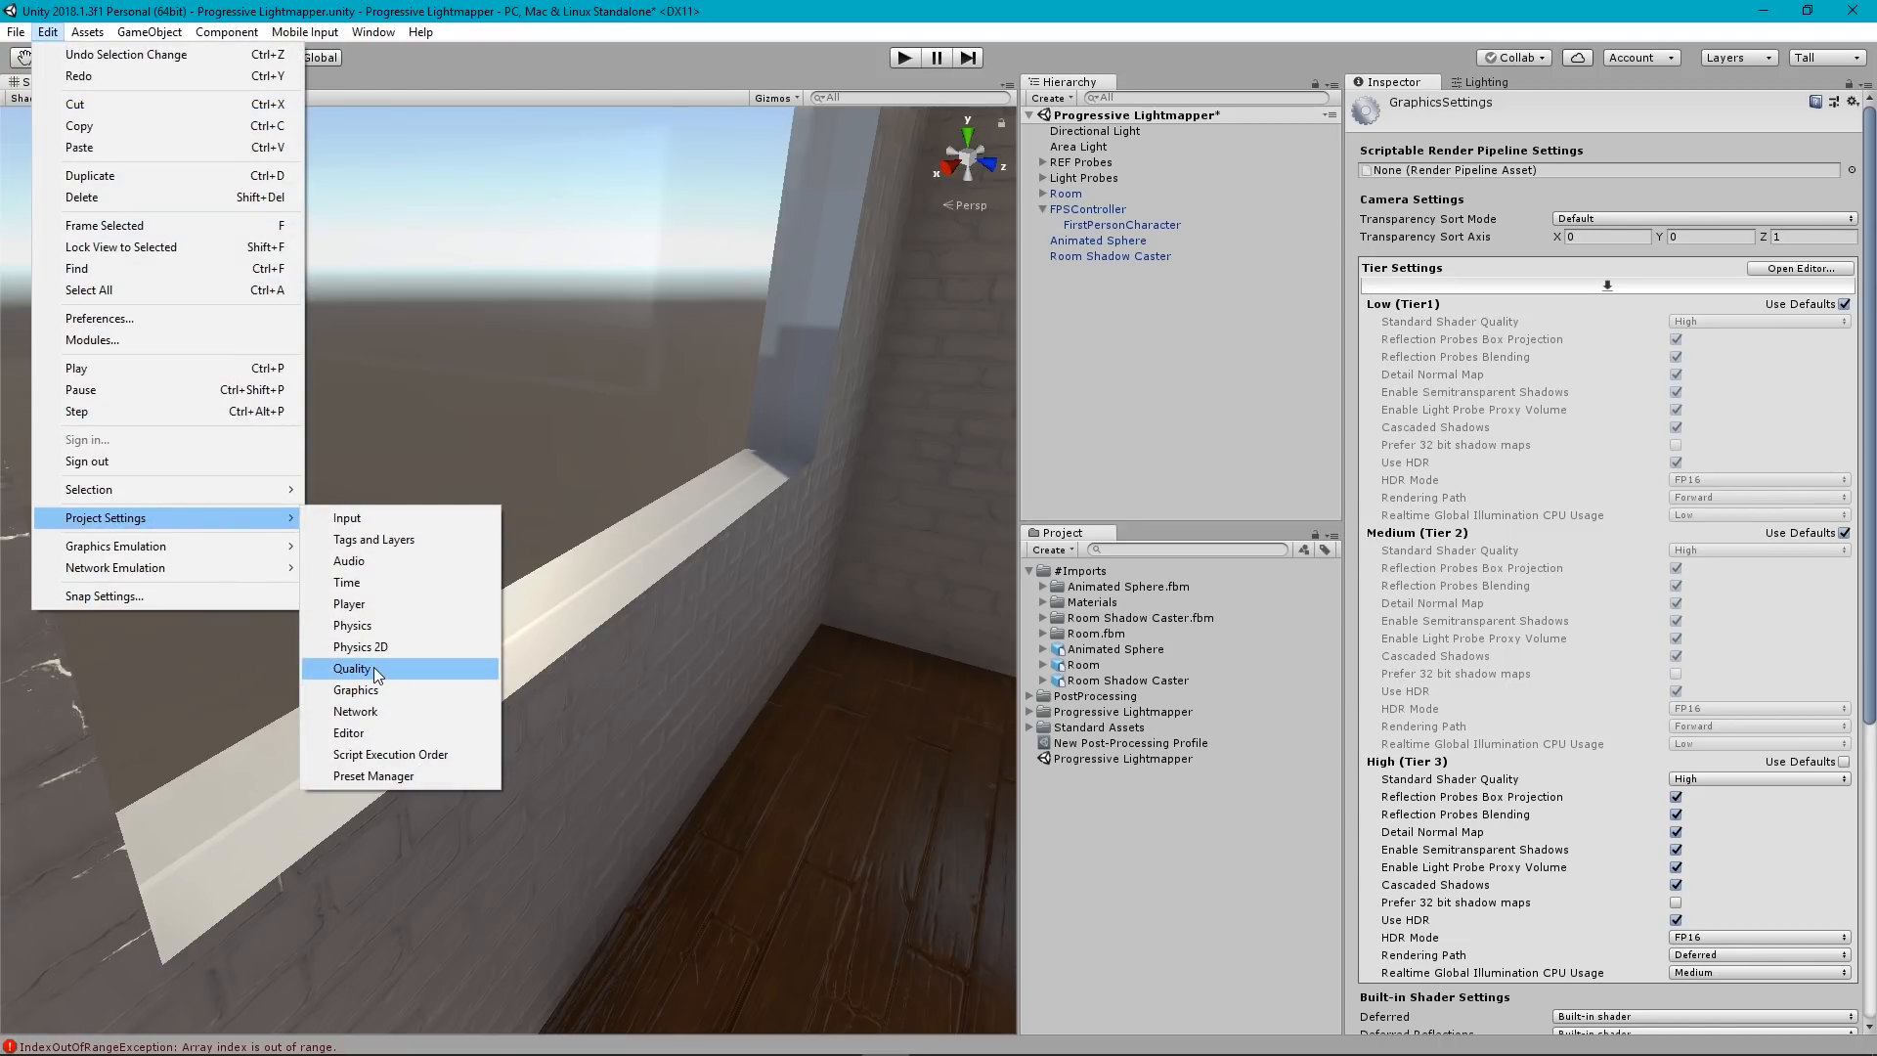
pyautogui.click(374, 669)
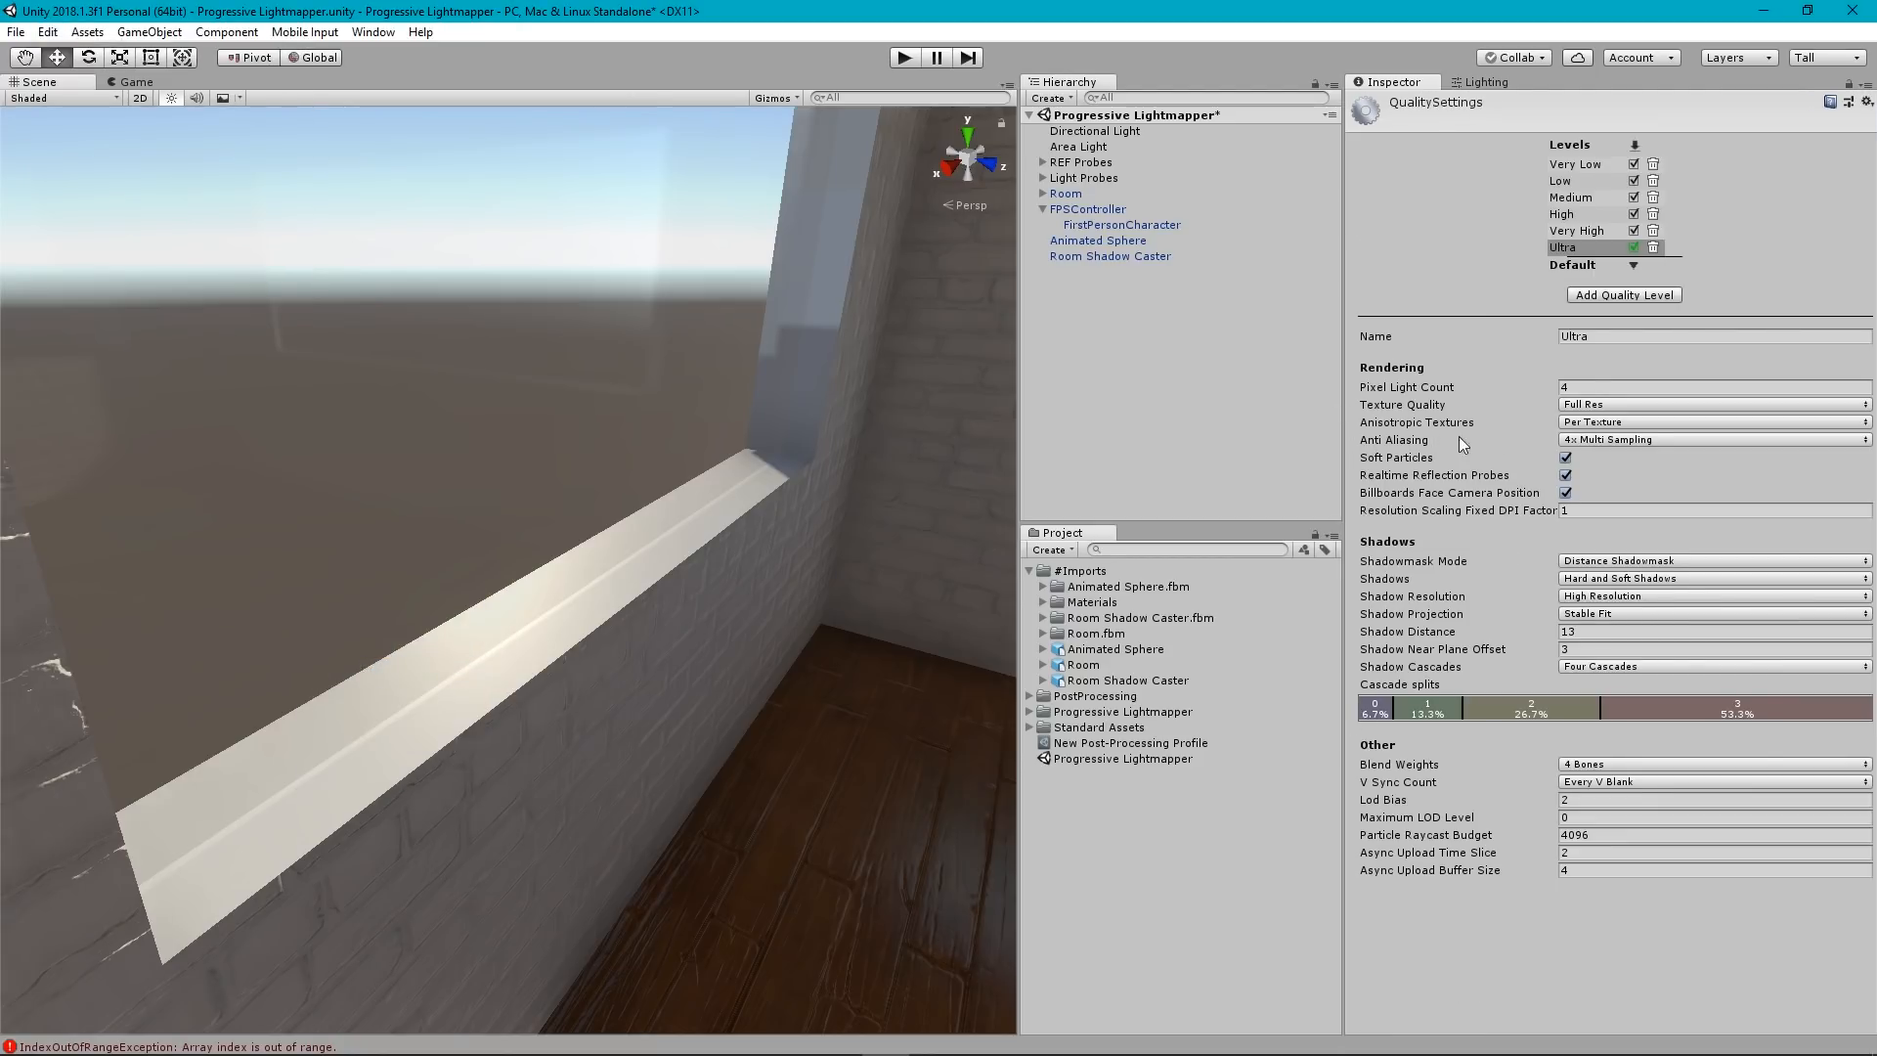
pyautogui.click(1611, 440)
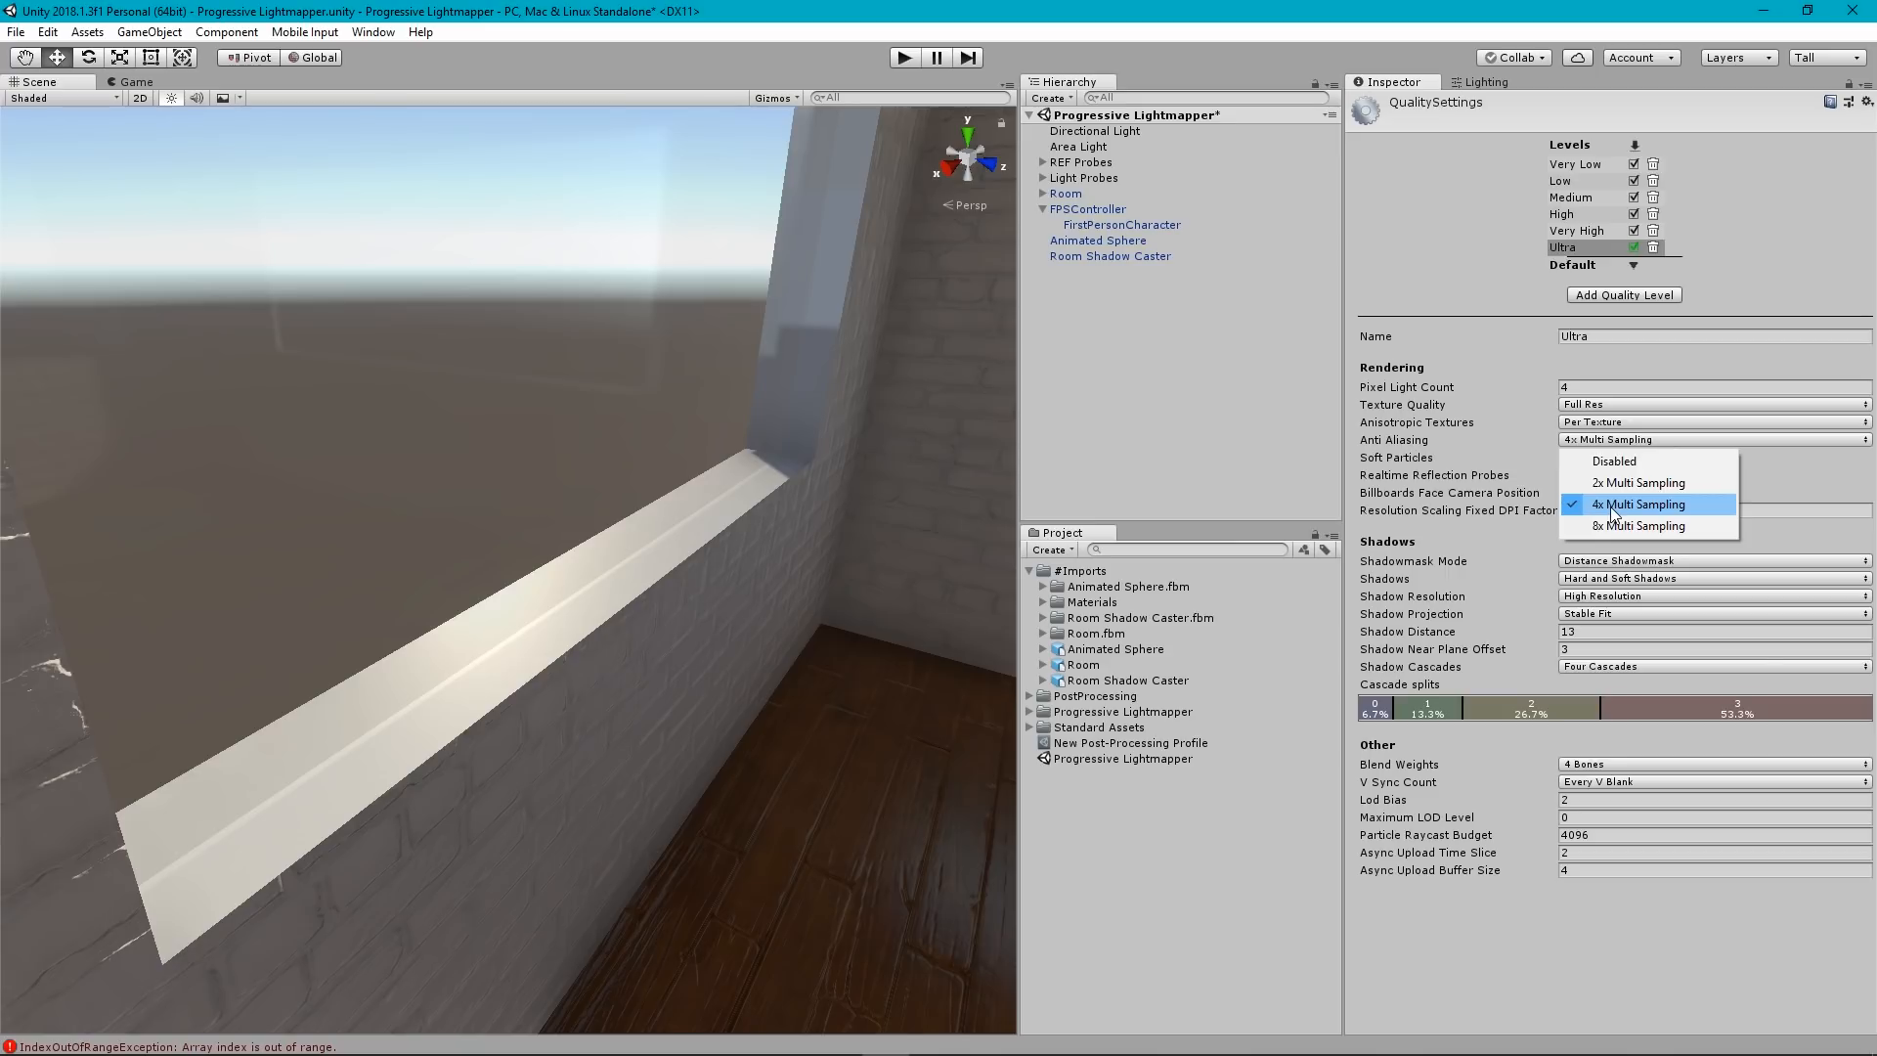
pyautogui.click(1614, 460)
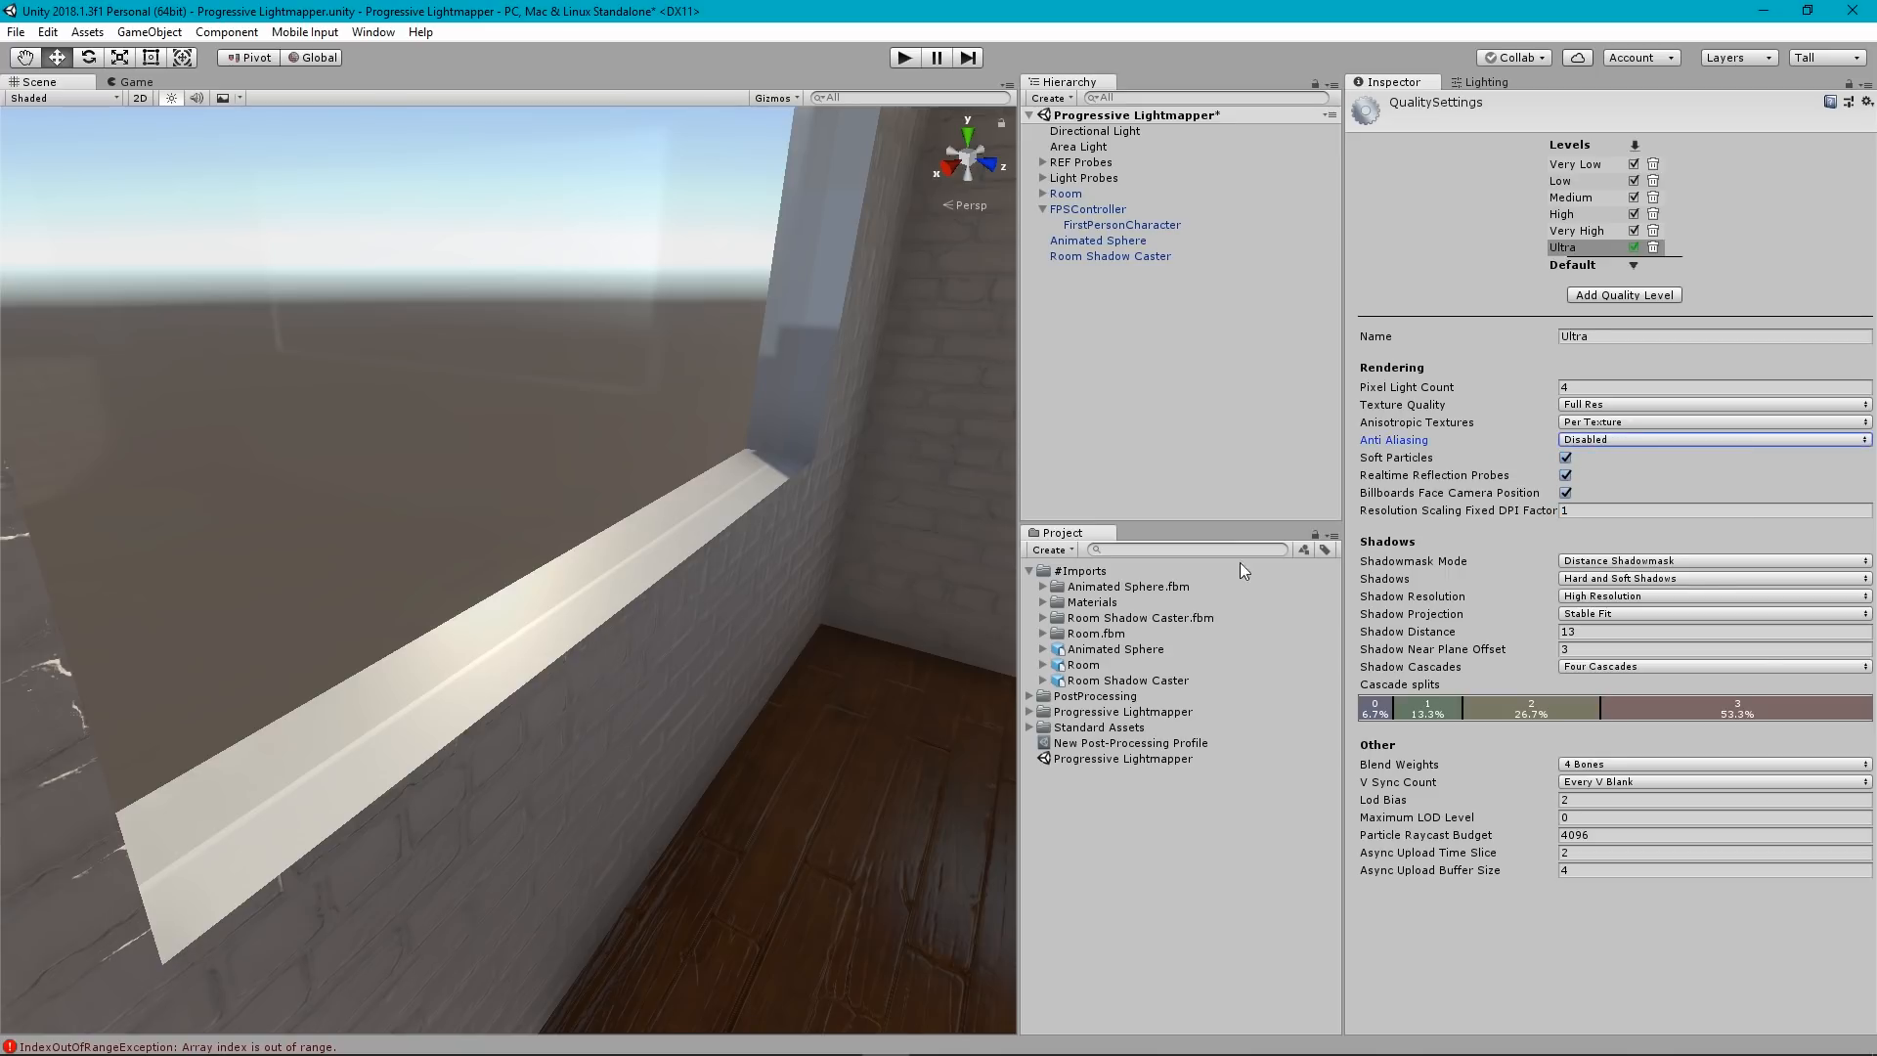
# Disable Bloom and enable Dithering in the New Post-Processing Profile.
pyautogui.moveTo(563, 727); pyautogui.dragTo(384, 718, button='right')
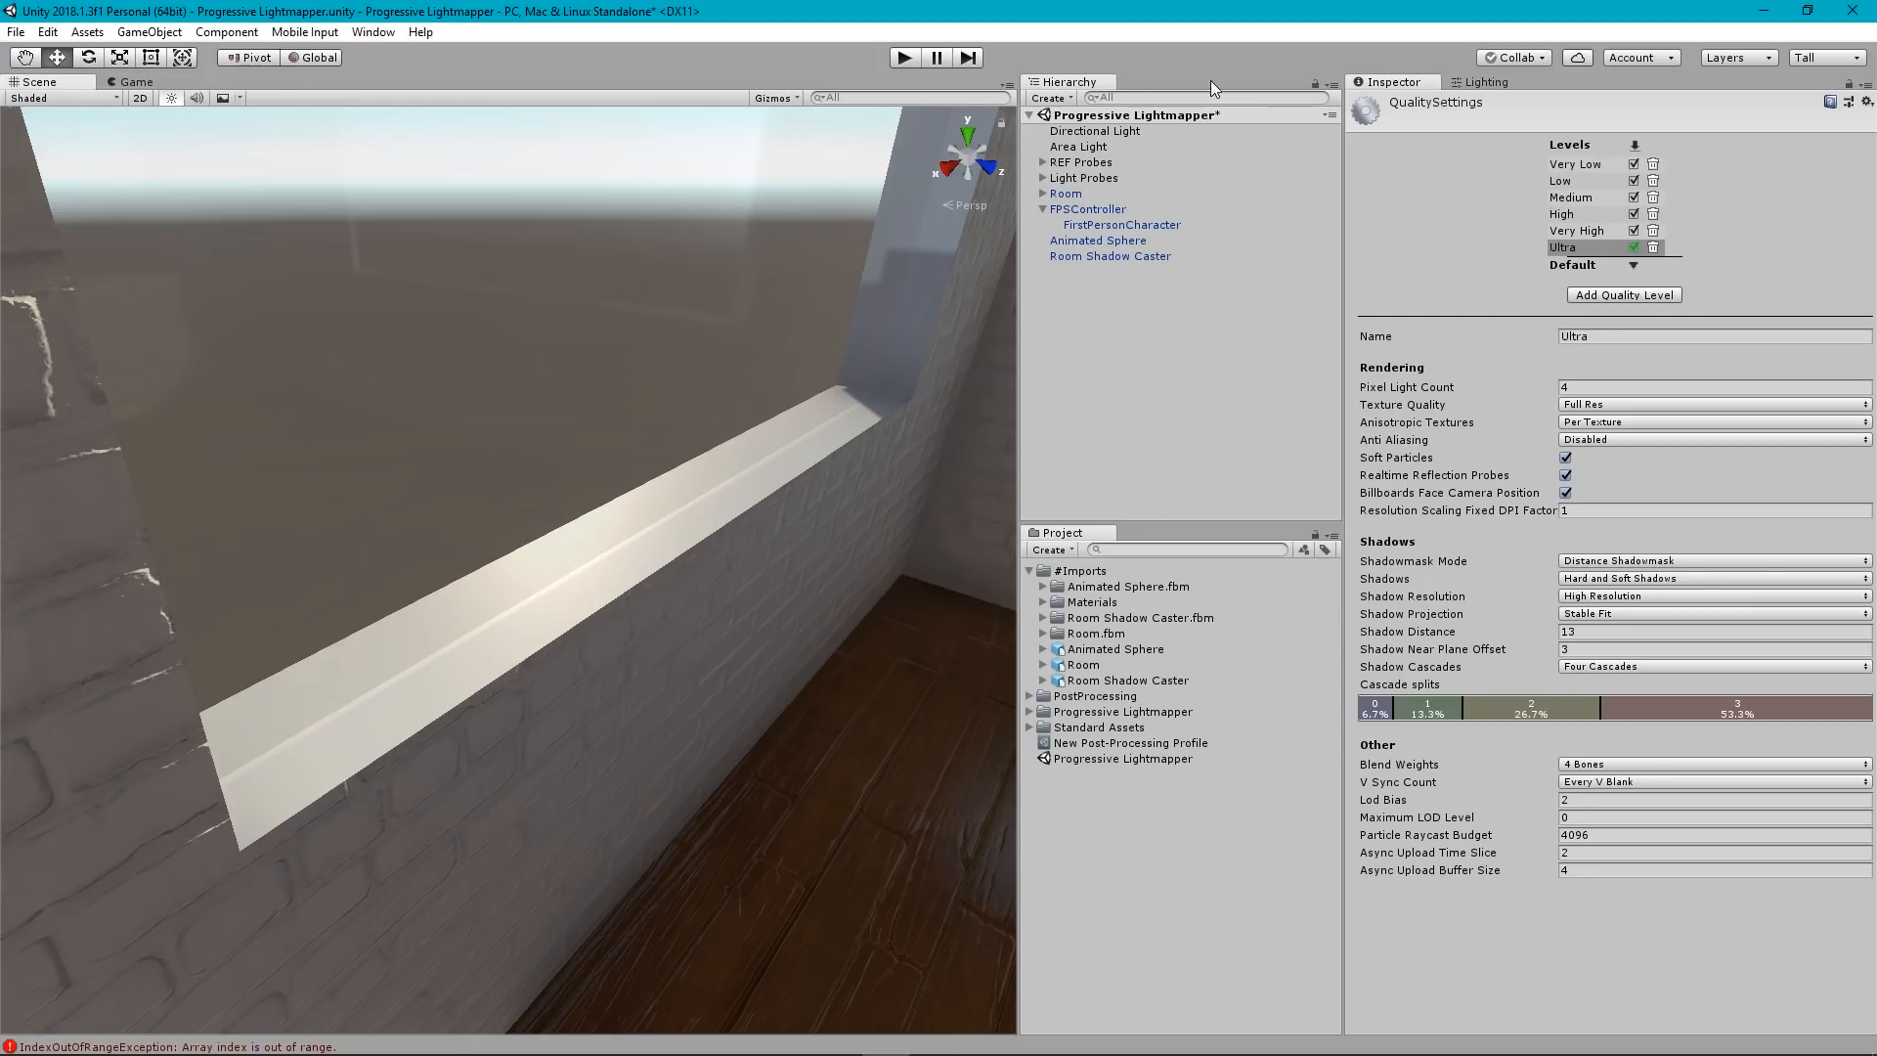
pyautogui.click(1110, 747)
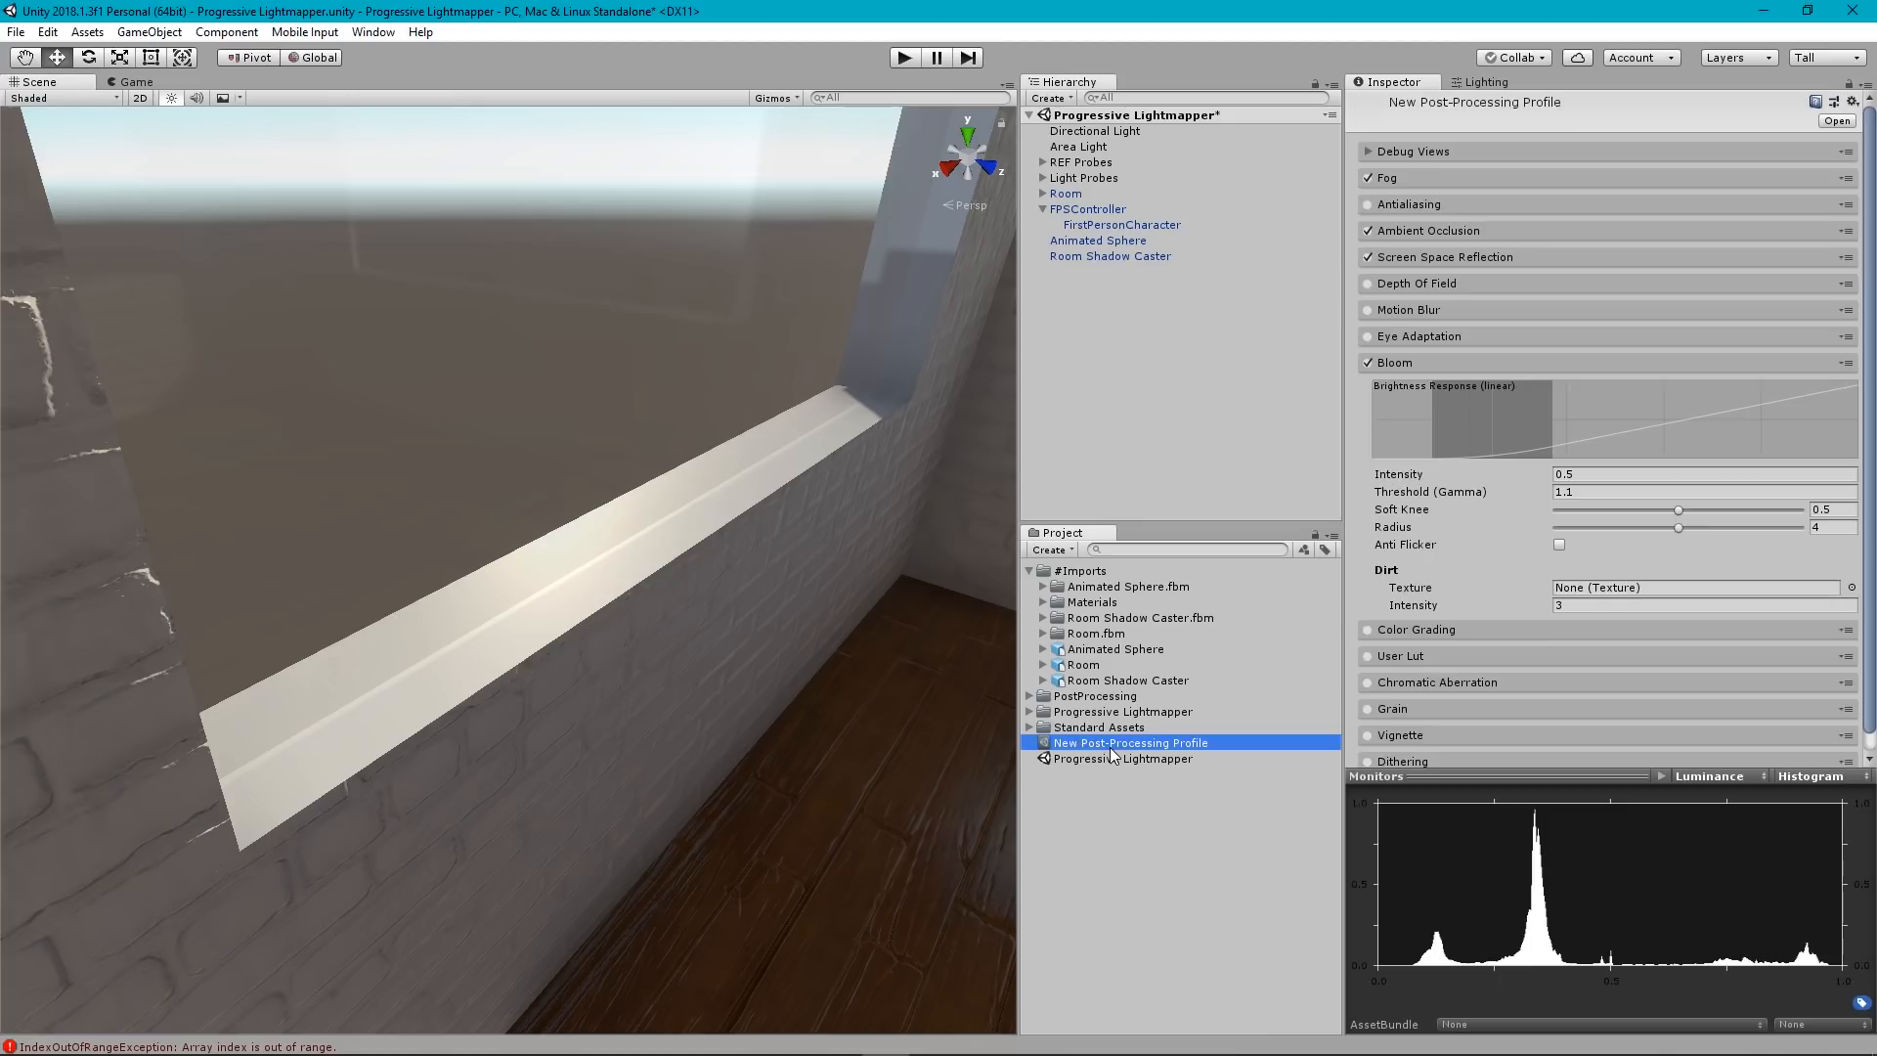
pyautogui.click(1369, 363)
pyautogui.click(1405, 362)
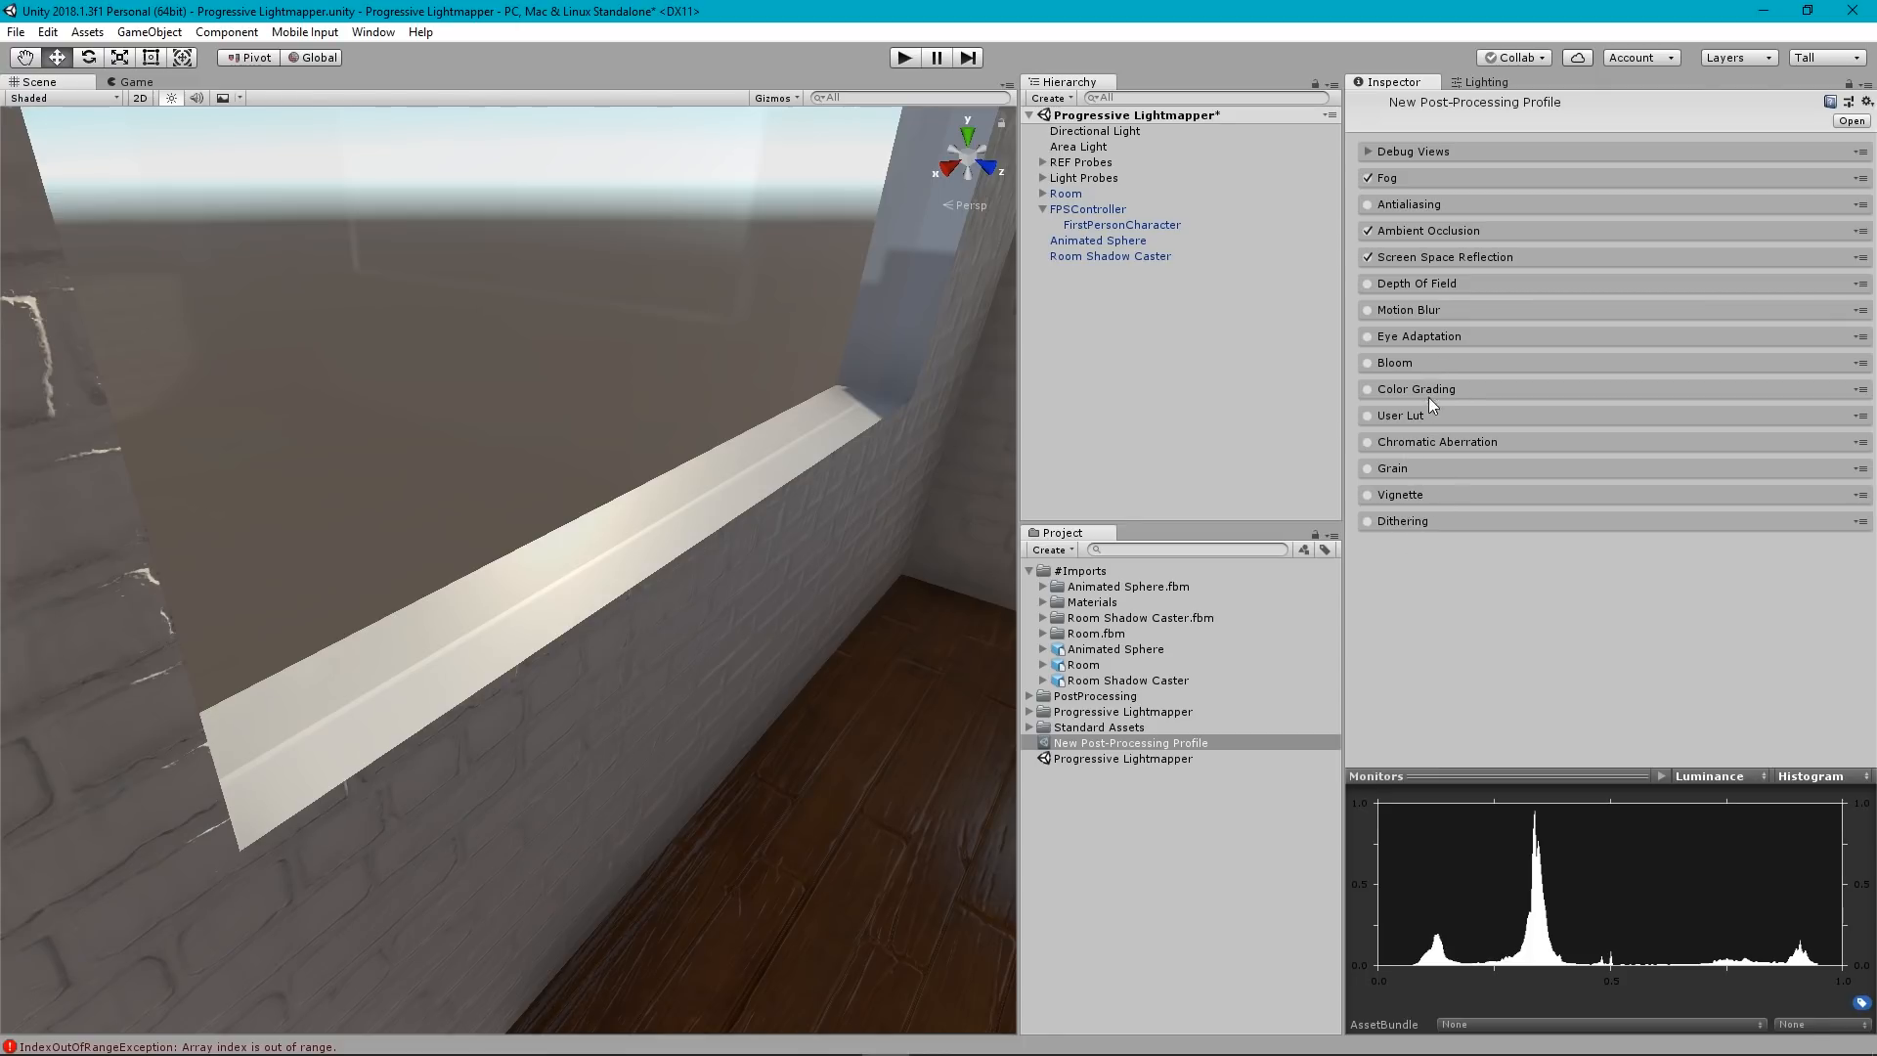
pyautogui.click(1403, 524)
pyautogui.click(1366, 521)
pyautogui.click(1424, 523)
# Enable Antialiasing in the post-processing profile with the Fast Approximate Anti-aliasing method and the Quality preset.
pyautogui.click(1401, 207)
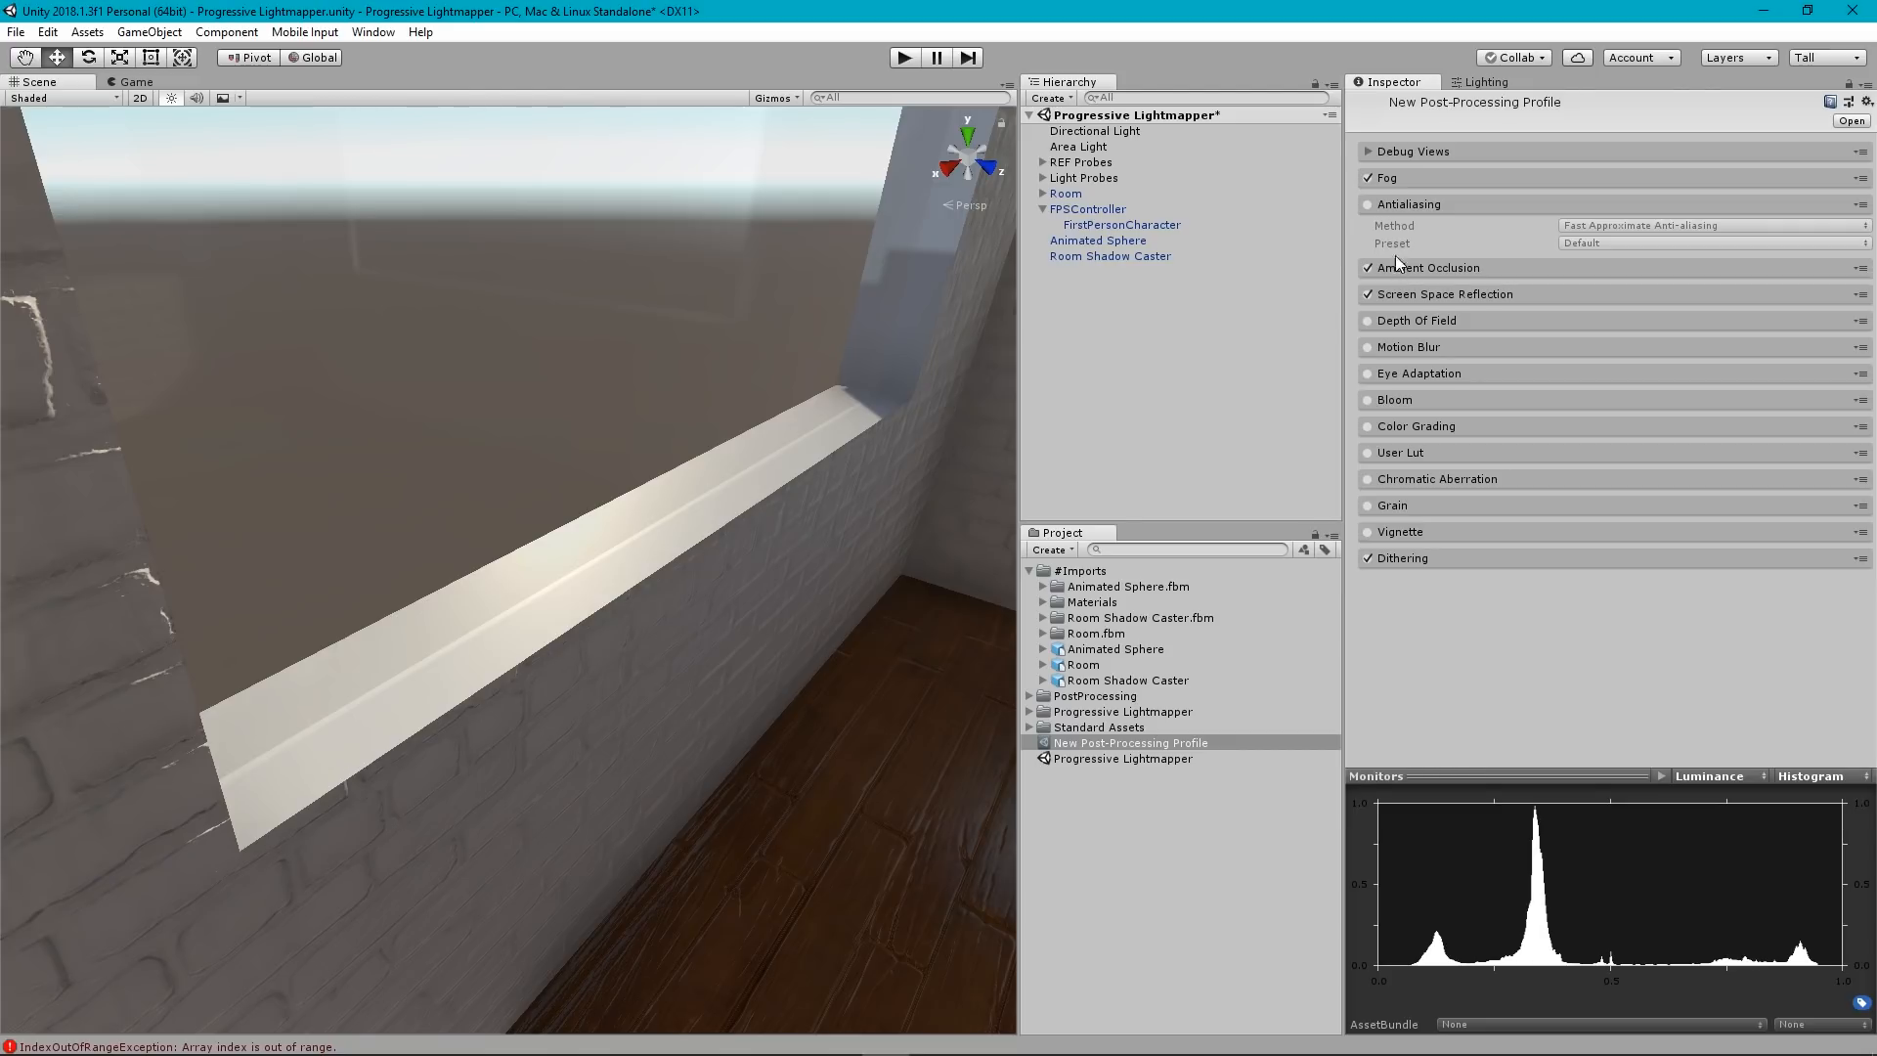
pyautogui.click(1367, 205)
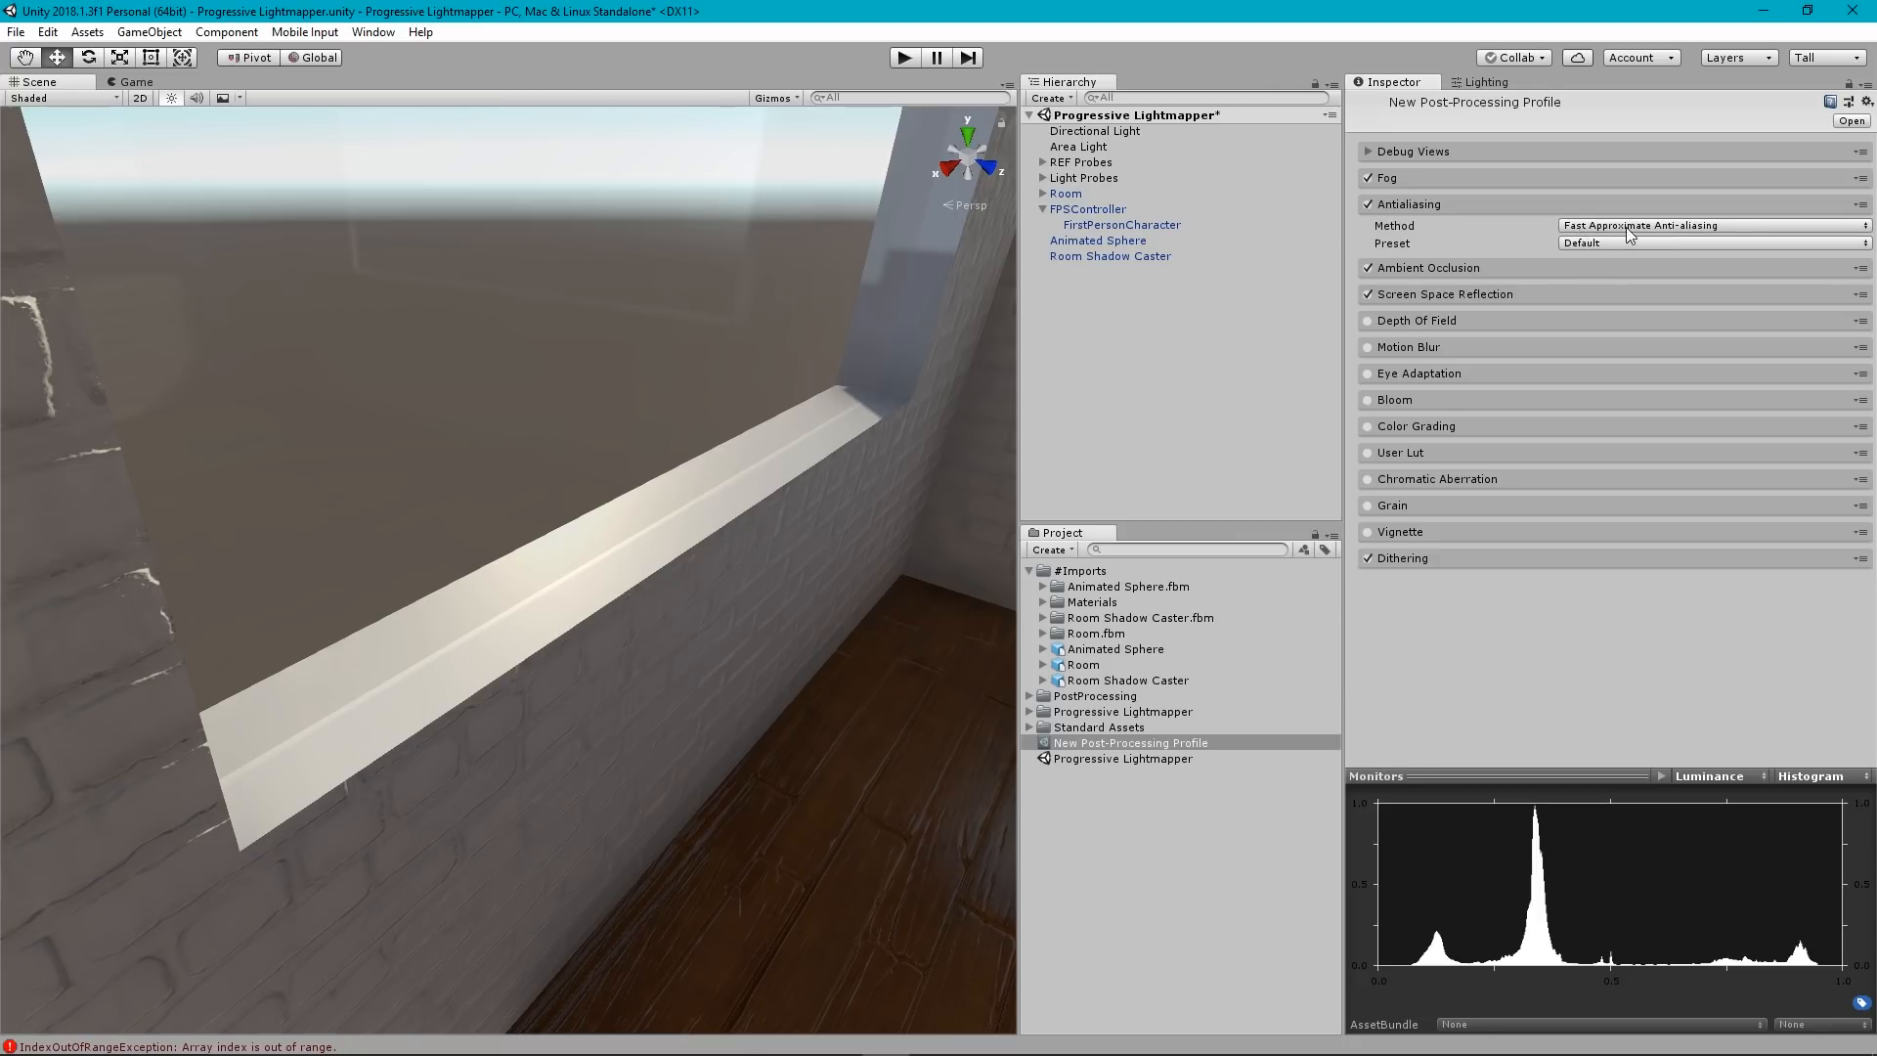
pyautogui.click(1659, 227)
pyautogui.click(1661, 248)
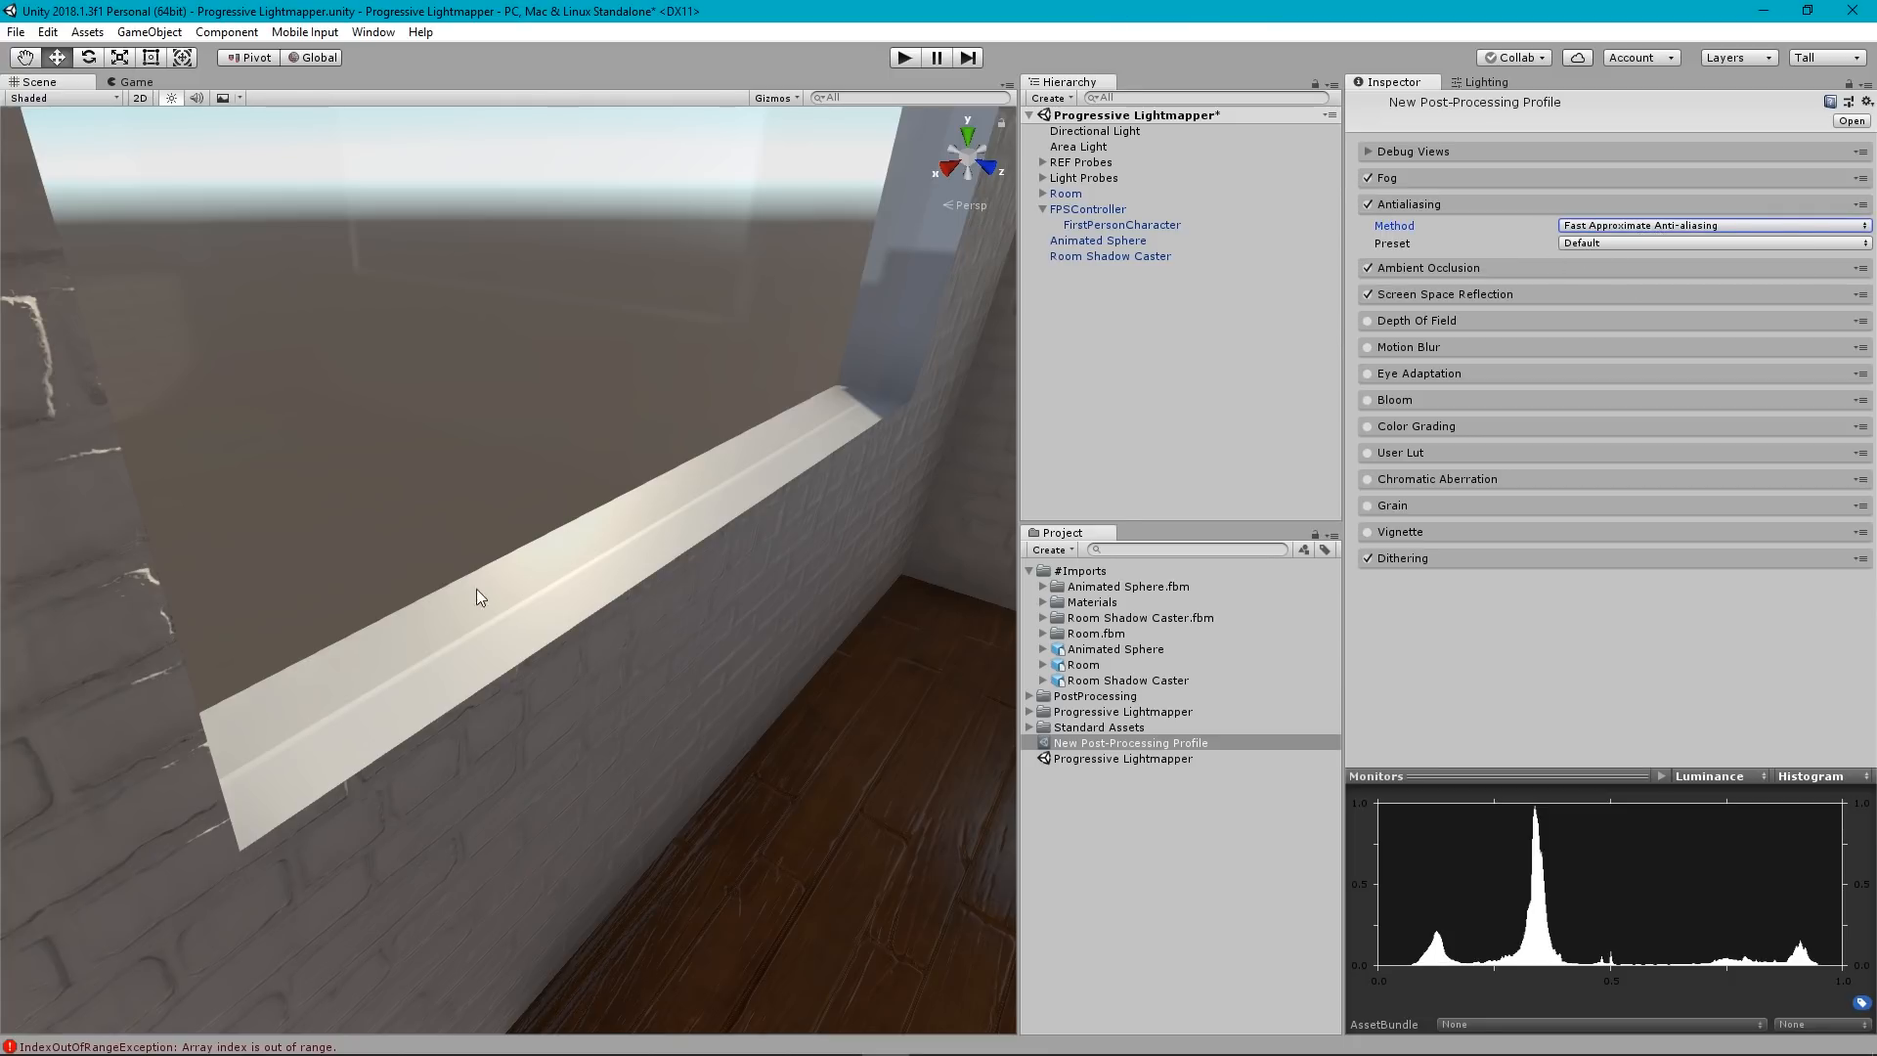
pyautogui.click(1588, 244)
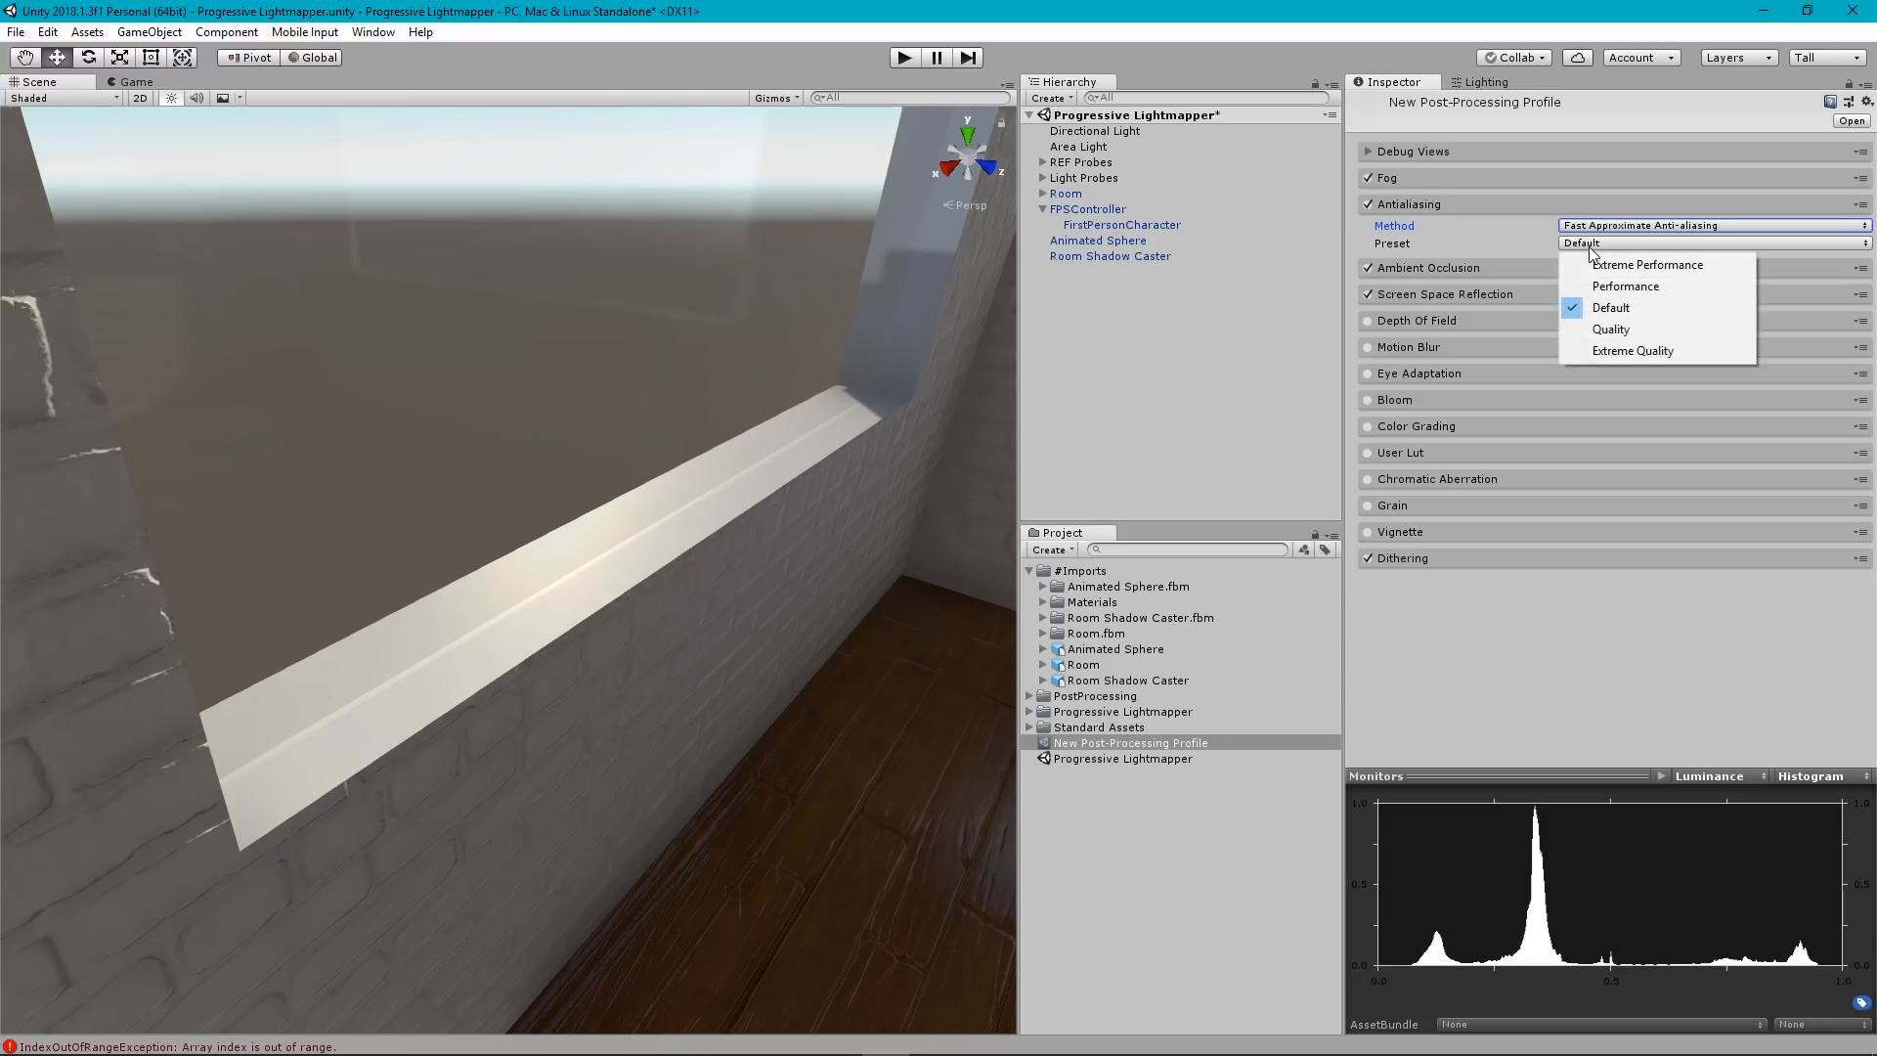
pyautogui.click(1613, 330)
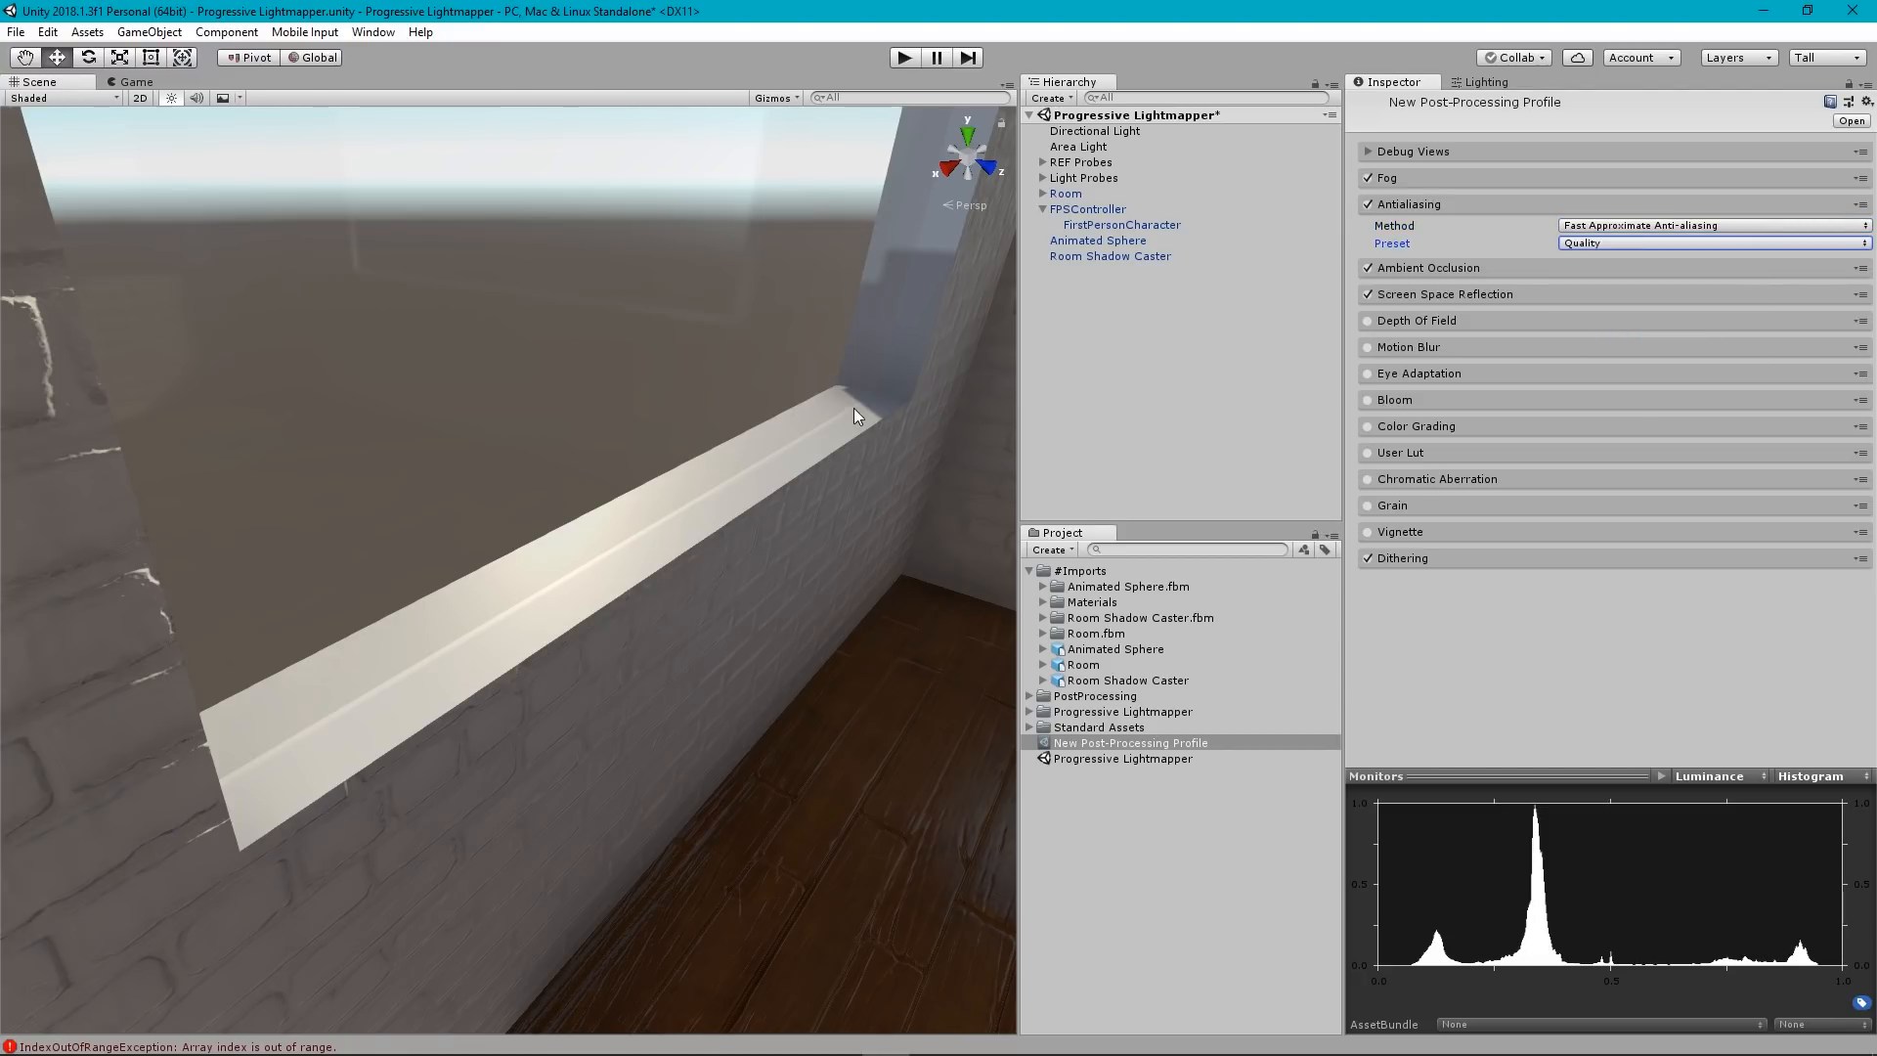
# Play the scene and walk to the stairs to examine the anti-aliased step edges and the ceiling opening.
pyautogui.click(1118, 383)
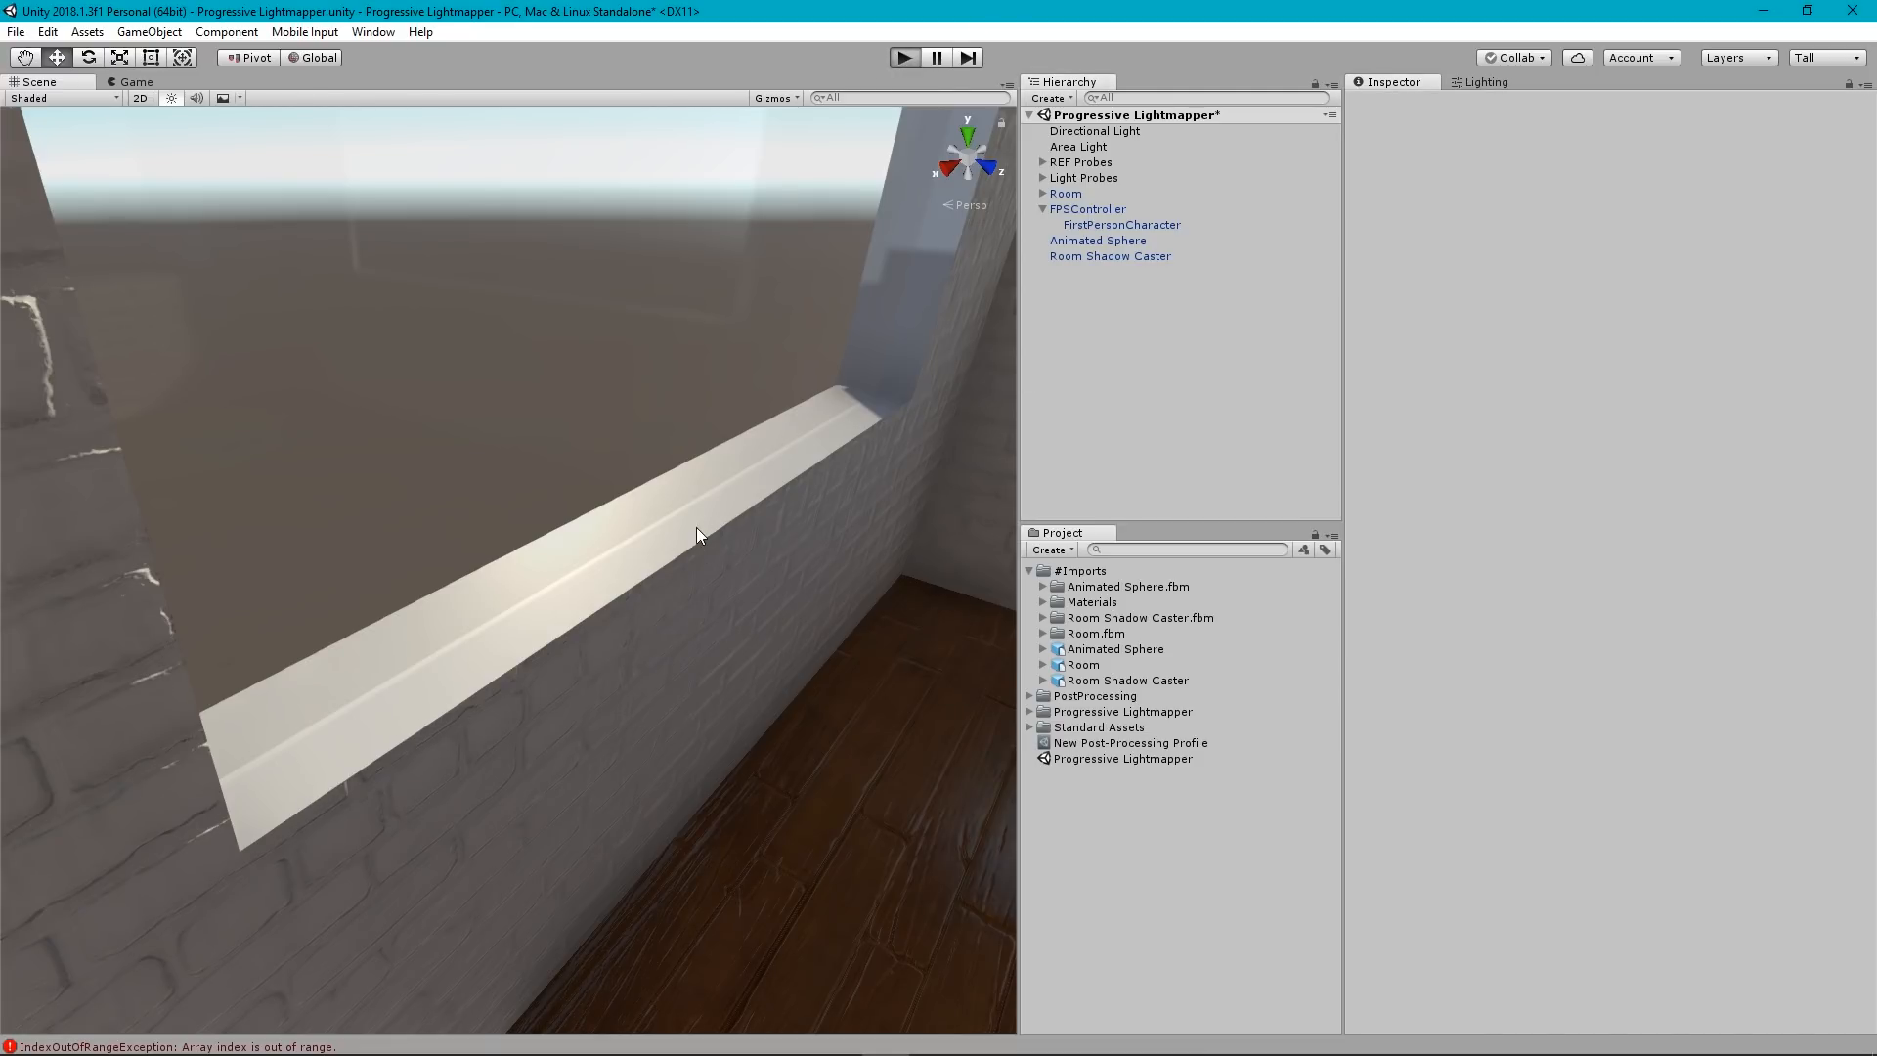
pyautogui.hotkey('ctrl', 'p')
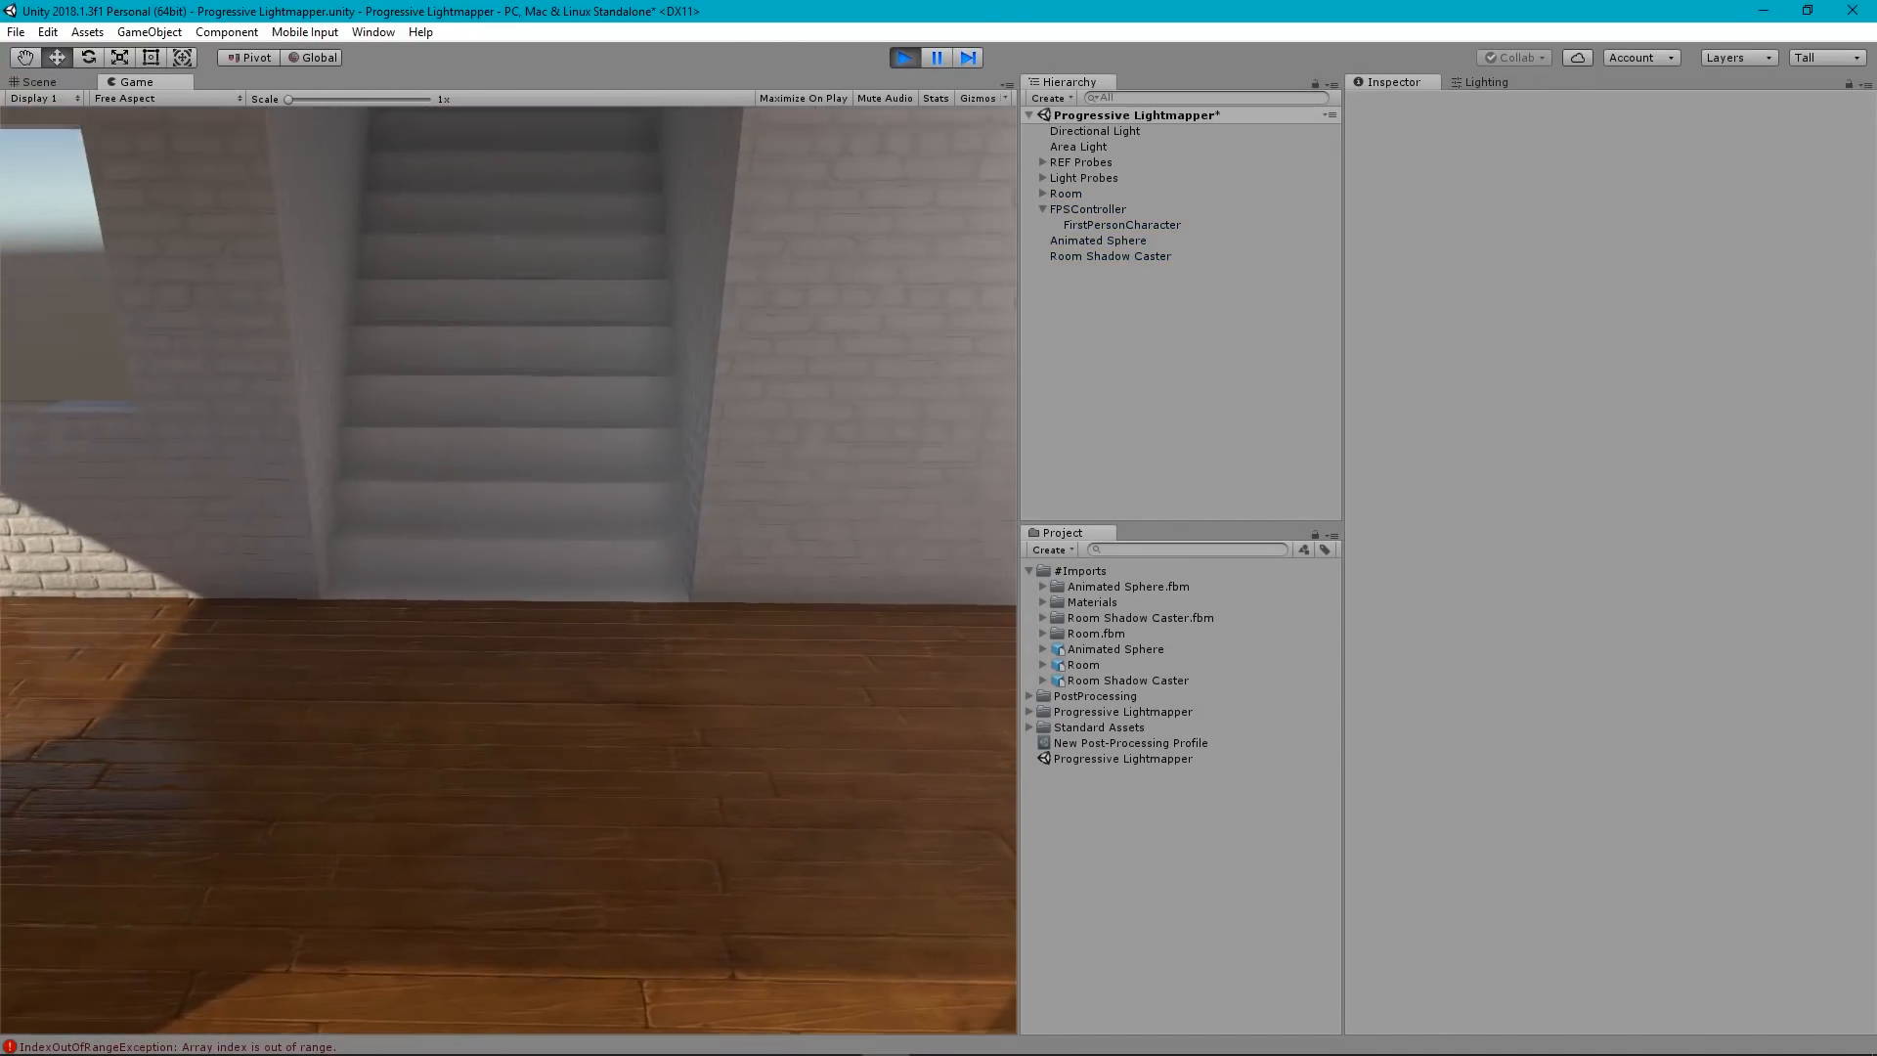
pyautogui.press('w')
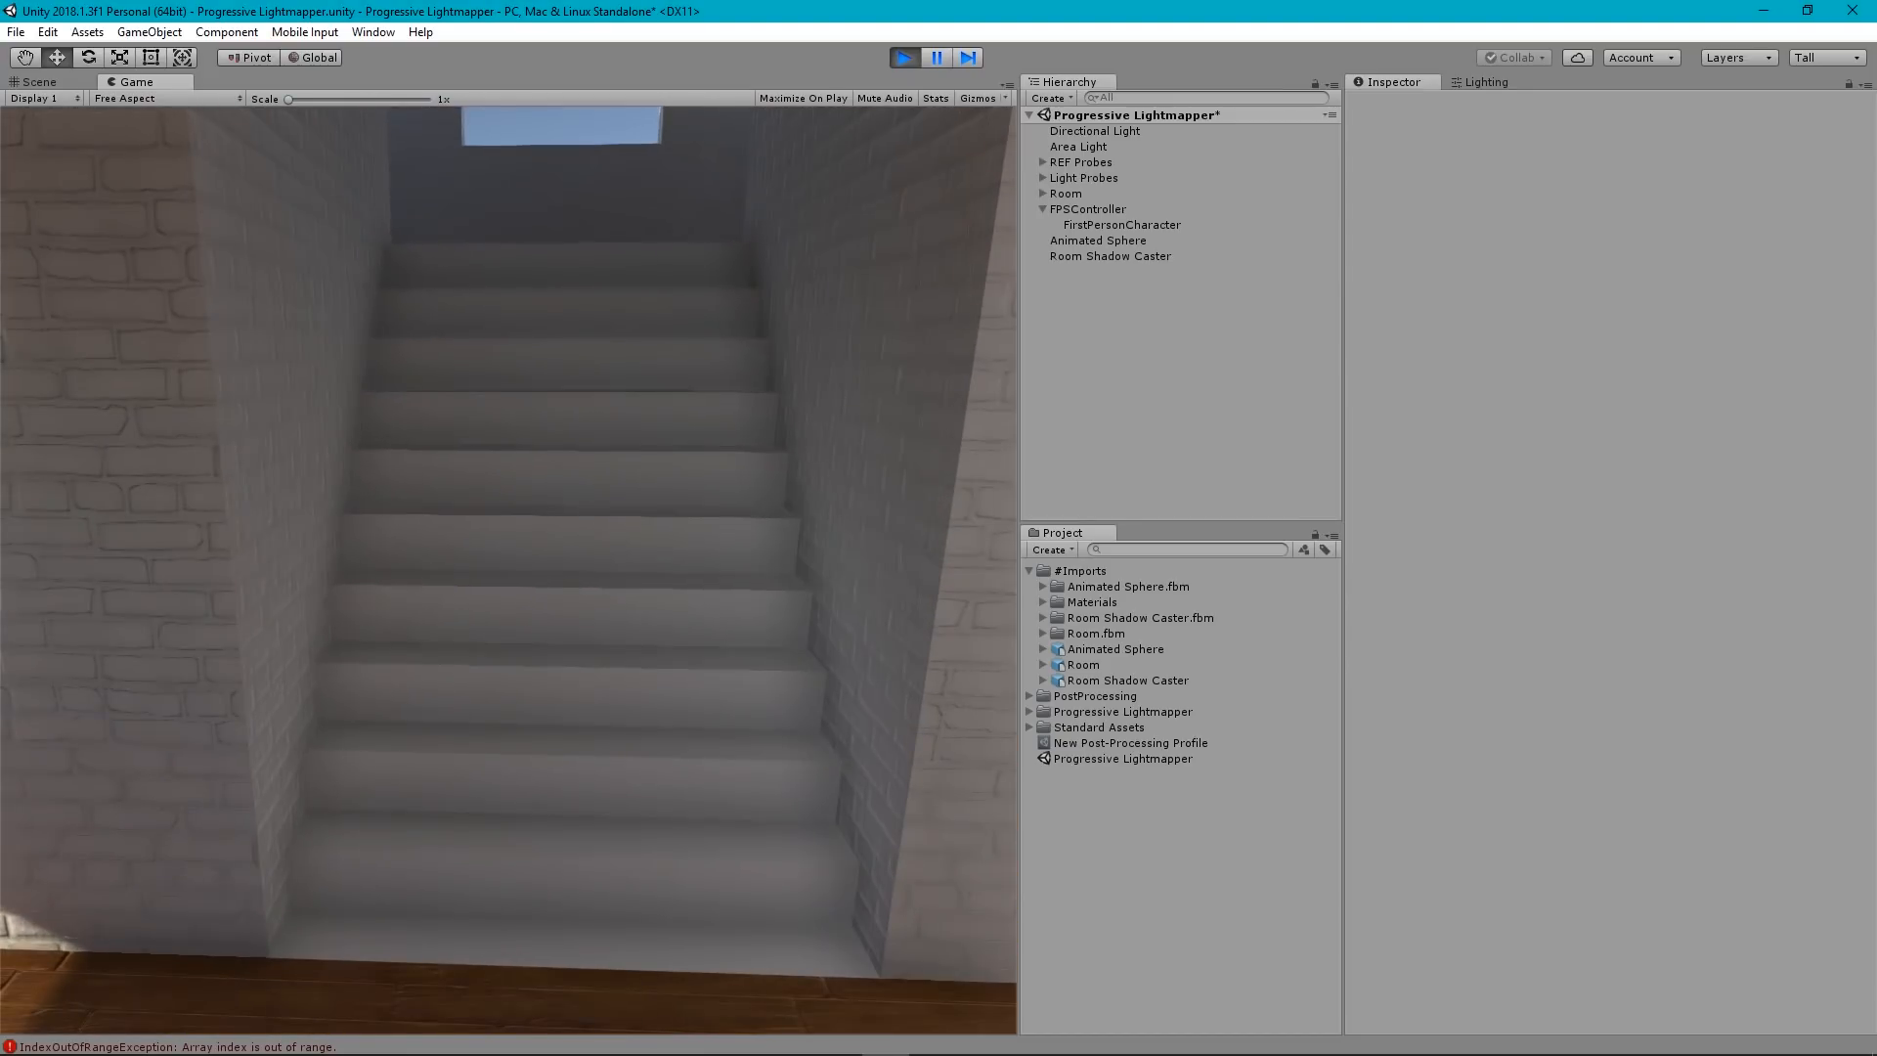
pyautogui.press('w')
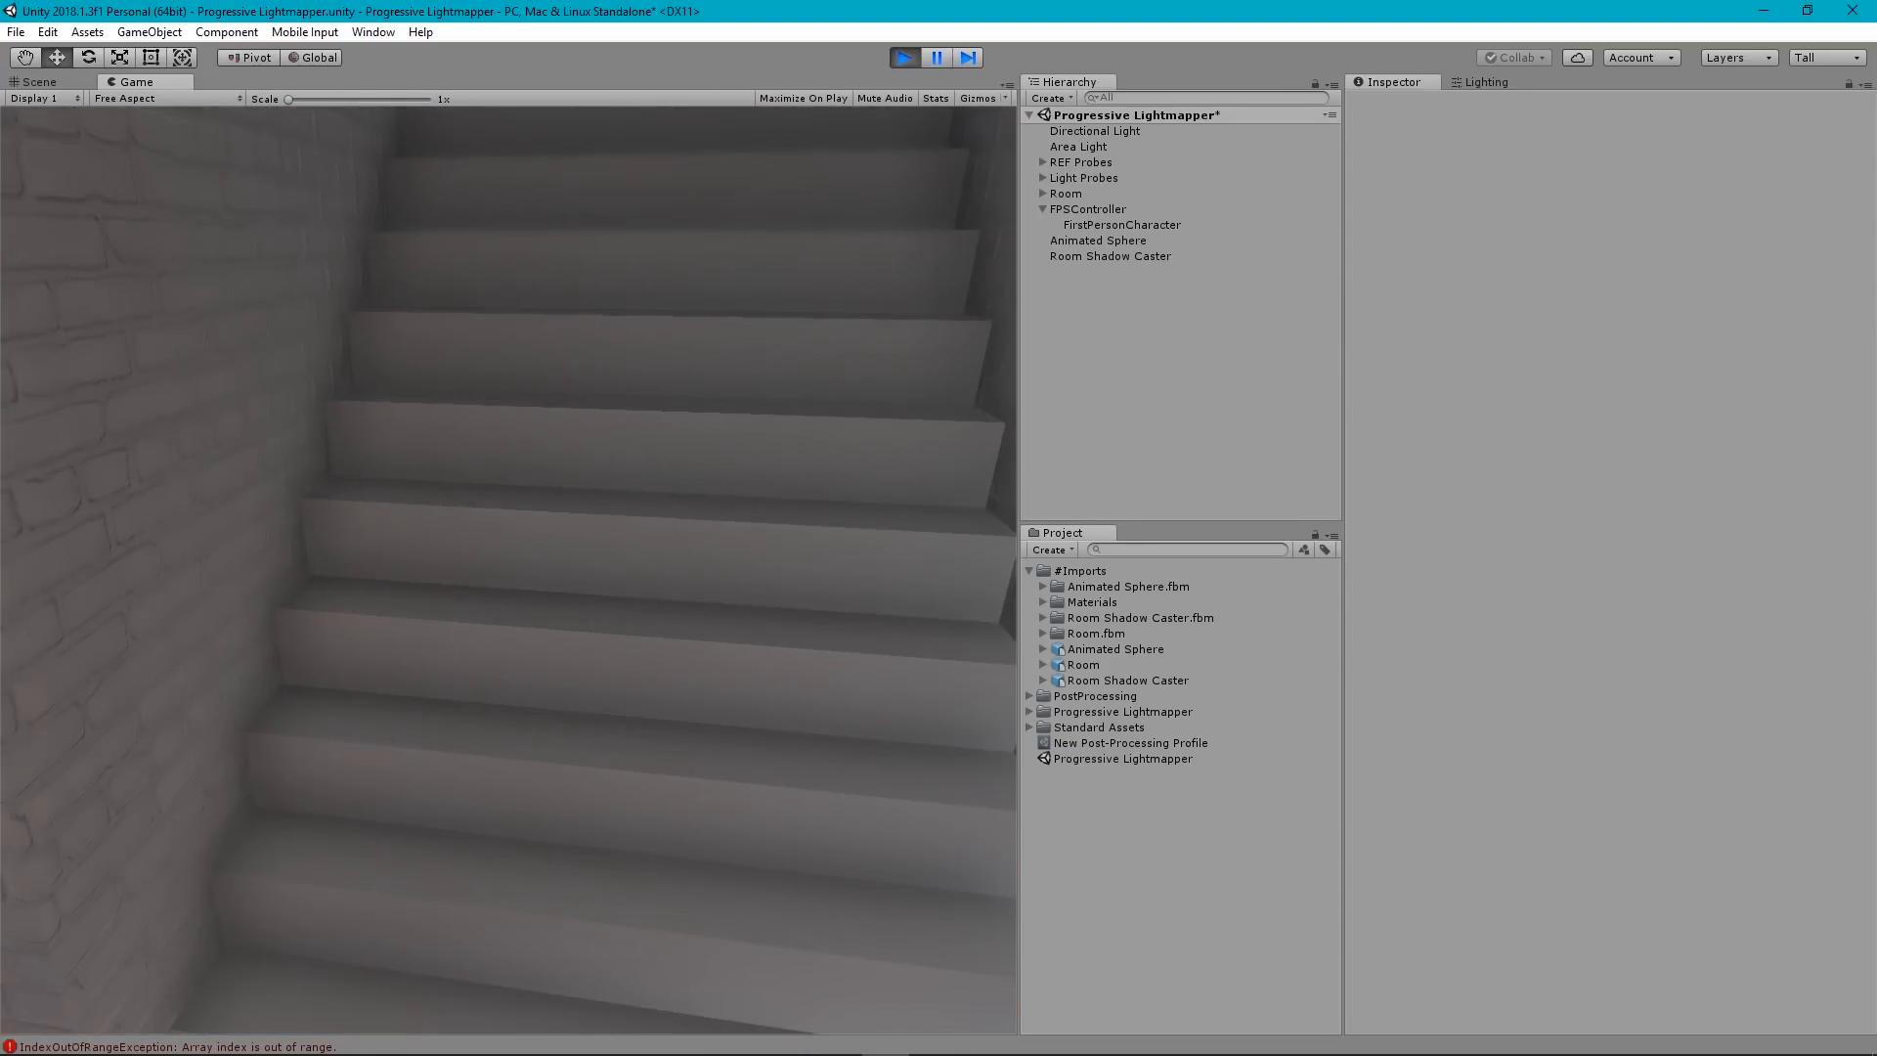
pyautogui.press('s')
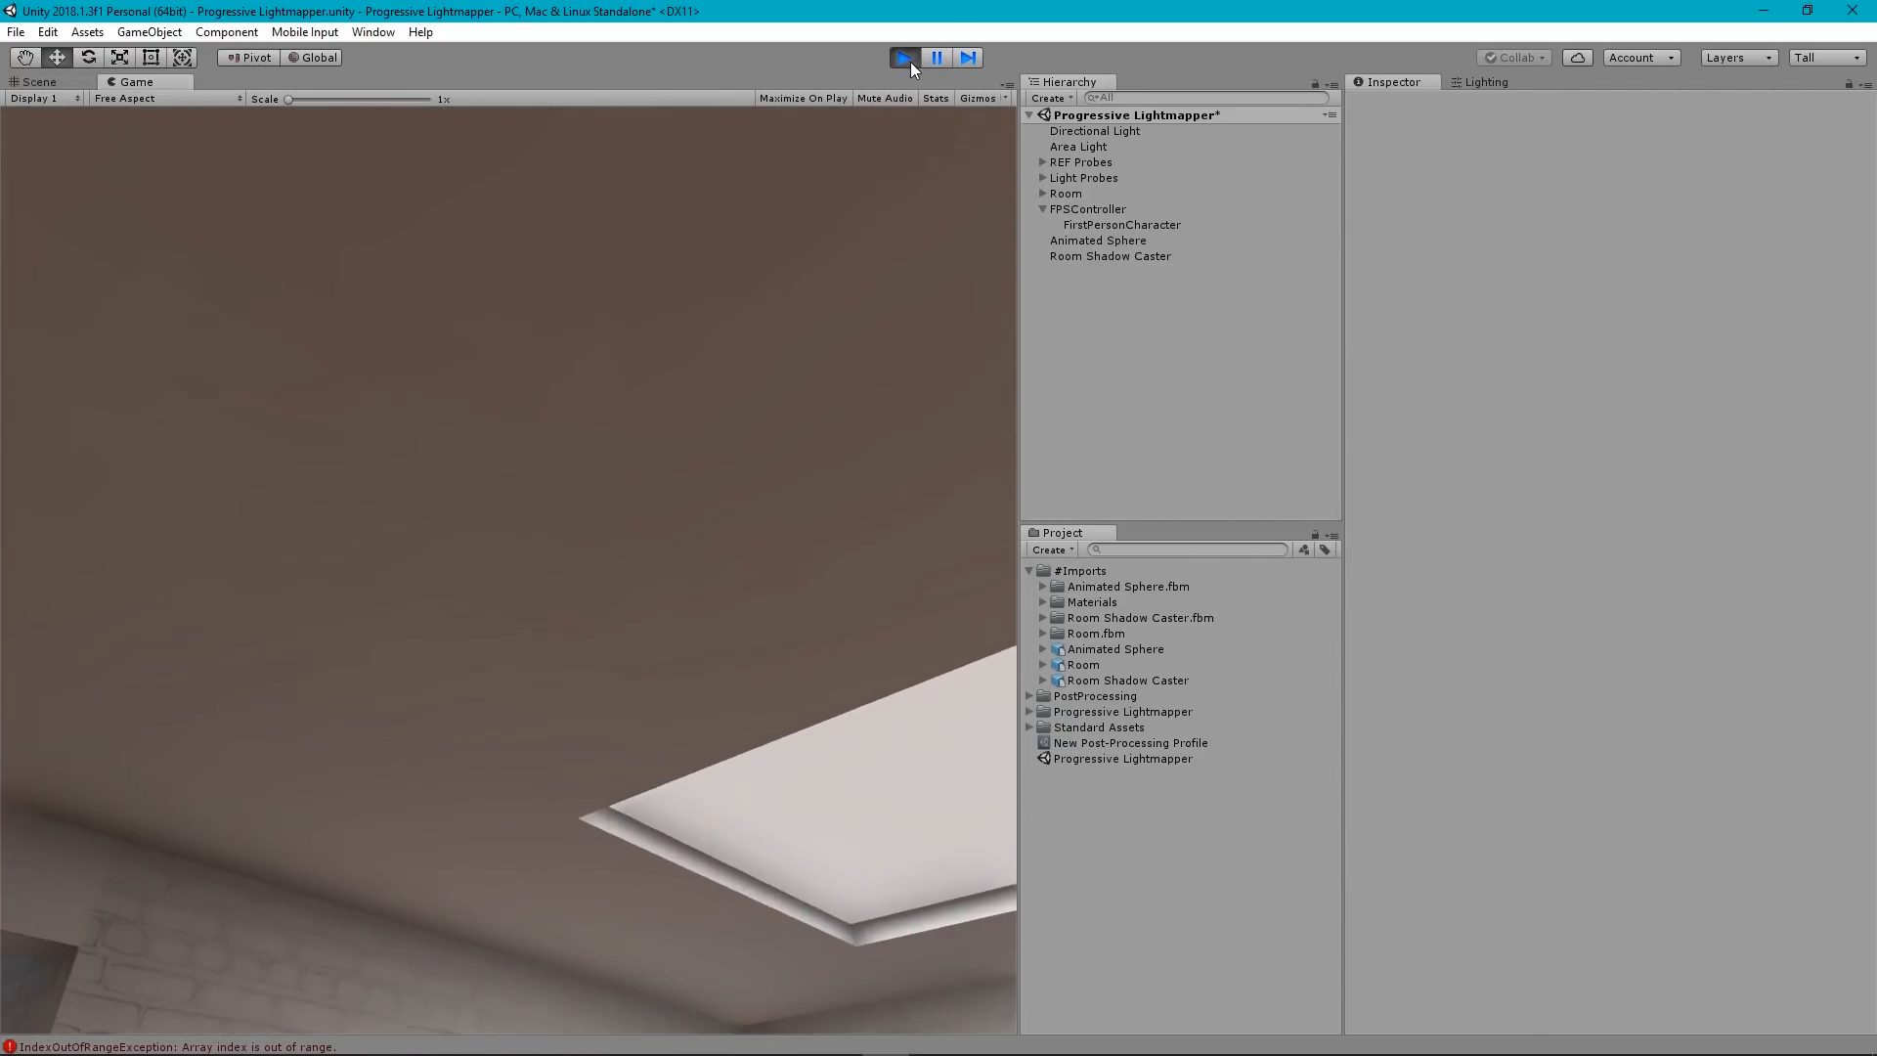
pyautogui.click(911, 61)
# Set the Antialiasing preset of the New Post-Processing Profile to Extreme Quality.
pyautogui.click(1111, 226)
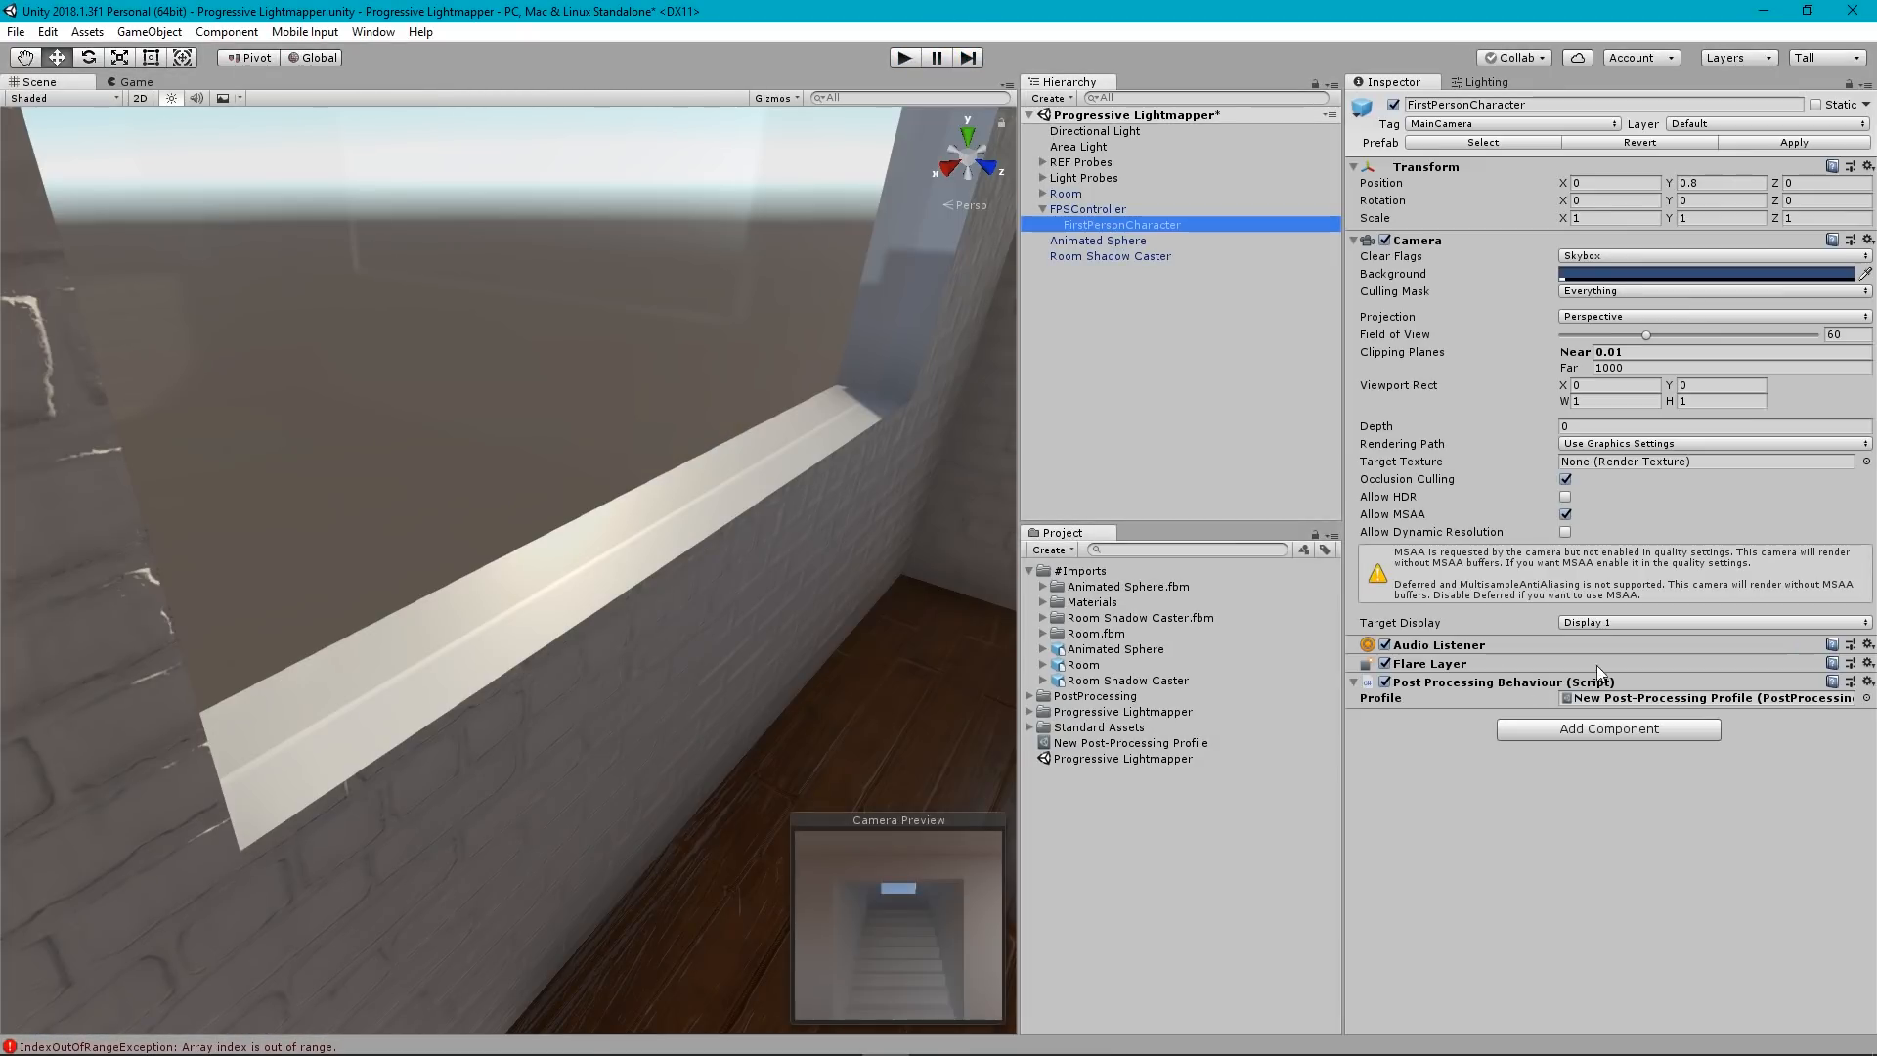
pyautogui.click(1102, 744)
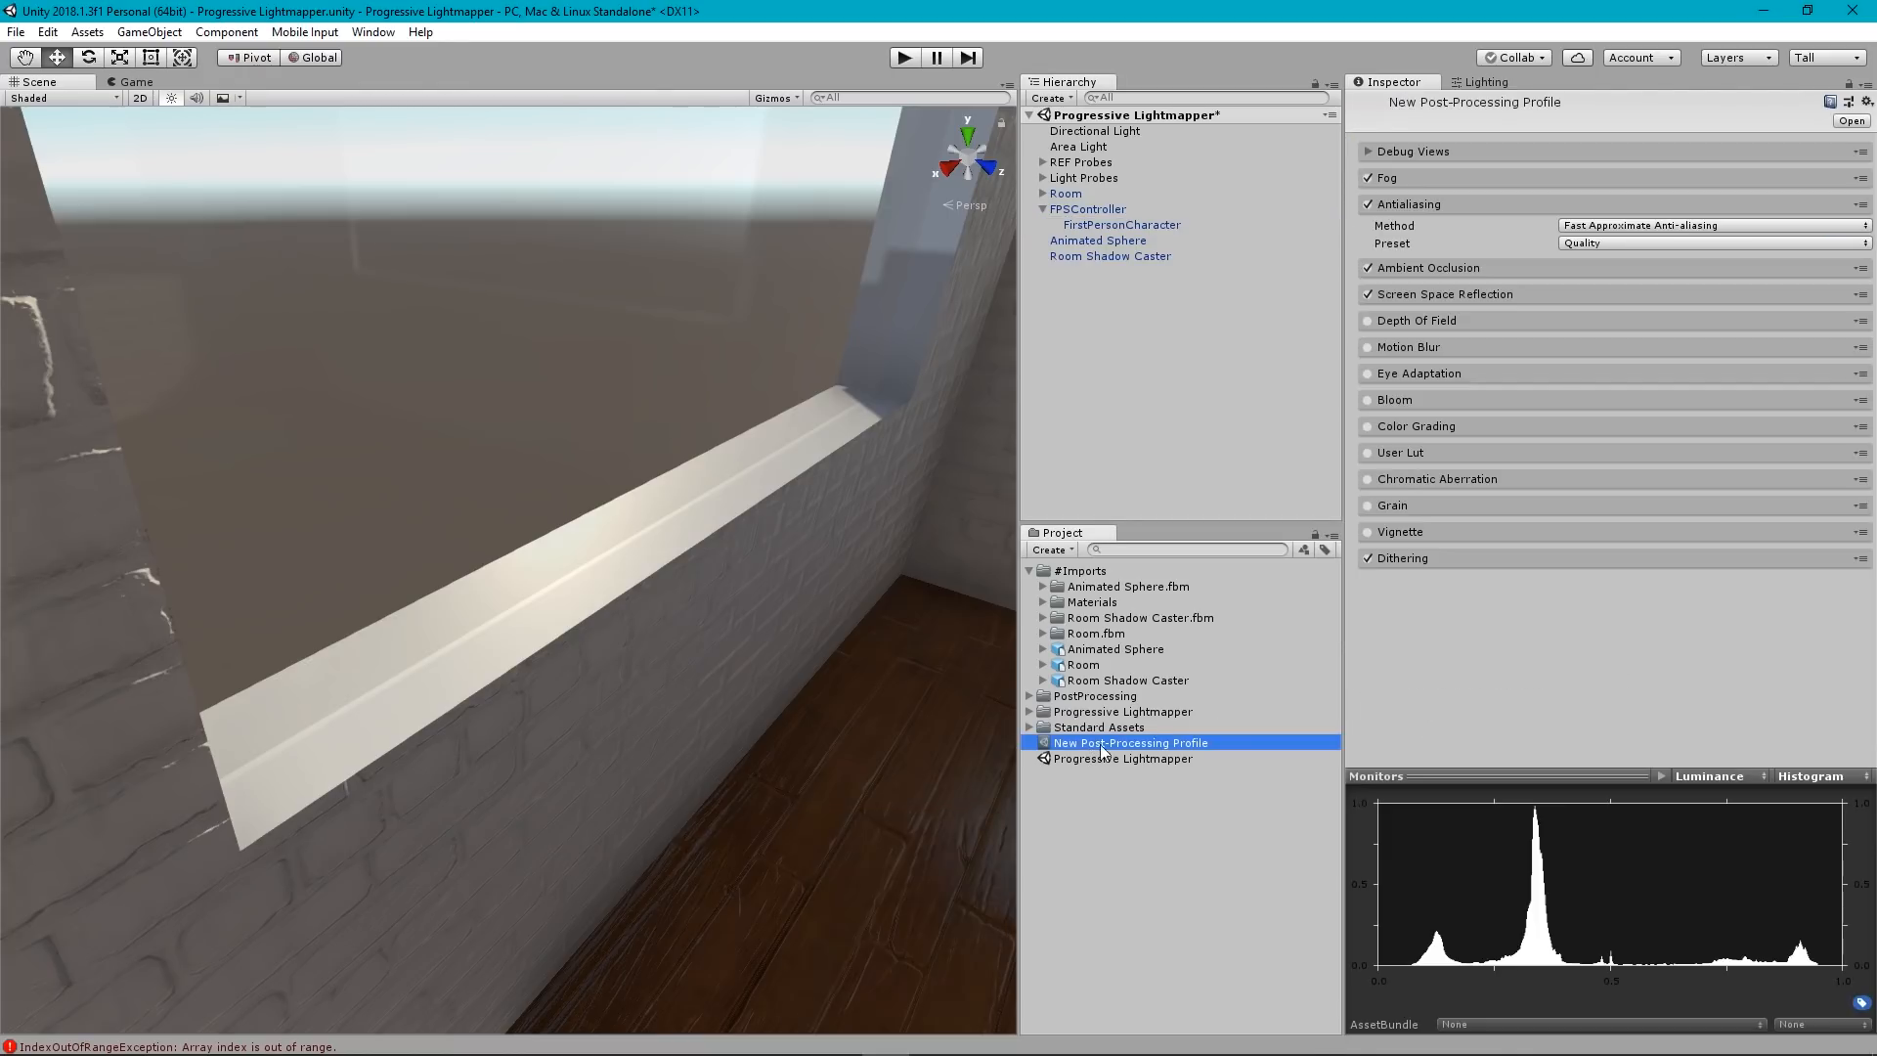
pyautogui.click(1599, 242)
pyautogui.click(1619, 348)
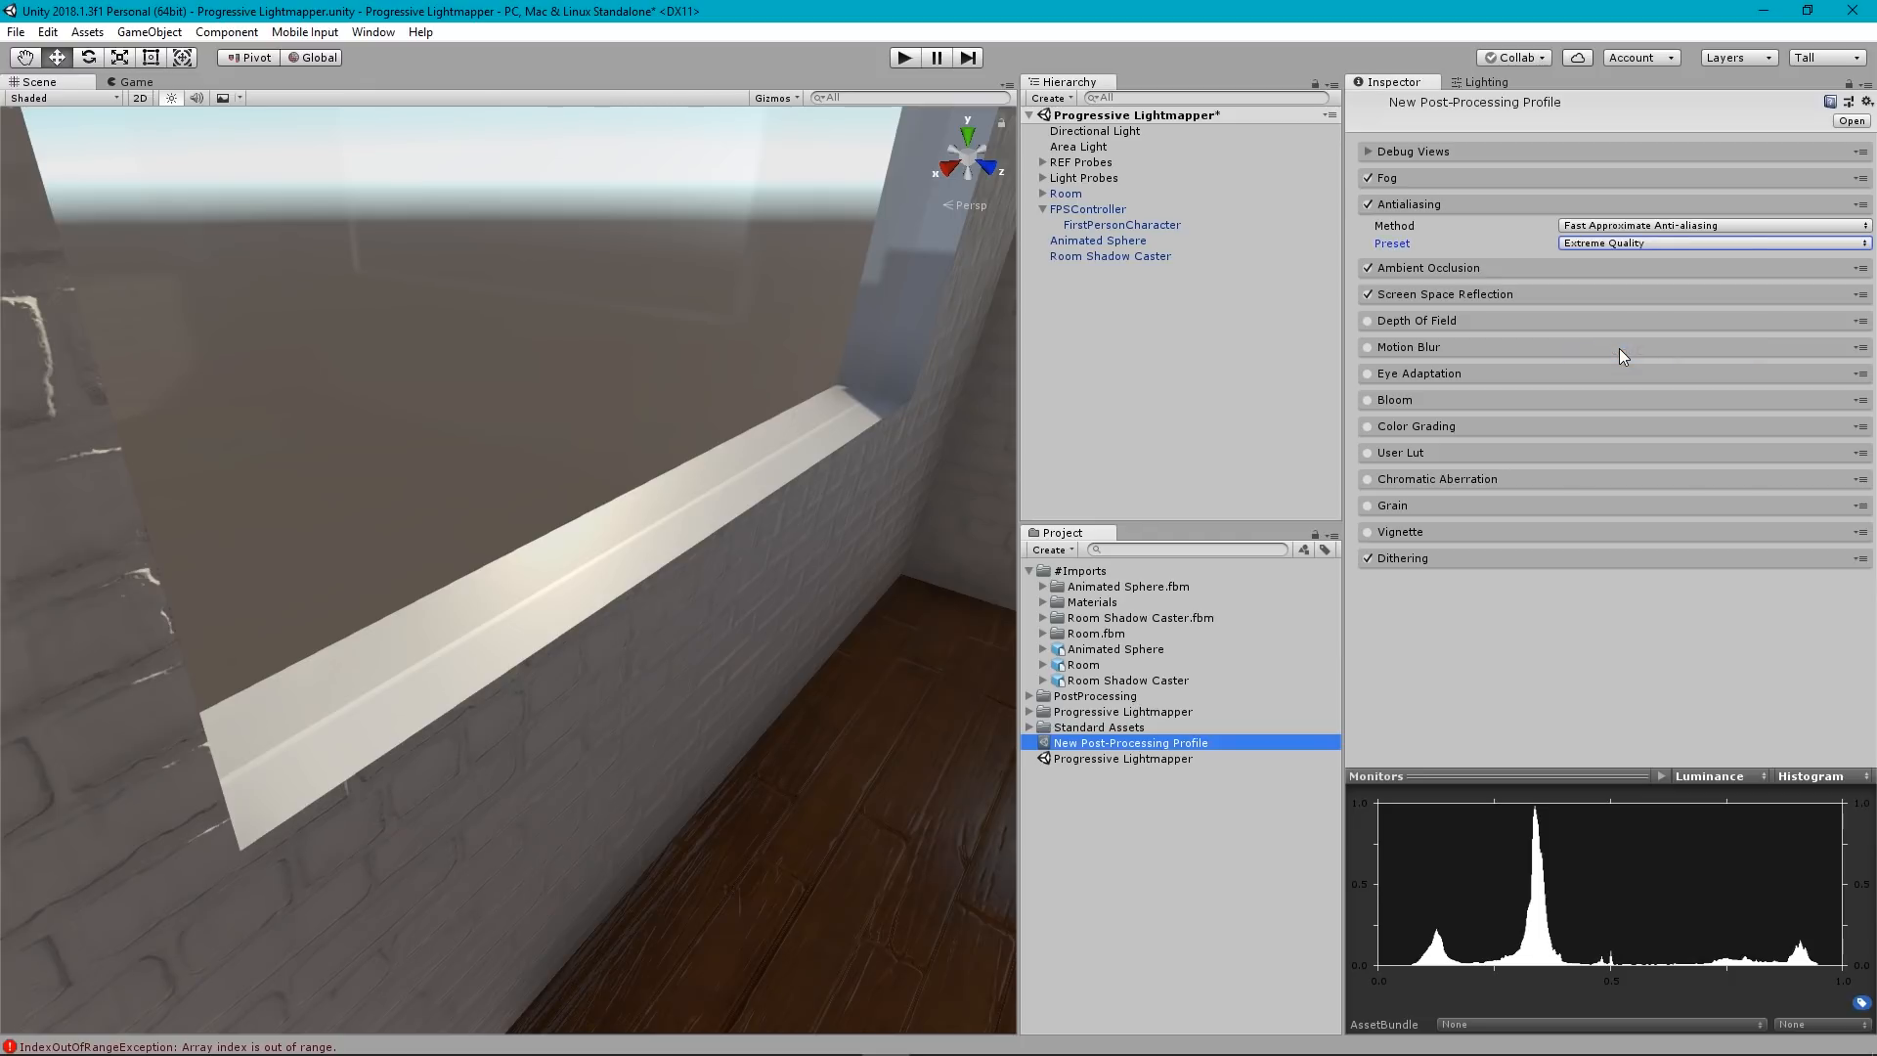
# Try Temporal Anti-aliasing as the profile's method and return to Fast Approximate Anti-aliasing with the Extreme Quality preset.
pyautogui.click(1600, 227)
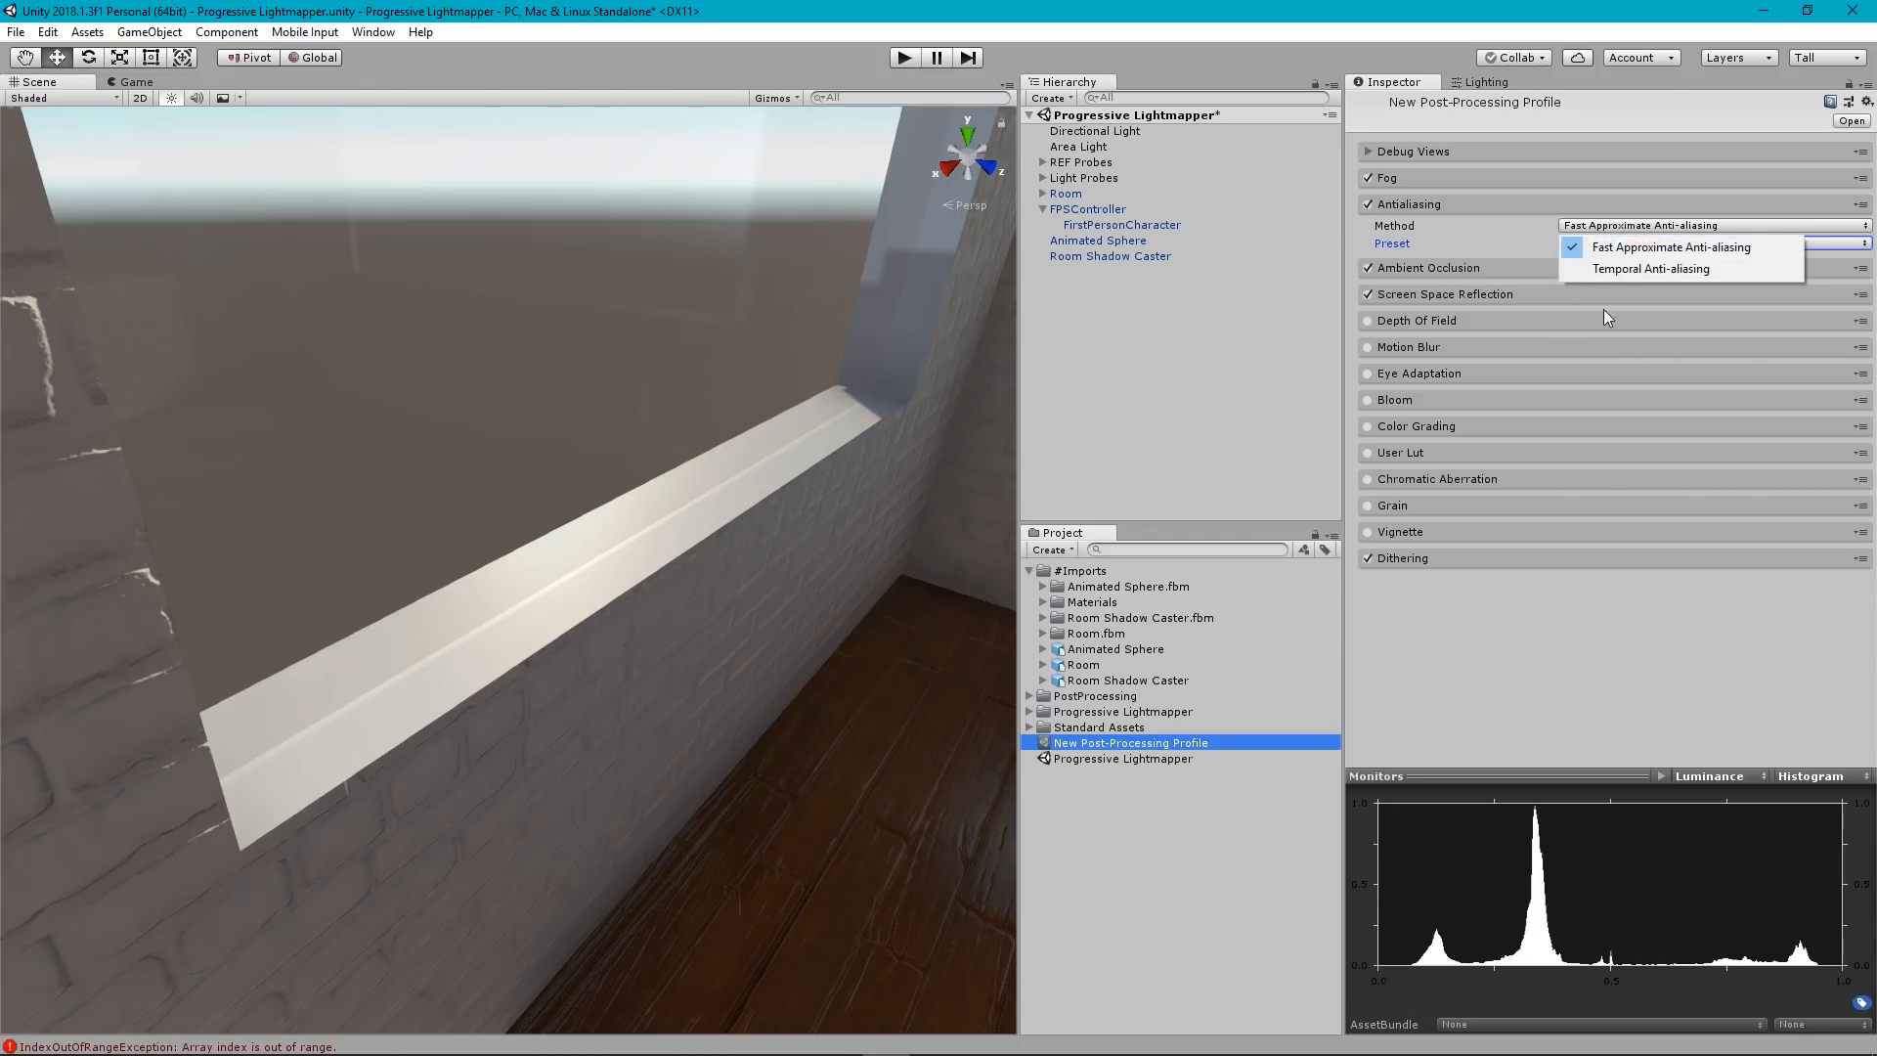
pyautogui.click(1615, 272)
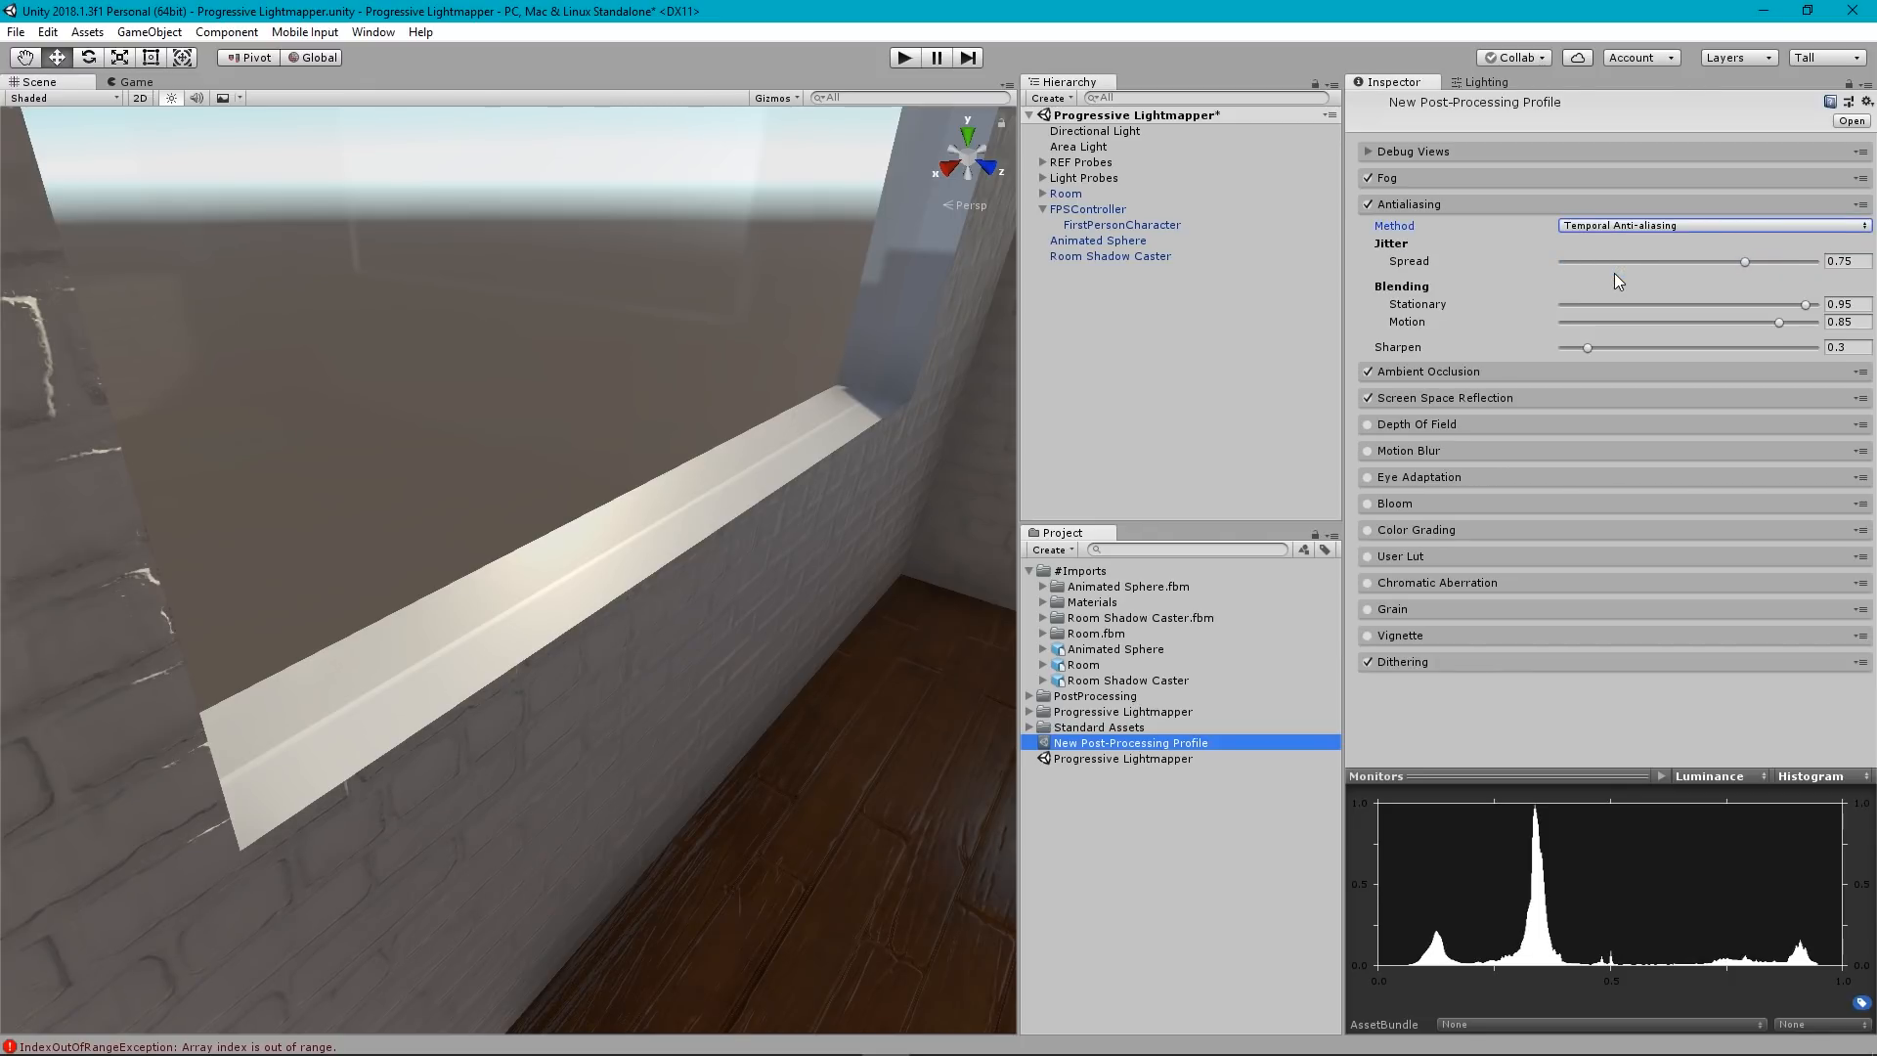
pyautogui.click(1621, 227)
pyautogui.click(1603, 245)
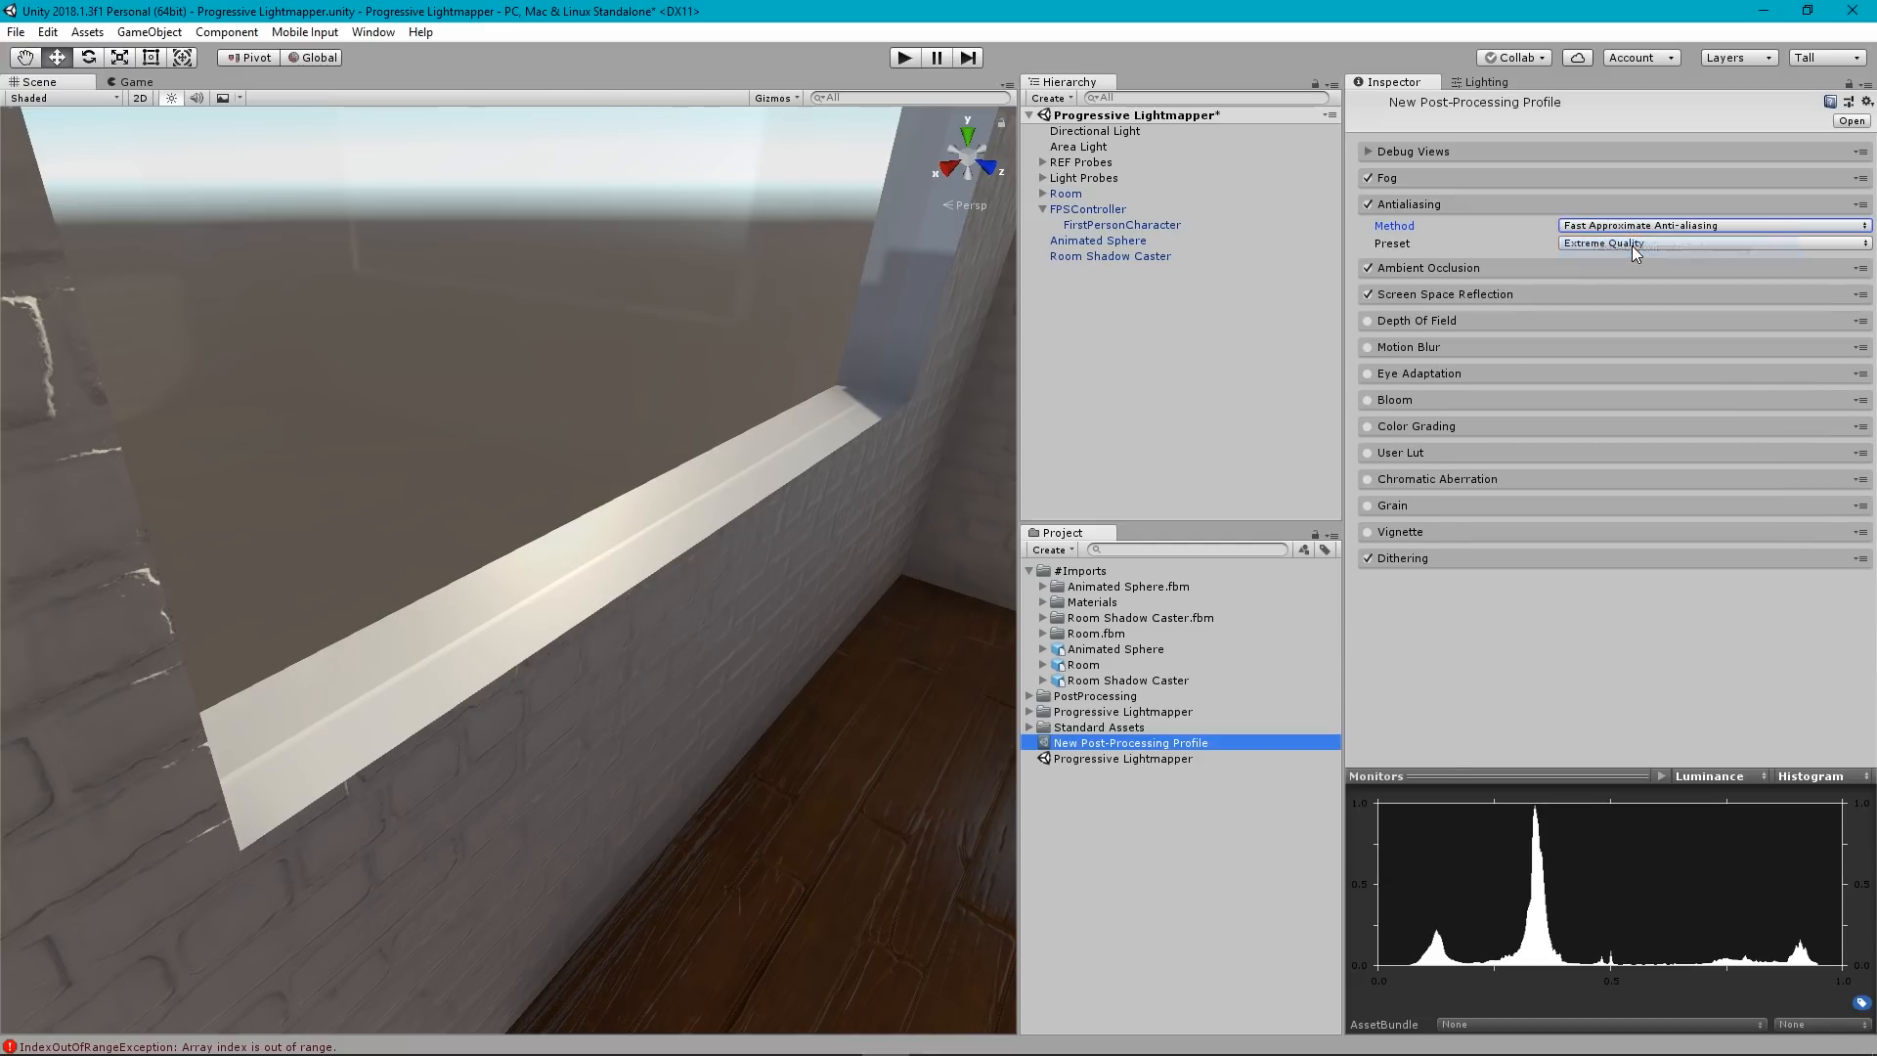
pyautogui.click(1603, 244)
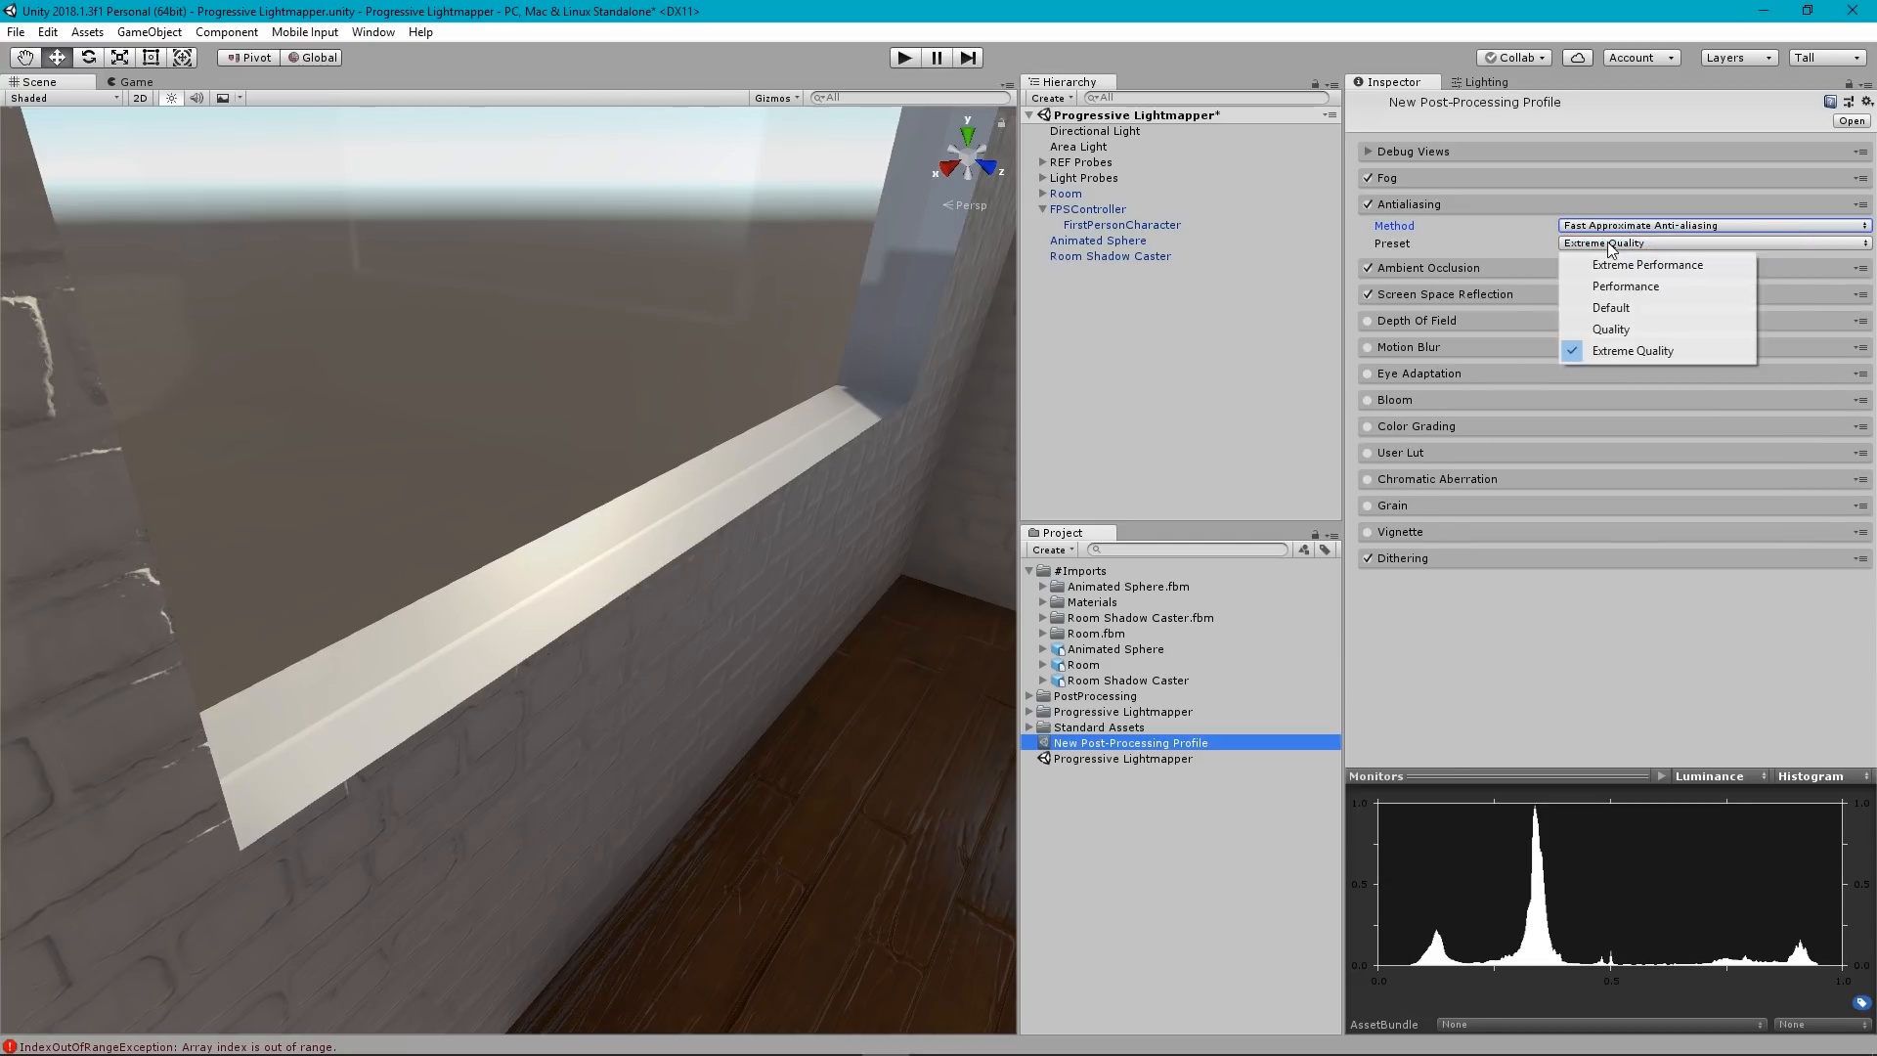
pyautogui.click(1615, 350)
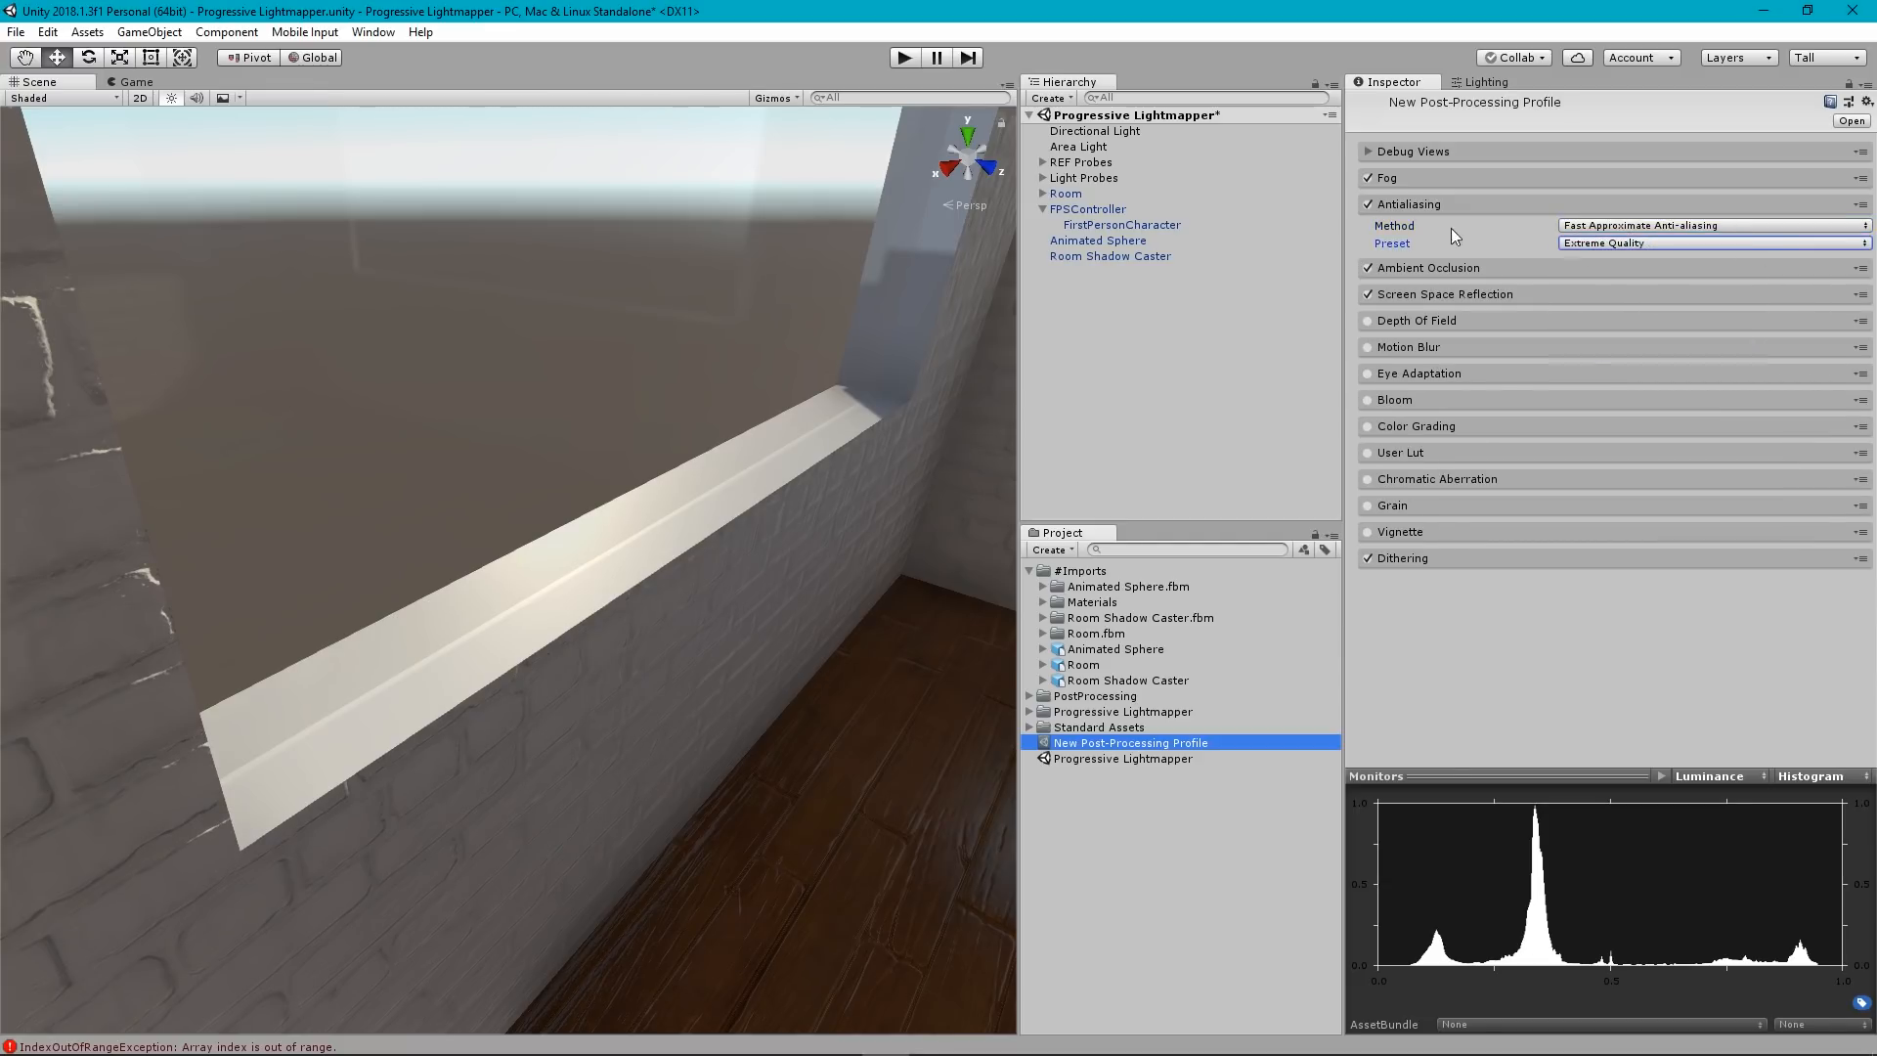
# Play the scene and walk up the stairs through the upper hallway to examine its edges, floor and the moving sphere.
pyautogui.click(892, 62)
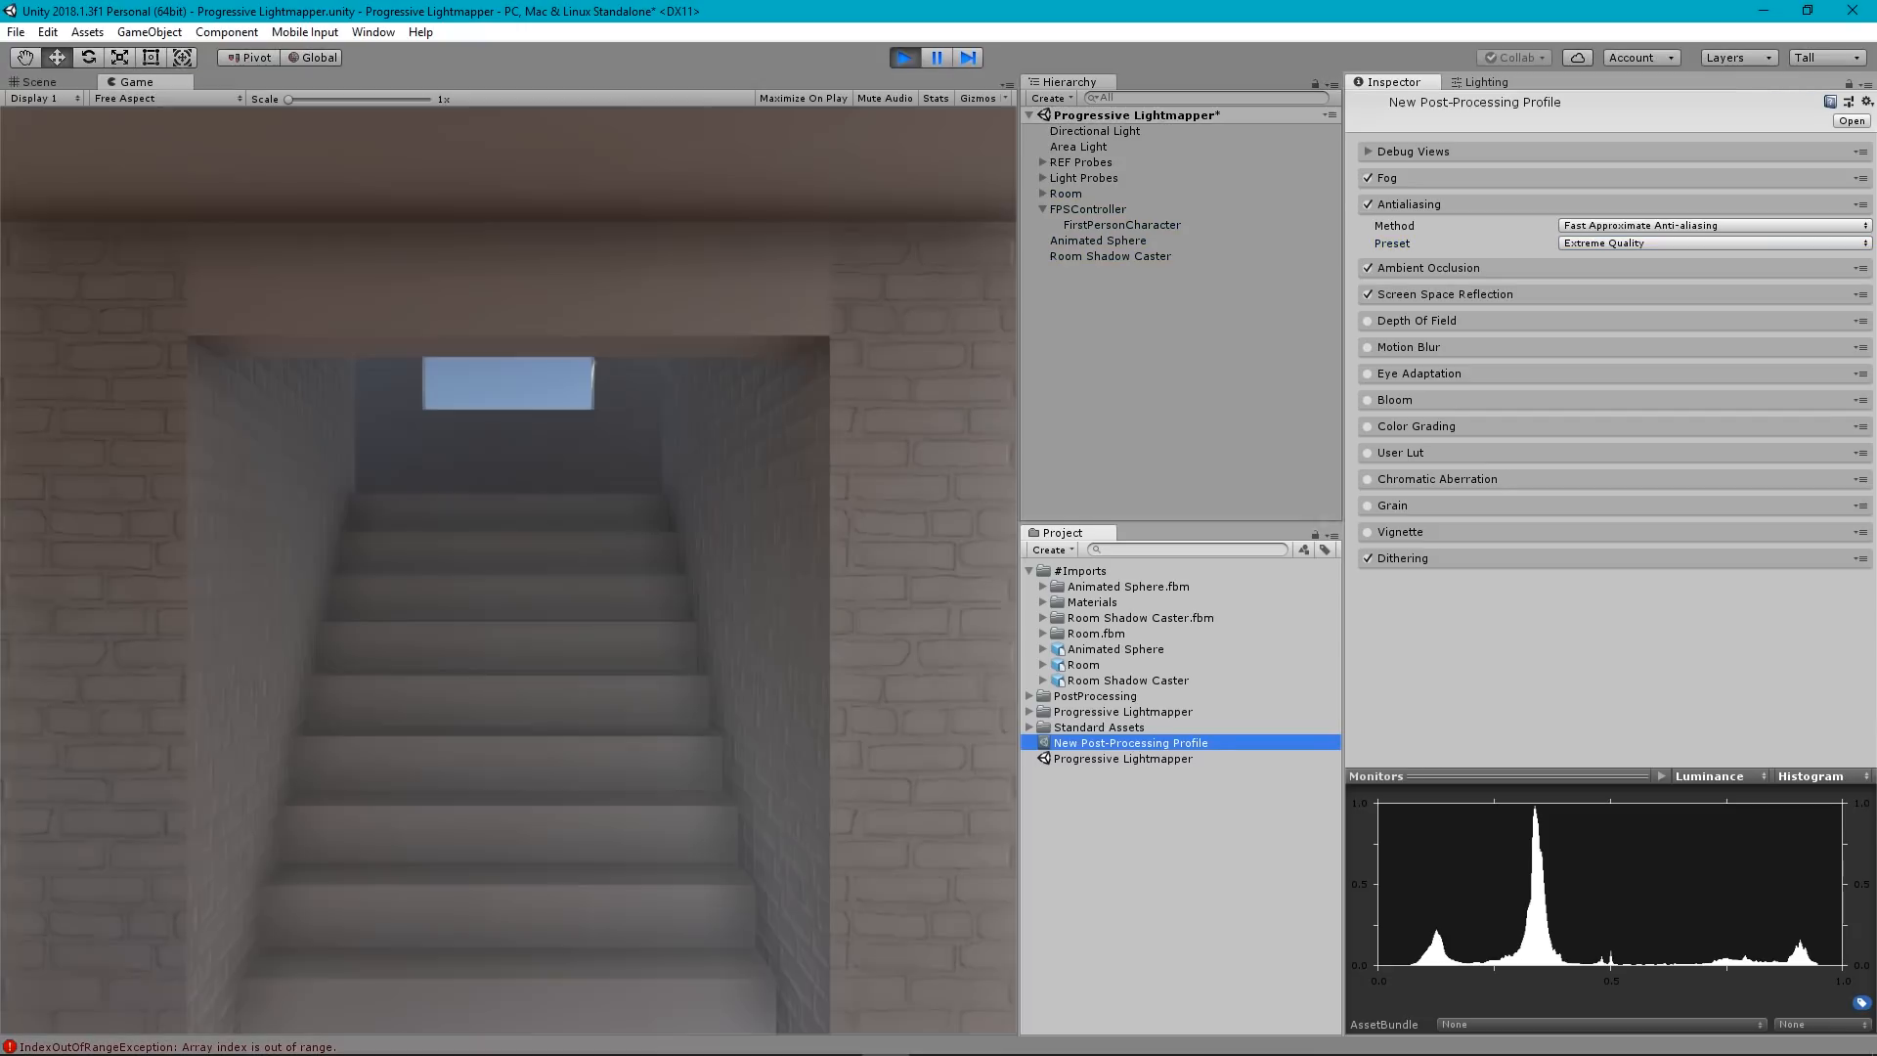
pyautogui.press('w')
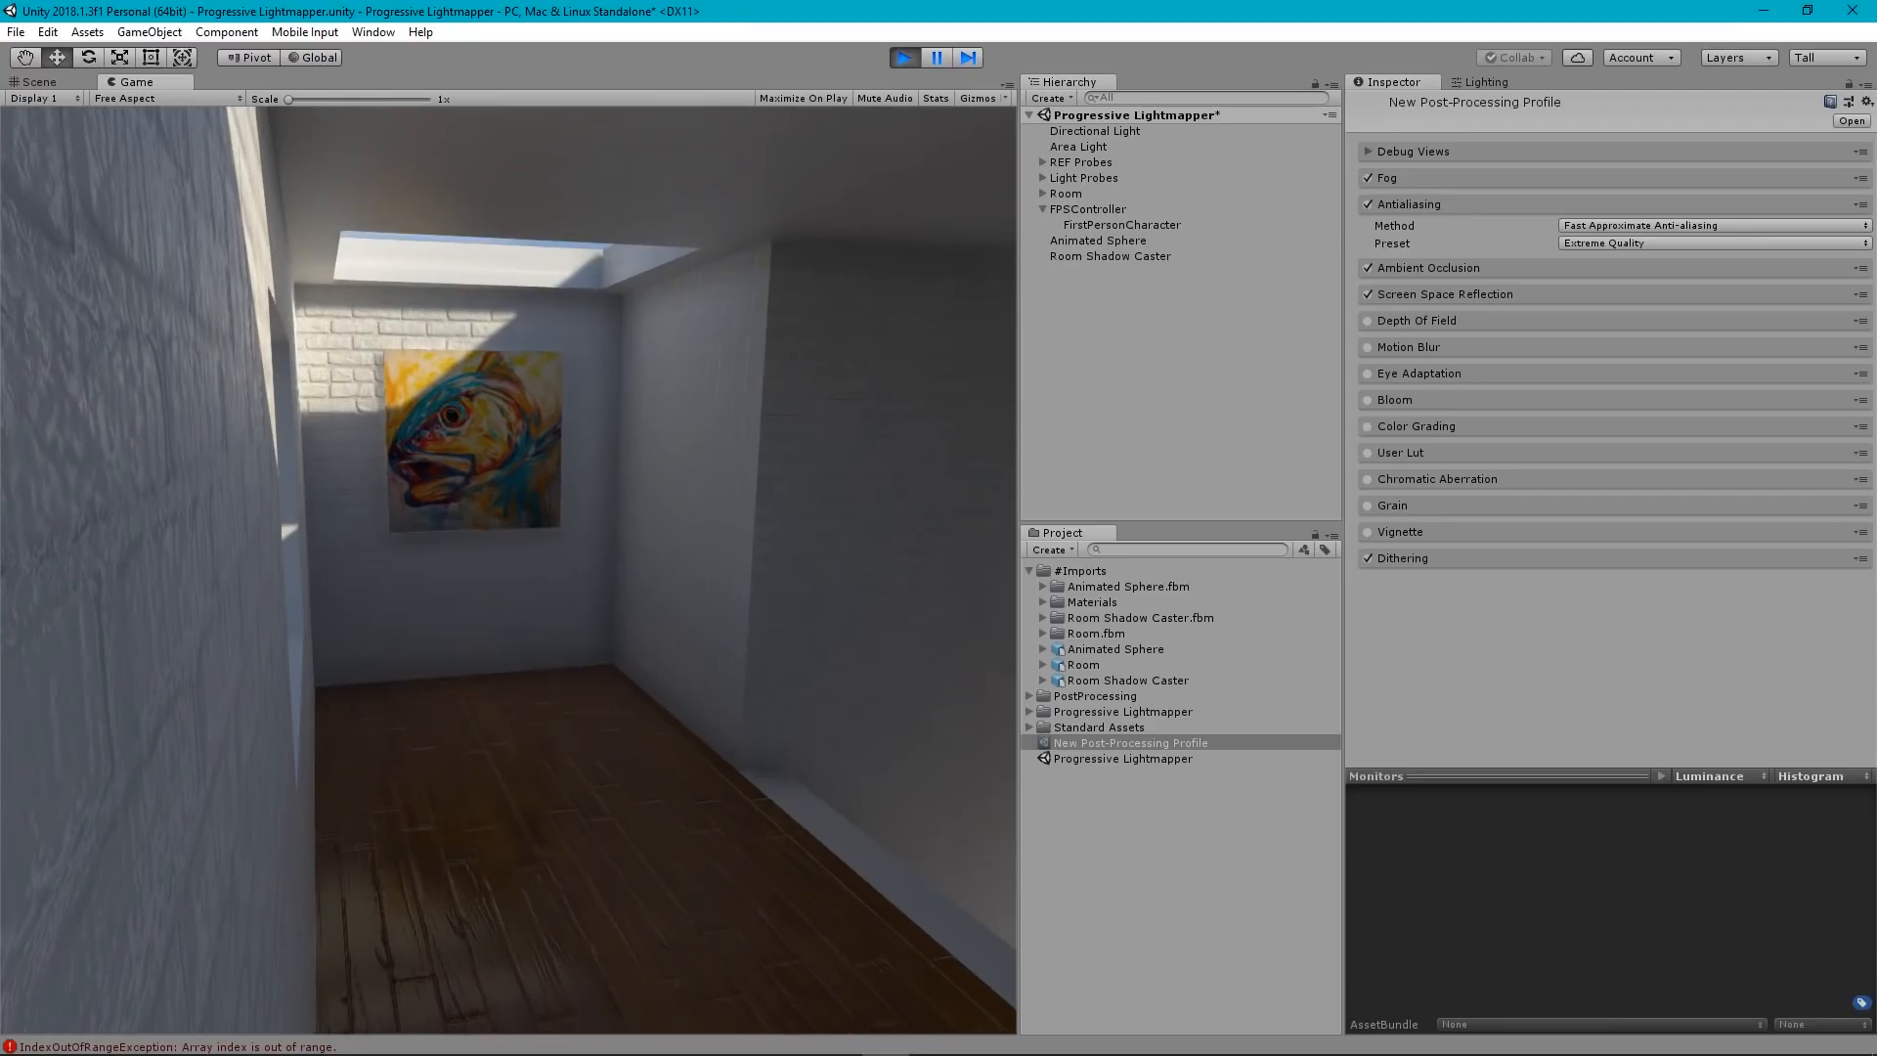
pyautogui.press('w')
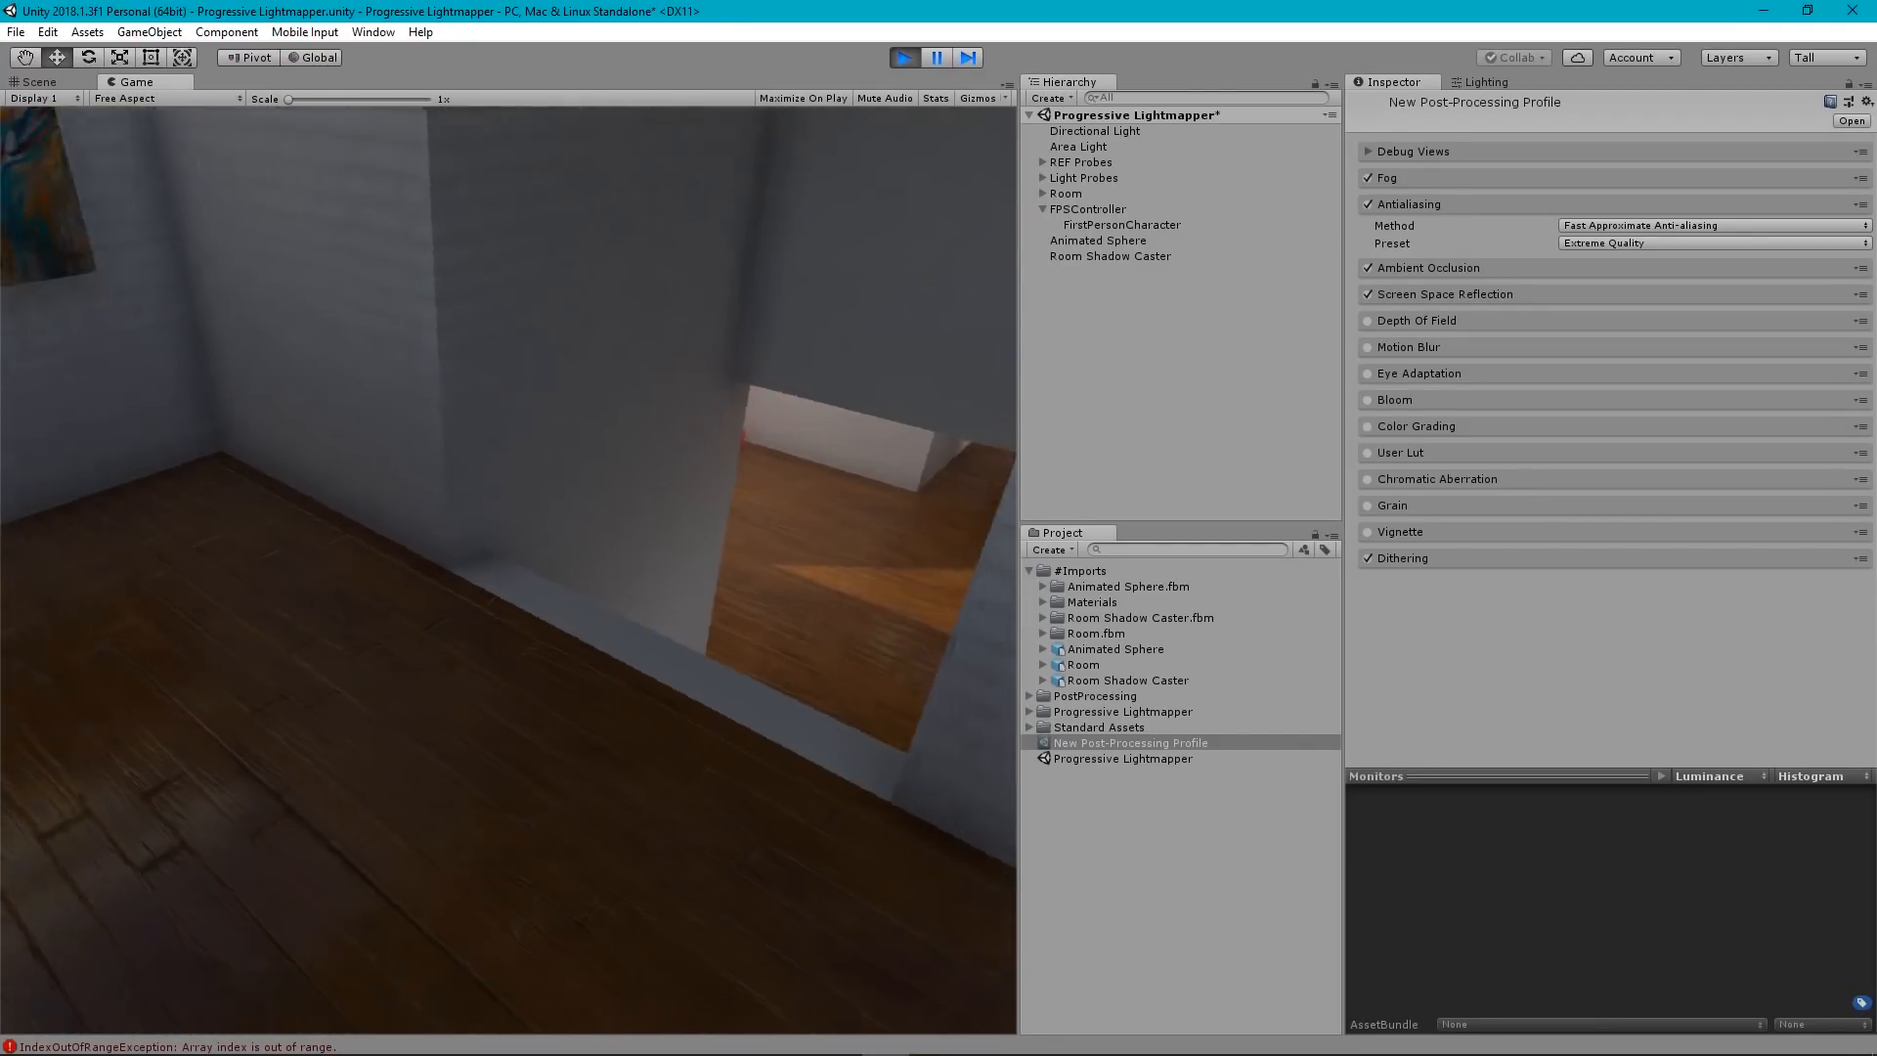
pyautogui.press('w')
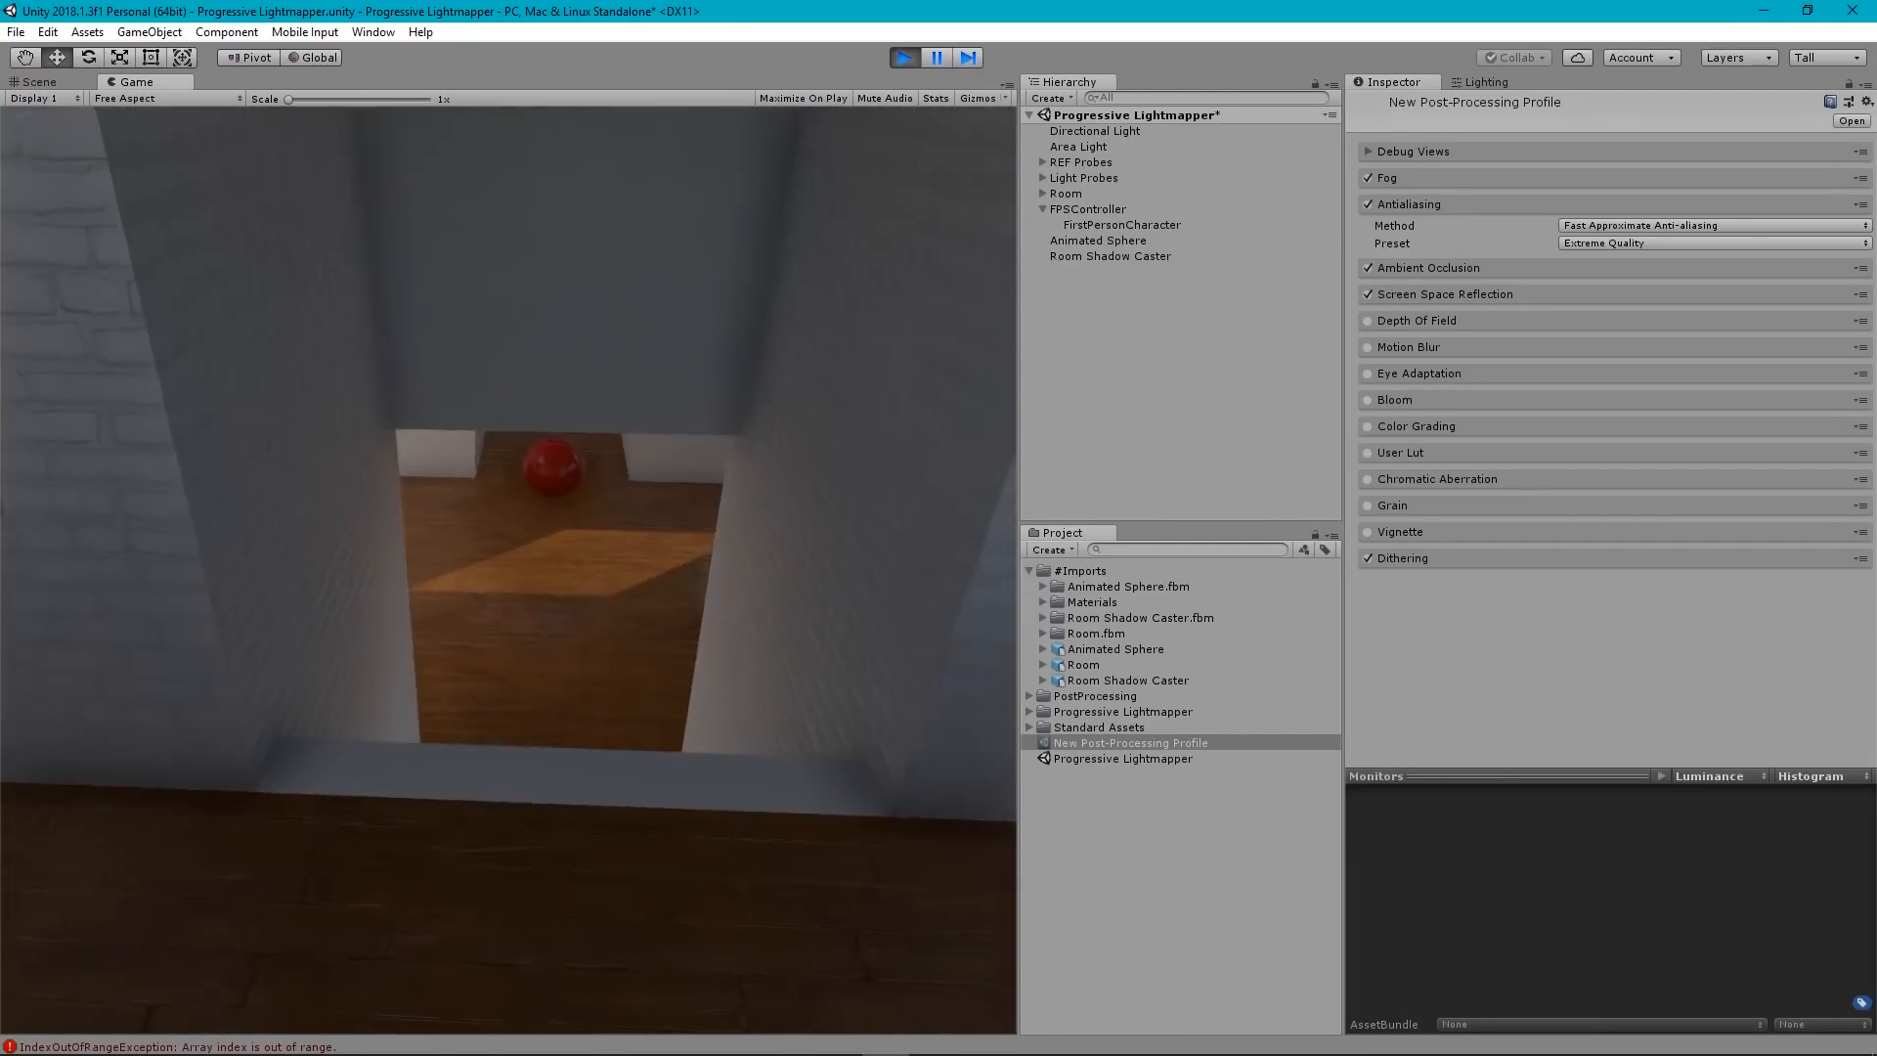
pyautogui.press('s')
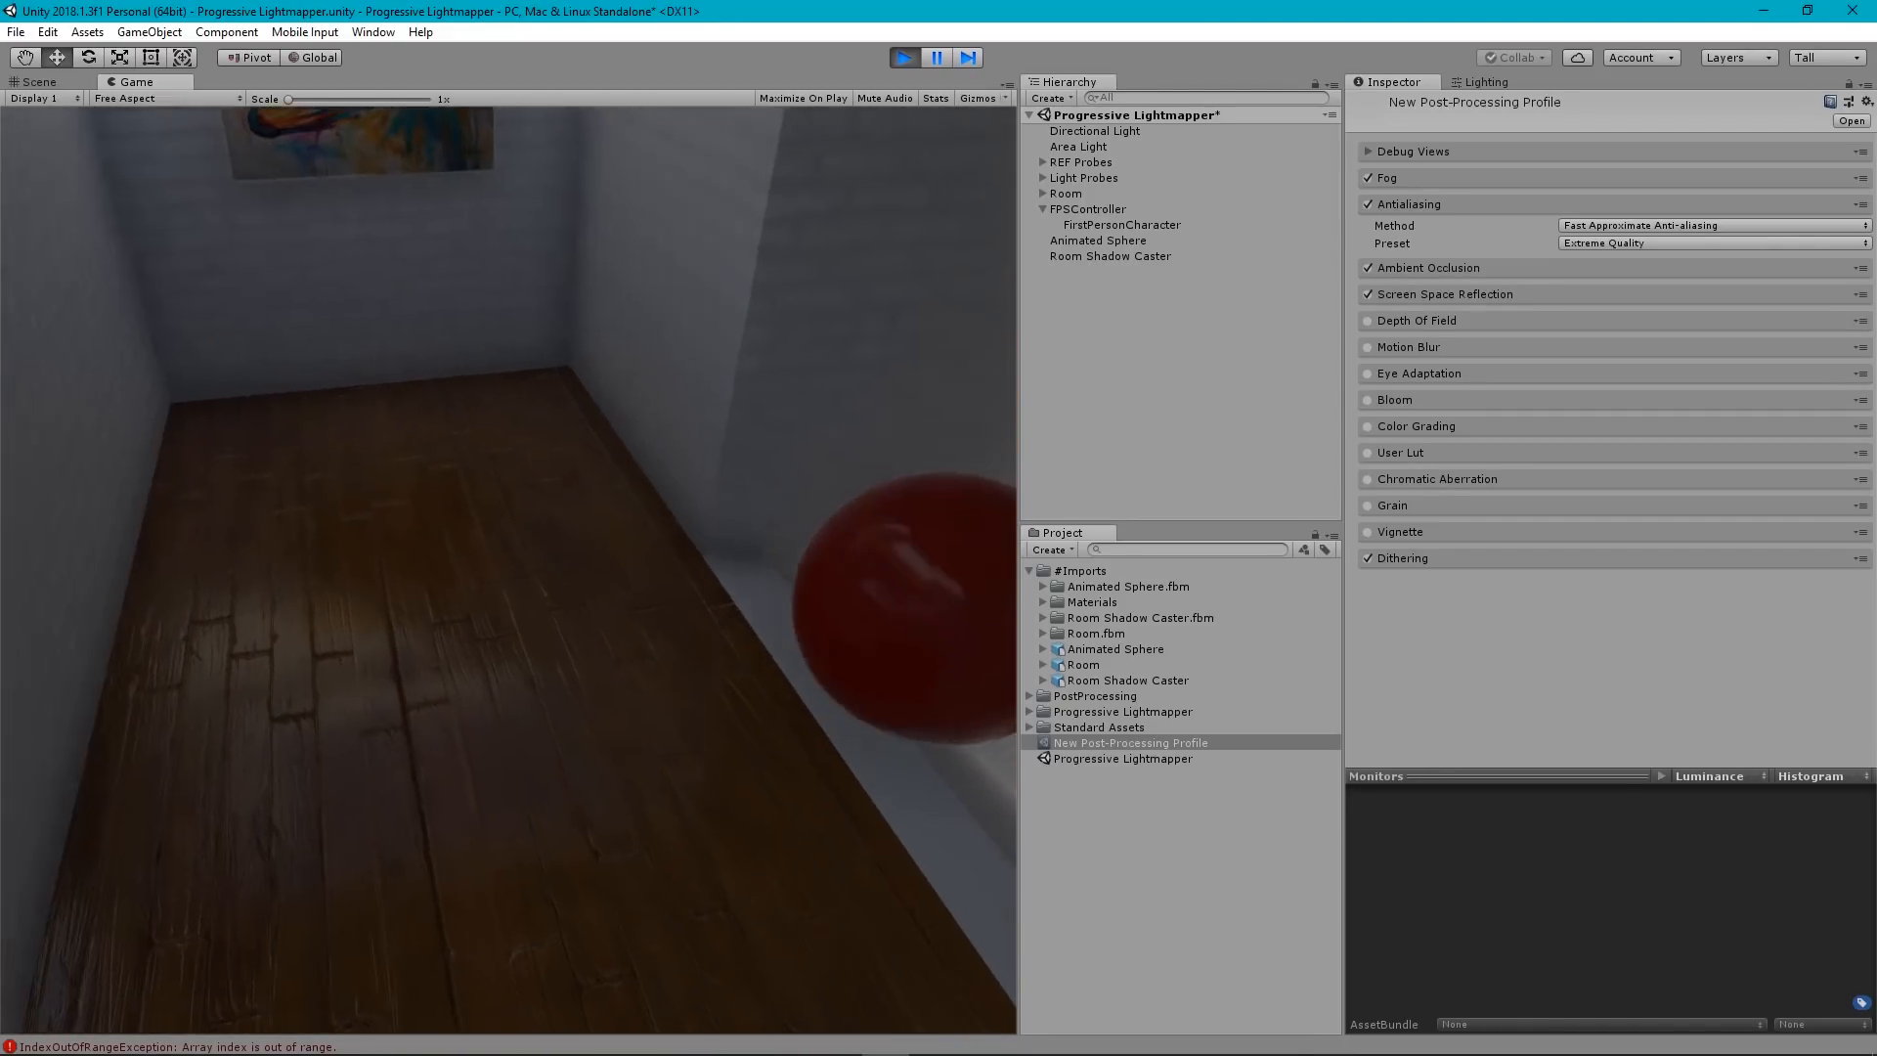
pyautogui.press('s')
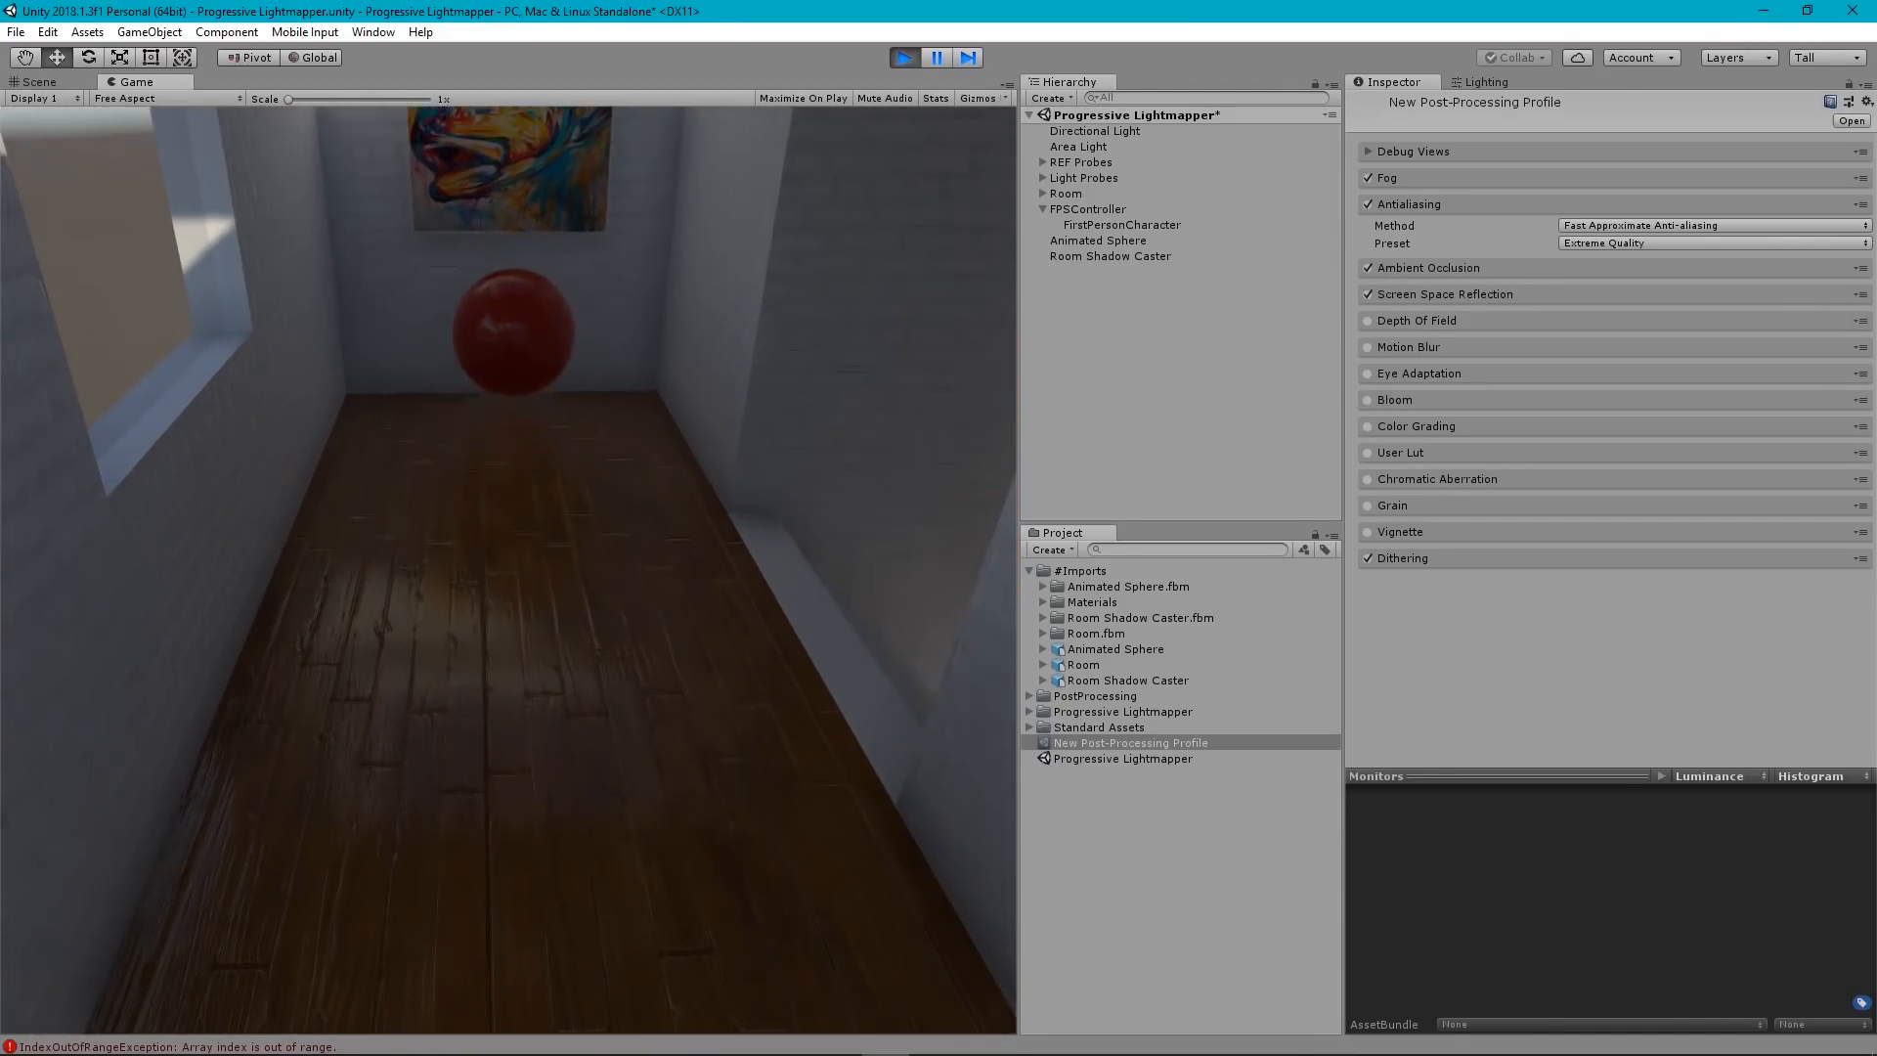
pyautogui.press('a')
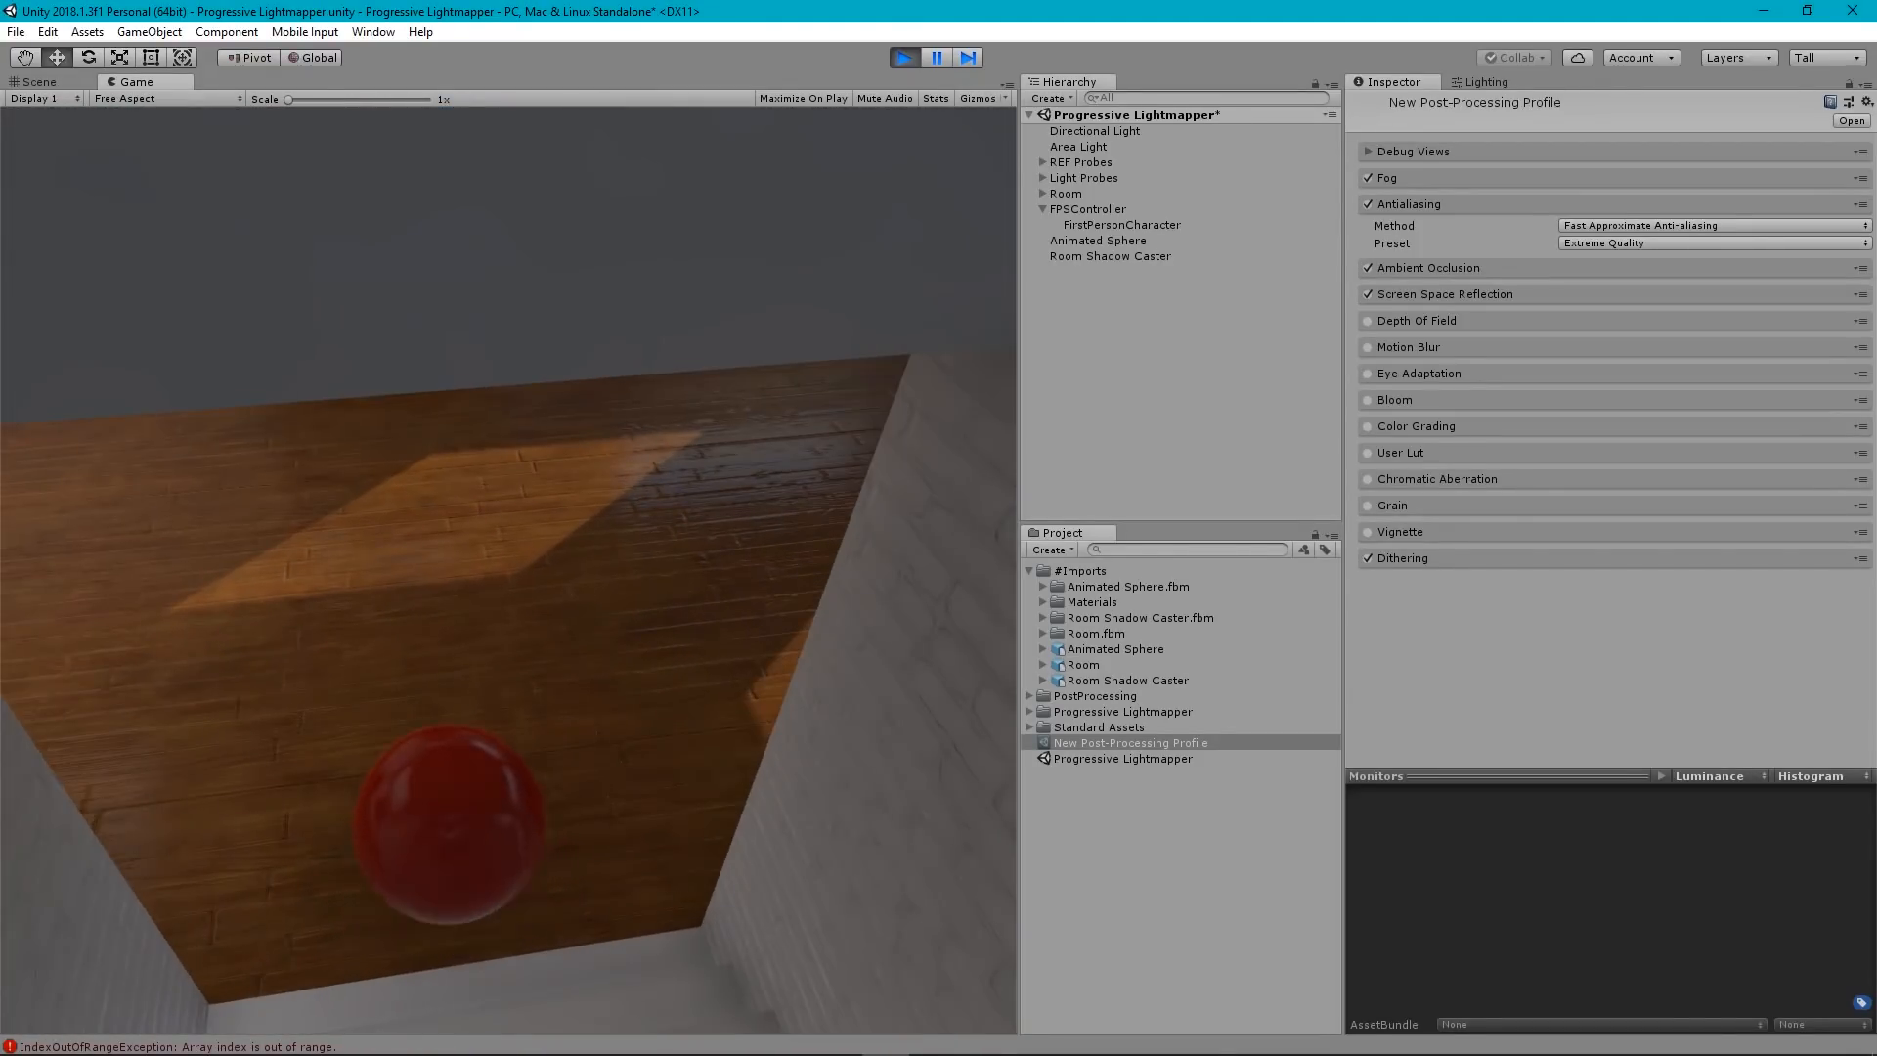
# Walk back down into the main room and examine the window sills, the lit floor and the stairs.
pyautogui.press('w')
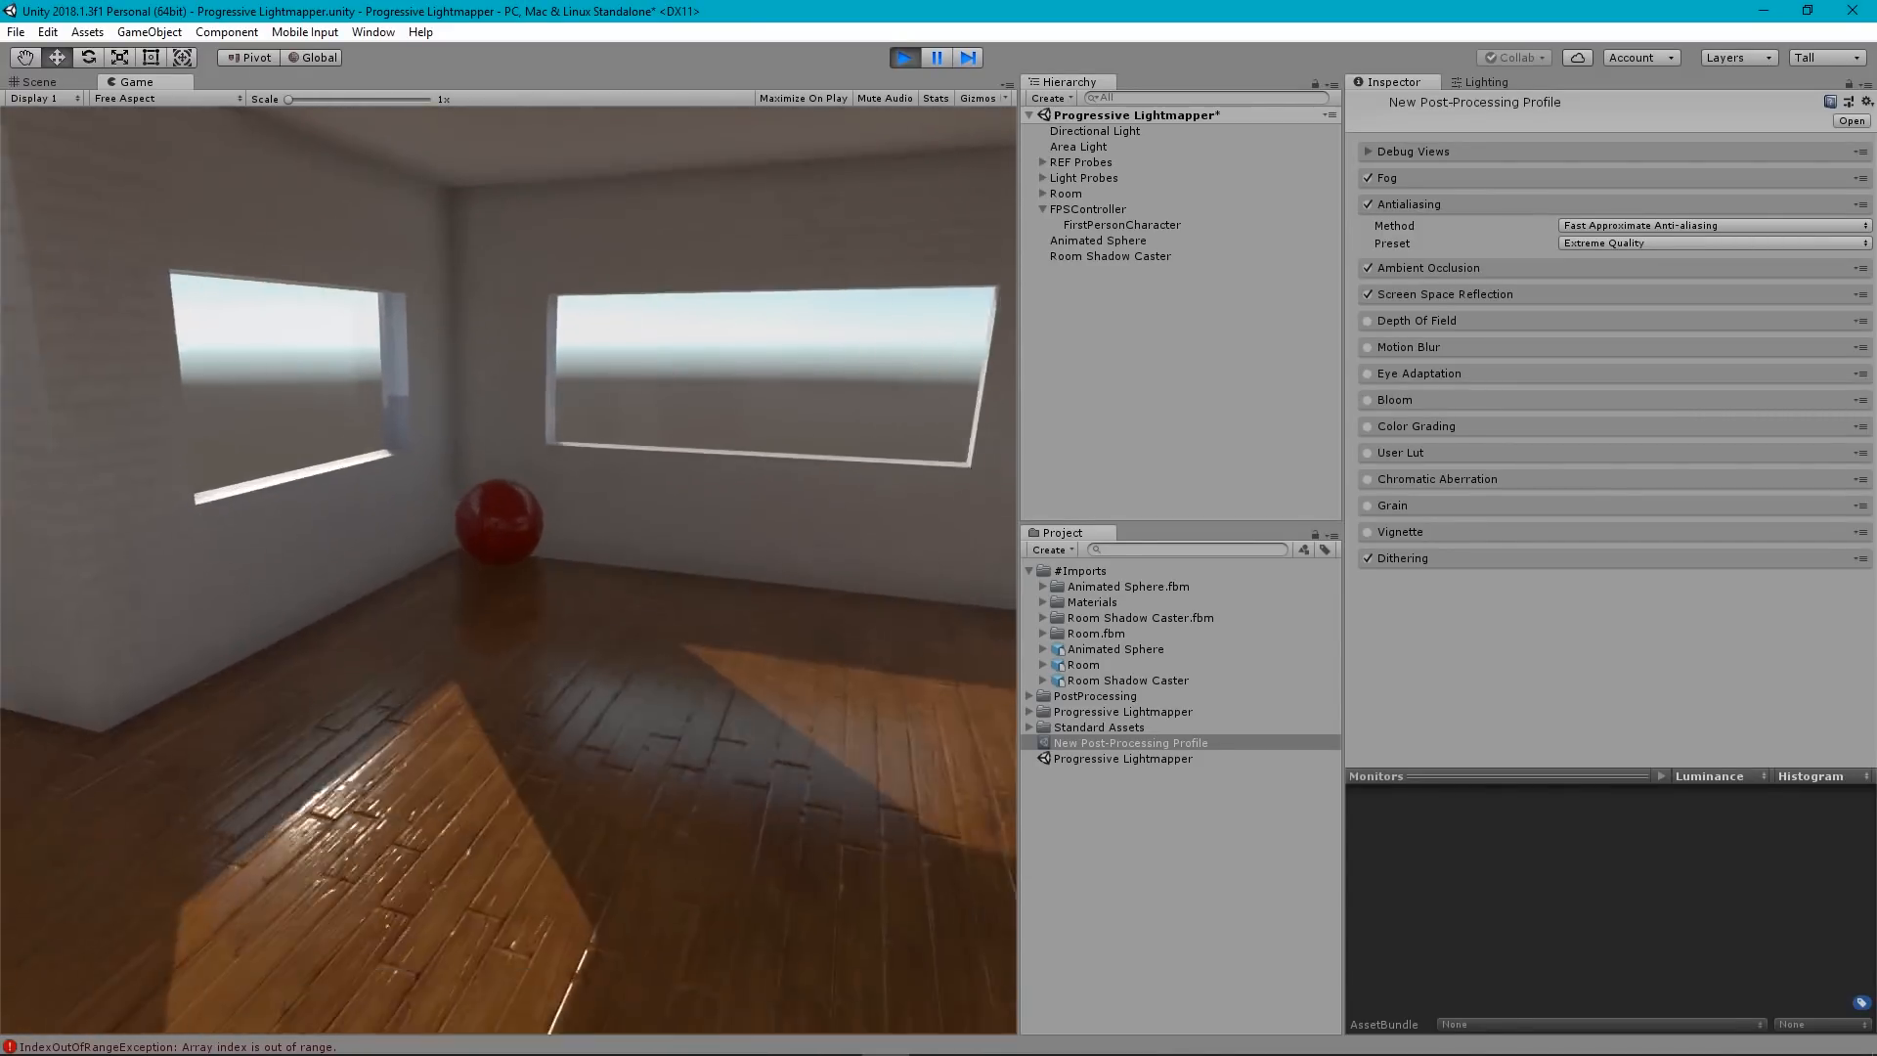
pyautogui.press('w')
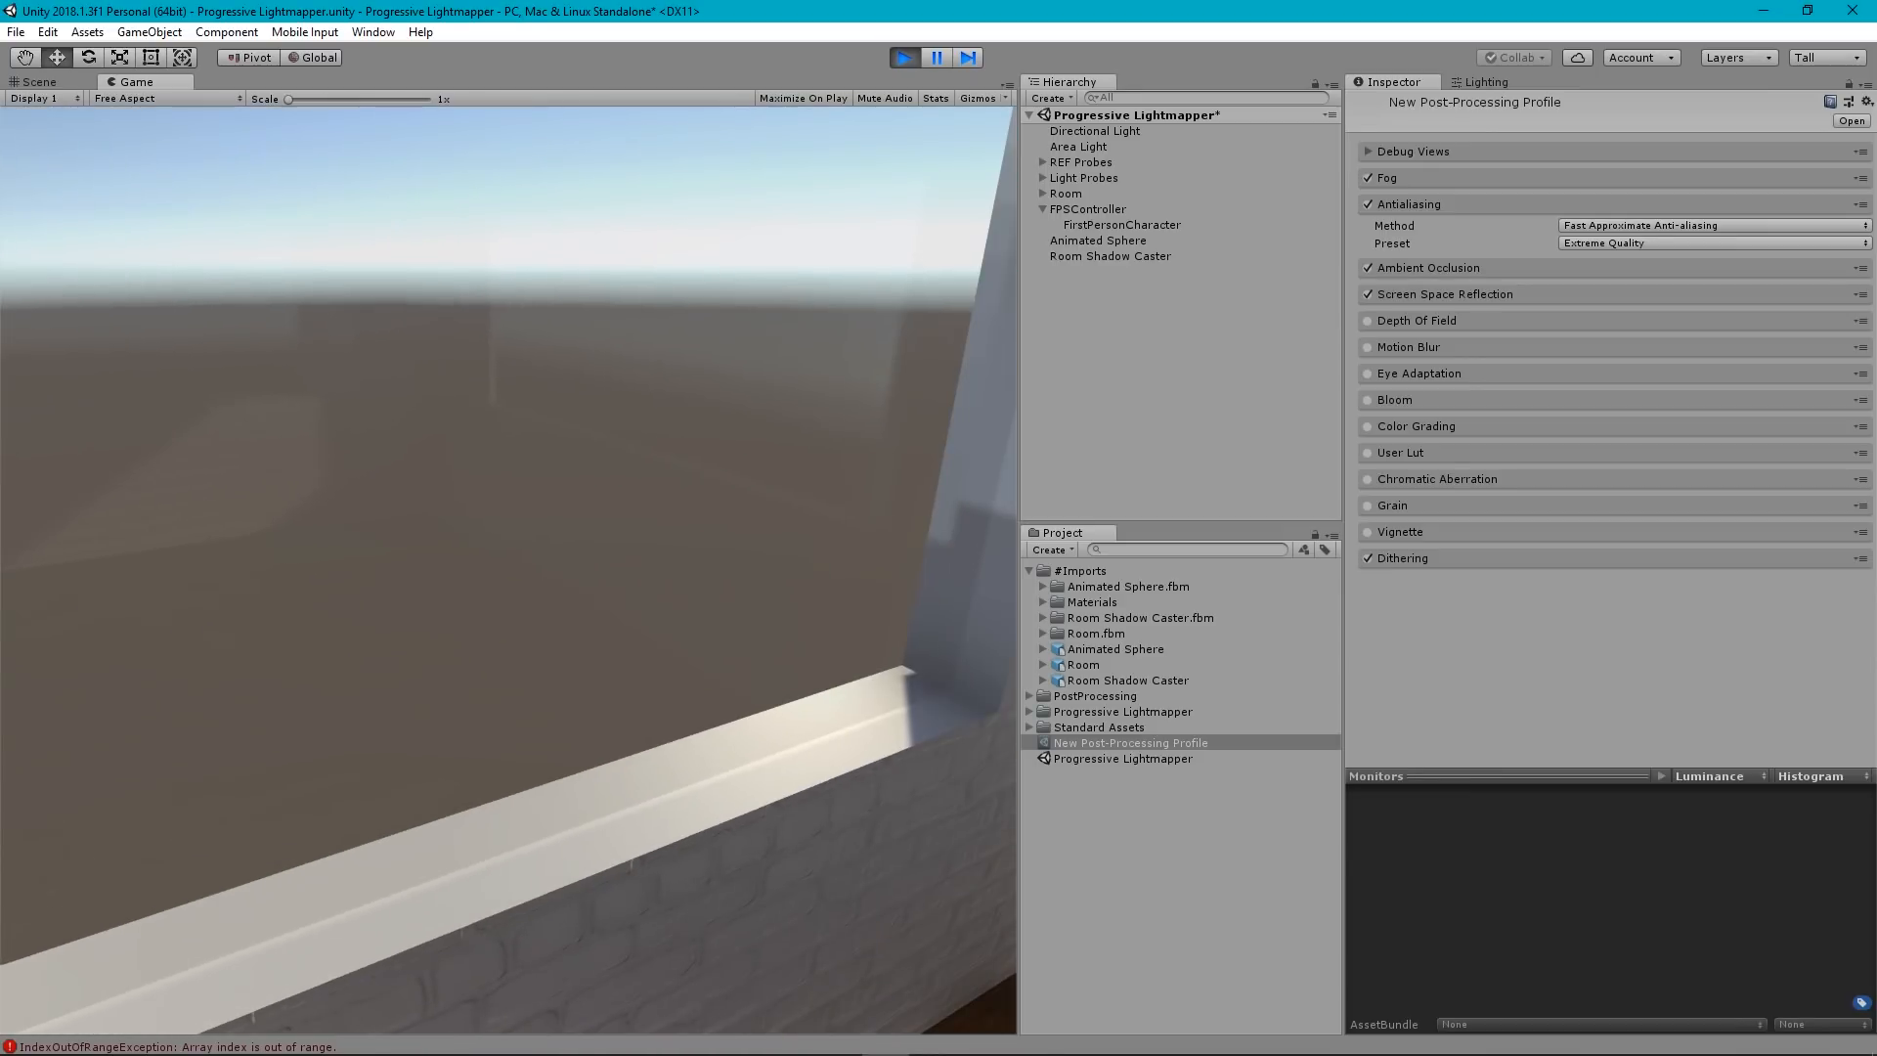
pyautogui.press('s')
pyautogui.press('d')
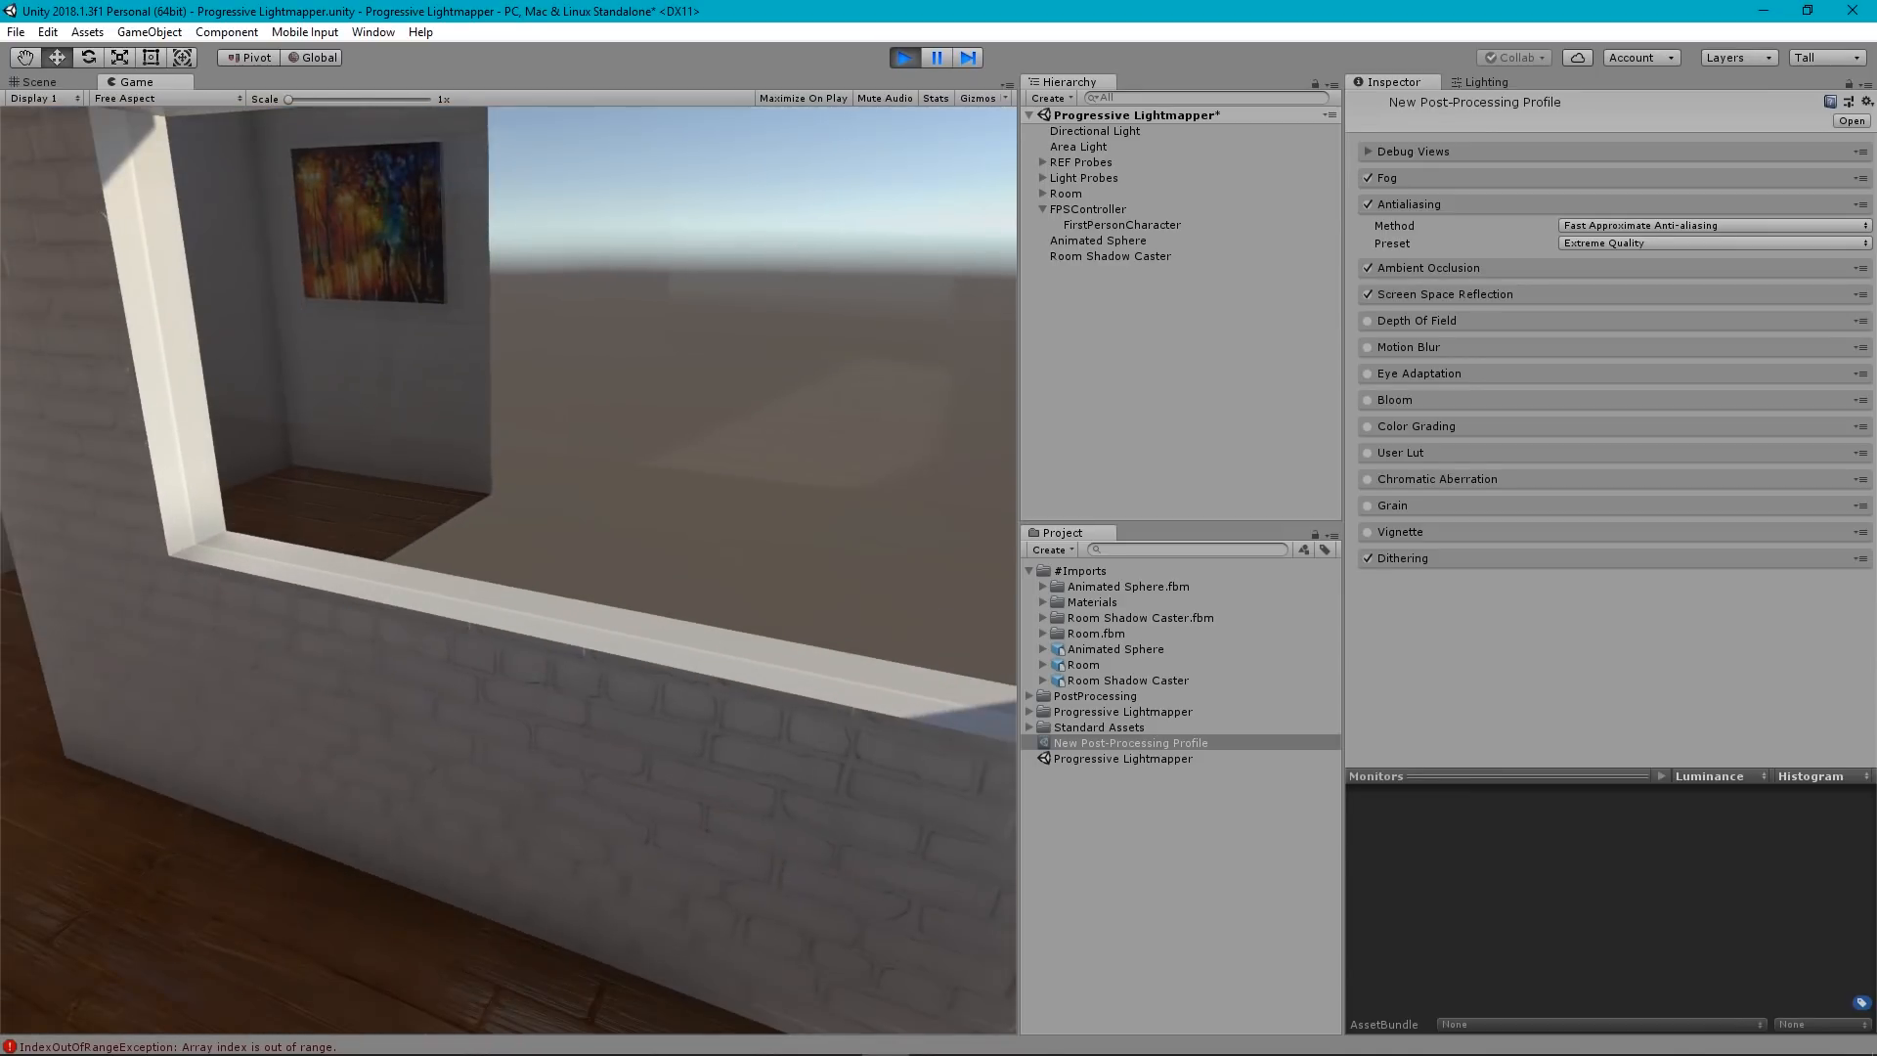
pyautogui.press('w')
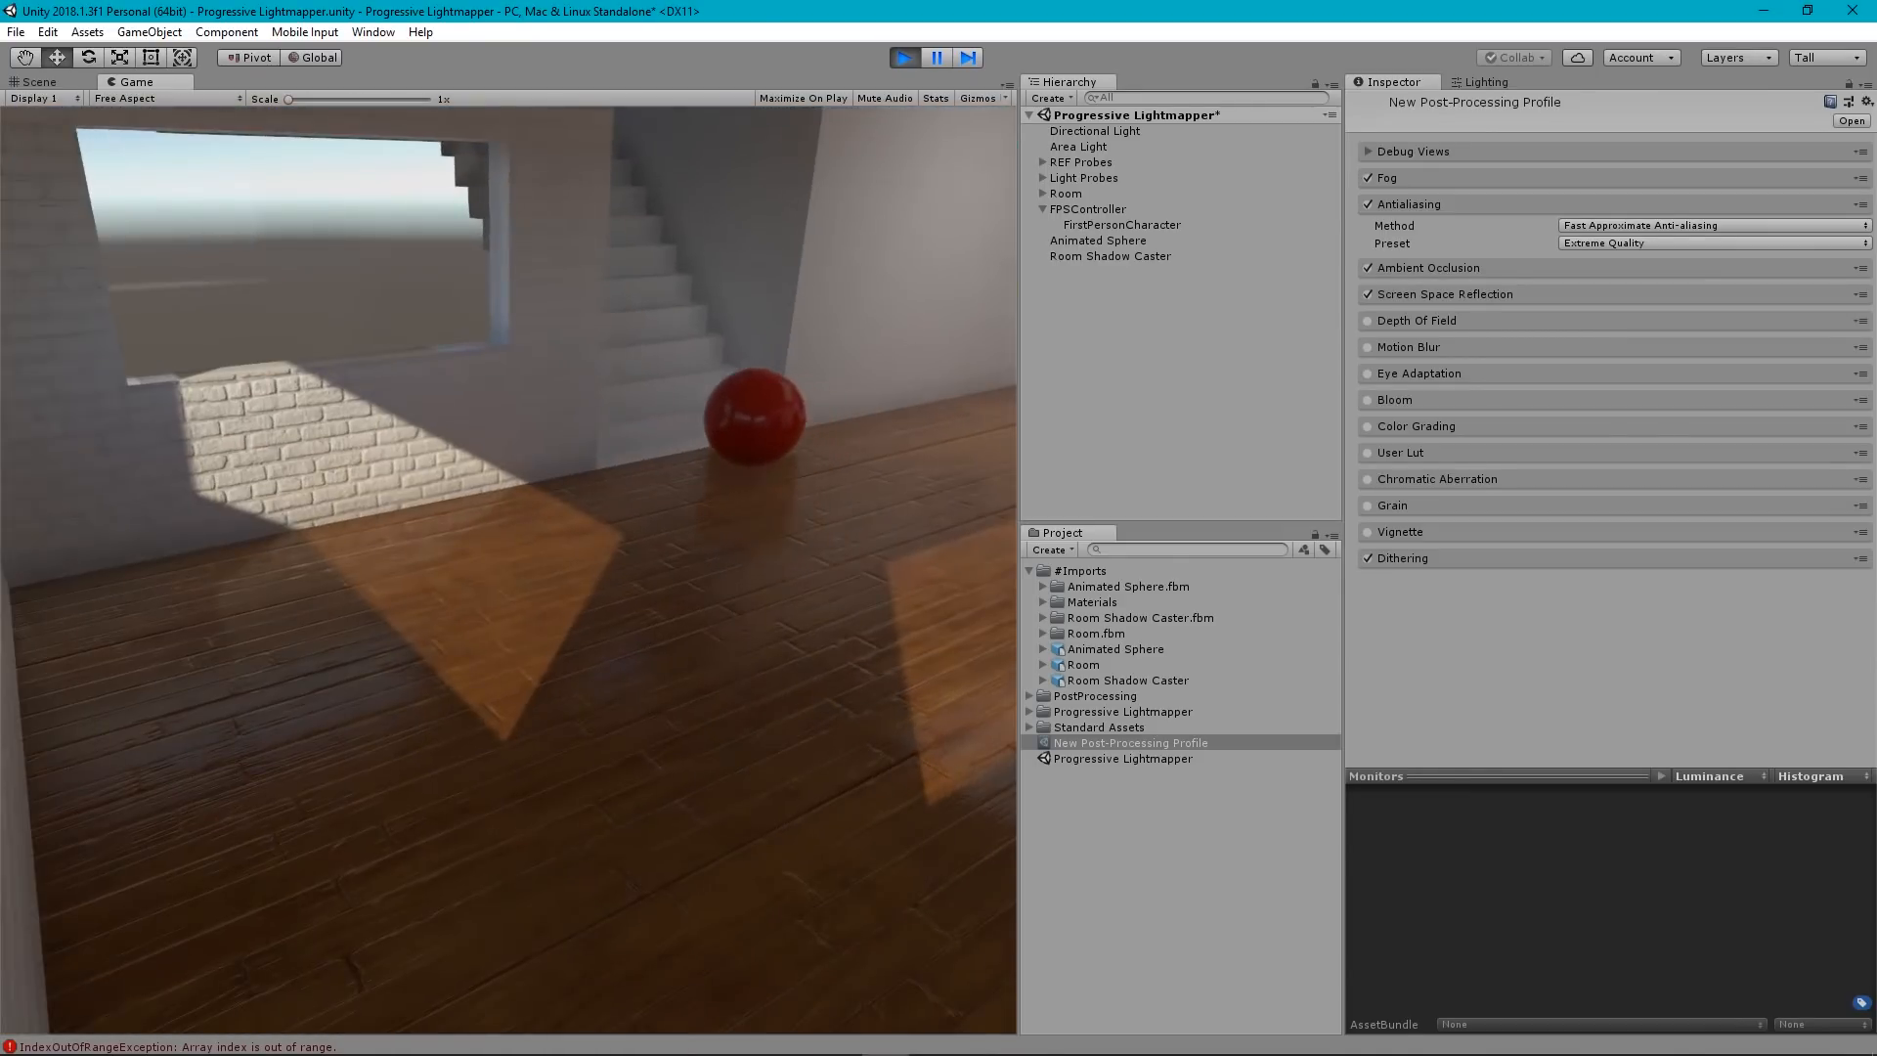
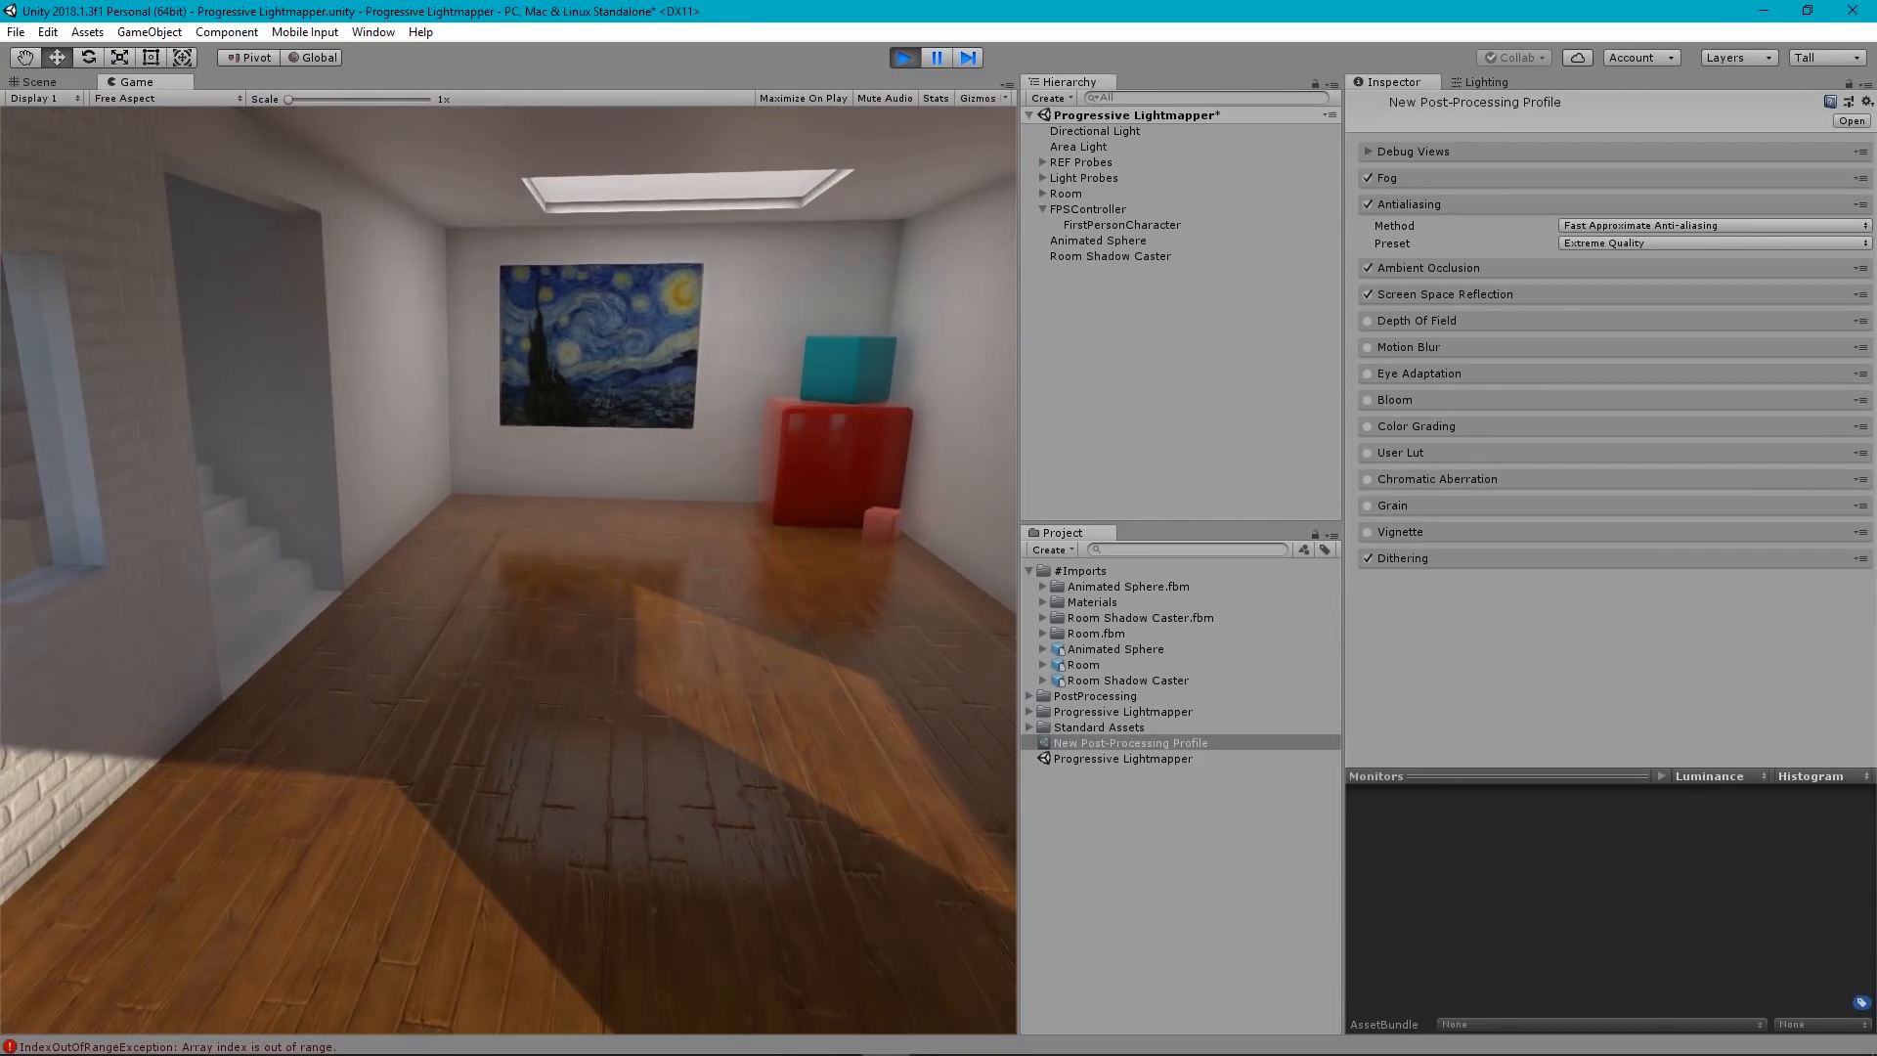
pyautogui.press('d')
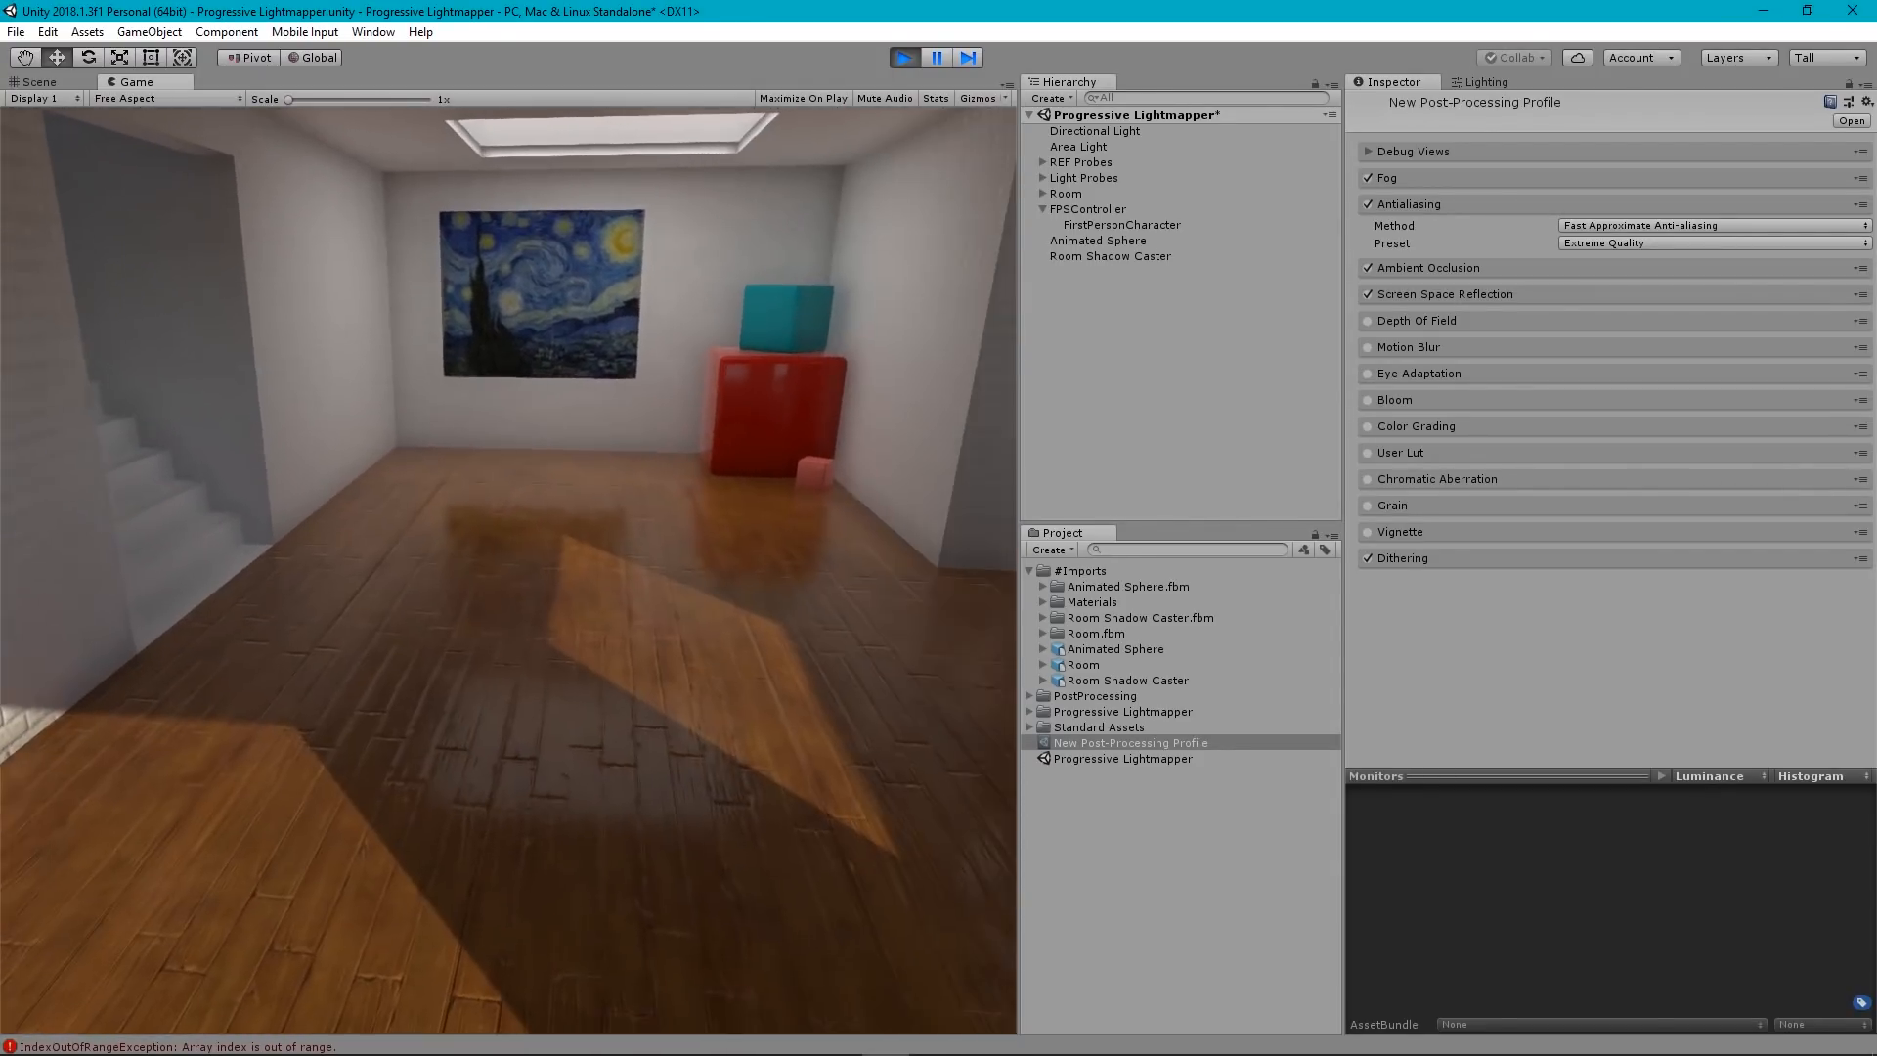
pyautogui.press('w')
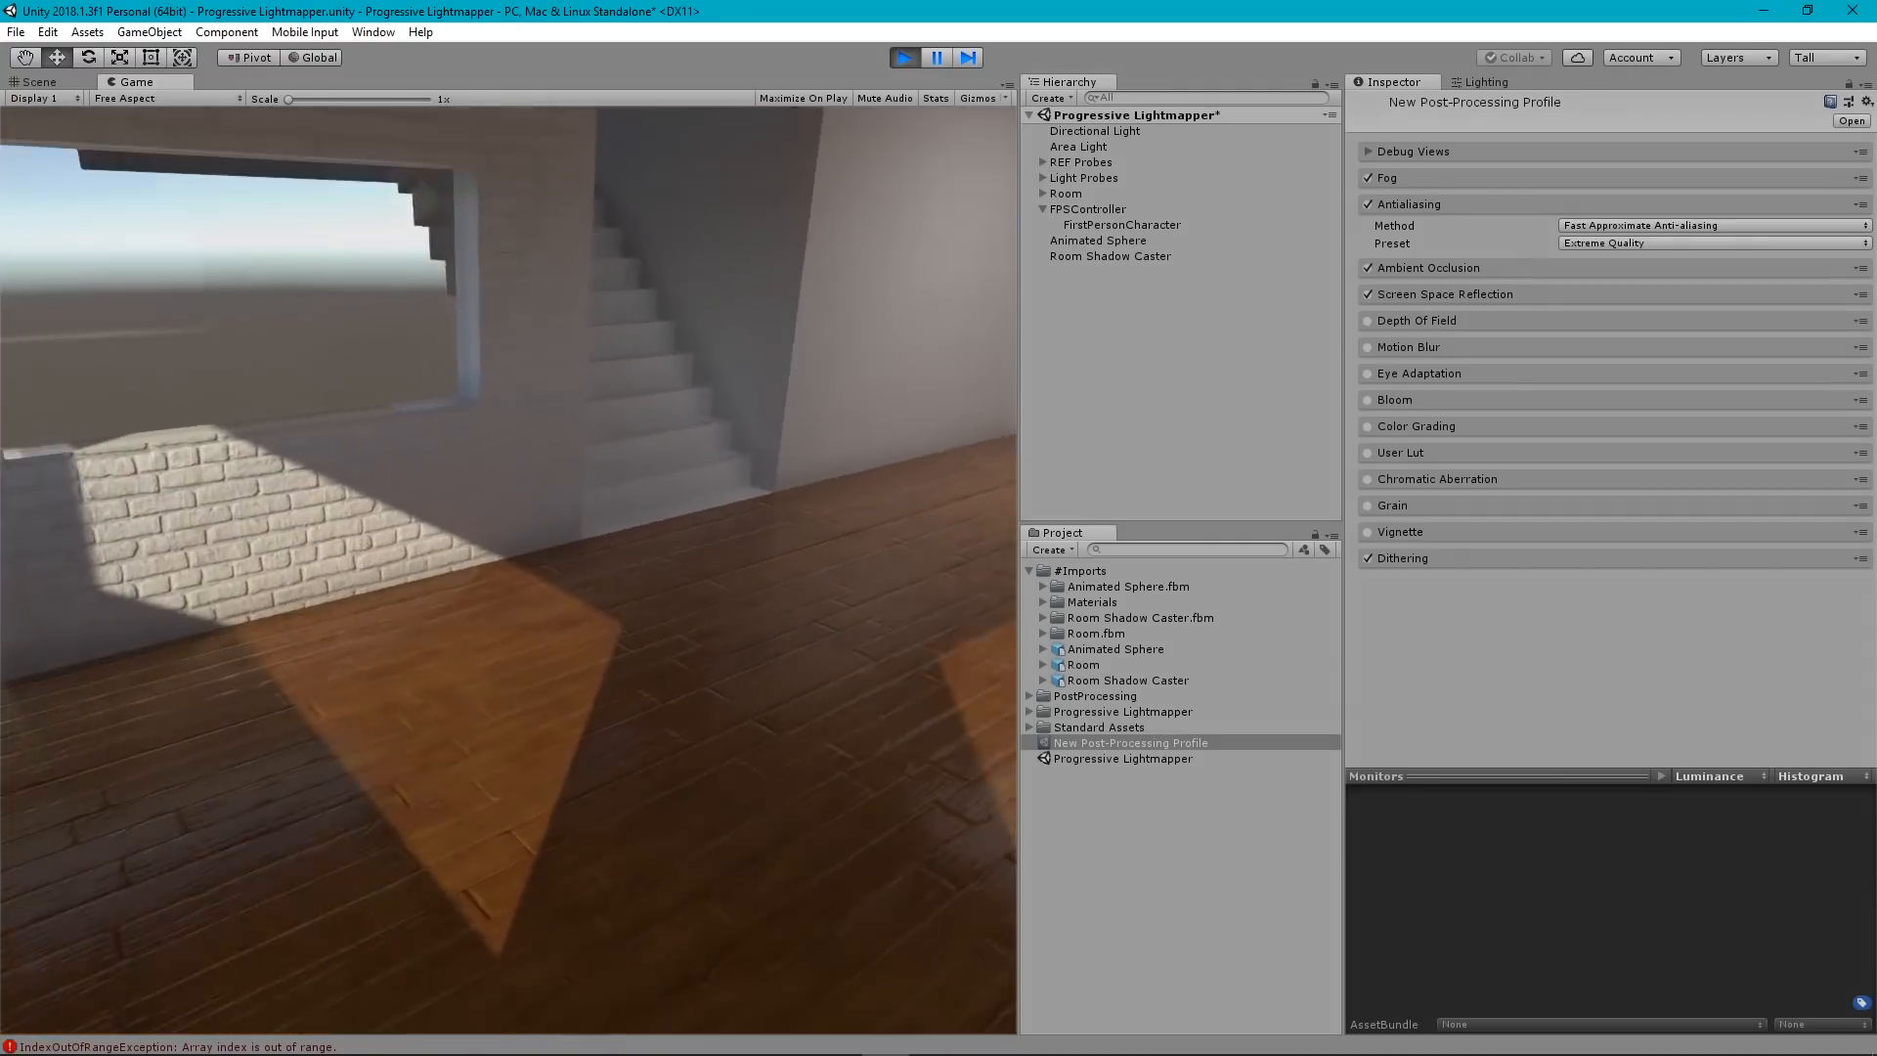
# Walk past the sunlit floor and the moving sphere to examine the window sill's lighting up close, and stop the play mode.
pyautogui.press('d')
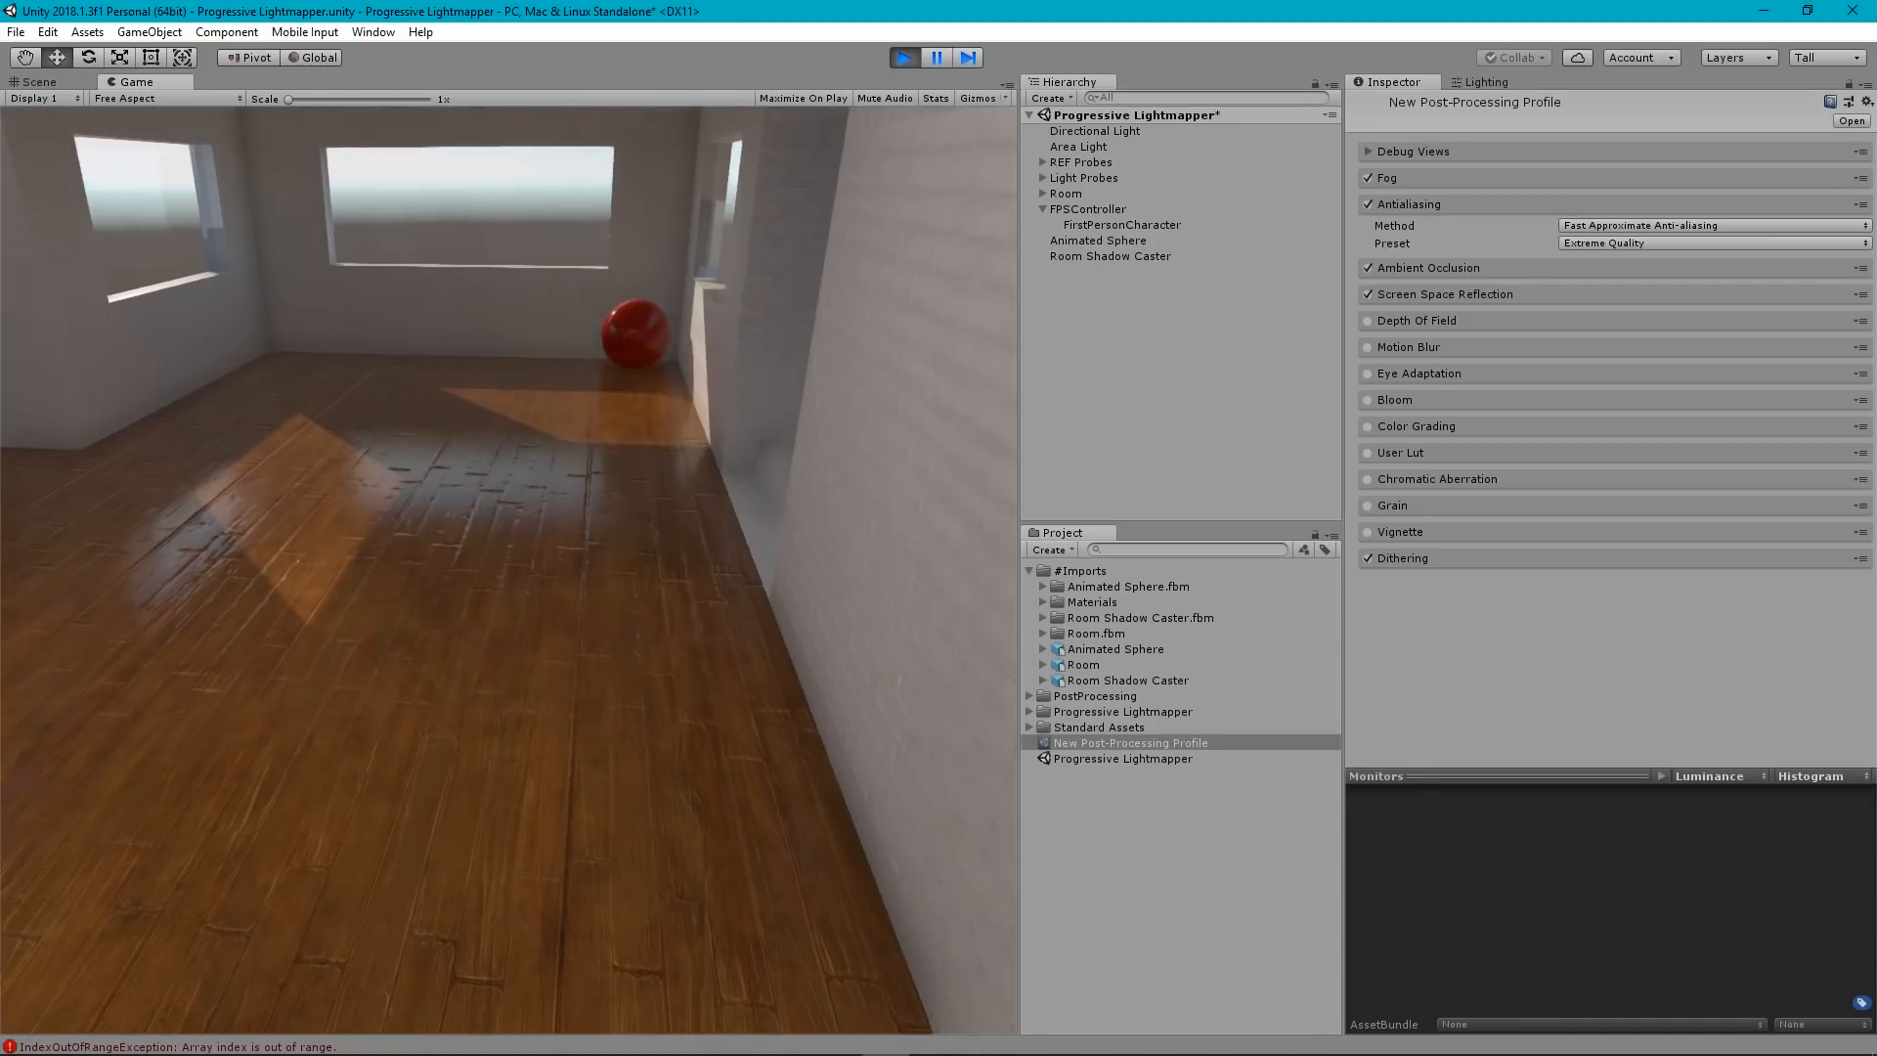
pyautogui.press('a')
pyautogui.press('d')
pyautogui.press('d')
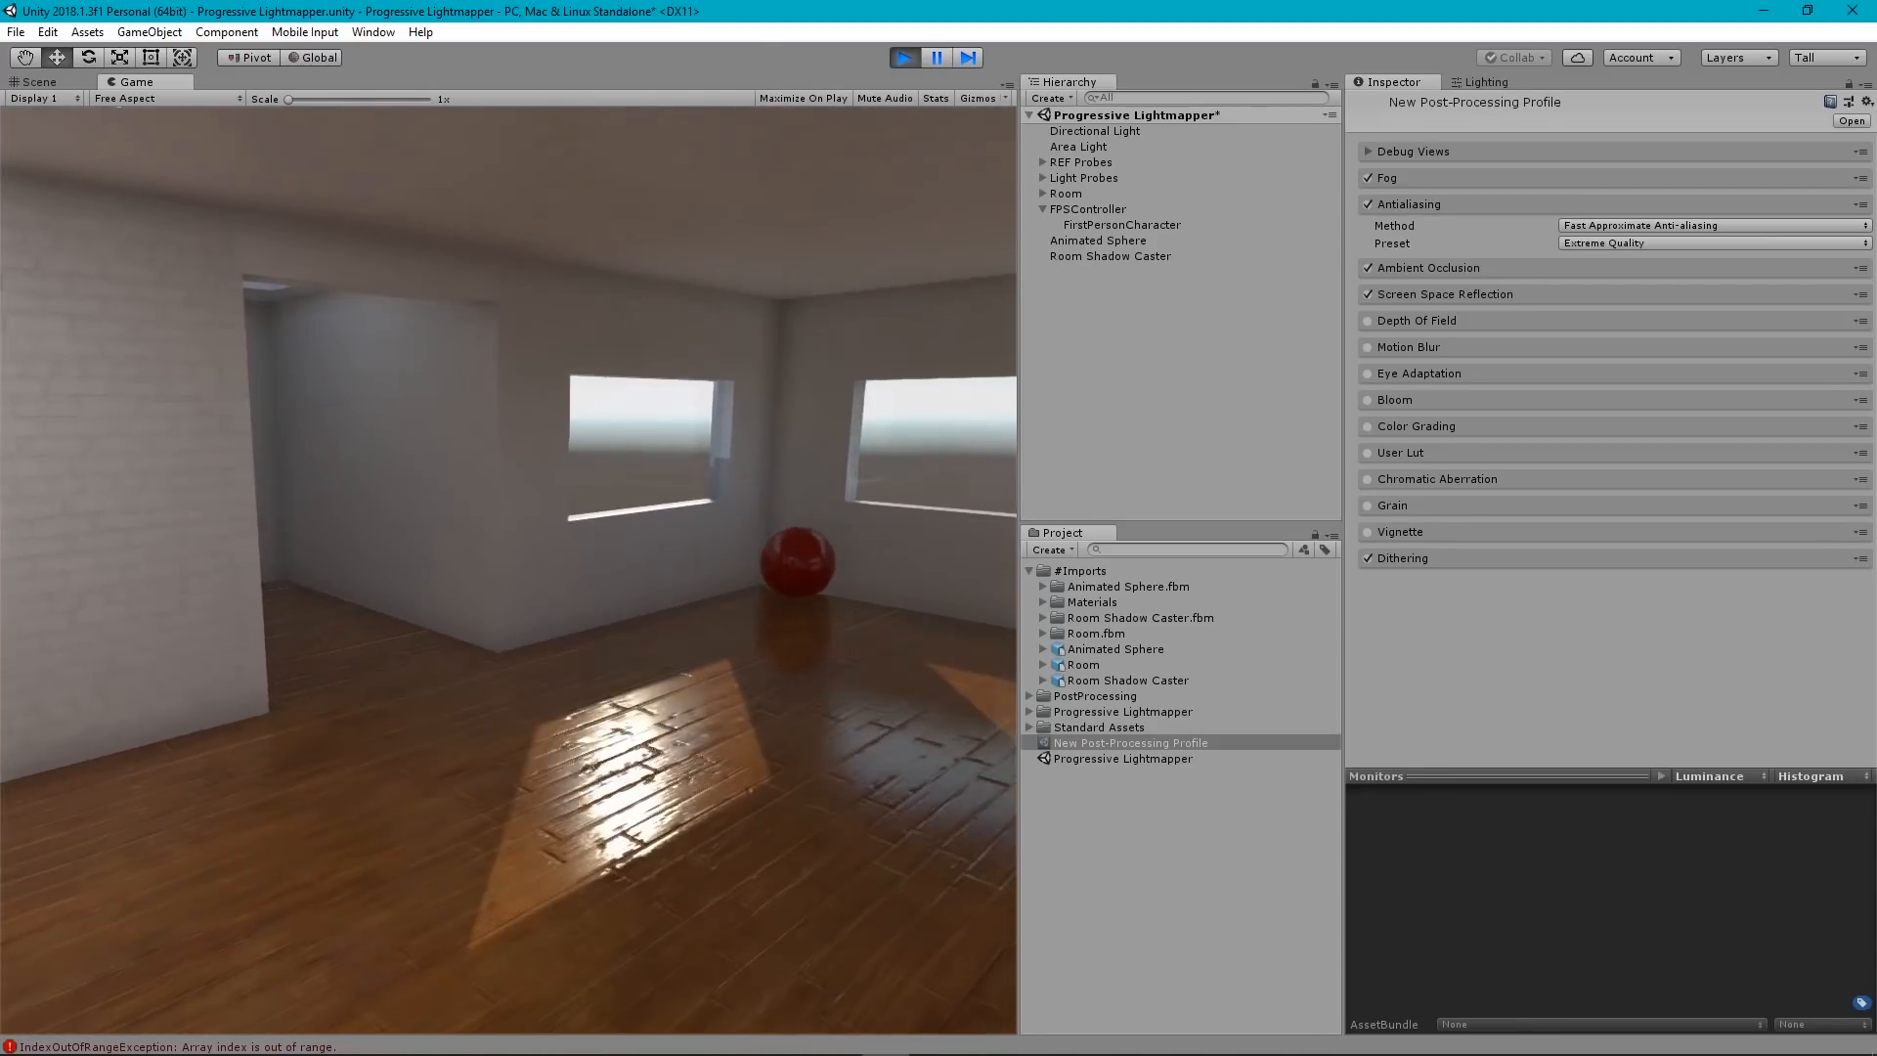
pyautogui.press('w')
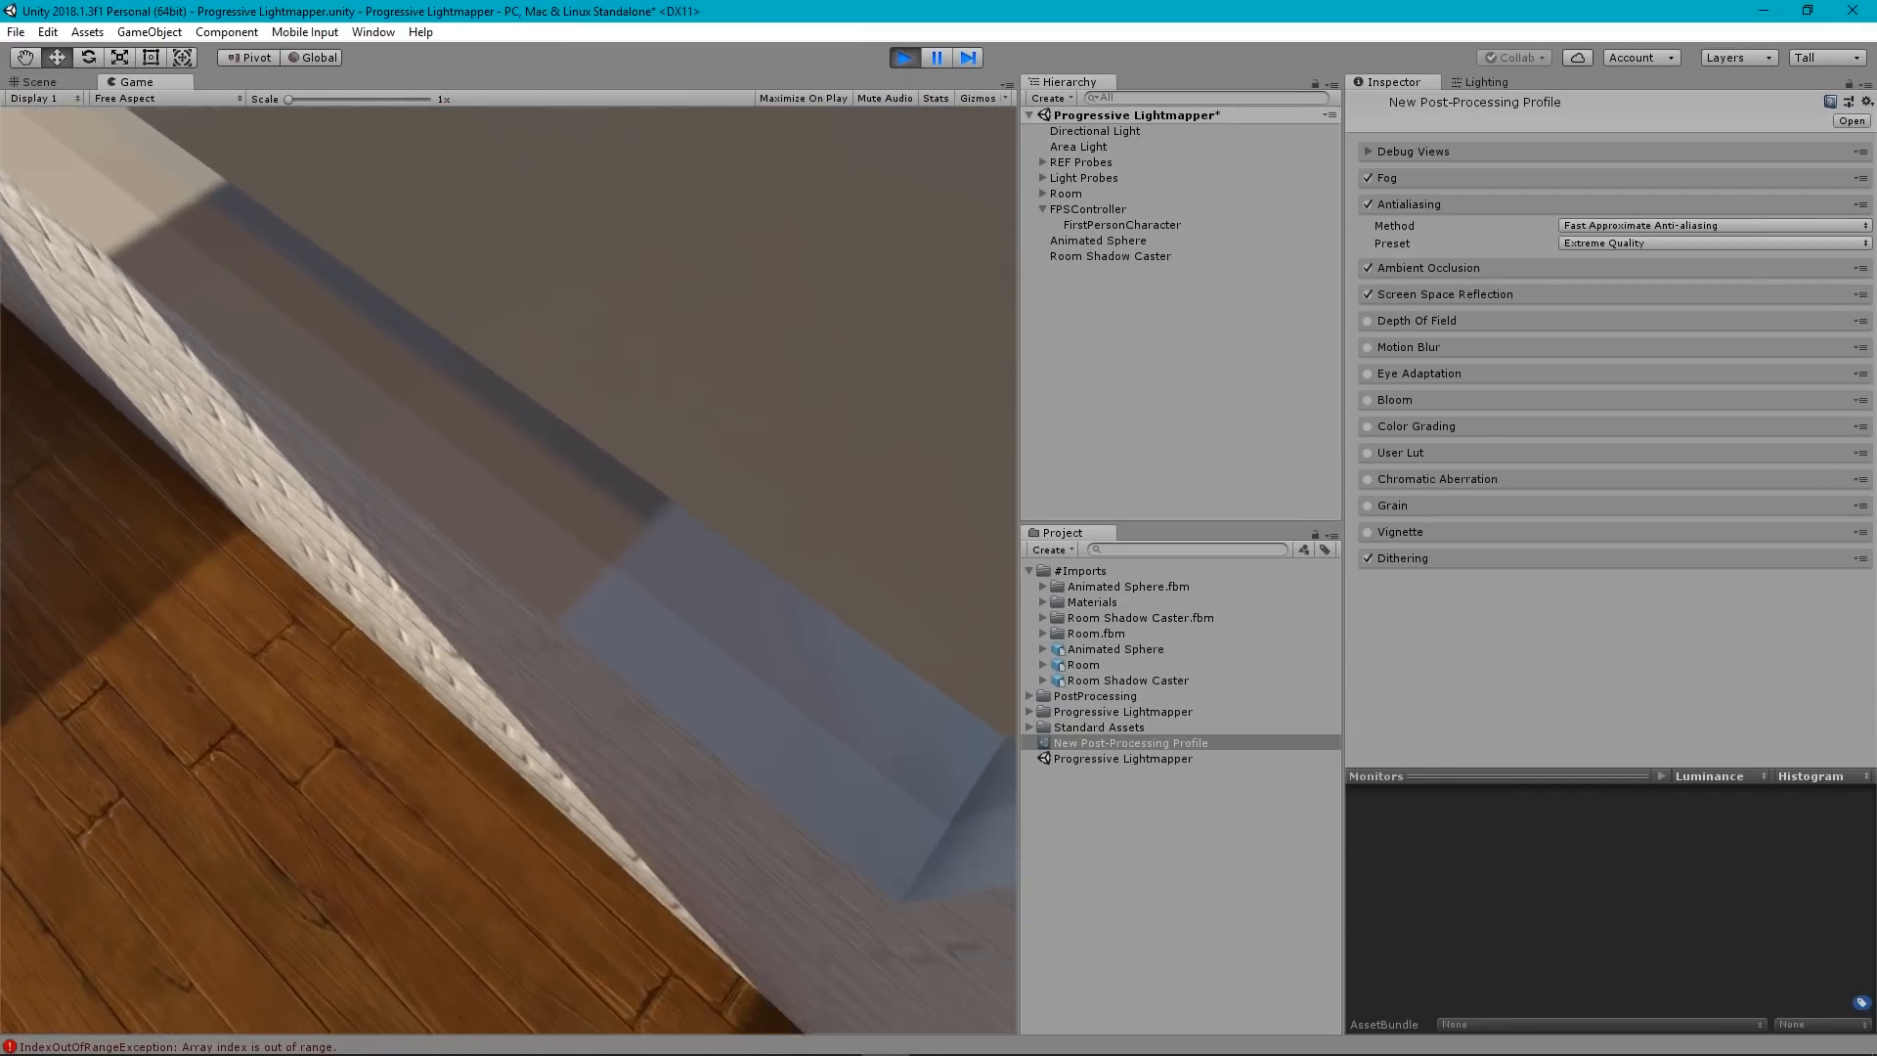
pyautogui.press('a')
pyautogui.press('d')
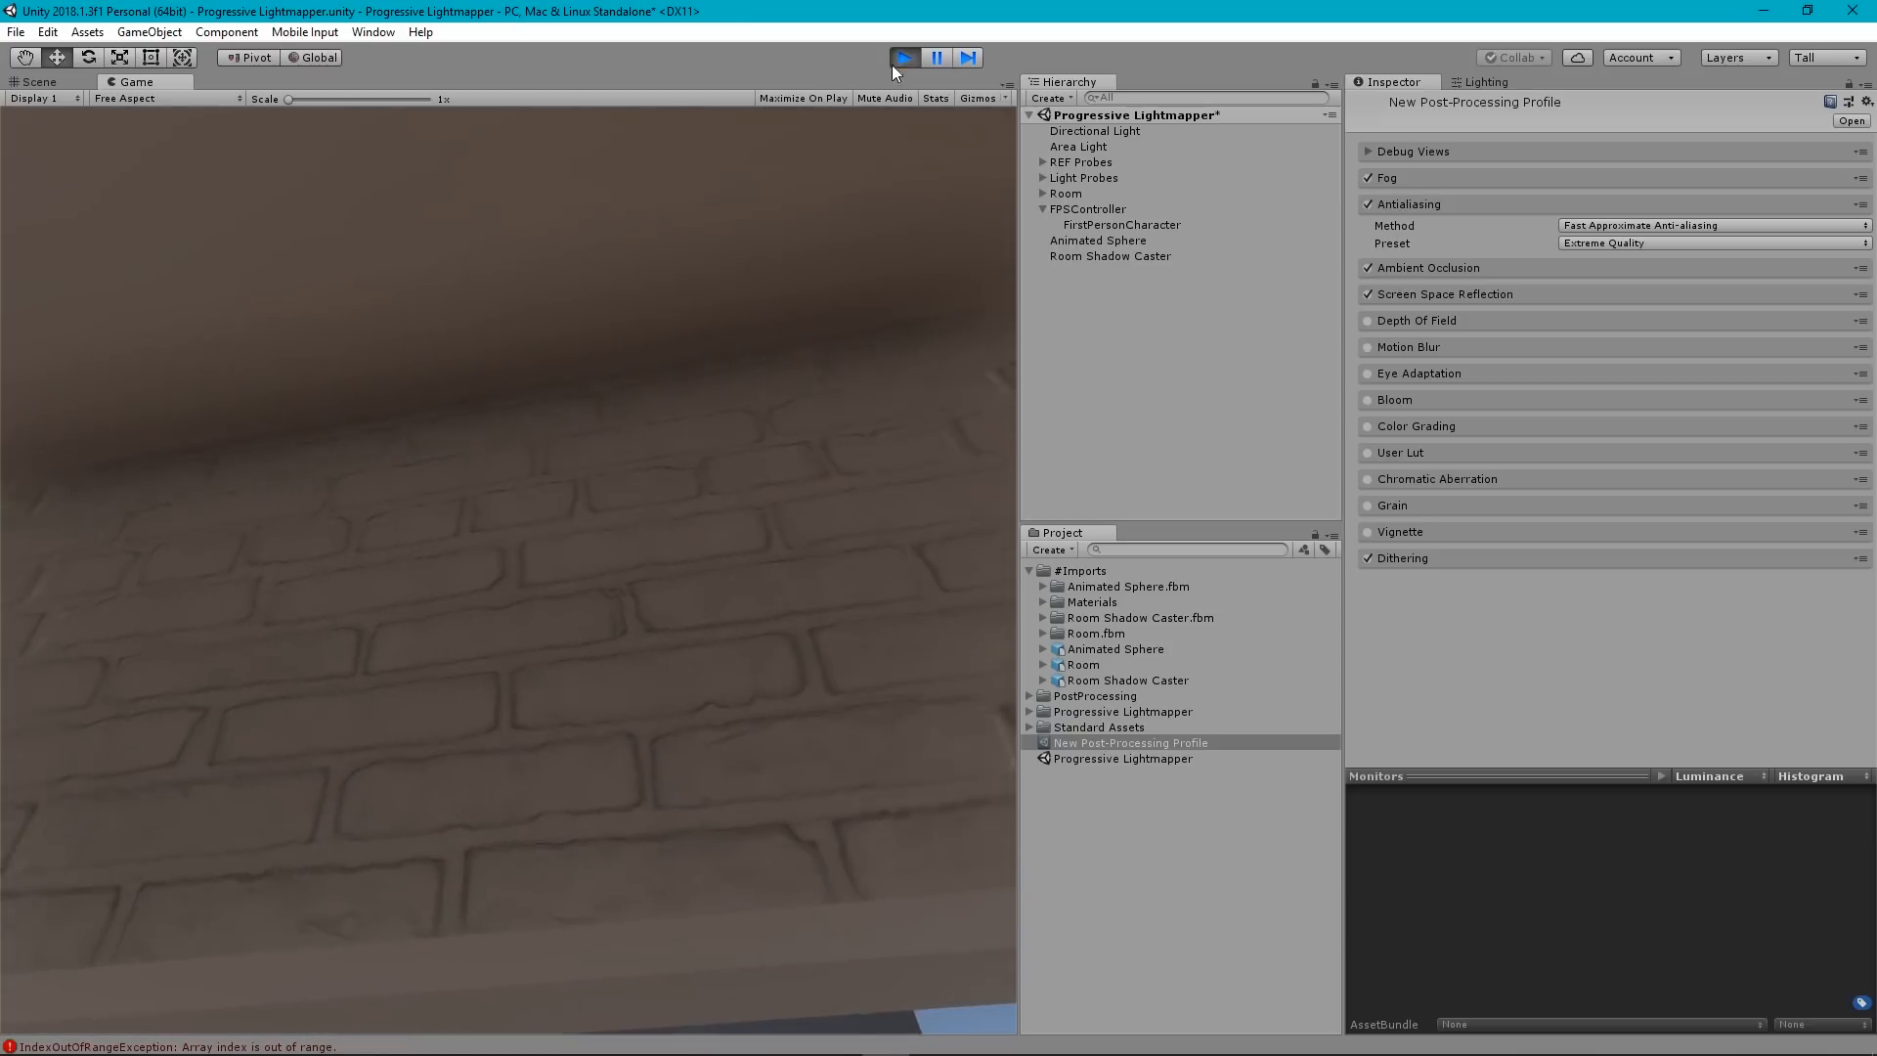
pyautogui.click(904, 56)
# Set the Progressive lightmapper's Direct Samples to 64 and Indirect Samples to 2000.
pyautogui.moveTo(619, 606)
pyautogui.mouseDown(button='right')
pyautogui.moveTo(1797, 548)
pyautogui.moveTo(38, 544)
pyautogui.moveTo(48, 529)
pyautogui.mouseUp(button='right')
pyautogui.press('a')
pyautogui.press('s')
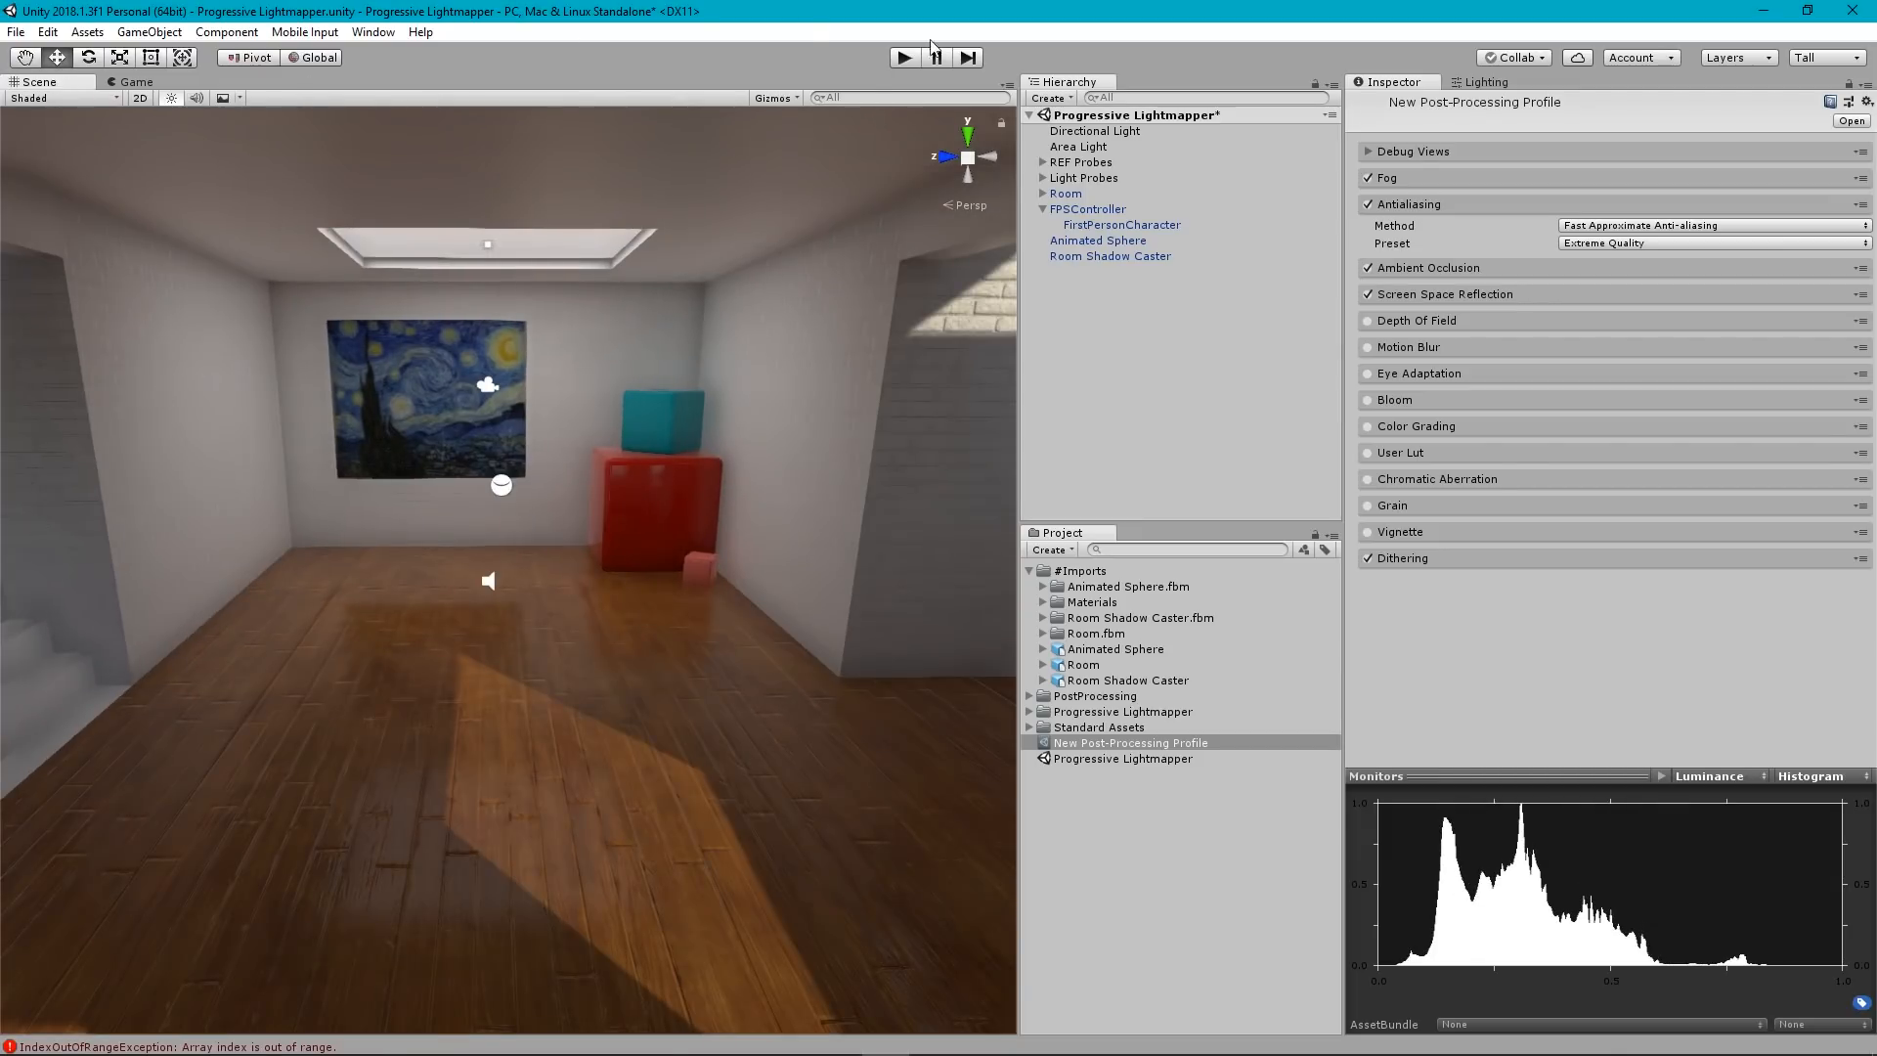
pyautogui.click(1486, 82)
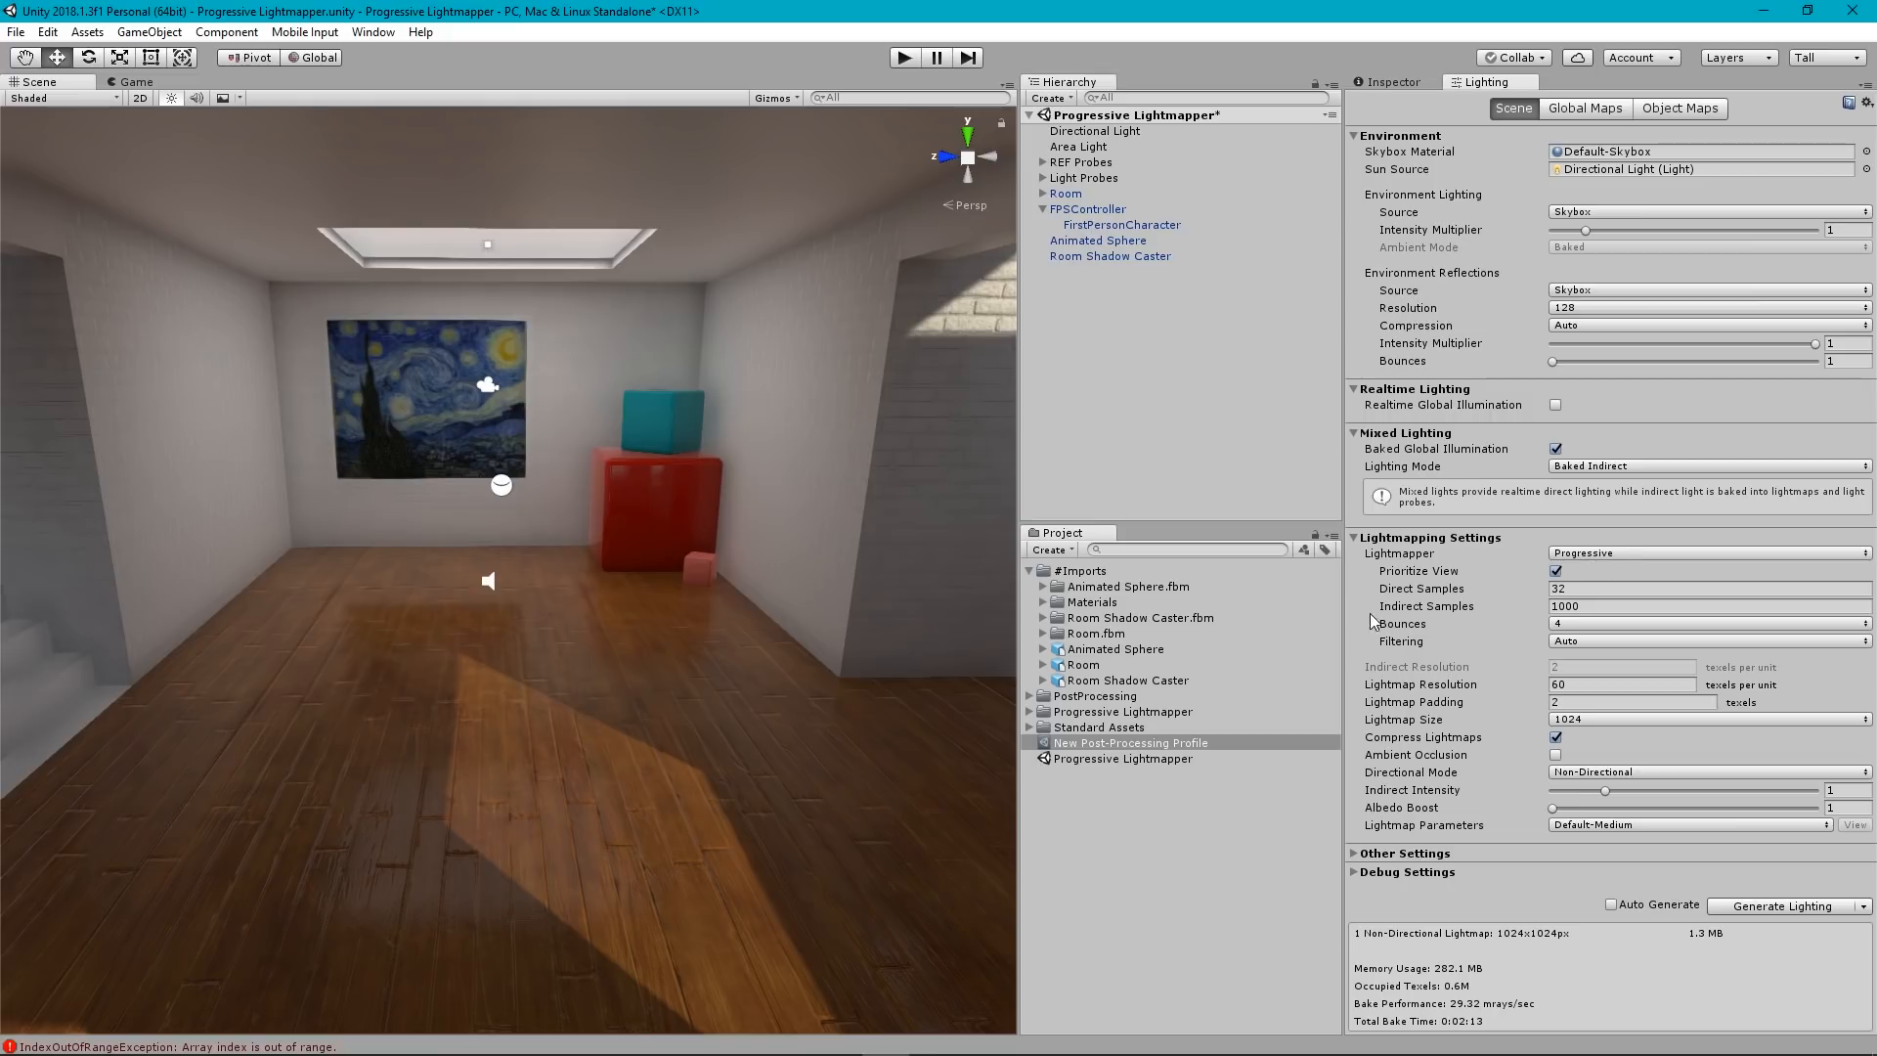
pyautogui.click(1579, 590)
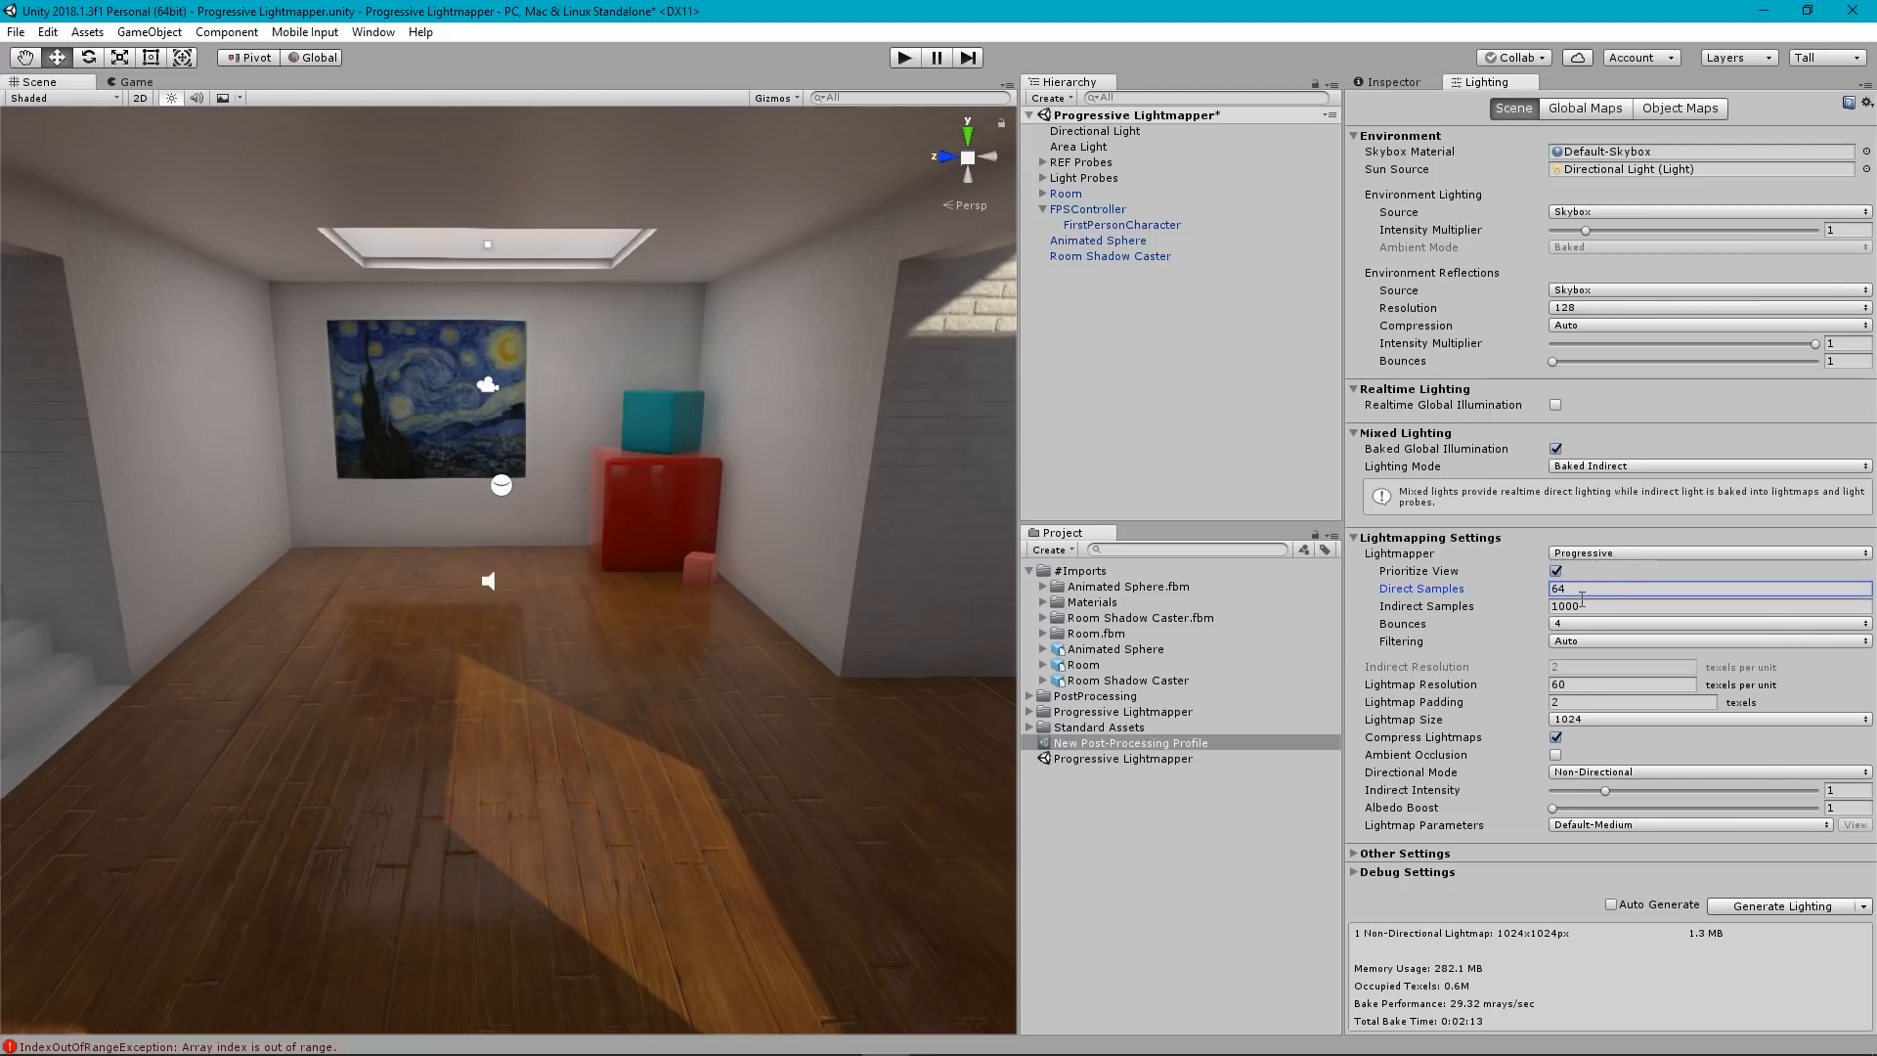
pyautogui.click(1595, 606)
pyautogui.write('20')
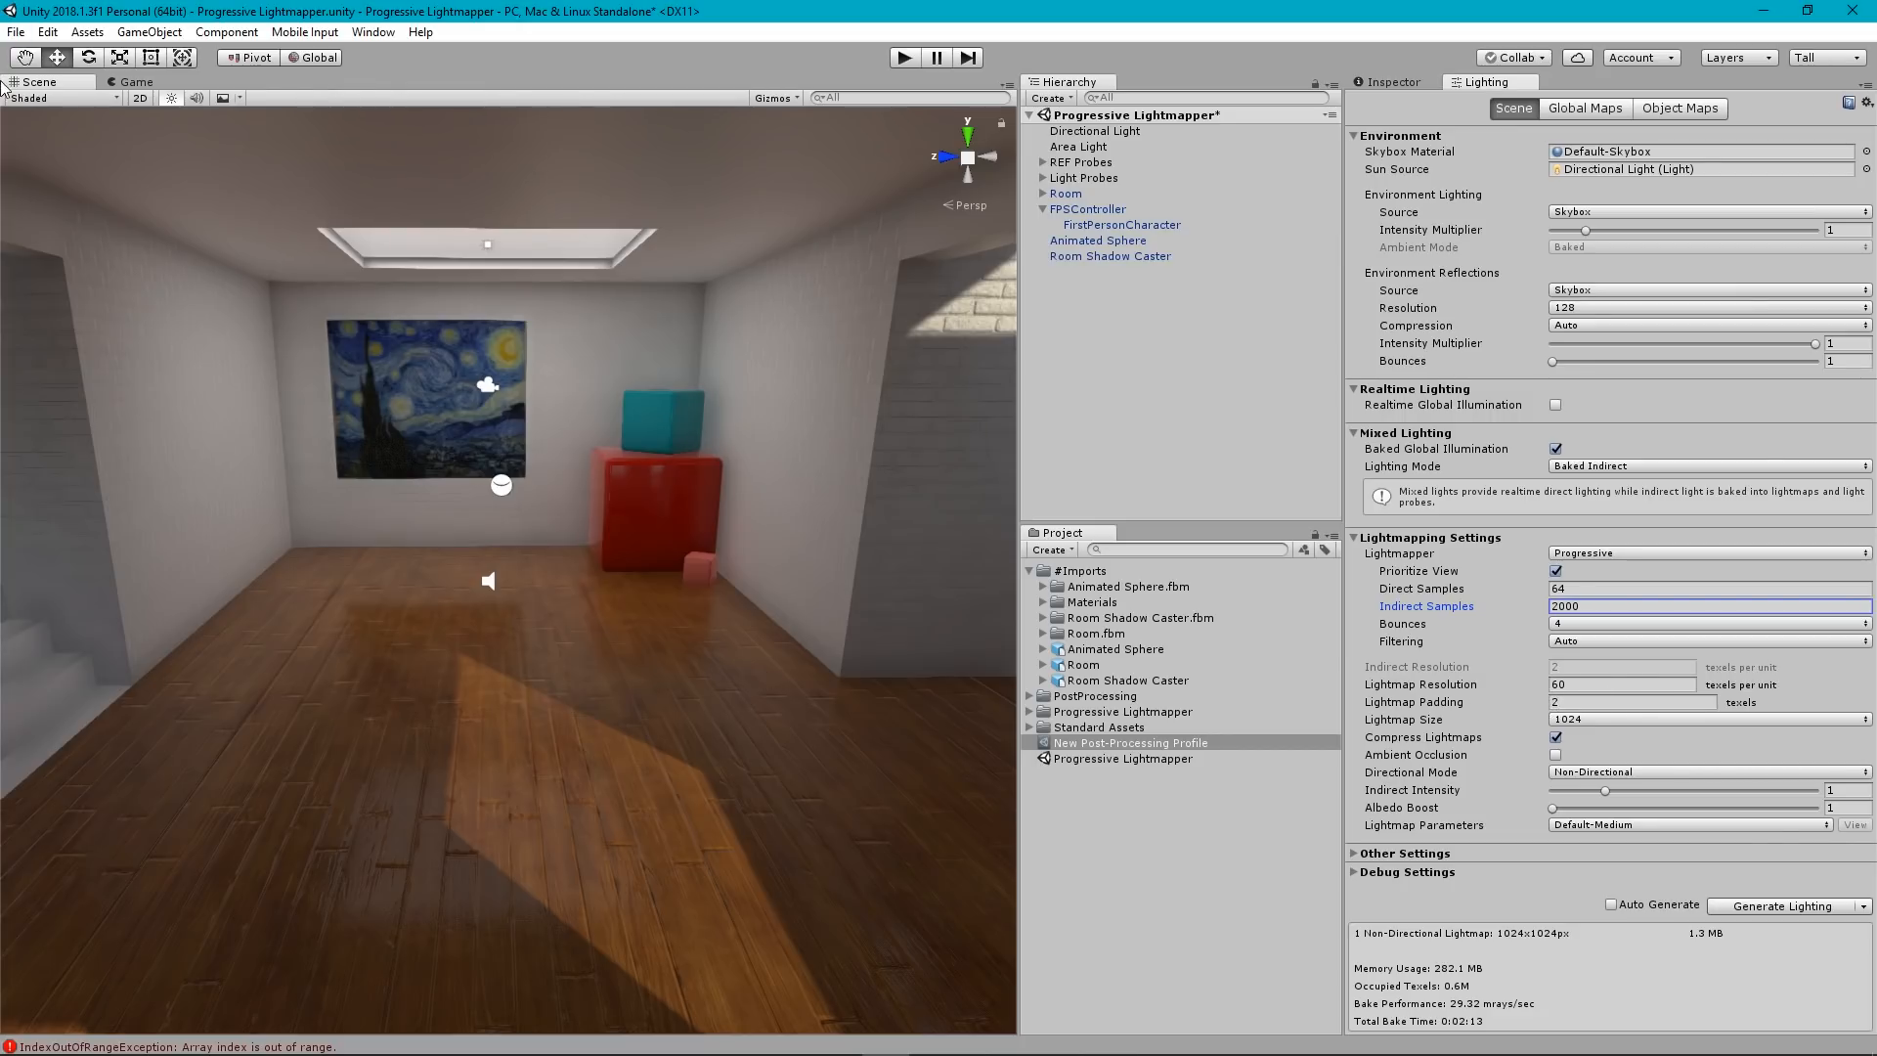
# Display the scene as Baked Lightmap and examine the texel density around the main room's window and stairs.
pyautogui.click(41, 99)
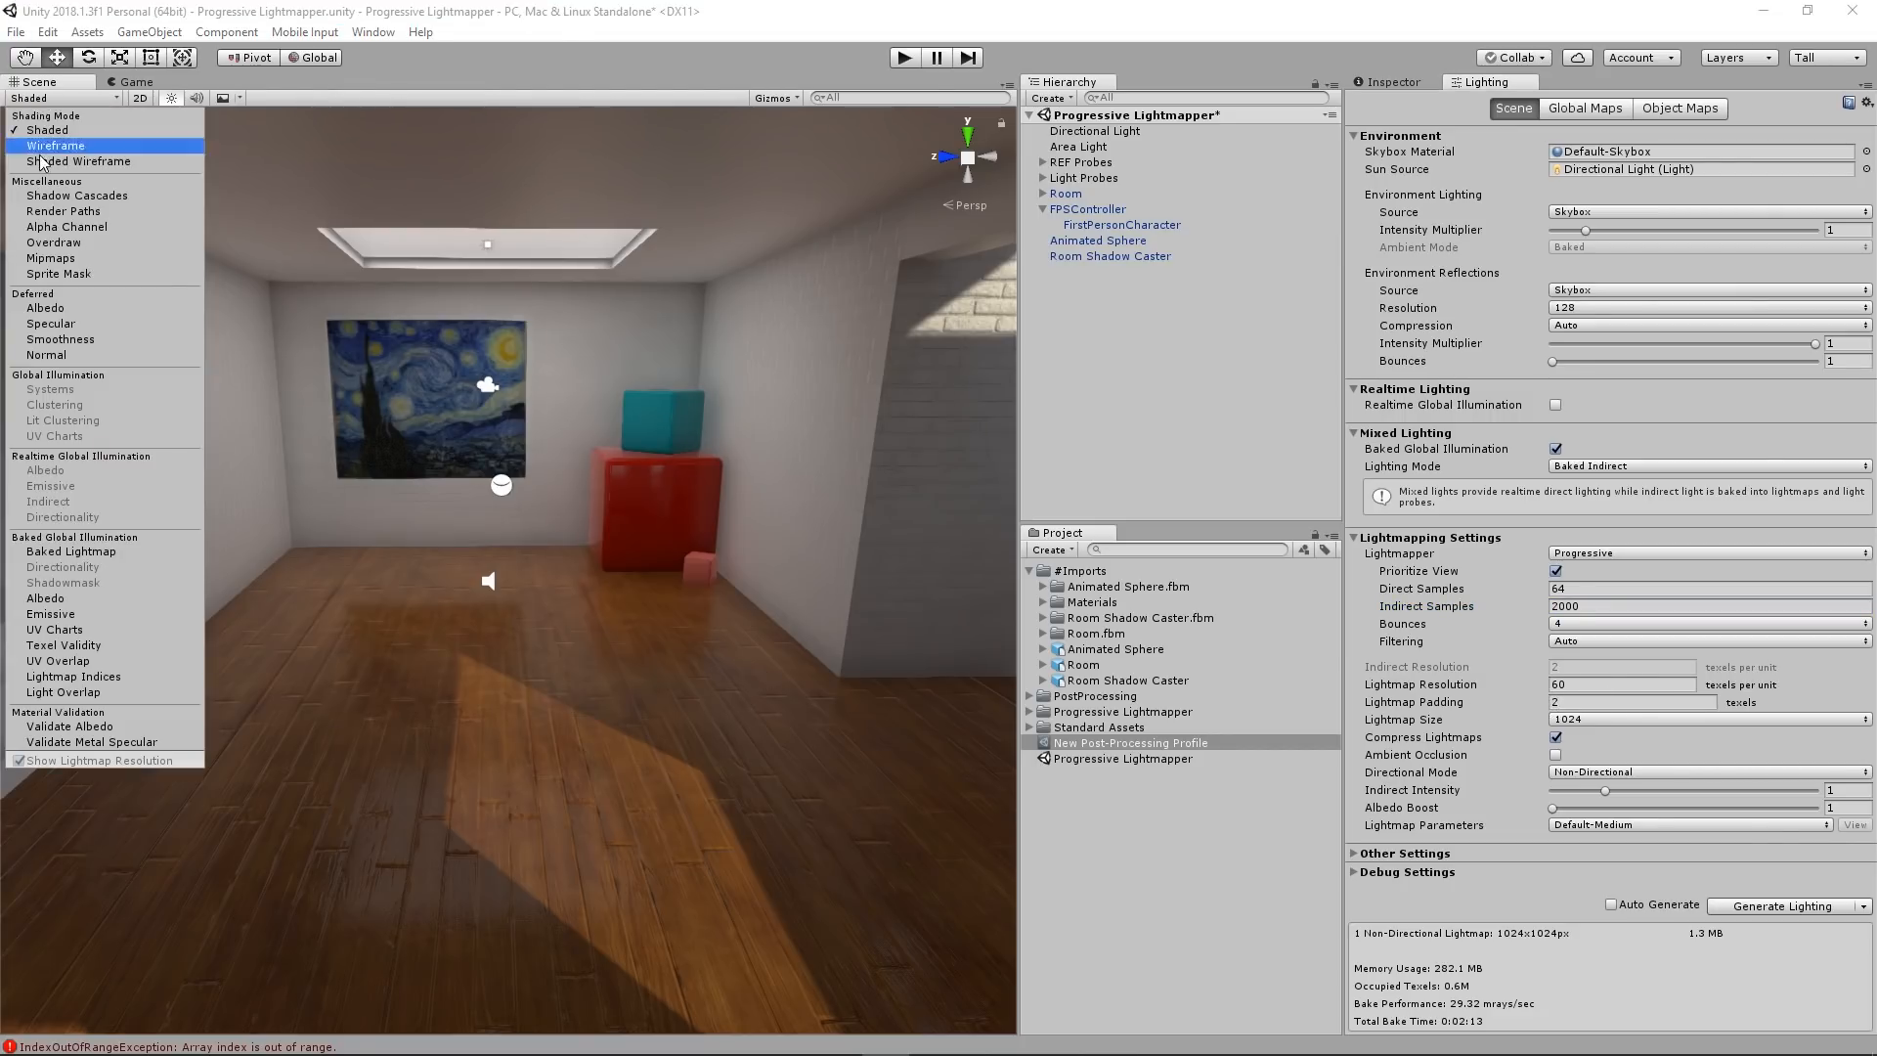
pyautogui.click(71, 552)
pyautogui.moveTo(625, 508)
pyautogui.mouseDown(button='right')
pyautogui.moveTo(503, 504)
pyautogui.moveTo(807, 513)
pyautogui.moveTo(815, 492)
pyautogui.moveTo(24, 620)
pyautogui.moveTo(1753, 616)
pyautogui.moveTo(1736, 613)
pyautogui.moveTo(1749, 594)
pyautogui.moveTo(1769, 678)
pyautogui.moveTo(1805, 684)
pyautogui.moveTo(315, 581)
pyautogui.mouseUp(button='right')
pyautogui.press('w')
pyautogui.press('e')
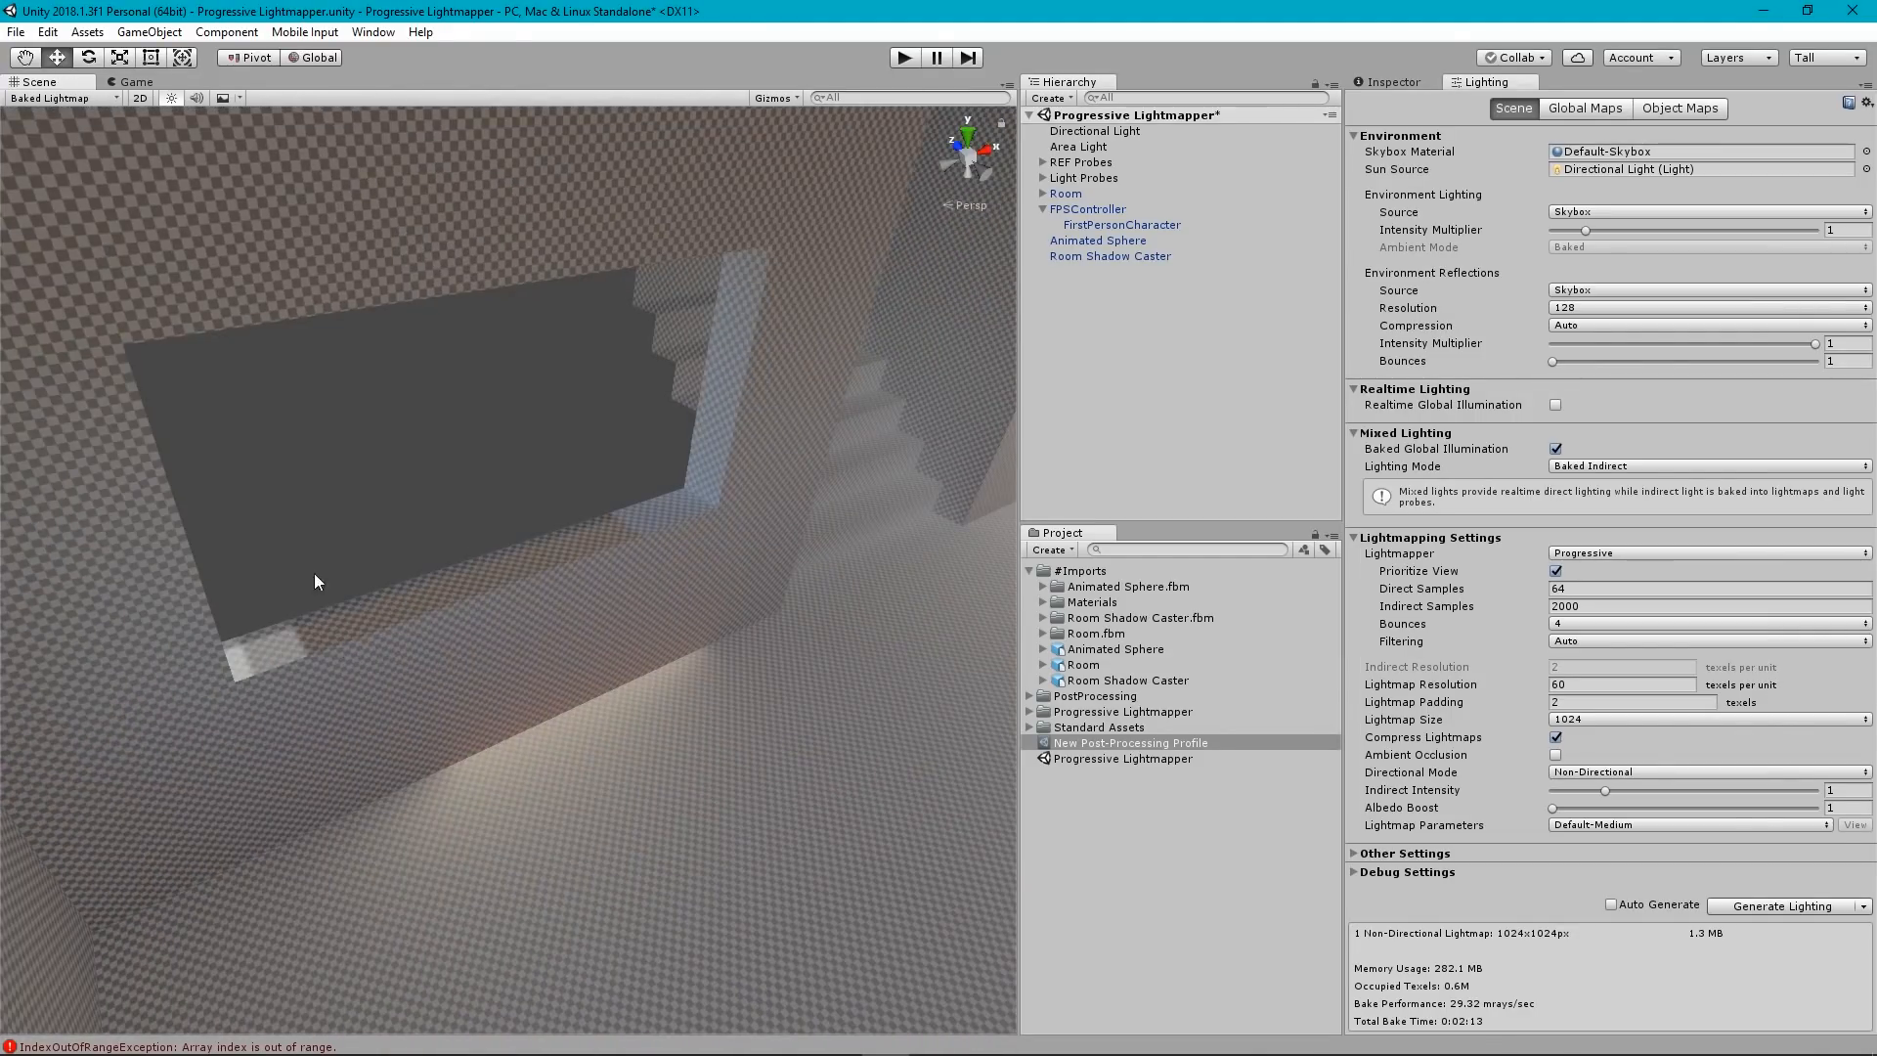
# Display the scene as UV Overlap and examine the room's exterior and the stacked cubes for overlapping texels.
pyautogui.click(62, 99)
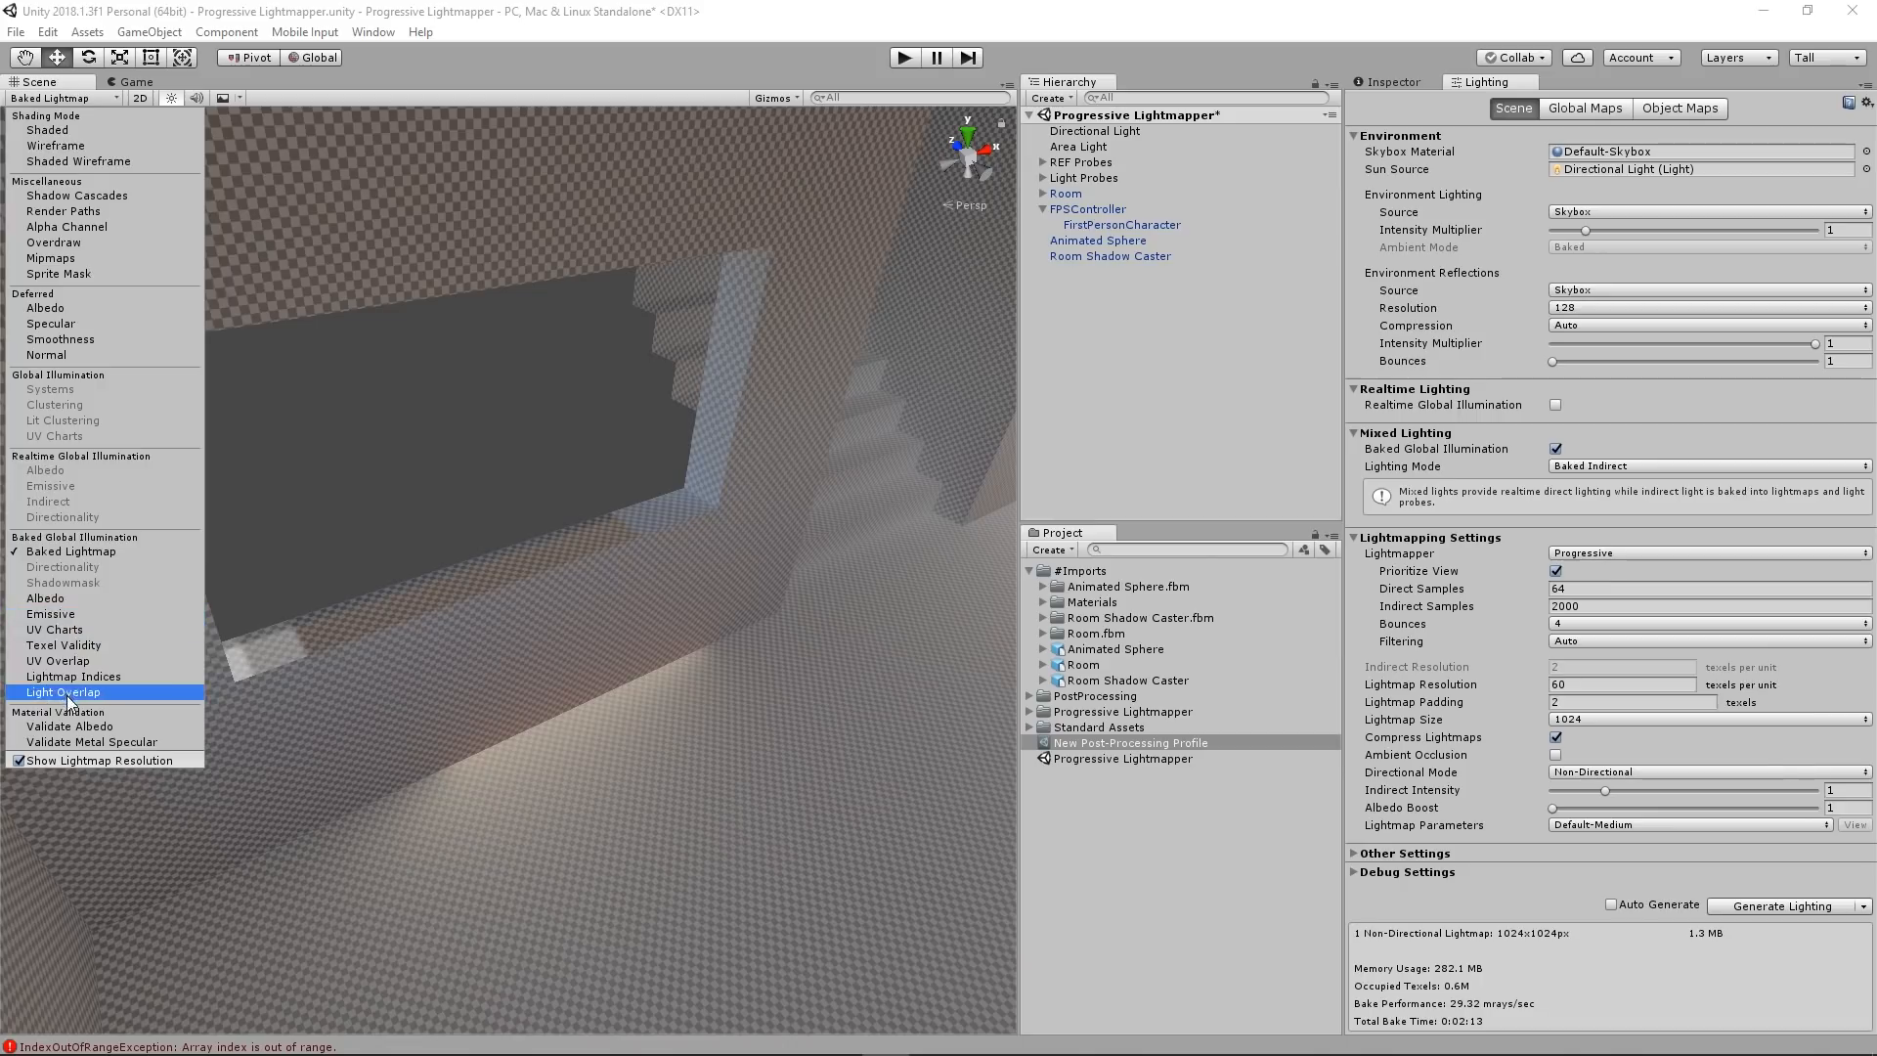
pyautogui.click(52, 665)
pyautogui.moveTo(599, 658)
pyautogui.mouseDown(button='right')
pyautogui.moveTo(695, 607)
pyautogui.moveTo(854, 583)
pyautogui.moveTo(924, 616)
pyautogui.moveTo(1090, 619)
pyautogui.moveTo(1164, 578)
pyautogui.moveTo(473, 590)
pyautogui.moveTo(649, 586)
pyautogui.moveTo(827, 491)
pyautogui.moveTo(993, 544)
pyautogui.moveTo(1245, 583)
pyautogui.moveTo(1030, 629)
pyautogui.moveTo(725, 620)
pyautogui.moveTo(574, 582)
pyautogui.moveTo(530, 478)
pyautogui.moveTo(566, 460)
pyautogui.moveTo(775, 460)
pyautogui.moveTo(900, 511)
pyautogui.moveTo(905, 577)
pyautogui.moveTo(502, 636)
pyautogui.moveTo(165, 638)
pyautogui.moveTo(909, 616)
pyautogui.moveTo(951, 620)
pyautogui.moveTo(1068, 700)
pyautogui.moveTo(1048, 538)
pyautogui.moveTo(1006, 531)
pyautogui.moveTo(969, 559)
pyautogui.moveTo(834, 548)
pyautogui.moveTo(1036, 491)
pyautogui.moveTo(765, 569)
pyautogui.mouseUp(button='right')
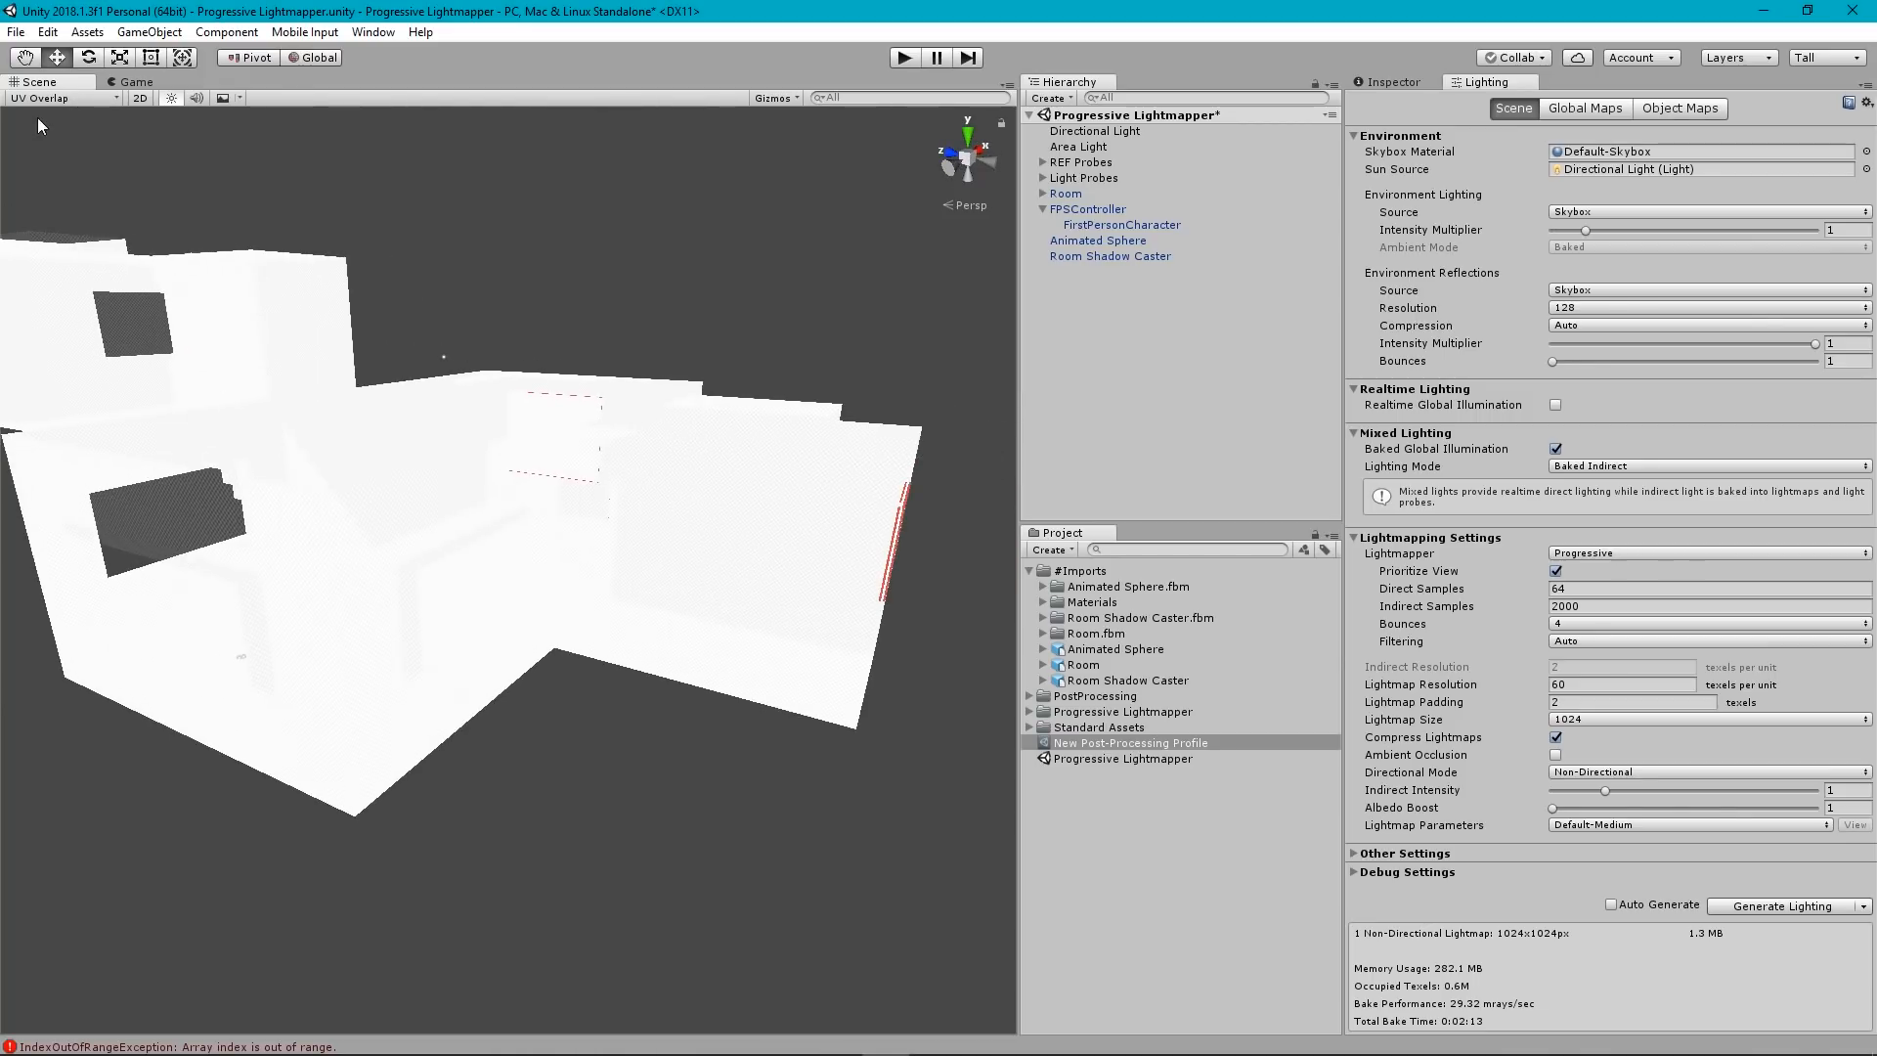
pyautogui.moveTo(461, 473); pyautogui.dragTo(720, 523, button='right')
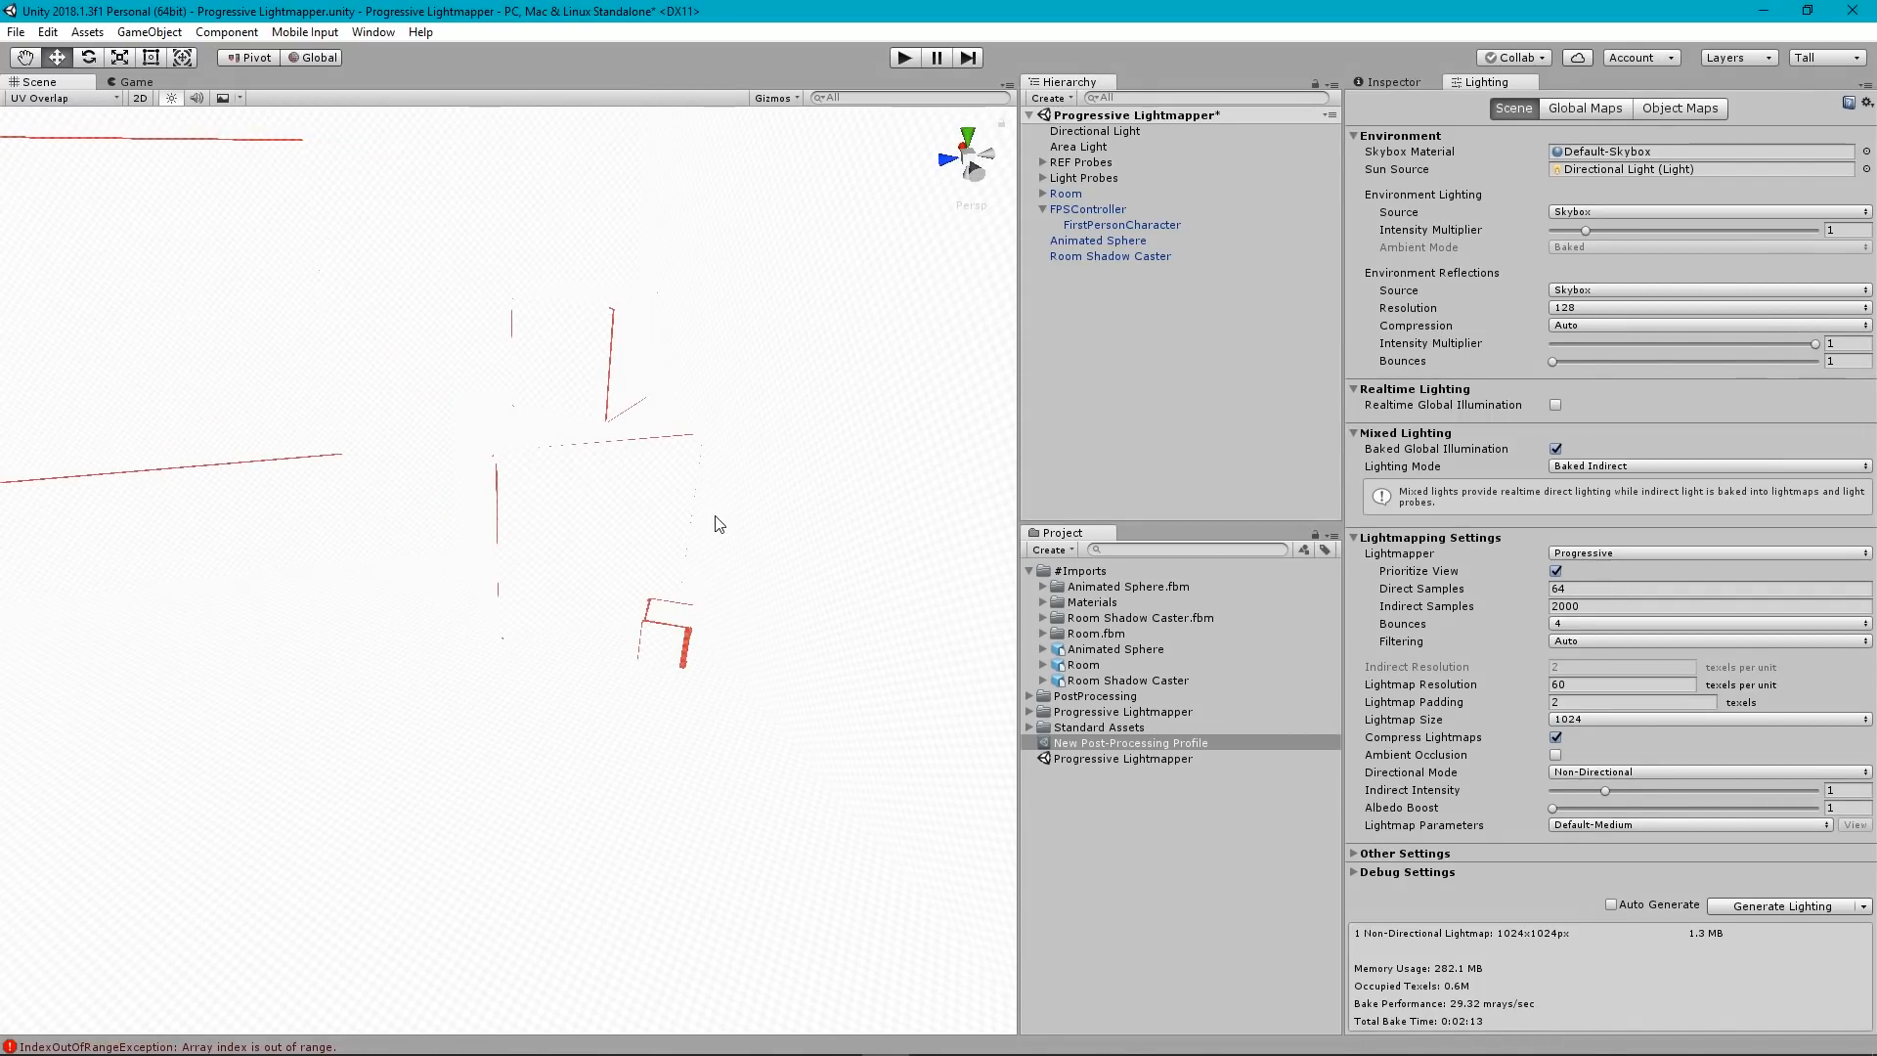
# Select the small cube beside the large block, examine its Mesh Renderer lightmap settings, deselect it and collapse the Room hierarchy.
pyautogui.click(680, 625)
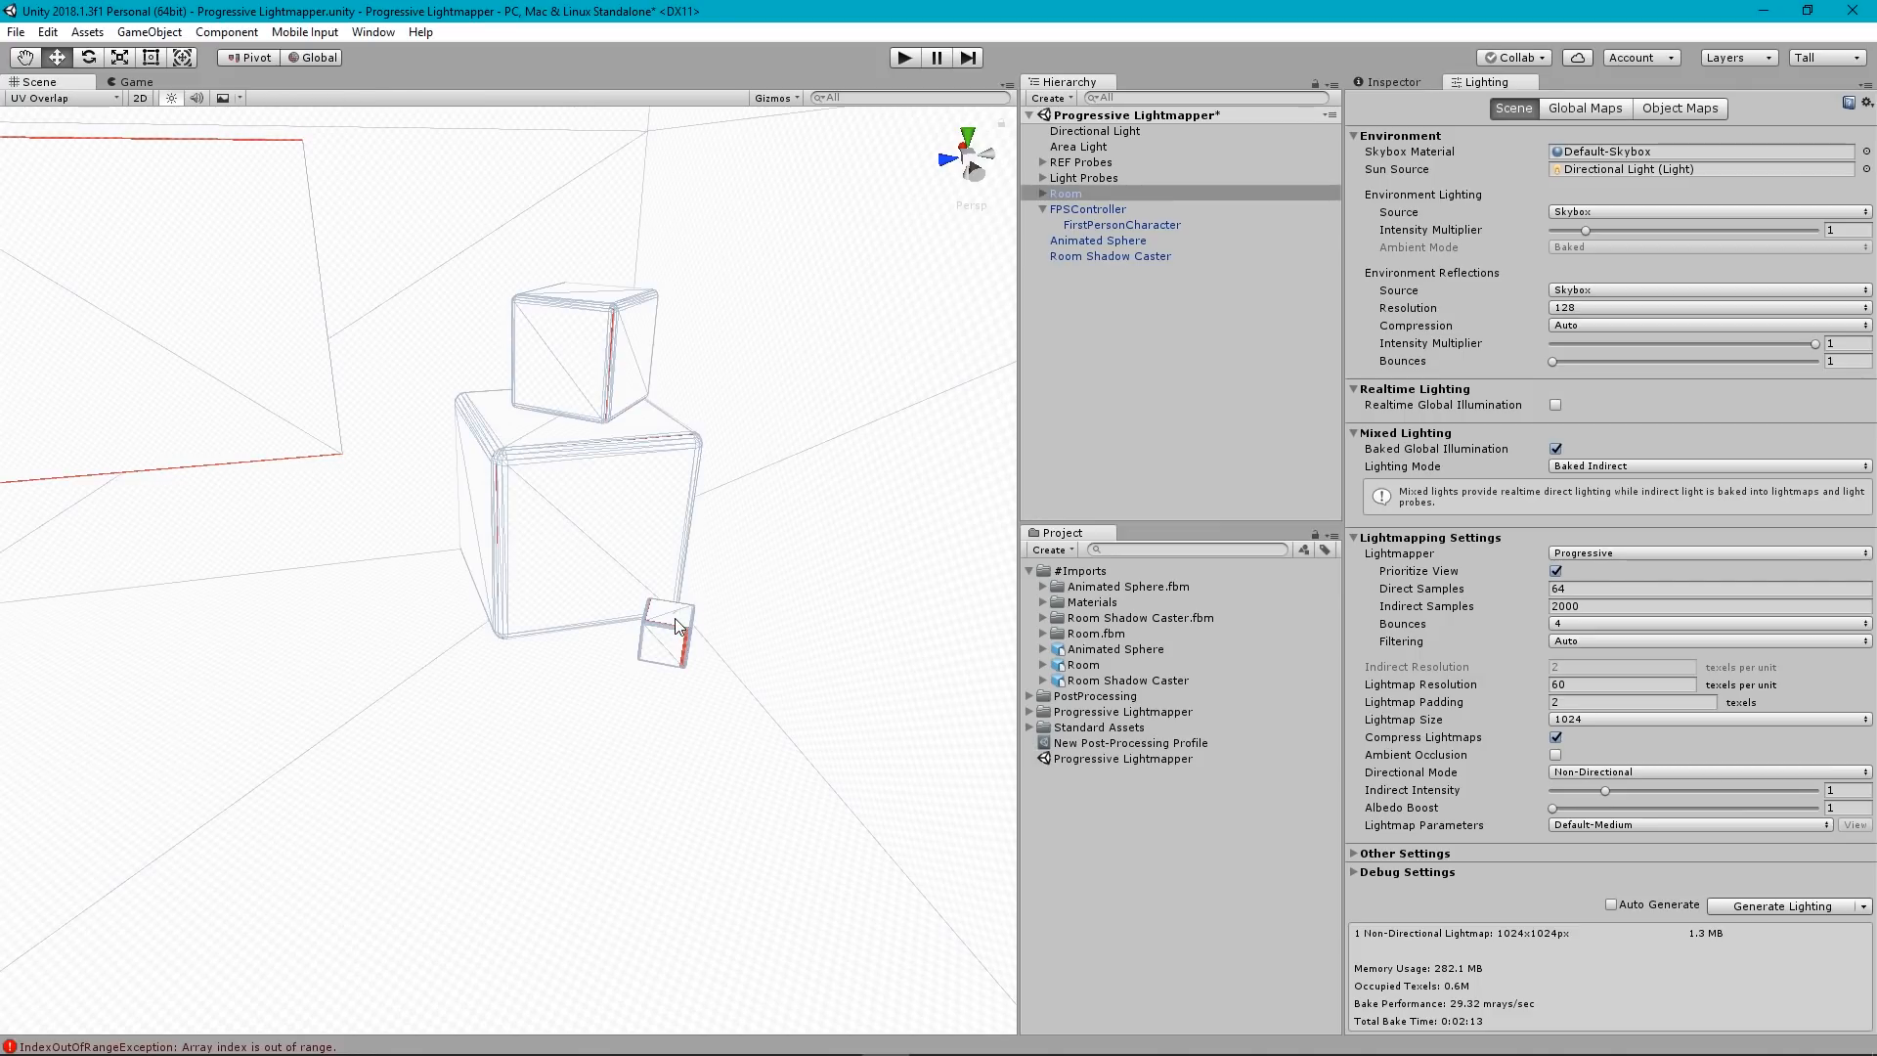
pyautogui.click(679, 626)
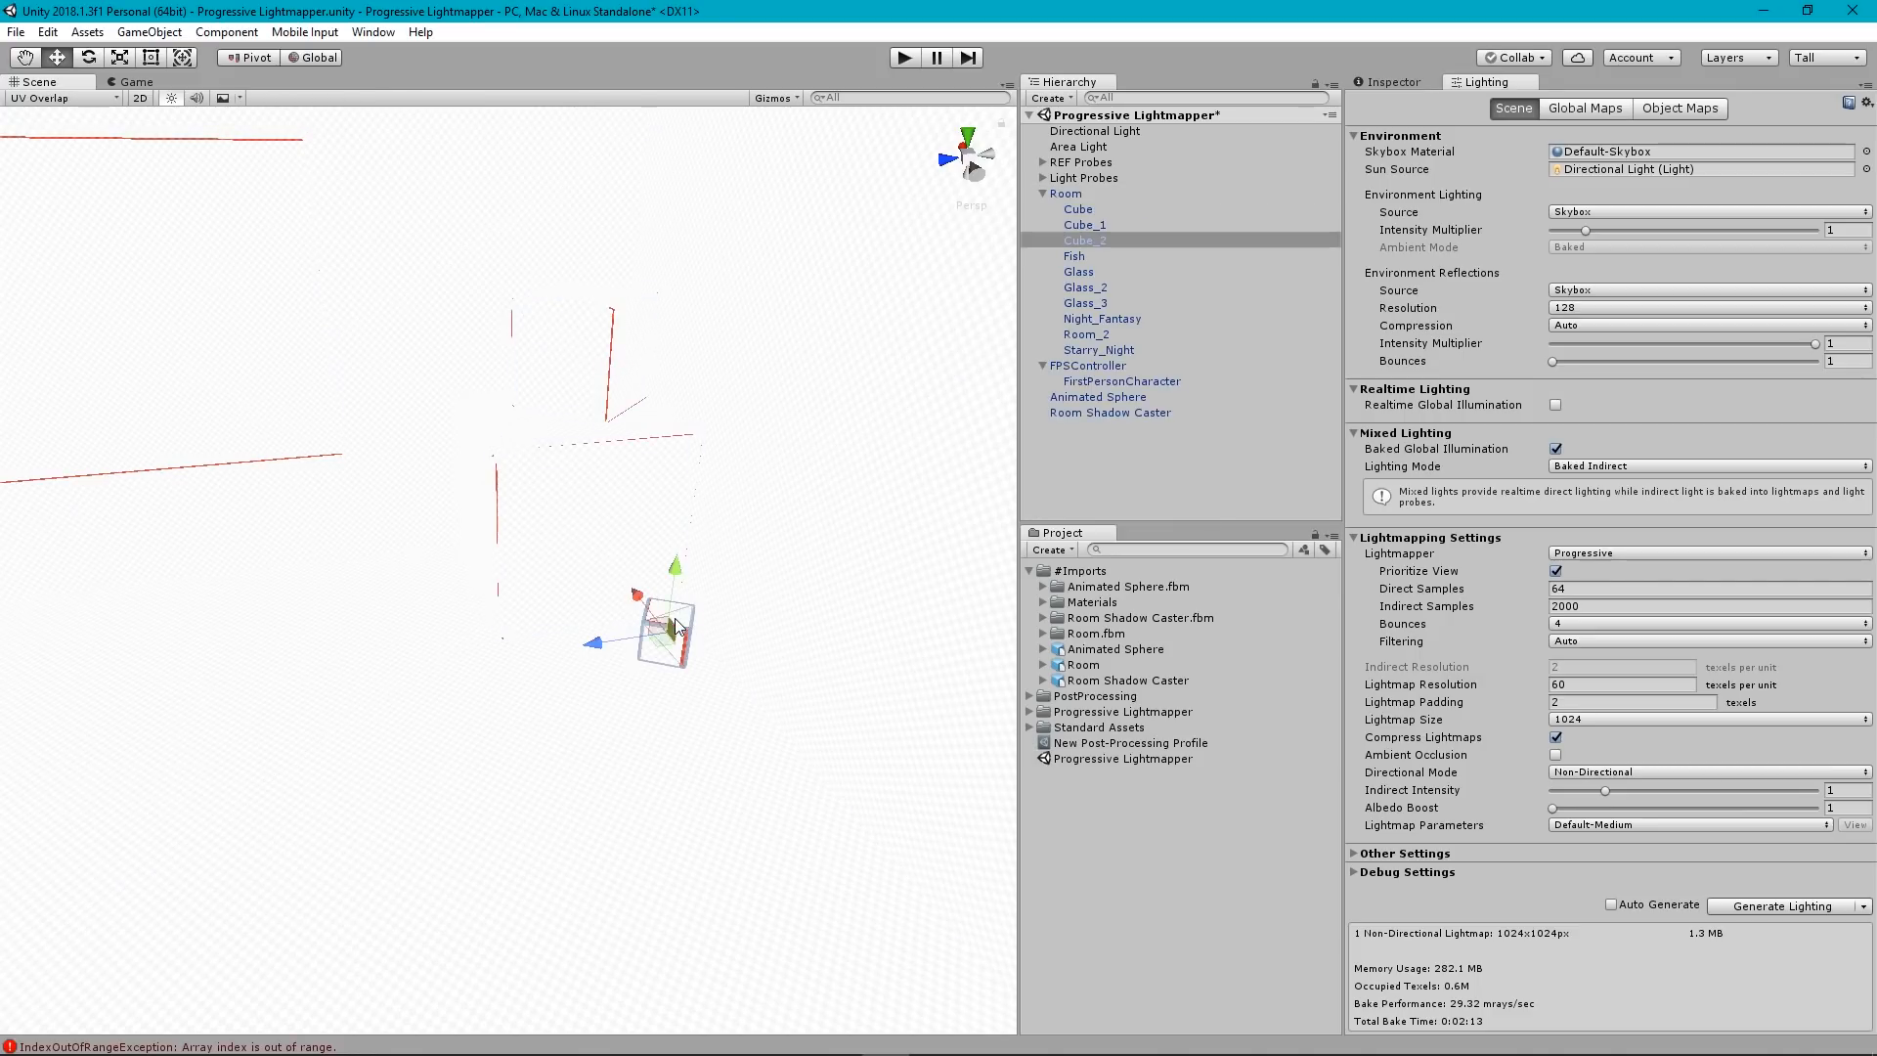
pyautogui.click(1399, 85)
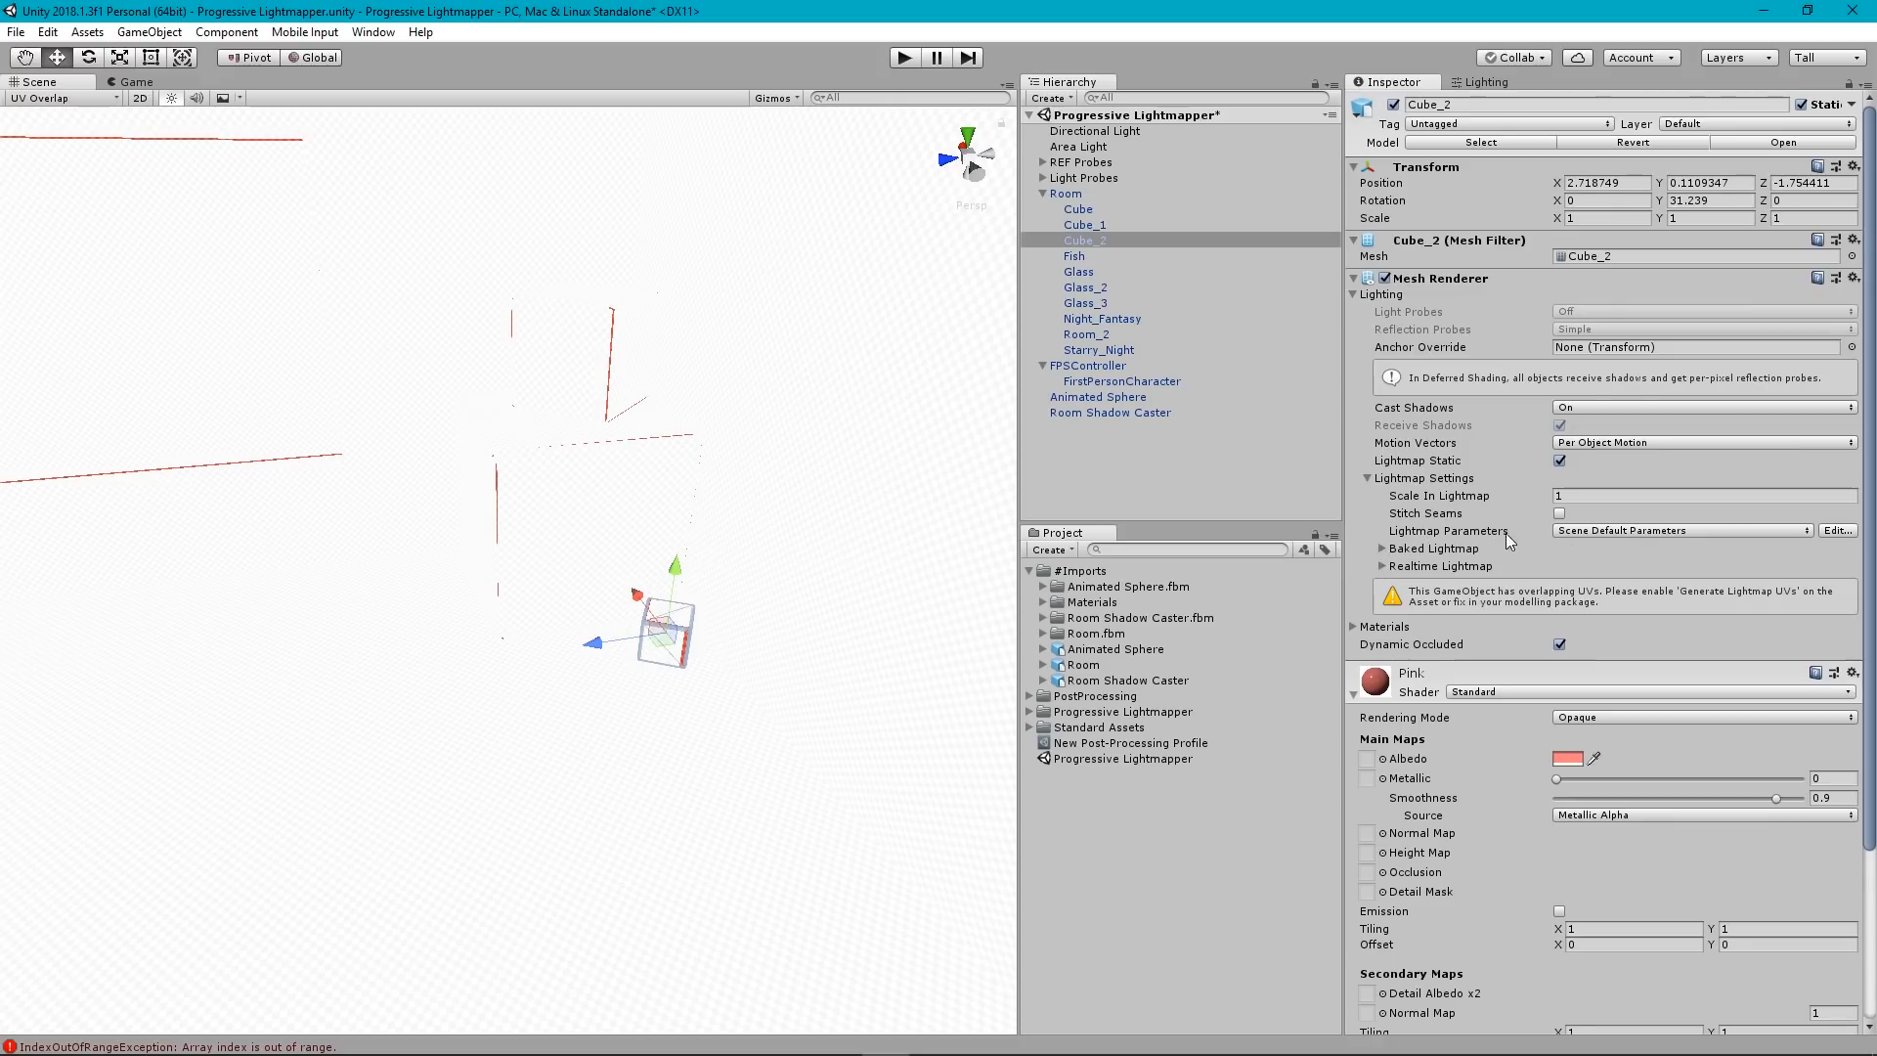
pyautogui.click(1108, 486)
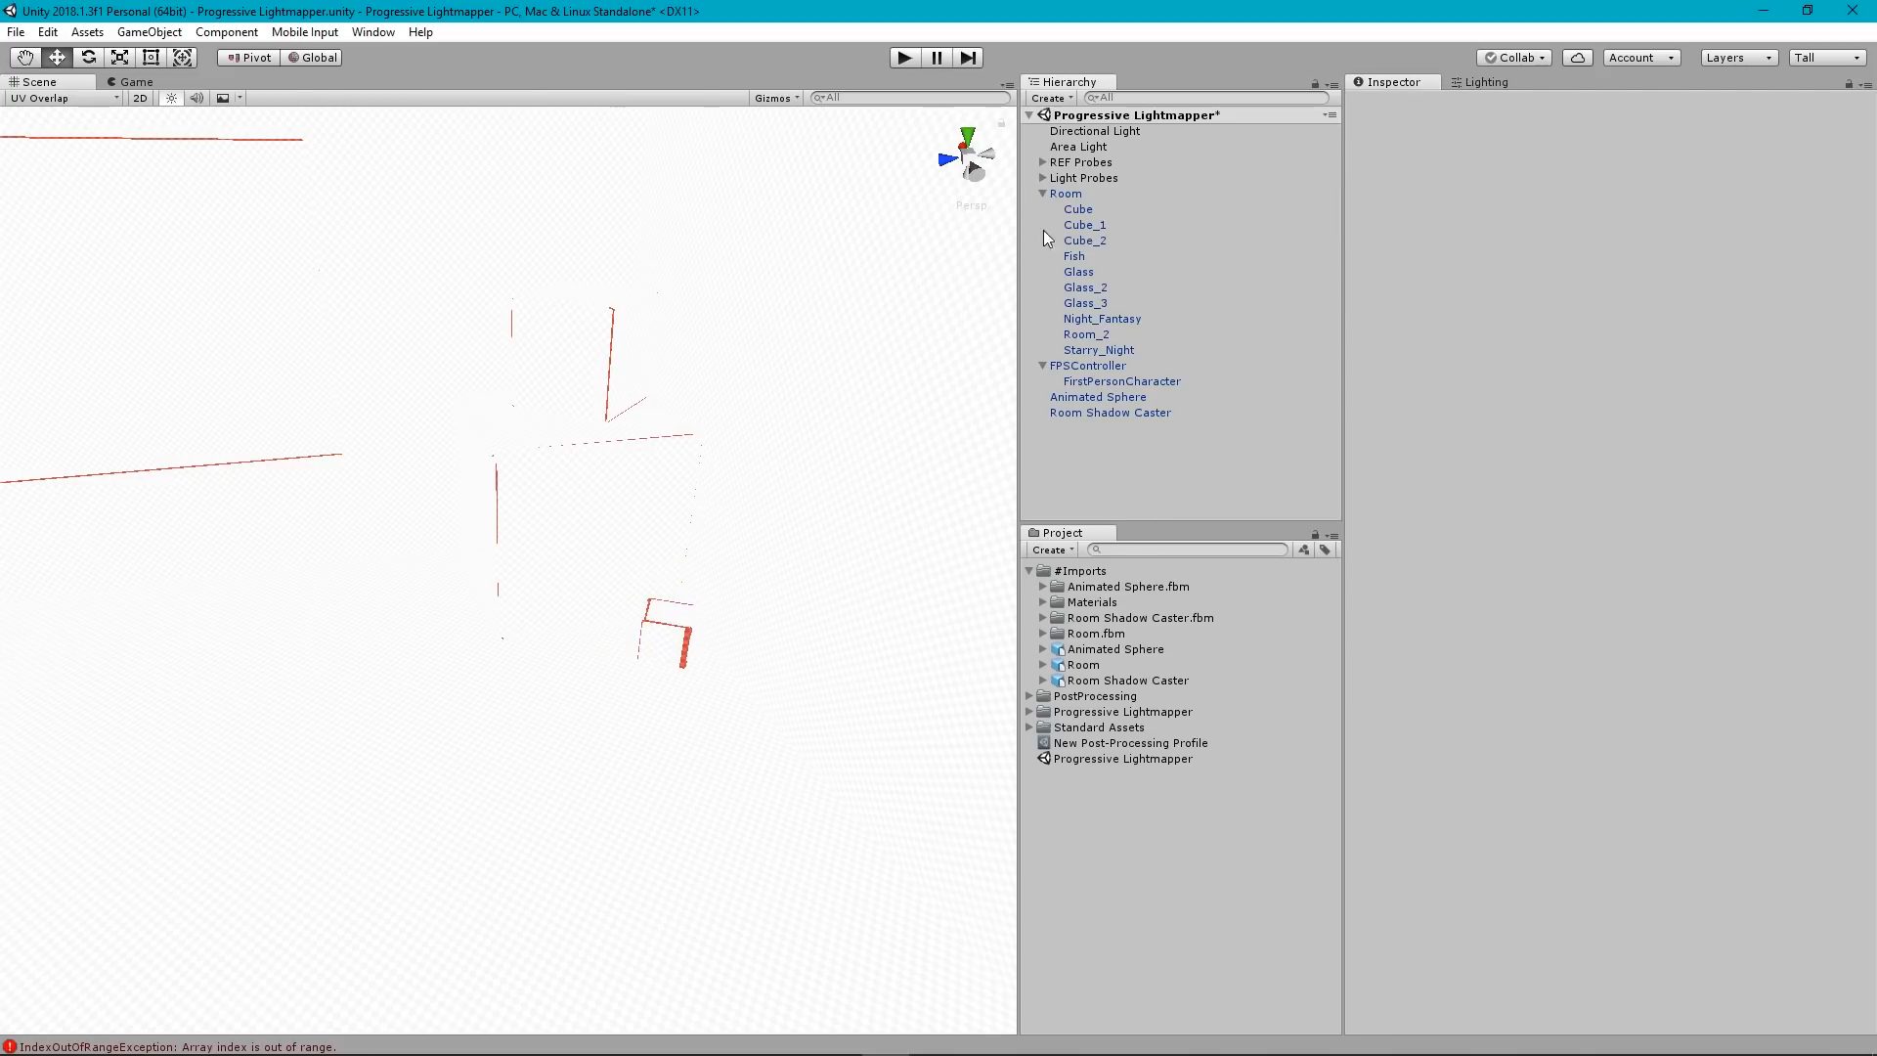
pyautogui.click(1042, 194)
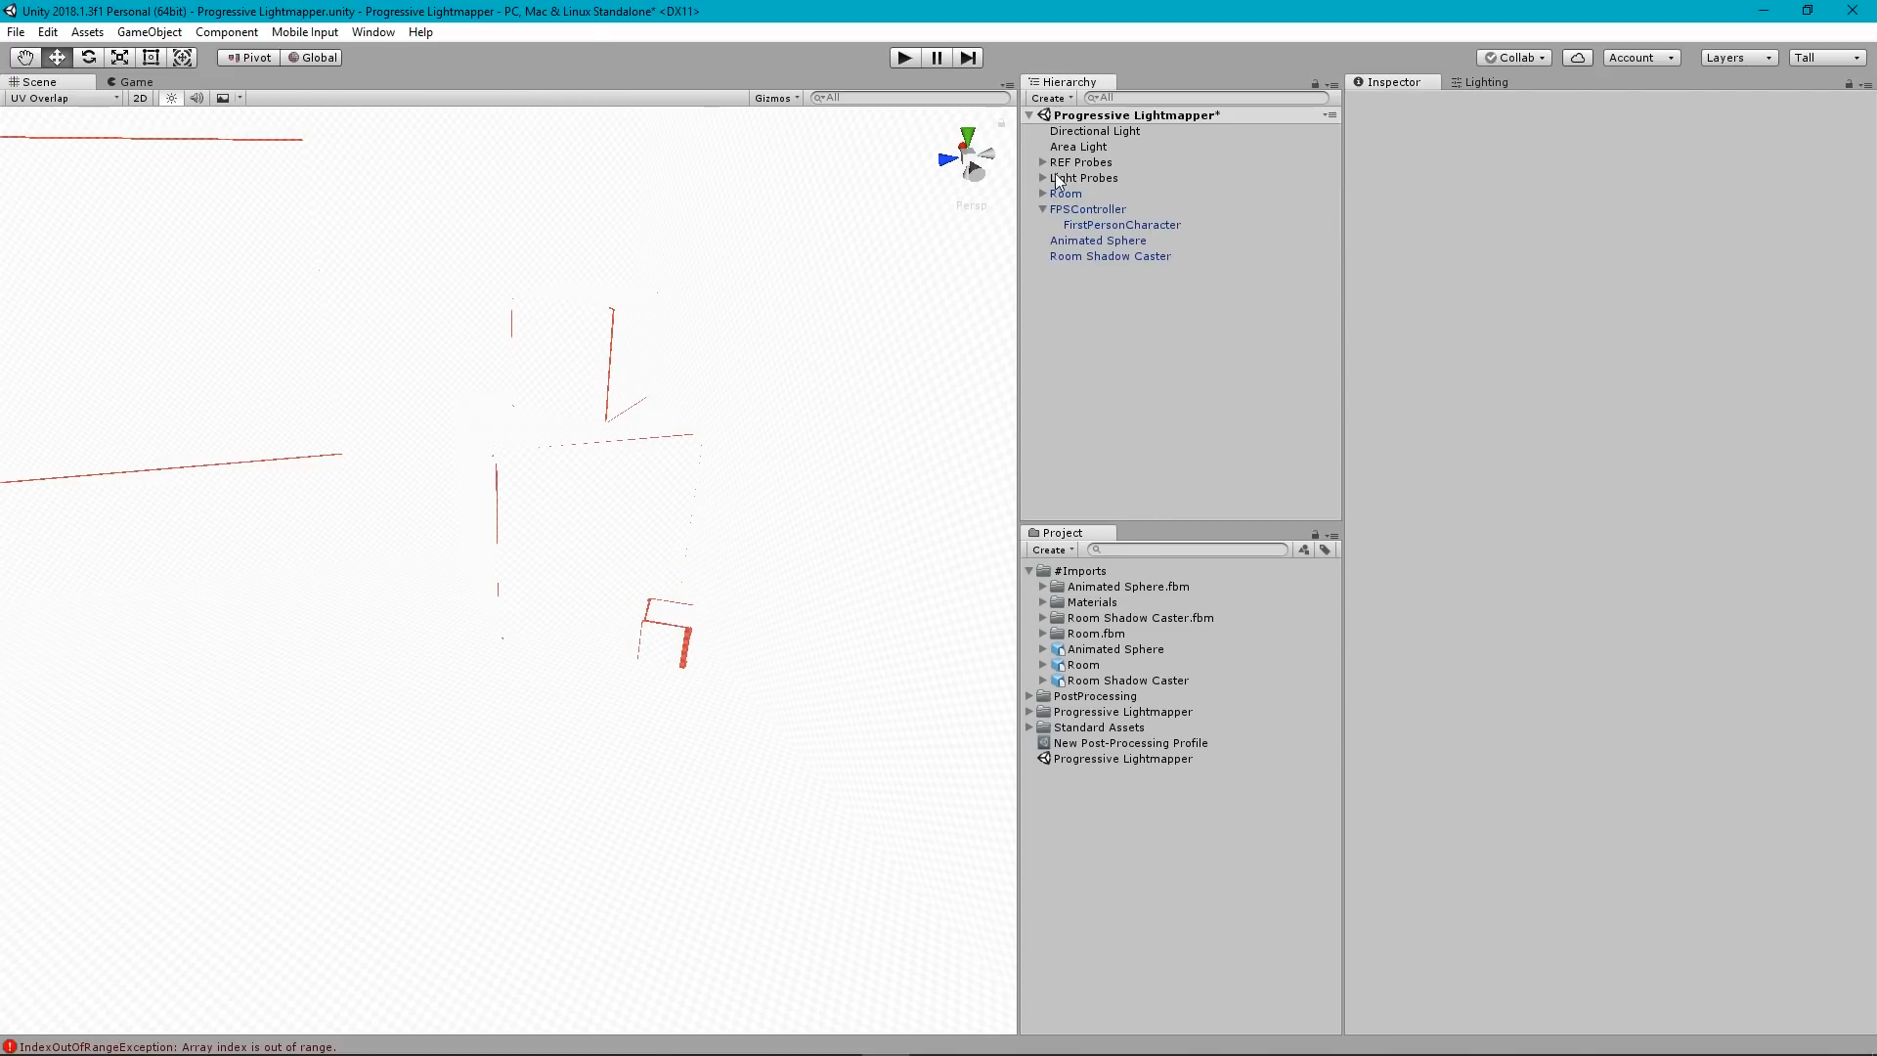
# Return the scene display to Shaded and frame the main room facing the wall with the painting.
pyautogui.click(64, 99)
pyautogui.click(47, 130)
pyautogui.moveTo(713, 573)
pyautogui.keyDown('alt'); pyautogui.mouseDown()
pyautogui.moveTo(671, 537)
pyautogui.moveTo(708, 580)
pyautogui.mouseUp(); pyautogui.keyUp('alt')
pyautogui.press('w')
pyautogui.moveTo(708, 581); pyautogui.dragTo(624, 475, button='right')
pyautogui.press('s')
pyautogui.press('q')
pyautogui.press('s')
# Try a Lightmap Size of 2048 in the scene's lightmapping settings and return it to 1024.
pyautogui.click(1488, 84)
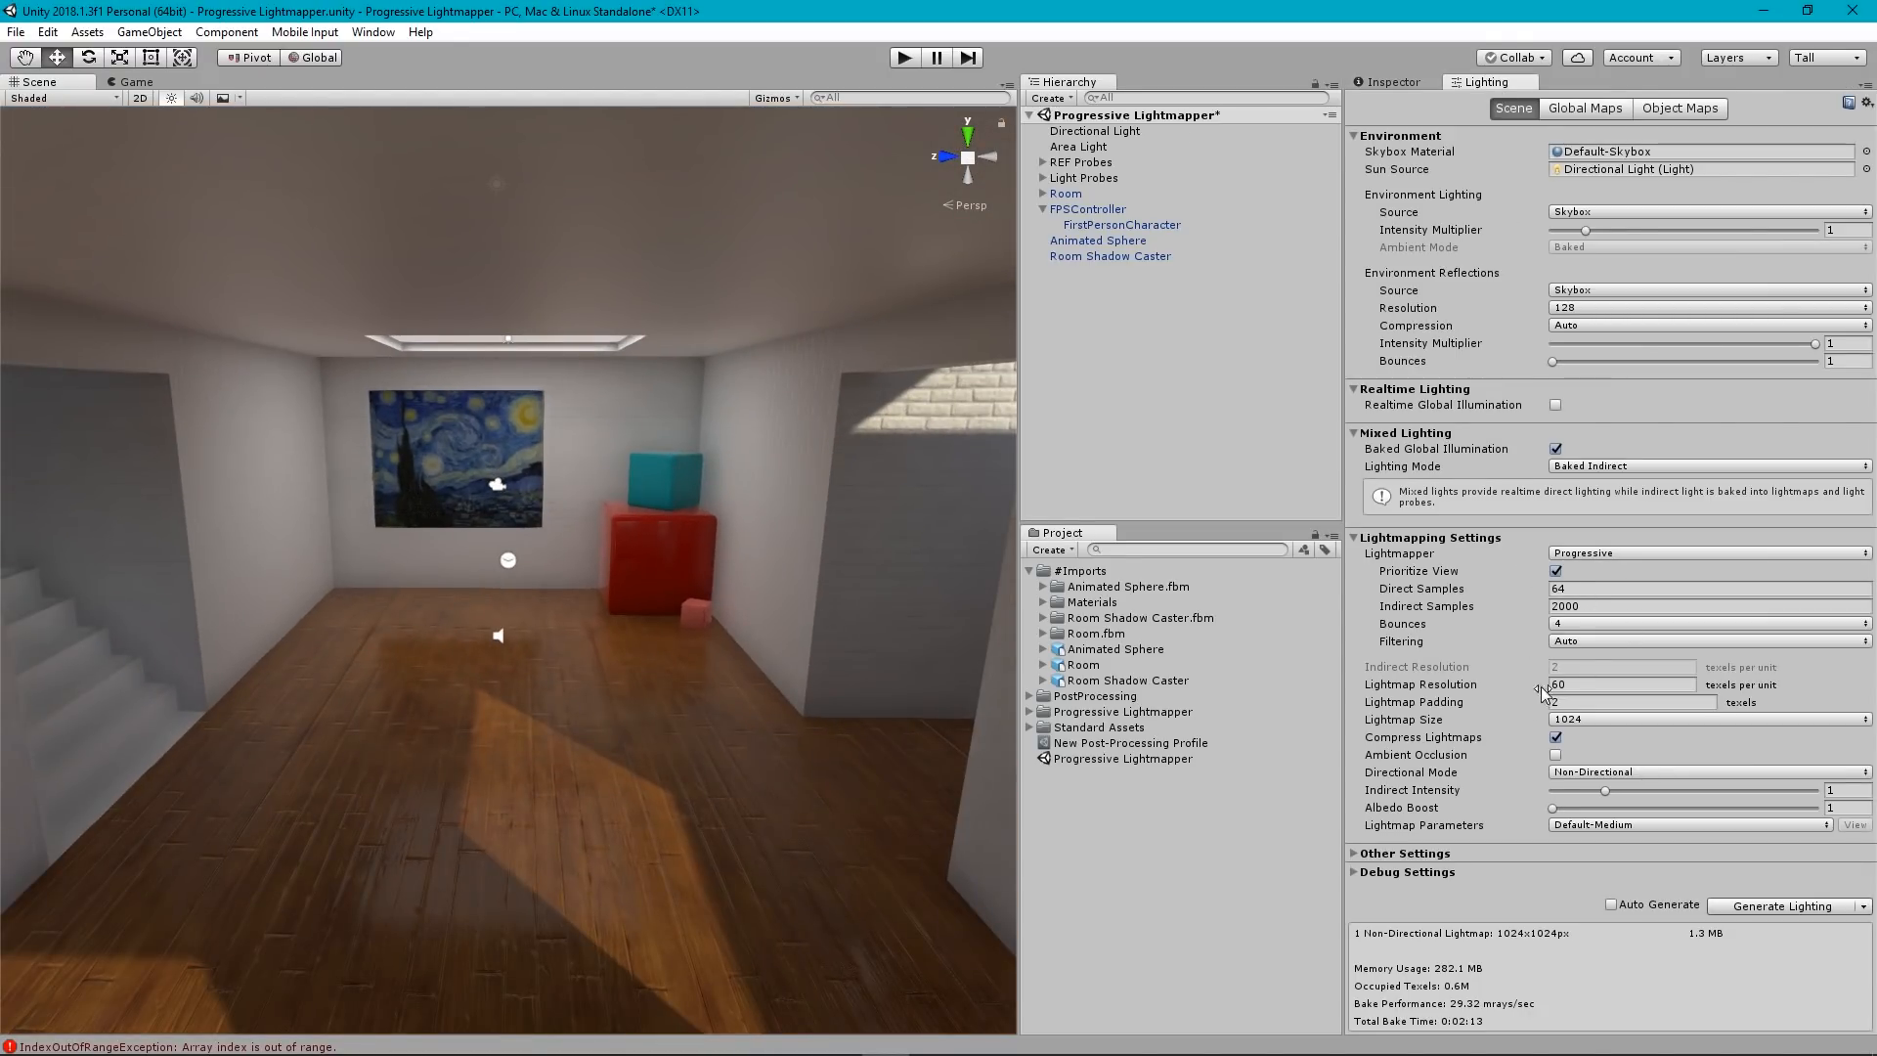
pyautogui.click(1593, 723)
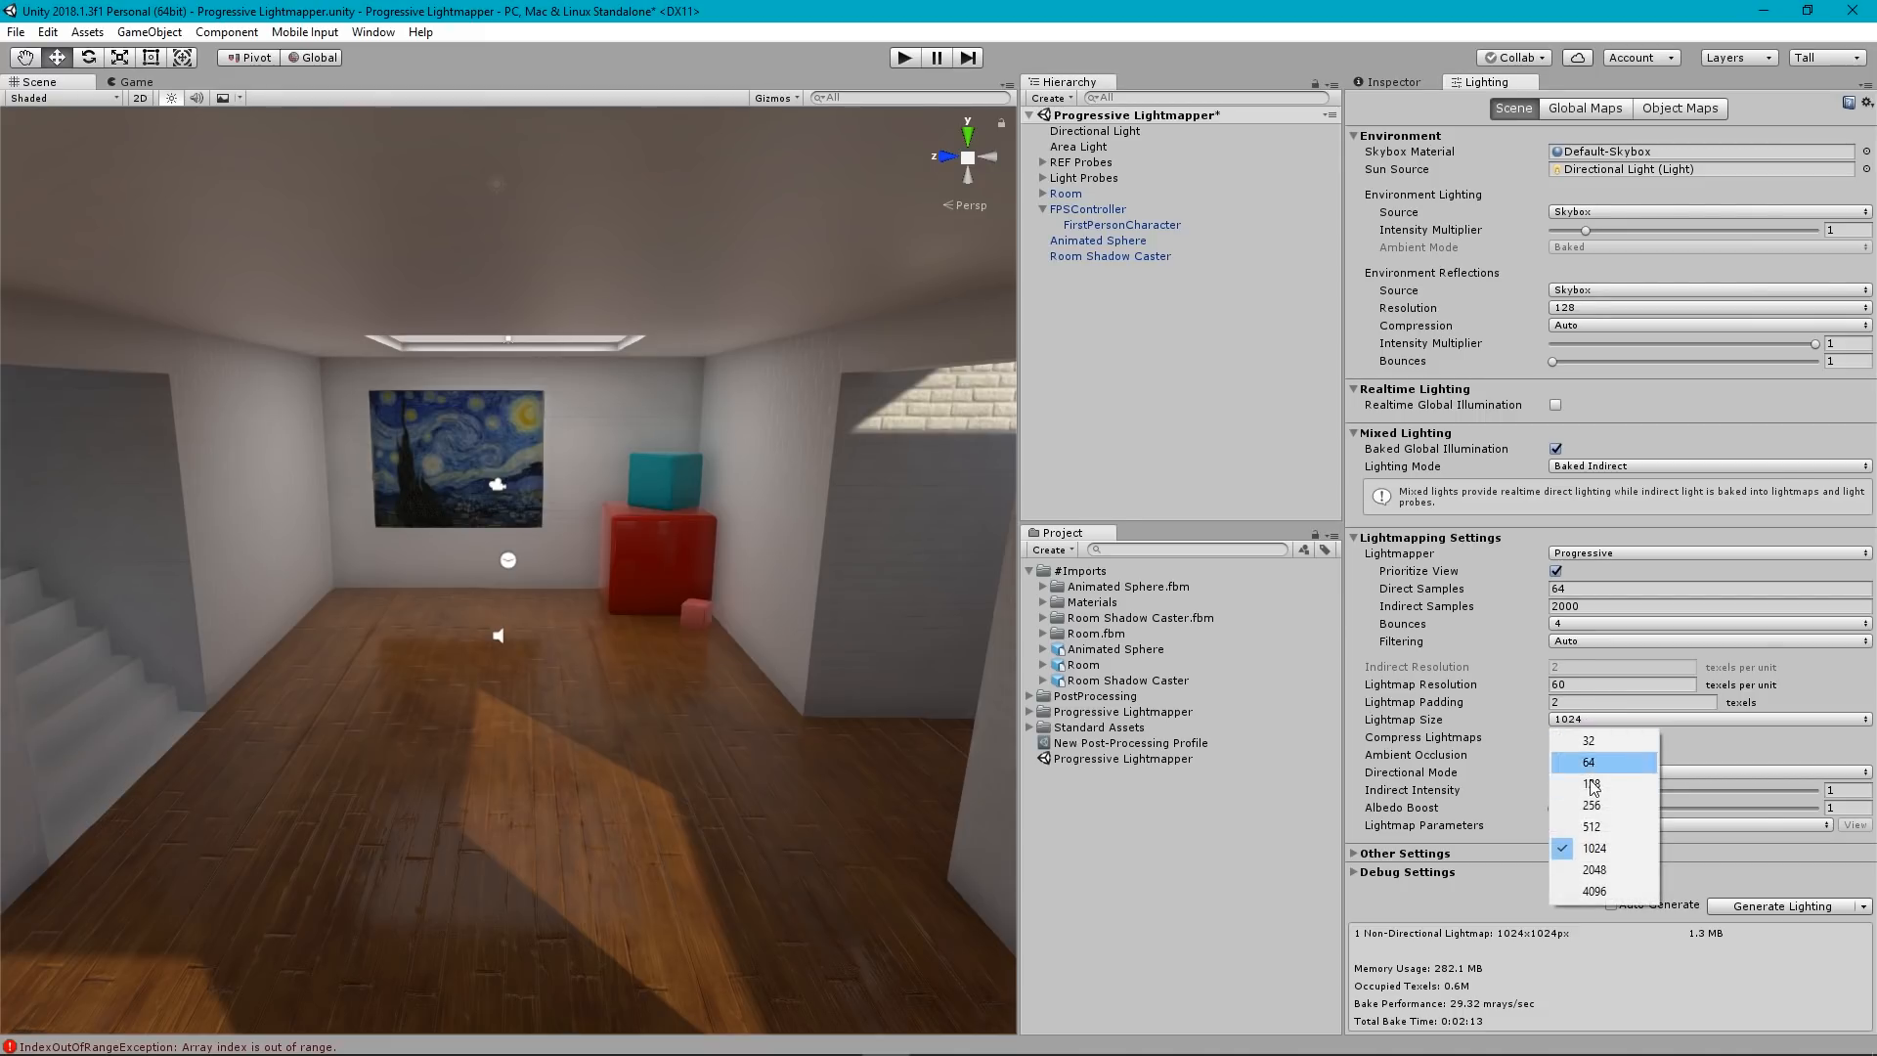
pyautogui.click(1596, 871)
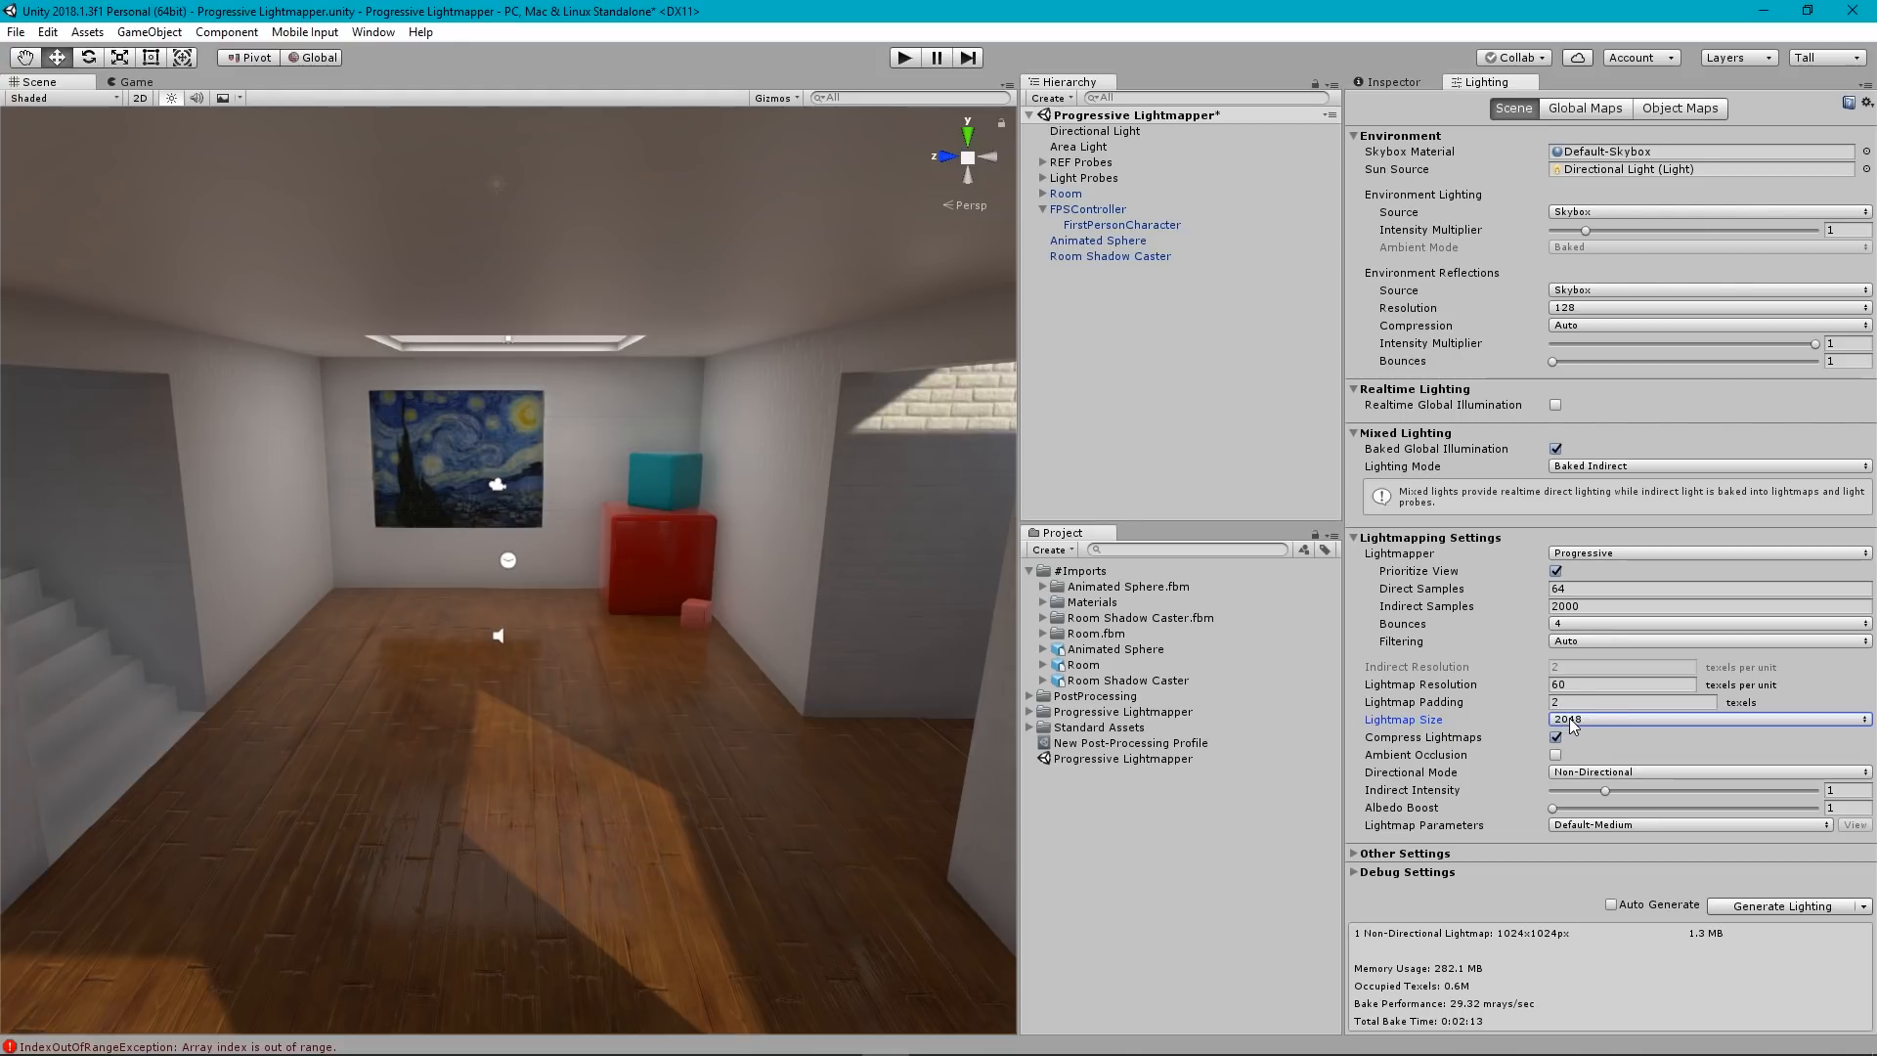
pyautogui.click(1575, 685)
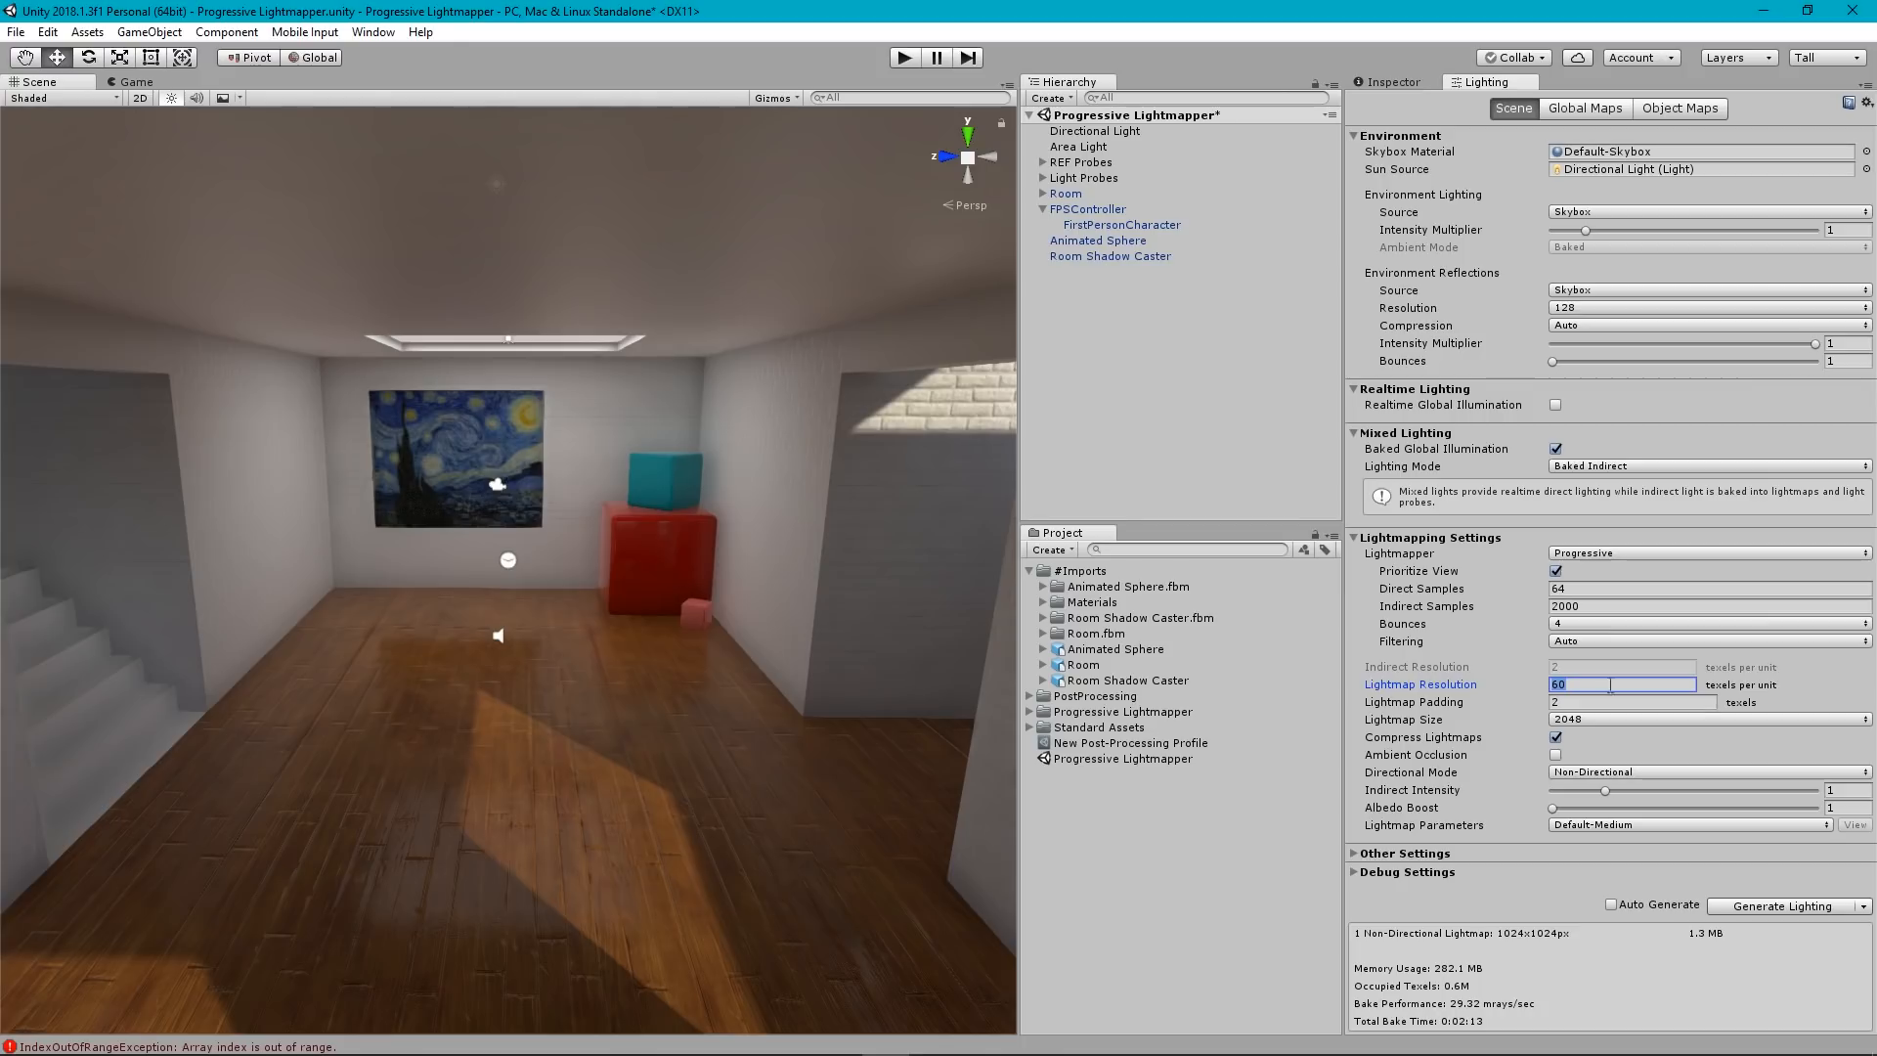
pyautogui.click(1515, 694)
pyautogui.click(1586, 725)
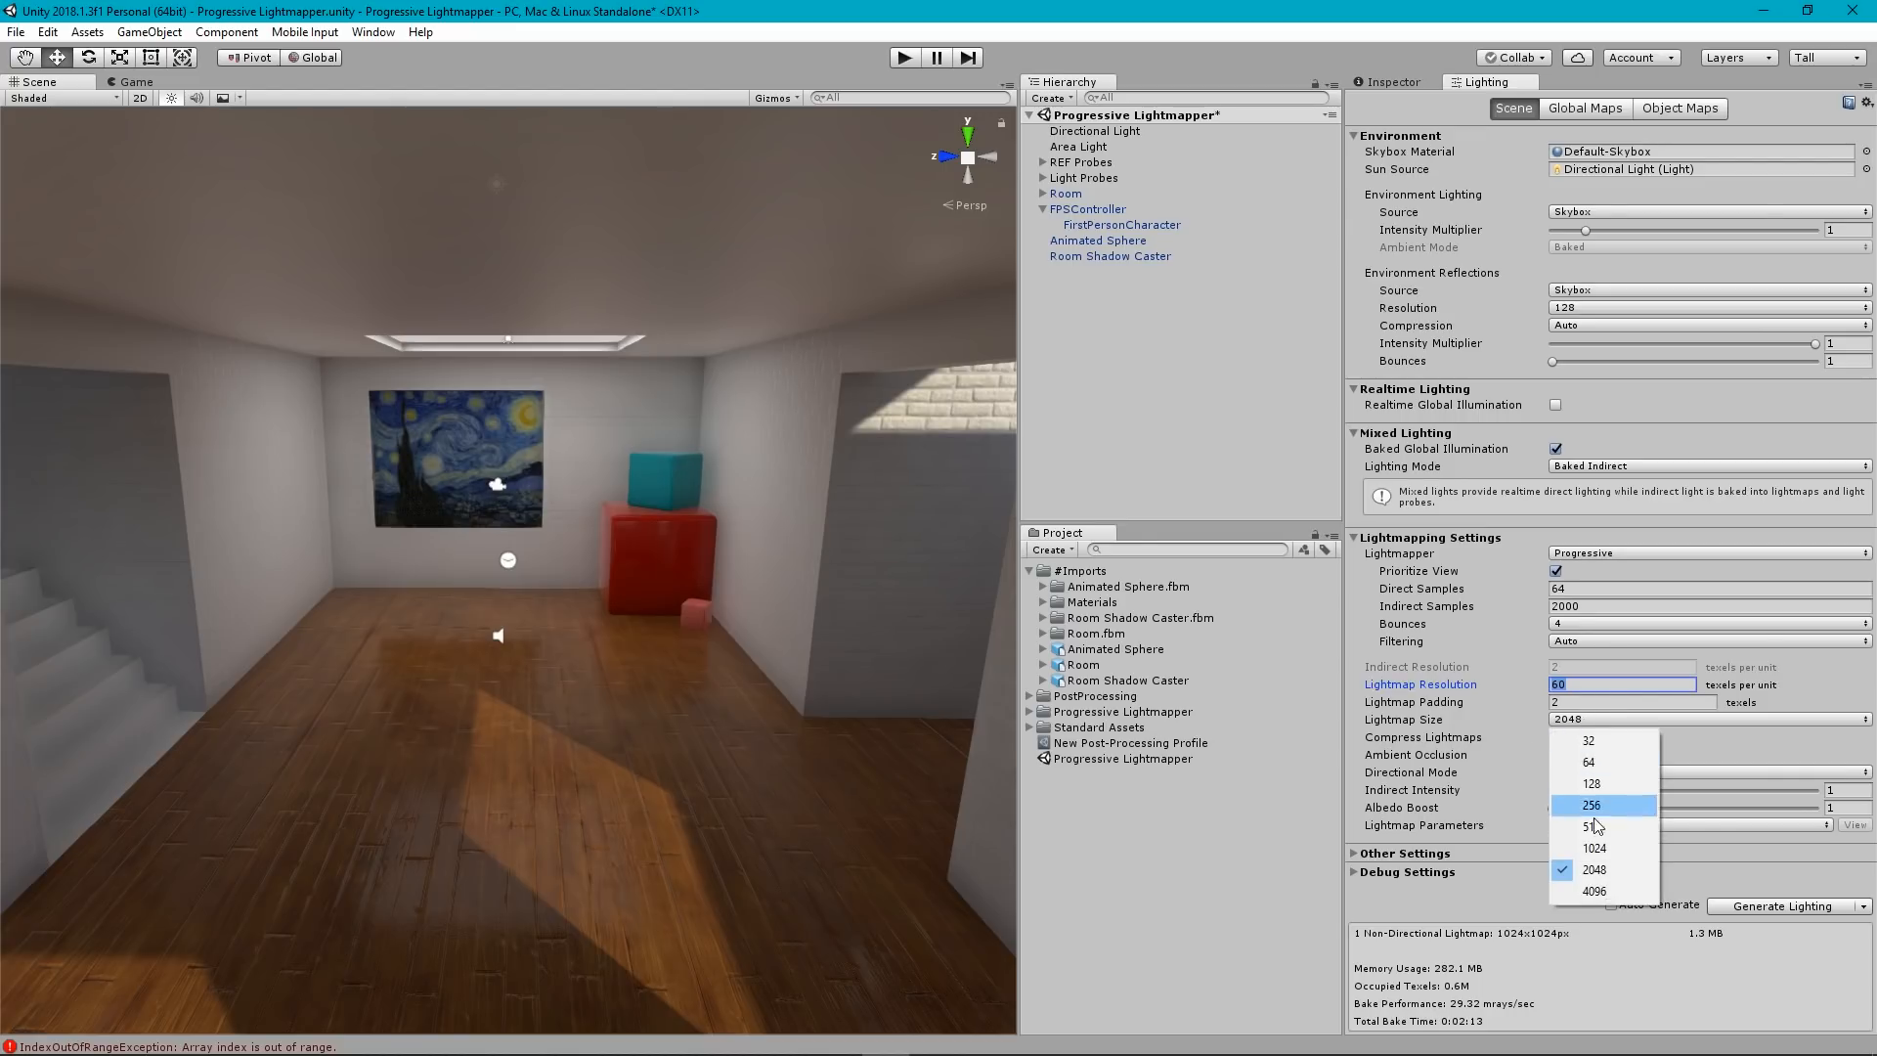
pyautogui.click(1594, 850)
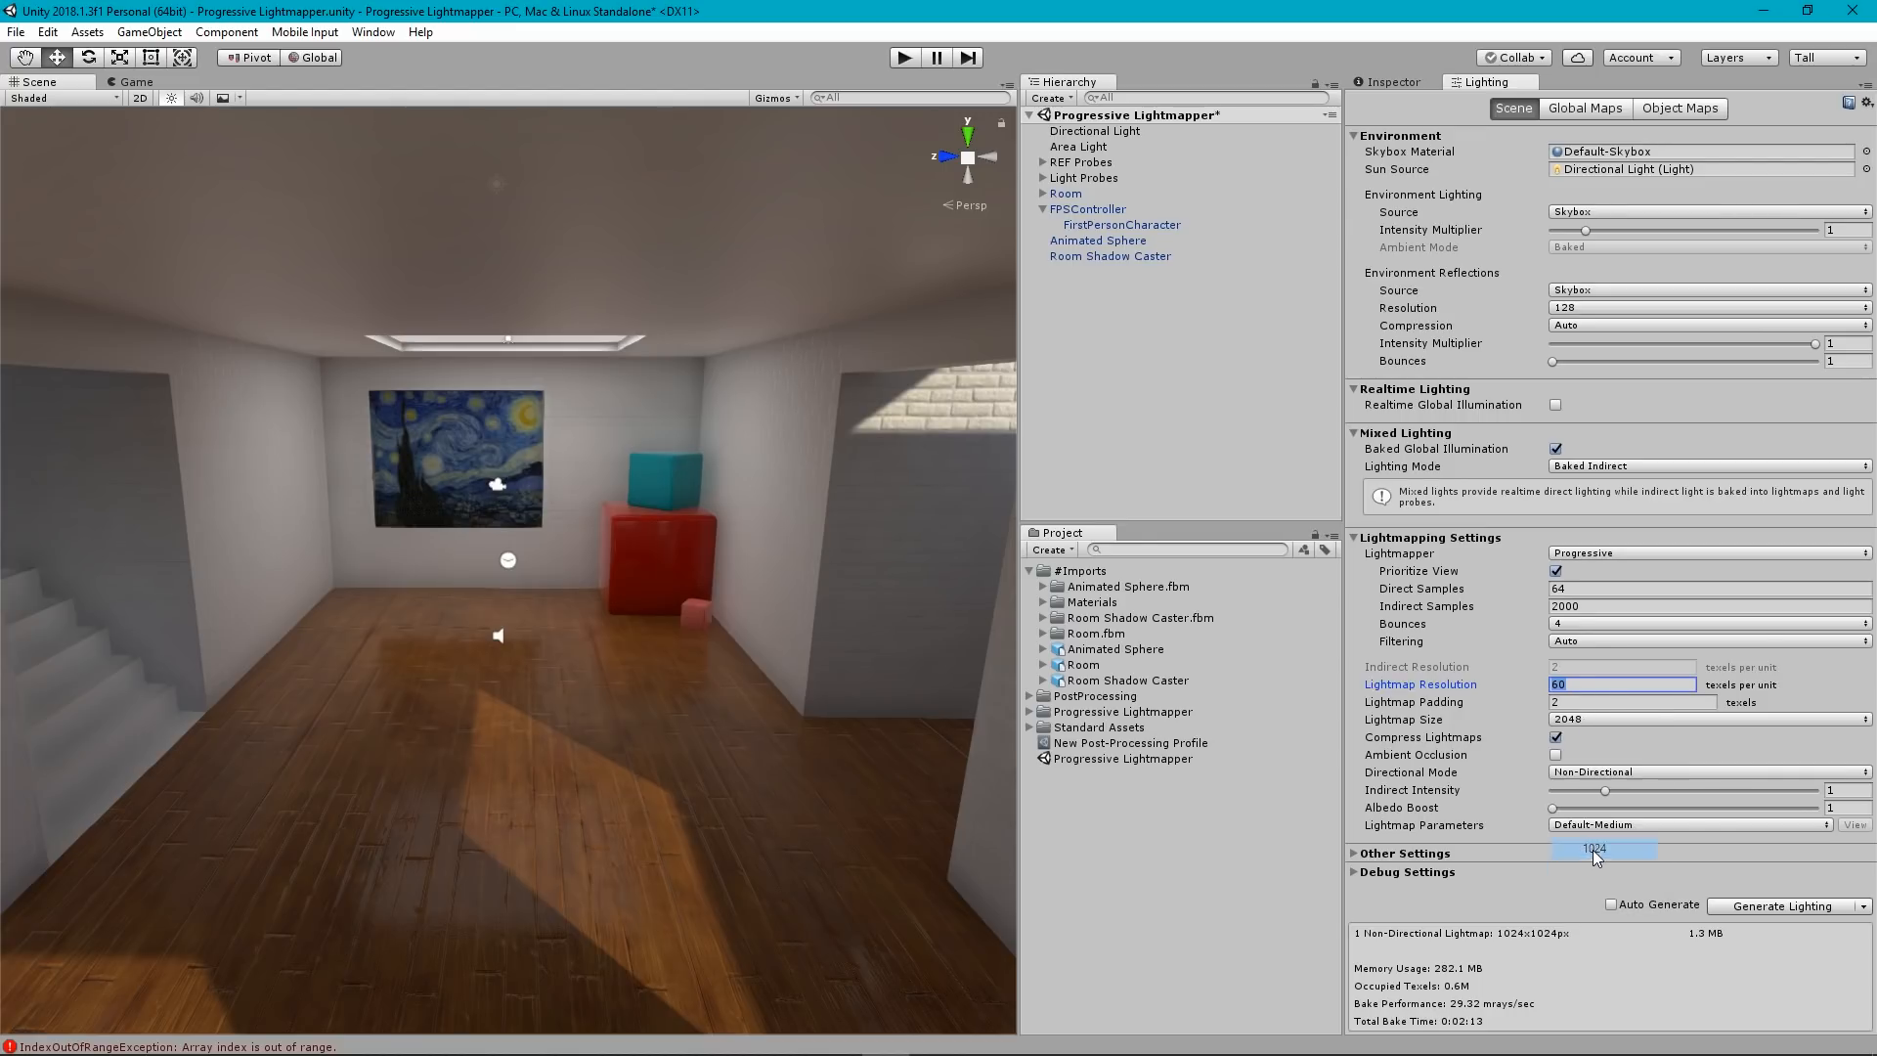
# Disable Compress Lightmaps in the scene's lightmapping settings.
pyautogui.click(1575, 686)
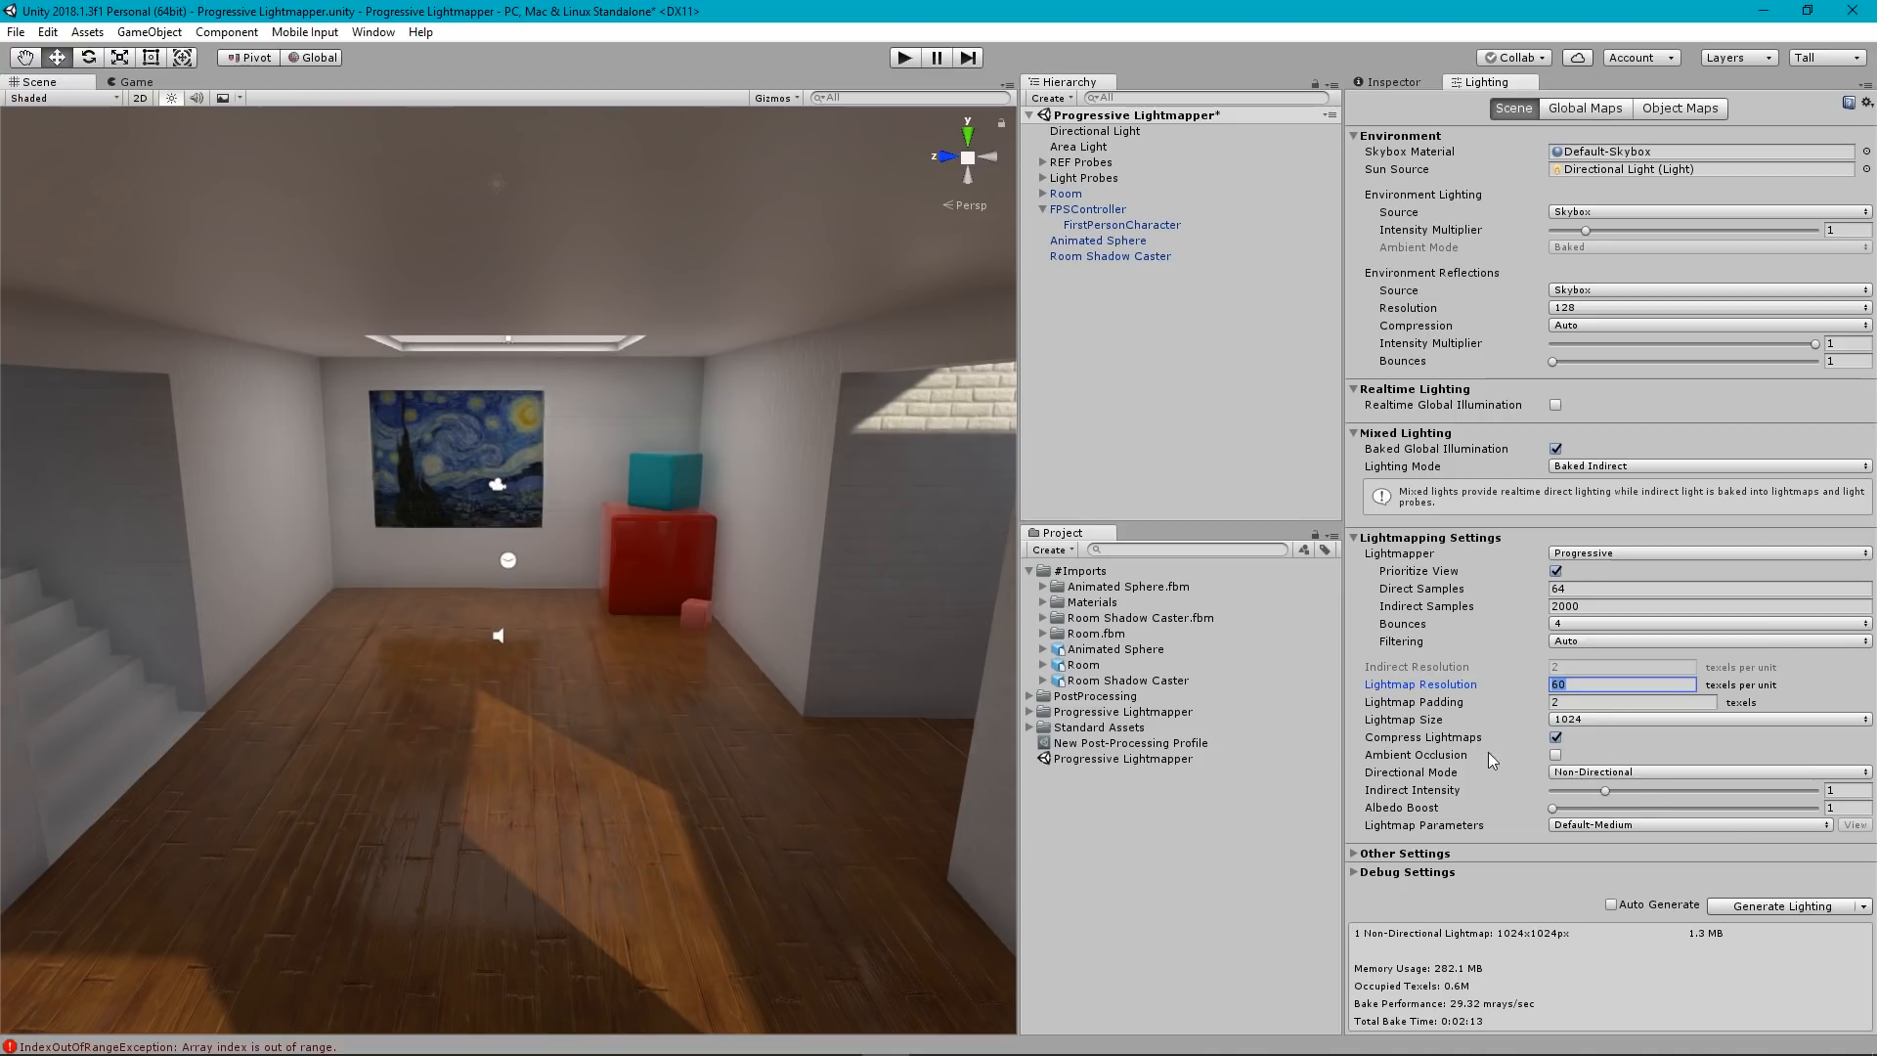
pyautogui.click(1555, 737)
pyautogui.scroll(5, 921, 770)
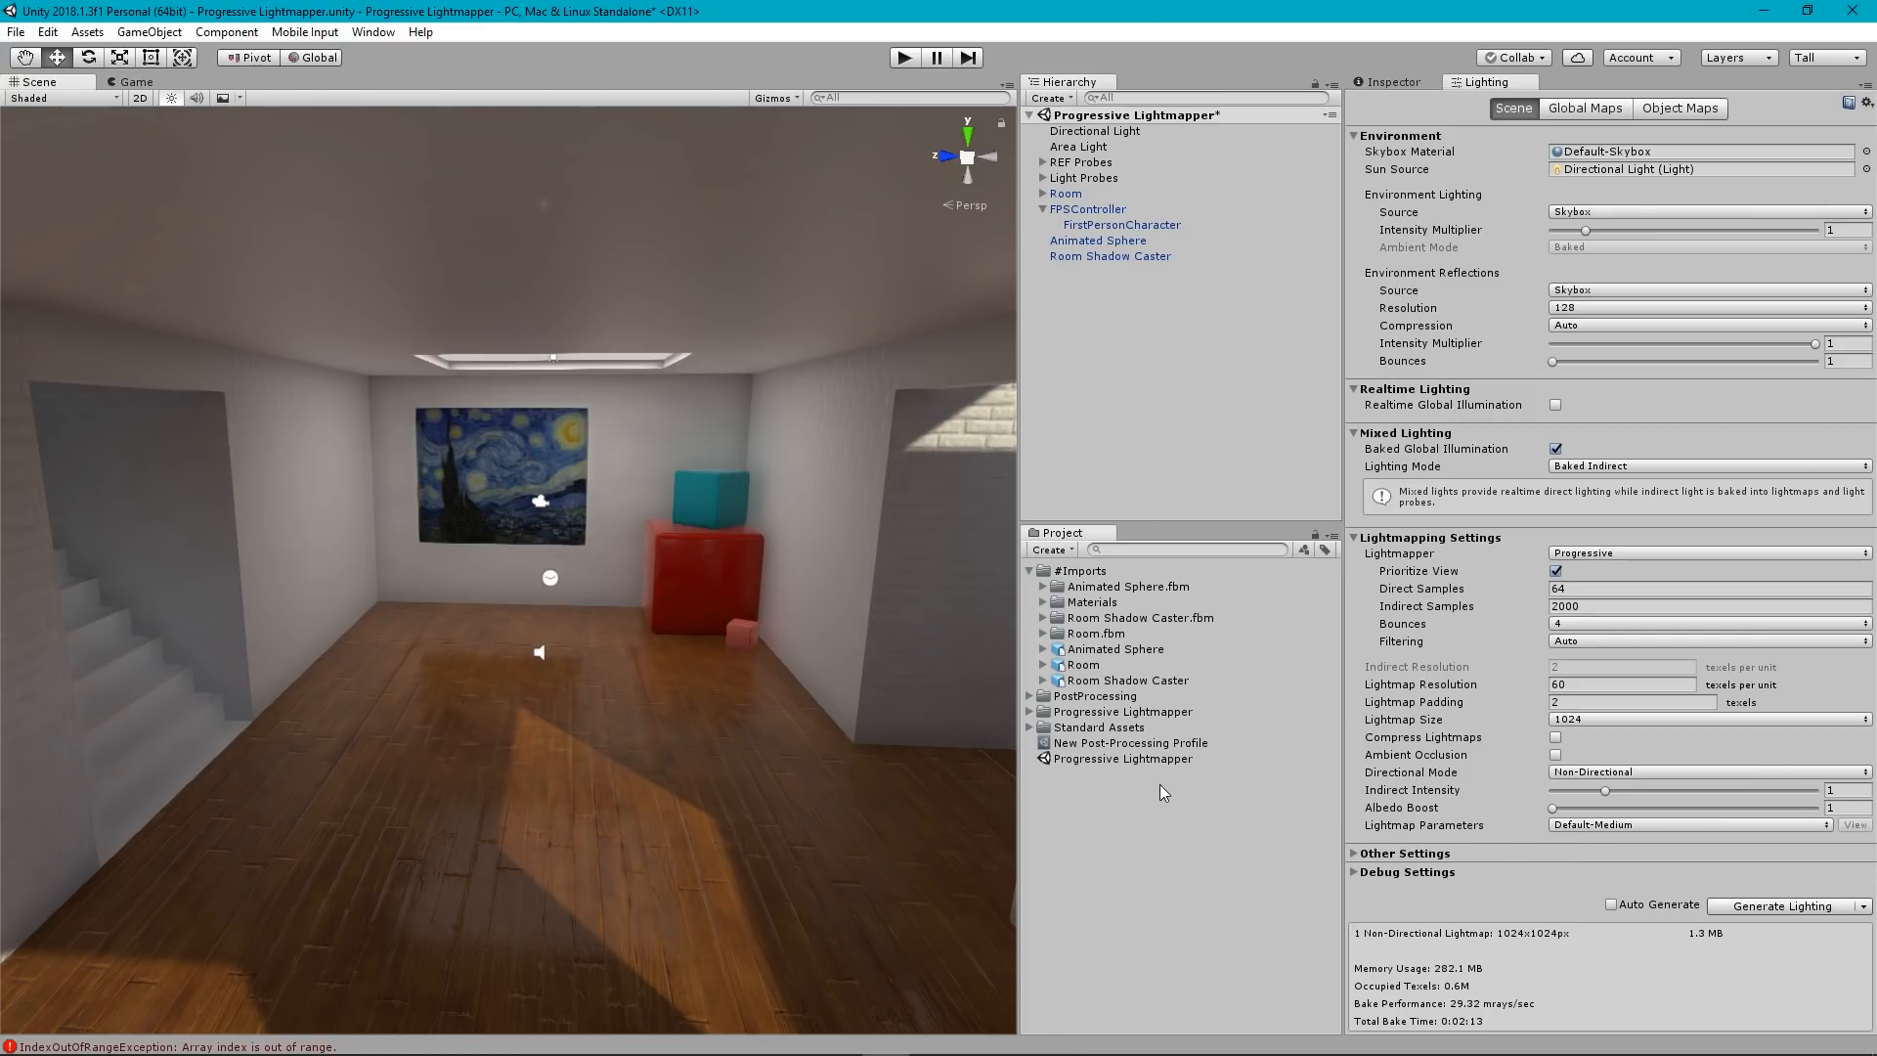
# Create a new Lightmap Parameters asset for the scene, keep its default name and open its properties.
pyautogui.click(1611, 826)
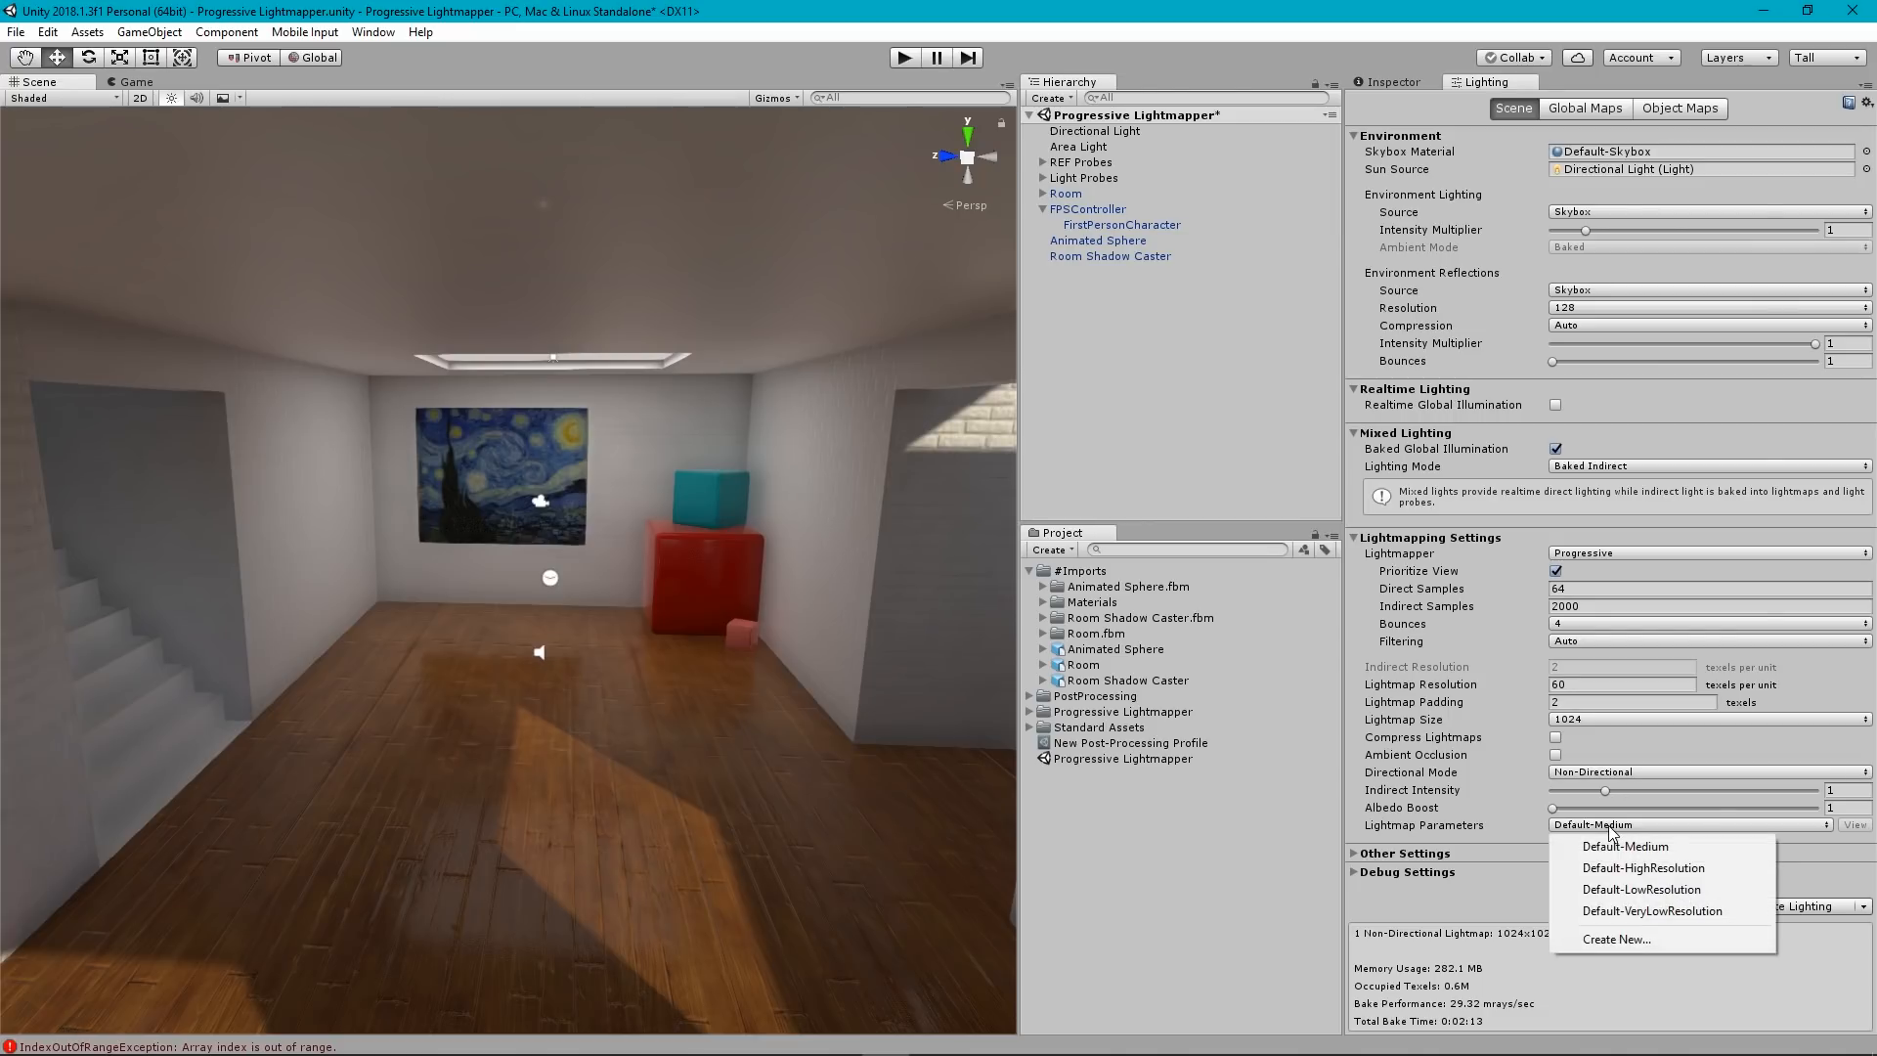
pyautogui.click(1616, 938)
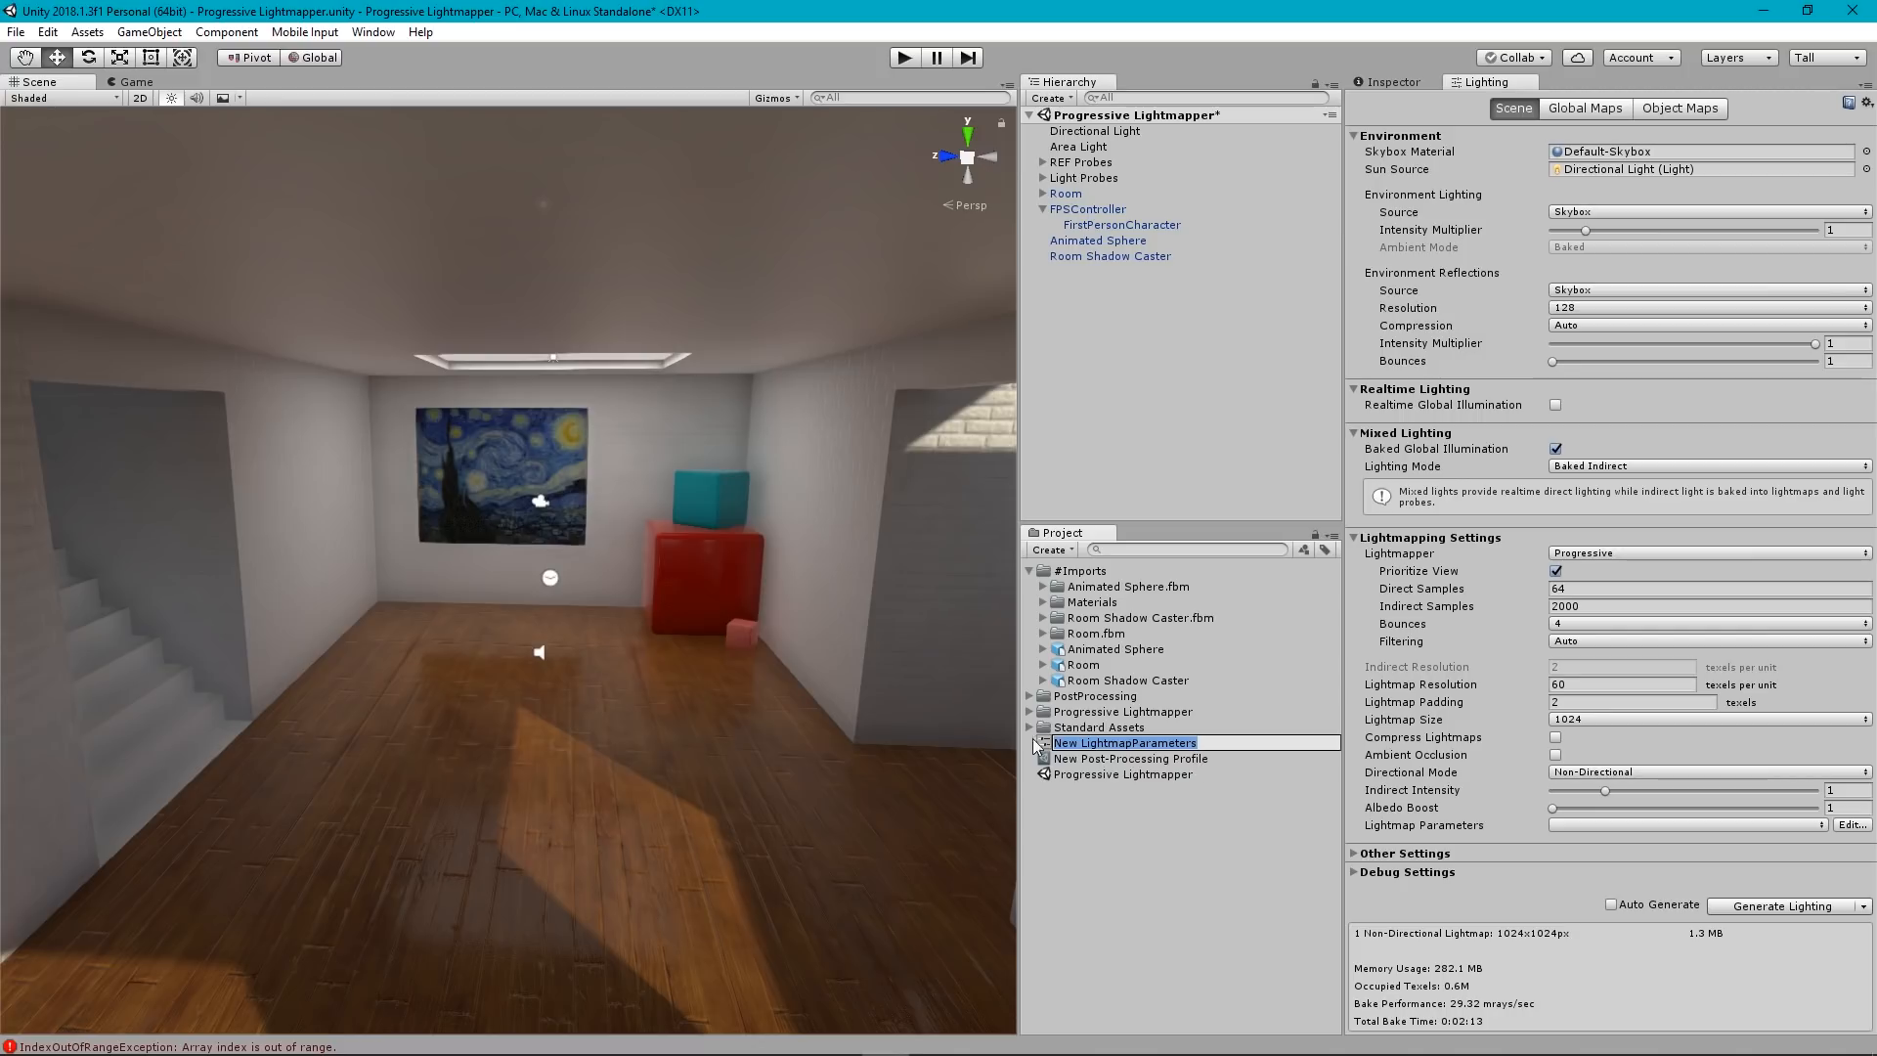
pyautogui.click(1202, 856)
pyautogui.click(1151, 745)
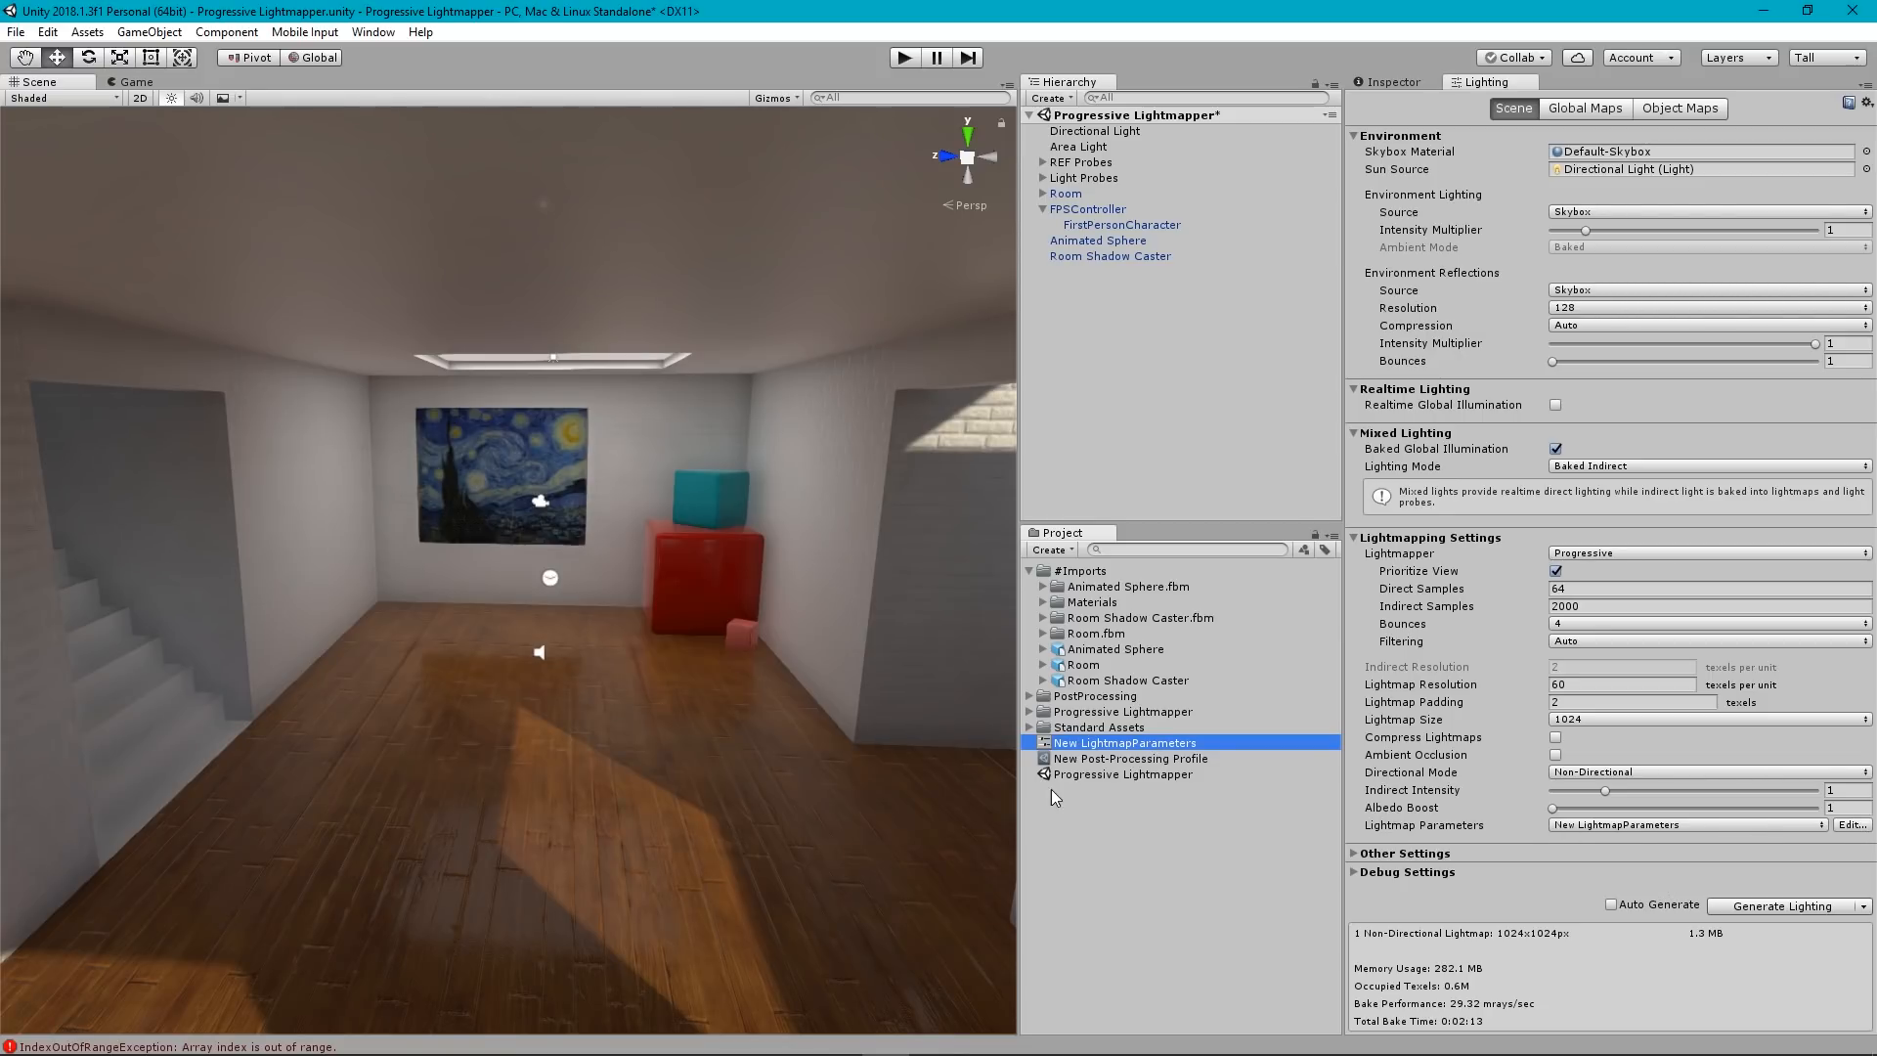
pyautogui.click(1398, 82)
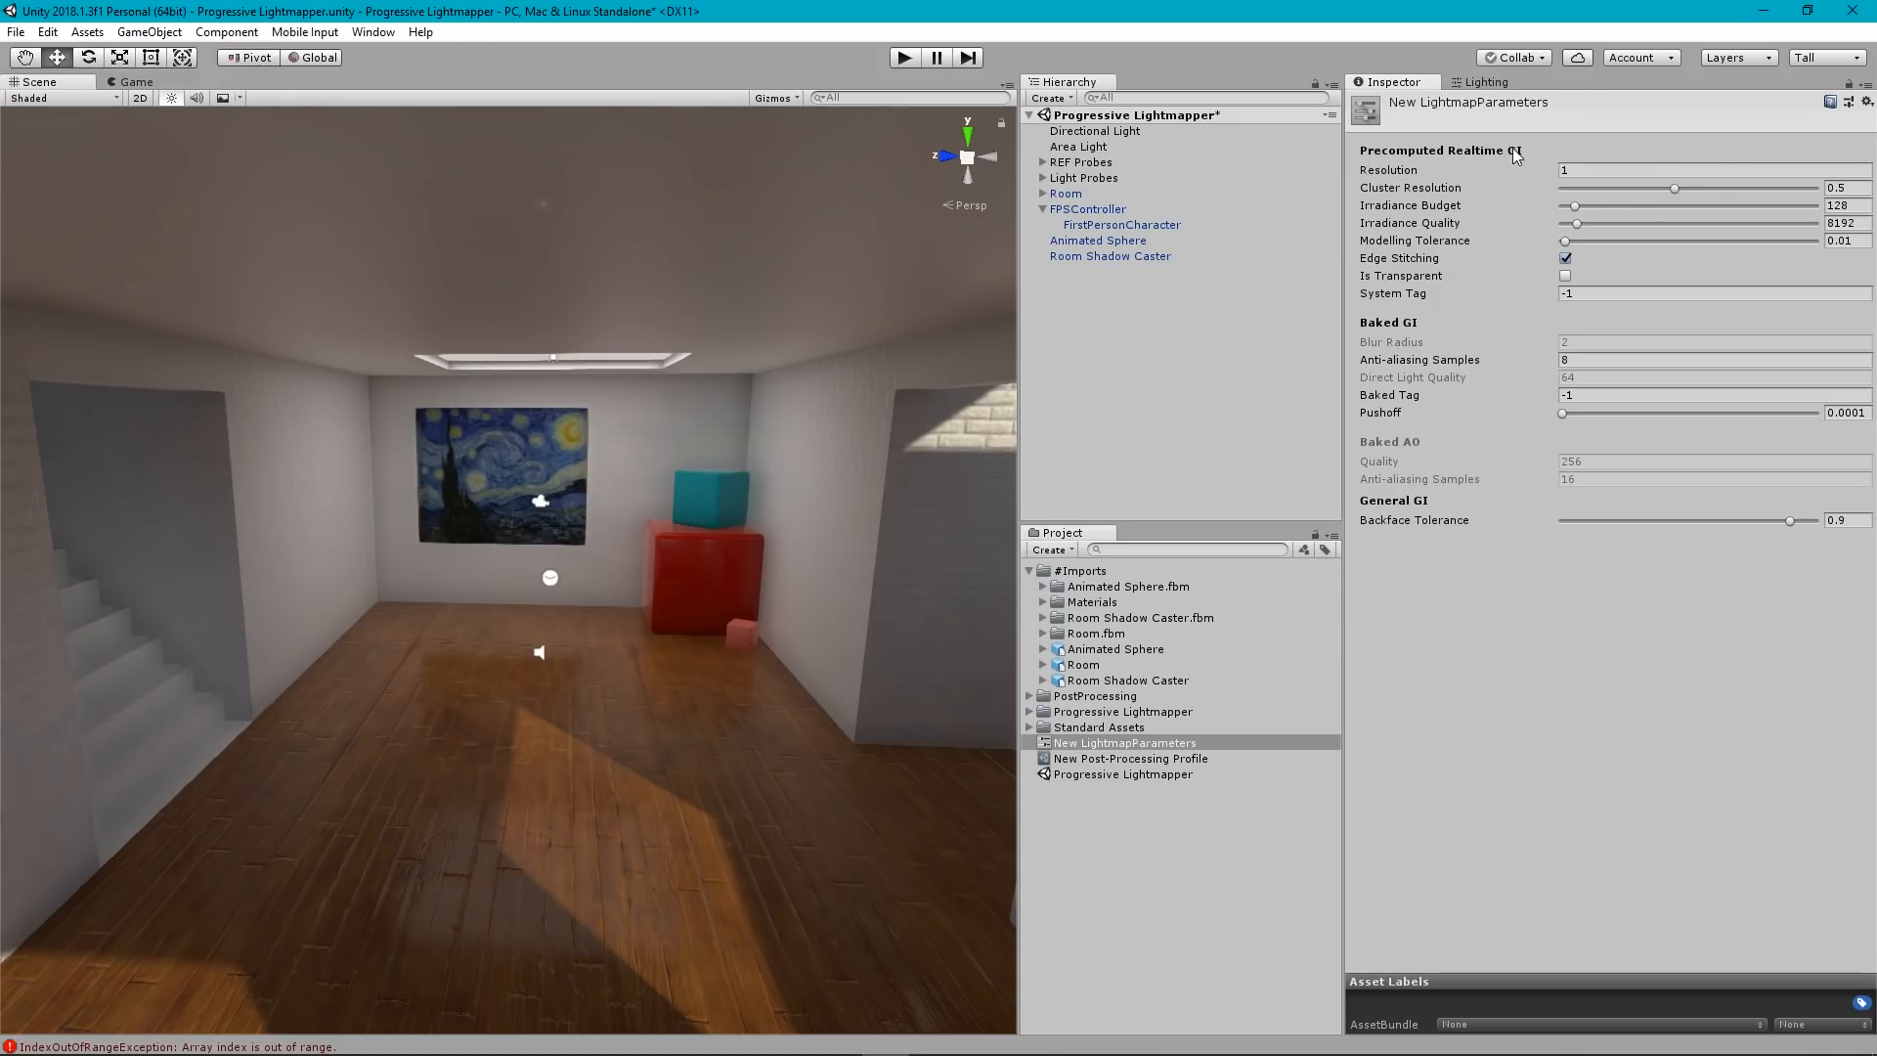
# Set the Baked GI Anti-aliasing Samples of the new Lightmap Parameters asset to 16.
pyautogui.click(1479, 84)
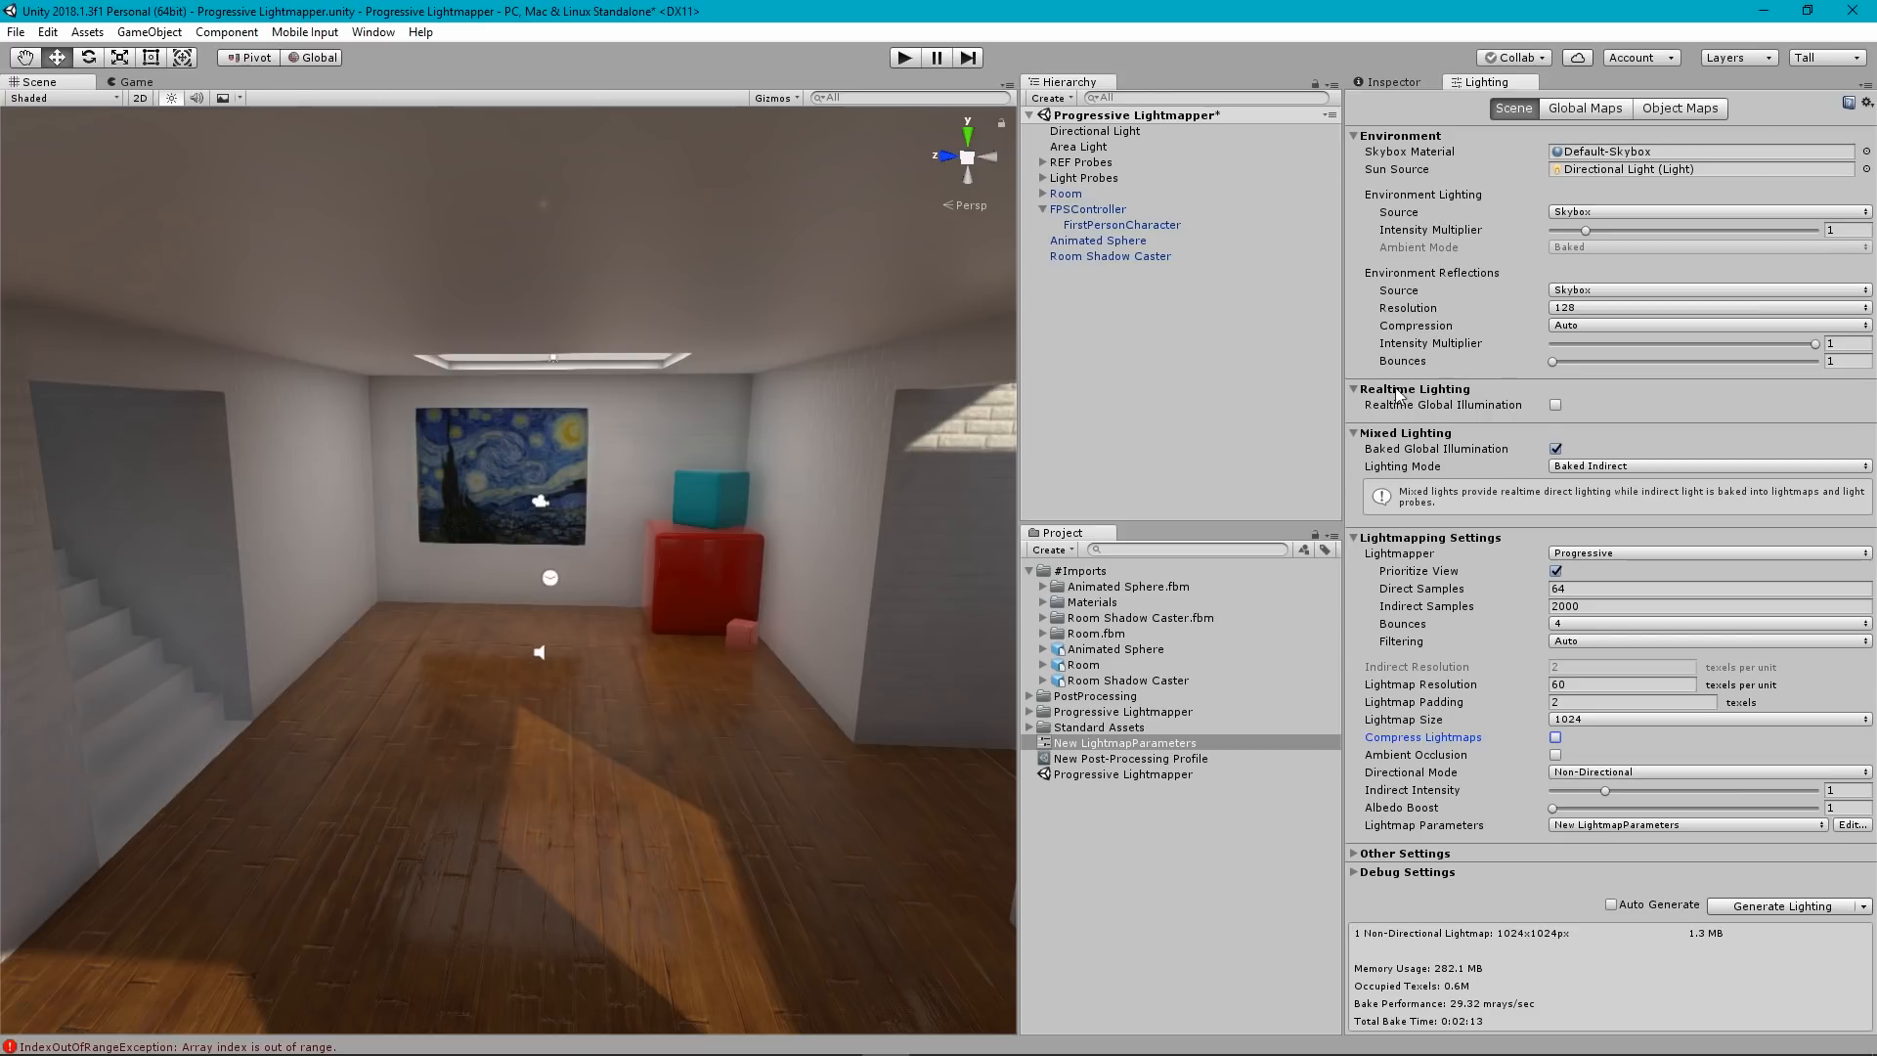
pyautogui.click(1396, 83)
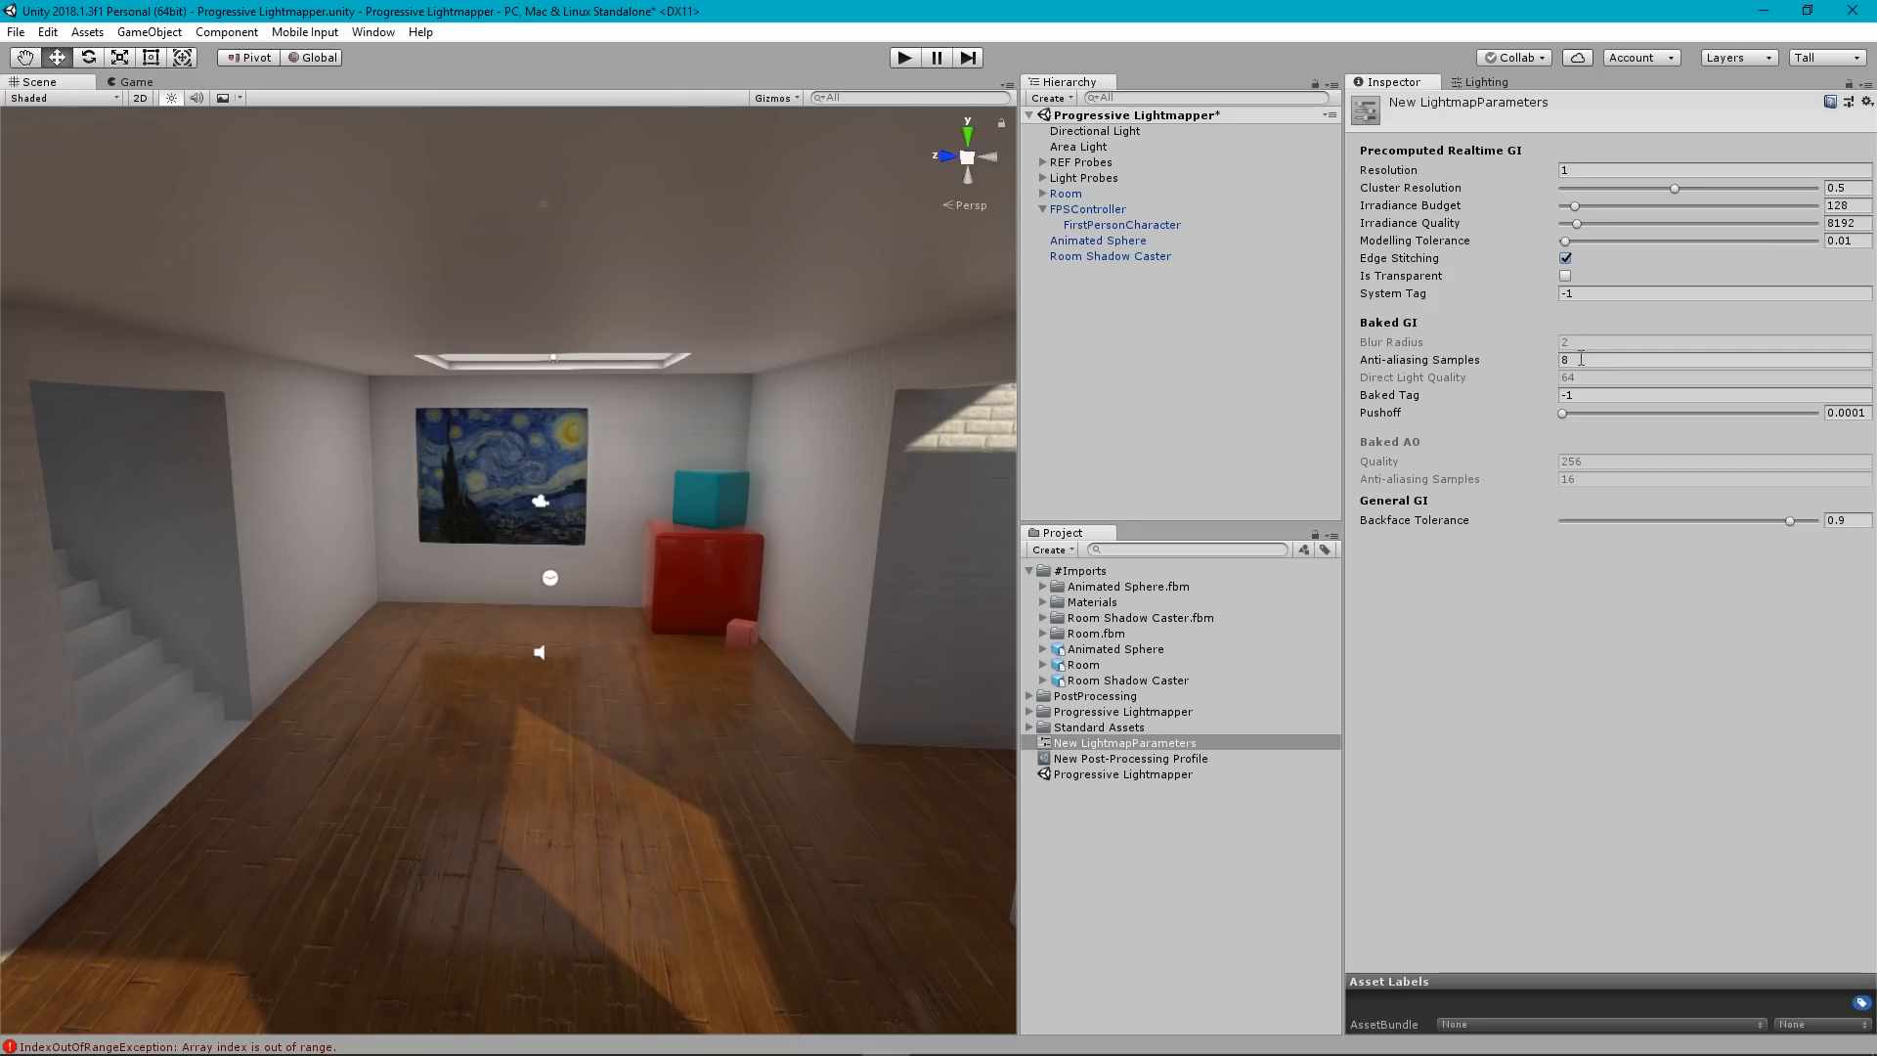
pyautogui.click(1587, 360)
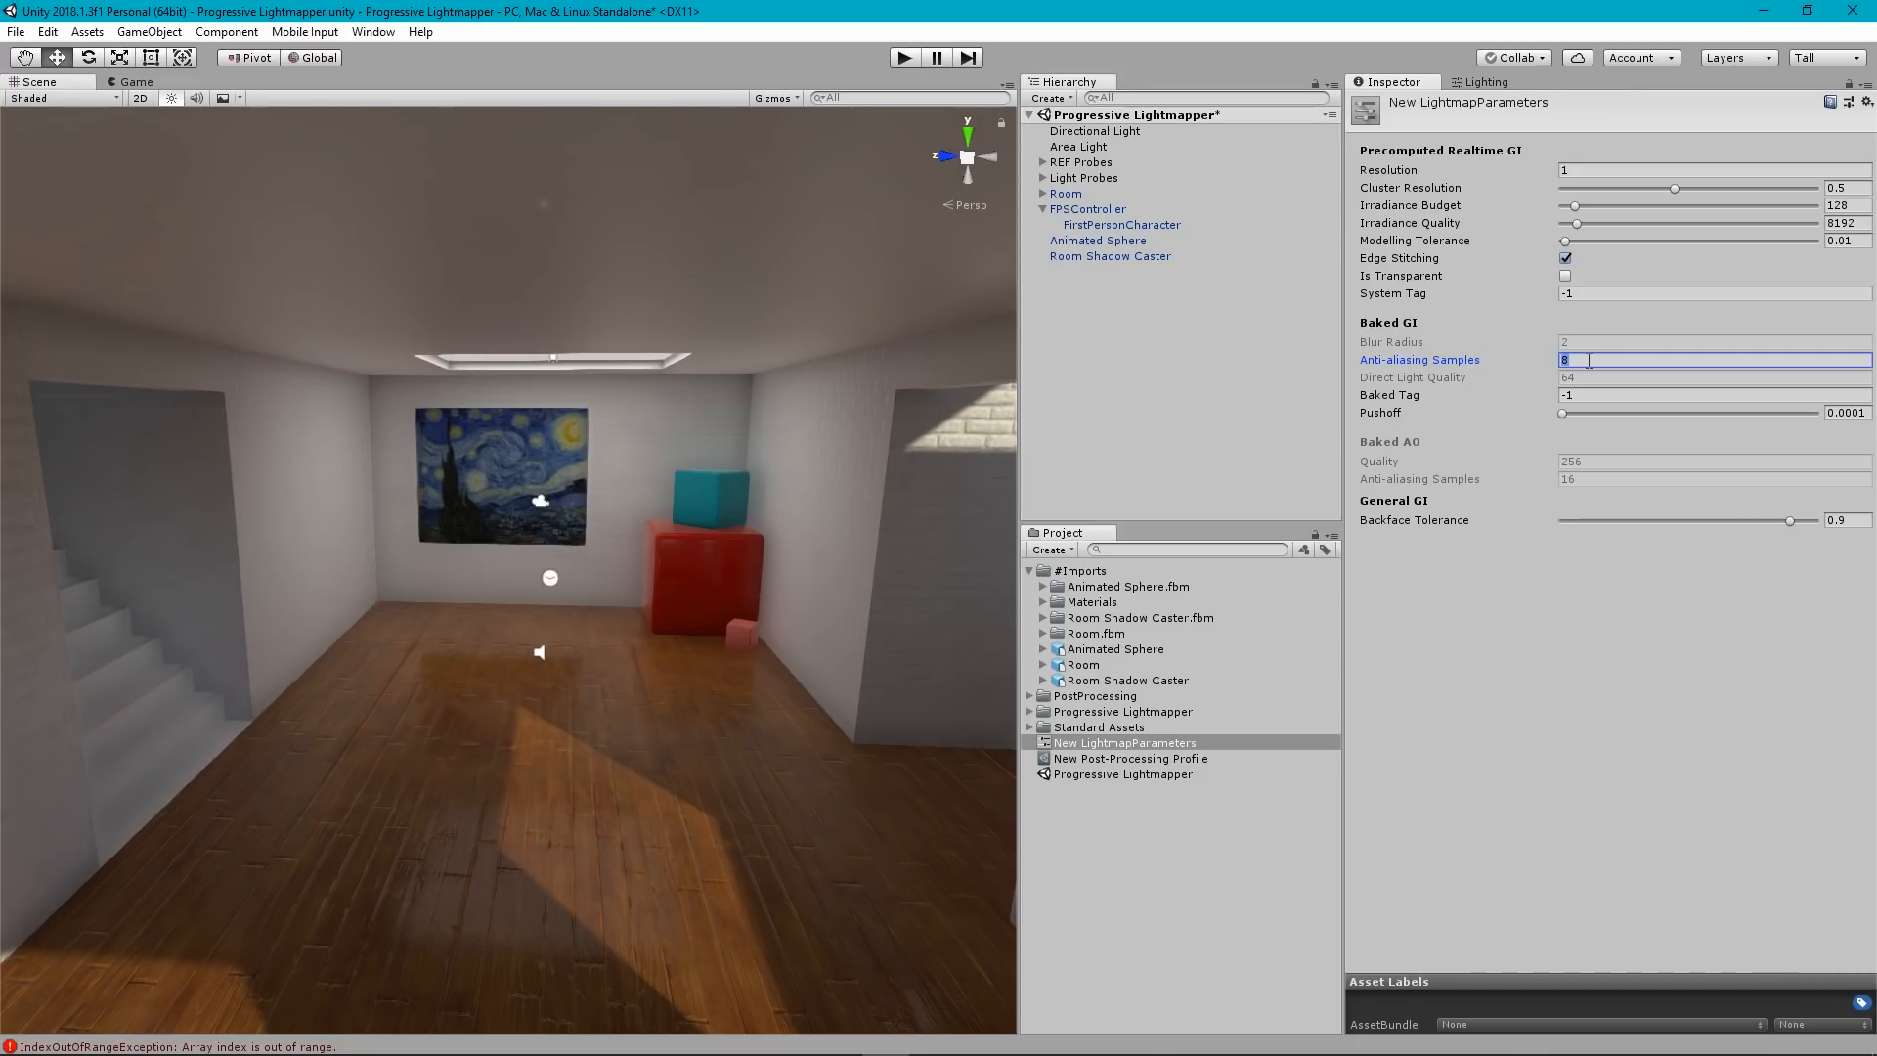
pyautogui.moveTo(1434, 366)
pyautogui.click(1850, 518)
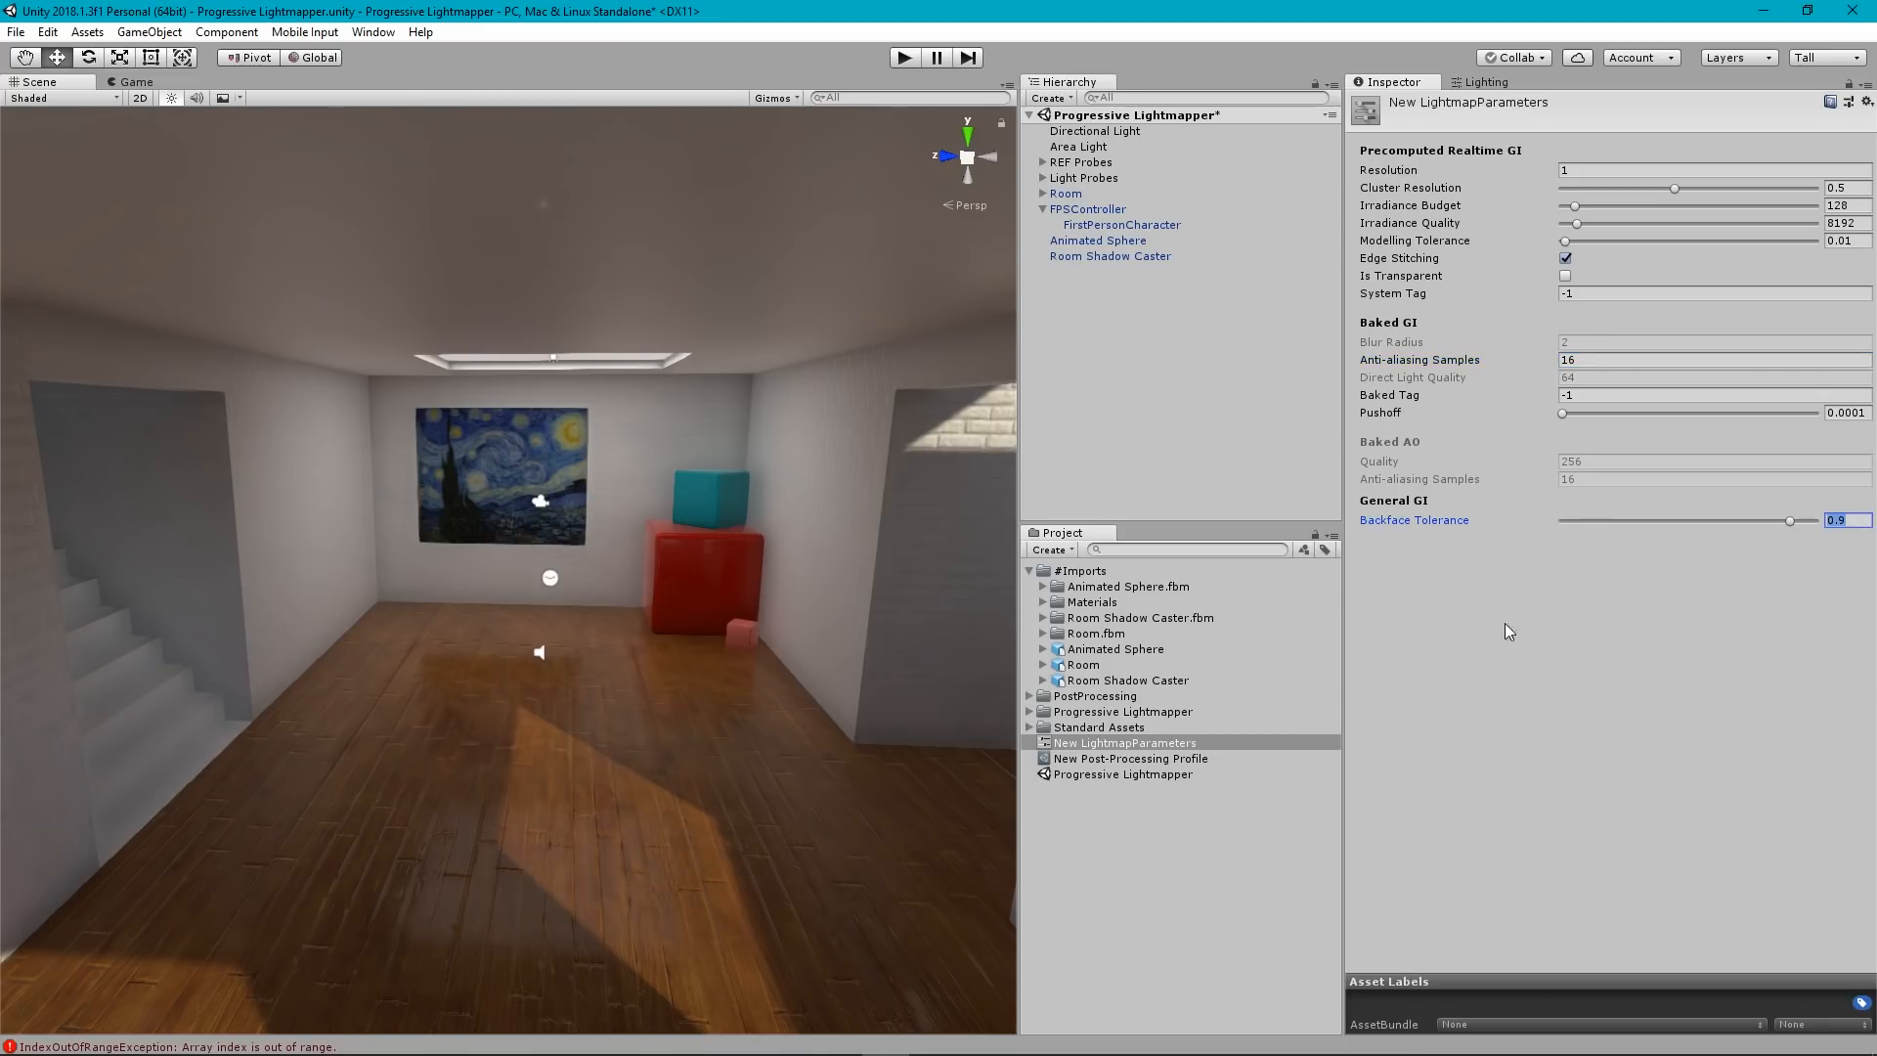
# Check the window wall of the room in the UV Overlap draw mode and return the scene view to Shaded.
pyautogui.moveTo(495, 741); pyautogui.dragTo(1789, 749, button='right')
pyautogui.press('s')
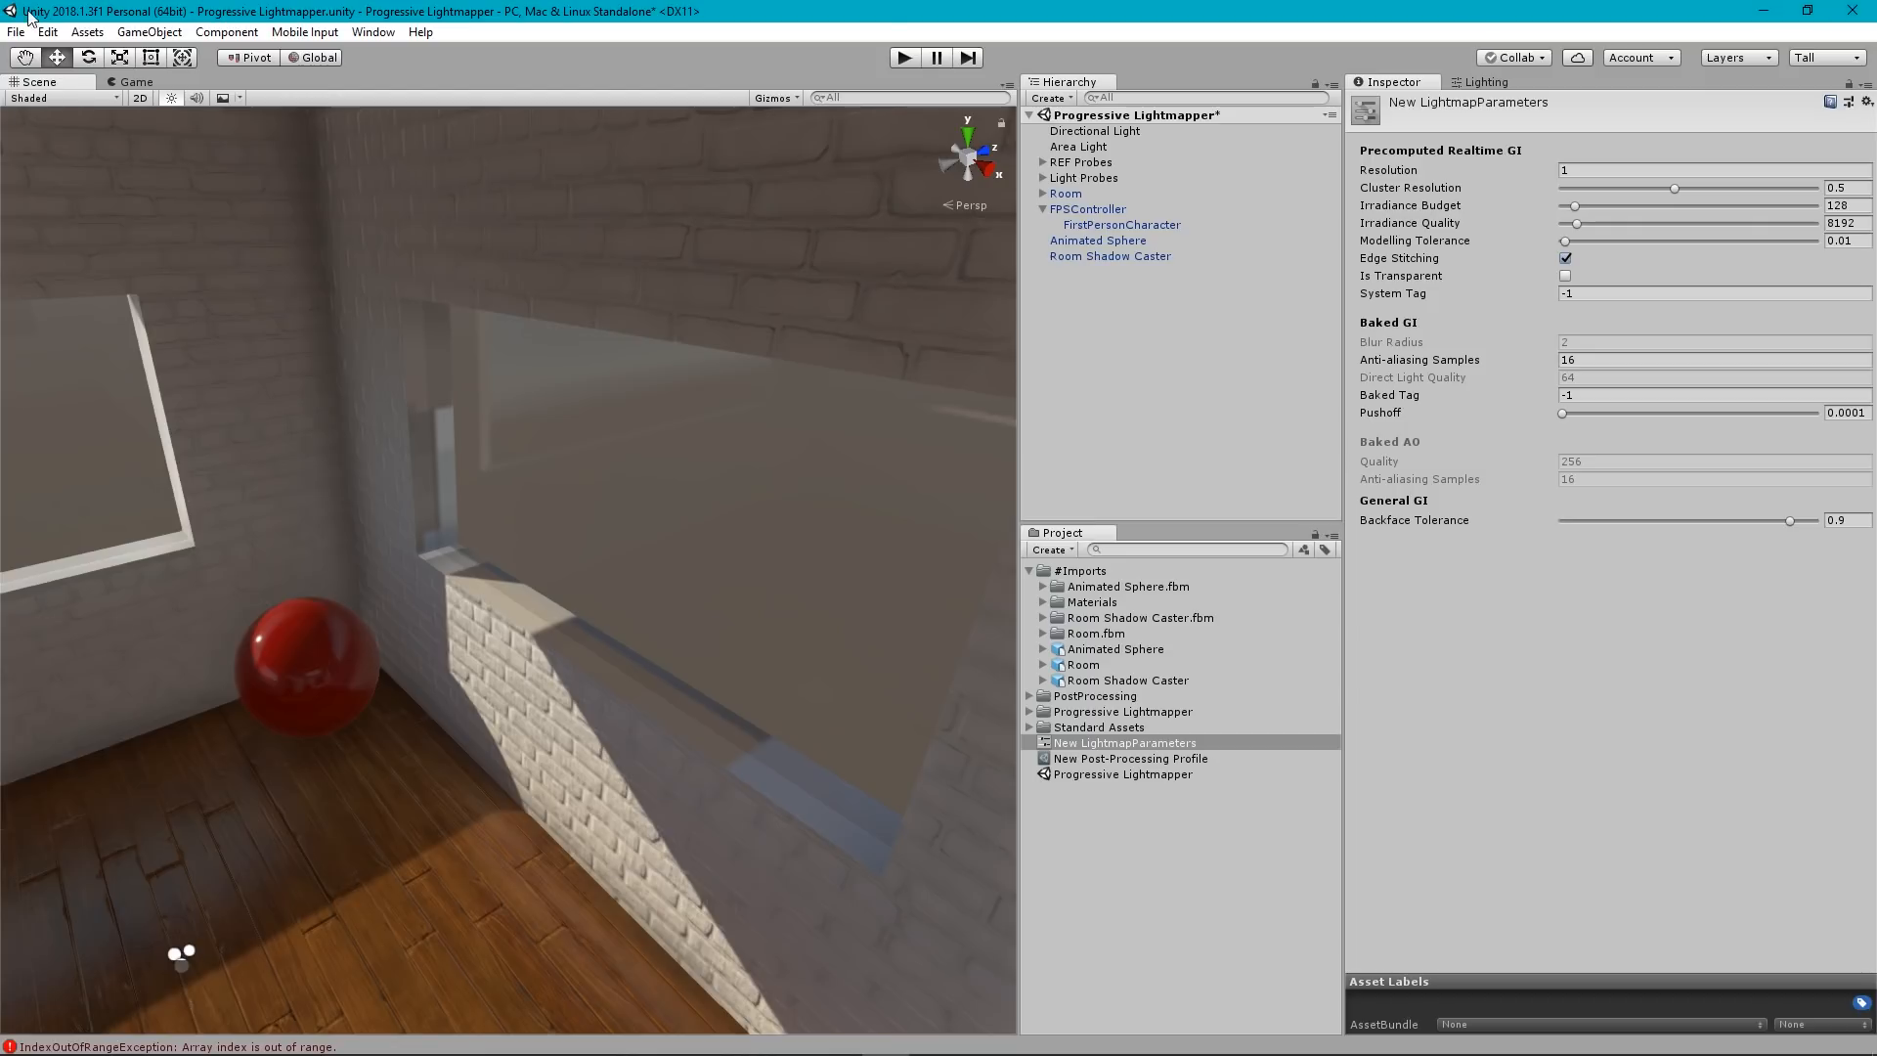
pyautogui.click(56, 98)
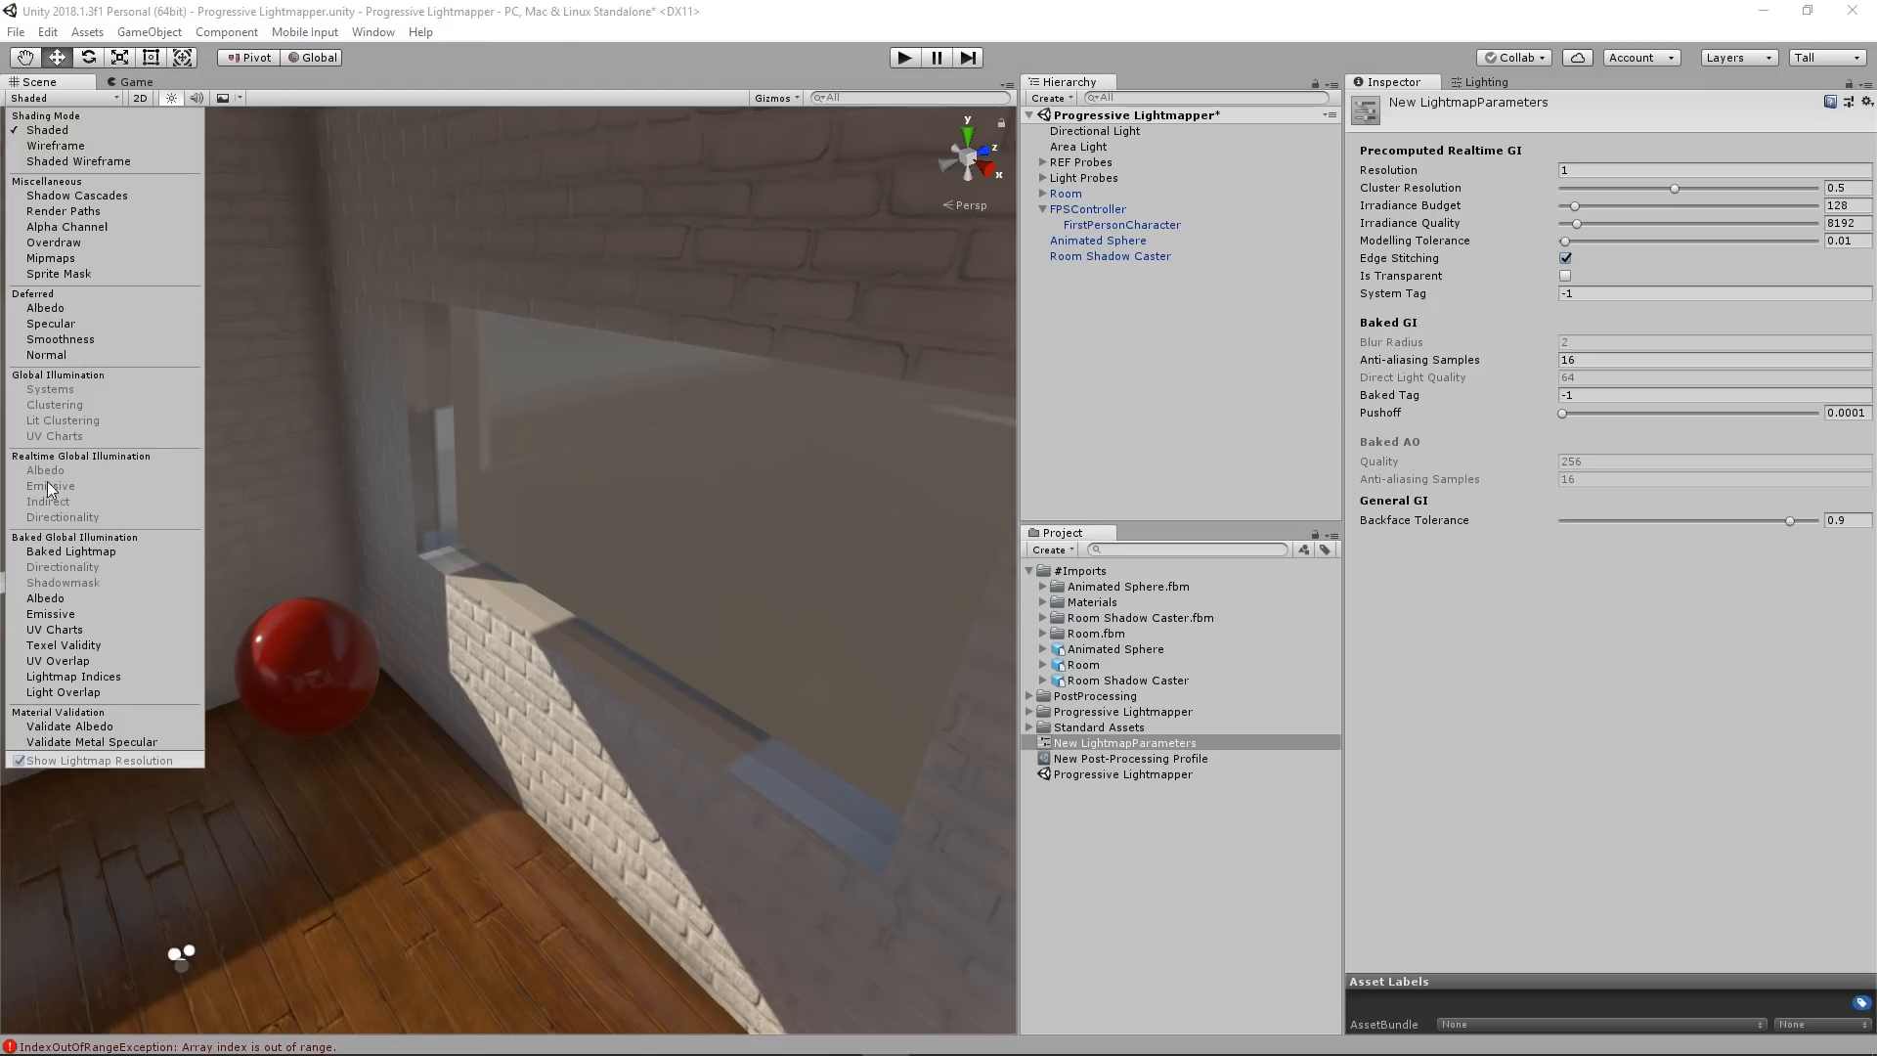
pyautogui.click(67, 662)
pyautogui.moveTo(436, 641)
pyautogui.mouseDown(button='right')
pyautogui.moveTo(557, 579)
pyautogui.moveTo(555, 679)
pyautogui.moveTo(560, 637)
pyautogui.mouseUp(button='right')
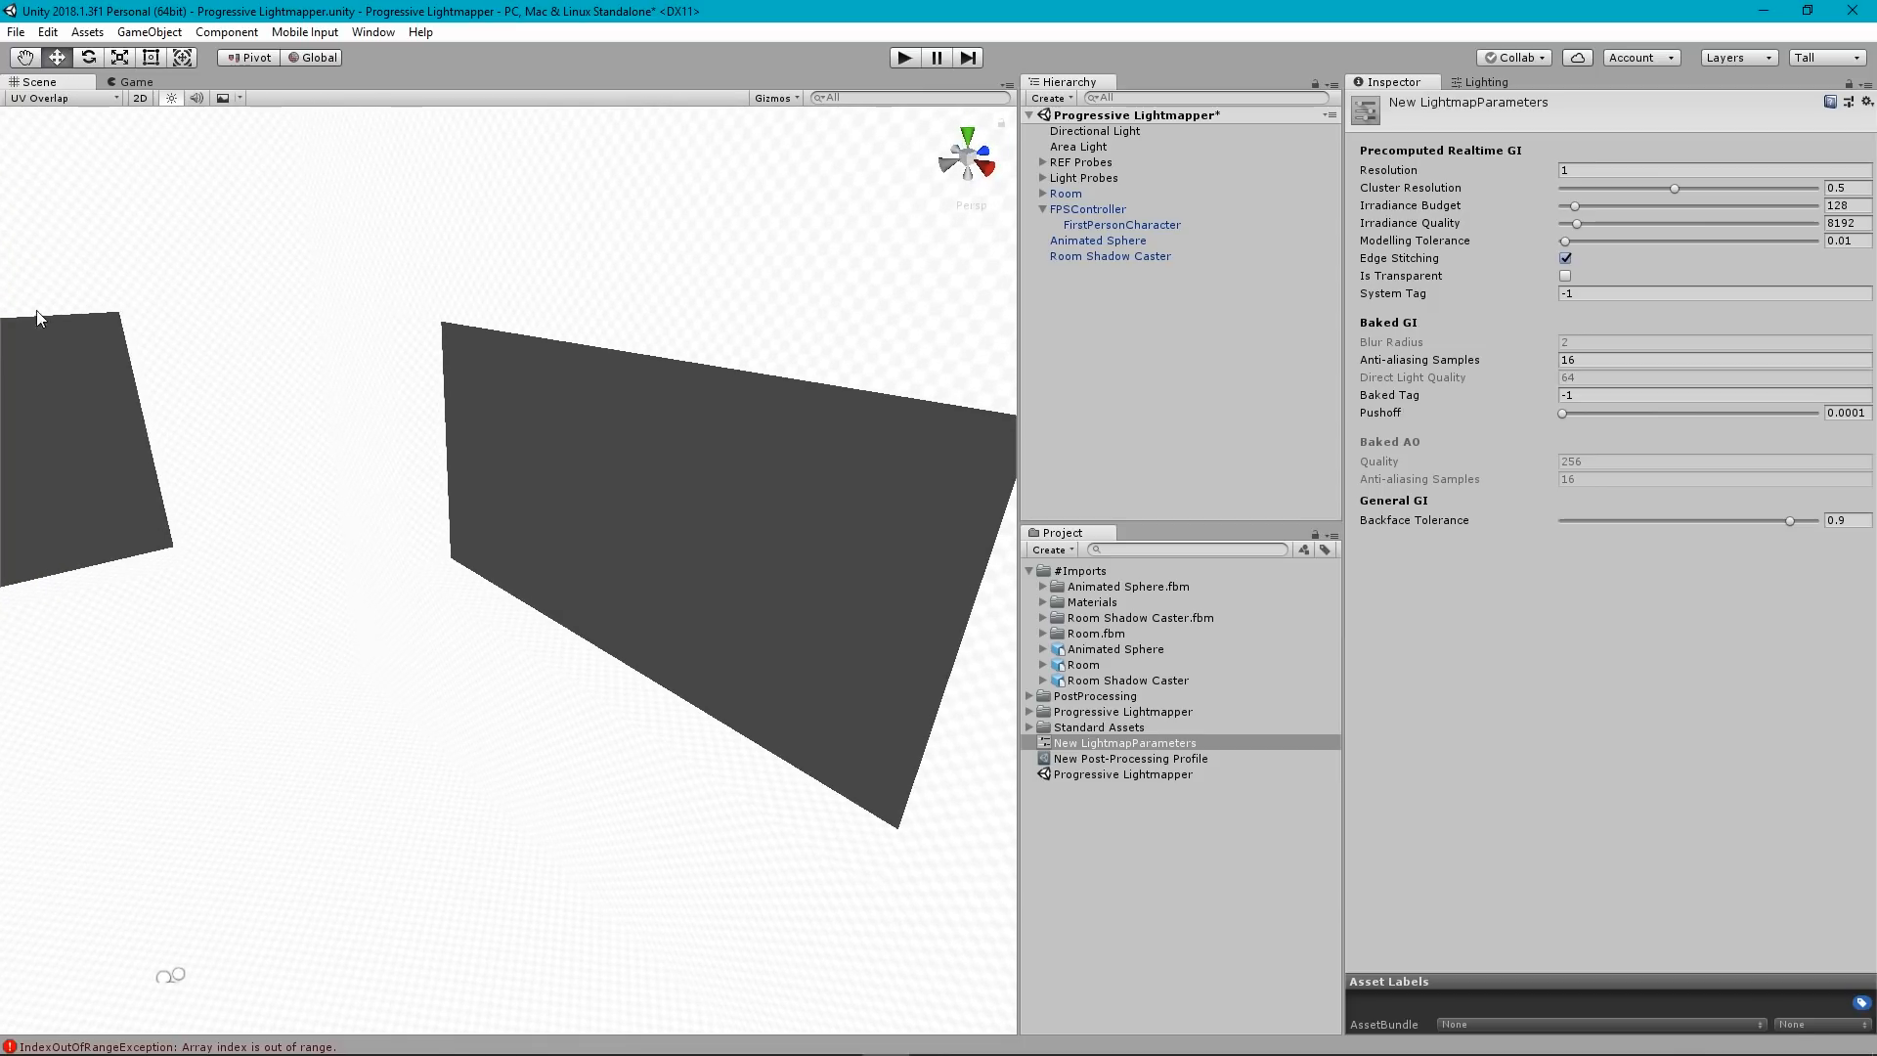
pyautogui.click(27, 102)
pyautogui.click(45, 128)
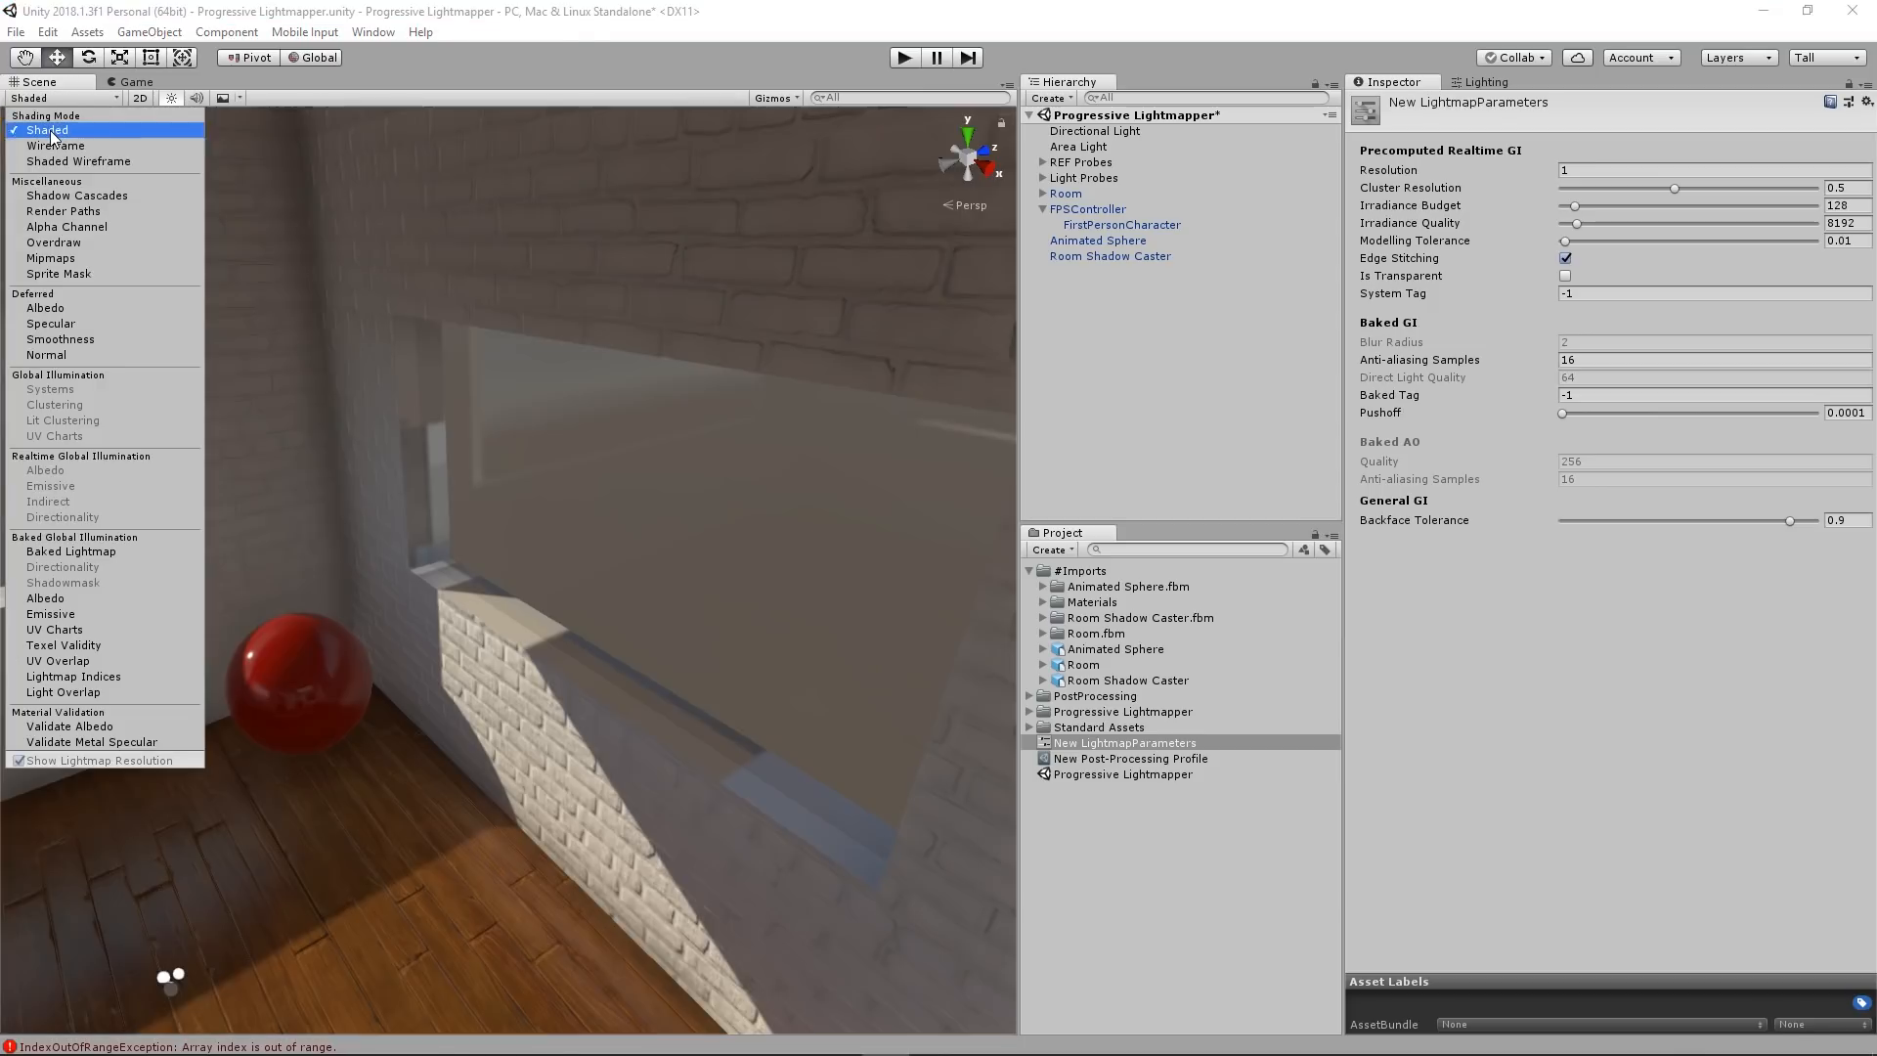
# Set the Backface Tolerance of the New LightmapParameters asset to 0.4.
pyautogui.moveTo(549, 524)
pyautogui.mouseDown(button='right')
pyautogui.moveTo(605, 533)
pyautogui.moveTo(613, 556)
pyautogui.moveTo(720, 537)
pyautogui.moveTo(947, 737)
pyautogui.moveTo(596, 574)
pyautogui.moveTo(803, 577)
pyautogui.moveTo(733, 566)
pyautogui.moveTo(689, 508)
pyautogui.moveTo(704, 503)
pyautogui.mouseUp(button='right')
pyautogui.moveTo(1301, 449)
pyautogui.mouseDown(button='right')
pyautogui.moveTo(704, 478)
pyautogui.moveTo(733, 498)
pyautogui.moveTo(1276, 538)
pyautogui.moveTo(1300, 479)
pyautogui.mouseUp(button='right')
pyautogui.press('e')
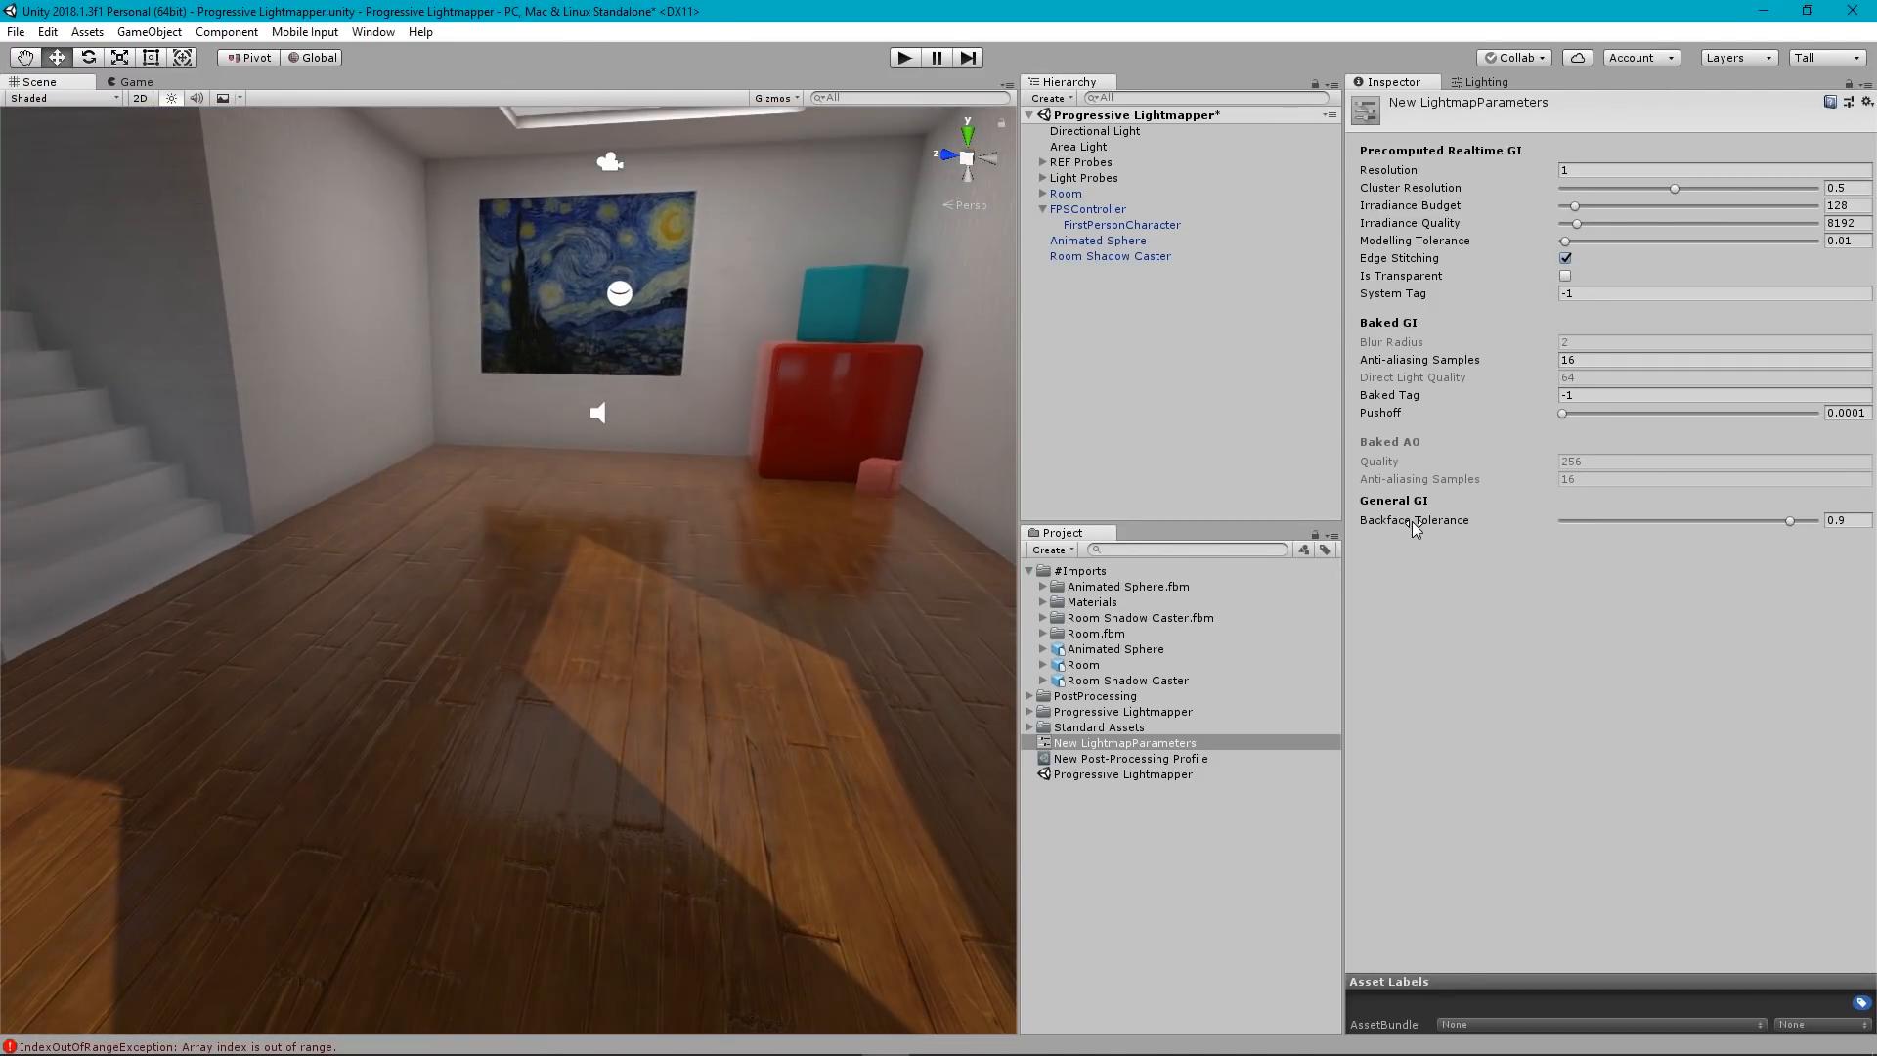
pyautogui.moveTo(1412, 521)
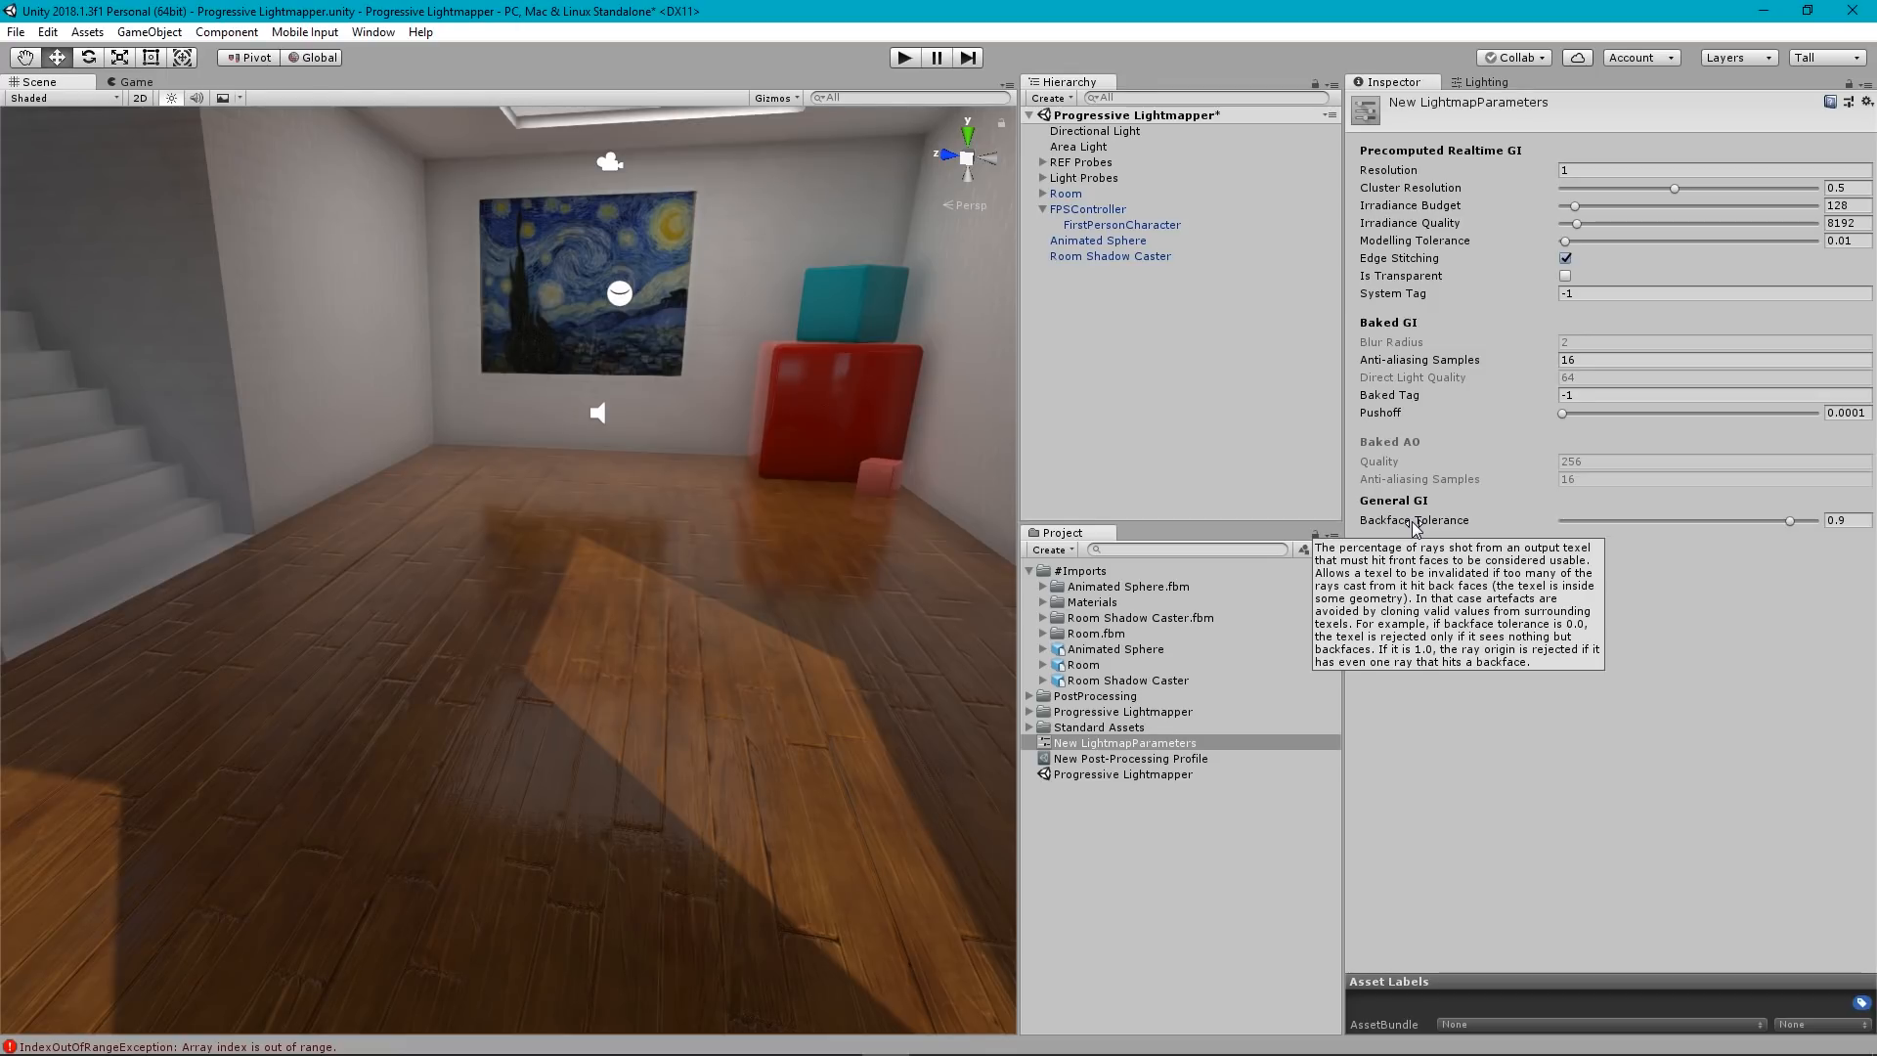
pyautogui.click(1415, 522)
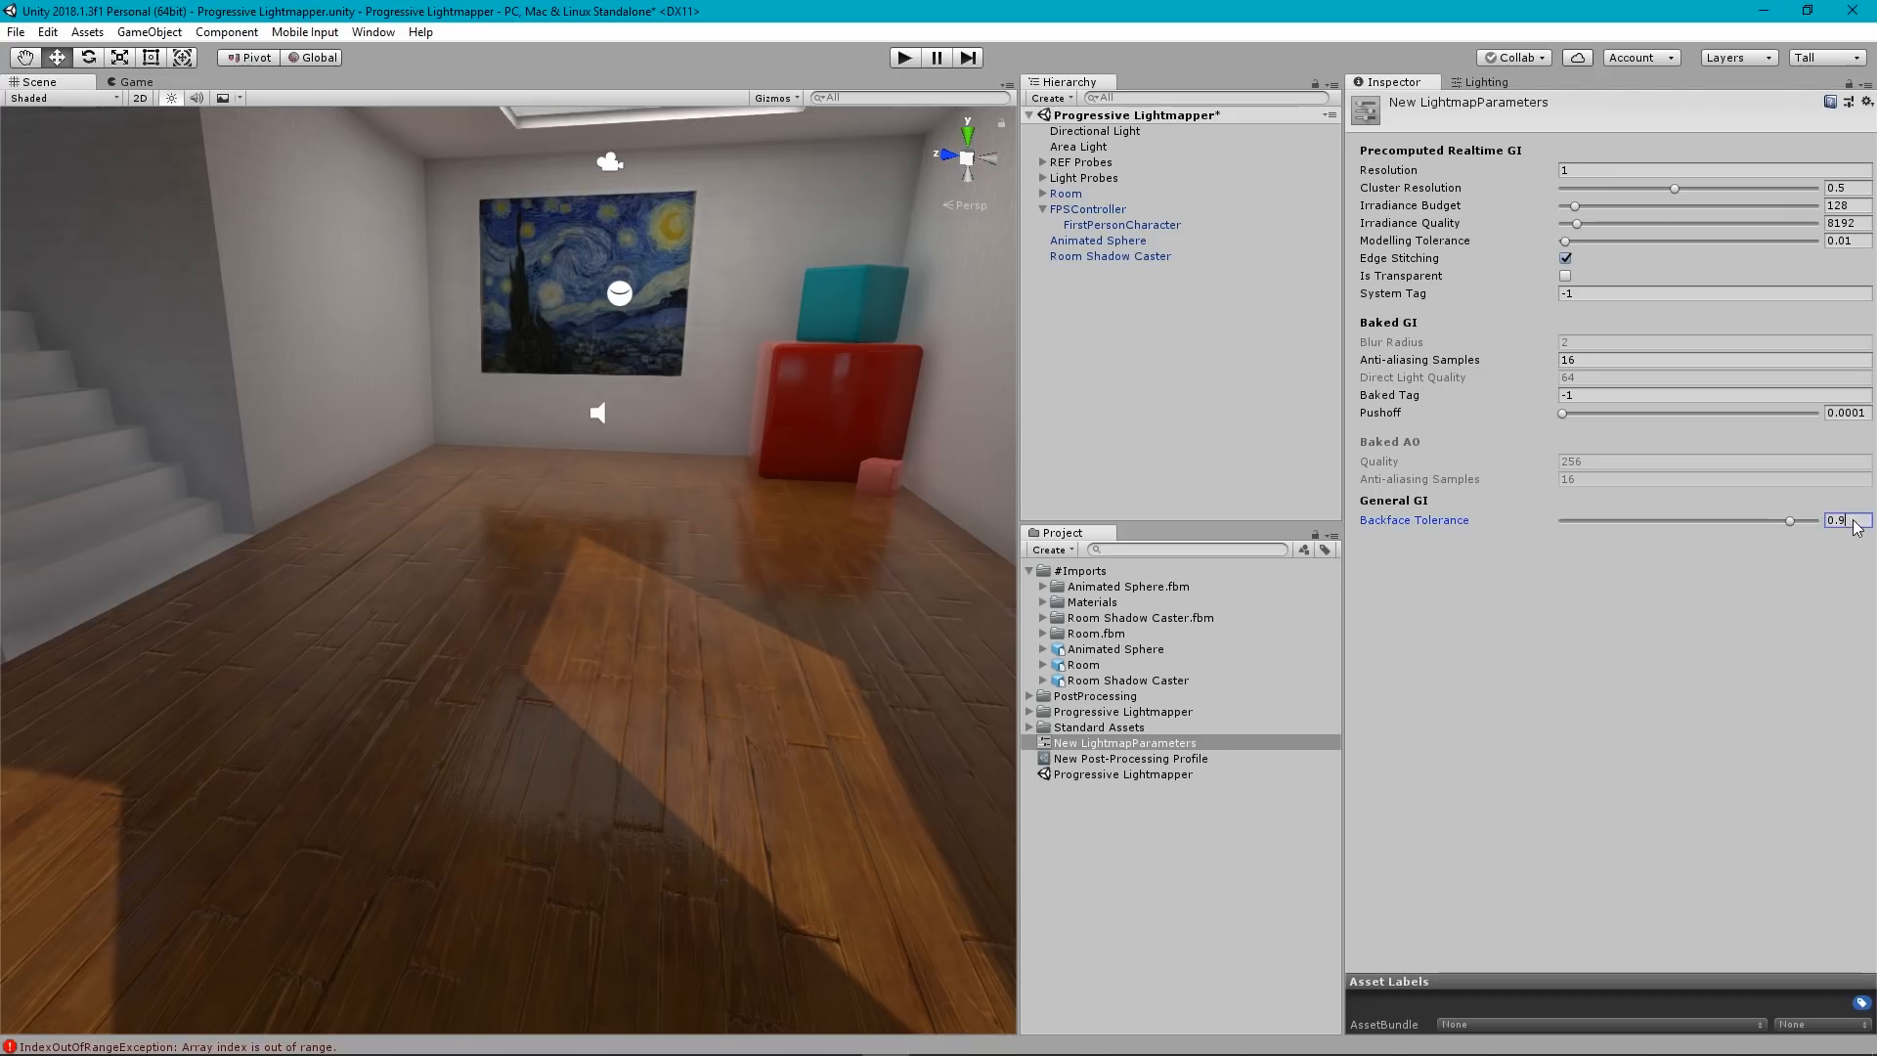
pyautogui.write('.4')
# Generate the scene's lighting with the customised lightmap parameters.
pyautogui.click(1488, 83)
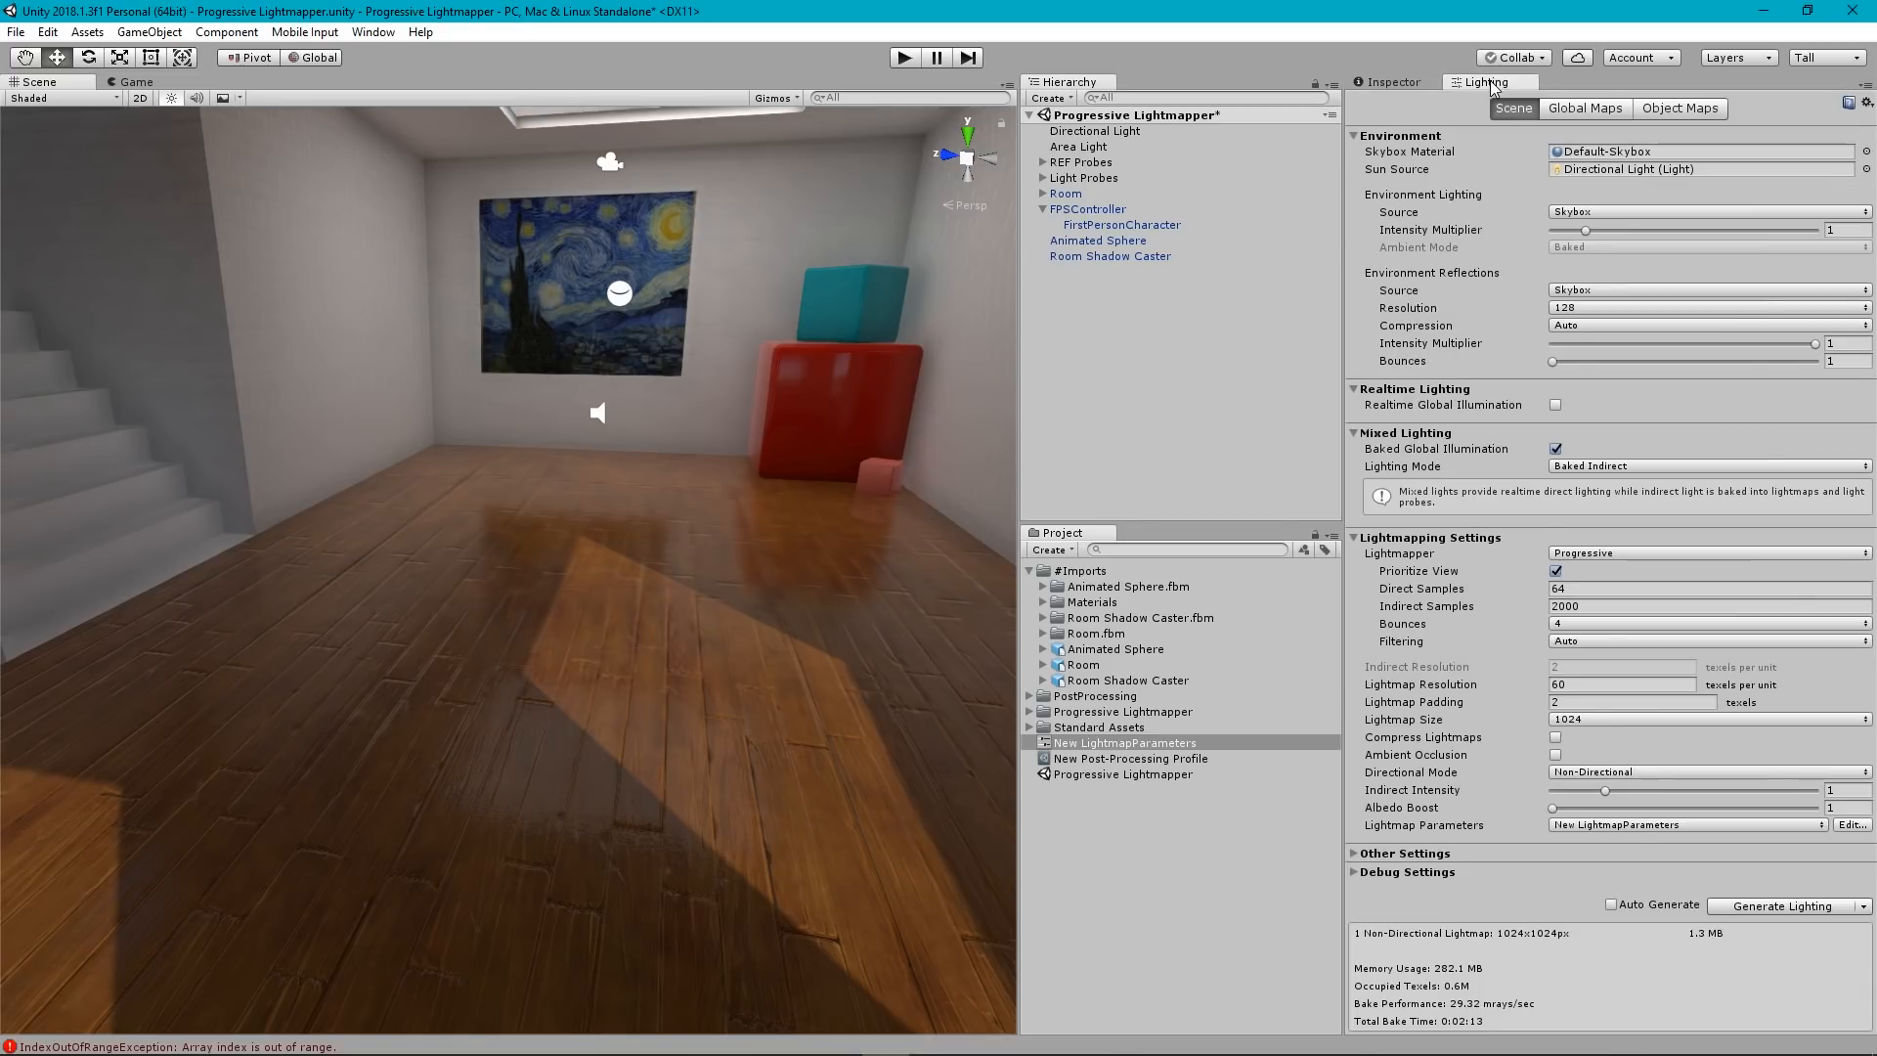
pyautogui.moveTo(541, 632); pyautogui.dragTo(576, 569, button='right')
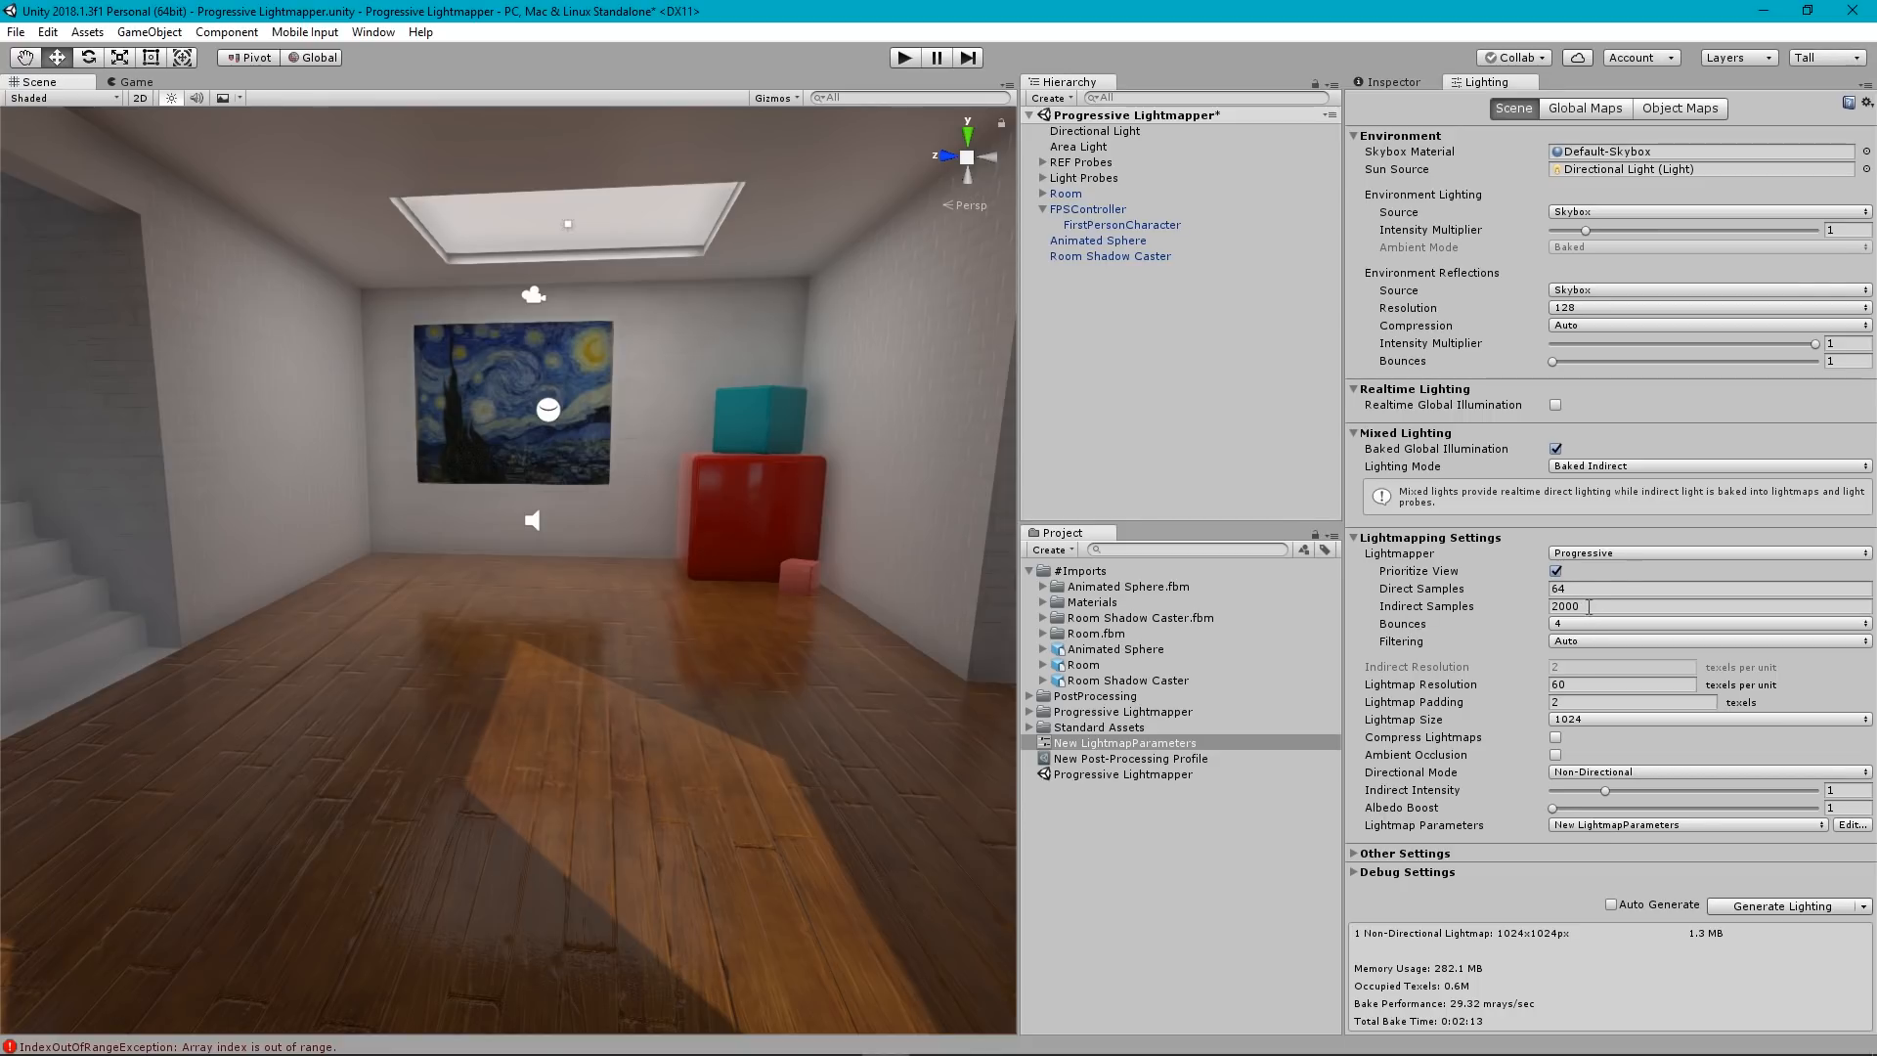
pyautogui.moveTo(619, 563); pyautogui.dragTo(654, 515, button='right')
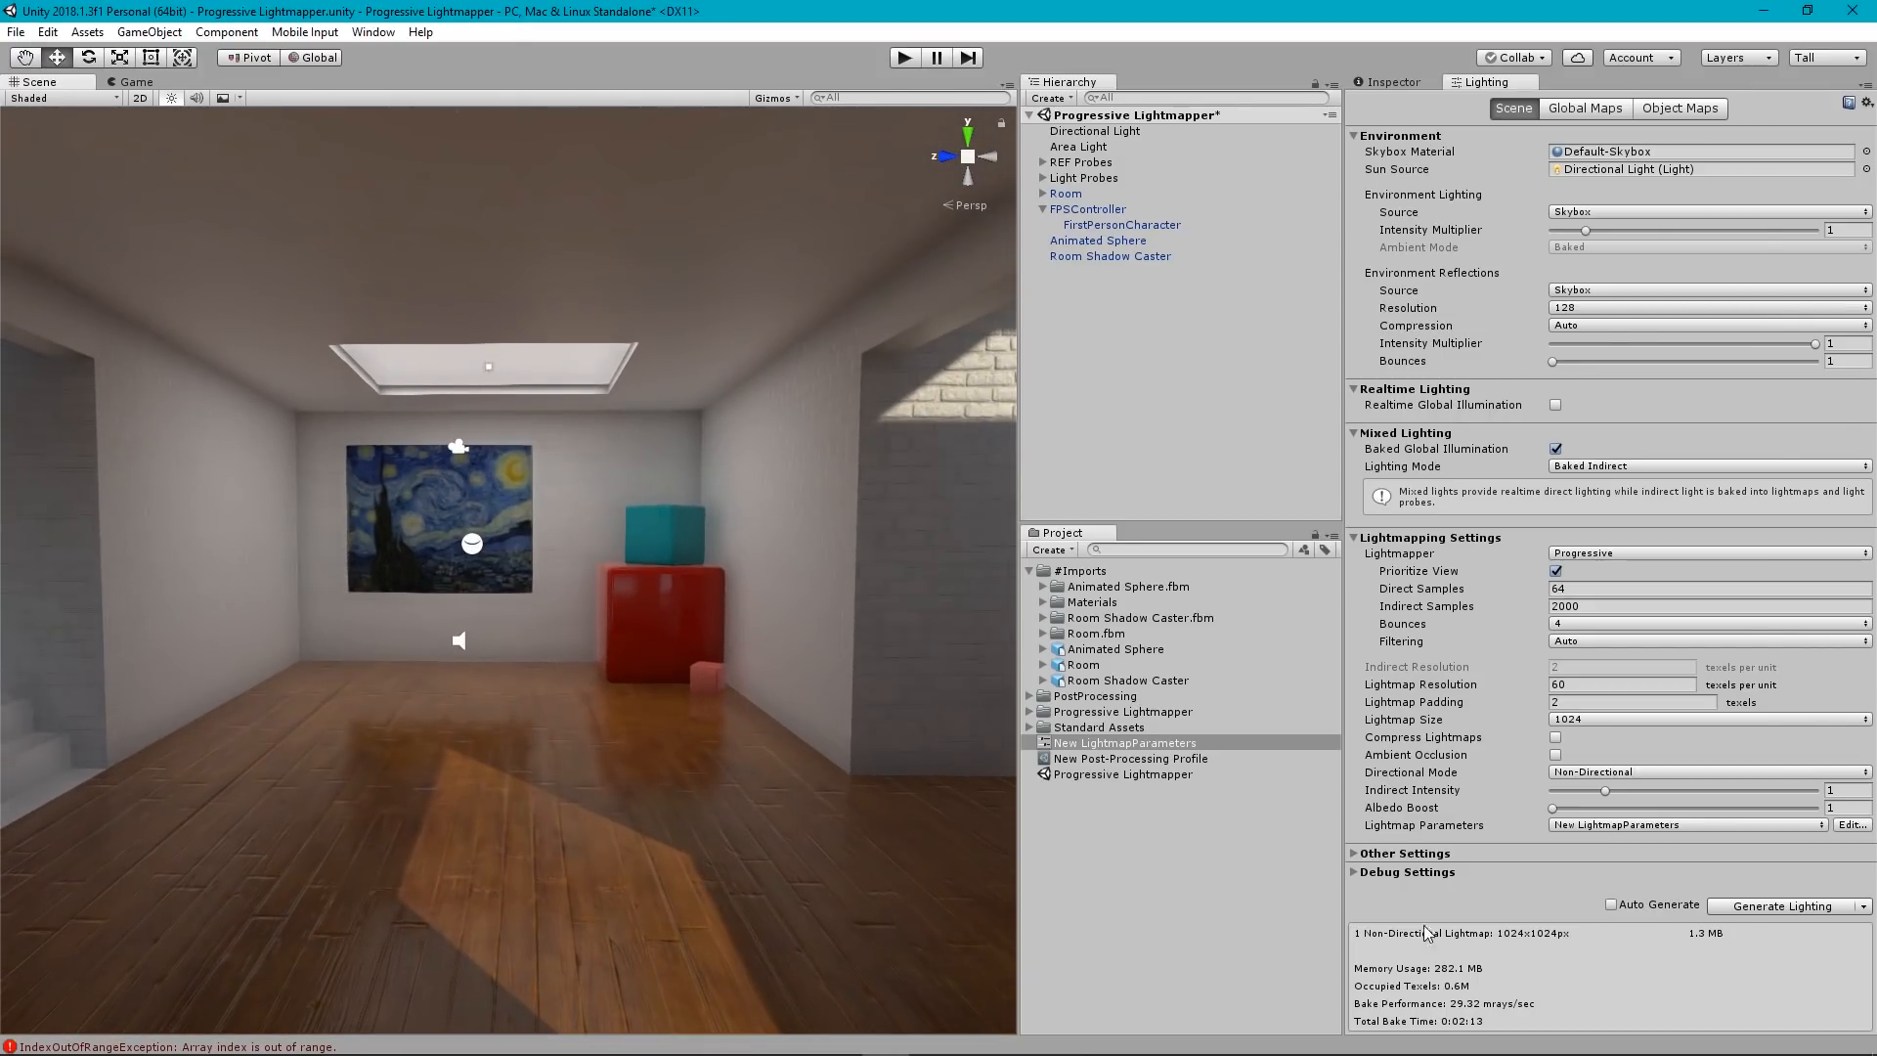
pyautogui.click(1758, 906)
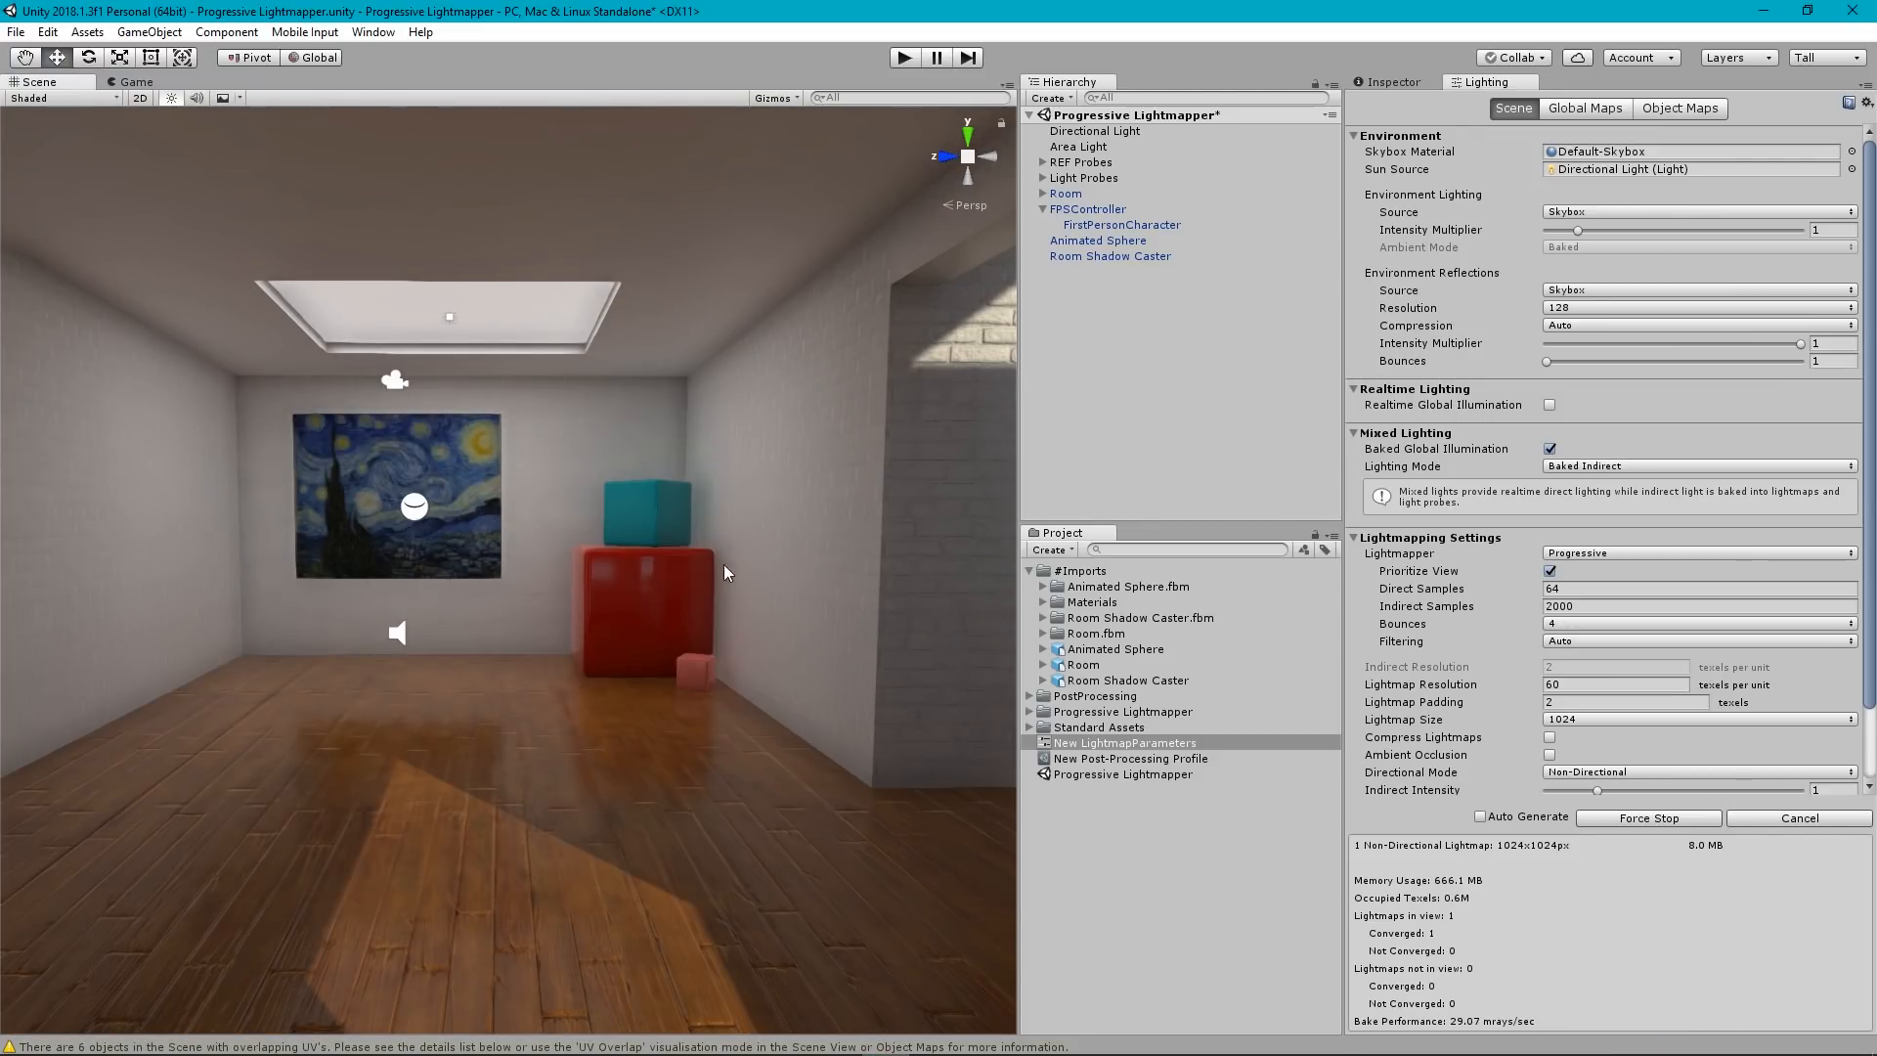
# Inspect the rebaked room in the scene view and reopen the New LightmapParameters asset's properties to review them.
pyautogui.moveTo(725, 572)
pyautogui.mouseDown(button='right')
pyautogui.moveTo(416, 624)
pyautogui.moveTo(825, 423)
pyautogui.moveTo(893, 532)
pyautogui.moveTo(671, 737)
pyautogui.moveTo(231, 735)
pyautogui.moveTo(117, 659)
pyautogui.moveTo(38, 646)
pyautogui.moveTo(1856, 657)
pyautogui.moveTo(1780, 642)
pyautogui.moveTo(1568, 683)
pyautogui.moveTo(1663, 642)
pyautogui.moveTo(1392, 653)
pyautogui.mouseUp(button='right')
pyautogui.moveTo(1427, 670)
pyautogui.mouseDown(button='right')
pyautogui.moveTo(1540, 702)
pyautogui.moveTo(1650, 673)
pyautogui.moveTo(750, 625)
pyautogui.moveTo(851, 586)
pyautogui.moveTo(696, 610)
pyautogui.mouseUp(button='right')
pyautogui.press('w')
pyautogui.press('s')
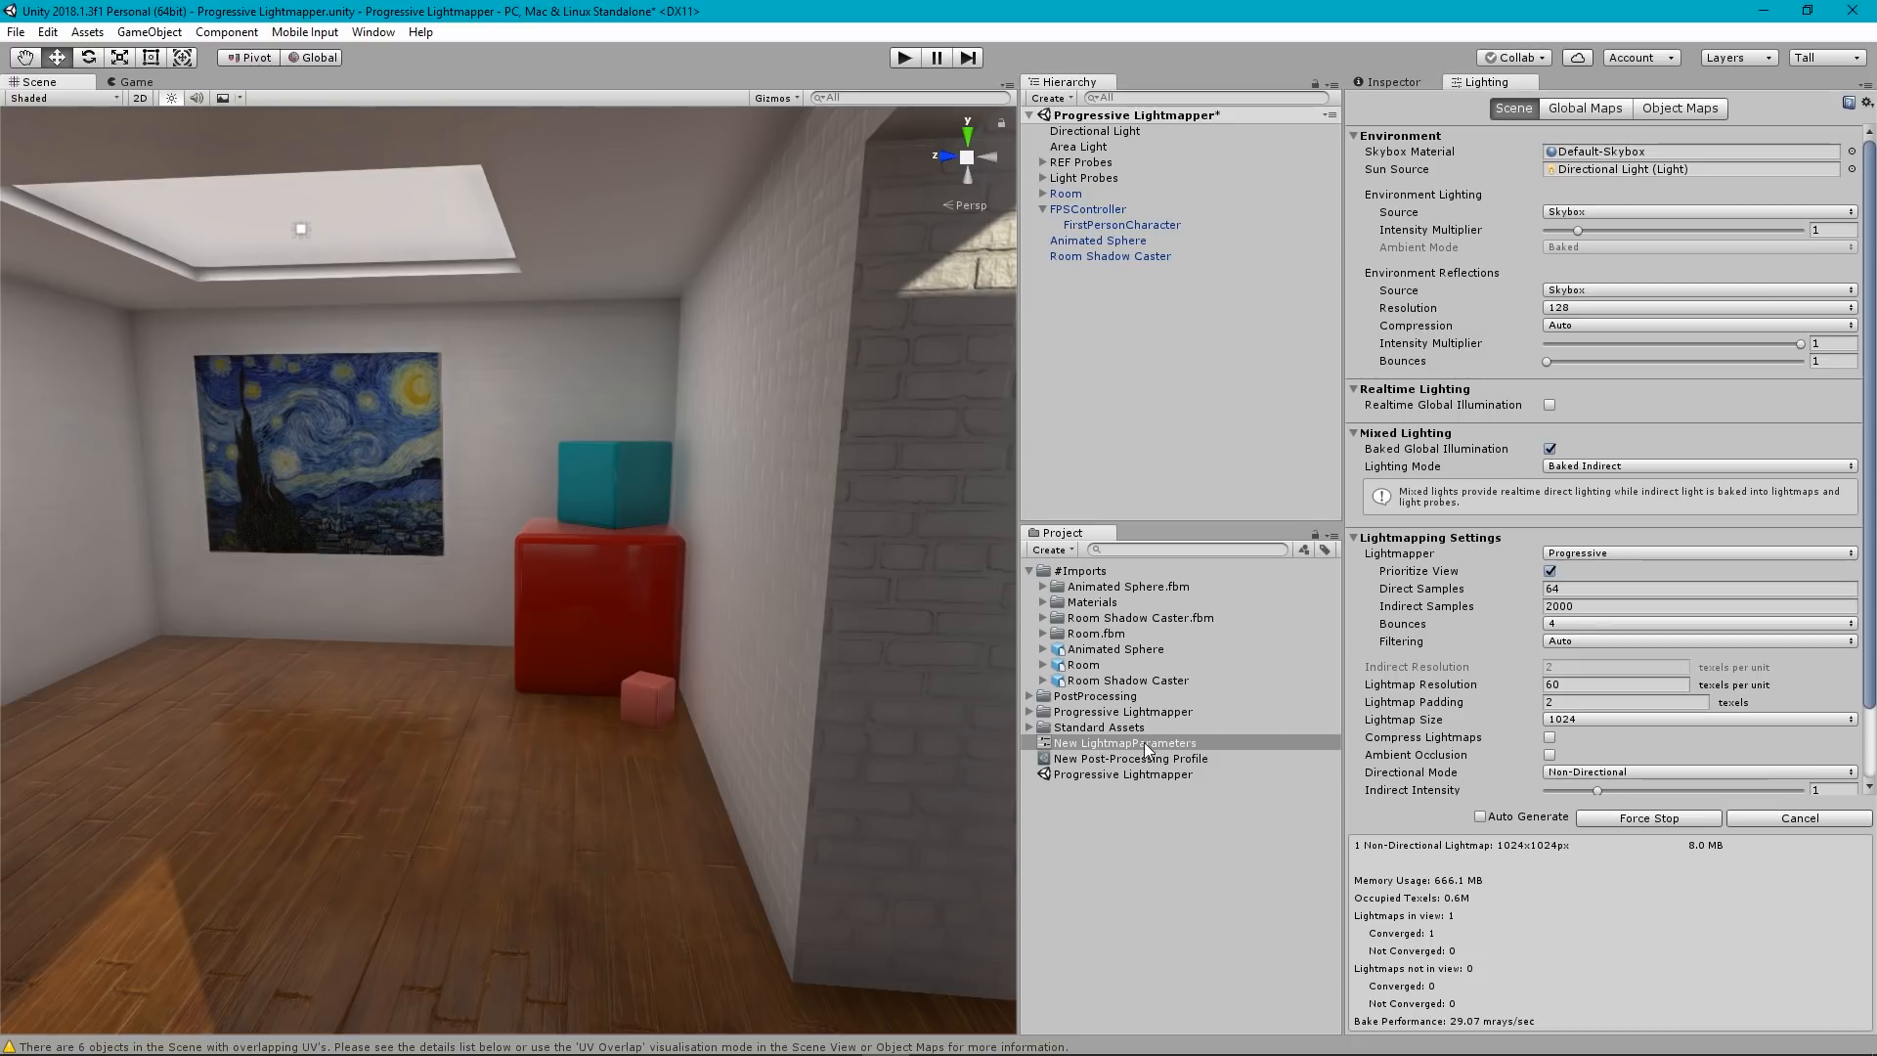
pyautogui.click(1103, 760)
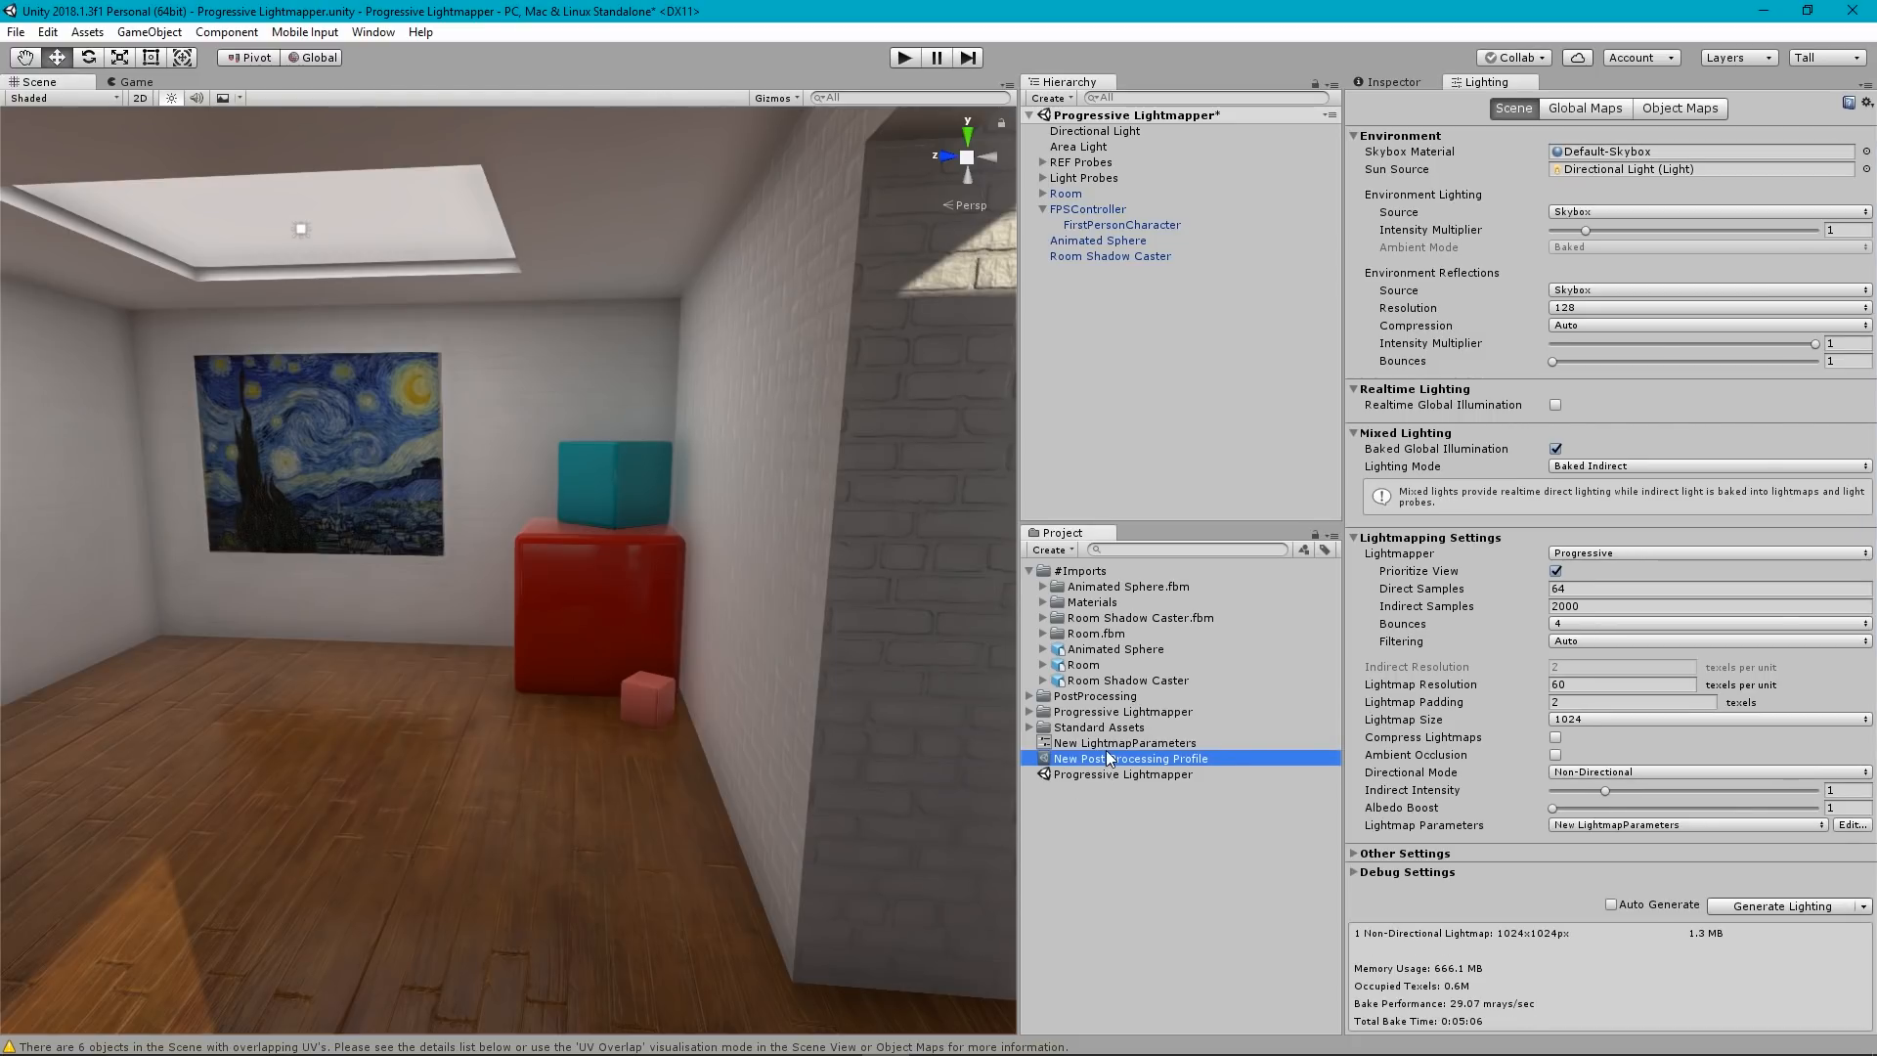
pyautogui.click(1115, 744)
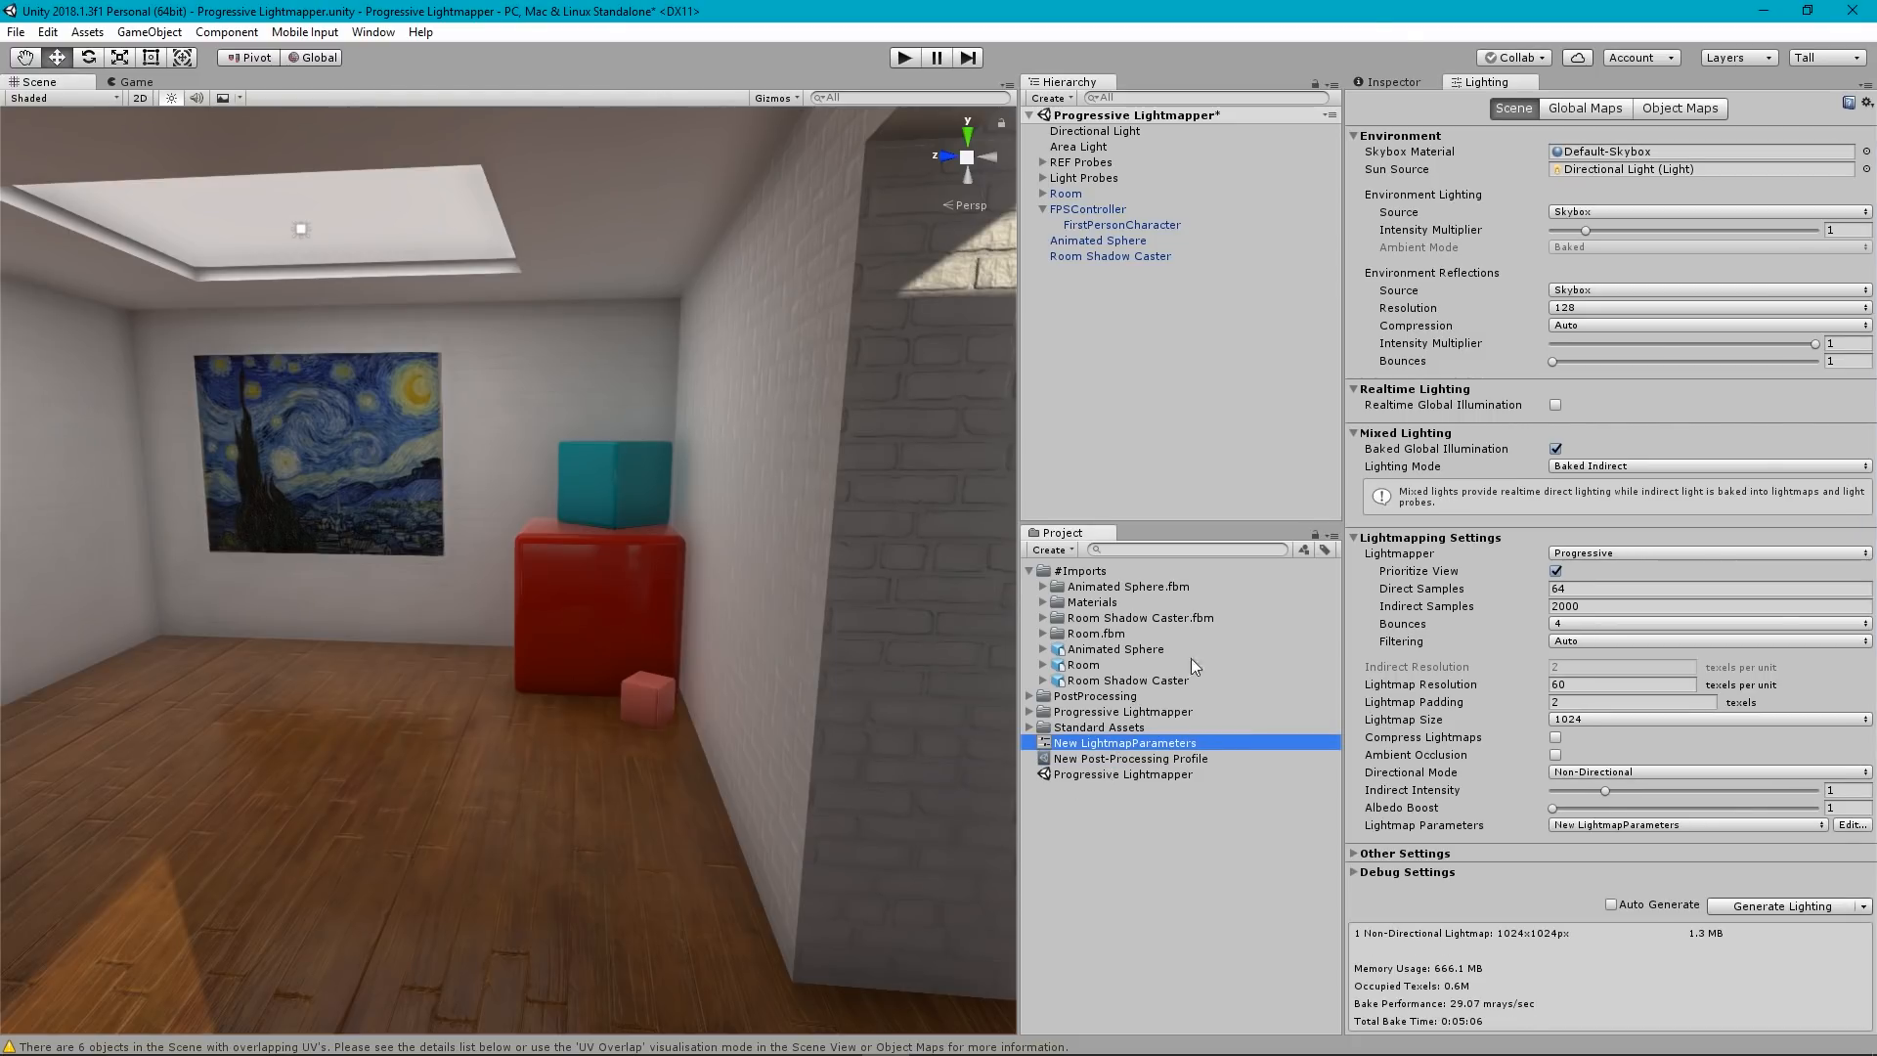
pyautogui.click(1392, 84)
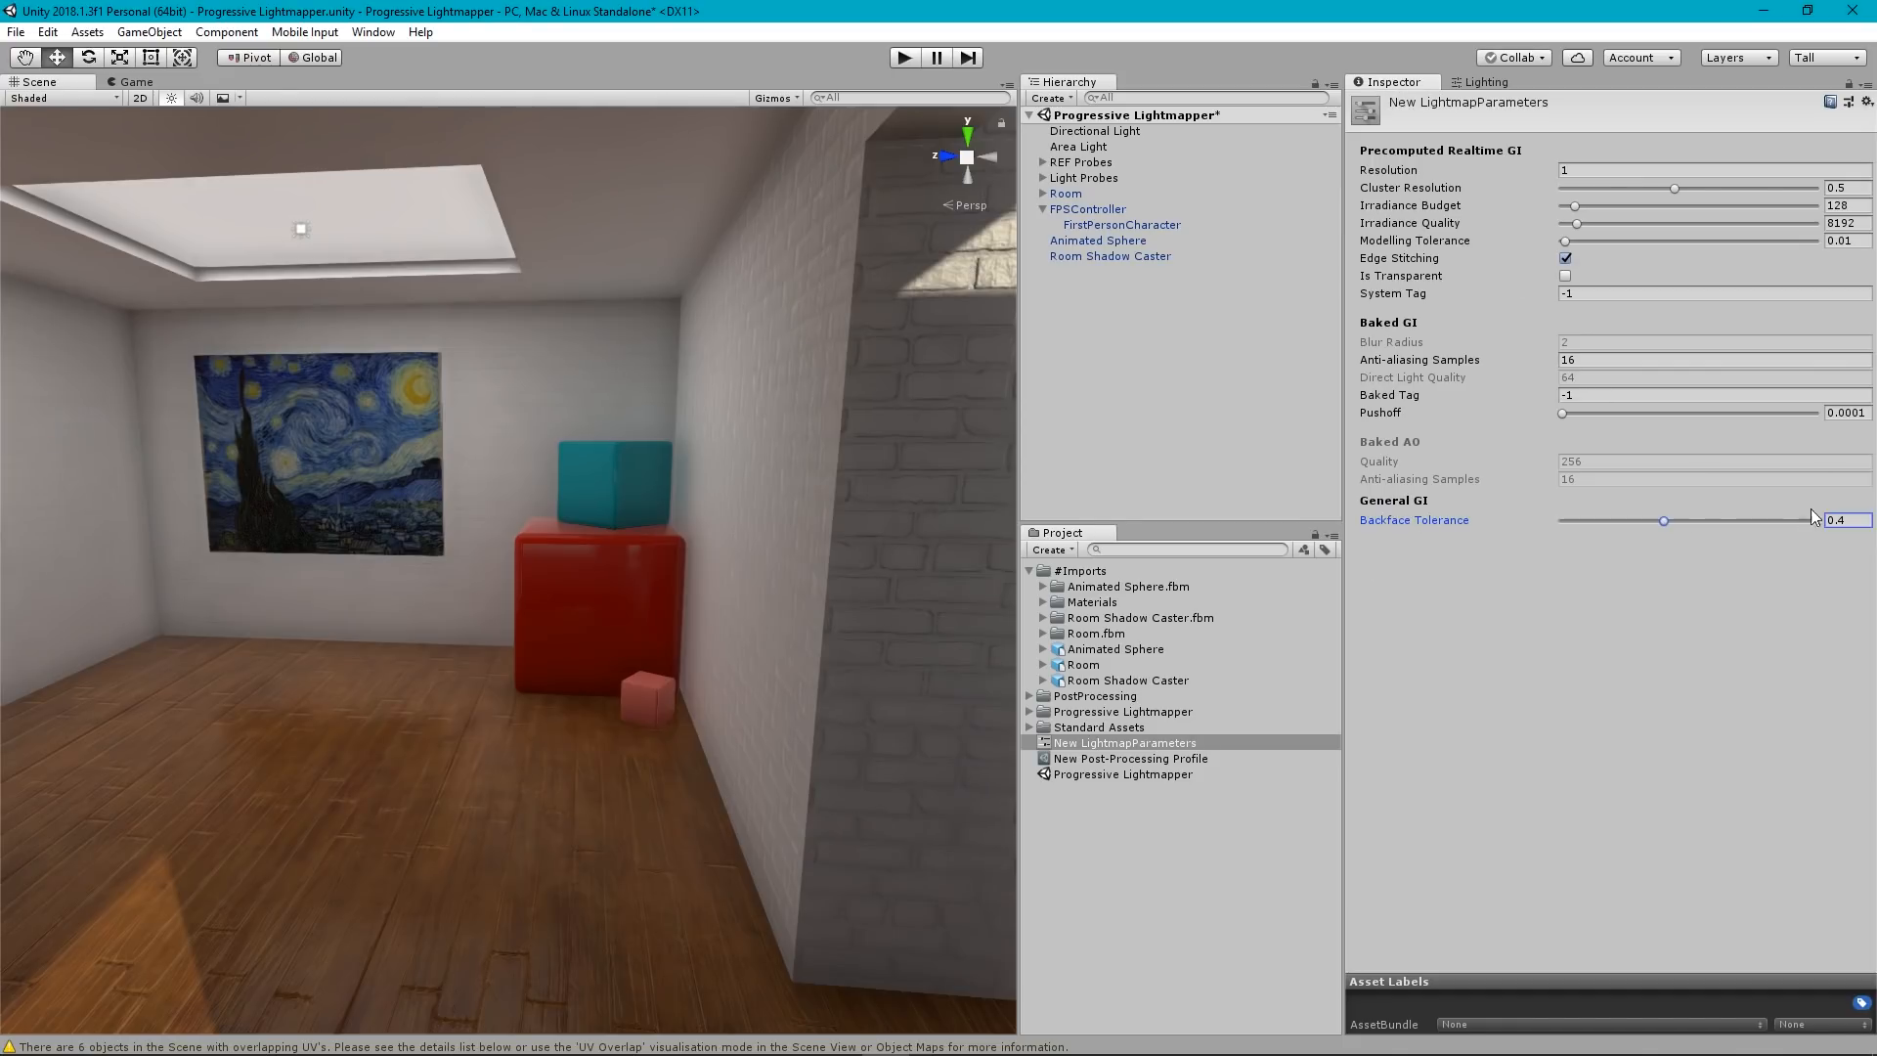
# Stop the running preview, enable Maximize On Play for the Game view and restart play mode.
pyautogui.moveTo(708, 561); pyautogui.dragTo(279, 545, button='right')
pyautogui.press('w')
pyautogui.moveTo(726, 489); pyautogui.dragTo(466, 572, button='right')
pyautogui.press('w')
pyautogui.press('s')
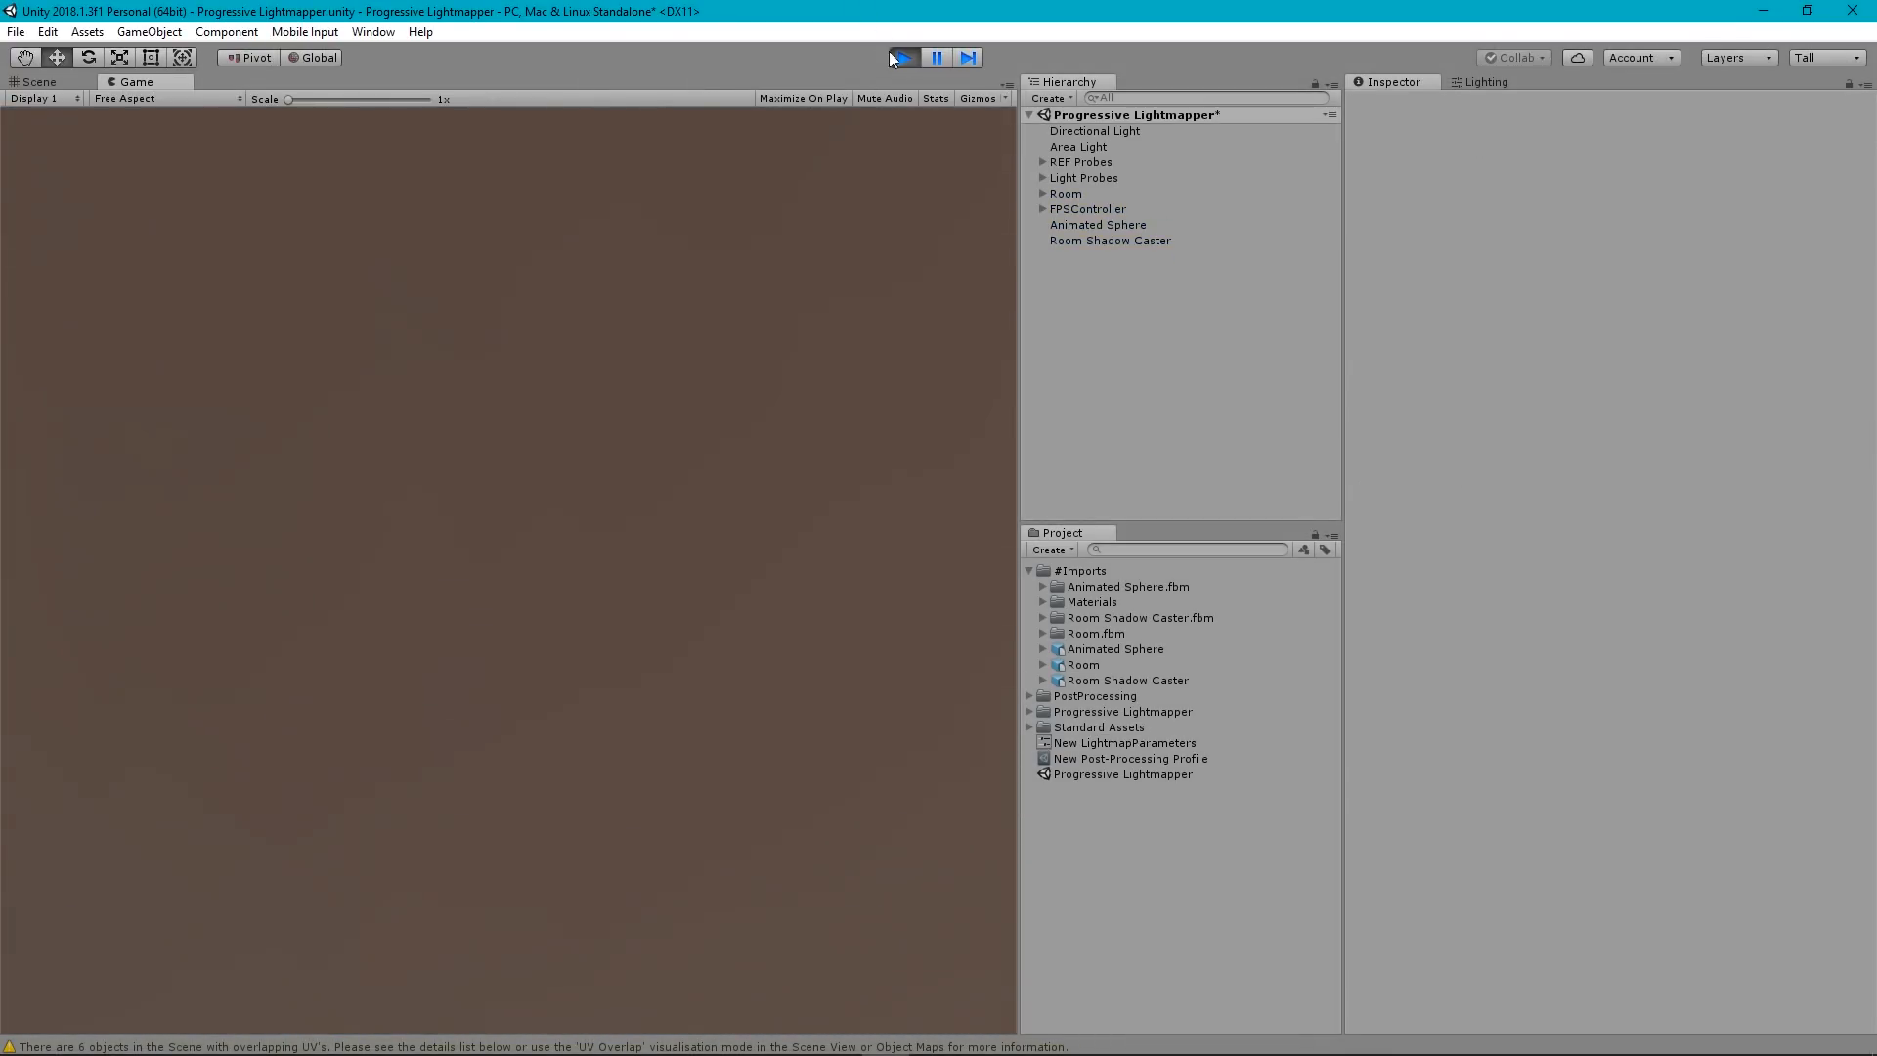
pyautogui.click(891, 56)
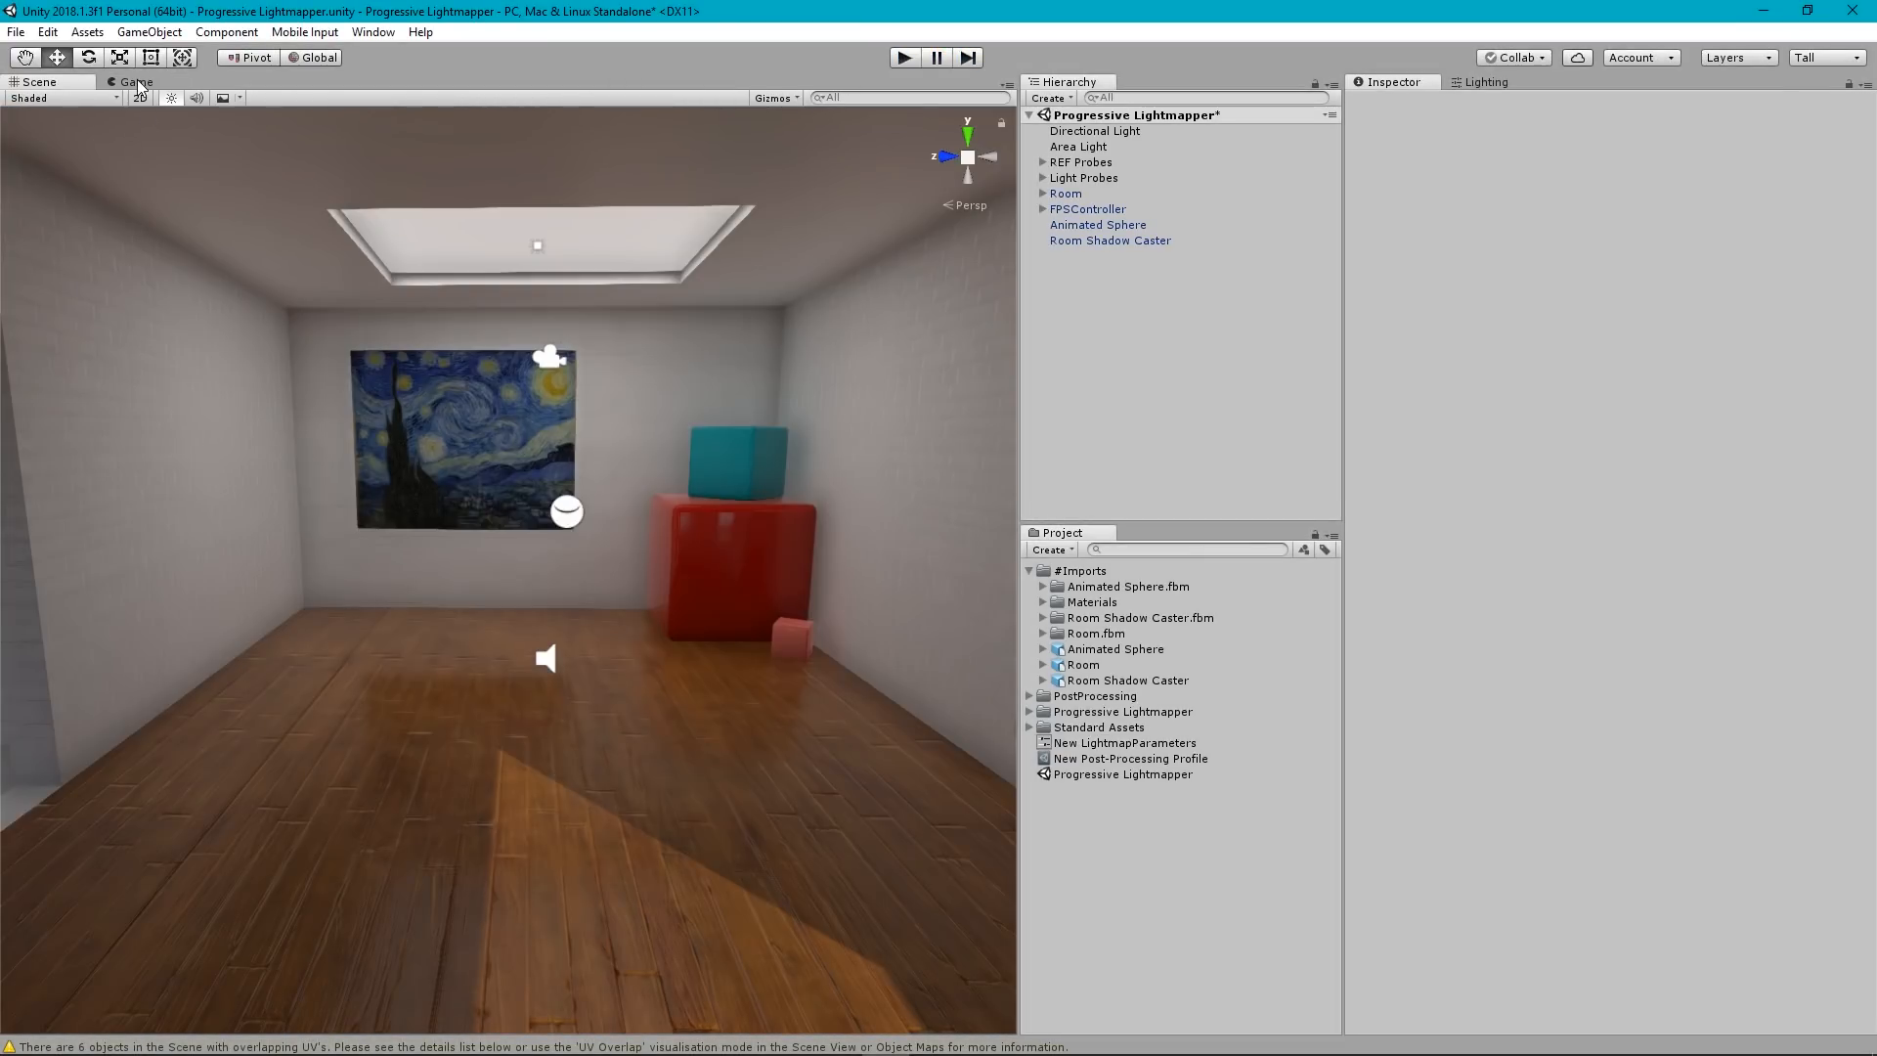
pyautogui.click(138, 83)
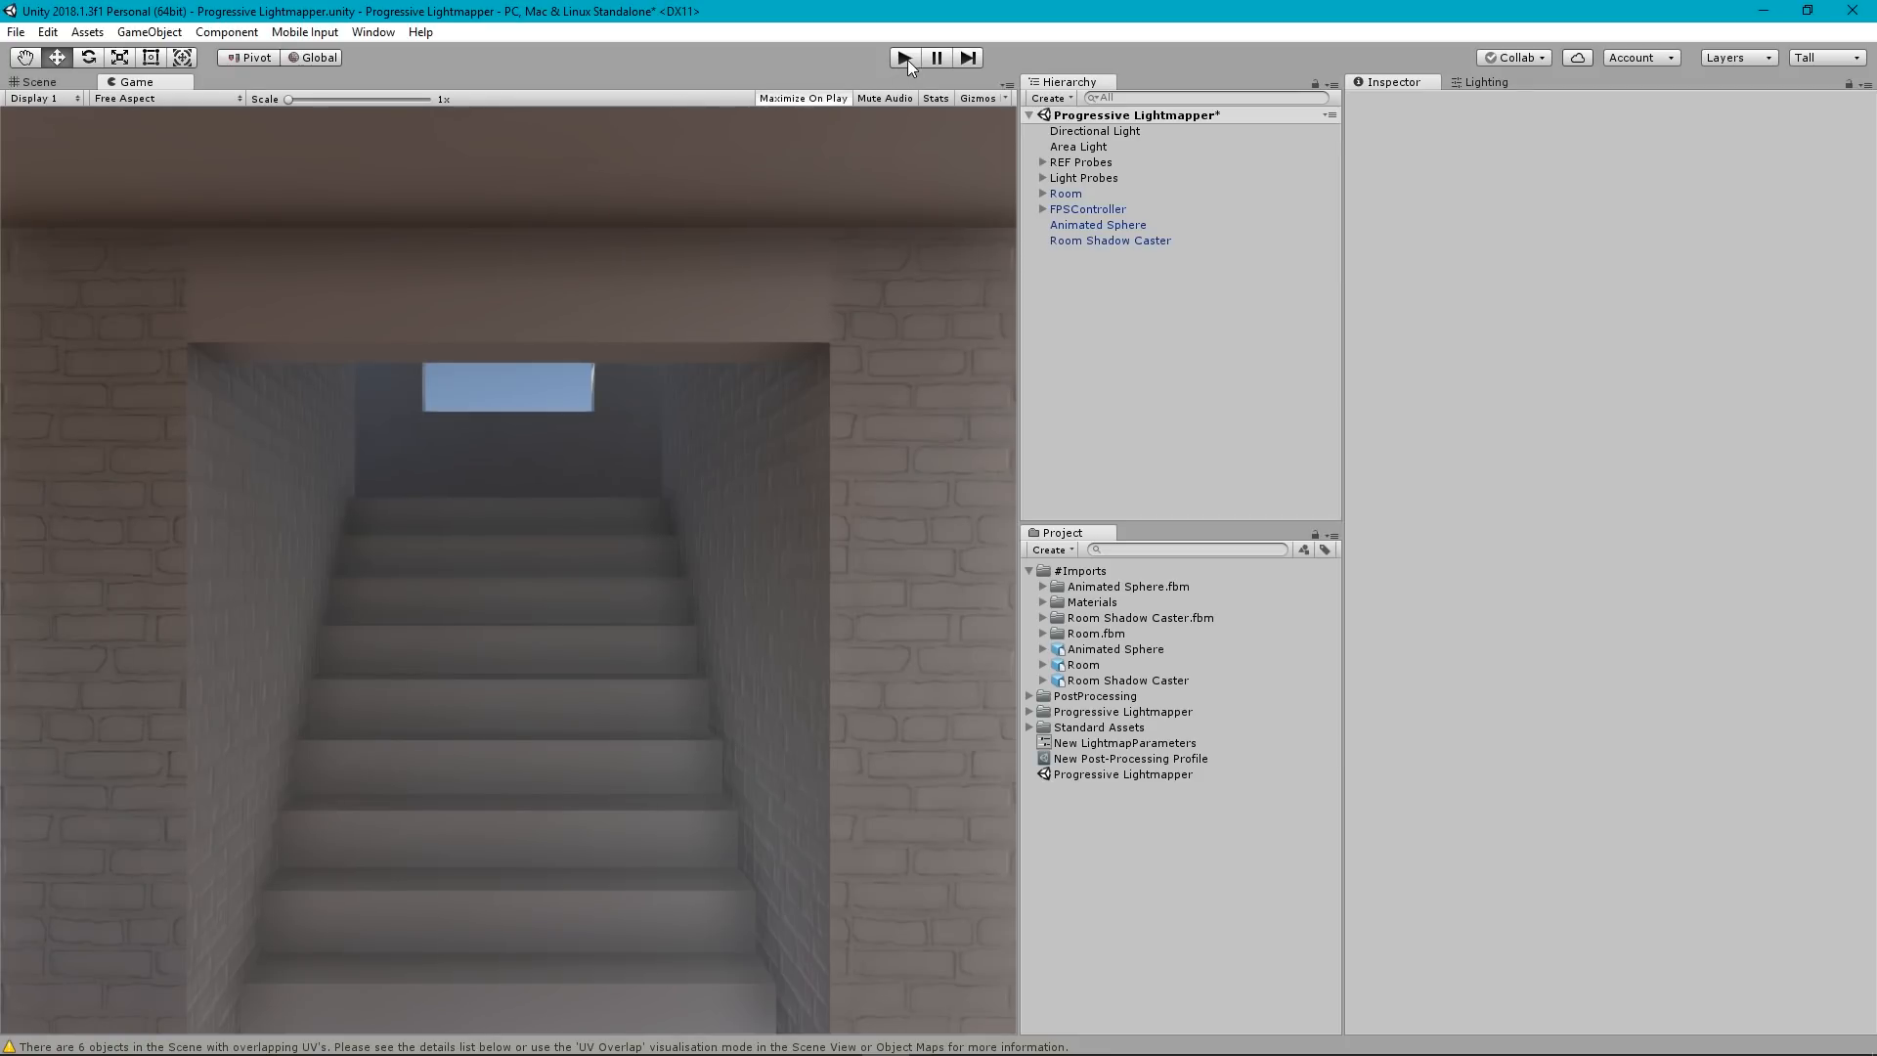
pyautogui.hotkey('ctrl', 'p')
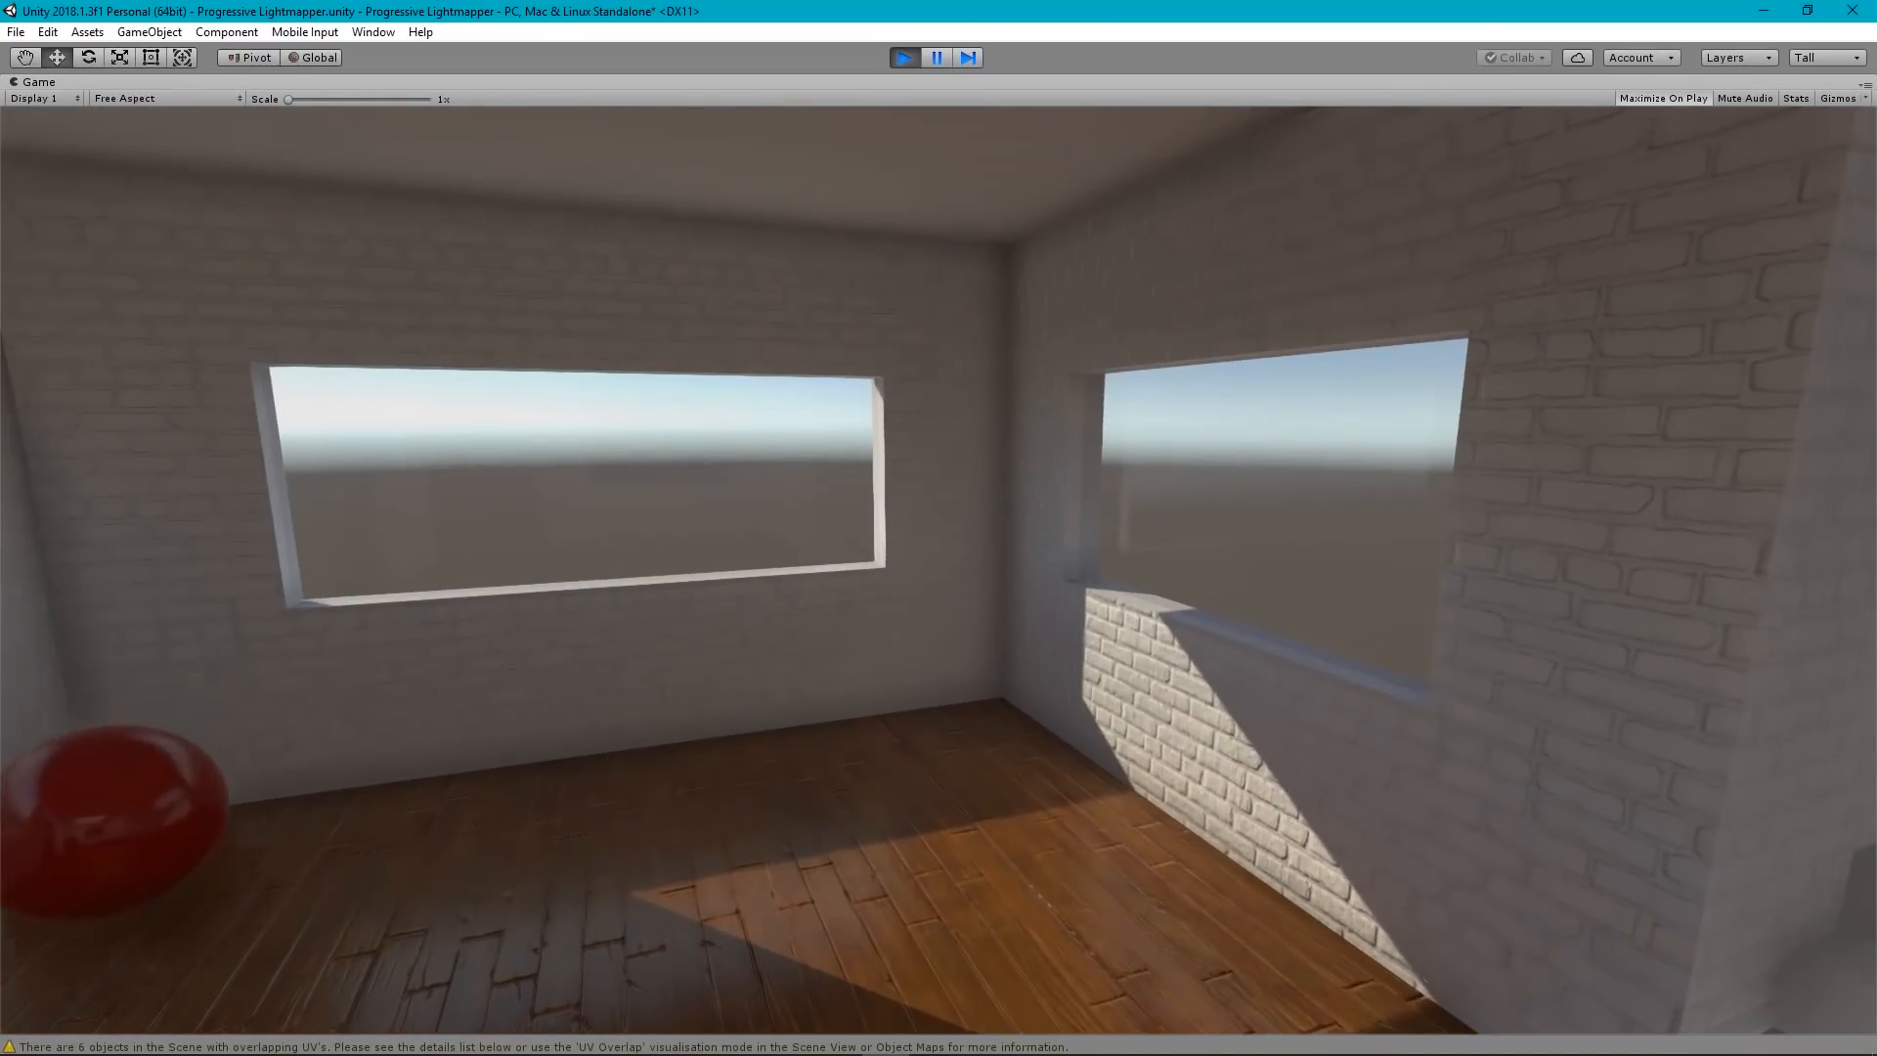
# Walk through the room in play mode to examine the baked lighting on the walls, boxes, windows, floor and stairs.
pyautogui.press('s')
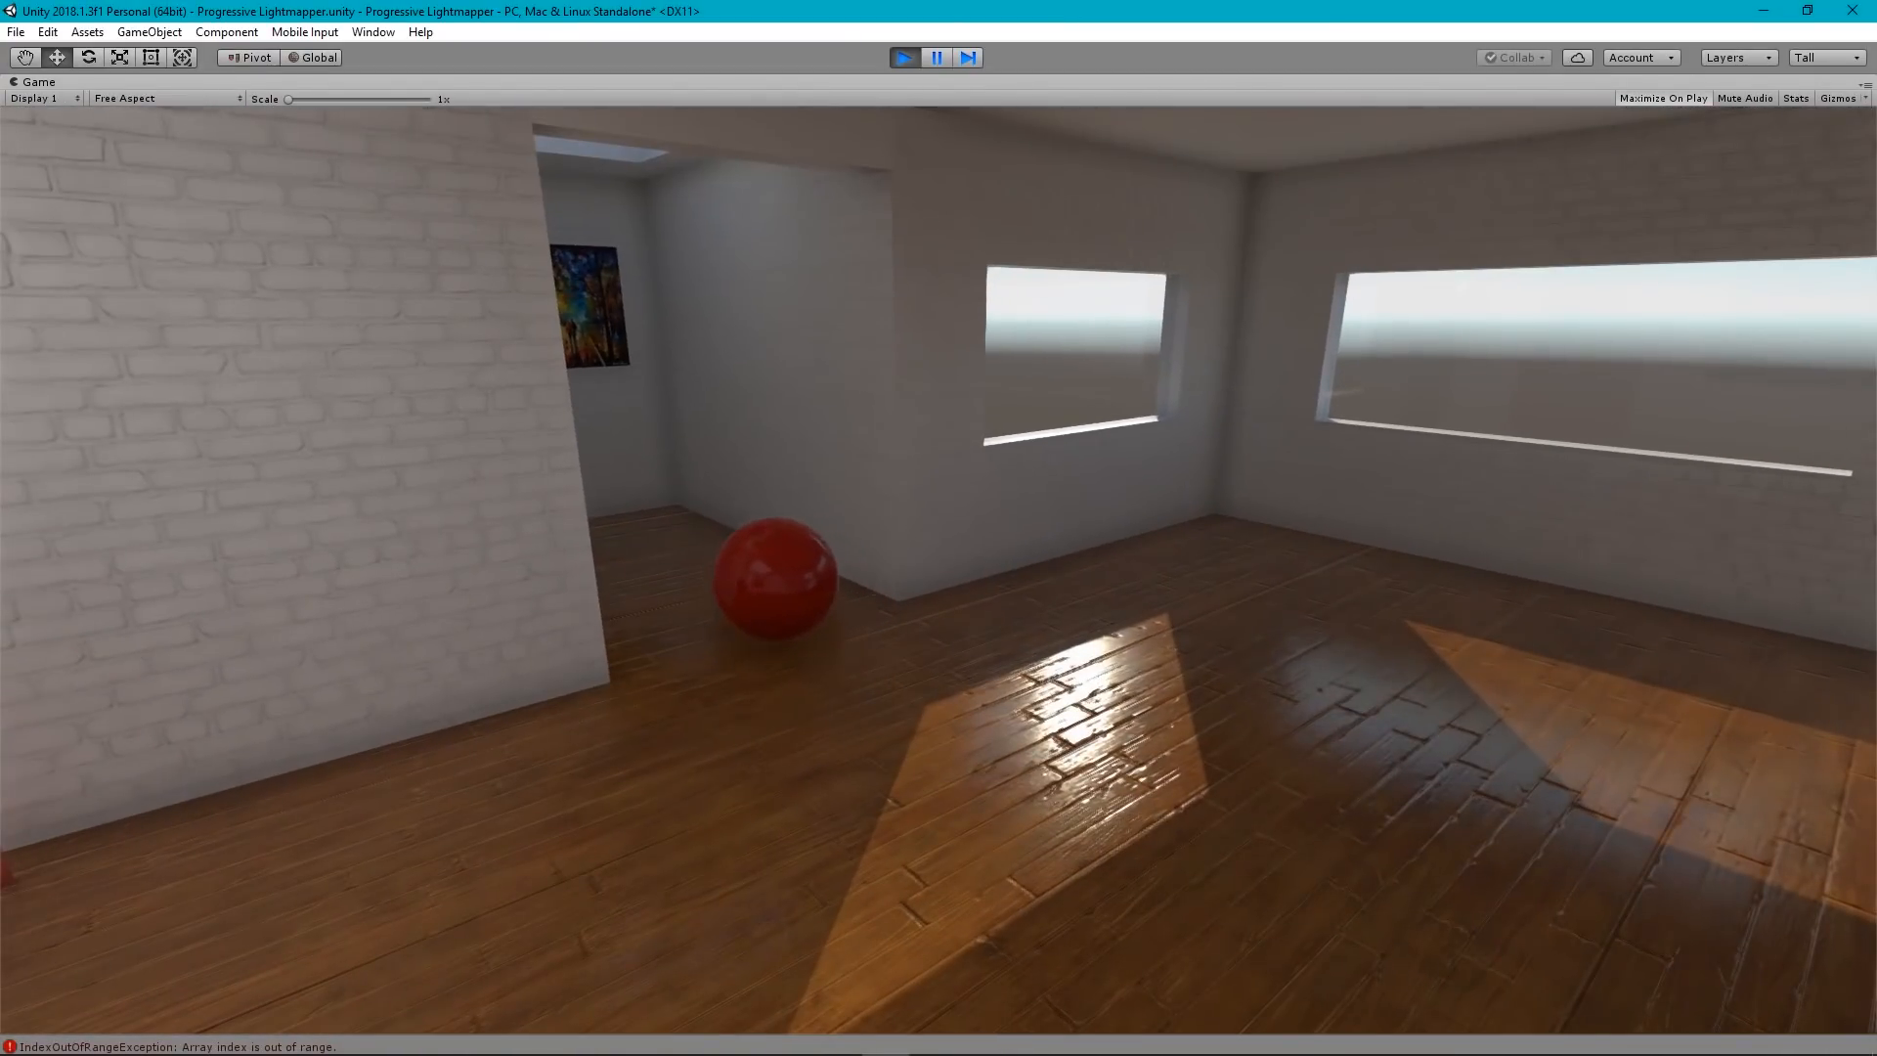
pyautogui.press('w')
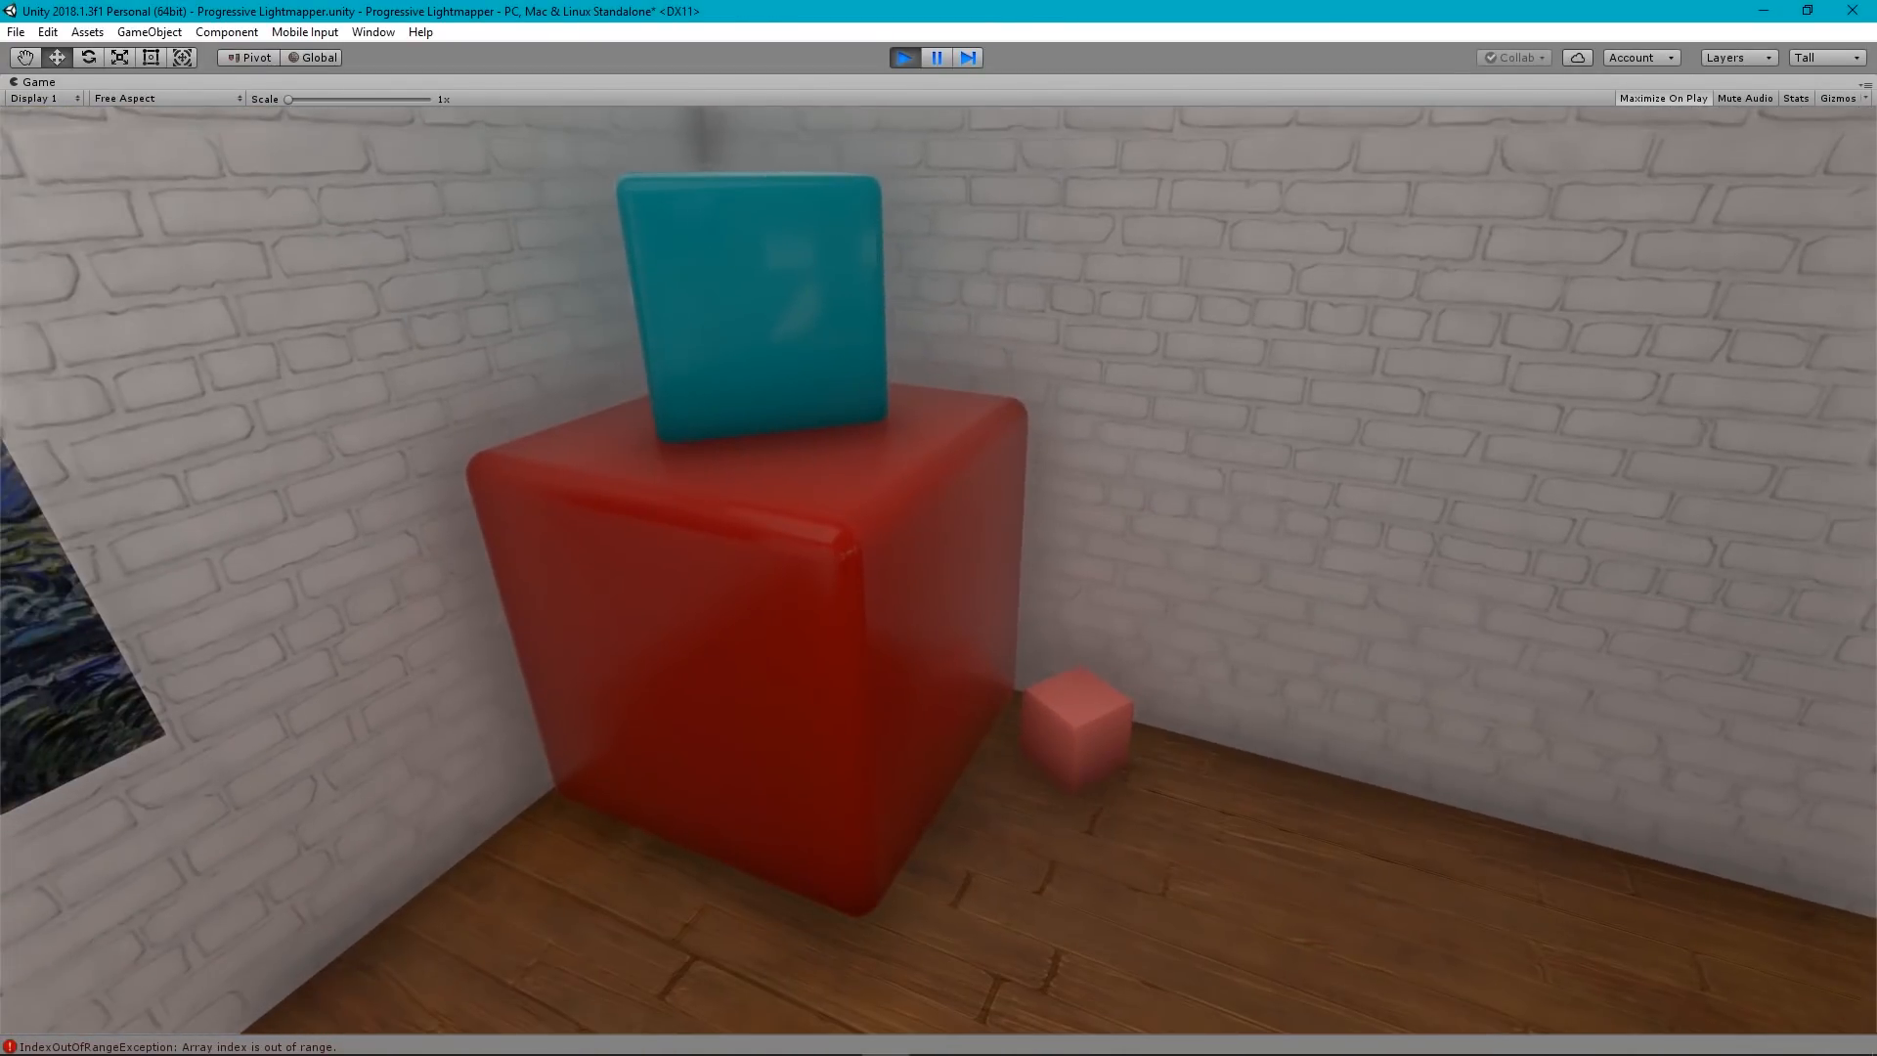
pyautogui.press('s')
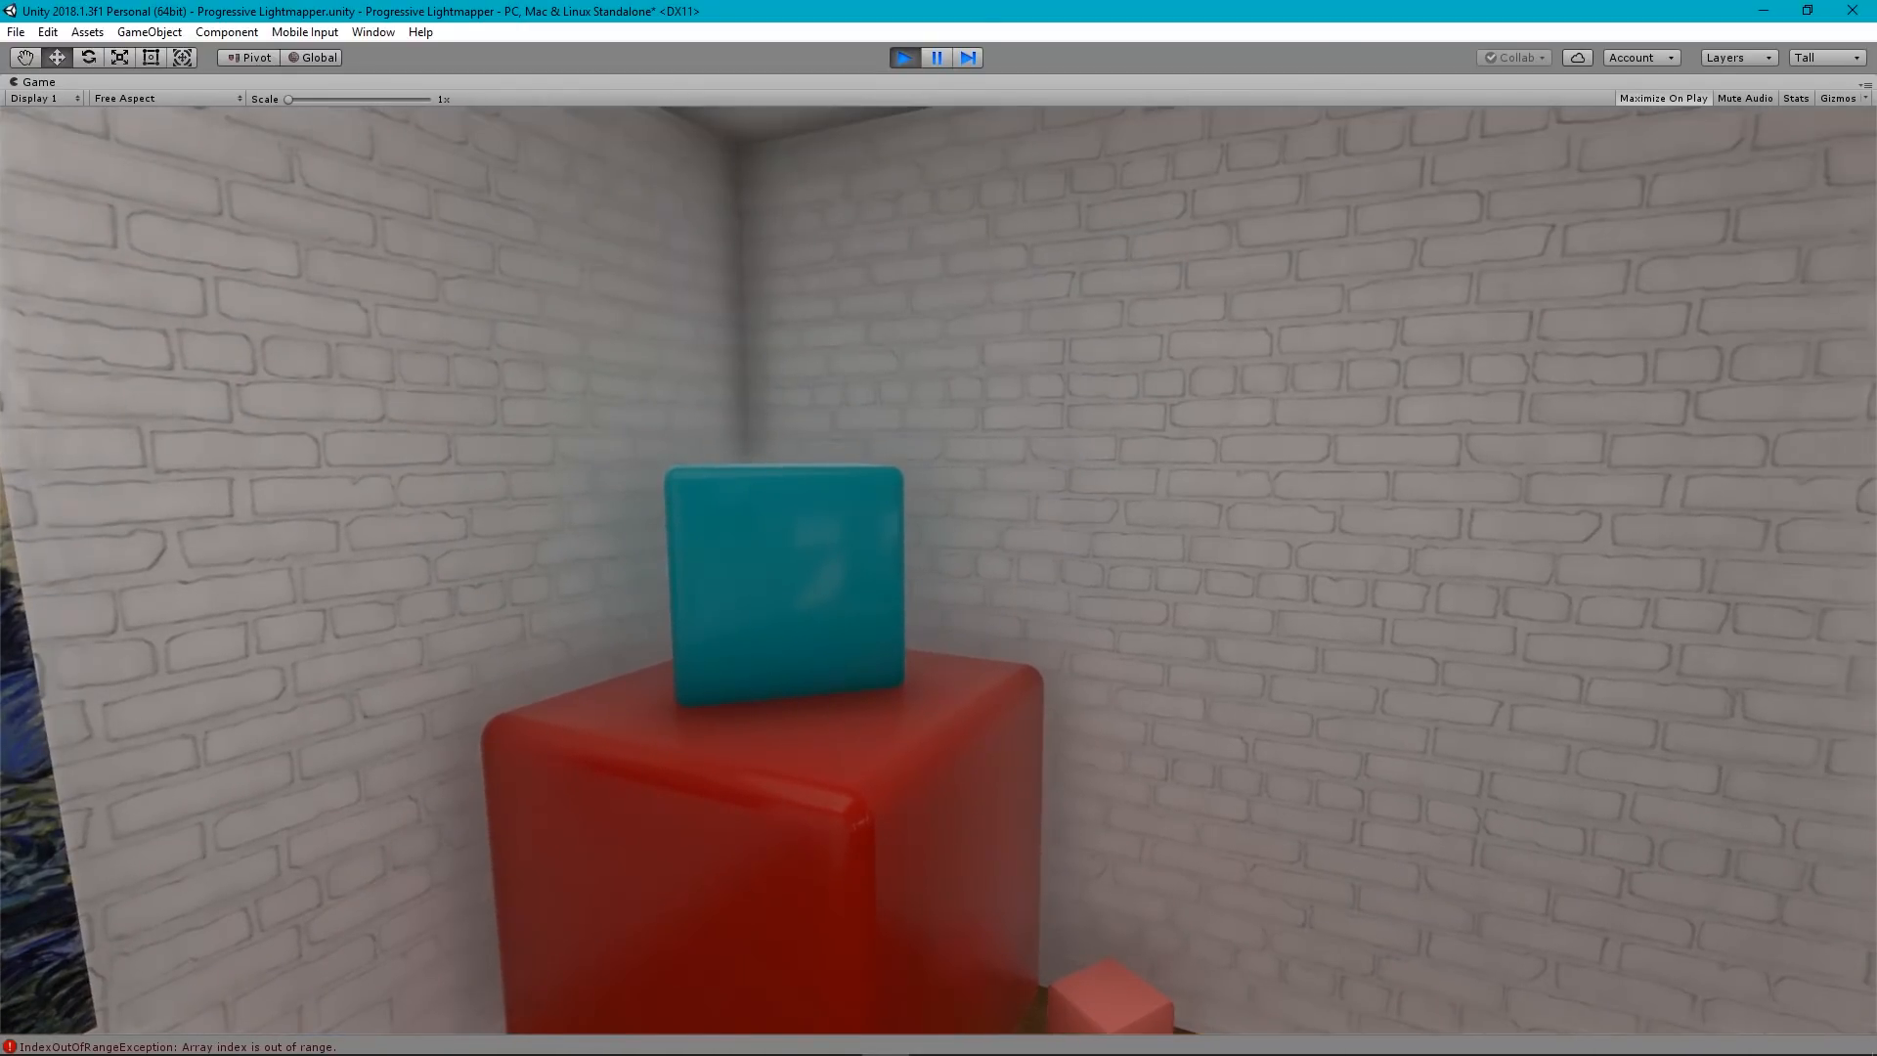
pyautogui.press('w')
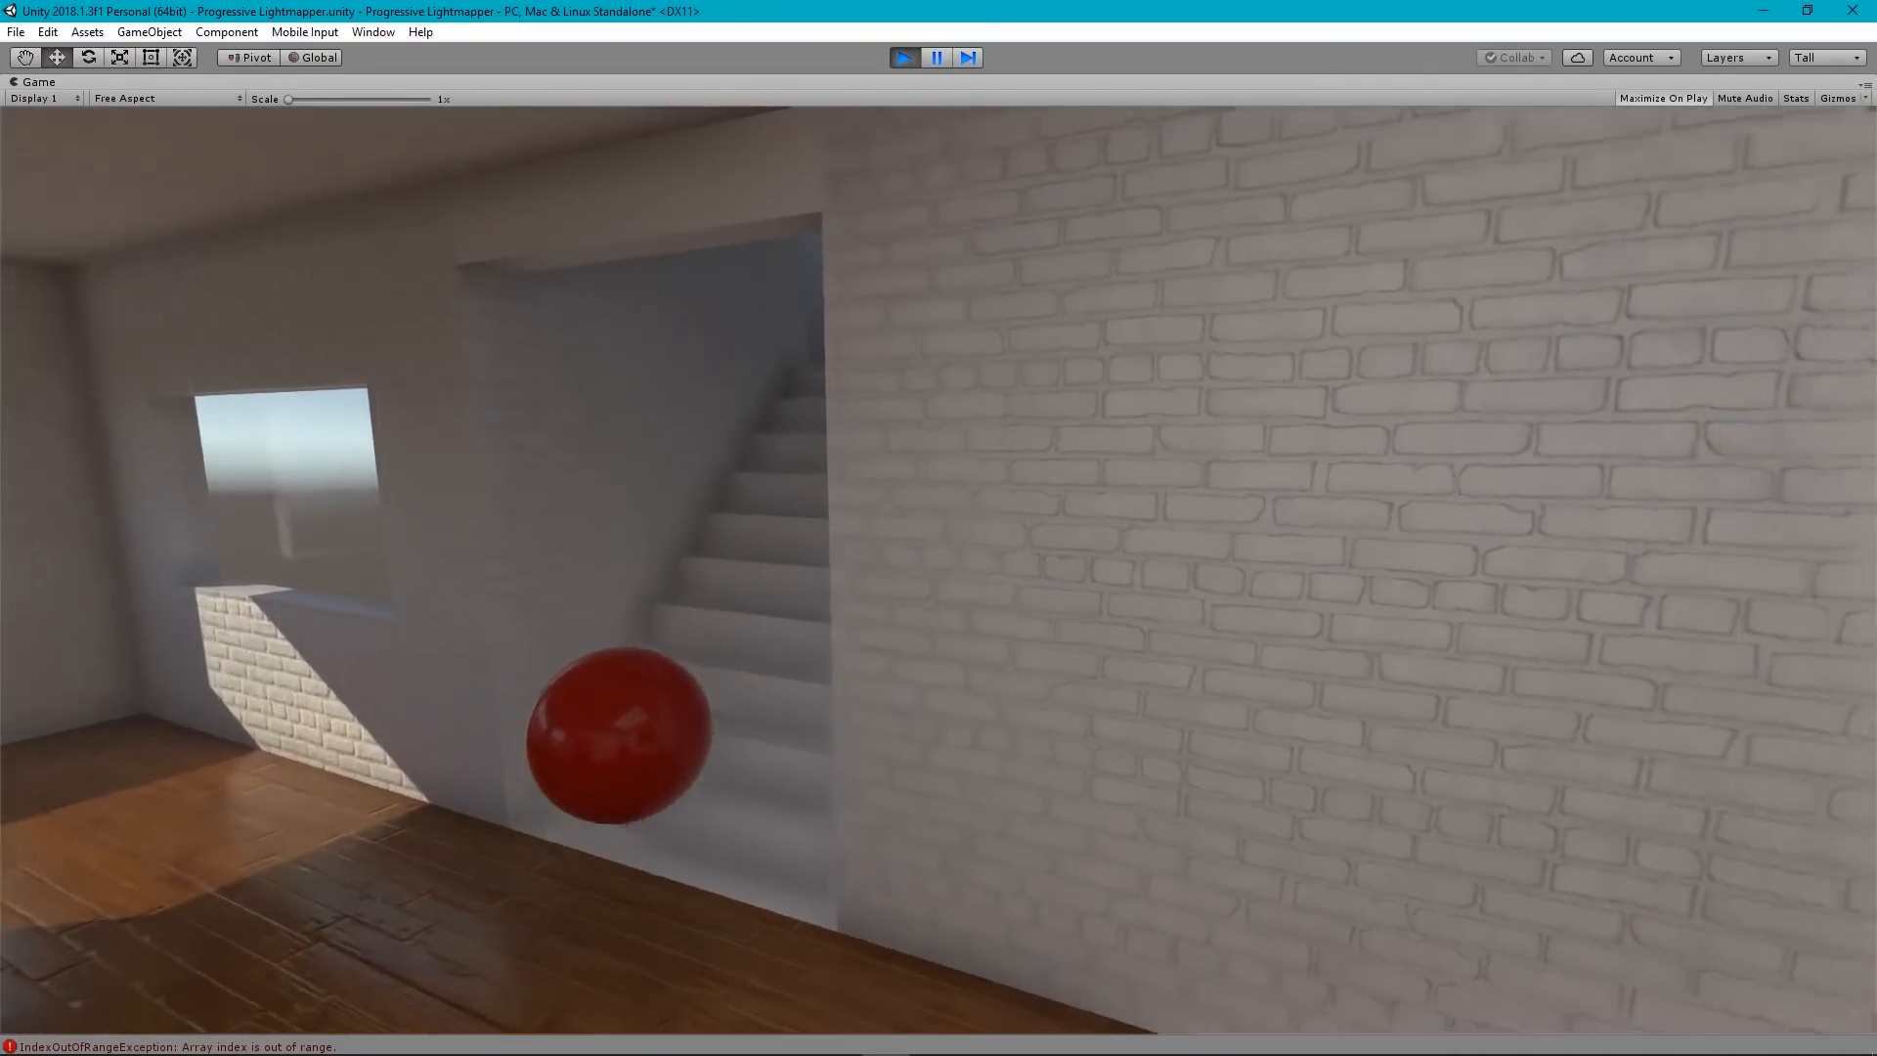
pyautogui.press('w')
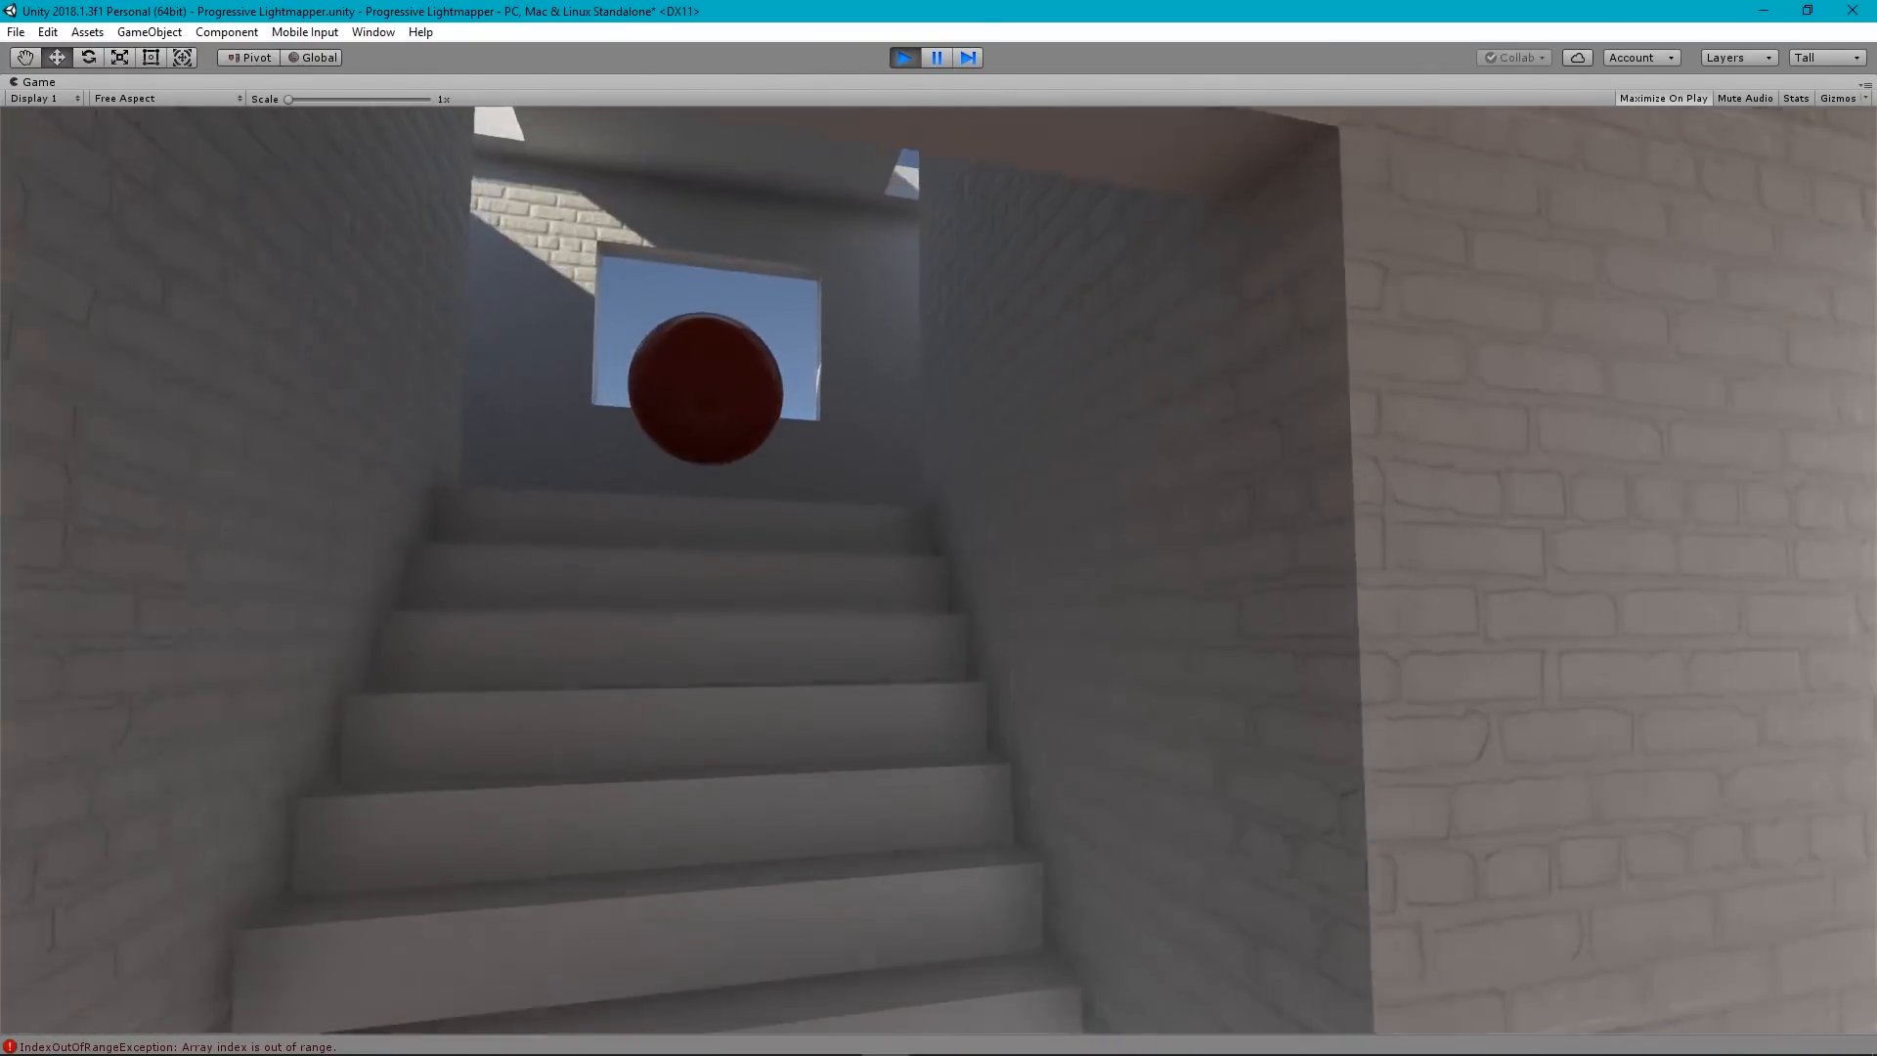
pyautogui.press('s')
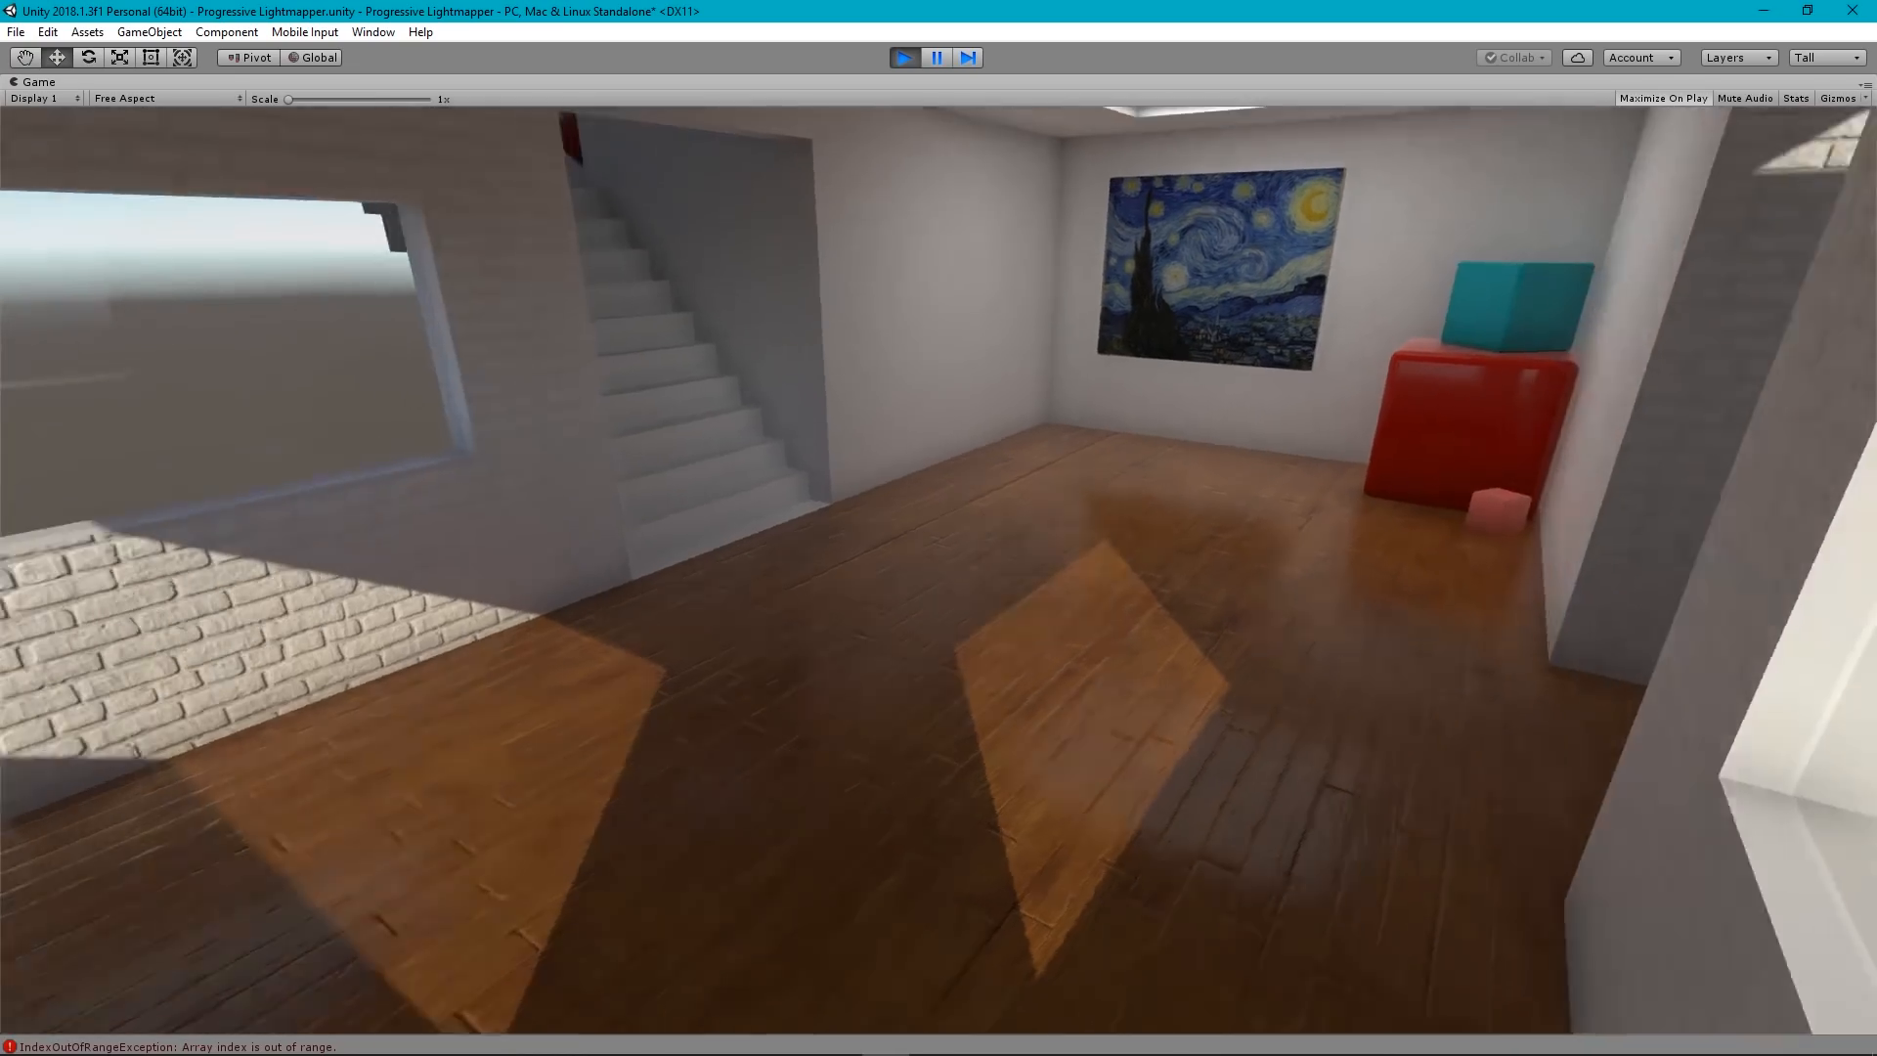
pyautogui.press('w')
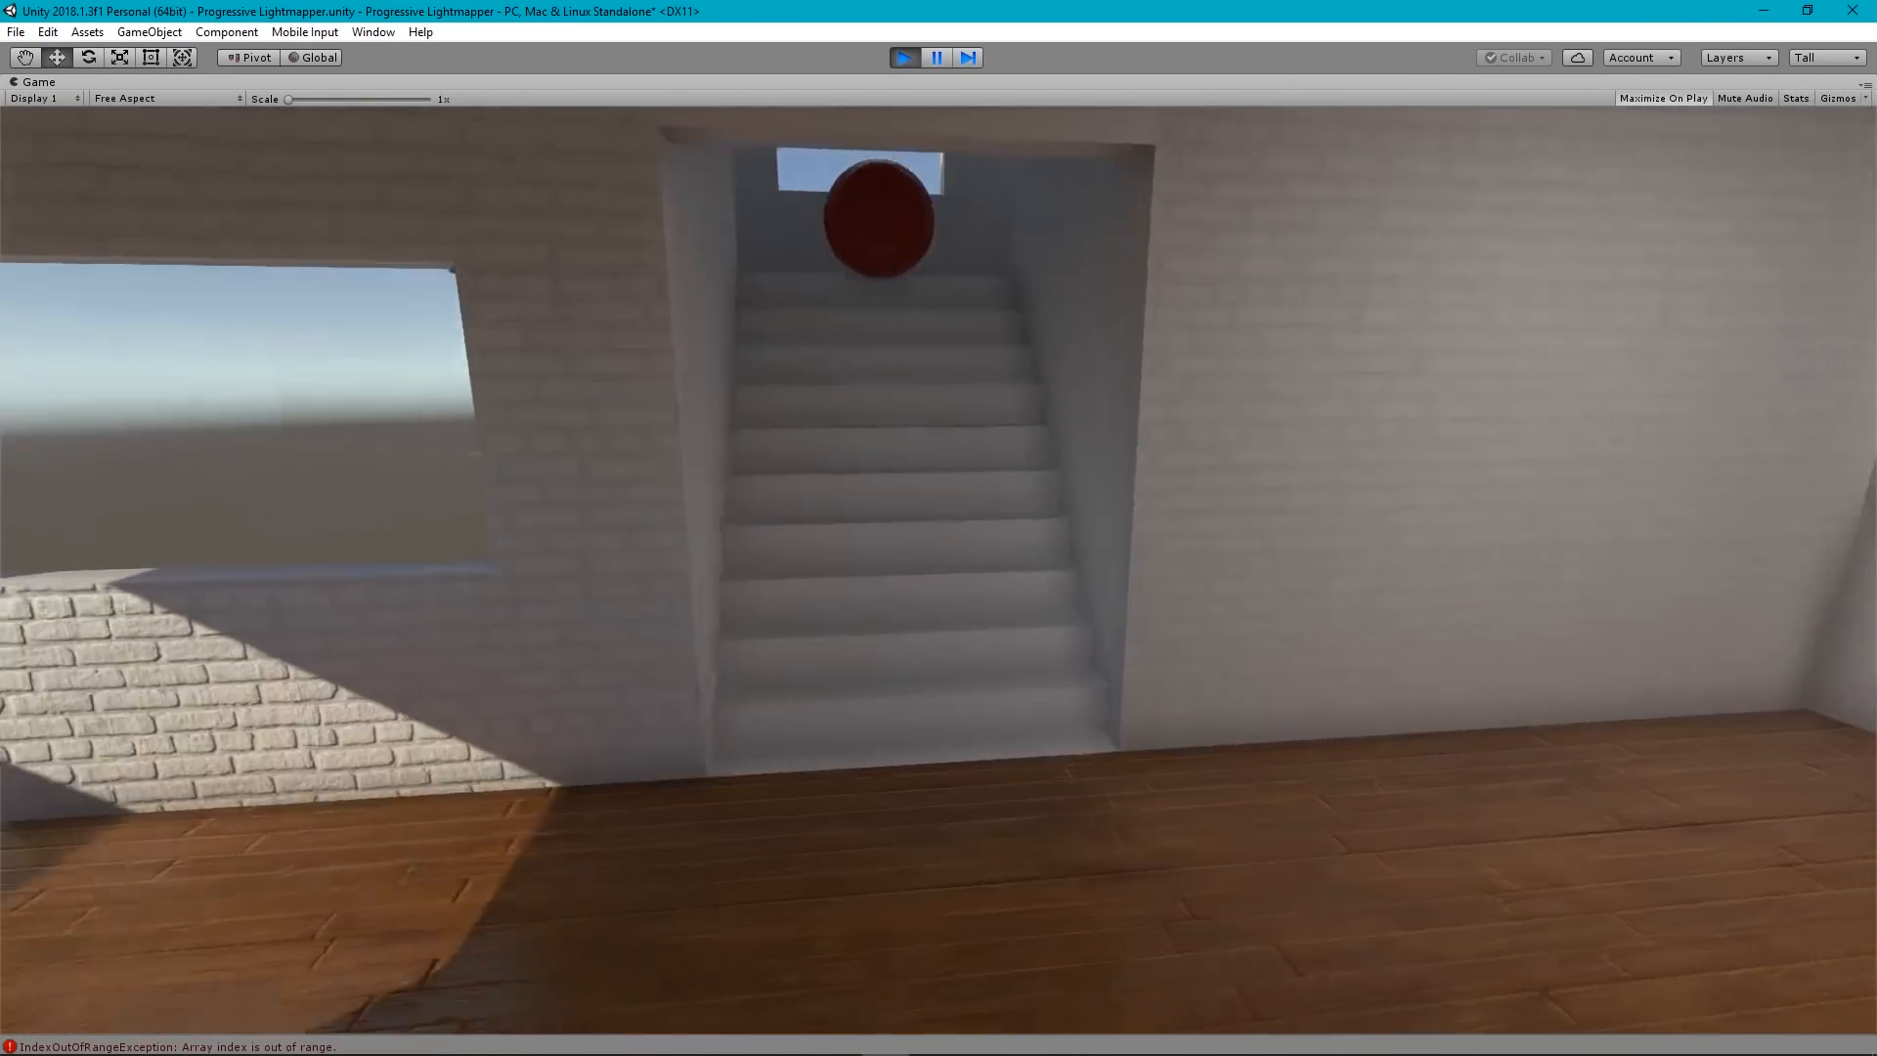
pyautogui.press('d')
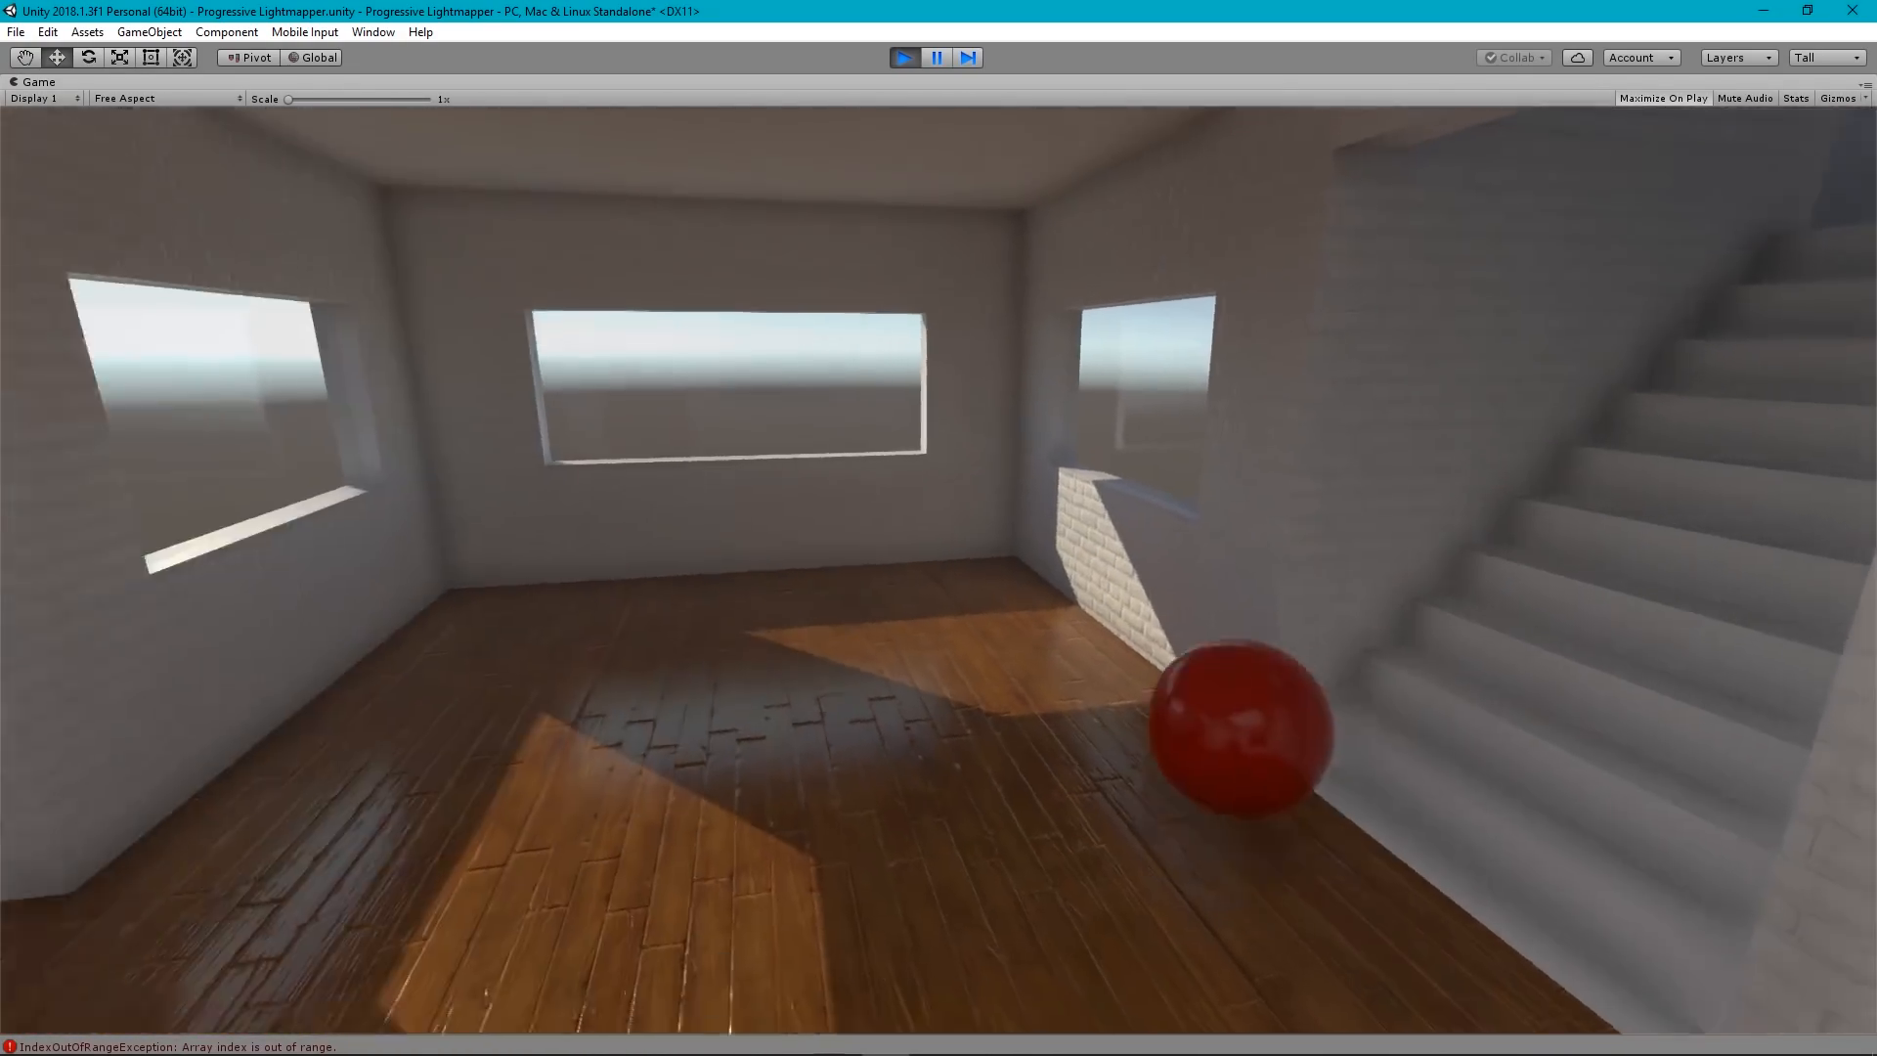
pyautogui.press('s')
pyautogui.press('d')
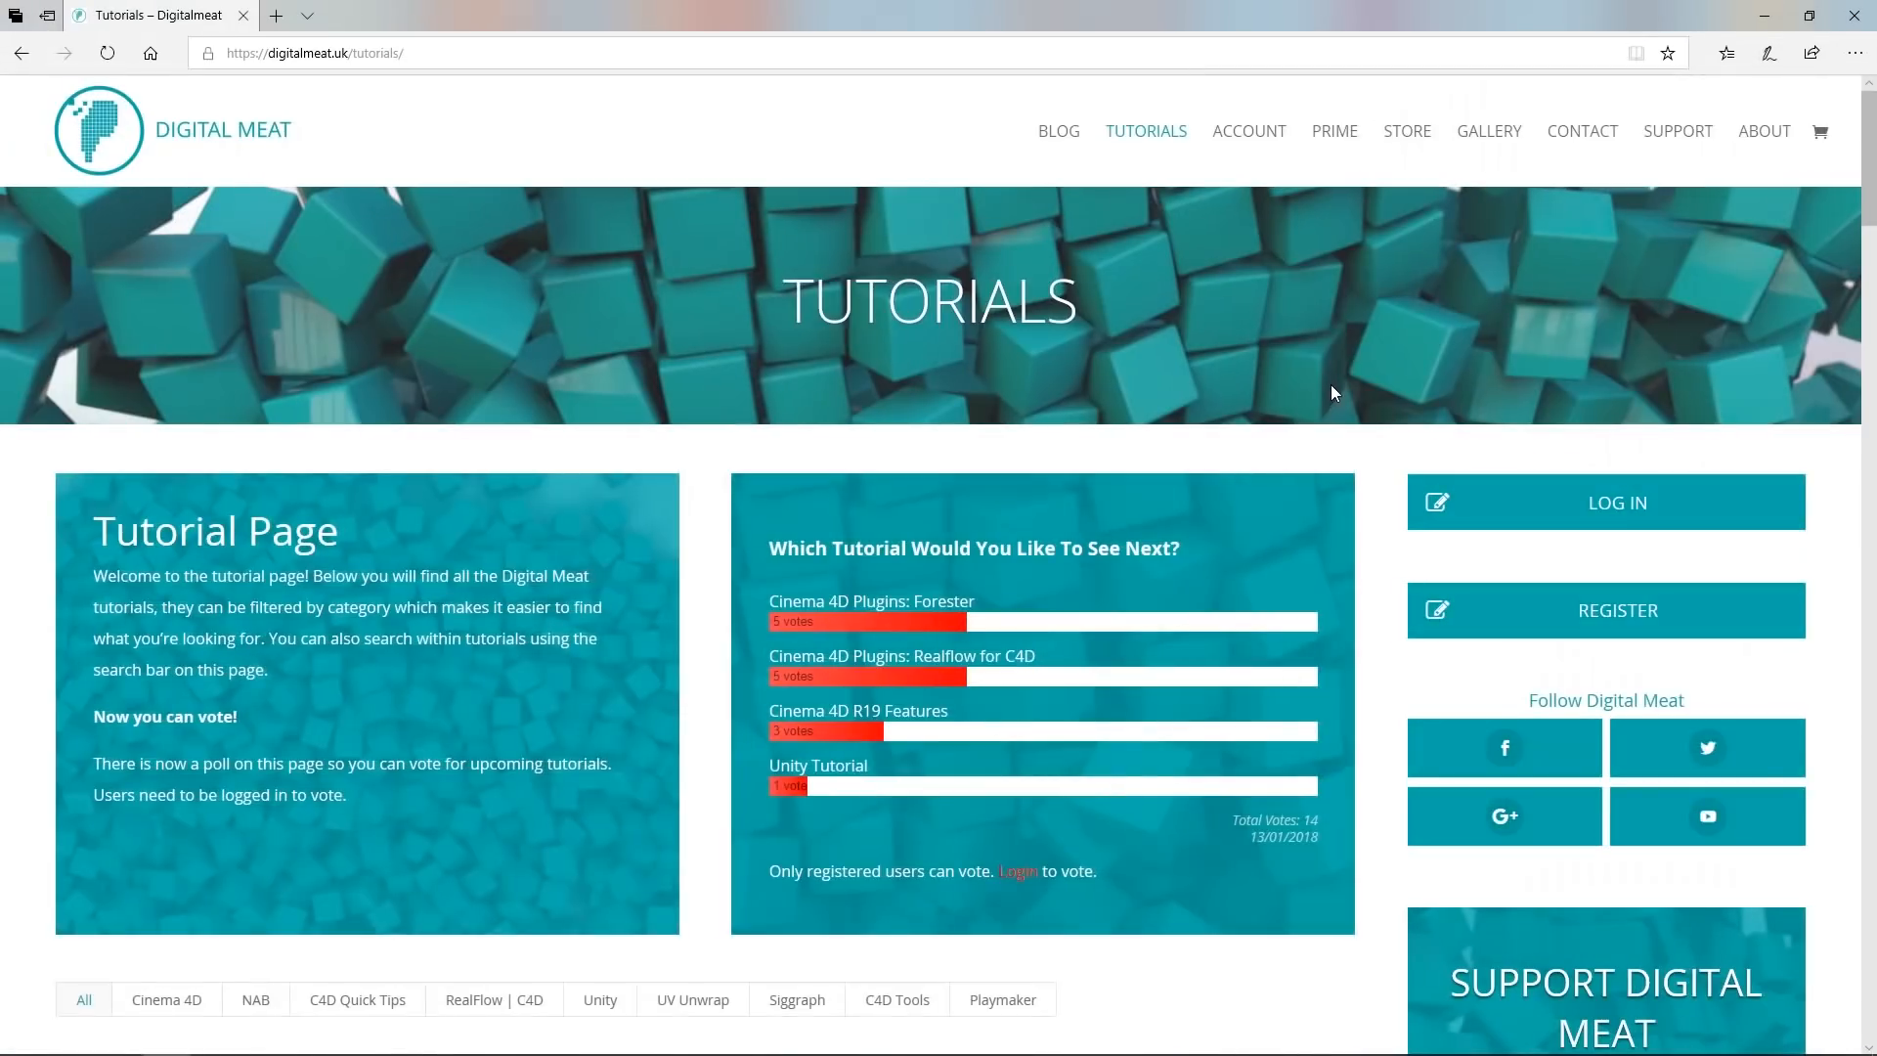
# Browse the Digital Meat tutorials page in the web browser, filtering by Cinema 4D, NAB, C4D Quick Tips, RealFlow | C4D and Unity in turn.
pyautogui.scroll(-8, 1330, 384)
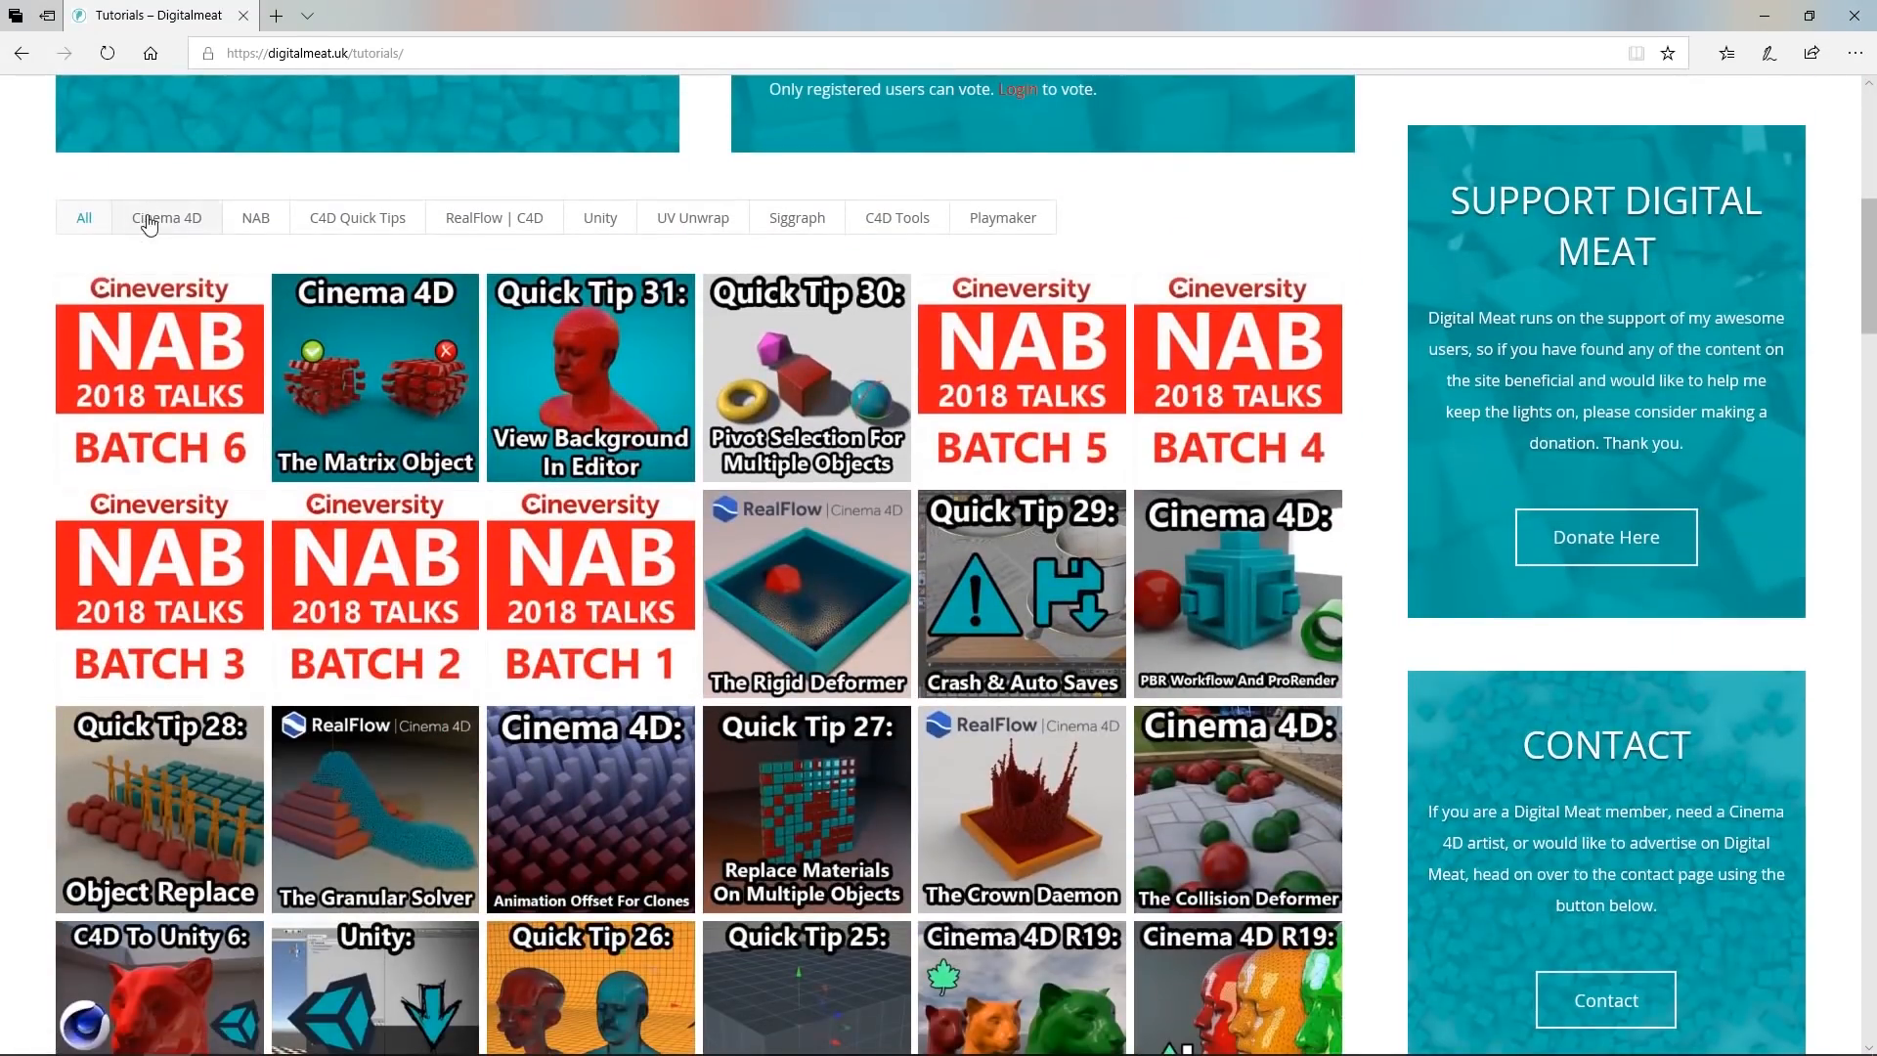
pyautogui.click(147, 219)
pyautogui.click(255, 217)
pyautogui.click(357, 217)
pyautogui.click(508, 219)
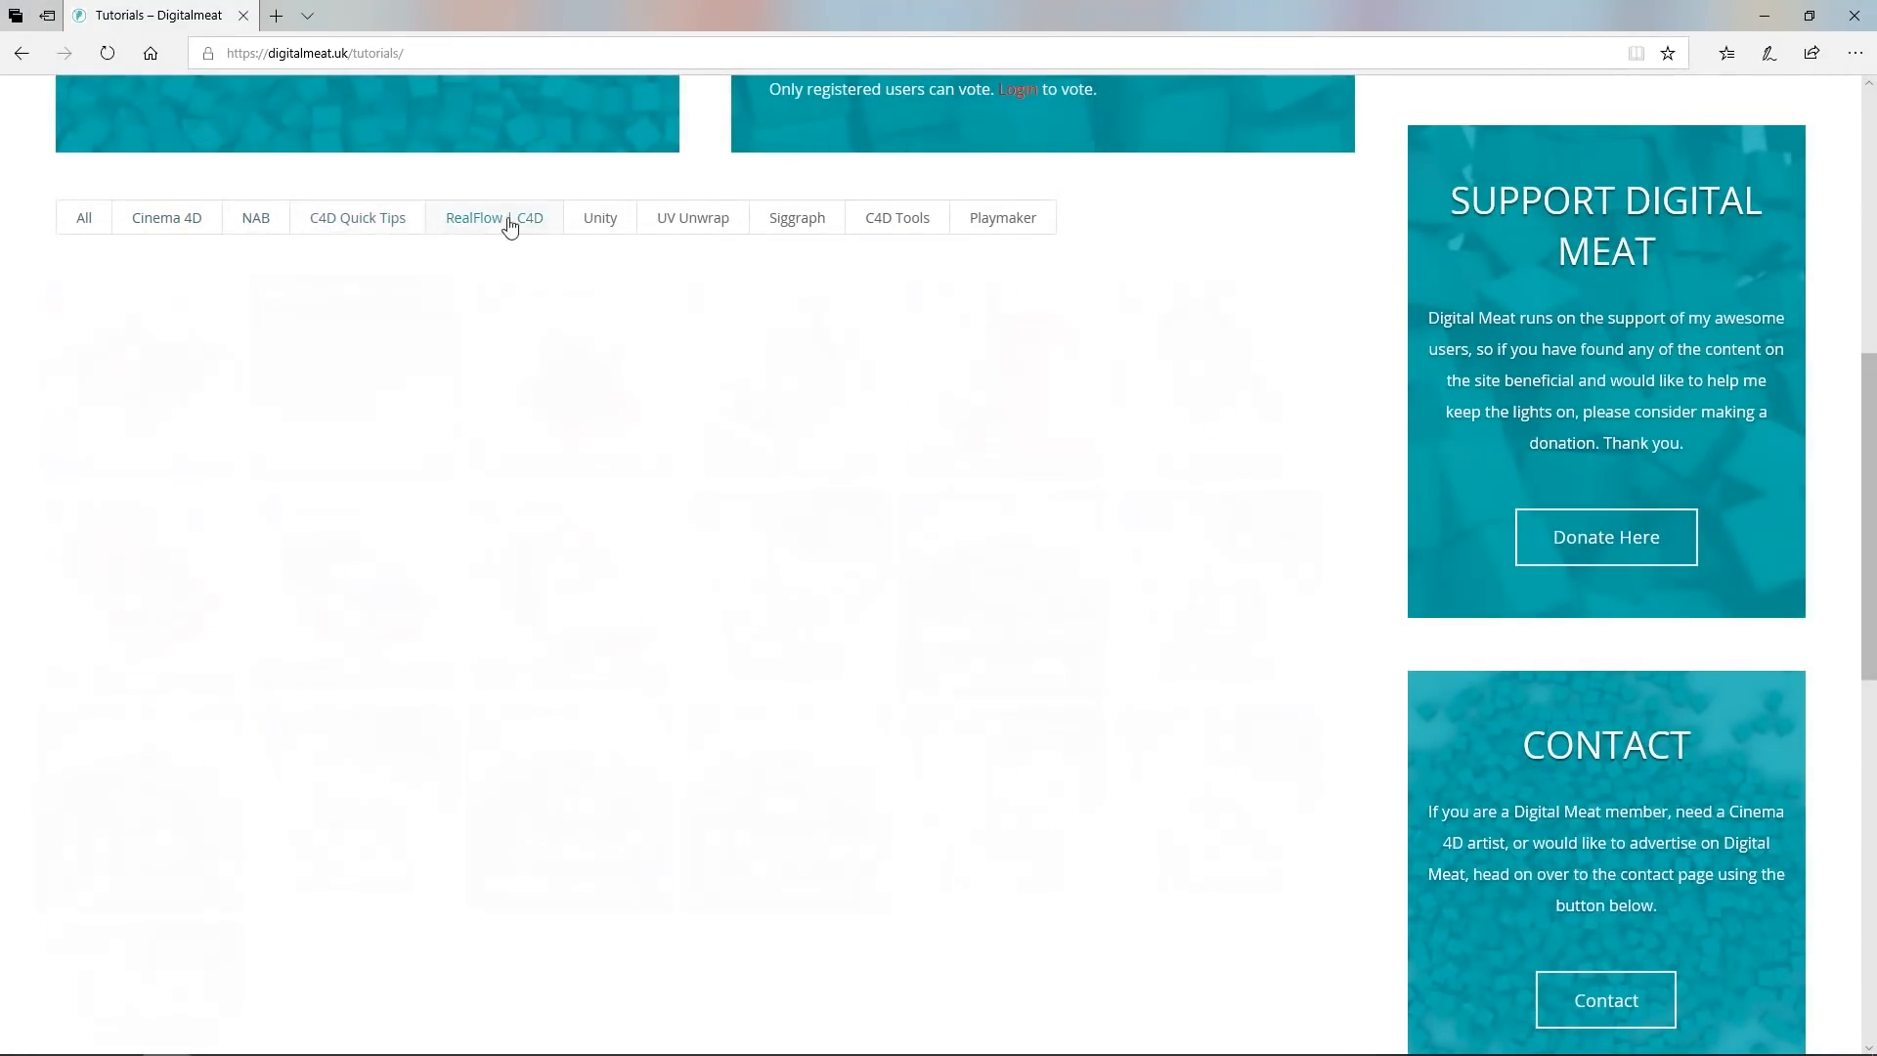
pyautogui.click(616, 223)
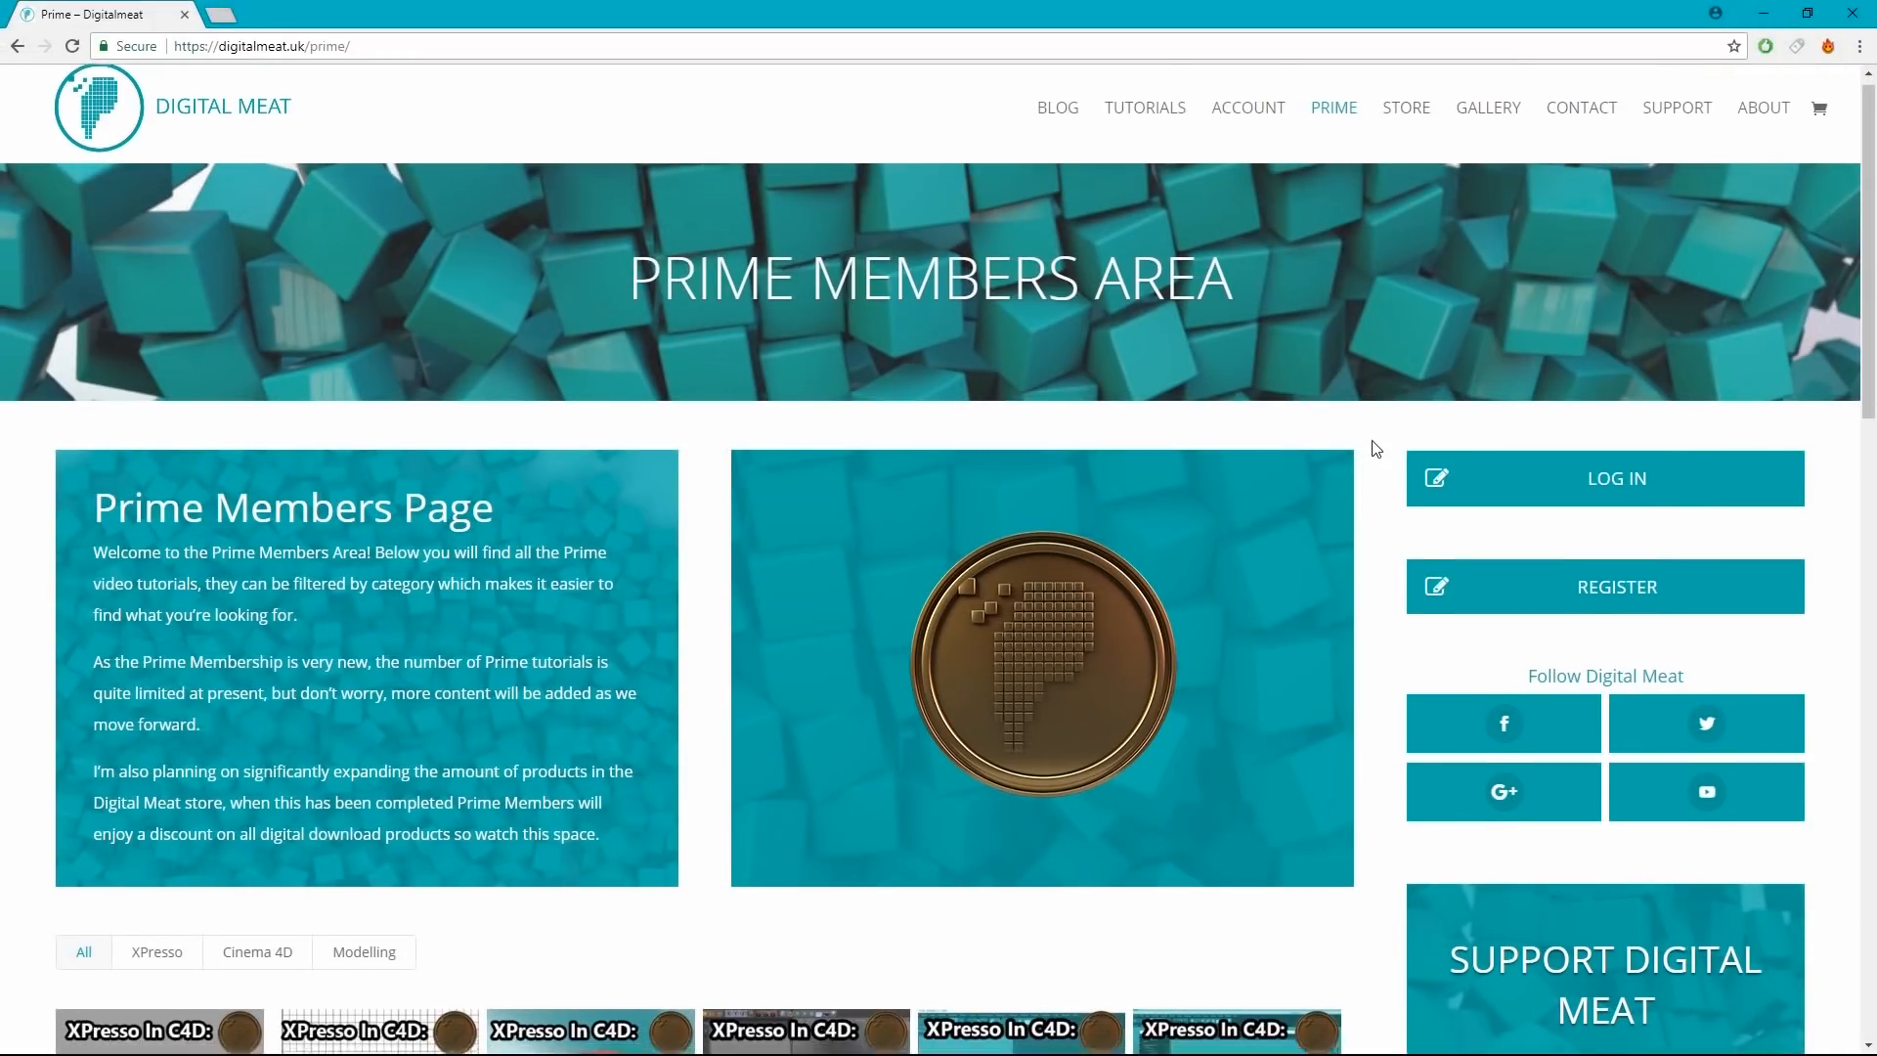
# Look through the video tutorials offered on the Digital Meat Prime Members page.
pyautogui.scroll(-4, 1371, 446)
pyautogui.scroll(-1, 1376, 447)
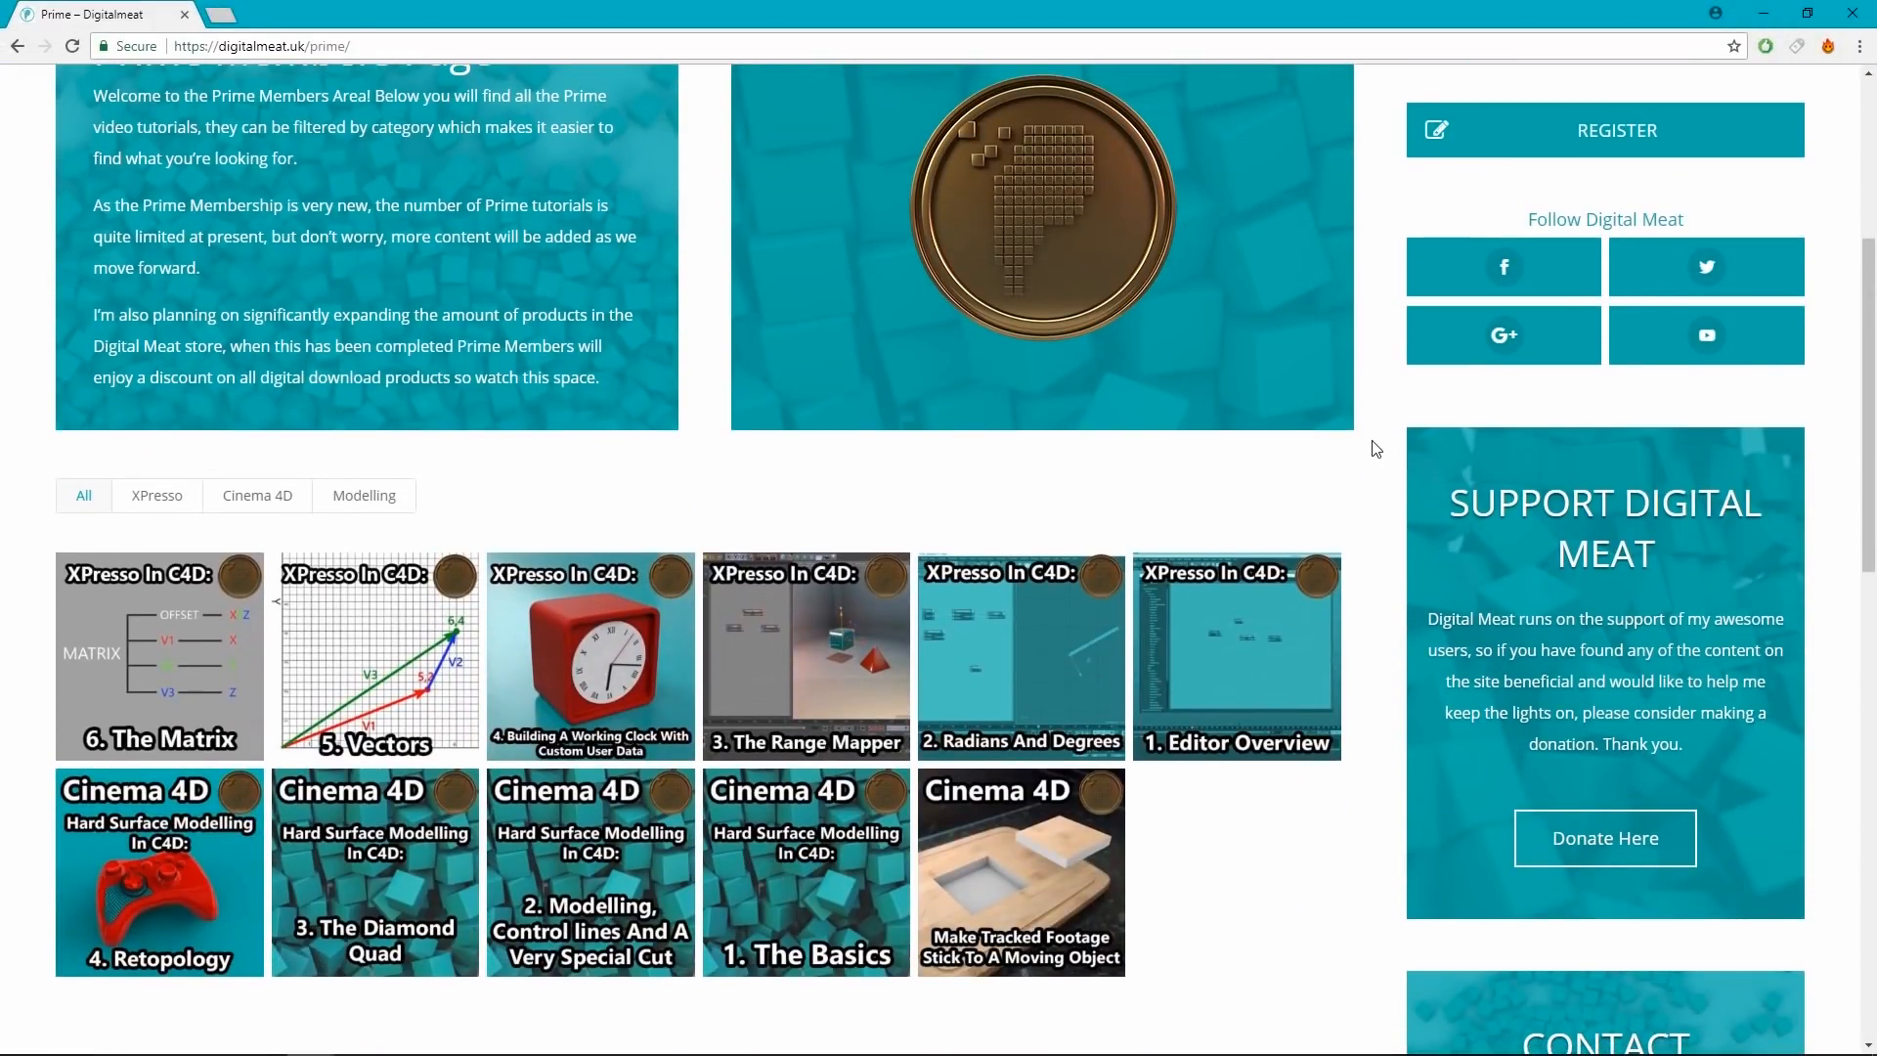